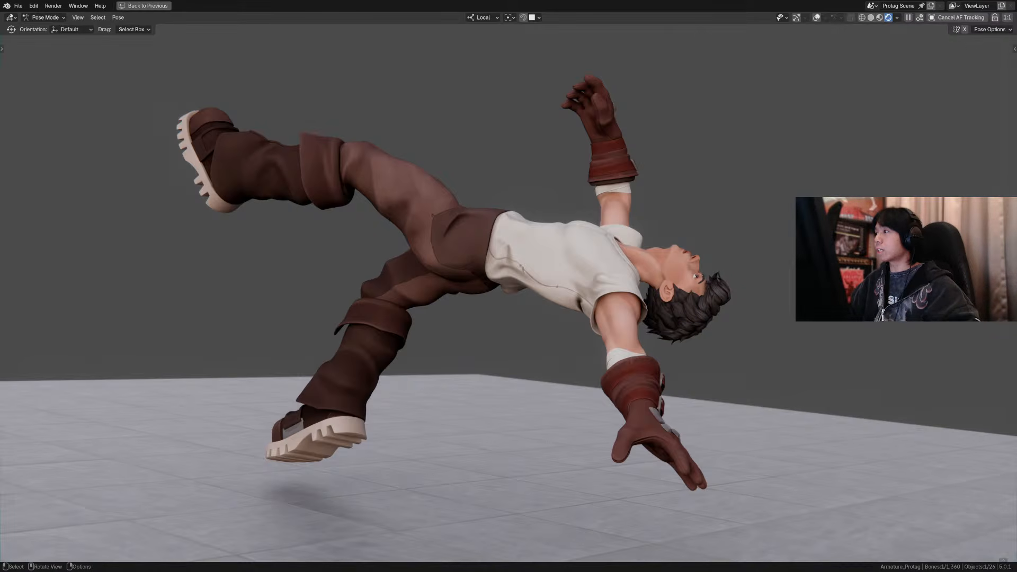
# Step: Switch the viewport to Solid shading and show the overlays
pyautogui.click(877, 18)
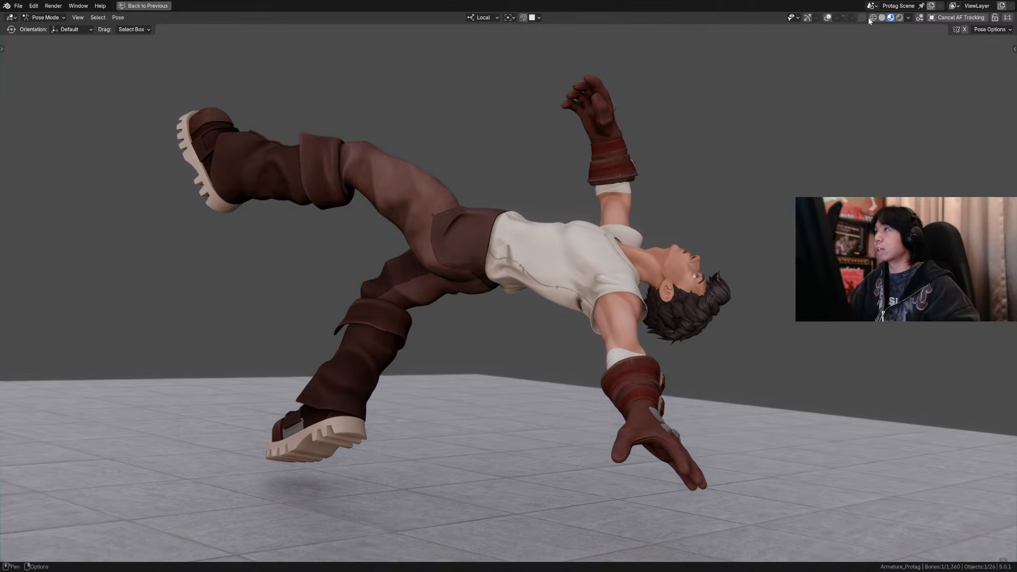
pyautogui.hotkey('shift', 'alt', 'z')
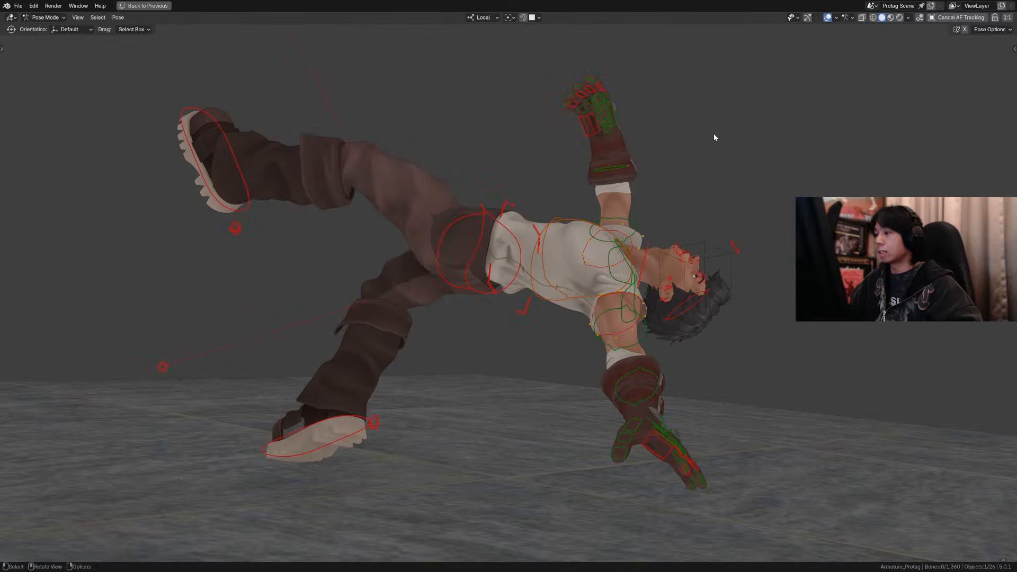
# Step: Restore the multi-editor layout and go to frame 1 in the Dope Sheet
pyautogui.hotkey('ctrl', 'space')
pyautogui.moveTo(294, 414); pyautogui.dragTo(281, 414)
pyautogui.scroll(-6, 396, 339)
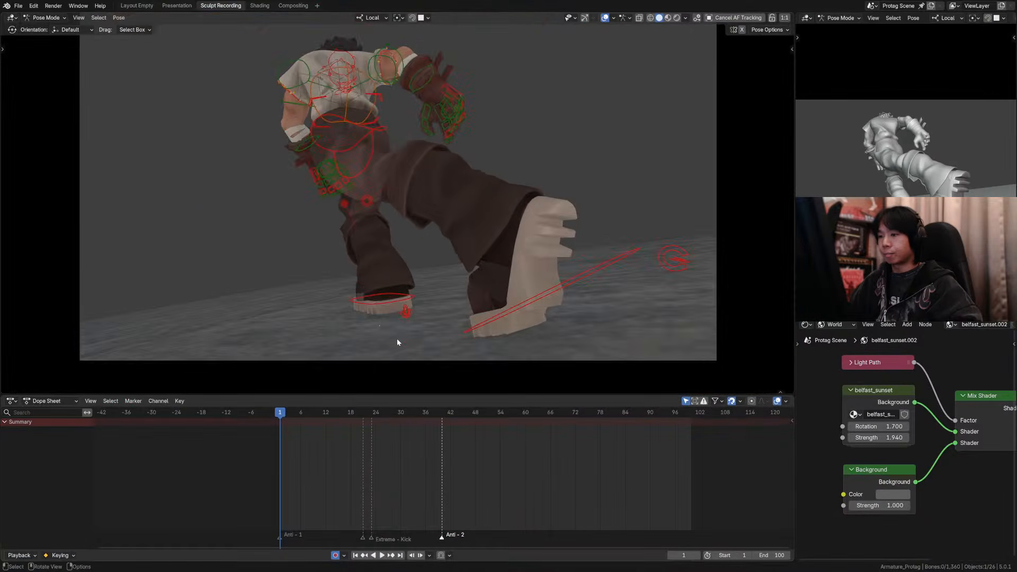
pyautogui.keyDown('shift'); pyautogui.moveTo(462, 257); pyautogui.dragTo(482, 279, button='middle'); pyautogui.keyUp('shift')
pyautogui.scroll(3, 485, 277)
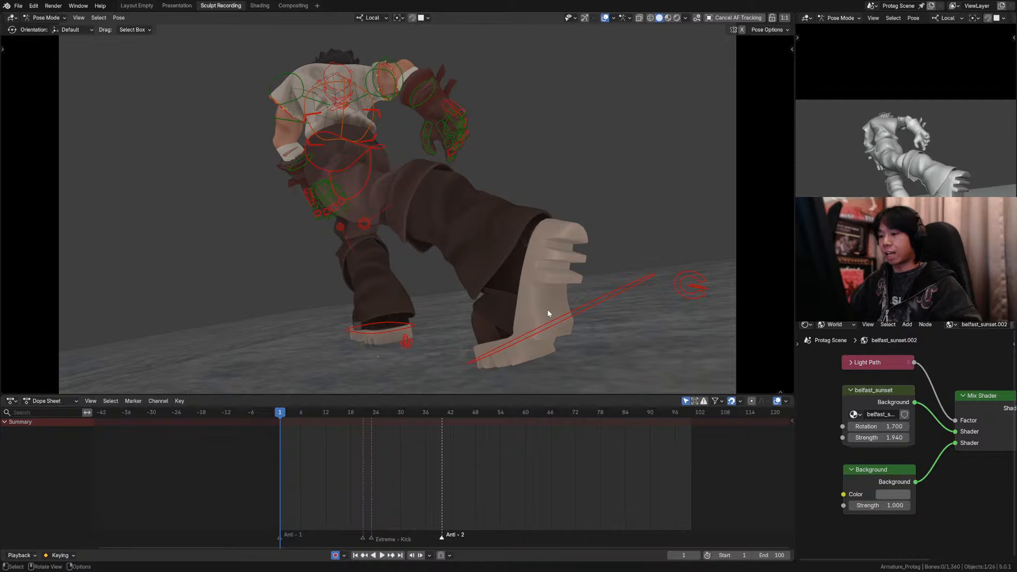
# Step: Maximize the 3D viewport with its overlays hidden and play the animation
pyautogui.hotkey('ctrl', 'space')
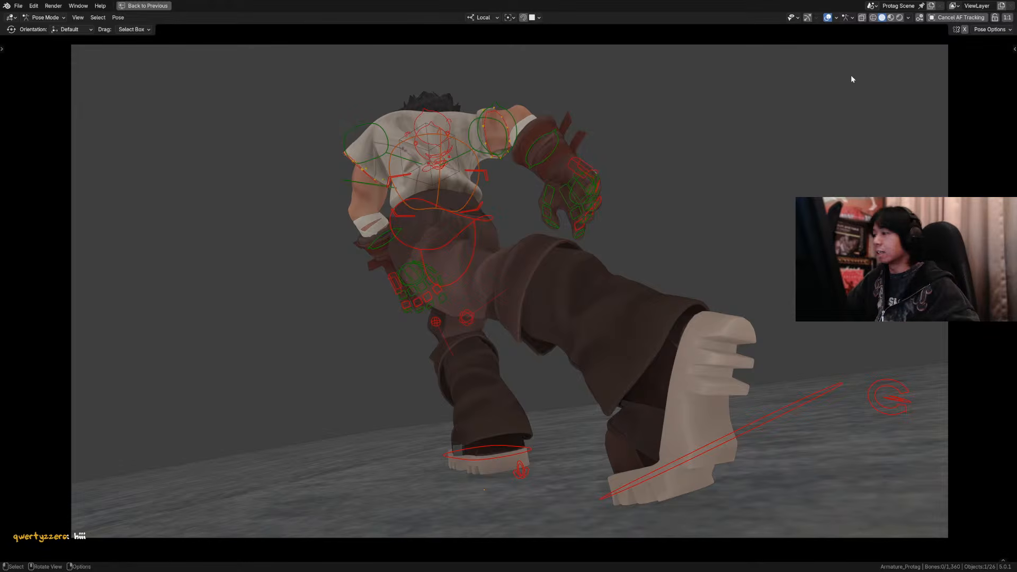
pyautogui.click(828, 19)
pyautogui.press('space')
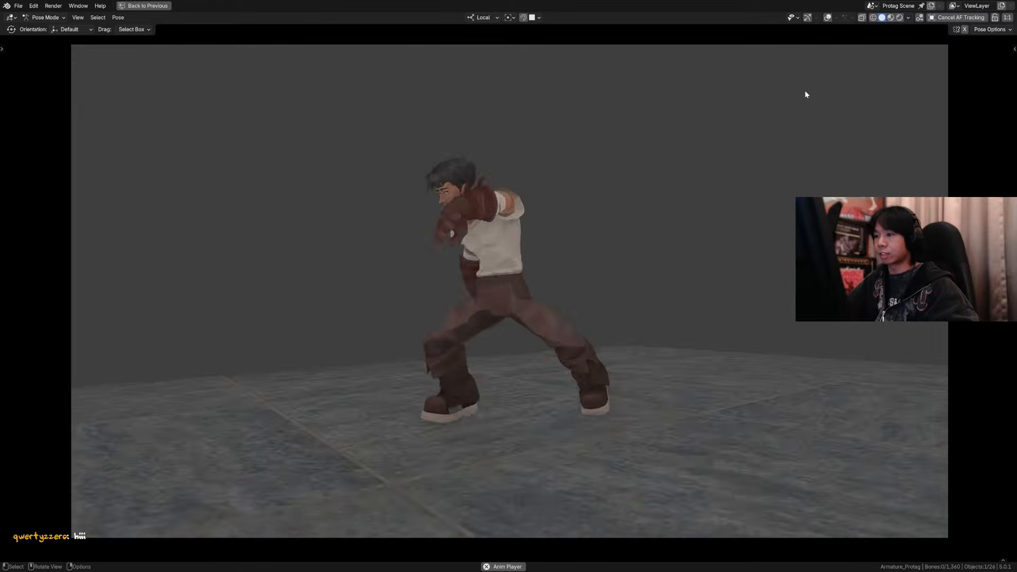
# Step: Turn off Subdivision Main in the Protag Rig's viewport properties and play the animation again
pyautogui.press('n')
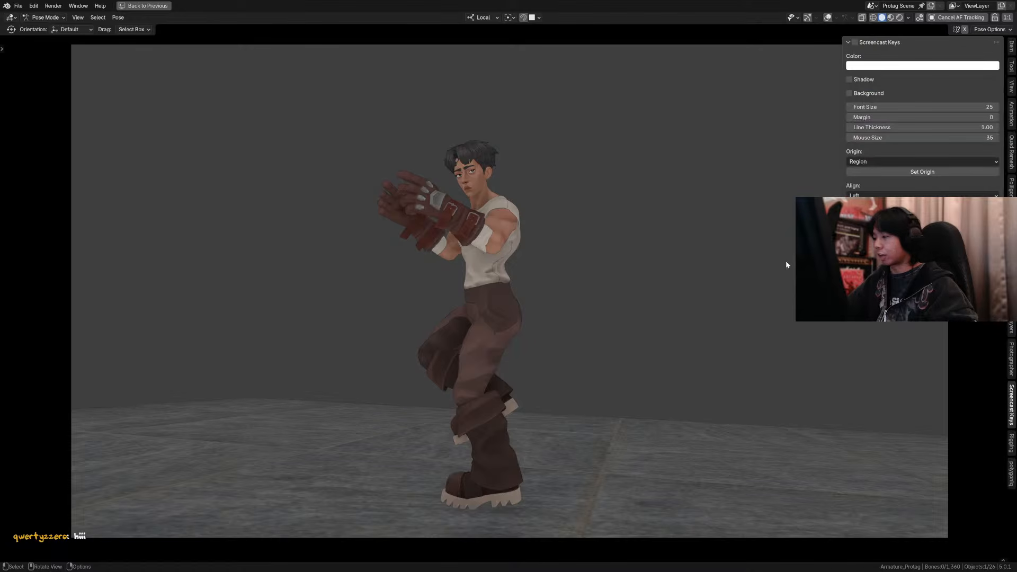
pyautogui.click(1011, 46)
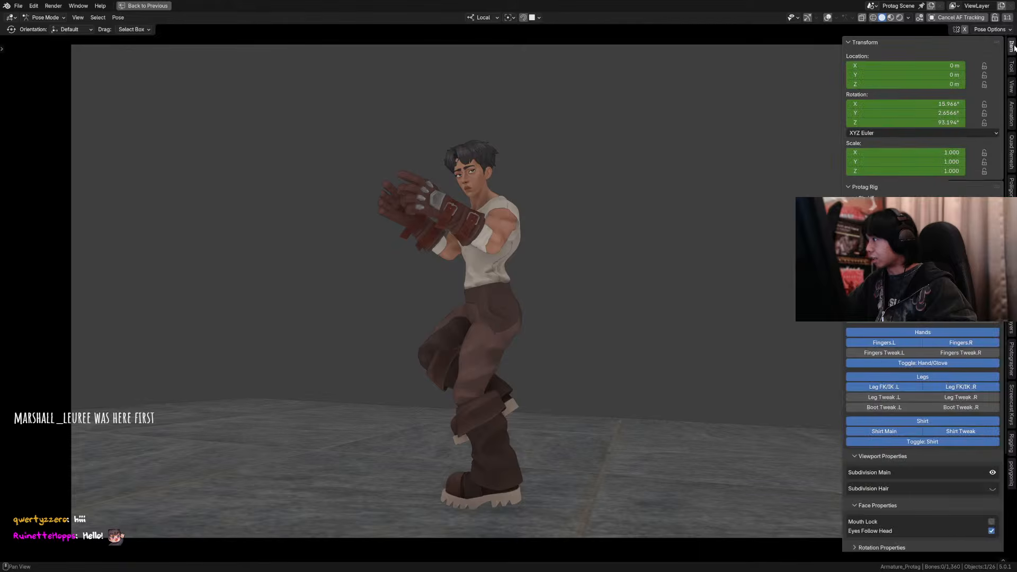
pyautogui.scroll(-5, 915, 456)
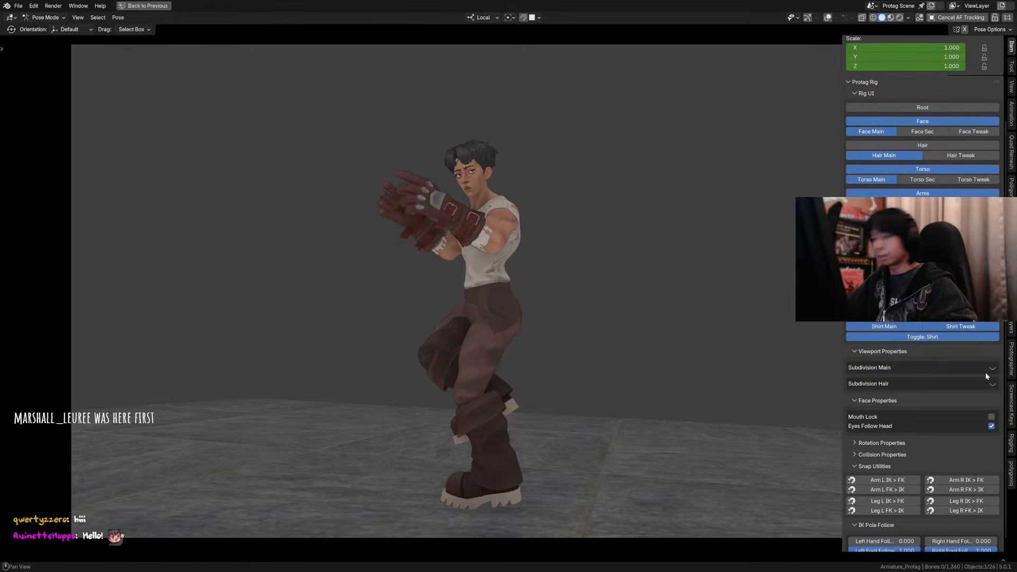
pyautogui.press('n')
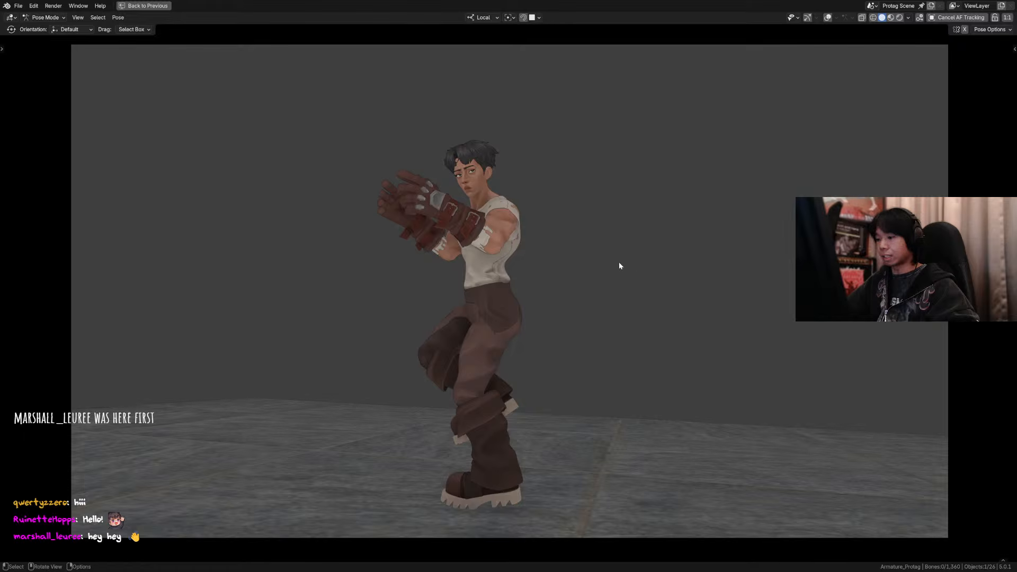
pyautogui.press('space')
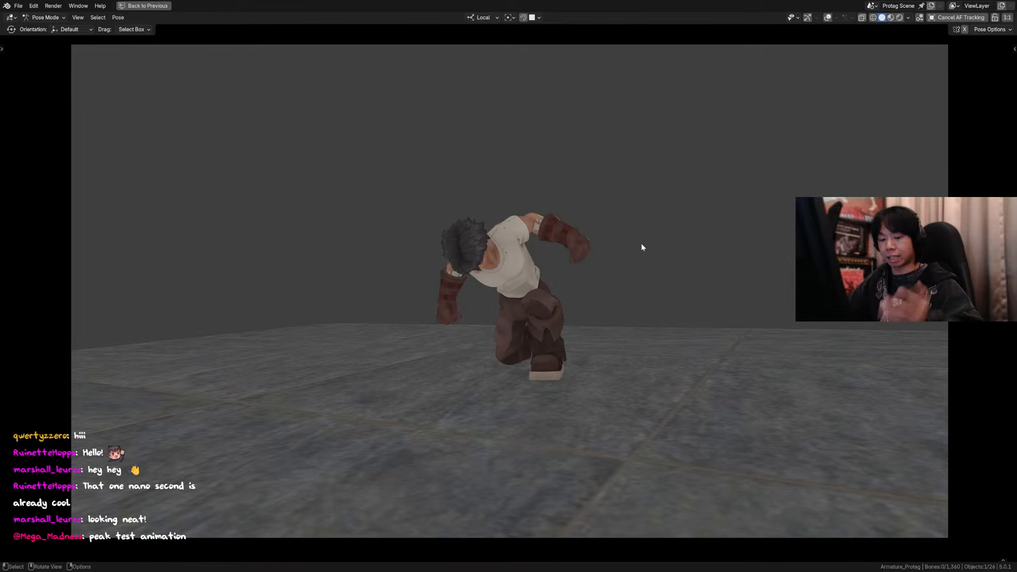
# Step: Bring back the multi-editor layout from the maximized viewport
pyautogui.press('F3')
pyautogui.click(679, 288)
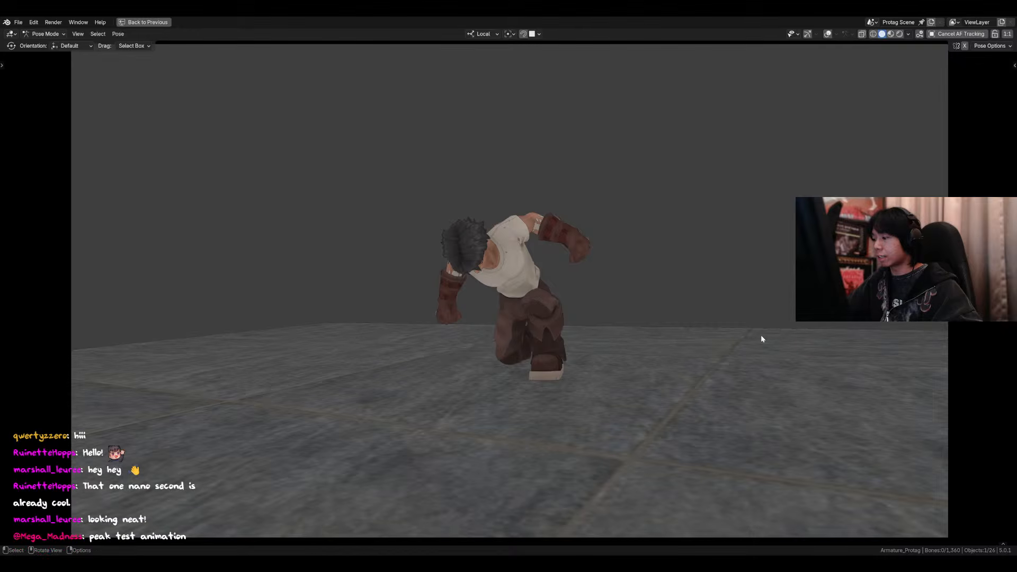
pyautogui.hotkey('ctrl', 'space')
pyautogui.press('F3')
pyautogui.click(628, 334)
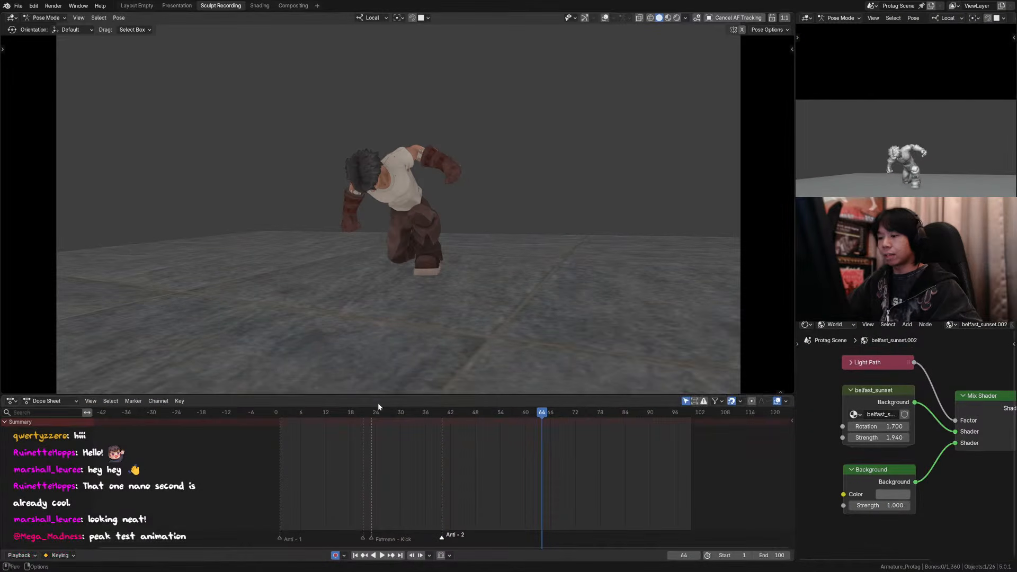
# Step: Return to frame 1 and select all of the armature's bones with the overlays shown
pyautogui.click(282, 411)
pyautogui.hotkey('shift', 'alt', 'z')
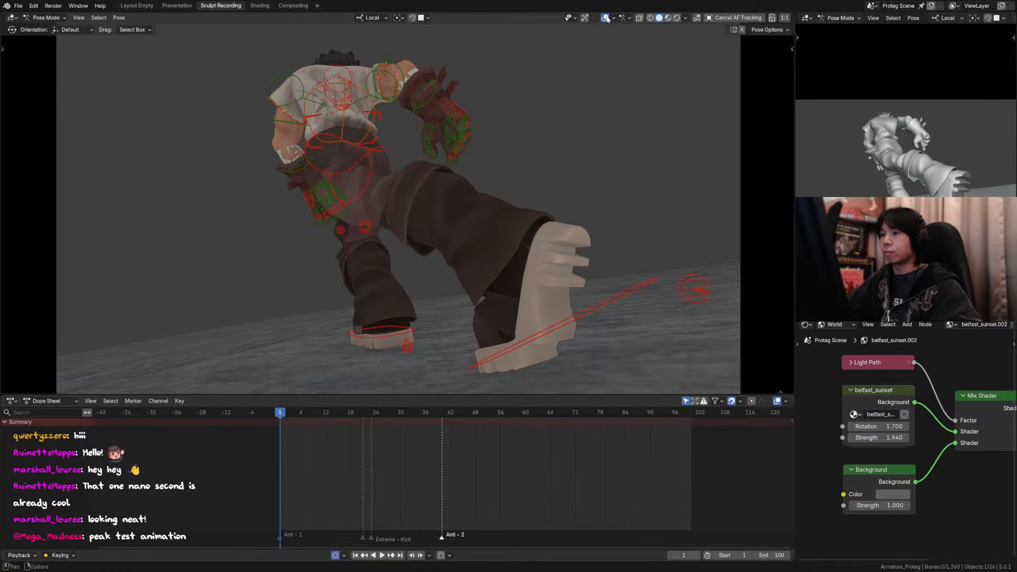
pyautogui.press('a')
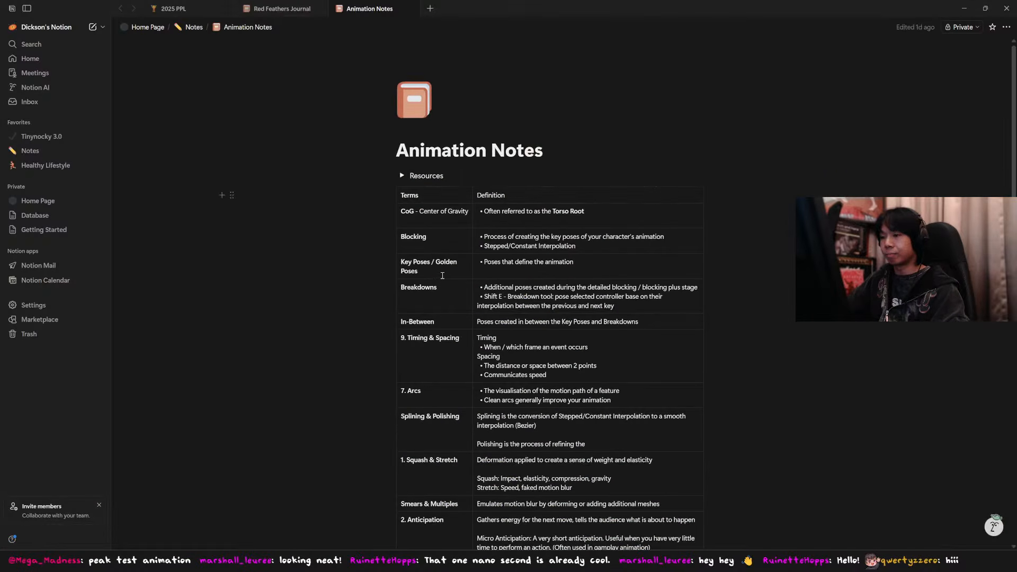
# Step: Review the table of animation terms and definitions on the Animation Notes page in Notion
pyautogui.scroll(-3, 443, 275)
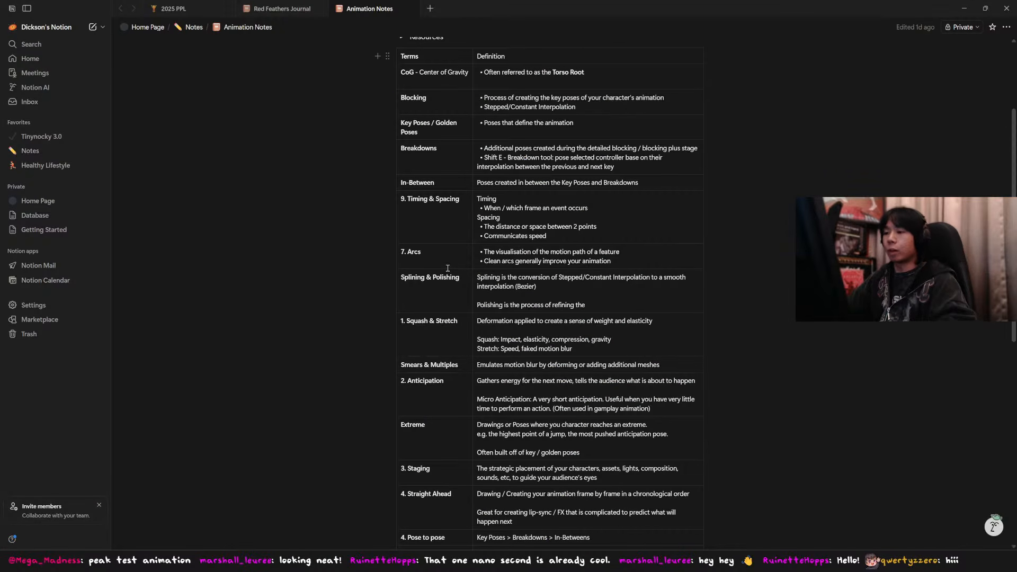
pyautogui.scroll(-5, 470, 292)
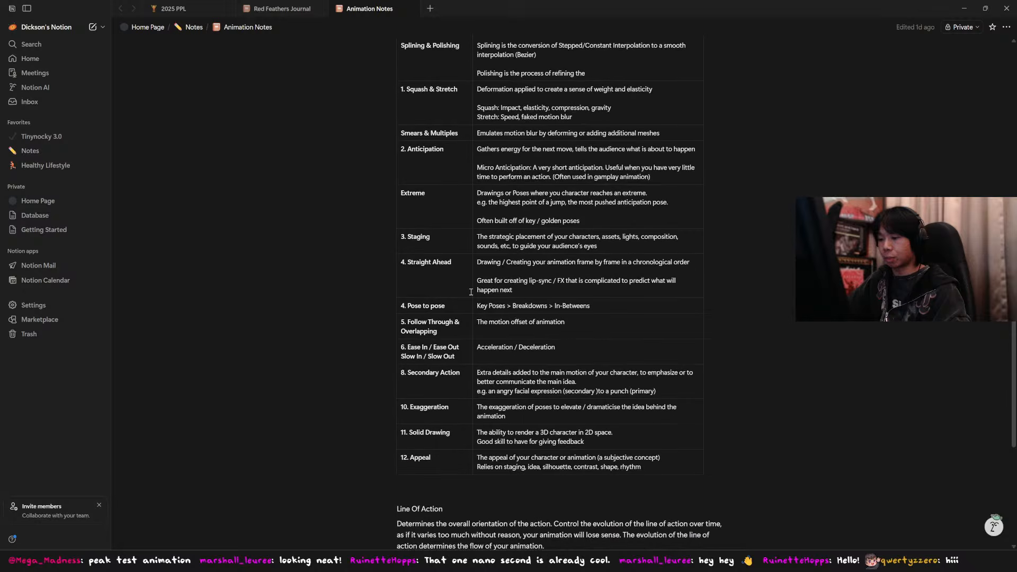
pyautogui.scroll(3, 450, 291)
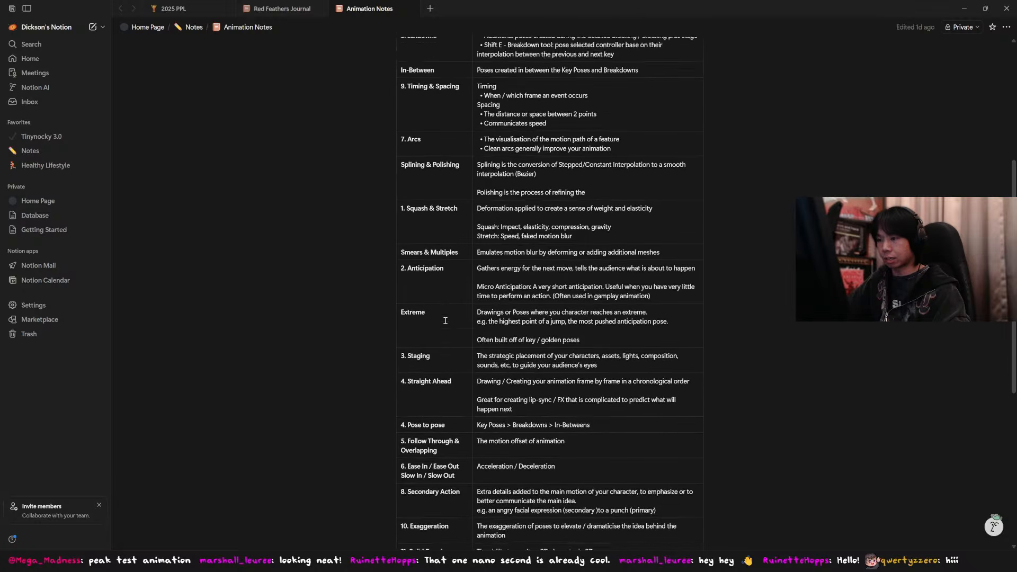
pyautogui.scroll(-3, 429, 273)
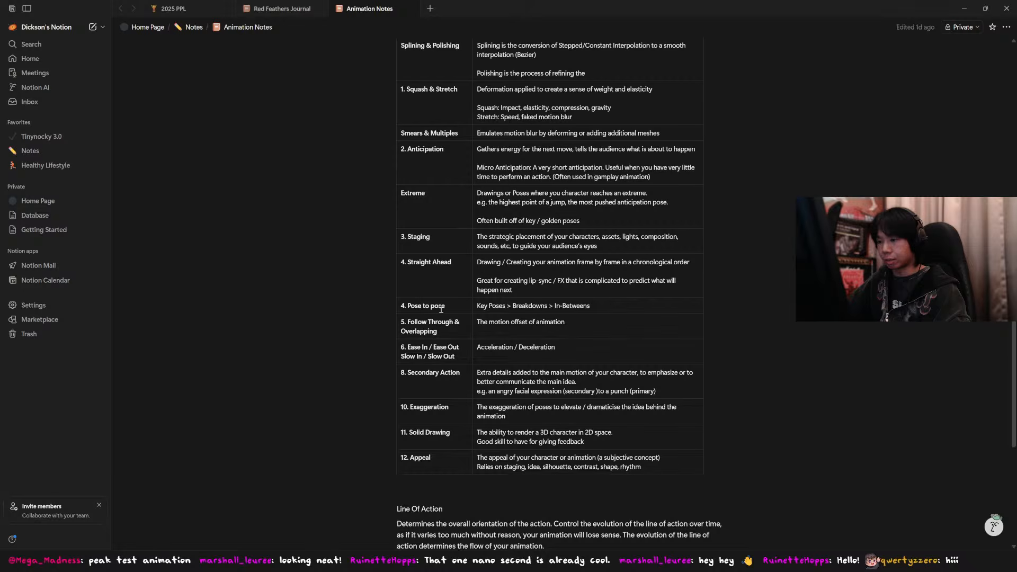
pyautogui.scroll(6, 442, 309)
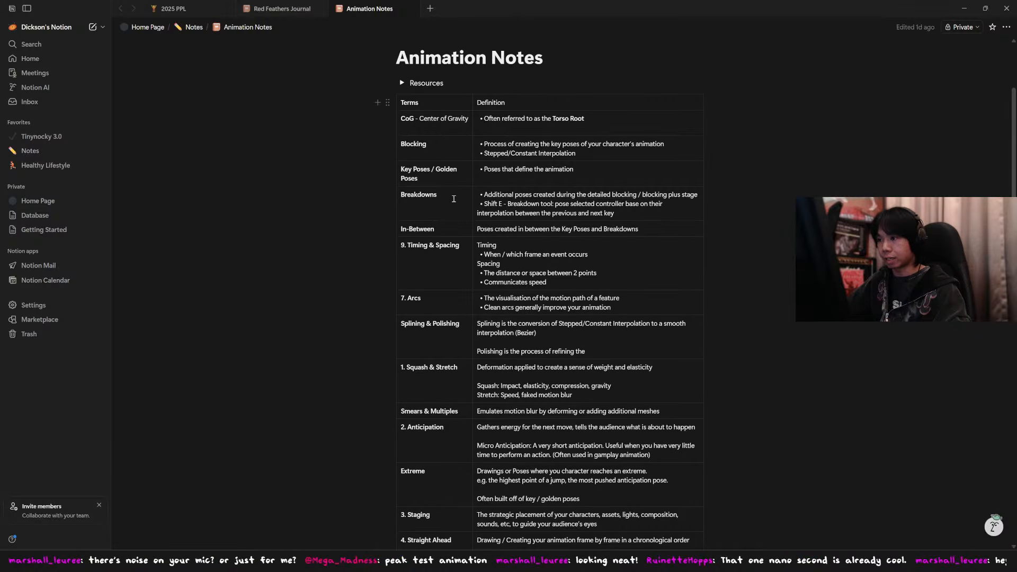
# Step: Highlight the Key Poses term, its definition and the Breakdowns term in the notes table
pyautogui.moveTo(453, 199); pyautogui.dragTo(424, 171)
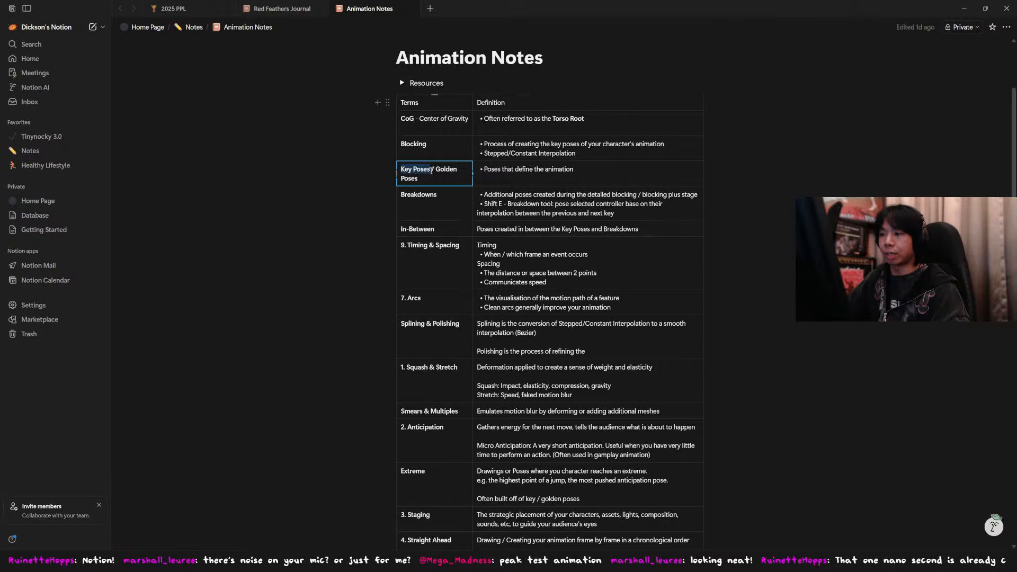
pyautogui.click(492, 170)
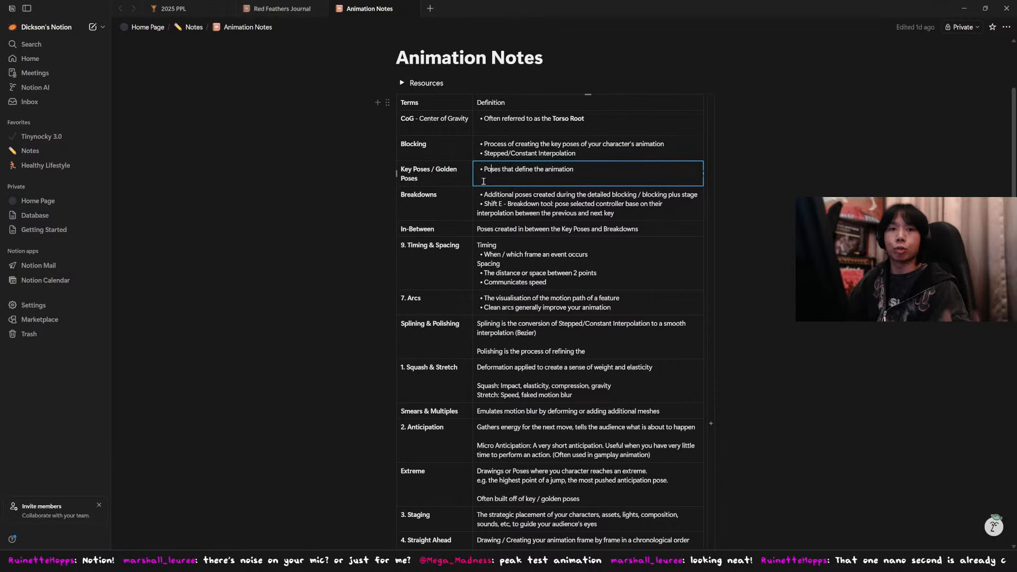
pyautogui.moveTo(484, 169); pyautogui.dragTo(583, 174)
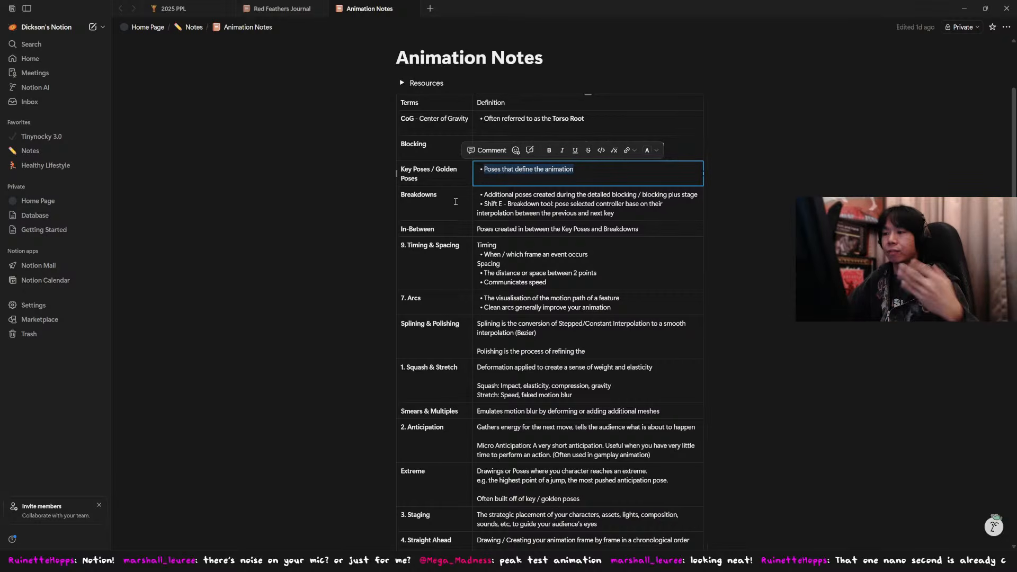
pyautogui.doubleClick(439, 195)
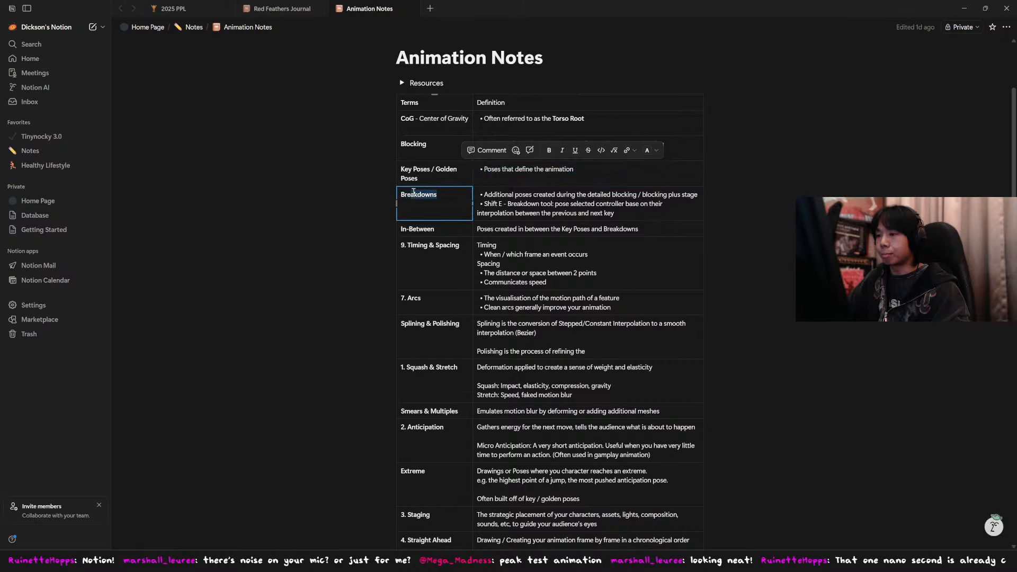
pyautogui.click(482, 195)
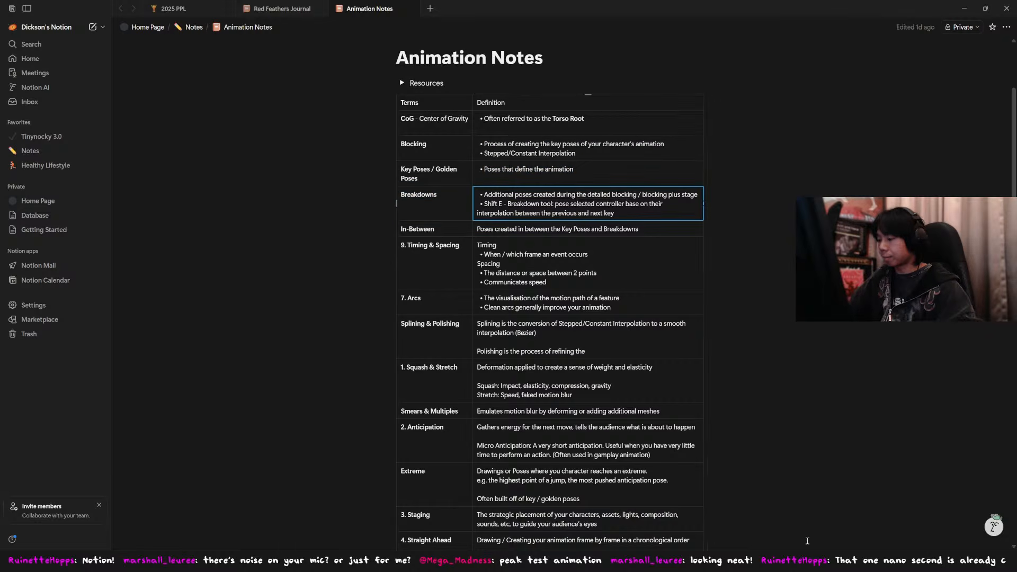
# Step: Switch to Blender and scrub the timeline to examine the character's poses at frames 7, 13, 24 and 6
pyautogui.hotkey('alt', 'Tab')
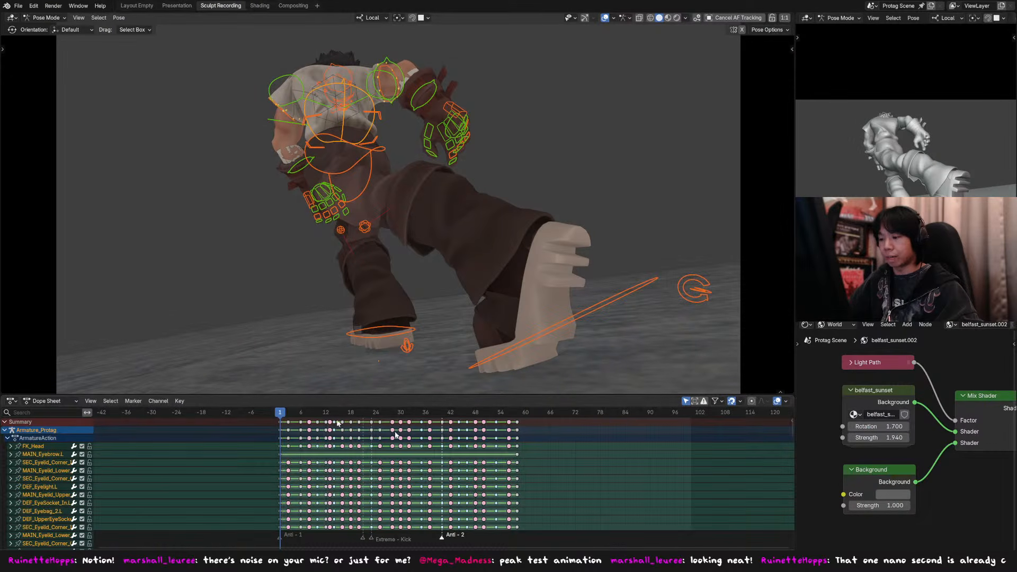
pyautogui.moveTo(285, 416); pyautogui.dragTo(293, 417)
pyautogui.click(253, 426)
pyautogui.click(308, 418)
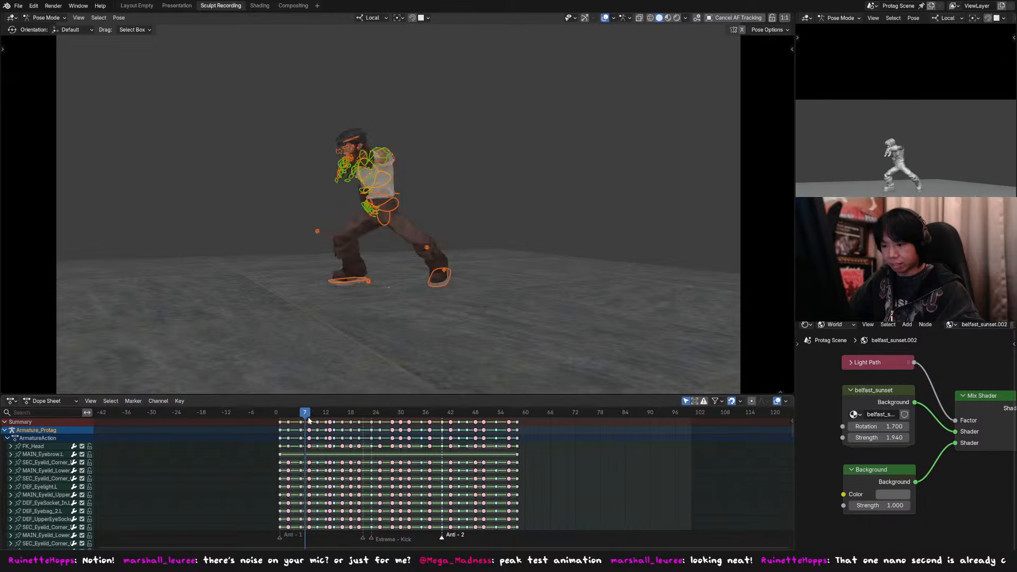
pyautogui.click(309, 418)
pyautogui.click(331, 419)
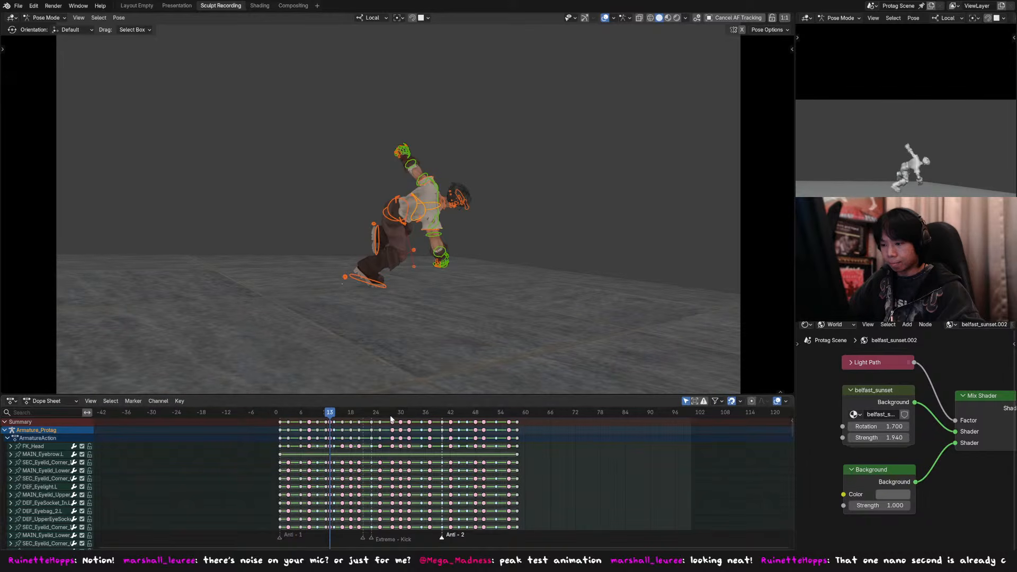
pyautogui.moveTo(391, 419)
pyautogui.mouseDown()
pyautogui.moveTo(403, 418)
pyautogui.moveTo(336, 418)
pyautogui.moveTo(375, 419)
pyautogui.mouseUp()
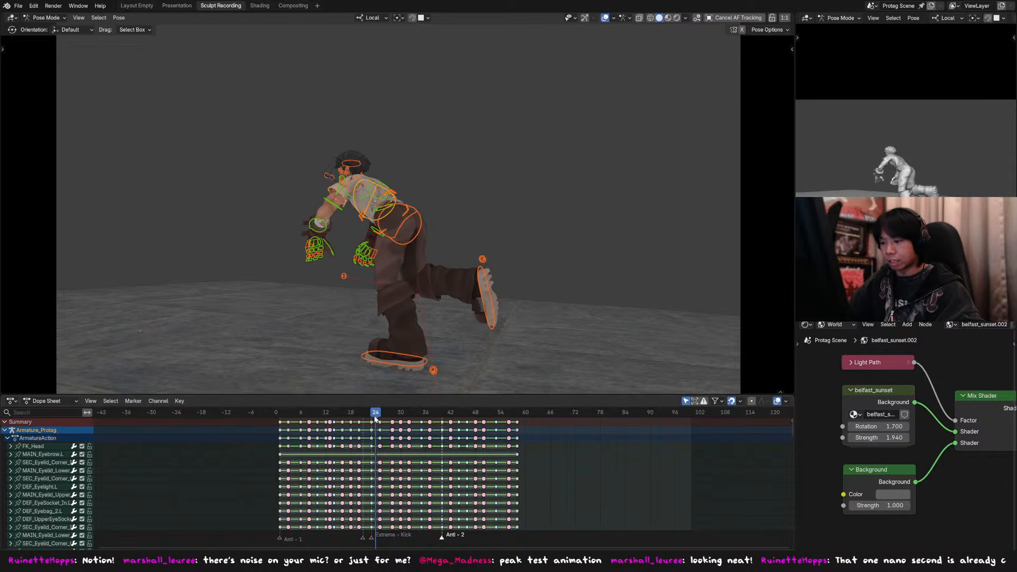
pyautogui.click(300, 414)
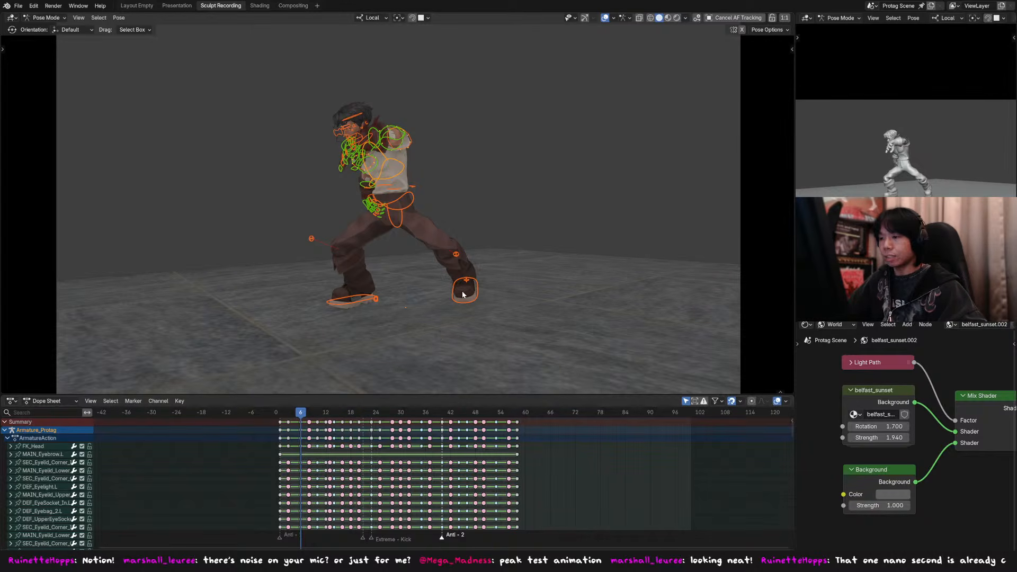
# Step: Switch back to Notion and highlight the In-Between term in the notes table
pyautogui.press('super+Tab')
pyautogui.click(582, 158)
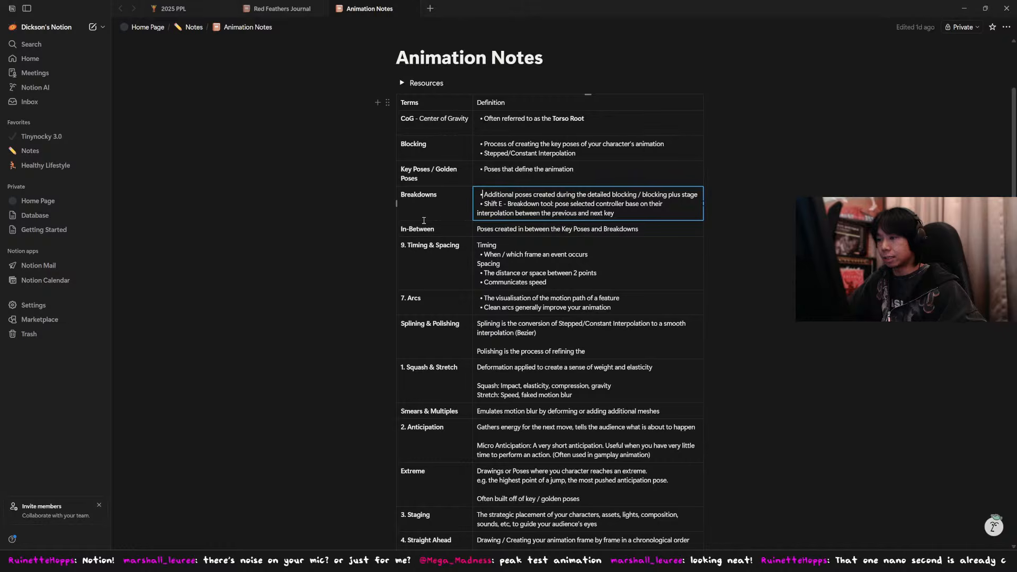
pyautogui.tripleClick(443, 233)
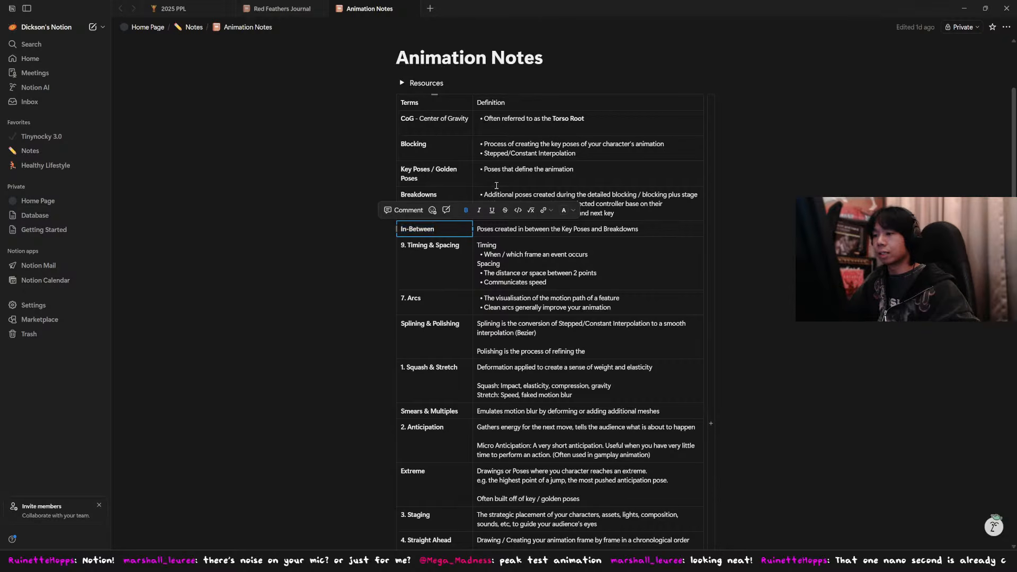
pyautogui.click(503, 180)
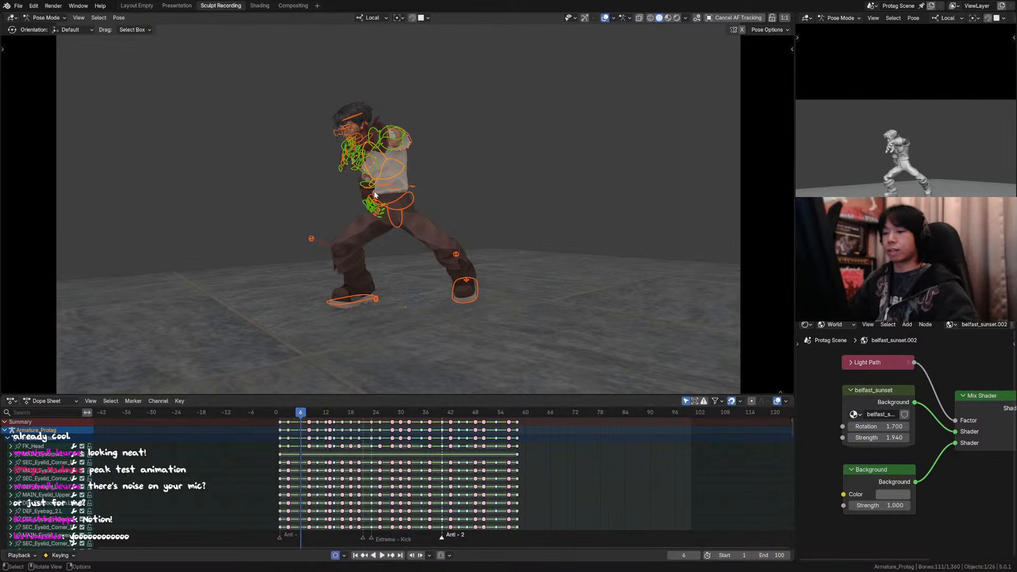
# Step: Return the Blender animation to frame 1 and switch to the reference video timeline in DaVinci Resolve
pyautogui.hotkey('shift', 'Left')
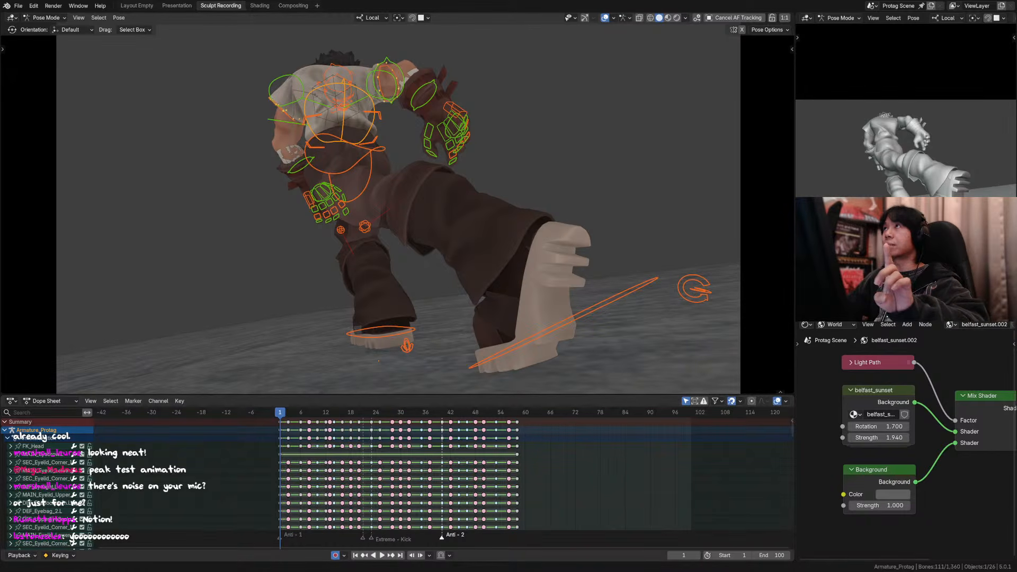
pyautogui.hotkey('alt', 'Tab')
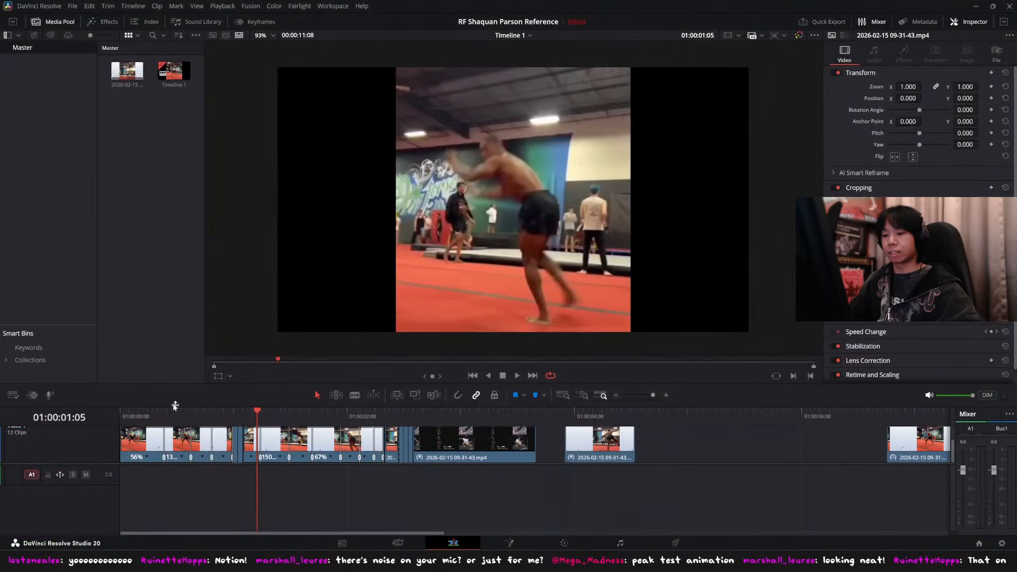
# Step: Return the reference timeline to its start and play the opening edited kick sequence twice
pyautogui.moveTo(164, 413); pyautogui.dragTo(98, 422)
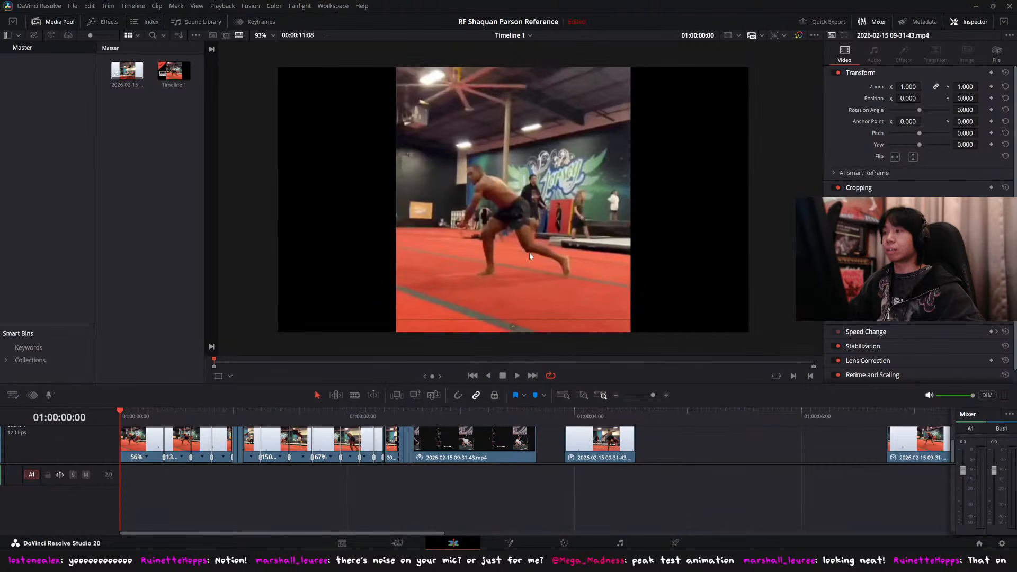
pyautogui.press('space')
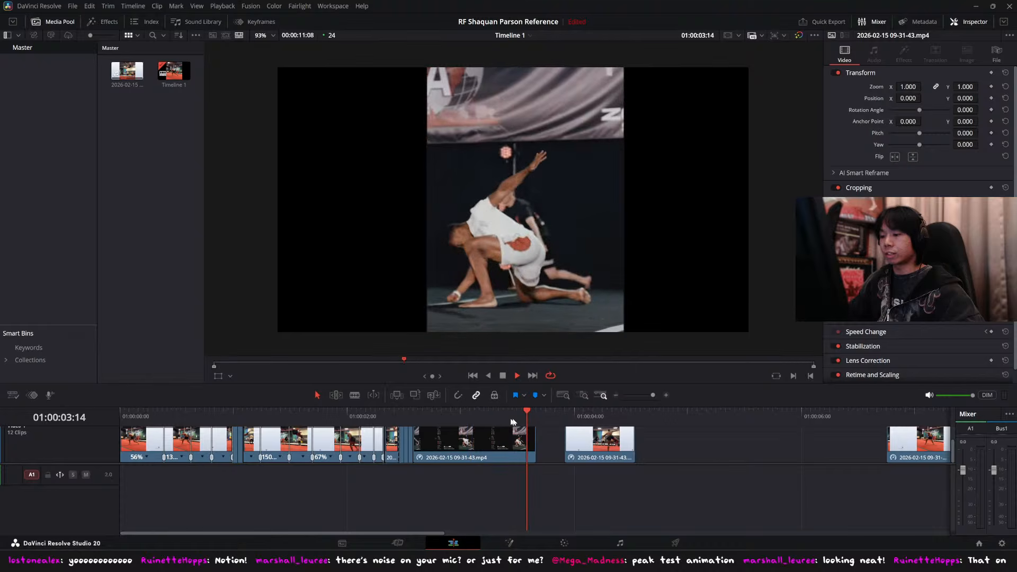
pyautogui.moveTo(511, 419); pyautogui.dragTo(113, 414)
pyautogui.press('space')
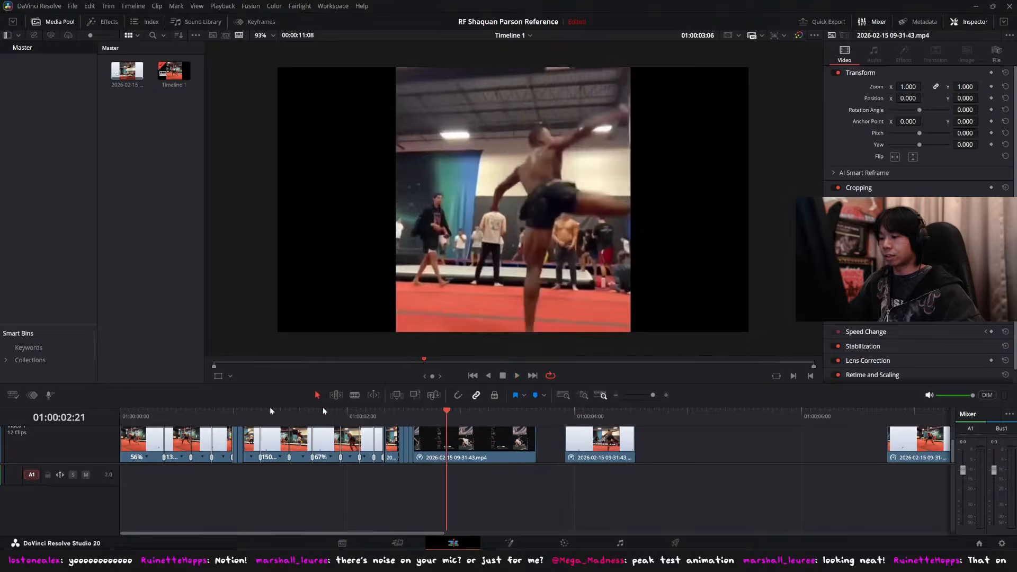
# Step: Play the longer reference clip further along the timeline and return the playhead to its beginning at 01:00:06:18
pyautogui.click(674, 416)
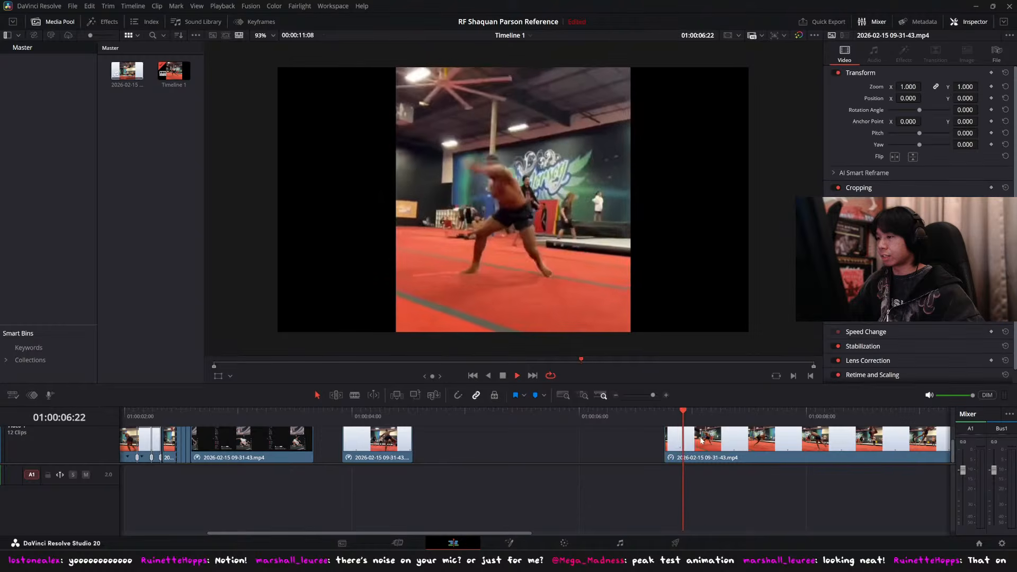
pyautogui.keyDown('alt'); pyautogui.scroll(-5, 666, 436); pyautogui.keyUp('alt')
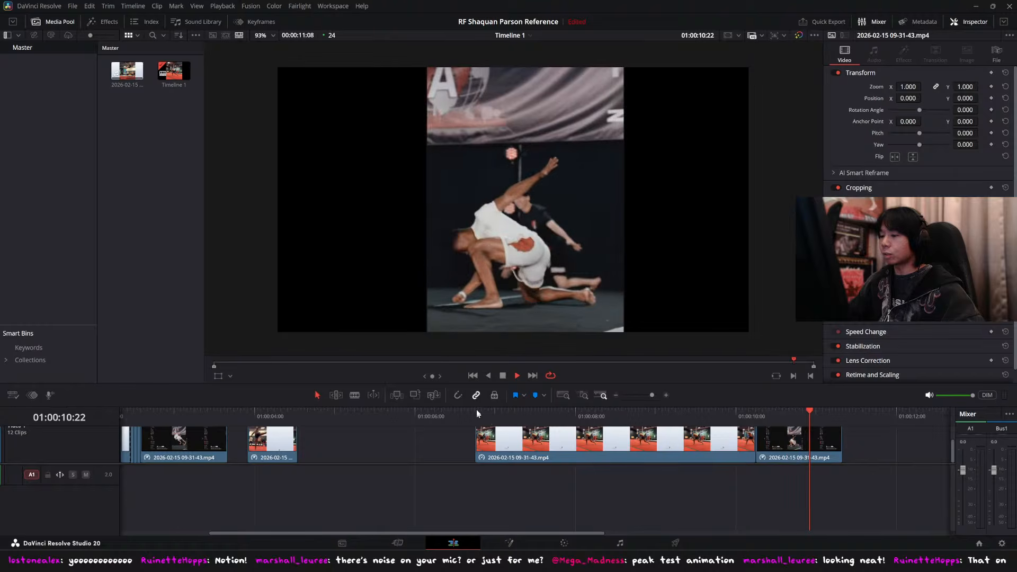
pyautogui.moveTo(503, 415); pyautogui.dragTo(475, 416)
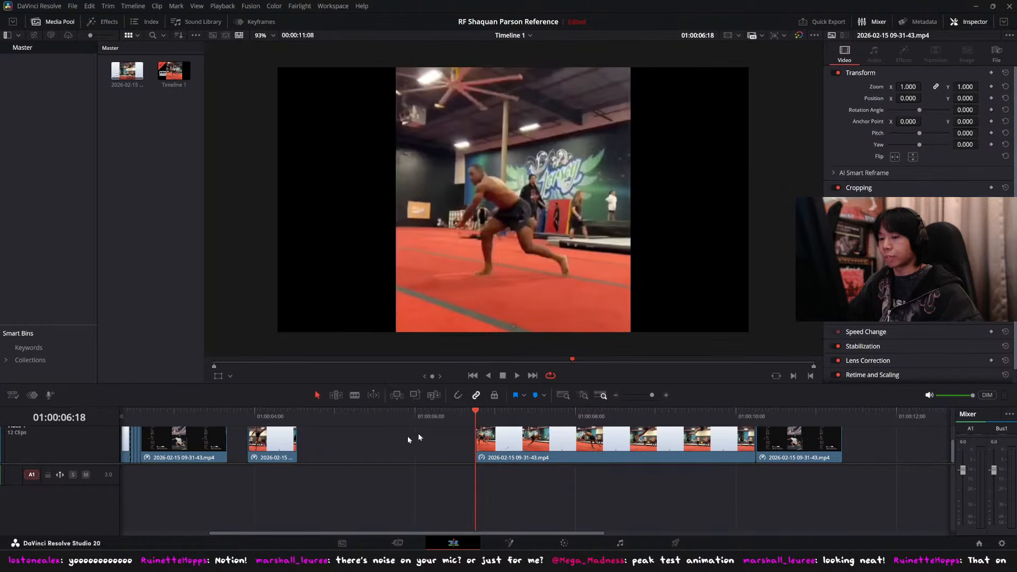
# Step: Replay the edited opening of the reference and compare it with the longer clip, ending at the timeline's start
pyautogui.keyDown('ctrl'); pyautogui.scroll(4, 360, 446); pyautogui.keyUp('ctrl')
pyautogui.moveTo(139, 416)
pyautogui.mouseDown()
pyautogui.moveTo(123, 415)
pyautogui.moveTo(170, 413)
pyautogui.moveTo(153, 415)
pyautogui.mouseUp()
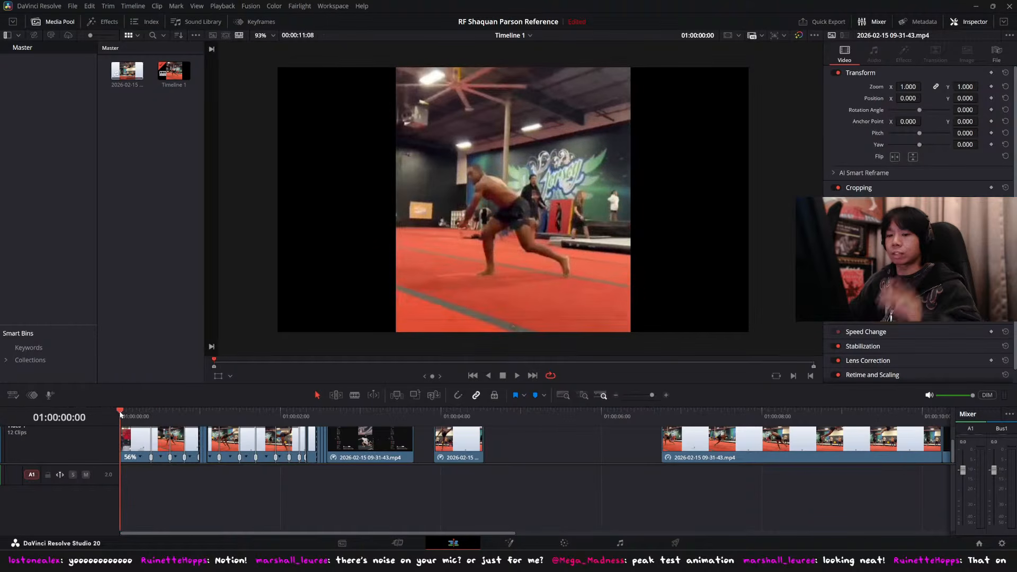
pyautogui.moveTo(159, 411)
pyautogui.mouseDown()
pyautogui.moveTo(182, 410)
pyautogui.moveTo(161, 409)
pyautogui.mouseUp()
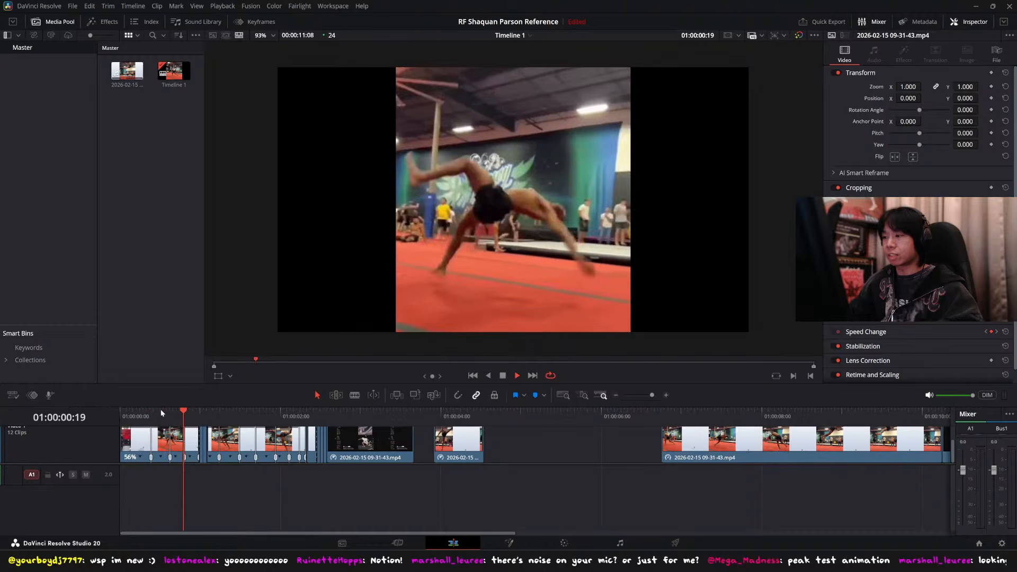
pyautogui.click(155, 412)
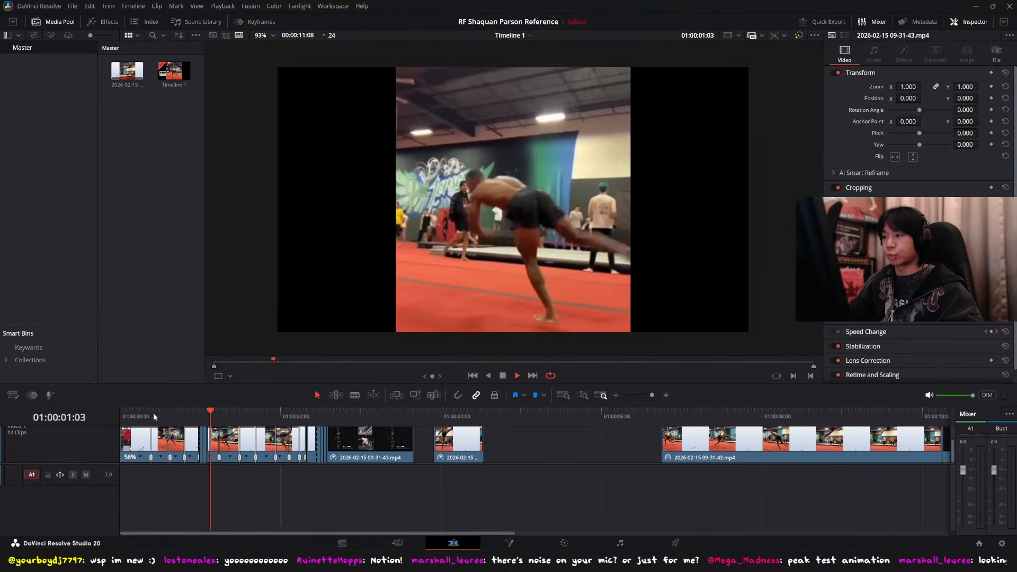
pyautogui.click(679, 414)
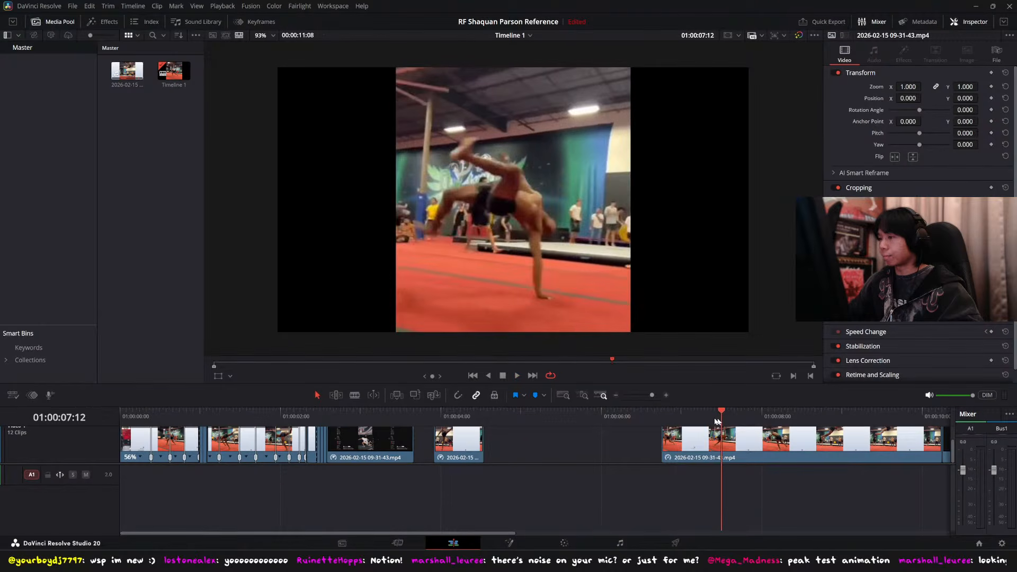
pyautogui.moveTo(354, 418); pyautogui.dragTo(120, 416)
# Step: Switch to Blender and deselect all of the character's bones, keeping the full camera frame in view
pyautogui.press('super+Down')
pyautogui.moveTo(509, 3); pyautogui.dragTo(508, 0)
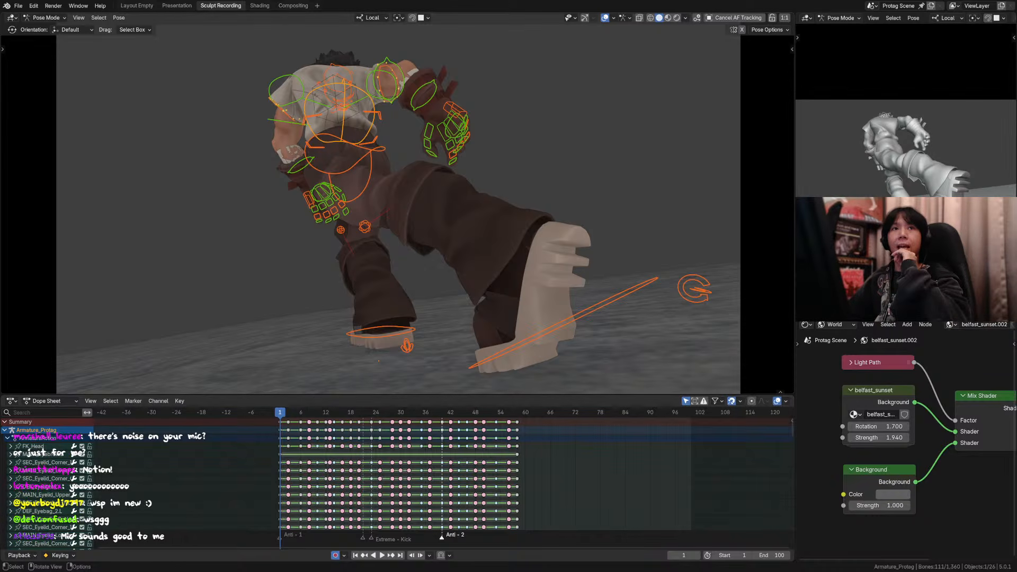
pyautogui.click(565, 65)
pyautogui.scroll(-1, 550, 174)
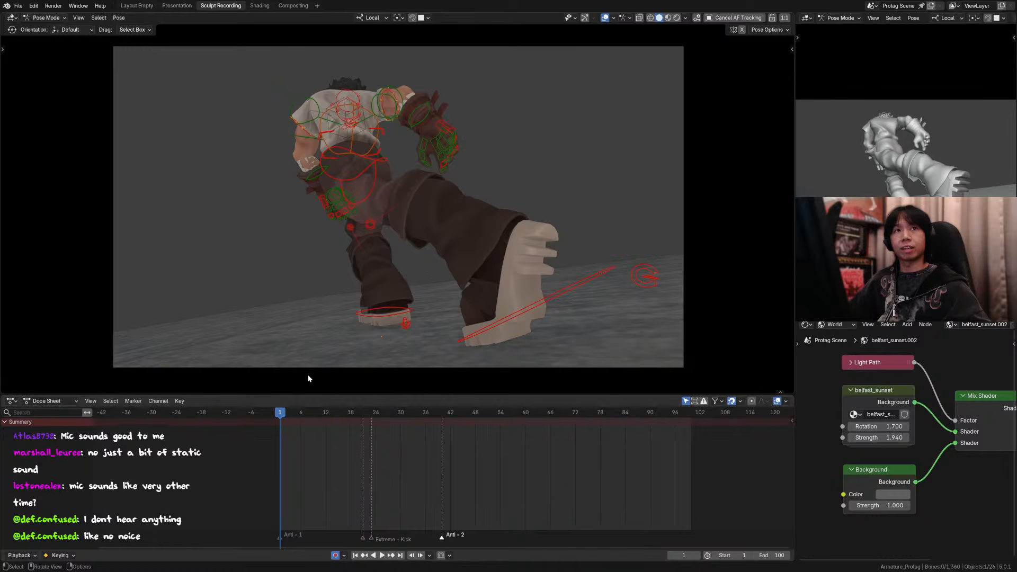
# Step: Play the kick animation from its opening frames to review the motion, and return to frame 1
pyautogui.moveTo(289, 414)
pyautogui.mouseDown()
pyautogui.moveTo(310, 414)
pyautogui.moveTo(284, 416)
pyautogui.mouseUp()
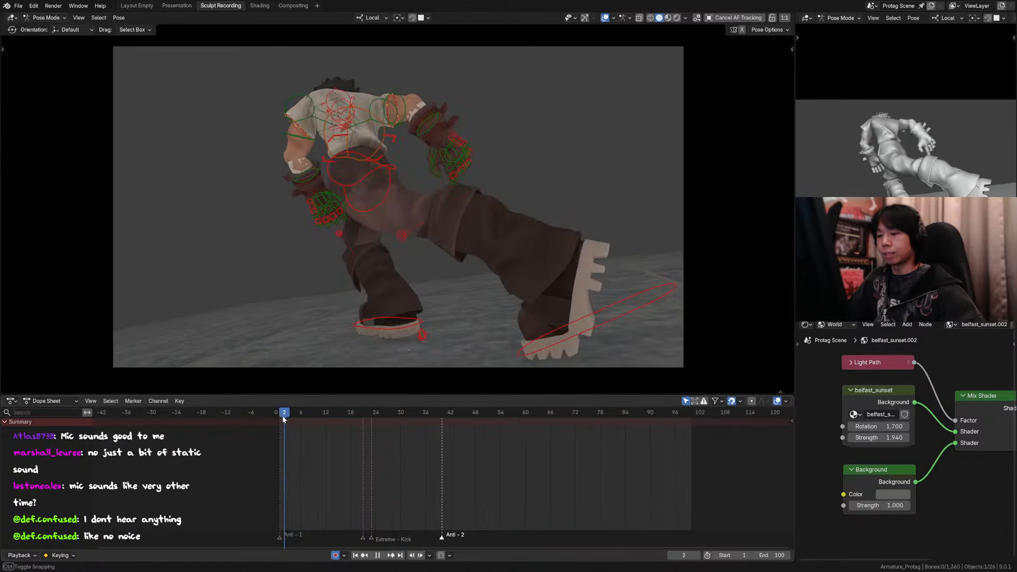
pyautogui.press('space')
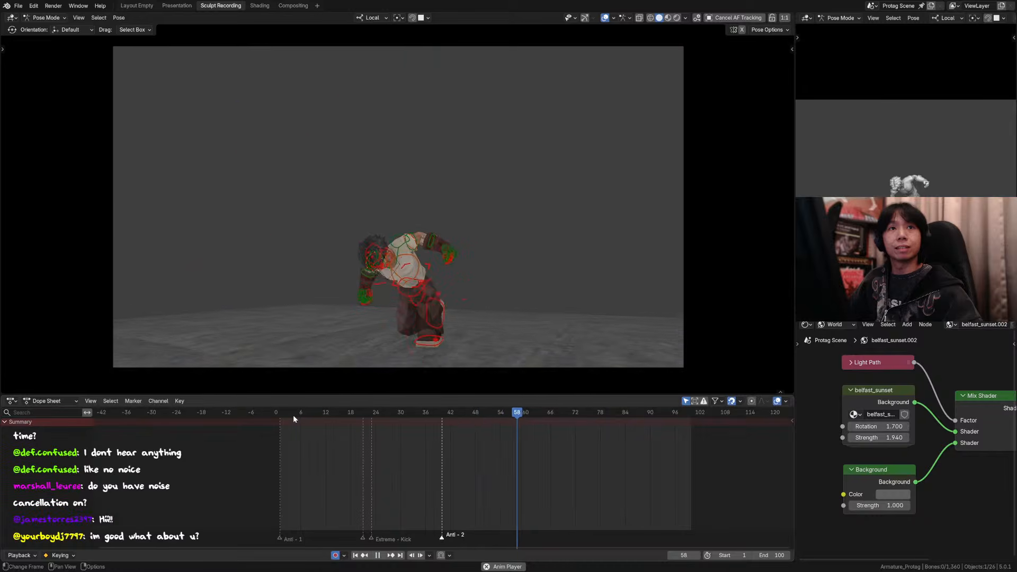
pyautogui.press('space')
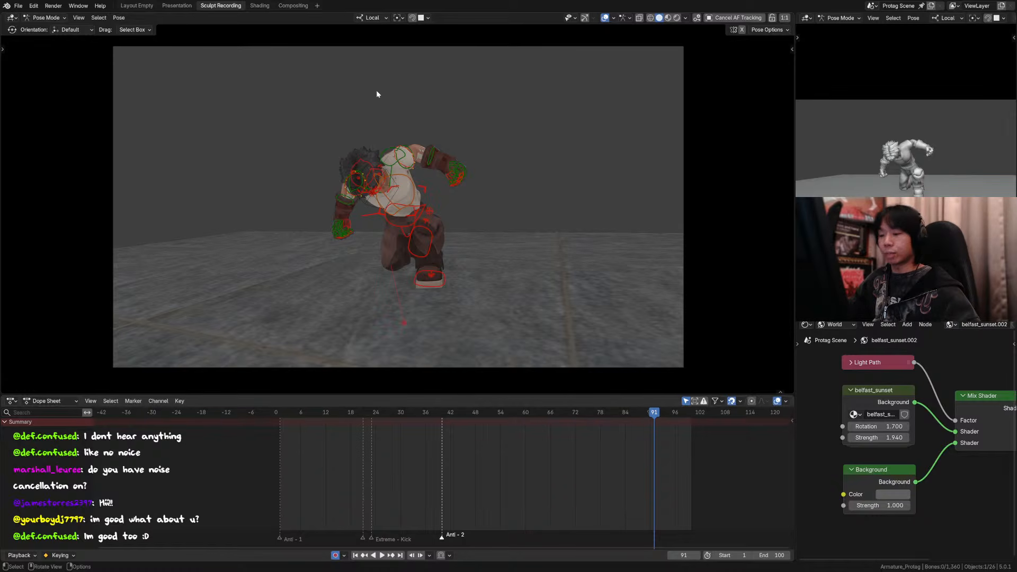
pyautogui.click(292, 412)
pyautogui.press('space')
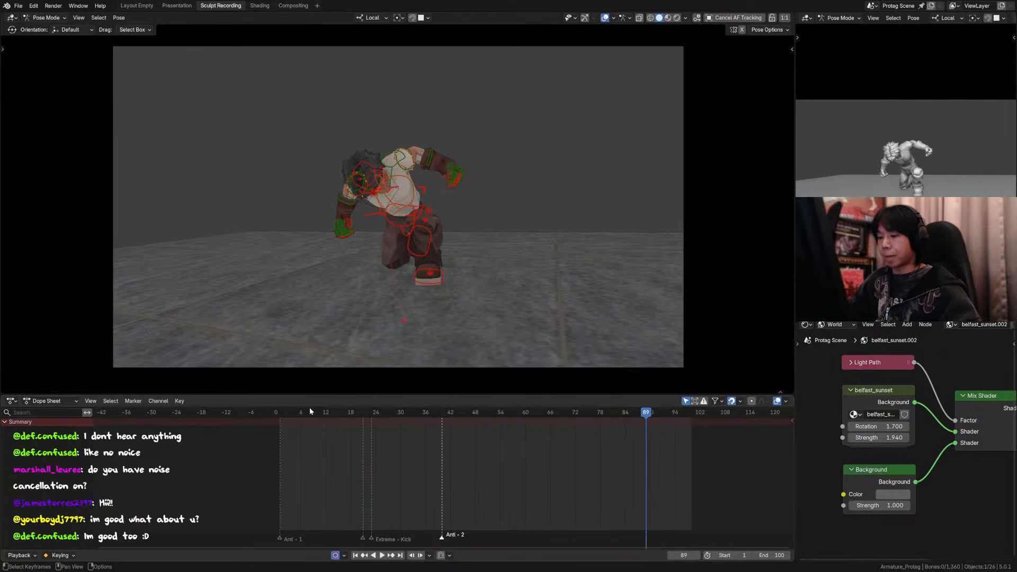
pyautogui.press('Escape')
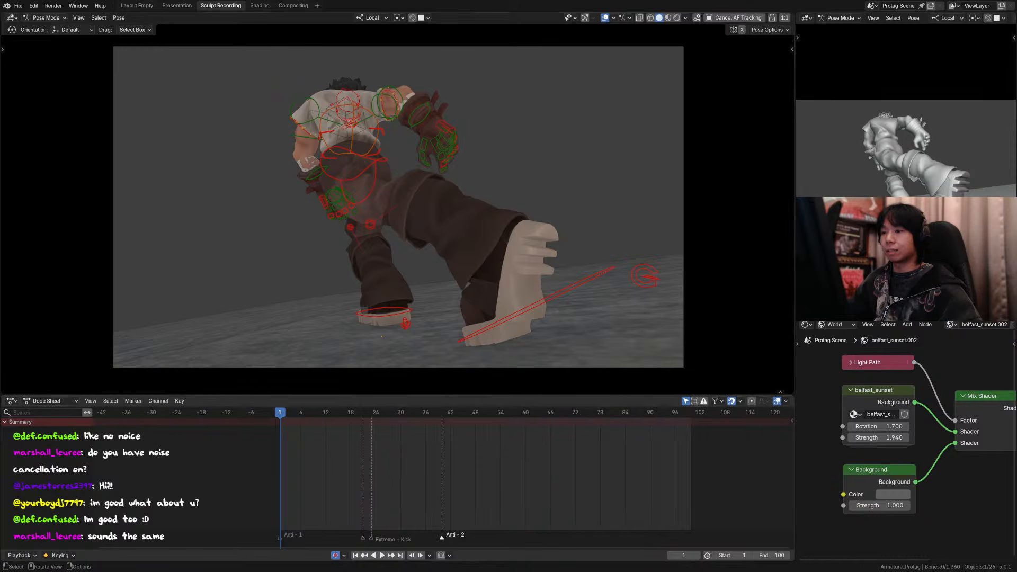
# Step: Select all of the character's bones and move to frame 2 of the animation
pyautogui.press('a')
pyautogui.press('Right')
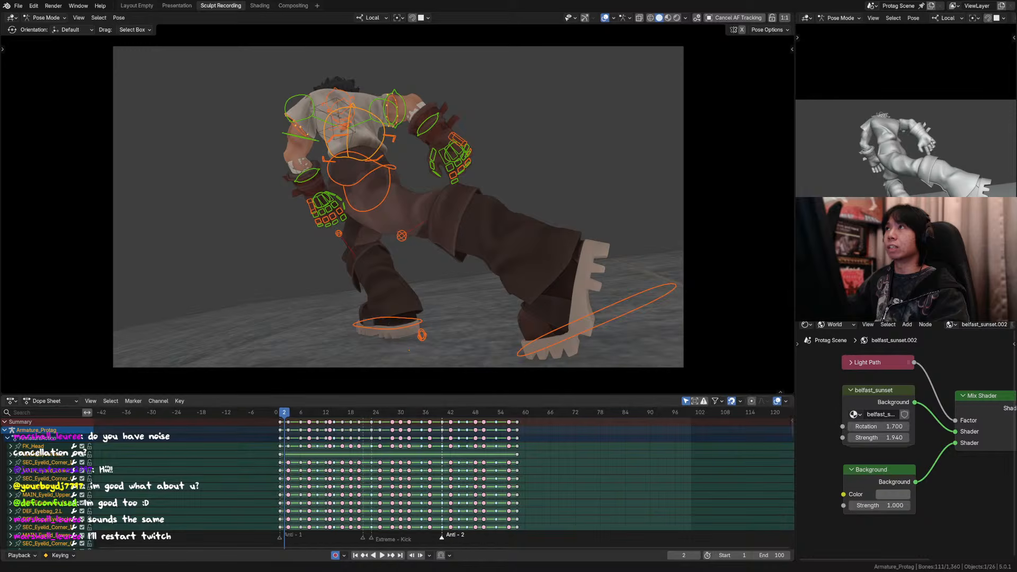
pyautogui.moveTo(295, 413); pyautogui.dragTo(285, 414)
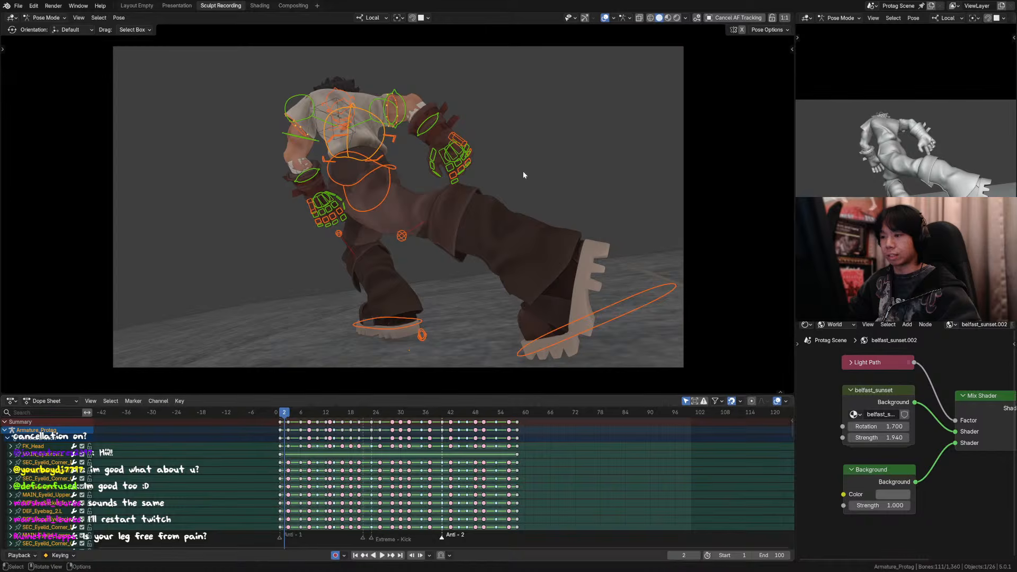
# Step: Hide the viewport overlays and go back and forth frame by frame through frames 1 to 5 to examine the poses
pyautogui.click(604, 17)
pyautogui.press('Left')
pyautogui.press('Right')
pyautogui.press('Right')
pyautogui.press('Right')
pyautogui.press('Right')
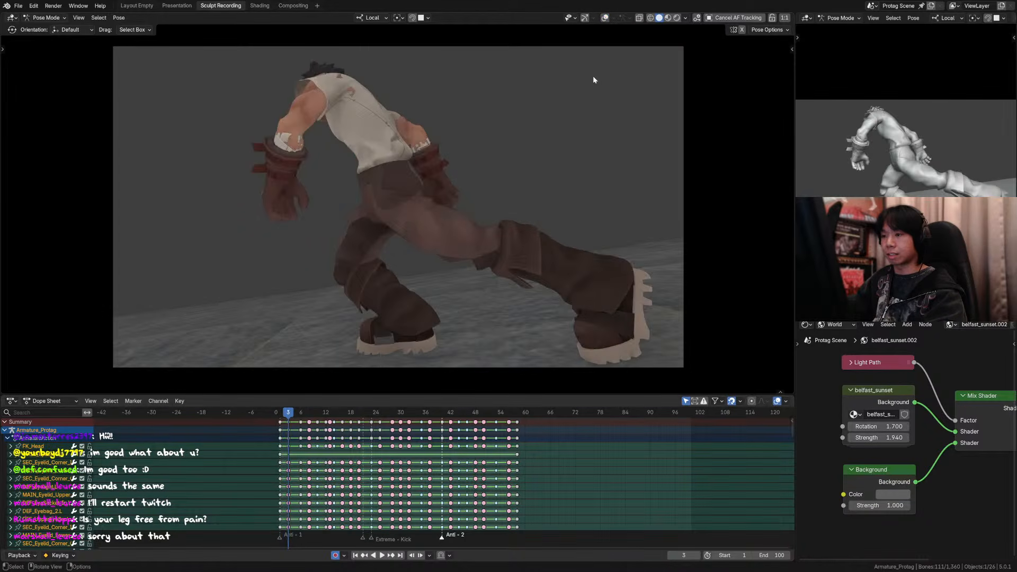
pyautogui.press('Left')
pyautogui.press('Right')
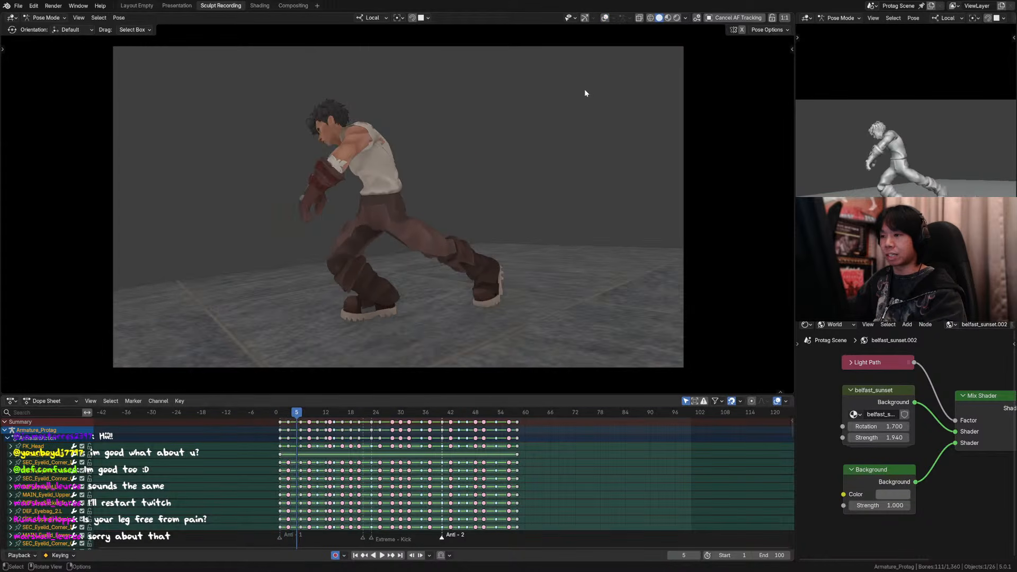
pyautogui.press('Right')
pyautogui.press('Left')
pyautogui.press('Left')
pyautogui.press('Left')
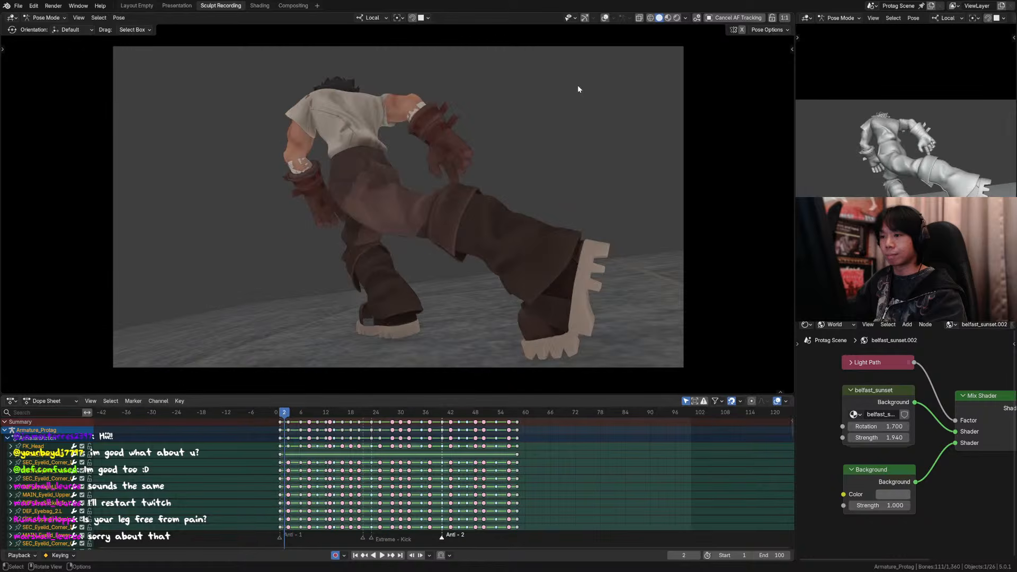
# Step: Alternate between frames 1 and 2 to compare the character's two opening poses
pyautogui.press('Left')
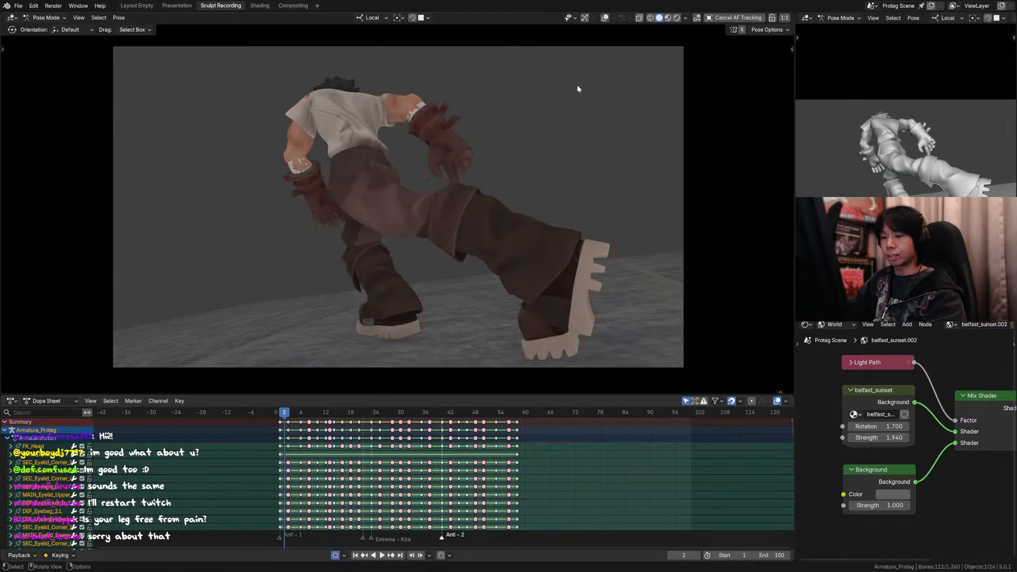
pyautogui.press('Left')
pyautogui.press('Right')
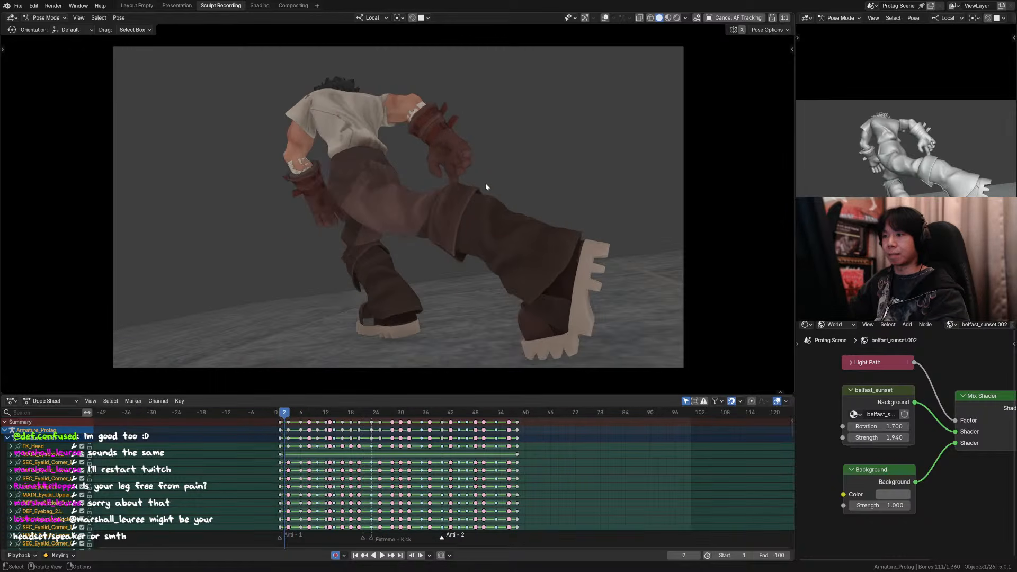
pyautogui.press('Left')
pyautogui.press('Right')
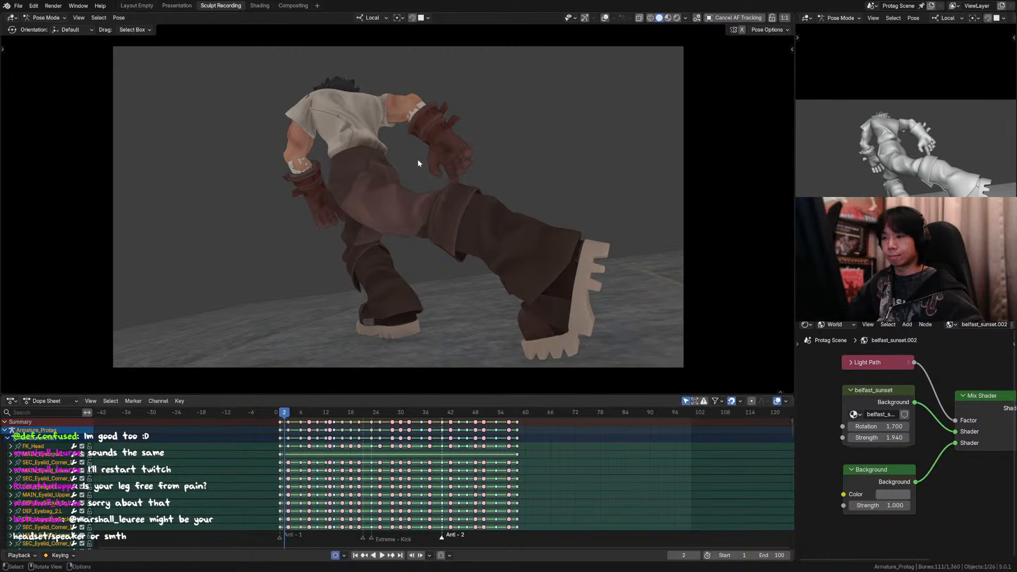
# Step: Show the viewport overlays again, select the keyframes at the animation's start and move to frame 1
pyautogui.hotkey('shift', 'alt', 'z')
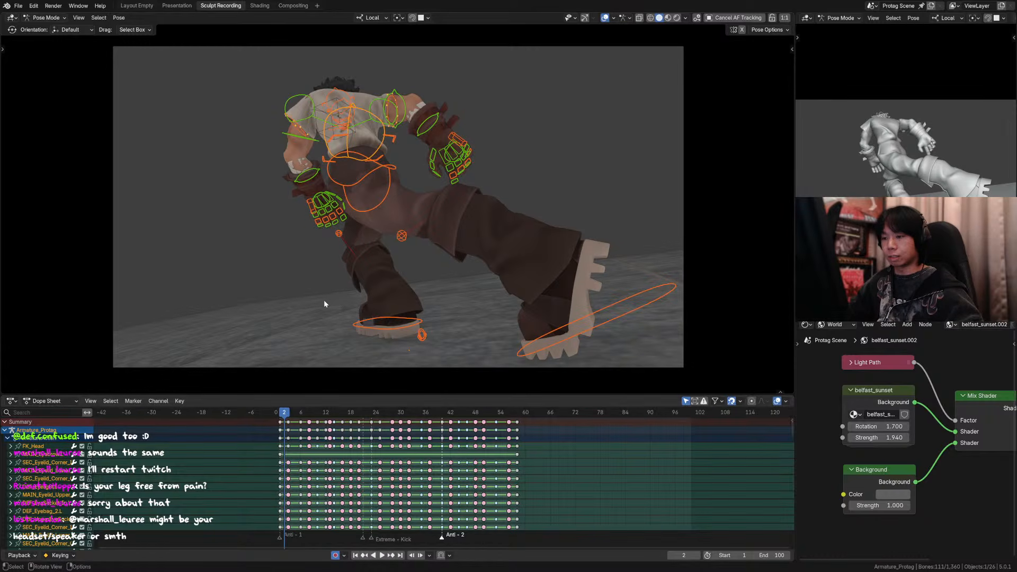
pyautogui.click(281, 423)
pyautogui.press('Left')
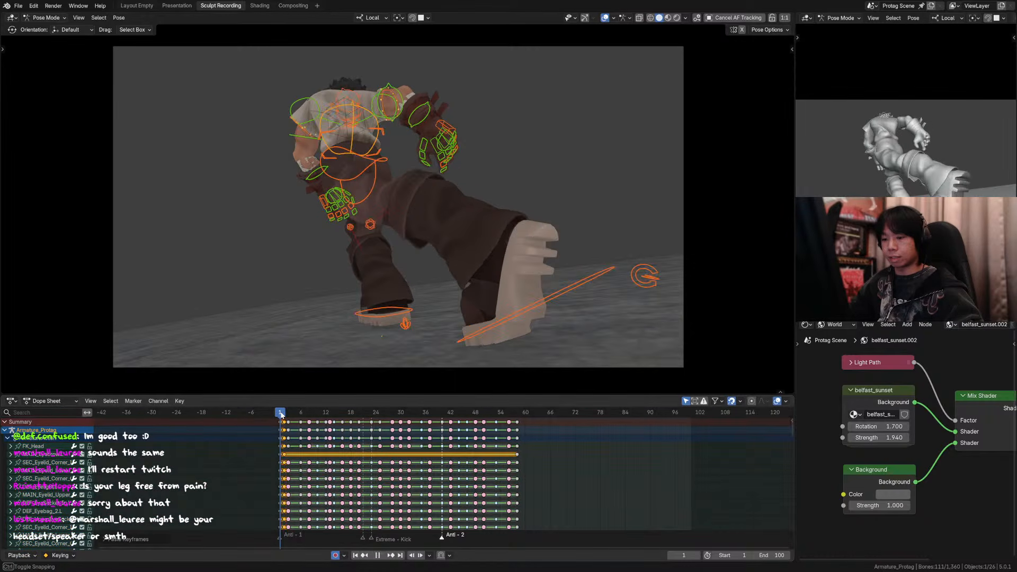
# Step: Try to rotate the extended back foot's IK control around its local Z axis at frame 1
pyautogui.click(580, 284)
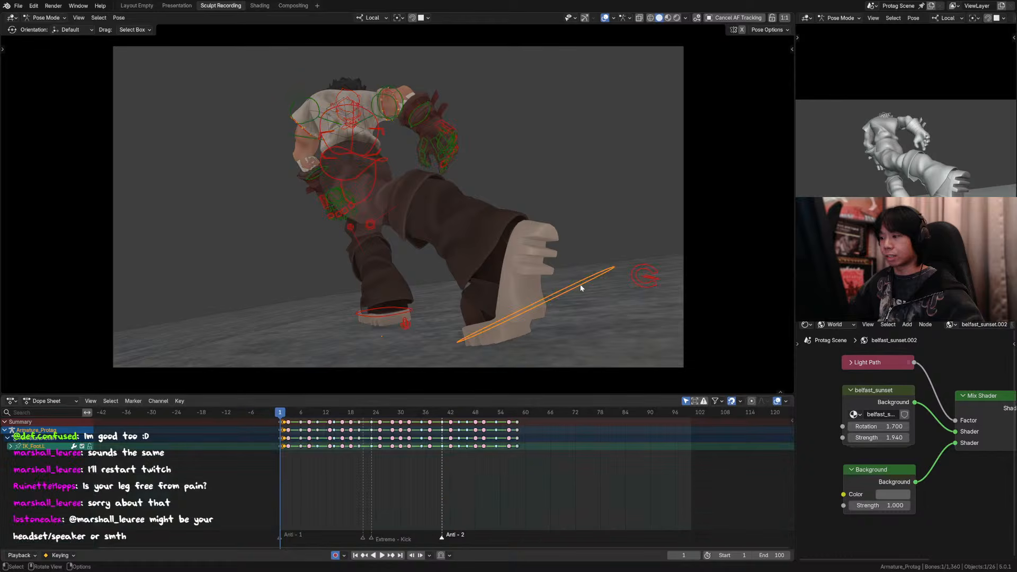
pyautogui.press('r')
pyautogui.press('z')
pyautogui.press('z')
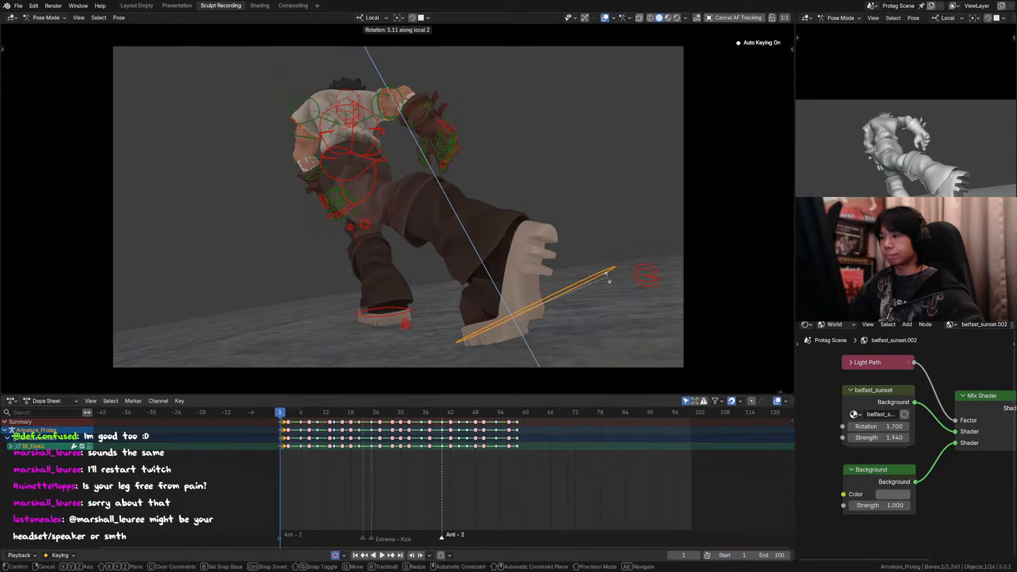
pyautogui.click(607, 281)
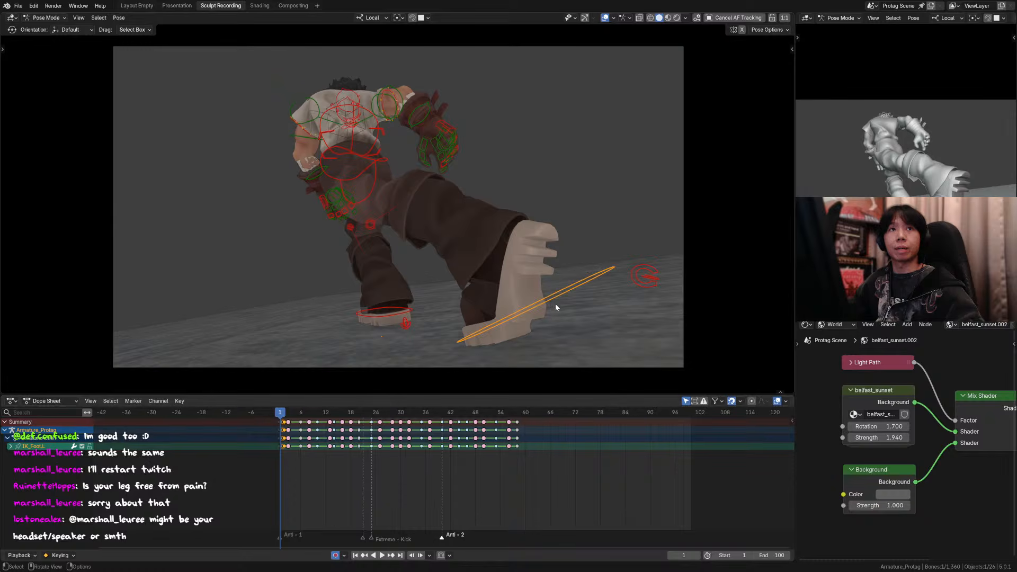
# Step: Rotate the extended back foot's IK control about 3.8 degrees around its local Z axis at frame 1
pyautogui.press('KP_Decimal')
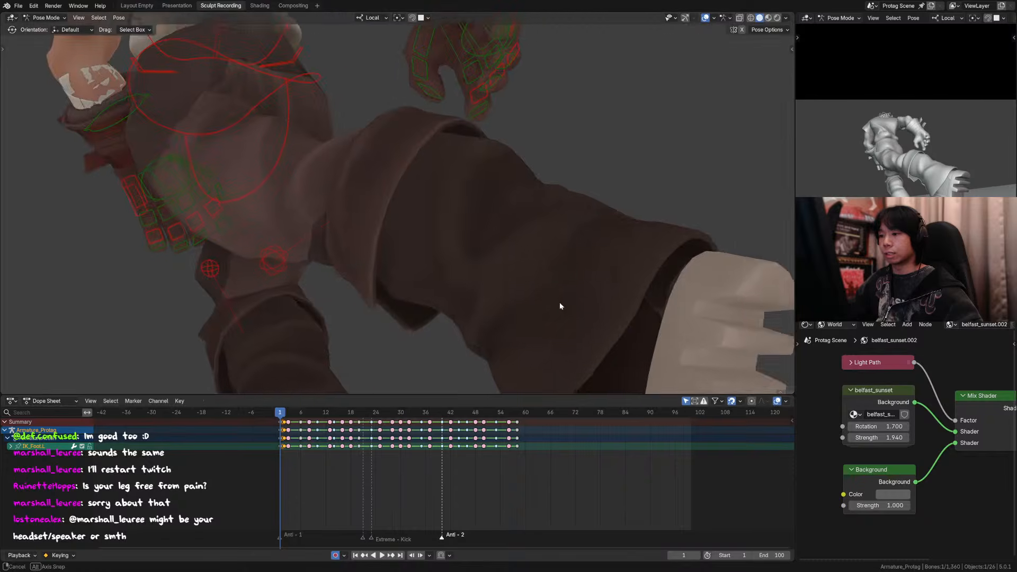
pyautogui.scroll(-16, 538, 314)
pyautogui.keyDown('shift'); pyautogui.moveTo(439, 280); pyautogui.dragTo(489, 276, button='middle'); pyautogui.keyUp('shift')
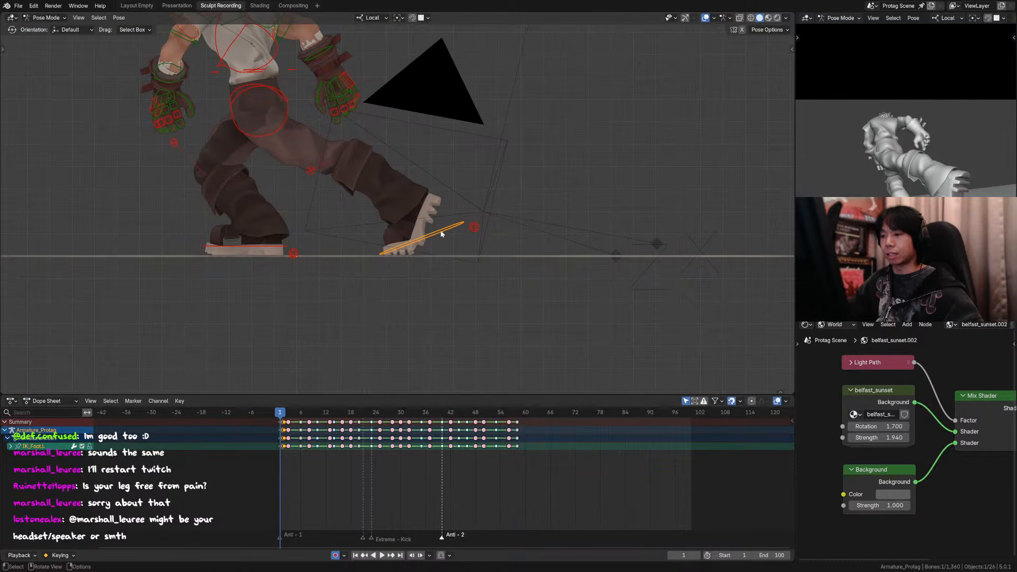
pyautogui.click(474, 228)
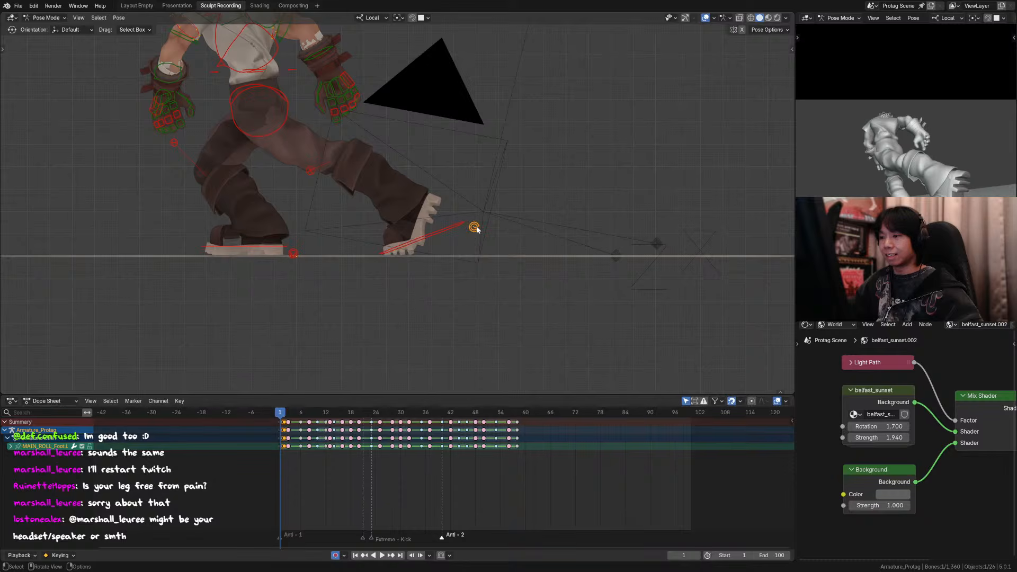
pyautogui.click(454, 227)
pyautogui.moveTo(454, 227); pyautogui.dragTo(472, 272, button='middle')
pyautogui.press('r')
pyautogui.press('z')
pyautogui.press('z')
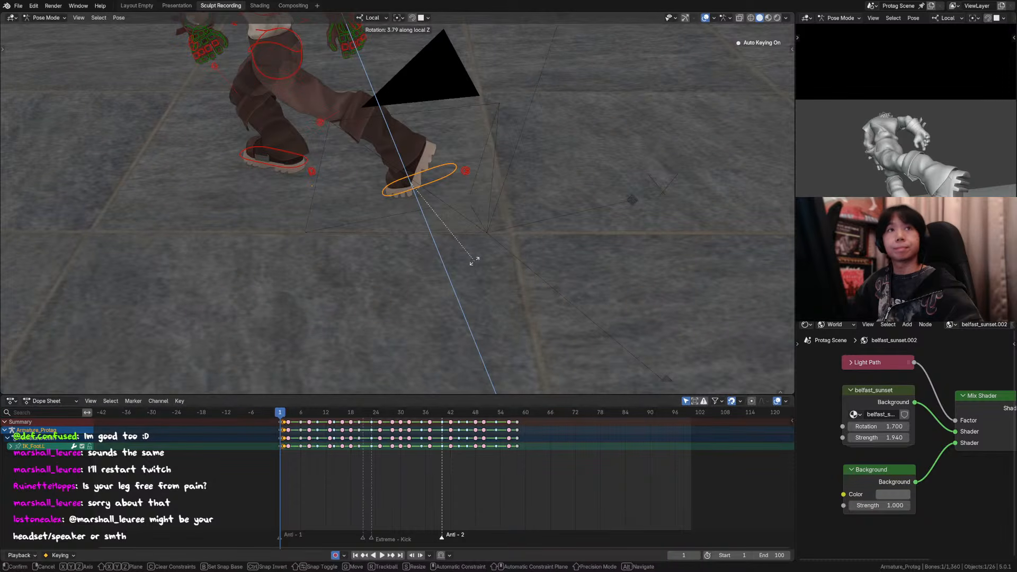
pyautogui.click(474, 261)
# Step: Rotate the back foot's IK control about 3 degrees around its local Z axis at frame 1
pyautogui.moveTo(477, 259); pyautogui.dragTo(393, 226, button='middle')
pyautogui.keyDown('shift'); pyautogui.moveTo(540, 238); pyautogui.dragTo(480, 232, button='middle'); pyautogui.keyUp('shift')
pyautogui.scroll(2, 484, 234)
pyautogui.press('r')
pyautogui.press('z')
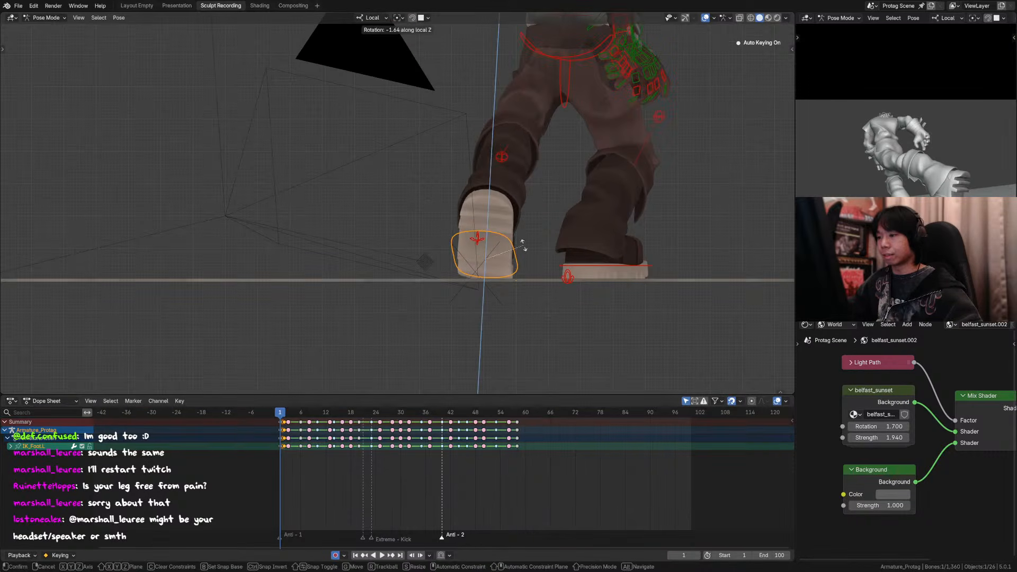
pyautogui.click(554, 236)
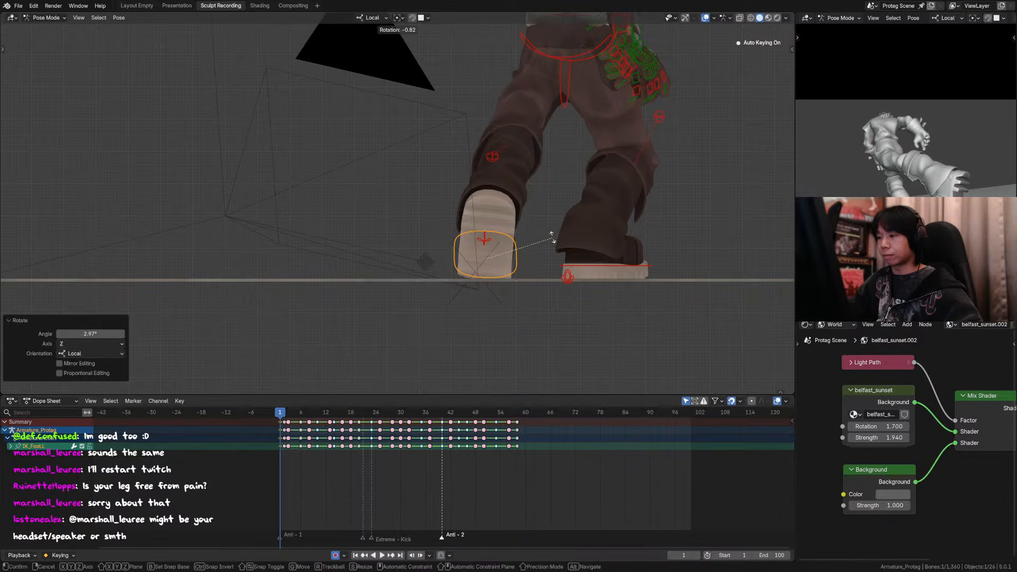
# Step: Rotate the back foot's roll control about -17.3 degrees in the view plane at frame 1 and return to the camera view
pyautogui.click(477, 237)
pyautogui.press('r')
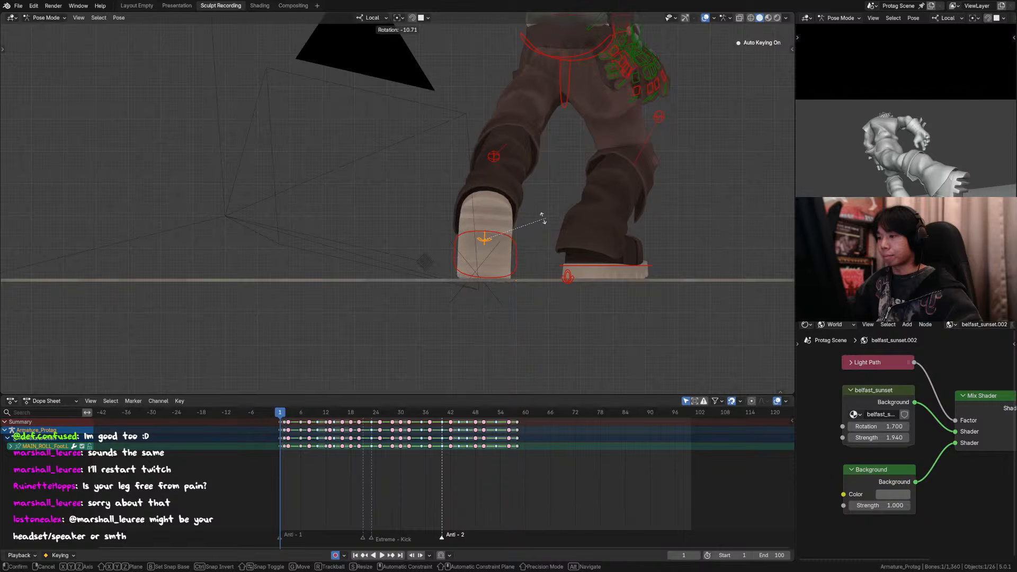
pyautogui.click(530, 221)
pyautogui.moveTo(529, 218); pyautogui.dragTo(578, 247, button='middle')
pyautogui.press('KP_0')
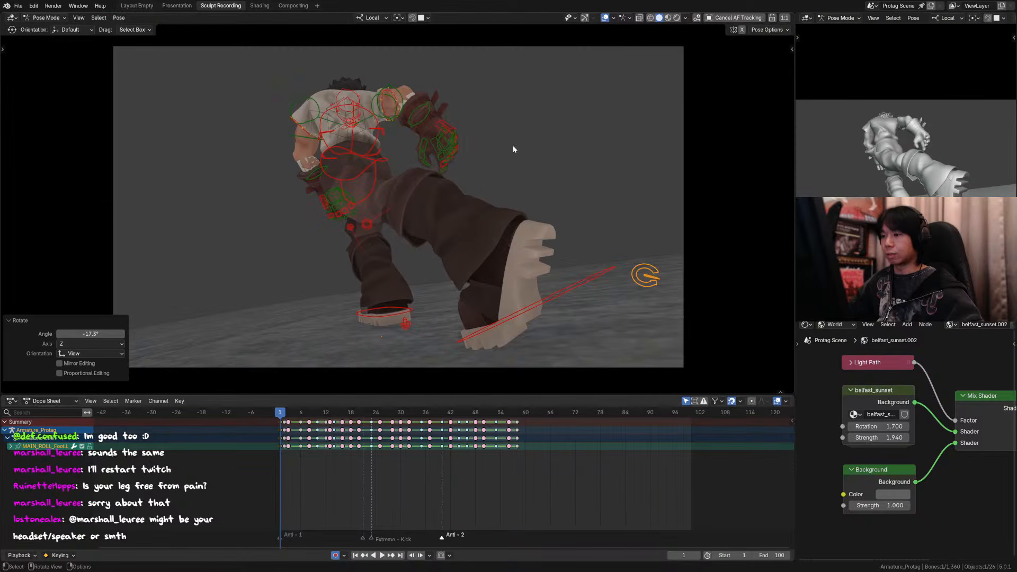
# Step: Alternate between frames 1 and 2 through the camera to check the back foot against the following pose
pyautogui.press('Down')
pyautogui.press('Up')
pyautogui.press('Up')
pyautogui.press('Down')
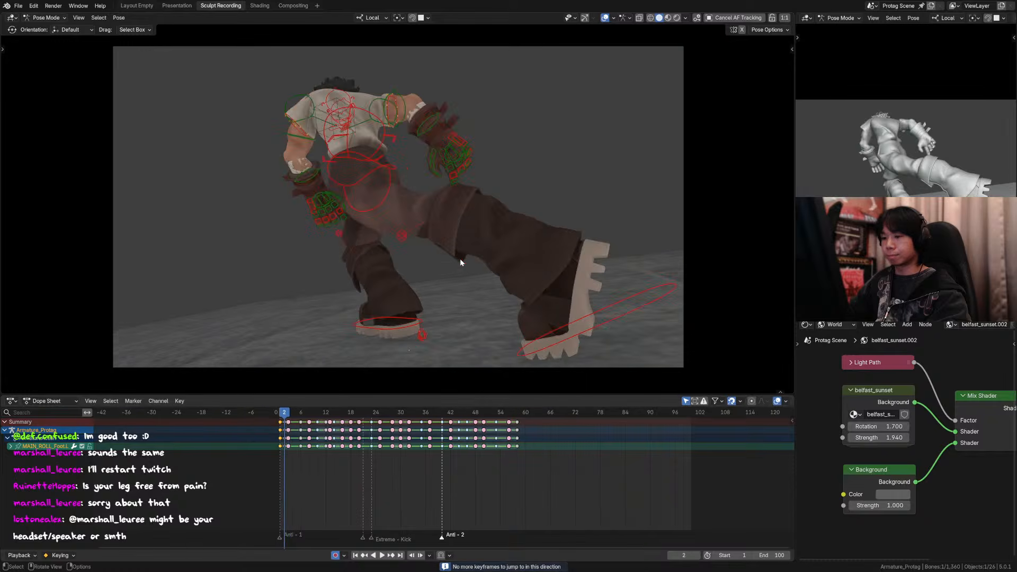
pyautogui.press('Down')
pyautogui.press('Up')
pyautogui.press('Down')
pyautogui.press('Up')
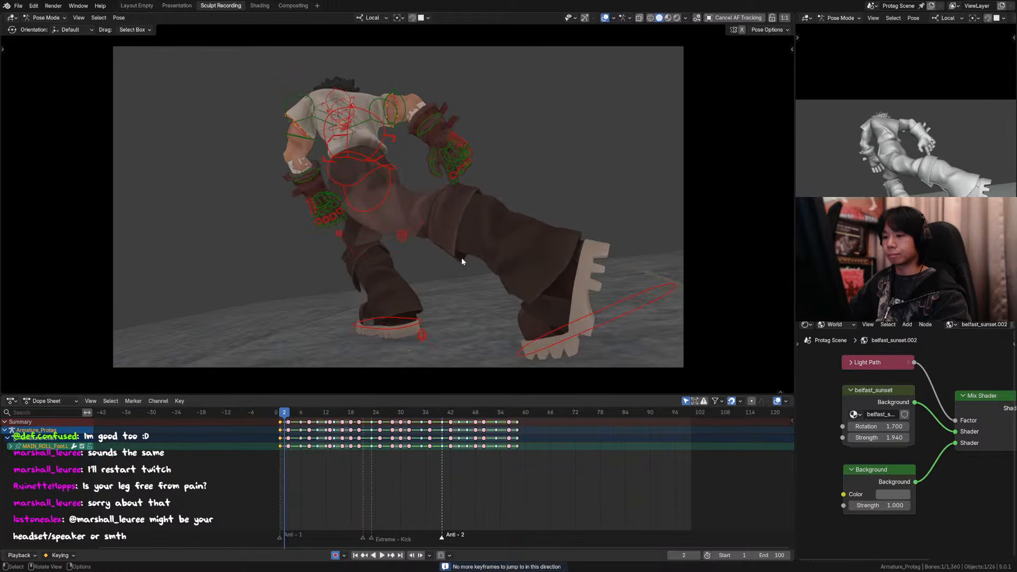
pyautogui.press('Down')
pyautogui.press('Up')
pyautogui.press('Down')
pyautogui.press('Up')
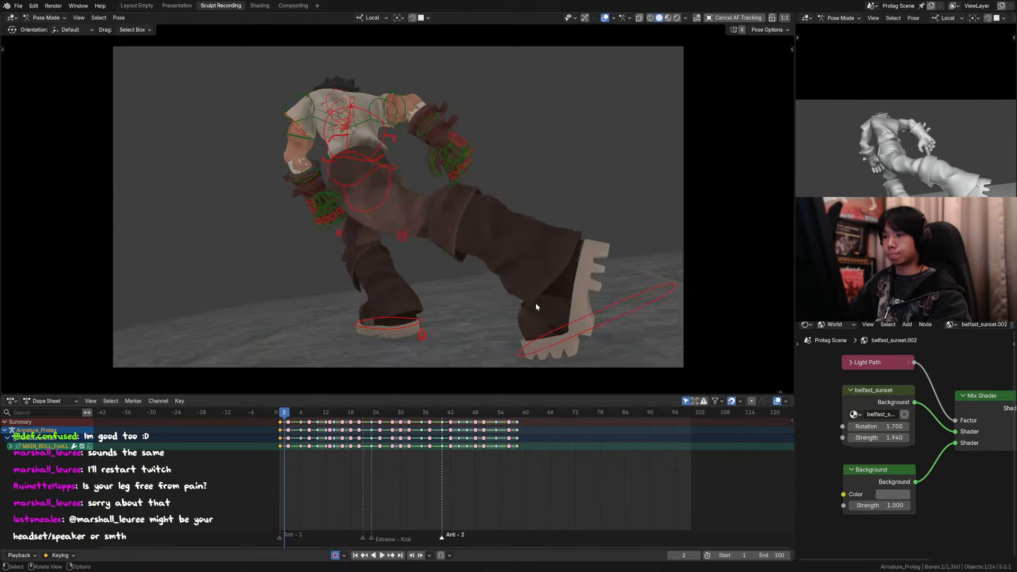
pyautogui.press('Down')
pyautogui.press('Up')
pyautogui.press('Down')
pyautogui.press('Up')
pyautogui.press('Down')
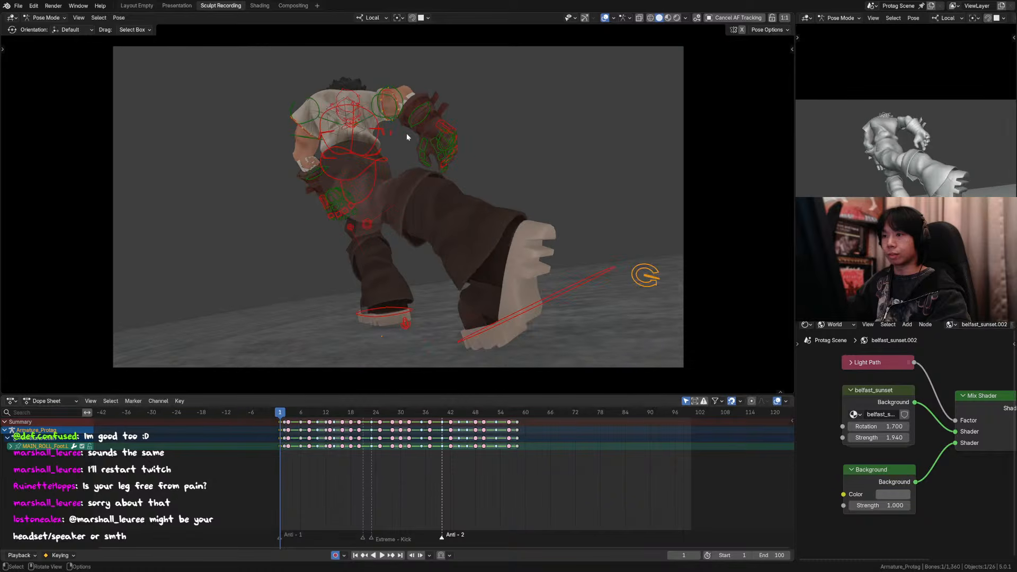
pyautogui.press('Down')
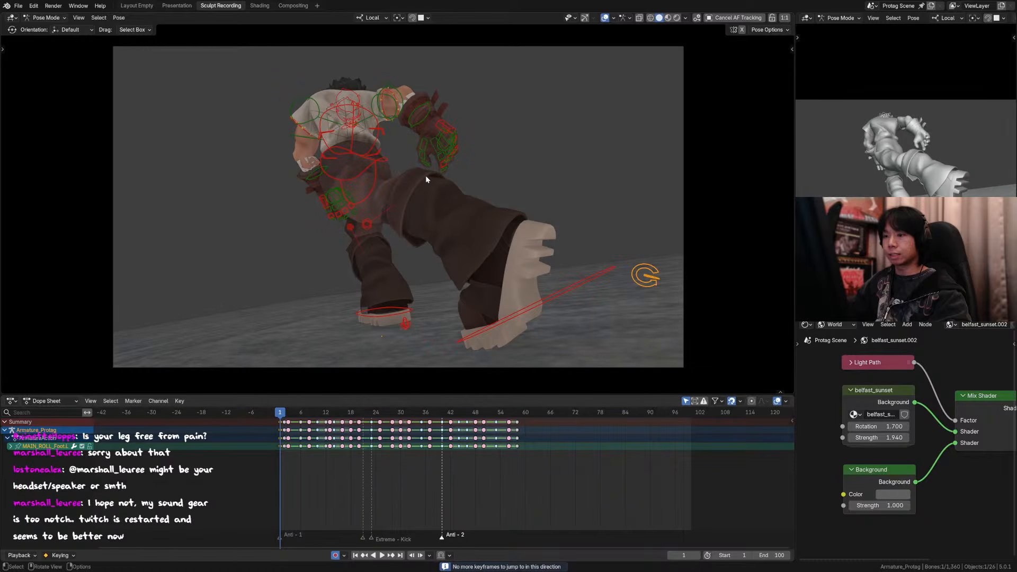
pyautogui.press('Up')
pyautogui.press('Down')
# Step: Rotate the chest control about -4.6 degrees around its local Z axis at frame 1
pyautogui.click(370, 111)
pyautogui.press('r')
pyautogui.press('z')
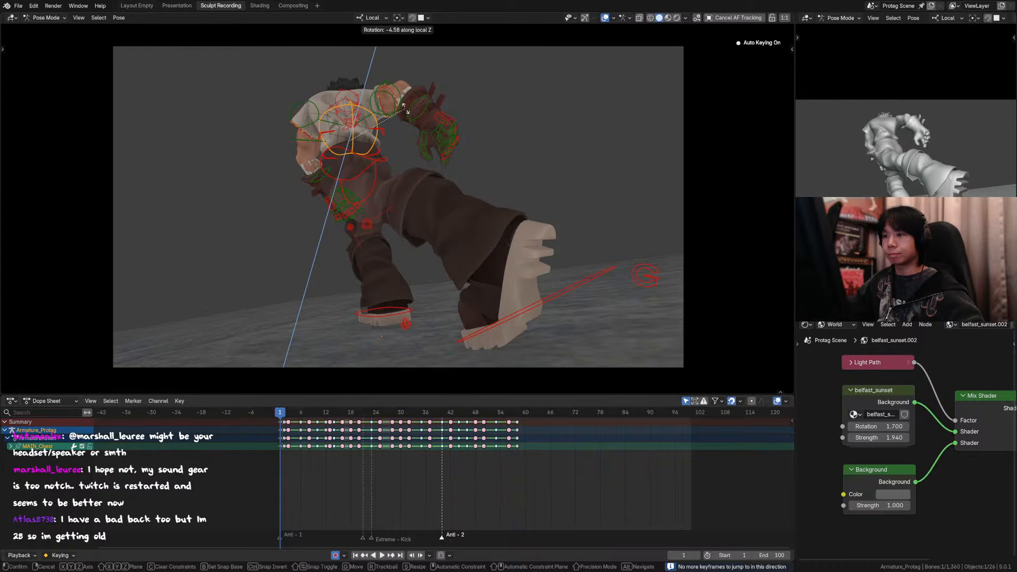
pyautogui.click(404, 109)
# Step: Rotate the left forearm control freely in the camera view to adjust the arm at frame 1
pyautogui.click(325, 176)
pyautogui.press('r')
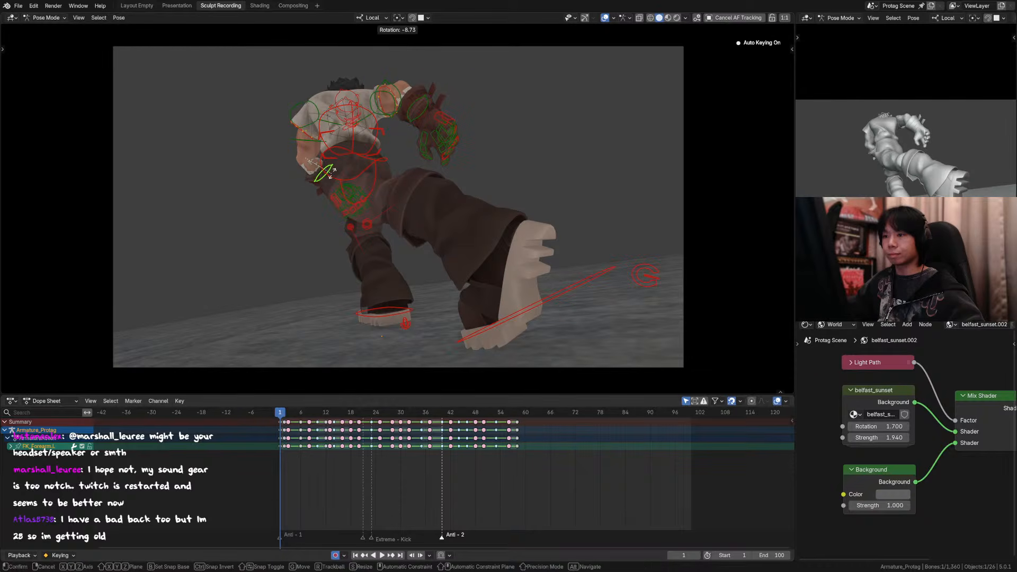
pyautogui.click(434, 98)
# Step: Jump back and forth through the opening keyframes up to frame 8 to review the chest and forearm motion
pyautogui.press('Up')
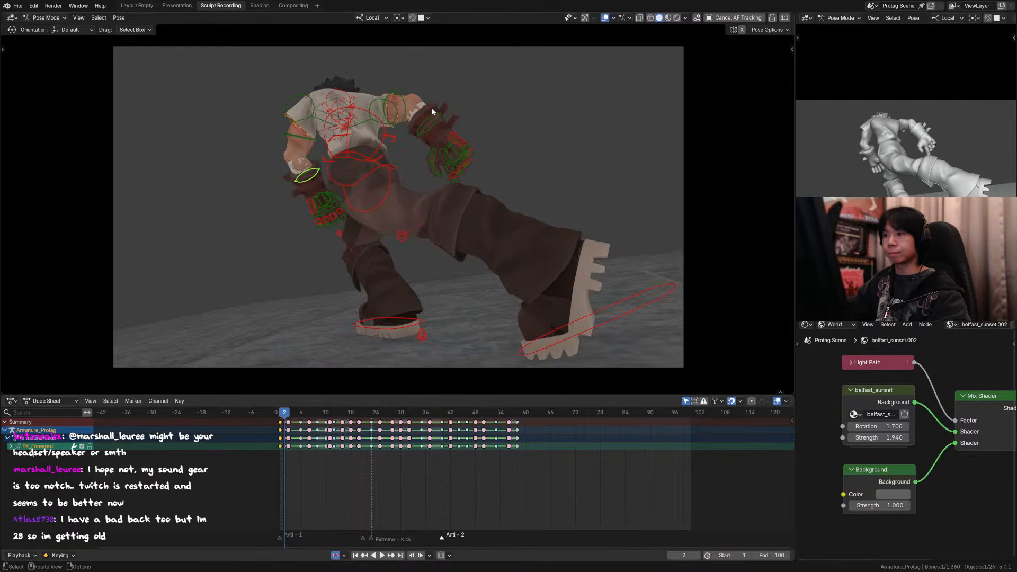
pyautogui.press('Down')
pyautogui.press('Up')
pyautogui.press('Down')
pyautogui.press('Down')
pyautogui.press('Up')
pyautogui.press('Up')
pyautogui.press('Up')
pyautogui.press('Down')
pyautogui.press('Down')
pyautogui.press('Down')
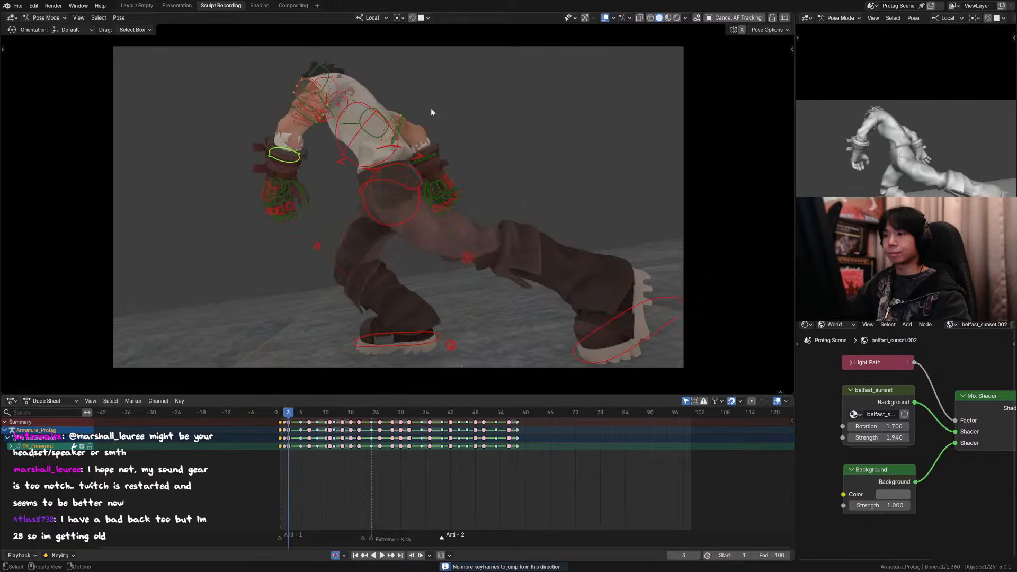
pyautogui.press('Up')
pyautogui.press('Up')
pyautogui.press('Up')
pyautogui.press('Up')
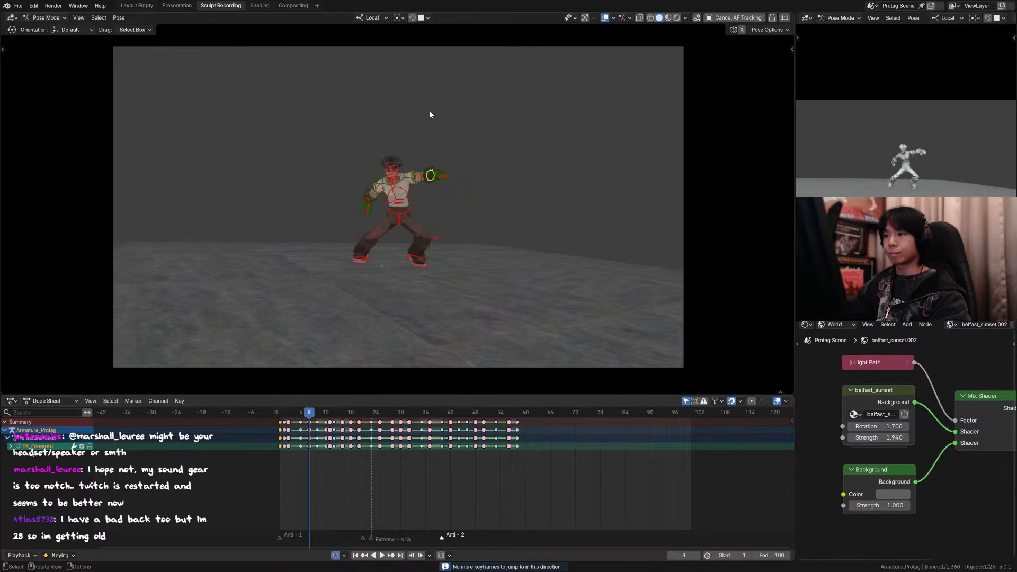
pyautogui.press('Down')
pyautogui.press('Down')
pyautogui.press('Down')
pyautogui.press('Down')
# Step: Rotate the right shoulder control about -3.3 degrees in the view plane at frame 1
pyautogui.click(394, 82)
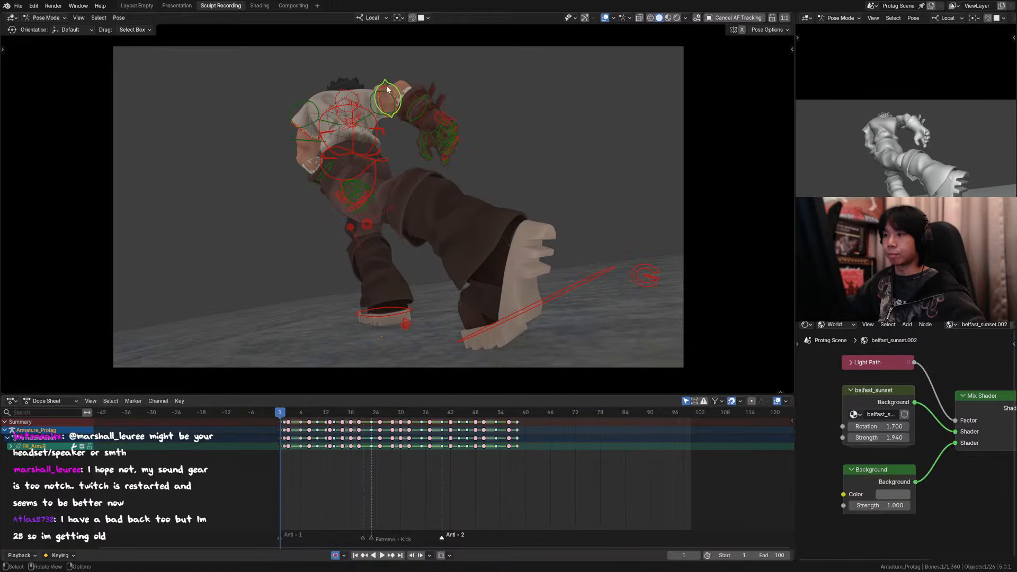
pyautogui.press('r')
pyautogui.click(390, 89)
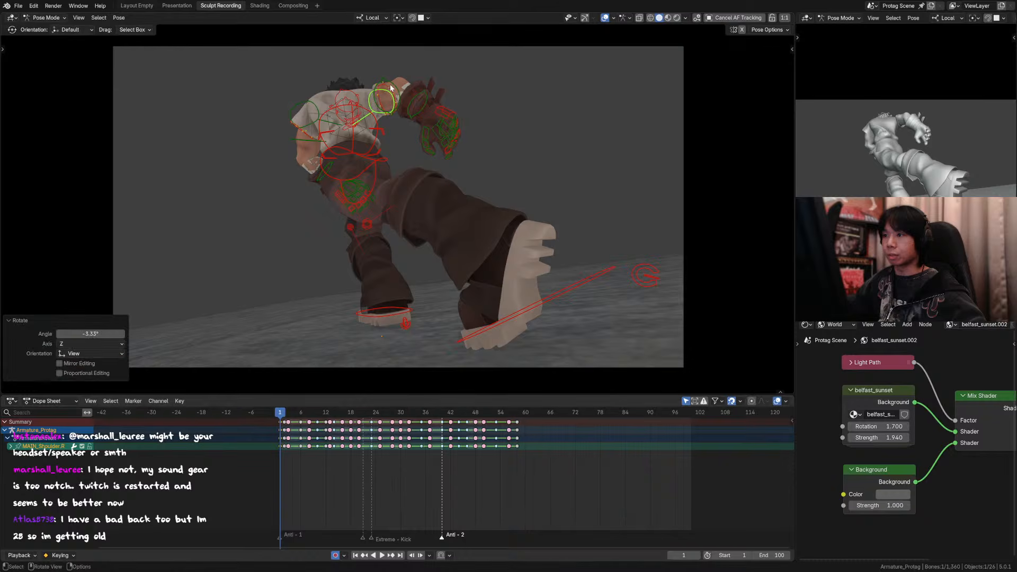
pyautogui.click(392, 85)
pyautogui.press('r')
pyautogui.rightClick(422, 91)
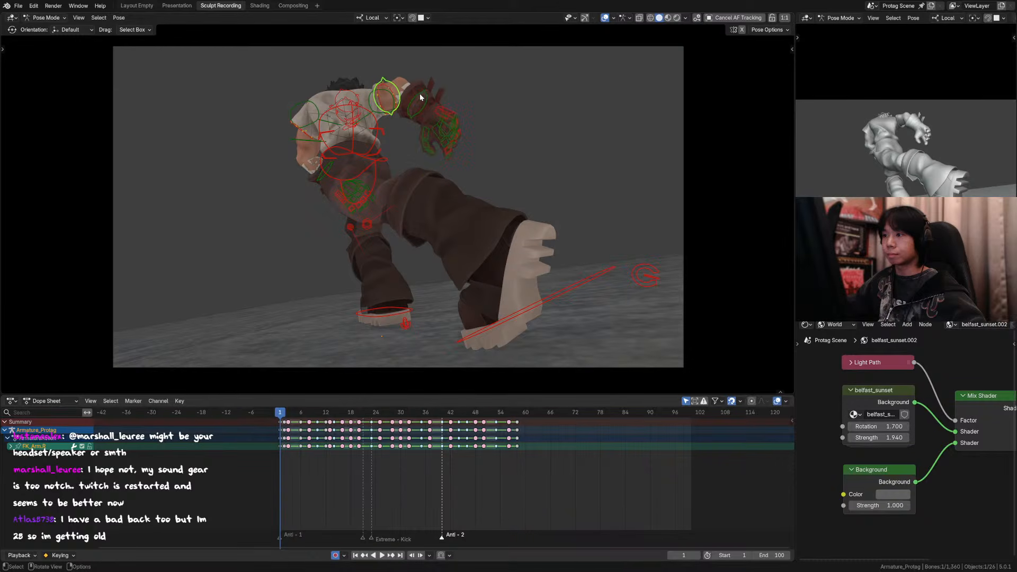
# Step: Step back and forth between frames 1 and 6, hiding the viewport overlays, to examine how the opening poses flow
pyautogui.press('Right')
pyautogui.press('Right')
pyautogui.press('Right')
pyautogui.press('Right')
pyautogui.press('Right')
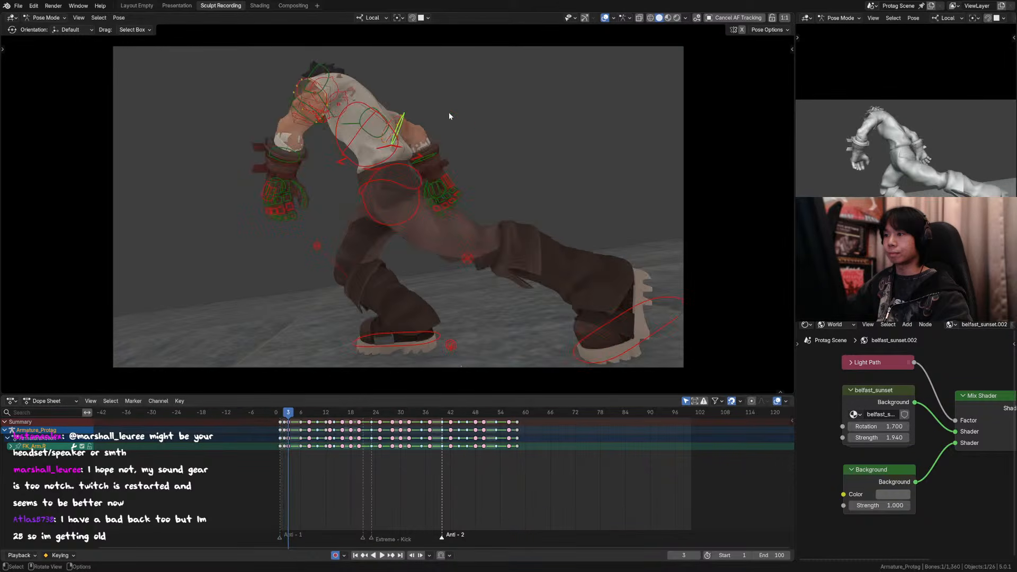
pyautogui.press('Left')
pyautogui.press('Left')
pyautogui.press('Left')
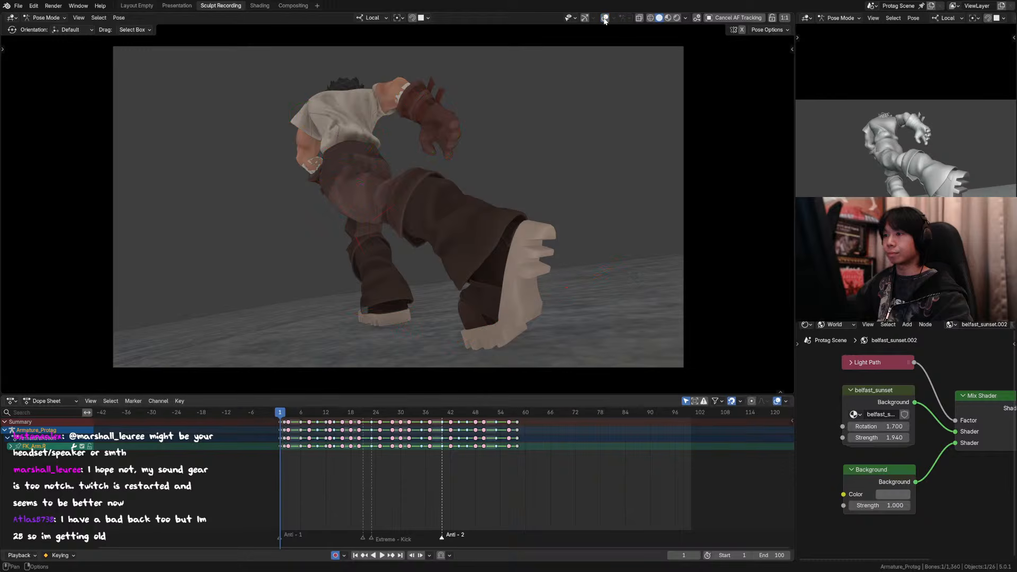
pyautogui.press('Right')
pyautogui.press('Right')
pyautogui.press('Right')
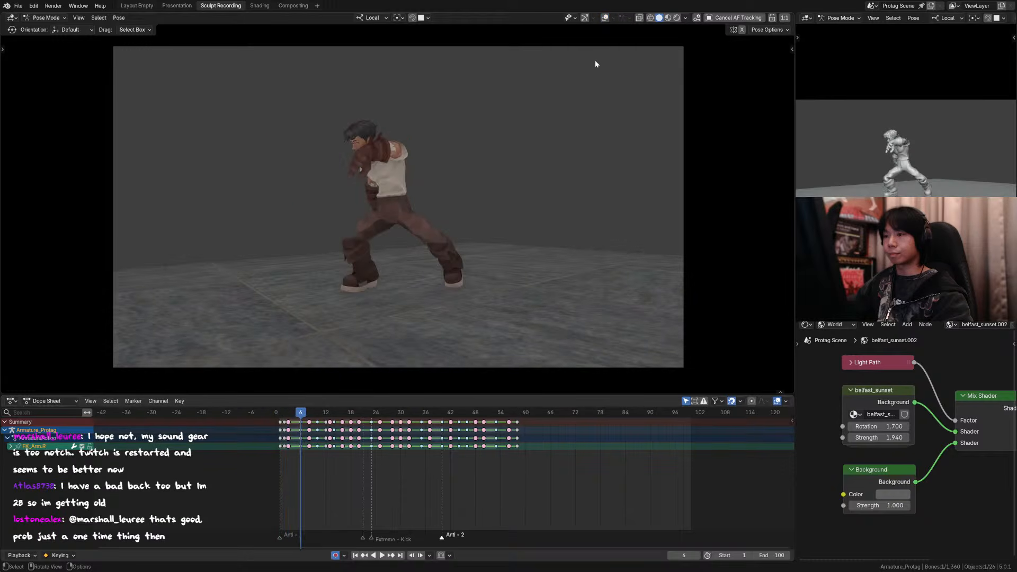
pyautogui.press('Left')
pyautogui.press('Left')
pyautogui.press('Left')
pyautogui.press('Left')
pyautogui.press('Left')
pyautogui.press('Right')
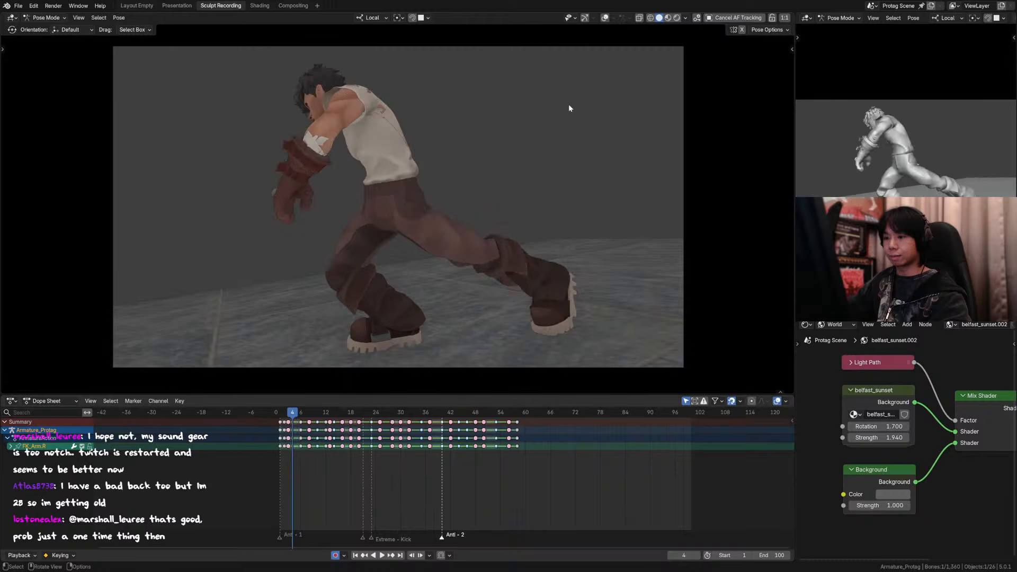
# Step: Show the viewport overlays again and select all of the rig's bones at frame 5 outside the camera view
pyautogui.click(607, 17)
pyautogui.moveTo(478, 103); pyautogui.dragTo(516, 149, button='middle')
pyautogui.scroll(3, 428, 142)
pyautogui.press('a')
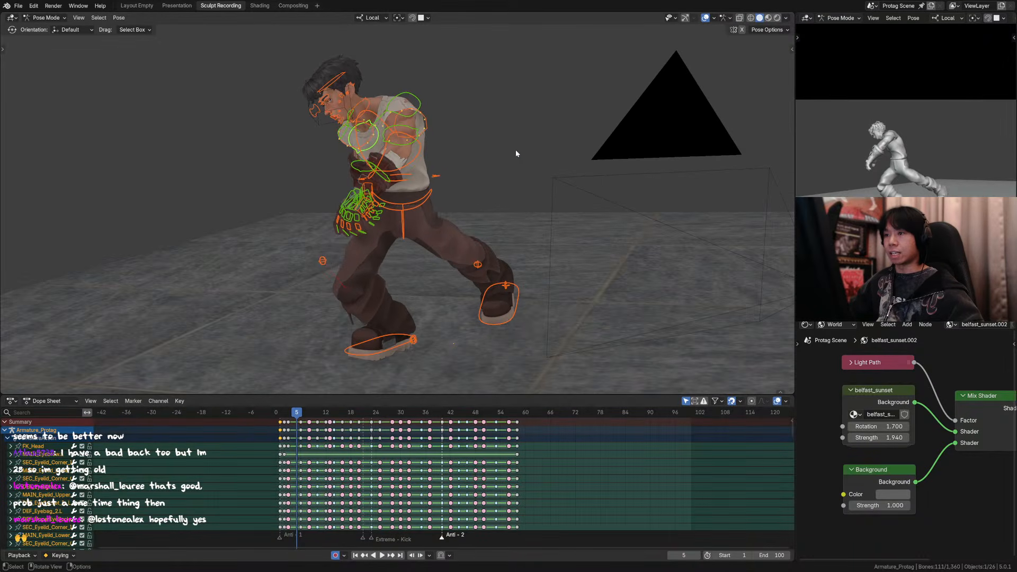
# Step: Try a pose breakdown on all selected bones at frame 5, sliding it up to 100%
pyautogui.hotkey('shift', 'e')
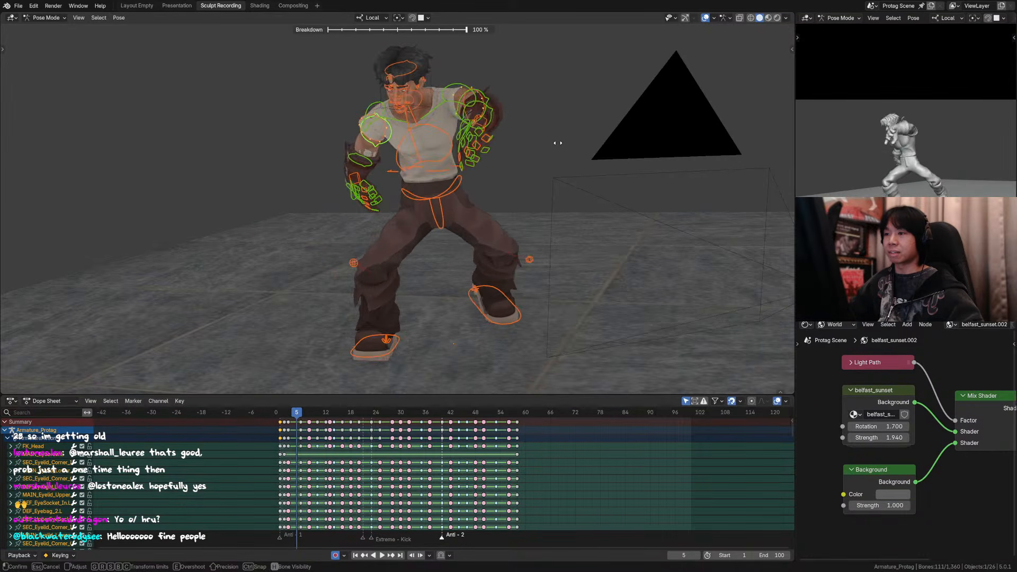
pyautogui.click(497, 180)
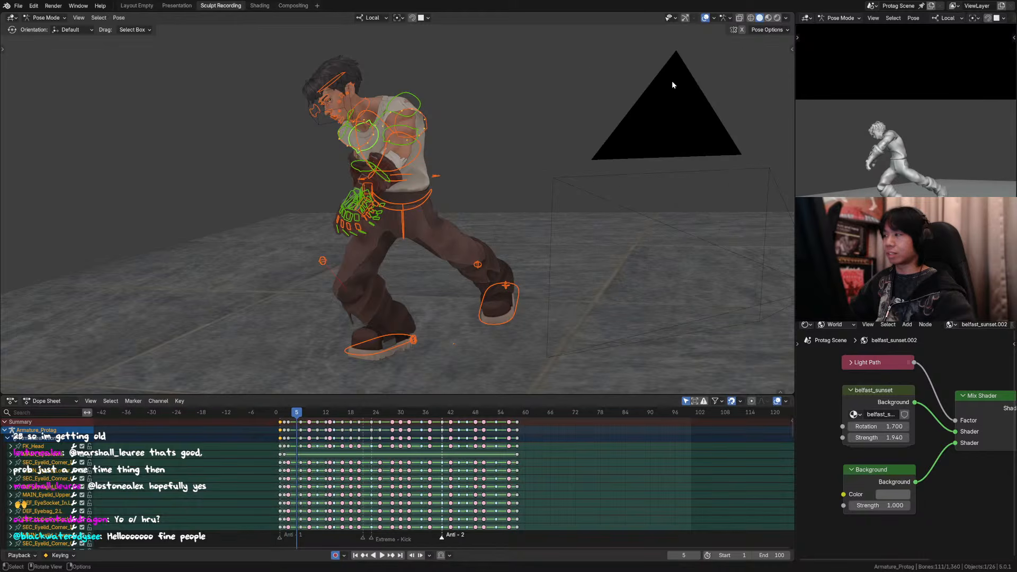
# Step: Alternate between frames 3 and 5 outside the camera view to compare the character's body poses
pyautogui.moveTo(507, 194); pyautogui.dragTo(569, 130, button='middle')
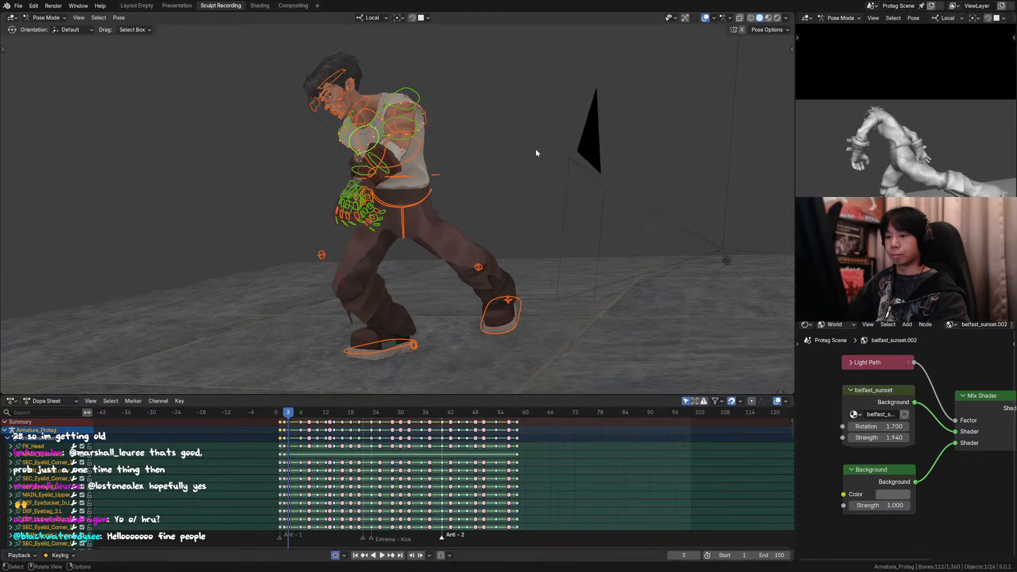
pyautogui.press('Right')
pyautogui.press('Left')
pyautogui.press('Right')
pyautogui.press('Left')
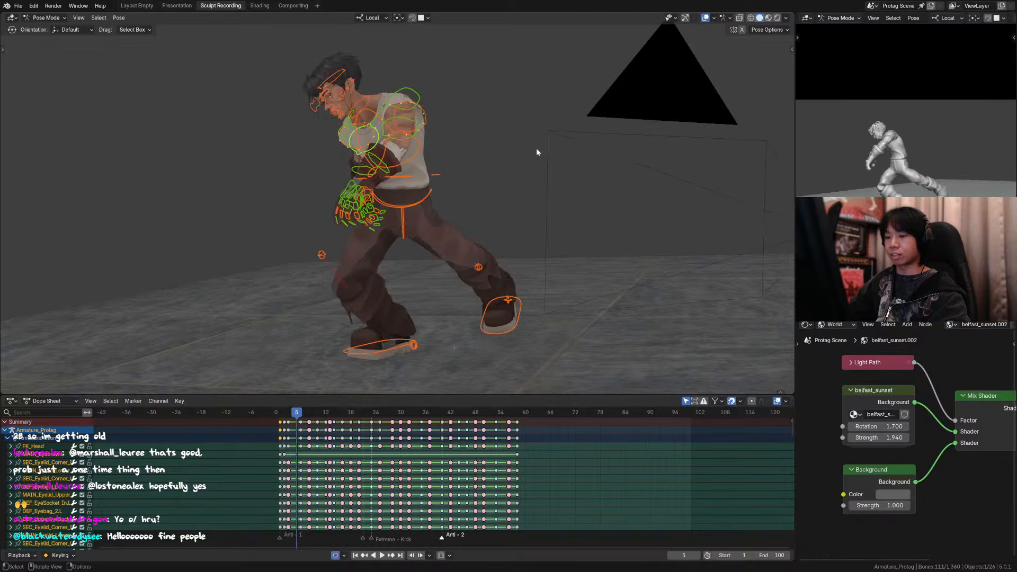
pyautogui.press('Right')
pyautogui.press('Left')
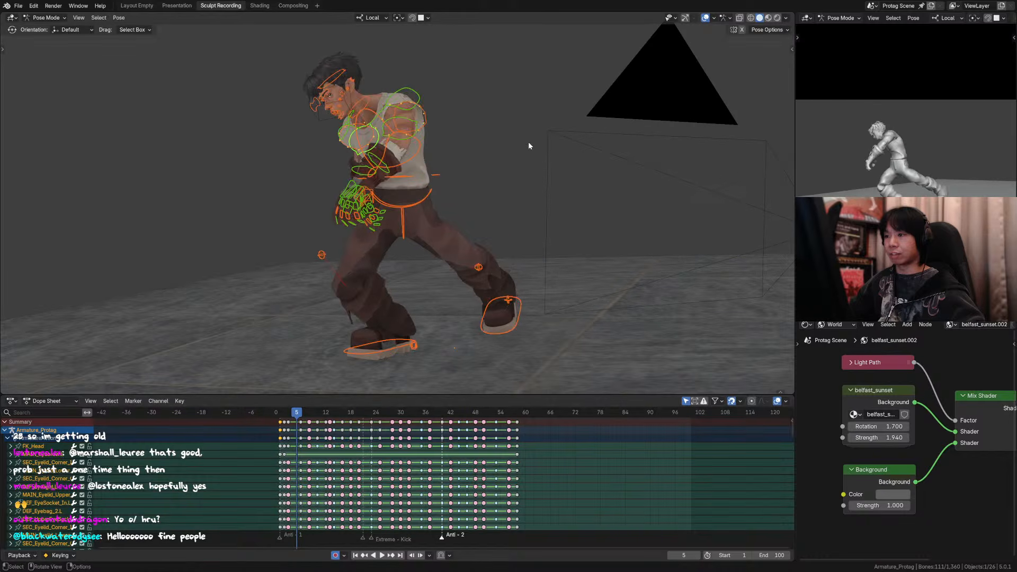
# Step: Step repeatedly between frames 3 and 5 through the camera to examine the spacing around the frame 5 pose
pyautogui.press('KP_0')
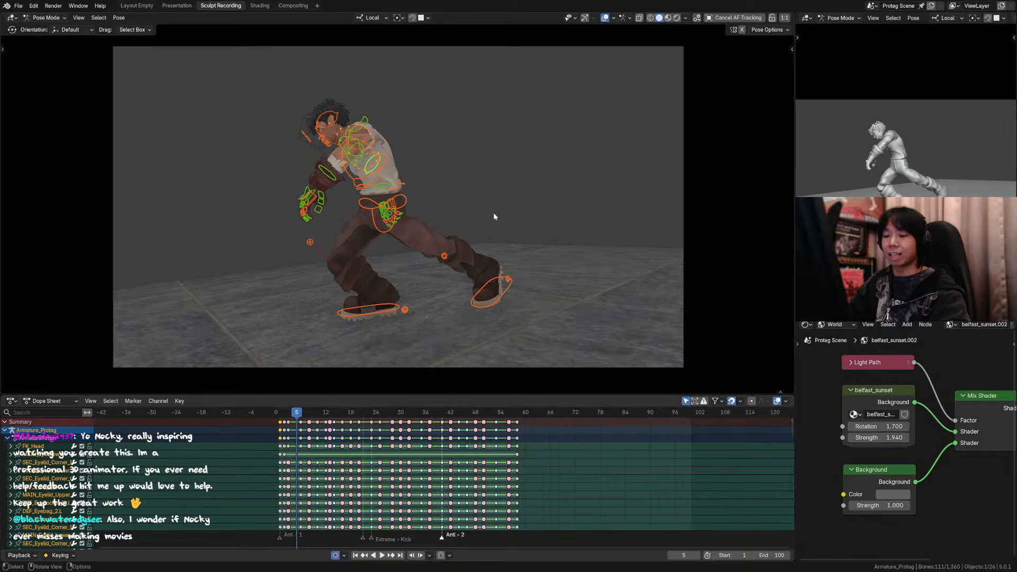
pyautogui.press('Left')
pyautogui.press('Left')
pyautogui.press('Right')
pyautogui.press('Right')
pyautogui.press('Left')
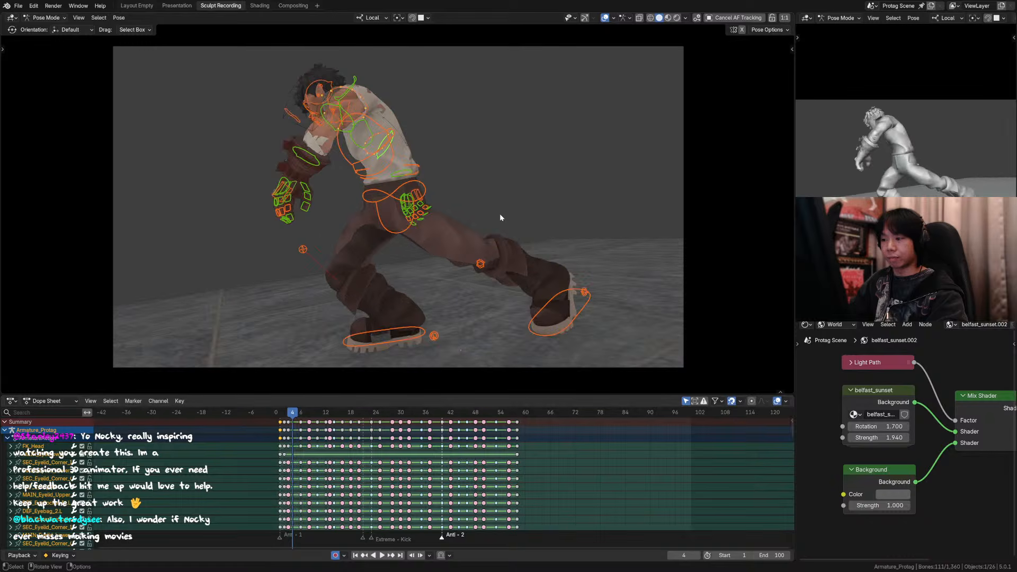
pyautogui.press('Right')
pyautogui.press('Right')
pyautogui.press('Left')
pyautogui.press('Left')
pyautogui.press('Left')
pyautogui.press('Right')
pyautogui.press('Right')
pyautogui.press('Right')
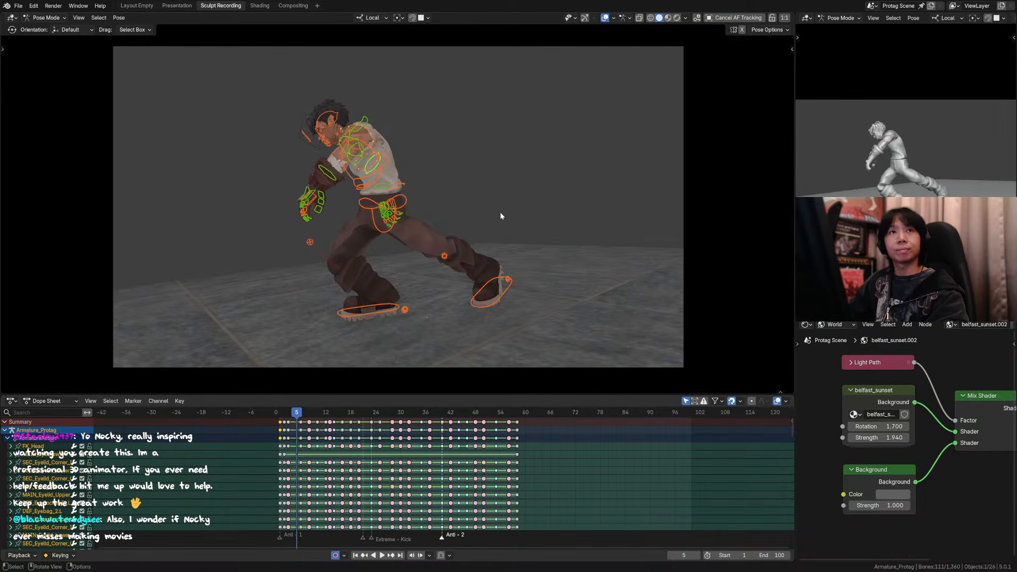
pyautogui.press('Left')
pyautogui.press('Left')
pyautogui.press('Left')
pyautogui.press('Right')
pyautogui.press('Right')
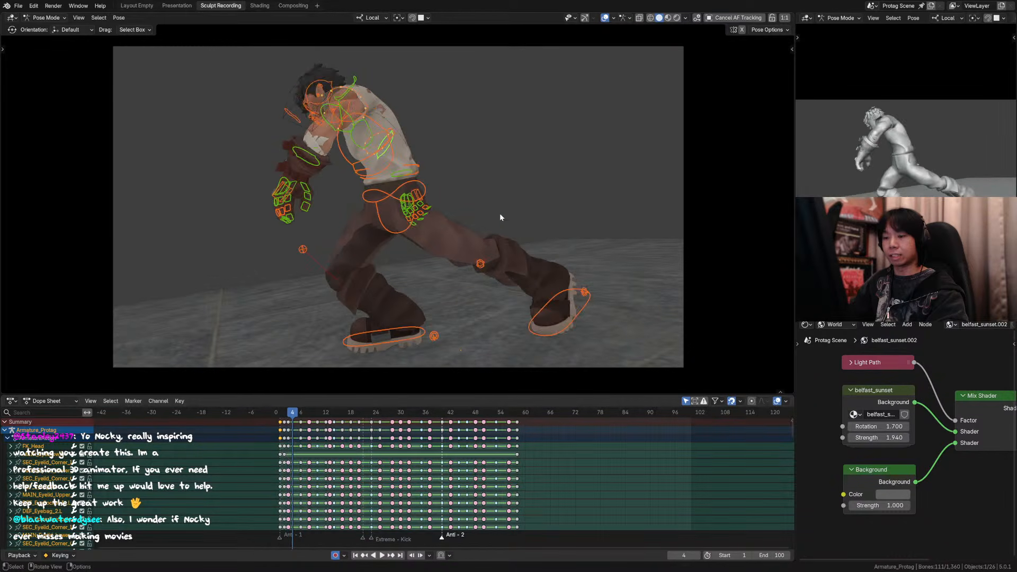
pyautogui.press('Right')
pyautogui.press('Left')
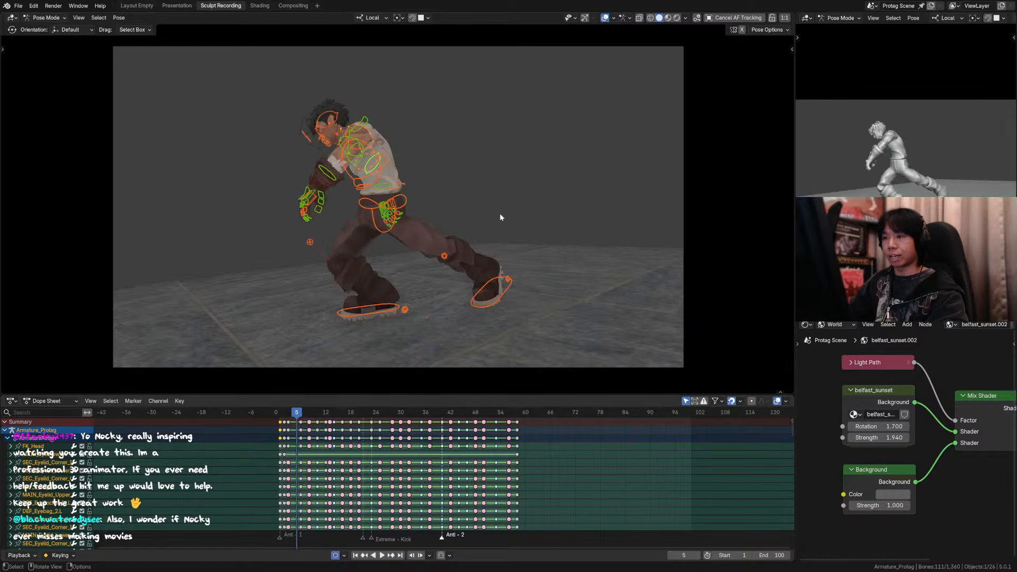
pyautogui.press('Right')
pyautogui.press('Left')
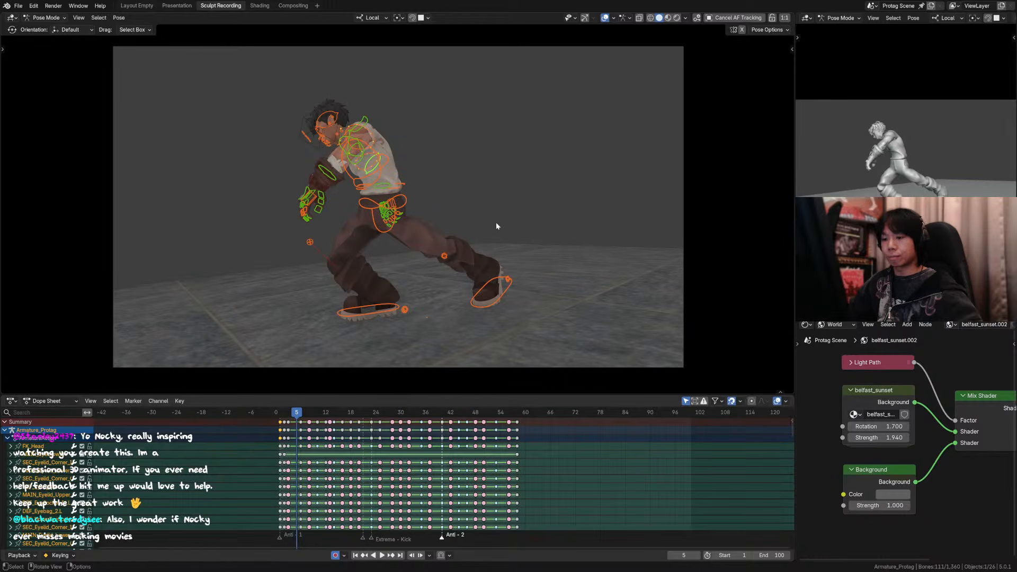
# Step: Apply a pose breakdown with a factor of about 0.5 to all bones at frame 5, between the keyframes at 3 and 6
pyautogui.hotkey('shift', 'e')
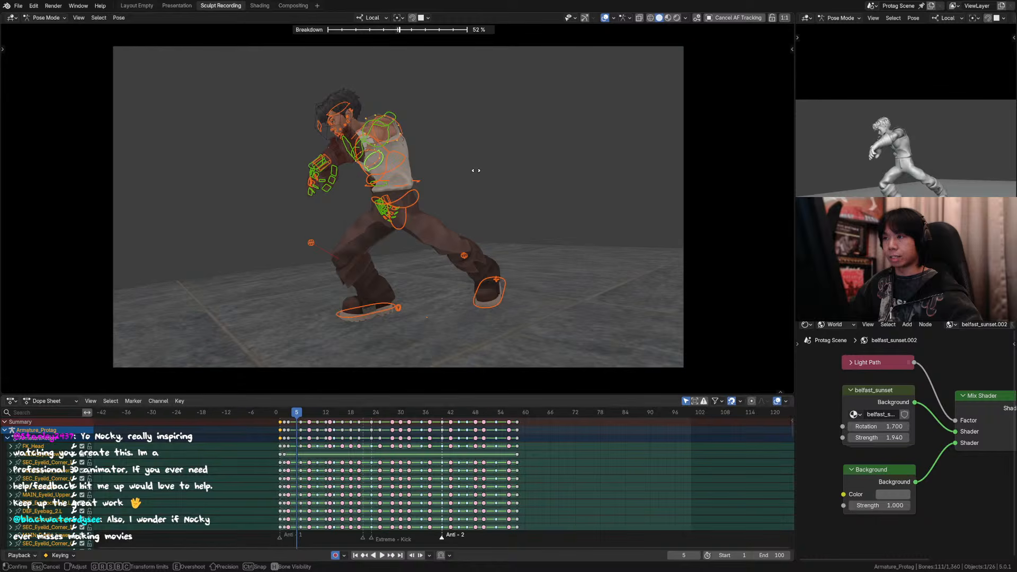
pyautogui.click(473, 170)
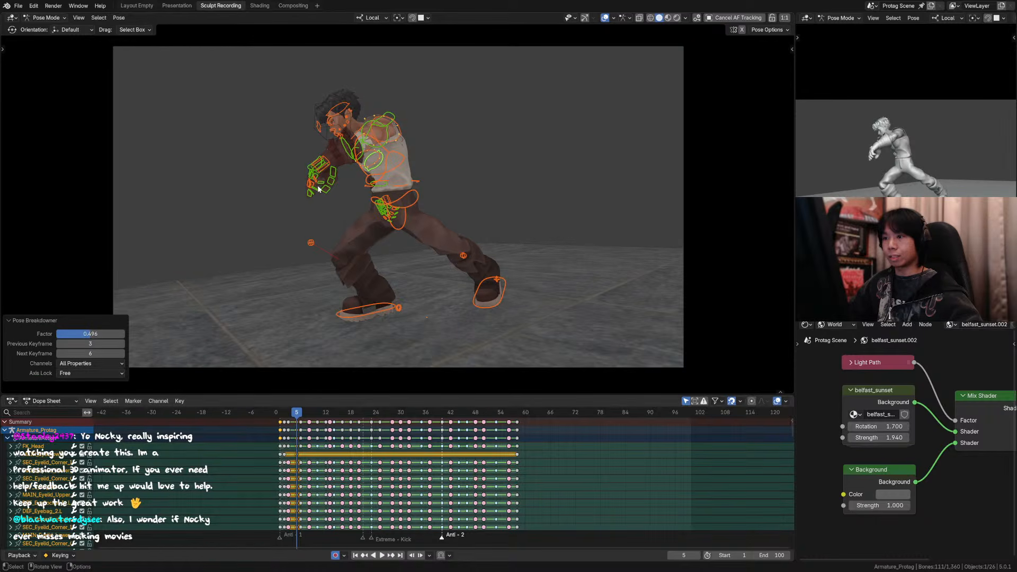
# Step: Move the left forearm control and the left hand control forward and down at frame 5 to extend the reaching arm
pyautogui.click(346, 147)
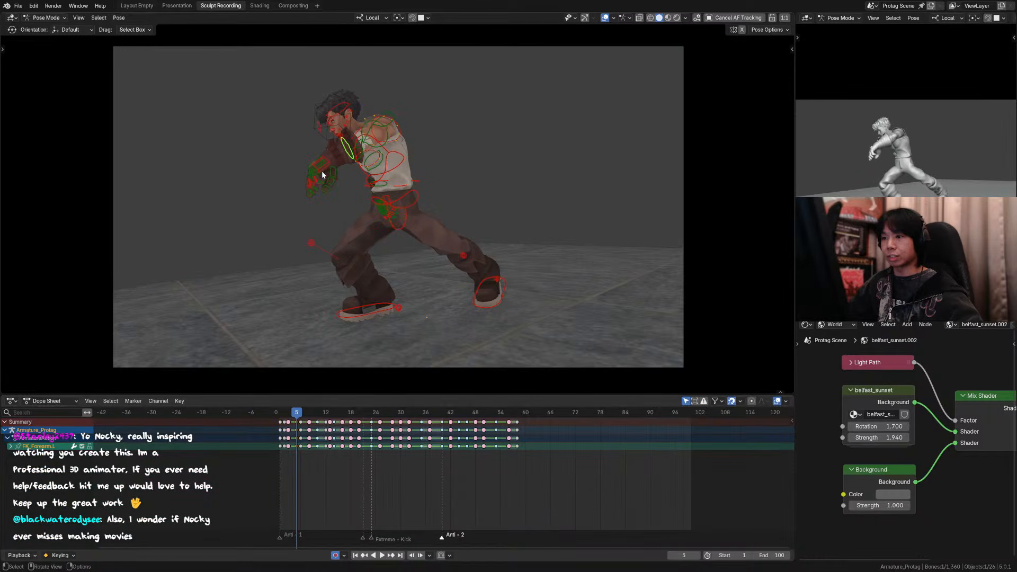
pyautogui.press('g')
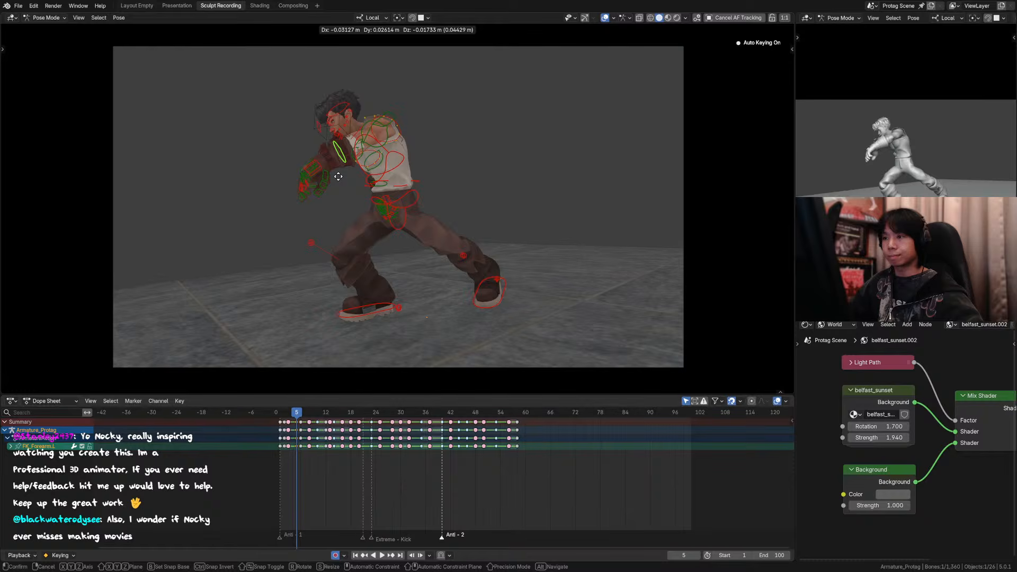
pyautogui.click(338, 176)
pyautogui.click(316, 162)
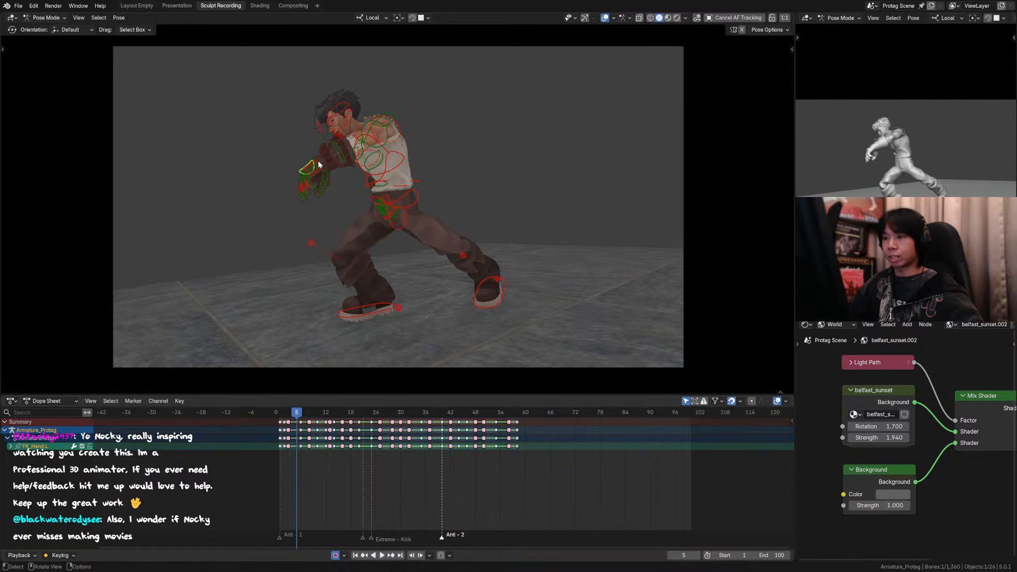
pyautogui.press('g')
pyautogui.click(307, 172)
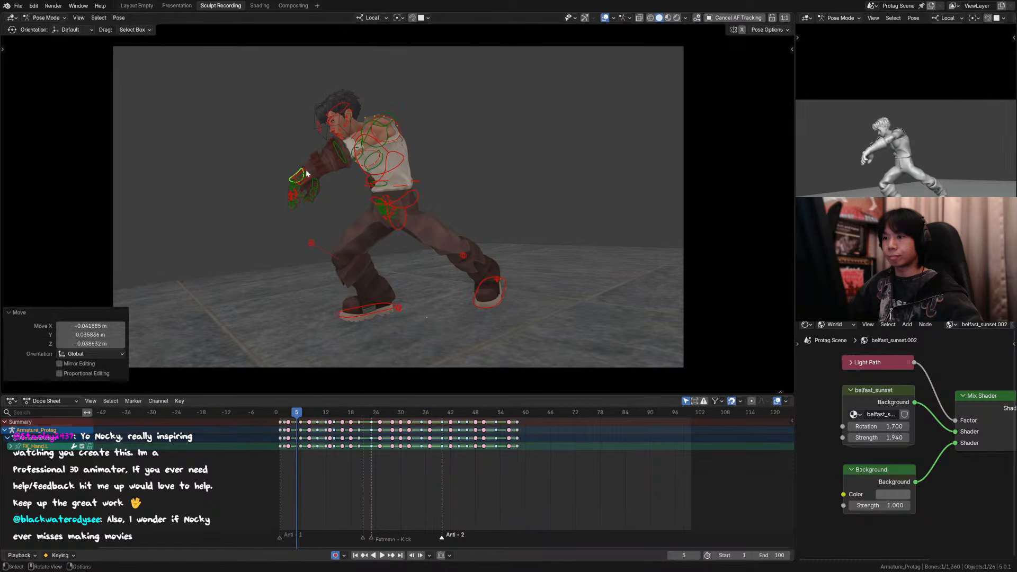
# Step: Step back and forth between frame 5 and its neighbouring keyframes, with overlays hidden, to examine the extended arm's motion
pyautogui.press('Down')
pyautogui.press('Up')
pyautogui.press('Up')
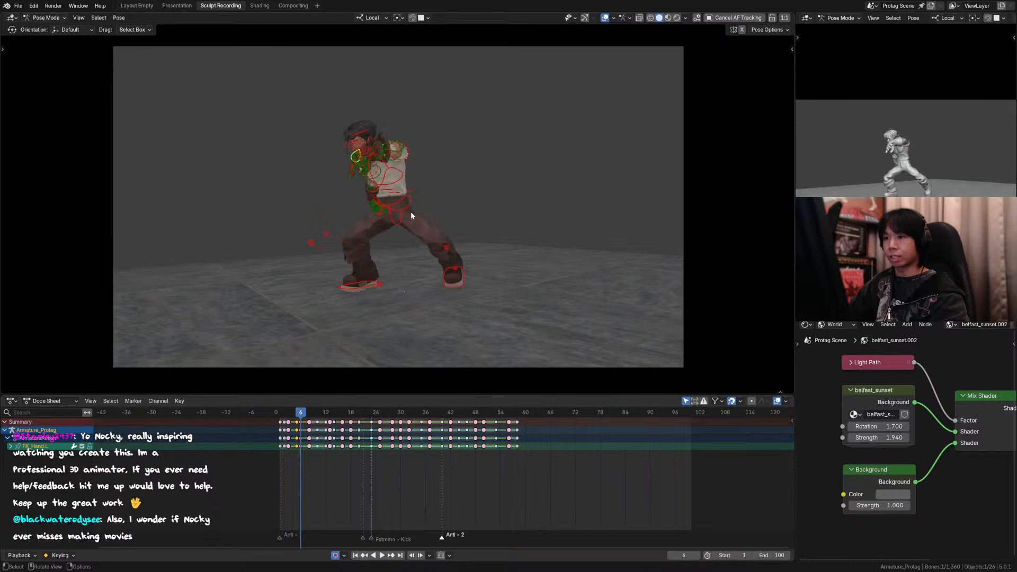
pyautogui.press('Left')
pyautogui.press('Right')
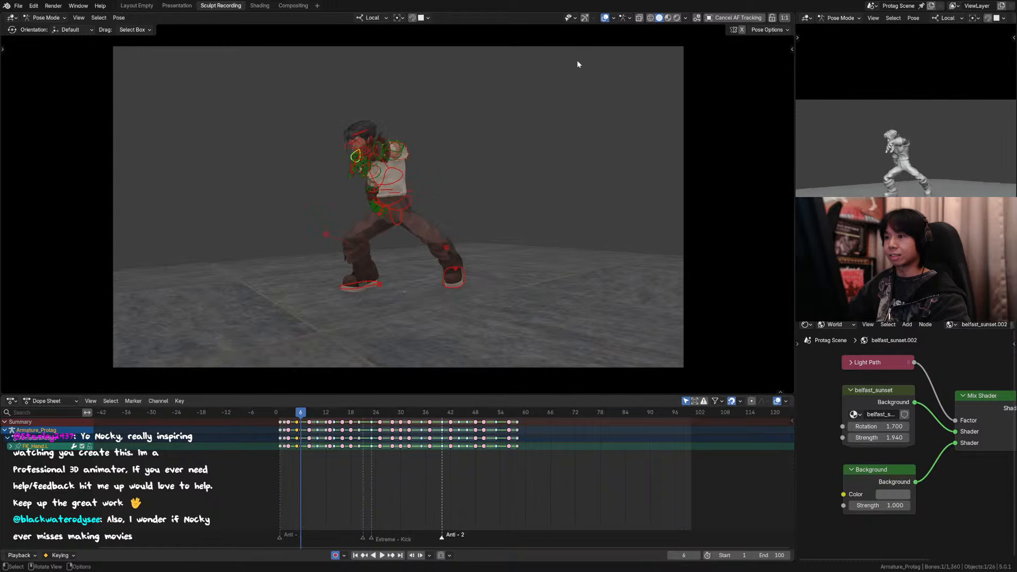
pyautogui.press('Left')
pyautogui.click(605, 17)
pyautogui.press('Right')
pyautogui.press('Left')
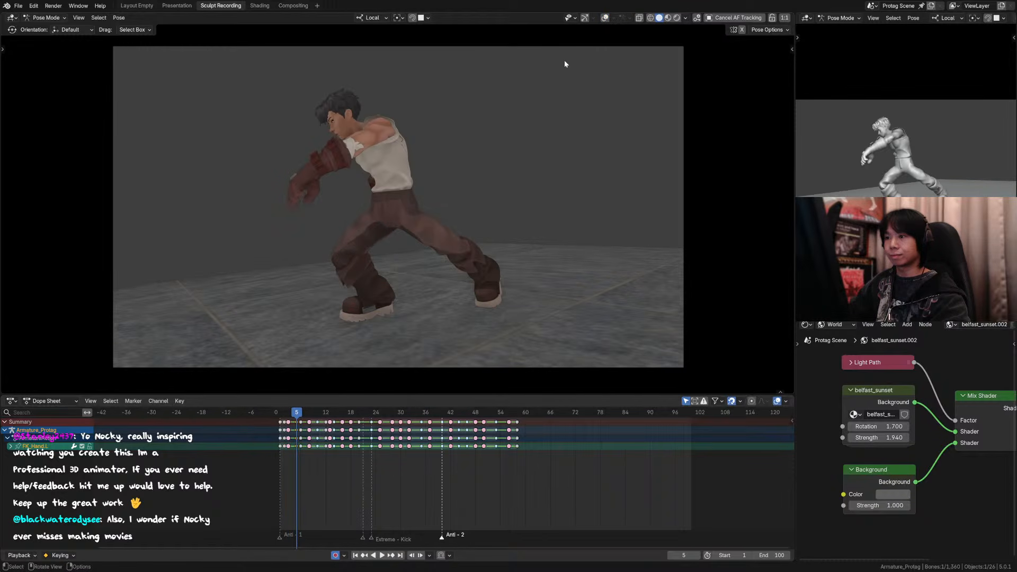
pyautogui.press('Down')
pyautogui.press('Right')
pyautogui.press('Right')
pyautogui.press('Down')
pyautogui.press('Right')
pyautogui.press('Right')
# Step: Move all the left glove's finger controls about 0.026 m outward, away from the palm, at frame 5
pyautogui.press('KP_0')
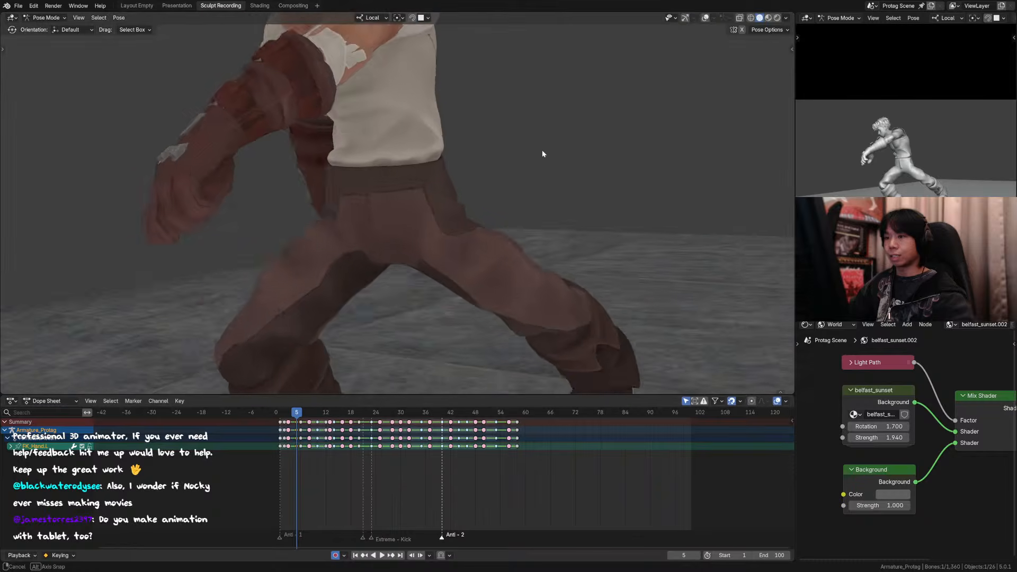
pyautogui.moveTo(552, 154); pyautogui.dragTo(577, 159, button='middle')
pyautogui.click(705, 17)
pyautogui.moveTo(518, 146); pyautogui.dragTo(537, 180, button='middle')
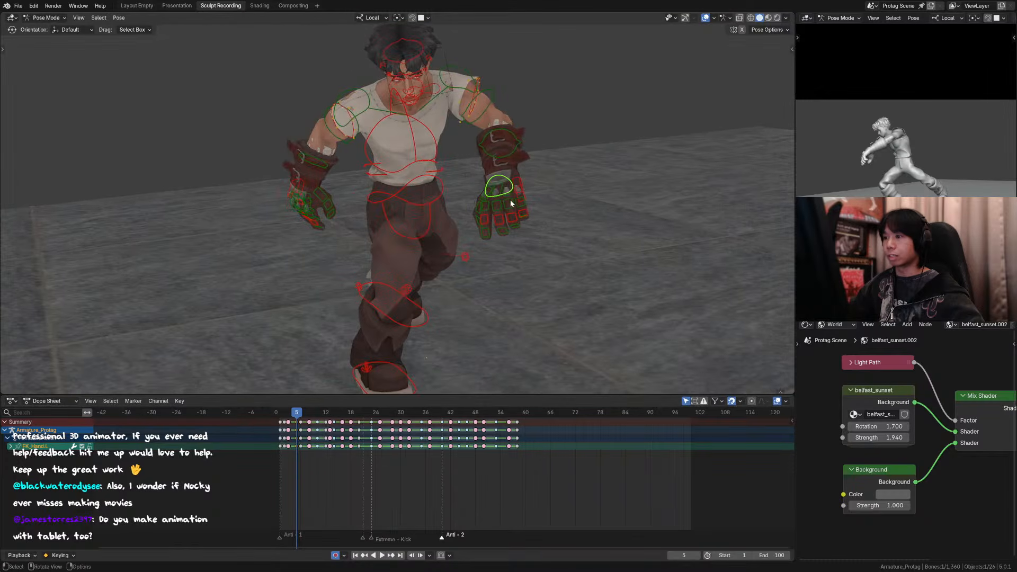
pyautogui.click(491, 205)
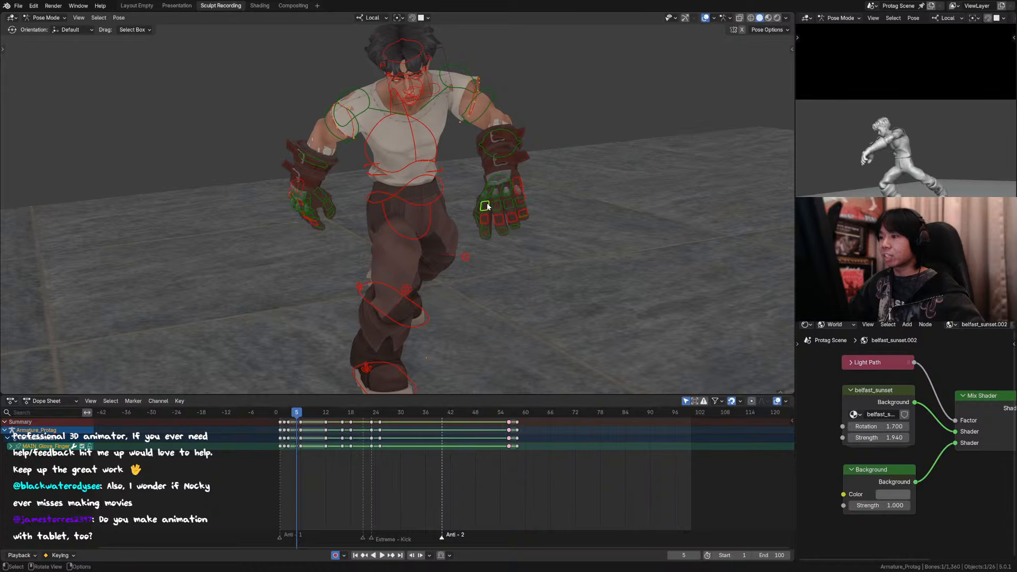
pyautogui.keyDown('shift'); pyautogui.moveTo(490, 214); pyautogui.dragTo(524, 215, button='middle'); pyautogui.keyUp('shift')
pyautogui.moveTo(551, 206); pyautogui.dragTo(498, 242)
pyautogui.moveTo(498, 238); pyautogui.dragTo(452, 227, button='middle')
pyautogui.press('g')
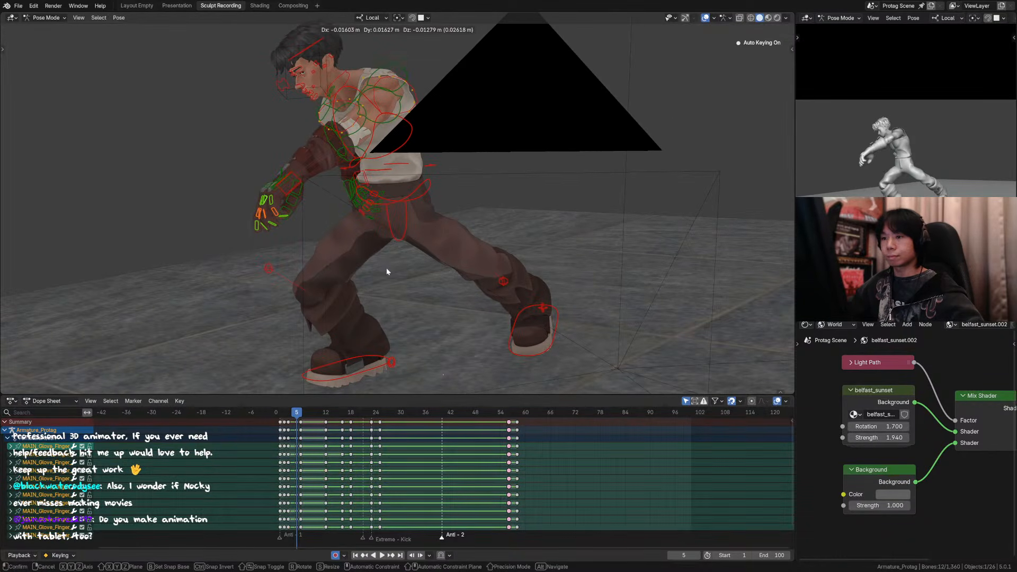
pyautogui.click(386, 268)
# Step: Push the same left finger controls slightly further forward and down, judging the silhouette through the camera with overlays hidden
pyautogui.press('KP_0')
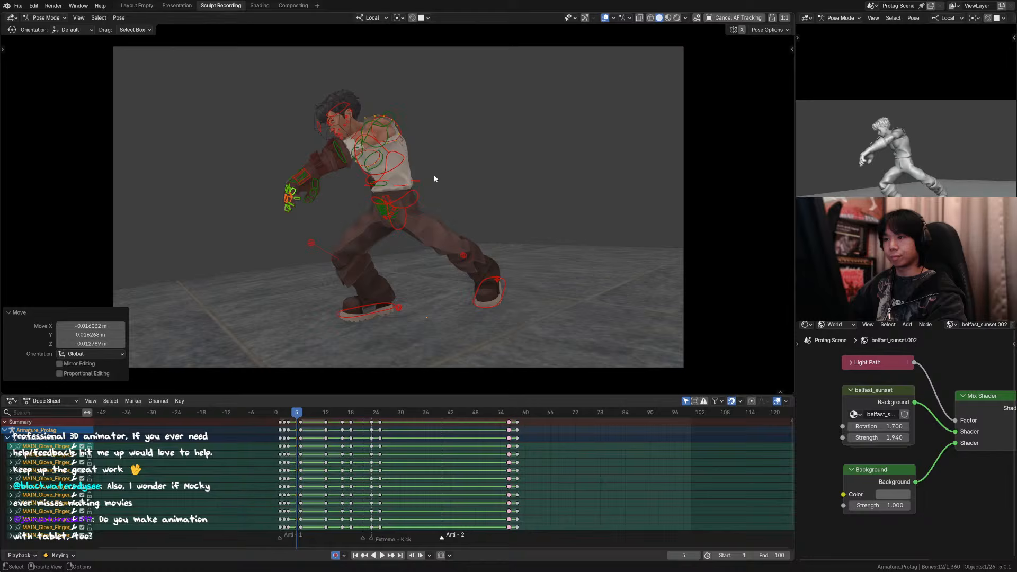
pyautogui.click(605, 18)
pyautogui.press('g')
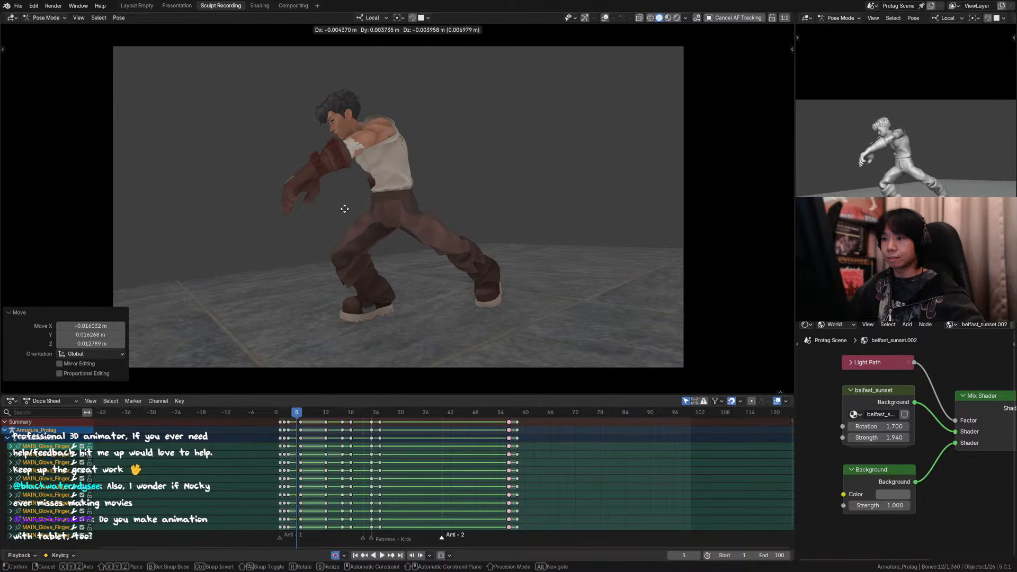
pyautogui.click(347, 204)
# Step: Stretch the left glove's four fingertip controls about 0.026 m along their local Y axis
pyautogui.moveTo(329, 212); pyautogui.dragTo(323, 385, button='middle')
pyautogui.scroll(-3, 391, 217)
pyautogui.click(705, 18)
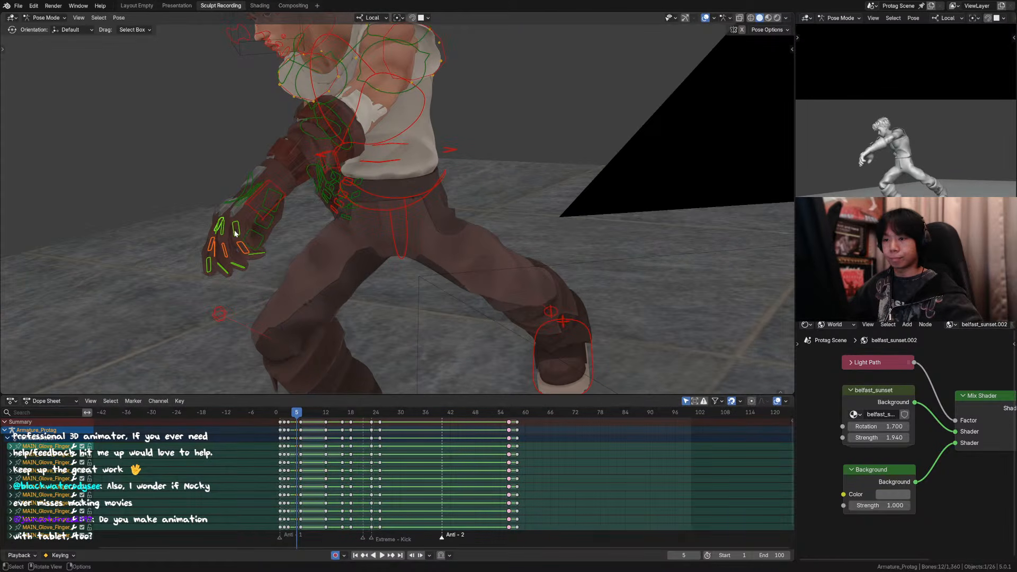
pyautogui.moveTo(239, 228)
pyautogui.mouseDown(button='middle')
pyautogui.moveTo(250, 246)
pyautogui.moveTo(236, 249)
pyautogui.moveTo(258, 249)
pyautogui.moveTo(236, 240)
pyautogui.mouseUp(button='middle')
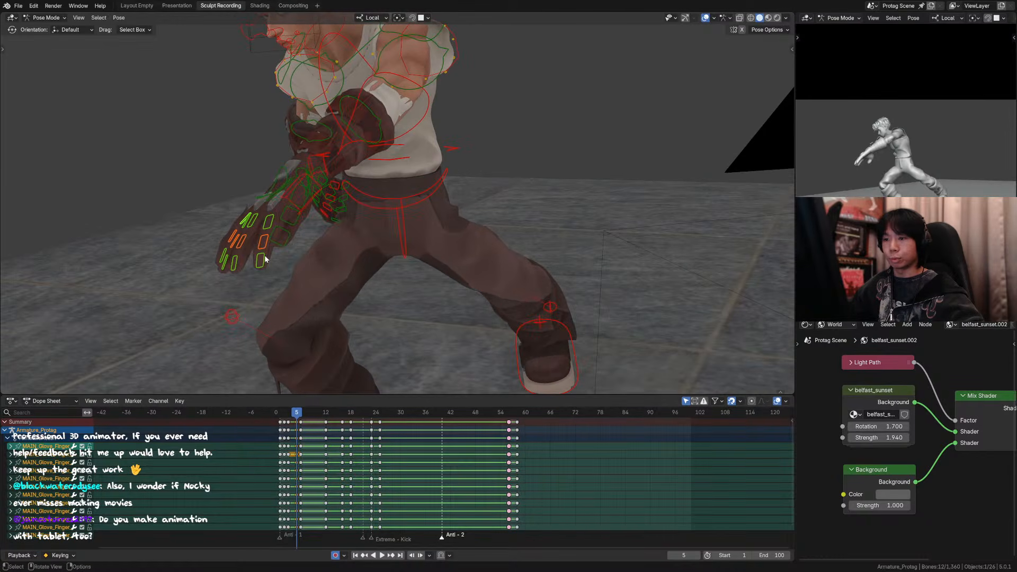
pyautogui.moveTo(269, 255); pyautogui.dragTo(208, 279)
pyautogui.moveTo(233, 280); pyautogui.dragTo(473, 315, button='middle')
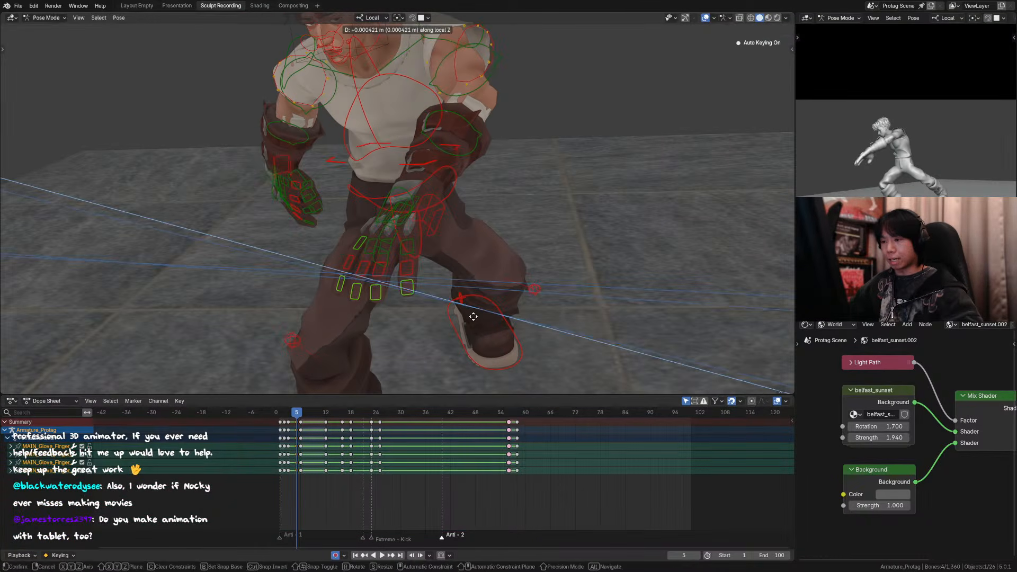
pyautogui.press(',')
pyautogui.click(536, 333)
pyautogui.press('g')
pyautogui.press('y')
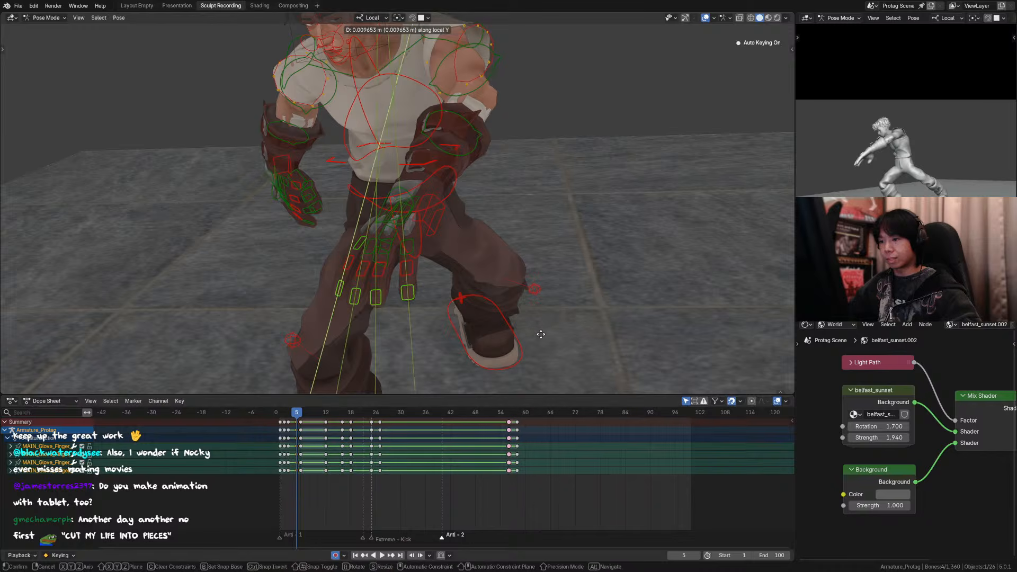
pyautogui.click(536, 344)
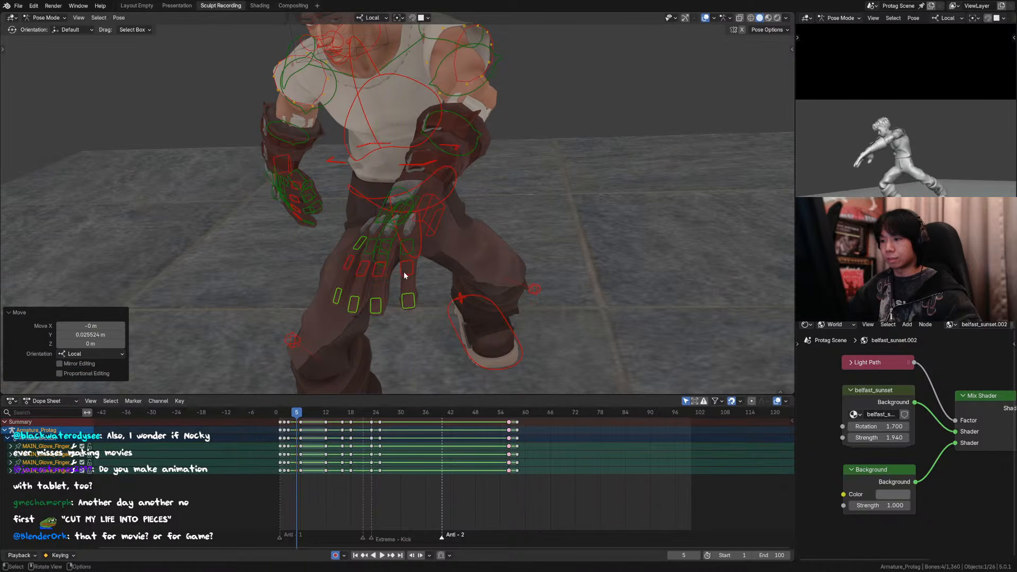
# Step: Move the left glove's four mid-finger controls outward along local Y, and shift the fingertip controls about 0.016 m along local Y
pyautogui.click(349, 268)
pyautogui.press('g')
pyautogui.press('y')
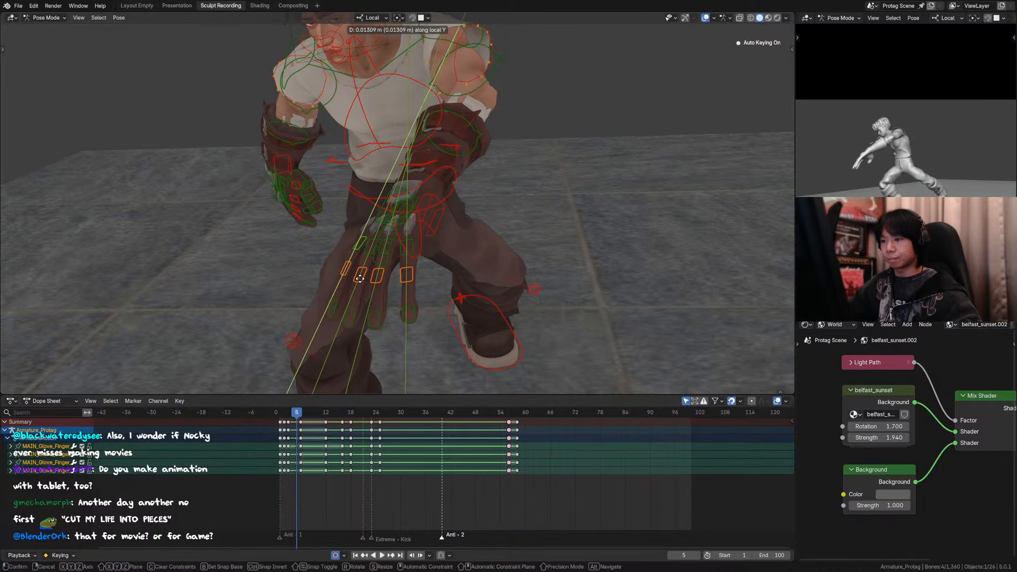
pyautogui.click(359, 281)
pyautogui.moveTo(424, 303); pyautogui.dragTo(334, 331)
pyautogui.press('g')
pyautogui.press('y')
pyautogui.click(353, 320)
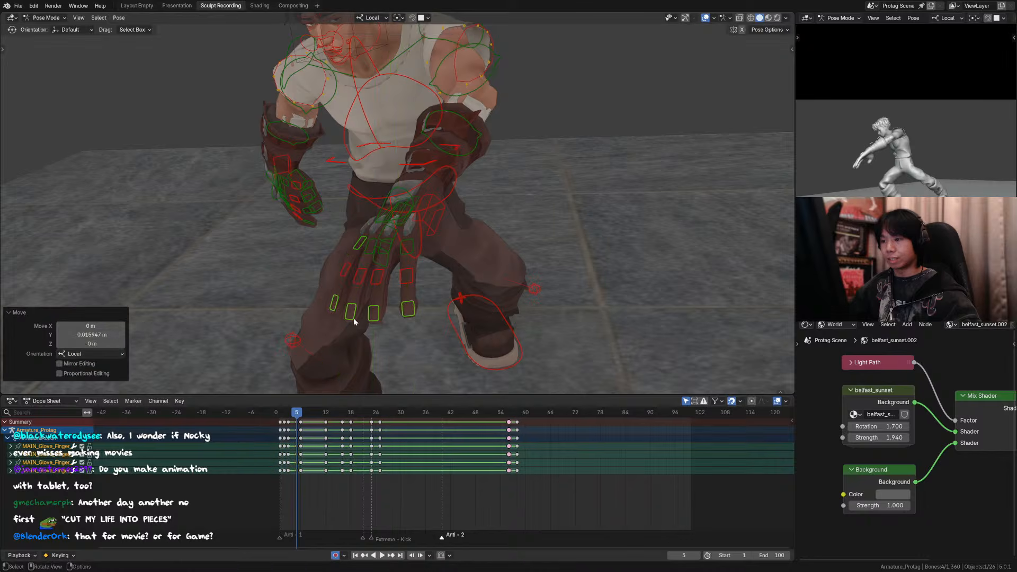
# Step: Compare the stretched hand at frame 5 with the preceding frames through the camera, with nothing selected and overlays hidden
pyautogui.press('KP_0')
pyautogui.hotkey('alt', 'a')
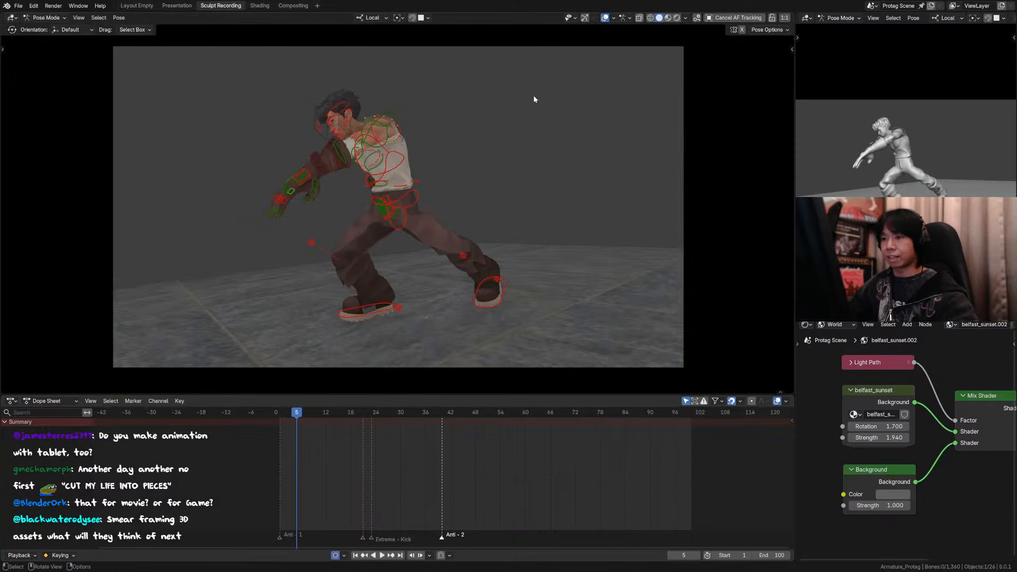
pyautogui.click(604, 17)
pyautogui.press('Left')
pyautogui.press('Left')
pyautogui.press('Right')
pyautogui.press('Right')
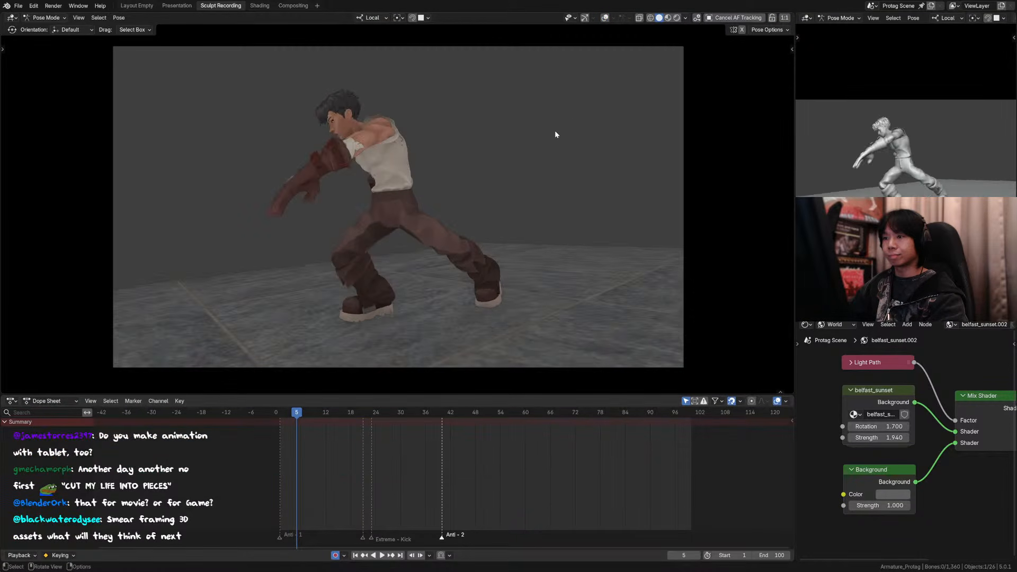
pyautogui.hotkey('shift', 'alt', 'z')
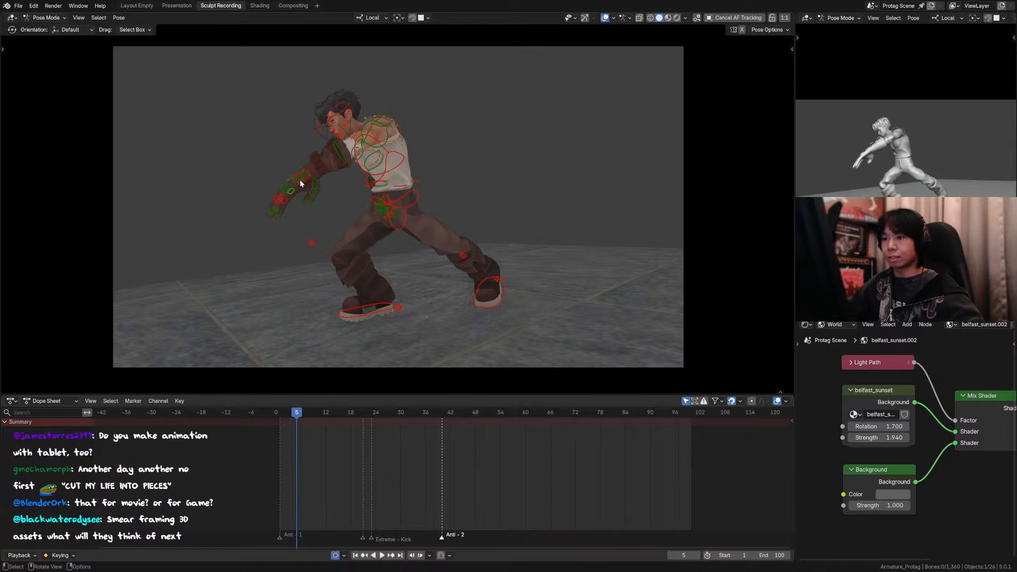
# Step: Try rotating the left glove's palm control around its local Z axis to narrow the finger spread
pyautogui.click(300, 183)
pyautogui.press('KP_Decimal')
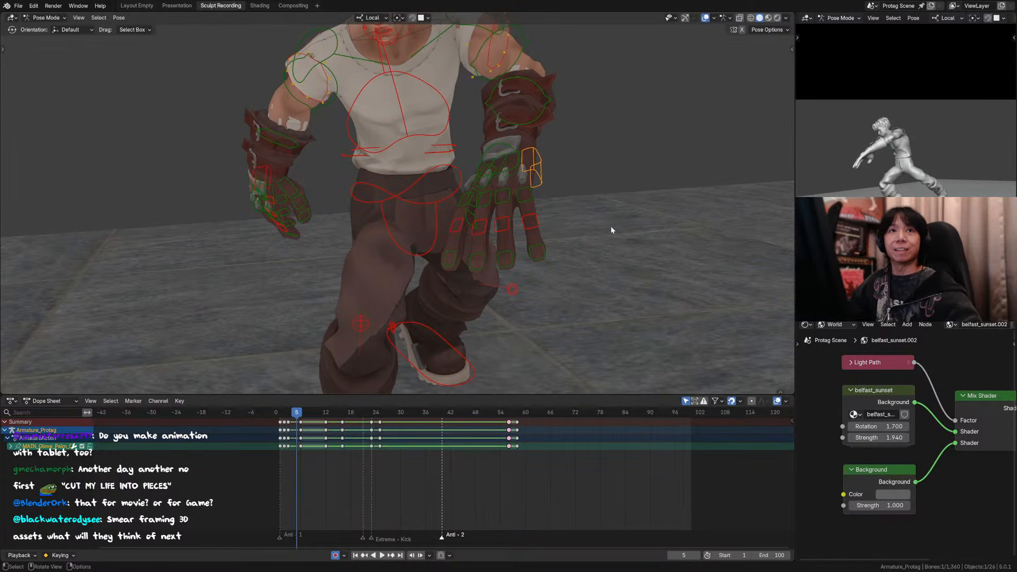
pyautogui.press('r')
pyautogui.press('z')
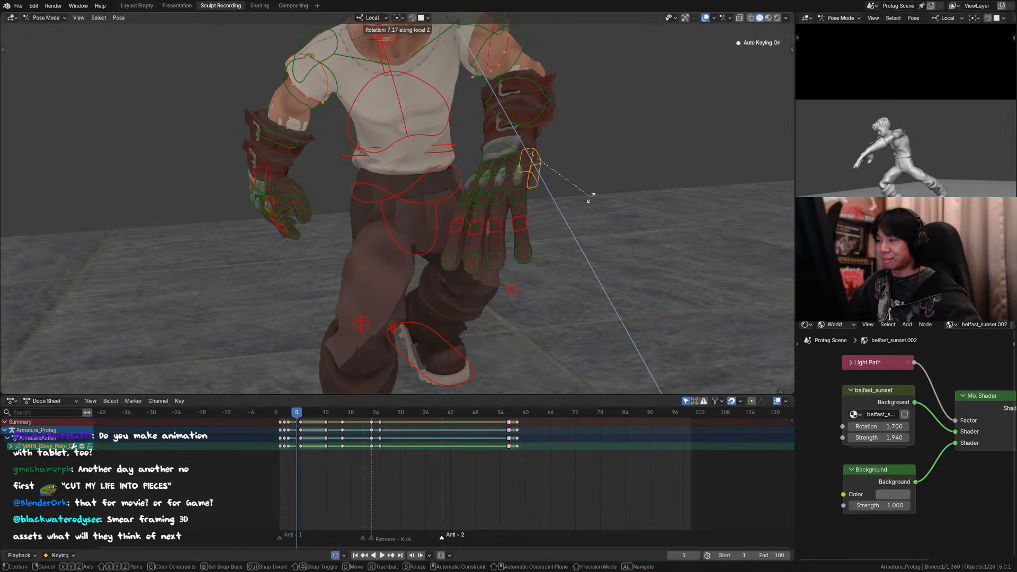
pyautogui.click(517, 203)
pyautogui.click(515, 202)
pyautogui.moveTo(516, 202); pyautogui.dragTo(546, 213, button='middle')
pyautogui.press('r')
pyautogui.press('z')
pyautogui.click(560, 211)
pyautogui.click(508, 196)
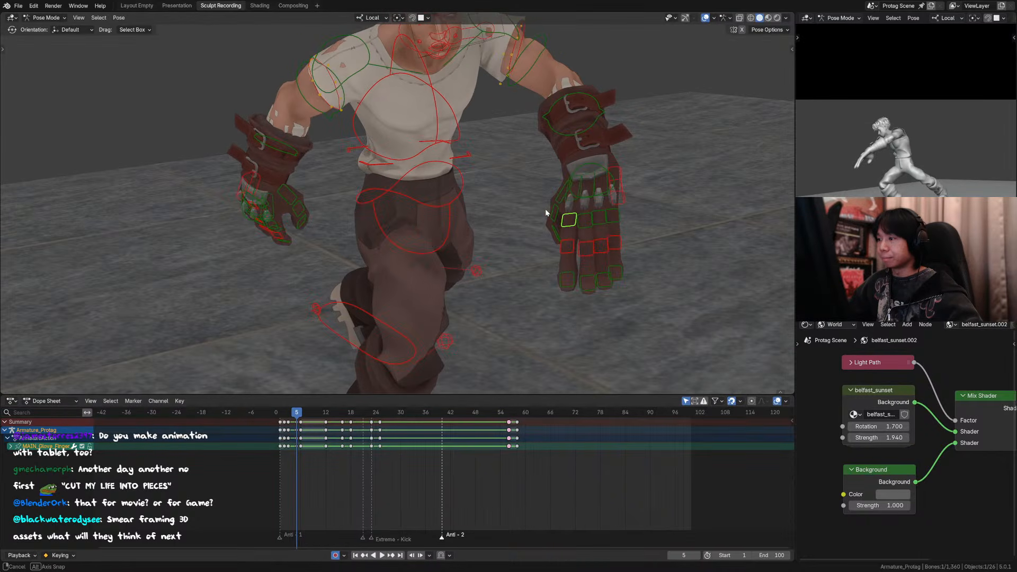
pyautogui.hotkey('ctrl', 'z')
pyautogui.hotkey('ctrl', 'z')
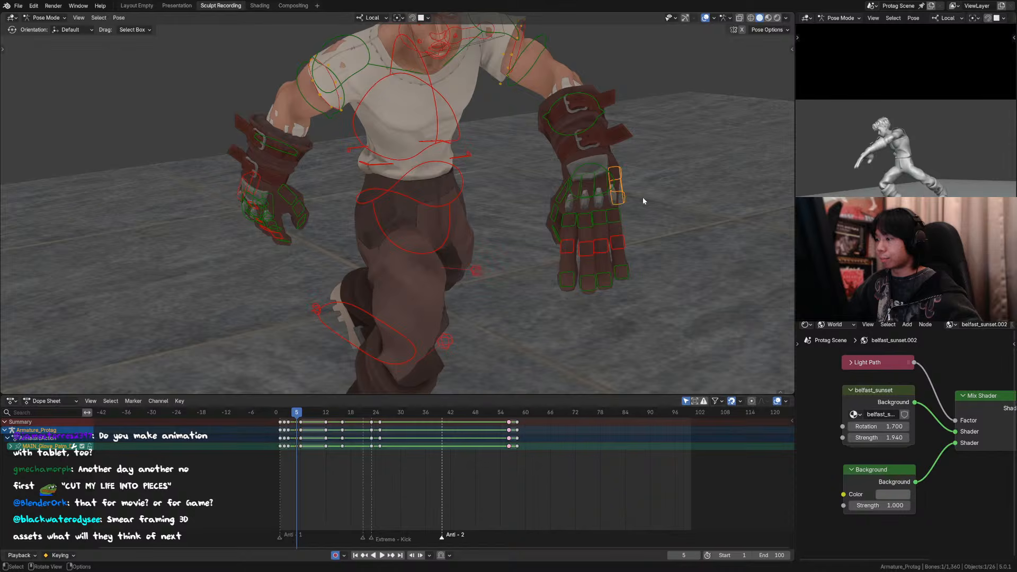
# Step: Rotate the left glove's palm control 5.75° around its local Z axis at frame 5, and save the file
pyautogui.press('r')
pyautogui.press('z')
pyautogui.click(638, 198)
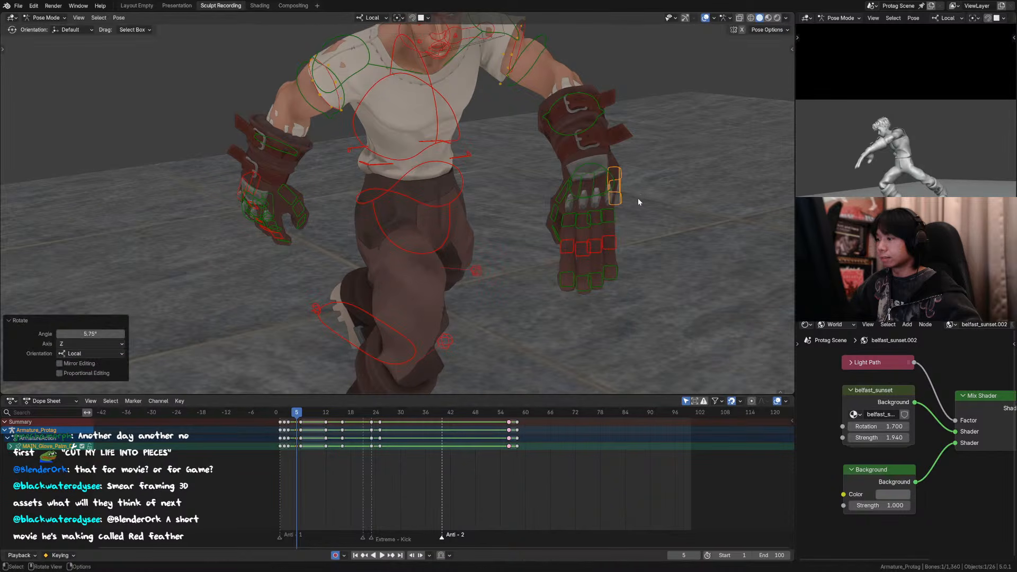
pyautogui.press('KP_0')
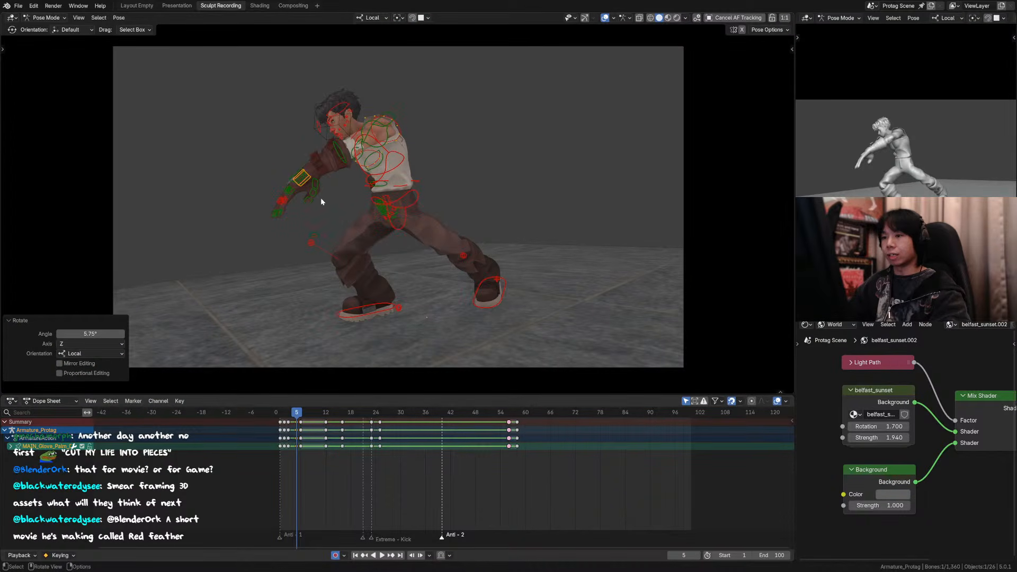
pyautogui.hotkey('ctrl', 's')
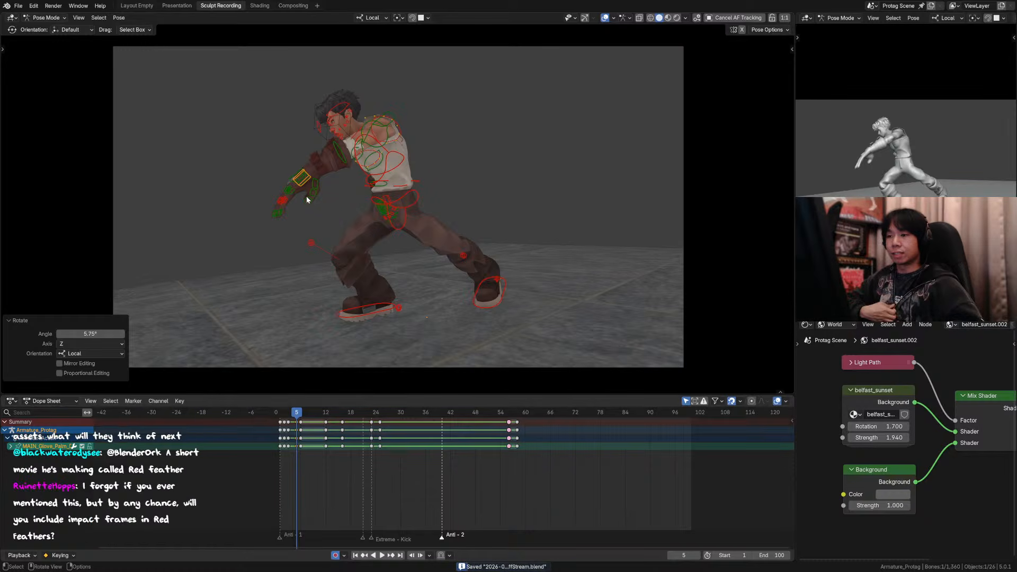
# Step: Pull the left glove's thumb tip control about 0.03 m outward along local Y and adjust its position freely
pyautogui.click(313, 206)
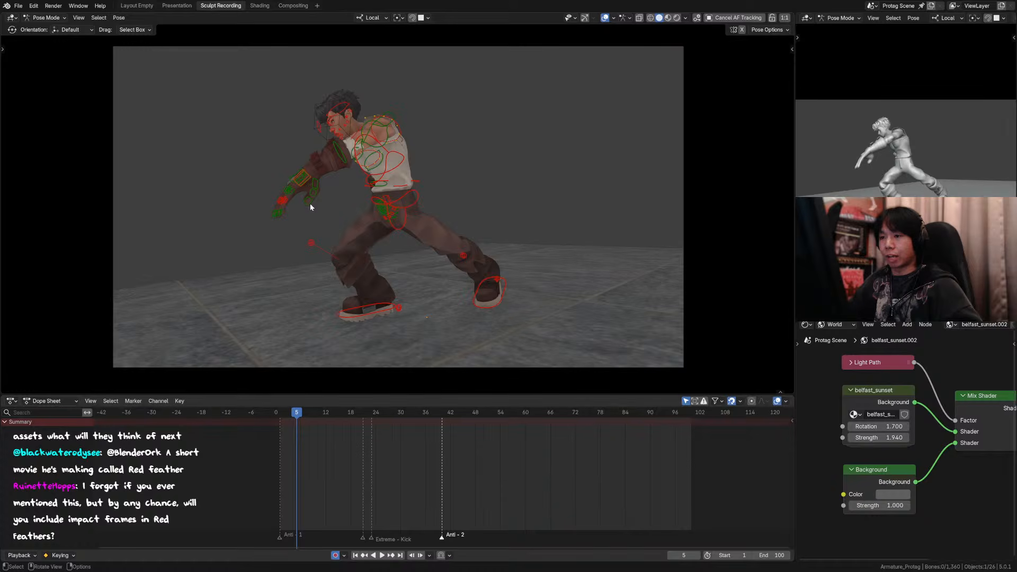
pyautogui.click(311, 207)
pyautogui.press('g')
pyautogui.press('y')
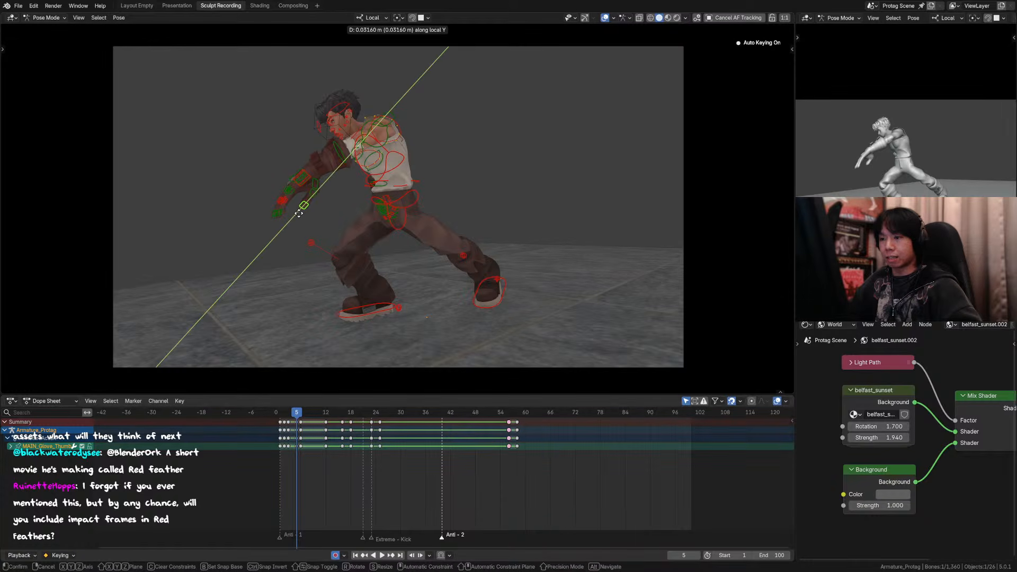
pyautogui.click(299, 213)
pyautogui.press('g')
pyautogui.click(303, 211)
# Step: Reposition the left glove's thumb controls freely at frame 5 so the thumb follows the line of the stretched fingers
pyautogui.click(315, 198)
pyautogui.press('g')
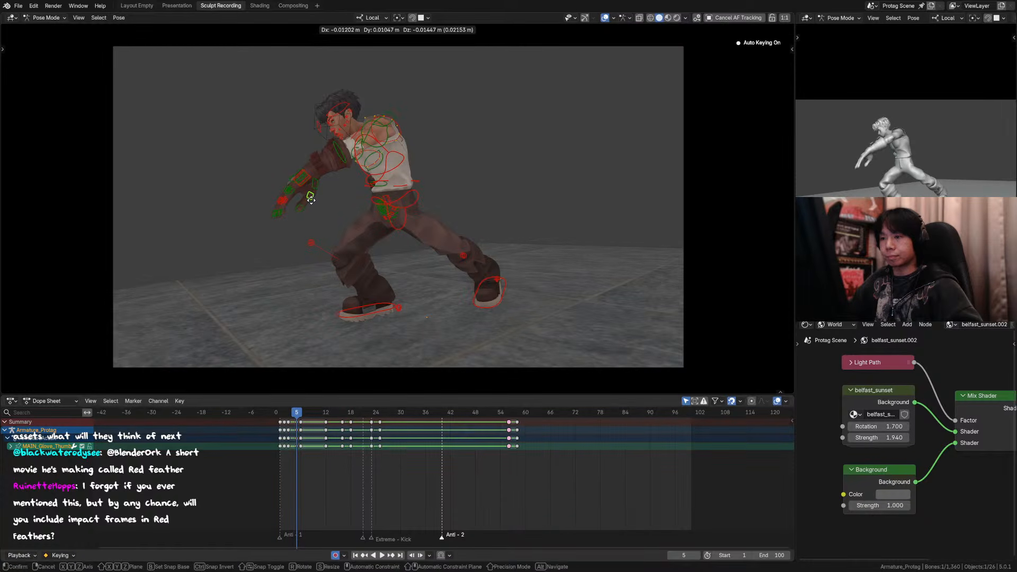
pyautogui.click(310, 201)
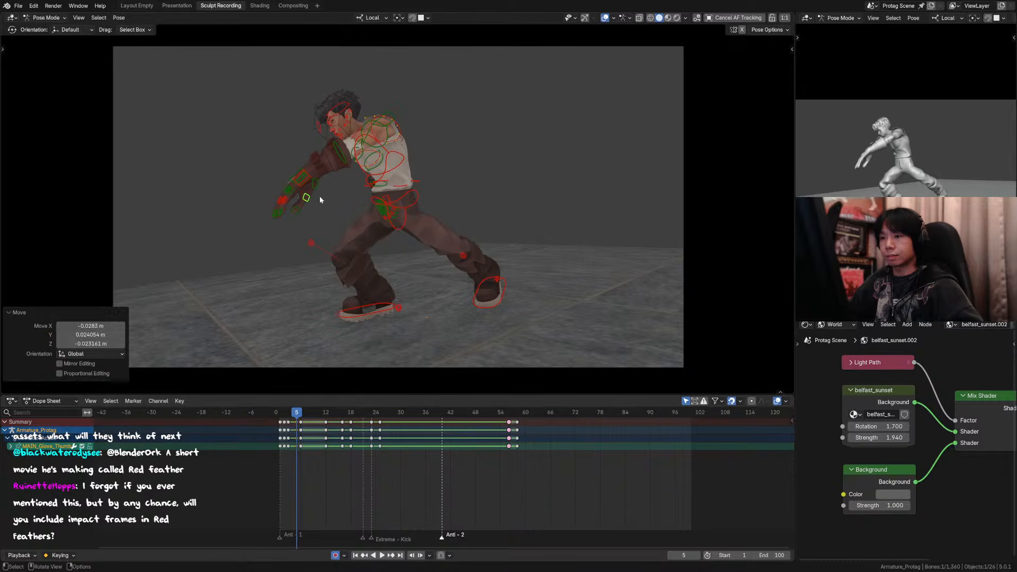
pyautogui.press('g')
pyautogui.click(303, 208)
pyautogui.click(295, 210)
pyautogui.press('g')
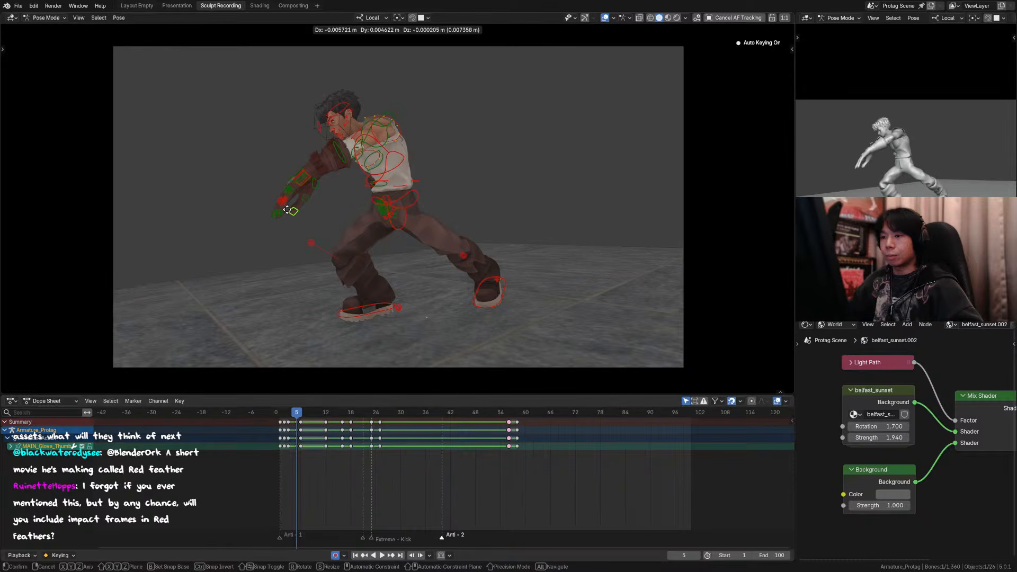
pyautogui.click(286, 211)
# Step: Compare the smear pose at frame 5 with the neighbouring keyframes through the camera, with overlays hidden
pyautogui.click(604, 17)
pyautogui.press('Down')
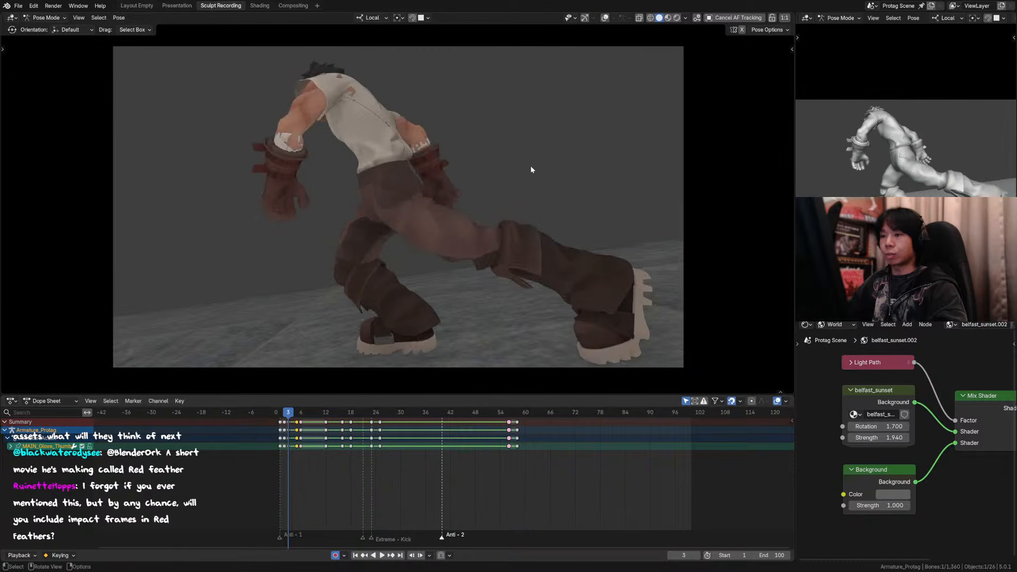
pyautogui.press('Up')
pyautogui.press('Up')
pyautogui.press('Down')
pyautogui.press('Down')
pyautogui.press('Up')
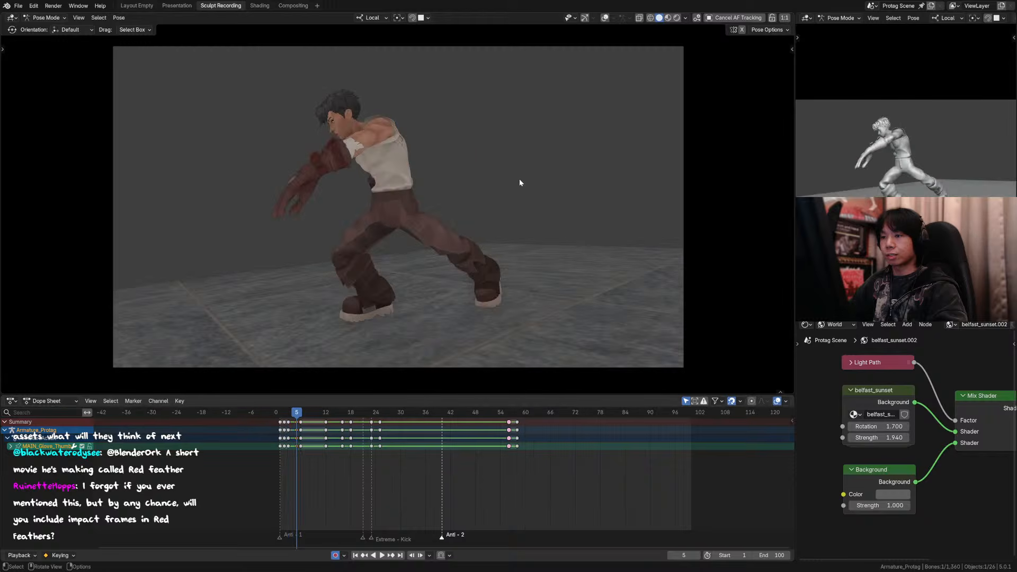
pyautogui.press('Up')
pyautogui.press('Down')
pyautogui.press('Down')
pyautogui.press('Up')
pyautogui.press('Up')
pyautogui.press('Up')
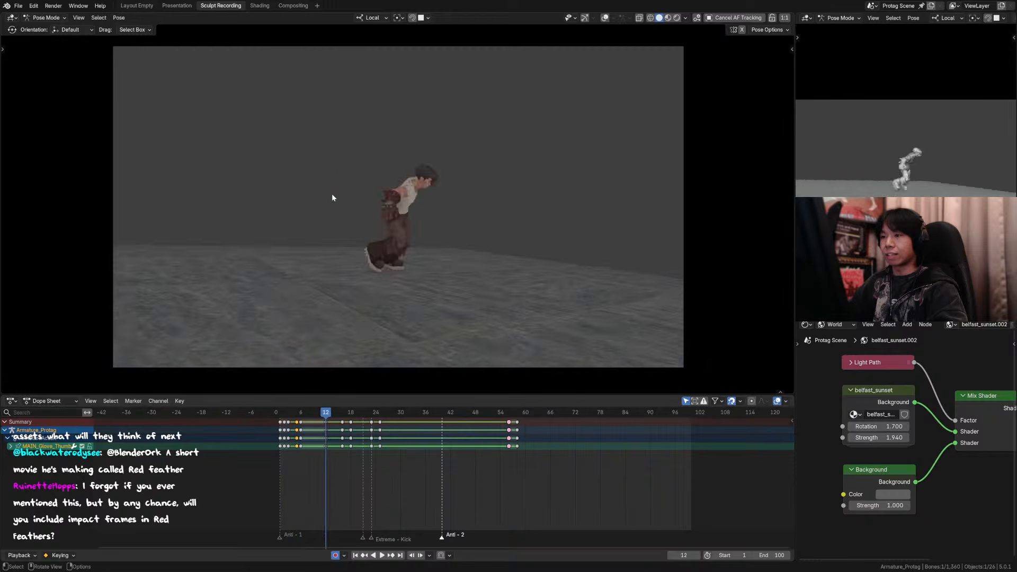
pyautogui.press('Down')
pyautogui.press('Down')
pyautogui.press('Down')
pyautogui.press('Up')
pyautogui.press('Up')
pyautogui.press('Up')
pyautogui.press('Left')
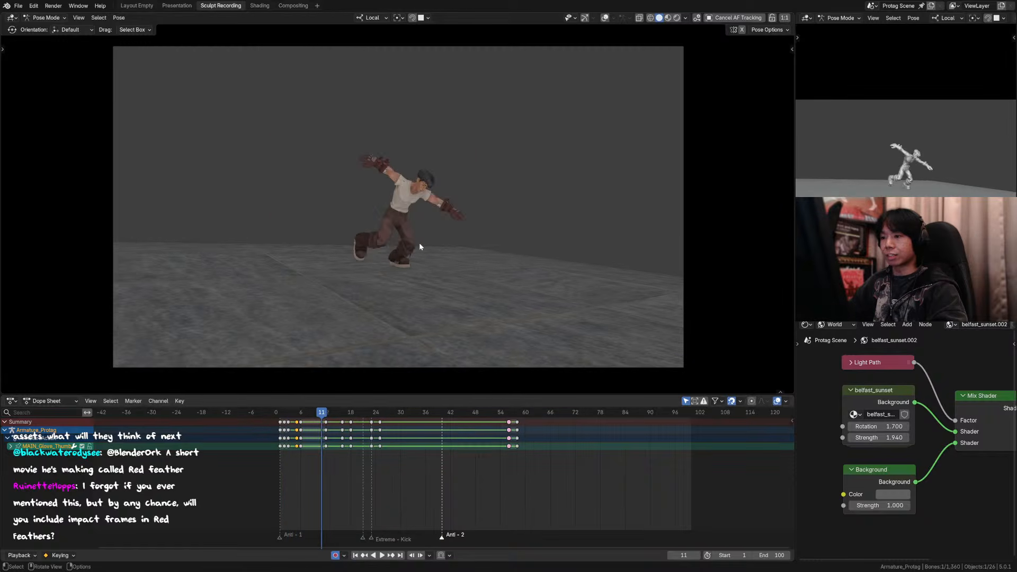
# Step: Play the opening of the kick animation repeatedly from frame 1 to judge the smear's timing
pyautogui.click(279, 415)
pyautogui.press('space')
pyautogui.click(279, 417)
pyautogui.press('space')
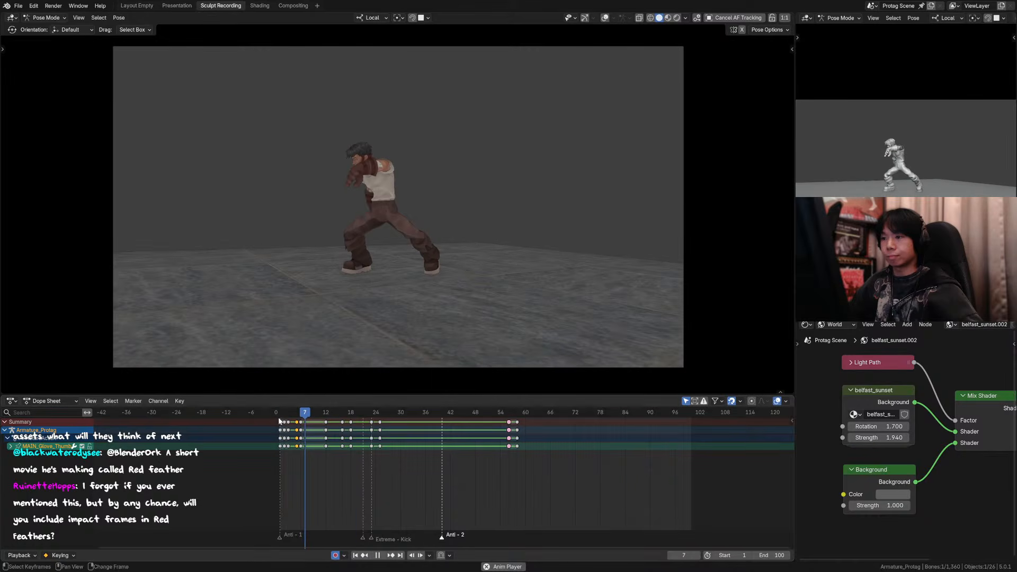
pyautogui.click(280, 417)
# Step: Examine the opening poses between frames 1 and 8 one at a time, checking the transition into the smear
pyautogui.press('Up')
pyautogui.press('Up')
pyautogui.press('Up')
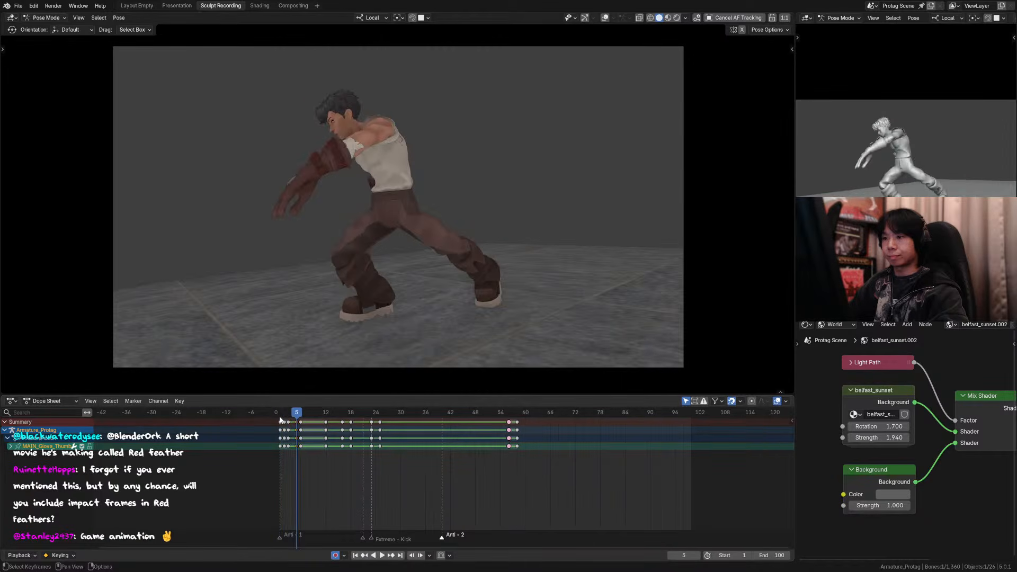
pyautogui.press('Down')
pyautogui.press('Down')
pyautogui.press('Up')
pyautogui.press('Right')
pyautogui.press('Right')
pyautogui.press('Right')
pyautogui.press('Right')
pyautogui.press('Right')
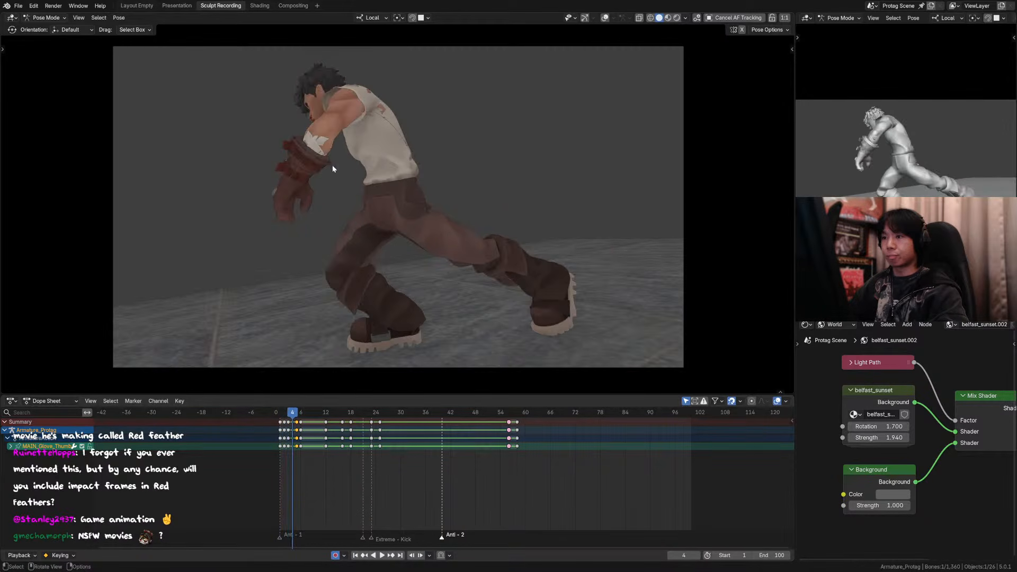
pyautogui.press('Left')
pyautogui.press('Left')
pyautogui.press('Left')
pyautogui.press('Left')
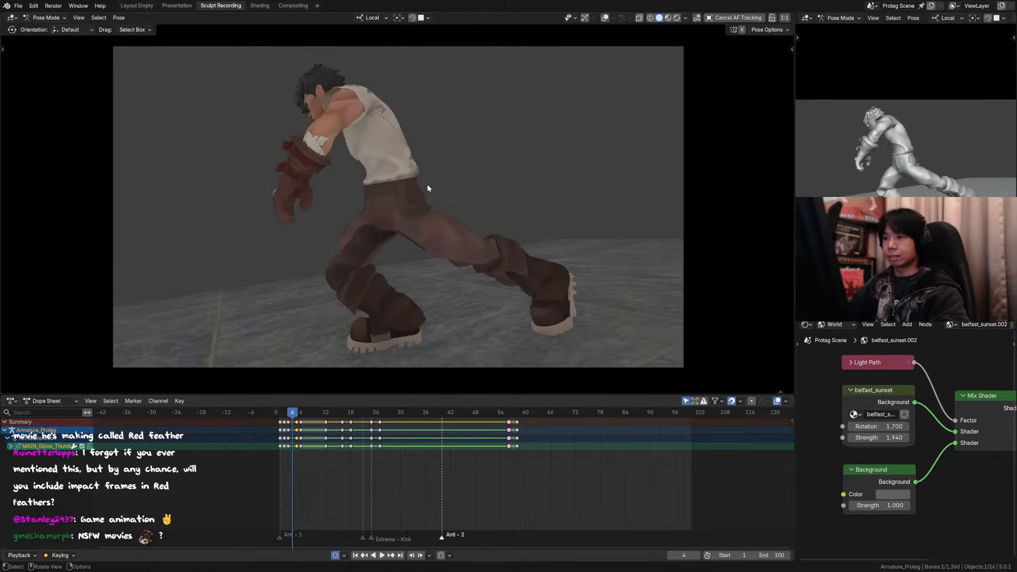
pyautogui.press('Right')
pyautogui.press('Right')
pyautogui.press('Right')
pyautogui.press('Right')
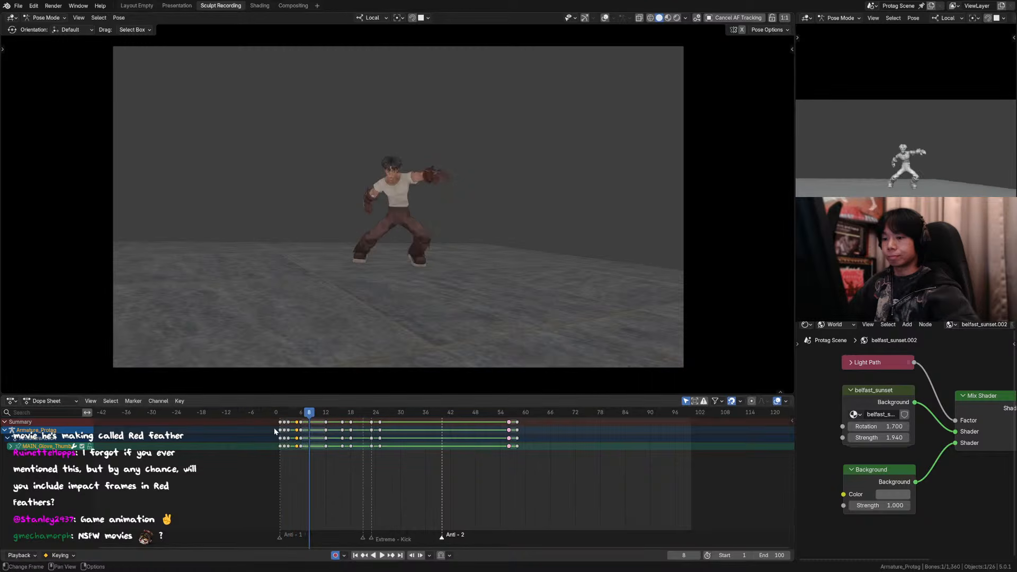
# Step: Replay the opening from frame 1 and scrub through to frame 7
pyautogui.click(280, 416)
pyautogui.press('space')
pyautogui.click(281, 416)
pyautogui.moveTo(281, 416); pyautogui.dragTo(305, 414)
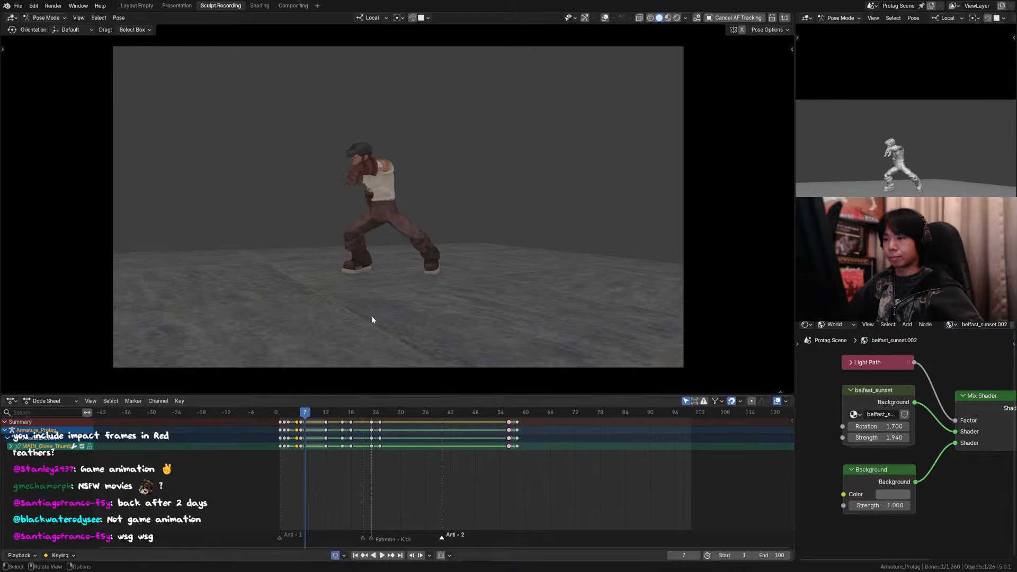
# Step: With all rig controls selected, move the smear pose's keyframes one frame later, to frame 6
pyautogui.click(604, 17)
pyautogui.press('a')
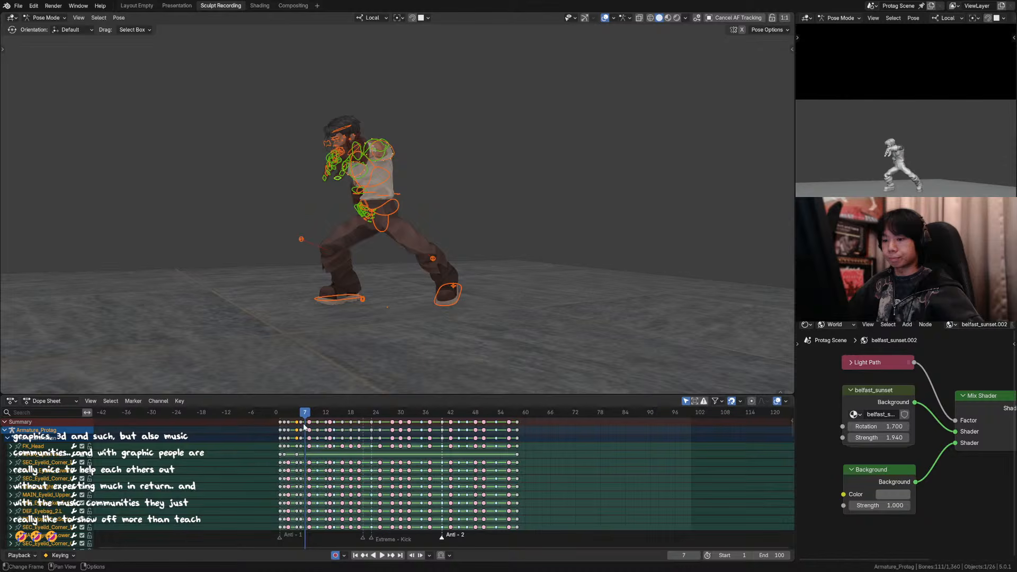
pyautogui.click(297, 423)
pyautogui.press('g')
pyautogui.click(327, 425)
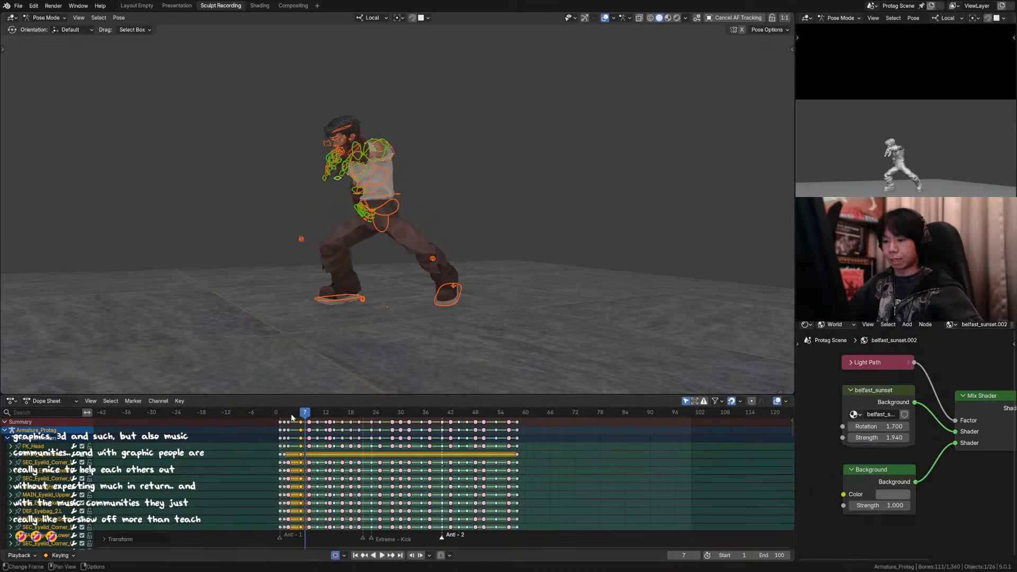
# Step: Play and scrub the retimed opening frames with overlays hidden
pyautogui.moveTo(290, 414)
pyautogui.mouseDown()
pyautogui.moveTo(333, 413)
pyautogui.moveTo(284, 415)
pyautogui.mouseUp()
pyautogui.click(606, 18)
pyautogui.press('space')
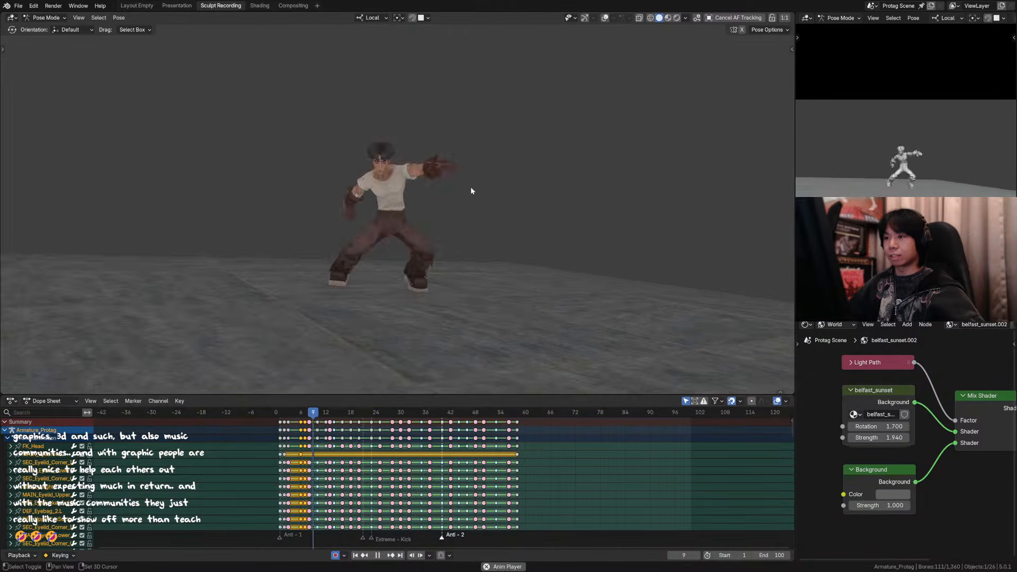
pyautogui.moveTo(334, 413); pyautogui.dragTo(328, 417)
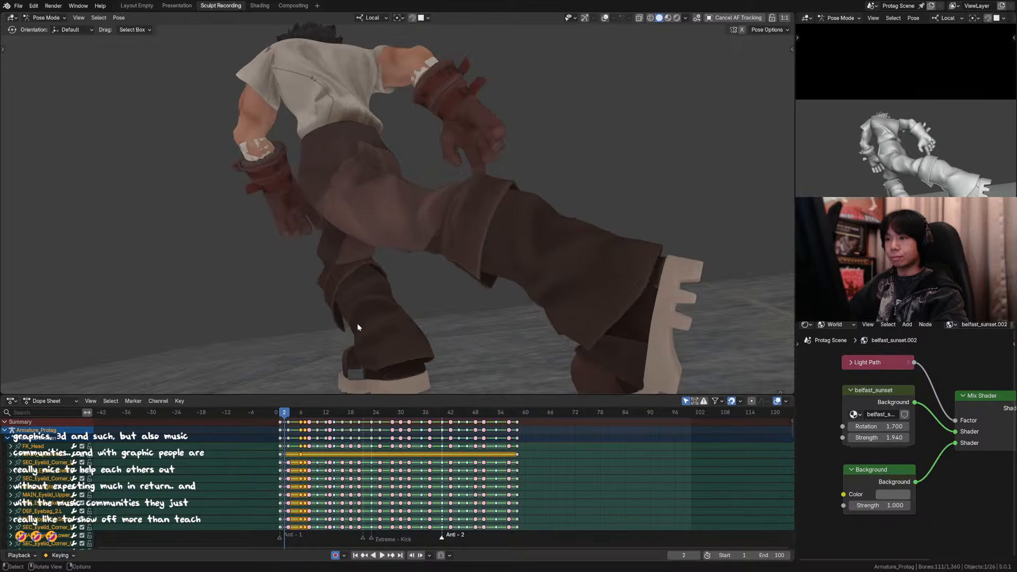
# Step: Compare the poses at frames 1 to 4 in camera view, both with and without the rig controls displayed
pyautogui.press('KP_0')
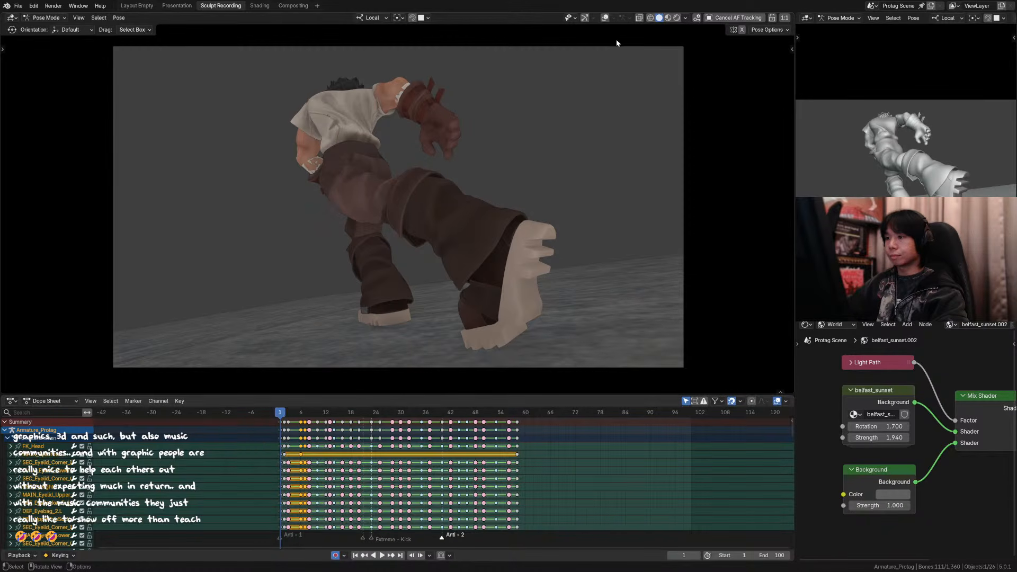
pyautogui.click(605, 17)
pyautogui.press('Right')
pyautogui.press('Right')
pyautogui.press('Right')
pyautogui.press('Right')
pyautogui.press('Right')
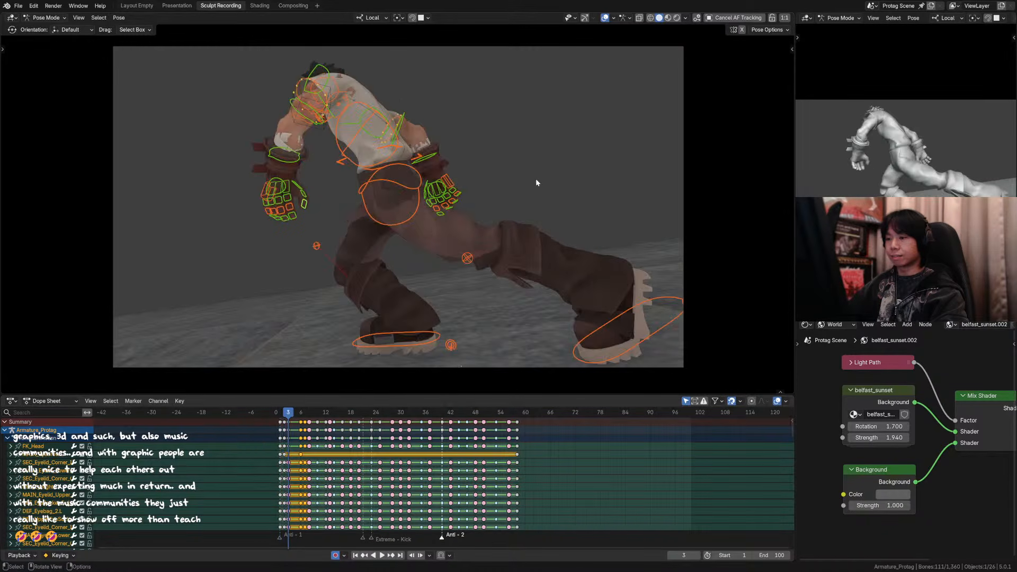
pyautogui.click(605, 18)
pyautogui.press('Left')
pyautogui.press('Left')
pyautogui.press('Left')
pyautogui.press('Left')
pyautogui.press('Left')
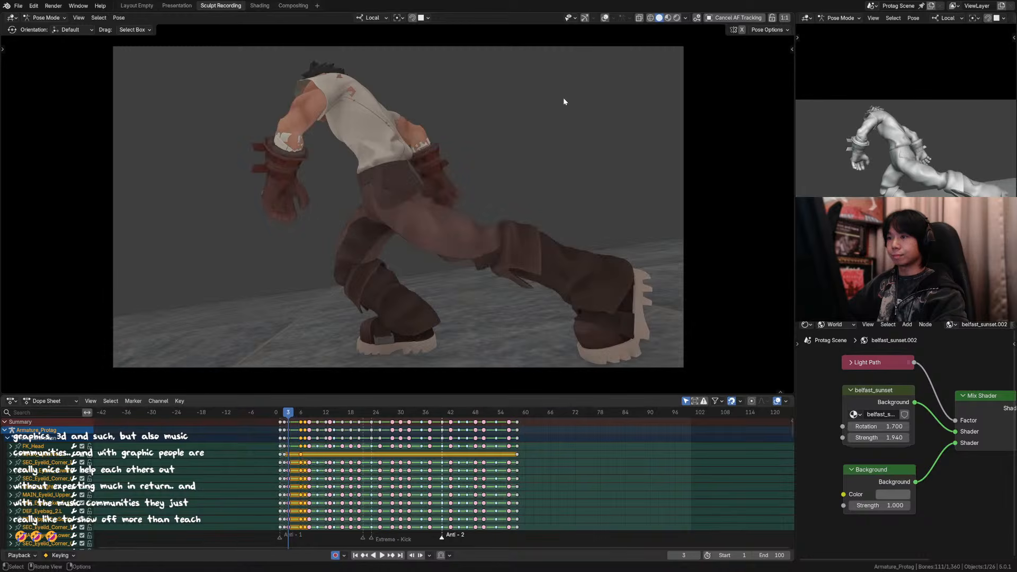
pyautogui.press('Right')
pyautogui.press('Right')
pyautogui.press('Right')
pyautogui.press('Right')
pyautogui.press('Right')
pyautogui.press('Right')
pyautogui.press('Right')
pyautogui.click(288, 415)
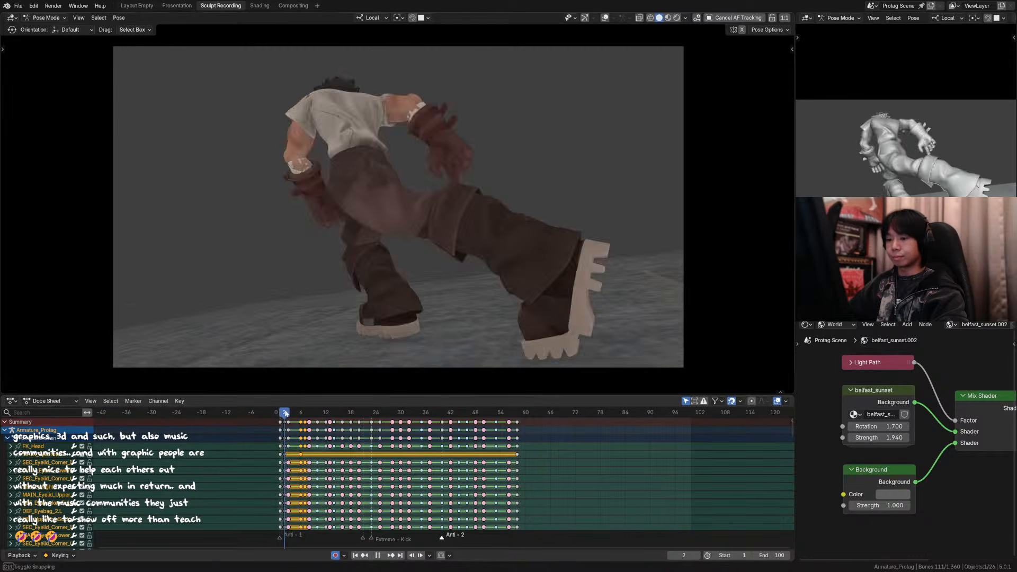
pyautogui.moveTo(288, 415); pyautogui.dragTo(294, 415)
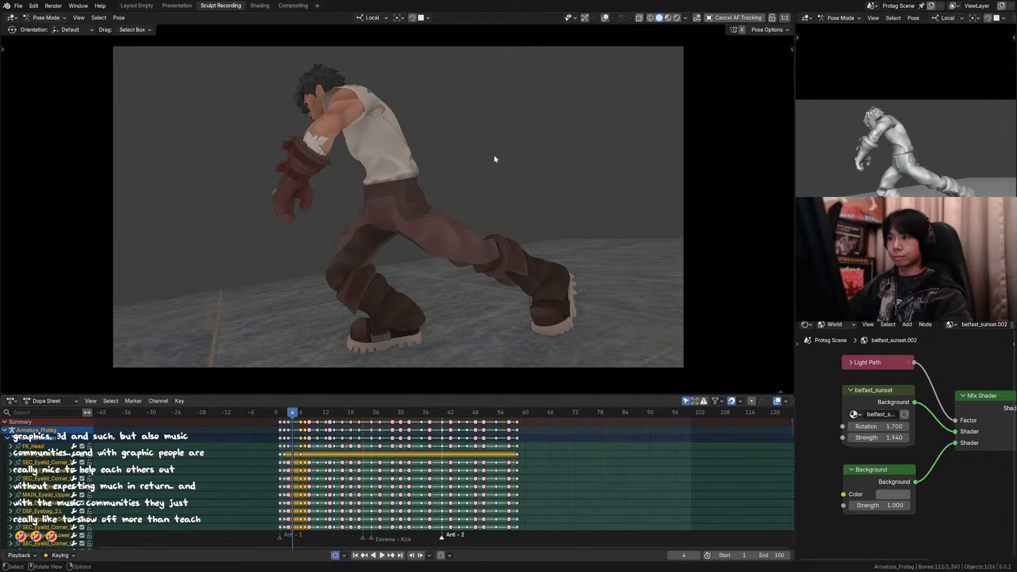
# Step: Inspect the in-between poses from frame 4 to frame 6 with the rig controls displayed
pyautogui.click(606, 19)
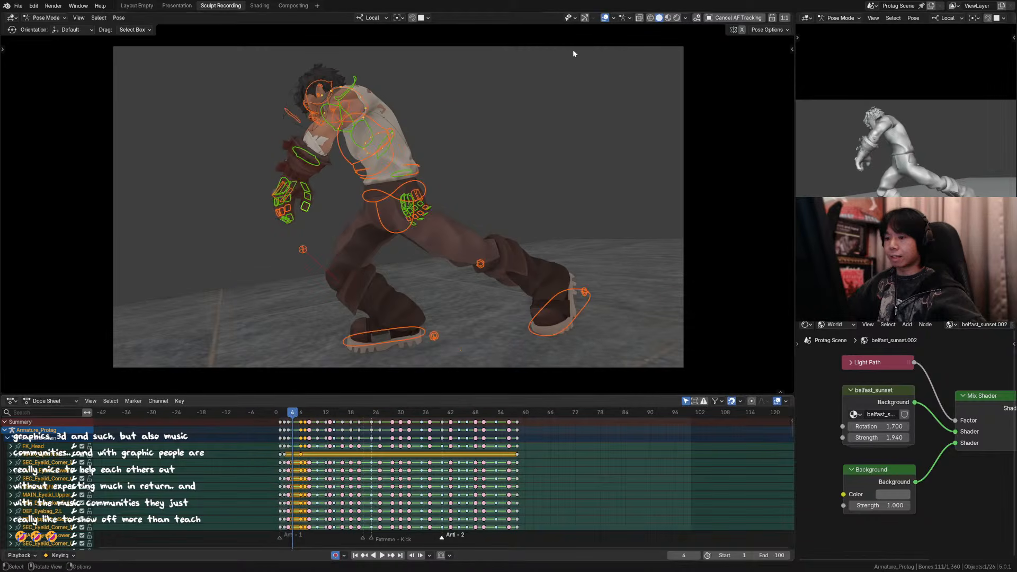
pyautogui.click(325, 94)
pyautogui.press('Right')
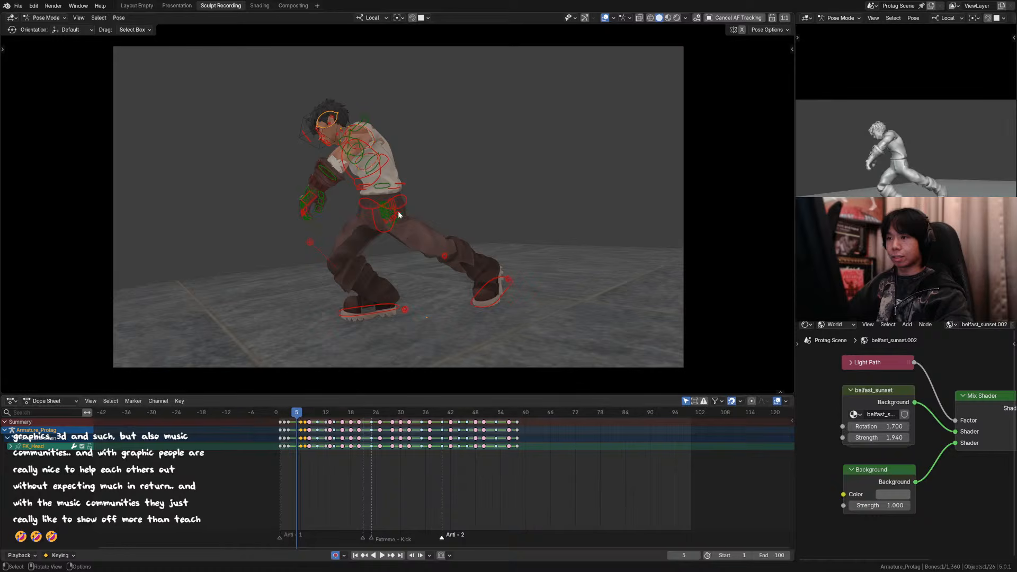
pyautogui.press('a')
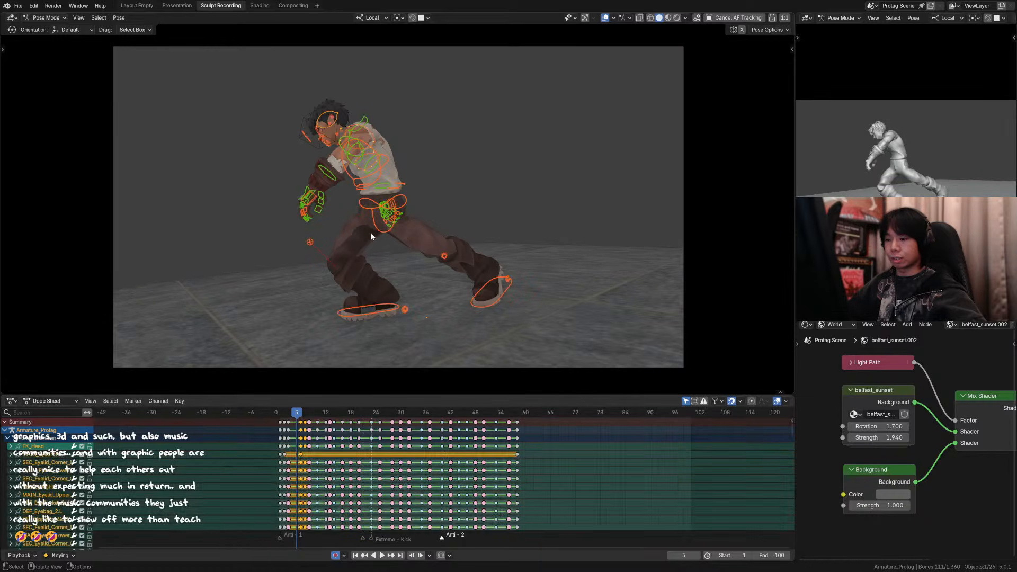
pyautogui.press('Right')
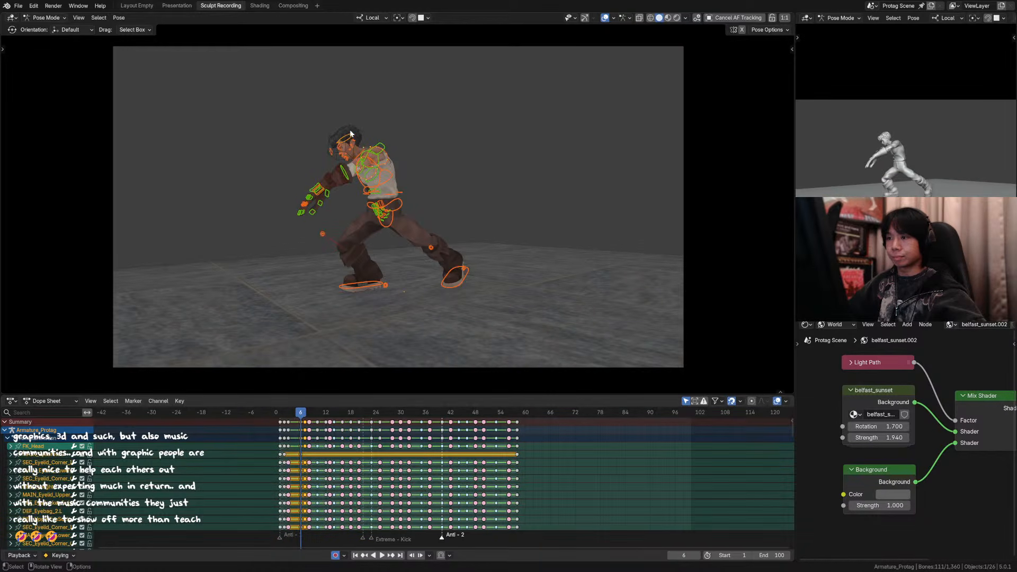
# Step: Rotate the head control around its local X and Y axes at frame 6, with overlays hidden
pyautogui.click(351, 133)
pyautogui.scroll(2, 371, 140)
pyautogui.click(605, 19)
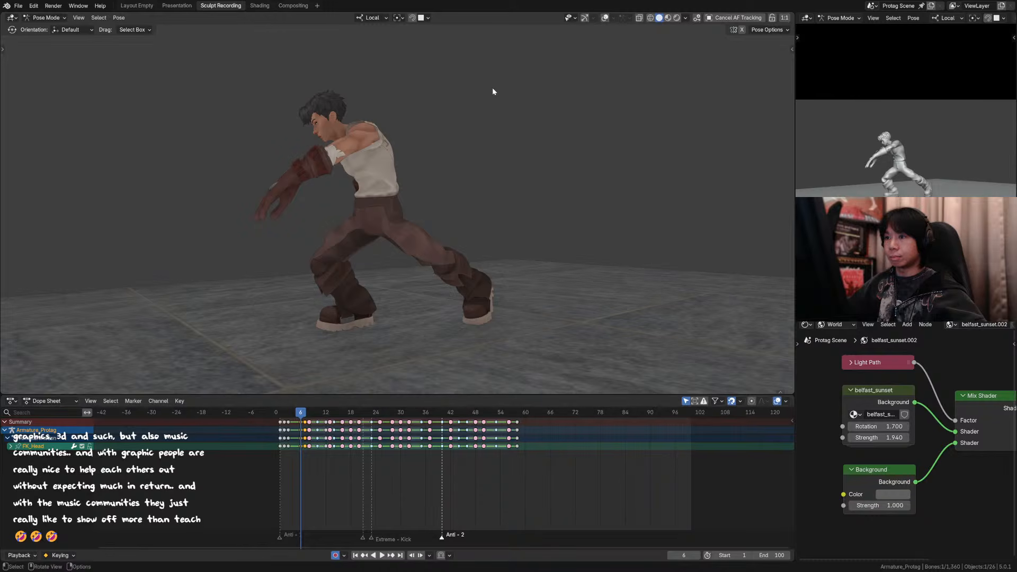
pyautogui.press('r')
pyautogui.press('x')
pyautogui.click(487, 71)
pyautogui.press('r')
pyautogui.press('y')
pyautogui.click(484, 102)
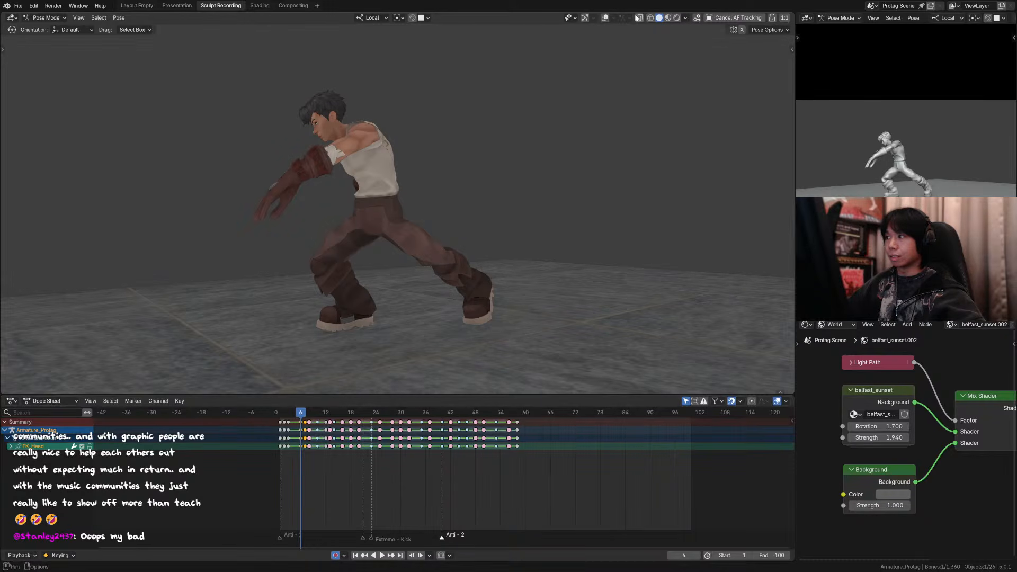
# Step: Add the neck control to the selection and rotate it with the head around local Y at frame 6
pyautogui.hotkey('shift', 'alt', 'z')
pyautogui.keyDown('shift'); pyautogui.click(341, 137); pyautogui.keyUp('shift')
pyautogui.press('r')
pyautogui.press('y')
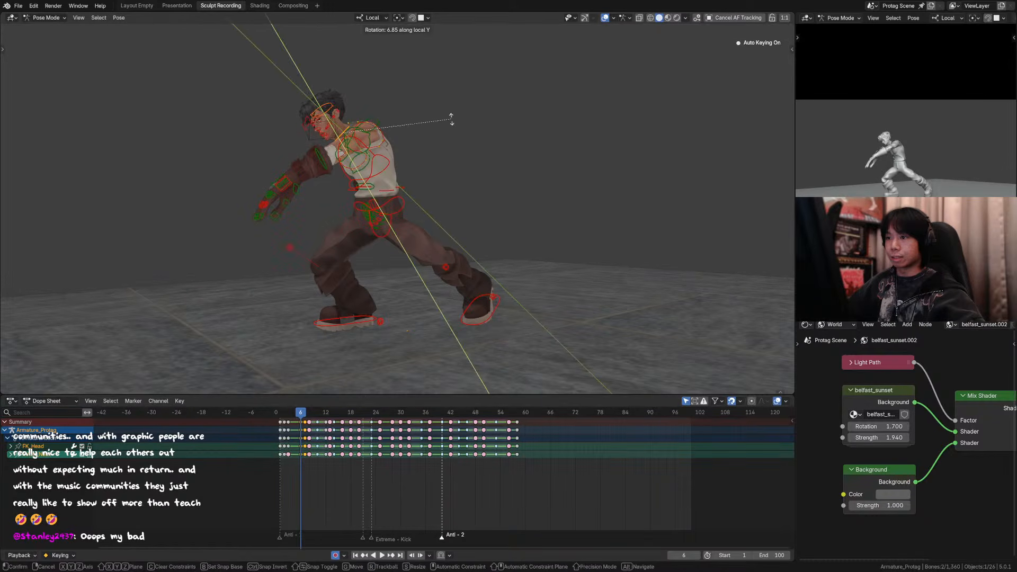
pyautogui.click(452, 106)
pyautogui.hotkey('shift', 'alt', 'z')
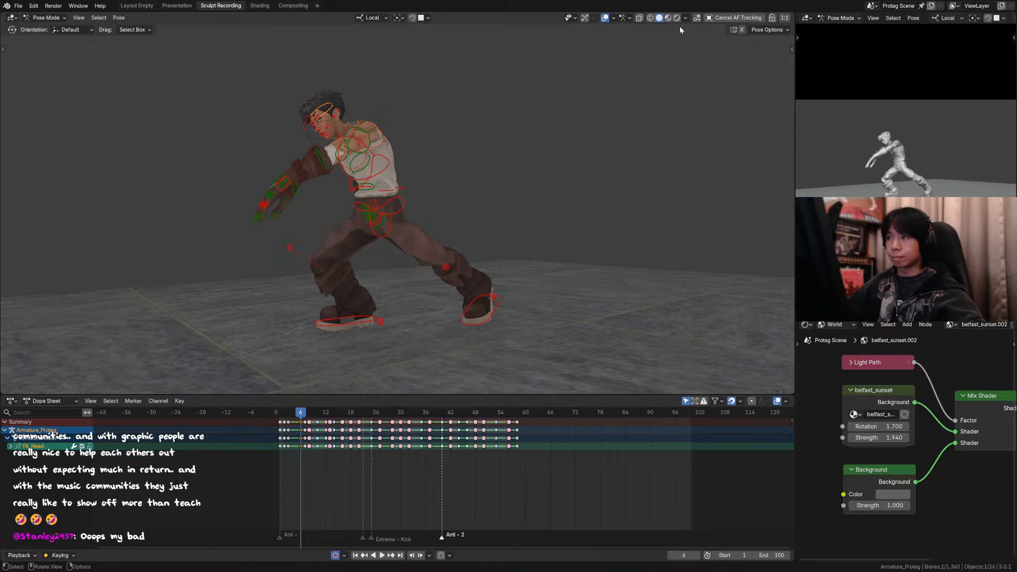
# Step: Rotate the head control alone by -3.69° around its local Y axis at frame 6
pyautogui.press('r')
pyautogui.press('y')
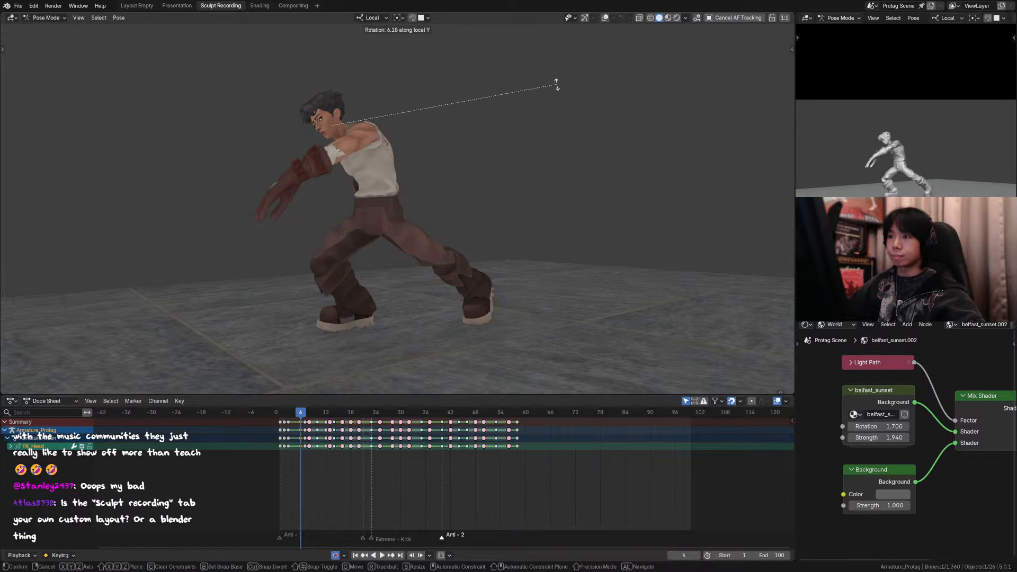
pyautogui.click(556, 47)
pyautogui.hotkey('shift', 'alt', 'z')
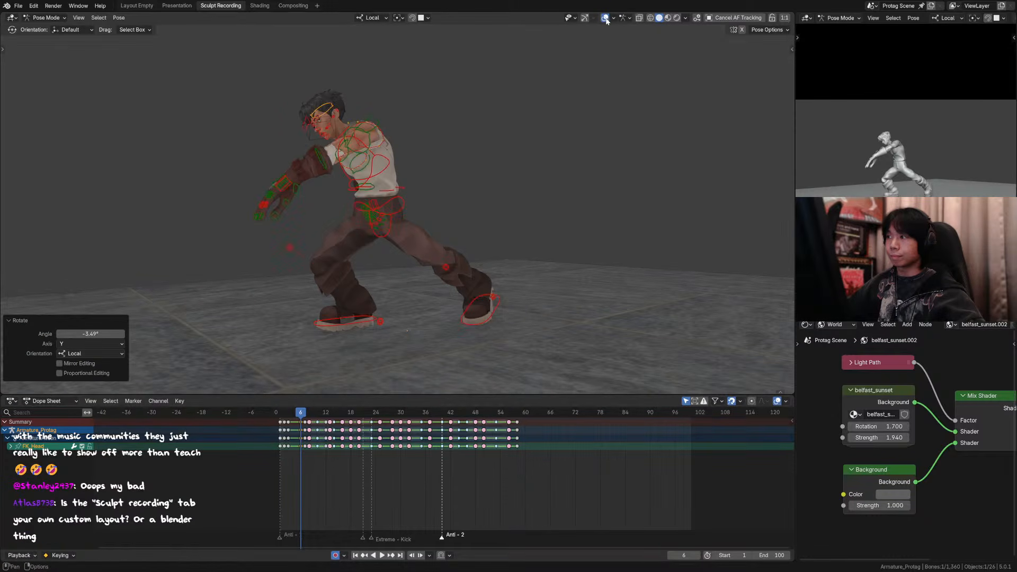
# Step: Move the eye target control about 0.015 m in X, -0.010 m in Y and -0.033 m in Z at frame 6
pyautogui.click(605, 18)
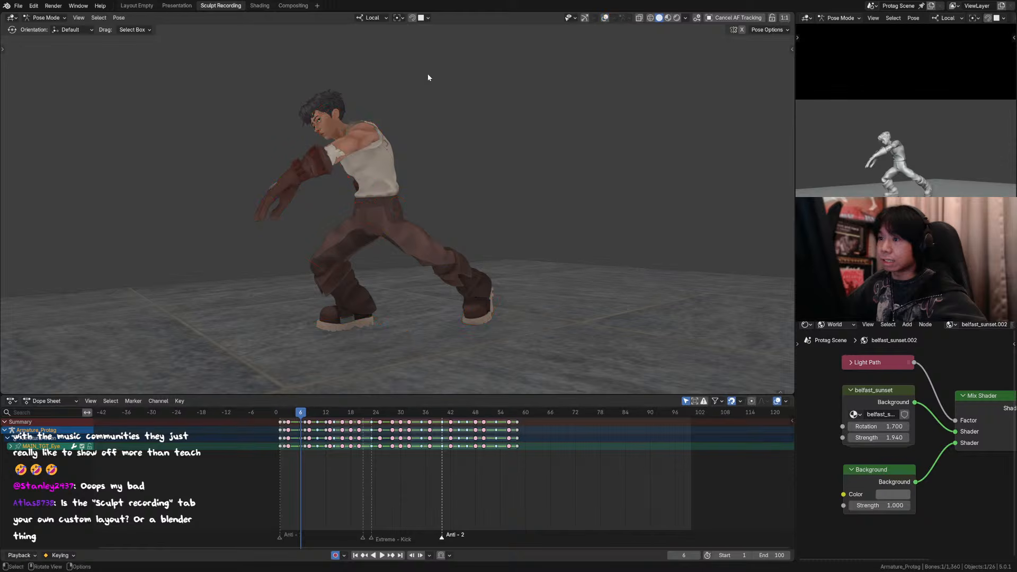
pyautogui.press('g')
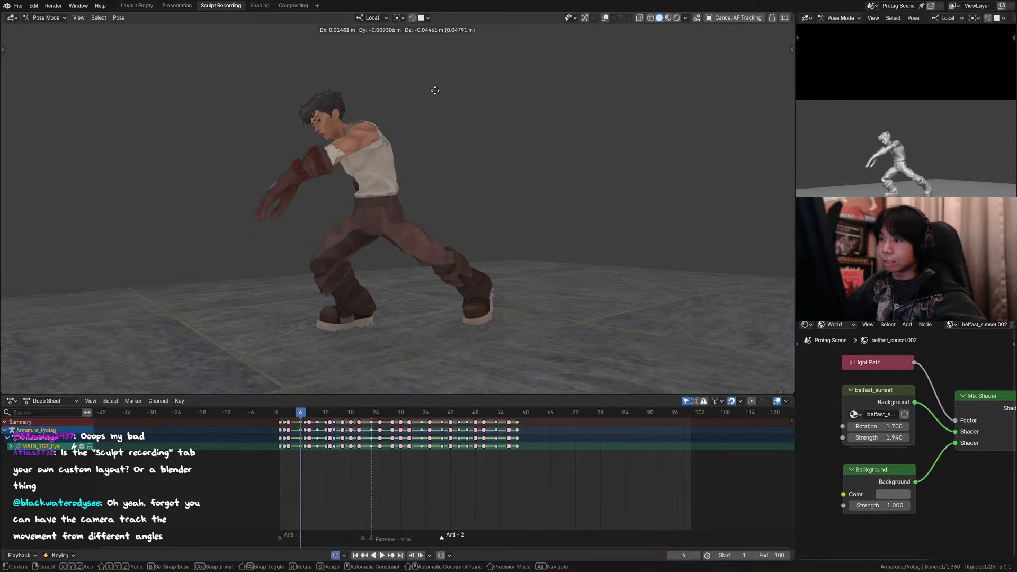
pyautogui.click(434, 91)
pyautogui.scroll(-2, 457, 100)
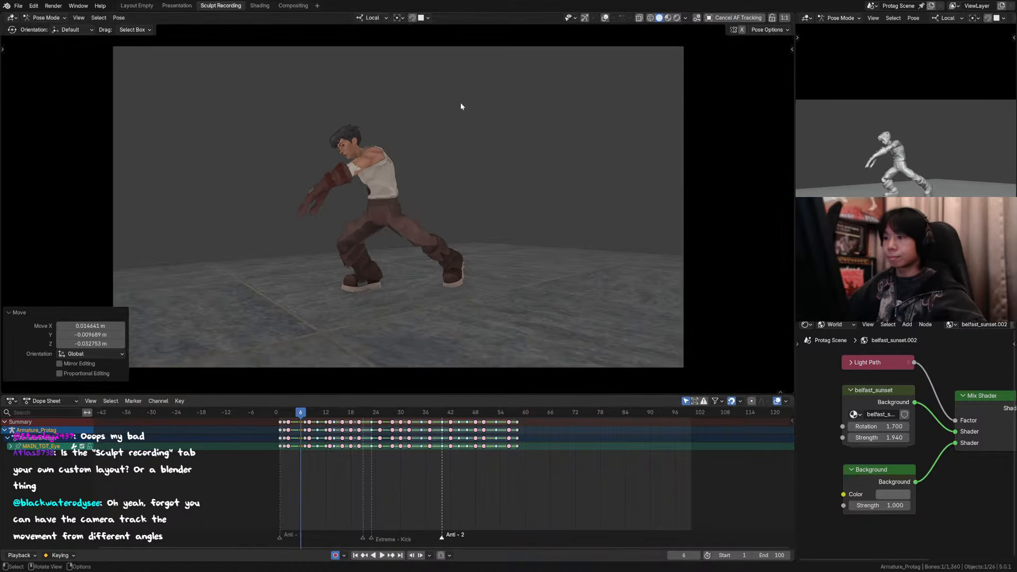
# Step: Play back the opening and compare the poses around frames 8 to 10
pyautogui.scroll(1, 477, 125)
pyautogui.scroll(-1, 504, 162)
pyautogui.press('Down')
pyautogui.press('space')
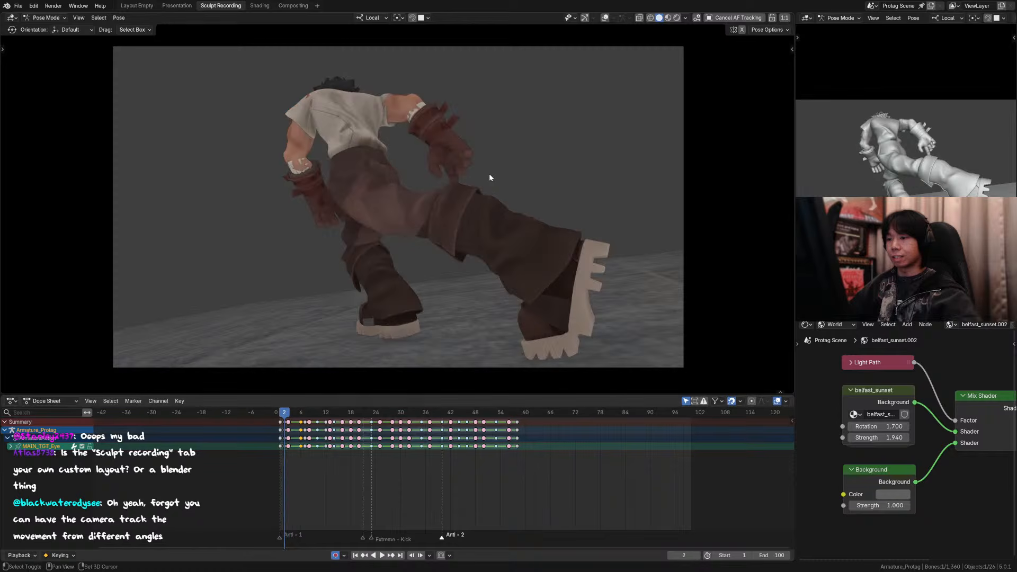
pyautogui.moveTo(257, 411); pyautogui.dragTo(318, 429)
pyautogui.press('Left')
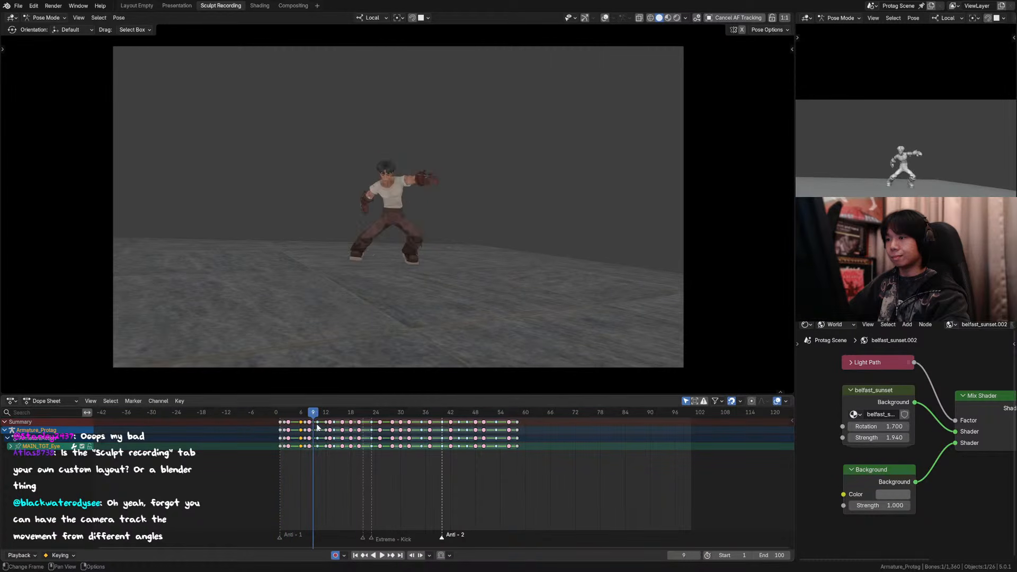
pyautogui.press('Left')
pyautogui.press('Right')
pyautogui.press('Right')
pyautogui.press('Left')
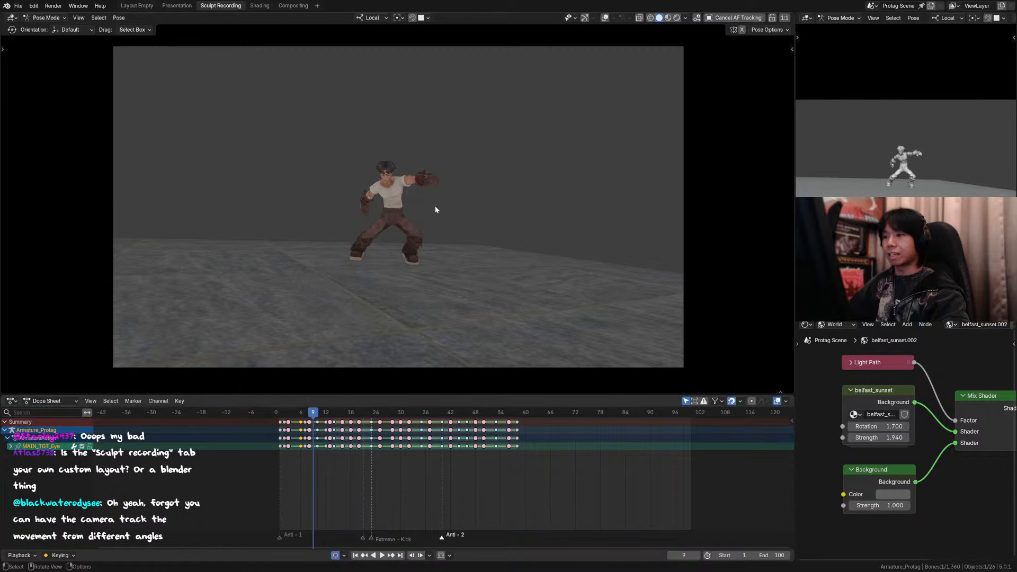
# Step: Step through frames 9 to 12, then examine the poses at frames 3 and 5
pyautogui.press('Right')
pyautogui.press('Right')
pyautogui.press('Right')
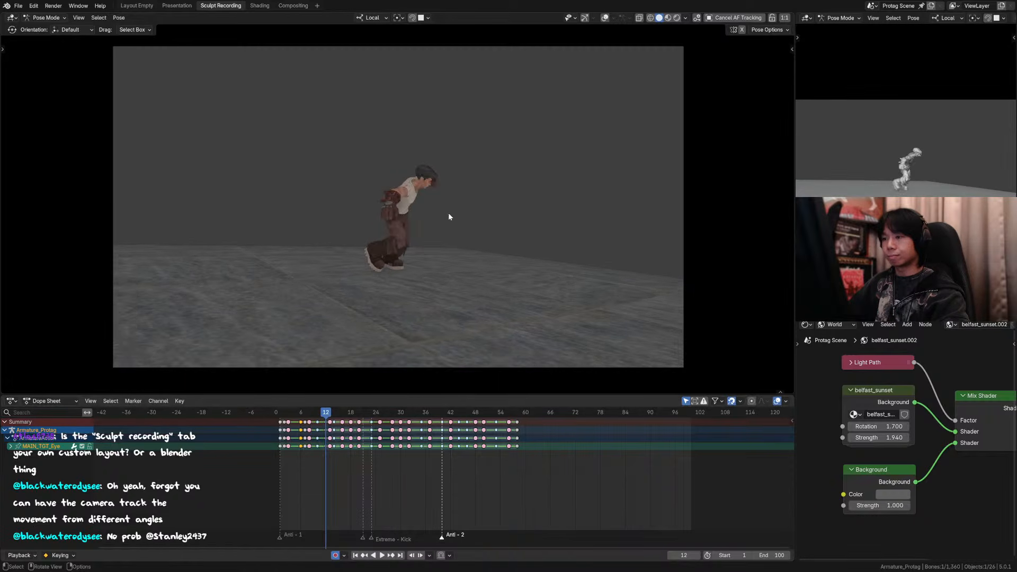
pyautogui.press('Left')
pyautogui.press('Left')
pyautogui.press('Left')
pyautogui.press('Right')
pyautogui.click(291, 423)
pyautogui.click(289, 415)
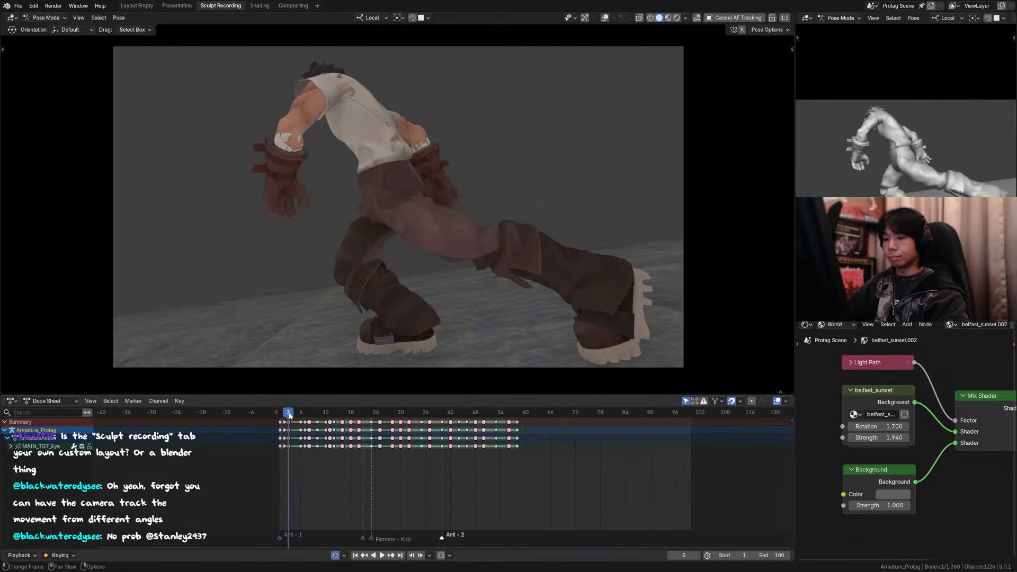
pyautogui.click(297, 414)
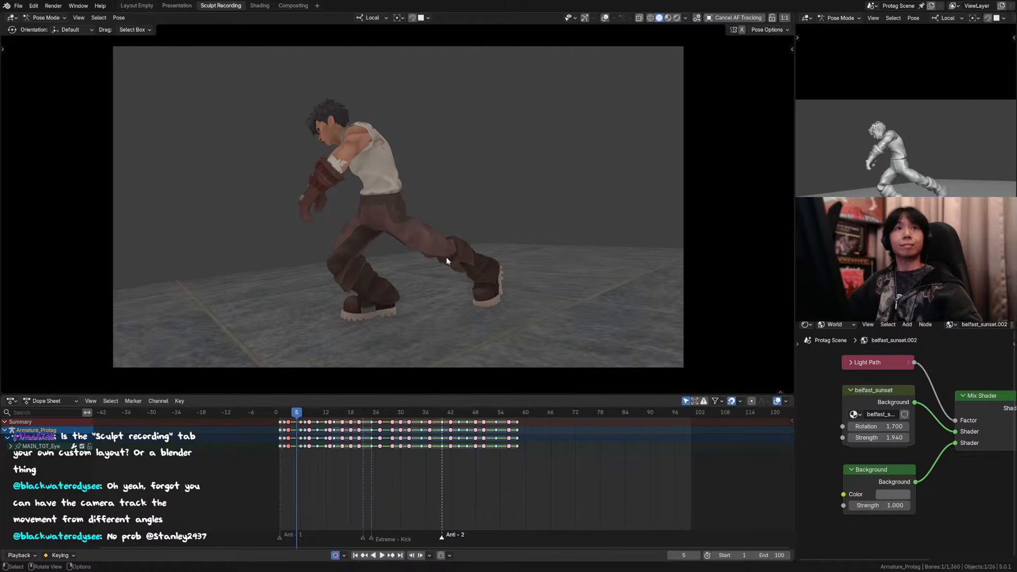
# Step: Save the file and return to frame 1
pyautogui.hotkey('ctrl', 's')
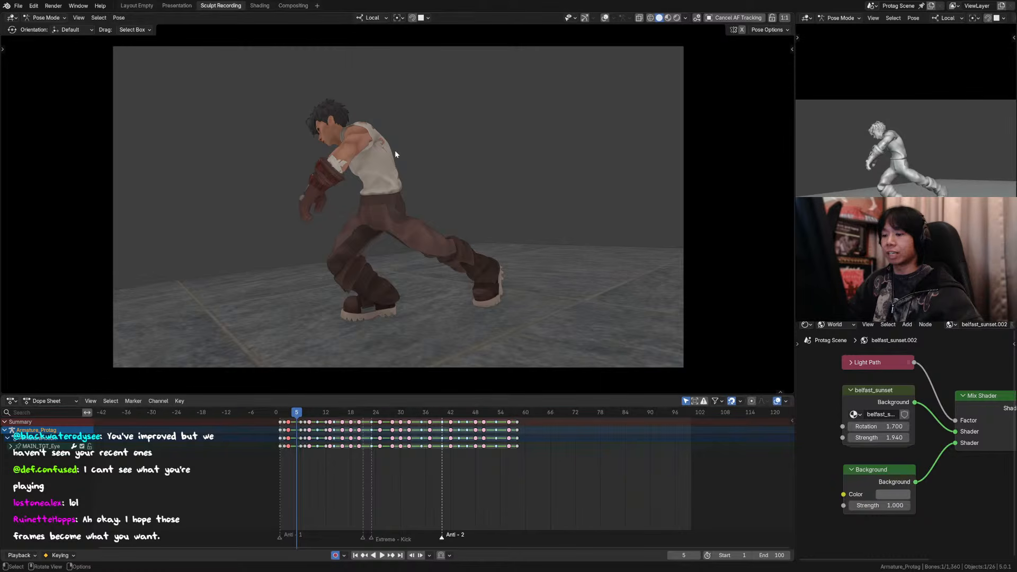
pyautogui.hotkey('shift', 'Left')
pyautogui.hotkey('ctrl', 's')
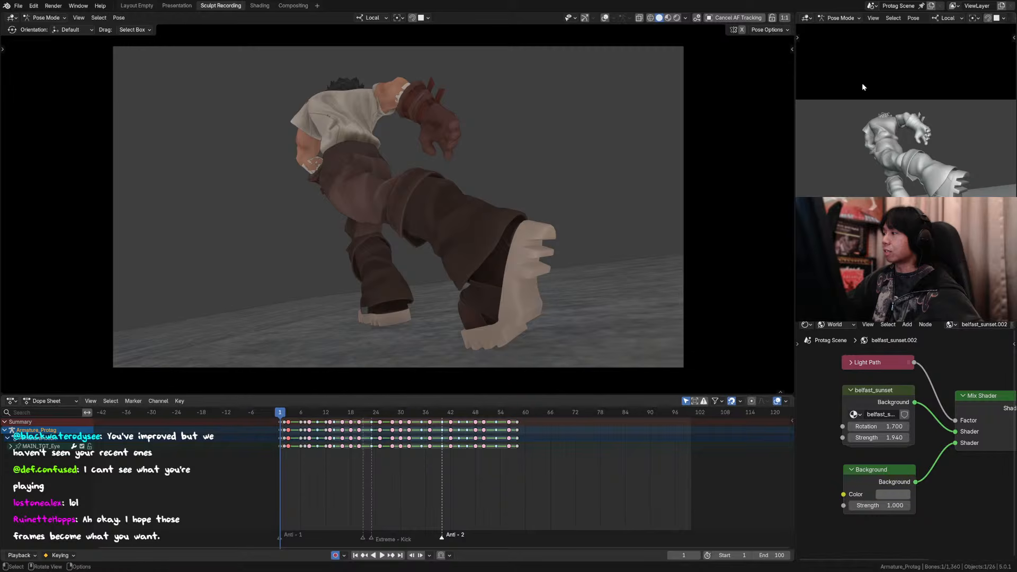
# Step: Deselect all controls and play the animation from frame 1 to review the motion
pyautogui.moveTo(595, 156); pyautogui.dragTo(597, 160)
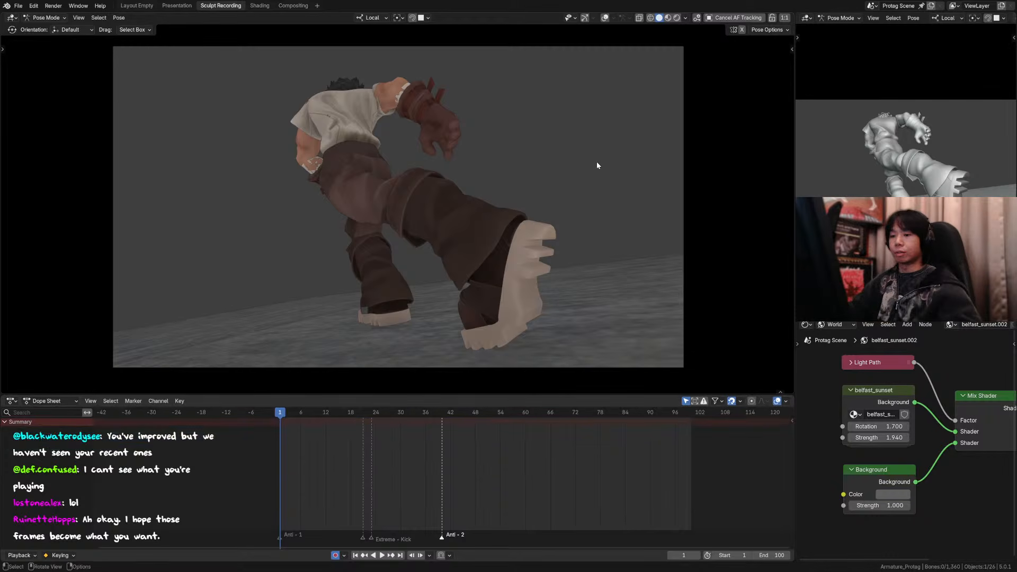
pyautogui.press('space')
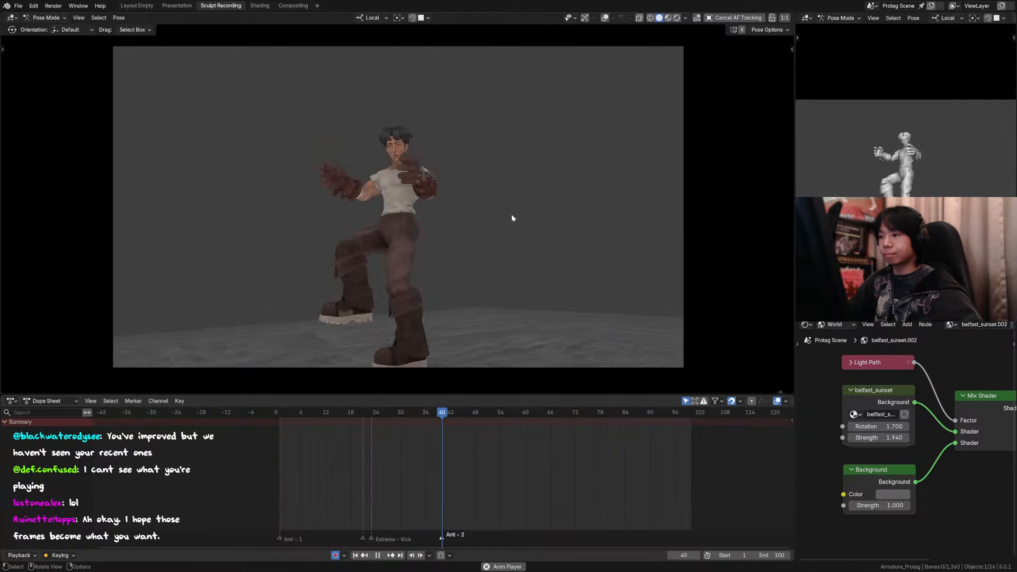
pyautogui.press('space')
pyautogui.click(281, 414)
pyautogui.press('space')
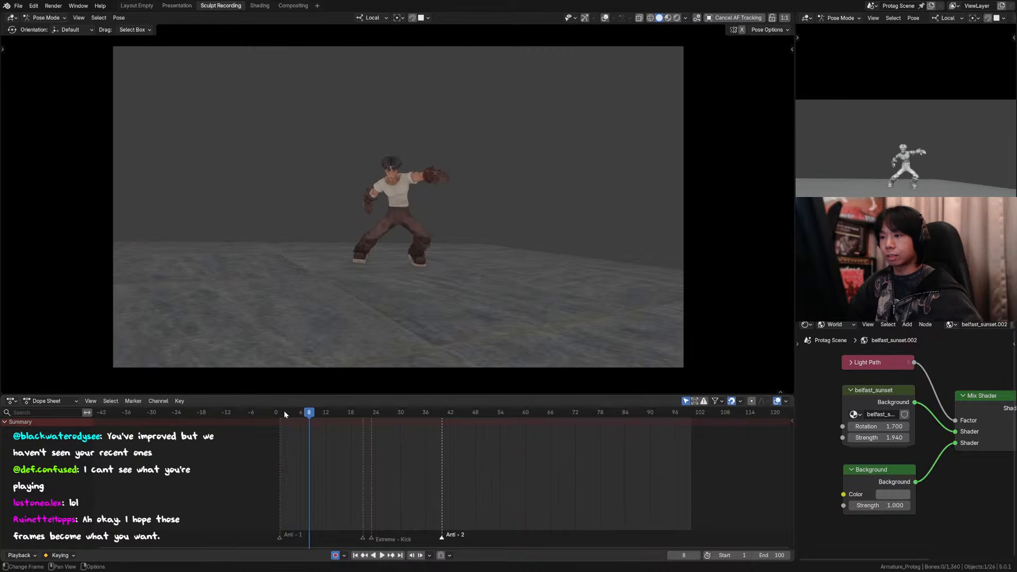
# Step: Scrub through frames 1 to 6 to examine the timing of the opening poses
pyautogui.click(280, 413)
pyautogui.moveTo(280, 412); pyautogui.dragTo(296, 413)
pyautogui.press('Right')
pyautogui.press('Left')
pyautogui.press('Left')
pyautogui.press('Left')
pyautogui.press('Left')
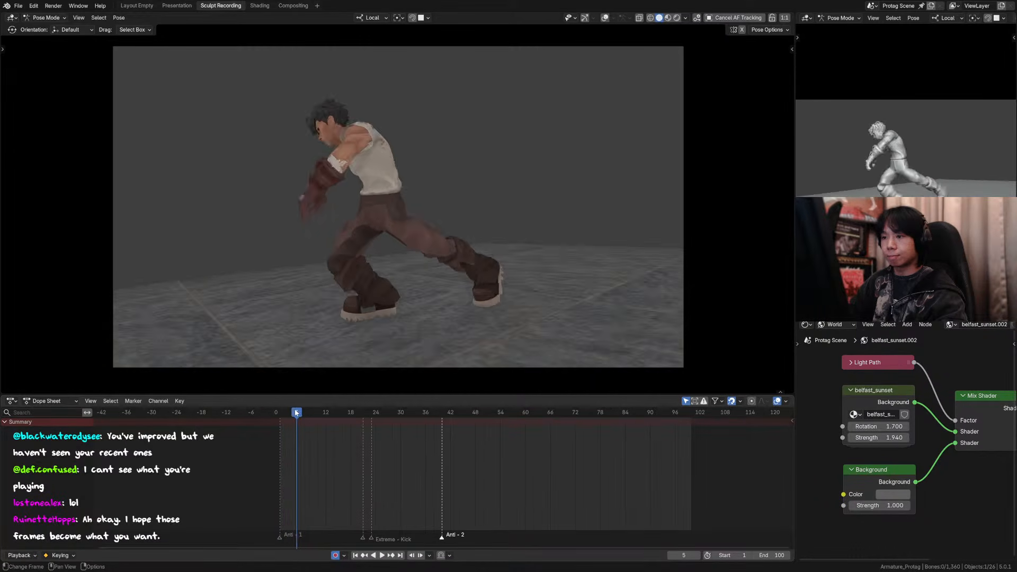
pyautogui.press('Right')
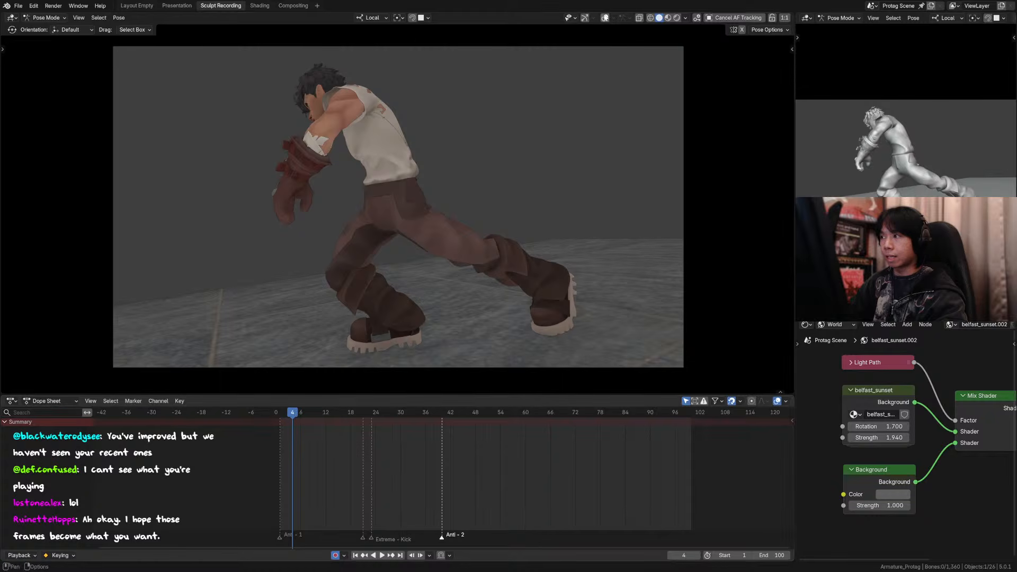
# Step: Select all the rig's controls, hide the overlays, and move the frame 3 keys to frame 4
pyautogui.click(605, 18)
pyautogui.press('a')
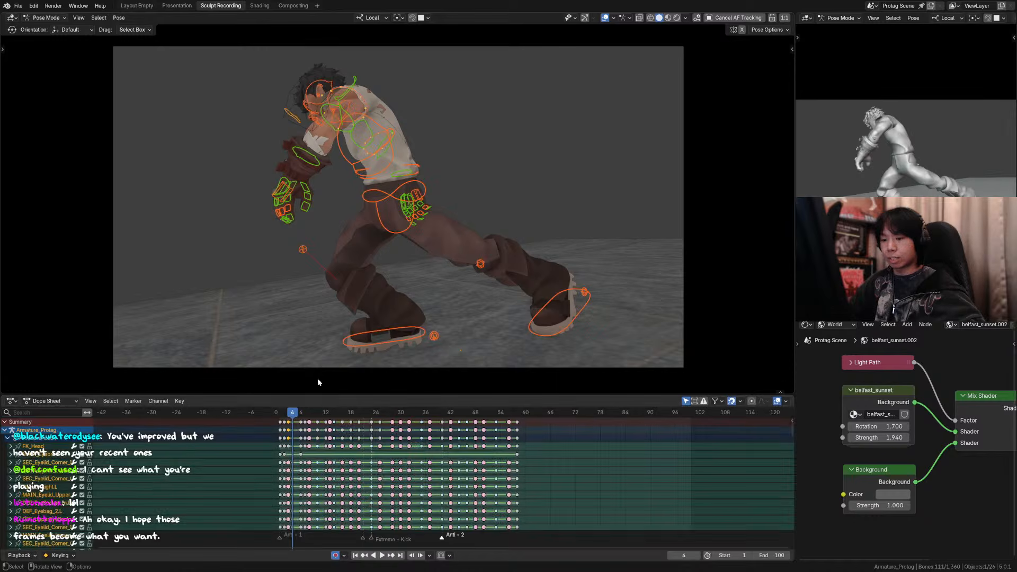
pyautogui.press('space')
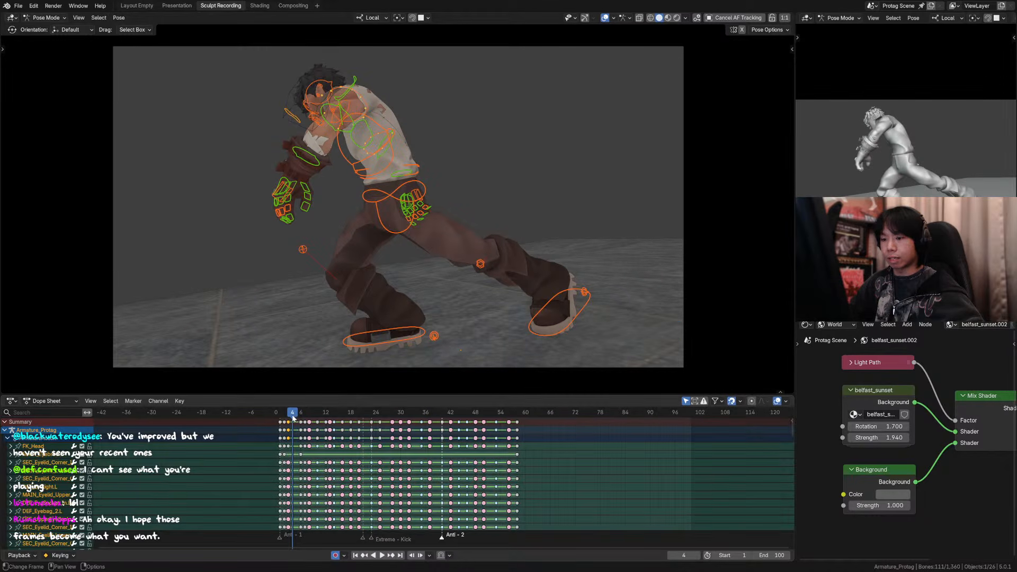
pyautogui.click(606, 18)
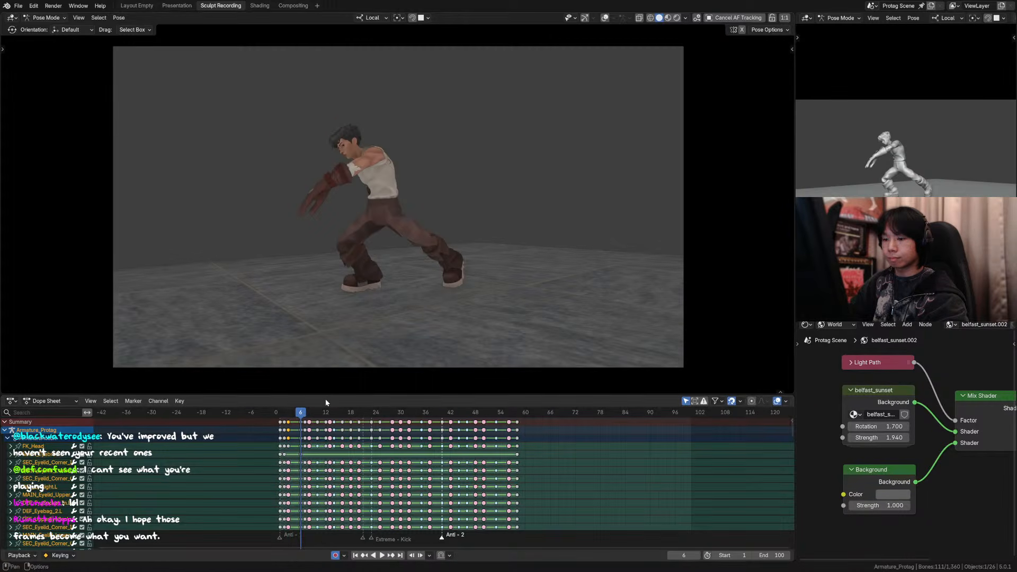
pyautogui.moveTo(295, 413); pyautogui.dragTo(300, 424)
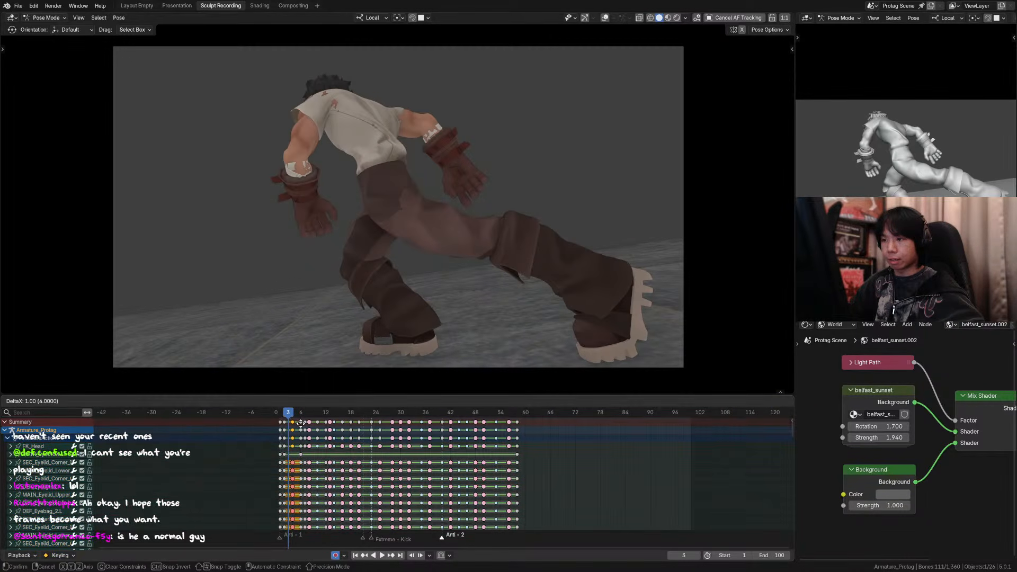
pyautogui.rightClick(300, 424)
pyautogui.press('a')
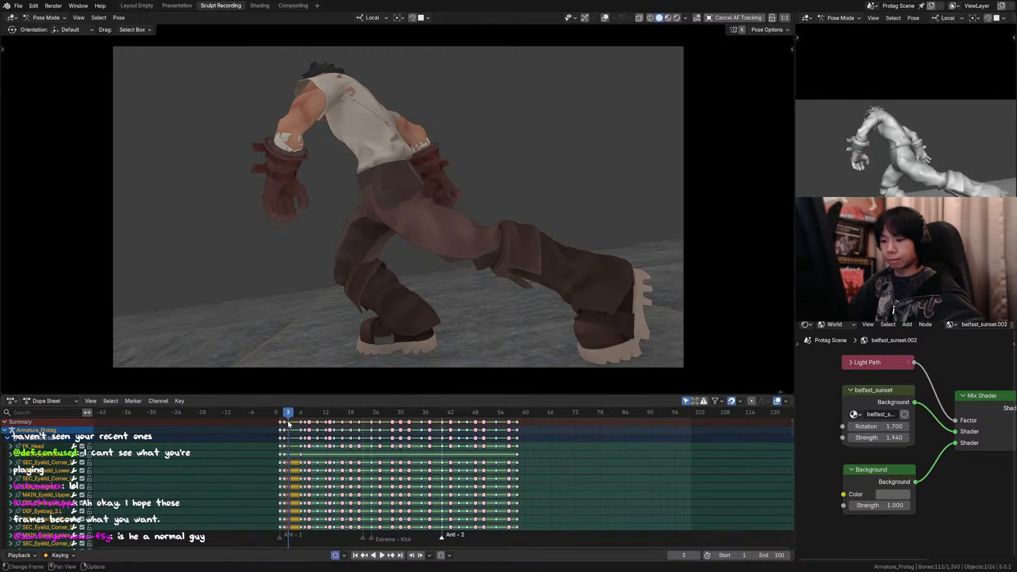
# Step: Replay the opening from frame 1 to check the key timing at frame 4
pyautogui.press('space')
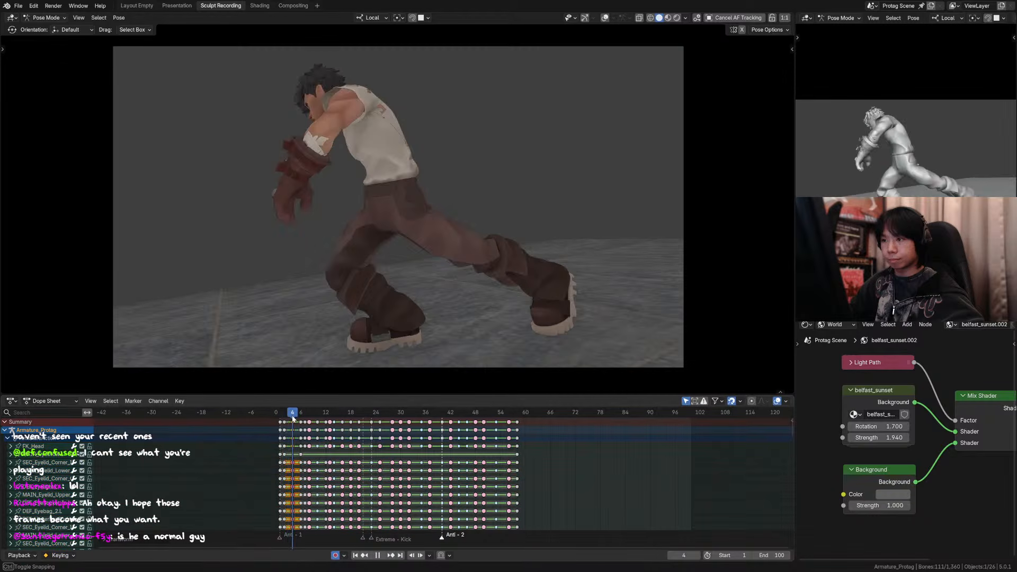
pyautogui.moveTo(293, 418); pyautogui.dragTo(280, 412)
pyautogui.click(278, 411)
pyautogui.click(278, 413)
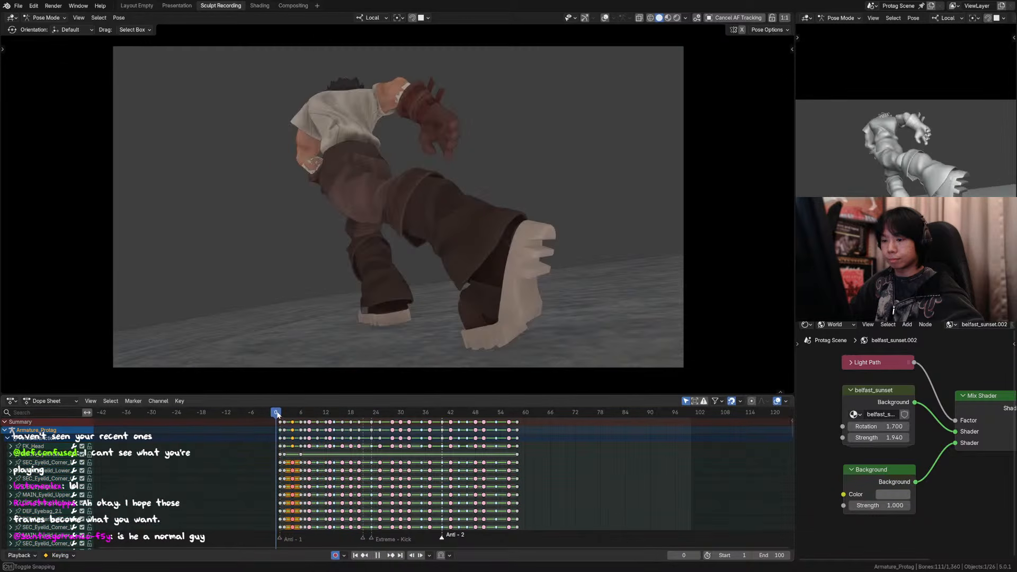
pyautogui.click(282, 416)
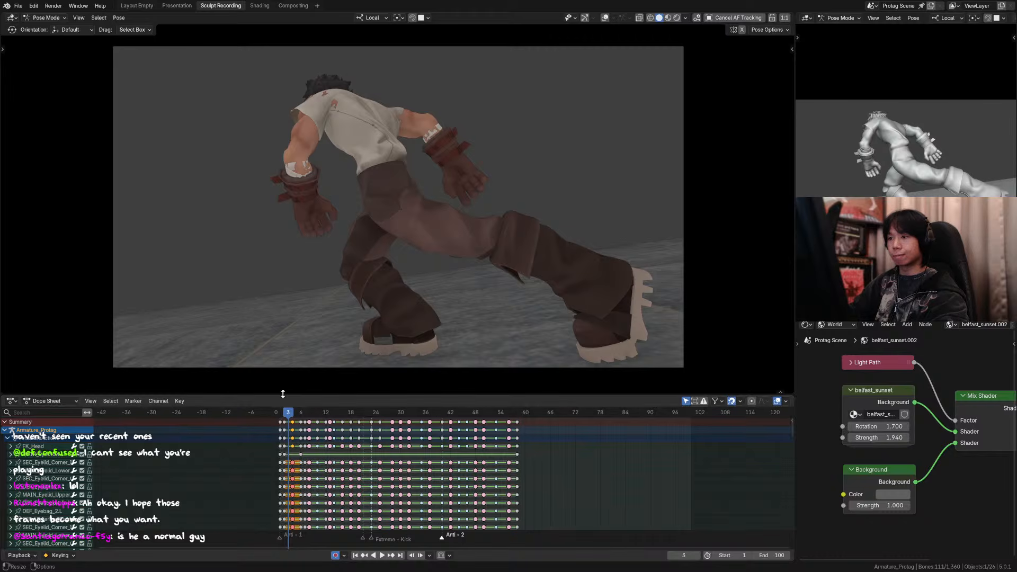
# Step: Move all the selected controls' keys from frame 2 to frame 3
pyautogui.moveTo(283, 412); pyautogui.dragTo(286, 420)
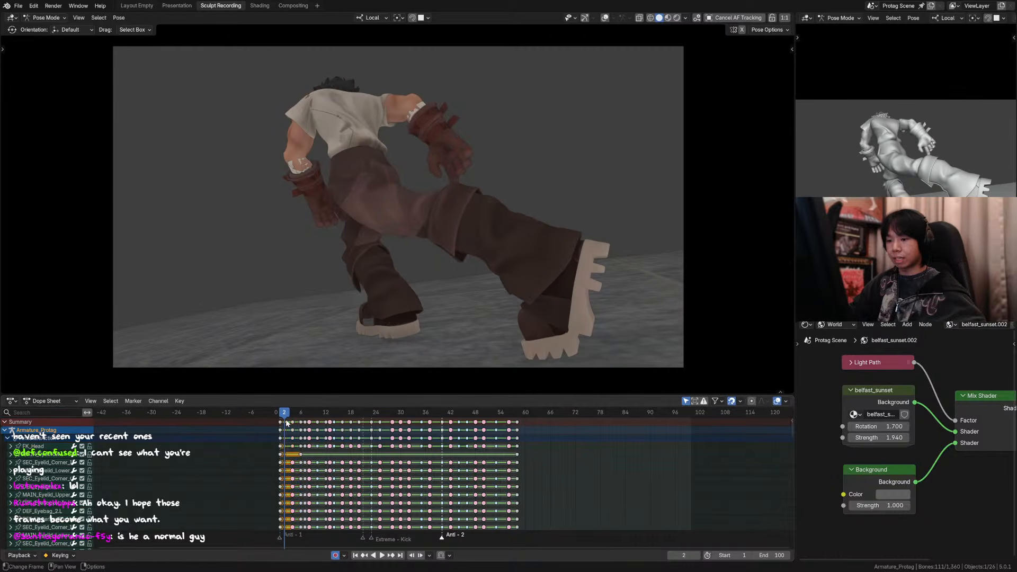
pyautogui.press('g')
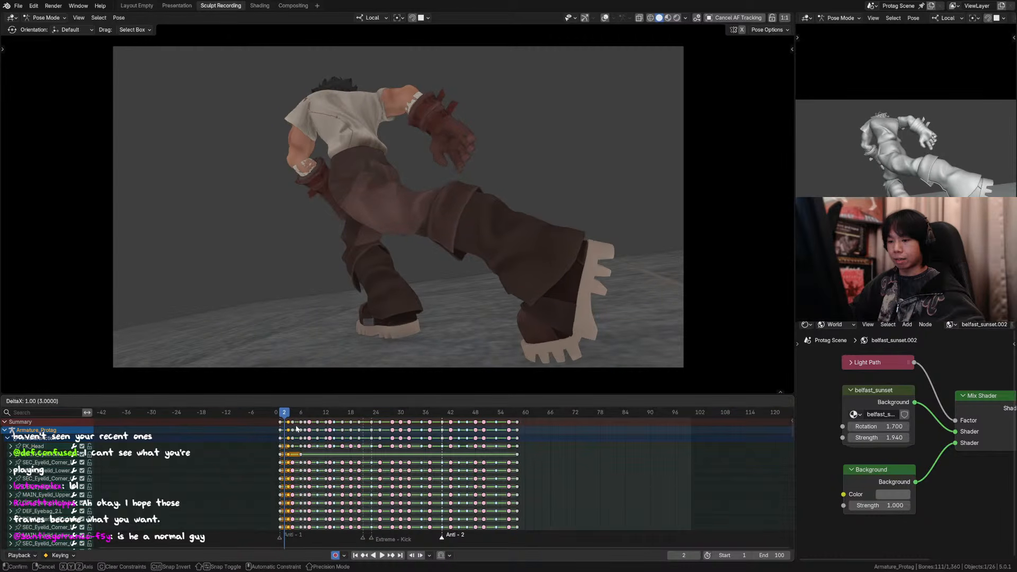
pyautogui.click(296, 427)
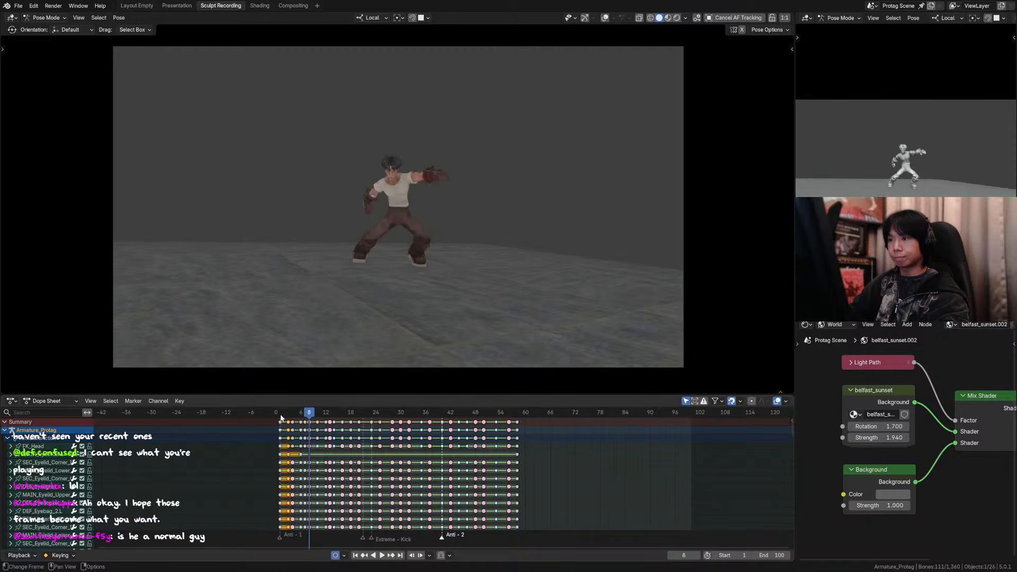
# Step: Play the retimed animation from frame 1, then step through frames 3 to 6
pyautogui.press('space')
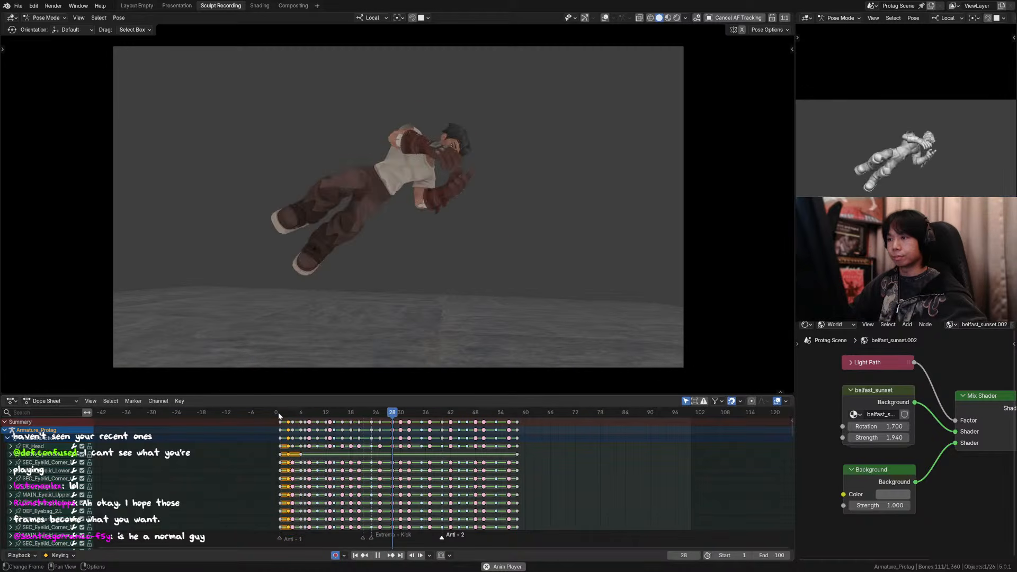
pyautogui.click(279, 413)
pyautogui.press('space')
pyautogui.moveTo(281, 415); pyautogui.dragTo(292, 416)
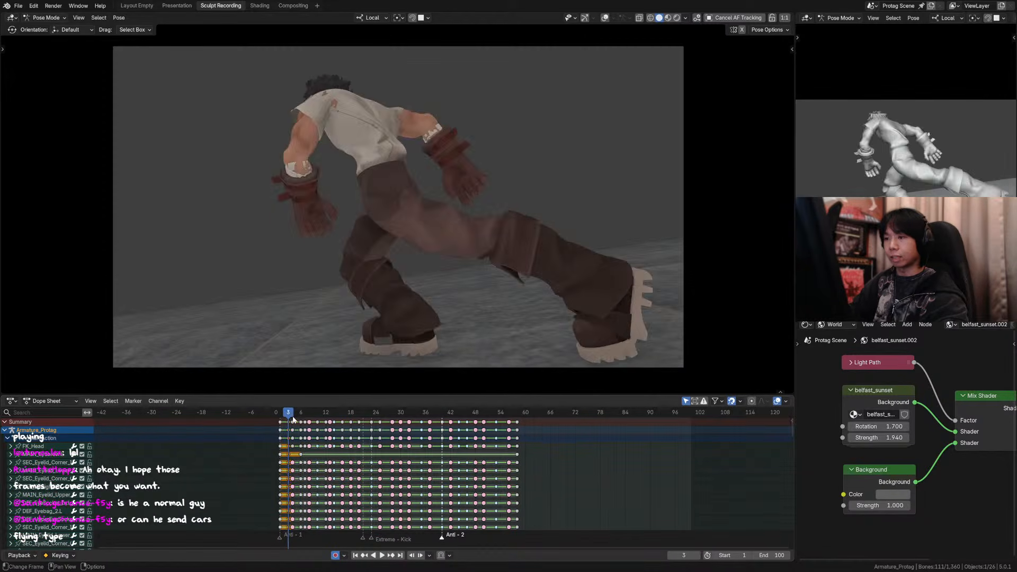
pyautogui.press('Right')
pyautogui.press('Right')
pyautogui.press('Right')
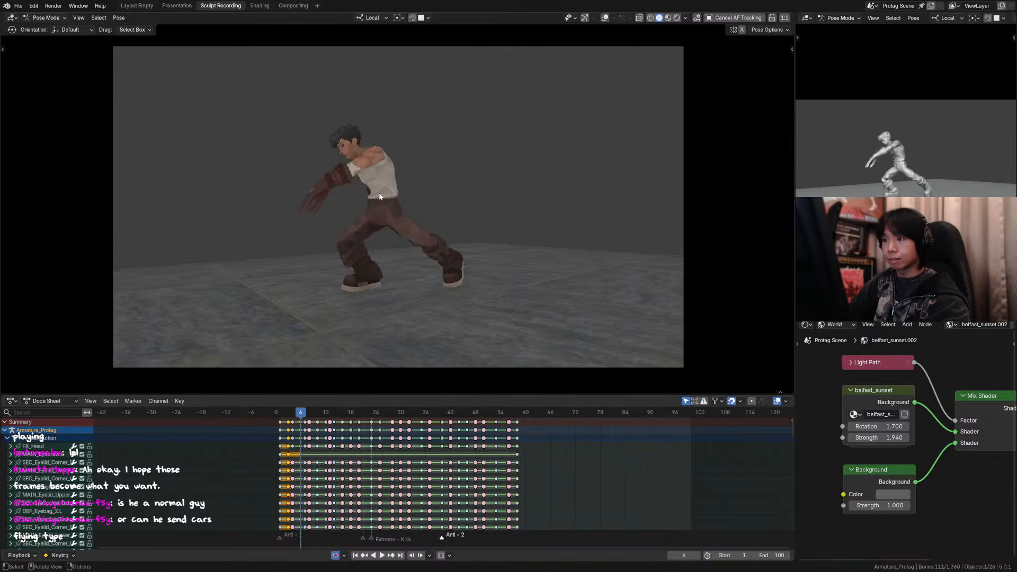
# Step: Compare the character's head and arm poses at frames 6 and 7 up close
pyautogui.scroll(3, 373, 133)
pyautogui.press('Right')
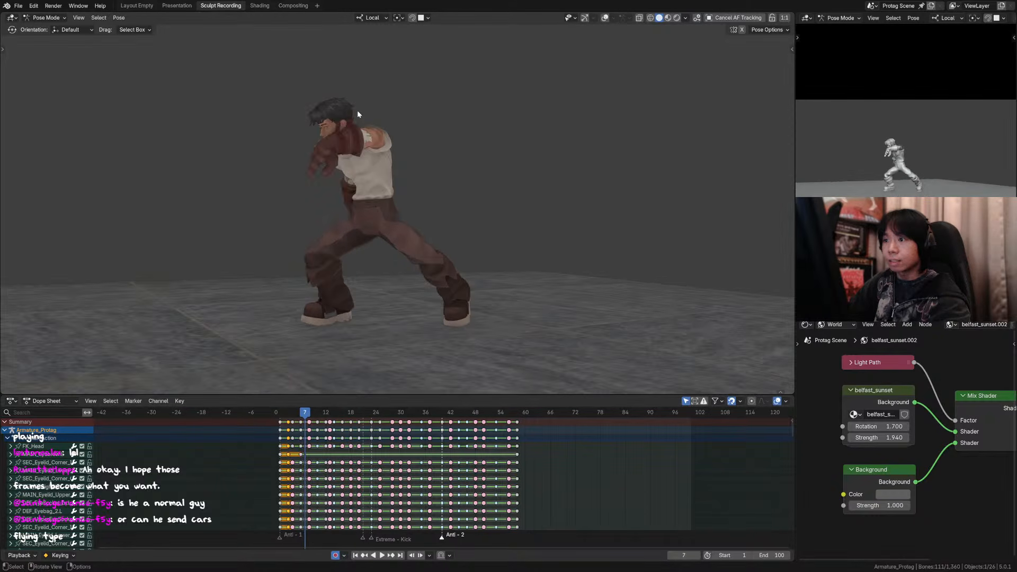
pyautogui.scroll(2, 354, 108)
pyautogui.press('Left')
pyautogui.press('Right')
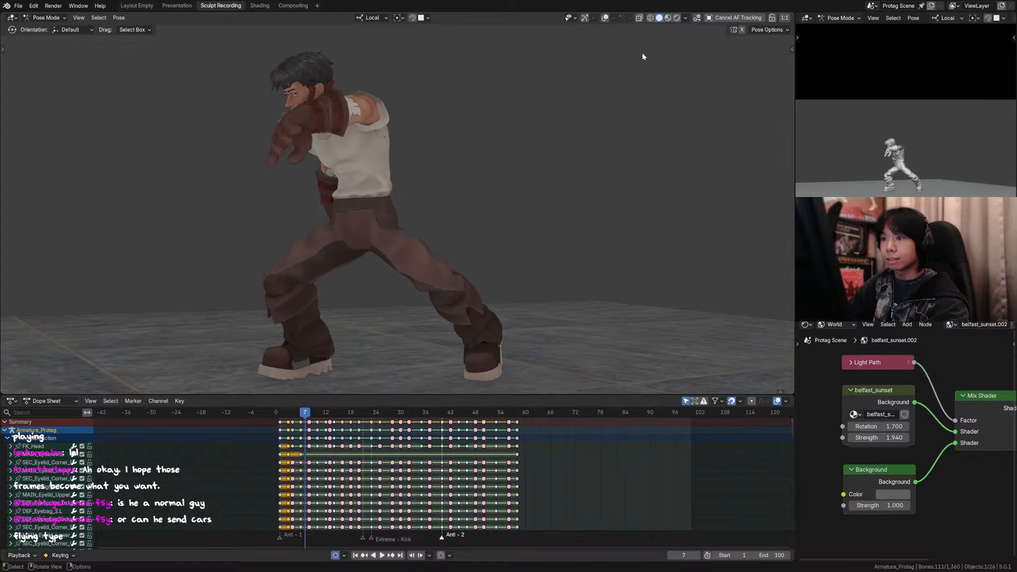
pyautogui.press('Left')
pyautogui.keyDown('shift'); pyautogui.moveTo(418, 93); pyautogui.dragTo(476, 125, button='middle'); pyautogui.keyUp('shift')
pyautogui.press('Right')
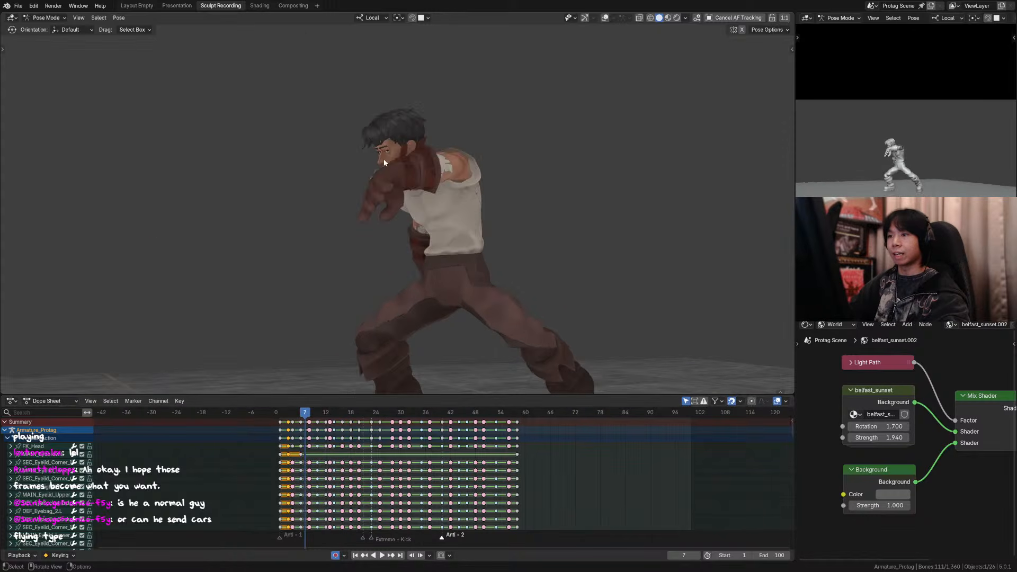
pyautogui.press('Left')
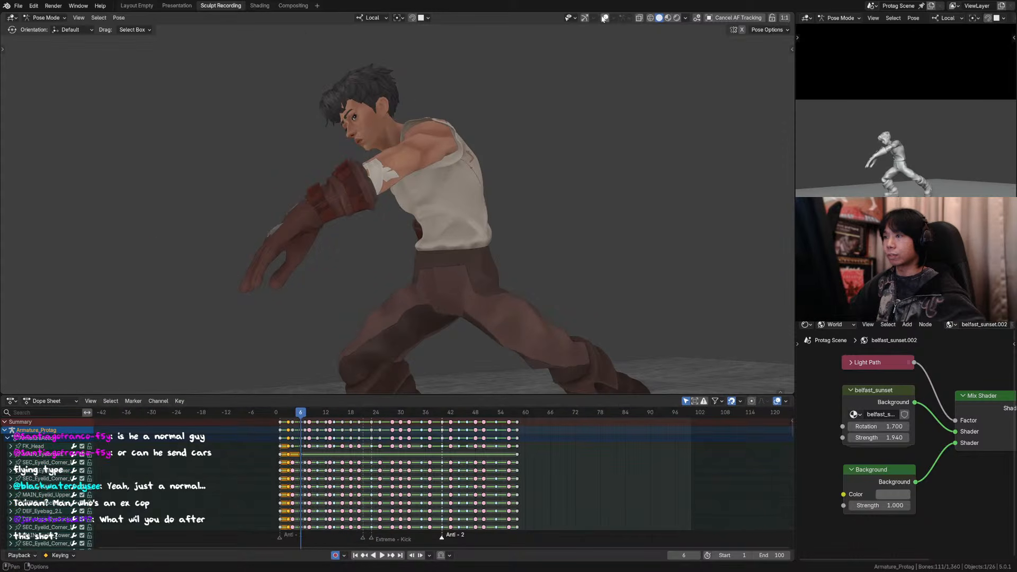
# Step: Show the overlays and rotate the neck control around its local X axis at frame 6
pyautogui.hotkey('shift', 'alt', 'z')
pyautogui.click(392, 139)
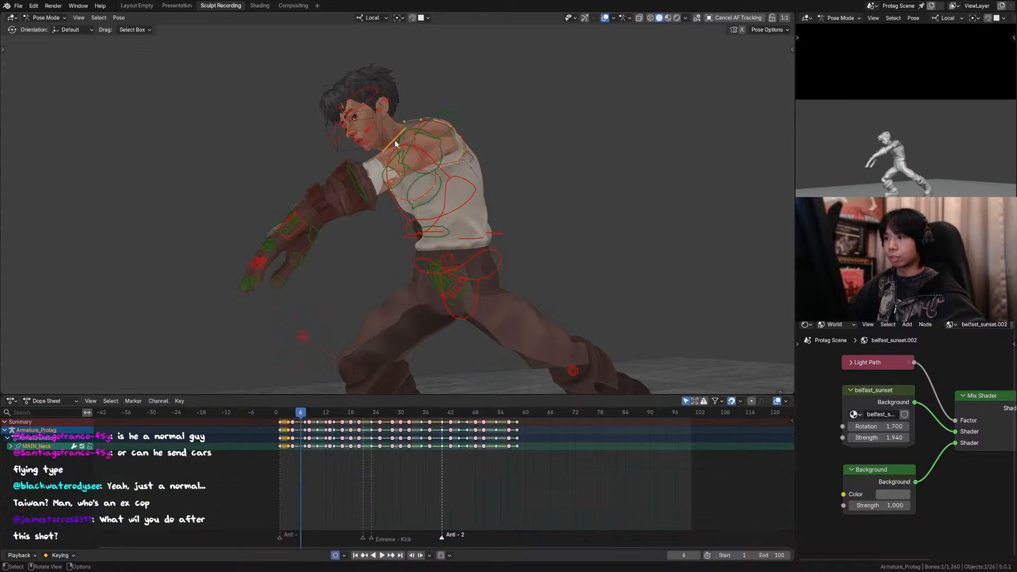
pyautogui.press('r')
pyautogui.press('x')
pyautogui.click(519, 103)
# Step: Rotate the head control 12.6° around its local X axis at frame 6
pyautogui.click(363, 98)
pyautogui.press('r')
pyautogui.press('x')
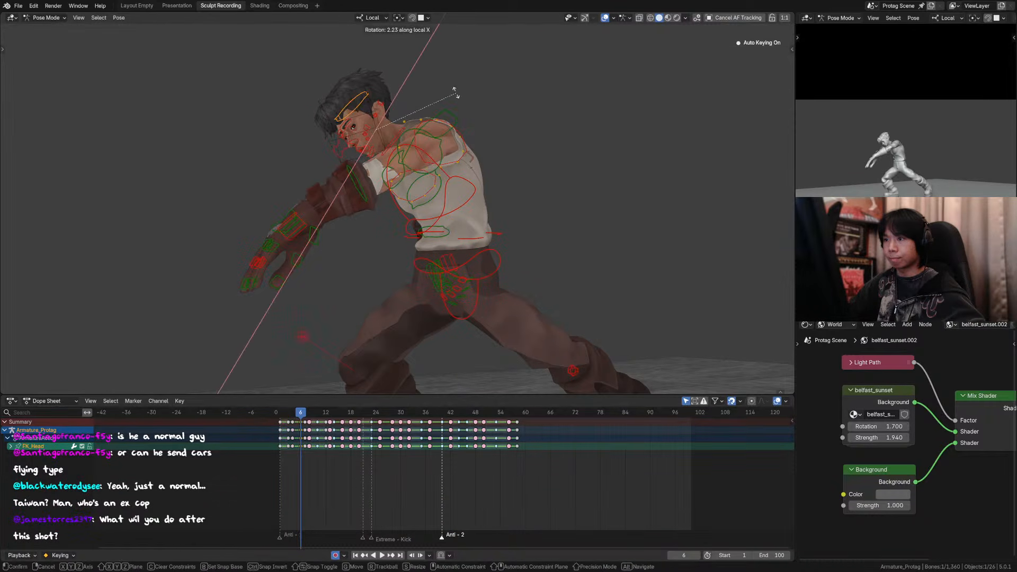
pyautogui.click(448, 83)
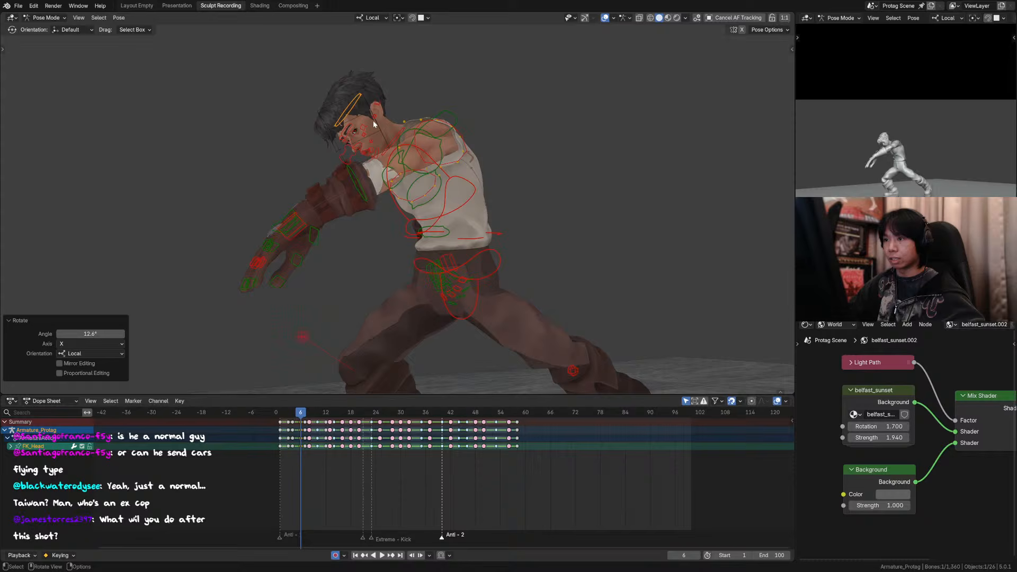
# Step: Move the eye target control at frame 6 to redirect the character's gaze, with the viewport overlays hidden
pyautogui.click(349, 150)
pyautogui.click(605, 19)
pyautogui.press('g')
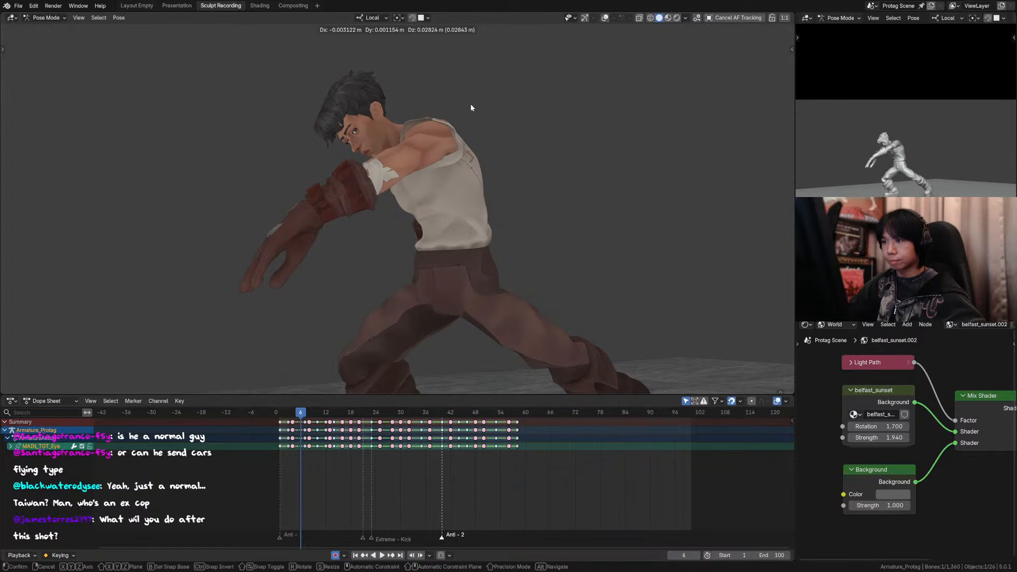
pyautogui.click(471, 107)
pyautogui.keyDown('ctrl'); pyautogui.moveTo(538, 117); pyautogui.dragTo(445, 110, button='middle'); pyautogui.keyUp('ctrl')
pyautogui.keyDown('ctrl'); pyautogui.moveTo(318, 109); pyautogui.dragTo(462, 111, button='middle'); pyautogui.keyUp('ctrl')
# Step: Step back and forth through frames 3 to 7 to review how the opening poses flow
pyautogui.press('Right')
pyautogui.press('Left')
pyautogui.press('Left')
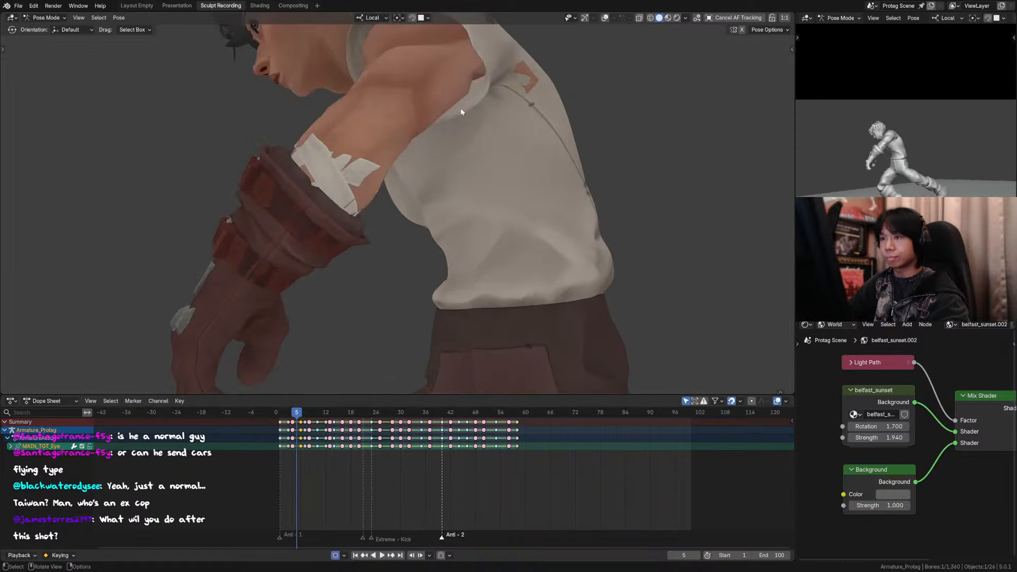
pyautogui.press('Left')
pyautogui.scroll(-2, 453, 115)
pyautogui.press('Left')
pyautogui.scroll(-3, 450, 121)
pyautogui.press('Right')
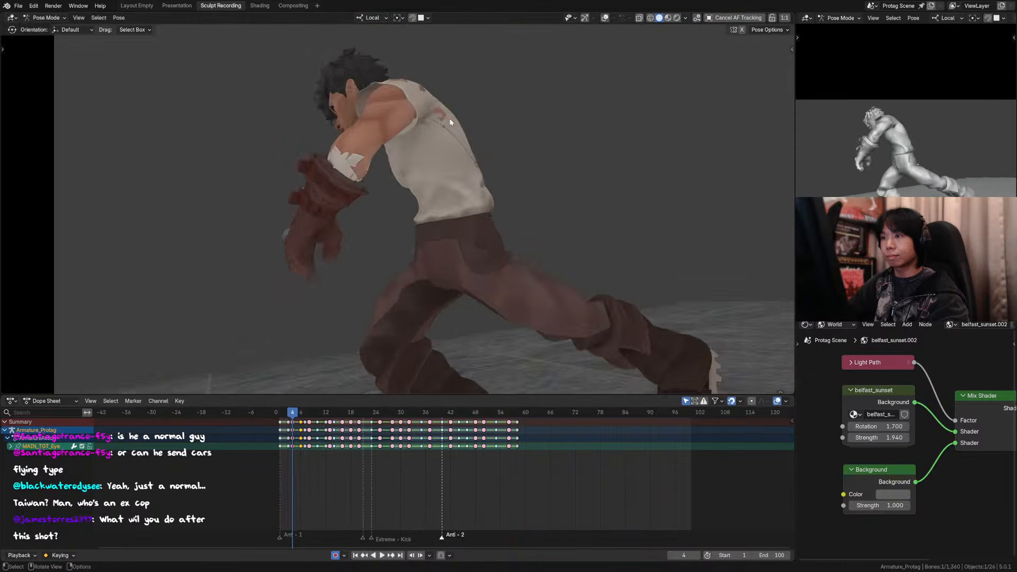
pyautogui.press('Right')
pyautogui.press('Right')
pyautogui.press('Right')
# Step: Compare the character's head and gaze between frames 6 and 7 up close
pyautogui.press('Left')
pyautogui.press('Right')
pyautogui.scroll(1, 450, 122)
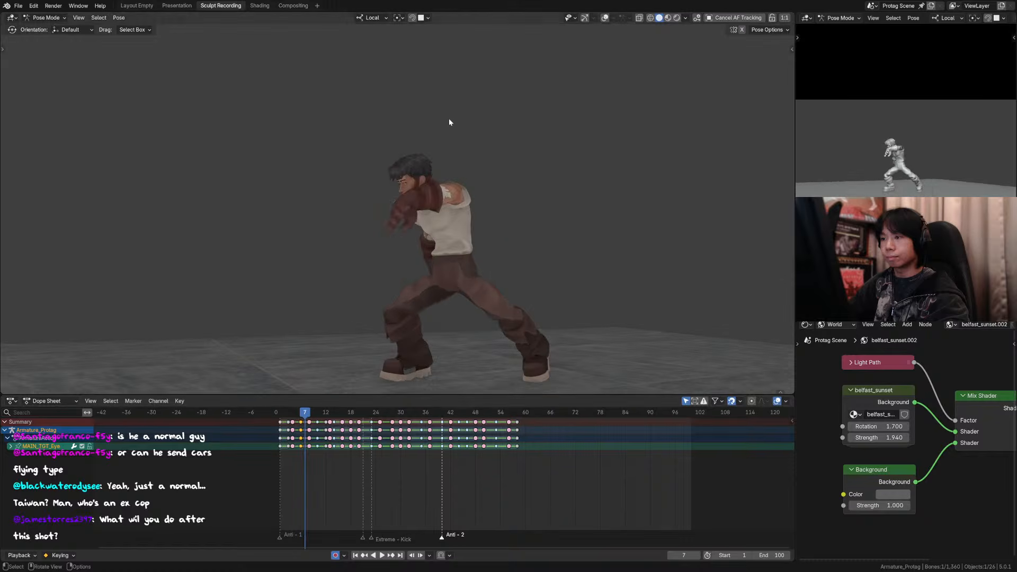
pyautogui.scroll(3, 450, 123)
pyautogui.press('Left')
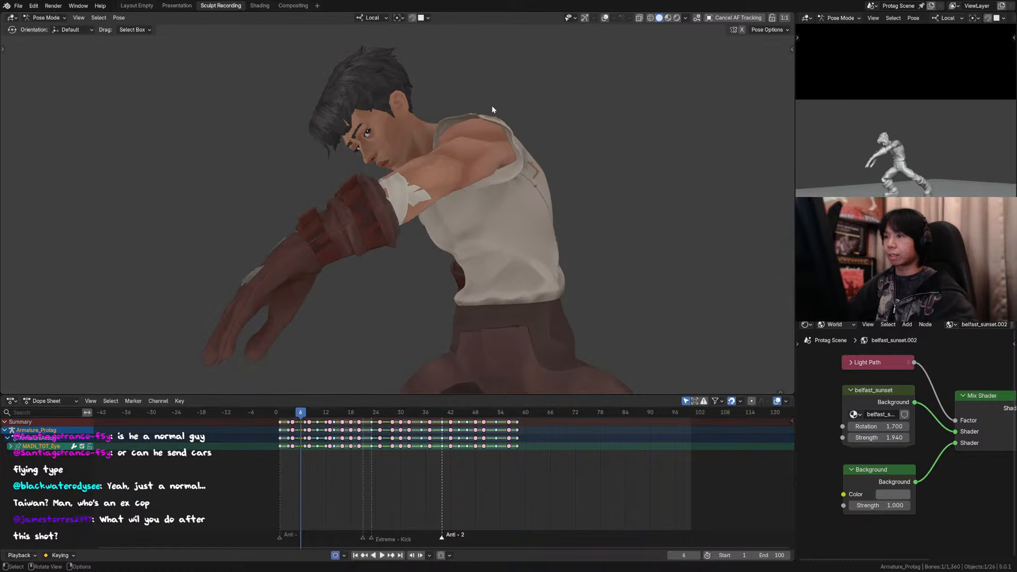
pyautogui.press('Right')
pyautogui.press('Left')
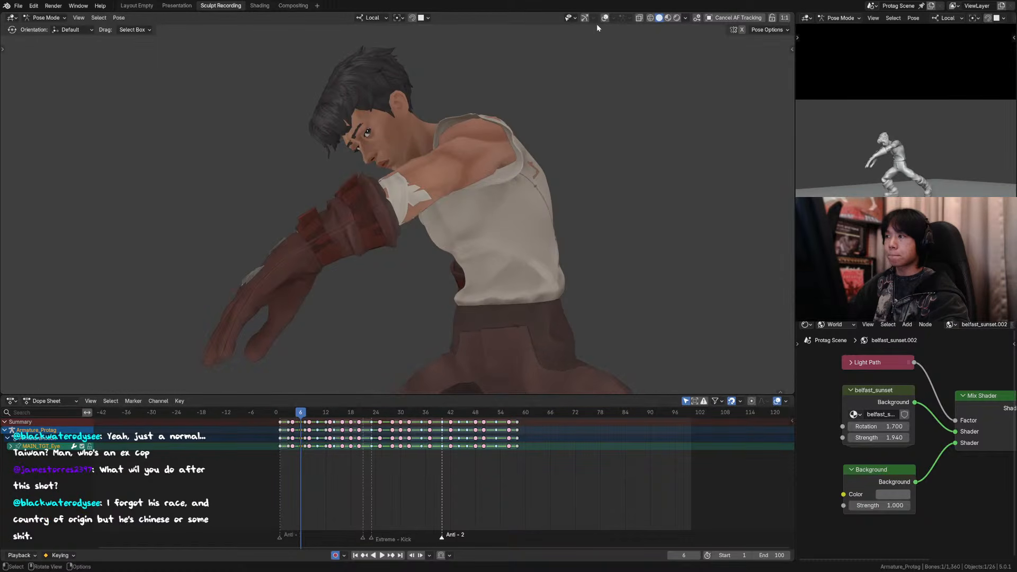
pyautogui.press('Right')
pyautogui.press('Left')
pyautogui.press('Right')
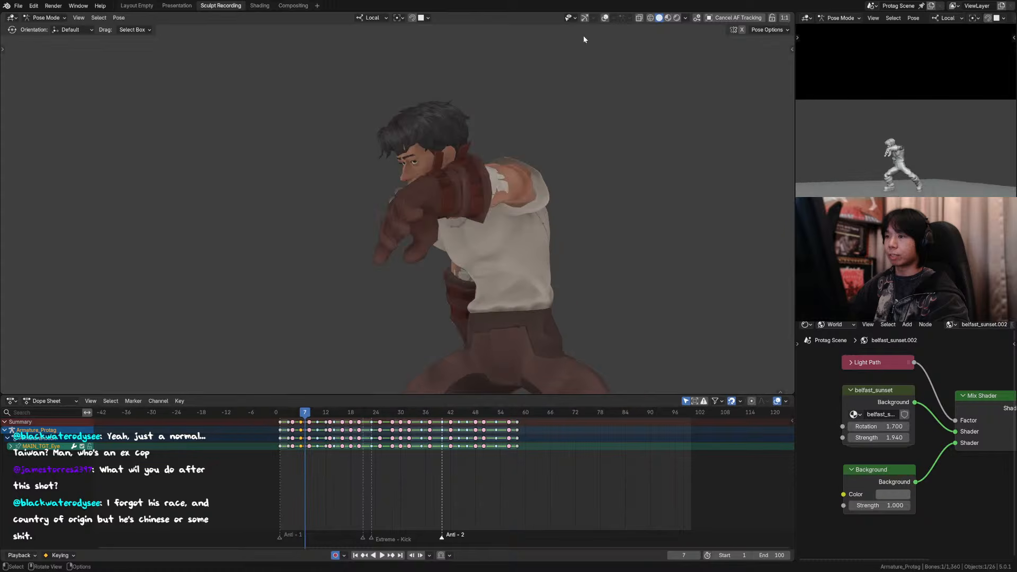
# Step: Show the overlays and rotate the head control slightly at frame 7
pyautogui.click(599, 18)
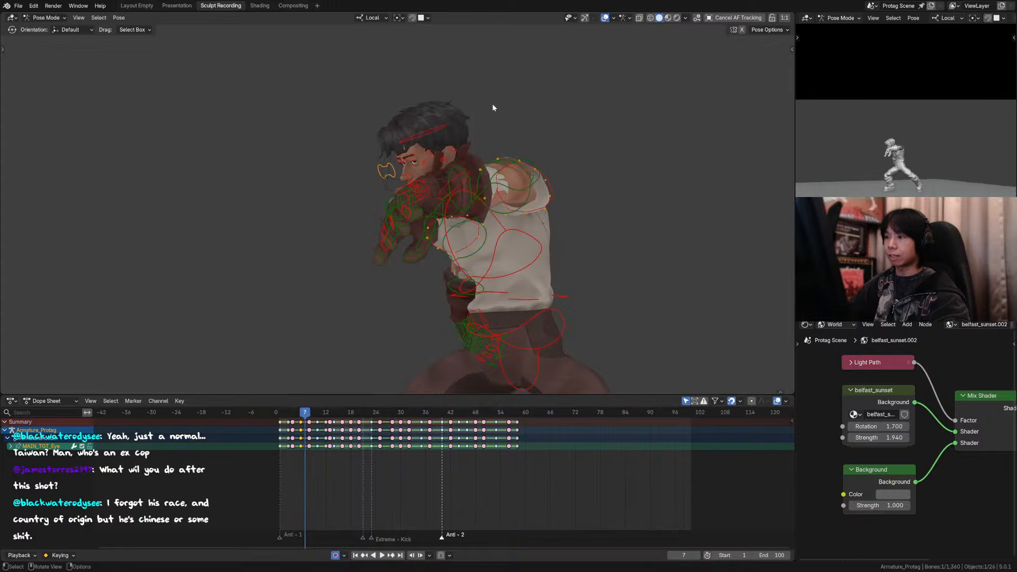
pyautogui.press('r')
pyautogui.click(457, 119)
# Step: Step between frames 4 and 7 to check the adjusted head rotation
pyautogui.press('Left')
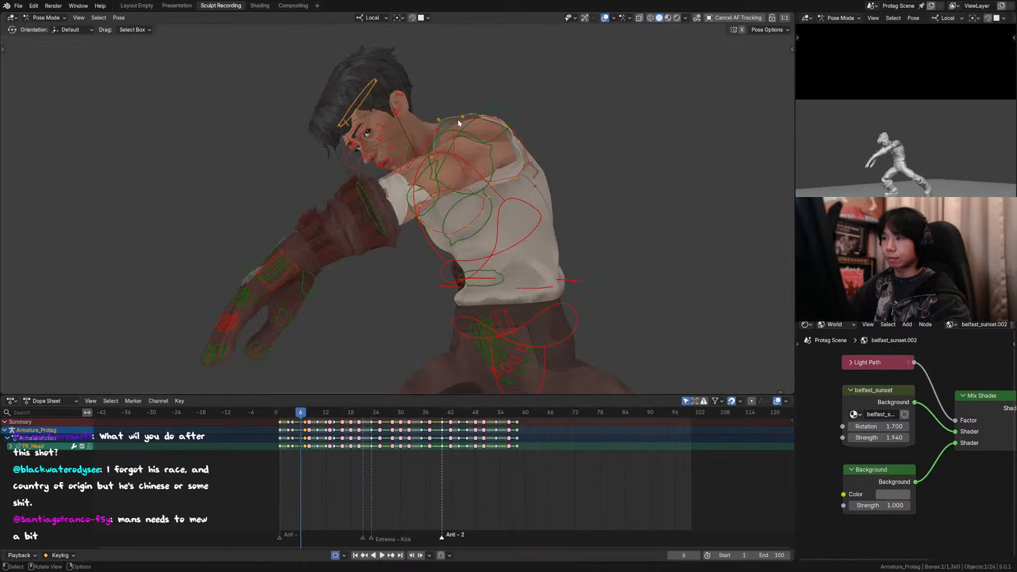
pyautogui.press('Right')
pyautogui.press('Left')
pyautogui.press('Left')
pyautogui.press('Left')
pyautogui.press('Right')
pyautogui.press('Right')
pyautogui.press('Right')
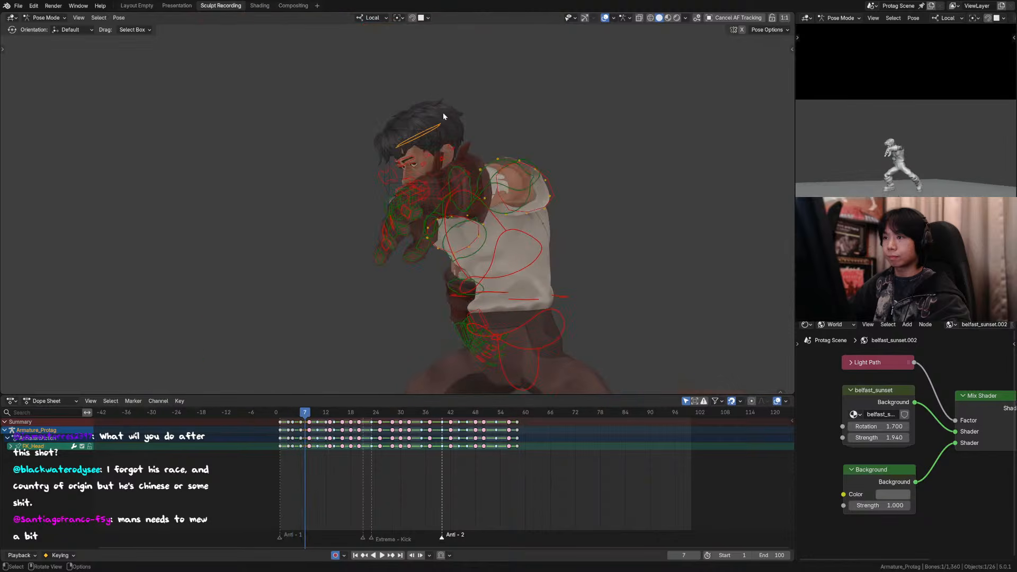
# Step: Move the eye target control at frame 7 by about 0.018 m in X, -0.012 m in Y and 0.001 m in Z
pyautogui.click(396, 171)
pyautogui.press('g')
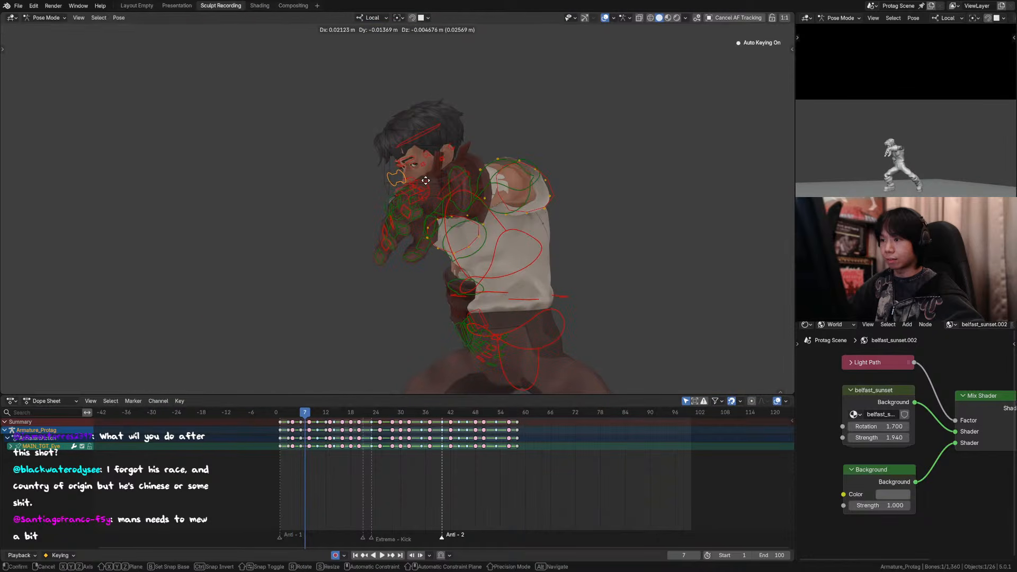
pyautogui.click(424, 179)
pyautogui.keyDown('ctrl'); pyautogui.moveTo(424, 179); pyautogui.dragTo(407, 138, button='middle'); pyautogui.keyUp('ctrl')
pyautogui.keyDown('shift'); pyautogui.moveTo(460, 75); pyautogui.dragTo(441, 136, button='middle'); pyautogui.keyUp('shift')
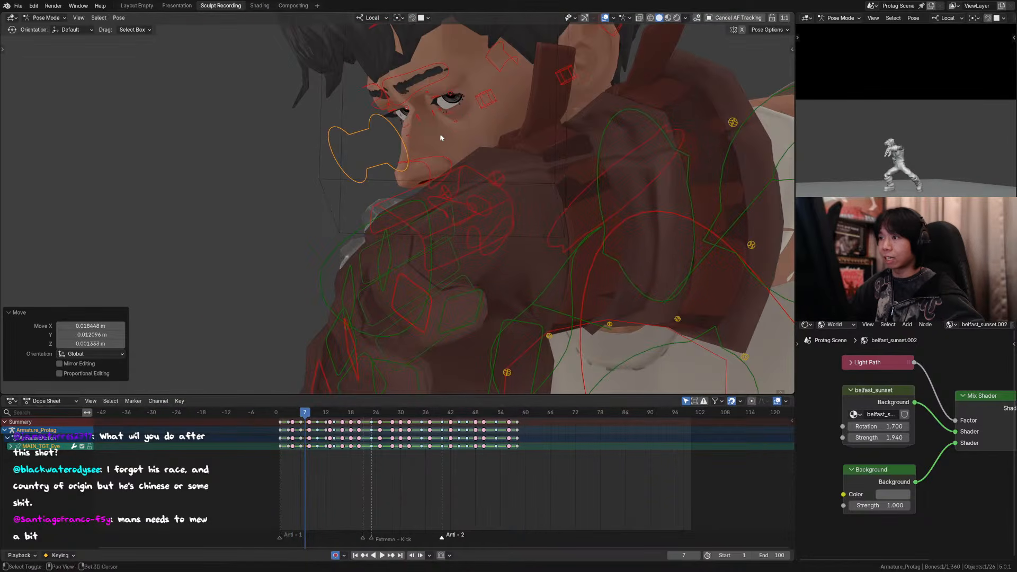
# Step: Reposition both eyelight controls together at frame 7 and check the eyes at frame 6
pyautogui.click(452, 100)
pyautogui.keyDown('shift'); pyautogui.click(407, 112); pyautogui.keyUp('shift')
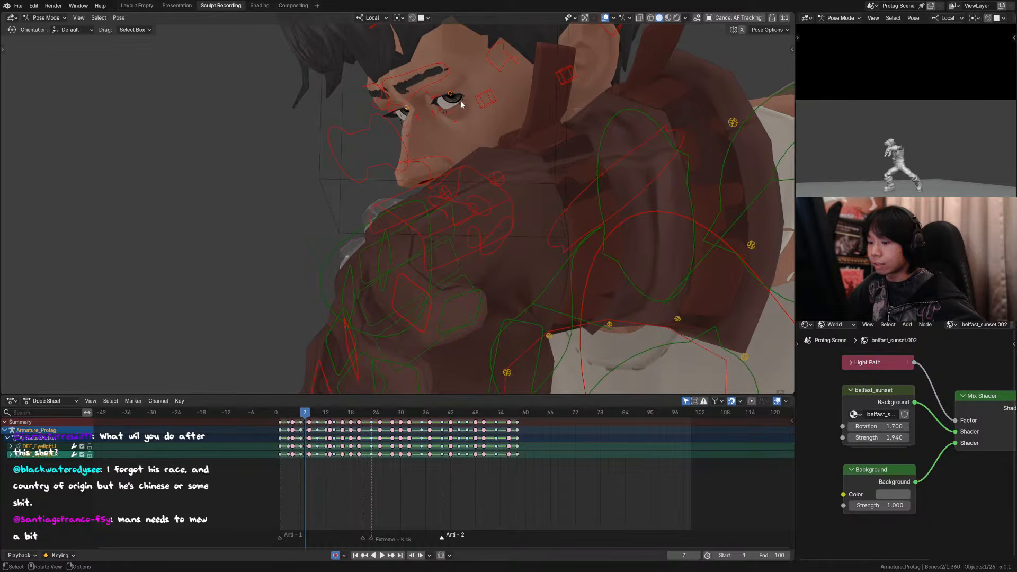
pyautogui.press('g')
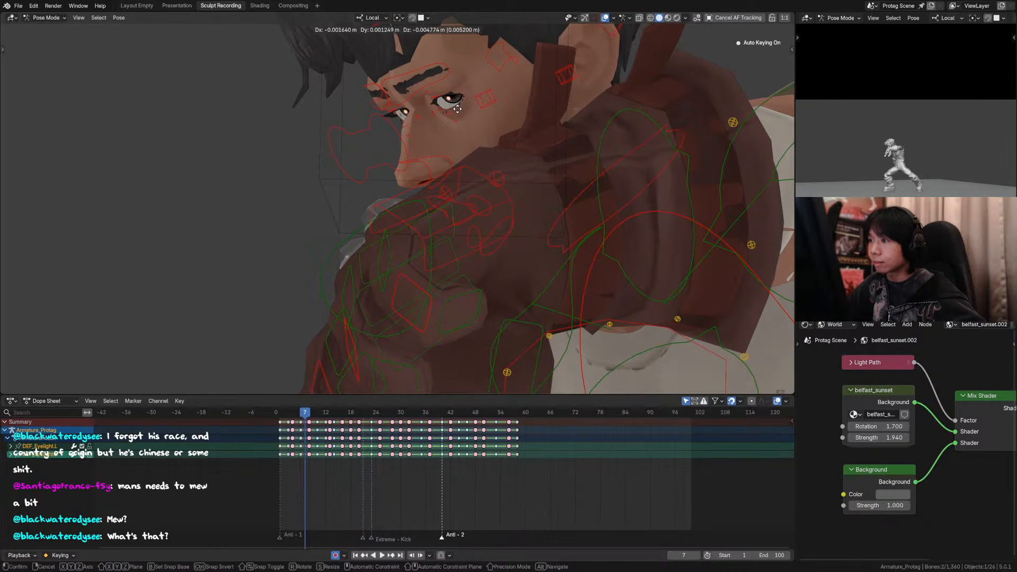
pyautogui.click(458, 109)
pyautogui.scroll(-3, 463, 107)
pyautogui.press('Left')
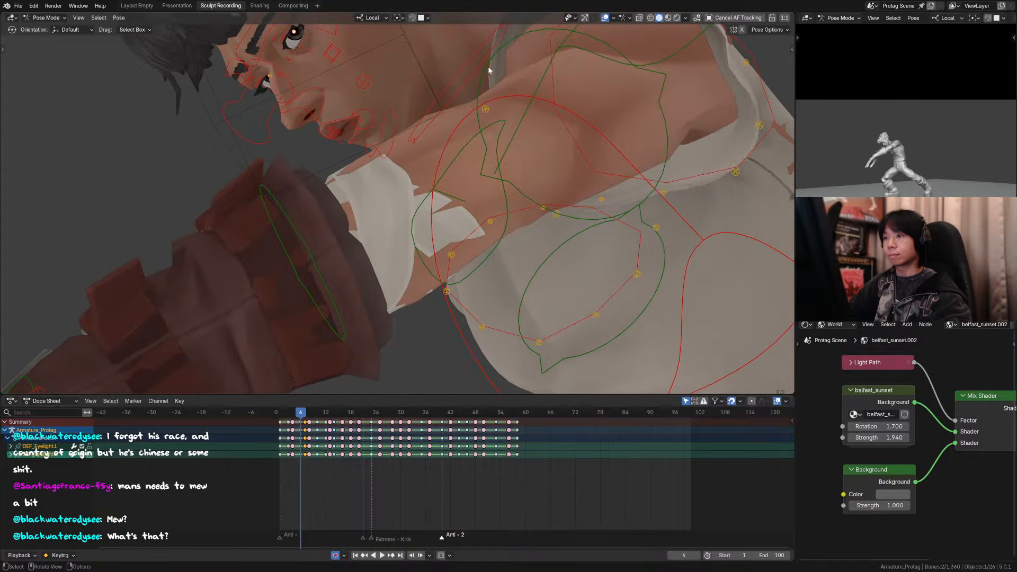
pyautogui.moveTo(488, 65); pyautogui.dragTo(453, 118, button='middle')
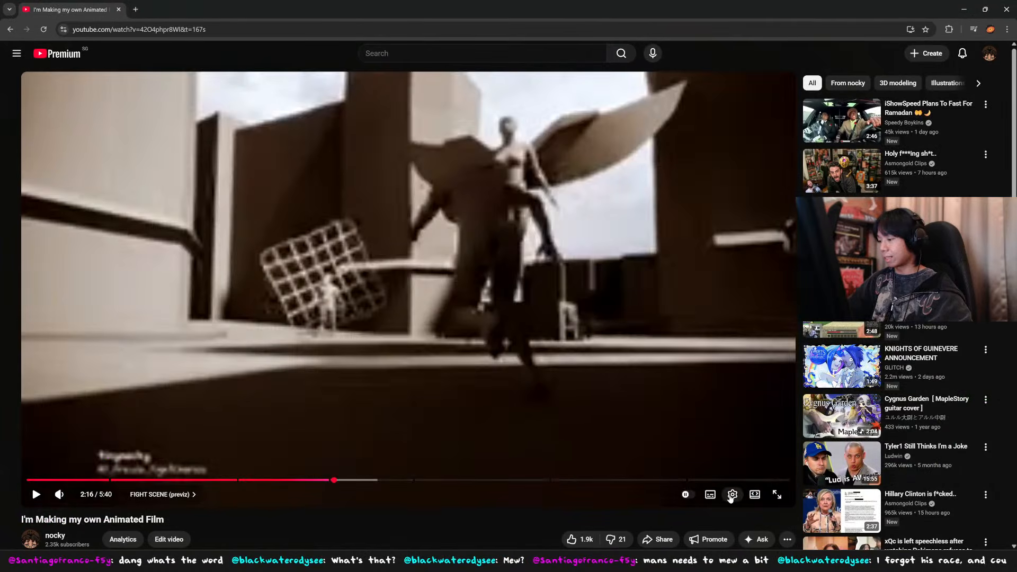
# Step: Switch to YouTube, raise the playback quality of "I'm Making my own Animated Film" and start playing it
pyautogui.click(732, 495)
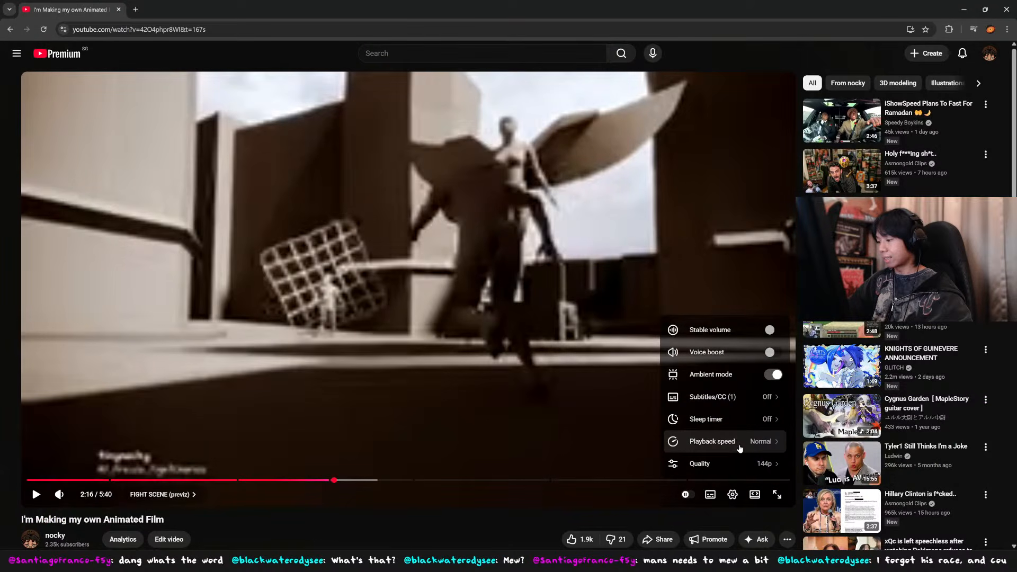
pyautogui.click(715, 464)
pyautogui.click(710, 355)
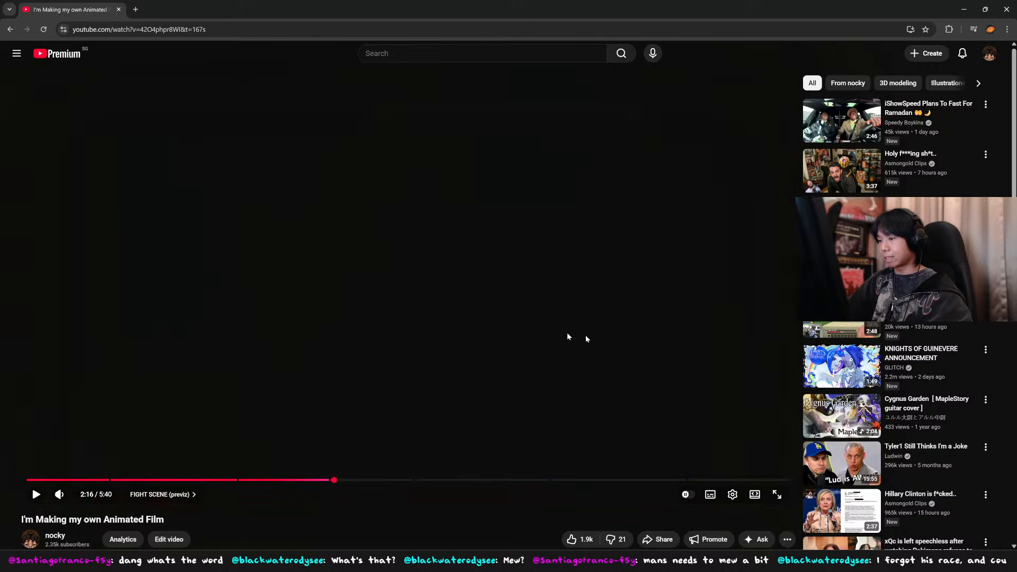
pyautogui.click(381, 324)
# Step: Review the fight scene previz in the video from about 2:35 onward
pyautogui.click(377, 480)
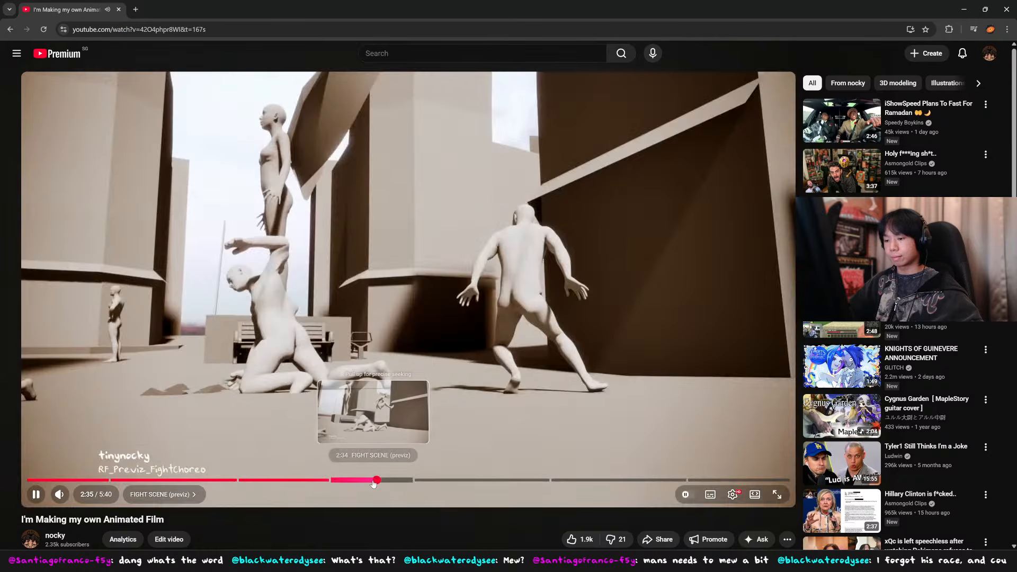
pyautogui.press('space')
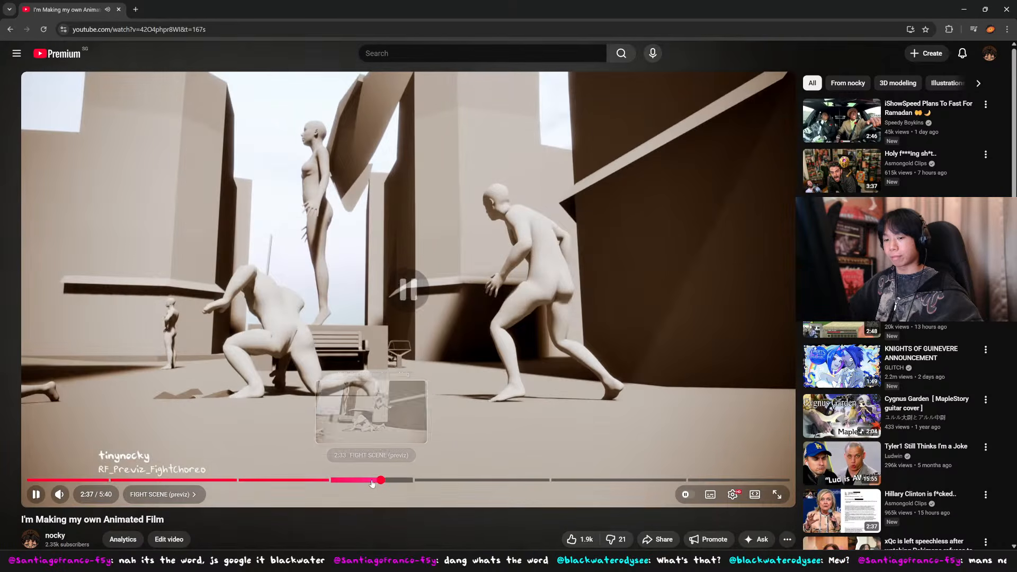
pyautogui.press('Left')
pyautogui.press('space')
pyautogui.click(383, 481)
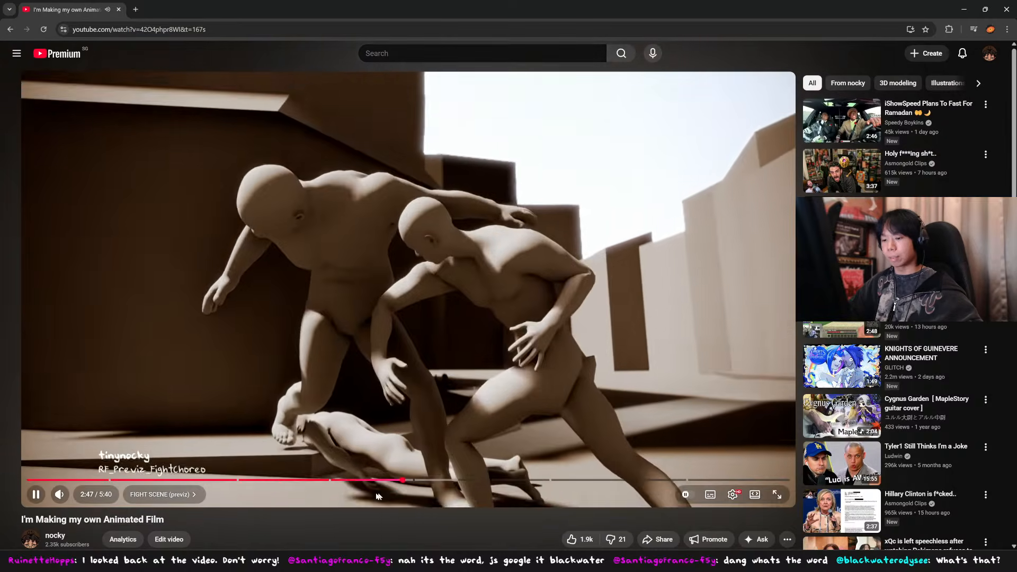
# Step: Replay the fight scene previz from near its start, skipping ahead in 5-second jumps
pyautogui.moveTo(343, 480); pyautogui.dragTo(338, 481)
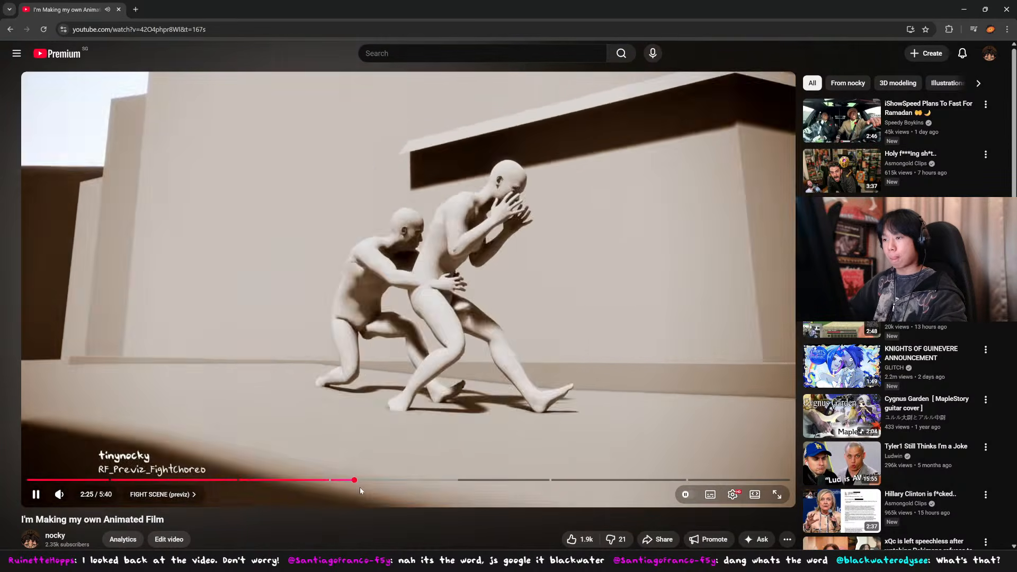
pyautogui.press('Right')
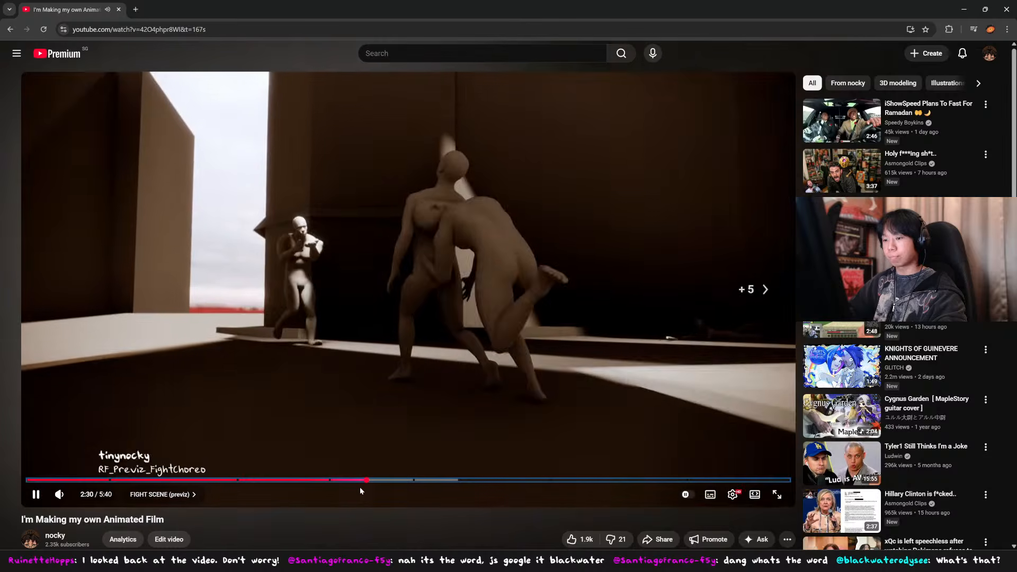
pyautogui.press('Right')
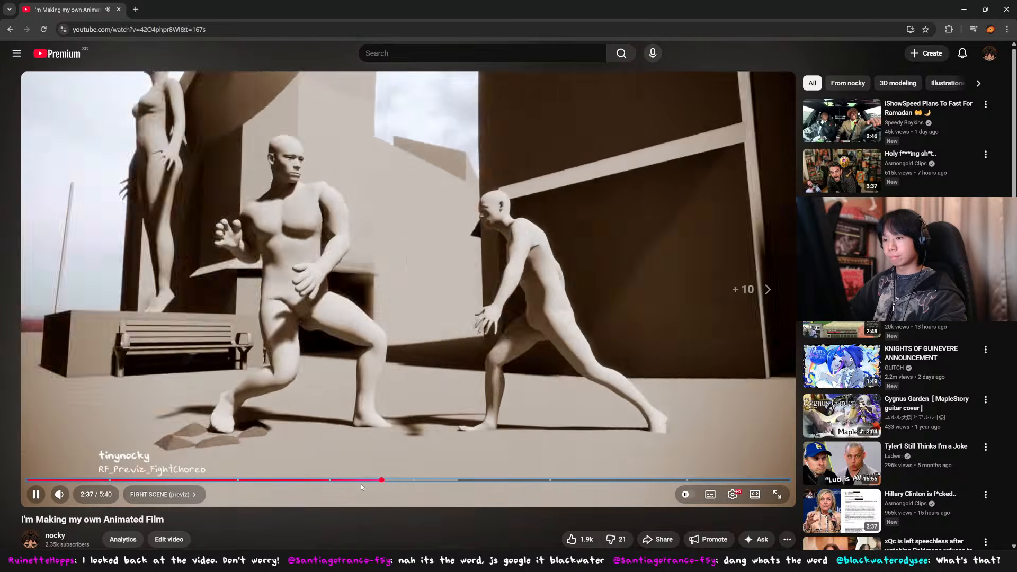
pyautogui.press('Right')
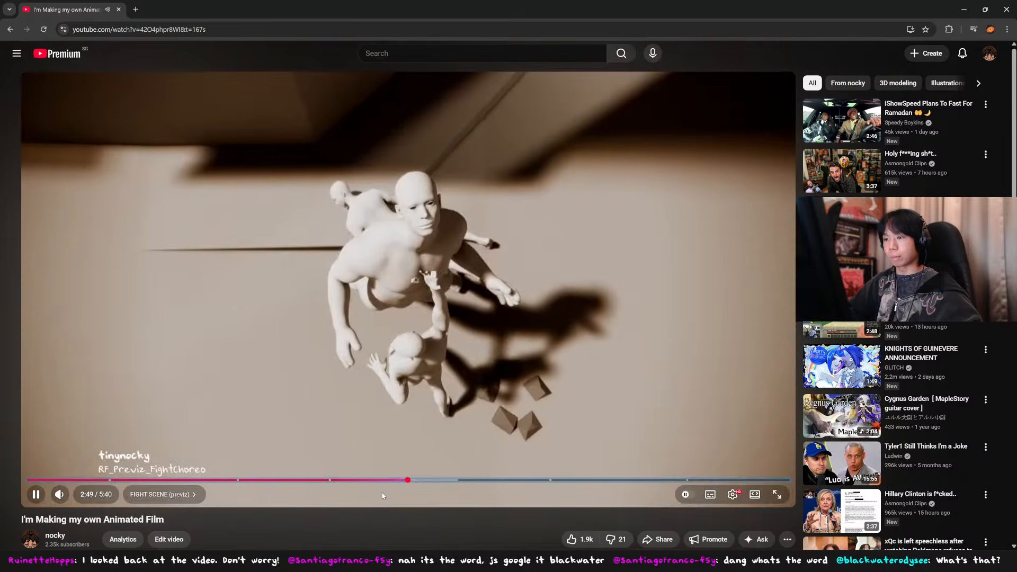
# Step: Rewatch the fight scene between about 2:42 and 2:45 and pause the video
pyautogui.moveTo(407, 480); pyautogui.dragTo(398, 482)
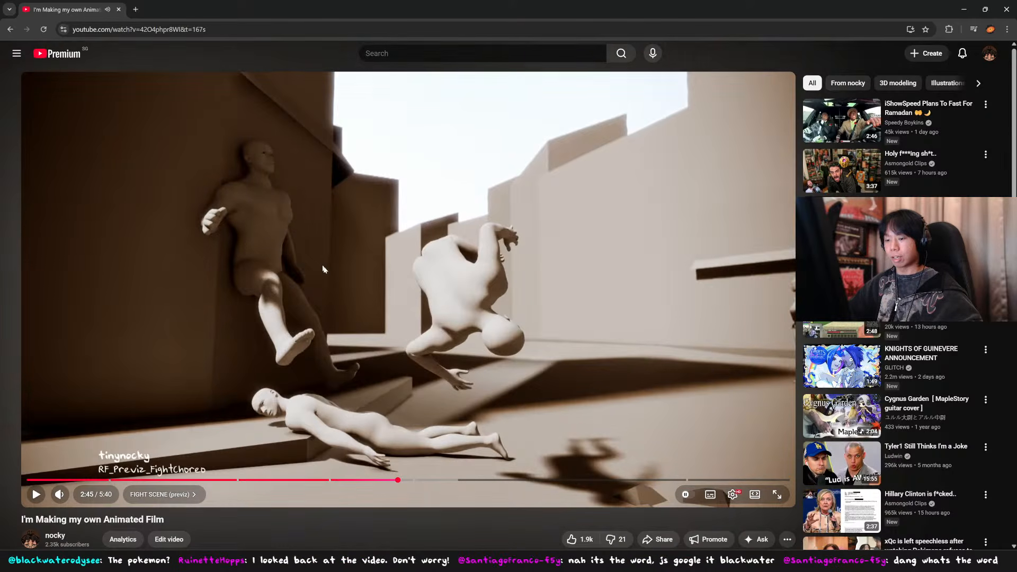
pyautogui.click(393, 481)
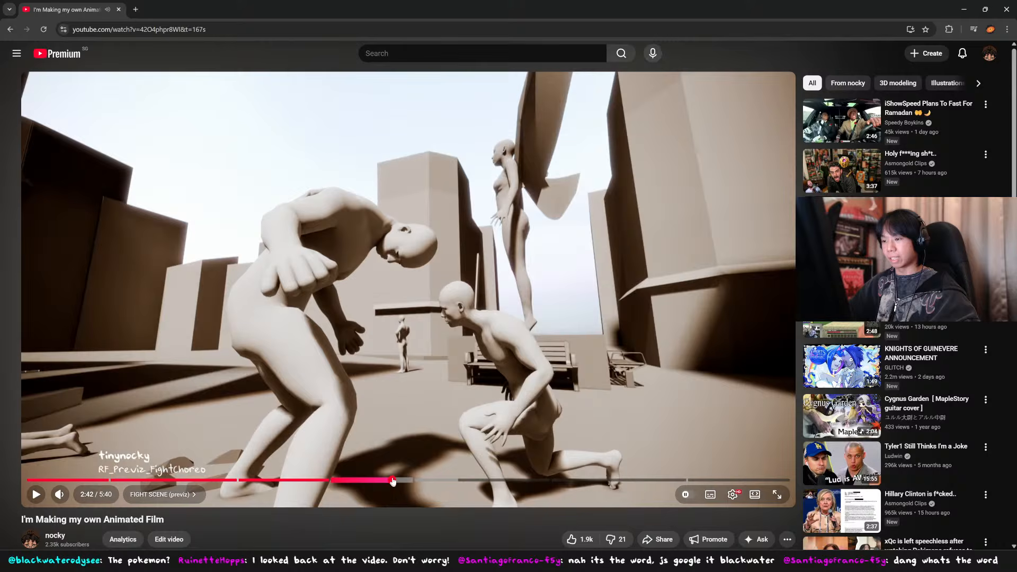
pyautogui.click(482, 327)
pyautogui.click(480, 314)
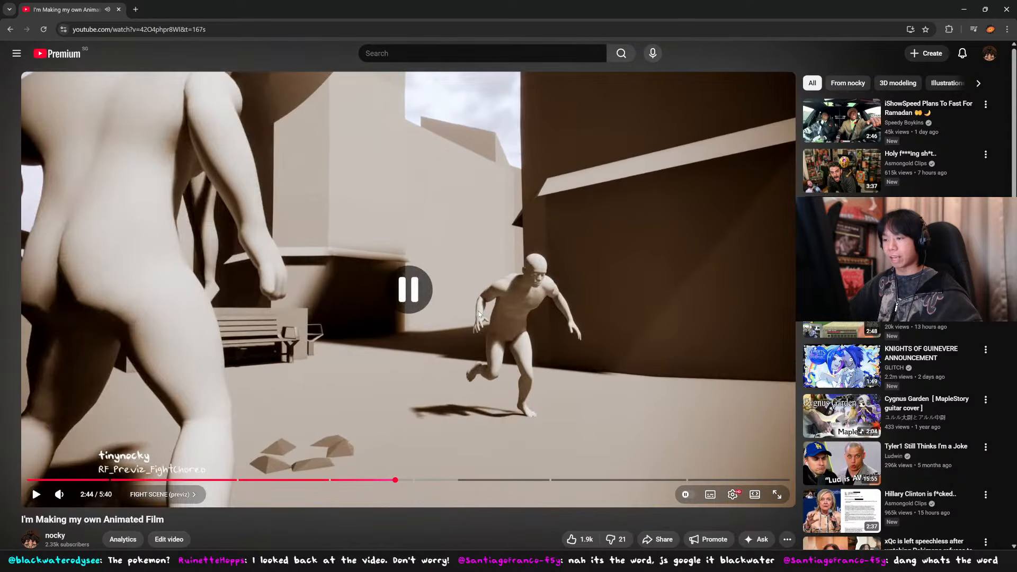
# Step: Switch back to Blender and play the kick animation through the camera view
pyautogui.press('super+Tab')
pyautogui.click(431, 199)
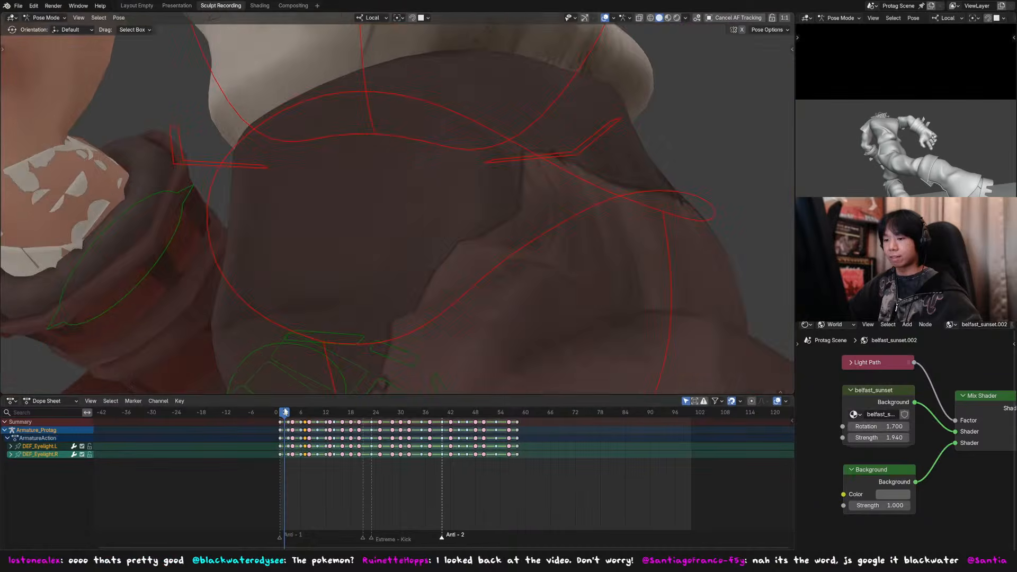
pyautogui.scroll(-12, 428, 278)
pyautogui.press('space')
pyautogui.press('KP_0')
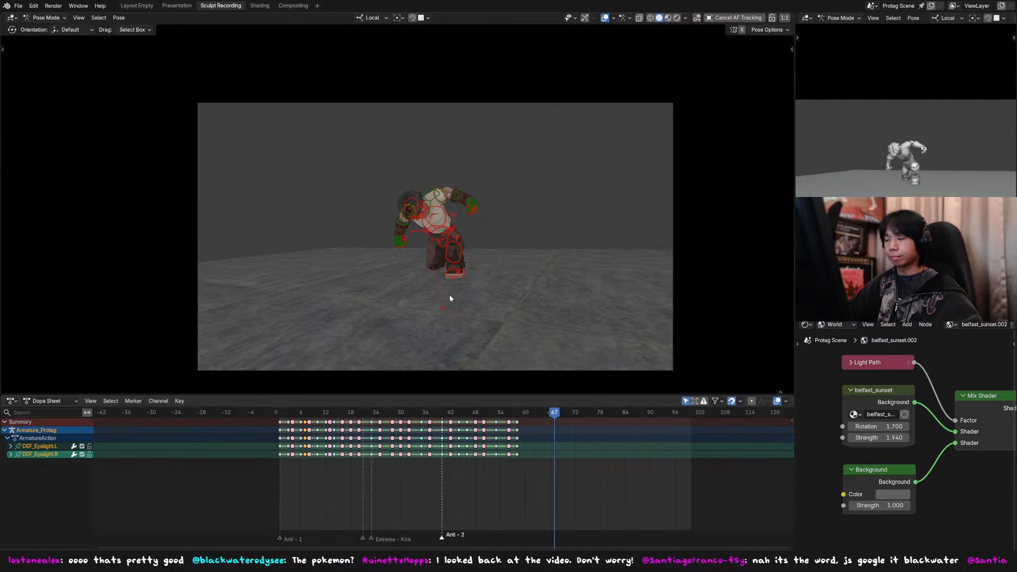
# Step: Return to the YouTube video, restart it from the beginning and play it full screen
pyautogui.press('super+Tab')
pyautogui.click(509, 160)
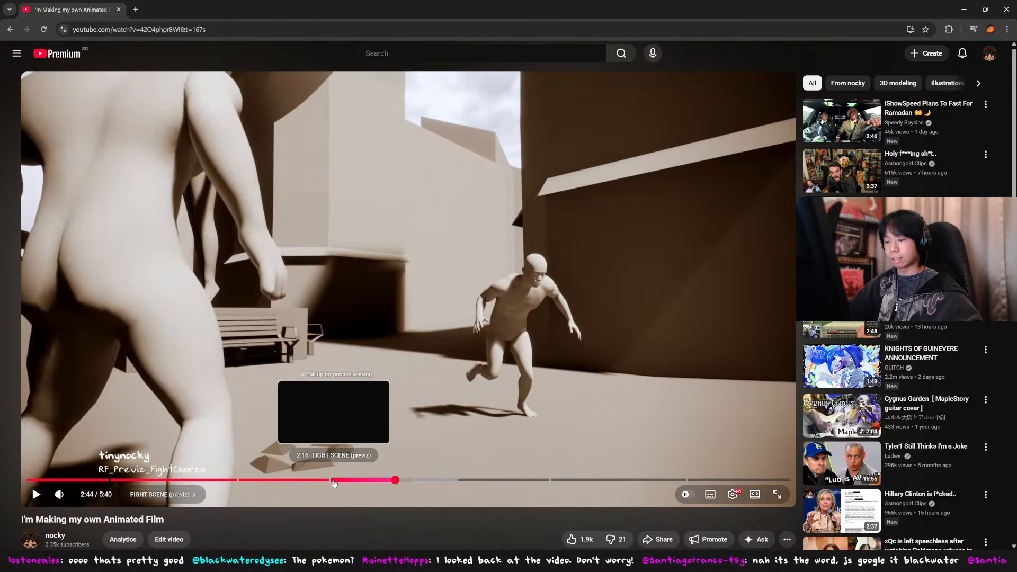
pyautogui.click(31, 480)
pyautogui.click(399, 359)
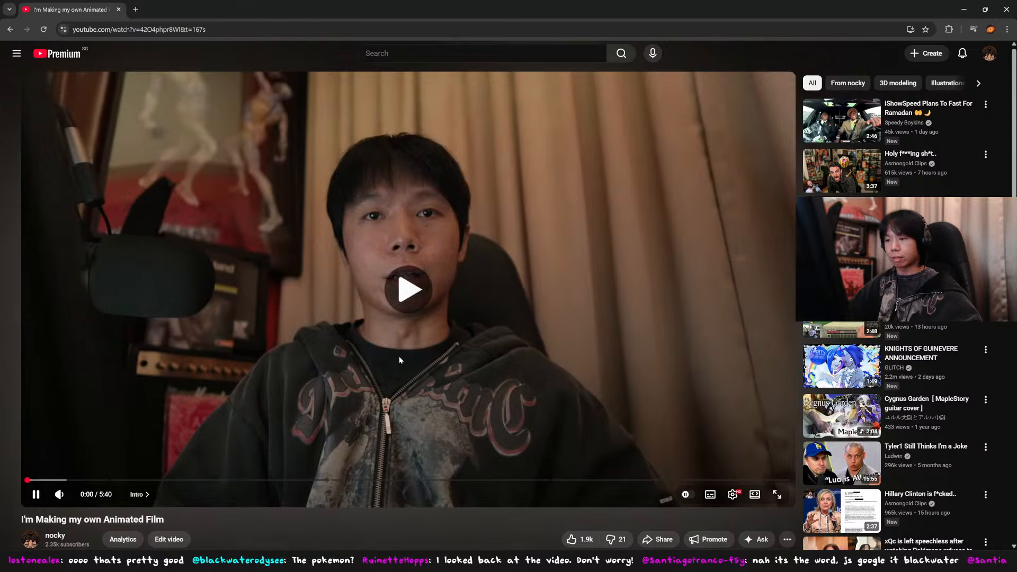
pyautogui.doubleClick(399, 357)
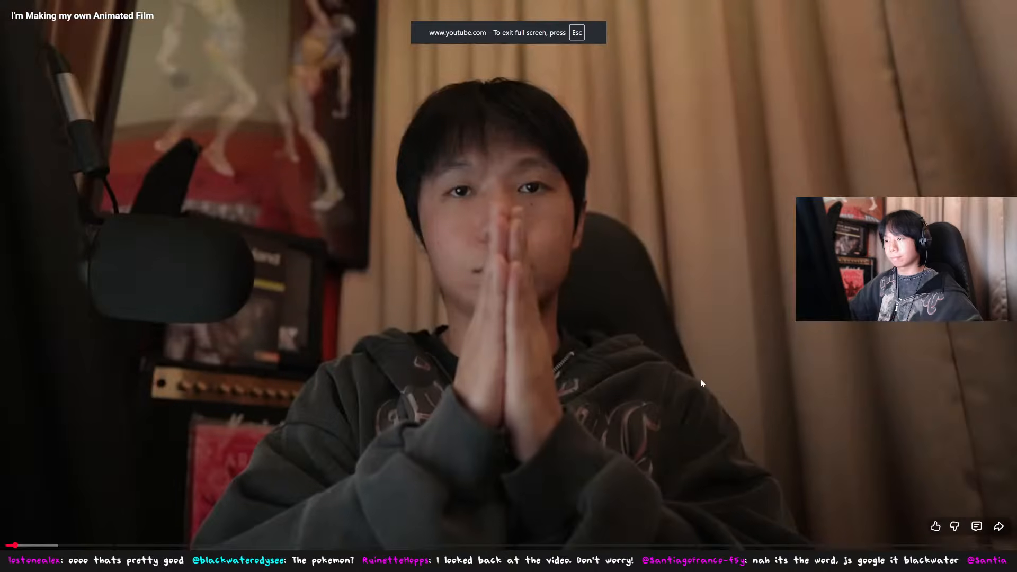
# Step: Seek the full-screen video to the later part of the fight scene previz and examine the running and leaping poses
pyautogui.click(701, 380)
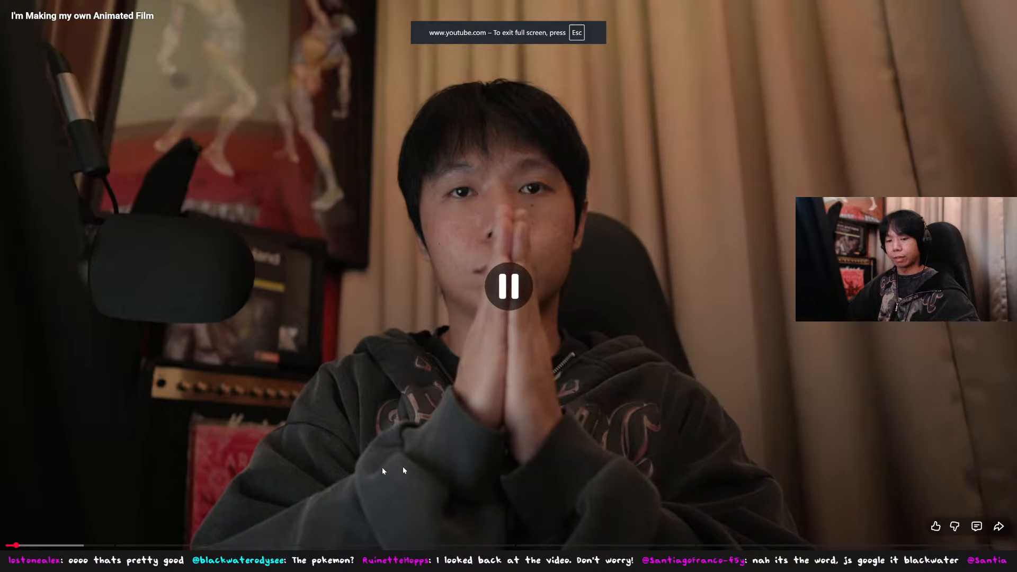
pyautogui.click(12, 546)
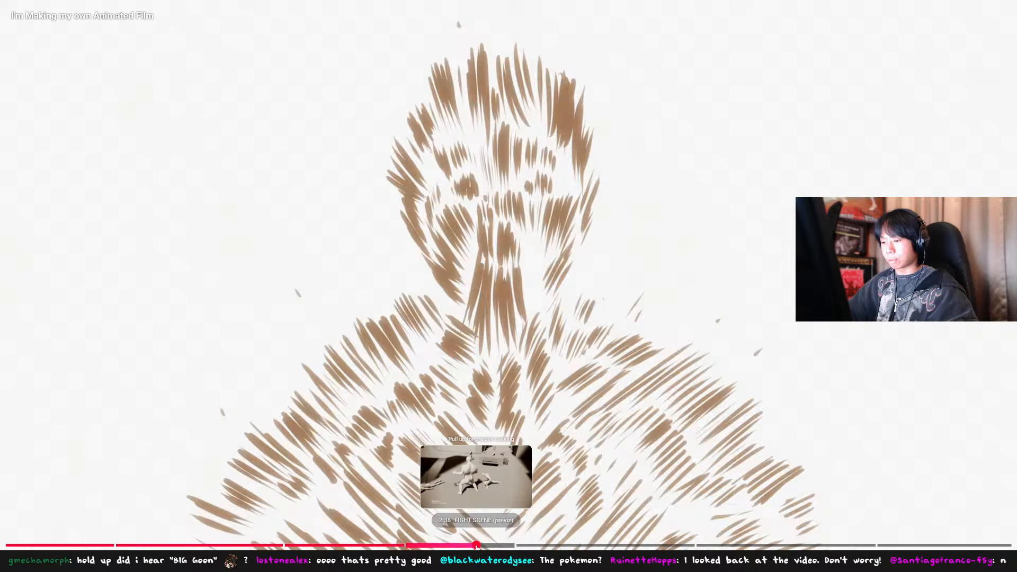
pyautogui.click(483, 546)
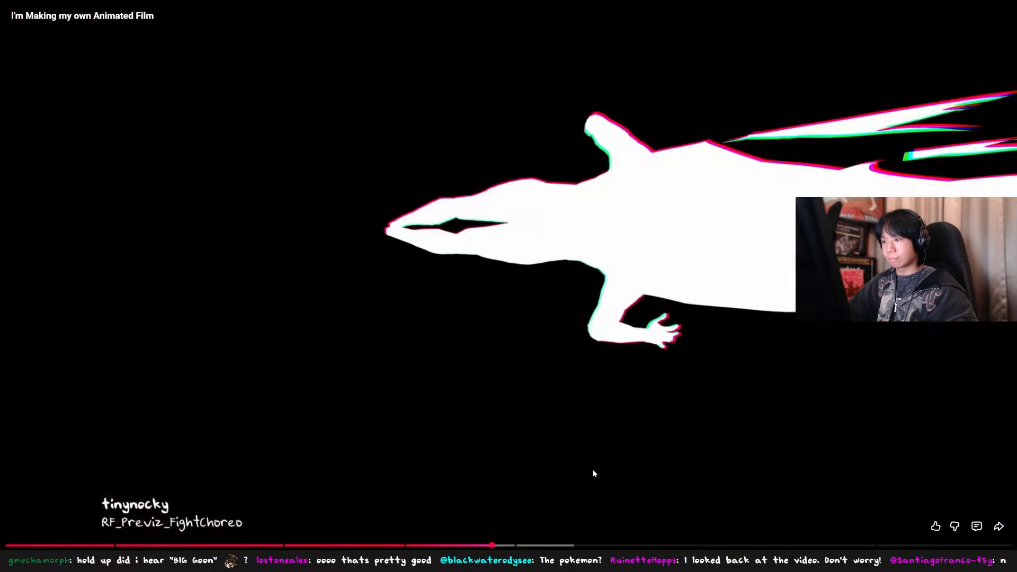
pyautogui.click(593, 469)
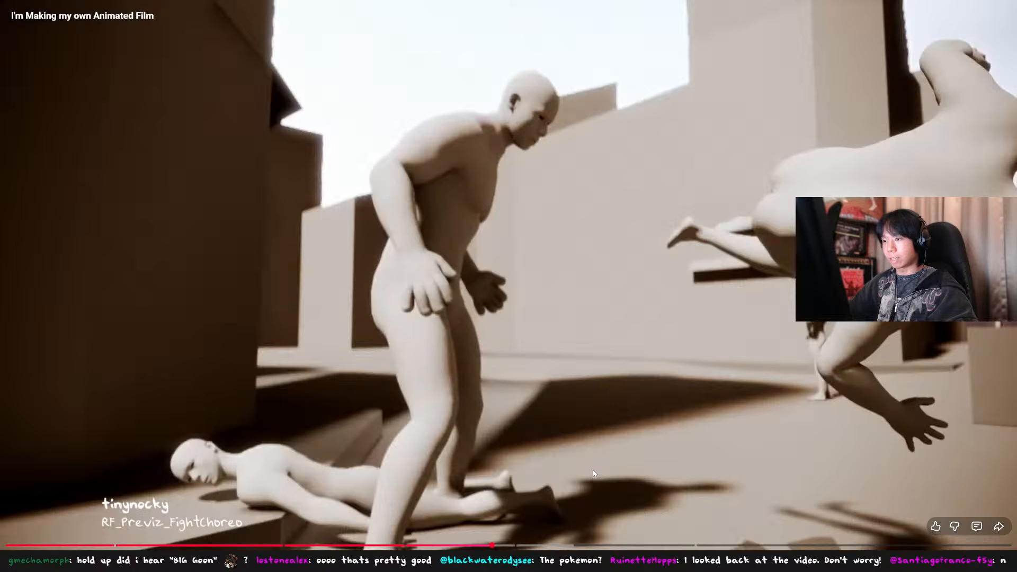
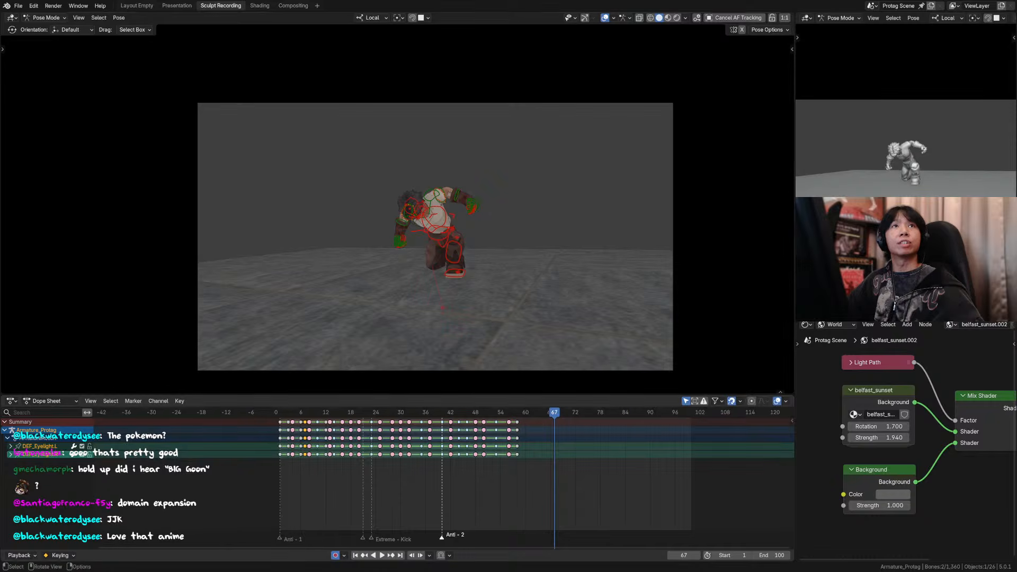
# Step: Return to frame 1 and play the kick animation through the camera view
pyautogui.moveTo(317, 413); pyautogui.dragTo(288, 417)
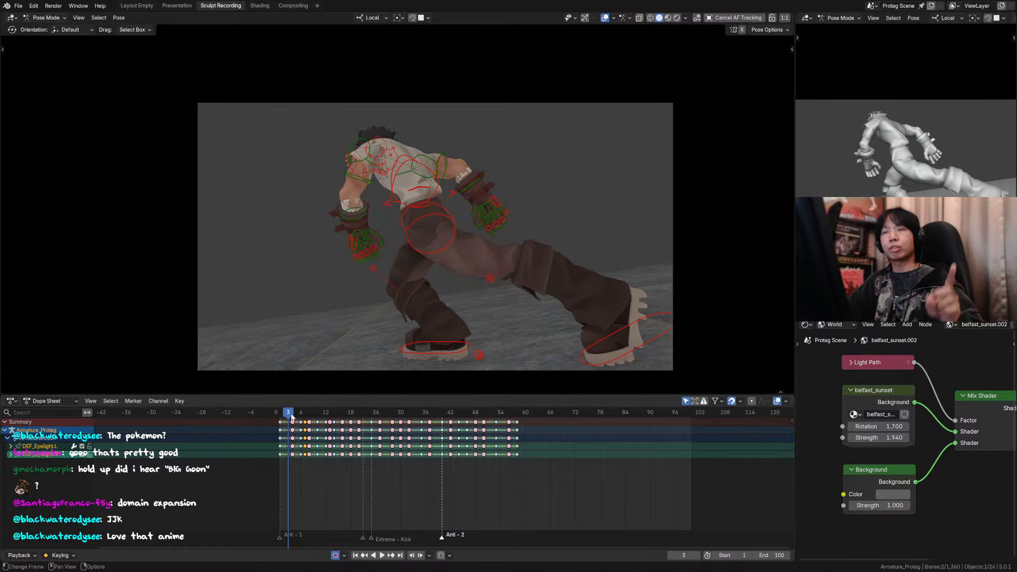
pyautogui.moveTo(293, 420); pyautogui.dragTo(279, 417)
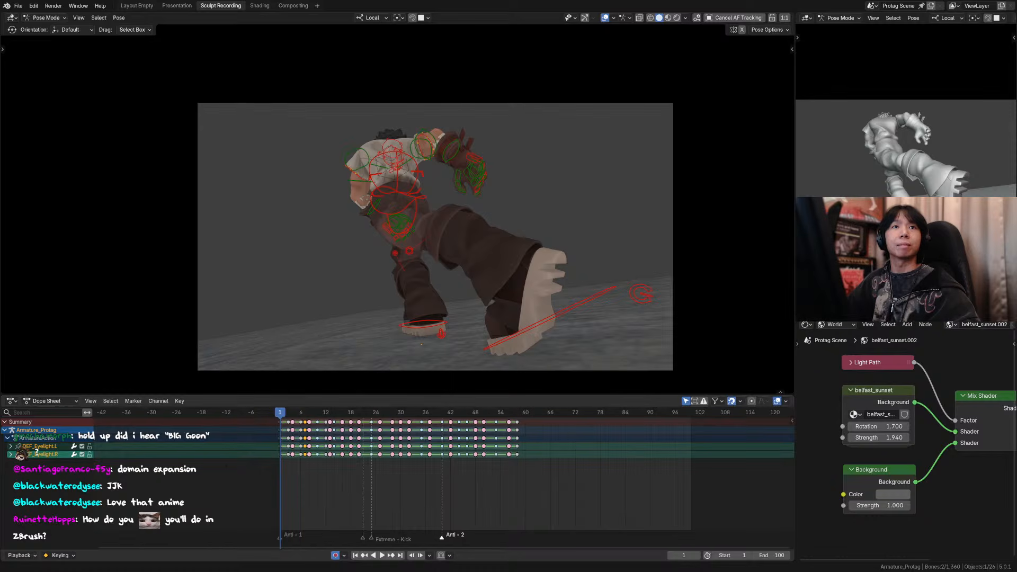
pyautogui.moveTo(280, 416)
pyautogui.mouseDown()
pyautogui.moveTo(299, 416)
pyautogui.moveTo(281, 416)
pyautogui.mouseUp()
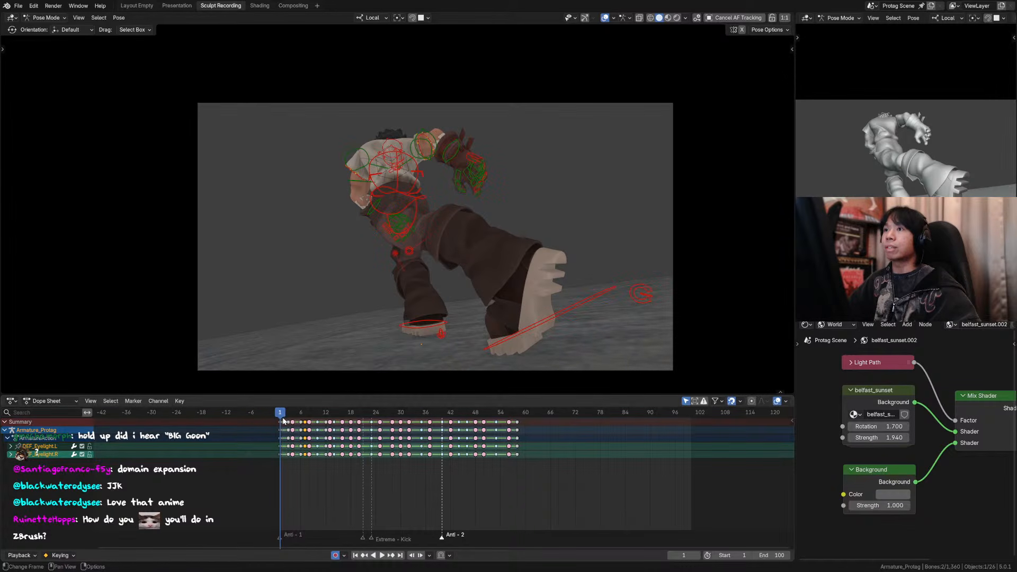
pyautogui.press('space')
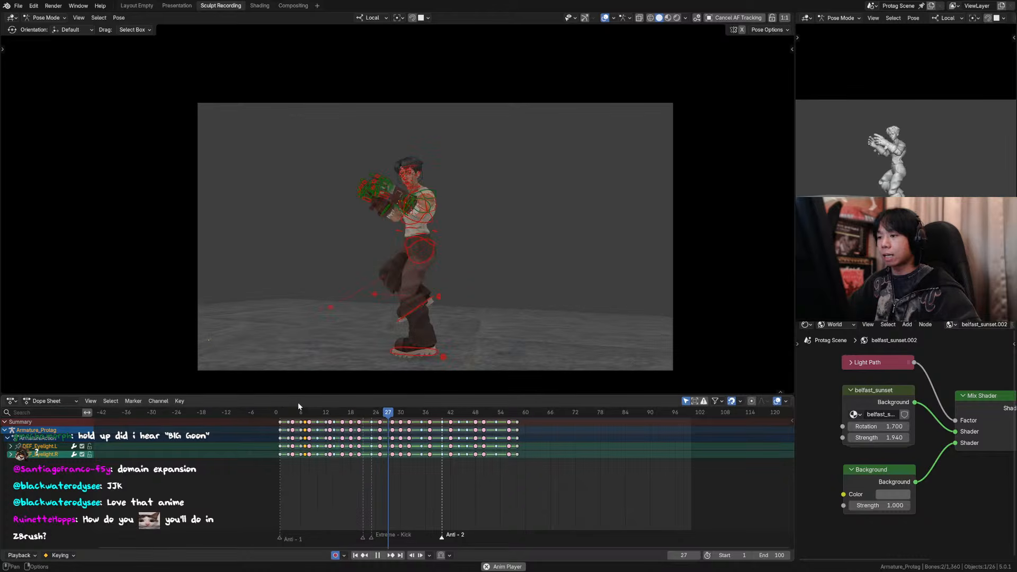
pyautogui.press('space')
# Step: Hide the viewport overlays and examine the character's opening poses frame by frame between about frames 3 and 7
pyautogui.moveTo(409, 414); pyautogui.dragTo(313, 411)
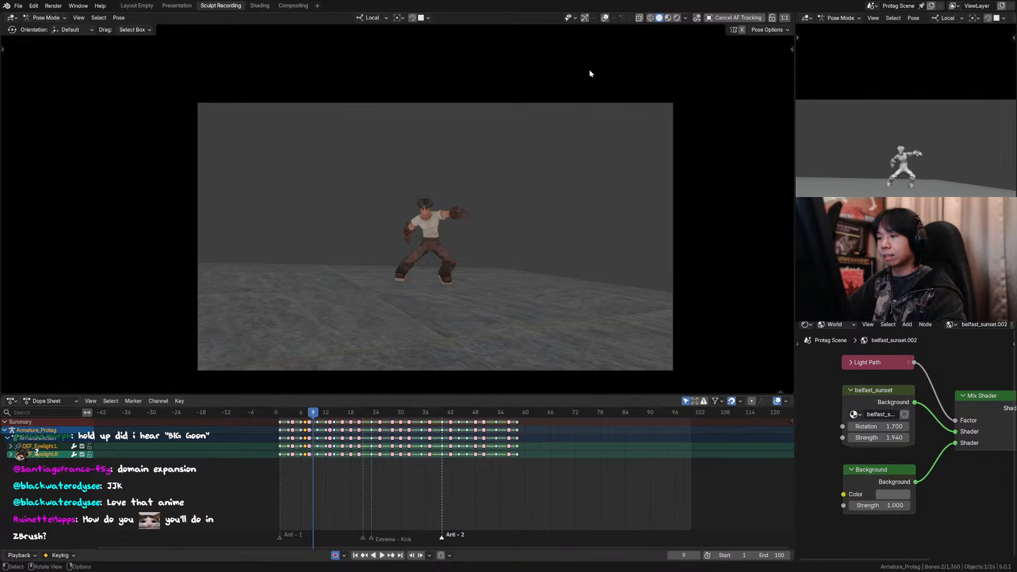
pyautogui.moveTo(523, 237)
pyautogui.keyDown('ctrl'); pyautogui.mouseDown(button='middle')
pyautogui.moveTo(510, 201)
pyautogui.moveTo(519, 247)
pyautogui.mouseUp(button='middle'); pyautogui.keyUp('ctrl')
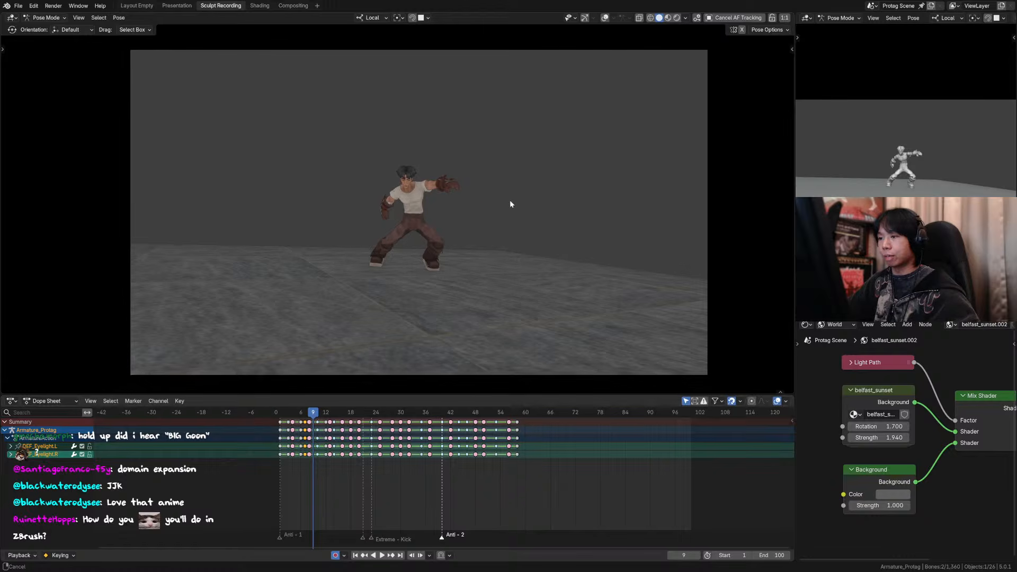
pyautogui.press('Home')
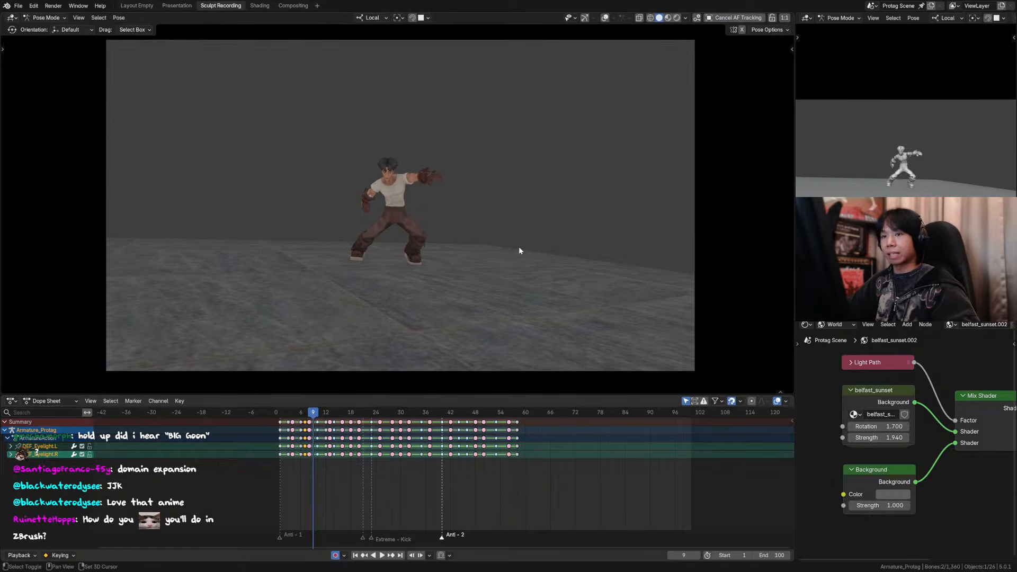
pyautogui.moveTo(292, 408); pyautogui.dragTo(305, 403)
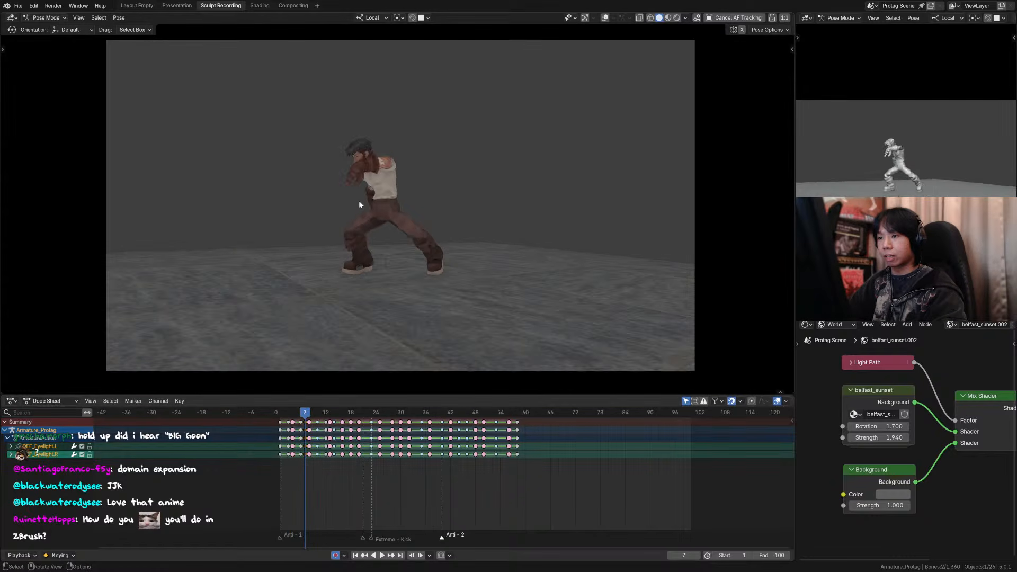
pyautogui.press('Left')
pyautogui.press('Left')
pyautogui.press('Left')
pyautogui.press('Right')
pyautogui.press('Right')
pyautogui.press('Right')
pyautogui.press('Left')
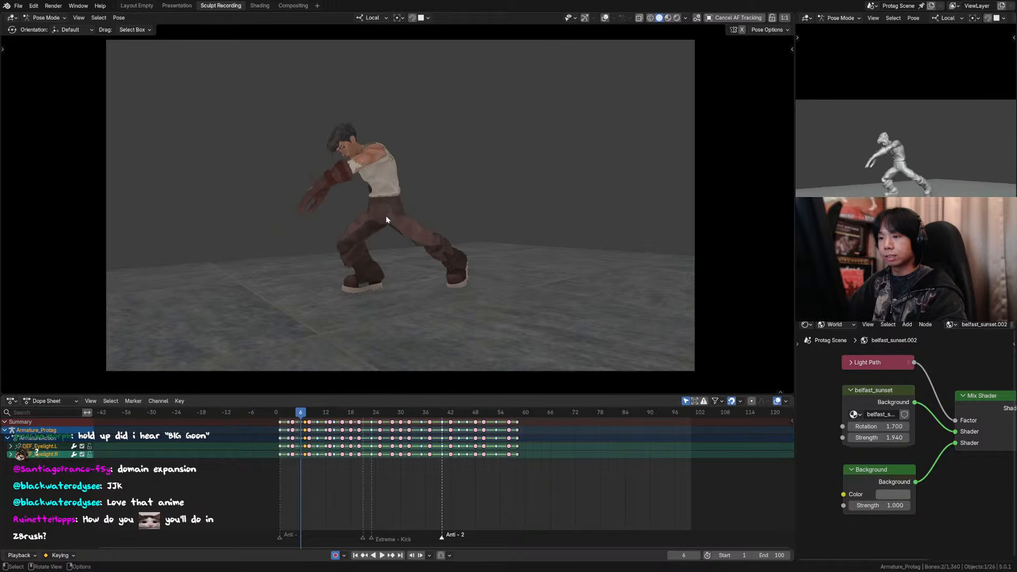
pyautogui.press('Left')
pyautogui.press('Left')
pyautogui.press('Left')
pyautogui.press('Right')
pyautogui.press('Right')
pyautogui.press('Right')
pyautogui.press('Left')
pyautogui.press('Left')
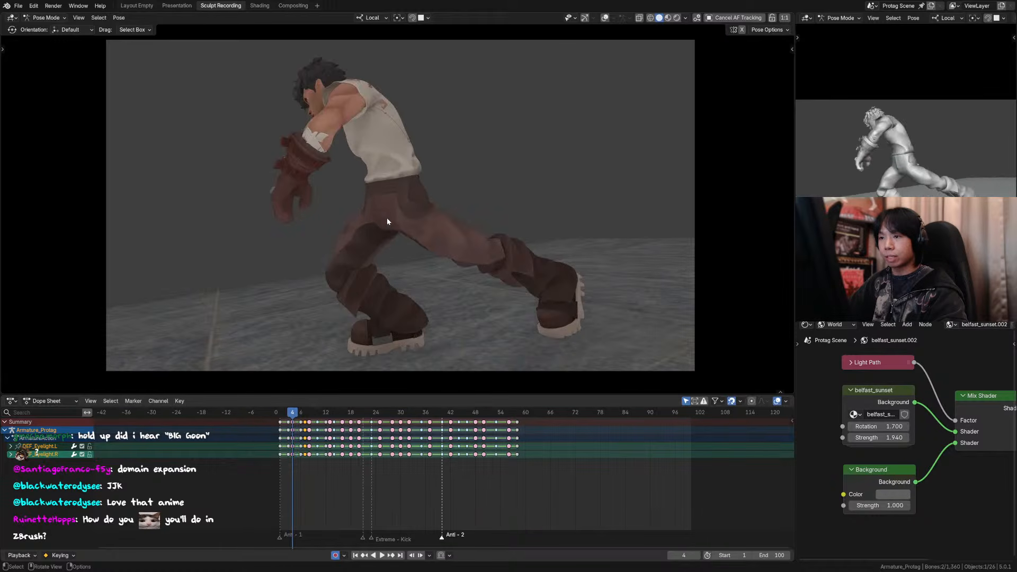
pyautogui.press('Right')
pyautogui.press('Left')
pyautogui.press('Left')
pyautogui.press('Right')
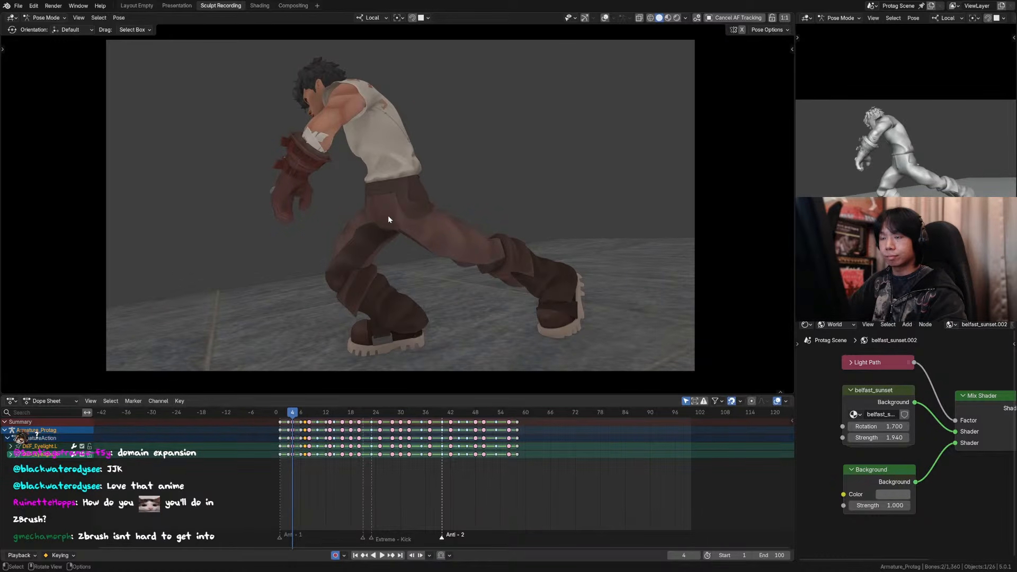
# Step: Show the rig overlays again, select the head control at frame 4 and compare its pose with frame 6
pyautogui.keyDown('shift'); pyautogui.moveTo(354, 203); pyautogui.dragTo(380, 215, button='middle'); pyautogui.keyUp('shift')
pyautogui.click(605, 18)
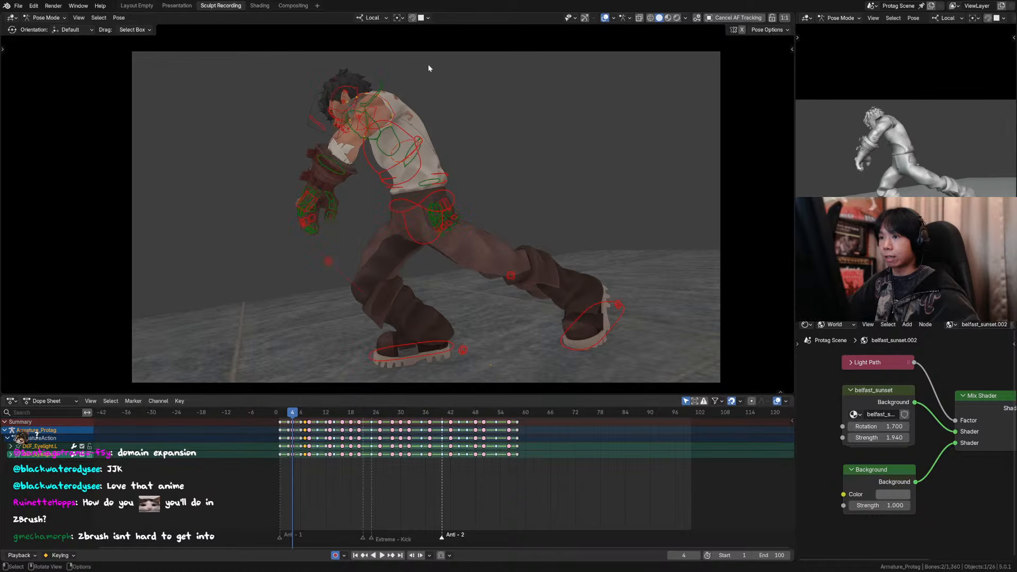
pyautogui.click(349, 87)
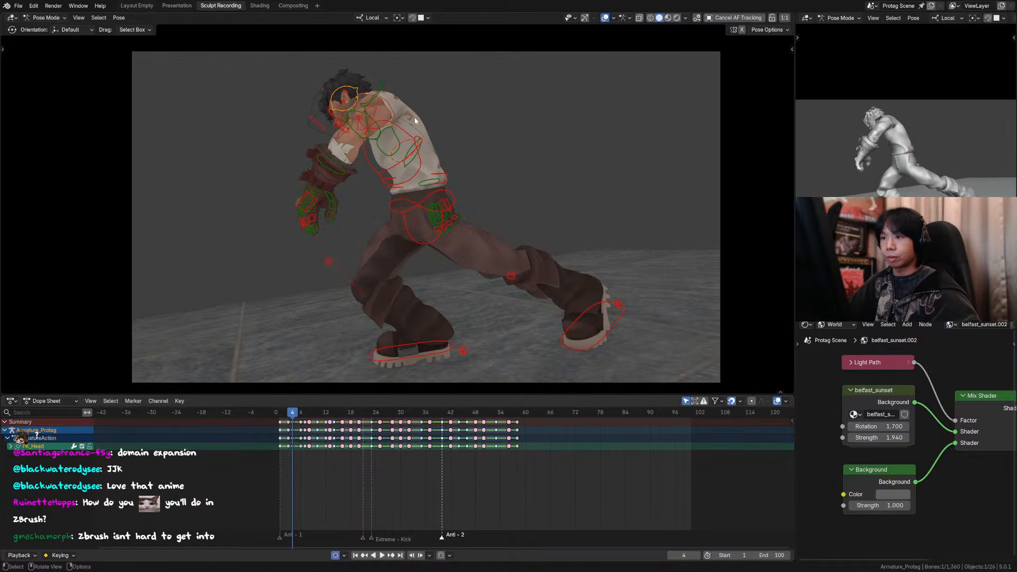
pyautogui.scroll(3, 401, 171)
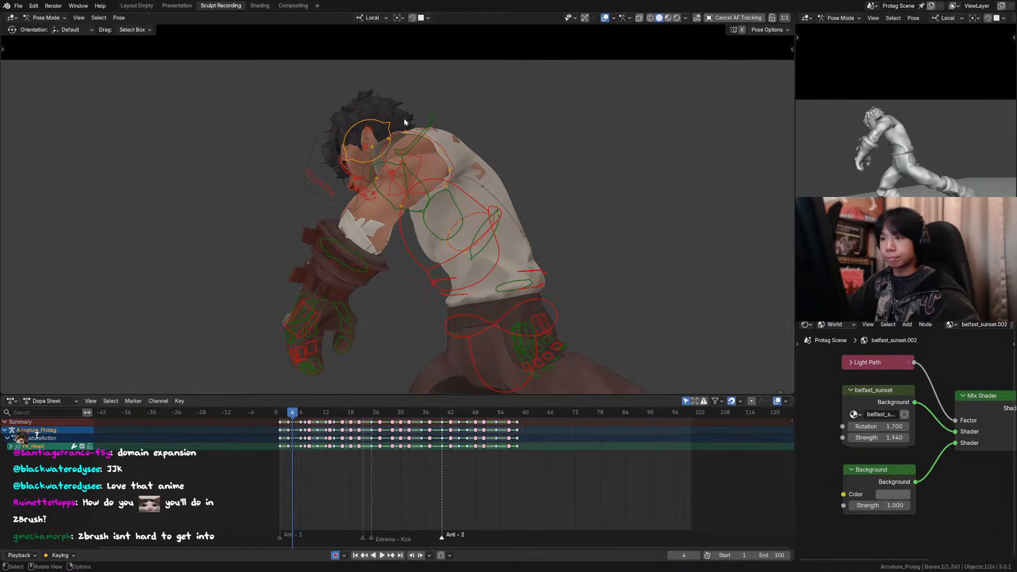
pyautogui.press('Up')
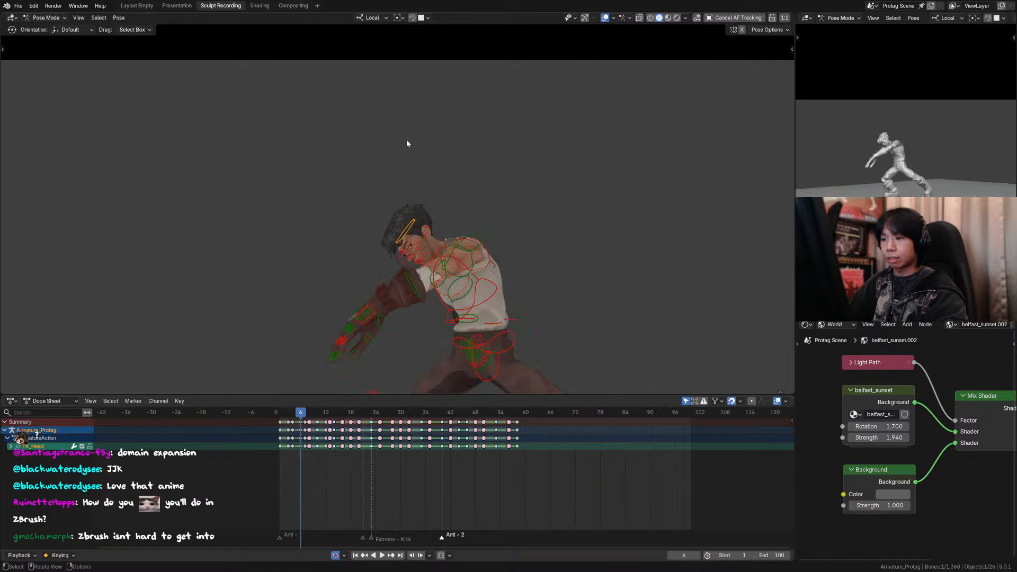
pyautogui.press('Down')
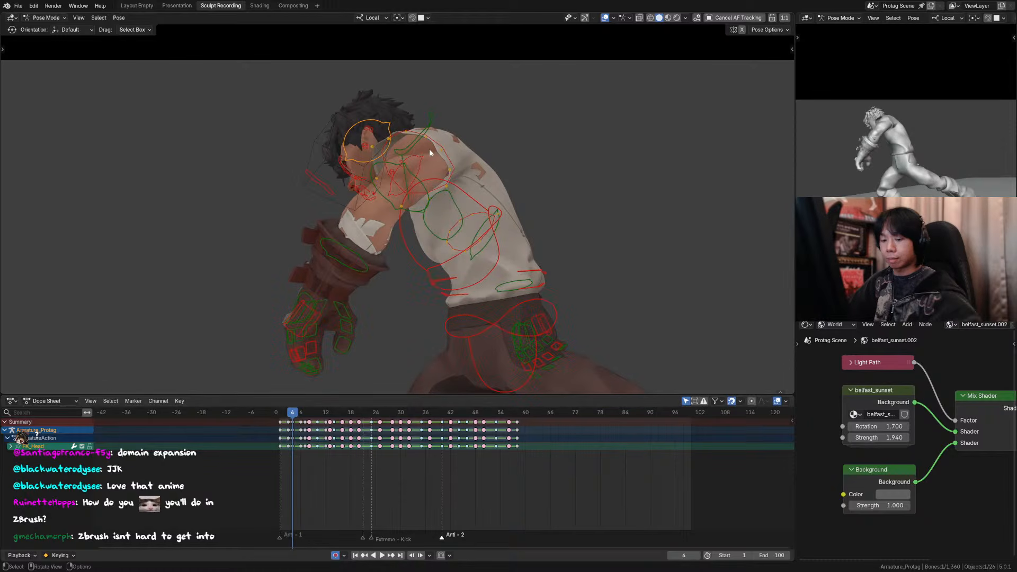
# Step: Rotate the head control 16.5° about its local Y axis at frame 4
pyautogui.press('r')
pyautogui.press('z')
pyautogui.press('z')
pyautogui.click(444, 148)
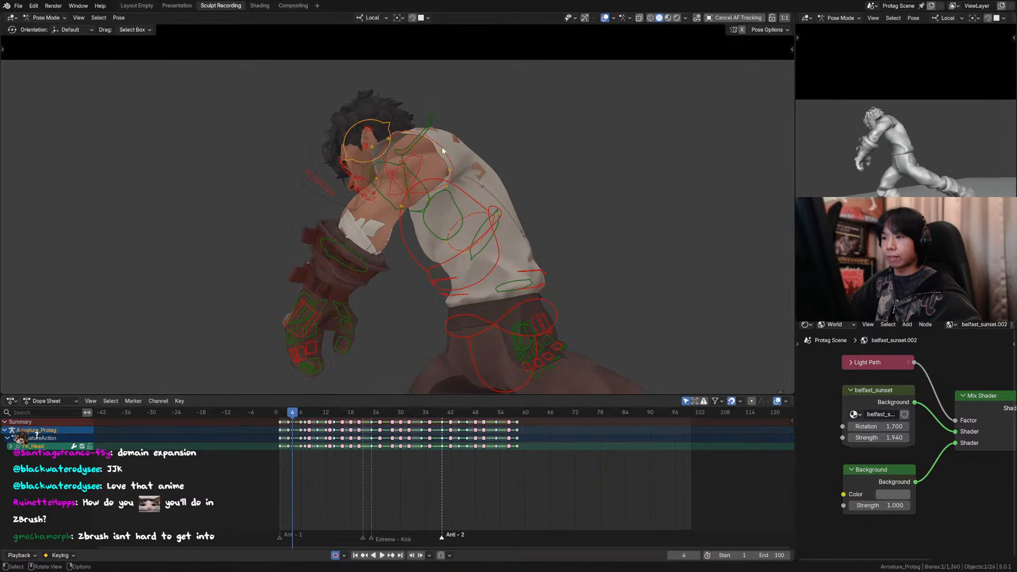
pyautogui.press(',')
pyautogui.click(529, 161)
pyautogui.press('r')
pyautogui.press('y')
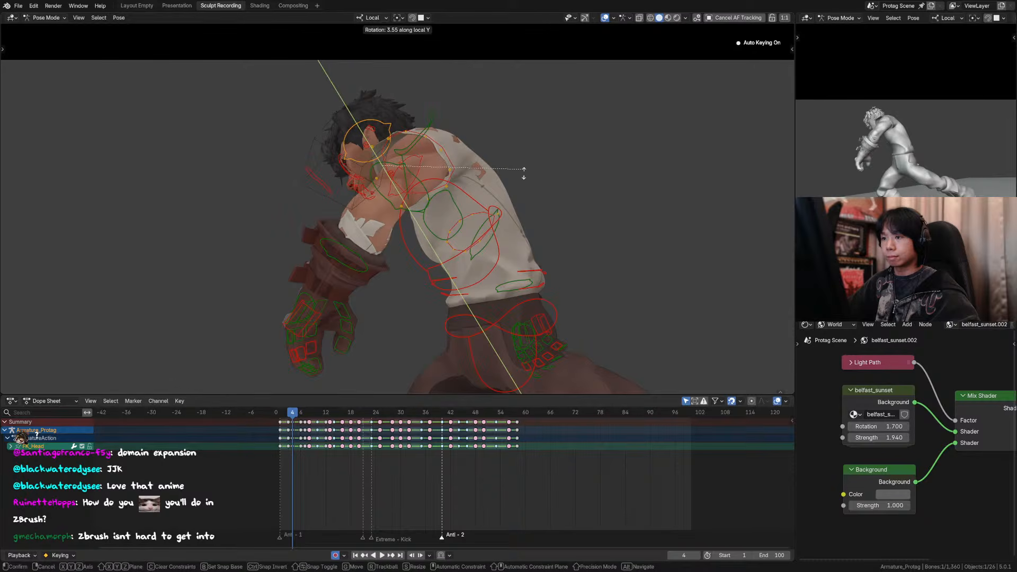
pyautogui.click(516, 197)
pyautogui.press('r')
pyautogui.press('x')
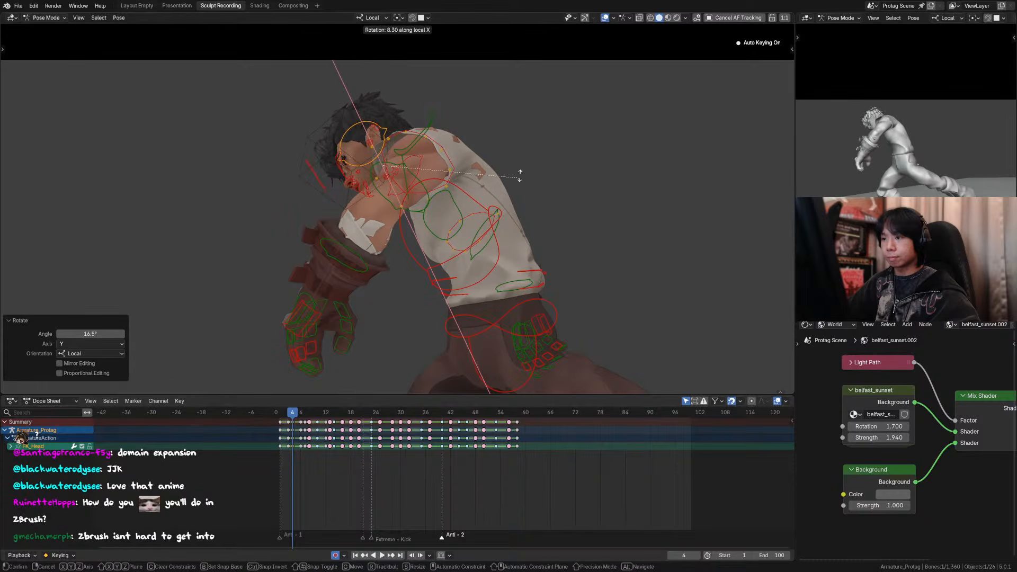
pyautogui.press('Escape')
# Step: Rotate the head control freely at frame 4 while viewing the character from the front
pyautogui.moveTo(517, 170); pyautogui.dragTo(444, 120, button='middle')
pyautogui.press('r')
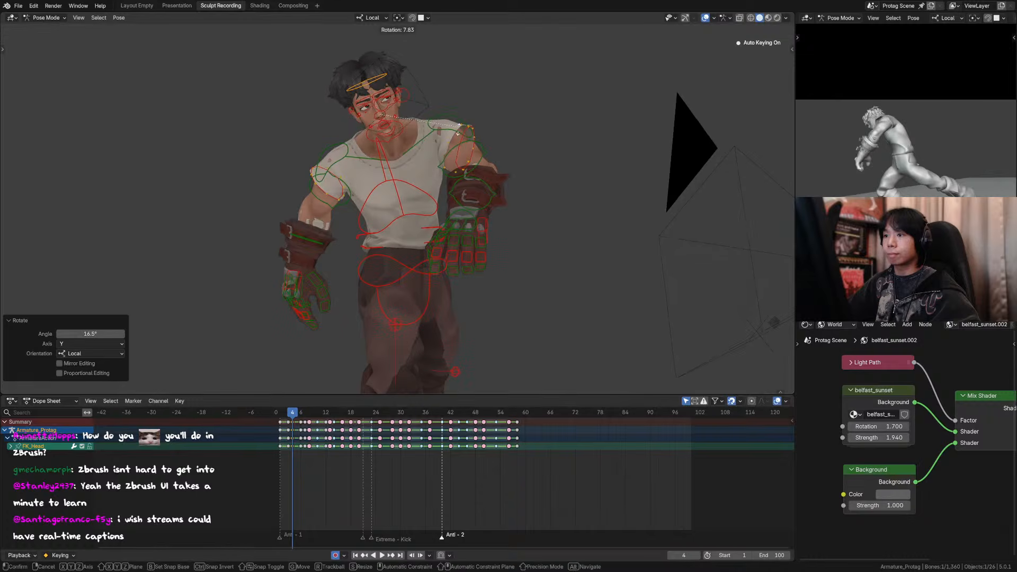
pyautogui.click(418, 135)
# Step: Rotate the neck control 5.47° about its local X axis at frame 4
pyautogui.click(403, 132)
pyautogui.press('r')
pyautogui.press('x')
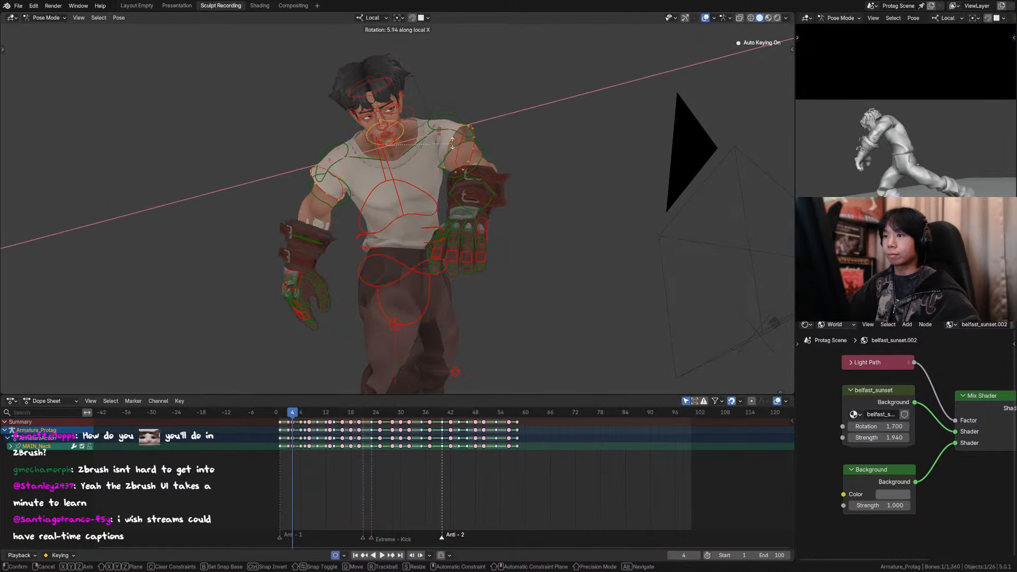
pyautogui.click(452, 142)
# Step: Return to the camera view and rotate the neck control 4.43° about its local Y axis
pyautogui.press('KP_0')
pyautogui.press('r')
pyautogui.press('z')
pyautogui.press('z')
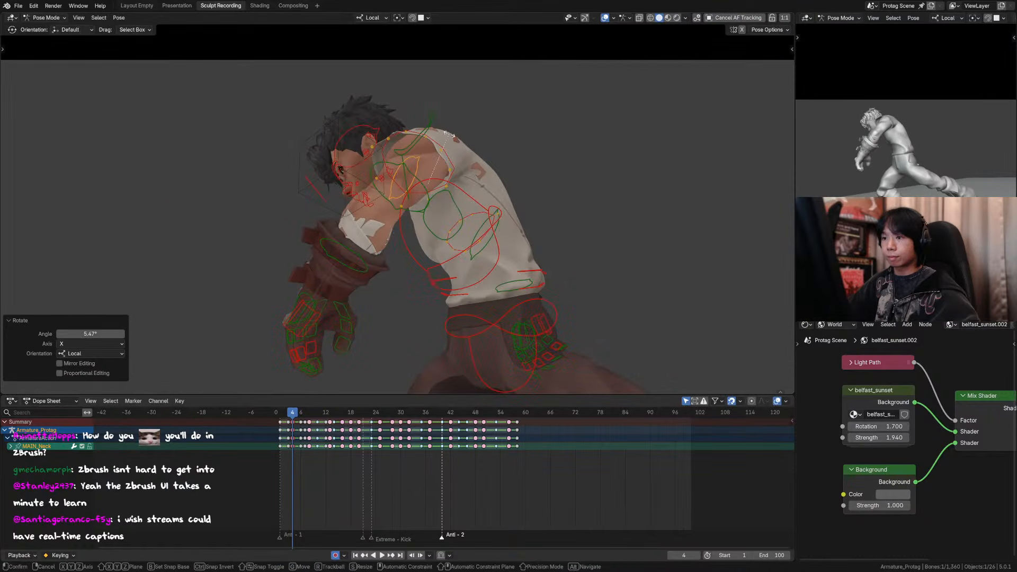
pyautogui.press('y')
pyautogui.press('Escape')
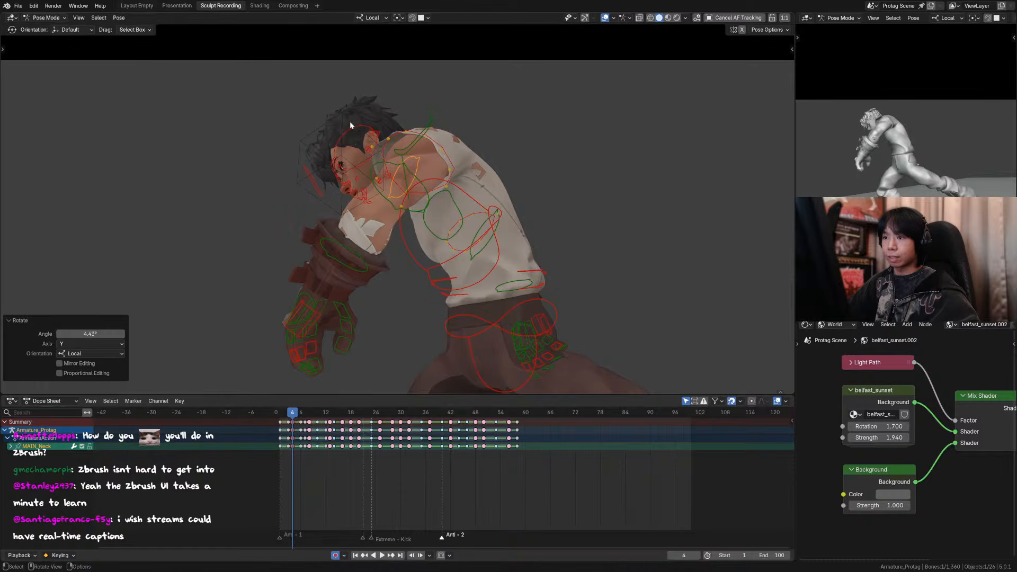
# Step: Tilt the head control about its local X axis at frame 4
pyautogui.click(350, 122)
pyautogui.press('r')
pyautogui.press('x')
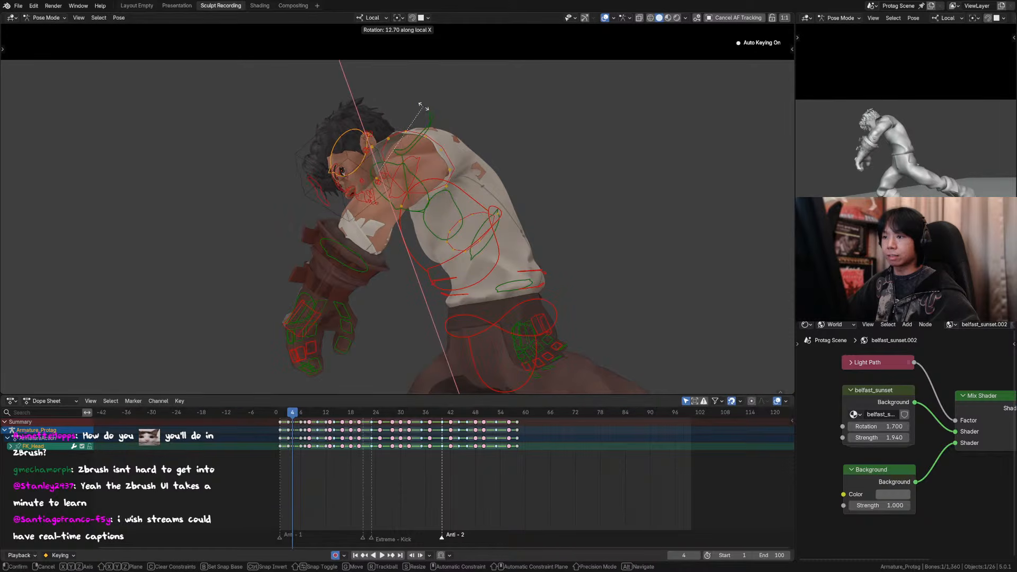
pyautogui.click(425, 115)
# Step: Move the eye target control closer to the face at frame 4 to adjust the gaze
pyautogui.click(309, 174)
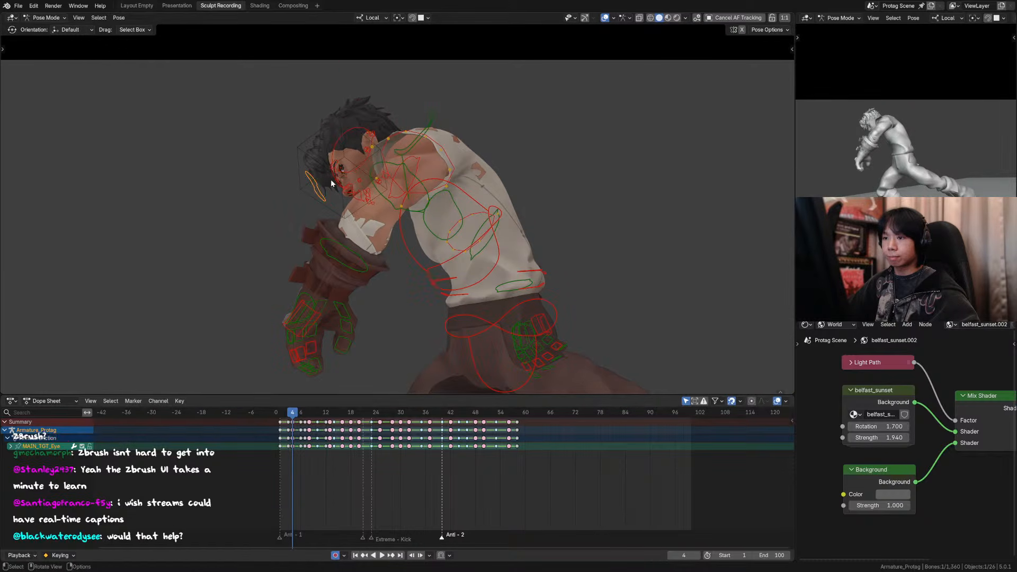
pyautogui.press('g')
pyautogui.click(357, 183)
# Step: Hide the viewport overlays and compare the adjusted head pose with the neighbouring frames 3 to 6
pyautogui.hotkey('shift', 'alt', 'z')
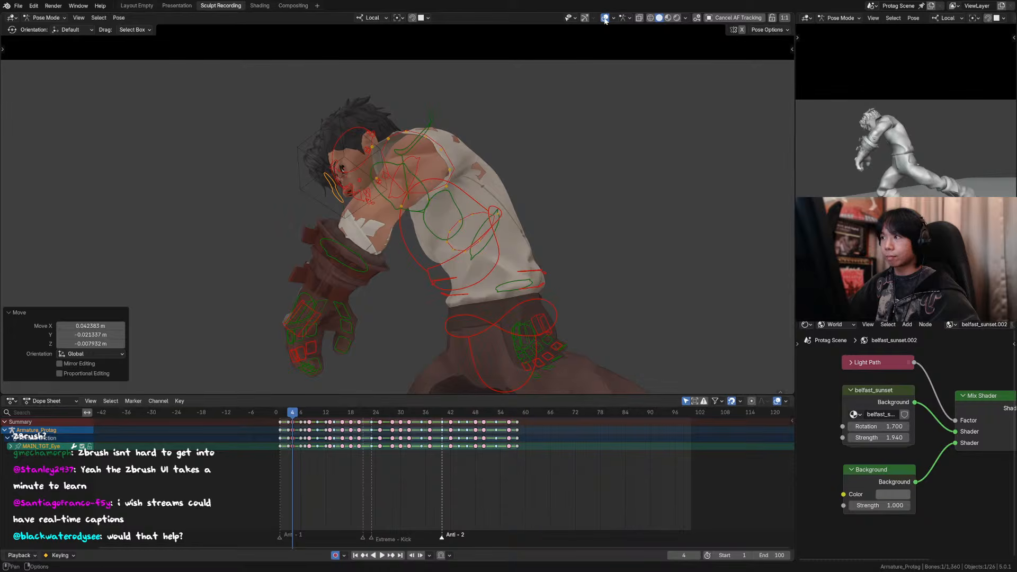
pyautogui.press('KP_0')
pyautogui.press('Left')
pyautogui.press('Left')
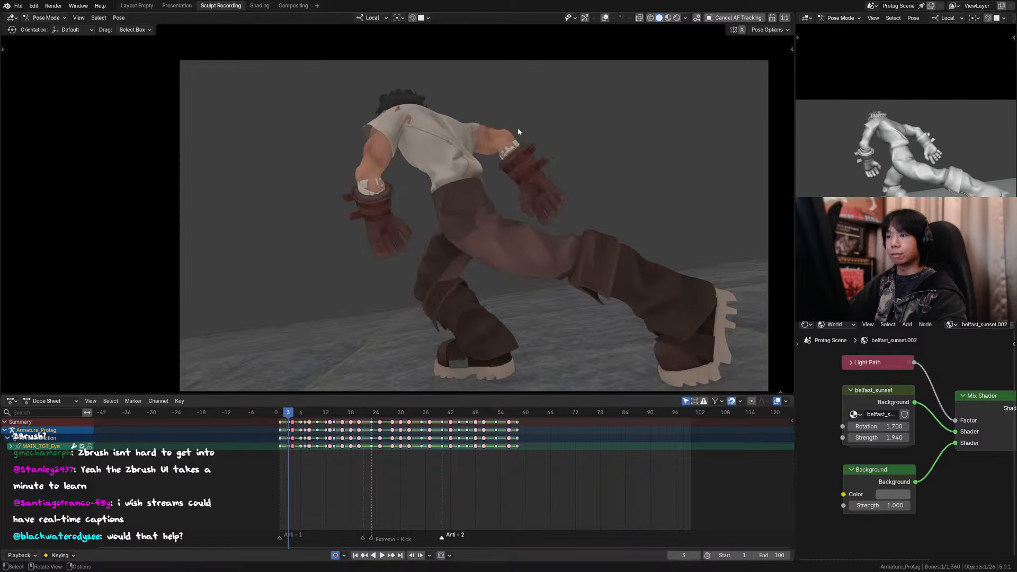
pyautogui.press('Right')
pyautogui.press('Right')
pyautogui.press('Right')
pyautogui.press('Left')
pyautogui.press('Left')
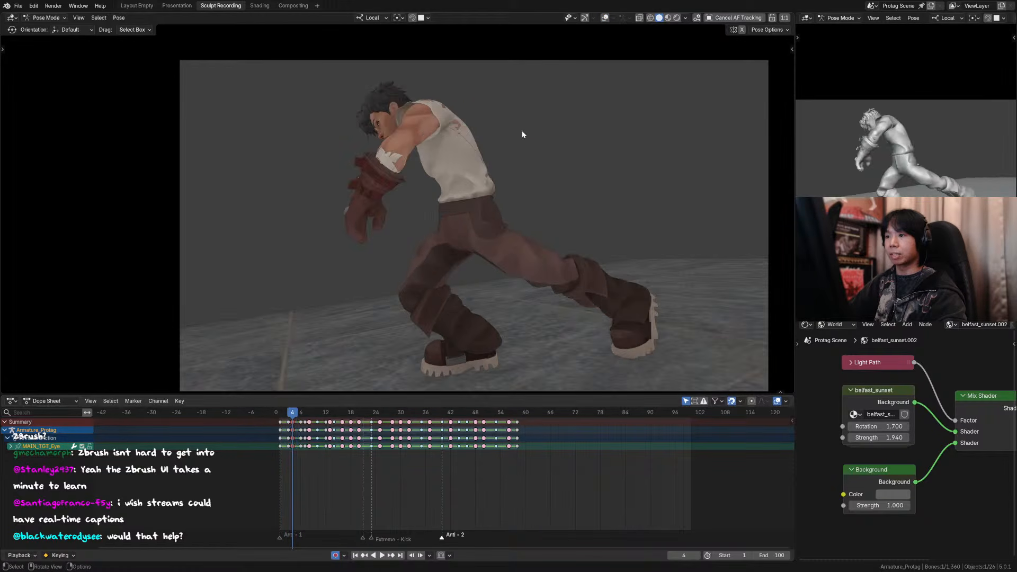
pyautogui.press('Right')
pyautogui.press('Right')
pyautogui.press('Right')
pyautogui.press('Left')
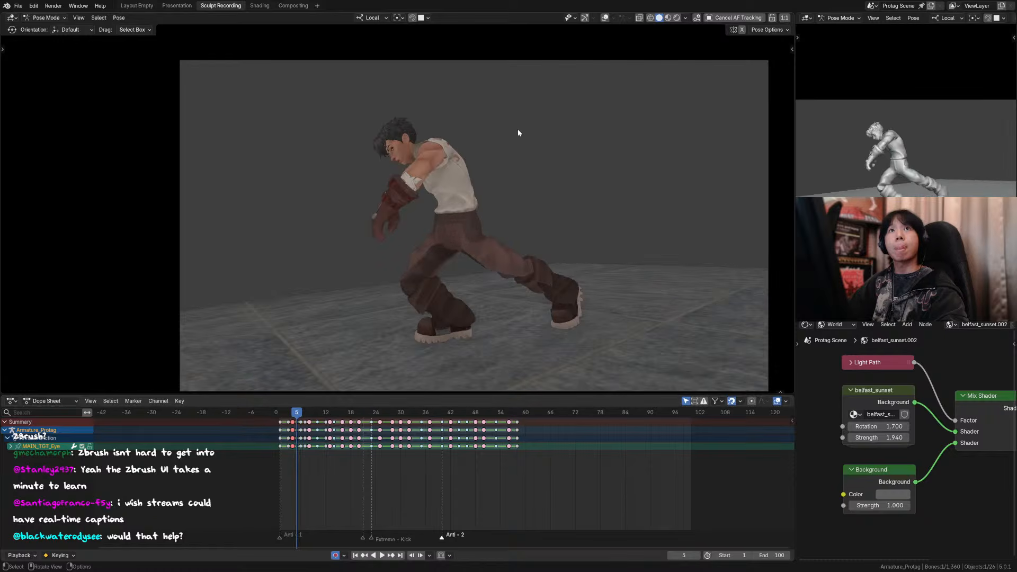
pyautogui.press('Right')
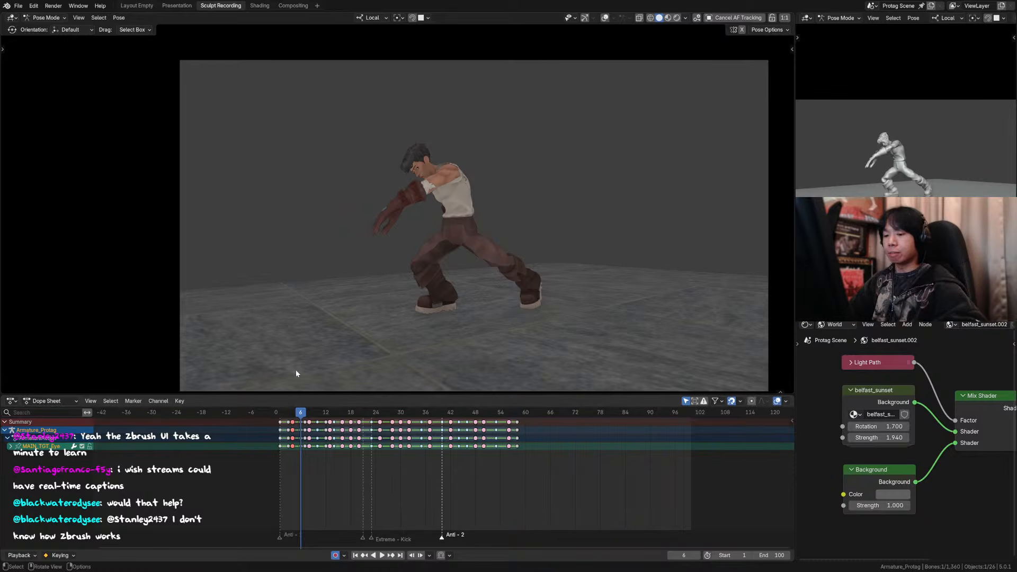
# Step: Step repeatedly back and forth from frame 3 to frame 6 to recheck the flow of the head turn
pyautogui.moveTo(288, 412); pyautogui.dragTo(288, 415)
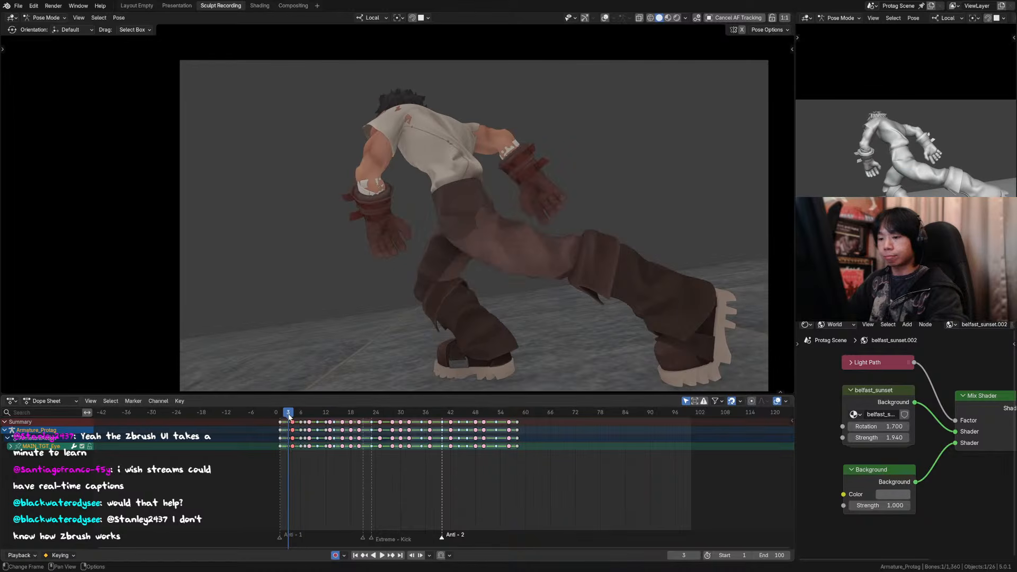
pyautogui.press('Right')
pyautogui.press('Right')
pyautogui.press('Right')
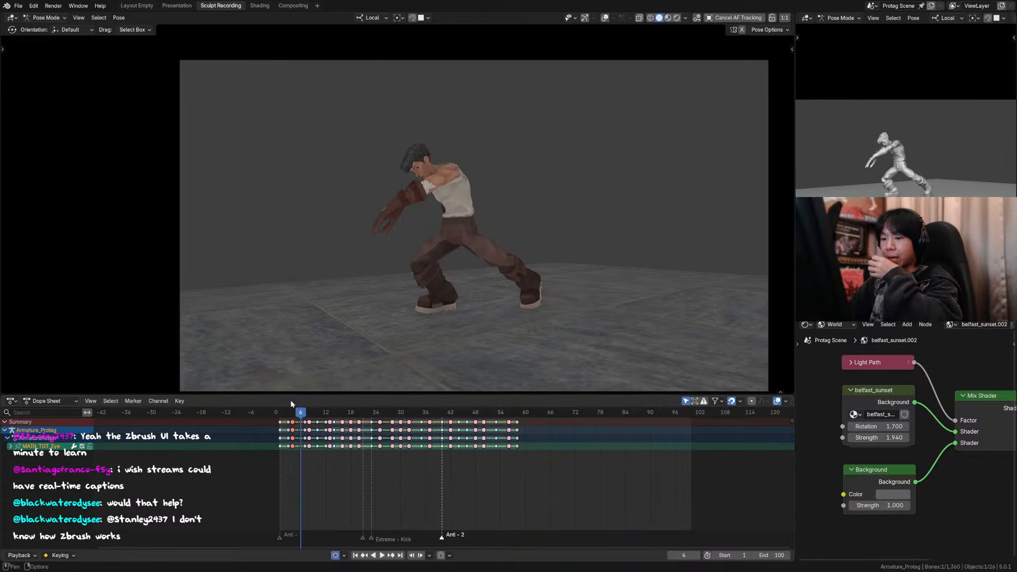
pyautogui.click(290, 412)
pyautogui.press('Right')
pyautogui.press('Right')
pyautogui.press('Right')
pyautogui.press('Left')
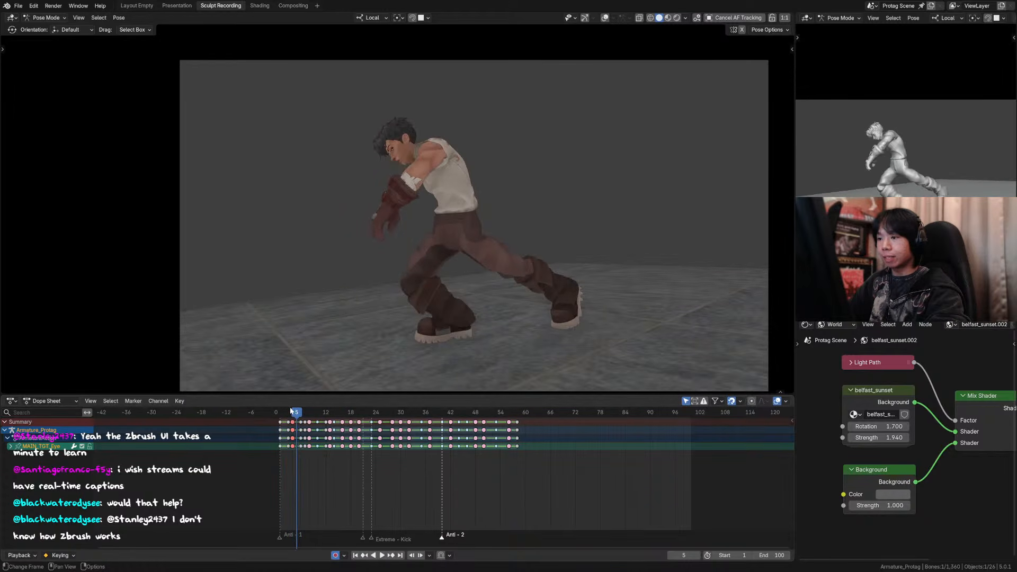
pyautogui.press('Left')
pyautogui.press('Left')
pyautogui.press('Right')
pyautogui.press('Right')
pyautogui.press('Left')
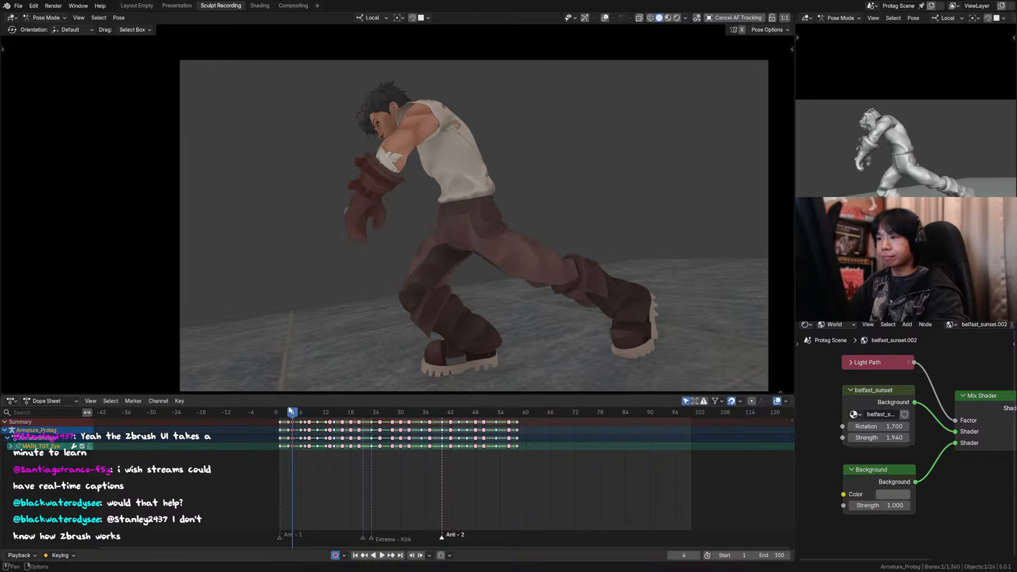
pyautogui.press('Right')
pyautogui.press('Right')
pyautogui.press('Left')
pyautogui.press('Left')
pyautogui.press('Left')
pyautogui.press('Right')
pyautogui.press('Right')
pyautogui.press('Right')
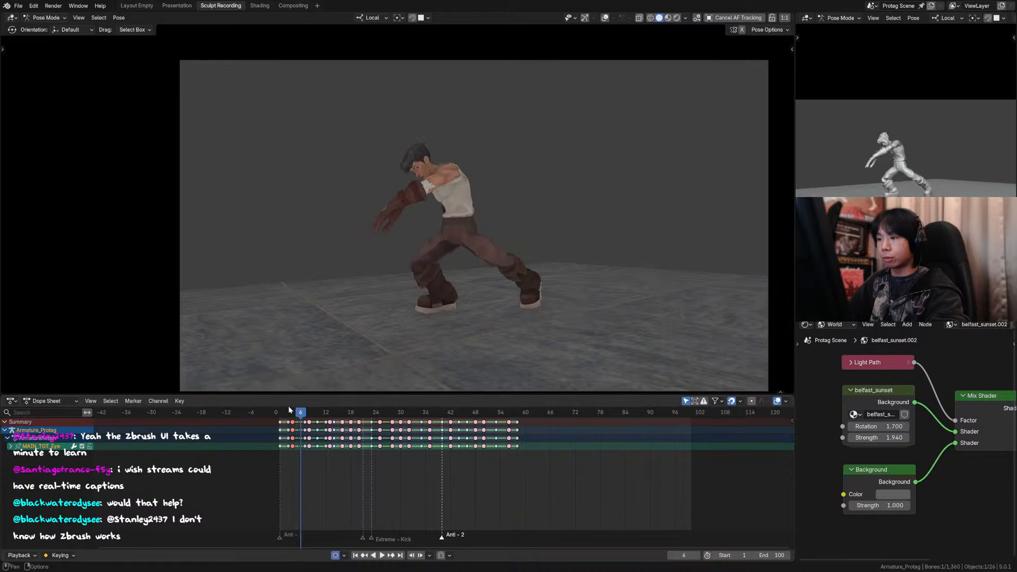
pyautogui.press('Left')
# Step: Step back and forth between frames 3 and 7 to check how the pose flows into frame 4
pyautogui.press('Left')
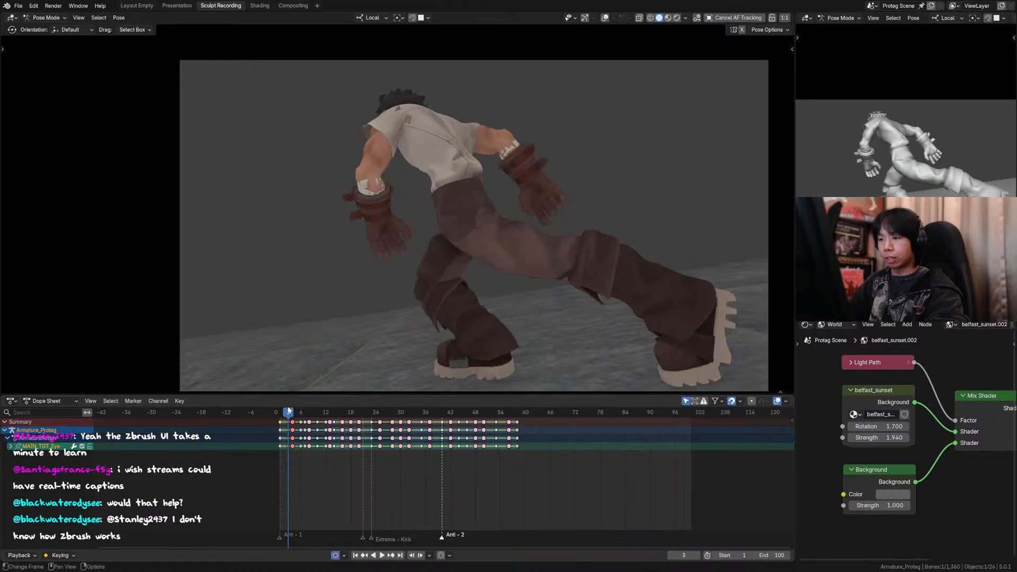
pyautogui.press('Right')
pyautogui.press('Right')
pyautogui.press('Left')
pyautogui.press('Left')
pyautogui.press('Left')
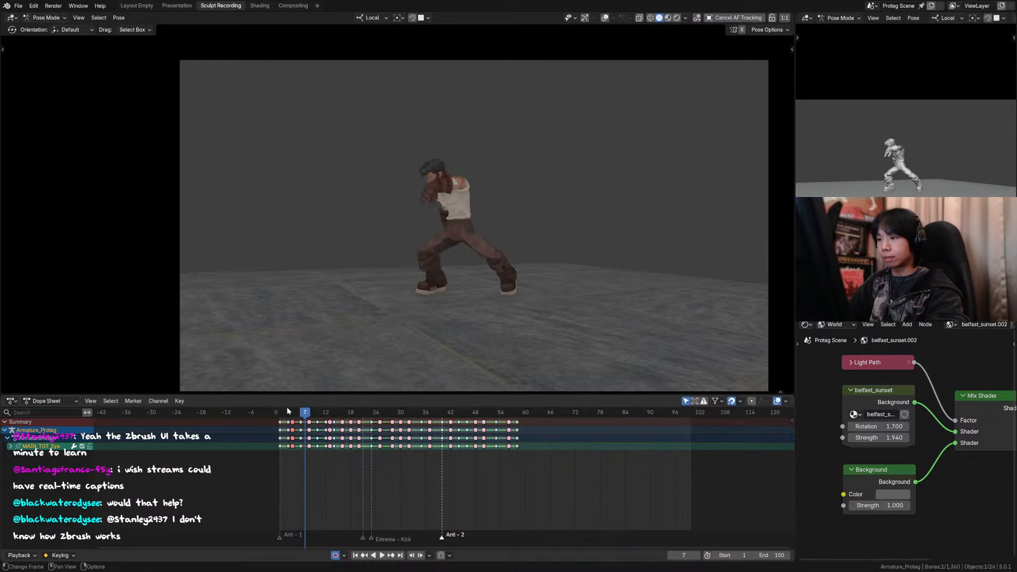
pyautogui.press('Right')
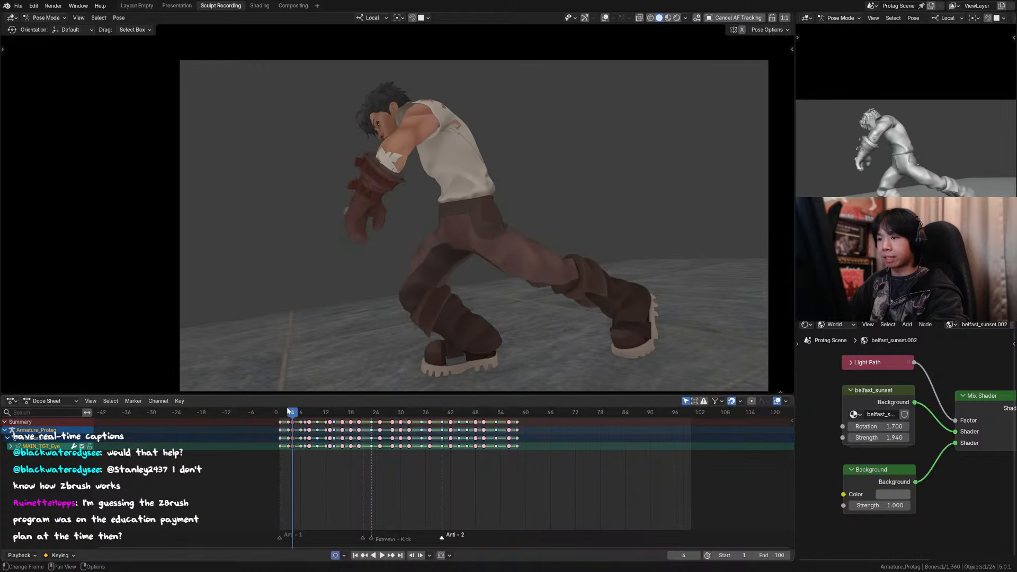
pyautogui.press('Left')
pyautogui.press('Left')
pyautogui.press('Right')
pyautogui.press('Left')
pyautogui.press('Right')
pyautogui.press('Right')
# Step: Show the viewport overlays again and rotate the left hand control at frame 4 to adjust the wrist
pyautogui.hotkey('shift', 'alt', 'z')
pyautogui.keyDown('shift'); pyautogui.moveTo(423, 183); pyautogui.dragTo(439, 168, button='middle'); pyautogui.keyUp('shift')
pyautogui.scroll(2, 390, 209)
pyautogui.scroll(1, 390, 210)
pyautogui.click(374, 192)
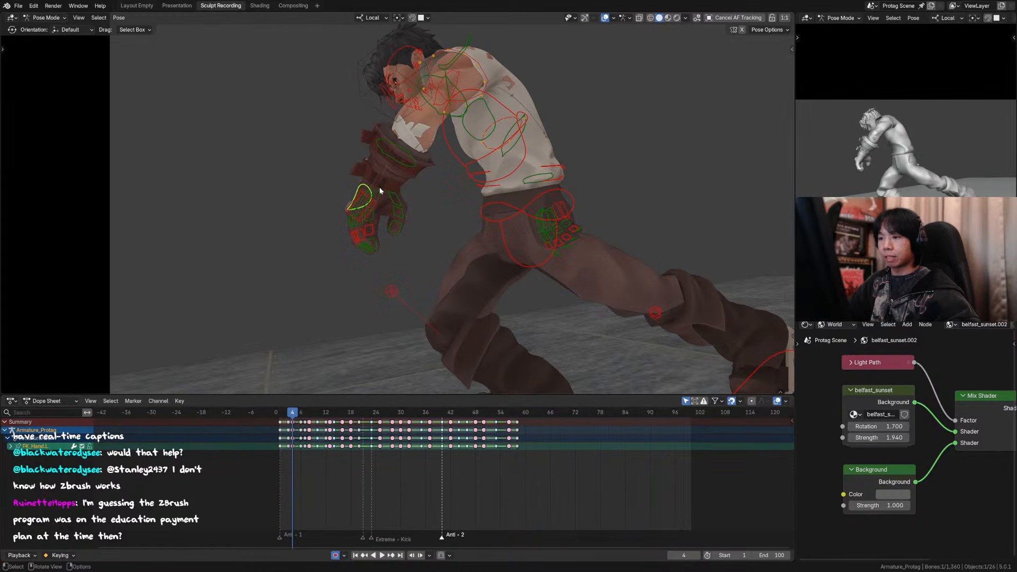
pyautogui.press('r')
pyautogui.press('z')
pyautogui.press('z')
pyautogui.click(417, 199)
pyautogui.press('r')
pyautogui.click(403, 202)
# Step: Rotate the left thumb's base control about 19° around its local X axis at frame 4
pyautogui.click(402, 201)
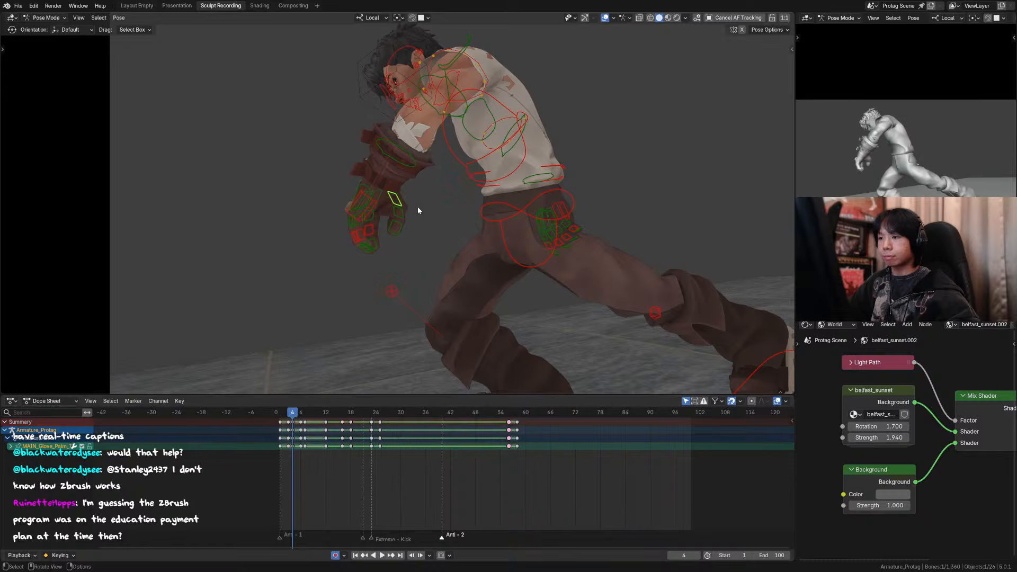
pyautogui.moveTo(417, 206); pyautogui.dragTo(443, 216, button='middle')
pyautogui.press('r')
pyautogui.press('x')
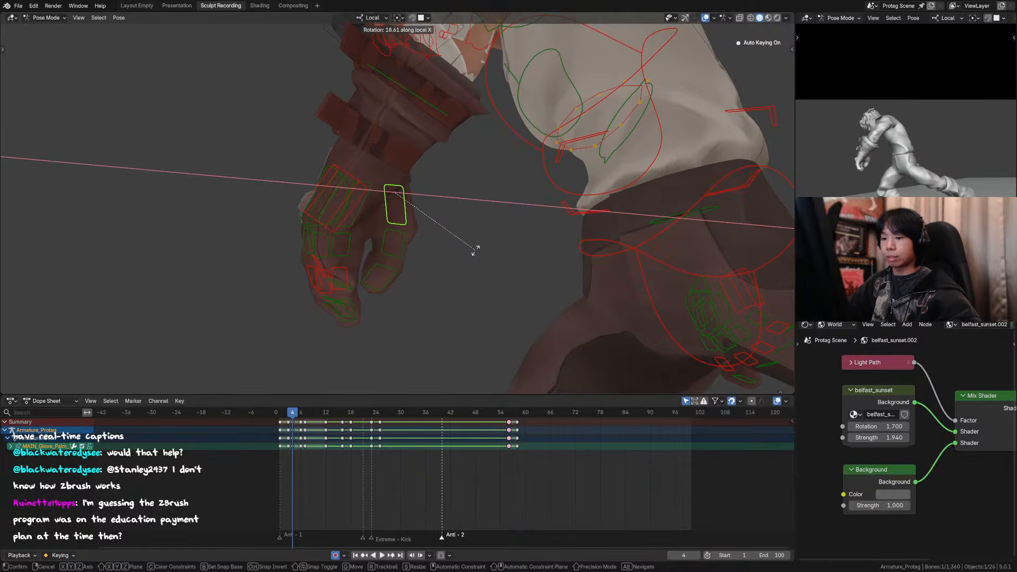
pyautogui.click(466, 245)
# Step: Rotate the left thumb's middle segment about -22° around its local X axis and return to the camera view
pyautogui.scroll(-5, 466, 244)
pyautogui.moveTo(405, 204); pyautogui.dragTo(560, 195, button='middle')
pyautogui.scroll(-3, 537, 201)
pyautogui.click(560, 192)
pyautogui.press('r')
pyautogui.press('x')
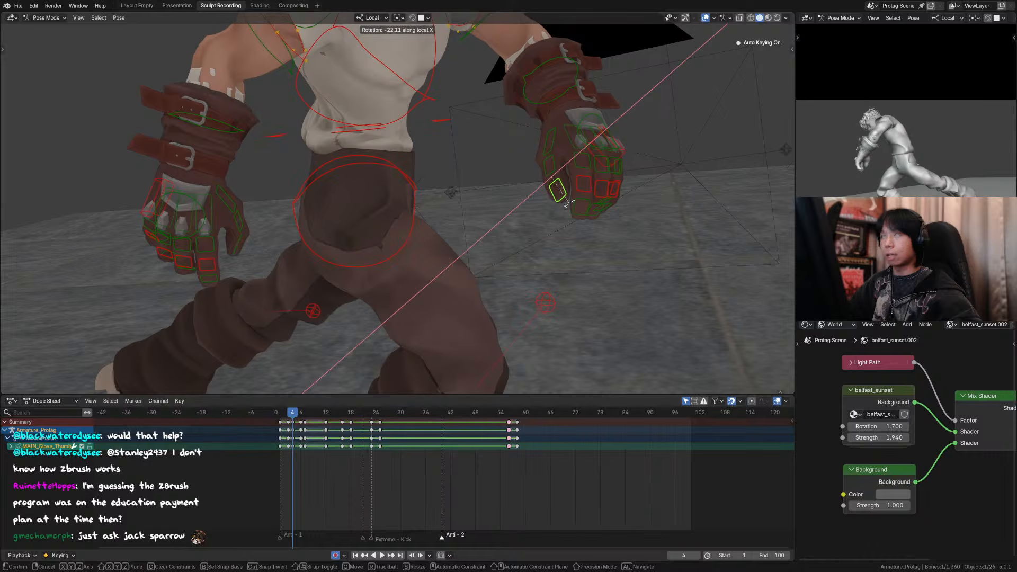
pyautogui.click(565, 202)
pyautogui.click(553, 159)
pyautogui.press('KP_0')
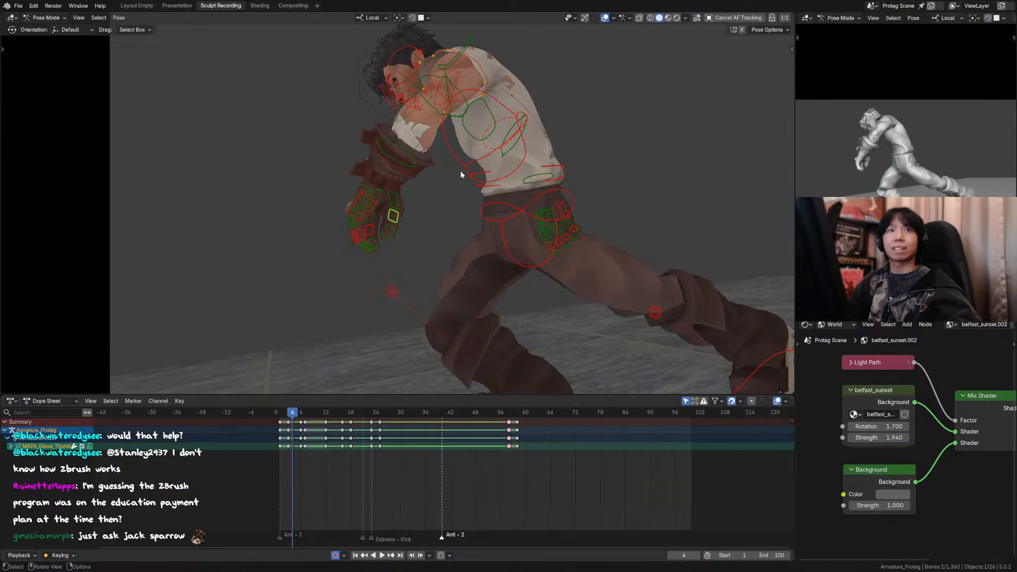
pyautogui.keyDown('shift'); pyautogui.moveTo(431, 172); pyautogui.dragTo(433, 175, button='middle'); pyautogui.keyUp('shift')
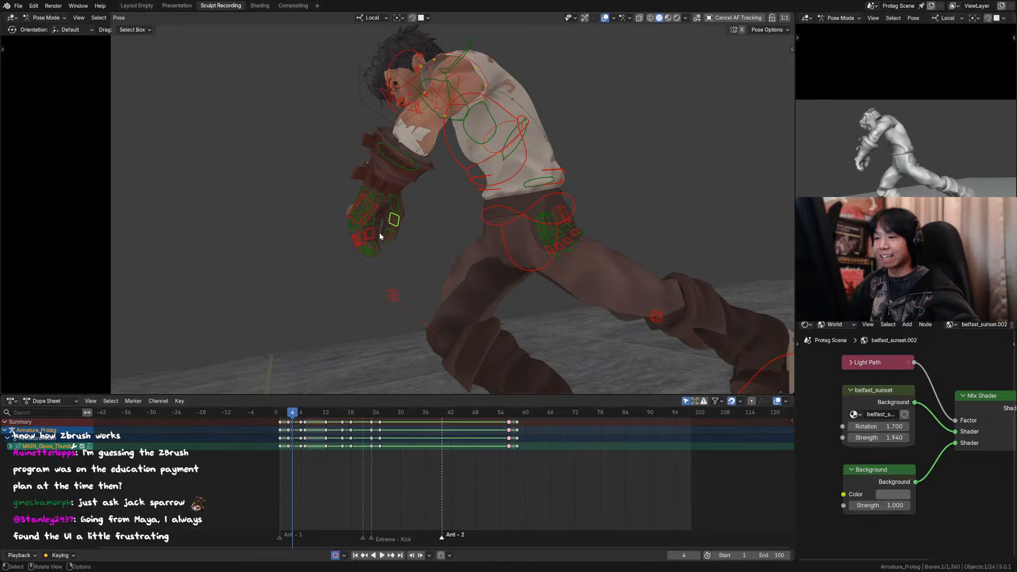
pyautogui.click(368, 212)
pyautogui.press('r')
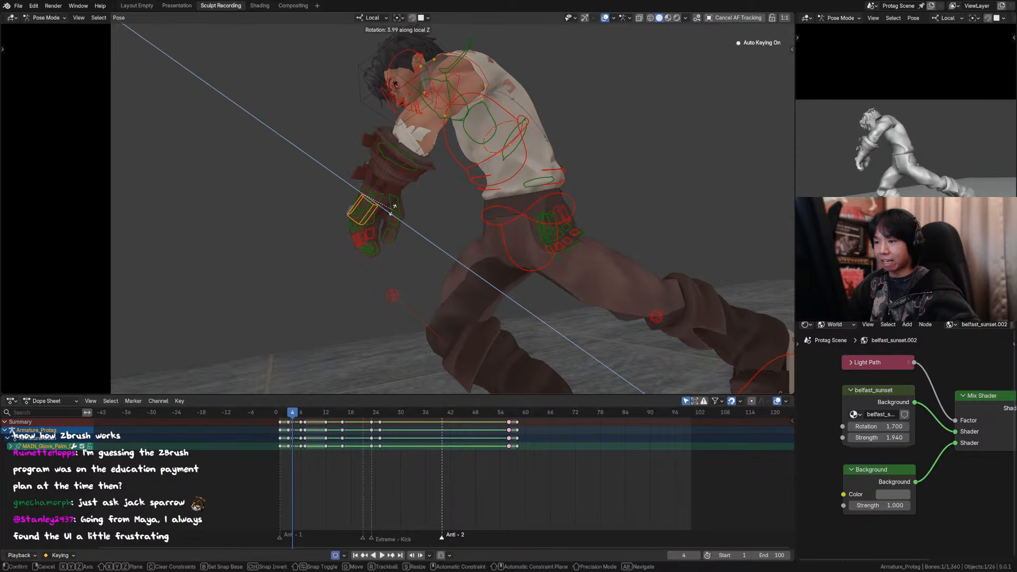
pyautogui.press('Escape')
pyautogui.click(397, 206)
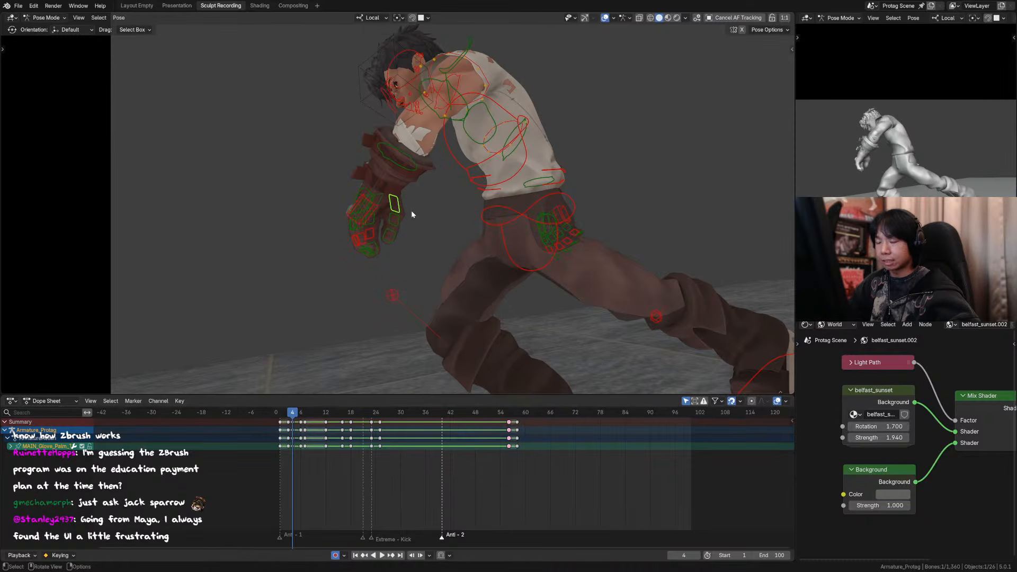
pyautogui.press('r')
pyautogui.press('Escape')
# Step: Rotate the left thumb's base control another 12.8° around its local X axis
pyautogui.scroll(4, 428, 221)
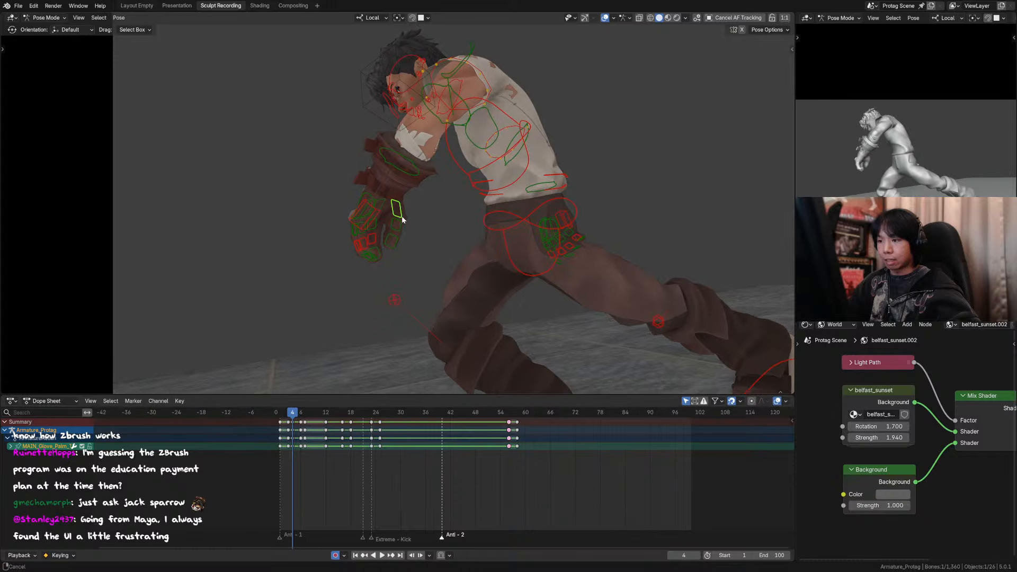
pyautogui.press('r')
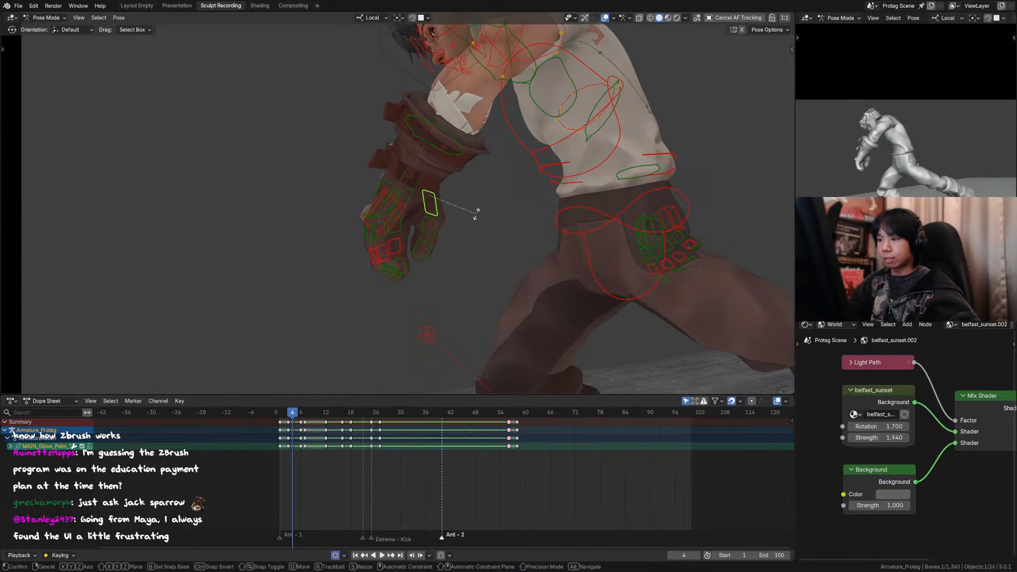
pyautogui.press('x')
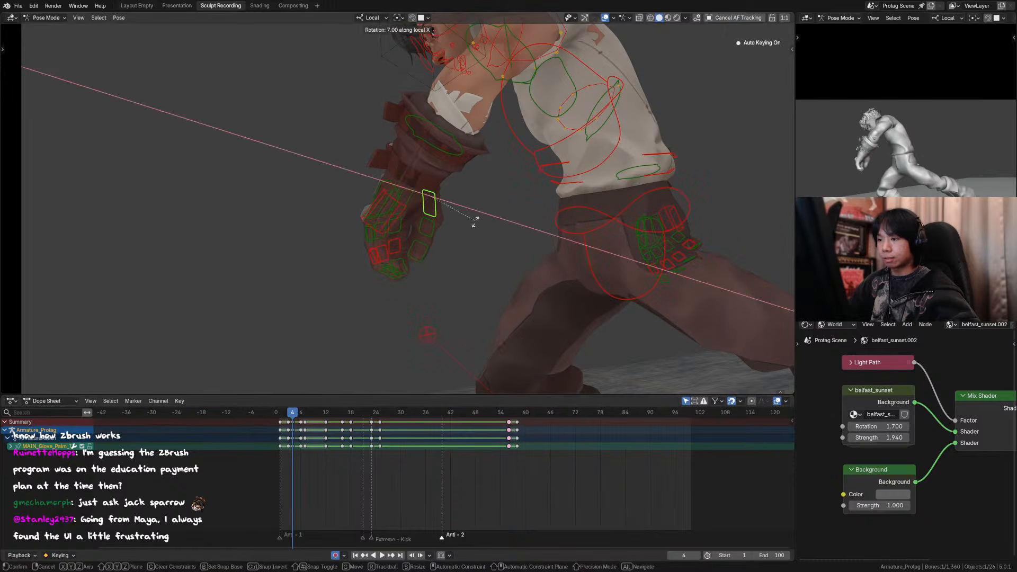
pyautogui.click(474, 225)
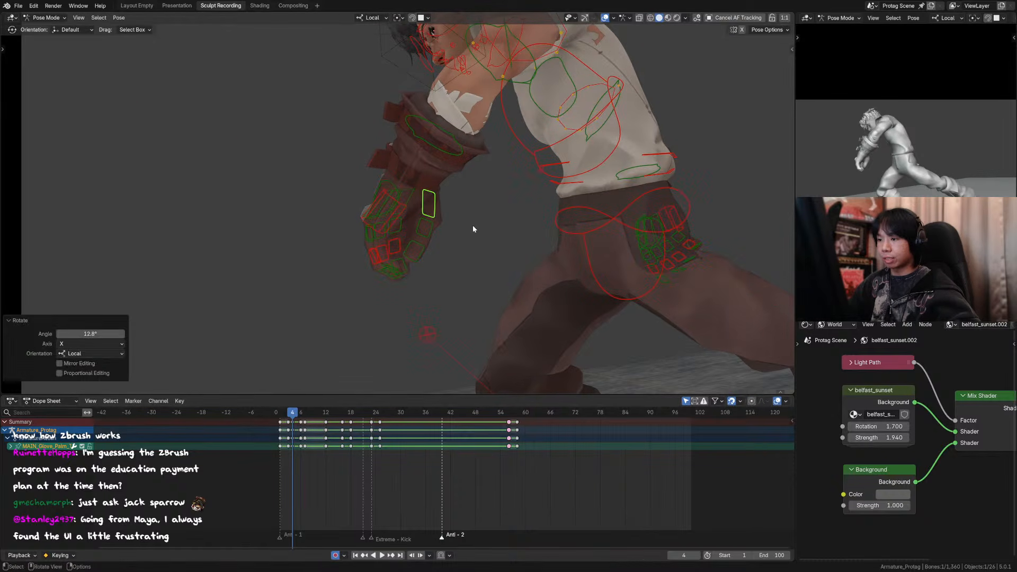
# Step: Rotate the left thumb's middle and tip segments together by -5.37° around local X, and the tip alone by -3.04°
pyautogui.keyDown('shift'); pyautogui.click(418, 247); pyautogui.keyUp('shift')
pyautogui.press('r')
pyautogui.press('x')
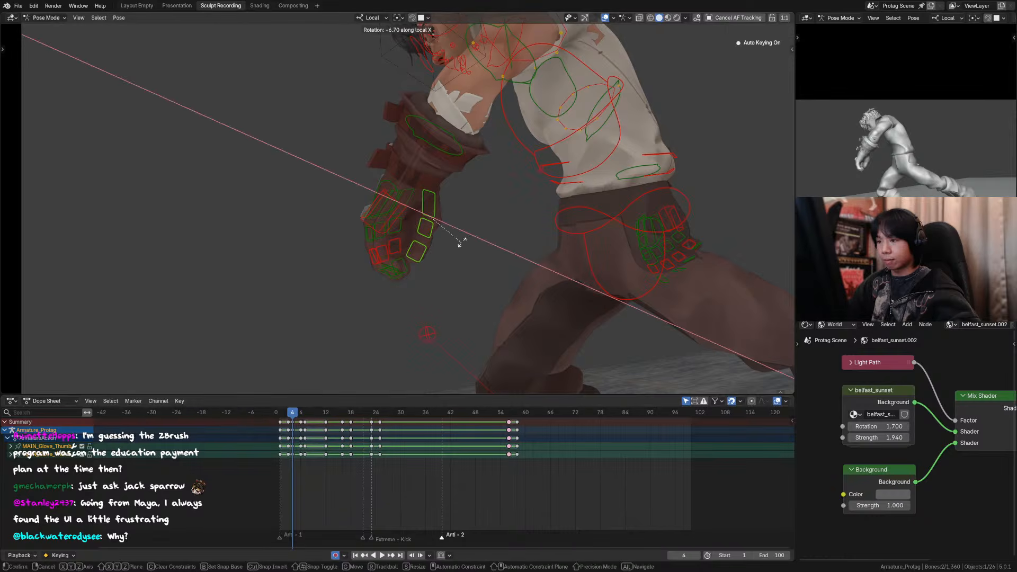
pyautogui.click(464, 227)
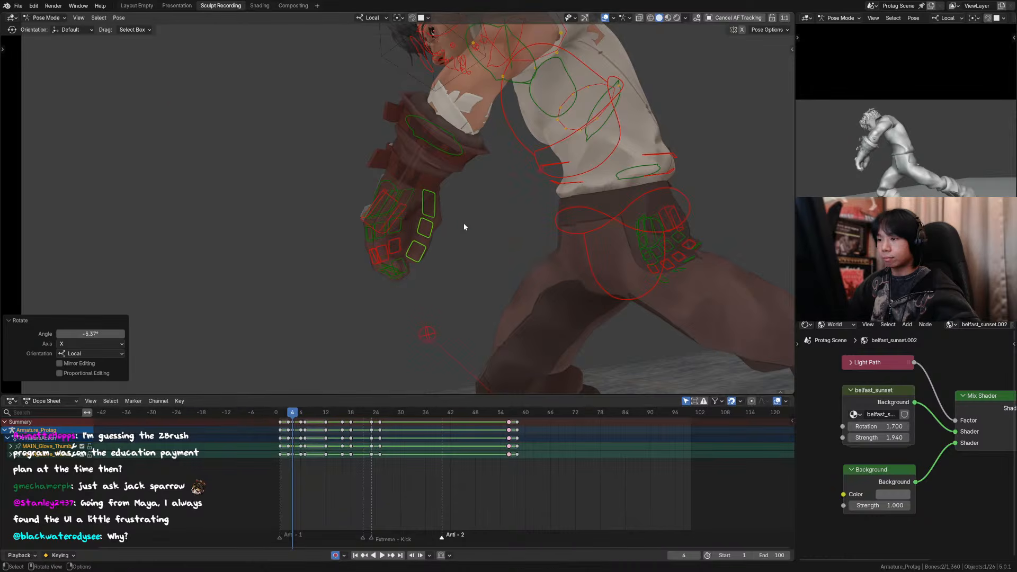
pyautogui.click(444, 252)
pyautogui.press('r')
pyautogui.press('x')
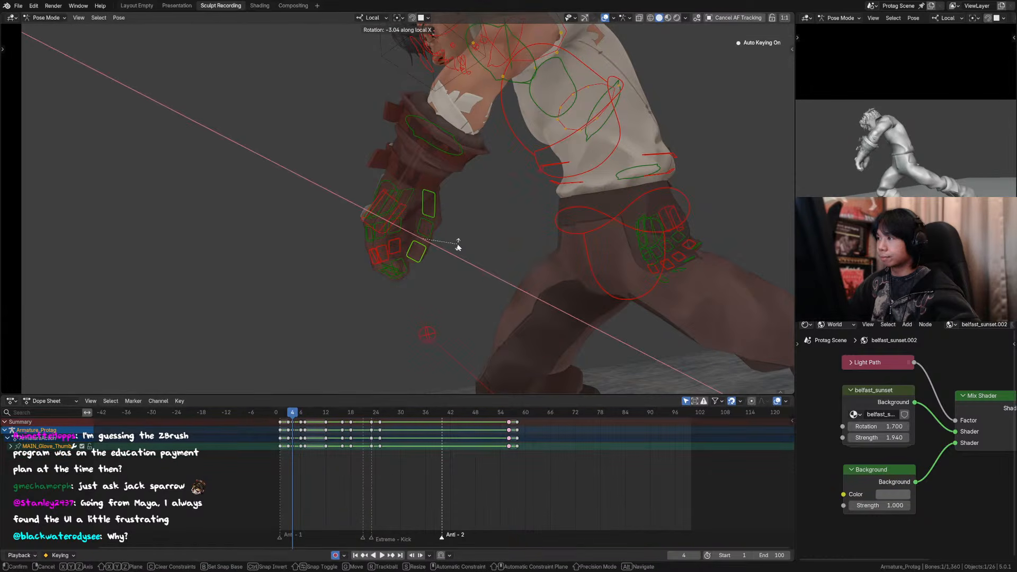
pyautogui.click(459, 246)
# Step: Hide the overlays and compare the adjusted left hand at frame 4 with the poses at frames 3 and 6
pyautogui.press('KP_0')
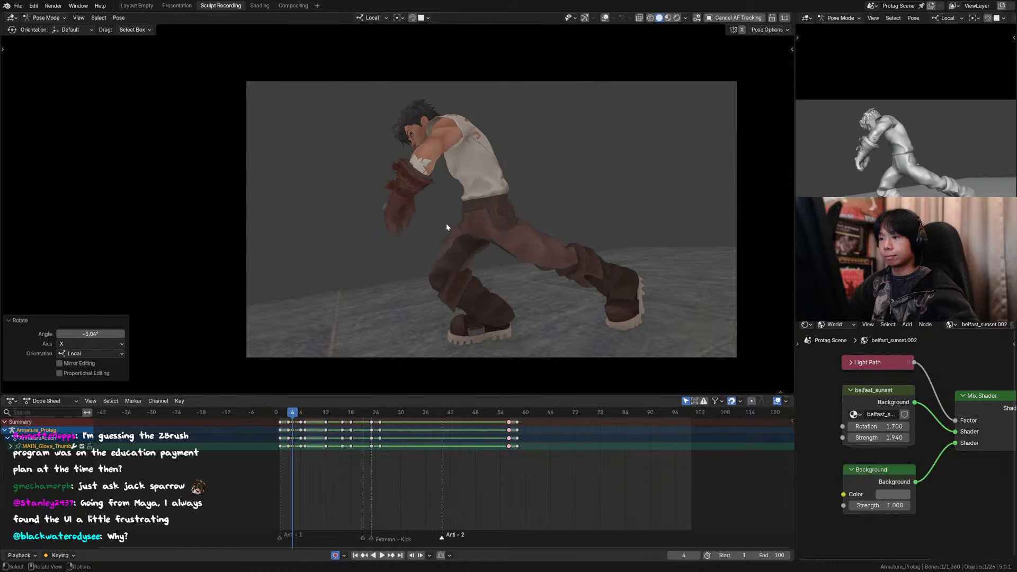
pyautogui.scroll(-2, 446, 227)
pyautogui.press('Down')
pyautogui.press('Up')
pyautogui.press('Up')
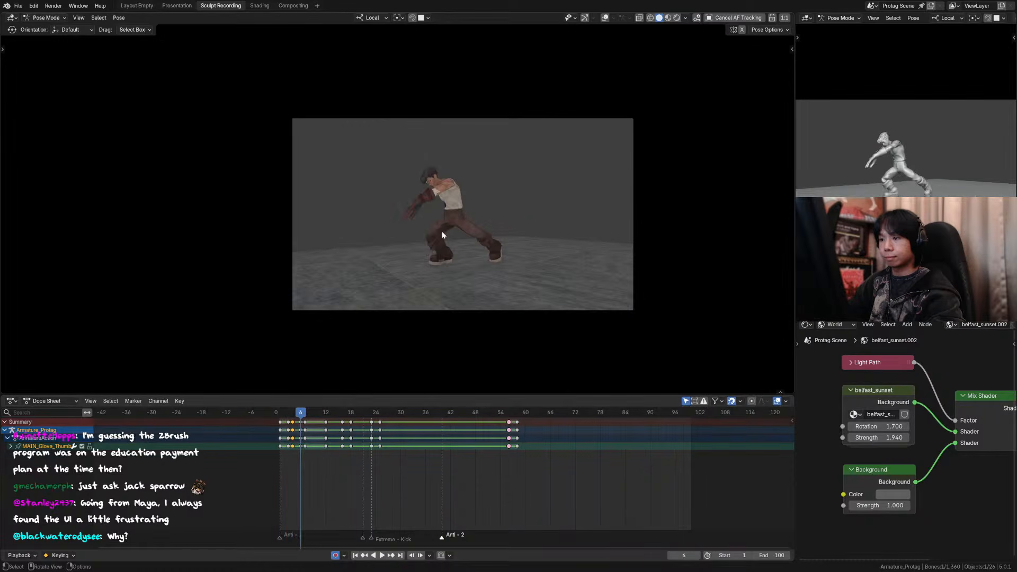
pyautogui.press('Down')
pyautogui.press('Down')
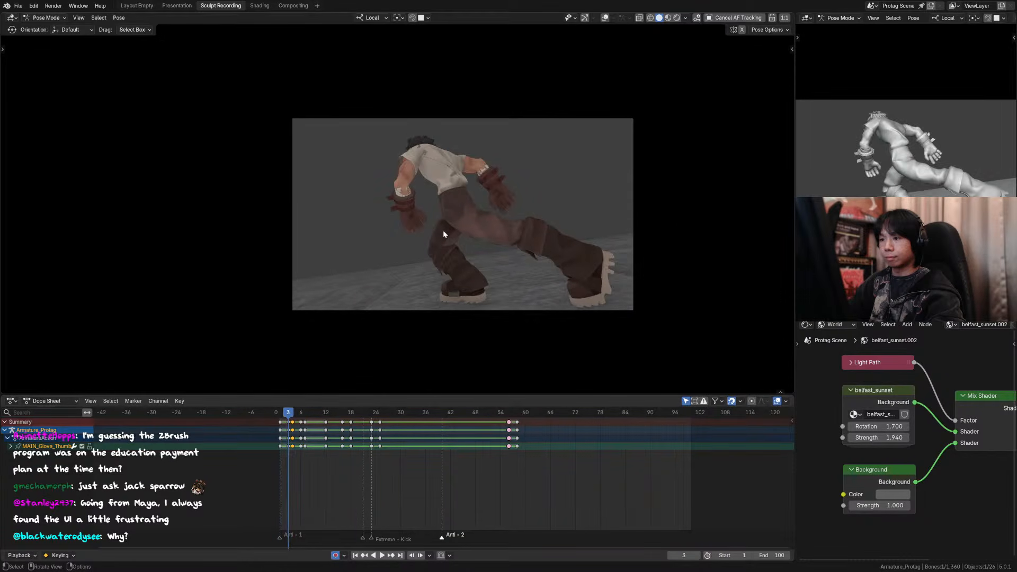
pyautogui.press('Up')
pyautogui.scroll(4, 444, 230)
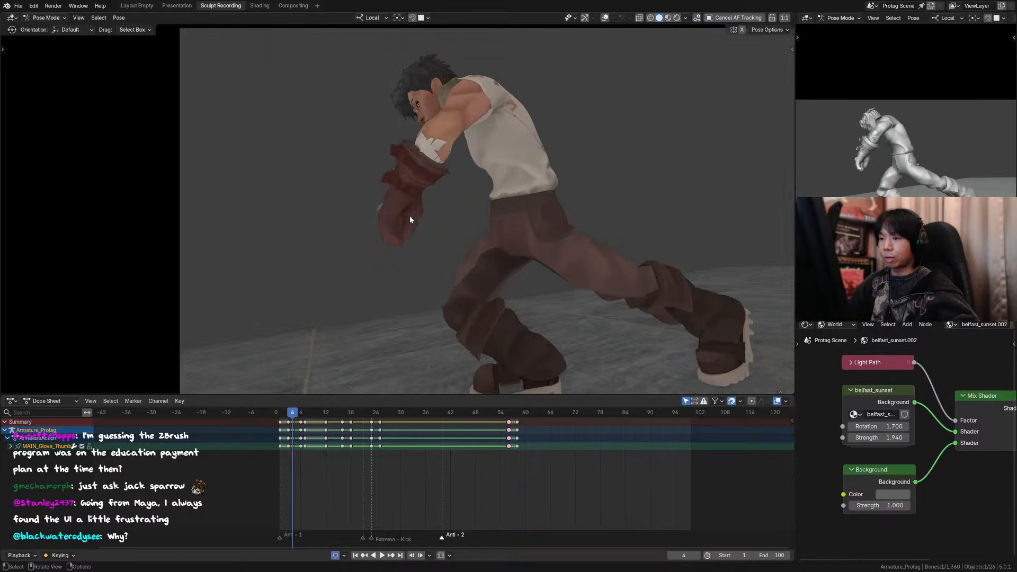
# Step: Show the overlays at frame 6 and rotate the left glove's palm control 7.3° around its local X axis
pyautogui.press('Up')
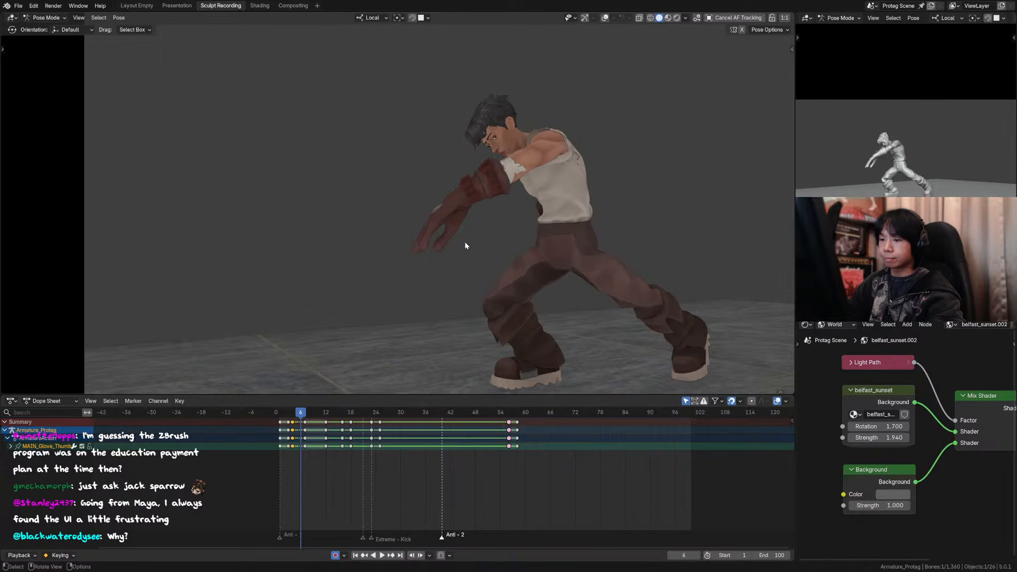
pyautogui.click(605, 18)
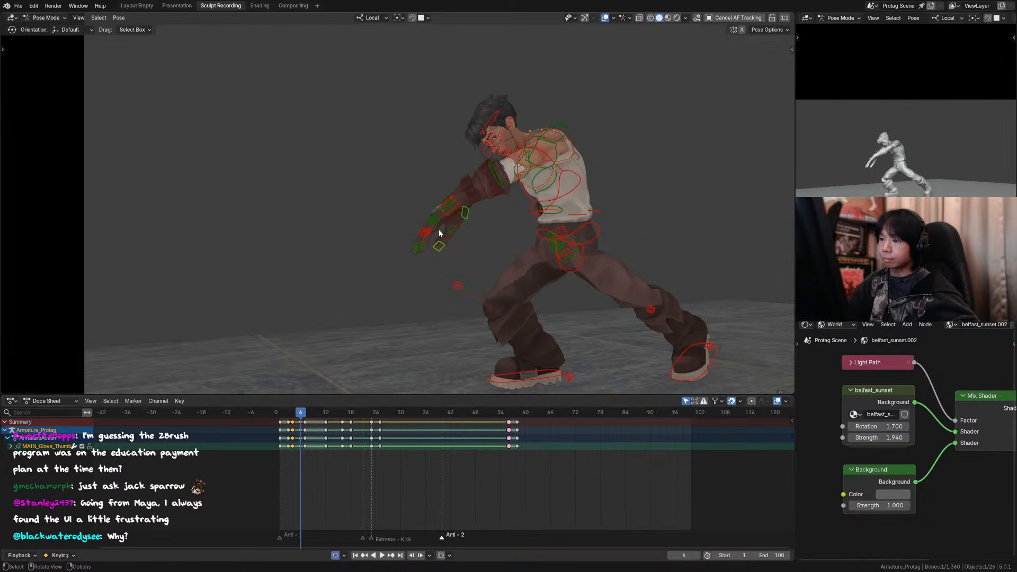
pyautogui.scroll(2, 430, 232)
pyautogui.click(478, 216)
pyautogui.press('r')
pyautogui.press('z')
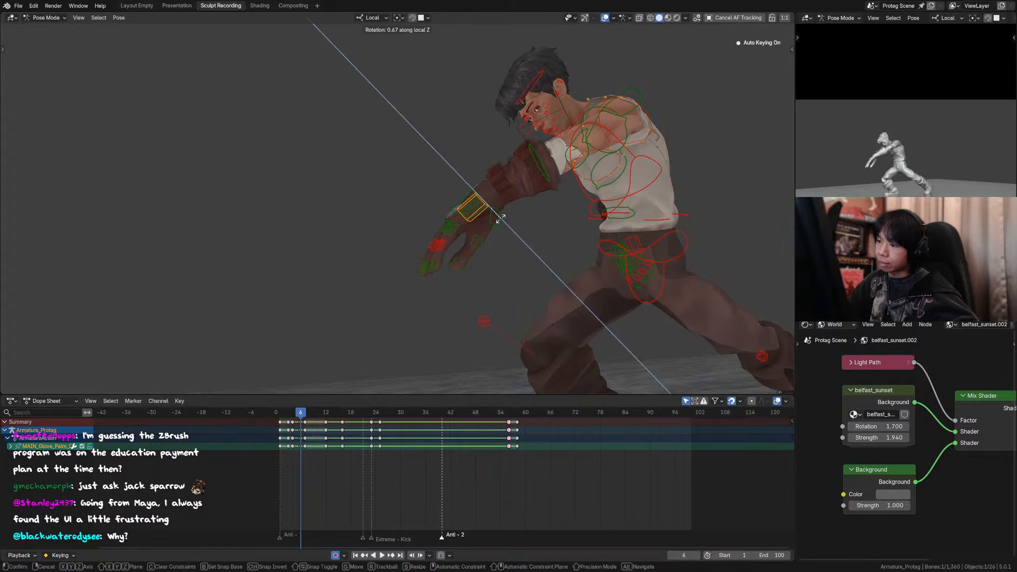
pyautogui.rightClick(502, 223)
pyautogui.scroll(2, 502, 224)
pyautogui.press('r')
pyautogui.press('x')
pyautogui.press('x')
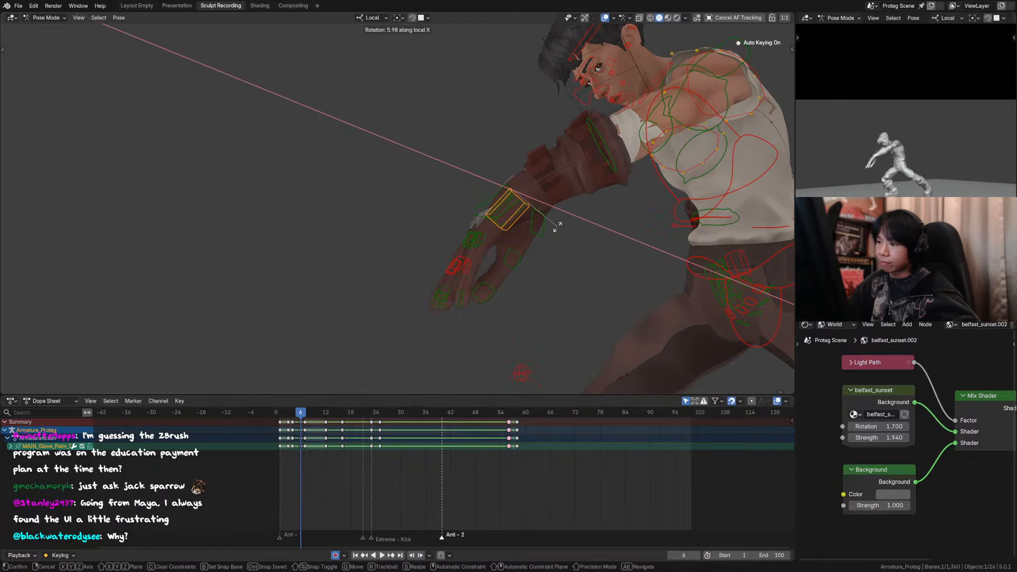
pyautogui.click(555, 223)
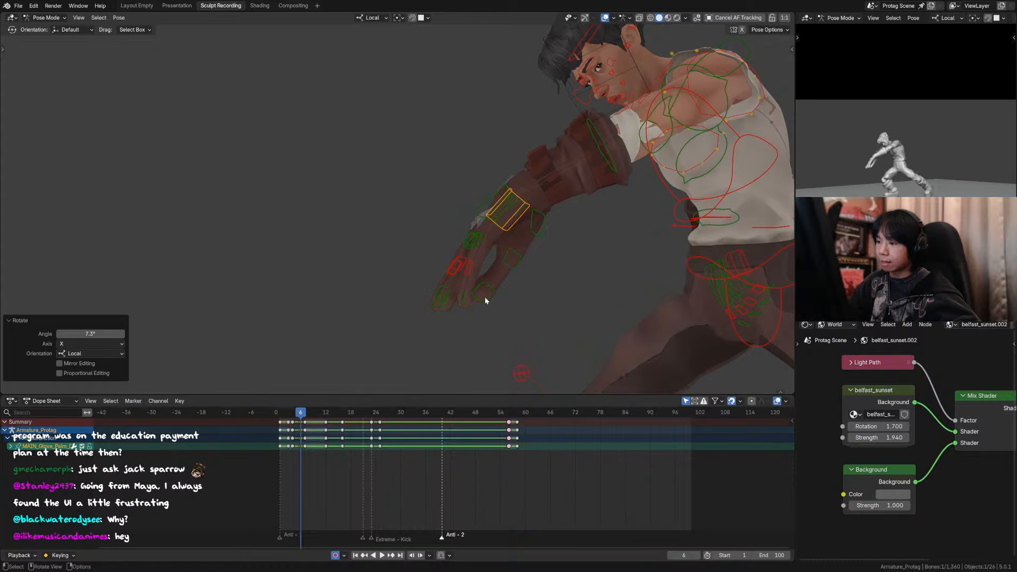
pyautogui.click(485, 298)
pyautogui.click(542, 235)
pyautogui.press('r')
pyautogui.press('z')
pyautogui.rightClick(518, 272)
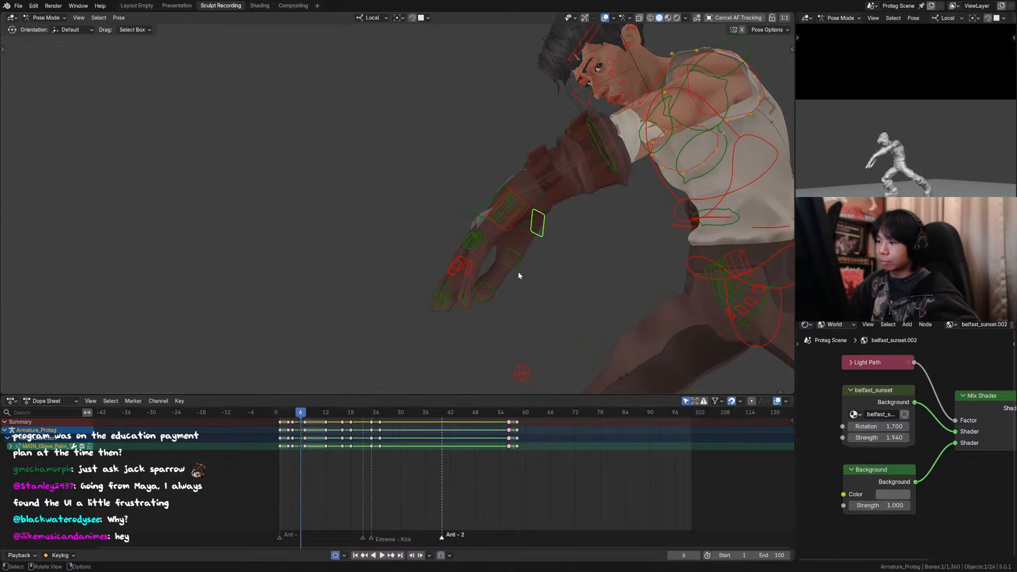
# Step: At frame 6, rotate the left thumb tip about 7° and the thumb's middle segment about 9° around their local Z axes
pyautogui.click(492, 294)
pyautogui.press('r')
pyautogui.press('z')
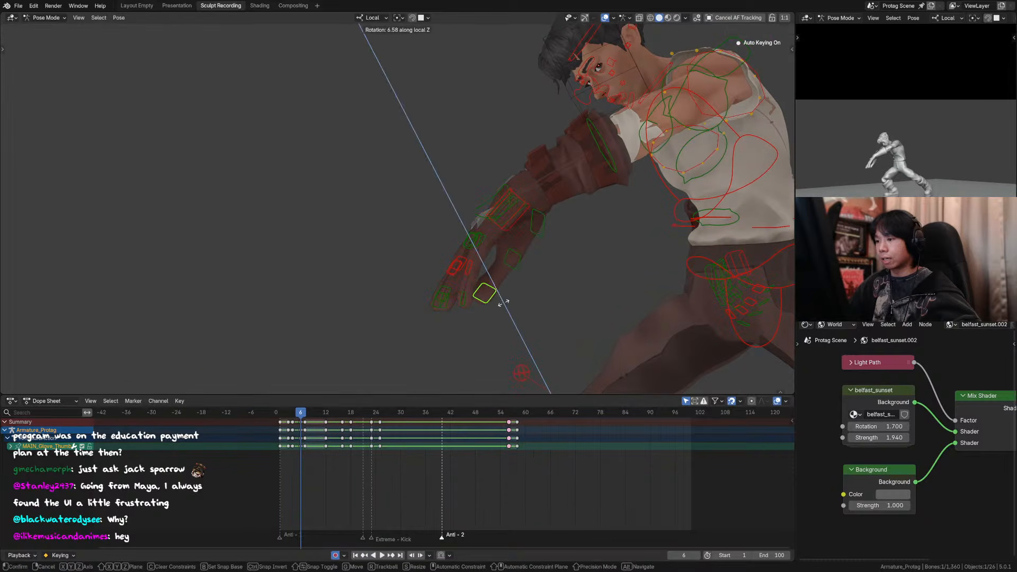
pyautogui.click(505, 301)
pyautogui.click(519, 265)
pyautogui.press('r')
pyautogui.press('z')
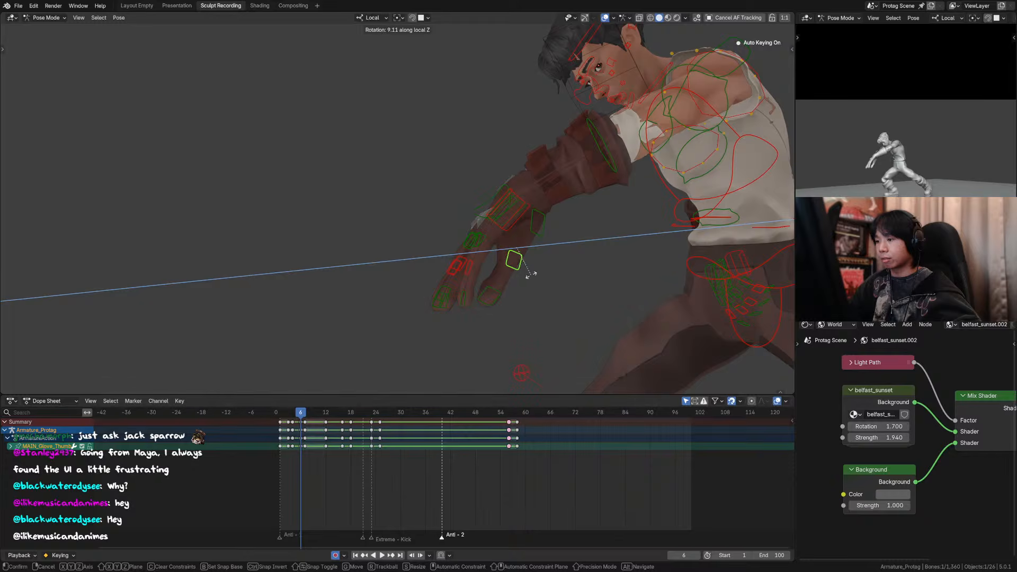
pyautogui.click(529, 274)
# Step: Move the left thumb tip about 0.016 m outward from the fingers at frame 6 and check the hand without overlays
pyautogui.click(502, 293)
pyautogui.press('g')
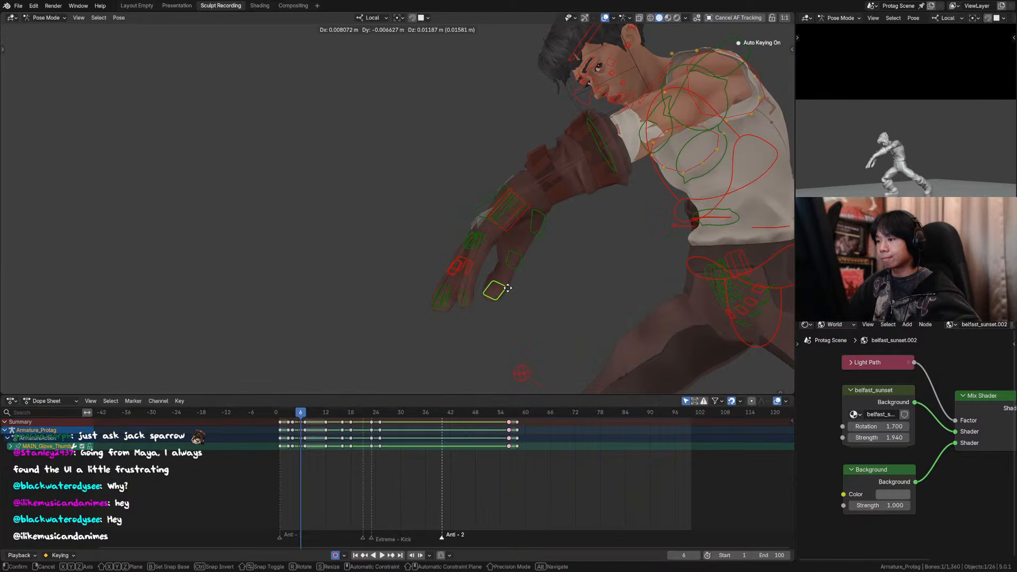
pyautogui.click(507, 288)
pyautogui.click(604, 18)
pyautogui.scroll(-3, 565, 179)
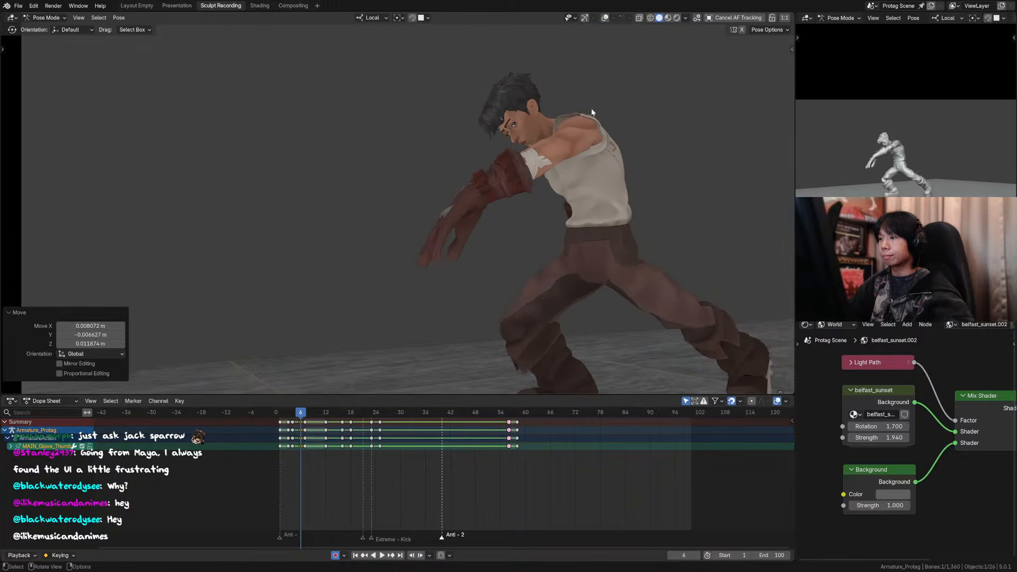
pyautogui.scroll(2, 592, 112)
# Step: Show the overlays and rotate the left hand control 6.51° in the view plane at frame 6
pyautogui.click(605, 18)
pyautogui.click(483, 199)
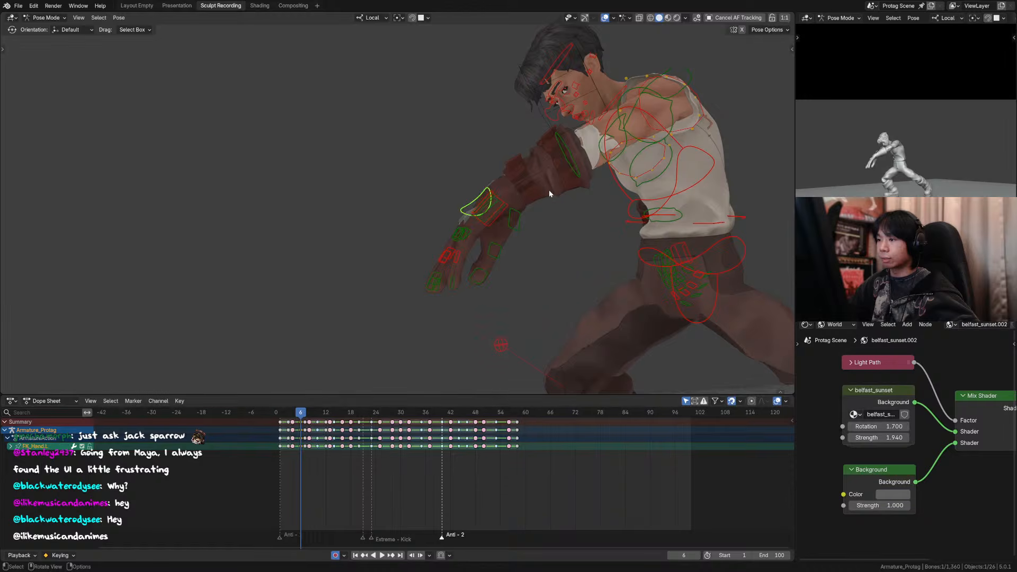
pyautogui.press('r')
pyautogui.click(529, 195)
# Step: Hide the overlays and step through frames 5 to 12 to review the hand motion and following poses
pyautogui.click(605, 18)
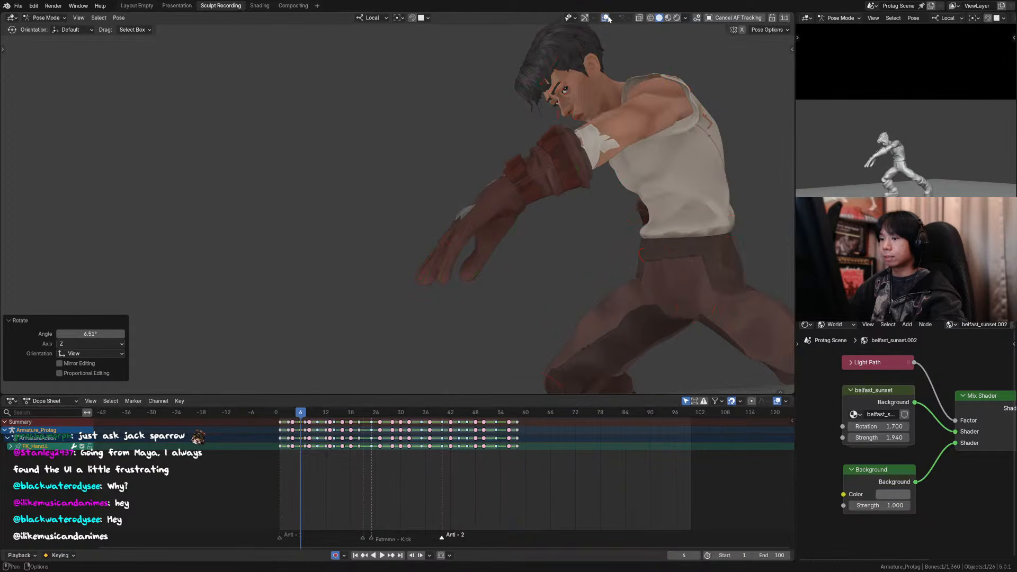
pyautogui.scroll(-6, 556, 204)
pyautogui.press('Left')
pyautogui.press('Right')
pyautogui.press('Right')
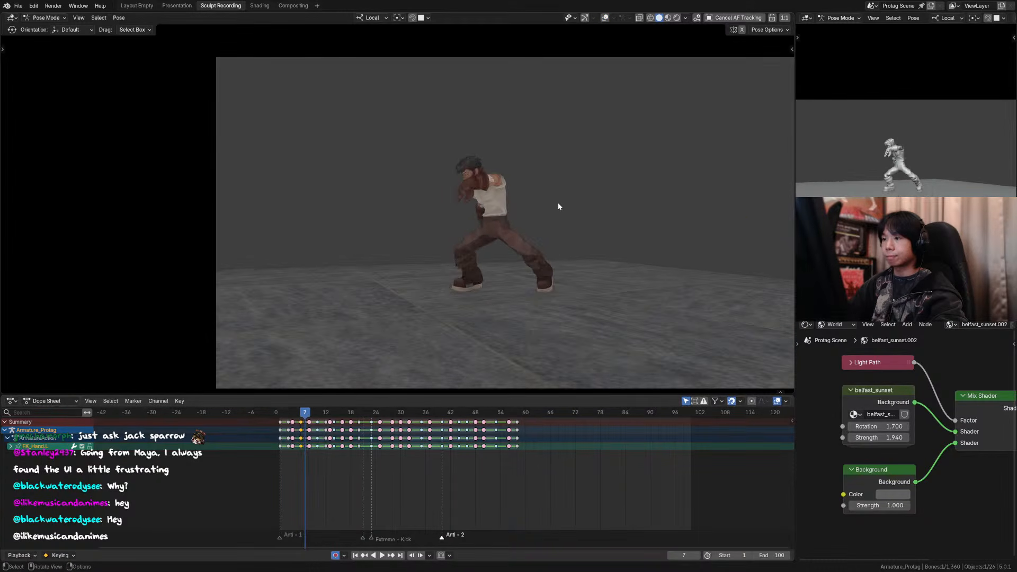
pyautogui.press('Right')
pyautogui.press('Right')
pyautogui.press('Right')
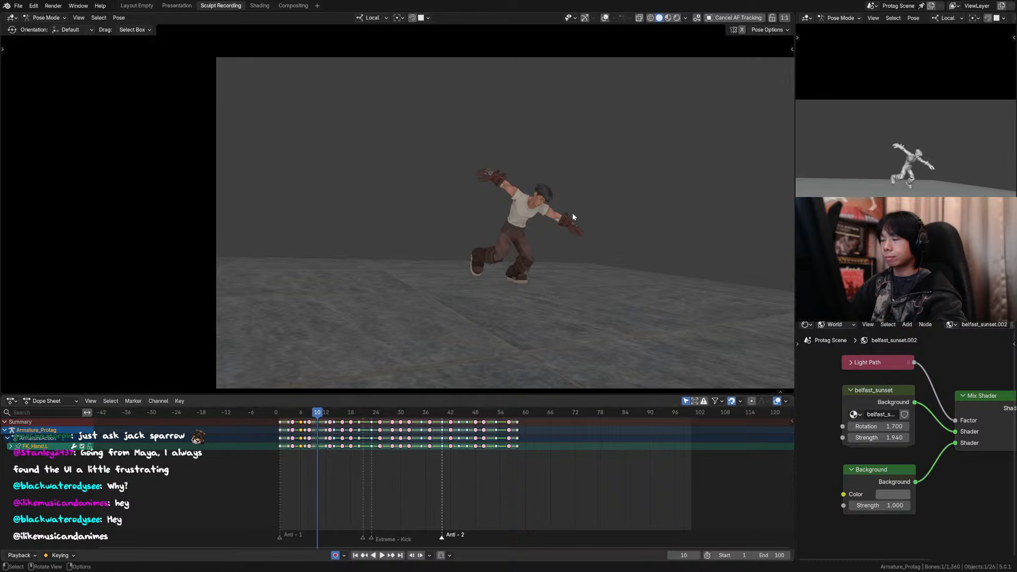
# Step: Step through the frames around 8 to 13 and play the animation from frame 3 to review the motion
pyautogui.press('Right')
pyautogui.press('Right')
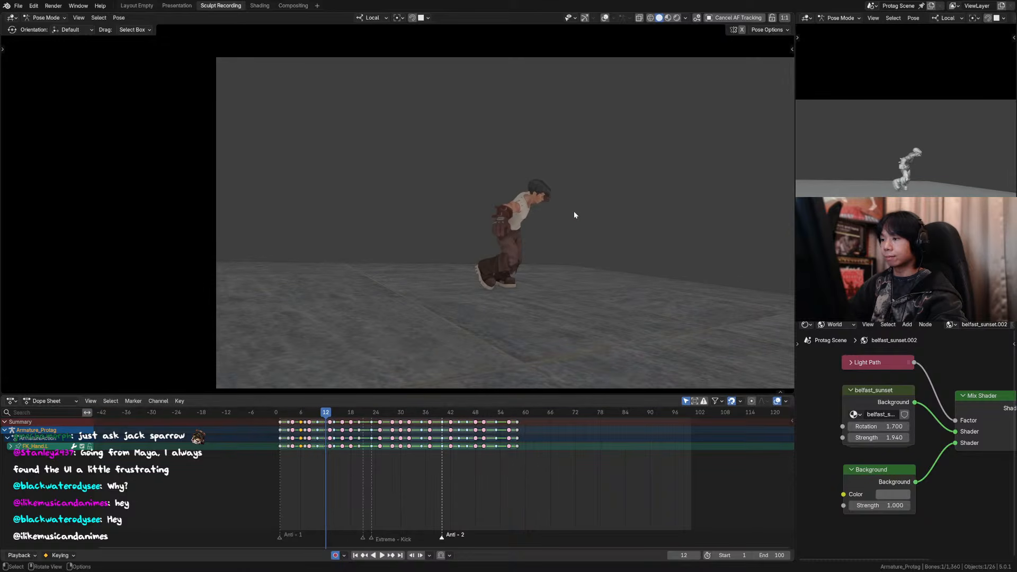
pyautogui.press('Left')
pyautogui.press('Left')
pyautogui.press('Left')
pyautogui.press('Left')
pyautogui.press('Left')
pyautogui.press('Right')
pyautogui.press('Right')
pyautogui.press('Right')
pyautogui.press('Right')
pyautogui.press('Right')
pyautogui.press('Right')
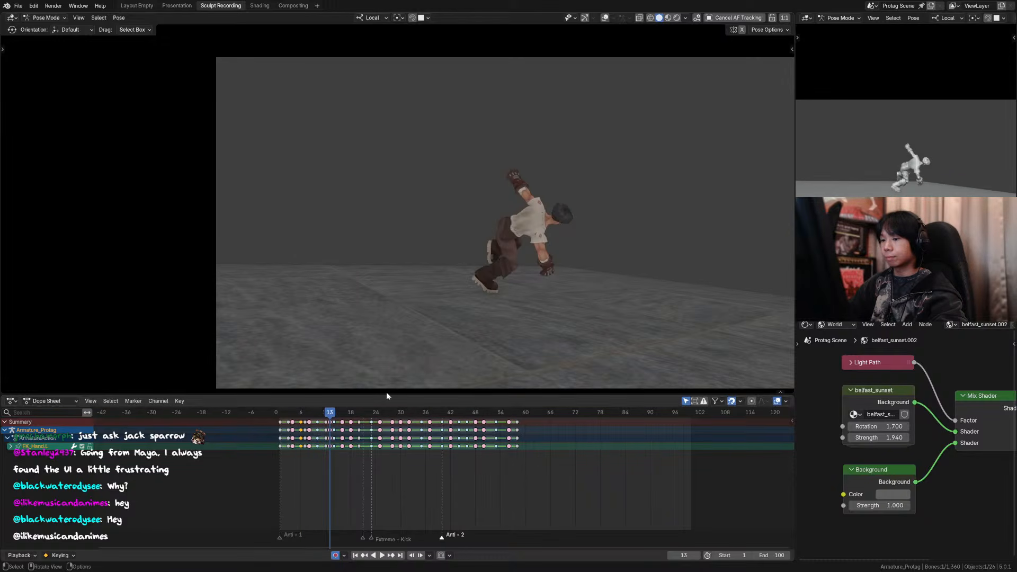
pyautogui.moveTo(305, 416)
pyautogui.mouseDown()
pyautogui.moveTo(317, 417)
pyautogui.moveTo(288, 417)
pyautogui.mouseUp()
pyautogui.press('space')
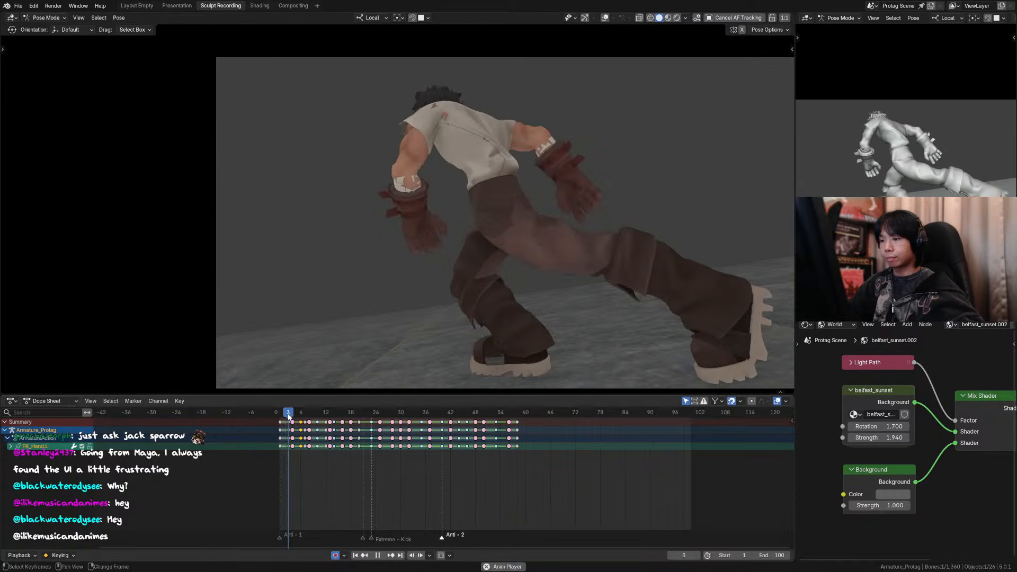
pyautogui.press('space')
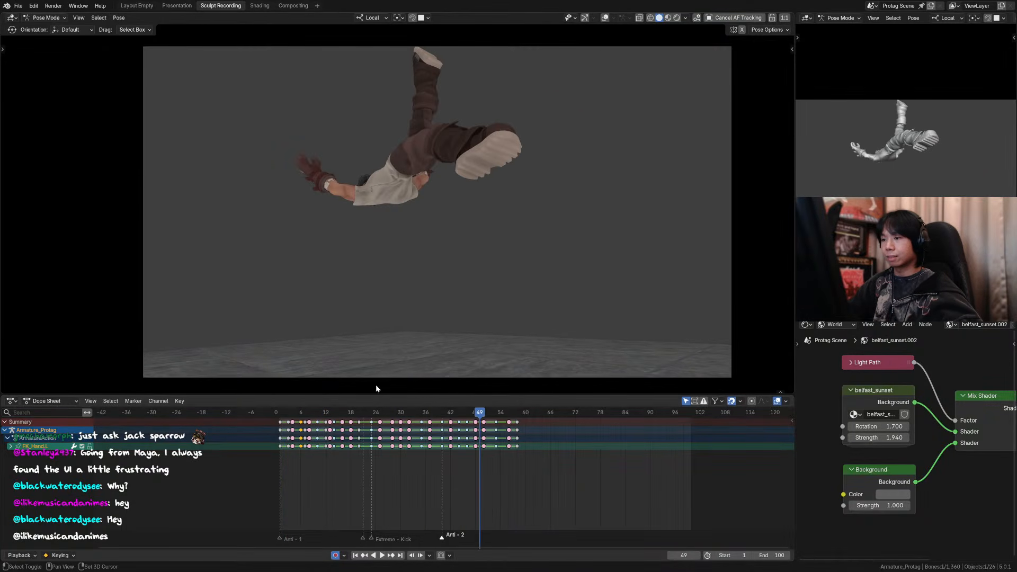
pyautogui.click(286, 413)
pyautogui.press('space')
pyautogui.press('space')
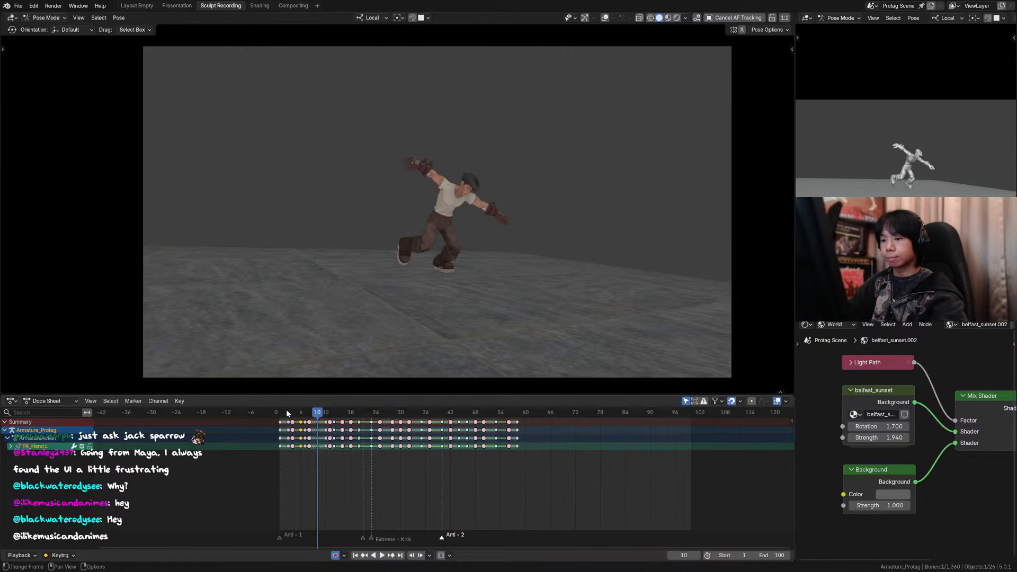
# Step: Compare the poses at frames 10 to 13 and go back to frame 5
pyautogui.press('Right')
pyautogui.press('Right')
pyautogui.press('Right')
pyautogui.press('Right')
pyautogui.press('Right')
pyautogui.press('Left')
pyautogui.press('Left')
pyautogui.press('Left')
pyautogui.press('Left')
pyautogui.moveTo(299, 412); pyautogui.dragTo(296, 413)
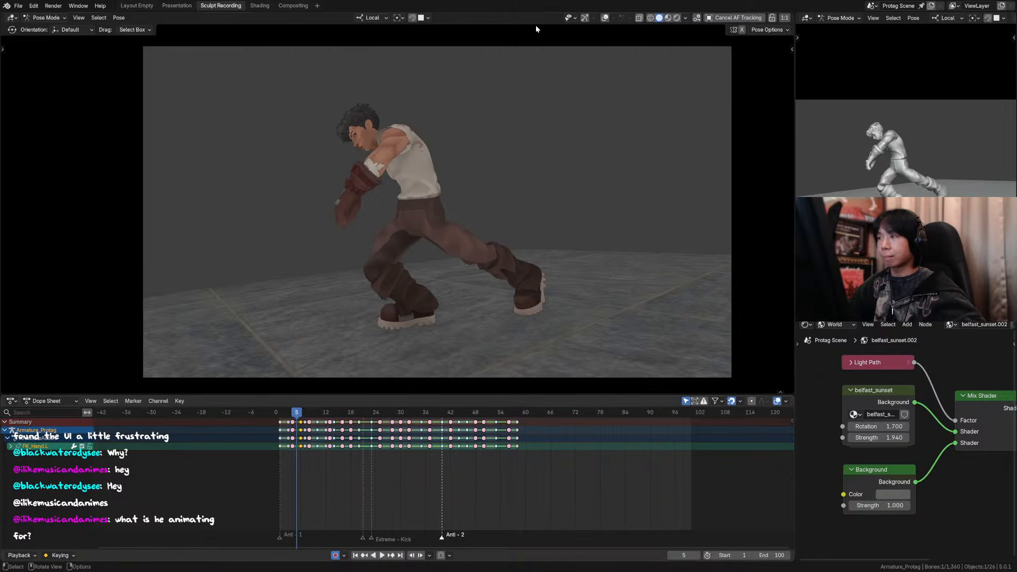
# Step: Show the overlays to select all rig controls, and review frames 5 to 8 with the overlays hidden again
pyautogui.click(604, 19)
pyautogui.press('a')
pyautogui.keyDown('shift'); pyautogui.moveTo(415, 231); pyautogui.dragTo(463, 228, button='middle'); pyautogui.keyUp('shift')
pyautogui.press('Right')
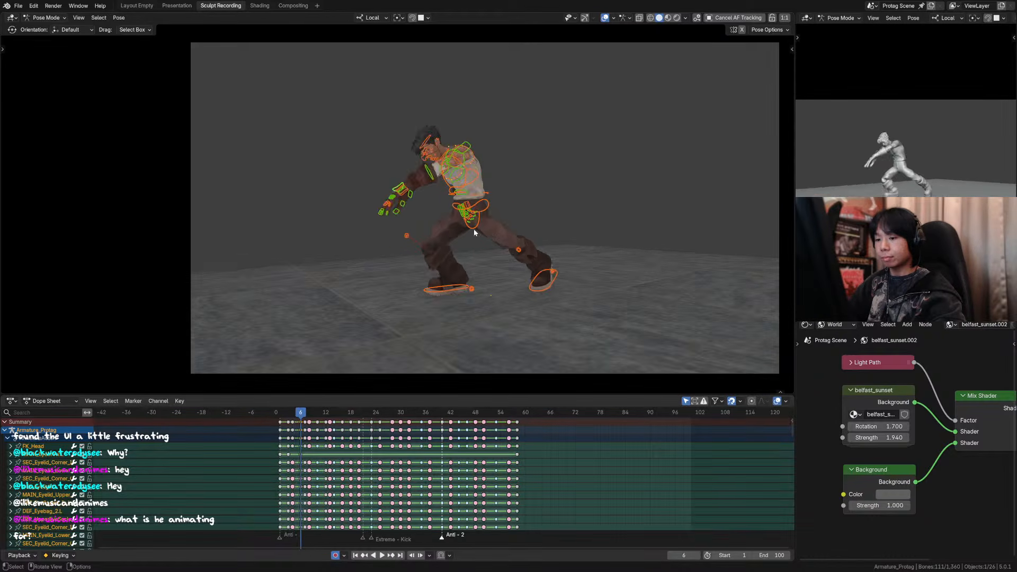
pyautogui.press('Right')
pyautogui.press('Right')
pyautogui.press('Left')
pyautogui.click(605, 19)
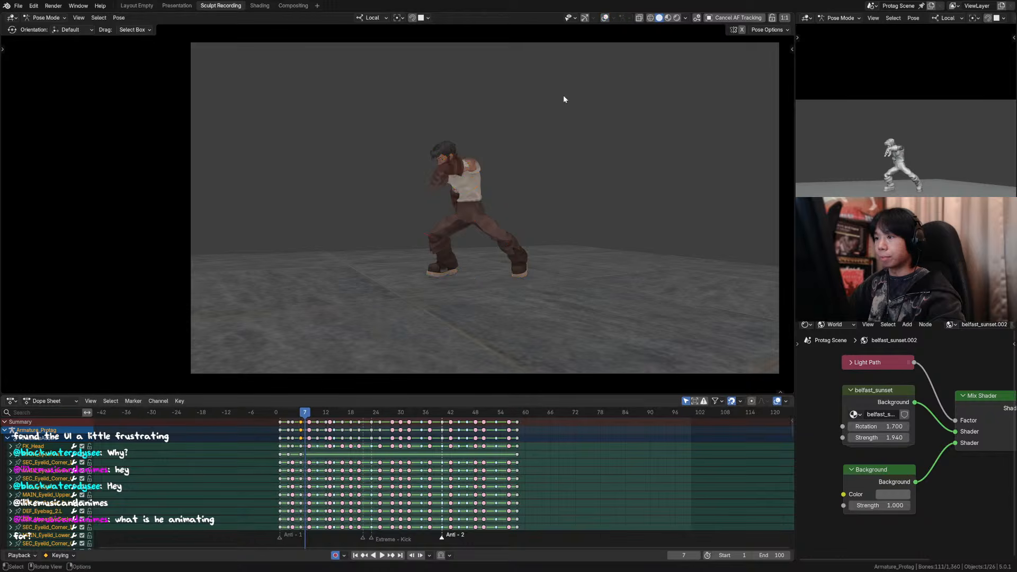
pyautogui.scroll(2, 561, 164)
pyautogui.press('Right')
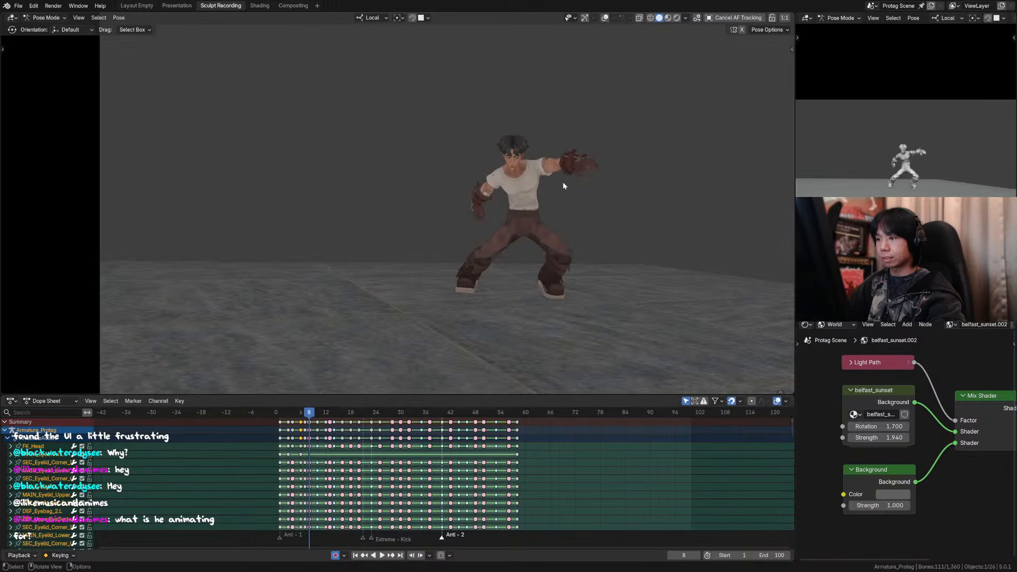
pyautogui.press('space')
pyautogui.press('Escape')
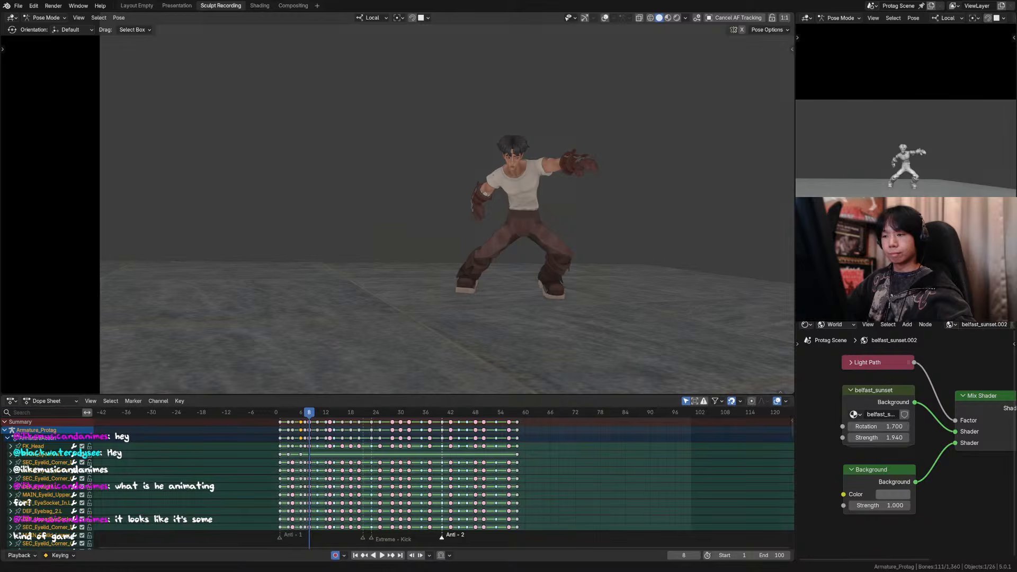
# Step: Switch to DaVinci Resolve, scrub the reference clip to 01:00:00:14 to study the pose, and return to Blender
pyautogui.hotkey('alt', 'Tab')
pyautogui.moveTo(145, 412); pyautogui.dragTo(179, 412)
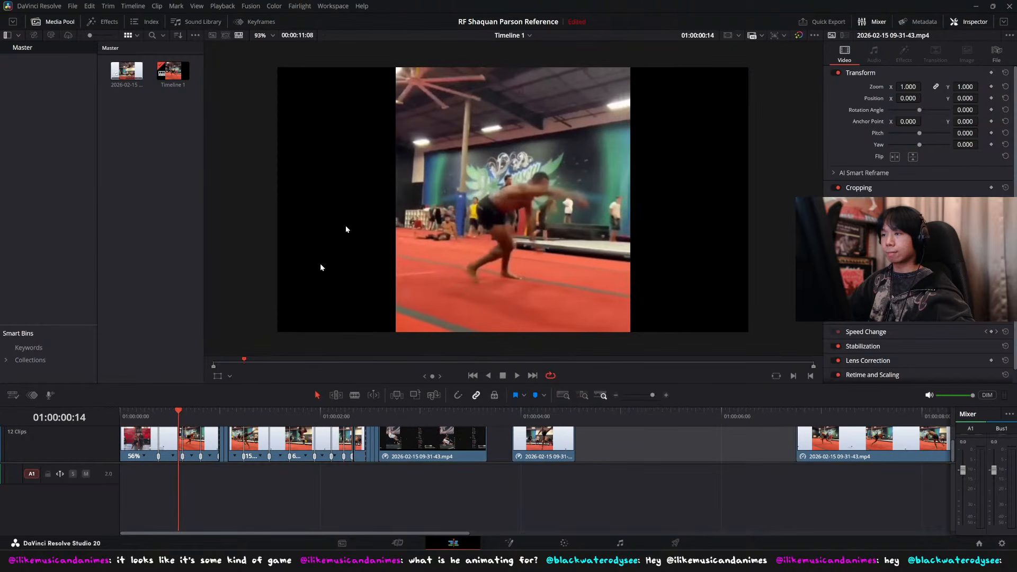
pyautogui.hotkey('alt', 'Tab')
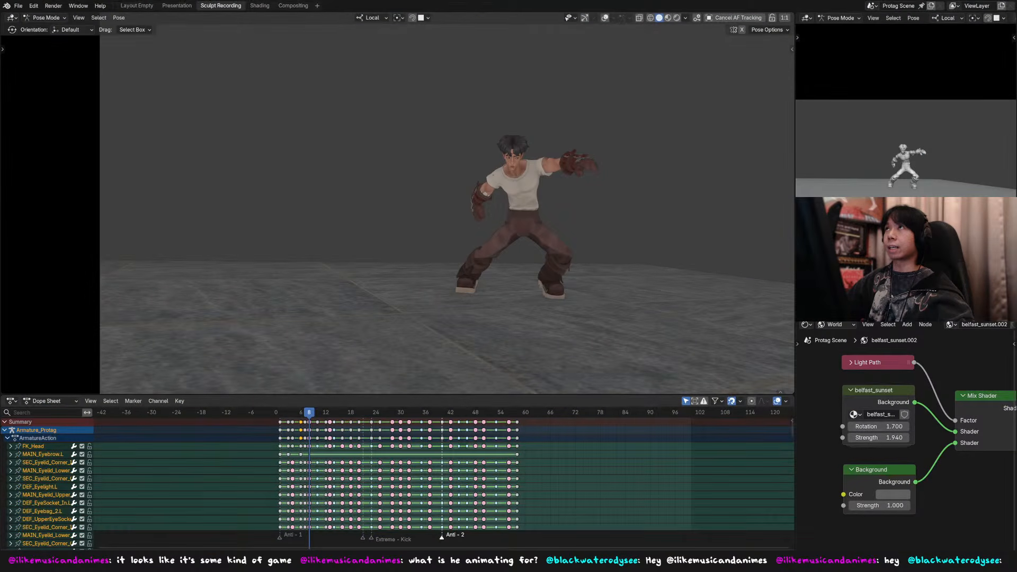
# Step: Move the keyframes of all selected controls from frame 8 to frame 9
pyautogui.moveTo(302, 414); pyautogui.dragTo(310, 416)
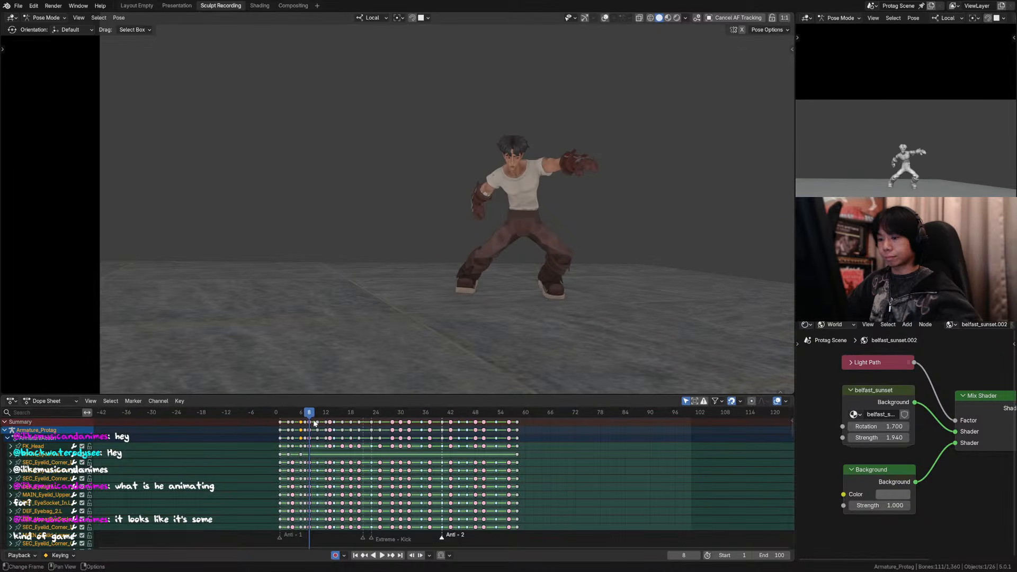
pyautogui.click(311, 422)
pyautogui.press('a')
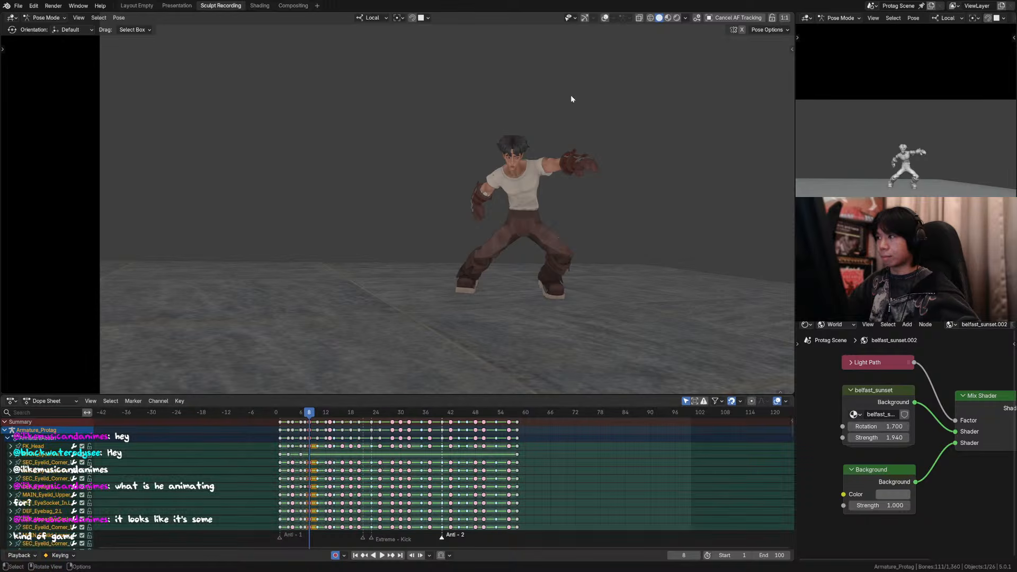
pyautogui.click(310, 423)
pyautogui.moveTo(311, 424); pyautogui.dragTo(314, 425)
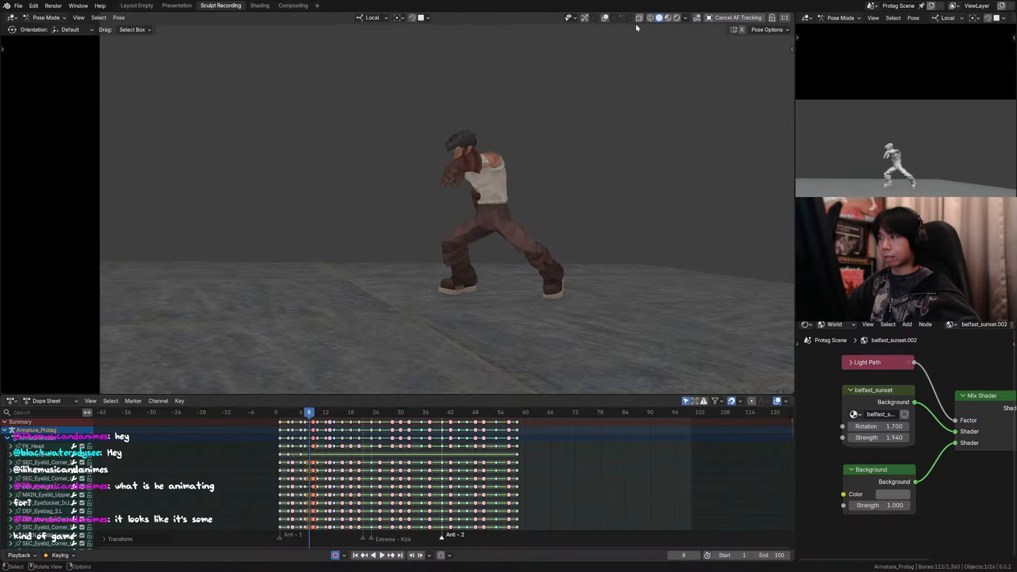
# Step: Show the overlays, select all controls and create a breakdown pose at frame 8, about 56% toward frame 9
pyautogui.press('a')
pyautogui.hotkey('shift', 'e')
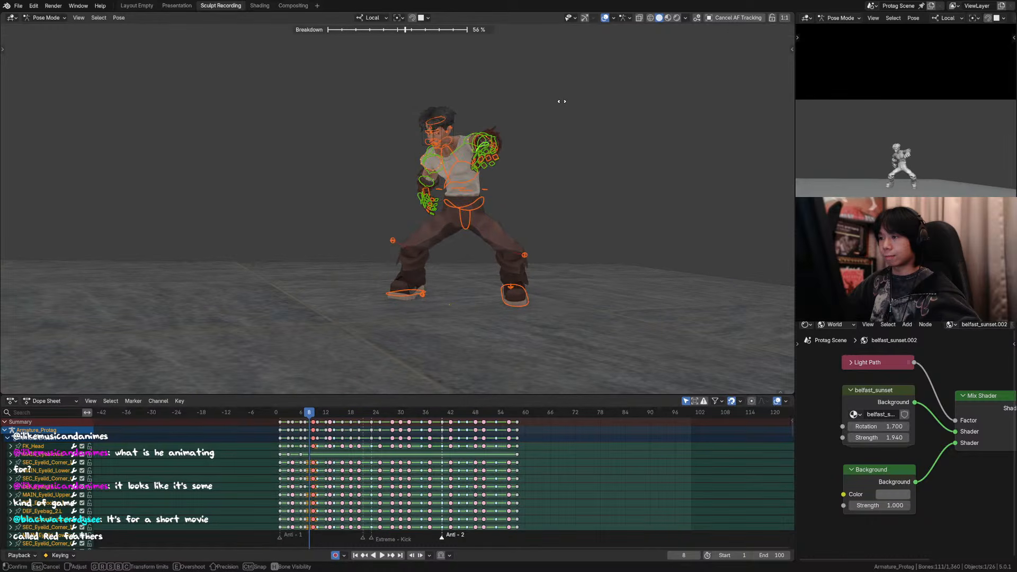
pyautogui.click(563, 103)
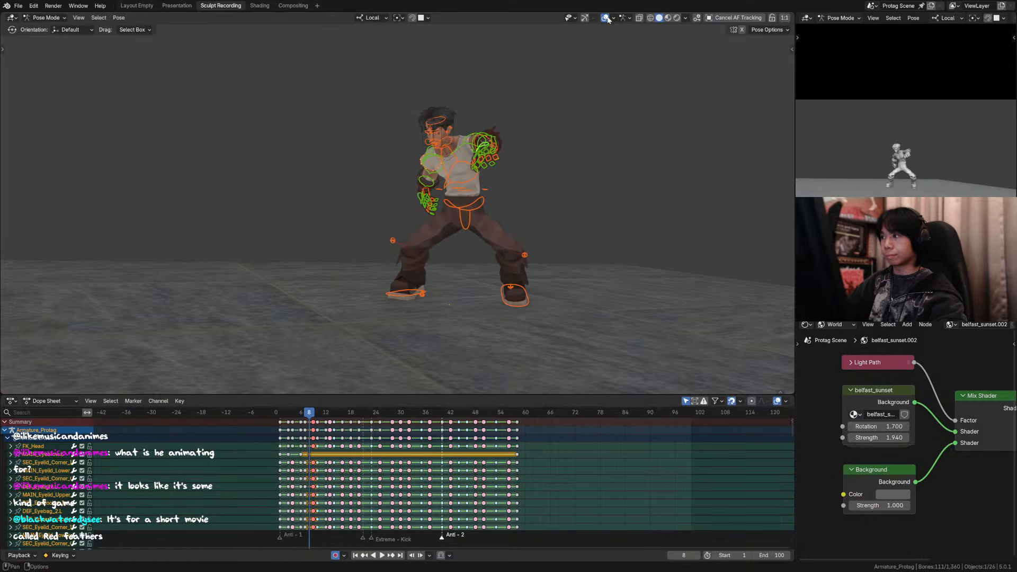
# Step: Hide the overlays and step back and forth through frames 6 to 9 to examine the breakdown pose at frame 8
pyautogui.hotkey('shift', 'alt', 'z')
pyautogui.press('Right')
pyautogui.press('Left')
pyautogui.press('Left')
pyautogui.press('Left')
pyautogui.press('Right')
pyautogui.press('Right')
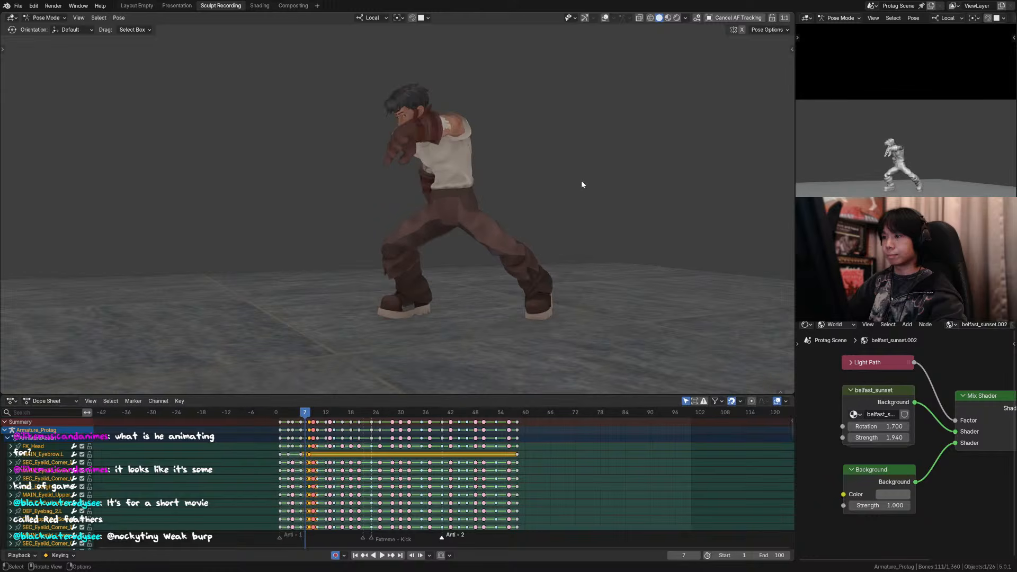
pyautogui.press('Right')
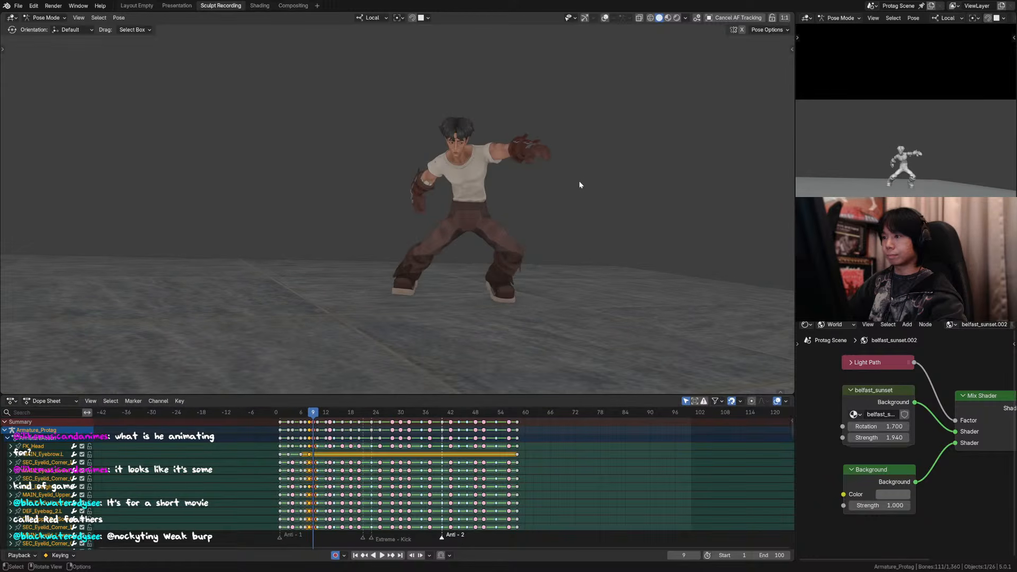
pyautogui.press('Left')
pyautogui.press('Right')
pyautogui.press('Left')
pyautogui.press('Left')
pyautogui.press('Right')
pyautogui.press('Right')
pyautogui.press('Left')
pyautogui.hotkey('shift', 'e')
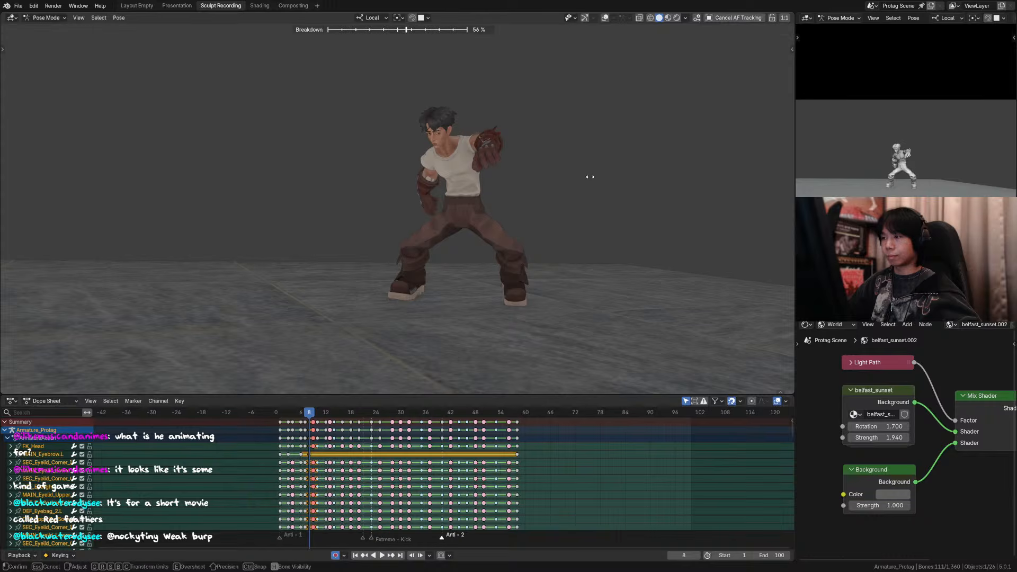
pyautogui.rightClick(592, 176)
# Step: Show the overlays, keep only the upper-body controls selected and push their frame 8 breakdown to about 80%
pyautogui.hotkey('shift', 'alt', 'z')
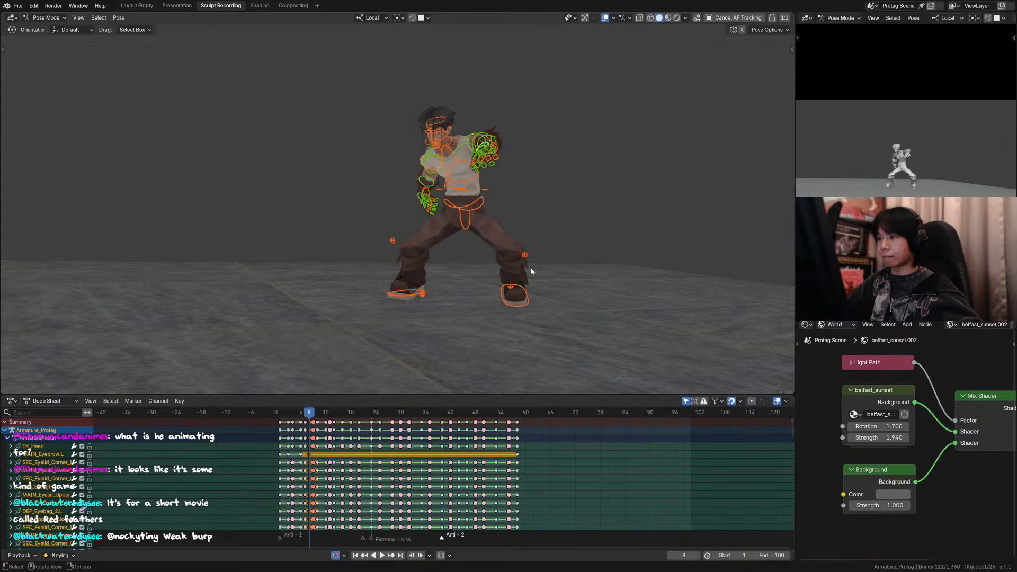
pyautogui.keyDown('ctrl'); pyautogui.moveTo(559, 89); pyautogui.dragTo(360, 192); pyautogui.keyUp('ctrl')
pyautogui.press('l')
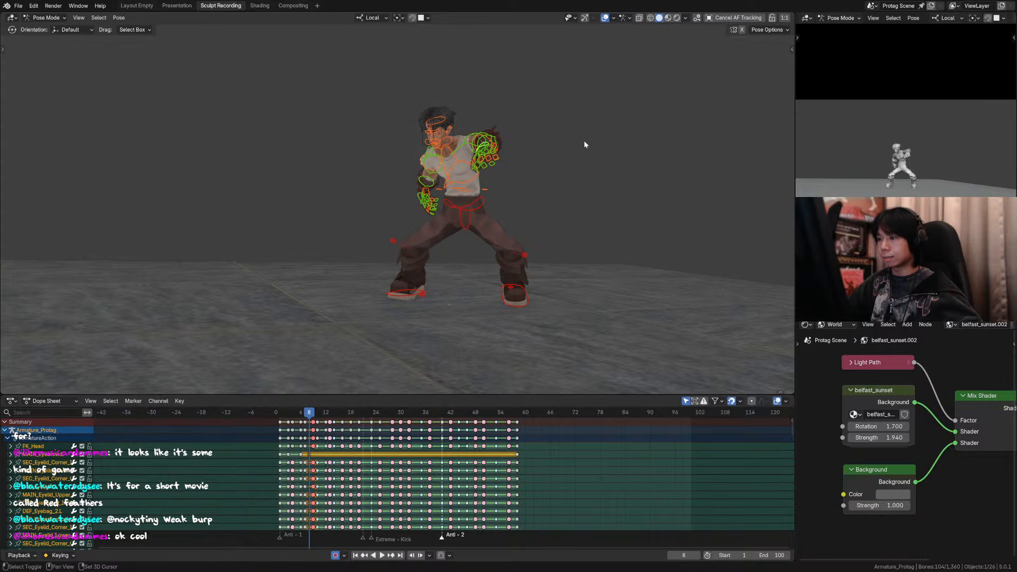
pyautogui.hotkey('shift', 'e')
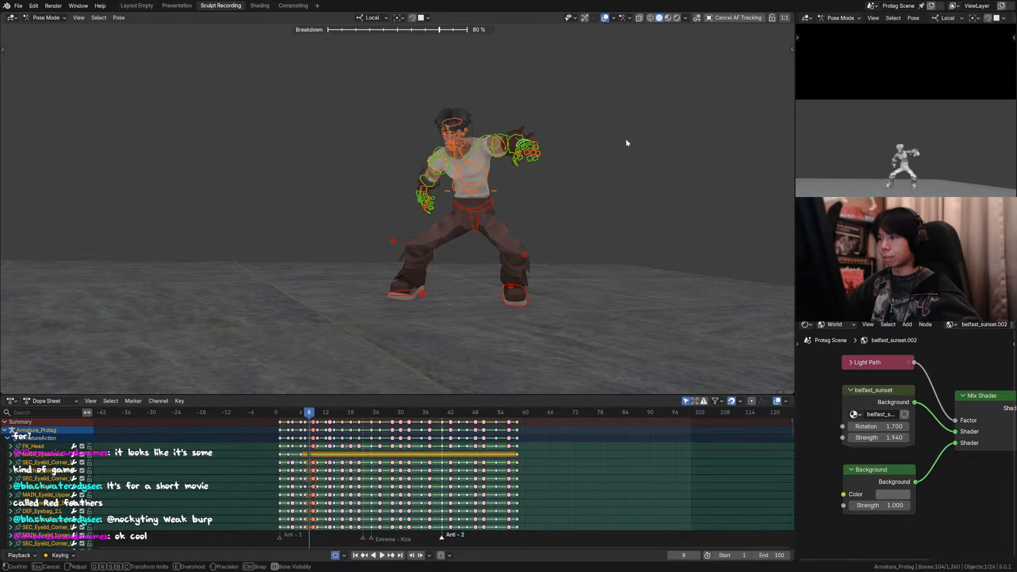
pyautogui.click(625, 144)
# Step: Hide the overlays and flip through frames 6 to 9 to check how the upper body moves through frame 8
pyautogui.press('Right')
pyautogui.press('Left')
pyautogui.click(604, 18)
pyautogui.press('Left')
pyautogui.press('Left')
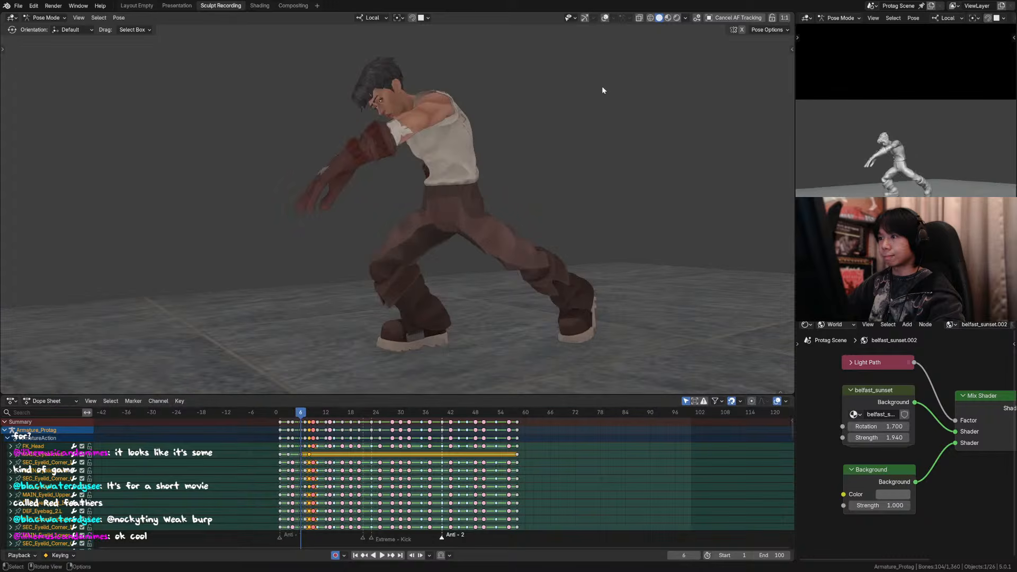
pyautogui.press('Right')
pyautogui.press('Right')
pyautogui.press('Right')
pyautogui.press('Left')
pyautogui.press('Left')
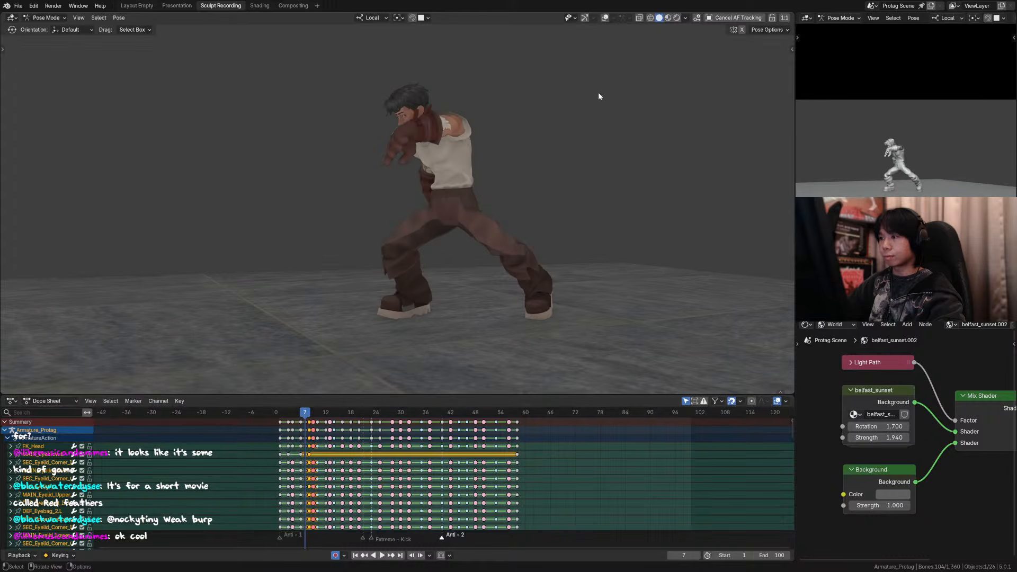
pyautogui.press('Right')
pyautogui.press('Left')
pyautogui.press('Left')
pyautogui.press('Right')
pyautogui.press('Left')
pyautogui.press('Right')
pyautogui.press('Right')
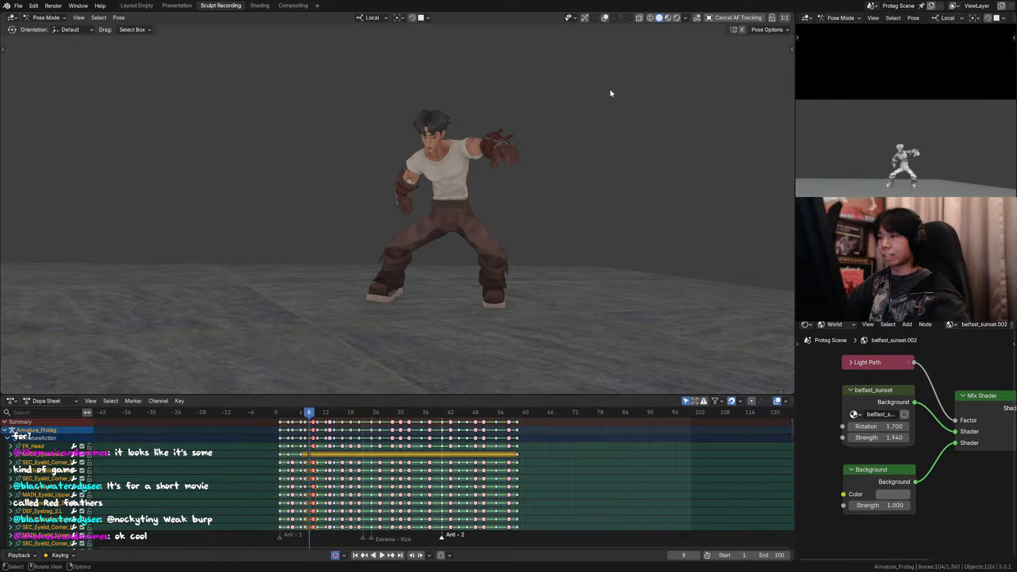
# Step: Show the overlays, select the left arm and glove controls, and apply a Pose Breakdowner factor of 0.365 at frame 8
pyautogui.click(605, 18)
pyautogui.click(484, 136)
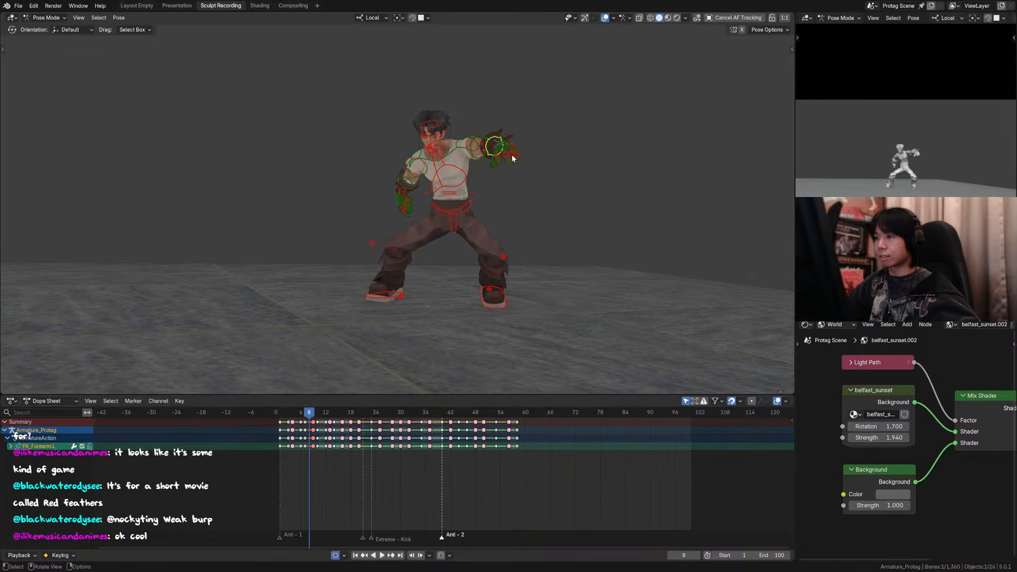
pyautogui.press('Right')
pyautogui.press('Left')
pyautogui.press('Left')
pyautogui.press('Right')
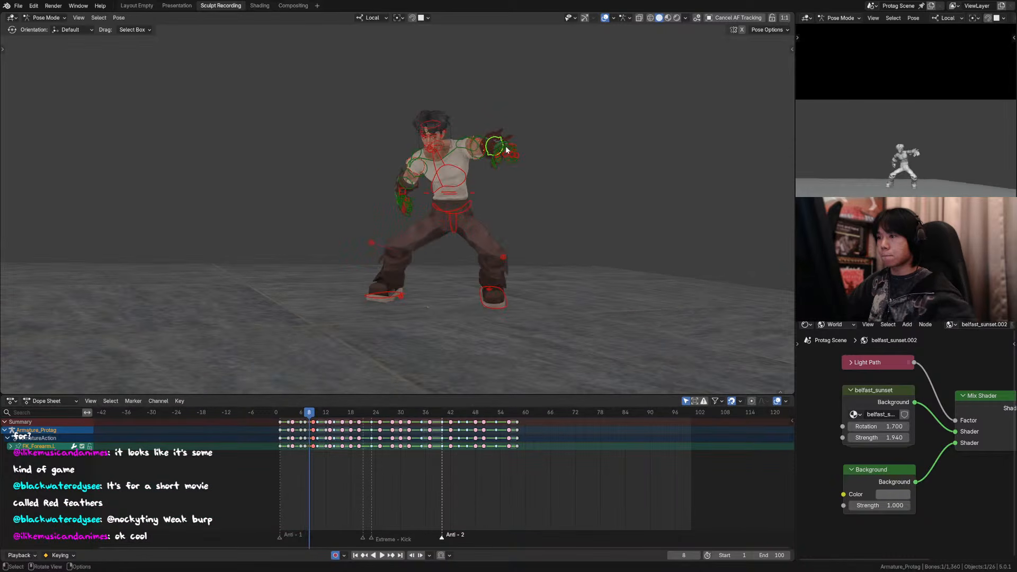
pyautogui.moveTo(542, 123); pyautogui.dragTo(466, 155)
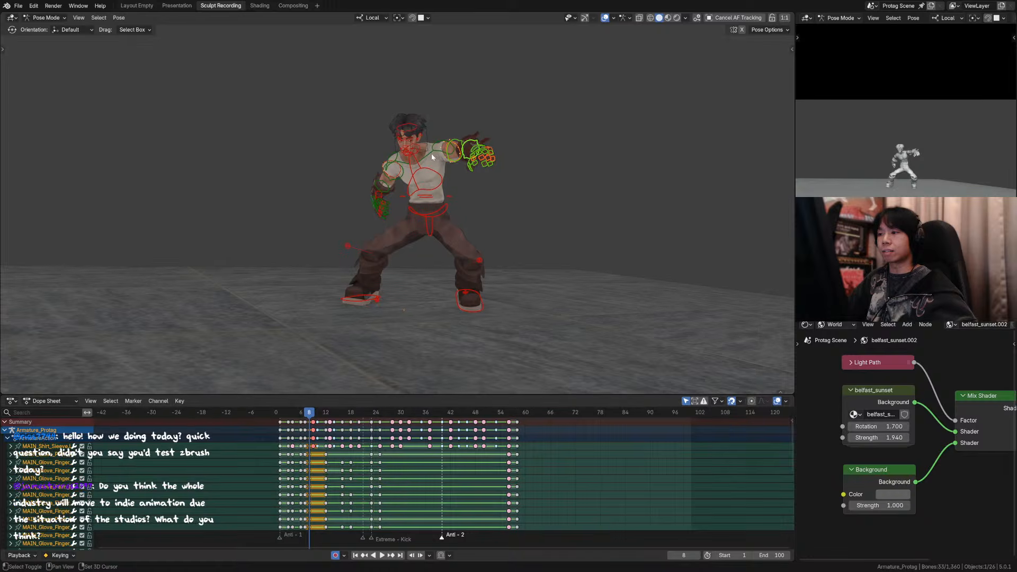
pyautogui.hotkey('shift', 'e')
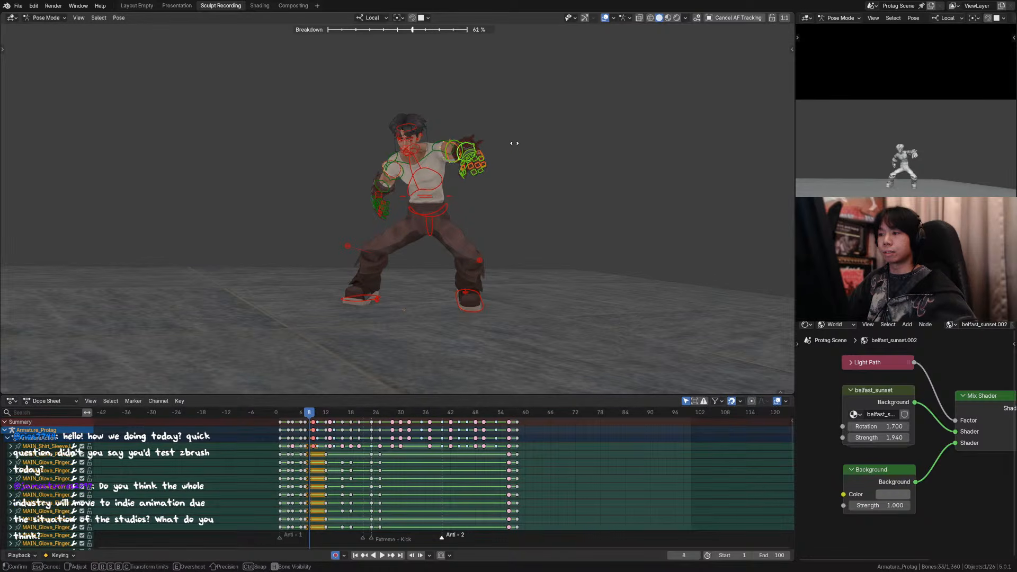
pyautogui.click(487, 146)
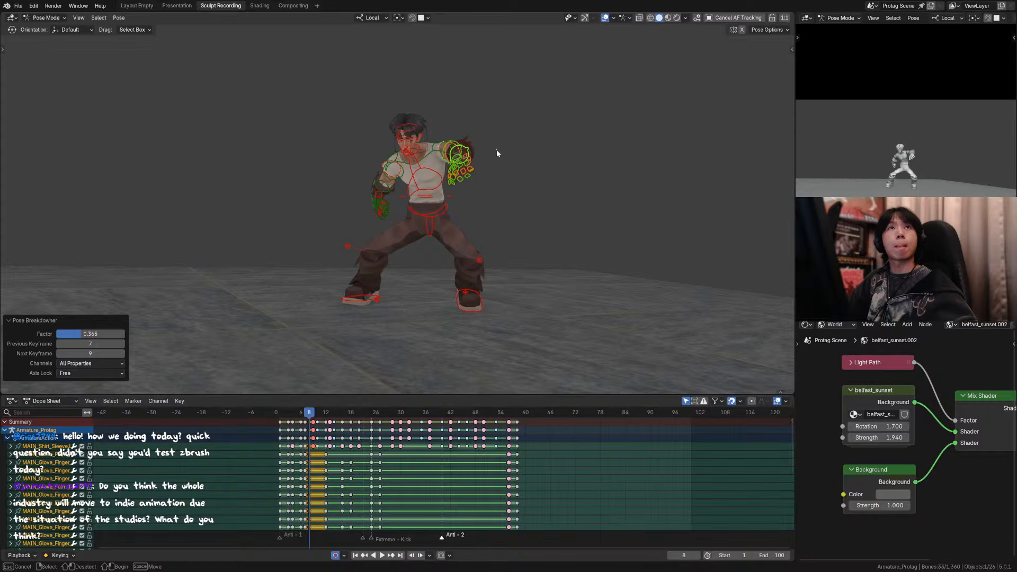
pyautogui.keyDown('shift'); pyautogui.moveTo(511, 154); pyautogui.dragTo(513, 158, button='middle'); pyautogui.keyUp('shift')
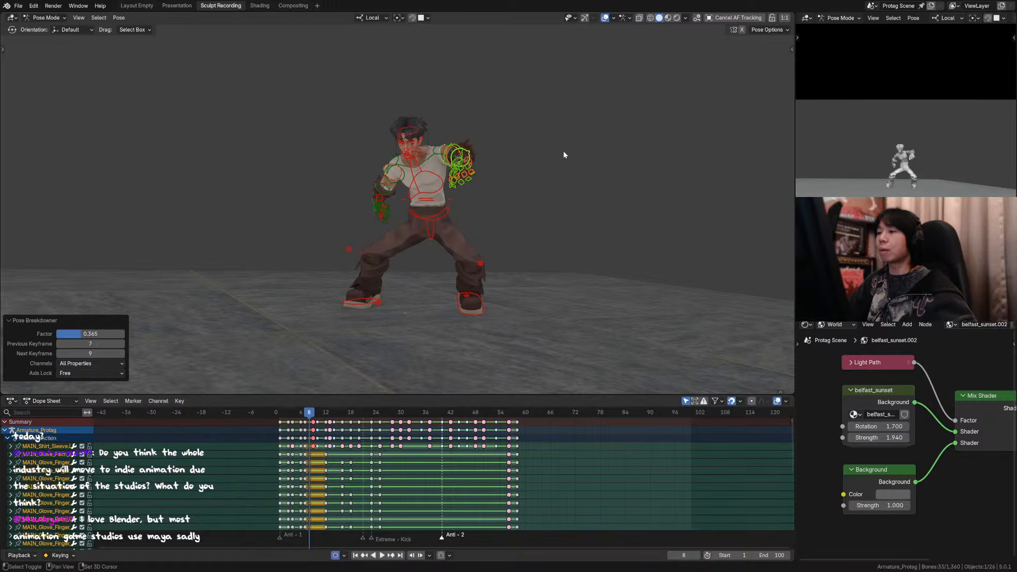
# Step: Select the left hand control at frame 8 and move it inward toward the front of the body
pyautogui.scroll(2, 494, 160)
pyautogui.click(474, 153)
pyautogui.scroll(2, 487, 169)
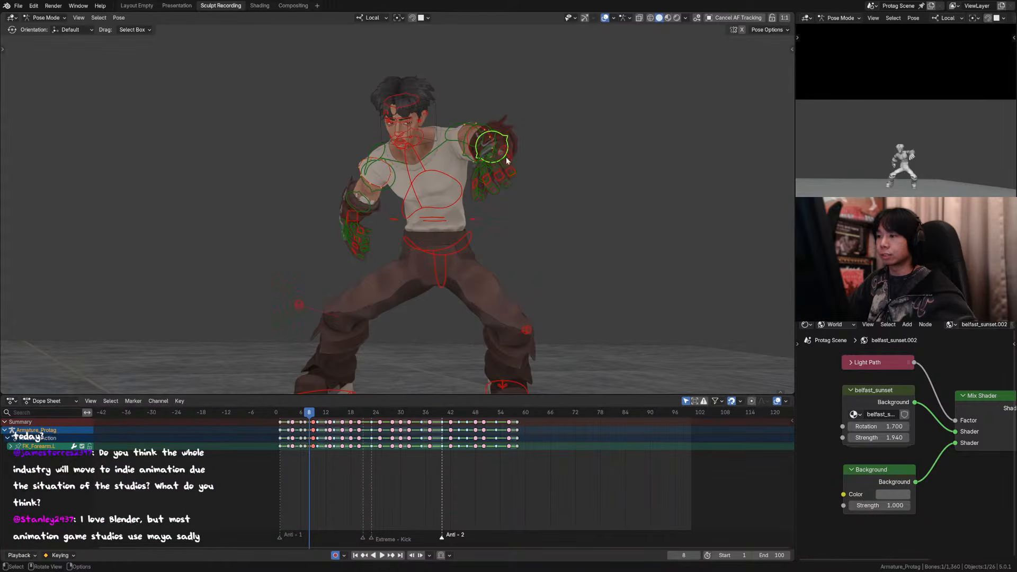
pyautogui.click(483, 155)
pyautogui.press('g')
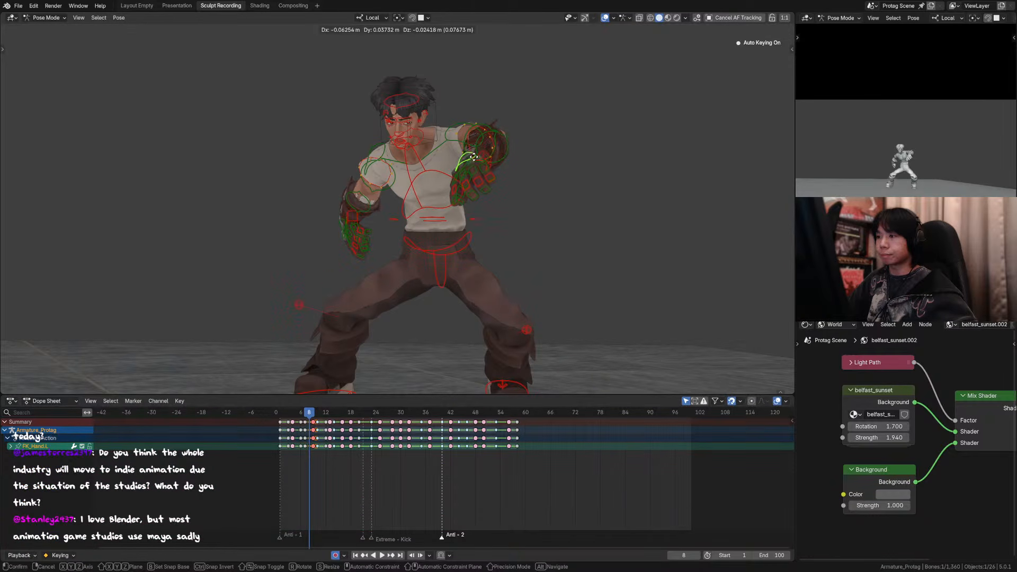
pyautogui.rightClick(477, 161)
pyautogui.press('g')
pyautogui.rightClick(449, 180)
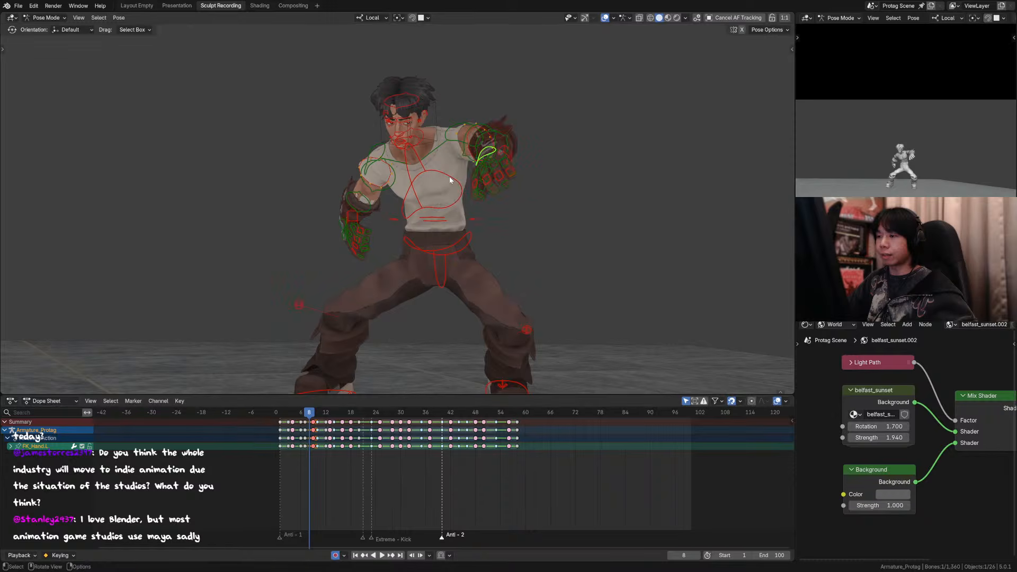
pyautogui.moveTo(449, 180); pyautogui.dragTo(455, 222, button='middle')
pyautogui.press('g')
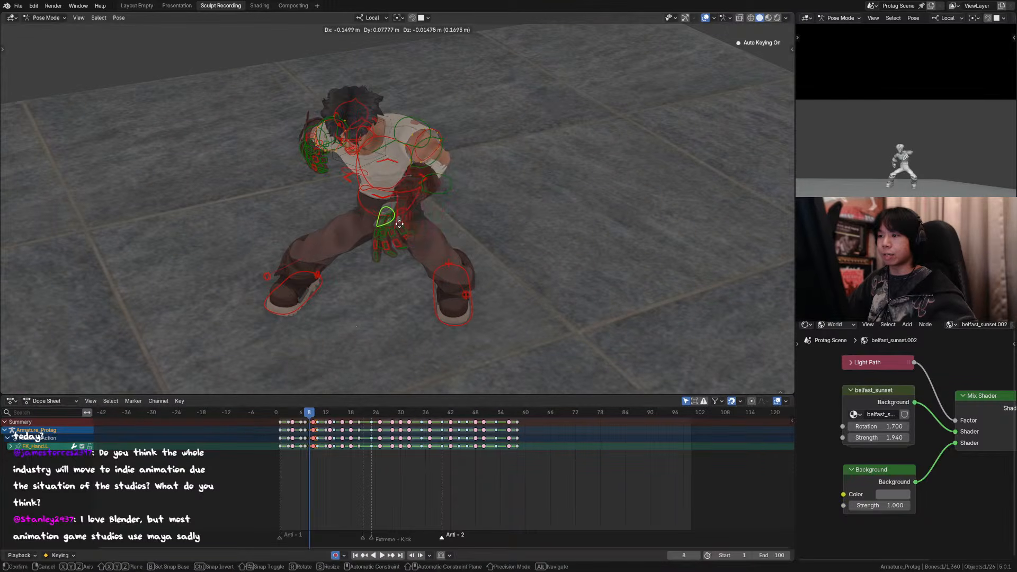
pyautogui.click(386, 222)
pyautogui.moveTo(386, 222); pyautogui.dragTo(459, 189, button='middle')
pyautogui.click(460, 186)
pyautogui.press('g')
pyautogui.rightClick(466, 188)
pyautogui.moveTo(407, 213); pyautogui.dragTo(459, 205, button='middle')
# Step: Rotate the left hand control about 27.3° around its local Z axis at frame 8
pyautogui.click(457, 183)
pyautogui.press('r')
pyautogui.rightClick(473, 193)
pyautogui.press('r')
pyautogui.press('z')
pyautogui.click(494, 215)
# Step: Shift the left hand control further across the body and rotate it about 16° in the view plane
pyautogui.press('g')
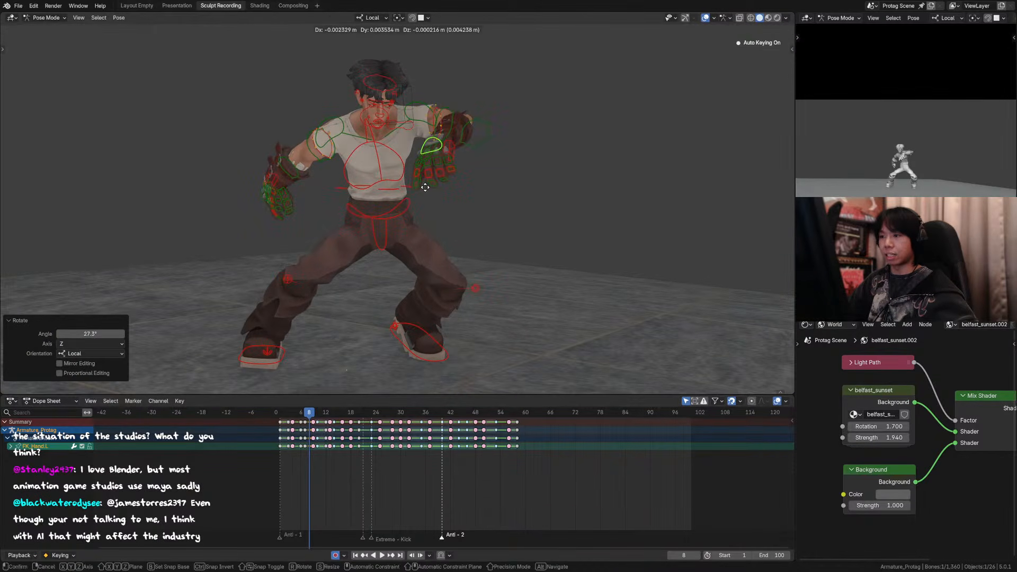
pyautogui.click(366, 217)
pyautogui.moveTo(365, 217); pyautogui.dragTo(479, 184, button='middle')
pyautogui.press('r')
pyautogui.click(509, 229)
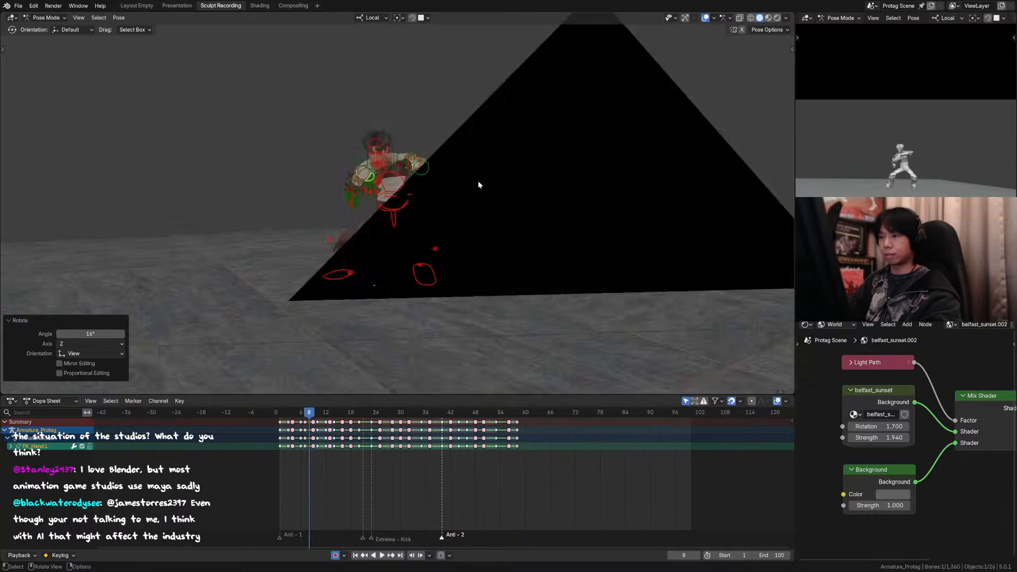
# Step: Return to the camera view, hide the overlays and flip through frames 7 to 9 to check the left arm
pyautogui.press('KP_0')
pyautogui.press('Left')
pyautogui.click(605, 18)
pyautogui.press('Right')
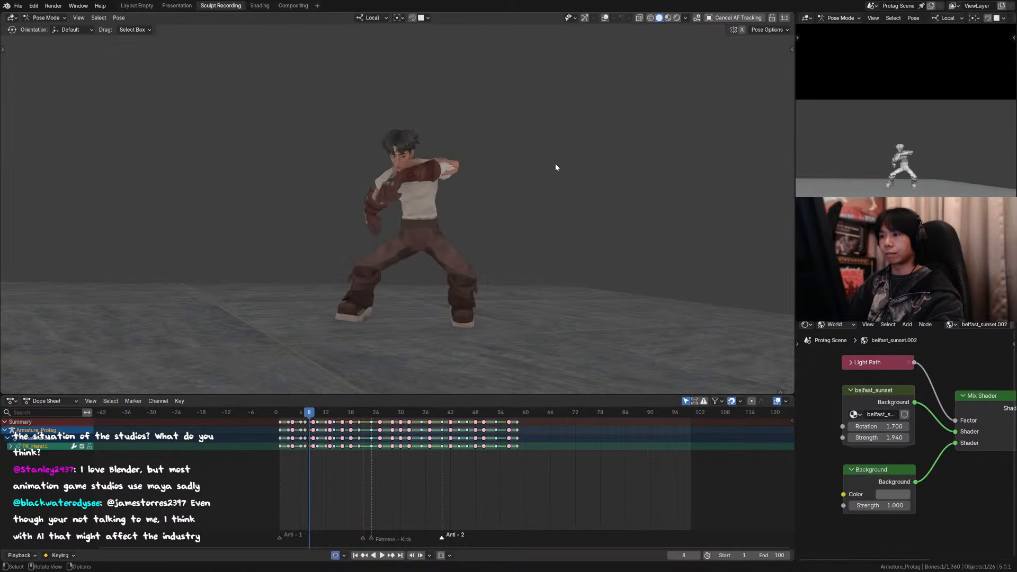
pyautogui.press('Right')
pyautogui.press('Left')
# Step: Show the overlays and rotate the left upper arm around its local Z axis to swing it across the chest at frame 8
pyautogui.hotkey('shift', 'alt', 'z')
pyautogui.click(462, 164)
pyautogui.moveTo(535, 162); pyautogui.dragTo(539, 207, button='middle')
pyautogui.press('r')
pyautogui.press('z')
pyautogui.click(515, 210)
pyautogui.click(441, 155)
pyautogui.press('r')
pyautogui.press('z')
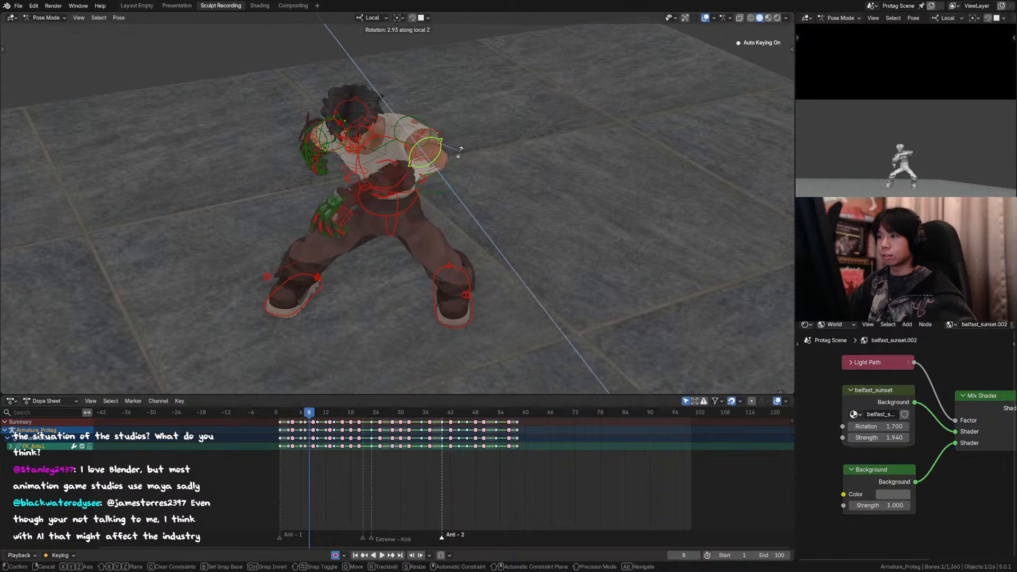
pyautogui.click(435, 164)
# Step: Rotate the left forearm control around its local Z axis to fold the arm further across the body
pyautogui.click(409, 204)
pyautogui.press('r')
pyautogui.press('z')
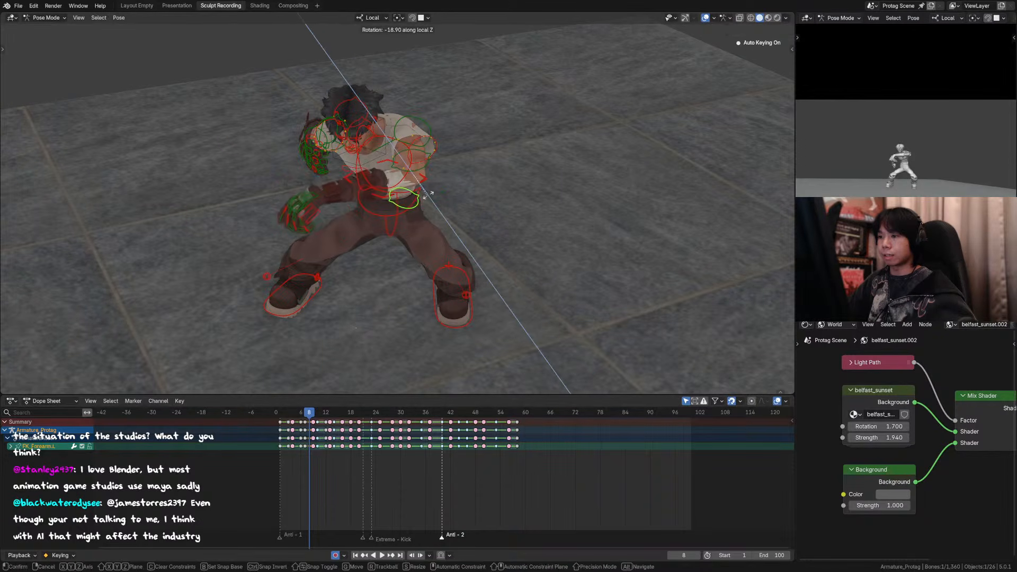
pyautogui.click(437, 186)
# Step: Return to the camera view, hide the overlays and compare the left arm between frames 7 and 8
pyautogui.press('KP_0')
pyautogui.press('Left')
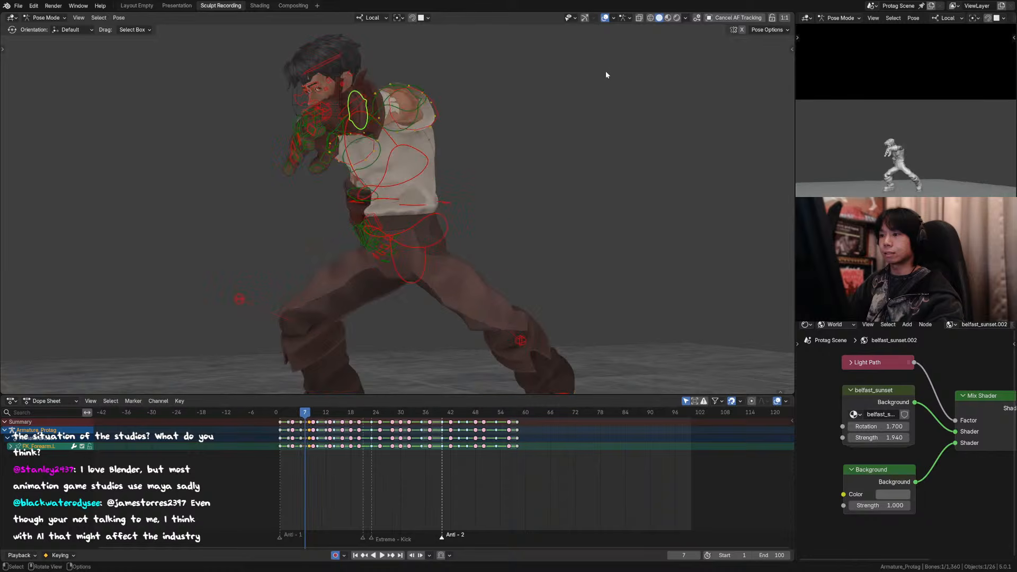
pyautogui.click(603, 19)
pyautogui.press('KP_0')
pyautogui.press('Right')
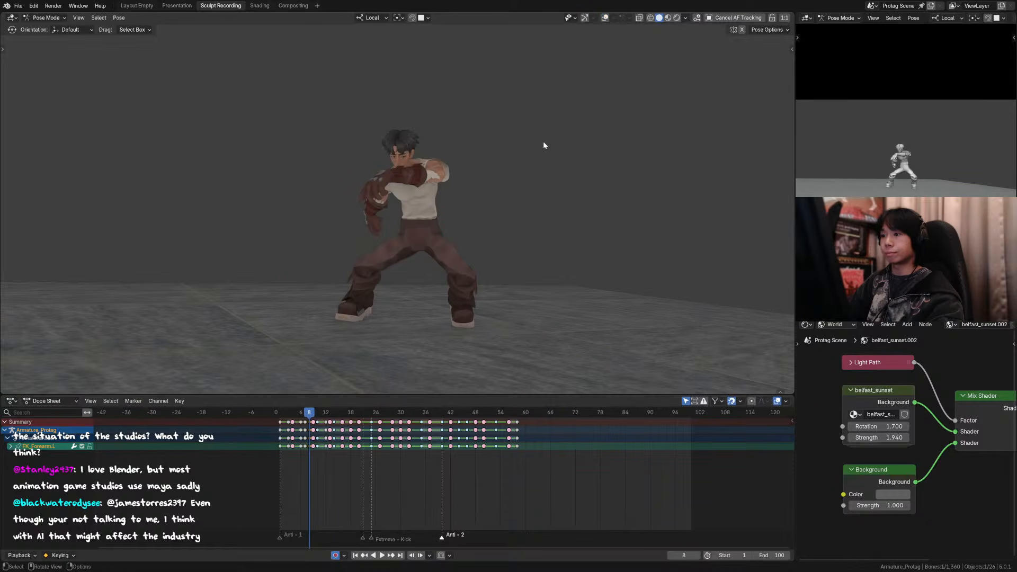
# Step: Show the overlays and rotate the left upper arm control about -14.2° around its local X axis at frame 8
pyautogui.click(604, 19)
pyautogui.click(441, 160)
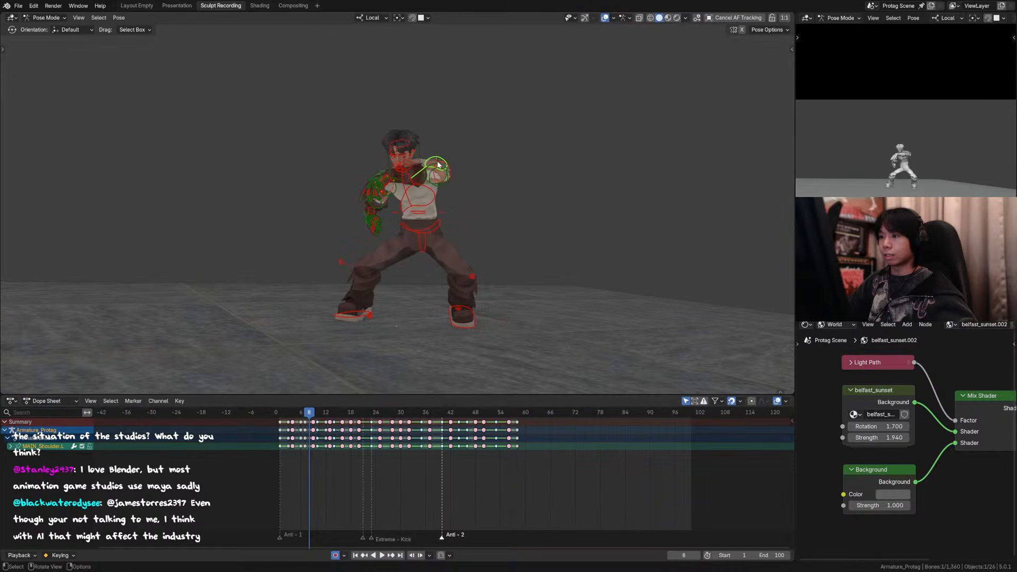
pyautogui.click(435, 163)
pyautogui.click(432, 162)
pyautogui.press('r')
pyautogui.press('x')
pyautogui.click(448, 154)
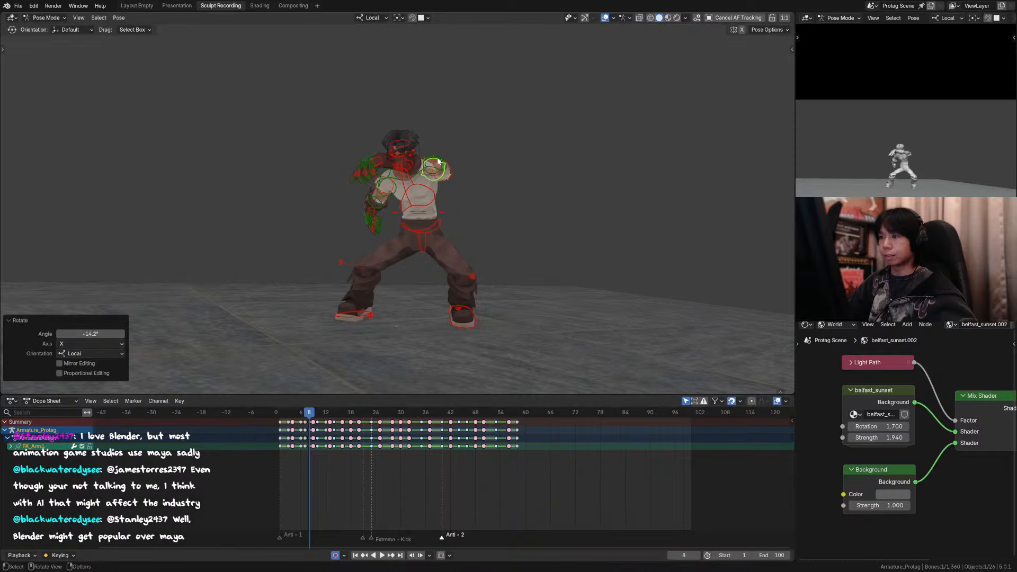
pyautogui.click(432, 158)
pyautogui.press('r')
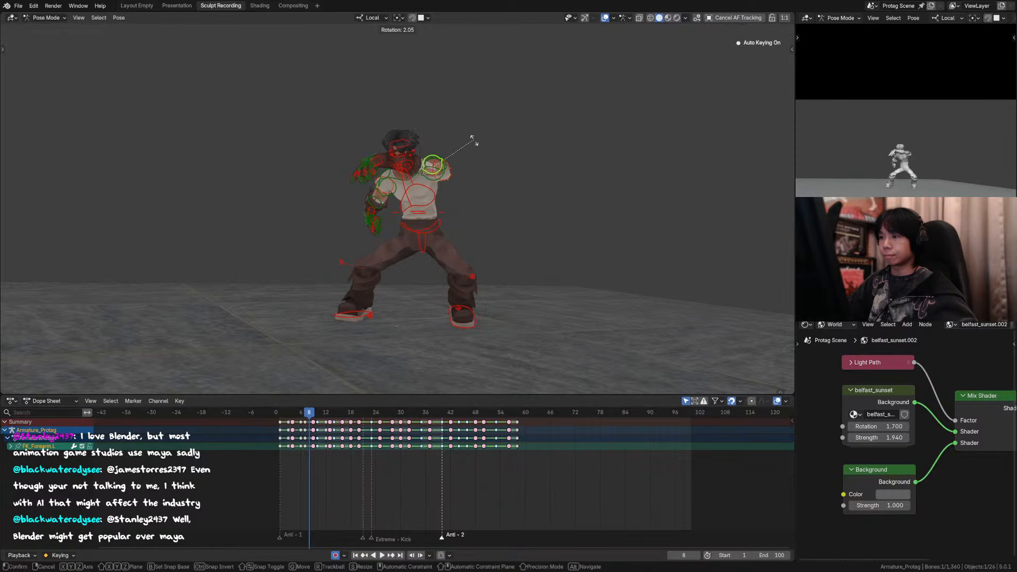
pyautogui.press('x')
pyautogui.rightClick(466, 140)
# Step: Rotate the left upper arm control about -27.6° in the camera view plane
pyautogui.click(430, 166)
pyautogui.press('r')
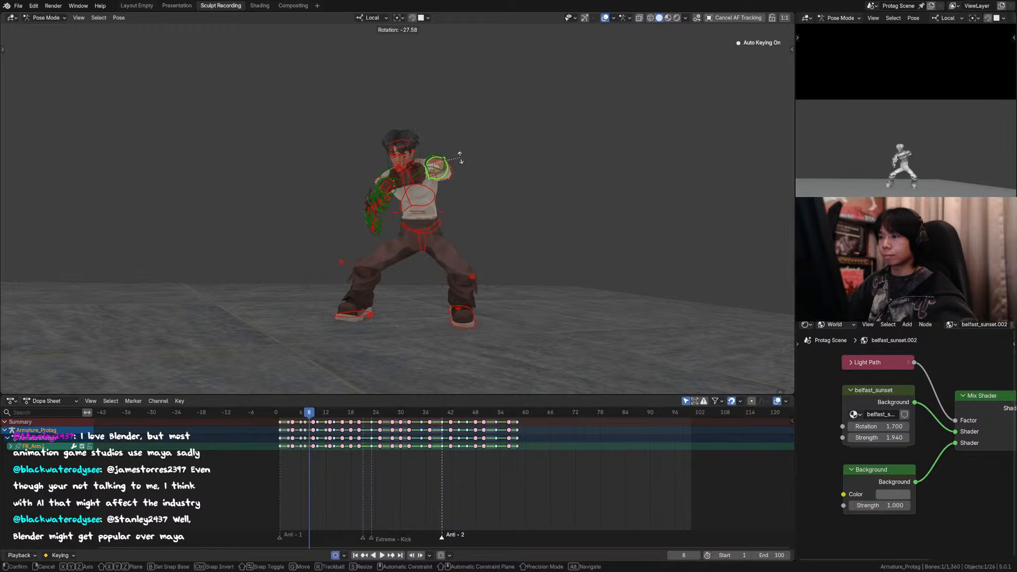
pyautogui.click(460, 158)
# Step: Hide the overlays and flip through frames 6 to 9 to check how the left arm drags through frame 8
pyautogui.click(605, 18)
pyautogui.press('Left')
pyautogui.press('Right')
pyautogui.press('Right')
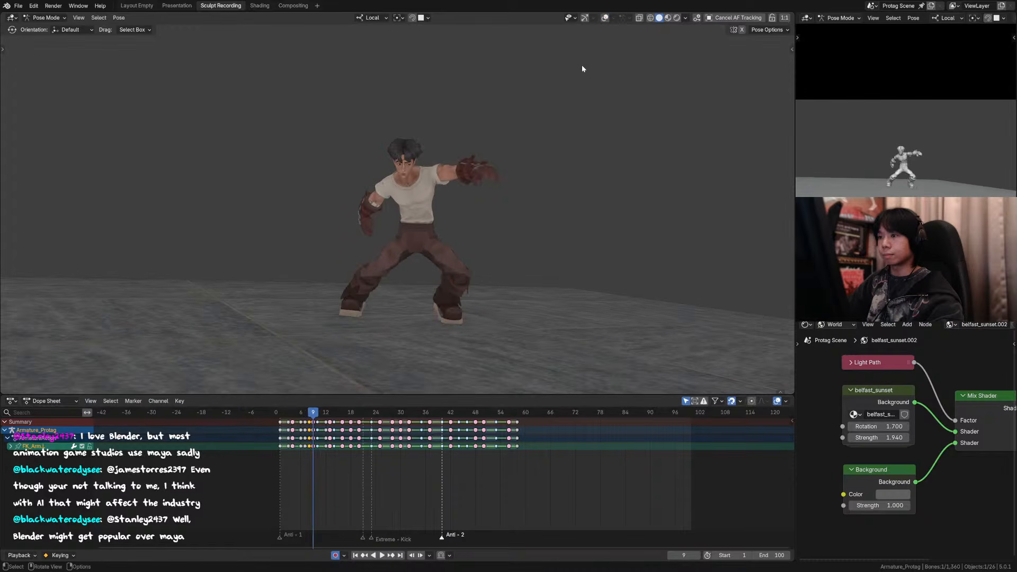
pyautogui.press('Left')
pyautogui.press('Left')
pyautogui.press('Left')
pyautogui.press('Right')
pyautogui.press('Right')
# Step: Show the overlays and rotate the left upper arm control about -8.63° around its local X axis
pyautogui.click(605, 18)
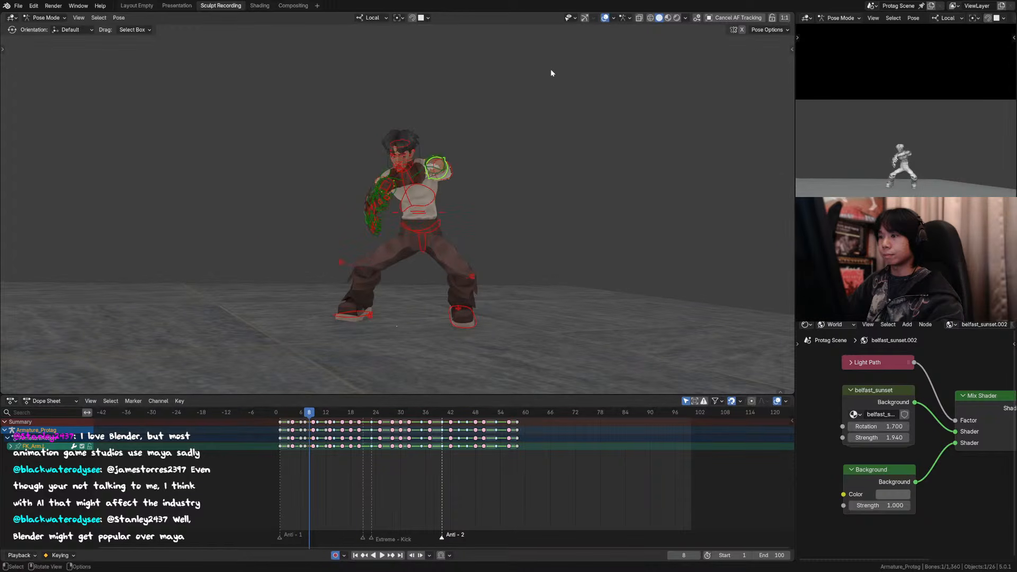
pyautogui.click(443, 154)
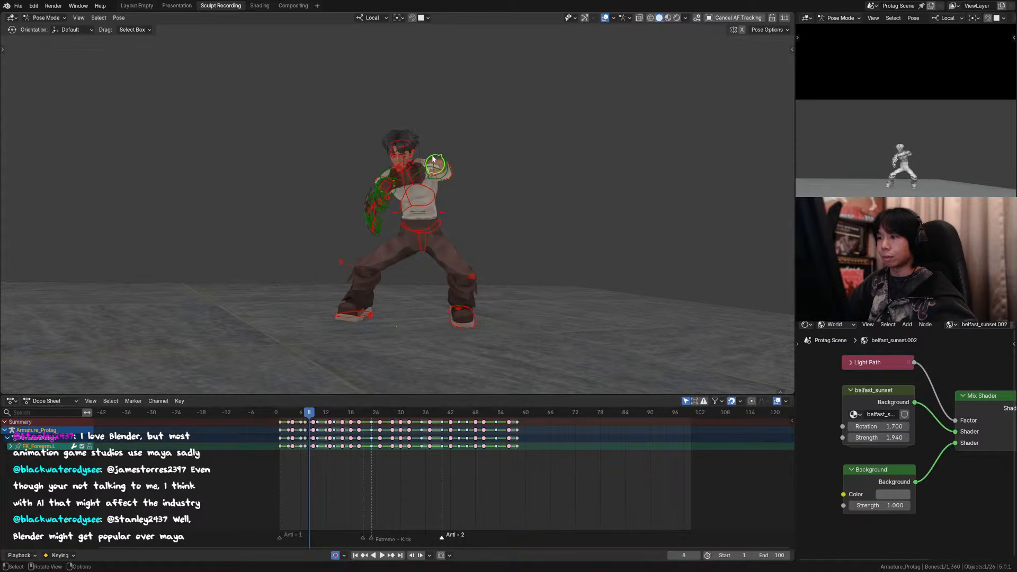
pyautogui.click(433, 160)
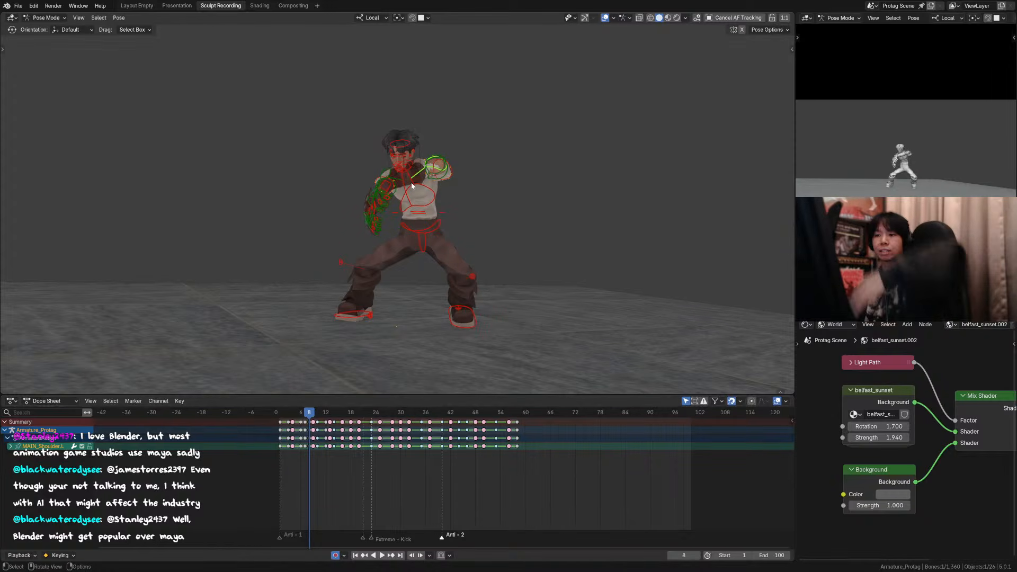
pyautogui.click(448, 168)
pyautogui.press('r')
pyautogui.press('x')
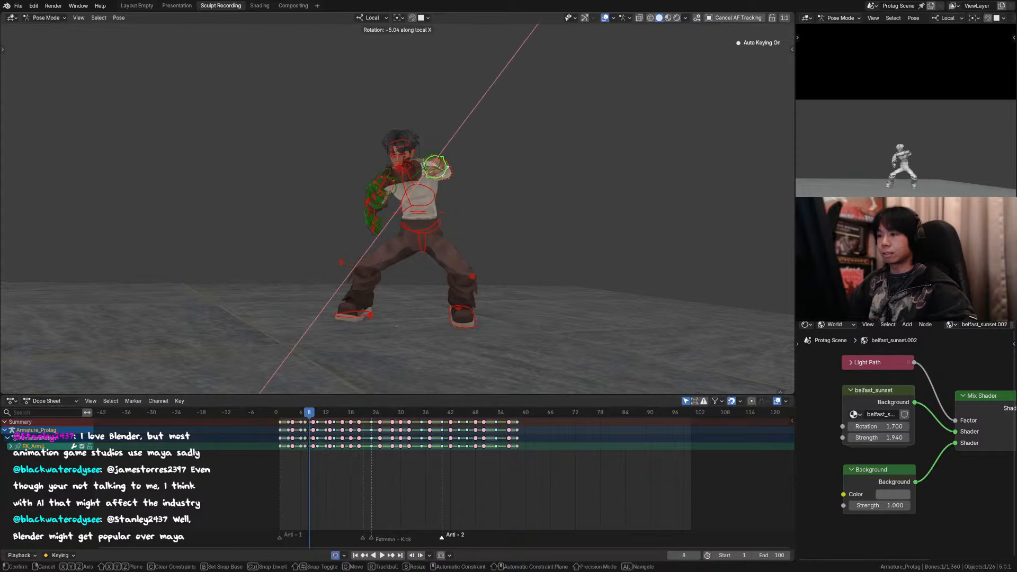
pyautogui.click(582, 107)
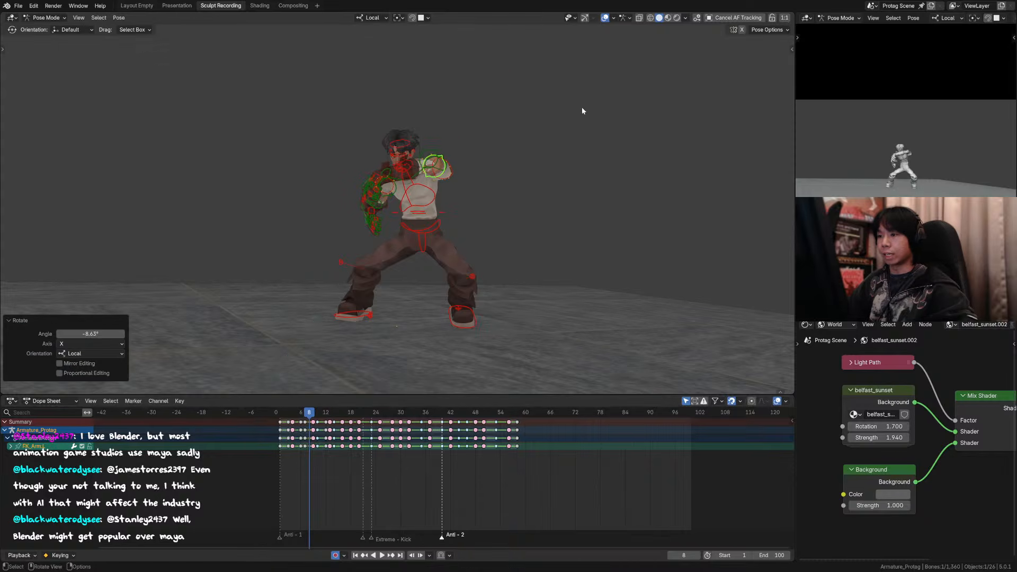
# Step: Check the left arm between frames 7 and 8 with the overlays hidden, and show them again at frame 8
pyautogui.click(606, 18)
pyautogui.press('space')
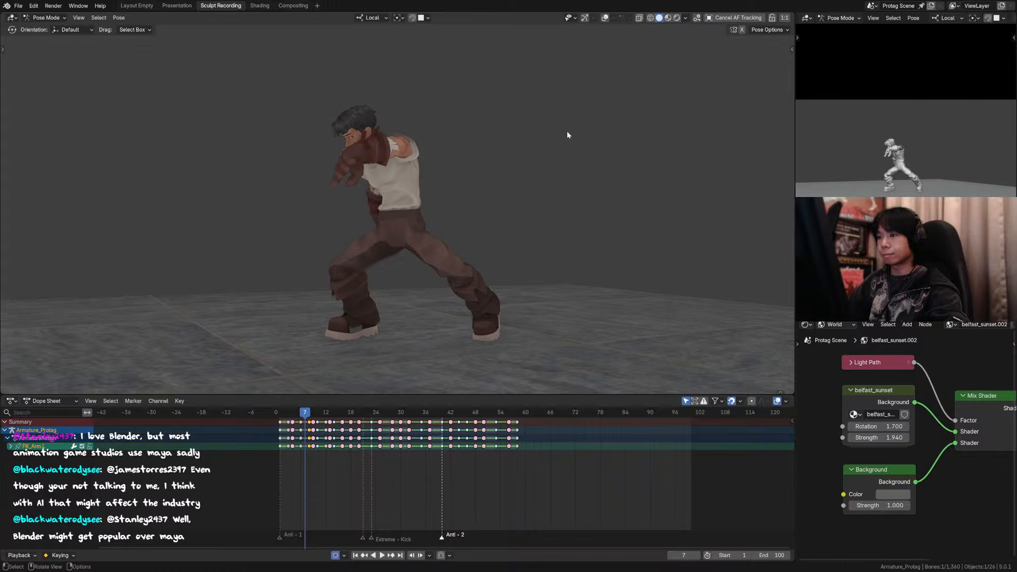
pyautogui.click(606, 18)
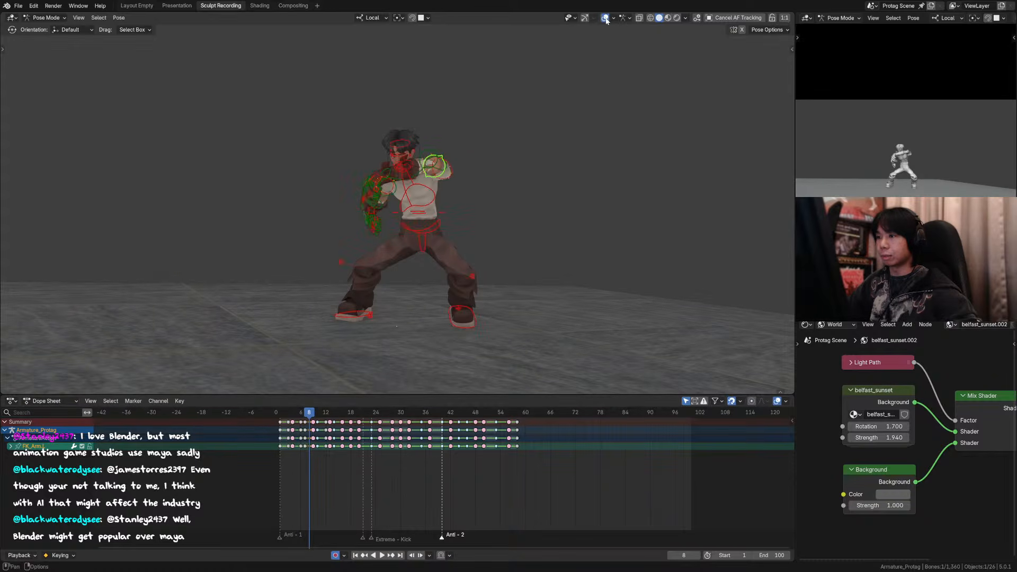
pyautogui.click(438, 160)
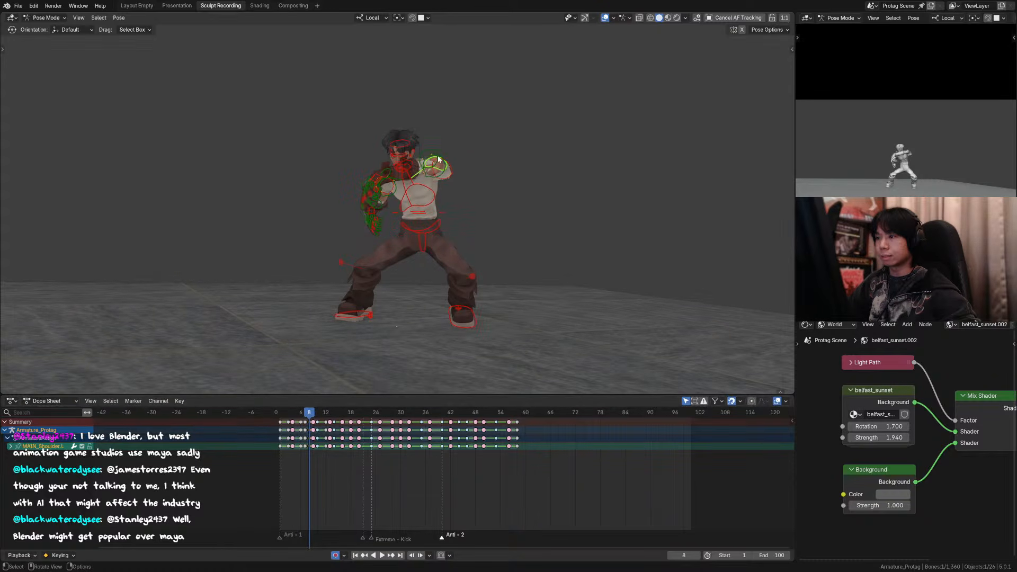
pyautogui.click(433, 159)
pyautogui.press('r')
pyautogui.press('x')
pyautogui.rightClick(440, 142)
pyautogui.press('r')
pyautogui.press('z')
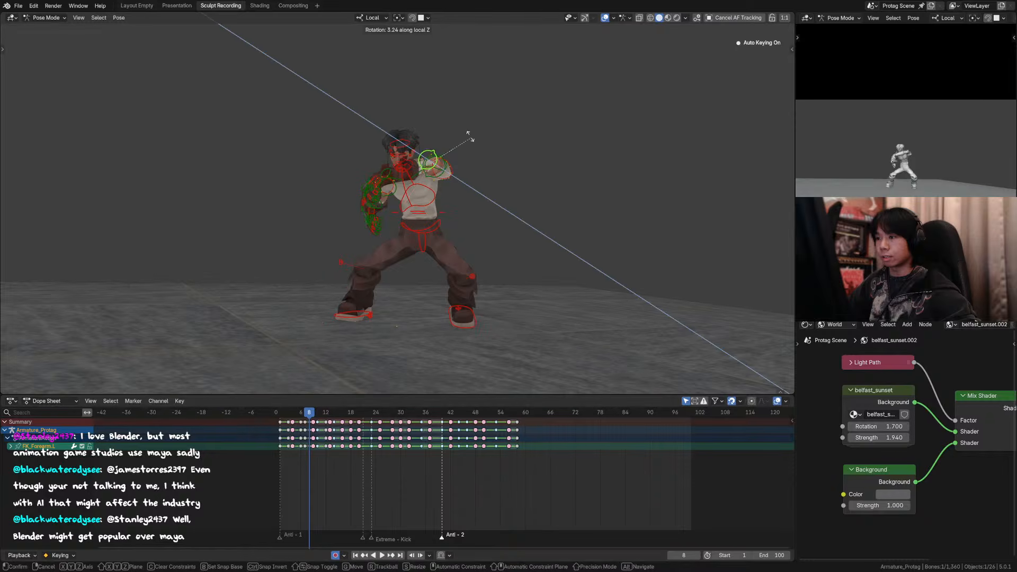
pyautogui.rightClick(461, 153)
# Step: Rotate the left upper arm control about -15.1° around its local X axis at frame 8
pyautogui.click(458, 159)
pyautogui.press('r')
pyautogui.press('x')
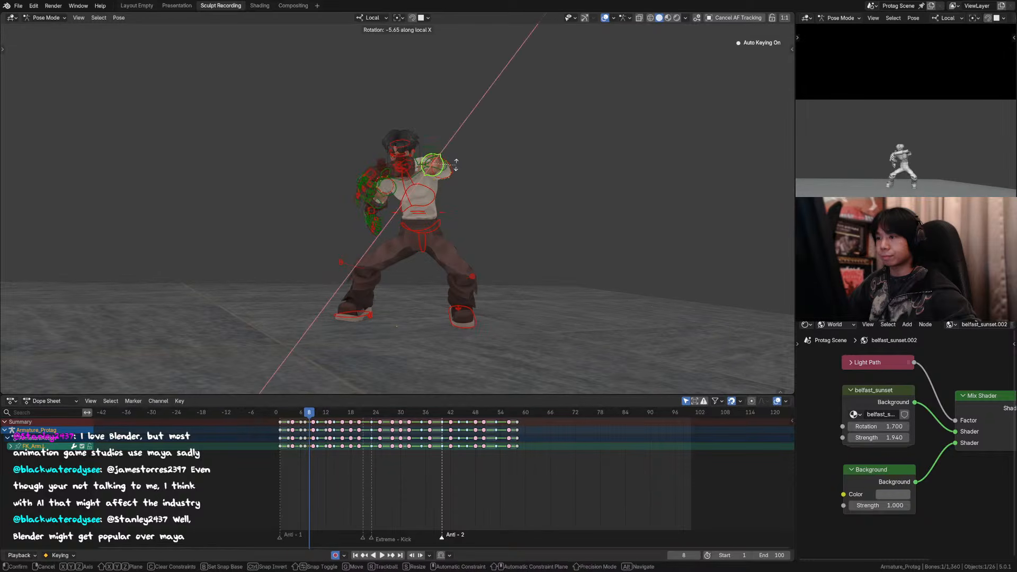
pyautogui.click(457, 160)
pyautogui.press('r')
pyautogui.press('x')
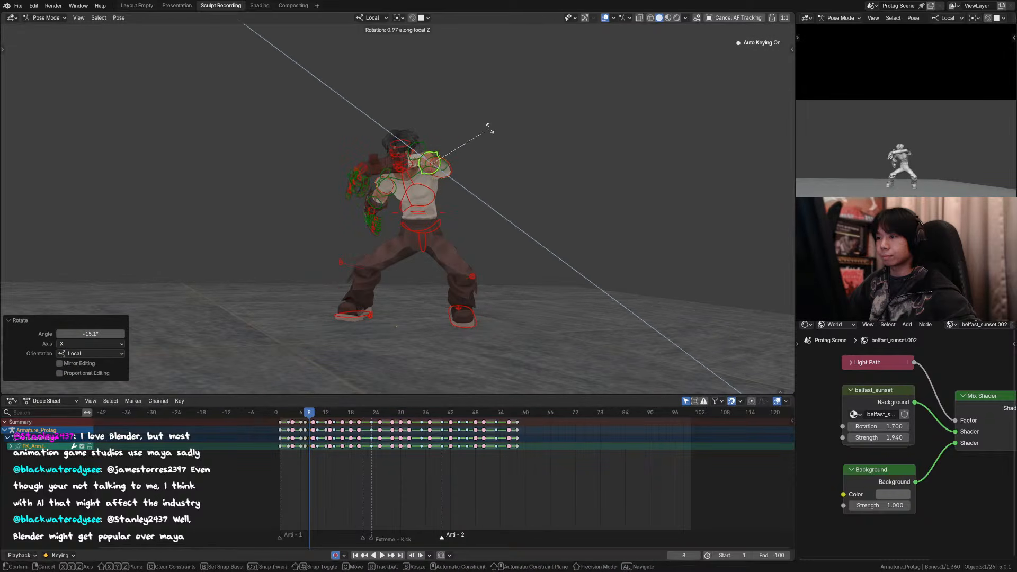
pyautogui.rightClick(495, 125)
pyautogui.press('r')
pyautogui.press('z')
pyautogui.rightClick(521, 119)
# Step: Switch the transform orientation to Global and rotate the left upper arm control about 10.7° around Z
pyautogui.press(',')
pyautogui.click(506, 127)
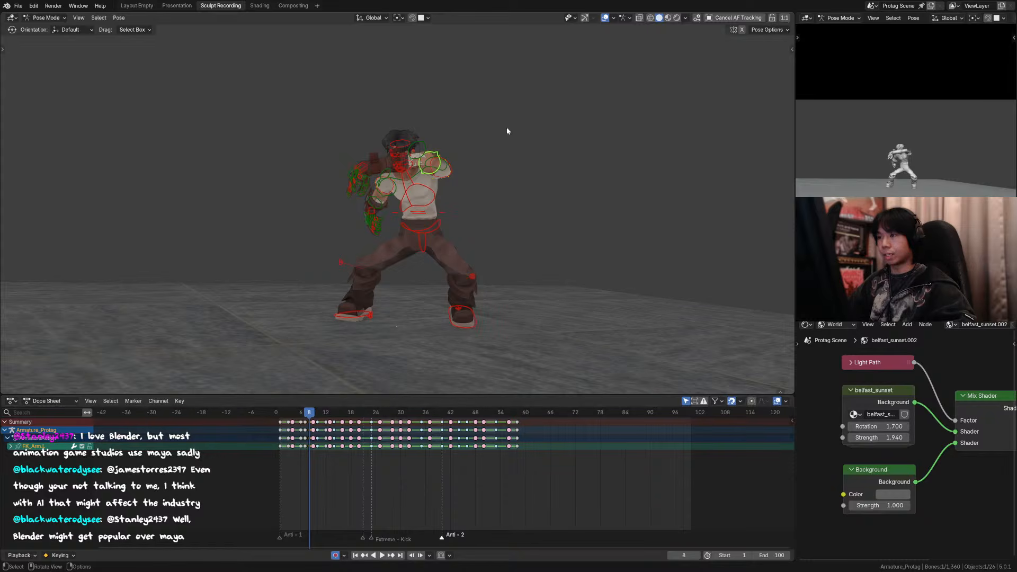
pyautogui.press('r')
pyautogui.press('z')
pyautogui.click(529, 139)
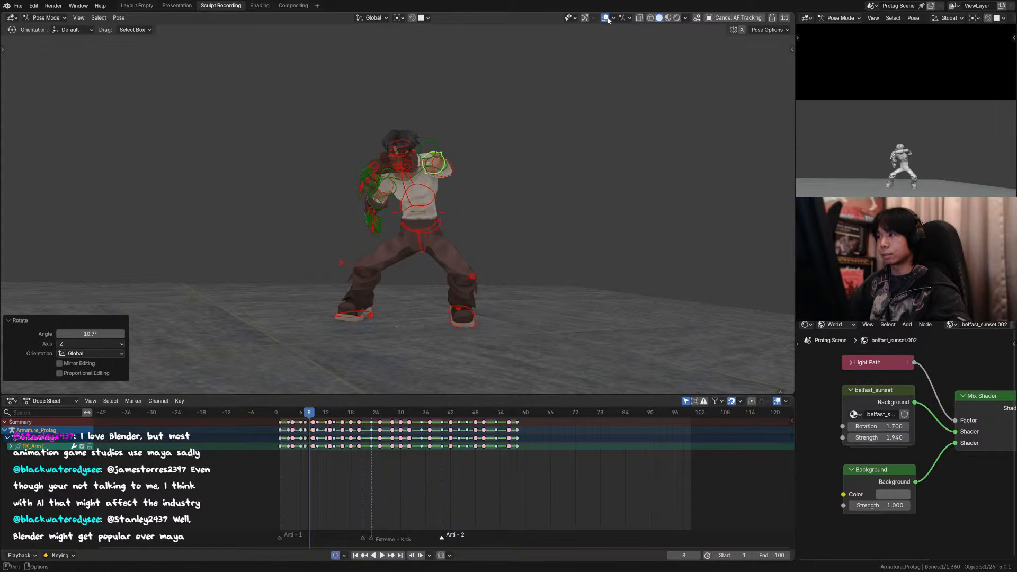
# Step: Hide the overlays, flip through frames 6 to 9 to review the left arm's motion, and show them again at frame 8
pyautogui.press('Left')
pyautogui.hotkey('shift', 'alt', 'z')
pyautogui.press('Left')
pyautogui.press('Right')
pyautogui.press('Right')
pyautogui.press('Right')
pyautogui.press('Left')
pyautogui.press('Left')
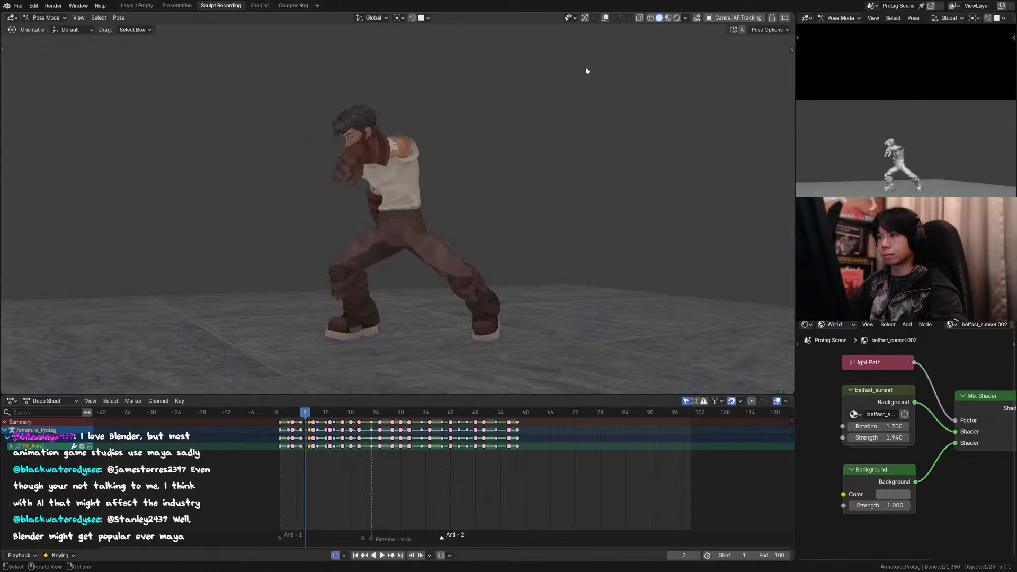
pyautogui.press('Right')
pyautogui.press('Right')
pyautogui.press('Left')
pyautogui.click(605, 17)
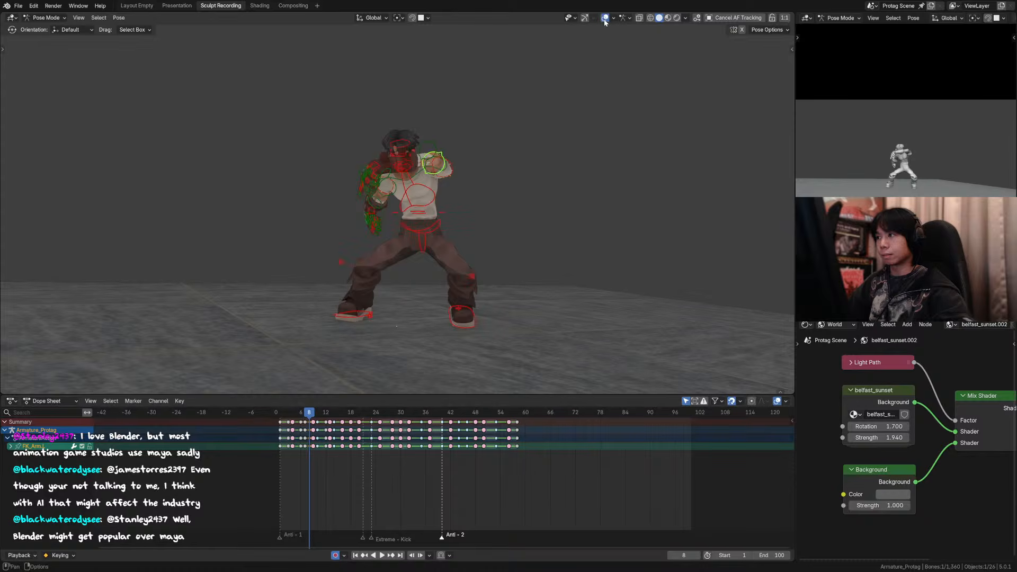
pyautogui.click(432, 159)
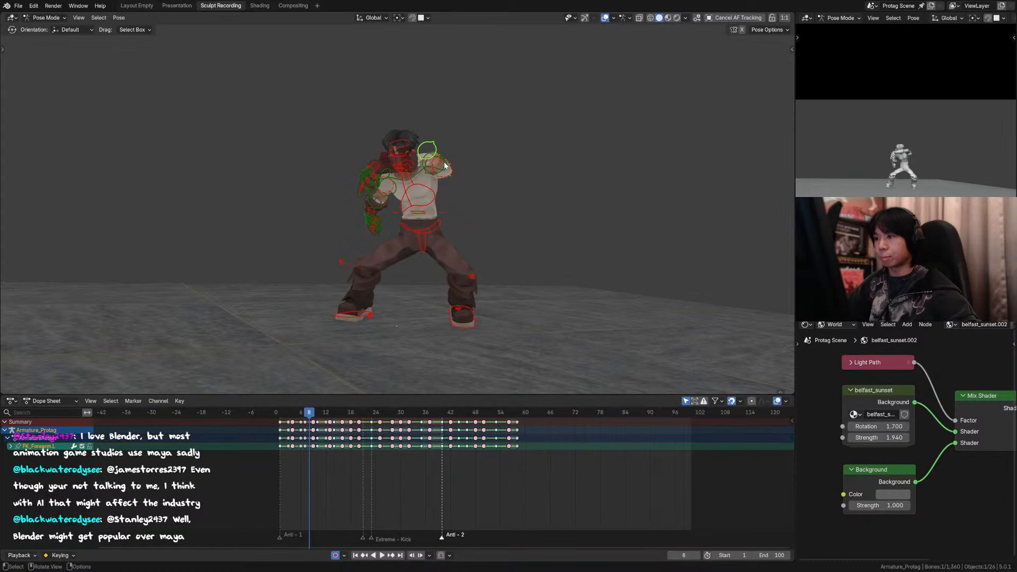
pyautogui.scroll(2, 418, 180)
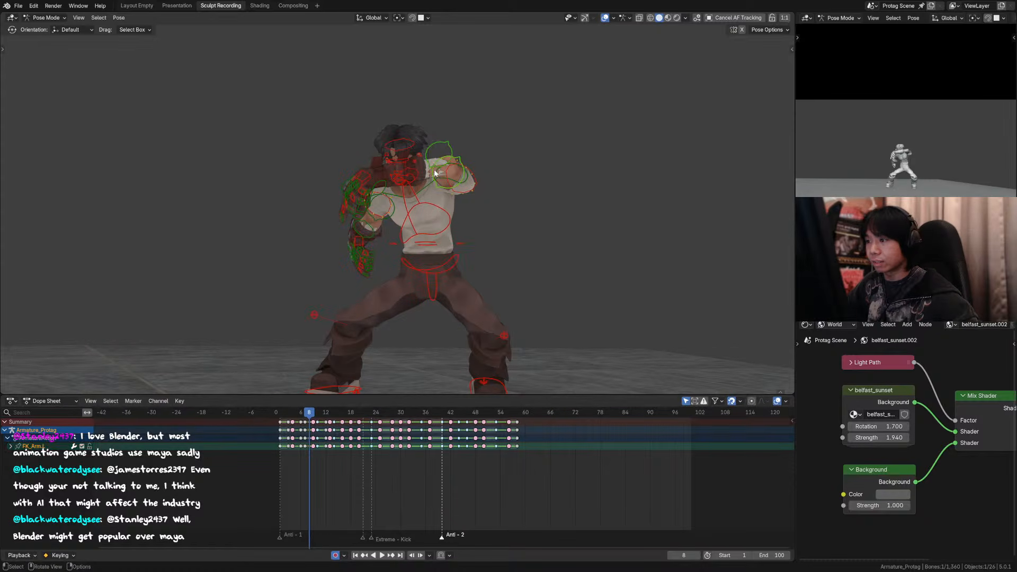
pyautogui.click(434, 169)
pyautogui.click(433, 151)
pyautogui.press('g')
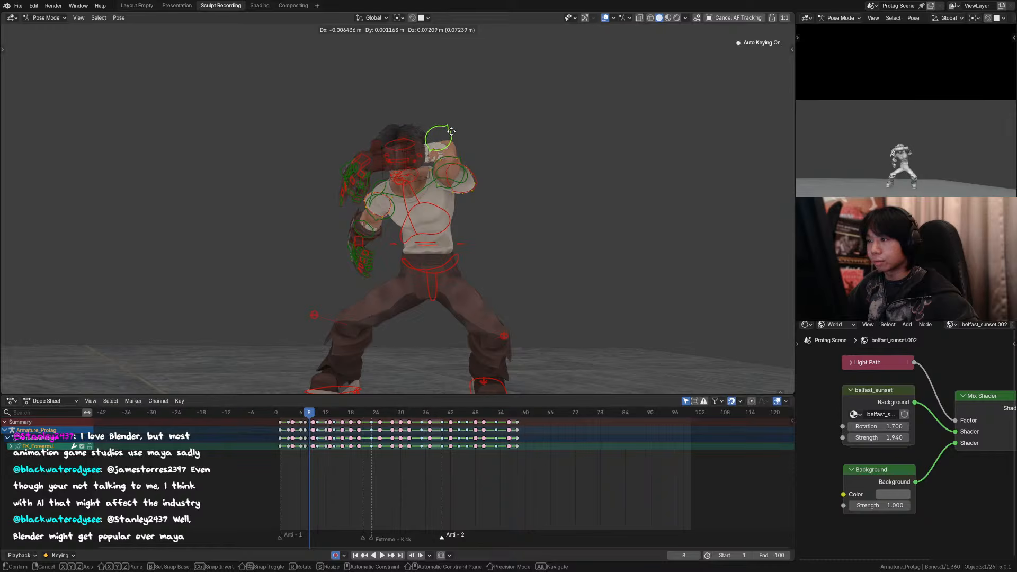
pyautogui.rightClick(457, 159)
# Step: Move the left hand control about 0.046 m in X, -0.031 m in Y and 0.023 m in Z at frame 8
pyautogui.click(436, 164)
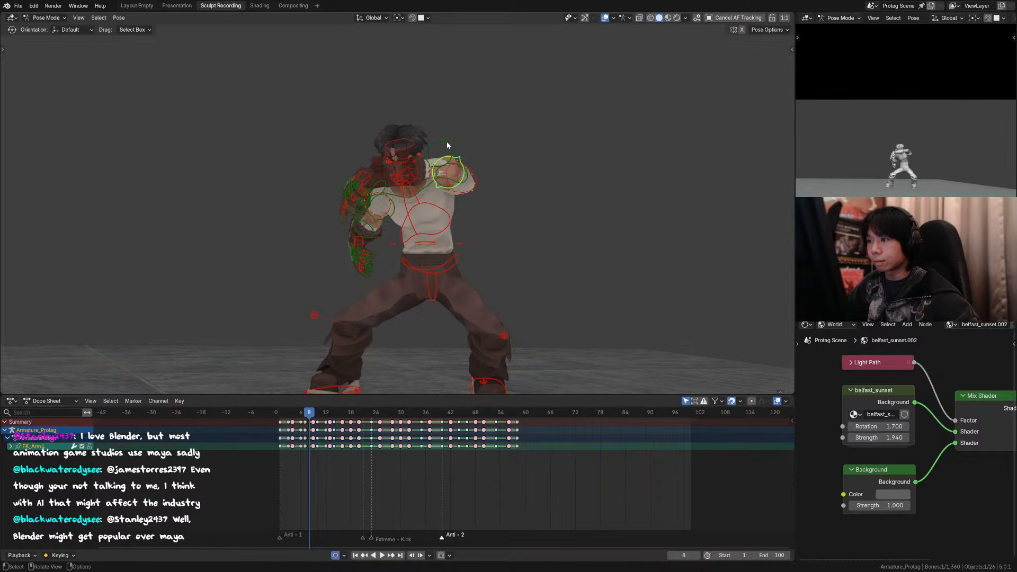
pyautogui.click(446, 143)
pyautogui.moveTo(447, 143); pyautogui.dragTo(363, 176, button='middle')
pyautogui.click(298, 168)
pyautogui.moveTo(298, 168); pyautogui.dragTo(421, 157, button='middle')
pyautogui.press('g')
pyautogui.click(431, 155)
pyautogui.press('KP_0')
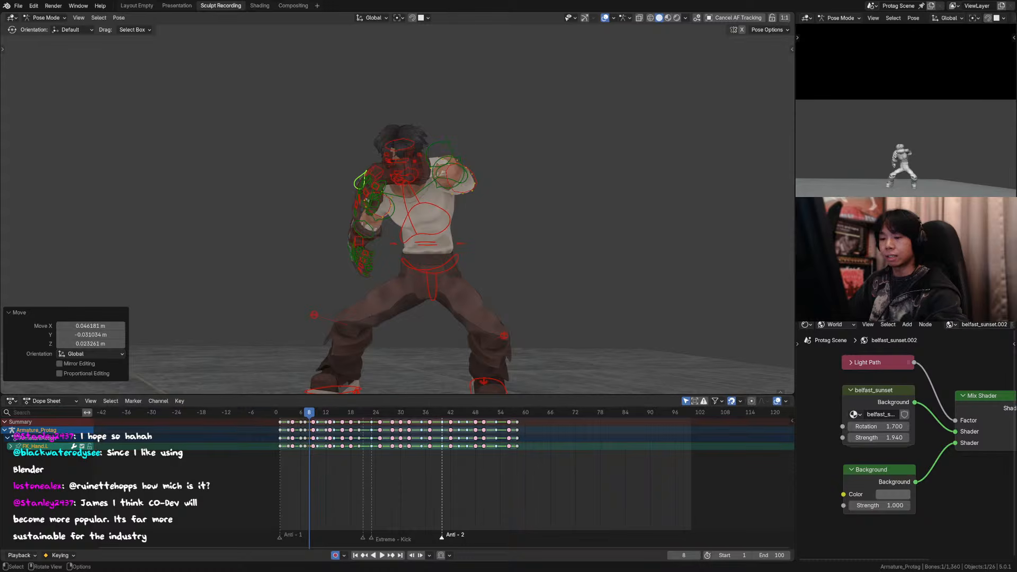
# Step: Rotate the left hand control around global Z at frame 8 to turn the glove
pyautogui.click(541, 269)
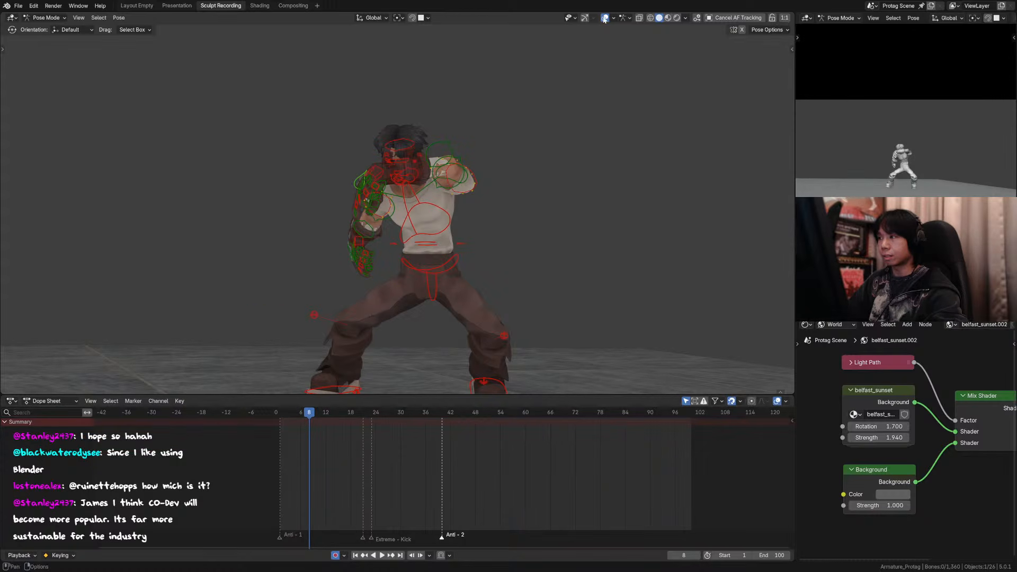
pyautogui.hotkey('shift', 'alt', 'z')
pyautogui.scroll(5, 393, 179)
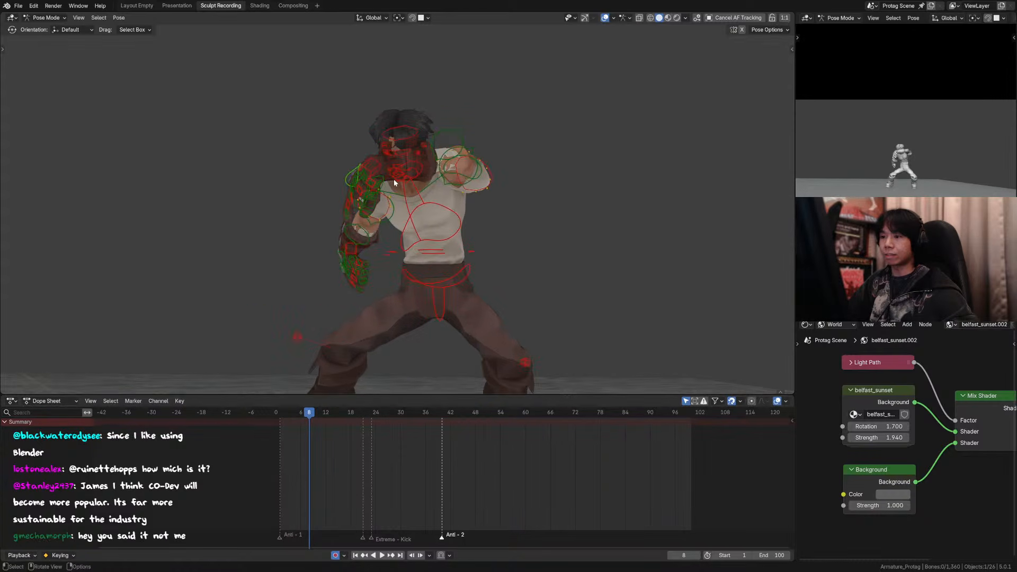
pyautogui.click(335, 151)
pyautogui.scroll(-4, 402, 202)
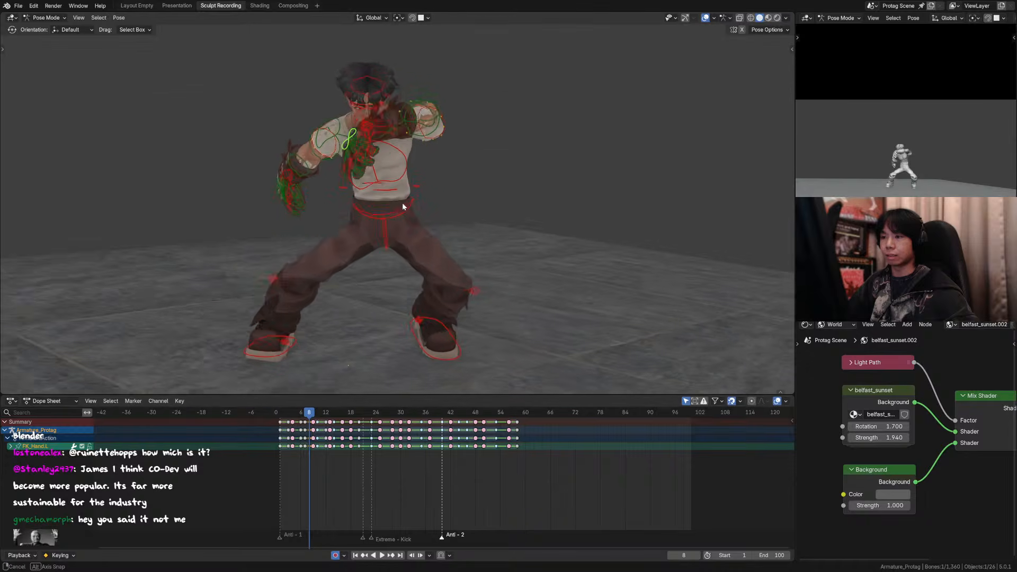
pyautogui.press('r')
pyautogui.press('z')
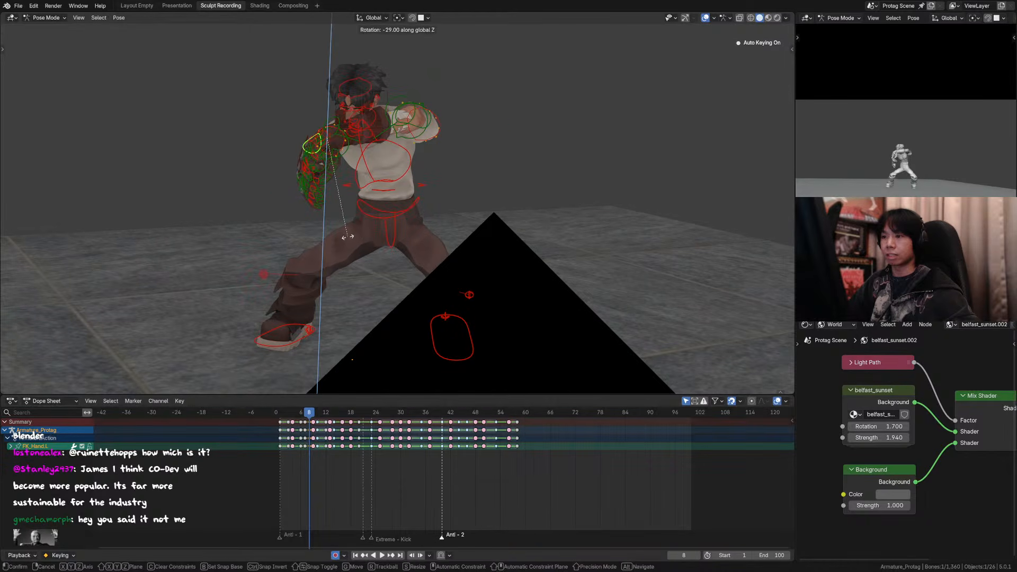
pyautogui.click(383, 228)
# Step: Rotate the left hand further and select the left glove's palm and finger controls
pyautogui.moveTo(382, 228); pyautogui.dragTo(330, 189, button='middle')
pyautogui.press('r')
pyautogui.click(619, 177)
pyautogui.moveTo(300, 196); pyautogui.dragTo(238, 127)
pyautogui.moveTo(241, 130); pyautogui.dragTo(307, 148, button='middle')
pyautogui.scroll(3, 394, 131)
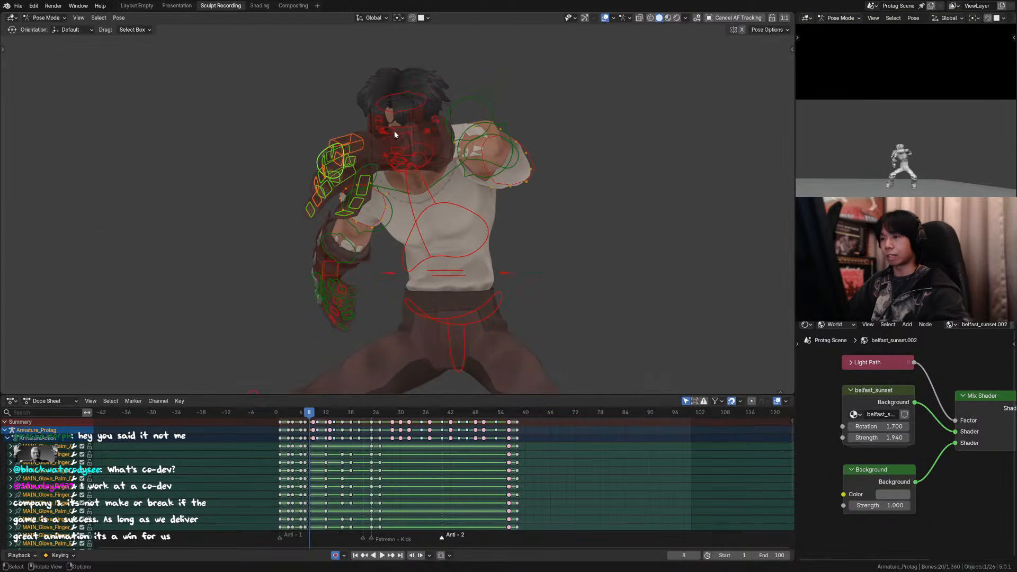
# Step: Hide the overlays, flip through frames 6 to 9 to check the left hand pose, and show them again at frame 8
pyautogui.click(605, 19)
pyautogui.press('Left')
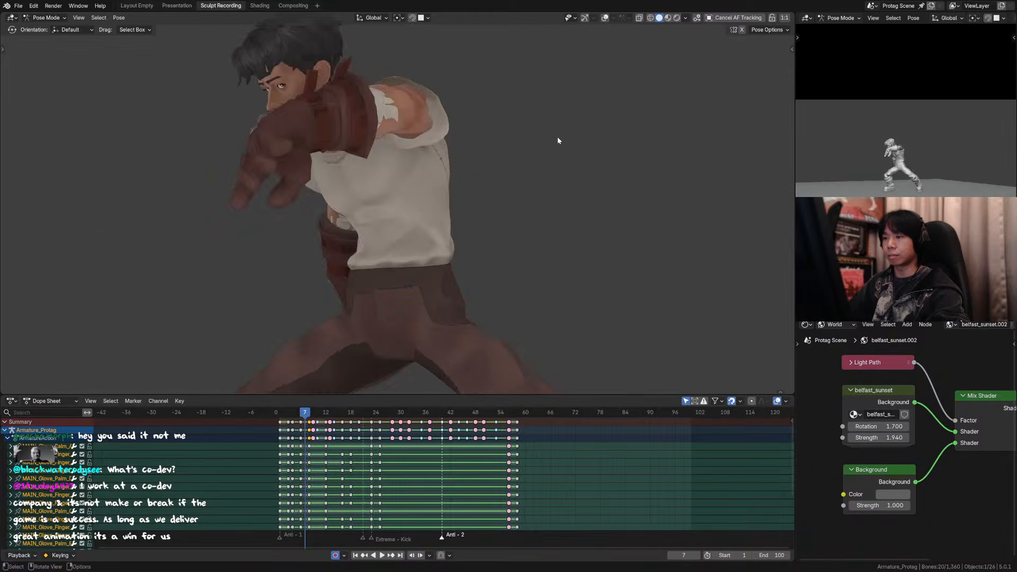
pyautogui.press('Right')
pyautogui.scroll(-4, 554, 151)
pyautogui.press('Right')
pyautogui.press('Left')
pyautogui.press('Left')
pyautogui.press('Left')
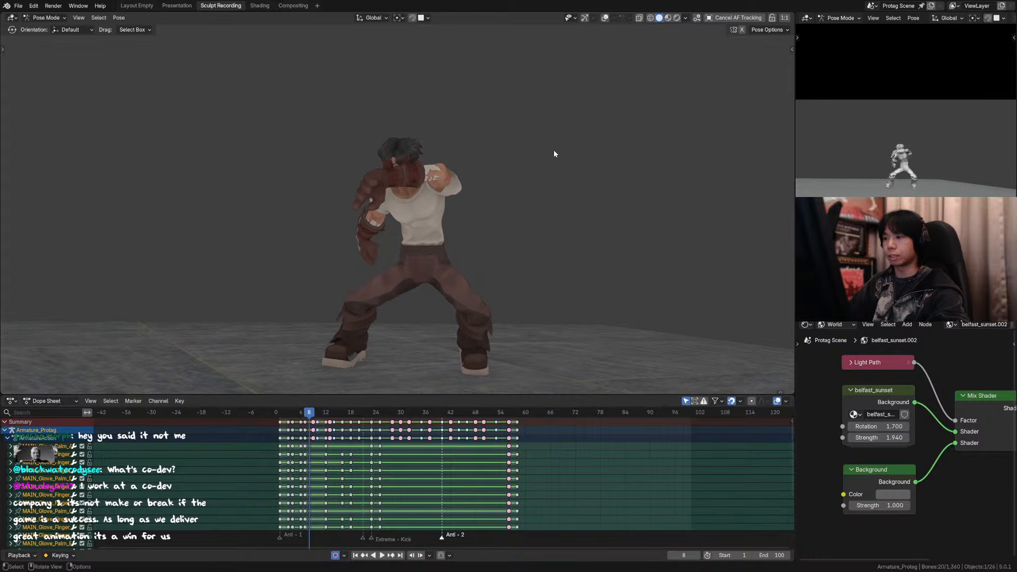
pyautogui.press('Right')
pyautogui.press('Right')
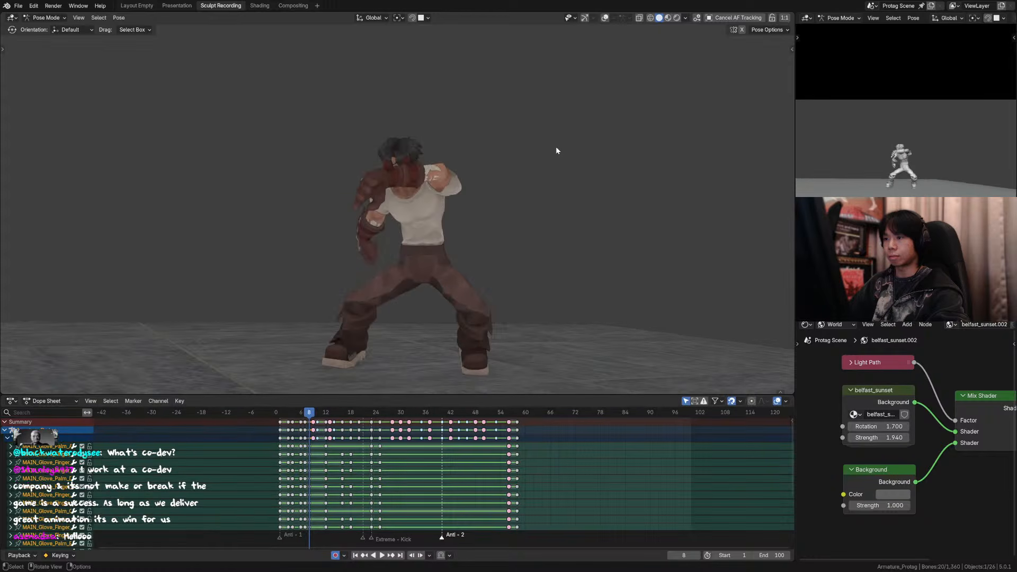
pyautogui.click(605, 18)
# Step: From above, rotate the left upper arm control about -6.7° around global Z, and rotate the left forearm control around global Z
pyautogui.moveTo(582, 68); pyautogui.dragTo(466, 261, button='middle')
pyautogui.click(393, 247)
pyautogui.press('r')
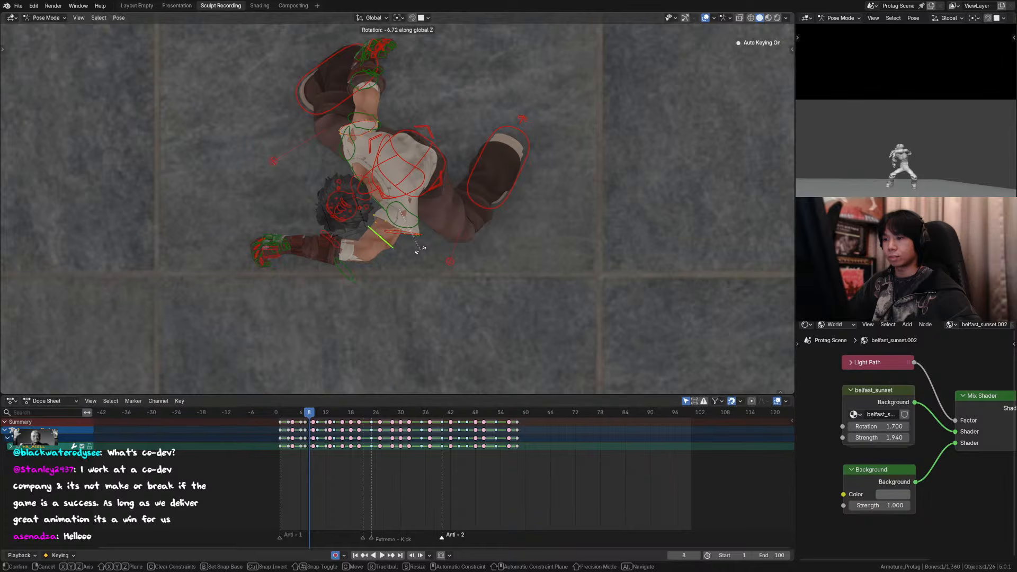
pyautogui.click(417, 257)
pyautogui.click(342, 258)
pyautogui.press('r')
pyautogui.press('z')
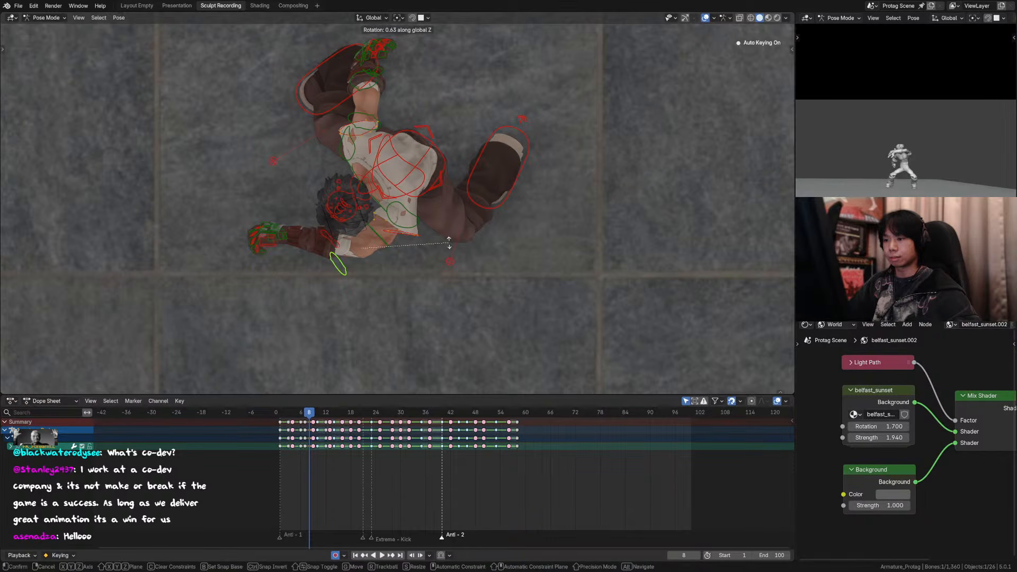
pyautogui.click(449, 216)
# Step: From the side, fine-tune the left forearm control's rotation at frame 8 freely and around global X, Y and Z
pyautogui.moveTo(449, 218); pyautogui.dragTo(552, 128, button='middle')
pyautogui.press('r')
pyautogui.click(556, 127)
pyautogui.press('r')
pyautogui.press('x')
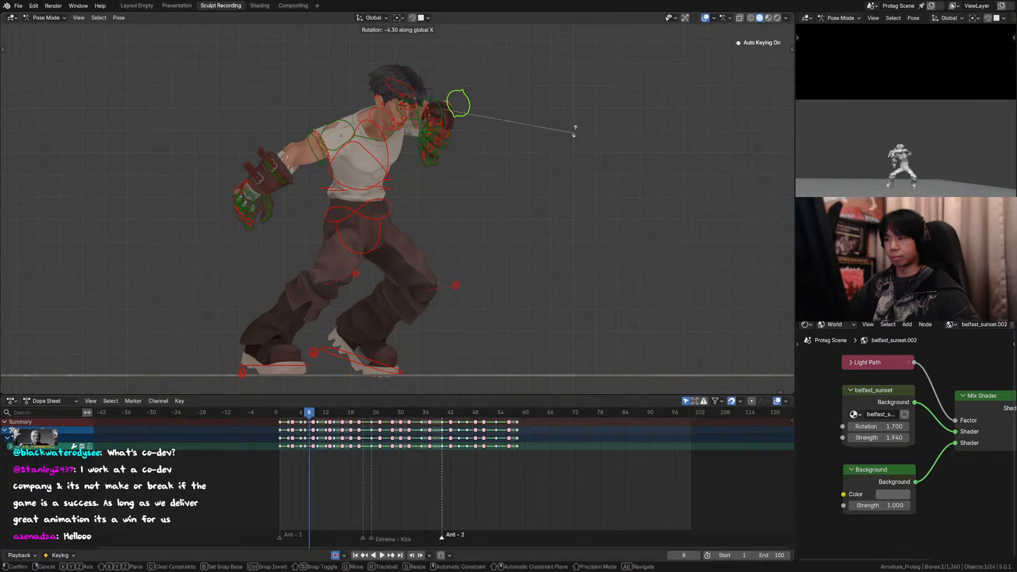
pyautogui.click(574, 130)
pyautogui.press('r')
pyautogui.press('y')
pyautogui.click(575, 104)
pyautogui.press('r')
pyautogui.press('z')
pyautogui.click(545, 82)
# Step: Choose the Global transform orientation and rotate the left forearm control around Z
pyautogui.press(',')
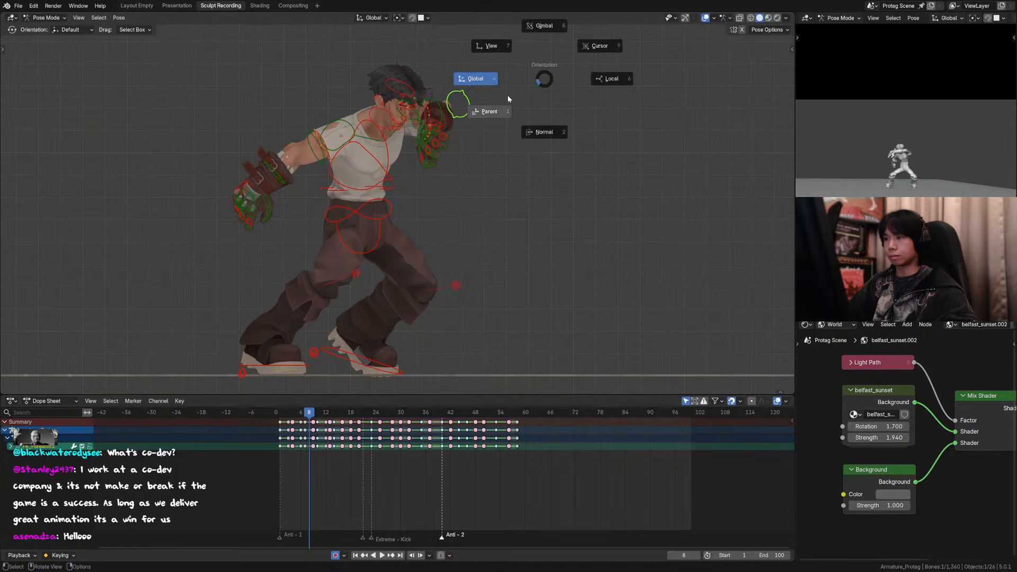
pyautogui.click(492, 85)
pyautogui.press('r')
pyautogui.press('z')
pyautogui.click(480, 70)
pyautogui.moveTo(480, 70); pyautogui.dragTo(508, 111, button='middle')
pyautogui.press('r')
pyautogui.press('z')
pyautogui.click(522, 158)
pyautogui.hotkey('ctrl', 'z')
# Step: Rotate the left upper arm control about 6° around global Z at frame 8
pyautogui.click(413, 142)
pyautogui.press('r')
pyautogui.press('z')
pyautogui.click(523, 112)
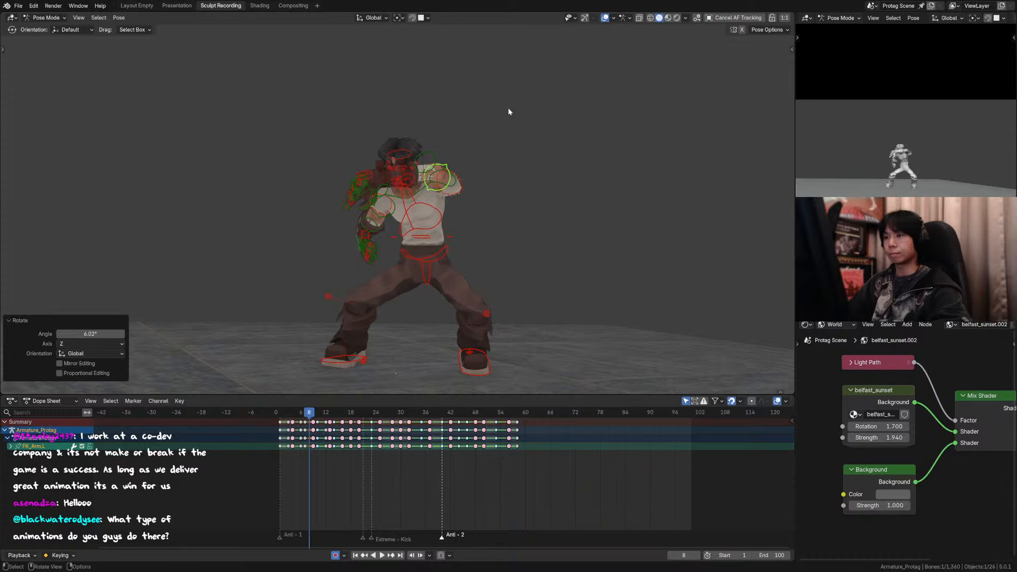
# Step: Hide the overlays, review frames 5 to 8 including through the camera, and show the overlays again at frame 8
pyautogui.click(605, 18)
pyautogui.press('Left')
pyautogui.press('Left')
pyautogui.press('Right')
pyautogui.press('Right')
pyautogui.press('Left')
pyautogui.press('KP_0')
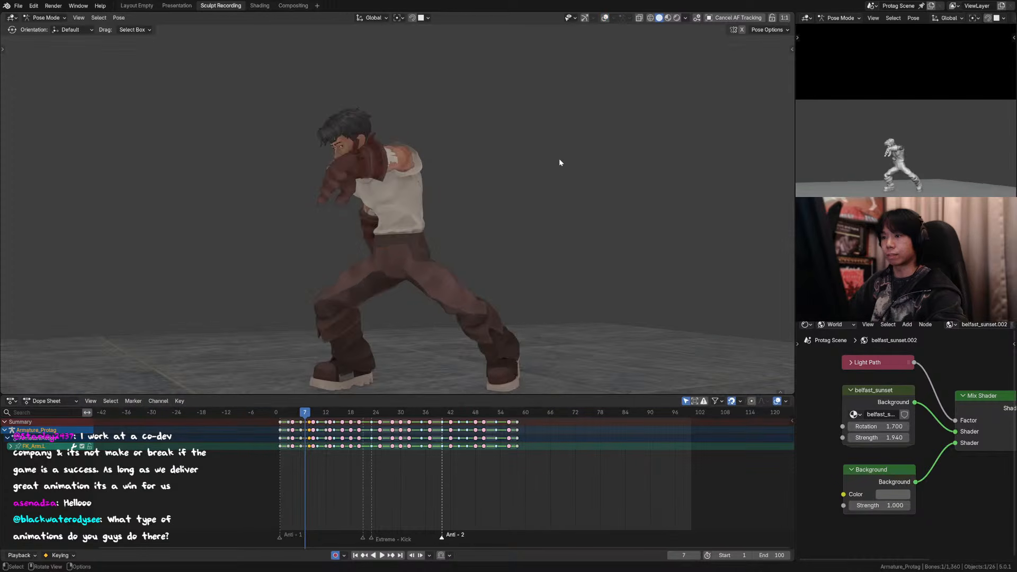
pyautogui.press('Left')
pyautogui.press('Right')
pyautogui.press('Left')
pyautogui.press('Left')
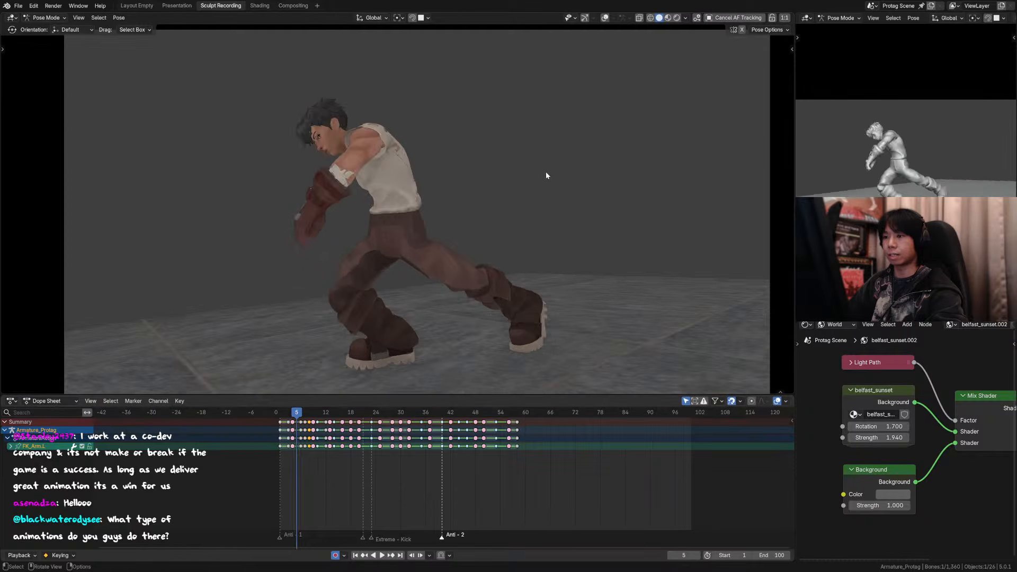
pyautogui.press('Right')
pyautogui.press('Right')
pyautogui.press('Right')
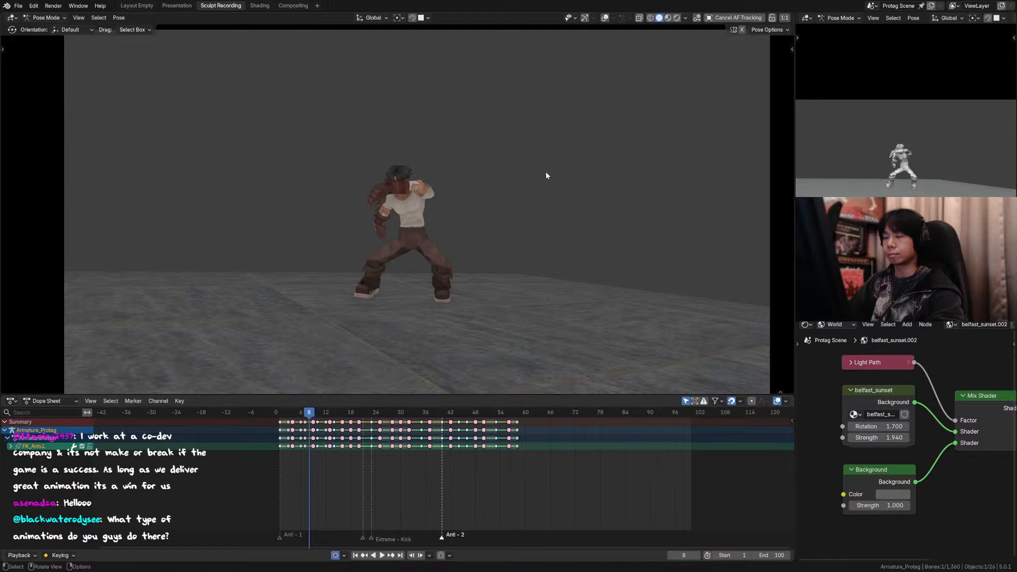
pyautogui.press('Left')
pyautogui.press('Right')
pyautogui.click(605, 18)
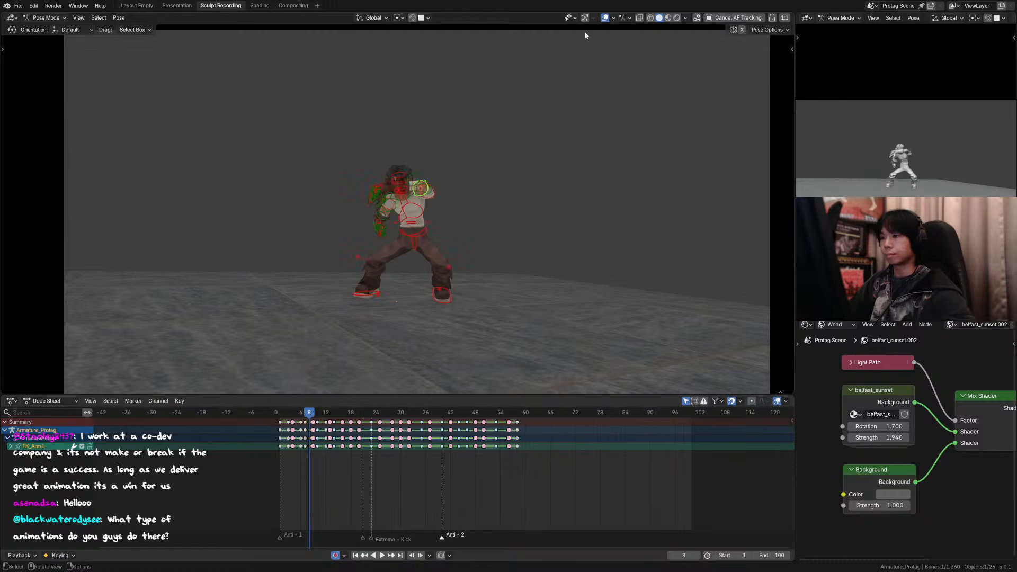
# Step: Turn on the left and right arm tweak bone collections in the character's rig controls
pyautogui.scroll(3, 443, 165)
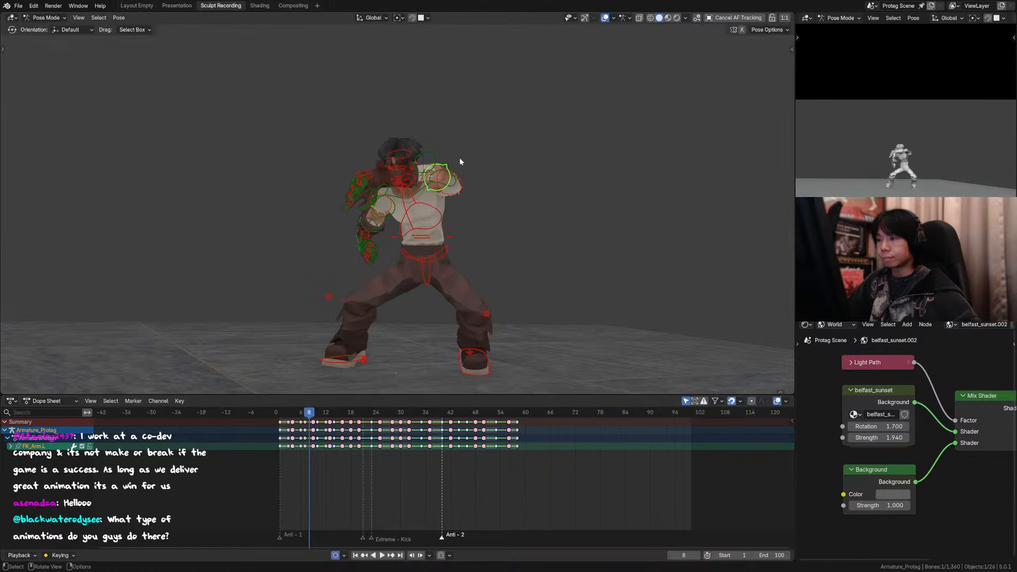
pyautogui.scroll(2, 503, 165)
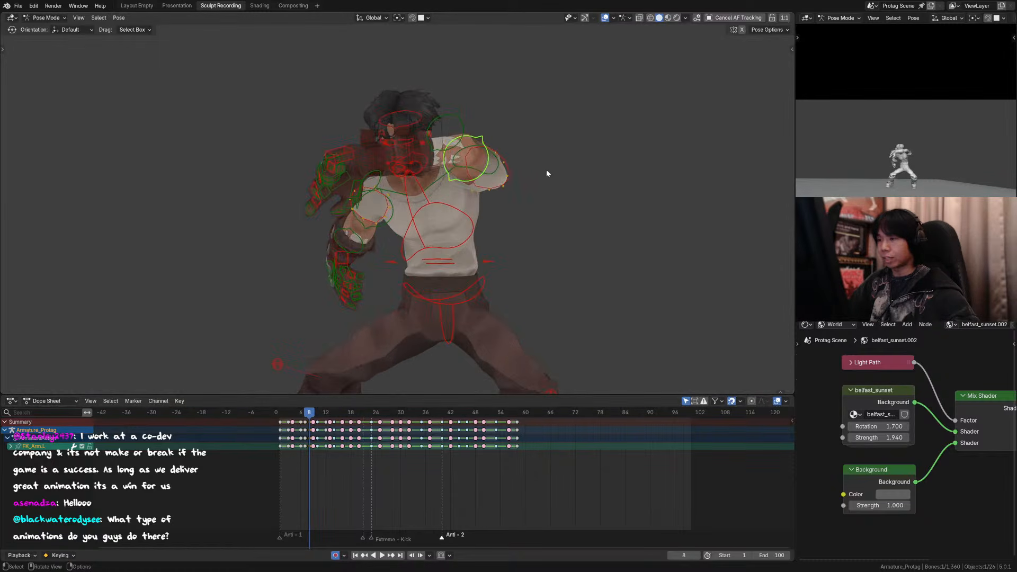
pyautogui.press('n')
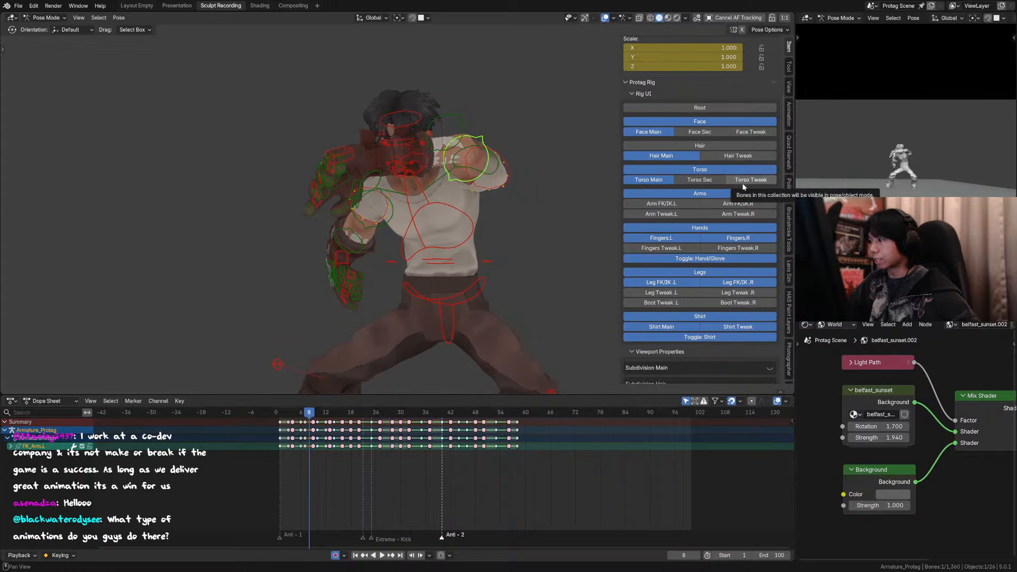
pyautogui.click(682, 217)
pyautogui.click(709, 213)
# Step: Select all visible controls, including the arm tweaks, and keyframe them at frames 8 and 7, ending on frame 8
pyautogui.keyDown('shift'); pyautogui.moveTo(446, 159); pyautogui.dragTo(401, 152, button='middle'); pyautogui.keyUp('shift')
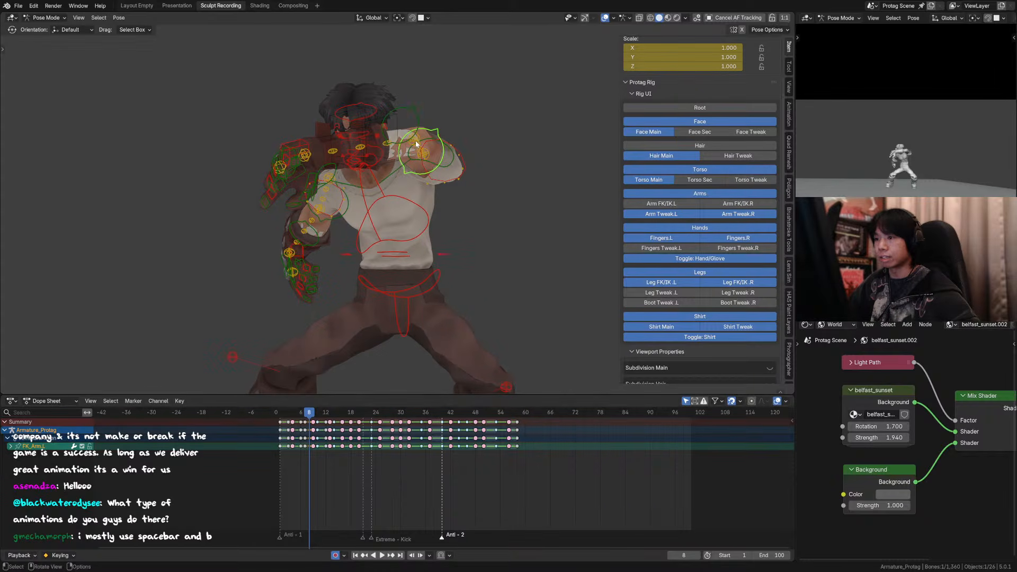
pyautogui.click(415, 141)
pyautogui.keyDown('shift'); pyautogui.click(418, 148); pyautogui.keyUp('shift')
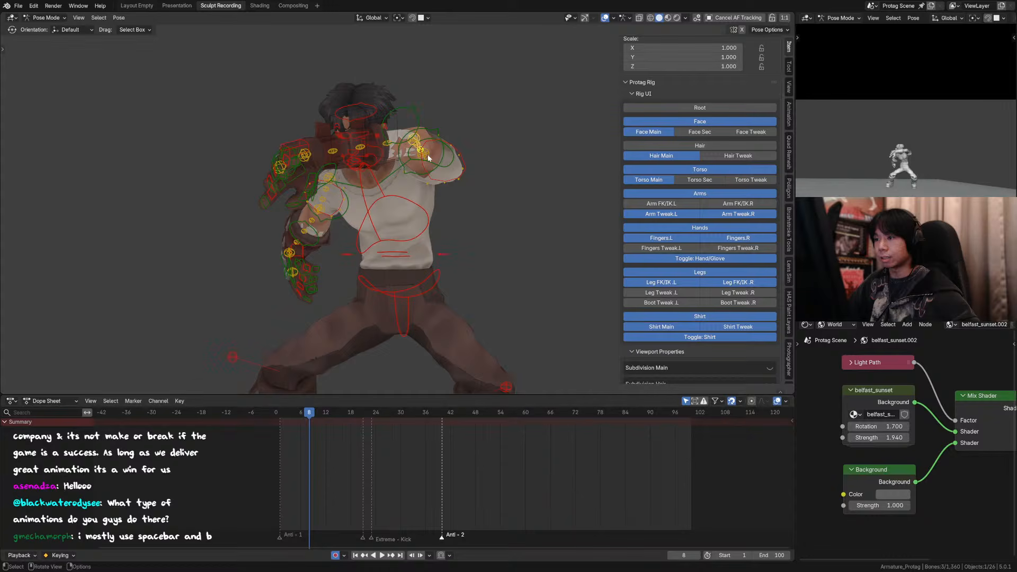
pyautogui.press('a')
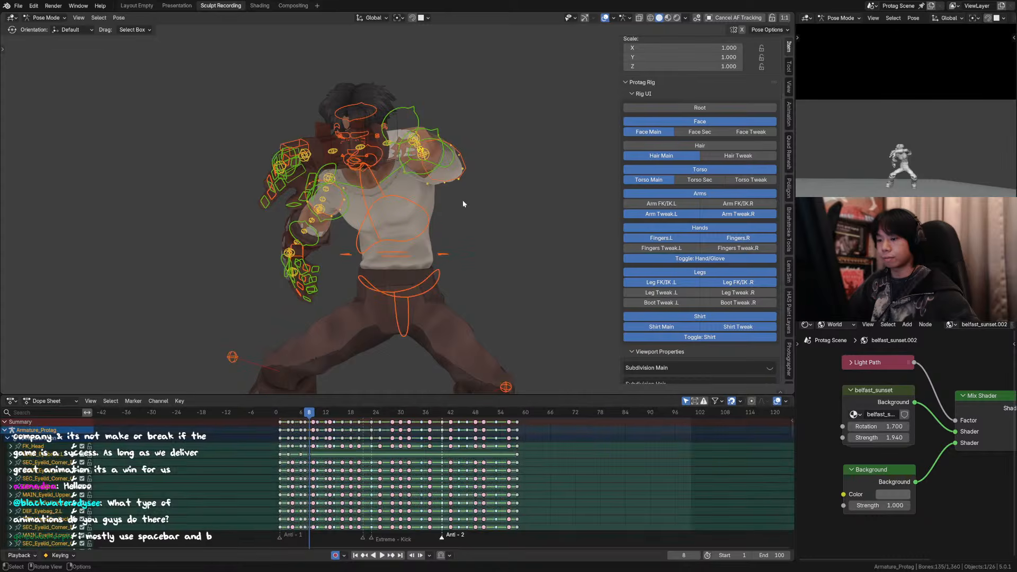
pyautogui.press('i')
pyautogui.press('Left')
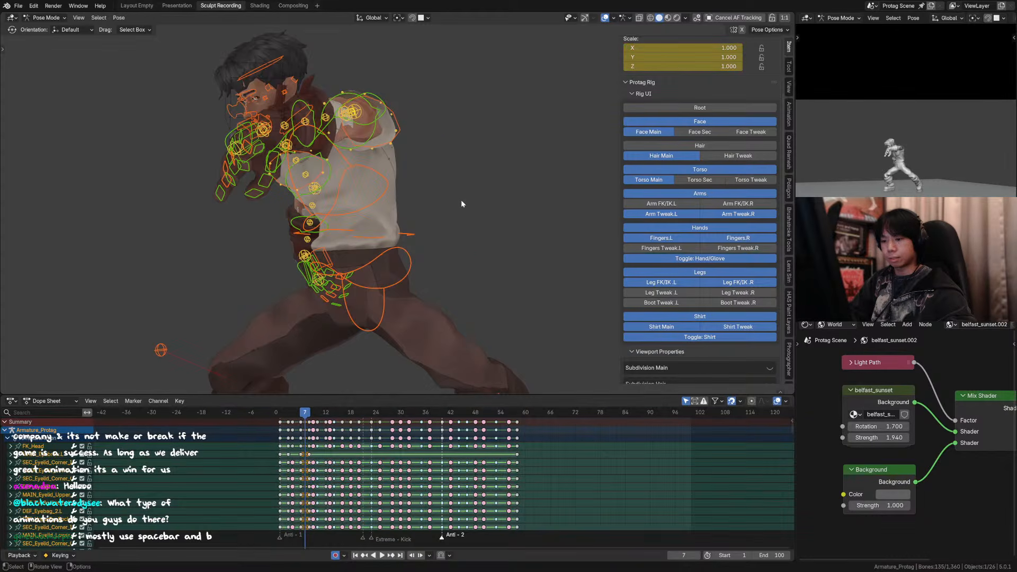
pyautogui.press('Right')
# Step: Move the TWEAK_Forearm.L control about -0.017 m in X, 0.006 m in Y and 0.065 m in Z, and nudge it again to refine the elbow
pyautogui.click(416, 142)
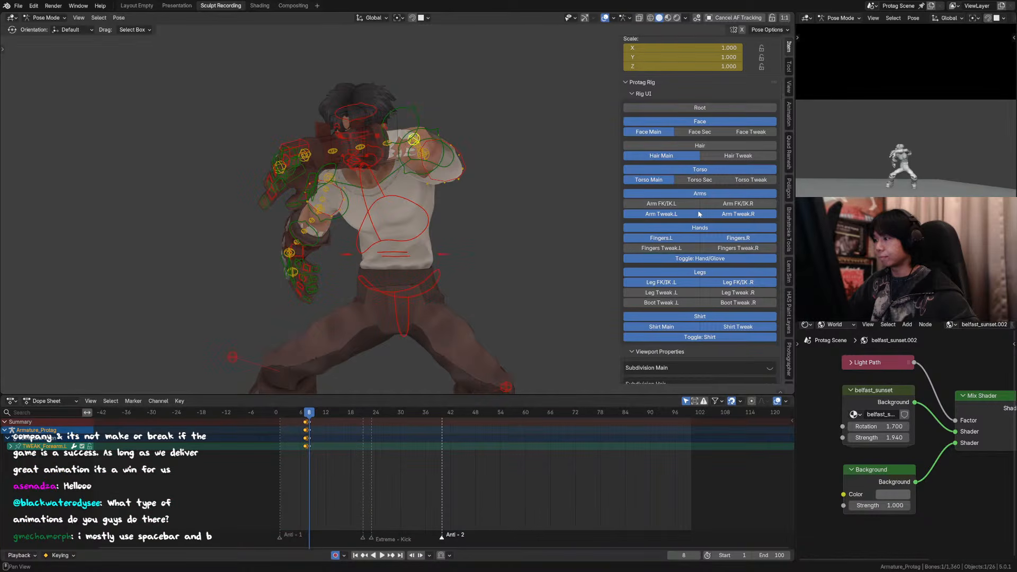
pyautogui.press('g')
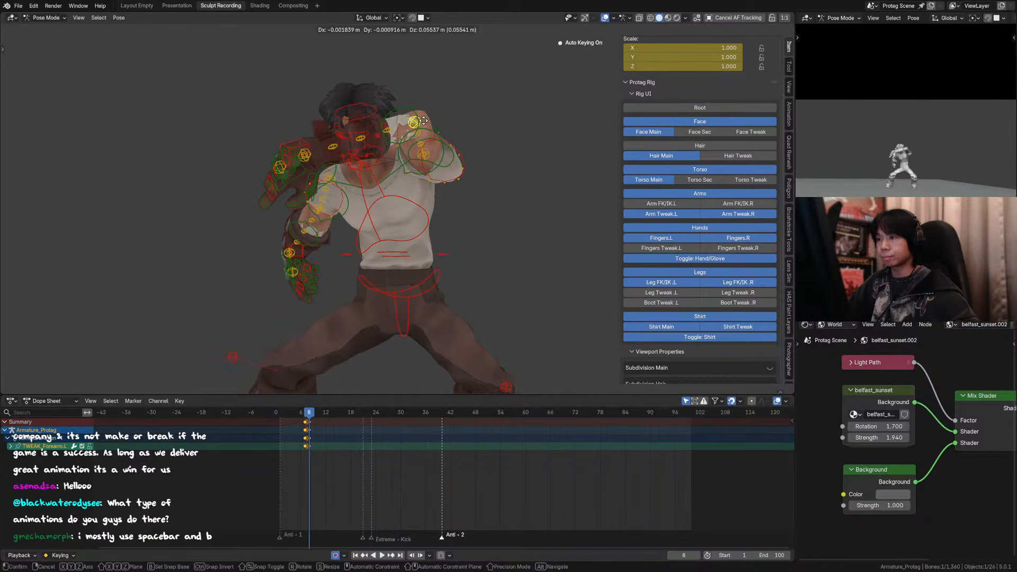
pyautogui.click(421, 126)
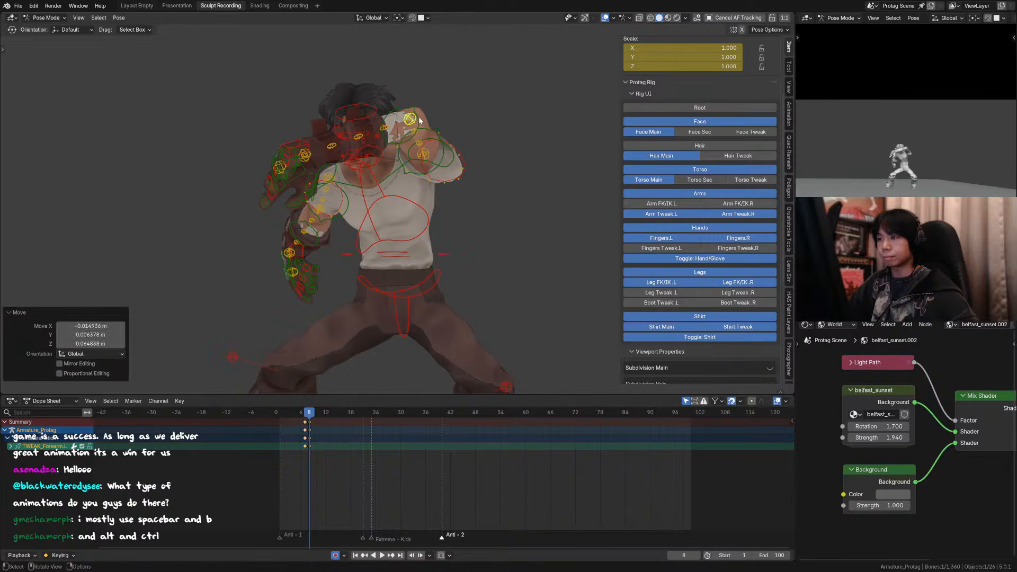
pyautogui.press('g')
pyautogui.click(423, 126)
pyautogui.click(386, 127)
pyautogui.press('g')
pyautogui.rightClick(384, 127)
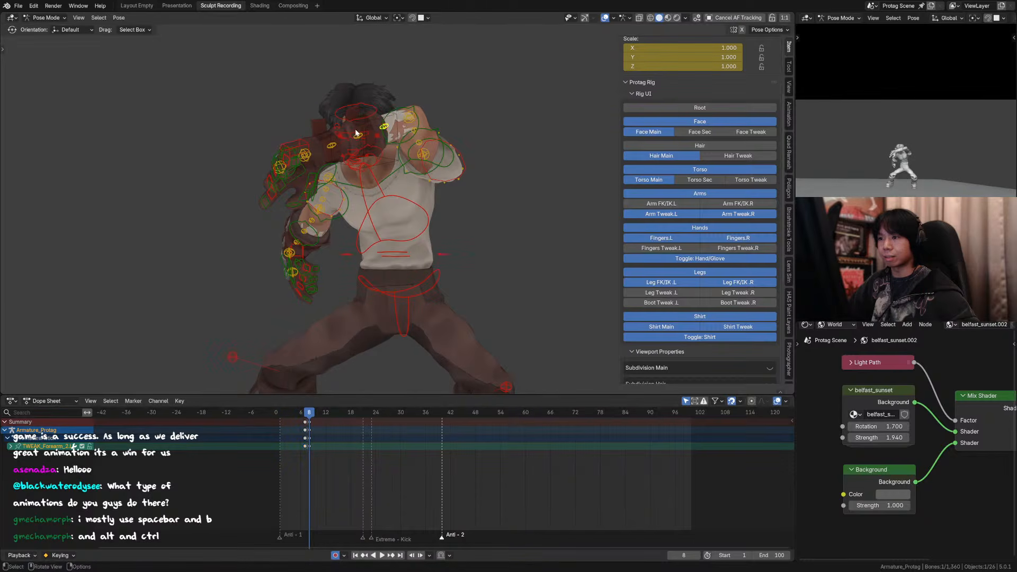
pyautogui.press('g')
pyautogui.rightClick(359, 131)
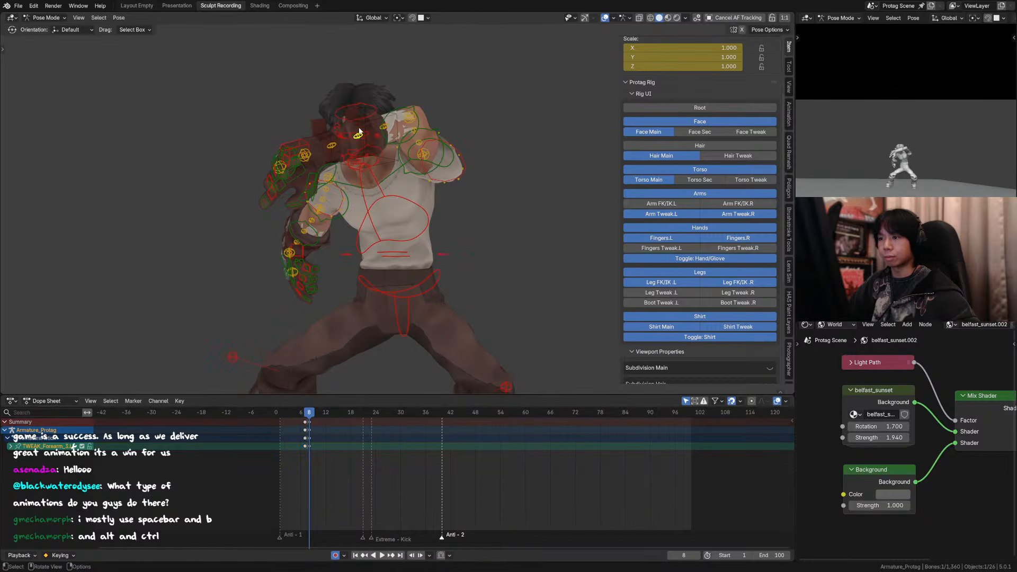
# Step: Move the second and third left forearm tweaks together about -0.005 m X, 0.002 m Y and 0.022 m Z, and nudge the forearm line further
pyautogui.click(386, 130)
pyautogui.press('g')
pyautogui.click(370, 59)
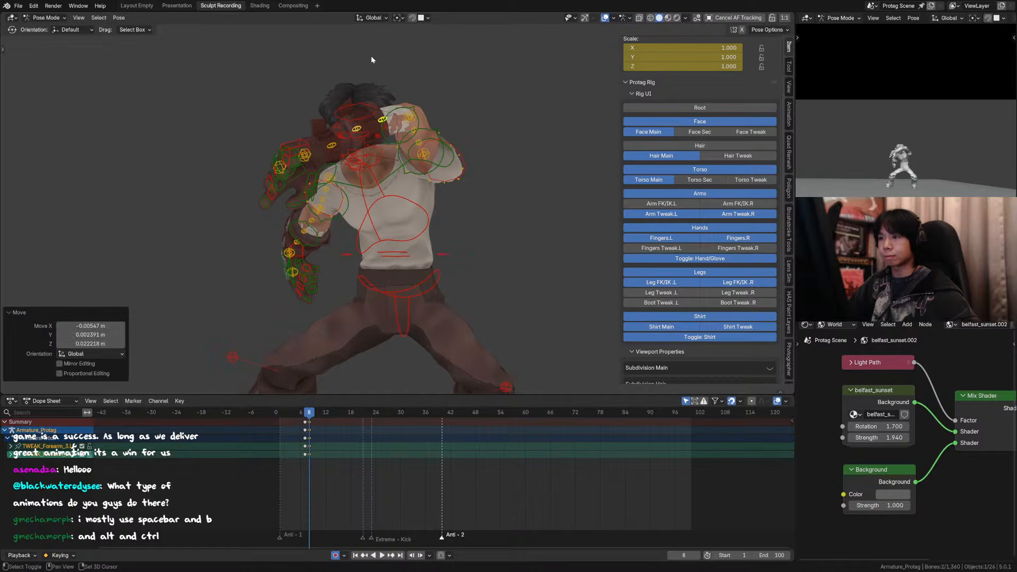
pyautogui.press('g')
pyautogui.click(348, 107)
# Step: Shift the TWEAK_Forearm_4.L control slightly upward near the glove to continue the forearm's curve
pyautogui.click(332, 143)
pyautogui.press('g')
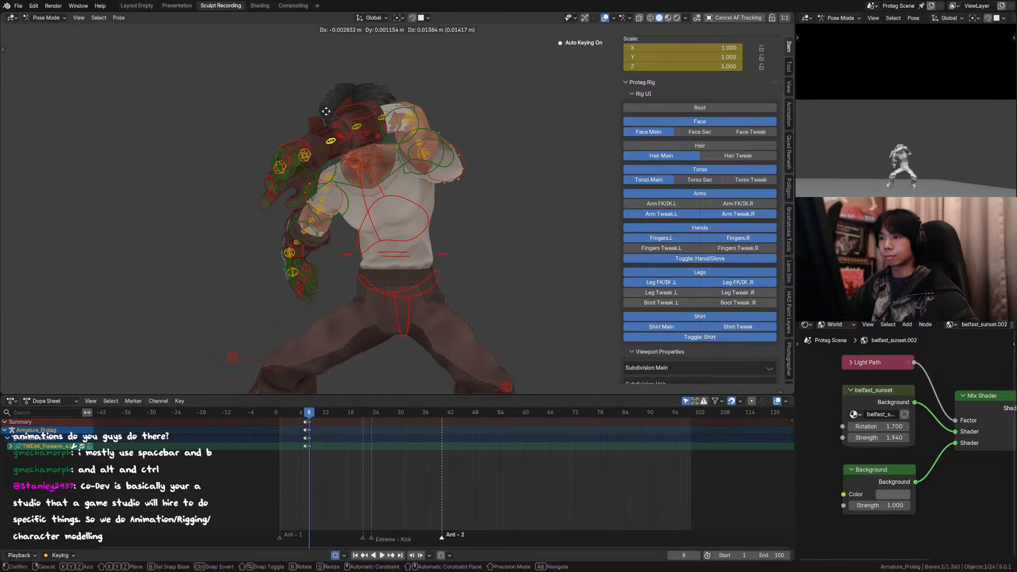
pyautogui.click(317, 98)
# Step: Nudge the third and second left forearm tweak controls individually to smooth the forearm's arc
pyautogui.click(358, 124)
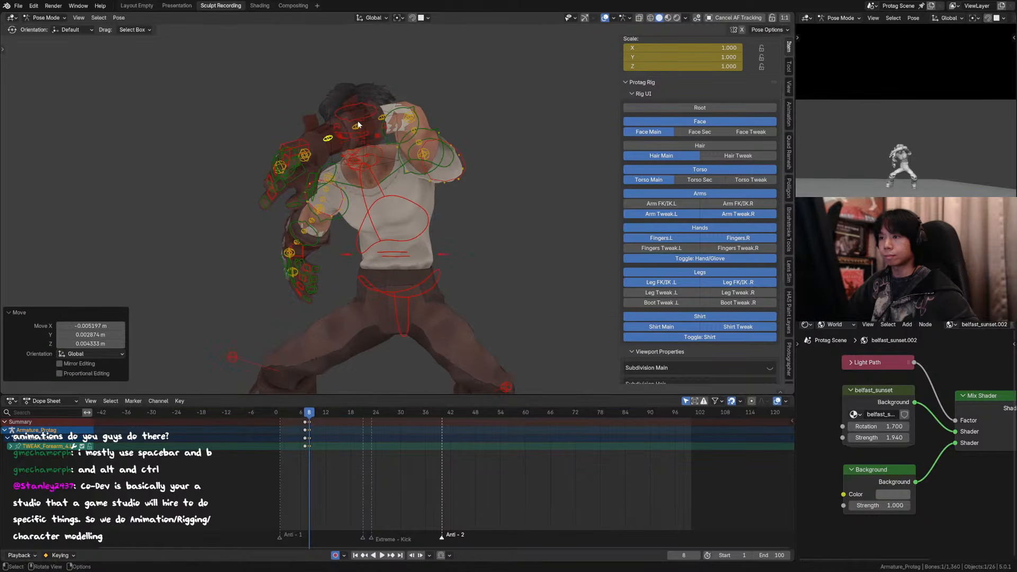
pyautogui.press('g')
pyautogui.click(356, 122)
pyautogui.click(382, 115)
pyautogui.press('g')
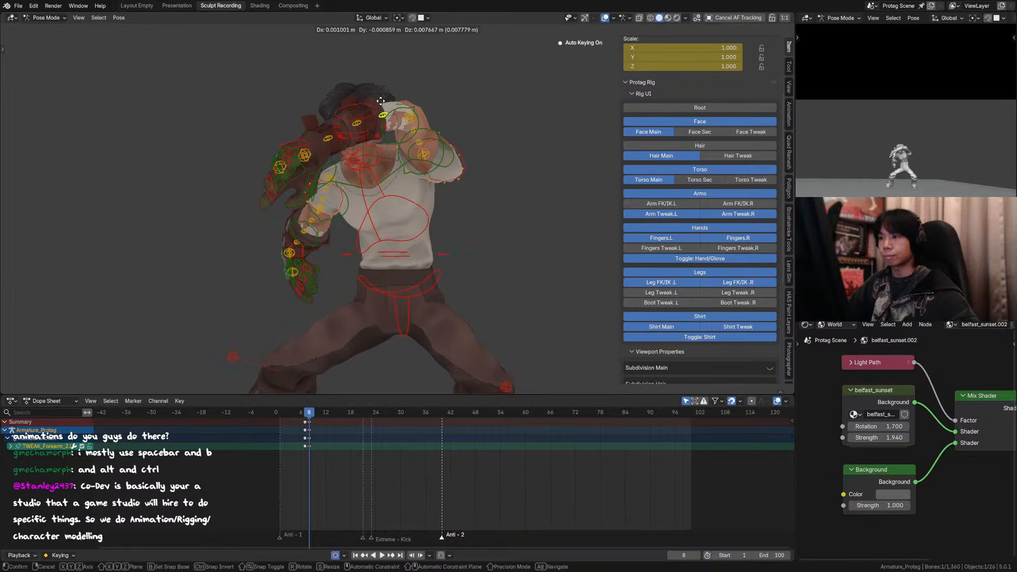
pyautogui.click(398, 119)
# Step: Nudge TWEAK_Arm_3.L outward, and move TWEAK_Arm_2.L about 0.006 m in X, -0.004 m in Y and 0.003 m in Z
pyautogui.click(416, 132)
pyautogui.press('g')
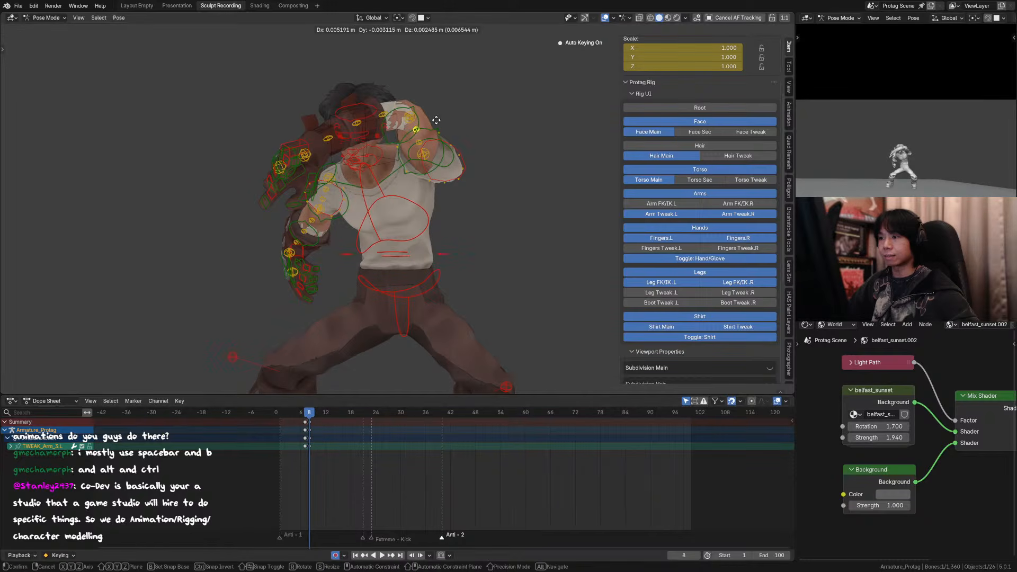
pyautogui.click(436, 120)
pyautogui.click(419, 143)
pyautogui.press('g')
pyautogui.click(453, 129)
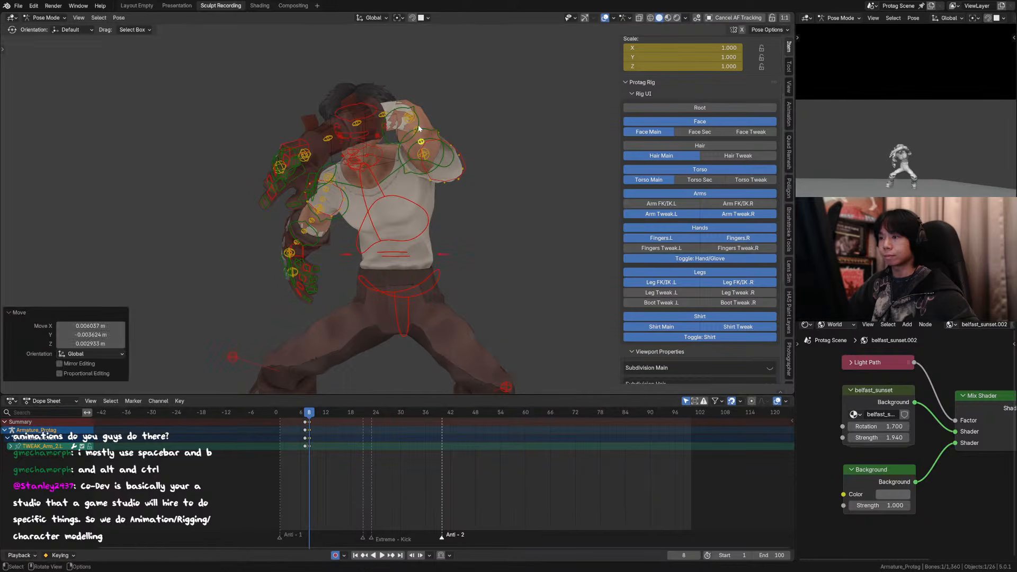
# Step: Move TWEAK_Arm_3.L slightly outward and up, then move TWEAK_Arm.L about 0.009 m in X, -0.005 m in Y and 0.002 m in Z
pyautogui.click(418, 129)
pyautogui.press('g')
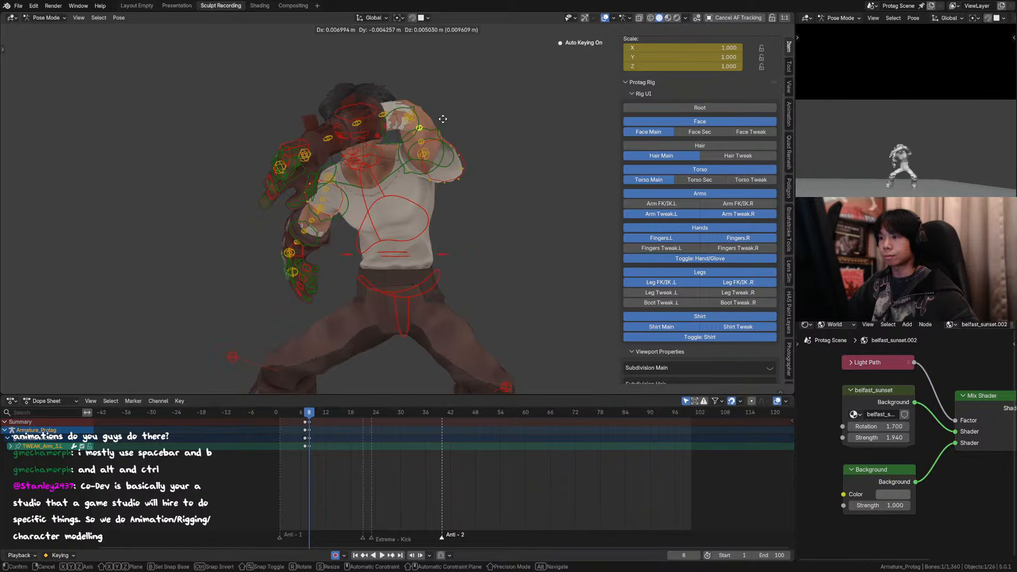
pyautogui.click(443, 119)
pyautogui.click(427, 154)
pyautogui.press('g')
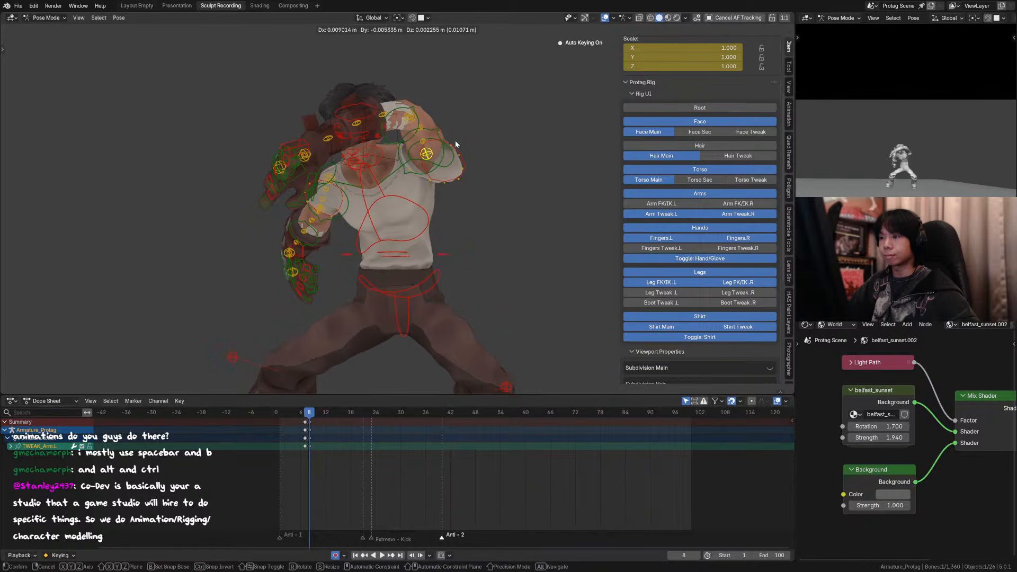
pyautogui.click(455, 141)
# Step: Examine the frame 8 arm drag with the overlays hidden, and compare it against the pose on frame 9
pyautogui.press('n')
pyautogui.scroll(-3, 545, 148)
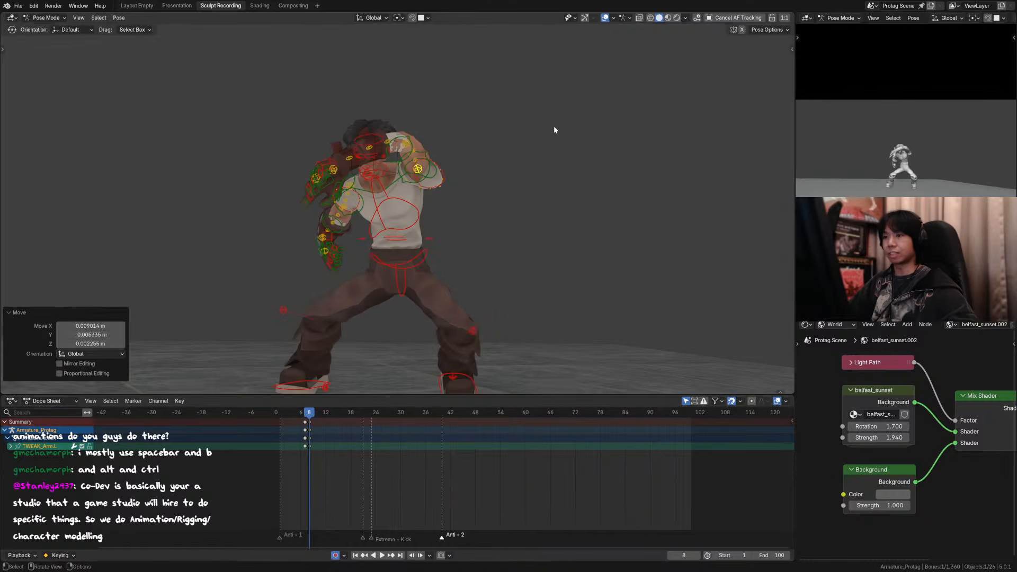
pyautogui.click(605, 18)
pyautogui.press('Up')
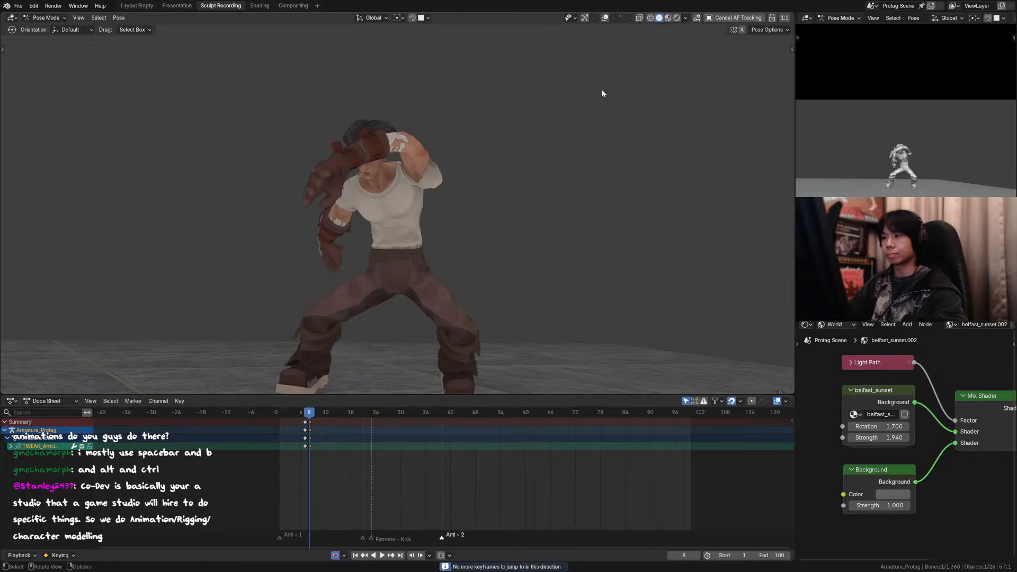
pyautogui.press('Down')
pyautogui.press('Up')
pyautogui.press('a')
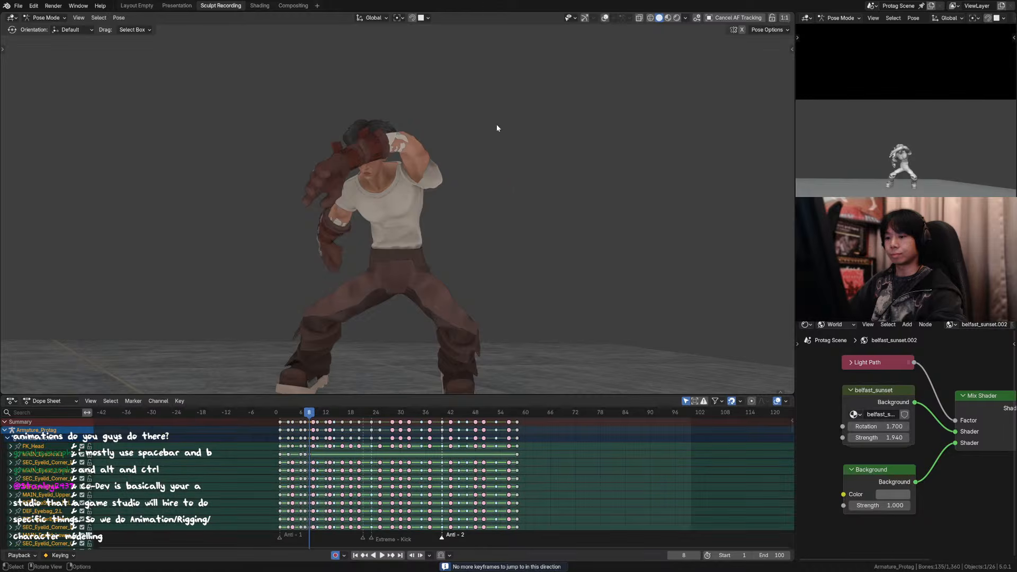
pyautogui.press('Right')
pyautogui.click(605, 18)
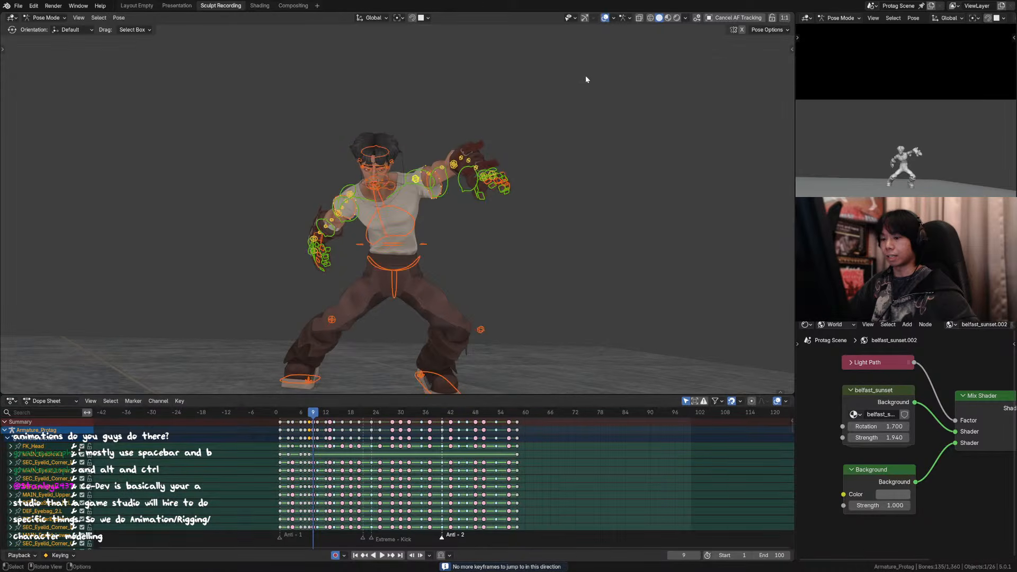
pyautogui.scroll(2, 525, 159)
pyautogui.press('Left')
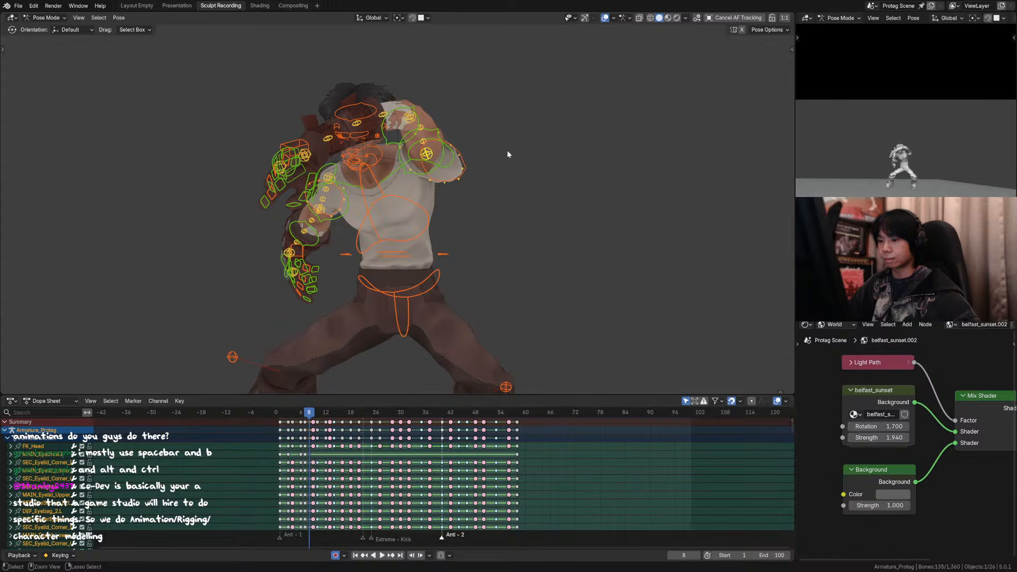
# Step: Try to paste the copied pose onto frame 9
pyautogui.click(507, 151)
pyautogui.press('Right')
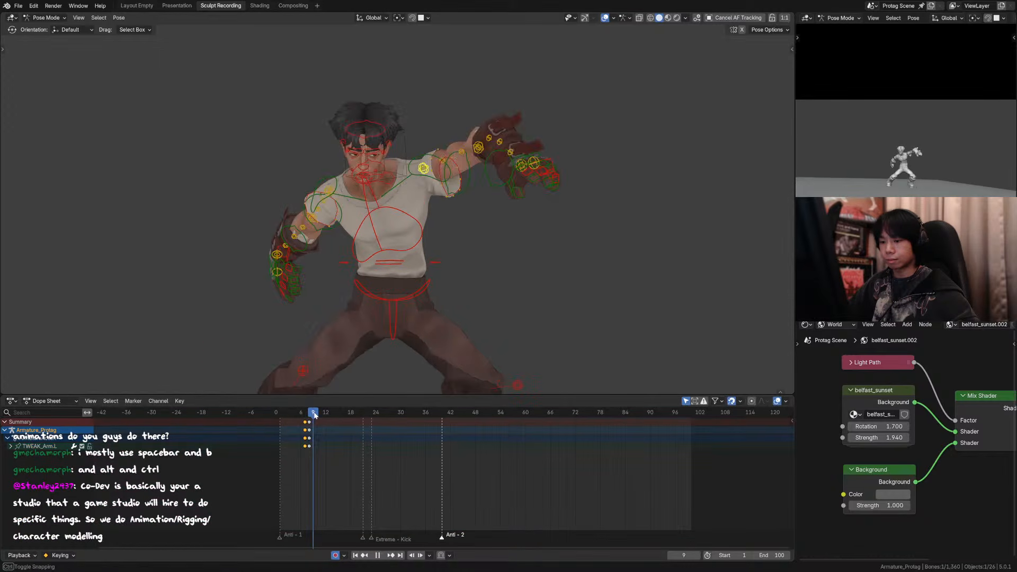
pyautogui.hotkey('ctrl', 'v')
pyautogui.press('a')
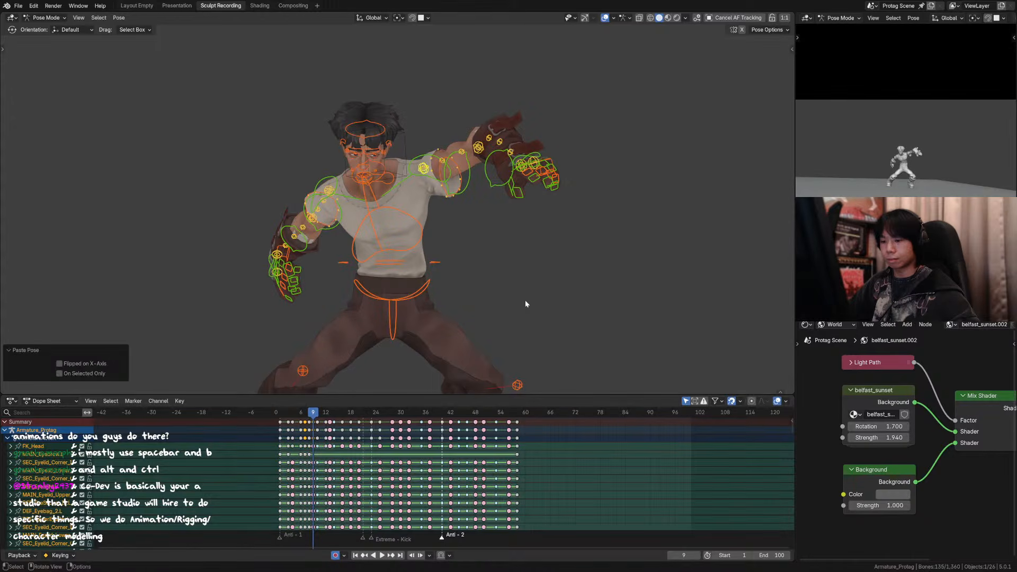
pyautogui.click(487, 199)
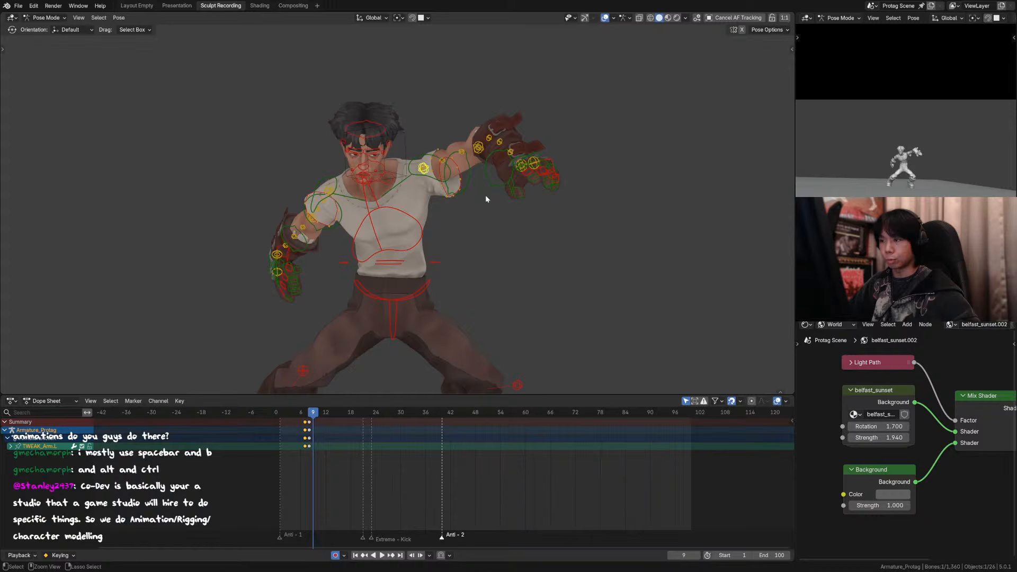
pyautogui.scroll(2, 441, 177)
pyautogui.keyDown('shift'); pyautogui.click(454, 162); pyautogui.keyUp('shift')
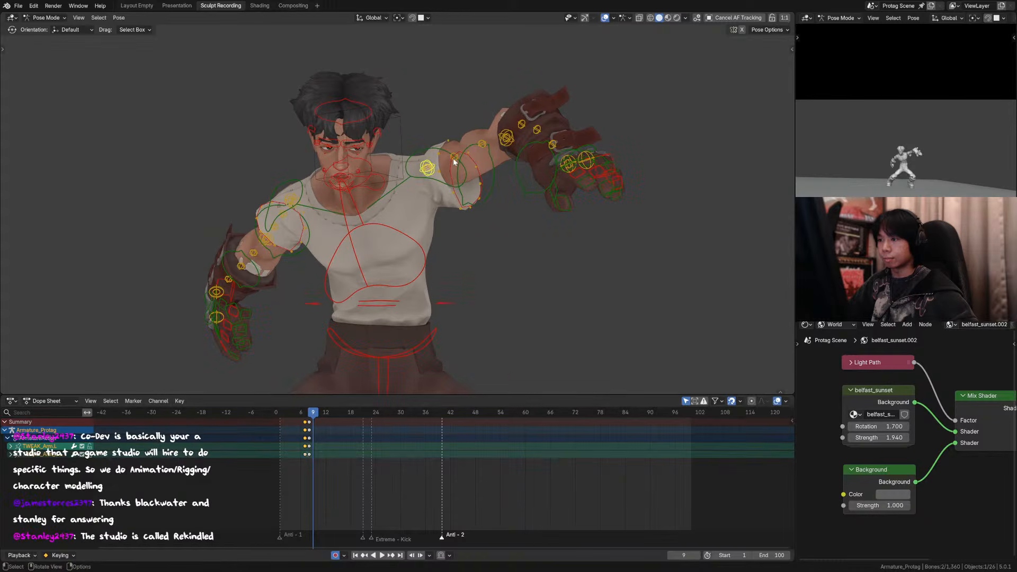
pyautogui.press('n')
pyautogui.click(682, 204)
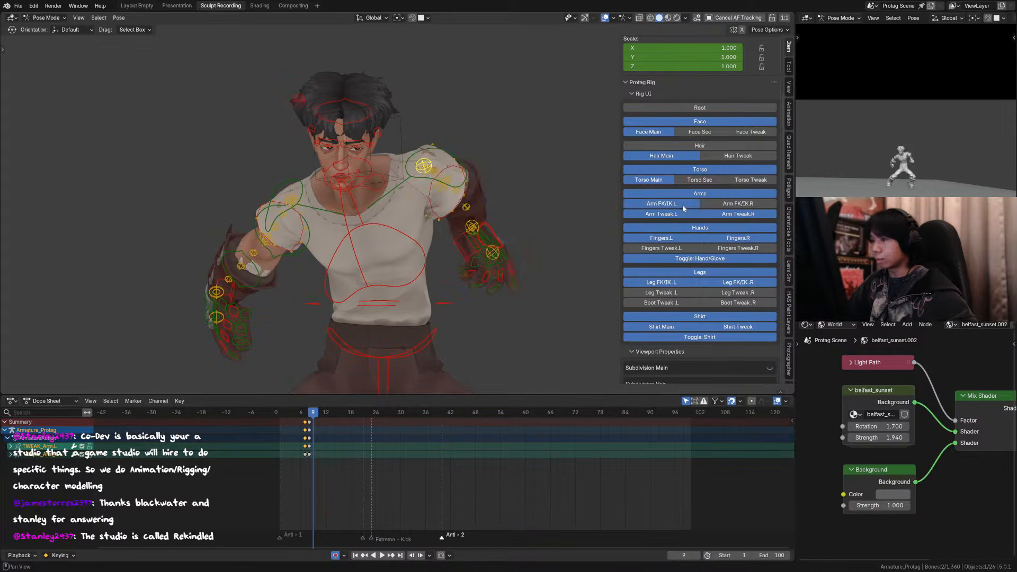
pyautogui.click(682, 204)
pyautogui.click(702, 196)
pyautogui.scroll(-5, 701, 198)
pyautogui.scroll(2, 688, 176)
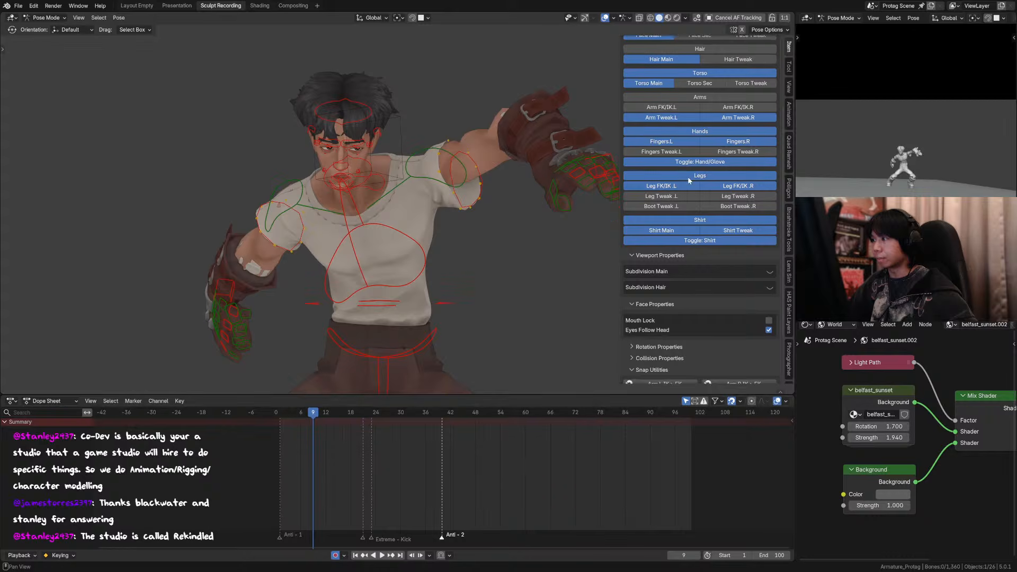
pyautogui.click(700, 115)
pyautogui.scroll(5, 703, 137)
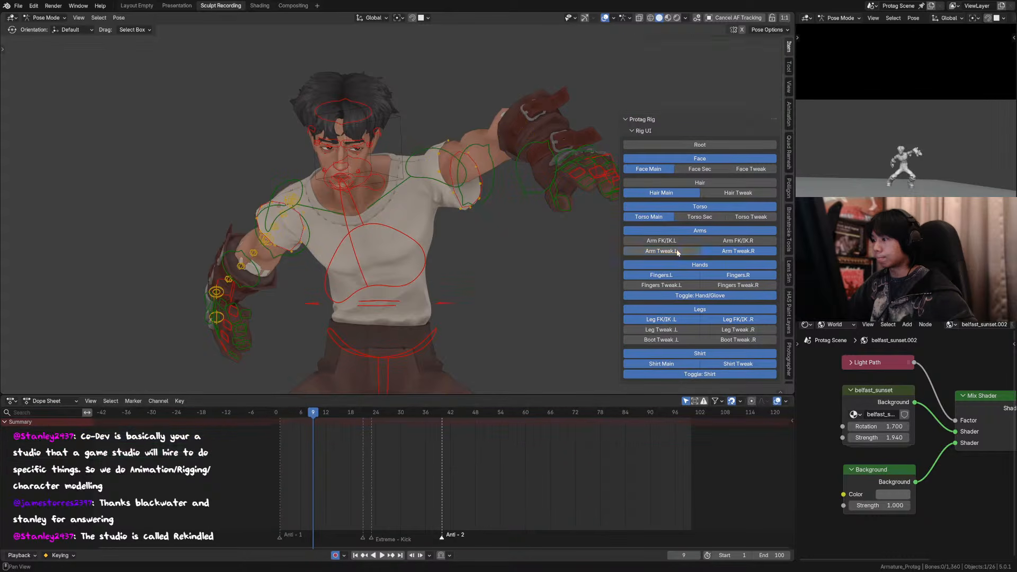
pyautogui.scroll(-5, 676, 233)
pyautogui.scroll(5, 676, 136)
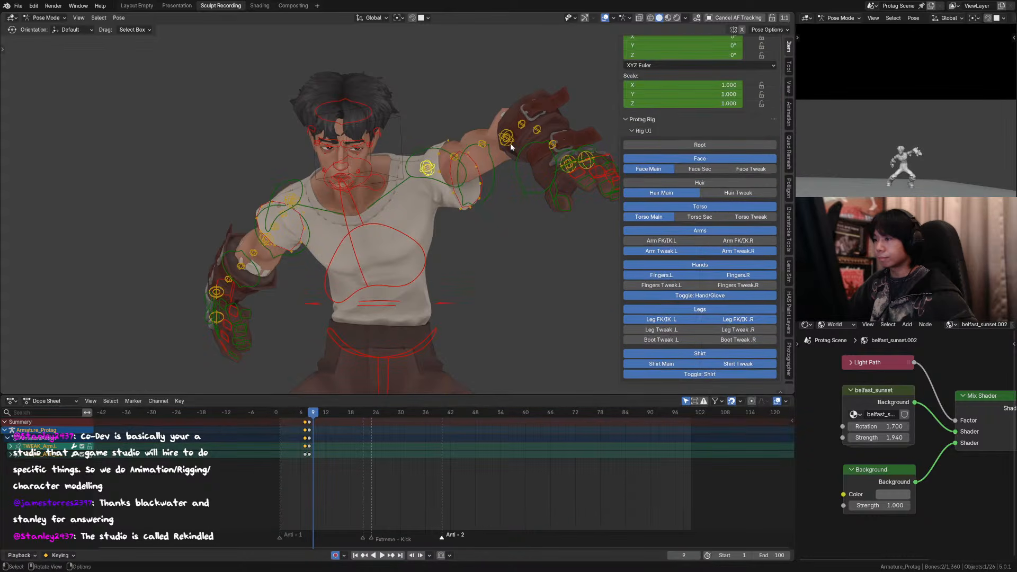
# Step: Select all left arm tweak controls by their bone collection and paste their frame 7 keyframes at frame 9
pyautogui.click(508, 142)
pyautogui.rightClick(507, 141)
pyautogui.press('Escape')
pyautogui.hotkey('shift', 'g')
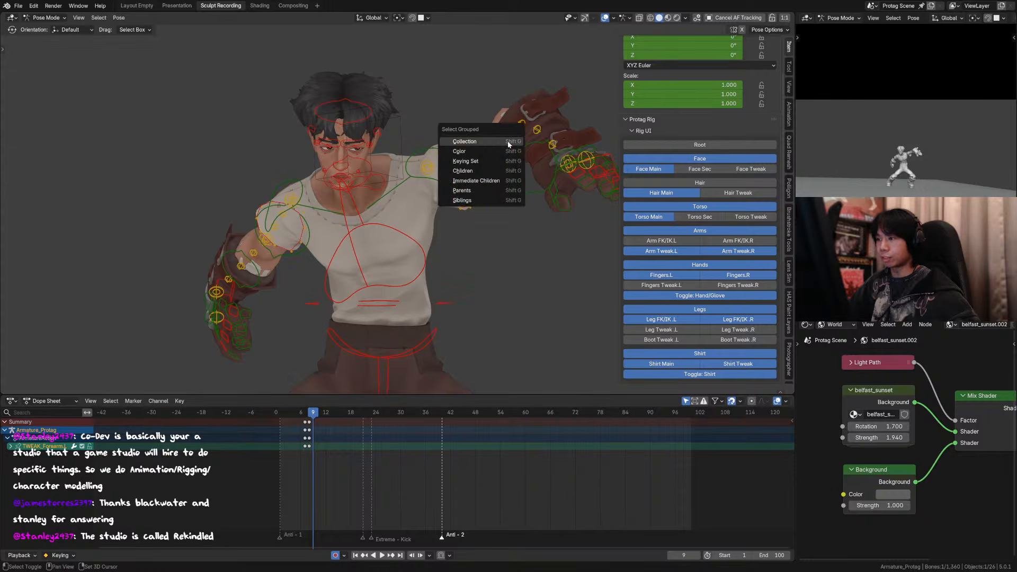
pyautogui.click(508, 142)
pyautogui.scroll(-4, 522, 202)
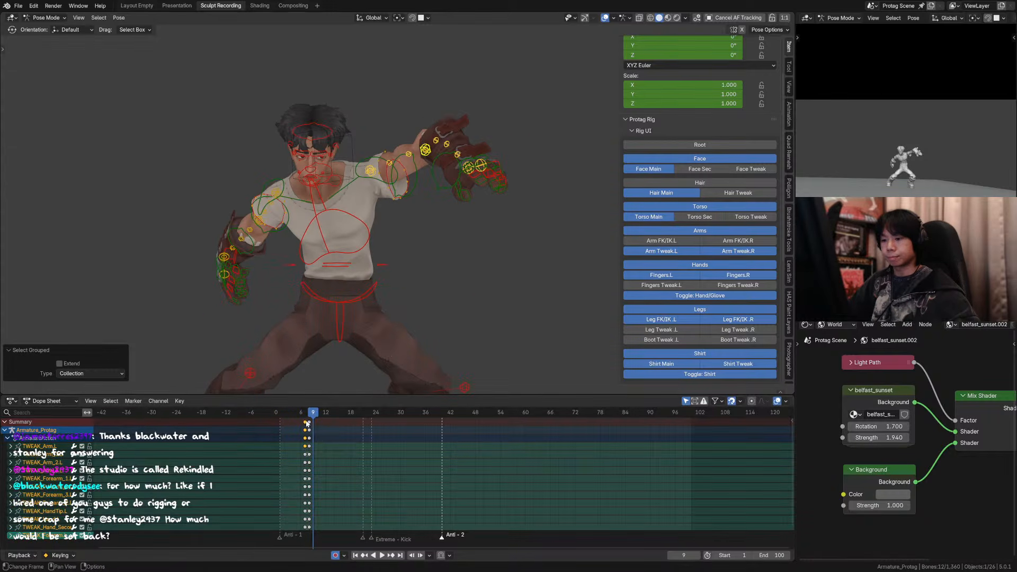
pyautogui.hotkey('ctrl', 'v')
# Step: Hide the overlays and step back and forth through frames 4 to 9 in the camera view to check the arm drag
pyautogui.moveTo(313, 418); pyautogui.dragTo(292, 417)
pyautogui.press('n')
pyautogui.scroll(-4, 588, 87)
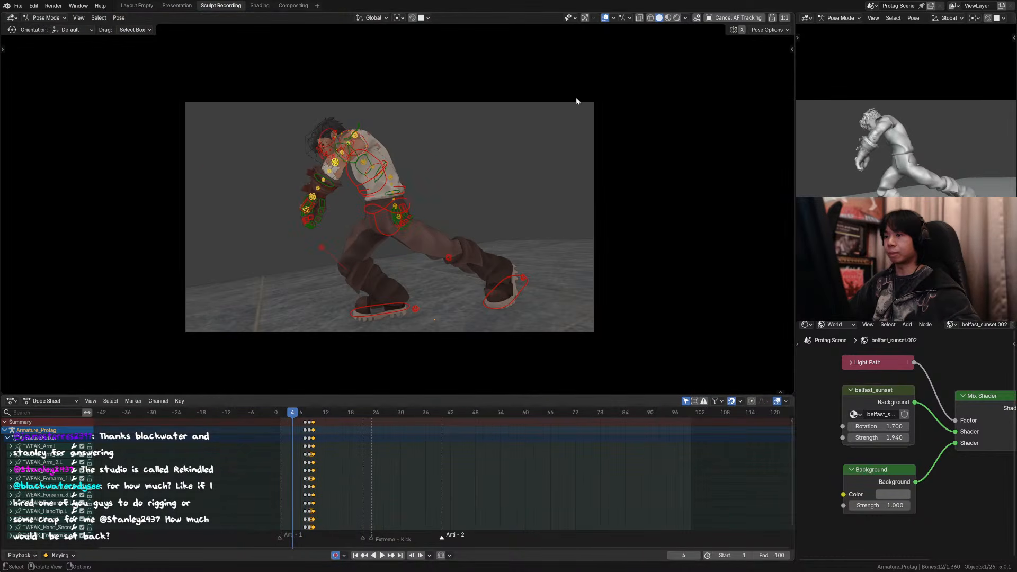
pyautogui.click(605, 18)
pyautogui.scroll(1, 573, 122)
pyautogui.press('Right')
pyautogui.press('Right')
pyautogui.press('Right')
pyautogui.press('Right')
pyautogui.press('Right')
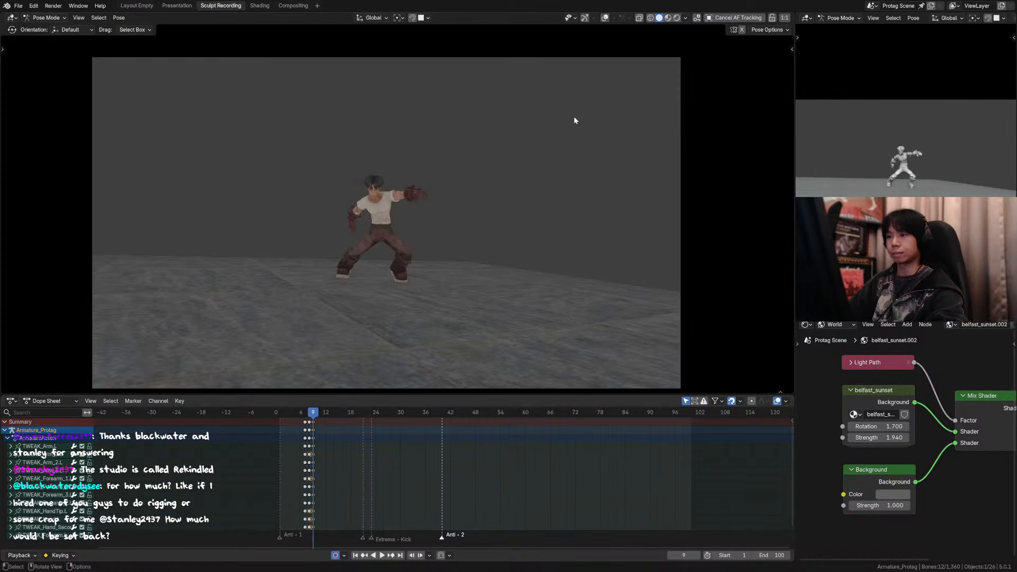
pyautogui.press('Left')
pyautogui.press('Left')
pyautogui.press('Left')
pyautogui.press('Left')
pyautogui.press('Left')
pyautogui.press('Right')
pyautogui.press('Right')
pyautogui.press('Right')
pyautogui.press('Right')
pyautogui.press('Right')
# Step: Play the opening of the animation, then step through it to compare the arm poses on frames 7, 8 and 9
pyautogui.press('space')
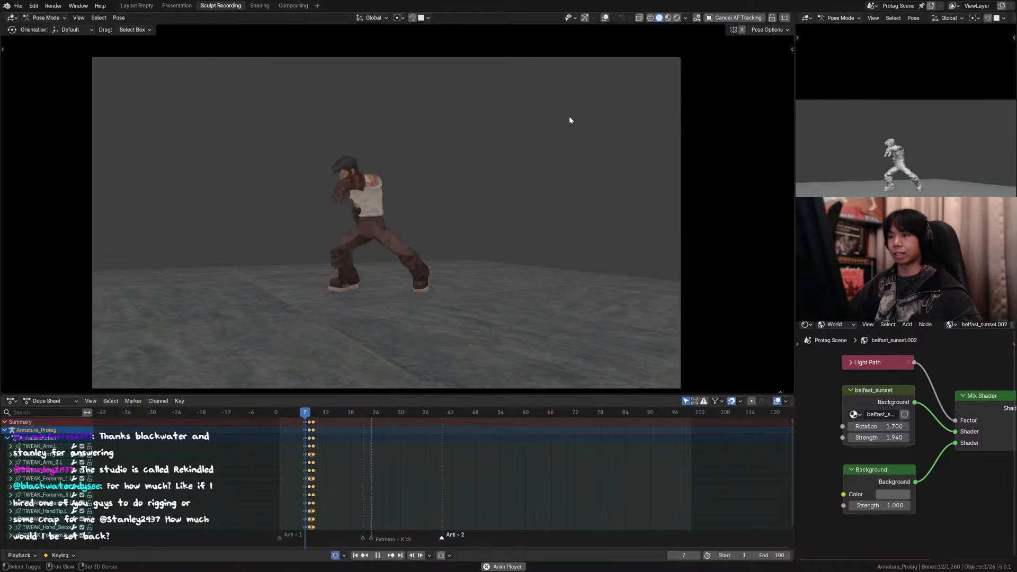
pyautogui.click(283, 415)
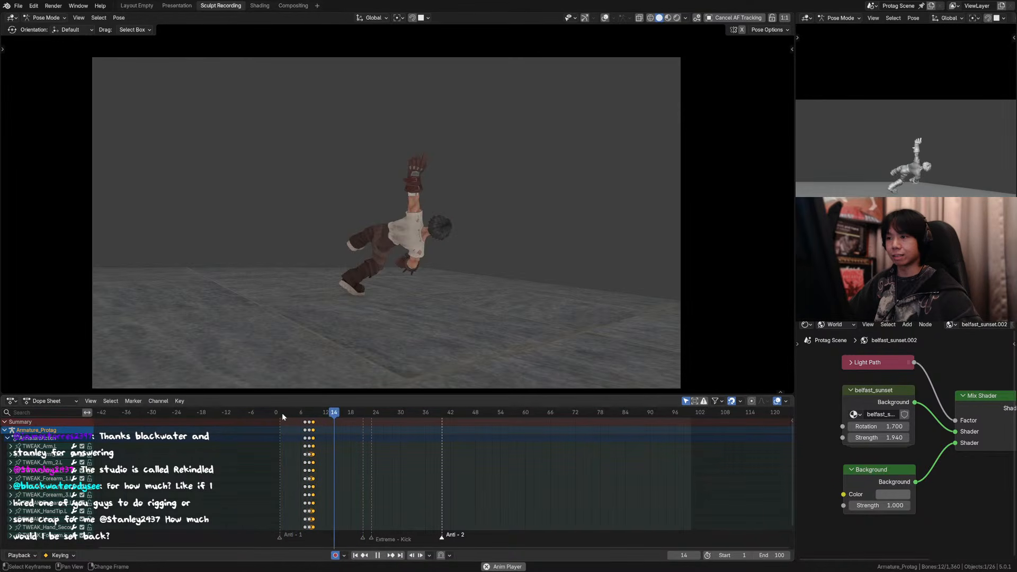
pyautogui.click(282, 413)
pyautogui.click(283, 415)
pyautogui.press('space')
pyautogui.press('Right')
pyautogui.press('Right')
pyautogui.press('Right')
pyautogui.press('Right')
pyautogui.press('Right')
pyautogui.press('Right')
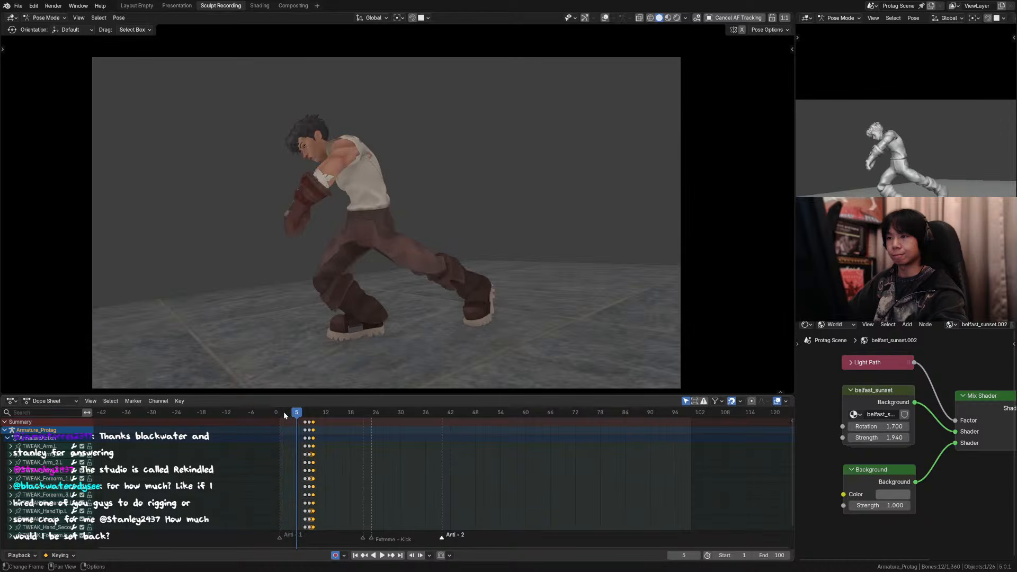
pyautogui.press('Right')
pyautogui.press('Right')
pyautogui.press('Left')
pyautogui.press('Left')
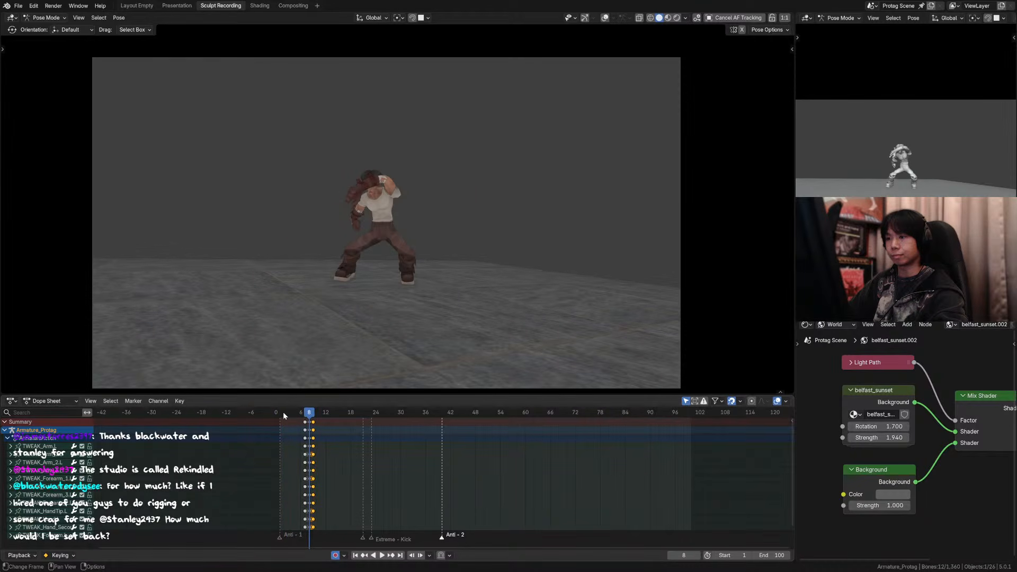
pyautogui.press('Left')
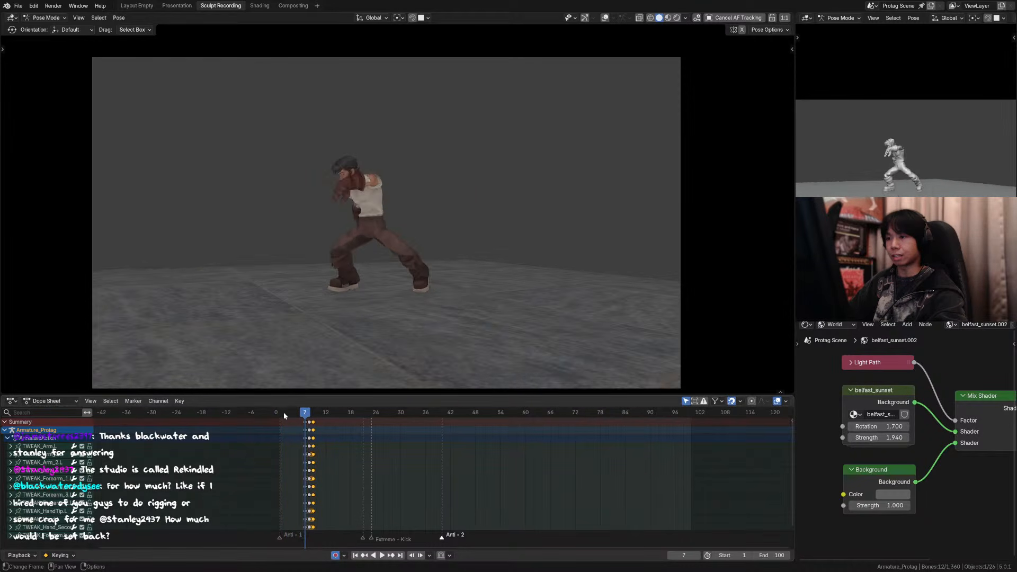
pyautogui.press('Right')
pyautogui.press('Right')
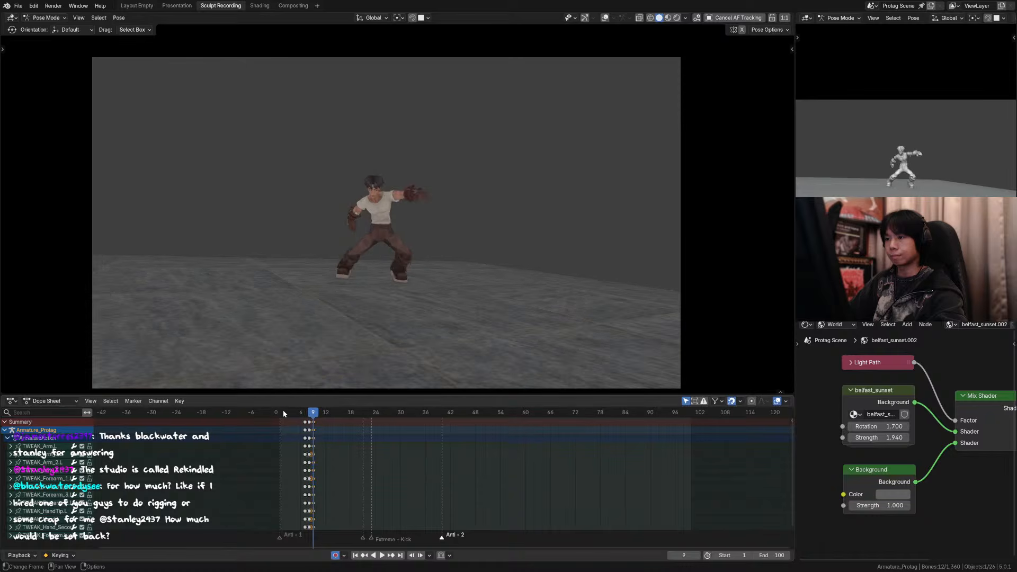
# Step: Play the full kick animation, then scrub the opening and recheck the frames around frame 8
pyautogui.press('space')
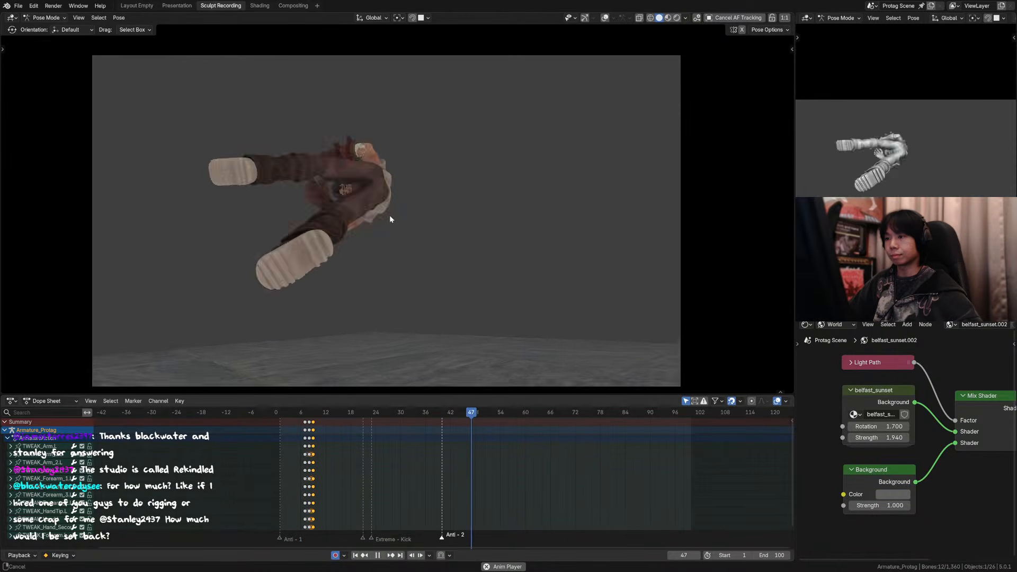
pyautogui.keyDown('shift'); pyautogui.moveTo(404, 207); pyautogui.dragTo(404, 189, button='middle'); pyautogui.keyUp('shift')
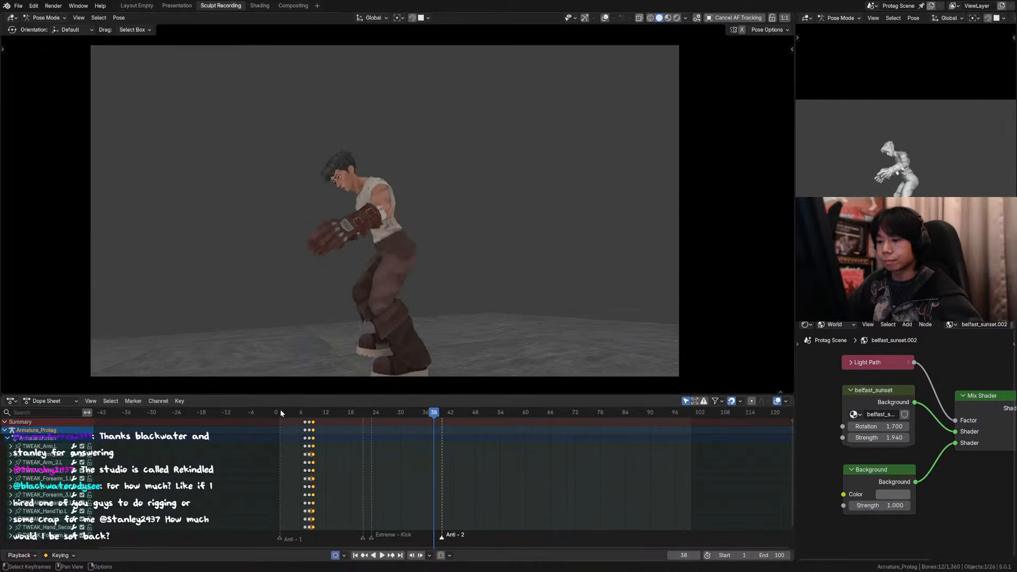
pyautogui.click(287, 412)
pyautogui.moveTo(288, 412); pyautogui.dragTo(307, 407)
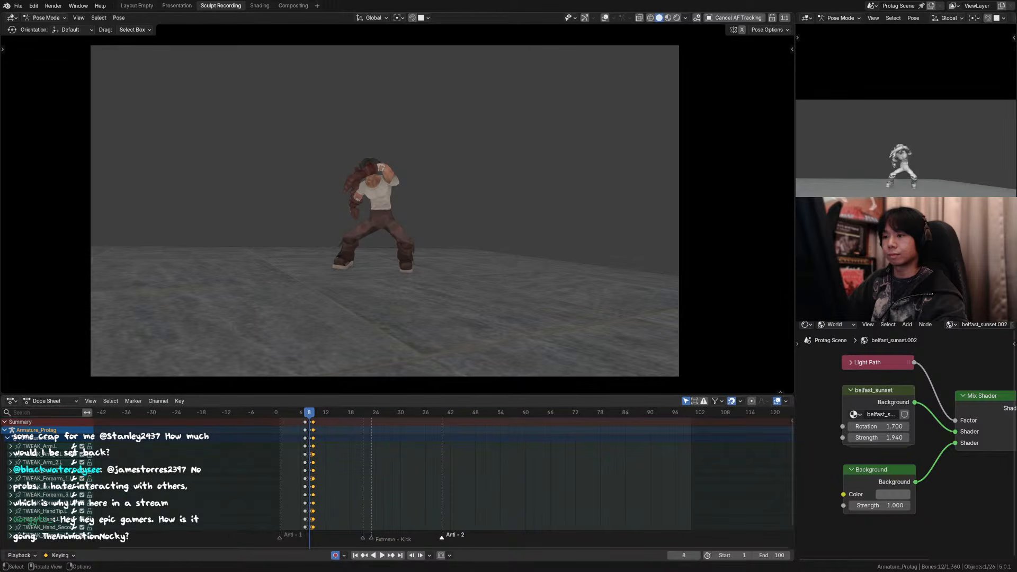
pyautogui.click(419, 455)
pyautogui.press('Left')
pyautogui.press('Left')
pyautogui.press('Right')
pyautogui.press('Right')
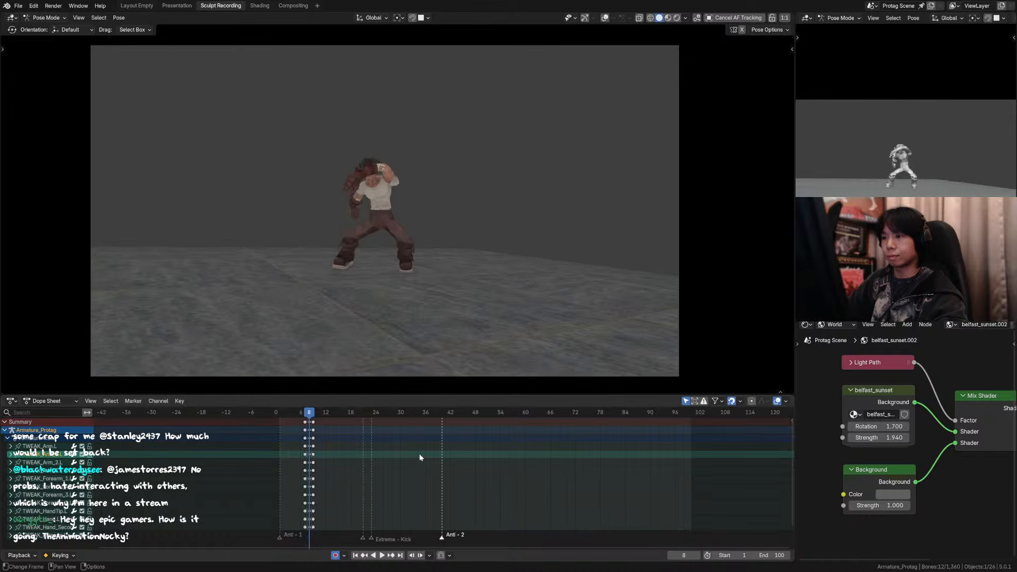
pyautogui.press('Left')
# Step: Show the viewport overlays again and clear the bone selection on frame 7
pyautogui.click(605, 18)
pyautogui.scroll(2, 388, 200)
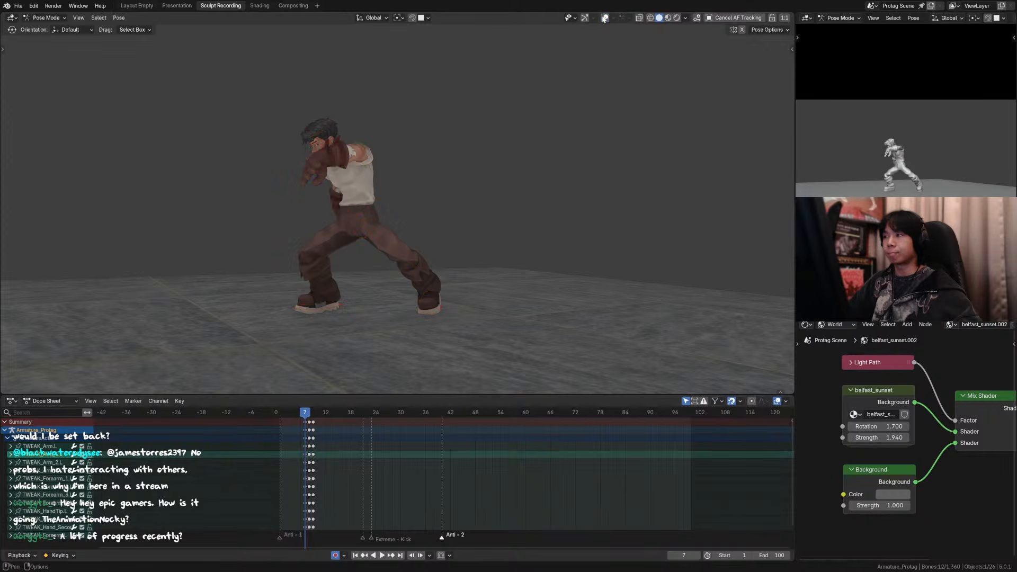
pyautogui.hotkey('alt', 'a')
pyautogui.press('a')
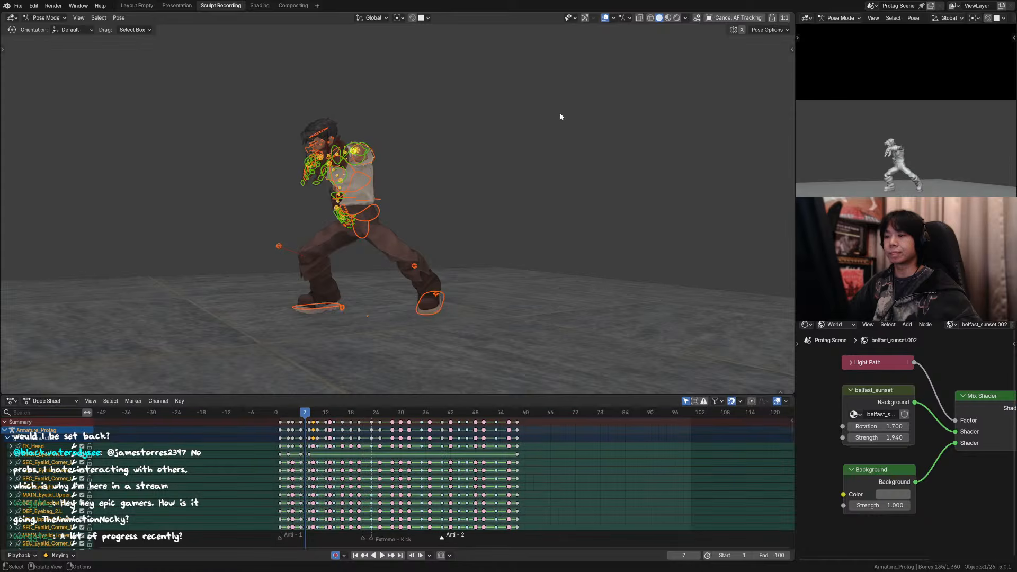
pyautogui.hotkey('alt', 'a')
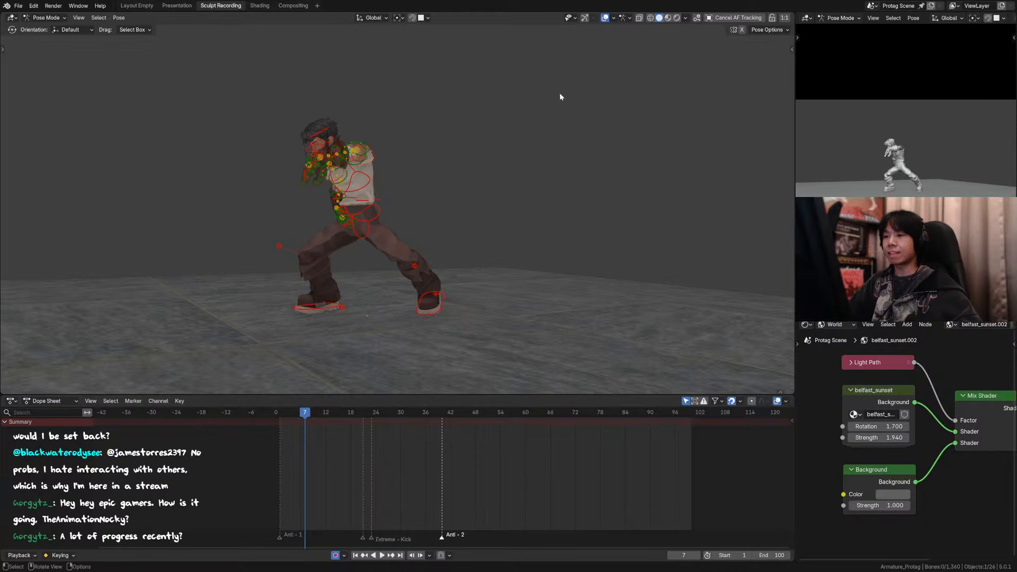
# Step: Step through the frames before frame 7 to examine the character's arm and body poses in the opening
pyautogui.press('Left')
pyautogui.press('Left')
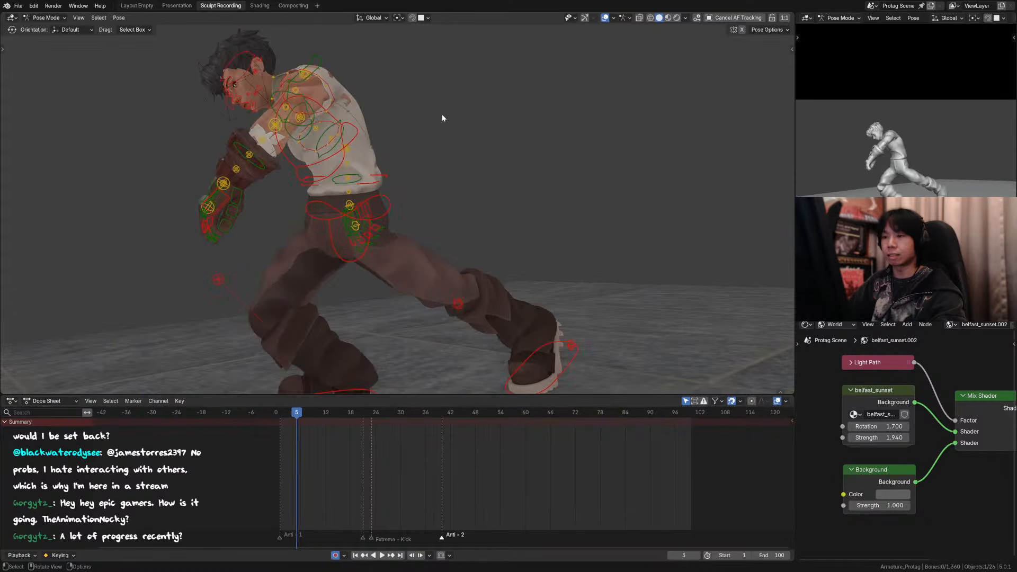
pyautogui.press('Right')
pyautogui.press('Left')
pyautogui.press('Left')
pyautogui.scroll(-2, 440, 122)
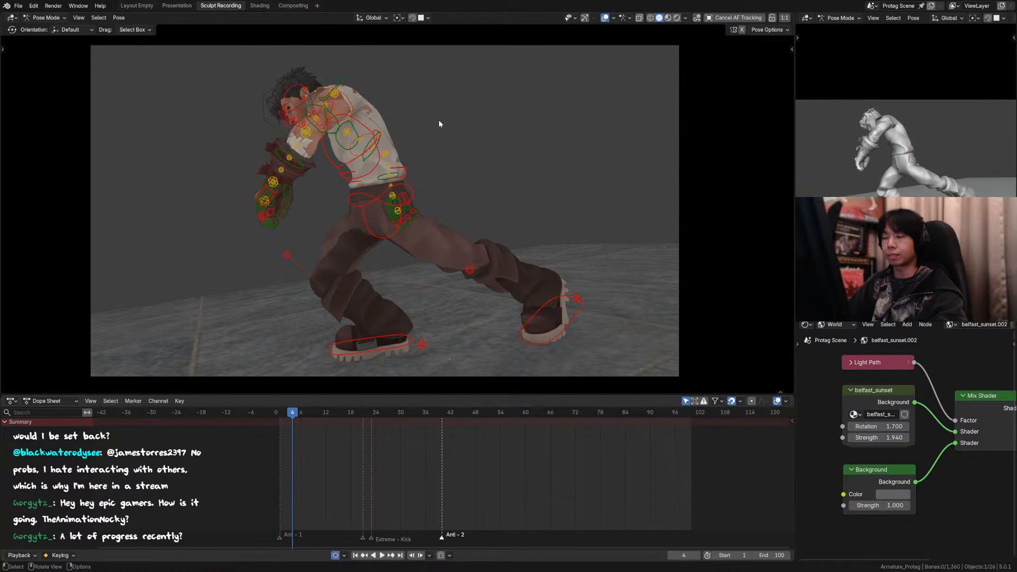
pyautogui.press('Left')
pyautogui.press('Left')
pyautogui.press('Left')
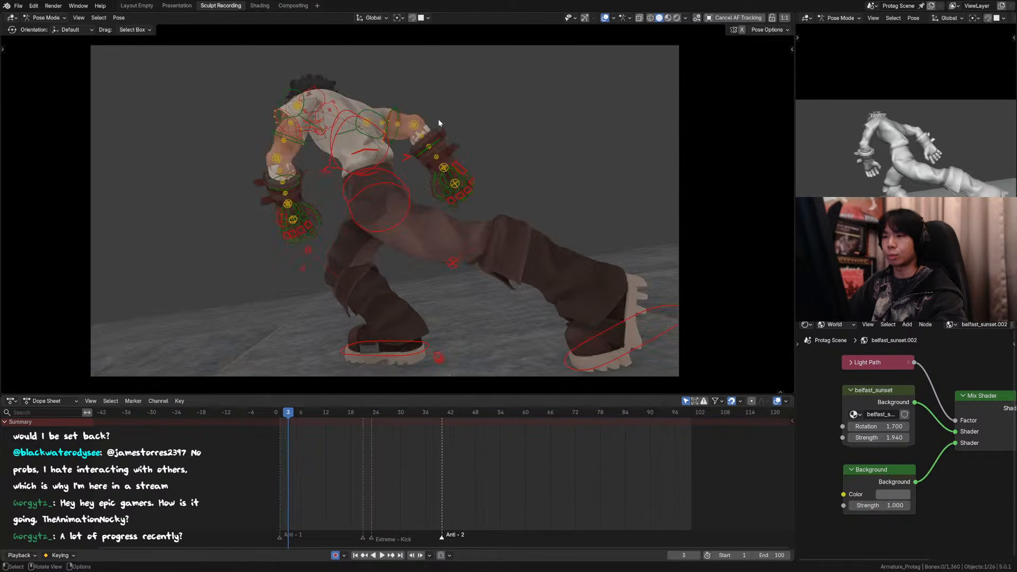
pyautogui.press('Right')
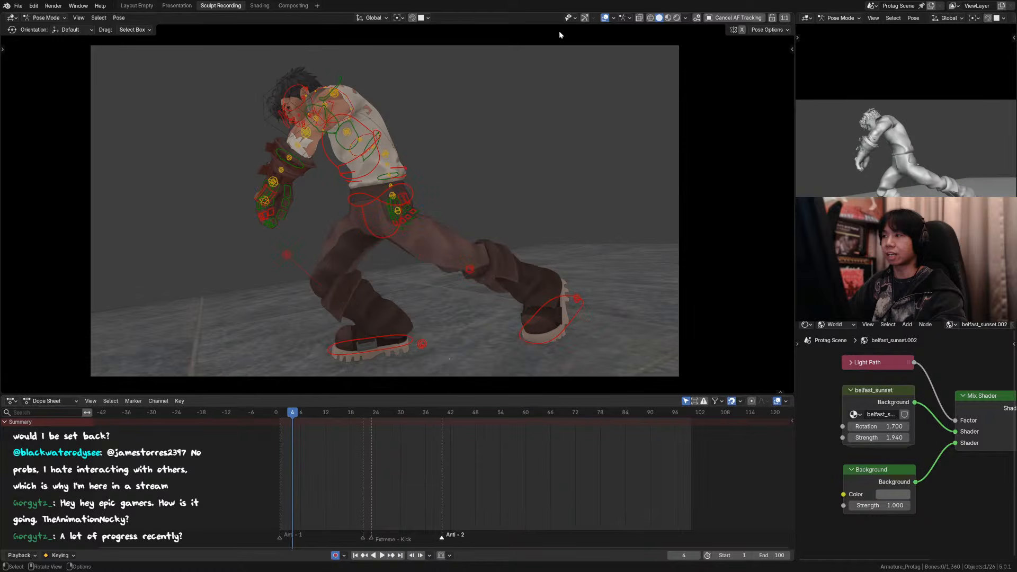
# Step: Step forward from frame 4 to frame 10, hiding the viewport overlays on frame 7, to examine the character's poses
pyautogui.click(606, 18)
pyautogui.click(607, 17)
pyautogui.press('Right')
pyautogui.press('Right')
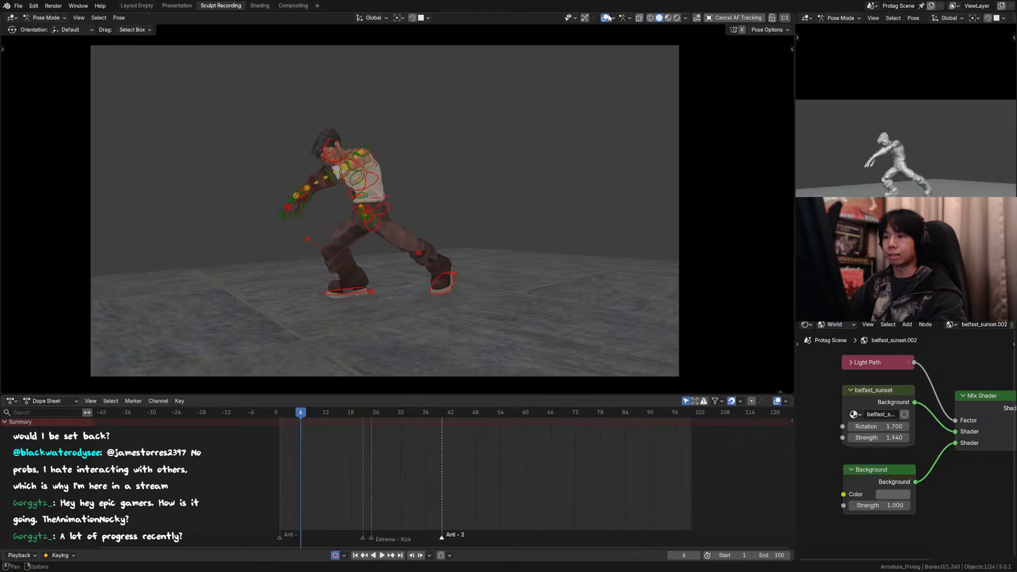
pyautogui.press('Right')
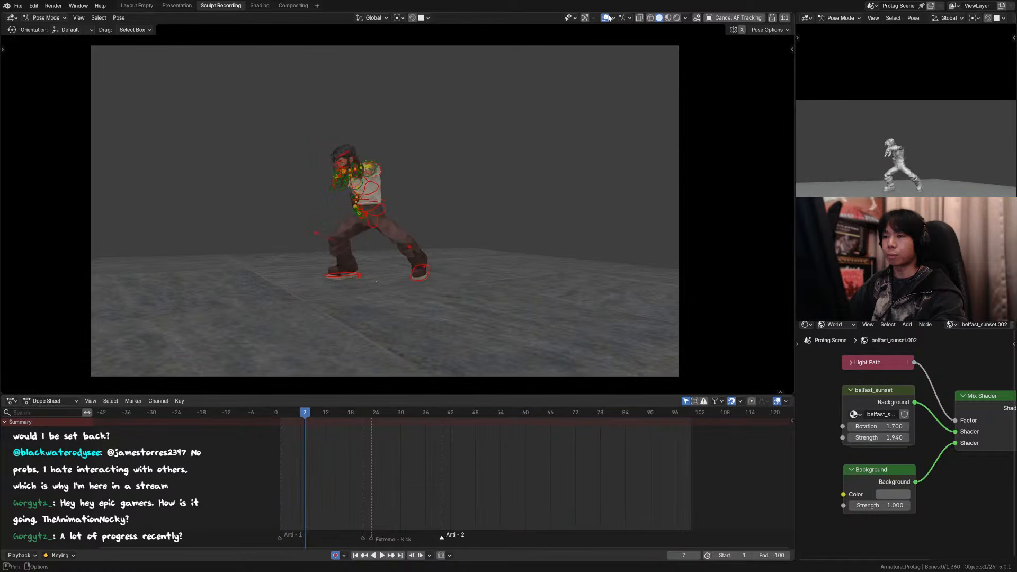
pyautogui.click(606, 17)
pyautogui.press('Right')
pyautogui.press('Right')
# Step: Step back from frame 10 and compare the arm and body poses around frames 3 to 5
pyautogui.press('Right')
pyautogui.press('Right')
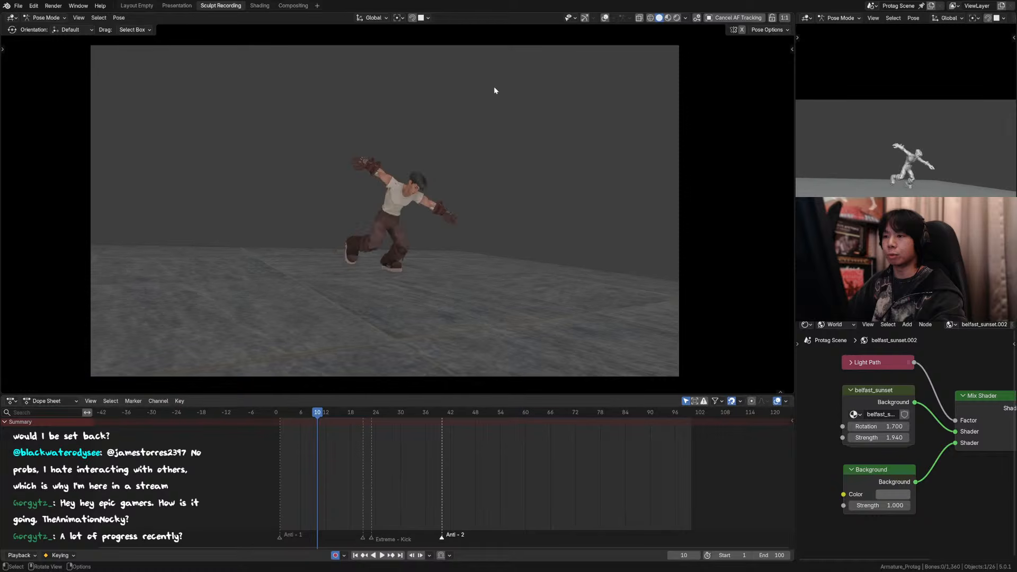
pyautogui.press('Left')
pyautogui.press('Left')
pyautogui.press('Left')
pyautogui.press('Left')
pyautogui.press('Right')
pyautogui.press('Left')
pyautogui.press('Left')
pyautogui.press('Left')
pyautogui.press('Left')
pyautogui.press('Left')
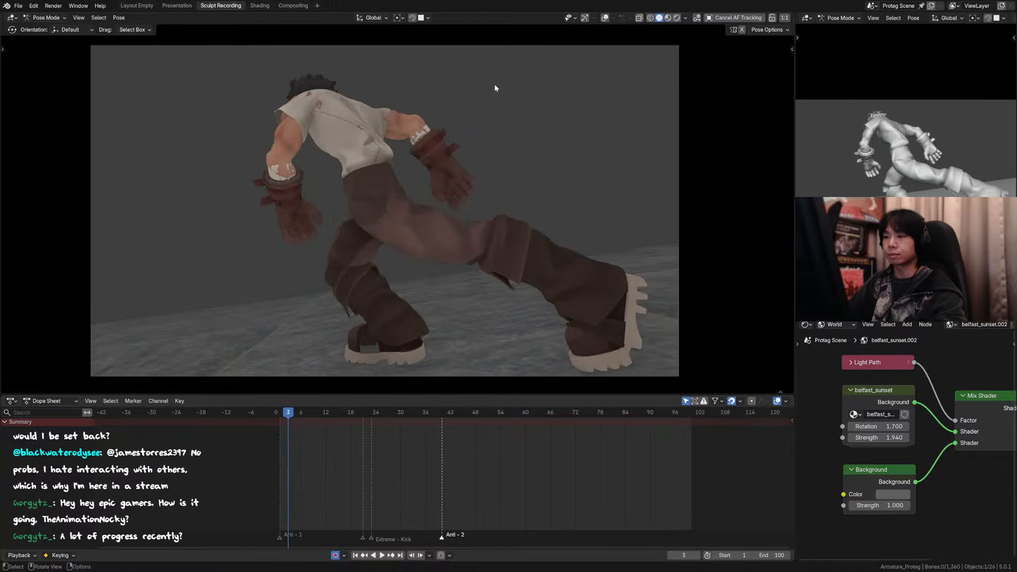
pyautogui.press('Right')
pyautogui.press('Right')
pyautogui.press('Left')
pyautogui.press('Left')
pyautogui.press('Left')
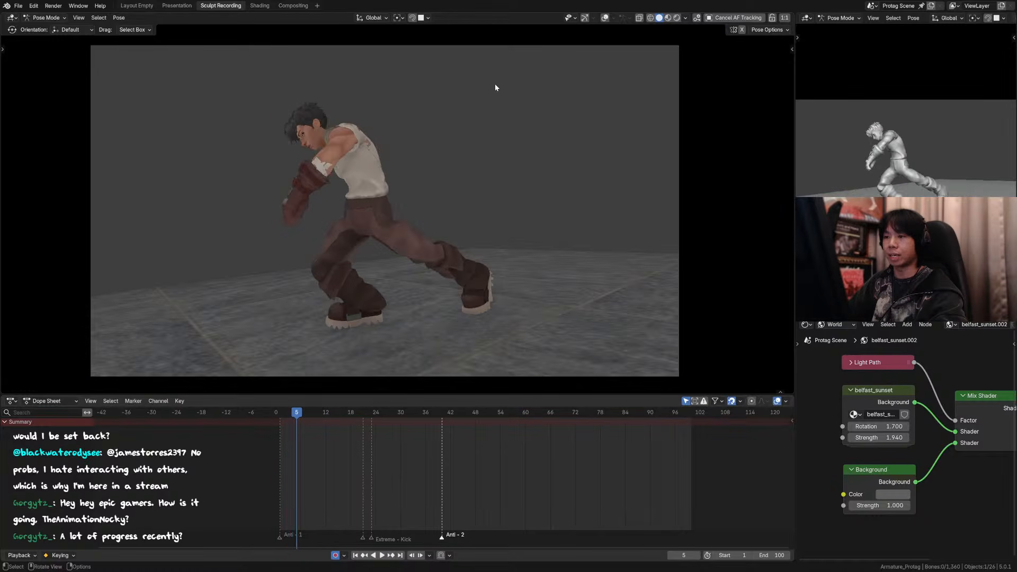
pyautogui.press('Right')
pyautogui.press('Right')
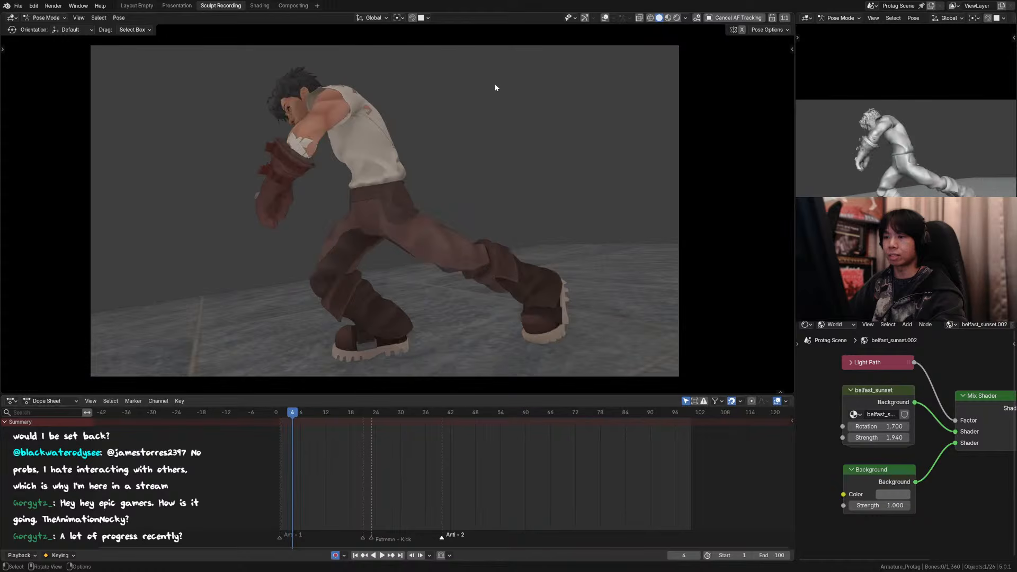
# Step: Compare the arm poses on frames 1 to 4 with the viewport overlays shown and then hidden
pyautogui.hotkey('shift', 'alt', 'z')
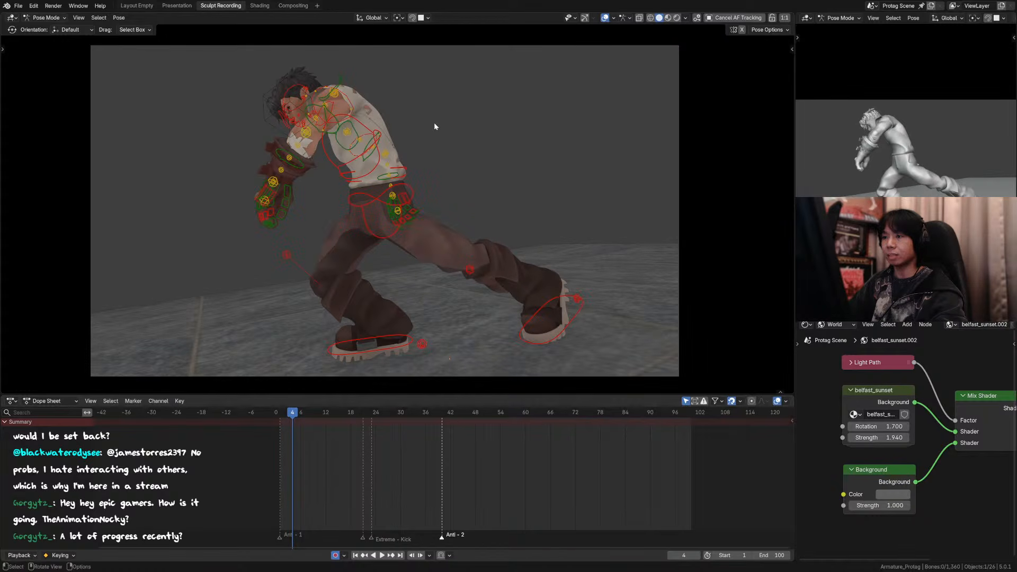
pyautogui.press('Left')
pyautogui.press('Left')
pyautogui.press('Right')
pyautogui.press('Right')
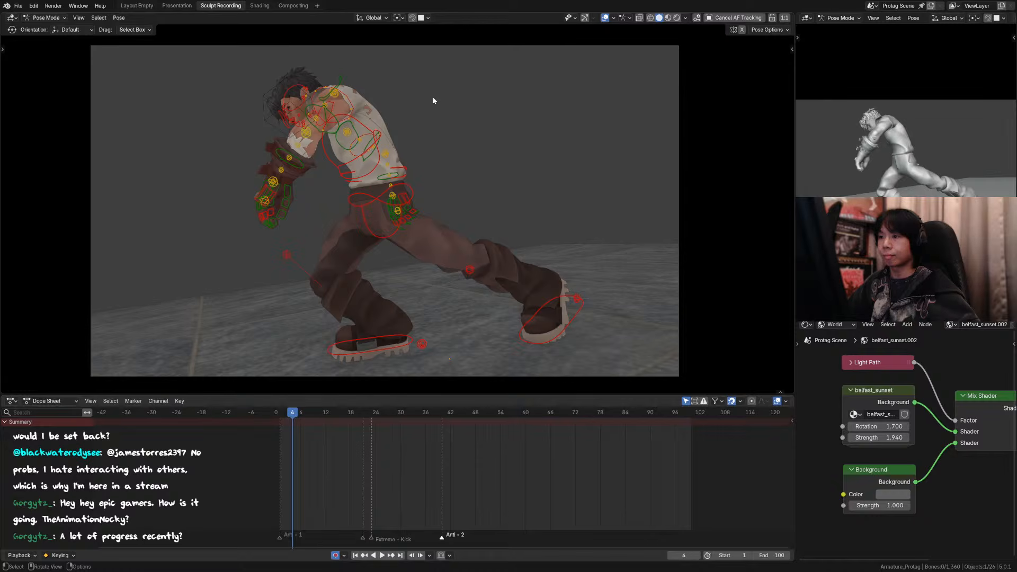
pyautogui.press('Left')
pyautogui.click(605, 18)
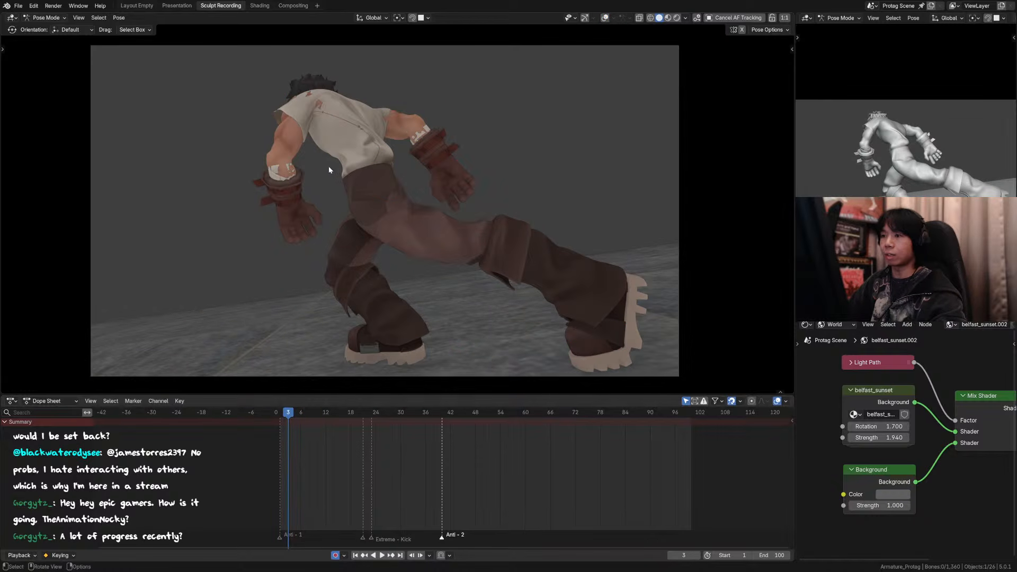
pyautogui.press('Left')
pyautogui.press('Left')
pyautogui.press('Right')
pyautogui.press('Right')
pyautogui.press('Right')
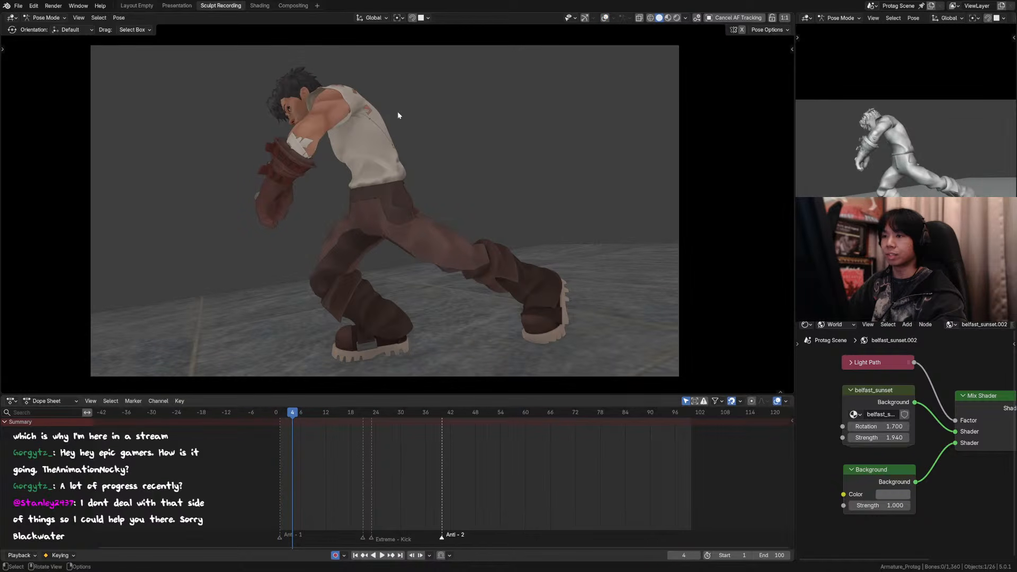
# Step: Show the viewport overlays and rotate the right upper arm control on frame 4, first about Z, then 16.5° in the view plane
pyautogui.click(605, 18)
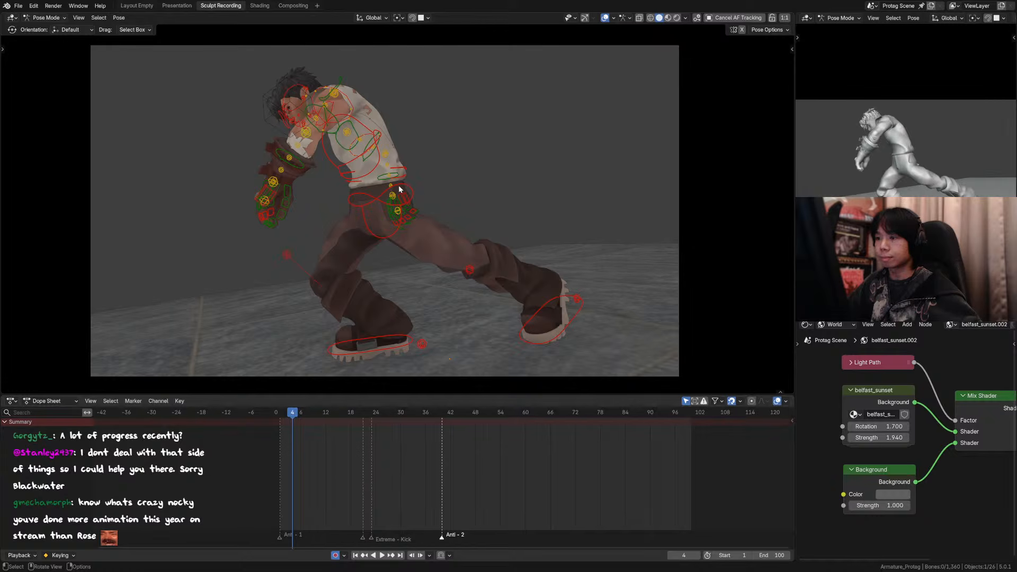
pyautogui.click(390, 199)
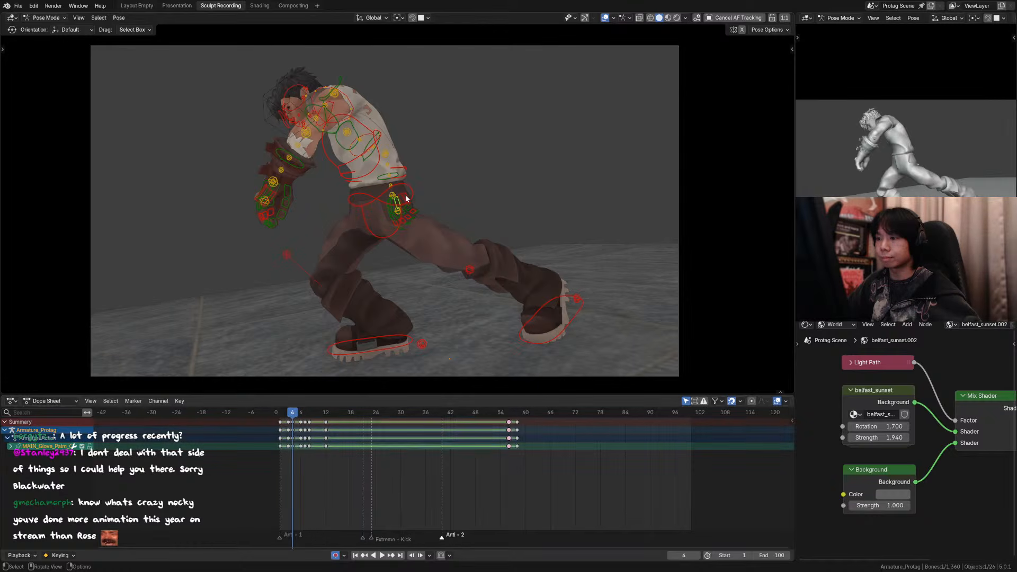
pyautogui.press('KP_Decimal')
pyautogui.scroll(-8, 335, 231)
pyautogui.moveTo(418, 209); pyautogui.dragTo(339, 165, button='middle')
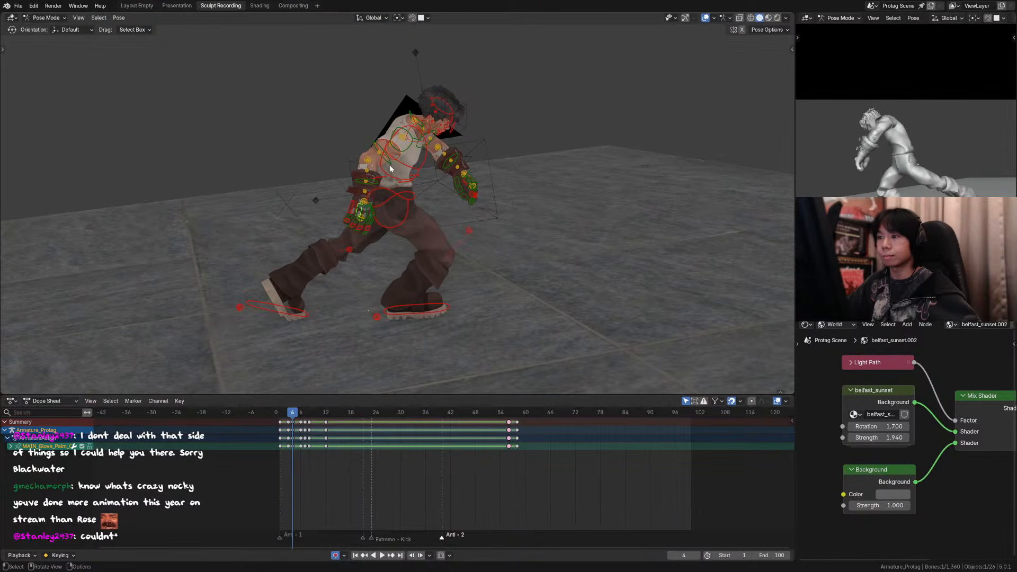
pyautogui.click(390, 164)
pyautogui.press('r')
pyautogui.press('z')
pyautogui.click(424, 175)
pyautogui.press('r')
pyautogui.click(403, 182)
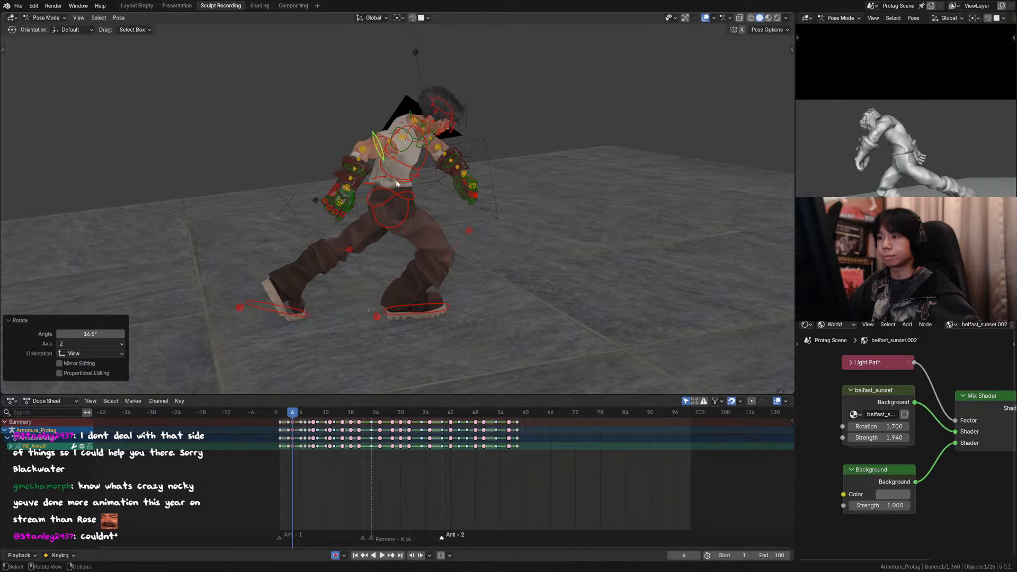
# Step: Rotate the right forearm control 14.8° in the view plane on frame 4 and return to the camera view
pyautogui.click(364, 172)
pyautogui.press('r')
pyautogui.click(397, 189)
pyautogui.press('KP_0')
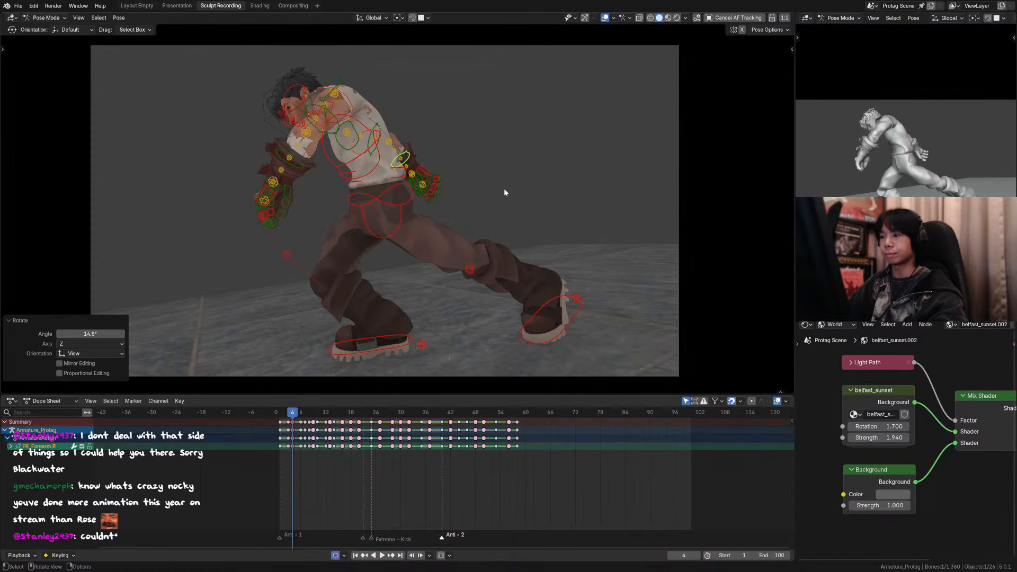
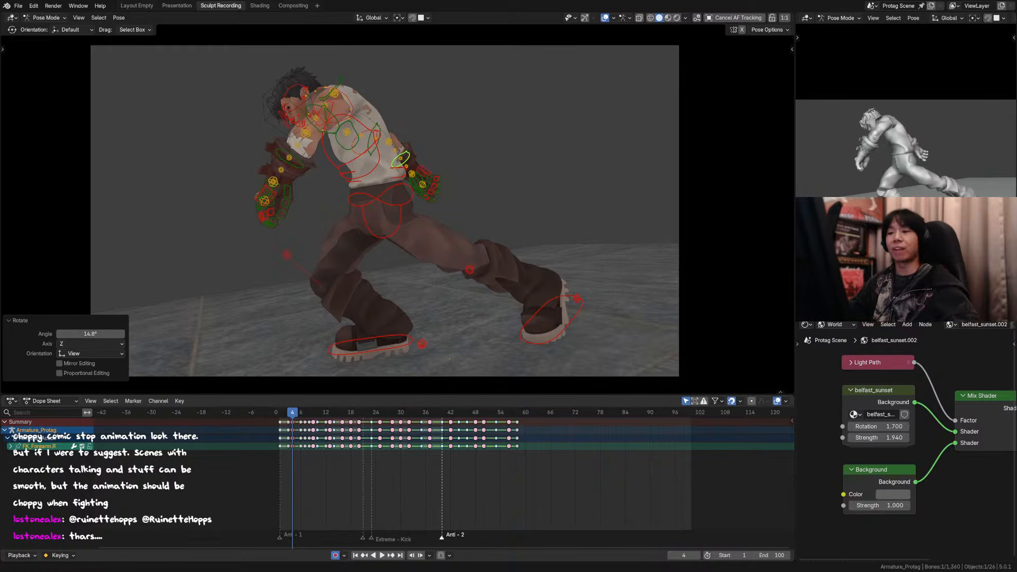
# Step: Move the right forearm control about 0.030 m in X, -0.011 m in Y and 0.024 m in Z on frame 4
pyautogui.press('Left')
pyautogui.press('Right')
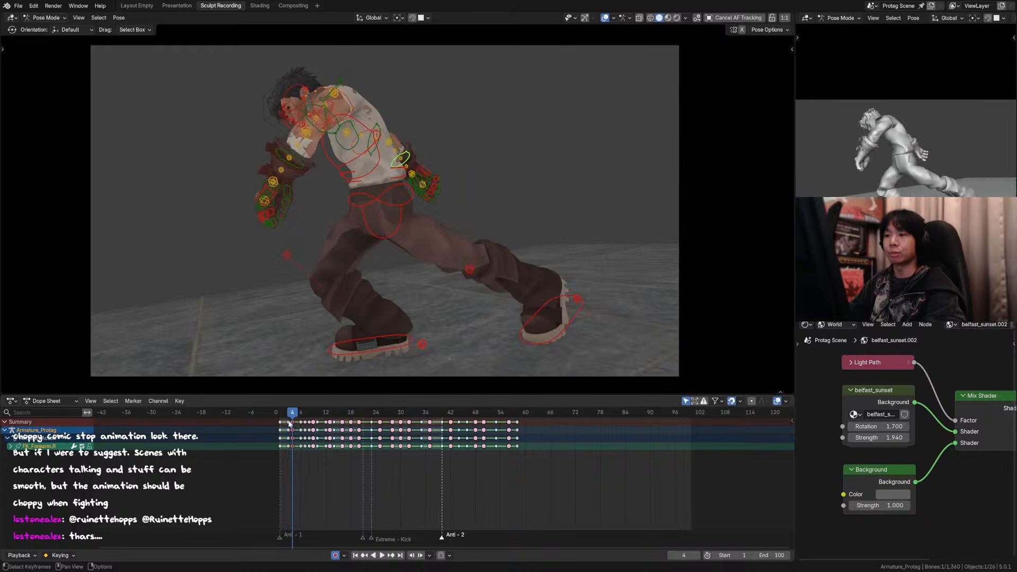
pyautogui.click(604, 18)
pyautogui.click(604, 17)
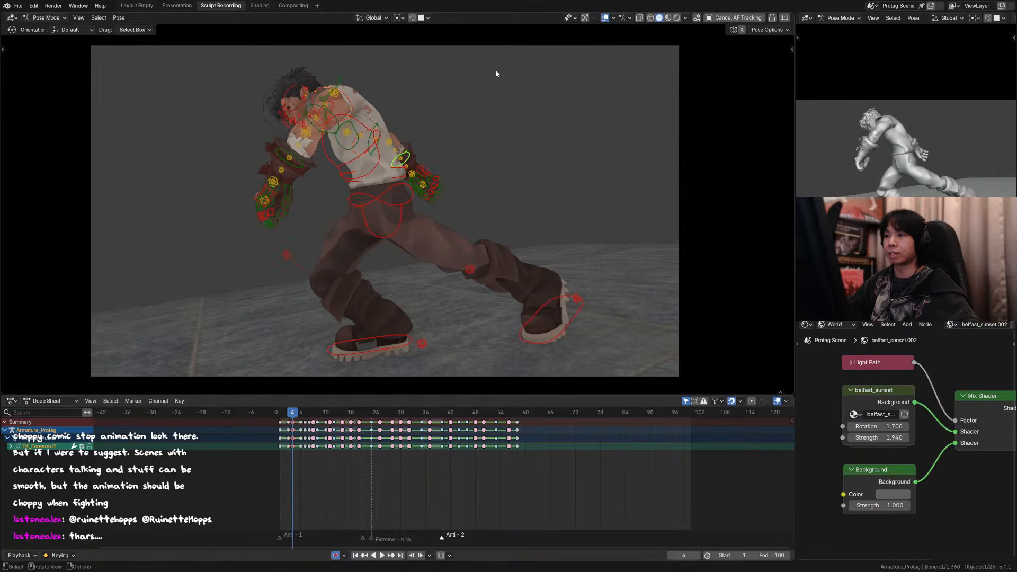
pyautogui.click(351, 132)
pyautogui.moveTo(428, 154); pyautogui.dragTo(341, 168, button='middle')
pyautogui.moveTo(498, 159); pyautogui.dragTo(415, 128, button='middle')
pyautogui.click(397, 99)
pyautogui.click(407, 106)
pyautogui.scroll(-2, 435, 146)
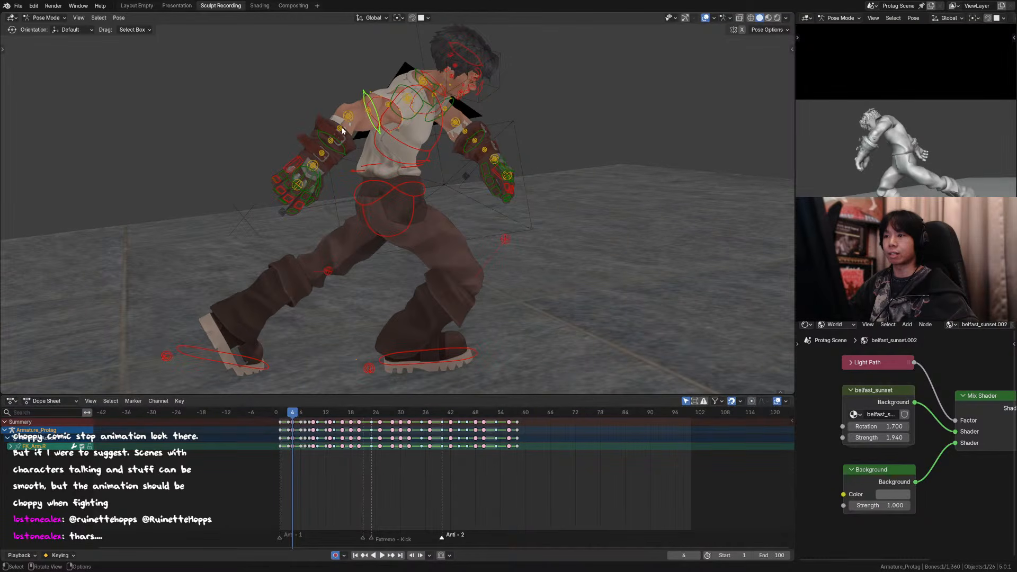
pyautogui.click(340, 147)
pyautogui.press('g')
pyautogui.click(305, 185)
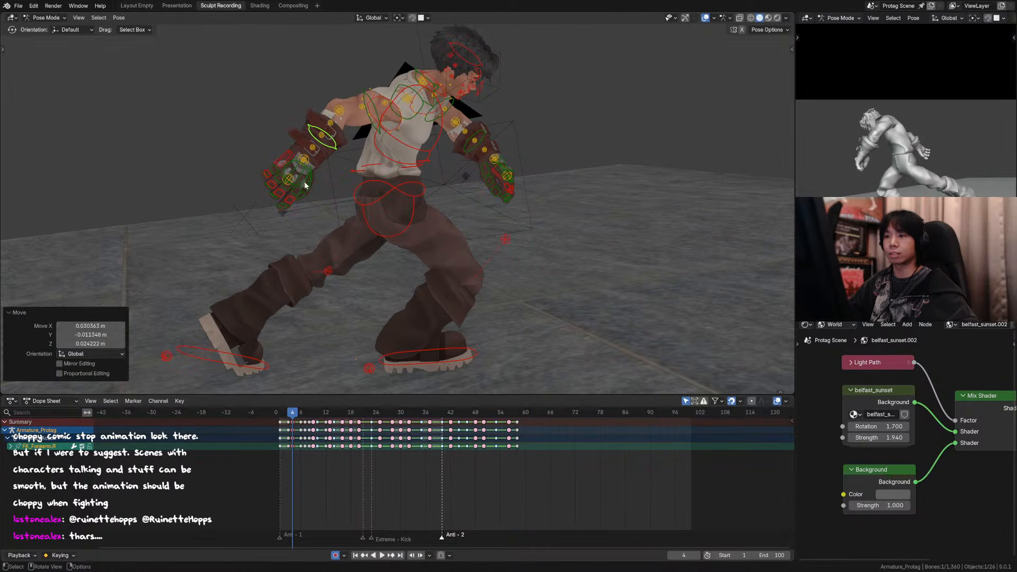
# Step: Move the right hand control about 0.051 m in X, -0.015 m in Y and 0.010 m in Z, and return to the camera view
pyautogui.click(303, 169)
pyautogui.press('g')
pyautogui.click(292, 170)
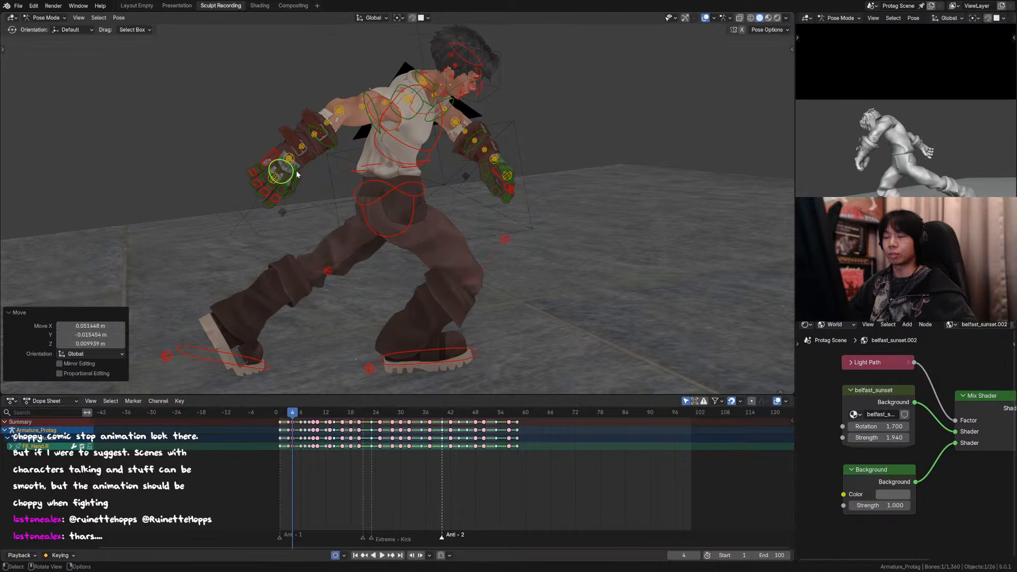
pyautogui.press('KP_0')
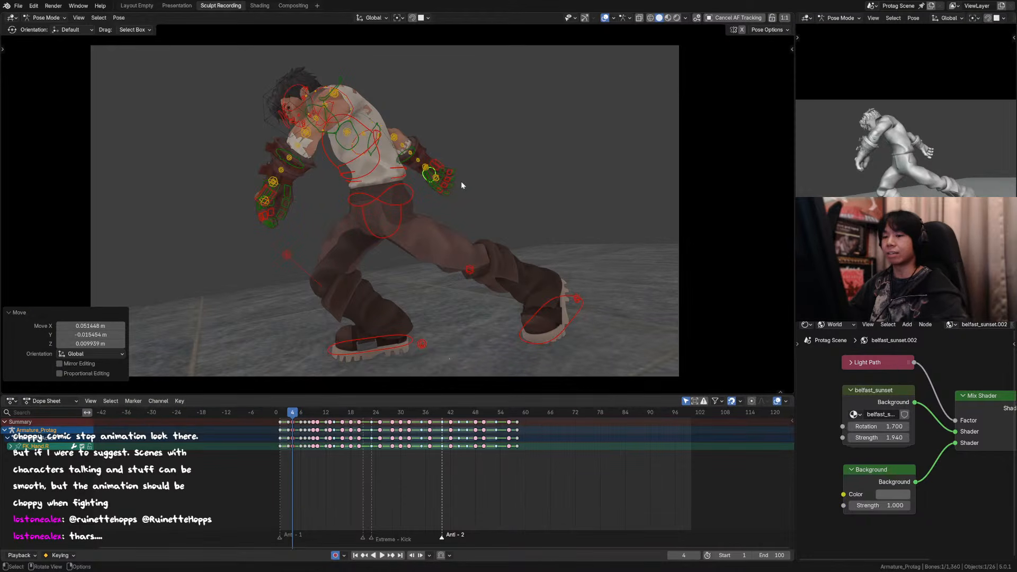
# Step: Hide the viewport overlays and compare the arm and body poses across frames 3 to 6, ending on frame 4
pyautogui.press('Left')
pyautogui.press('Right')
pyautogui.hotkey('shift', 'alt', 'z')
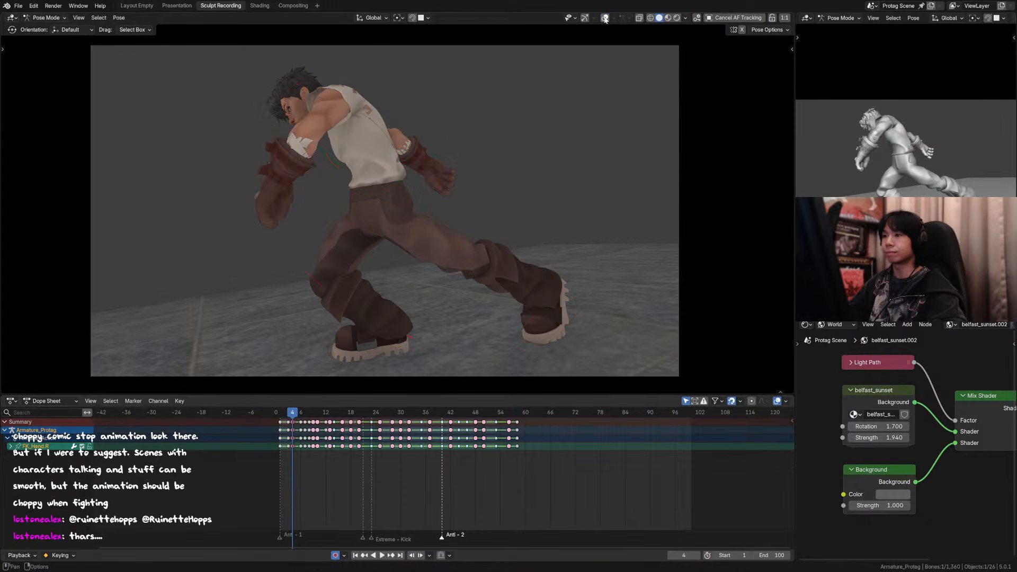
pyautogui.press('Right')
pyautogui.press('Right')
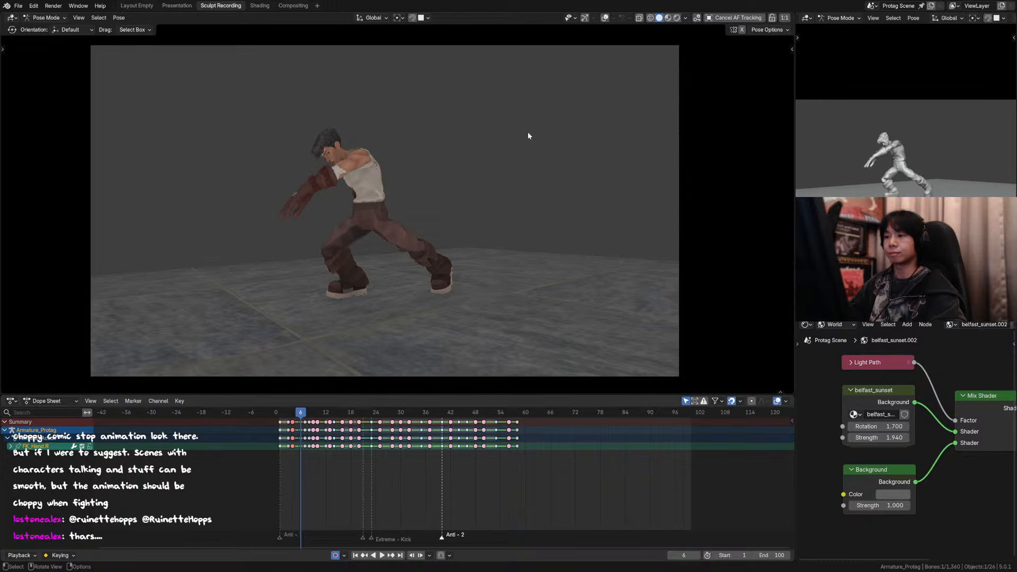
pyautogui.press('Down')
pyautogui.press('Down')
pyautogui.press('Down')
pyautogui.press('Up')
pyautogui.press('Up')
pyautogui.press('Up')
pyautogui.press('Up')
pyautogui.press('Down')
pyautogui.press('Down')
pyautogui.press('Down')
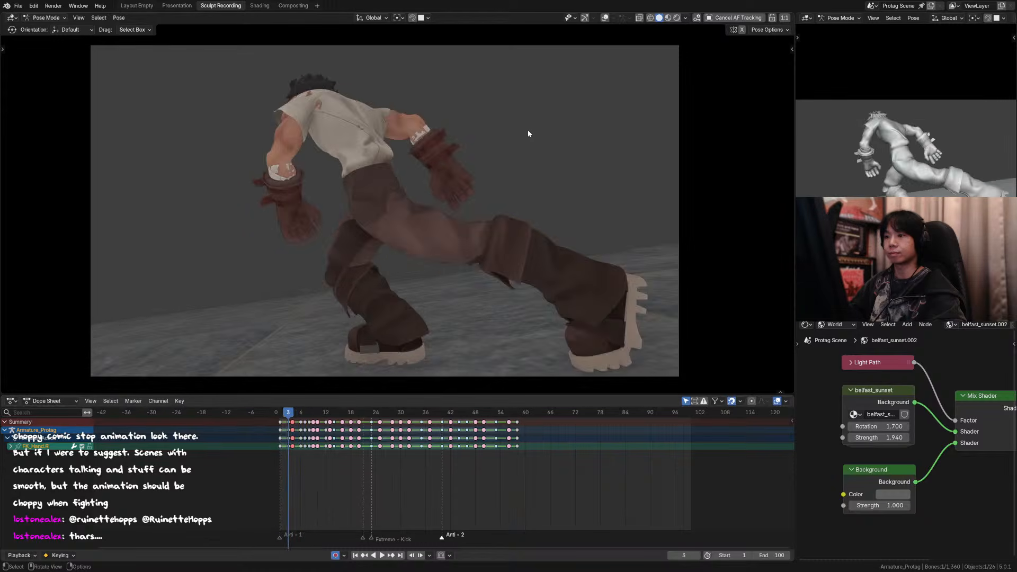
pyautogui.press('Up')
# Step: Show the viewport overlays and select the right hand control on frame 4
pyautogui.click(605, 18)
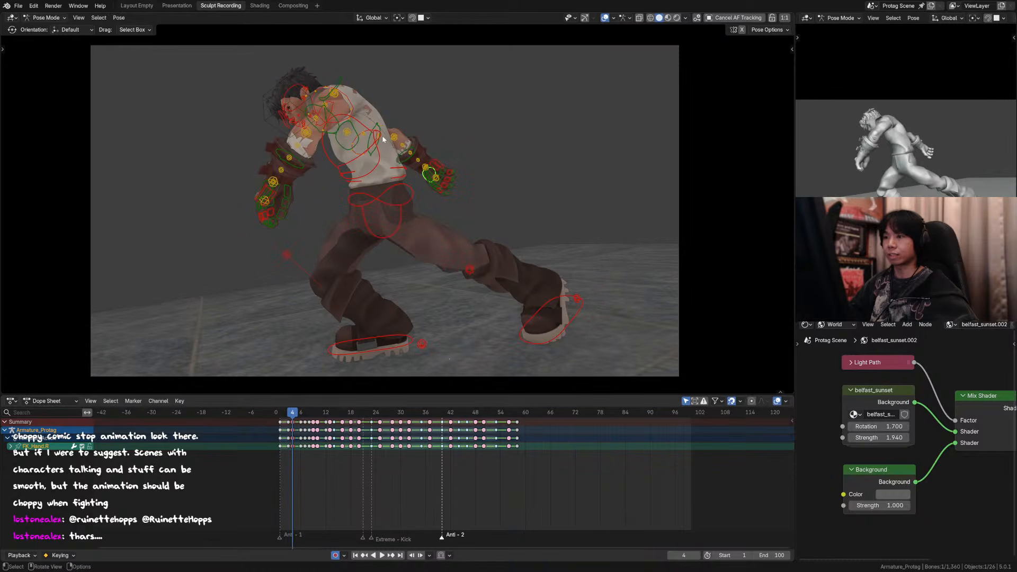
pyautogui.click(390, 126)
pyautogui.click(412, 160)
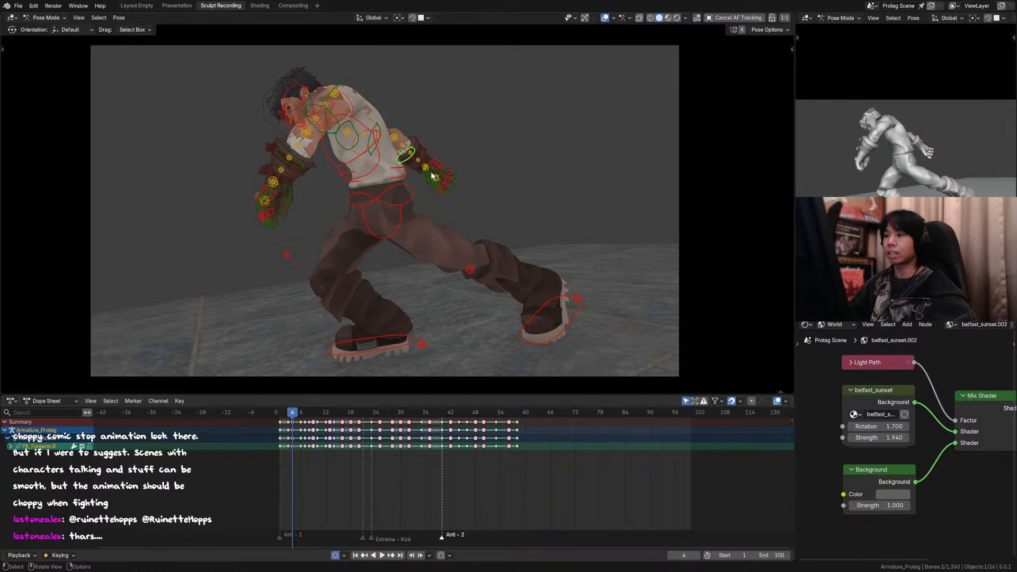
pyautogui.click(445, 176)
pyautogui.click(424, 174)
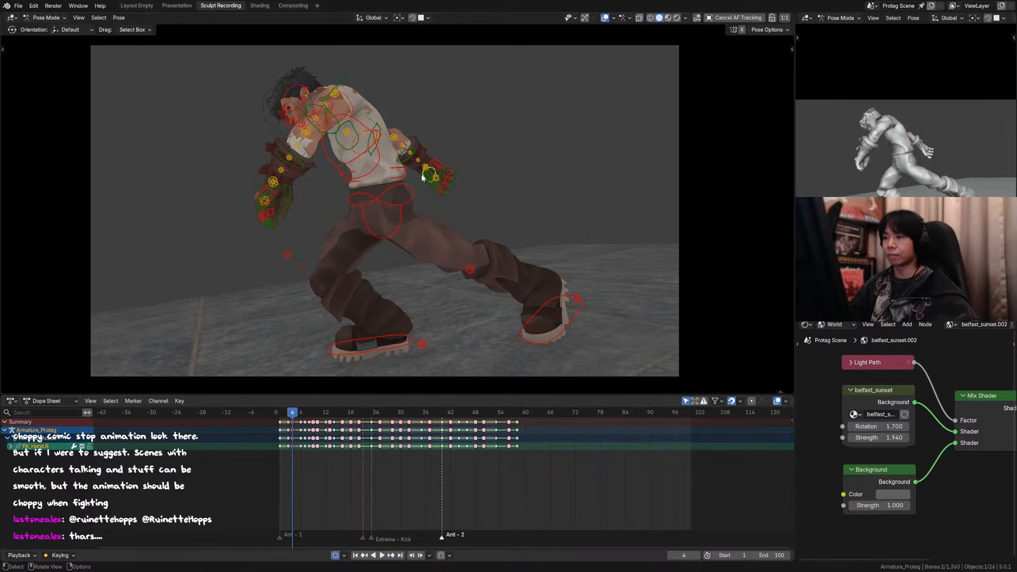
pyautogui.press('r')
pyautogui.press('x')
pyautogui.rightClick(455, 170)
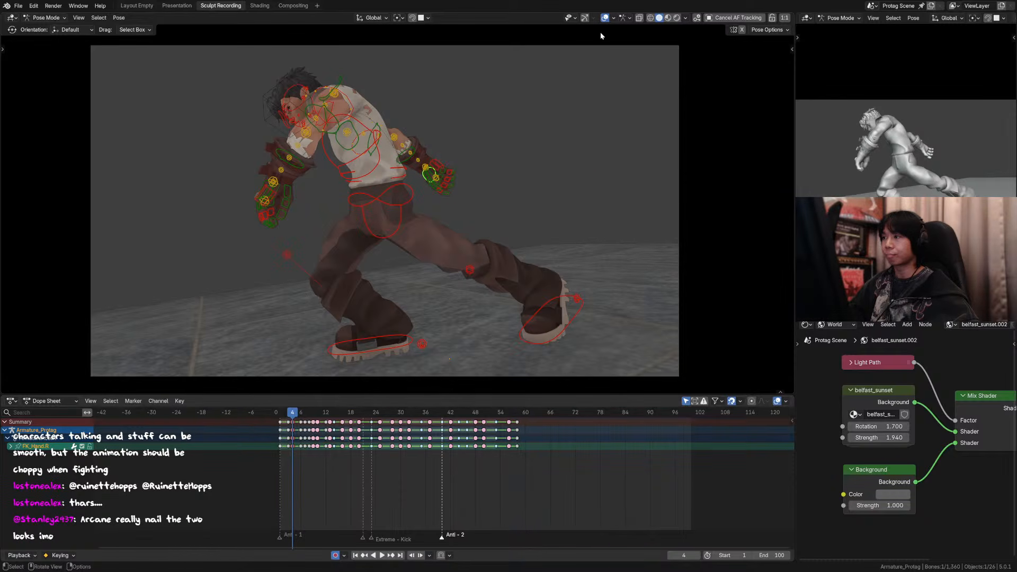
# Step: Hide the viewport overlays and rotate the right hand control about the global Z axis on frame 4
pyautogui.hotkey('shift', 'alt', 'z')
pyautogui.press('r')
pyautogui.press('x')
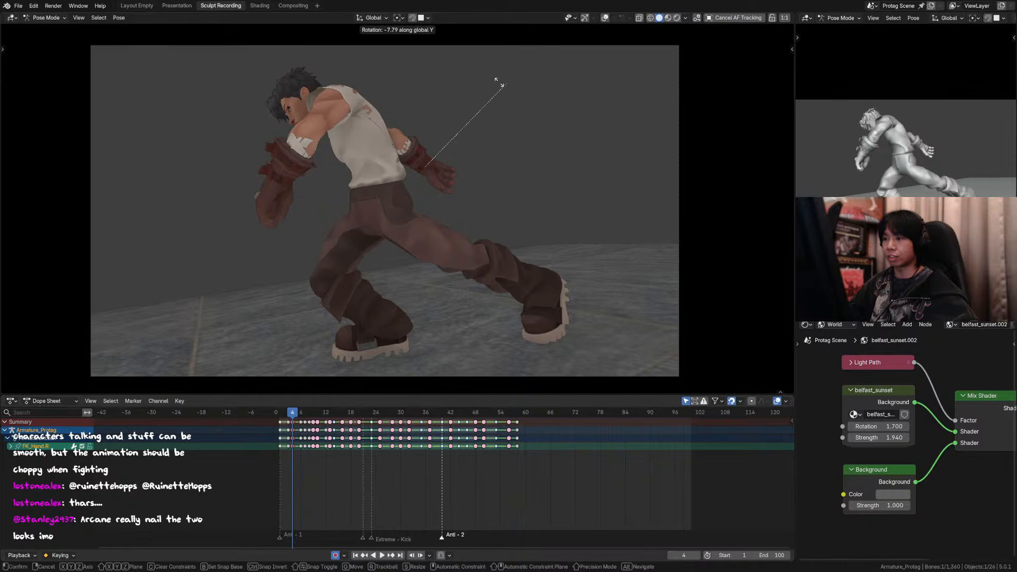
pyautogui.press('z')
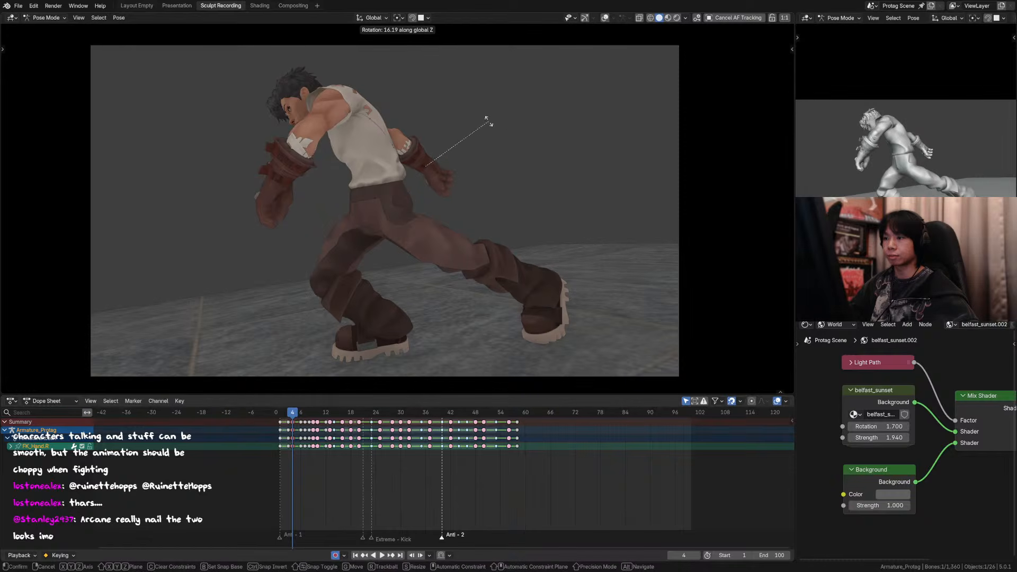
pyautogui.click(469, 133)
# Step: Set the transform orientation to Local, rotate the right hand control 26.1° about its X axis, and show the viewport overlays
pyautogui.press(',')
pyautogui.click(572, 151)
pyautogui.press('r')
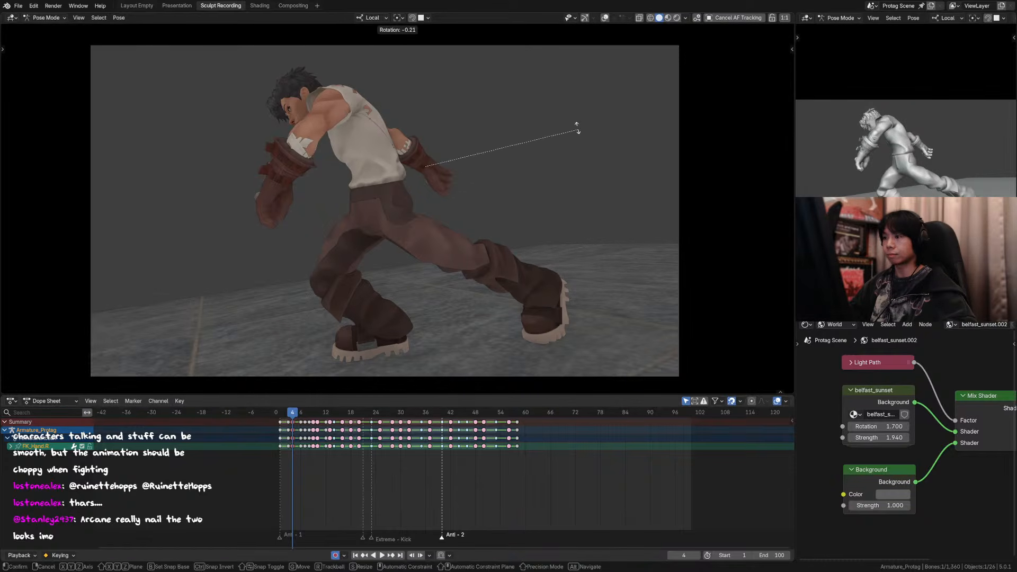
pyautogui.press('x')
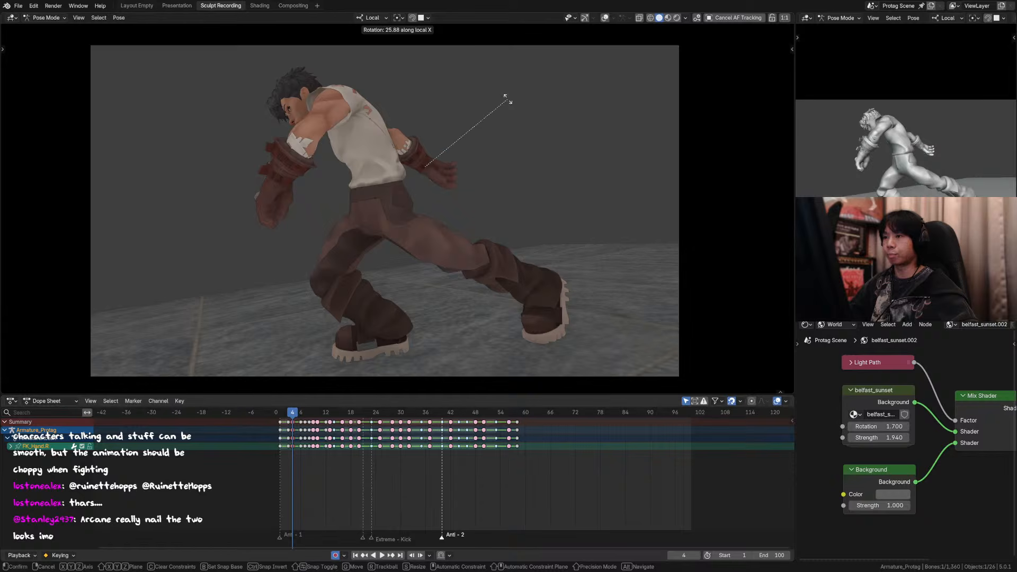
pyautogui.click(500, 96)
pyautogui.click(604, 18)
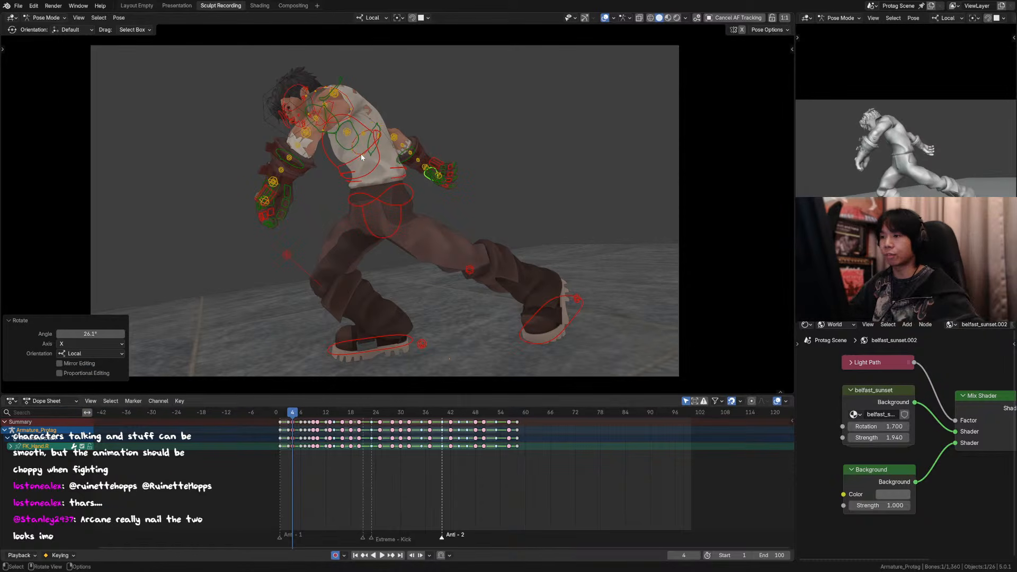
# Step: Rotate the right upper arm control slightly and move the right forearm control about 0.02 m on frame 4
pyautogui.click(377, 128)
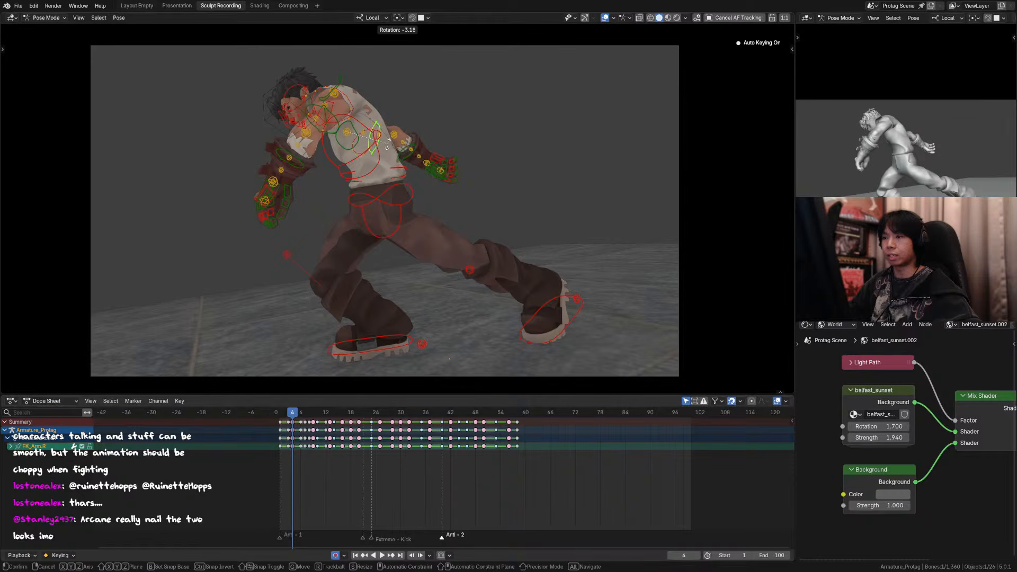
pyautogui.click(408, 163)
pyautogui.press('g')
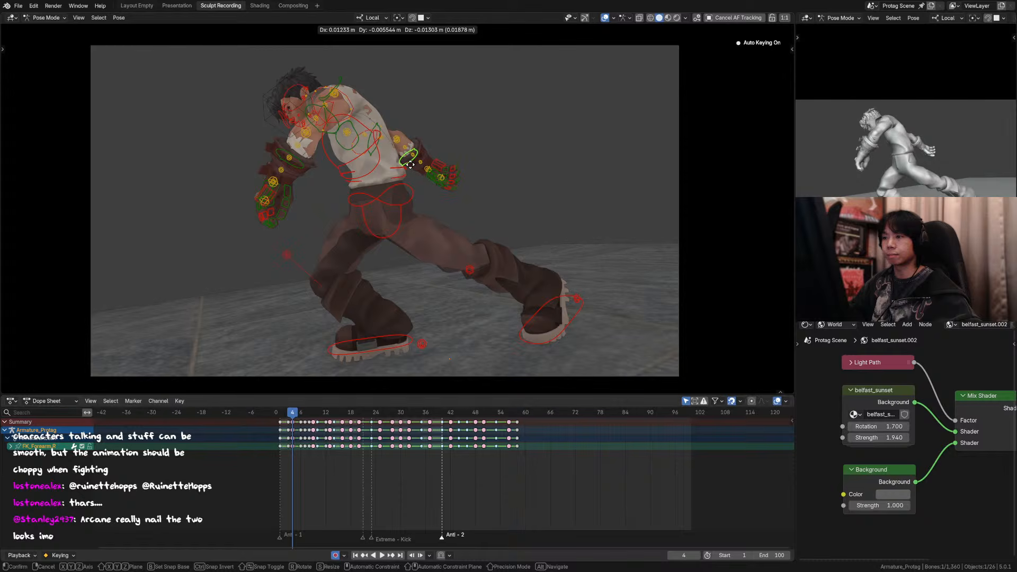
pyautogui.click(411, 167)
pyautogui.click(382, 143)
pyautogui.press('r')
pyautogui.press('Escape')
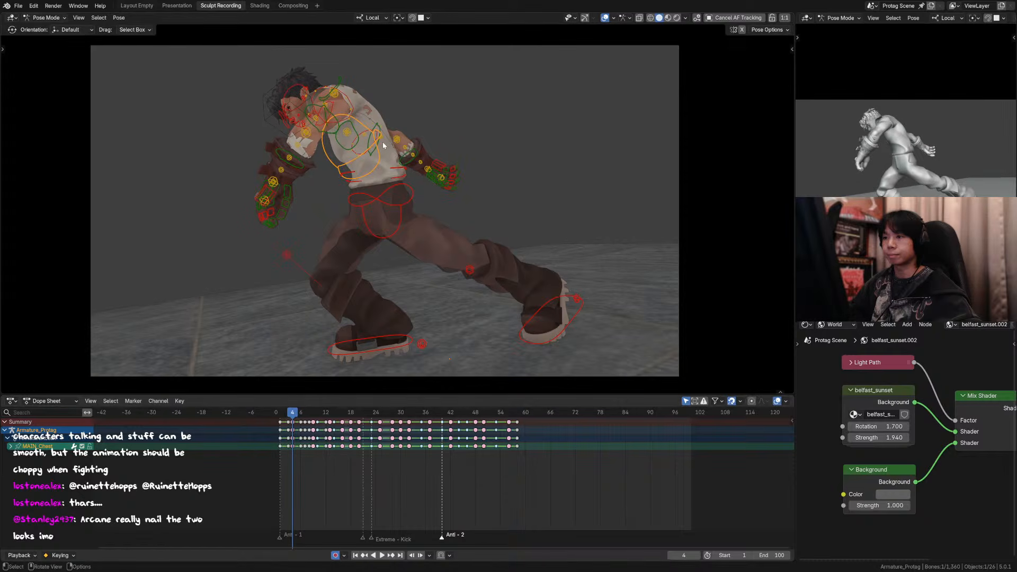
pyautogui.press('r')
pyautogui.click(393, 149)
pyautogui.click(433, 179)
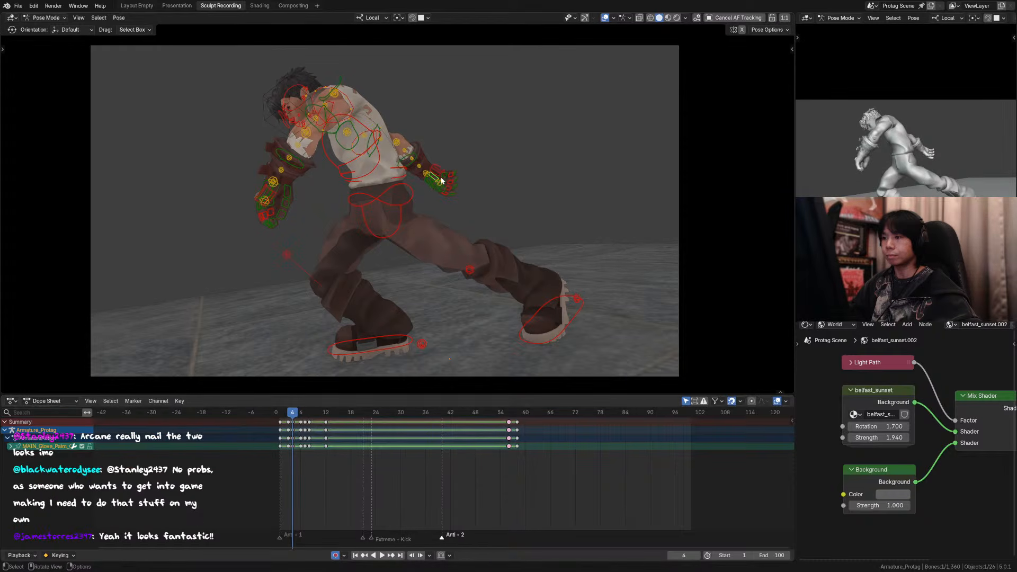
pyautogui.press('r')
pyautogui.press('x')
pyautogui.rightClick(432, 182)
# Step: Rotate the right hand control 9.99° about local X and move it about 0.022, -0.011 and -0.005 m in X, Y and Z
pyautogui.click(425, 182)
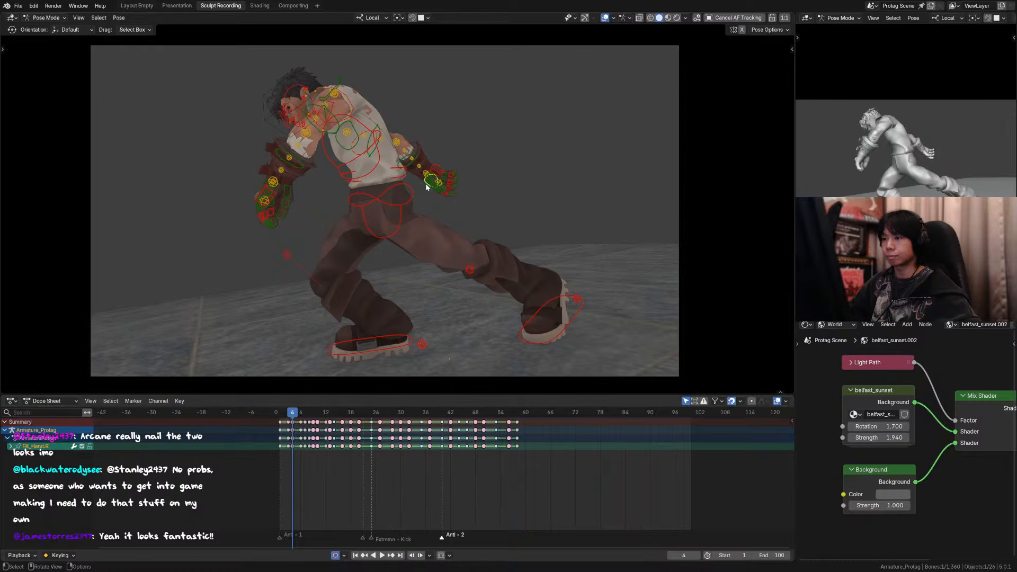
pyautogui.press('r')
pyautogui.press('x')
pyautogui.click(463, 184)
pyautogui.press('g')
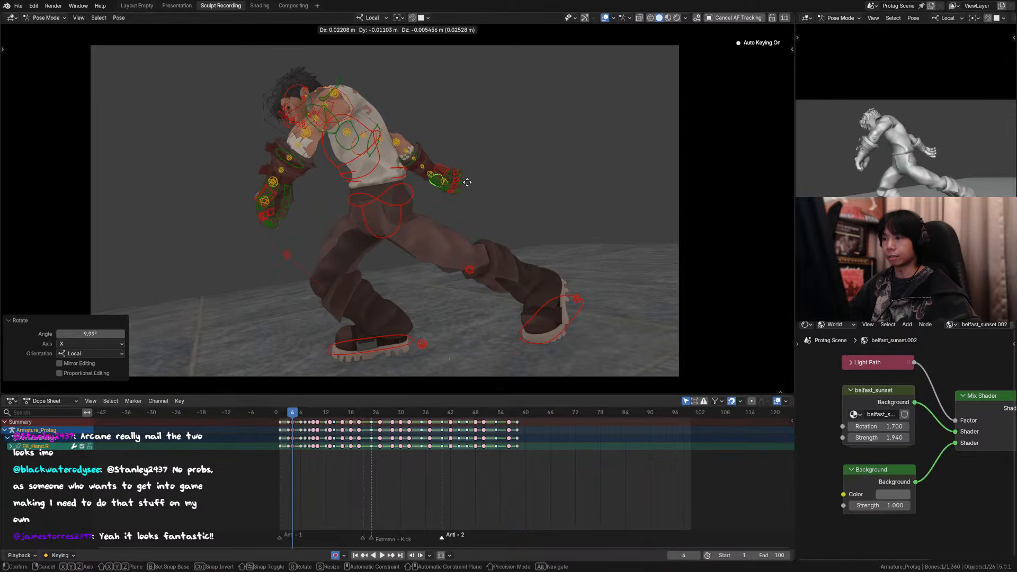
pyautogui.click(467, 186)
# Step: Hide the viewport overlays and nudge the right hand control on frame 4
pyautogui.hotkey('shift', 'alt', 'z')
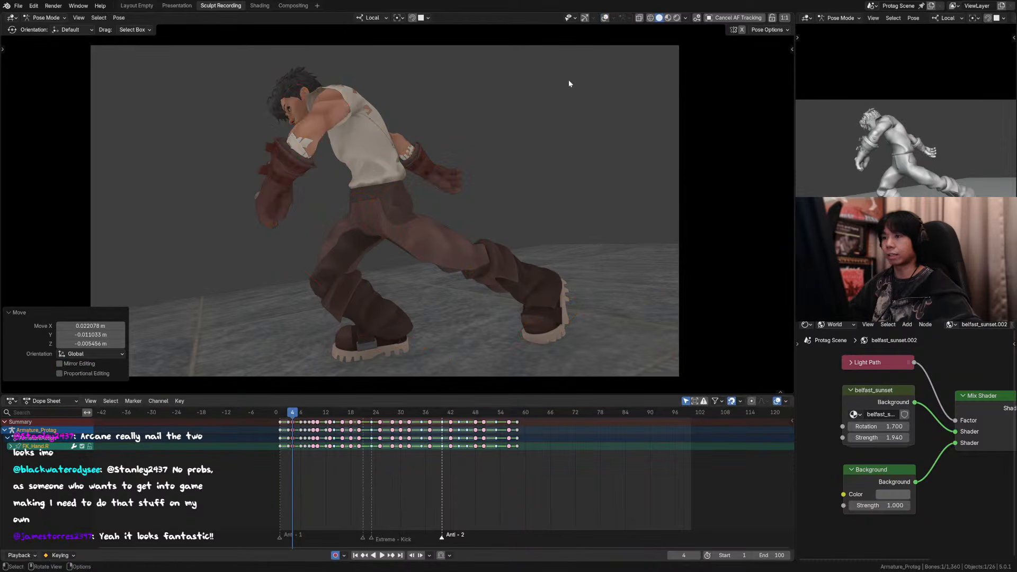
pyautogui.scroll(-2, 495, 154)
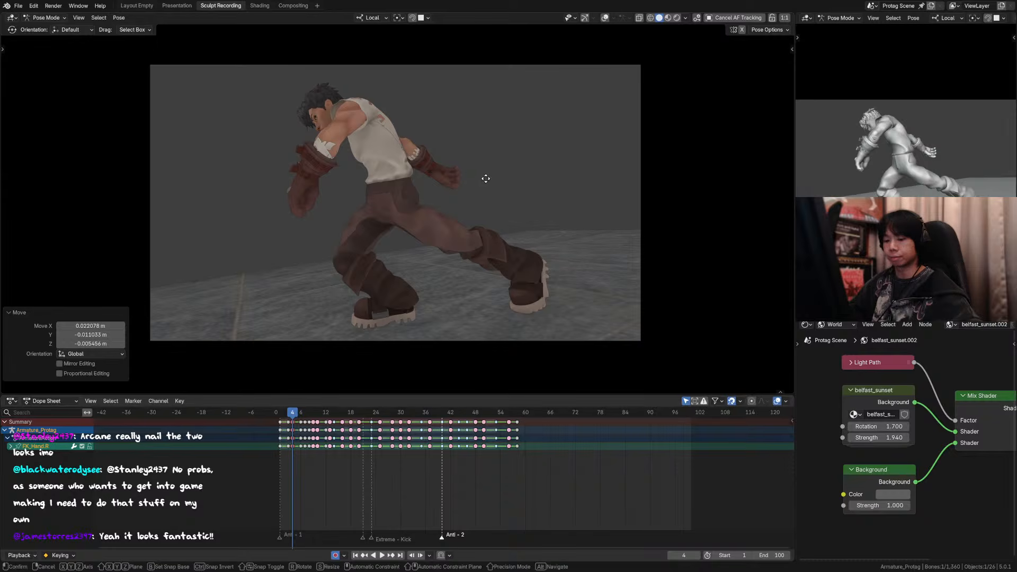
pyautogui.press('g')
pyautogui.click(511, 166)
# Step: Step back and forth through frames 2 to 7 to check how the right arm moves between poses
pyautogui.press('Right')
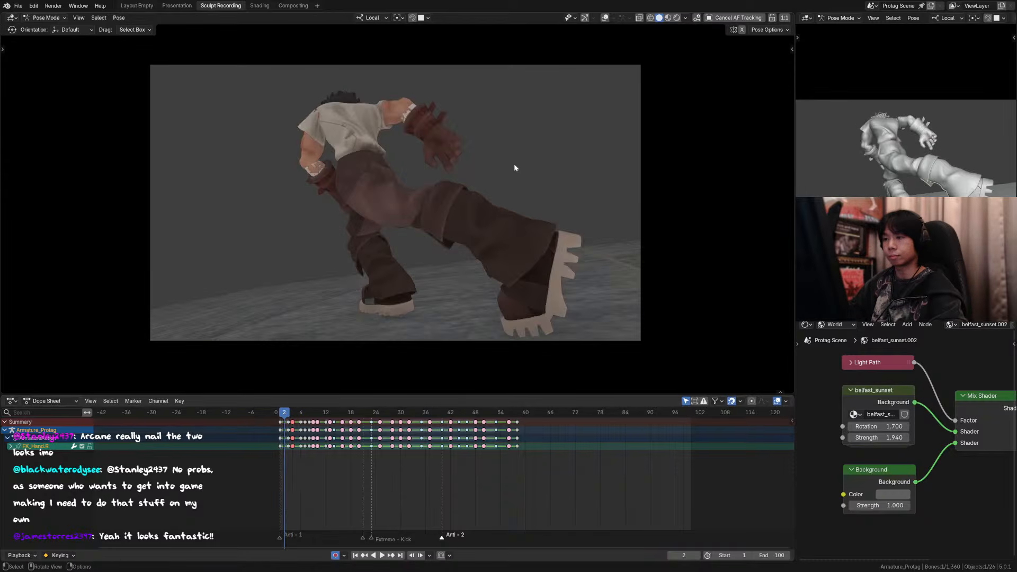
pyautogui.press('Left')
pyautogui.press('Left')
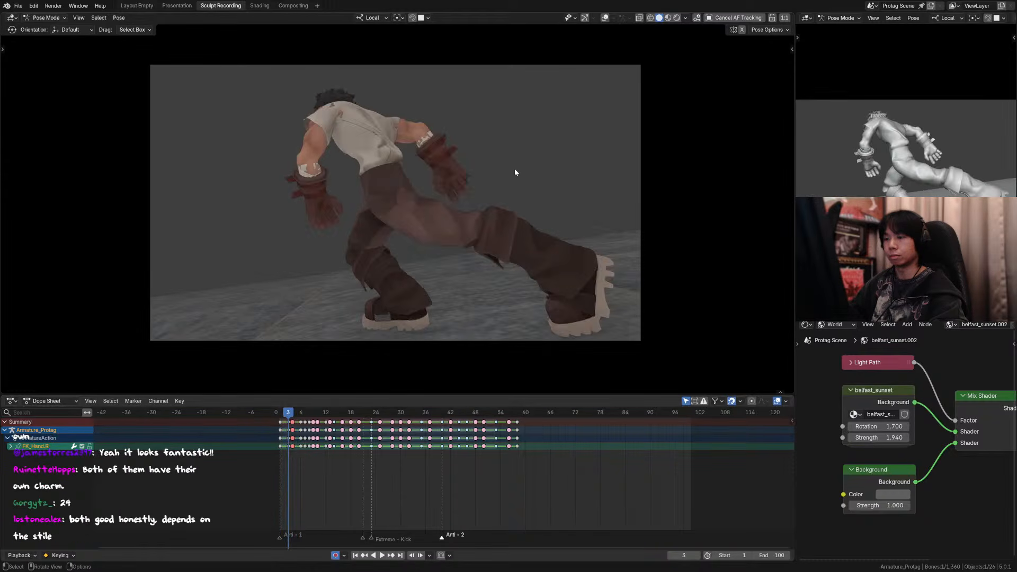
pyautogui.press('Right')
pyautogui.press('Right')
pyautogui.press('Left')
pyautogui.press('Right')
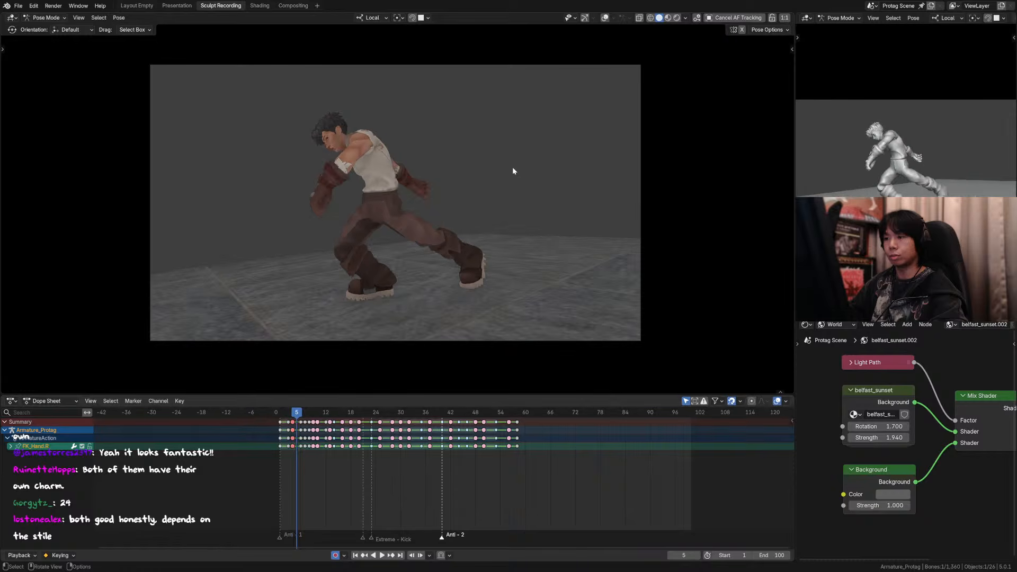
pyautogui.press('Right')
pyautogui.press('Left')
pyautogui.press('Left')
pyautogui.press('Left')
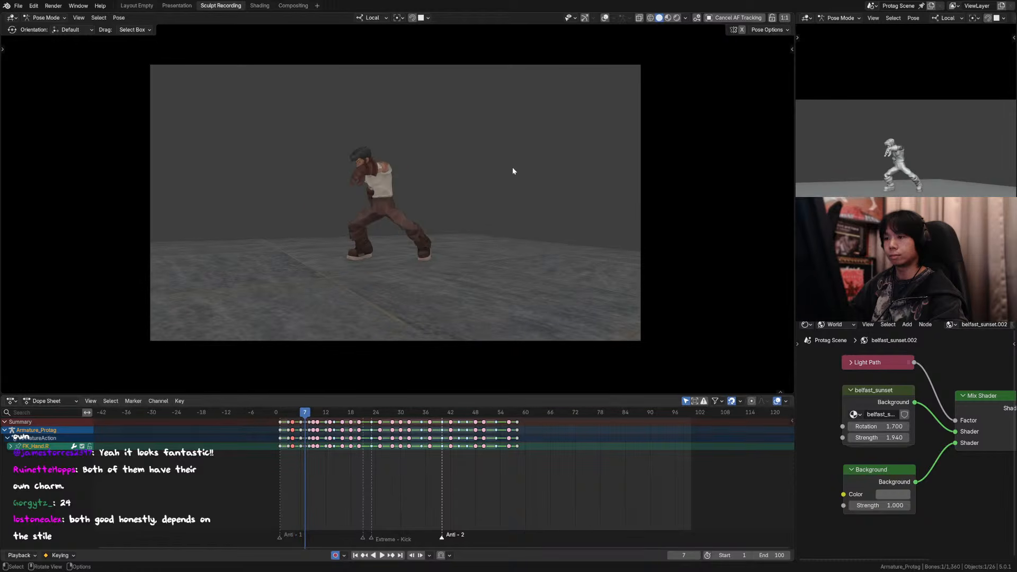
pyautogui.press('Right')
pyautogui.press('Right')
# Step: Play the animation briefly and scrub the opening from frame 1 to frame 6
pyautogui.press('space')
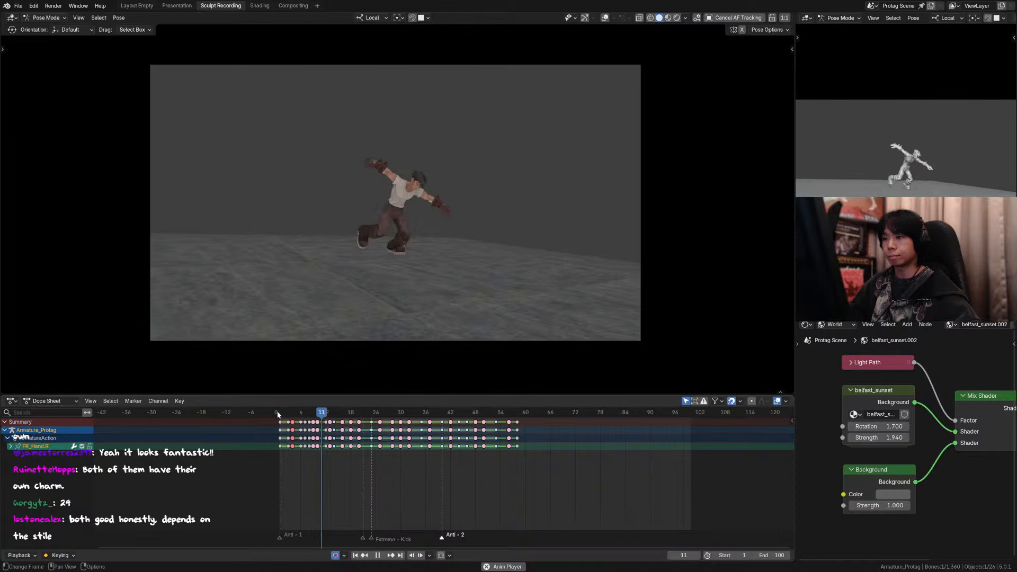
pyautogui.press('Escape')
pyautogui.moveTo(280, 414); pyautogui.dragTo(301, 415)
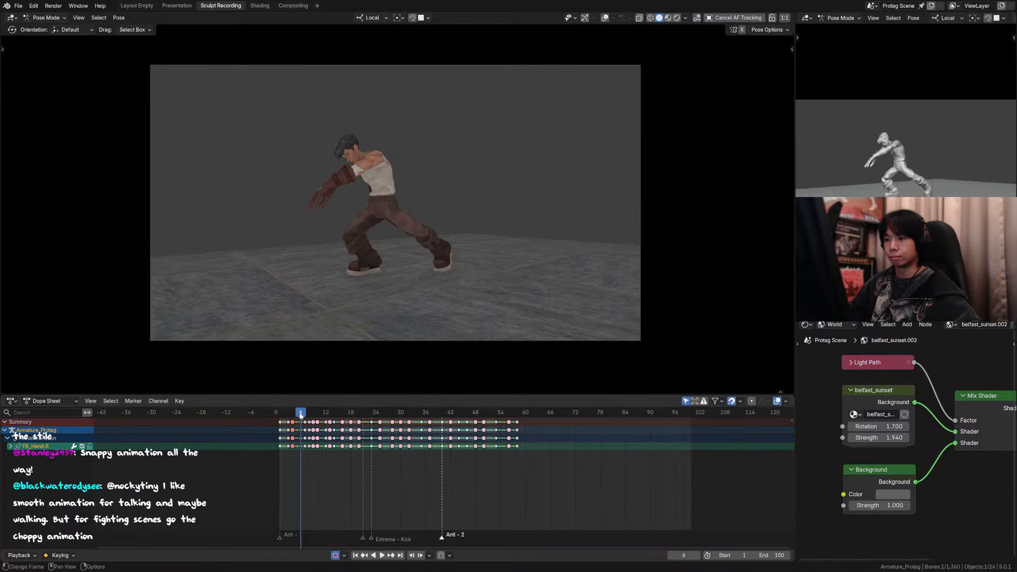
# Step: Show the viewport overlays and move the right hand control about 0.057, -0.006 and -0.033 m in global X, Y and Z on frame 6
pyautogui.keyDown('ctrl'); pyautogui.moveTo(380, 280); pyautogui.dragTo(544, 52, button='middle'); pyautogui.keyUp('ctrl')
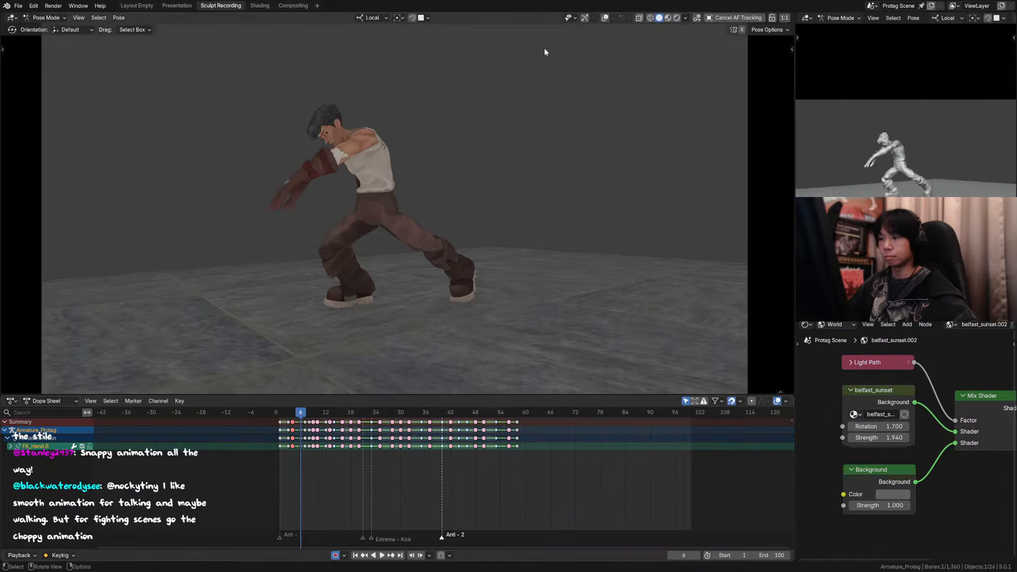
pyautogui.click(605, 18)
pyautogui.scroll(3, 380, 155)
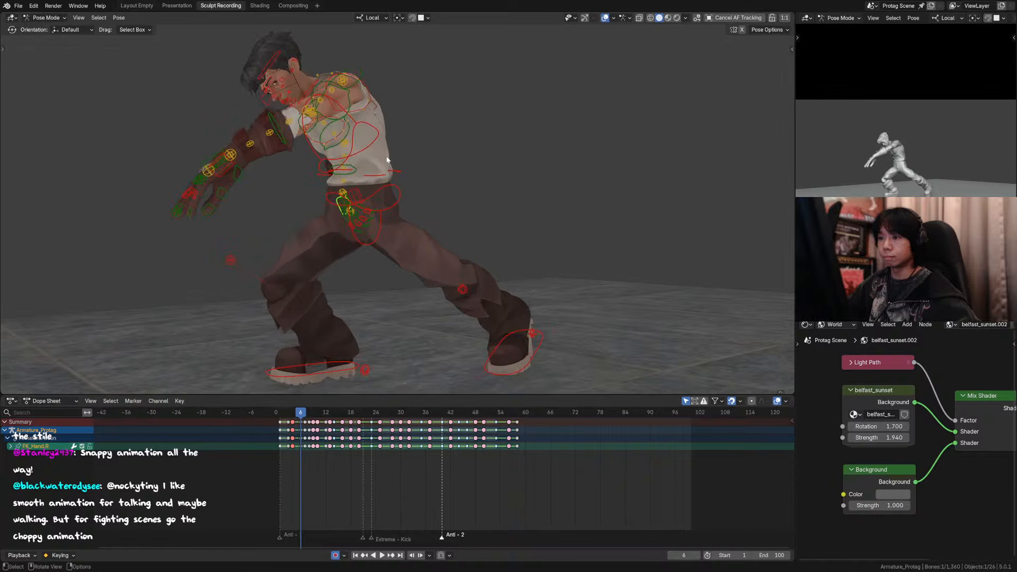
pyautogui.click(326, 168)
pyautogui.click(322, 175)
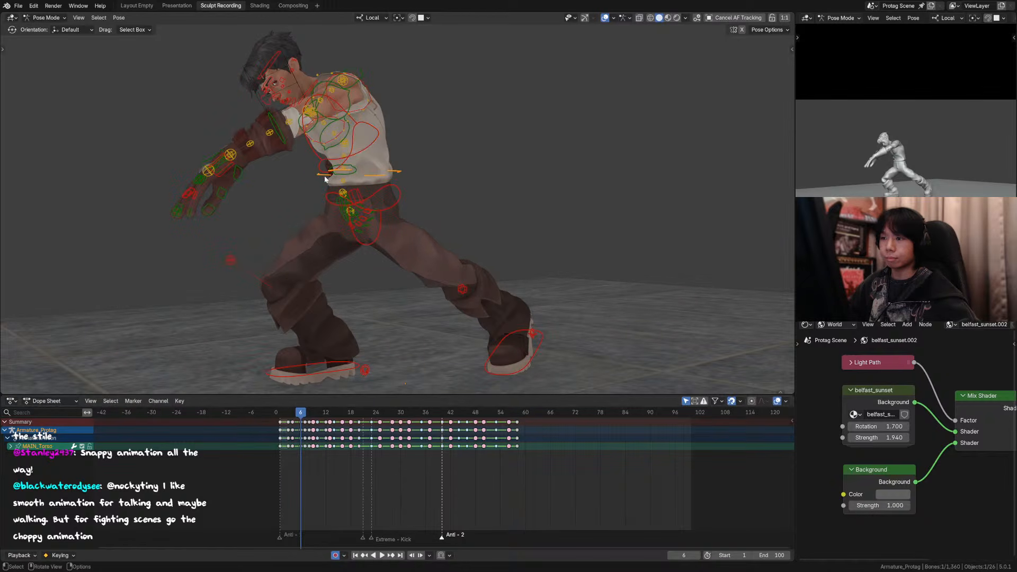
pyautogui.moveTo(322, 175); pyautogui.dragTo(371, 217, button='middle')
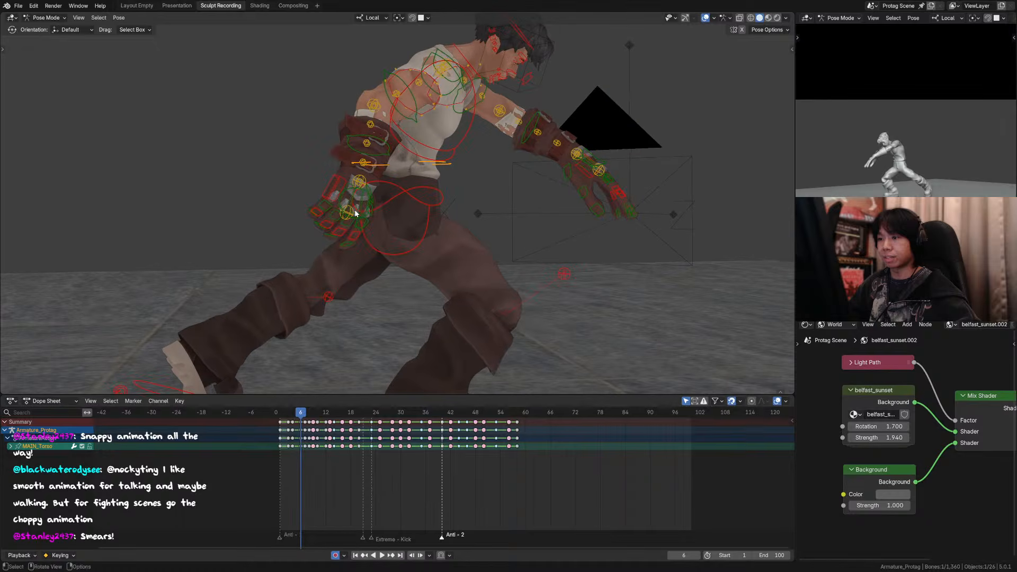
pyautogui.click(345, 207)
pyautogui.press('g')
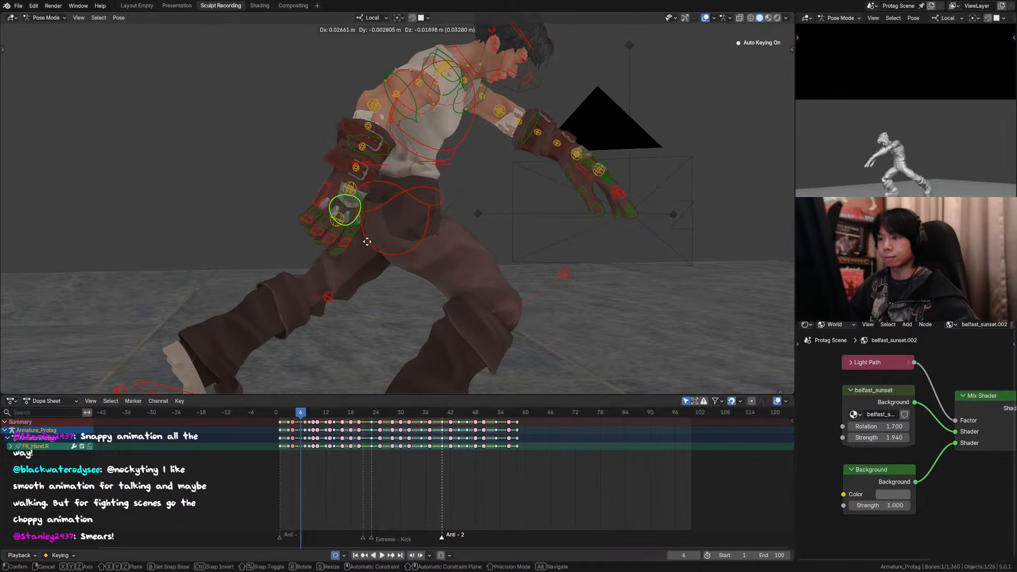
pyautogui.click(344, 251)
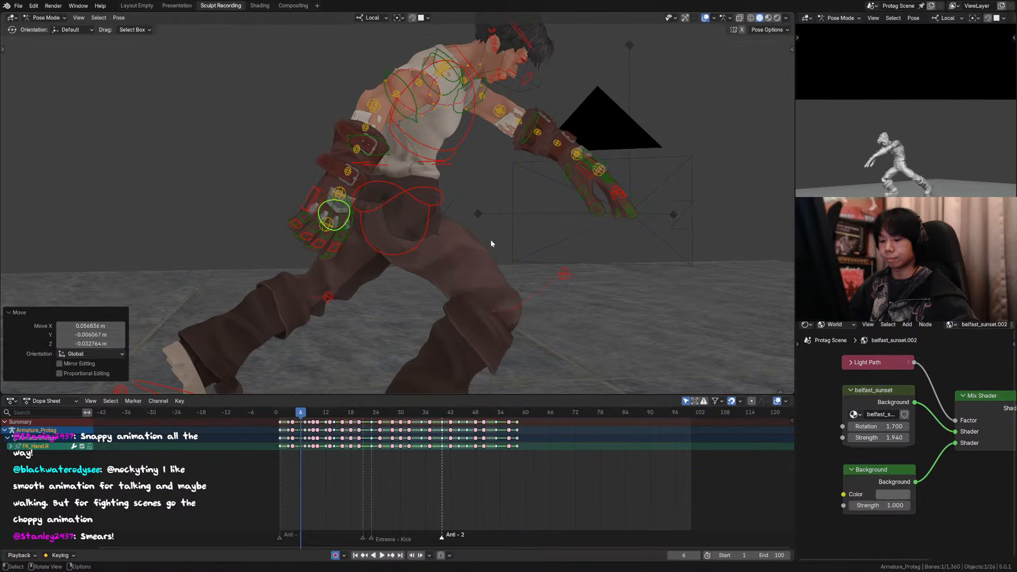
# Step: Hide the left and right arm tweak controls of the rig
pyautogui.press('n')
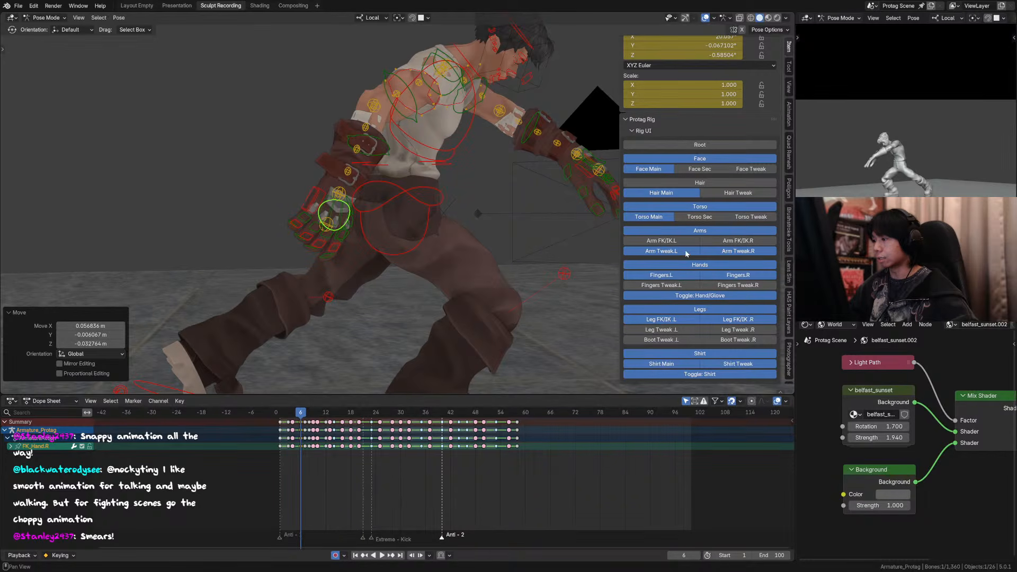
pyautogui.moveTo(706, 251); pyautogui.dragTo(693, 250)
pyautogui.press('n')
# Step: Clear the rotation of all the right glove's finger controls except the thumb on frame 6
pyautogui.moveTo(313, 227)
pyautogui.mouseDown(button='middle')
pyautogui.moveTo(345, 222)
pyautogui.moveTo(322, 223)
pyautogui.moveTo(325, 214)
pyautogui.mouseUp(button='middle')
pyautogui.click(324, 224)
pyautogui.keyDown('shift'); pyautogui.click(306, 206); pyautogui.keyUp('shift')
pyautogui.keyDown('shift'); pyautogui.moveTo(323, 212); pyautogui.dragTo(285, 186); pyautogui.keyUp('shift')
pyautogui.hotkey('alt', 'r')
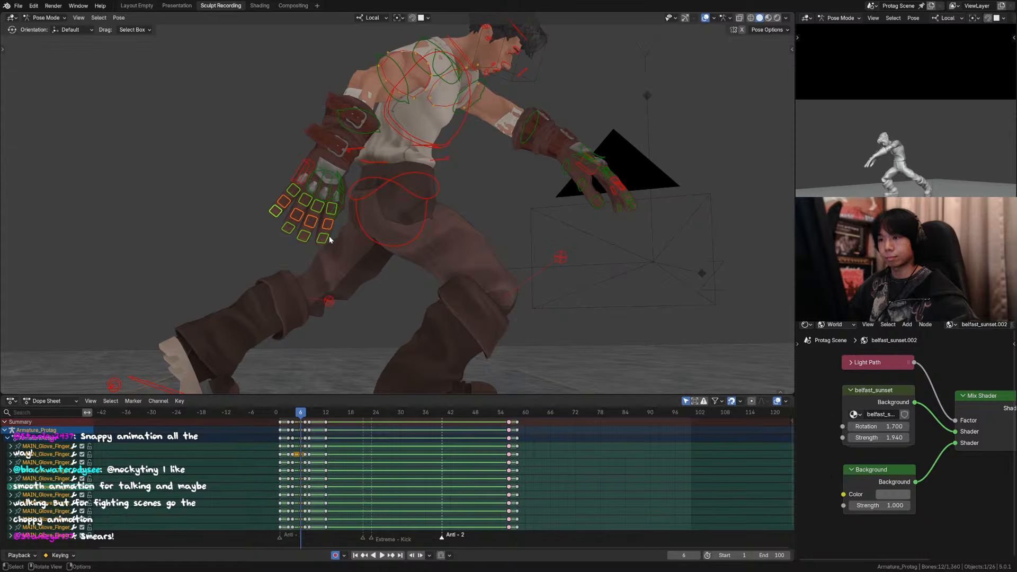
# Step: Rotate the outer palm control of the right glove about -14° in the view
pyautogui.click(299, 181)
pyautogui.press('r')
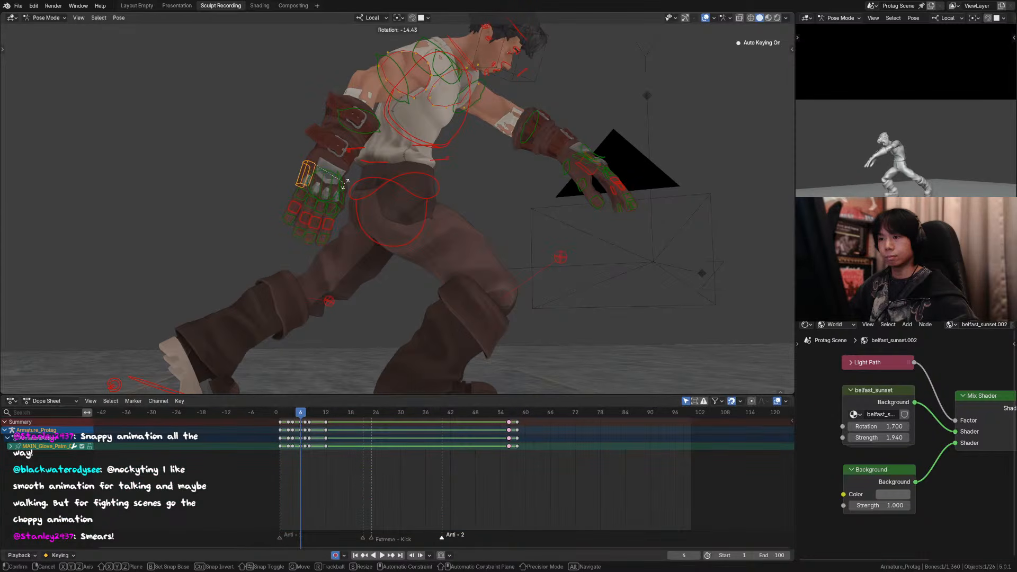
pyautogui.click(345, 185)
pyautogui.click(299, 235)
pyautogui.keyDown('shift'); pyautogui.moveTo(343, 237); pyautogui.dragTo(283, 246); pyautogui.keyUp('shift')
pyautogui.press('g')
pyautogui.press('z')
pyautogui.click(313, 250)
pyautogui.press(',')
pyautogui.click(423, 259)
pyautogui.press('g')
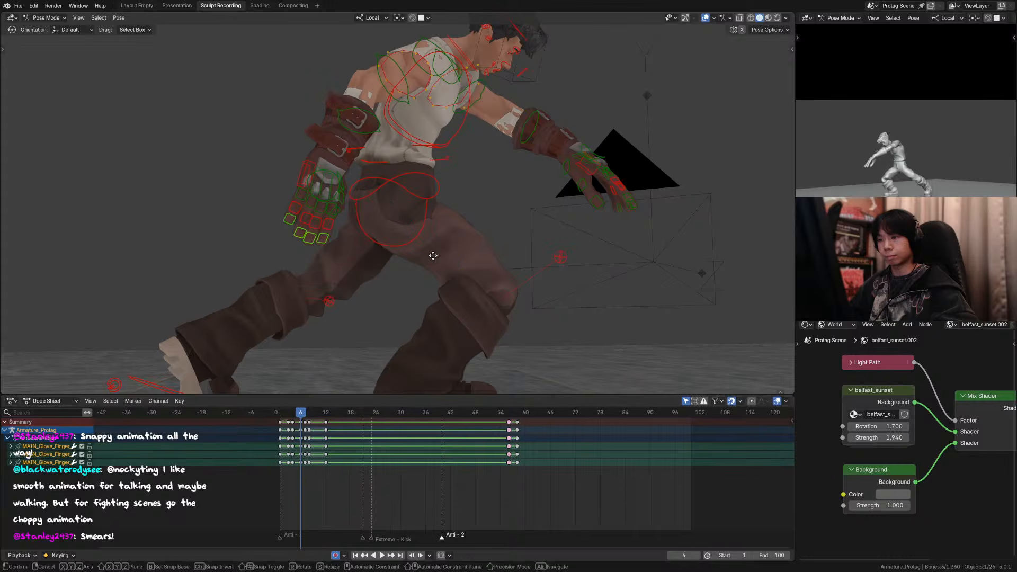
pyautogui.press('y')
pyautogui.rightClick(425, 260)
pyautogui.keyDown('shift'); pyautogui.click(287, 219); pyautogui.keyUp('shift')
pyautogui.press('g')
pyautogui.press('y')
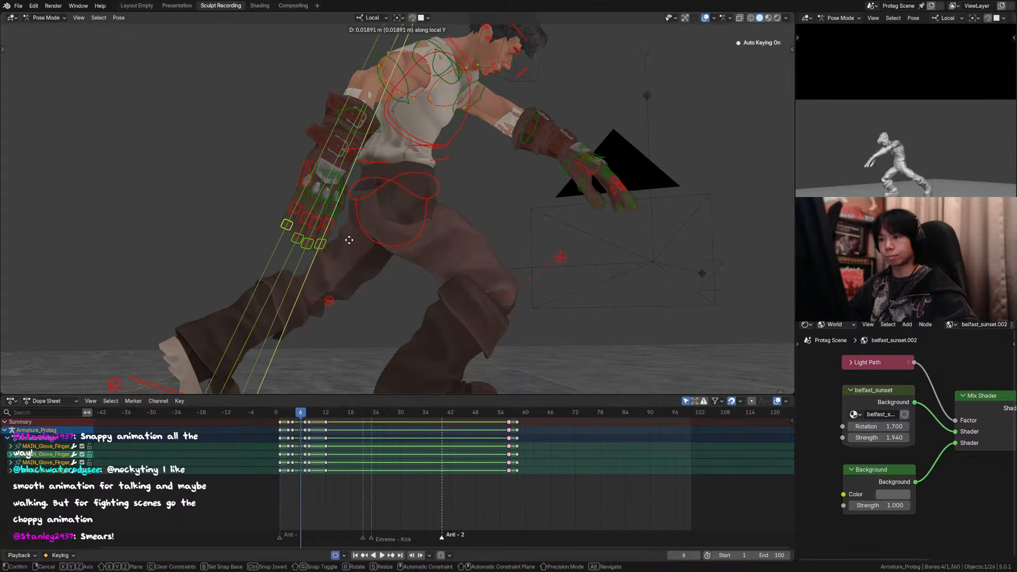
pyautogui.click(340, 236)
# Step: Move the middle and tip finger controls of the right glove about 0.016 m along local Y, and save the file
pyautogui.keyDown('shift'); pyautogui.moveTo(334, 233); pyautogui.dragTo(298, 211); pyautogui.keyUp('shift')
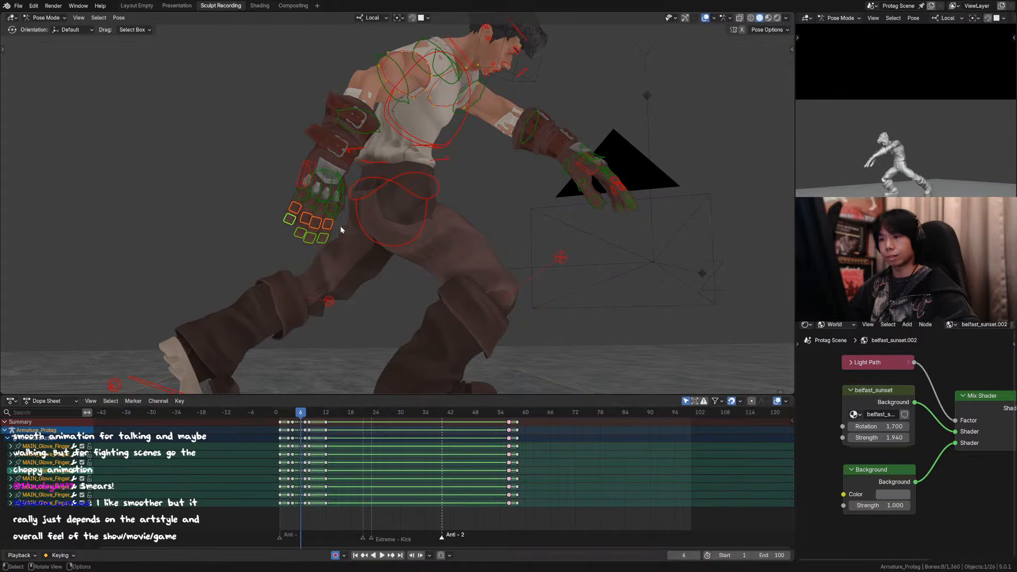
pyautogui.press('g')
pyautogui.press('y')
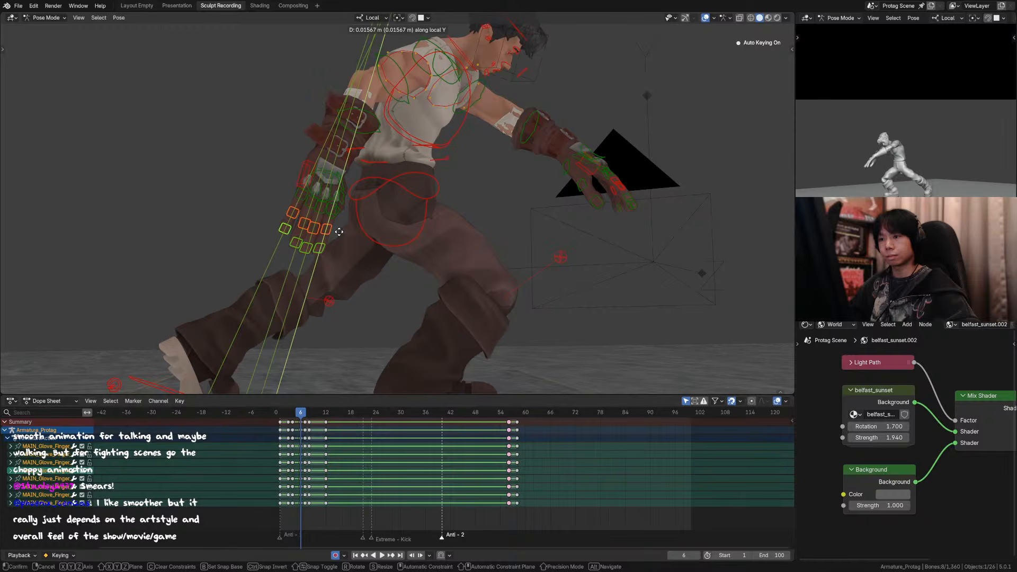
pyautogui.click(318, 214)
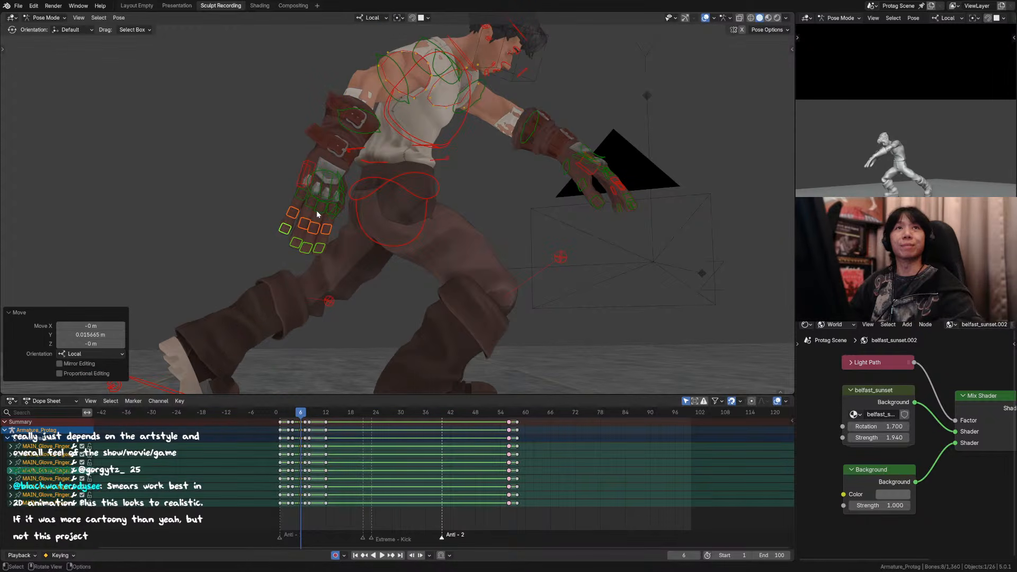
pyautogui.keyDown('shift'); pyautogui.moveTo(312, 229); pyautogui.dragTo(378, 236, button='middle'); pyautogui.keyUp('shift')
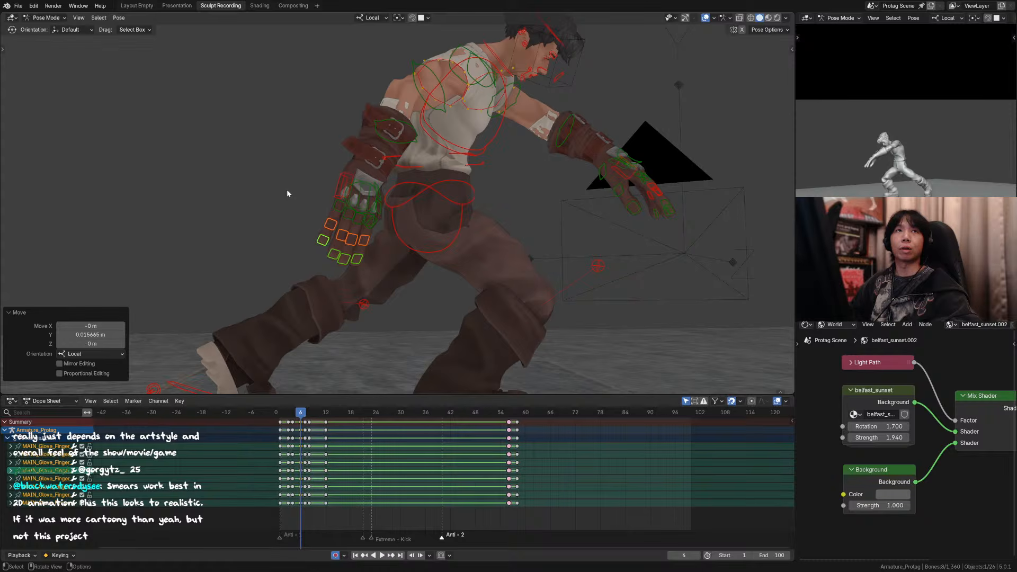
pyautogui.moveTo(286, 188); pyautogui.dragTo(321, 203, button='middle')
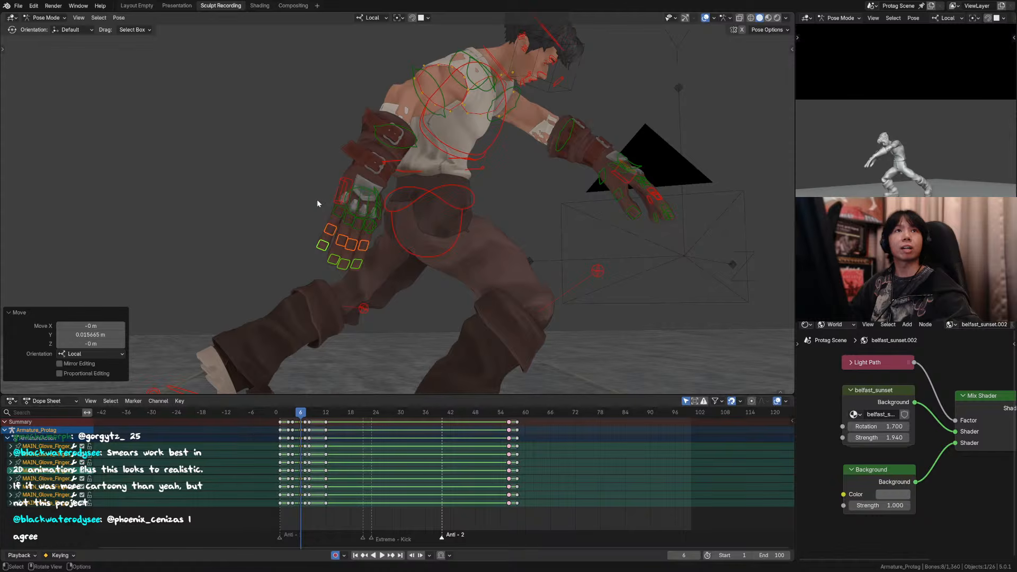
pyautogui.moveTo(318, 204); pyautogui.dragTo(349, 194, button='middle')
pyautogui.hotkey('ctrl', 's')
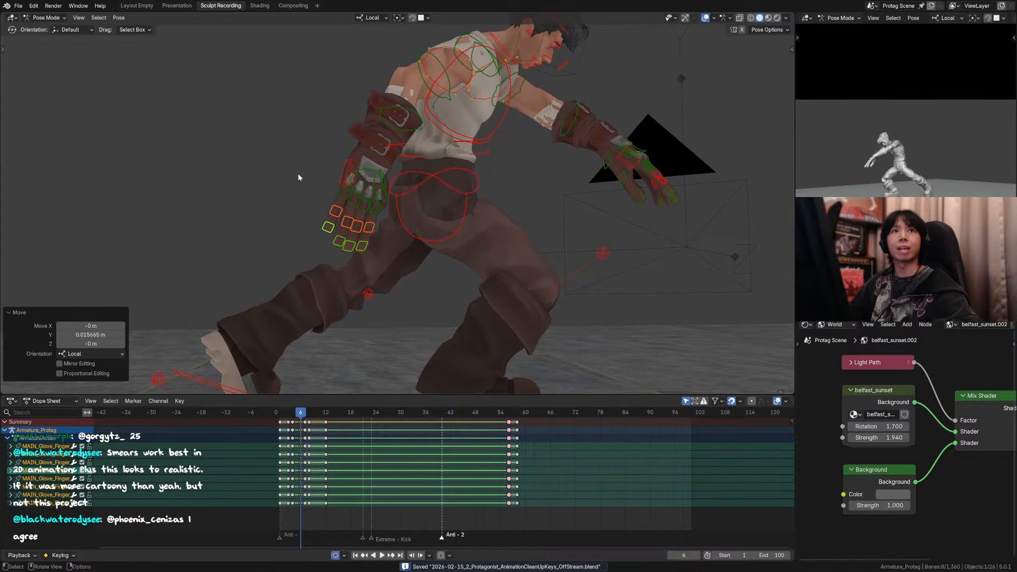
# Step: Rotate the outer palm control of the right glove about -3.6° in the view
pyautogui.click(347, 171)
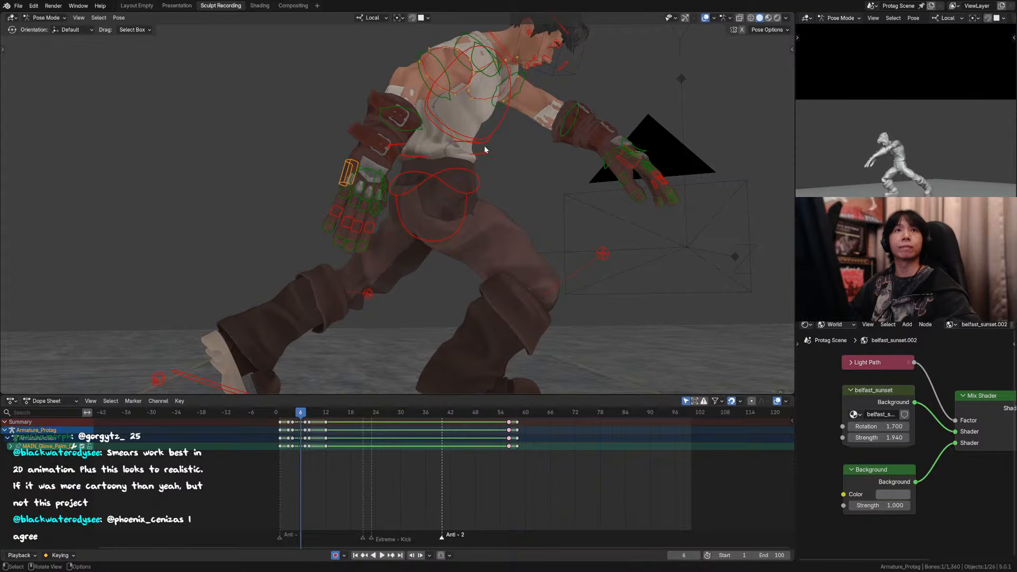
pyautogui.press('r')
pyautogui.rightClick(456, 173)
pyautogui.scroll(2, 383, 204)
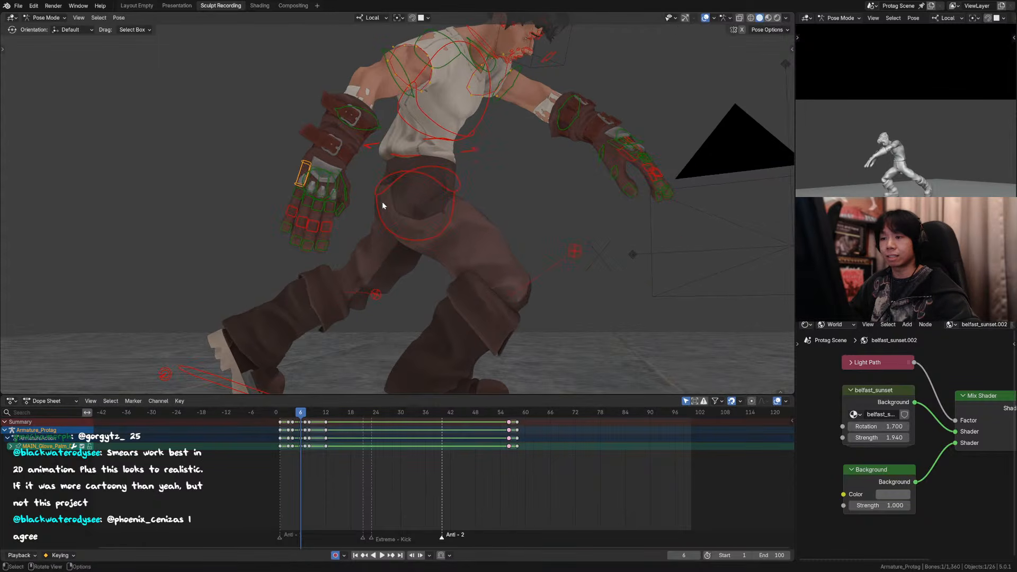
pyautogui.press('r')
pyautogui.click(387, 197)
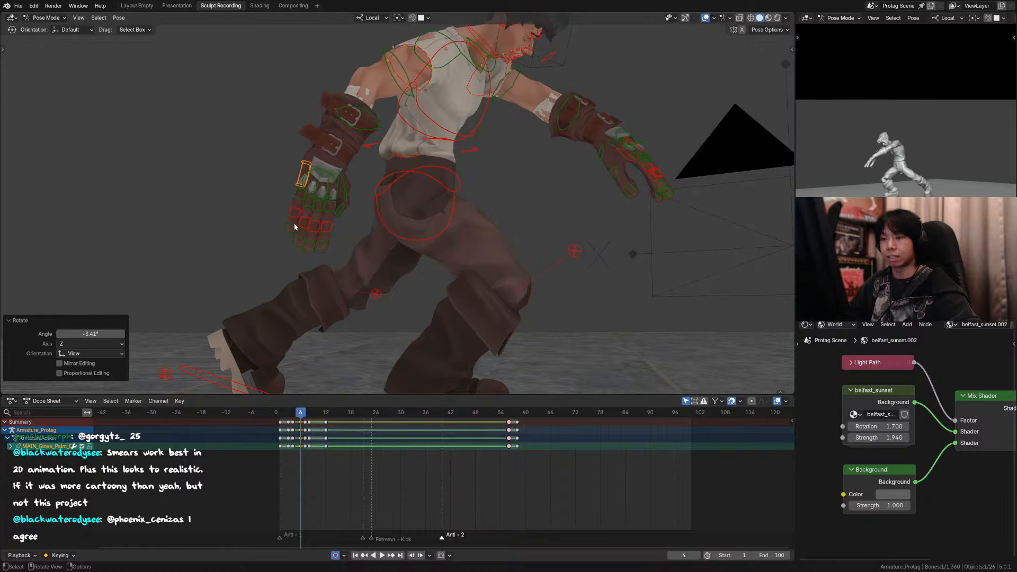
# Step: Rotate a knuckle control of the right glove slightly and select the eight middle and tip finger controls
pyautogui.click(300, 192)
pyautogui.press('r')
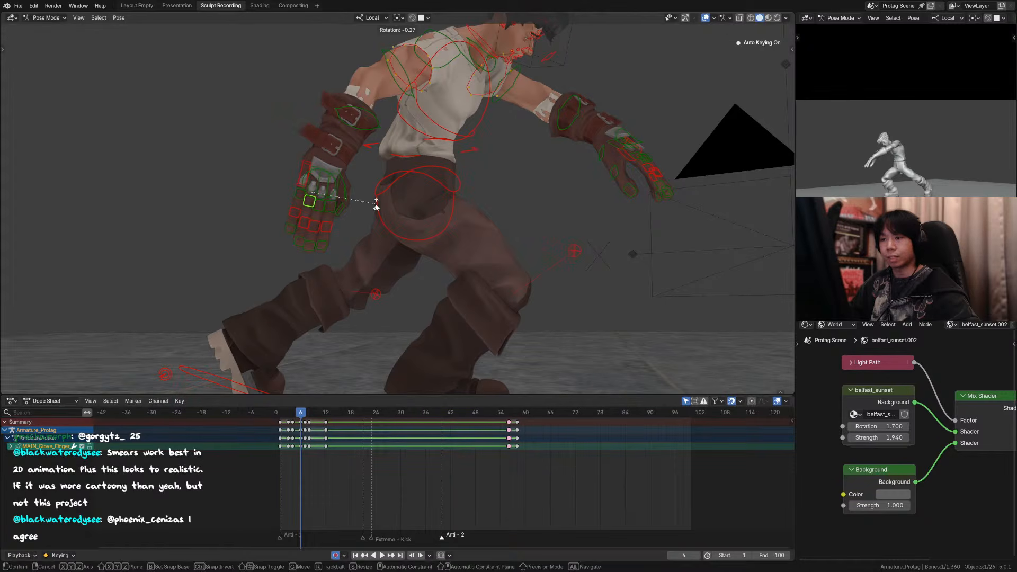
pyautogui.click(345, 244)
pyautogui.moveTo(345, 245); pyautogui.dragTo(276, 256)
pyautogui.moveTo(297, 251); pyautogui.dragTo(457, 207, button='middle')
pyautogui.press('g')
pyautogui.press('z')
pyautogui.rightClick(508, 212)
pyautogui.press(',')
pyautogui.click(554, 220)
pyautogui.press('g')
pyautogui.press('y')
pyautogui.rightClick(465, 206)
# Step: Move the eight selected finger controls of the right glove about 0.007 m along local Y
pyautogui.moveTo(439, 167); pyautogui.dragTo(403, 189)
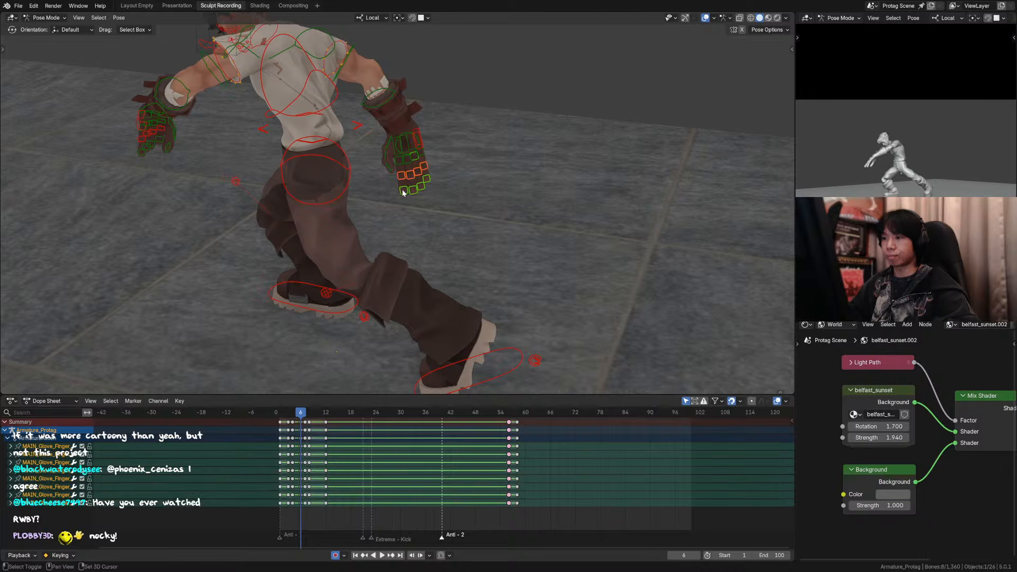
pyautogui.press('g')
pyautogui.press('y')
pyautogui.click(407, 190)
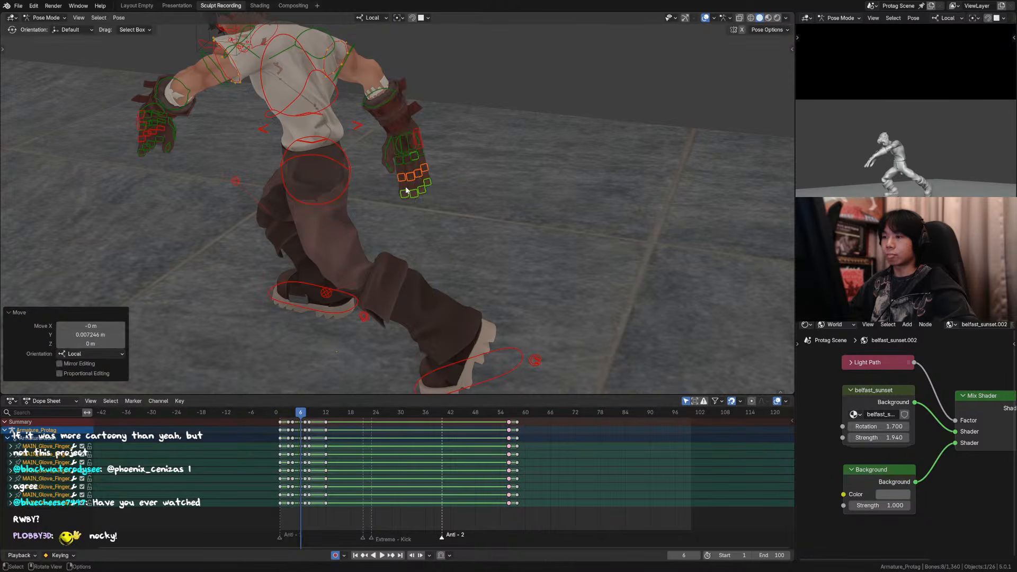
# Step: Select the right glove's knuckle controls with the inner palm control and shift them slightly along local Y
pyautogui.click(412, 185)
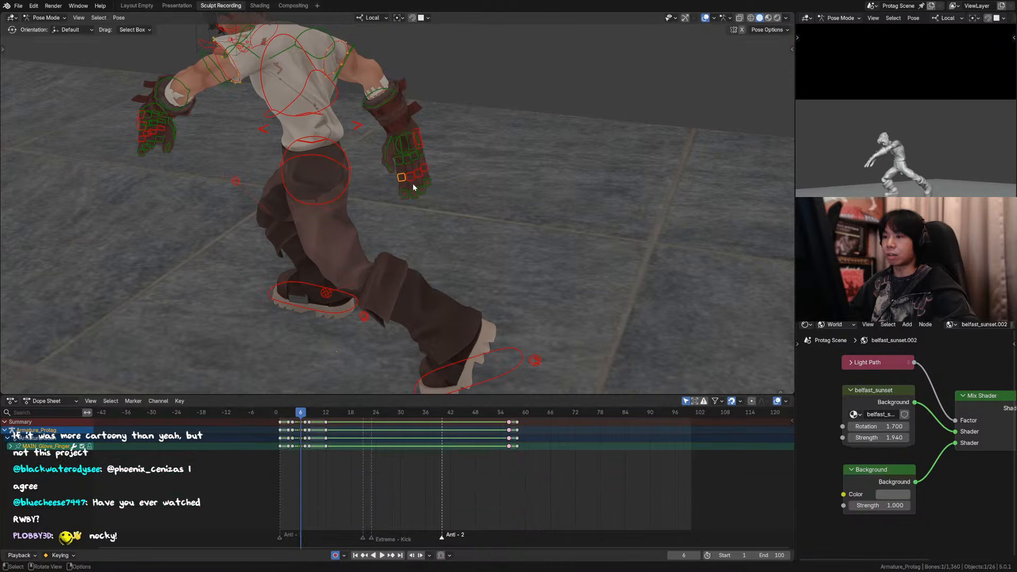
pyautogui.click(399, 153)
pyautogui.moveTo(431, 155); pyautogui.dragTo(400, 164)
pyautogui.press('g')
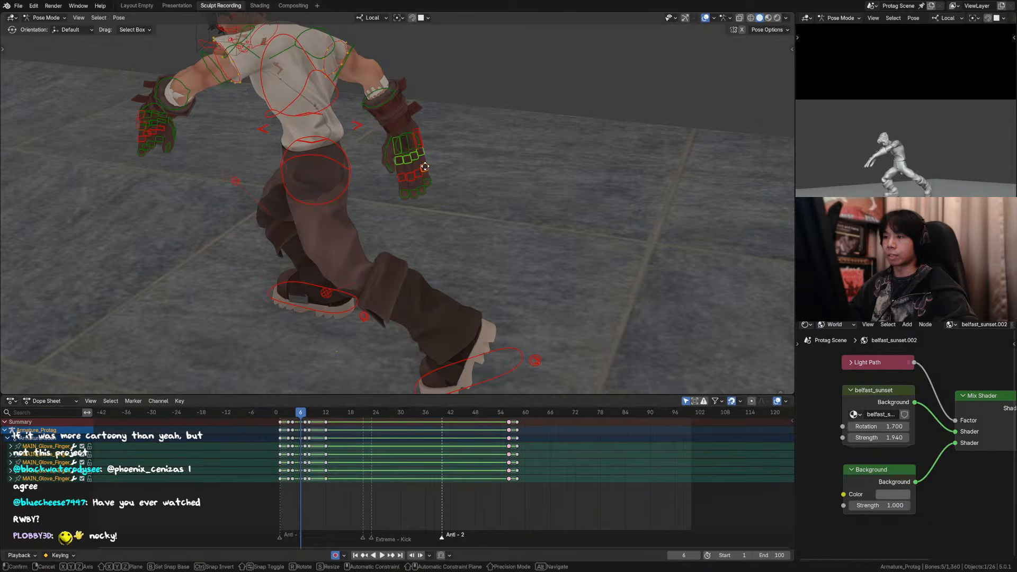
pyautogui.press('y')
pyautogui.click(426, 169)
# Step: Reposition the right glove's thumb controls, moving them about 0.014, -0.007 and -0.030 m in global X, Y and Z
pyautogui.click(394, 166)
pyautogui.press('g')
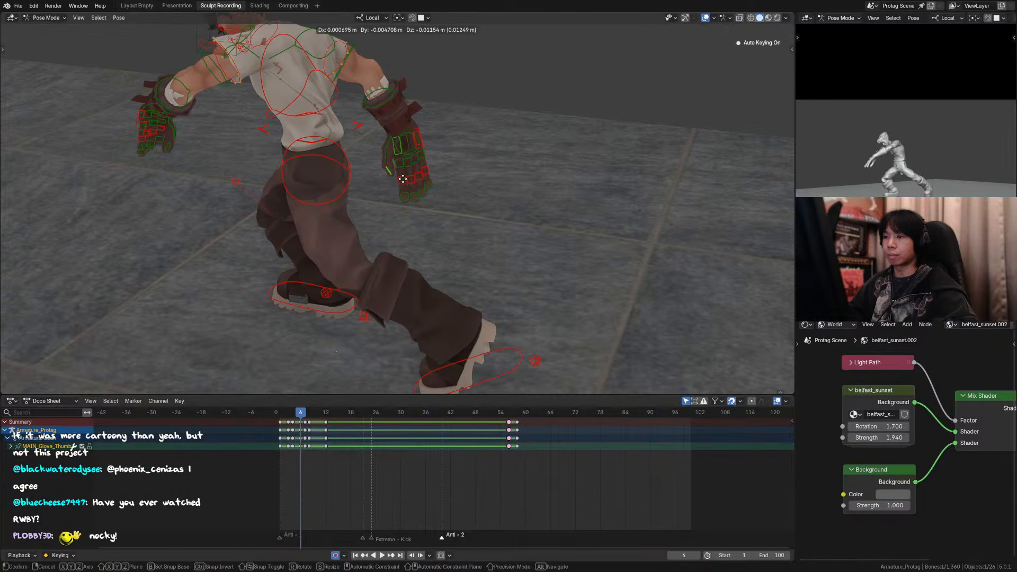
pyautogui.click(407, 184)
pyautogui.press('g')
pyautogui.click(389, 169)
pyautogui.keyDown('alt'); pyautogui.moveTo(389, 168); pyautogui.dragTo(418, 150, button='middle'); pyautogui.keyUp('alt')
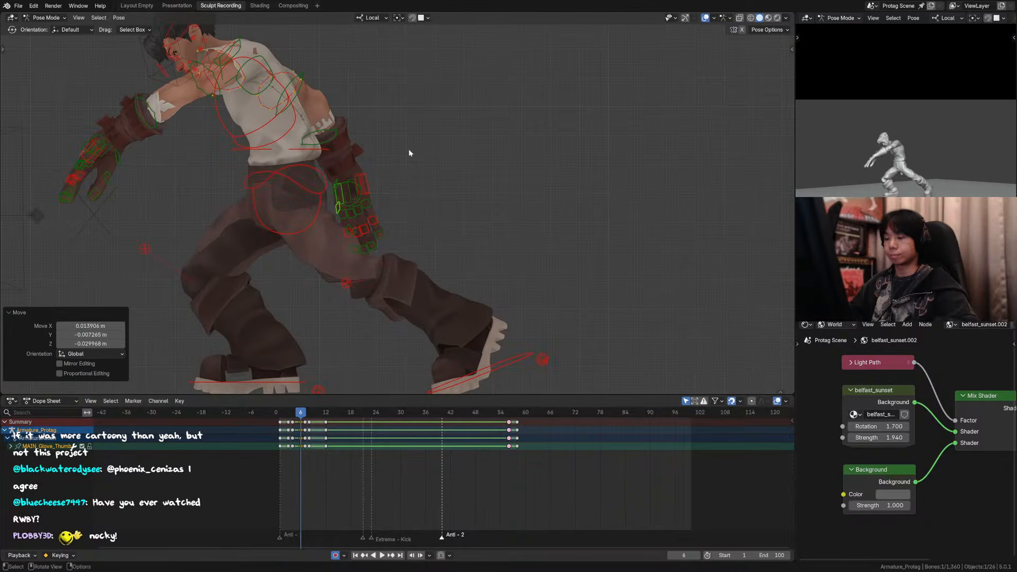
# Step: Rotate the right forearm control about -17° in the view on frame 6, and save the file
pyautogui.press('KP_0')
pyautogui.scroll(-1, 374, 193)
pyautogui.moveTo(374, 197); pyautogui.dragTo(426, 200, button='middle')
pyautogui.click(443, 202)
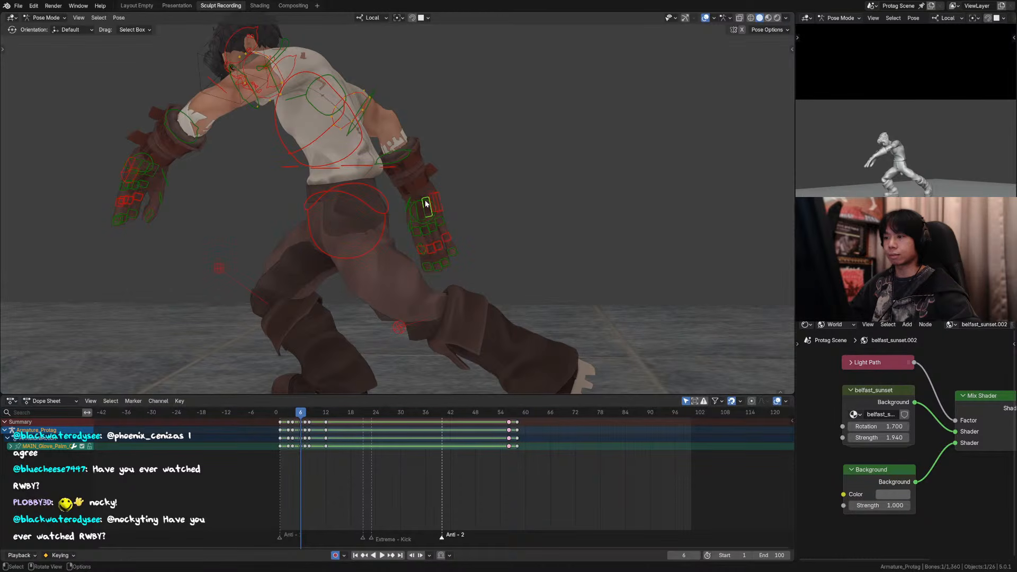
pyautogui.click(406, 154)
pyautogui.press('r')
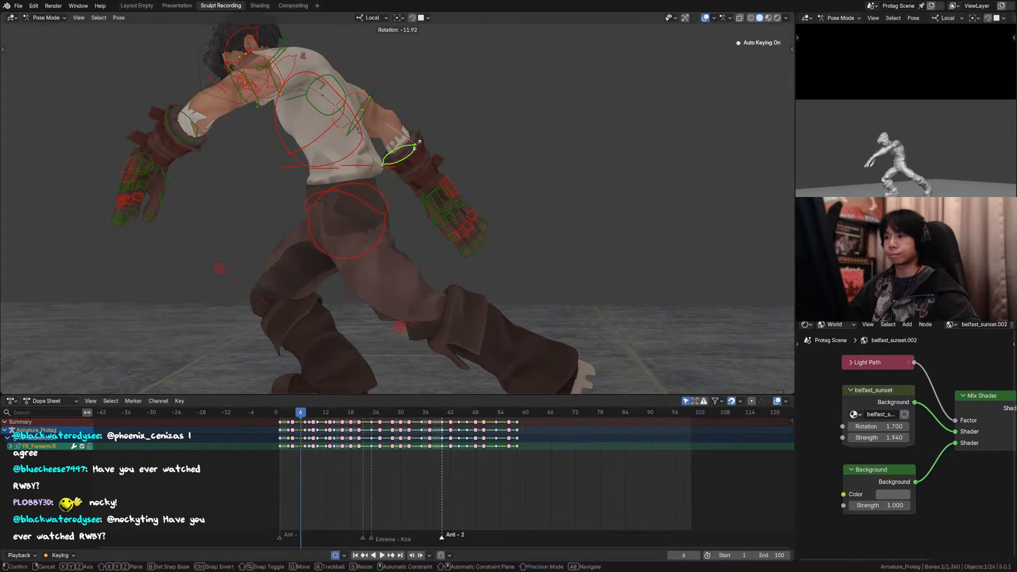
pyautogui.click(450, 167)
pyautogui.hotkey('ctrl', 's')
pyautogui.moveTo(444, 173); pyautogui.dragTo(476, 180, button='middle')
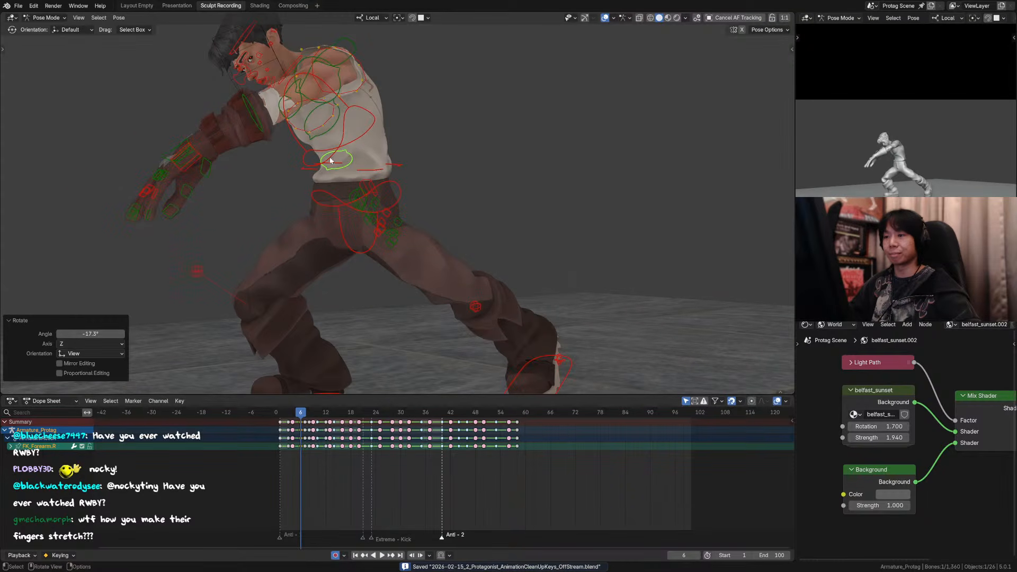
# Step: Rotate the right upper arm control 7.98° as seen from above the character
pyautogui.moveTo(365, 169); pyautogui.dragTo(525, 201, button='middle')
pyautogui.hotkey('alt', 'a')
pyautogui.click(495, 166)
pyautogui.moveTo(495, 167); pyautogui.dragTo(519, 202, button='middle')
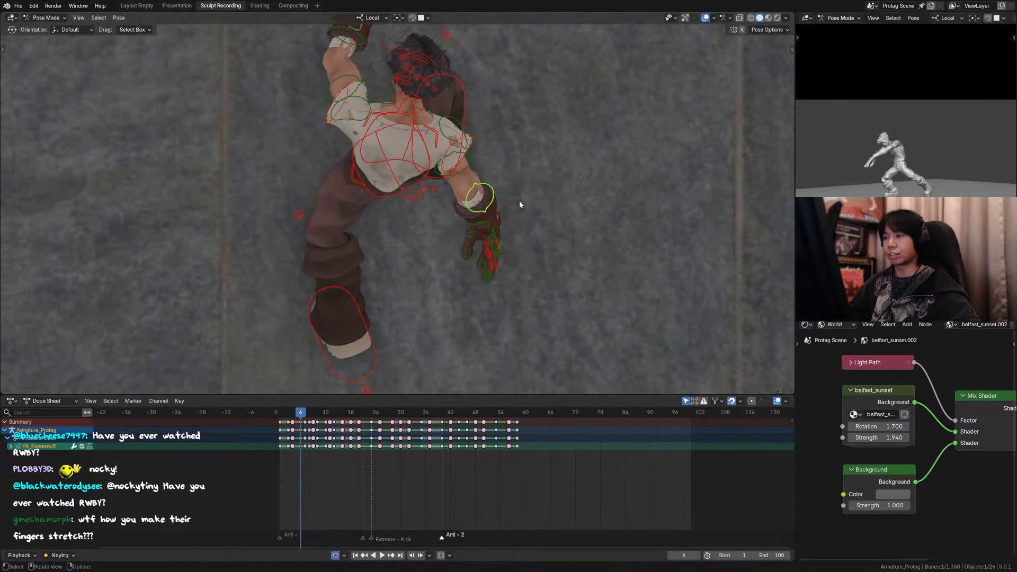
pyautogui.press('r')
pyautogui.press('z')
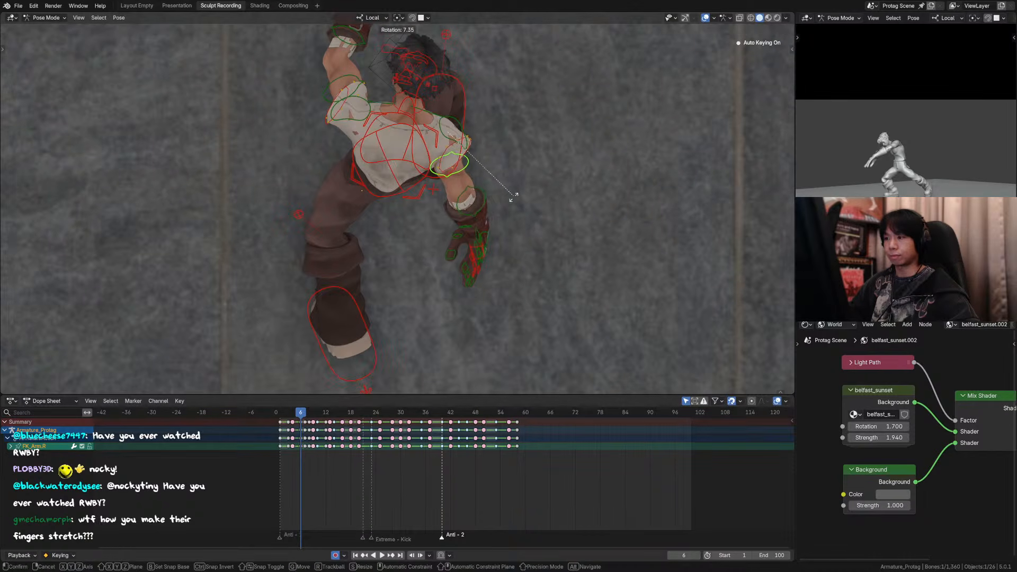
pyautogui.click(522, 213)
# Step: Rotate the right forearm control 16.6° as seen from the character's side
pyautogui.moveTo(522, 214); pyautogui.dragTo(415, 116, button='middle')
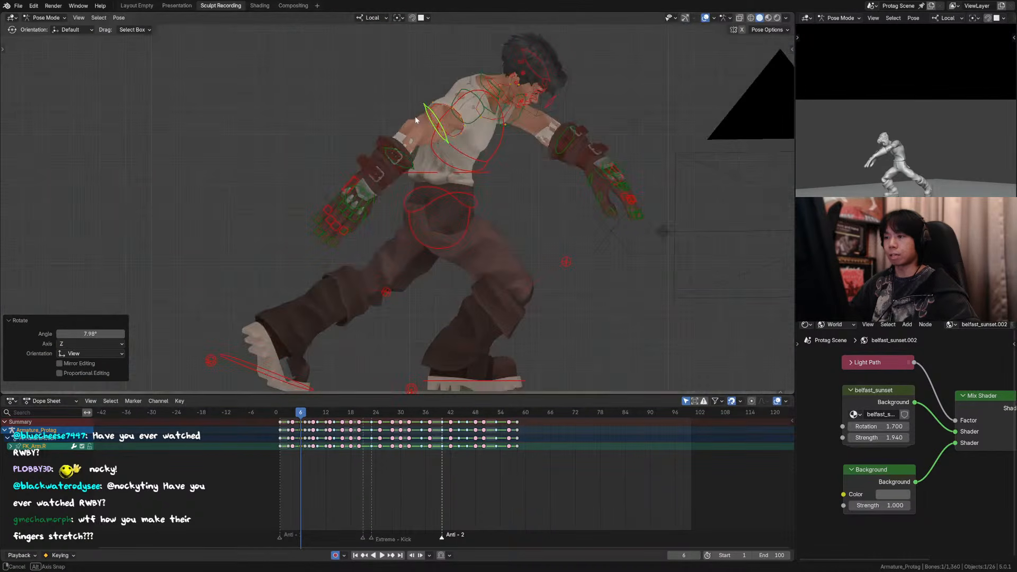
pyautogui.click(402, 158)
pyautogui.press('r')
pyautogui.click(440, 185)
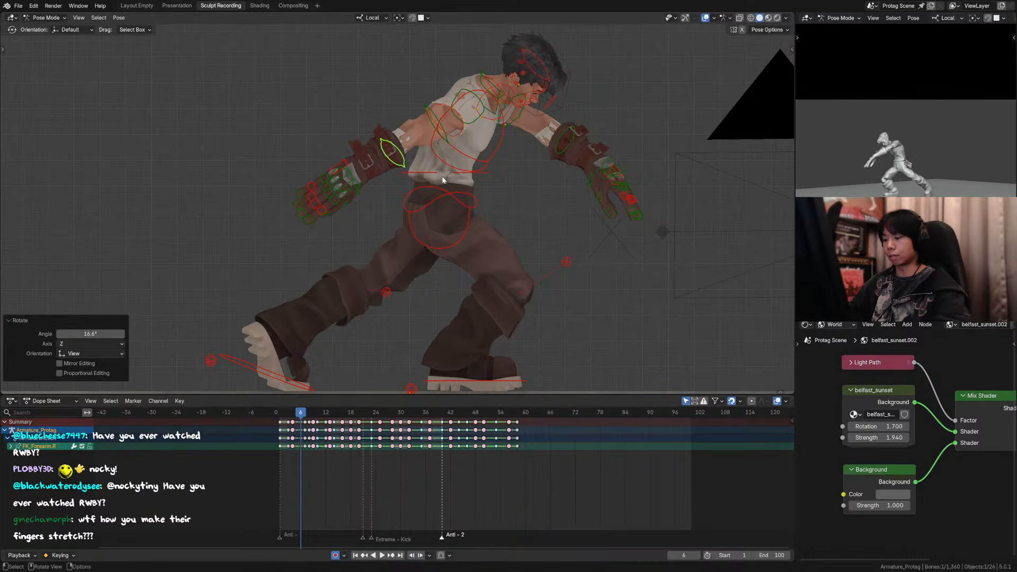
# Step: Flip between the poses on frames 4 and 6 through the camera to check the right arm's movement
pyautogui.press('KP_0')
pyautogui.press('Down')
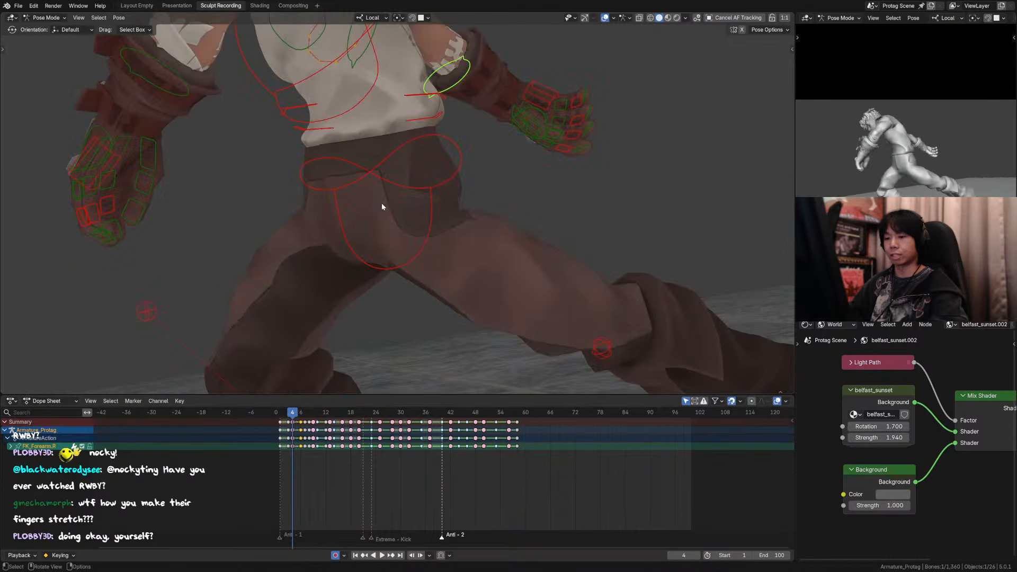
pyautogui.press('Up')
pyautogui.scroll(-3, 396, 214)
pyautogui.press('Down')
pyautogui.press('Up')
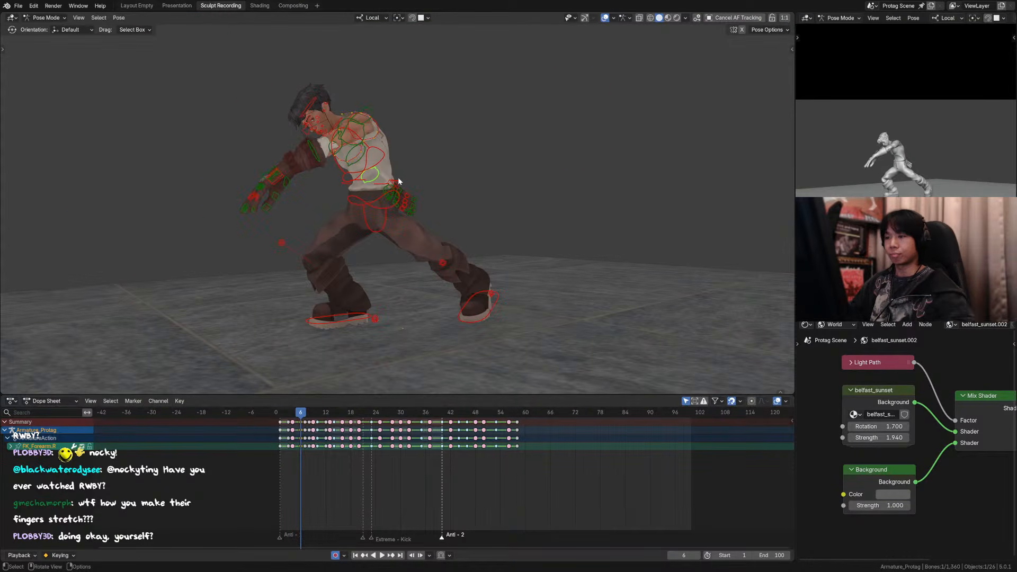
# Step: Rotate the right upper arm control in the current view on frame 6
pyautogui.click(388, 160)
pyautogui.press('r')
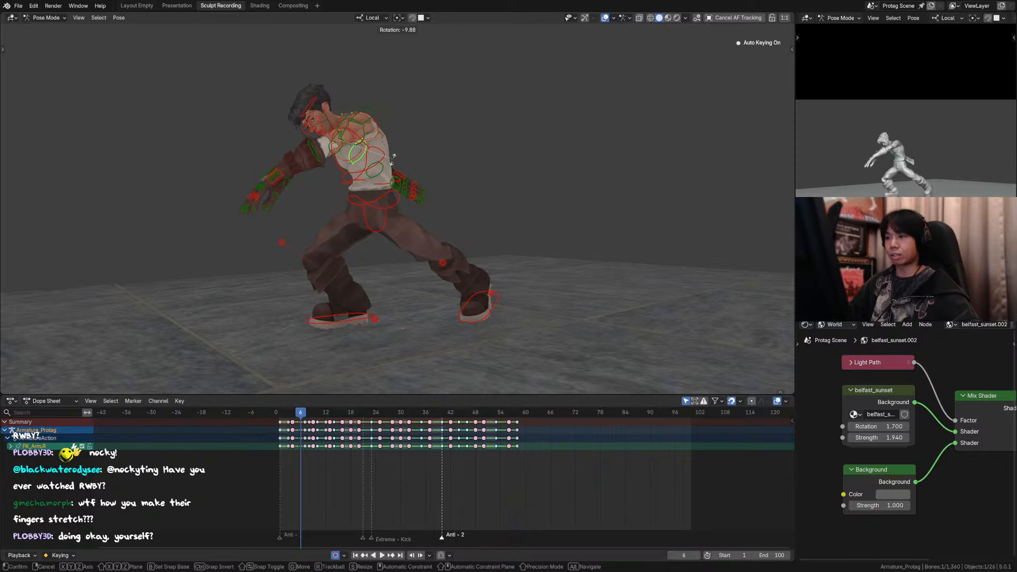
pyautogui.click(392, 179)
# Step: Move the right hand control and the right forearm control slightly to shift the glove farther behind the hip
pyautogui.click(400, 186)
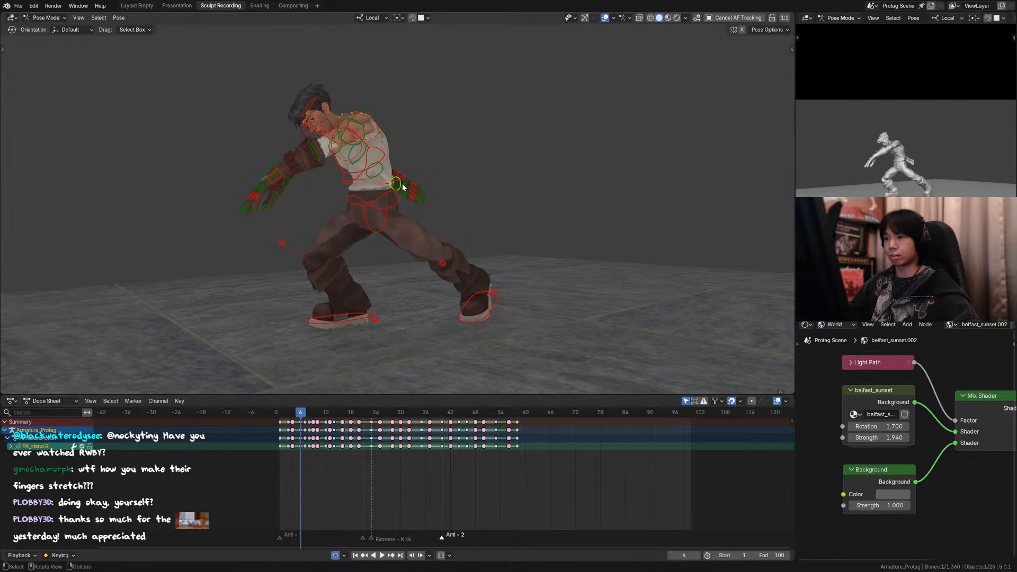
pyautogui.press('g')
pyautogui.click(412, 188)
pyautogui.click(397, 171)
pyautogui.press('g')
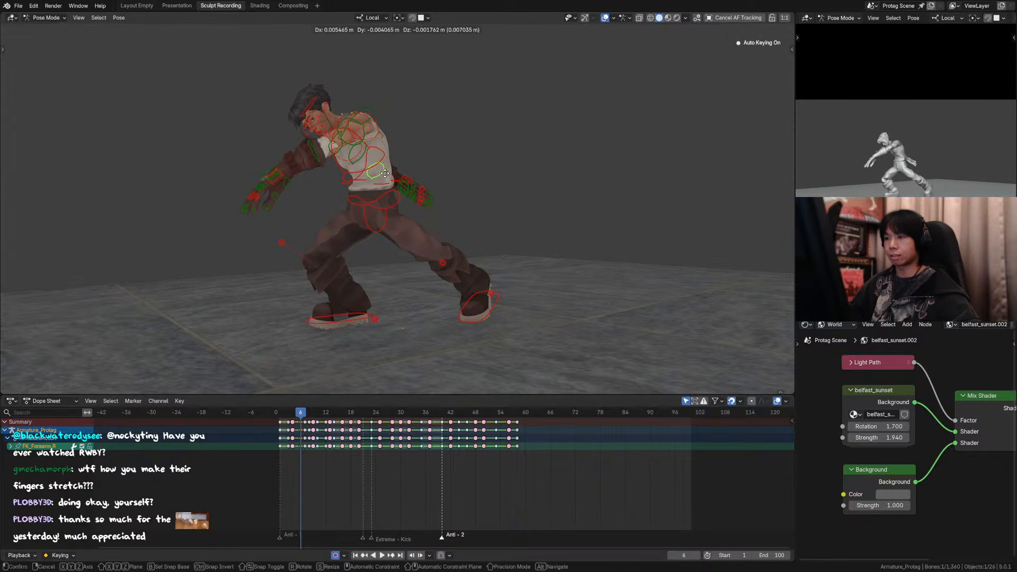
pyautogui.click(406, 174)
# Step: Flip between frames 4 and 7 with the overlays hidden to check the right arm's movement, ending on frame 6 with overlays shown
pyautogui.click(604, 18)
pyautogui.click(602, 97)
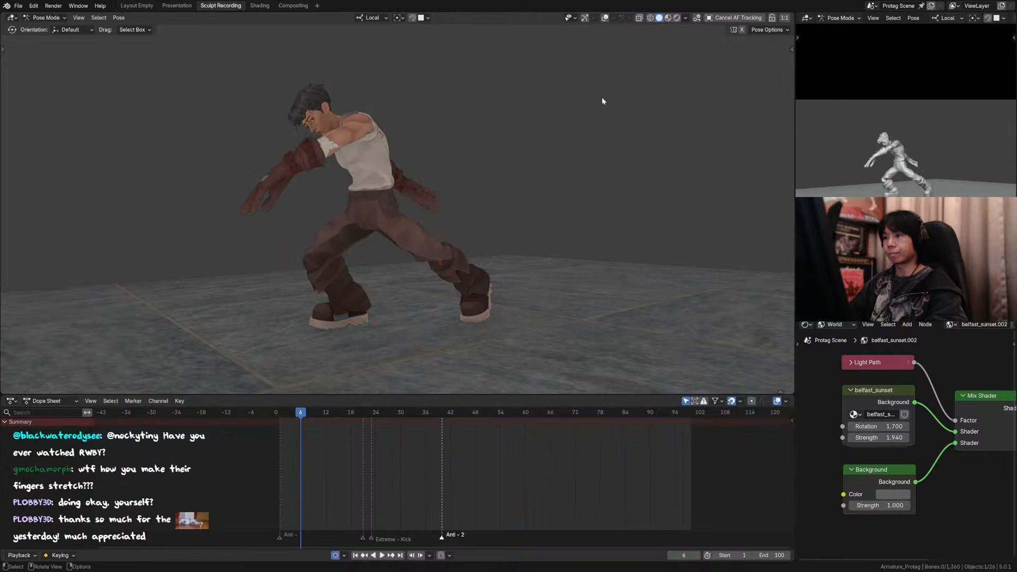
pyautogui.press('Down')
pyautogui.press('Left')
pyautogui.press('Left')
pyautogui.press('Right')
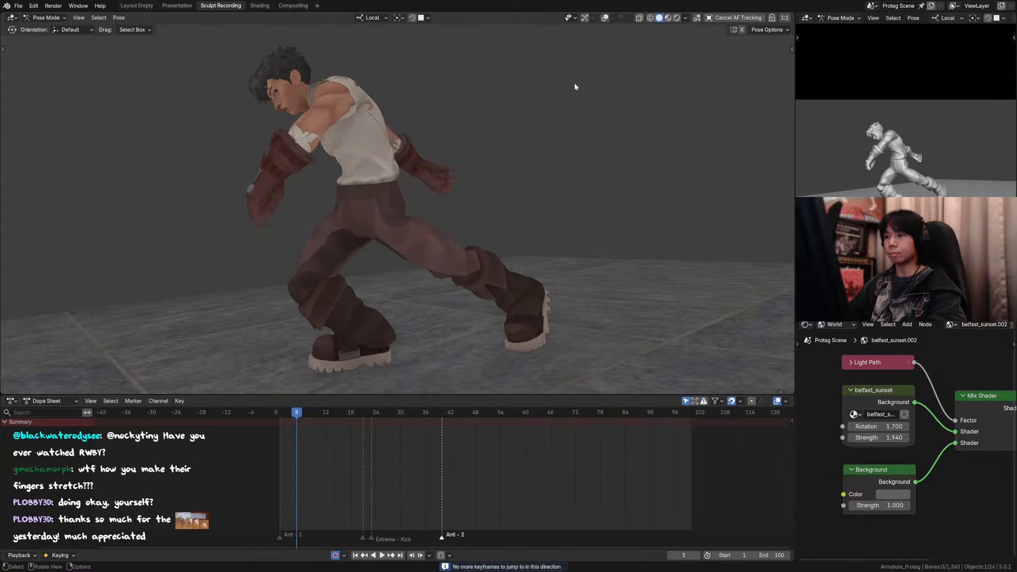
pyautogui.press('Right')
pyautogui.press('Right')
pyautogui.press('Left')
pyautogui.click(605, 18)
pyautogui.press('Right')
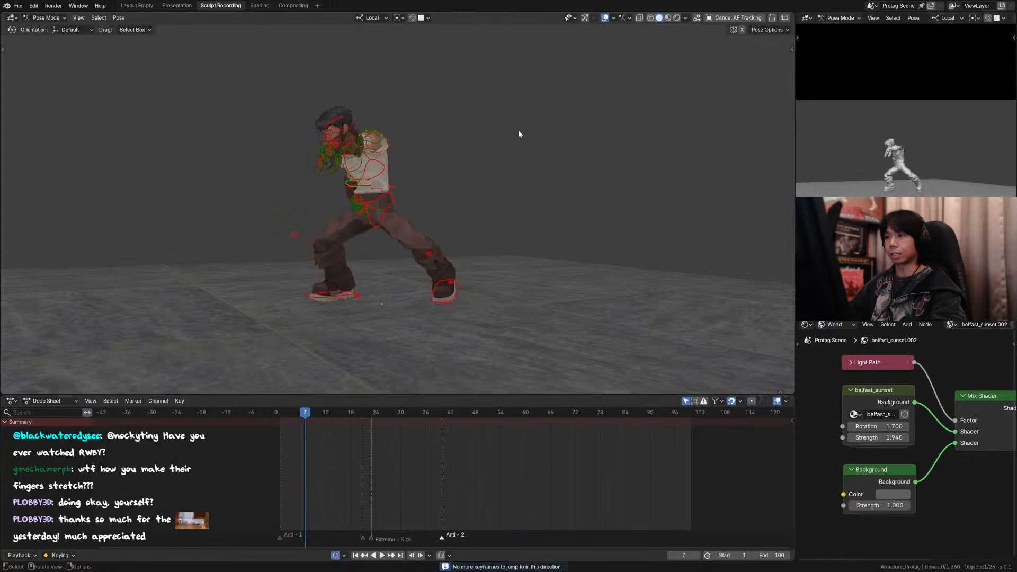
pyautogui.press('Left')
pyautogui.press('Left')
pyautogui.press('Left')
pyautogui.press('Right')
pyautogui.press('Right')
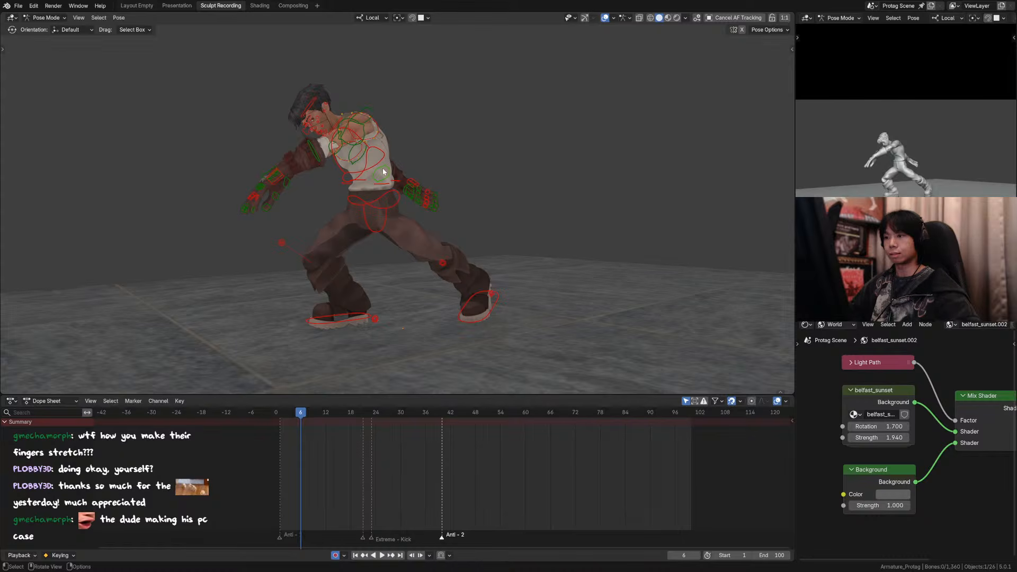
# Step: Move the right forearm control slightly on frame 6
pyautogui.click(382, 171)
pyautogui.press('g')
pyautogui.click(401, 173)
# Step: Rotate the right upper arm control outward from the torso as seen from above, and adjust the forearm control's rotation
pyautogui.moveTo(401, 173); pyautogui.dragTo(483, 230, button='middle')
pyautogui.click(448, 181)
pyautogui.press('r')
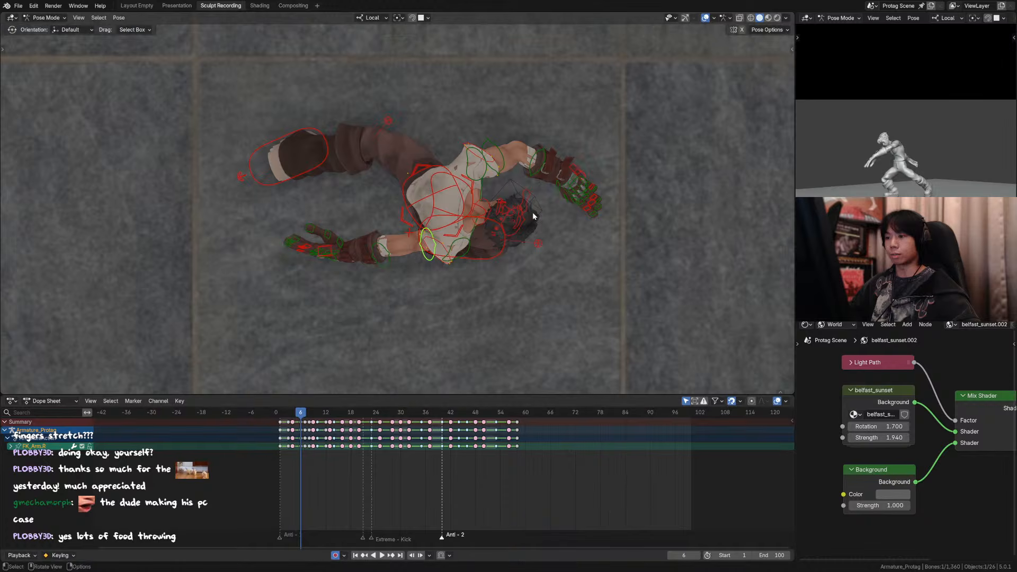
pyautogui.click(532, 172)
pyautogui.click(393, 289)
pyautogui.press('r')
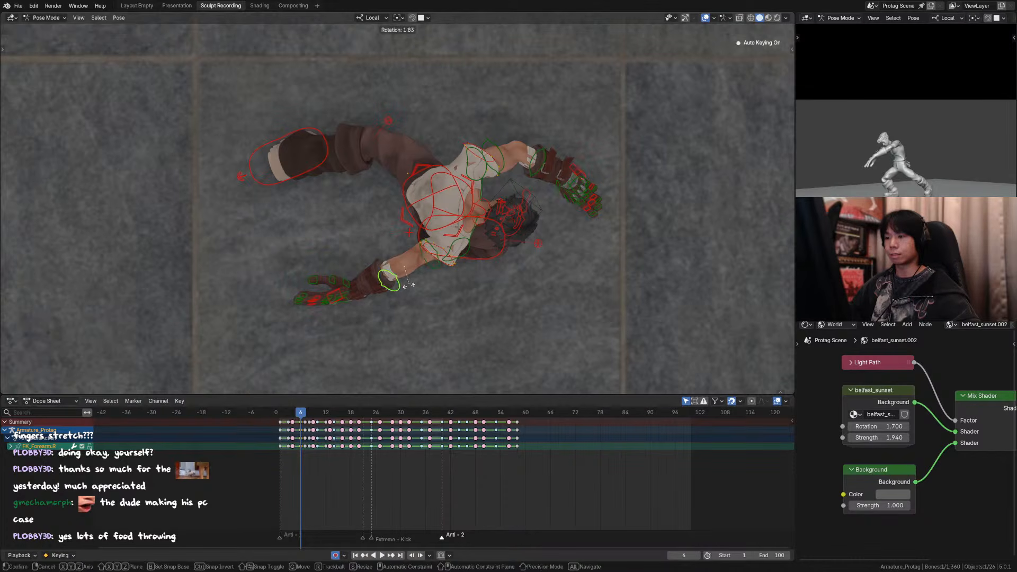
pyautogui.click(407, 289)
# Step: Rotate the right hand control 36.6° as seen from above, and move it 0.041 m in X and -0.037 m in Y
pyautogui.moveTo(479, 272); pyautogui.dragTo(522, 233, button='middle')
pyautogui.click(522, 234)
pyautogui.press('KP_7')
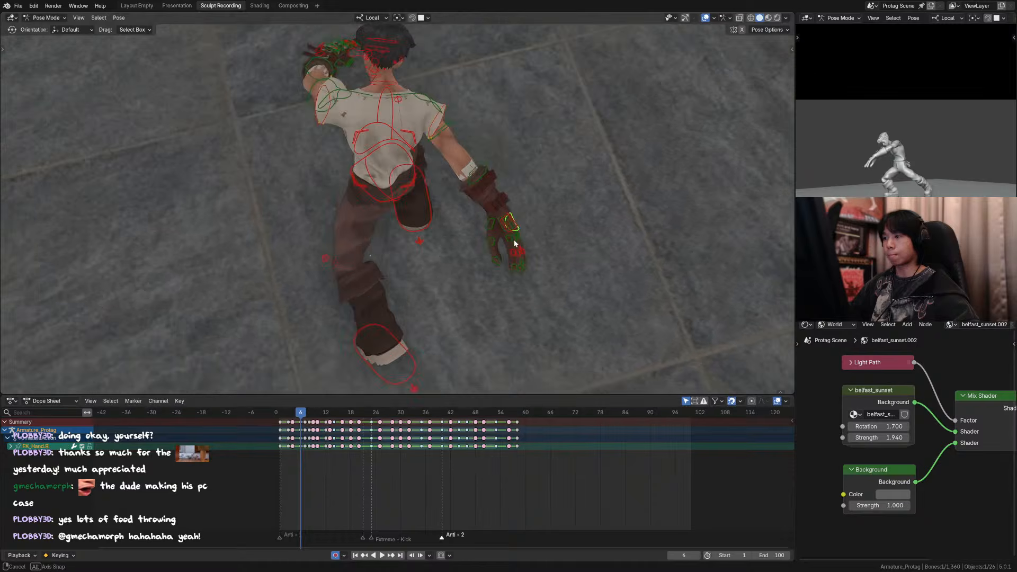
pyautogui.press('g')
pyautogui.click(481, 263)
pyautogui.press('r')
pyautogui.click(501, 291)
pyautogui.press('g')
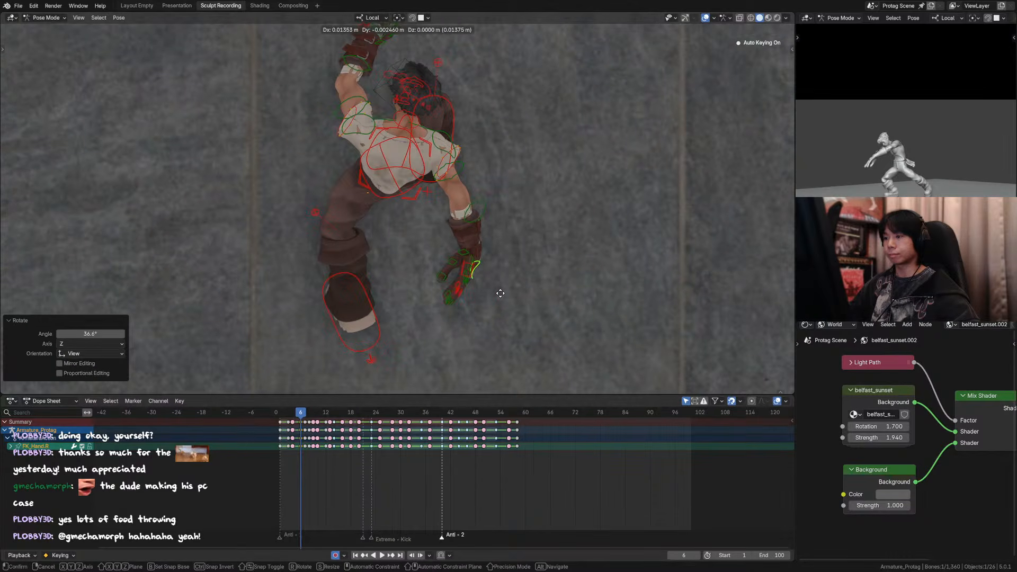
pyautogui.click(493, 300)
# Step: Move the right hand control -0.042 m in X, 0.031 m in Y and 0.024 m in Z
pyautogui.press('KP_1')
pyautogui.moveTo(494, 295); pyautogui.dragTo(440, 216, button='middle')
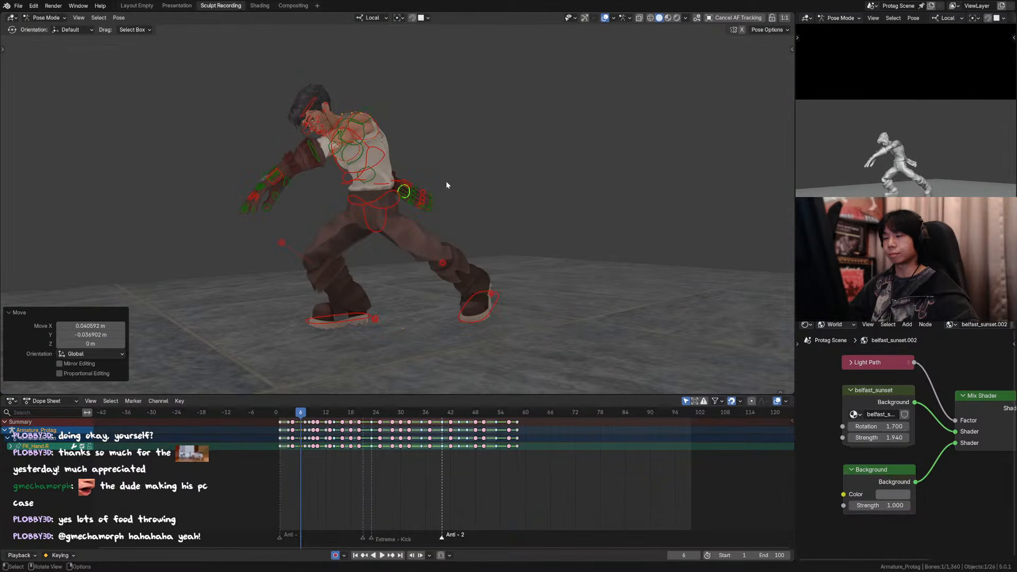
pyautogui.press('g')
pyautogui.click(440, 192)
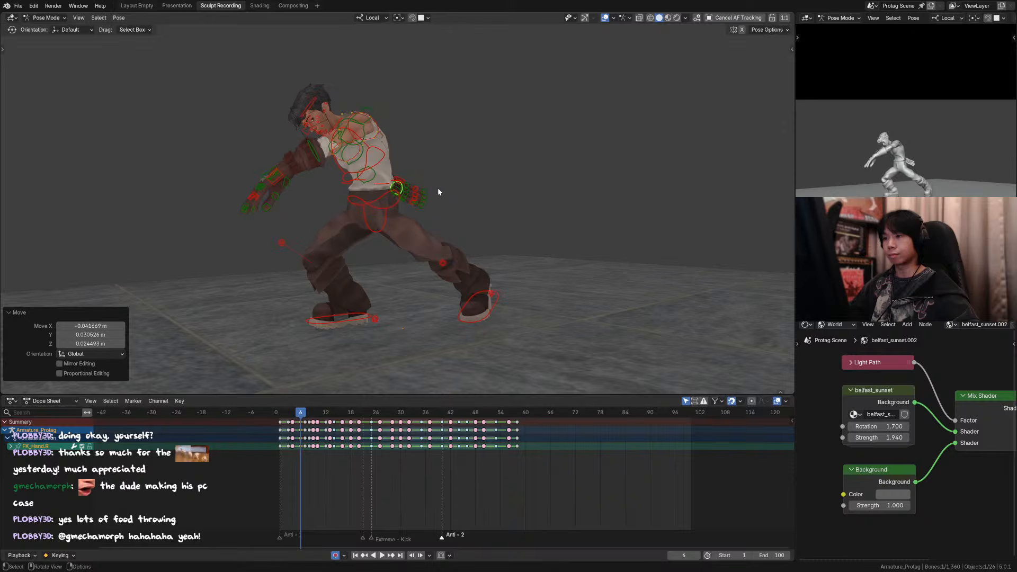
# Step: Flip through frames 5 to 8 in the camera view with overlays hidden to check the adjusted hand, and return to frame 6
pyautogui.click(601, 99)
pyautogui.press('Down')
pyautogui.press('Left')
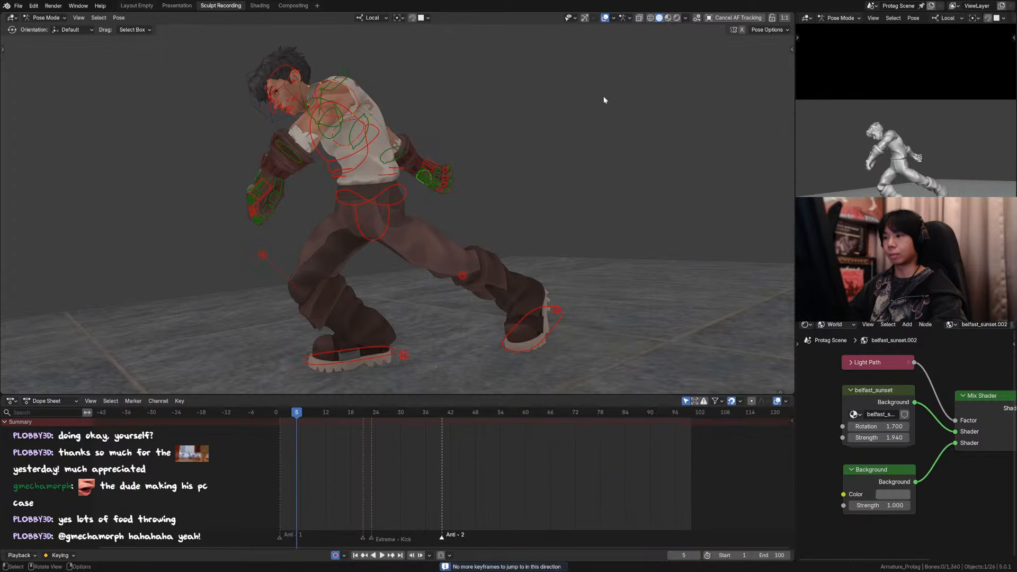
pyautogui.click(605, 18)
pyautogui.press('KP_0')
pyautogui.press('Right')
pyautogui.press('Left')
pyautogui.press('Right')
pyautogui.press('Right')
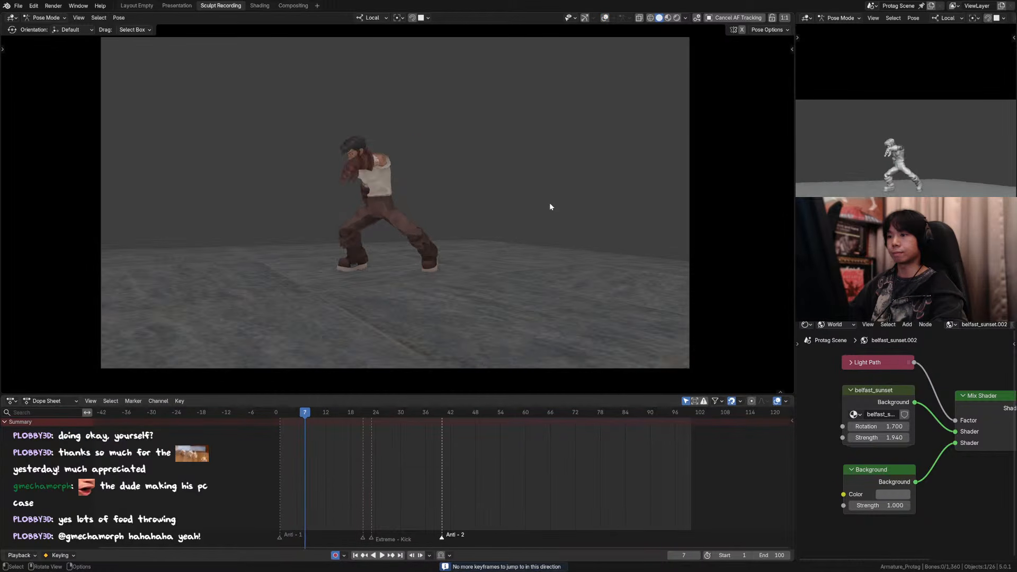
pyautogui.press('Right')
pyautogui.press('Left')
pyautogui.press('Left')
pyautogui.click(605, 18)
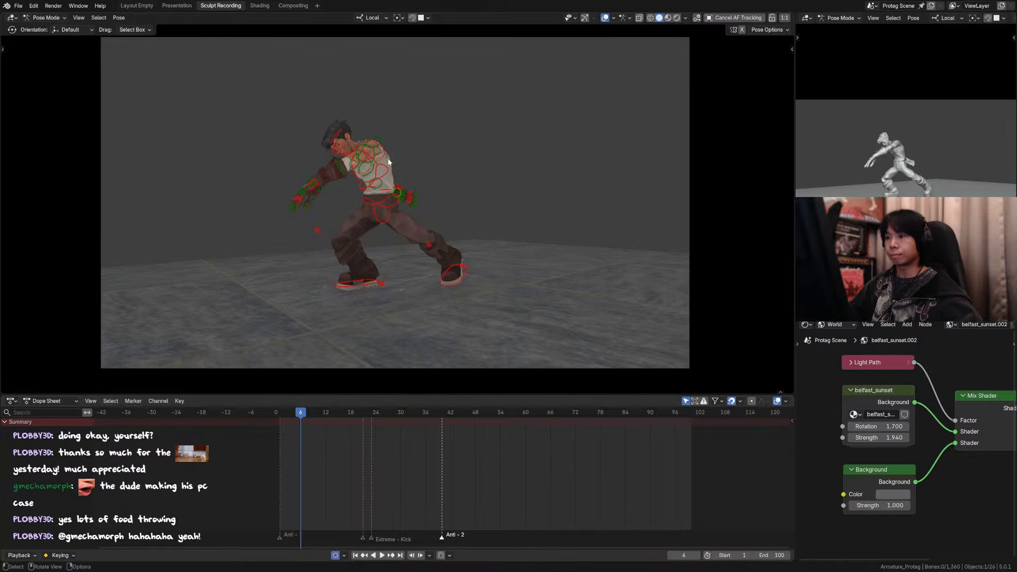
# Step: Swing the right upper arm control forward as seen from the character's side, and rotate the forearm control 107°
pyautogui.moveTo(388, 162); pyautogui.dragTo(492, 112, button='middle')
pyautogui.scroll(5, 391, 162)
pyautogui.moveTo(491, 113); pyautogui.dragTo(484, 109)
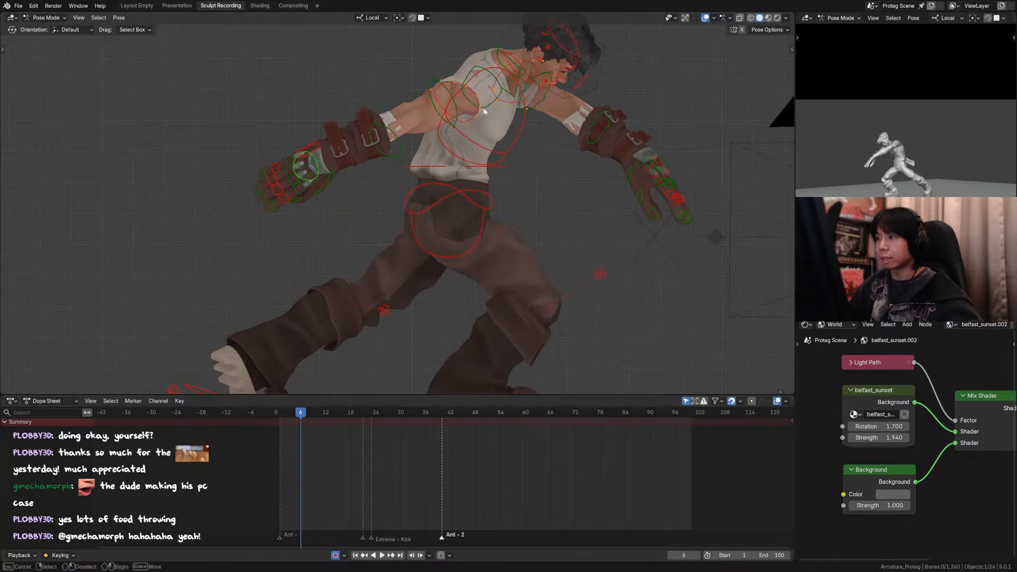
pyautogui.click(484, 110)
pyautogui.press('r')
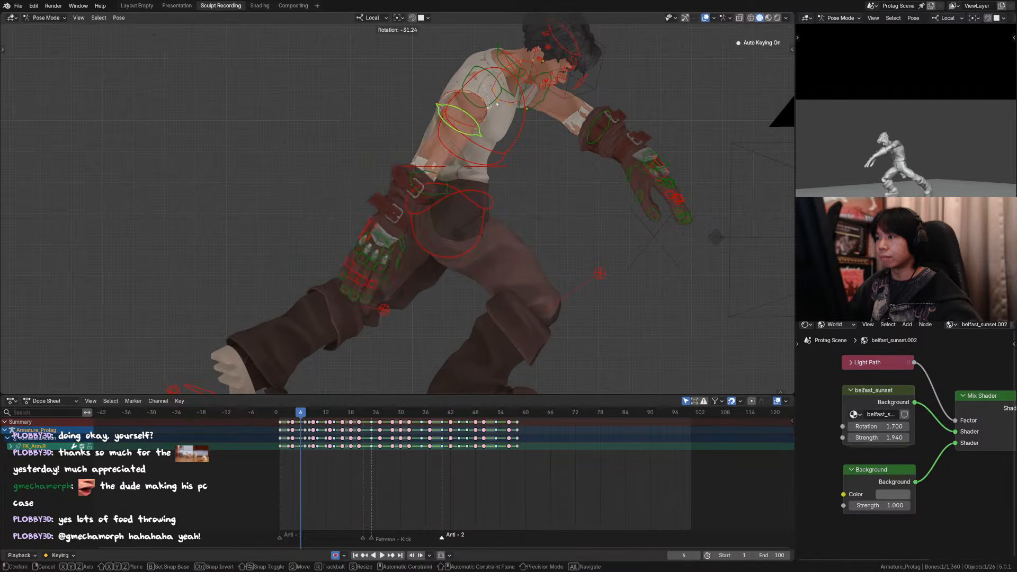
pyautogui.click(526, 165)
pyautogui.click(522, 186)
pyautogui.press('r')
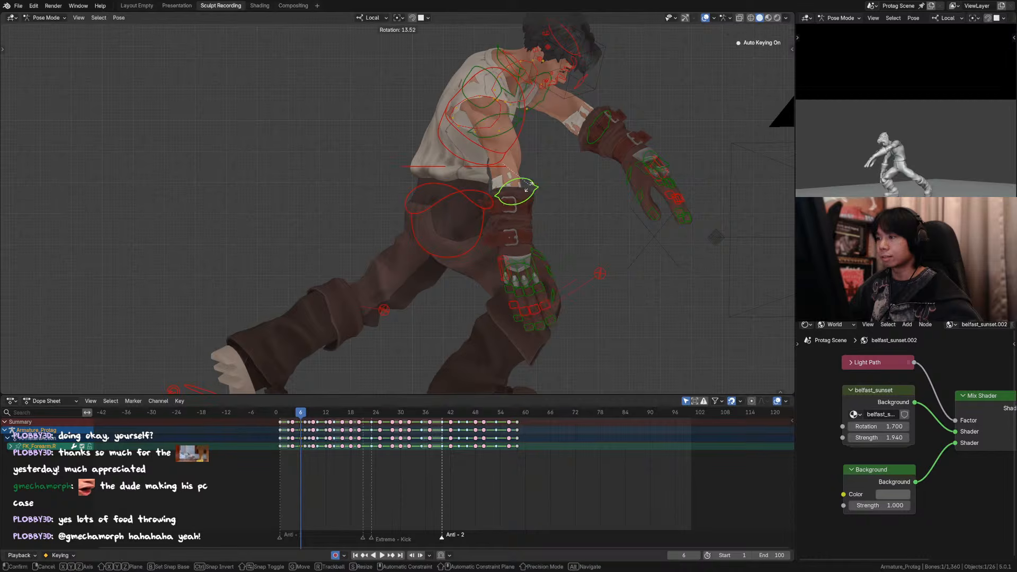
pyautogui.click(478, 192)
pyautogui.press('KP_0')
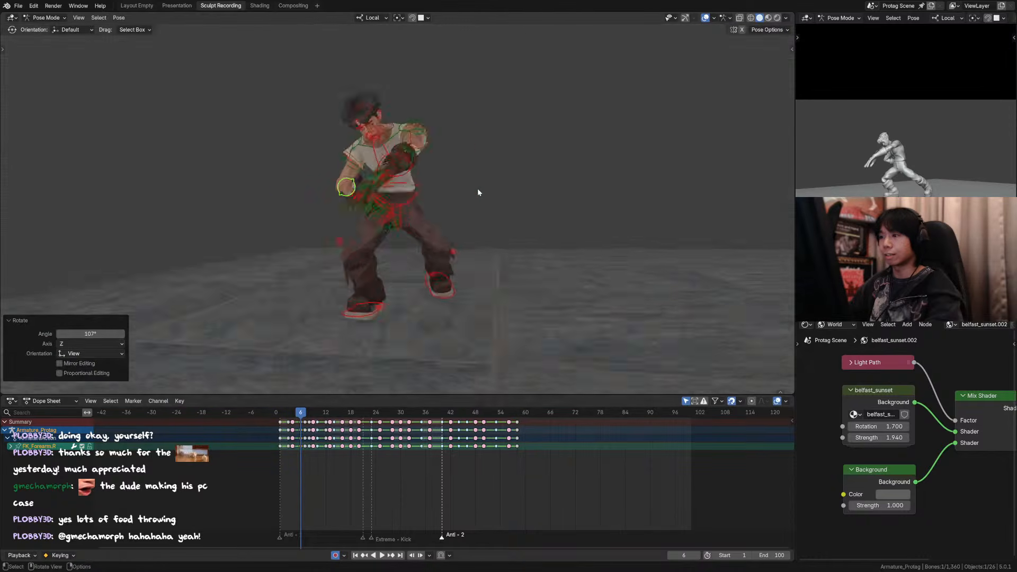
# Step: Rotate the right upper arm control -41.7° in the camera view
pyautogui.click(343, 170)
pyautogui.press('r')
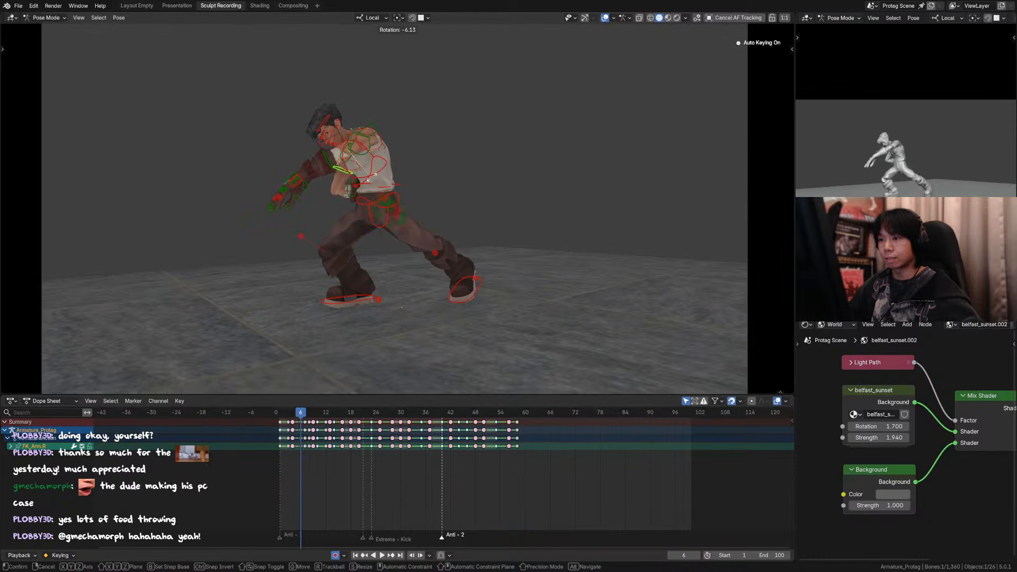
pyautogui.click(383, 180)
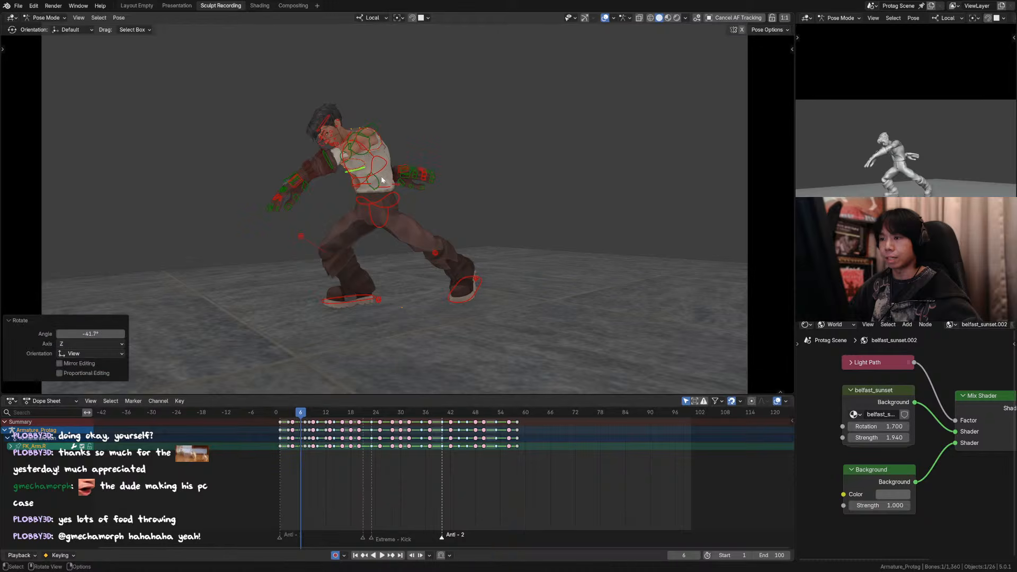
# Step: Try to rotate the right forearm control downward in the camera view
pyautogui.click(377, 181)
pyautogui.press('r')
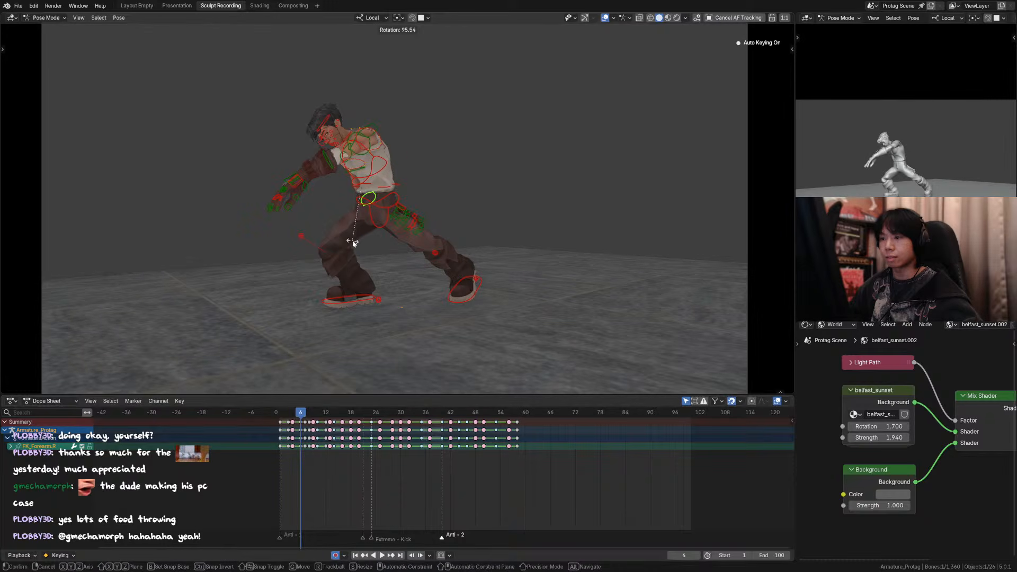
pyautogui.click(383, 230)
# Step: Move the right upper arm control about 0.037 m up in Z, with 0.002 m in X and -0.002 m in Y
pyautogui.click(364, 180)
pyautogui.moveTo(352, 182); pyautogui.dragTo(521, 133, button='middle')
pyautogui.click(498, 134)
pyautogui.press('g')
pyautogui.press('z')
pyautogui.rightClick(520, 136)
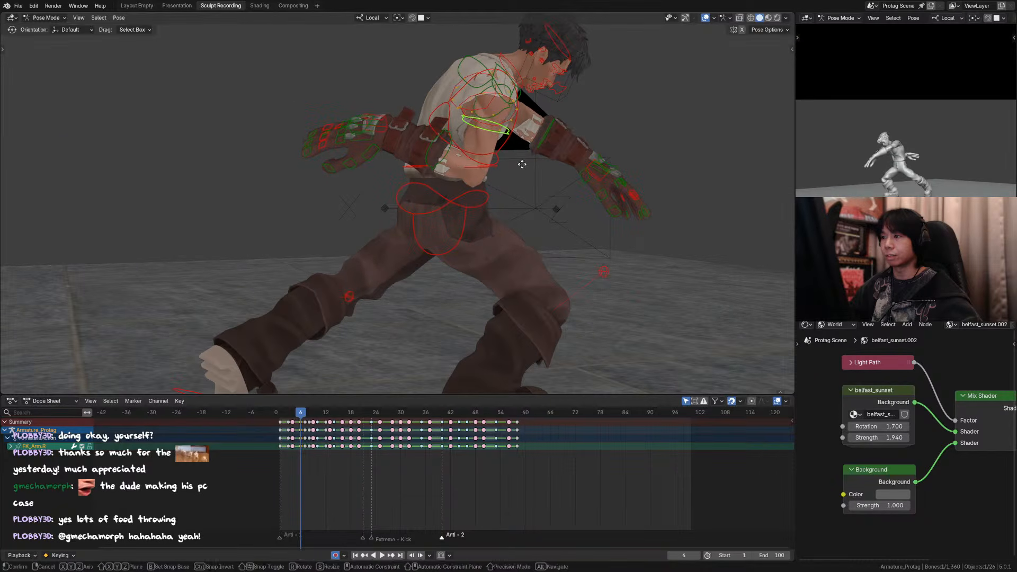
pyautogui.press('g')
pyautogui.press('z')
pyautogui.rightClick(506, 156)
pyautogui.press('g')
pyautogui.click(502, 146)
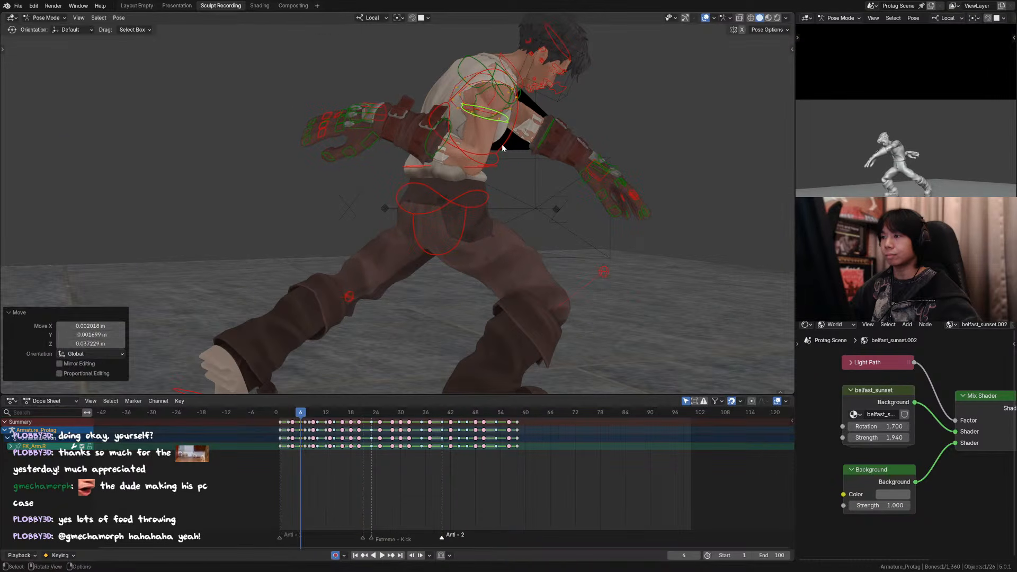
# Step: Rotate the right forearm control 50.7° in the camera view, and insert a keyframe for it on frame 6
pyautogui.press('KP_0')
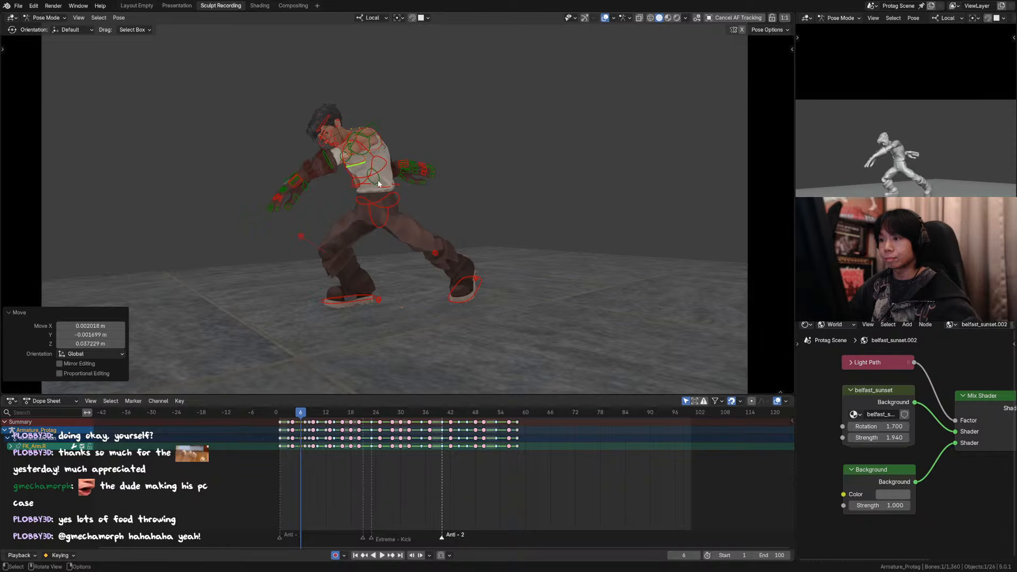
pyautogui.click(378, 184)
pyautogui.press('r')
pyautogui.click(392, 222)
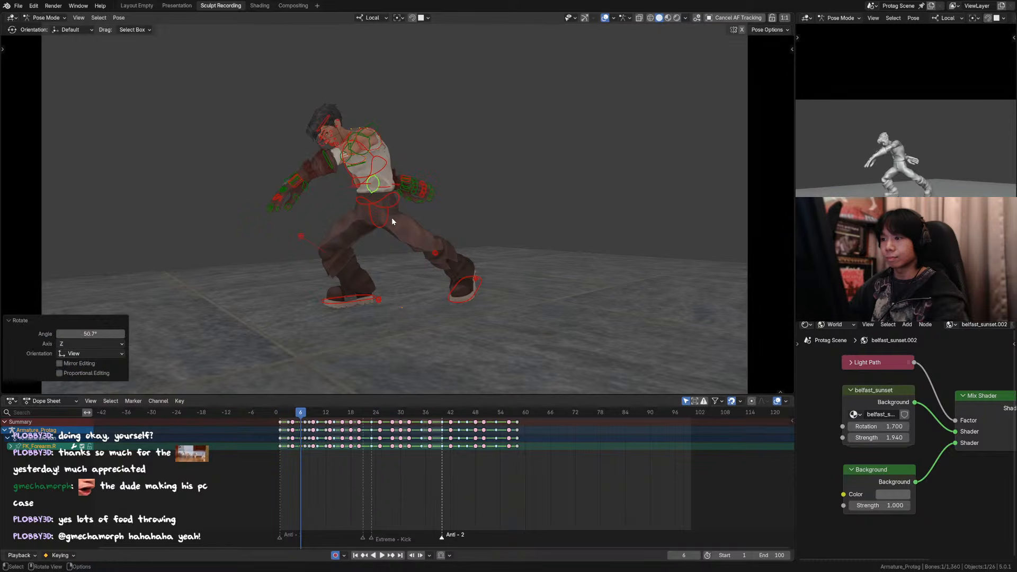
pyautogui.press('i')
# Step: Flip between frames 4 and 7 through the camera without overlays to compare the new arm pose with its neighbours, returning to frame 6
pyautogui.press('Left')
pyautogui.hotkey('shift', 'alt', 'z')
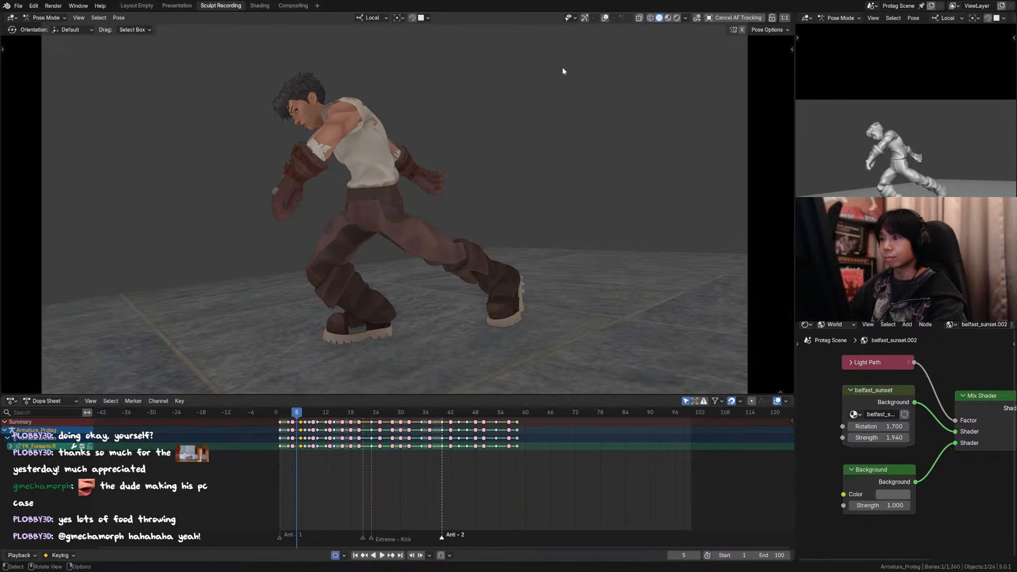
pyautogui.press('Right')
pyautogui.press('Left')
pyautogui.press('Right')
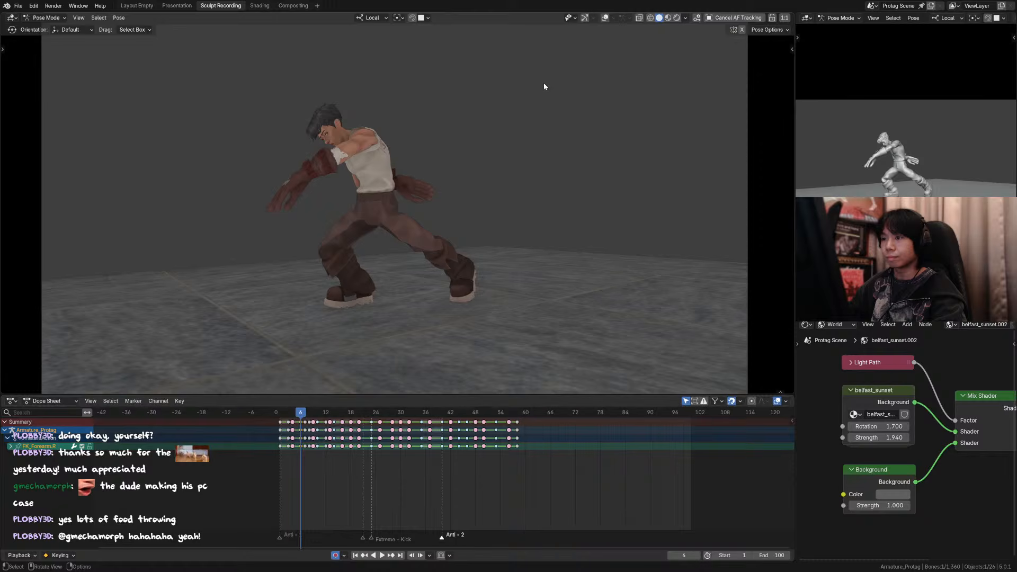
pyautogui.press('Left')
pyautogui.press('Left')
pyautogui.press('Right')
pyautogui.press('Right')
pyautogui.press('Right')
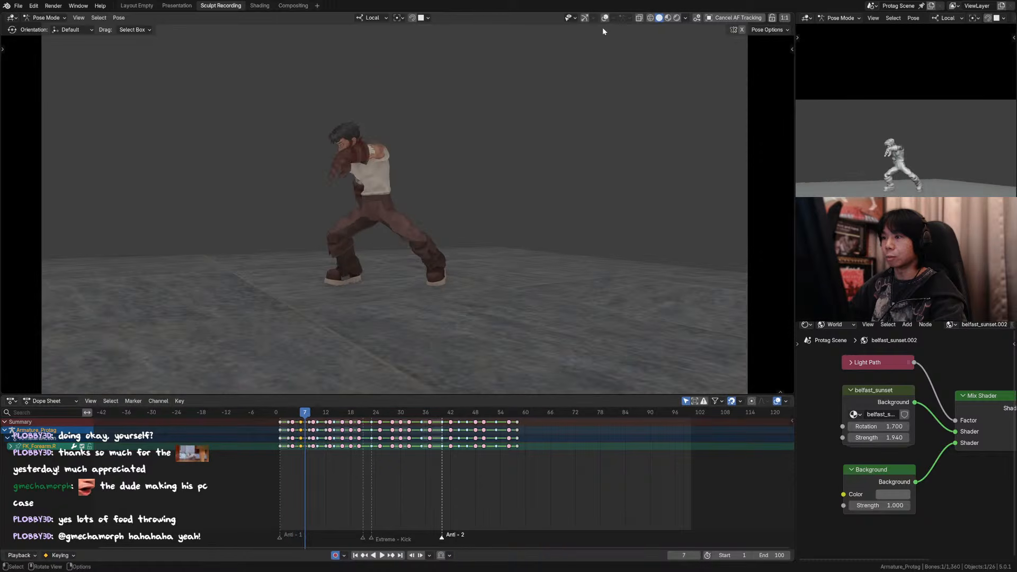
pyautogui.press('Left')
pyautogui.press('Left')
pyautogui.press('Left')
pyautogui.press('Right')
pyautogui.press('Left')
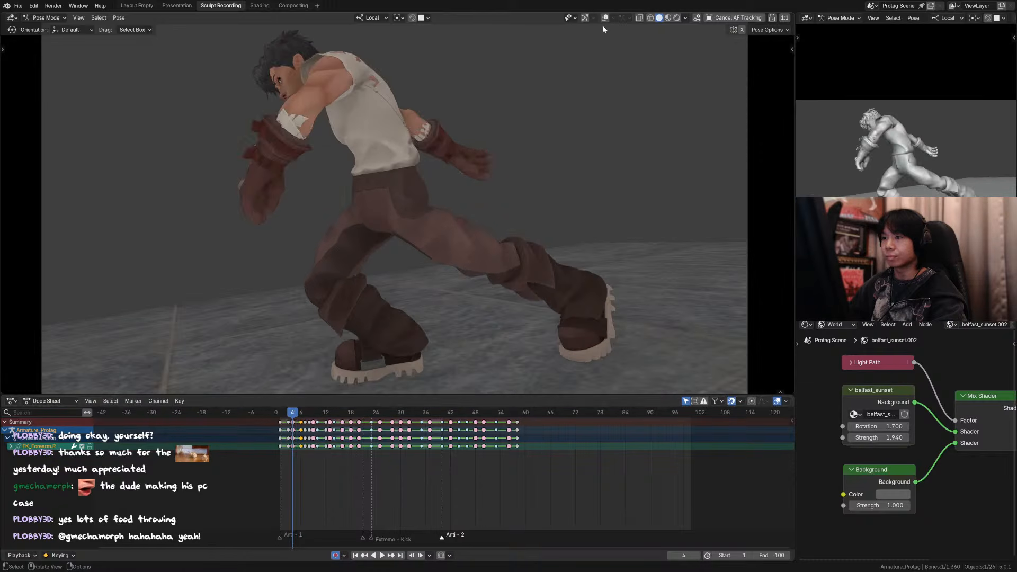
pyautogui.press('Right')
pyautogui.press('Right')
pyautogui.click(605, 18)
# Step: Clear the right forearm control's rotation, and rotate the right upper arm control 30.7° as seen from the character's side
pyautogui.moveTo(362, 138); pyautogui.dragTo(448, 141, button='middle')
pyautogui.scroll(-3, 390, 130)
pyautogui.hotkey('alt', 'r')
pyautogui.click(449, 141)
pyautogui.press('r')
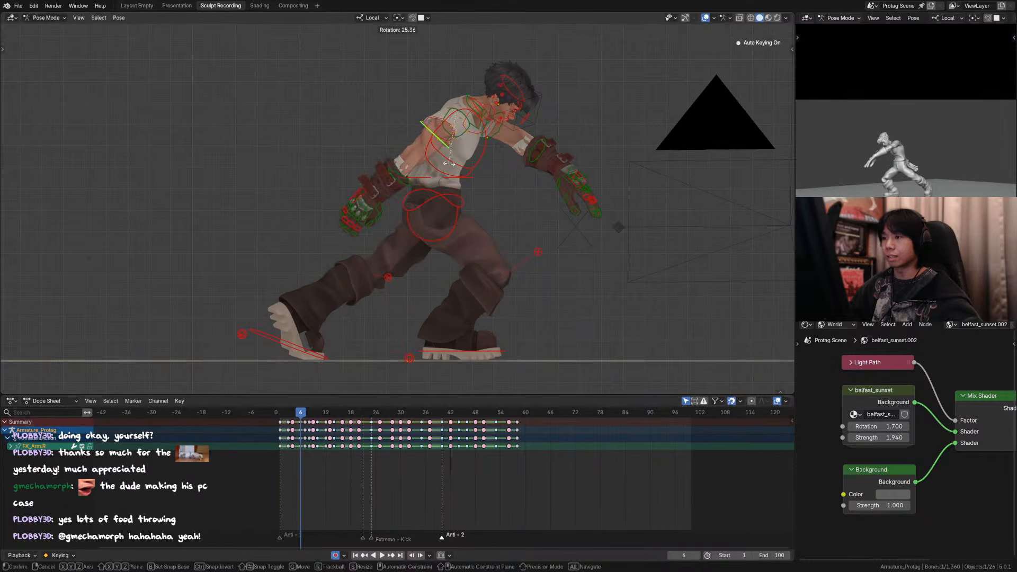
pyautogui.click(444, 166)
pyautogui.press('KP_0')
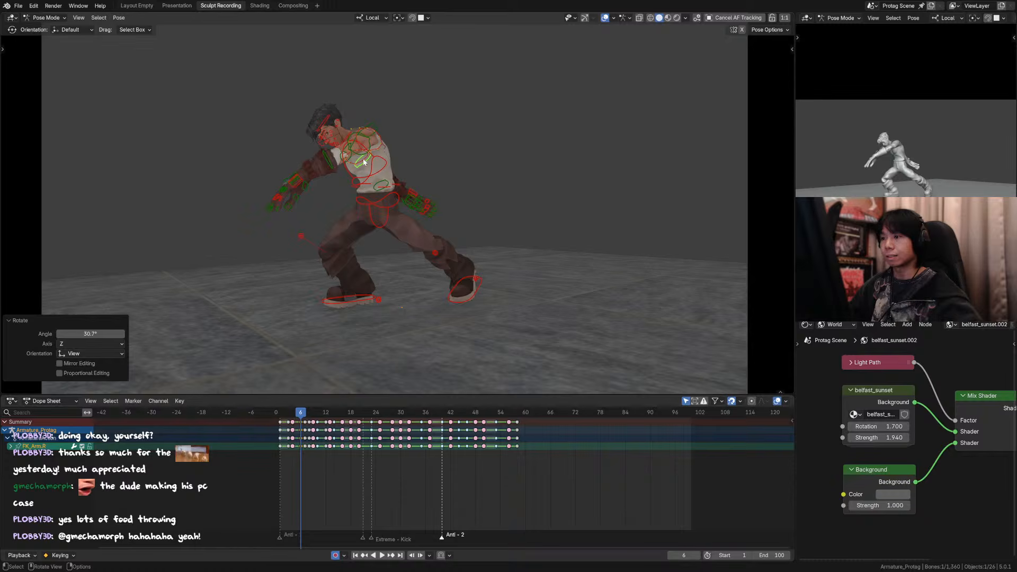
pyautogui.press('r')
pyautogui.press('z')
pyautogui.rightClick(427, 150)
pyautogui.moveTo(427, 153)
pyautogui.mouseDown(button='middle')
pyautogui.moveTo(450, 173)
pyautogui.moveTo(646, 185)
pyautogui.mouseUp(button='middle')
pyautogui.press('r')
pyautogui.rightClick(598, 151)
# Step: Preview the pose from behind in Rendered shading, return to Solid shading, and save the file
pyautogui.press('z')
pyautogui.click(639, 129)
pyautogui.press('z')
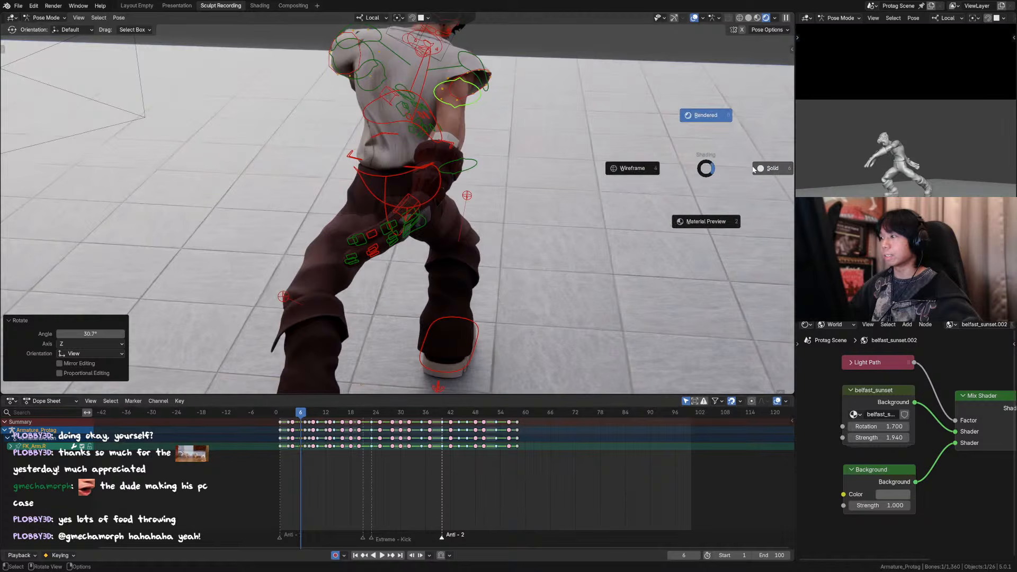
pyautogui.click(755, 169)
pyautogui.hotkey('ctrl', 's')
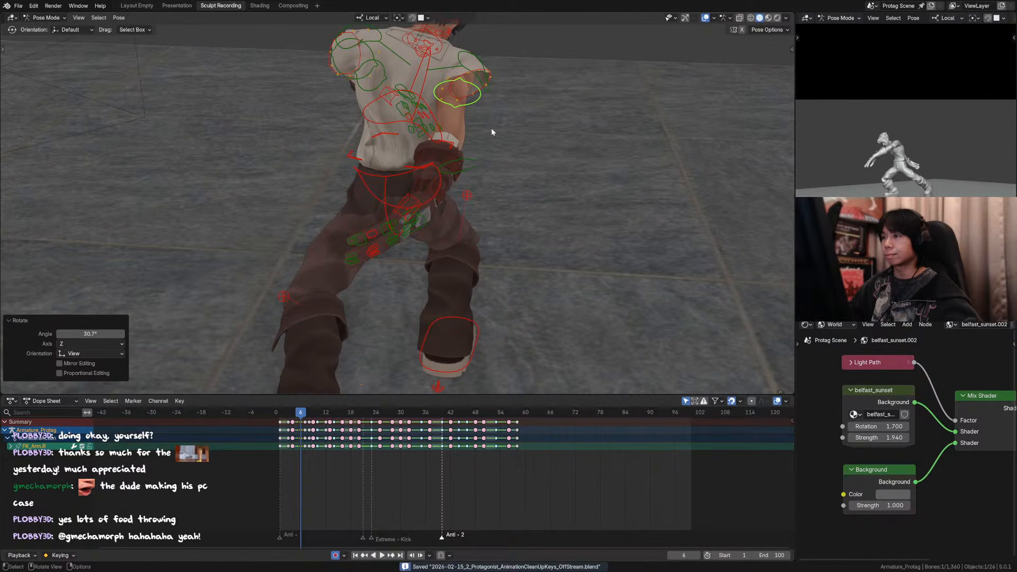
# Step: Save the project as a new file named "2026-02-16_1_Protagonist_AnimationCleanUpKeys_OnStream.blend"
pyautogui.press('F3')
pyautogui.press('Escape')
pyautogui.press('F3')
pyautogui.press('Return')
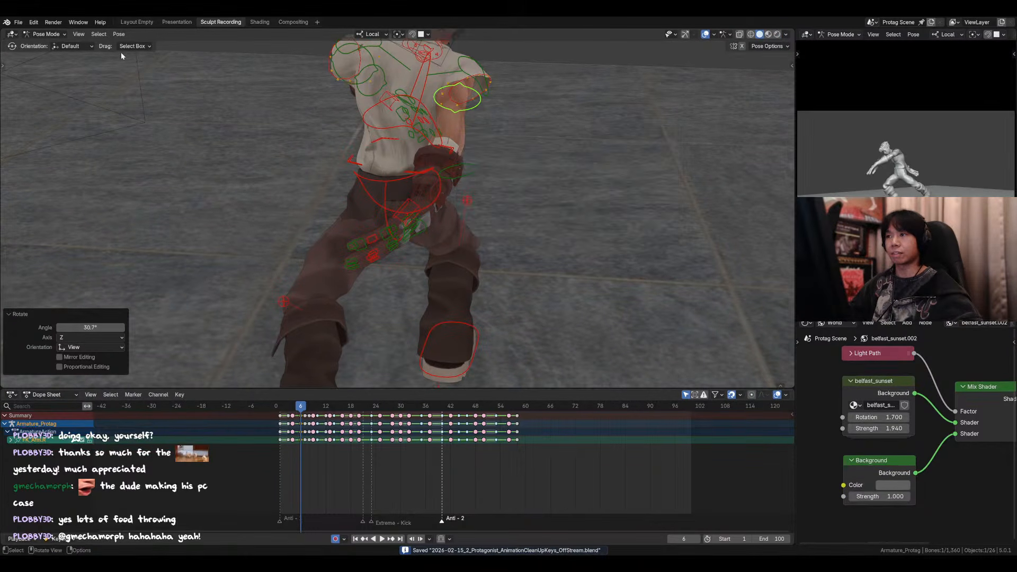
pyautogui.click(18, 22)
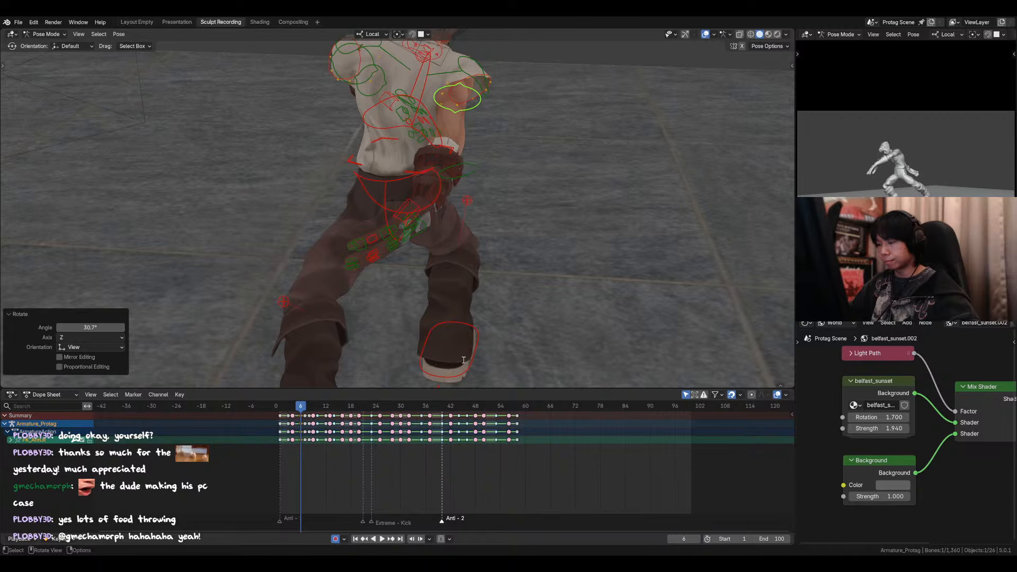
pyautogui.hotkey('ctrl', 's')
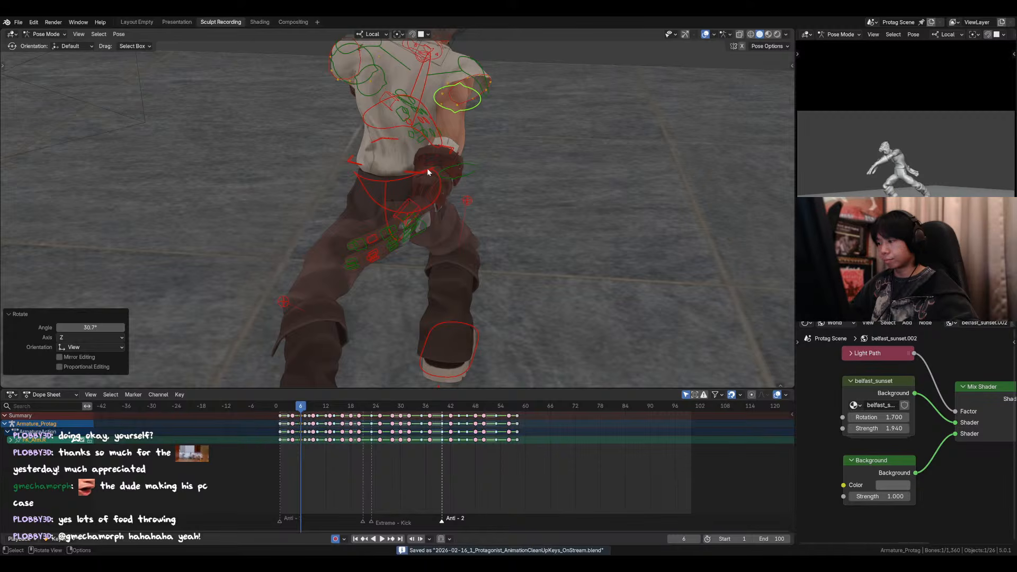
pyautogui.press('F3')
pyautogui.press('Return')
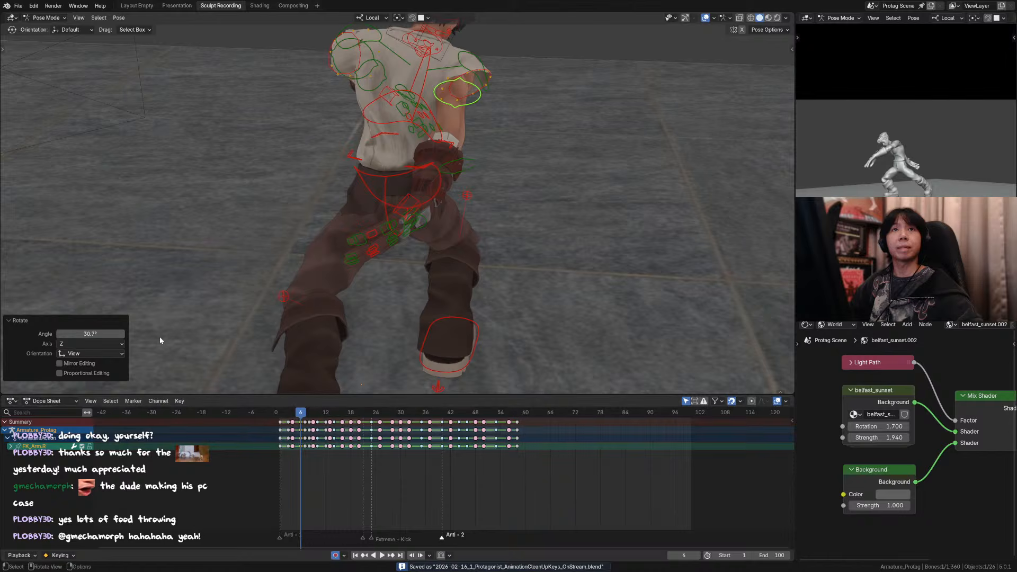
# Step: Switch the character rig to Object Mode, save the file, and deselect everything
pyautogui.moveTo(411, 240); pyautogui.dragTo(512, 260, button='middle')
pyautogui.click(309, 208)
pyautogui.scroll(2, 309, 208)
pyautogui.press('g')
pyautogui.rightClick(319, 206)
pyautogui.hotkey('ctrl', 'Tab')
pyautogui.scroll(-3, 512, 260)
pyautogui.hotkey('ctrl', 's')
pyautogui.hotkey('alt', 'a')
# Step: Add a new armature with a 1 m radius and move it well clear of the character in front view
pyautogui.press('KP_1')
pyautogui.hotkey('shift', 'a')
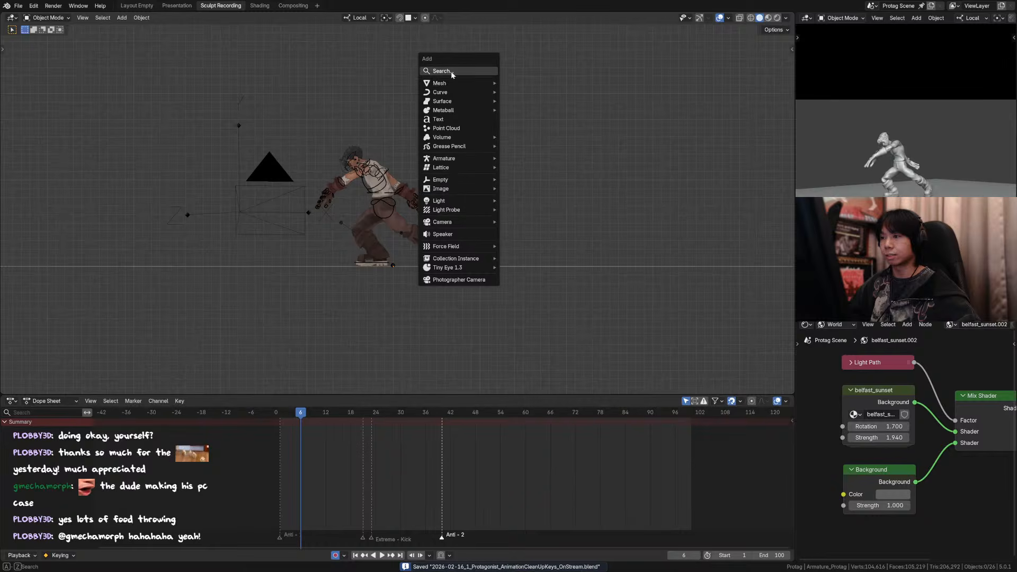
pyautogui.moveTo(462, 160)
pyautogui.click(555, 160)
pyautogui.scroll(-5, 530, 215)
pyautogui.moveTo(450, 204); pyautogui.dragTo(409, 223, button='middle')
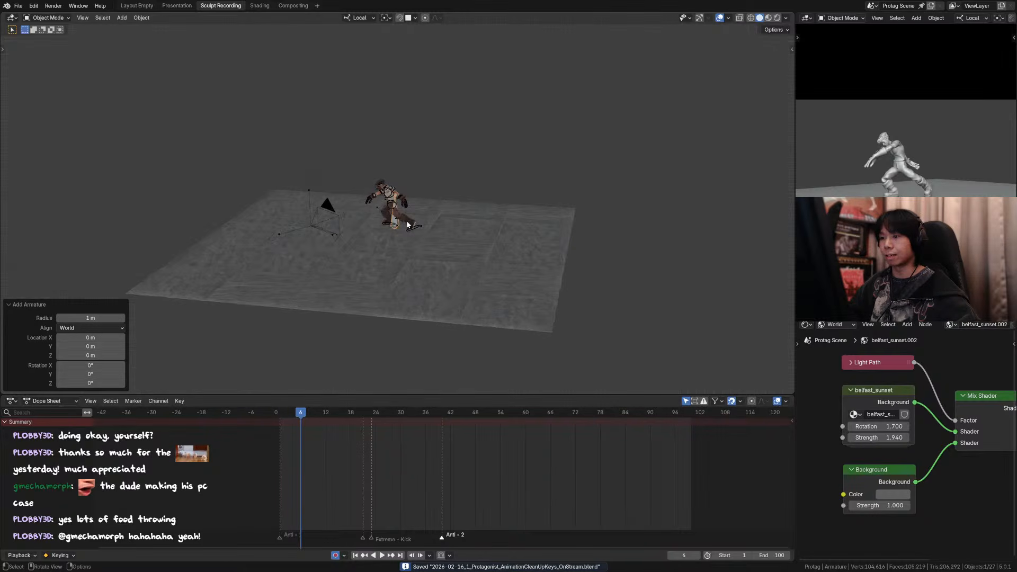
pyautogui.press('KP_1')
pyautogui.press('g')
pyautogui.click(509, 182)
# Step: Extrude a second bone about 0.77 m upward from the tip of the new armature's bone
pyautogui.press('Tab')
pyautogui.scroll(1, 361, 231)
pyautogui.keyDown('shift'); pyautogui.moveTo(358, 228); pyautogui.dragTo(373, 220, button='middle'); pyautogui.keyUp('shift')
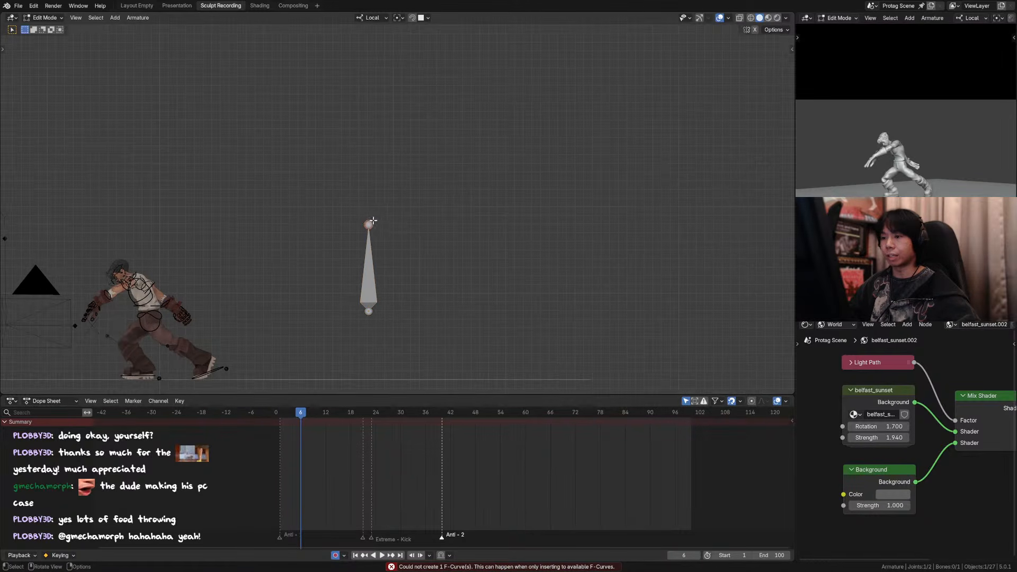
pyautogui.press('e')
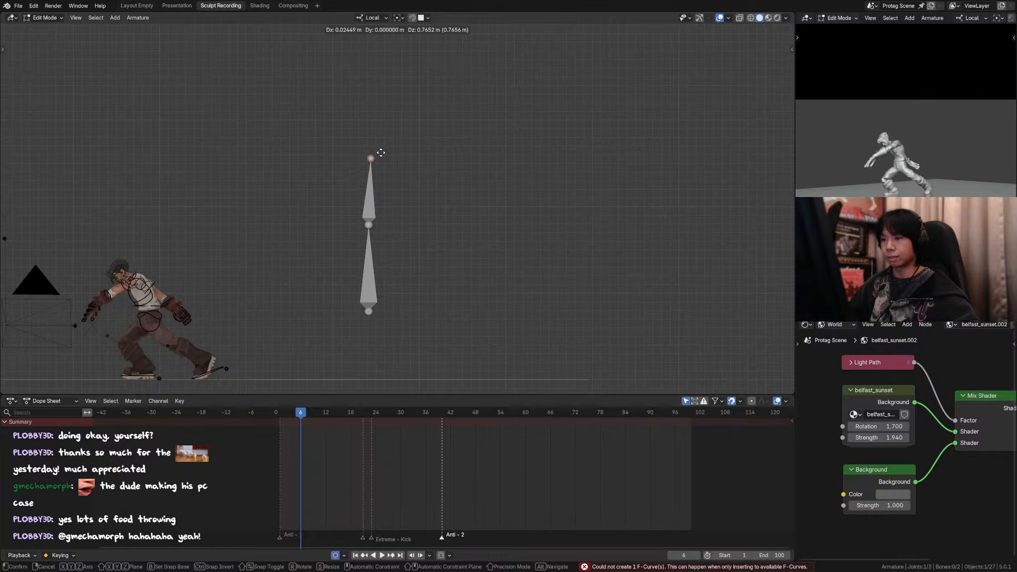
pyautogui.click(380, 153)
# Step: Separate the upper bone into its own armature and move it above the lower bone in Pose Mode
pyautogui.press('p')
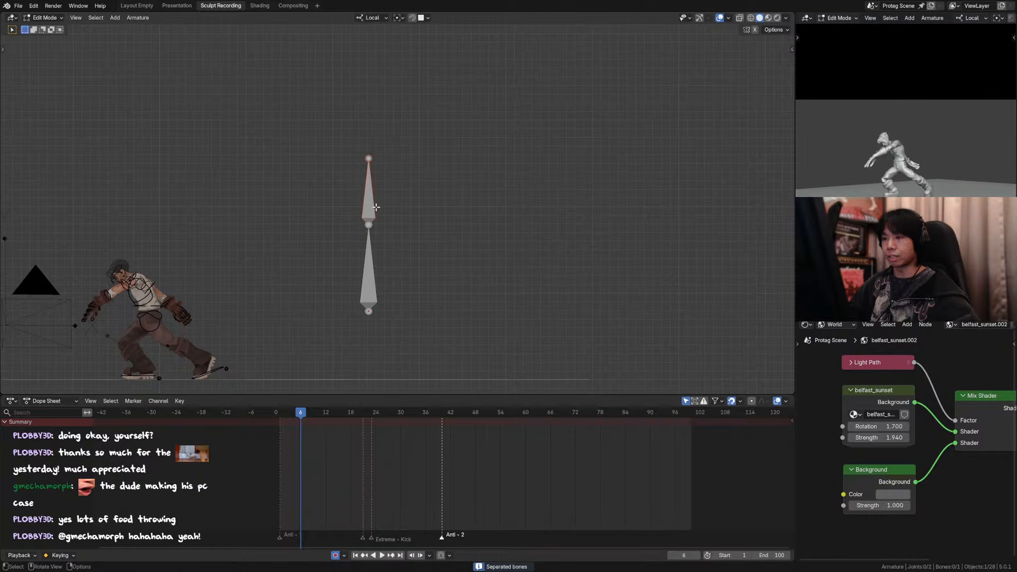
pyautogui.hotkey('ctrl', 'Tab')
pyautogui.click(371, 216)
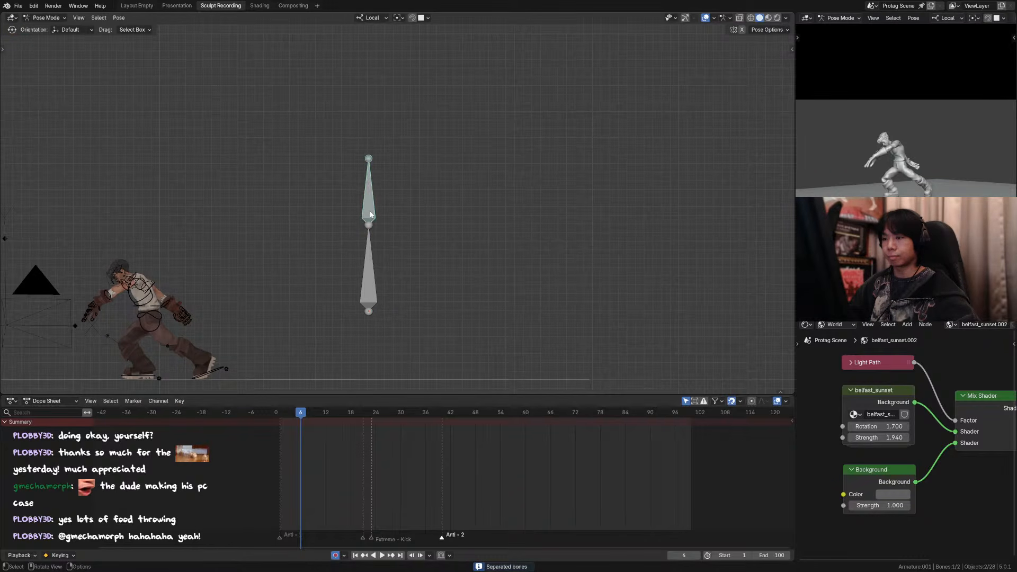
pyautogui.press('g')
pyautogui.click(373, 177)
# Step: Try to parent the separated upper bone to the lower bone of the other armature in Edit Mode
pyautogui.press('Tab')
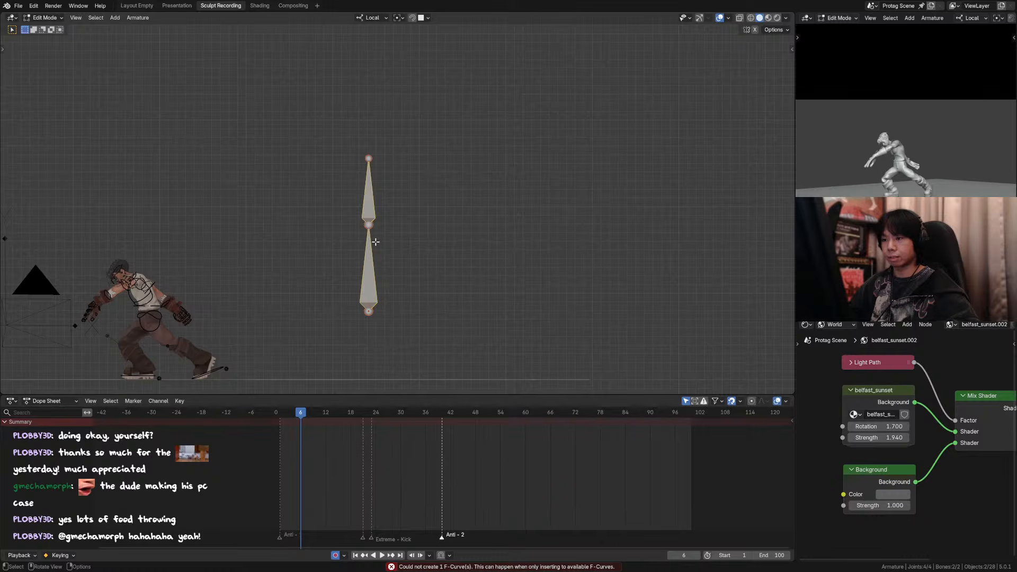
pyautogui.hotkey('ctrl', 'Tab')
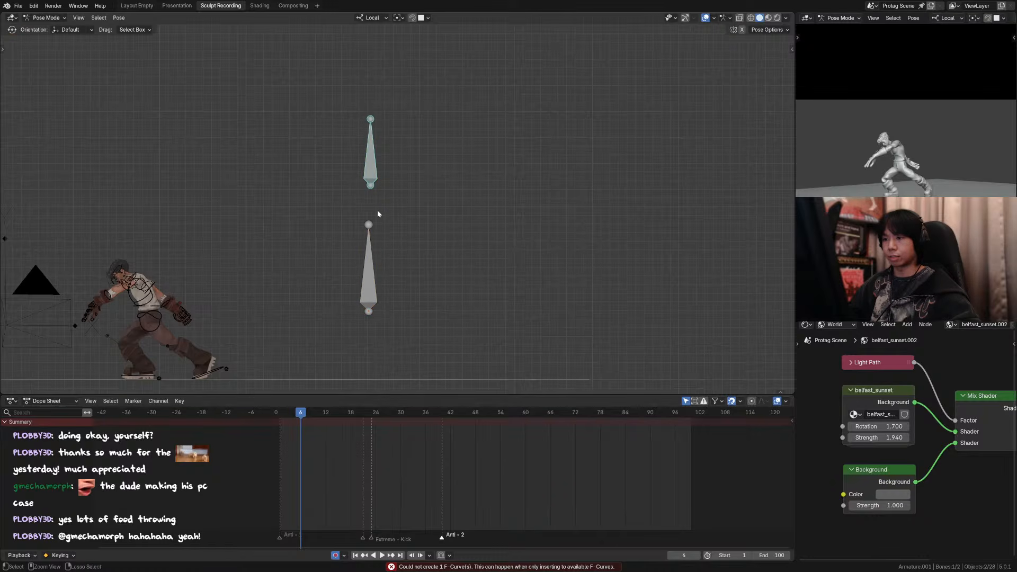
pyautogui.press('Tab')
pyautogui.hotkey('ctrl', 'p')
pyautogui.click(375, 243)
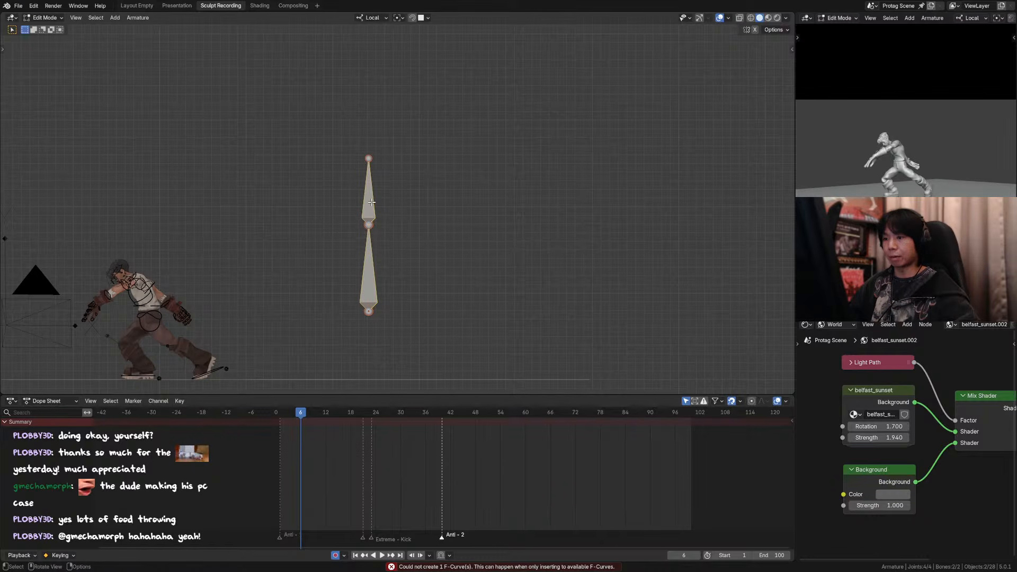
pyautogui.hotkey('ctrl', 'Tab')
pyautogui.click(390, 288)
pyautogui.click(372, 185)
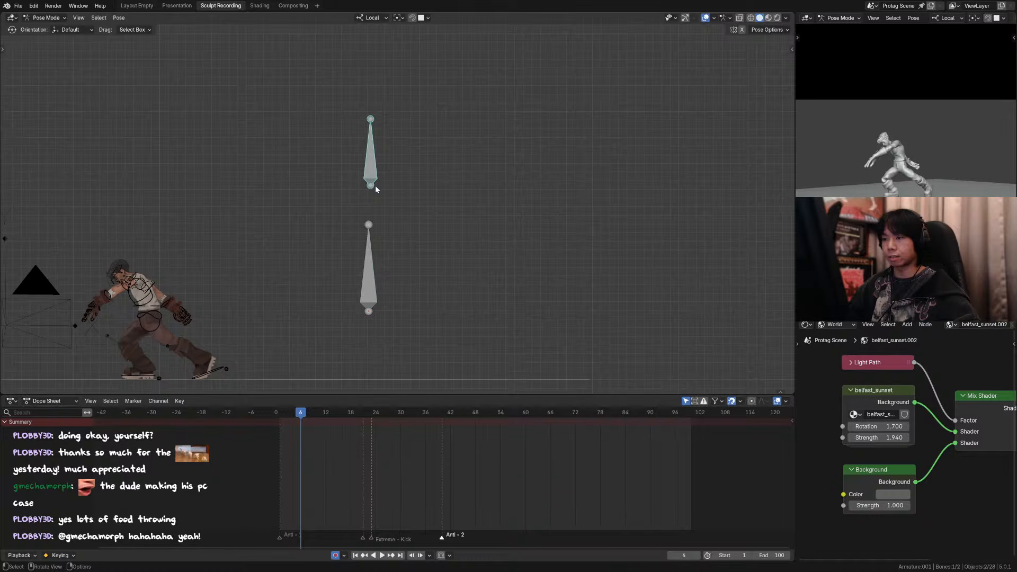
# Step: Join the two test armatures into one in Object Mode and return to Pose Mode
pyautogui.press('Tab')
pyautogui.hotkey('ctrl', 'Tab')
pyautogui.click(304, 207)
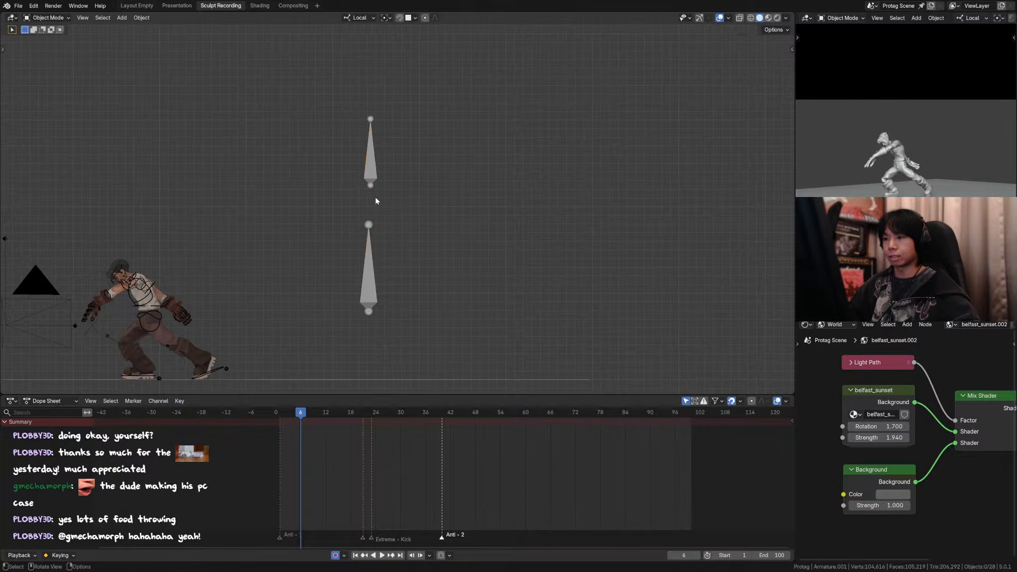
pyautogui.click(376, 174)
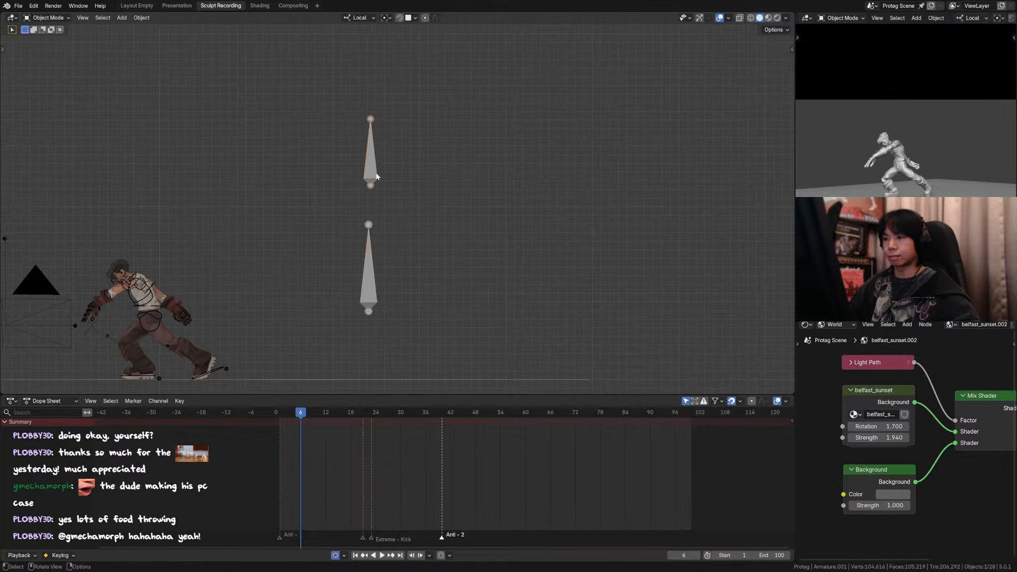
pyautogui.keyDown('shift'); pyautogui.click(384, 244); pyautogui.keyUp('shift')
pyautogui.hotkey('ctrl', 'Tab')
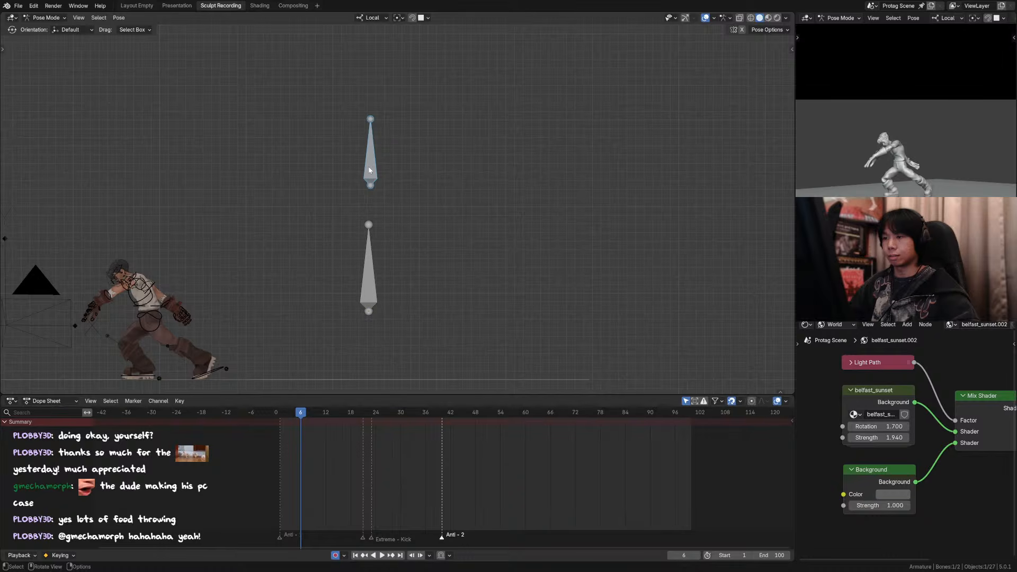
# Step: Parent the upper bone to the lower bone with the Keep Offset option
pyautogui.press('Tab')
pyautogui.keyDown('shift'); pyautogui.click(374, 257); pyautogui.keyUp('shift')
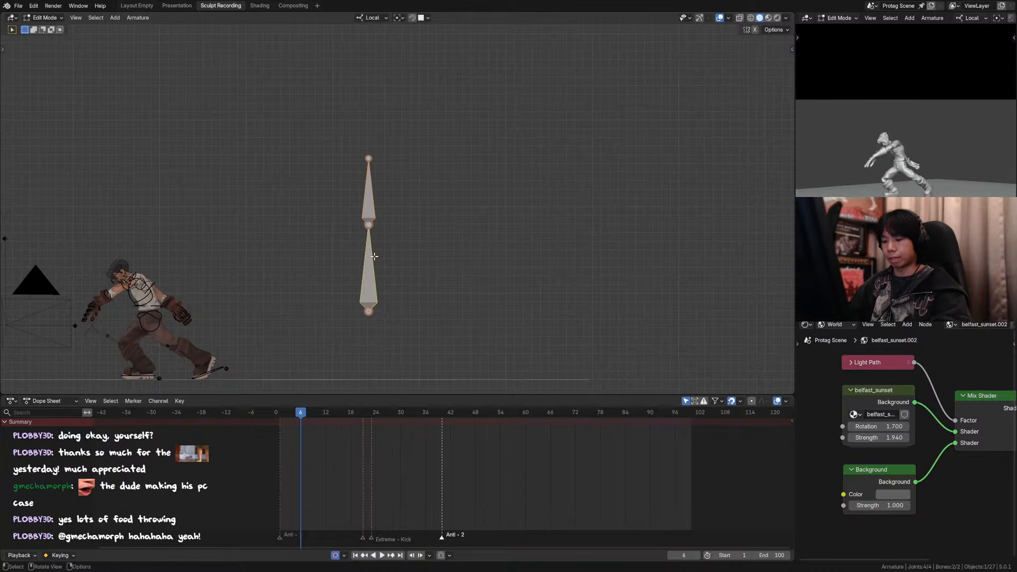
pyautogui.hotkey('ctrl', 'p')
pyautogui.click(375, 259)
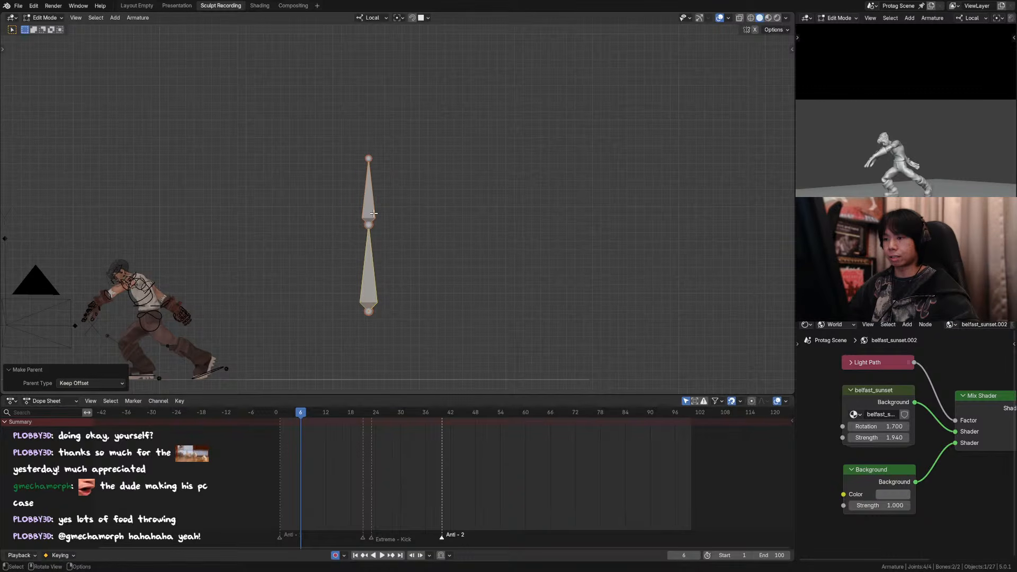
# Step: Clear the upper bone's pose location, and raise its rest position about 0.48 m along Z in Edit Mode
pyautogui.press('Tab')
pyautogui.click(373, 170)
pyautogui.hotkey('alt', 'g')
pyautogui.press('g')
pyautogui.rightClick(378, 191)
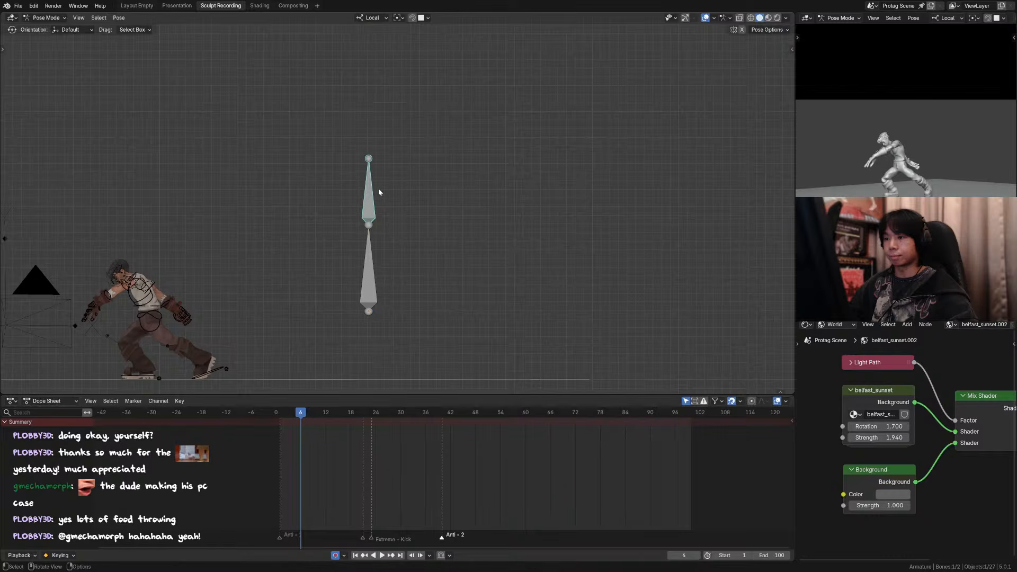
pyautogui.press('Tab')
pyautogui.press('g')
pyautogui.press('z')
pyautogui.click(379, 225)
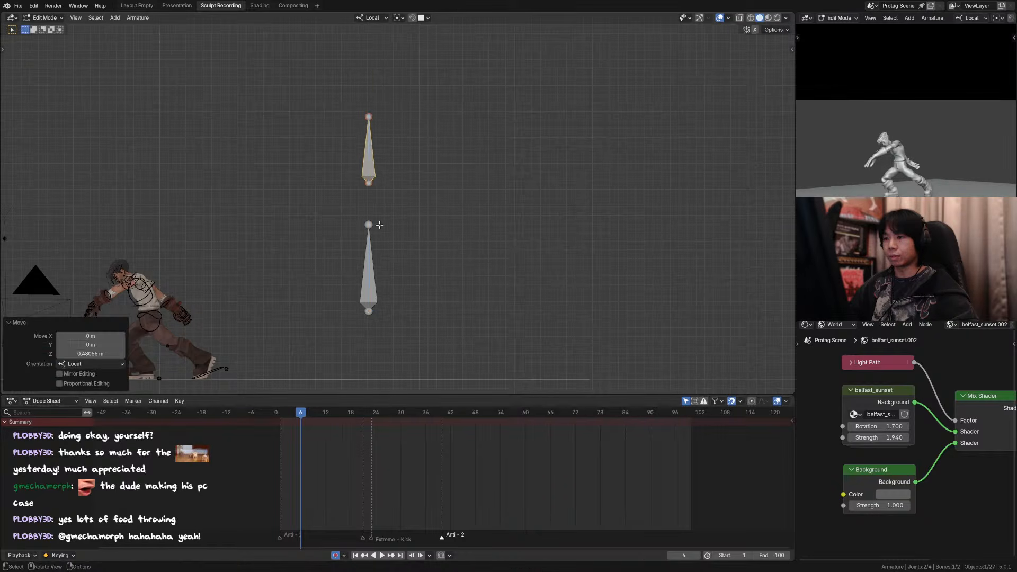
# Step: Add a Stretch To constraint to the lower bone with the upper bone as its target
pyautogui.press('Tab')
pyautogui.keyDown('shift'); pyautogui.click(373, 251); pyautogui.keyUp('shift')
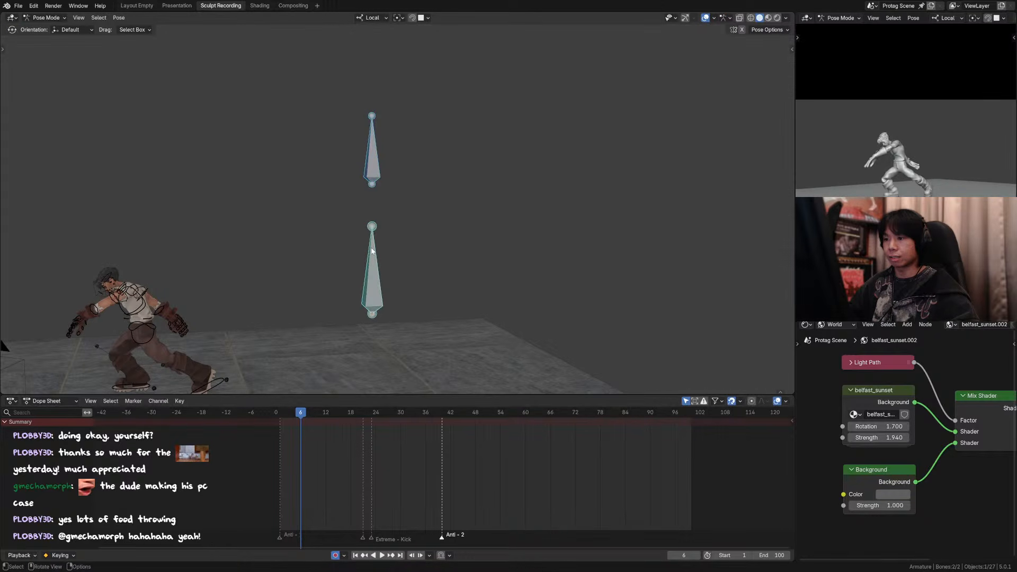
pyautogui.hotkey('ctrl', 'shift', 'c')
pyautogui.click(195, 291)
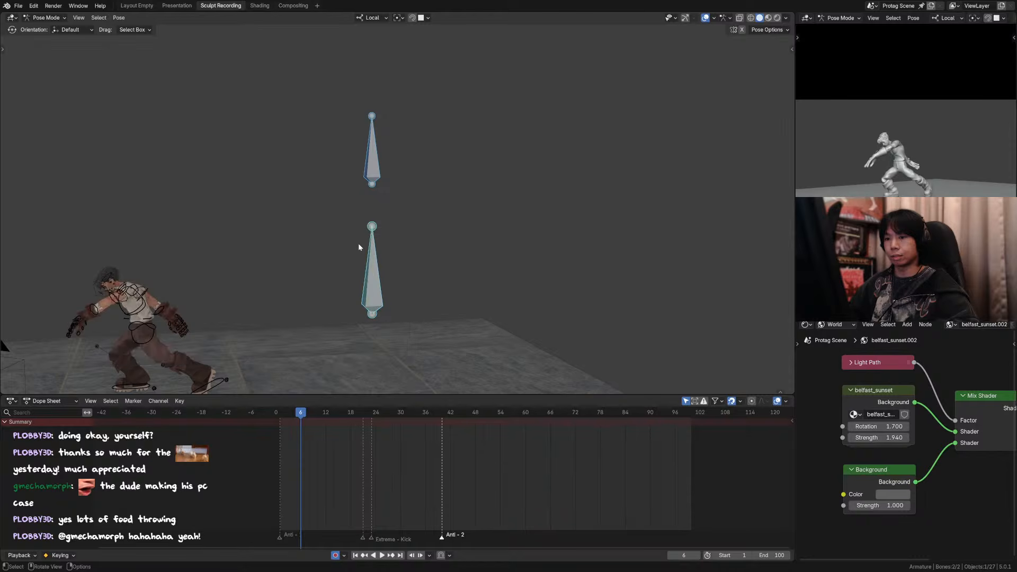
pyautogui.click(372, 235)
pyautogui.keyDown('shift'); pyautogui.click(377, 165); pyautogui.keyUp('shift')
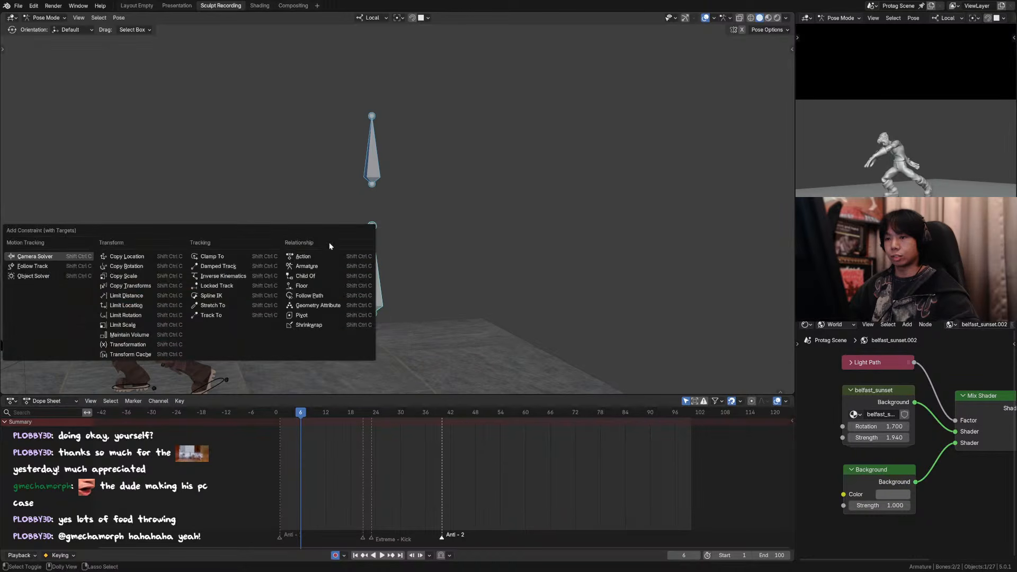
pyautogui.hotkey('ctrl', 'shift', 'c')
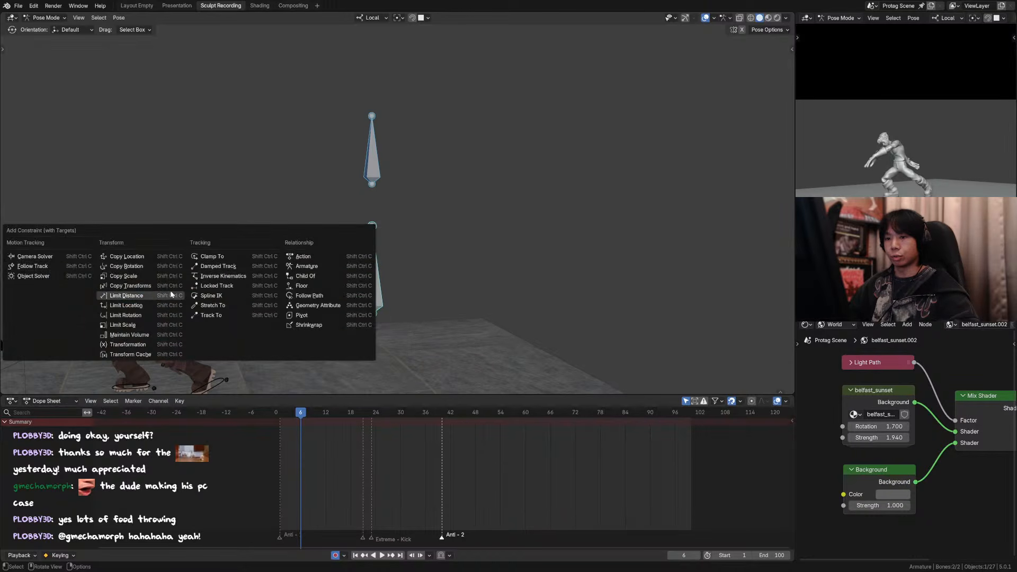
pyautogui.click(212, 306)
# Step: Try moving the upper bone to test the Stretch To constraint, and undo the move
pyautogui.click(372, 180)
pyautogui.press('g')
pyautogui.click(390, 180)
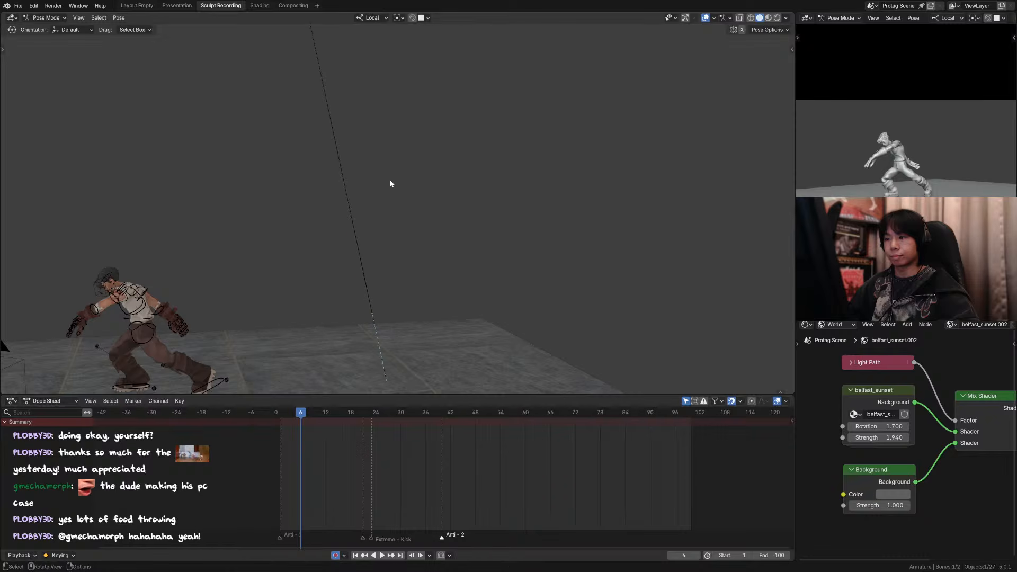
pyautogui.hotkey('ctrl', 'z')
pyautogui.hotkey('ctrl', 'z')
# Step: Clear the parent relationship between the two test bones in Edit Mode
pyautogui.click(374, 217)
pyautogui.keyDown('shift'); pyautogui.moveTo(397, 135); pyautogui.dragTo(350, 182); pyautogui.keyUp('shift')
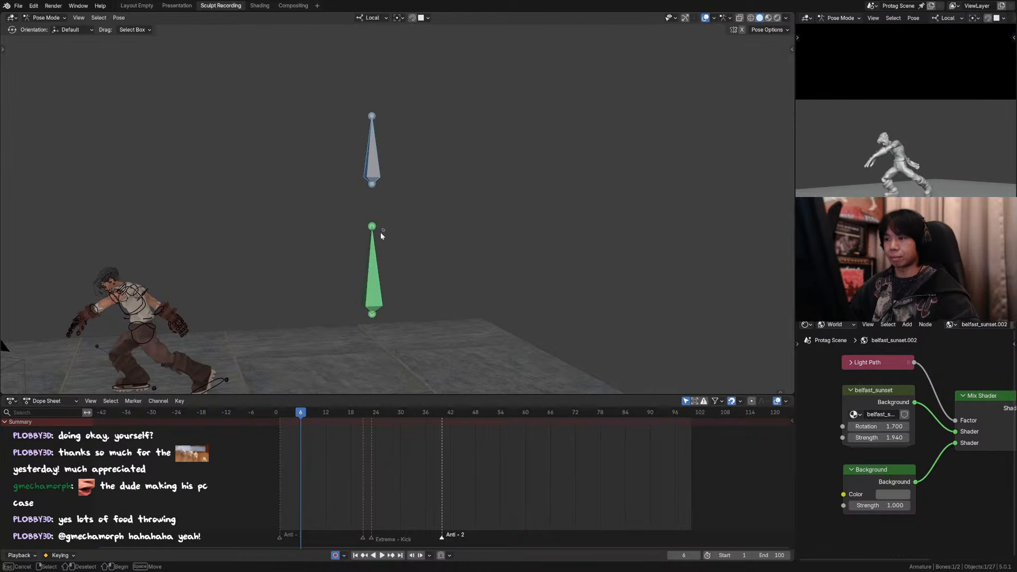
pyautogui.press('Tab')
pyautogui.hotkey('alt', 'p')
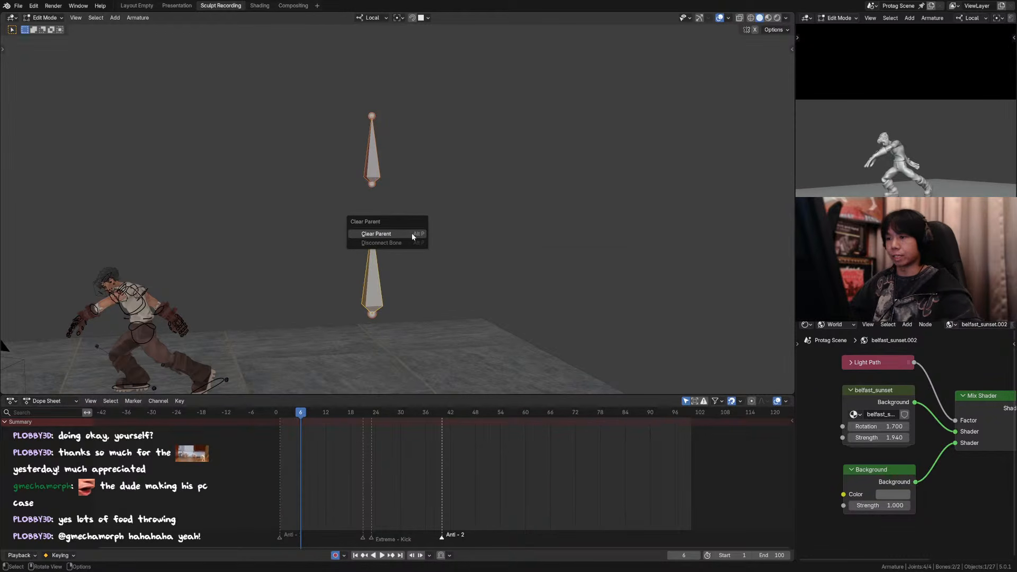
pyautogui.click(411, 233)
# Step: Test the stretch by moving the upper bone freely and along Z, cancelling each move
pyautogui.press('Tab')
pyautogui.press('g')
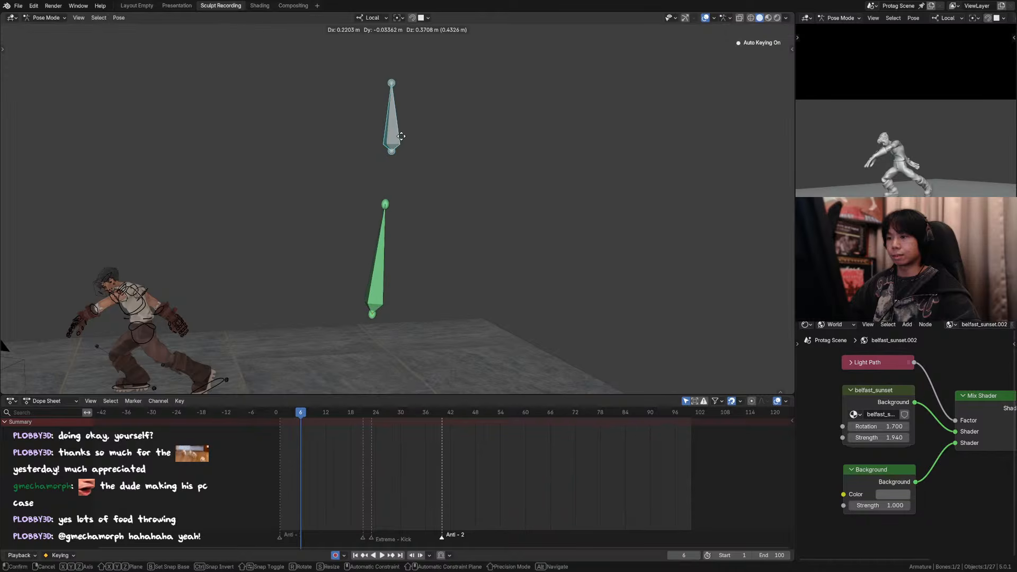
pyautogui.rightClick(412, 186)
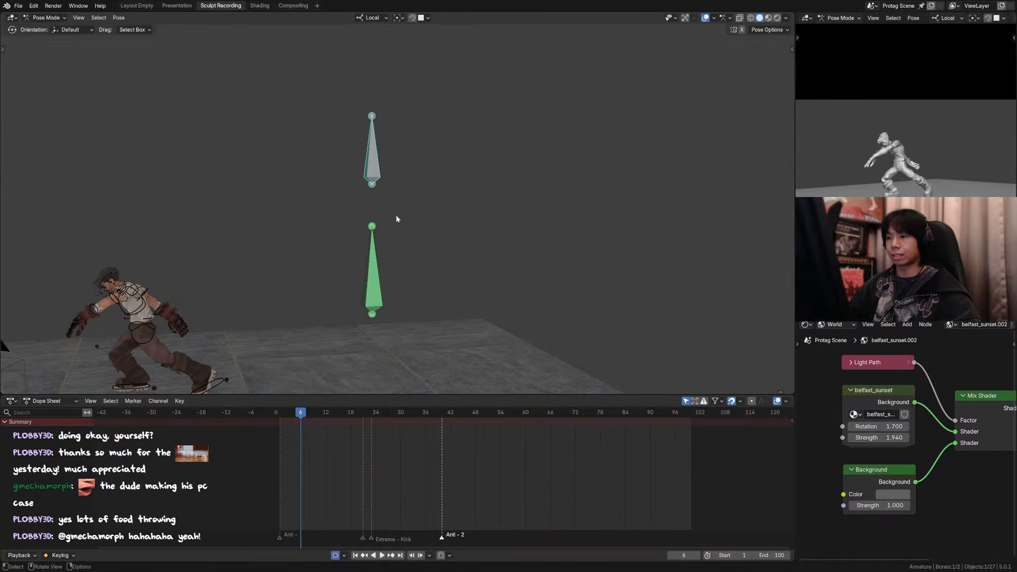
pyautogui.press('g')
pyautogui.press('z')
pyautogui.rightClick(407, 164)
pyautogui.press('g')
pyautogui.rightClick(385, 154)
pyautogui.press('KP_1')
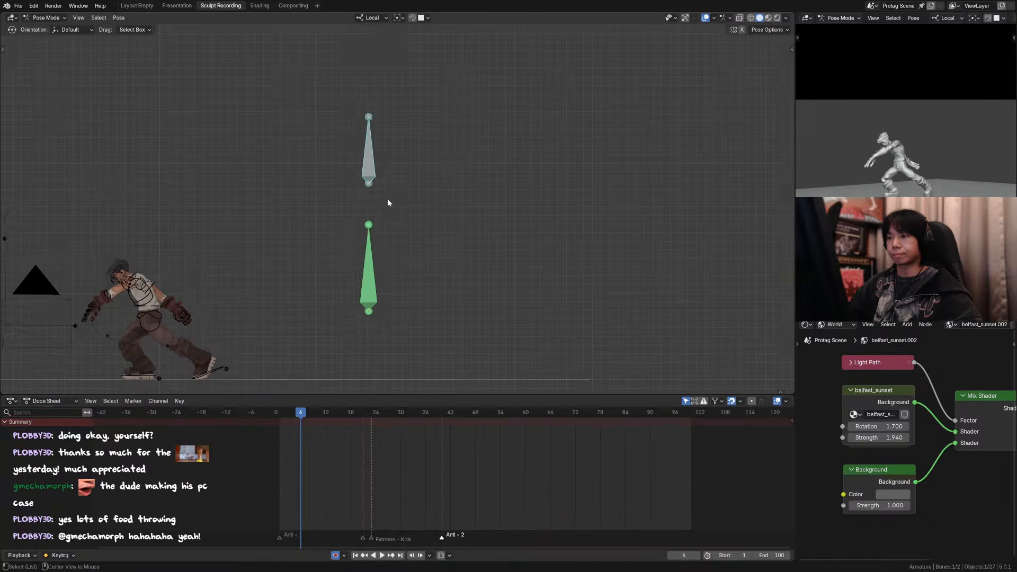
# Step: Delete the test armature in Object Mode
pyautogui.press('Tab')
pyautogui.hotkey('ctrl', 'Tab')
pyautogui.press('Delete')
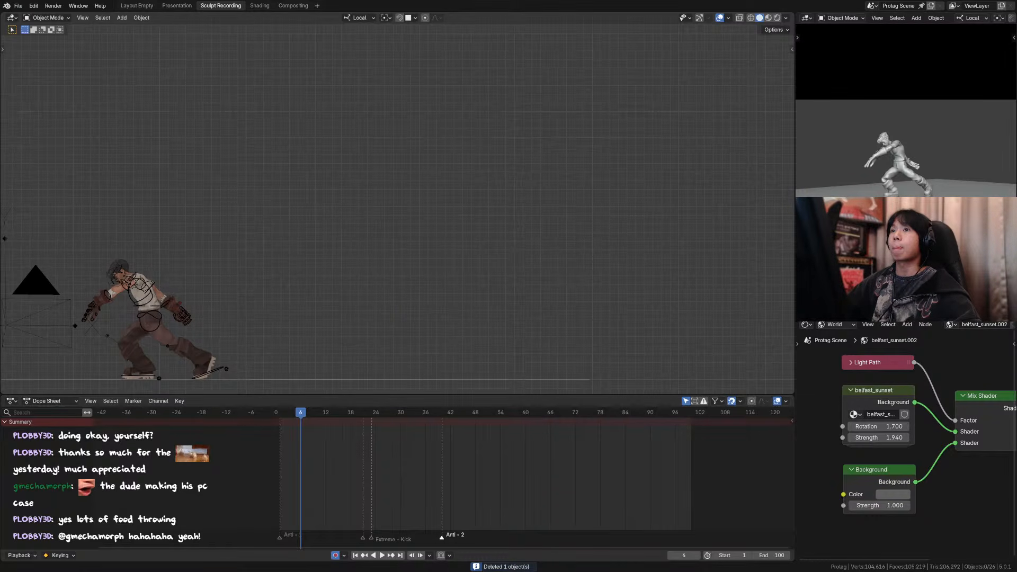
# Step: Return the character rig to Pose Mode, view it through the camera, and save the file
pyautogui.keyDown('shift'); pyautogui.moveTo(244, 230); pyautogui.dragTo(305, 273, button='middle'); pyautogui.keyUp('shift')
pyautogui.click(306, 273)
pyautogui.hotkey('ctrl', 'Tab')
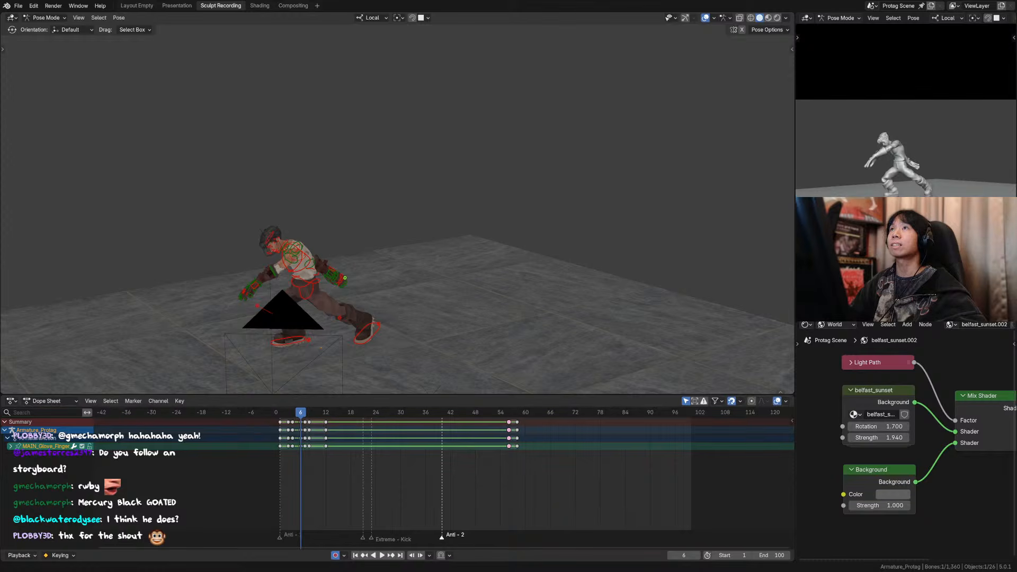
pyautogui.press('KP_0')
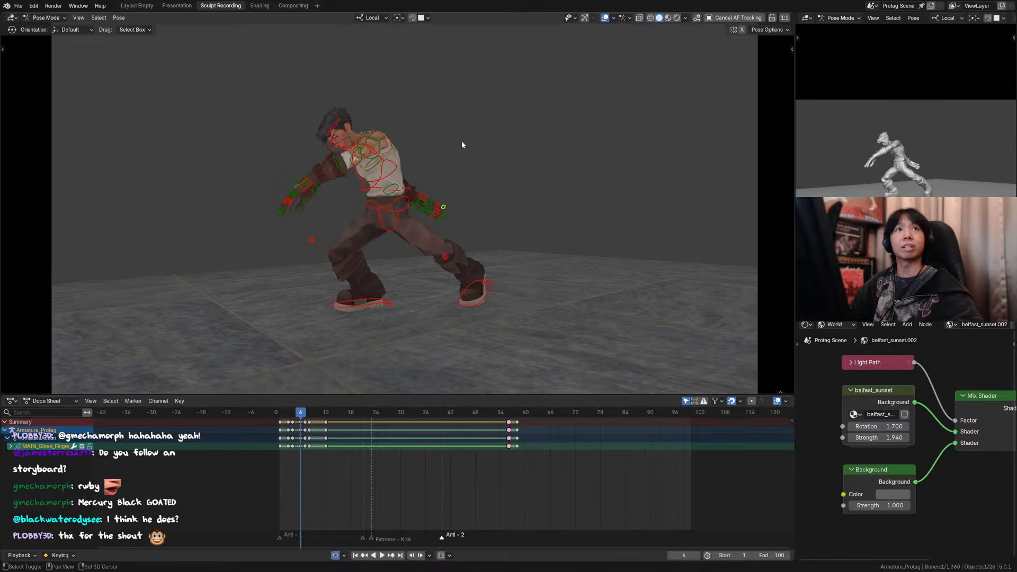
pyautogui.hotkey('ctrl', 's')
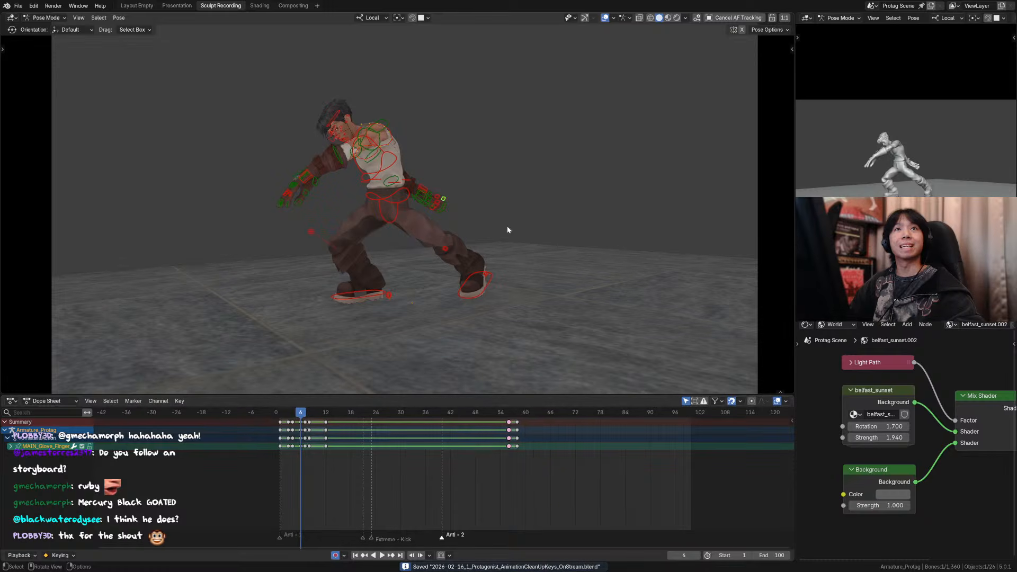
# Step: Rotate the right forearm bone by about 11.3° from the side at frame 6, and return to the camera view
pyautogui.keyDown('shift'); pyautogui.moveTo(503, 227); pyautogui.dragTo(511, 213, button='middle'); pyautogui.keyUp('shift')
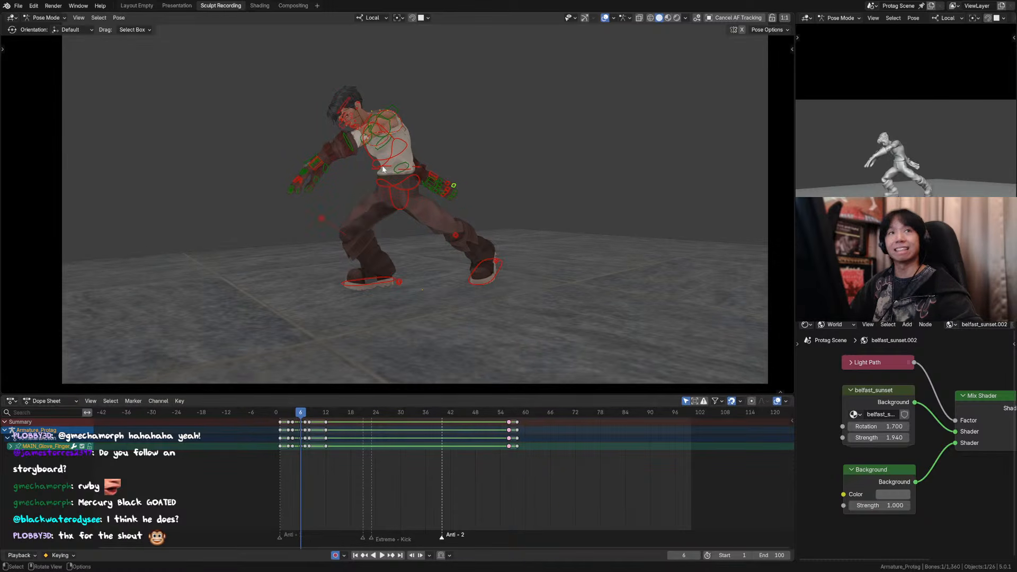
pyautogui.keyDown('shift'); pyautogui.moveTo(415, 171); pyautogui.dragTo(426, 164, button='middle'); pyautogui.keyUp('shift')
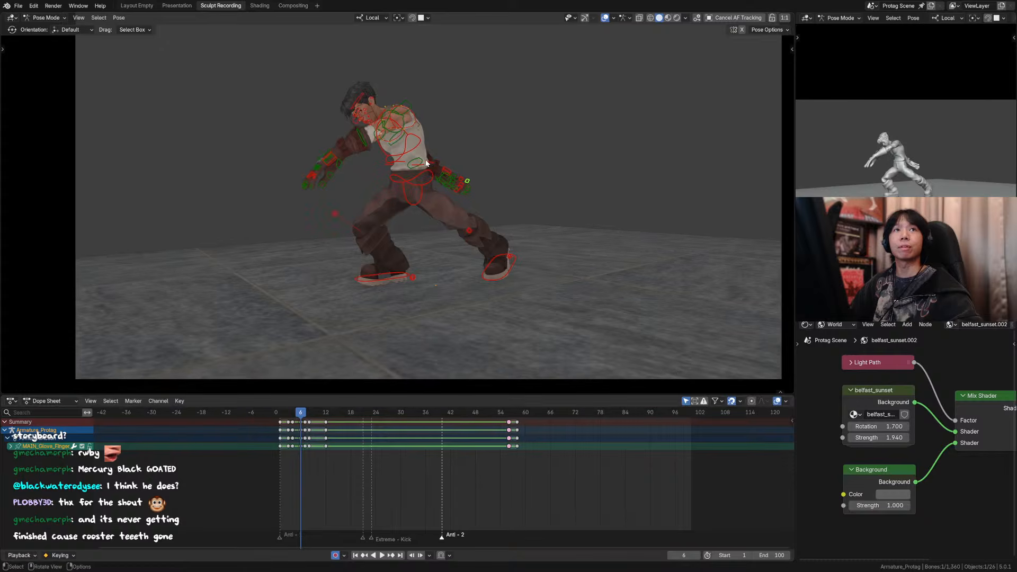
pyautogui.scroll(2, 411, 155)
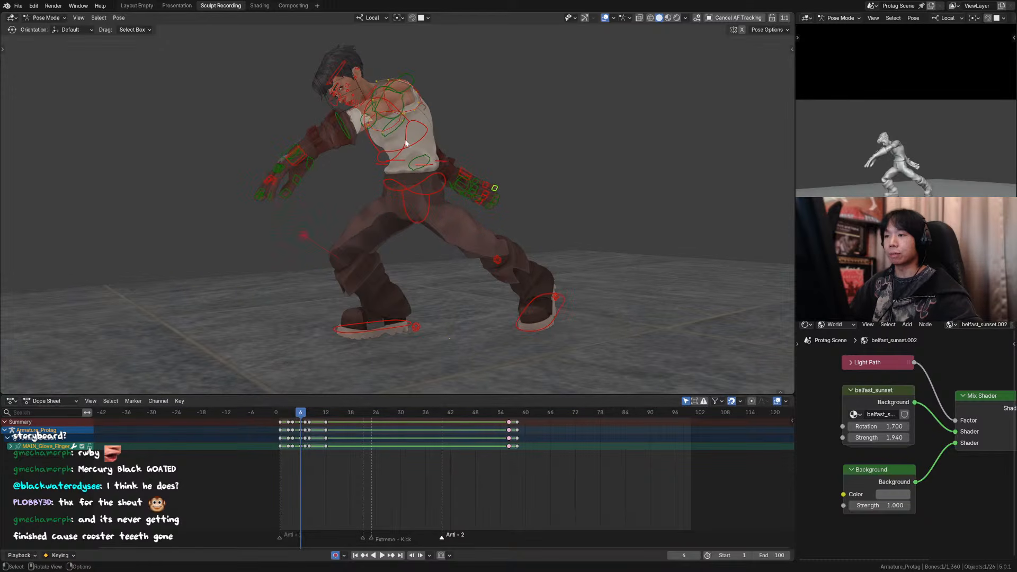
pyautogui.click(406, 143)
pyautogui.moveTo(407, 143); pyautogui.dragTo(510, 148, button='middle')
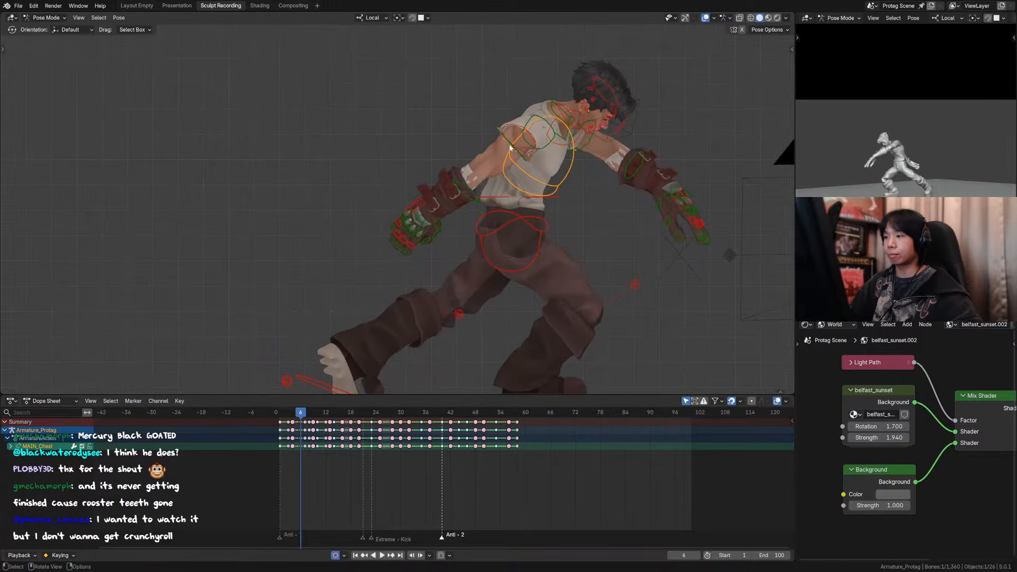
pyautogui.click(505, 157)
pyautogui.scroll(-2, 426, 160)
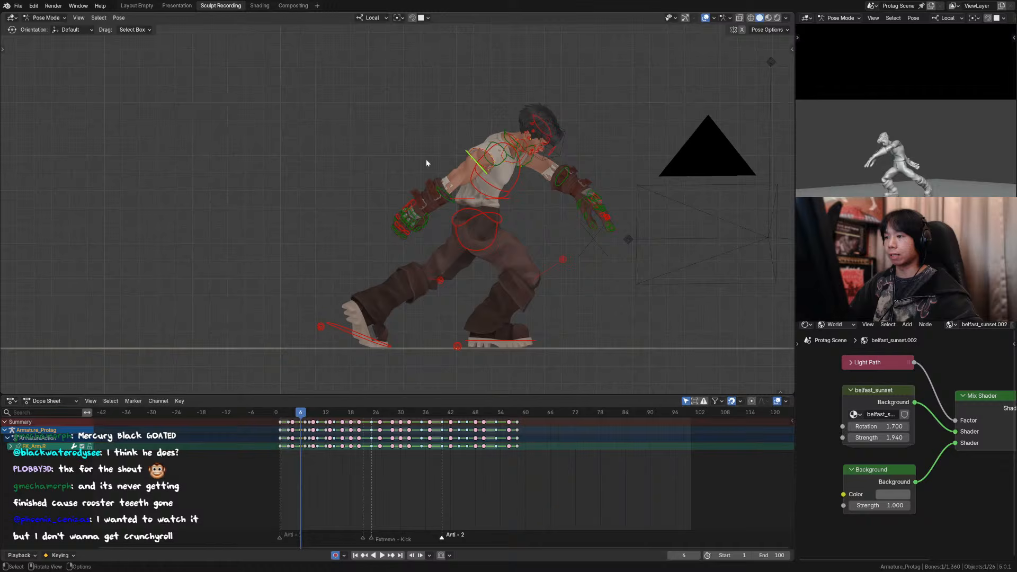
pyautogui.click(444, 197)
pyautogui.moveTo(443, 197); pyautogui.dragTo(489, 196, button='middle')
pyautogui.press('r')
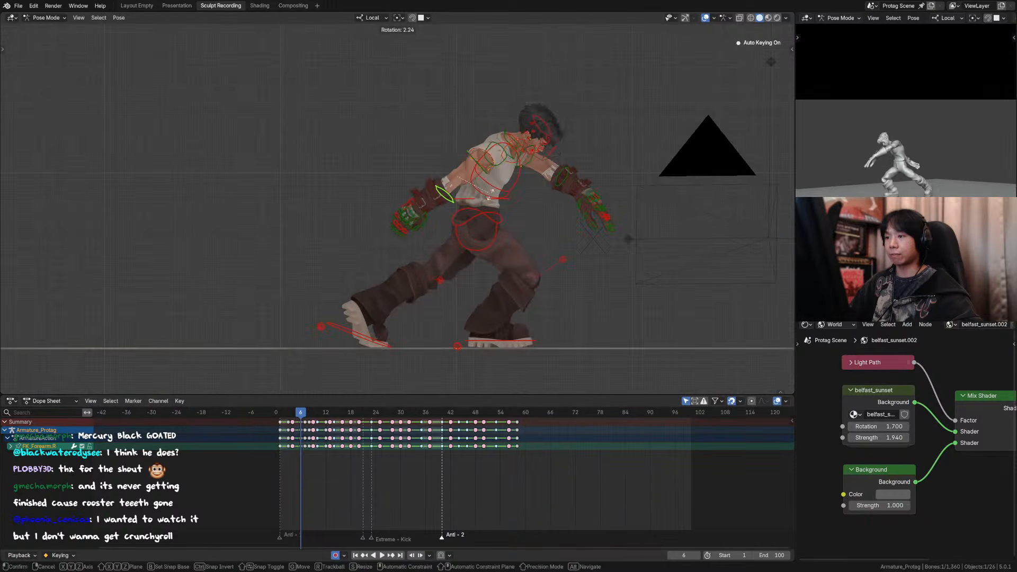
pyautogui.click(488, 192)
pyautogui.press('KP_0')
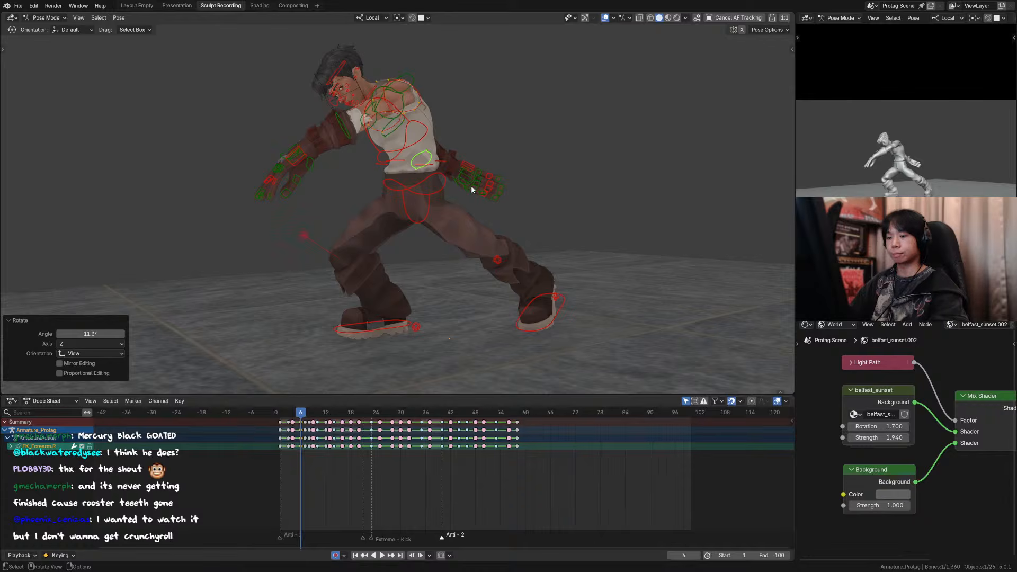
# Step: Review the arm motion around frames 3 to 7 through the camera with the viewport overlays hidden
pyautogui.press('Left')
pyautogui.press('Left')
pyautogui.press('Left')
pyautogui.press('Right')
pyautogui.press('Right')
pyautogui.press('Right')
pyautogui.press('Right')
pyautogui.click(605, 18)
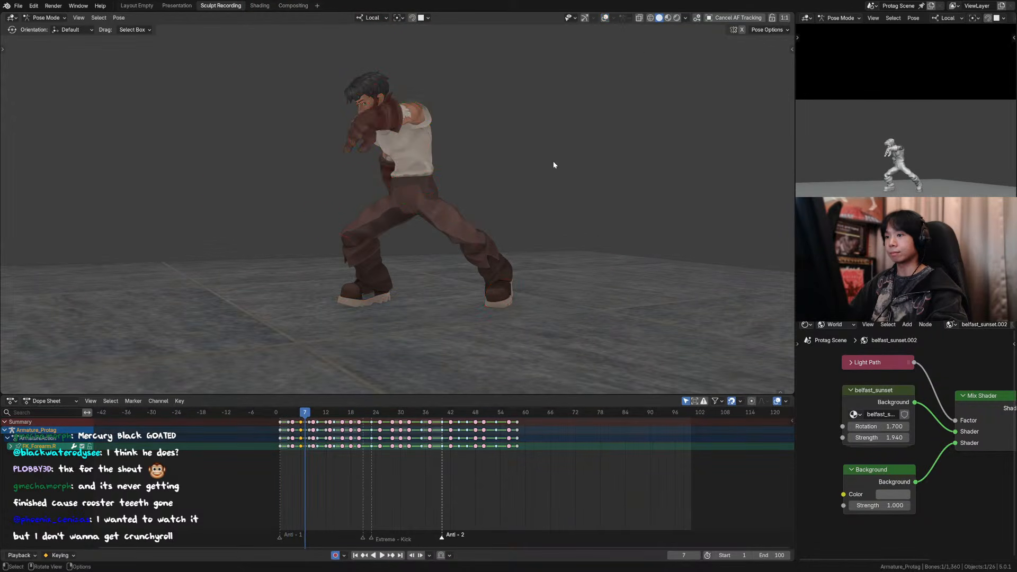
pyautogui.scroll(-4, 549, 171)
pyautogui.press('Left')
pyautogui.press('Left')
pyautogui.press('Left')
pyautogui.press('Right')
pyautogui.press('Right')
pyautogui.press('Right')
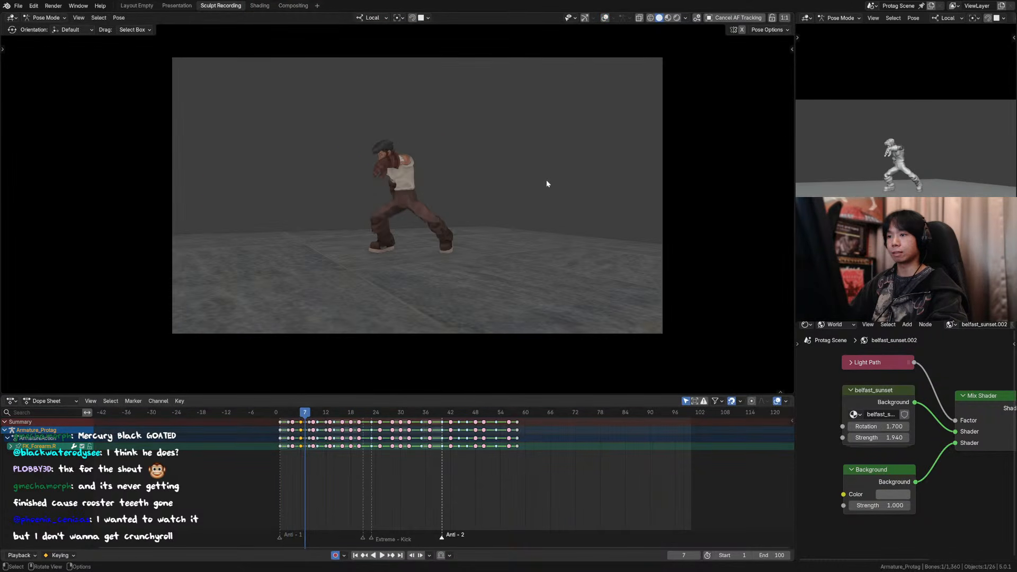
pyautogui.press('Left')
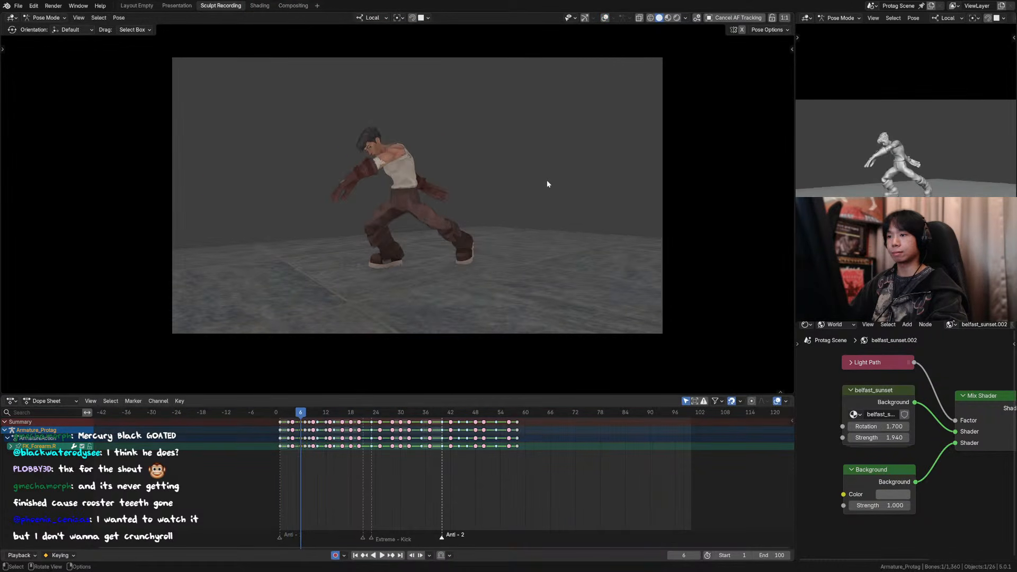
pyautogui.click(605, 18)
pyautogui.press('KP_0')
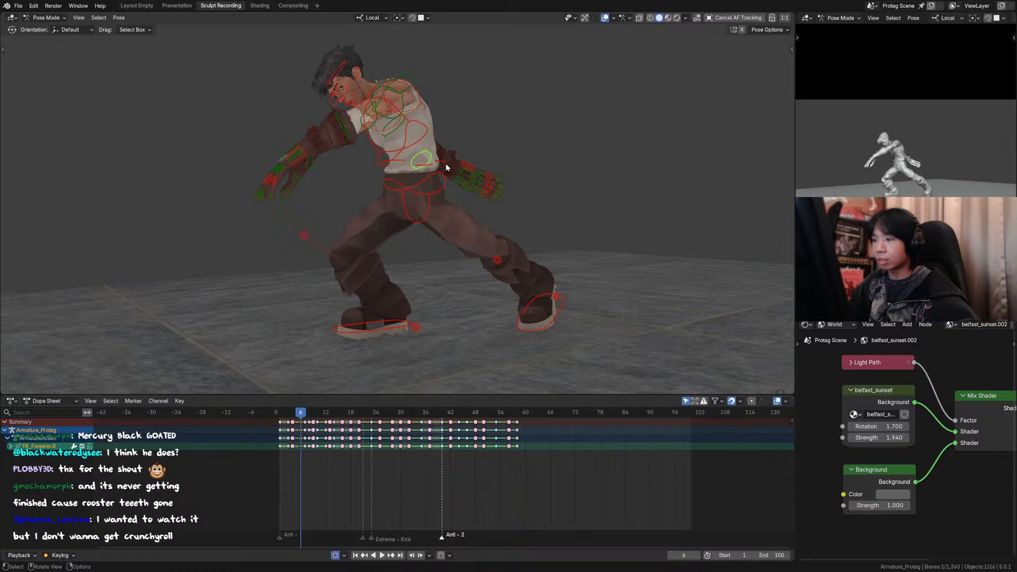
# Step: Move the right hand bone about -0.12 m in X, 0.09 m in Y and 0.08 m in Z at frame 6
pyautogui.click(475, 179)
pyautogui.click(474, 178)
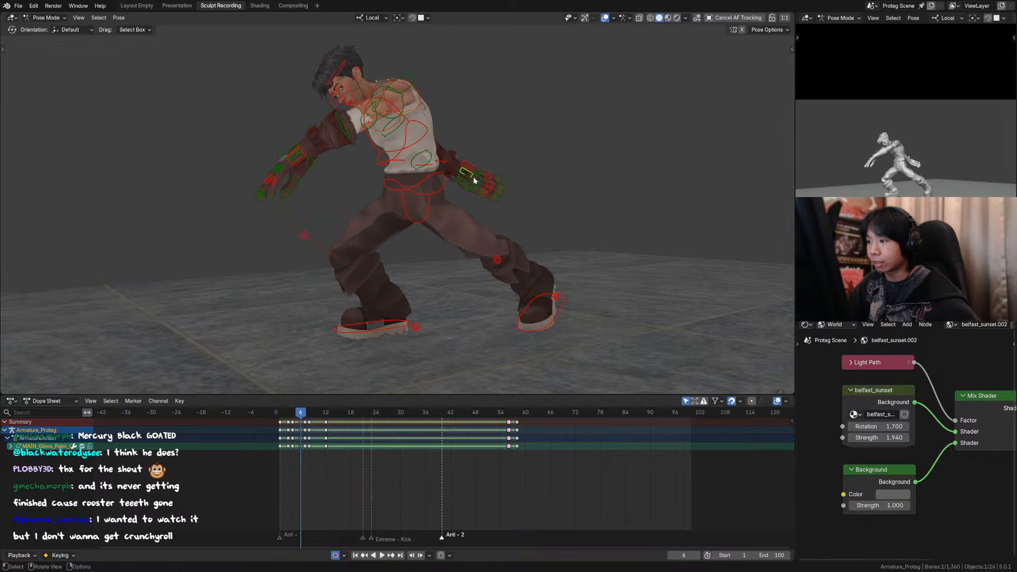
pyautogui.click(474, 177)
pyautogui.click(474, 178)
pyautogui.press('g')
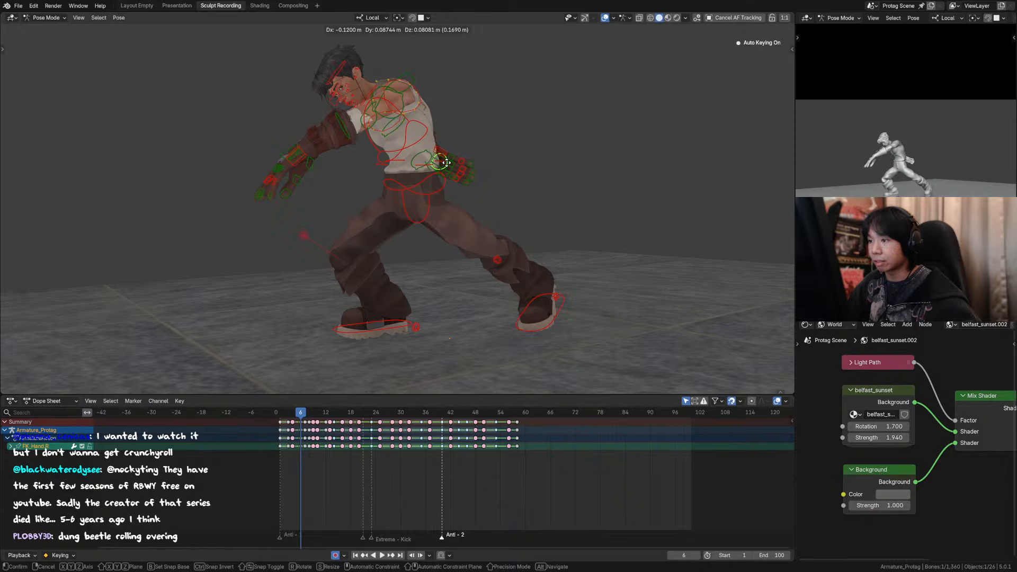
pyautogui.click(446, 161)
pyautogui.click(605, 17)
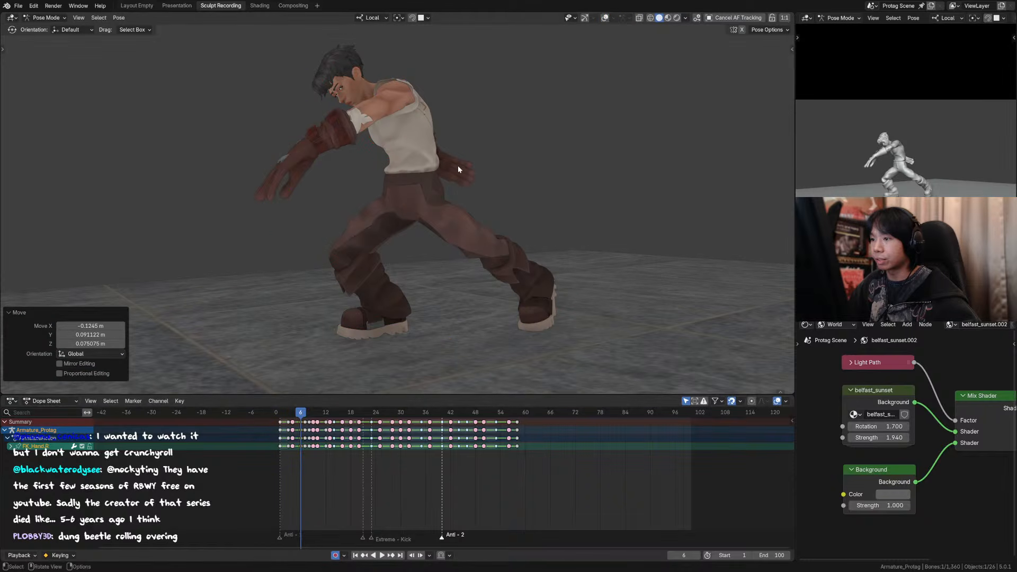
pyautogui.click(605, 17)
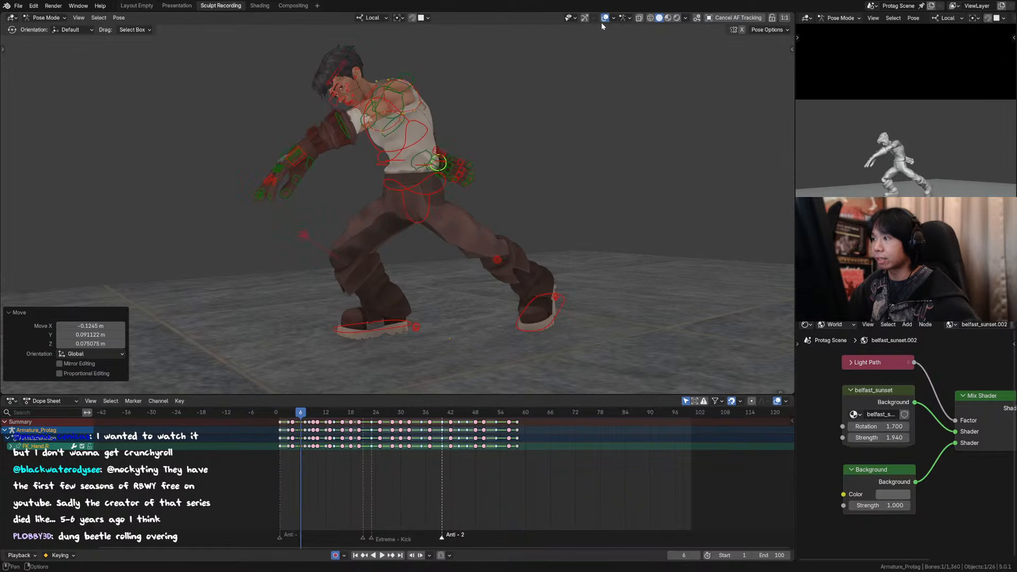
# Step: Rotate the right glove finger bone by about 2.1° at frame 6
pyautogui.click(450, 160)
pyautogui.press('r')
pyautogui.click(494, 159)
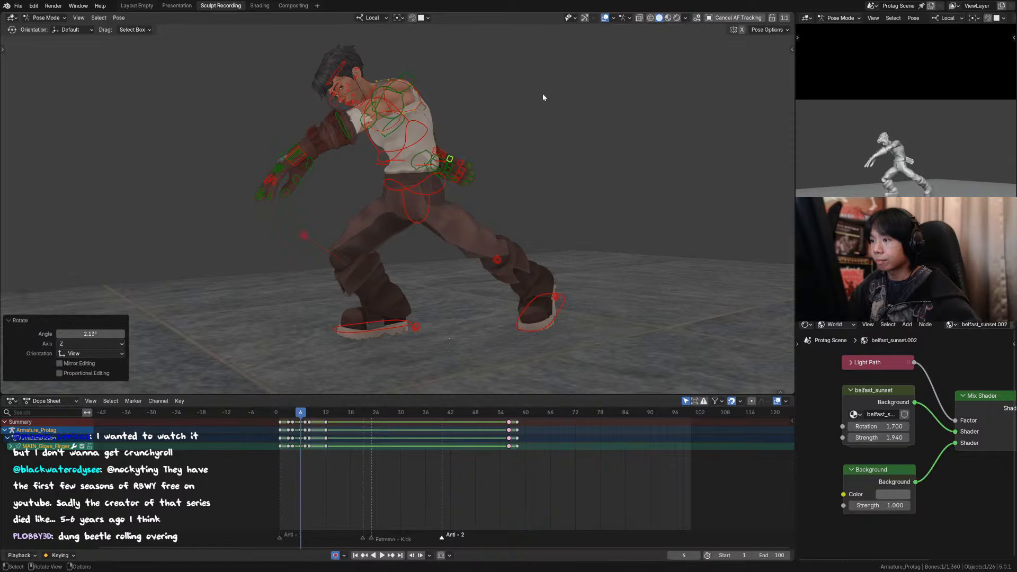
# Step: Compare the frame 6 pose with its neighbouring frames while the overlays are hidden
pyautogui.click(605, 18)
pyautogui.press('Left')
pyautogui.press('Right')
pyautogui.press('Right')
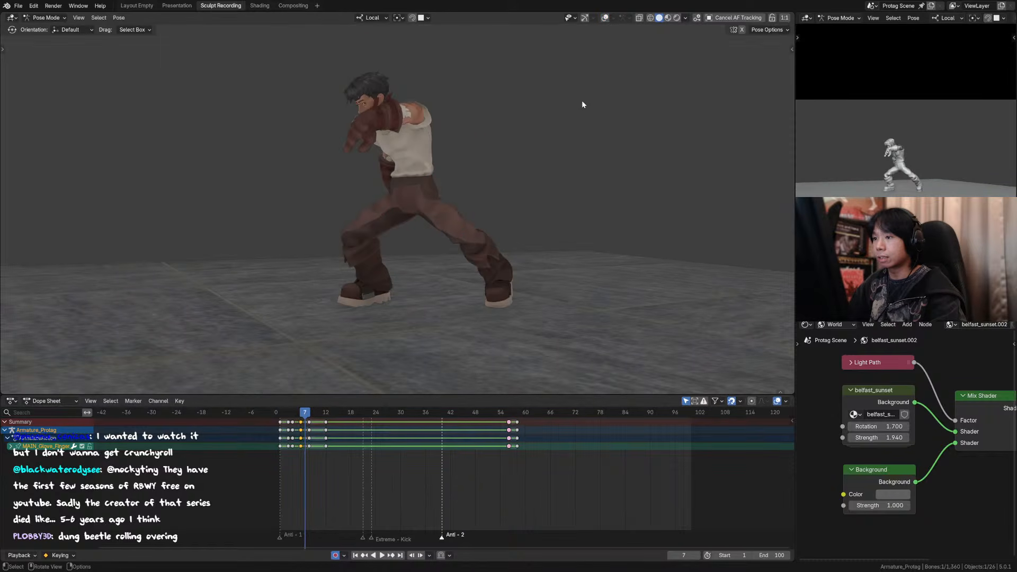
pyautogui.press('Left')
pyautogui.press('Left')
pyautogui.press('Right')
pyautogui.click(604, 17)
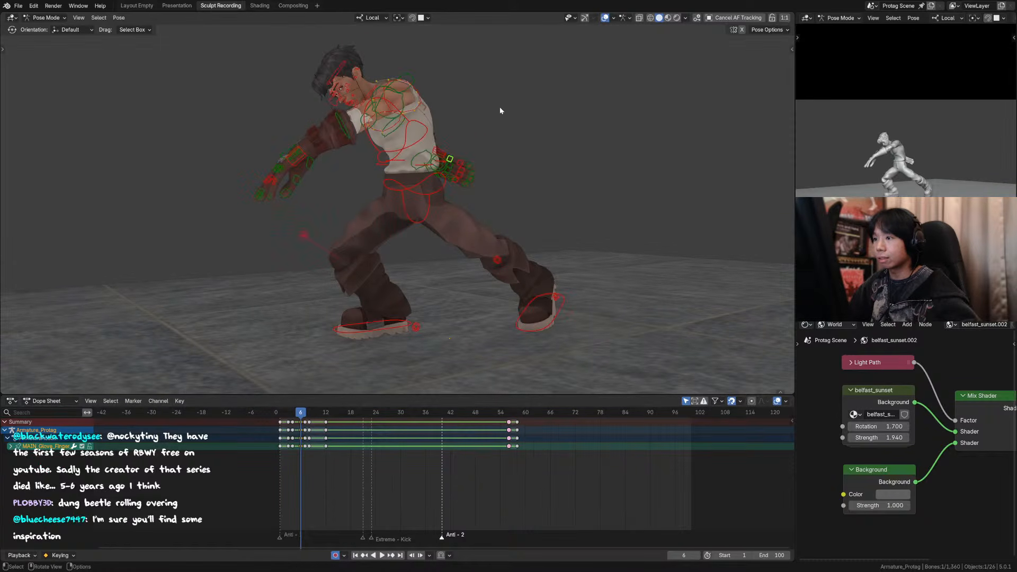
# Step: Rotate the right forearm bone at frame 6 and view the arm from above
pyautogui.moveTo(429, 166); pyautogui.dragTo(463, 106, button='middle')
pyautogui.press('Left')
pyautogui.press('Right')
pyautogui.scroll(2, 429, 134)
pyautogui.click(435, 132)
pyautogui.press('r')
pyautogui.click(402, 117)
pyautogui.moveTo(402, 117); pyautogui.dragTo(411, 151, button='middle')
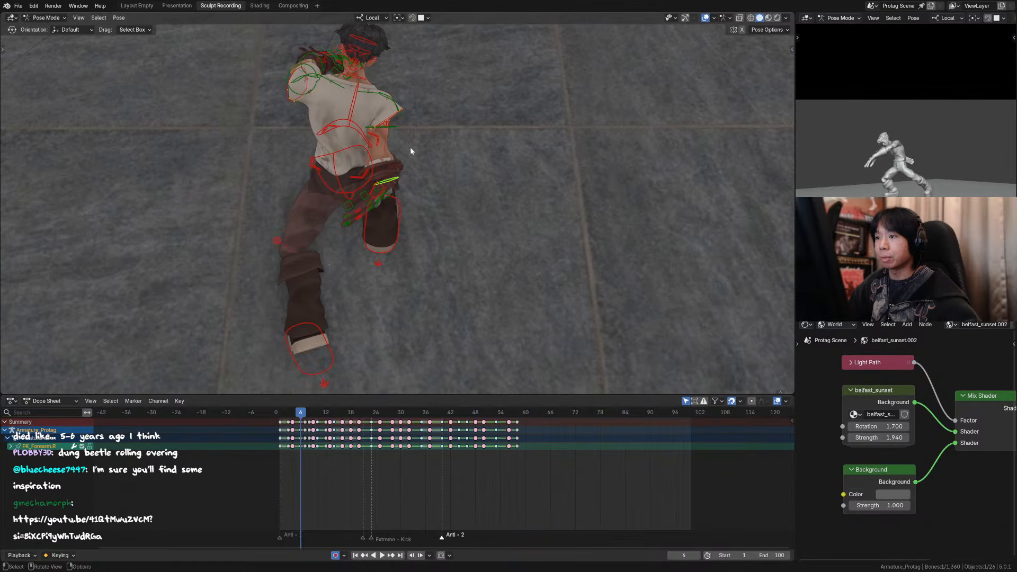
# Step: Rotate the right upper arm downward and bend the forearm forward from the side, bringing the hand beside the hip
pyautogui.moveTo(376, 201); pyautogui.dragTo(490, 175, button='middle')
pyautogui.click(471, 178)
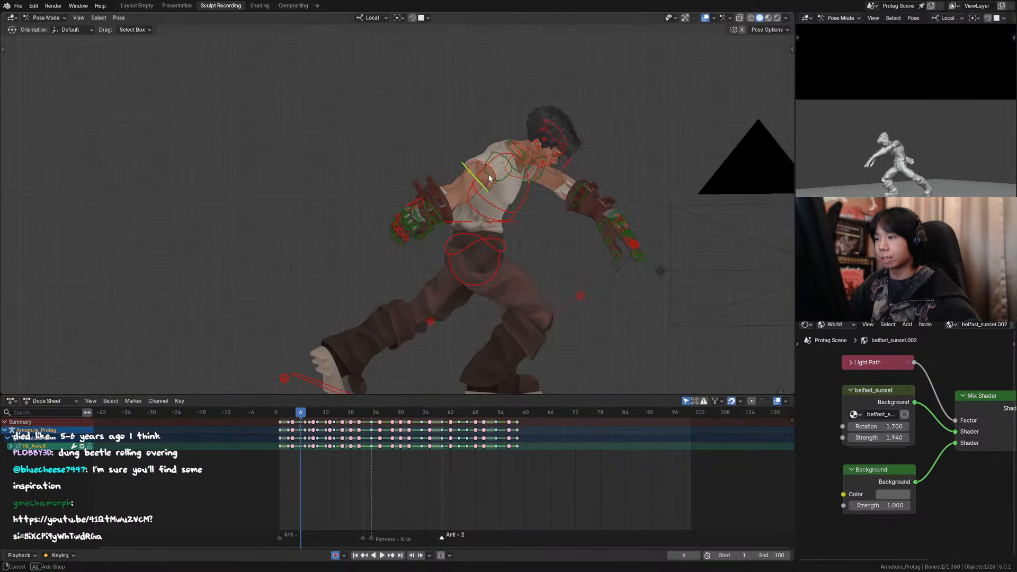
pyautogui.press('r')
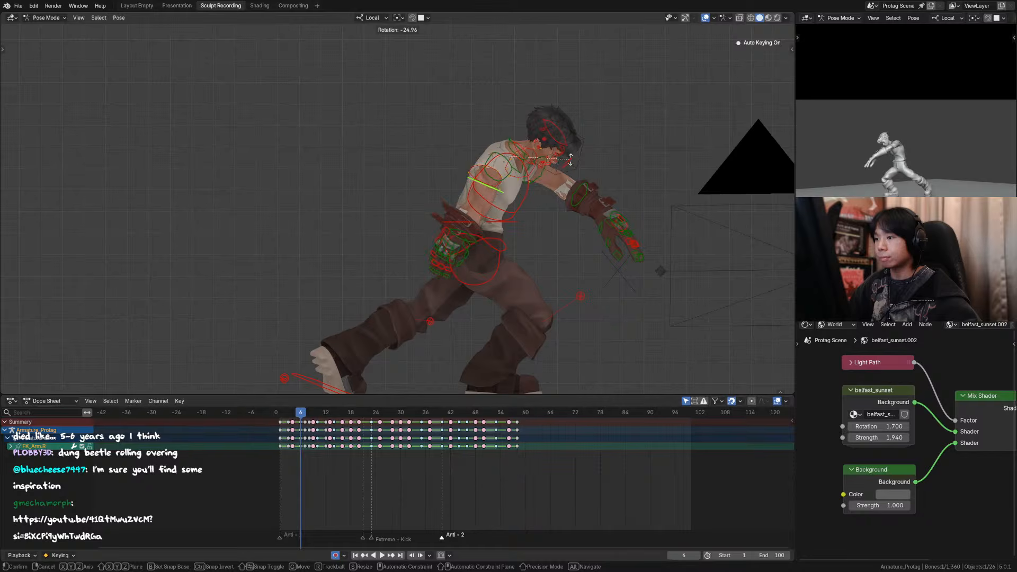
pyautogui.click(583, 151)
pyautogui.click(476, 233)
pyautogui.press('r')
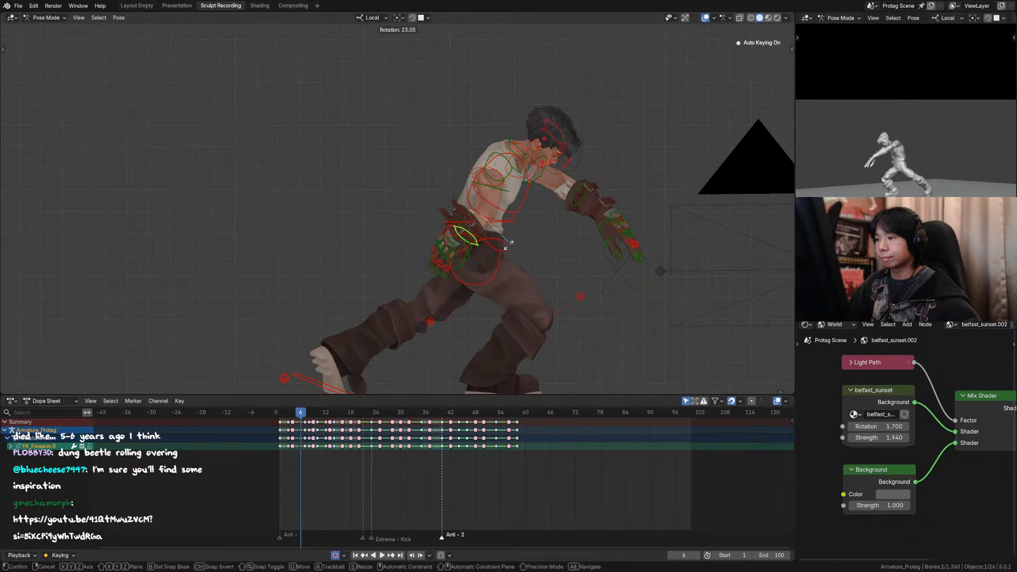
pyautogui.click(492, 244)
pyautogui.moveTo(493, 243)
pyautogui.mouseDown(button='middle')
pyautogui.moveTo(516, 234)
pyautogui.moveTo(501, 234)
pyautogui.mouseUp(button='middle')
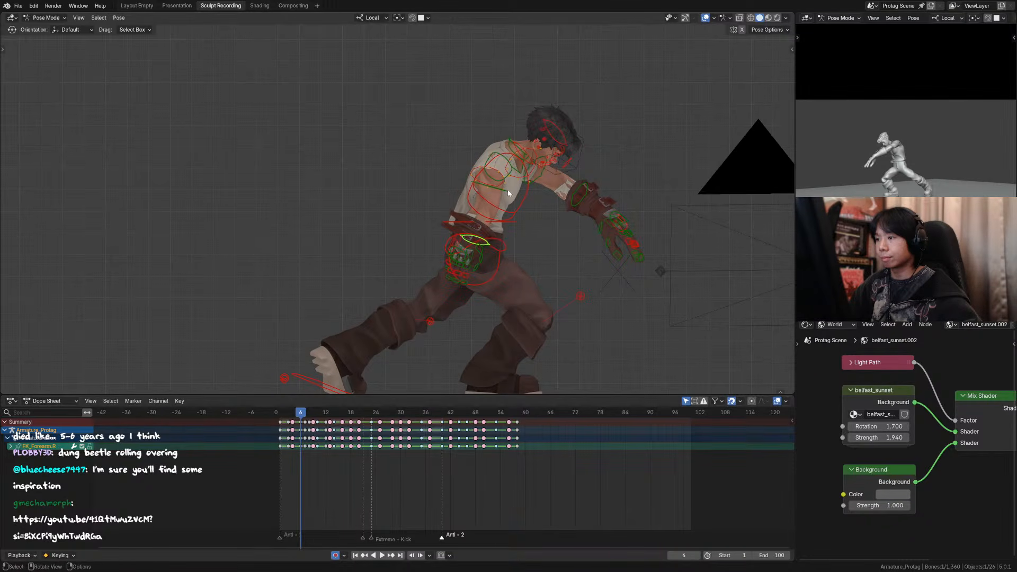
# Step: Rotate the right upper arm back by about 11° and nudge its position at frame 6
pyautogui.click(502, 190)
pyautogui.press('r')
pyautogui.click(511, 211)
pyautogui.press('g')
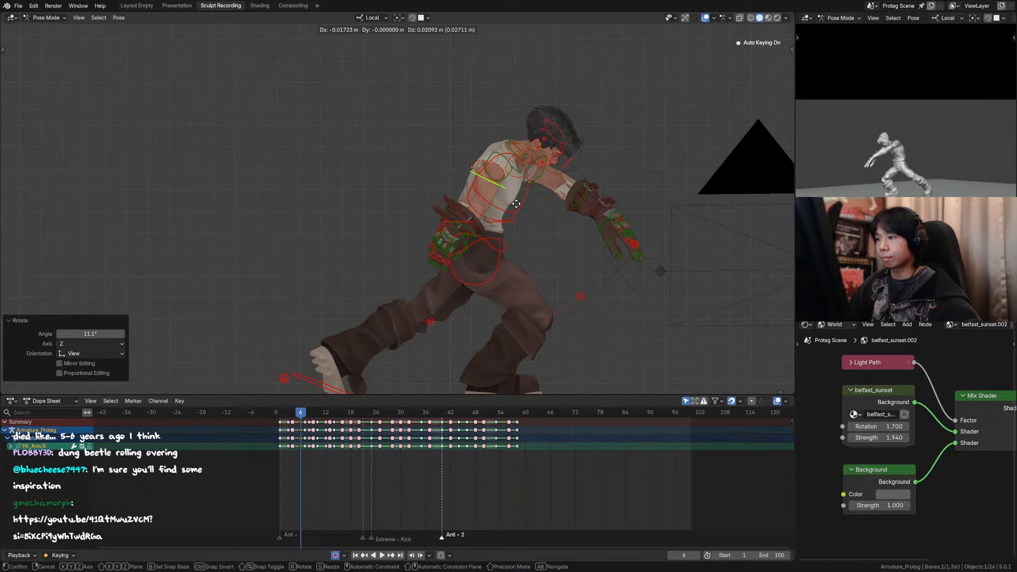
pyautogui.click(515, 209)
# Step: Rotate the right hand by about -26° and move it about 0.06 m in X, -0.02 m in Y and 0.08 m in Z
pyautogui.moveTo(459, 230); pyautogui.dragTo(375, 243, button='middle')
pyautogui.click(345, 251)
pyautogui.click(346, 252)
pyautogui.press('r')
pyautogui.click(407, 220)
pyautogui.press('g')
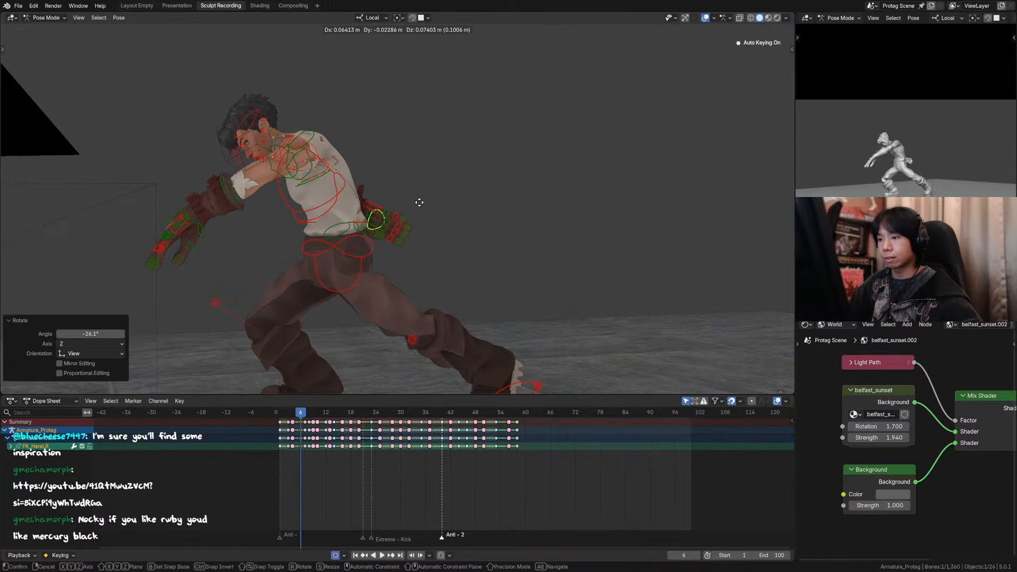
pyautogui.click(419, 201)
pyautogui.moveTo(418, 201); pyautogui.dragTo(425, 190, button='middle')
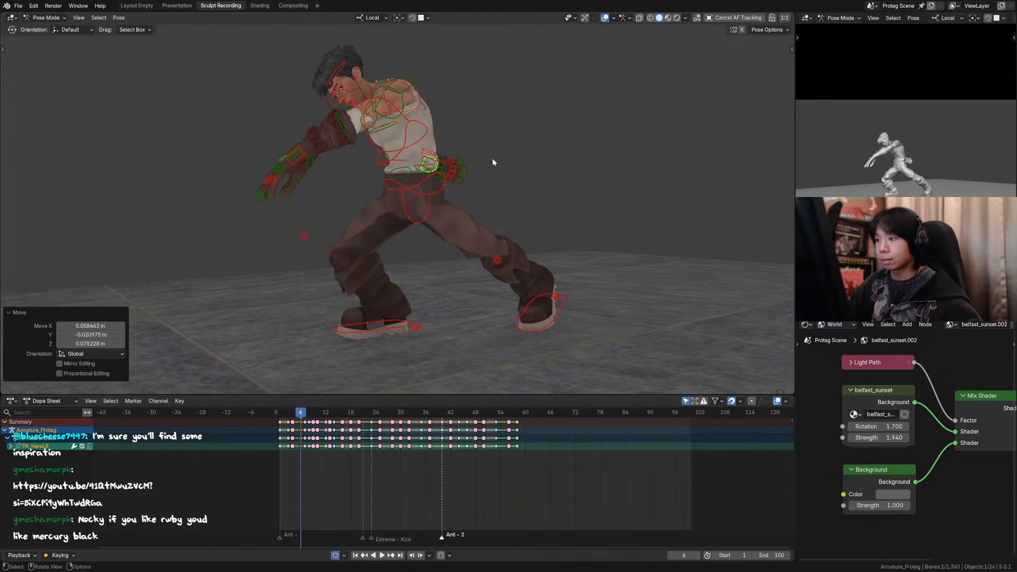
# Step: Move the right hand farther out behind the waist in the camera view at frame 6, comparing with the previous frame
pyautogui.press('Left')
pyautogui.press('Right')
pyautogui.press('g')
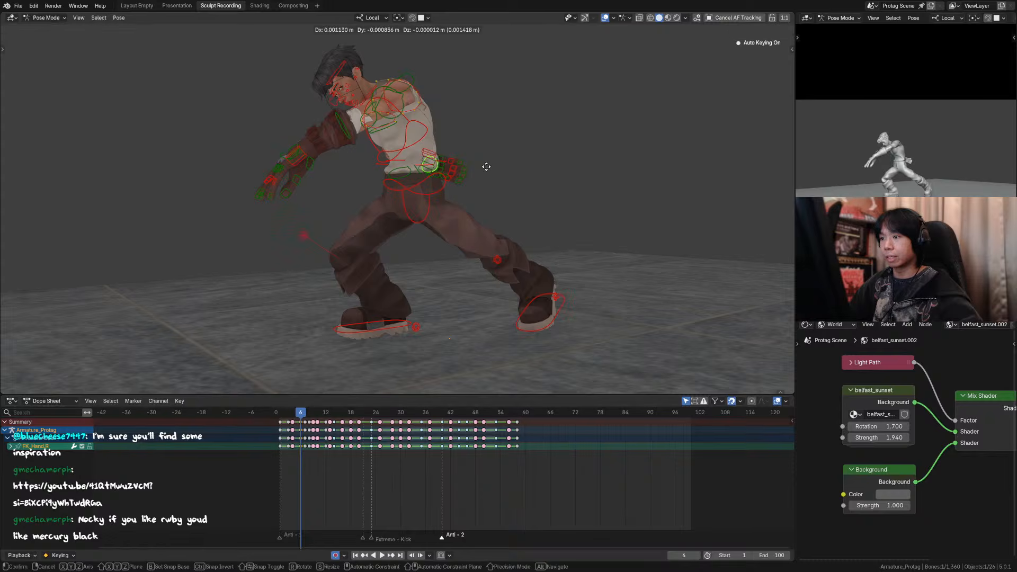
pyautogui.click(495, 163)
pyautogui.press('Left')
pyautogui.press('Right')
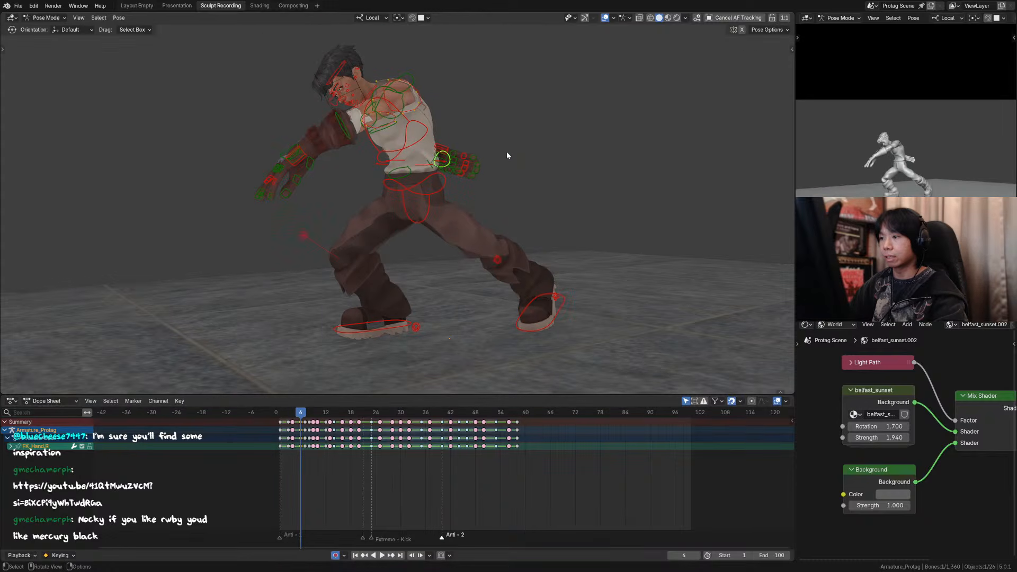
# Step: Step through the opening frames up to frame 11 with overlays hidden to check the right arm's motion
pyautogui.click(605, 17)
pyautogui.press('Left')
pyautogui.press('Right')
pyautogui.press('Right')
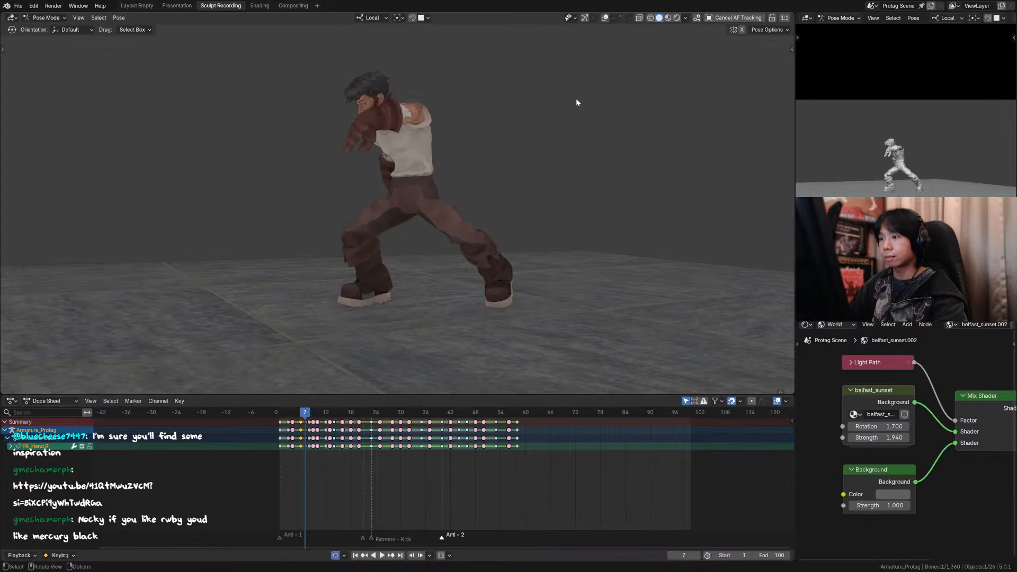
pyautogui.press('Left')
pyautogui.press('Left')
pyautogui.press('Right')
pyautogui.press('Right')
pyautogui.press('Right')
pyautogui.press('Right')
pyautogui.press('Right')
pyautogui.press('Right')
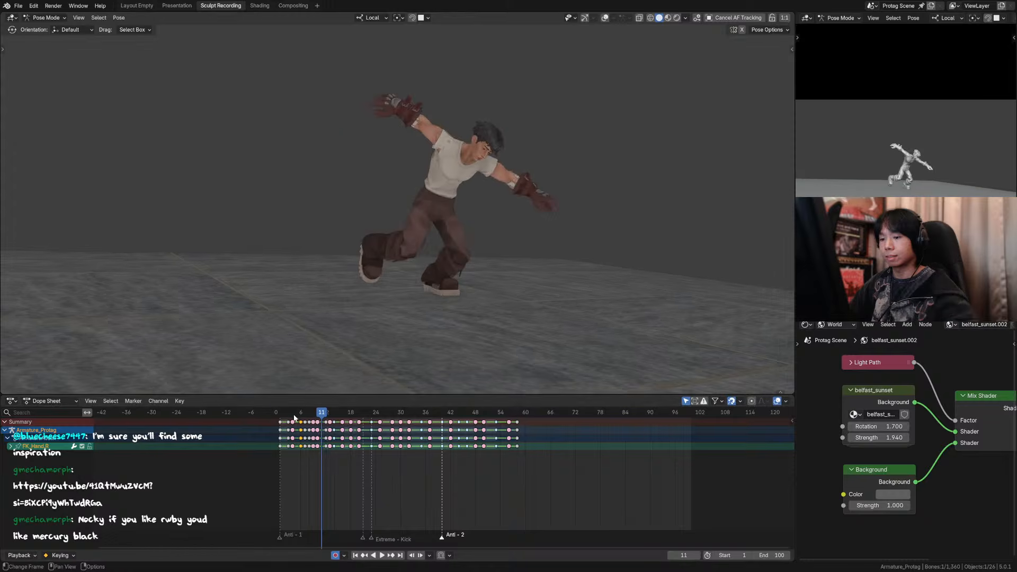
# Step: Return to frame 1, frame the camera view and save the file
pyautogui.click(280, 412)
pyautogui.scroll(-5, 458, 169)
pyautogui.scroll(1, 450, 176)
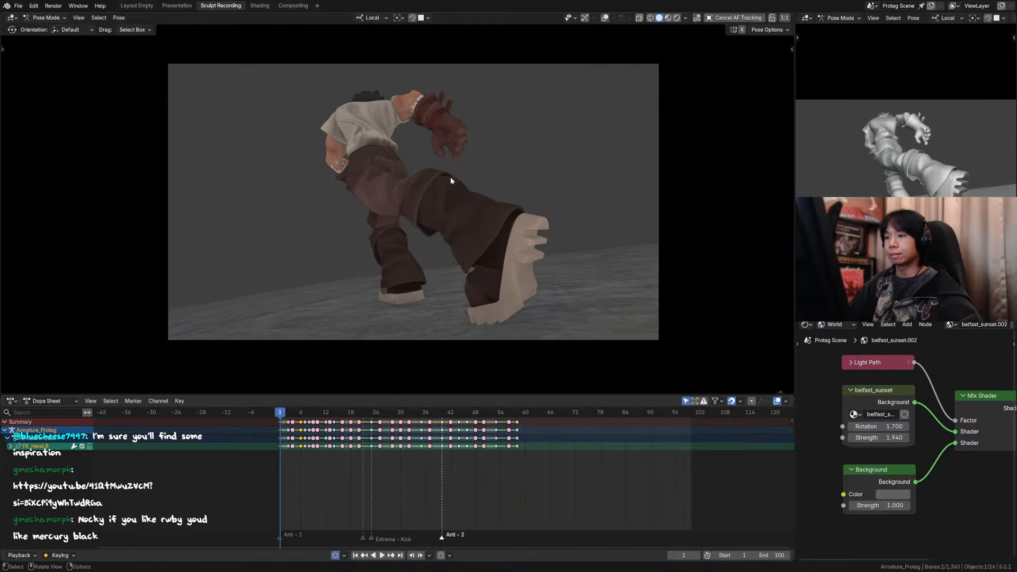
pyautogui.scroll(1, 451, 180)
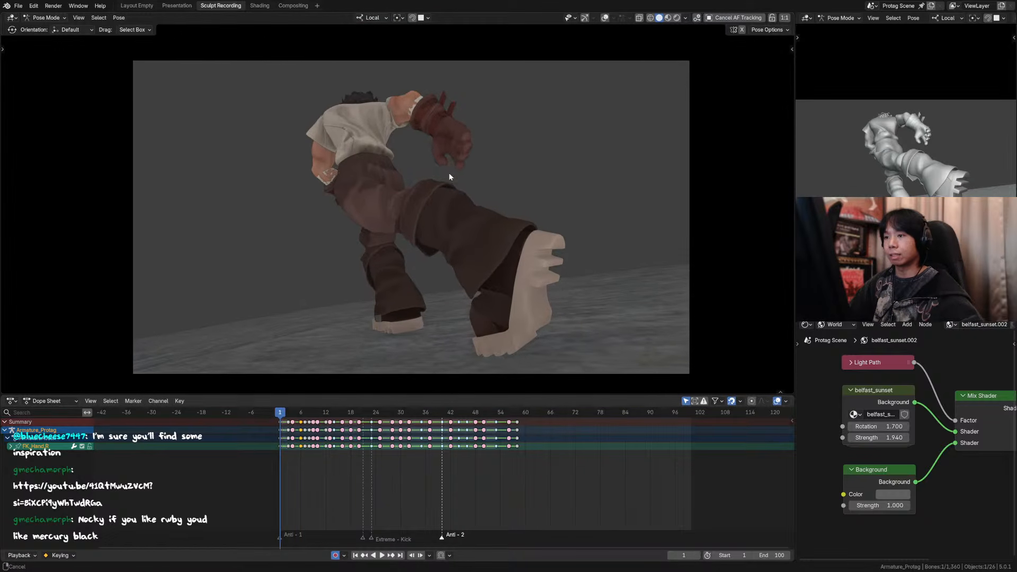
pyautogui.hotkey('ctrl', 's')
# Step: Play the animation and step through the frames around 4 to 8 to review the opening transition
pyautogui.press('space')
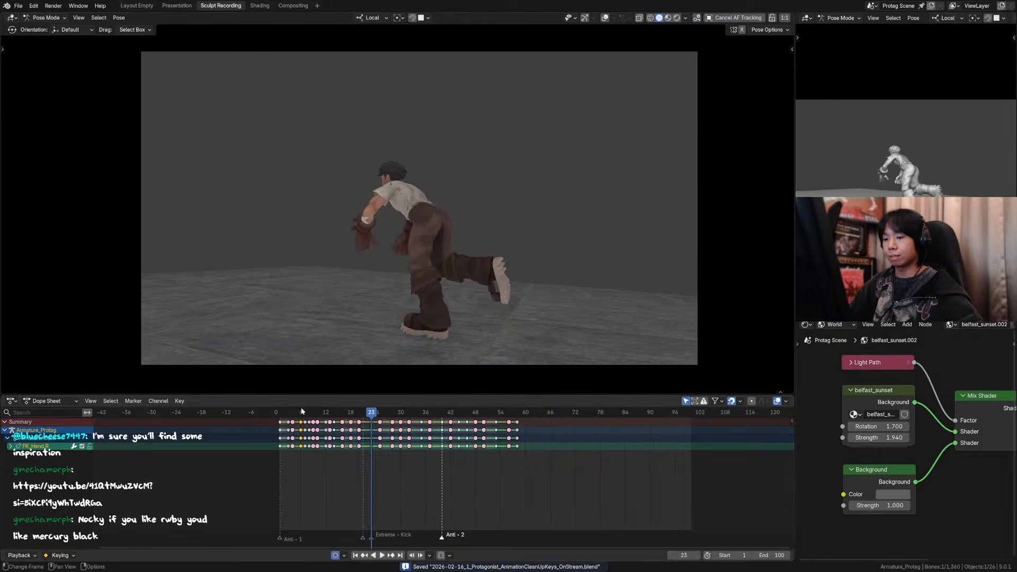
pyautogui.click(282, 411)
pyautogui.click(277, 411)
pyautogui.moveTo(278, 411); pyautogui.dragTo(304, 411)
pyautogui.press('space')
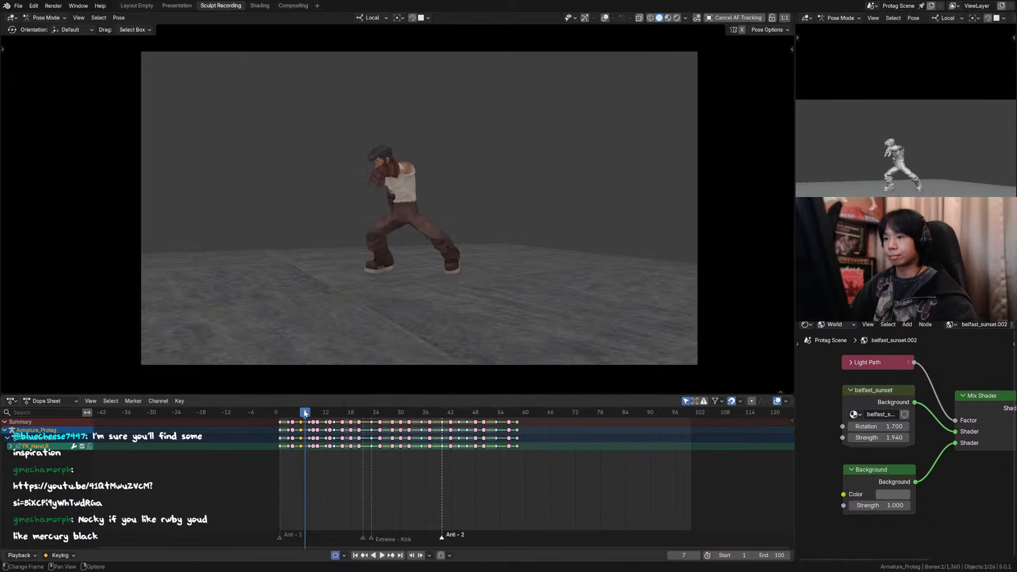
pyautogui.press('Right')
pyautogui.press('Left')
pyautogui.press('Left')
pyautogui.press('Left')
pyautogui.press('Left')
pyautogui.press('Right')
pyautogui.press('Right')
pyautogui.press('Right')
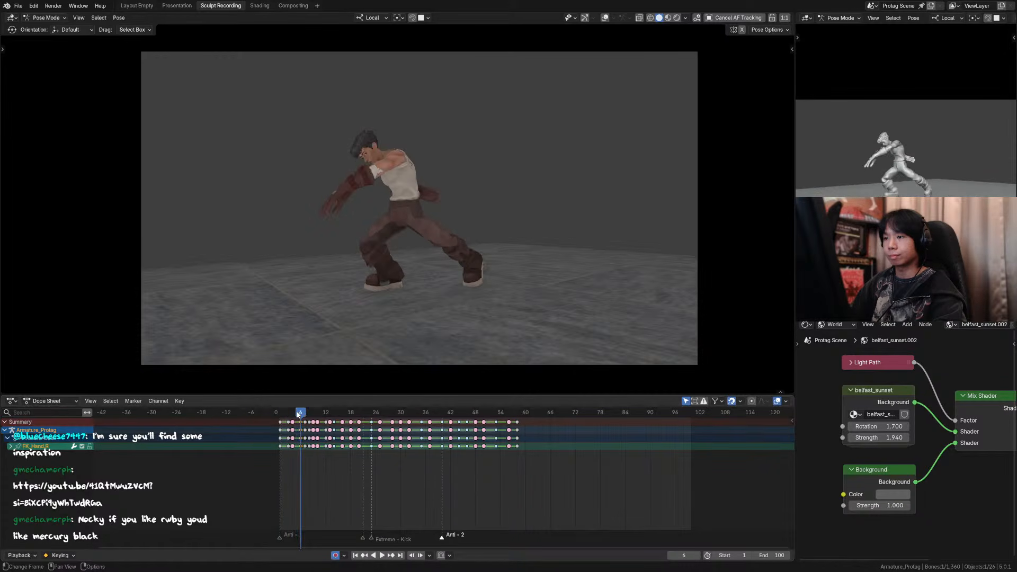
pyautogui.press('Right')
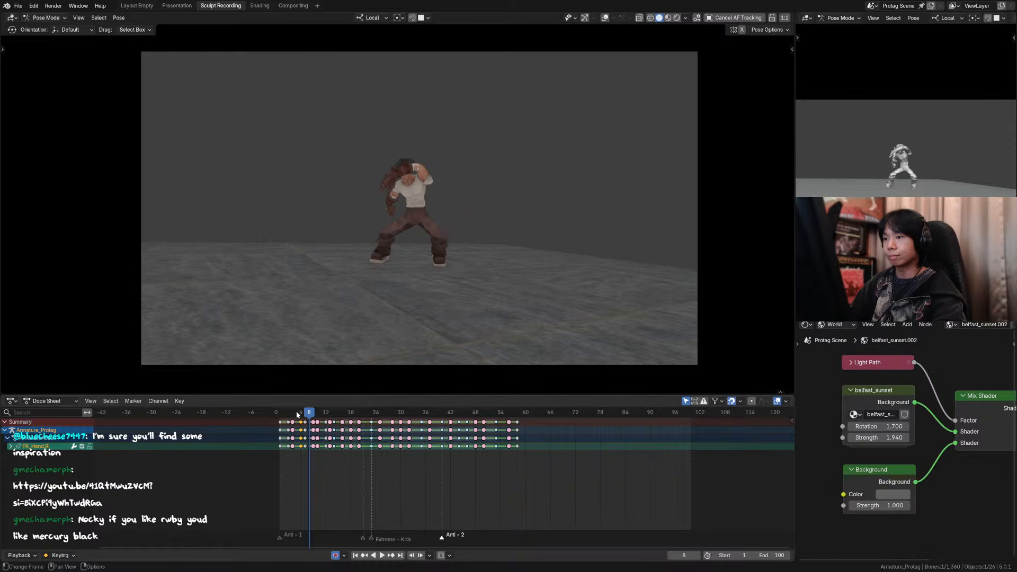
pyautogui.press('Left')
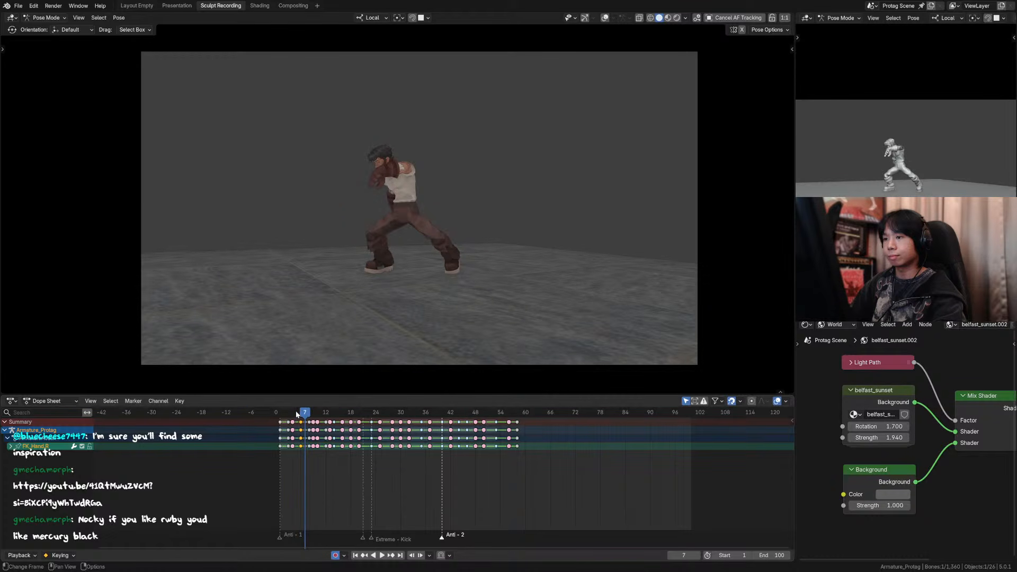
# Step: Step from frame 7 to 10, play the animation, and scrub back through the opening to frame 8
pyautogui.press('Right')
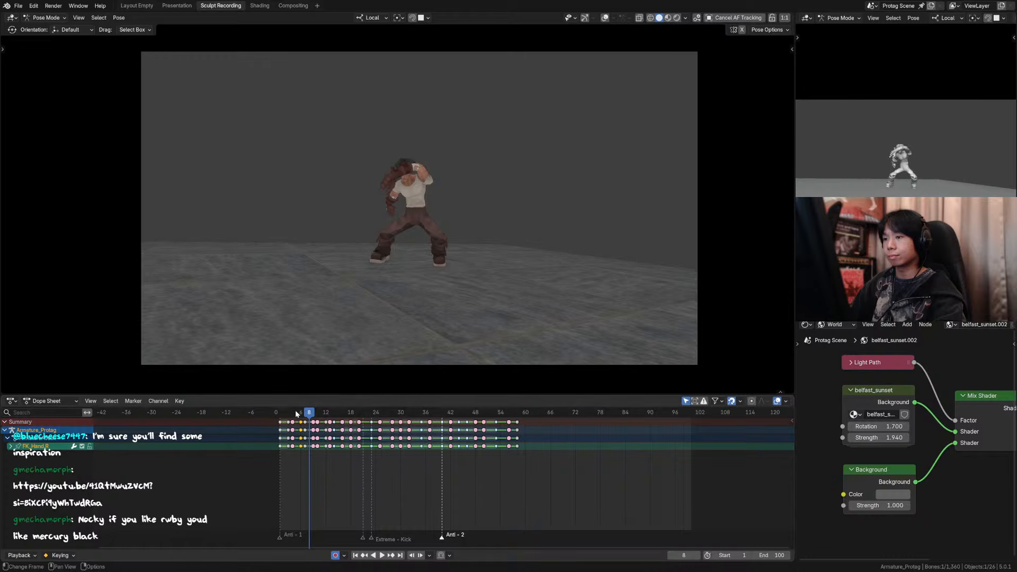
pyautogui.press('Left')
pyautogui.press('Right')
pyautogui.press('Right')
pyautogui.press('space')
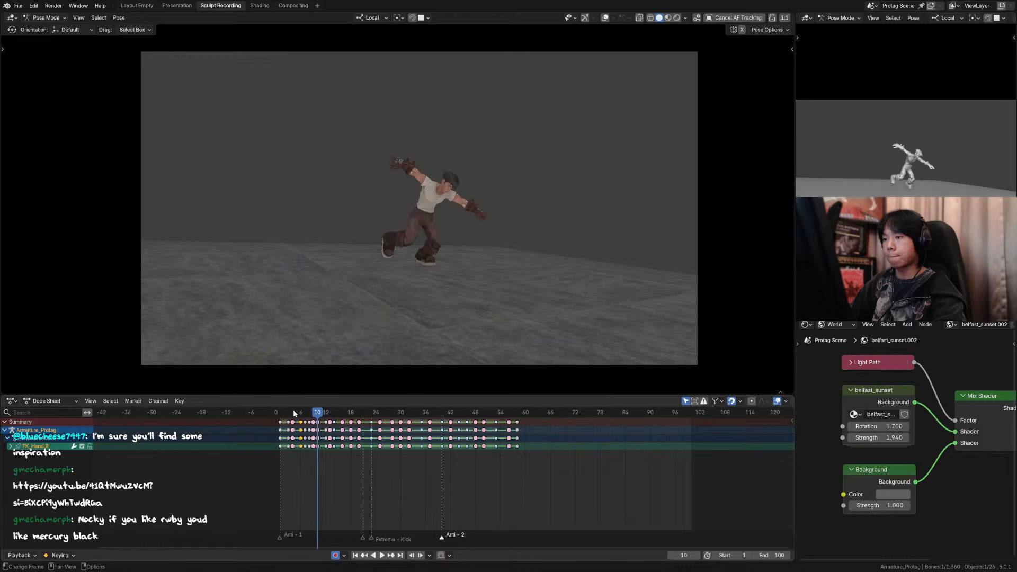
pyautogui.press('space')
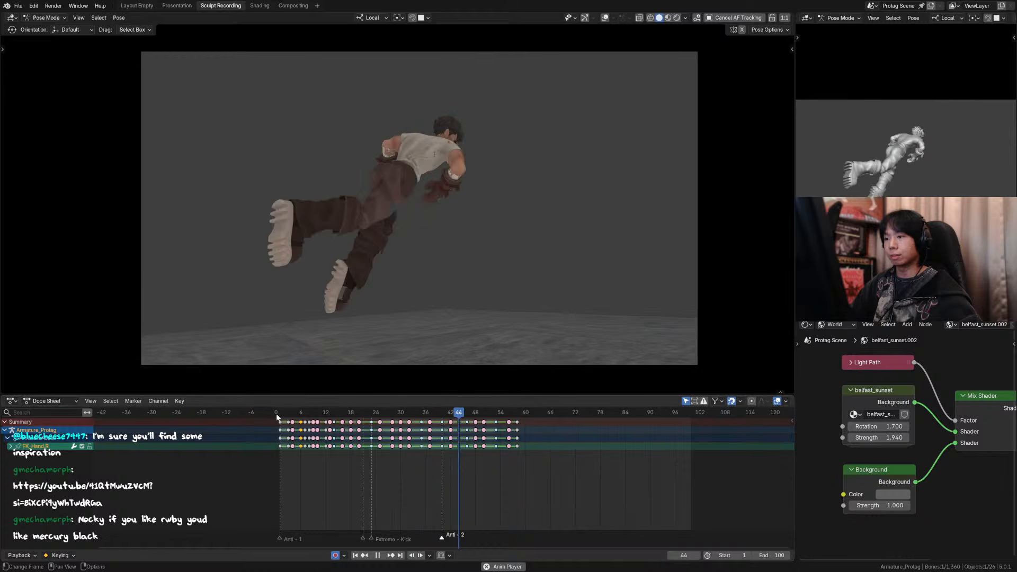
pyautogui.moveTo(278, 417); pyautogui.dragTo(310, 415)
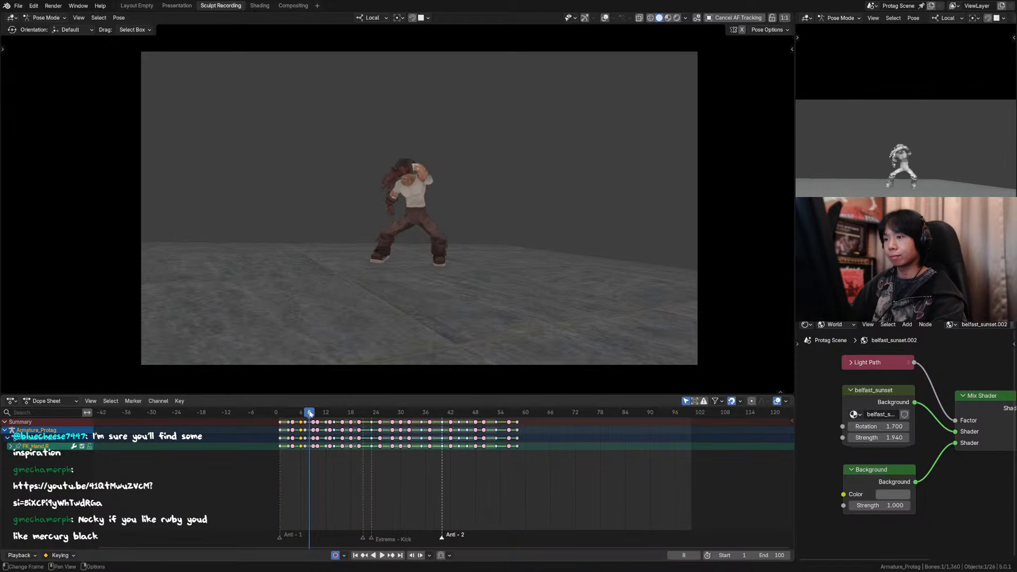
# Step: Step back and forth between frames 7 and 10 in a closer view to compare the arm and head poses
pyautogui.press('KP_0')
pyautogui.press('Right')
pyautogui.press('Left')
pyautogui.press('Left')
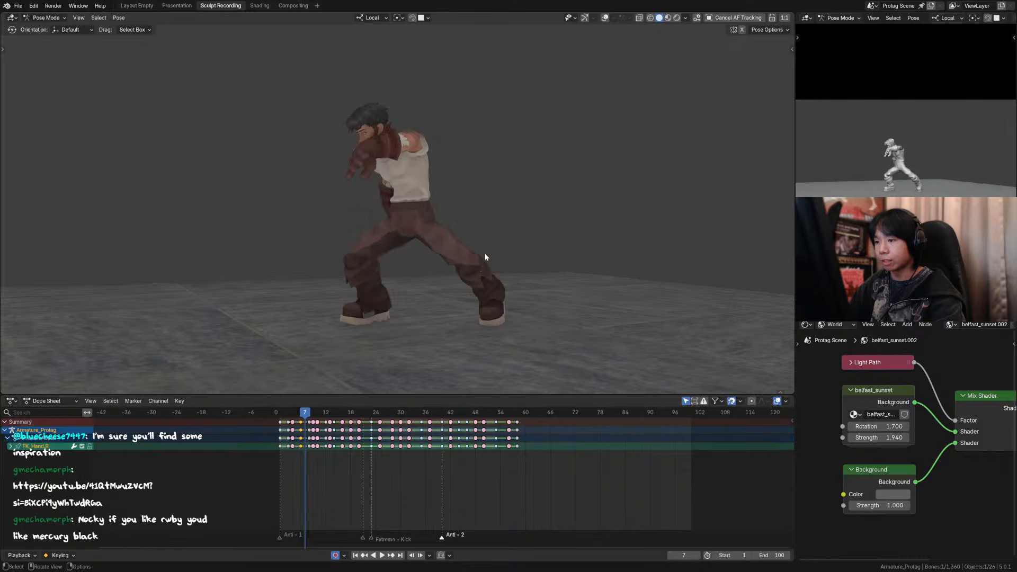
pyautogui.press('Right')
pyautogui.press('Right')
pyautogui.press('Right')
pyautogui.press('Left')
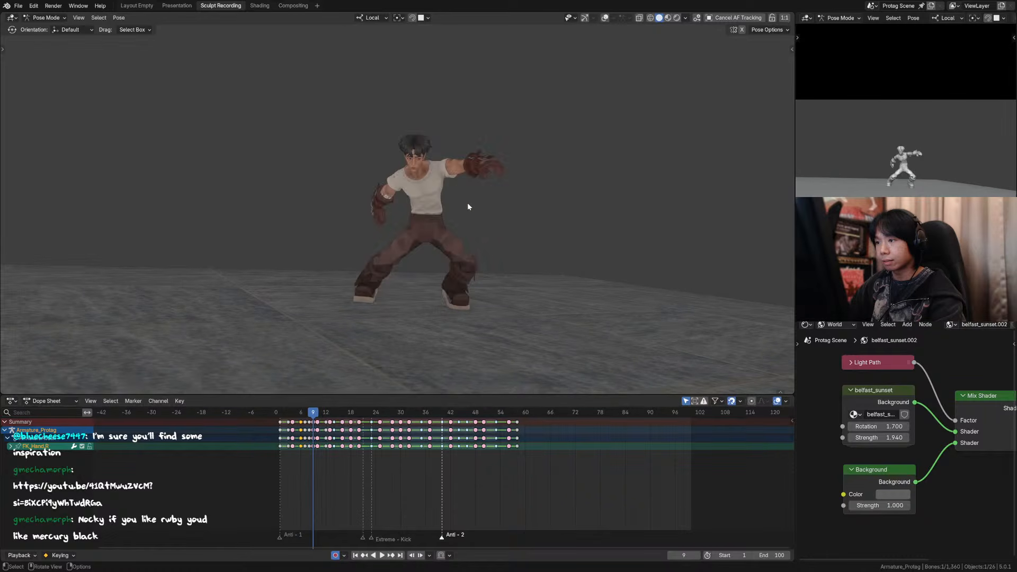
# Step: Raise the character's eye target control about 0.042 m at frame 9 with overlays shown only for the edit
pyautogui.hotkey('shift', 'alt', 'z')
pyautogui.scroll(5, 470, 105)
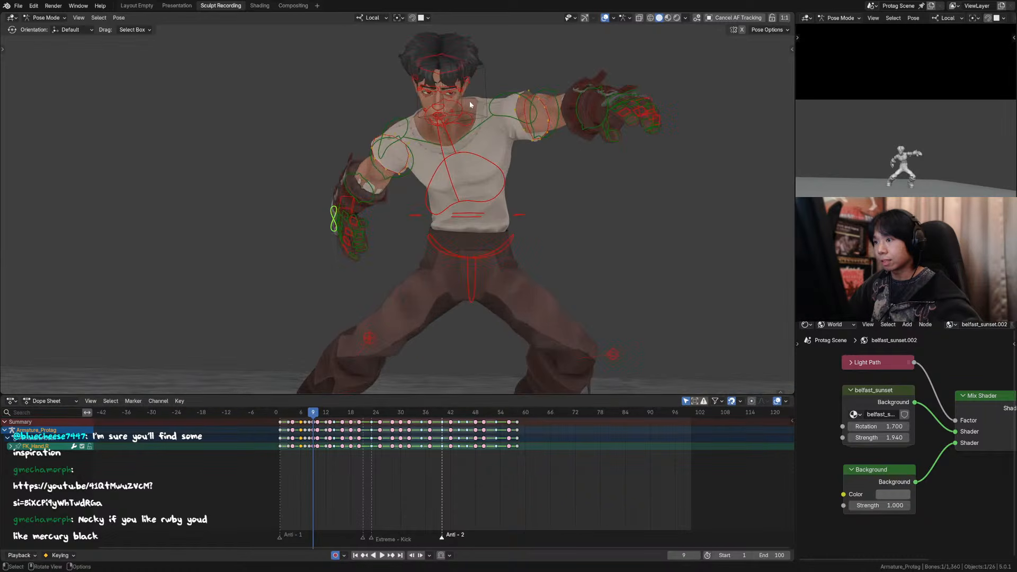
pyautogui.click(468, 116)
pyautogui.press('g')
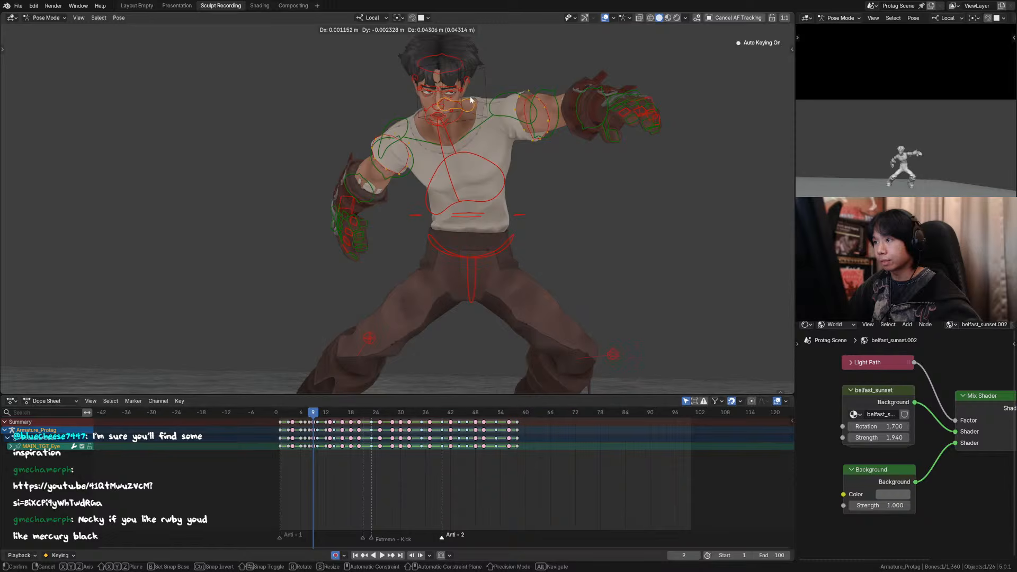
pyautogui.click(470, 99)
pyautogui.click(605, 17)
pyautogui.scroll(-5, 577, 90)
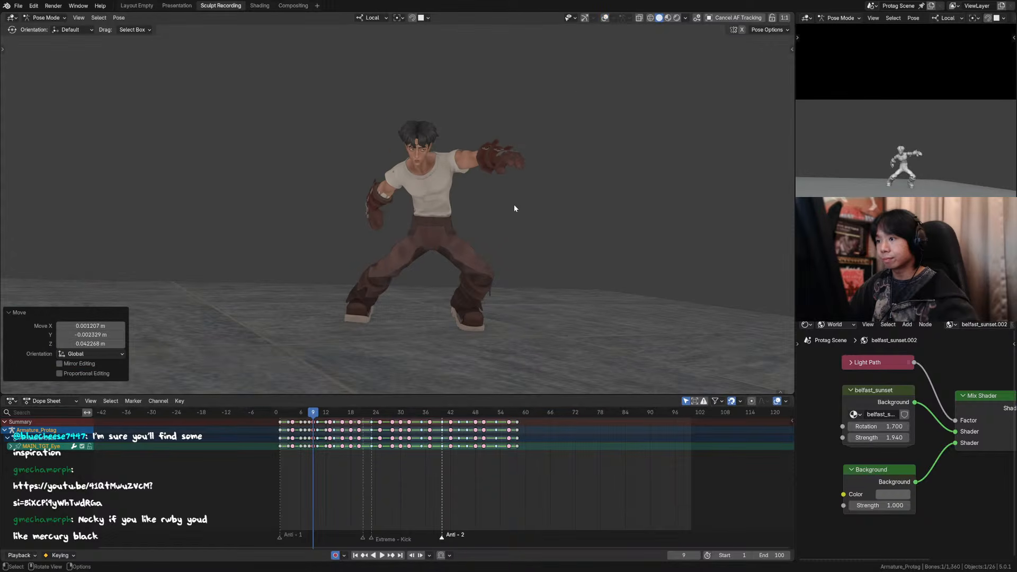
# Step: Step through frames 6 to 9 with overlays hidden to check the gaze, and clear the bone selection
pyautogui.press('Left')
pyautogui.press('Left')
pyautogui.press('Left')
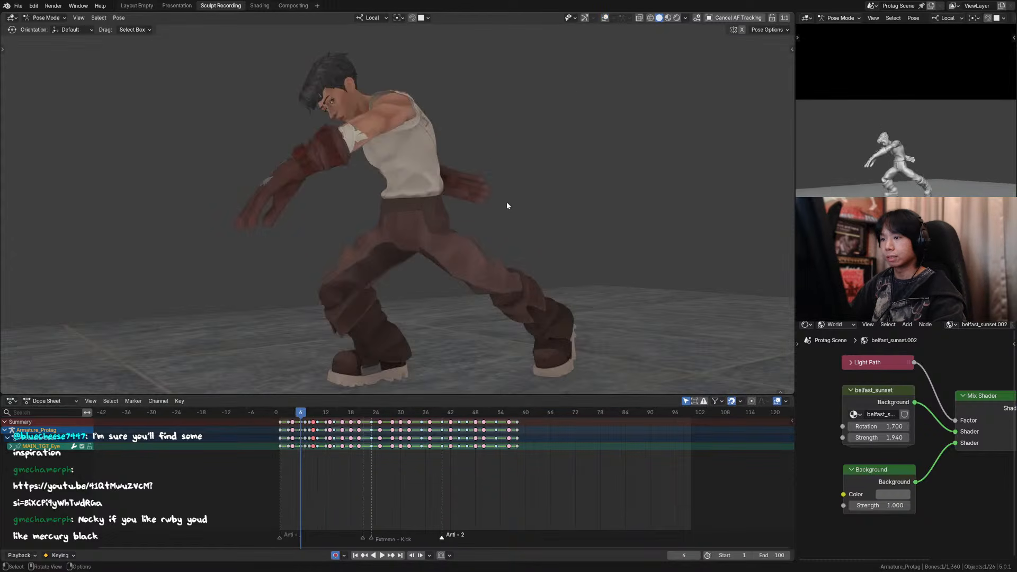
pyautogui.press('Right')
pyautogui.press('Right')
pyautogui.press('Right')
pyautogui.press('Left')
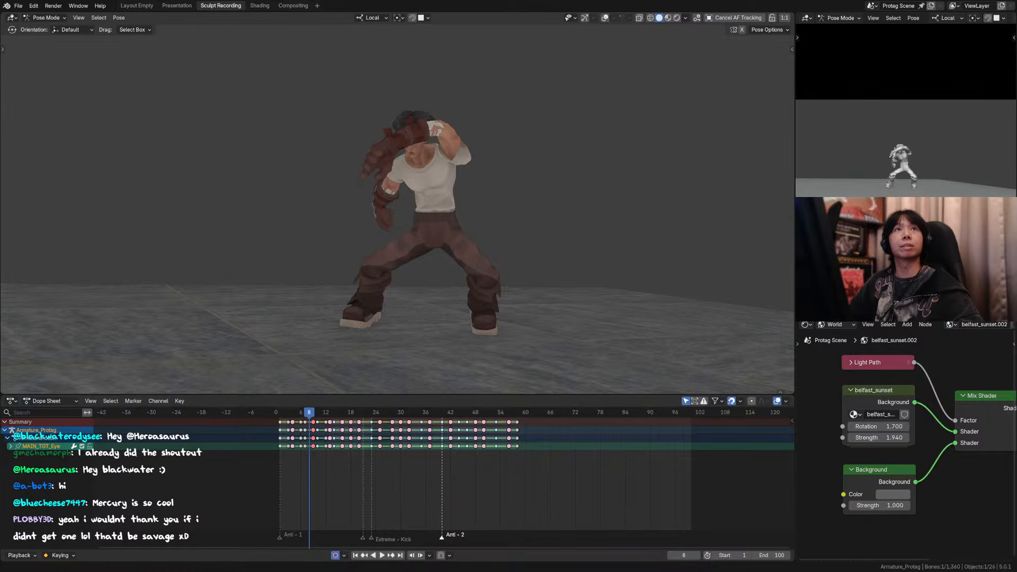
pyautogui.click(554, 165)
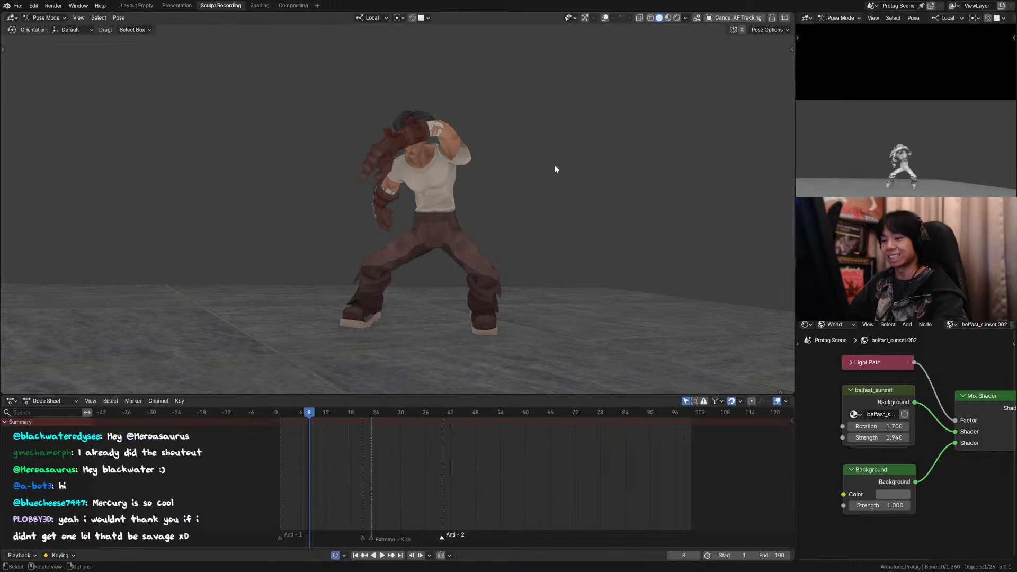
pyautogui.press('Left')
pyautogui.press('Right')
# Step: Select the chest control with overlays shown and compare the torso pose back and forth across frames 6 to 9
pyautogui.click(605, 17)
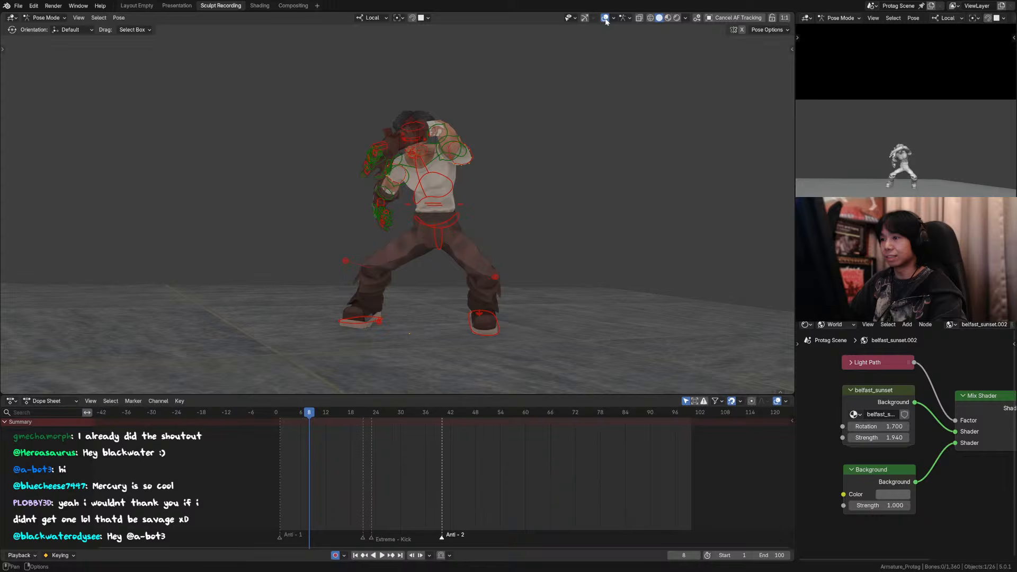
pyautogui.click(434, 214)
pyautogui.moveTo(535, 189); pyautogui.dragTo(547, 189)
pyautogui.press('Right')
pyautogui.press('Left')
pyautogui.press('Left')
pyautogui.press('Left')
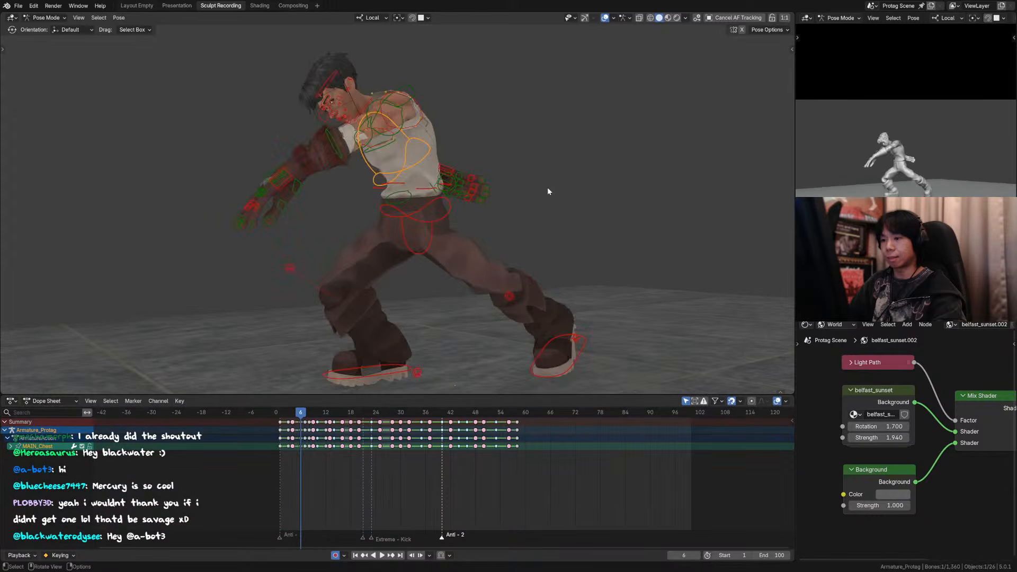
pyautogui.press('Right')
pyautogui.press('Right')
pyautogui.press('Right')
pyautogui.press('Left')
pyautogui.press('Left')
pyautogui.press('Right')
pyautogui.press('Right')
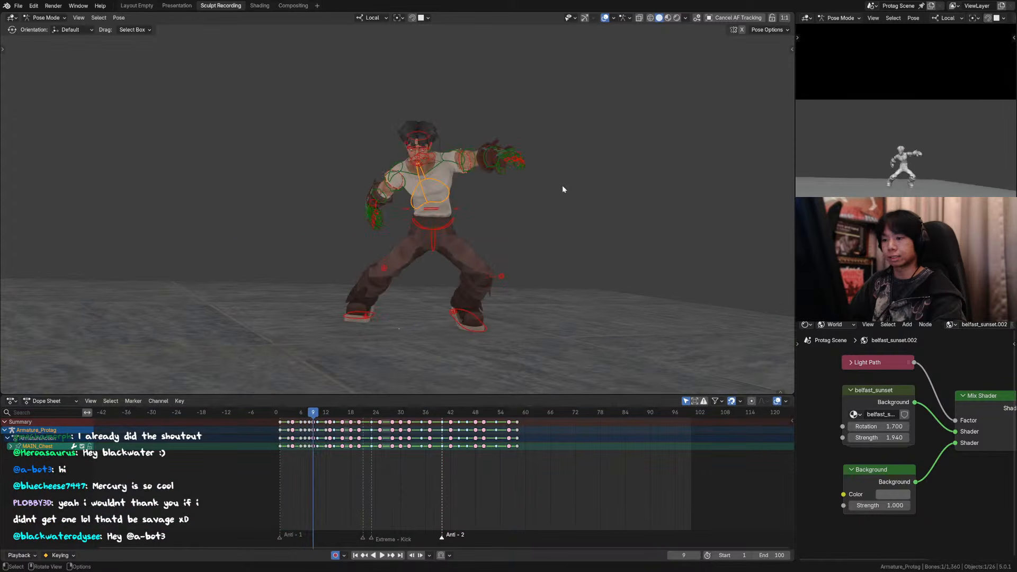
pyautogui.press('Left')
pyautogui.press('Right')
pyautogui.press('Left')
pyautogui.press('Right')
pyautogui.press('Left')
pyautogui.press('Left')
pyautogui.press('Left')
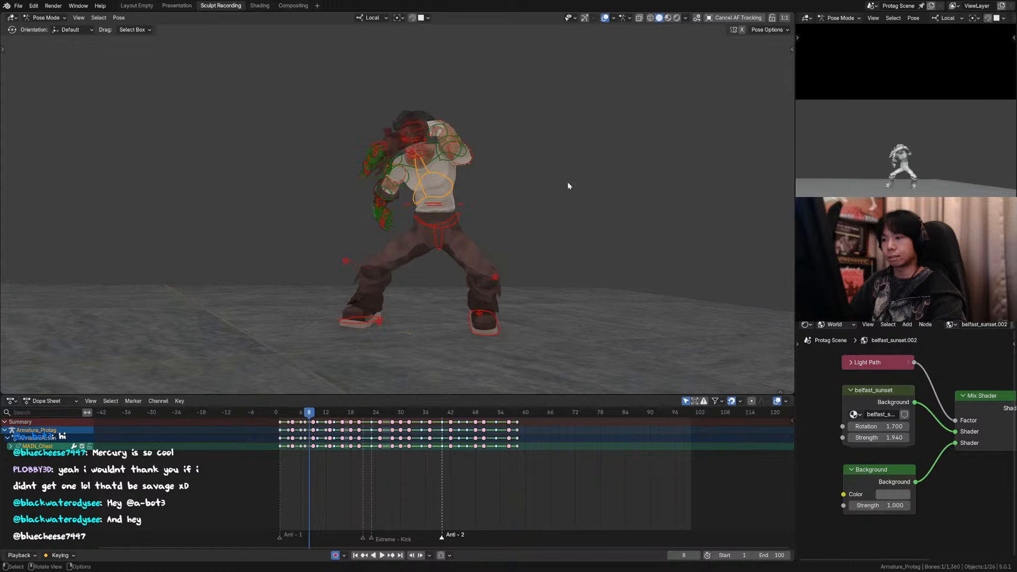
pyautogui.press('Right')
pyautogui.press('Right')
pyautogui.press('Right')
# Step: Hide the overlays and step forward through the flip up to frame 19
pyautogui.click(605, 18)
pyautogui.press('Right')
pyautogui.press('Right')
pyautogui.press('Right')
pyautogui.press('Right')
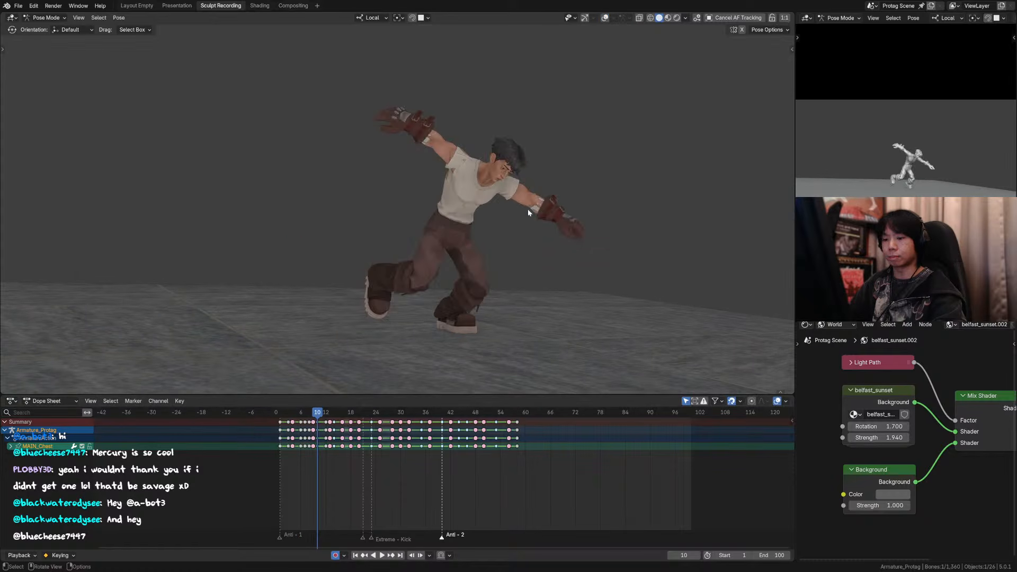
pyautogui.press('Right')
pyautogui.press('Right')
pyautogui.press('Right')
pyautogui.press('Right')
pyautogui.press('Right')
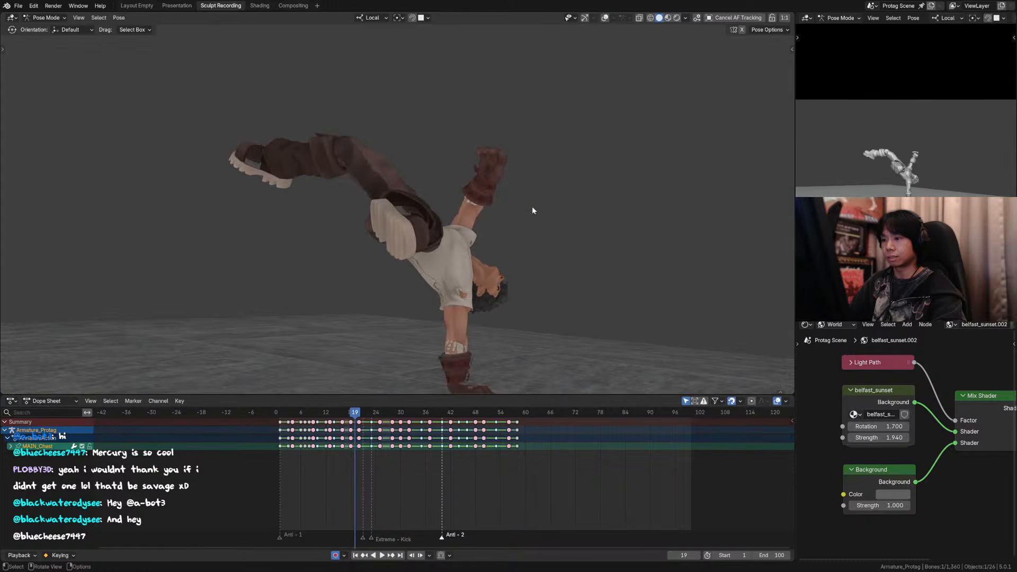
# Step: Fit the camera frame in the viewport and step back and forth between frames 7 and 18 to review the flip
pyautogui.press('KP_0')
pyautogui.scroll(-1, 537, 270)
pyautogui.moveTo(536, 266)
pyautogui.keyDown('shift'); pyautogui.mouseDown(button='middle')
pyautogui.moveTo(533, 283)
pyautogui.moveTo(540, 272)
pyautogui.mouseUp(button='middle'); pyautogui.keyUp('shift')
pyautogui.press('Home')
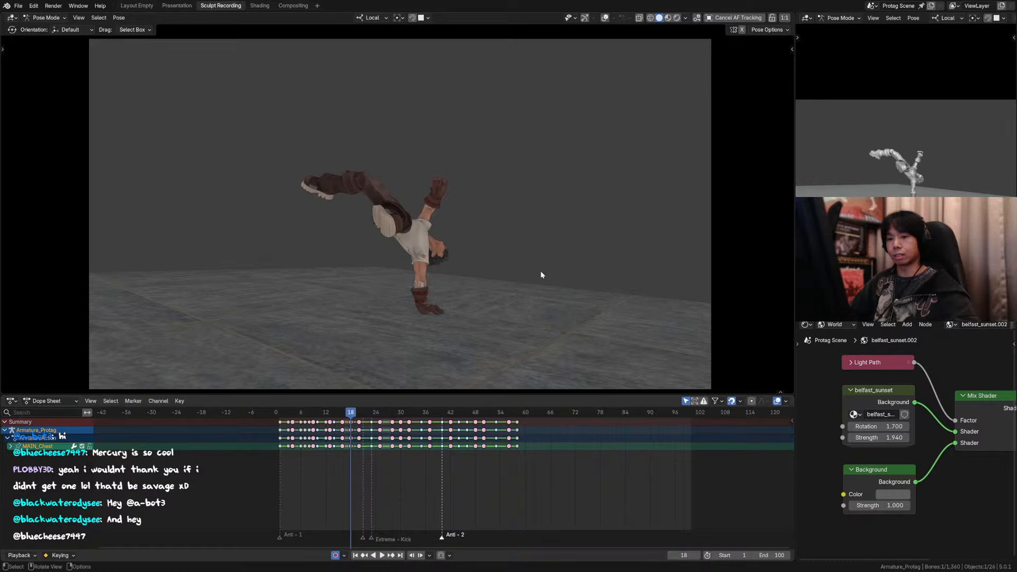
pyautogui.press('Left')
pyautogui.press('Left')
pyautogui.press('Left')
pyautogui.press('Left')
pyautogui.press('Left')
pyautogui.press('Left')
pyautogui.press('Left')
pyautogui.press('Left')
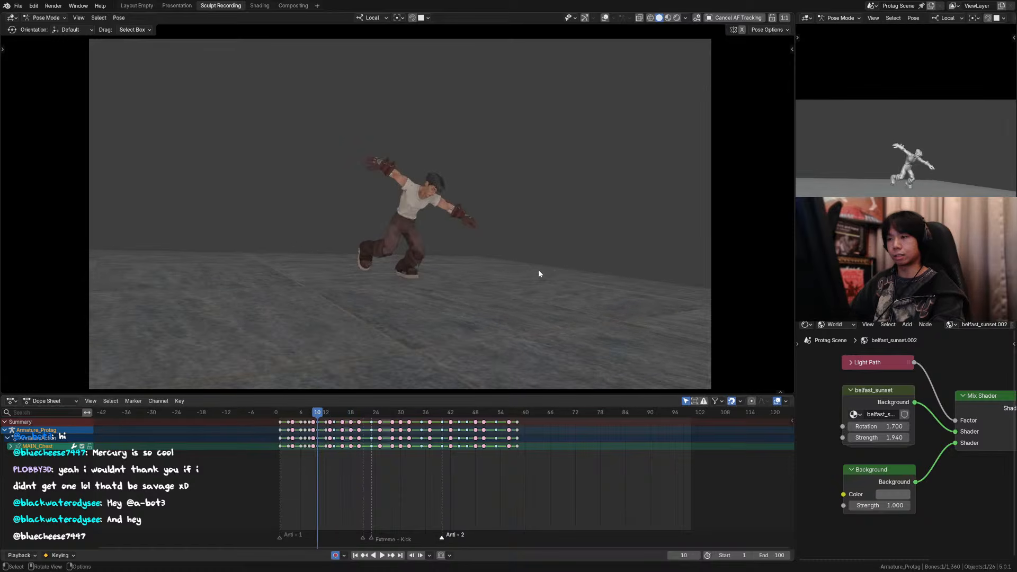
pyautogui.press('Left')
pyautogui.press('Left')
pyautogui.press('Left')
pyautogui.press('Left')
pyautogui.press('Left')
pyautogui.press('Right')
pyautogui.press('Right')
pyautogui.press('Right')
pyautogui.press('Right')
pyautogui.press('Right')
pyautogui.press('Right')
pyautogui.press('Right')
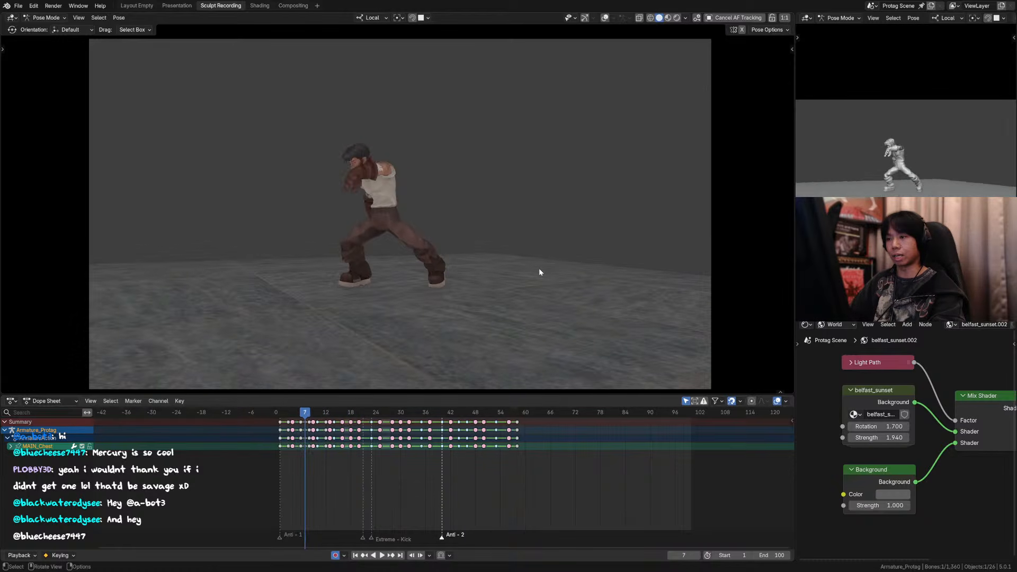
pyautogui.press('Right')
pyautogui.press('Right')
pyautogui.press('Right')
pyautogui.press('Right')
pyautogui.press('Right')
pyautogui.press('Right')
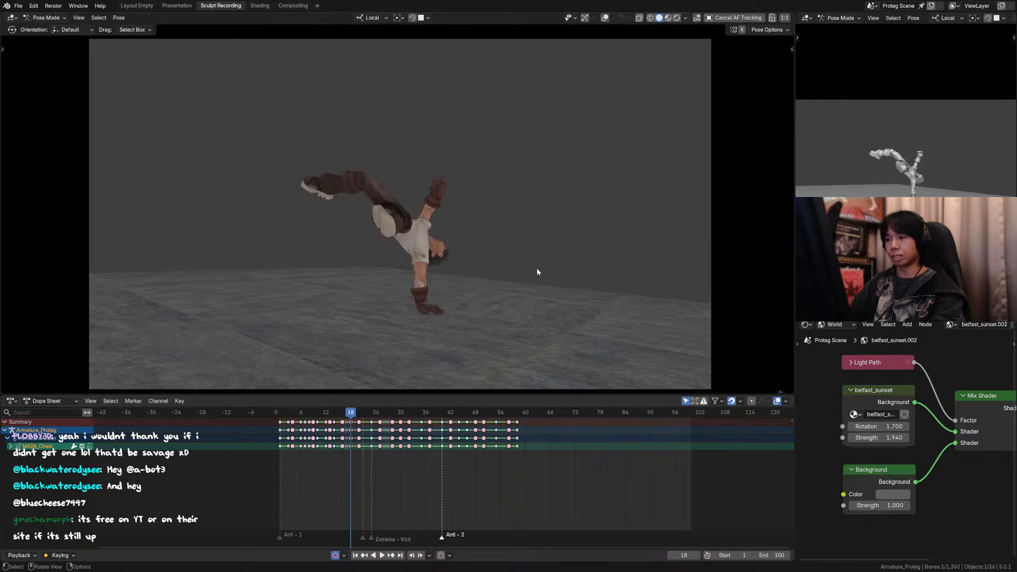
pyautogui.press('Left')
pyautogui.press('Left')
pyautogui.press('Left')
pyautogui.press('Left')
pyautogui.press('Left')
pyautogui.press('Left')
# Step: Return to frame 2 and step through the opening up to frame 9 and back to check the transition
pyautogui.moveTo(281, 413)
pyautogui.mouseDown()
pyautogui.moveTo(318, 413)
pyautogui.moveTo(287, 413)
pyautogui.mouseUp()
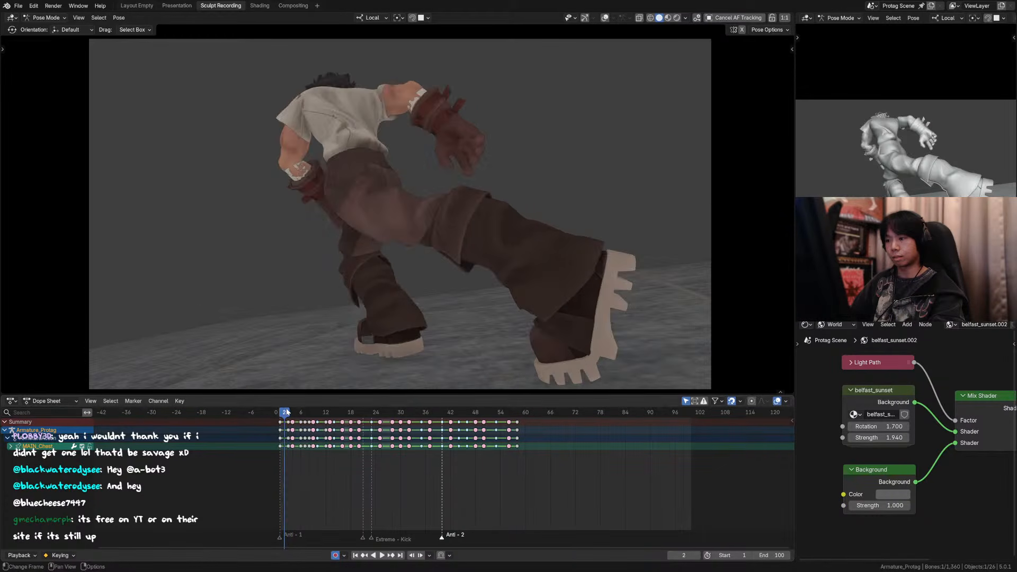
pyautogui.press('Right')
pyautogui.press('Right')
pyautogui.press('Left')
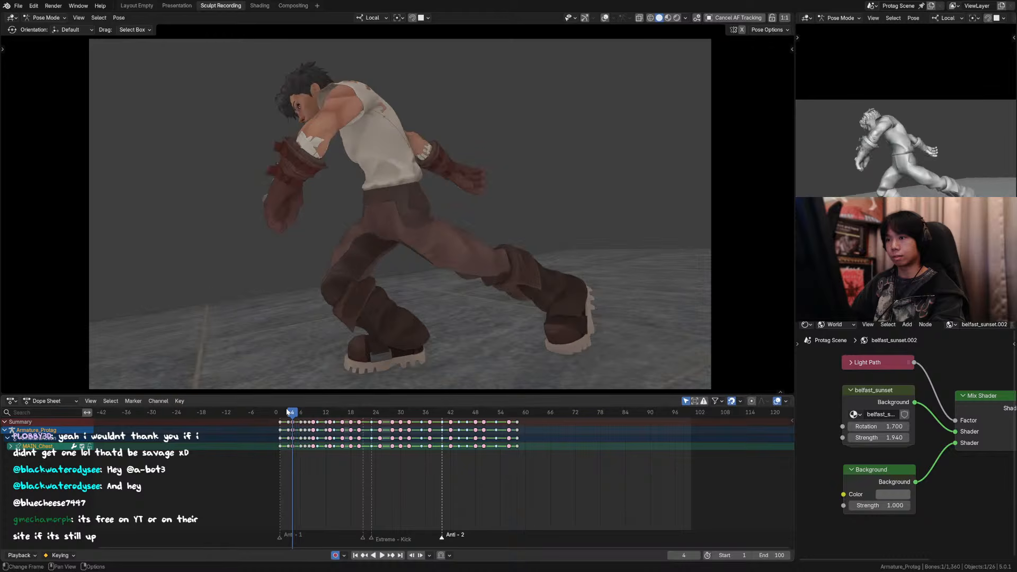
pyautogui.press('Right')
pyautogui.press('Right')
pyautogui.press('Right')
pyautogui.press('Right')
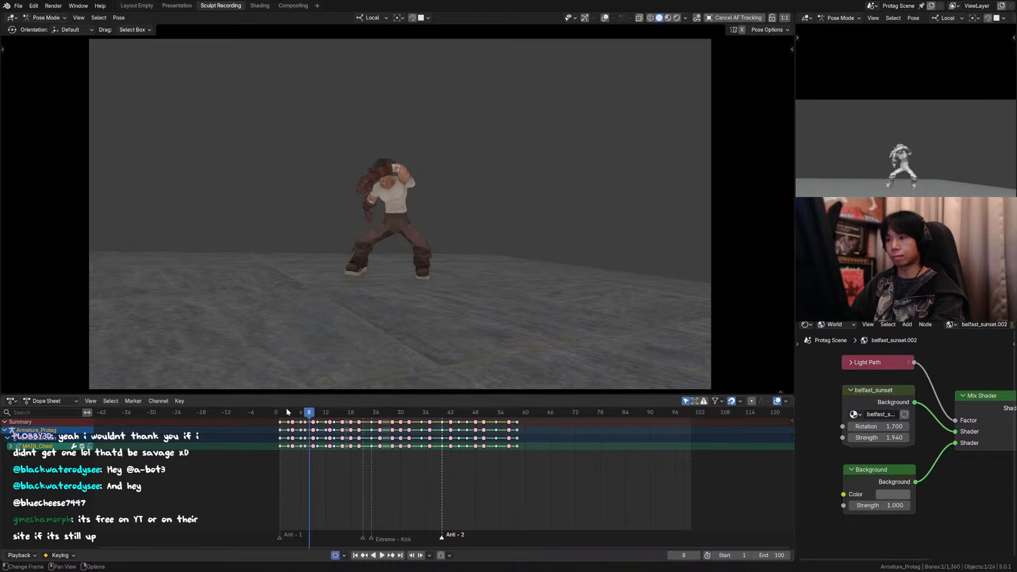
pyautogui.press('Right')
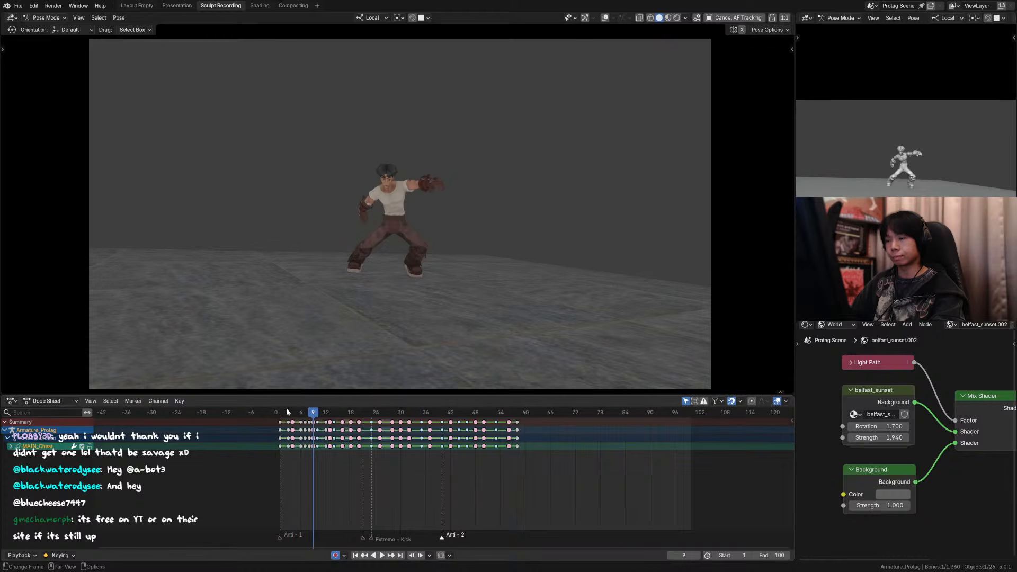
pyautogui.press('Left')
pyautogui.press('Left')
pyautogui.press('Left')
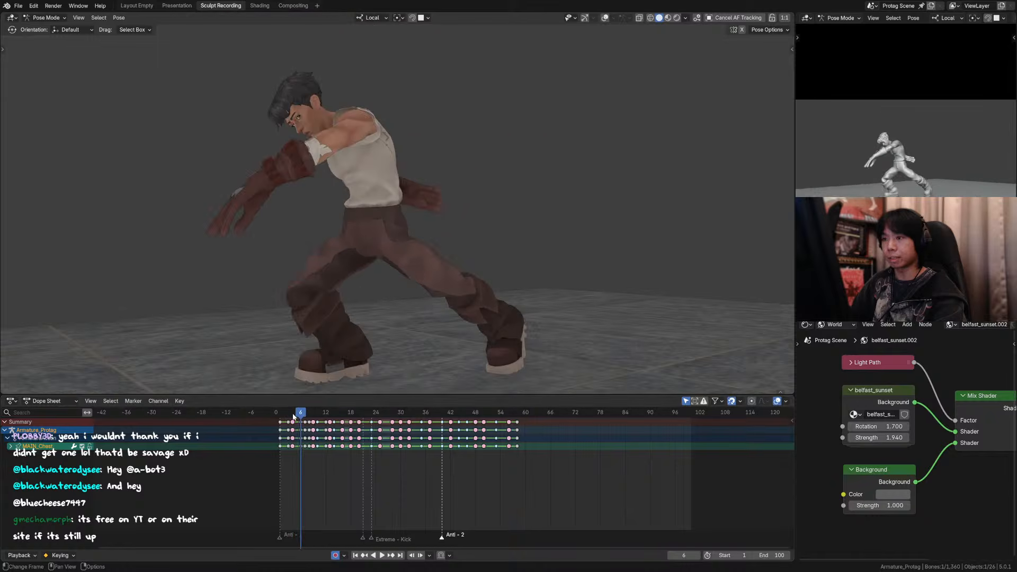
# Step: Compare the poses at frames 4, 5 and 6 in the camera view
pyautogui.press('Right')
pyautogui.press('Right')
pyautogui.click(294, 417)
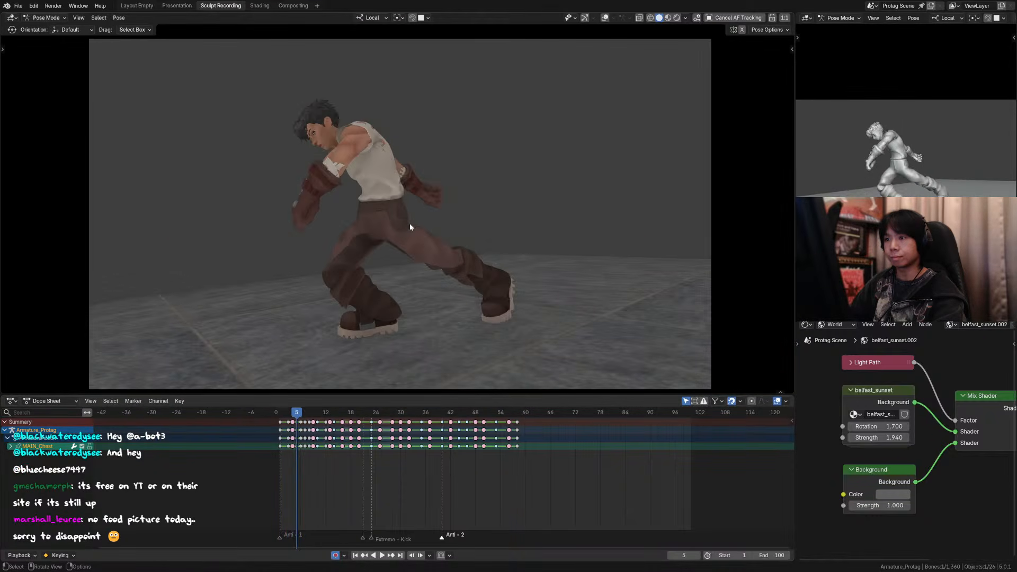
pyautogui.press('Left')
pyautogui.press('Right')
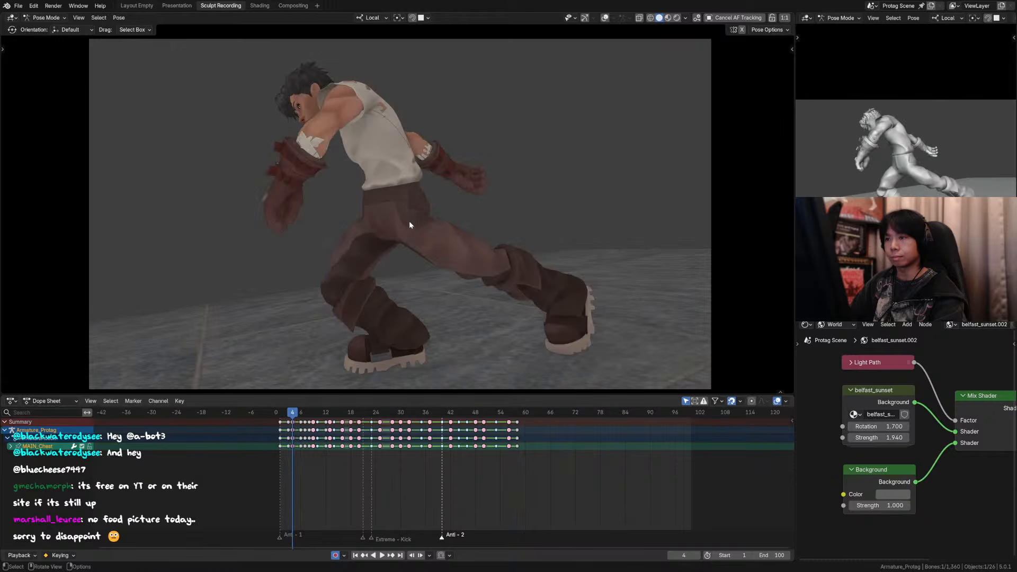
pyautogui.press('Right')
pyautogui.press('Right')
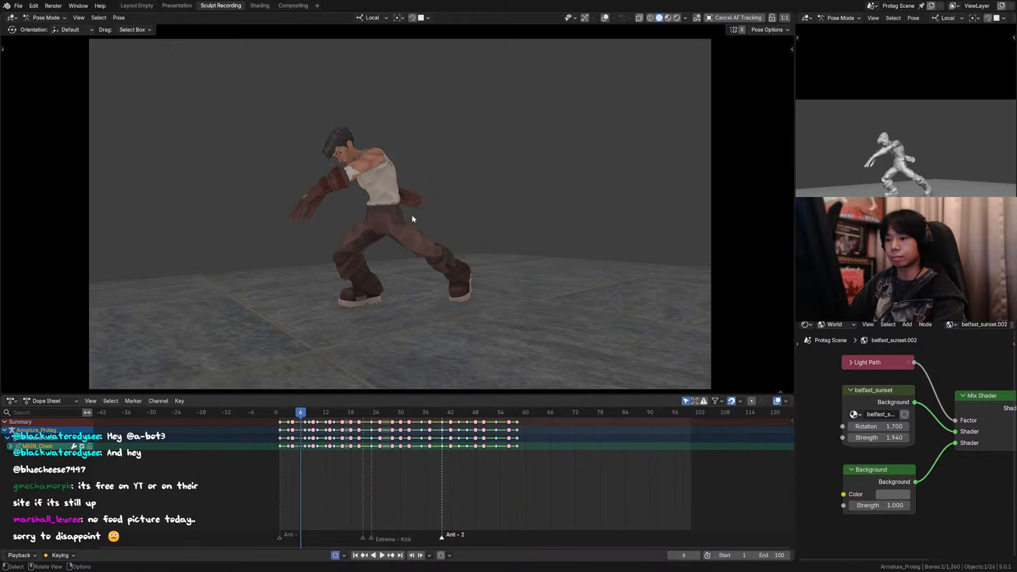
# Step: Show the overlays at frame 6, clear the selection, and enable the rig's Hair controls around the head
pyautogui.keyDown('shift'); pyautogui.moveTo(381, 199); pyautogui.dragTo(429, 230, button='middle'); pyautogui.keyUp('shift')
pyautogui.scroll(2, 430, 230)
pyautogui.click(605, 18)
pyautogui.scroll(3, 366, 149)
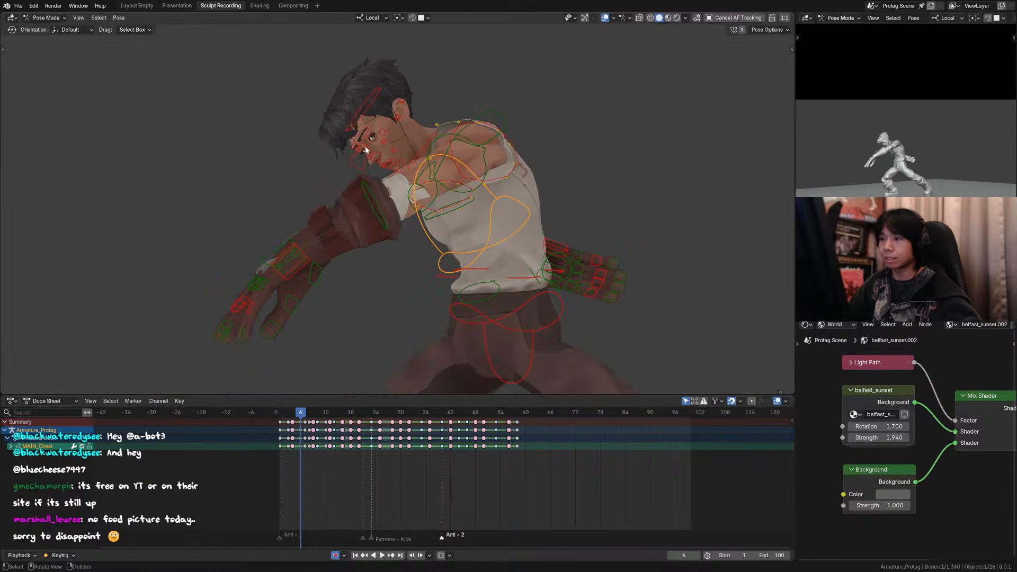
pyautogui.click(343, 139)
pyautogui.press('n')
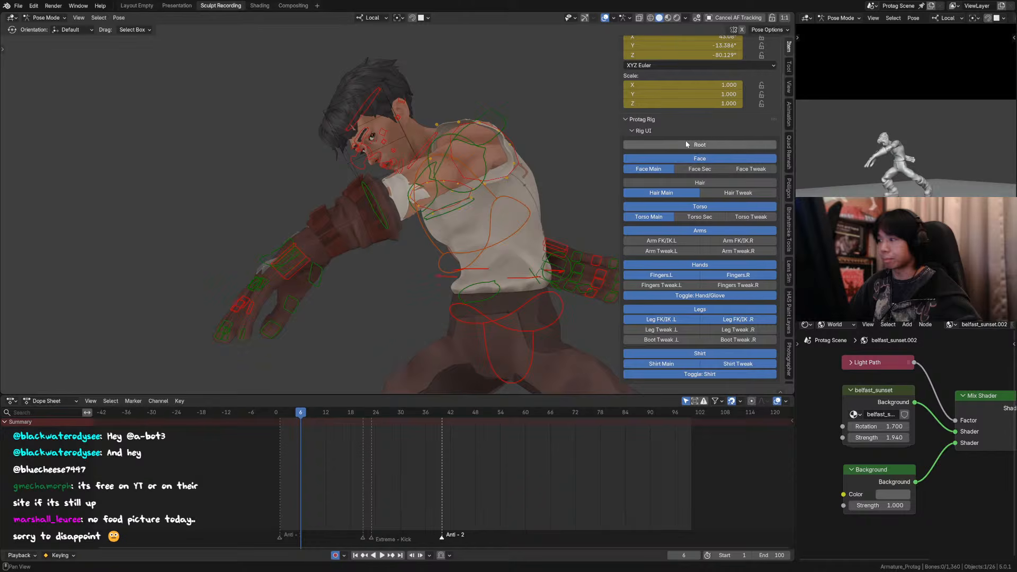
pyautogui.click(700, 182)
pyautogui.scroll(3, 348, 151)
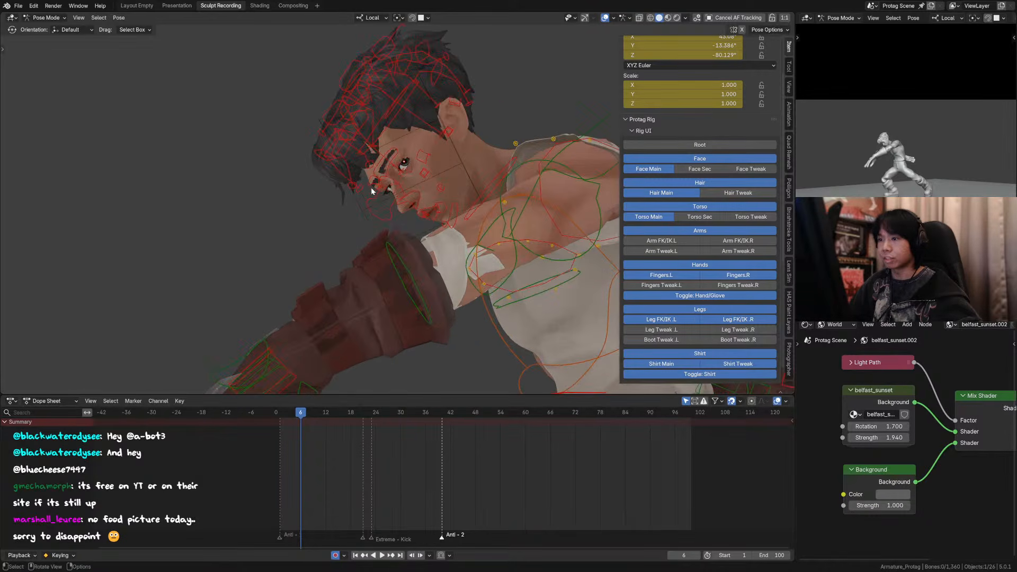
# Step: Select the VIS_HairClump guide-curve bones along the front hair tips of clumps A, B and D
pyautogui.click(360, 189)
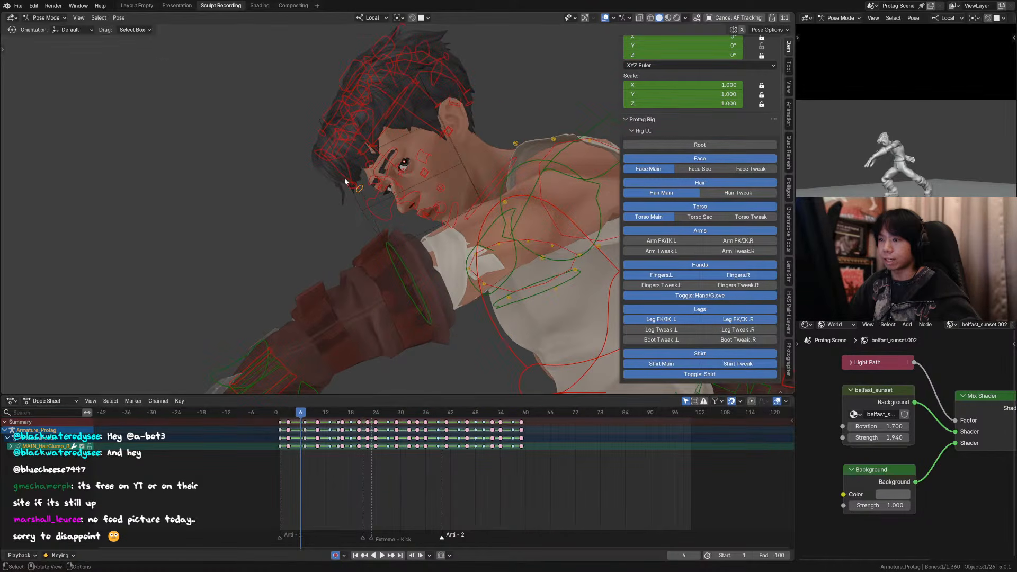
pyautogui.keyDown('shift'); pyautogui.click(347, 167); pyautogui.keyUp('shift')
pyautogui.keyDown('shift'); pyautogui.click(351, 163); pyautogui.keyUp('shift')
pyautogui.keyDown('shift'); pyautogui.click(357, 161); pyautogui.keyUp('shift')
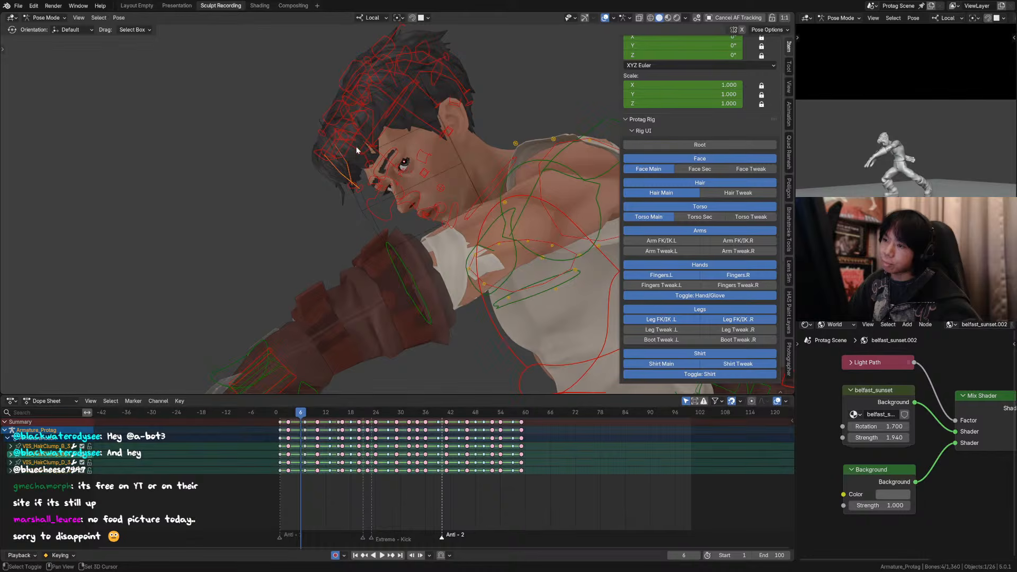
pyautogui.keyDown('shift'); pyautogui.click(363, 158); pyautogui.keyUp('shift')
pyautogui.keyDown('shift'); pyautogui.click(368, 161); pyautogui.keyUp('shift')
pyautogui.keyDown('shift'); pyautogui.moveTo(369, 163); pyautogui.dragTo(383, 188, button='middle'); pyautogui.keyUp('shift')
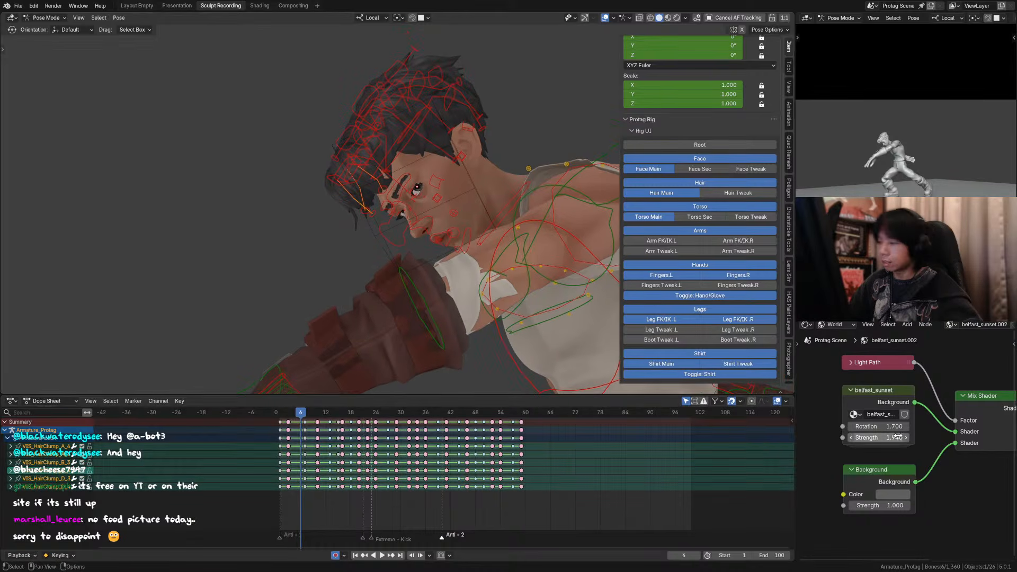
# Step: Switch the World shader node editor to the Properties editor and find the rig's Viewport Display settings
pyautogui.click(806, 325)
pyautogui.click(768, 358)
pyautogui.scroll(-5, 890, 477)
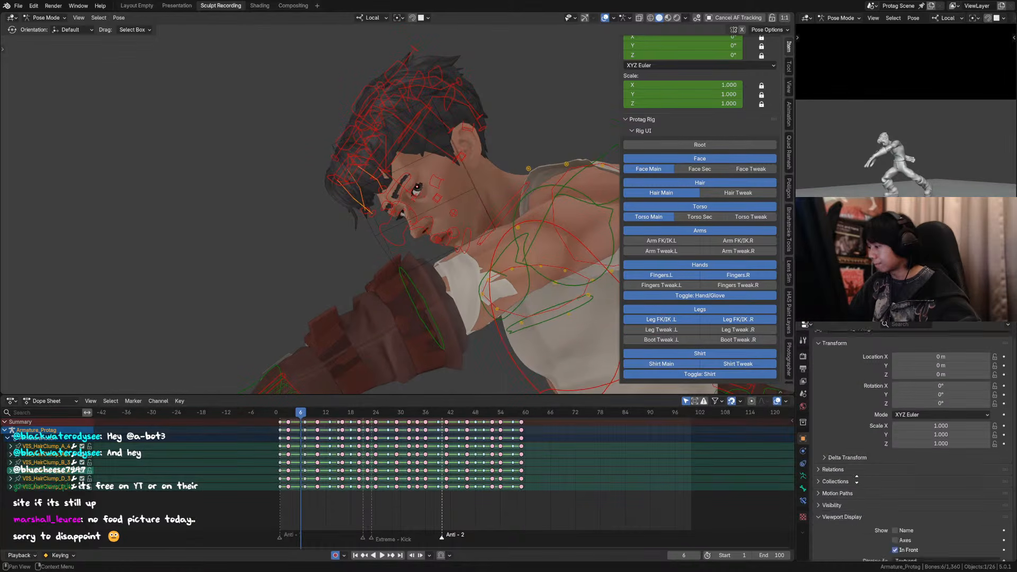
pyautogui.scroll(3, 382, 152)
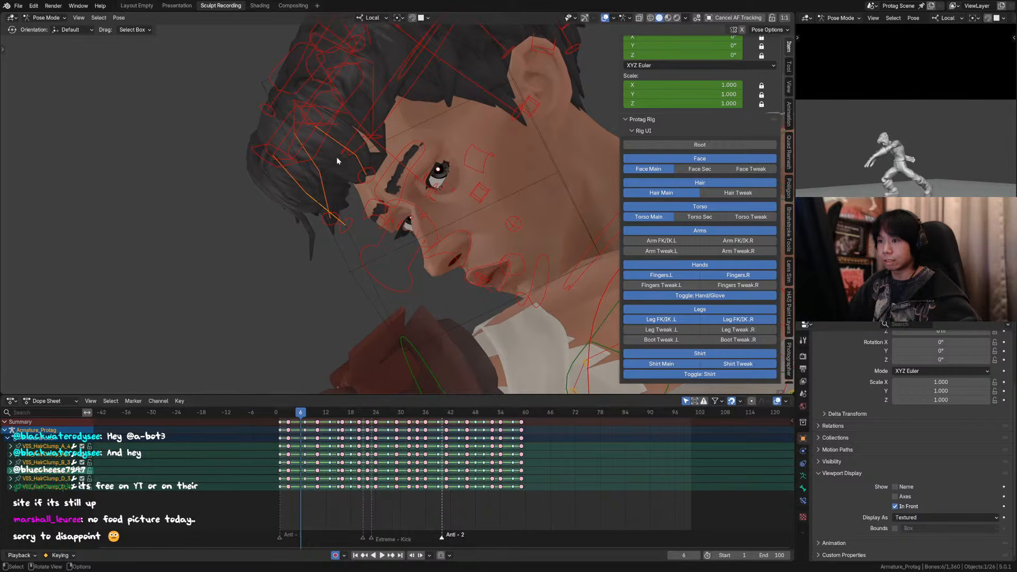
# Step: Add the remaining front hair guide curves to the selection and disable Selectable in their bone Viewport Display settings
pyautogui.keyDown('shift'); pyautogui.click(310, 119); pyautogui.keyUp('shift')
pyautogui.keyDown('shift'); pyautogui.click(328, 109); pyautogui.keyUp('shift')
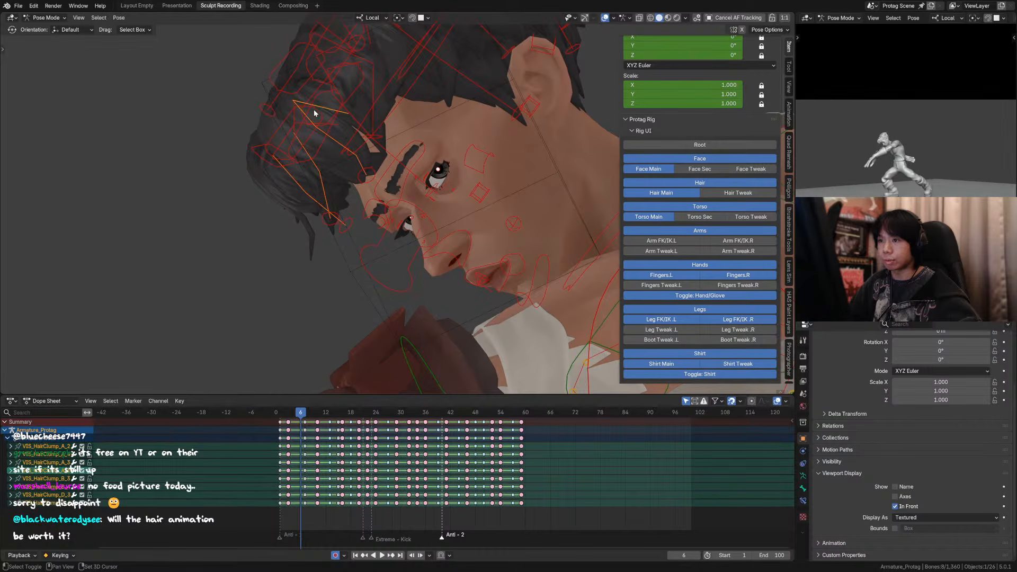
pyautogui.keyDown('shift'); pyautogui.click(294, 118); pyautogui.keyUp('shift')
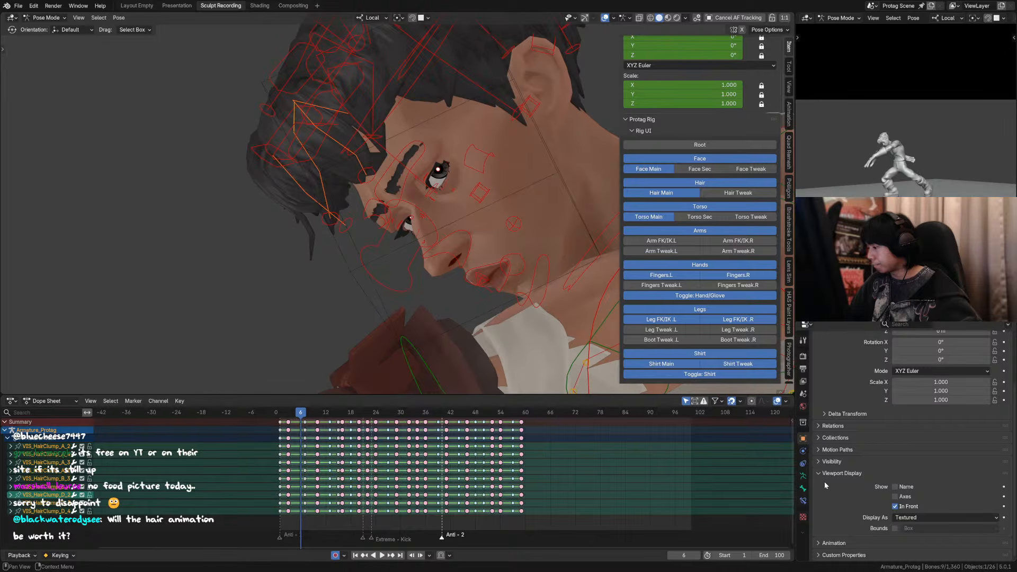
pyautogui.click(804, 489)
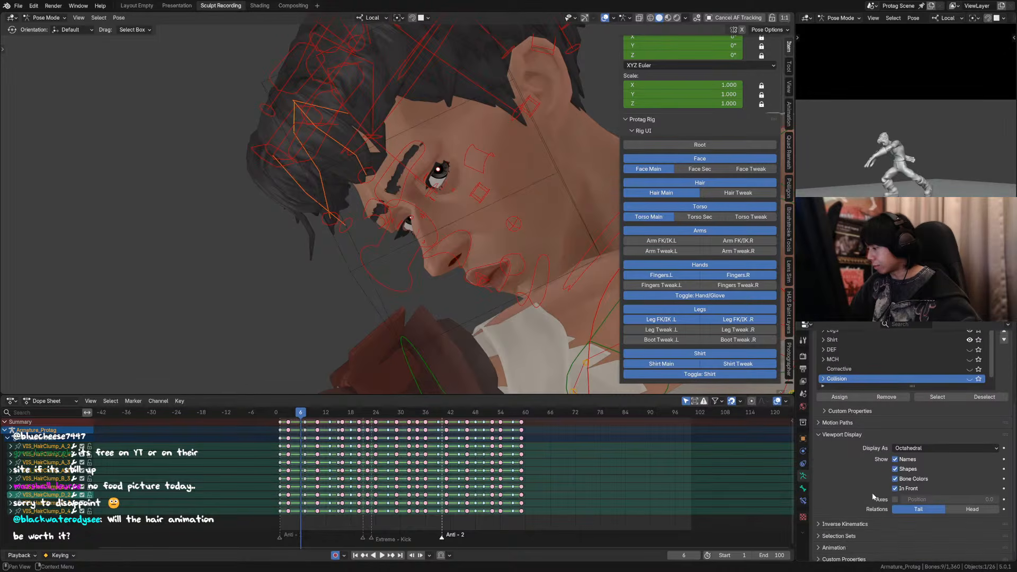
pyautogui.scroll(-2, 877, 474)
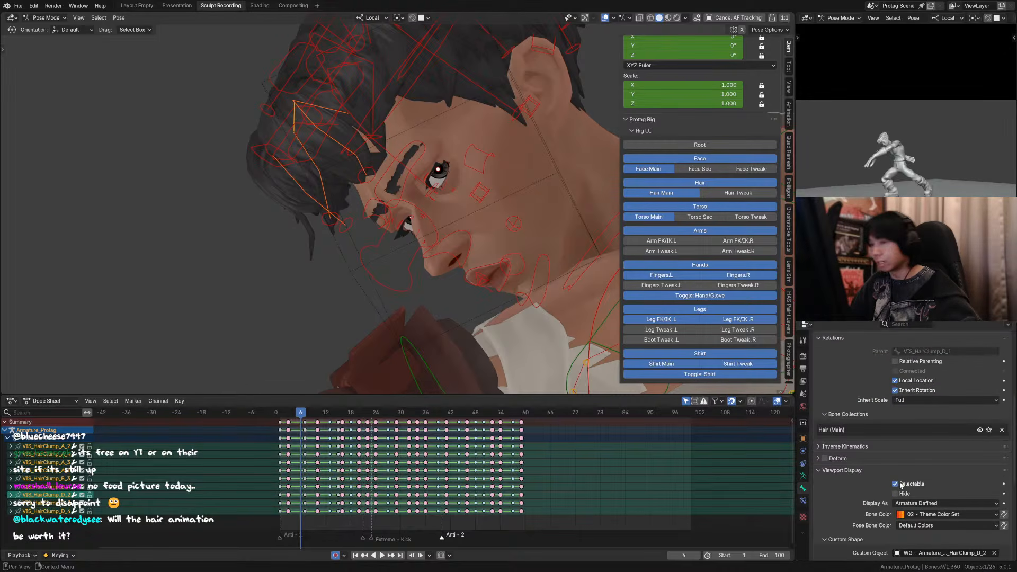
pyautogui.click(896, 484)
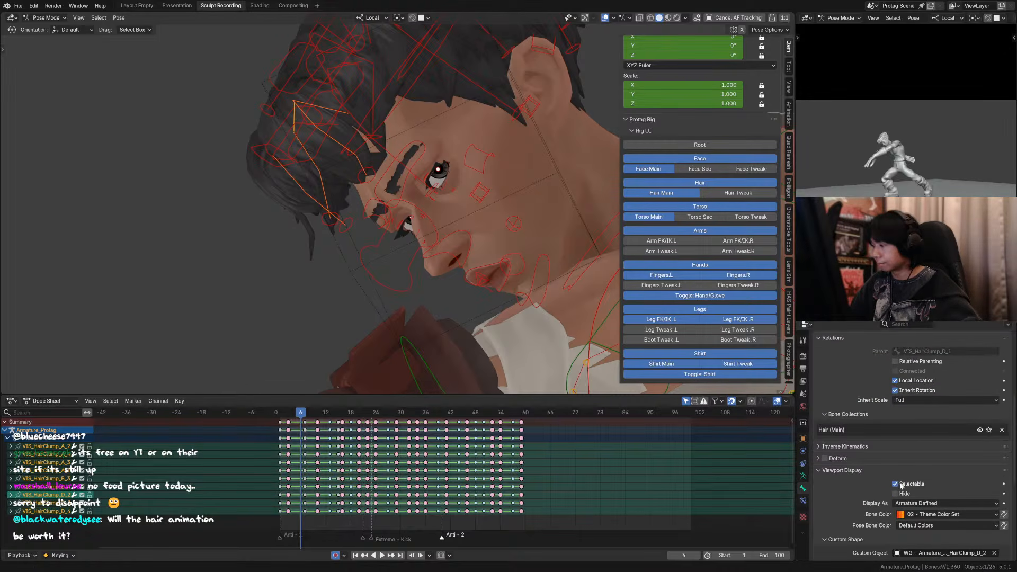
# Step: Test picking the tip controls of front hair clumps B, A and D over the guide curves
pyautogui.click(371, 187)
pyautogui.moveTo(371, 187); pyautogui.dragTo(363, 202, button='middle')
pyautogui.click(362, 220)
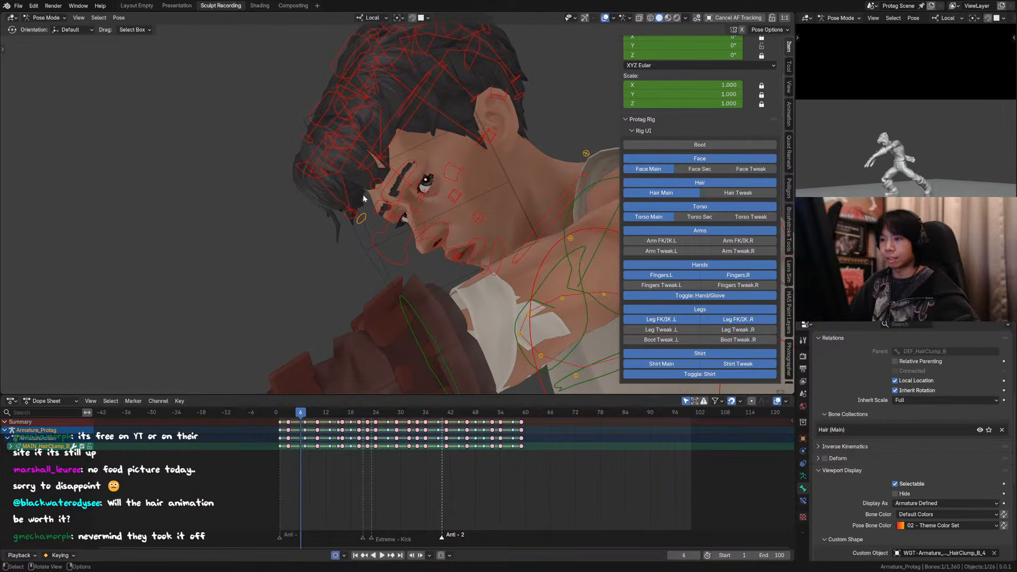
pyautogui.keyDown('shift'); pyautogui.click(350, 213); pyautogui.keyUp('shift')
pyautogui.keyDown('shift'); pyautogui.click(375, 184); pyautogui.keyUp('shift')
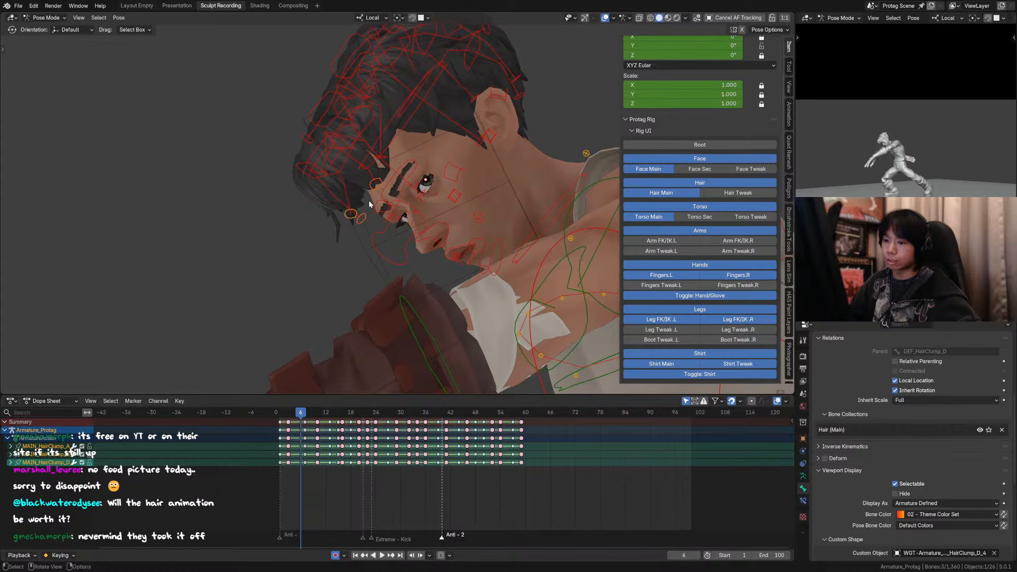
pyautogui.click(350, 217)
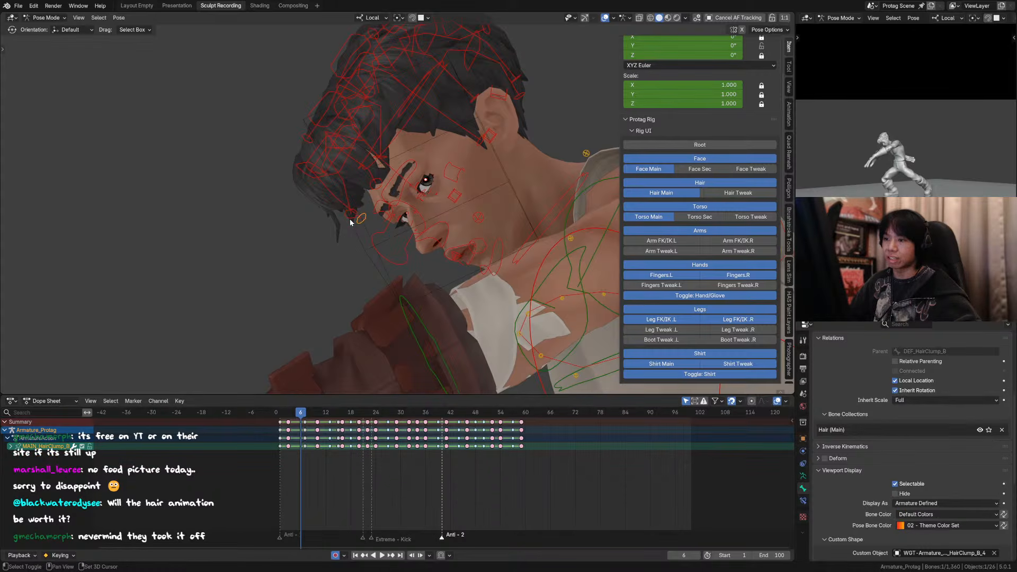
# Step: Hide the sidebar and move hair clump B's tip control down and away from the face at frame 6
pyautogui.keyDown('shift'); pyautogui.click(362, 219); pyautogui.keyUp('shift')
pyautogui.press('n')
pyautogui.click(360, 223)
pyautogui.scroll(-3, 361, 230)
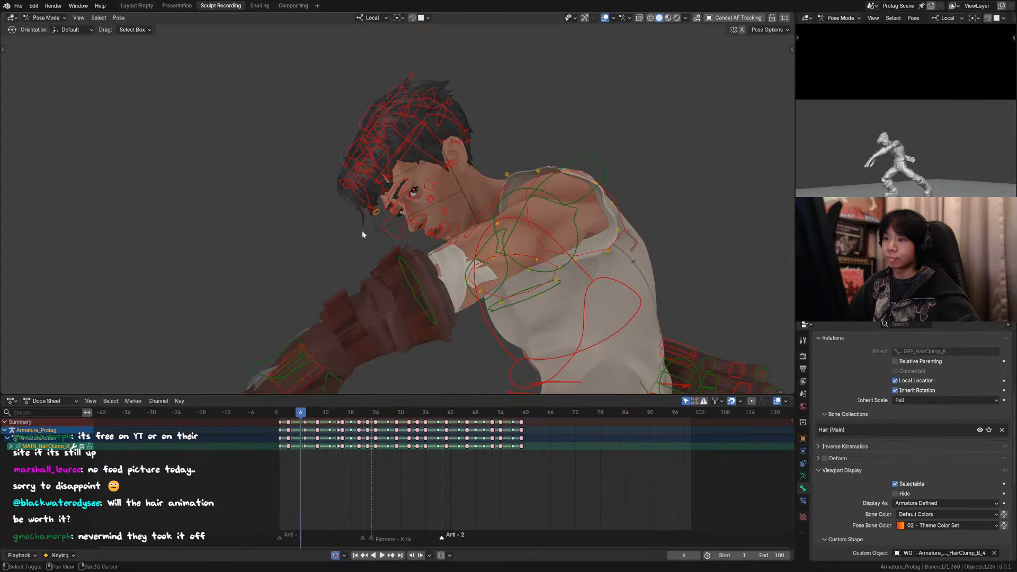
pyautogui.keyDown('shift'); pyautogui.moveTo(361, 231); pyautogui.dragTo(387, 216, button='middle'); pyautogui.keyUp('shift')
pyautogui.press('g')
pyautogui.click(374, 232)
pyautogui.press('g')
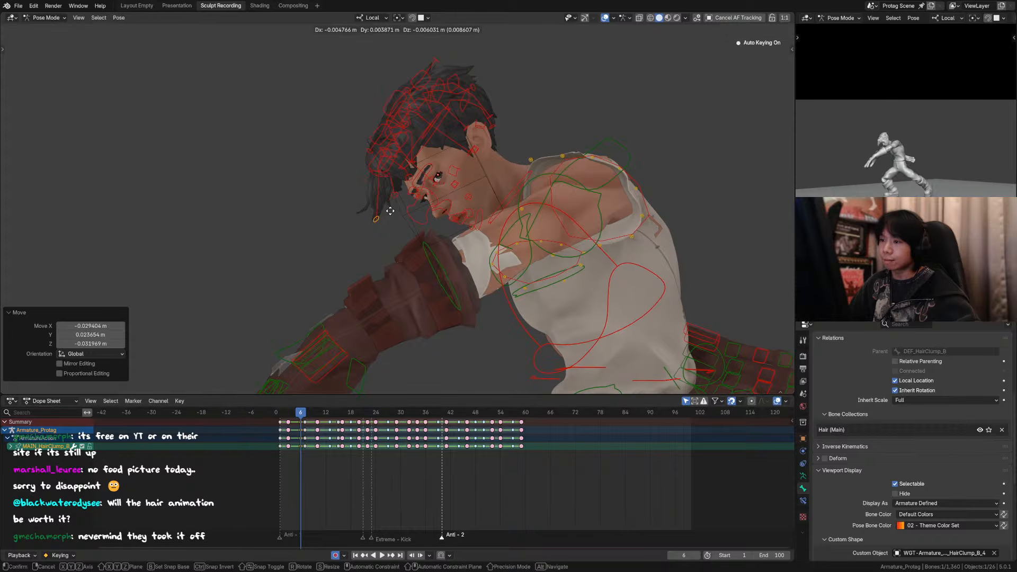
pyautogui.click(395, 201)
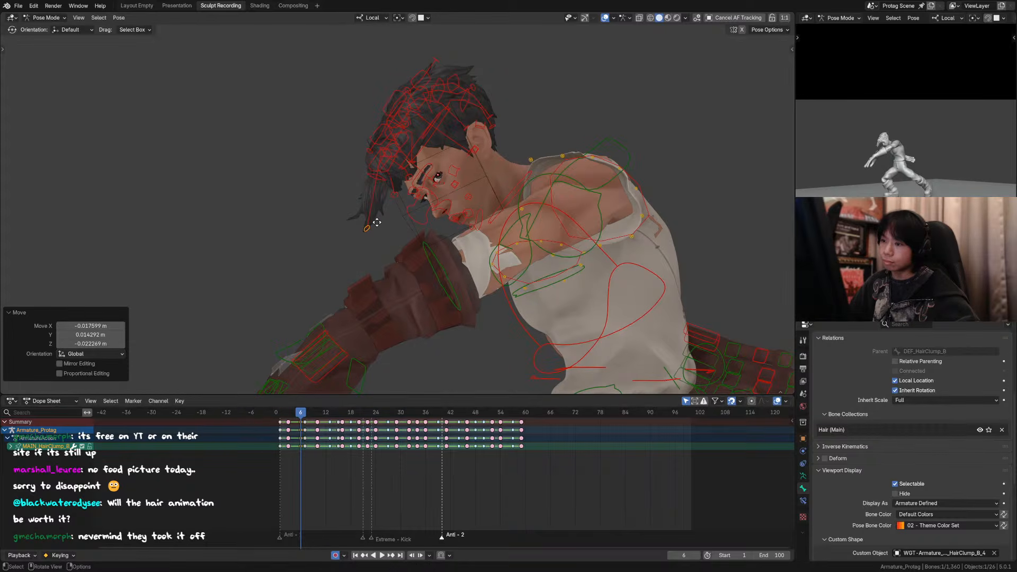
# Step: Move the tip controls of hair clumps A and C downward over the forehead
pyautogui.click(409, 179)
pyautogui.press('g')
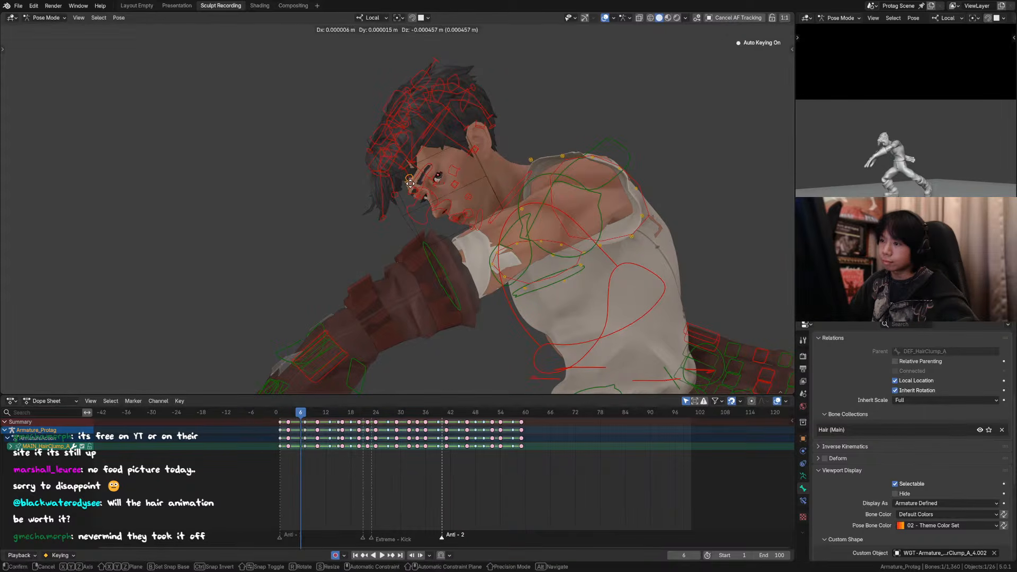
pyautogui.click(402, 203)
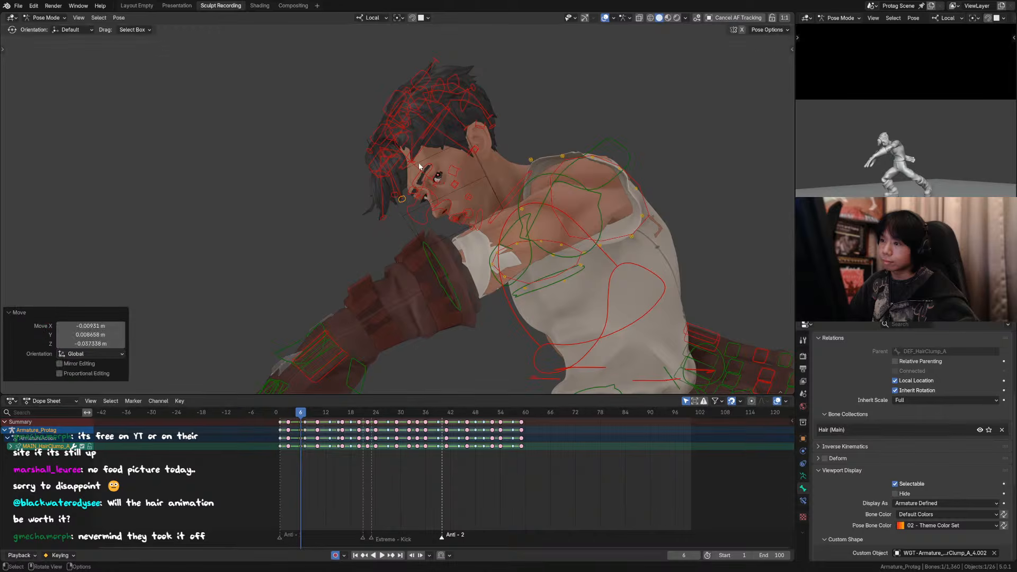
pyautogui.click(419, 166)
pyautogui.press('g')
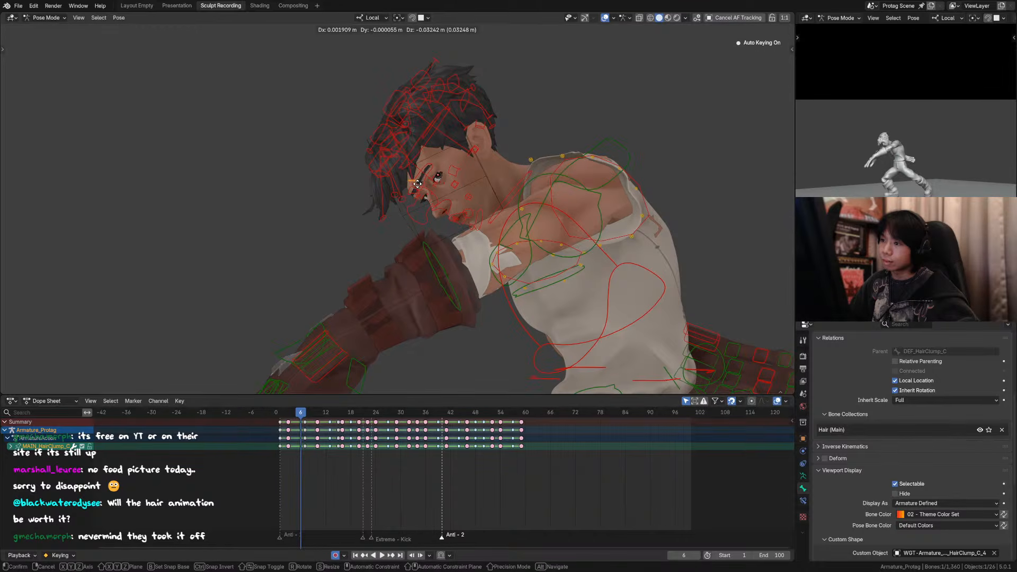
pyautogui.click(418, 185)
# Step: Hide the overlays and compare the hair at frames 4, 5 and 6 in the camera view
pyautogui.click(605, 18)
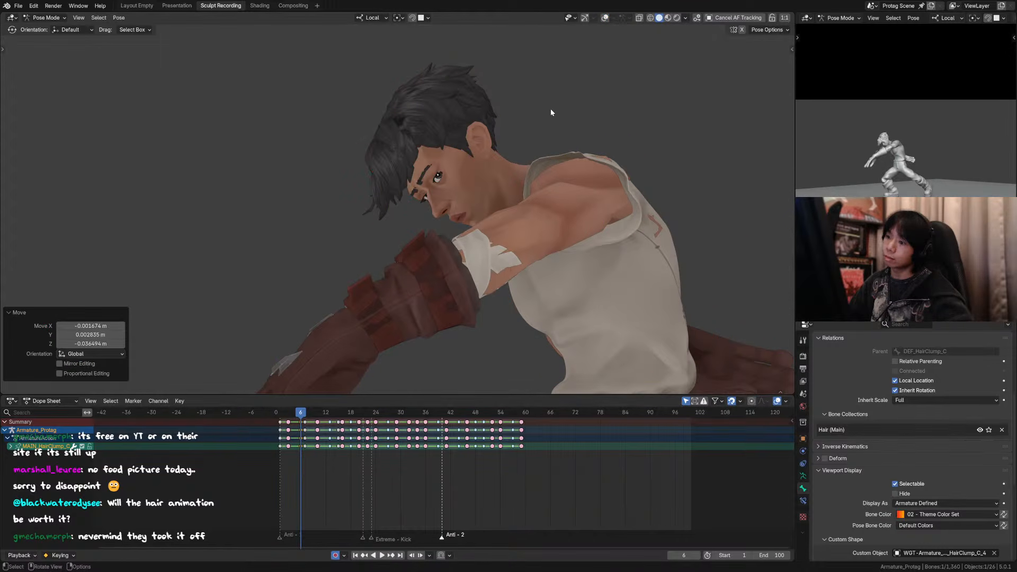
pyautogui.press('Left')
pyautogui.scroll(-3, 532, 136)
pyautogui.press('Left')
pyautogui.scroll(-3, 529, 141)
pyautogui.press('Right')
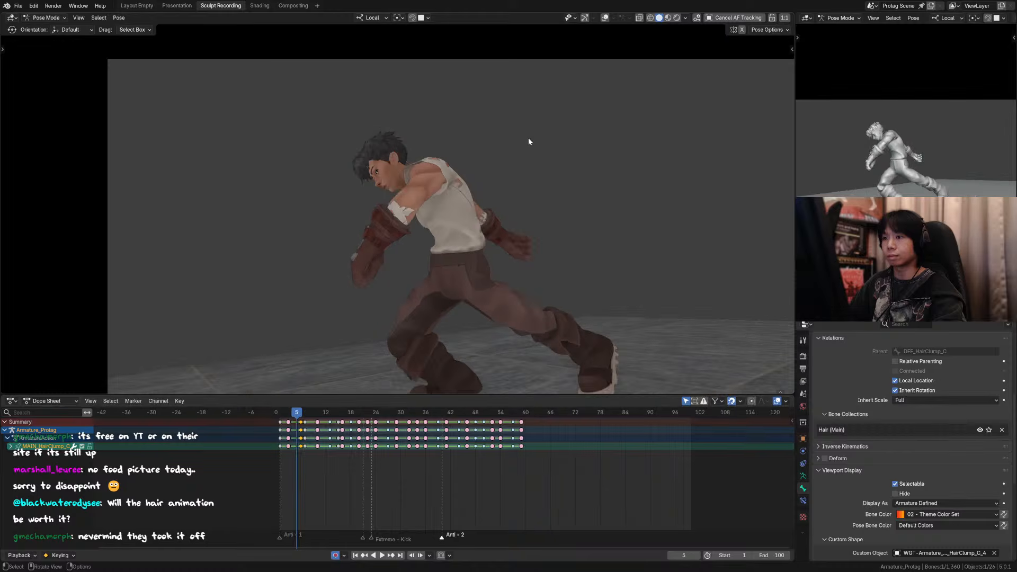
pyautogui.press('Right')
pyautogui.scroll(2, 526, 129)
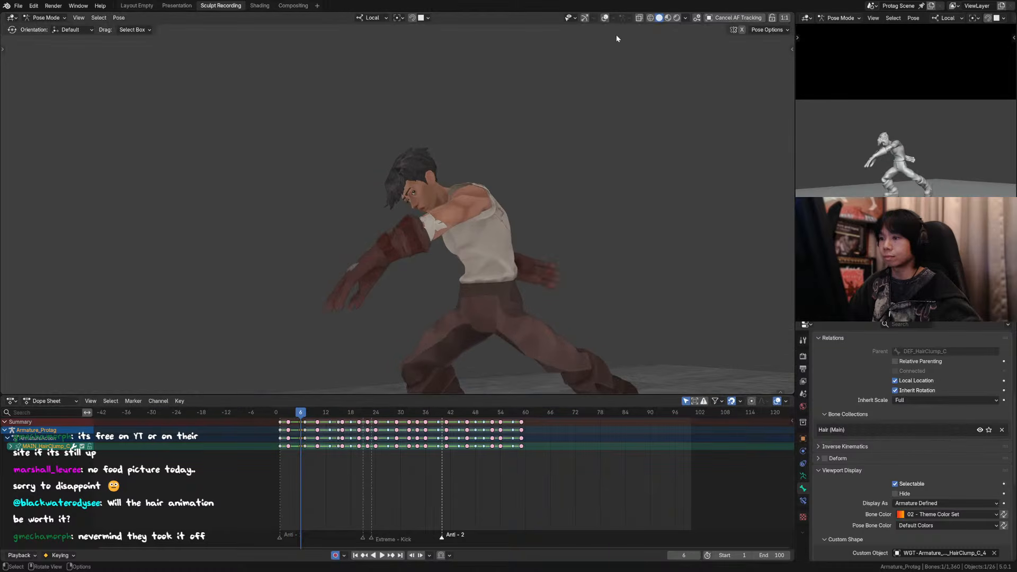
# Step: Show the overlays and move hair clump C's tip and middle controls in toward the face
pyautogui.click(605, 18)
pyautogui.scroll(4, 426, 177)
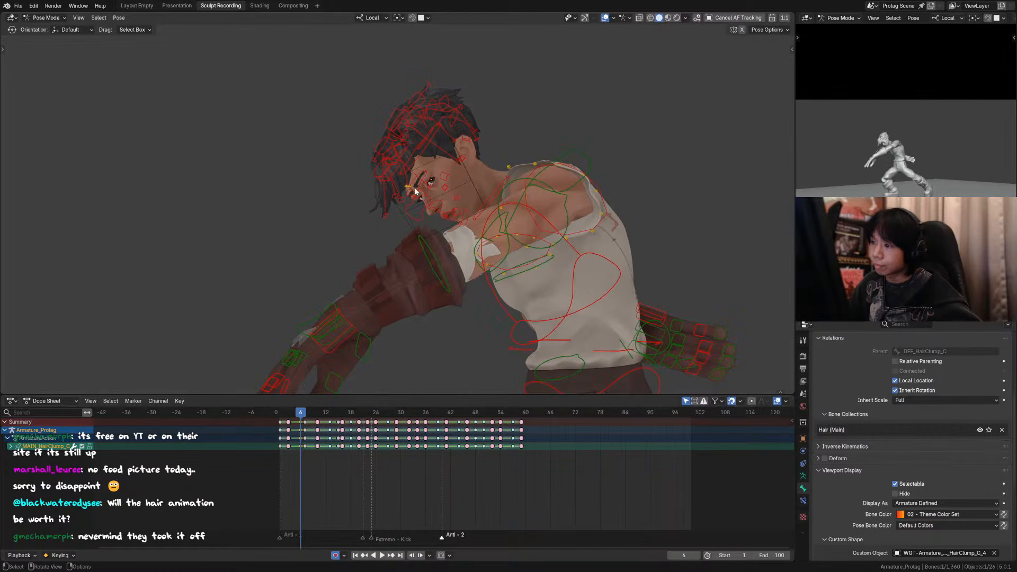
pyautogui.press('g')
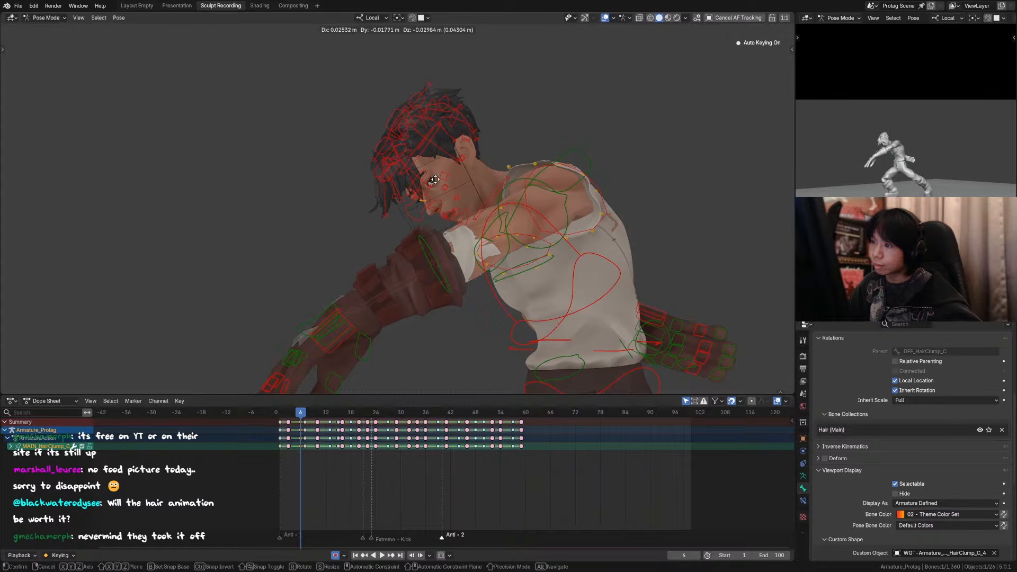
pyautogui.click(435, 179)
pyautogui.click(411, 147)
pyautogui.press('g')
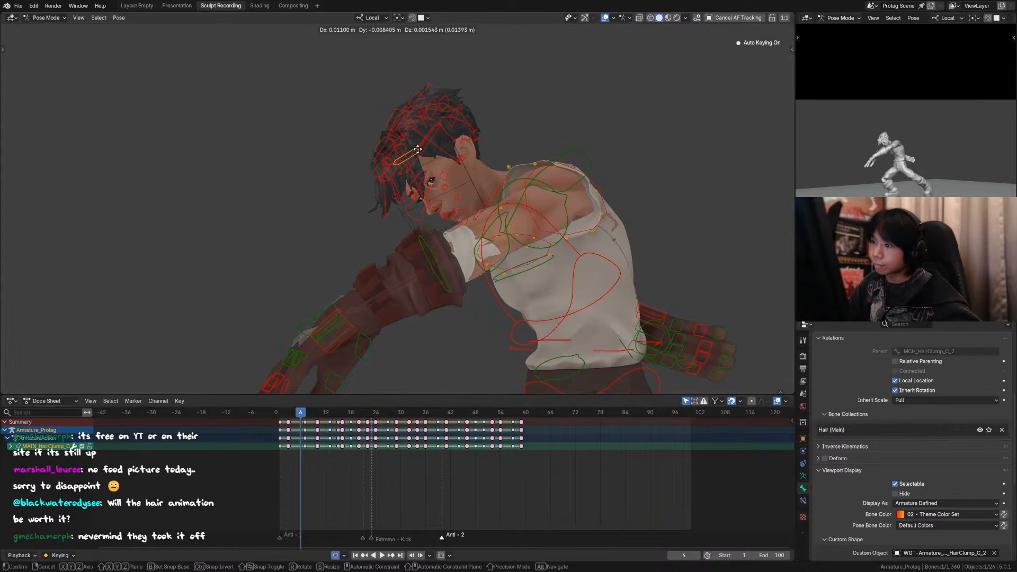
pyautogui.click(415, 153)
# Step: Move hair clump A's tip and middle controls closer to the face
pyautogui.click(407, 203)
pyautogui.press('g')
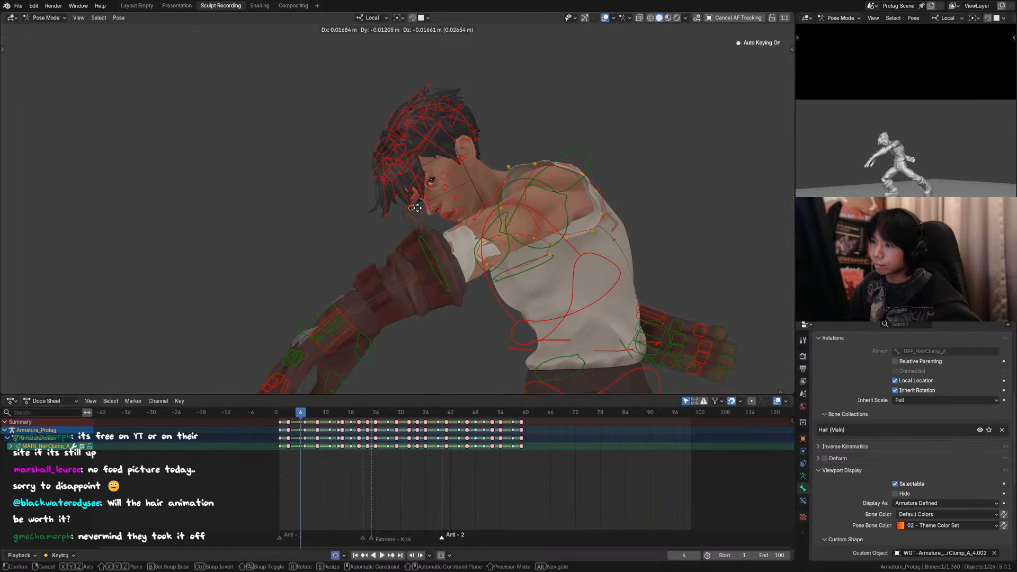
pyautogui.click(416, 209)
pyautogui.click(403, 166)
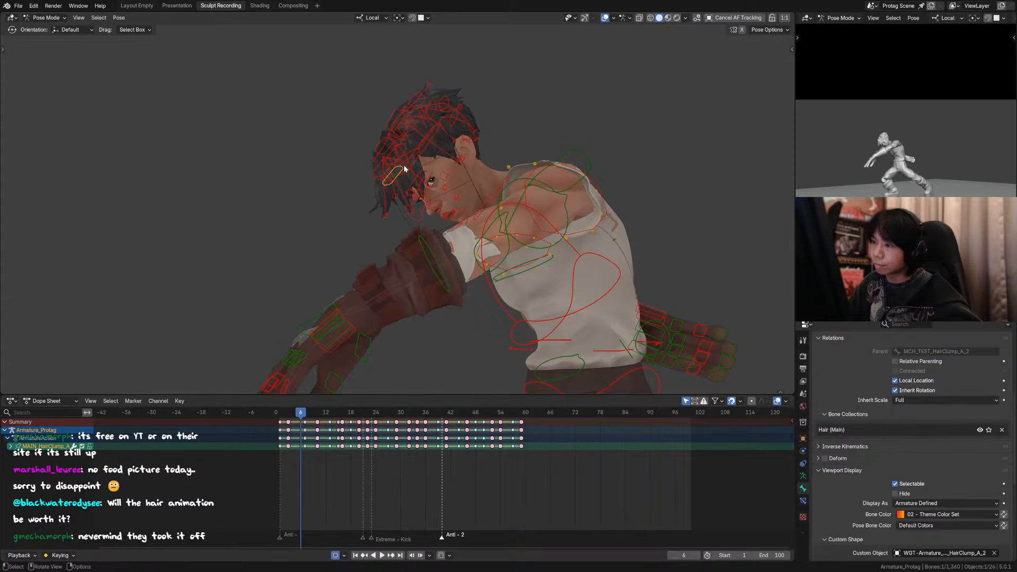
pyautogui.press('g')
pyautogui.click(416, 165)
# Step: From the character's front, move the middle controls of hair clumps A and C sideways and slightly up, and return to the camera view
pyautogui.moveTo(422, 166); pyautogui.dragTo(474, 124, button='middle')
pyautogui.press('g')
pyautogui.click(456, 121)
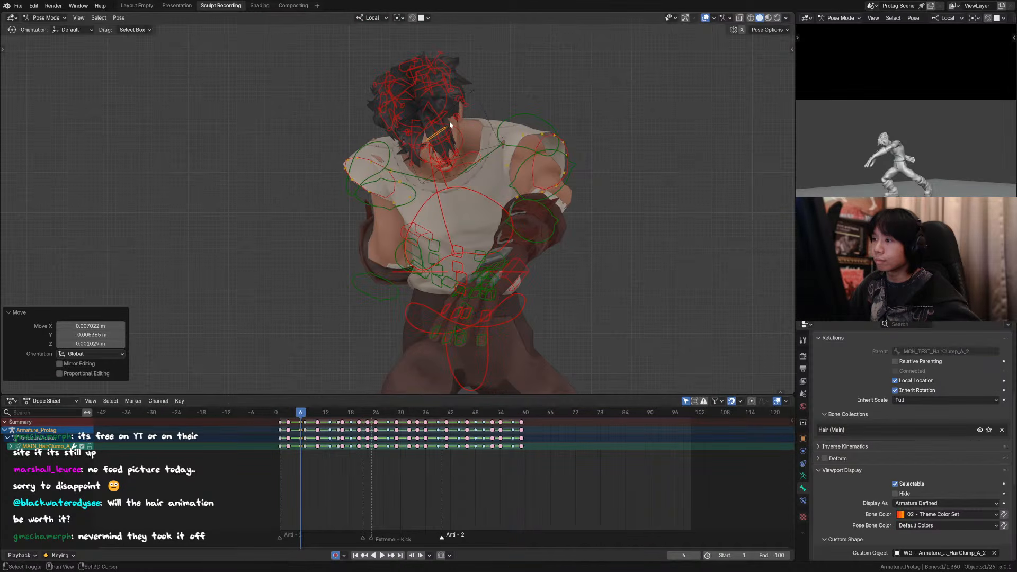
pyautogui.keyDown('shift'); pyautogui.click(450, 121); pyautogui.keyUp('shift')
pyautogui.press('g')
pyautogui.press('y')
pyautogui.press('c')
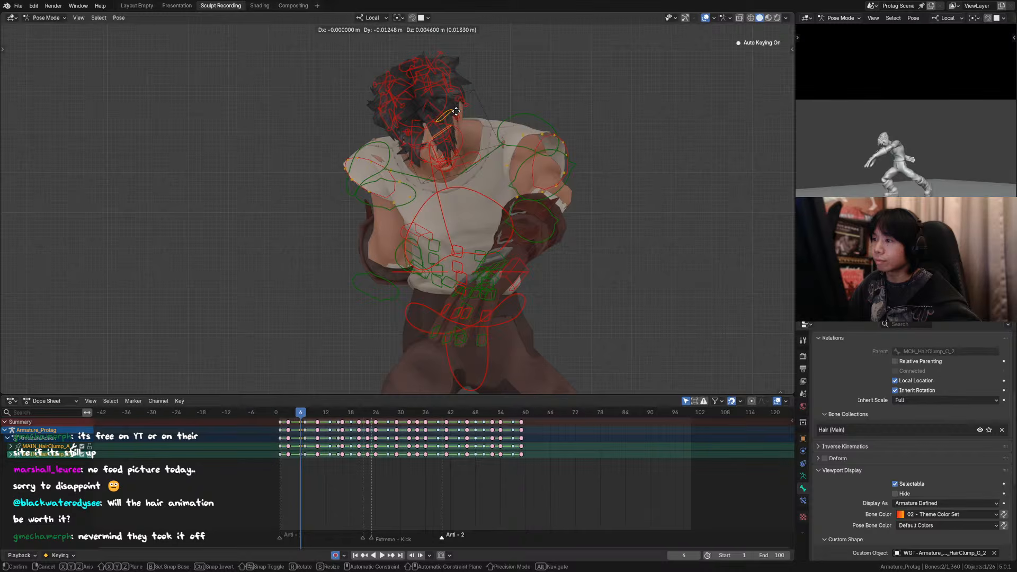
pyautogui.click(456, 112)
pyautogui.moveTo(456, 113); pyautogui.dragTo(386, 160, button='middle')
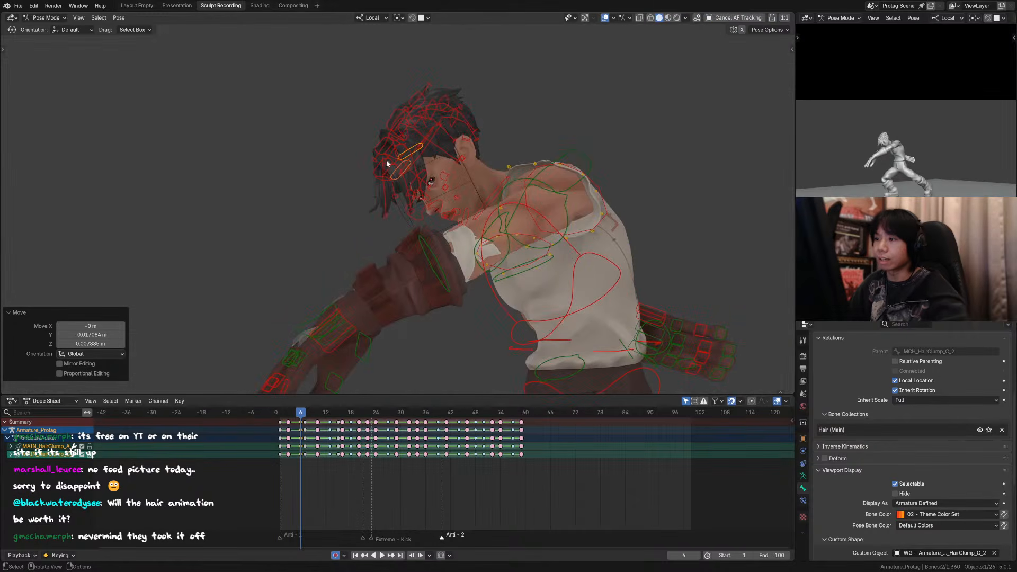
# Step: Hide the overlays and step back and forth from frame 4 through the frames around 6 to review the hair motion
pyautogui.click(605, 18)
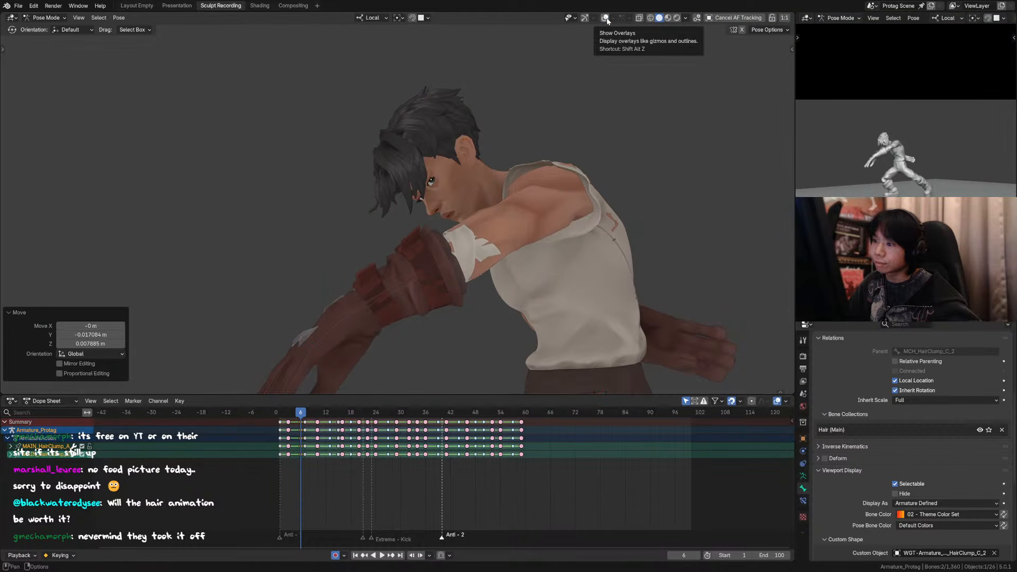
pyautogui.scroll(1, 516, 139)
pyautogui.press('Left')
pyautogui.scroll(-3, 516, 141)
pyautogui.press('Right')
pyautogui.press('Right')
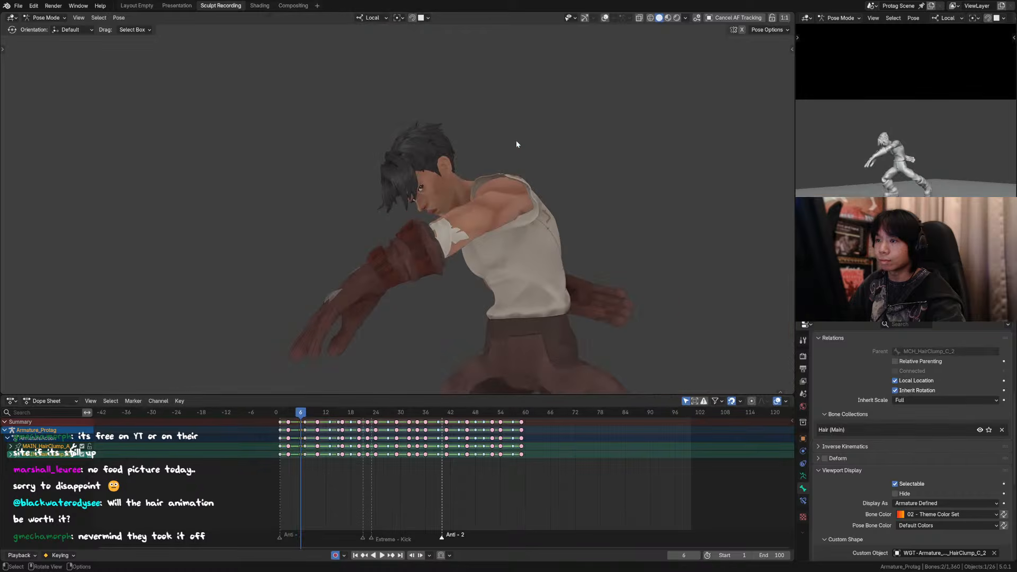
pyautogui.press('Right')
pyautogui.press('Right')
pyautogui.press('Left')
pyautogui.press('Left')
pyautogui.press('Left')
pyautogui.scroll(-3, 513, 148)
pyautogui.press('Left')
pyautogui.press('Left')
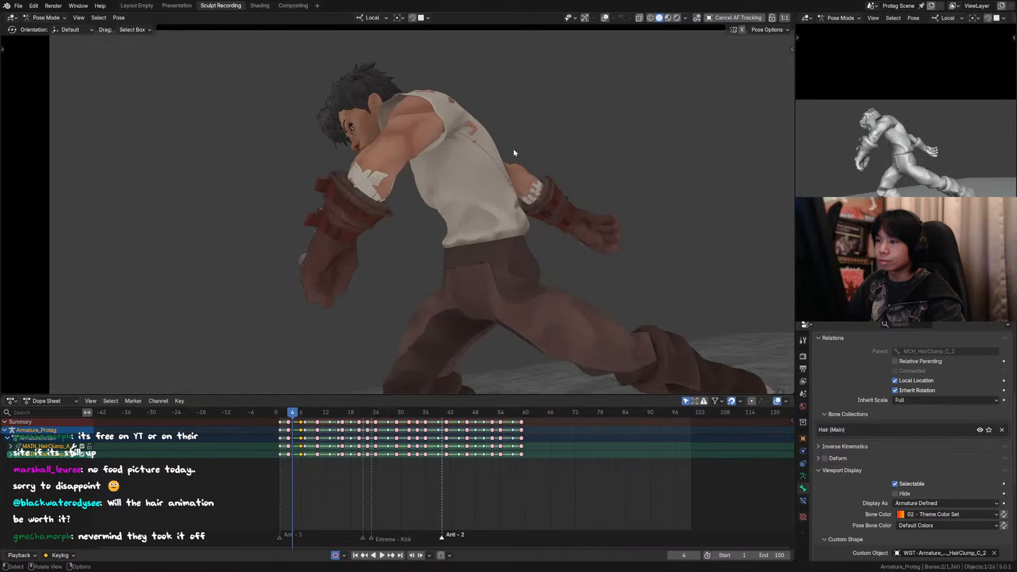
pyautogui.press('Right')
pyautogui.press('Right')
pyautogui.press('Right')
pyautogui.press('Right')
pyautogui.press('Left')
pyautogui.press('Left')
pyautogui.press('Left')
pyautogui.press('Left')
pyautogui.press('Right')
pyautogui.press('Right')
# Step: Show the overlays and, from the character's front, move hair clump A's tip in toward the face and its middle control outward
pyautogui.moveTo(438, 167); pyautogui.dragTo(476, 209, button='middle')
pyautogui.click(705, 18)
pyautogui.click(493, 125)
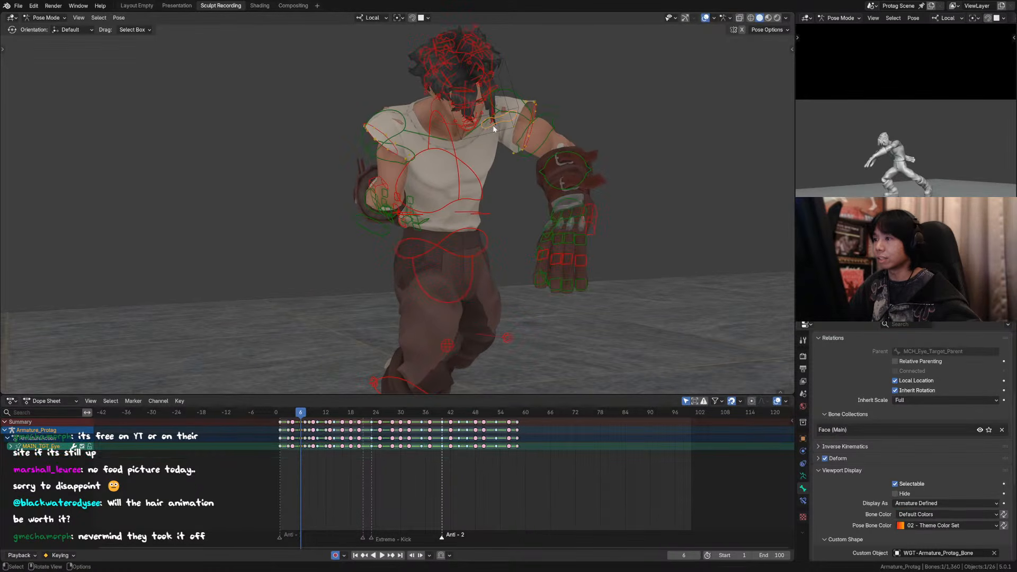
pyautogui.moveTo(493, 125); pyautogui.dragTo(470, 140, button='middle')
pyautogui.click(464, 145)
pyautogui.press('g')
pyautogui.press('x')
pyautogui.press('x')
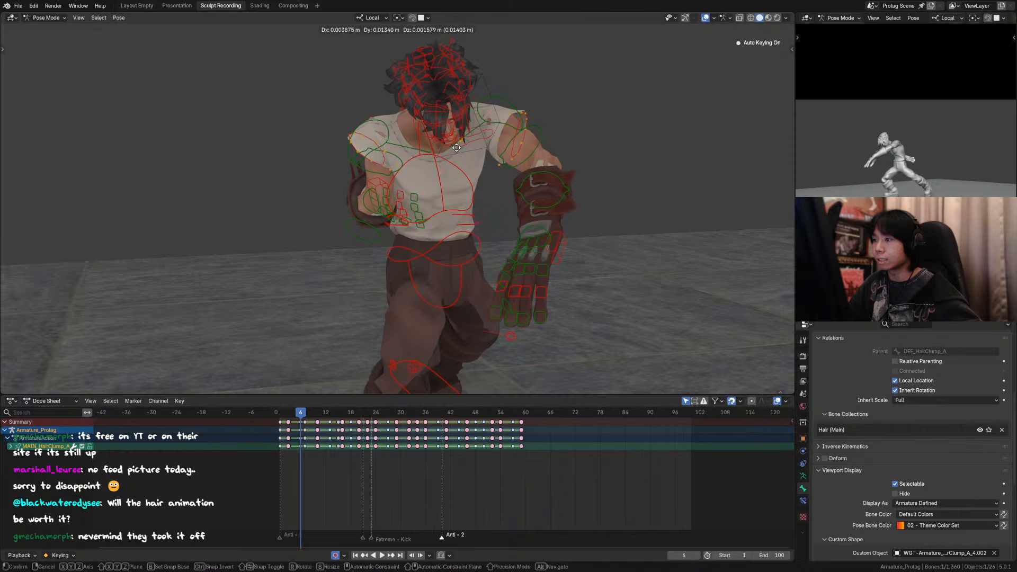
pyautogui.click(453, 148)
pyautogui.click(465, 110)
pyautogui.press('g')
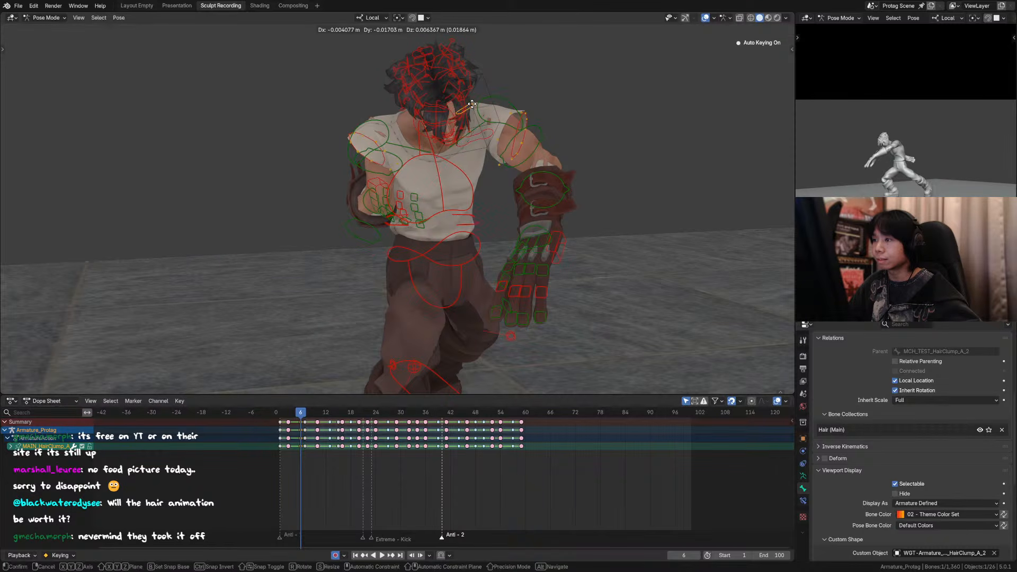
pyautogui.click(469, 133)
# Step: Move hair clump C's tip inward and down and its middle control outward, and return to the camera view
pyautogui.click(466, 137)
pyautogui.press('g')
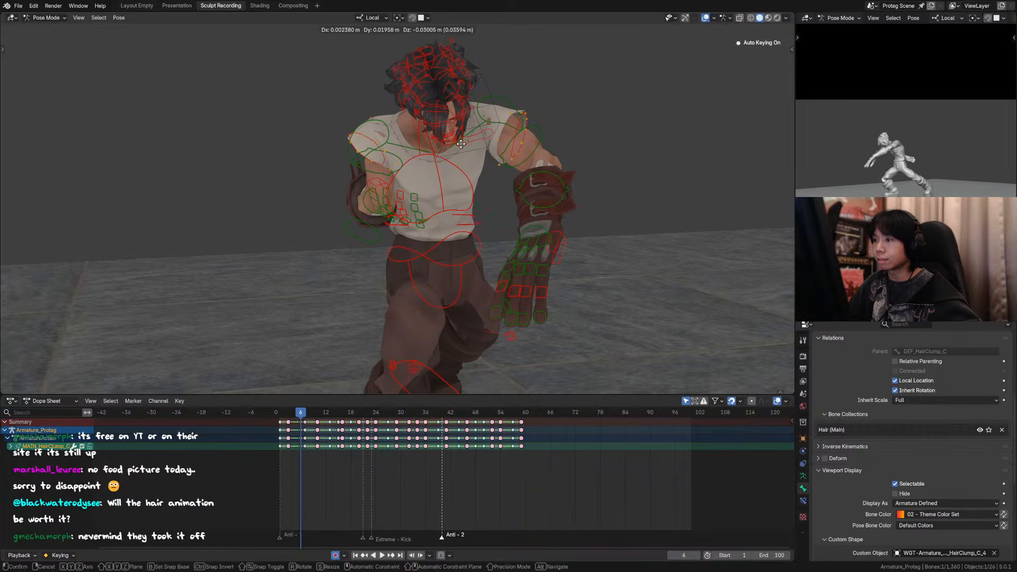
pyautogui.click(468, 105)
pyautogui.click(468, 106)
pyautogui.press('g')
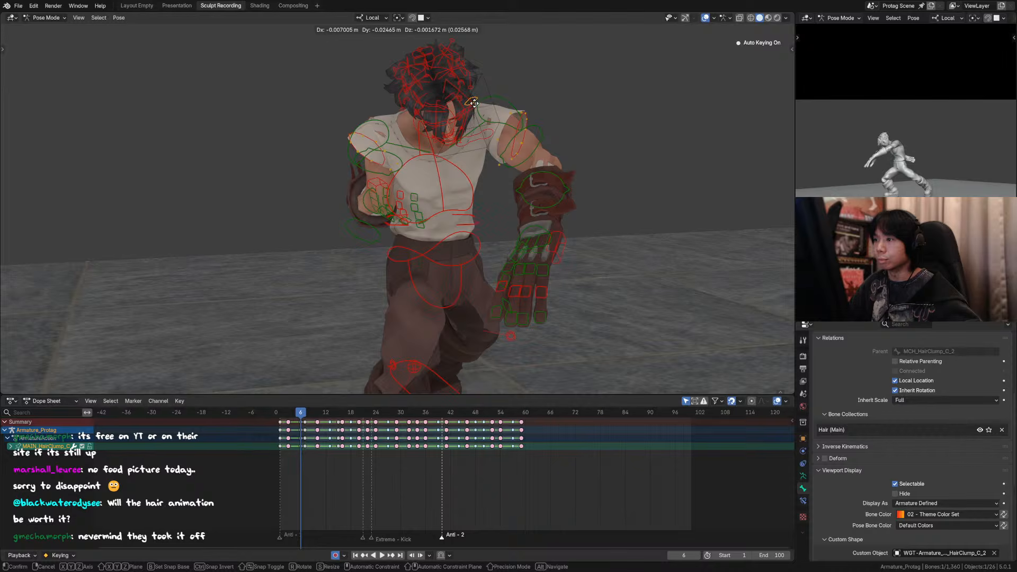
pyautogui.click(473, 113)
pyautogui.moveTo(550, 127); pyautogui.dragTo(506, 124, button='middle')
pyautogui.press('KP_0')
pyautogui.click(593, 80)
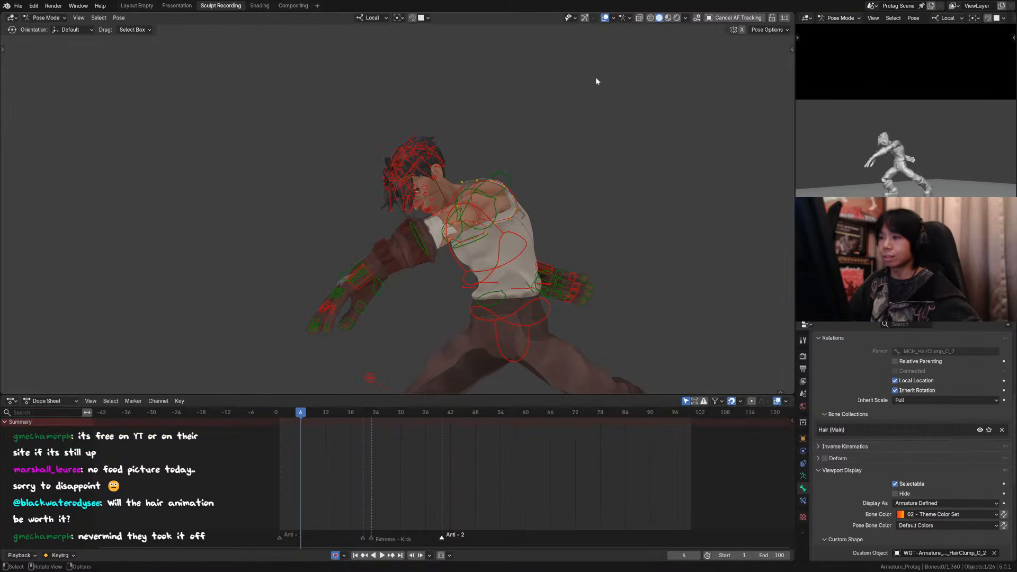
# Step: Hide the overlays and step back and forth through the frames around 6 and 7 to review the hair motion
pyautogui.click(605, 18)
pyautogui.press('Left')
pyautogui.press('Left')
pyautogui.press('Left')
pyautogui.press('Right')
pyautogui.press('Right')
pyautogui.press('Right')
pyautogui.press('Right')
pyautogui.press('Right')
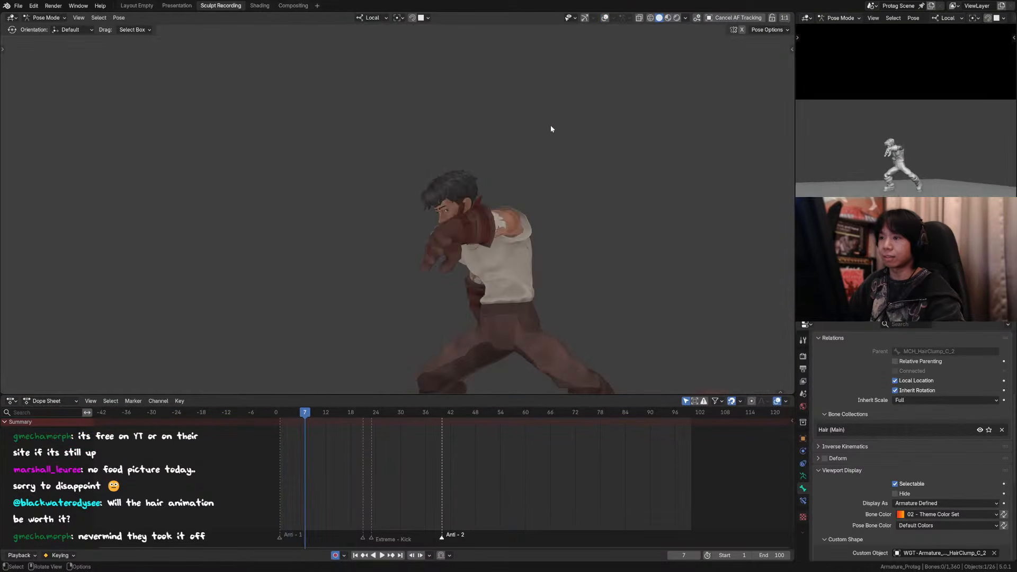
pyautogui.press('Left')
pyautogui.press('Left')
pyautogui.press('Right')
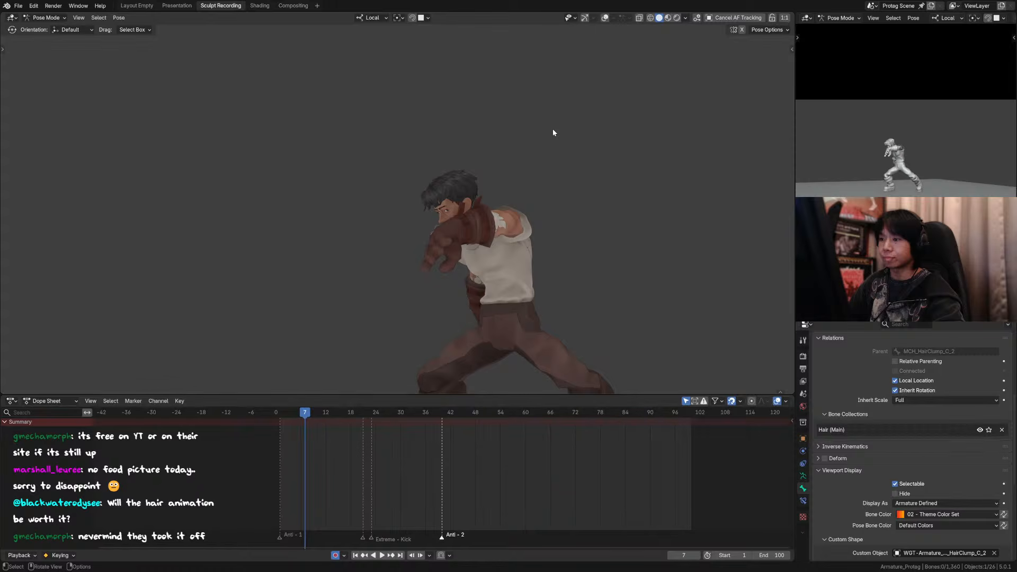
pyautogui.press('Right')
pyautogui.press('Left')
pyautogui.press('Left')
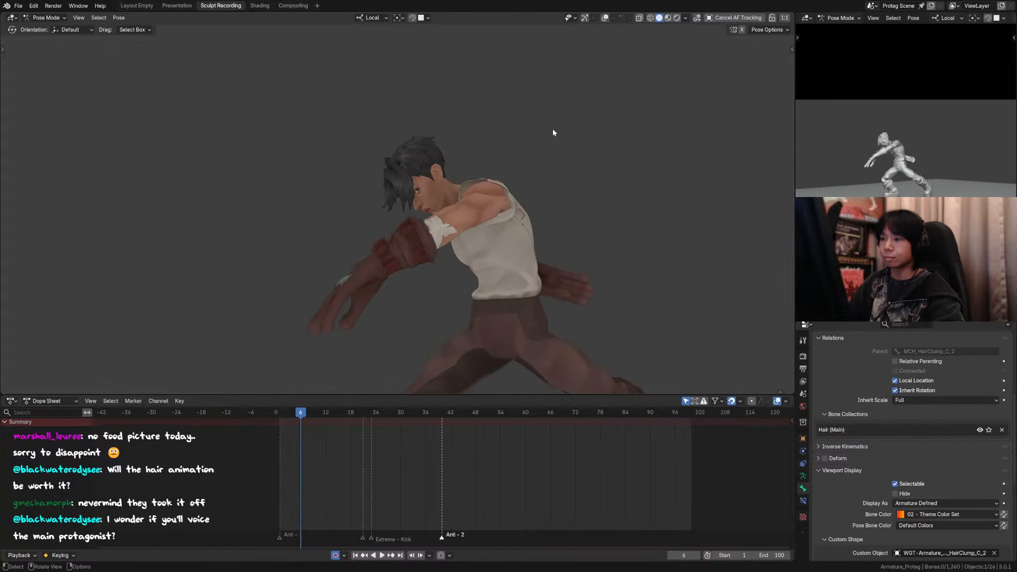
# Step: Show the overlays and, from a close front view, nudge the front hair controls, including hair clump C's middle control
pyautogui.click(605, 18)
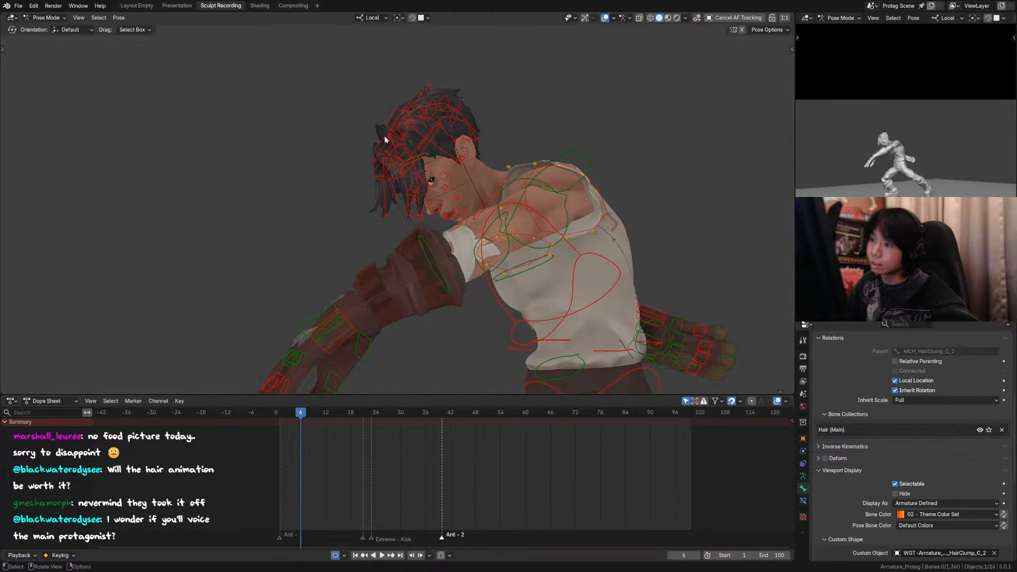
pyautogui.click(398, 143)
pyautogui.click(401, 144)
pyautogui.press('KP_0')
pyautogui.scroll(-5, 375, 146)
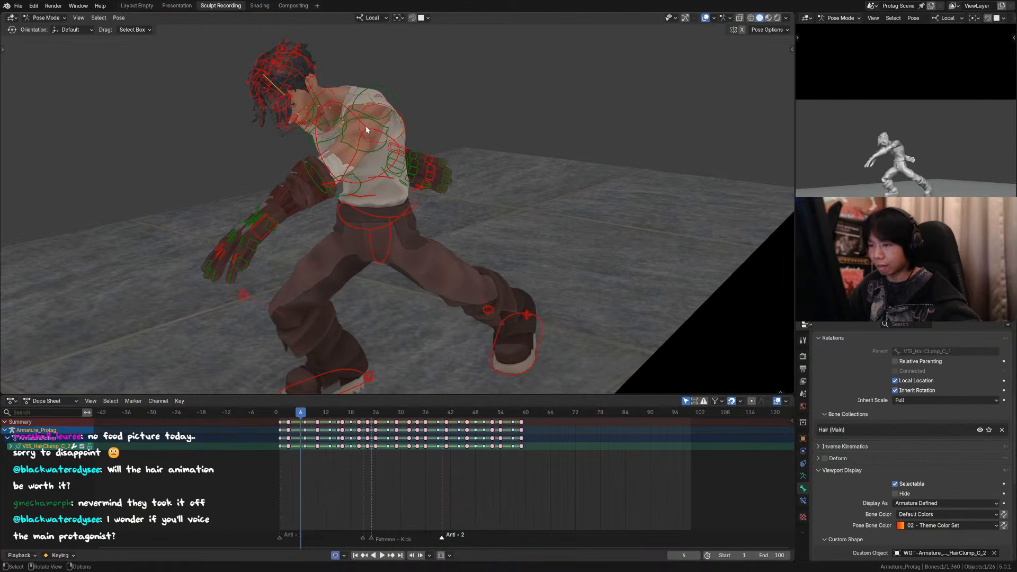
pyautogui.scroll(4, 380, 154)
pyautogui.moveTo(366, 125); pyautogui.dragTo(406, 202, button='middle')
pyautogui.click(424, 153)
pyautogui.scroll(4, 326, 148)
pyautogui.scroll(-3, 328, 149)
pyautogui.press('g')
pyautogui.click(412, 201)
pyautogui.press('g')
pyautogui.click(441, 203)
pyautogui.click(402, 212)
pyautogui.press('g')
pyautogui.click(413, 218)
pyautogui.click(405, 201)
pyautogui.press('g')
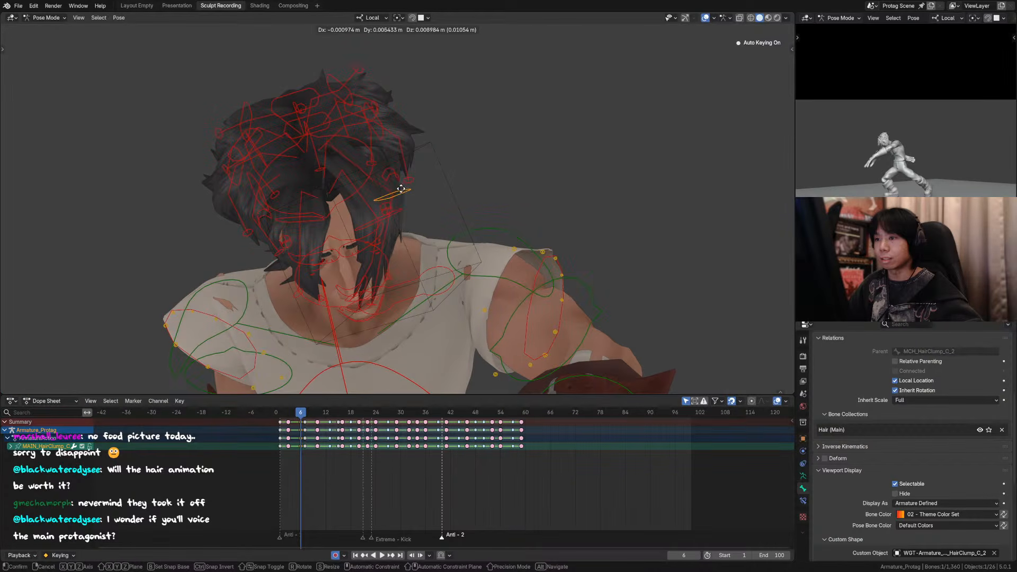
pyautogui.click(416, 196)
# Step: Show the hair tweak controls and set the Copy Location influence of TWEAK_HairClump_C_1 to 0.250
pyautogui.press('n')
pyautogui.scroll(-5, 699, 222)
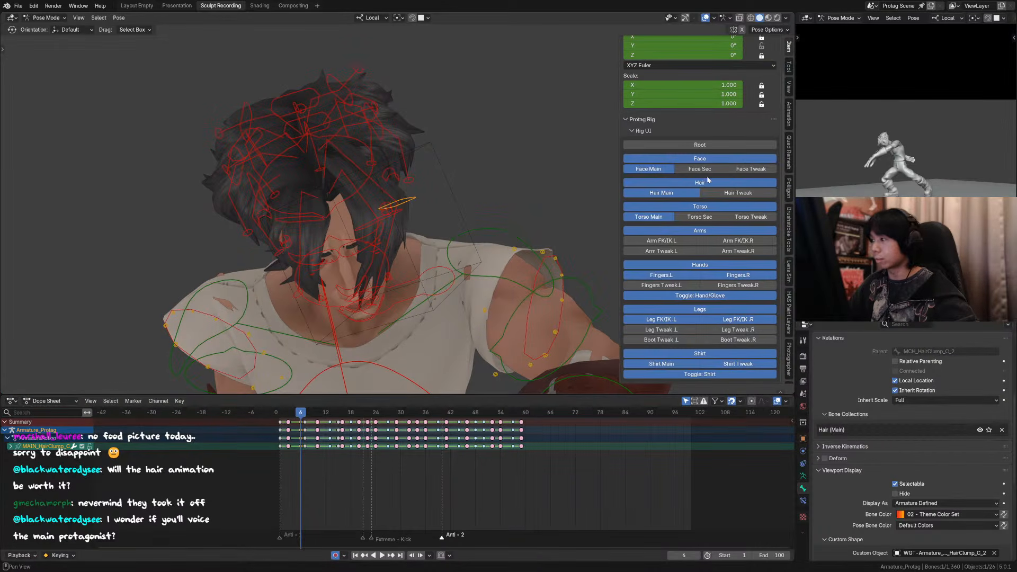
pyautogui.click(735, 169)
pyautogui.click(736, 169)
pyautogui.click(738, 192)
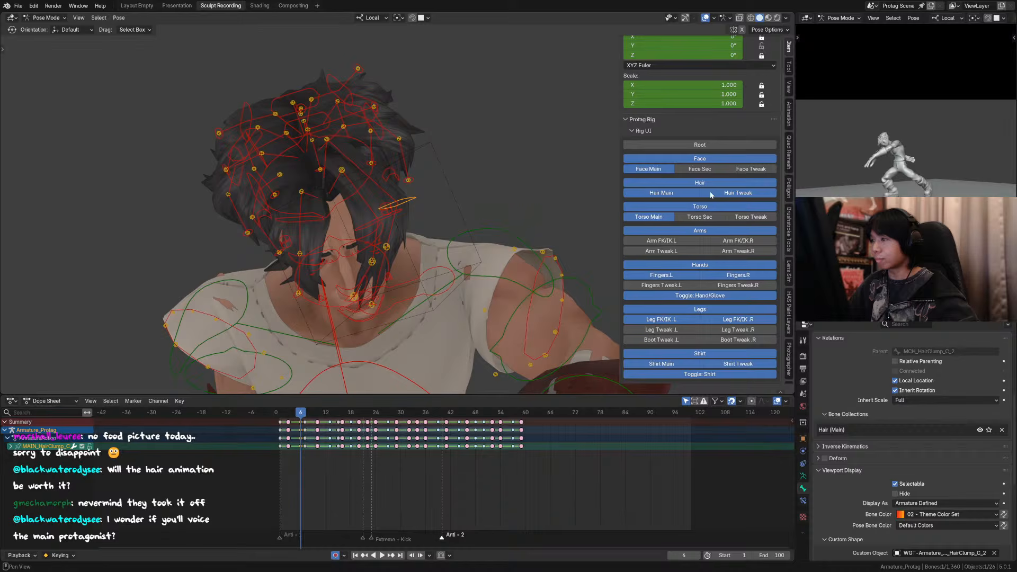
pyautogui.click(328, 139)
pyautogui.click(803, 500)
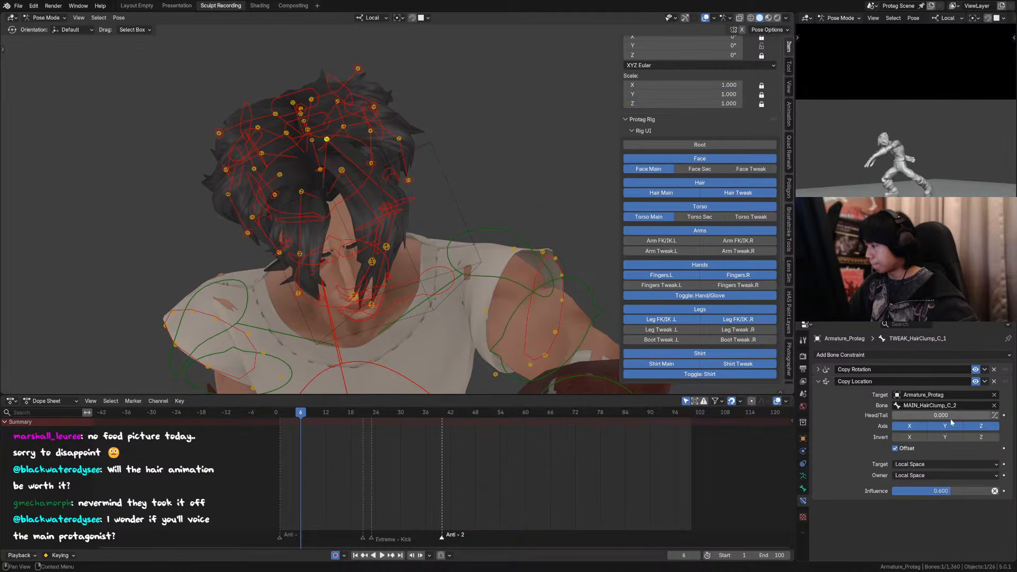
pyautogui.moveTo(937, 491); pyautogui.dragTo(916, 491)
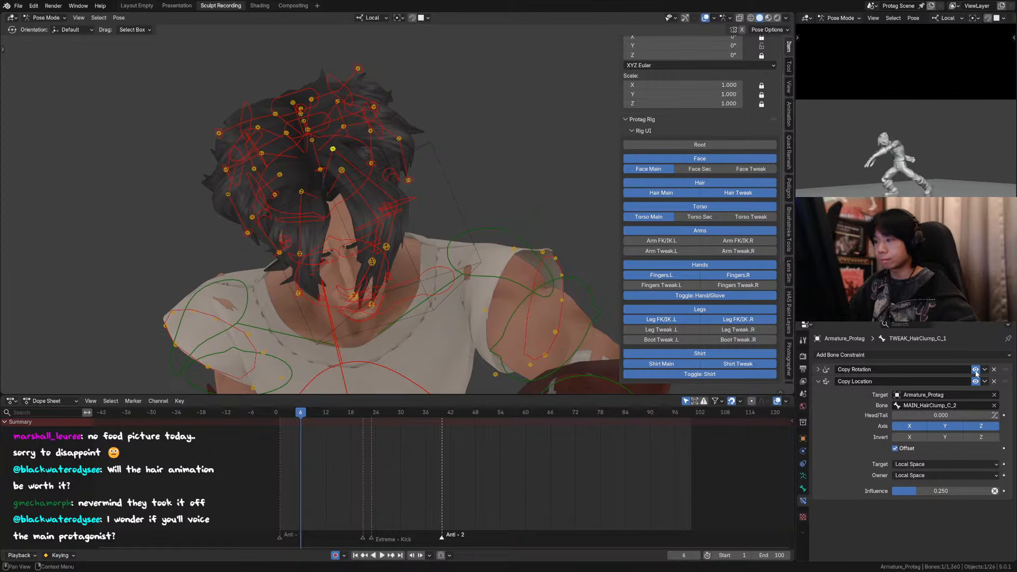
# Step: Hide the hair tweak controls and return to the camera view
pyautogui.click(745, 195)
pyautogui.press('n')
pyautogui.moveTo(435, 191); pyautogui.dragTo(383, 215, button='middle')
pyautogui.press('KP_0')
pyautogui.scroll(2, 378, 197)
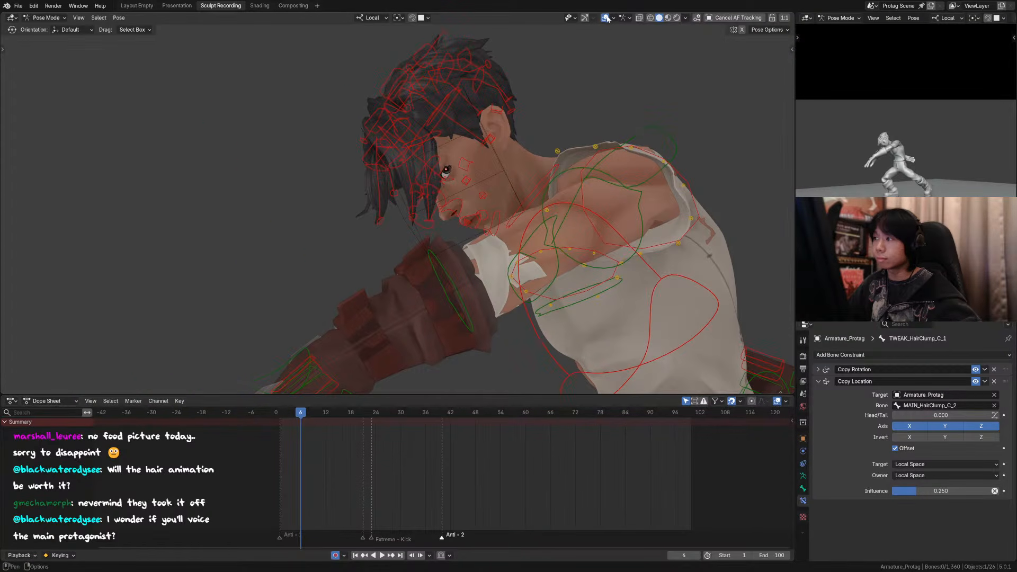
# Step: Hide the overlays and compare the hair between frames 4 and 6 from the camera view
pyautogui.hotkey('shift', 'alt', 'z')
pyautogui.press('Left')
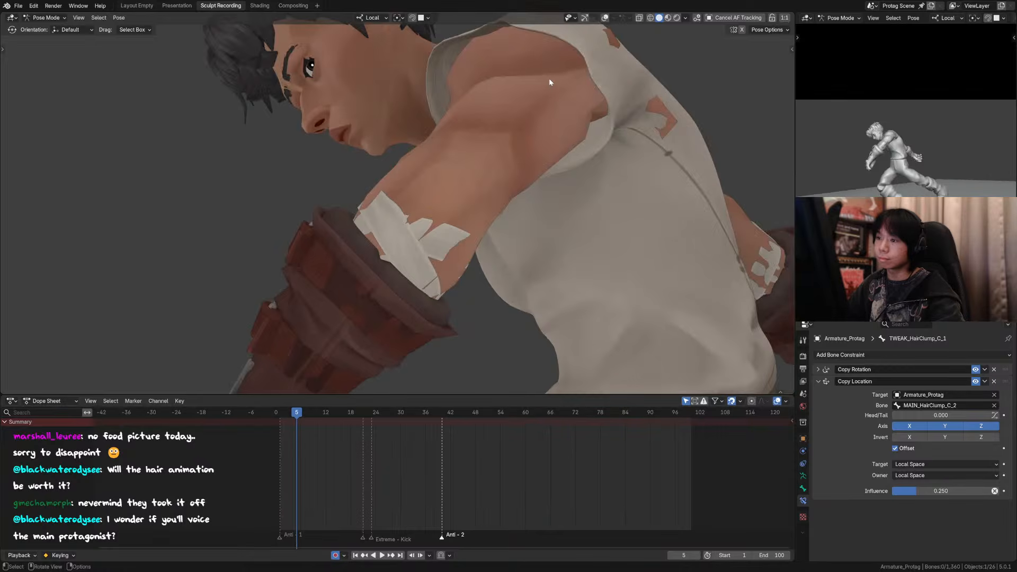
pyautogui.press('Right')
pyautogui.scroll(-2, 528, 112)
pyautogui.press('Left')
pyautogui.press('Left')
pyautogui.press('Right')
pyautogui.press('Right')
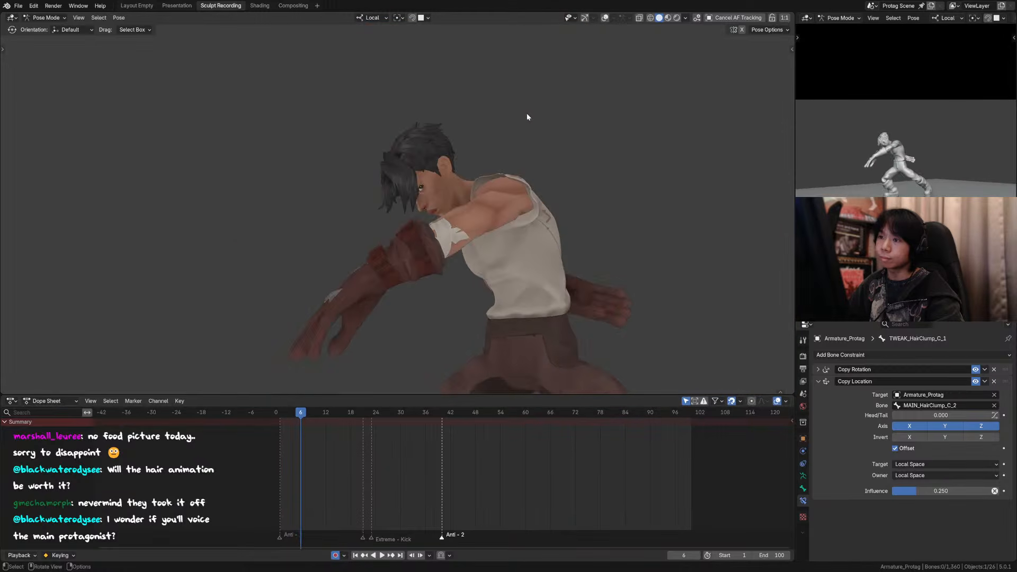
pyautogui.press('Left')
pyautogui.press('Right')
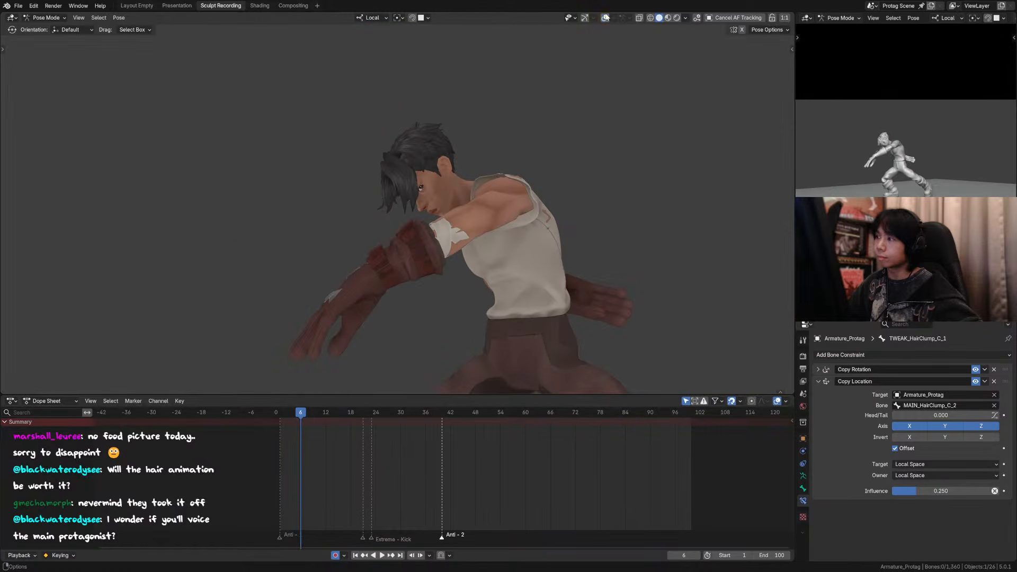
# Step: Show the overlays and move hair clump A's tip and the adjacent tip forward by about -0.030 m in X and 0.023 m in Y
pyautogui.hotkey('shift', 'alt', 'z')
pyautogui.click(412, 214)
pyautogui.scroll(3, 405, 213)
pyautogui.scroll(2, 402, 212)
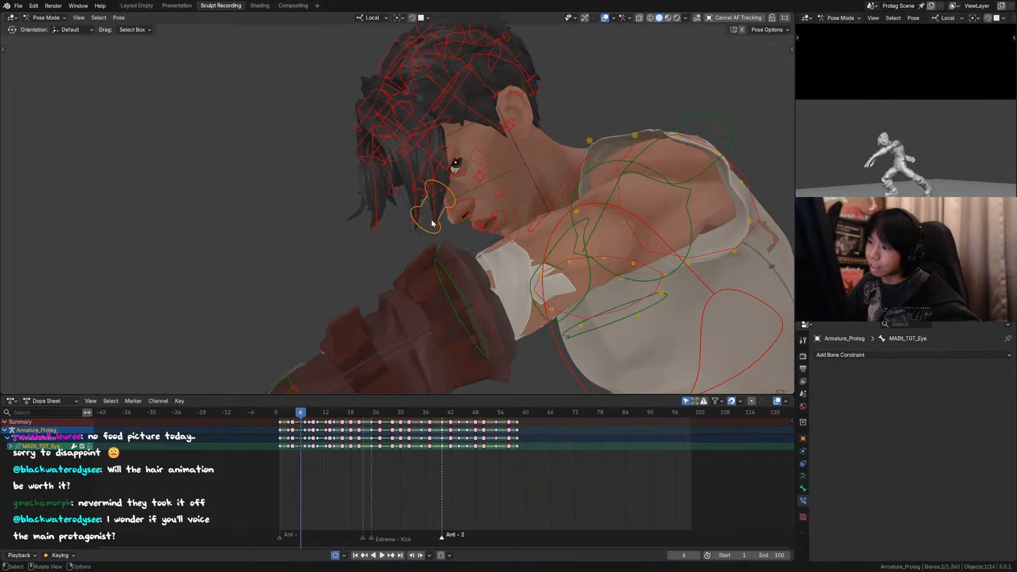
pyautogui.click(416, 227)
pyautogui.keyDown('shift'); pyautogui.click(412, 227); pyautogui.keyUp('shift')
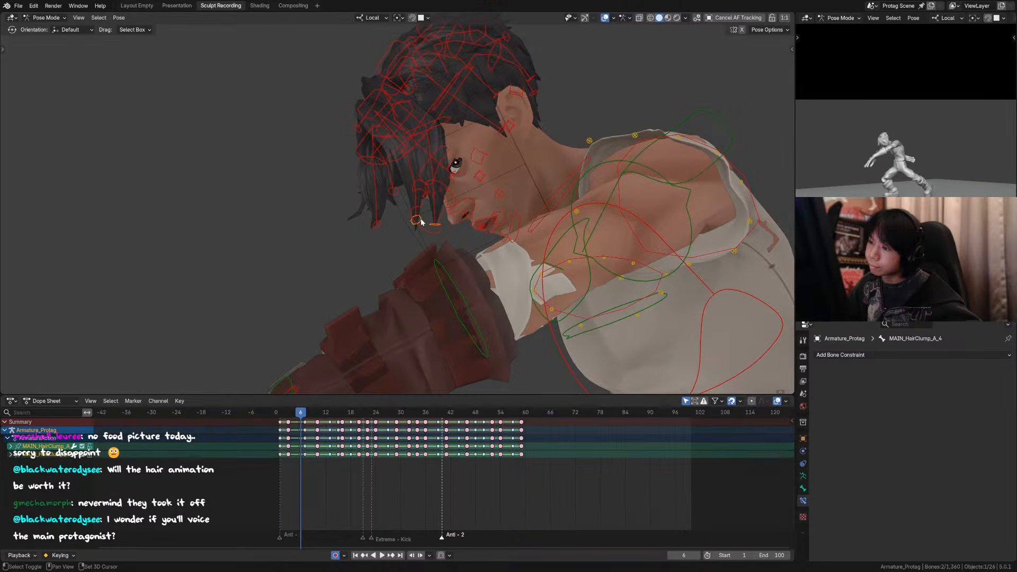
pyautogui.press('g')
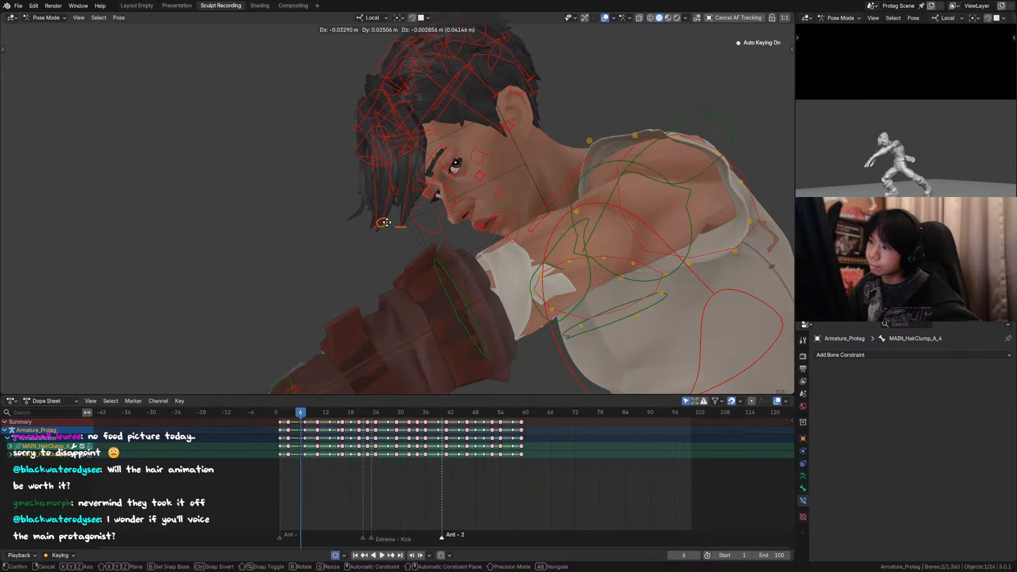
pyautogui.click(388, 223)
pyautogui.moveTo(387, 222); pyautogui.dragTo(430, 161, button='middle')
pyautogui.scroll(-4, 431, 161)
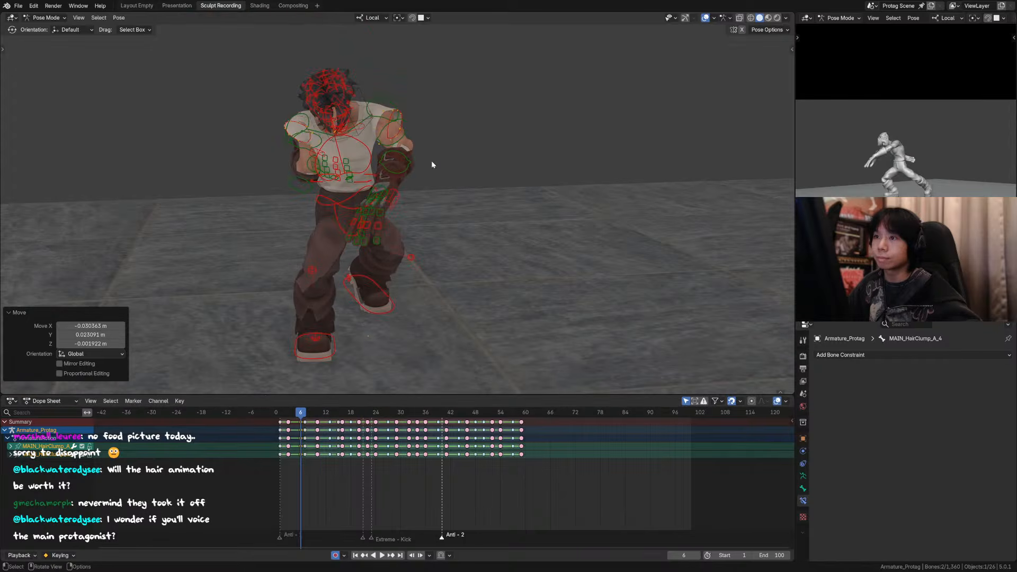
pyautogui.press('KP_0')
# Step: Hide the overlays, play the animation from its start, and compare the hair at frames 6 and 7
pyautogui.click(604, 19)
pyautogui.scroll(-6, 490, 275)
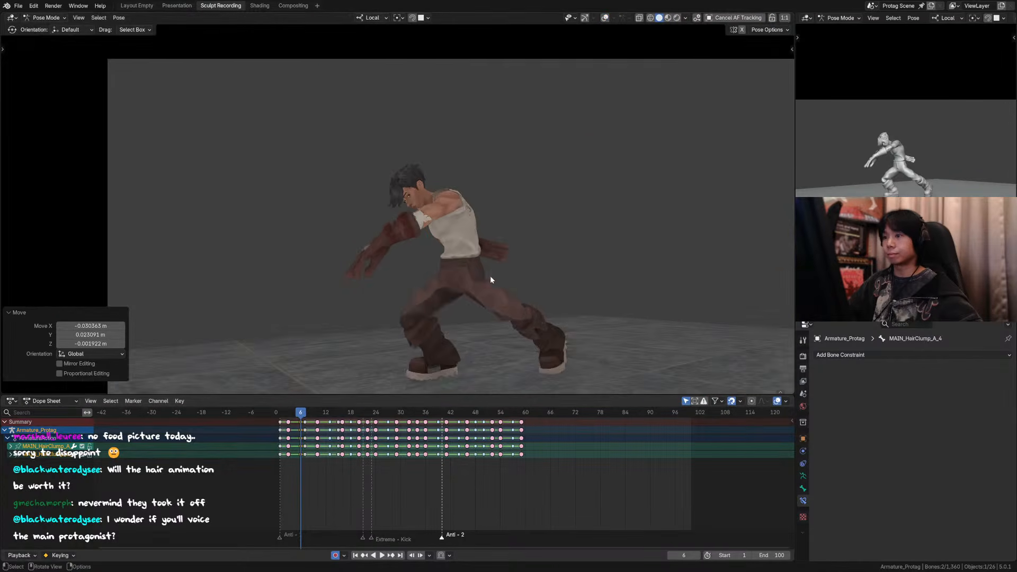
pyautogui.click(284, 415)
pyautogui.press('space')
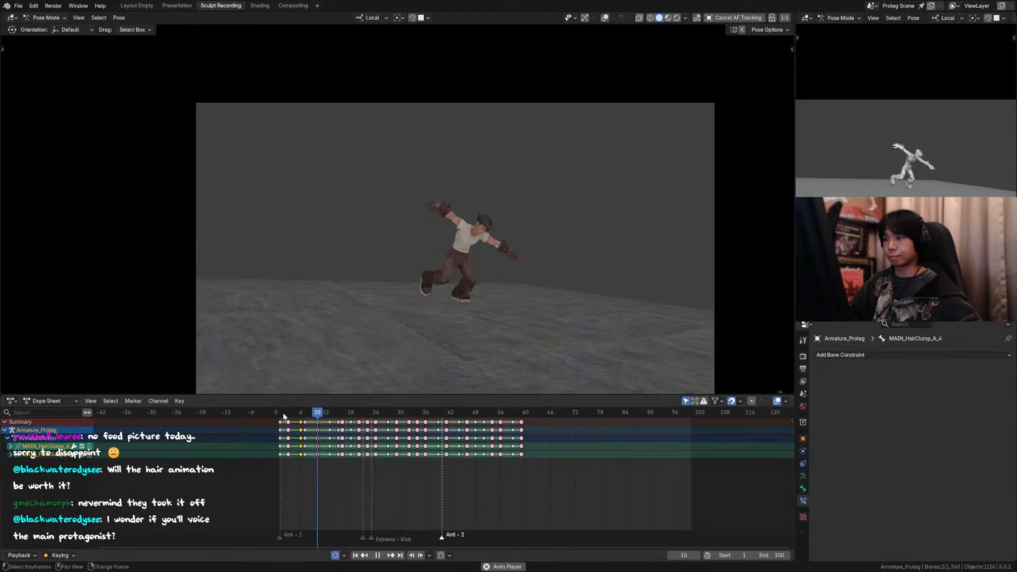
pyautogui.press('space')
pyautogui.scroll(6, 373, 174)
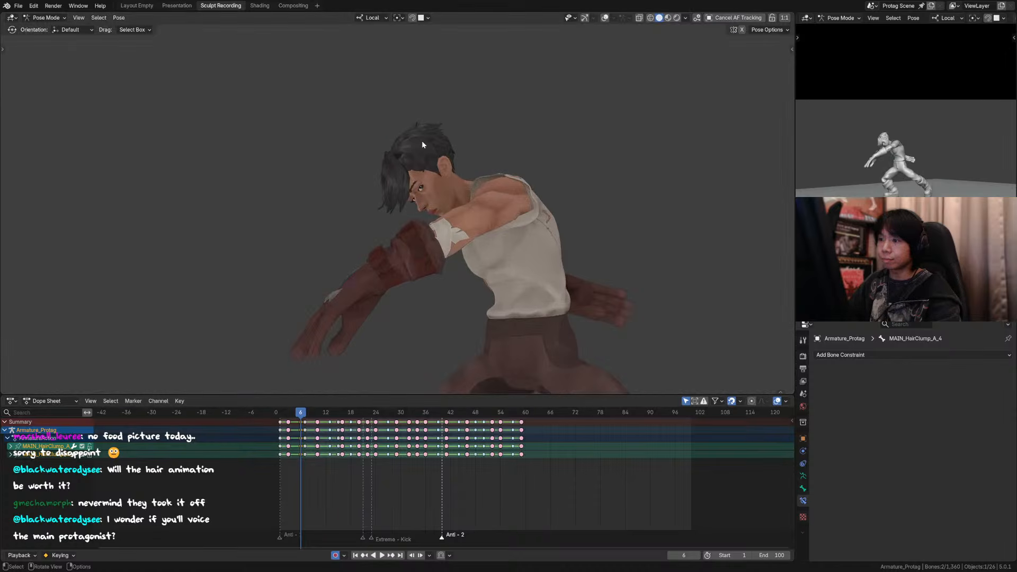
pyautogui.press('Right')
pyautogui.press('Left')
pyautogui.scroll(1, 561, 84)
# Step: Show the overlays and focus the view on hair clump M's tip control
pyautogui.click(605, 18)
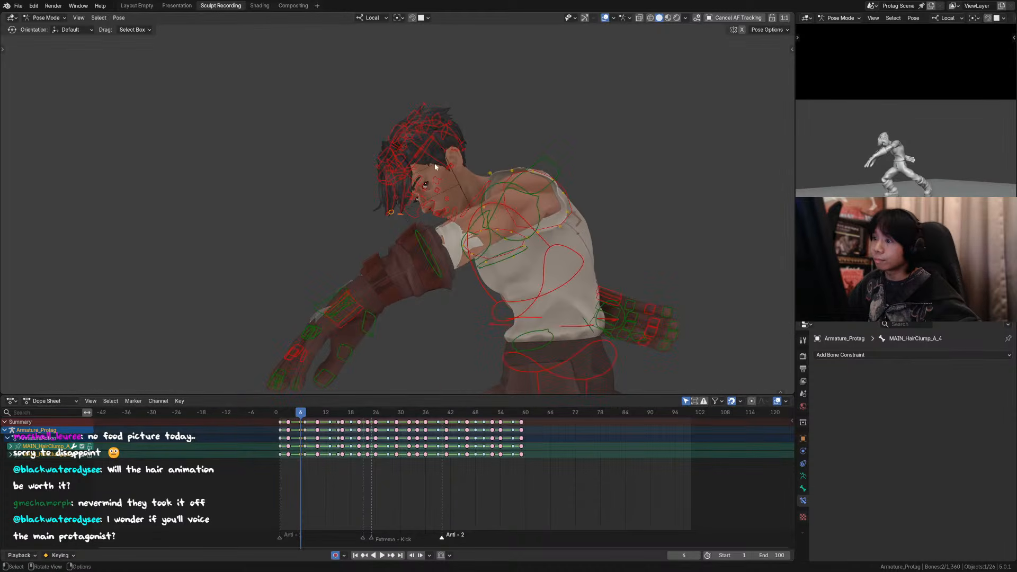
pyautogui.moveTo(430, 158); pyautogui.dragTo(385, 143, button='middle')
pyautogui.click(384, 141)
pyautogui.click(382, 141)
pyautogui.press('KP_Decimal')
pyautogui.scroll(-17, 397, 170)
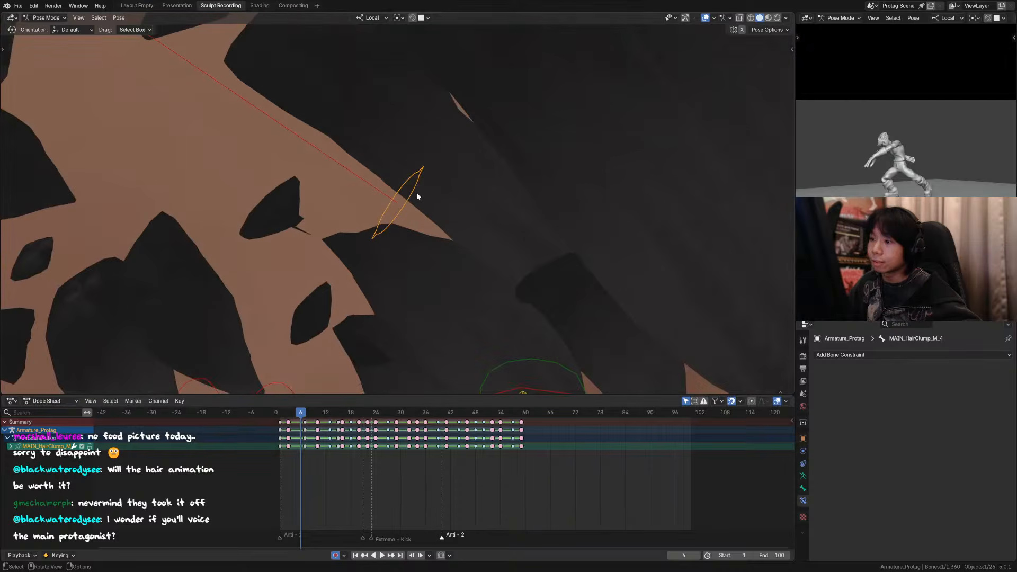
# Step: From the character's side, move hair clump J's tip control forward and down along the temple in front of the ear
pyautogui.moveTo(415, 204); pyautogui.dragTo(443, 198, button='middle')
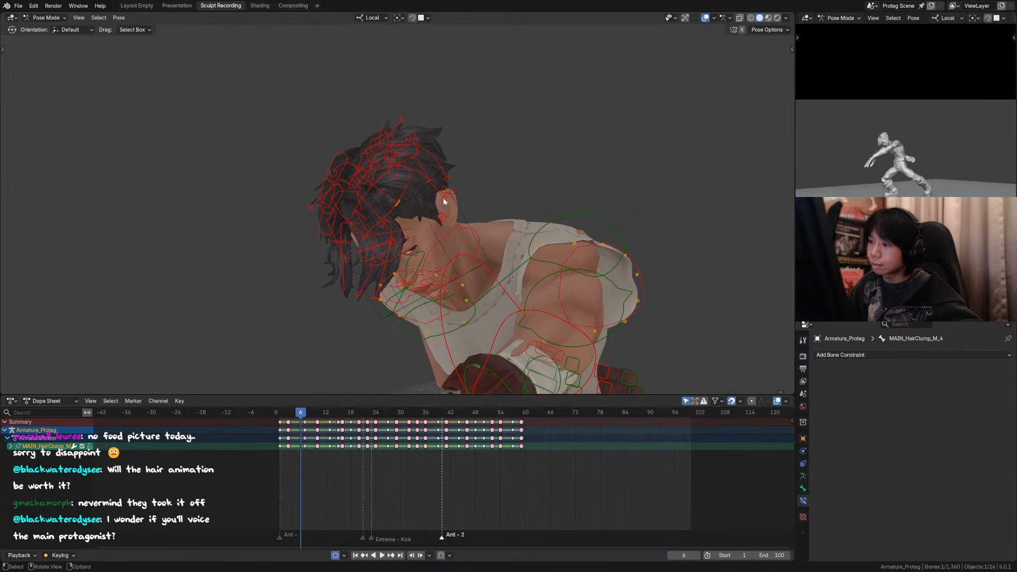
pyautogui.click(445, 200)
pyautogui.press('g')
pyautogui.rightClick(428, 233)
pyautogui.moveTo(427, 248); pyautogui.dragTo(414, 222, button='middle')
pyautogui.press('g')
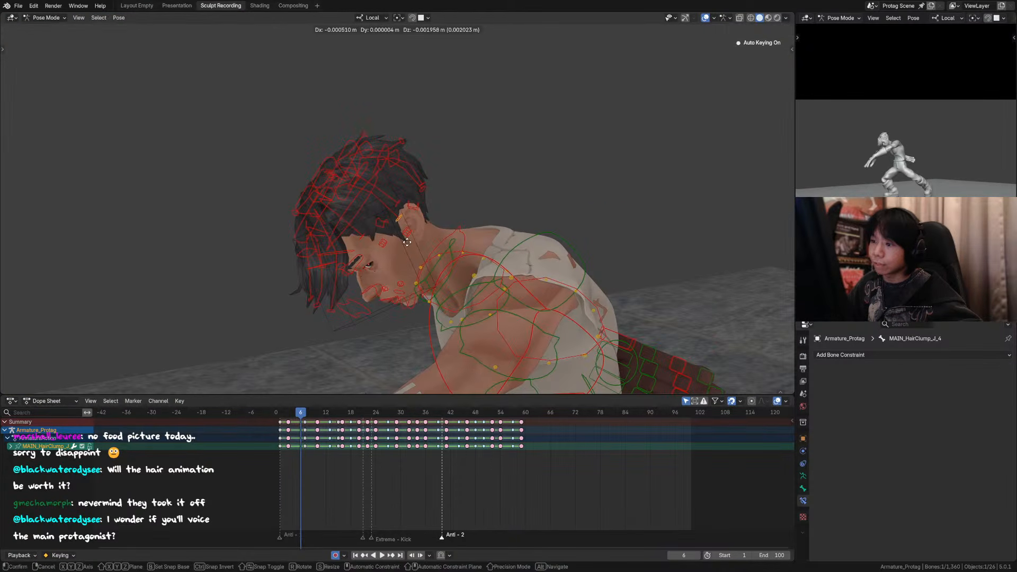
pyautogui.click(384, 233)
pyautogui.press('g')
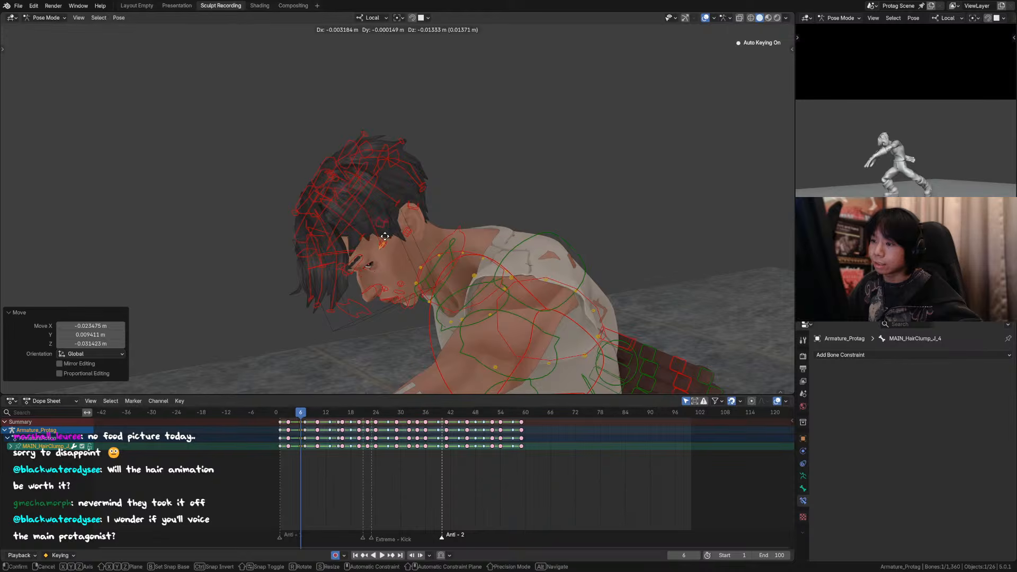
pyautogui.click(380, 241)
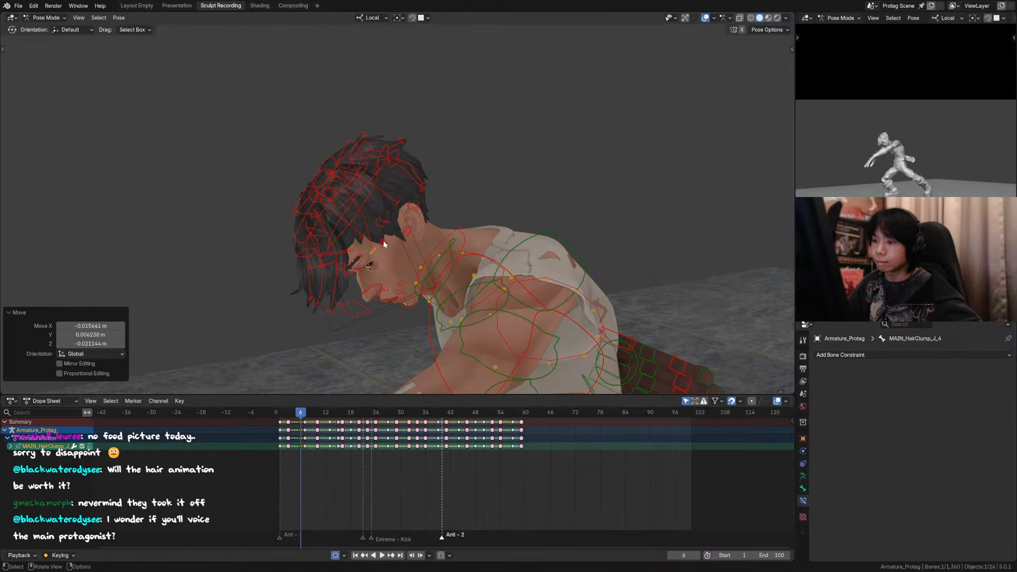
pyautogui.press('g')
pyautogui.click(389, 247)
# Step: Return to the camera view and hide the overlays to check the hair pose at frame 6
pyautogui.press('KP_0')
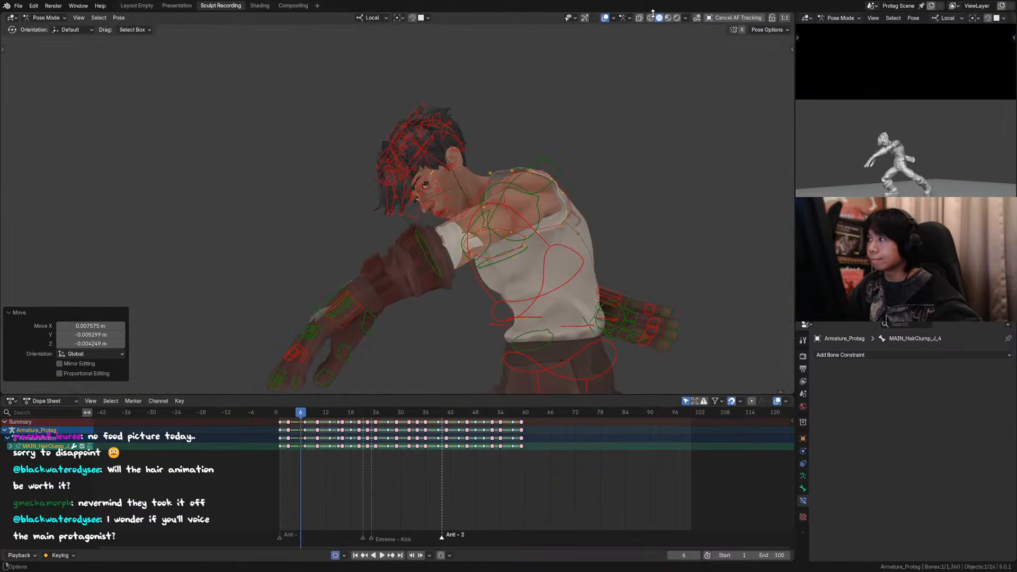
pyautogui.click(605, 18)
pyautogui.press('g')
pyautogui.rightClick(442, 158)
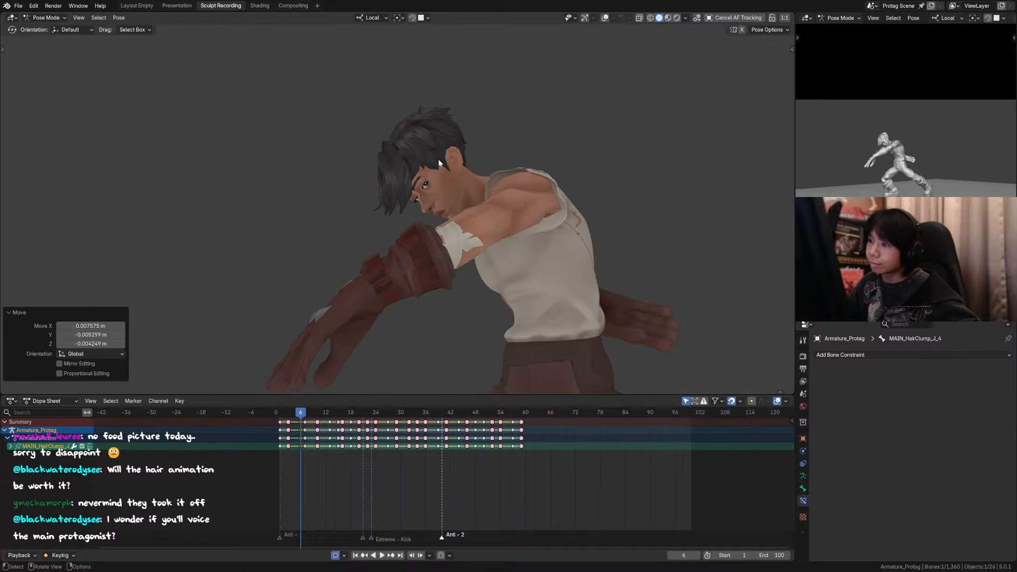
pyautogui.press('g')
pyautogui.rightClick(450, 155)
pyautogui.press('g')
pyautogui.rightClick(453, 155)
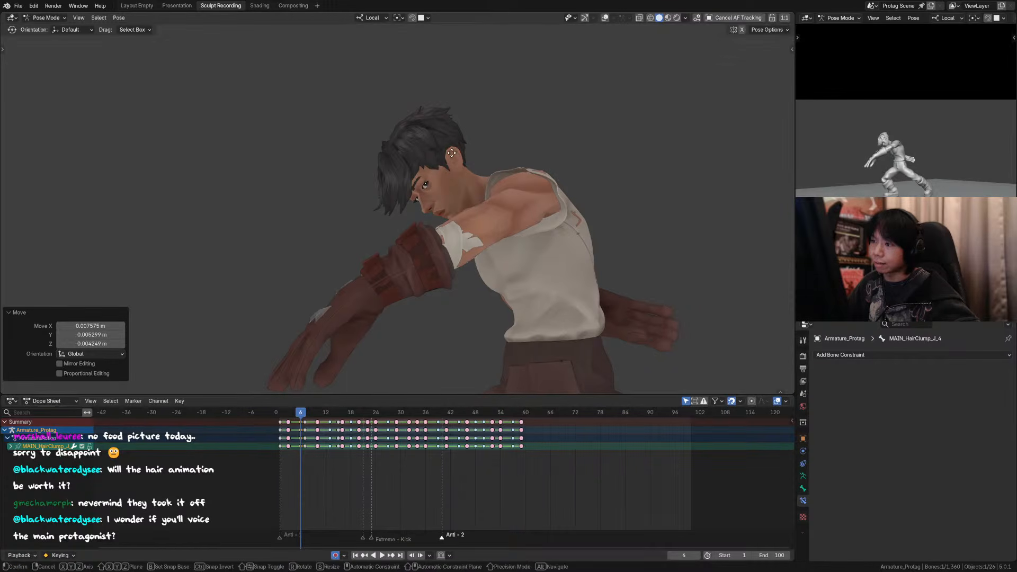
pyautogui.press('g')
pyautogui.rightClick(454, 154)
# Step: Move hair clump J's tip control by about -0.006 m in X, 0.005 m in Y and -0.012 m in Z
pyautogui.press(',')
pyautogui.click(579, 157)
pyautogui.press('g')
pyautogui.press('y')
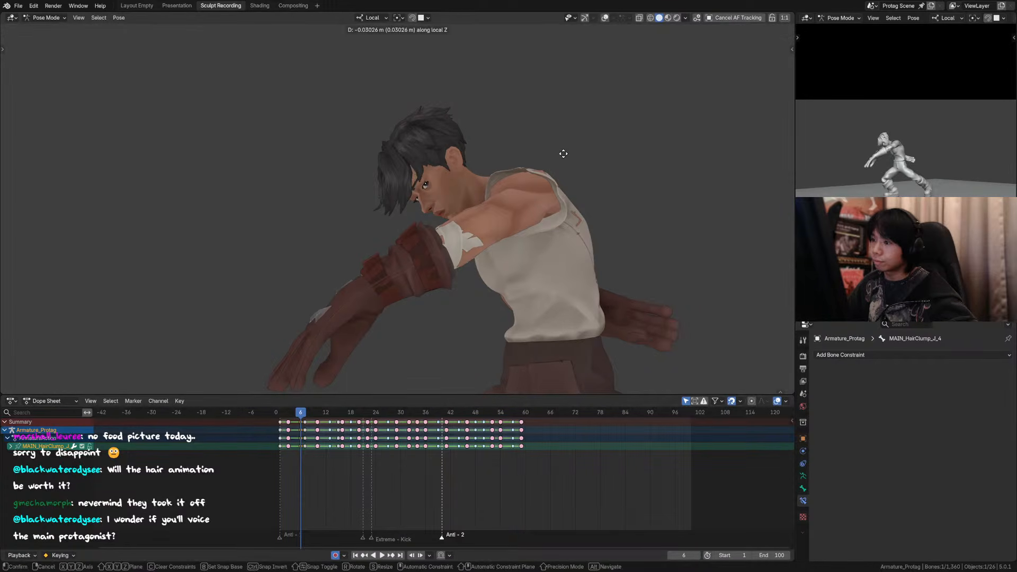
pyautogui.click(531, 210)
# Step: Show the overlays and move hair clump B's tip control by about -0.038 m in X, 0.028 m in Y and 0.012 m in Z
pyautogui.click(605, 18)
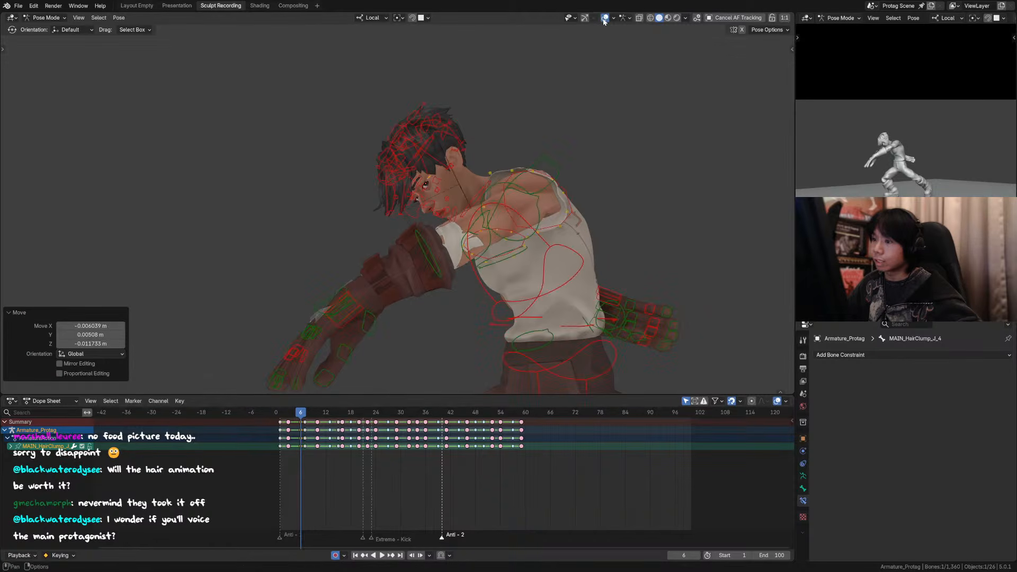
pyautogui.scroll(3, 381, 198)
pyautogui.click(378, 223)
pyautogui.press('g')
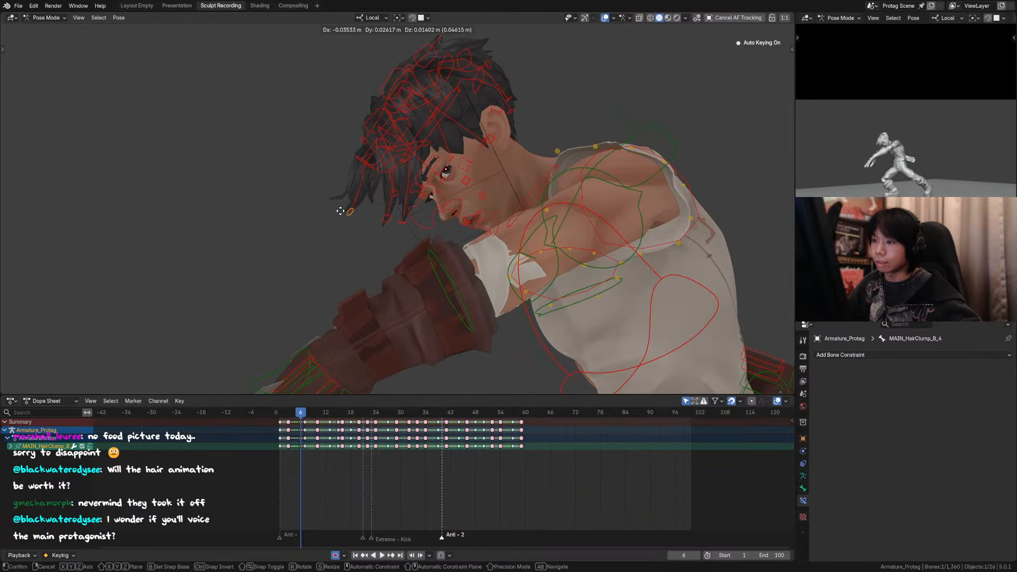
pyautogui.click(338, 214)
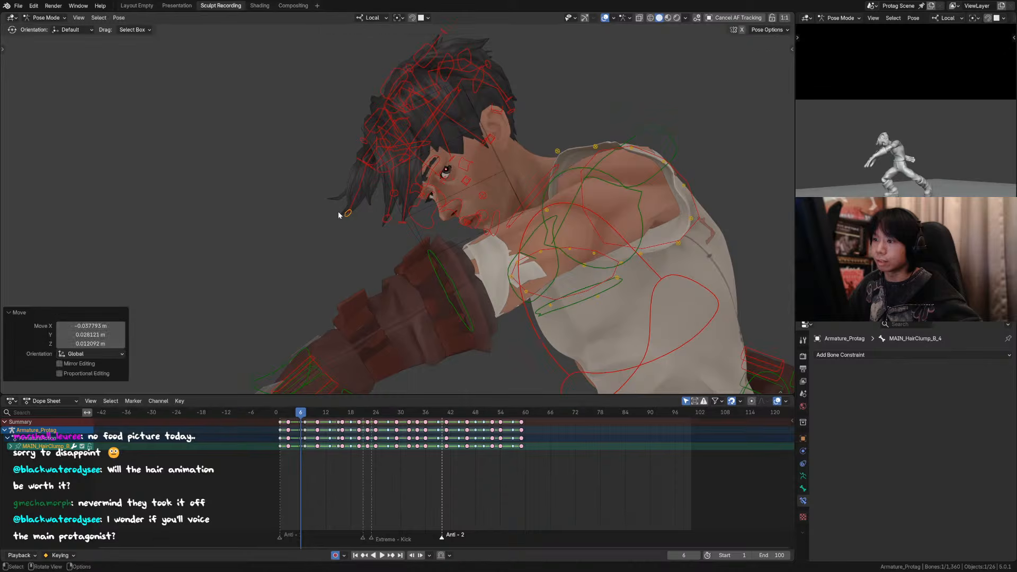
pyautogui.click(361, 145)
pyautogui.press('g')
pyautogui.rightClick(341, 151)
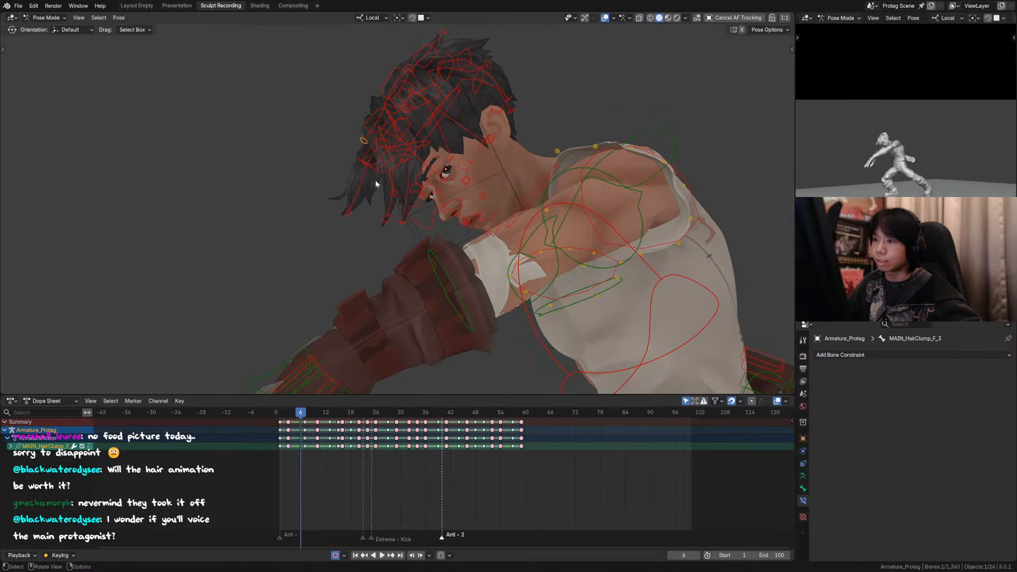
# Step: Hide the overlays and review the hair motion in the camera view from frame 3 through the neighbouring keyframes
pyautogui.scroll(-2, 383, 189)
pyautogui.scroll(-1, 390, 198)
pyautogui.click(605, 18)
pyautogui.press('KP_0')
pyautogui.press('Left')
pyautogui.press('Left')
pyautogui.press('Left')
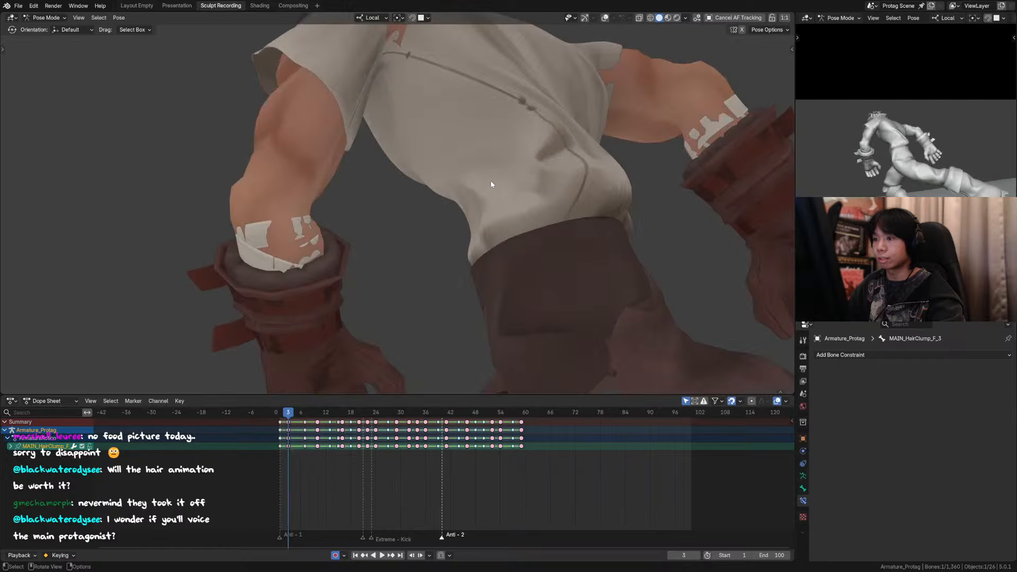
pyautogui.scroll(-3, 442, 175)
pyautogui.press('Down')
pyautogui.press('Up')
pyautogui.press('Up')
pyautogui.press('Up')
pyautogui.press('Up')
pyautogui.press('Down')
pyautogui.press('Down')
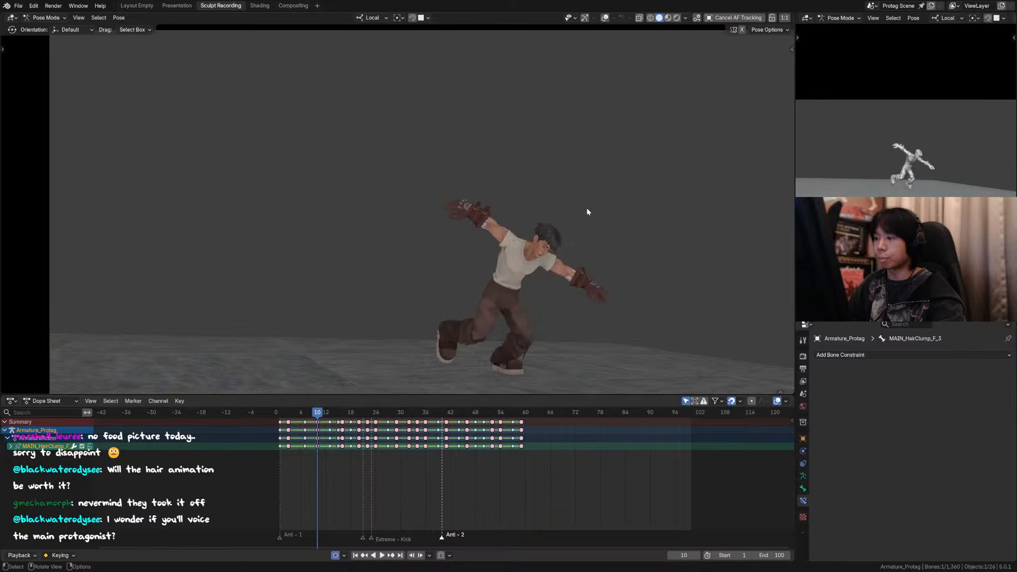
# Step: Compare the hair pose at frame 3 with frame 6, and finish on a close view of frame 6
pyautogui.press('Down')
pyautogui.press('Right')
pyautogui.press('Left')
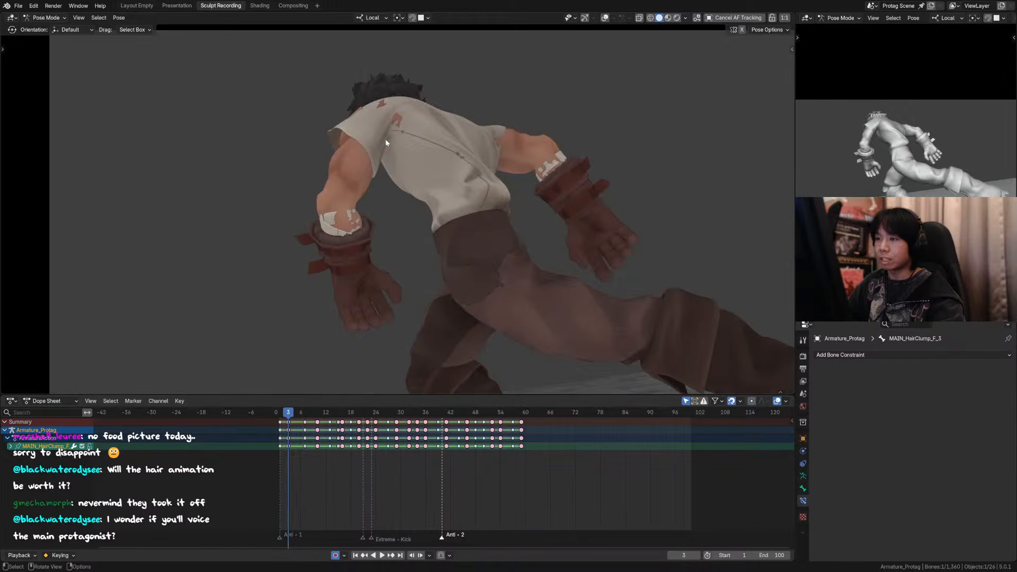
pyautogui.press('Right')
pyautogui.press('Right')
pyautogui.press('Right')
pyautogui.scroll(4, 415, 179)
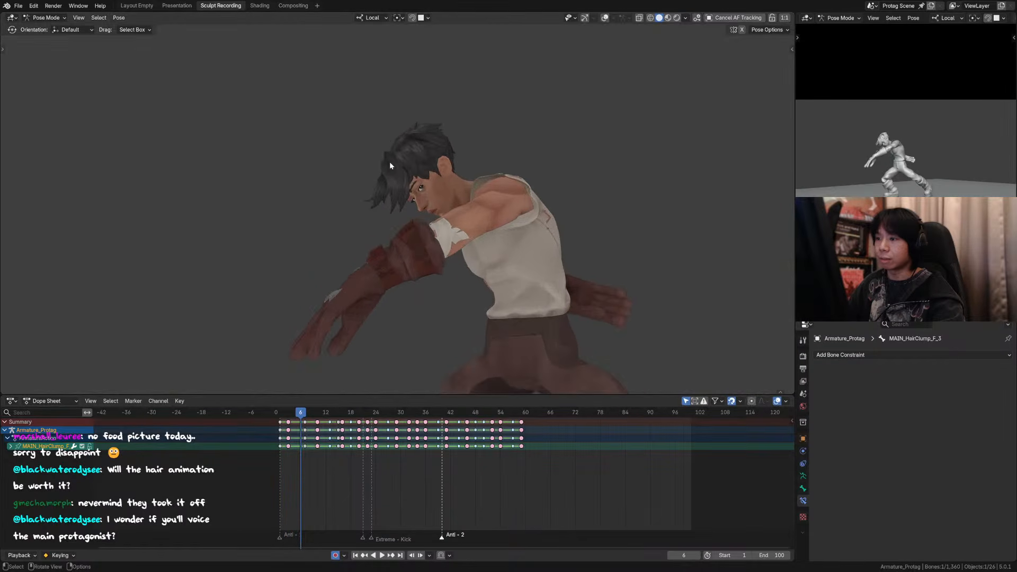
pyautogui.scroll(1, 434, 178)
# Step: Show the overlays and rotate hair clump B's tip control around its local Y axis at frame 6
pyautogui.click(605, 18)
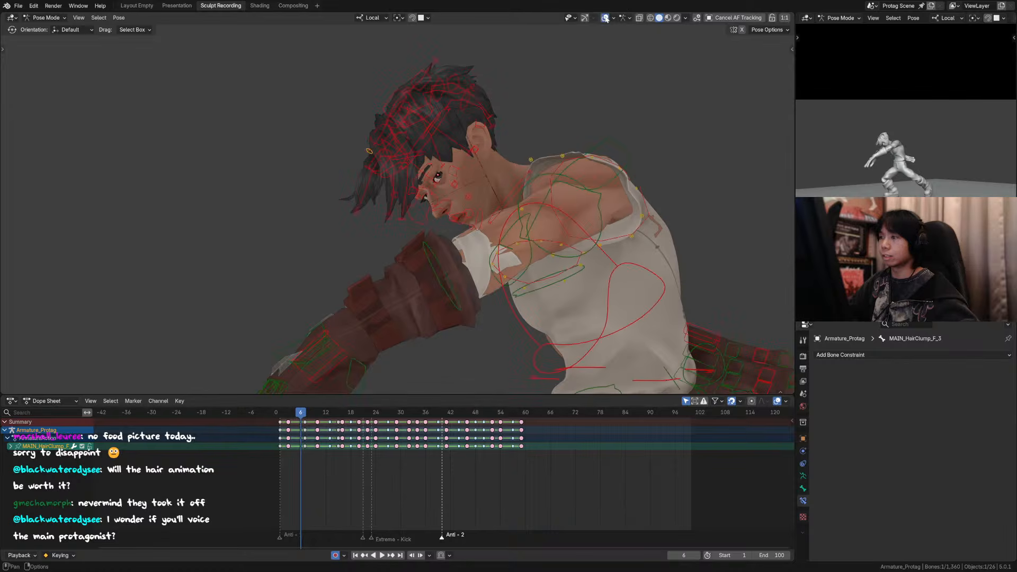
pyautogui.click(359, 212)
pyautogui.press('r')
pyautogui.press('y')
pyautogui.click(387, 222)
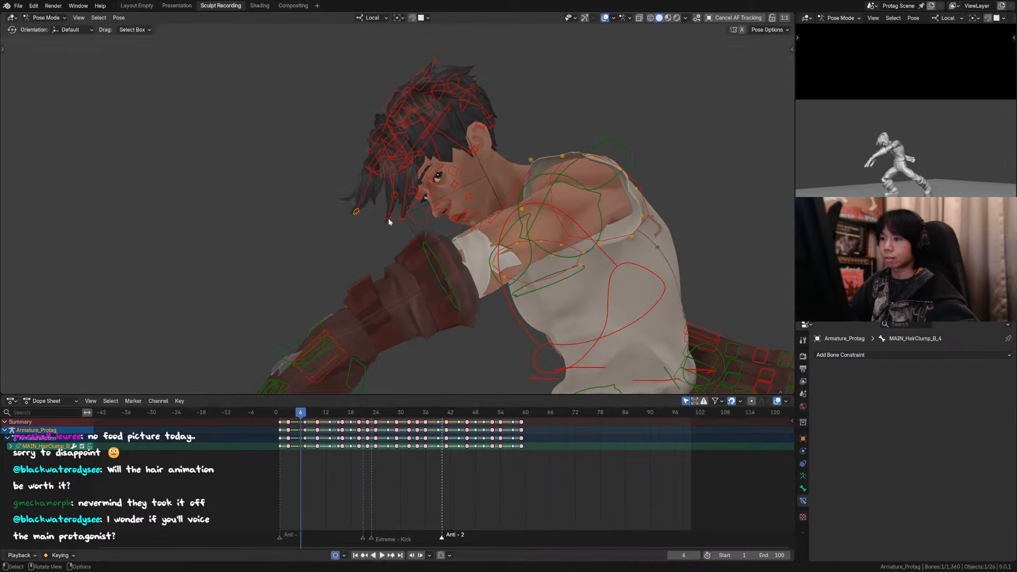
pyautogui.press('r')
pyautogui.press('y')
pyautogui.click(388, 225)
pyautogui.click(376, 173)
pyautogui.press('g')
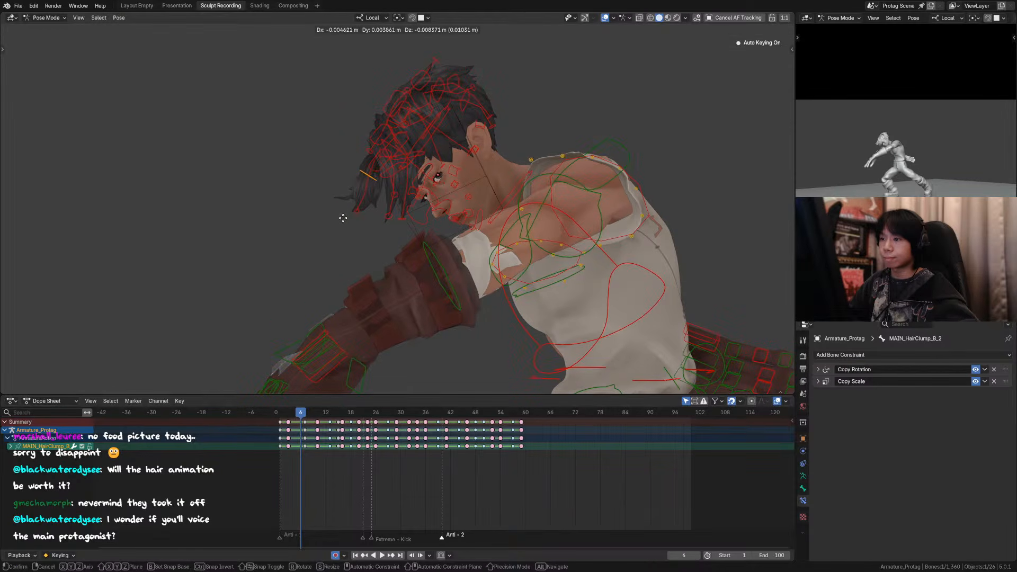
pyautogui.rightClick(343, 218)
# Step: Save the file and move hair clump B's tip control by about -0.007 m in X and 0.005 m in Y, away from the face
pyautogui.hotkey('ctrl', 's')
pyautogui.scroll(-2, 400, 205)
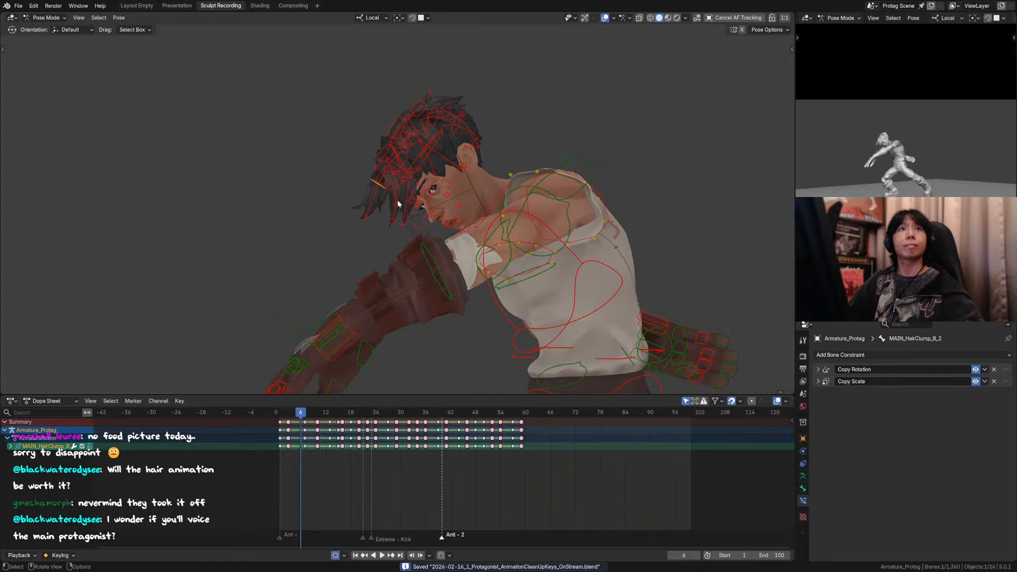
pyautogui.moveTo(391, 206); pyautogui.dragTo(419, 226, button='middle')
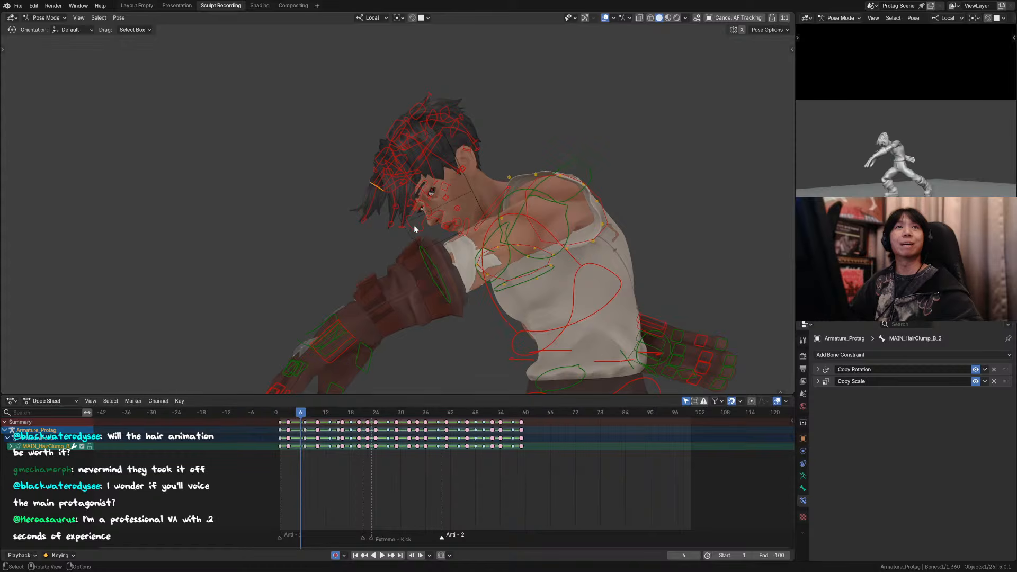
pyautogui.click(366, 220)
pyautogui.press('g')
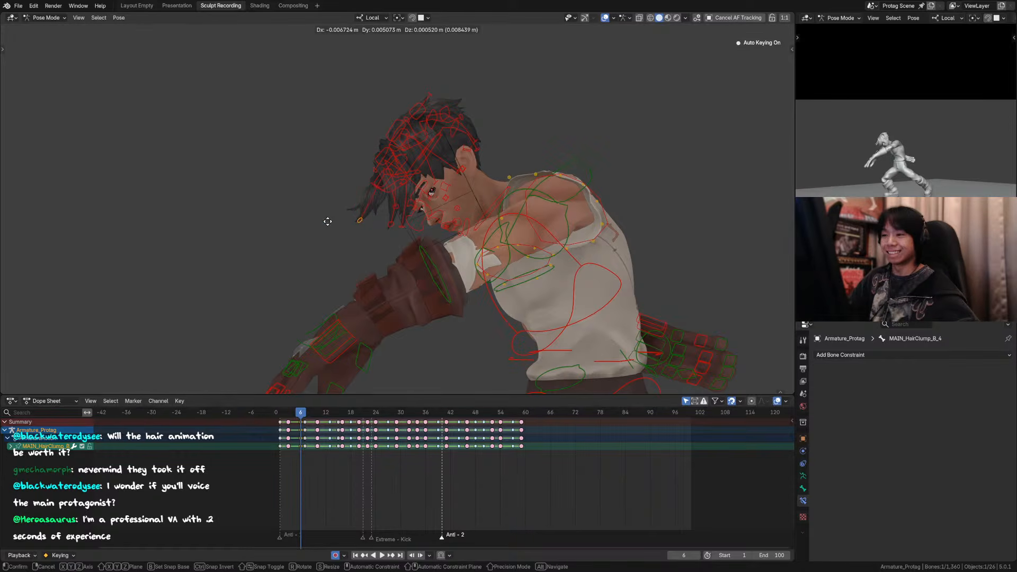
pyautogui.click(329, 222)
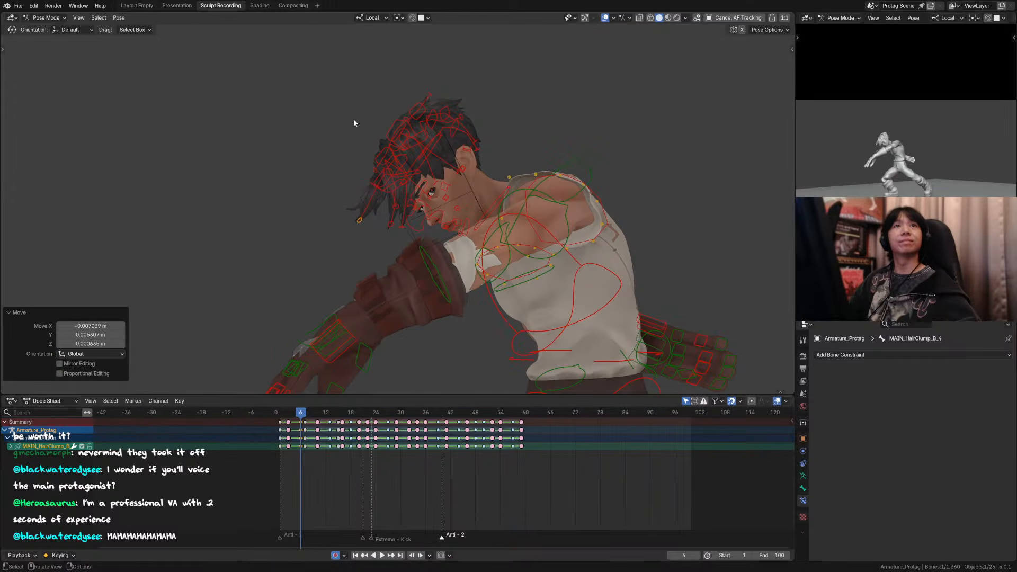
pyautogui.moveTo(372, 151); pyautogui.dragTo(395, 168, button='middle')
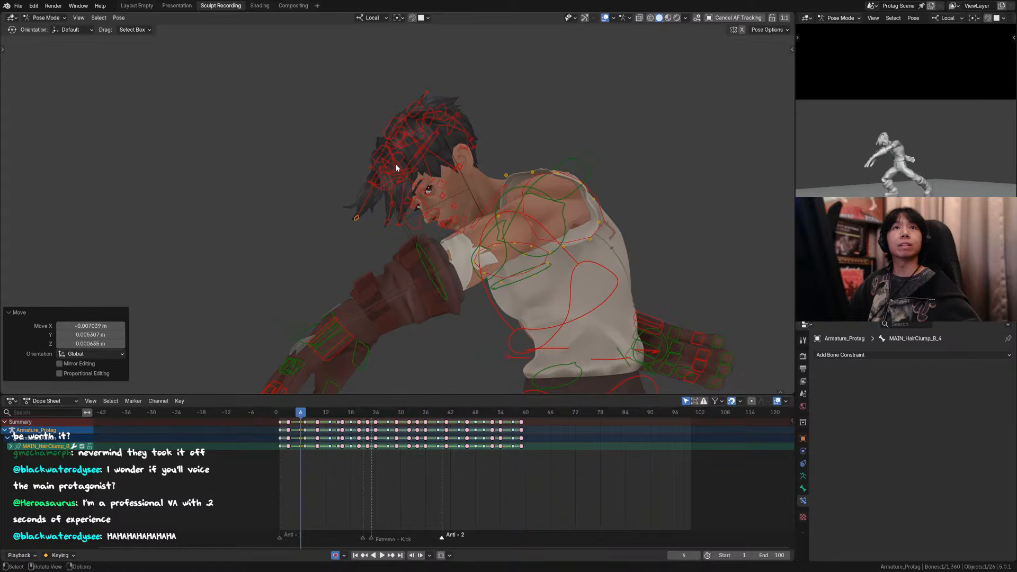
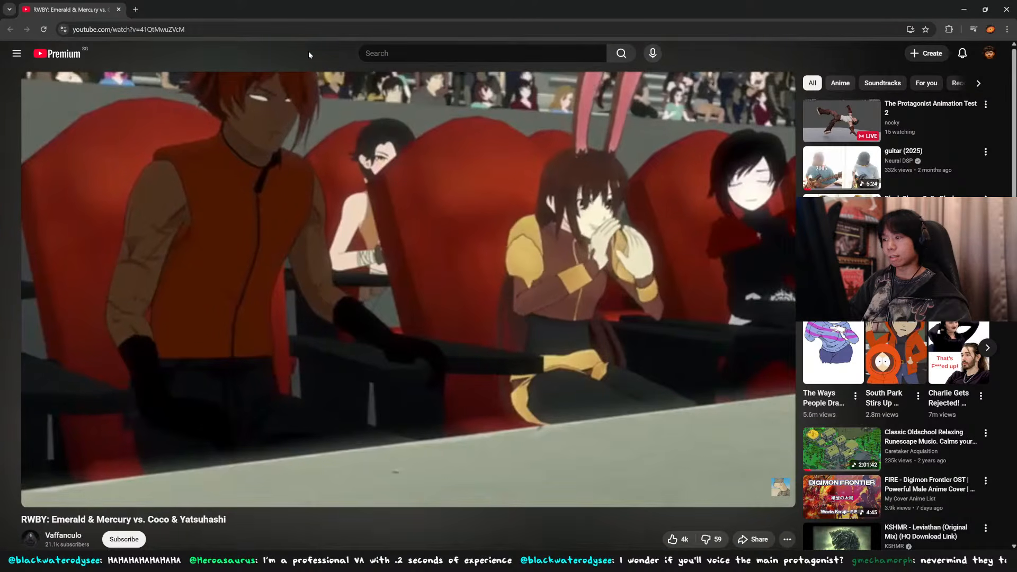
# Step: Skip ahead in the RWBY fight reference video, pause it at the fighters' stand-off, and switch back to Blender
pyautogui.press('Right')
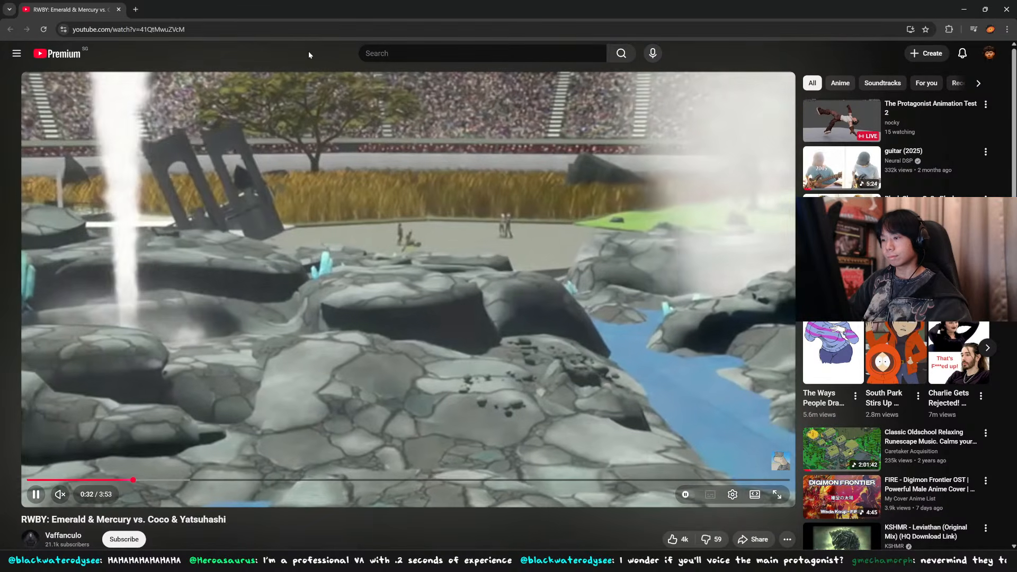
pyautogui.press('Right')
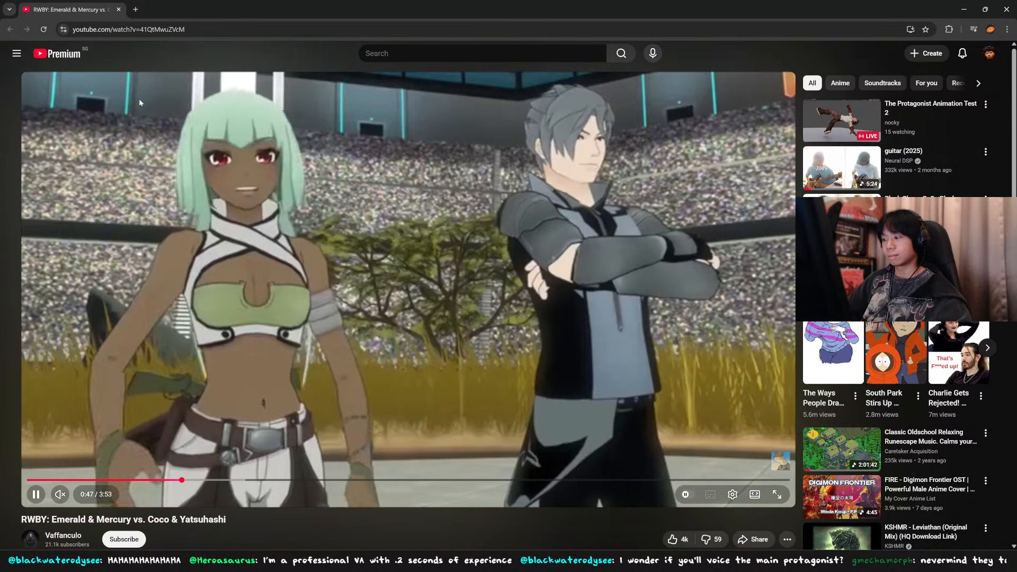
pyautogui.click(153, 120)
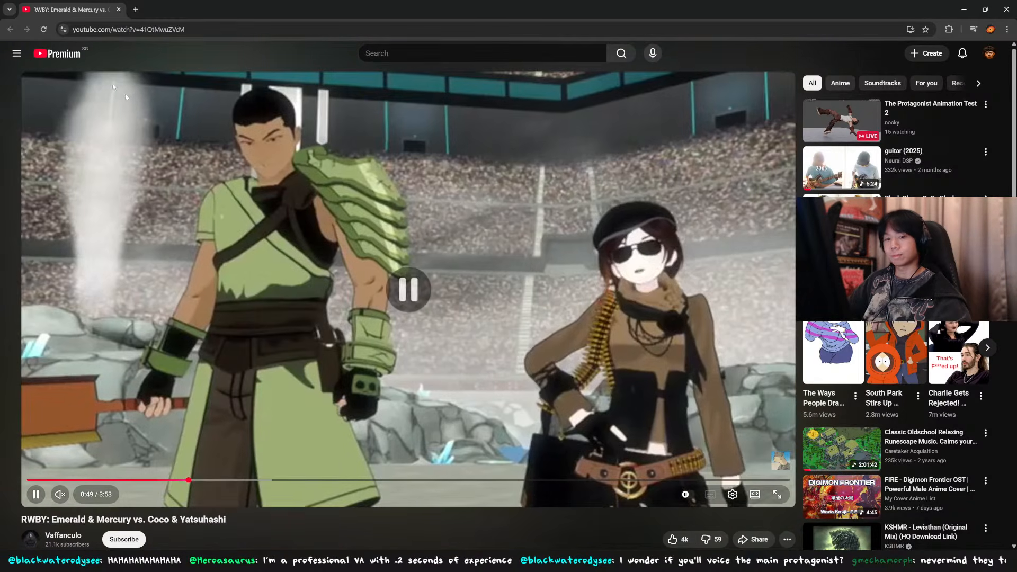
pyautogui.moveTo(77, 15); pyautogui.dragTo(139, 0)
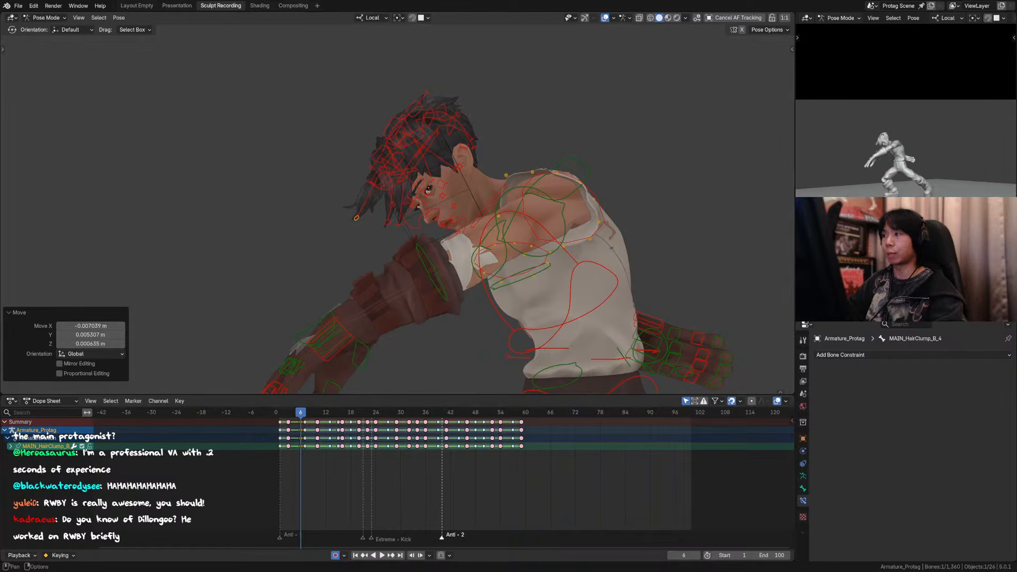
# Step: Hide the overlays and compare the hair pose at frame 6 with its neighbouring frames, finishing on frame 7
pyautogui.click(605, 18)
pyautogui.press('Left')
pyautogui.scroll(-3, 554, 184)
pyautogui.press('Right')
pyautogui.press('Right')
pyautogui.press('Right')
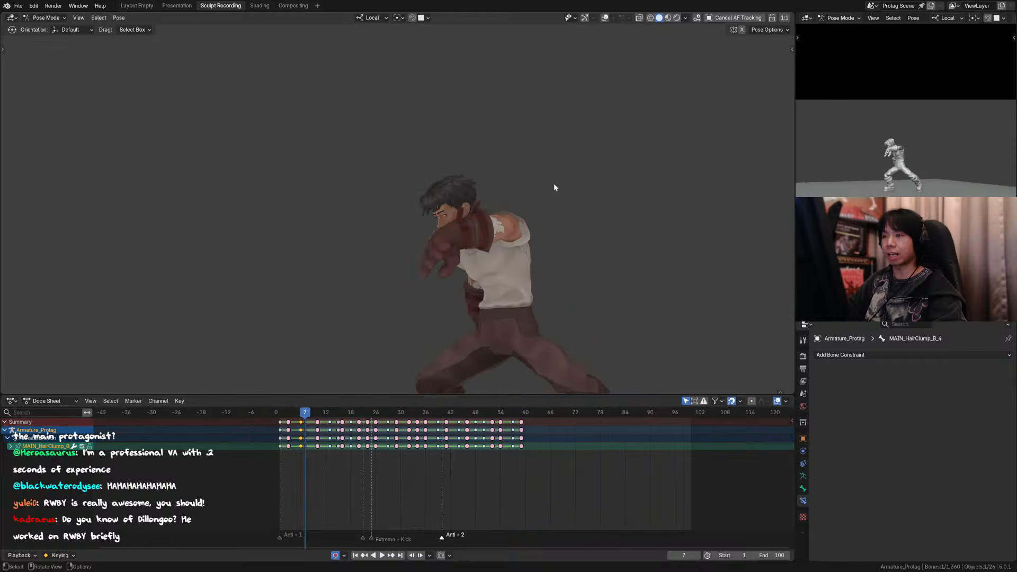
pyautogui.press('Left')
pyautogui.press('Left')
pyautogui.press('Right')
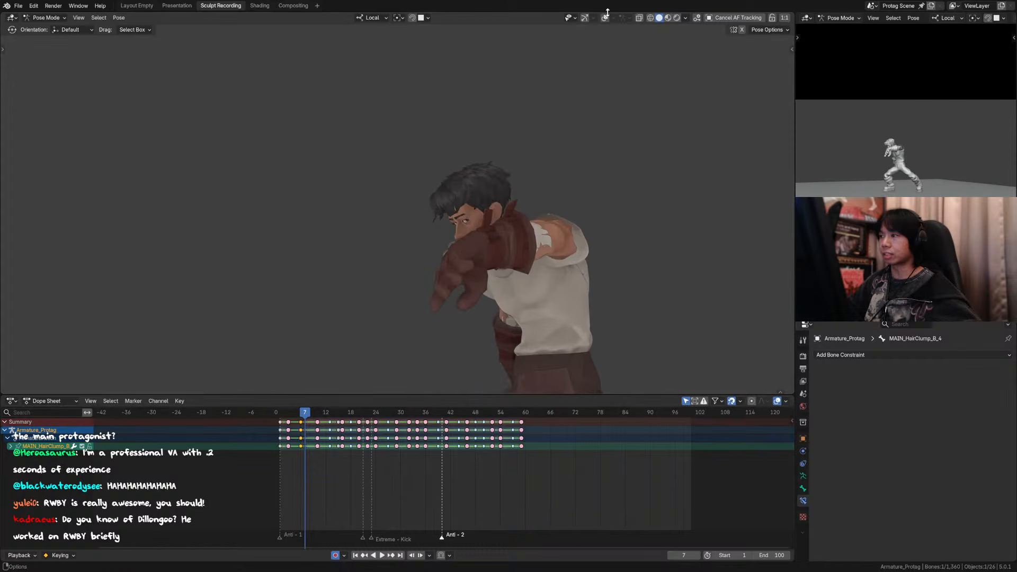
# Step: Show the overlays and move hair clump B's tip control forward, away from the face, at frame 7
pyautogui.click(605, 18)
pyautogui.scroll(5, 440, 203)
pyautogui.press('g')
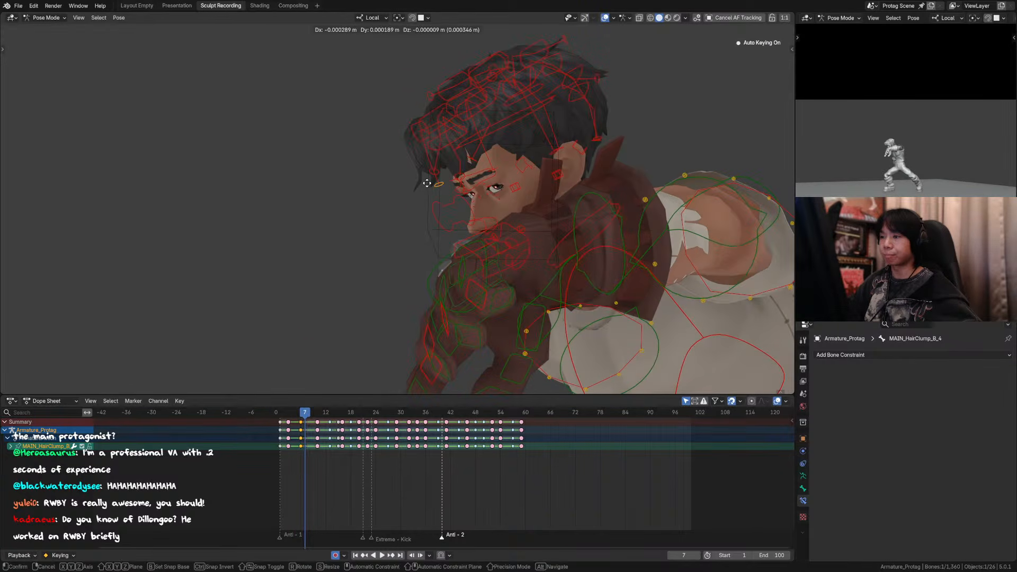
pyautogui.click(410, 190)
pyautogui.click(458, 182)
pyautogui.press('g')
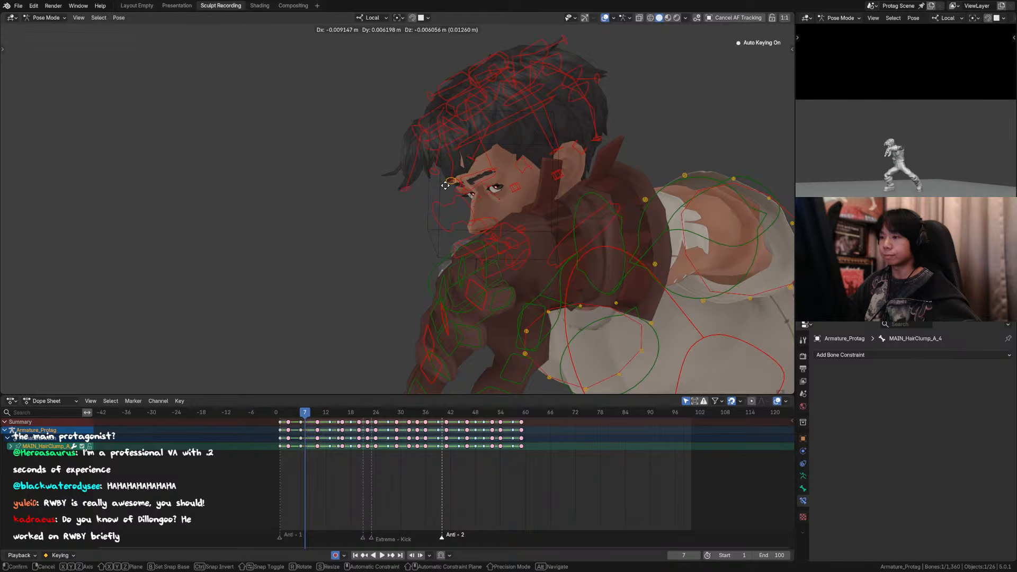
pyautogui.click(412, 194)
pyautogui.hotkey('ctrl', 'z')
pyautogui.hotkey('ctrl', 'z')
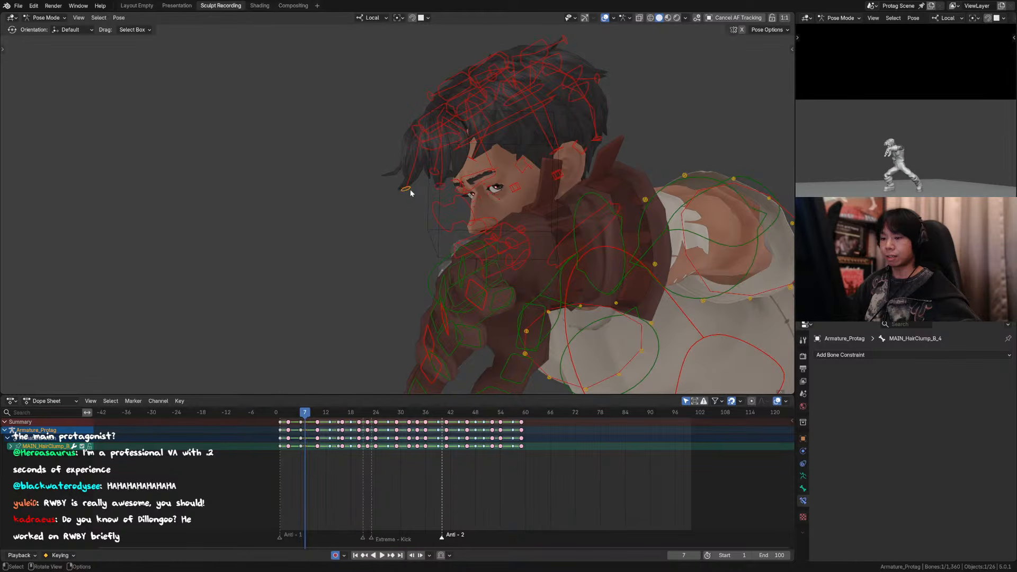
# Step: Move the tip controls of hair clump B and hair clump C slightly forward and down at frame 7
pyautogui.scroll(-2, 408, 196)
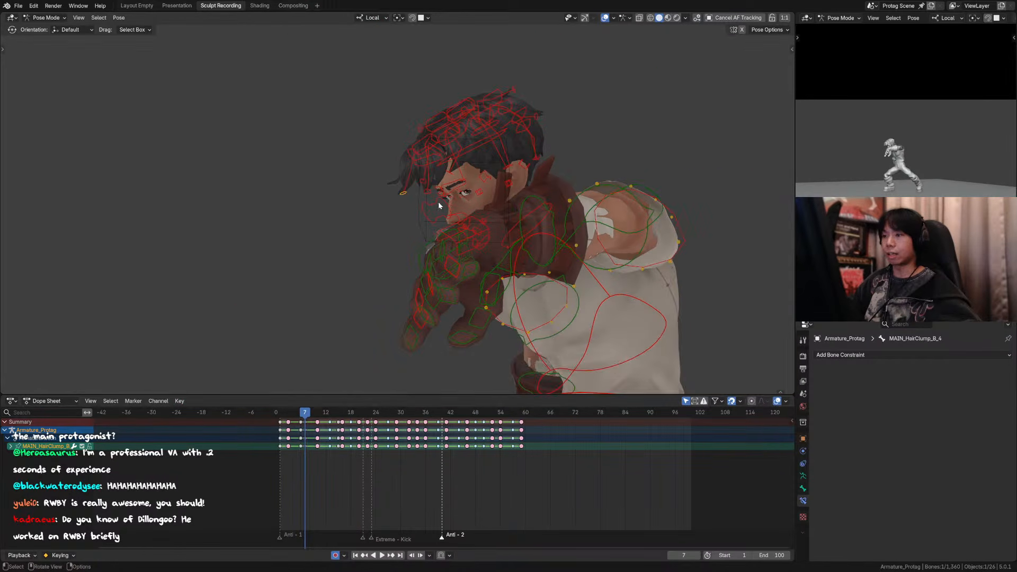
pyautogui.press('g')
pyautogui.click(429, 202)
pyautogui.click(453, 178)
pyautogui.press('g')
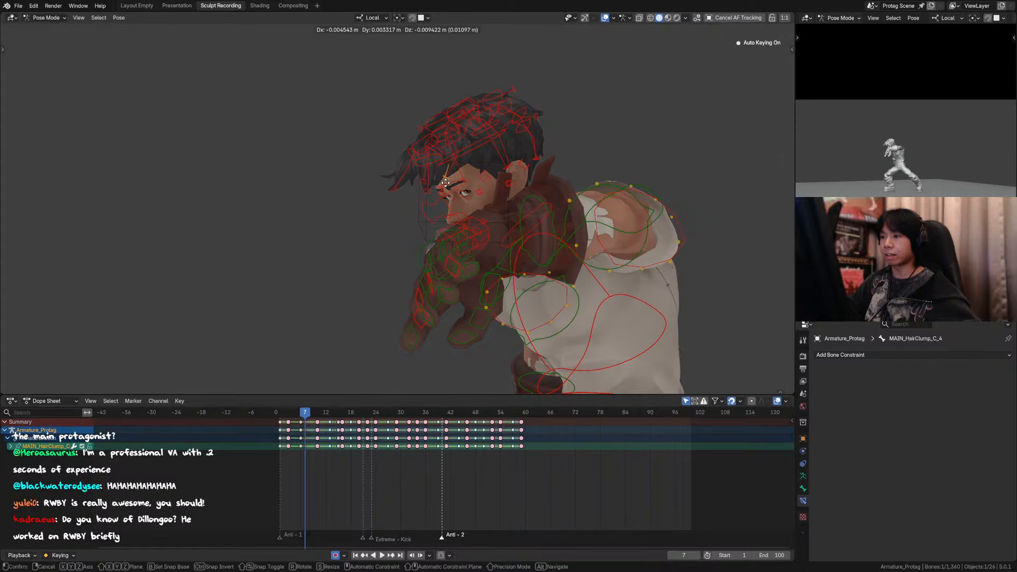
pyautogui.click(445, 188)
# Step: Move the tip control of hair clump M, beside the ear, at frame 7
pyautogui.click(495, 173)
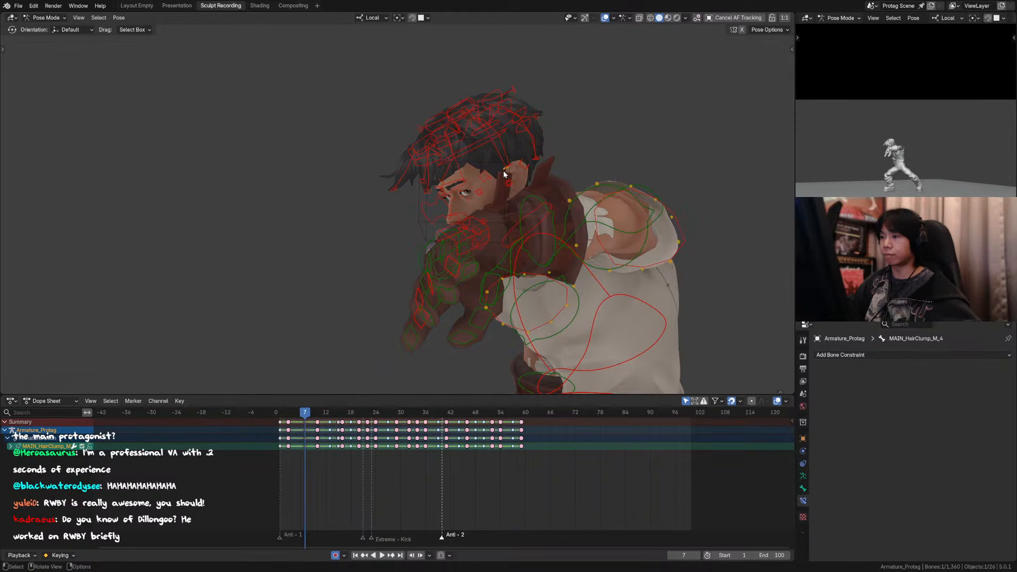
pyautogui.press('g')
pyautogui.keyDown('shift'); pyautogui.moveTo(467, 182); pyautogui.dragTo(451, 203, button='middle'); pyautogui.keyUp('shift')
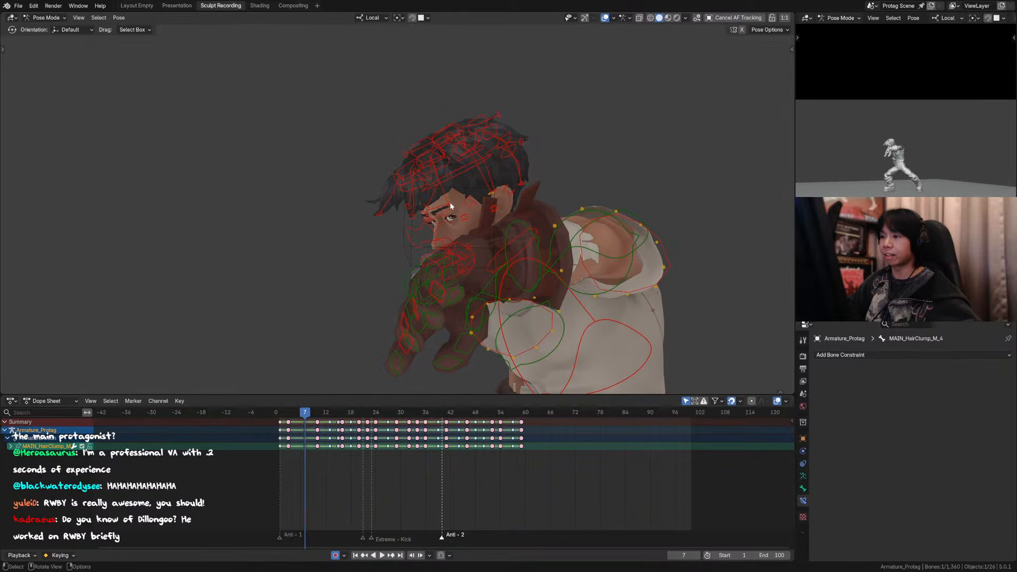
pyautogui.click(450, 202)
pyautogui.press('g')
pyautogui.rightClick(450, 202)
pyautogui.click(452, 203)
pyautogui.press('g')
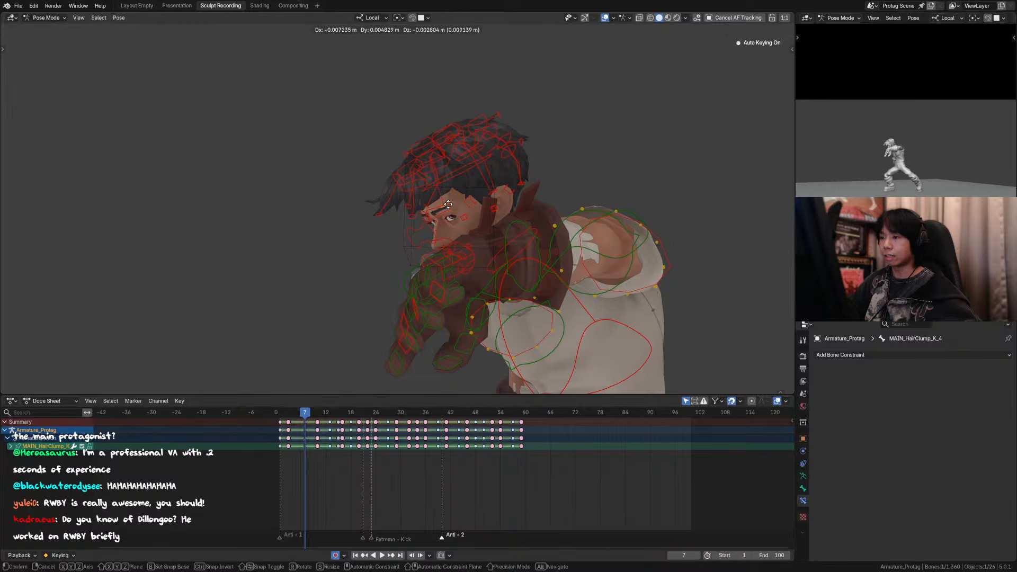
pyautogui.rightClick(450, 205)
# Step: Pull hair clump M's tip further forward and move clump J's tip about -0.028 m in X, 0.019 m in Y and -0.025 m in Z
pyautogui.keyDown('shift'); pyautogui.moveTo(490, 183); pyautogui.dragTo(485, 203, button='middle'); pyautogui.keyUp('shift')
pyautogui.scroll(2, 485, 202)
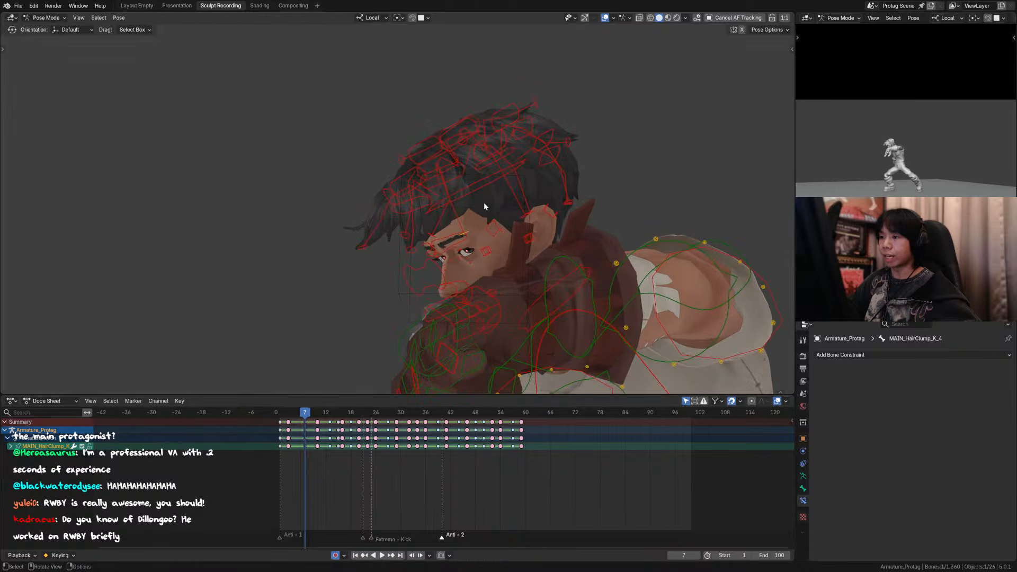
pyautogui.click(512, 218)
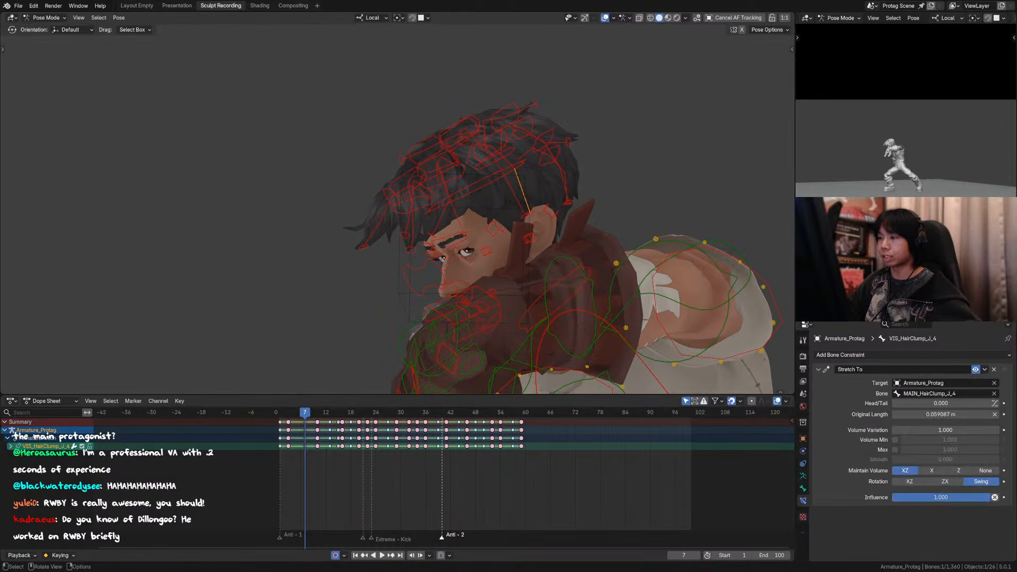
pyautogui.click(530, 214)
pyautogui.press('g')
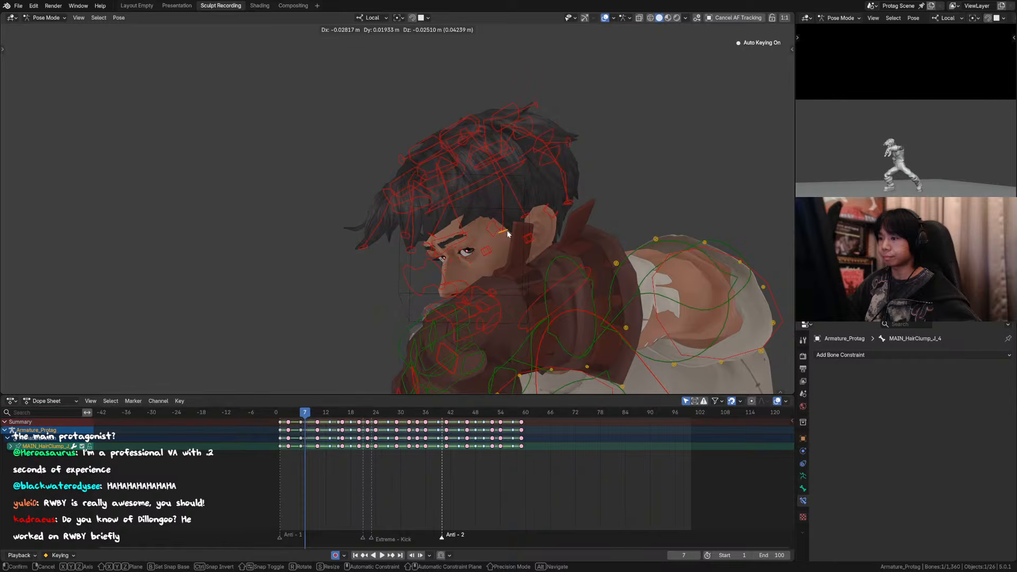
pyautogui.click(507, 233)
# Step: Move hair clump C's tip by about 0.003, -0.002 and -0.006 m in X, Y and Z, and adjust the neighbouring fringe tip
pyautogui.click(436, 240)
pyautogui.press('g')
pyautogui.click(440, 244)
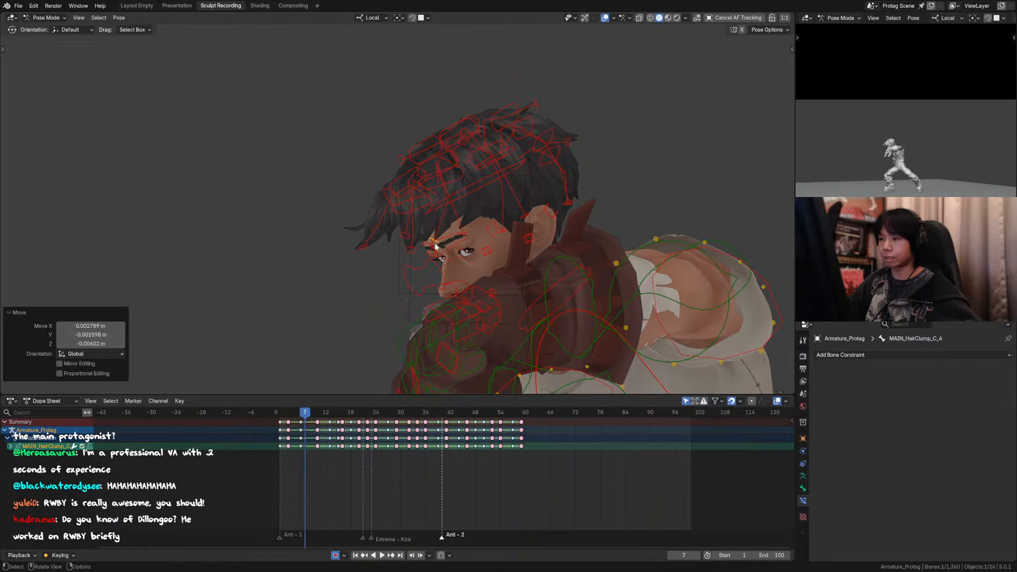
pyautogui.click(415, 249)
pyautogui.press('g')
pyautogui.click(374, 243)
# Step: Move hair clump B's tip by about (-0.008, 0.005, 0.006) m and clump A's tip by about (-0.010, 0.007, -0.005) m in X, Y, Z
pyautogui.click(361, 245)
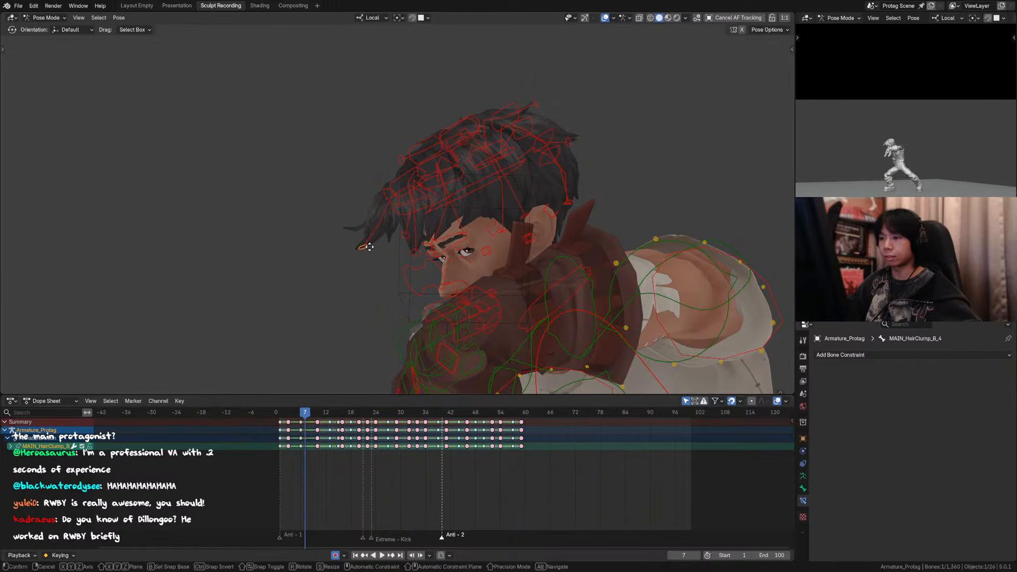
pyautogui.press('g')
pyautogui.click(362, 242)
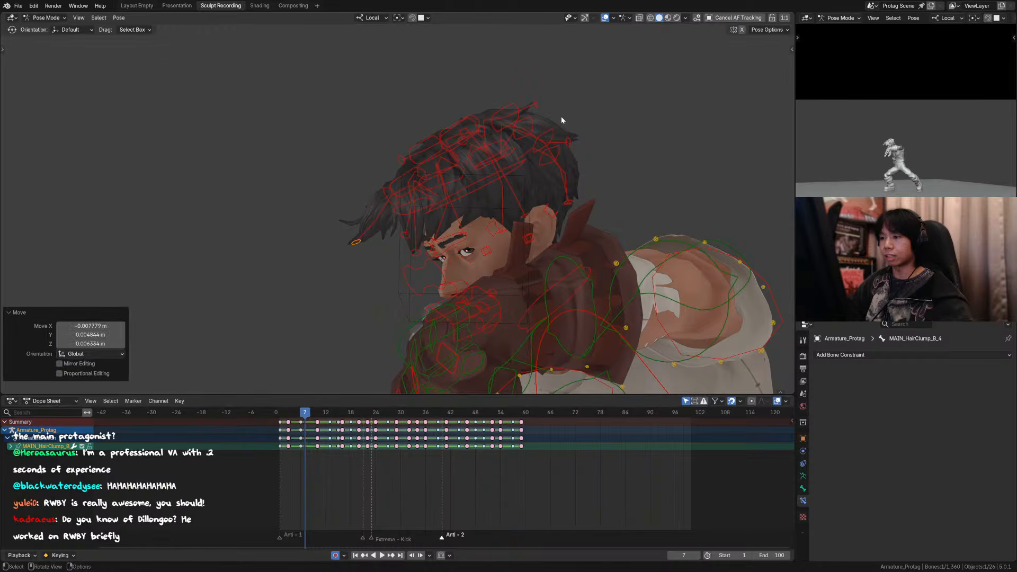
pyautogui.click(424, 253)
pyautogui.press('g')
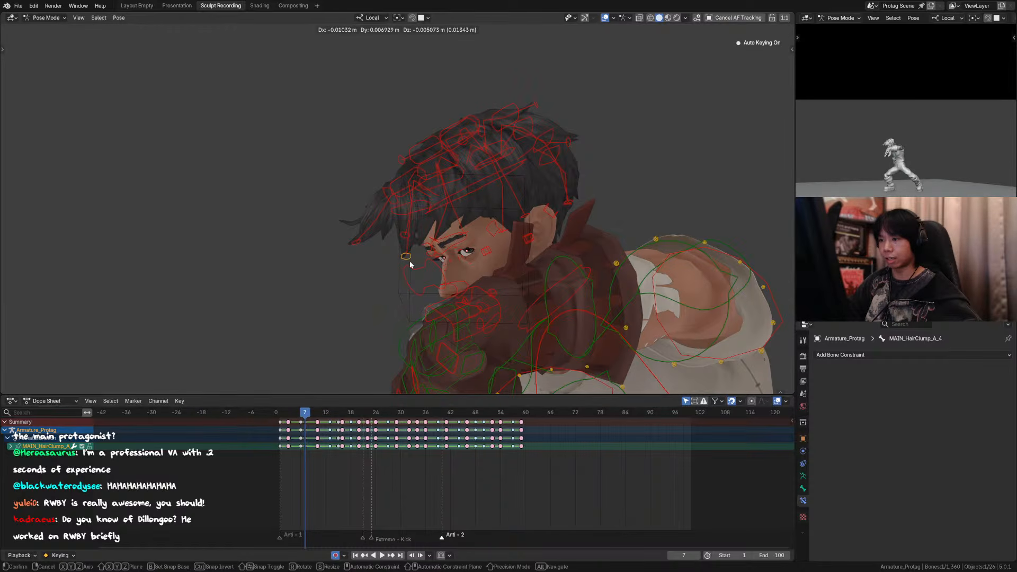
pyautogui.click(408, 260)
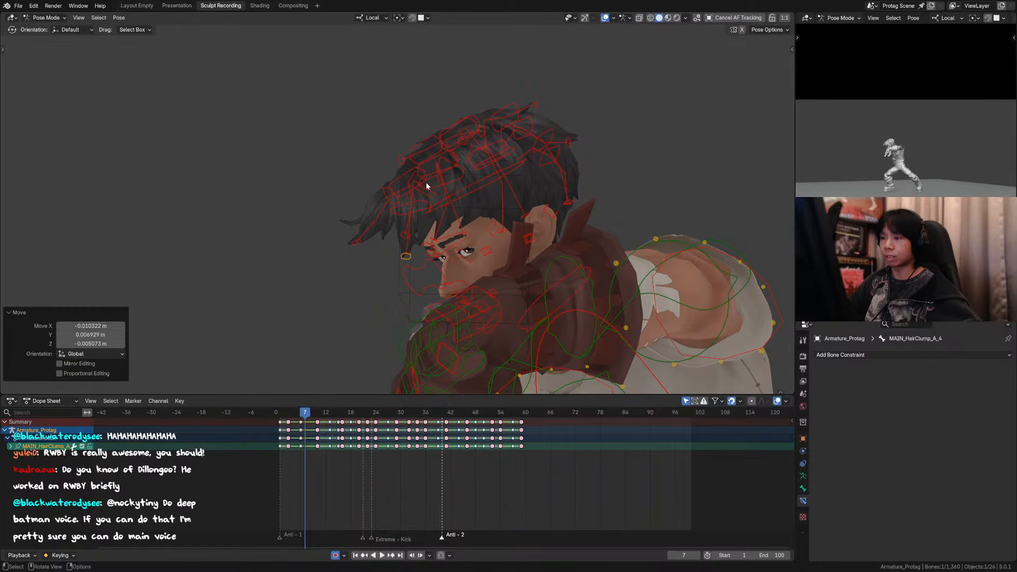
# Step: From a front view, move hair clump A's middle control by about -0.012 m in Y at frame 7, and return to the camera view
pyautogui.click(403, 173)
pyautogui.moveTo(404, 175); pyautogui.dragTo(480, 202, button='middle')
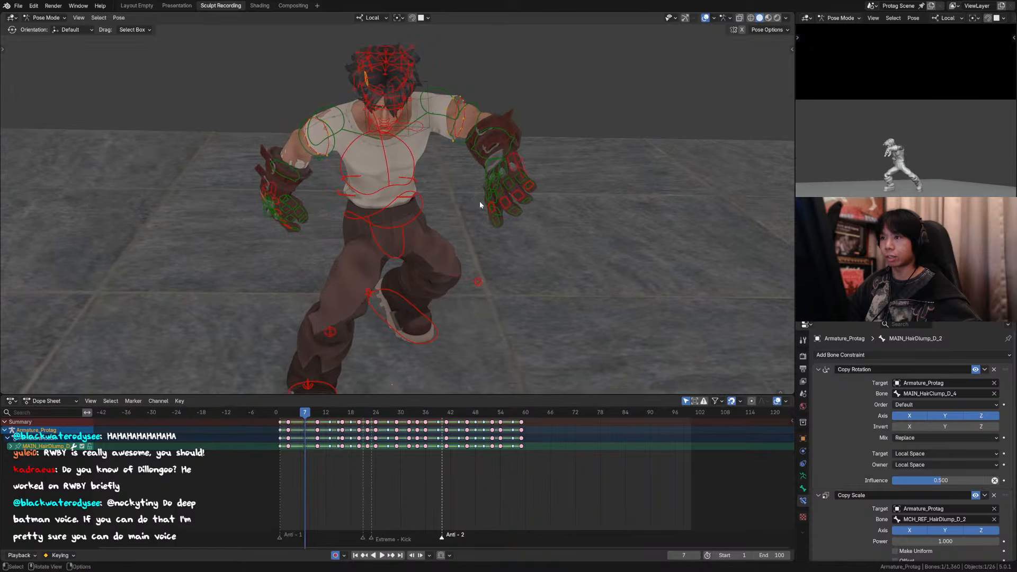
pyautogui.keyDown('shift'); pyautogui.moveTo(435, 132); pyautogui.dragTo(434, 209, button='middle'); pyautogui.keyUp('shift')
pyautogui.scroll(2, 434, 208)
pyautogui.click(438, 205)
pyautogui.press('g')
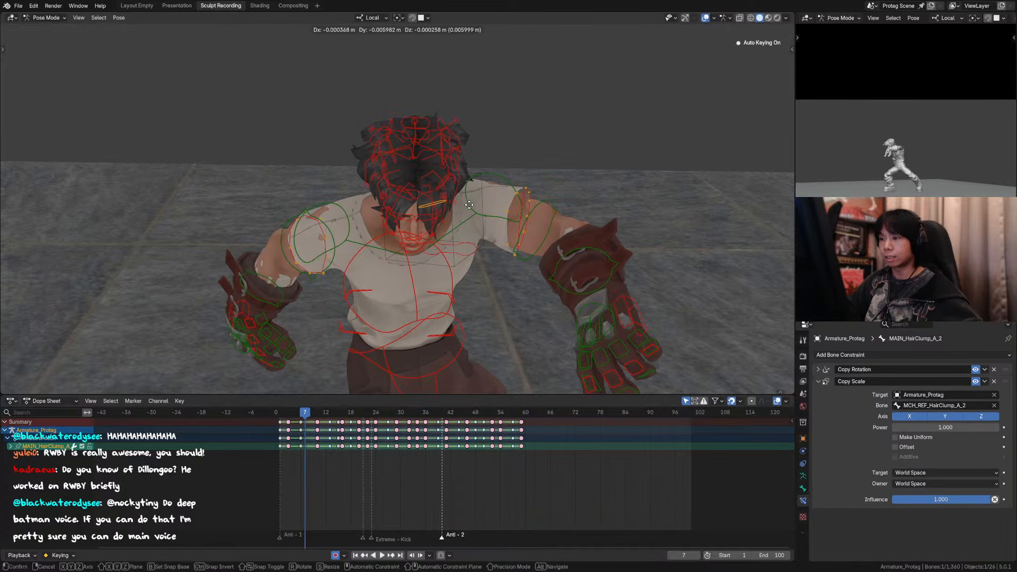
pyautogui.click(496, 205)
pyautogui.press('KP_0')
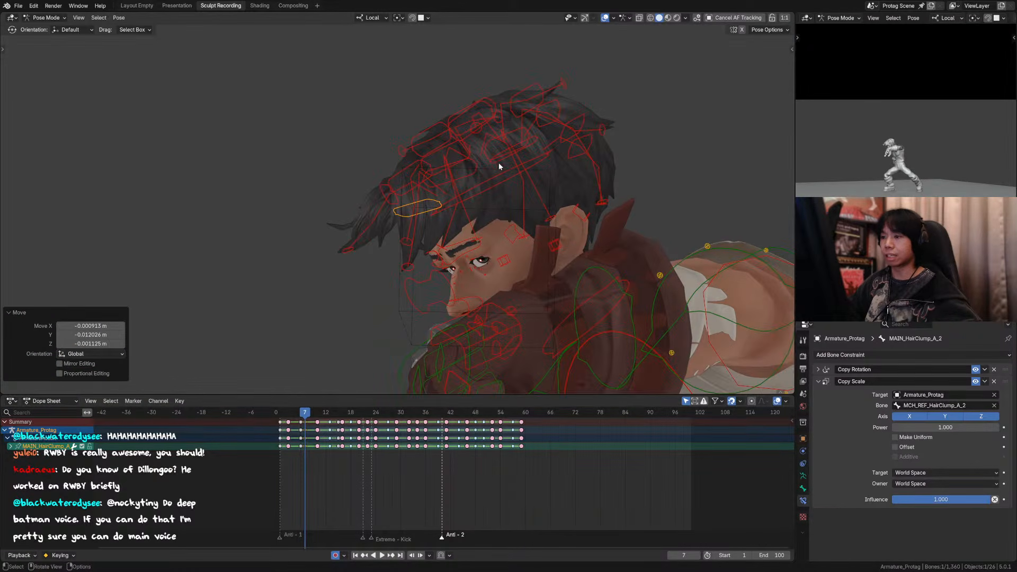
pyautogui.press('g')
pyautogui.rightClick(491, 239)
# Step: Check the frame 7 hair pose against the neighbouring keyframes, and play the animation in the full camera view with the overlays hidden
pyautogui.click(604, 17)
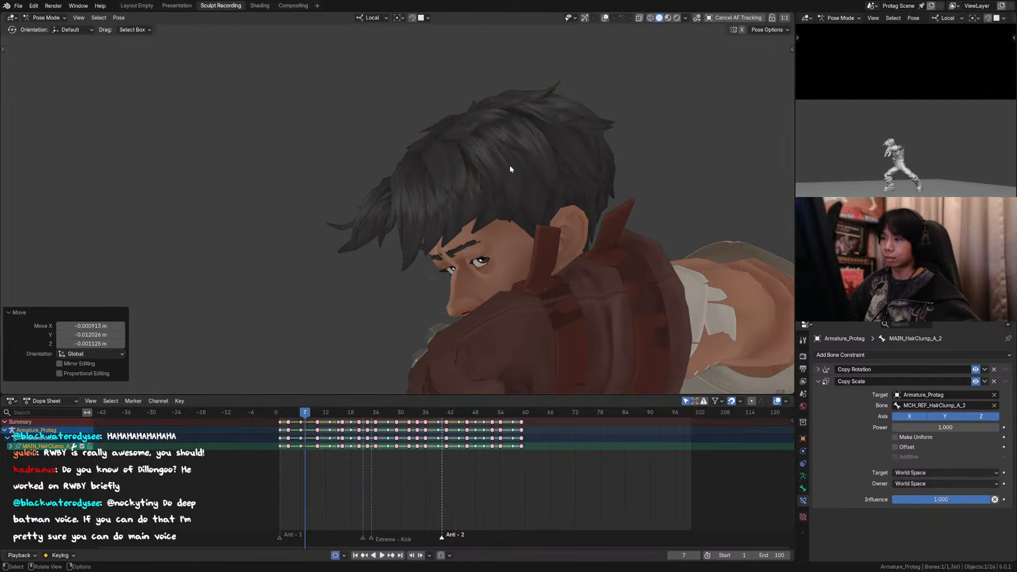
pyautogui.click(605, 18)
pyautogui.scroll(-3, 579, 160)
pyautogui.press('Left')
pyautogui.press('Right')
pyautogui.press('Up')
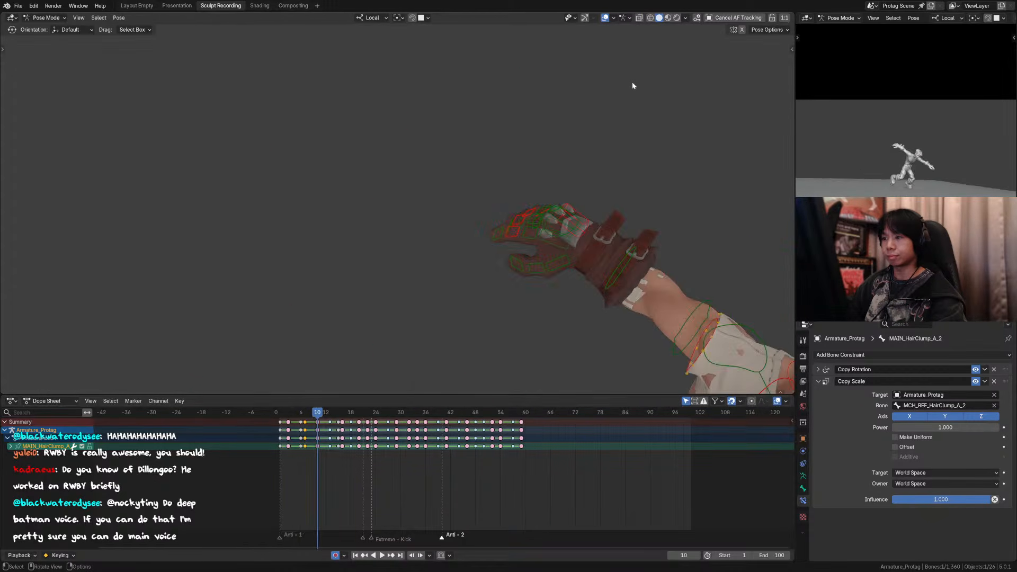
pyautogui.click(604, 17)
pyautogui.press('KP_0')
pyautogui.press('Down')
pyautogui.press('Down')
pyautogui.press('space')
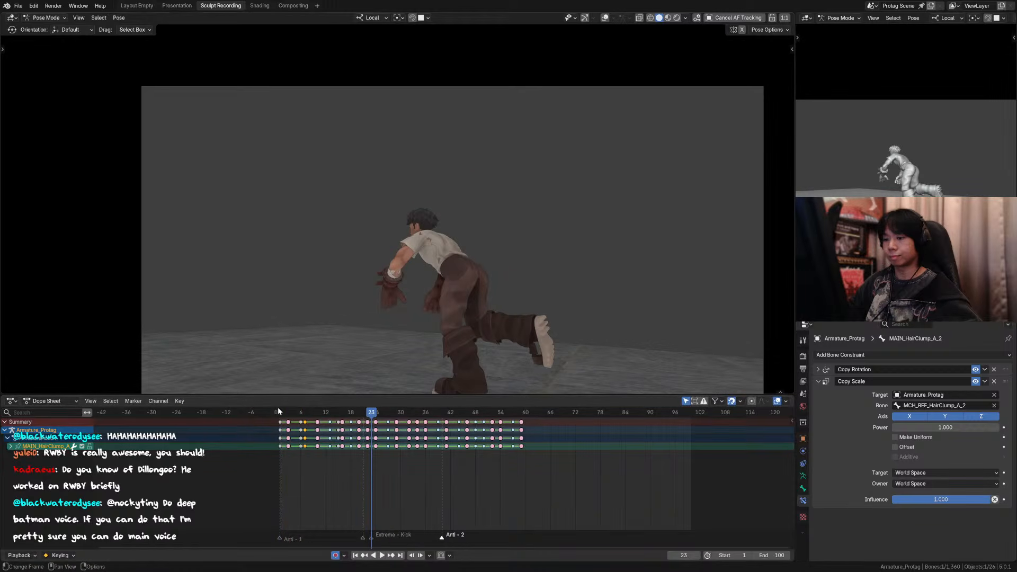
# Step: Go to frame 9, show the overlays around the character's head, and clear the control selection
pyautogui.moveTo(278, 409); pyautogui.dragTo(313, 412)
pyautogui.keyDown('shift'); pyautogui.moveTo(409, 317); pyautogui.dragTo(402, 248, button='middle'); pyautogui.keyUp('shift')
pyautogui.scroll(8, 402, 248)
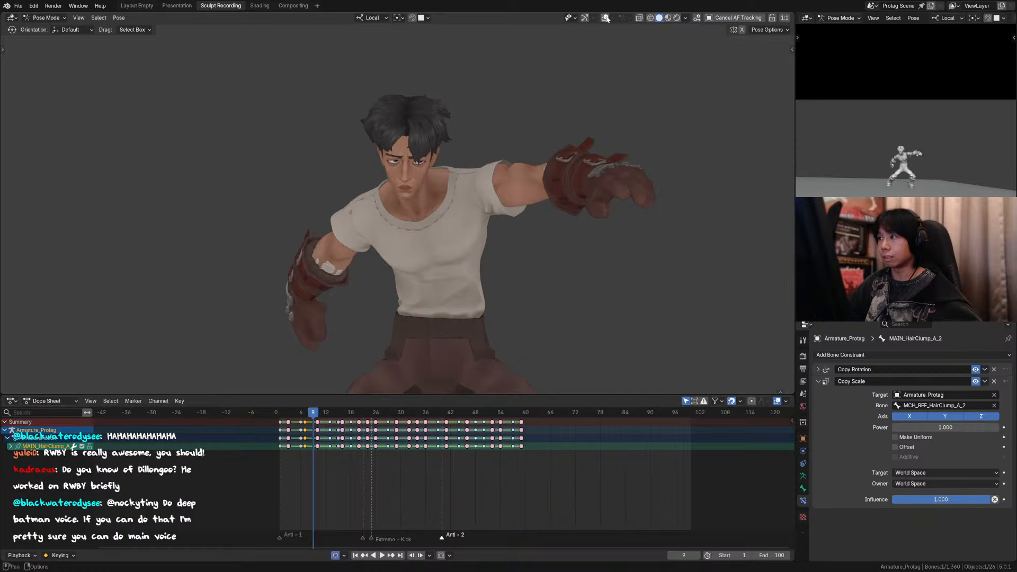
pyautogui.click(606, 18)
pyautogui.scroll(2, 421, 153)
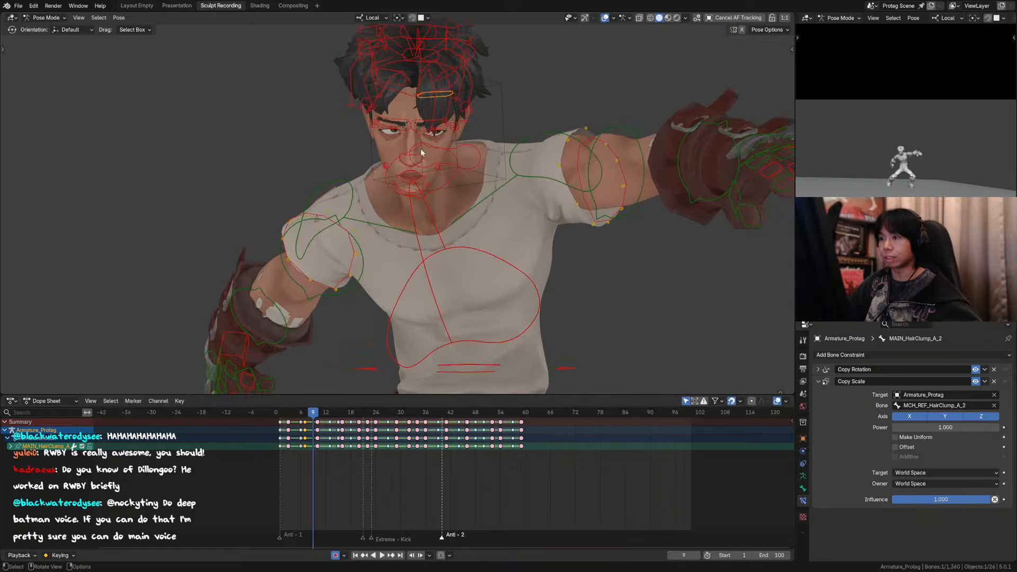
pyautogui.keyDown('shift'); pyautogui.click(432, 136); pyautogui.keyUp('shift')
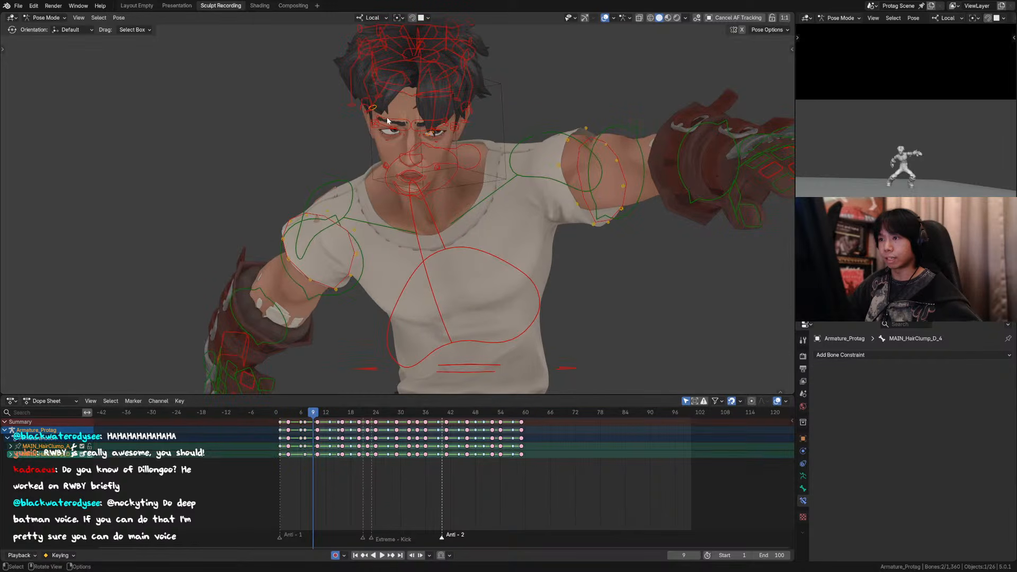
pyautogui.keyDown('shift'); pyautogui.moveTo(426, 153); pyautogui.dragTo(420, 250, button='middle'); pyautogui.keyUp('shift')
pyautogui.press('a')
pyautogui.scroll(-3, 421, 251)
pyautogui.moveTo(502, 97); pyautogui.dragTo(551, 146)
# Step: Hide the rig's face, torso, arms, hands, legs and shirt controls, leaving only the hair controls
pyautogui.press('n')
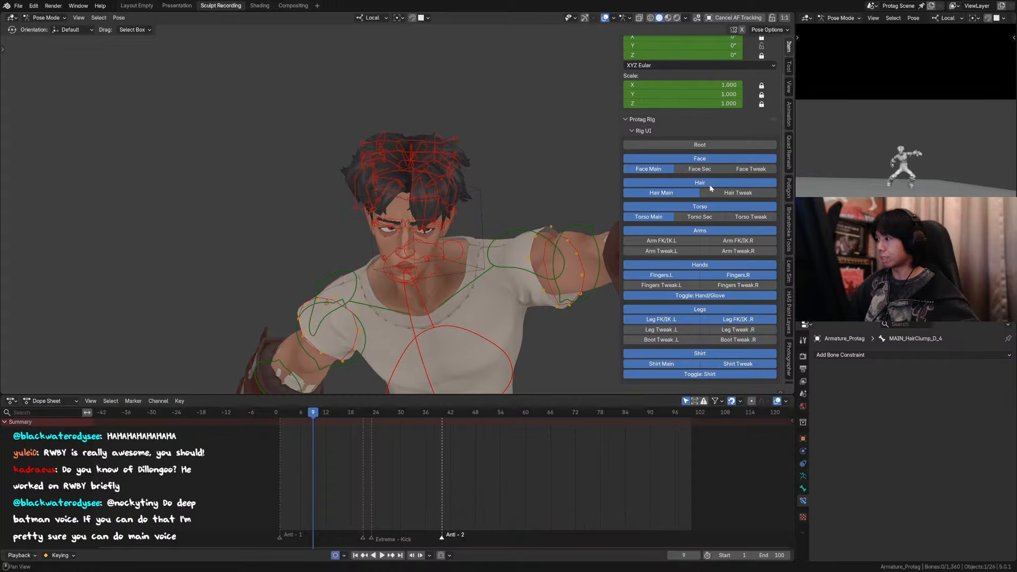
pyautogui.click(708, 158)
pyautogui.click(708, 206)
pyautogui.click(709, 231)
pyautogui.click(710, 264)
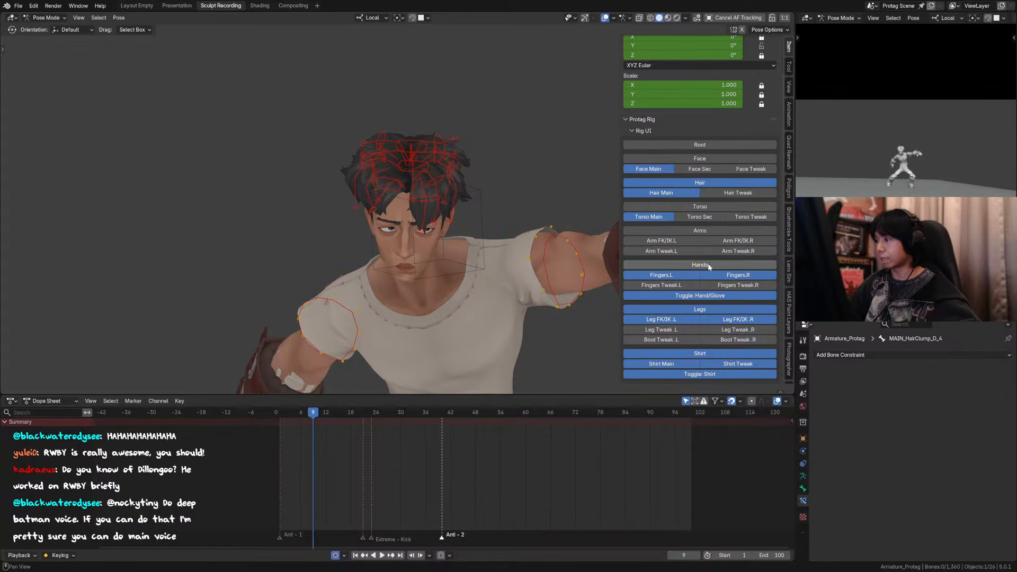
pyautogui.click(709, 310)
pyautogui.click(709, 354)
# Step: Select all hair controls and clear their rotation at frame 9
pyautogui.press('n')
pyautogui.press('a')
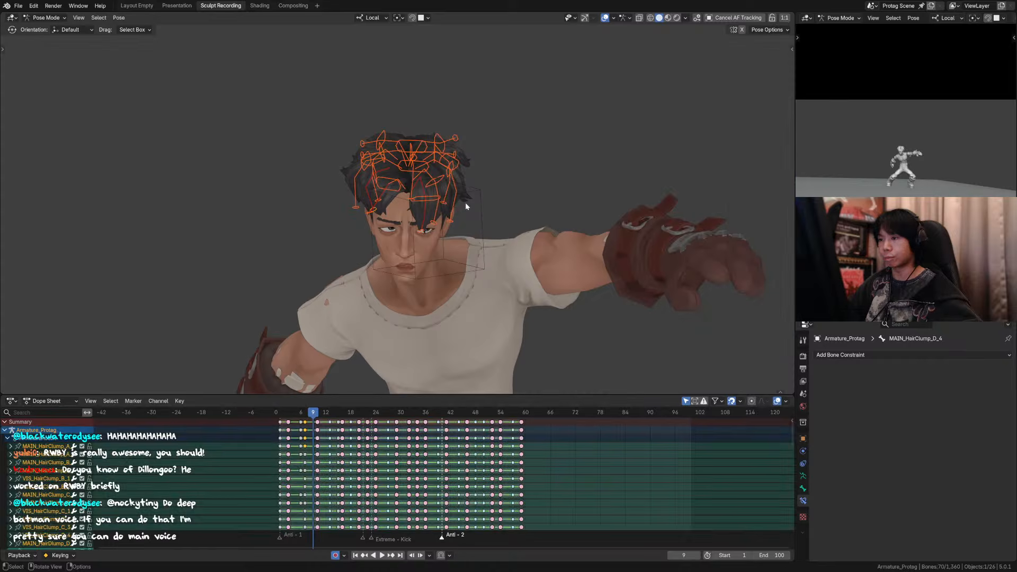
pyautogui.hotkey('alt', 'r')
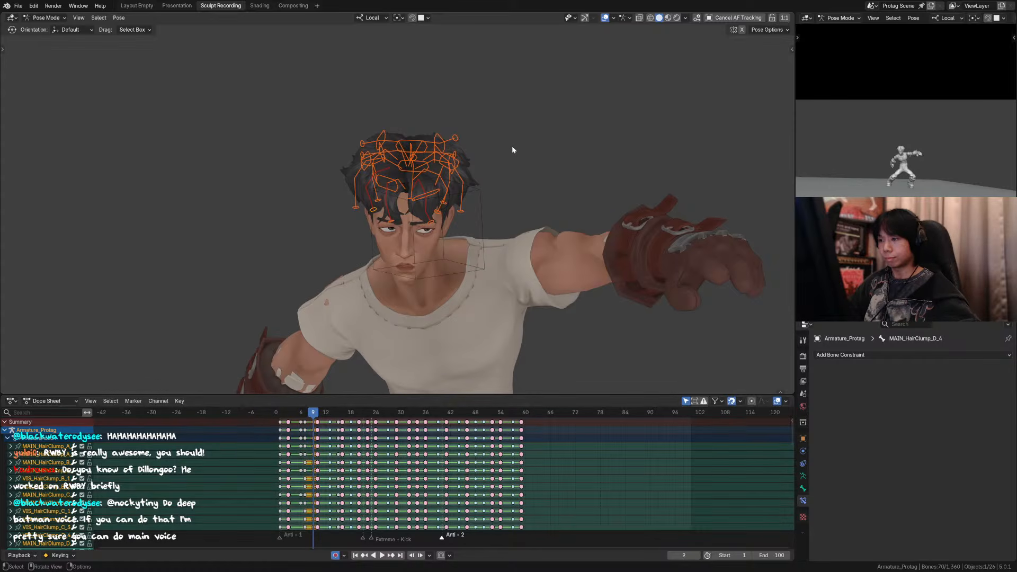
# Step: Show the rig's face, hands, arms, shirt, legs and torso controls again alongside the hair controls
pyautogui.press('Right')
pyautogui.press('Left')
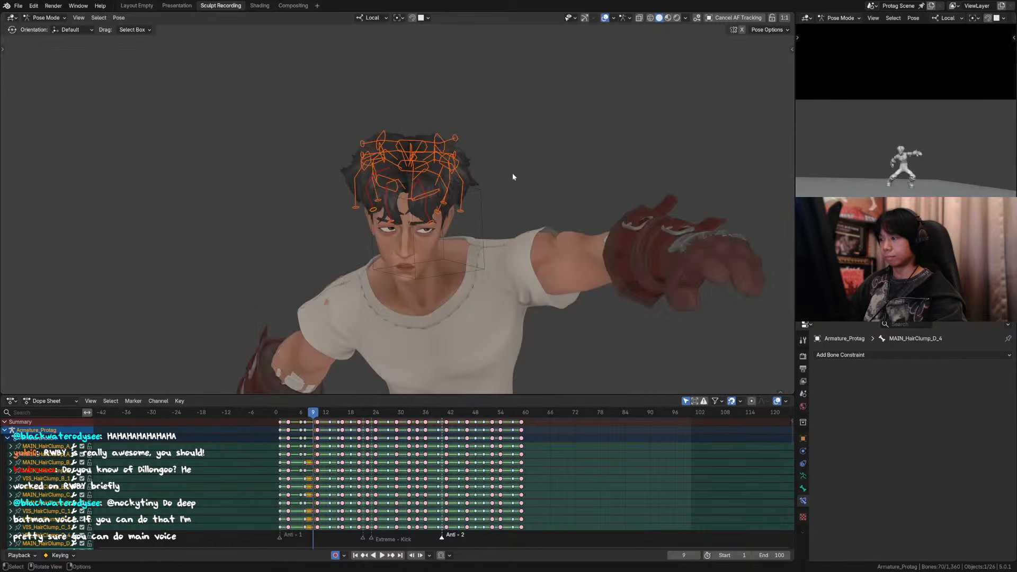
pyautogui.press('n')
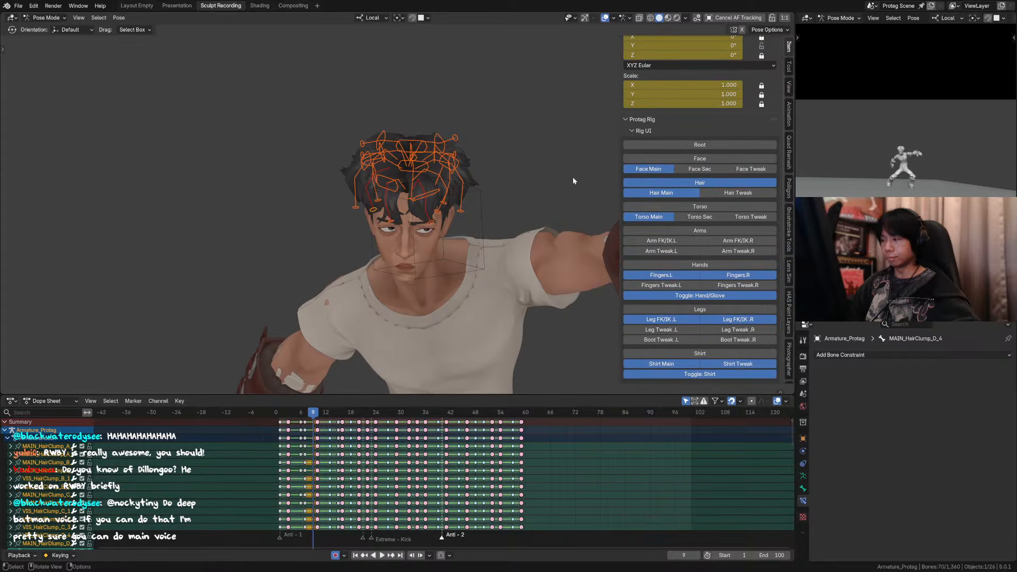
pyautogui.click(706, 159)
pyautogui.click(712, 265)
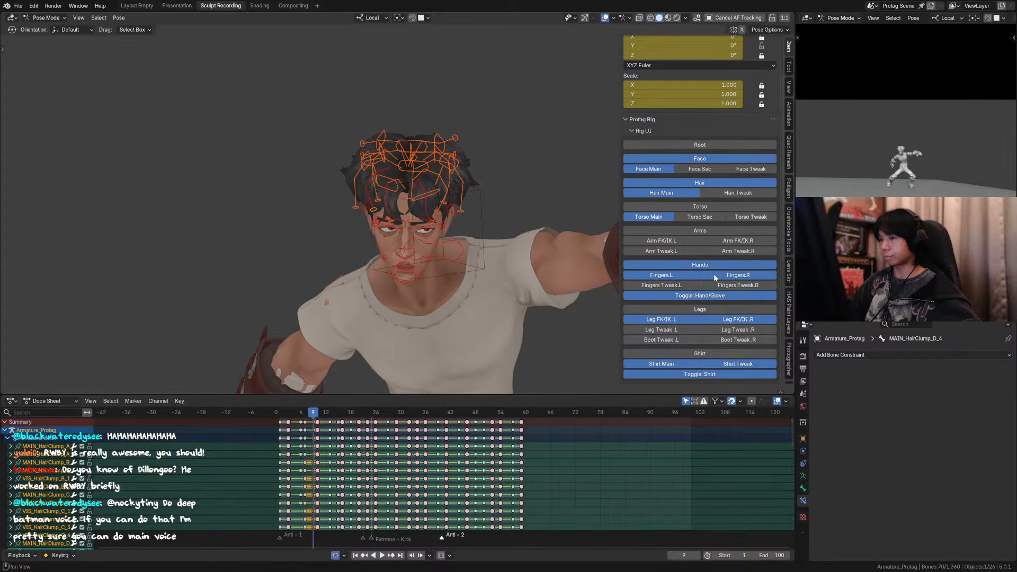
pyautogui.click(714, 231)
pyautogui.click(704, 353)
pyautogui.click(703, 309)
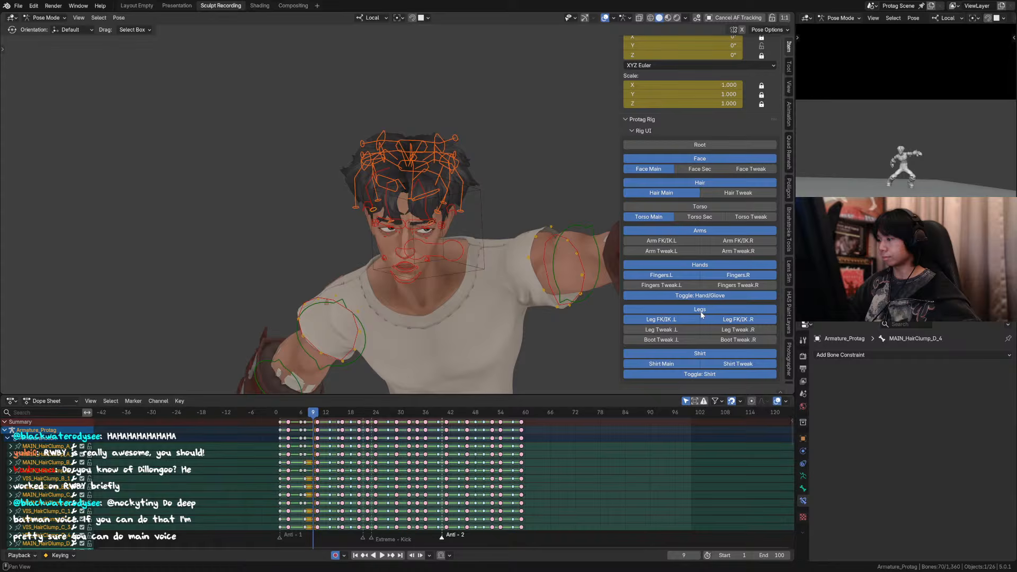
pyautogui.click(711, 208)
pyautogui.press('n')
# Step: Clear the control selection with the whole character in view, and save the file
pyautogui.scroll(-4, 472, 222)
pyautogui.keyDown('shift'); pyautogui.moveTo(472, 222); pyautogui.dragTo(454, 100, button='middle'); pyautogui.keyUp('shift')
pyautogui.click(540, 212)
pyautogui.scroll(-2, 544, 219)
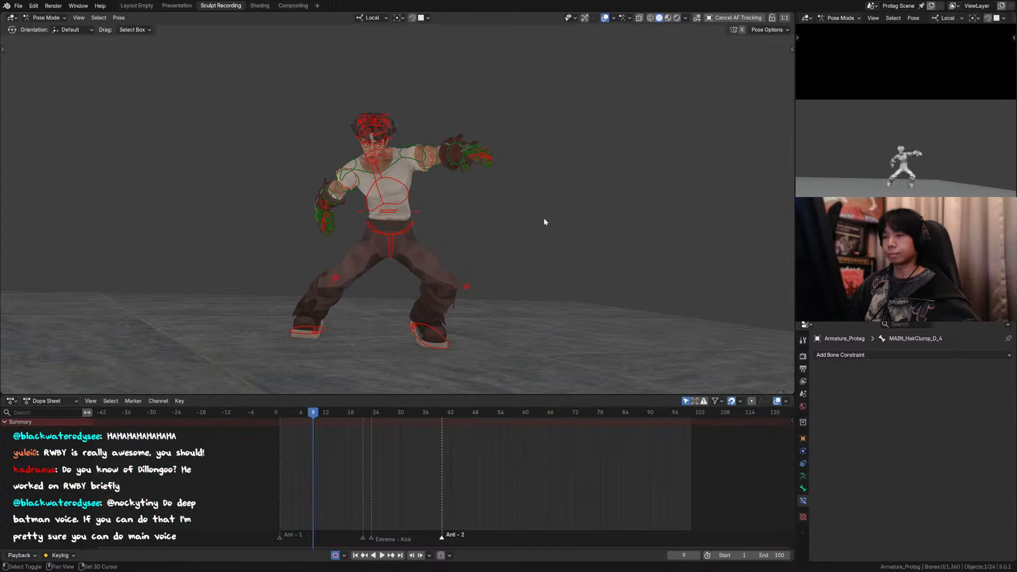
pyautogui.hotkey('ctrl', 's')
pyautogui.keyDown('shift'); pyautogui.moveTo(544, 218); pyautogui.dragTo(532, 195, button='middle'); pyautogui.keyUp('shift')
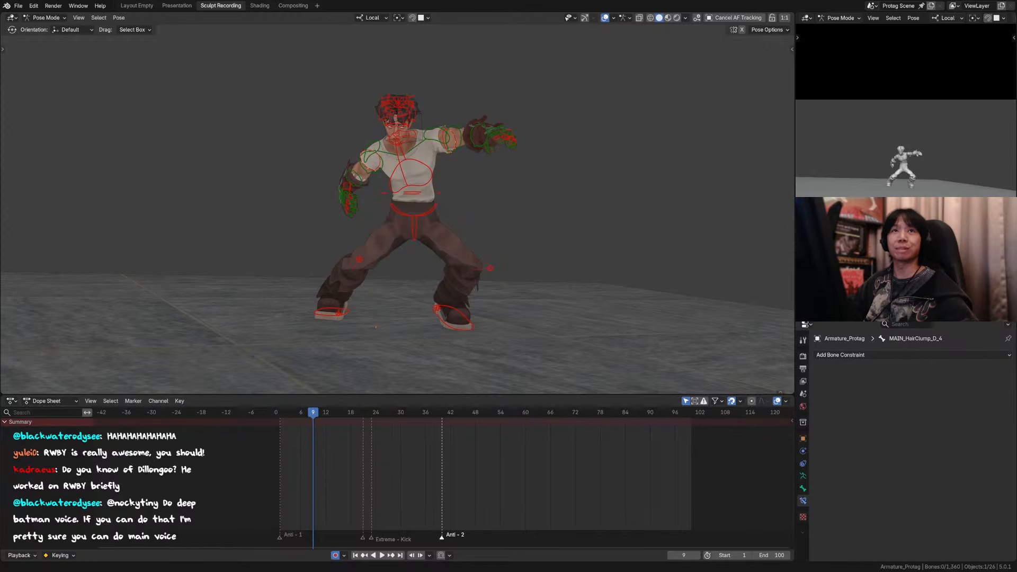
pyautogui.hotkey('ctrl', 's')
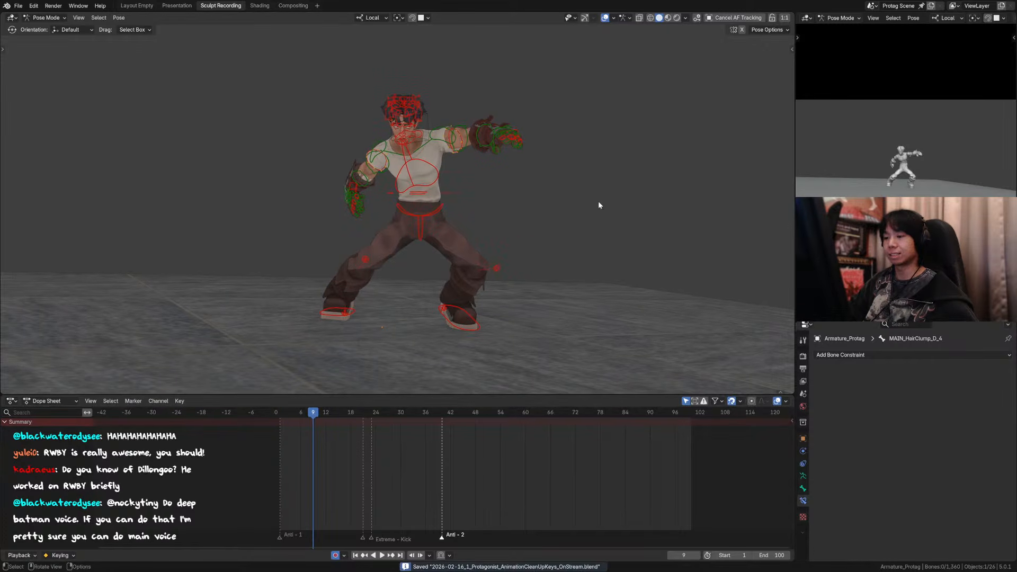
# Step: Go to frame 10 in the full camera view and save the file
pyautogui.moveTo(301, 414)
pyautogui.mouseDown()
pyautogui.moveTo(281, 414)
pyautogui.moveTo(338, 418)
pyautogui.moveTo(293, 417)
pyautogui.moveTo(318, 417)
pyautogui.mouseUp()
pyautogui.scroll(-1, 594, 124)
pyautogui.moveTo(594, 146)
pyautogui.keyDown('shift'); pyautogui.mouseDown(button='middle')
pyautogui.moveTo(579, 151)
pyautogui.moveTo(590, 157)
pyautogui.moveTo(599, 140)
pyautogui.mouseUp(button='middle'); pyautogui.keyUp('shift')
pyautogui.click(604, 18)
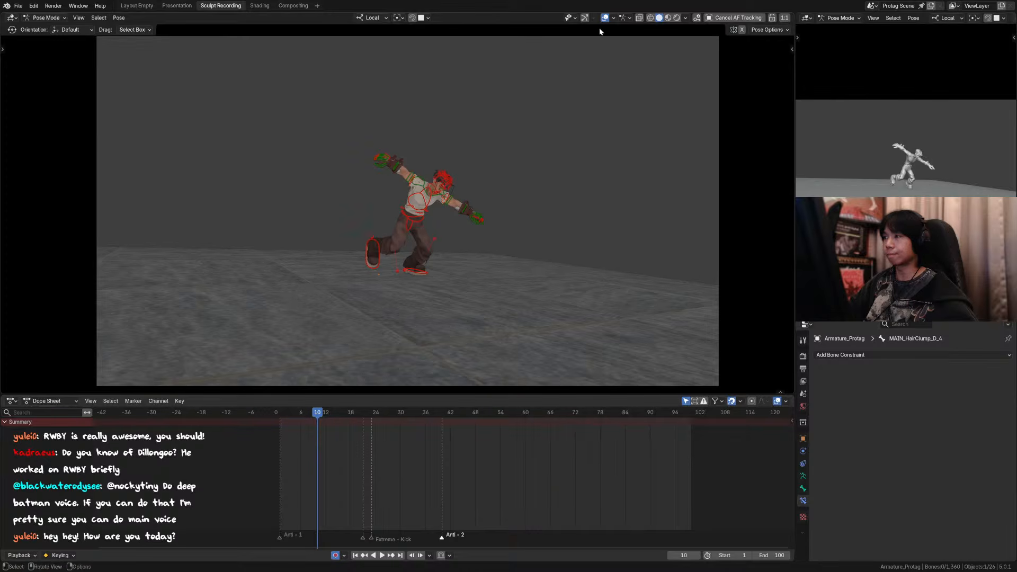
pyautogui.hotkey('ctrl', 's')
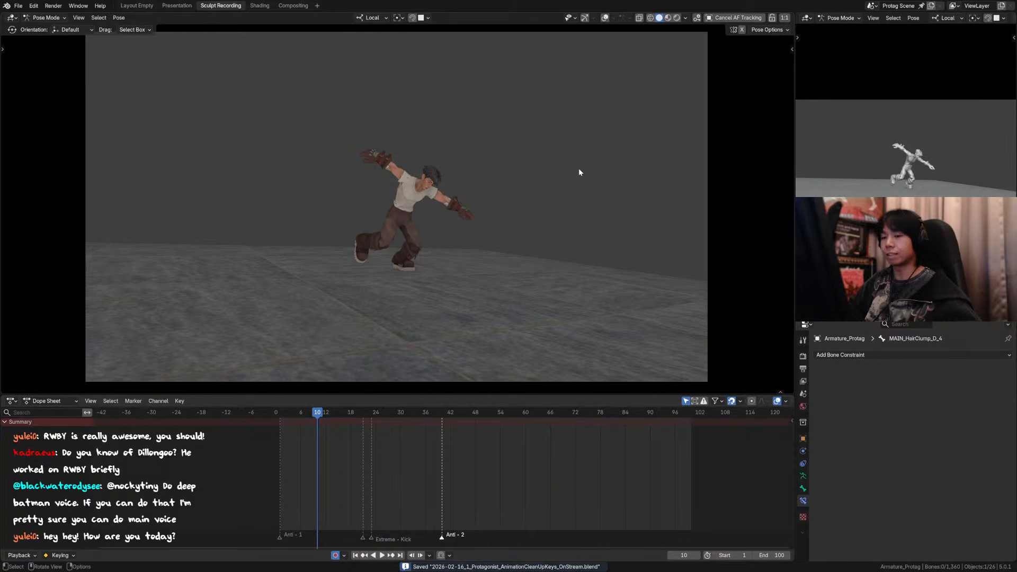
pyautogui.click(606, 18)
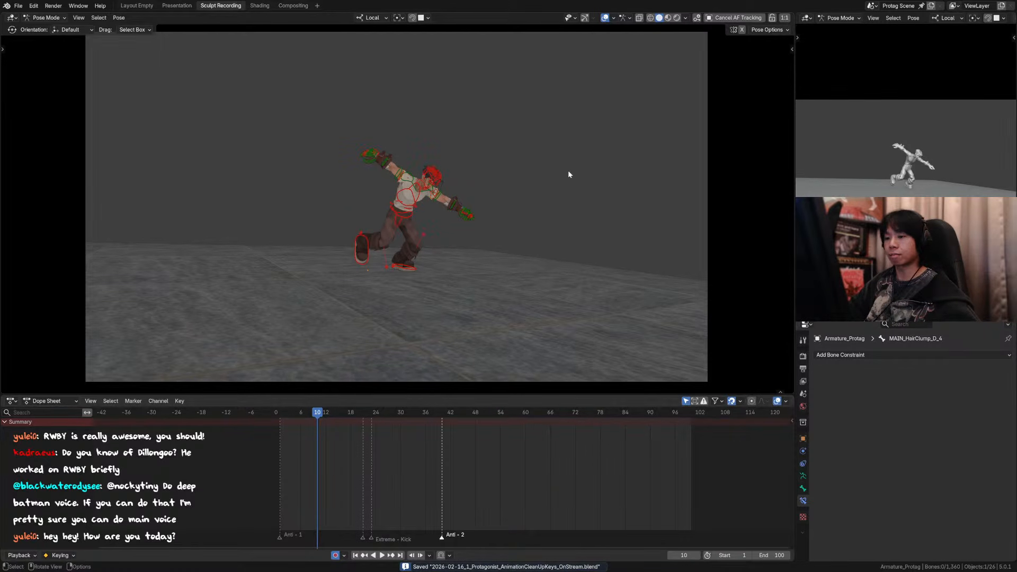
# Step: Play the animation from the start, hiding the overlays, and stop near frame 9
pyautogui.press('space')
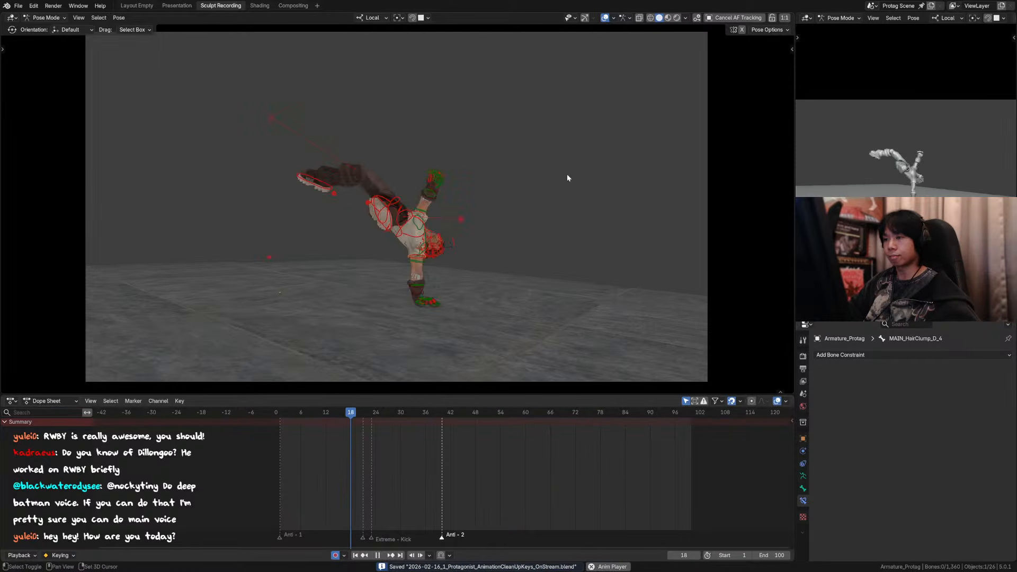
pyautogui.click(281, 413)
pyautogui.click(606, 18)
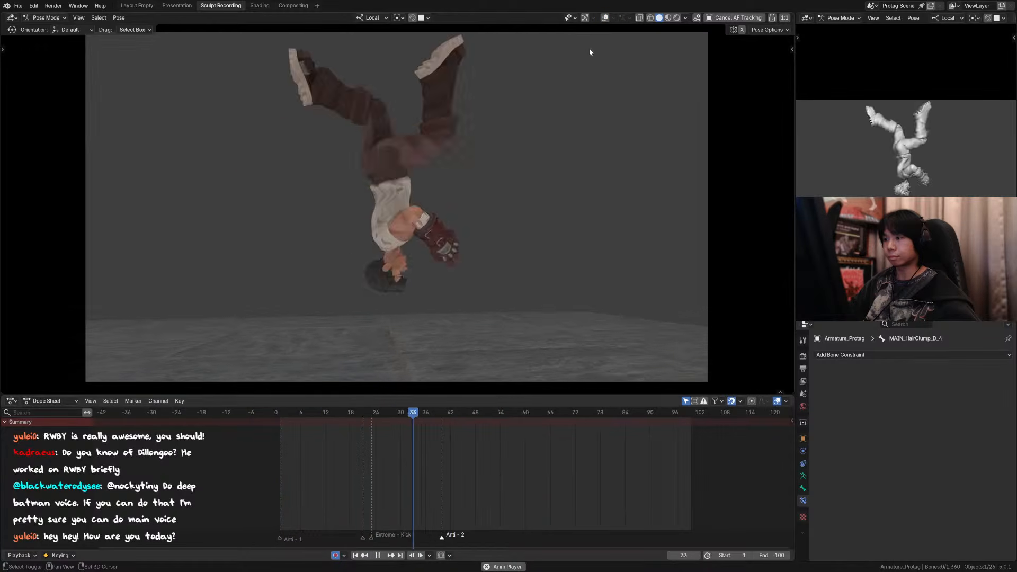
pyautogui.click(305, 413)
pyautogui.press('space')
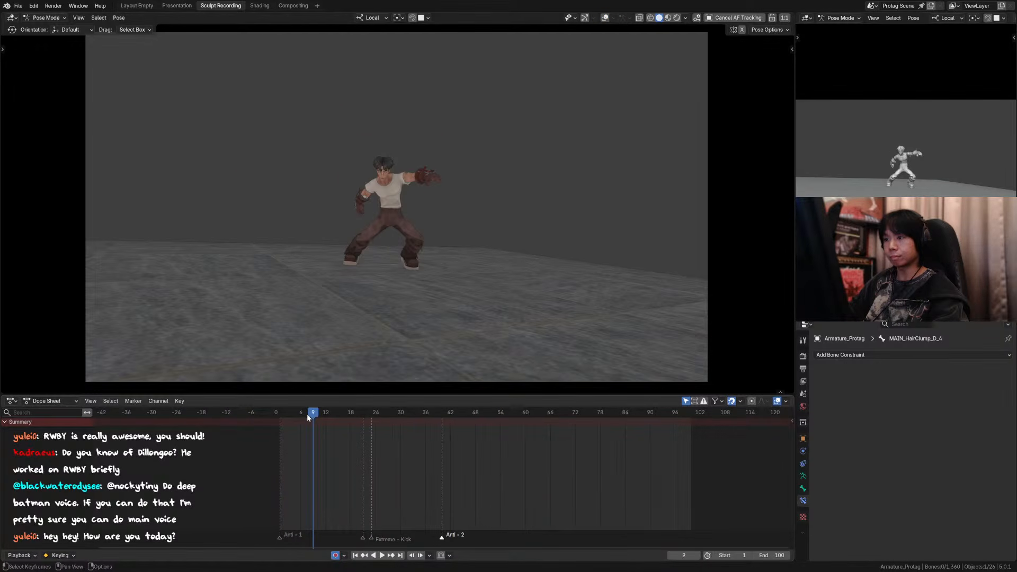
# Step: Examine the poses frame by frame between frames 6 and 10 to judge how the arms and hair flow
pyautogui.press('Right')
pyautogui.press('Left')
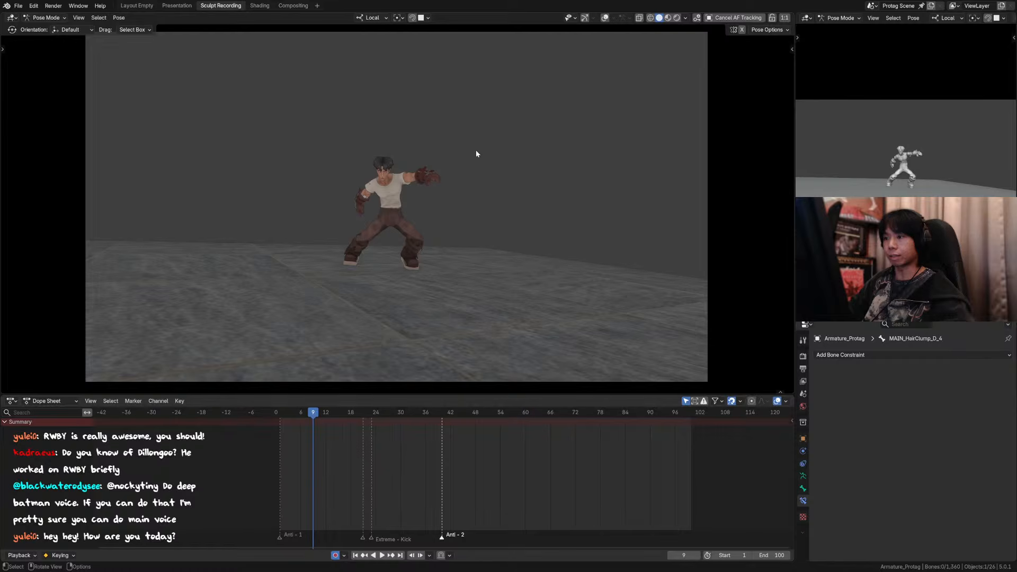
pyautogui.press('Left')
pyautogui.press('Left')
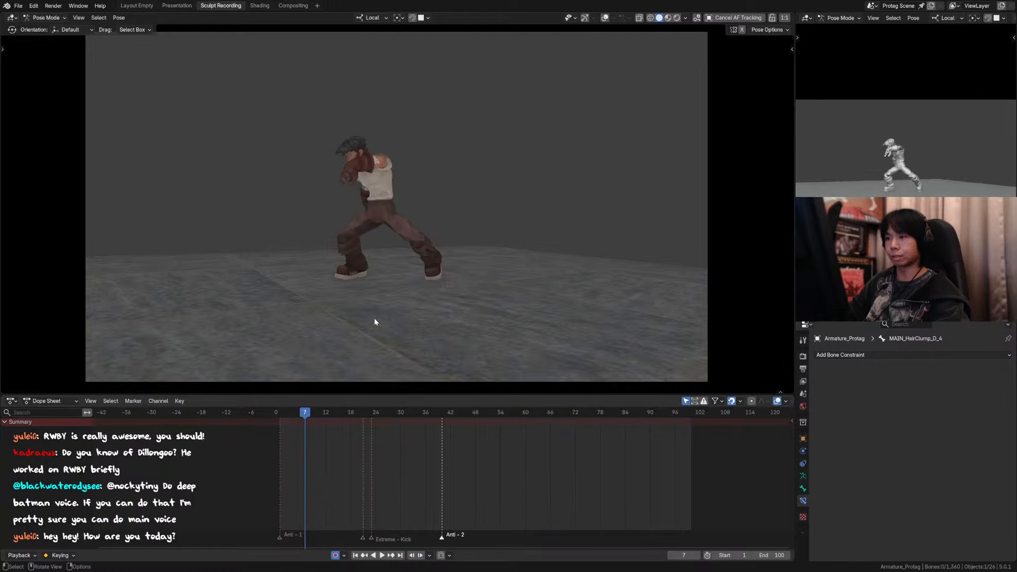
pyautogui.press('Right')
pyautogui.press('Right')
pyautogui.press('Right')
pyautogui.press('Left')
pyautogui.press('Left')
pyautogui.press('Left')
pyautogui.press('Left')
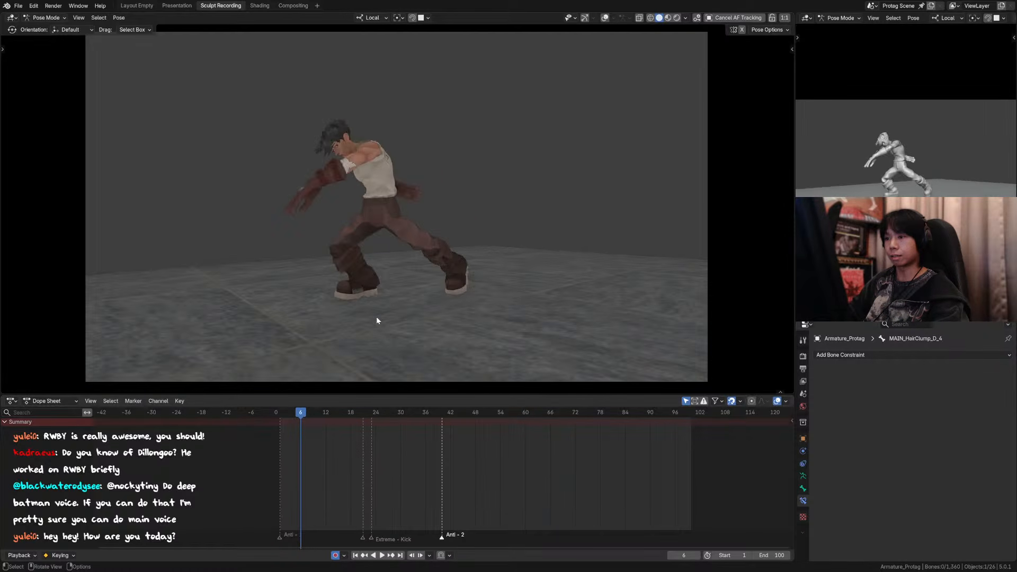
pyautogui.press('Right')
pyautogui.press('Right')
pyautogui.press('Left')
pyautogui.press('Left')
pyautogui.press('Right')
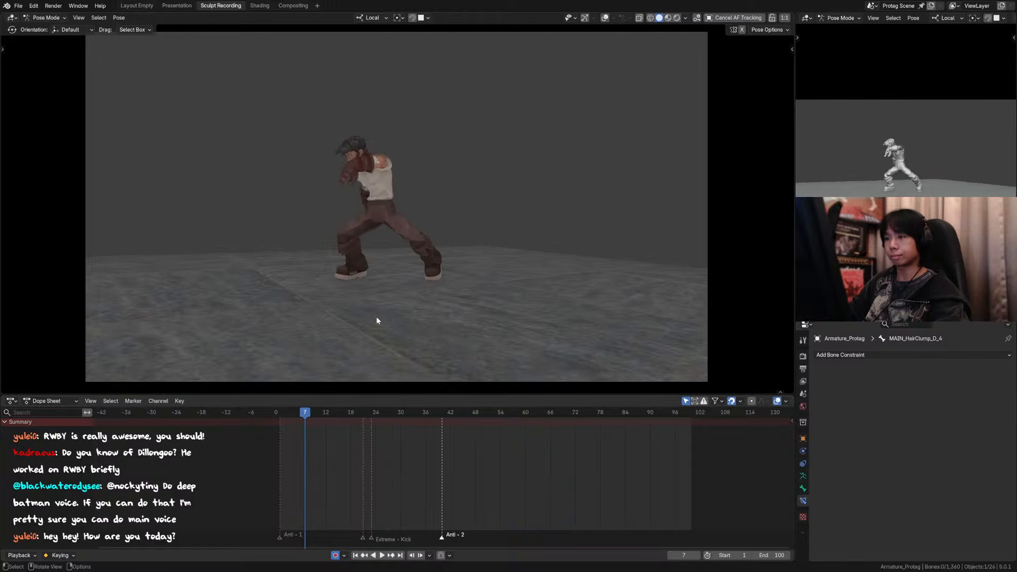
pyautogui.press('Right')
pyautogui.press('Right')
pyautogui.press('Left')
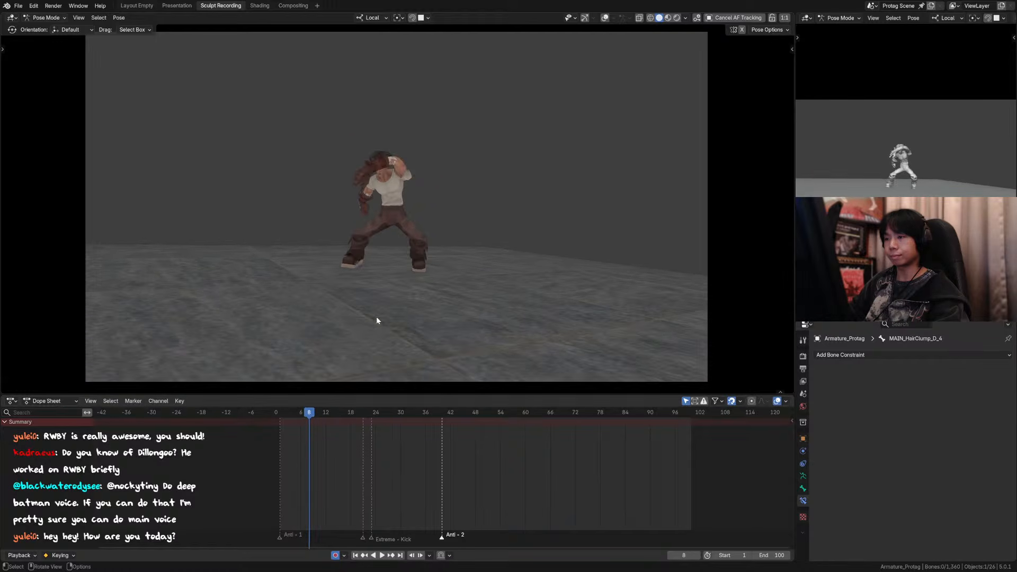
# Step: Show the rig overlays at frame 8, select the right forearm control, and save the file
pyautogui.click(605, 18)
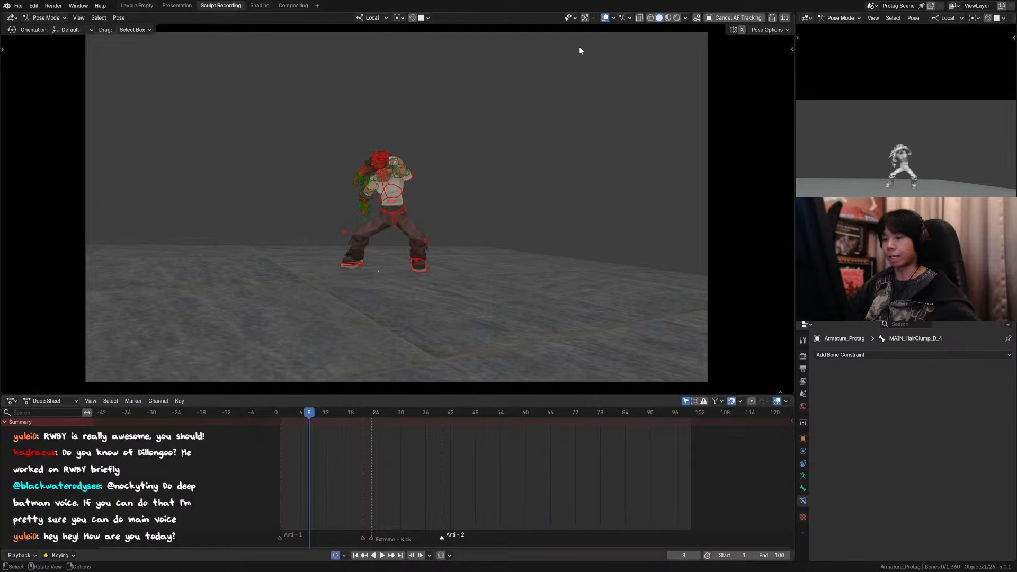
pyautogui.press('KP_0')
pyautogui.click(343, 173)
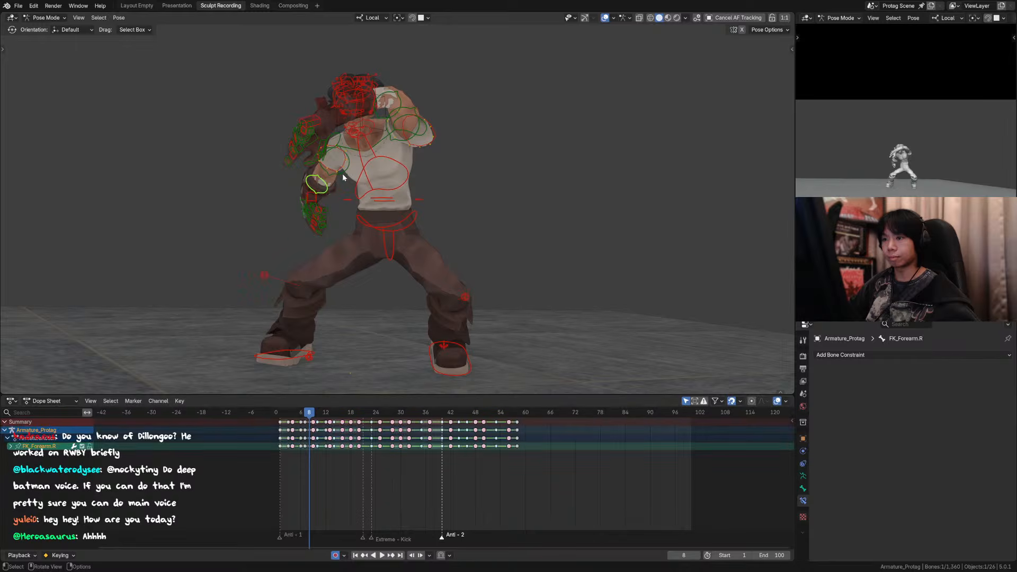
pyautogui.click(344, 174)
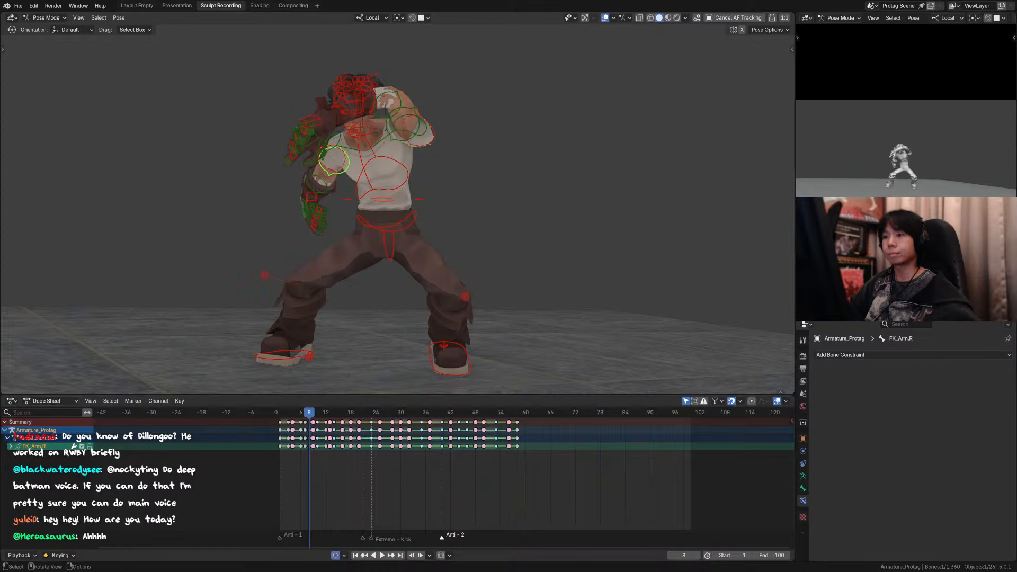
pyautogui.click(326, 186)
pyautogui.keyDown('shift'); pyautogui.moveTo(337, 215); pyautogui.dragTo(340, 204, button='middle'); pyautogui.keyUp('shift')
pyautogui.scroll(1, 340, 205)
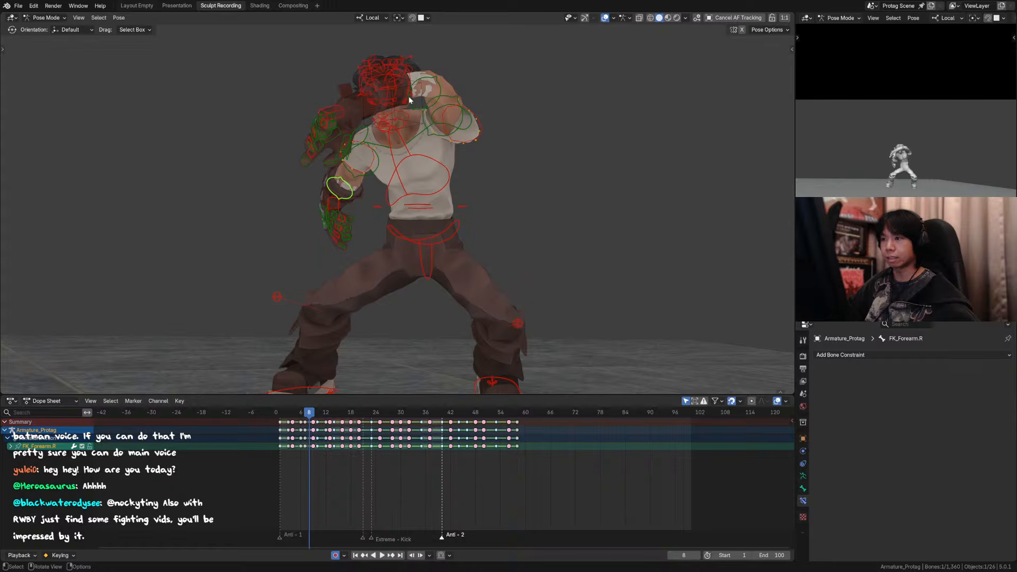
pyautogui.hotkey('ctrl', 's')
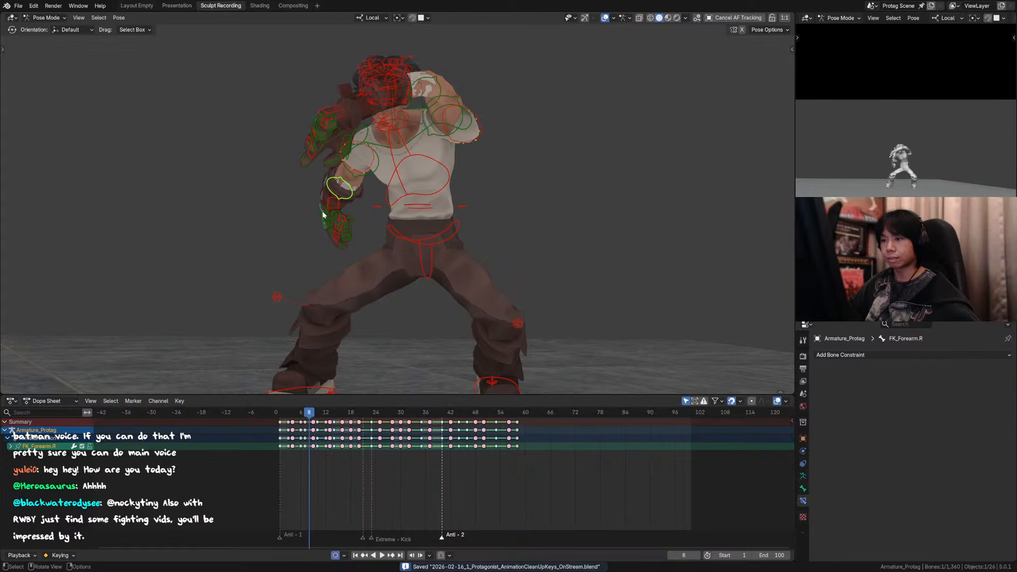
# Step: Try to move the right hand control inward towards the waist at frame 8 and rotate it
pyautogui.click(323, 213)
pyautogui.press('g')
pyautogui.click(377, 214)
pyautogui.press('r')
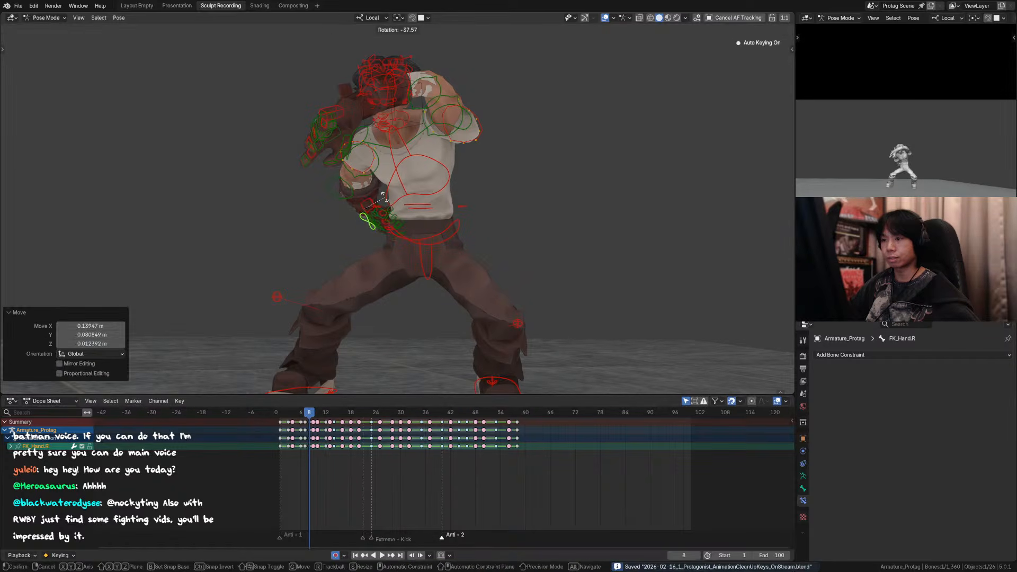
pyautogui.rightClick(384, 202)
pyautogui.hotkey('ctrl', 'z')
pyautogui.click(350, 191)
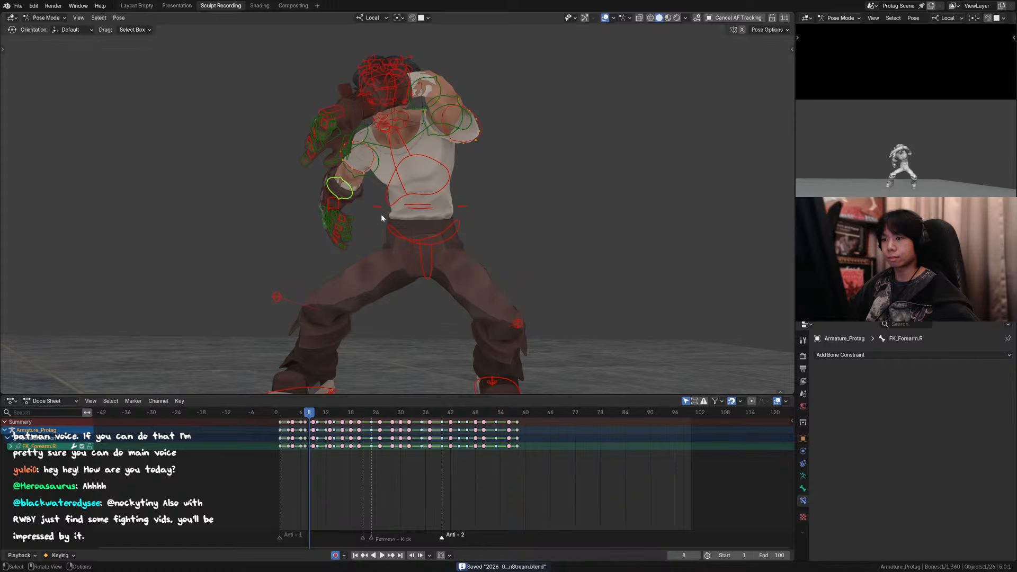
# Step: From behind the character, move the right hand control in front of the pelvis at frame 8 in two moves, about 0.16 m and 0.08 m along X, and save
pyautogui.moveTo(327, 211); pyautogui.dragTo(532, 237, button='middle')
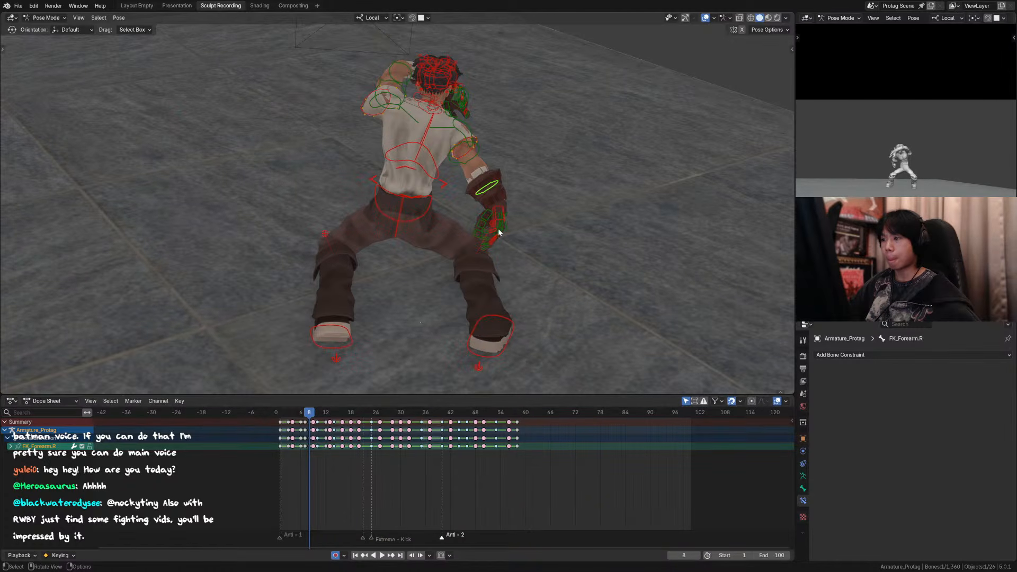
pyautogui.click(499, 232)
pyautogui.press('g')
pyautogui.click(490, 236)
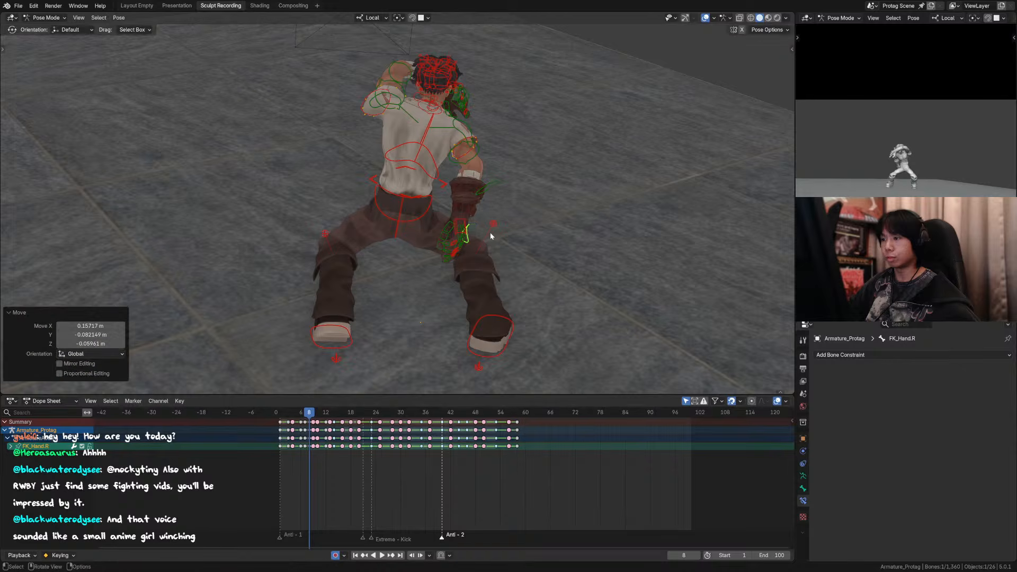
pyautogui.press('g')
pyautogui.click(476, 235)
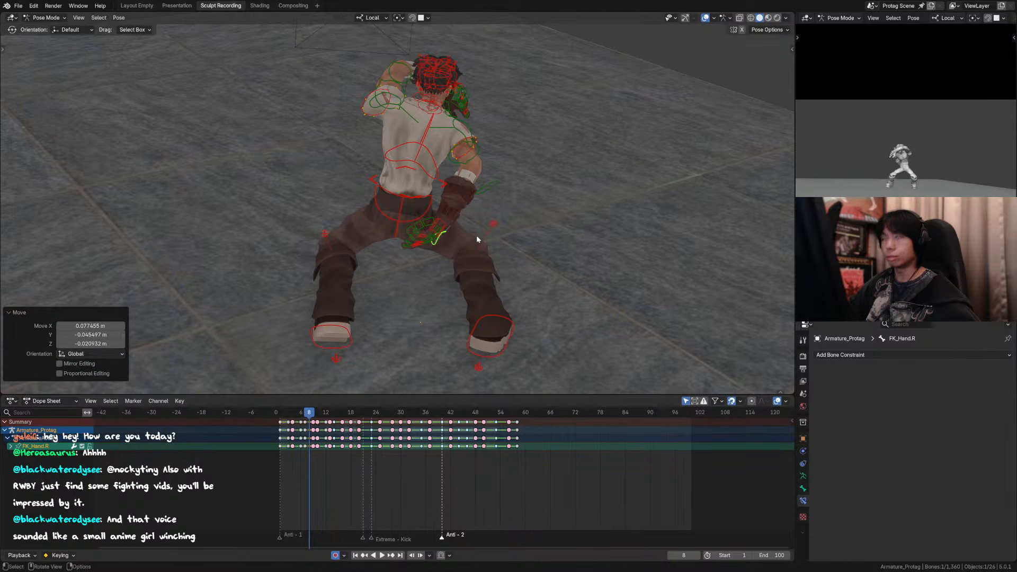
pyautogui.hotkey('ctrl', 's')
pyautogui.press('KP_0')
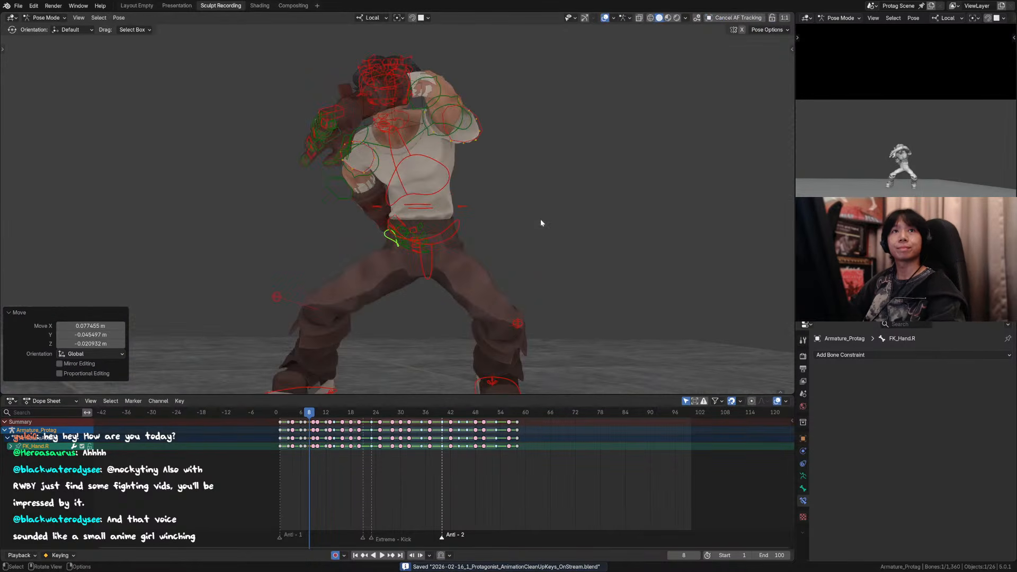
# Step: Raise the right hand control beside the waist by about 0.09 m overall and lower the right forearm control about 0.02 m
pyautogui.click(352, 192)
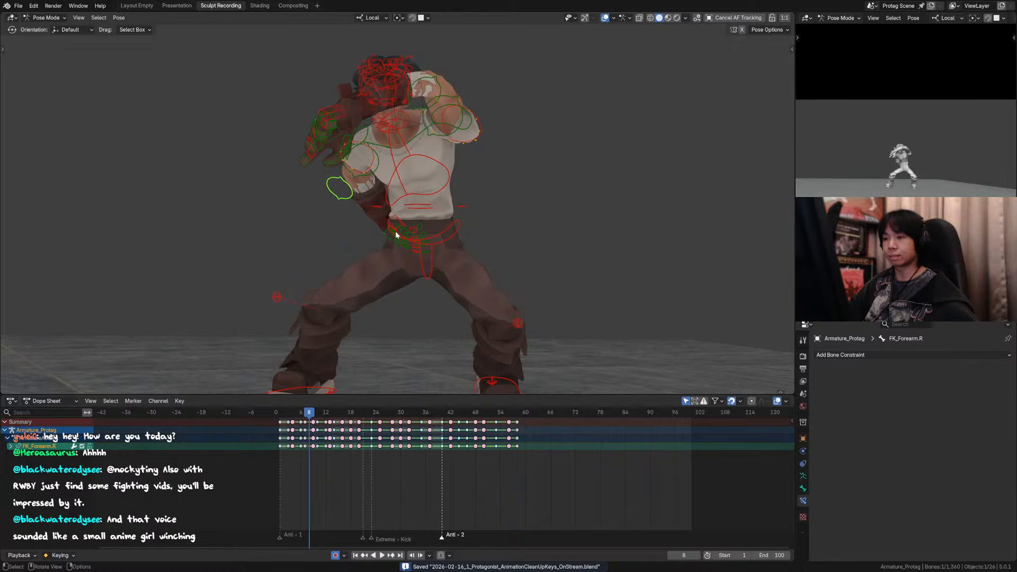
pyautogui.click(412, 233)
pyautogui.press('g')
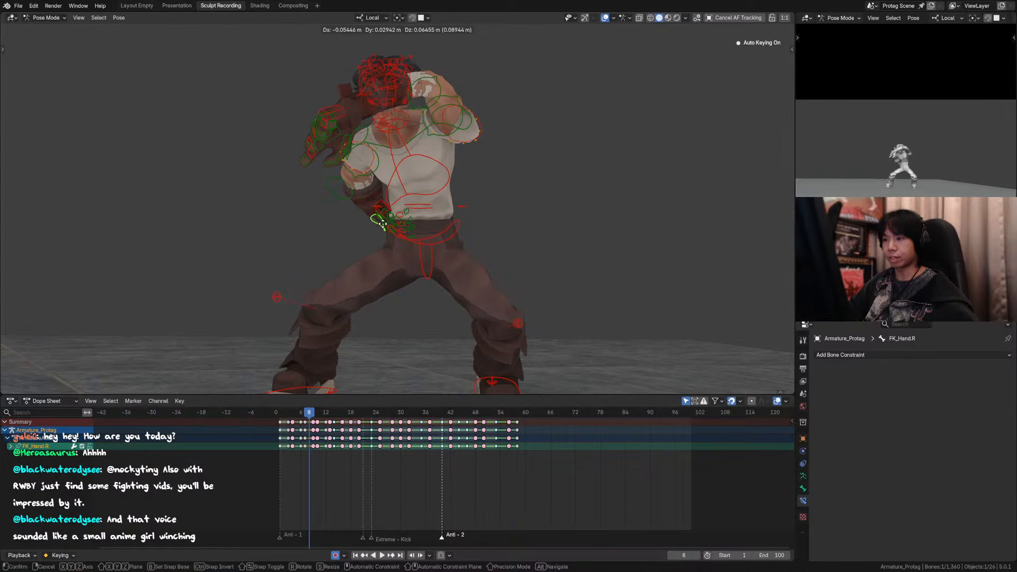
pyautogui.press('Escape')
pyautogui.click(344, 197)
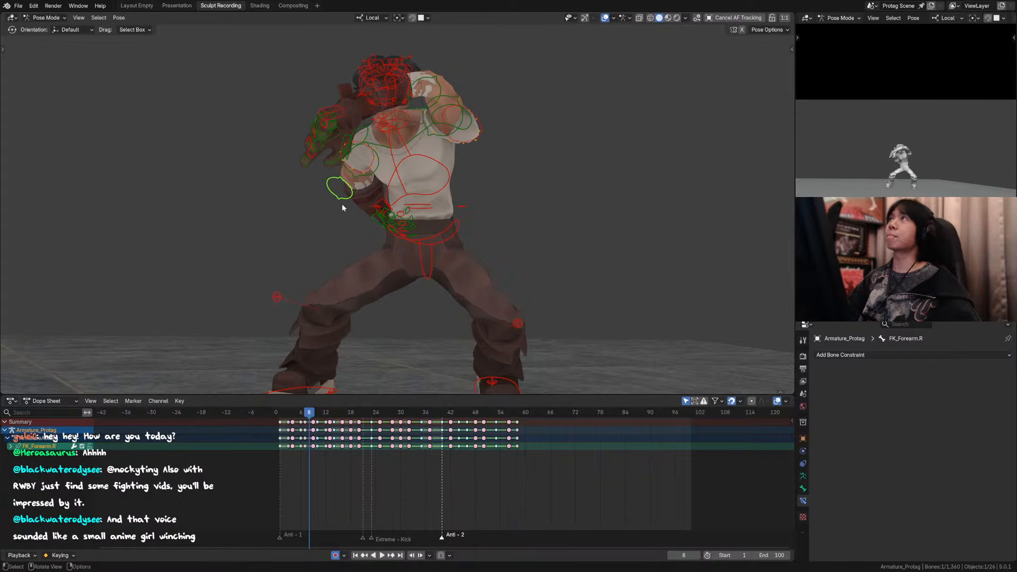
pyautogui.press('g')
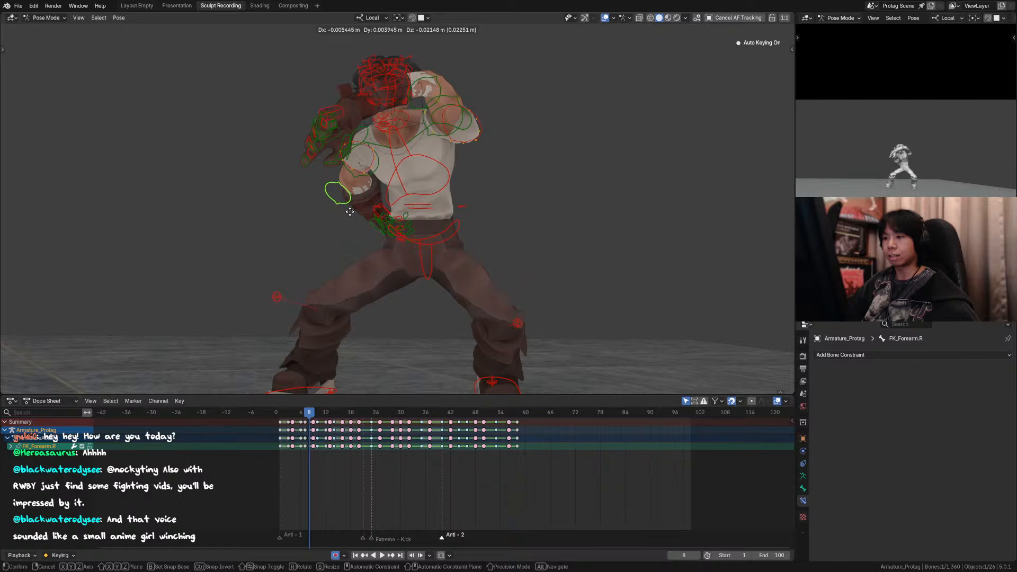
pyautogui.click(352, 214)
# Step: Rotate the right hand control about -6.76° and nudge it slightly upward, checking the frame 8 pose with the overlays hidden
pyautogui.click(374, 224)
pyautogui.press('r')
pyautogui.click(418, 231)
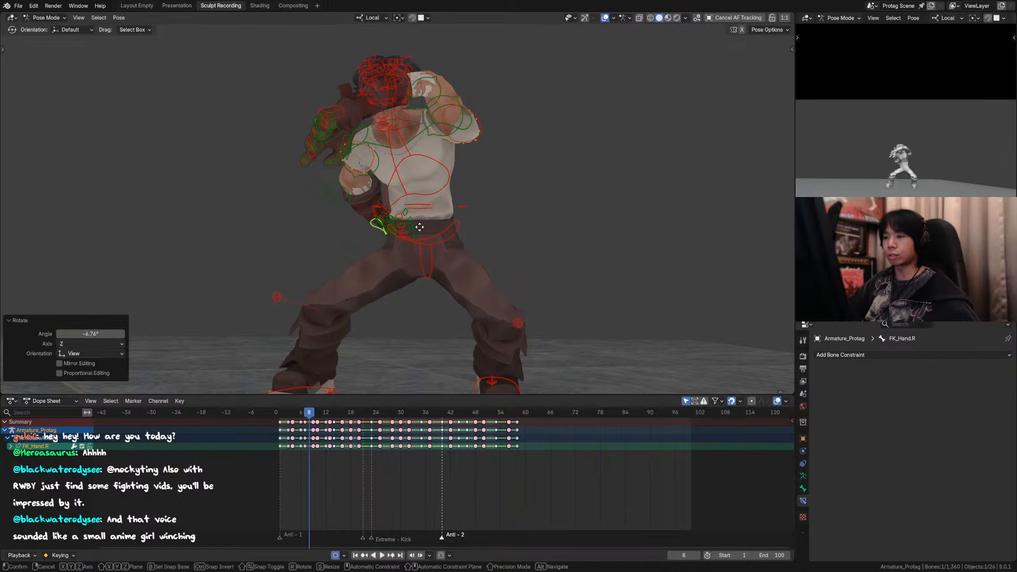
pyautogui.press('g')
pyautogui.click(414, 208)
pyautogui.scroll(-2, 413, 208)
pyautogui.click(605, 17)
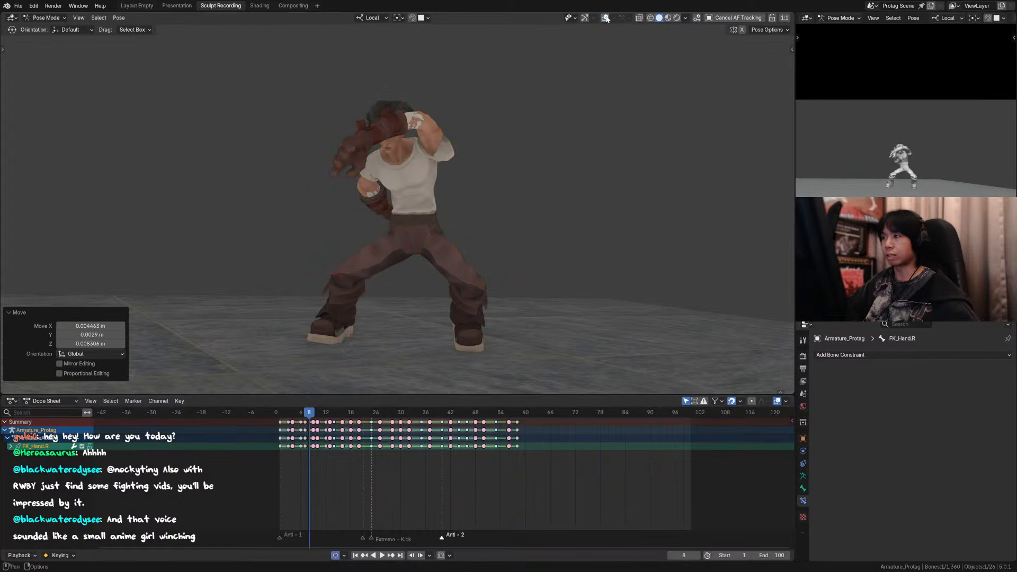
pyautogui.click(606, 18)
pyautogui.scroll(2, 361, 190)
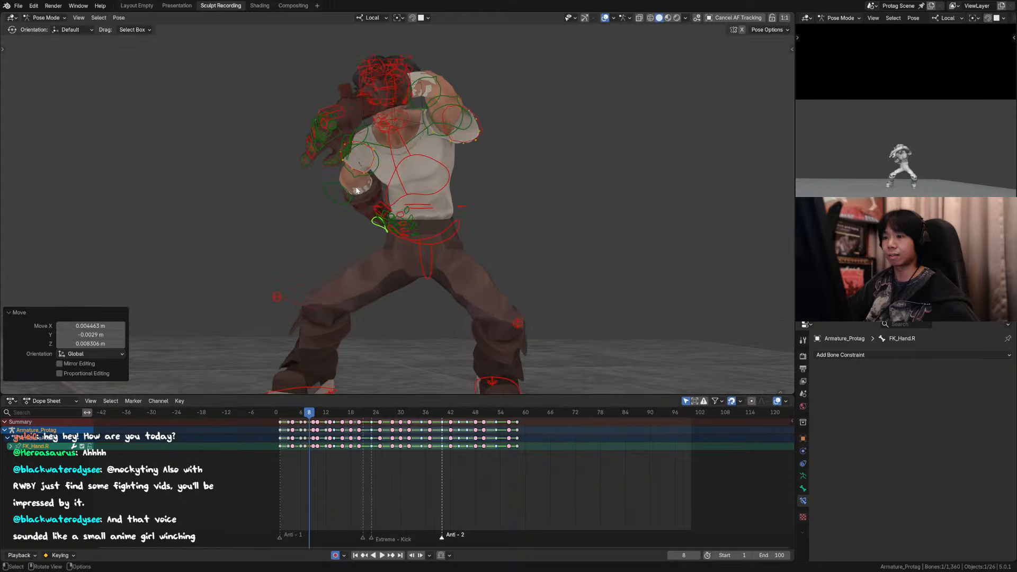
# Step: Nudge the right forearm control at frame 8 from the front and side, the second move about 0.01 m along Y
pyautogui.click(356, 195)
pyautogui.press('g')
pyautogui.click(361, 201)
pyautogui.moveTo(362, 202); pyautogui.dragTo(404, 209, button='middle')
pyautogui.press('g')
pyautogui.click(317, 203)
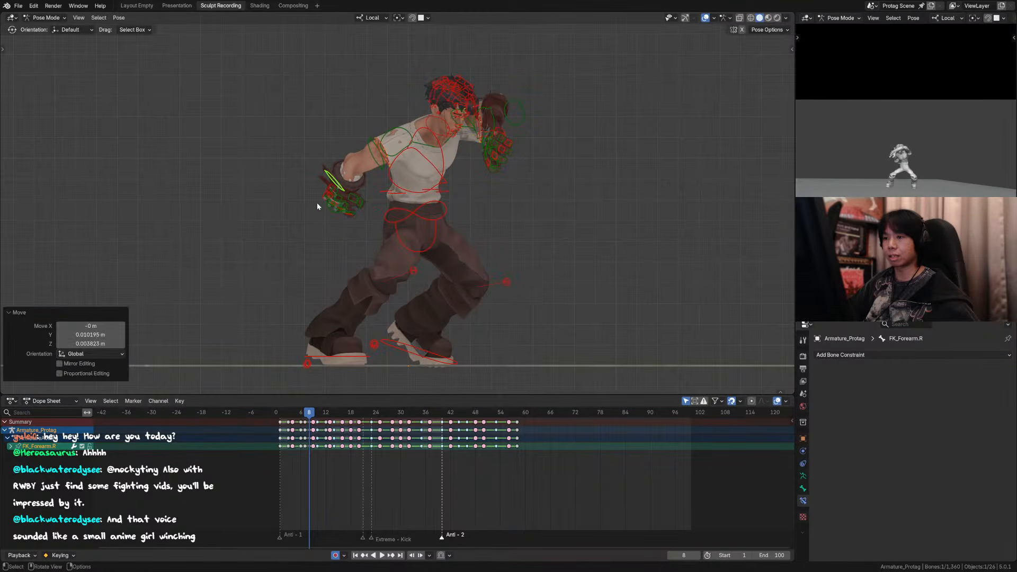
# Step: From behind, move the right hand control about 0.014 m along X and -0.019 m along Z, rotate and nudge it, and compare frames 6 to 8
pyautogui.moveTo(317, 203); pyautogui.dragTo(415, 209, button='middle')
pyautogui.click(389, 205)
pyautogui.press('g')
pyautogui.click(461, 211)
pyautogui.press('r')
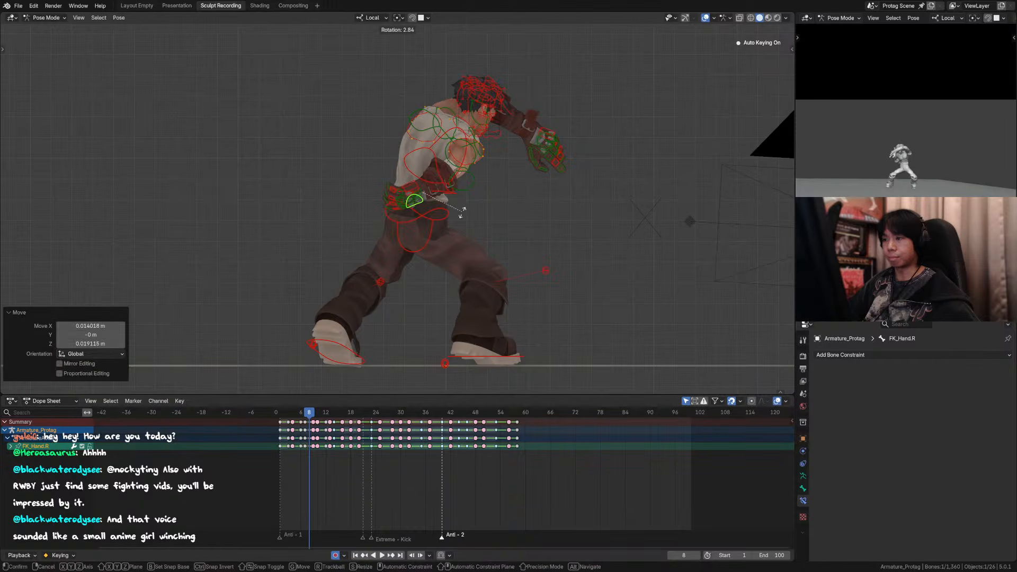
pyautogui.click(462, 215)
pyautogui.press('g')
pyautogui.click(461, 213)
pyautogui.moveTo(477, 185); pyautogui.dragTo(362, 200, button='middle')
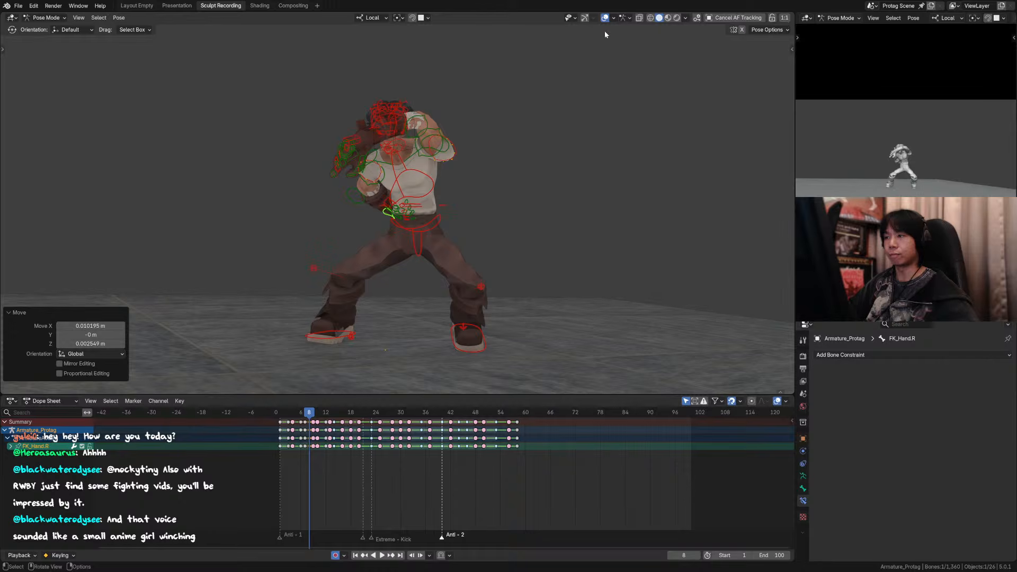
pyautogui.hotkey('shift', 'alt', 'z')
pyautogui.press('Left')
pyautogui.press('Left')
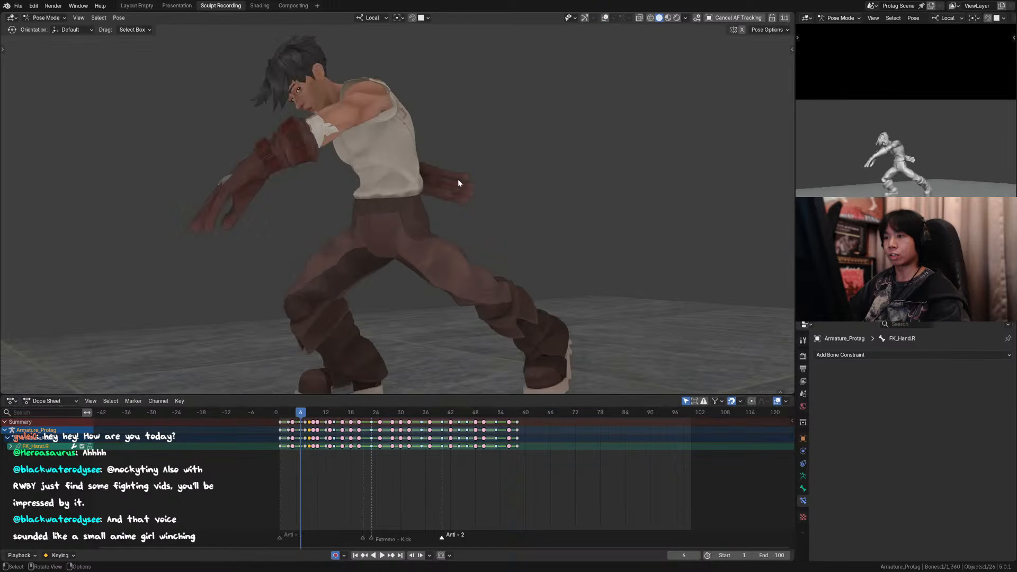
pyautogui.press('Right')
pyautogui.press('Right')
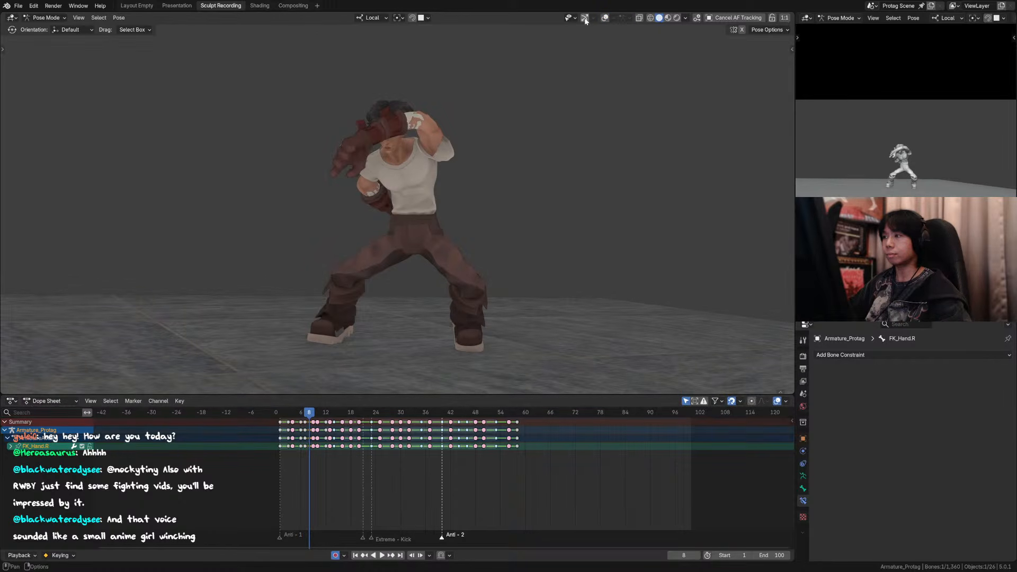
# Step: Rotate the right upper arm control at frame 8 and move the right hand control about -0.024 m in X and -0.036 m in Z
pyautogui.click(605, 17)
pyautogui.scroll(3, 375, 178)
pyautogui.press('r')
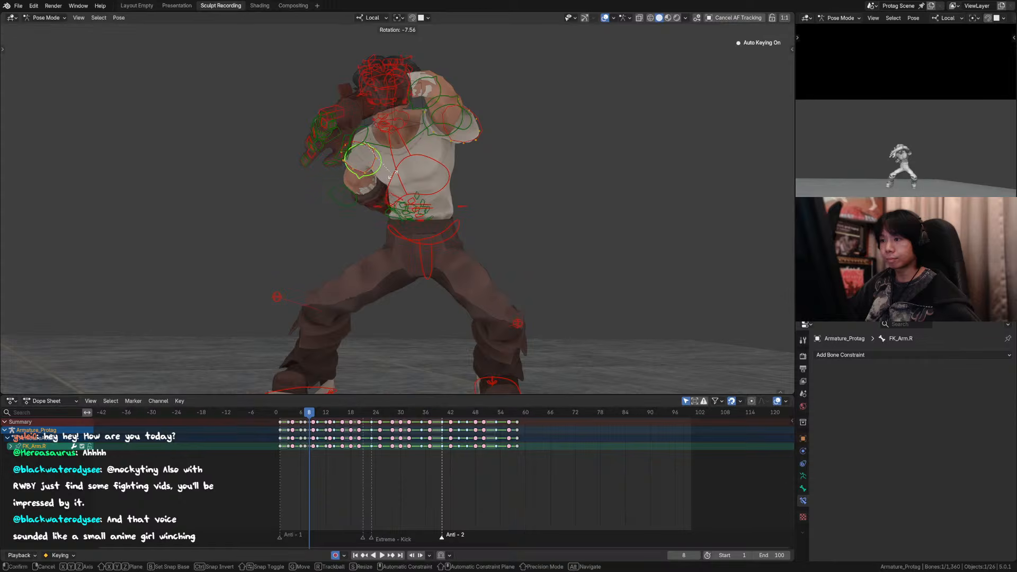
pyautogui.click(396, 175)
pyautogui.click(400, 215)
pyautogui.press('g')
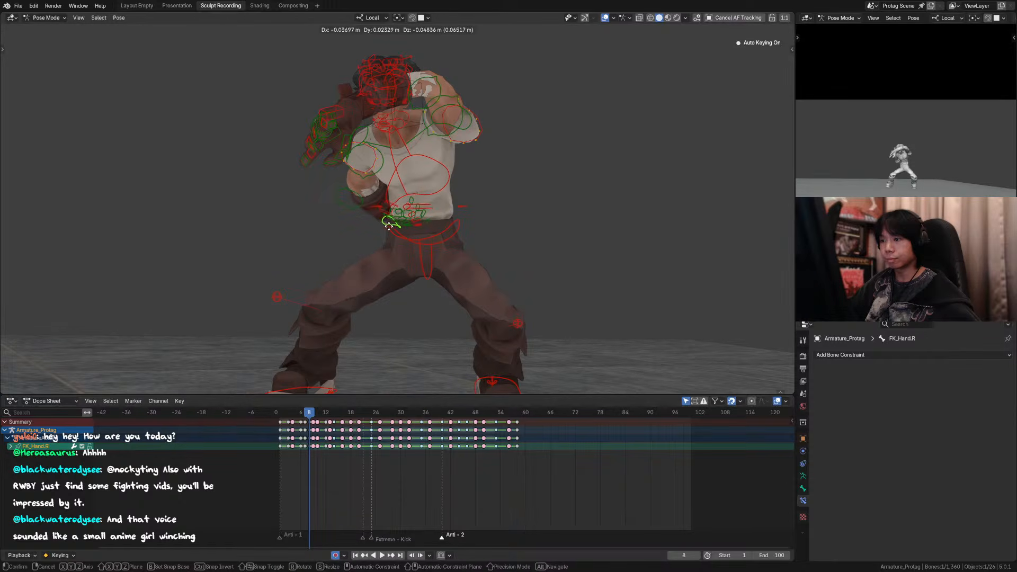
pyautogui.click(393, 226)
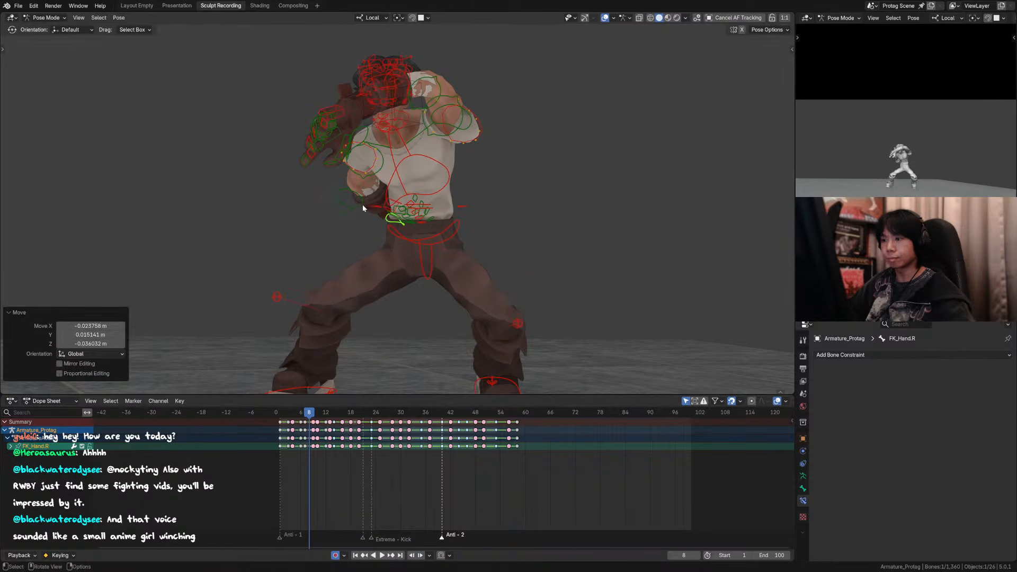
# Step: Step back and forth through frames 5 to 9 with the overlays hidden to check how the right arm flows
pyautogui.press('Left')
pyautogui.press('Right')
pyautogui.press('Right')
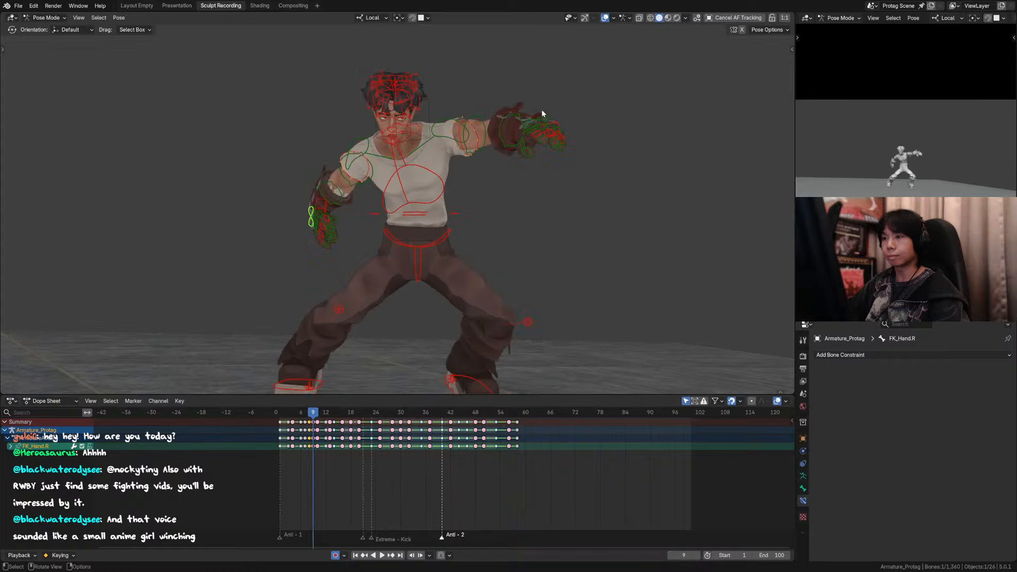
pyautogui.click(608, 17)
pyautogui.scroll(-4, 557, 143)
pyautogui.press('Left')
pyautogui.press('Left')
pyautogui.press('Left')
pyautogui.press('Right')
pyautogui.press('Right')
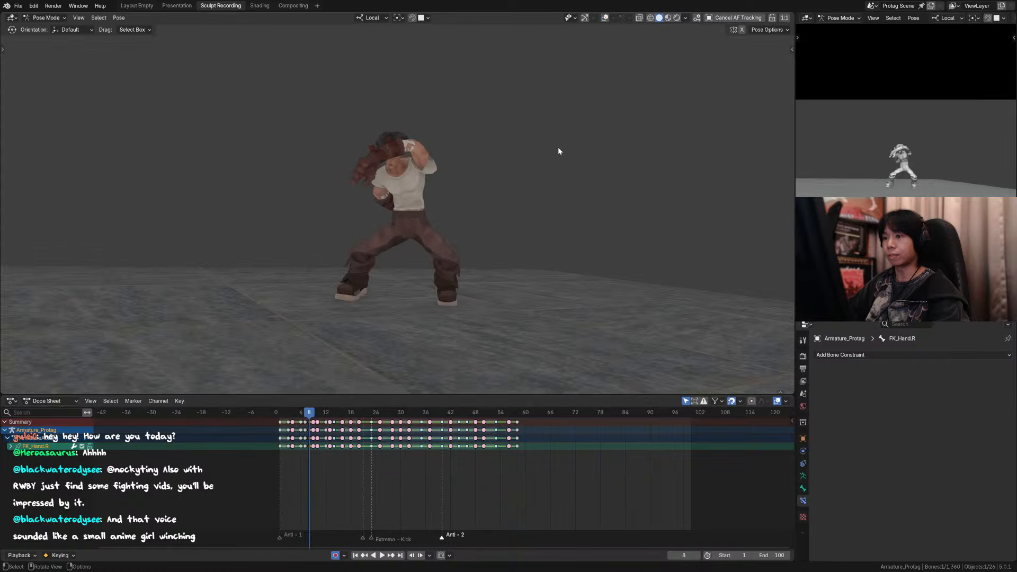
pyautogui.press('Left')
pyautogui.press('Left')
pyautogui.press('Right')
pyautogui.press('Right')
pyautogui.press('Left')
pyautogui.press('Left')
pyautogui.press('Right')
pyautogui.press('Left')
pyautogui.press('Left')
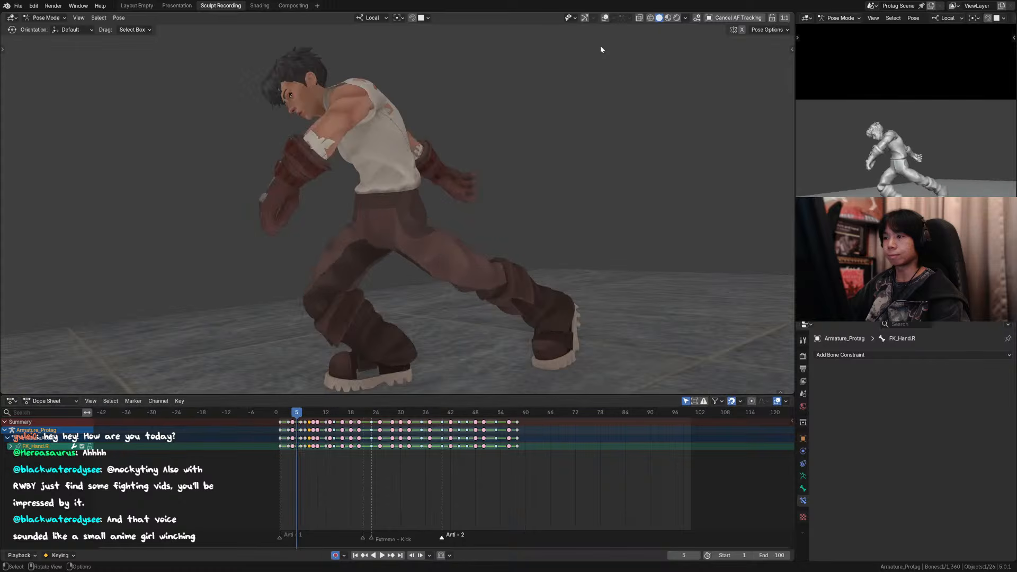
pyautogui.press('Right')
pyautogui.press('Right')
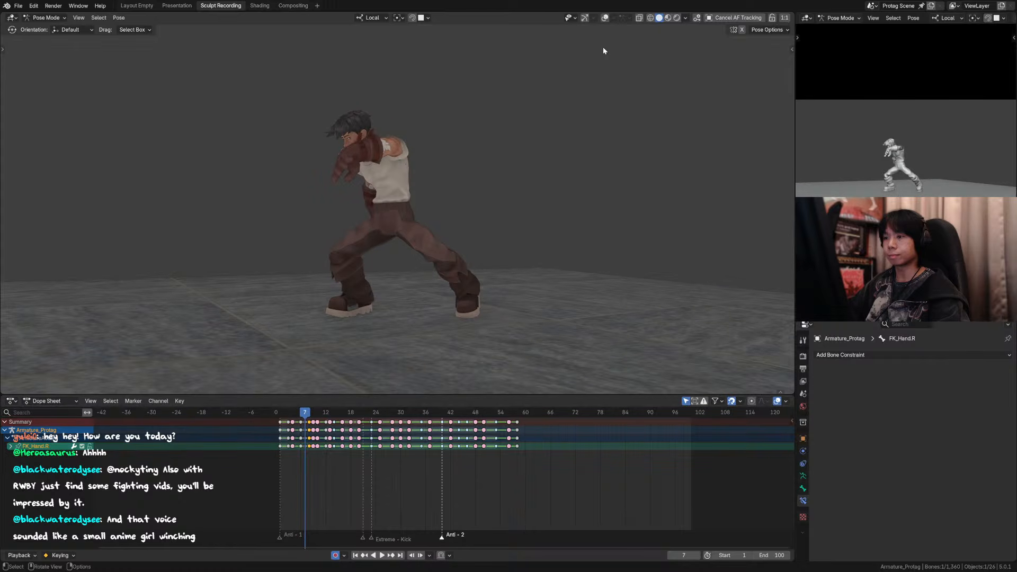
pyautogui.press('Right')
# Step: Lower the right hand control at frame 8 about 0.075 m toward the hip, rotate it 30.1°, and nudge it slightly
pyautogui.click(605, 17)
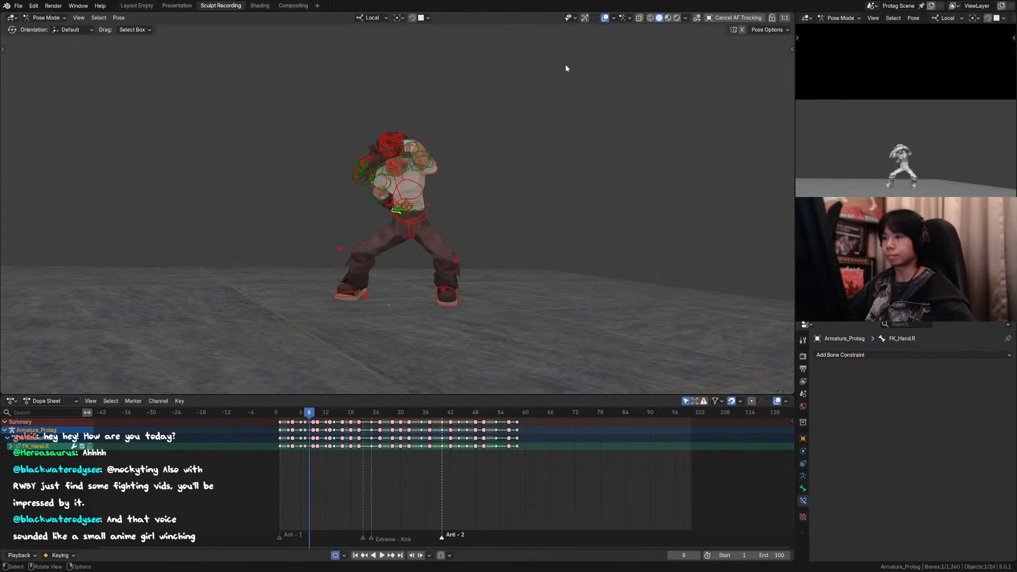
pyautogui.scroll(3, 402, 211)
pyautogui.click(401, 219)
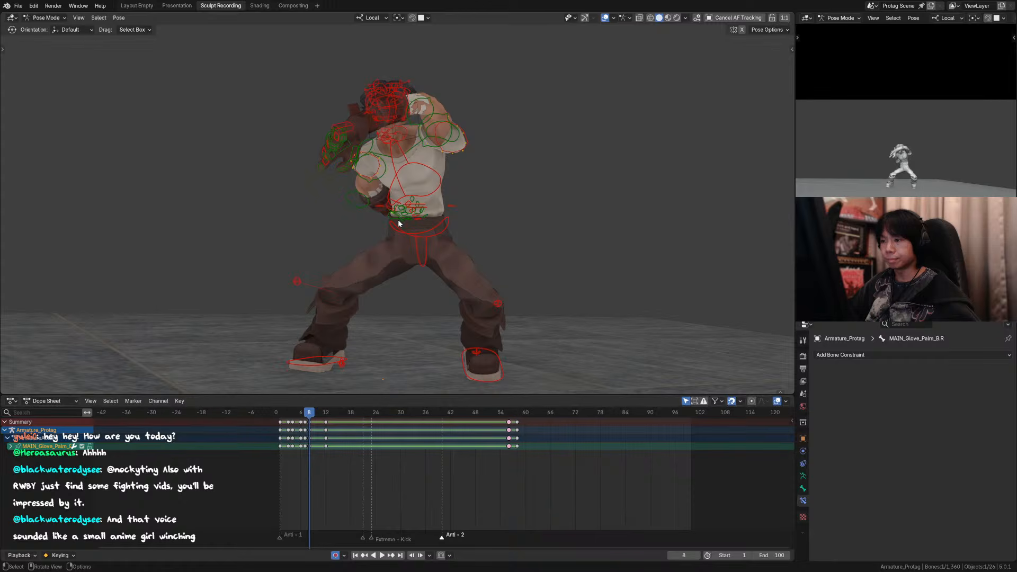
pyautogui.click(399, 224)
pyautogui.press('g')
pyautogui.click(388, 236)
pyautogui.press('r')
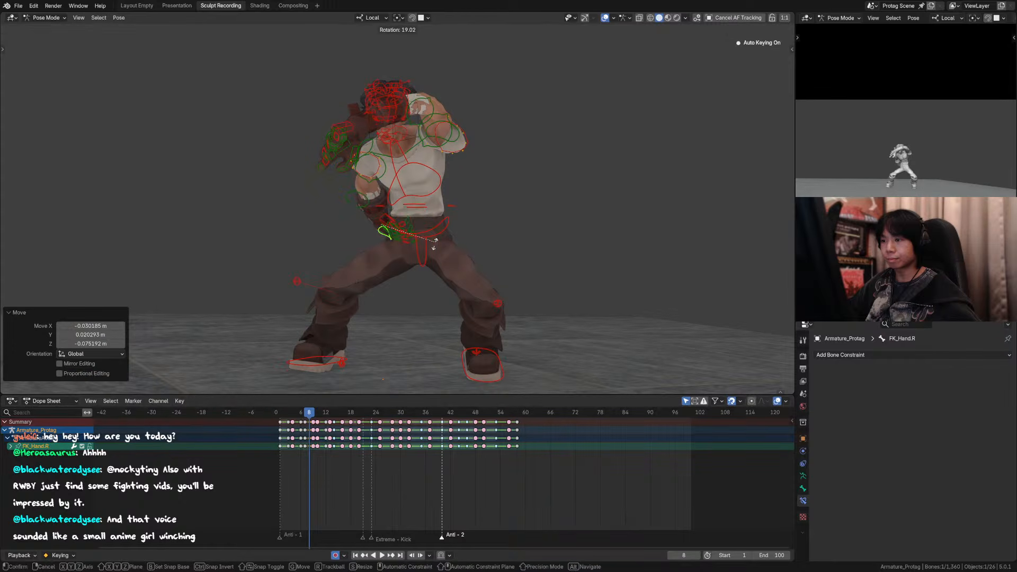
pyautogui.click(432, 257)
pyautogui.press('g')
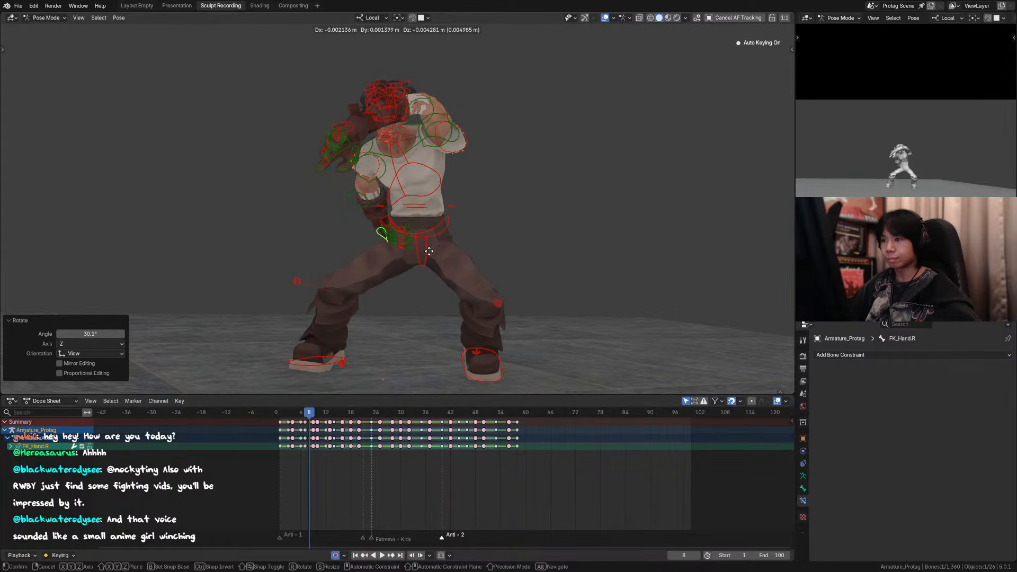
pyautogui.click(429, 252)
# Step: Check the lowered right hand by stepping back and forth through the frames around frame 8 without overlays
pyautogui.click(605, 18)
pyautogui.scroll(-2, 560, 146)
pyautogui.press('Left')
pyautogui.press('Left')
pyautogui.press('Right')
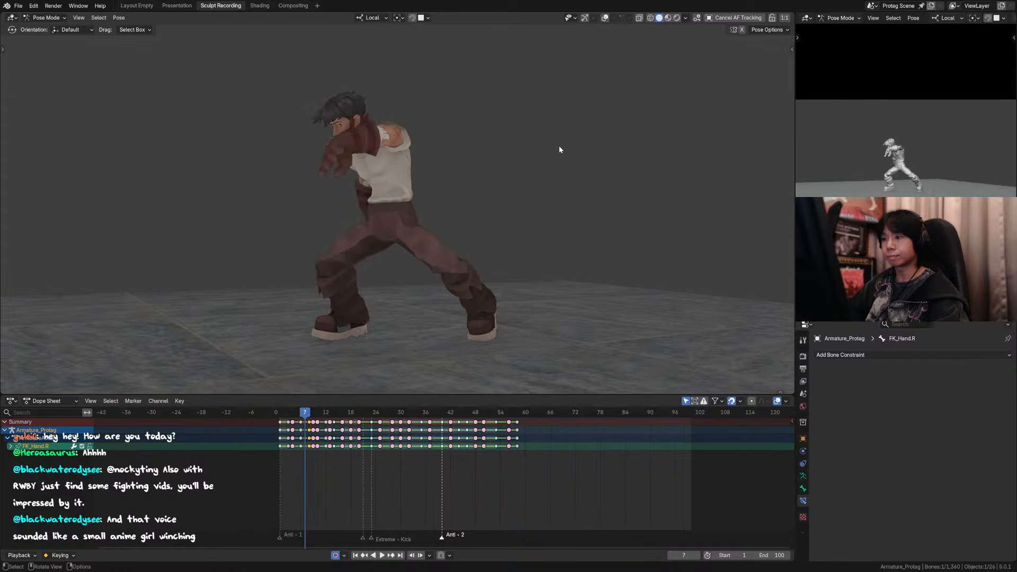
pyautogui.press('Right')
pyautogui.press('Right')
pyautogui.press('Left')
pyautogui.press('Left')
pyautogui.press('Right')
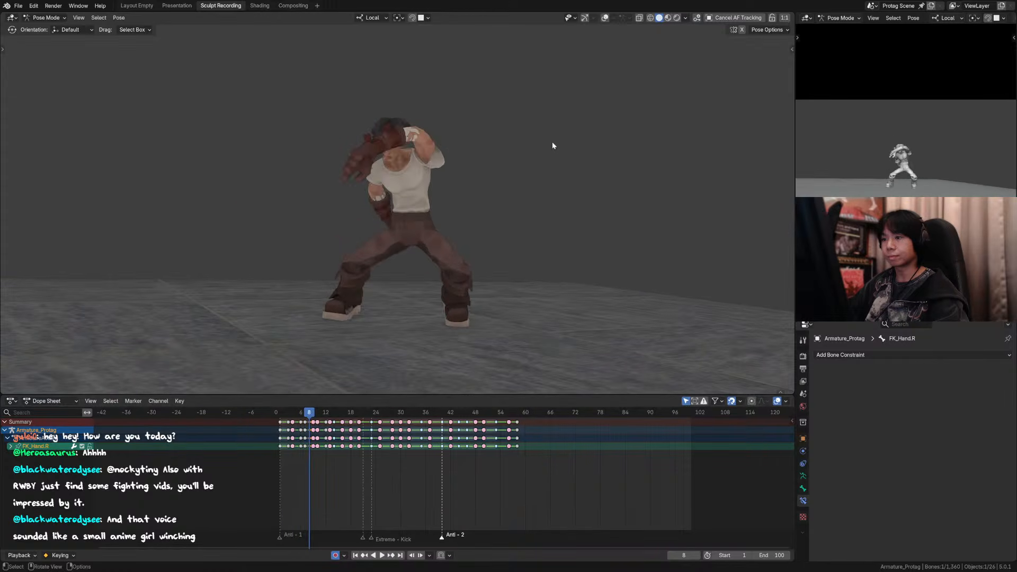
pyautogui.press('Right')
pyautogui.press('Left')
pyautogui.press('Left')
pyautogui.press('Left')
pyautogui.press('Left')
pyautogui.press('Right')
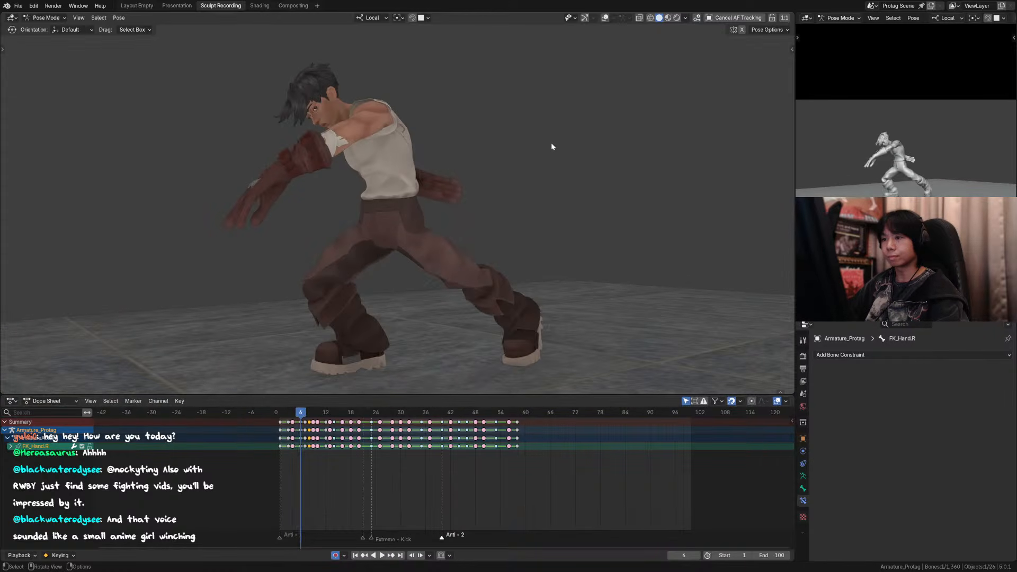
# Step: At frame 7, adjust the right arm's rotation, including a -7.91° rotation of the upper arm control
pyautogui.press('Right')
pyautogui.hotkey('shift', 'alt', 'z')
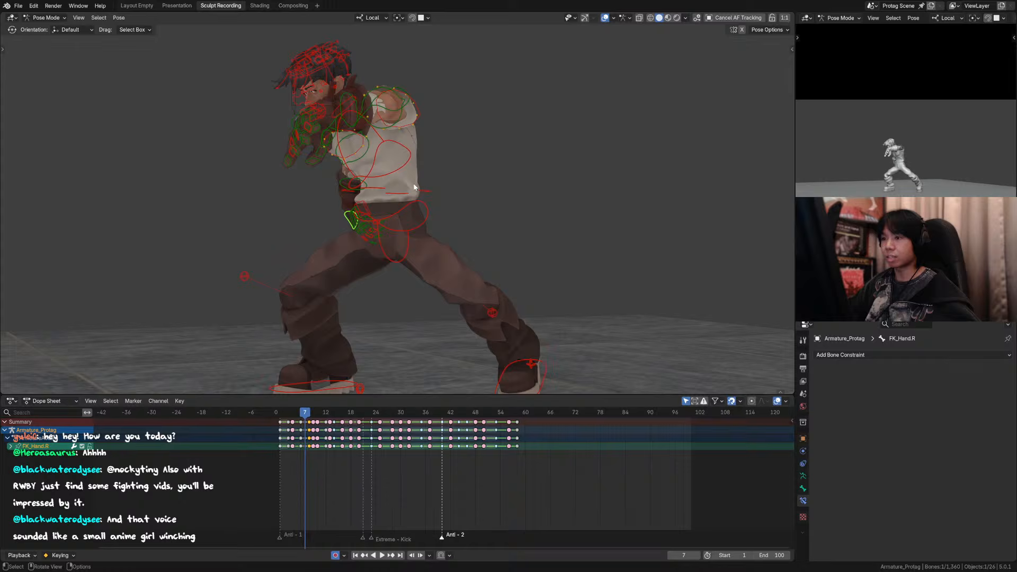
pyautogui.click(372, 189)
pyautogui.press('r')
pyautogui.press('z')
pyautogui.click(402, 173)
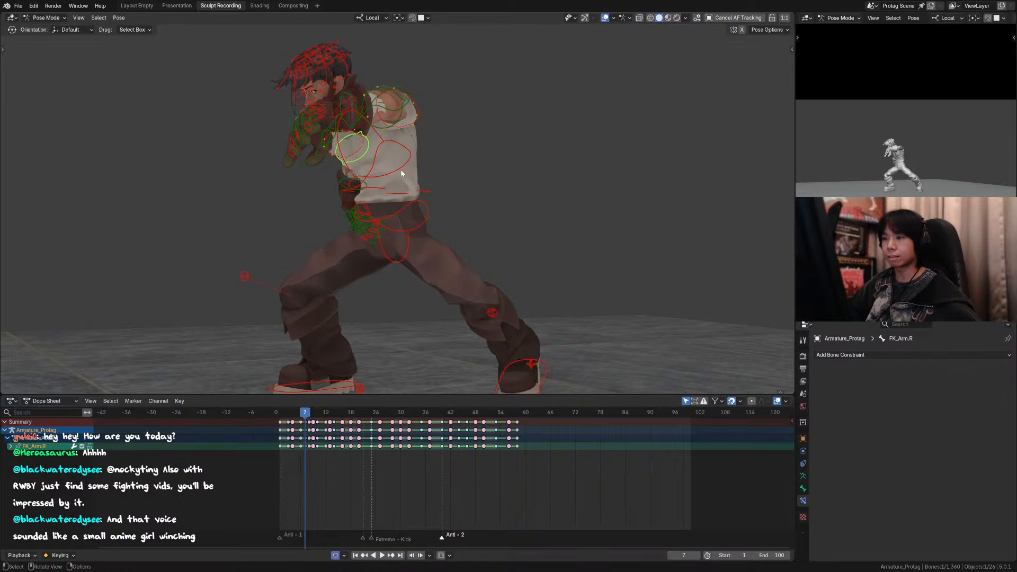
pyautogui.press('r')
pyautogui.click(421, 162)
# Step: Review the opening through the scene camera without overlays, stepping through the frames around frame 7 and playing from the start
pyautogui.hotkey('shift', 'alt', 'z')
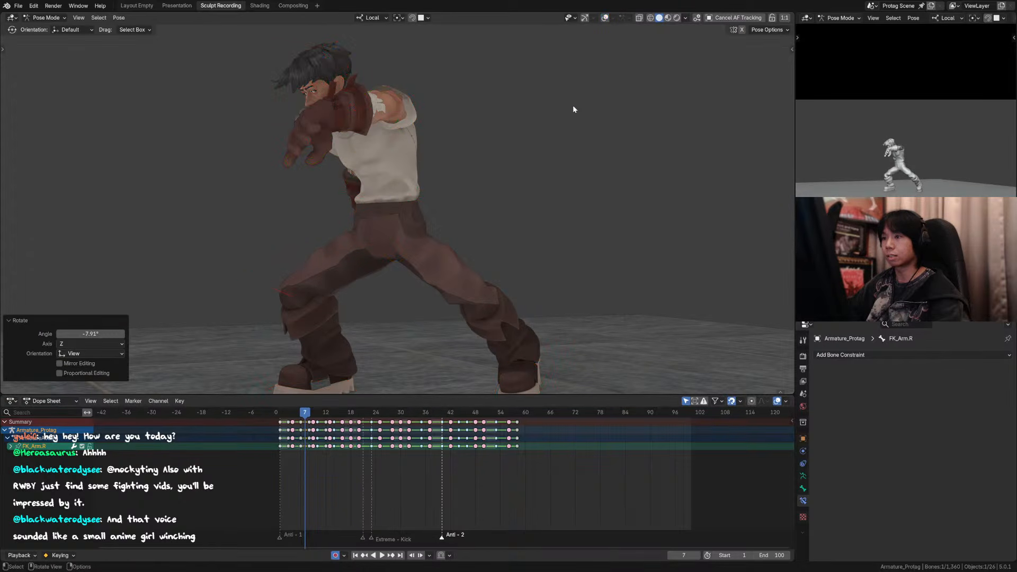
pyautogui.press('KP_0')
pyautogui.press('Left')
pyautogui.press('Right')
pyautogui.press('Right')
pyautogui.press('Right')
pyautogui.press('Right')
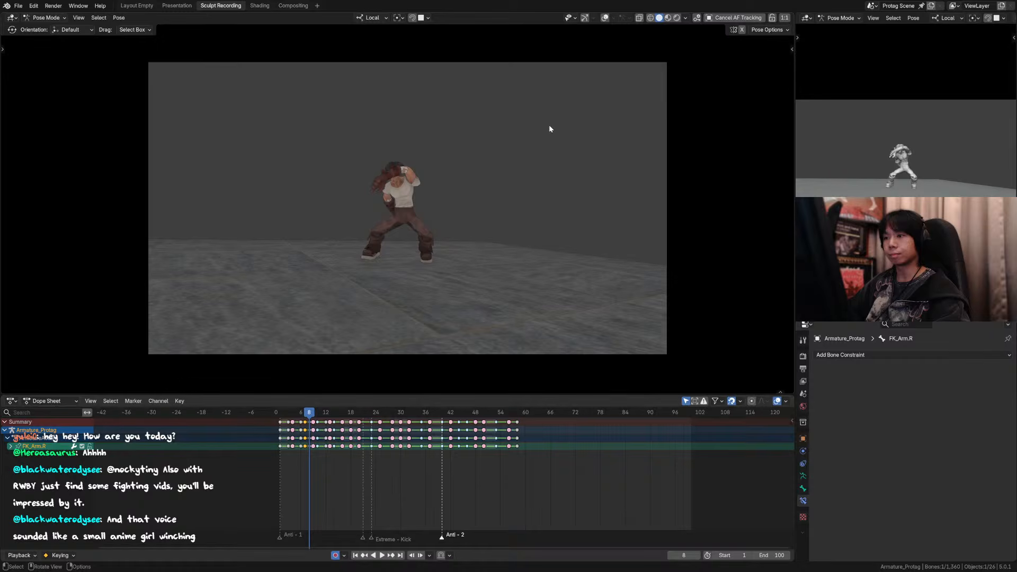
pyautogui.press('Left')
pyautogui.press('Left')
pyautogui.press('Left')
pyautogui.press('Left')
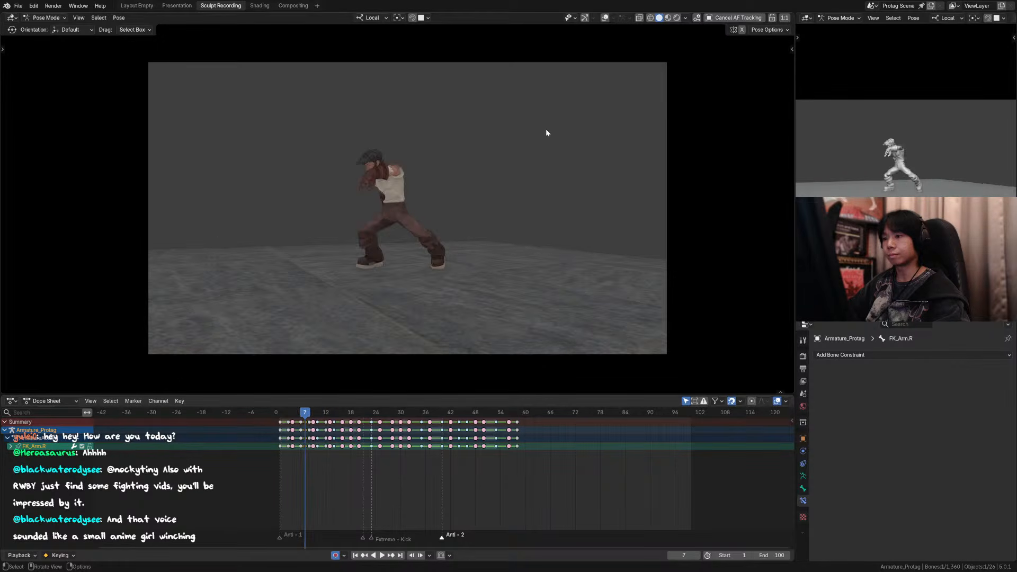
pyautogui.press('Right')
pyautogui.press('Right')
pyautogui.press('Right')
pyautogui.press('Right')
pyautogui.press('Right')
pyautogui.press('Right')
pyautogui.moveTo(328, 412); pyautogui.dragTo(280, 415)
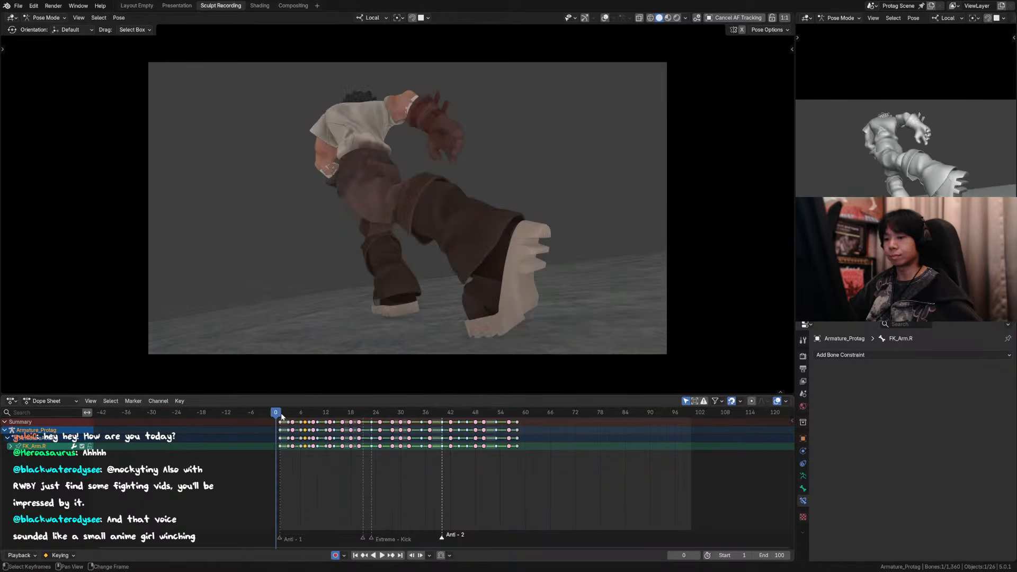
pyautogui.press('space')
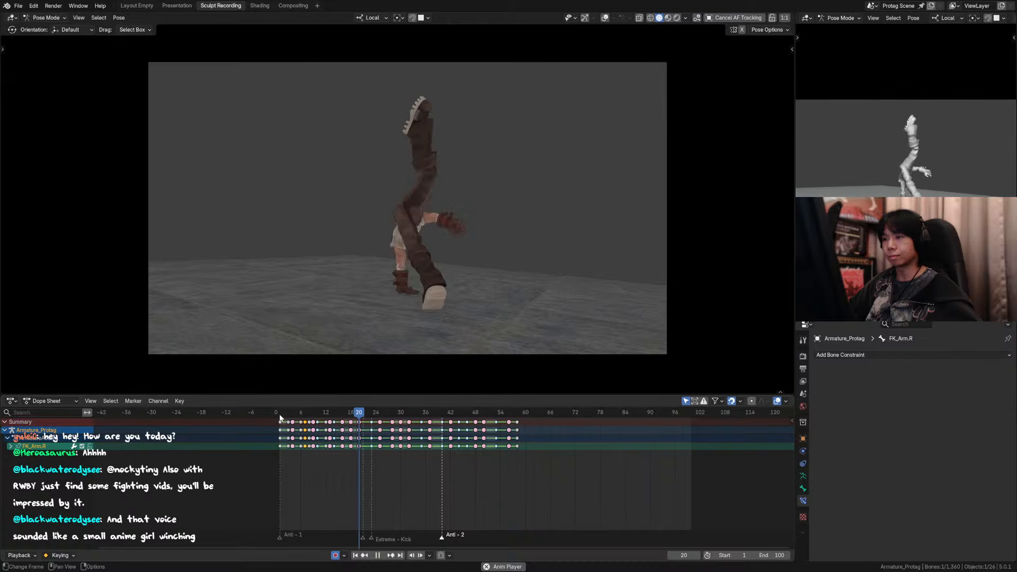
pyautogui.press('space')
# Step: Save the file, select all controls, and set their keyframes from the start to about frame 14 to Bézier interpolation
pyautogui.moveTo(290, 417)
pyautogui.mouseDown()
pyautogui.moveTo(281, 415)
pyautogui.moveTo(300, 415)
pyautogui.moveTo(281, 414)
pyautogui.mouseUp()
pyautogui.hotkey('ctrl', 's')
pyautogui.hotkey('shift', 'alt', 'z')
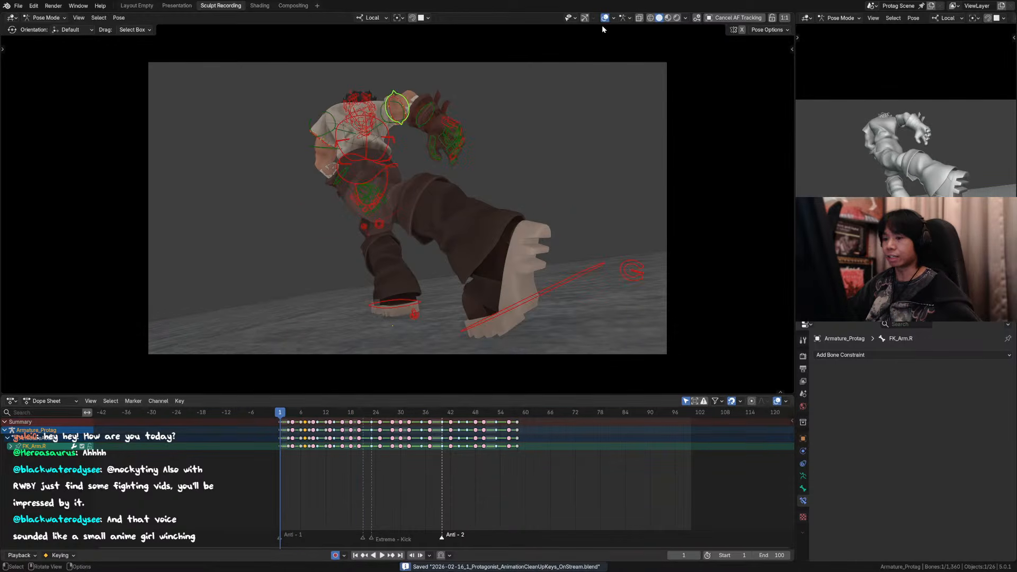
pyautogui.press('a')
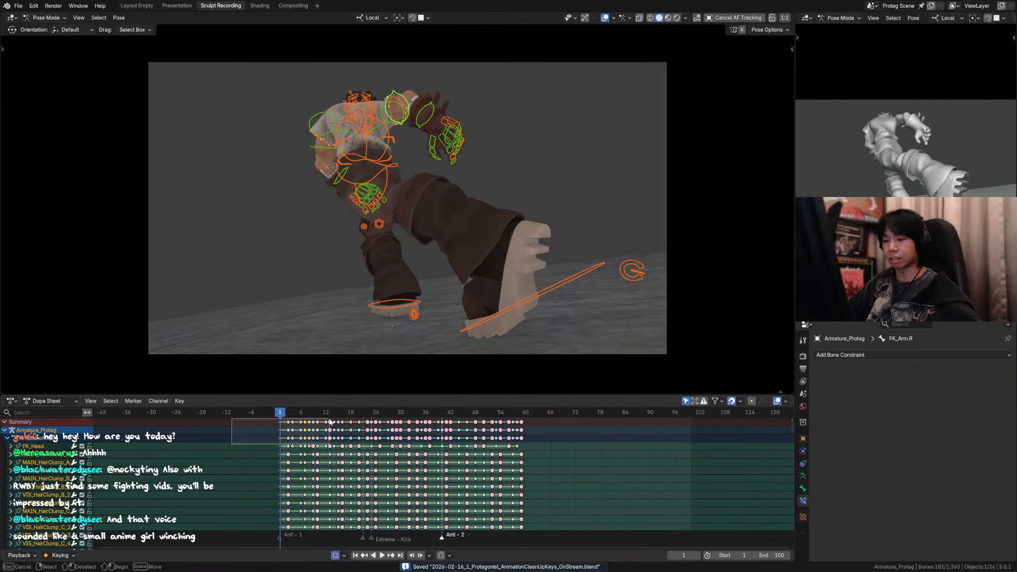
pyautogui.moveTo(334, 422); pyautogui.dragTo(329, 414)
pyautogui.press('t')
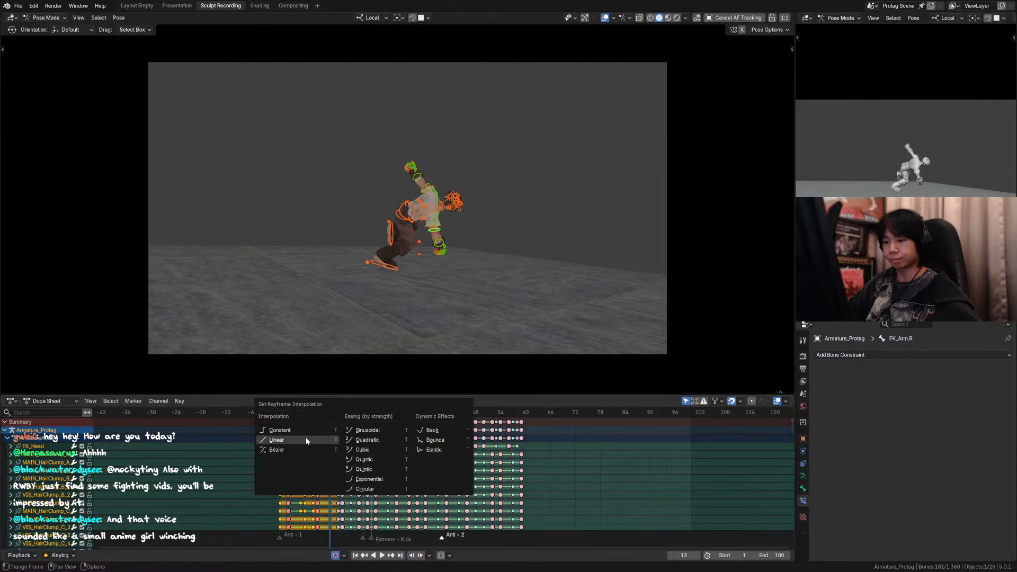
pyautogui.click(296, 450)
# Step: Play the opening from the start through the scene camera, with and without overlays, to check the interpolated motion
pyautogui.click(278, 411)
pyautogui.press('space')
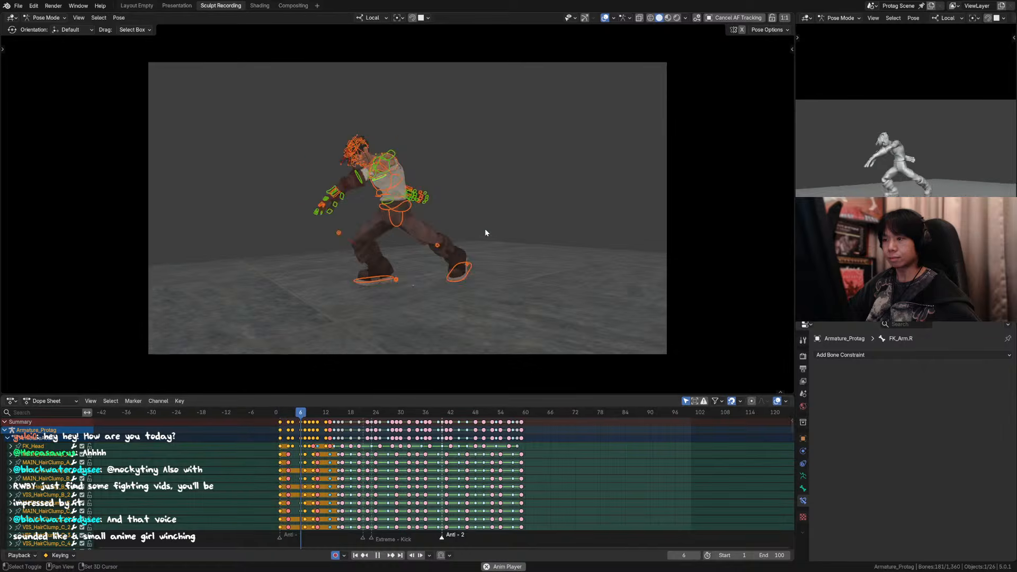
pyautogui.press('space')
pyautogui.click(280, 412)
pyautogui.click(605, 18)
pyautogui.press('space')
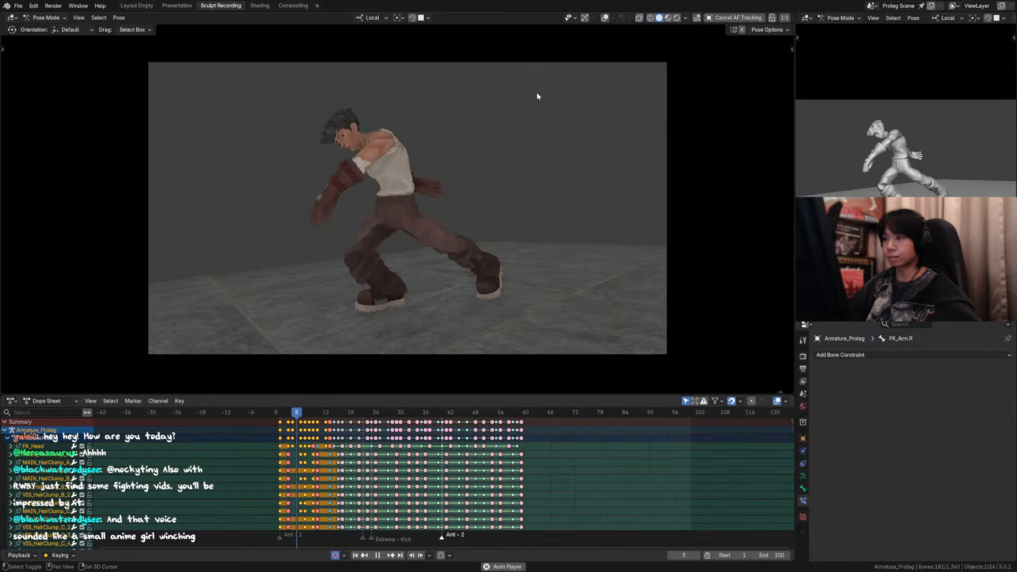
pyautogui.click(275, 418)
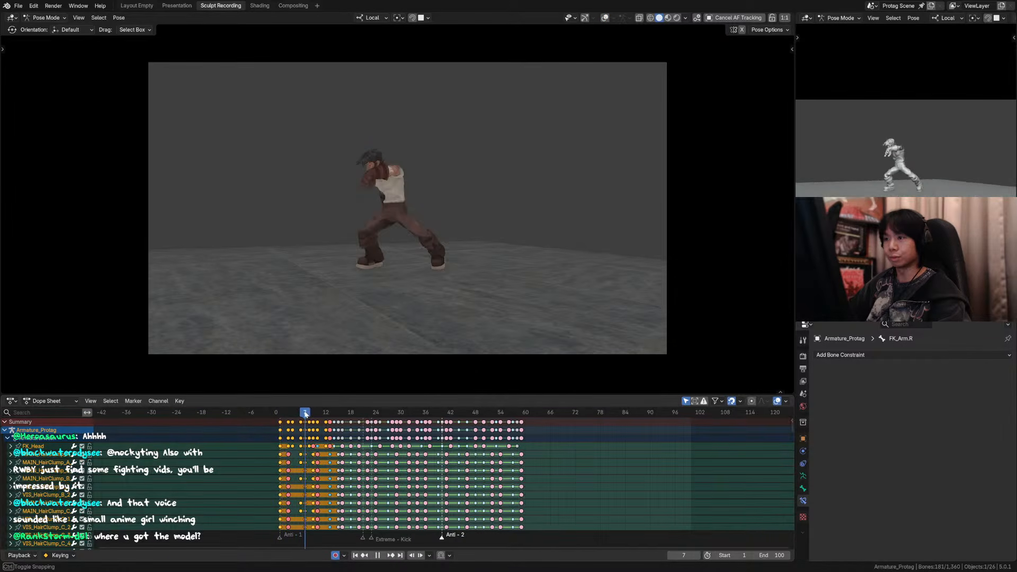
# Step: Orbit out of the camera view and replay the opening repeatedly from the start to examine the motion from another angle
pyautogui.moveTo(378, 295); pyautogui.dragTo(450, 284, button='middle')
pyautogui.scroll(-2, 468, 287)
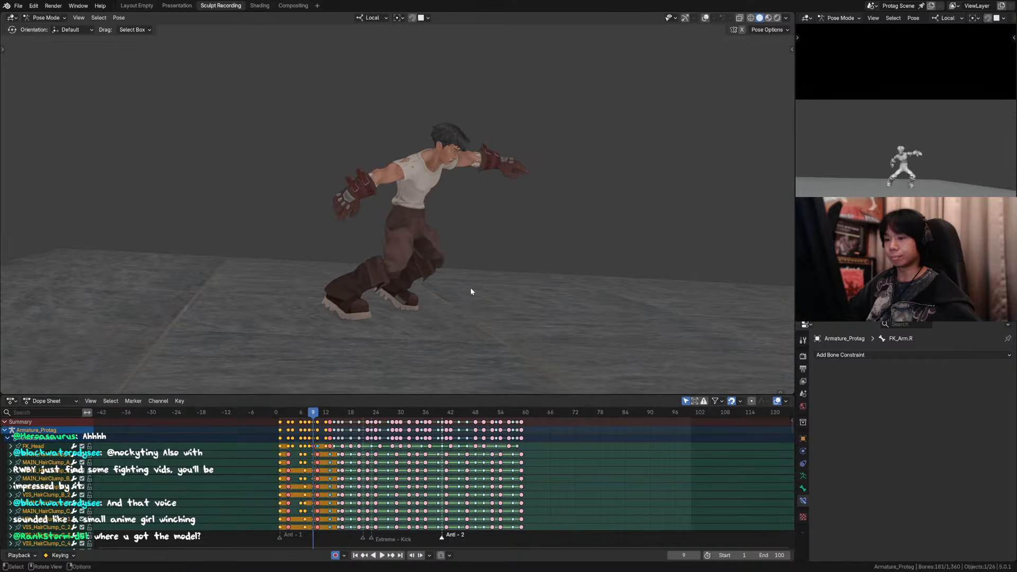
pyautogui.click(278, 415)
pyautogui.press('space')
pyautogui.press('space')
pyautogui.click(279, 415)
pyautogui.press('space')
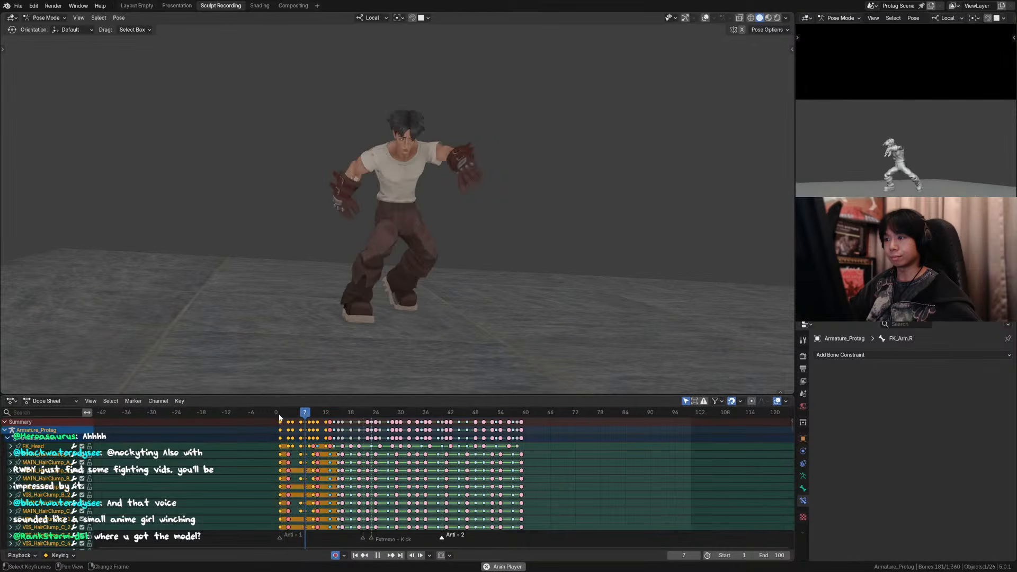
pyautogui.press('space')
pyautogui.click(278, 415)
# Step: Replay the opening from the start outside the camera view to examine the motion from the orbited angle
pyautogui.press('space')
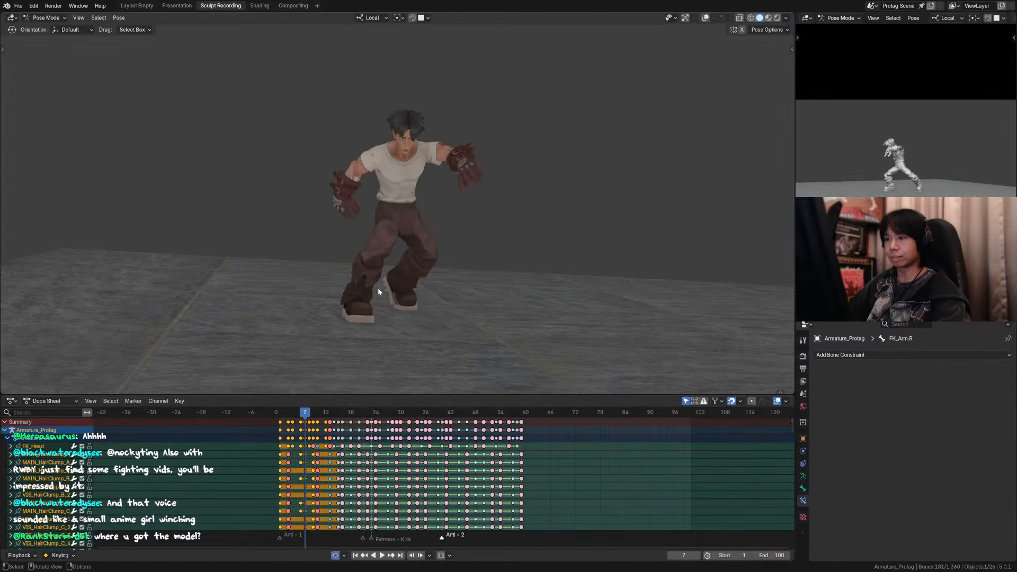
pyautogui.moveTo(400, 278)
pyautogui.mouseDown(button='middle')
pyautogui.moveTo(370, 257)
pyautogui.moveTo(405, 278)
pyautogui.mouseUp(button='middle')
pyautogui.press('Left')
pyautogui.press('Left')
pyautogui.press('Left')
pyautogui.press('Left')
pyautogui.press('Left')
pyautogui.press('Left')
pyautogui.press('Left')
pyautogui.press('space')
pyautogui.press('space')
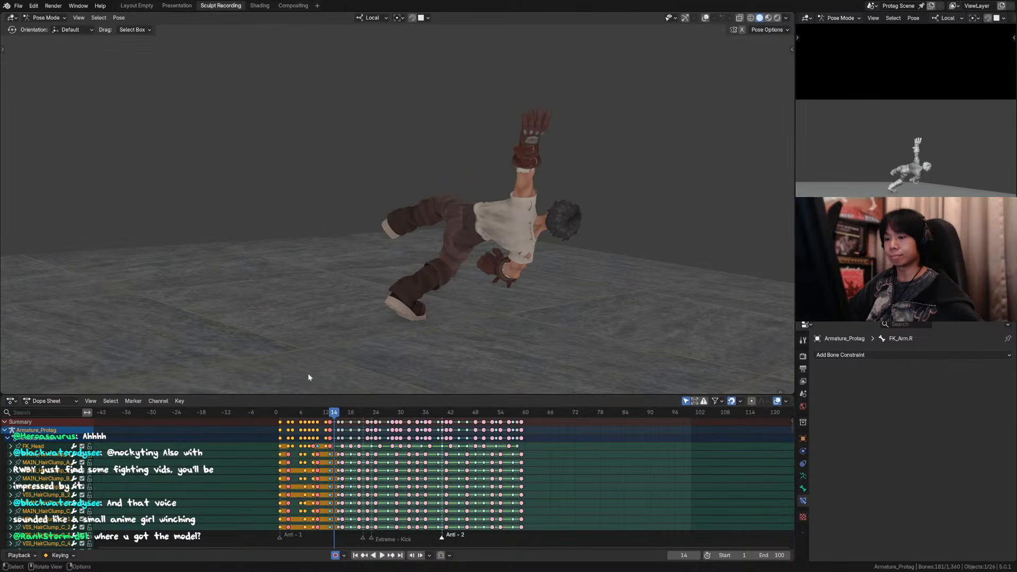
pyautogui.click(280, 414)
pyautogui.scroll(-2, 366, 249)
# Step: Play the opening repeatedly from frame 1 through the scene camera to check the smoothed motion
pyautogui.press('space')
pyautogui.press('space')
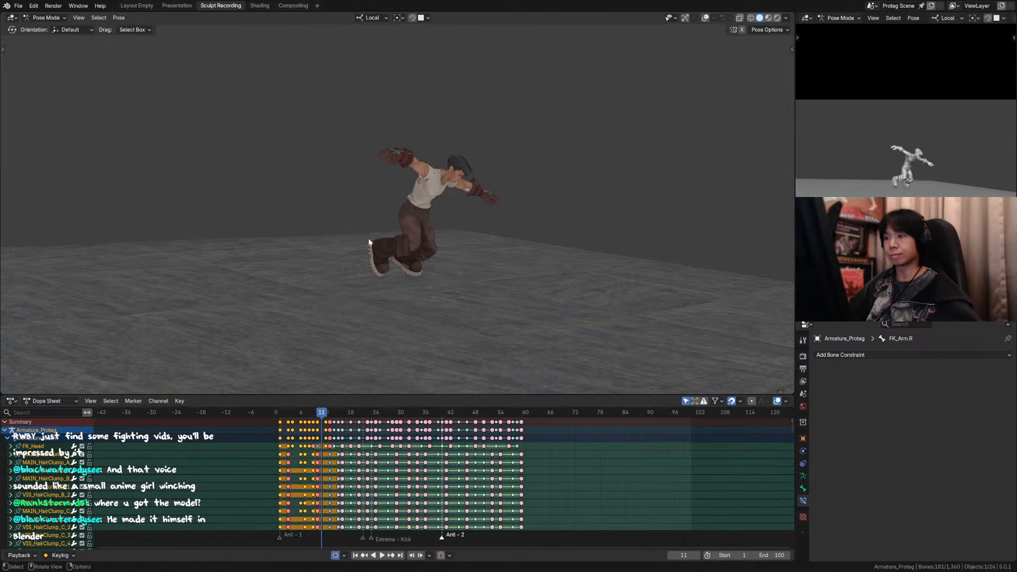
pyautogui.press('KP_0')
pyautogui.click(279, 414)
pyautogui.press('space')
pyautogui.press('space')
pyautogui.click(279, 413)
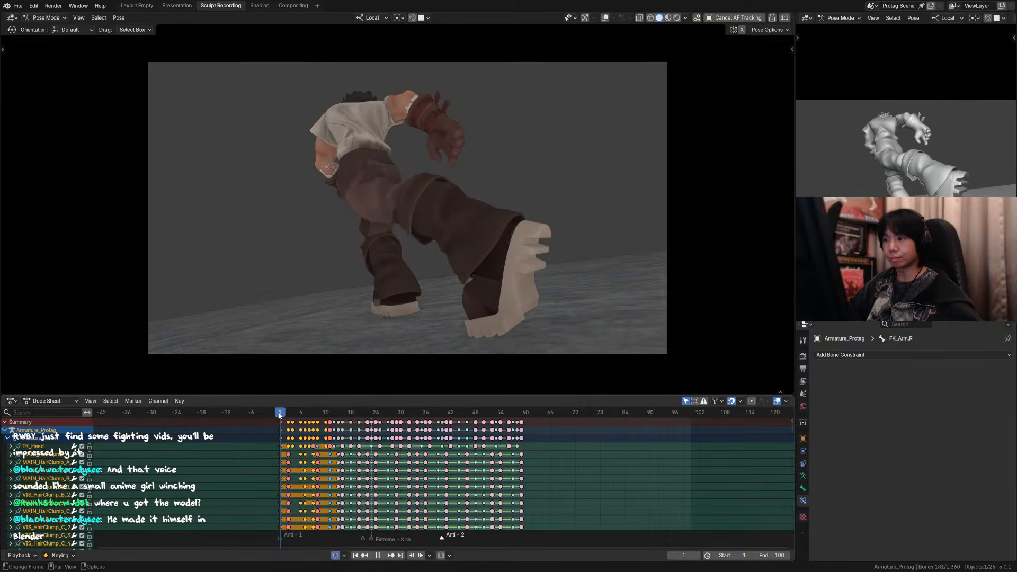
pyautogui.press('space')
pyautogui.press('space')
pyautogui.click(279, 412)
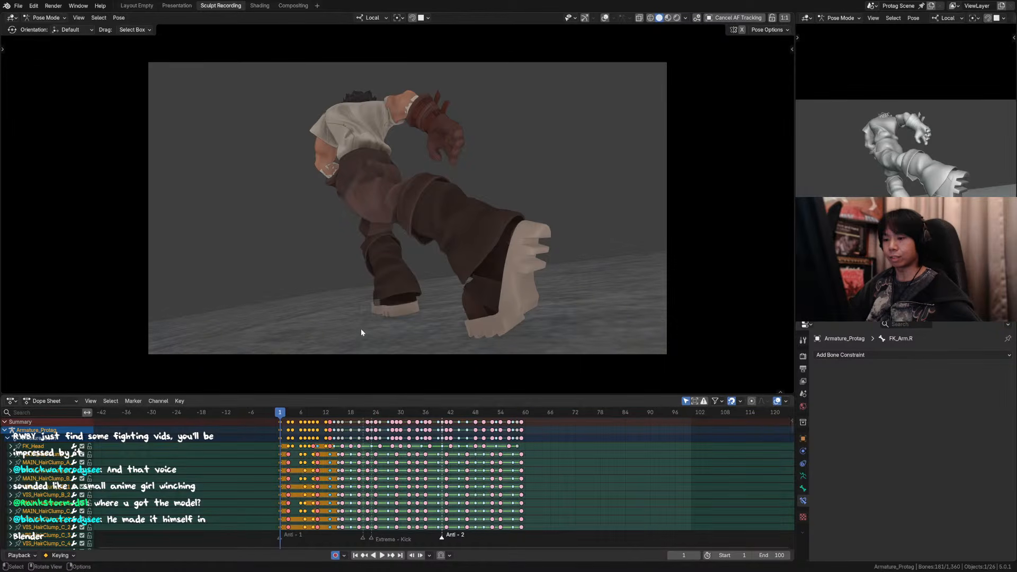
# Step: Select all the armature's keyframes and set their interpolation to Constant
pyautogui.press('t')
pyautogui.click(333, 407)
pyautogui.press('t')
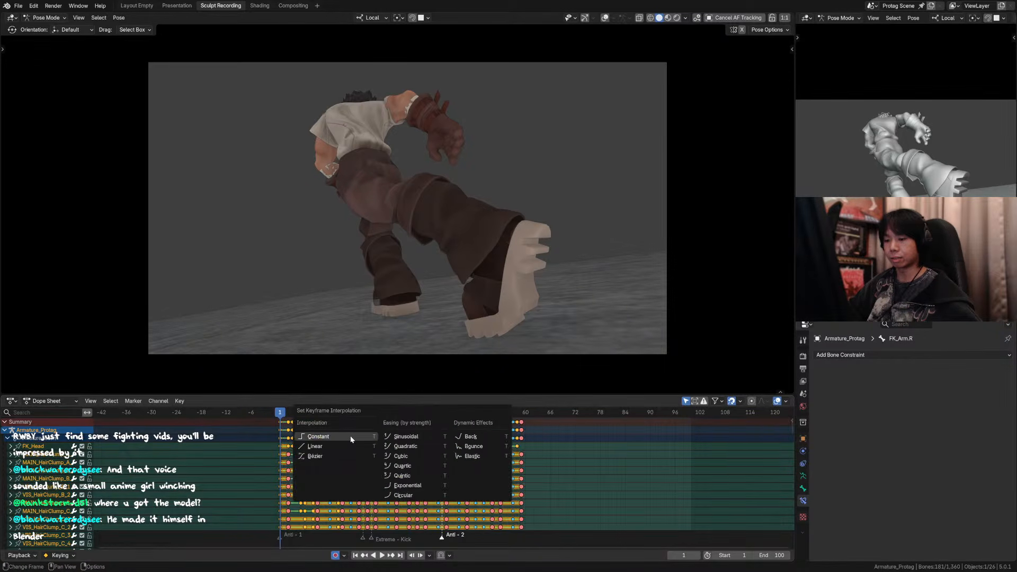
pyautogui.click(351, 439)
# Step: Play the stepped animation through the scene camera and step back and forth through the poses around frames 9 to 12
pyautogui.press('space')
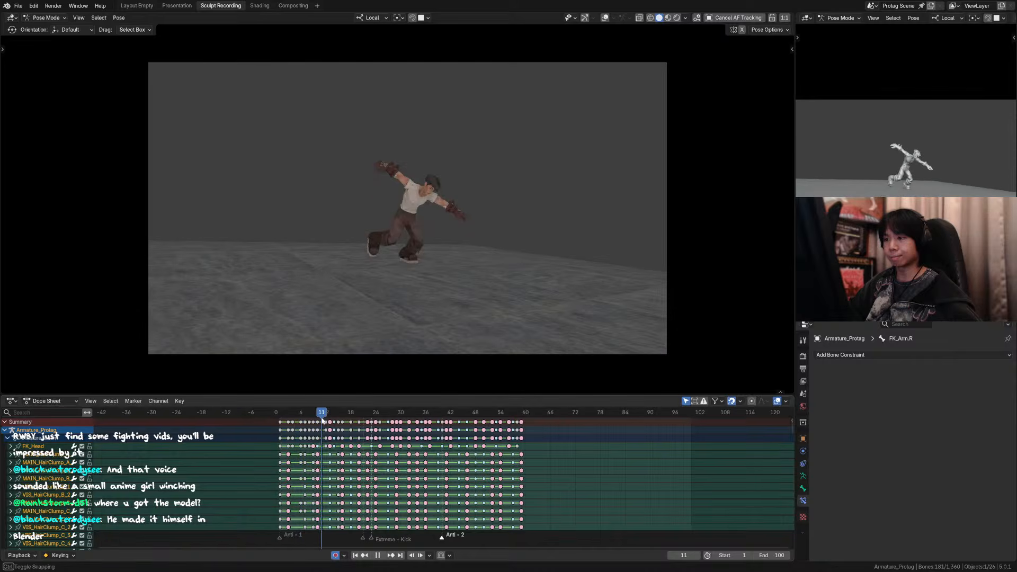
pyautogui.moveTo(323, 420); pyautogui.dragTo(318, 421)
pyautogui.press('Left')
pyautogui.press('Right')
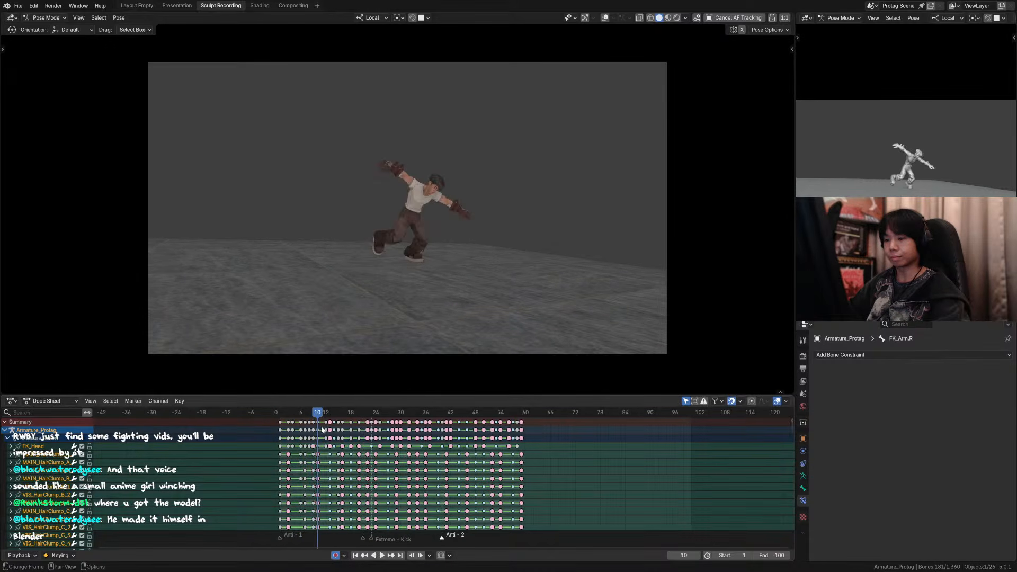
pyautogui.press('Left')
pyautogui.press('Right')
pyautogui.press('Right')
pyautogui.press('Left')
pyautogui.press('Left')
pyautogui.press('Left')
pyautogui.press('Right')
pyautogui.press('Right')
pyautogui.press('Right')
pyautogui.press('Right')
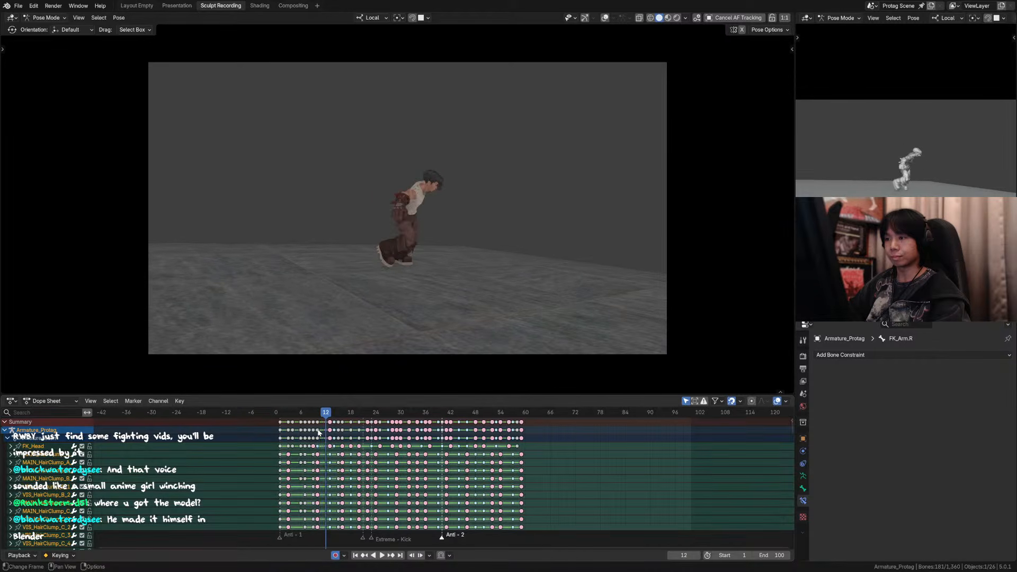
pyautogui.press('Left')
# Step: Save the file and move the pose keyframes at frame 10 to frame 11, freeing frame 10 for an in-between
pyautogui.click(319, 423)
pyautogui.moveTo(319, 418)
pyautogui.mouseDown()
pyautogui.moveTo(298, 418)
pyautogui.moveTo(325, 418)
pyautogui.moveTo(307, 418)
pyautogui.mouseUp()
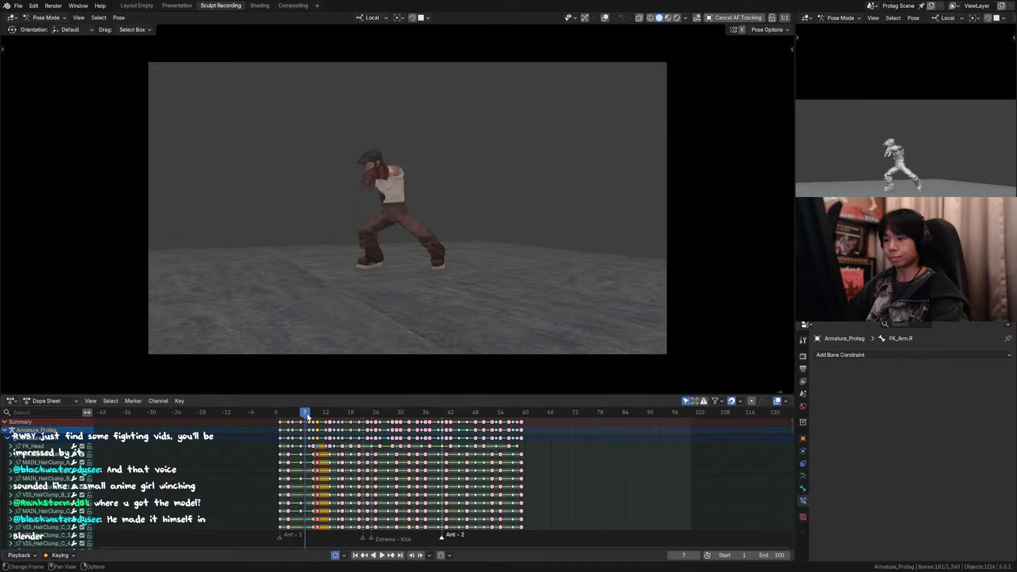
pyautogui.press('Right')
pyautogui.press('Right')
pyautogui.press('Right')
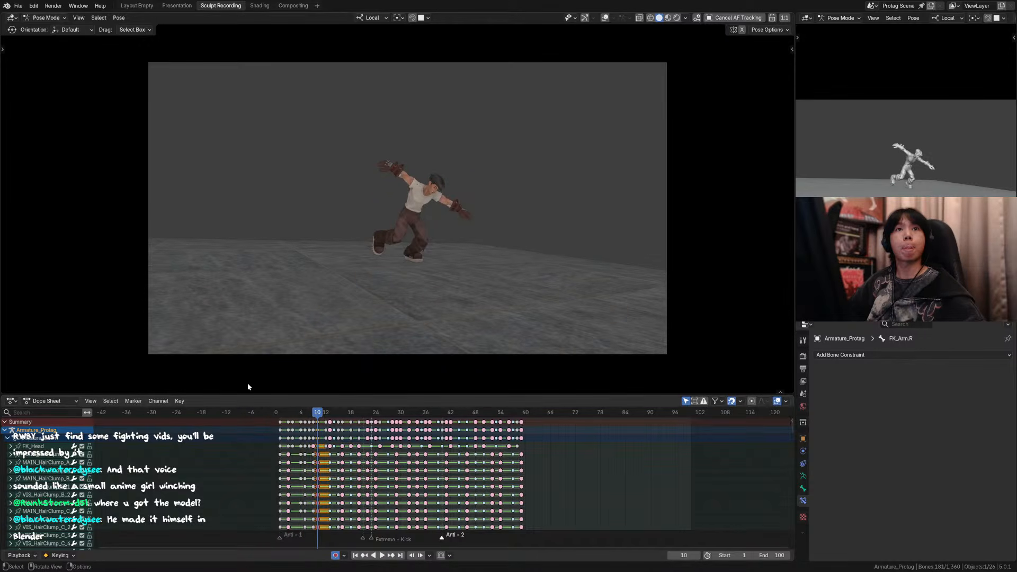
pyautogui.moveTo(317, 423); pyautogui.dragTo(336, 433, button='middle')
pyautogui.hotkey('ctrl', 's')
pyautogui.moveTo(322, 417); pyautogui.dragTo(324, 421)
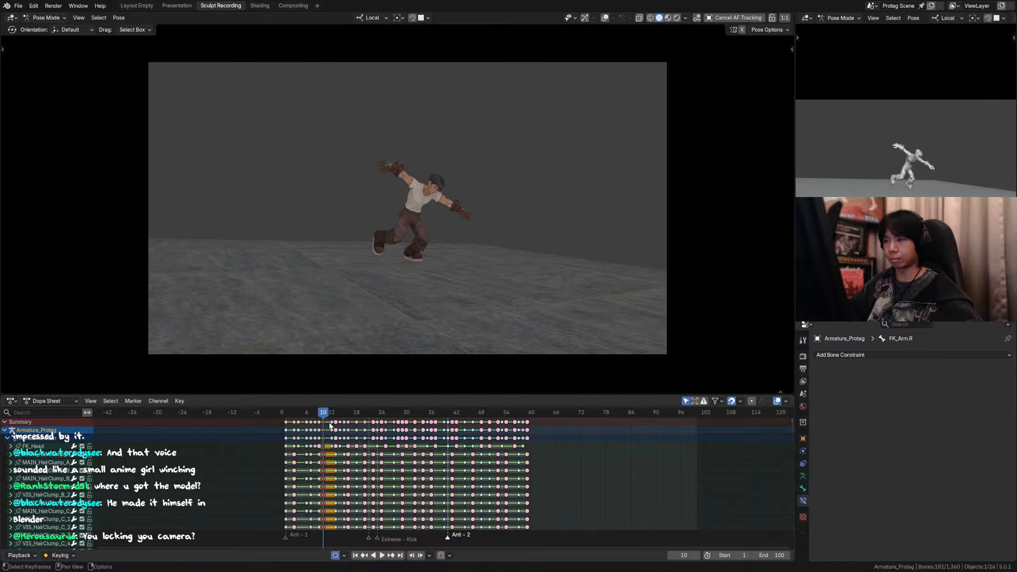
pyautogui.press('a')
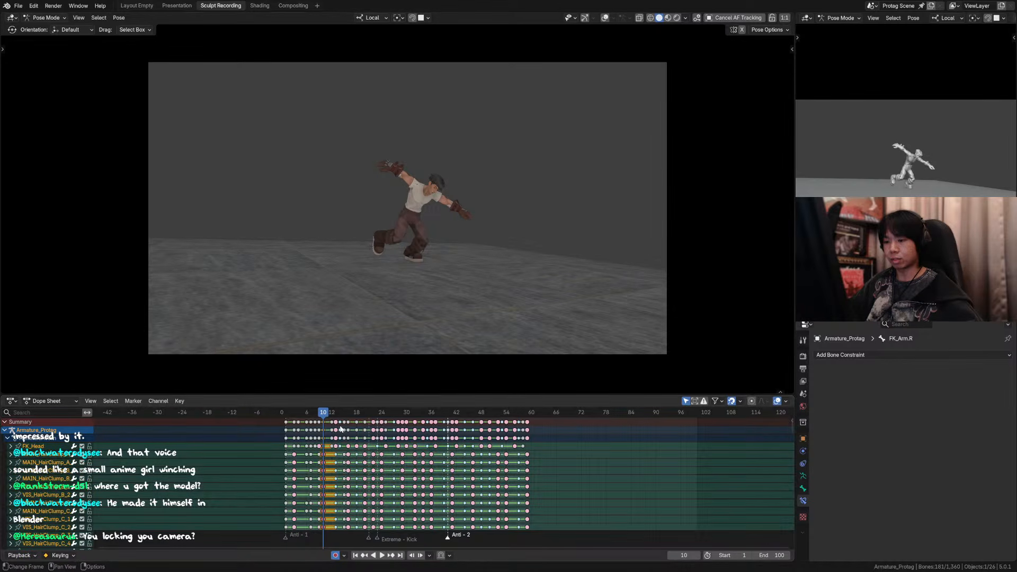
pyautogui.moveTo(323, 422); pyautogui.dragTo(328, 426)
pyautogui.scroll(6, 454, 211)
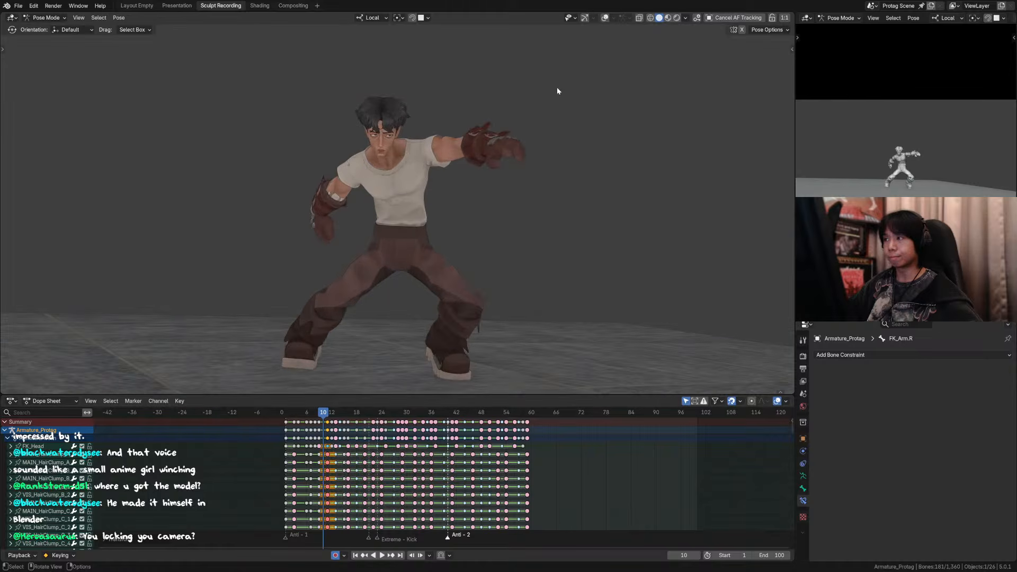
# Step: Show the viewport overlays and select all the character's controls at frame 10
pyautogui.hotkey('alt', 'shift', 'z')
pyautogui.press('a')
pyautogui.scroll(-2, 509, 164)
pyautogui.hotkey('shift', 'e')
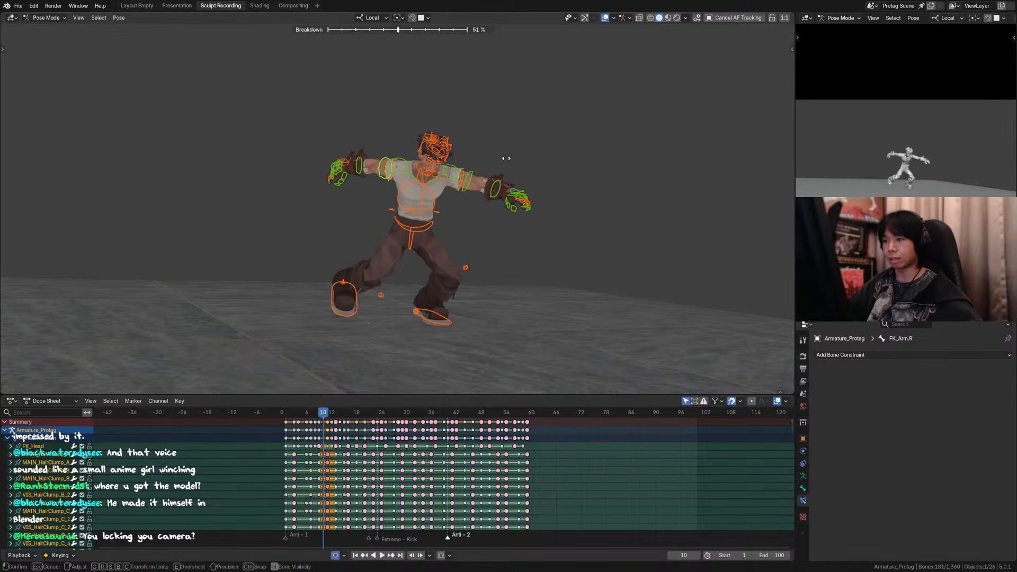
pyautogui.press('Escape')
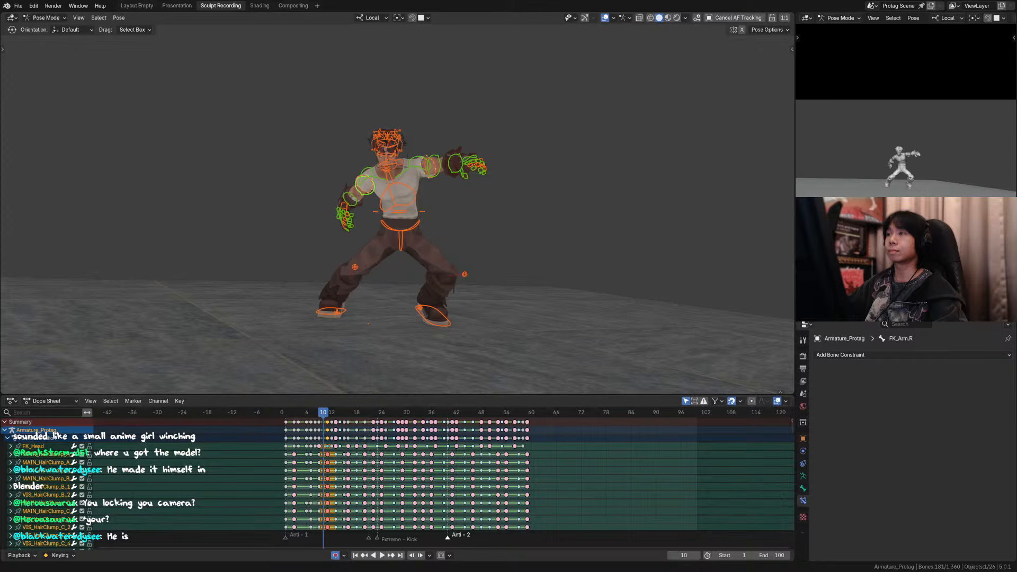
pyautogui.moveTo(324, 415); pyautogui.dragTo(325, 415)
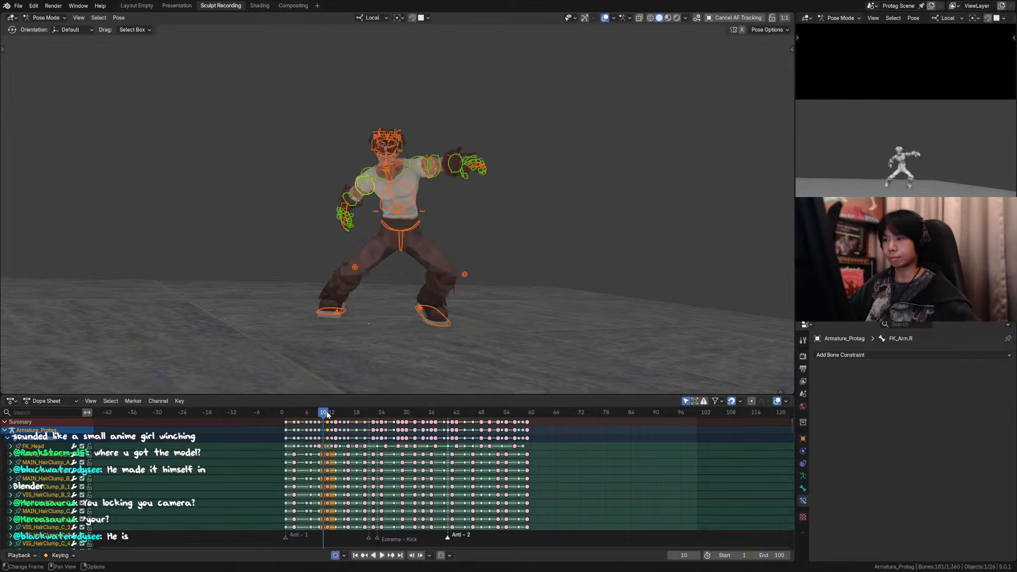
pyautogui.press('Escape')
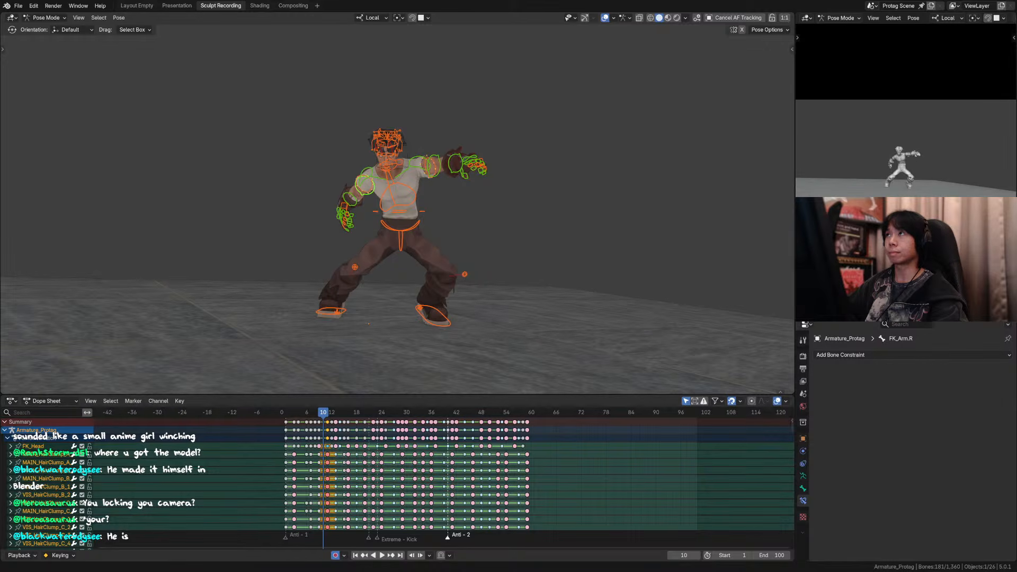
# Step: At frame 9, rotate the right foot control IK_Foot.R around its local Z axis
pyautogui.moveTo(324, 415); pyautogui.dragTo(325, 414)
pyautogui.press('Left')
pyautogui.press('Left')
pyautogui.press('Left')
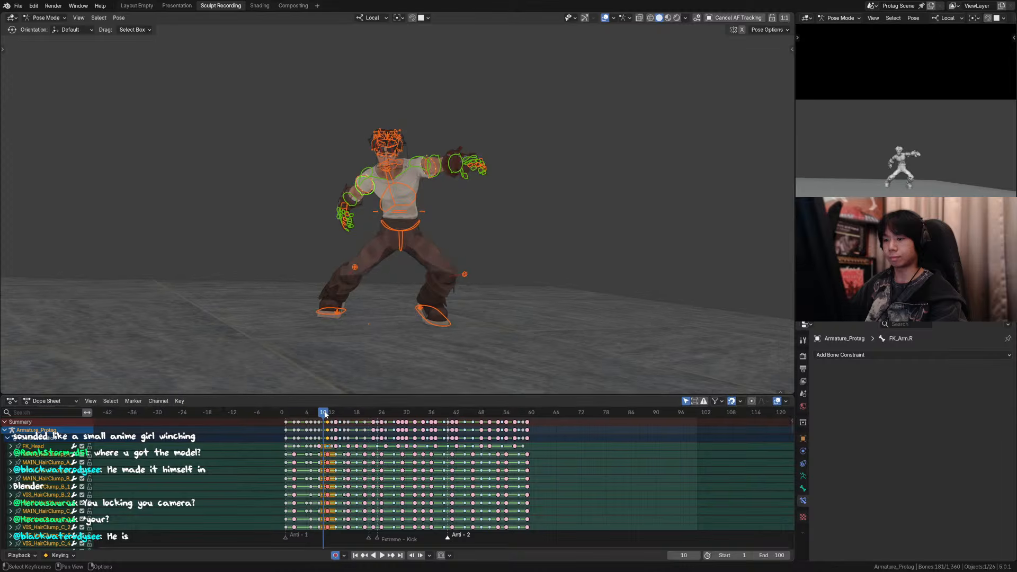
pyautogui.press('Right')
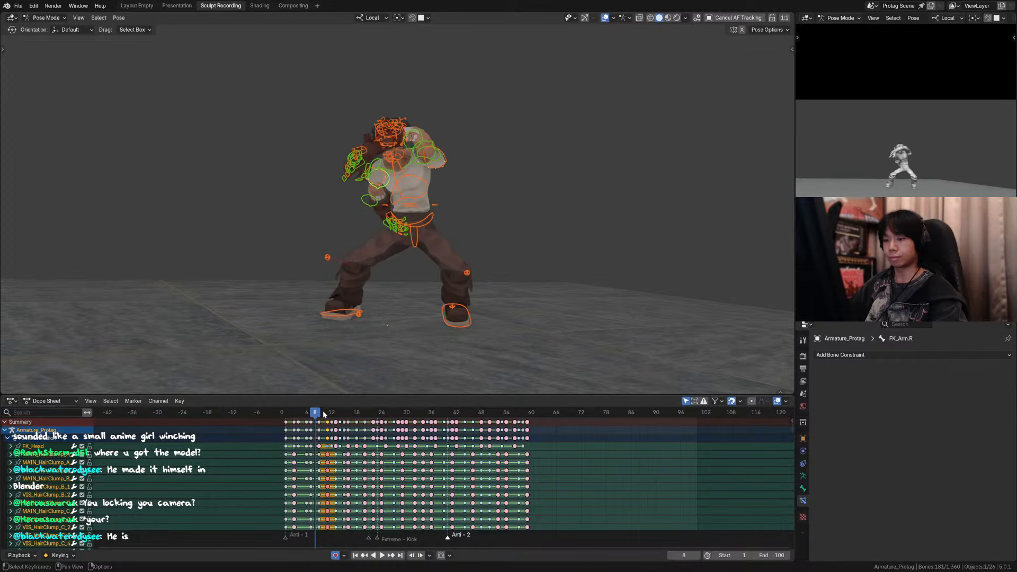
pyautogui.press('Right')
pyautogui.click(353, 308)
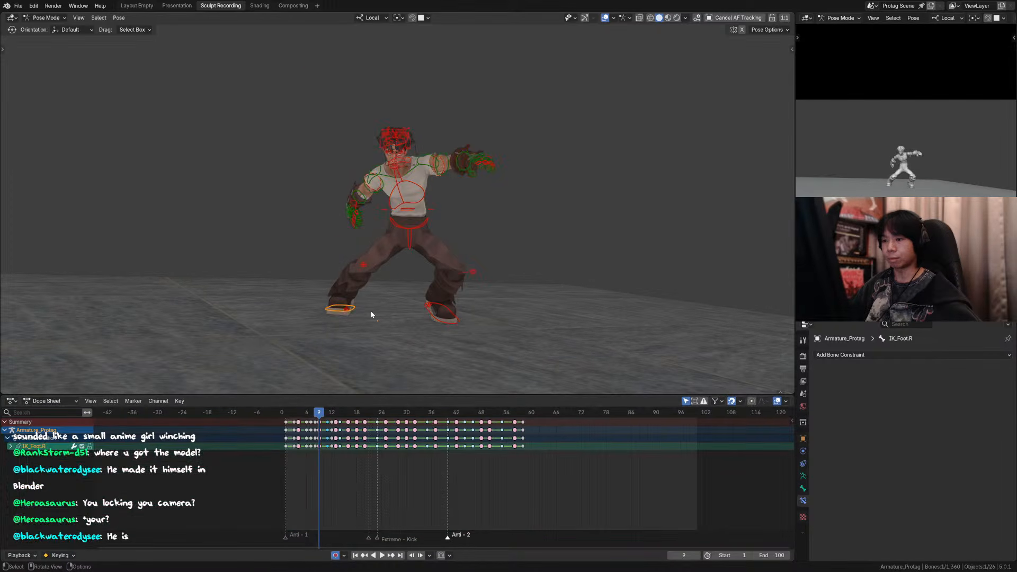
pyautogui.press('r')
pyautogui.press('z')
pyautogui.click(373, 326)
# Step: Step between the frames around frame 9 to compare the right foot's placement
pyautogui.press('Left')
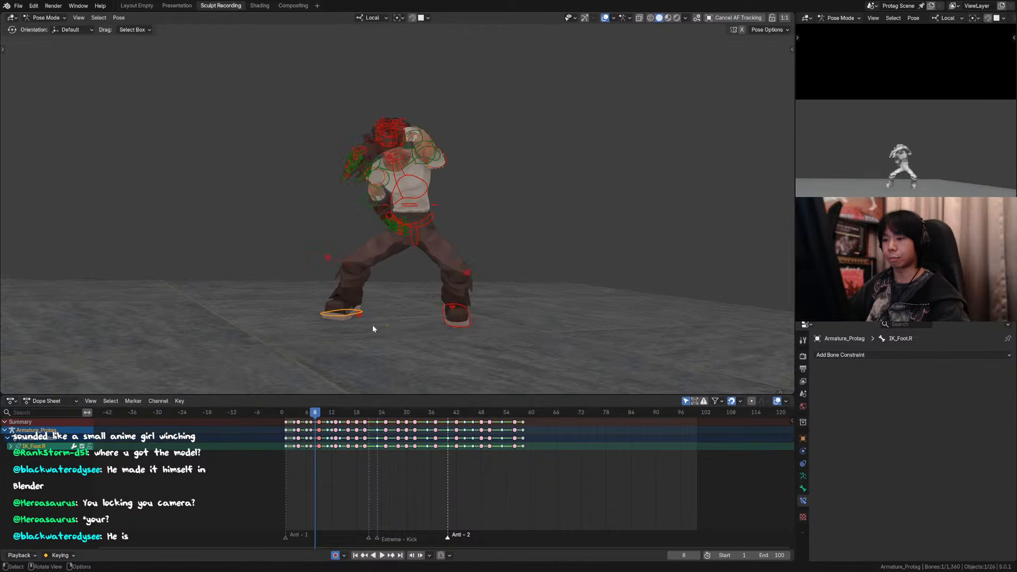
pyautogui.press('Right')
pyautogui.press('Left')
pyautogui.press('Left')
pyautogui.press('Right')
pyautogui.press('Right')
pyautogui.press('Right')
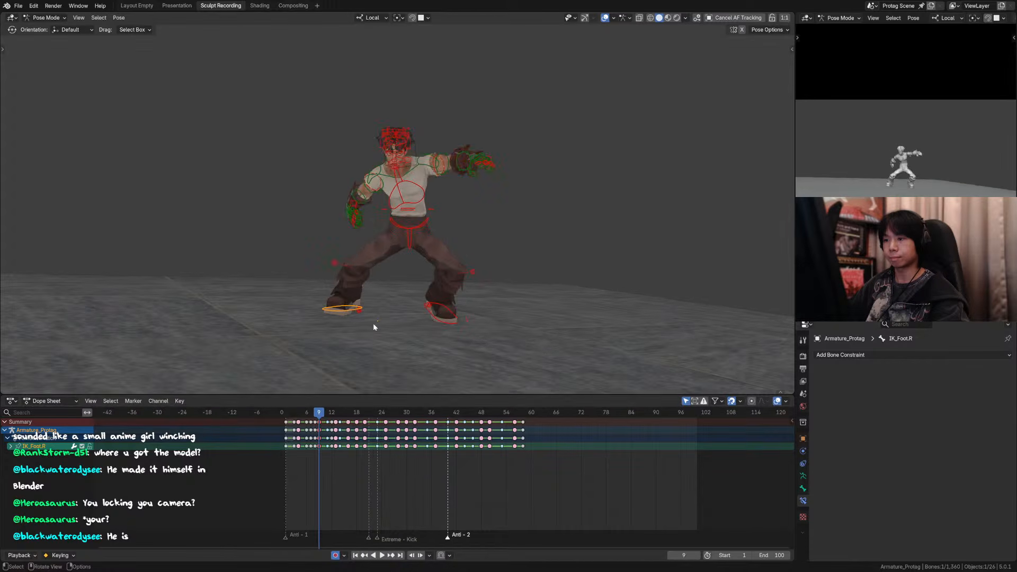
# Step: Select all controls at frame 10 and create a breakdown pose with factor 0.500
pyautogui.press('a')
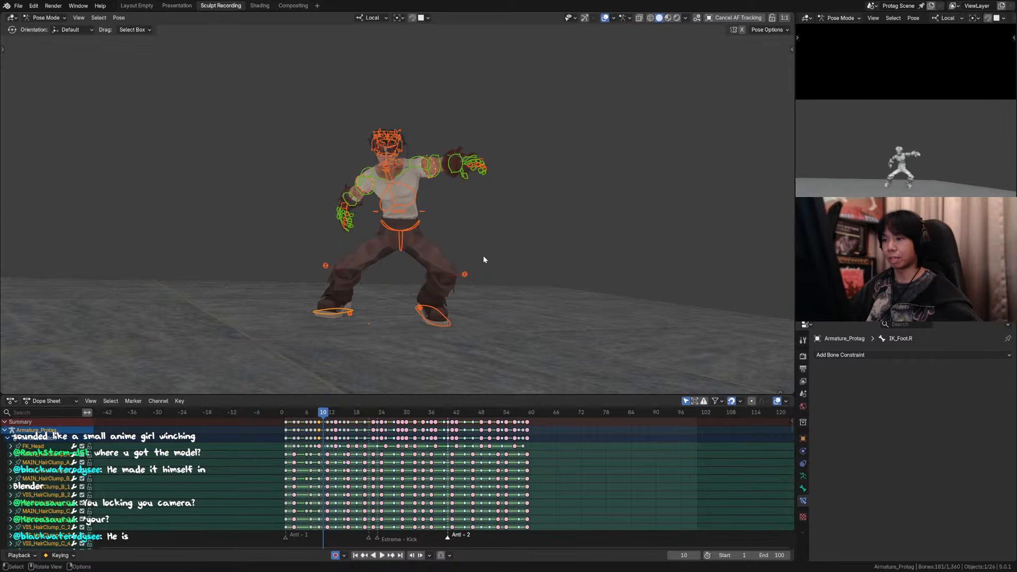
pyautogui.hotkey('shift', 'e')
pyautogui.click(482, 257)
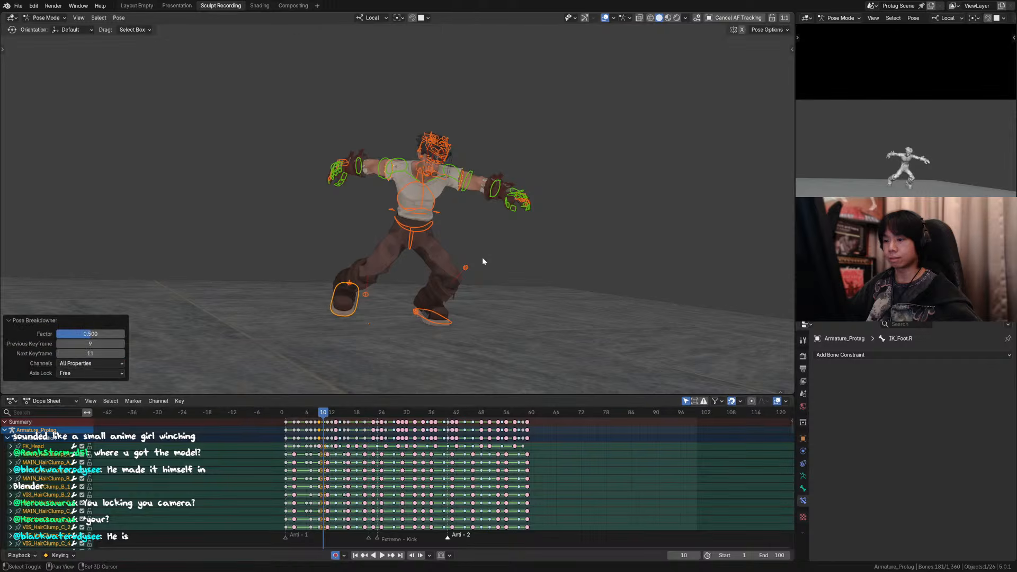
# Step: Match the right foot control at frame 10 to its frame 9 pose using a breakdown with factor 0
pyautogui.click(359, 300)
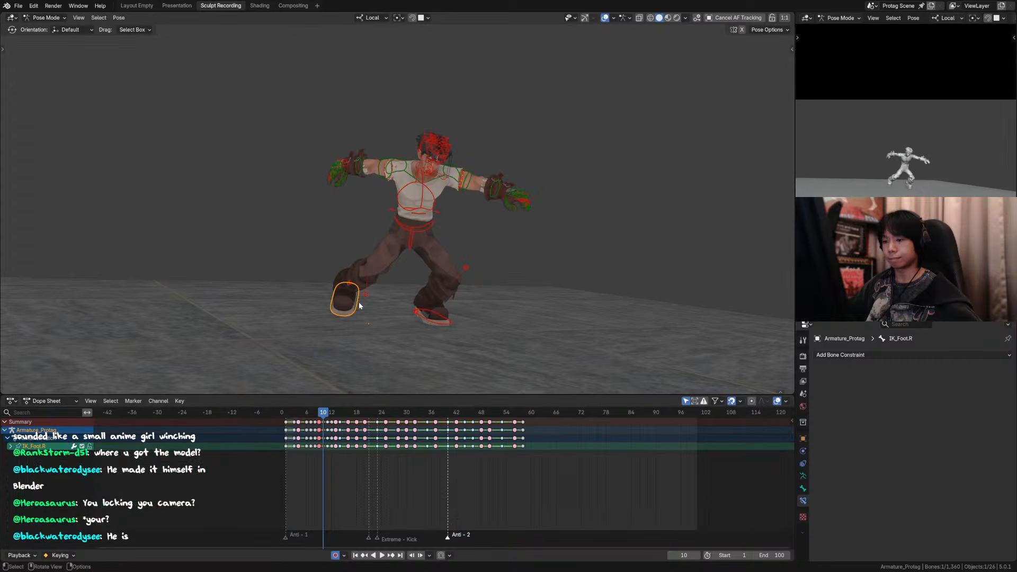
pyautogui.hotkey('shift', 'e')
pyautogui.click(329, 303)
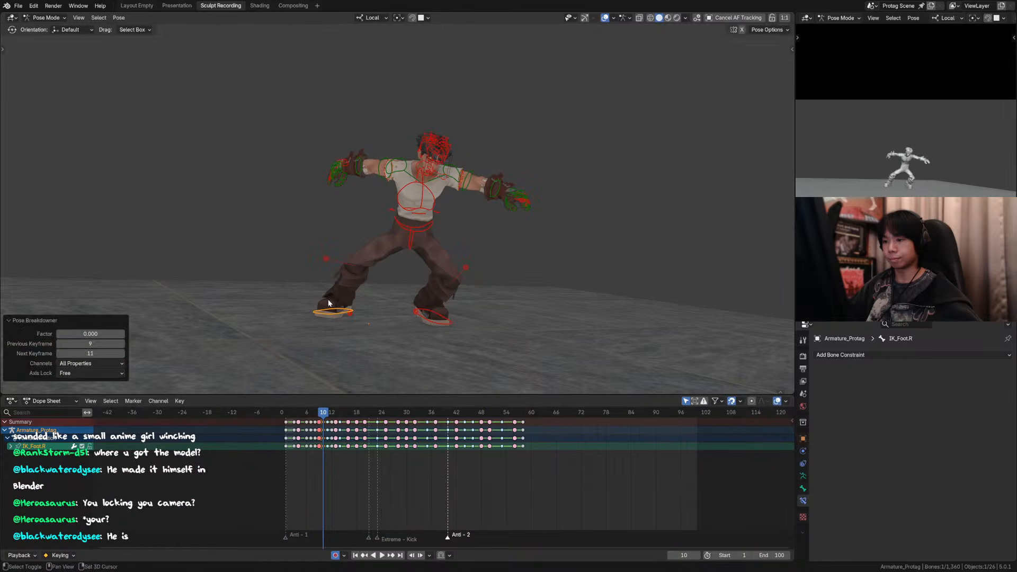
# Step: Try turning the right foot around its local Z axis at frame 10, and reset it toward frame 9 with a breakdown
pyautogui.press('r')
pyautogui.press('z')
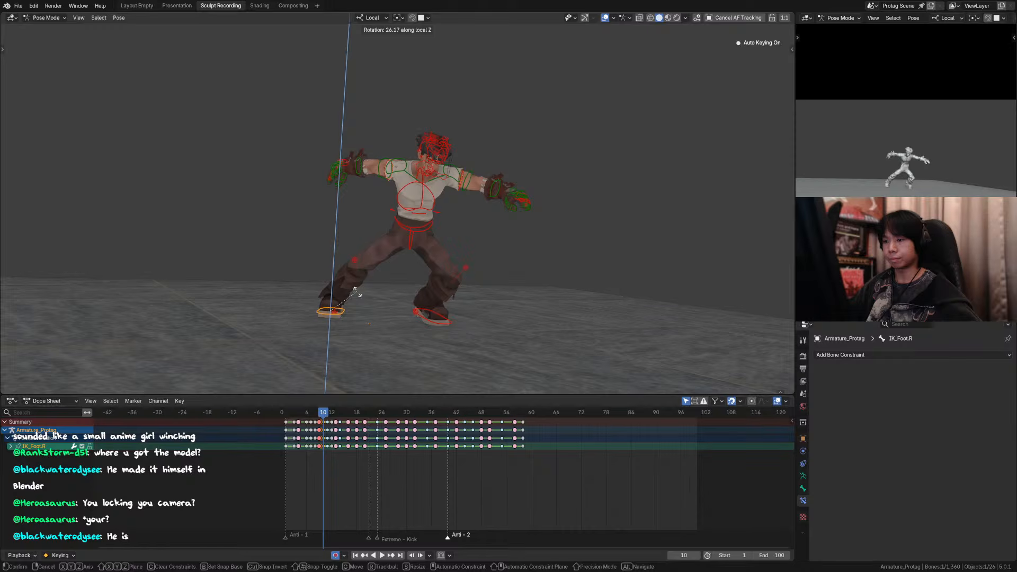
pyautogui.click(342, 266)
pyautogui.hotkey('shift', 'e')
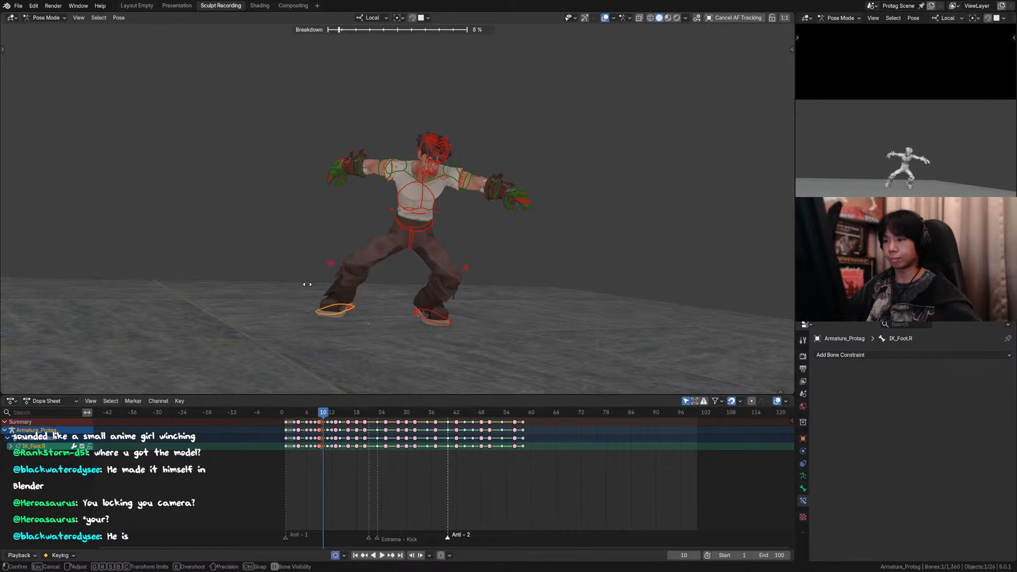
pyautogui.click(346, 285)
# Step: Rotate the right foot control about 49 degrees around its local Z axis at frame 10
pyautogui.press('r')
pyautogui.press('z')
pyautogui.press('z')
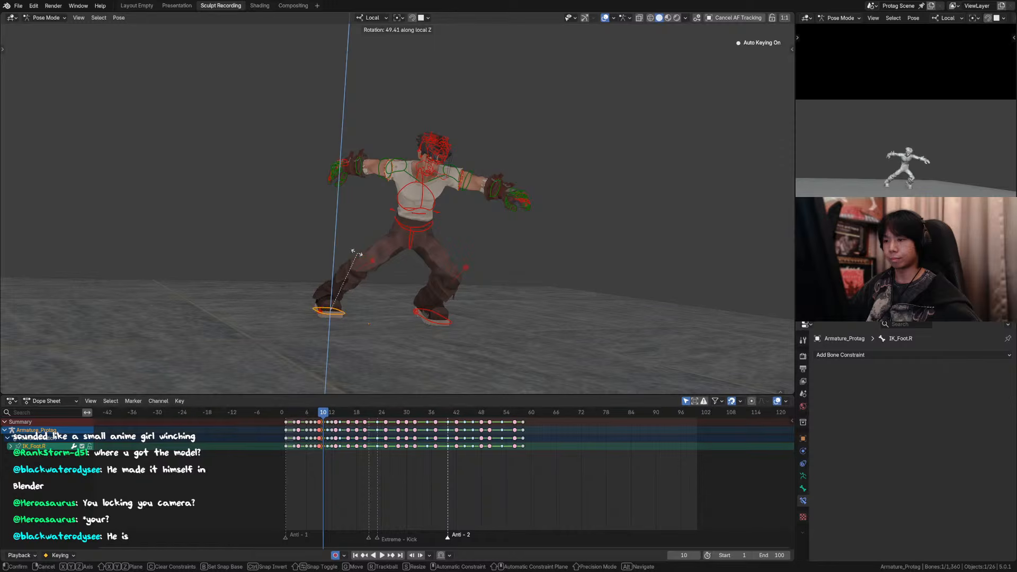
pyautogui.click(357, 259)
# Step: Try rotating the right foot roll control MAIN_ROLL_Foot.R around its local X axis
pyautogui.click(320, 312)
pyautogui.press('r')
pyautogui.press('z')
pyautogui.press('z')
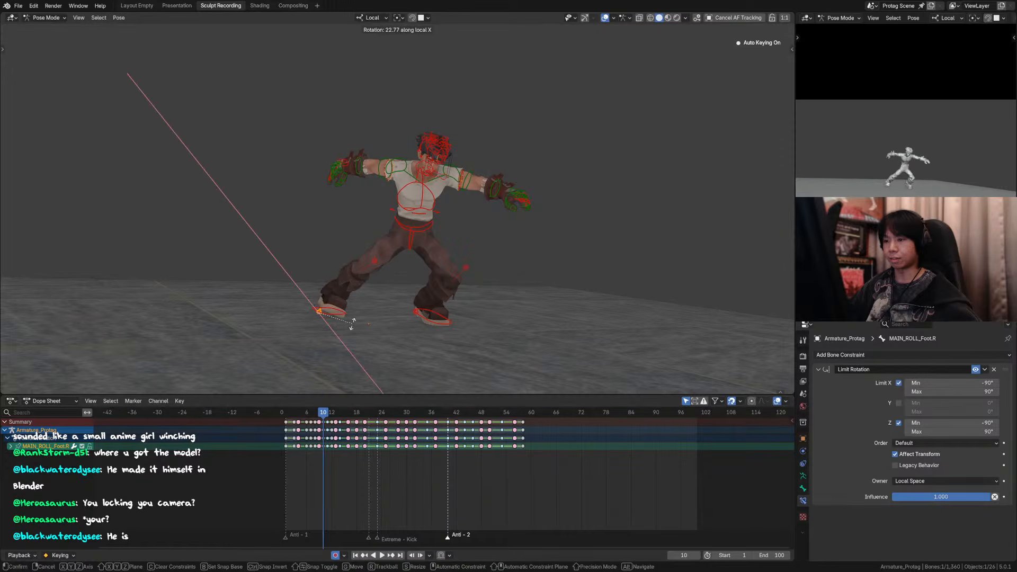
pyautogui.click(347, 344)
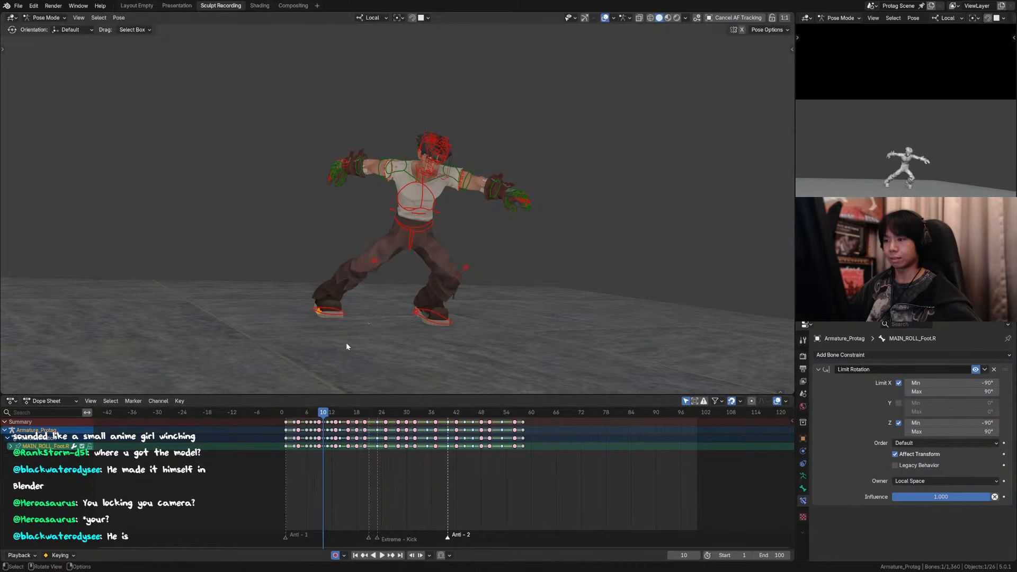
# Step: Rotate IK_Foot.R back in the negative direction around its local Z axis at frame 10
pyautogui.click(340, 317)
pyautogui.press('r')
pyautogui.press('z')
pyautogui.press('z')
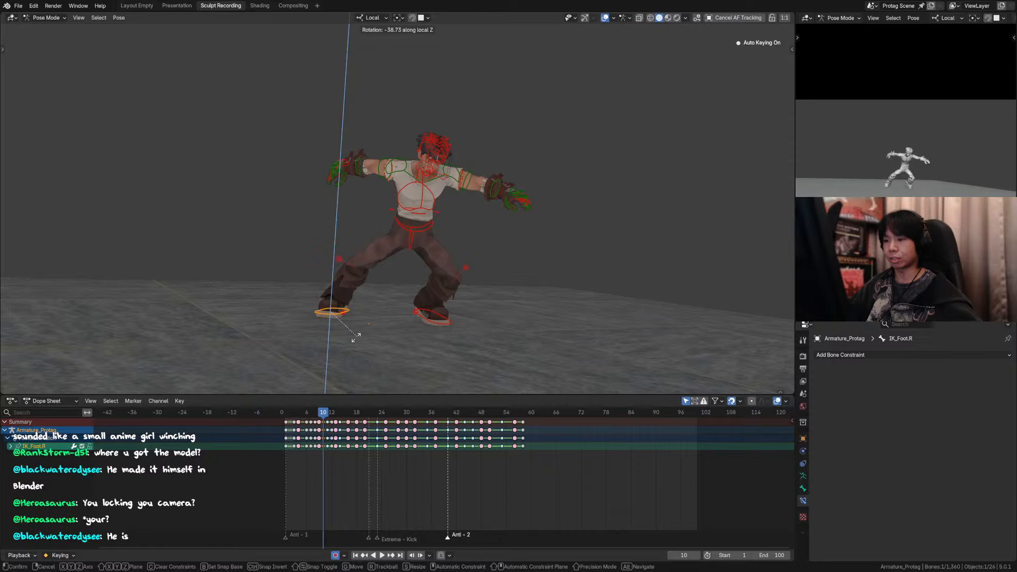
pyautogui.click(350, 340)
# Step: Review the new frame 10 in-between by stepping through the neighbouring frames, hiding the overlays, and playing the motion
pyautogui.press('Left')
pyautogui.press('Right')
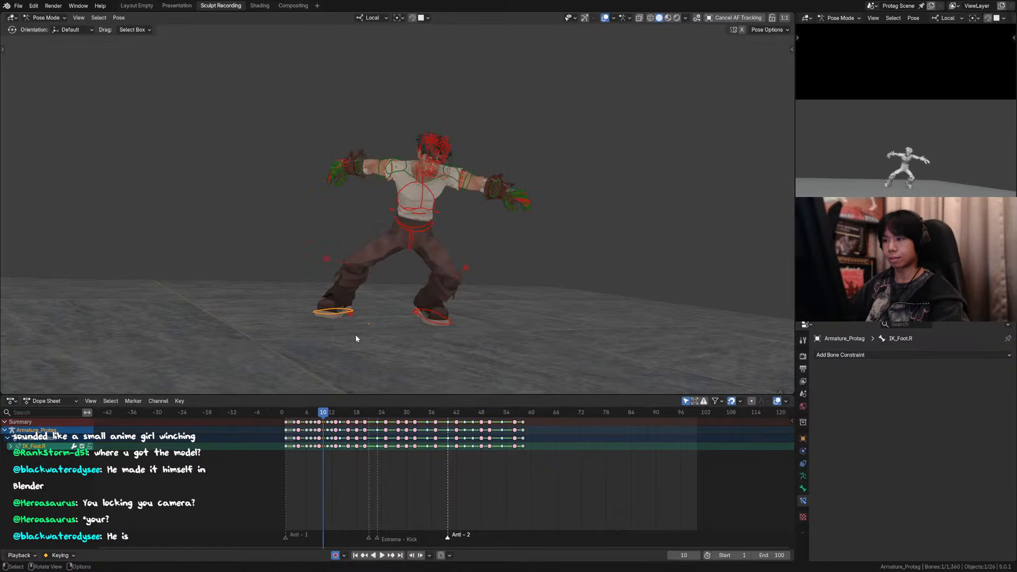
pyautogui.press('Right')
pyautogui.press('Left')
pyautogui.press('Left')
pyautogui.press('Left')
pyautogui.press('Left')
pyautogui.click(605, 18)
pyautogui.press('Right')
pyautogui.press('Right')
pyautogui.press('Right')
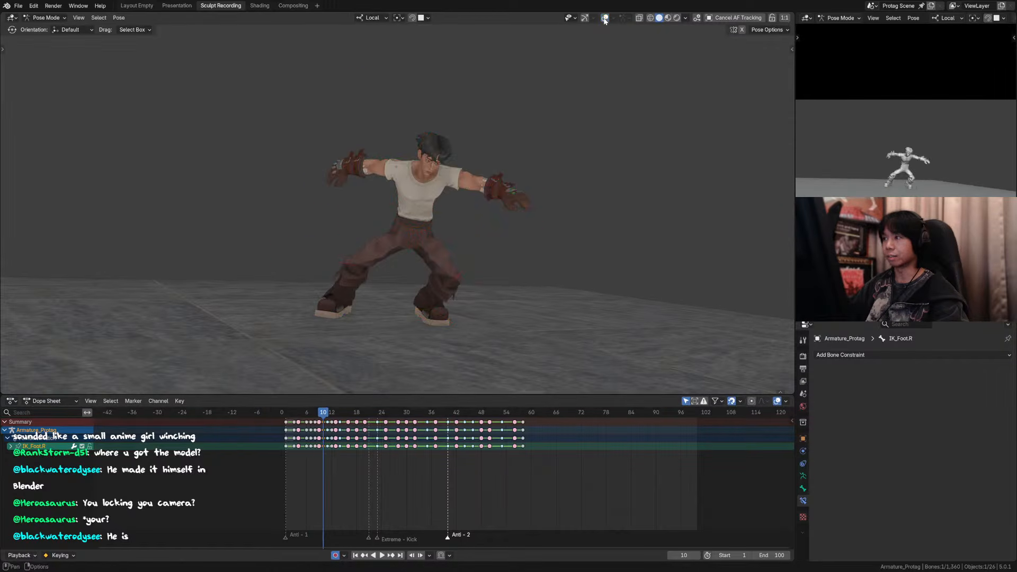
pyautogui.press('Left')
pyautogui.press('Left')
pyautogui.press('space')
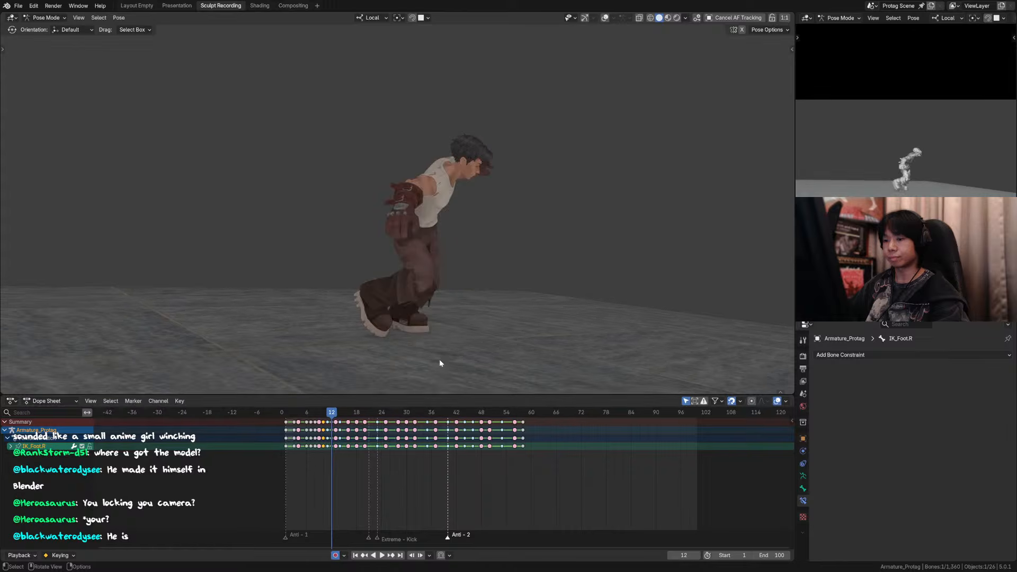
# Step: Step back and forth through frames 8 to 12 without overlays to compare the new in-between with its neighbours
pyautogui.press('Escape')
pyautogui.press('Left')
pyautogui.press('Left')
pyautogui.press('Right')
pyautogui.press('Right')
pyautogui.press('Right')
pyautogui.press('Right')
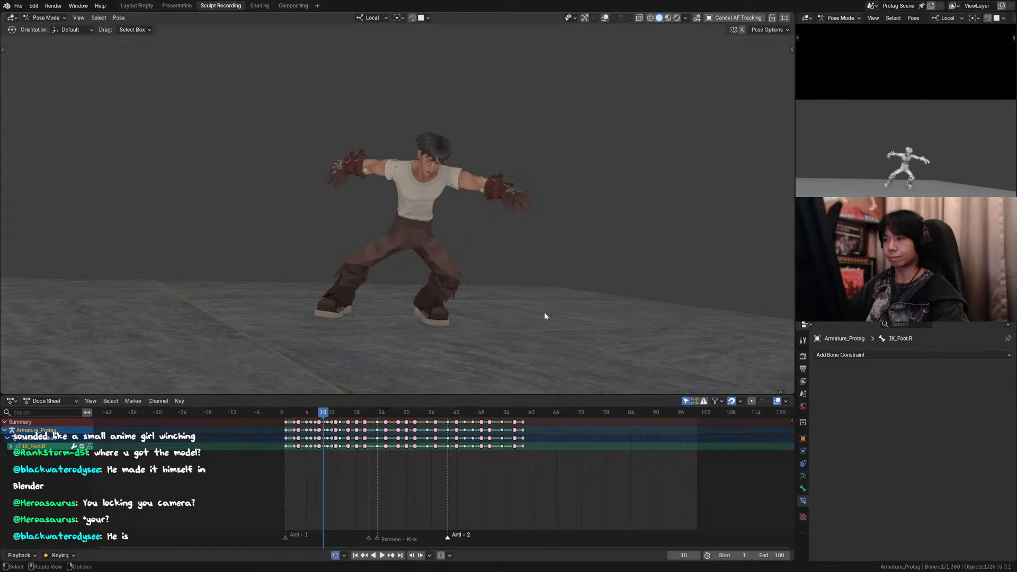
pyautogui.press('Left')
pyautogui.press('Left')
pyautogui.press('Right')
pyautogui.press('Left')
pyautogui.press('Right')
pyautogui.press('Right')
pyautogui.press('Left')
# Step: Show the overlays, break down the right foot control IK_Foot.R at frame 9 to 100 %, and check the following frames
pyautogui.hotkey('shift', 'alt', 'z')
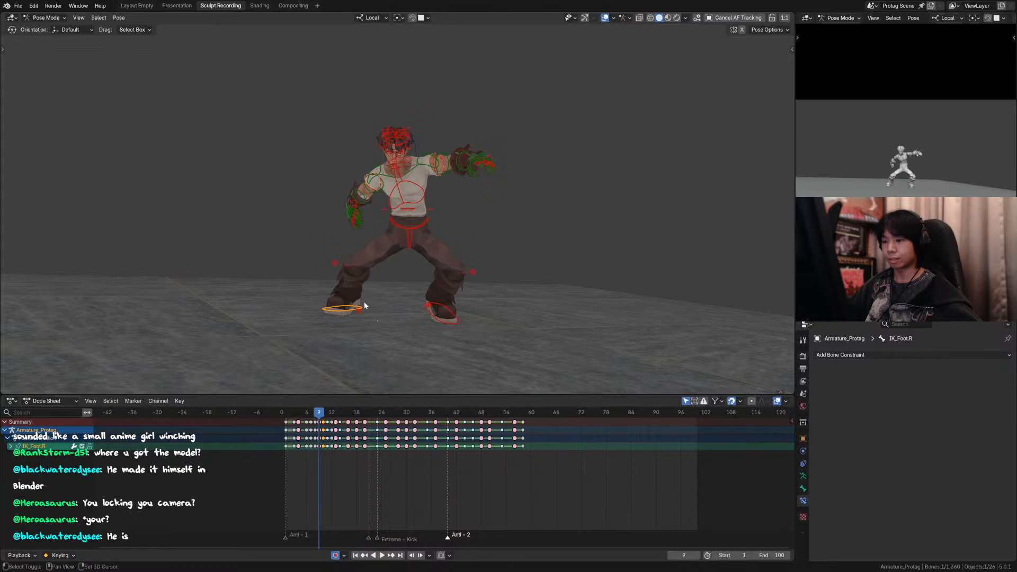
pyautogui.hotkey('shift', 'e')
pyautogui.click(460, 301)
pyautogui.hotkey('shift', 'e')
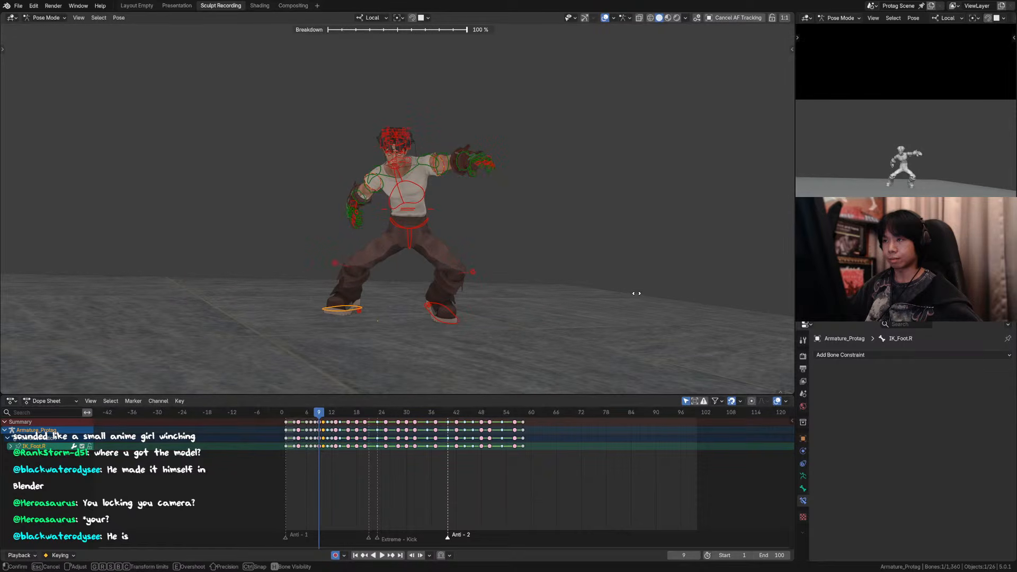
pyautogui.click(636, 293)
pyautogui.press('Right')
pyautogui.press('Right')
pyautogui.press('Right')
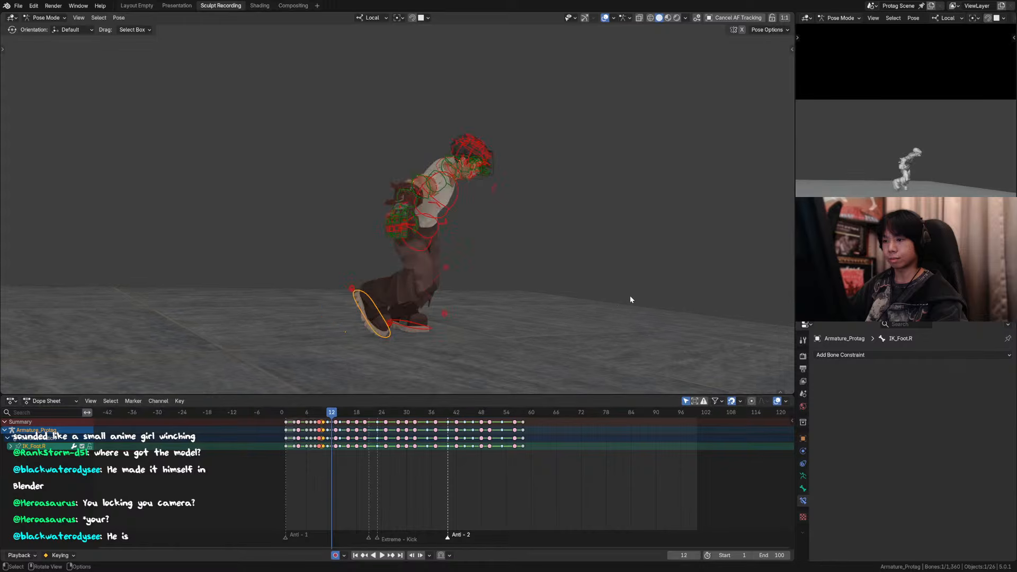
pyautogui.press('Left')
pyautogui.press('Left')
pyautogui.press('Left')
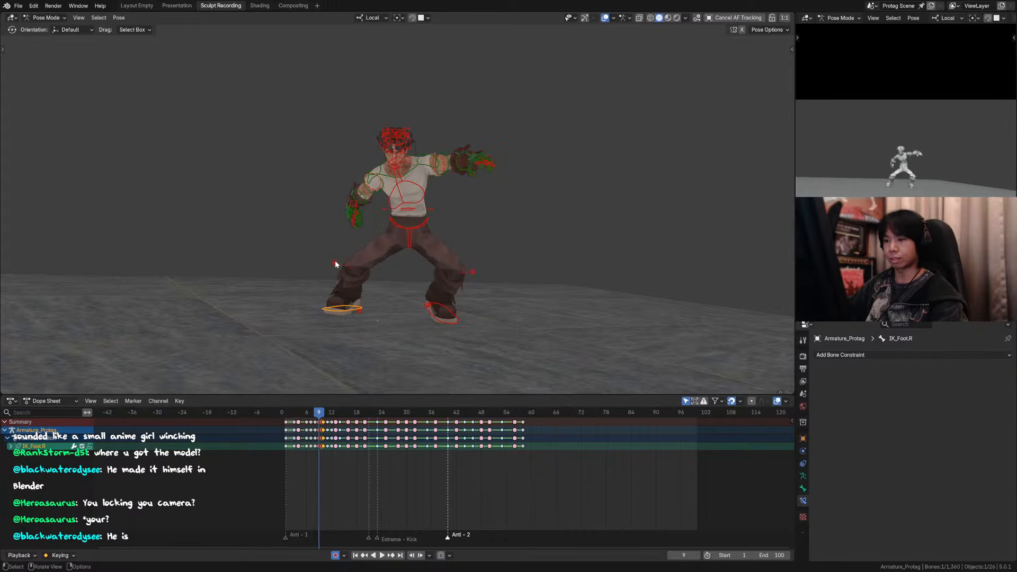
# Step: Break down the right knee pole IK_Leg_Pole.R at frame 9 toward the next key and step through the neighbouring frames
pyautogui.click(334, 263)
pyautogui.hotkey('shift', 'e')
pyautogui.click(536, 263)
pyautogui.press('Left')
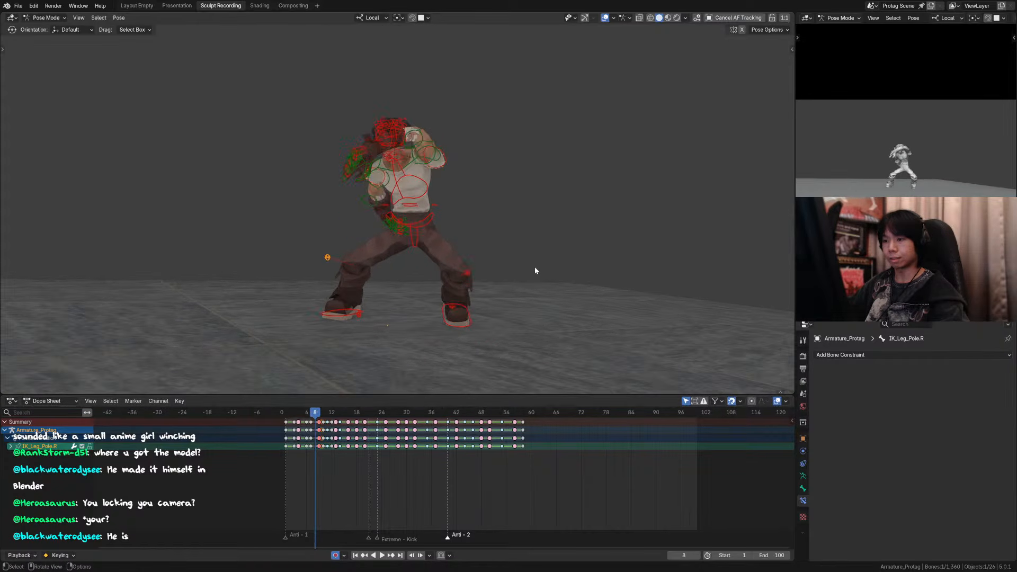
pyautogui.press('Right')
pyautogui.press('Right')
pyautogui.press('Right')
pyautogui.press('Right')
pyautogui.press('Right')
pyautogui.press('Right')
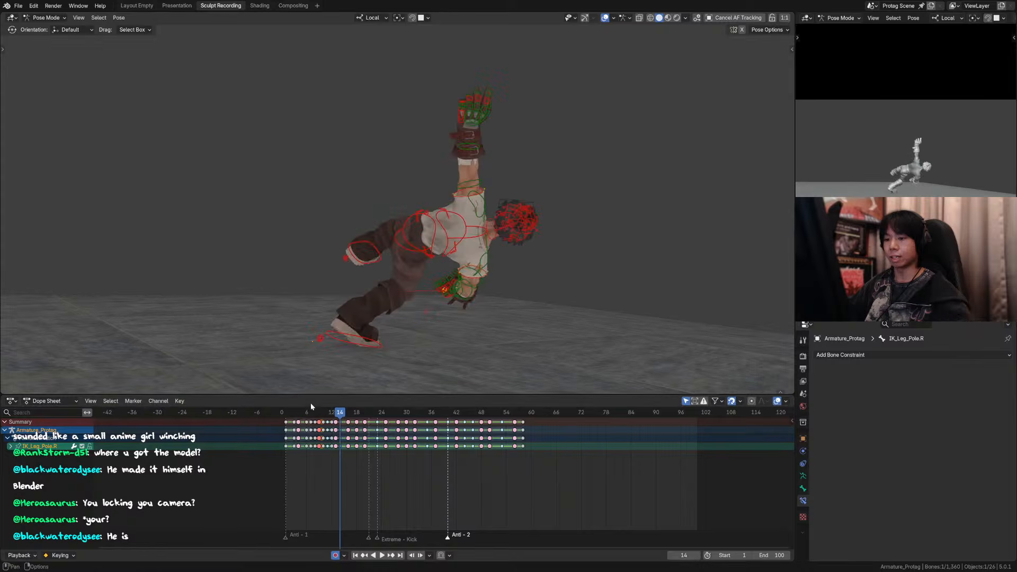
# Step: Hide the overlays and replay the opening of the kick from the first frames, stopping at frame 10
pyautogui.hotkey('shift', 'Left')
pyautogui.click(604, 17)
pyautogui.press('Home')
pyautogui.press('space')
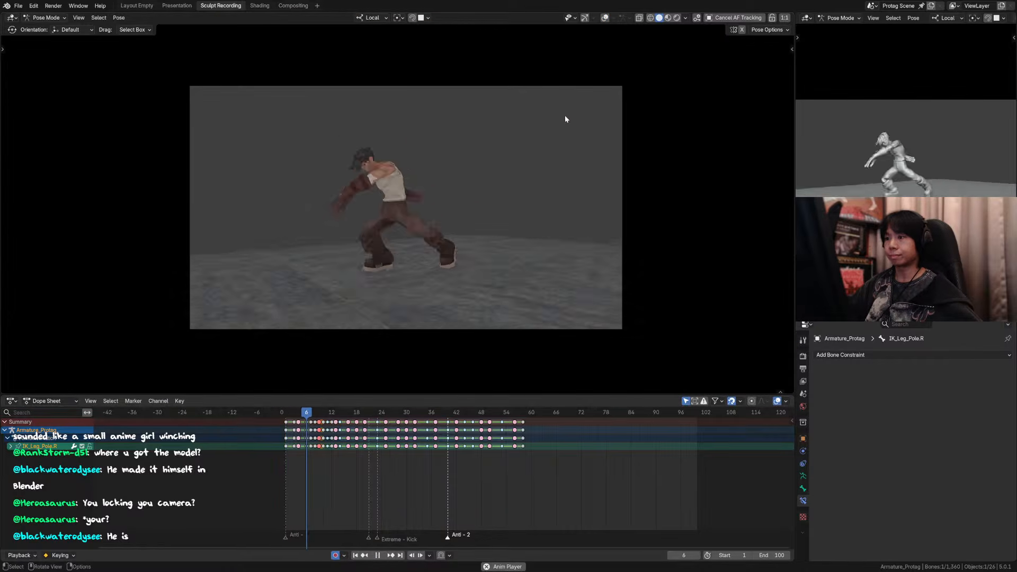
pyautogui.click(309, 411)
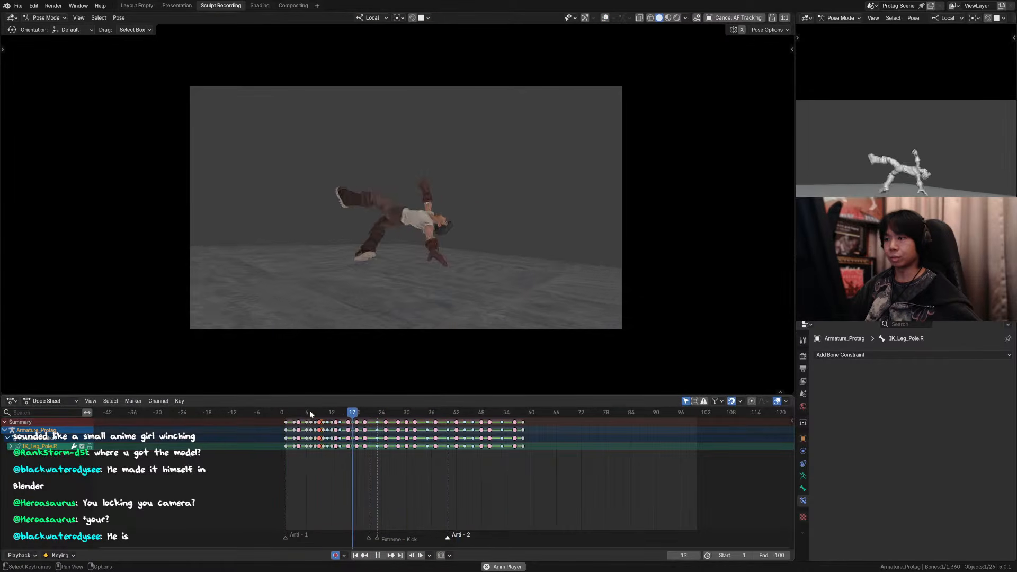
pyautogui.click(293, 414)
pyautogui.press('space')
pyautogui.hotkey('shift', 'Left')
pyautogui.press('space')
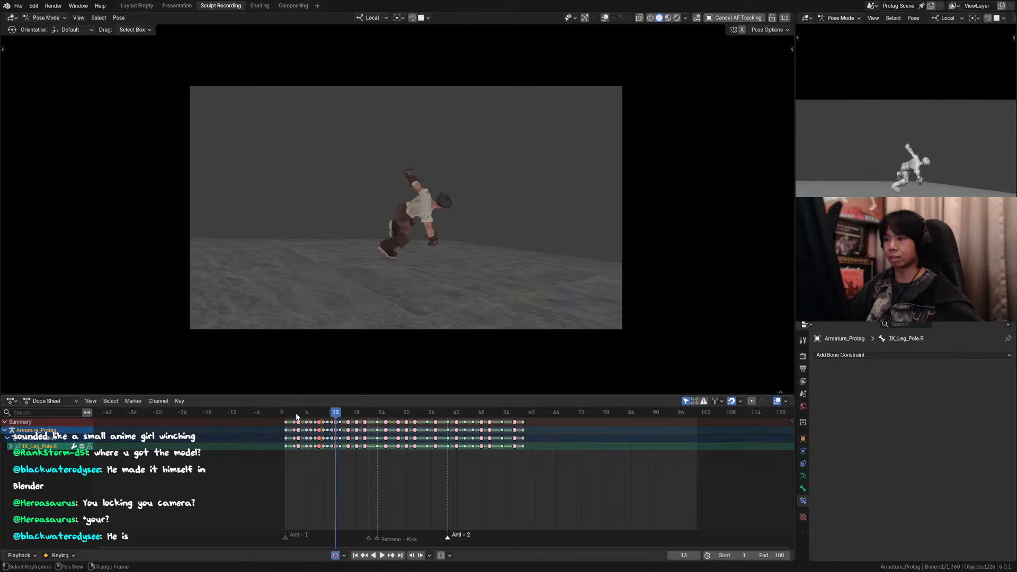
pyautogui.moveTo(322, 414)
pyautogui.mouseDown()
pyautogui.moveTo(313, 416)
pyautogui.moveTo(323, 415)
pyautogui.mouseUp()
pyautogui.press('space')
pyautogui.scroll(6, 450, 238)
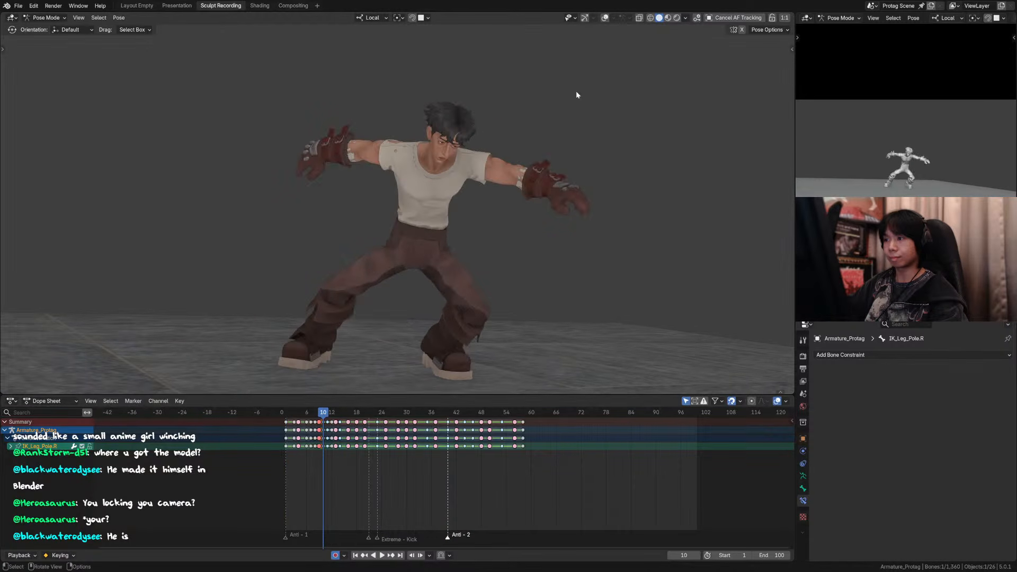
# Step: Select the eye target control MAIN_TGT_Eye at frame 10 and compare the poses across frames 9 to 12
pyautogui.click(605, 18)
pyautogui.moveTo(461, 164); pyautogui.dragTo(465, 151)
pyautogui.press('Left')
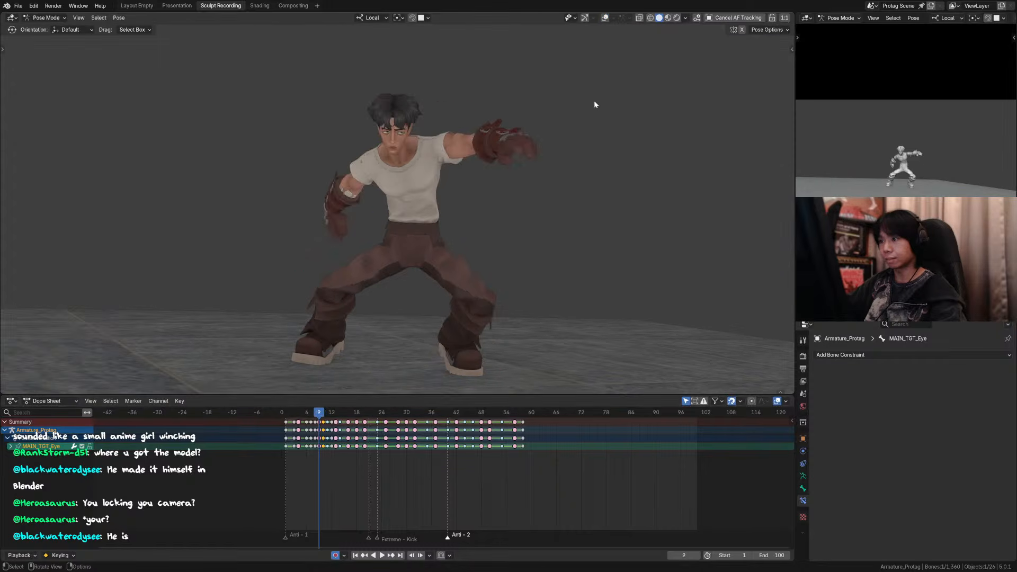
pyautogui.press('Right')
pyautogui.press('Right')
pyautogui.press('Right')
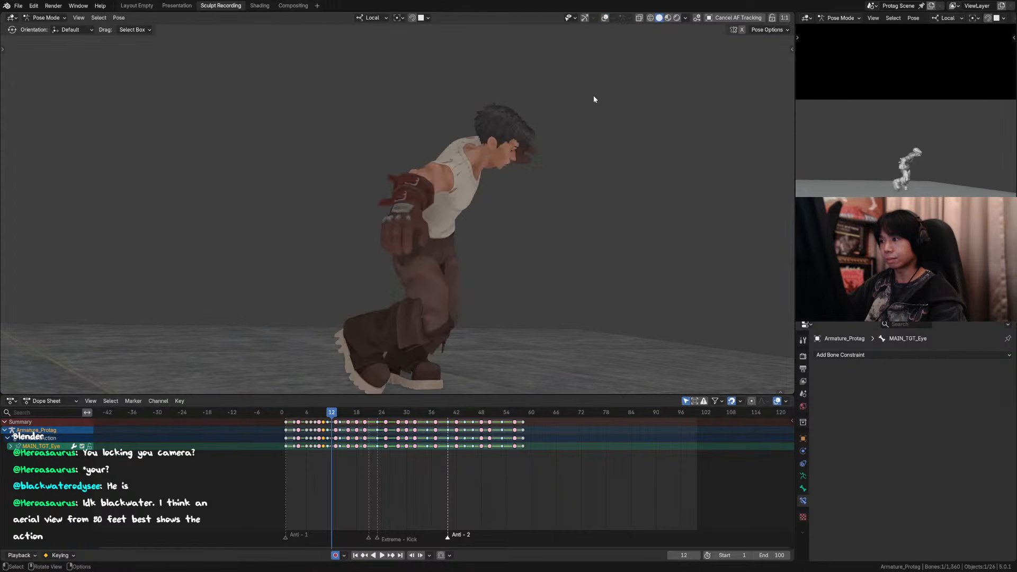
pyautogui.press('Left')
pyautogui.press('Left')
pyautogui.press('Right')
pyautogui.press('Right')
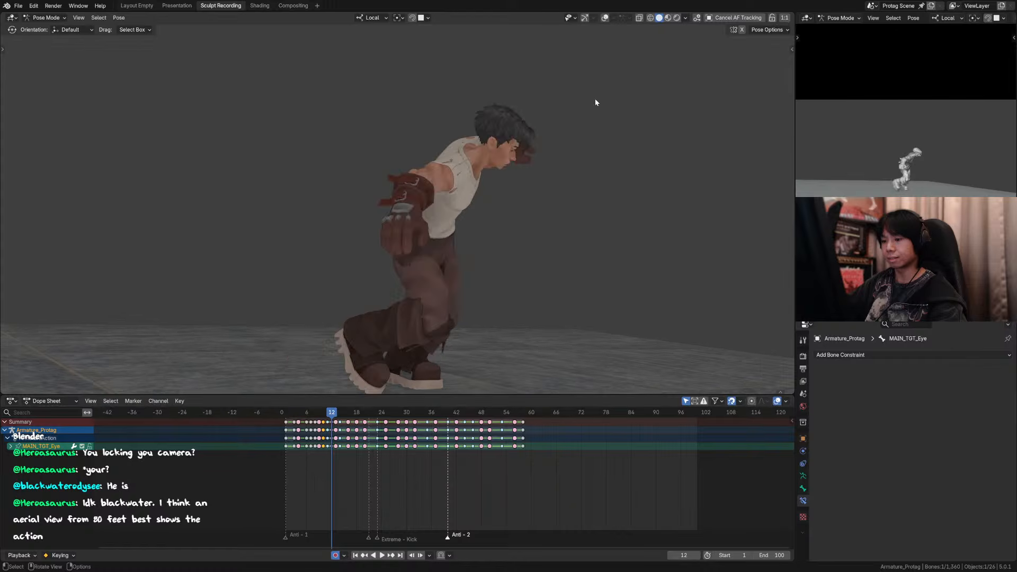
pyautogui.press('Left')
pyautogui.press('Left')
# Step: Play the motion through the scene camera and save the file
pyautogui.press('KP_0')
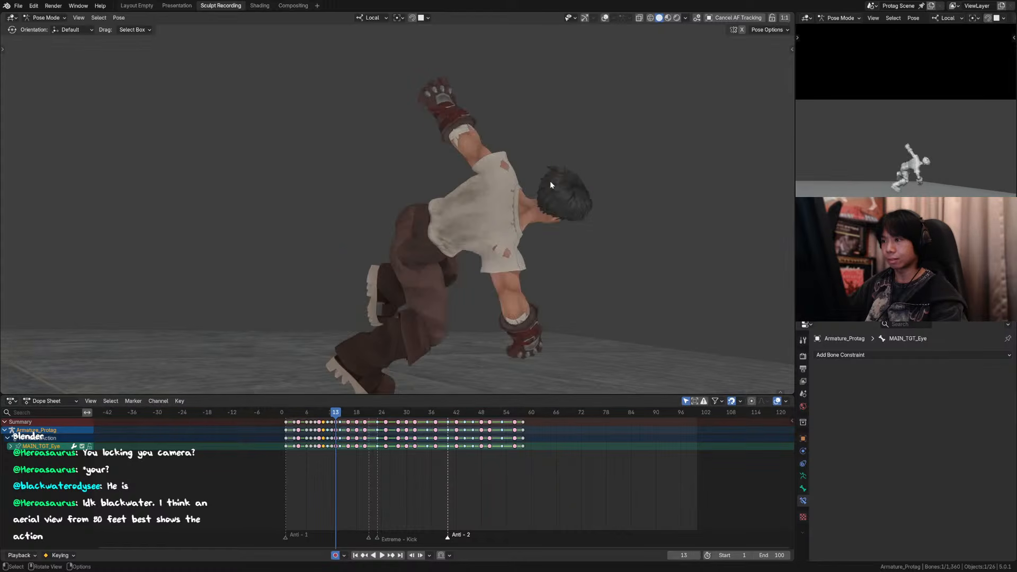
pyautogui.press('space')
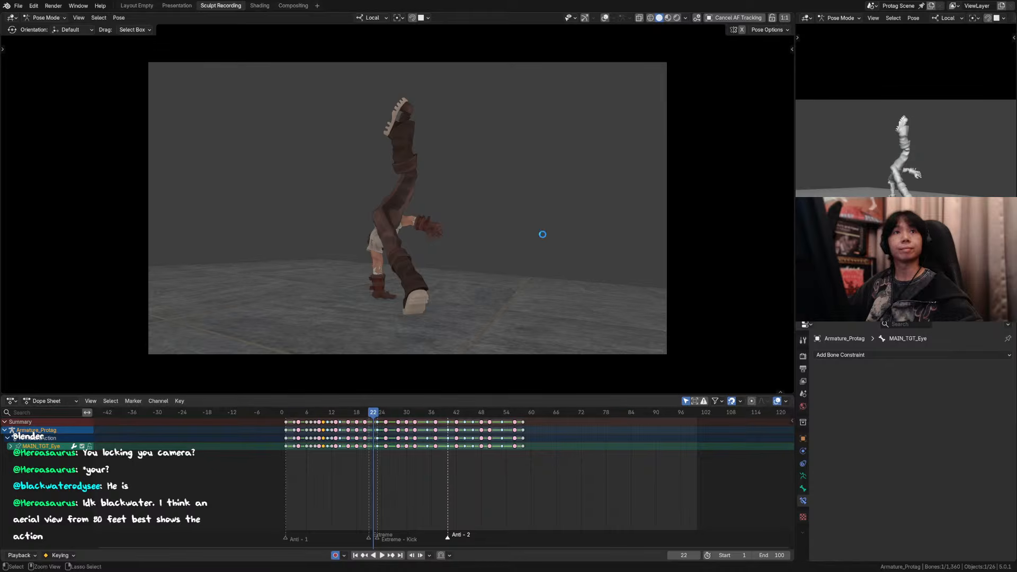
pyautogui.hotkey('ctrl', 's')
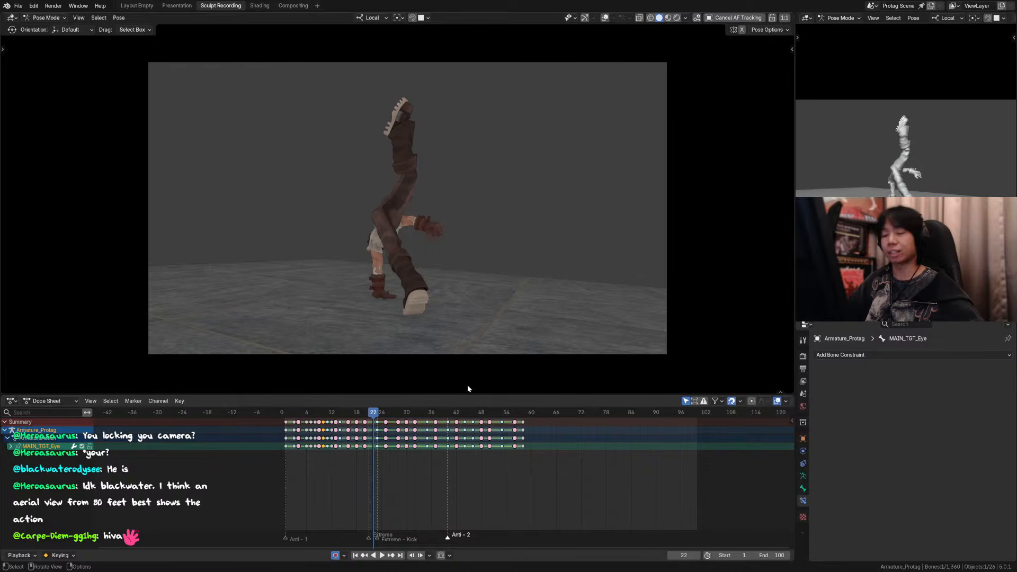
# Step: Play the animation and view it from overhead, ending in the scene camera view
pyautogui.press('space')
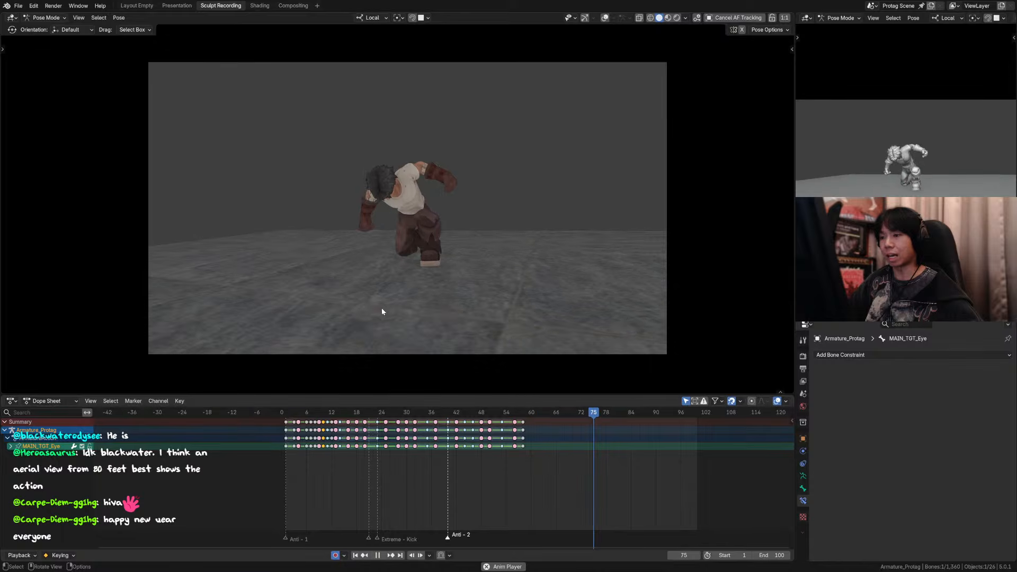
pyautogui.moveTo(382, 310); pyautogui.dragTo(337, 282, button='middle')
pyautogui.scroll(-11, 386, 242)
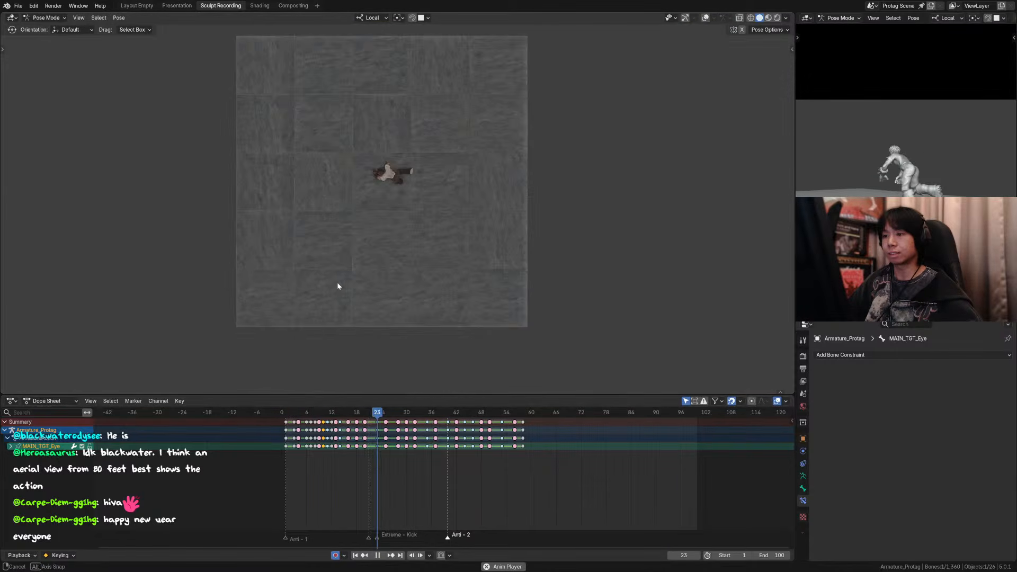
pyautogui.scroll(4, 451, 234)
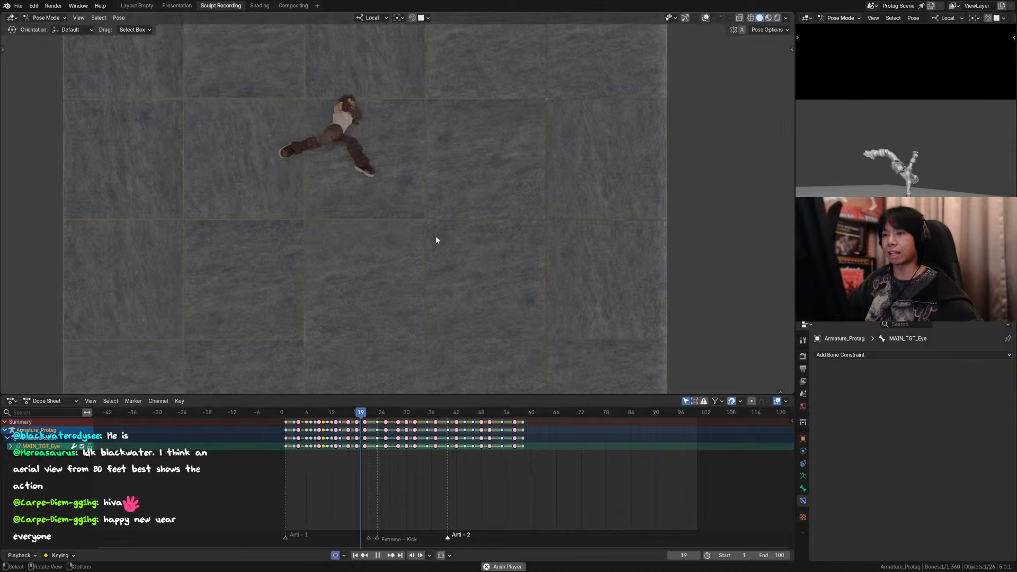
pyautogui.press('space')
pyautogui.press('KP_0')
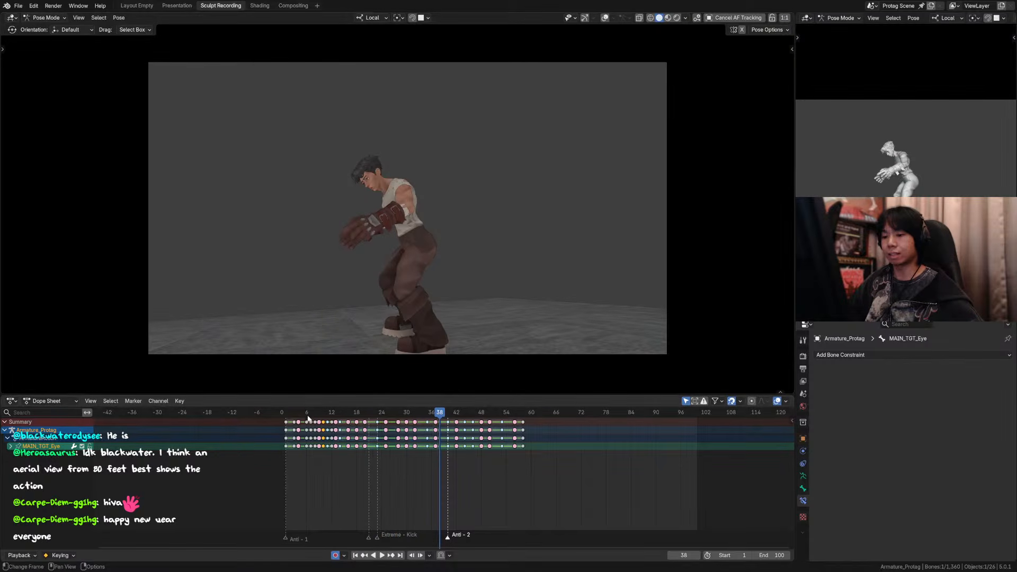
# Step: Examine the frame 6 pose from several angles around the character, with and without the rig overlays
pyautogui.moveTo(293, 414); pyautogui.dragTo(307, 414)
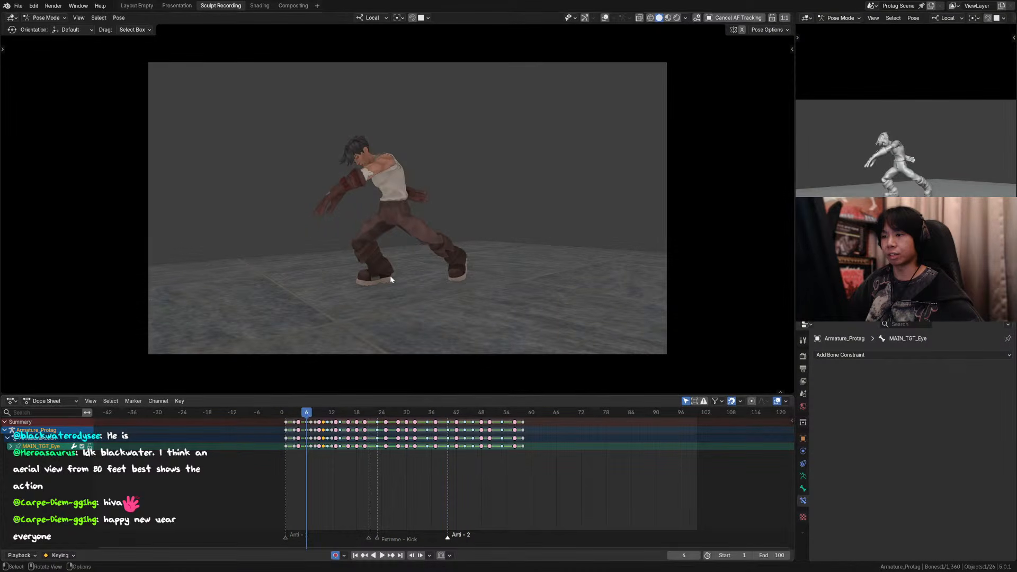
pyautogui.scroll(2, 328, 215)
pyautogui.scroll(-1, 347, 220)
pyautogui.moveTo(347, 220); pyautogui.dragTo(373, 229, button='middle')
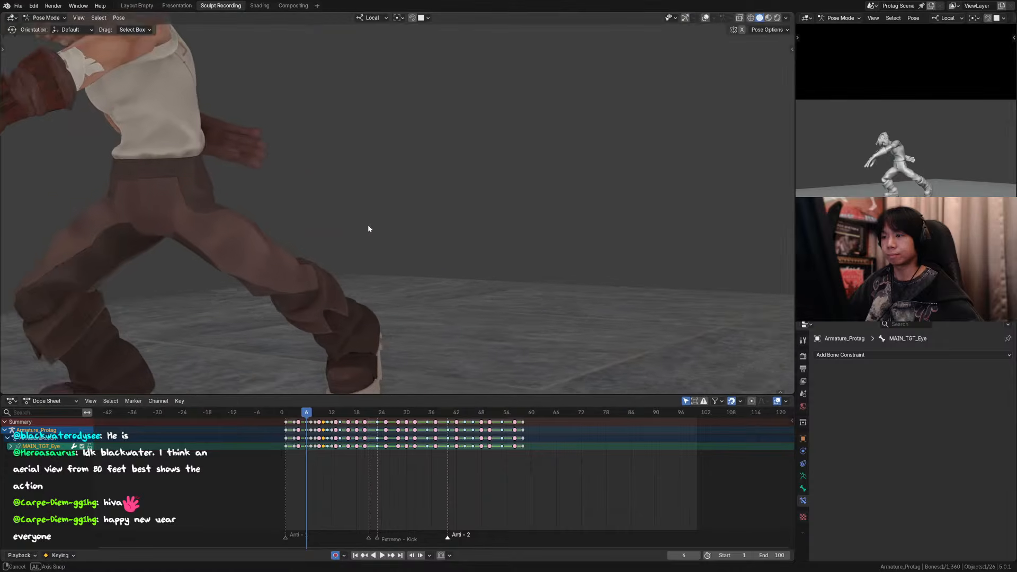
pyautogui.scroll(-2, 373, 232)
pyautogui.click(705, 18)
pyautogui.moveTo(384, 159); pyautogui.dragTo(278, 182, button='middle')
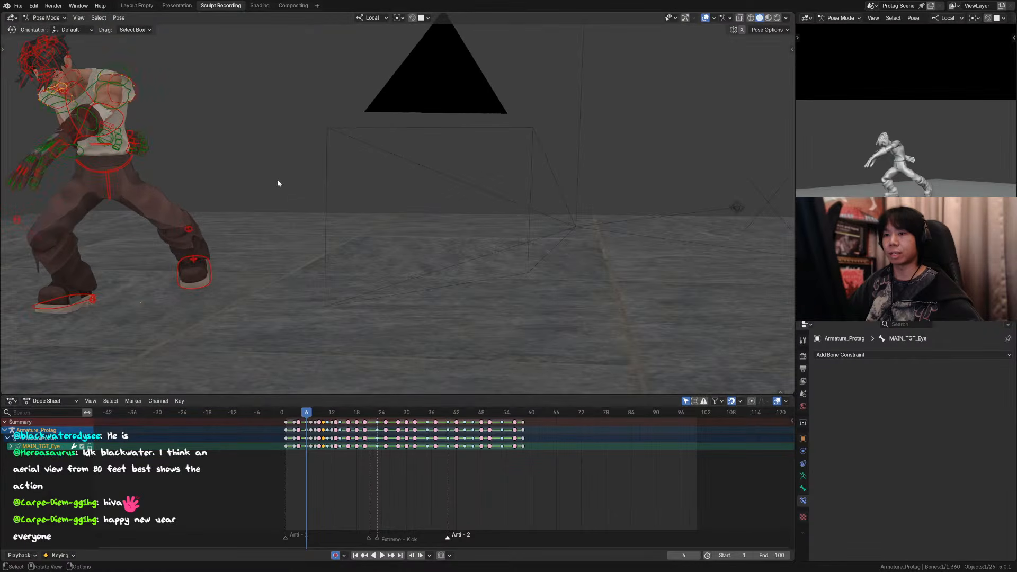
pyautogui.press('a')
pyautogui.press('KP_Decimal')
pyautogui.hotkey('alt', 'a')
pyautogui.moveTo(369, 193); pyautogui.dragTo(477, 205, button='middle')
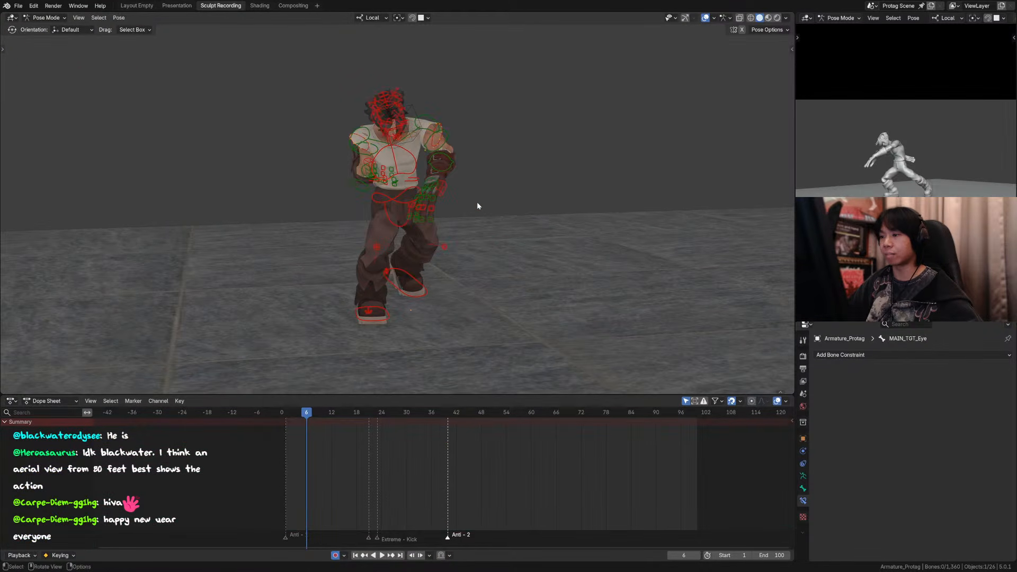
pyautogui.click(705, 18)
pyautogui.moveTo(538, 152); pyautogui.dragTo(332, 155, button='middle')
pyautogui.scroll(3, 477, 162)
pyautogui.press('KP_0')
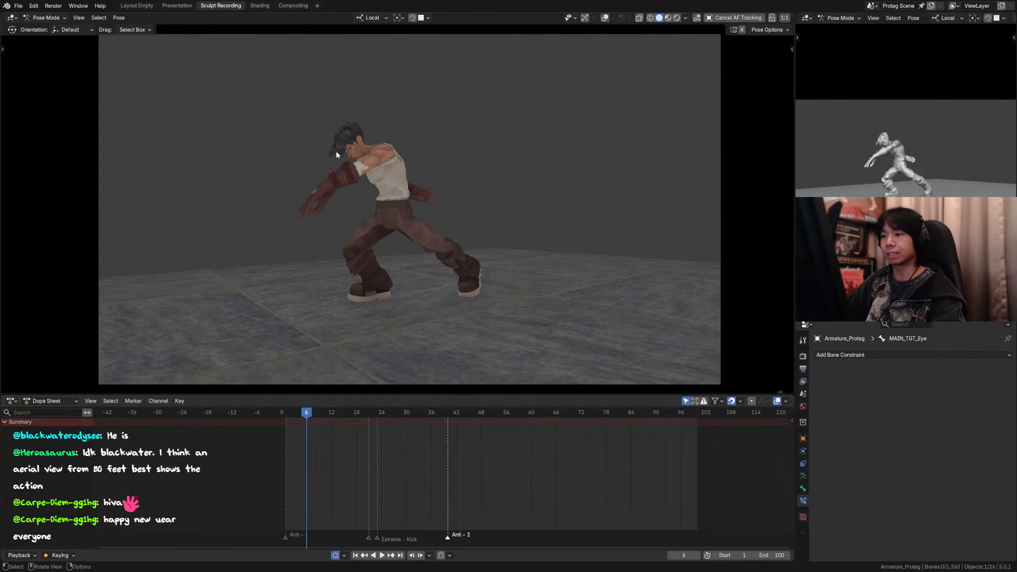
# Step: Step through the camera view from frame 4 to frame 18 without overlays to review the pose flow
pyautogui.click(607, 18)
pyautogui.press('Left')
pyautogui.press('Left')
pyautogui.click(606, 18)
pyautogui.press('Right')
pyautogui.press('Right')
pyautogui.press('Right')
pyautogui.press('Right')
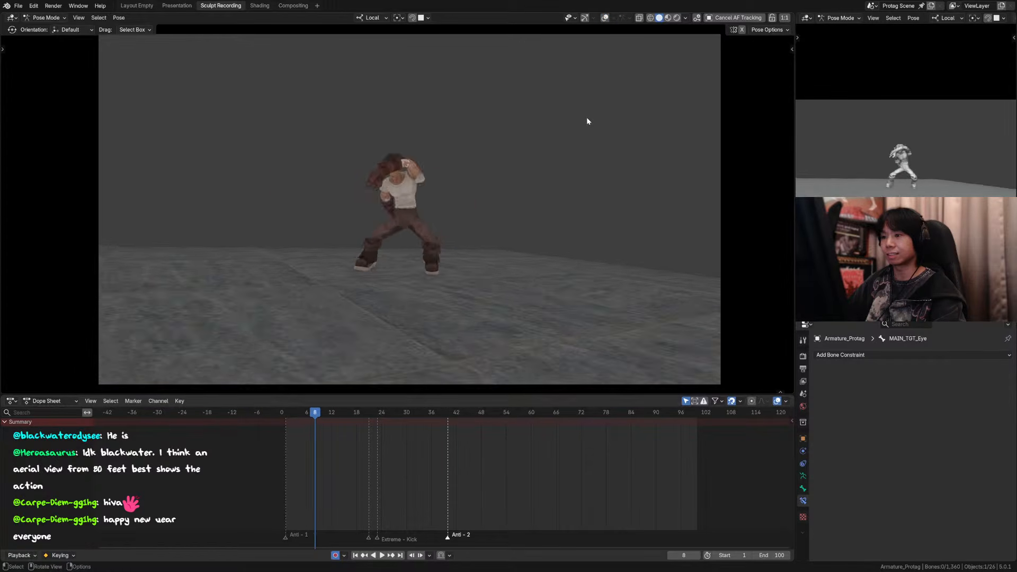
pyautogui.press('Right')
pyautogui.press('Right')
pyautogui.press('Right')
pyautogui.press('Right')
pyautogui.press('Right')
pyautogui.press('Right')
pyautogui.press('Right')
pyautogui.press('Right')
pyautogui.press('Right')
pyautogui.press('Right')
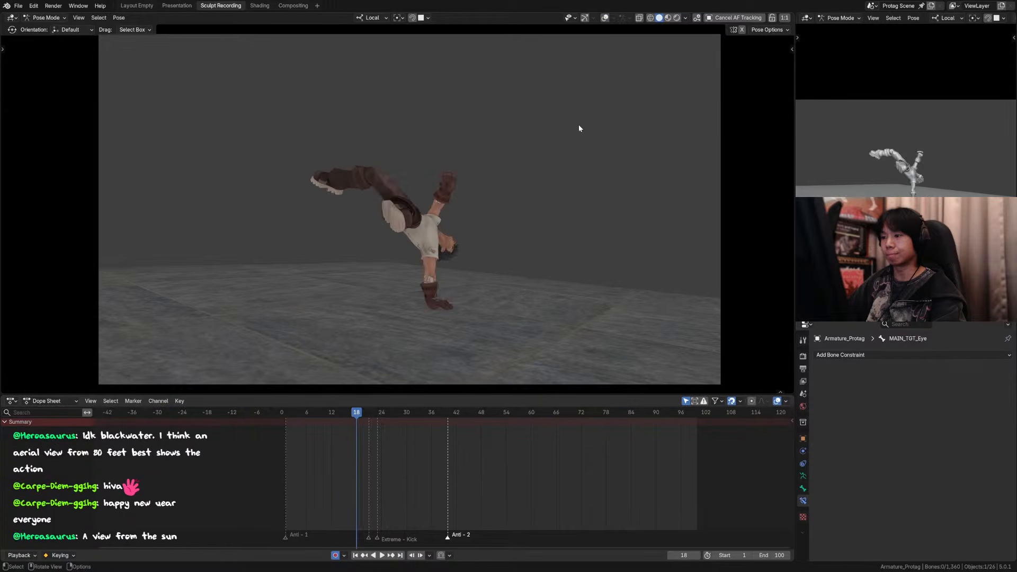
# Step: Flip repeatedly between frames 14 to 17 to examine the transition into the hand plant
pyautogui.press('Left')
pyautogui.press('Left')
pyautogui.press('Left')
pyautogui.press('Left')
pyautogui.press('Right')
pyautogui.press('Right')
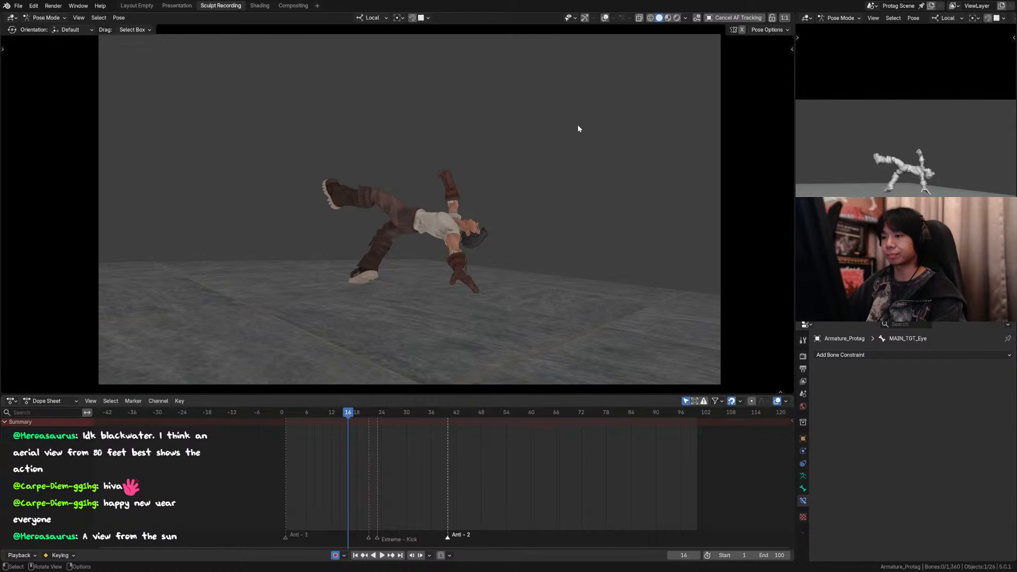
pyautogui.press('Left')
pyautogui.press('Left')
pyautogui.press('Left')
pyautogui.press('Right')
pyautogui.press('Right')
pyautogui.press('Right')
pyautogui.press('Right')
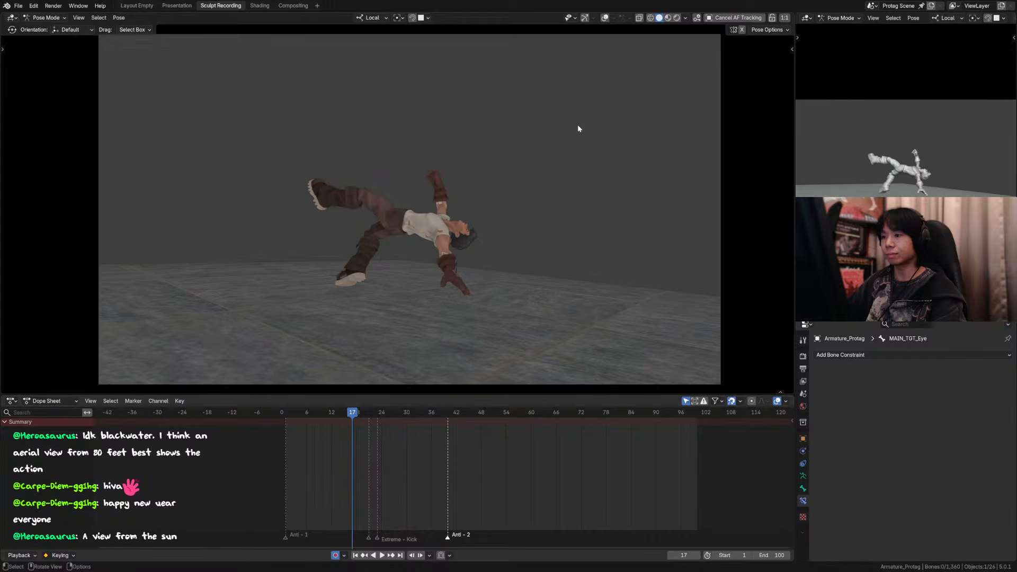
pyautogui.press('Left')
pyautogui.press('Left')
pyautogui.press('Left')
pyautogui.press('Left')
pyautogui.press('Right')
pyautogui.press('Right')
pyautogui.press('Right')
pyautogui.press('Left')
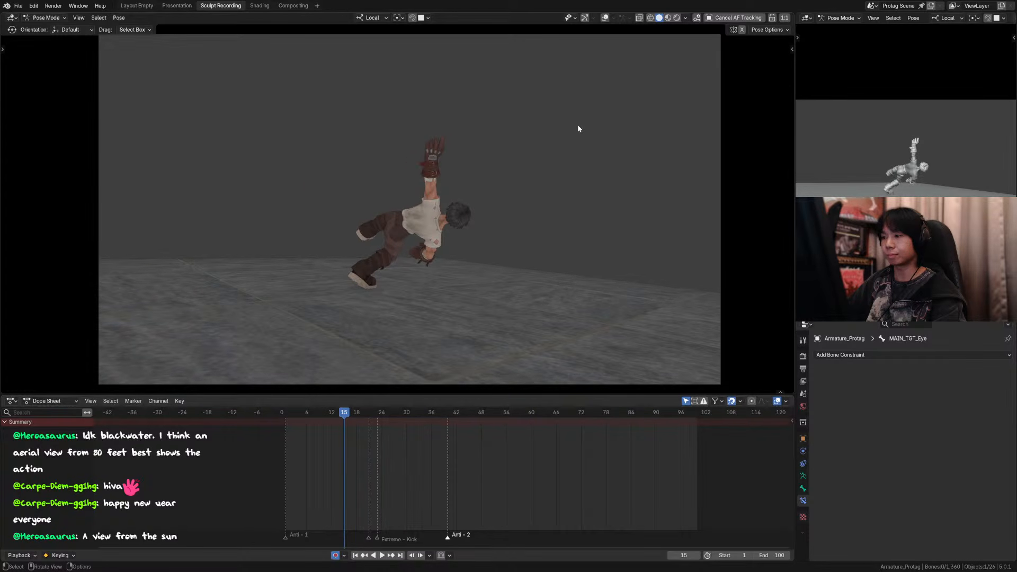
pyautogui.press('Right')
pyautogui.press('Left')
pyautogui.press('Right')
pyautogui.press('Left')
pyautogui.press('Right')
pyautogui.press('Left')
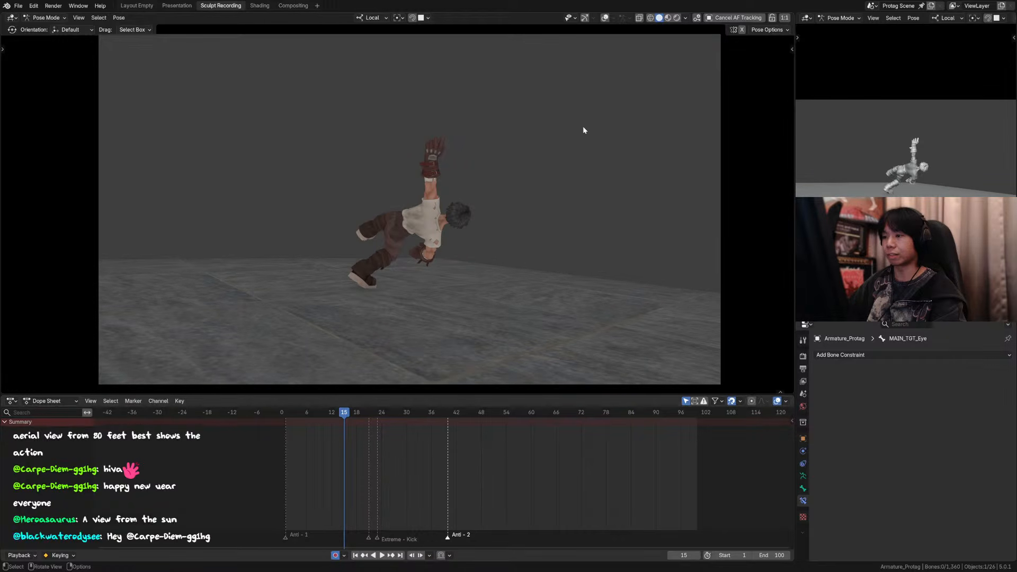
# Step: Select all rig controls and compare frames 13 to 16 up close with the overlays hidden
pyautogui.hotkey('shift', 'alt', 'z')
pyautogui.press('a')
pyautogui.scroll(3, 503, 198)
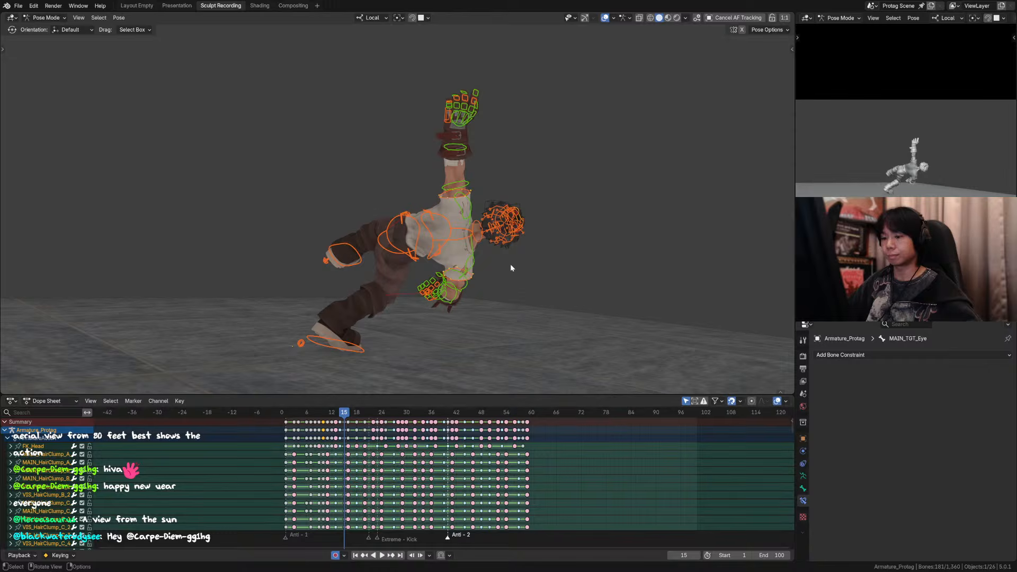
pyautogui.press('Left')
pyautogui.press('Left')
pyautogui.hotkey('shift', 'alt', 'z')
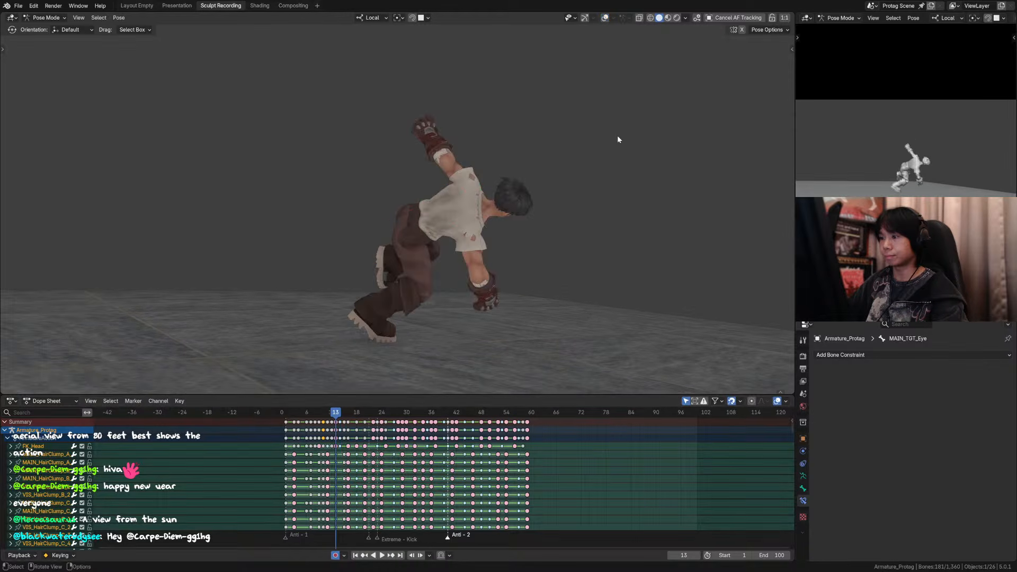
pyautogui.press('Right')
pyautogui.press('Left')
pyautogui.press('Right')
pyautogui.press('Right')
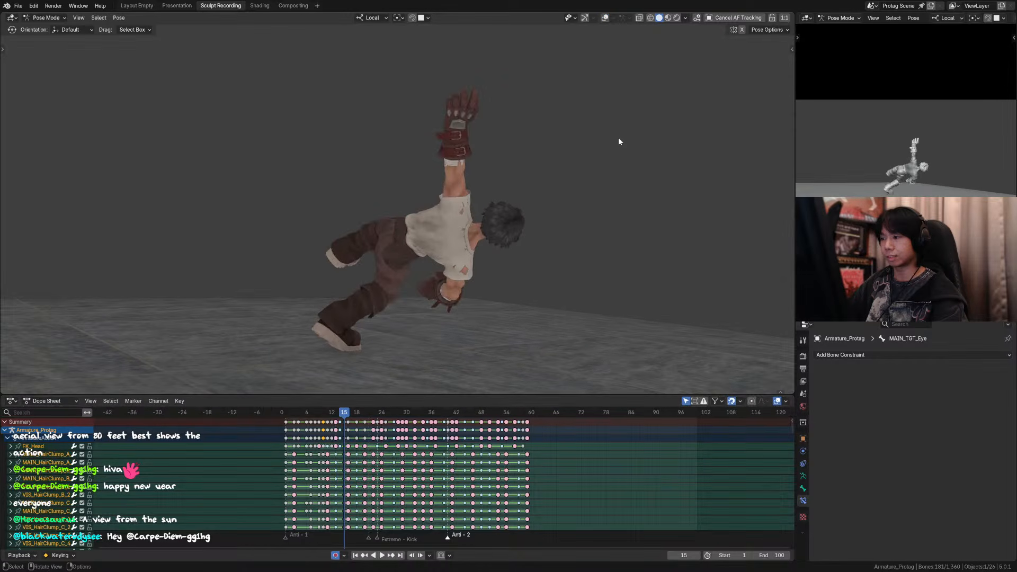
pyautogui.press('Right')
pyautogui.press('Left')
pyautogui.press('Left')
pyautogui.press('Right')
pyautogui.press('Left')
pyautogui.press('Right')
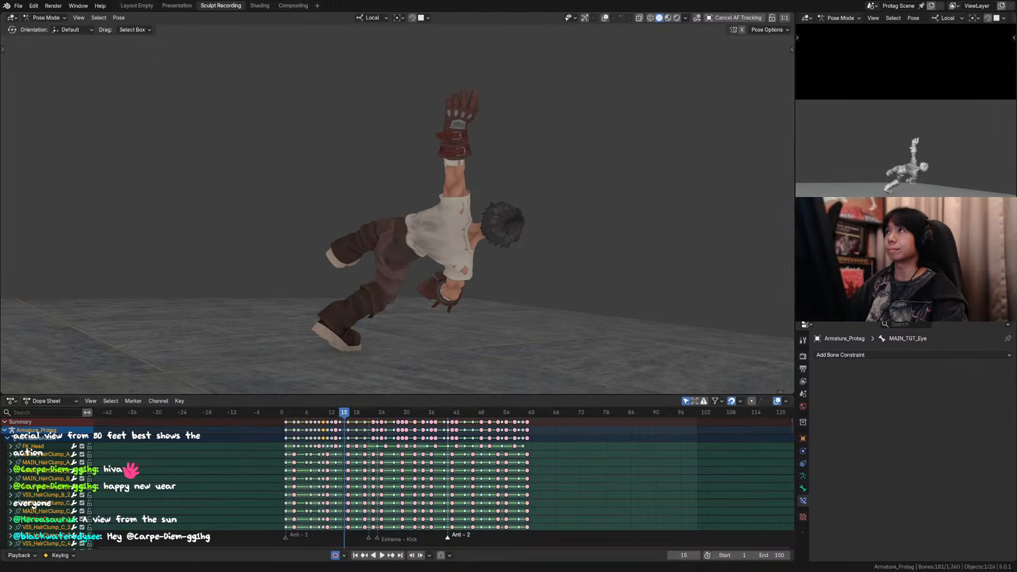
# Step: Reselect all rig controls and flip back and forth around frames 13 to 15 to compare the poses without overlays
pyautogui.click(531, 311)
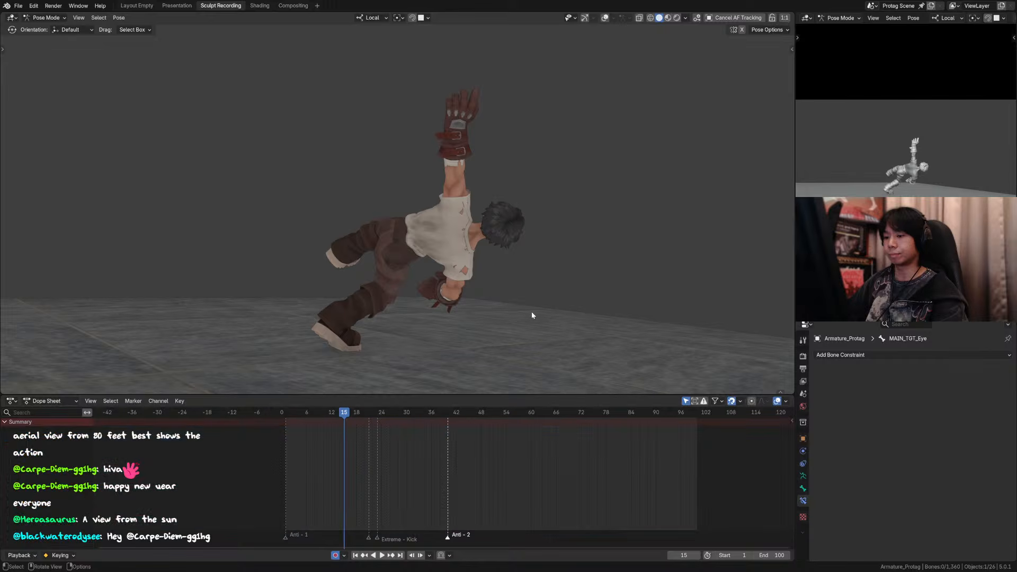
pyautogui.press('Up')
pyautogui.press('a')
pyautogui.press('Left')
pyautogui.press('Left')
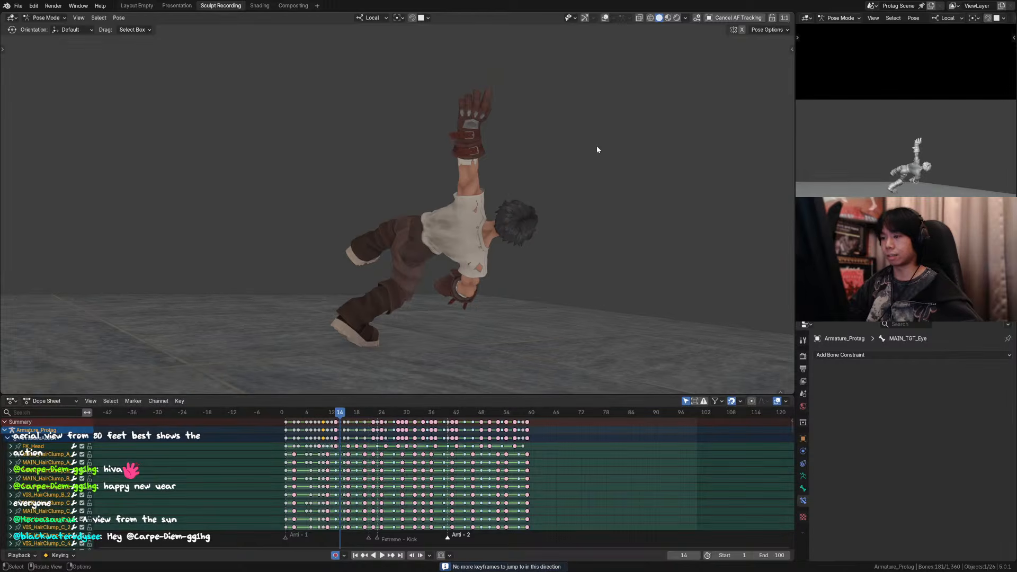
pyautogui.press('Left')
pyautogui.press('Right')
pyautogui.press('Right')
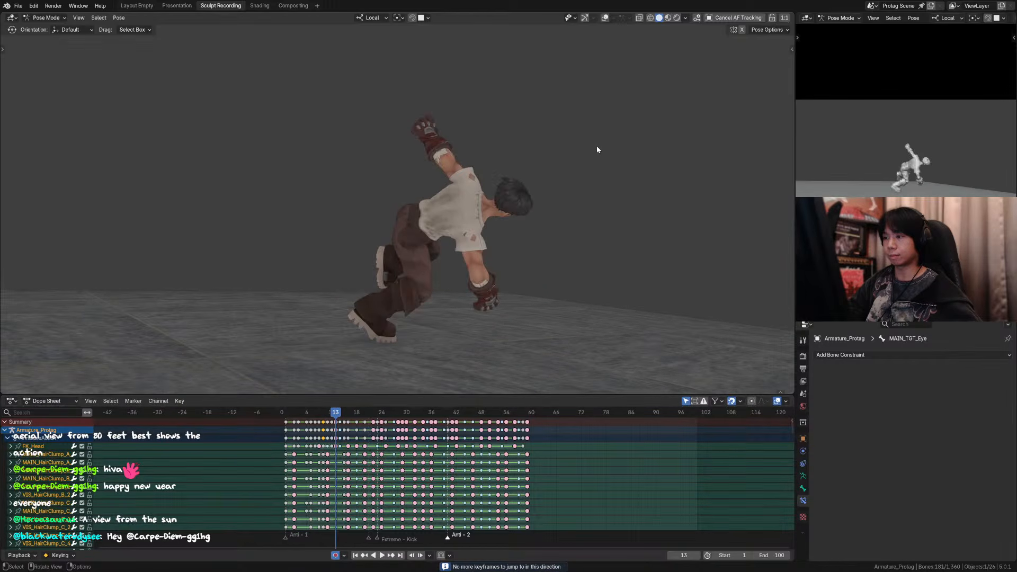
pyautogui.press('Left')
pyautogui.press('Left')
pyautogui.press('Right')
pyautogui.press('Right')
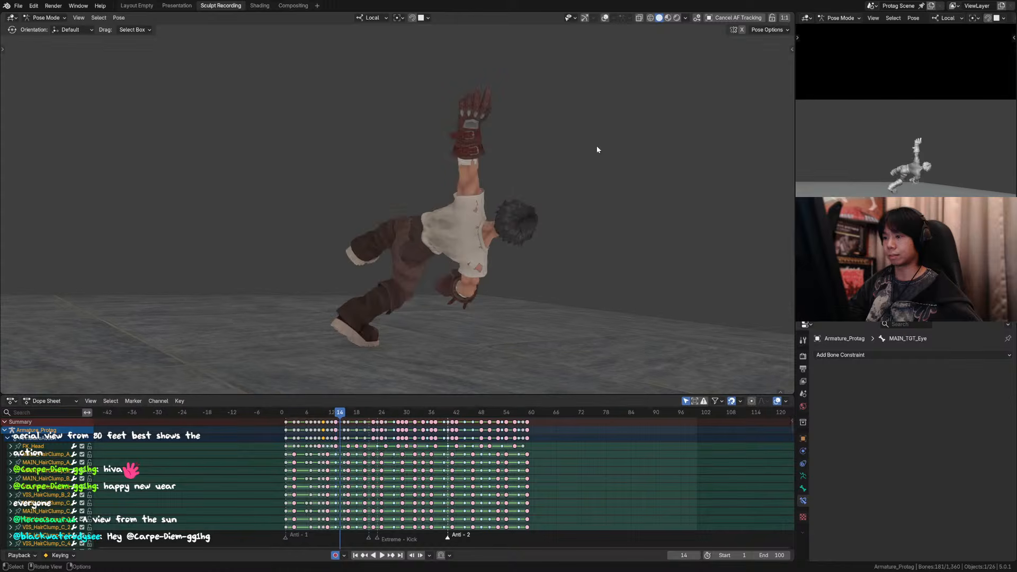
pyautogui.press('Left')
pyautogui.press('Right')
pyautogui.press('Right')
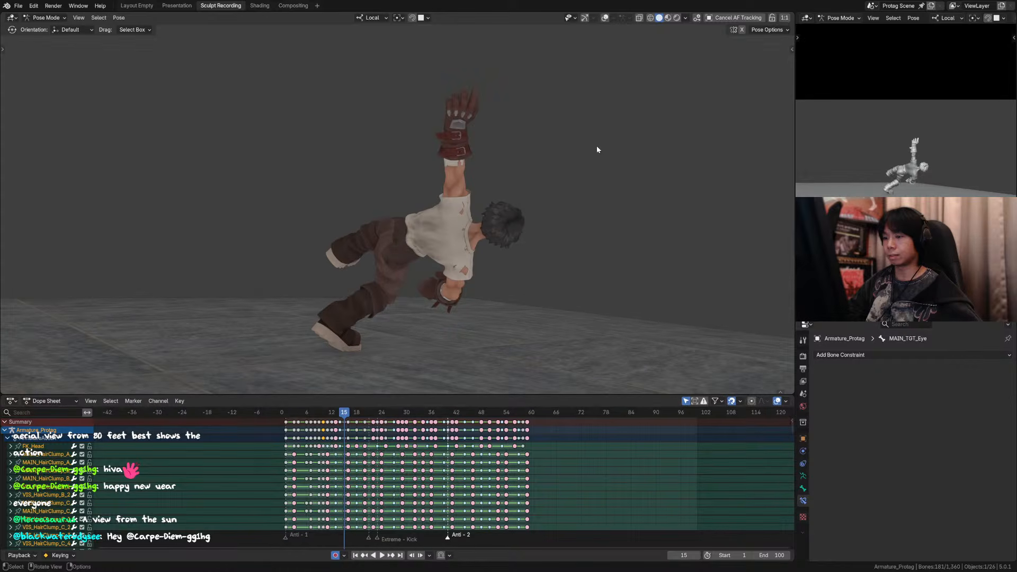
pyautogui.hotkey('shift', 'alt', 'z')
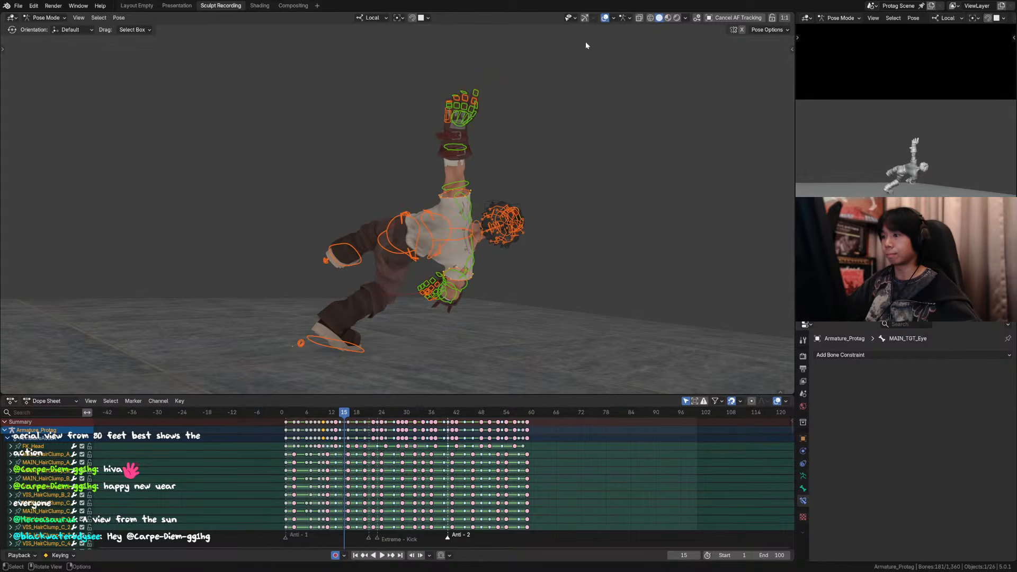
pyautogui.hotkey('shift', 'e')
pyautogui.rightClick(576, 157)
pyautogui.hotkey('shift', 'e')
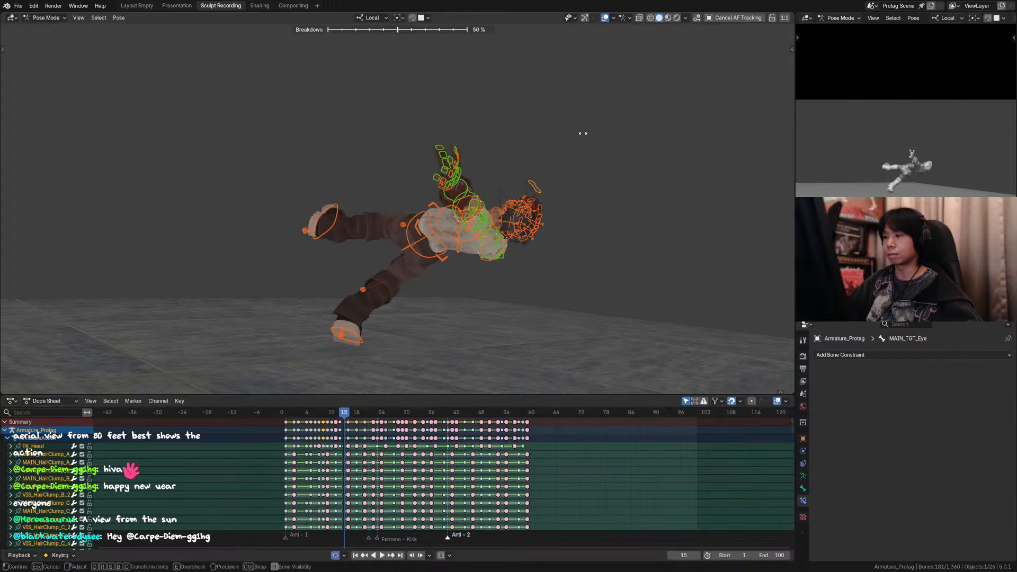
pyautogui.rightClick(583, 133)
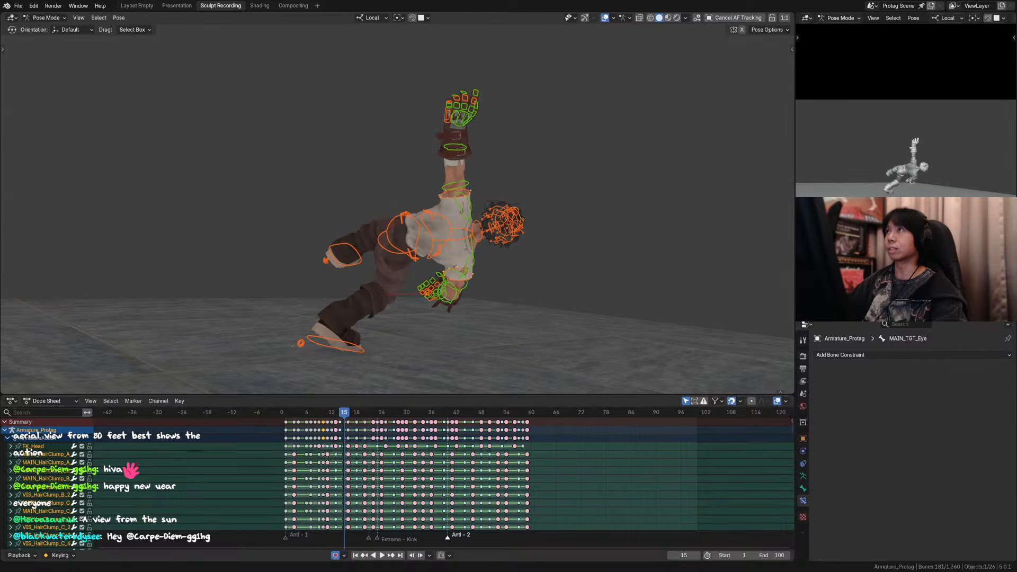
pyautogui.hotkey('shift', 'e')
pyautogui.rightClick(583, 151)
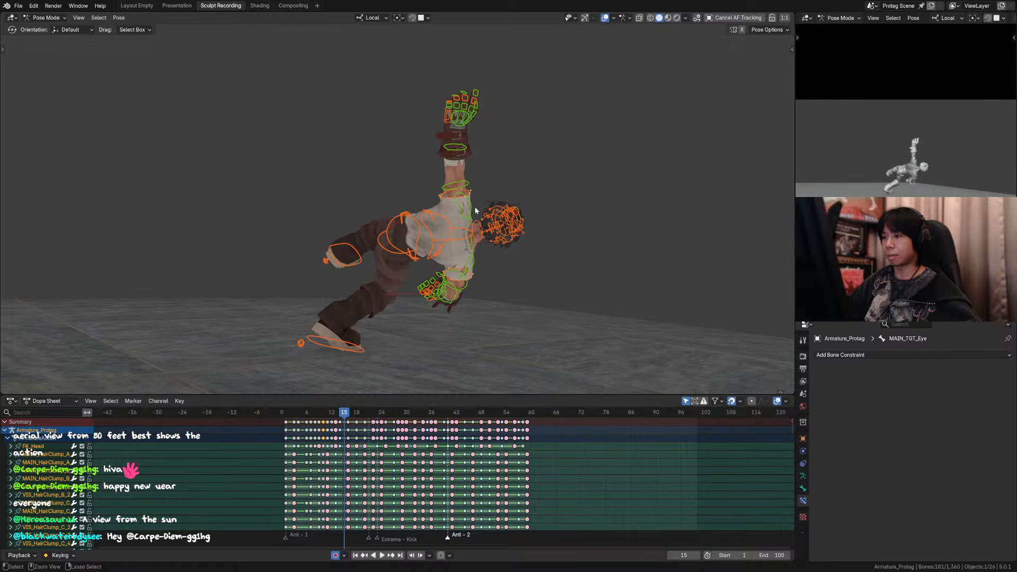
# Step: Remove the arm, hand and torso controls from the selection and preview a 50% breakdown of the remaining controls at frame 15
pyautogui.keyDown('ctrl'); pyautogui.moveTo(475, 208); pyautogui.dragTo(427, 80); pyautogui.keyUp('ctrl')
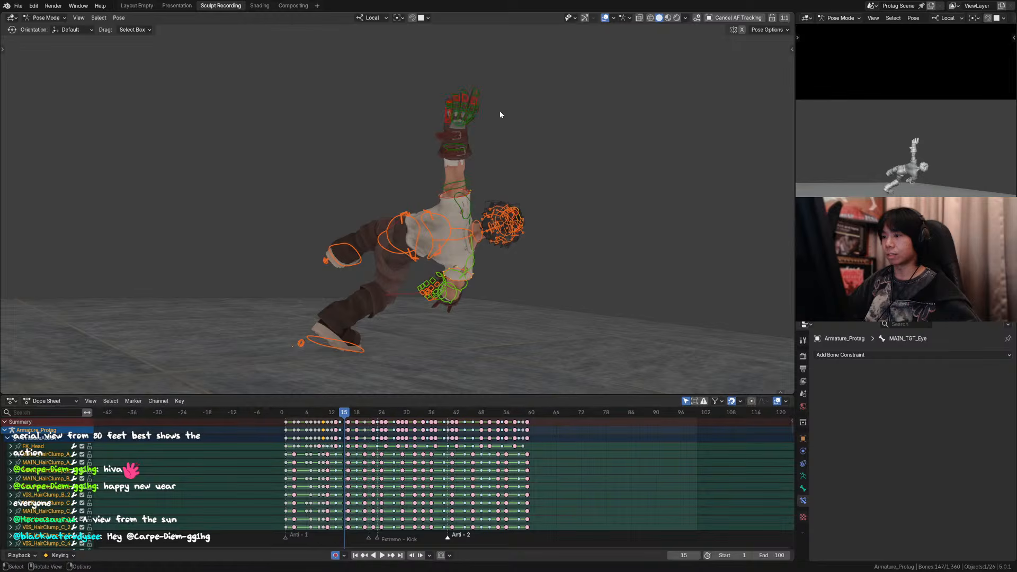
pyautogui.moveTo(487, 315); pyautogui.dragTo(454, 223)
pyautogui.hotkey('shift', 'e')
pyautogui.rightClick(519, 272)
pyautogui.hotkey('shift', 'e')
pyautogui.rightClick(493, 248)
pyautogui.hotkey('shift', 'e')
pyautogui.rightClick(470, 224)
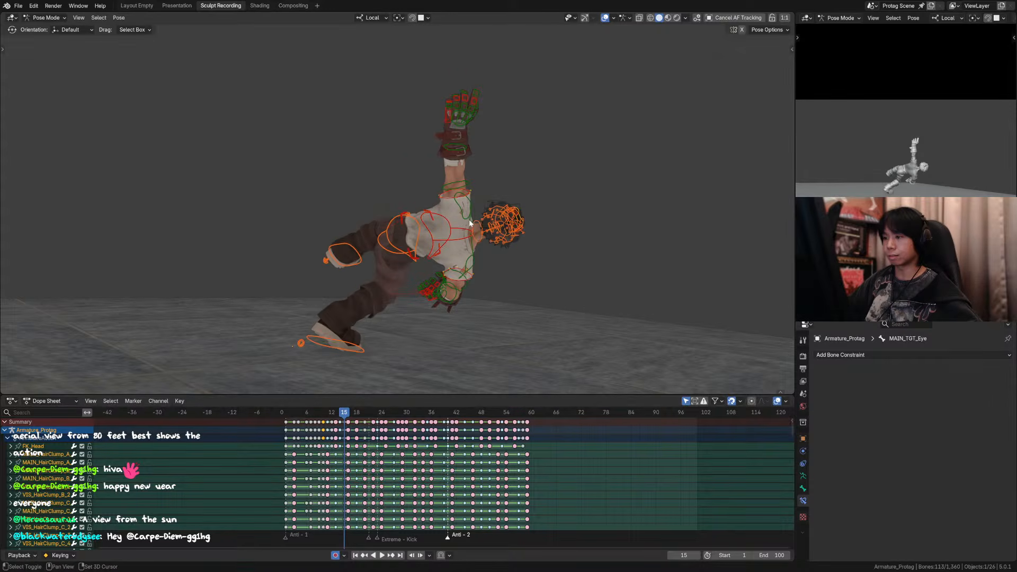
pyautogui.click(605, 17)
pyautogui.hotkey('shift', 'e')
pyautogui.rightClick(618, 135)
pyautogui.hotkey('shift', 'e')
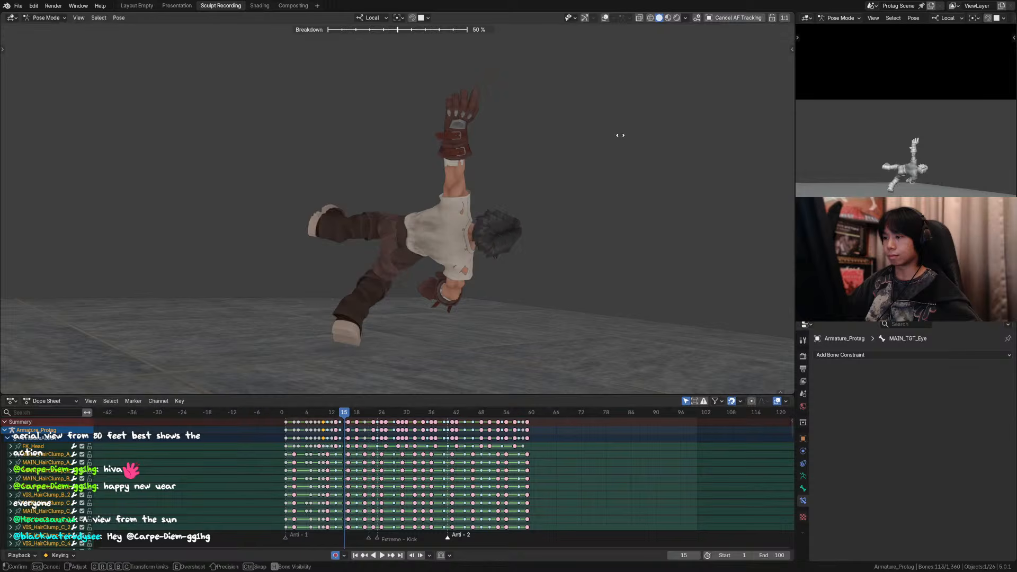
pyautogui.rightClick(620, 134)
# Step: Add the torso controls back to the selection and apply a 50% breakdown between frames 14 and 16 at frame 15
pyautogui.click(605, 18)
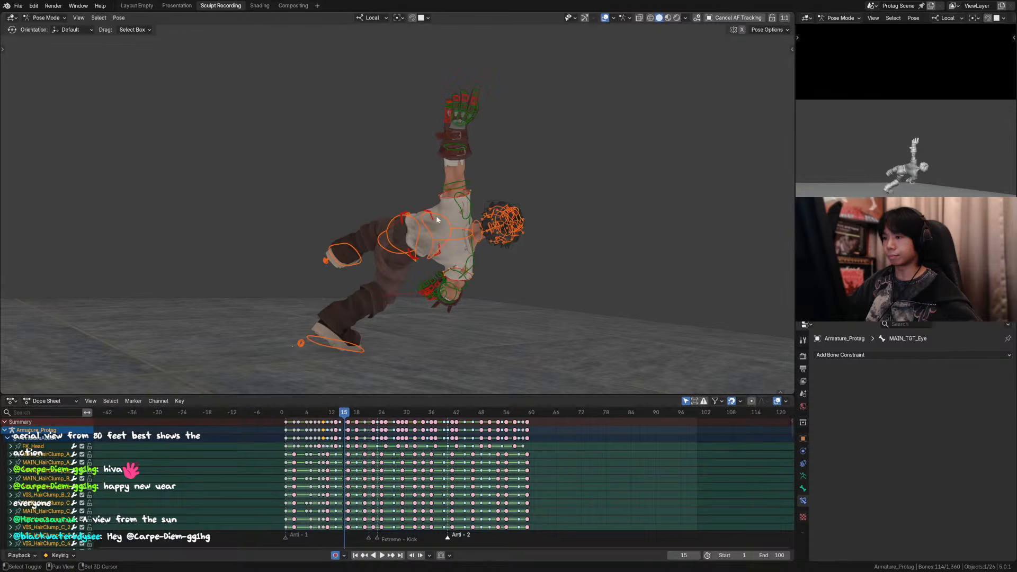
pyautogui.hotkey('shift', 'e')
pyautogui.rightClick(492, 221)
pyautogui.hotkey('shift', 'e')
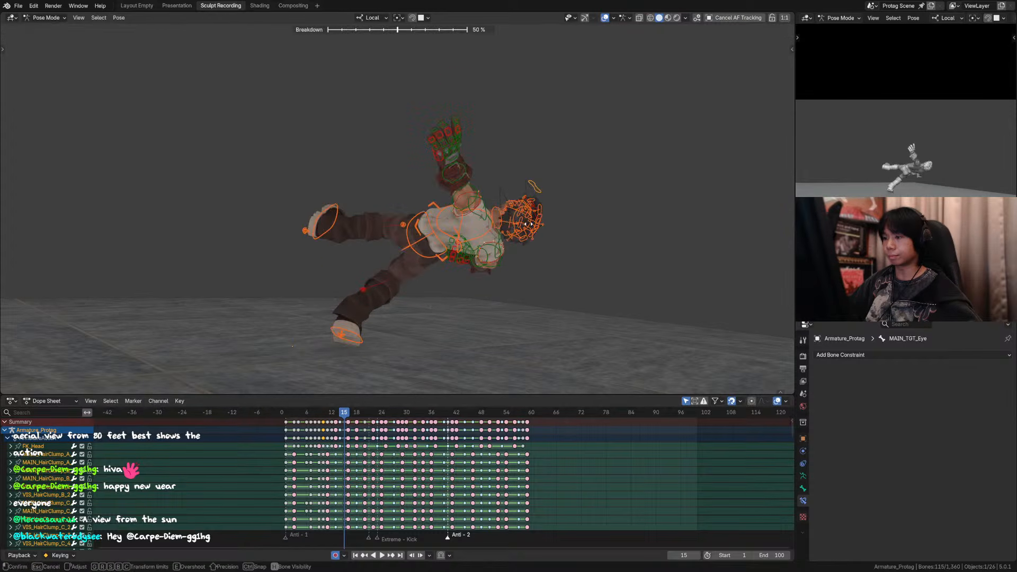
pyautogui.rightClick(529, 225)
pyautogui.hotkey('shift', 'e')
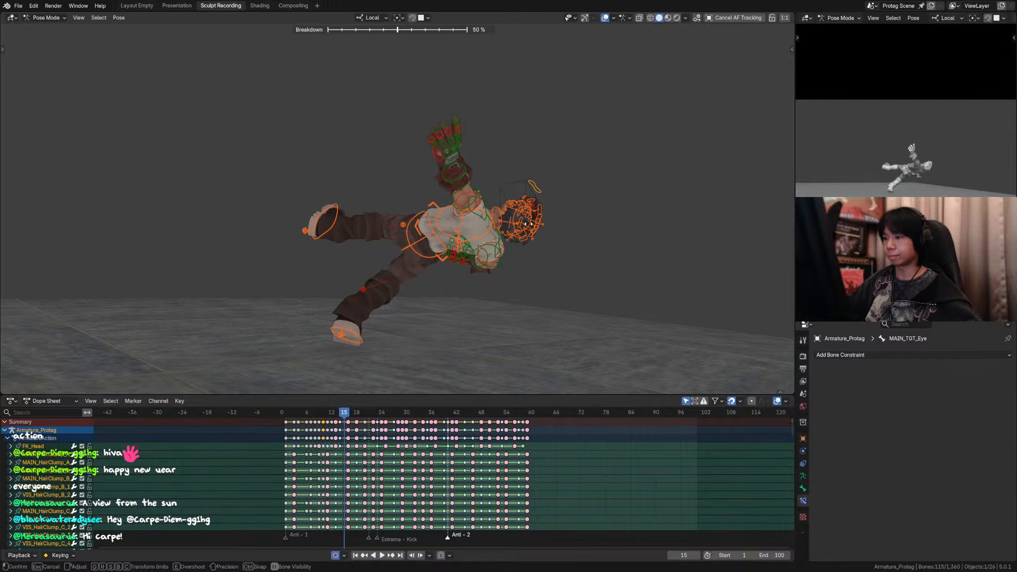
pyautogui.rightClick(529, 223)
pyautogui.hotkey('shift', 'e')
pyautogui.click(529, 223)
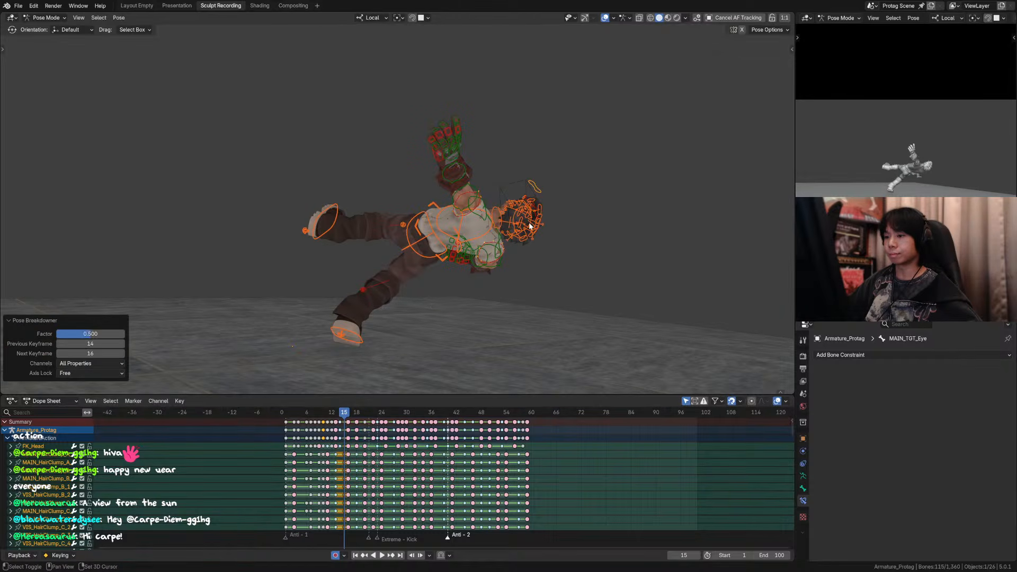
# Step: Rework the frame 15 breakdown to about 39%, favouring the frame 14 pose, and compare it with the neighbouring frames without overlays
pyautogui.click(605, 18)
pyautogui.hotkey('shift', 'e')
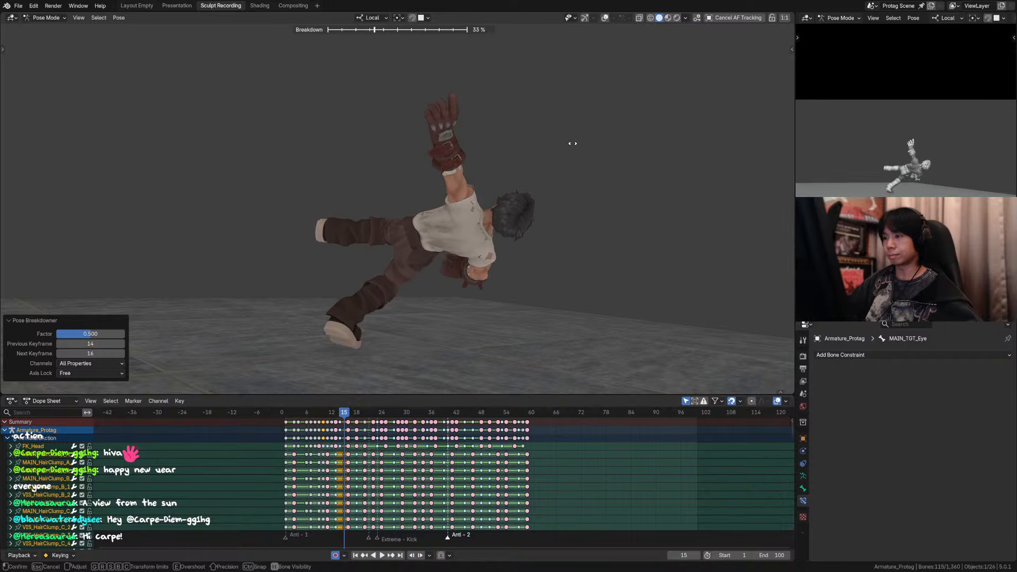
pyautogui.rightClick(574, 144)
pyautogui.hotkey('shift', 'e')
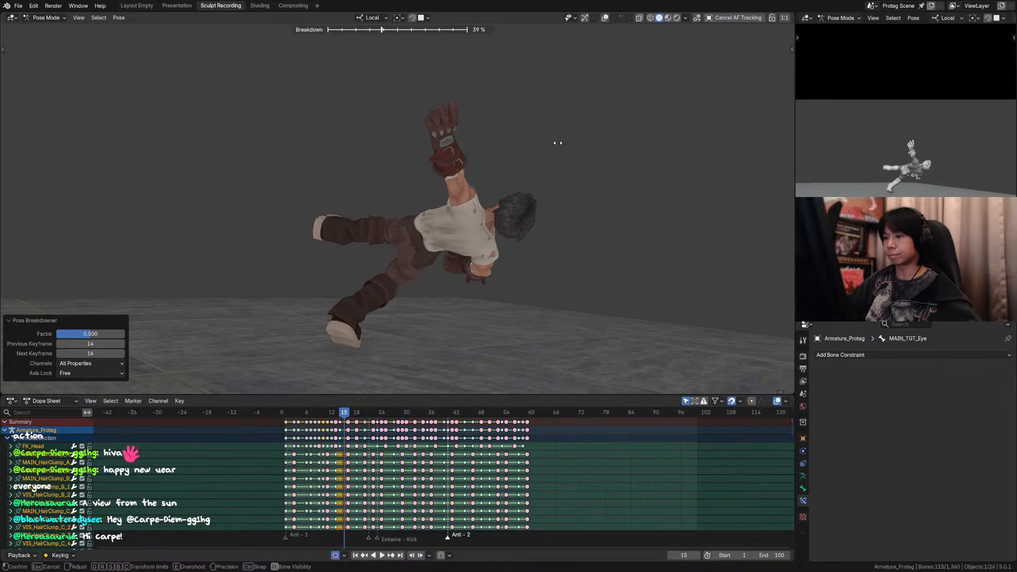
pyautogui.click(563, 140)
pyautogui.press('Left')
pyautogui.press('Right')
pyautogui.press('Left')
pyautogui.press('Left')
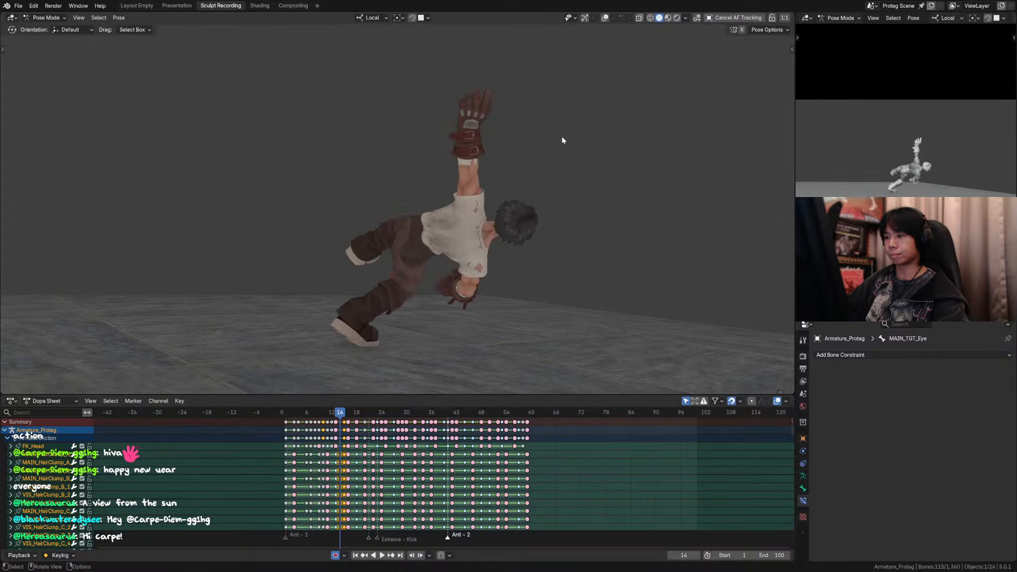
pyautogui.press('Right')
pyautogui.press('Right')
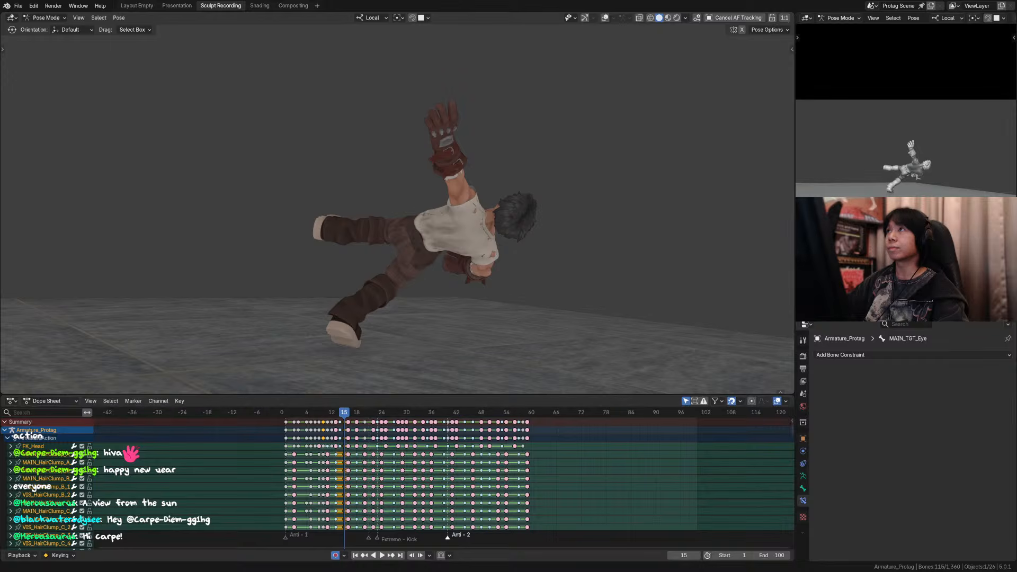
pyautogui.moveTo(344, 416); pyautogui.dragTo(347, 413)
# Step: Apply a breakdown factor of 0.635 to the left foot controls and left knee pole at frame 15
pyautogui.click(606, 18)
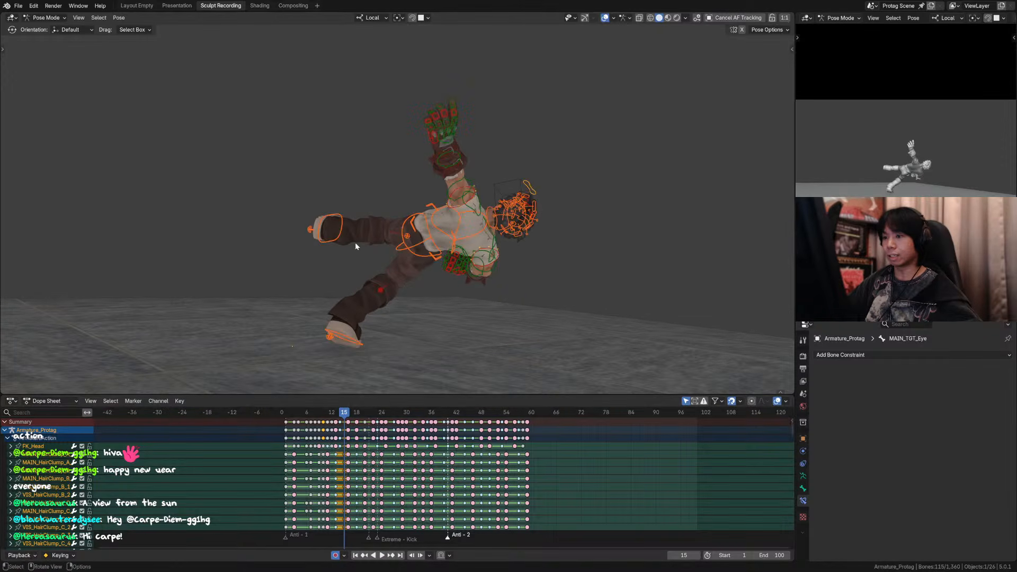
pyautogui.click(340, 222)
pyautogui.keyDown('shift'); pyautogui.click(312, 229); pyautogui.keyUp('shift')
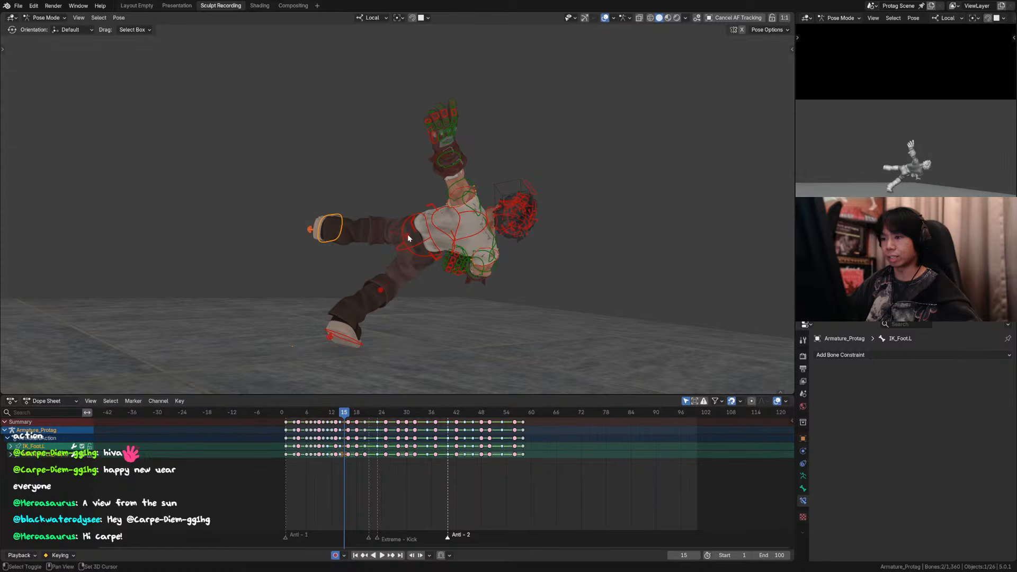
pyautogui.keyDown('shift'); pyautogui.click(407, 236); pyautogui.keyUp('shift')
pyautogui.hotkey('shift', 'e')
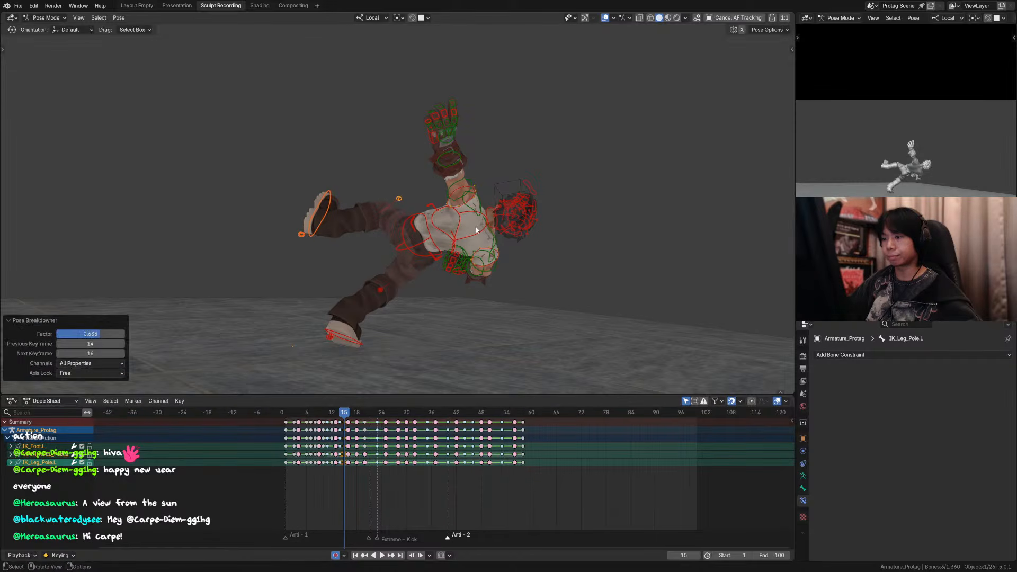
pyautogui.click(477, 228)
pyautogui.press('Right')
pyautogui.press('Left')
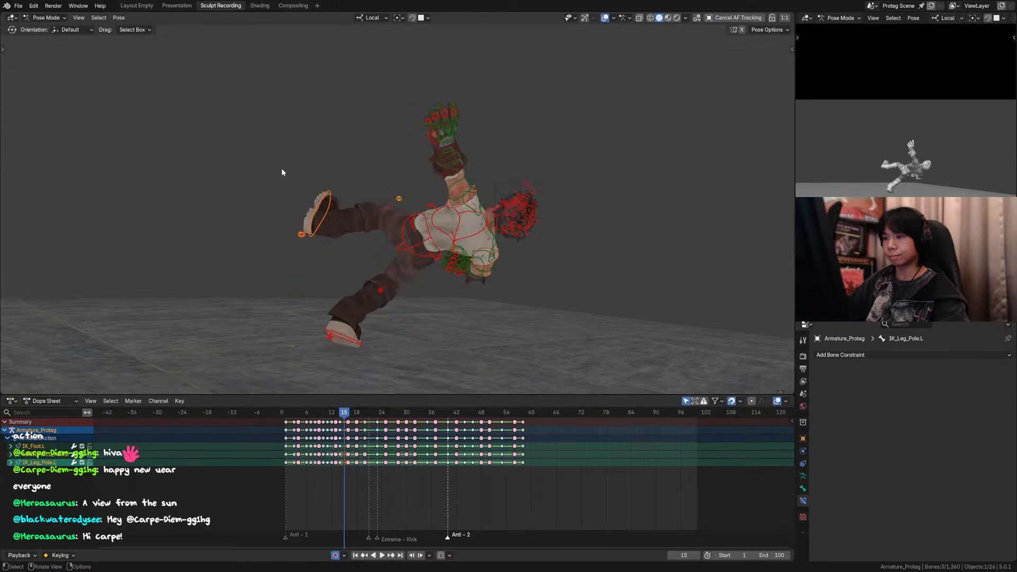
# Step: Rotate the left foot control around its local X axis at frame 15
pyautogui.click(322, 193)
pyautogui.press('r')
pyautogui.press('x')
pyautogui.press('x')
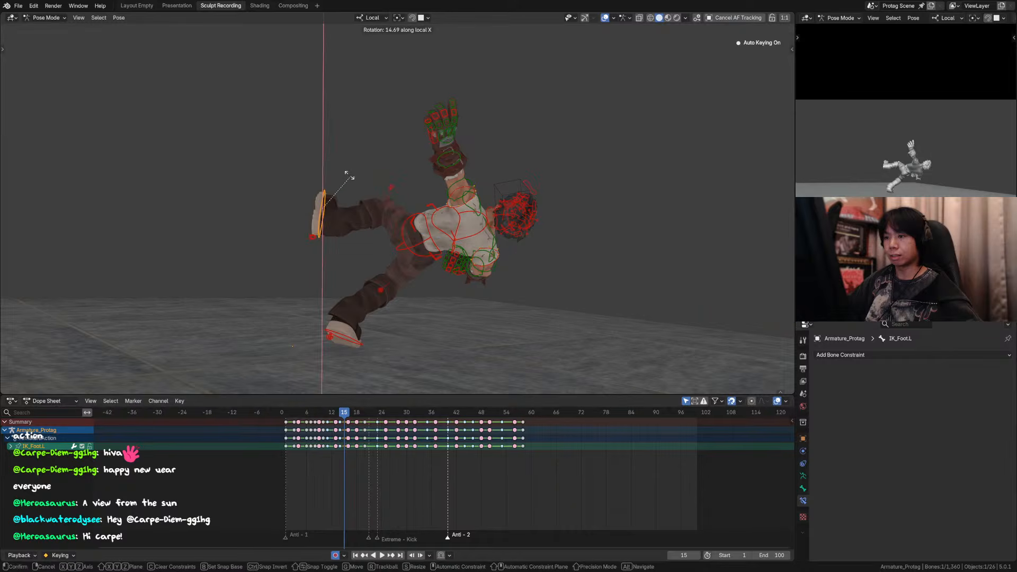
pyautogui.click(334, 175)
# Step: Match the left foot to its frame 16 pose with a breakdown factor of 1 and lower it about 0.25 m
pyautogui.hotkey('shift', 'e')
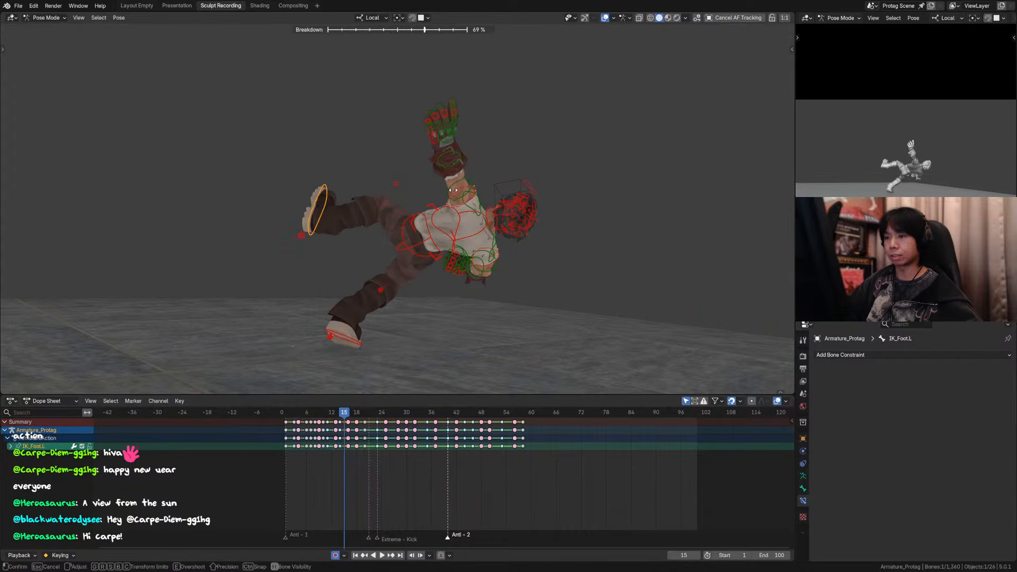
pyautogui.click(588, 206)
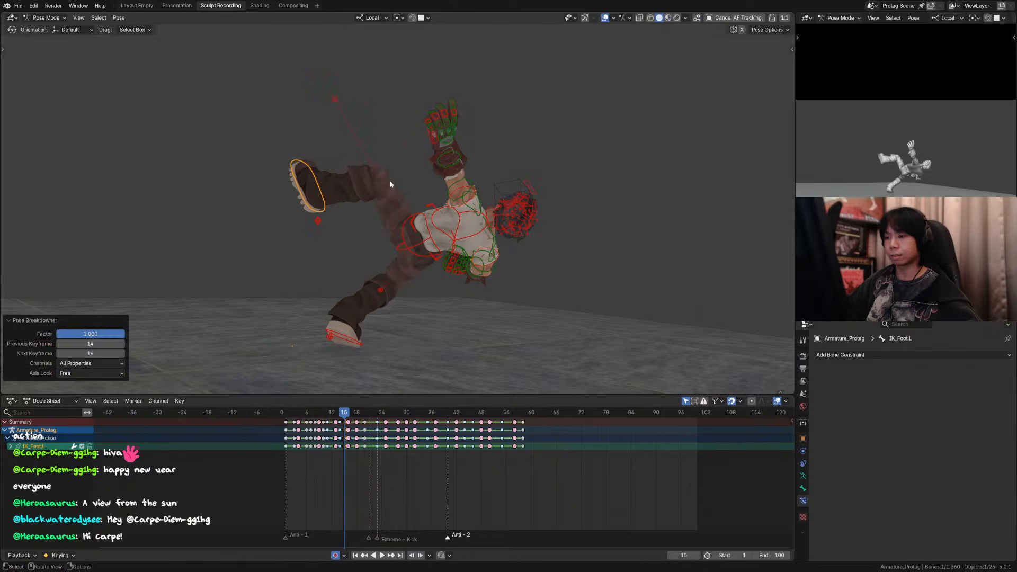
pyautogui.press('g')
pyautogui.click(363, 180)
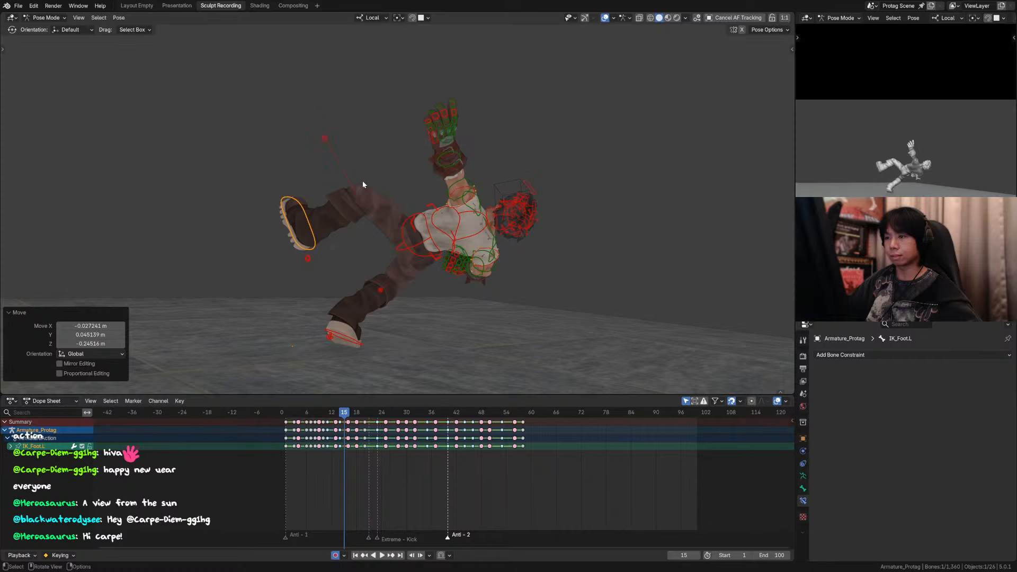
# Step: Set the left knee pole to its frame 16 position with a breakdown factor of 1, reselect the left foot, and save the file
pyautogui.click(325, 137)
pyautogui.hotkey('shift', 'e')
pyautogui.click(425, 153)
pyautogui.press('g')
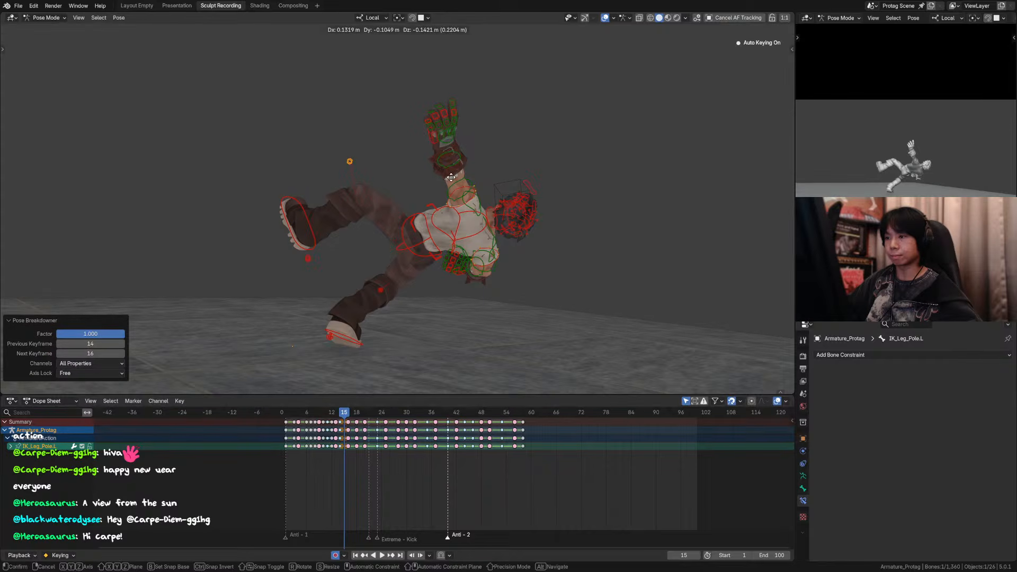
pyautogui.rightClick(374, 192)
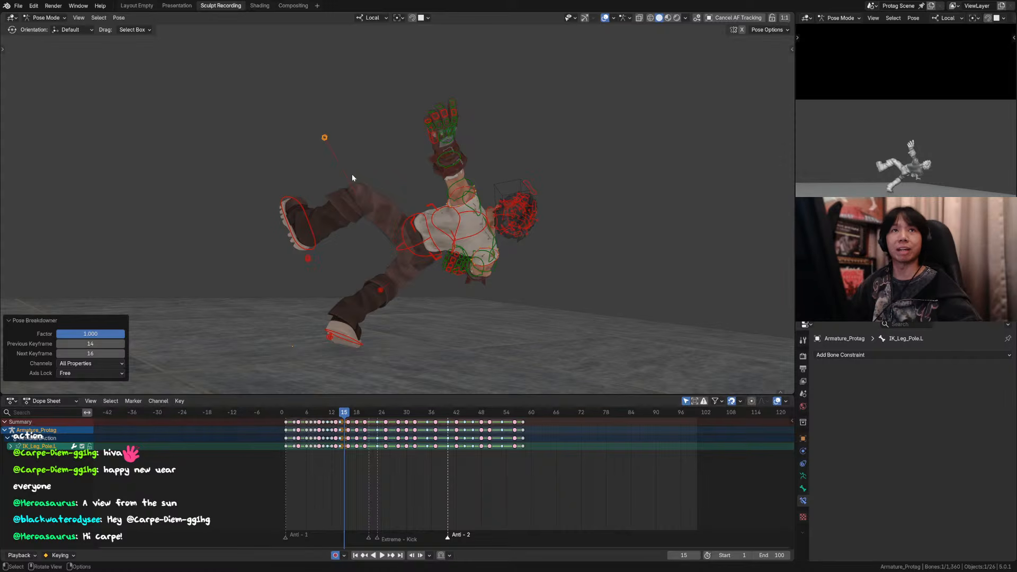
pyautogui.keyDown('shift'); pyautogui.moveTo(354, 211); pyautogui.dragTo(352, 209, button='middle'); pyautogui.keyUp('shift')
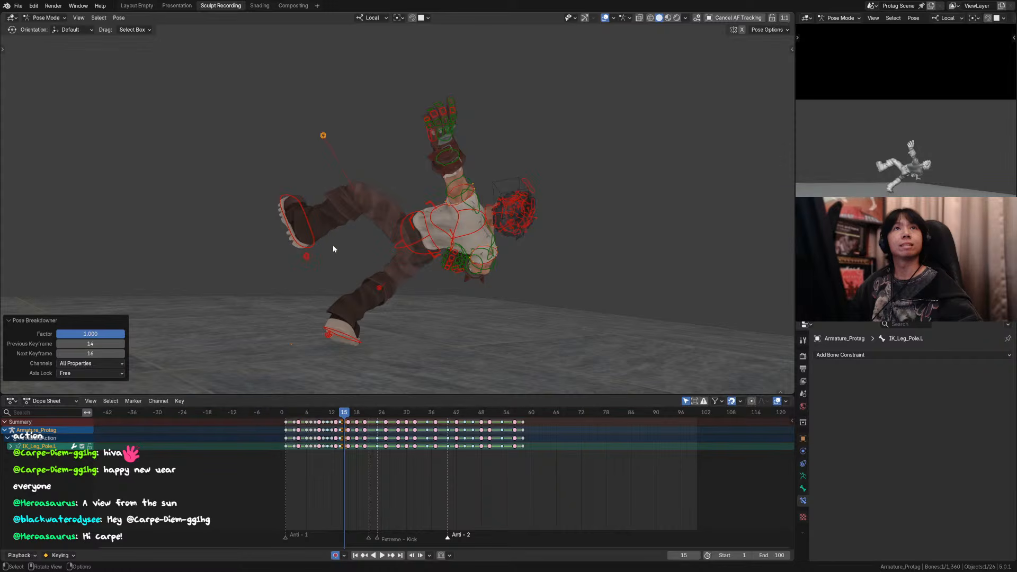
pyautogui.click(310, 227)
pyautogui.hotkey('ctrl', 's')
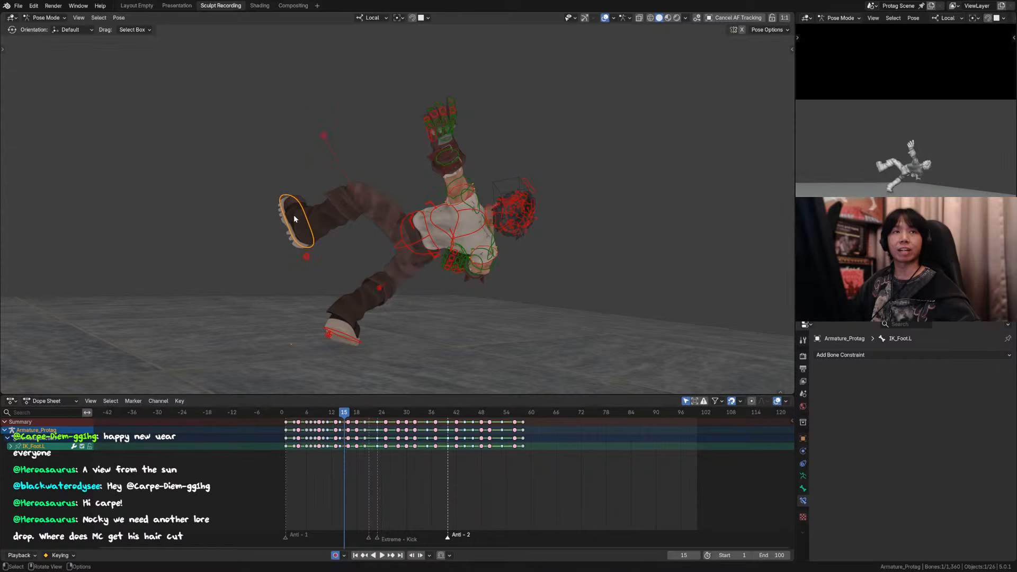
# Step: Step back and forth between frames 13 and 16 to examine how the left leg lifts into the hand plant
pyautogui.press('Left')
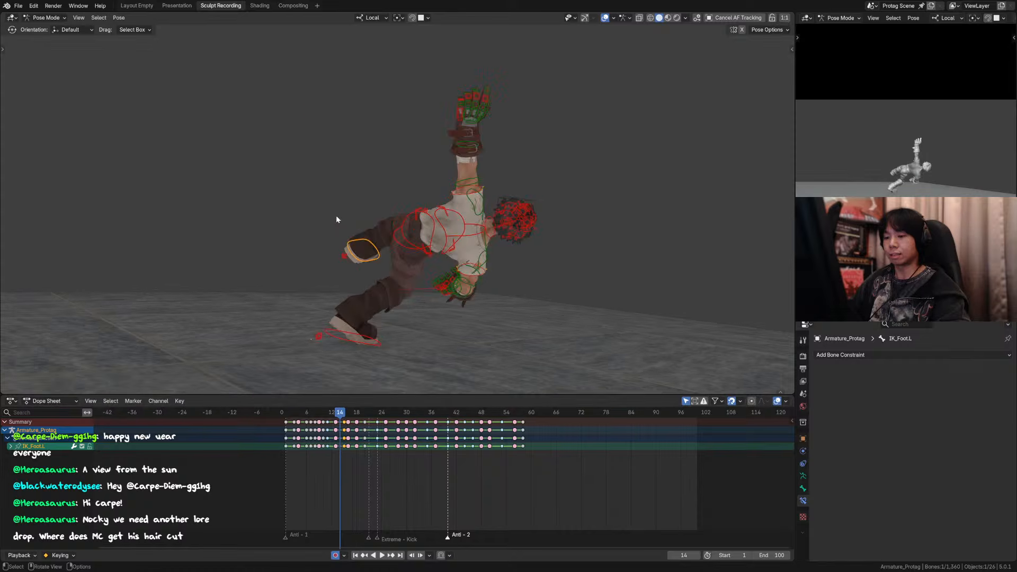
pyautogui.press('Right')
pyautogui.press('Right')
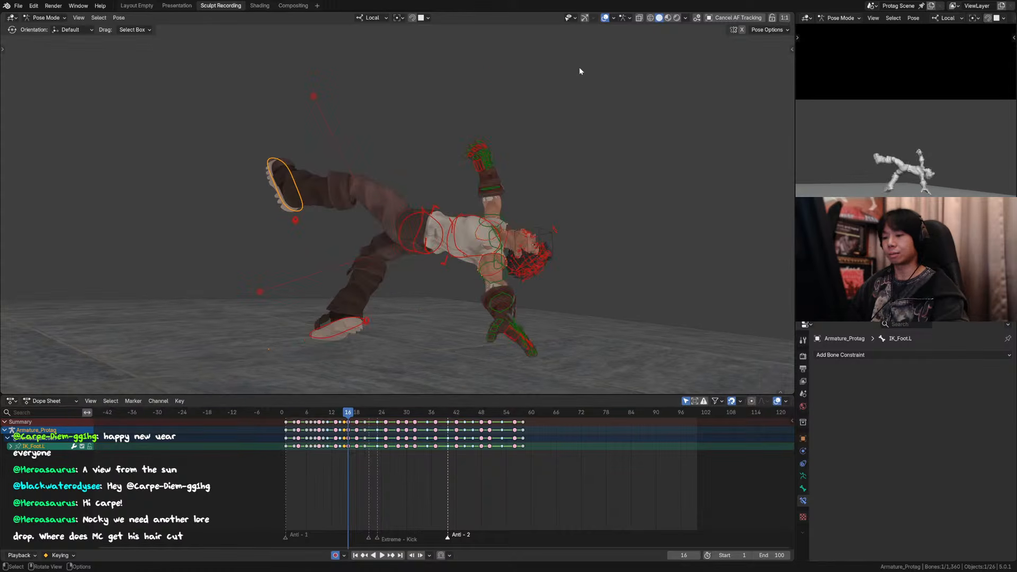
pyautogui.press('Left')
pyautogui.press('Left')
pyautogui.press('Left')
# Step: Examine the left leg's motion between frames 11 and 16, viewing frames 13 to 15 with the rig overlays hidden
pyautogui.press('Right')
pyautogui.press('Right')
pyautogui.press('Right')
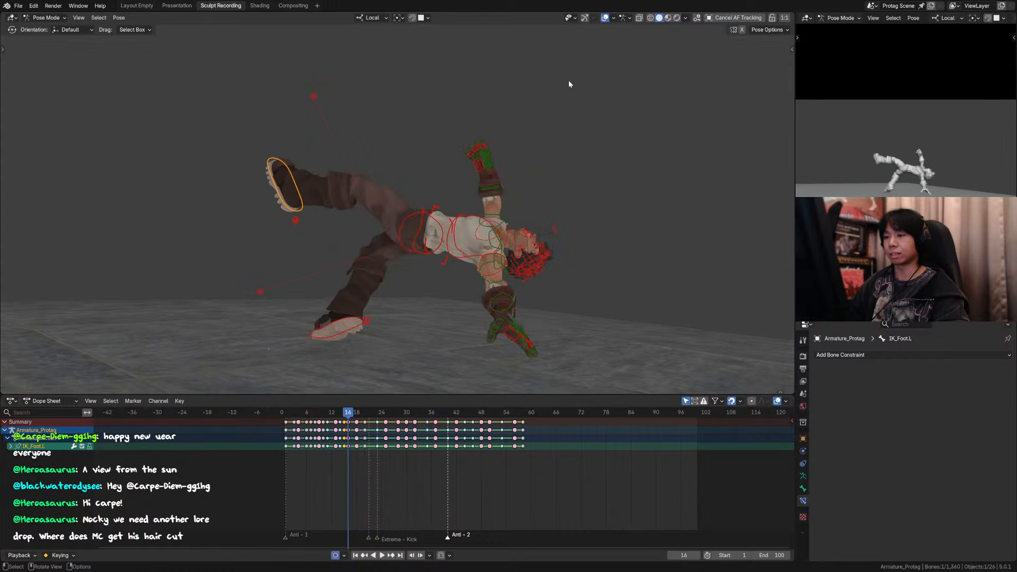
pyautogui.press('Left')
pyautogui.press('Left')
pyautogui.press('Left')
pyautogui.press('Right')
pyautogui.press('Right')
pyautogui.press('Right')
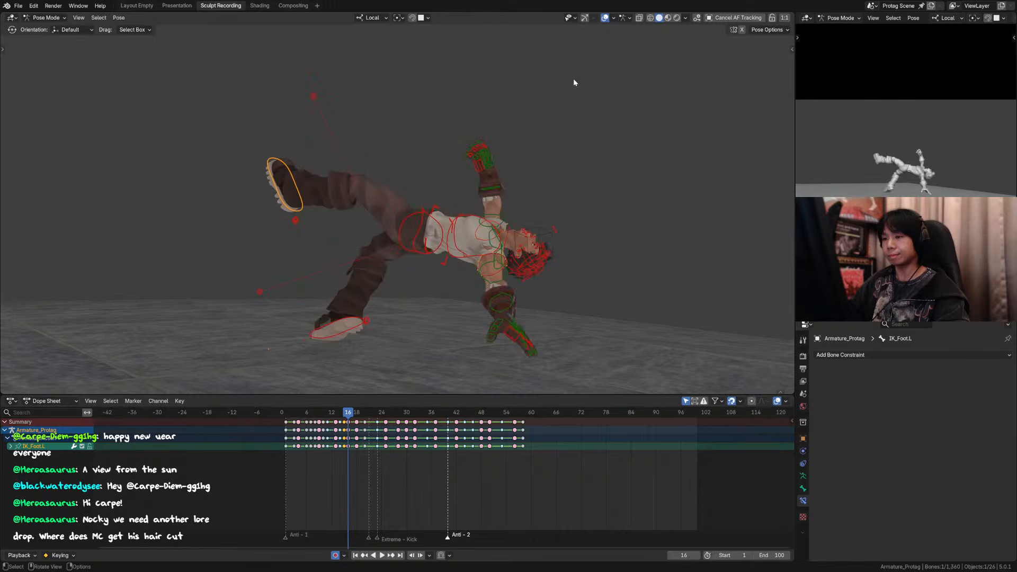
pyautogui.press('Left')
pyautogui.press('Left')
pyautogui.press('Left')
pyautogui.press('Right')
pyautogui.press('Right')
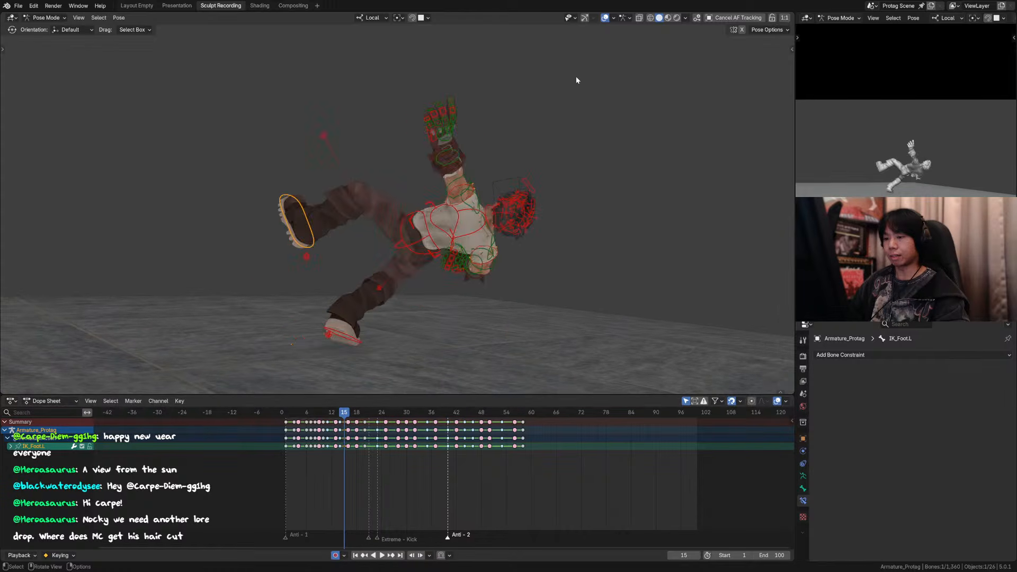
pyautogui.press('Left')
pyautogui.press('Left')
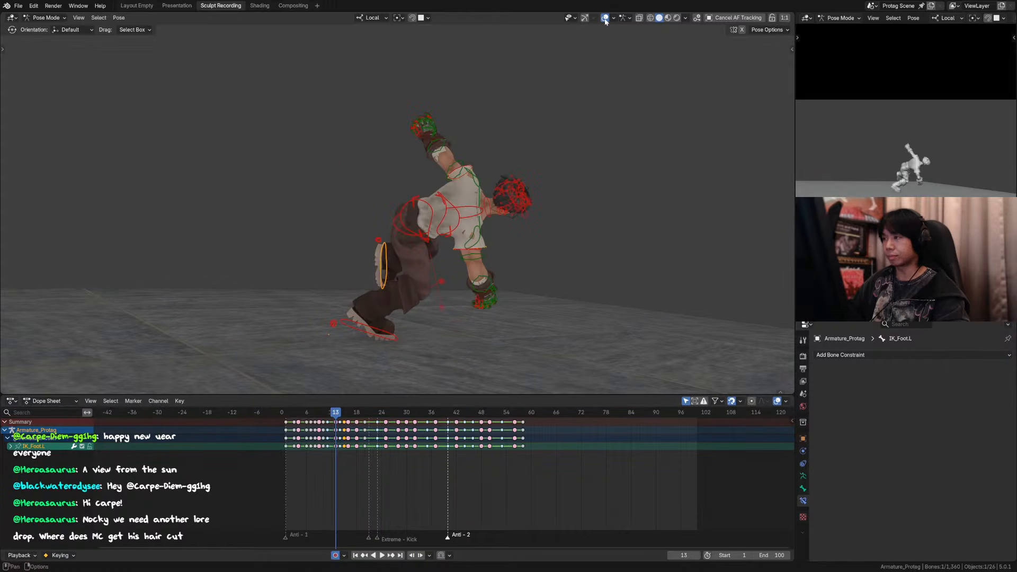
pyautogui.press('Right')
pyautogui.press('Left')
pyautogui.press('Right')
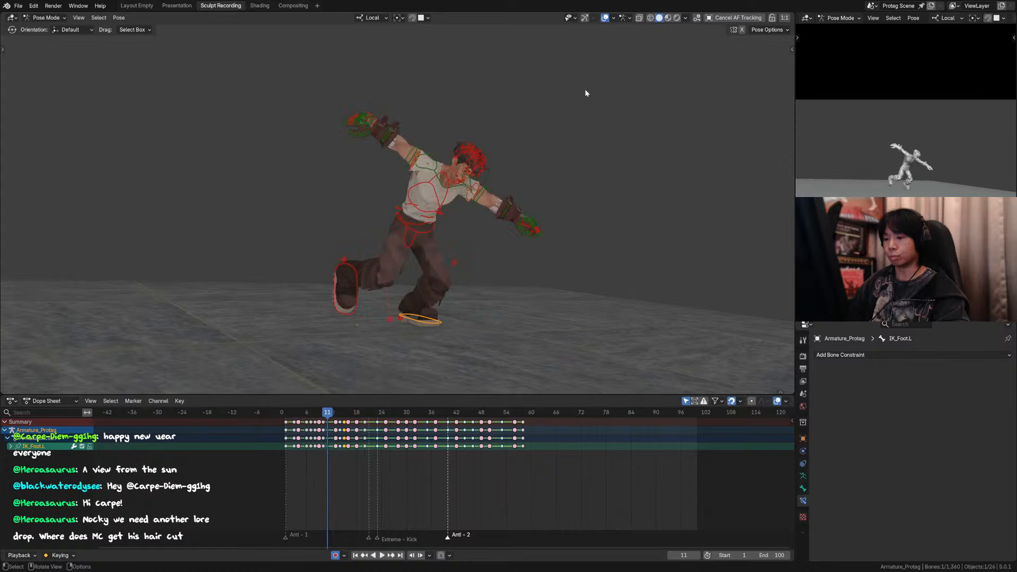
pyautogui.press('Left')
pyautogui.click(604, 18)
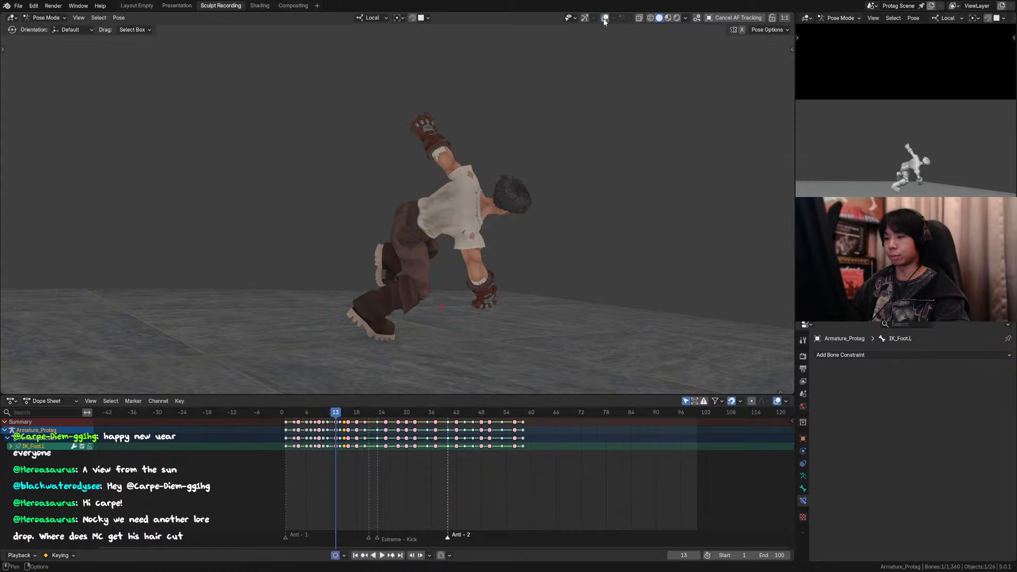
pyautogui.press('Right')
pyautogui.press('Right')
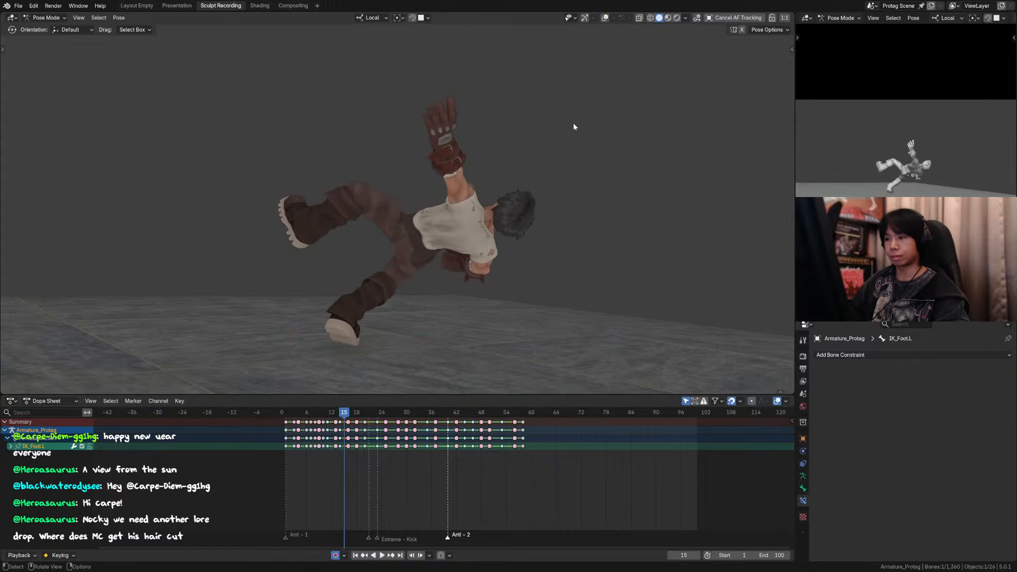
# Step: Show the rig overlays and rotate the left foot control around its local X axis at frame 15
pyautogui.click(605, 17)
pyautogui.press('r')
pyautogui.press('x')
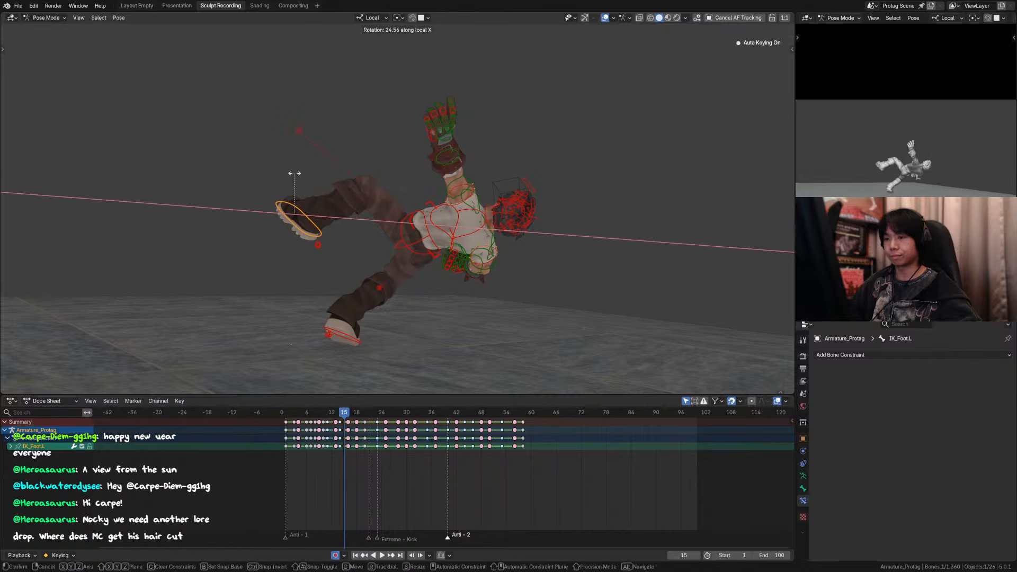
pyautogui.click(287, 180)
# Step: Move the left knee pole about 0.3 m along global X at frame 15, judging its placement from above
pyautogui.click(289, 134)
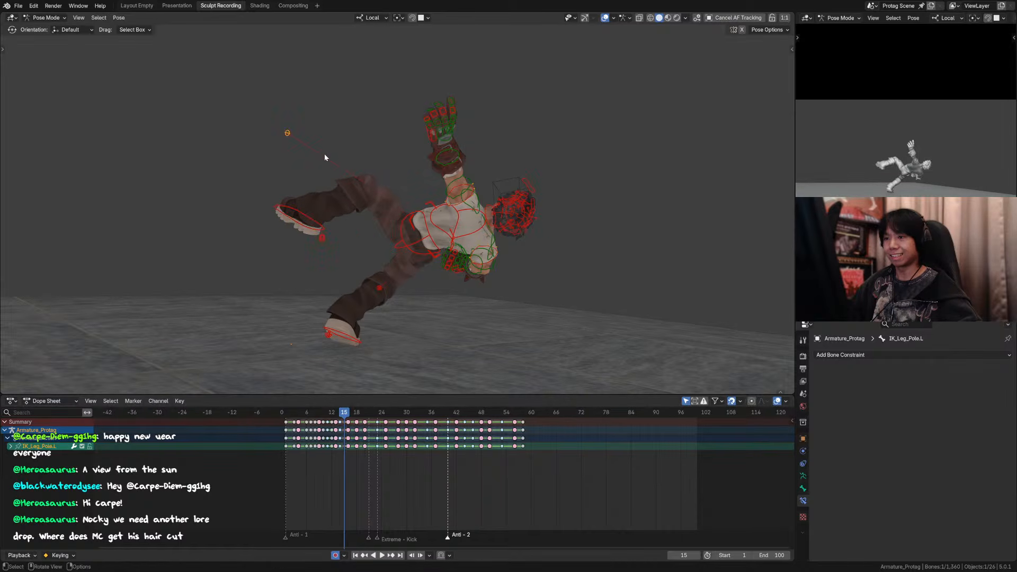
pyautogui.moveTo(324, 153); pyautogui.dragTo(333, 190, button='middle')
pyautogui.scroll(-2, 296, 211)
pyautogui.press('Left')
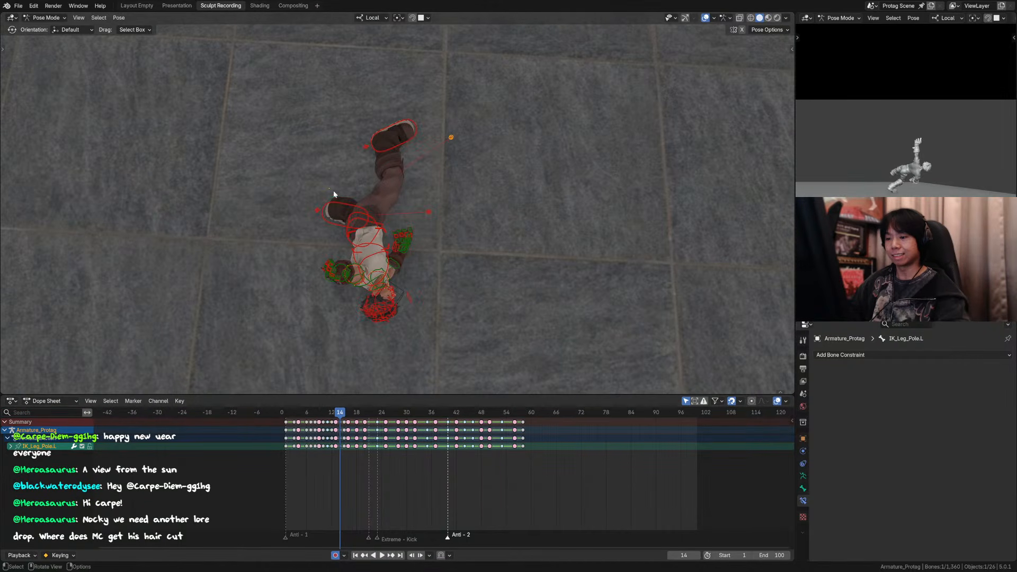
pyautogui.press('Right')
pyautogui.press('Left')
pyautogui.press('Right')
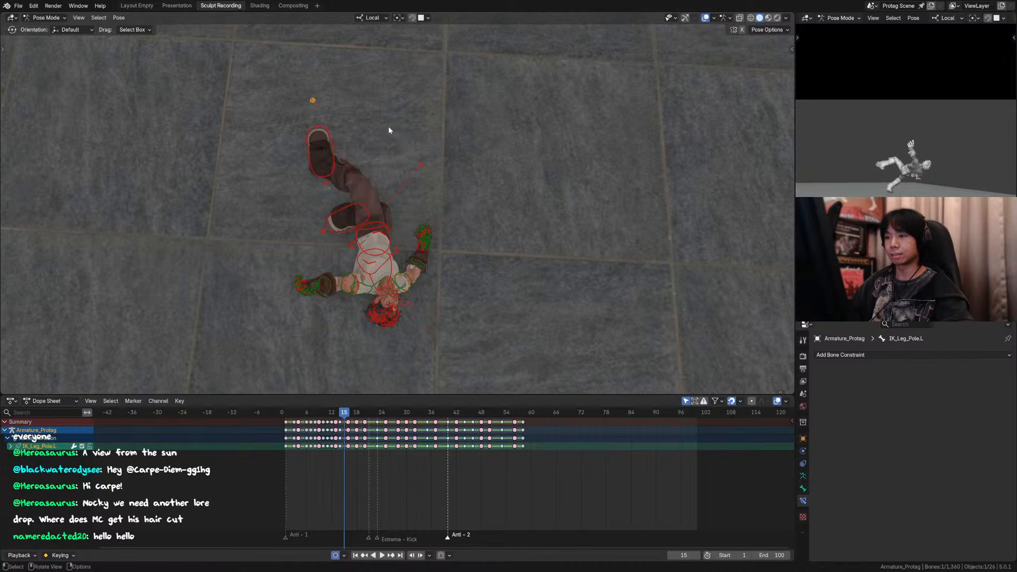
pyautogui.press('g')
pyautogui.click(414, 181)
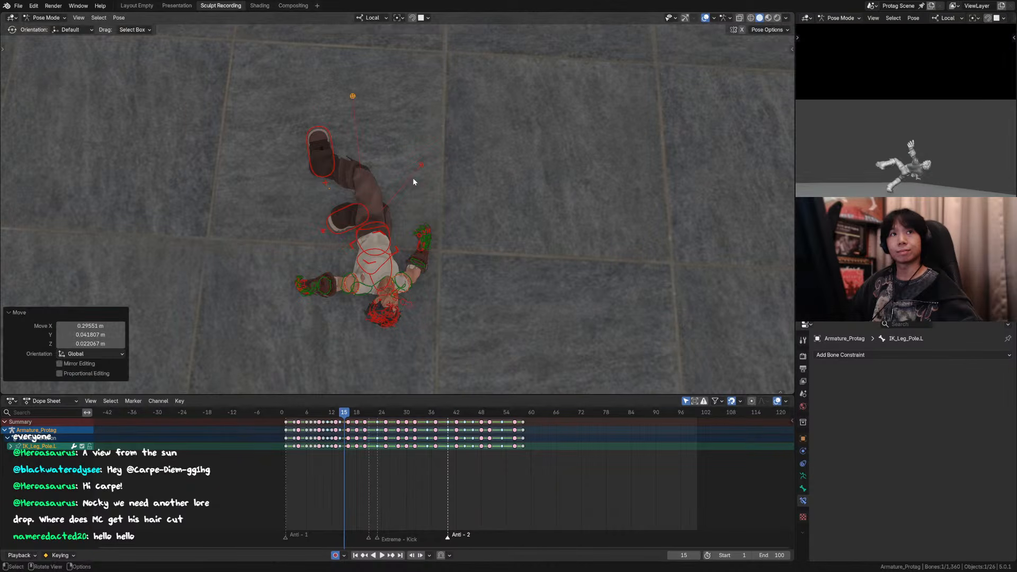
pyautogui.moveTo(400, 190); pyautogui.dragTo(425, 150, button='middle')
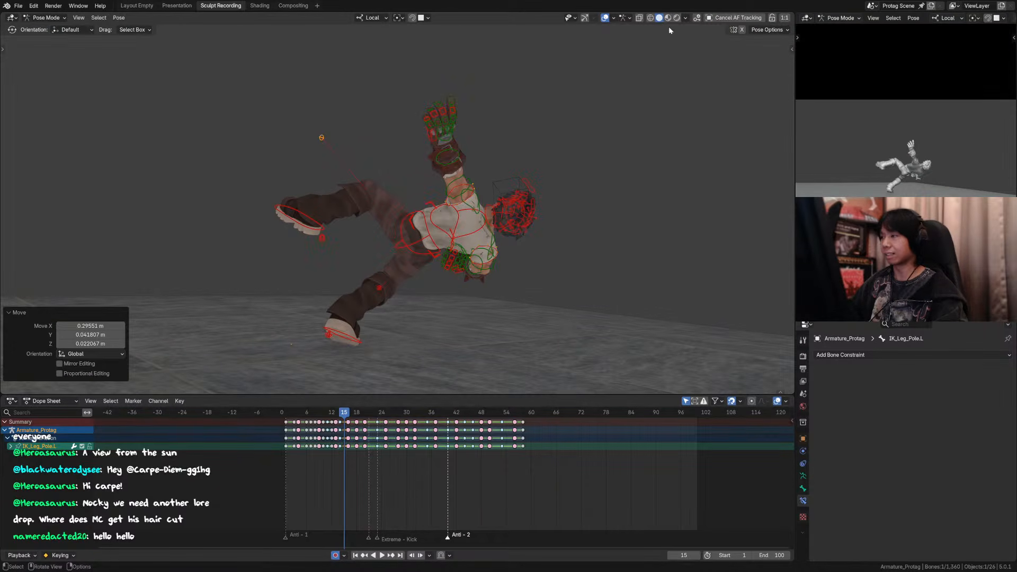
# Step: Select the left foot control and step through the frames from the frame 9 stance into the hand plant to check its arc
pyautogui.click(319, 226)
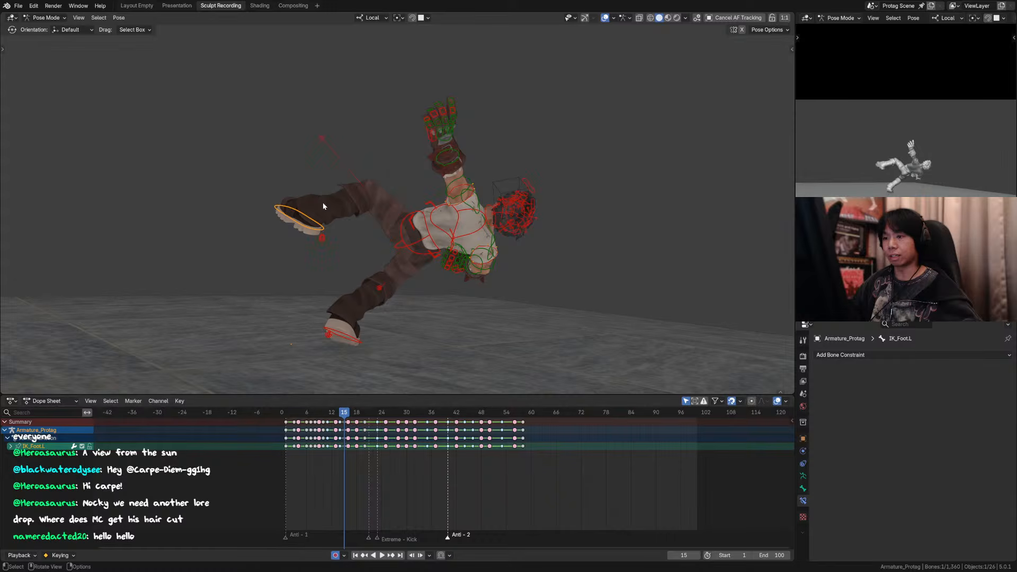
pyautogui.press('Left')
pyautogui.press('Left')
pyautogui.press('Right')
pyautogui.press('Right')
pyautogui.press('Right')
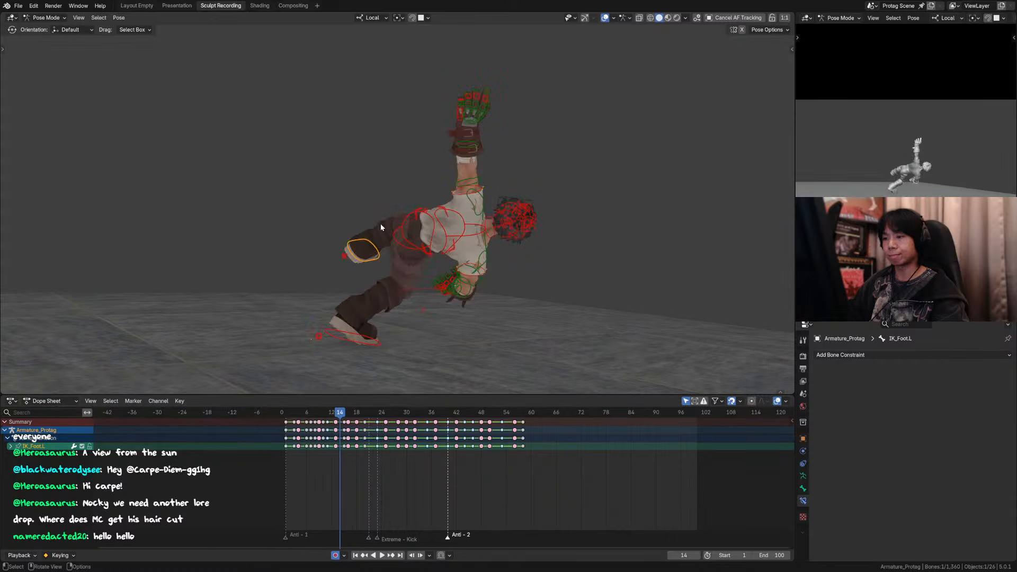
pyautogui.press('Right')
pyautogui.press('Right')
pyautogui.press('Left')
pyautogui.press('Left')
pyautogui.press('Left')
pyautogui.press('Left')
pyautogui.press('Left')
pyautogui.press('Left')
pyautogui.press('Left')
pyautogui.press('Left')
pyautogui.press('Left')
pyautogui.press('Left')
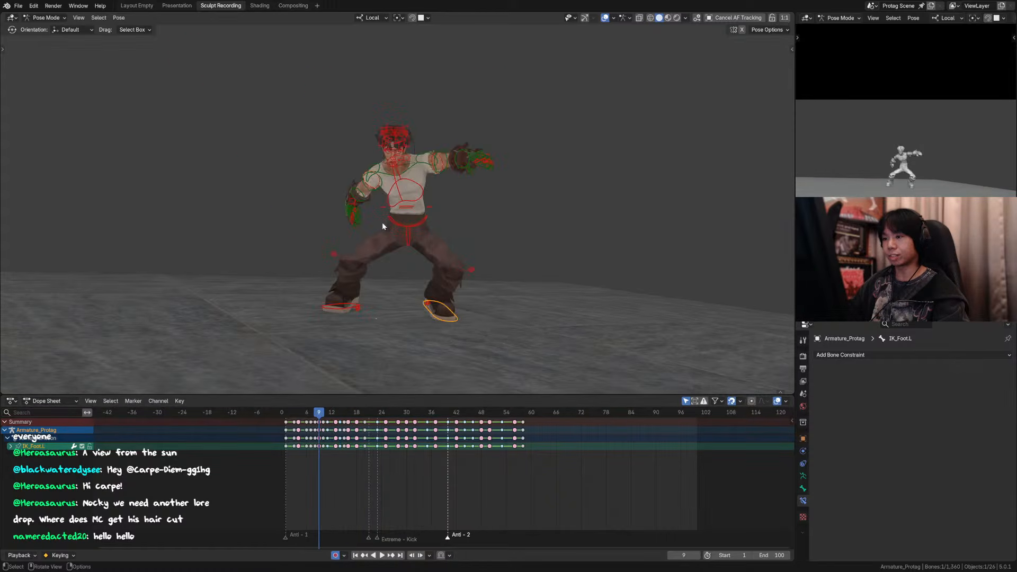
# Step: Hide the rig overlays, play the animation, and return to frame 15
pyautogui.click(605, 18)
pyautogui.scroll(-2, 538, 132)
pyautogui.press('space')
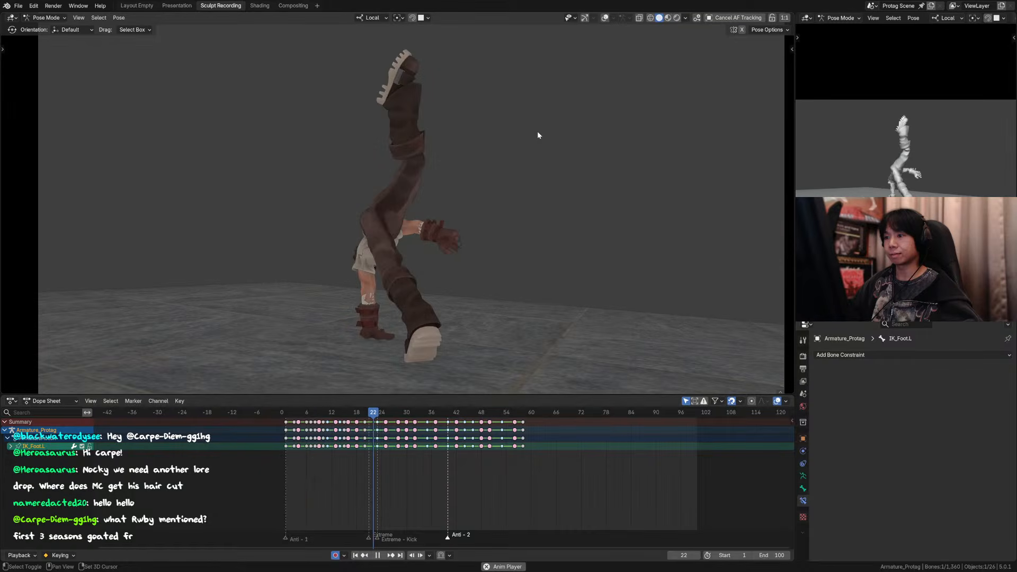
pyautogui.press('space')
pyautogui.moveTo(319, 413); pyautogui.dragTo(343, 414)
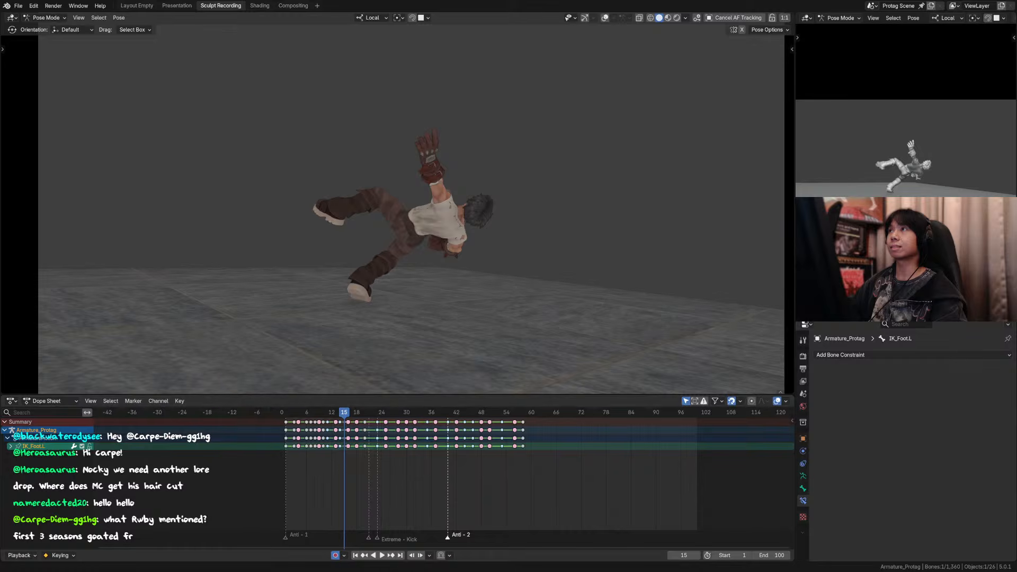
# Step: Step back and forth around frames 15 to 17 to compare the hand-plant poses without rig controls
pyautogui.press('Left')
pyautogui.press('Right')
pyautogui.press('Right')
pyautogui.press('Right')
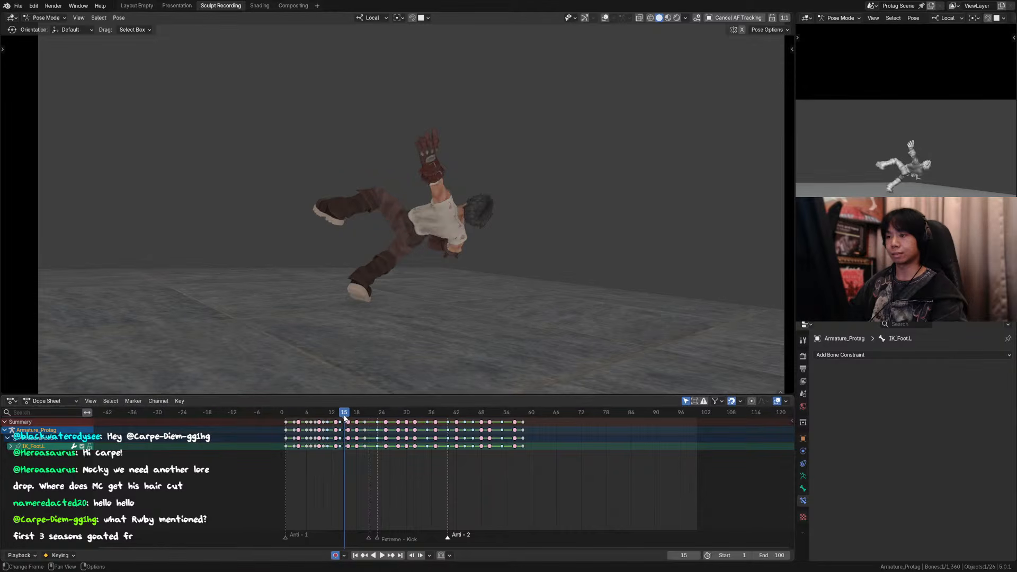
pyautogui.press('Right')
pyautogui.press('Left')
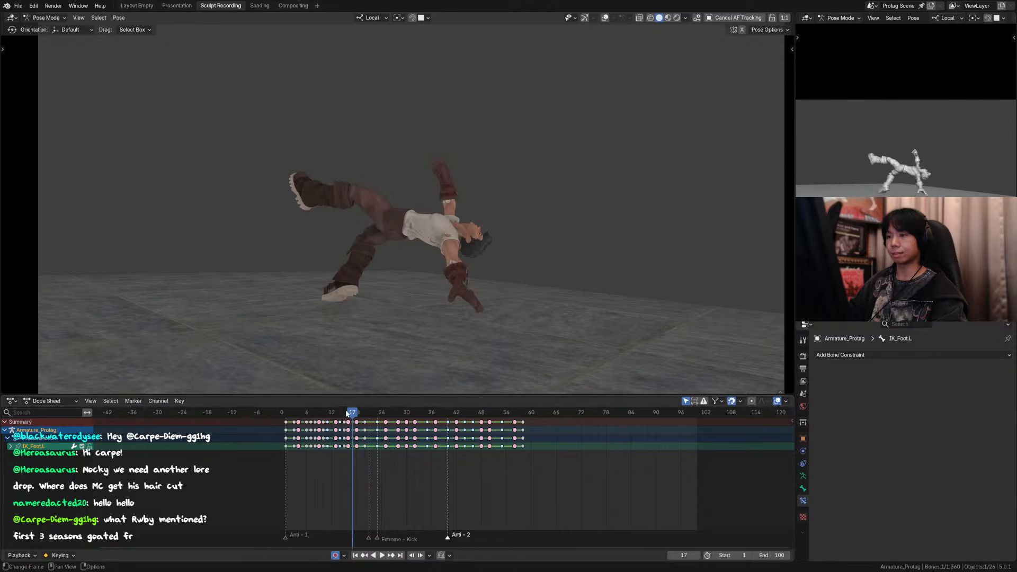
pyautogui.moveTo(471, 234); pyautogui.dragTo(447, 243, button='middle')
pyautogui.press('Right')
pyautogui.press('KP_0')
pyautogui.press('Left')
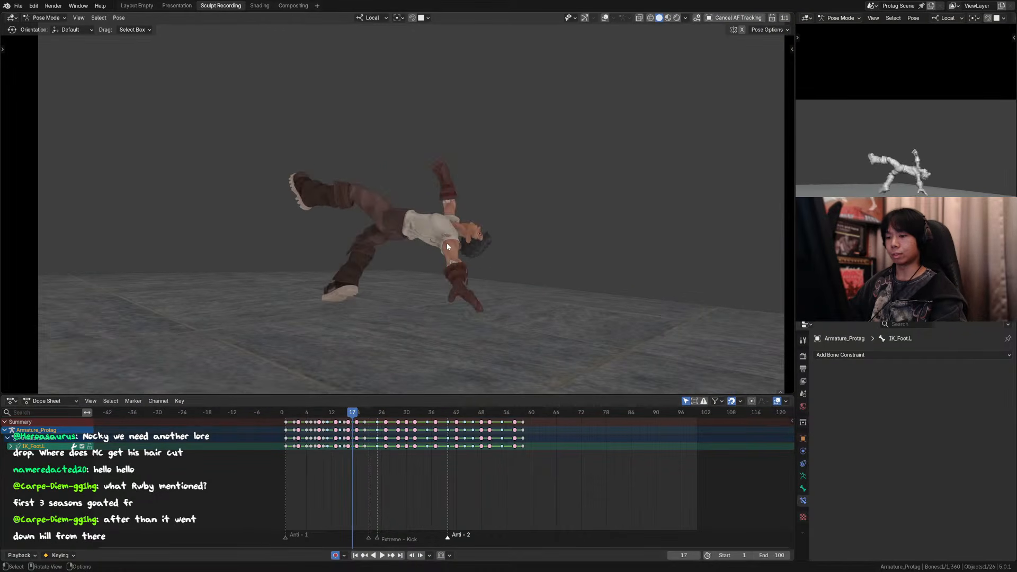
pyautogui.press('Right')
pyautogui.press('Left')
pyautogui.press('Left')
pyautogui.press('Left')
pyautogui.press('Left')
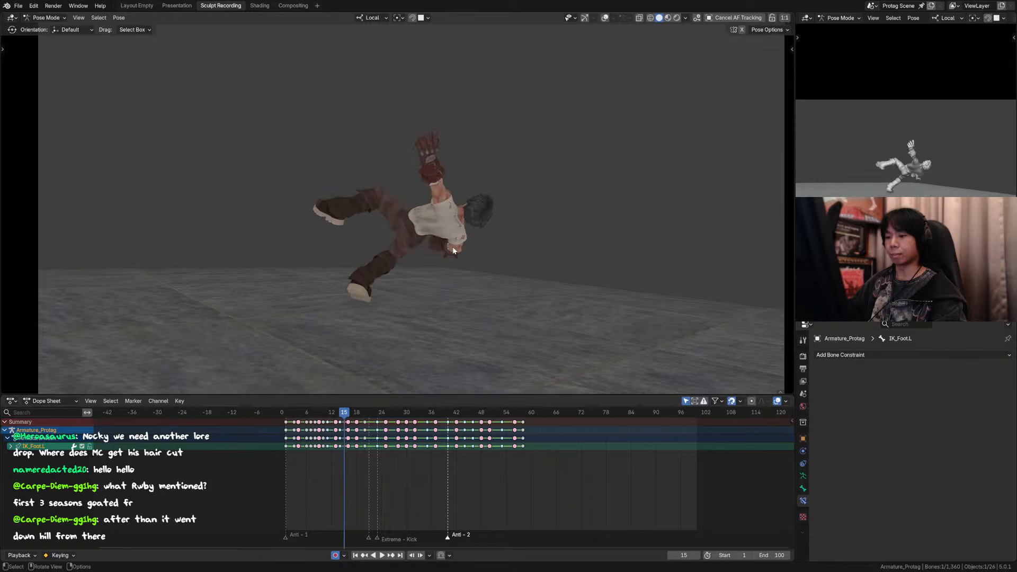
pyautogui.press('Right')
pyautogui.press('Right')
pyautogui.press('Right')
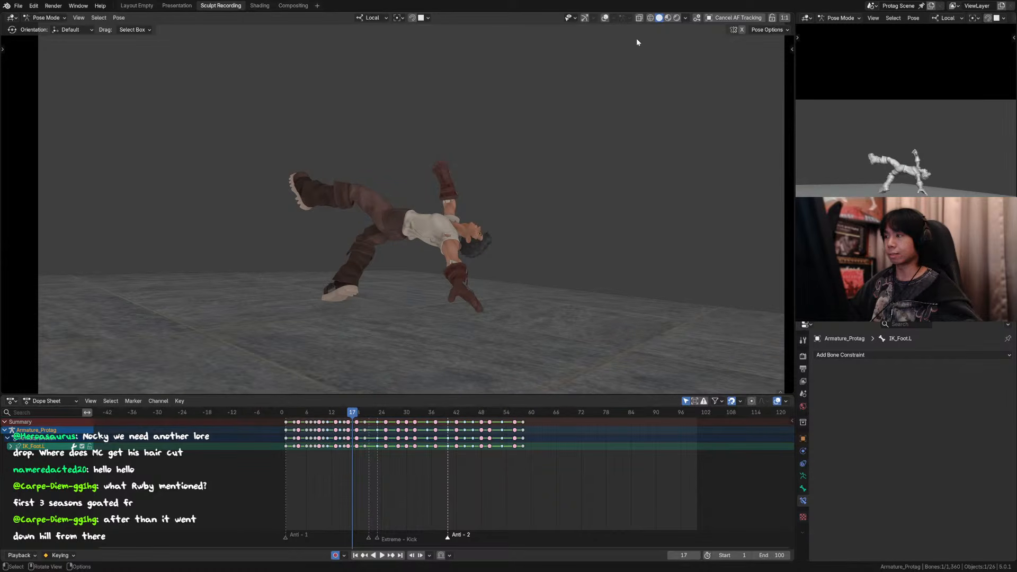
# Step: Show the rig overlays and create a breakdown pose of about 50% for all bones at frame 17
pyautogui.click(605, 17)
pyautogui.press('a')
pyautogui.hotkey('shift', 'e')
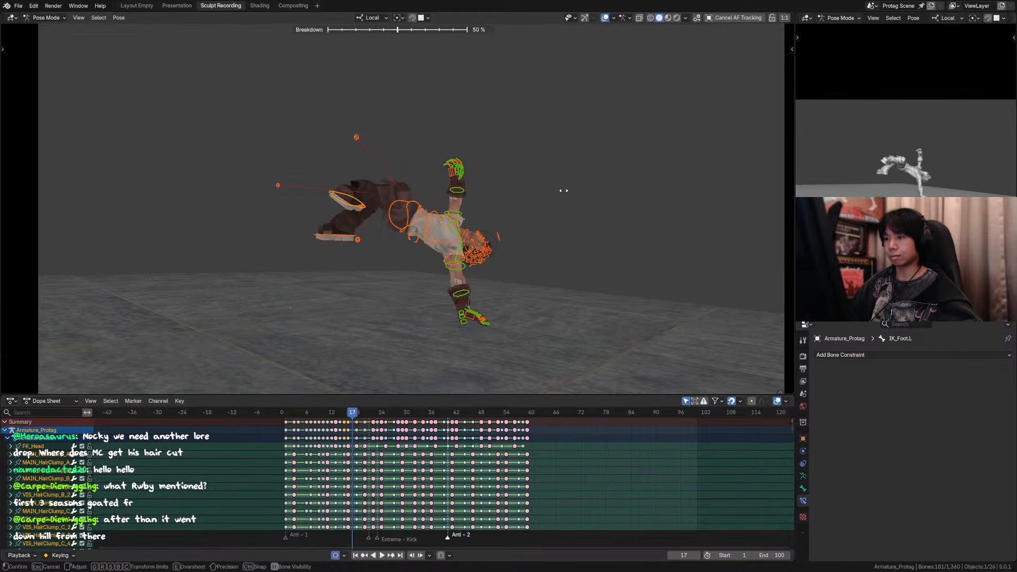
pyautogui.click(553, 198)
# Step: Rotate the left foot control about 72° around its local Y axis at frame 17
pyautogui.click(359, 206)
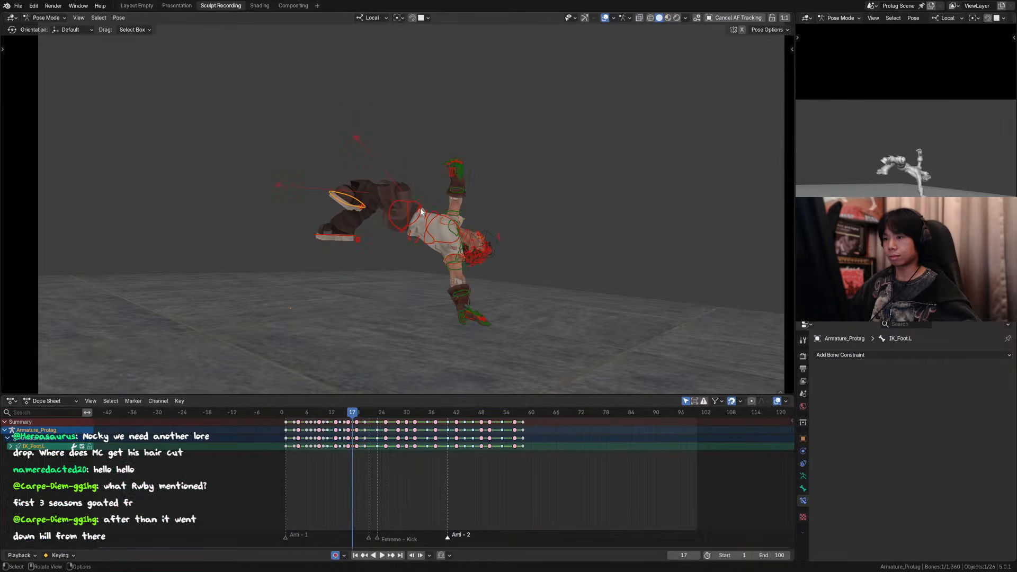
pyautogui.hotkey('shift', 'e')
pyautogui.click(465, 212)
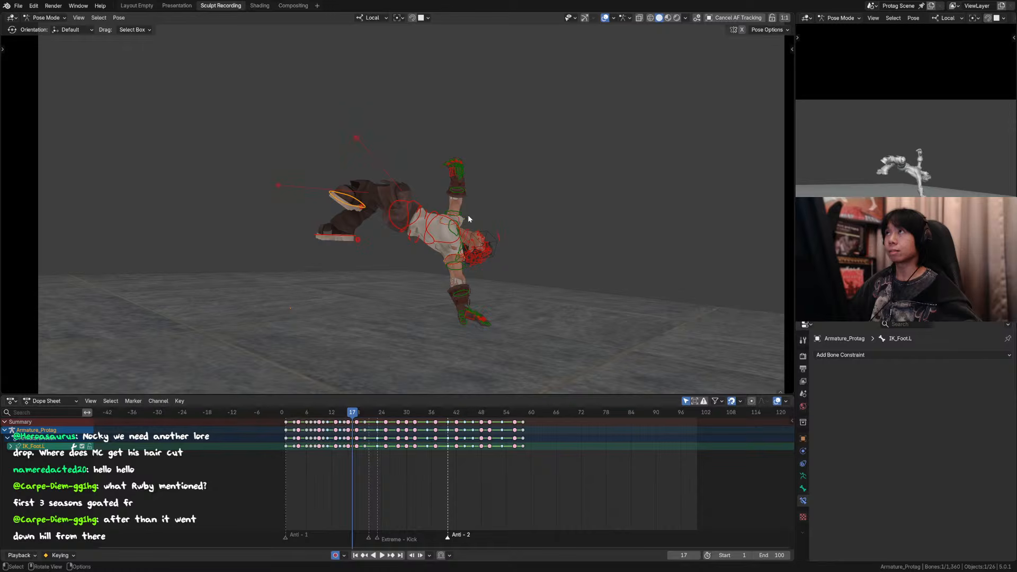
pyautogui.scroll(4, 476, 223)
pyautogui.press('r')
pyautogui.press('y')
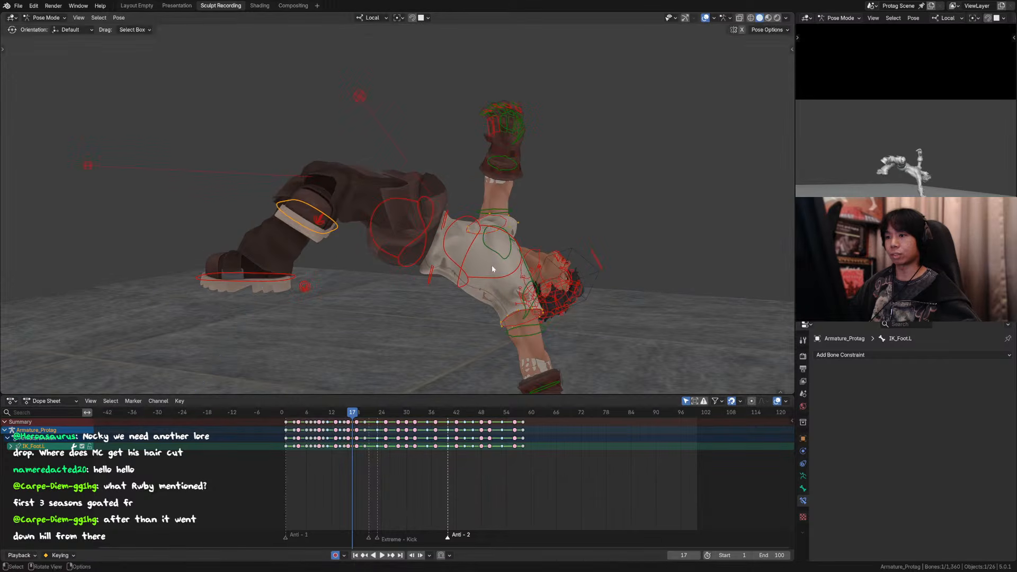
pyautogui.press('y')
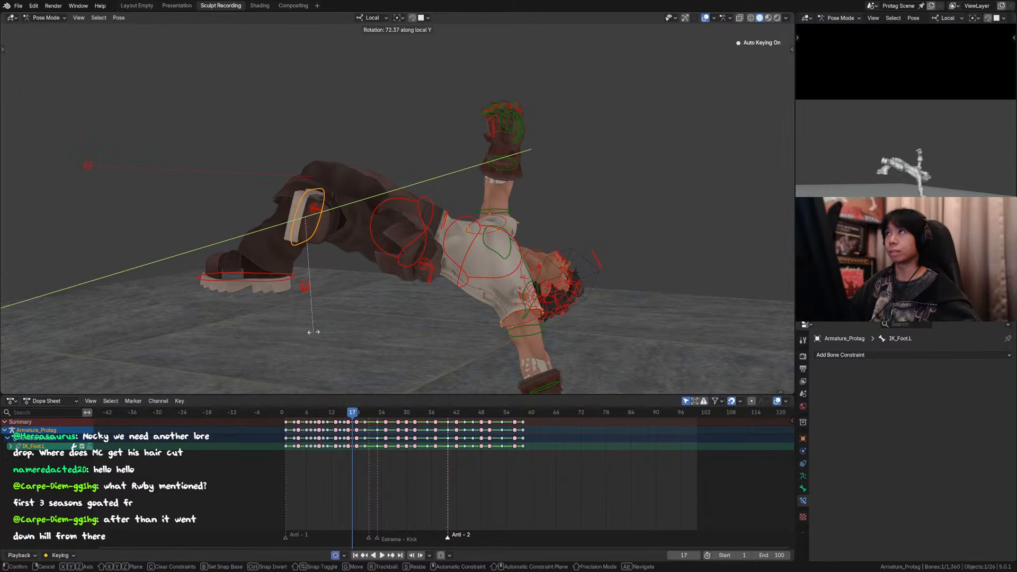
pyautogui.click(313, 332)
# Step: Raise the left foot control about 0.16 m and shift it about -0.04 m in X and -0.09 m in Y
pyautogui.moveTo(418, 273); pyautogui.dragTo(577, 224, button='middle')
pyautogui.press('g')
pyautogui.click(583, 182)
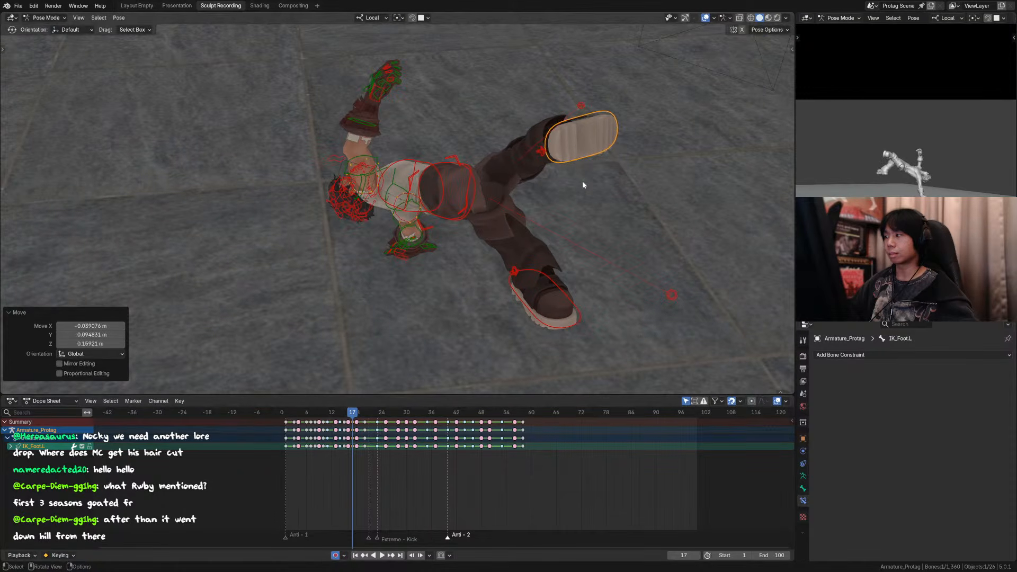
# Step: Raise the left knee pole about 0.32 m at frame 17 and save the file
pyautogui.press('KP_0')
pyautogui.click(385, 186)
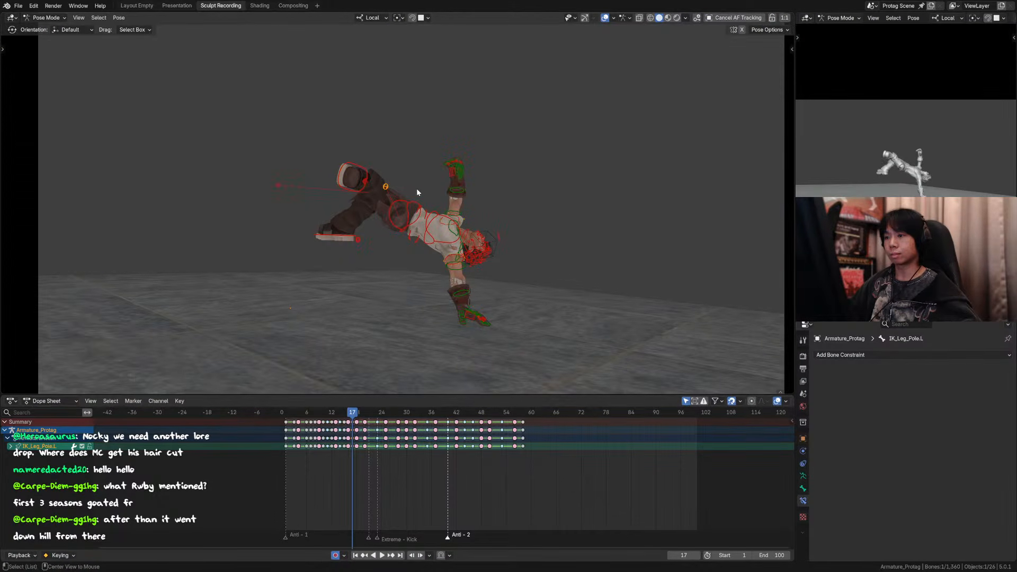
pyautogui.moveTo(416, 188); pyautogui.dragTo(602, 230, button='middle')
pyautogui.press('g')
pyautogui.click(652, 138)
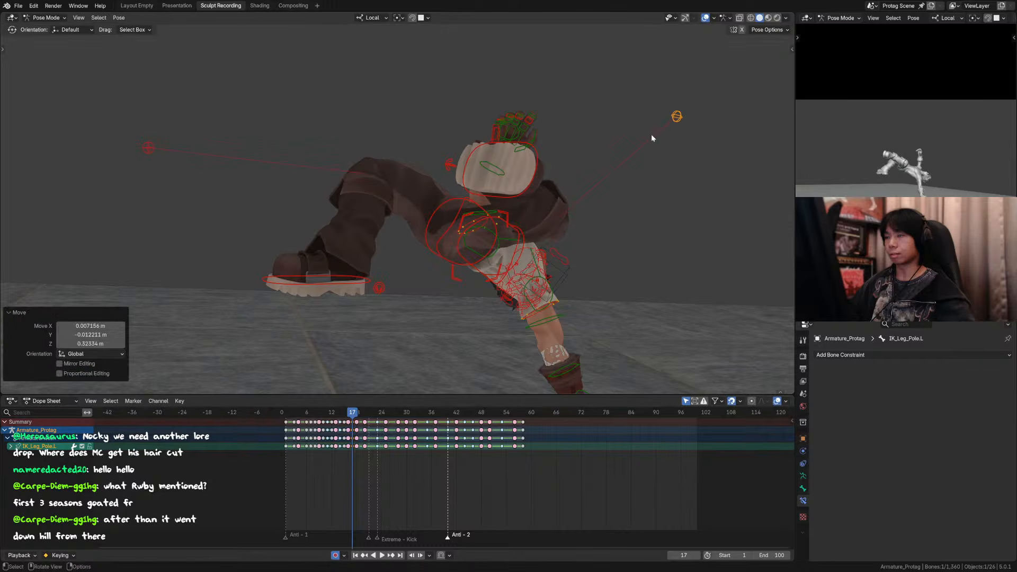
pyautogui.press('KP_0')
pyautogui.hotkey('ctrl', 's')
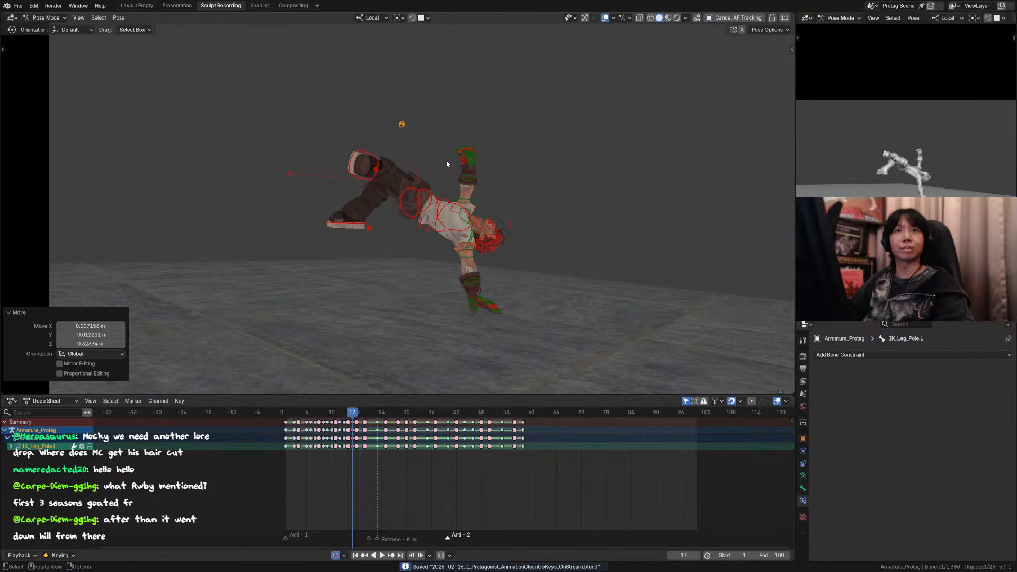
# Step: Compare the reworked frame 17 pose with its neighbouring frames from 16 to 19
pyautogui.moveTo(423, 159)
pyautogui.mouseDown(button='middle')
pyautogui.moveTo(488, 153)
pyautogui.moveTo(475, 164)
pyautogui.moveTo(436, 145)
pyautogui.mouseUp(button='middle')
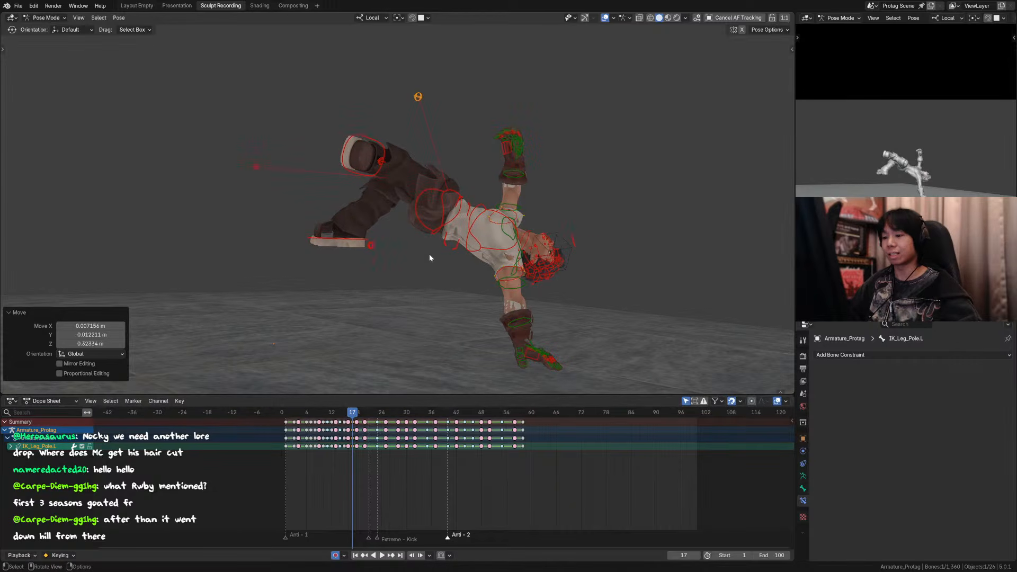
pyautogui.press('Right')
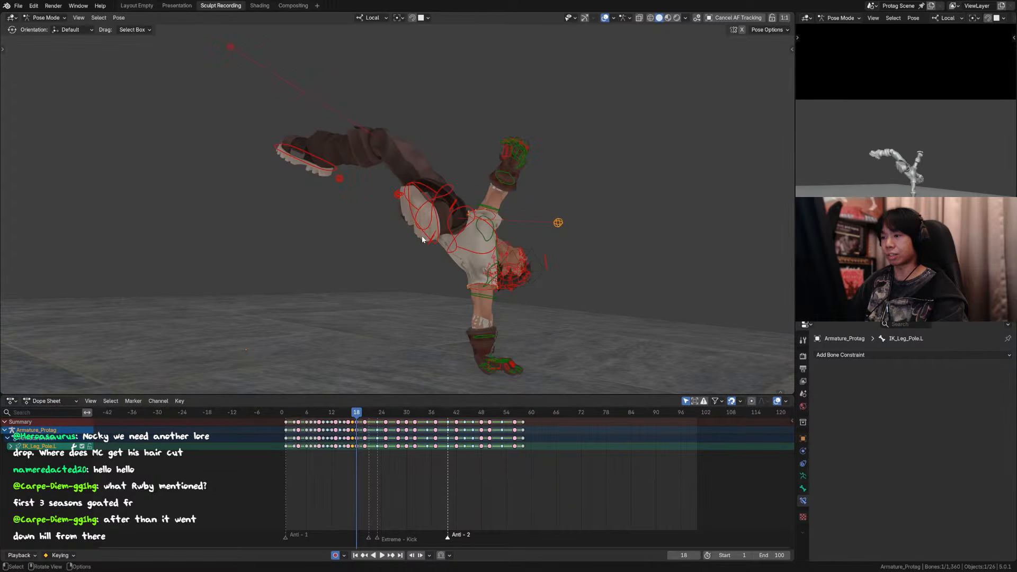
pyautogui.press('Right')
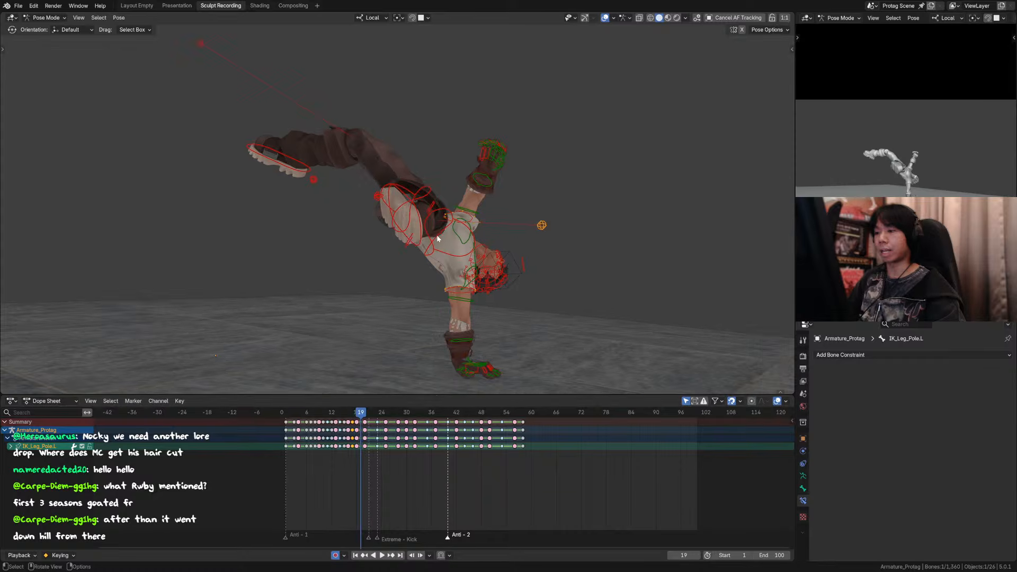
pyautogui.press('Left')
pyautogui.press('Left')
pyautogui.press('Left')
pyautogui.press('Right')
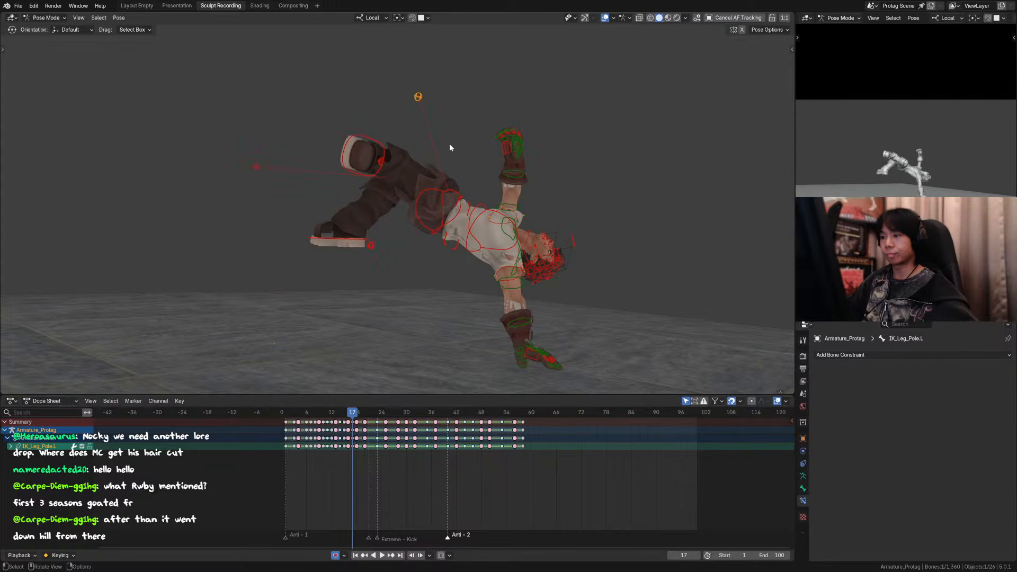
# Step: Lower the left knee pole about 0.18 m at frame 17 and select the left foot control
pyautogui.press('g')
pyautogui.click(409, 139)
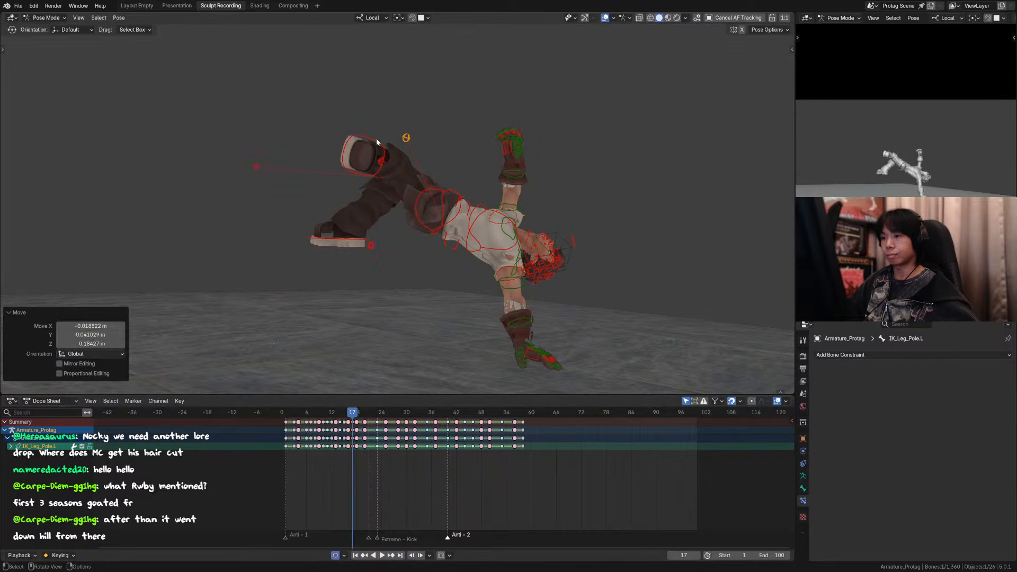
pyautogui.click(376, 139)
pyautogui.press('r')
pyautogui.press('z')
pyautogui.rightClick(421, 151)
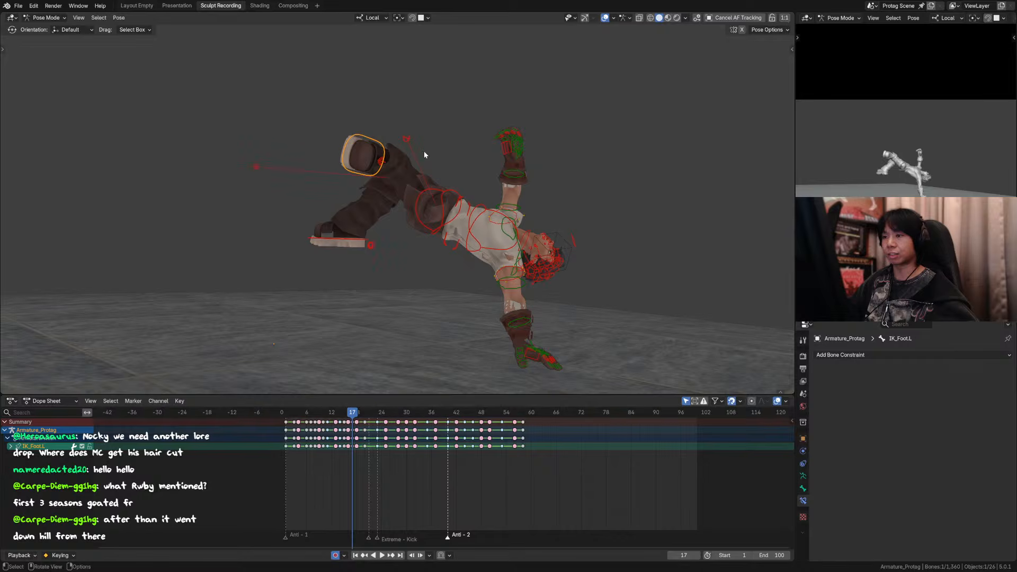
pyautogui.press('r')
pyautogui.press('z')
pyautogui.rightClick(420, 159)
# Step: Rotate the left foot control around local Y and shift it about -0.07 m in X, 0.09 m in Y and -0.05 m in Z
pyautogui.press('r')
pyautogui.press('y')
pyautogui.click(420, 172)
pyautogui.press('g')
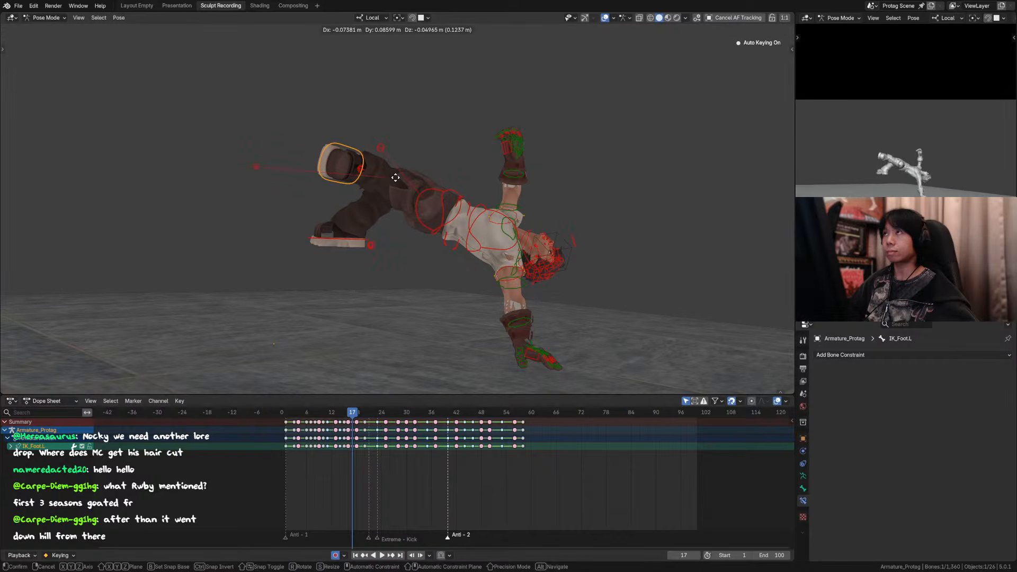
pyautogui.click(397, 179)
# Step: Compare the adjusted left leg at frame 17 with the poses from frame 15 to 18
pyautogui.press('Left')
pyautogui.press('Left')
pyautogui.press('Right')
pyautogui.press('Right')
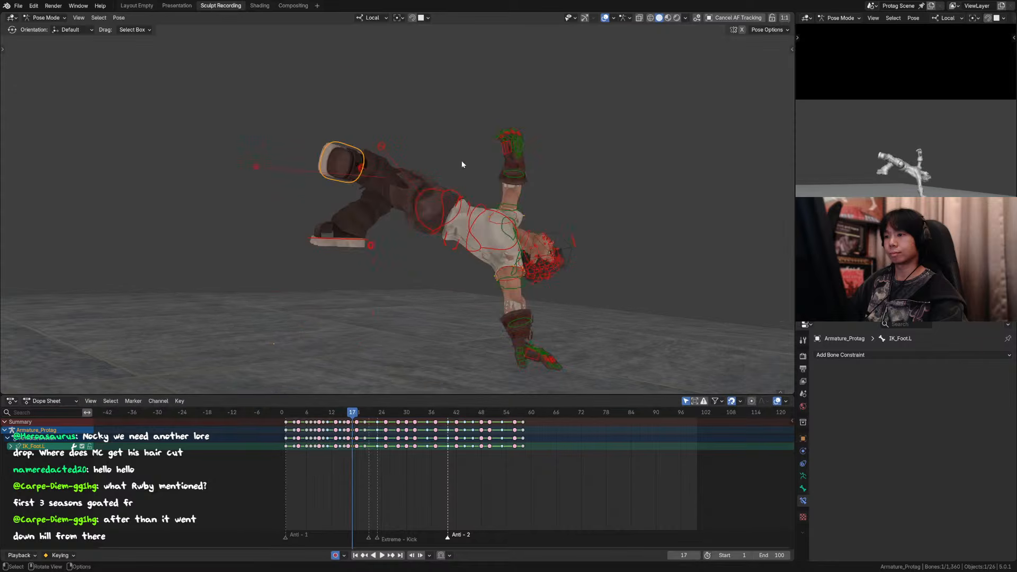
pyautogui.press('Left')
pyautogui.press('Right')
pyautogui.press('Right')
pyautogui.press('Left')
pyautogui.press('Right')
pyautogui.press('Left')
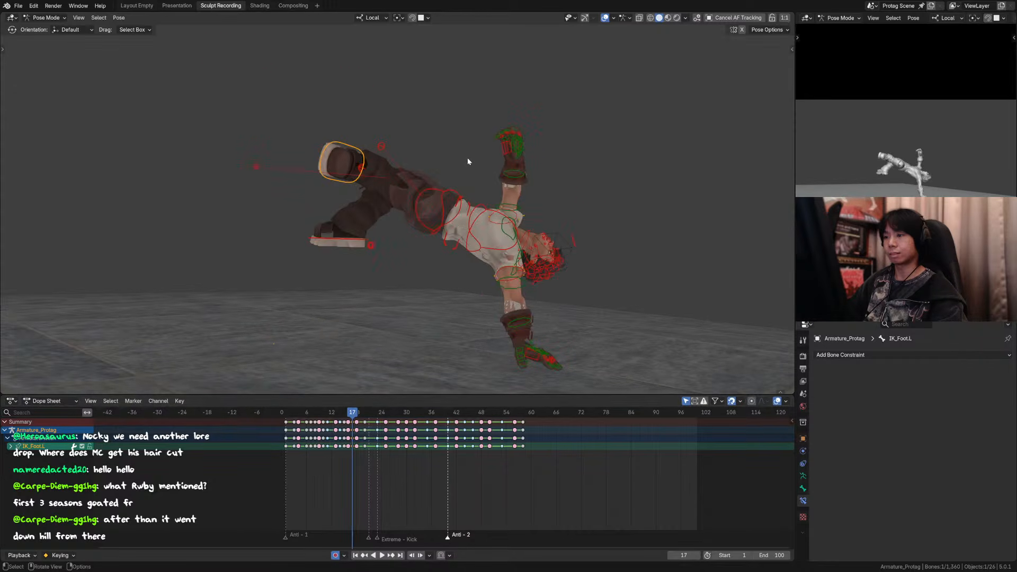
# Step: Rotate the left foot control about 12.9° around its local Y axis and 13.9° around its local X axis at frame 17
pyautogui.press('r')
pyautogui.press('y')
pyautogui.press('y')
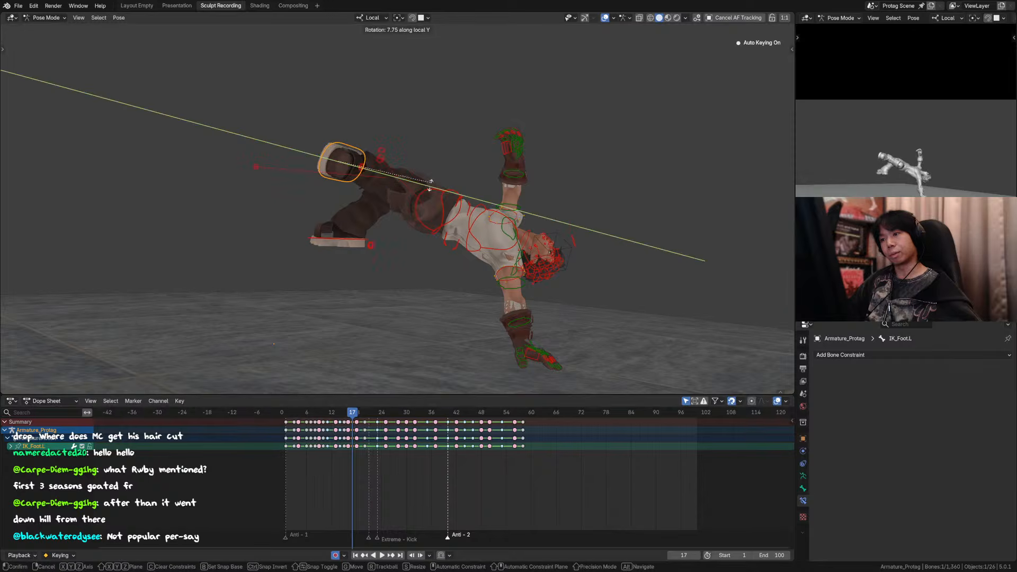
pyautogui.click(431, 186)
pyautogui.press('r')
pyautogui.press('x')
pyautogui.press('x')
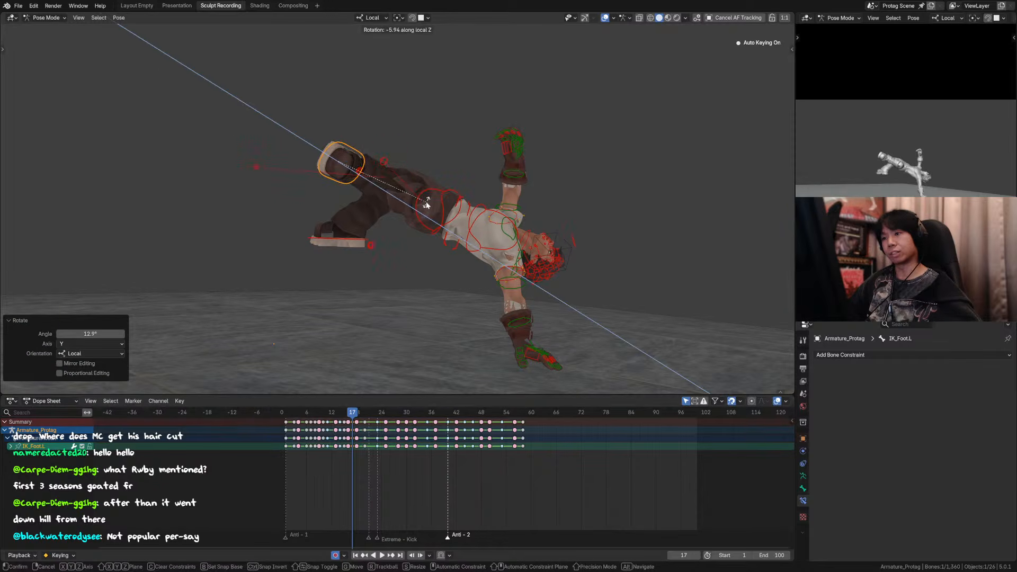
pyautogui.click(421, 214)
# Step: Shift the left foot control about -0.02 m in X, 0.02 m in Y and 0.01 m in Z, and save the file
pyautogui.press('g')
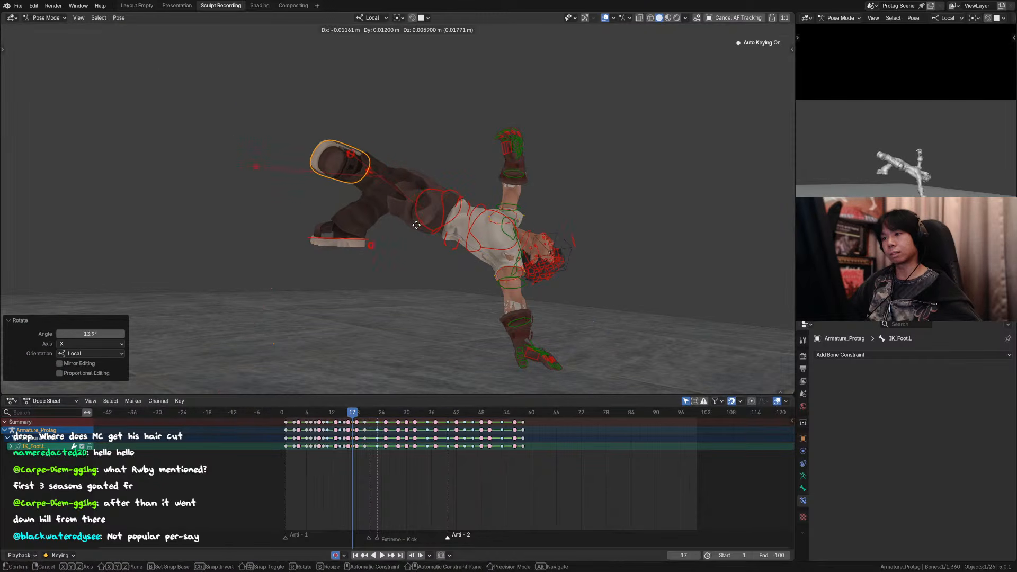
pyautogui.click(414, 224)
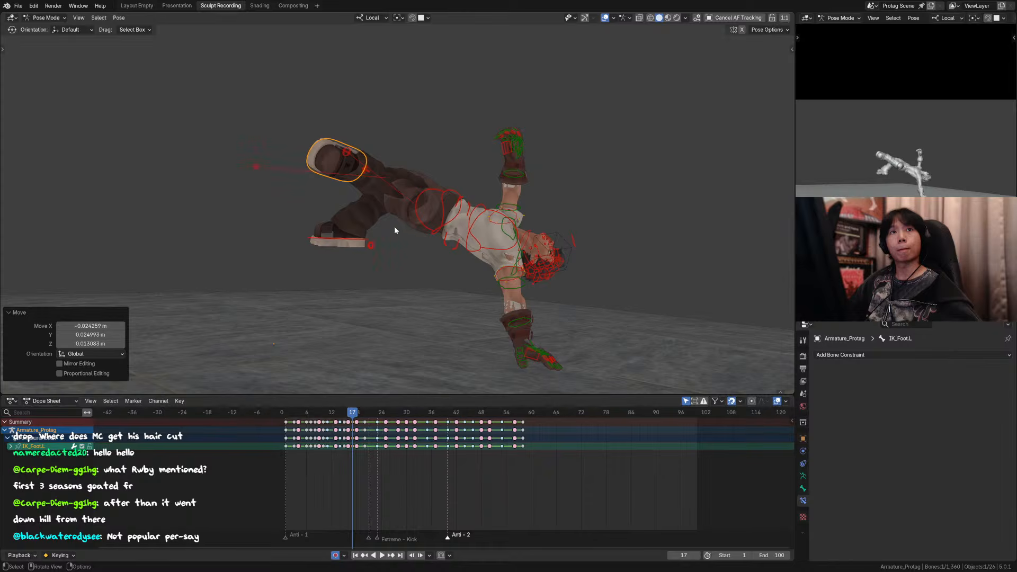
pyautogui.moveTo(439, 229); pyautogui.dragTo(454, 197, button='middle')
pyautogui.press('KP_0')
pyautogui.hotkey('ctrl', 's')
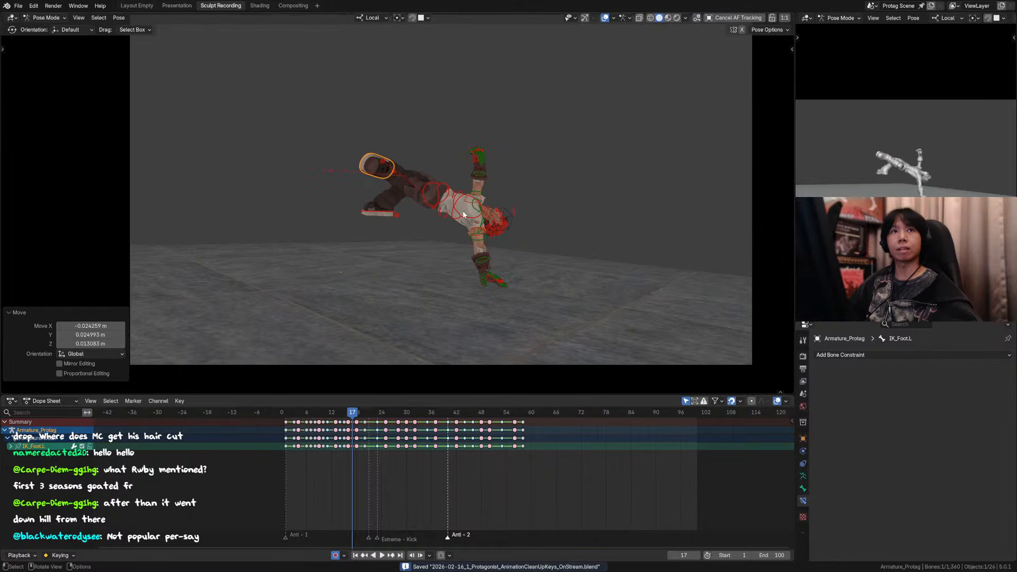
# Step: Compare the frame 16 and 17 poses through the camera with the viewport overlays hidden
pyautogui.press('Left')
pyautogui.press('Right')
pyautogui.press('Left')
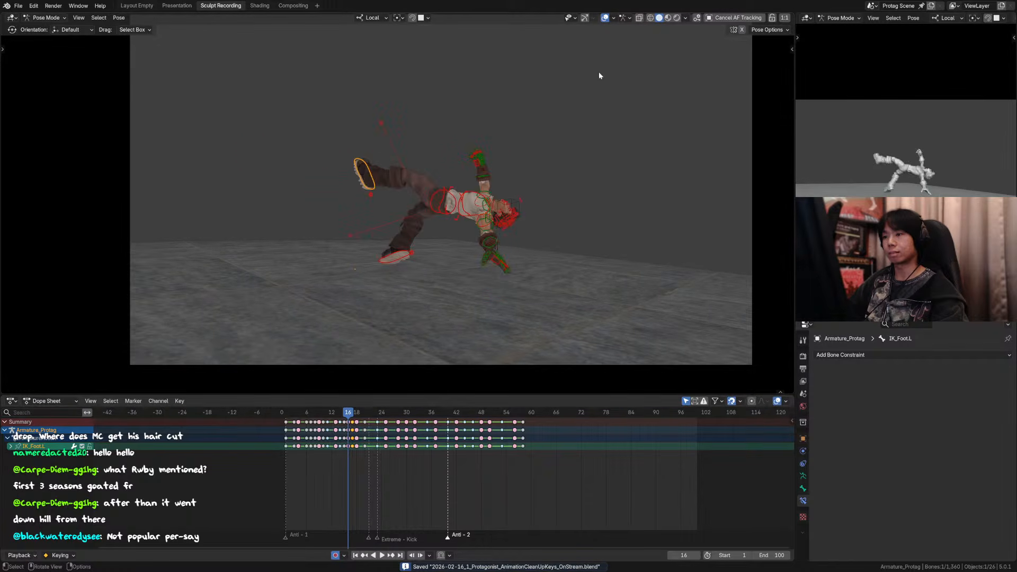
pyautogui.click(606, 18)
pyautogui.press('Right')
pyautogui.press('Left')
pyautogui.press('Right')
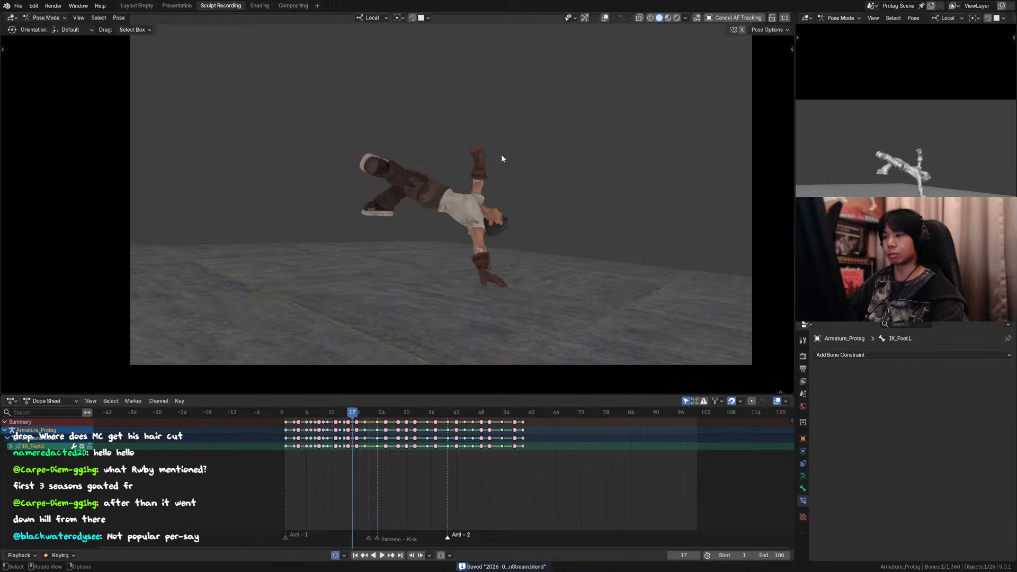
pyautogui.press('Left')
pyautogui.press('Right')
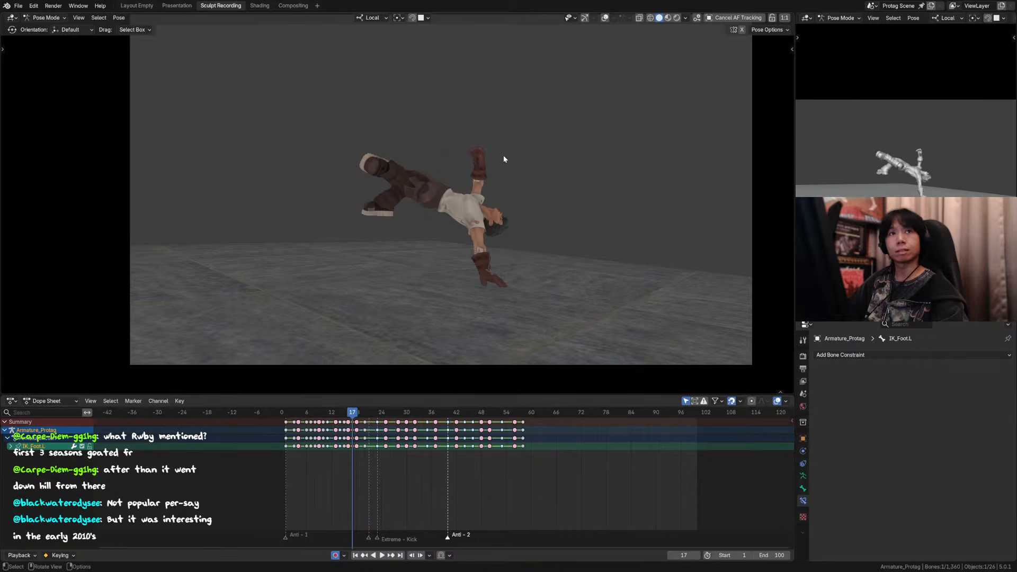
# Step: Examine how the legs move through the hand plant between frames 16 and 19 in the camera view
pyautogui.press('Right')
pyautogui.press('Right')
pyautogui.press('Right')
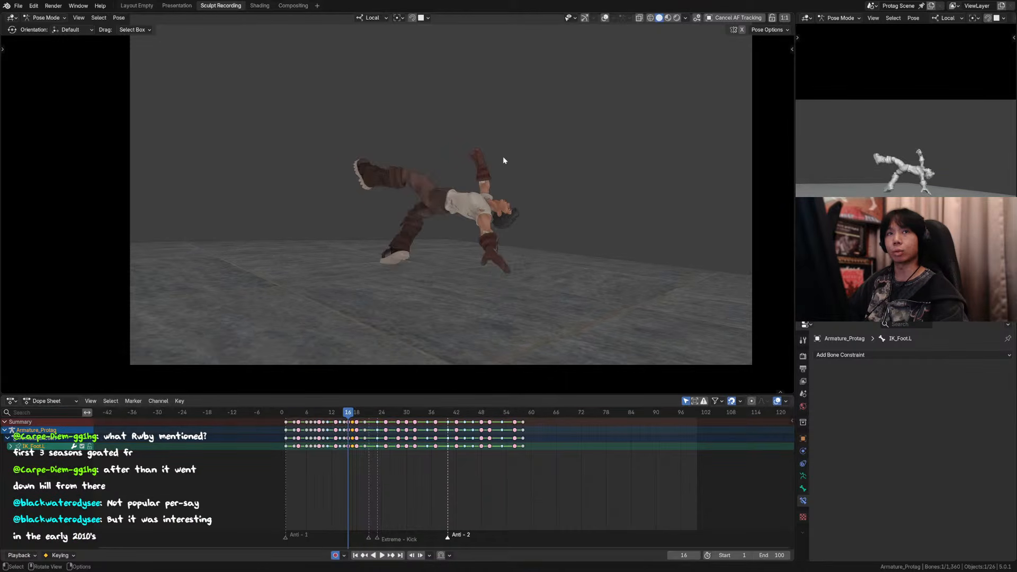
pyautogui.press('Left')
pyautogui.press('Left')
pyautogui.press('Left')
pyautogui.press('Left')
pyautogui.press('Left')
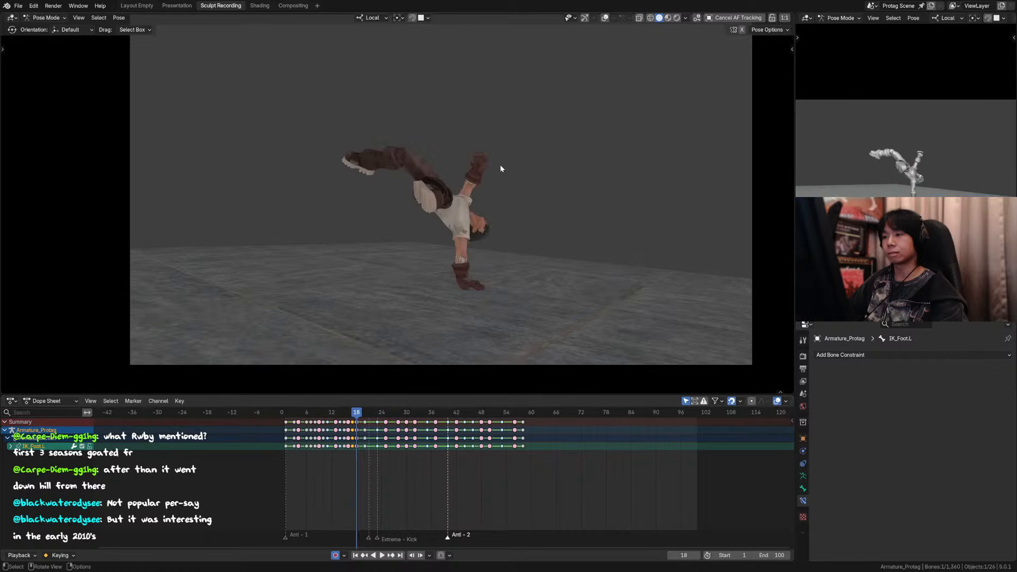
pyautogui.press('Right')
pyautogui.press('Right')
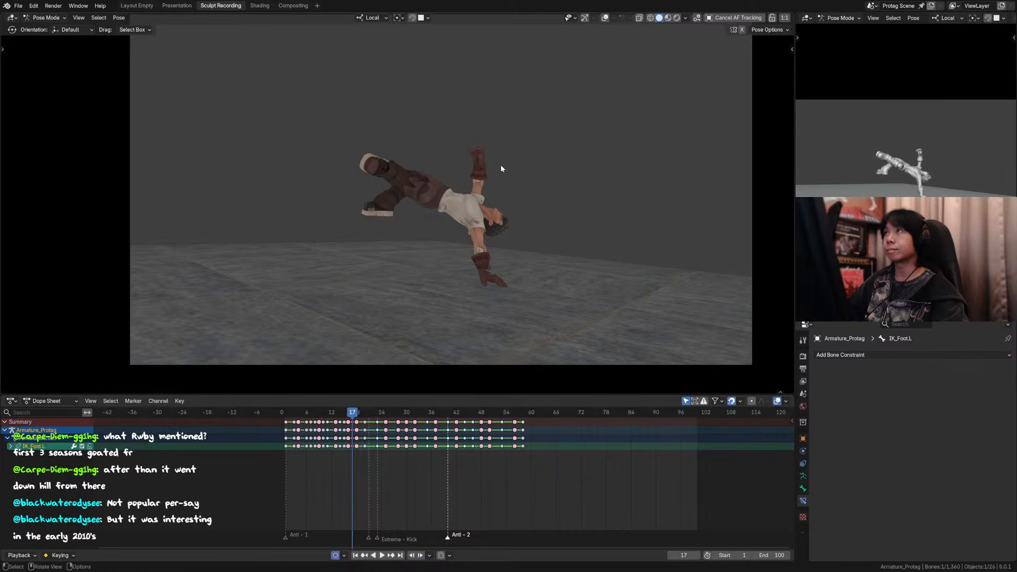
pyautogui.press('Right')
pyautogui.press('Left')
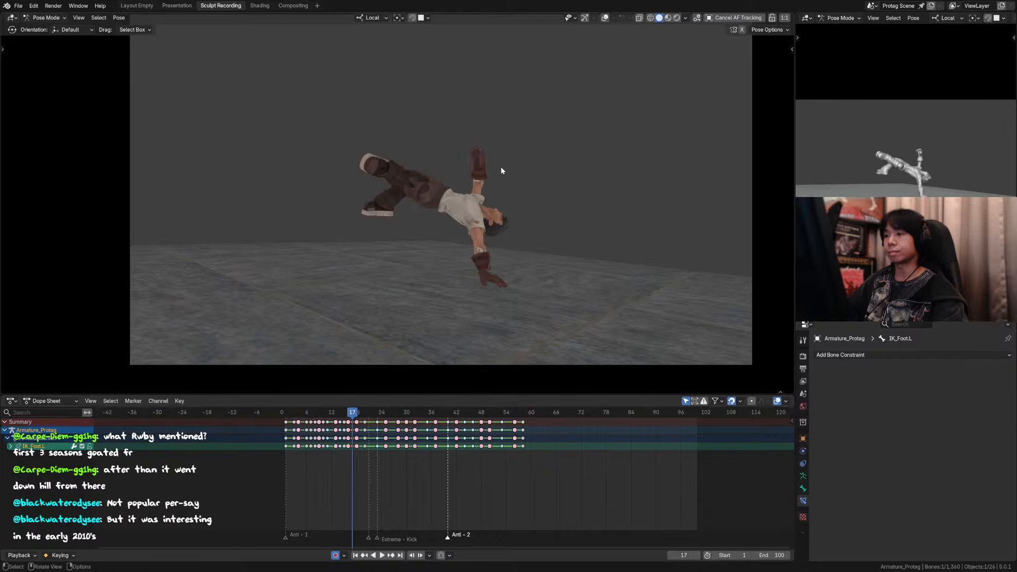
pyautogui.press('Right')
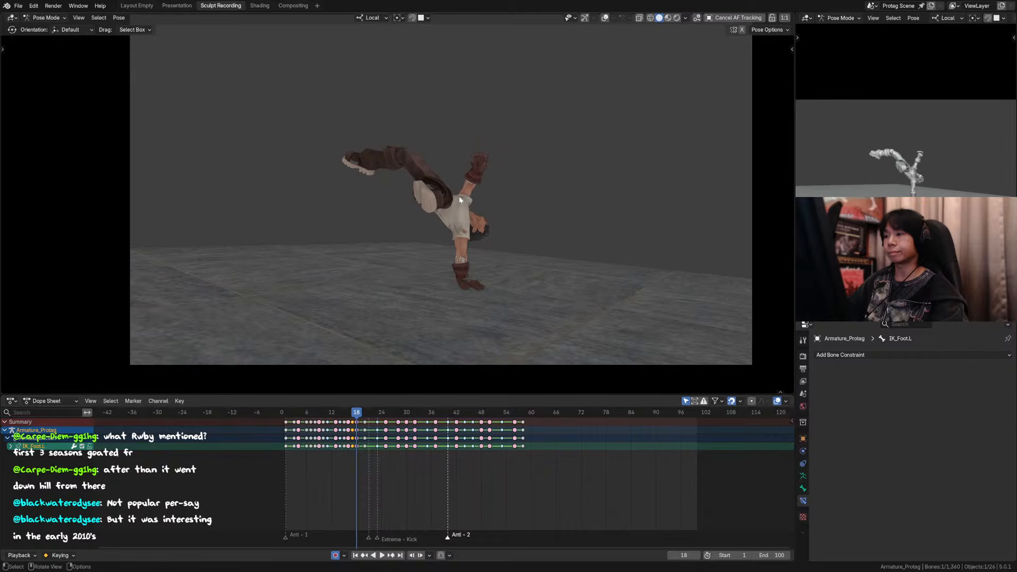
pyautogui.press('Right')
pyautogui.press('Right')
pyautogui.press('Left')
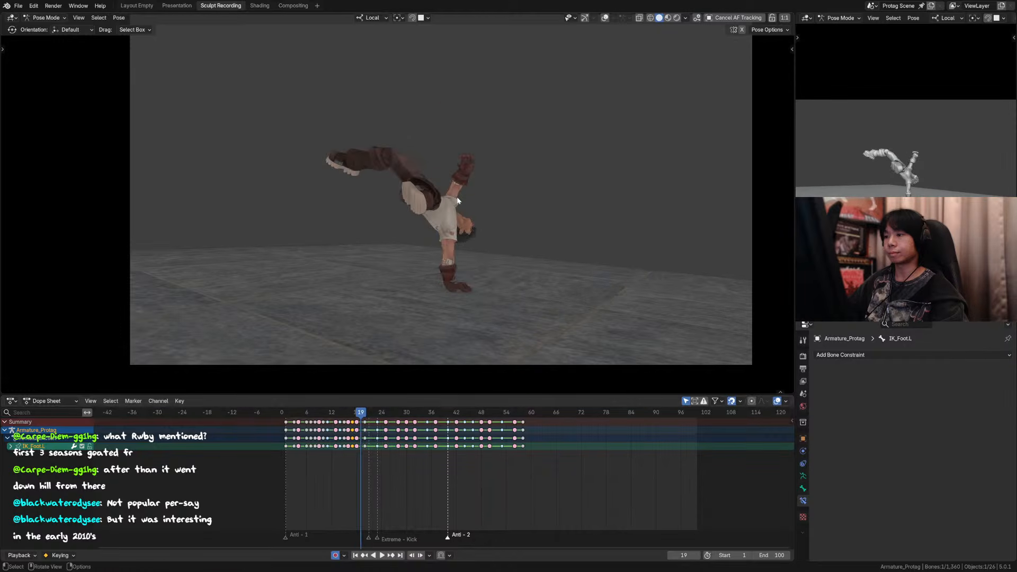
# Step: Move the left foot control about -0.05 m along its local Z axis at frame 18, with the overlays hidden
pyautogui.click(604, 18)
pyautogui.scroll(3, 454, 243)
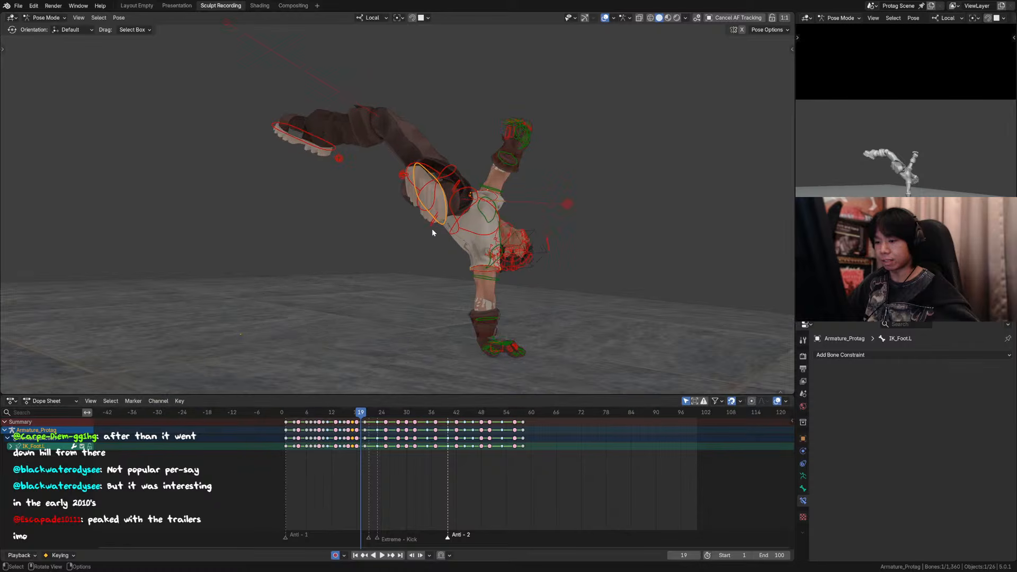
pyautogui.press('Left')
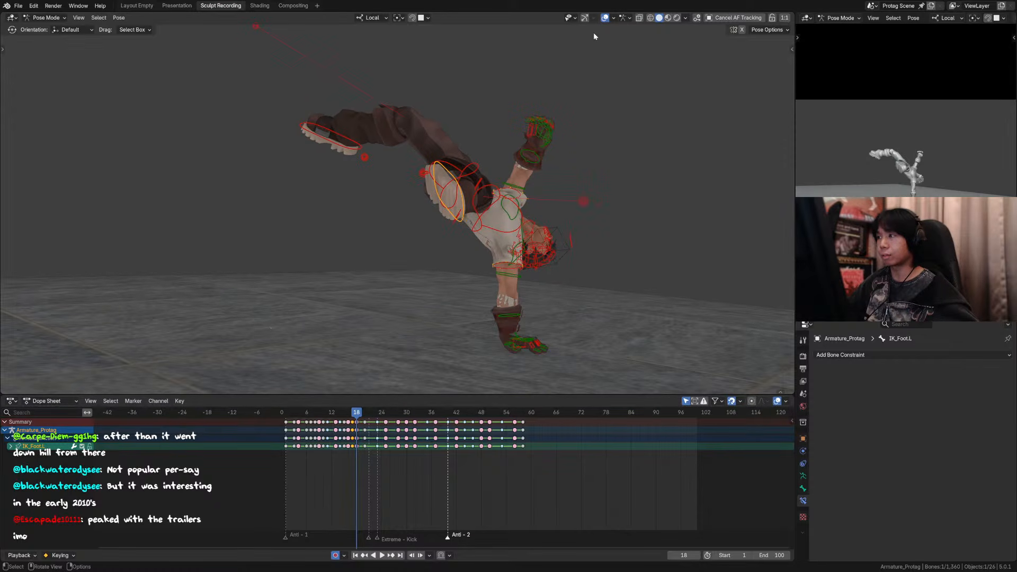
pyautogui.click(594, 18)
pyautogui.click(604, 18)
pyautogui.press('g')
pyautogui.press('z')
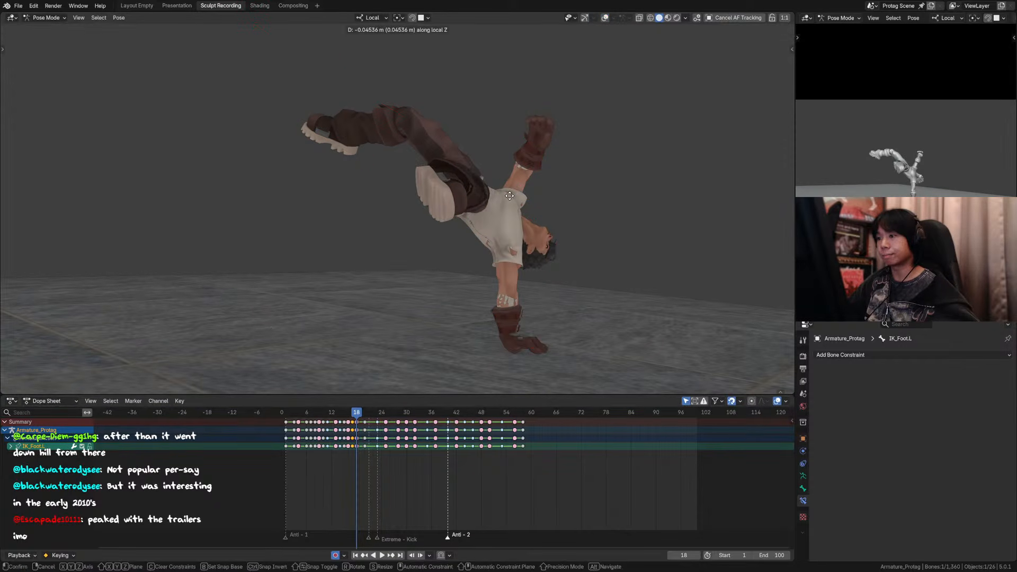
pyautogui.click(509, 196)
# Step: Rotate the left foot control about 52.4° around its local Y axis at frame 18
pyautogui.moveTo(508, 196); pyautogui.dragTo(372, 214, button='middle')
pyautogui.press('r')
pyautogui.press('x')
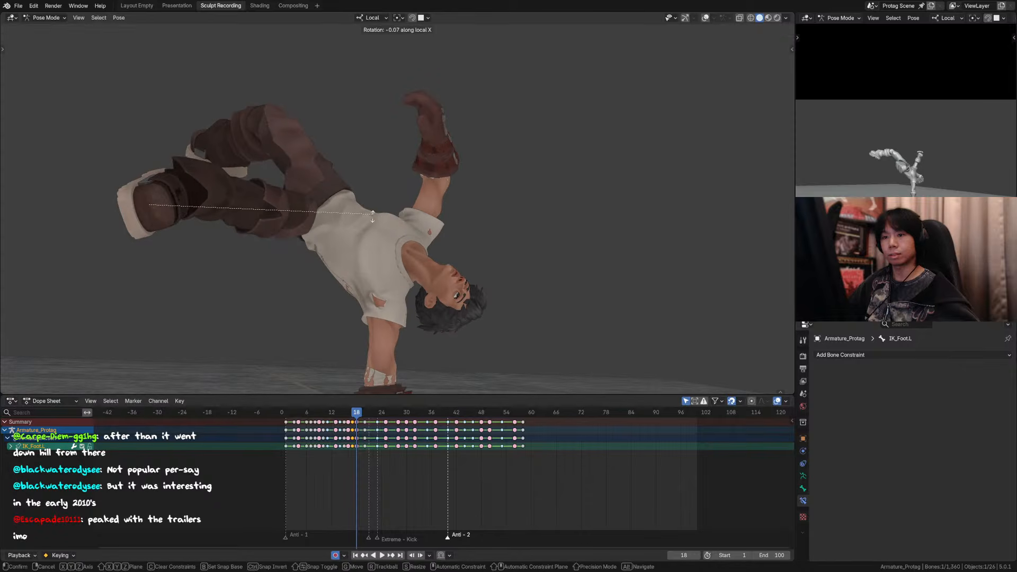
pyautogui.press('y')
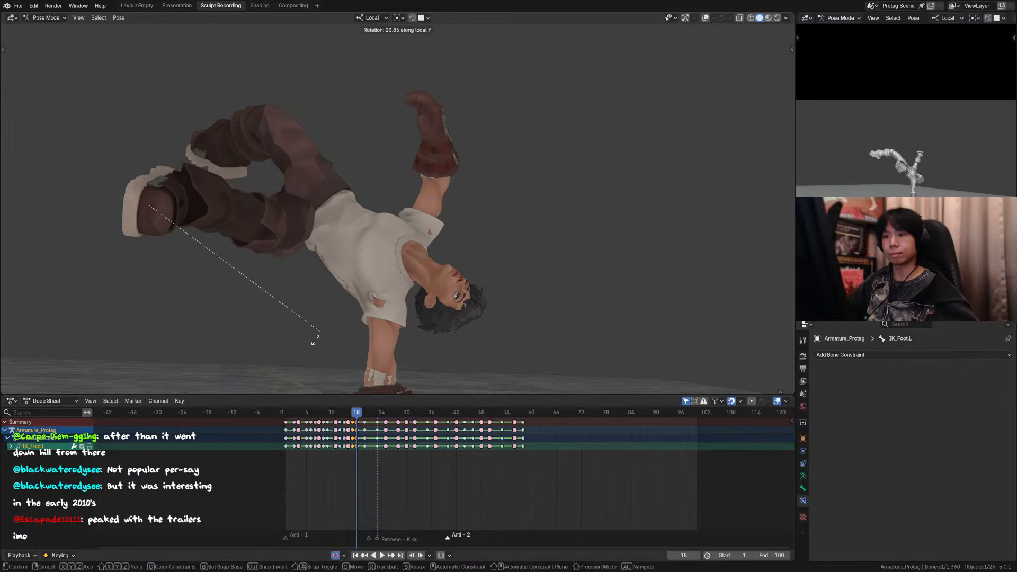
pyautogui.click(234, 350)
# Step: Shift the left foot control away from the hips at frame 18 so the leg extends further outward
pyautogui.moveTo(235, 346); pyautogui.dragTo(415, 277, button='middle')
pyautogui.press('g')
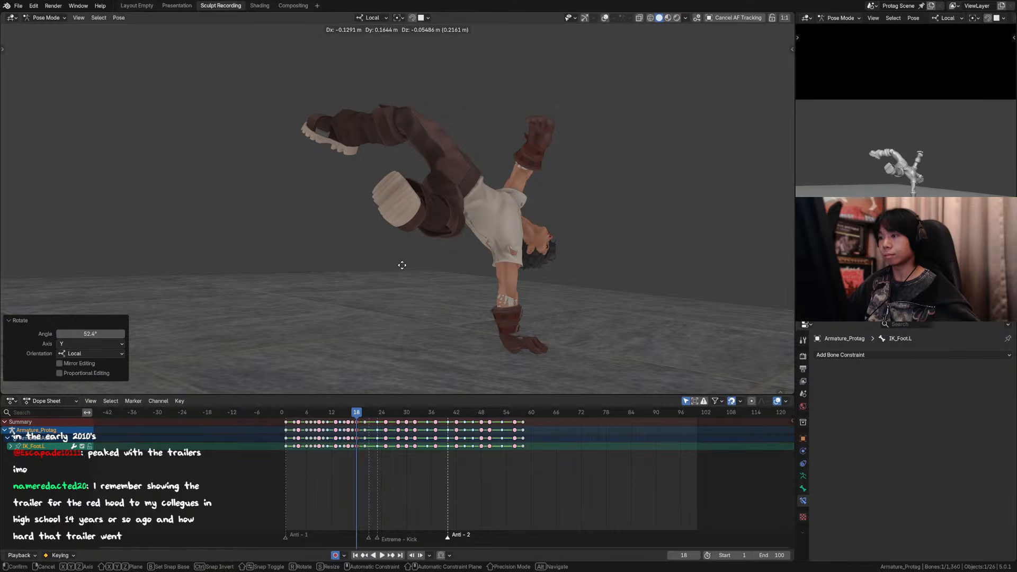
pyautogui.click(390, 243)
pyautogui.moveTo(390, 243); pyautogui.dragTo(462, 249, button='middle')
# Step: Compare the reworked frame 18 pose with its neighbouring frames from 17 to 19
pyautogui.press('Left')
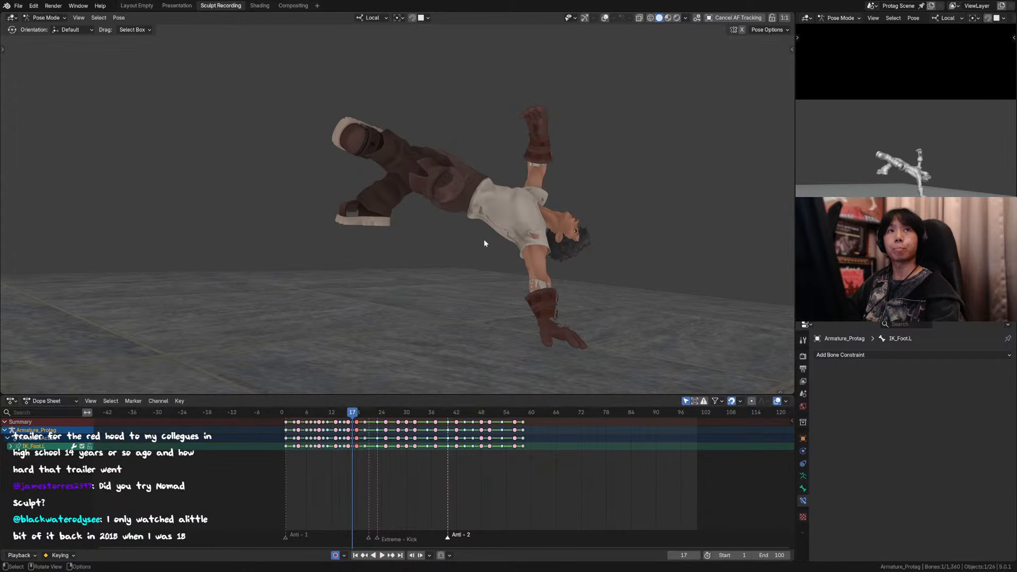
pyautogui.press('Right')
pyautogui.press('Right')
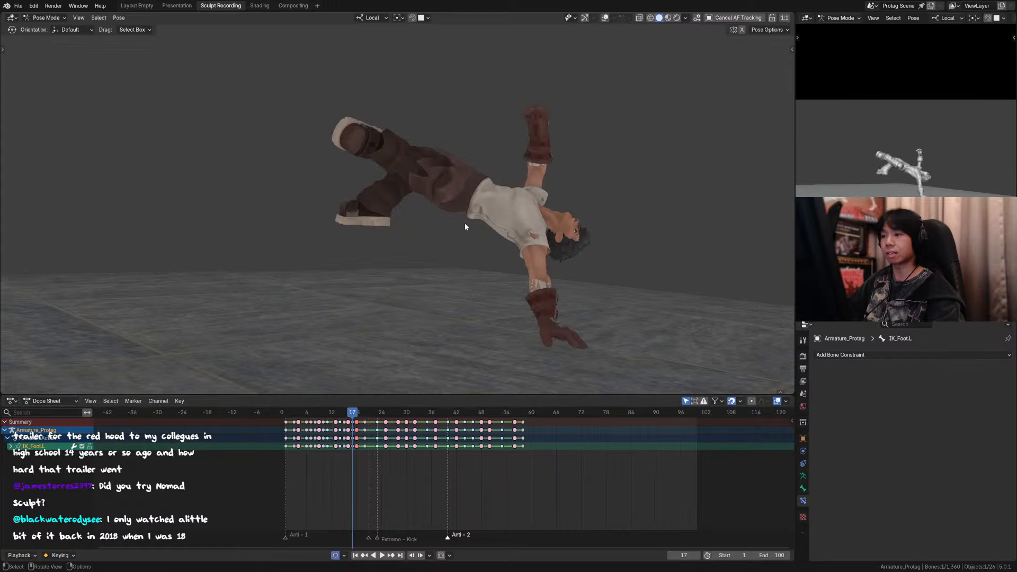
pyautogui.press('Right')
pyautogui.press('Right')
pyautogui.press('Left')
pyautogui.press('Left')
pyautogui.press('Left')
pyautogui.press('Left')
pyautogui.press('Left')
pyautogui.press('Left')
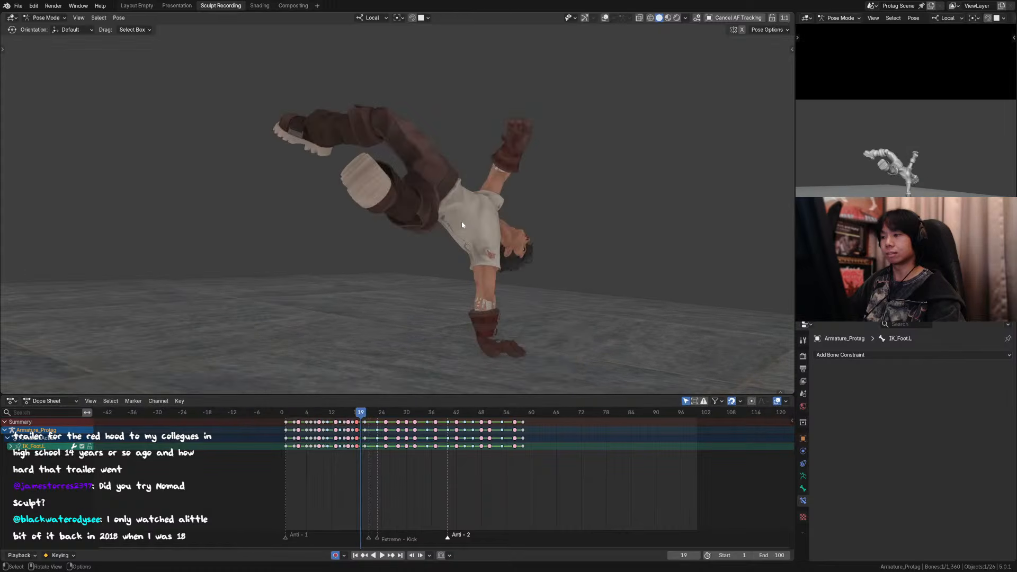
pyautogui.press('Right')
pyautogui.press('Right')
pyautogui.press('Right')
pyautogui.press('Right')
pyautogui.press('Right')
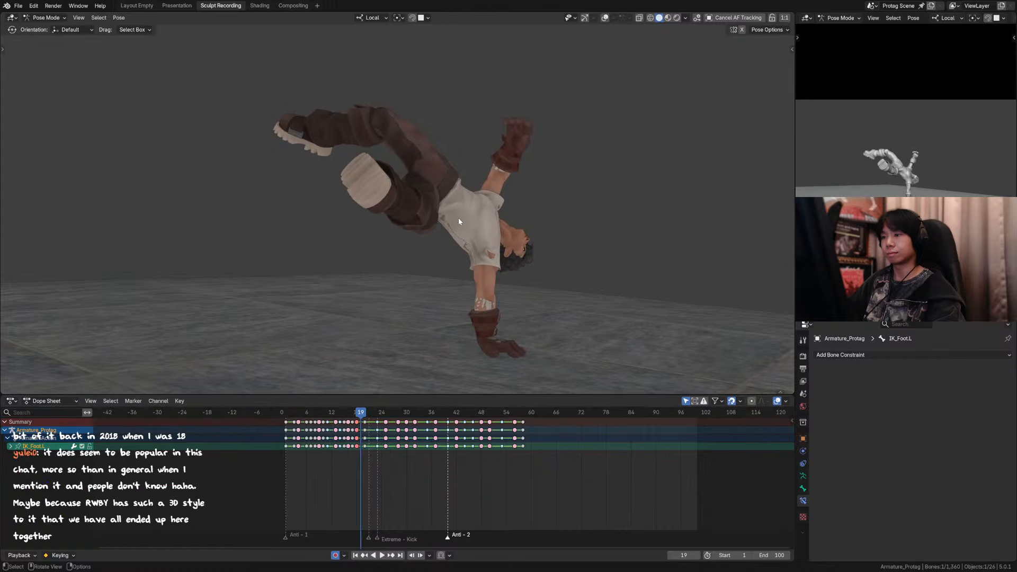
# Step: Return to frame 17 and save the file
pyautogui.press('Left')
pyautogui.press('Left')
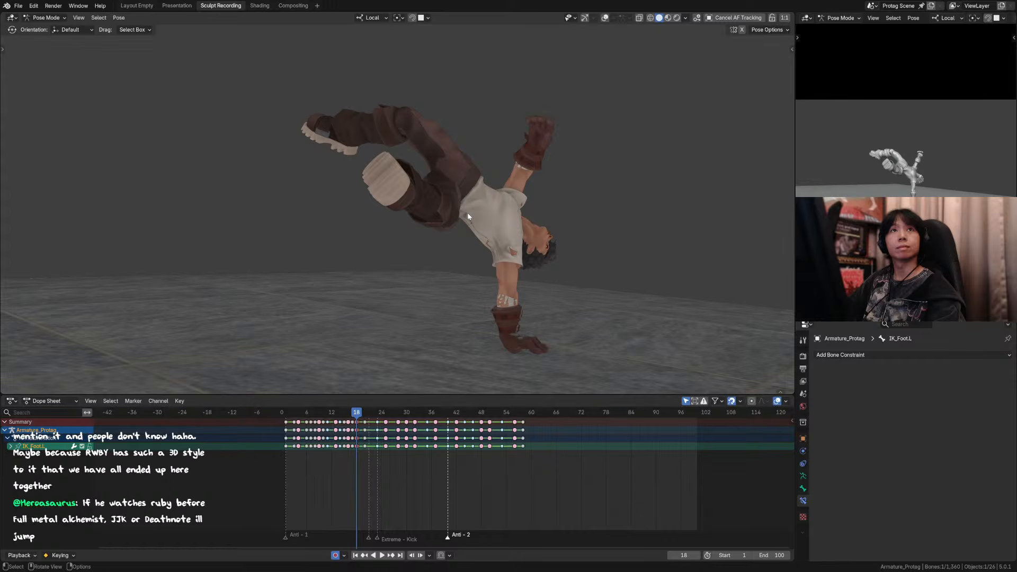
pyautogui.press('Left')
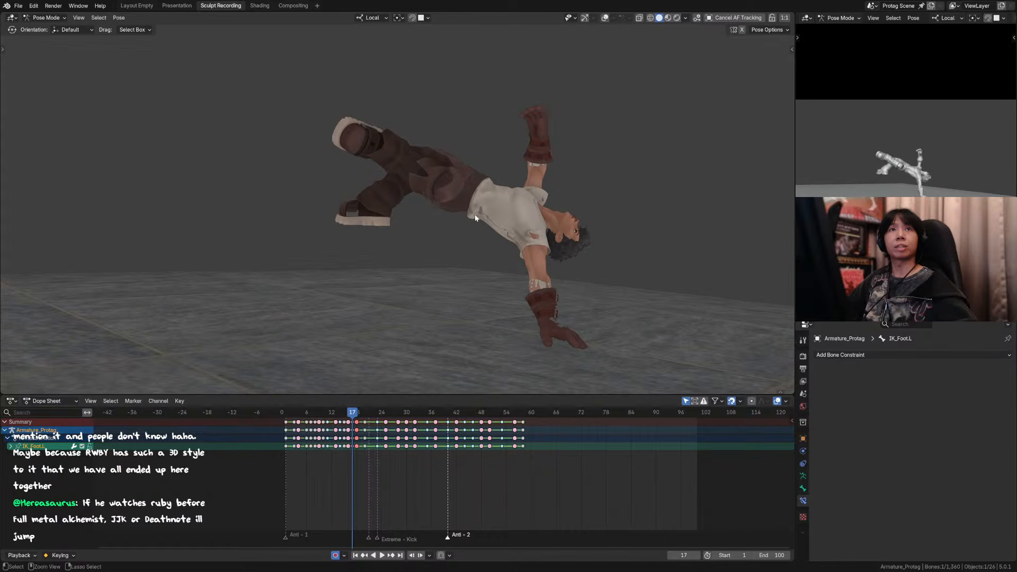
pyautogui.hotkey('ctrl', 's')
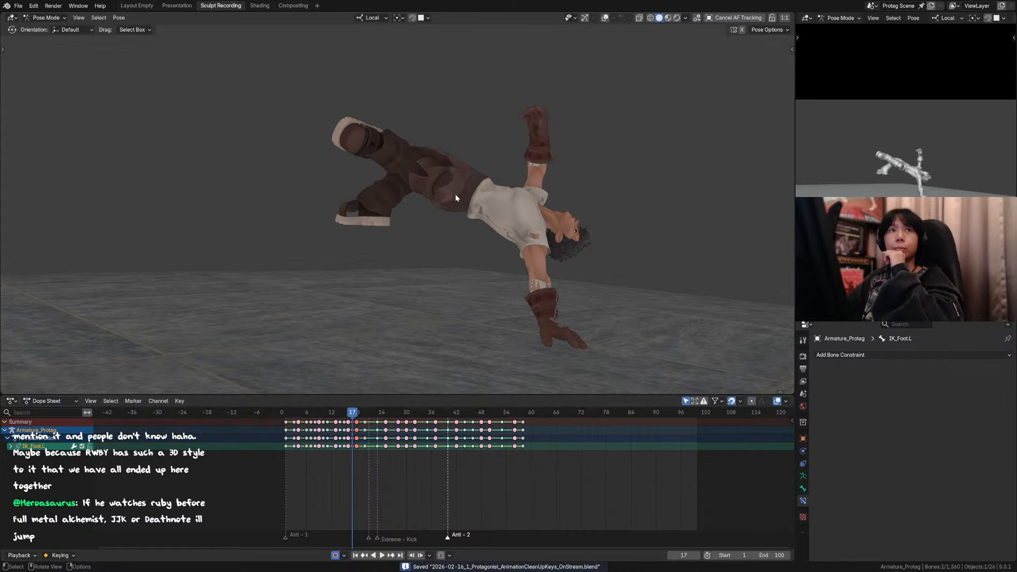
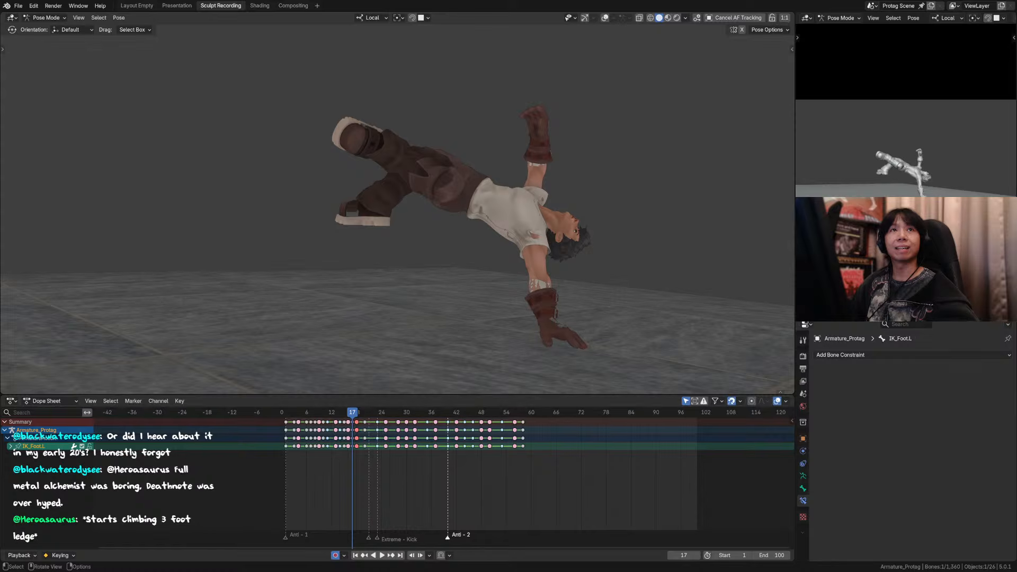
pyautogui.click(400, 112)
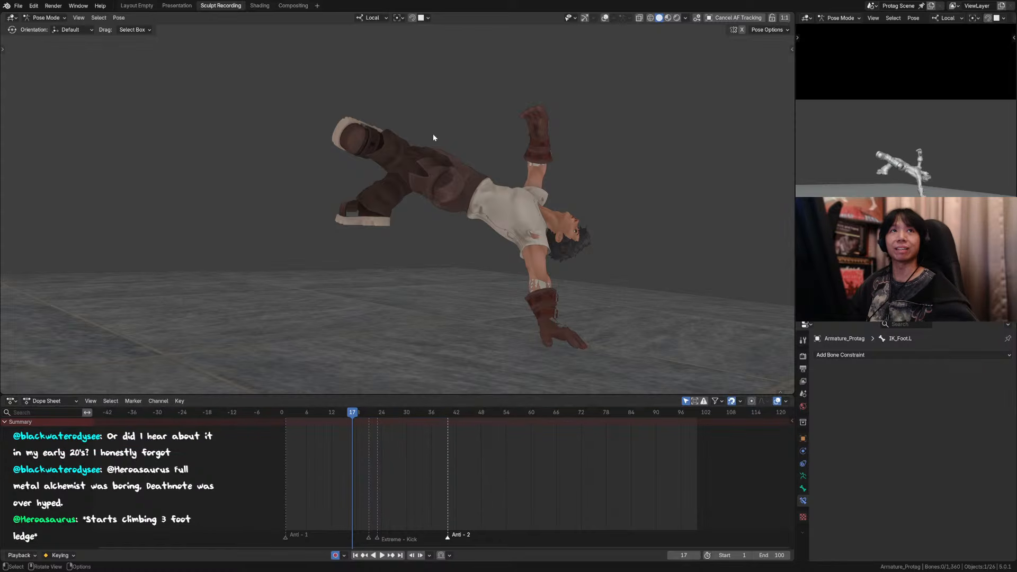
pyautogui.click(340, 120)
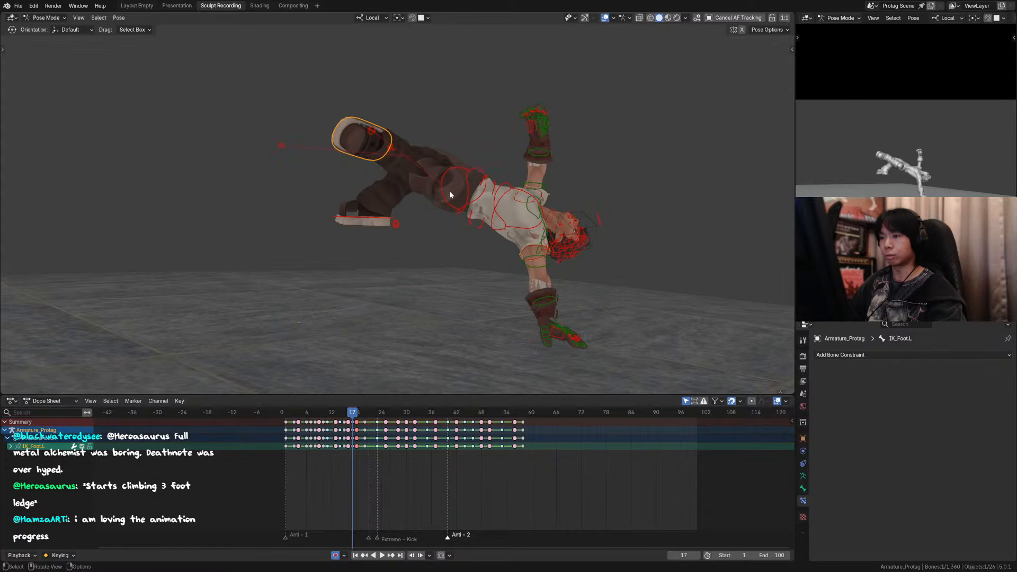
pyautogui.moveTo(449, 190); pyautogui.dragTo(542, 183, button='middle')
pyautogui.press('g')
pyautogui.press('z')
pyautogui.rightClick(565, 171)
pyautogui.press('m')
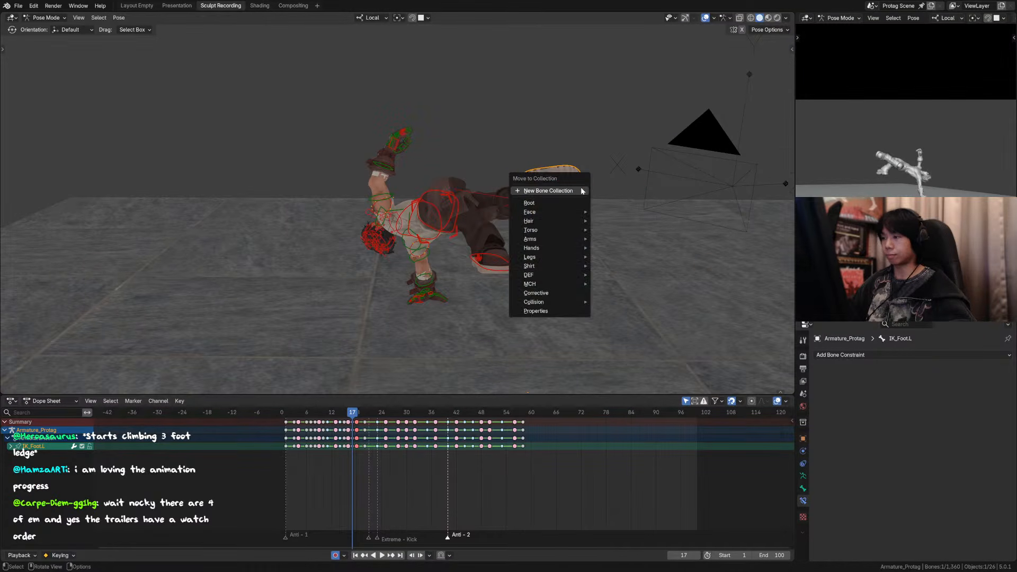
# Step: Switch to Global orientation and lower the left foot IK control about 0.073 m along Z at frame 17
pyautogui.press(',')
pyautogui.click(546, 159)
pyautogui.press('g')
pyautogui.press('z')
pyautogui.click(560, 178)
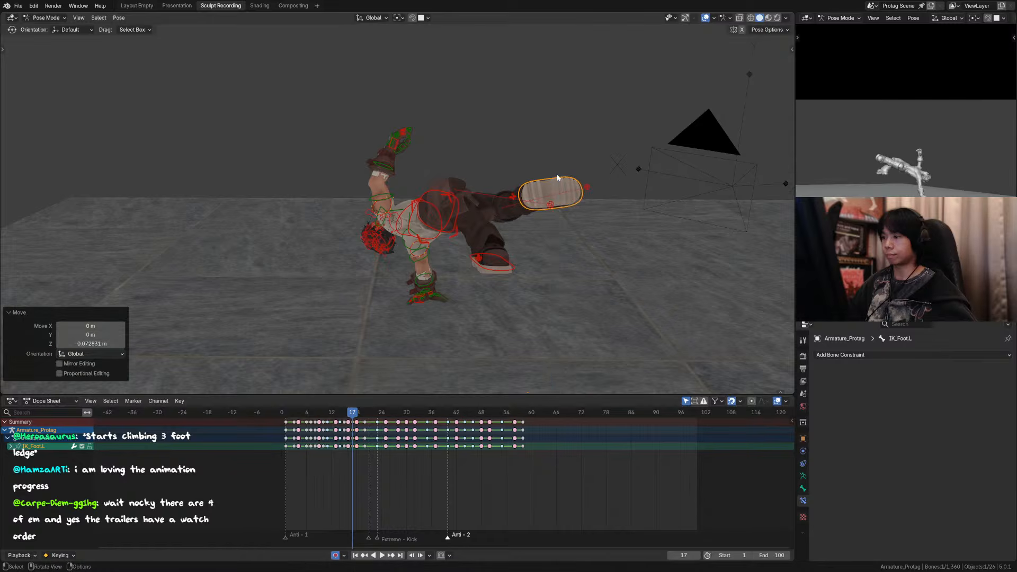
pyautogui.moveTo(561, 178); pyautogui.dragTo(477, 170, button='middle')
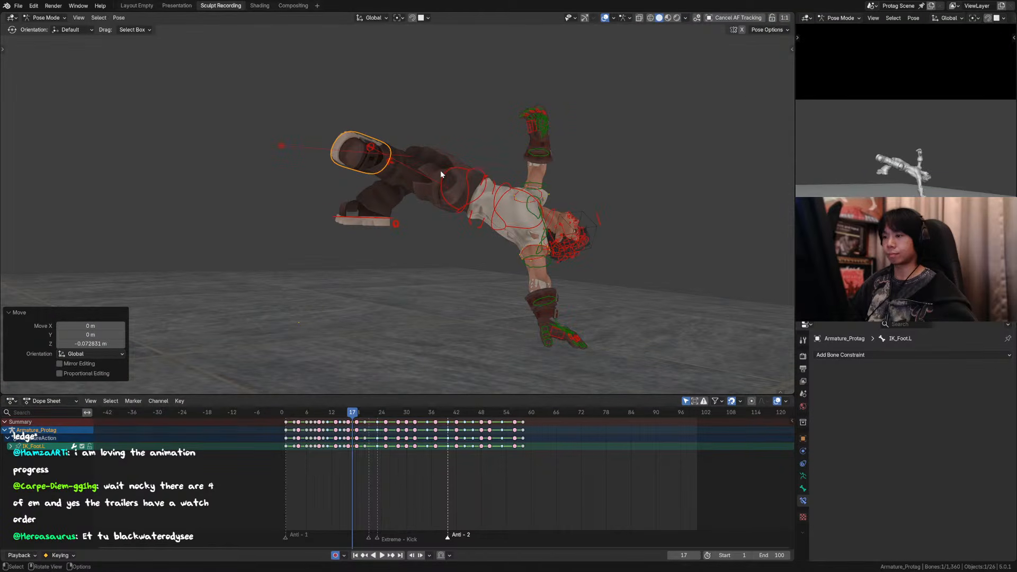
# Step: Examine the left foot's motion frame by frame around frames 14 to 18 with the viewport overlays hidden, ending on frame 15
pyautogui.press('Right')
pyautogui.press('Left')
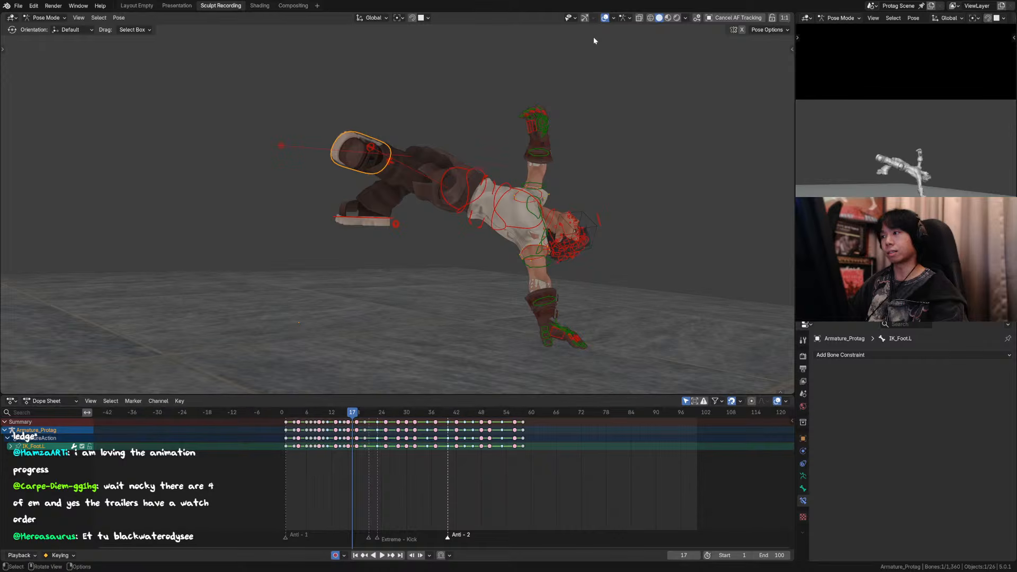
pyautogui.click(605, 18)
pyautogui.press('KP_0')
pyautogui.press('Right')
pyautogui.press('Left')
pyautogui.press('Left')
pyautogui.press('Left')
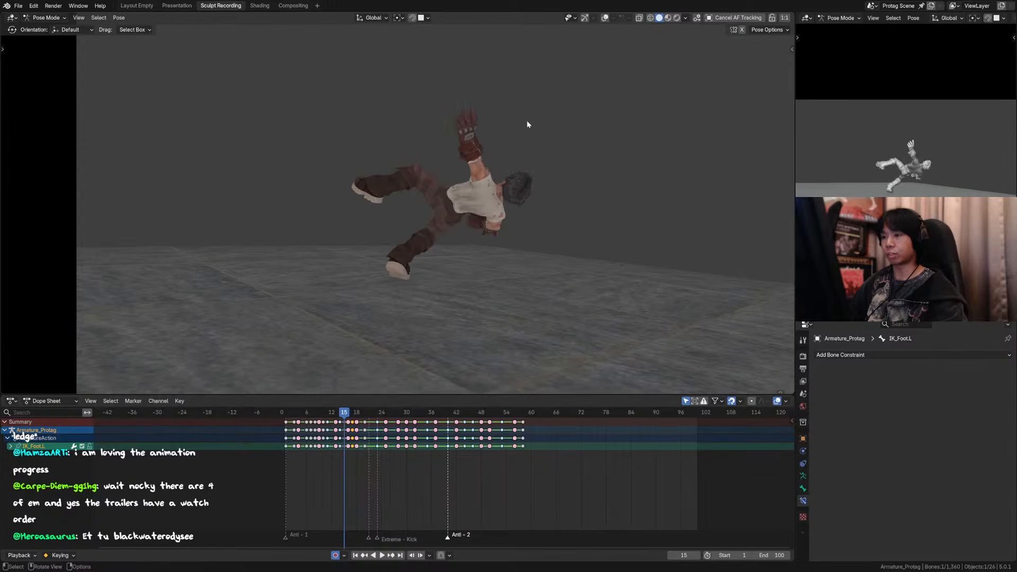
pyautogui.press('Right')
pyautogui.press('Right')
pyautogui.press('Left')
pyautogui.press('Left')
pyautogui.press('Left')
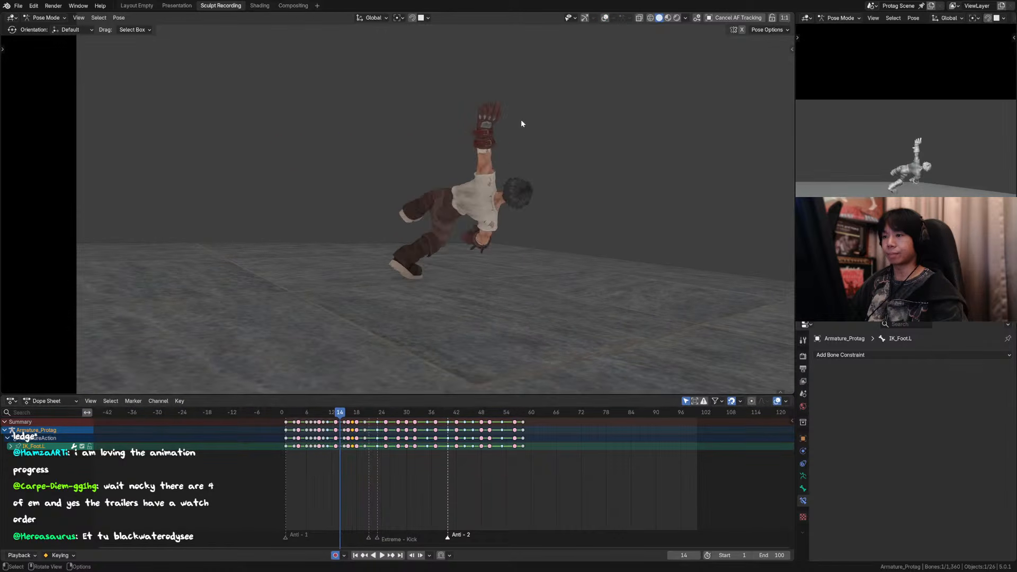
pyautogui.press('Right')
pyautogui.press('Right')
pyautogui.press('Left')
pyautogui.press('Left')
pyautogui.press('Right')
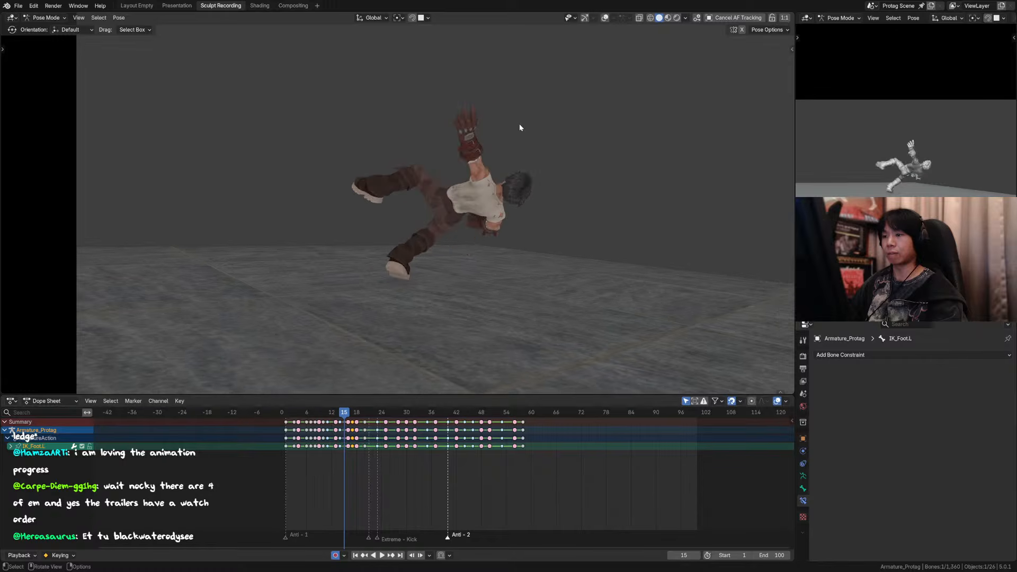
pyautogui.click(605, 18)
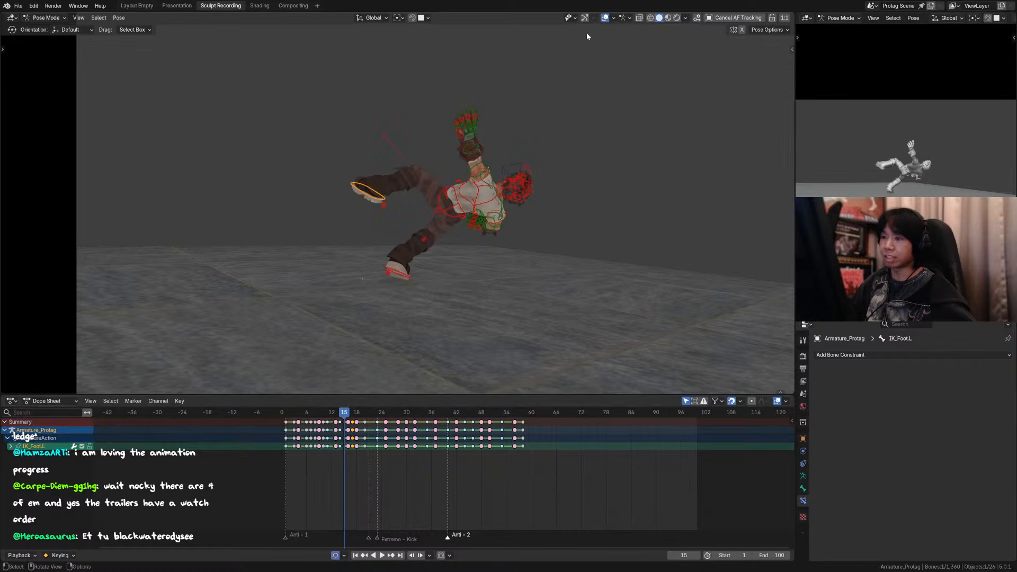
pyautogui.press('r')
pyautogui.press('y')
pyautogui.click(440, 202)
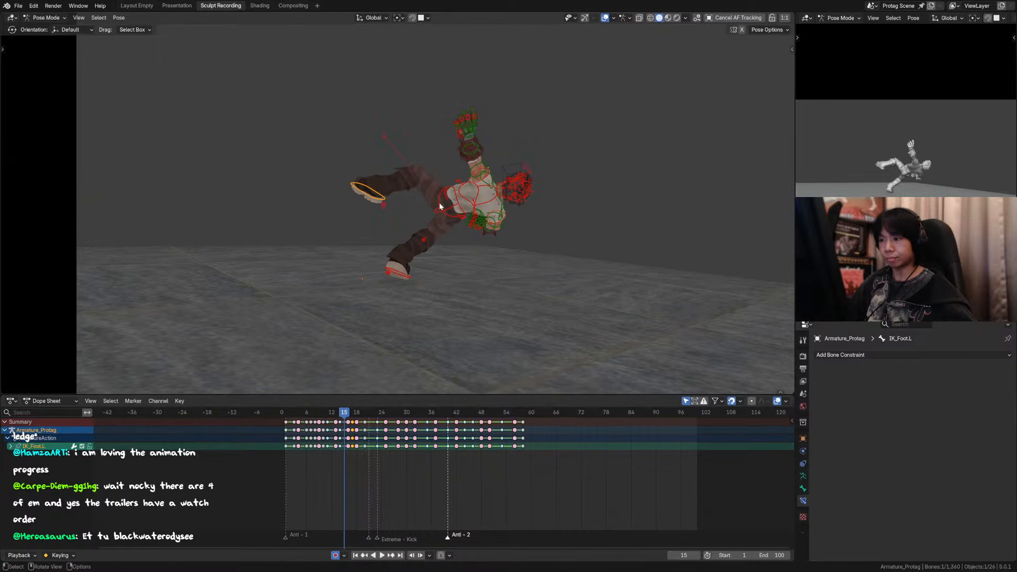
pyautogui.press('r')
pyautogui.press('z')
pyautogui.press('x')
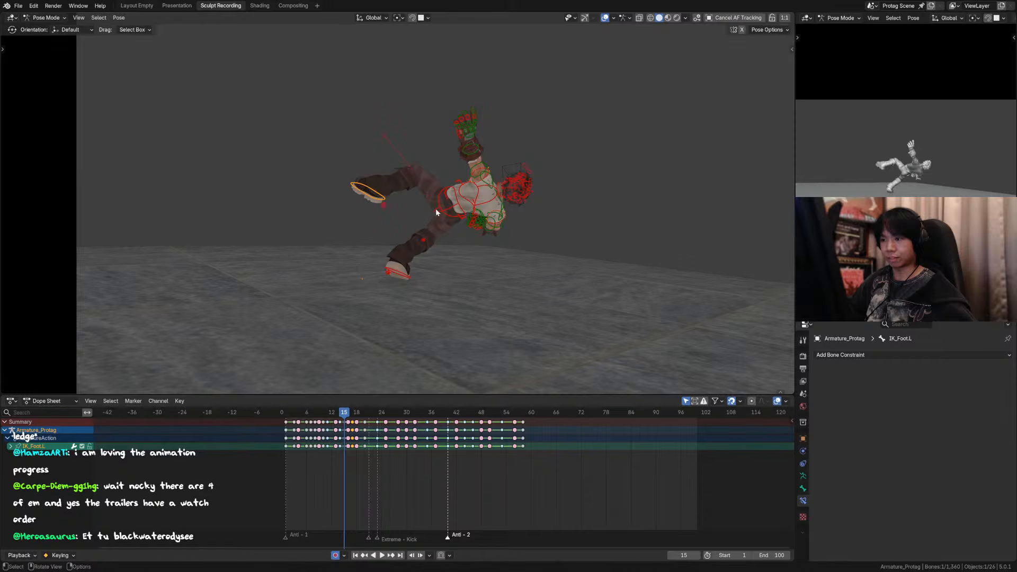
pyautogui.press('y')
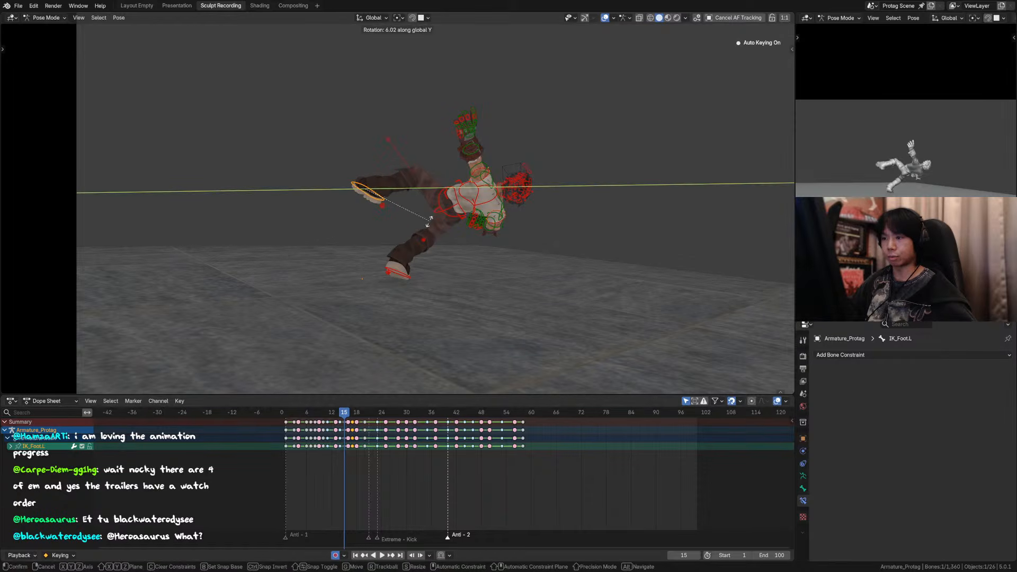
pyautogui.click(441, 215)
# Step: Switch to Local orientation and rotate the left foot IK control about -18.7° around its Y axis at frame 15
pyautogui.press(',')
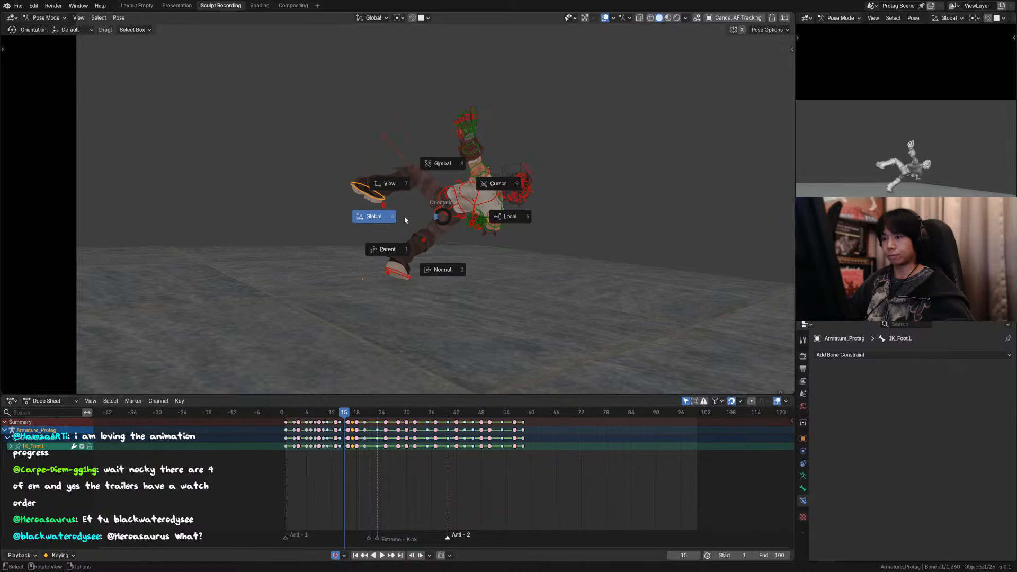
pyautogui.click(502, 218)
pyautogui.moveTo(483, 216); pyautogui.dragTo(459, 191, button='middle')
pyautogui.press('r')
pyautogui.press('y')
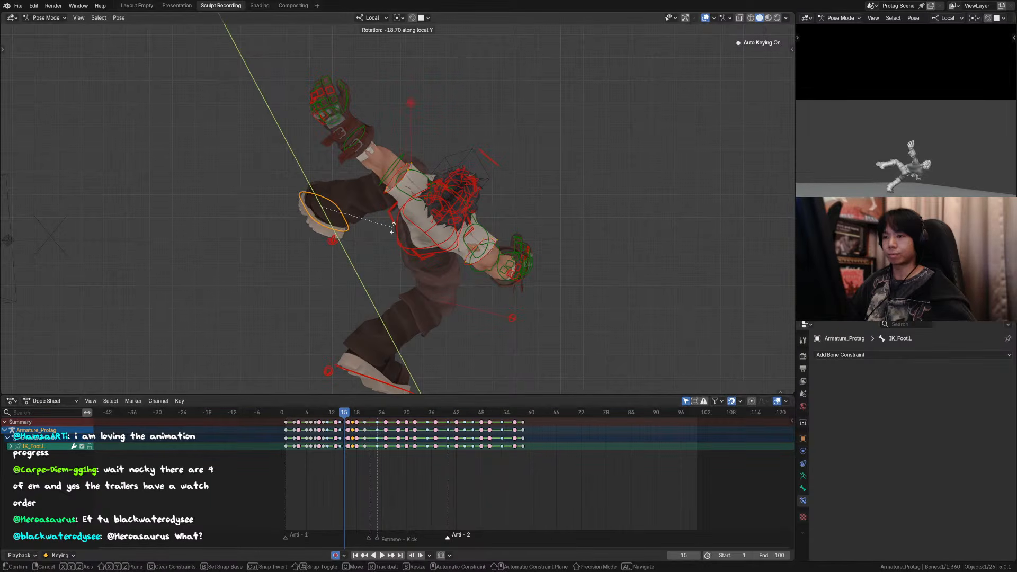
pyautogui.click(396, 225)
pyautogui.press('KP_0')
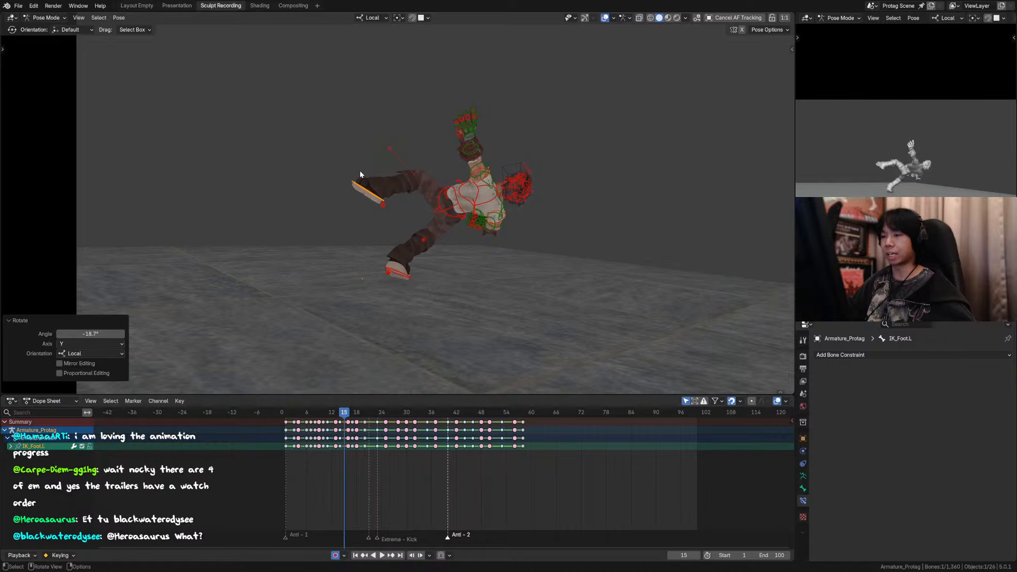
# Step: Check the rotated left foot against its neighbouring poses by stepping between frames 11 and 17
pyautogui.scroll(1, 369, 173)
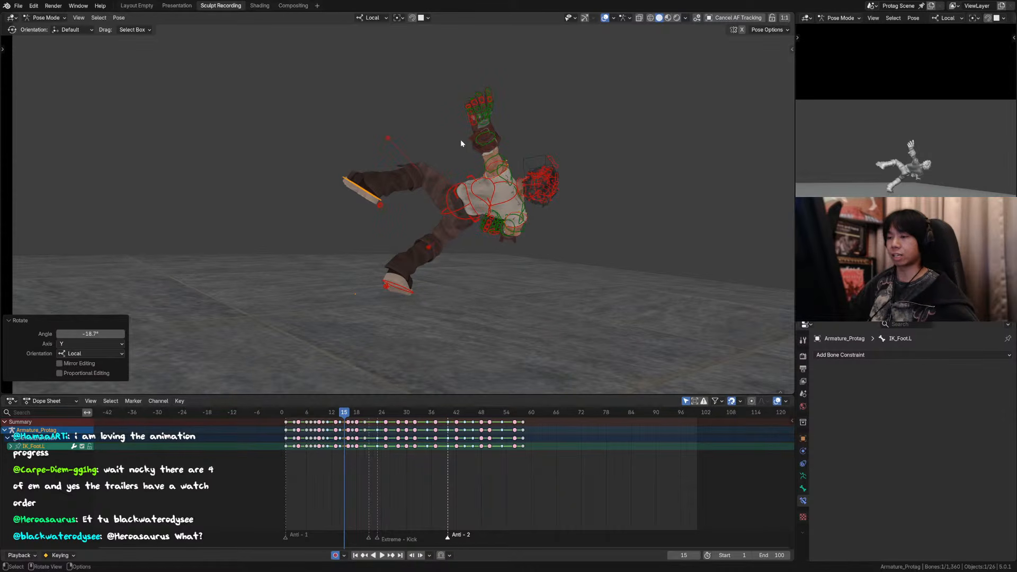
pyautogui.press('Left')
pyautogui.press('Left')
pyautogui.press('Right')
pyautogui.press('Right')
pyautogui.press('Right')
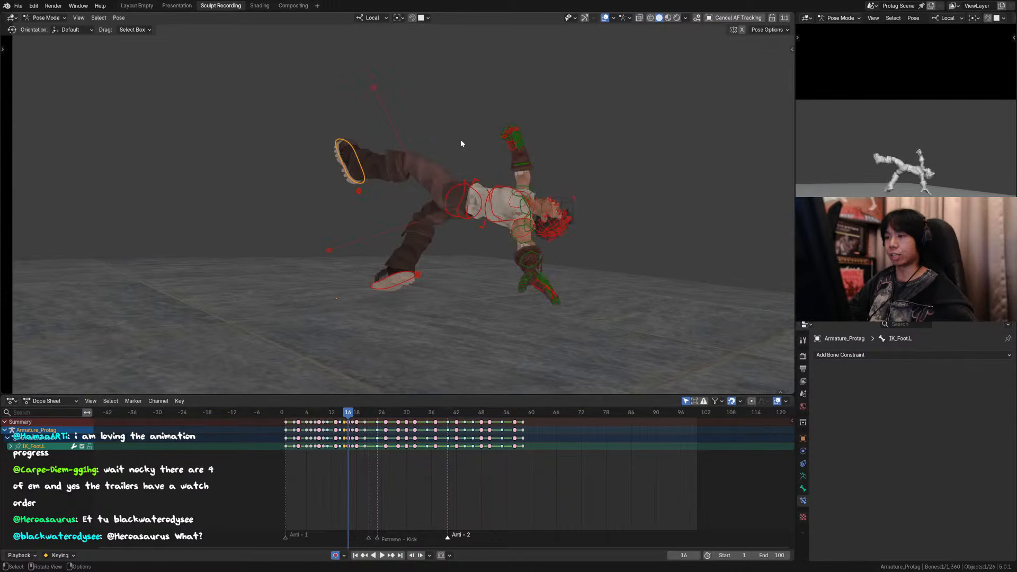
pyautogui.press('Right')
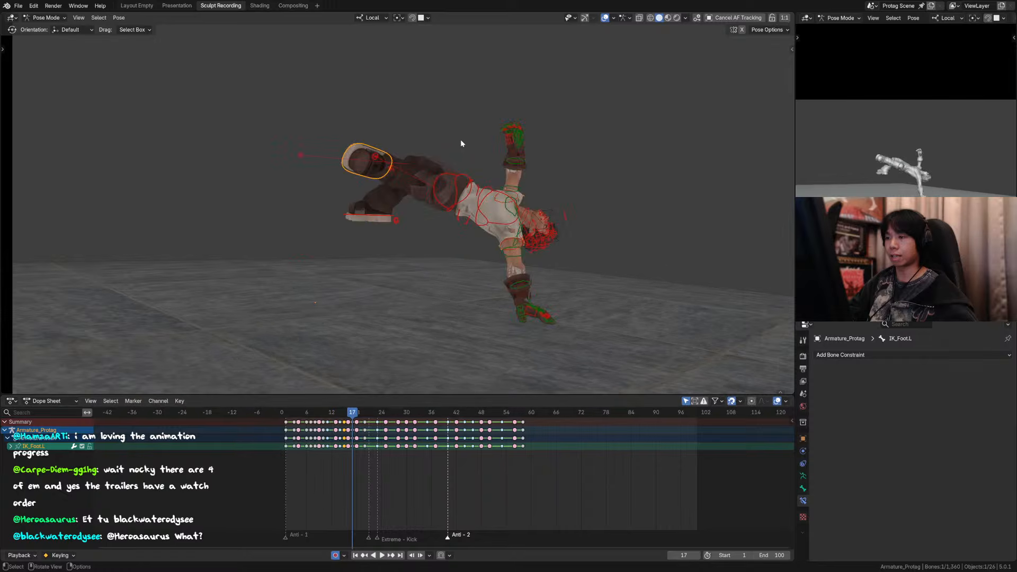
pyautogui.press('Left')
pyautogui.press('Left')
pyautogui.press('Left')
pyautogui.press('Left')
pyautogui.press('Left')
pyautogui.press('Left')
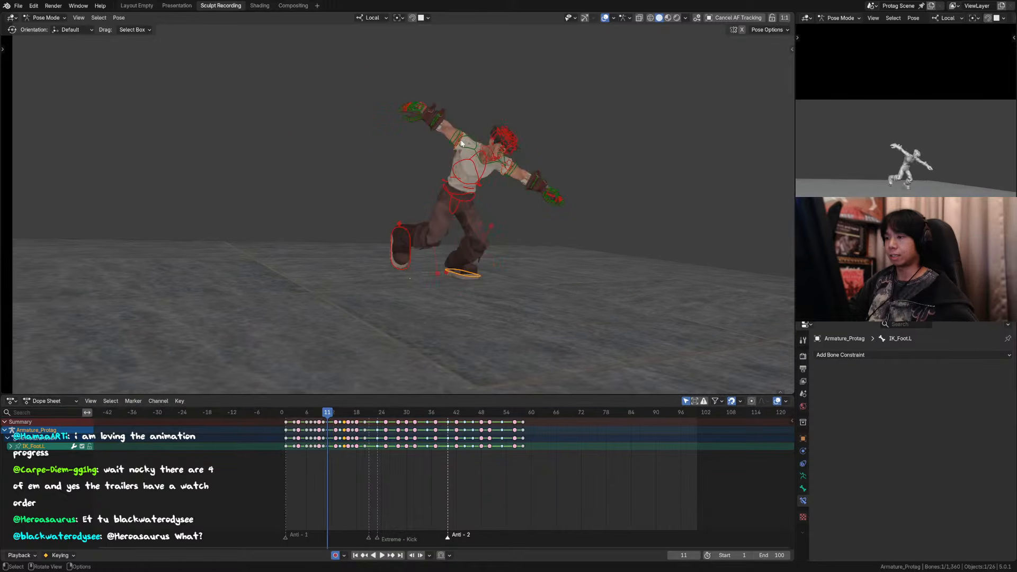
# Step: Hide the viewport overlays, review the handstand kick poses up to frame 21, and save the file
pyautogui.hotkey('shift', 'alt', 'z')
pyautogui.press('Right')
pyautogui.press('Right')
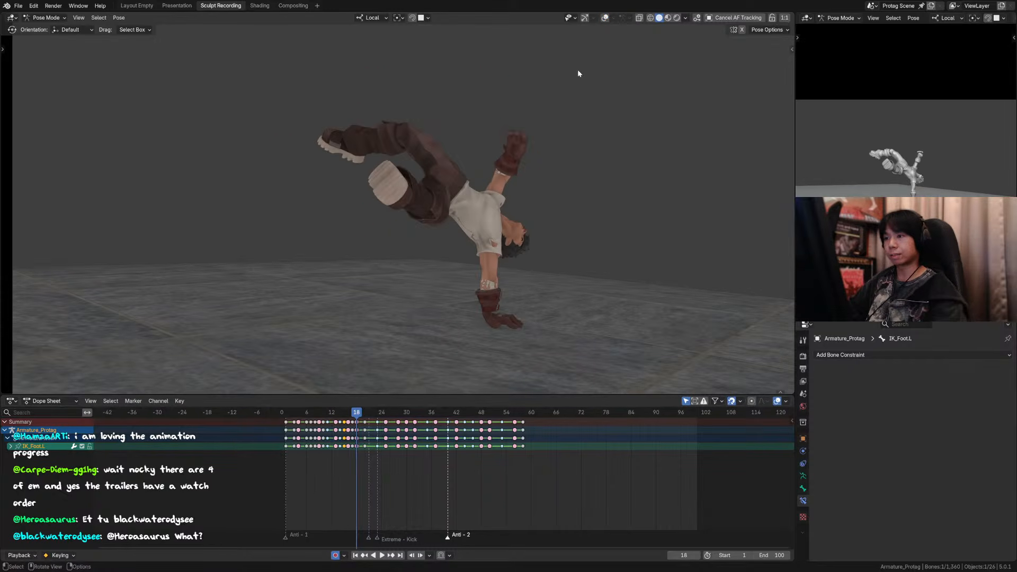
pyautogui.press('Right')
pyautogui.press('Right')
pyautogui.press('Right')
pyautogui.press('Right')
pyautogui.press('Right')
pyautogui.press('Right')
pyautogui.press('Right')
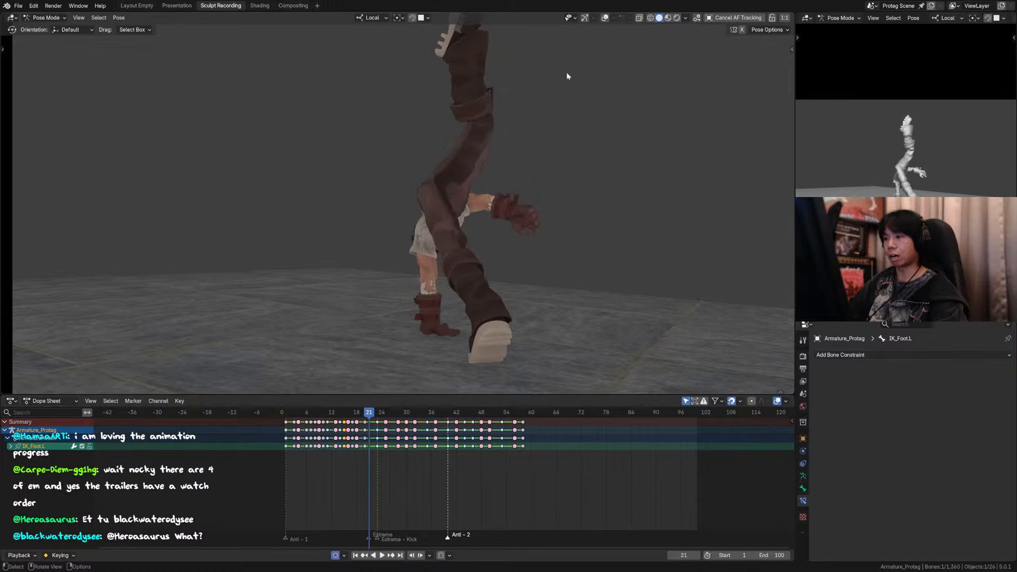
pyautogui.press('Left')
pyautogui.press('Right')
pyautogui.press('Left')
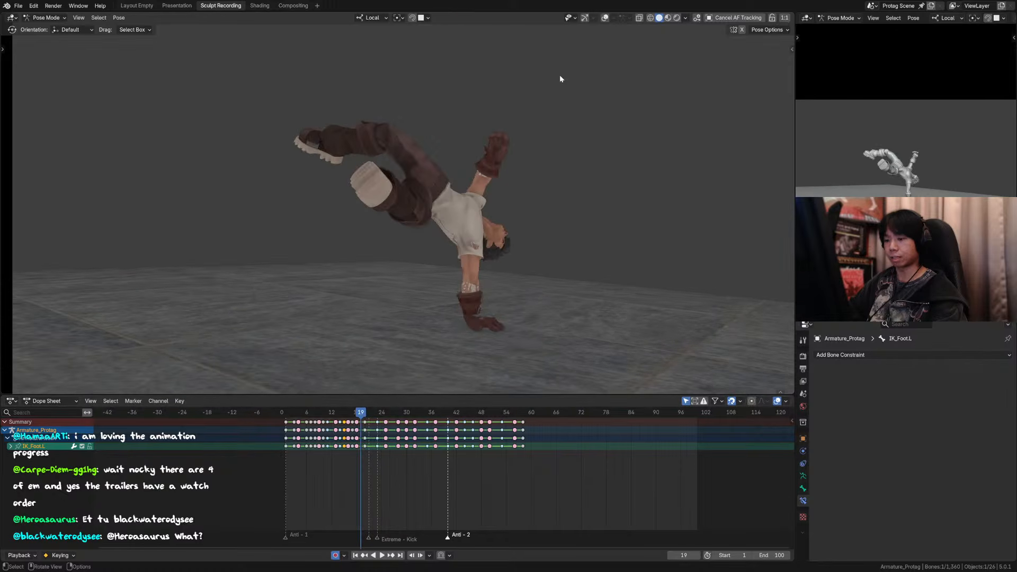
pyautogui.press('Right')
pyautogui.press('Right')
pyautogui.hotkey('ctrl', 's')
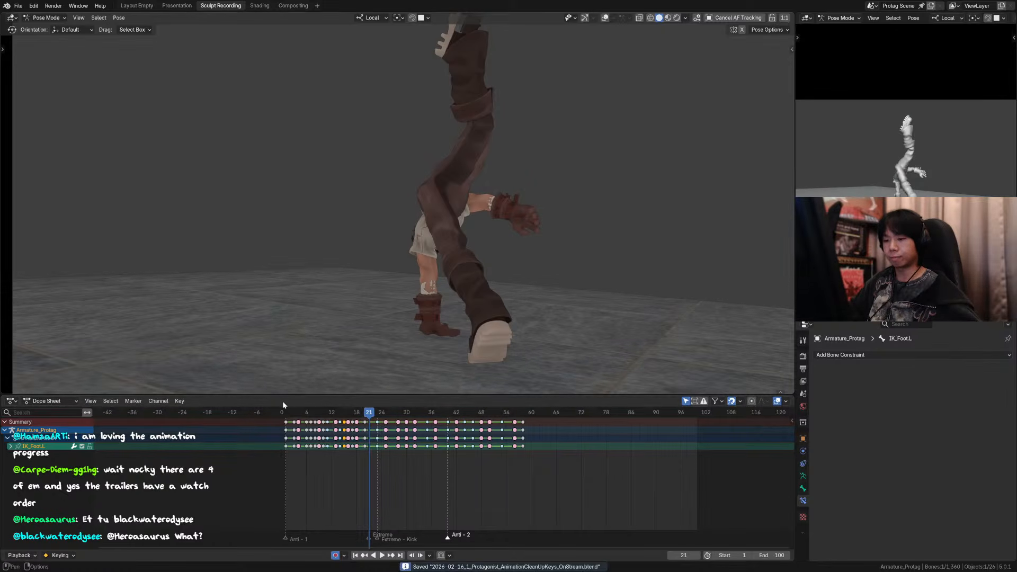
# Step: Play the animation from frame 1 through the camera and scrub the leg motion up to about frame 16
pyautogui.hotkey('shift', 'Left')
pyautogui.press('KP_0')
pyautogui.keyDown('ctrl'); pyautogui.moveTo(437, 212); pyautogui.dragTo(443, 190, button='middle'); pyautogui.keyUp('ctrl')
pyautogui.keyDown('ctrl'); pyautogui.moveTo(442, 190); pyautogui.dragTo(456, 210, button='middle'); pyautogui.keyUp('ctrl')
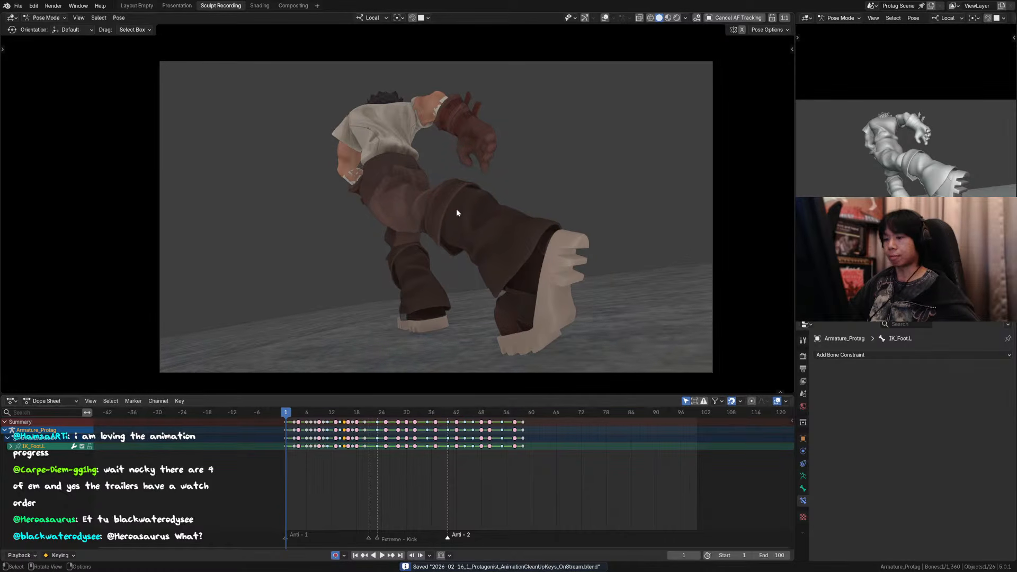
pyautogui.press('space')
pyautogui.click(355, 411)
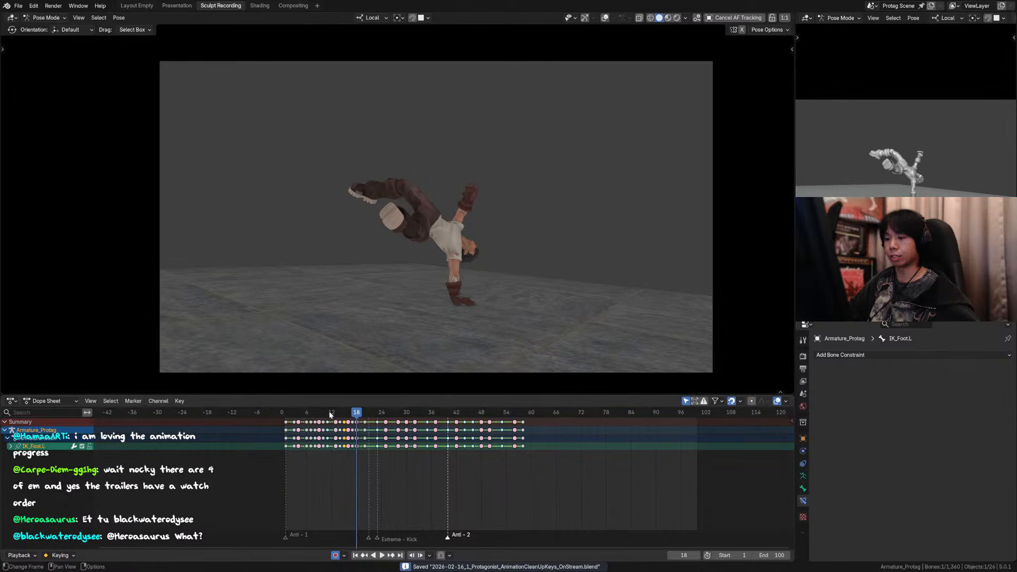
pyautogui.moveTo(330, 412); pyautogui.dragTo(350, 413)
pyautogui.press('space')
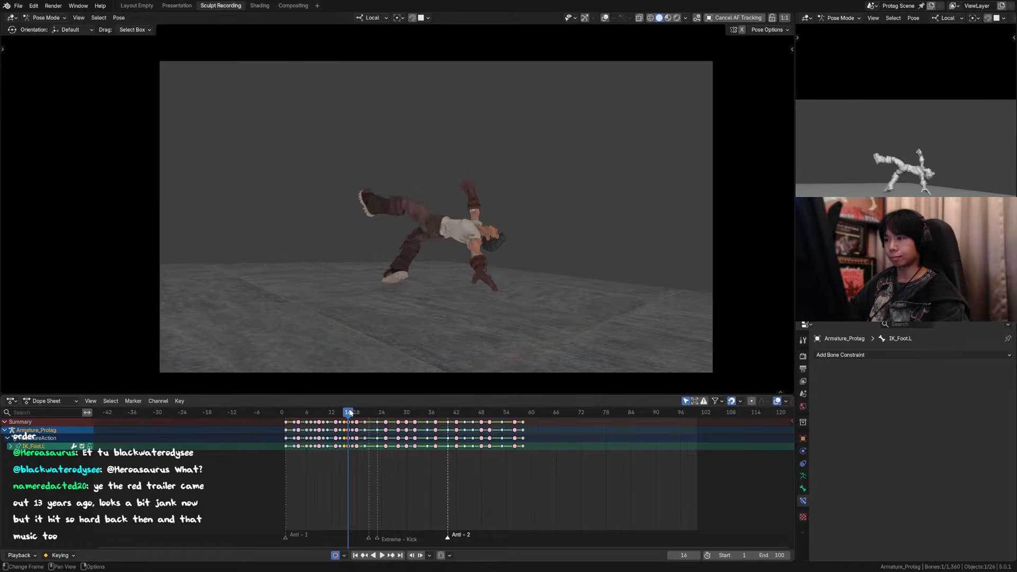
# Step: Compare the body and leg poses frame by frame between frames 14 and 17 to examine the transition into the handstand
pyautogui.press('Left')
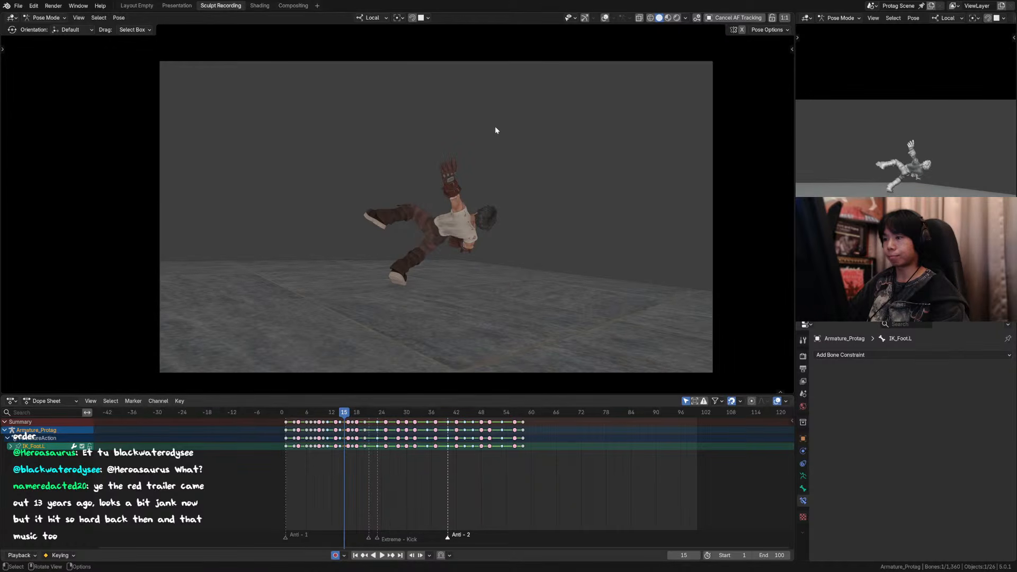
pyautogui.press('Right')
pyautogui.press('Left')
pyautogui.press('Left')
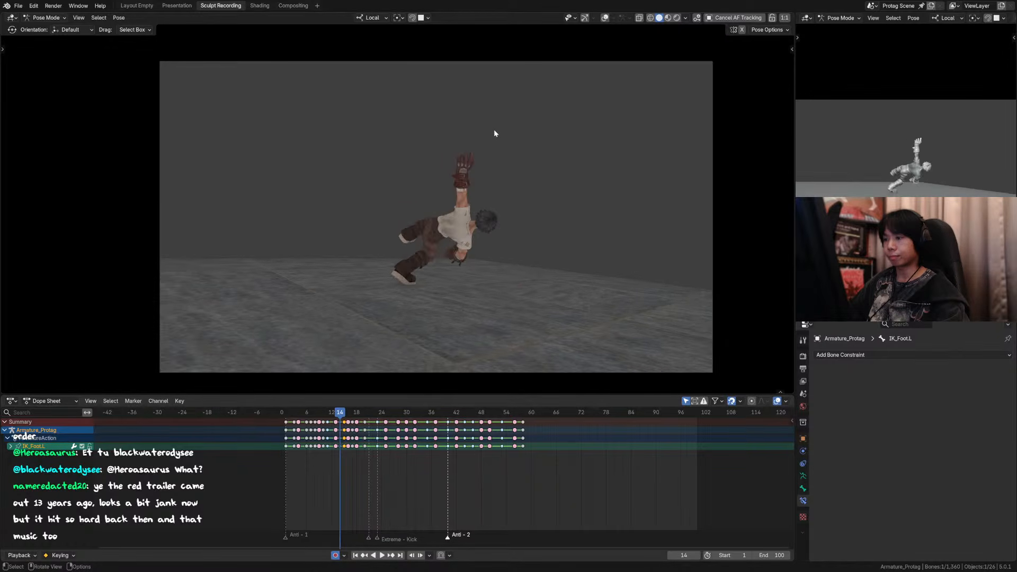
pyautogui.press('Right')
pyautogui.press('Right')
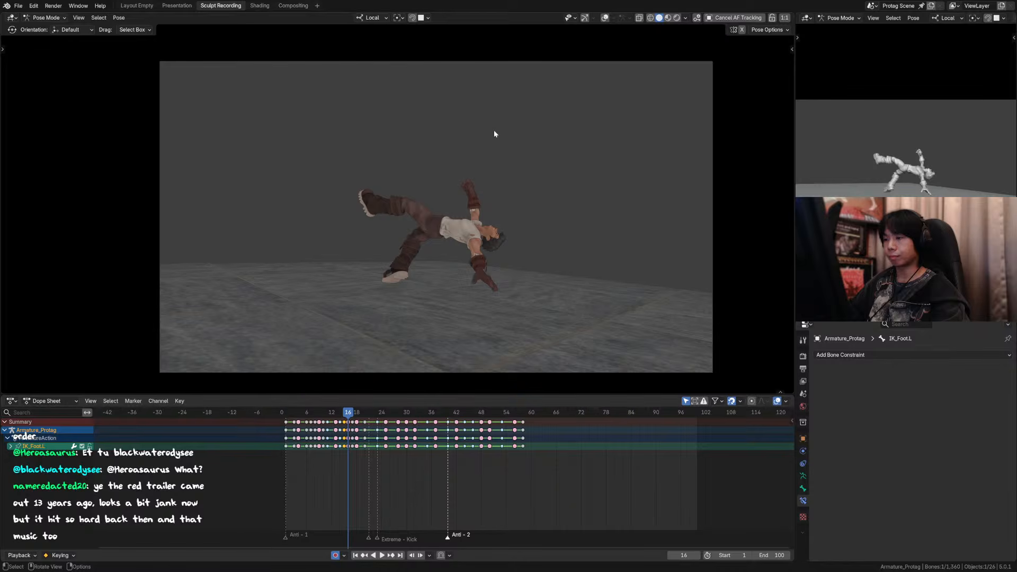
pyautogui.keyDown('shift'); pyautogui.moveTo(552, 188); pyautogui.dragTo(505, 167, button='middle'); pyautogui.keyUp('shift')
pyautogui.scroll(2, 507, 165)
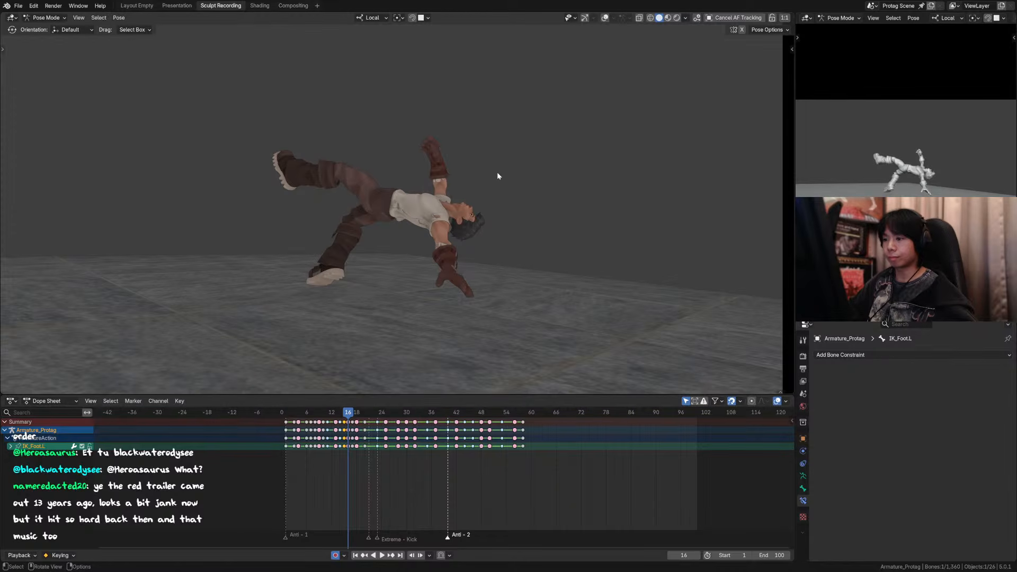
pyautogui.press('Left')
pyautogui.press('Right')
pyautogui.press('Right')
pyautogui.press('Left')
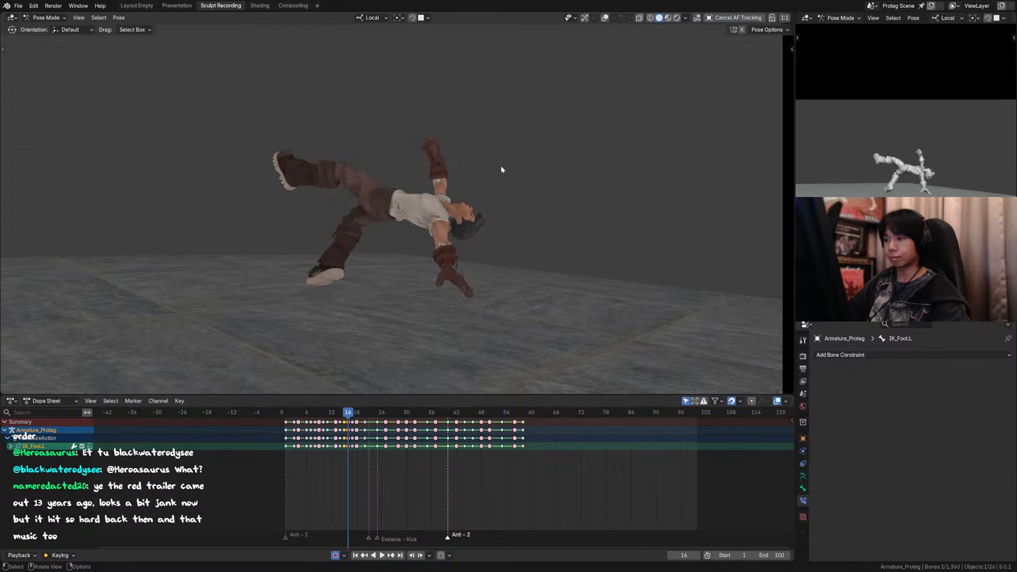
pyautogui.press('Left')
pyautogui.press('Left')
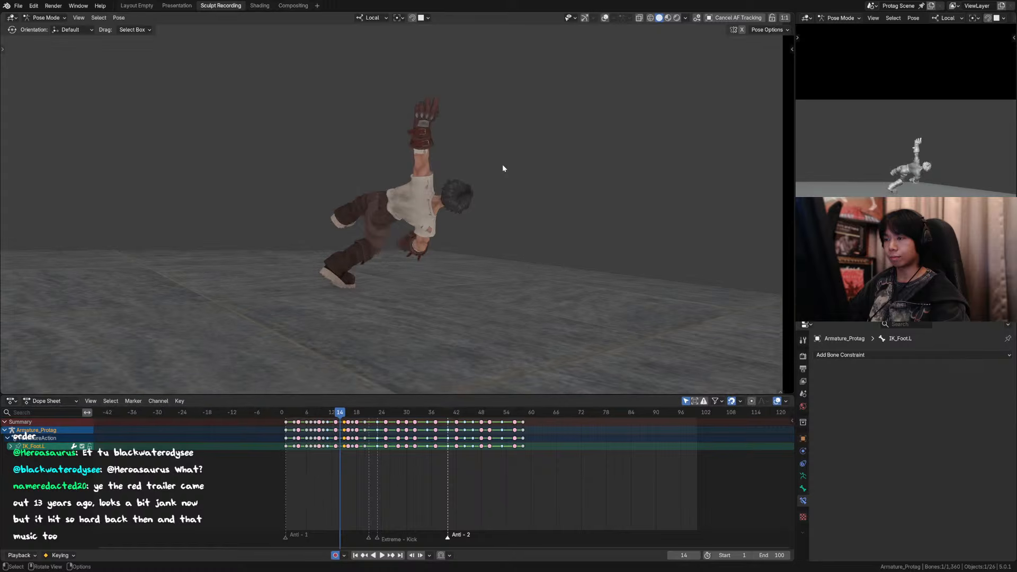
pyautogui.press('Right')
pyautogui.press('Right')
pyautogui.press('Left')
pyautogui.press('Left')
# Step: Show the viewport overlays and rotate the left upper arm FK bone slightly toward the head at frame 15
pyautogui.click(612, 18)
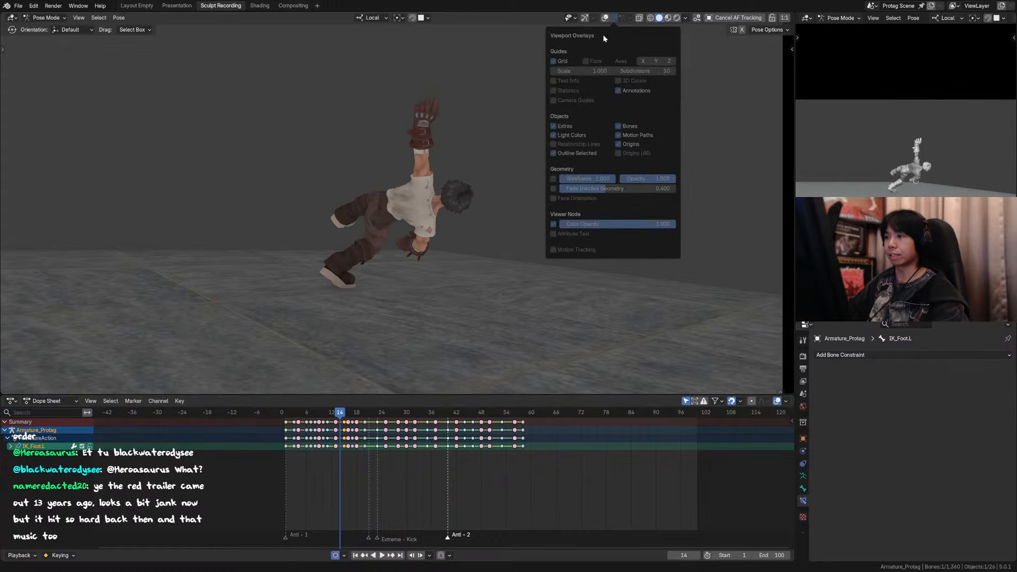
pyautogui.click(604, 18)
pyautogui.press('Right')
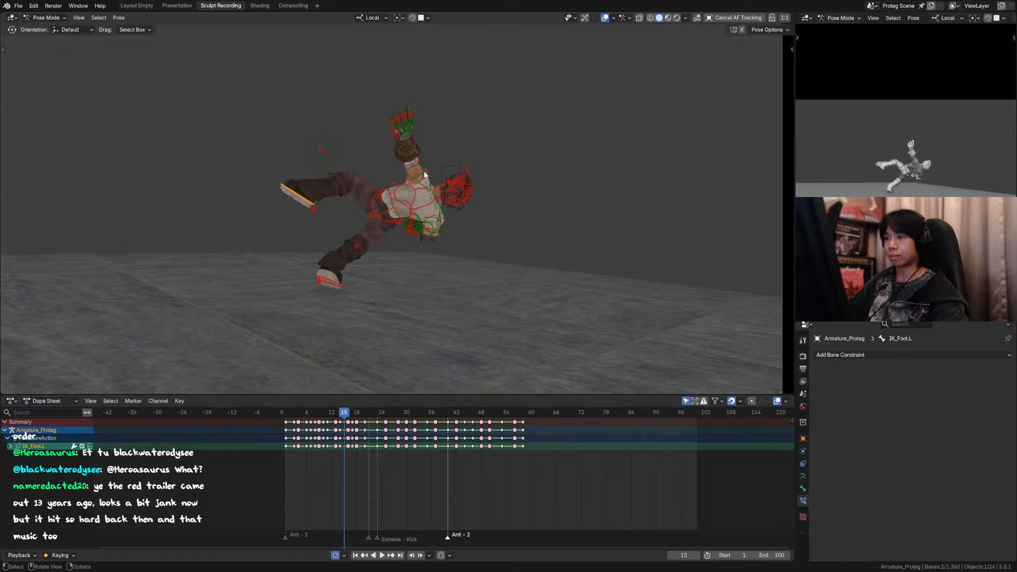
pyautogui.click(425, 169)
pyautogui.moveTo(442, 161); pyautogui.dragTo(446, 153, button='middle')
pyautogui.press('r')
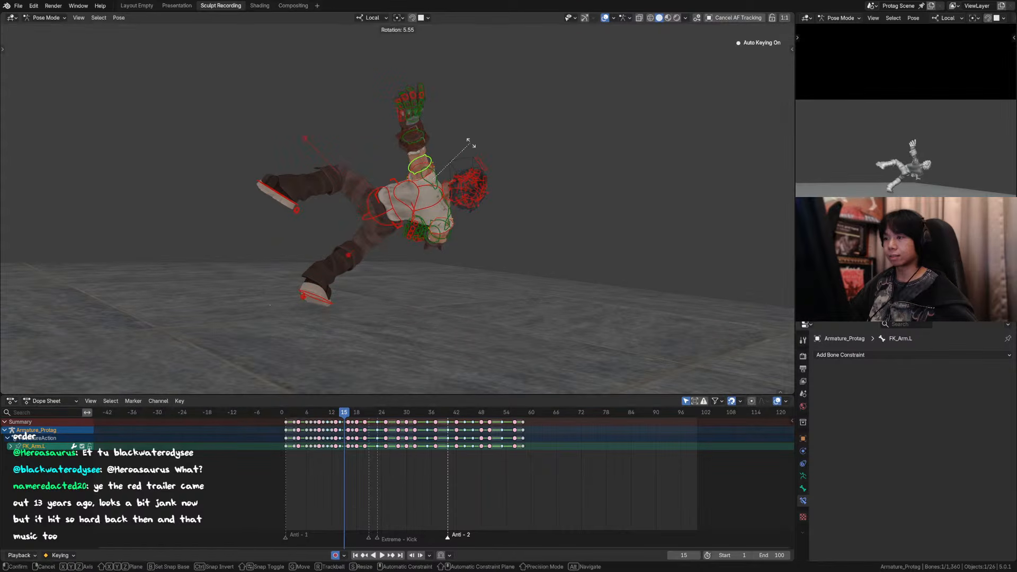
pyautogui.click(472, 150)
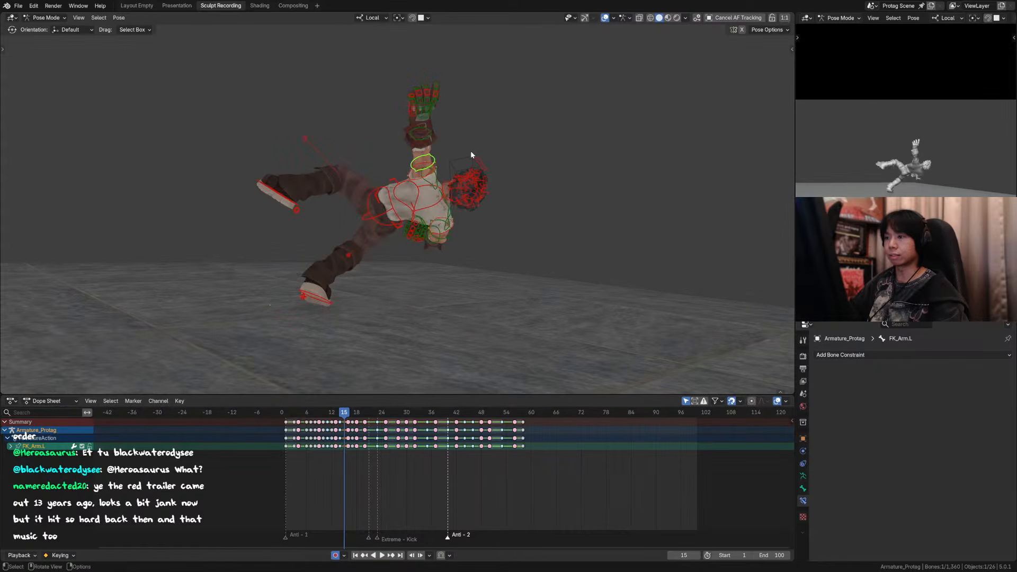
# Step: Hide the overlays, check the pose at frame 16, and save the file
pyautogui.click(605, 17)
pyautogui.press('Right')
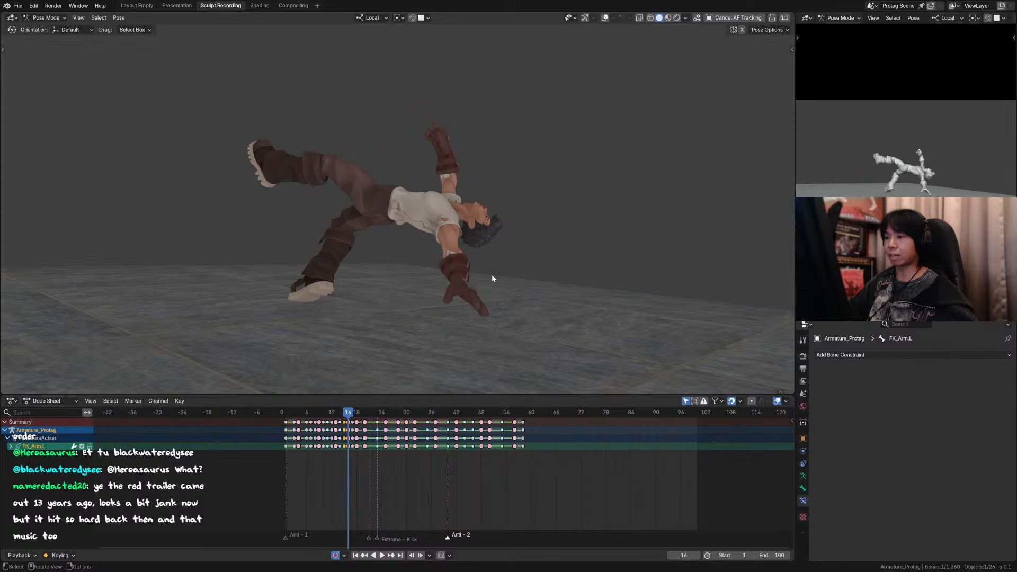
pyautogui.hotkey('ctrl', 's')
# Step: Show the overlays, switch to Object Mode, and select the glove base, belts and metal plates meshes
pyautogui.moveTo(491, 274); pyautogui.dragTo(450, 169, button='middle')
pyautogui.scroll(3, 477, 149)
pyautogui.click(708, 18)
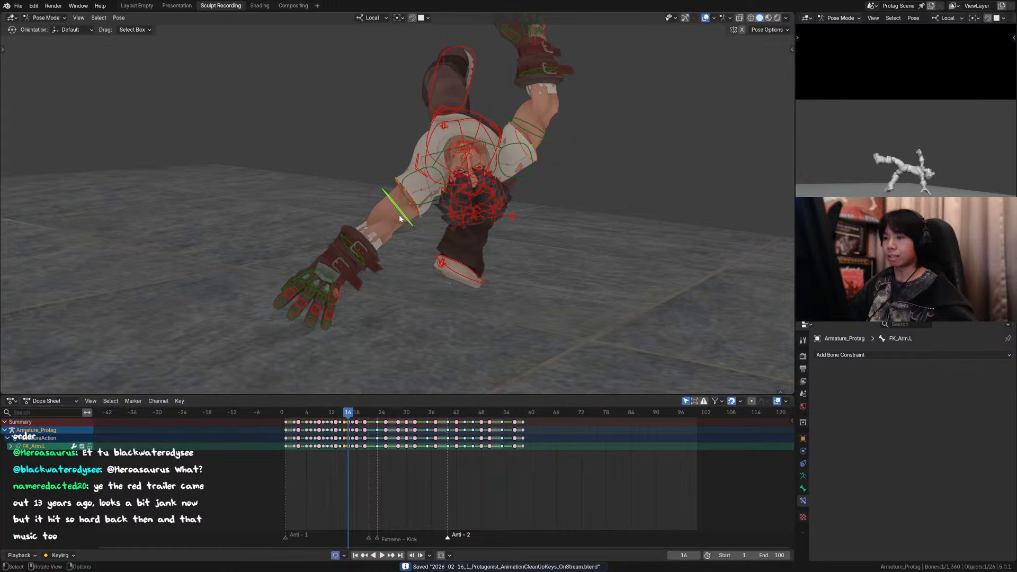
pyautogui.click(349, 232)
pyautogui.hotkey('ctrl', 'Tab')
pyautogui.click(327, 256)
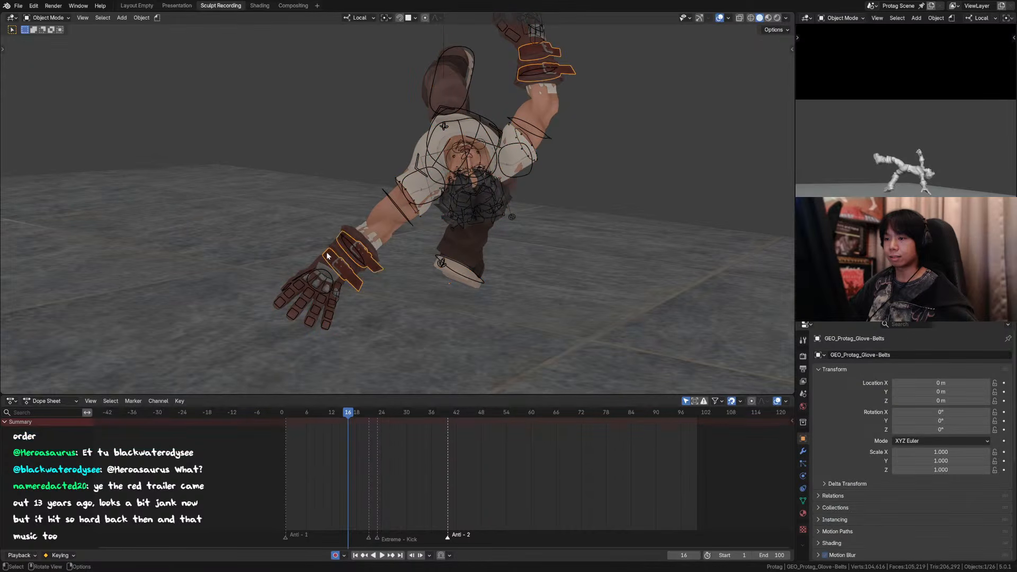
pyautogui.click(335, 252)
pyautogui.moveTo(335, 250)
pyautogui.mouseDown(button='middle')
pyautogui.moveTo(344, 237)
pyautogui.moveTo(335, 244)
pyautogui.mouseUp(button='middle')
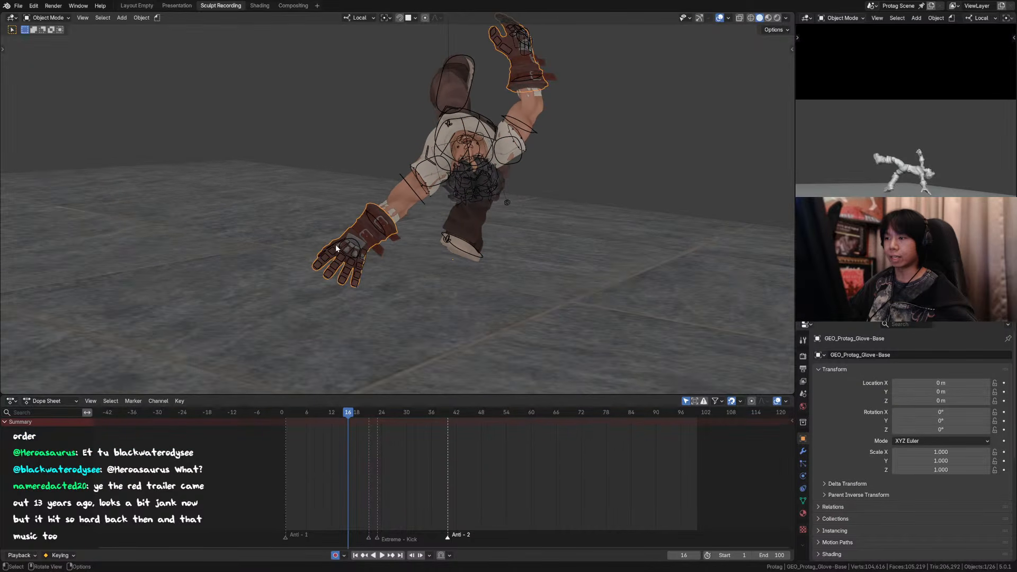
pyautogui.scroll(3, 352, 249)
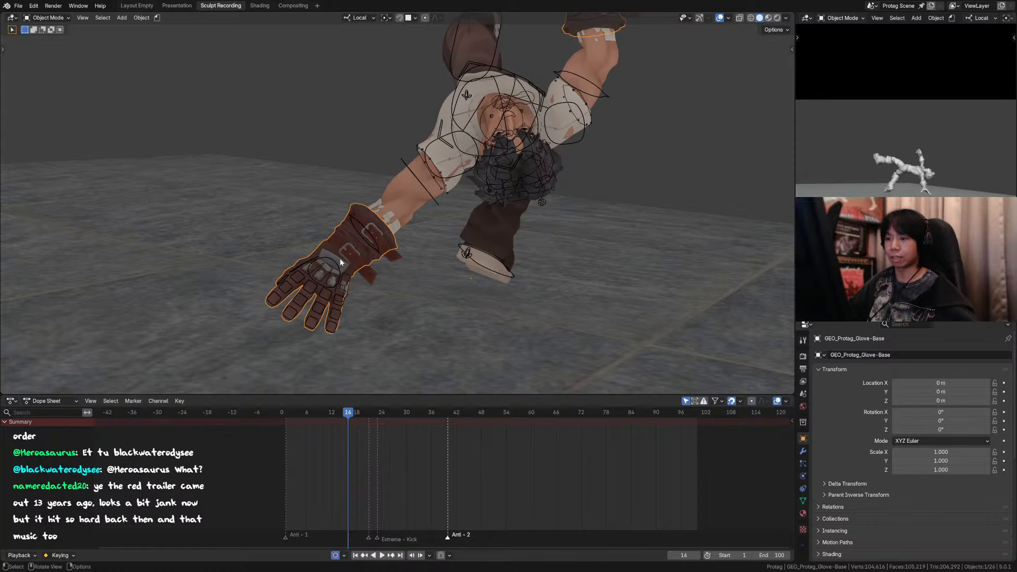
pyautogui.click(340, 262)
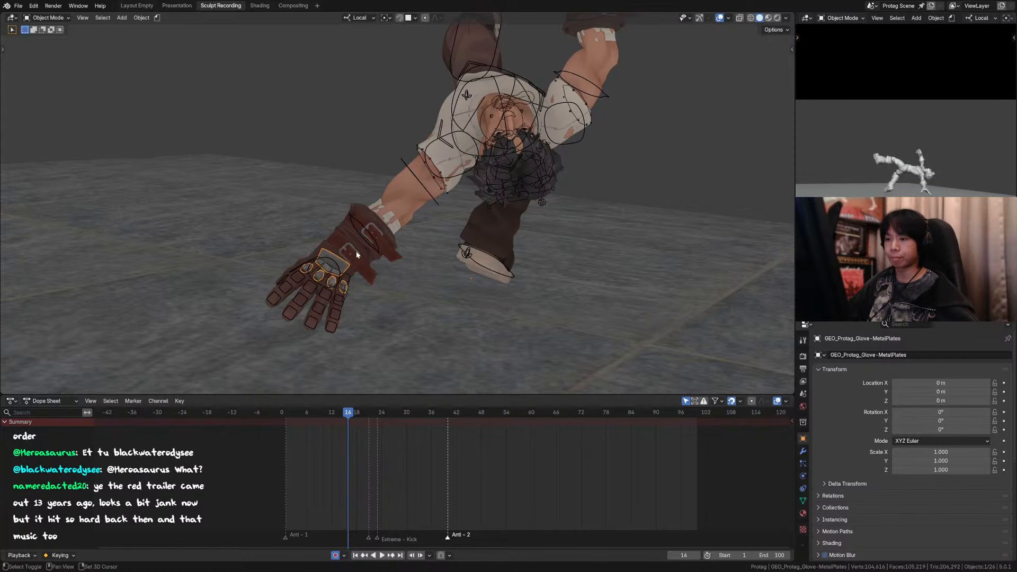
pyautogui.keyDown('shift'); pyautogui.click(368, 221); pyautogui.keyUp('shift')
pyautogui.moveTo(368, 220); pyautogui.dragTo(429, 235, button='middle')
# Step: Duplicate the left glove geometry in Edit Mode with X-ray on and separate the selection into its own objects
pyautogui.press('Tab')
pyautogui.press('Tab')
pyautogui.press('Tab')
pyautogui.moveTo(532, 138); pyautogui.dragTo(434, 50)
pyautogui.hotkey('alt', 'z')
pyautogui.moveTo(546, 175); pyautogui.dragTo(483, 112)
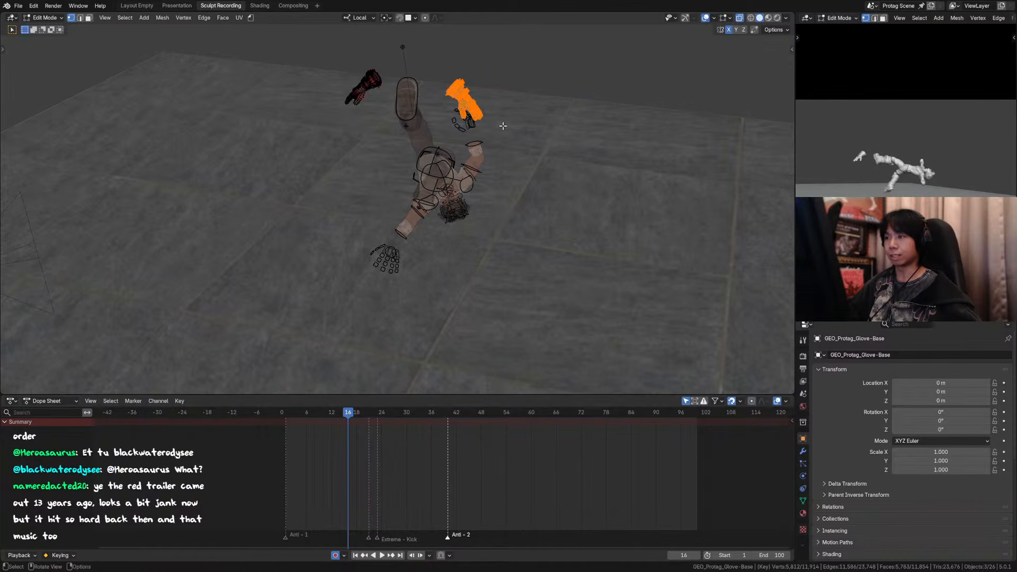
pyautogui.hotkey('shift', 'd')
pyautogui.press('Escape')
pyautogui.press('p')
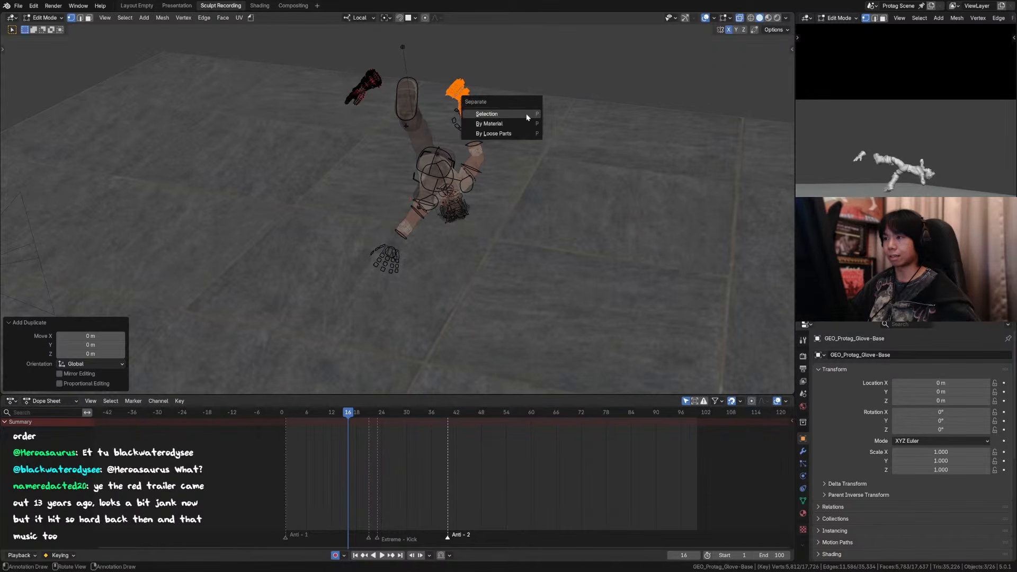
pyautogui.click(526, 114)
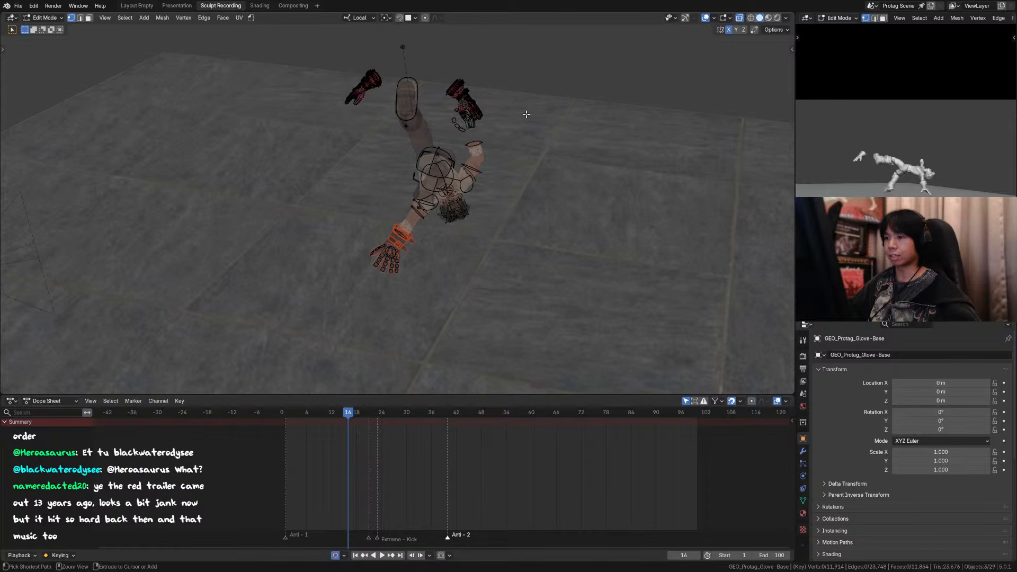
# Step: Clear the parent of the separated left glove base and remove its Armature modifier
pyautogui.hotkey('ctrl', 'Tab')
pyautogui.click(418, 108)
pyautogui.scroll(2, 431, 161)
pyautogui.click(400, 258)
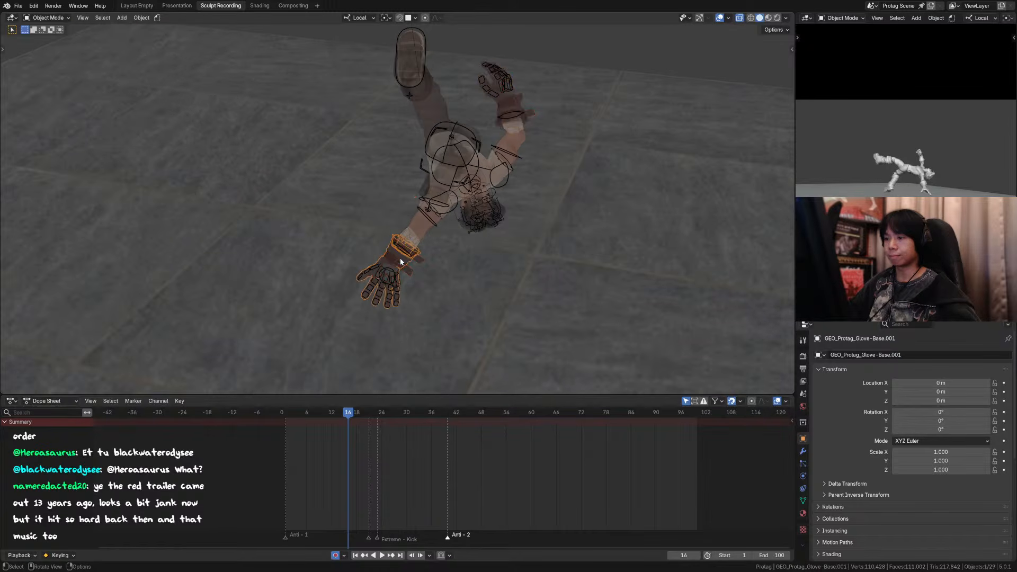
pyautogui.press('g')
pyautogui.press('Escape')
pyautogui.hotkey('alt', 'p')
pyautogui.click(427, 259)
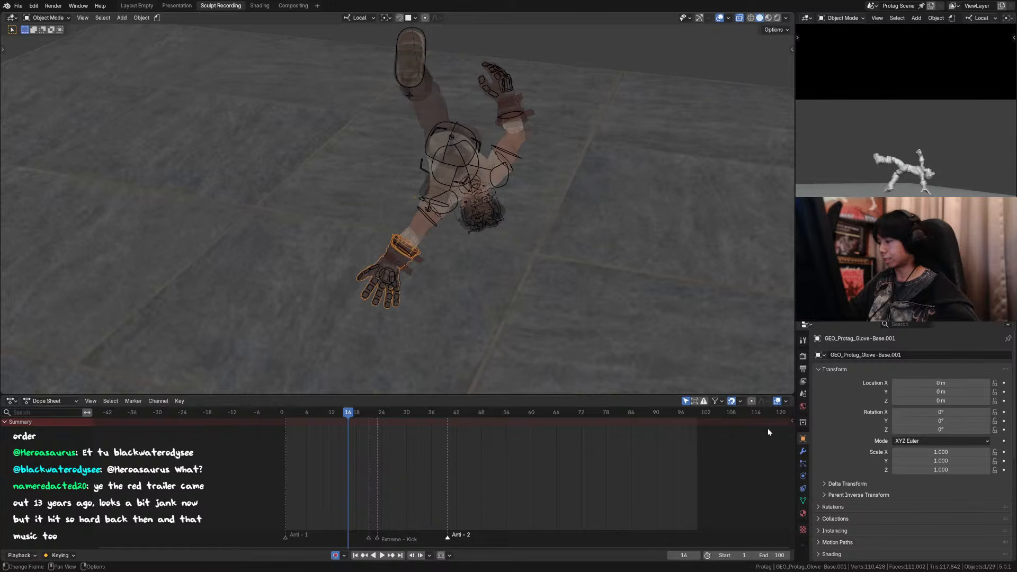
pyautogui.click(803, 451)
pyautogui.click(994, 369)
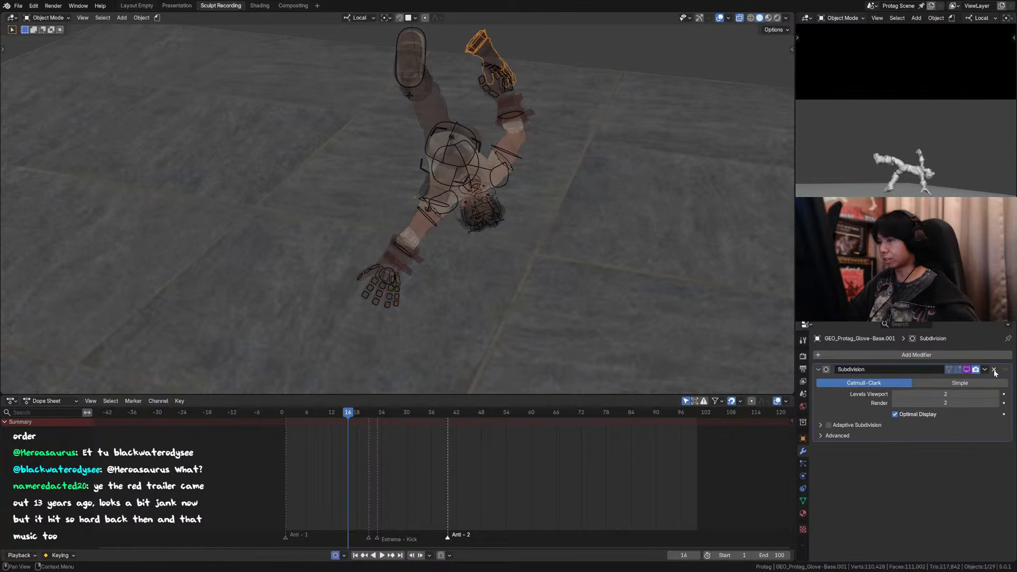
# Step: Set the glove copy's origin to its geometry, rotate it, and move it about -1.46 m in Y toward the raised hand
pyautogui.scroll(-3, 469, 192)
pyautogui.moveTo(490, 204); pyautogui.dragTo(494, 158, button='middle')
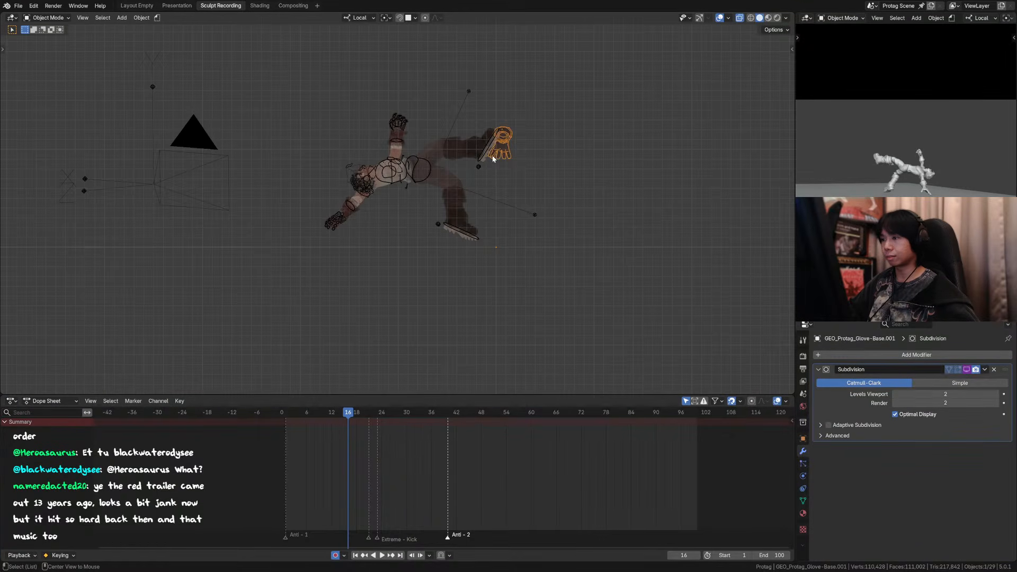
pyautogui.press('r')
pyautogui.rightClick(533, 114)
pyautogui.rightClick(533, 134)
pyautogui.moveTo(523, 167)
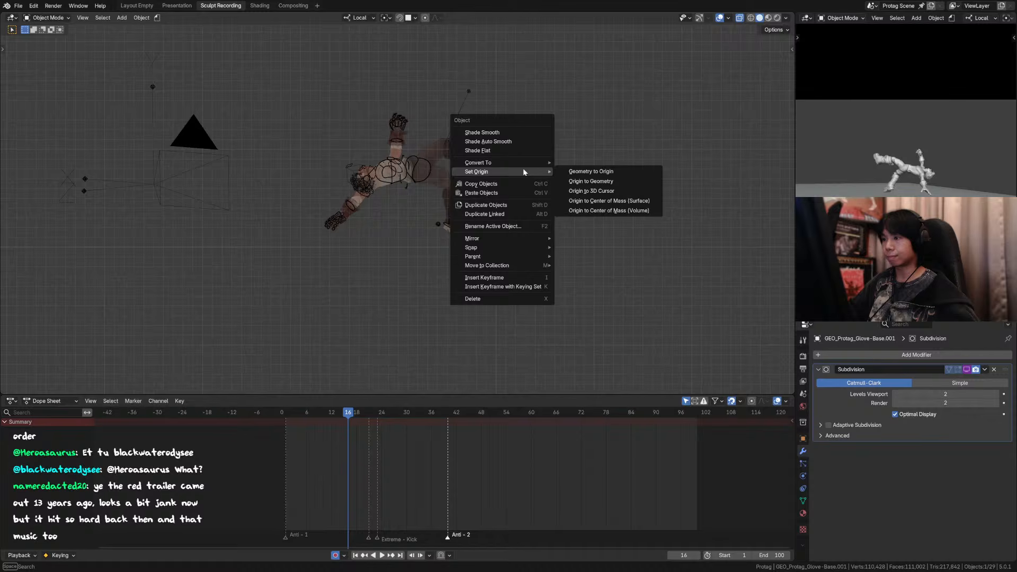
pyautogui.click(619, 182)
pyautogui.press('r')
pyautogui.click(427, 115)
pyautogui.press('g')
pyautogui.click(271, 118)
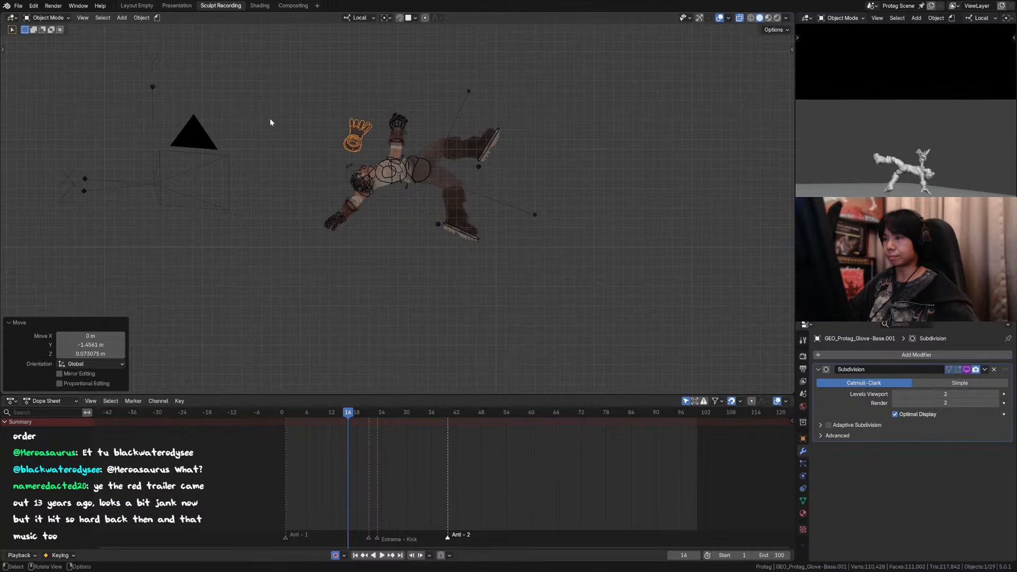
# Step: Check the glove copy's placement through the camera at frames 16 and 15 with X-ray off and the overlays toggled
pyautogui.press('KP_0')
pyautogui.click(620, 17)
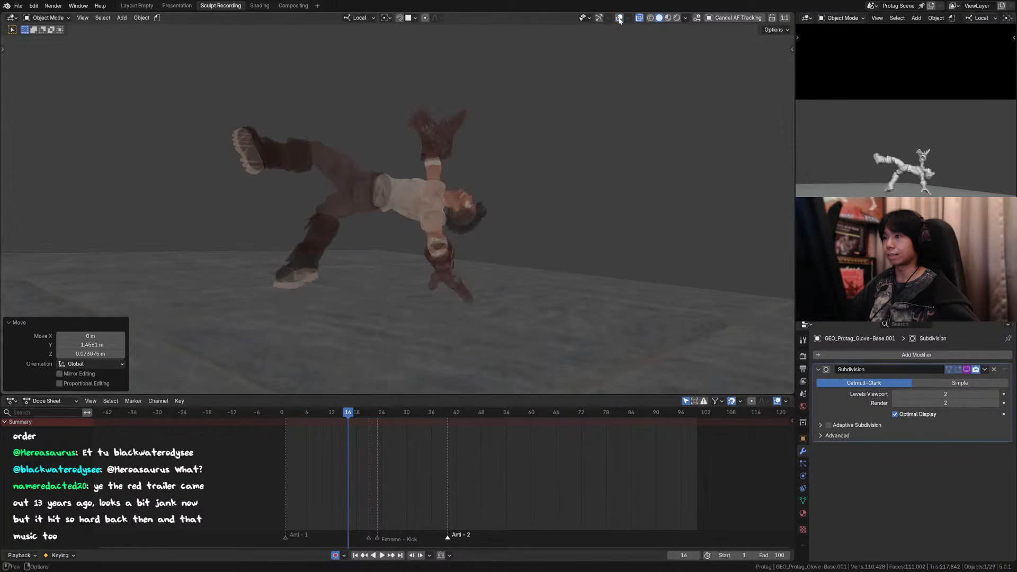
pyautogui.click(619, 16)
pyautogui.hotkey('alt', 'z')
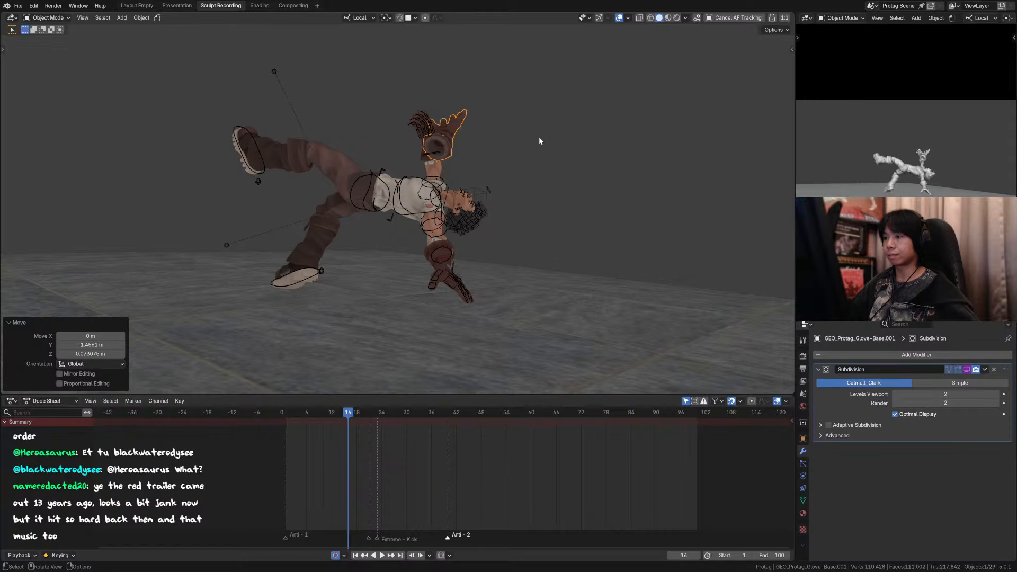
pyautogui.press('Left')
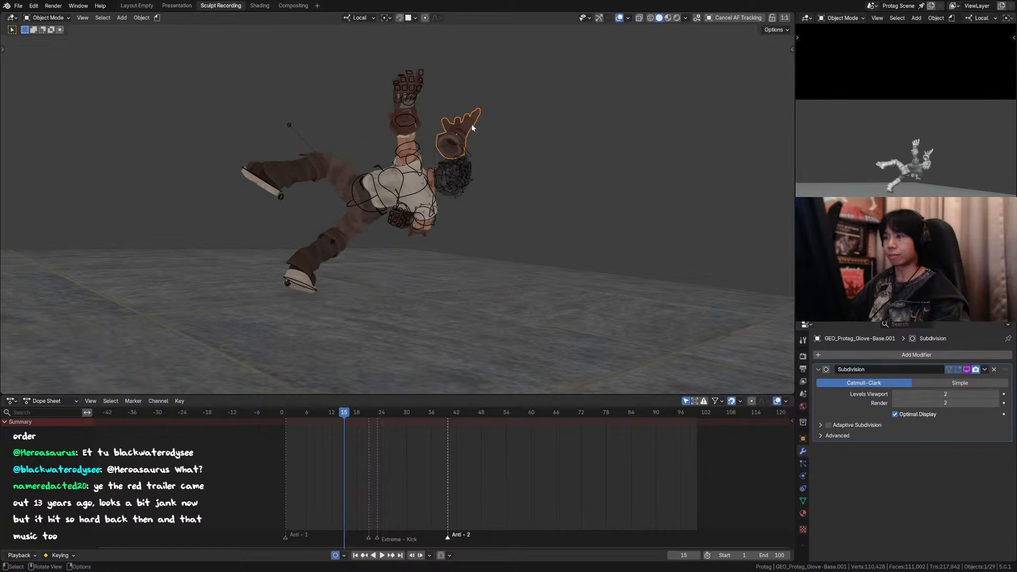
pyautogui.click(619, 17)
# Step: Move the glove copy beside the raised arm at frame 15 and rotate it 95° about local X and 142° about local Z
pyautogui.scroll(-2, 485, 128)
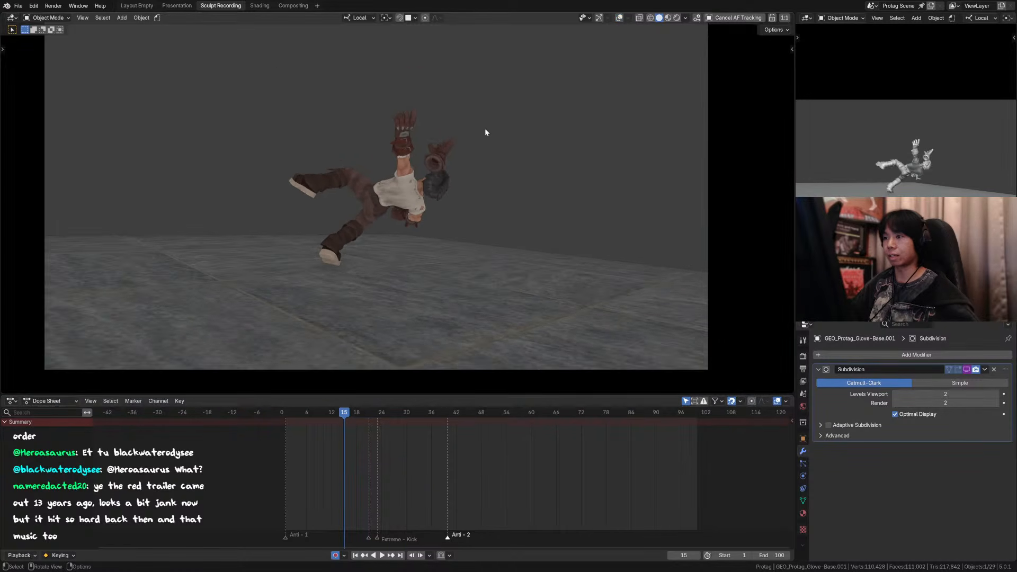
pyautogui.scroll(1, 466, 140)
pyautogui.press('r')
pyautogui.click(438, 141)
pyautogui.press('r')
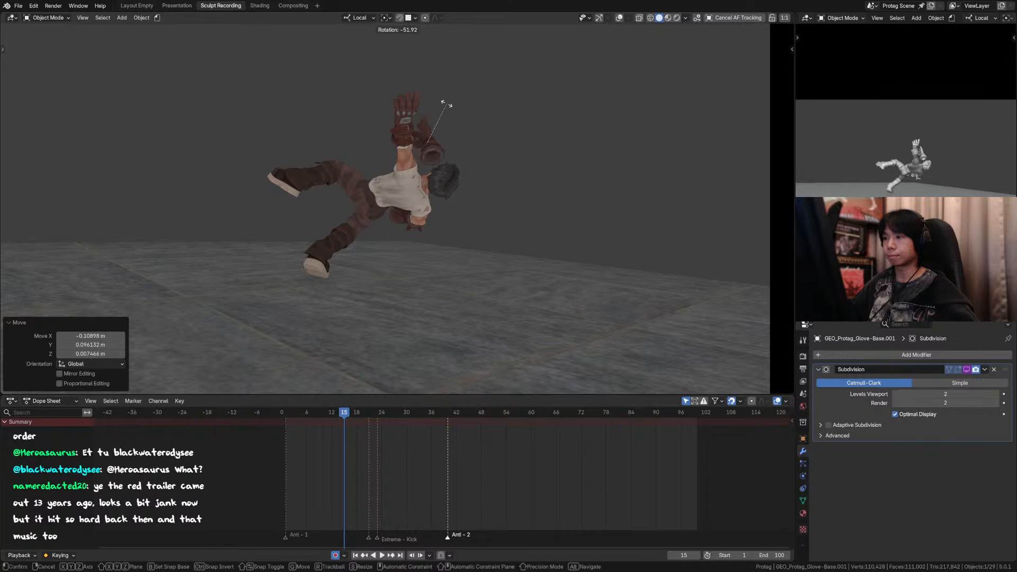
pyautogui.press('x')
pyautogui.click(443, 151)
pyautogui.press('r')
pyautogui.press('z')
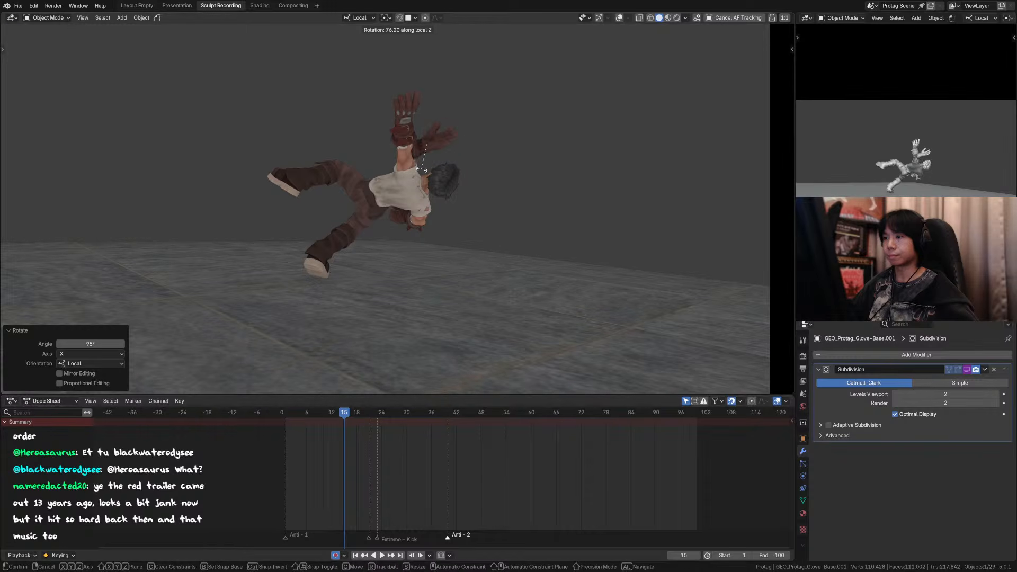
pyautogui.click(392, 156)
pyautogui.press('r')
pyautogui.press('x')
pyautogui.rightClick(435, 119)
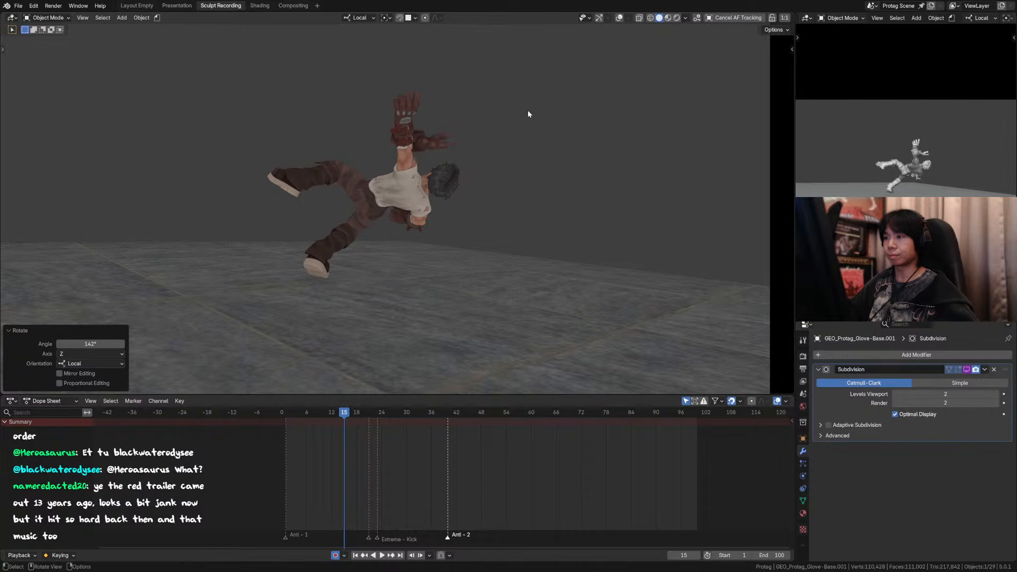
# Step: Inspect the glove copy from the front, turn the overlays back on, and delete the copy
pyautogui.moveTo(509, 125); pyautogui.dragTo(419, 151, button='middle')
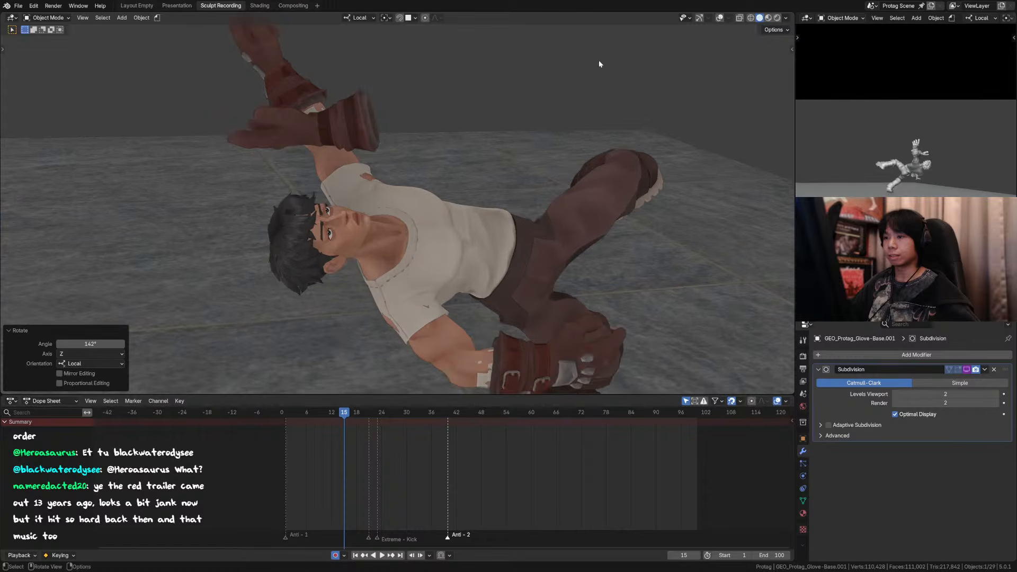
pyautogui.hotkey('alt', 'h')
pyautogui.hotkey('shift', 'alt', 'z')
pyautogui.moveTo(634, 61); pyautogui.dragTo(415, 155, button='middle')
pyautogui.press('Delete')
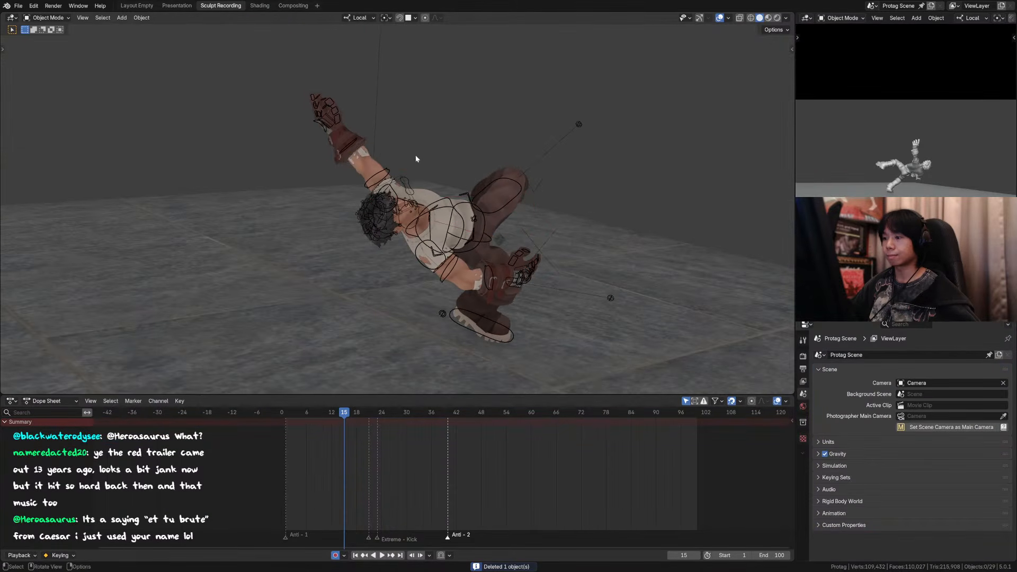
pyautogui.click(415, 154)
pyautogui.press('x')
pyautogui.click(385, 160)
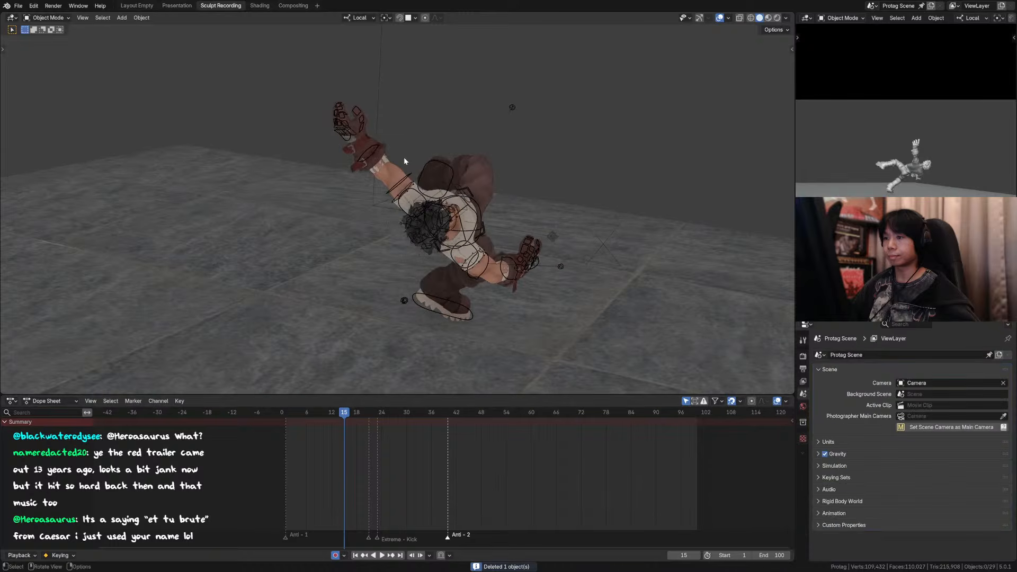
# Step: Edit the glove base, belts and metal plates together and separate a fresh copy of the left glove into new objects
pyautogui.click(403, 157)
pyautogui.press('Tab')
pyautogui.moveTo(404, 157)
pyautogui.mouseDown(button='middle')
pyautogui.moveTo(443, 156)
pyautogui.moveTo(392, 169)
pyautogui.mouseUp(button='middle')
pyautogui.press('Tab')
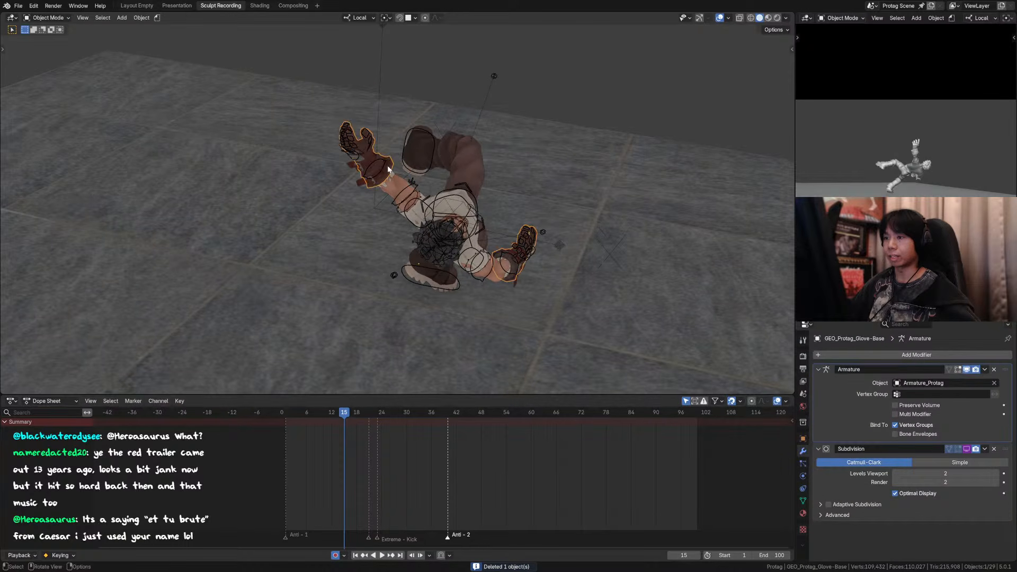
pyautogui.click(386, 172)
pyautogui.click(360, 157)
pyautogui.press('Tab')
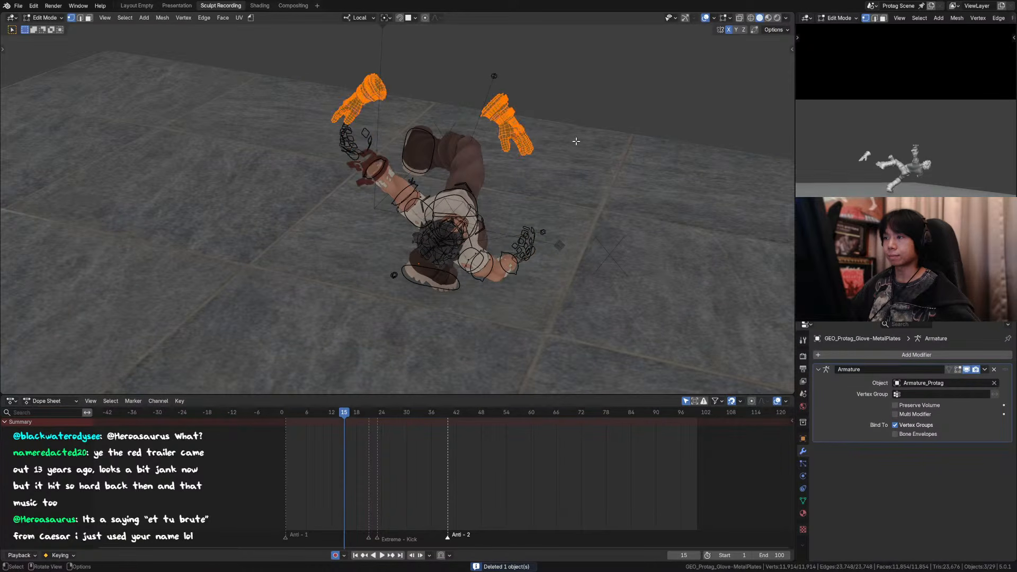
pyautogui.moveTo(617, 59); pyautogui.dragTo(465, 181)
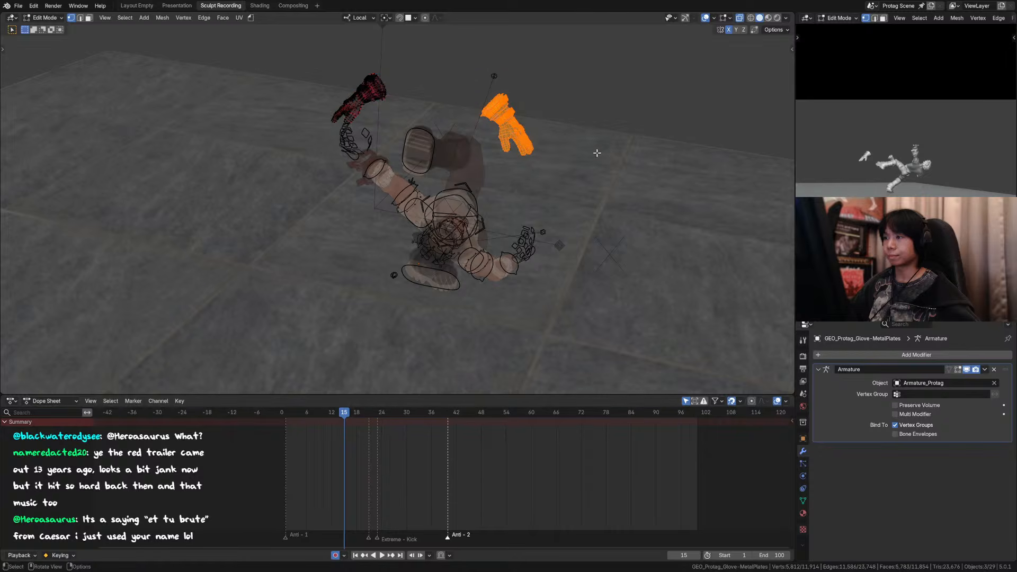
pyautogui.press('p')
pyautogui.click(631, 141)
pyautogui.press('Tab')
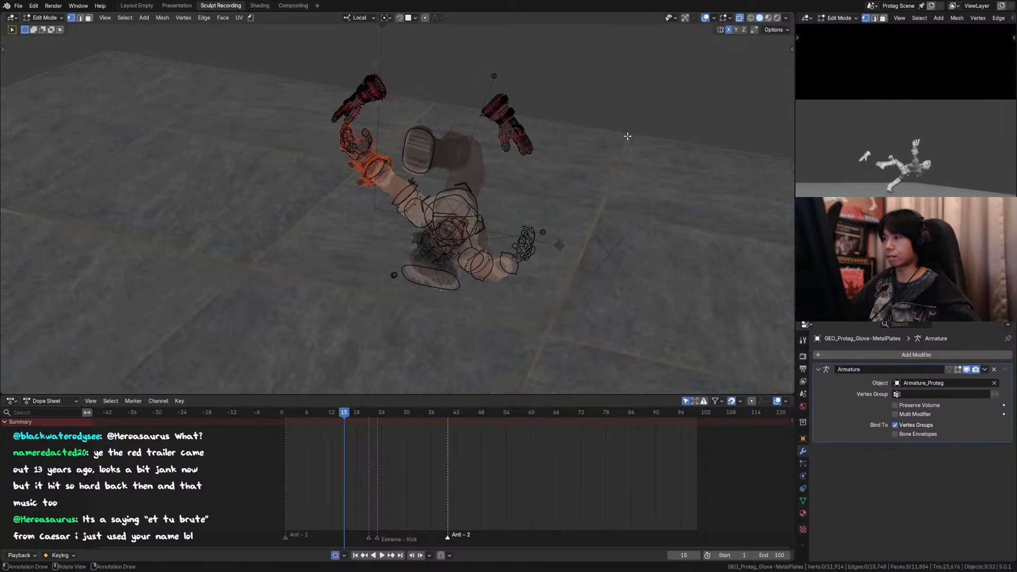
# Step: Isolate the new left glove base copy, reveal the other objects again, and try to apply its Armature modifier
pyautogui.click(365, 153)
pyautogui.click(363, 149)
pyautogui.moveTo(362, 148); pyautogui.dragTo(411, 151, button='middle')
pyautogui.hotkey('shift', 'h')
pyautogui.hotkey('alt', 'h')
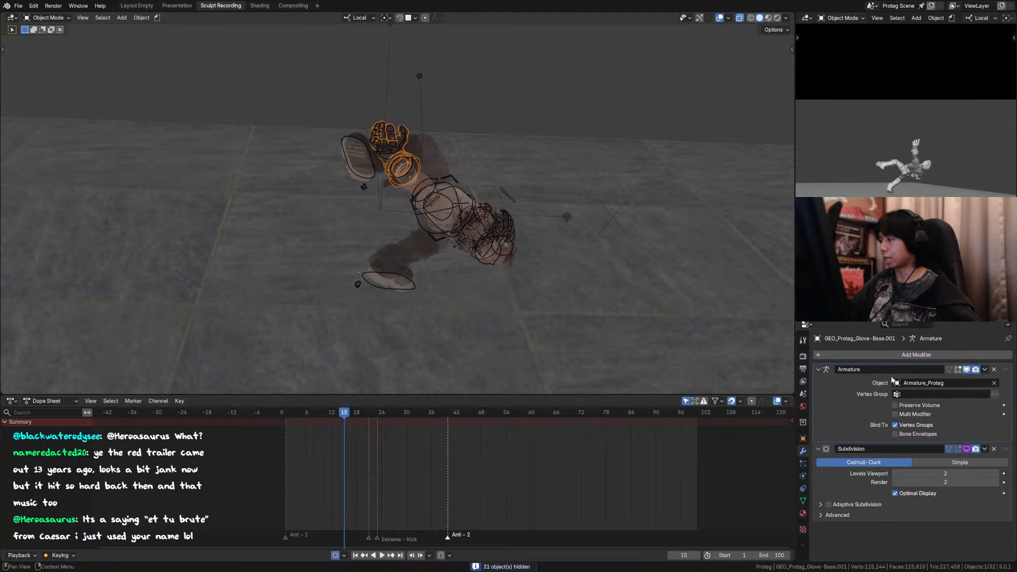
pyautogui.hotkey('ctrl', 'a')
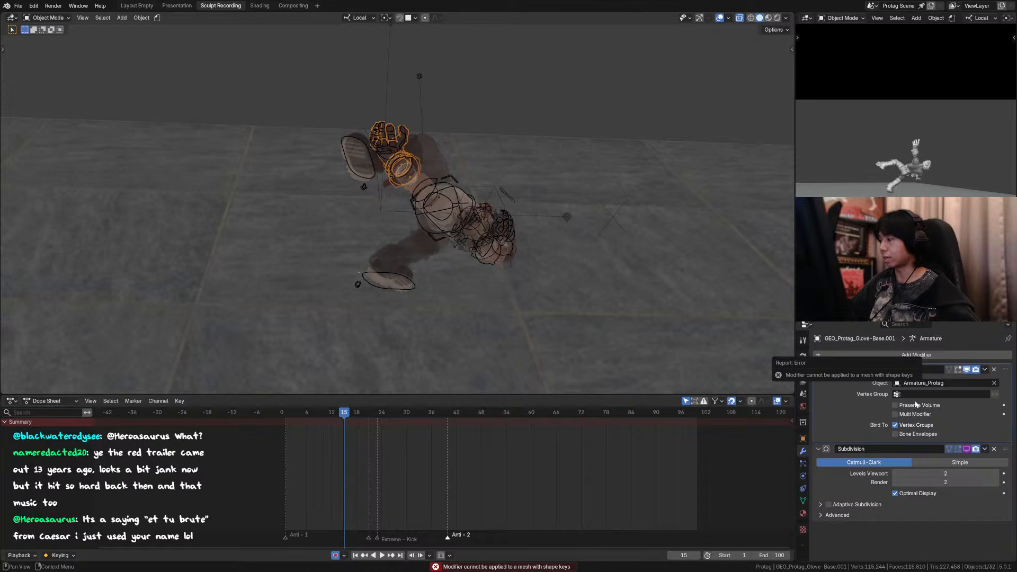
# Step: Remove the shape keys from the left glove base copy and apply its Armature modifier
pyautogui.click(803, 500)
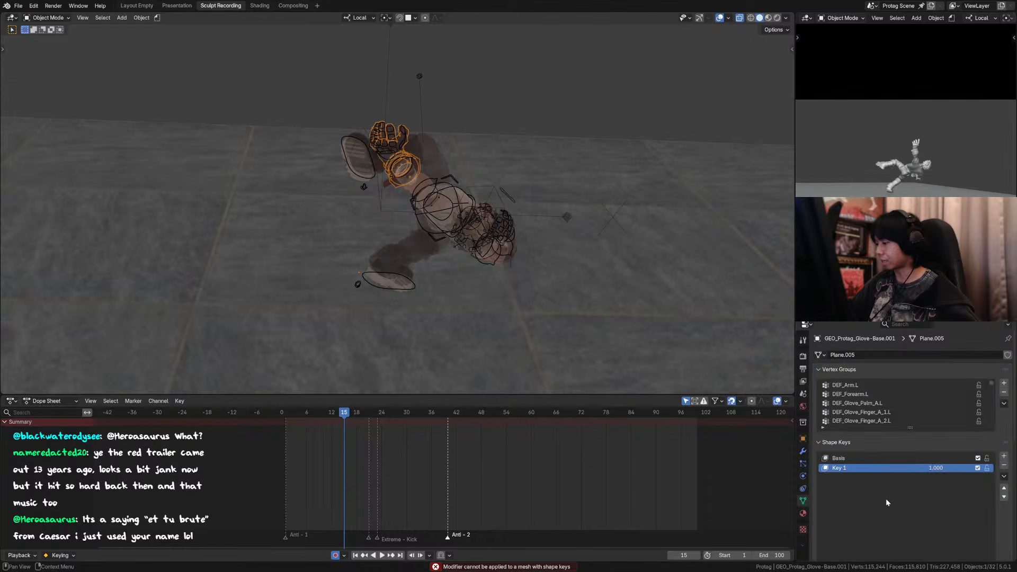
pyautogui.click(1002, 466)
pyautogui.click(1003, 466)
pyautogui.click(803, 451)
pyautogui.hotkey('ctrl', 'a')
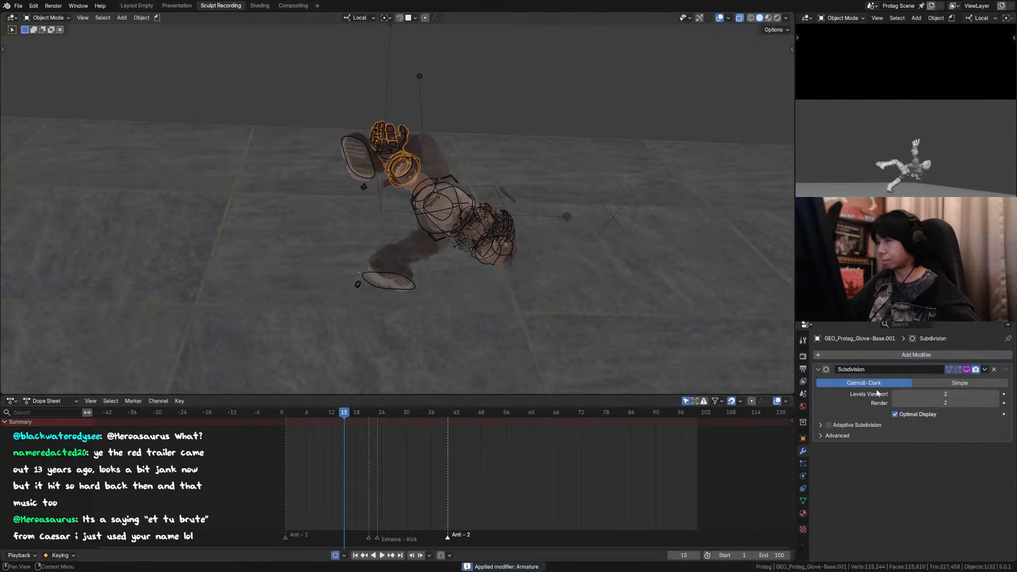
# Step: Check the glove base copy at frame 16 from the side and through the camera
pyautogui.moveTo(542, 246); pyautogui.dragTo(476, 177, button='middle')
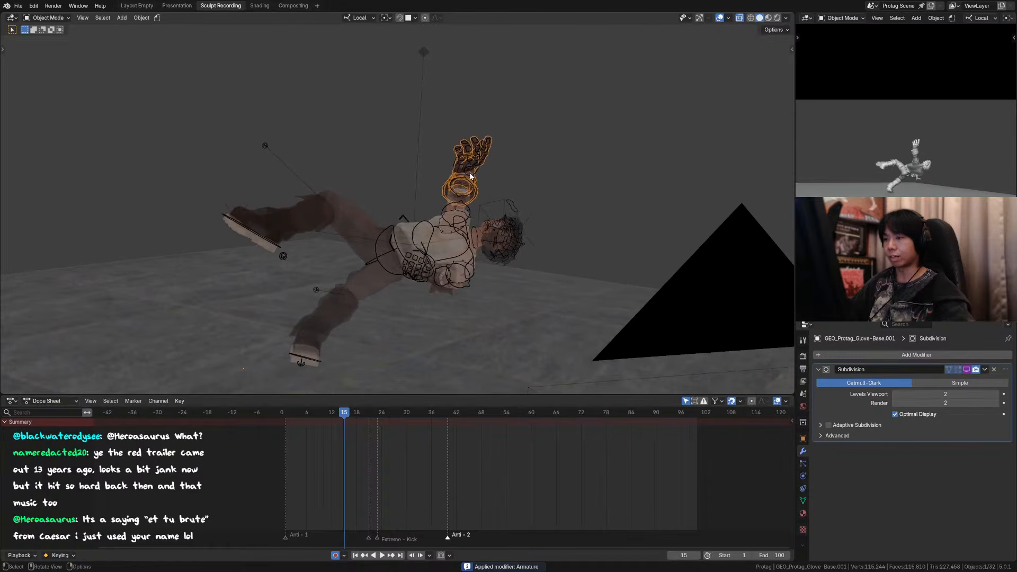
pyautogui.press('Right')
pyautogui.click(426, 162)
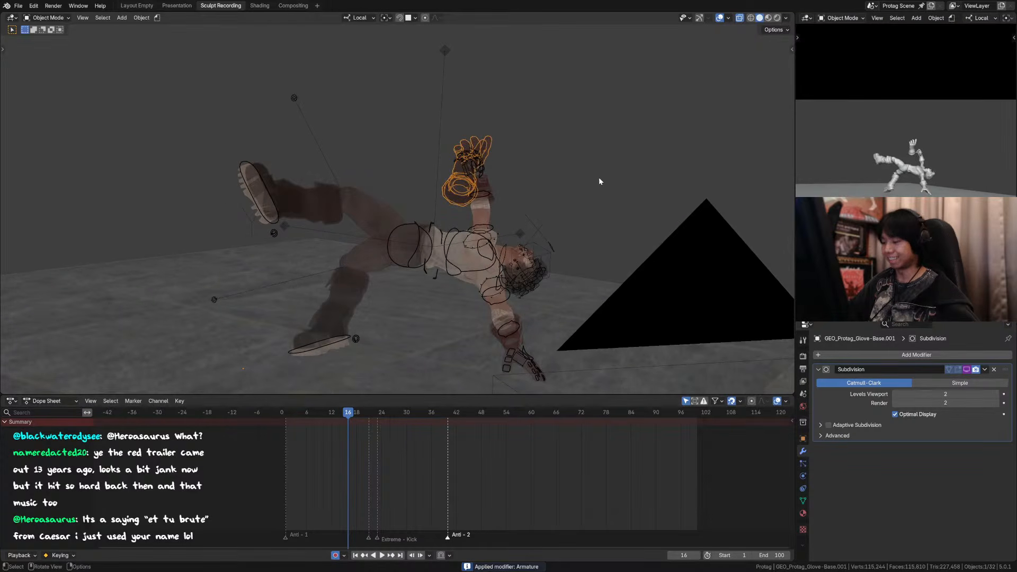
pyautogui.press('KP_0')
pyautogui.click(619, 18)
pyautogui.click(620, 18)
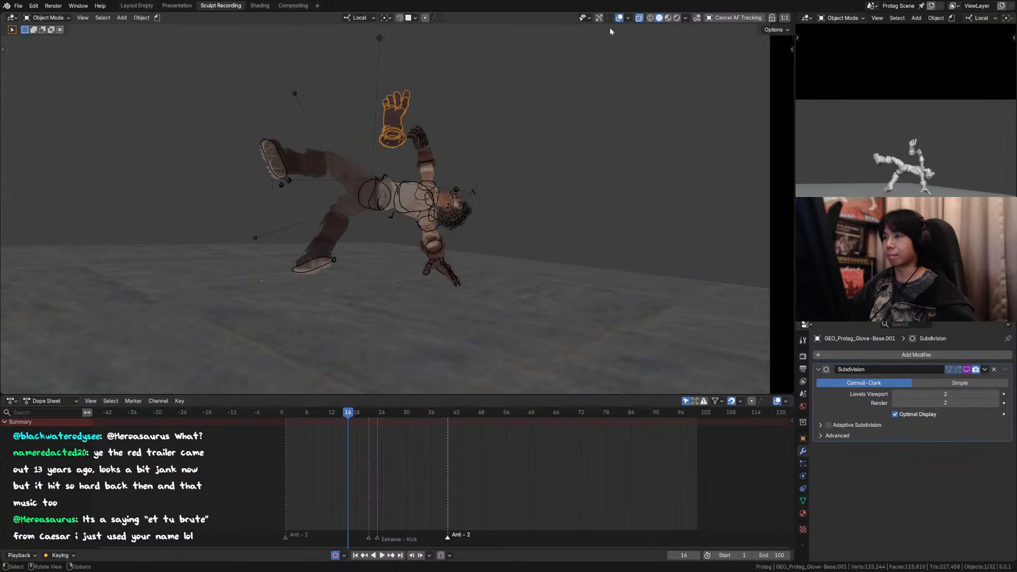
pyautogui.scroll(2, 410, 133)
# Step: Go back to frame 15 and undo the shape key removal and the applied Armature modifier on the glove base copy
pyautogui.keyDown('shift'); pyautogui.moveTo(408, 132); pyautogui.dragTo(359, 187, button='middle'); pyautogui.keyUp('shift')
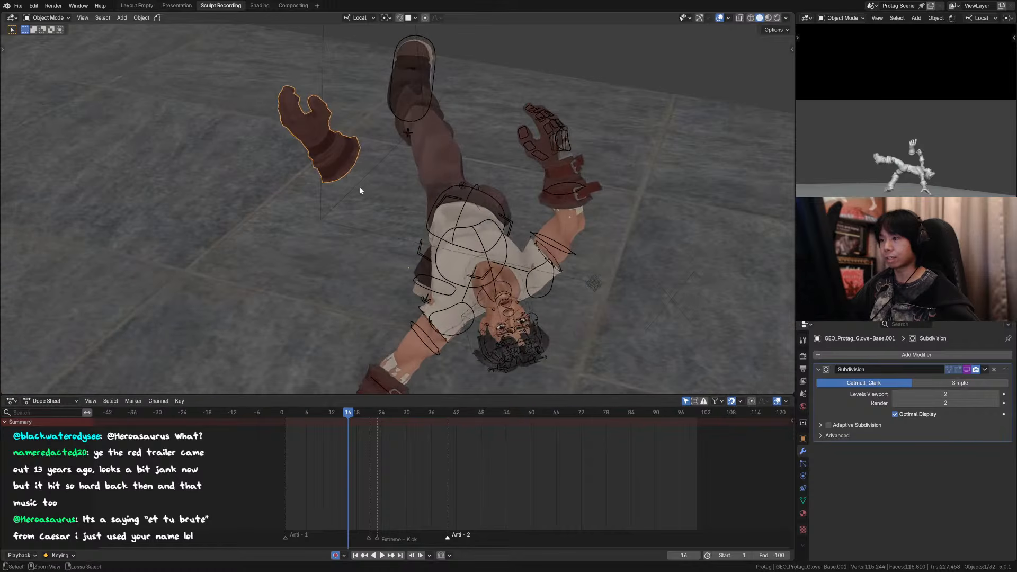
pyautogui.press('Left')
pyautogui.click(340, 165)
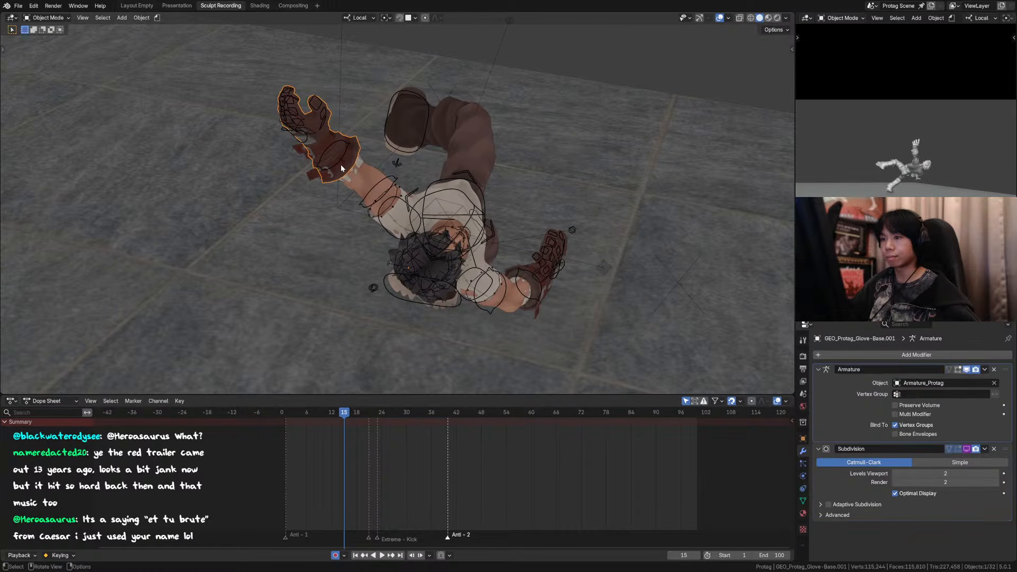
pyautogui.click(340, 165)
pyautogui.press('Right')
pyautogui.keyDown('ctrl'); pyautogui.moveTo(361, 184); pyautogui.dragTo(394, 173, button='middle'); pyautogui.keyUp('ctrl')
pyautogui.hotkey('ctrl', 'z')
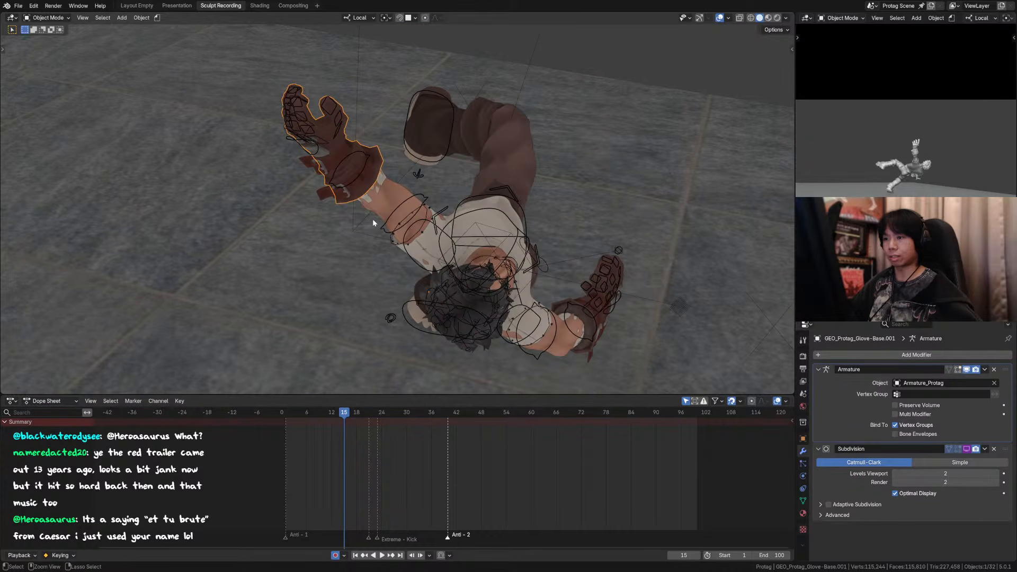
# Step: Select GEO_Protag_Glove-Belts.001, GEO_Protag_Glove-Belts.002 and the glove base copy together and isolate them
pyautogui.click(367, 172)
pyautogui.click(367, 173)
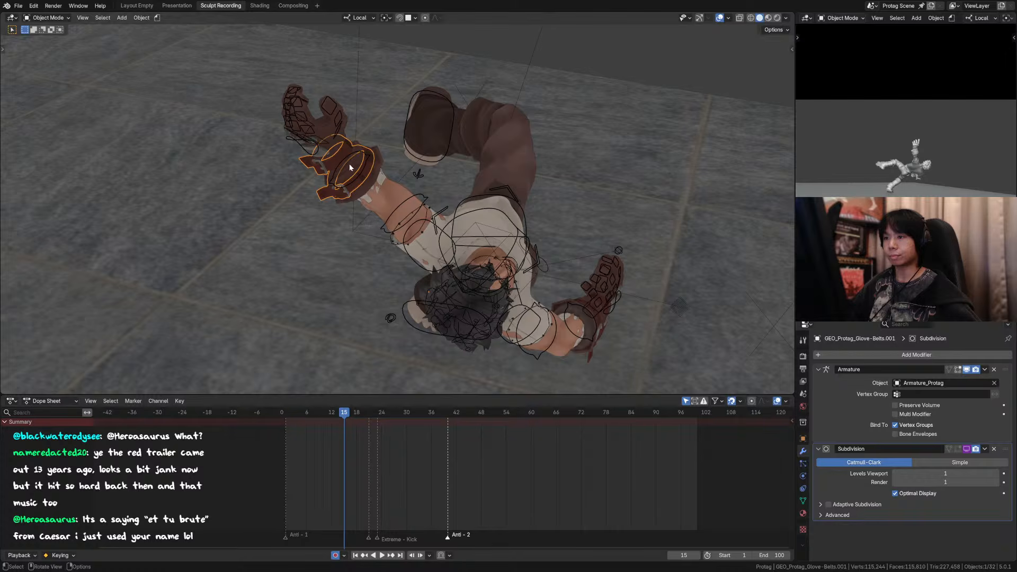
pyautogui.keyDown('alt'); pyautogui.keyDown('shift'); pyautogui.click(344, 161); pyautogui.keyUp('shift'); pyautogui.keyUp('alt')
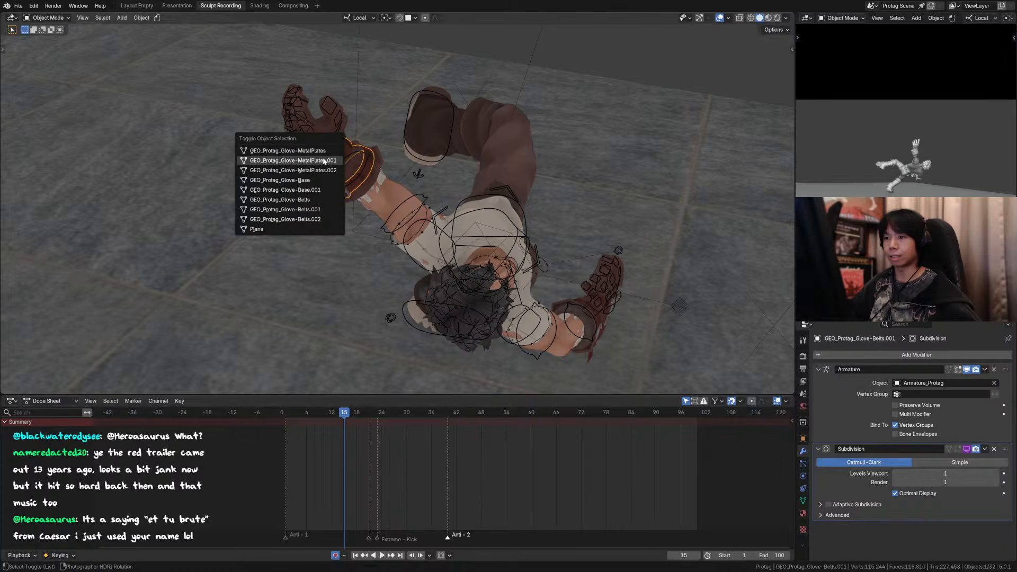
pyautogui.click(323, 218)
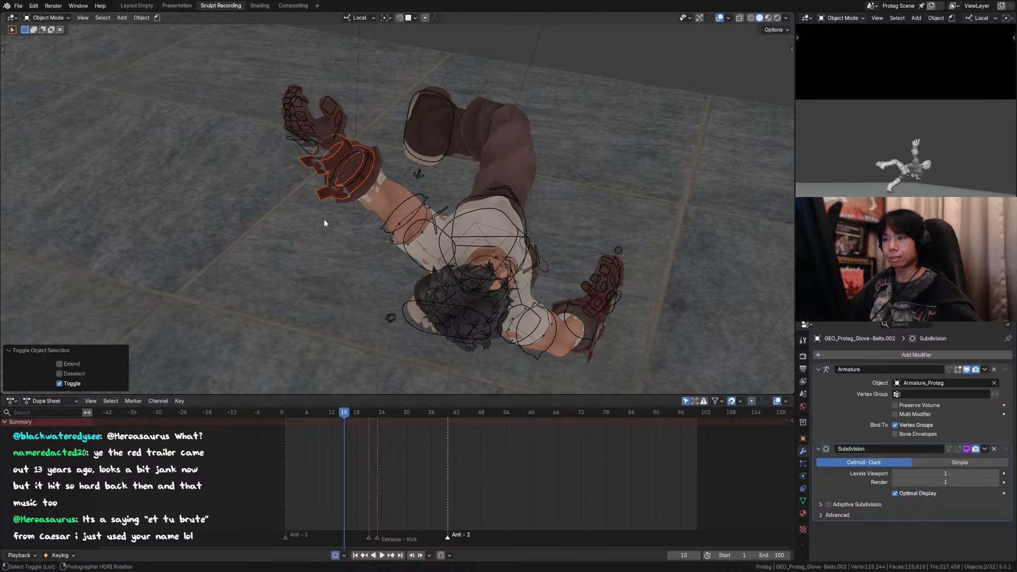
pyautogui.keyDown('alt'); pyautogui.keyDown('shift'); pyautogui.click(331, 134); pyautogui.keyUp('shift'); pyautogui.keyUp('alt')
pyautogui.click(330, 140)
pyautogui.press('KP_Divide')
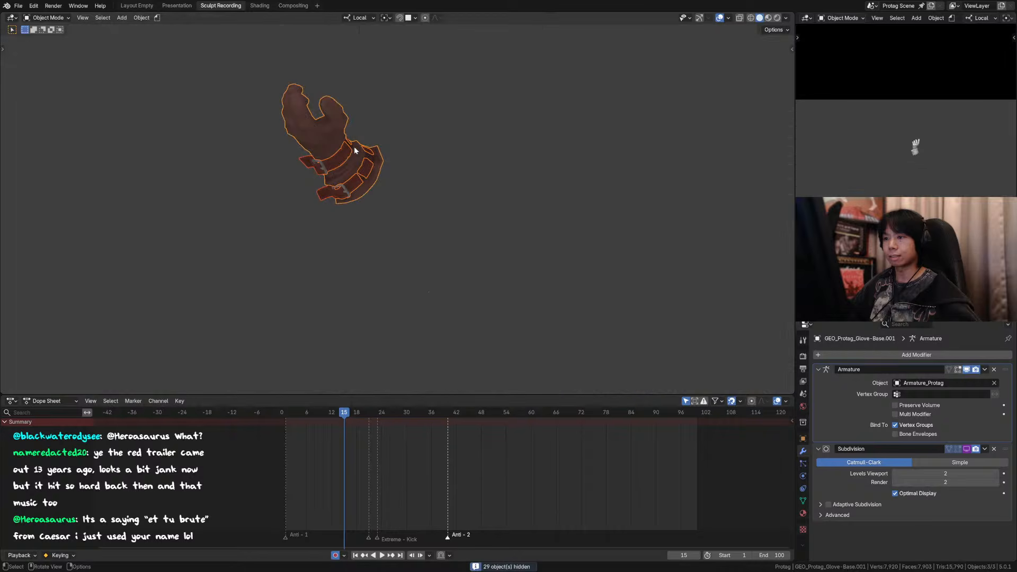
# Step: Reveal the other objects, add GEO_Protag_Glove-MetalPlates.002 to the glove selection, and isolate the complete glove copy
pyautogui.press('KP_Divide')
pyautogui.keyDown('alt'); pyautogui.keyDown('shift'); pyautogui.click(333, 154); pyautogui.keyUp('shift'); pyautogui.keyUp('alt')
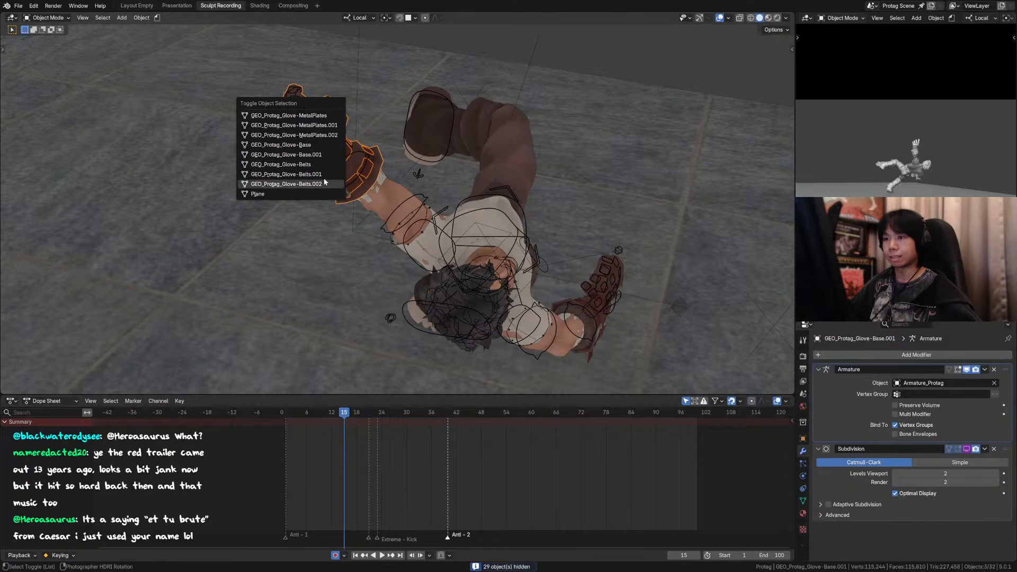
pyautogui.click(325, 135)
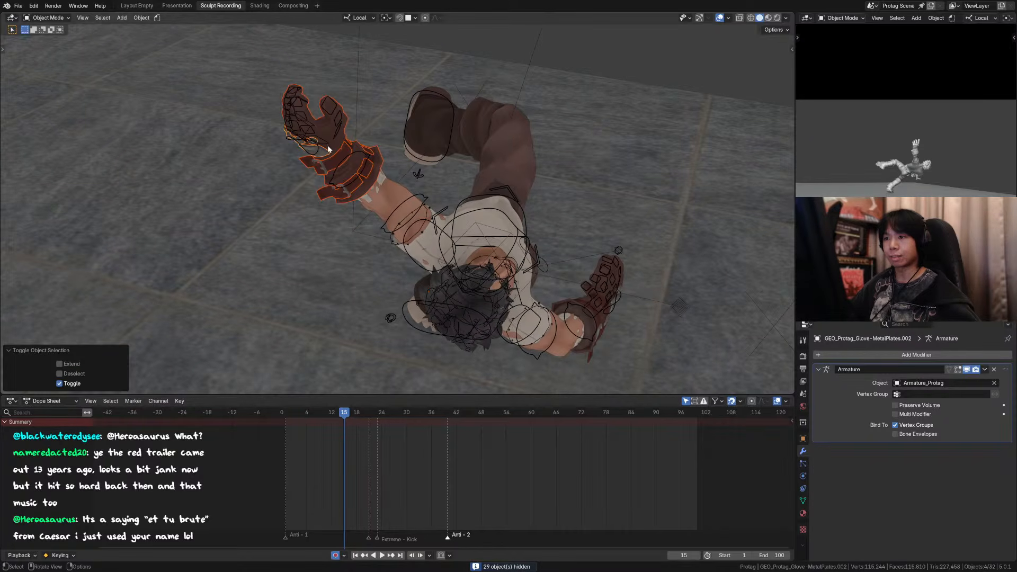
pyautogui.press('KP_Divide')
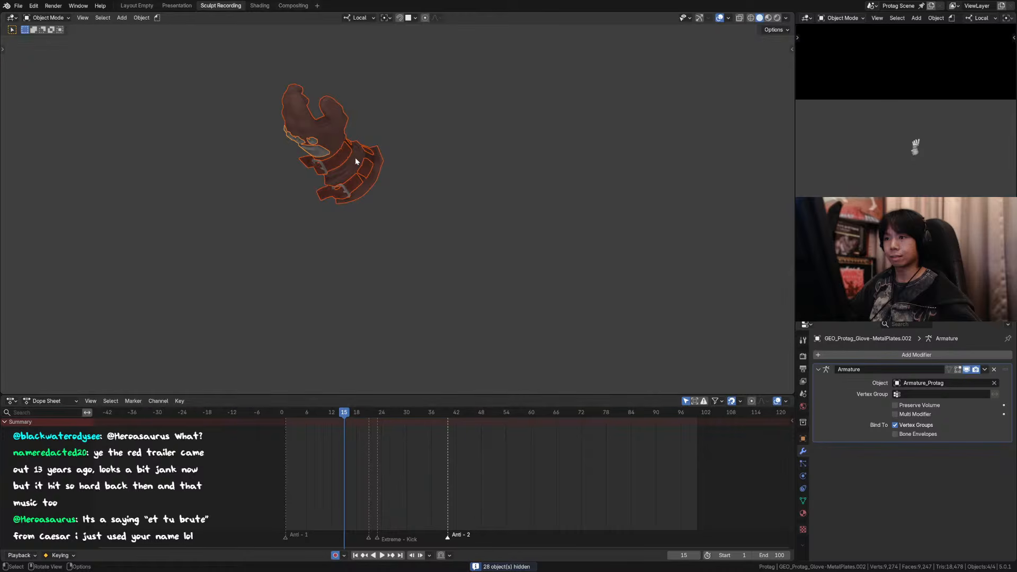
pyautogui.moveTo(356, 161)
pyautogui.mouseDown(button='middle')
pyautogui.moveTo(382, 154)
pyautogui.moveTo(363, 155)
pyautogui.mouseUp(button='middle')
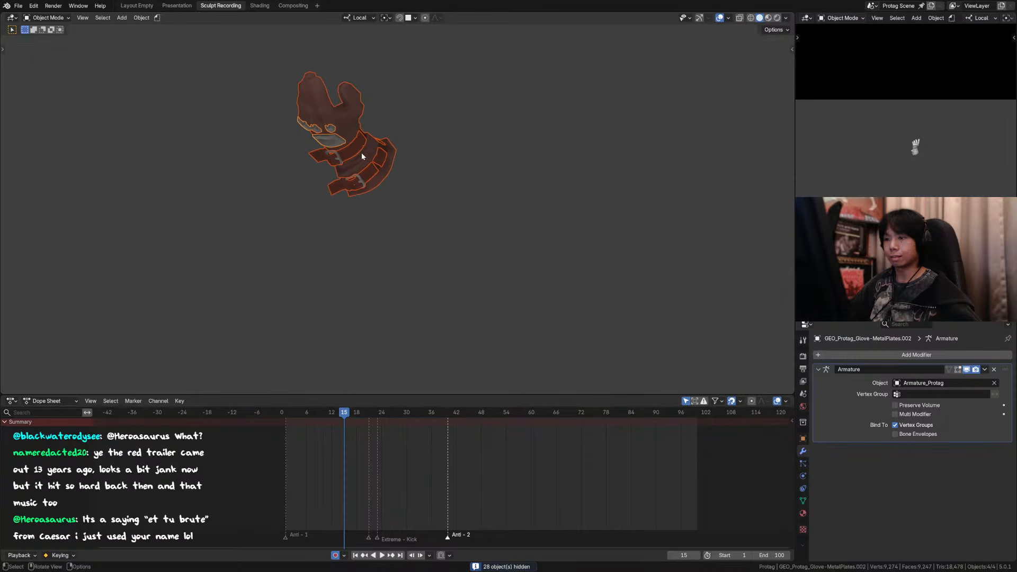
# Step: Join the selected glove pieces into one object, apply its Armature modifier, and reveal the other objects
pyautogui.hotkey('ctrl', 'j')
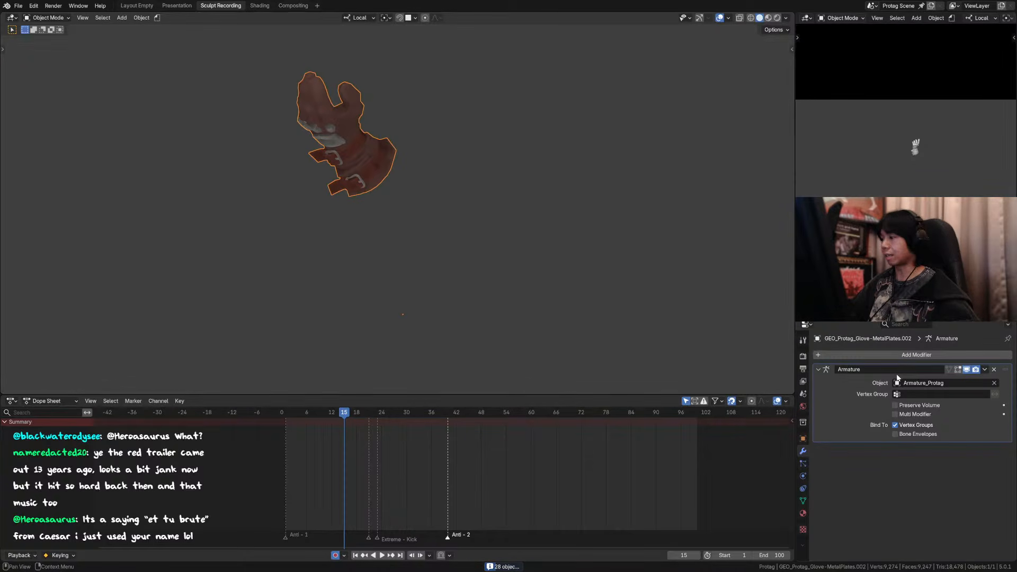
pyautogui.hotkey('ctrl', 'a')
pyautogui.press('KP_Divide')
# Step: Hide the joined glove copy and examine the original glove base mesh in Edit Mode and the original belts
pyautogui.click(355, 131)
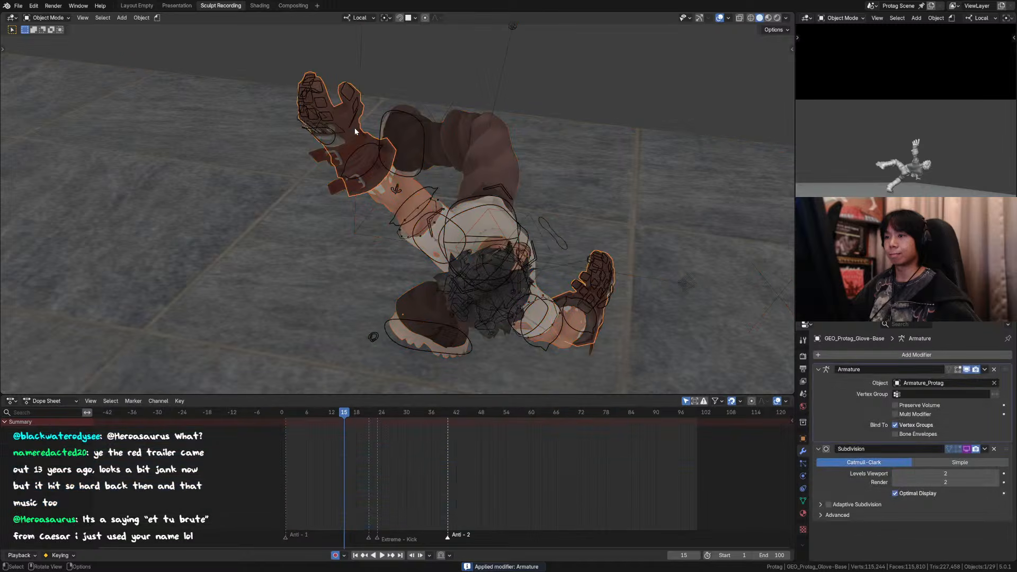
pyautogui.press('h')
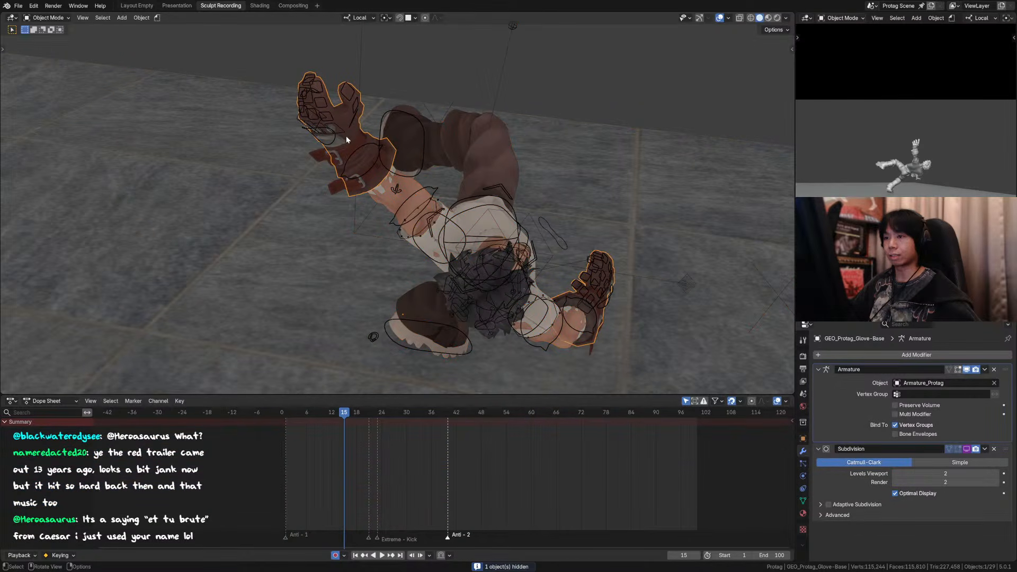
pyautogui.press('Tab')
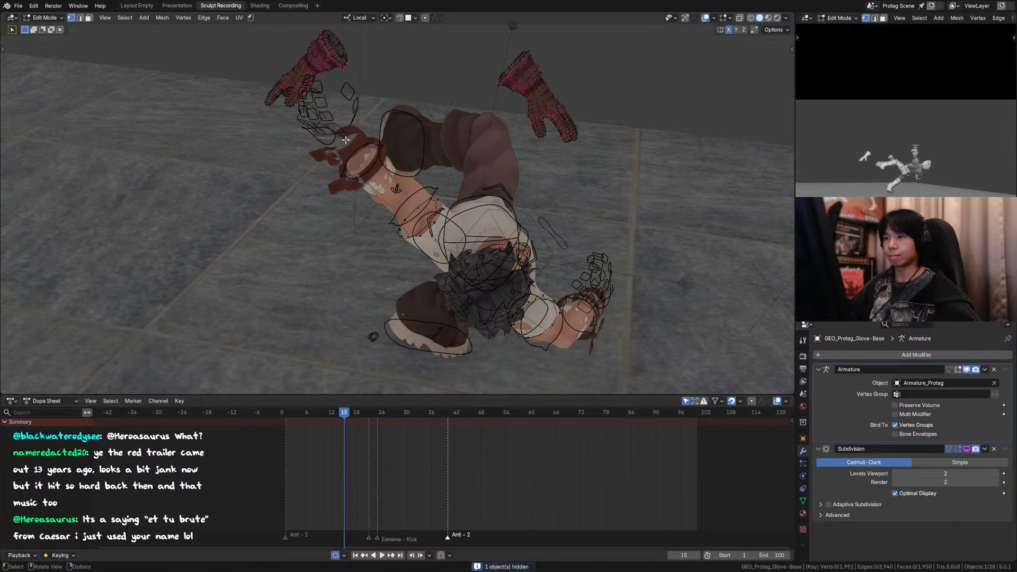
pyautogui.moveTo(351, 152); pyautogui.dragTo(377, 128, button='middle')
pyautogui.press('Tab')
pyautogui.click(388, 146)
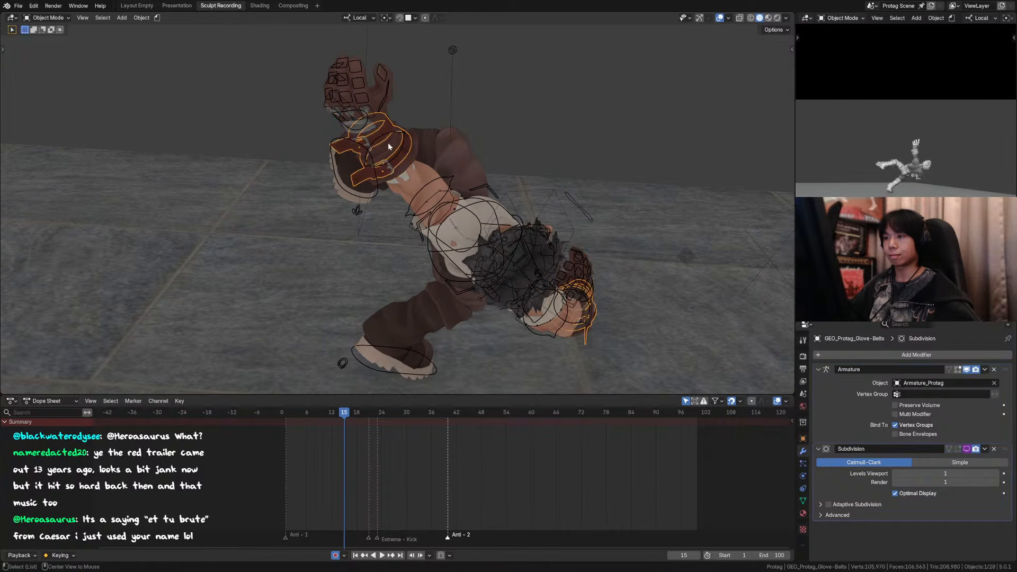
# Step: With the glove copy revealed again, go to frame 16, select the joined glove copy, and save the file
pyautogui.press('Right')
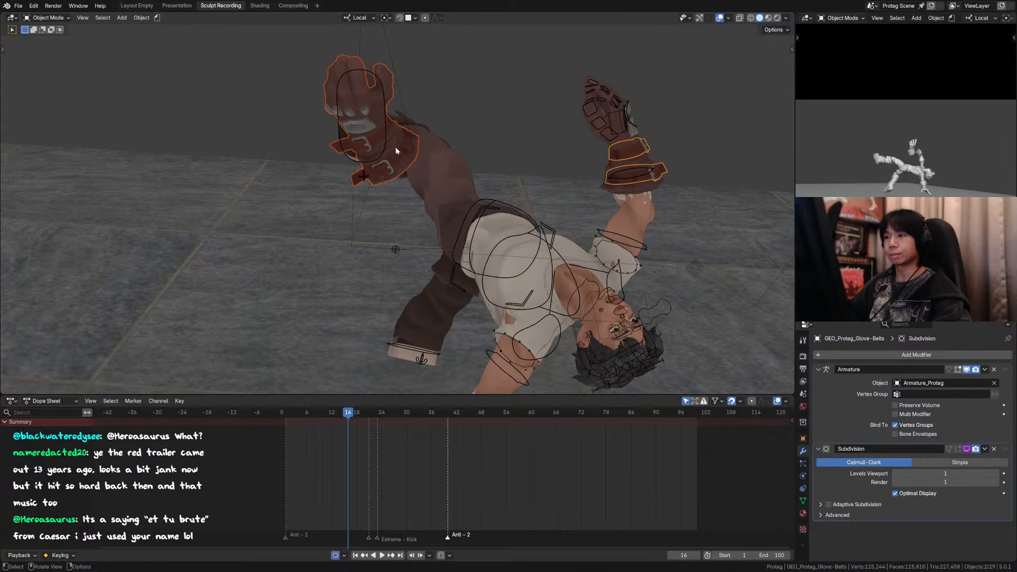
pyautogui.click(395, 147)
pyautogui.moveTo(395, 147); pyautogui.dragTo(497, 154, button='middle')
pyautogui.hotkey('ctrl', 's')
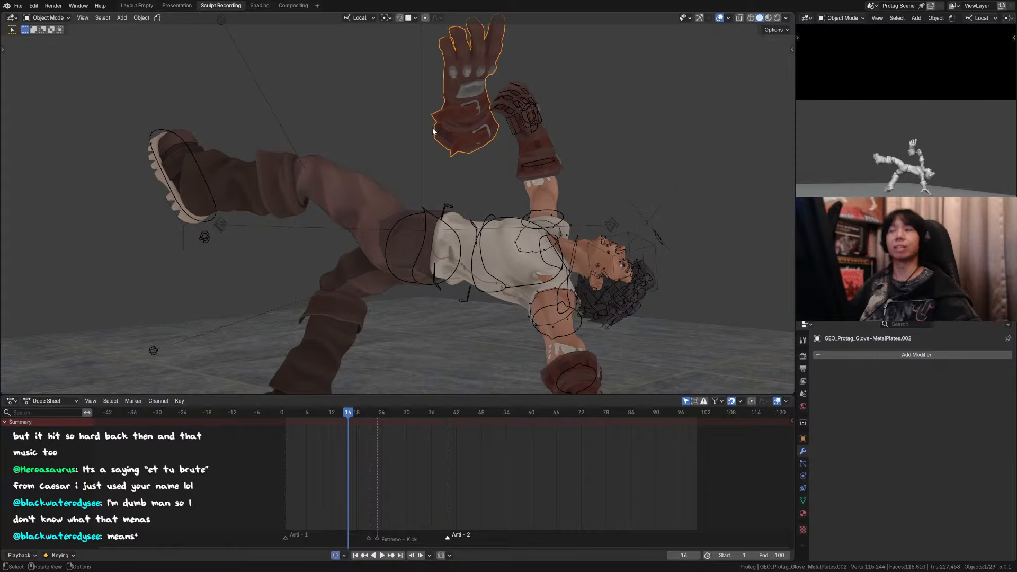
# Step: Set the joined glove copy's origin to its geometry
pyautogui.moveTo(518, 139); pyautogui.dragTo(425, 177, button='middle')
pyautogui.press('Right')
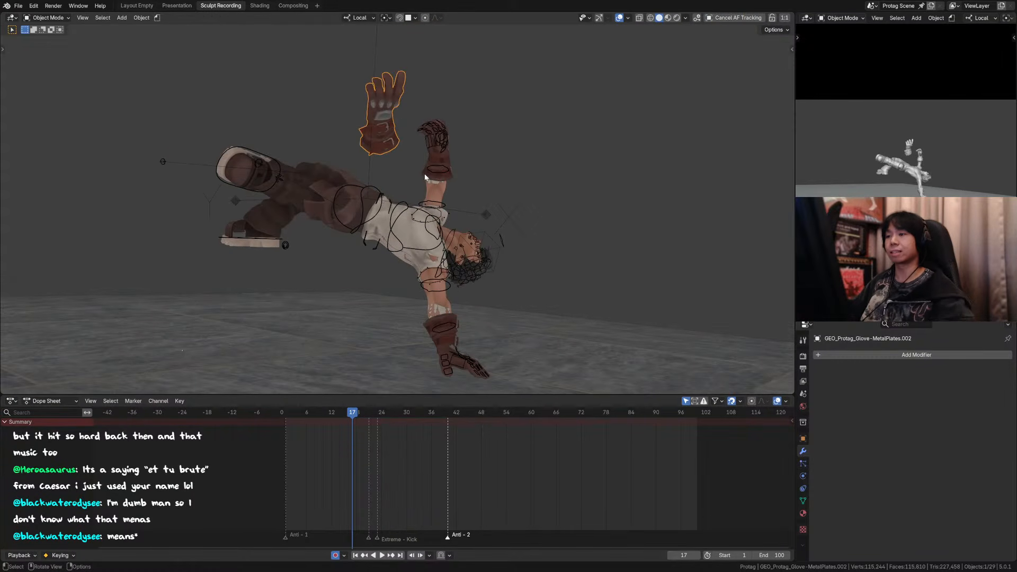
pyautogui.rightClick(391, 141)
pyautogui.moveTo(402, 139)
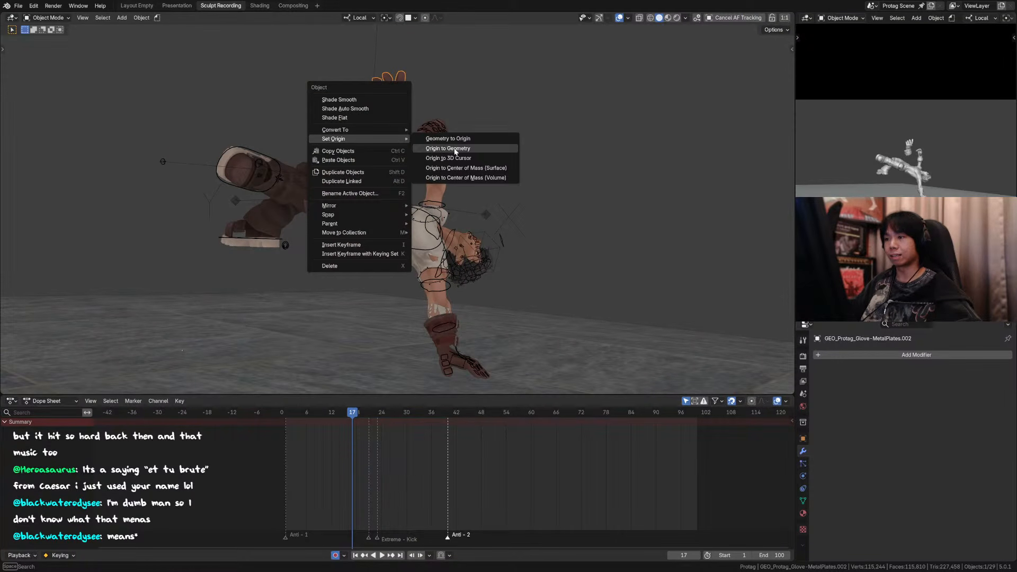
pyautogui.click(444, 149)
# Step: At frame 16, move the glove copy over the raised hand, about 0.11 m in X, -0.11 m in Y and -0.03 m in Z
pyautogui.press('g')
pyautogui.press('Escape')
pyautogui.press('Left')
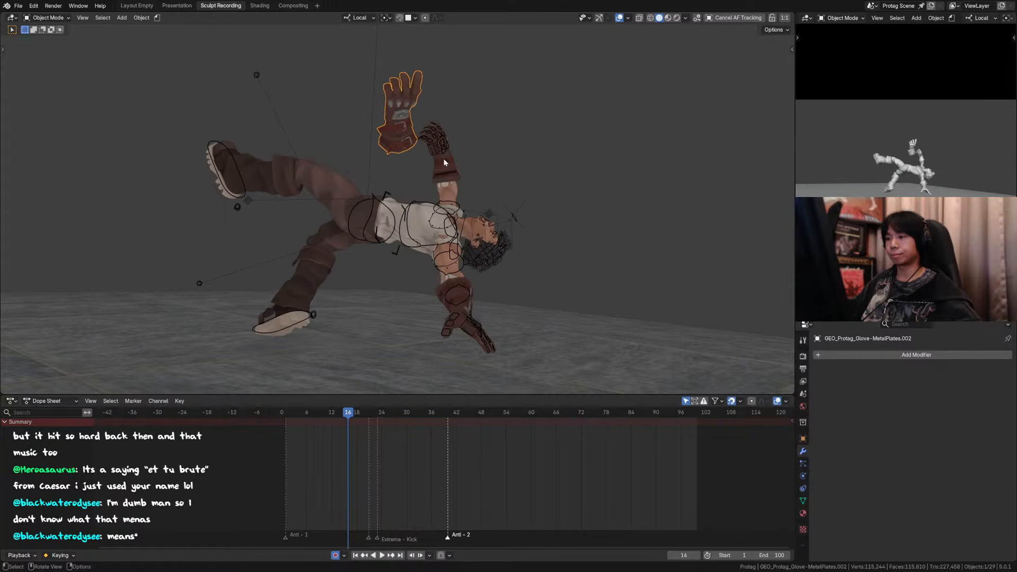
pyautogui.press('g')
pyautogui.click(480, 165)
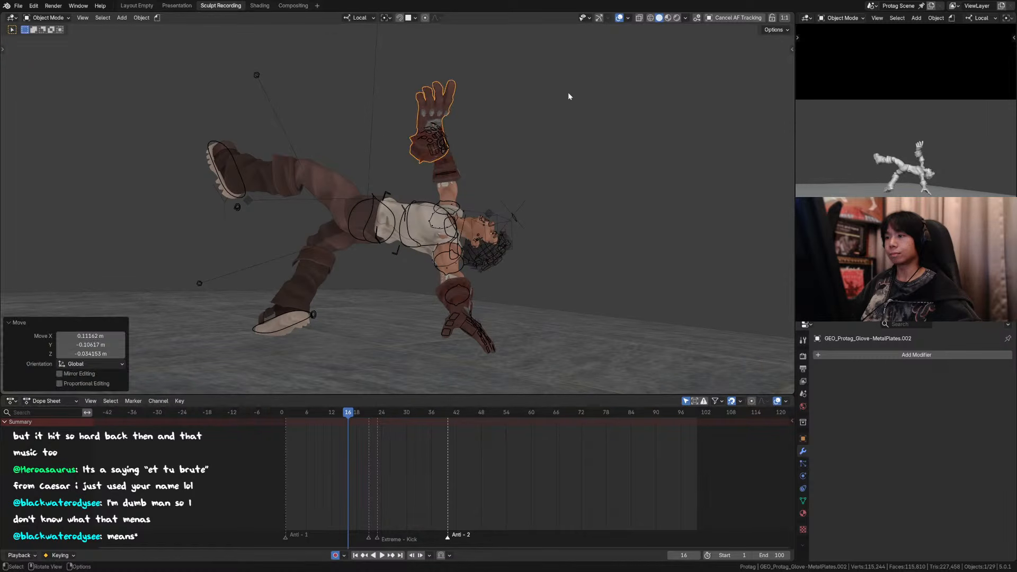
# Step: Hide the character's rig and reselect the glove copy
pyautogui.click(446, 135)
pyautogui.press('h')
pyautogui.click(431, 117)
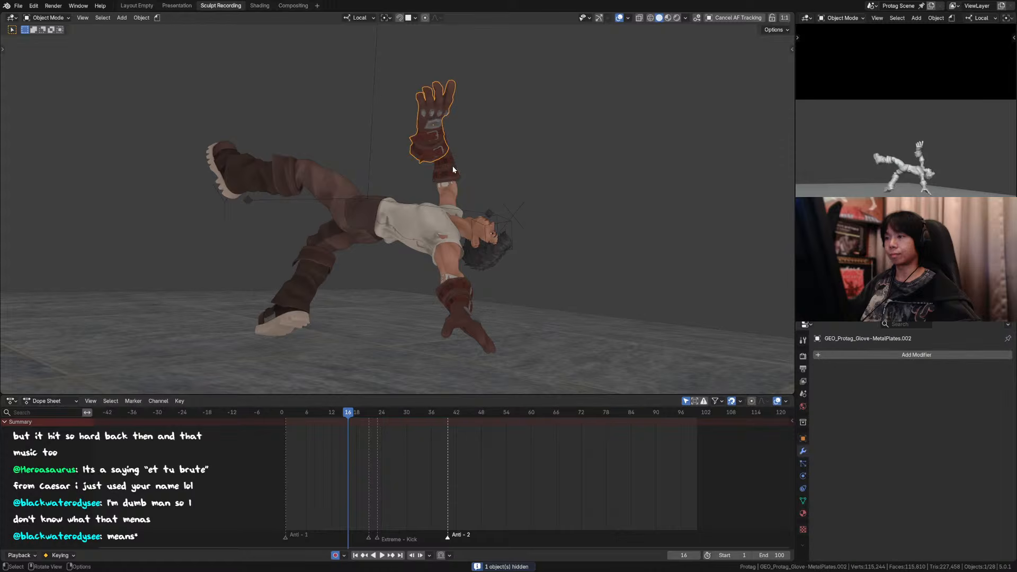
# Step: Inspect the glove copy's placement from another angle and through the camera, comparing frames 15 and 16
pyautogui.moveTo(454, 170); pyautogui.dragTo(371, 174, button='middle')
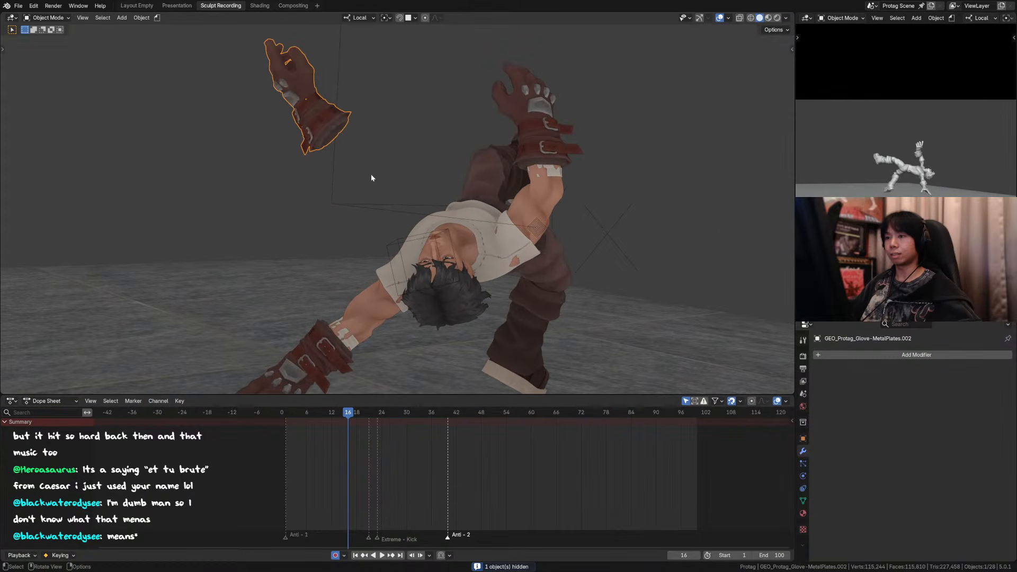
pyautogui.press('KP_0')
pyautogui.scroll(-2, 619, 109)
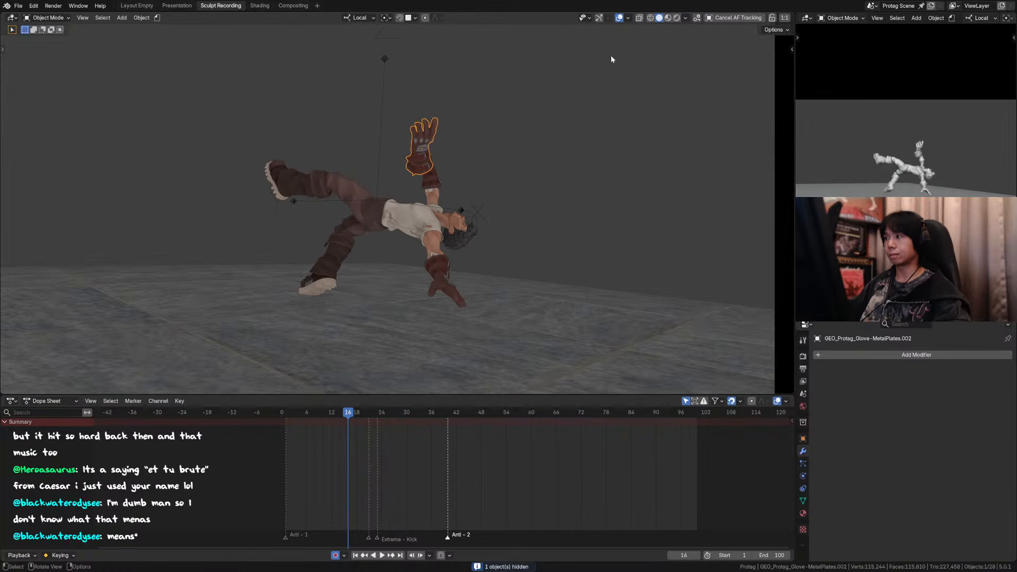
pyautogui.press('Left')
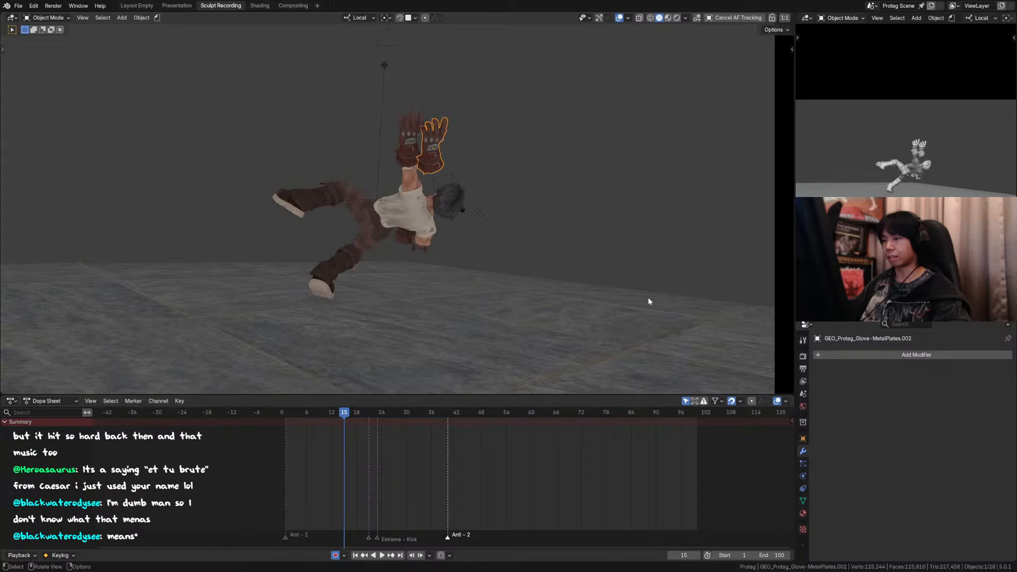
pyautogui.press('Right')
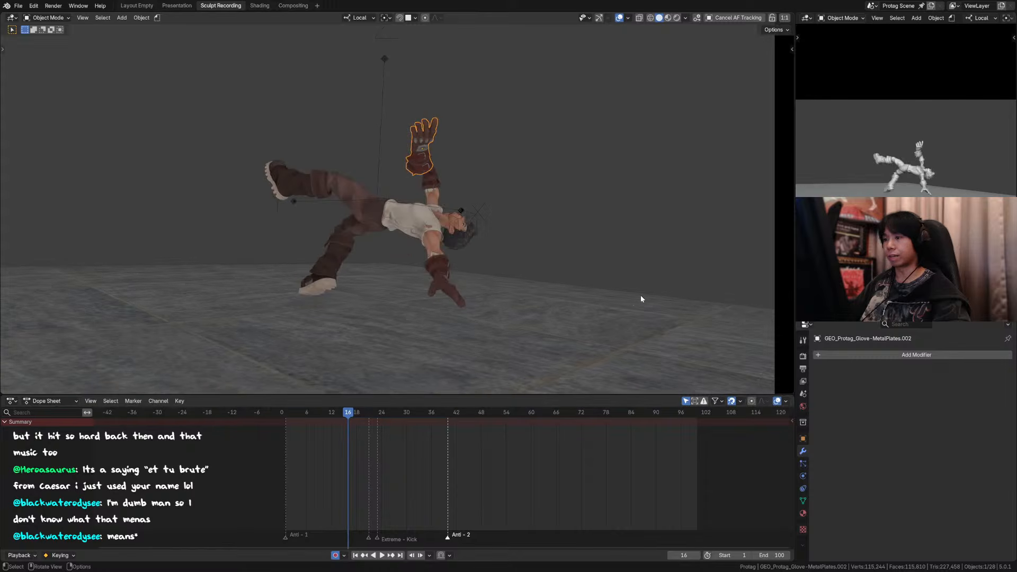
# Step: Open the glove copy's object visibility settings and delete the drivers on its viewport and render visibility
pyautogui.click(803, 501)
pyautogui.click(803, 439)
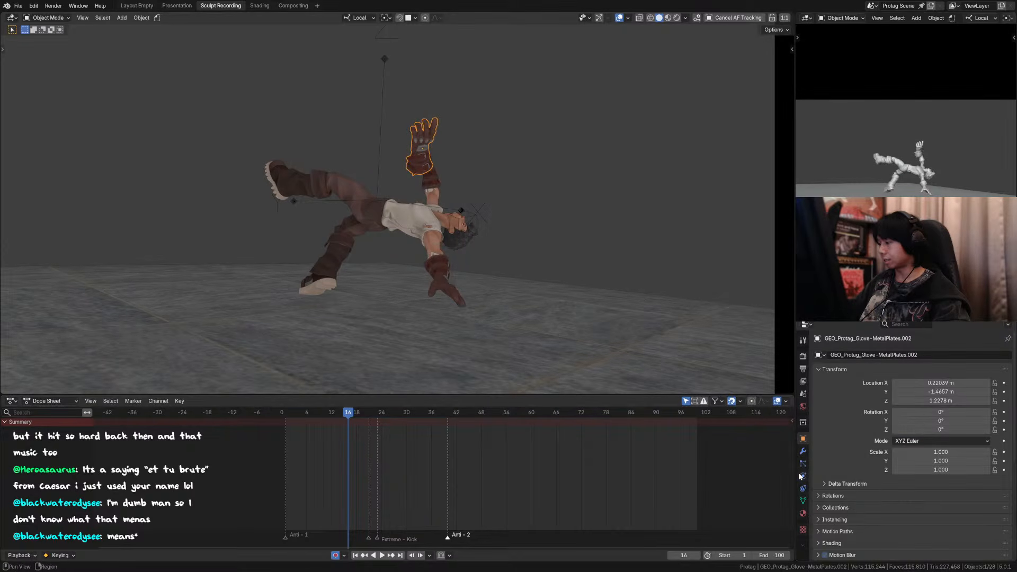
pyautogui.click(803, 451)
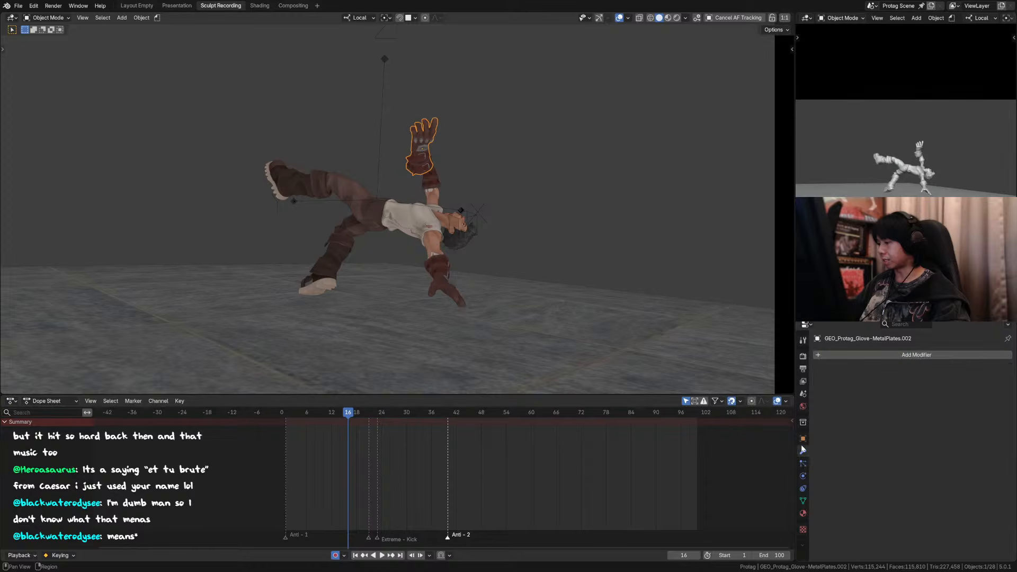
pyautogui.click(803, 439)
pyautogui.scroll(-6, 940, 494)
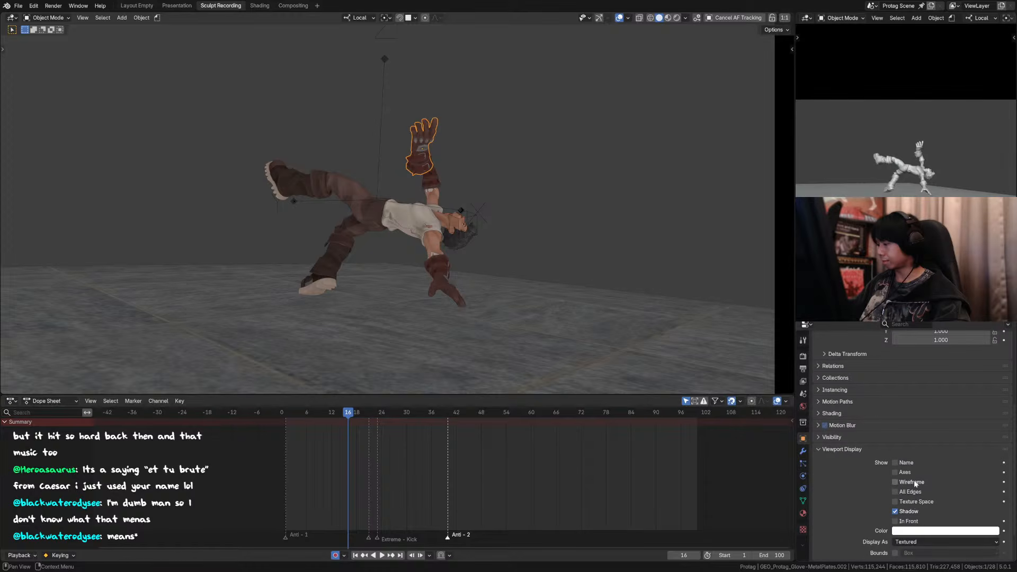
pyautogui.click(804, 452)
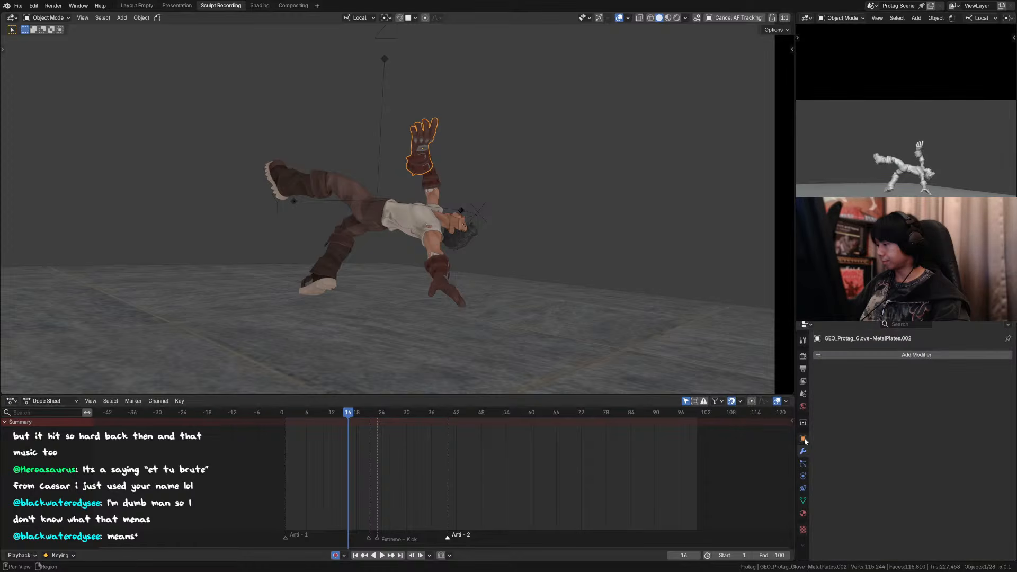
pyautogui.click(803, 438)
pyautogui.scroll(-2, 853, 480)
pyautogui.scroll(-3, 851, 495)
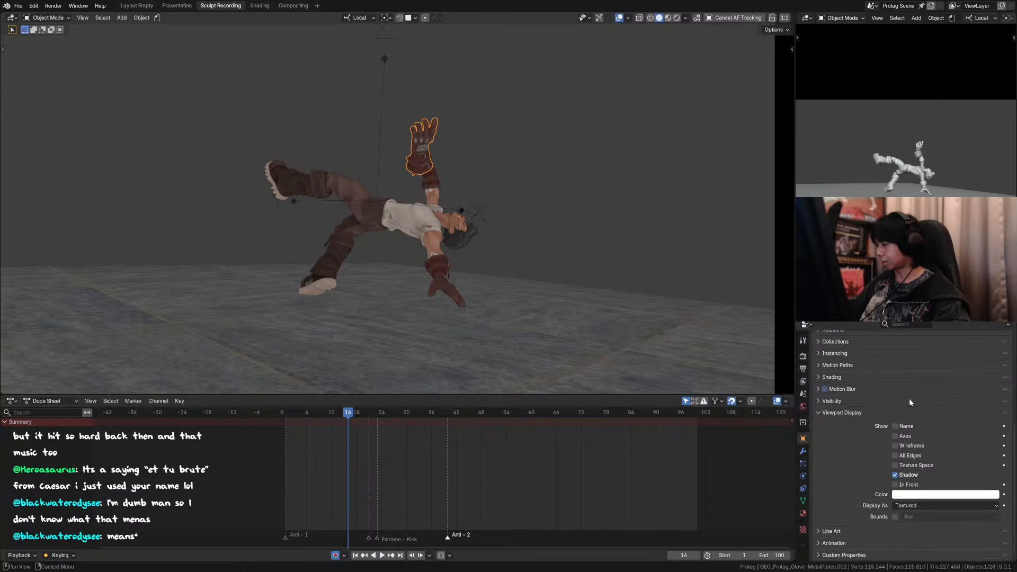
pyautogui.click(832, 401)
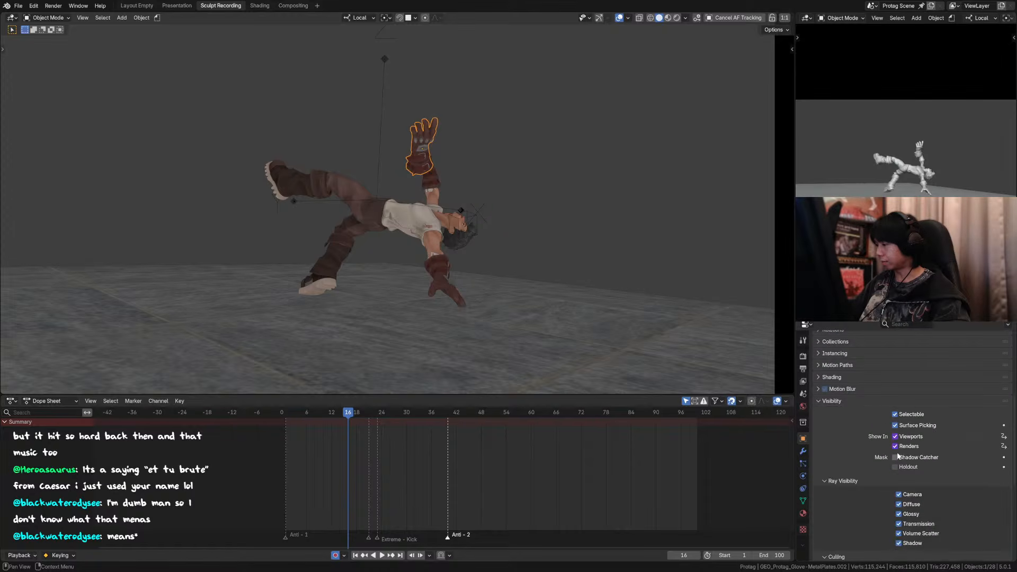
pyautogui.scroll(-1, 899, 437)
pyautogui.rightClick(896, 431)
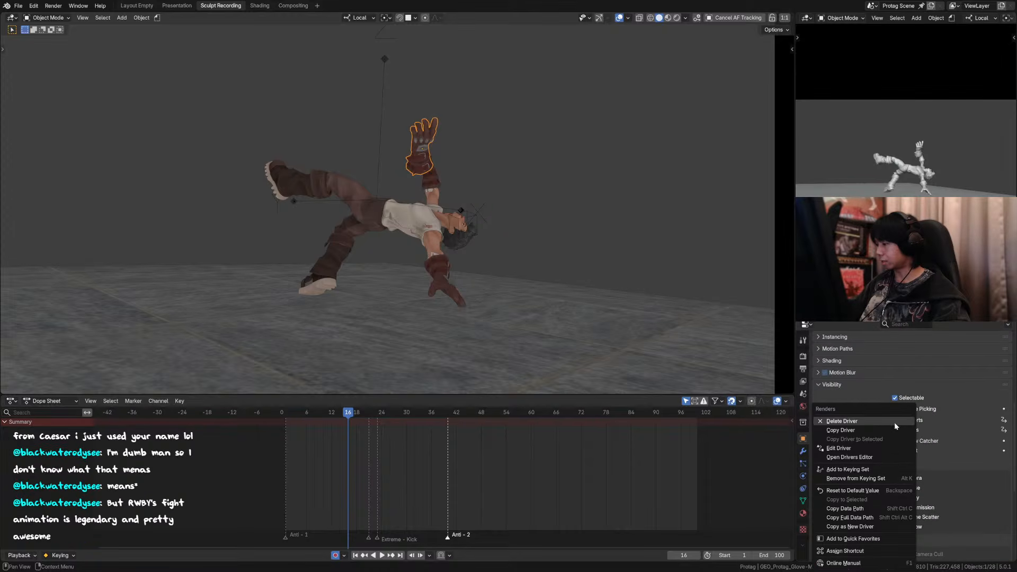
pyautogui.click(897, 421)
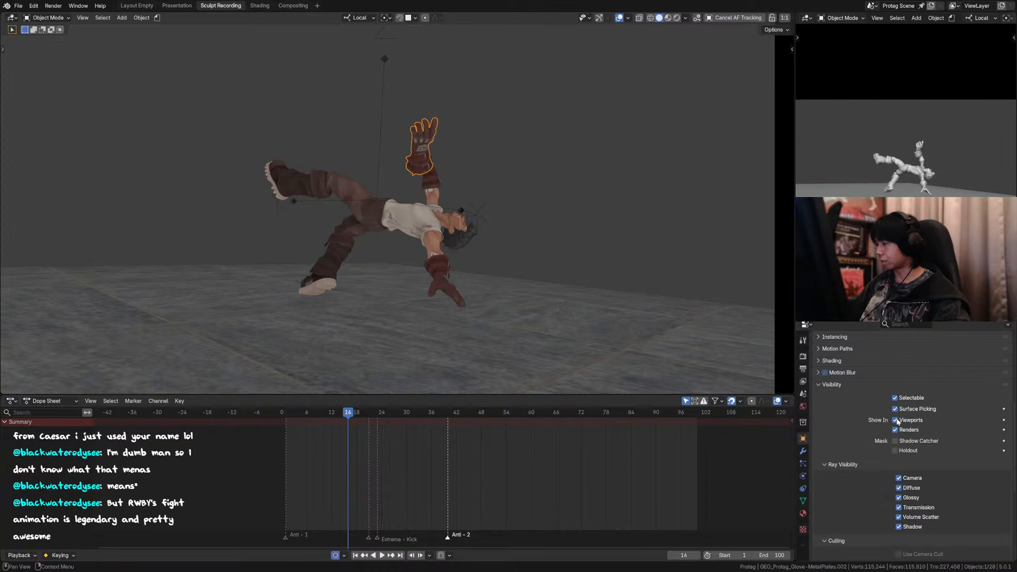
# Step: Keyframe the glove copy as shown in both viewports and renders at frame 16
pyautogui.click(1004, 420)
pyautogui.click(1005, 430)
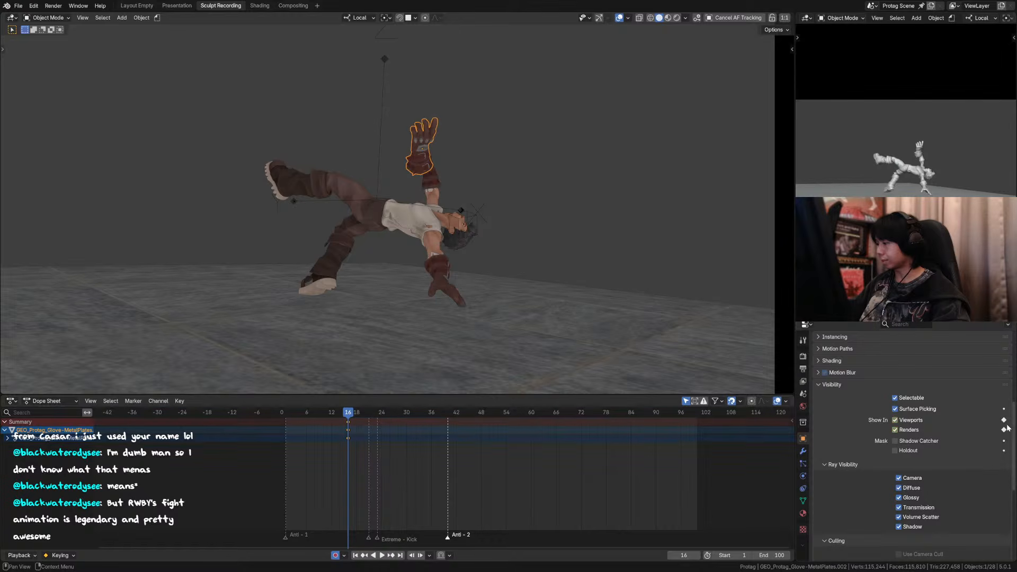
pyautogui.press('Right')
pyautogui.press('Left')
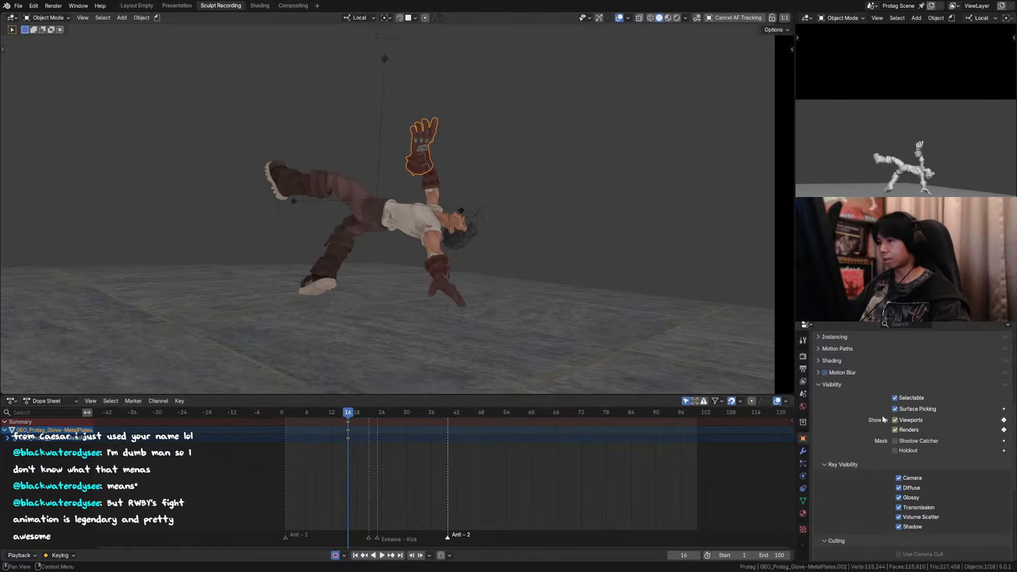
# Step: At frame 17, disable the glove copy's display in viewports and renders and keyframe both settings
pyautogui.press('Right')
pyautogui.press('Left')
pyautogui.press('Left')
pyautogui.press('Right')
pyautogui.press('Right')
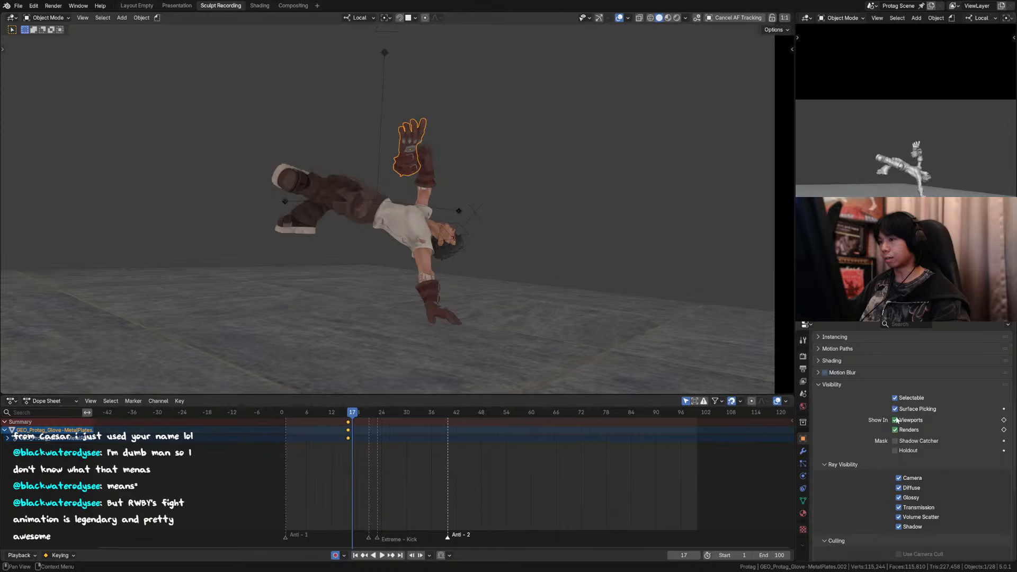
pyautogui.moveTo(894, 421); pyautogui.dragTo(895, 430)
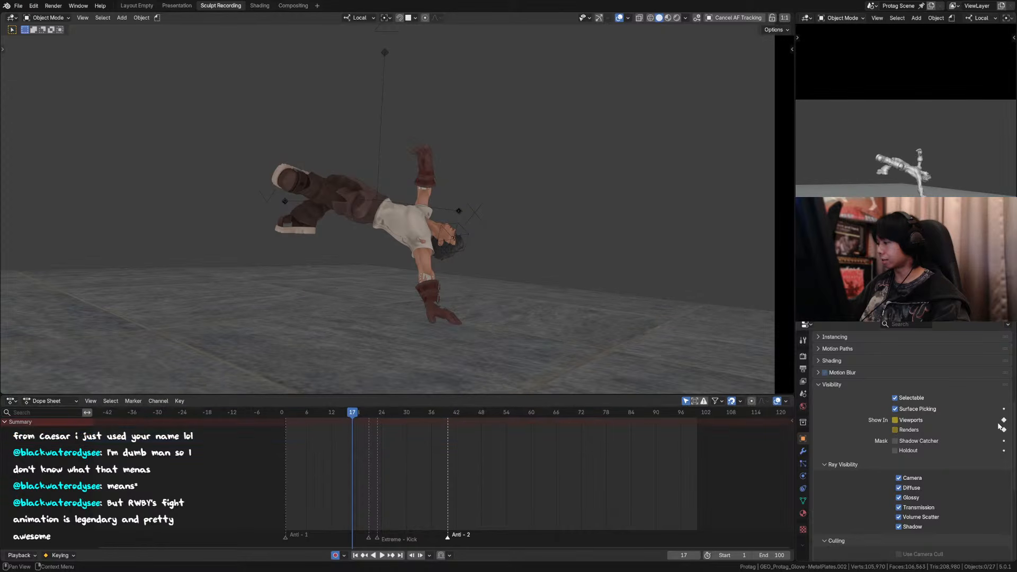
pyautogui.rightClick(917, 418)
pyautogui.click(918, 418)
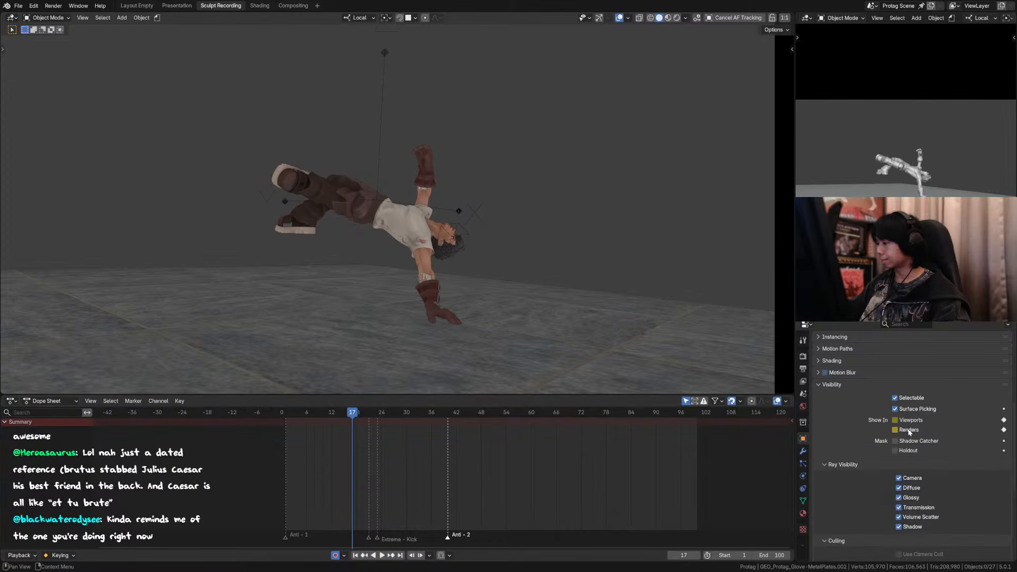
pyautogui.rightClick(907, 428)
pyautogui.click(863, 423)
# Step: At frame 15, keyframe the glove copy as hidden in viewports and renders, and check the neighbouring frames
pyautogui.press('Left')
pyautogui.press('Left')
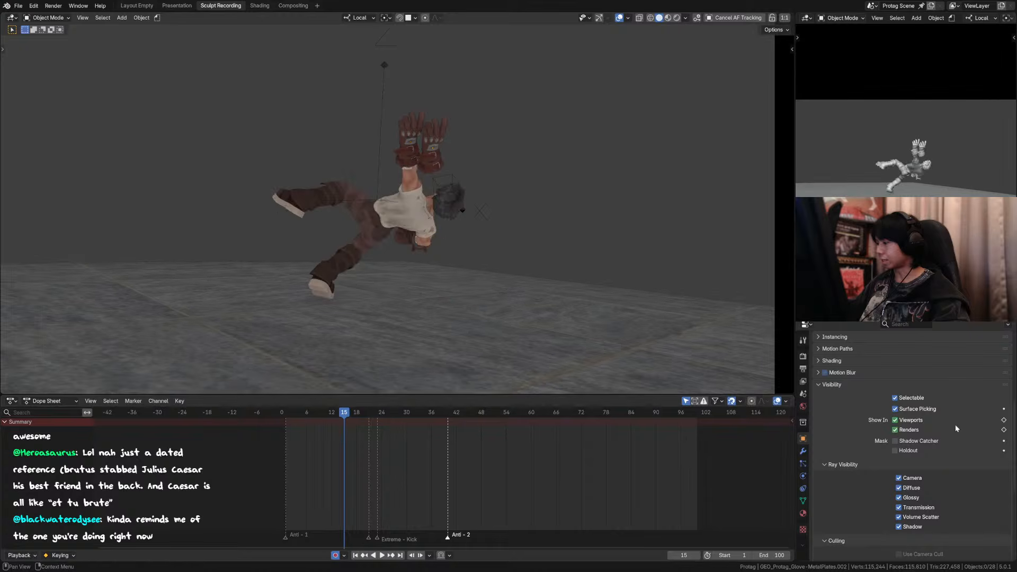
pyautogui.moveTo(895, 420); pyautogui.dragTo(902, 431)
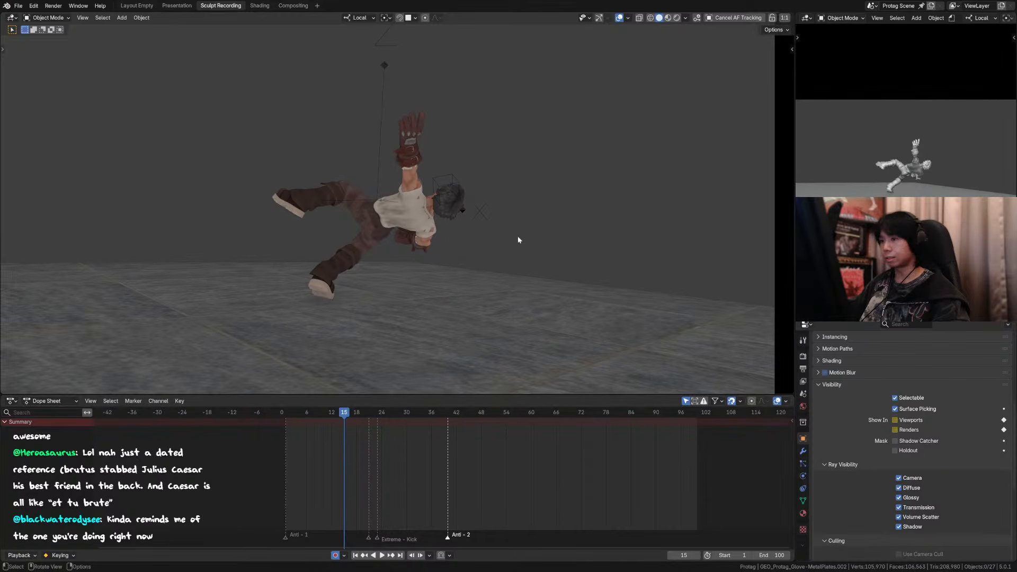
pyautogui.press('Right')
pyautogui.press('Right')
pyautogui.press('Left')
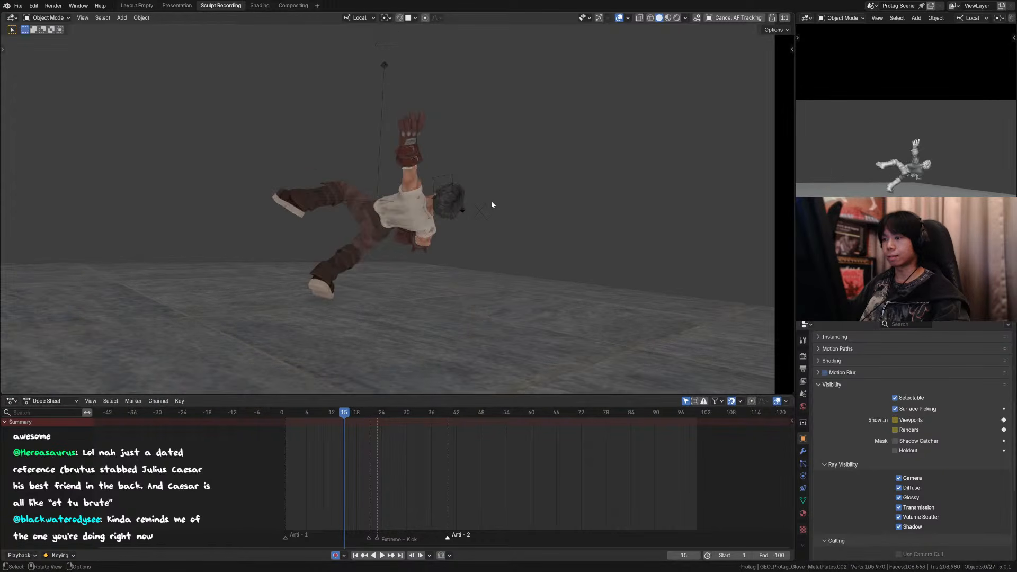
pyautogui.click(424, 157)
pyautogui.press('g')
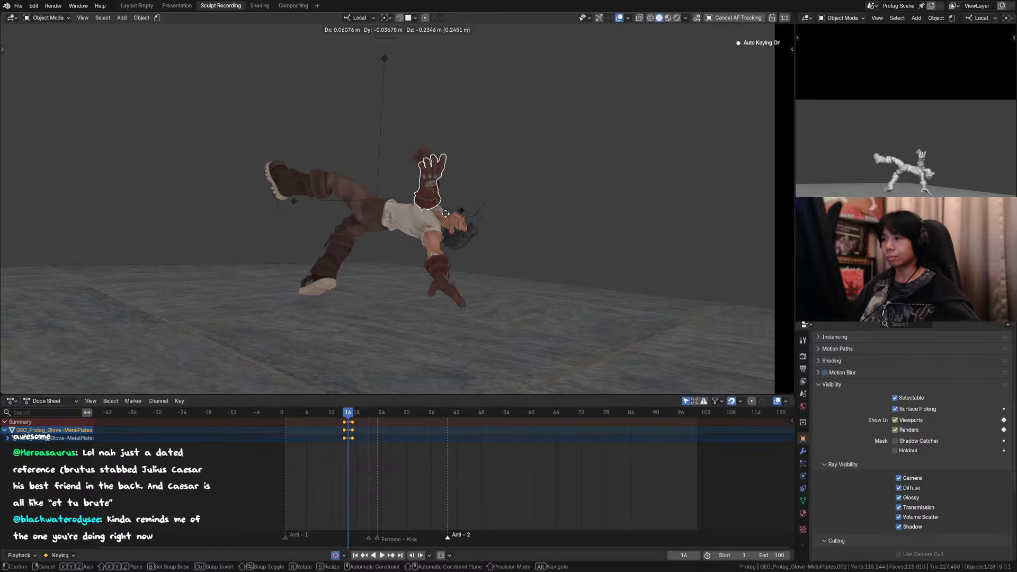
pyautogui.press('Escape')
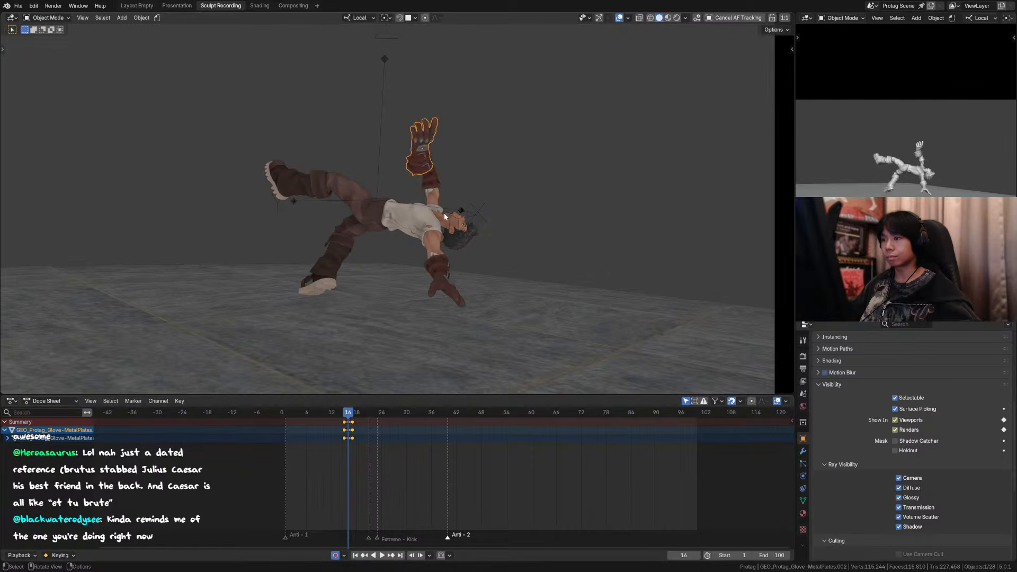
# Step: At frame 16, rotate the glove copy around its local Y and Z axes to fit the raised forearm, and save the file
pyautogui.hotkey('alt', 'a')
pyautogui.press('Left')
pyautogui.press('Left')
pyautogui.press('Right')
pyautogui.press('Right')
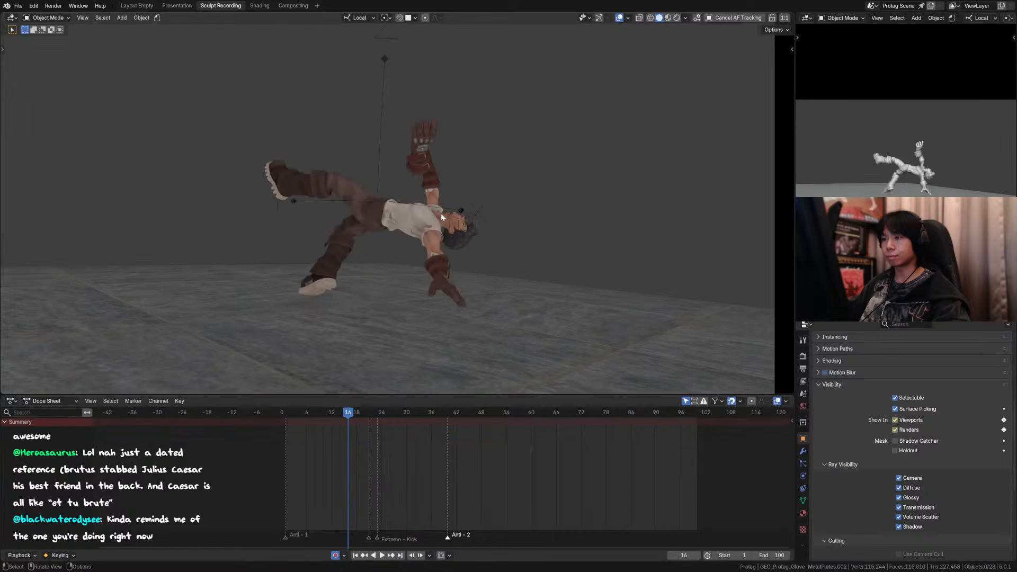
pyautogui.click(430, 156)
pyautogui.press('r')
pyautogui.press('y')
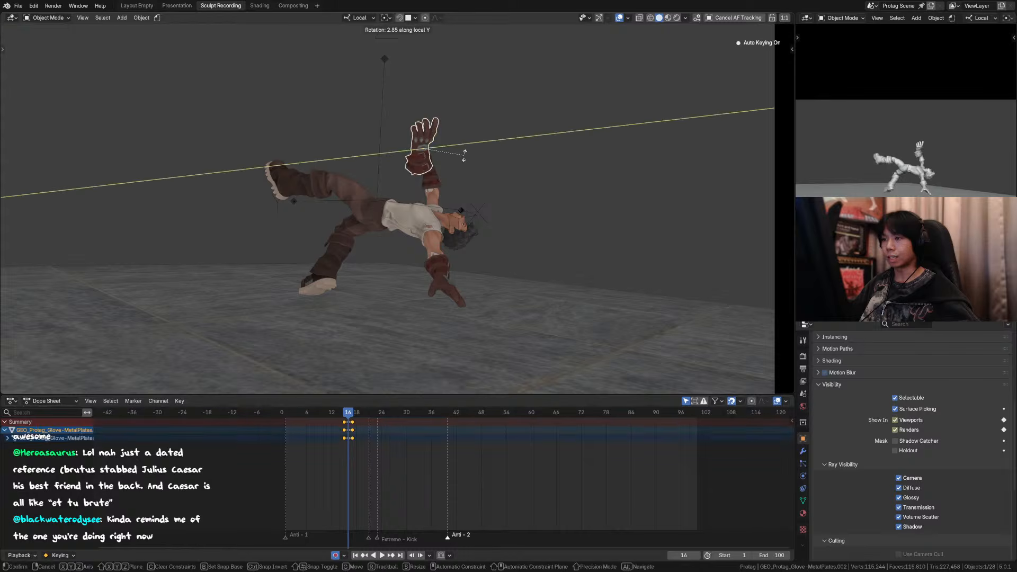
pyautogui.click(464, 162)
pyautogui.press('r')
pyautogui.press('z')
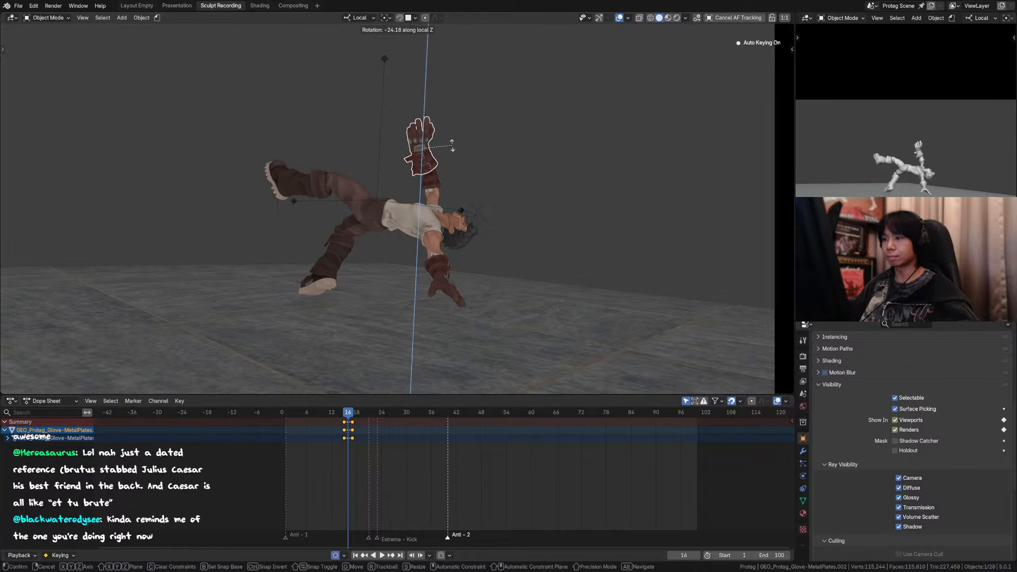
pyautogui.click(441, 200)
pyautogui.hotkey('ctrl', 's')
# Step: Switch the glove copy to Sculpt Mode and add a Basis and an editable shape key
pyautogui.hotkey('ctrl', 'Tab')
pyautogui.click(423, 212)
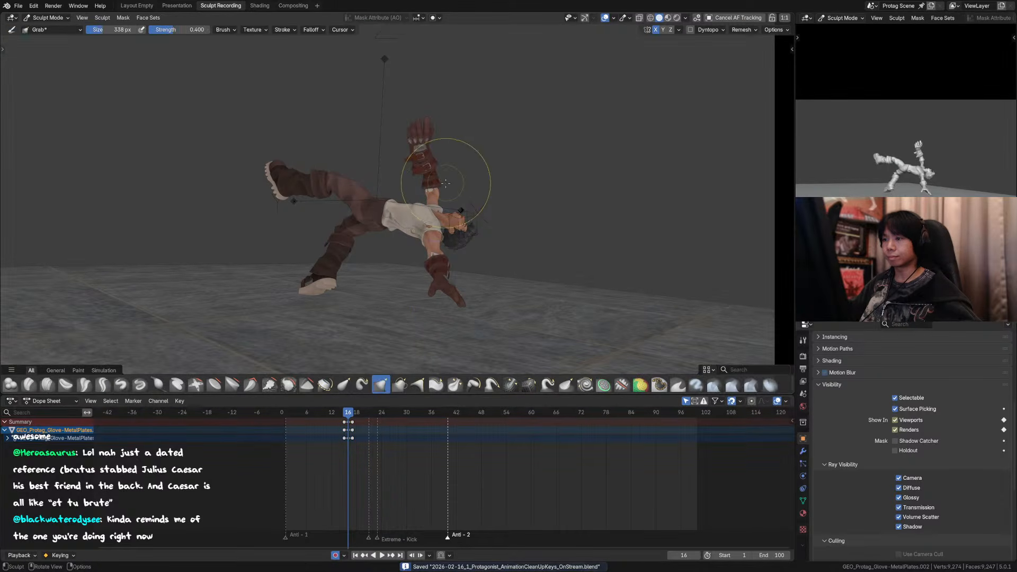
pyautogui.click(802, 501)
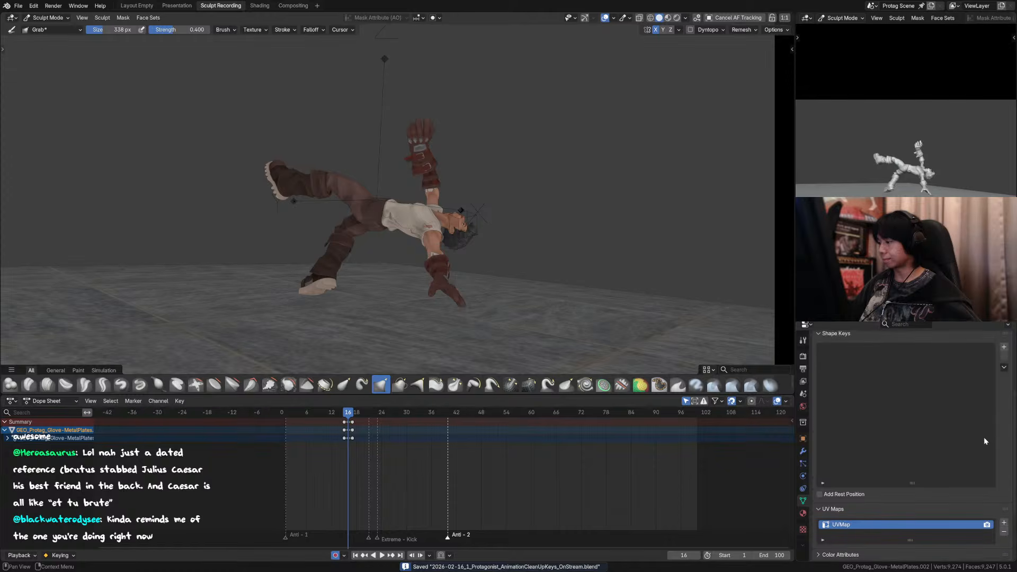
pyautogui.click(1003, 348)
pyautogui.click(1003, 348)
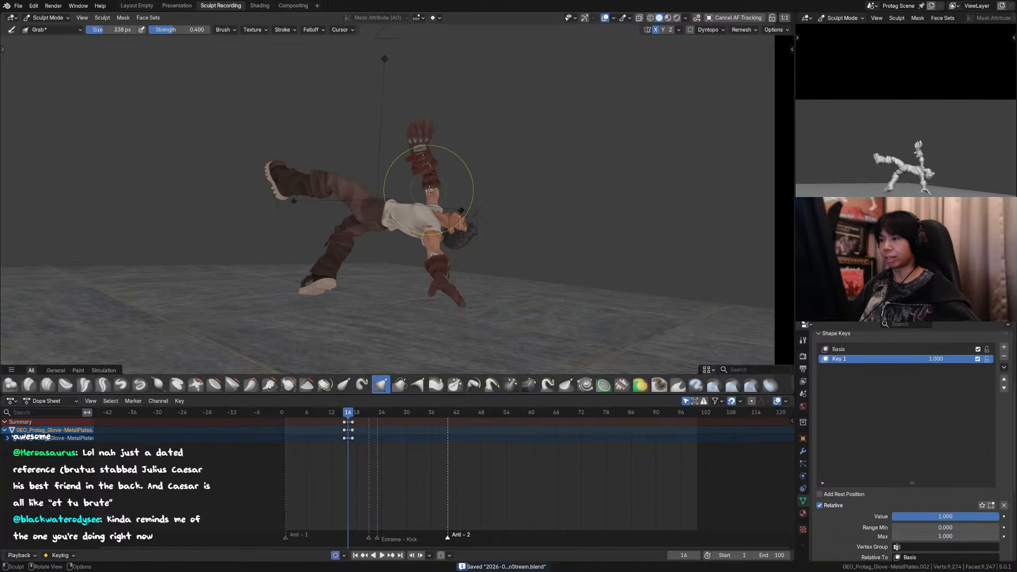
# Step: Start shaping the glove copy's fingers with the Grab brush at about 332 px, working from several angles
pyautogui.moveTo(423, 171); pyautogui.dragTo(351, 142, button='middle')
pyautogui.moveTo(350, 142)
pyautogui.mouseDown()
pyautogui.moveTo(342, 149)
pyautogui.moveTo(365, 208)
pyautogui.mouseUp()
pyautogui.moveTo(366, 208); pyautogui.dragTo(391, 229, button='middle')
pyautogui.press('f')
pyautogui.click(368, 138)
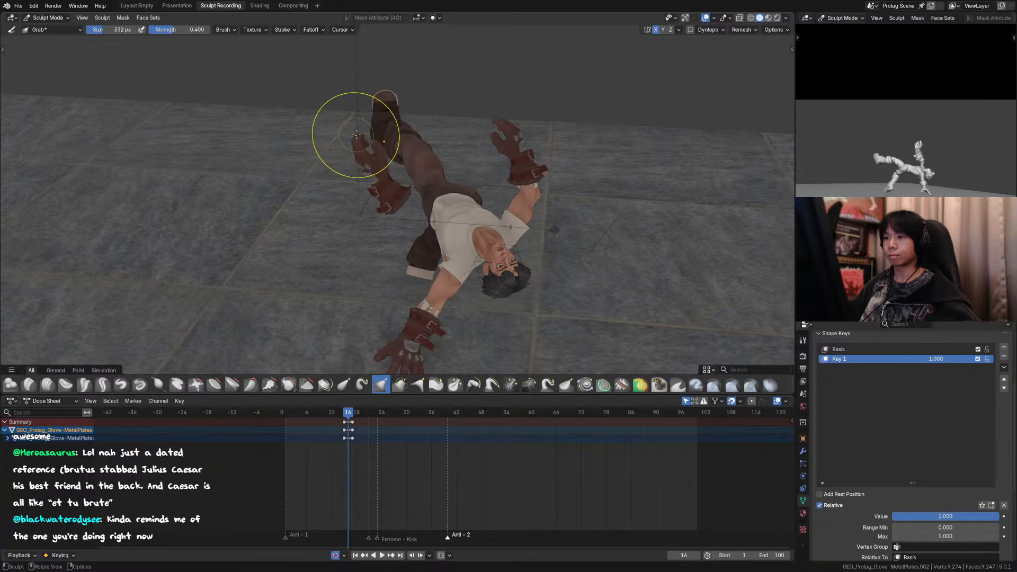
pyautogui.moveTo(356, 136); pyautogui.dragTo(362, 115)
pyautogui.moveTo(363, 114); pyautogui.dragTo(466, 109, button='middle')
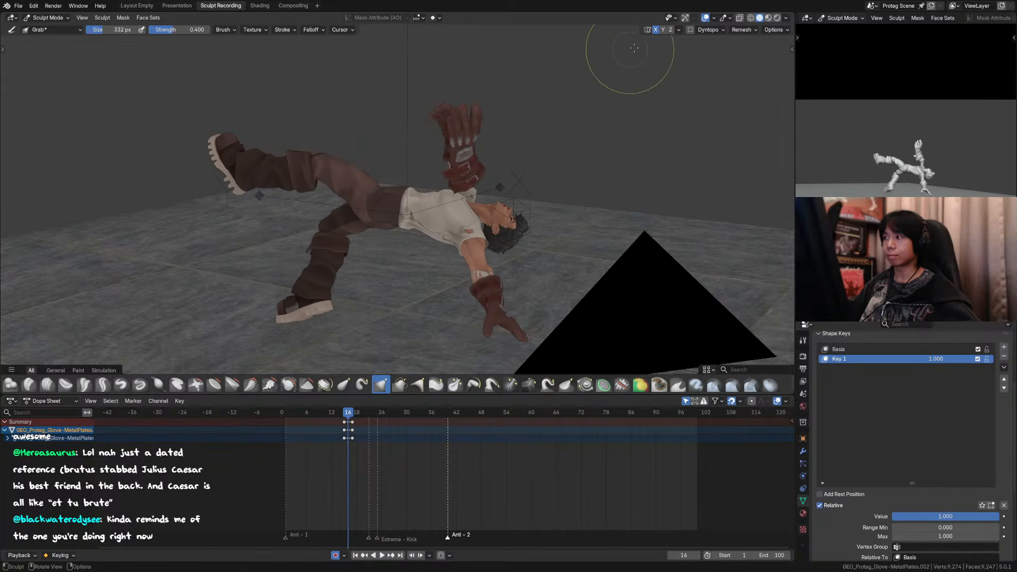
# Step: Turn off X symmetry and pull the glove copy's fingertips upward with the Grab brush at 274 px, checking through the camera
pyautogui.click(657, 30)
pyautogui.press('f')
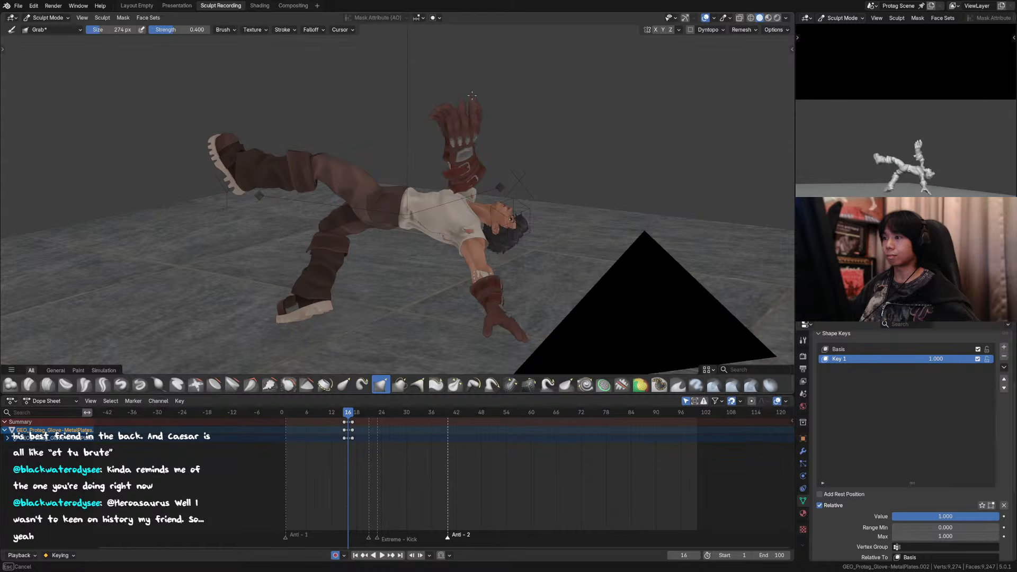
pyautogui.moveTo(472, 95); pyautogui.dragTo(472, 94)
pyautogui.moveTo(466, 102); pyautogui.dragTo(471, 95)
pyautogui.moveTo(475, 102); pyautogui.dragTo(478, 94)
pyautogui.press('KP_0')
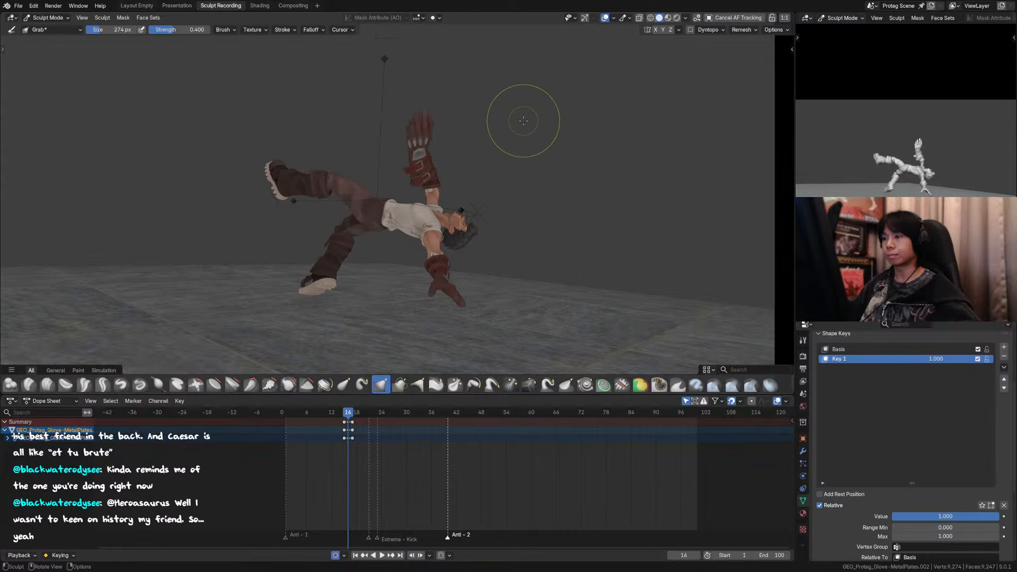
# Step: Return to Object Mode and compare the stretched glove across frames 14 to 17, toggling the viewport overlays
pyautogui.hotkey('ctrl', 'Tab')
pyautogui.click(549, 88)
pyautogui.press('Left')
pyautogui.press('Right')
pyautogui.press('Right')
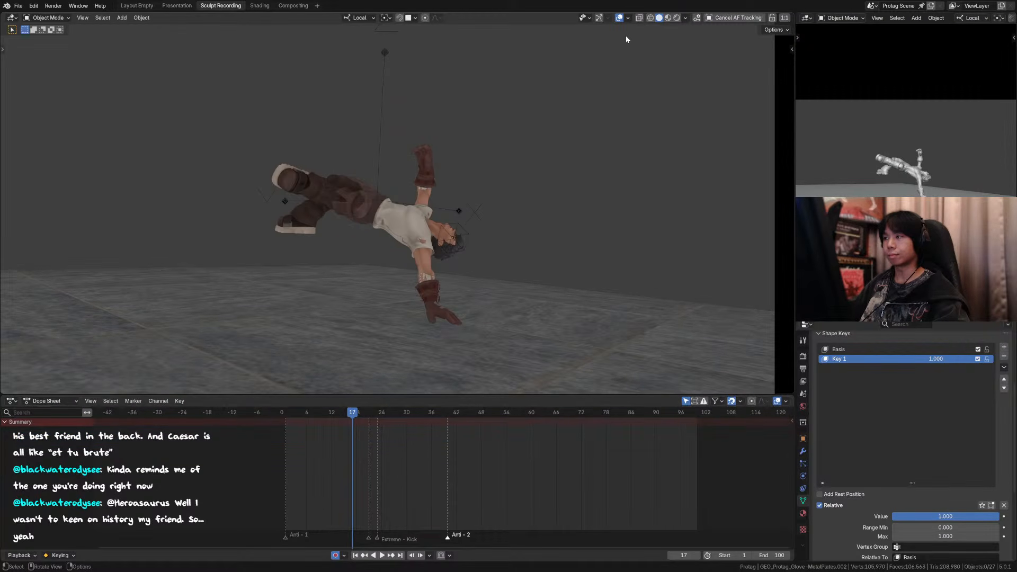
pyautogui.click(619, 18)
pyautogui.press('Left')
pyautogui.press('Left')
pyautogui.press('Left')
pyautogui.press('Left')
pyautogui.press('Right')
pyautogui.press('Right')
pyautogui.press('Right')
pyautogui.press('Right')
pyautogui.press('Left')
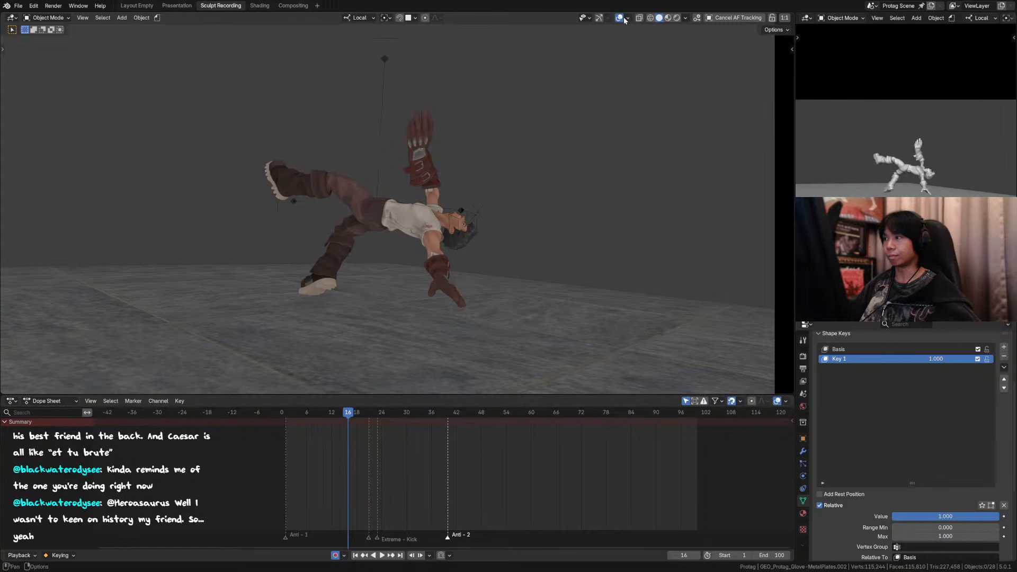
# Step: At frame 16, pull the glove copy down off the raised hand to inspect the original arm beneath it
pyautogui.click(422, 167)
pyautogui.hotkey('shift', 'alt', 'z')
pyautogui.press('g')
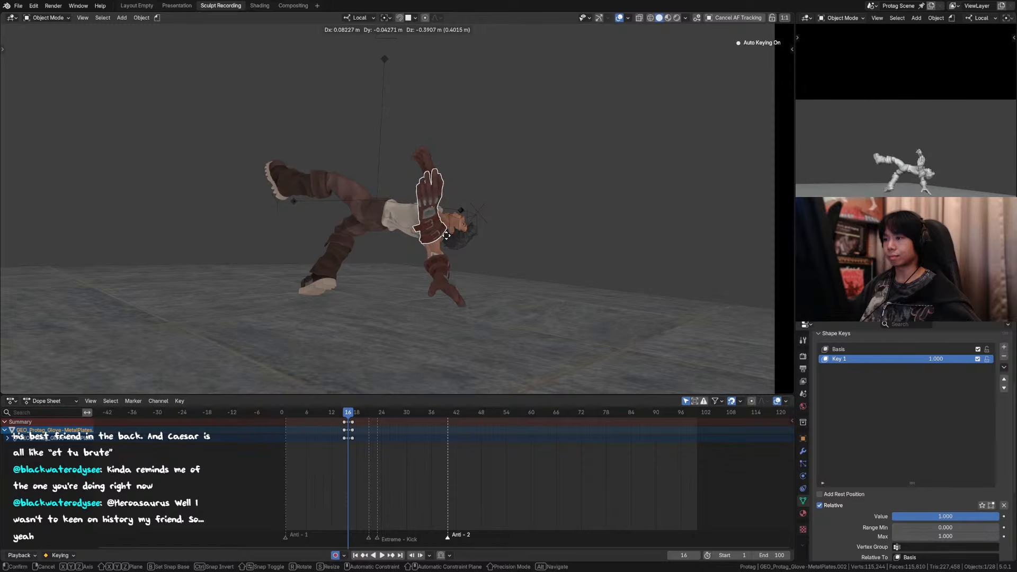
pyautogui.click(445, 238)
# Step: Hide the viewport overlays and step back and forth through frames 14 to 18 to review the arm's motion
pyautogui.click(619, 19)
pyautogui.press('Left')
pyautogui.press('Left')
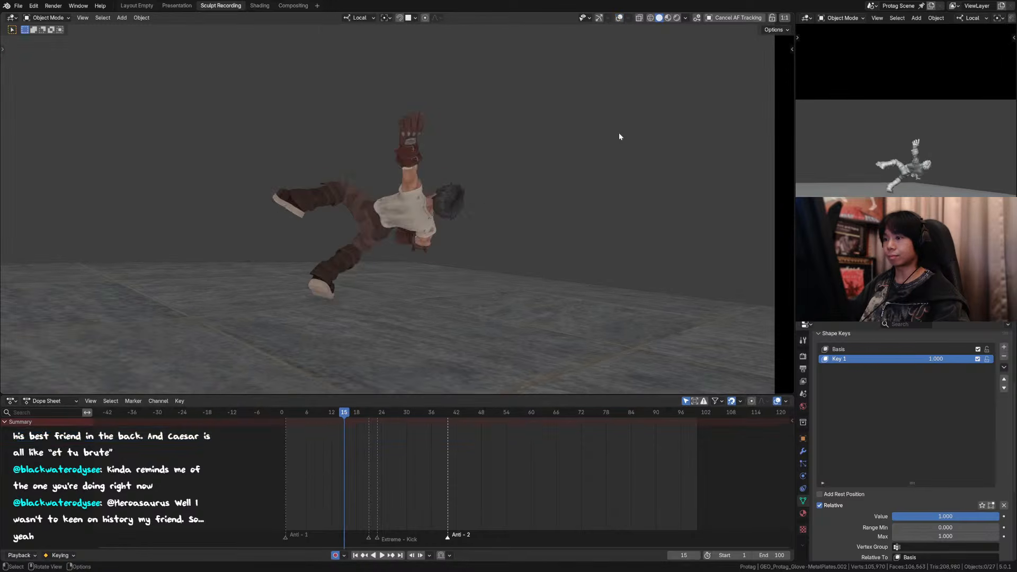
pyautogui.press('Right')
pyautogui.press('Right')
pyautogui.press('Right')
pyautogui.press('Right')
pyautogui.press('Right')
pyautogui.press('Left')
pyautogui.press('Left')
pyautogui.press('Left')
pyautogui.press('Left')
pyautogui.press('Left')
pyautogui.press('Left')
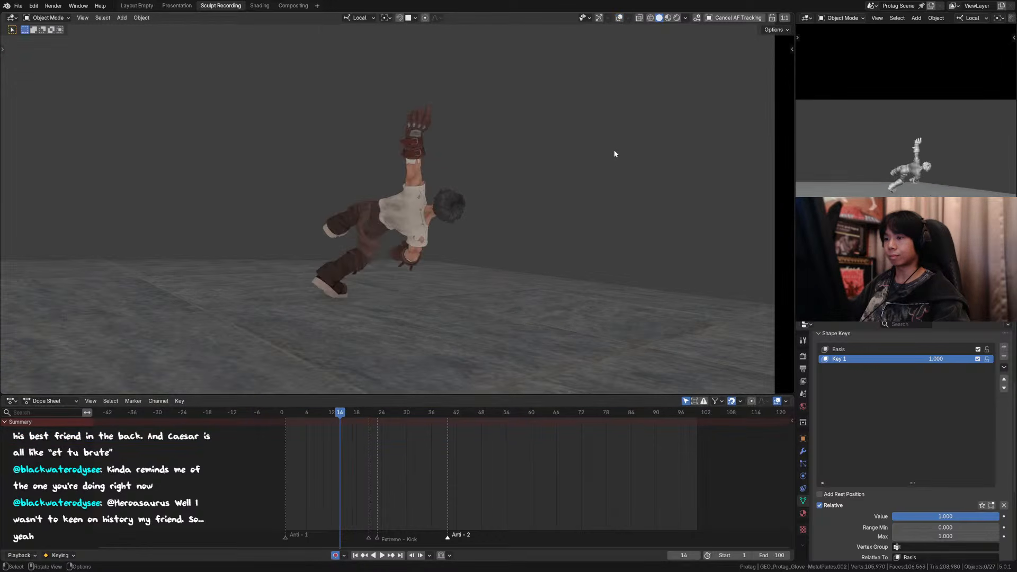
# Step: Play the animation through the full camera view and restart it from the early frames to review the kick
pyautogui.click(289, 413)
pyautogui.hotkey('shift', 'space')
pyautogui.press('KP_0')
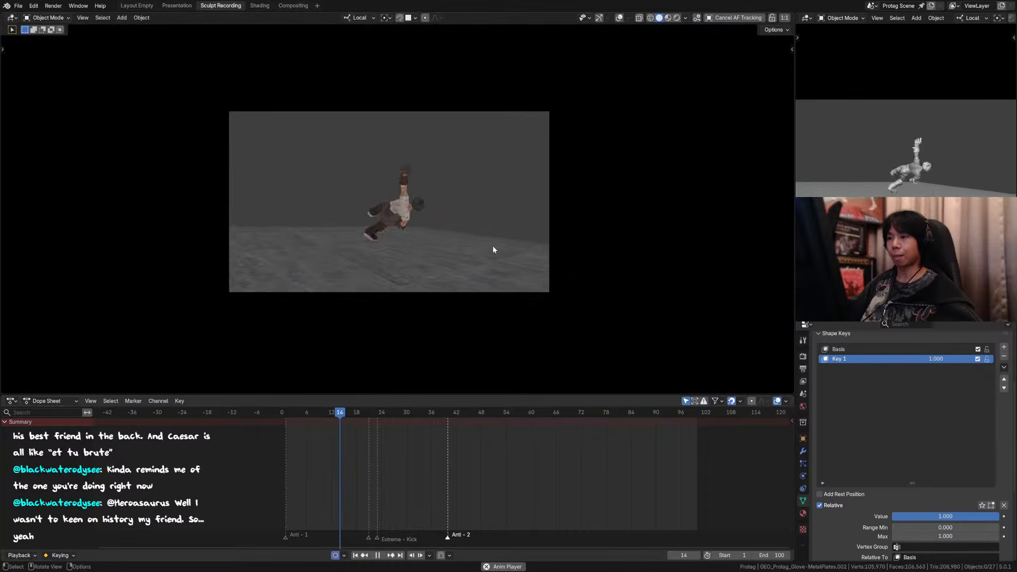
pyautogui.click(307, 413)
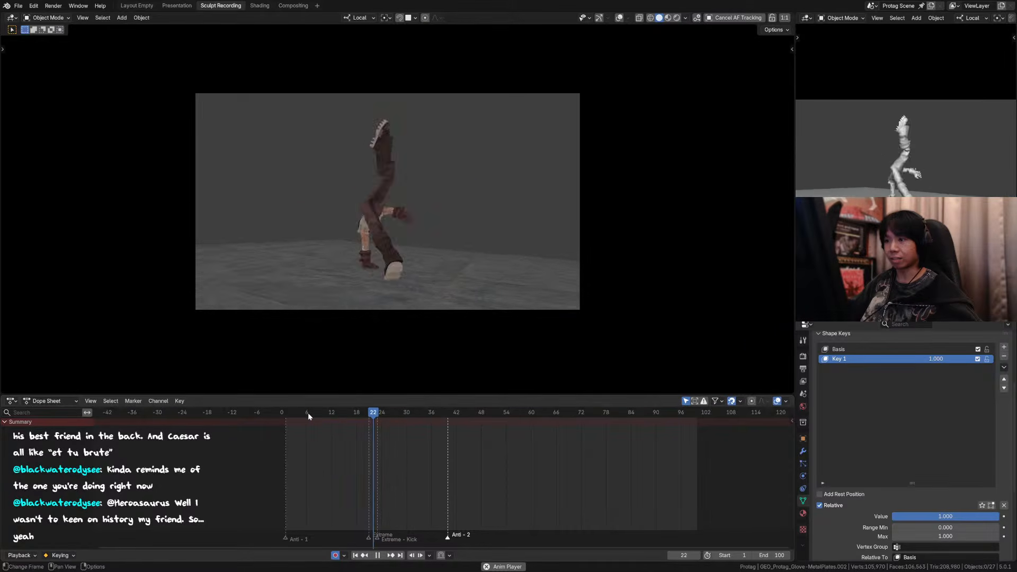
# Step: Replay the kick from the early frames, stop it, and step back and forth between frames 12 and 19
pyautogui.click(297, 412)
pyautogui.hotkey('shift', 'space')
pyautogui.click(296, 412)
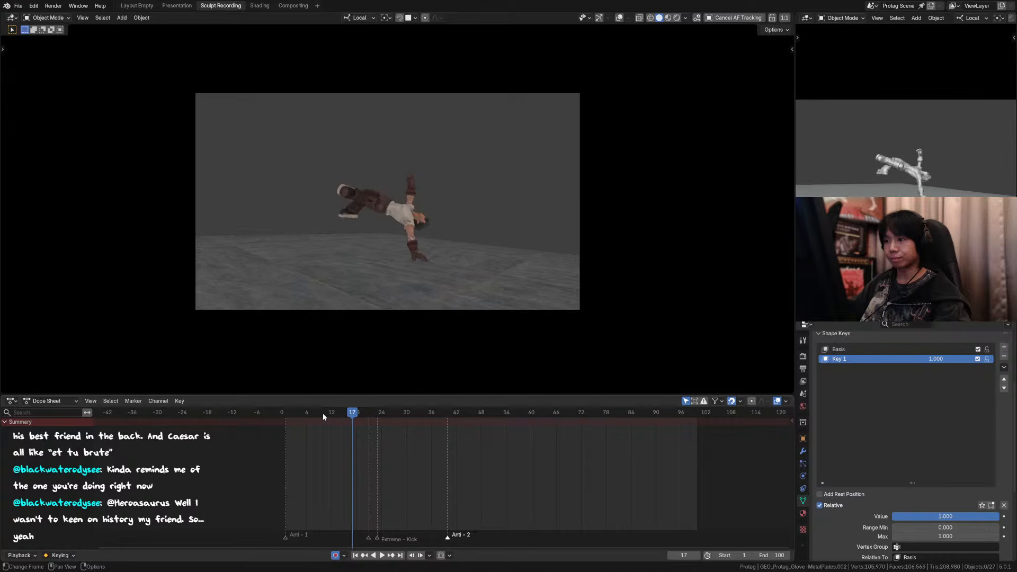
pyautogui.press('Left')
pyautogui.press('Right')
pyautogui.press('Right')
pyautogui.press('Right')
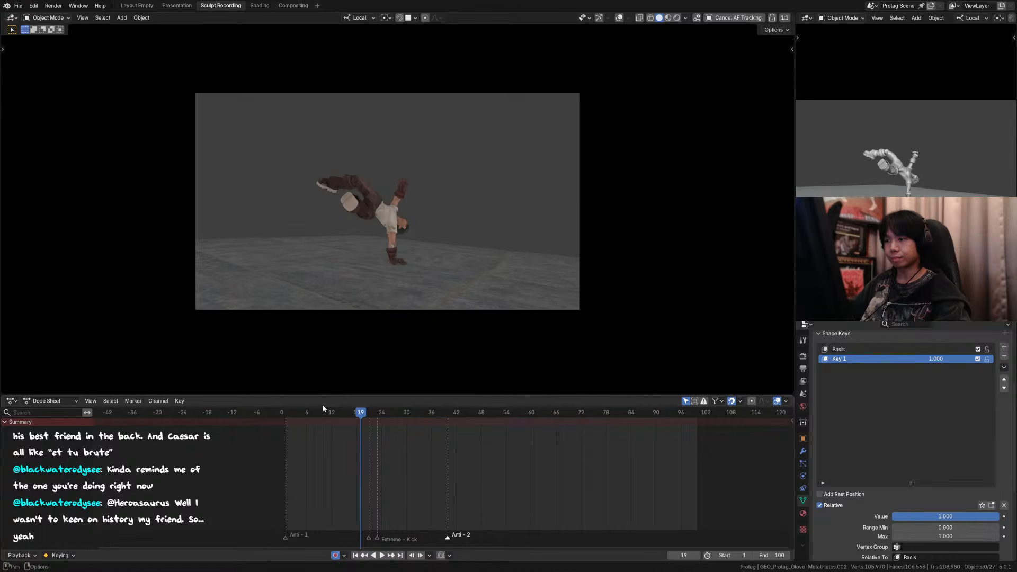
pyautogui.press('Left')
pyautogui.press('Left')
pyautogui.press('Left')
pyautogui.press('Left')
pyautogui.press('Left')
pyautogui.press('Left')
pyautogui.press('Left')
pyautogui.press('Left')
pyautogui.press('Left')
pyautogui.press('Left')
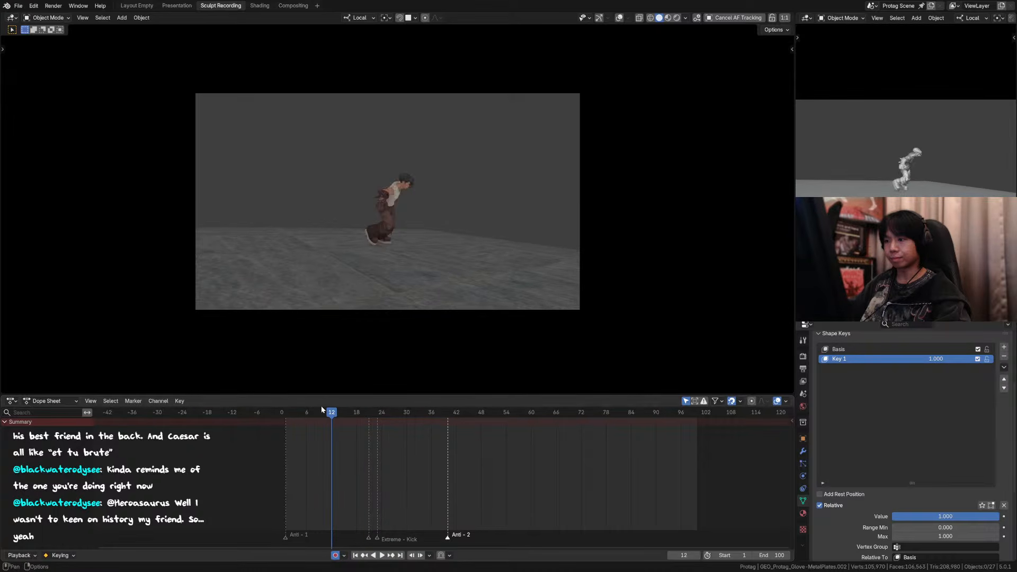
pyautogui.press('Right')
pyautogui.press('Right')
pyautogui.press('Right')
pyautogui.press('Right')
pyautogui.press('Right')
# Step: Compare the glove copy's smear at frame 16 with the neighbouring frames 14, 15 and 17
pyautogui.press('Right')
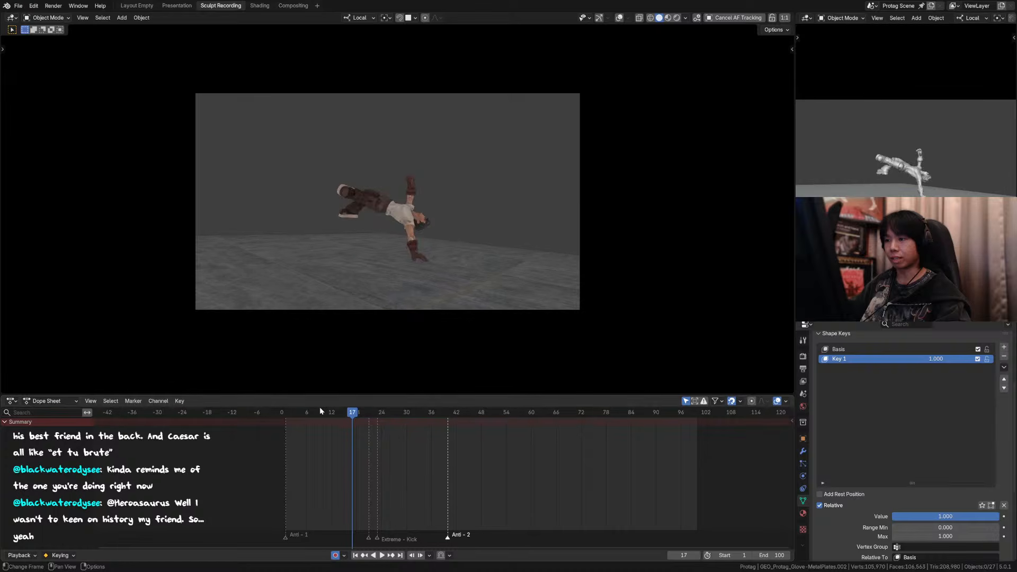
pyautogui.press('Left')
pyautogui.press('Left')
pyautogui.press('Left')
pyautogui.press('Left')
pyautogui.press('Left')
pyautogui.press('Right')
pyautogui.press('Right')
pyautogui.press('Right')
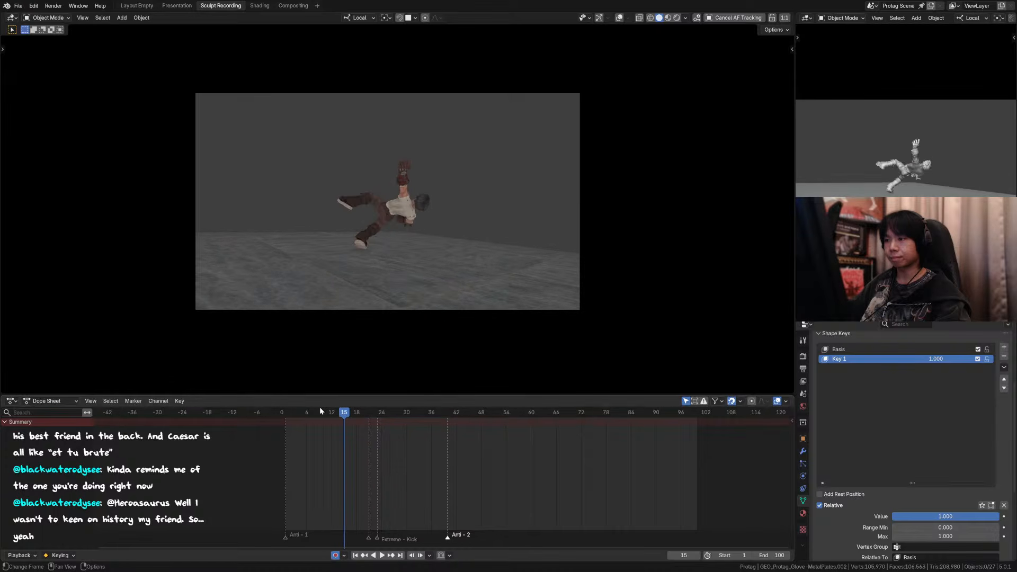
pyautogui.press('Right')
pyautogui.press('Left')
pyautogui.press('Right')
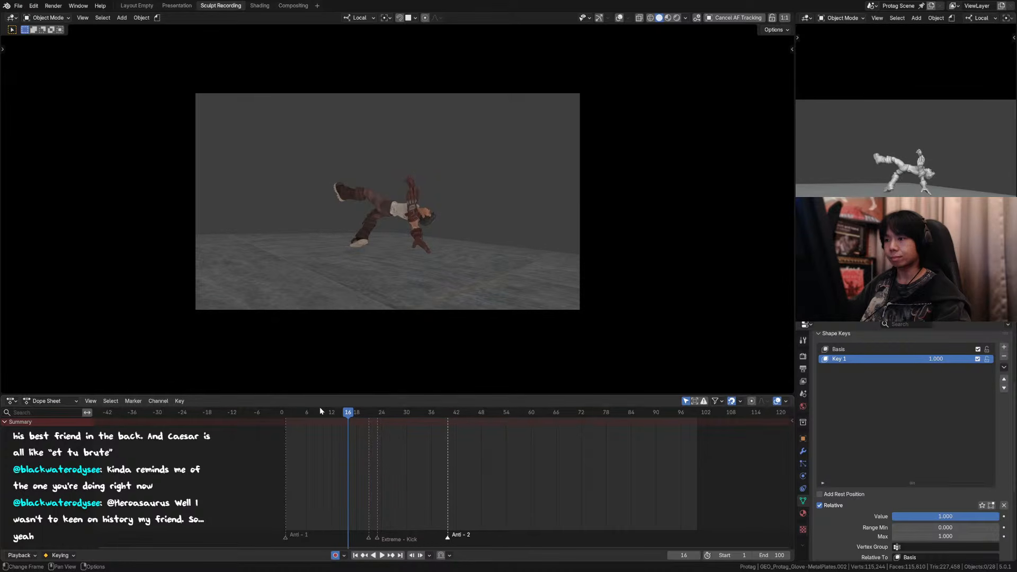
pyautogui.press('Left')
pyautogui.press('Right')
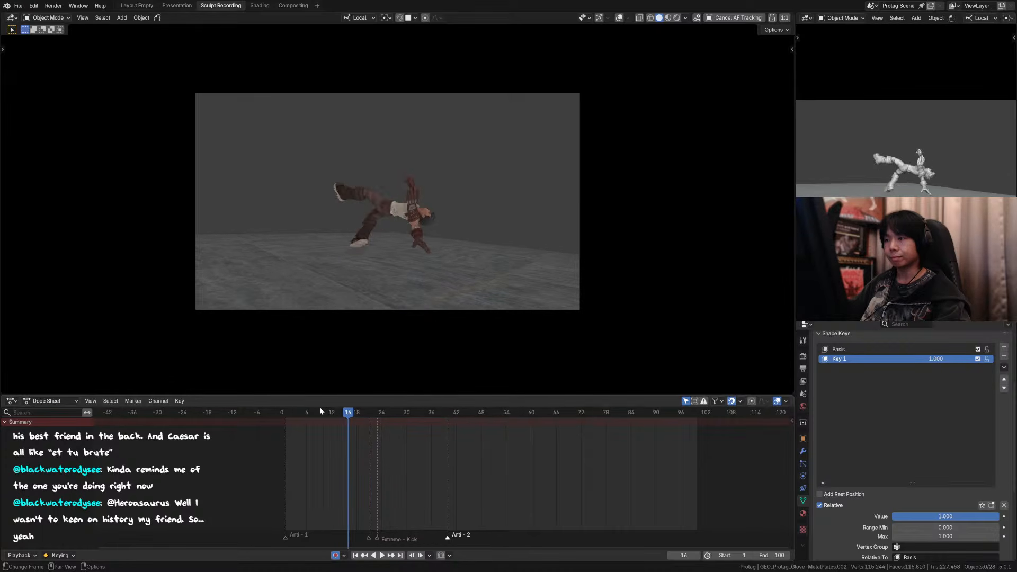
# Step: In Sculpt Mode at frame 16, enlarge the Grab brush to 318 px and pull the glove copy's fingers outward into a wider smear
pyautogui.click(411, 214)
pyautogui.press('KP_0')
pyautogui.hotkey('ctrl', 'Tab')
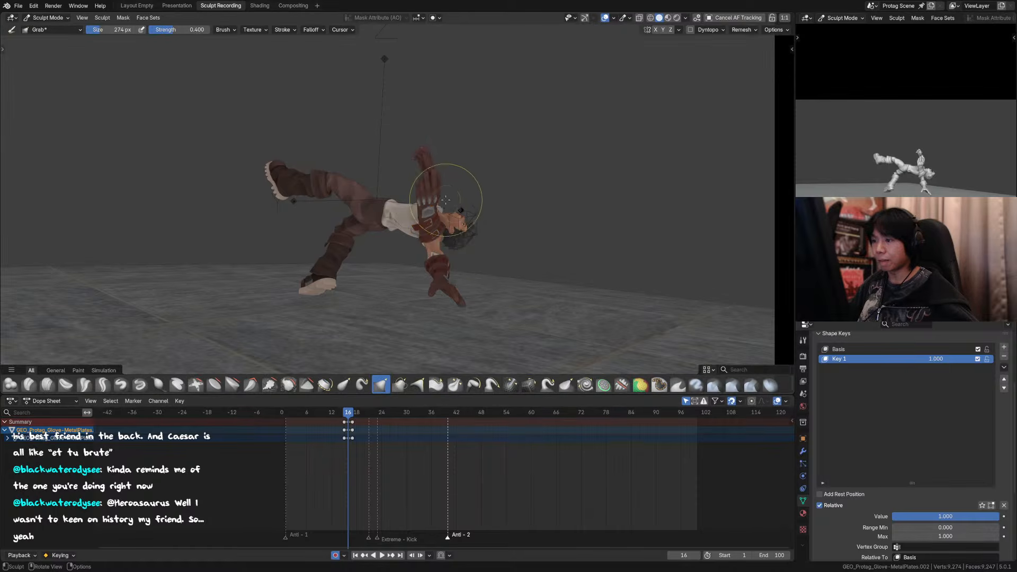
pyautogui.press(']')
pyautogui.press(']')
pyautogui.press(']')
pyautogui.press(']')
pyautogui.press(']')
pyautogui.moveTo(415, 154); pyautogui.dragTo(435, 166)
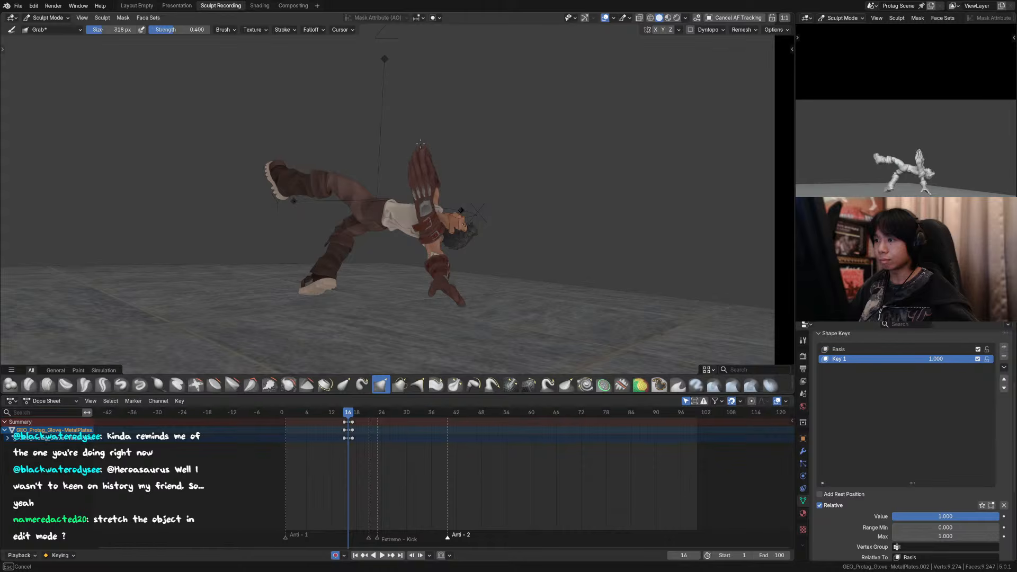
# Step: Return to Object Mode, hide the overlays, and review the reshaped glove by stepping around frame 16 and playing the kick
pyautogui.hotkey('ctrl', 'Tab')
pyautogui.click(632, 128)
pyautogui.press('Left')
pyautogui.press('Right')
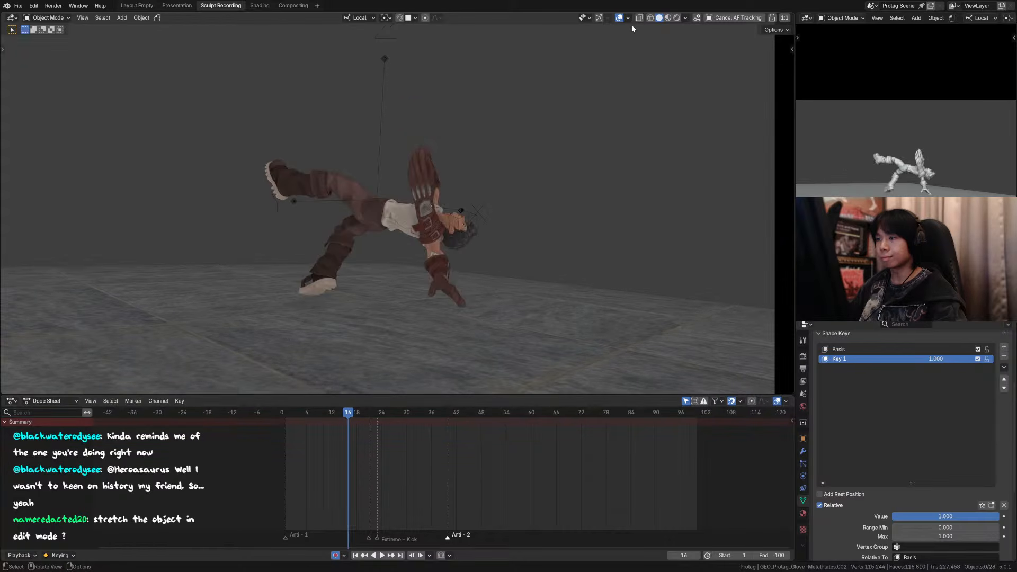
pyautogui.press('Left')
pyautogui.press('Left')
pyautogui.press('Right')
pyautogui.press('Right')
pyautogui.press('Right')
pyautogui.press('Right')
pyautogui.press('Left')
pyautogui.press('Left')
pyautogui.press('Left')
pyautogui.press('Left')
pyautogui.press('Left')
pyautogui.press('Left')
pyautogui.press('space')
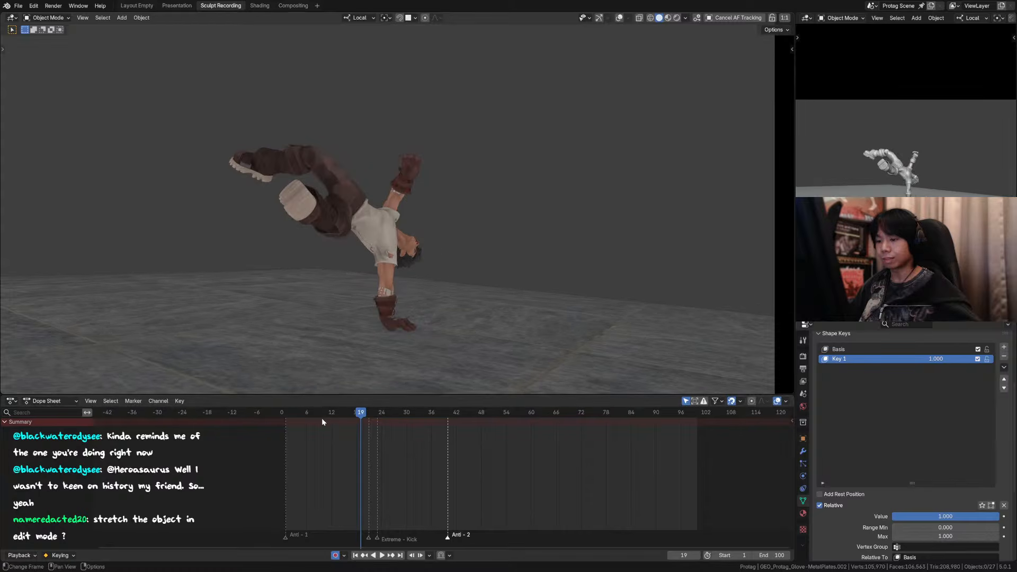
pyautogui.moveTo(323, 415); pyautogui.dragTo(349, 417)
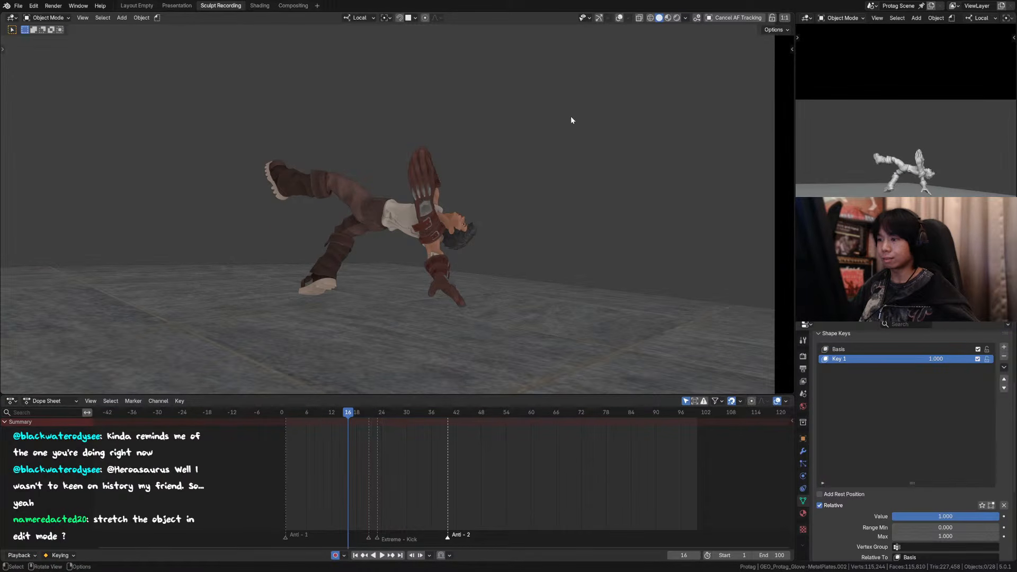
pyautogui.click(431, 177)
pyautogui.press('g')
pyautogui.press('z')
pyautogui.rightClick(444, 183)
pyautogui.press('g')
pyautogui.press('x')
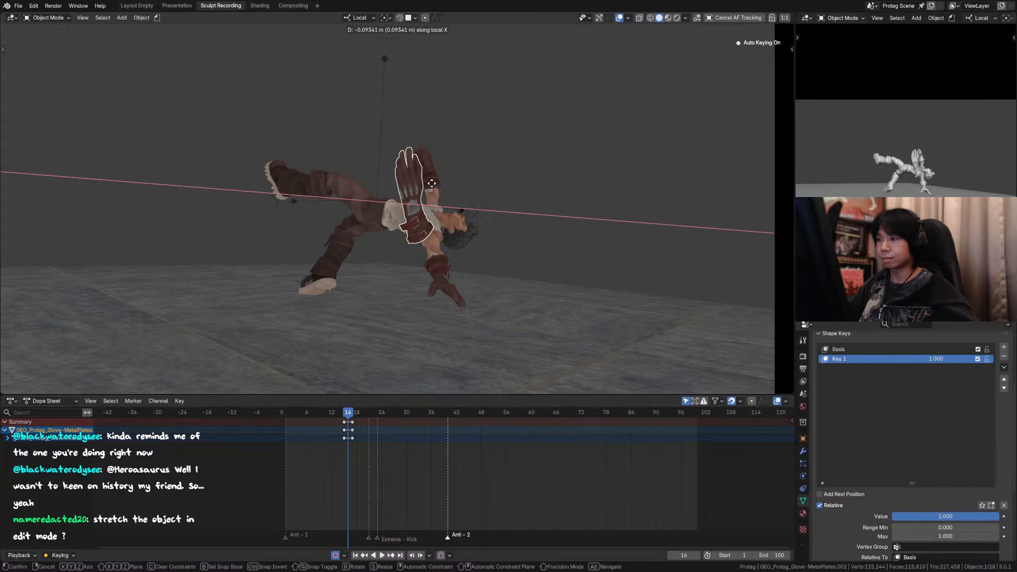
pyautogui.rightClick(432, 185)
pyautogui.press('Delete')
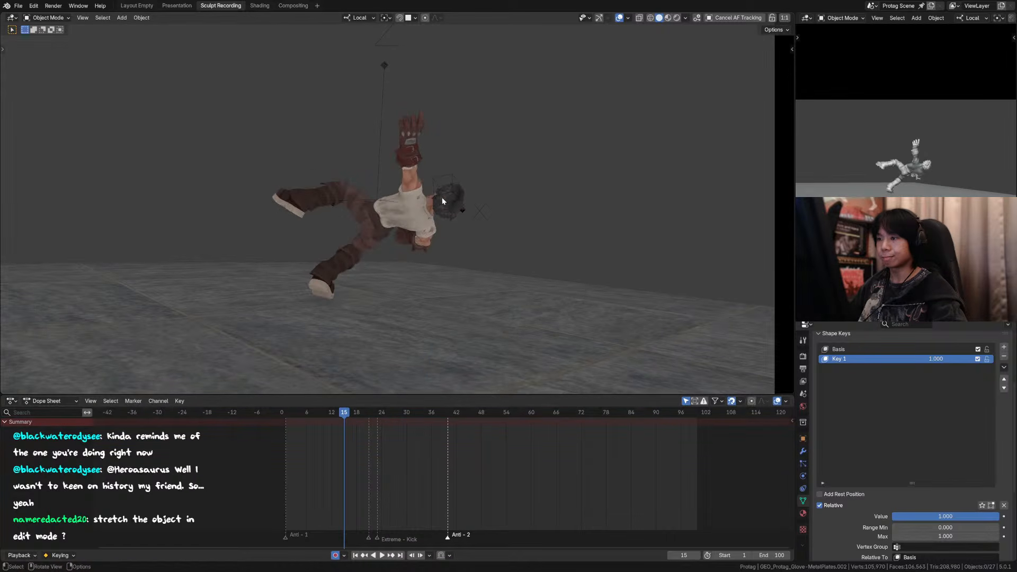
# Step: At frame 17, unhide the protagonist's armature, switch it to Pose Mode and save the file
pyautogui.press('Right')
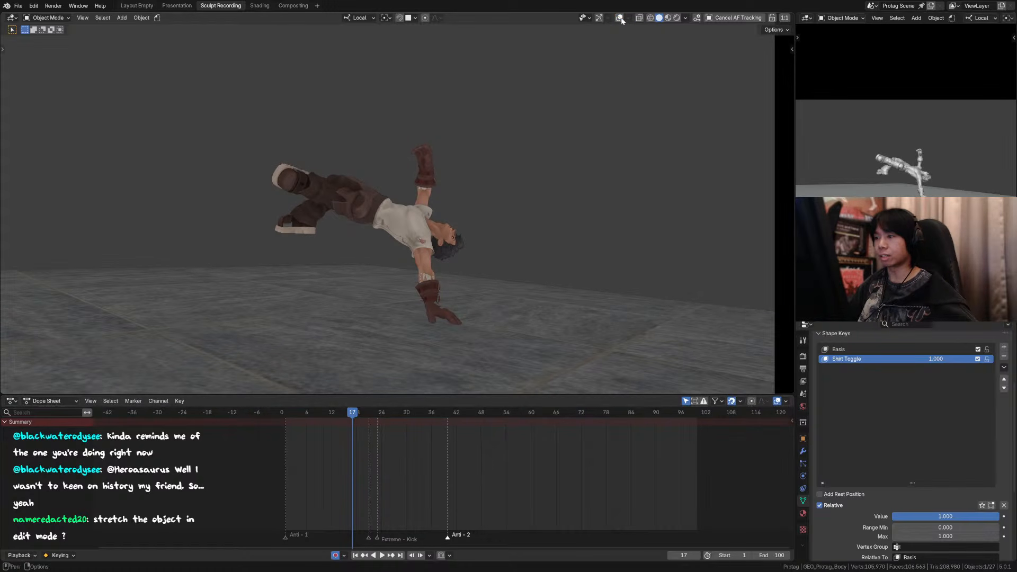
pyautogui.hotkey('alt', 'h')
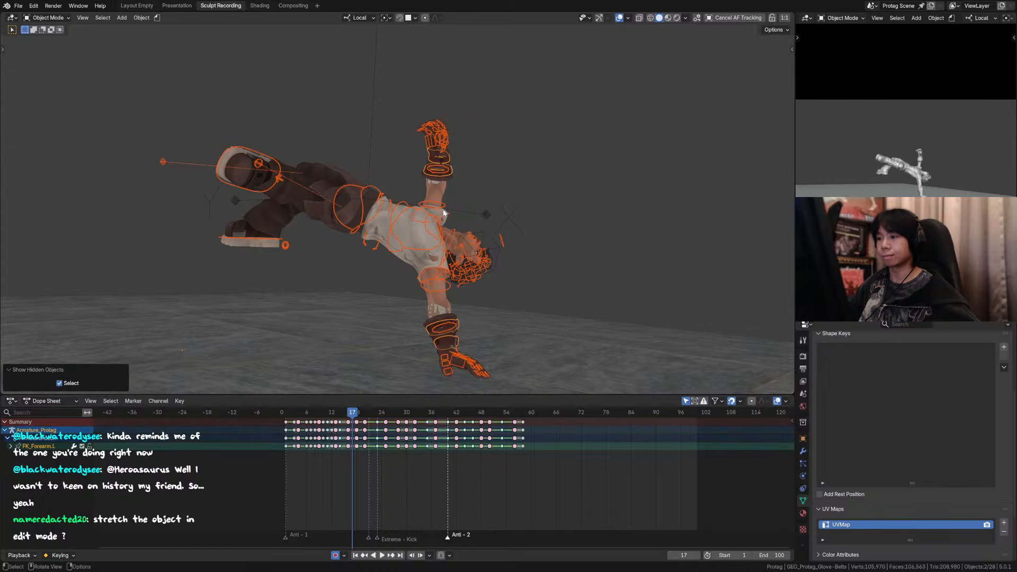
pyautogui.hotkey('ctrl', 'Tab')
pyautogui.hotkey('ctrl', 's')
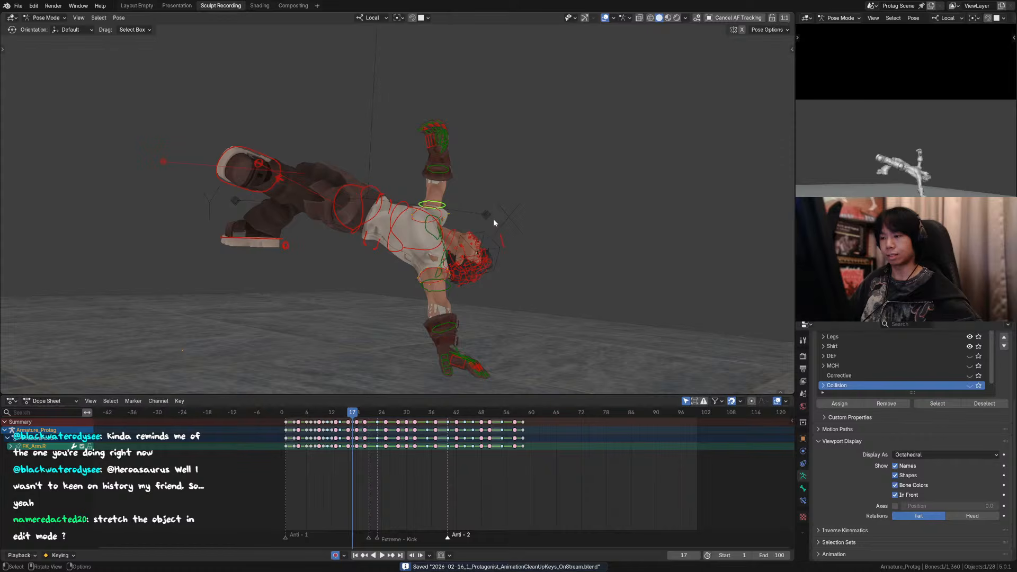
pyautogui.click(436, 215)
pyautogui.press('r')
pyautogui.press('z')
pyautogui.rightClick(466, 218)
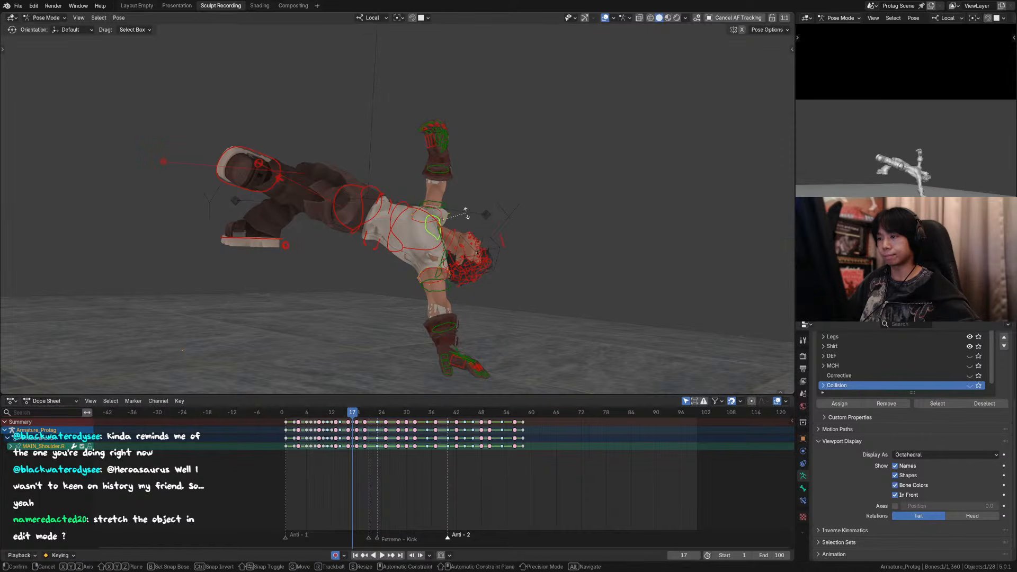
pyautogui.press('r')
pyautogui.press('y')
pyautogui.rightClick(473, 220)
pyautogui.press('r')
pyautogui.press('z')
pyautogui.rightClick(475, 217)
pyautogui.press('r')
pyautogui.press('x')
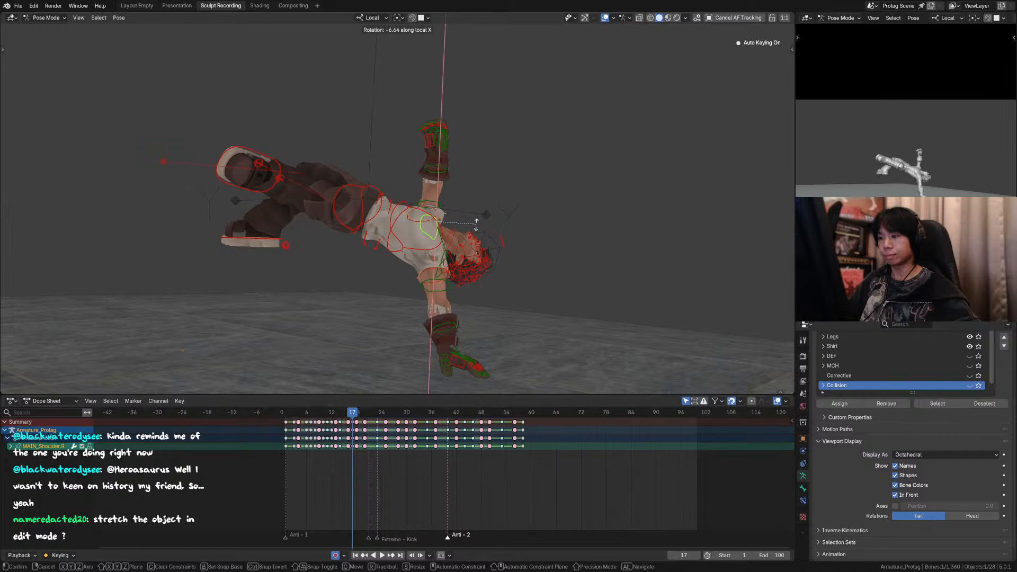
pyautogui.rightClick(477, 227)
# Step: With Local orientation at frame 17, try rotating the right shoulder about local X, and the right upper arm about 8° in the view
pyautogui.press(',')
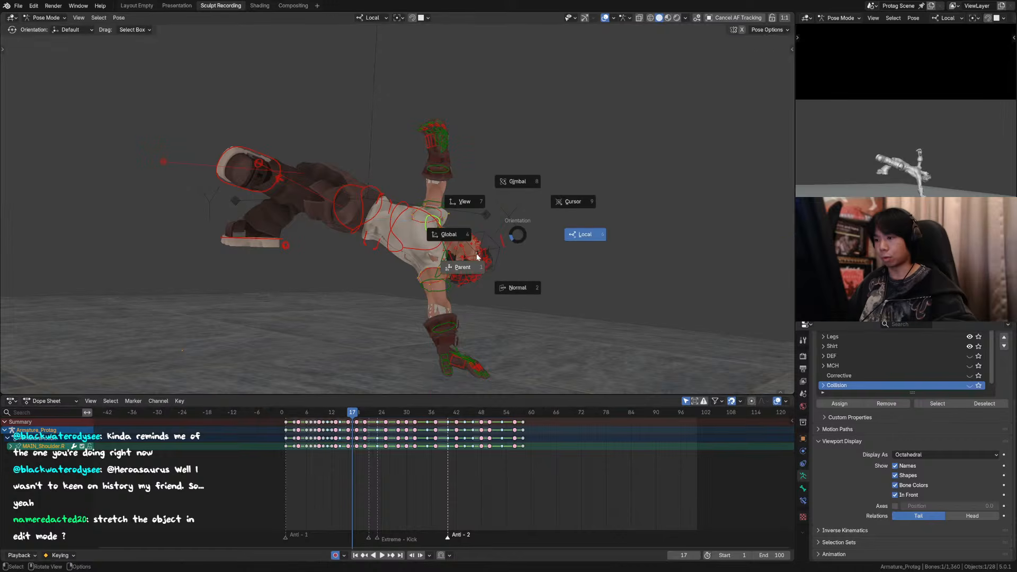
pyautogui.click(560, 236)
pyautogui.press('r')
pyautogui.press('x')
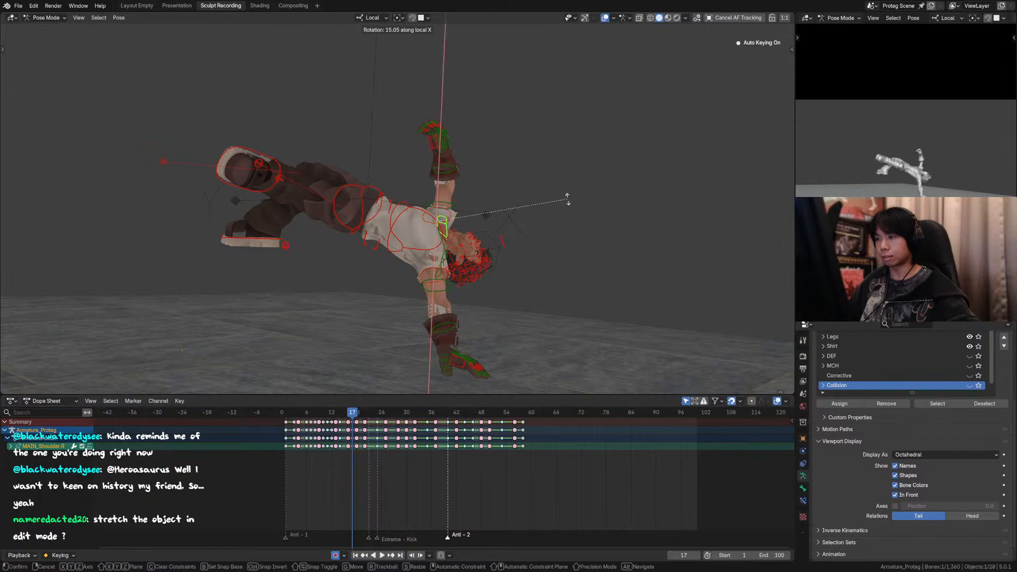
pyautogui.click(465, 205)
pyautogui.press('r')
pyautogui.click(475, 208)
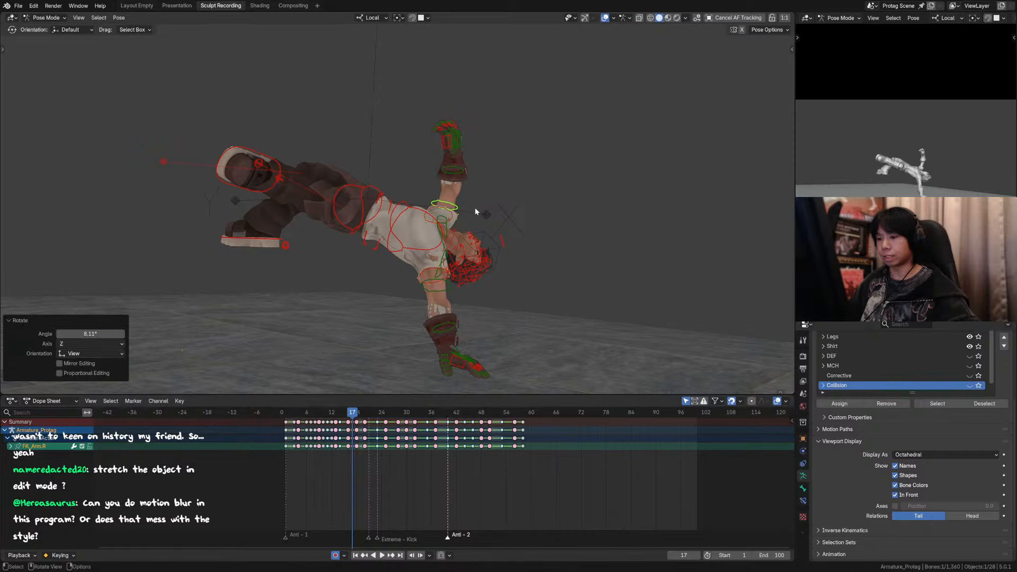
# Step: Flip between frames 16 and 17 to compare the raised arm's pose with the glove smear
pyautogui.press('Left')
pyautogui.press('Right')
pyautogui.press('Left')
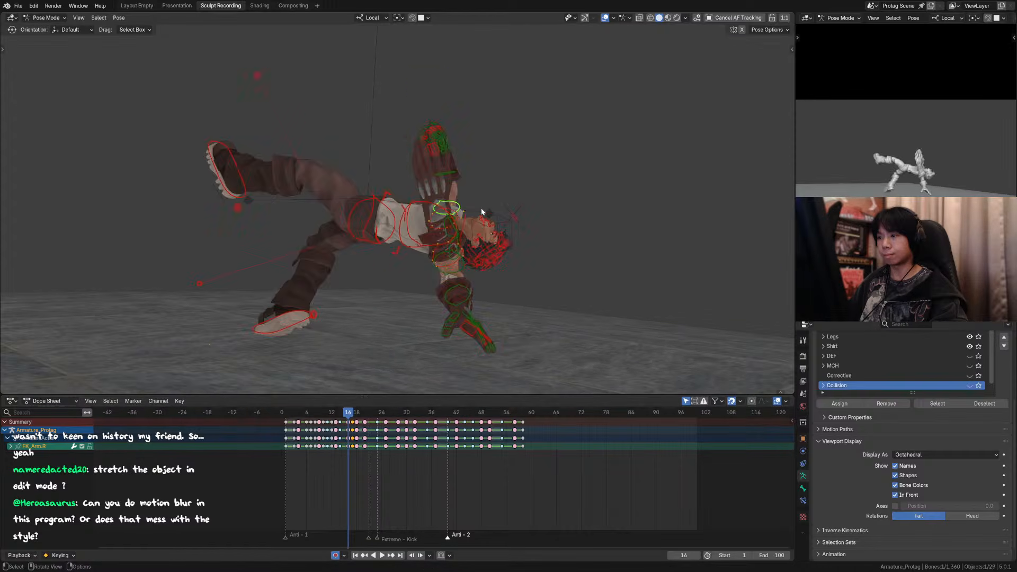
pyautogui.press('Right')
pyautogui.press('Left')
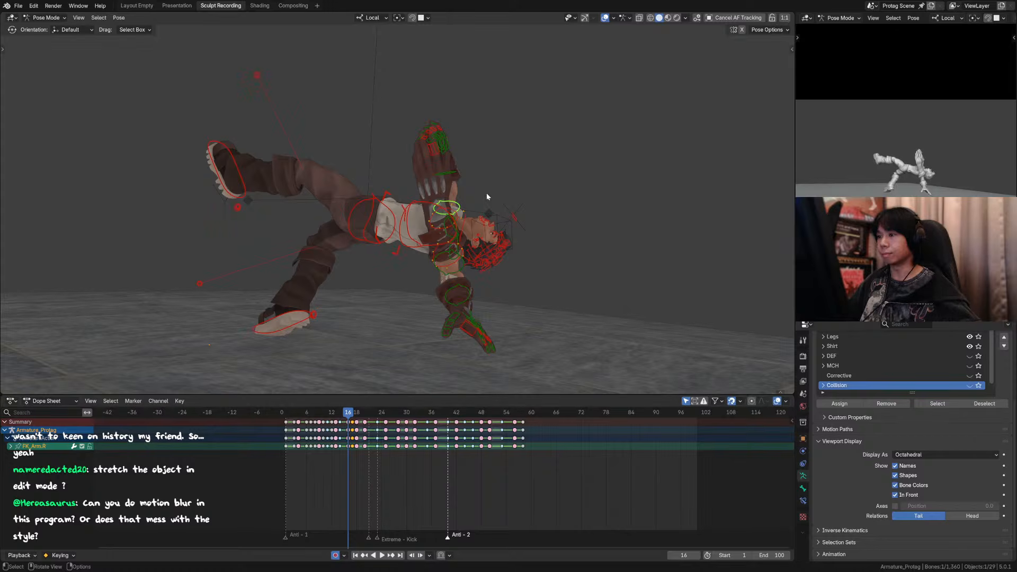
pyautogui.press('Right')
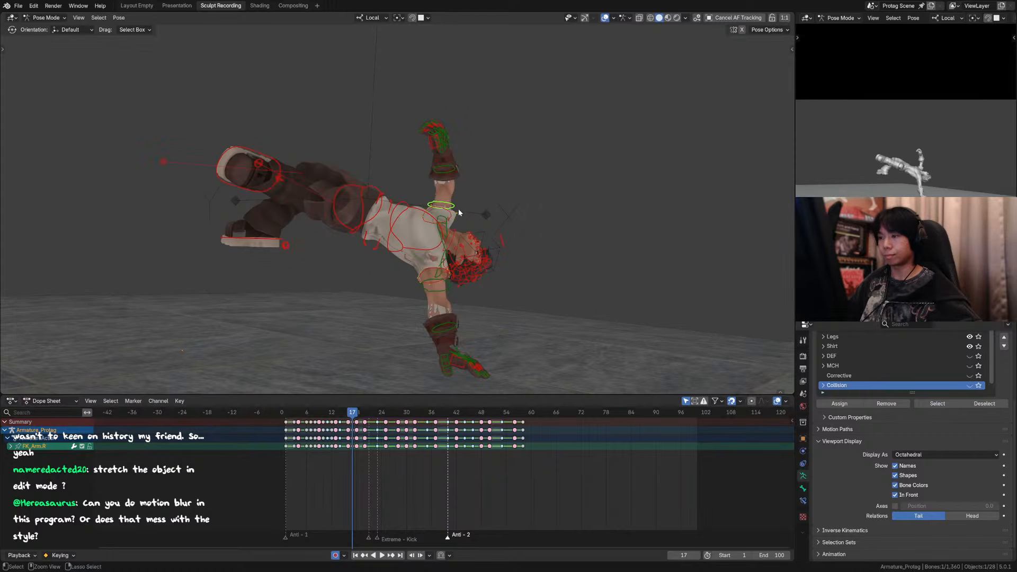
# Step: At frame 17, rotate the right shoulder control negatively about its local X axis, swinging the raised arm toward the legs
pyautogui.click(448, 225)
pyautogui.press('r')
pyautogui.press('z')
pyautogui.rightClick(503, 215)
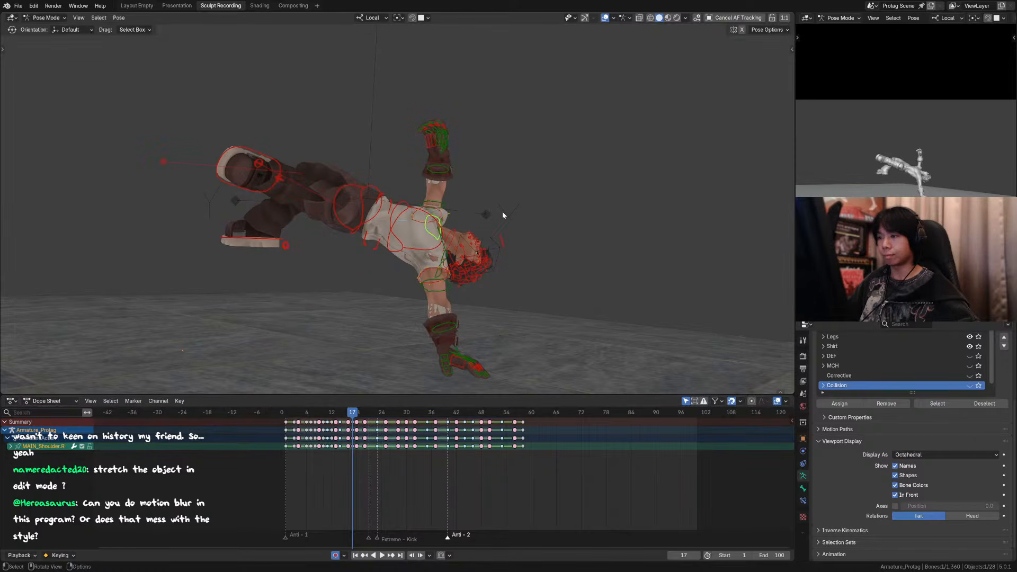
pyautogui.press('r')
pyautogui.press('y')
pyautogui.rightClick(505, 206)
pyautogui.press('r')
pyautogui.press('x')
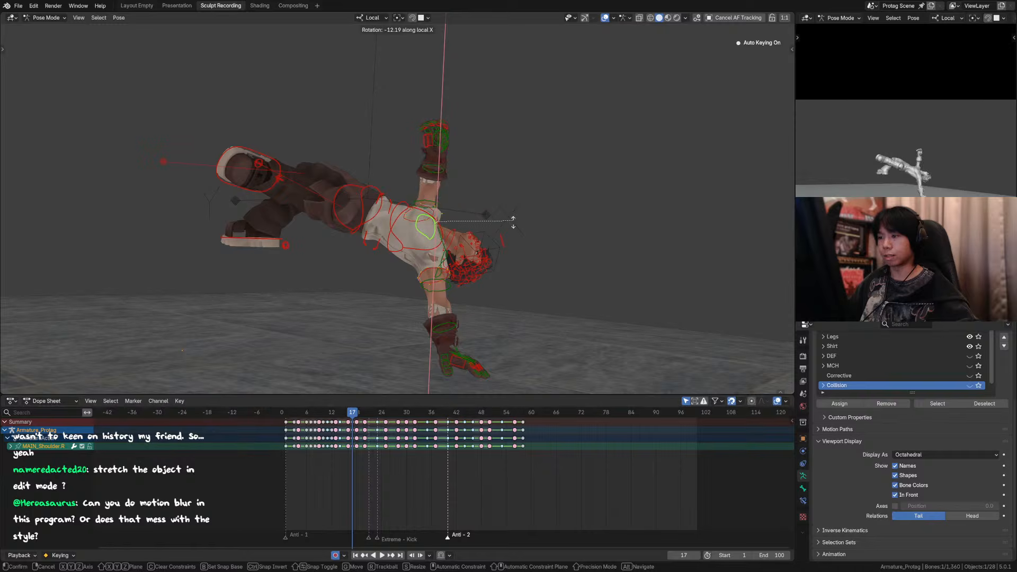
pyautogui.click(514, 230)
# Step: Rotate the right upper-arm control about 15° around its local X axis at frame 17
pyautogui.click(434, 205)
pyautogui.press('r')
pyautogui.press('x')
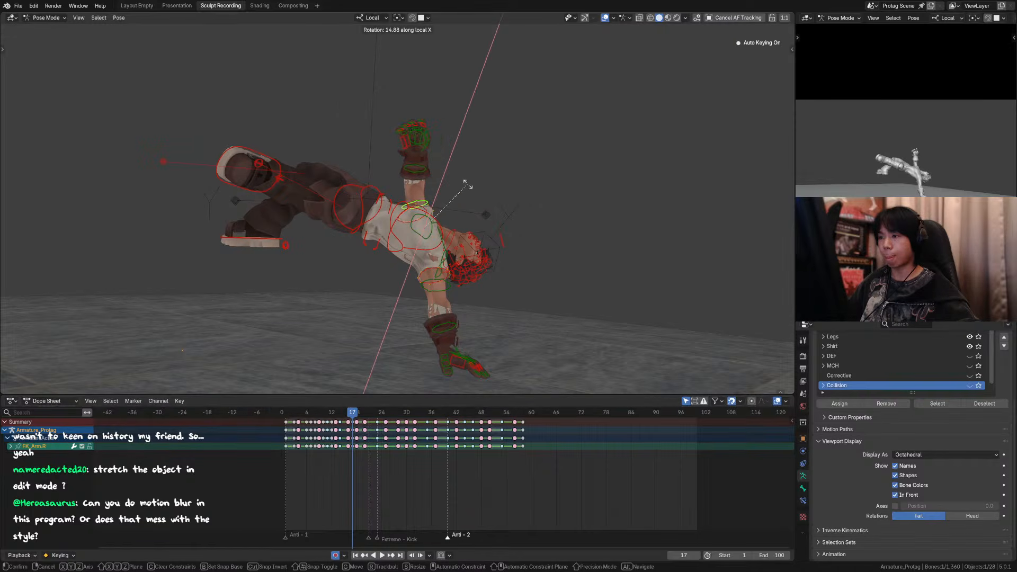
pyautogui.click(466, 184)
# Step: Check frame 16 through the camera with overlays hidden, return to the close-up with overlays on, and save the file
pyautogui.hotkey('shift', 'alt', 'z')
pyautogui.press('KP_0')
pyautogui.press('Left')
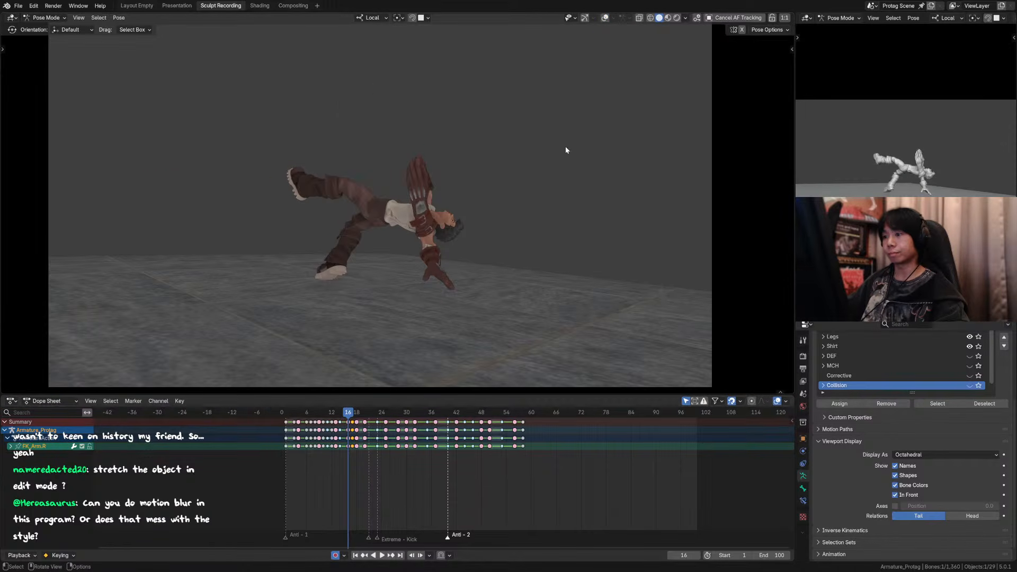
pyautogui.press('KP_0')
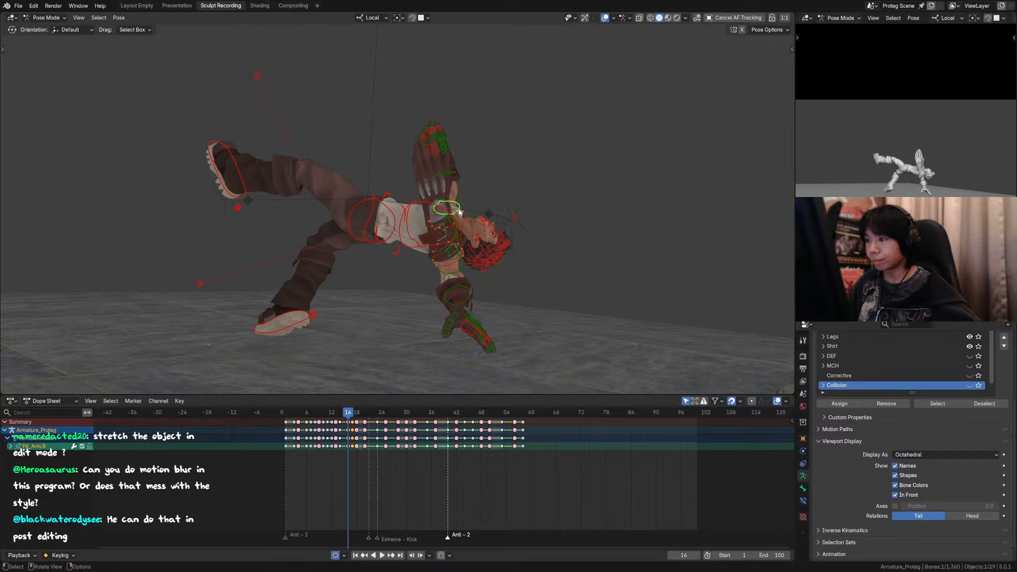
pyautogui.scroll(1, 490, 203)
pyautogui.hotkey('ctrl', 's')
pyautogui.keyDown('shift'); pyautogui.moveTo(494, 202); pyautogui.dragTo(504, 180, button='middle'); pyautogui.keyUp('shift')
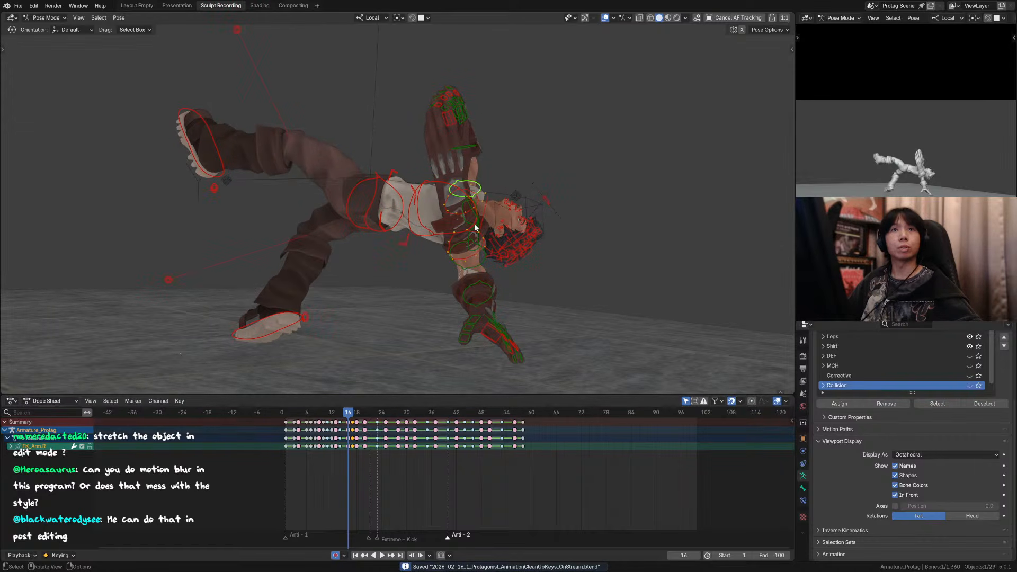
pyautogui.moveTo(476, 228)
pyautogui.keyDown('shift'); pyautogui.mouseDown(button='middle')
pyautogui.moveTo(500, 235)
pyautogui.moveTo(473, 231)
pyautogui.mouseUp(button='middle'); pyautogui.keyUp('shift')
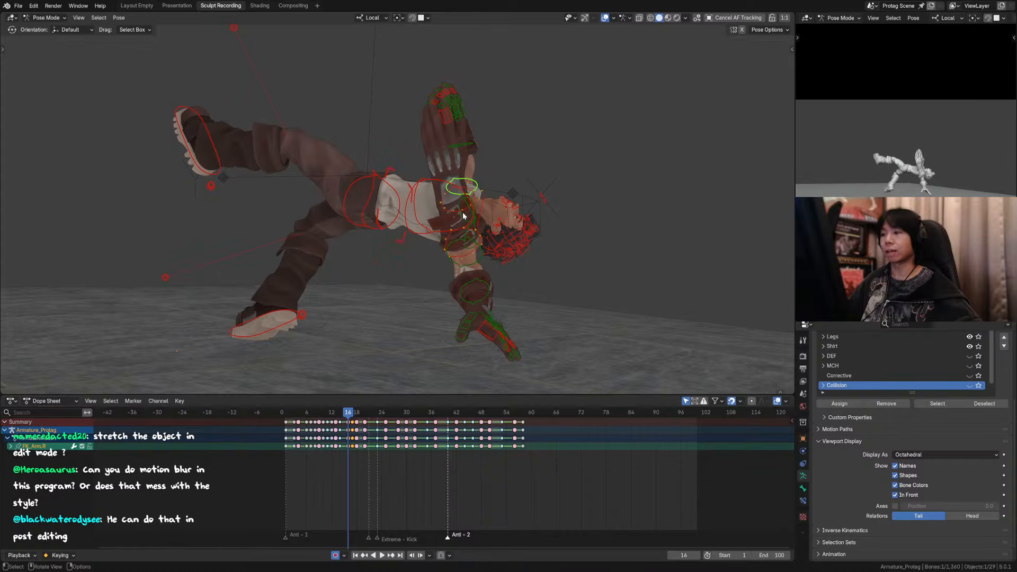
pyautogui.press('g')
pyautogui.press('z')
pyautogui.press('z')
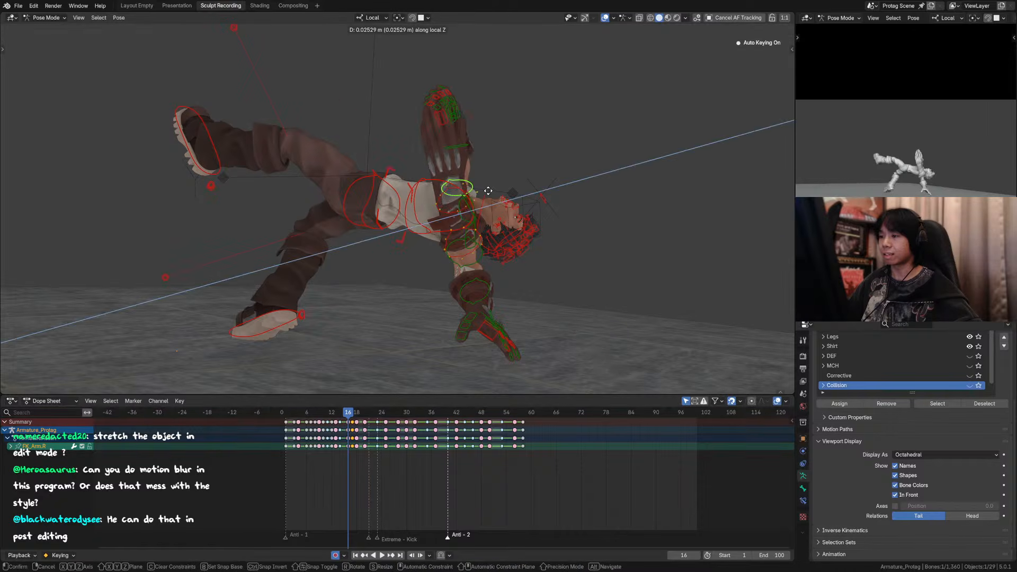
pyautogui.press('r')
pyautogui.press('y')
pyautogui.press('y')
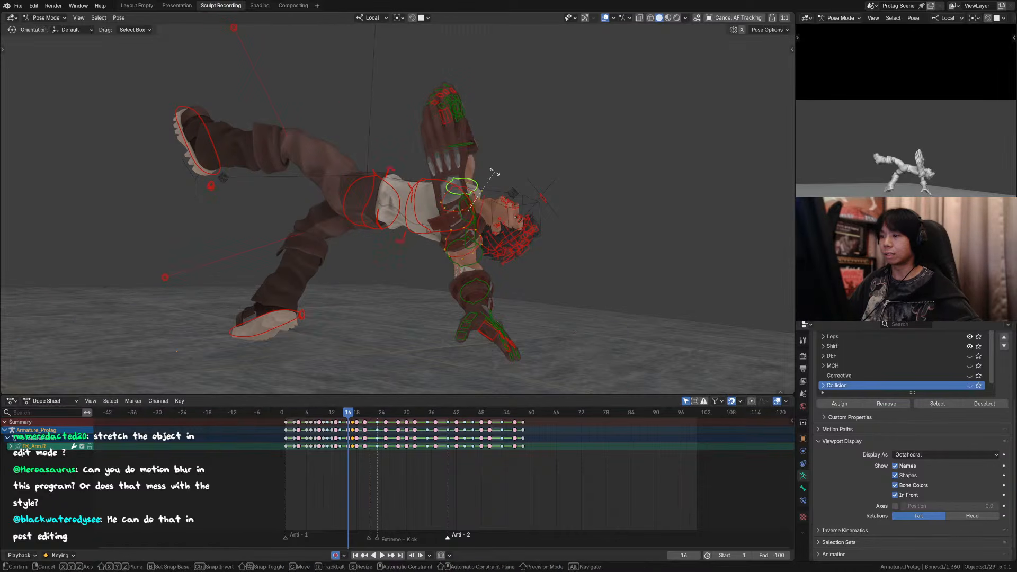
pyautogui.click(490, 166)
pyautogui.press('r')
pyautogui.press('x')
pyautogui.click(492, 171)
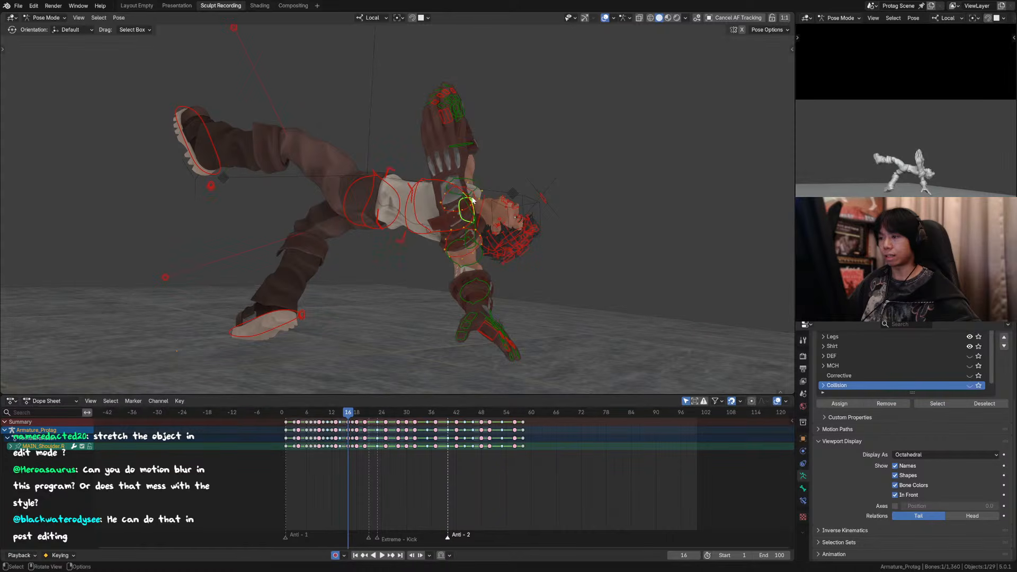
# Step: Rotate the right shoulder control about -9° around its local X axis at frame 16
pyautogui.press('r')
pyautogui.press('x')
pyautogui.press('x')
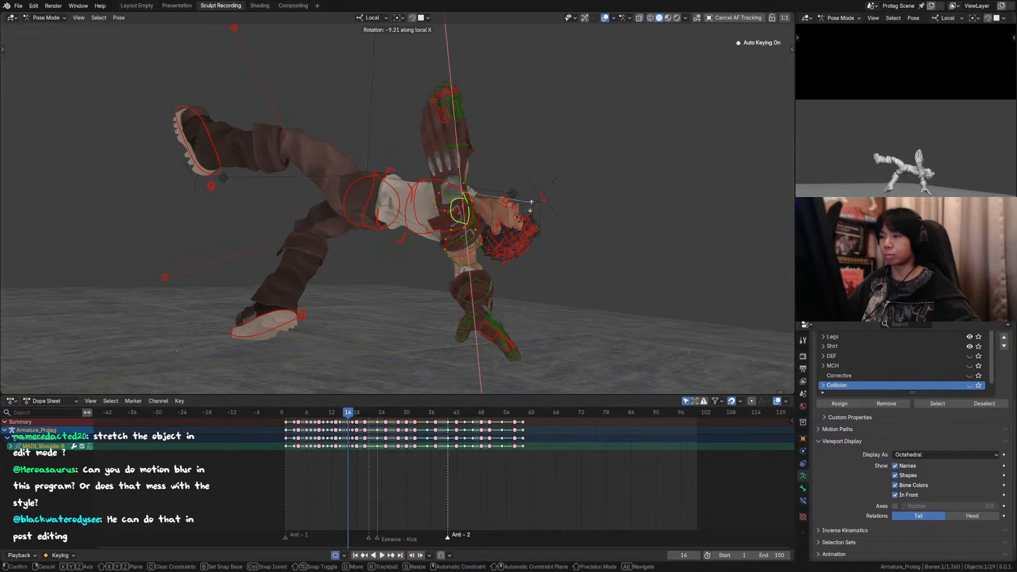
pyautogui.click(531, 213)
# Step: Rotate the right upper-arm control -39.1° in the view plane at frame 16, swinging the arm toward the legs
pyautogui.click(462, 179)
pyautogui.press('r')
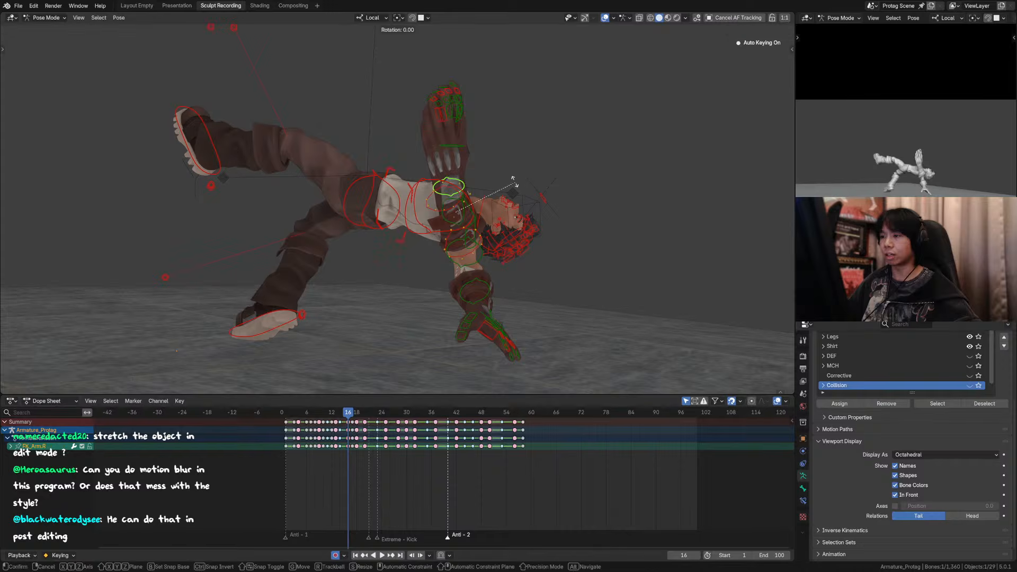
pyautogui.click(470, 180)
# Step: Step back and forth between frames 12 and 17 through the camera with overlays hidden to check the arm swing and glove smear
pyautogui.press('KP_0')
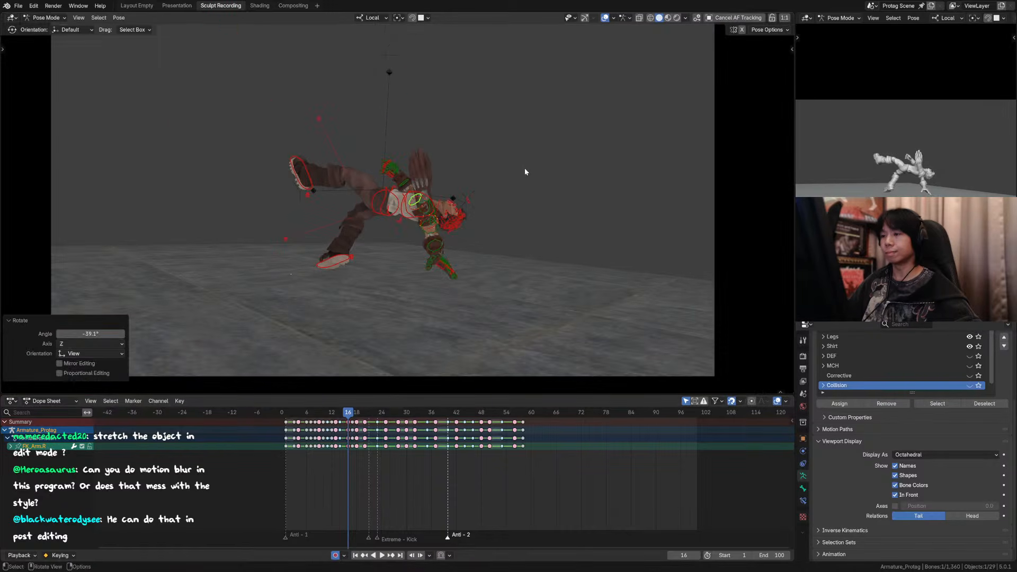
pyautogui.press('Right')
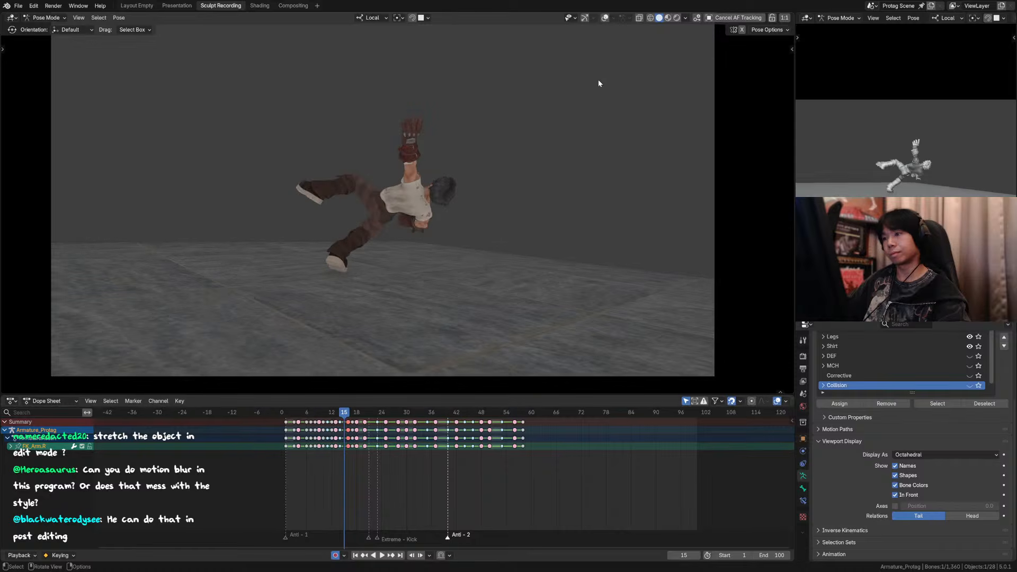
pyautogui.press('Right')
pyautogui.press('Left')
pyautogui.press('Left')
pyautogui.press('Left')
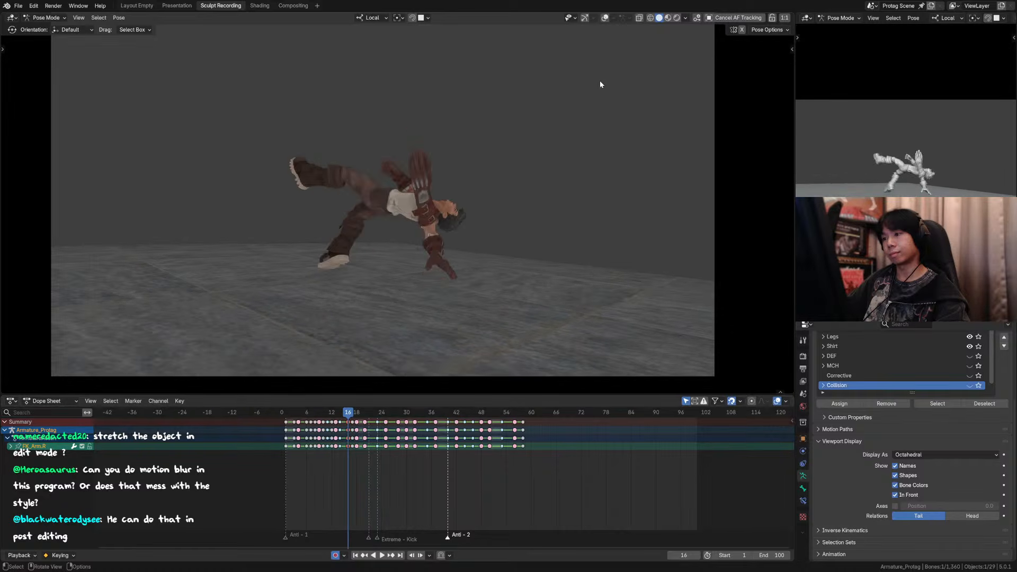
pyautogui.press('Right')
pyautogui.press('Right')
pyautogui.press('Right')
pyautogui.press('Left')
pyautogui.press('Left')
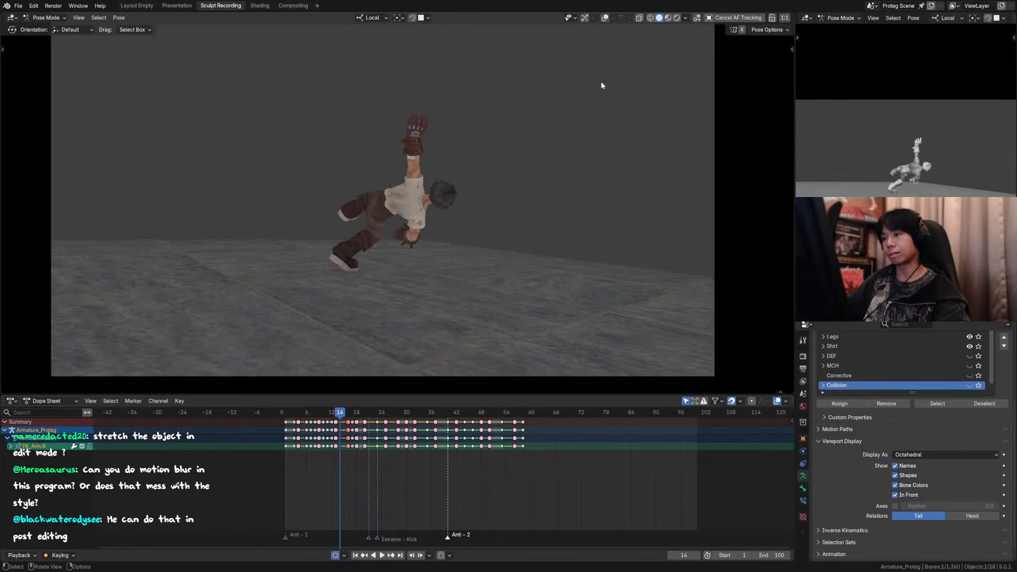
pyautogui.press('Left')
pyautogui.press('Left')
pyautogui.press('Left')
pyautogui.press('Left')
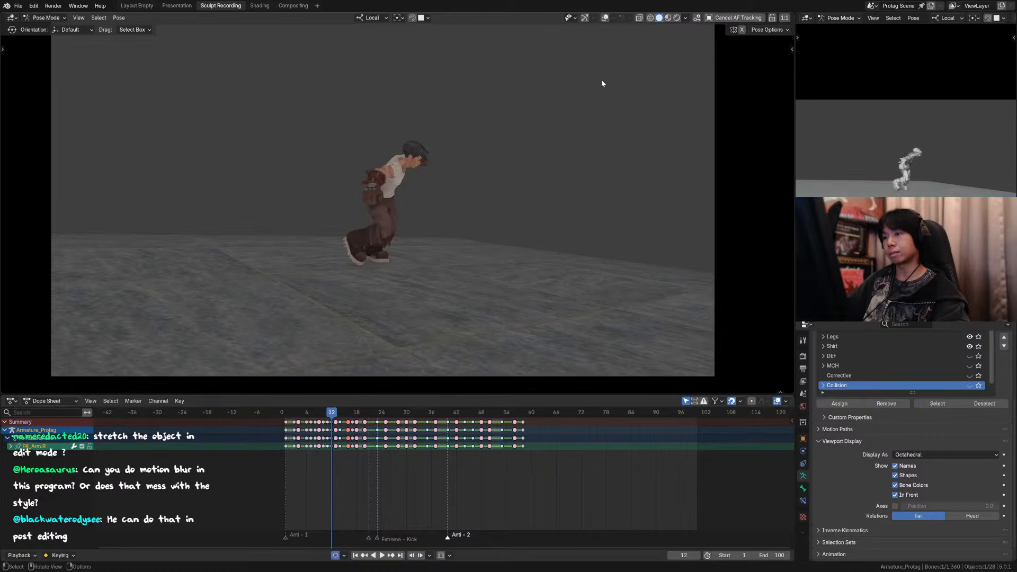
pyautogui.press('Right')
pyautogui.press('Right')
pyautogui.press('Right')
pyautogui.press('Right')
pyautogui.press('Left')
pyautogui.press('Right')
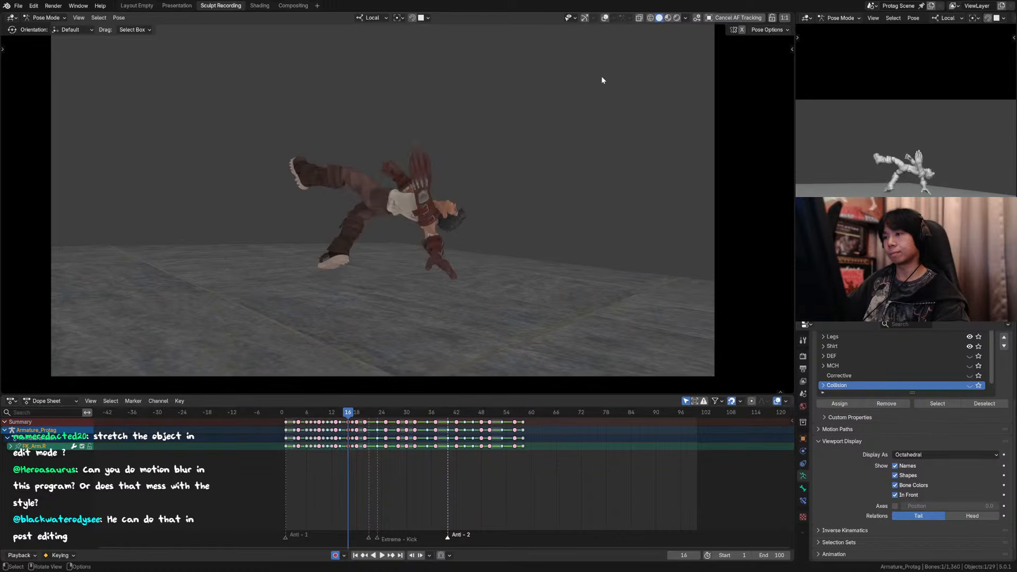
pyautogui.press('Left')
pyautogui.press('Right')
# Step: Reshape the duplicated glove smear at frame 16 in Sculpt Mode with the Grab brush, ending at a 362 px brush size
pyautogui.click(442, 169)
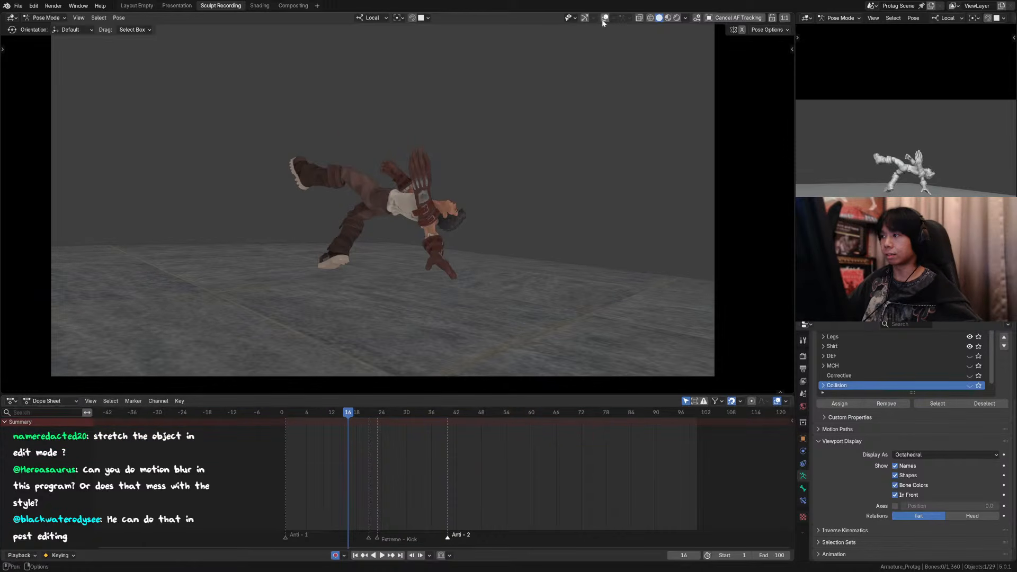
pyautogui.hotkey('ctrl', 'Tab')
pyautogui.click(418, 157)
pyautogui.hotkey('ctrl', 'Tab')
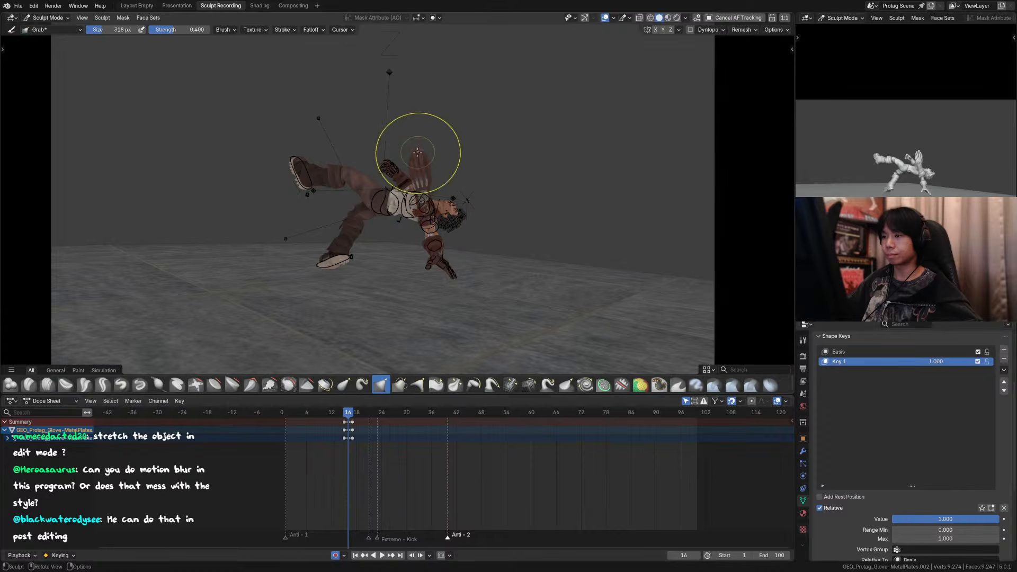
pyautogui.press('h')
pyautogui.hotkey('ctrl', 'z')
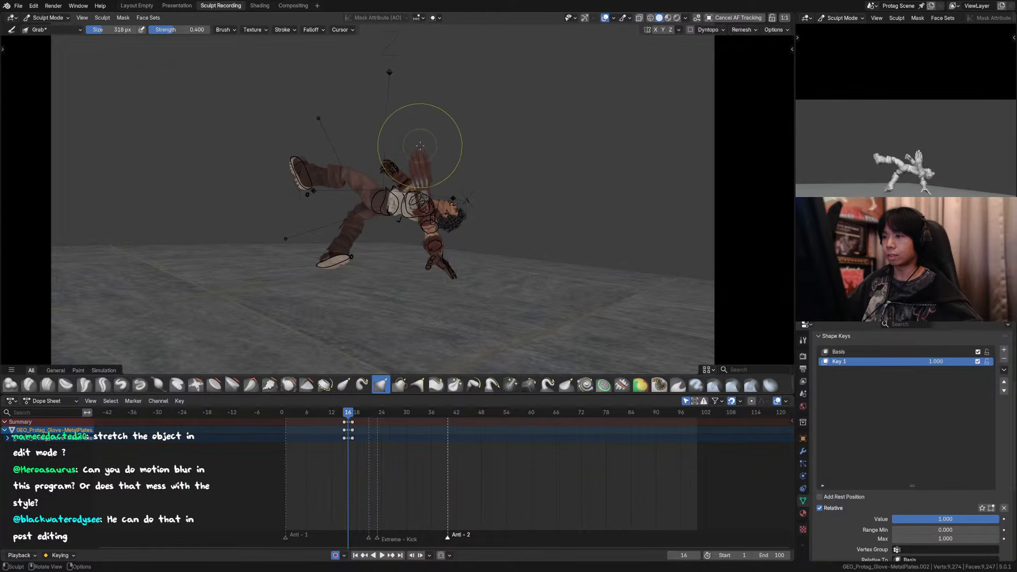
pyautogui.press('f')
pyautogui.click(421, 148)
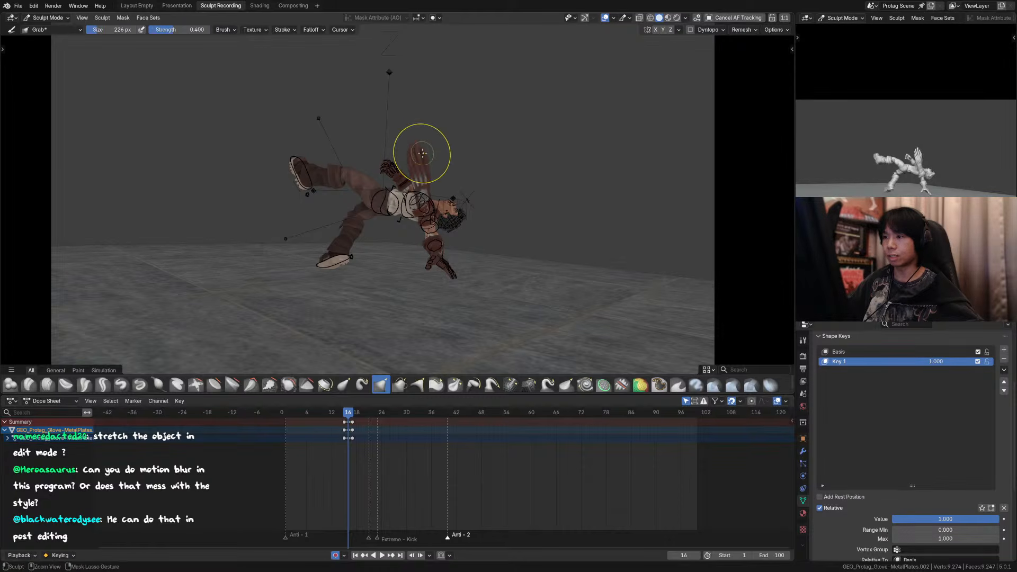
pyautogui.hotkey('ctrl', 'z')
pyautogui.press('f')
pyautogui.click(418, 163)
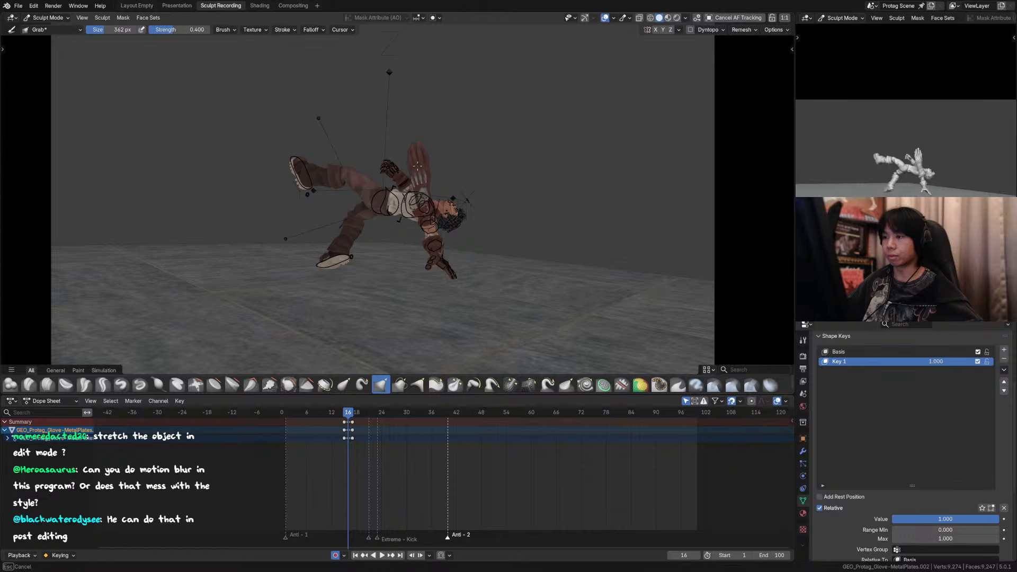
# Step: Return to Object Mode, hide the overlays and play the animation through the camera to review the whole move
pyautogui.click(605, 18)
pyautogui.hotkey('ctrl', 'Tab')
pyautogui.moveTo(344, 415); pyautogui.dragTo(291, 414)
pyautogui.press('space')
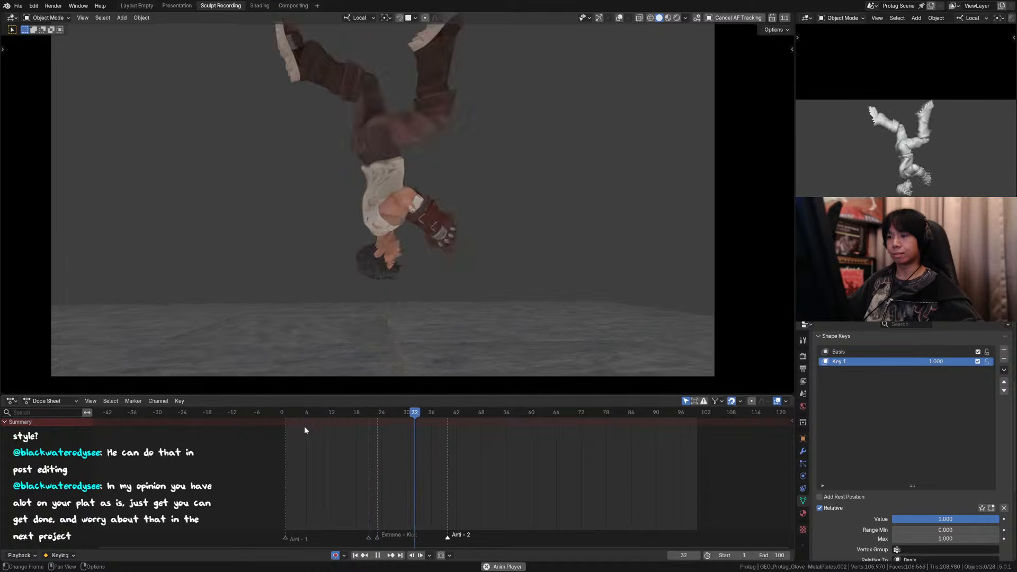
pyautogui.press('Escape')
pyautogui.press('space')
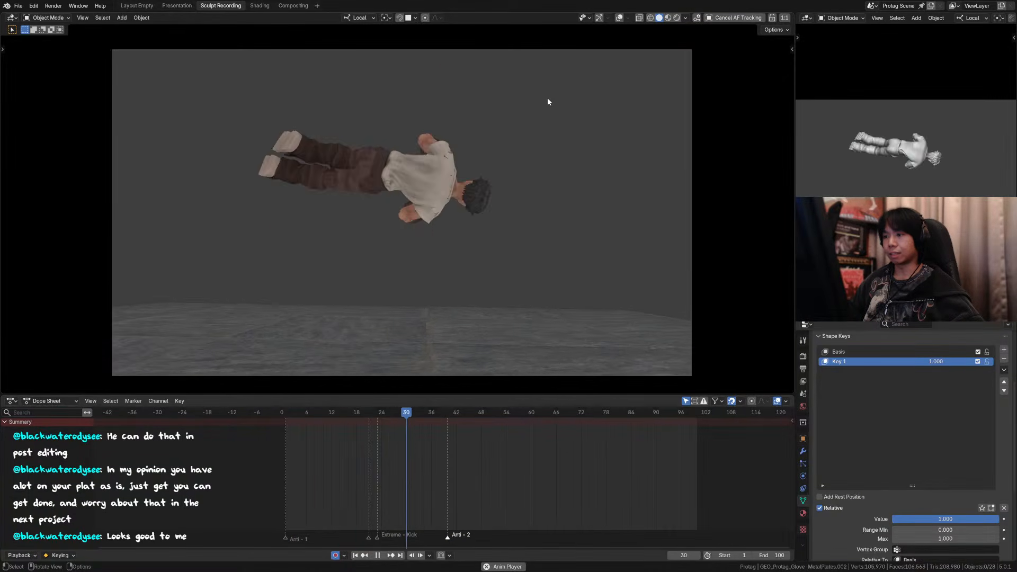
pyautogui.moveTo(330, 412); pyautogui.dragTo(481, 415)
pyautogui.press('space')
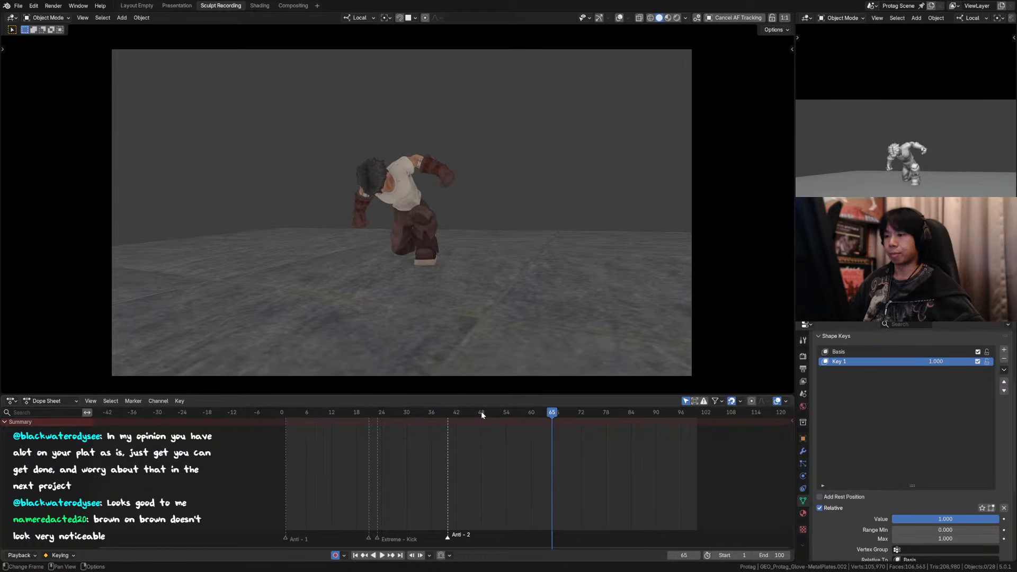
# Step: Show the overlays, enter Pose Mode on the protagonist's armature with all controls selected, and go to frame 59
pyautogui.click(601, 413)
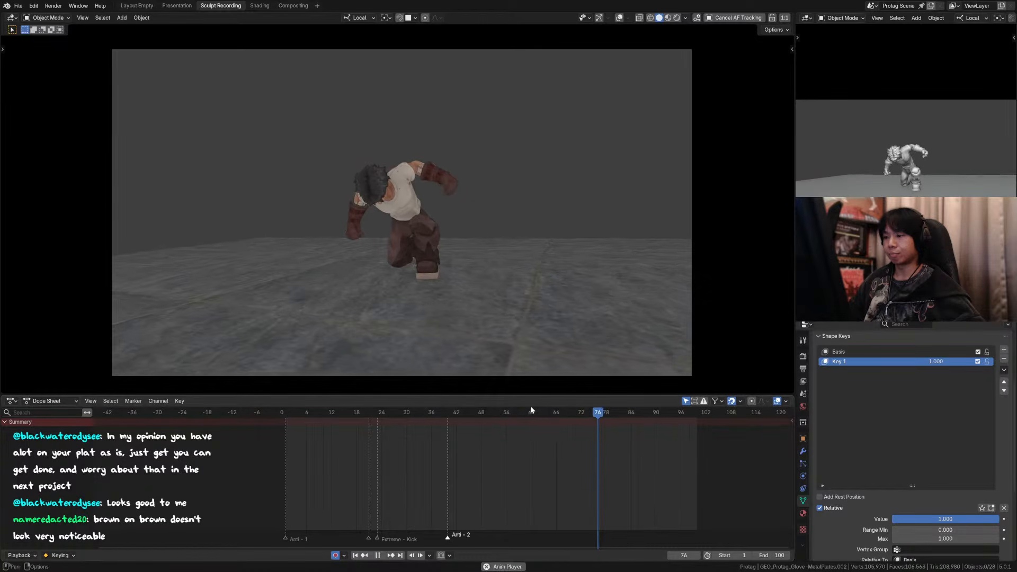
pyautogui.click(618, 18)
pyautogui.click(425, 232)
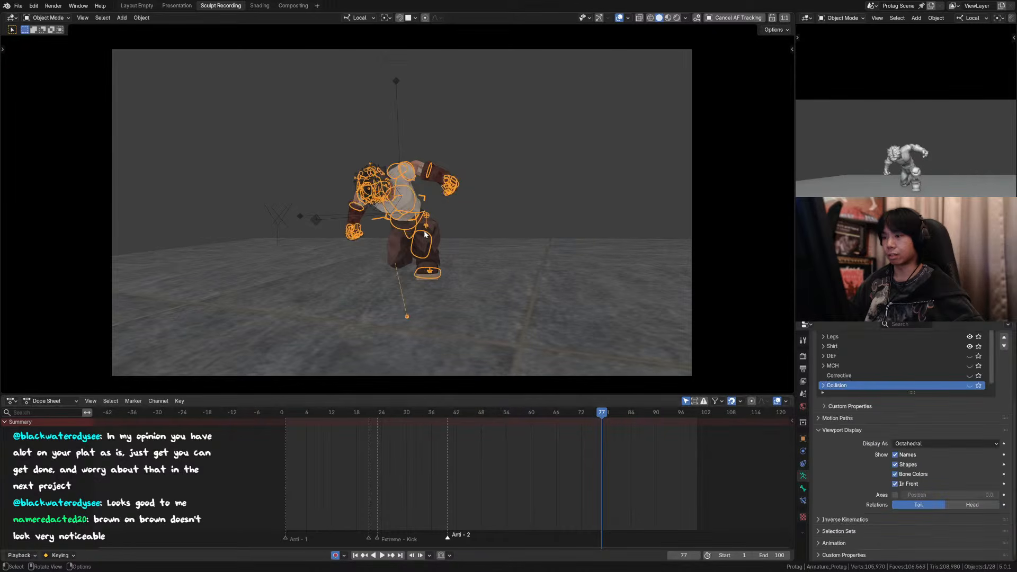
pyautogui.hotkey('ctrl', 'Tab')
pyautogui.press('a')
pyautogui.scroll(2, 592, 380)
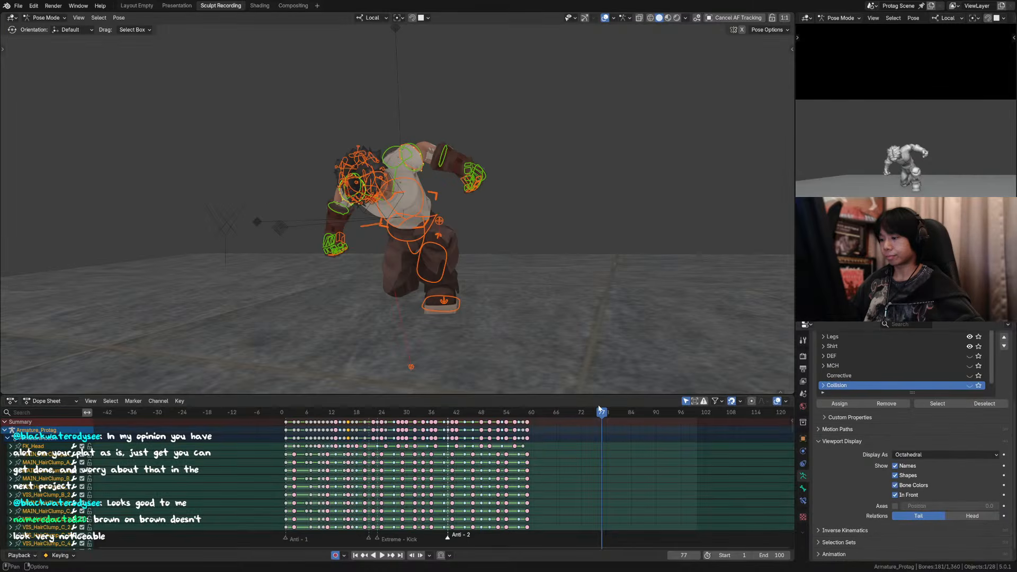
pyautogui.moveTo(599, 411); pyautogui.dragTo(528, 430)
# Step: Examine the crouched landing pose at frame 59 up close through the camera, with and without overlays
pyautogui.keyDown('shift'); pyautogui.moveTo(474, 311); pyautogui.dragTo(480, 172, button='middle'); pyautogui.keyUp('shift')
pyautogui.scroll(1, 488, 223)
pyautogui.press('KP_0')
pyautogui.scroll(2, 480, 173)
pyautogui.keyDown('shift'); pyautogui.moveTo(534, 130); pyautogui.dragTo(518, 168, button='middle'); pyautogui.keyUp('shift')
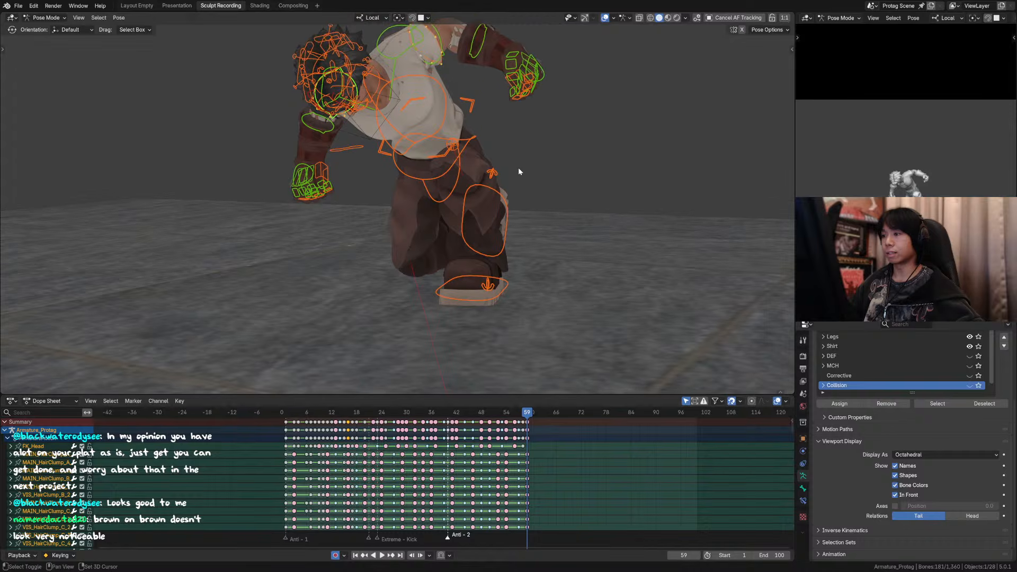
pyautogui.click(602, 20)
pyautogui.scroll(-2, 507, 175)
pyautogui.scroll(1, 508, 173)
pyautogui.click(607, 21)
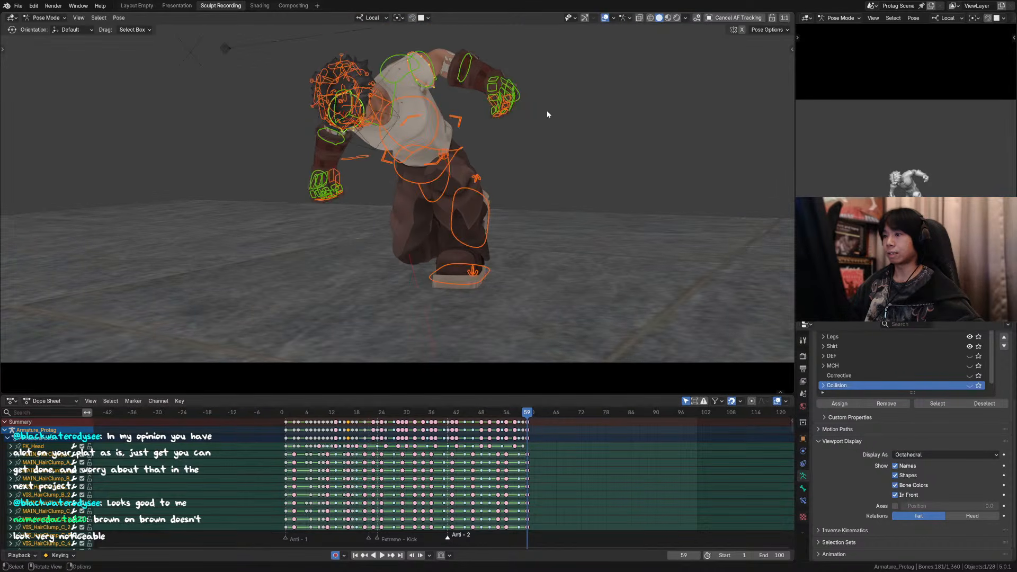
# Step: Move the left leg's pole control about 0.1 m along its local X axis at frame 59 to turn the knee outward
pyautogui.click(447, 154)
pyautogui.hotkey('ctrl', 'Tab')
pyautogui.hotkey('ctrl', 'Tab')
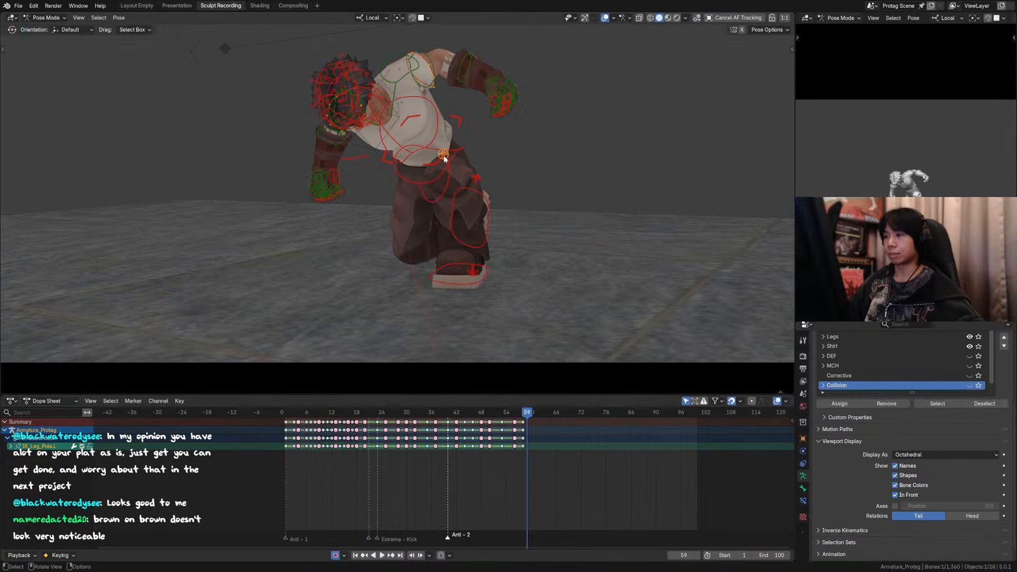
pyautogui.click(444, 157)
pyautogui.press('g')
pyautogui.rightClick(459, 160)
pyautogui.click(447, 156)
pyautogui.press('g')
pyautogui.press('x')
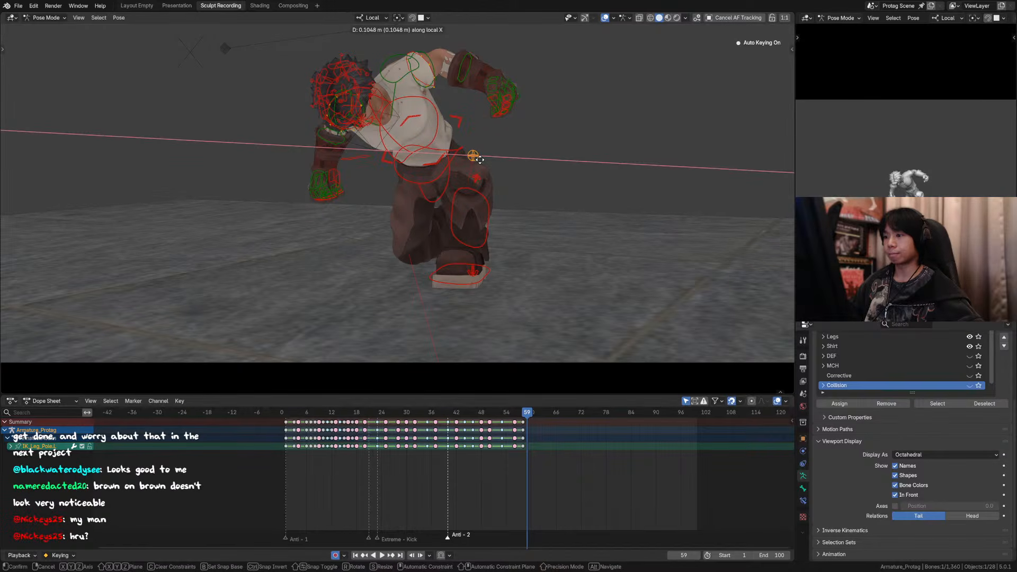
pyautogui.click(479, 160)
# Step: Rotate the left foot control 17° around its local Z axis and shift it about 0.014 m along local X
pyautogui.click(483, 274)
pyautogui.press('r')
pyautogui.press('z')
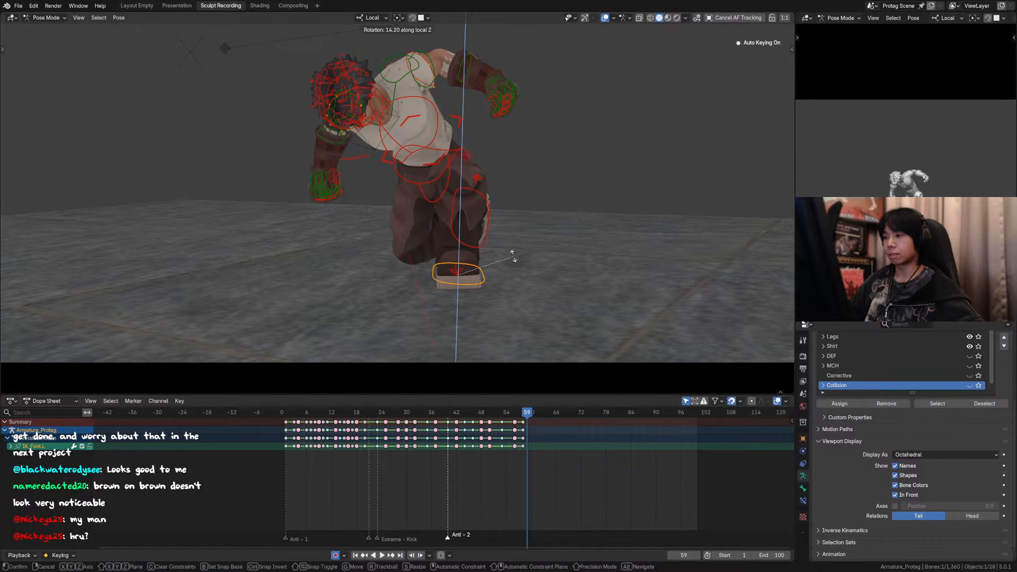
pyautogui.click(512, 254)
pyautogui.press('g')
pyautogui.press('x')
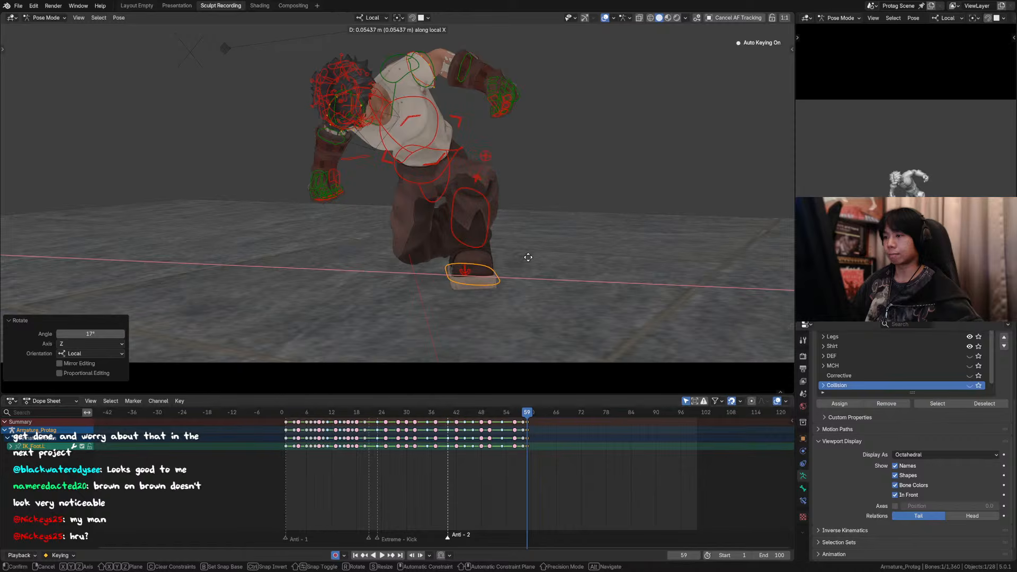
pyautogui.click(517, 254)
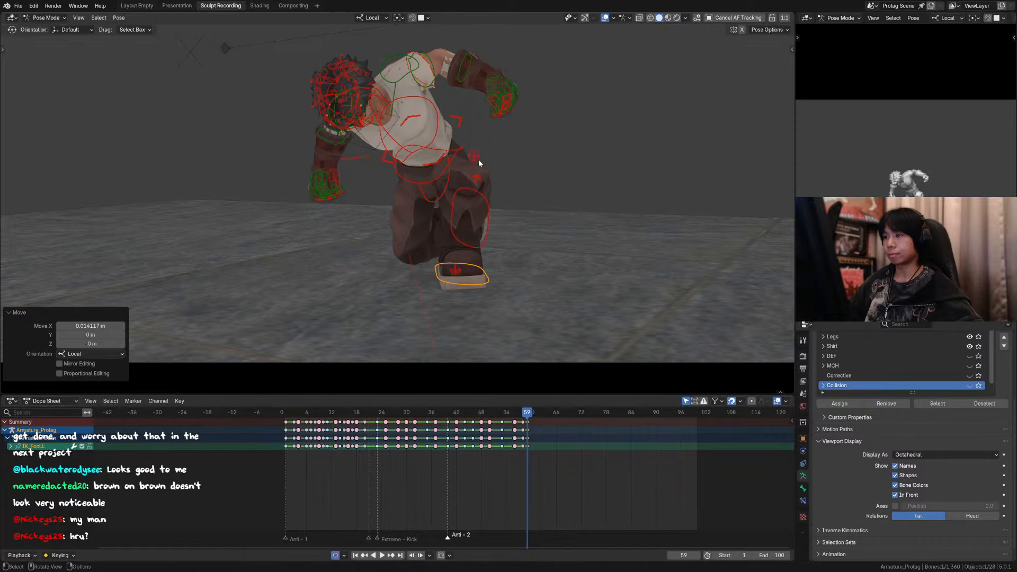
# Step: Nudge the left leg's pole control about -0.002 m along its local X axis
pyautogui.click(478, 156)
pyautogui.press('g')
pyautogui.press('x')
pyautogui.click(473, 155)
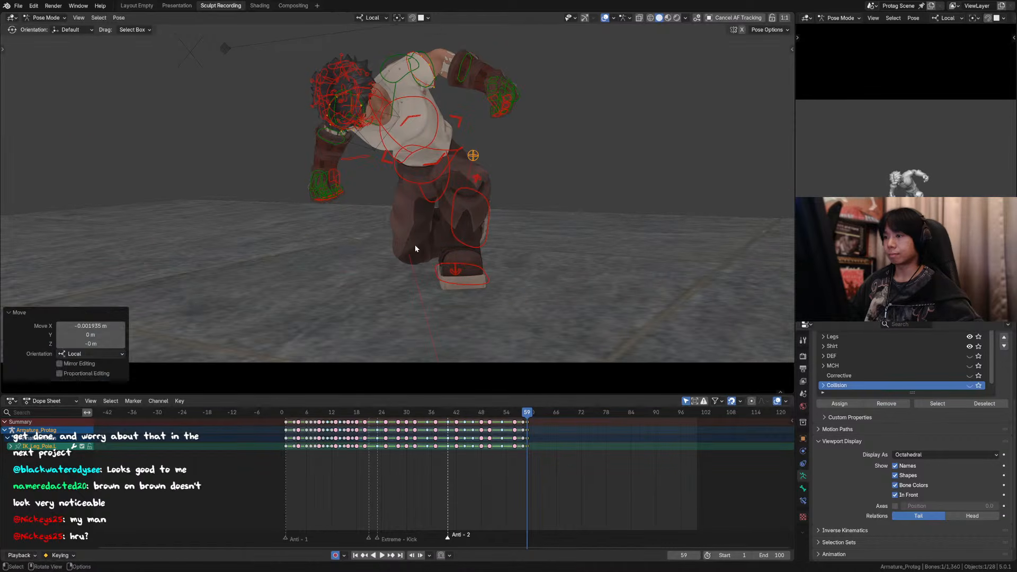
# Step: Select the right foot control and try moving it along its local axes, checking the pose from the front
pyautogui.click(423, 262)
pyautogui.scroll(-2, 423, 262)
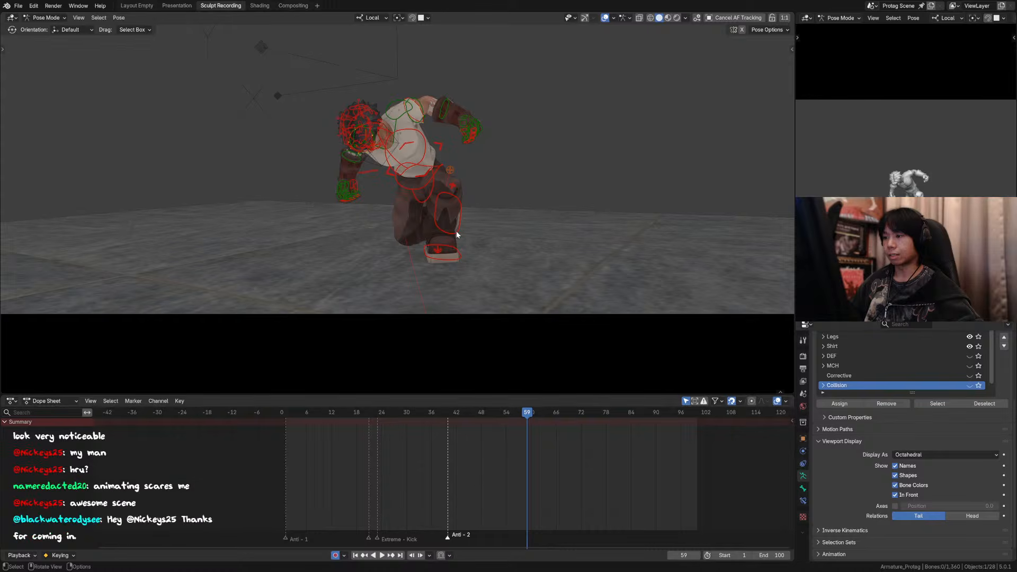
pyautogui.click(455, 230)
pyautogui.press('g')
pyautogui.press('x')
pyautogui.rightClick(456, 230)
pyautogui.scroll(-2, 427, 320)
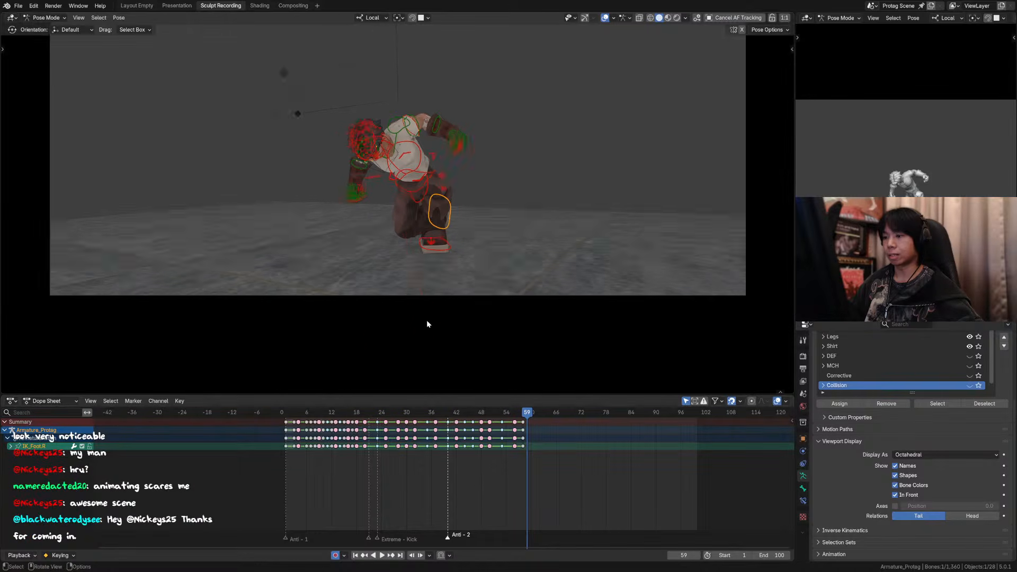
pyautogui.moveTo(427, 320); pyautogui.dragTo(477, 273, button='middle')
pyautogui.scroll(-3, 430, 306)
pyautogui.press('g')
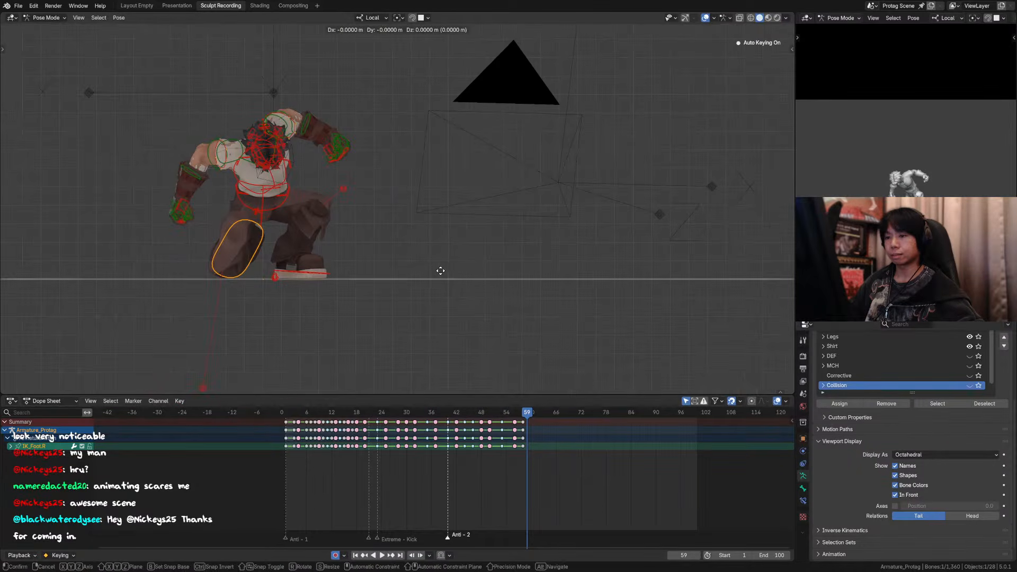
pyautogui.press('y')
pyautogui.press('x')
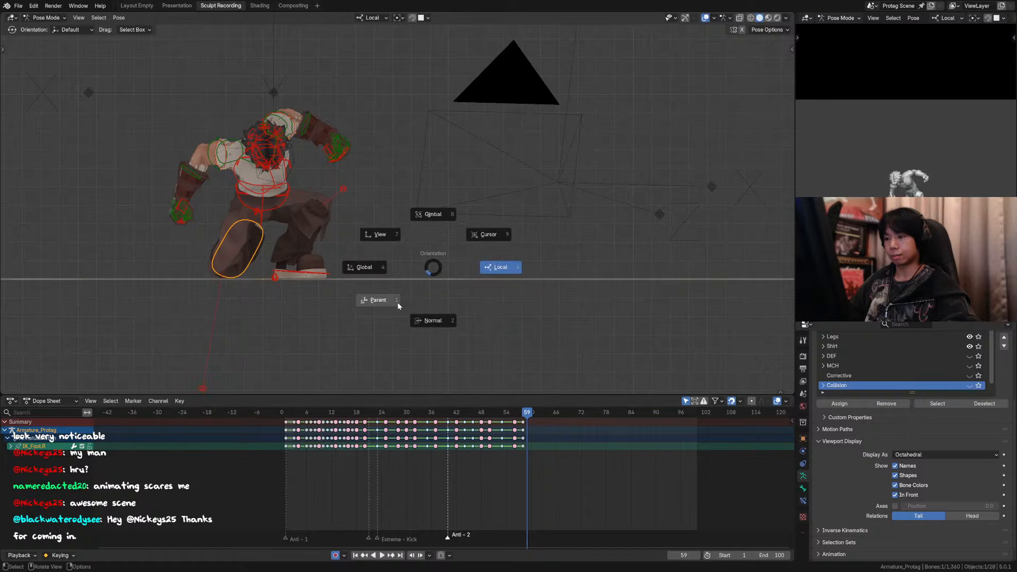
# Step: Switch the transform orientation to Global and move the right foot control about 0.09 m along global X, viewing the result through the camera
pyautogui.click(377, 266)
pyautogui.press('g')
pyautogui.press('x')
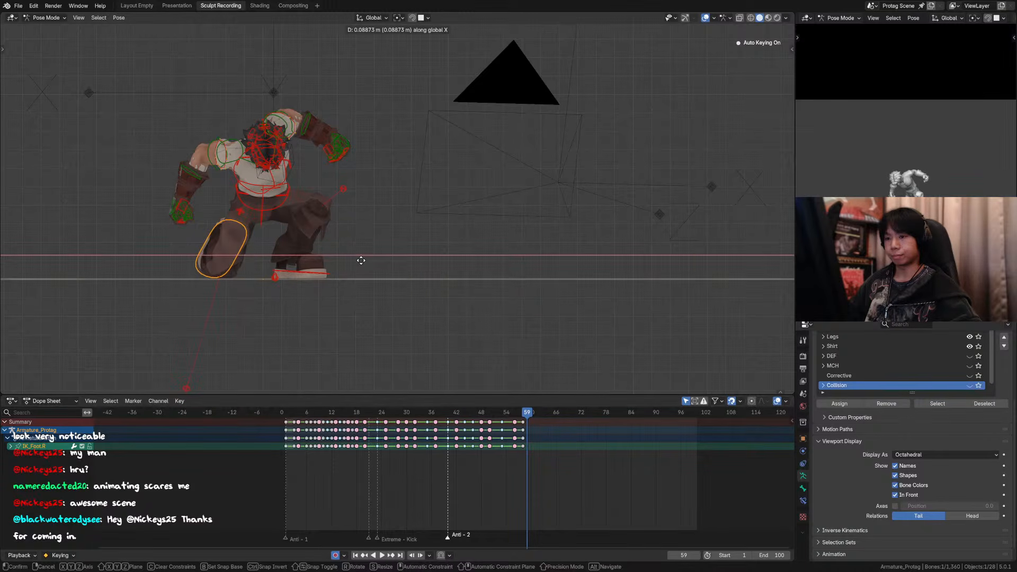
pyautogui.click(362, 256)
pyautogui.press('KP_0')
pyautogui.scroll(3, 388, 237)
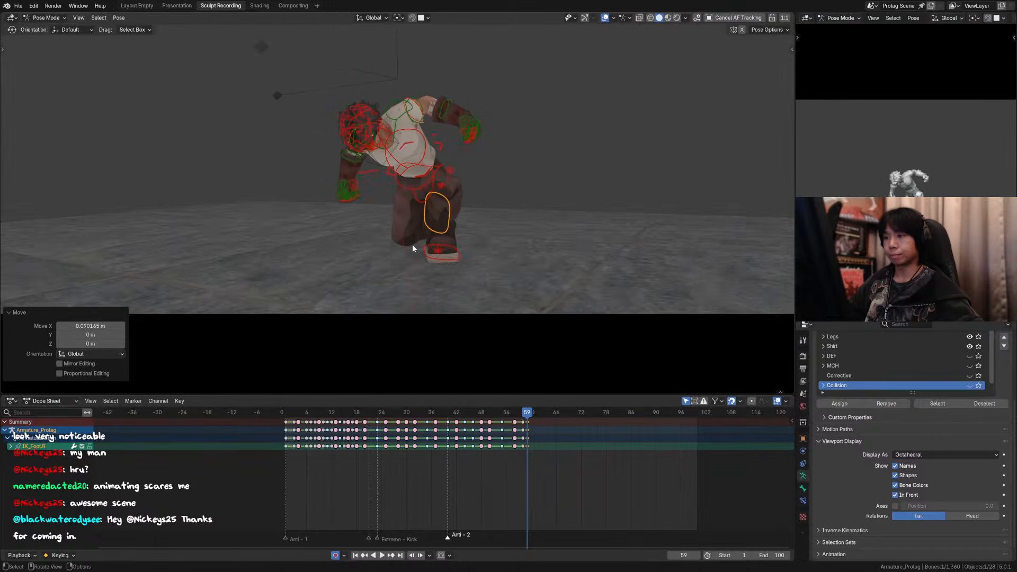
# Step: Play the animation past the landing and try moving the right leg's pole control along global X
pyautogui.press('space')
pyautogui.scroll(-3, 428, 122)
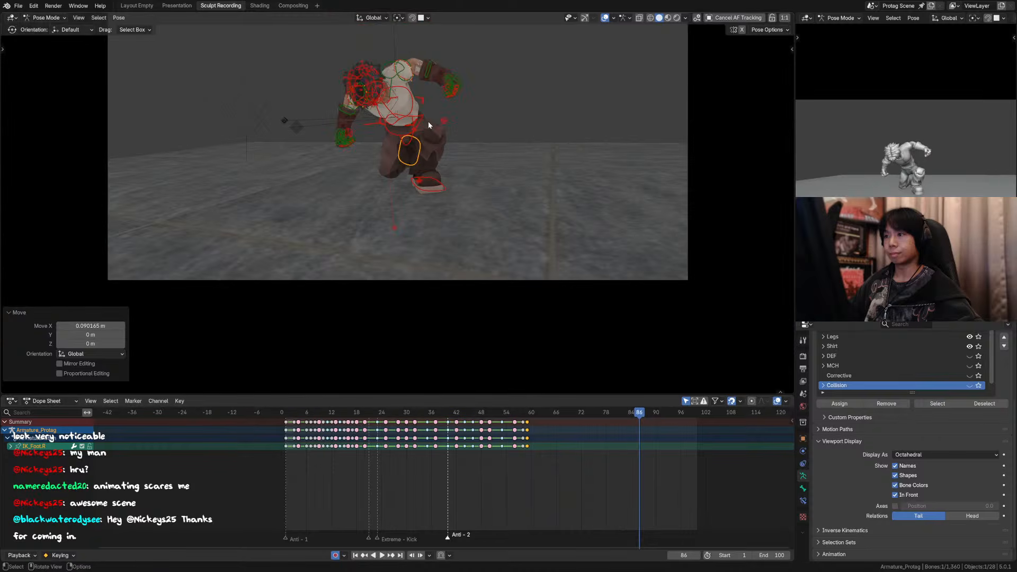
pyautogui.scroll(3, 472, 154)
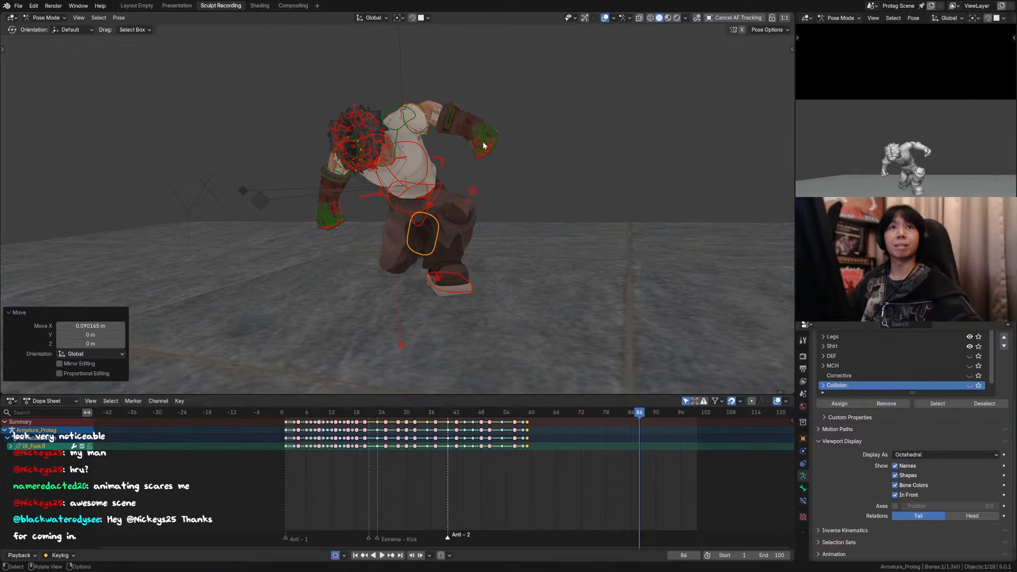
pyautogui.scroll(-3, 494, 148)
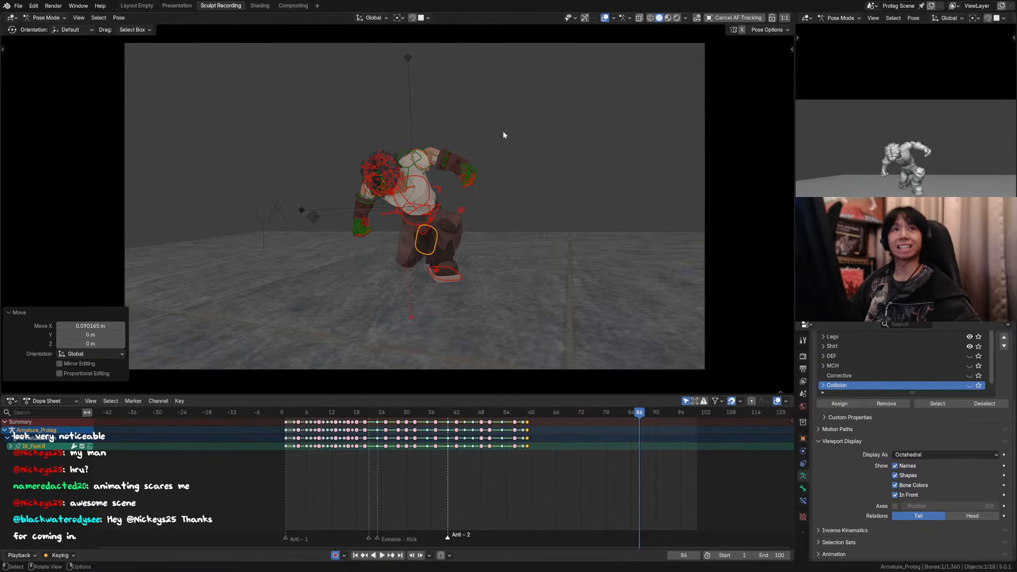
pyautogui.keyDown('shift'); pyautogui.moveTo(459, 238); pyautogui.dragTo(488, 216, button='middle'); pyautogui.keyUp('shift')
pyautogui.click(419, 304)
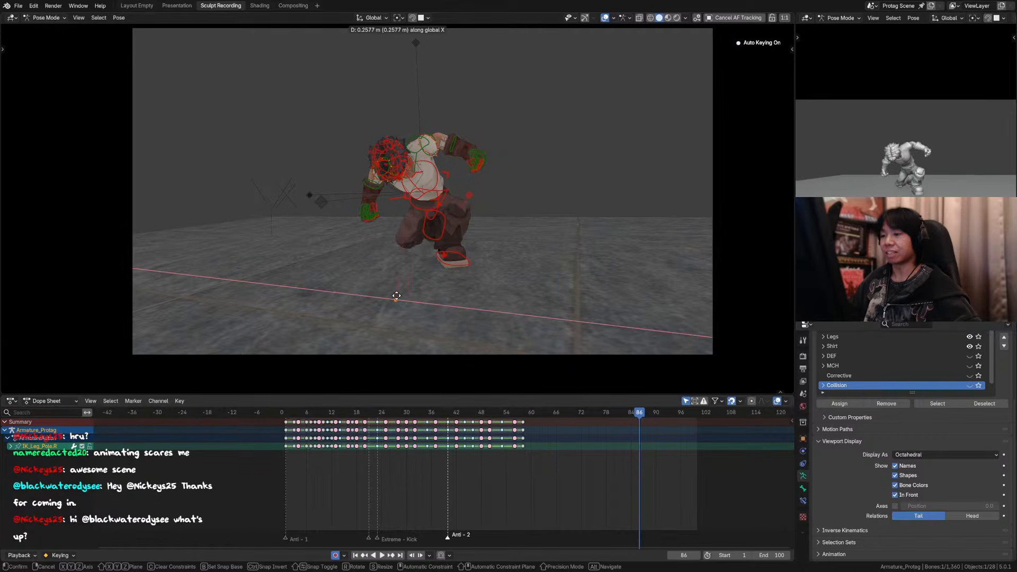
# Step: Inspect the right leg's pole control up close, select the left foot roll control, and save the file
pyautogui.press('KP_Decimal')
pyautogui.press('KP_Decimal')
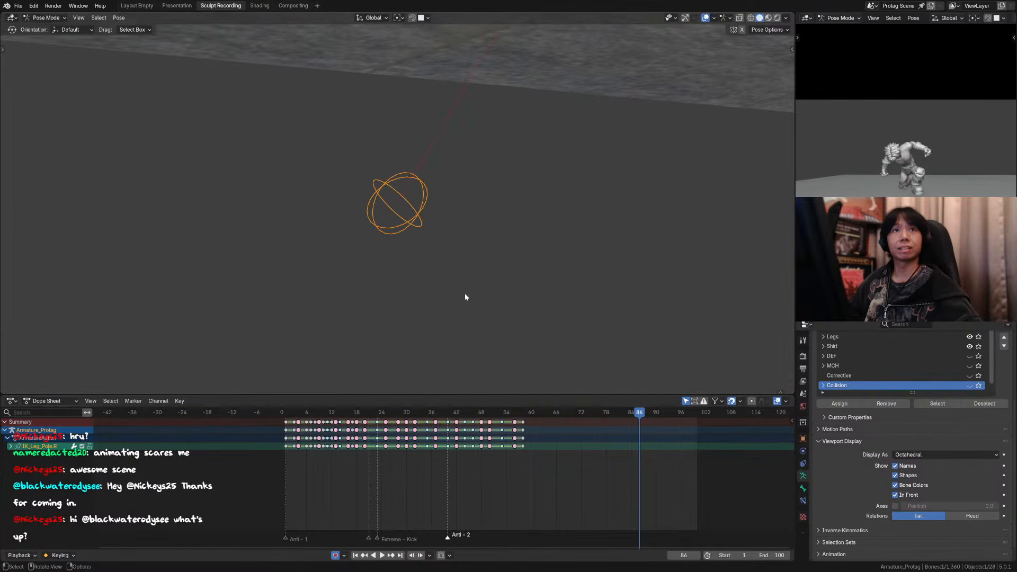
pyautogui.moveTo(450, 216); pyautogui.dragTo(480, 276, button='middle')
pyautogui.click(466, 104)
pyautogui.hotkey('ctrl', 's')
# Step: Show frame 16 through the camera with overlays hidden, save the file, and switch the viewport to Material Preview shading
pyautogui.click(326, 411)
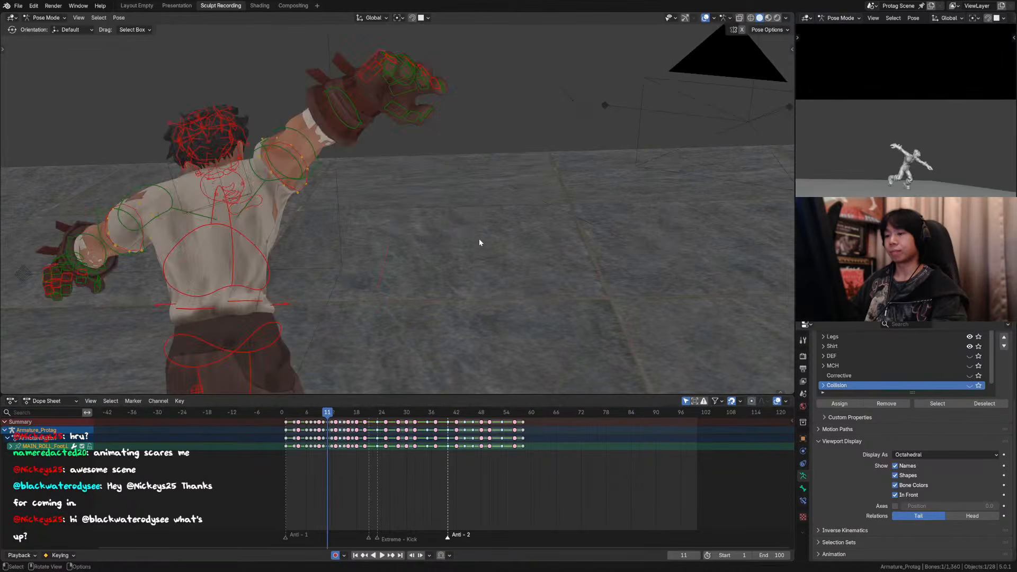
pyautogui.press('KP_0')
pyautogui.press('Right')
pyautogui.press('Right')
pyautogui.press('Right')
pyautogui.press('Right')
pyautogui.press('Right')
pyautogui.moveTo(580, 104)
pyautogui.keyDown('shift'); pyautogui.mouseDown(button='middle')
pyautogui.moveTo(571, 132)
pyautogui.moveTo(565, 111)
pyautogui.mouseUp(button='middle'); pyautogui.keyUp('shift')
pyautogui.click(606, 17)
pyautogui.scroll(1, 551, 122)
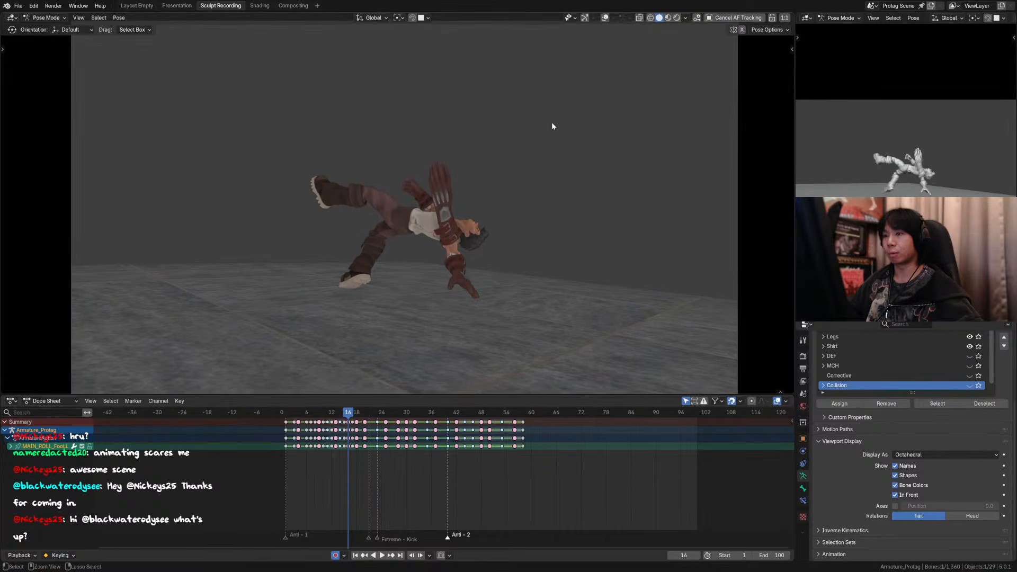
pyautogui.hotkey('ctrl', 's')
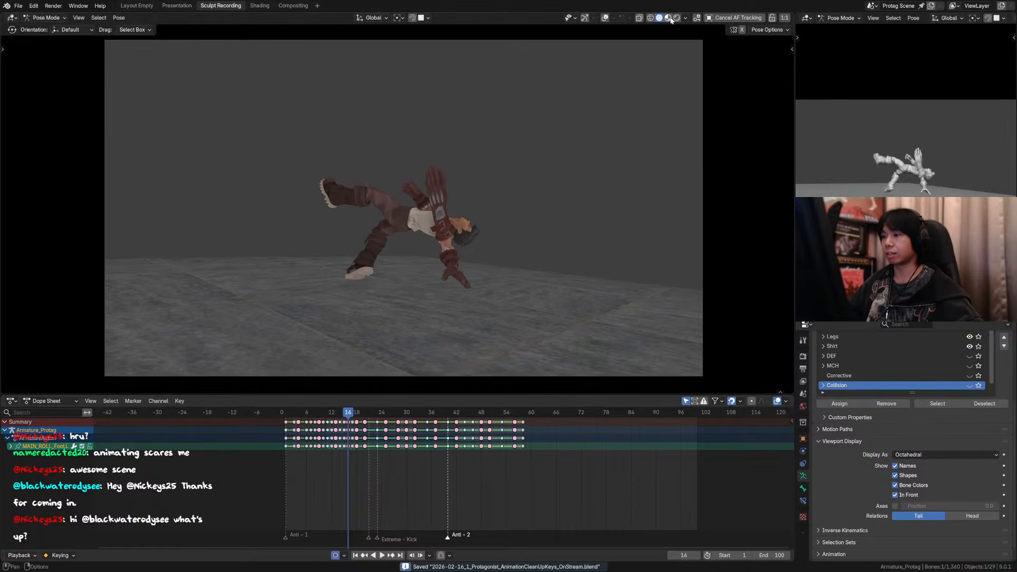
pyautogui.click(668, 18)
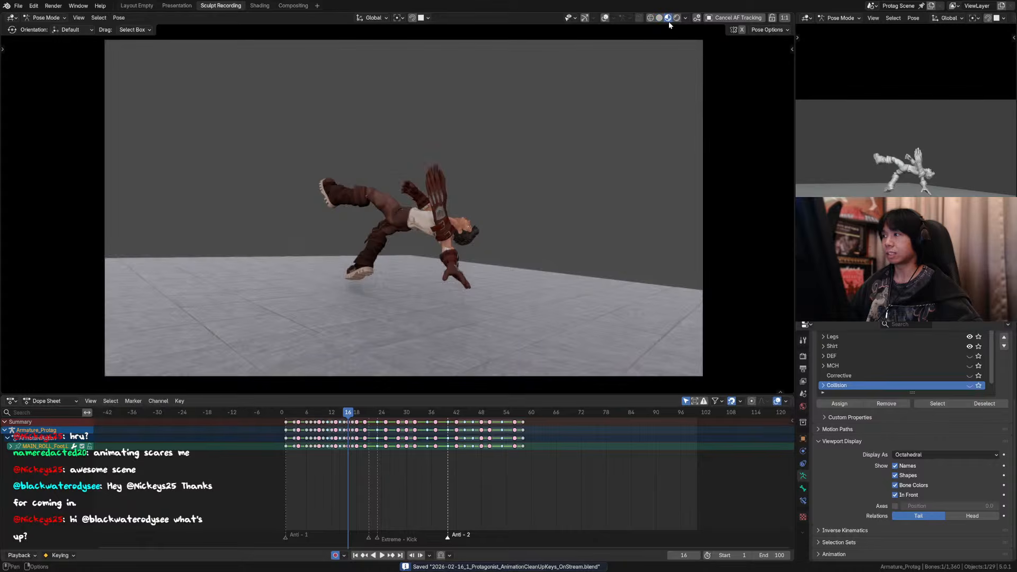
pyautogui.scroll(4, 593, 221)
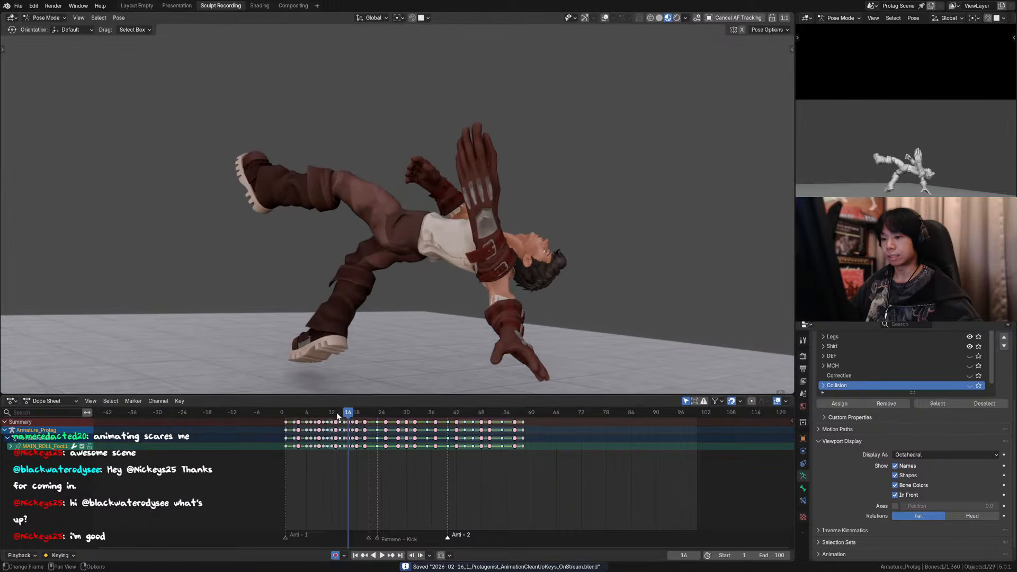
# Step: Play and scrub the kick's opening frames to review the motion, ending back on frame 16
pyautogui.press('space')
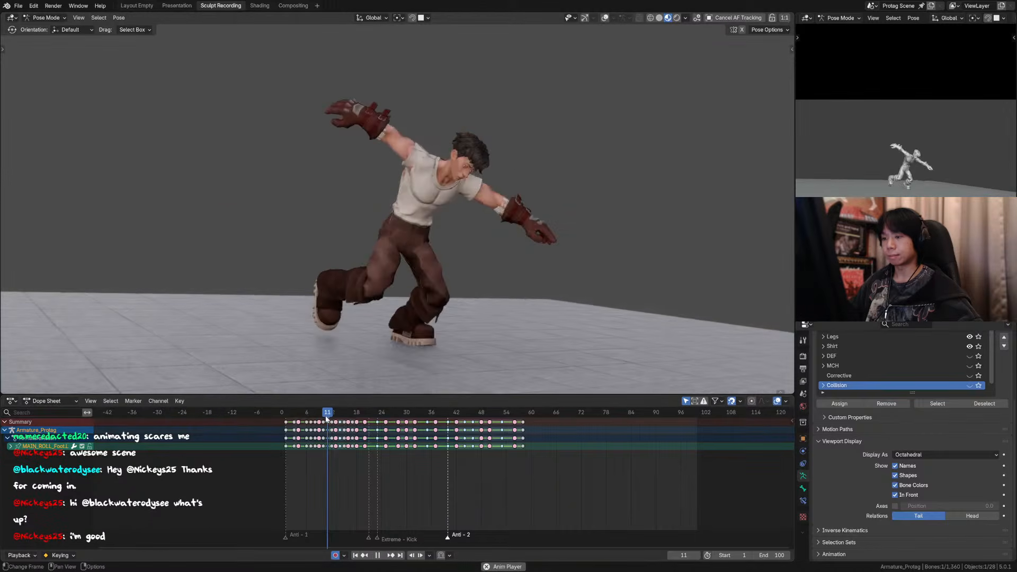
pyautogui.scroll(-3, 479, 282)
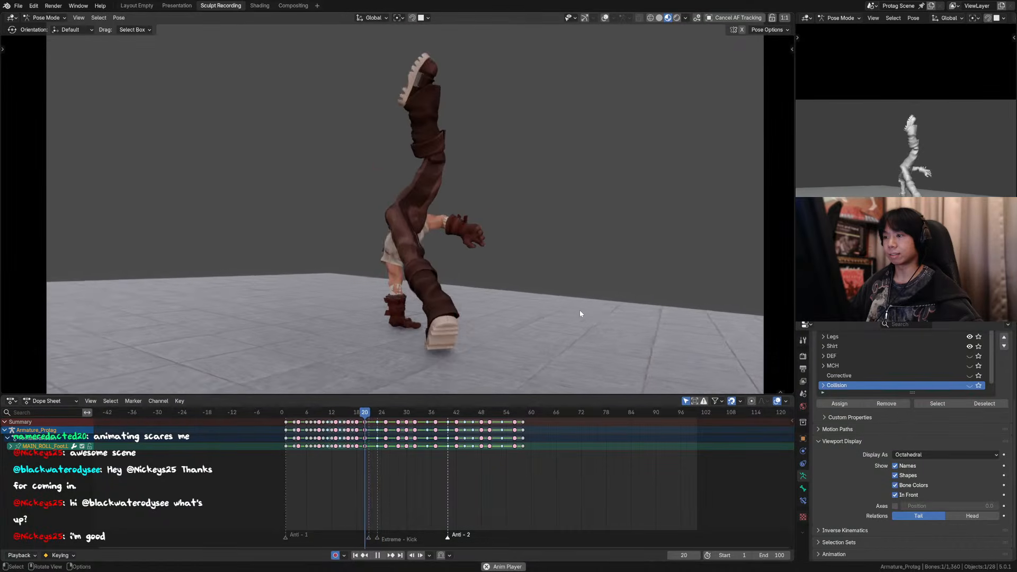
pyautogui.click(310, 411)
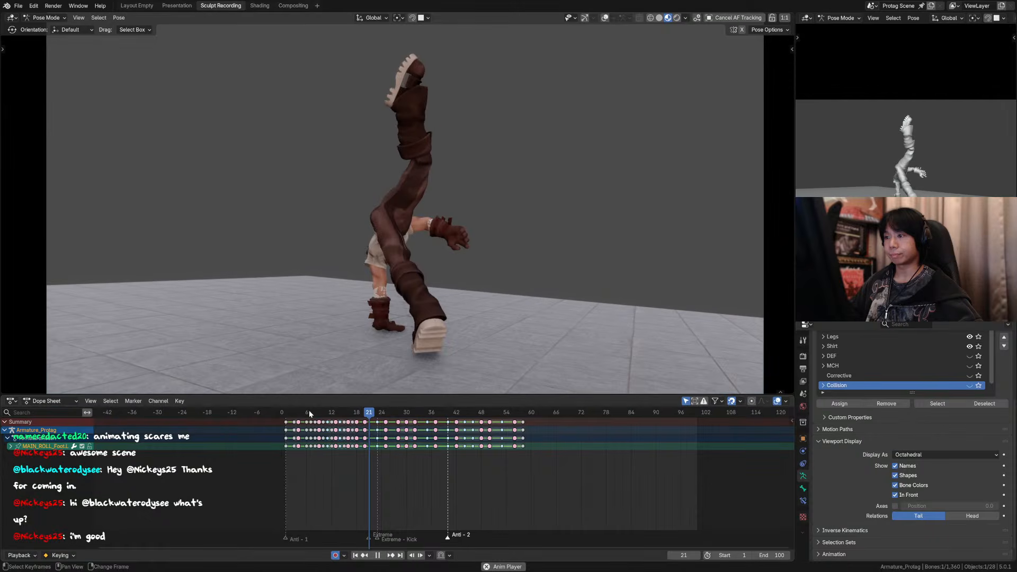
pyautogui.click(287, 413)
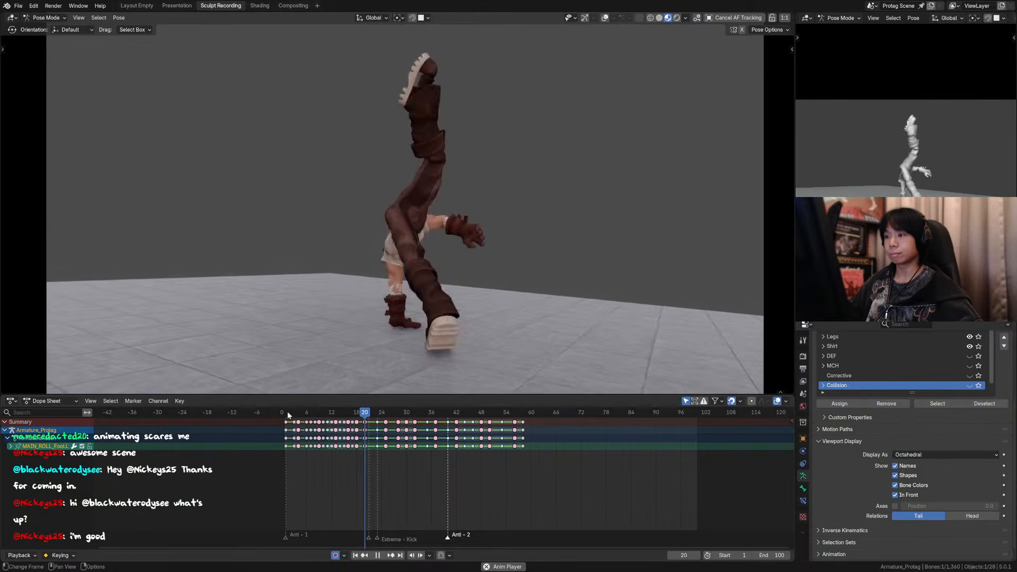
pyautogui.moveTo(329, 414)
pyautogui.mouseDown()
pyautogui.moveTo(367, 418)
pyautogui.moveTo(344, 417)
pyautogui.mouseUp()
pyautogui.press('space')
pyautogui.press('Left')
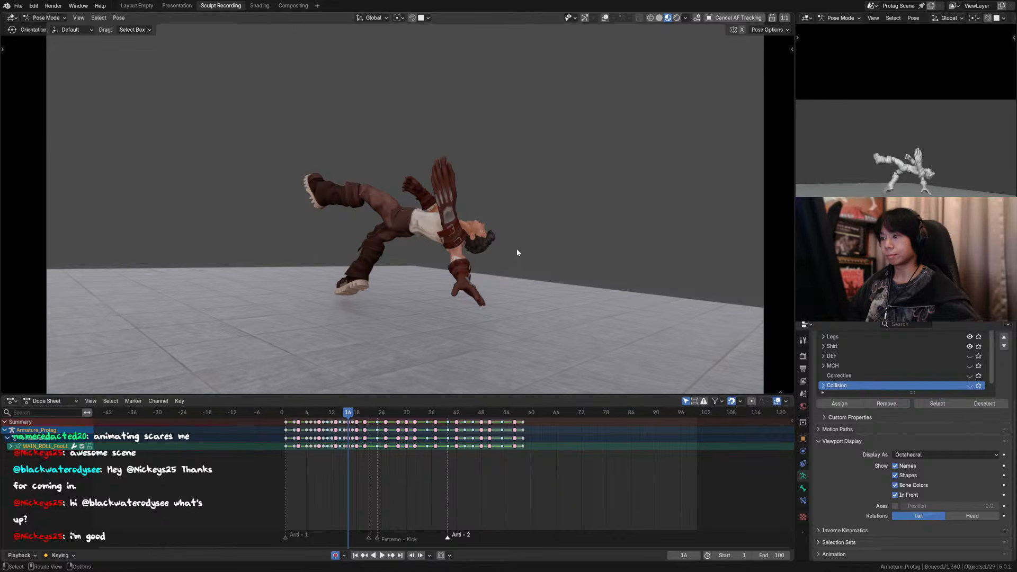
# Step: Show the overlays and move the eye target control about -0.053 m in X, 0.055 m in Y and -0.024 m in Z
pyautogui.scroll(2, 517, 249)
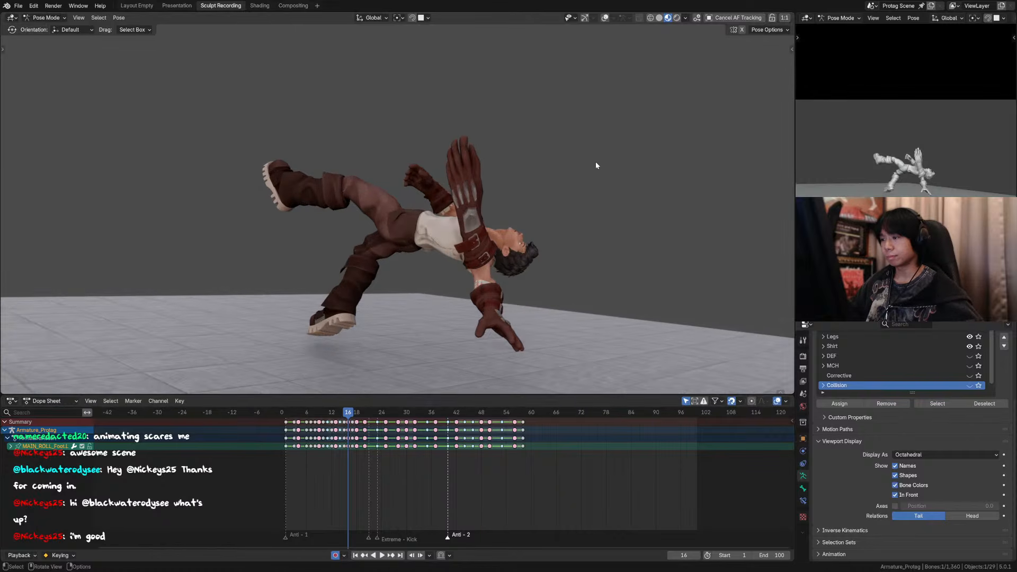
pyautogui.click(605, 18)
pyautogui.scroll(3, 449, 213)
pyautogui.click(415, 182)
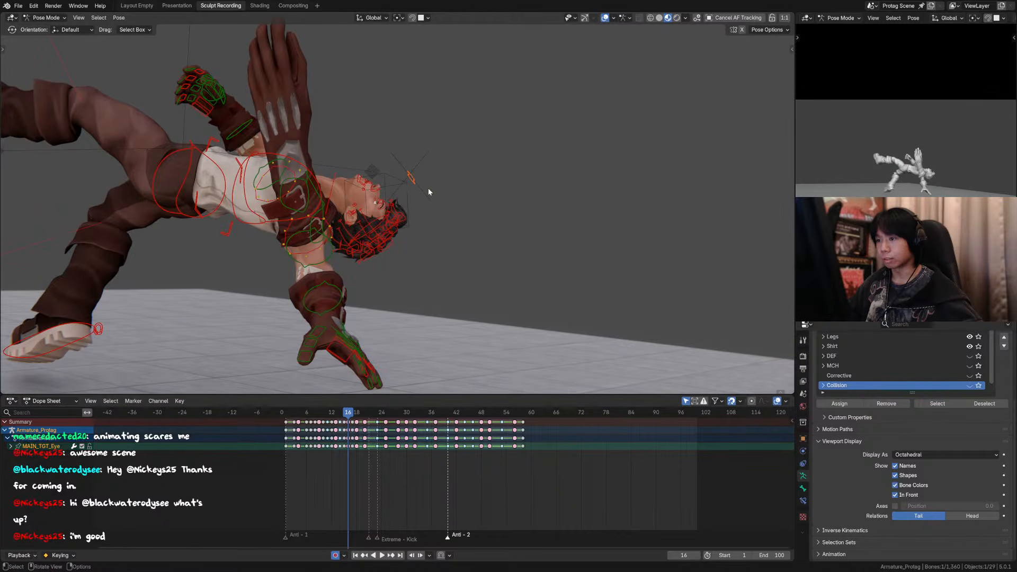
pyautogui.press('g')
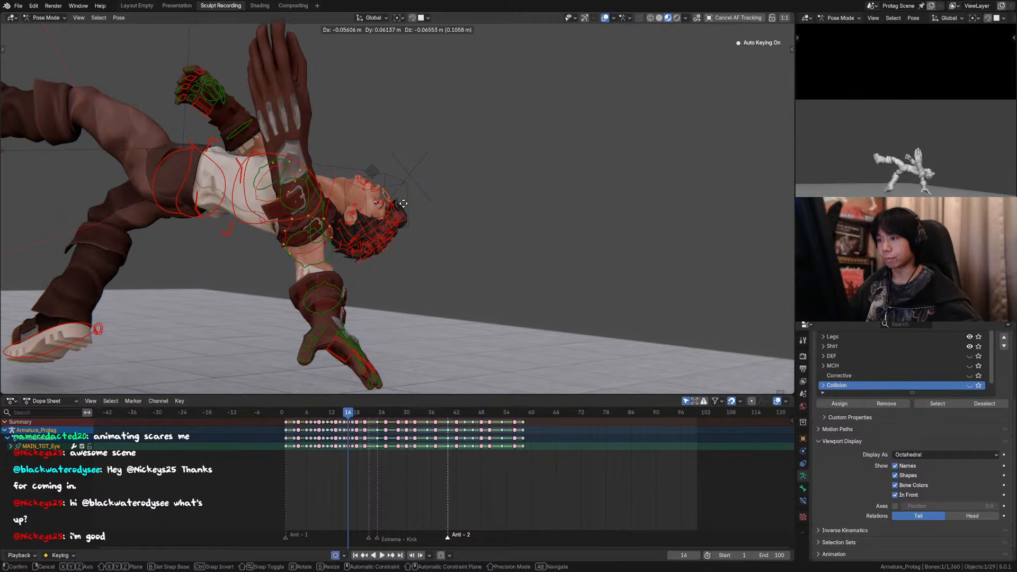
pyautogui.click(405, 198)
# Step: Hide the overlays and nudge the eye target about -0.005 m in X, 0.004 m in Y and 0.007 m in Z
pyautogui.hotkey('shift', 'alt', 'z')
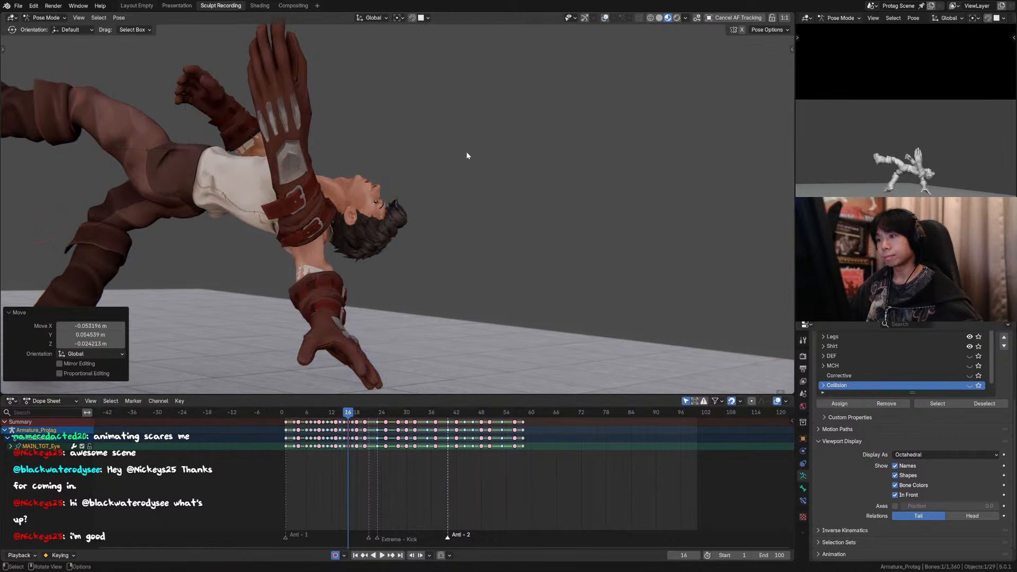
pyautogui.press('g')
pyautogui.click(464, 147)
pyautogui.scroll(-3, 431, 171)
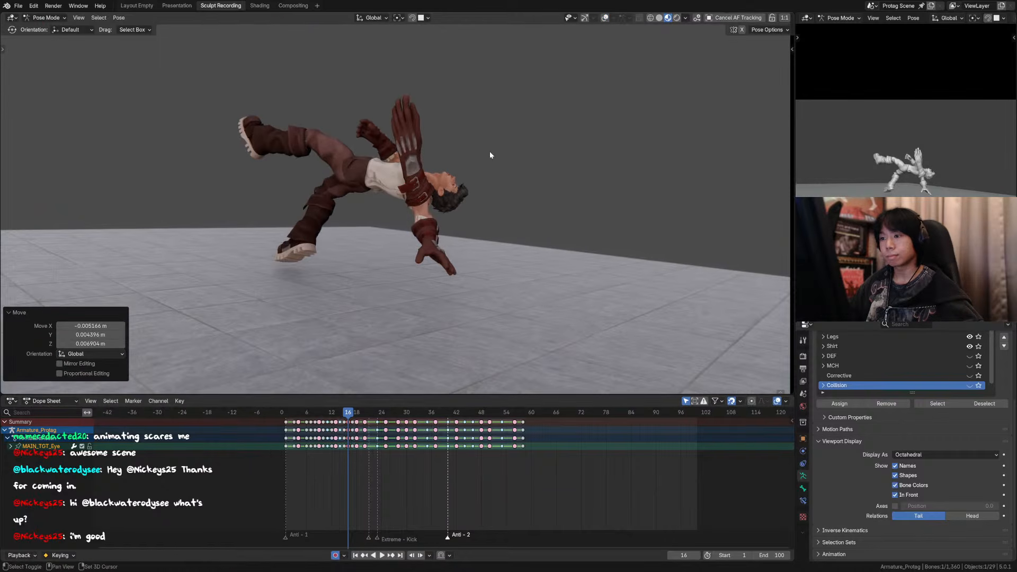
# Step: Play the animation through to the landing crouch and stop at frame 83
pyautogui.press('space')
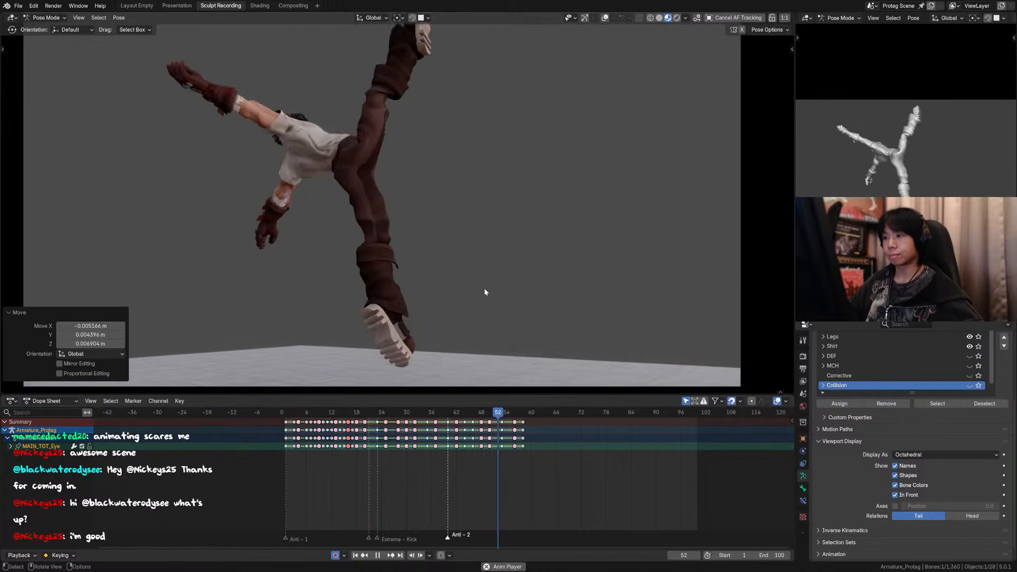
pyautogui.press('space')
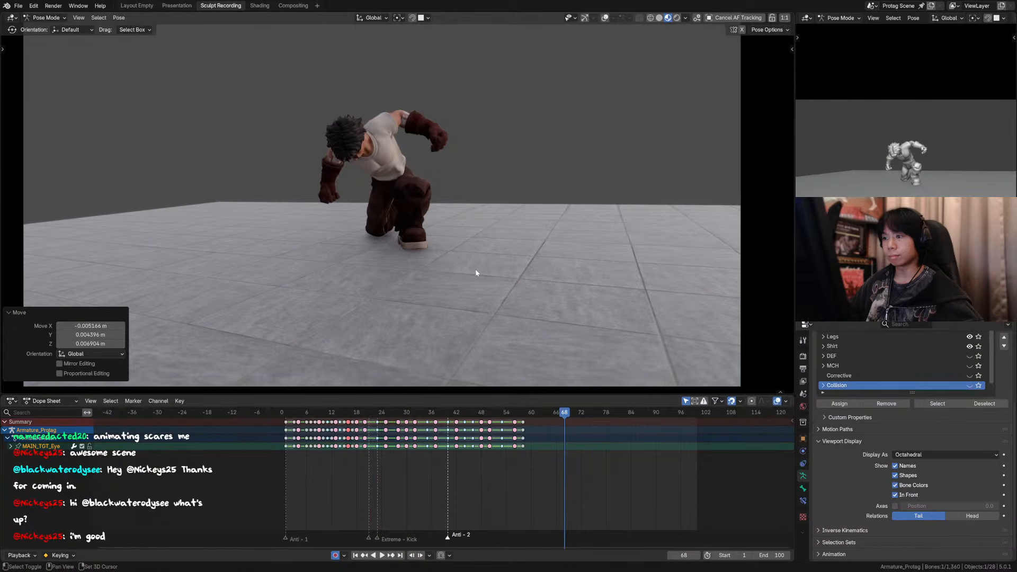
pyautogui.hotkey('shift', 'space')
pyautogui.hotkey('shift', 'space')
pyautogui.hotkey('shift', 'space')
pyautogui.hotkey('shift', 'space')
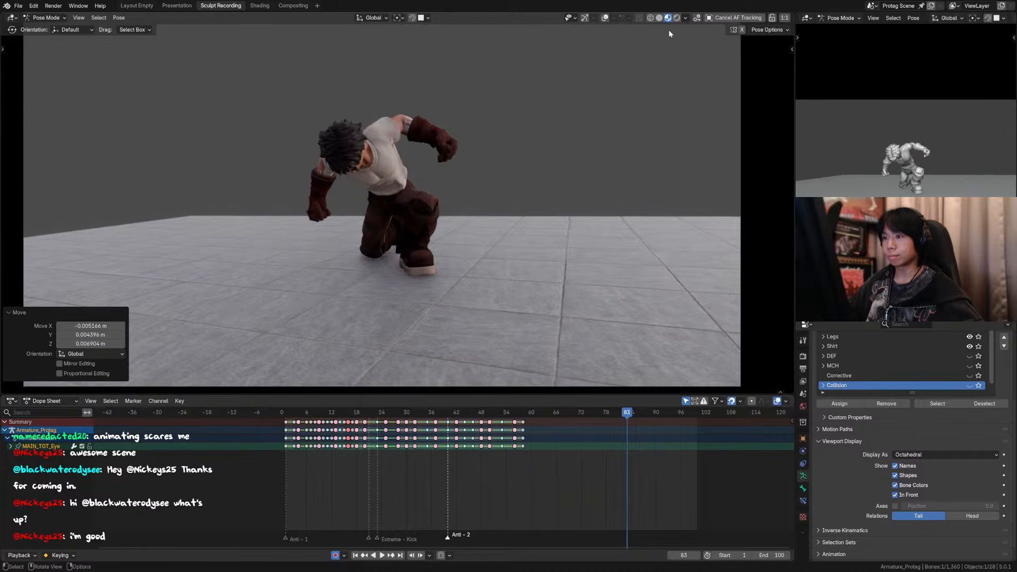
# Step: Return to Solid shading with overlays shown and try moving the right leg's pole control along global X
pyautogui.click(659, 18)
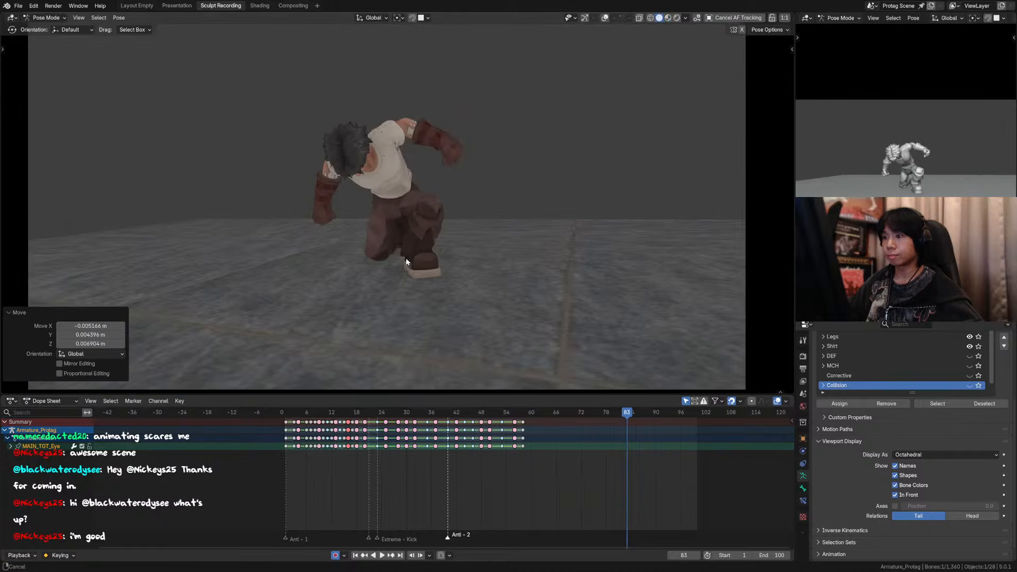
pyautogui.click(605, 18)
pyautogui.click(387, 328)
pyautogui.press('g')
pyautogui.press('x')
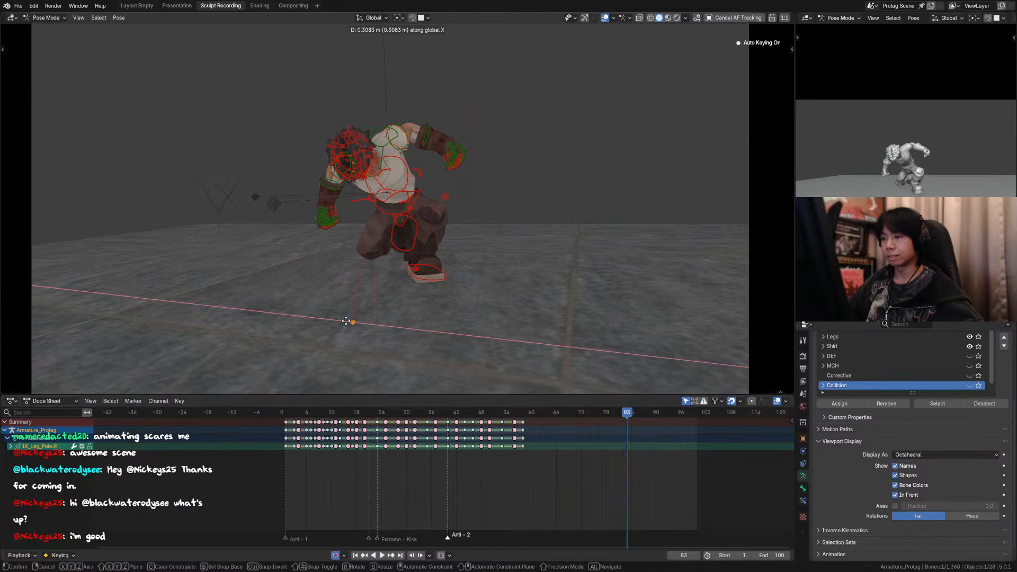
pyautogui.rightClick(346, 320)
# Step: Select the right foot control, try a move along global X, and rotate the foot about -17° around global Z
pyautogui.moveTo(347, 321); pyautogui.dragTo(442, 343, button='middle')
pyautogui.scroll(-1, 488, 337)
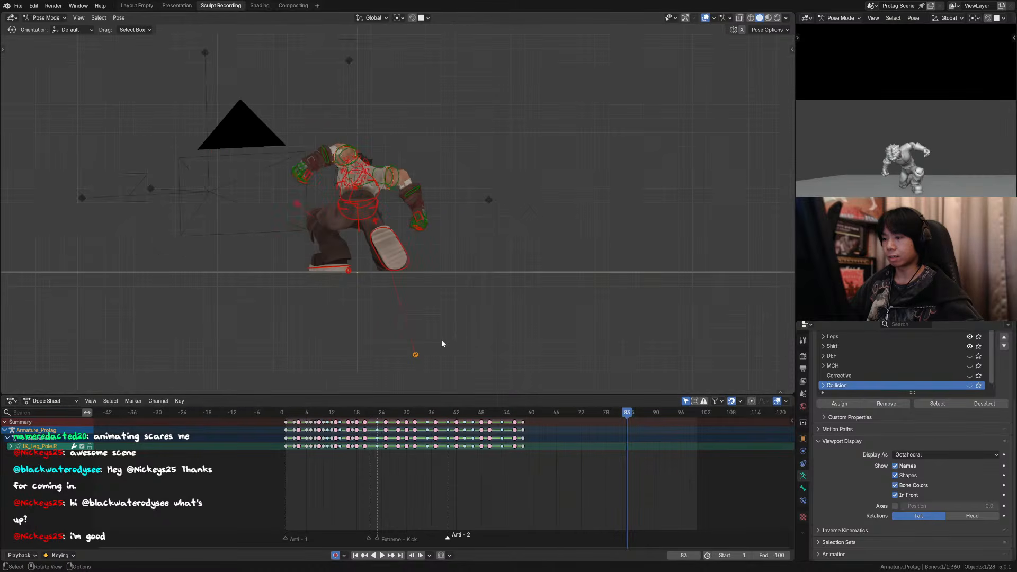
pyautogui.click(407, 267)
pyautogui.moveTo(418, 281)
pyautogui.mouseDown(button='middle')
pyautogui.moveTo(420, 359)
pyautogui.moveTo(421, 286)
pyautogui.mouseUp(button='middle')
pyautogui.press('g')
pyautogui.press('x')
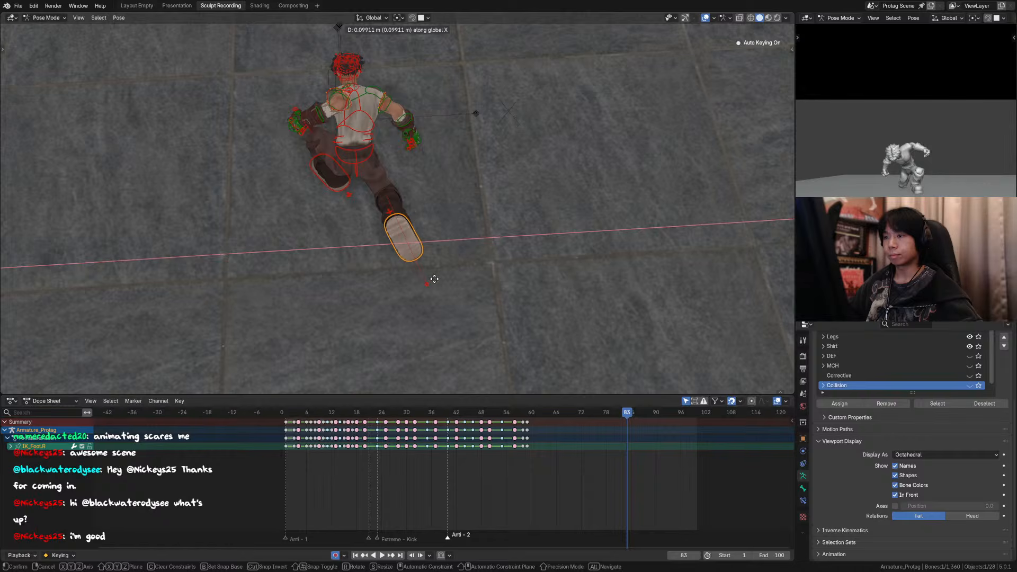
pyautogui.rightClick(432, 278)
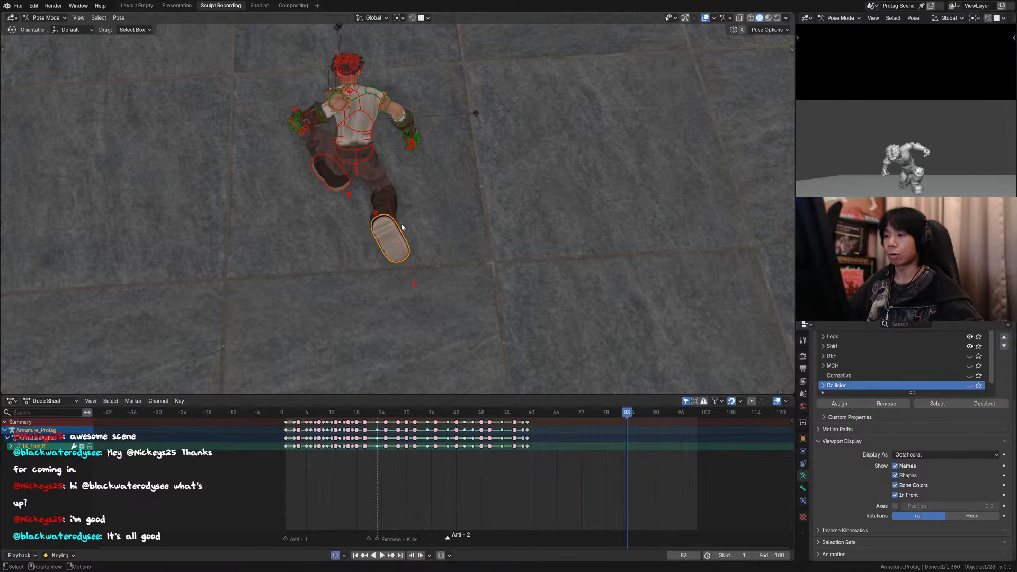
pyautogui.press('r')
pyautogui.press('z')
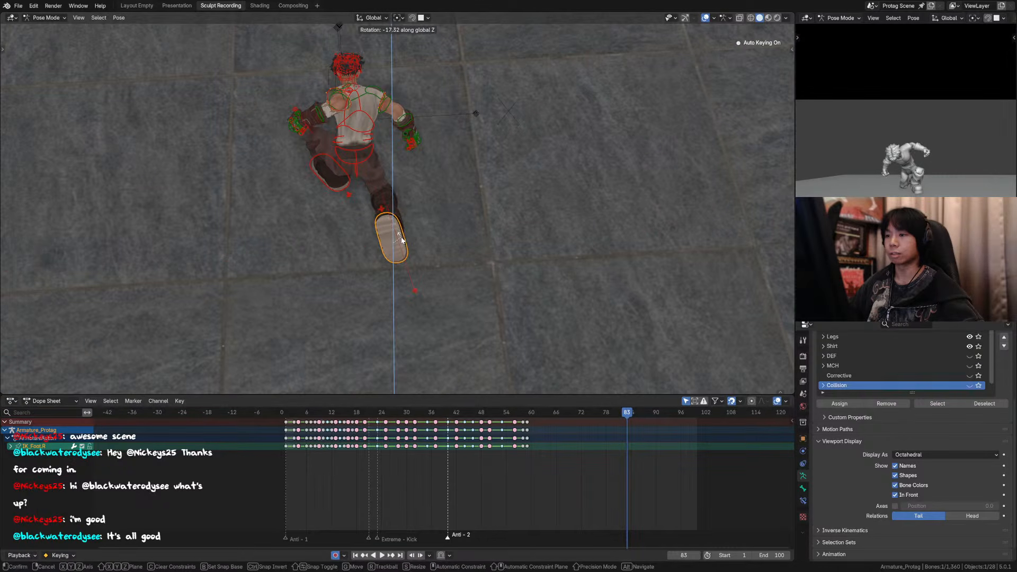
pyautogui.click(402, 240)
# Step: Move the right leg's pole control about 0.20 m in X and 0.16 m in Z from the back view
pyautogui.moveTo(402, 240); pyautogui.dragTo(407, 269, button='middle')
pyautogui.click(417, 355)
pyautogui.press('g')
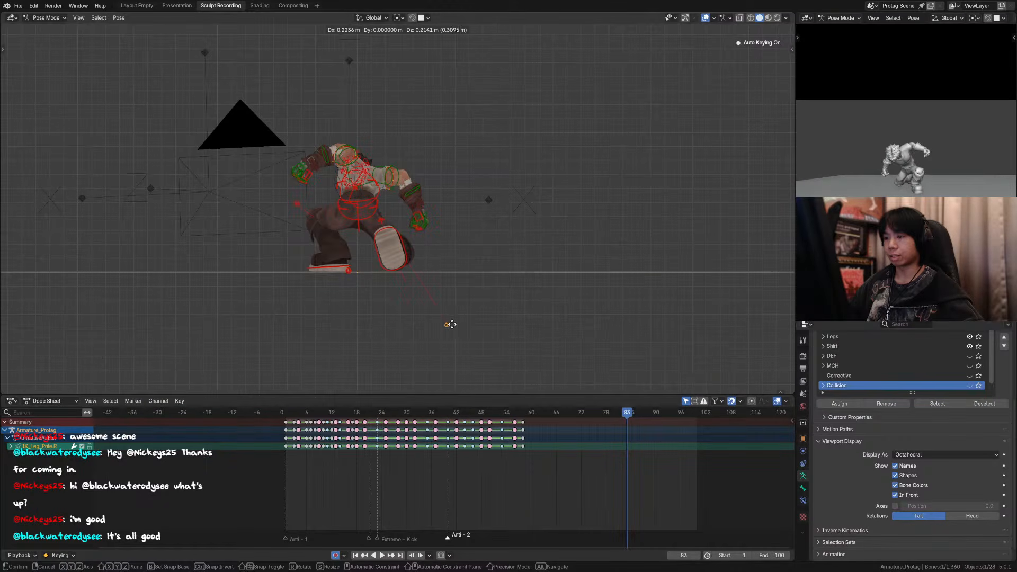
pyautogui.click(449, 331)
# Step: Check the crouch from the front and side, and raise the right foot control about 0.06 m along global Z
pyautogui.moveTo(449, 331); pyautogui.dragTo(211, 308, button='middle')
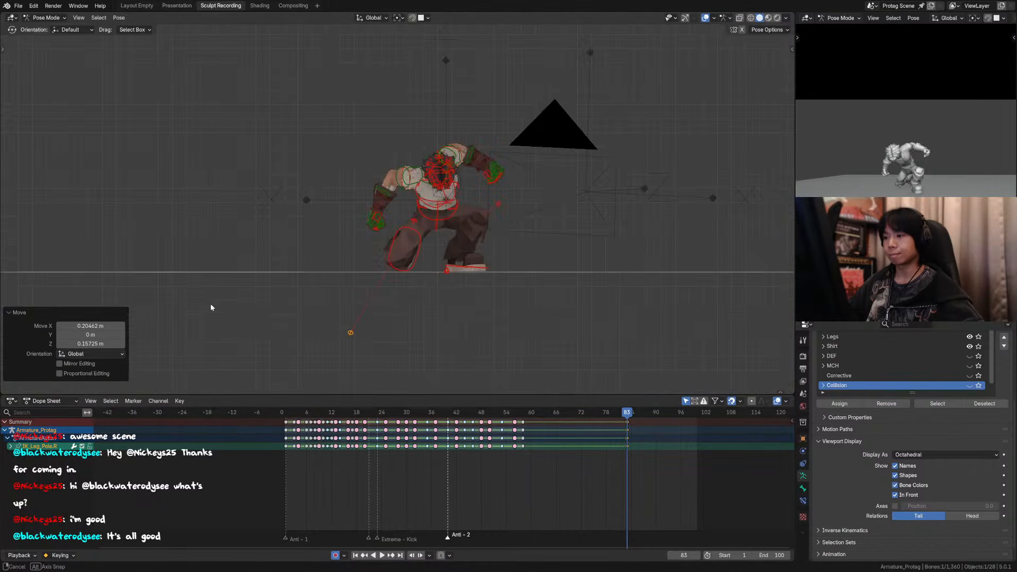
pyautogui.click(398, 267)
pyautogui.moveTo(399, 267); pyautogui.dragTo(503, 285, button='middle')
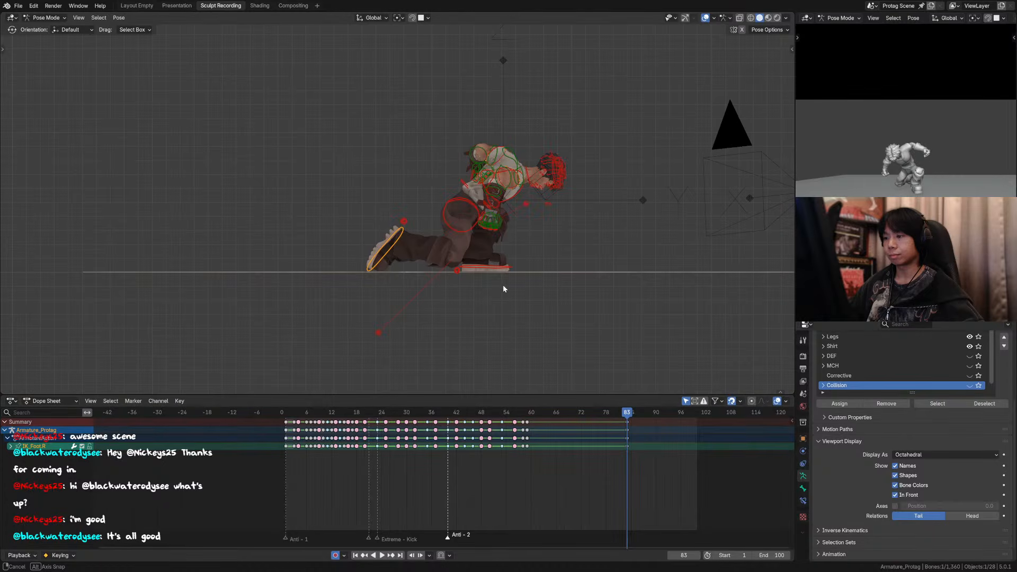
pyautogui.press('g')
pyautogui.press('z')
pyautogui.click(503, 277)
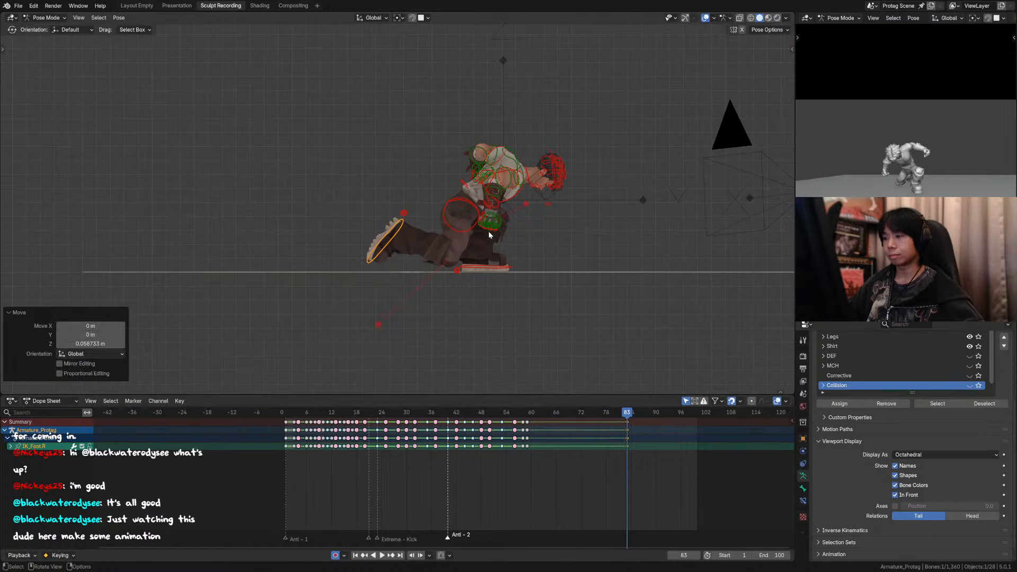
# Step: Reselect the right foot control and shift it slightly forward and up in the side view
pyautogui.click(494, 269)
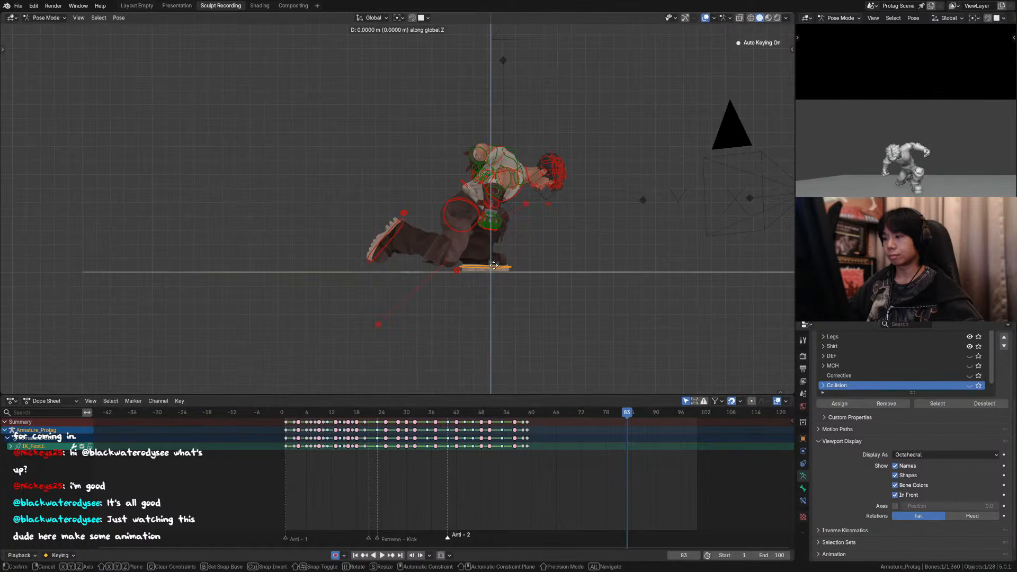
pyautogui.click(390, 267)
pyautogui.press('g')
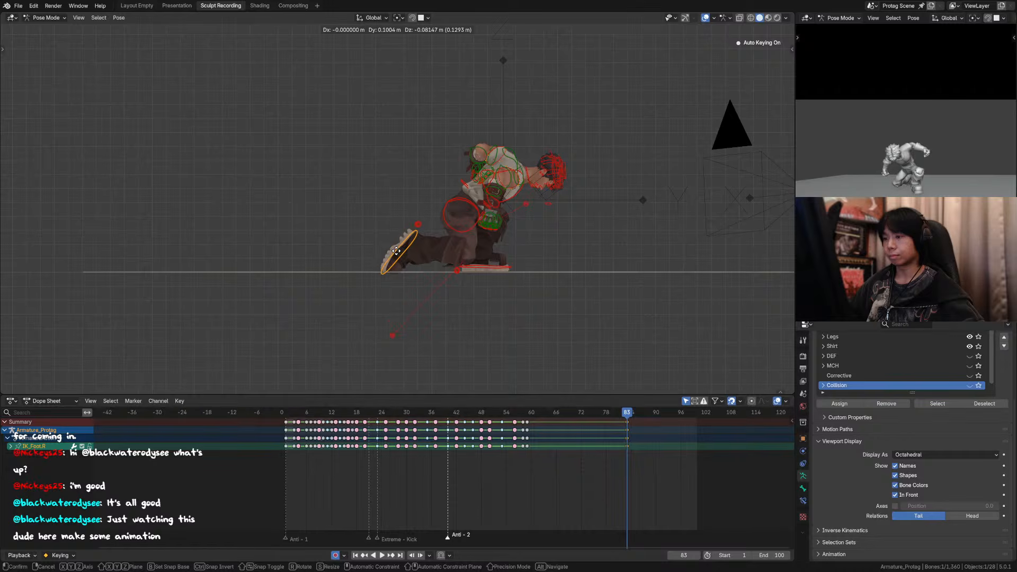
pyautogui.click(389, 235)
# Step: Lower the main torso control about 0.028 m along global Z
pyautogui.click(465, 186)
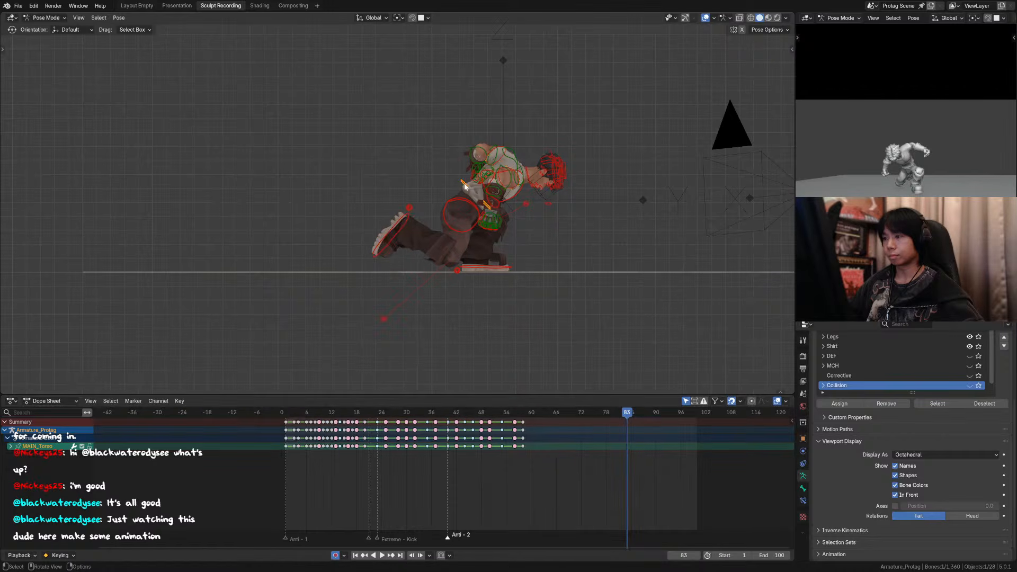
pyautogui.press('g')
pyautogui.press('z')
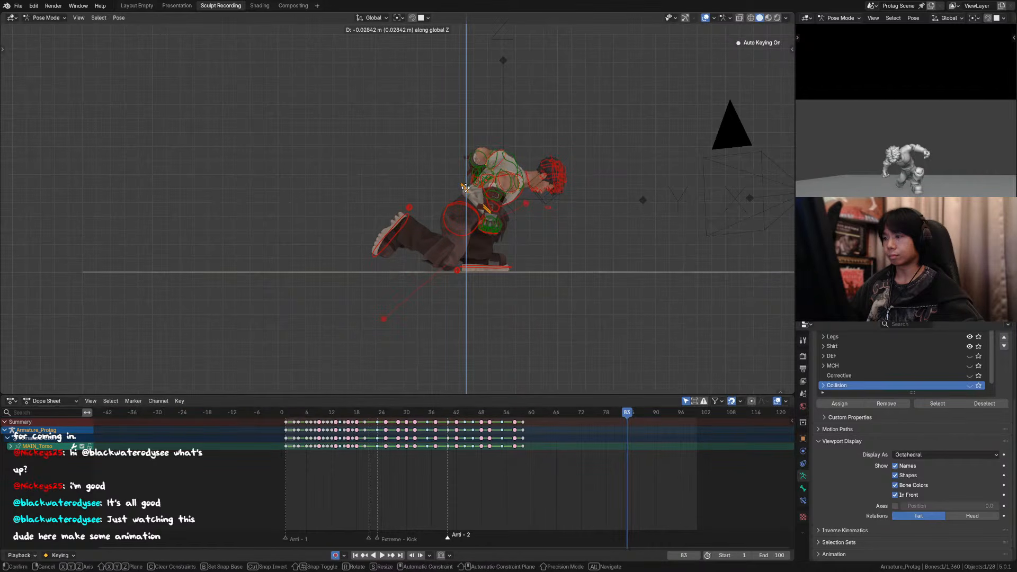
pyautogui.click(464, 187)
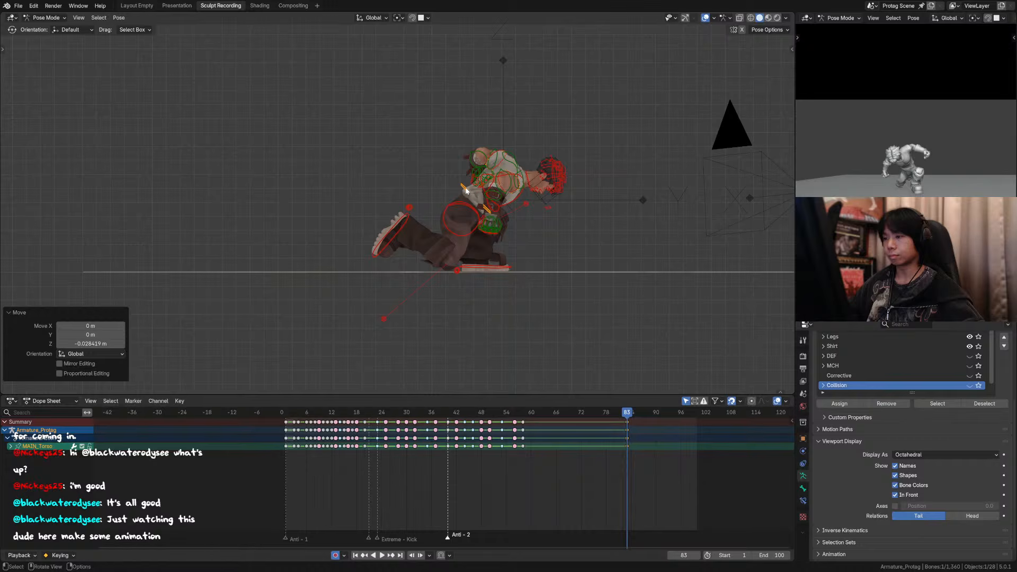
# Step: Lower the right foot control about 0.074 m along global Z and try rotating it in the side view
pyautogui.click(402, 222)
pyautogui.press('g')
pyautogui.press('z')
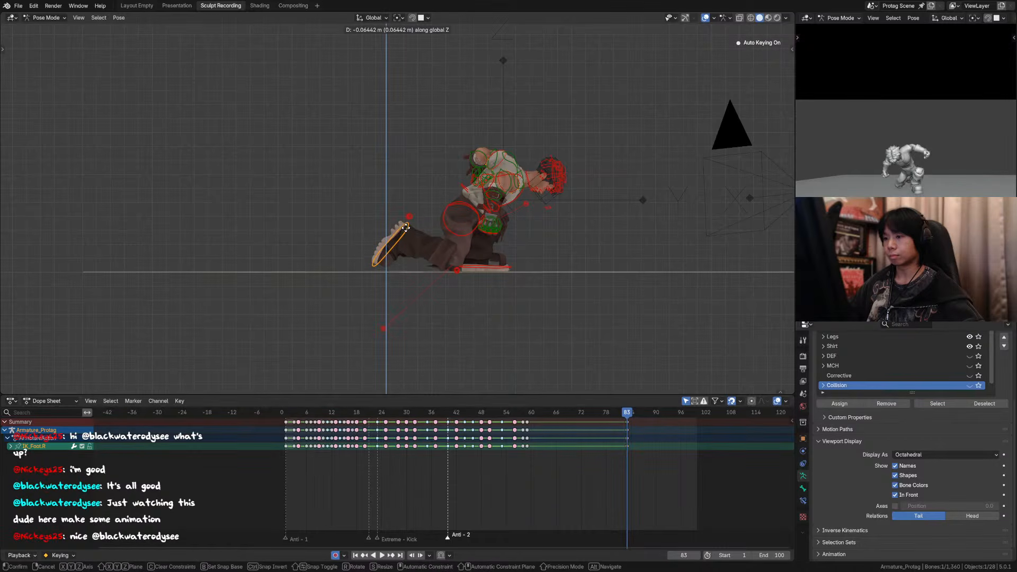
pyautogui.click(406, 228)
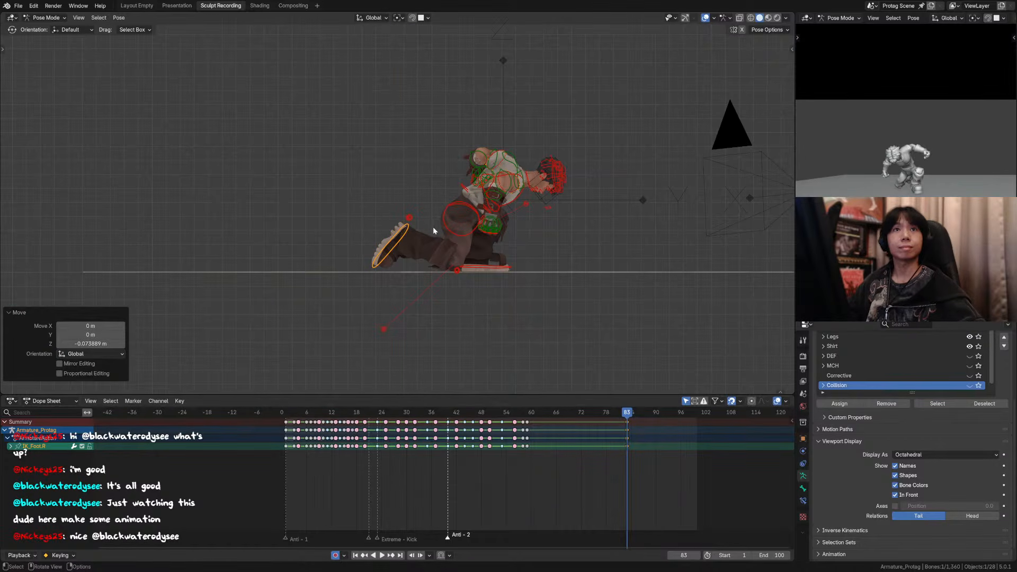
pyautogui.press('r')
pyautogui.rightClick(437, 218)
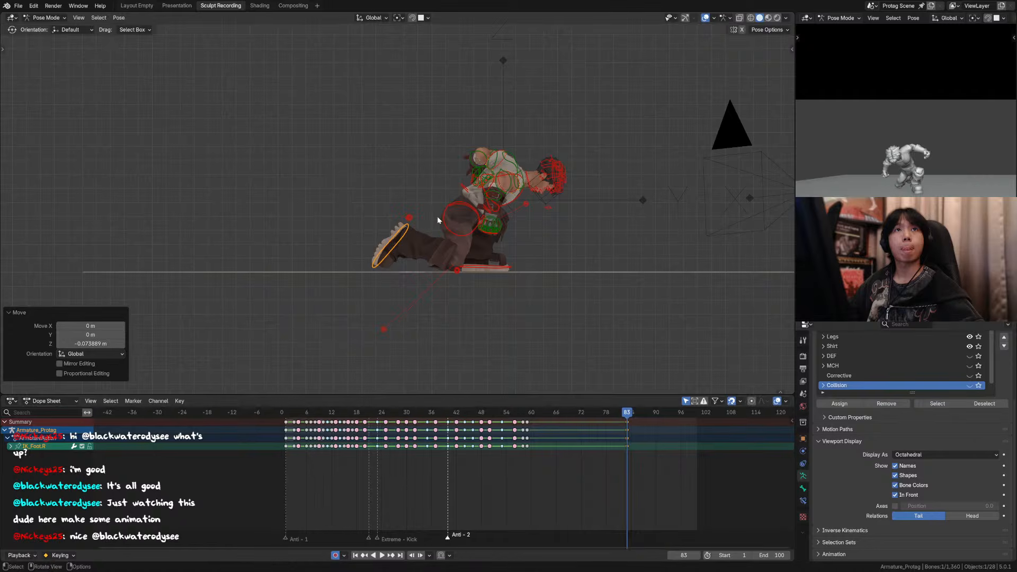
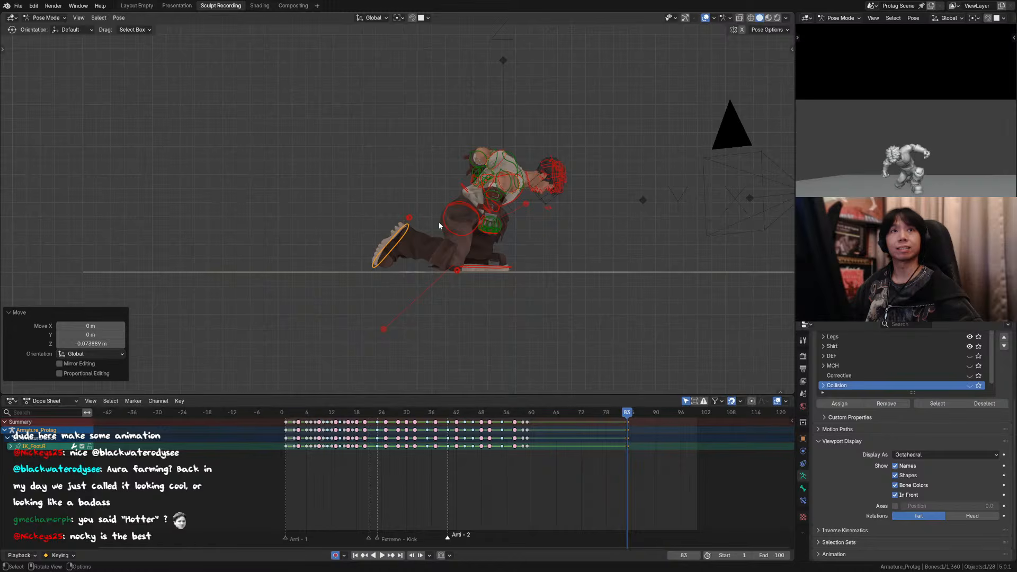
# Step: Rotate the right foot control 9.9° about global X and lower it about 0.028 m along global Z
pyautogui.click(407, 226)
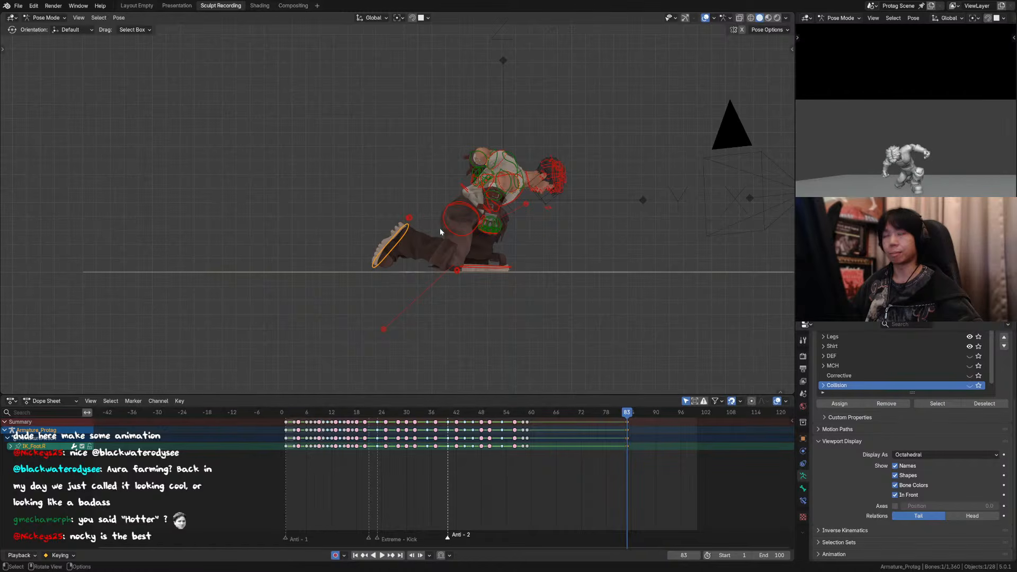
pyautogui.press('r')
pyautogui.press('x')
pyautogui.rightClick(462, 239)
pyautogui.press('r')
pyautogui.press('x')
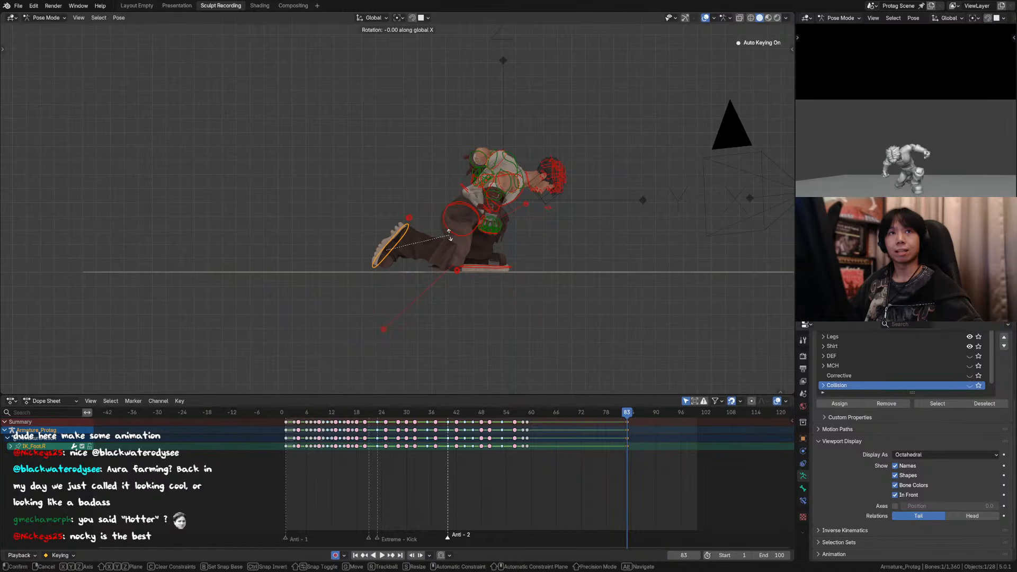
pyautogui.click(451, 224)
pyautogui.press('g')
pyautogui.press('z')
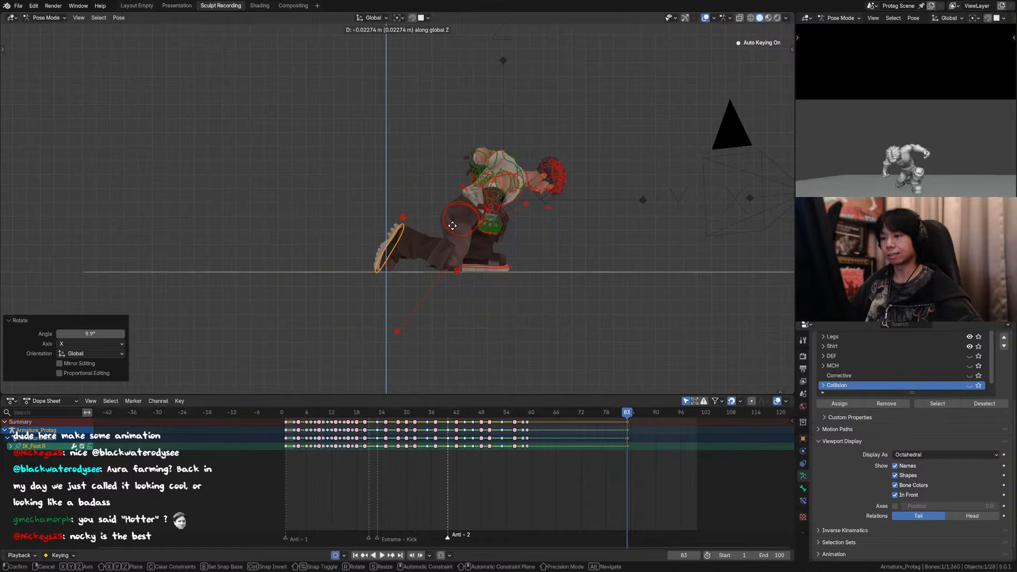
pyautogui.click(449, 226)
# Step: Check the crouch through the camera, then select all controls and move their keyframes from frame 83 to frame 59
pyautogui.moveTo(440, 227); pyautogui.dragTo(614, 248, button='middle')
pyautogui.press('KP_0')
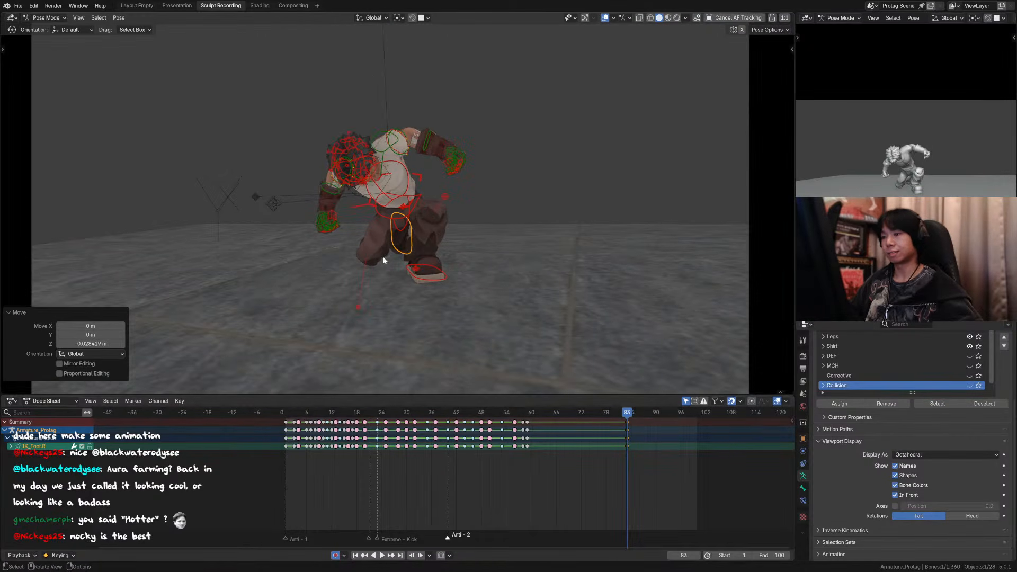
pyautogui.hotkey('shift', 'space')
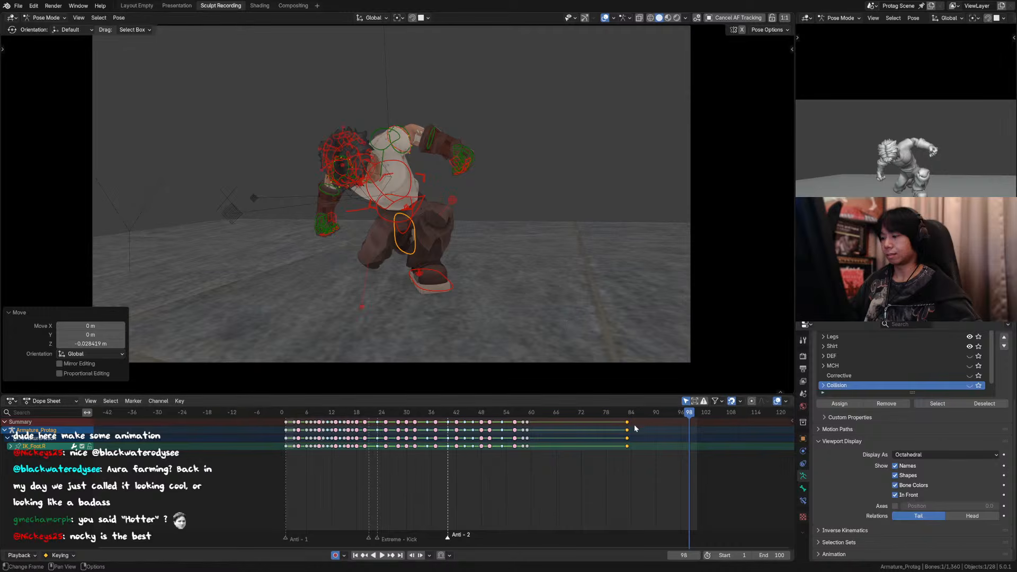
pyautogui.press('a')
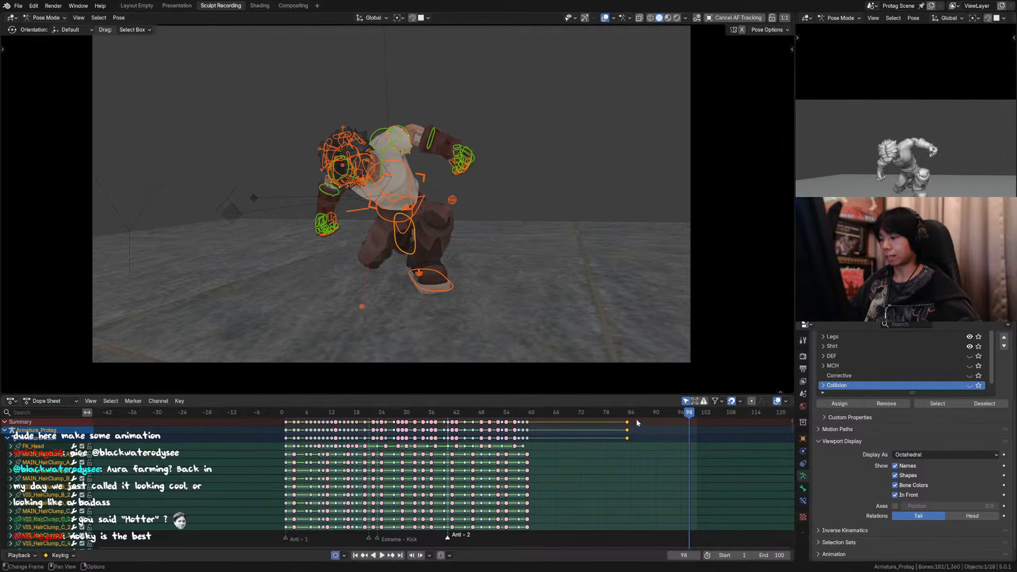
pyautogui.press('g')
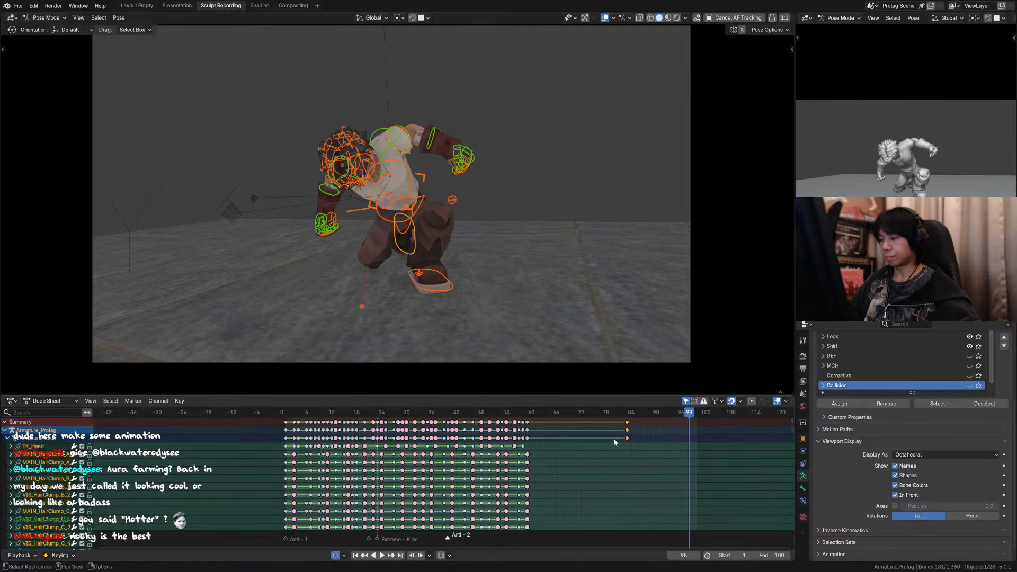
pyautogui.click(541, 439)
# Step: Play the whole animation through the camera with the overlays hidden to examine the retimed landing
pyautogui.press('space')
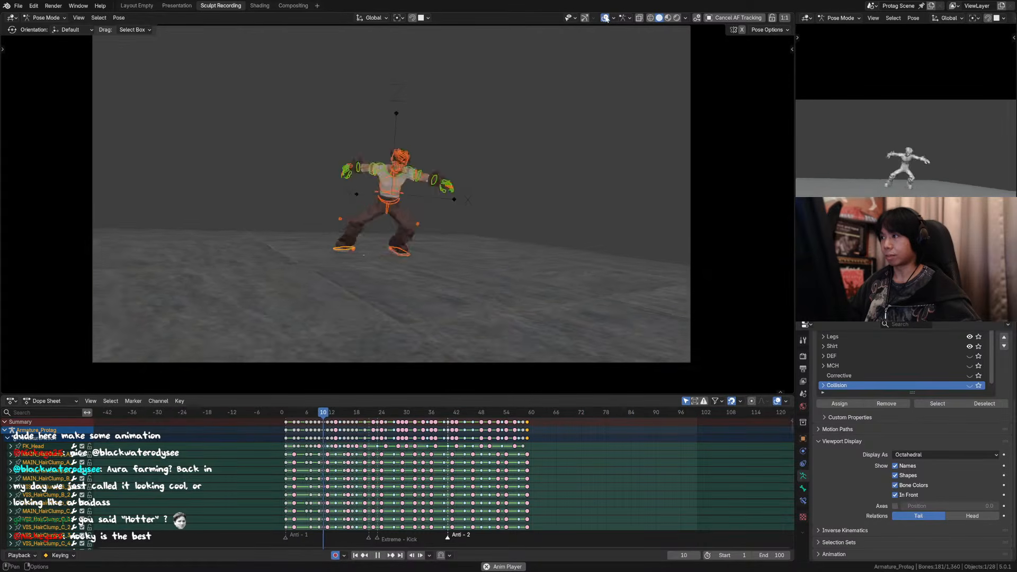
pyautogui.hotkey('shift', 'alt', 'z')
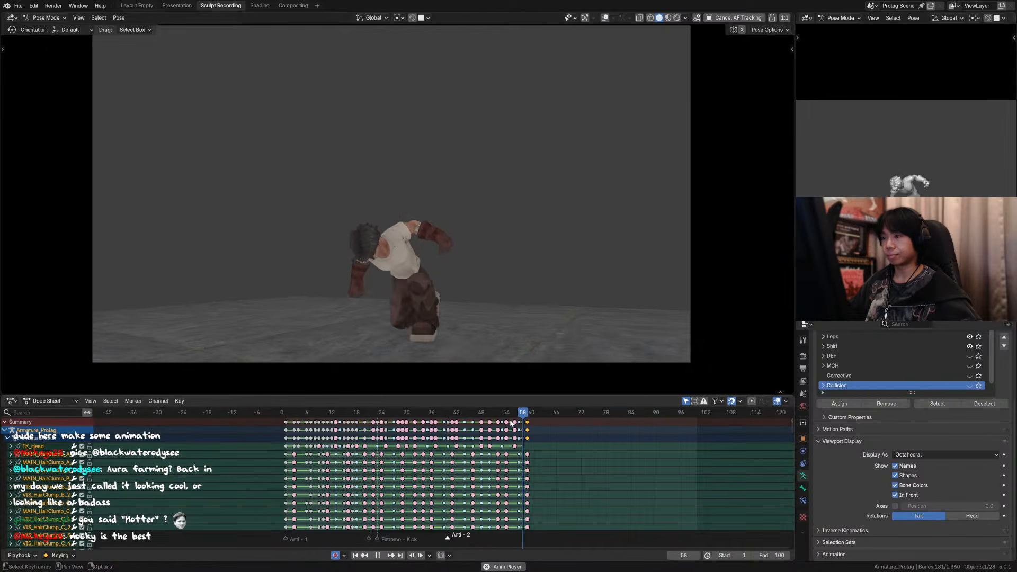
pyautogui.press('space')
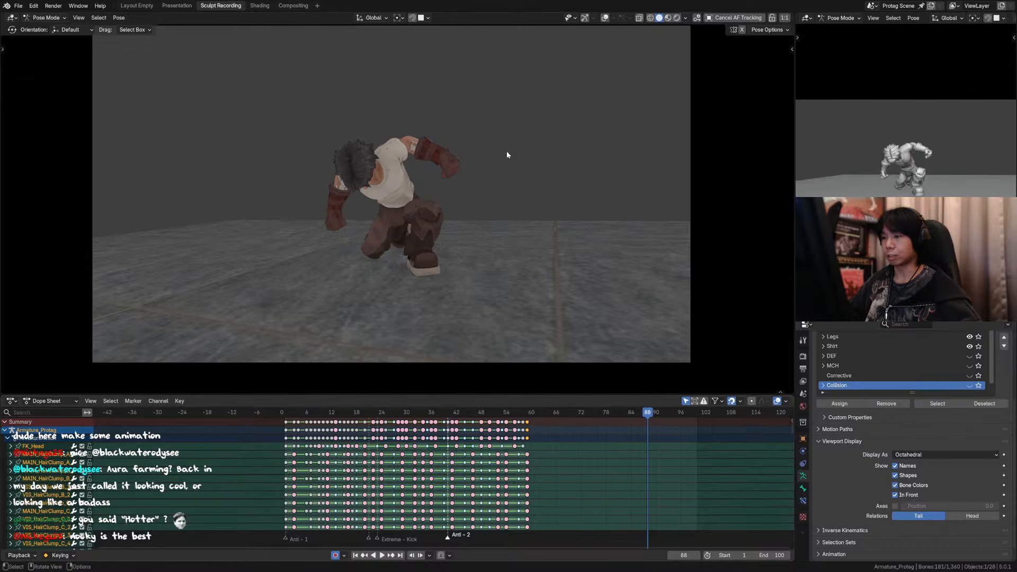
pyautogui.hotkey('shift', 'alt', 'z')
pyautogui.click(459, 198)
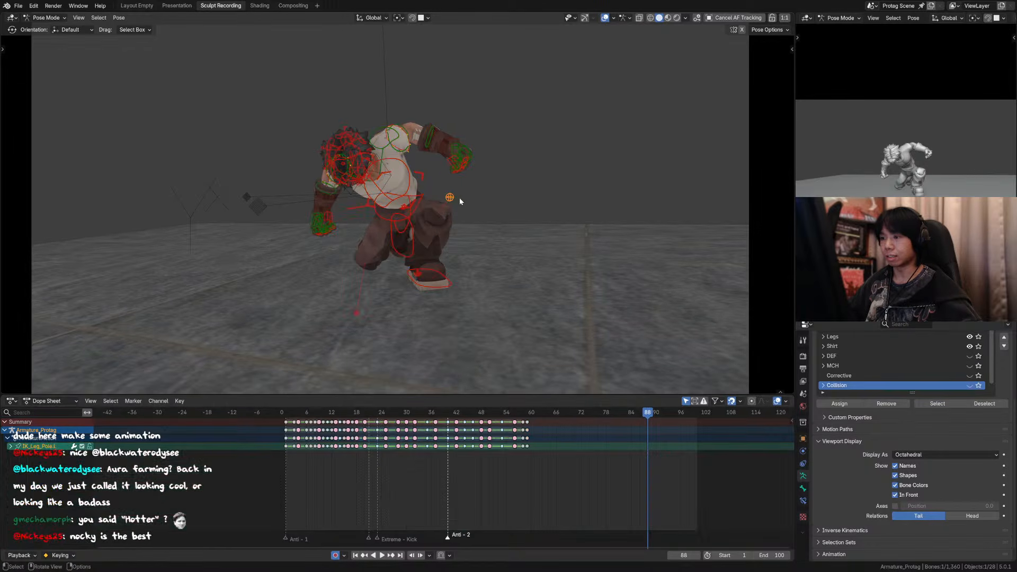
pyautogui.press('g')
pyautogui.press('x')
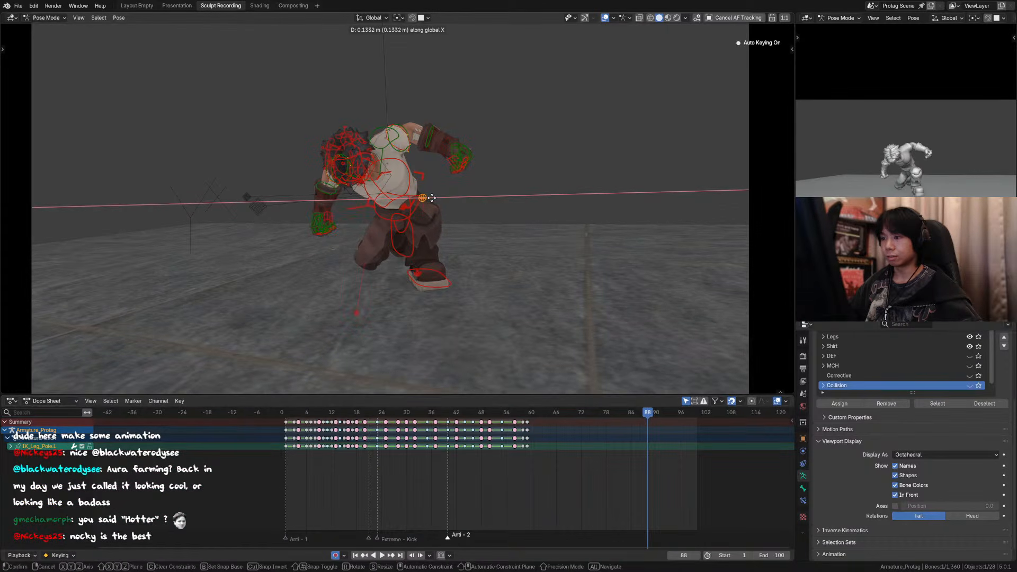
pyautogui.rightClick(439, 198)
# Step: Rotate the left foot control -15.8° about global Z and move its new keyframe from frame 88 to frame 59
pyautogui.click(447, 280)
pyautogui.press('r')
pyautogui.press('z')
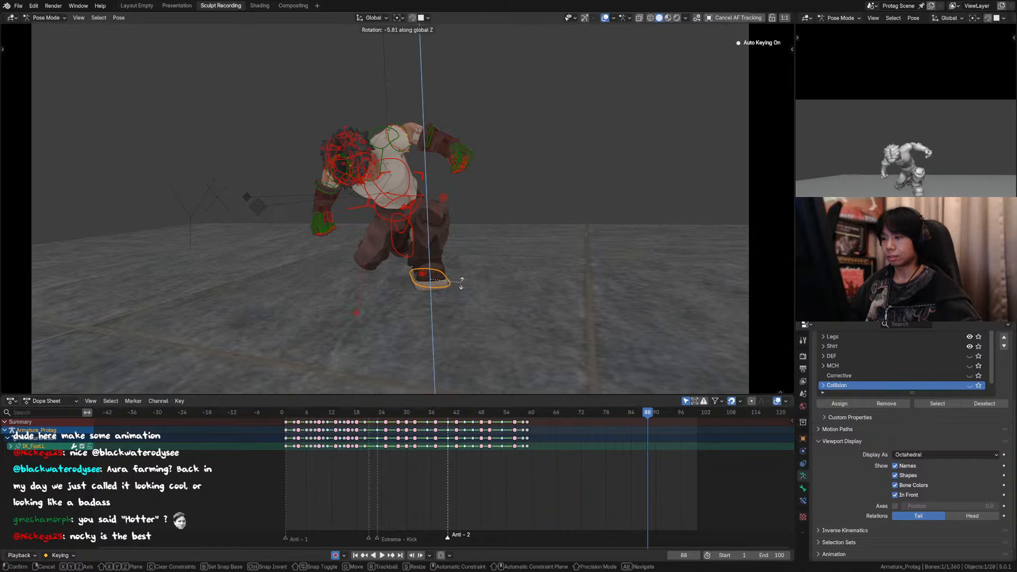
pyautogui.click(460, 286)
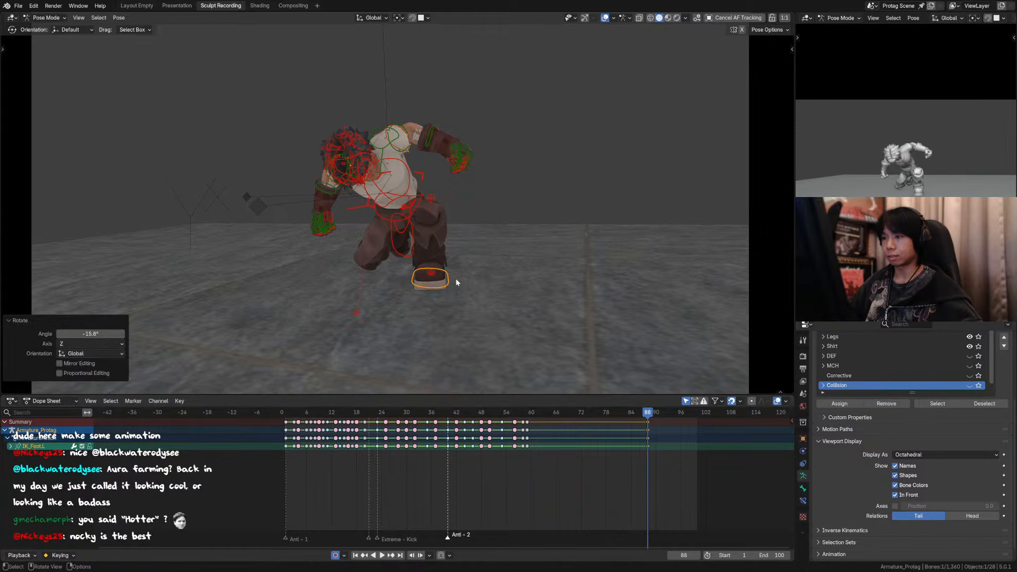
pyautogui.moveTo(648, 426); pyautogui.dragTo(537, 429)
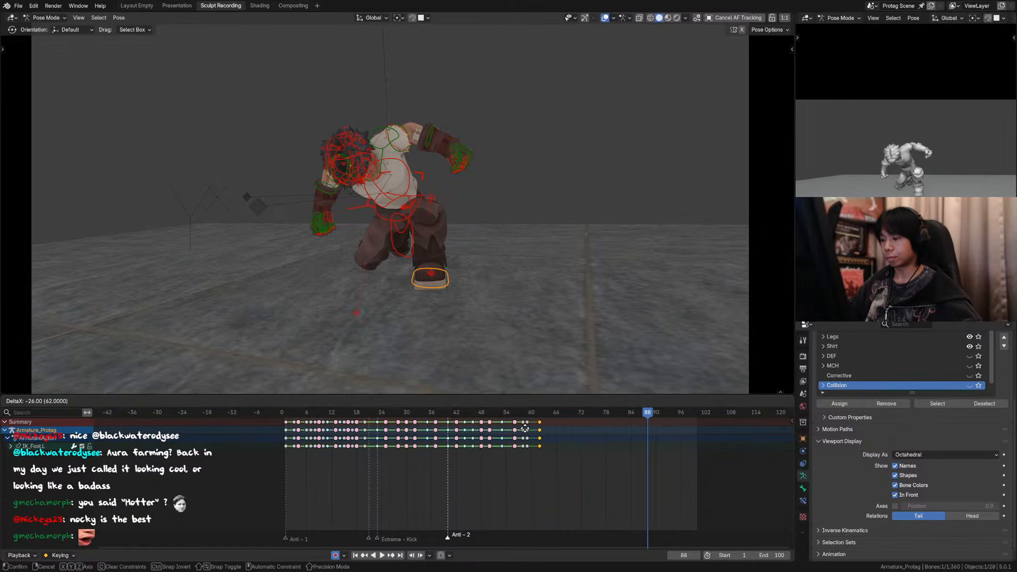
pyautogui.click(514, 427)
# Step: Play the landing back through the camera with the overlays hidden and save the file
pyautogui.press('space')
pyautogui.hotkey('shift', 'alt', 'z')
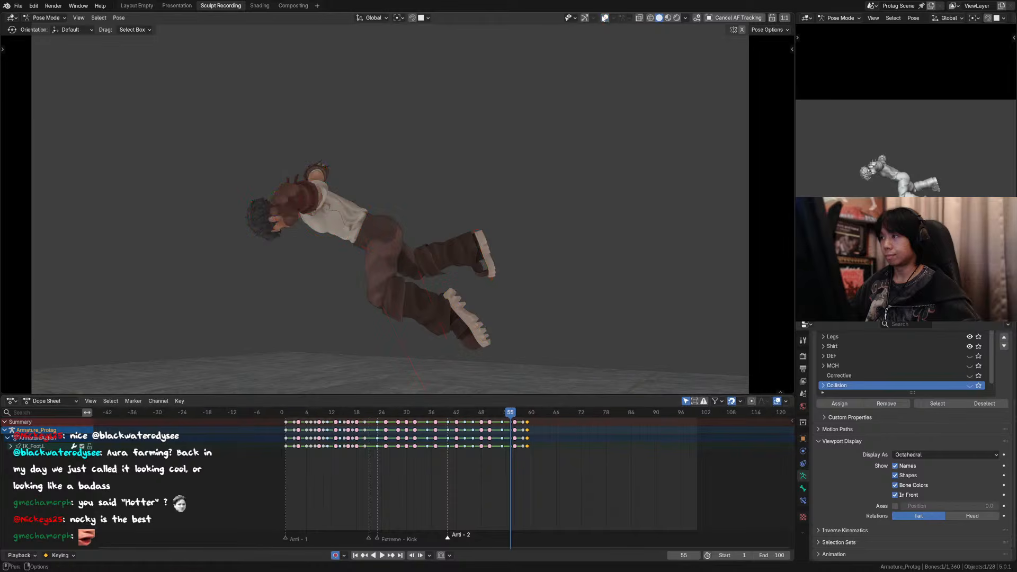
pyautogui.scroll(-1, 571, 157)
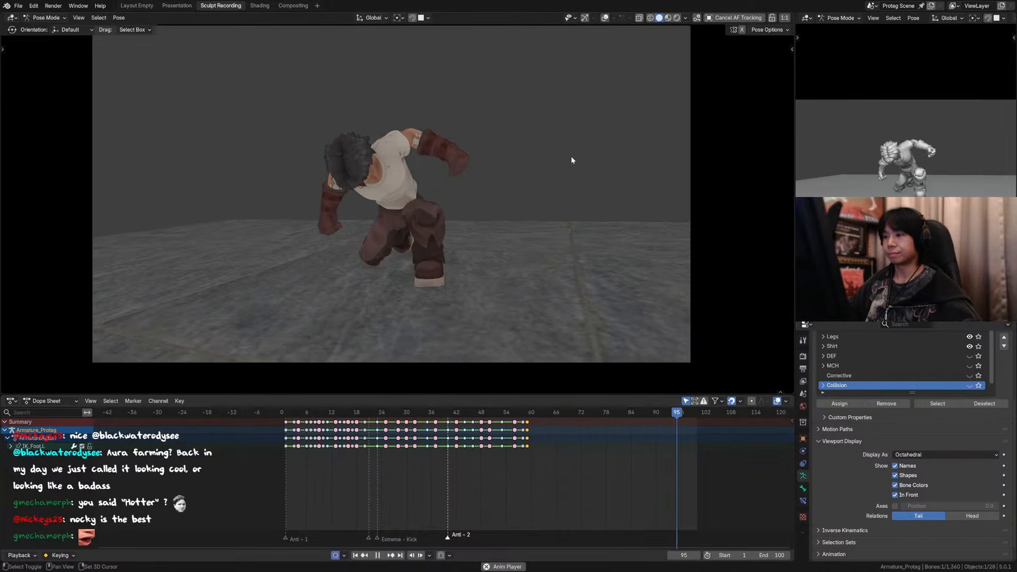
pyautogui.hotkey('ctrl', 's')
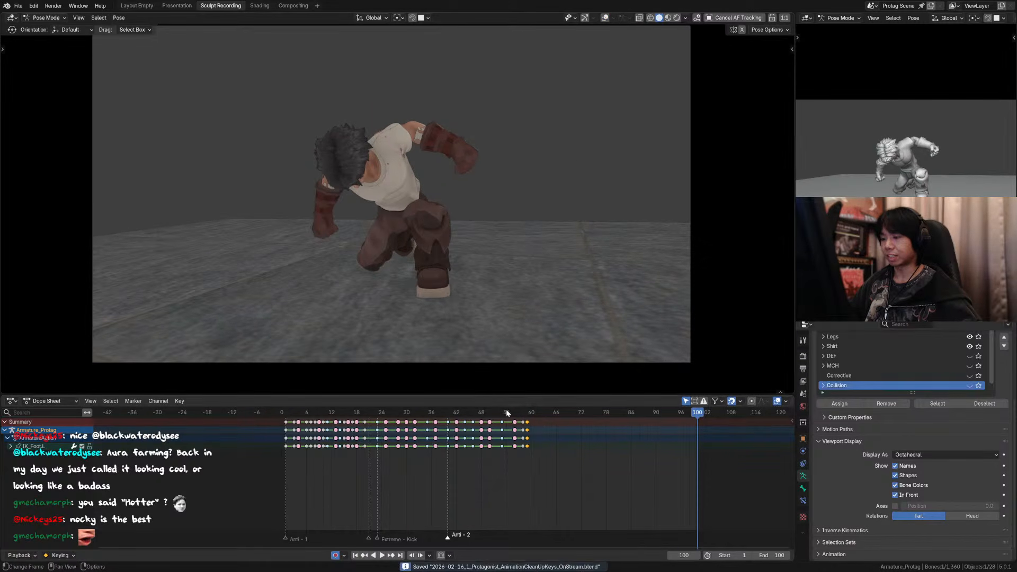
# Step: Scrub and replay the frames around the landing through the camera to examine the timing of the impact
pyautogui.click(506, 411)
pyautogui.press('space')
pyautogui.click(477, 417)
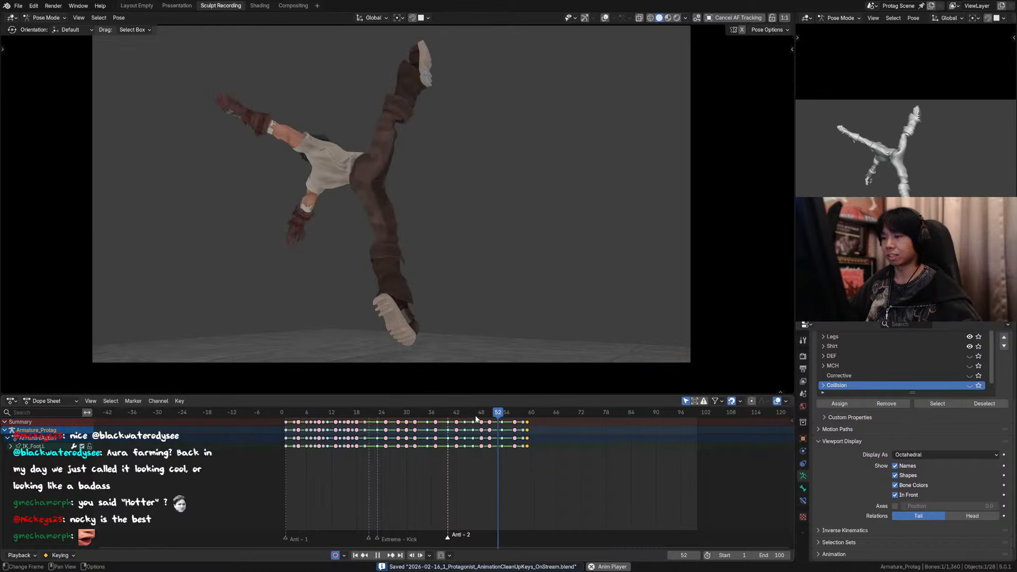
pyautogui.press('space')
pyautogui.click(511, 417)
pyautogui.moveTo(510, 420); pyautogui.dragTo(518, 418)
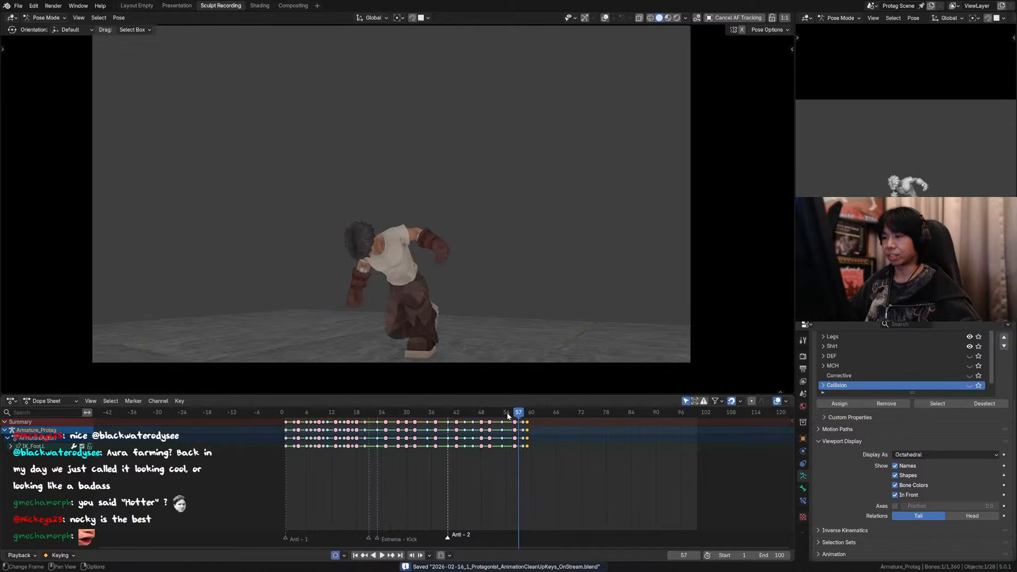
pyautogui.press('space')
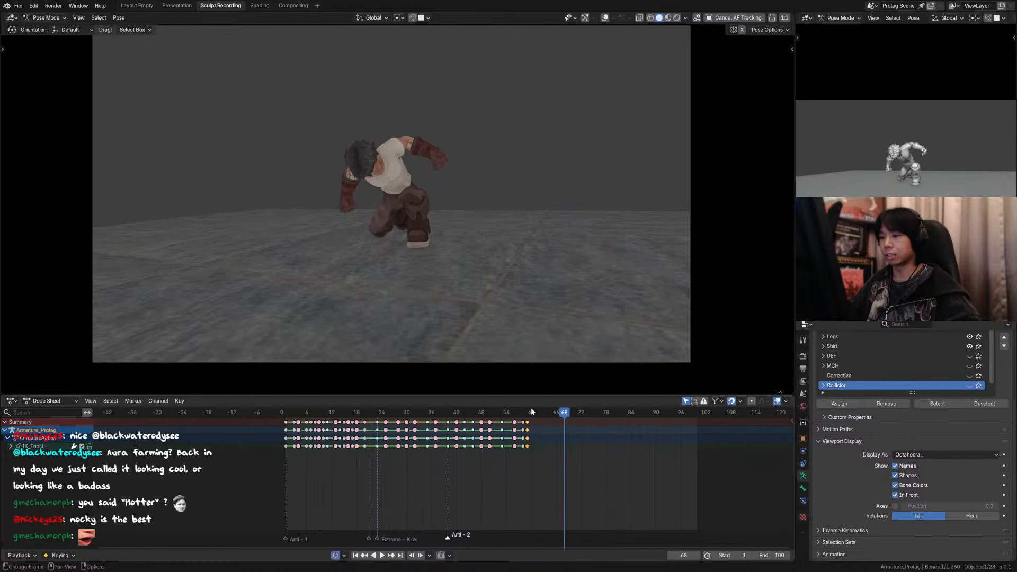
# Step: At frame 59, show the overlays in the front view, box-select the character's controls and save the file
pyautogui.click(529, 413)
pyautogui.press('KP_1')
pyautogui.scroll(-3, 509, 361)
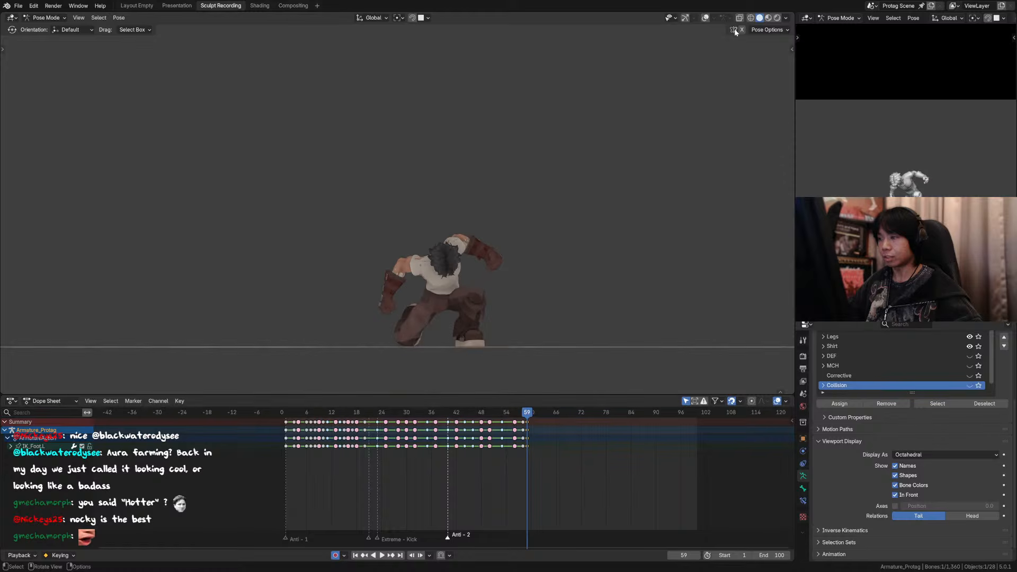
pyautogui.click(705, 19)
pyautogui.moveTo(530, 217); pyautogui.dragTo(358, 373)
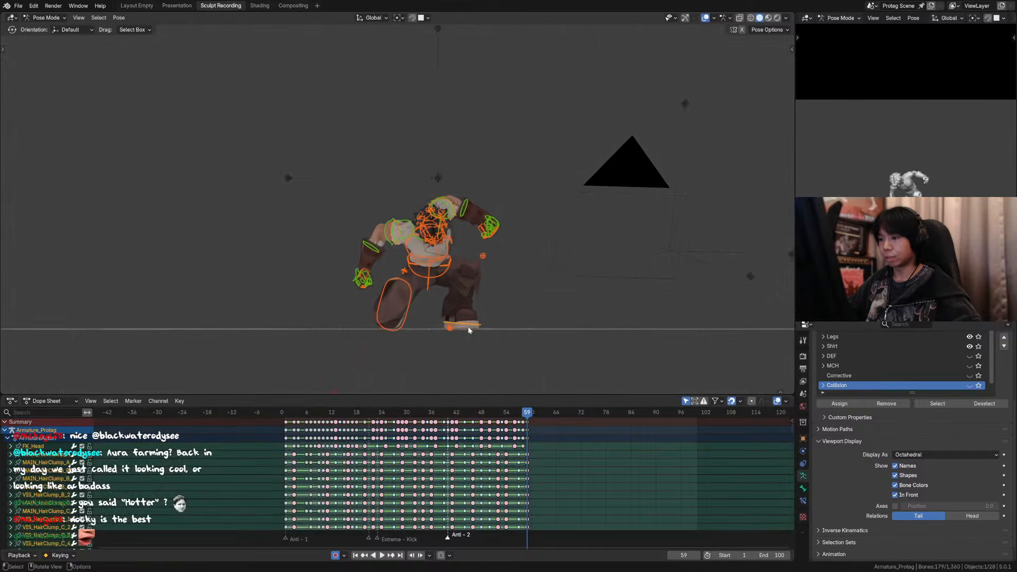
pyautogui.moveTo(471, 327); pyautogui.dragTo(447, 301, button='middle')
pyautogui.hotkey('ctrl', 's')
# Step: Examine the frame 59 crouch from the side with the overlays hidden, and show the overlays again
pyautogui.press('KP_3')
pyautogui.scroll(3, 498, 344)
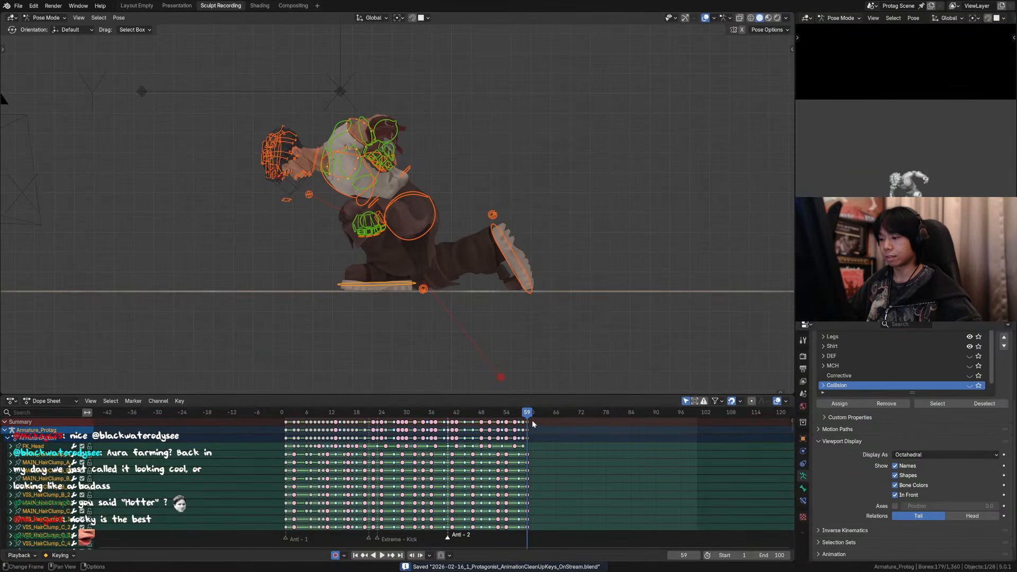
pyautogui.moveTo(528, 415)
pyautogui.mouseDown()
pyautogui.moveTo(503, 414)
pyautogui.moveTo(541, 414)
pyautogui.moveTo(518, 414)
pyautogui.moveTo(531, 419)
pyautogui.mouseUp()
pyautogui.click(705, 18)
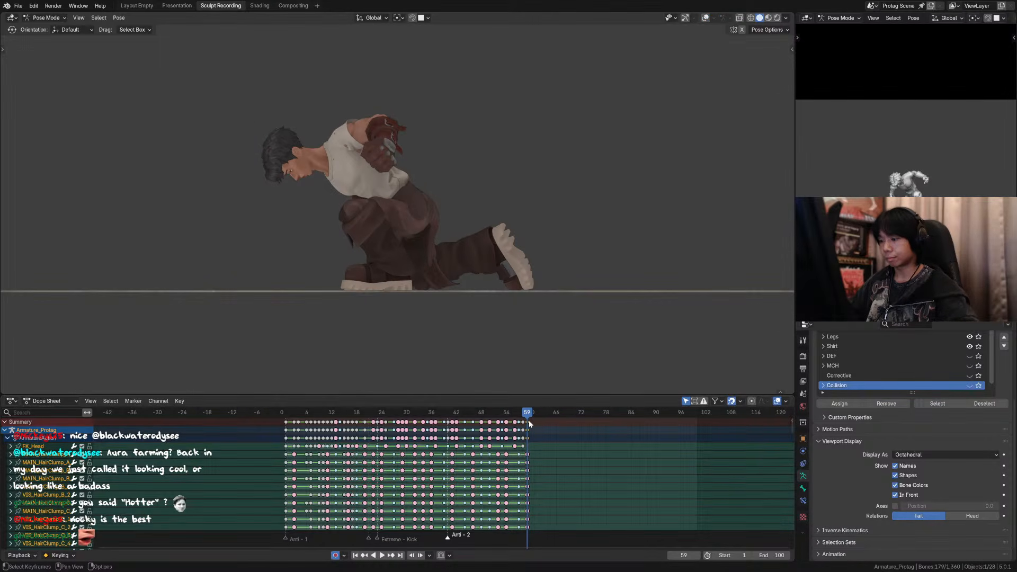
pyautogui.click(706, 18)
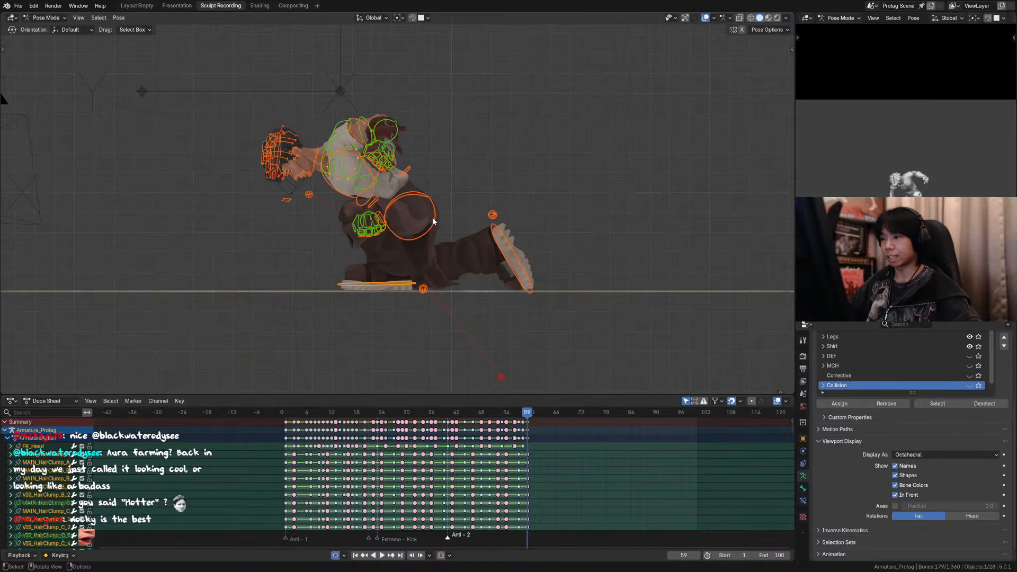
# Step: Select the main torso and both foot controls and shift them together in the negative direction along global Y at frame 59
pyautogui.click(403, 181)
pyautogui.keyDown('shift'); pyautogui.click(504, 240); pyautogui.keyUp('shift')
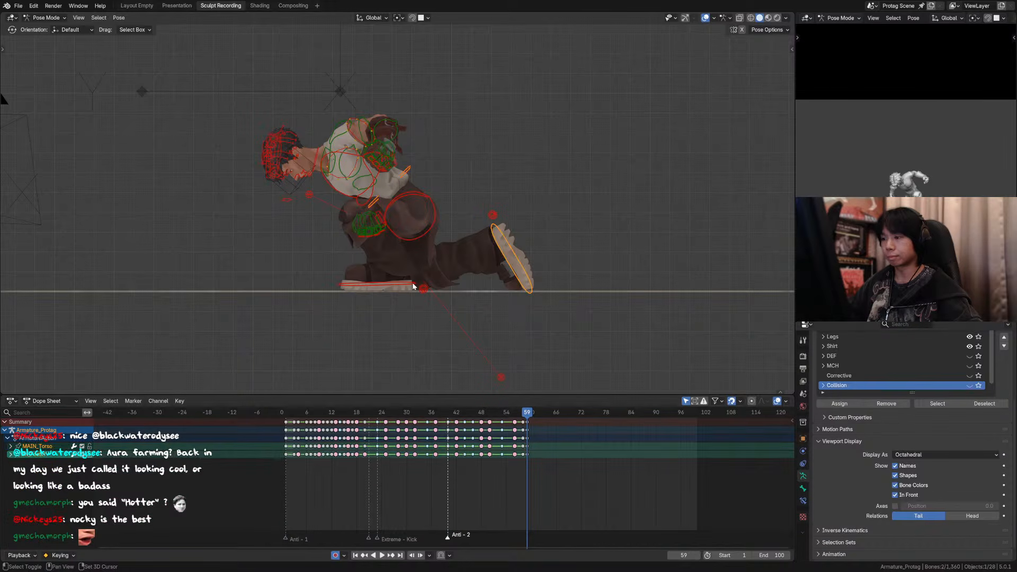
pyautogui.keyDown('shift'); pyautogui.click(414, 284); pyautogui.keyUp('shift')
pyautogui.press('g')
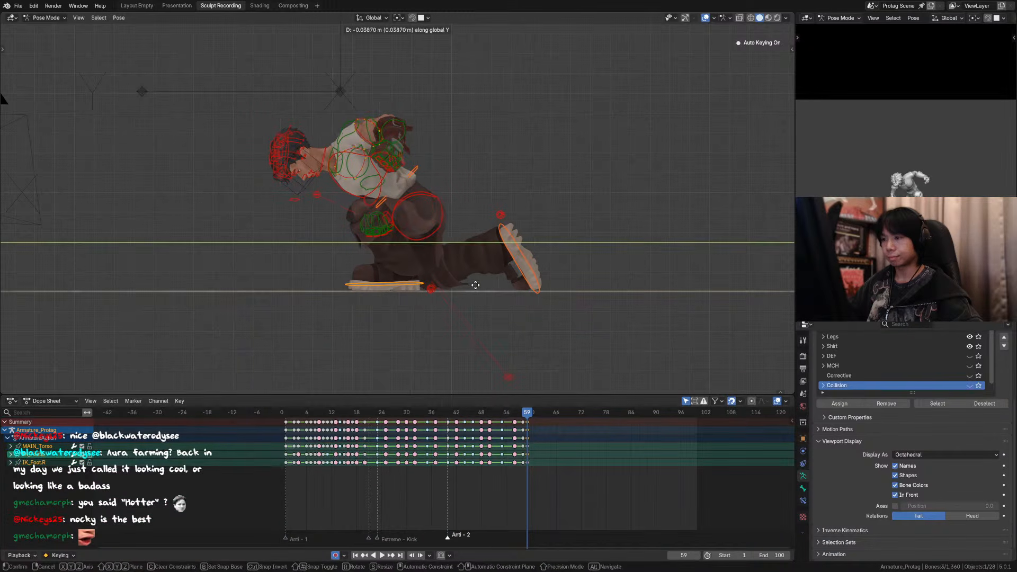
pyautogui.click(480, 284)
# Step: Move the torso and foot keyframes from frame 59 to frame 60
pyautogui.click(530, 423)
pyautogui.press('x')
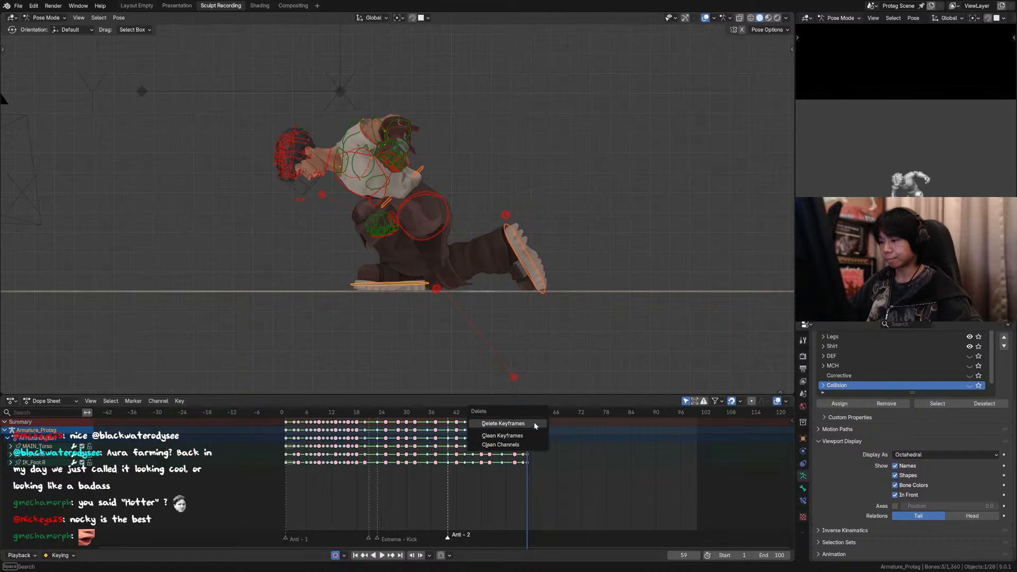
pyautogui.press('Escape')
pyautogui.press('g')
pyautogui.click(534, 422)
# Step: Play and scrub the landing up to frame 57 in the side view to examine the slide into the crouch
pyautogui.click(503, 411)
pyautogui.press('space')
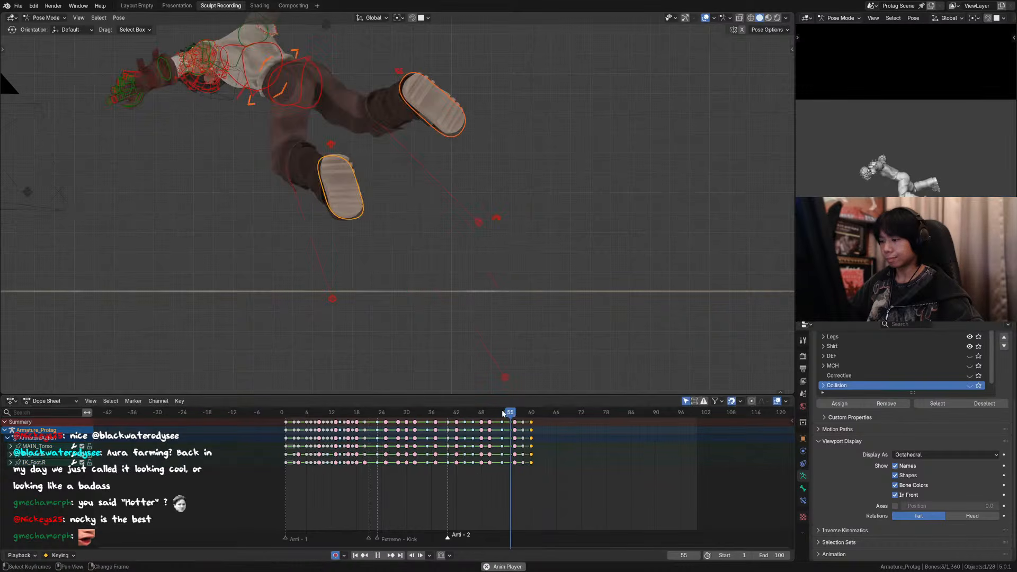
pyautogui.click(503, 411)
pyautogui.click(484, 413)
pyautogui.moveTo(485, 413); pyautogui.dragTo(518, 413)
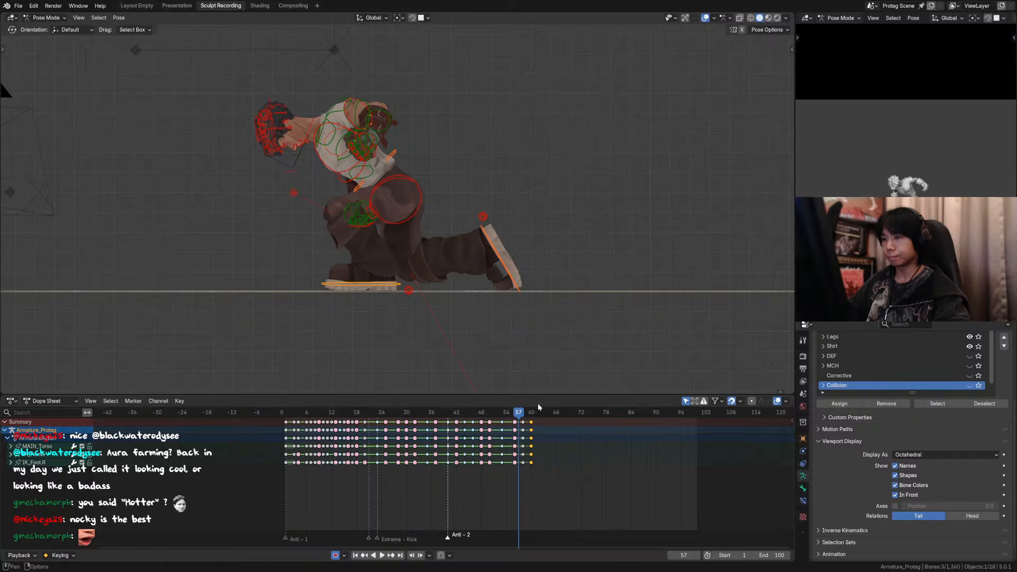
# Step: At frame 58, rotate the main chest control about -5° around global X from the opposite side view
pyautogui.press('Right')
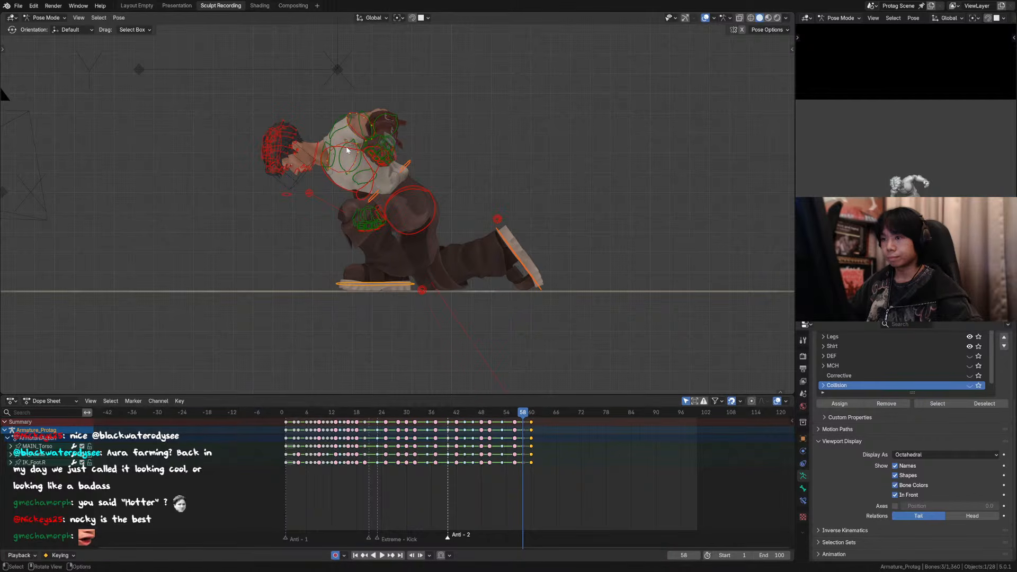
pyautogui.click(347, 150)
pyautogui.moveTo(347, 150); pyautogui.dragTo(550, 182, button='middle')
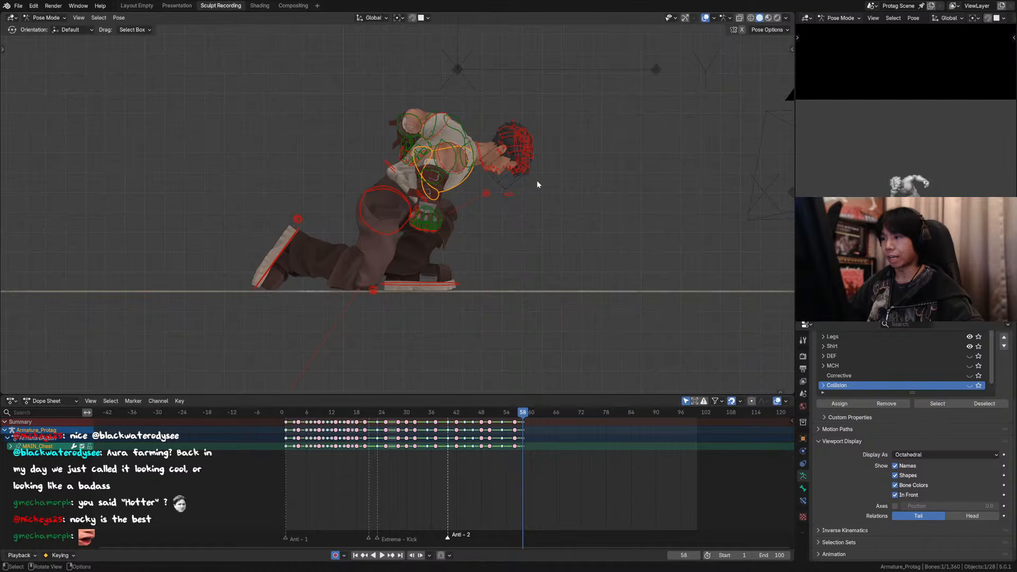
pyautogui.press('r')
pyautogui.press('x')
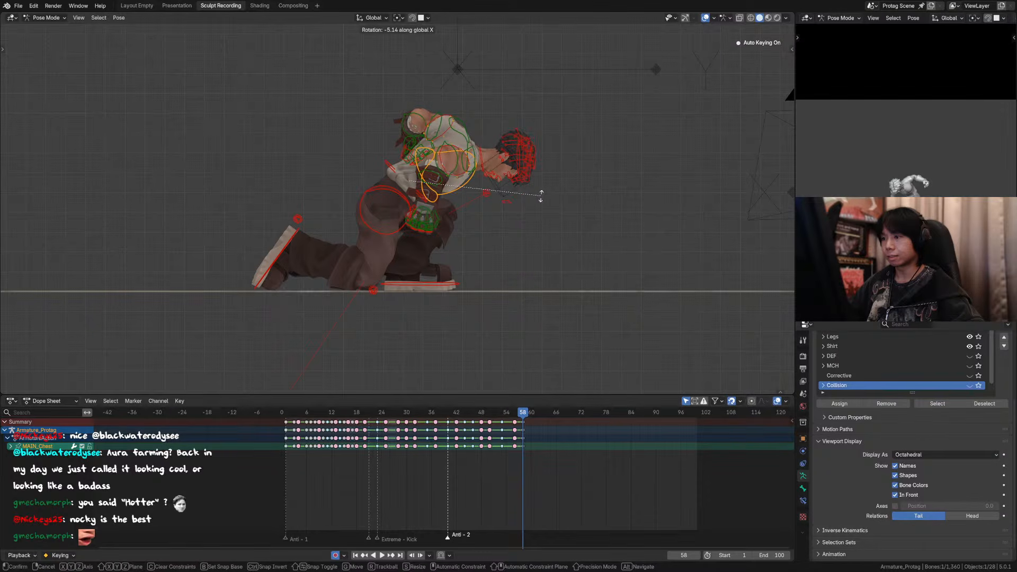
pyautogui.click(541, 192)
# Step: Rotate the main torso control about -4° around global X at frame 58
pyautogui.click(413, 167)
pyautogui.press('r')
pyautogui.press('x')
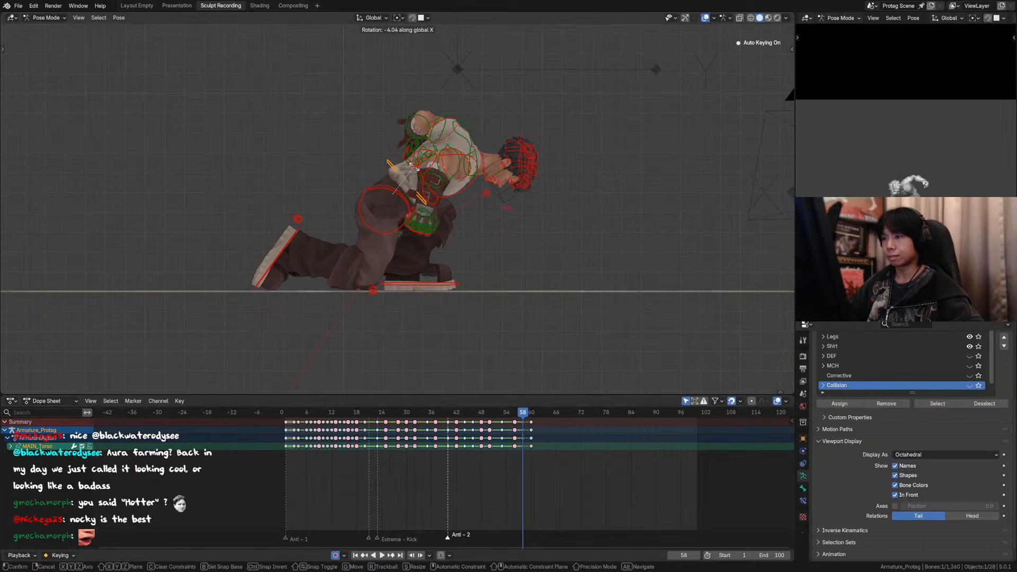
pyautogui.click(416, 170)
# Step: At frame 60, rotate the main torso control about -2.4° around global X
pyautogui.moveTo(519, 414); pyautogui.dragTo(536, 417)
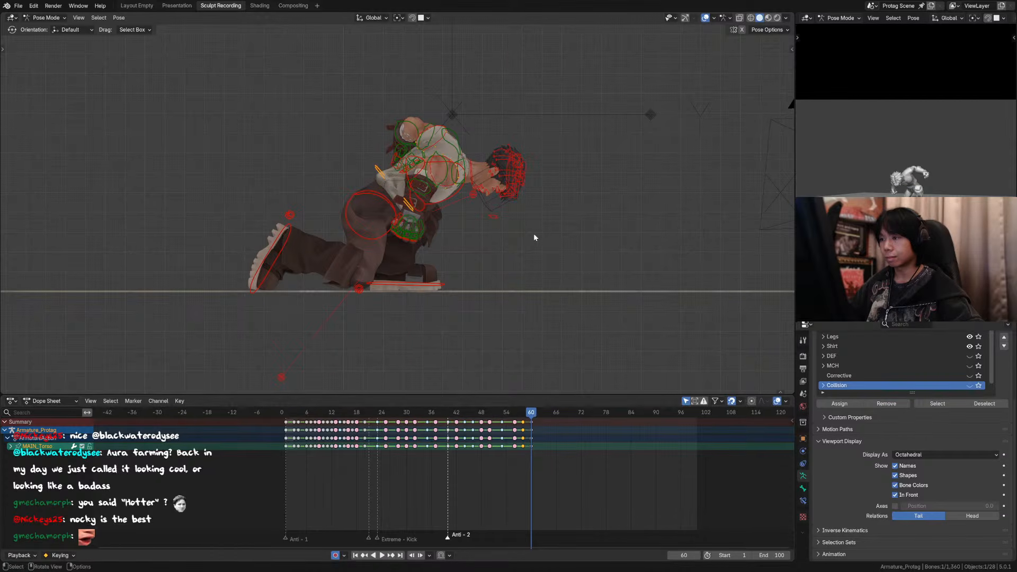
pyautogui.press('r')
pyautogui.press('x')
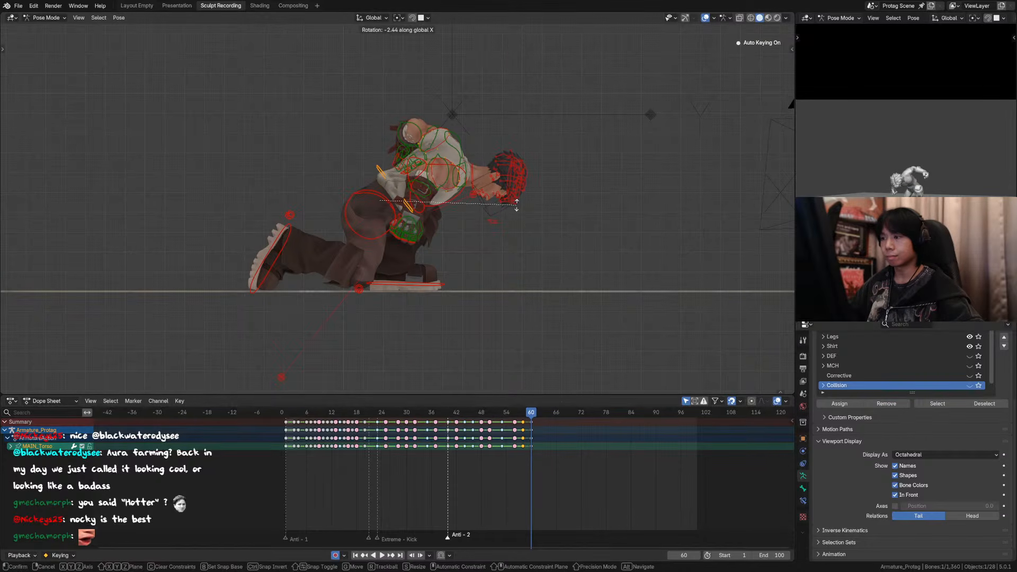
pyautogui.click(516, 207)
# Step: Rotate the neck control about -6.4° in the side view at frame 60
pyautogui.click(477, 175)
pyautogui.press('r')
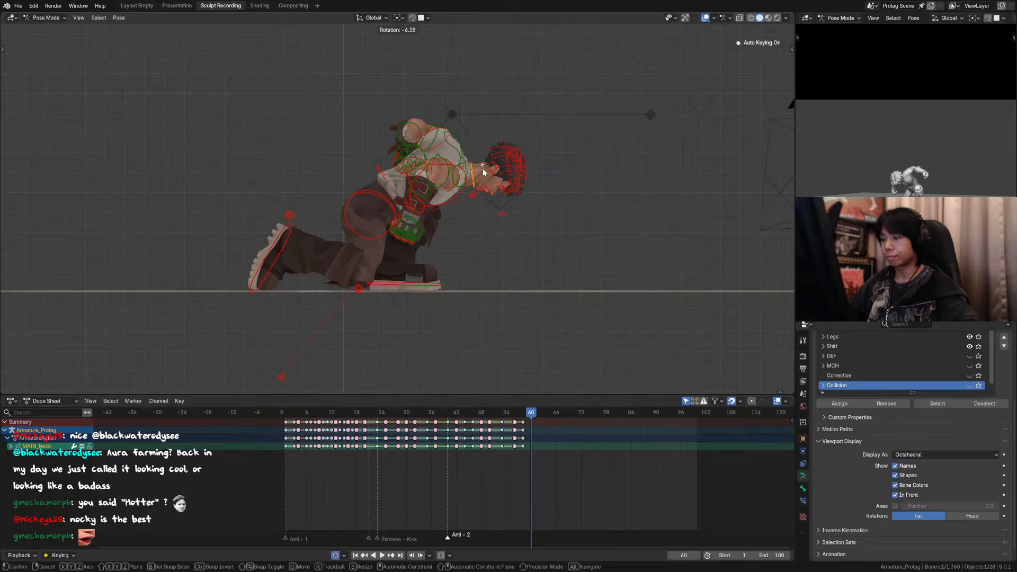
pyautogui.click(483, 169)
# Step: Compare the neighbouring key poses and rotate the neck control about 5° around global X at frame 58
pyautogui.press('Down')
pyautogui.press('Up')
pyautogui.press('Down')
pyautogui.press('Down')
pyautogui.press('Up')
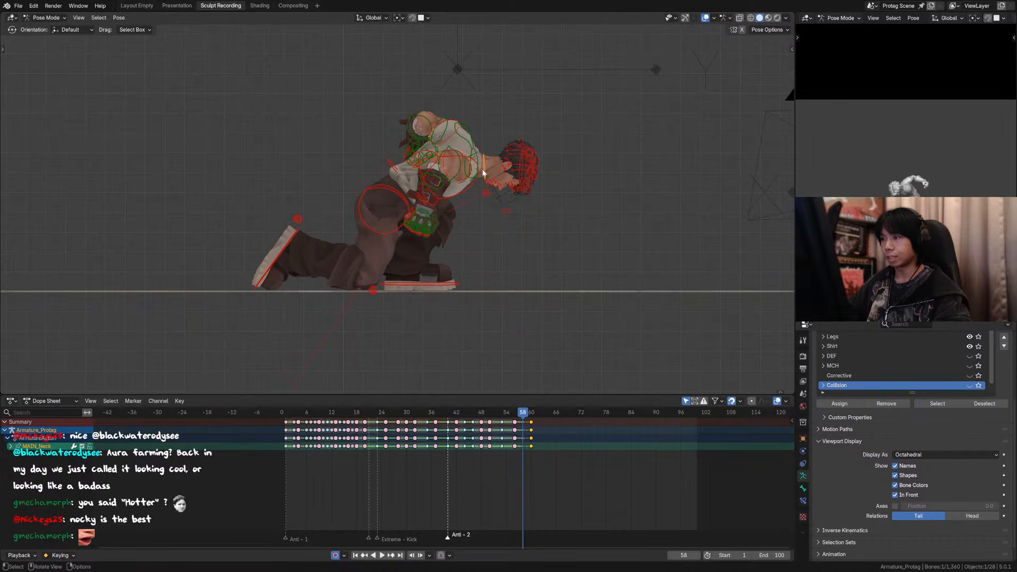
pyautogui.press('r')
pyautogui.press('x')
pyautogui.click(503, 165)
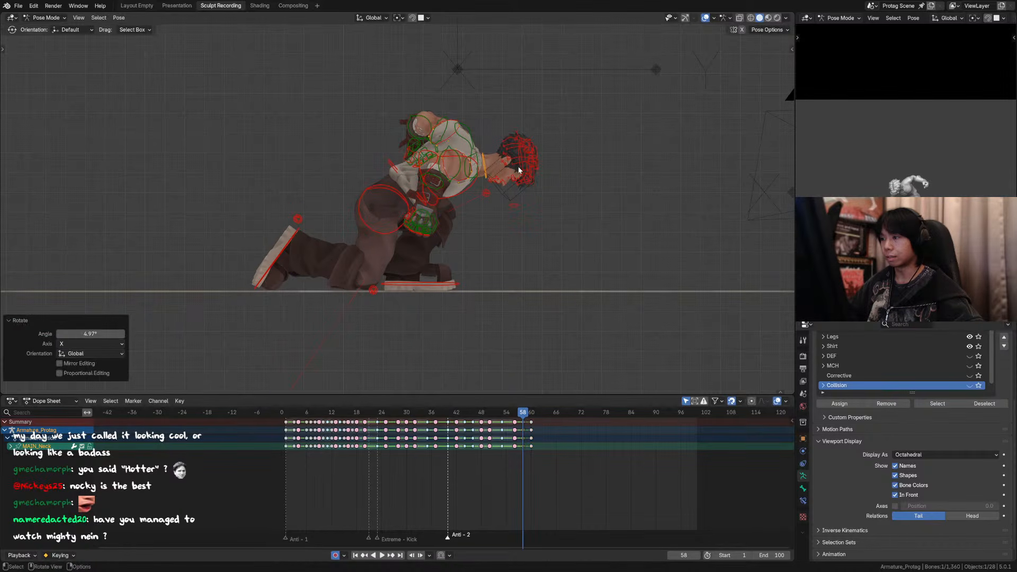
# Step: Fine-tune the tilt of the head control and the neck control in the side view at frame 58
pyautogui.click(521, 166)
pyautogui.press('r')
pyautogui.click(522, 166)
pyautogui.click(516, 167)
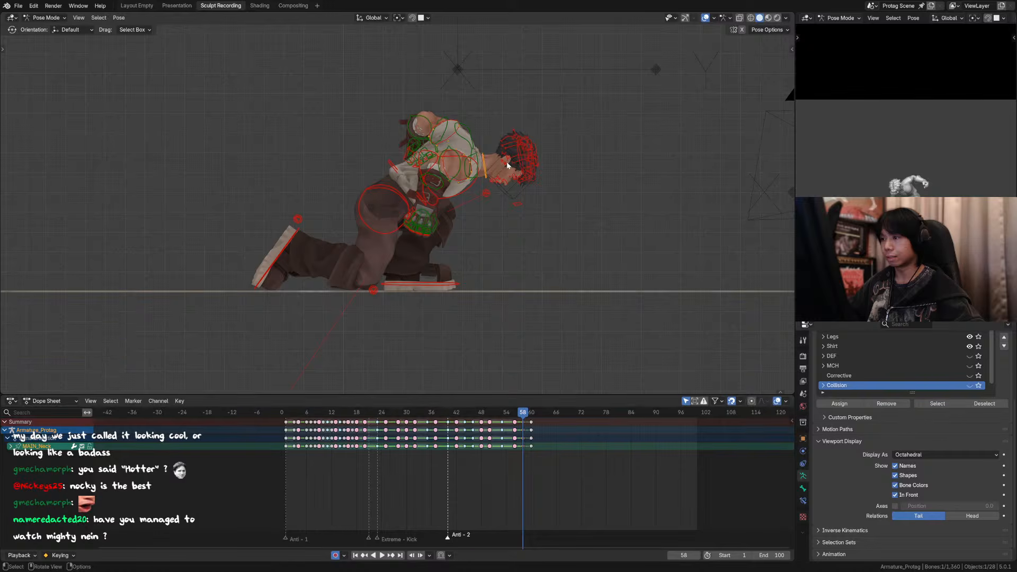
pyautogui.press('r')
pyautogui.click(507, 160)
# Step: Compare the last two key poses and adjust the head control's rotation at frame 60
pyautogui.press('Up')
pyautogui.press('Down')
pyautogui.press('Up')
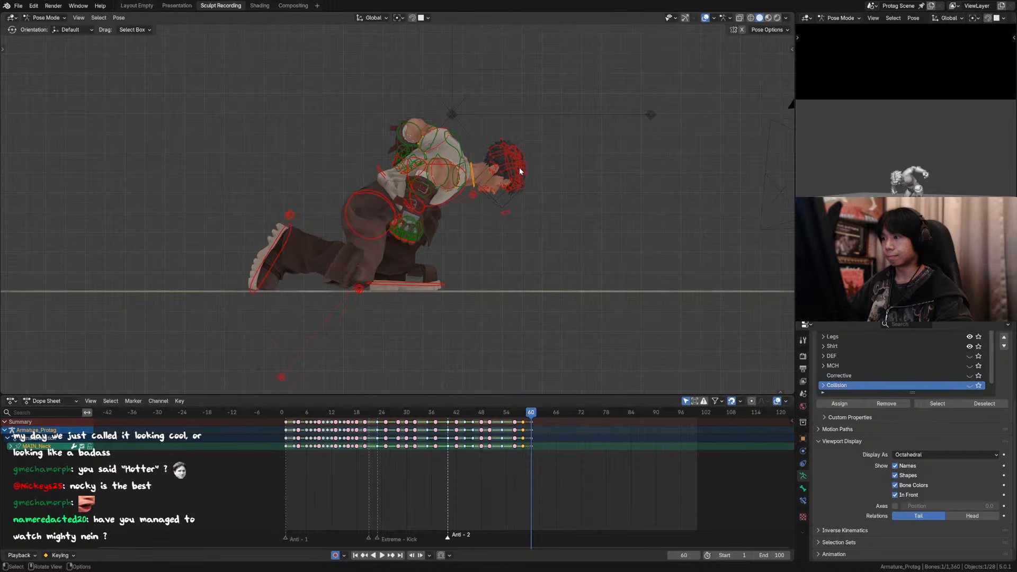
pyautogui.click(512, 174)
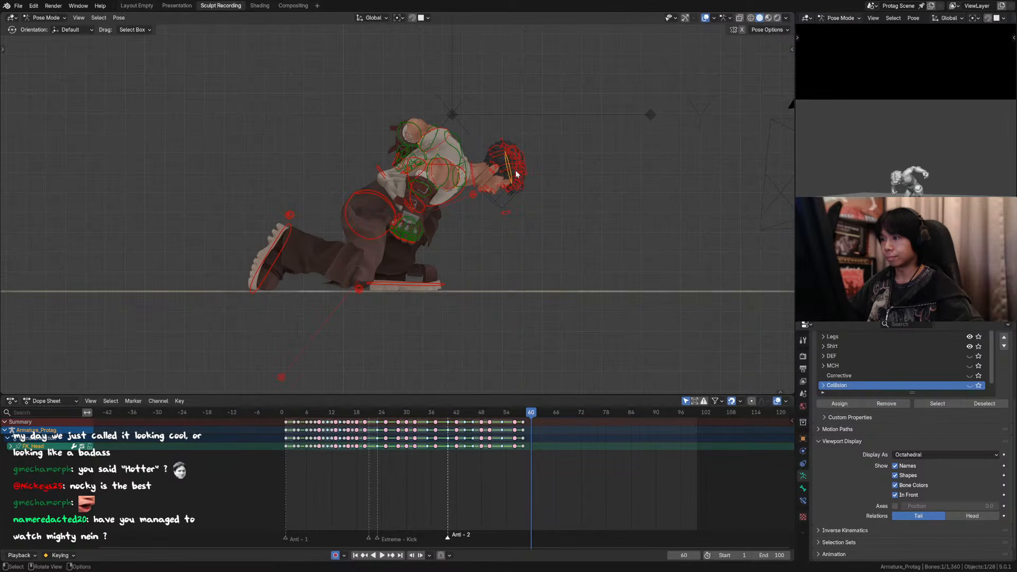
pyautogui.press('r')
pyautogui.click(515, 172)
# Step: Scrub the landing up to frame 60, where the head is rotated about 4° and the neck about 4.4° in the side view
pyautogui.click(474, 171)
pyautogui.moveTo(472, 412); pyautogui.dragTo(532, 415)
pyautogui.press('space')
pyautogui.press('space')
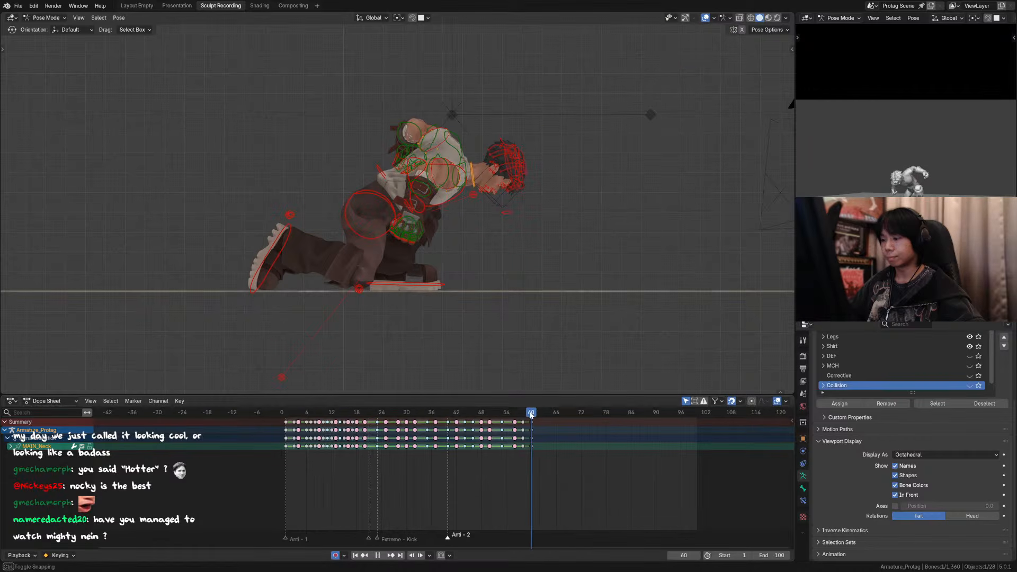
pyautogui.press('r')
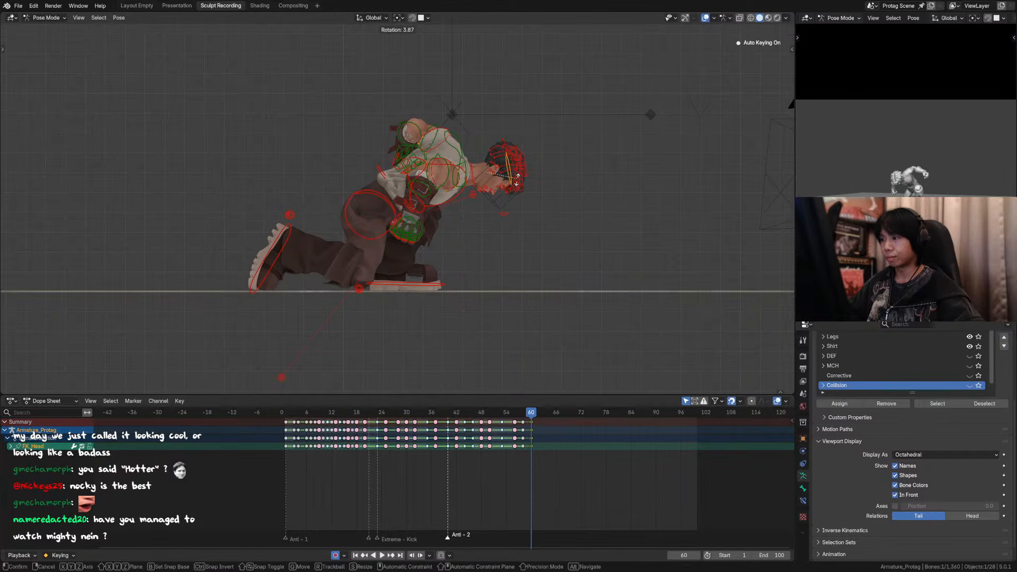
pyautogui.click(498, 173)
pyautogui.press('r')
pyautogui.click(498, 175)
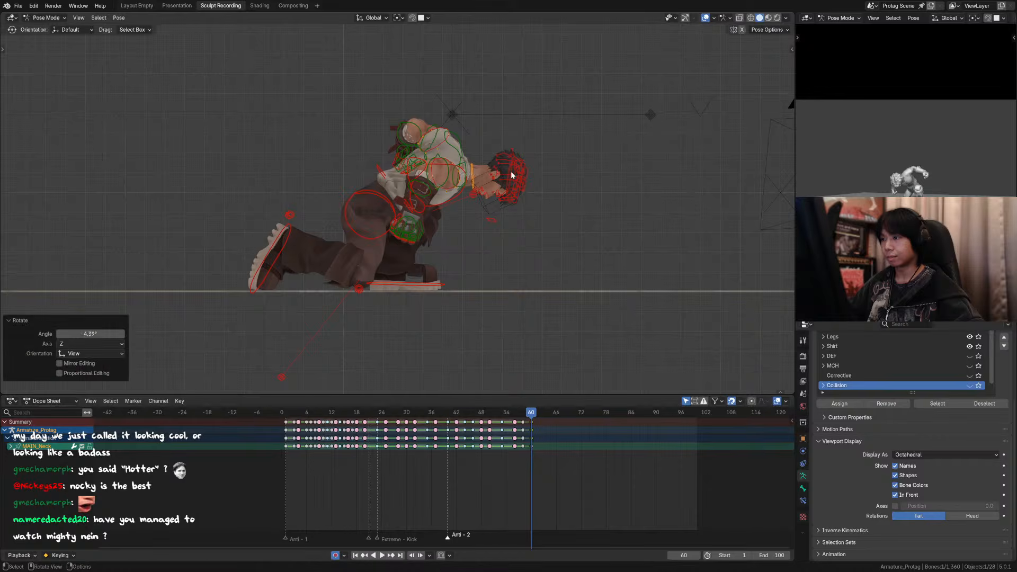
# Step: Rework the head tilt at frame 60, ending with a 5.5° head rotation and a 3.7° neck rotation in the side view
pyautogui.click(511, 173)
pyautogui.press('r')
pyautogui.click(511, 168)
pyautogui.moveTo(501, 413); pyautogui.dragTo(533, 415)
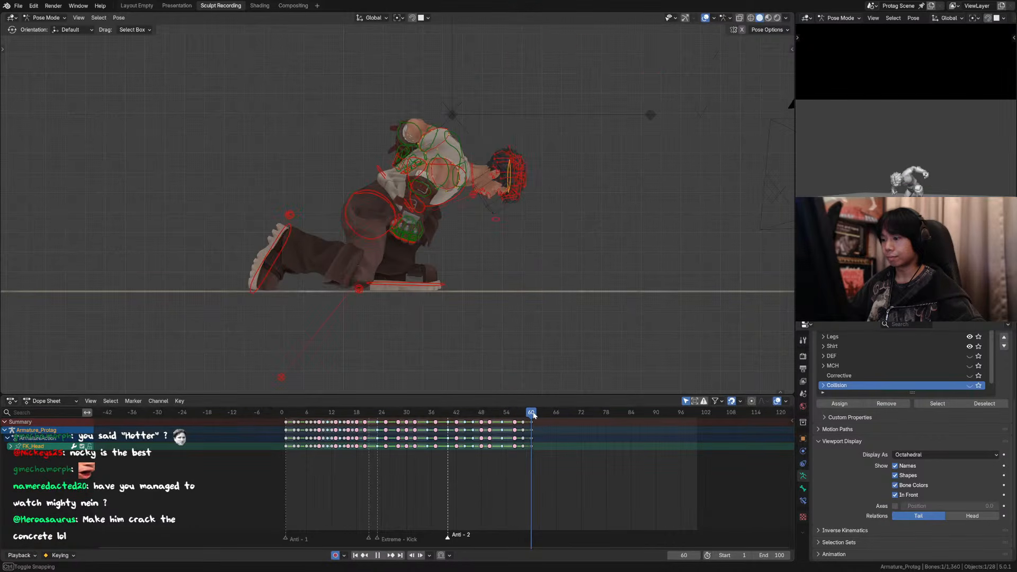
pyautogui.press('r')
pyautogui.click(519, 203)
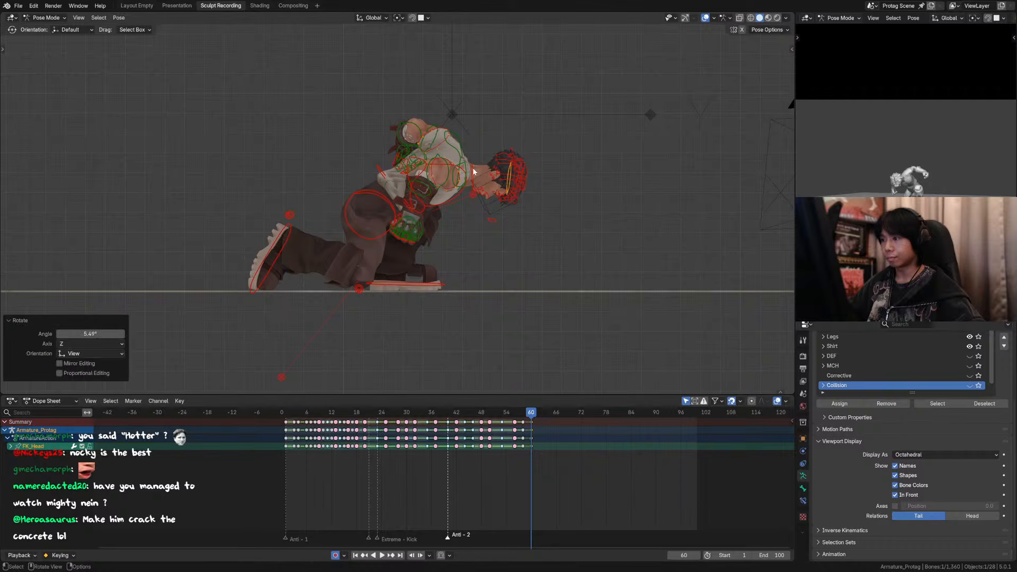
pyautogui.click(506, 175)
pyautogui.press('r')
pyautogui.click(502, 174)
# Step: Hide the viewport overlays and play and scrub the landing up to frame 59 to examine the head motion
pyautogui.click(705, 17)
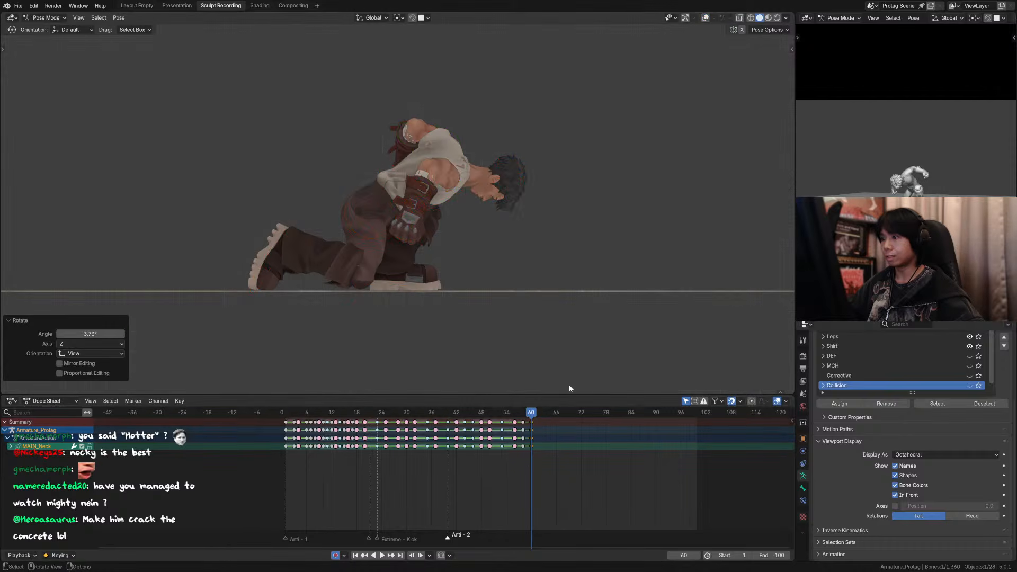
pyautogui.press('space')
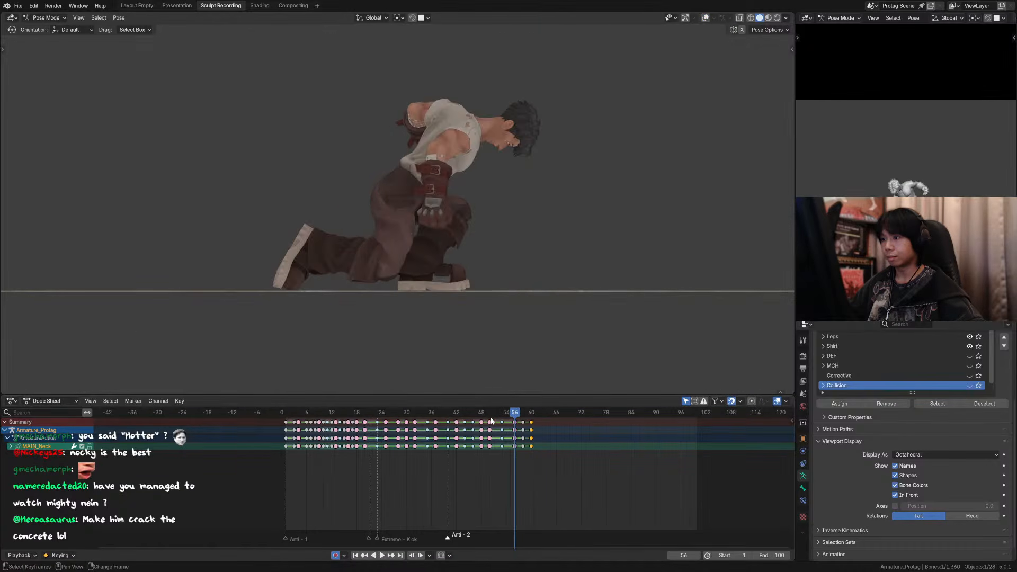
pyautogui.press('Escape')
pyautogui.moveTo(471, 420); pyautogui.dragTo(529, 418)
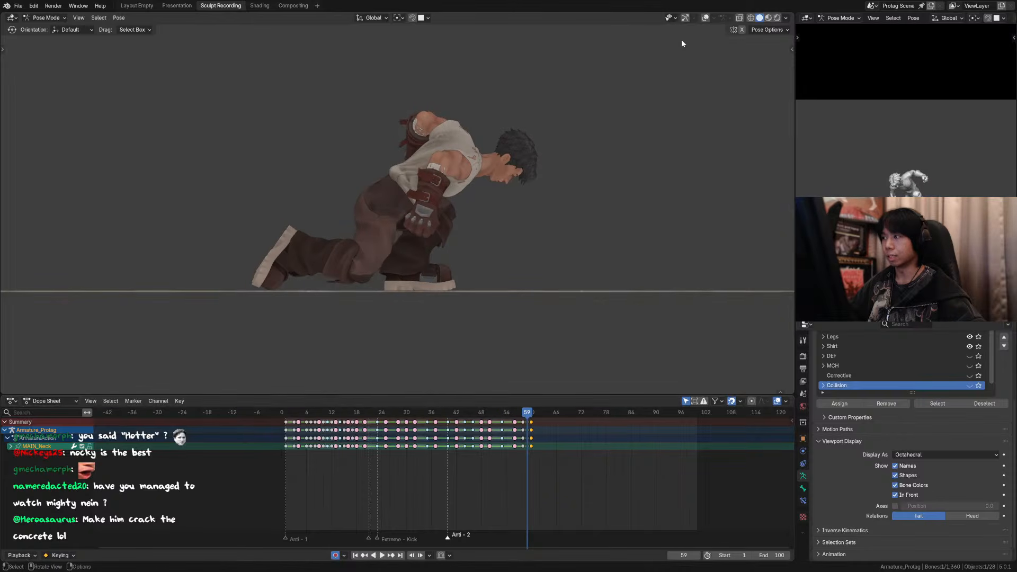
# Step: Select all rig controls, key them at frame 60, and play the landing with the viewport overlays hidden
pyautogui.click(706, 18)
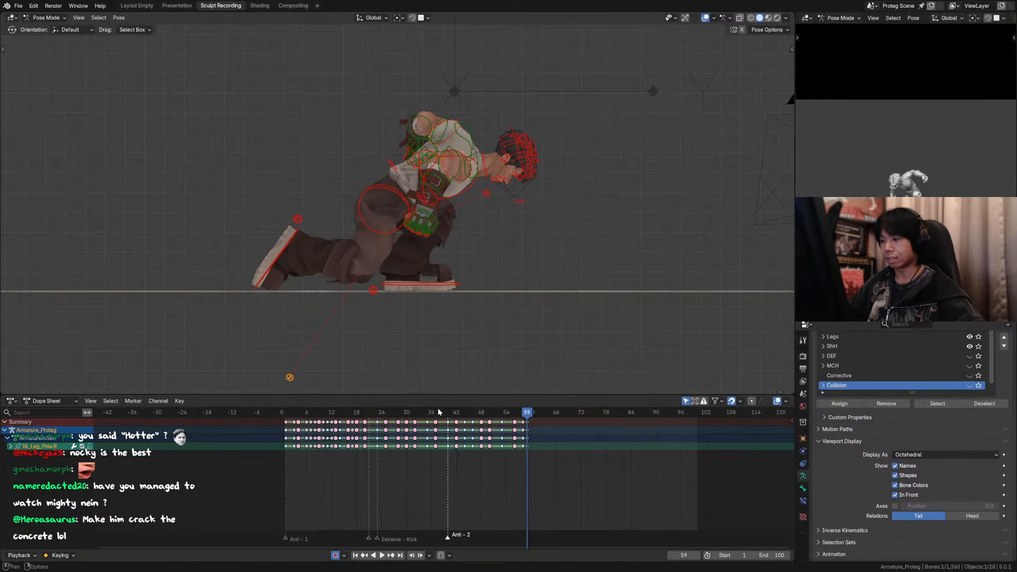
pyautogui.moveTo(528, 422); pyautogui.dragTo(488, 413)
pyautogui.press('a')
pyautogui.click(517, 416)
pyautogui.press('space')
pyautogui.click(706, 19)
pyautogui.press('space')
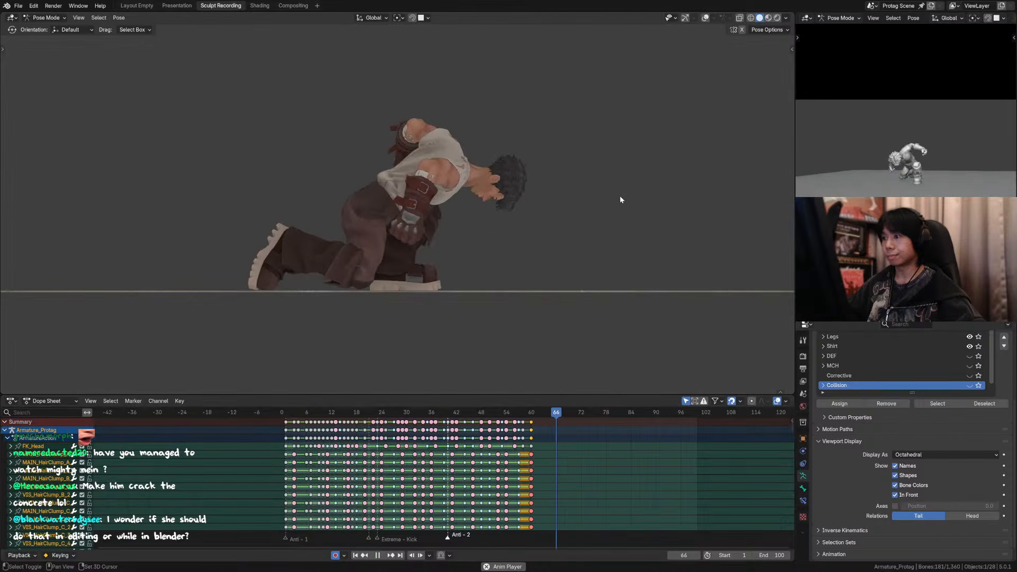
pyautogui.press('space')
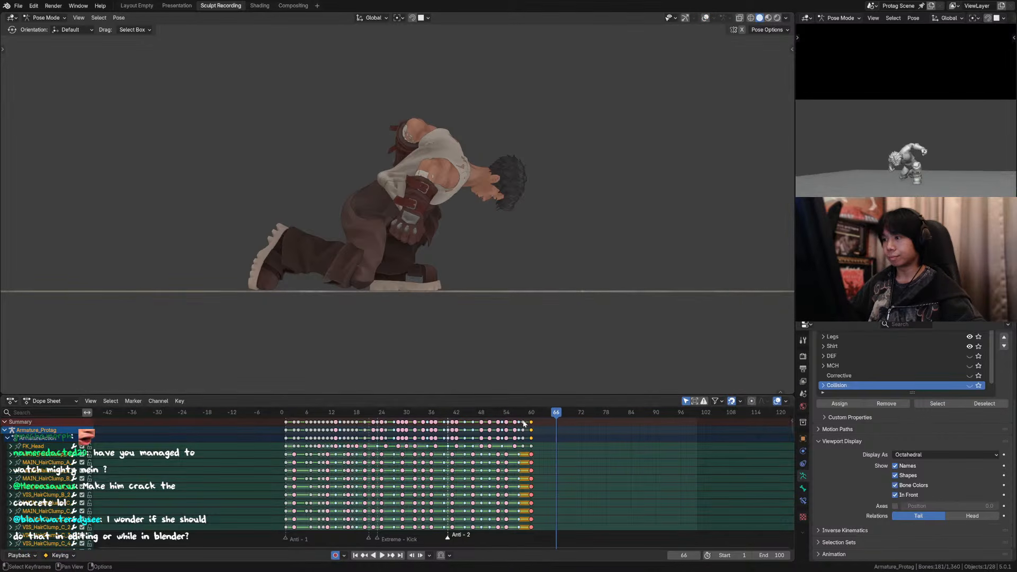
# Step: Save the animation file and replay the landing from around frame 54
pyautogui.hotkey('ctrl', 's')
pyautogui.click(506, 413)
pyautogui.press('space')
pyautogui.press('space')
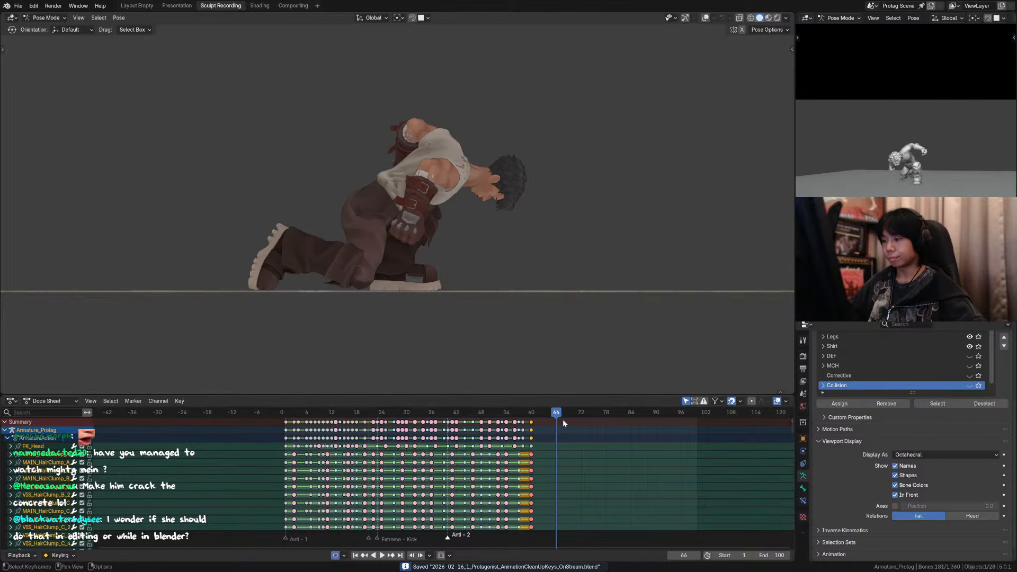
# Step: Show the overlays and shift both foot controls and the main torso about -0.039 m along global Y at frame 65
pyautogui.click(706, 18)
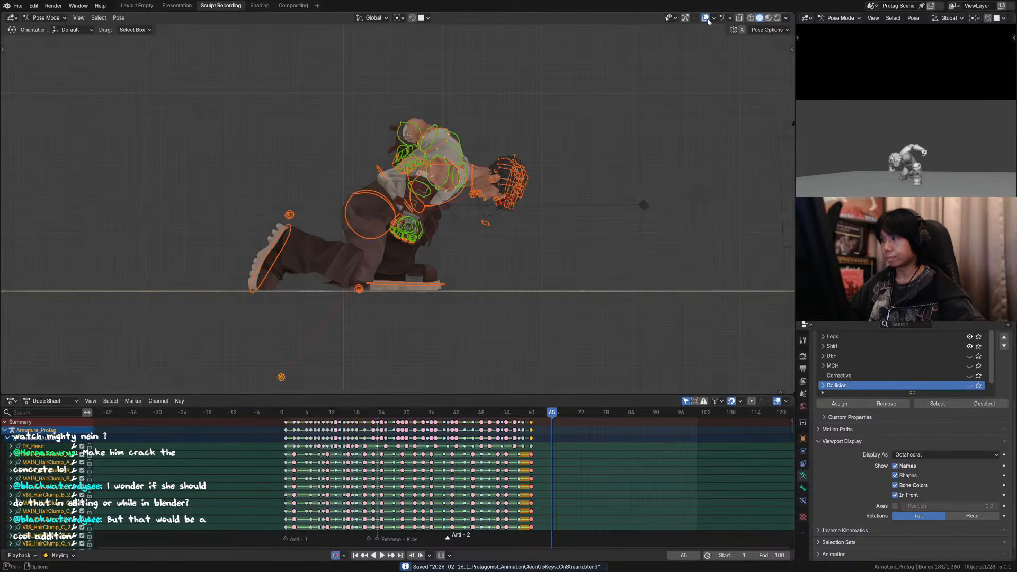
pyautogui.click(387, 284)
pyautogui.keyDown('shift'); pyautogui.click(284, 237); pyautogui.keyUp('shift')
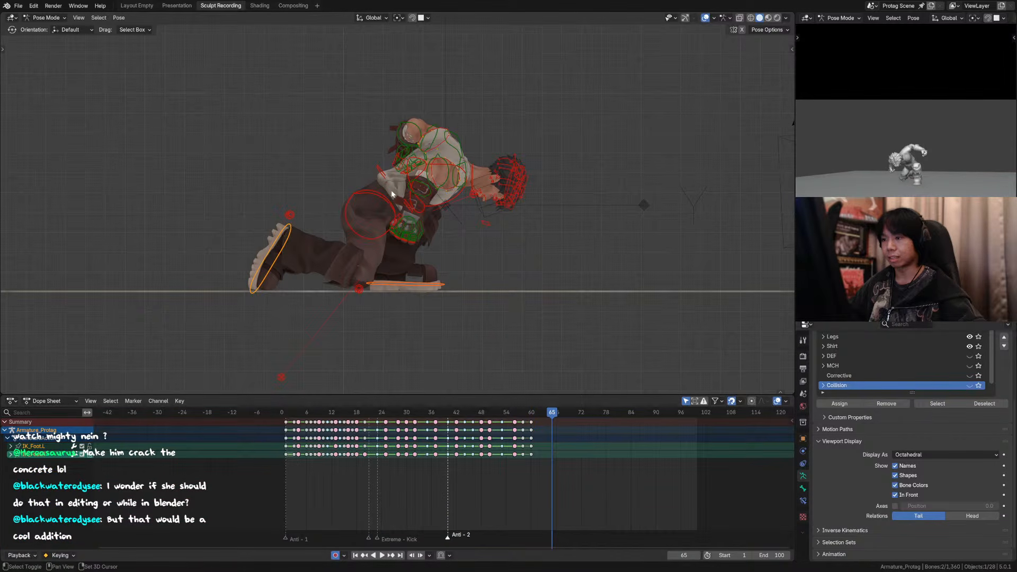
pyautogui.keyDown('shift'); pyautogui.click(405, 200); pyautogui.keyUp('shift')
pyautogui.press('g')
pyautogui.press('y')
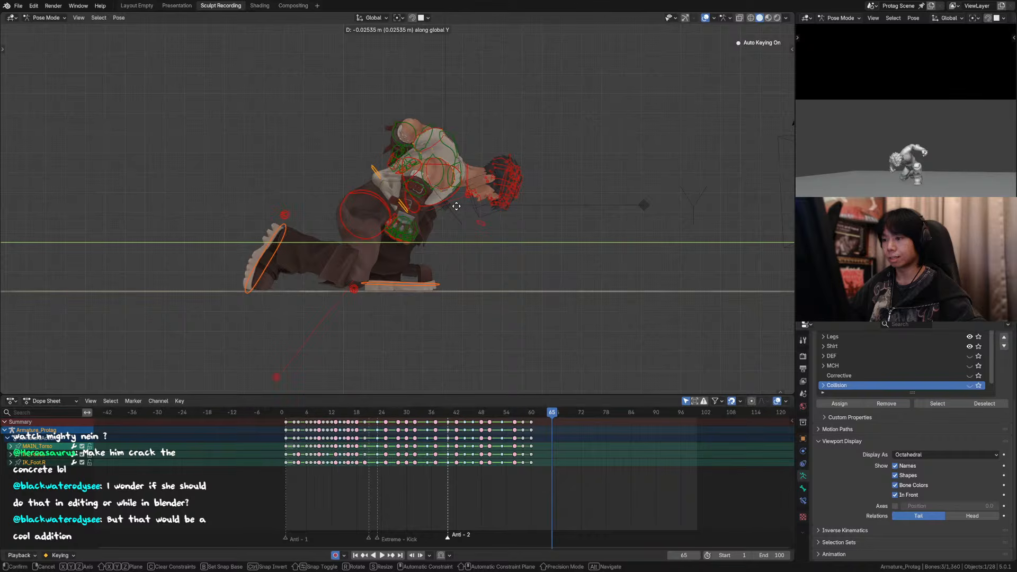
pyautogui.click(454, 206)
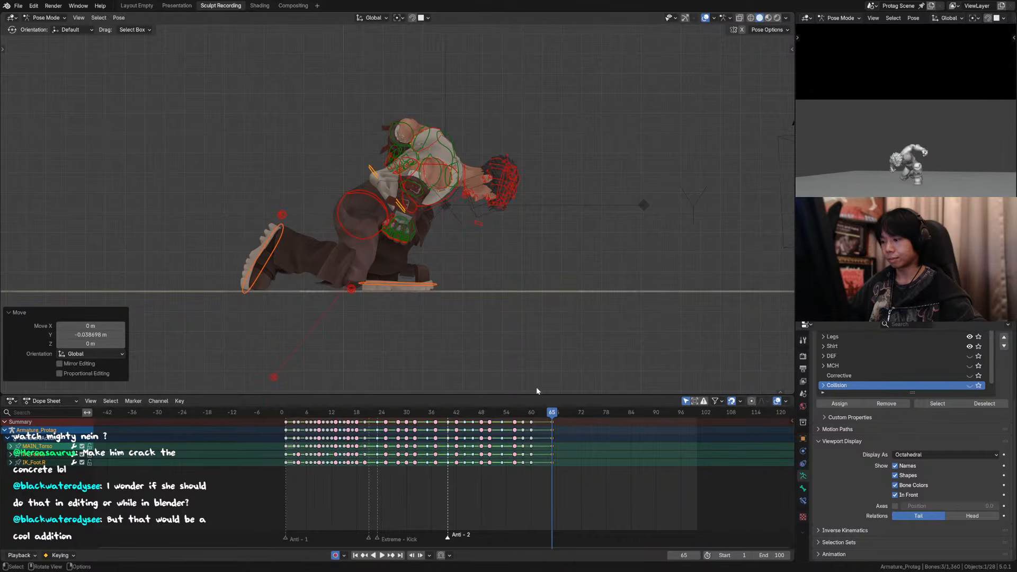
# Step: Play back the settle and rotate the head control about 5.4° in the side view at frame 60
pyautogui.press('space')
pyautogui.moveTo(533, 412)
pyautogui.mouseDown()
pyautogui.moveTo(524, 412)
pyautogui.moveTo(532, 413)
pyautogui.mouseUp()
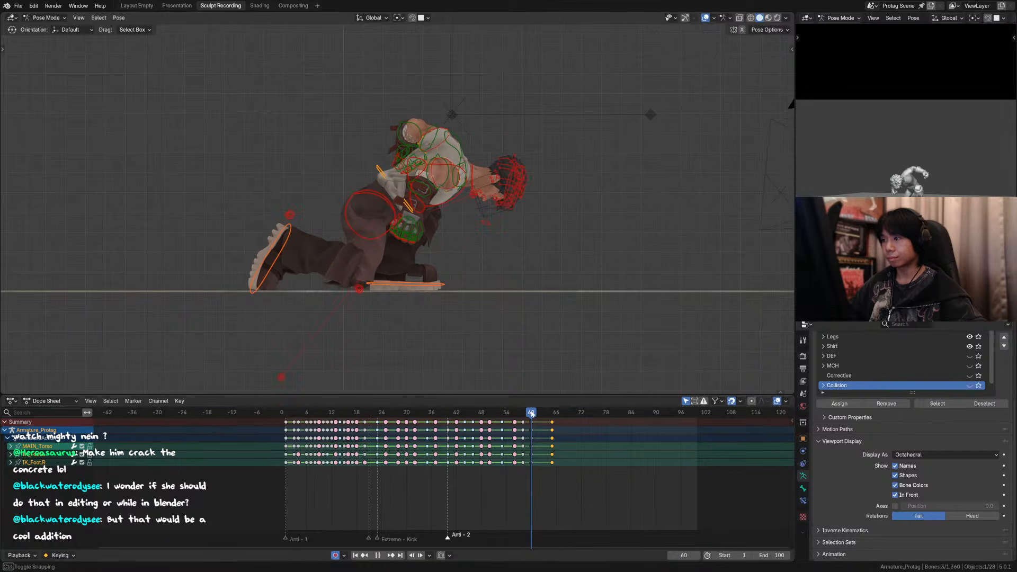
pyautogui.click(506, 194)
pyautogui.press('r')
pyautogui.click(509, 198)
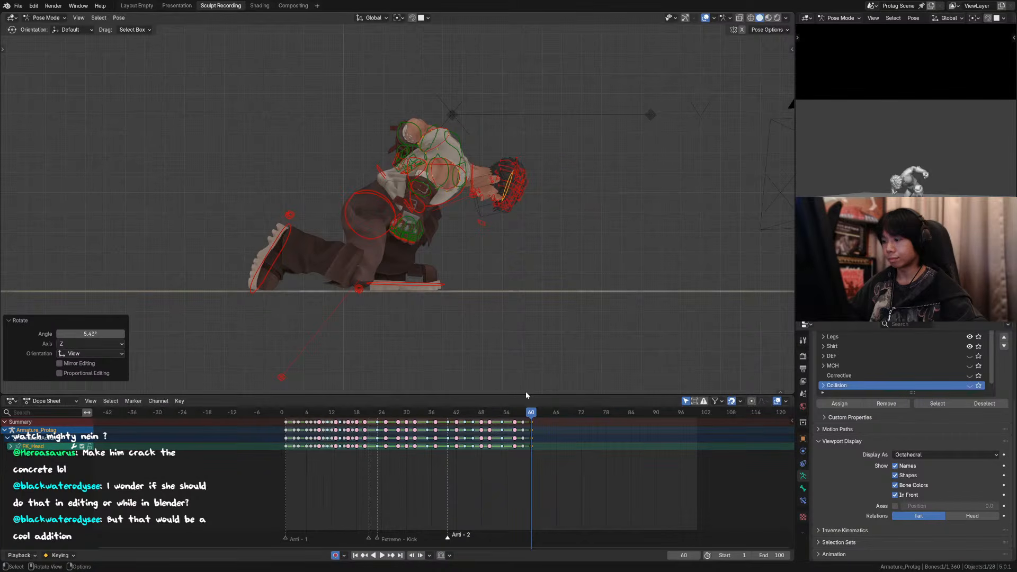
# Step: At frame 65, rotate the neck control about -2.2° and the head control about -8.7° in the side view
pyautogui.press('Right')
pyautogui.press('Right')
pyautogui.press('Right')
pyautogui.press('Right')
pyautogui.press('Right')
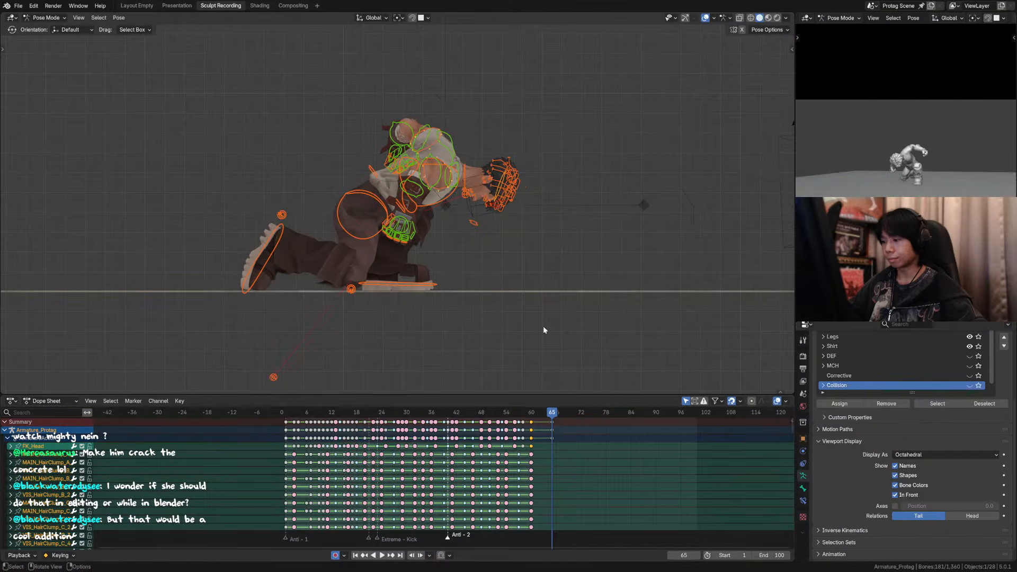
pyautogui.click(472, 165)
pyautogui.click(496, 170)
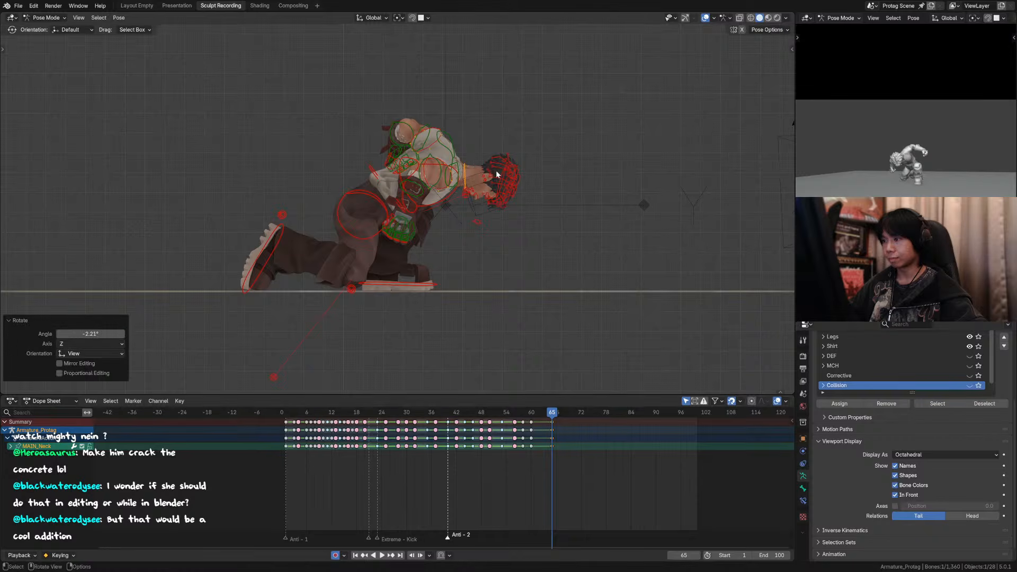
pyautogui.press('r')
pyautogui.click(503, 182)
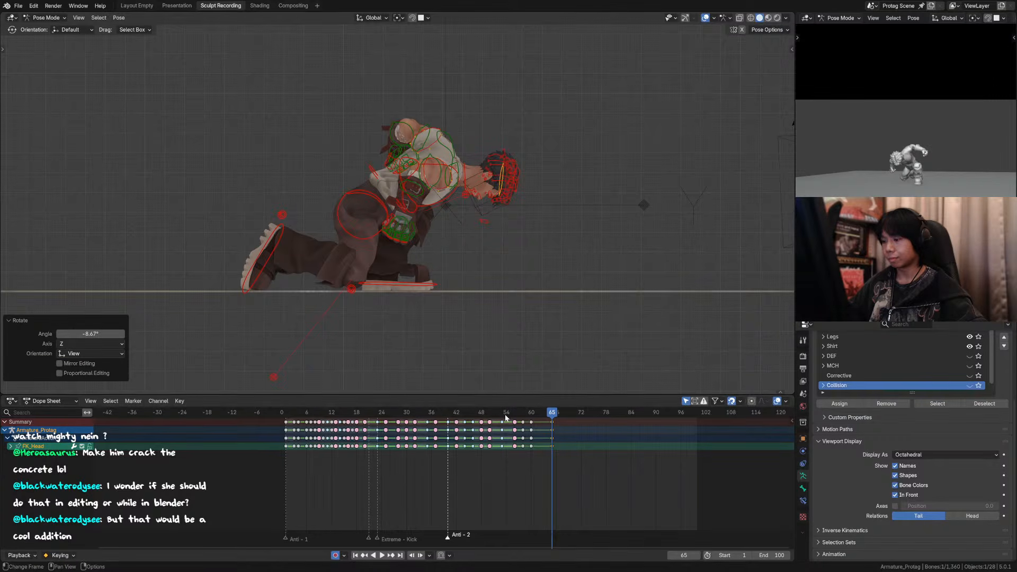
# Step: Replay the settle and, at frame 60, rotate the head about 4.7° and the neck about 3.9° further down
pyautogui.press('space')
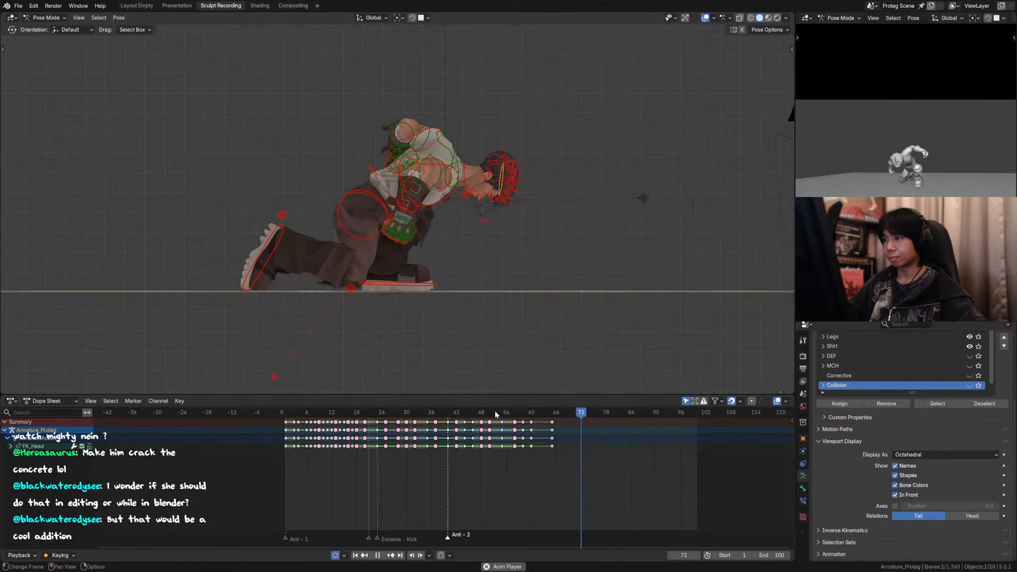
pyautogui.moveTo(495, 411); pyautogui.dragTo(532, 415)
pyautogui.press('space')
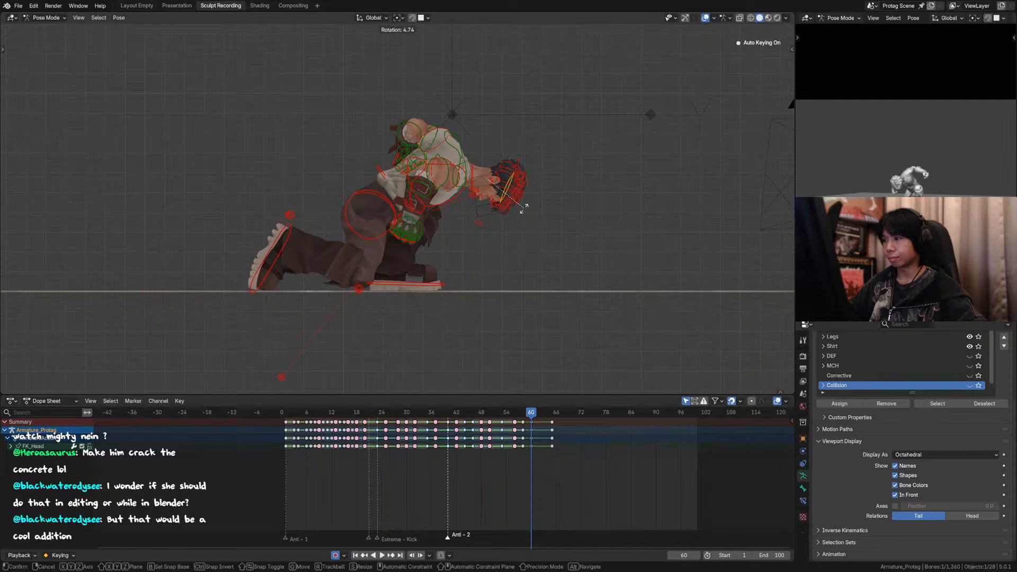
pyautogui.click(521, 209)
pyautogui.press('r')
pyautogui.click(498, 168)
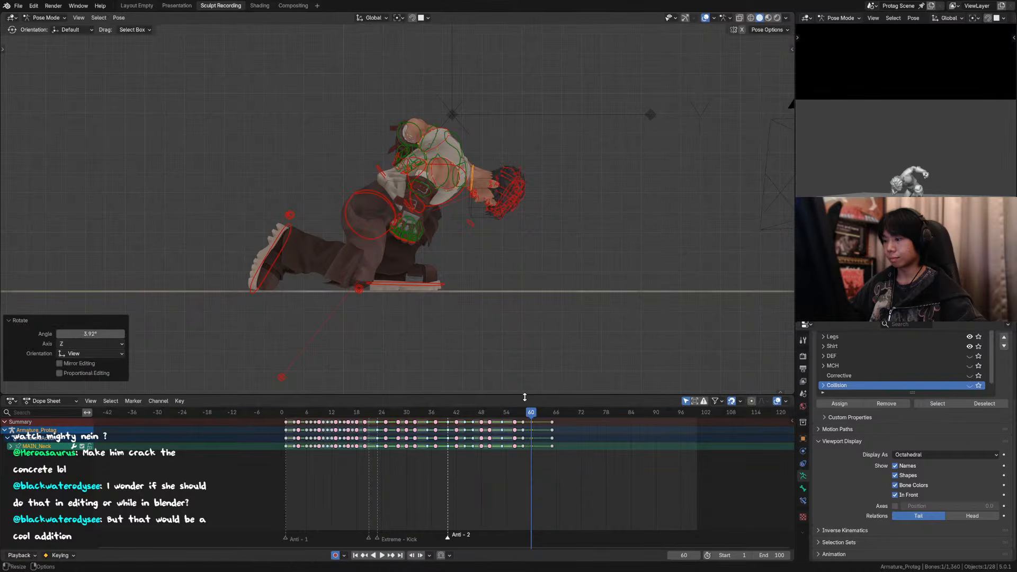
# Step: Play back the settle and try rotating the head about 7.6° and the neck about -0.8° at frame 67
pyautogui.press('space')
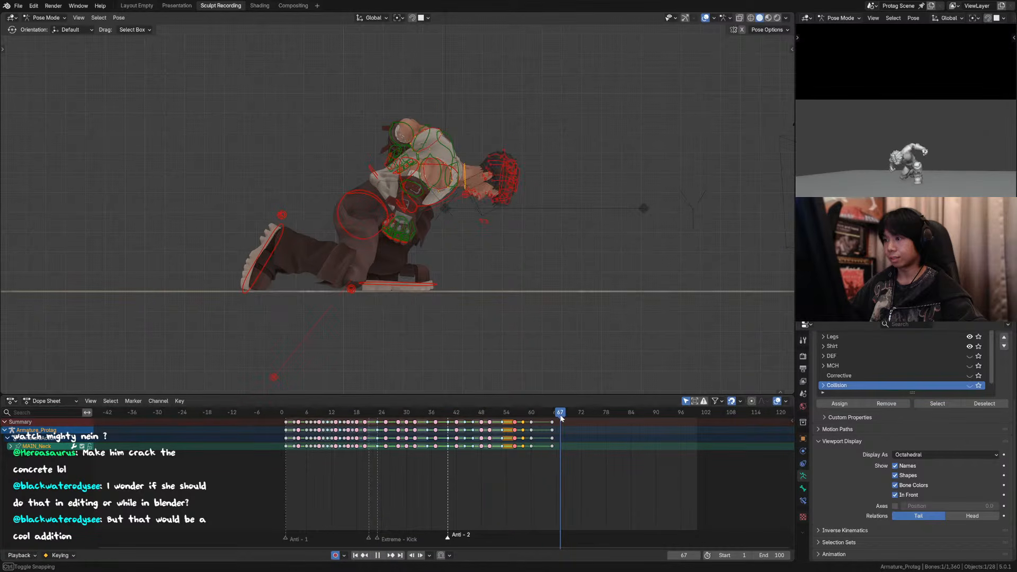
pyautogui.press('r')
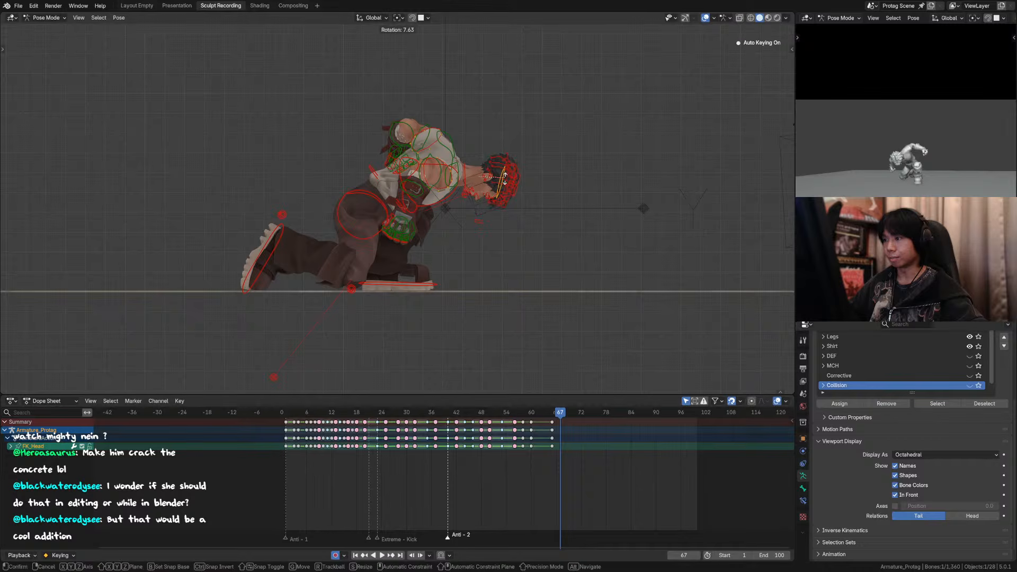
pyautogui.click(493, 178)
pyautogui.click(465, 169)
pyautogui.press('r')
pyautogui.click(464, 168)
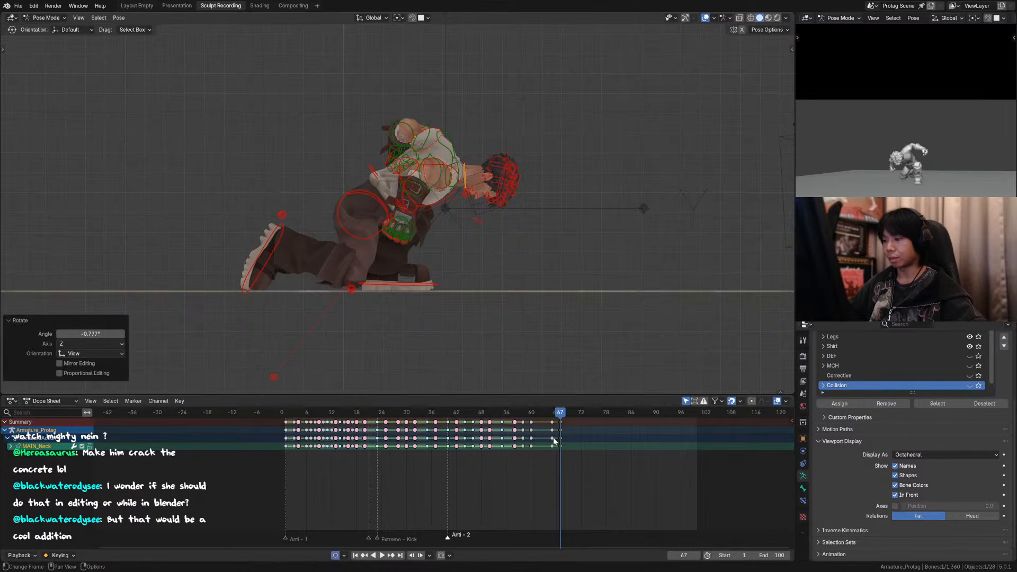
# Step: Scrub back through the landing and replay the settle up to frame 66
pyautogui.moveTo(530, 413); pyautogui.dragTo(481, 418)
pyautogui.press('g')
pyautogui.click(555, 422)
pyautogui.press('space')
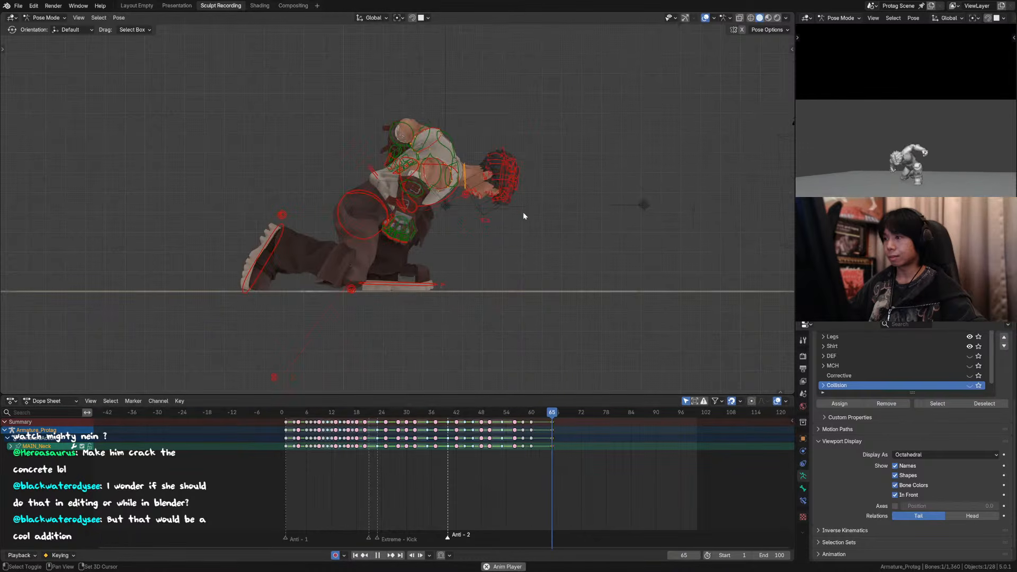
pyautogui.press('space')
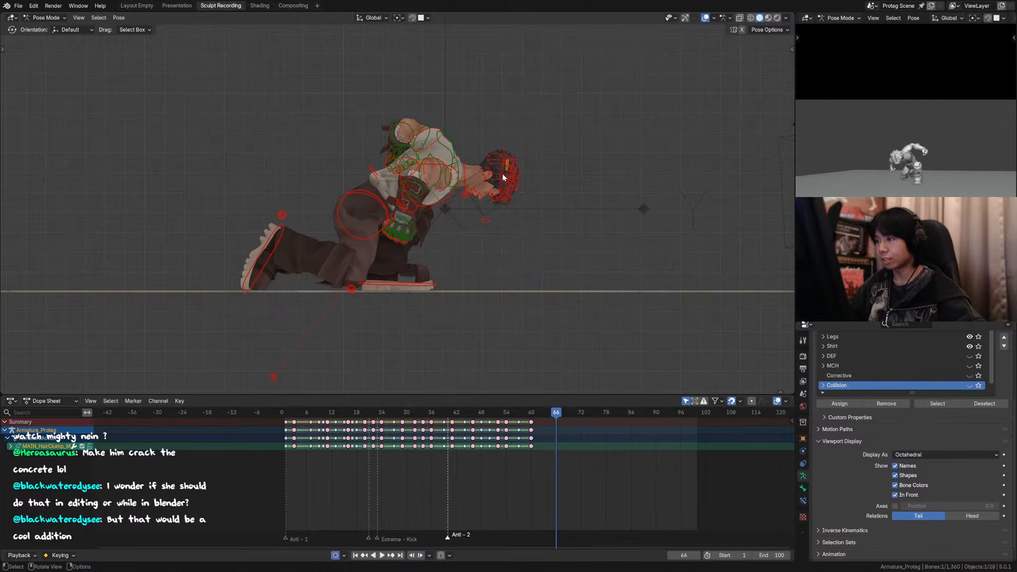
# Step: Try head and neck rotations at frame 66, turning the head about 5.5° and back about -6.6° in the side view
pyautogui.click(504, 173)
pyautogui.press('r')
pyautogui.click(509, 175)
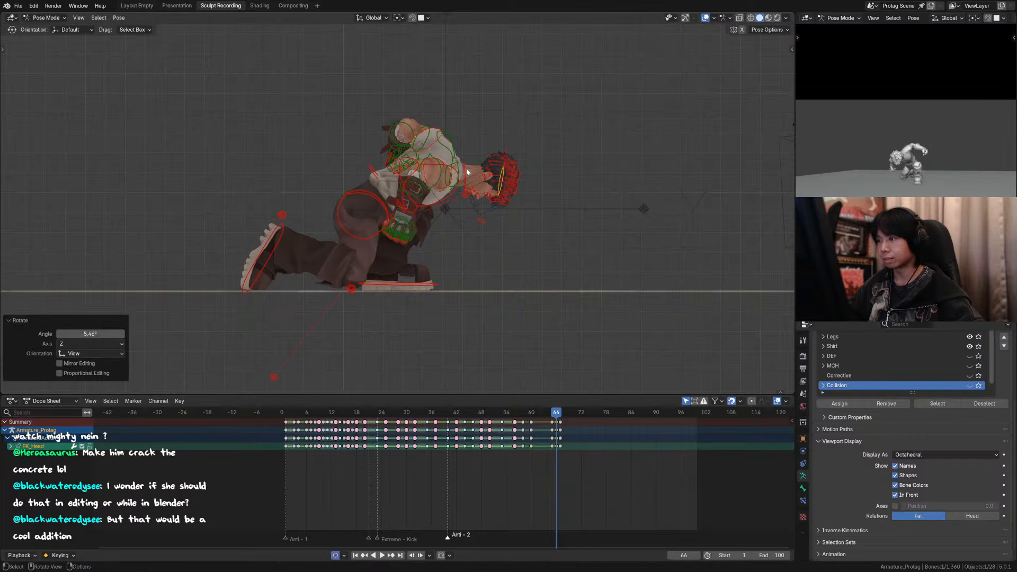
pyautogui.press('r')
pyautogui.click(495, 176)
pyautogui.press('r')
pyautogui.click(503, 178)
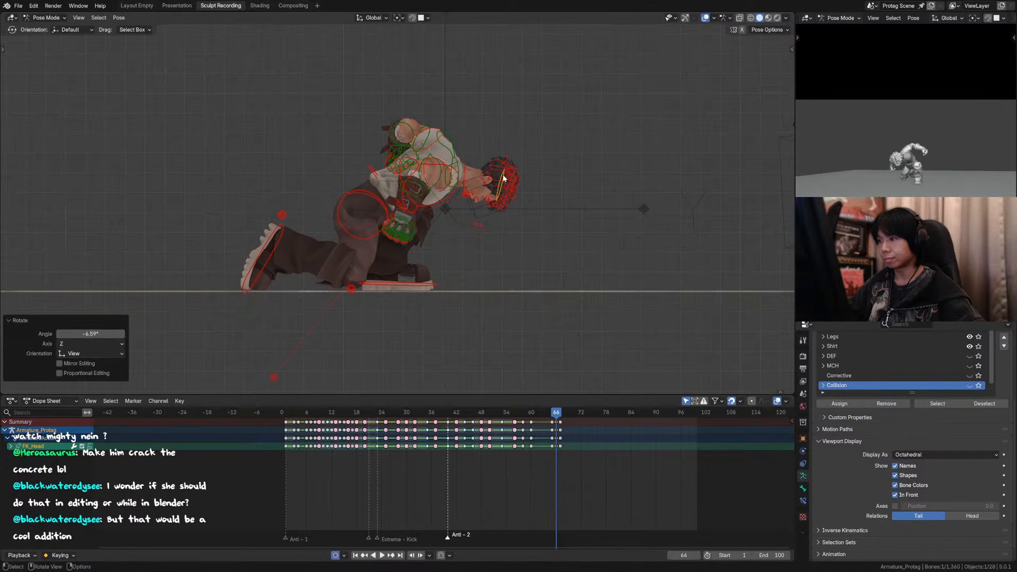
# Step: Move the head's frame 66 key to frame 67 and play back from frame 50
pyautogui.moveTo(557, 423); pyautogui.dragTo(561, 421)
pyautogui.click(491, 414)
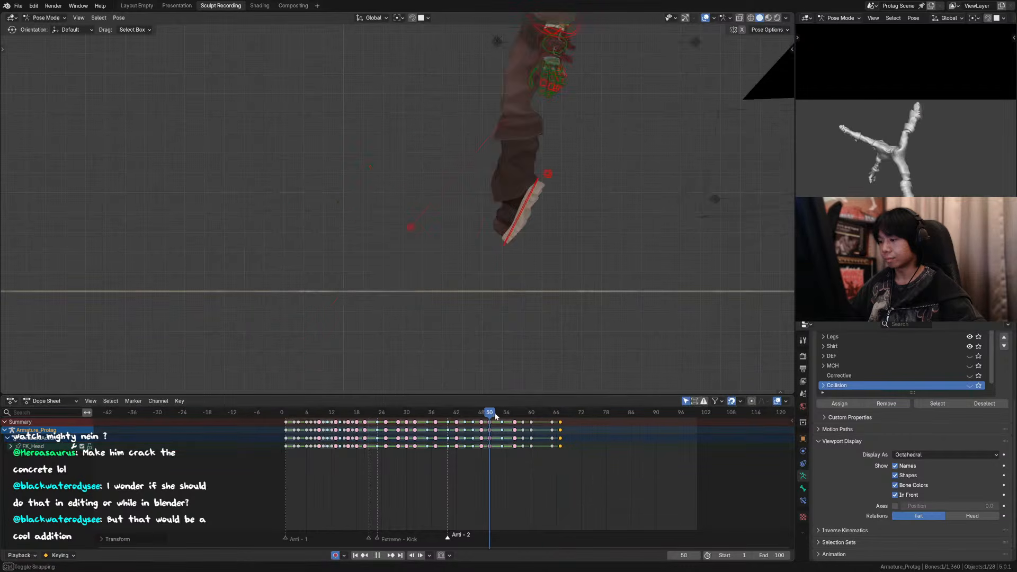
pyautogui.press('space')
# Step: Select all the rig controls, move their frame 66 keys to frame 67 and replay the landing
pyautogui.press('space')
pyautogui.click(540, 412)
pyautogui.press('a')
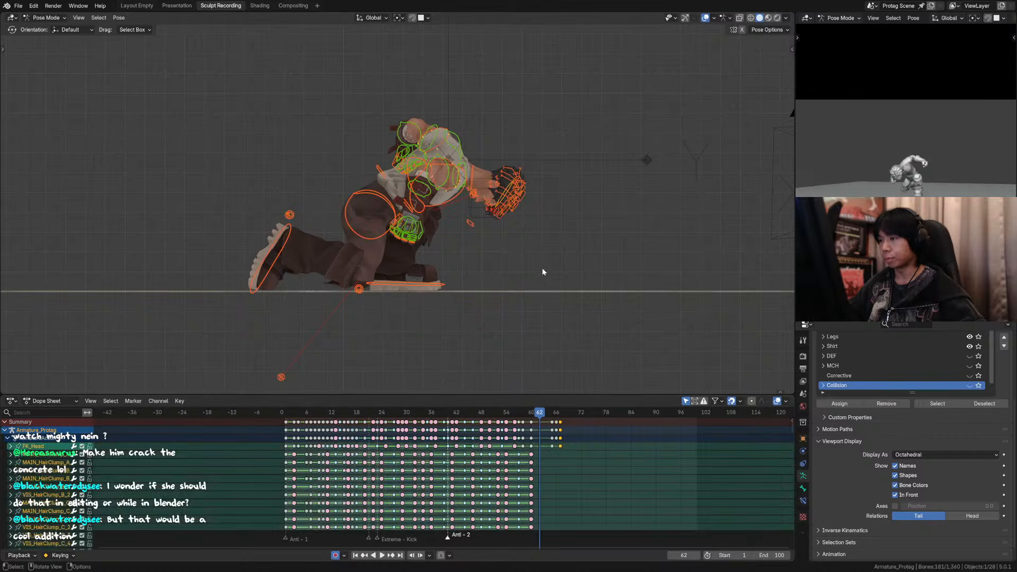
pyautogui.moveTo(555, 424); pyautogui.dragTo(560, 423)
pyautogui.click(536, 413)
pyautogui.press('space')
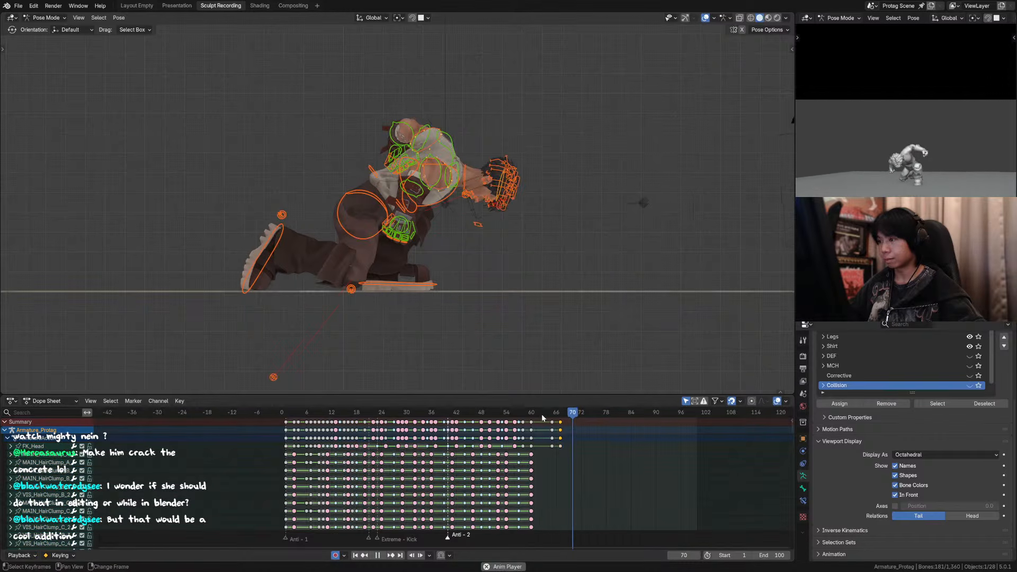
pyautogui.click(526, 412)
pyautogui.click(493, 413)
pyautogui.press('space')
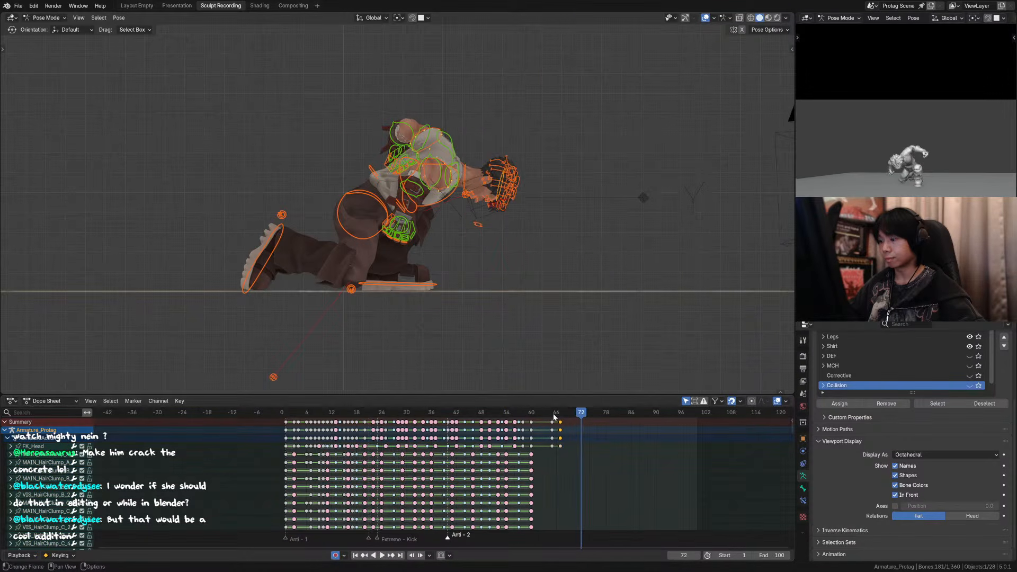
# Step: Remove the keys at frame 67 from all controls and return to frame 65
pyautogui.click(552, 414)
pyautogui.press('a')
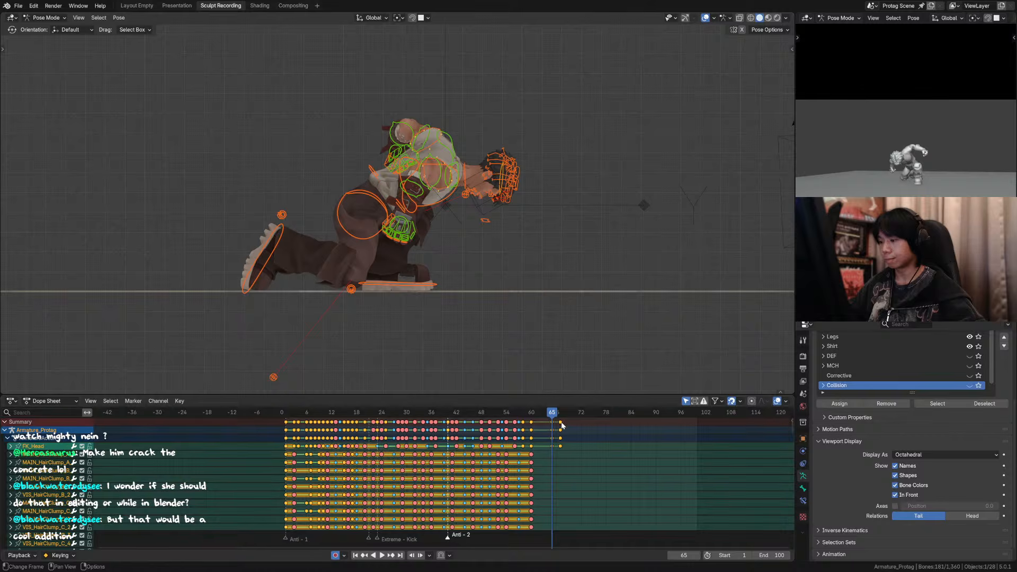
pyautogui.click(562, 424)
pyautogui.moveTo(556, 415)
pyautogui.mouseDown()
pyautogui.moveTo(565, 415)
pyautogui.moveTo(531, 416)
pyautogui.moveTo(551, 417)
pyautogui.mouseUp()
pyautogui.click(567, 428)
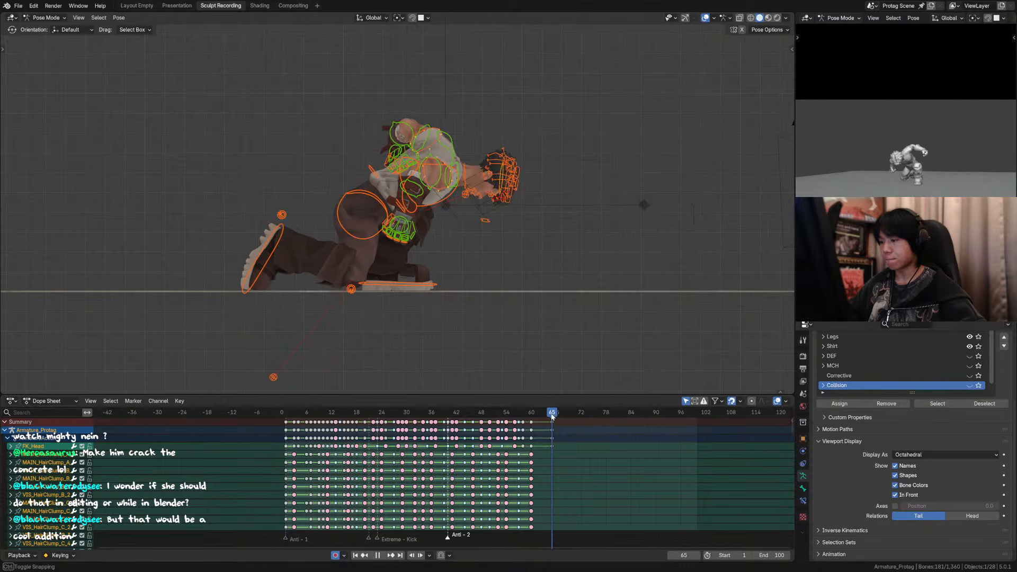
# Step: At frame 65, rotate the head about 4.3° and the neck about 1.8° in the side view, and save the file
pyautogui.click(519, 187)
pyautogui.press('r')
pyautogui.click(492, 187)
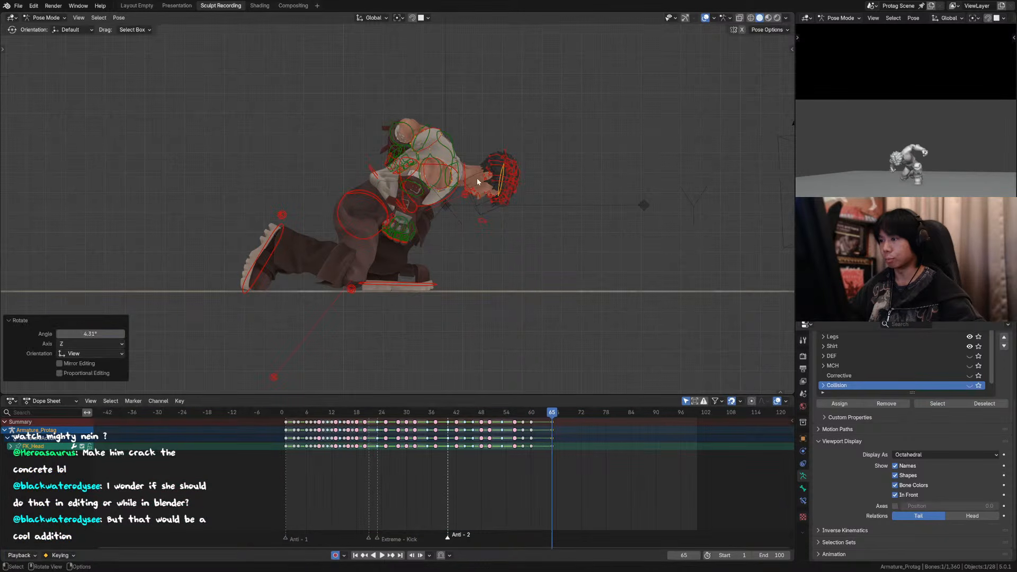
pyautogui.click(469, 171)
pyautogui.press('r')
pyautogui.click(487, 177)
pyautogui.hotkey('ctrl', 's')
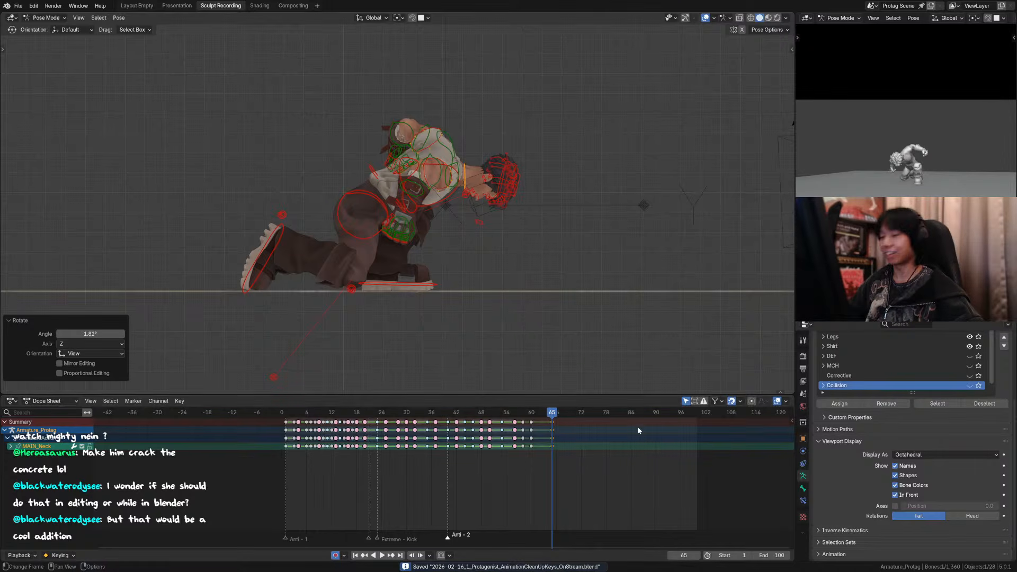
# Step: Hide the overlays and play back the landing in the side view and through the camera
pyautogui.click(515, 411)
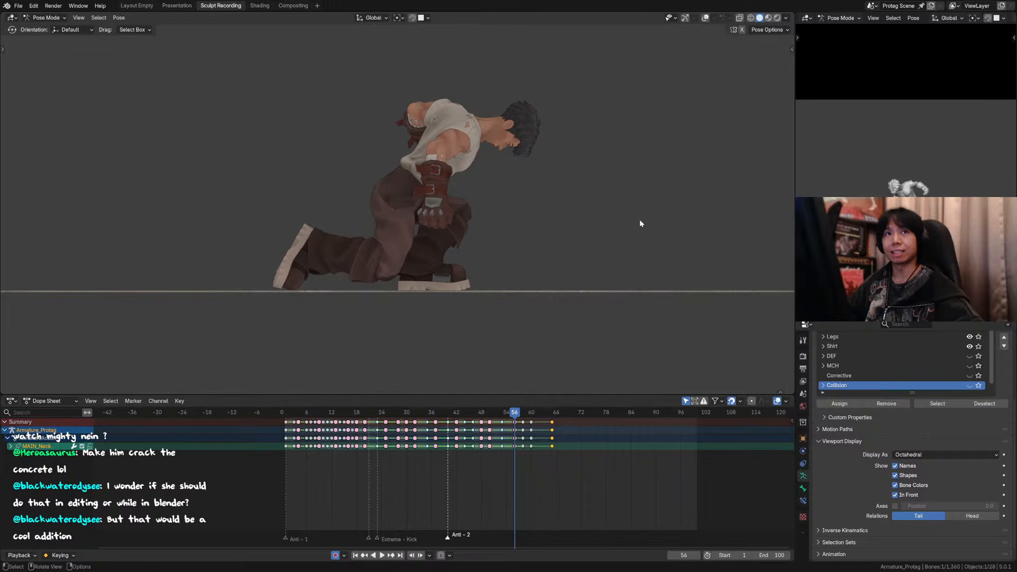
pyautogui.press('space')
pyautogui.click(504, 412)
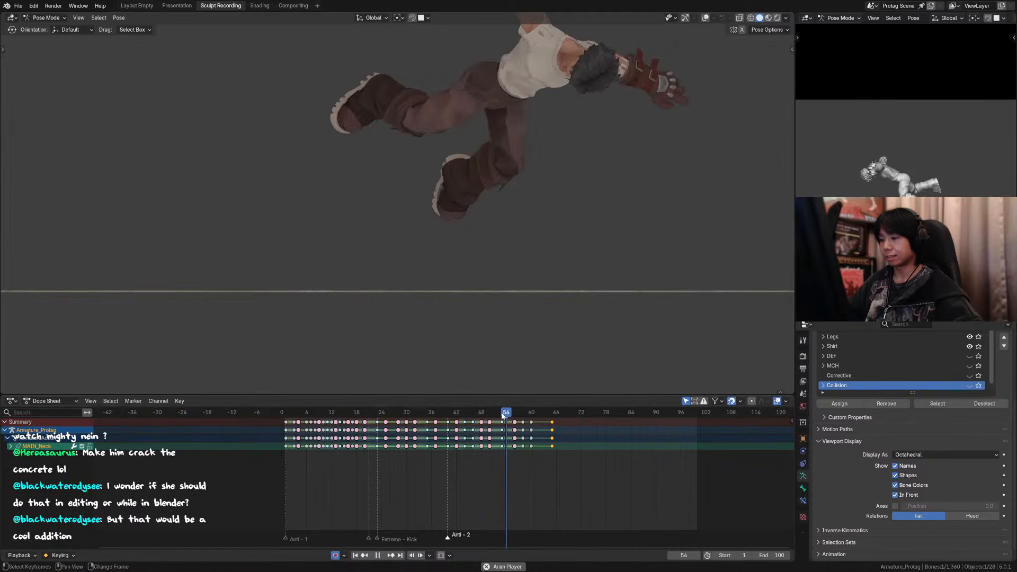
pyautogui.press('space')
pyautogui.press('KP_0')
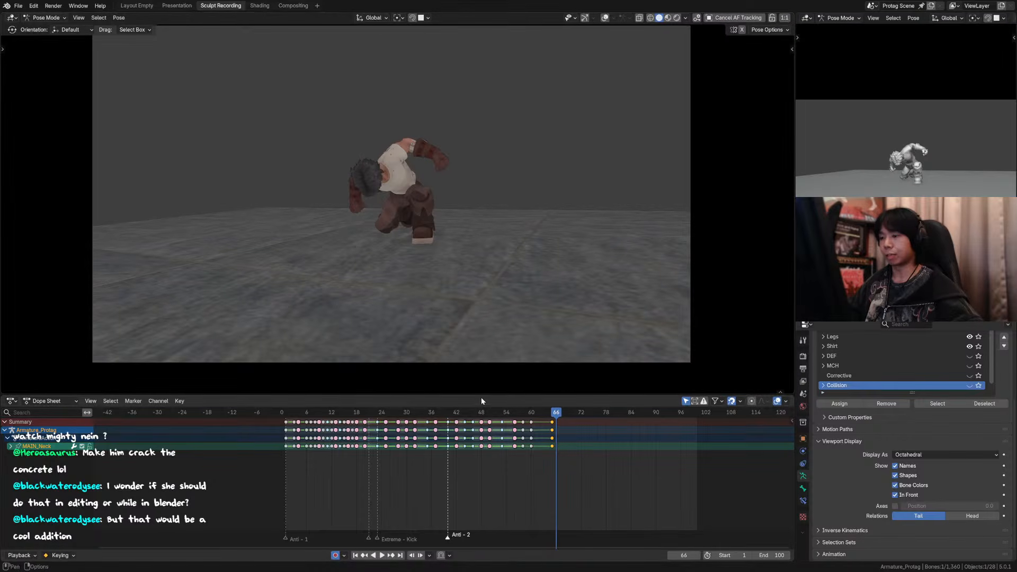
pyautogui.press('space')
pyautogui.click(541, 415)
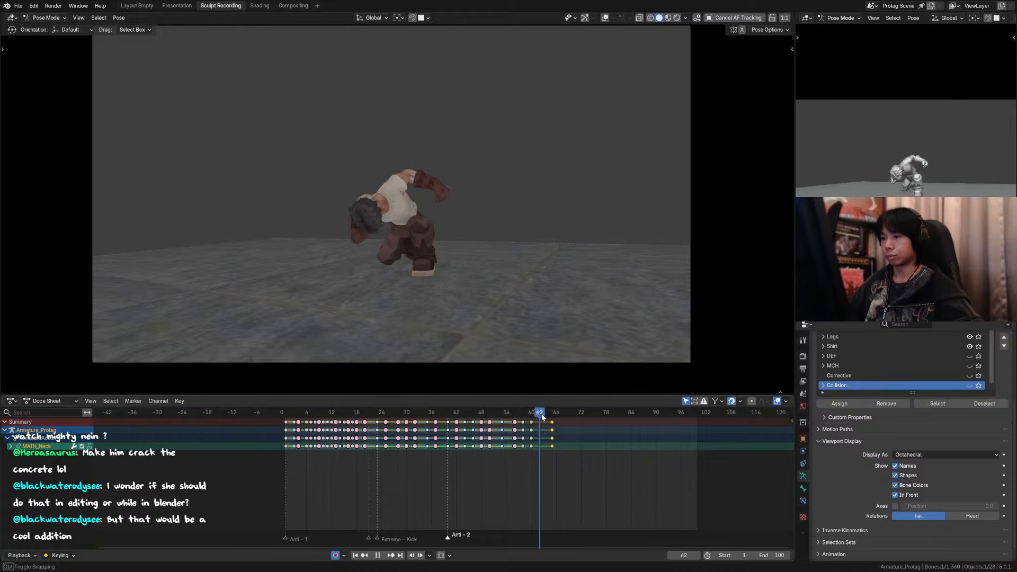
pyautogui.moveTo(542, 417); pyautogui.dragTo(552, 420)
# Step: Save the file and replay the kick and landing through the camera from frame 44
pyautogui.moveTo(521, 217)
pyautogui.keyDown('shift'); pyautogui.mouseDown(button='middle')
pyautogui.moveTo(550, 236)
pyautogui.moveTo(540, 225)
pyautogui.mouseUp(button='middle'); pyautogui.keyUp('shift')
pyautogui.keyDown('shift'); pyautogui.moveTo(538, 299); pyautogui.dragTo(538, 303, button='middle'); pyautogui.keyUp('shift')
pyautogui.hotkey('ctrl', 's')
pyautogui.moveTo(546, 414); pyautogui.dragTo(461, 411)
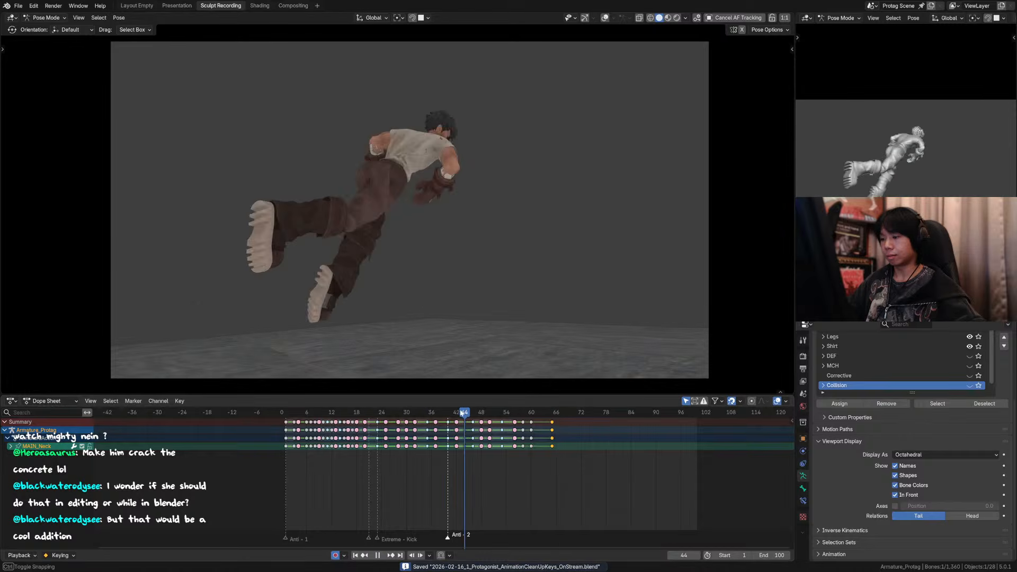
pyautogui.press('space')
pyautogui.press('Escape')
pyautogui.press('space')
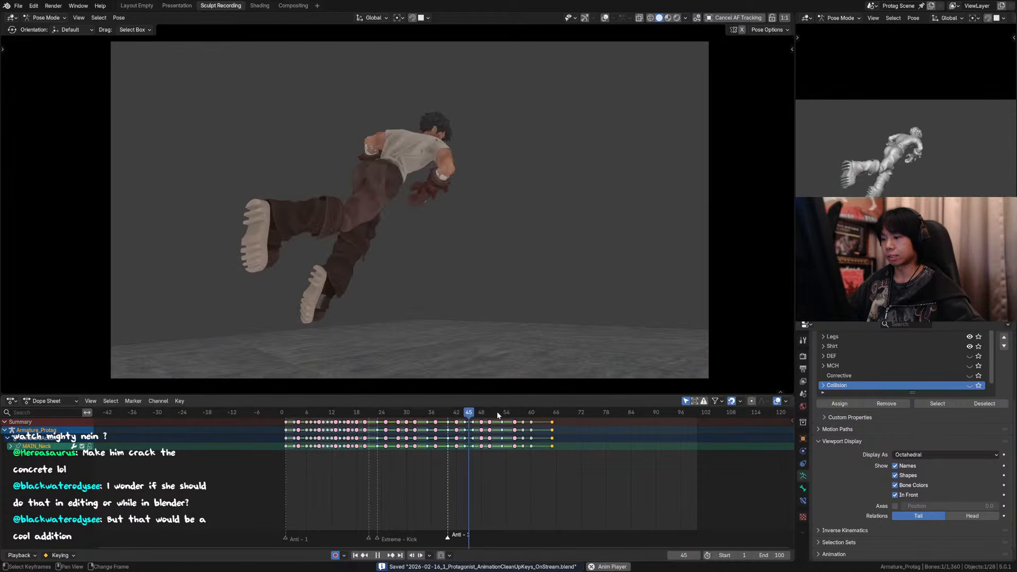
pyautogui.press('space')
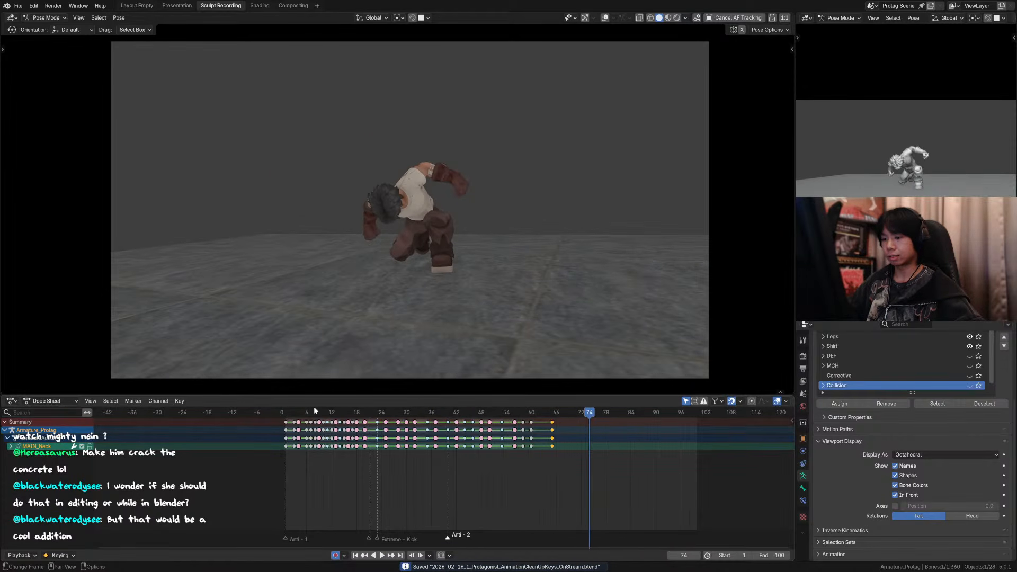
# Step: Play the whole animation from the first frame through the camera and scrub the settle up to frame 65
pyautogui.click(285, 413)
pyautogui.press('space')
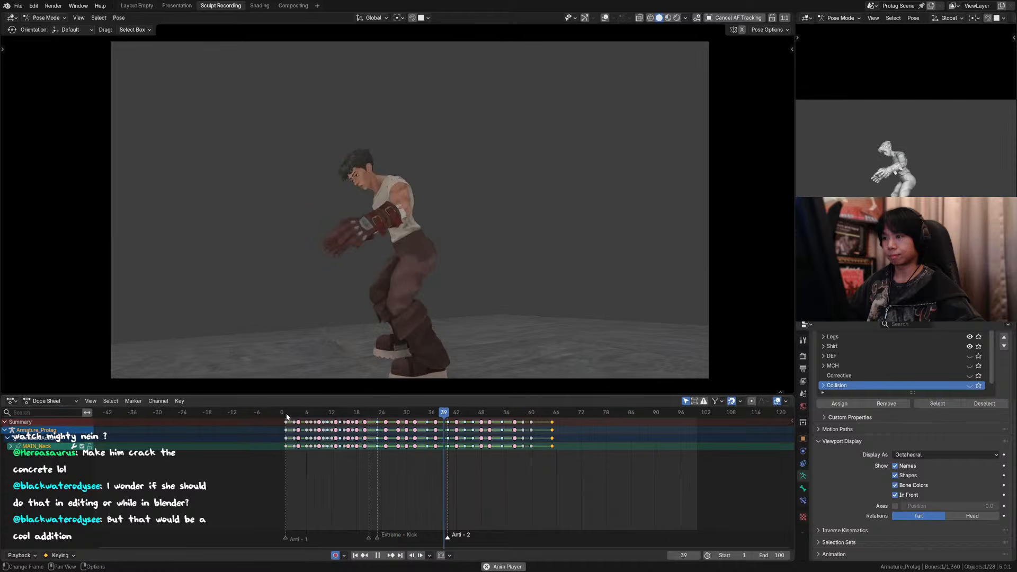
pyautogui.press('space')
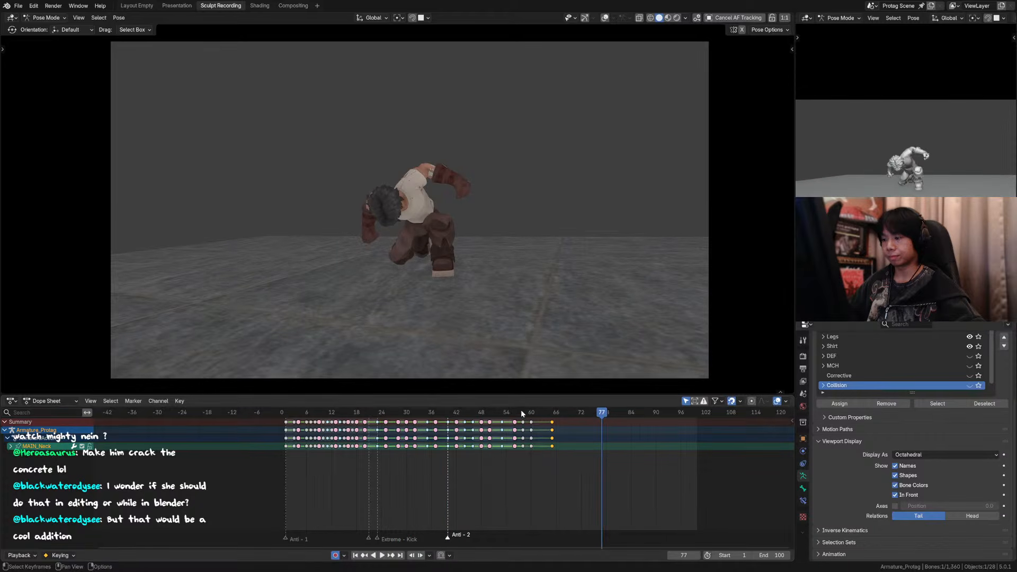
pyautogui.moveTo(522, 414); pyautogui.dragTo(552, 420)
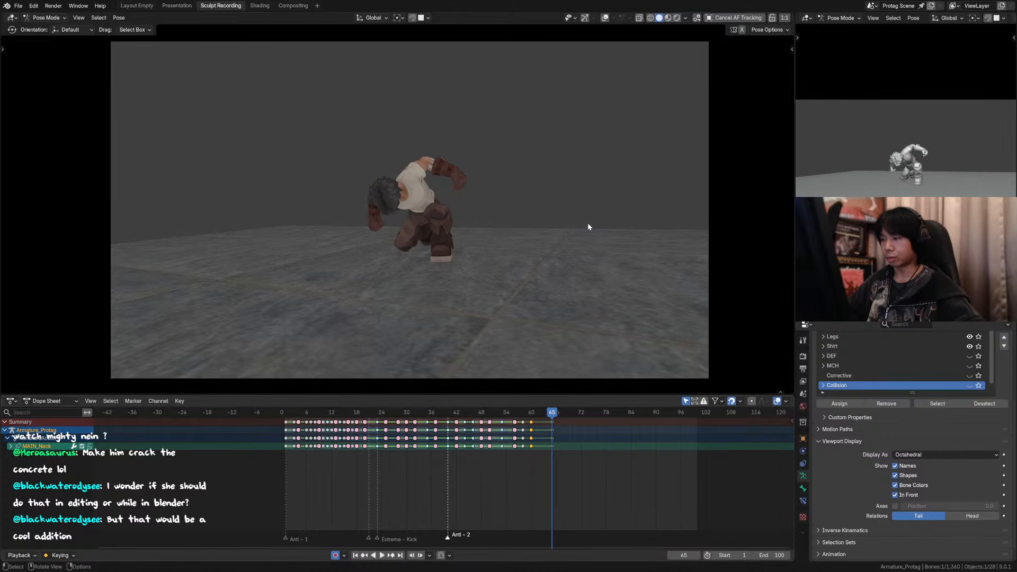
# Step: Show the overlays and blend the head and neck controls at frame 65 with the Pose Breakdowner at a factor of about 0.50
pyautogui.scroll(2, 589, 227)
pyautogui.click(605, 19)
pyautogui.scroll(1, 422, 171)
pyautogui.moveTo(422, 171); pyautogui.dragTo(281, 195, button='middle')
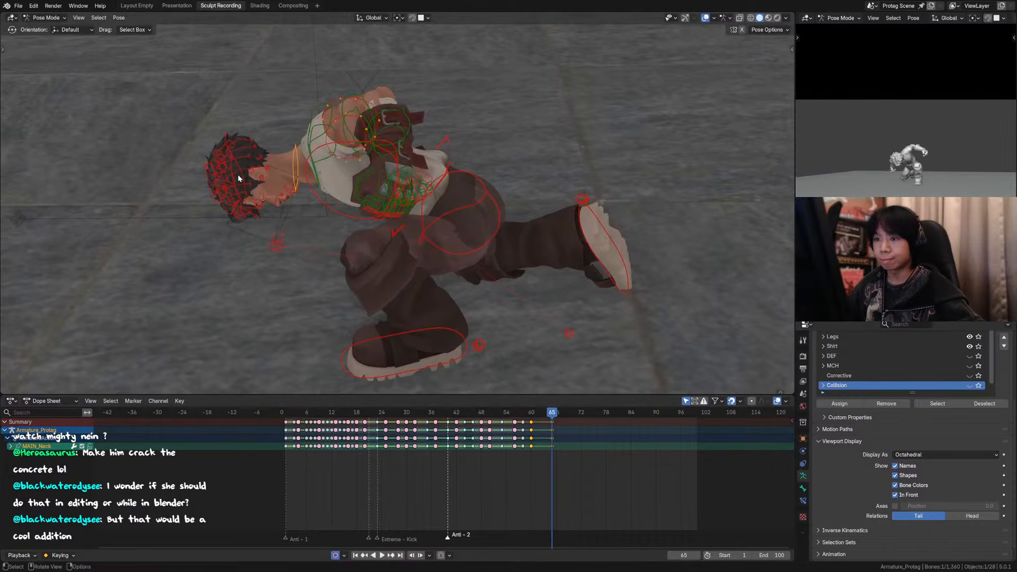
pyautogui.keyDown('shift'); pyautogui.click(315, 171); pyautogui.keyUp('shift')
pyautogui.moveTo(343, 155); pyautogui.dragTo(375, 142, button='middle')
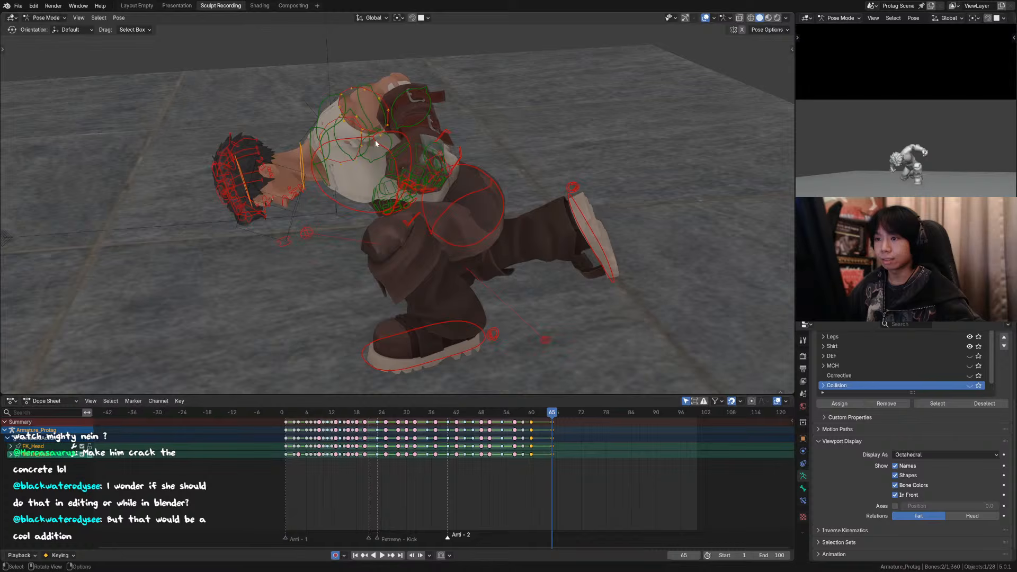
pyautogui.hotkey('shift', 'e')
pyautogui.click(422, 133)
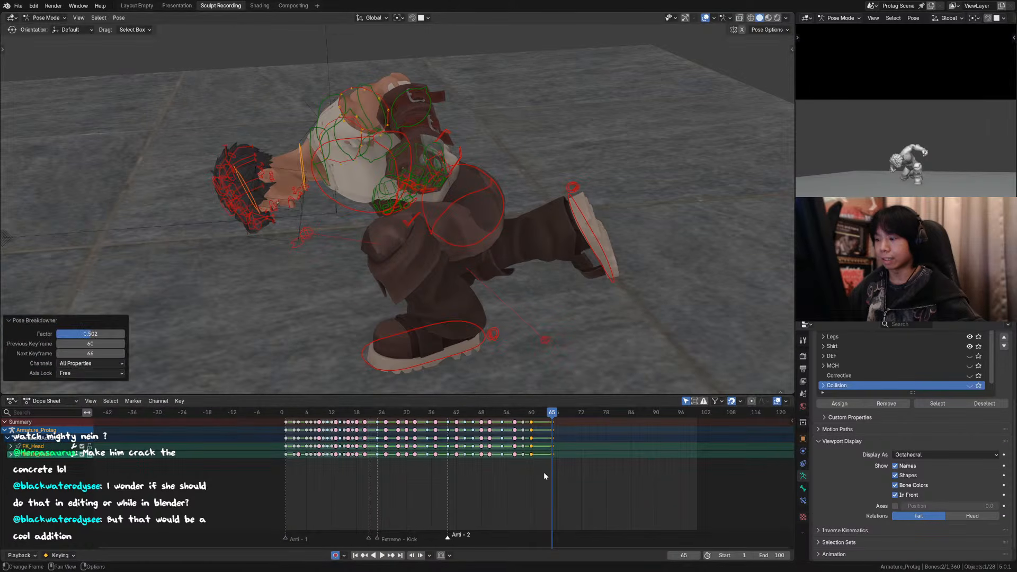
# Step: Hide the overlays and replay the landing through the camera from frame 50
pyautogui.moveTo(518, 414); pyautogui.dragTo(489, 413)
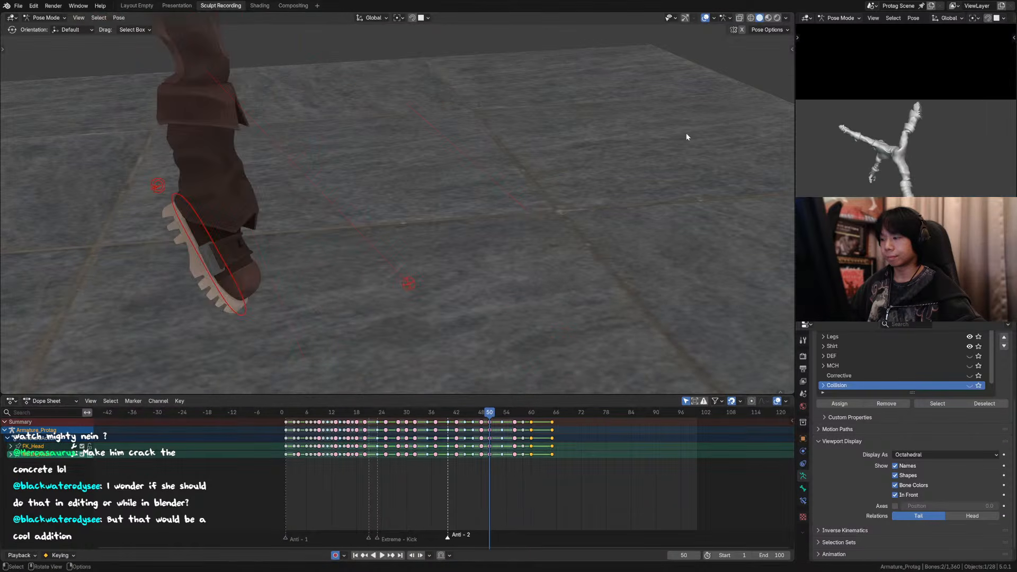
pyautogui.click(705, 17)
pyautogui.scroll(-5, 578, 114)
pyautogui.press('KP_0')
pyautogui.press('space')
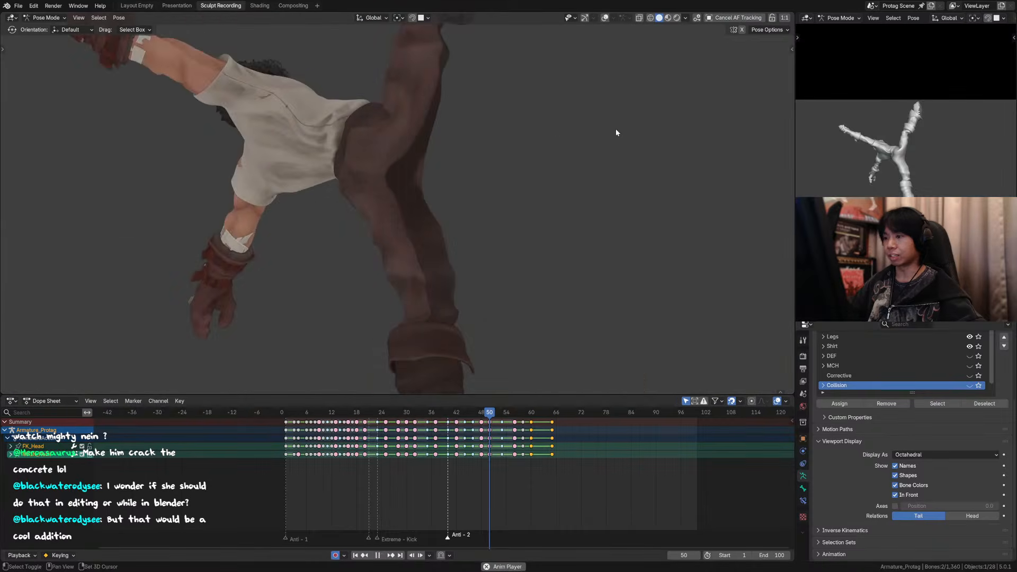
pyautogui.click(509, 413)
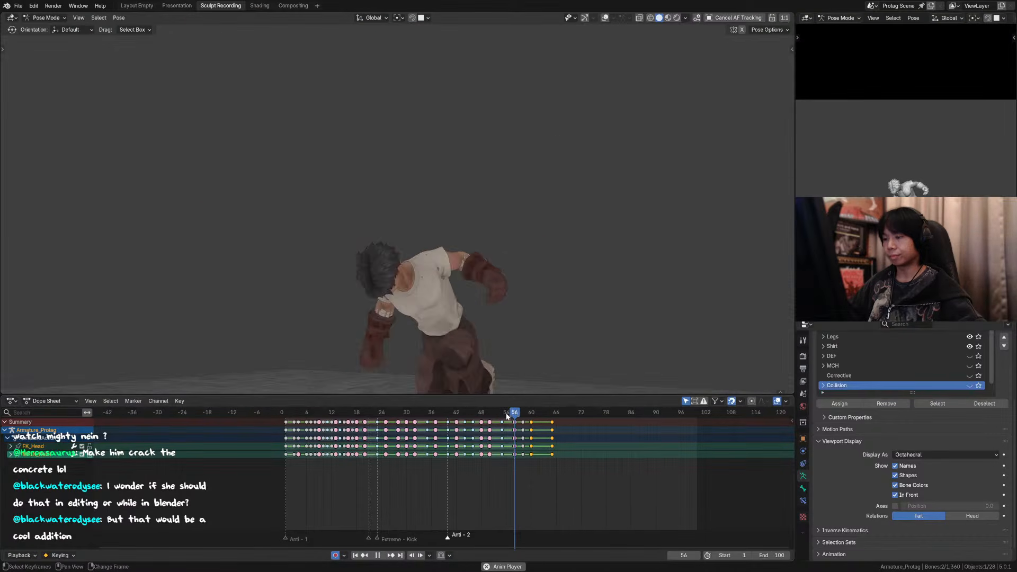
pyautogui.click(527, 414)
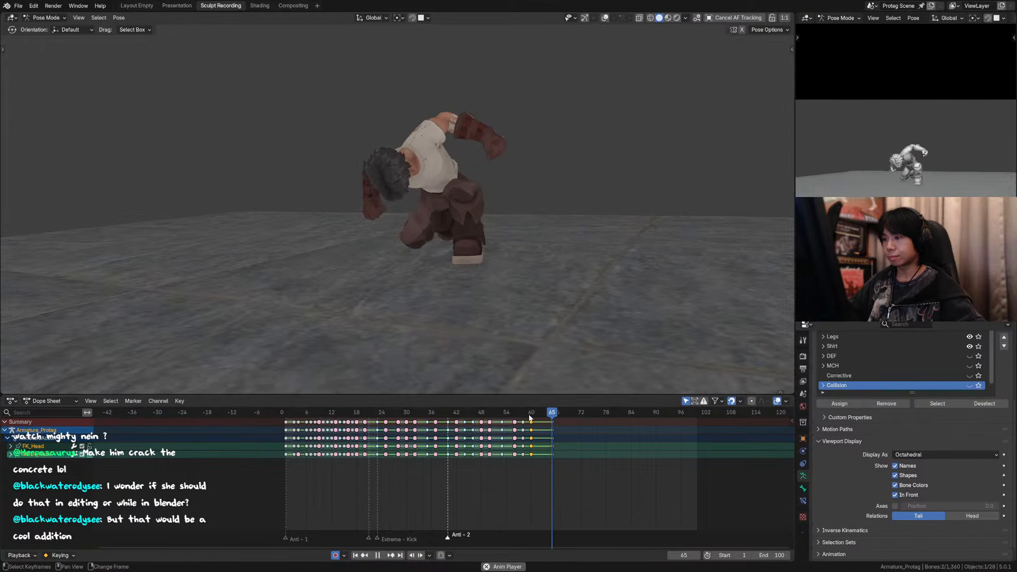
pyautogui.press('space')
# Step: Scrub through the landing crouch in the camera view between frames 56 and 64
pyautogui.moveTo(527, 415); pyautogui.dragTo(549, 415)
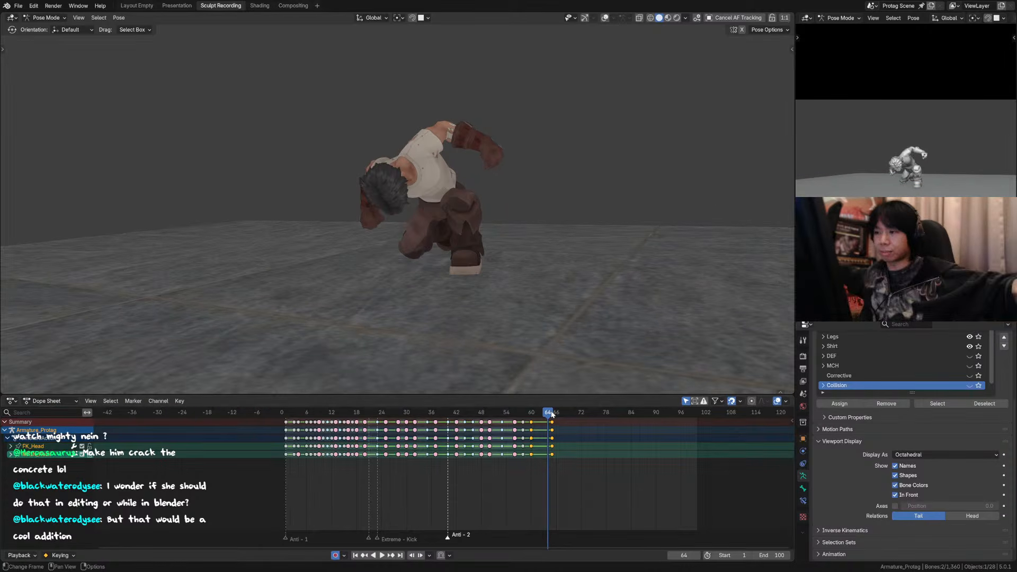
pyautogui.click(526, 415)
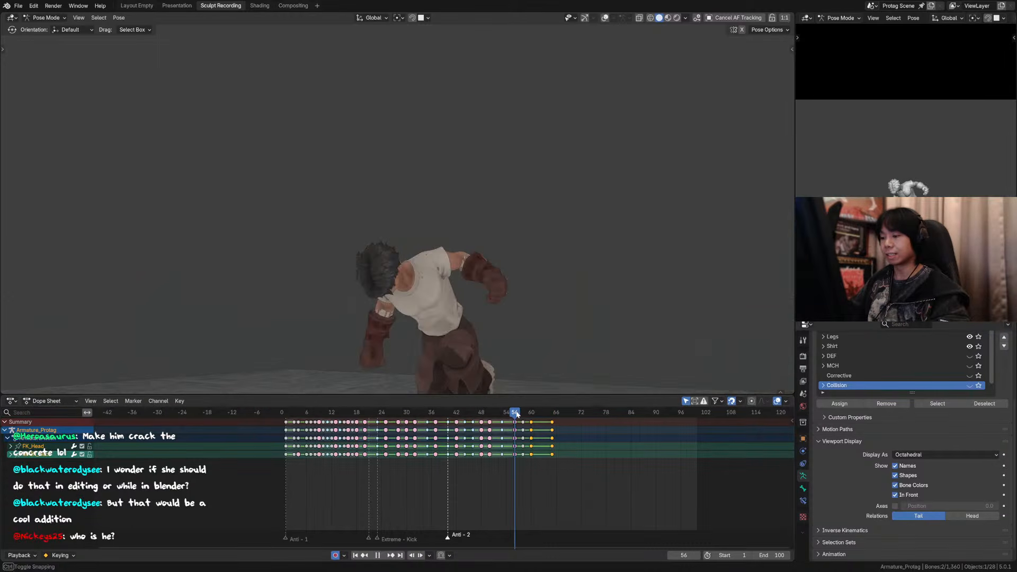
pyautogui.press('Down')
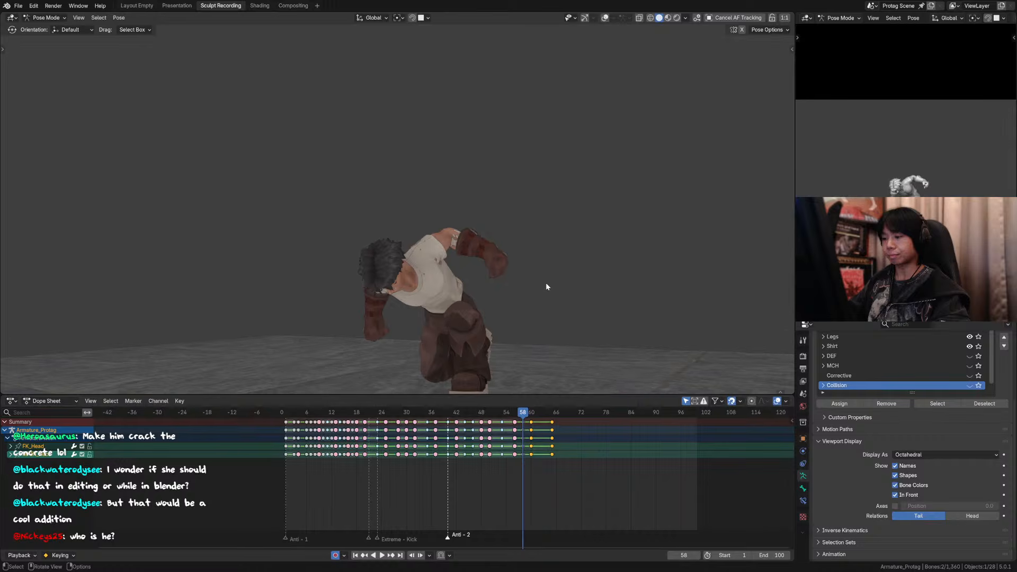
# Step: Replay the landing crouch through the camera, scrub to frame 60 and show the overlays
pyautogui.press('Up')
pyautogui.press('Up')
pyautogui.press('Up')
pyautogui.press('KP_0')
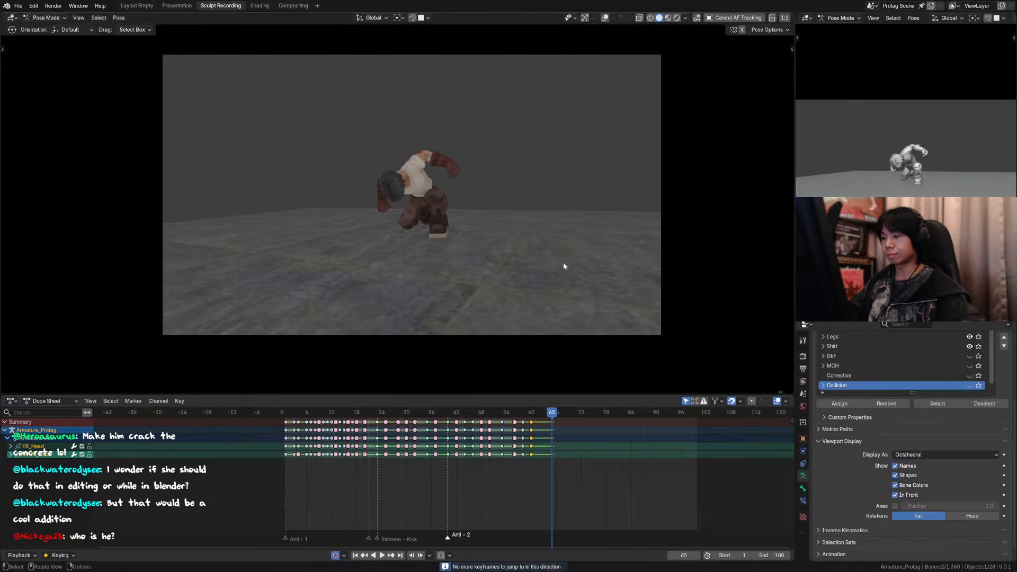
pyautogui.scroll(2, 530, 347)
pyautogui.keyDown('shift'); pyautogui.moveTo(537, 348); pyautogui.dragTo(539, 375, button='middle'); pyautogui.keyUp('shift')
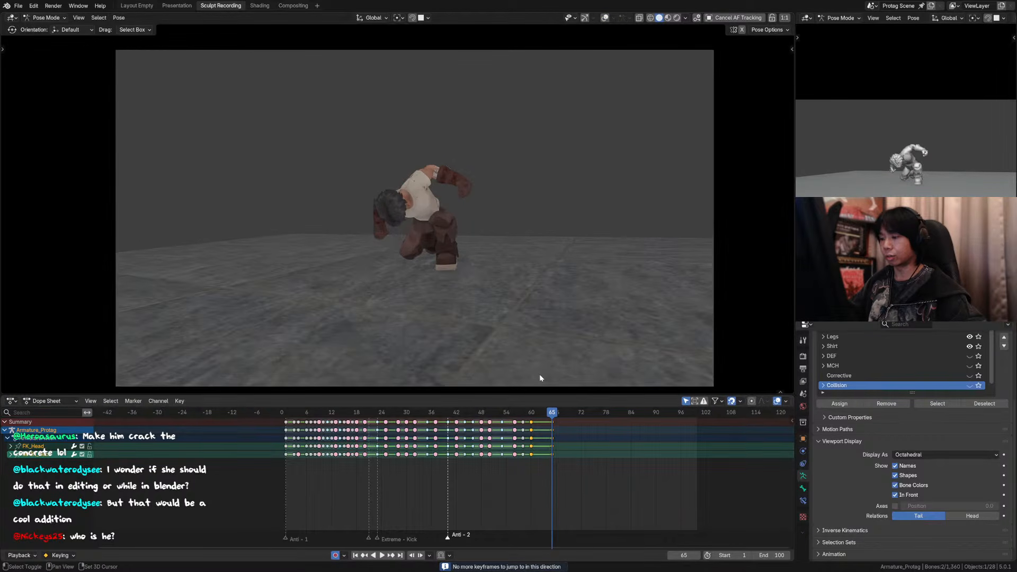
pyautogui.click(516, 415)
pyautogui.press('space')
pyautogui.press('space')
pyautogui.moveTo(535, 416)
pyautogui.mouseDown()
pyautogui.moveTo(502, 416)
pyautogui.moveTo(533, 414)
pyautogui.mouseUp()
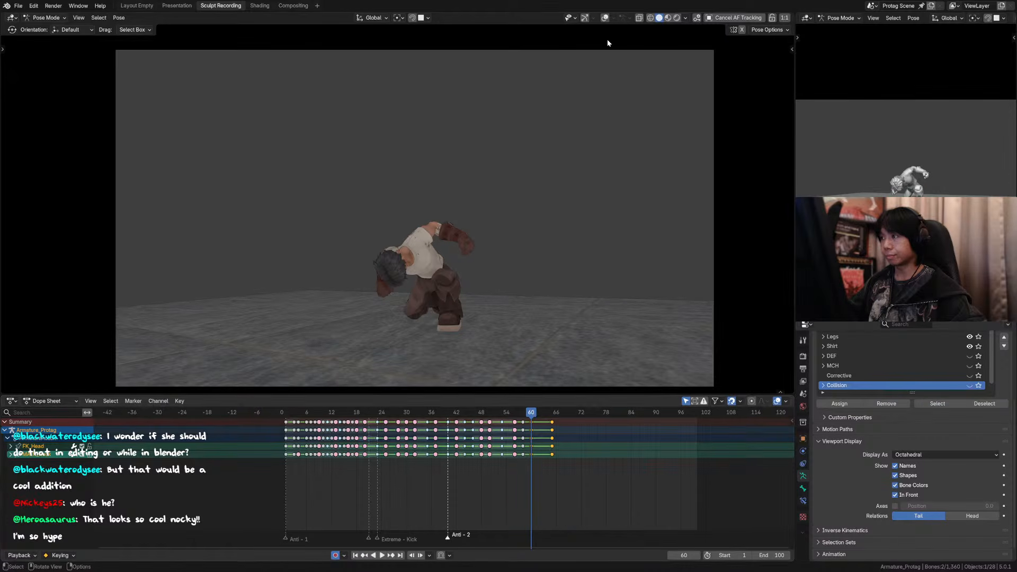
pyautogui.click(605, 18)
pyautogui.keyDown('ctrl'); pyautogui.moveTo(531, 171); pyautogui.dragTo(468, 260, button='middle'); pyautogui.keyUp('ctrl')
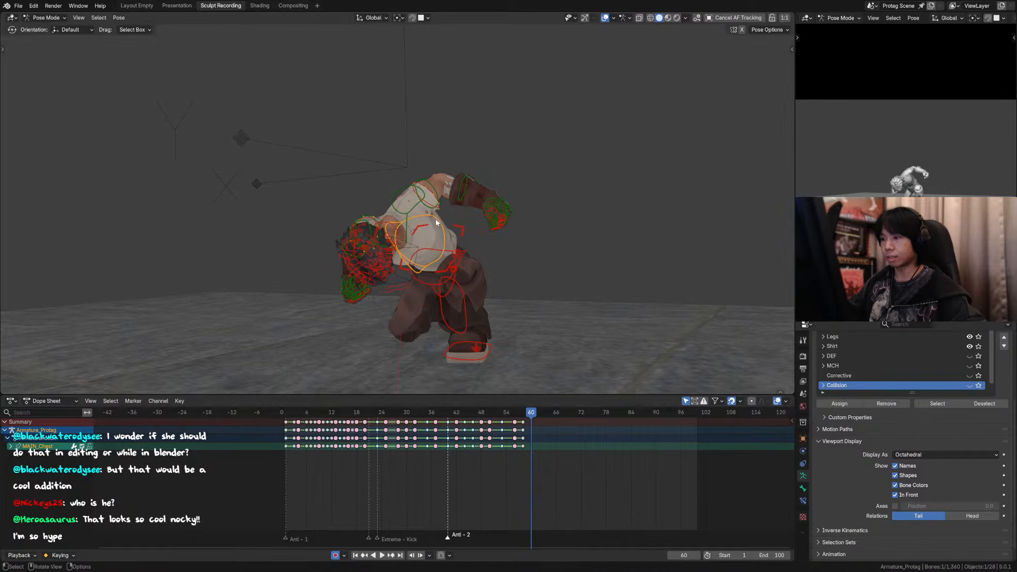
pyautogui.press('g')
pyautogui.press('z')
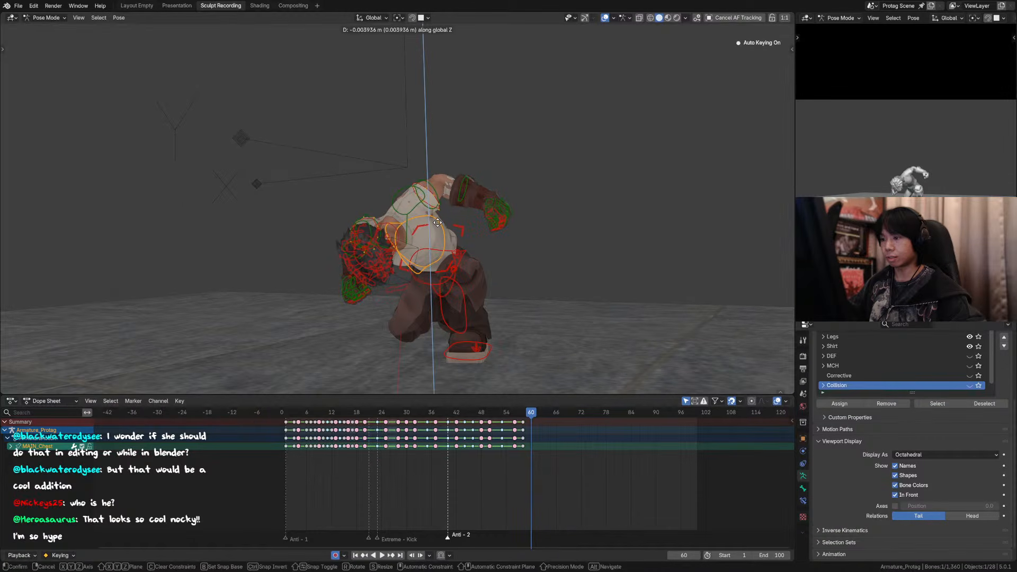
pyautogui.rightClick(438, 223)
pyautogui.click(463, 227)
pyautogui.press('g')
pyautogui.press('z')
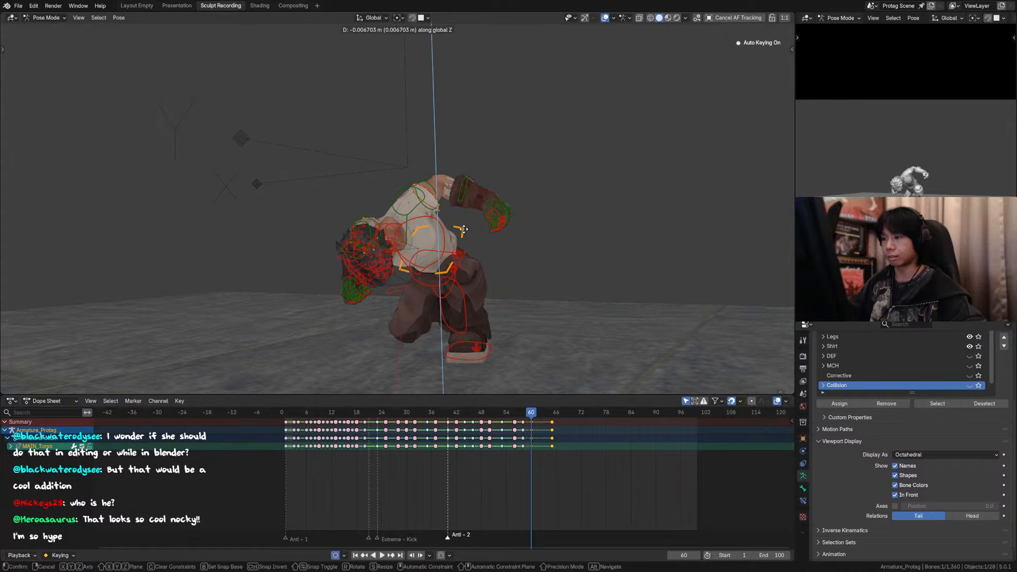
pyautogui.rightClick(463, 230)
# Step: At frame 60, rotate the chest control slightly about global X and the raised arm's shoulder control by about 2.91° in the view plane
pyautogui.click(429, 218)
pyautogui.press('r')
pyautogui.press('x')
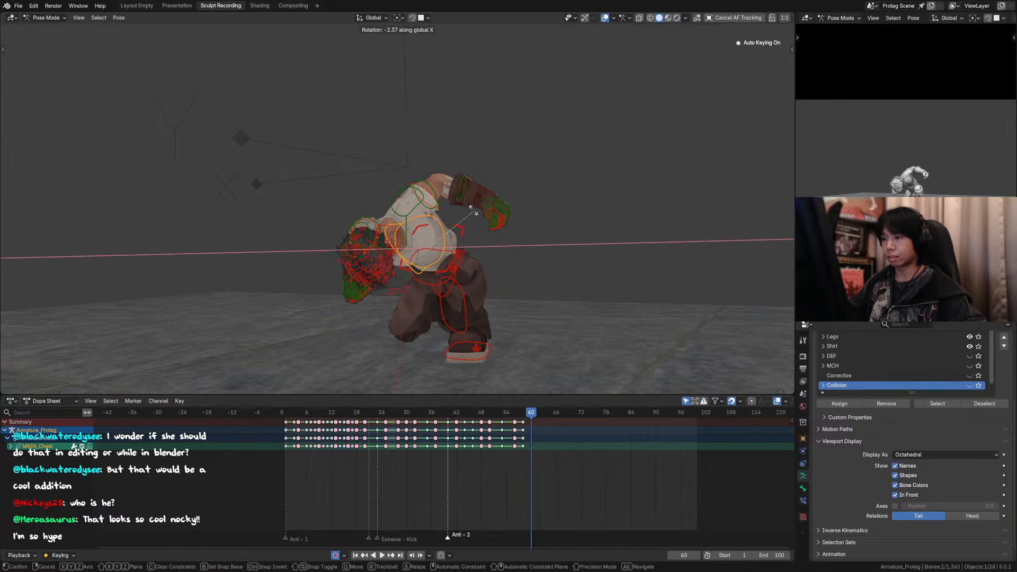
pyautogui.rightClick(478, 208)
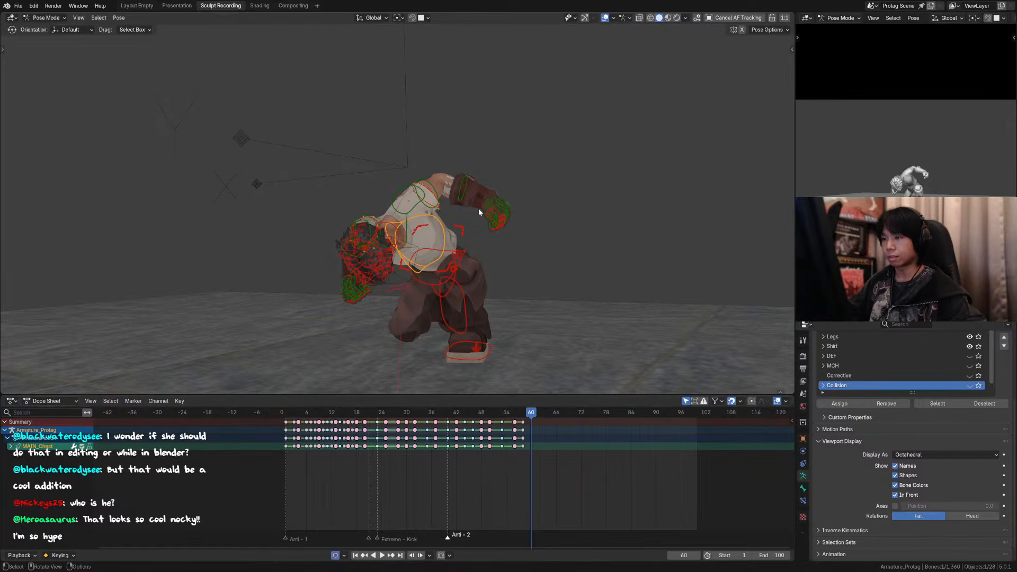
pyautogui.press('r')
pyautogui.press('x')
pyautogui.click(473, 207)
pyautogui.click(436, 197)
pyautogui.press('r')
pyautogui.click(439, 194)
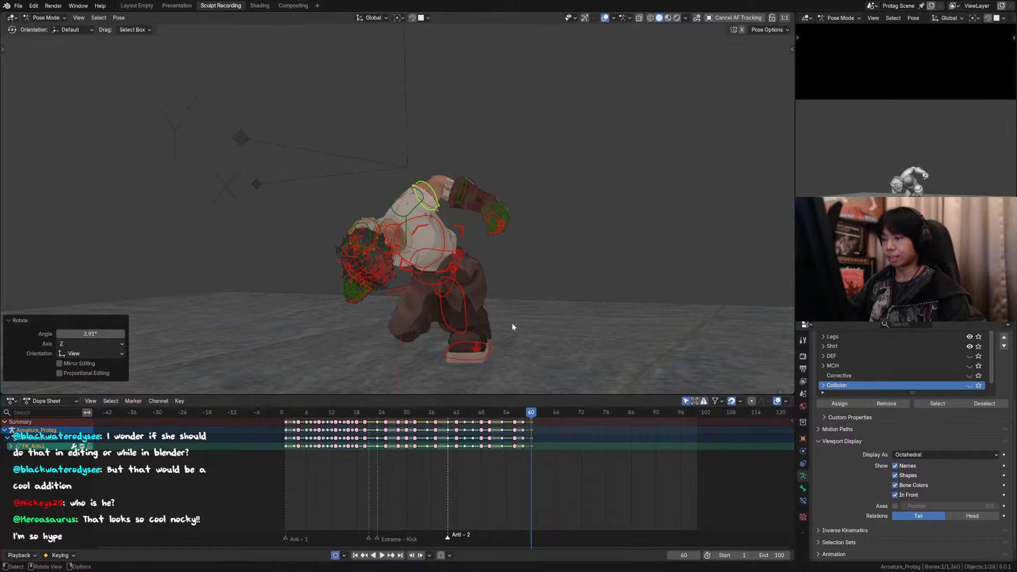
# Step: Select all of the character's controls, key them at frames 58 and 59, and save the file
pyautogui.press('a')
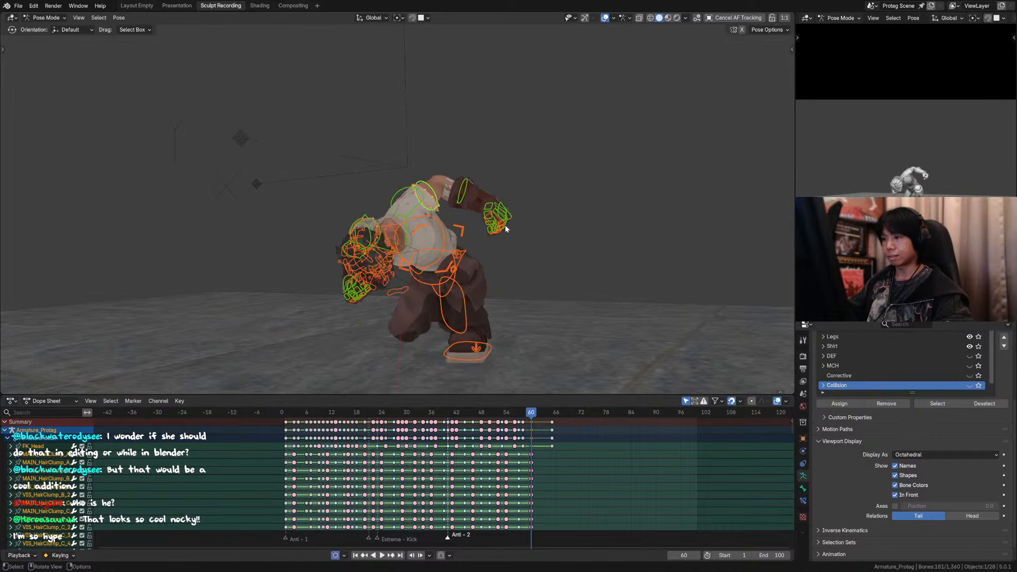
pyautogui.press('Right')
pyautogui.press('Right')
pyautogui.press('Right')
pyautogui.press('Right')
pyautogui.press('Right')
pyautogui.keyDown('shift'); pyautogui.moveTo(484, 214); pyautogui.dragTo(486, 322, button='middle'); pyautogui.keyUp('shift')
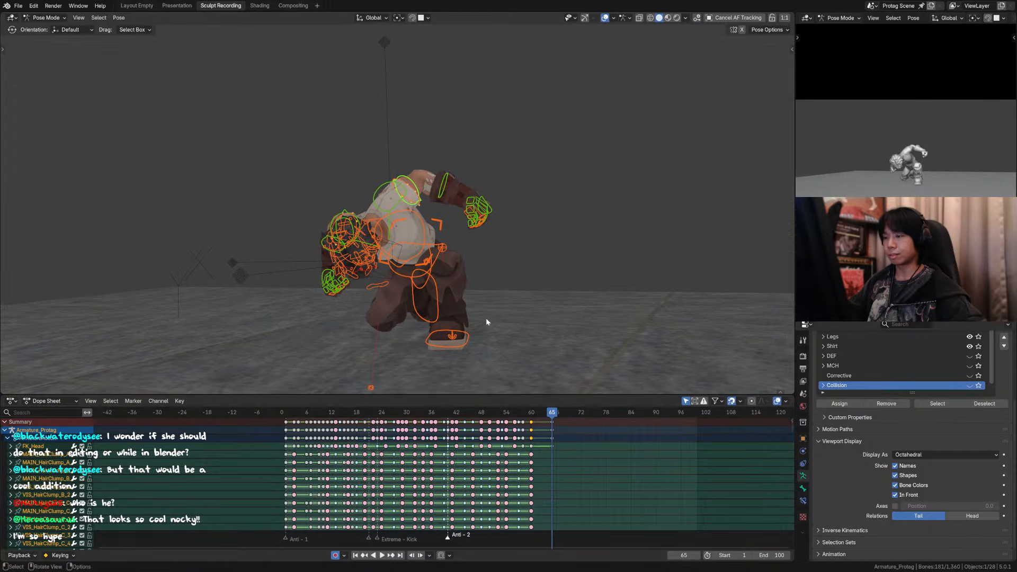
pyautogui.moveTo(522, 413); pyautogui.dragTo(520, 416)
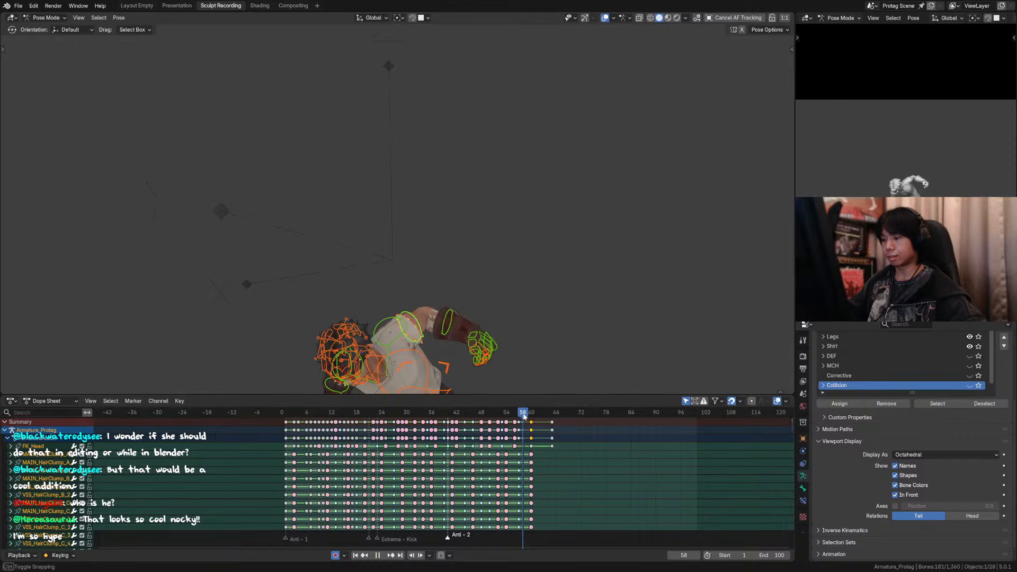
pyautogui.press('i')
pyautogui.press('Left')
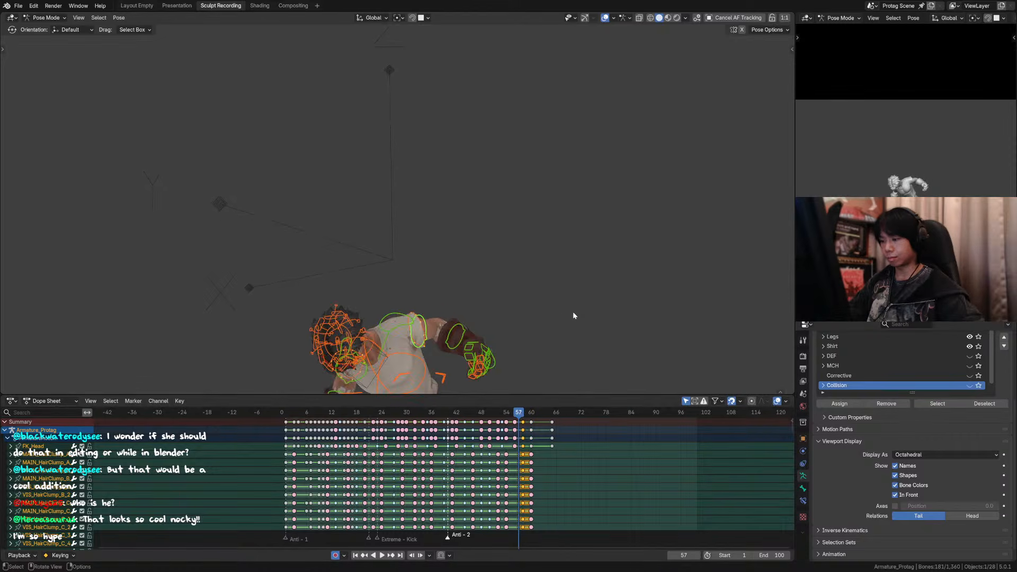
pyautogui.press('Right')
pyautogui.press('Right')
pyautogui.press('Right')
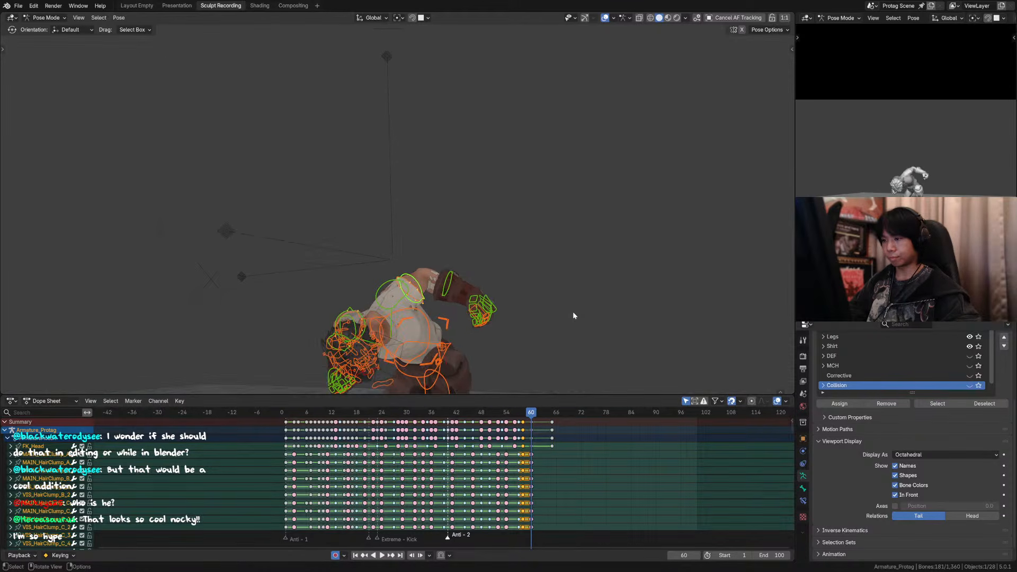
pyautogui.hotkey('ctrl', 's')
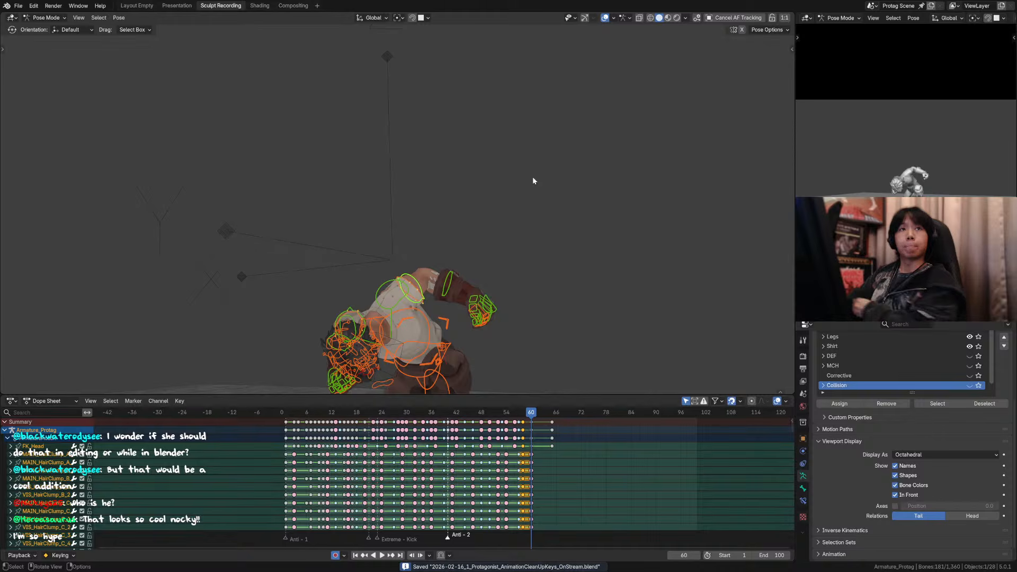
# Step: Frame the frame 60 crouch in the camera view and save the file again
pyautogui.moveTo(510, 195); pyautogui.dragTo(514, 153, button='middle')
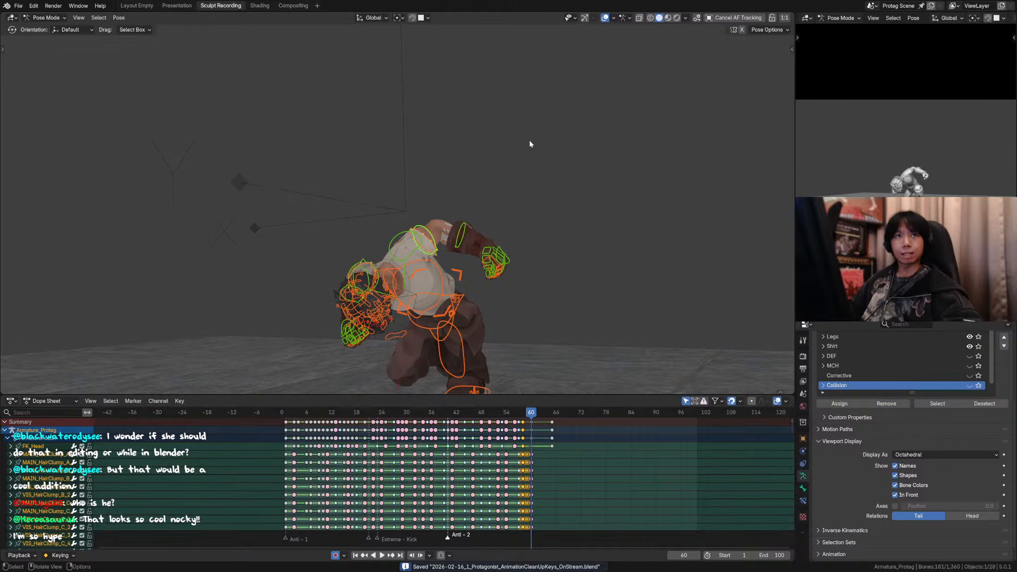
pyautogui.moveTo(467, 237); pyautogui.dragTo(501, 245, button='middle')
pyautogui.scroll(-2, 486, 218)
pyautogui.press('KP_0')
pyautogui.press('KP_0')
pyautogui.scroll(-6, 535, 238)
pyautogui.scroll(3, 514, 252)
pyautogui.hotkey('ctrl', 's')
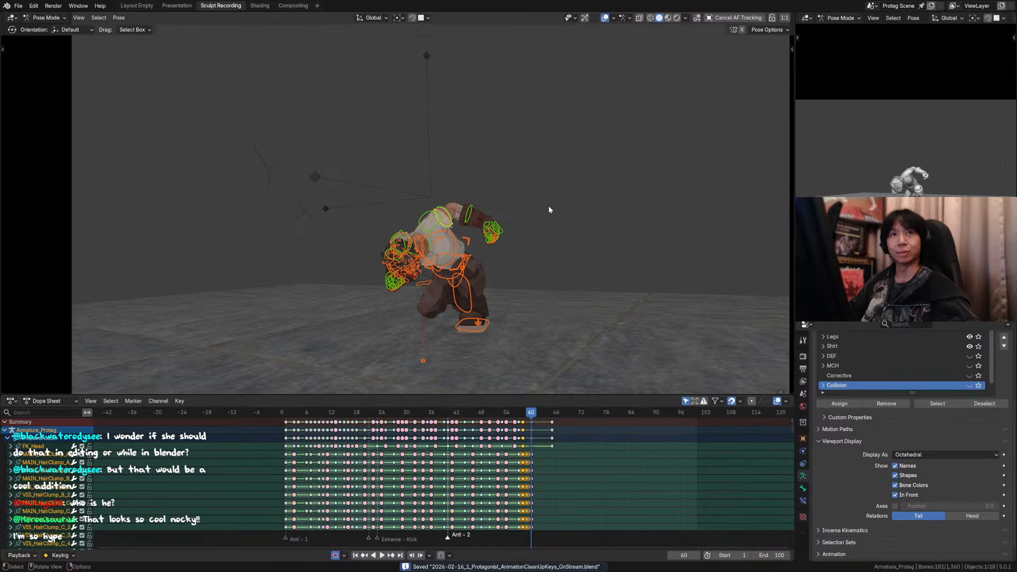
# Step: Key all of the character's controls on the frames between 57 and 53, working backwards
pyautogui.moveTo(553, 414); pyautogui.dragTo(518, 416)
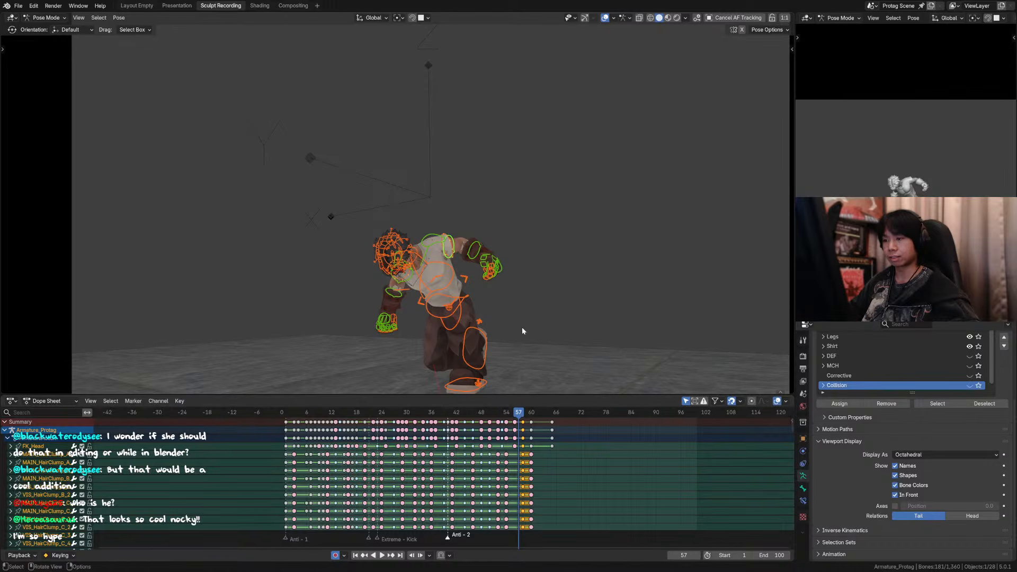
pyautogui.click(514, 412)
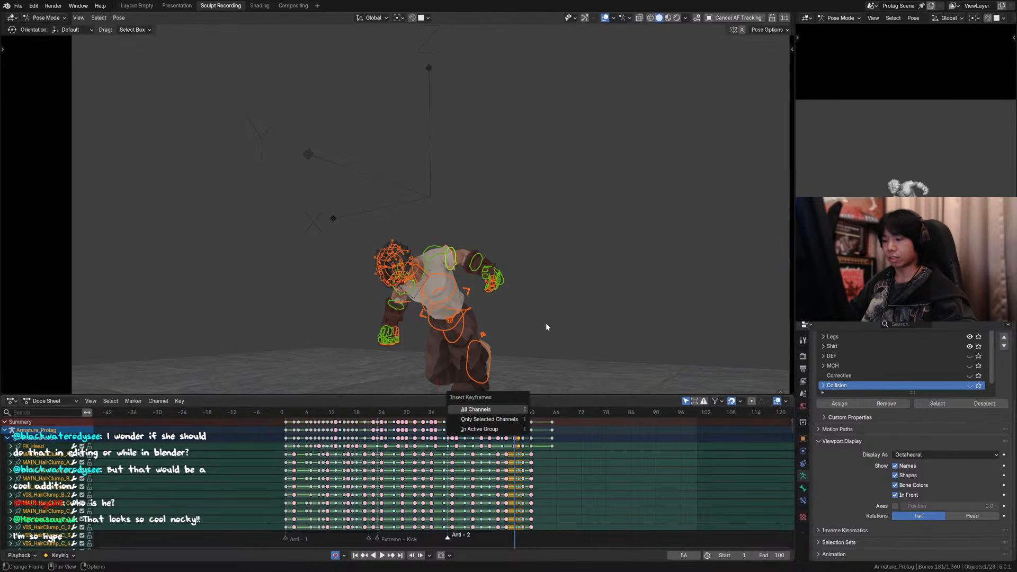
pyautogui.press('KP_0')
# Step: Hide the overlays, replay the landing through the camera from frame 47 to frame 65, and save the file
pyautogui.moveTo(506, 413); pyautogui.dragTo(477, 412)
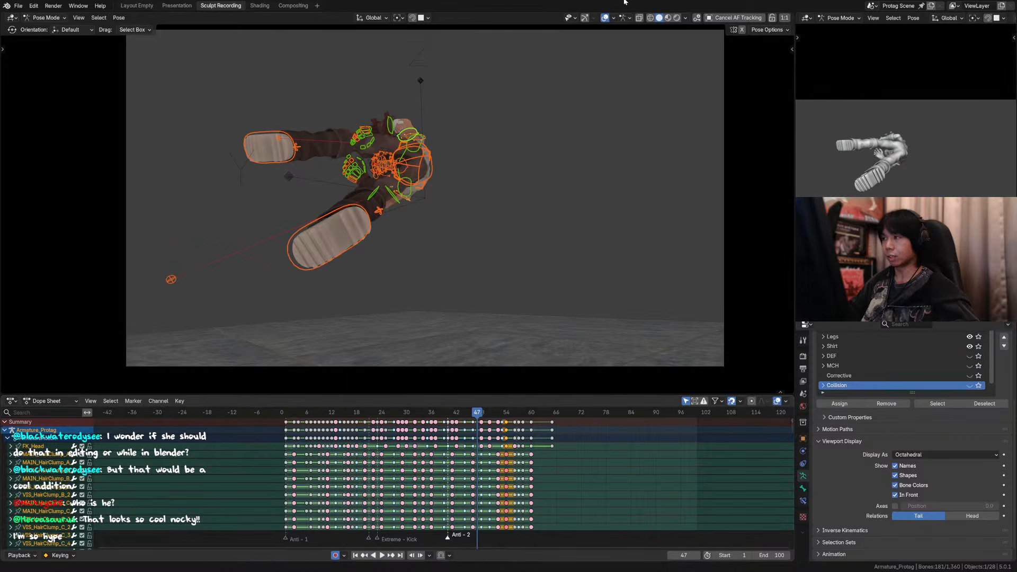
pyautogui.hotkey('shift', 'alt', 'z')
pyautogui.press('space')
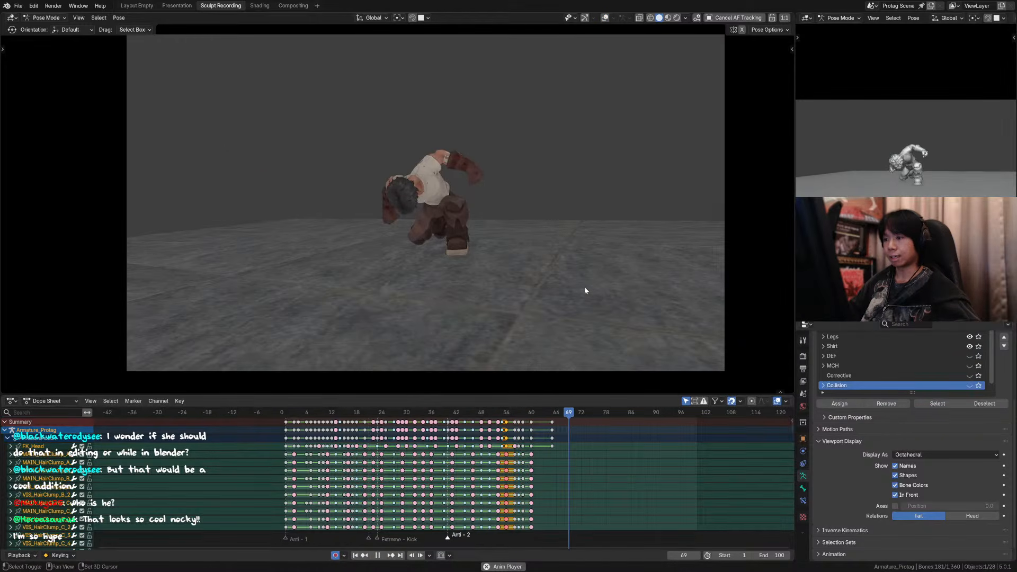
pyautogui.moveTo(532, 418); pyautogui.dragTo(553, 420)
pyautogui.scroll(3, 572, 238)
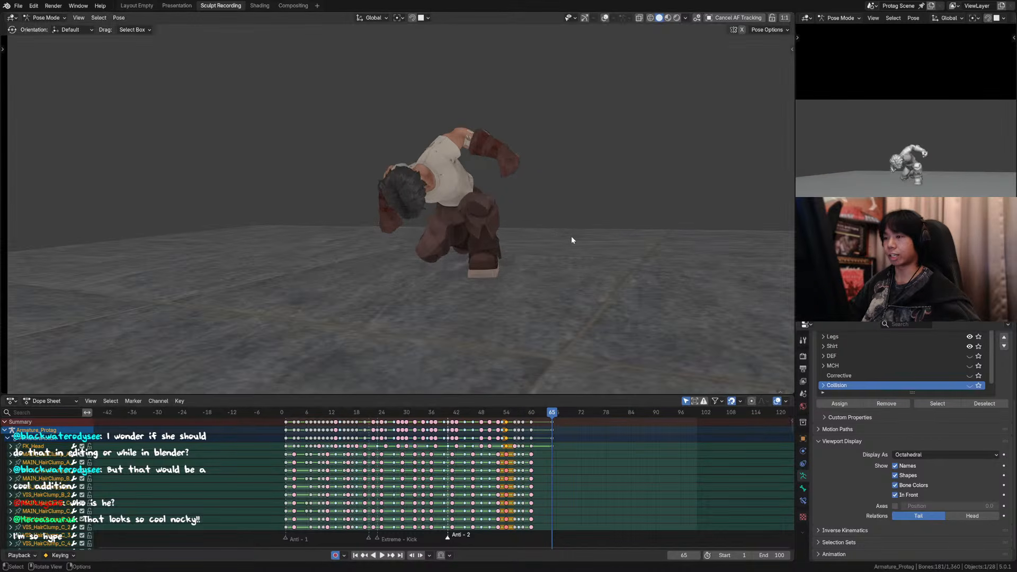
pyautogui.scroll(-3, 572, 237)
pyautogui.hotkey('ctrl', 's')
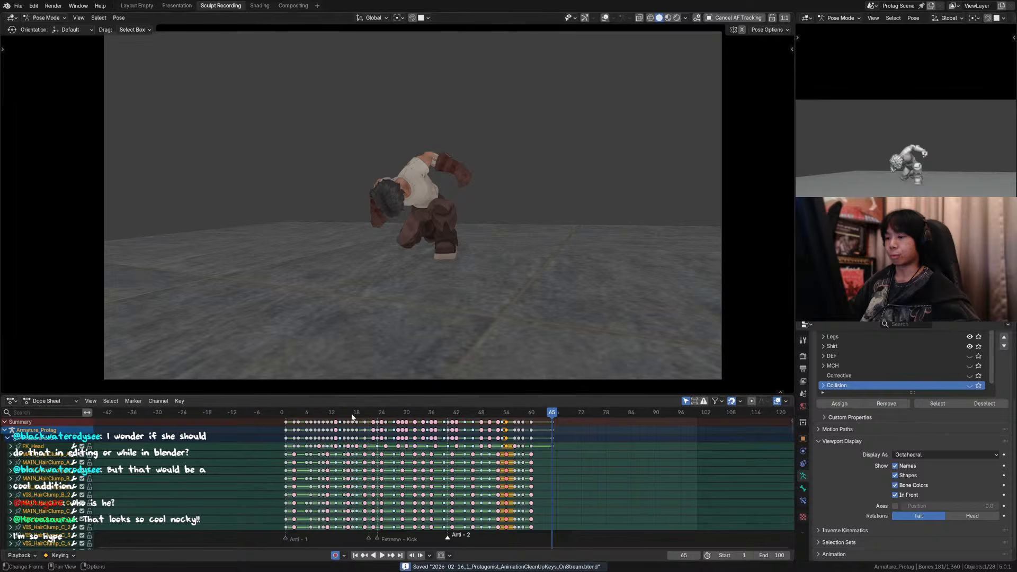
# Step: Play the whole animation from frame 1 twice, replaying the landing from frame 54 in between
pyautogui.click(284, 411)
pyautogui.press('space')
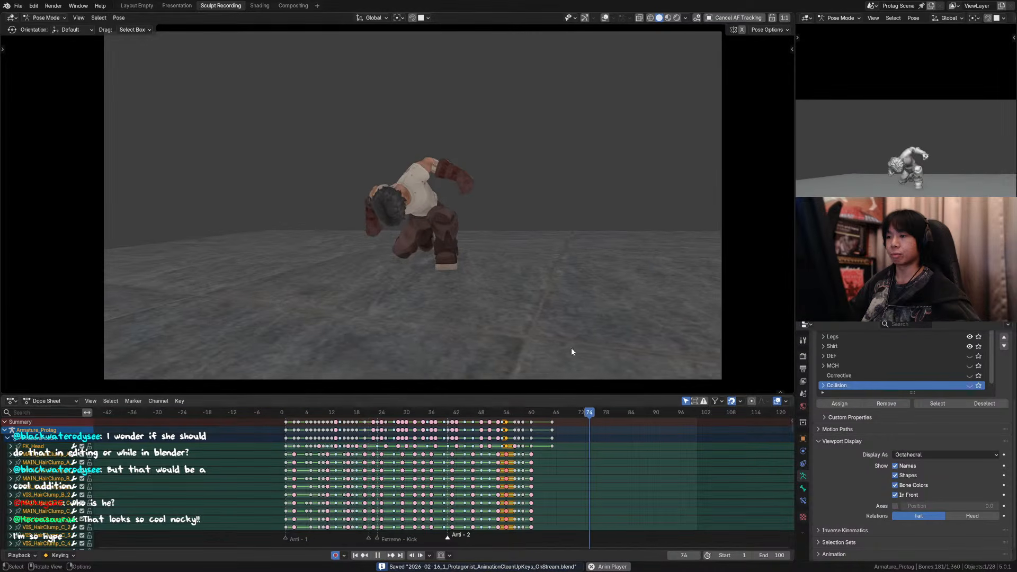
pyautogui.press('space')
pyautogui.click(505, 416)
pyautogui.press('space')
pyautogui.moveTo(507, 416); pyautogui.dragTo(444, 415)
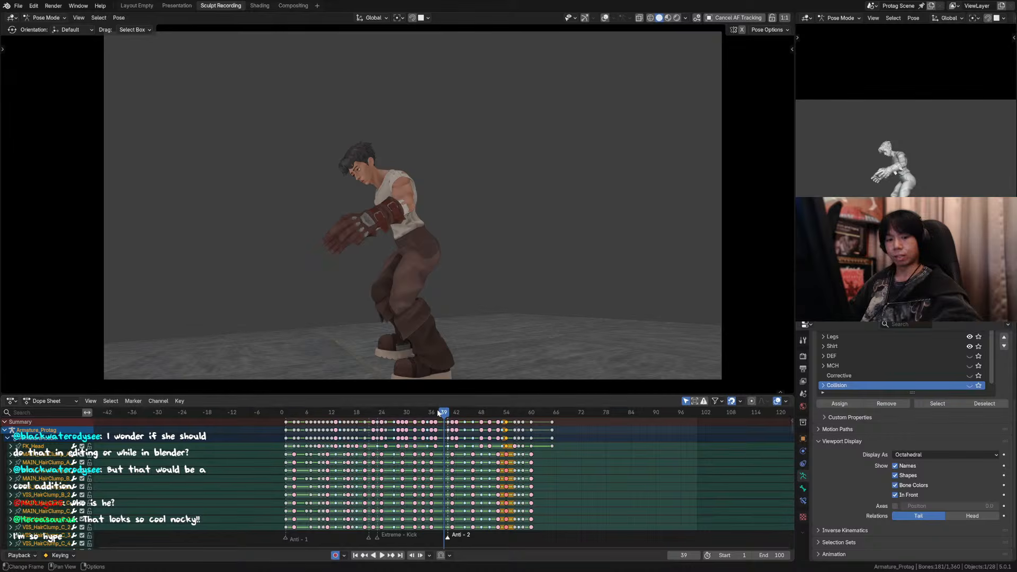
pyautogui.moveTo(291, 414); pyautogui.dragTo(286, 413)
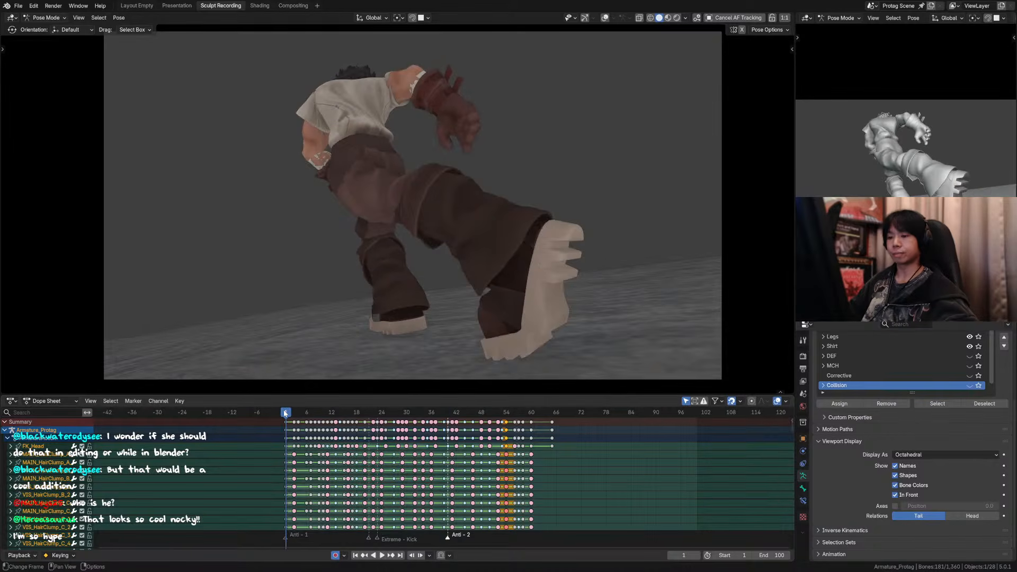
pyautogui.press('space')
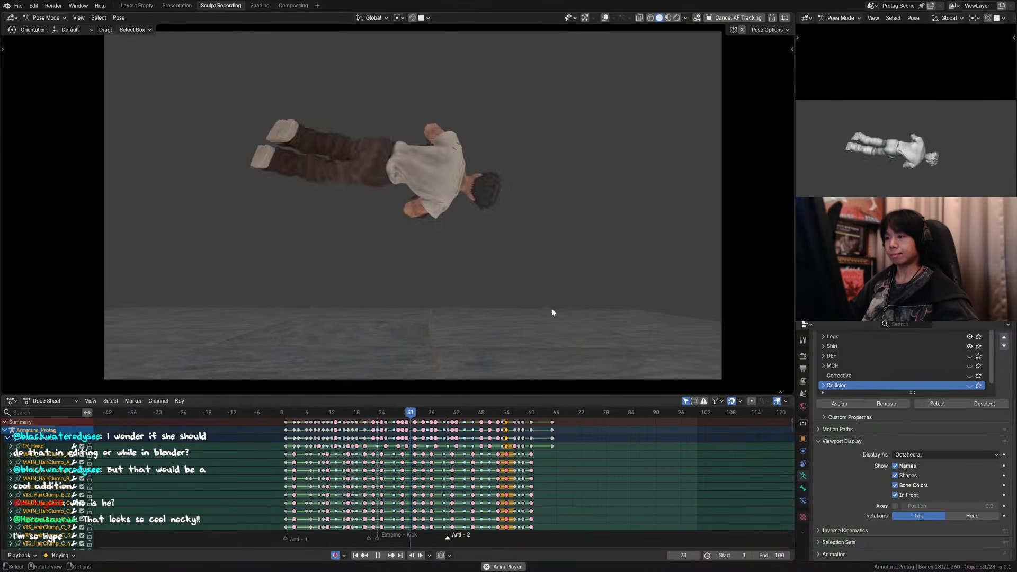
pyautogui.press('space')
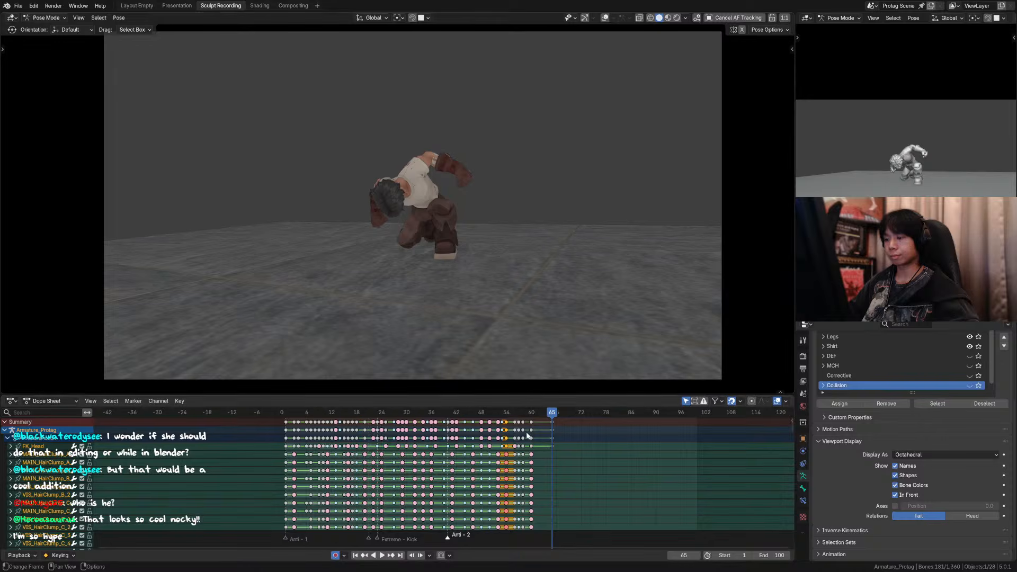
# Step: Step back and forth through the landing crouch between frames 57 and 65 to examine the head and torso drop
pyautogui.click(528, 410)
pyautogui.press('Right')
pyautogui.press('Right')
pyautogui.press('Right')
pyautogui.press('Right')
pyautogui.press('Right')
pyautogui.press('Right')
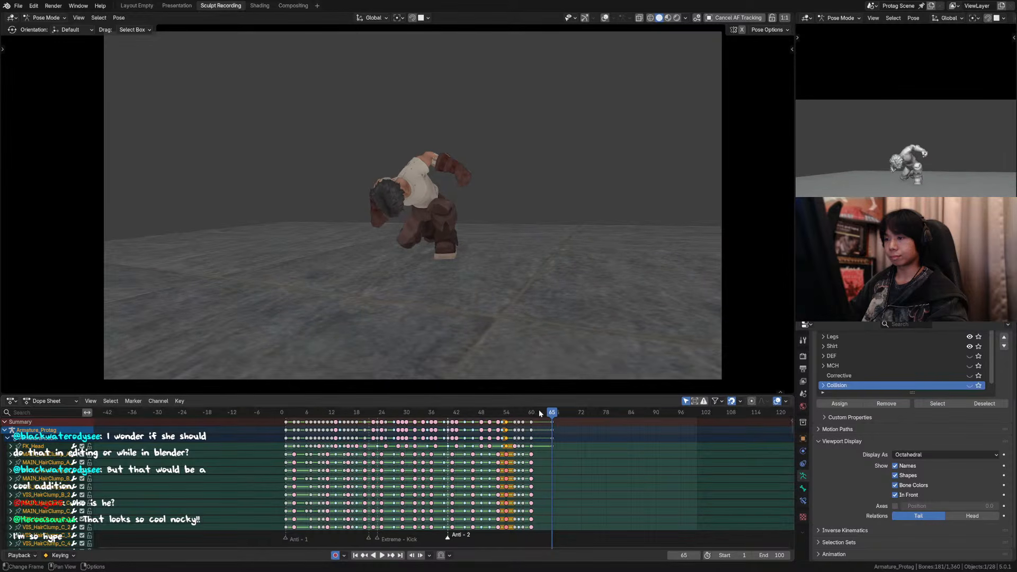
pyautogui.press('Left')
pyautogui.press('Left')
pyautogui.press('Left')
pyautogui.press('Left')
pyautogui.press('Left')
pyautogui.press('Left')
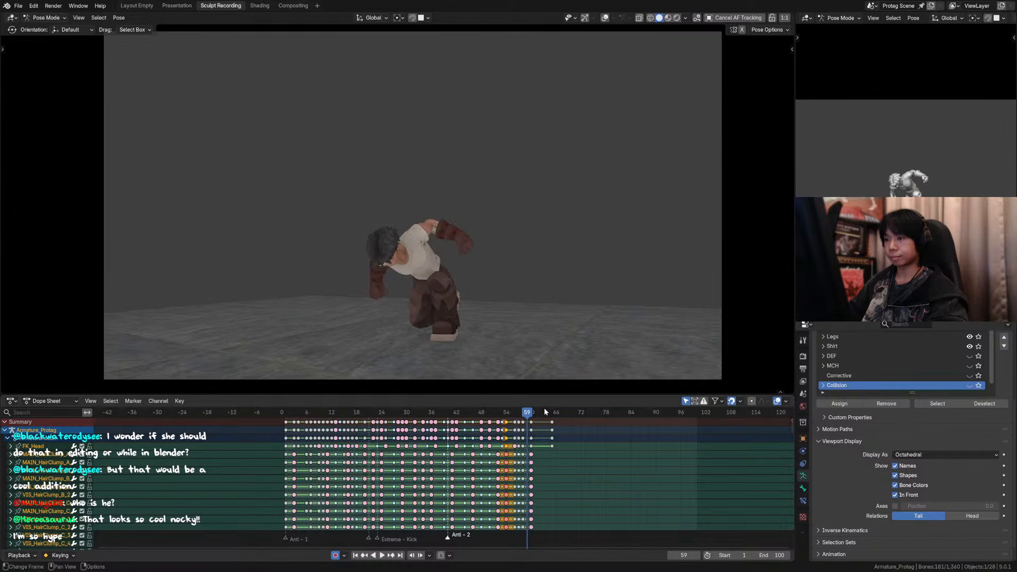
pyautogui.press('Right')
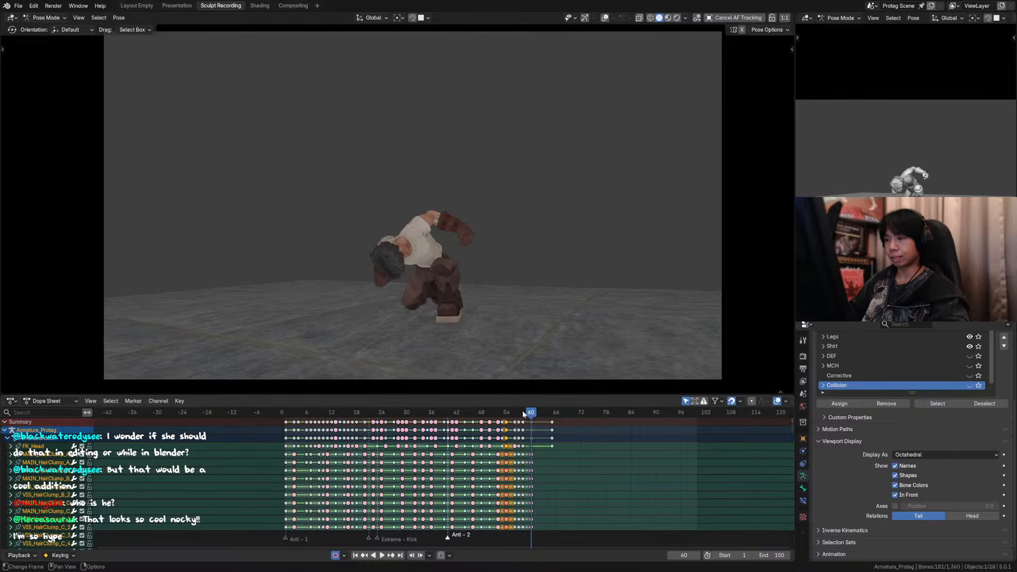
pyautogui.click(524, 413)
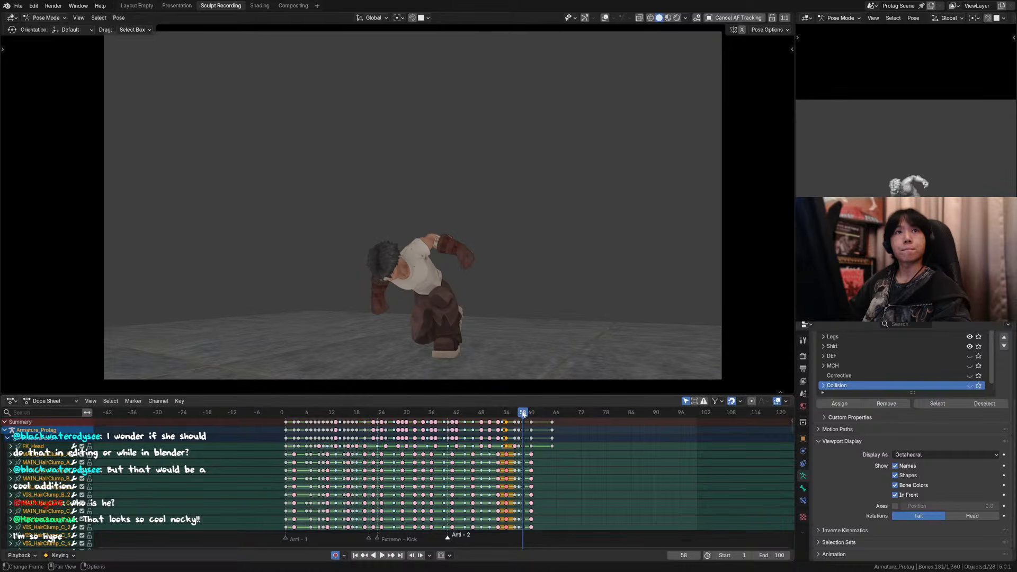
pyautogui.press('Right')
pyautogui.press('Right')
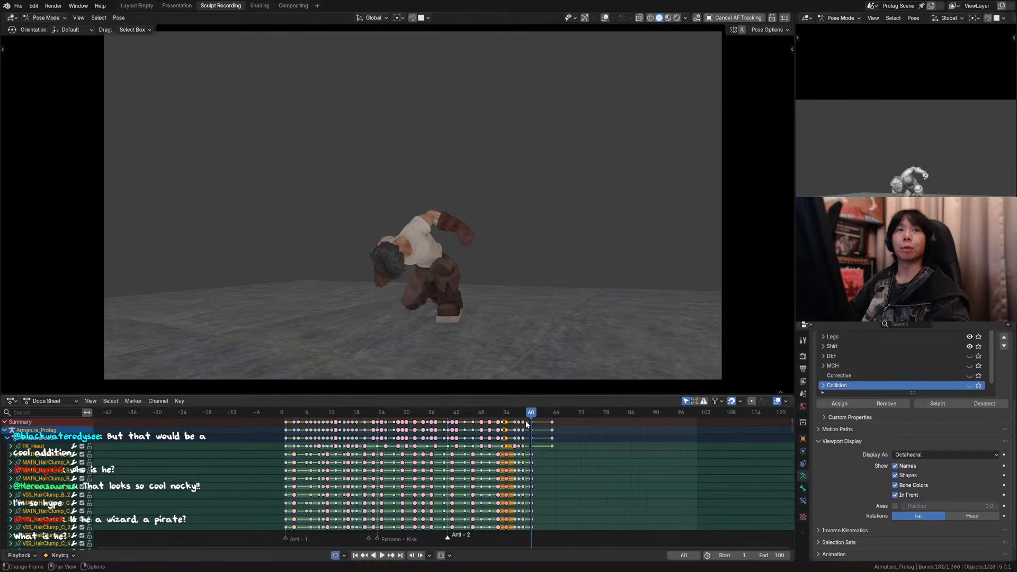
pyautogui.press('Left')
pyautogui.press('Left')
pyautogui.press('Left')
pyautogui.press('Left')
pyautogui.press('Left')
pyautogui.press('Left')
pyautogui.press('Left')
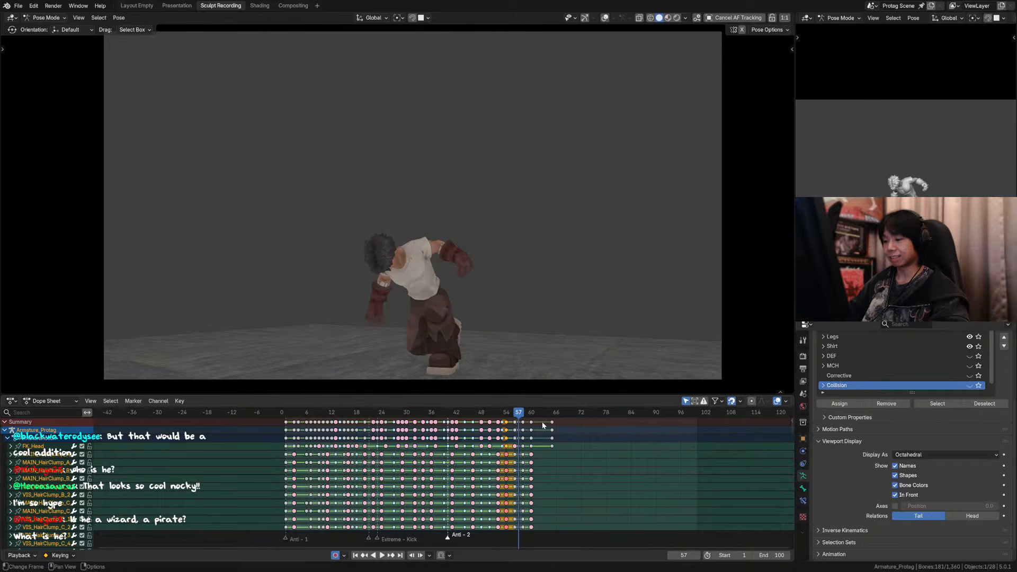
# Step: Jump to the last keyframe at frame 65 and step backwards through the landing to frame 42
pyautogui.press('Up')
pyautogui.press('Up')
pyautogui.press('Up')
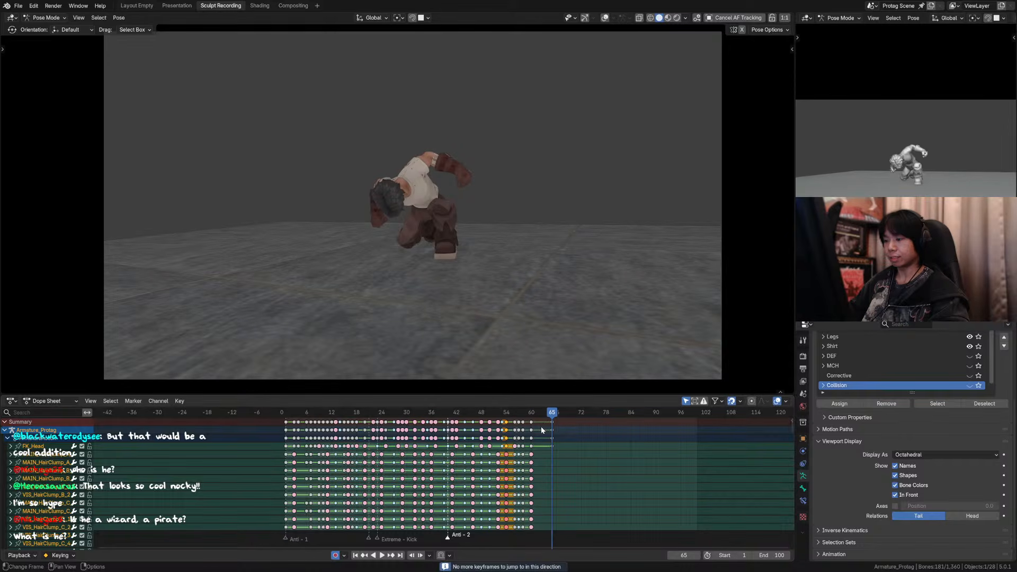
pyautogui.press('Left')
pyautogui.press('Left')
pyautogui.press('Left')
pyautogui.press('Left')
pyautogui.press('Left')
pyautogui.press('Left')
pyautogui.press('Left')
pyautogui.press('Left')
pyautogui.press('Left')
pyautogui.press('Left')
pyautogui.press('Left')
pyautogui.press('Left')
pyautogui.press('Left')
pyautogui.press('Left')
pyautogui.press('Left')
pyautogui.press('Left')
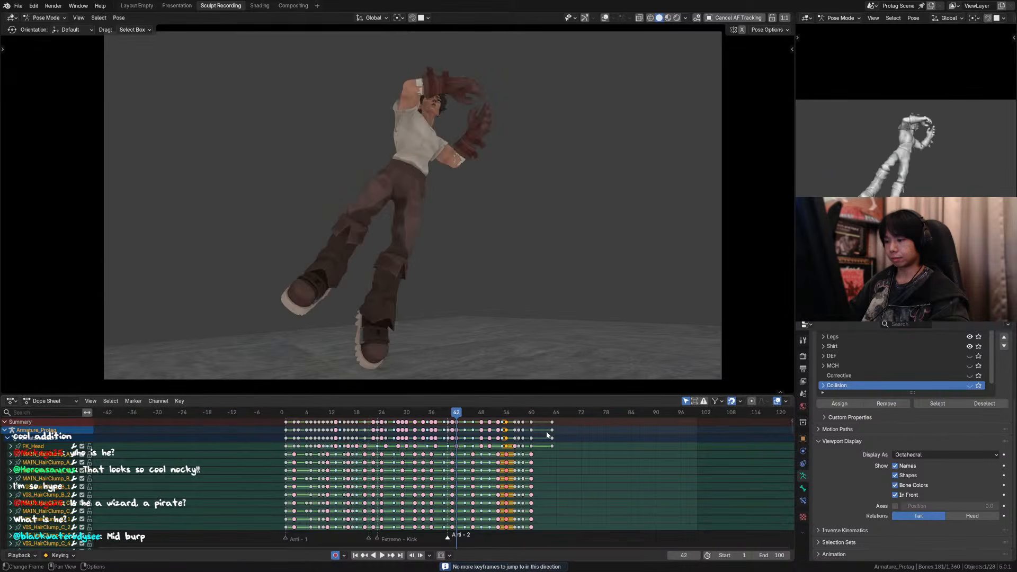
# Step: Step through the handstand descent and landing from frame 42 to frame 60, rechecking the crouch between frames 57 and 60
pyautogui.press('Right')
pyautogui.press('Right')
pyautogui.press('Right')
pyautogui.press('Right')
pyautogui.press('Right')
pyautogui.press('Right')
pyautogui.press('Right')
pyautogui.press('Right')
pyautogui.press('Right')
pyautogui.press('Right')
pyautogui.press('Right')
pyautogui.press('Right')
pyautogui.press('Right')
pyautogui.press('Right')
pyautogui.press('Right')
pyautogui.press('Right')
pyautogui.press('Right')
pyautogui.press('Right')
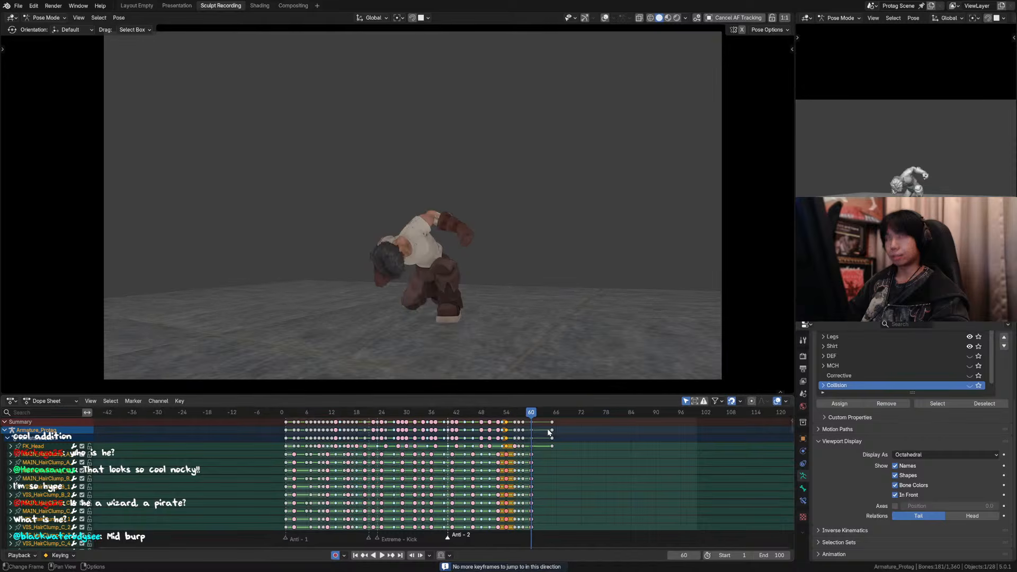
pyautogui.press('Right')
pyautogui.press('Right')
pyautogui.press('Right')
pyautogui.press('Right')
pyautogui.press('Right')
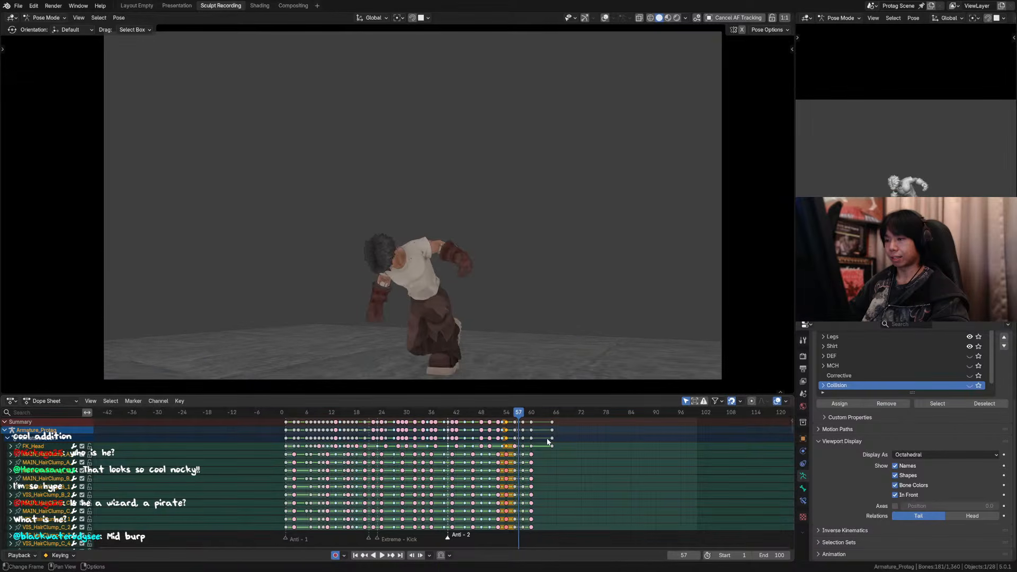
pyautogui.press('Left')
pyautogui.press('Left')
pyautogui.press('Left')
pyautogui.press('Left')
pyautogui.press('Left')
pyautogui.press('Left')
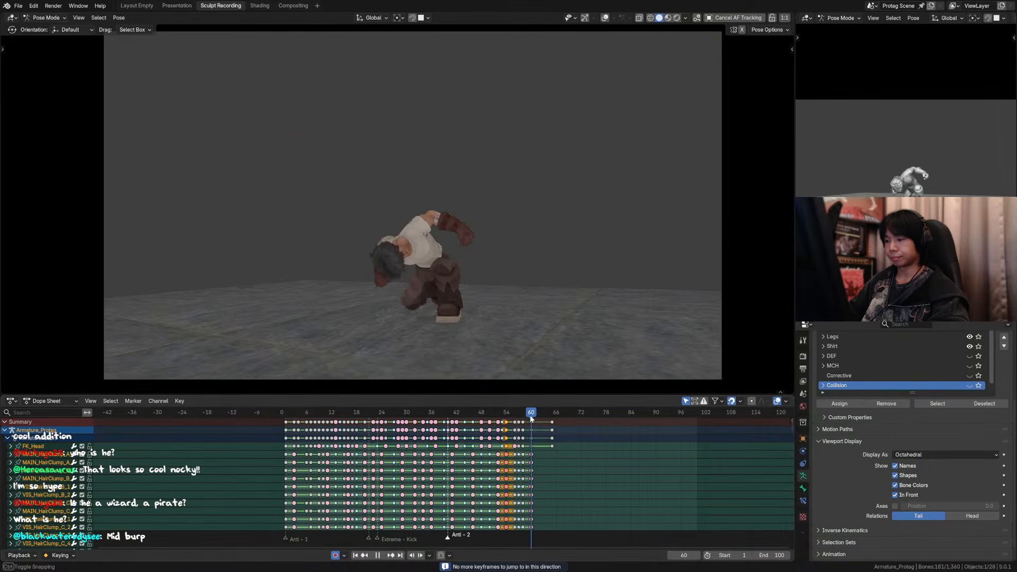
# Step: Play the animation from frame 1 and scrub the settle from about frame 59 to frame 65
pyautogui.press('space')
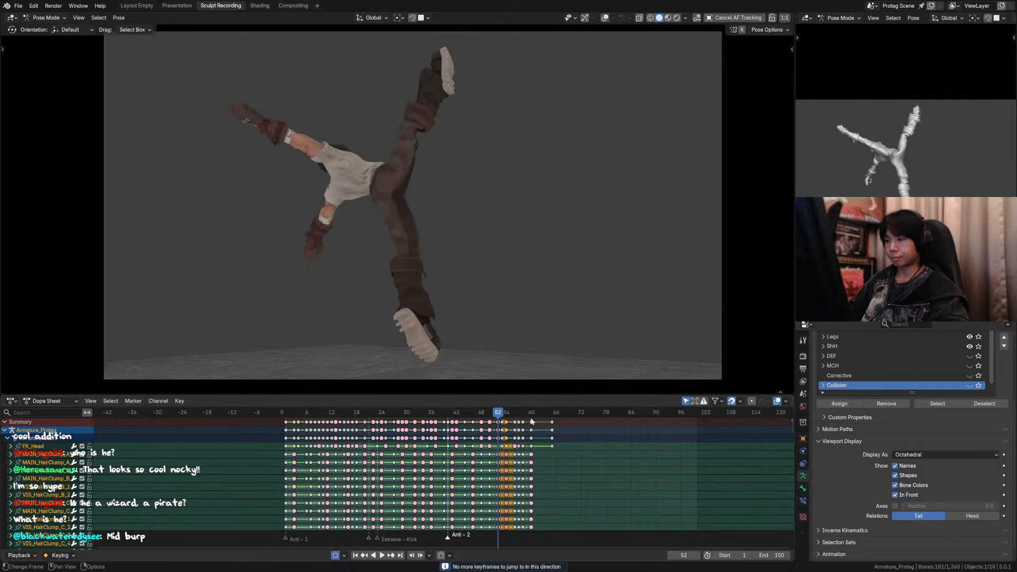
pyautogui.click(286, 417)
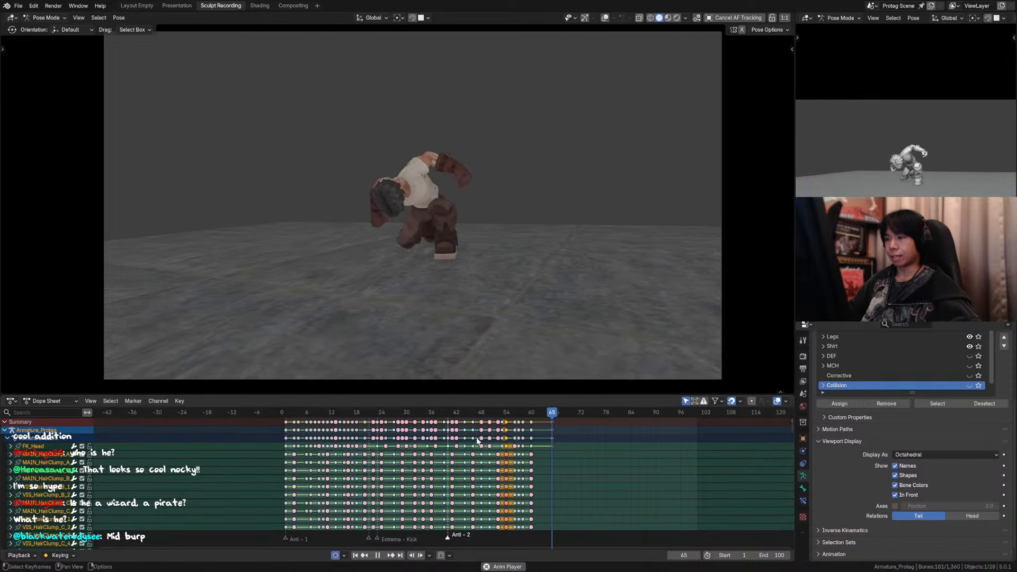
pyautogui.click(527, 417)
pyautogui.moveTo(526, 418); pyautogui.dragTo(552, 421)
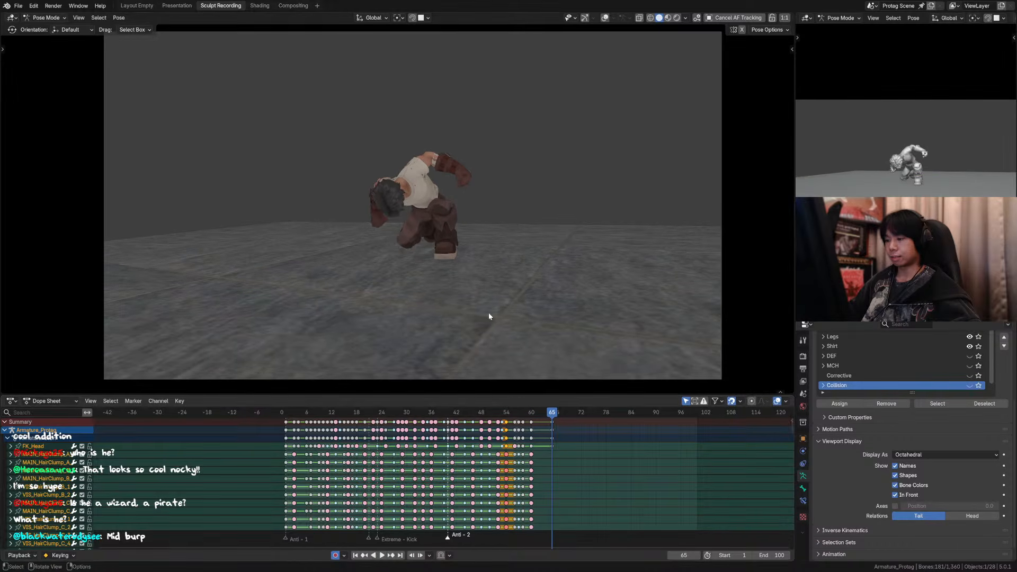
# Step: Show the overlays and check the rig's crouch pose at frames 65 and 60
pyautogui.moveTo(488, 312); pyautogui.dragTo(477, 172, button='middle')
pyautogui.click(605, 19)
pyautogui.keyDown('shift'); pyautogui.moveTo(442, 279); pyautogui.dragTo(470, 248, button='middle'); pyautogui.keyUp('shift')
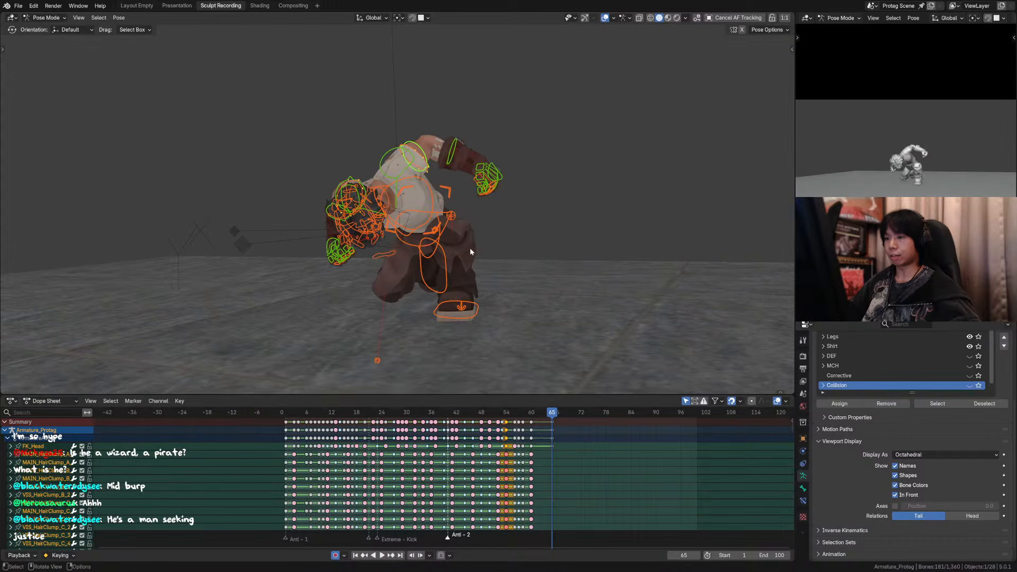
pyautogui.scroll(1, 470, 251)
pyautogui.moveTo(531, 414); pyautogui.dragTo(531, 412)
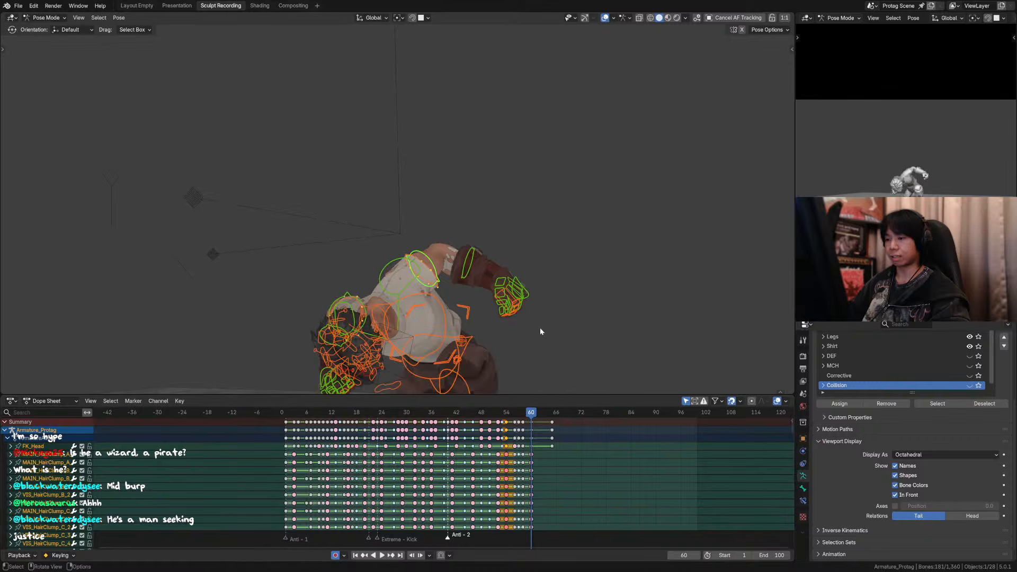
pyautogui.press('KP_0')
pyautogui.press('KP_0')
pyautogui.keyDown('shift'); pyautogui.moveTo(538, 299); pyautogui.dragTo(537, 210, button='middle'); pyautogui.keyUp('shift')
# Step: Hide the overlays and jump between the keyframes at frames 58, 60 and 65 to compare the crouch poses
pyautogui.press('Down')
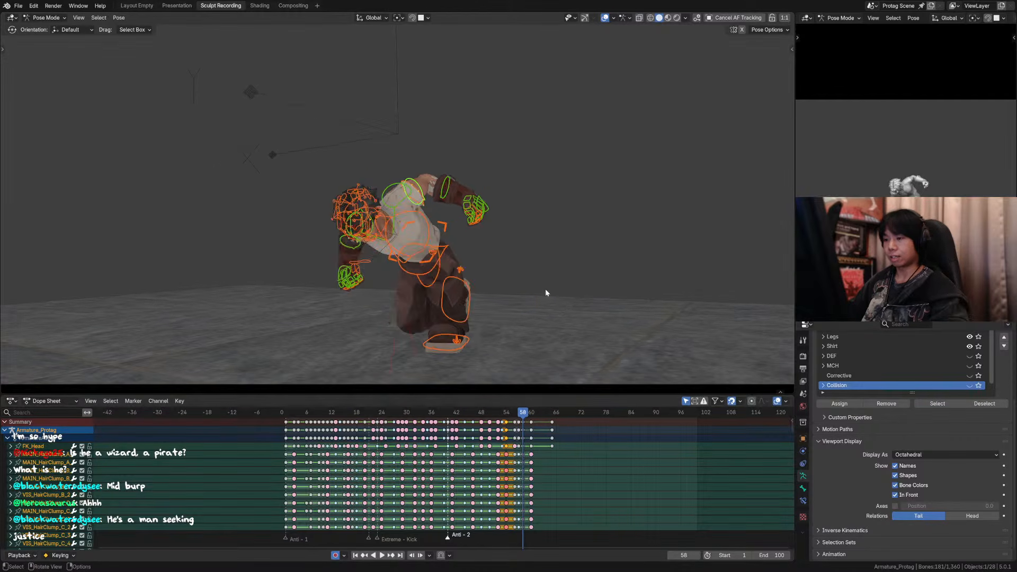
pyautogui.press('Up')
pyautogui.click(605, 19)
pyautogui.press('Down')
pyautogui.press('Up')
pyautogui.press('Up')
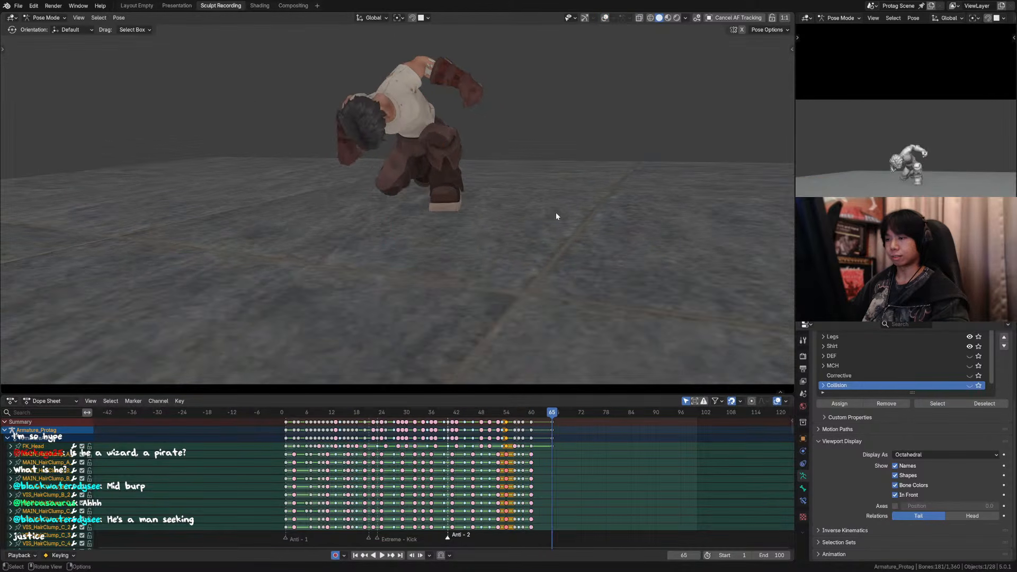
pyautogui.press('Down')
pyautogui.press('Down')
pyautogui.press('Up')
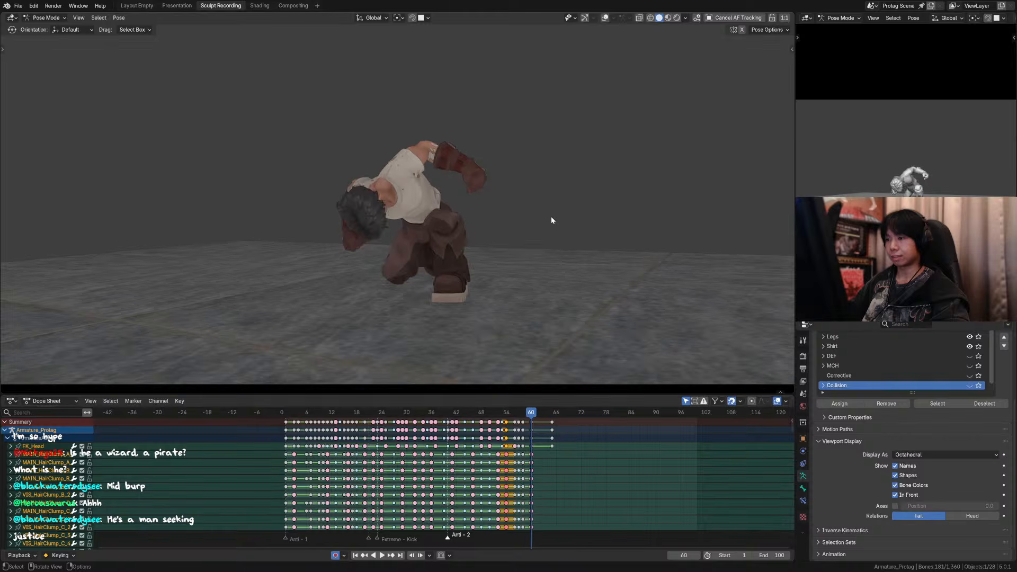
pyautogui.press('Up')
pyautogui.press('Down')
pyautogui.press('Up')
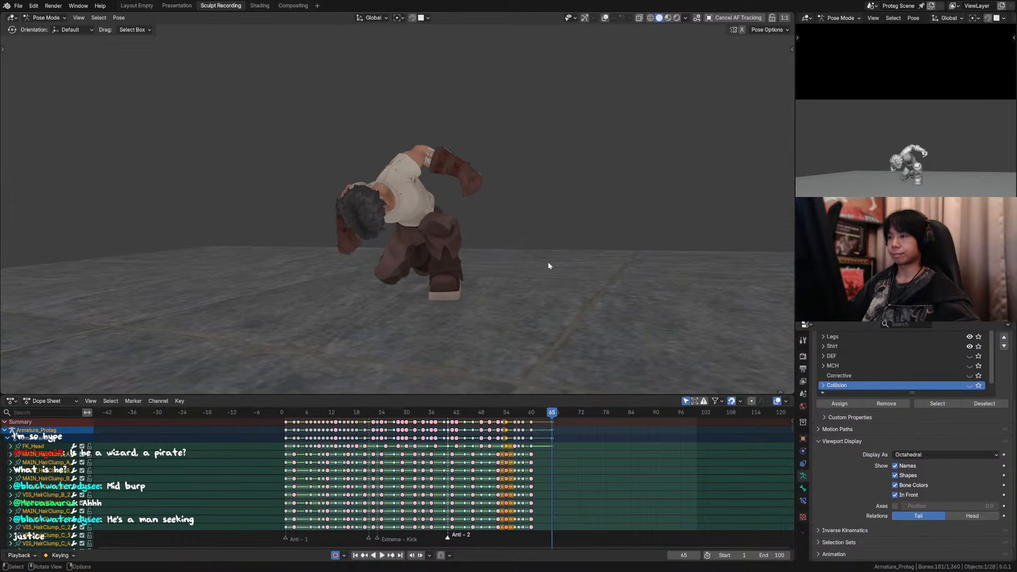
# Step: Show the overlays again and save the file
pyautogui.click(606, 18)
pyautogui.hotkey('ctrl', 's')
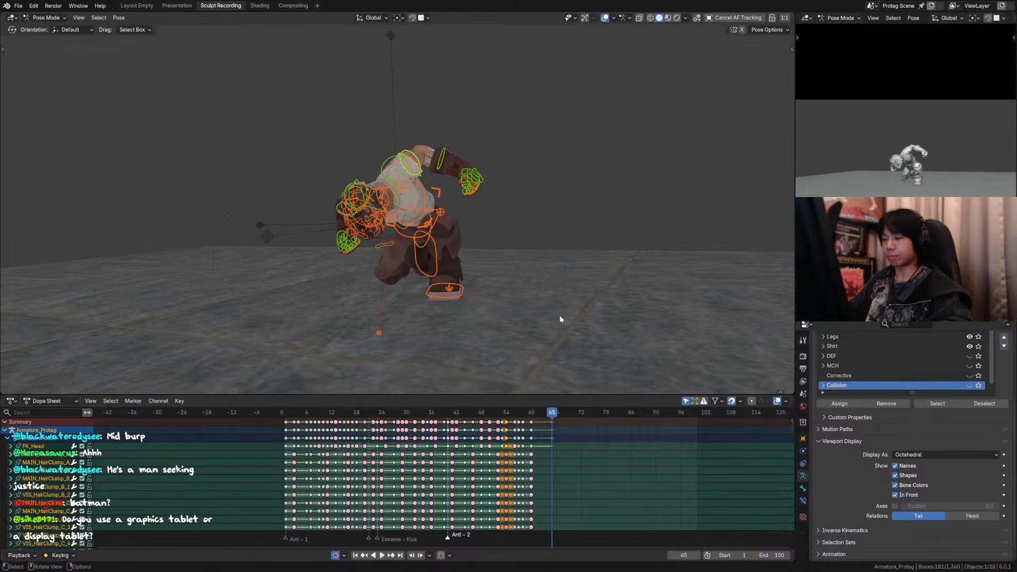
pyautogui.click(413, 158)
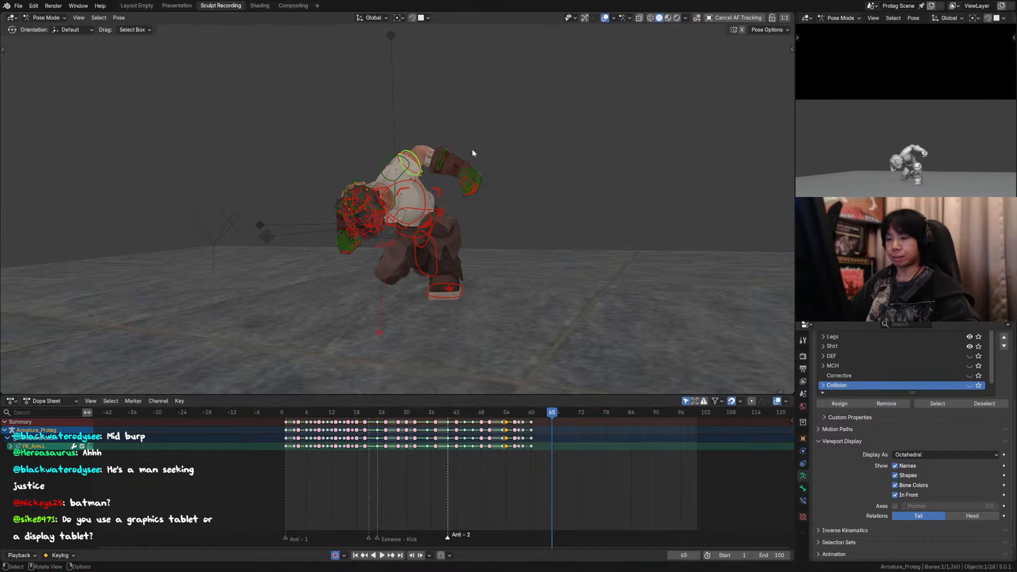
pyautogui.moveTo(448, 150); pyautogui.dragTo(494, 148, button='middle')
pyautogui.press('r')
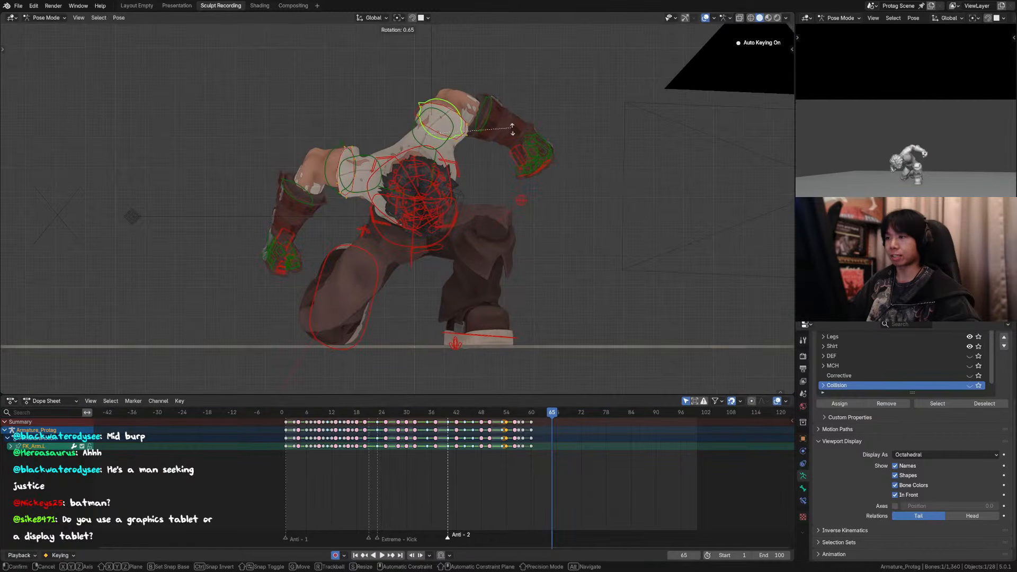
pyautogui.click(514, 127)
pyautogui.click(449, 116)
pyautogui.press('r')
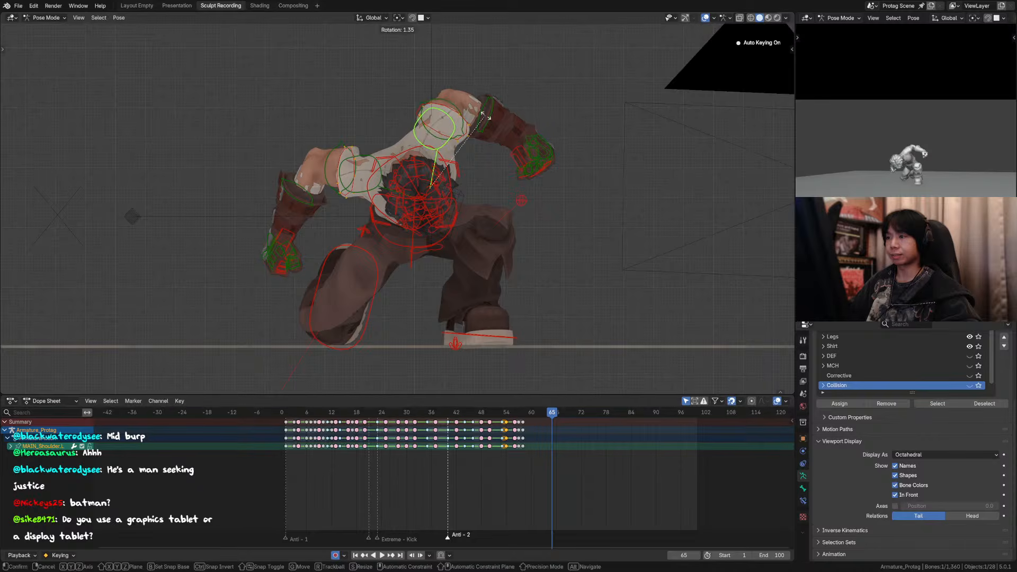
pyautogui.rightClick(490, 124)
# Step: Key all the rig controls at frame 65, and step through frames 57 to 60 to check the drop into the crouch
pyautogui.press('a')
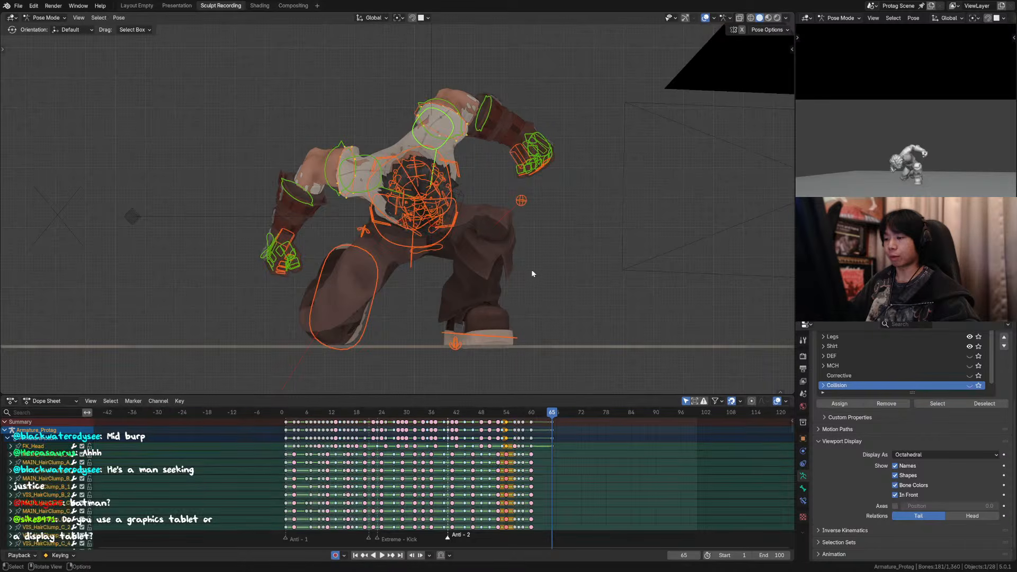
pyautogui.moveTo(533, 416); pyautogui.dragTo(520, 415)
pyautogui.press('Right')
pyautogui.press('Left')
pyautogui.press('Right')
pyautogui.press('Right')
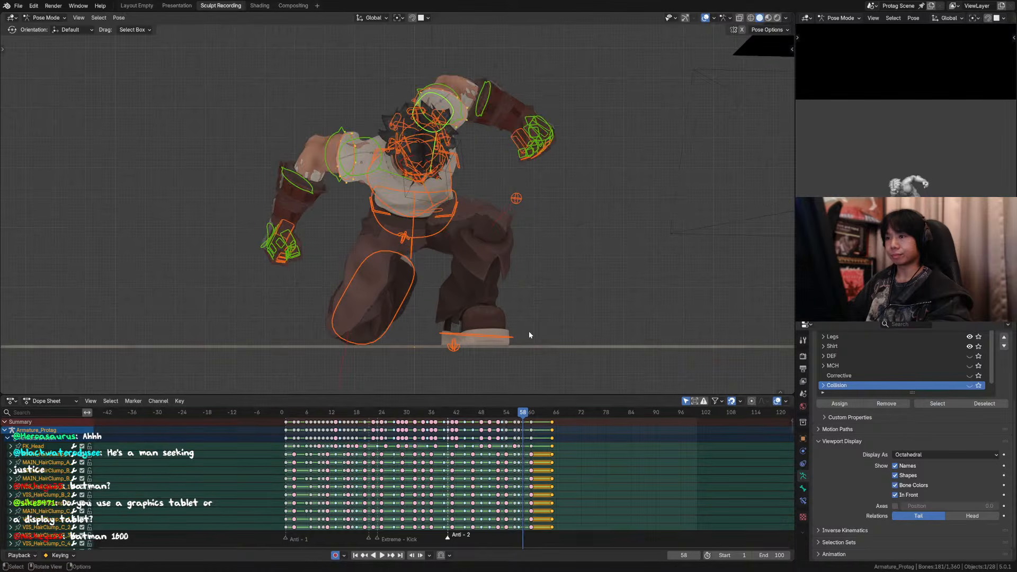
pyautogui.press('Right')
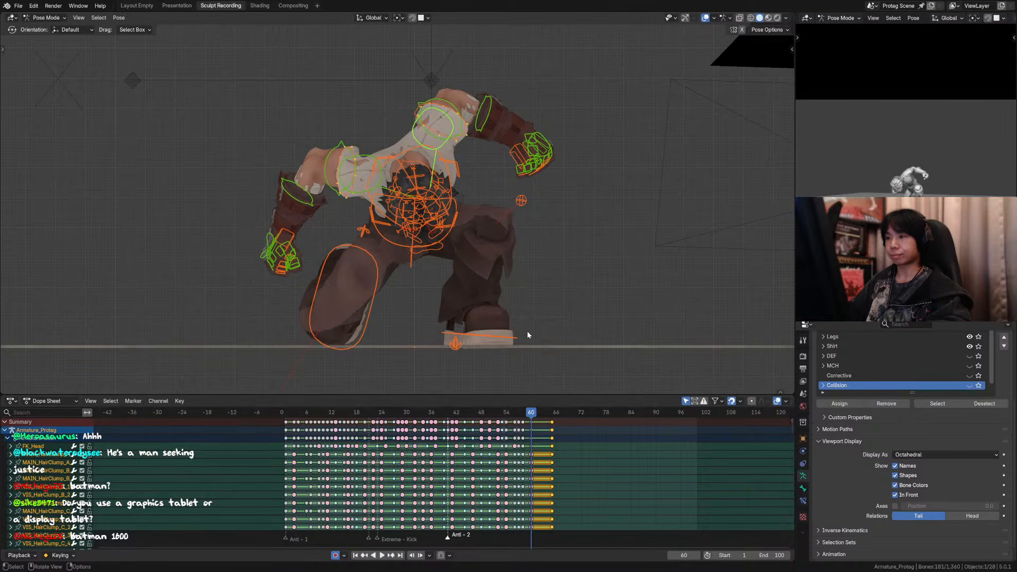
# Step: Step back and forth between frames 59 and 60 to compare the crouch, and advance to frame 65
pyautogui.press('Left')
pyautogui.press('Right')
pyautogui.press('Left')
pyautogui.press('Right')
pyautogui.press('Right')
pyautogui.press('Right')
pyautogui.press('Right')
pyautogui.press('Right')
pyautogui.press('Right')
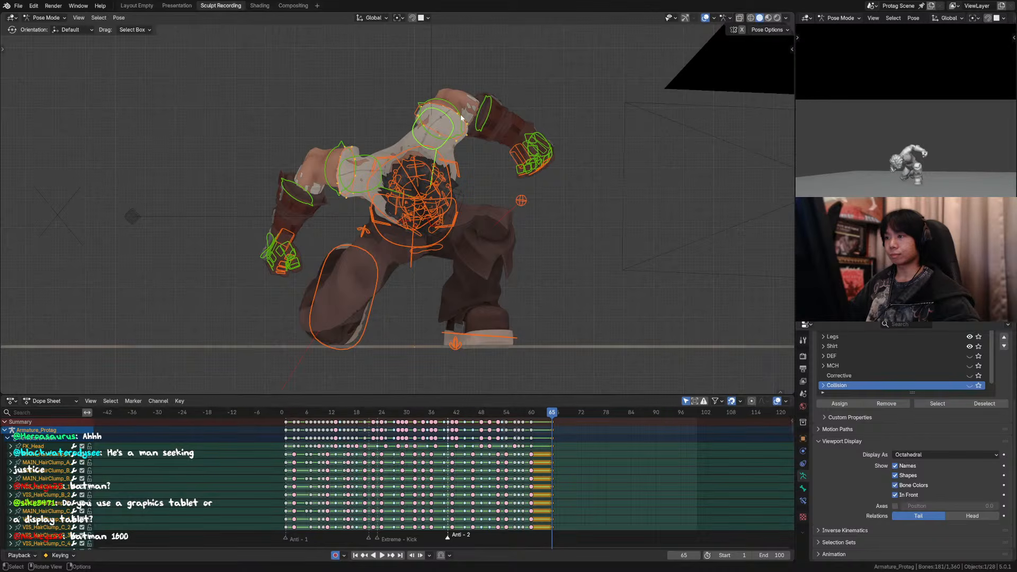
# Step: At frame 65, rotate the left shoulder control by about 5.7° and the right shoulder control by about -7°
pyautogui.click(451, 123)
pyautogui.press('r')
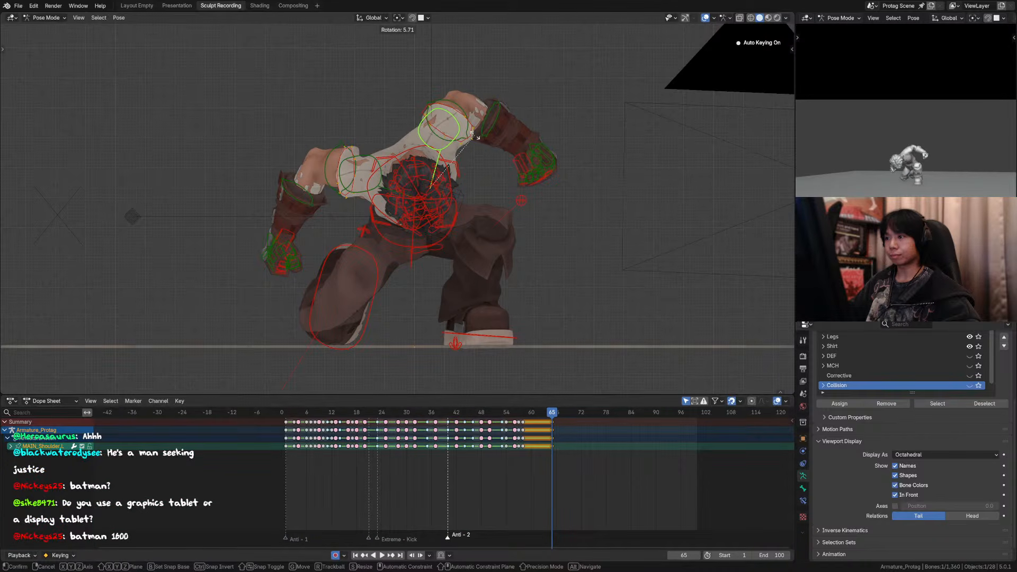
pyautogui.click(476, 136)
pyautogui.click(356, 154)
pyautogui.press('r')
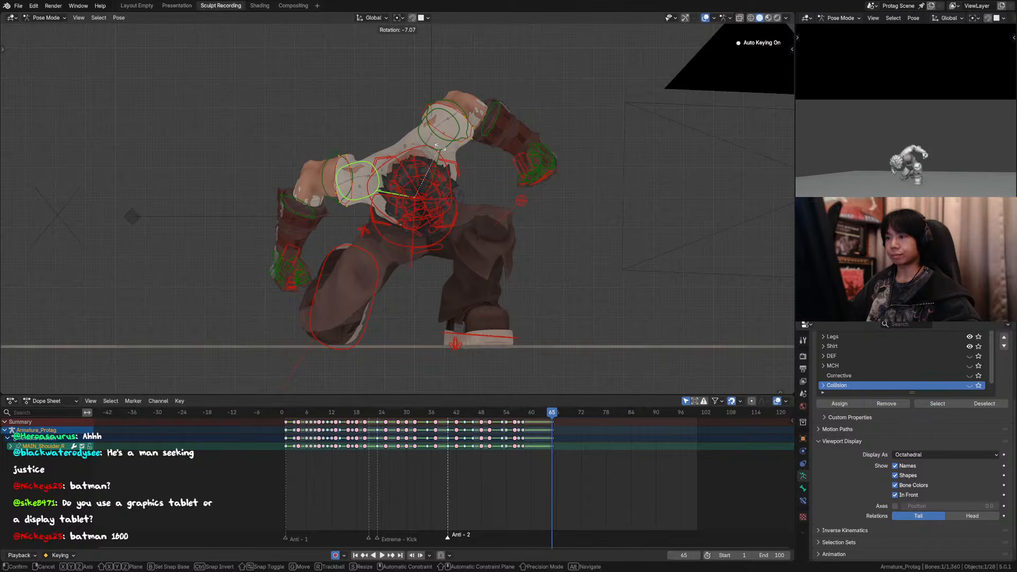
pyautogui.click(440, 148)
# Step: Replay the settle through the camera without overlays, and undo both shoulder rotations
pyautogui.press('a')
pyautogui.press('KP_0')
pyautogui.press('Down')
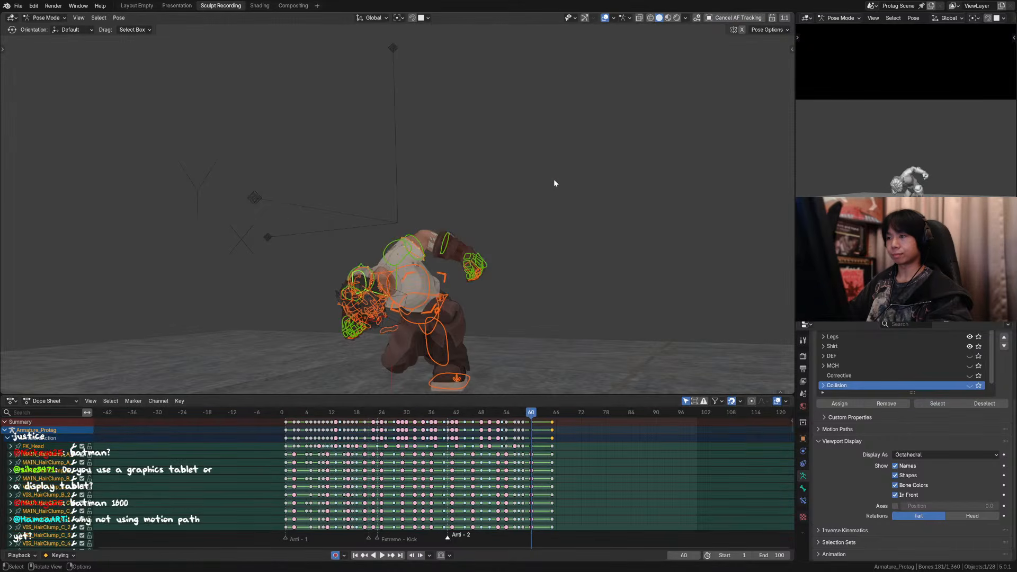
pyautogui.press('space')
pyautogui.hotkey('shift', 'alt', 'z')
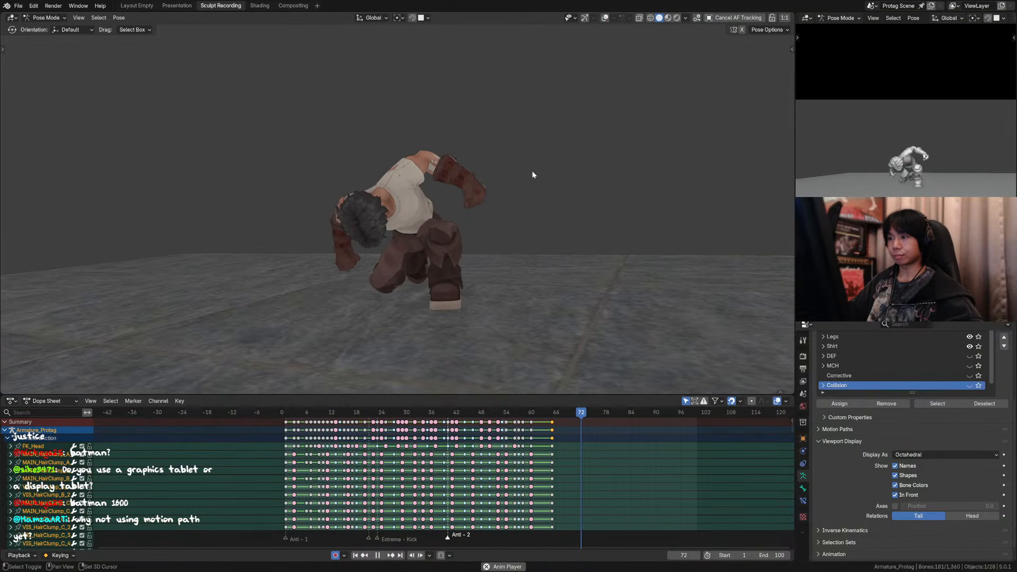
pyautogui.moveTo(525, 413); pyautogui.dragTo(552, 413)
pyautogui.hotkey('ctrl', 'z')
pyautogui.hotkey('ctrl', 'z')
pyautogui.hotkey('ctrl', 'z')
pyautogui.hotkey('ctrl', 'z')
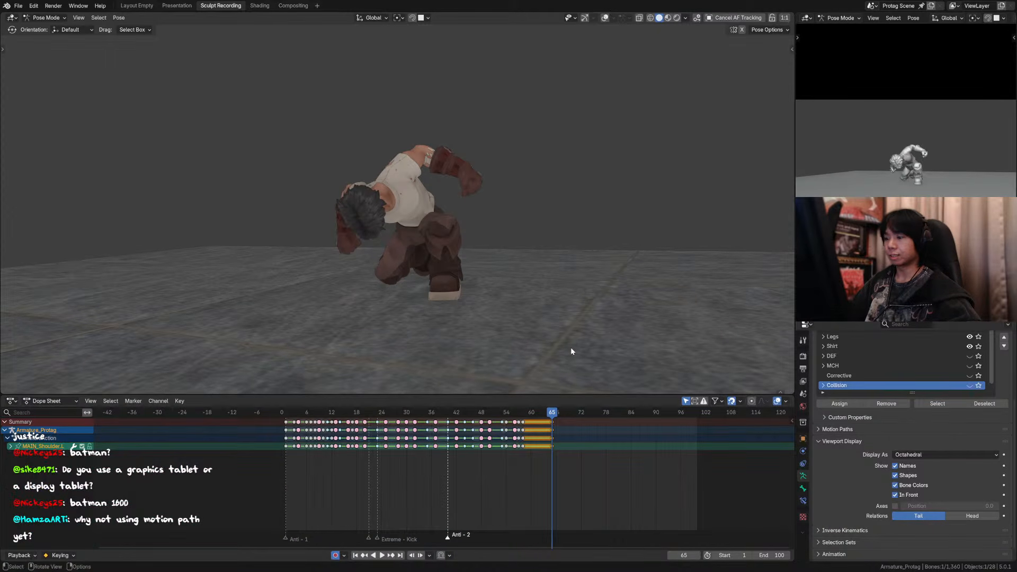
# Step: Move the keyframes of all controls from frame 65 to frame 62 and replay the landing
pyautogui.moveTo(530, 415); pyautogui.dragTo(561, 417)
pyautogui.press('g')
pyautogui.click(538, 428)
pyautogui.press('a')
pyautogui.press('g')
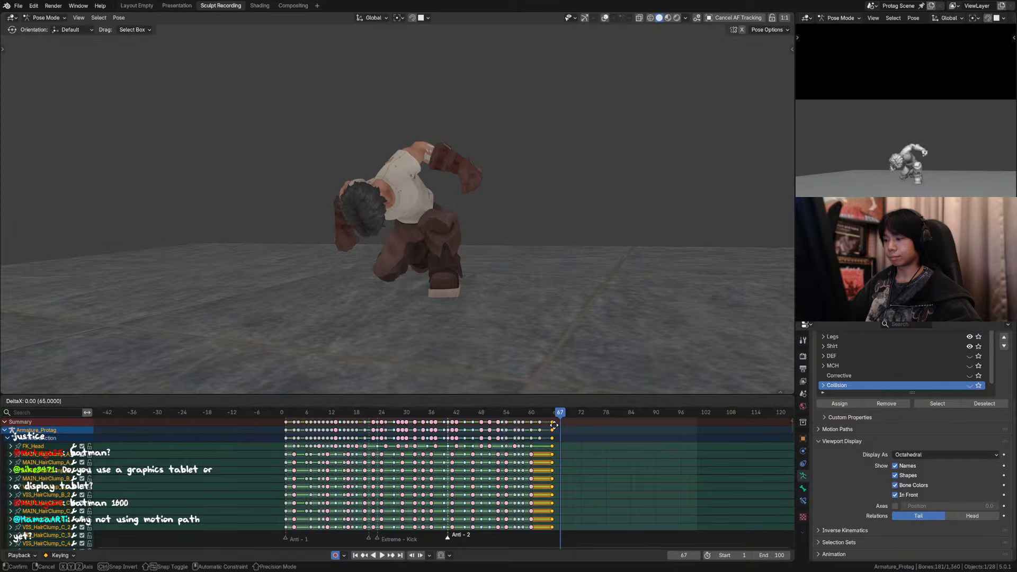
pyautogui.click(542, 425)
pyautogui.press('g')
pyautogui.click(544, 424)
pyautogui.click(518, 417)
pyautogui.press('space')
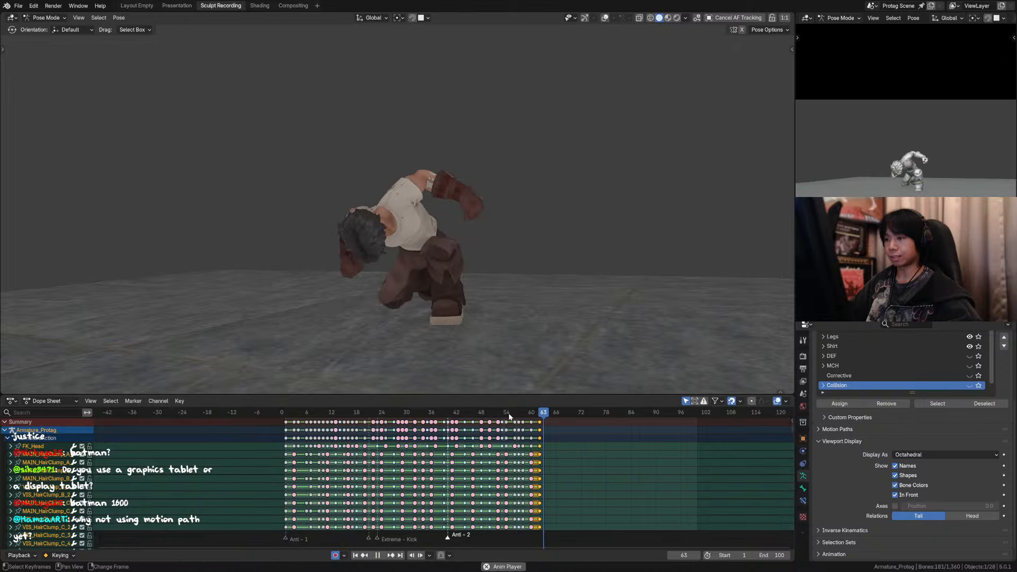
# Step: Shift the selected final keyframes one frame later to frame 63 and replay the landing through the camera from frame 56
pyautogui.press('Escape')
pyautogui.press('g')
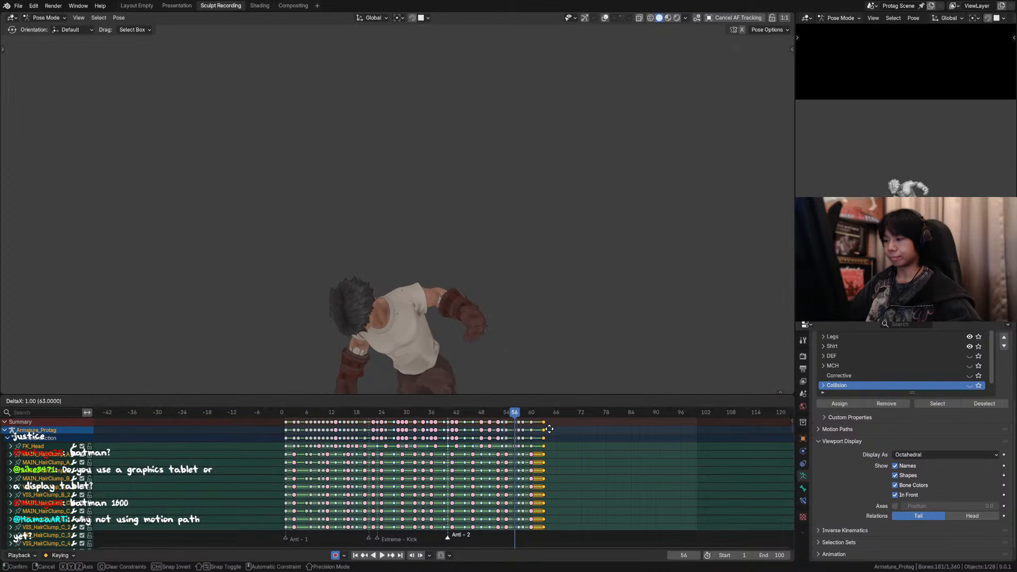
pyautogui.click(549, 429)
pyautogui.press('KP_0')
pyautogui.press('space')
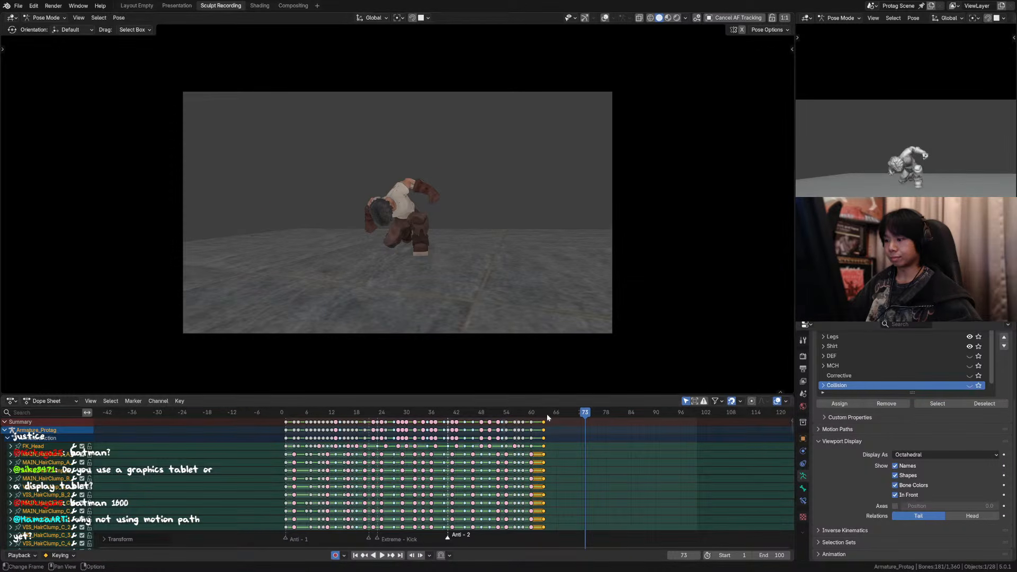
# Step: At frame 66, rotate the chest control by about 8° in the side view
pyautogui.moveTo(547, 414)
pyautogui.mouseDown()
pyautogui.moveTo(538, 417)
pyautogui.moveTo(556, 418)
pyautogui.mouseUp()
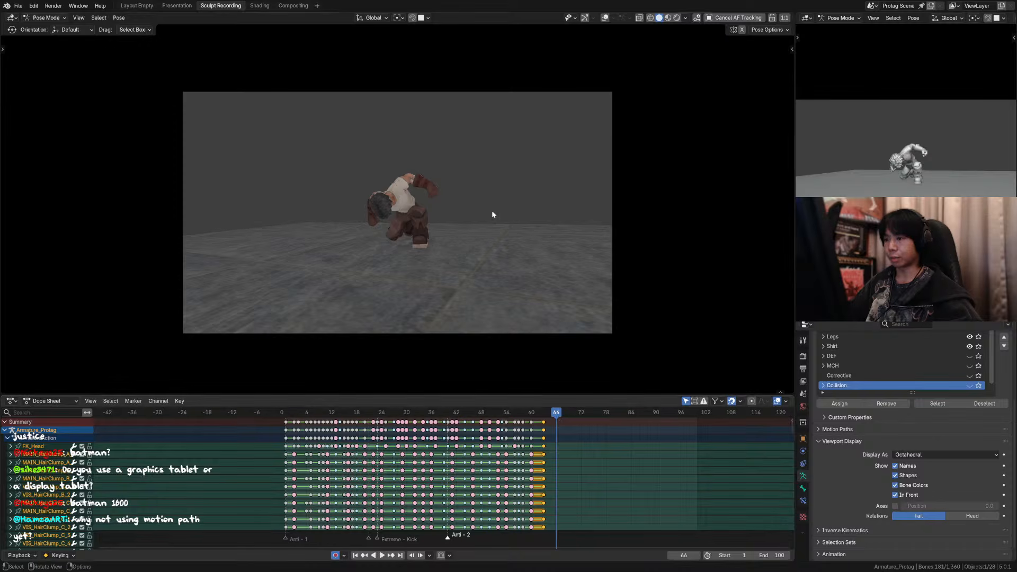
pyautogui.press('KP_0')
pyautogui.click(605, 18)
pyautogui.click(414, 184)
pyautogui.press('KP_3')
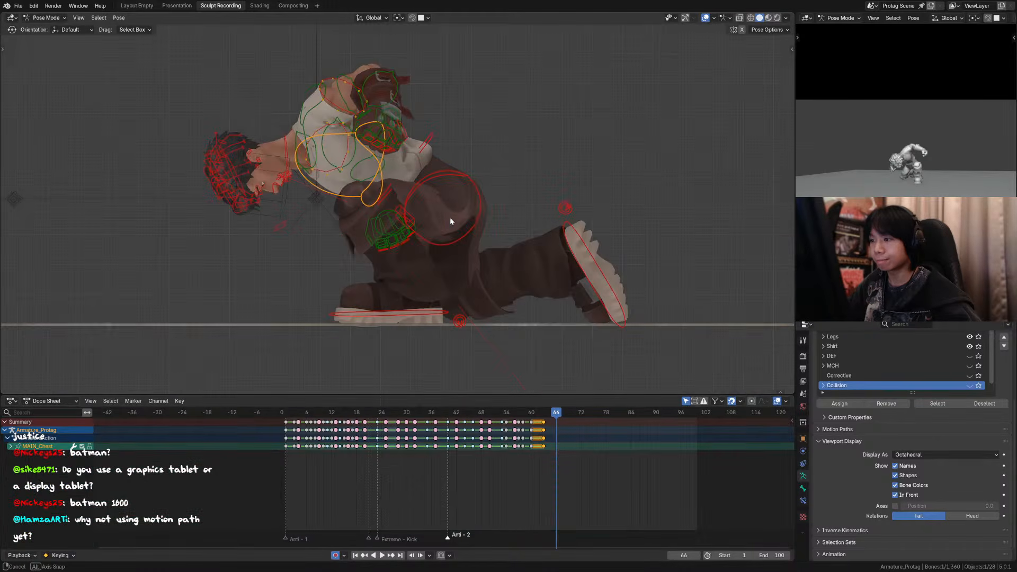
pyautogui.press('r')
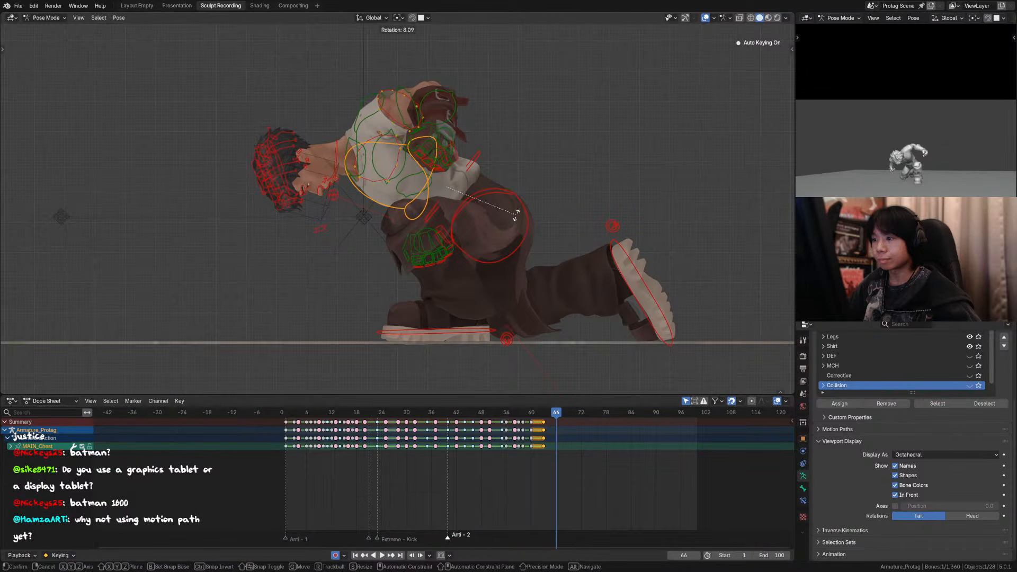
pyautogui.click(515, 214)
# Step: Replay the landing through the camera without overlays, and move the chest keyframe from frame 66 to frame 68
pyautogui.press('KP_0')
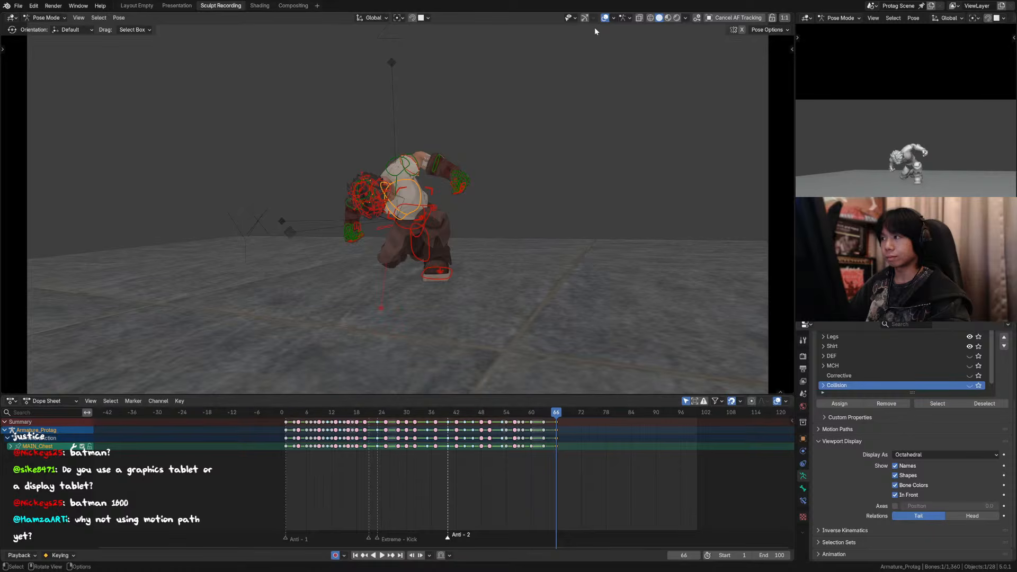
pyautogui.click(605, 18)
pyautogui.press('Up')
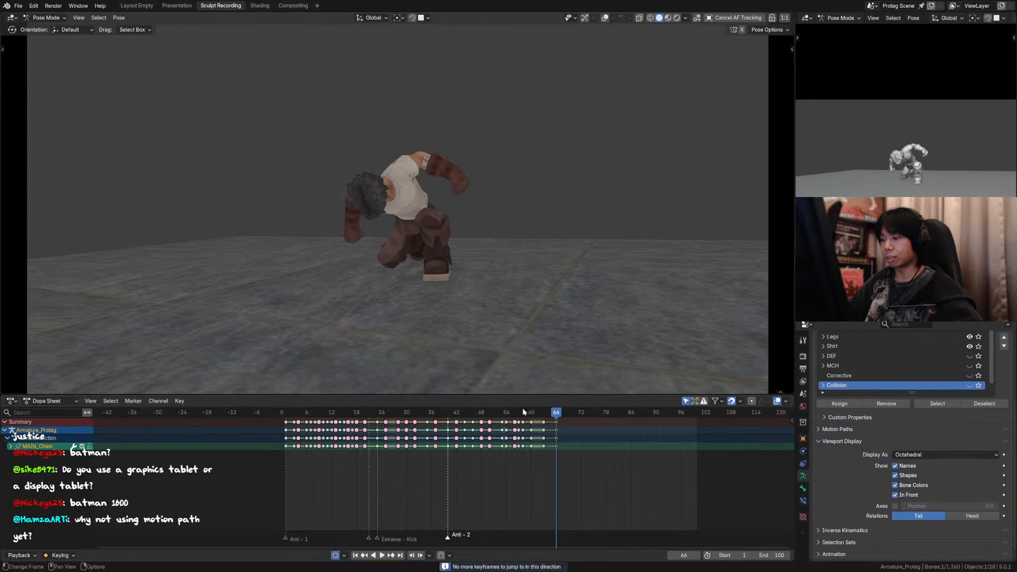
pyautogui.press('space')
pyautogui.click(556, 423)
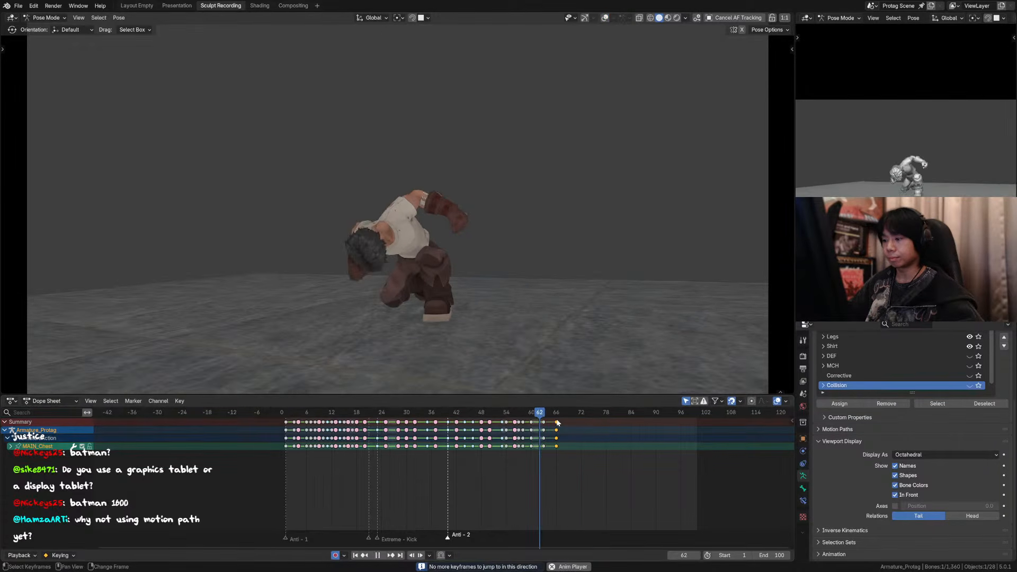
pyautogui.press('space')
pyautogui.press('g')
pyautogui.click(567, 424)
# Step: Set the final keyframes of all controls to Bézier interpolation and replay the landing
pyautogui.moveTo(609, 464); pyautogui.dragTo(528, 425)
pyautogui.press('a')
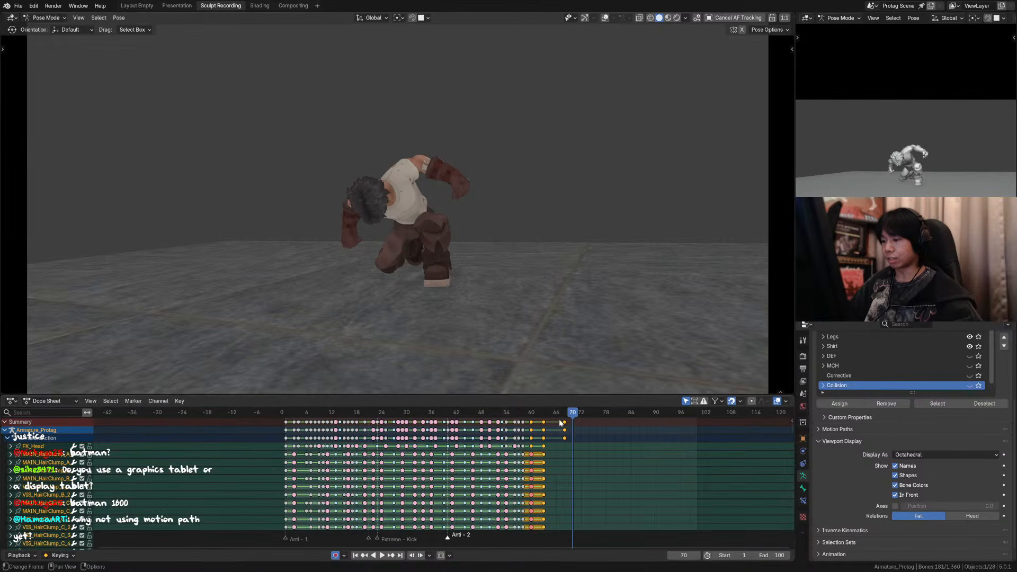
pyautogui.press('t')
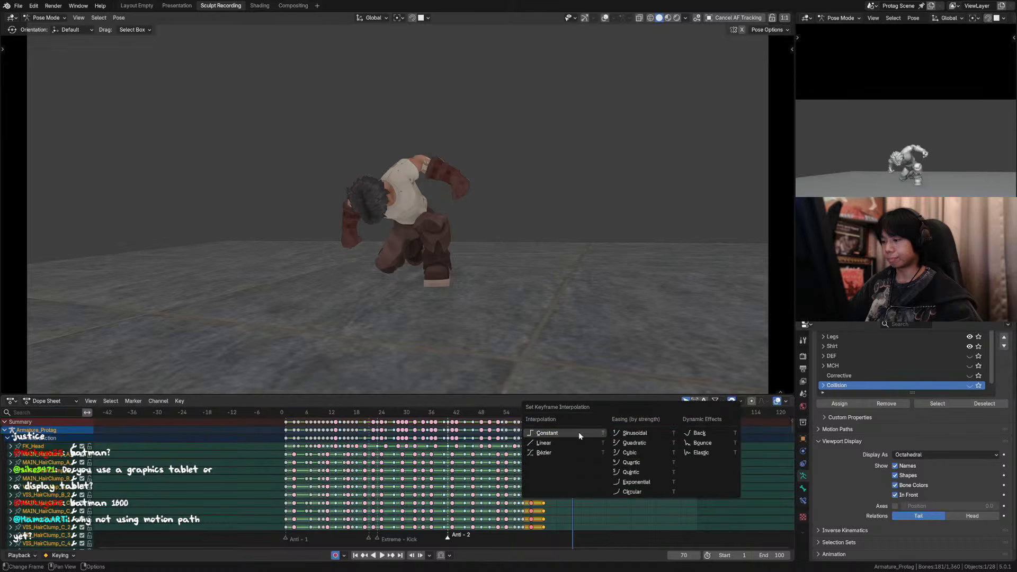
pyautogui.click(561, 452)
pyautogui.click(508, 412)
pyautogui.press('space')
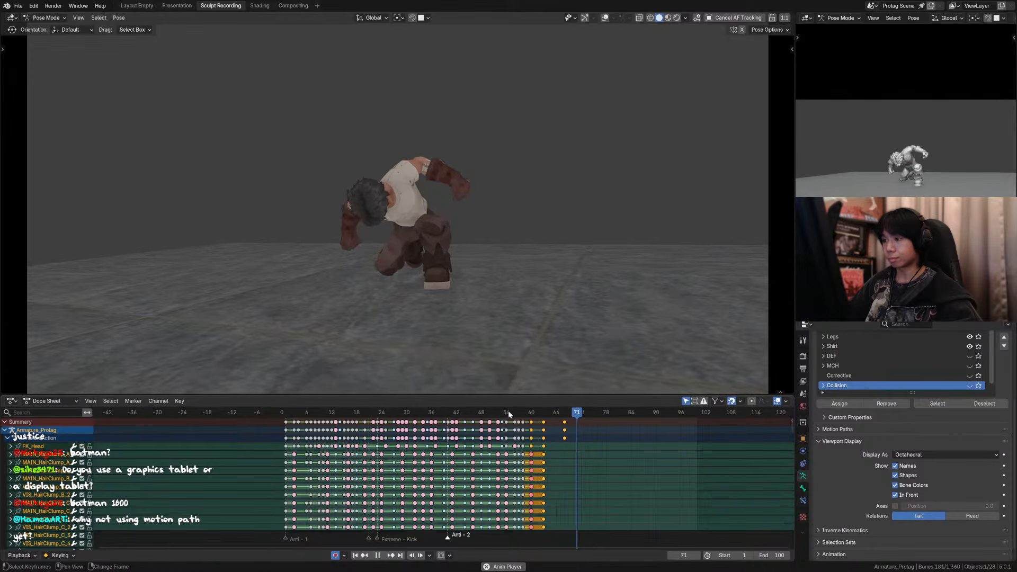
pyautogui.press('space')
# Step: Move the last chest keyframe from frame 68 to frame 70 and replay the landing
pyautogui.moveTo(558, 422); pyautogui.dragTo(557, 422)
pyautogui.press('g')
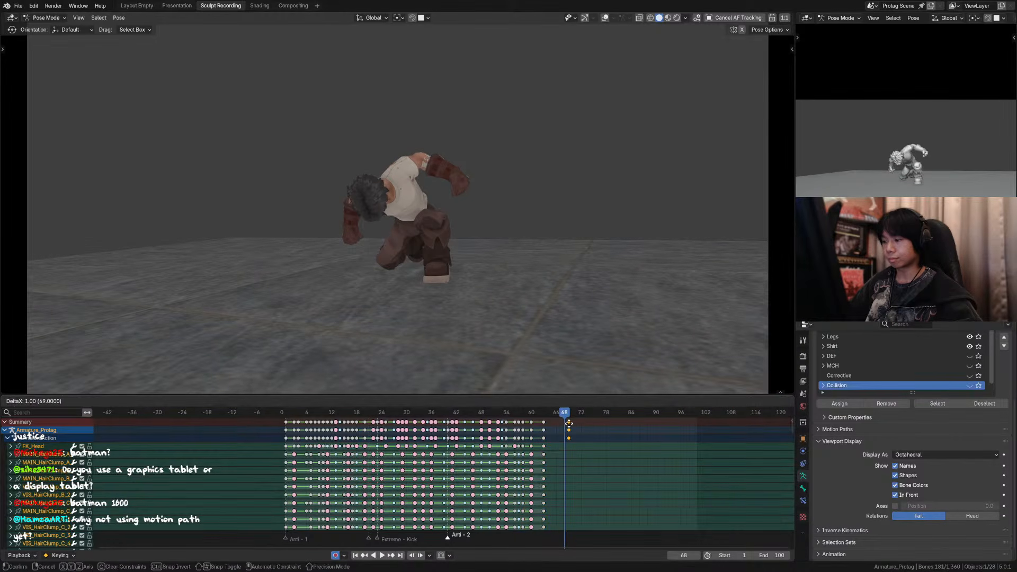
pyautogui.click(567, 424)
pyautogui.click(534, 416)
pyautogui.press('space')
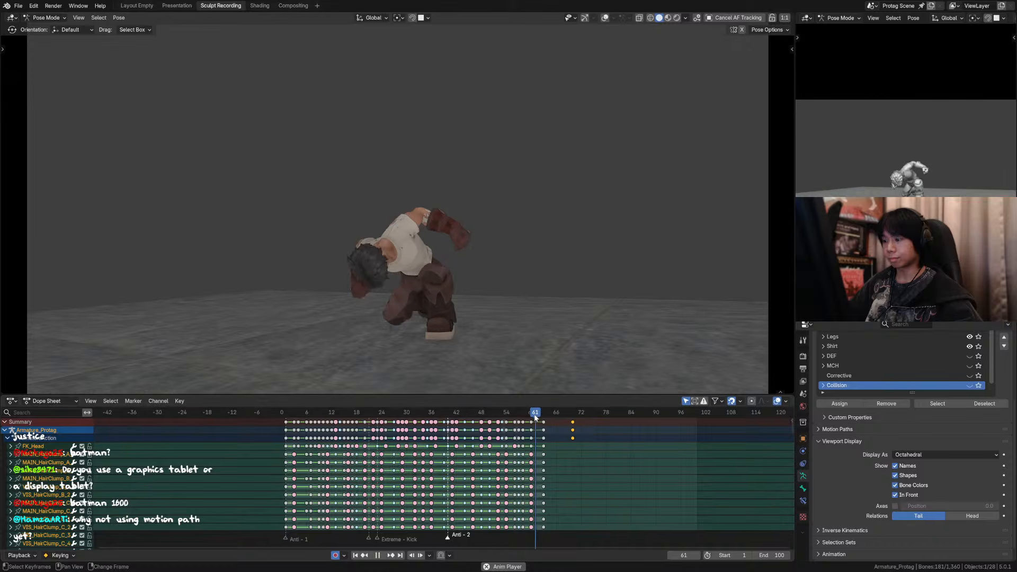
pyautogui.press('space')
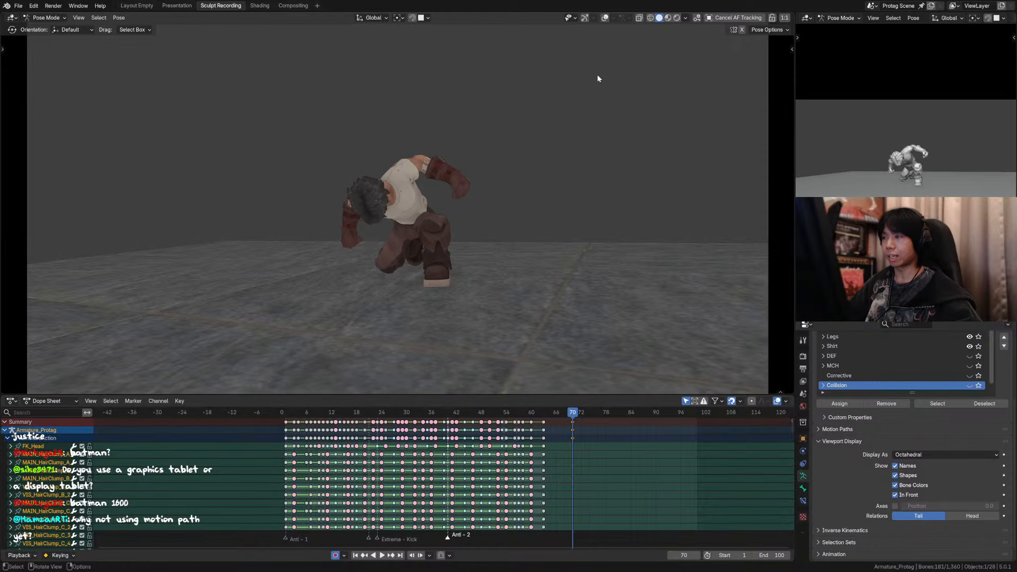
# Step: With overlays shown in the side view, rotate the neck control by about -1.3° at frame 66
pyautogui.click(605, 18)
pyautogui.moveTo(459, 193); pyautogui.dragTo(402, 164, button='middle')
pyautogui.click(391, 152)
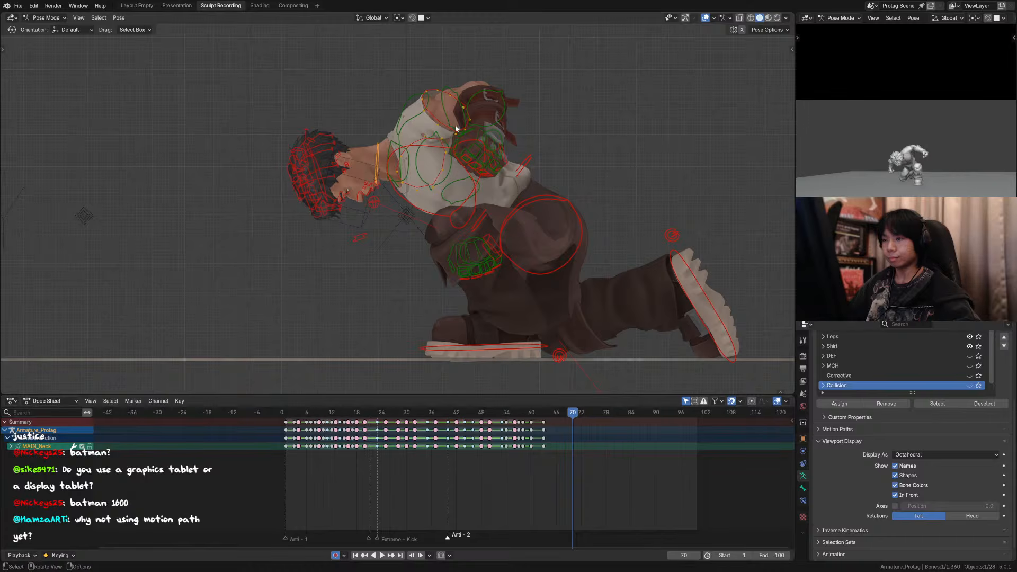
pyautogui.moveTo(534, 413); pyautogui.dragTo(577, 420)
pyautogui.press('Right')
pyautogui.press('Right')
pyautogui.press('Right')
pyautogui.press('Right')
pyautogui.press('Right')
pyautogui.press('Right')
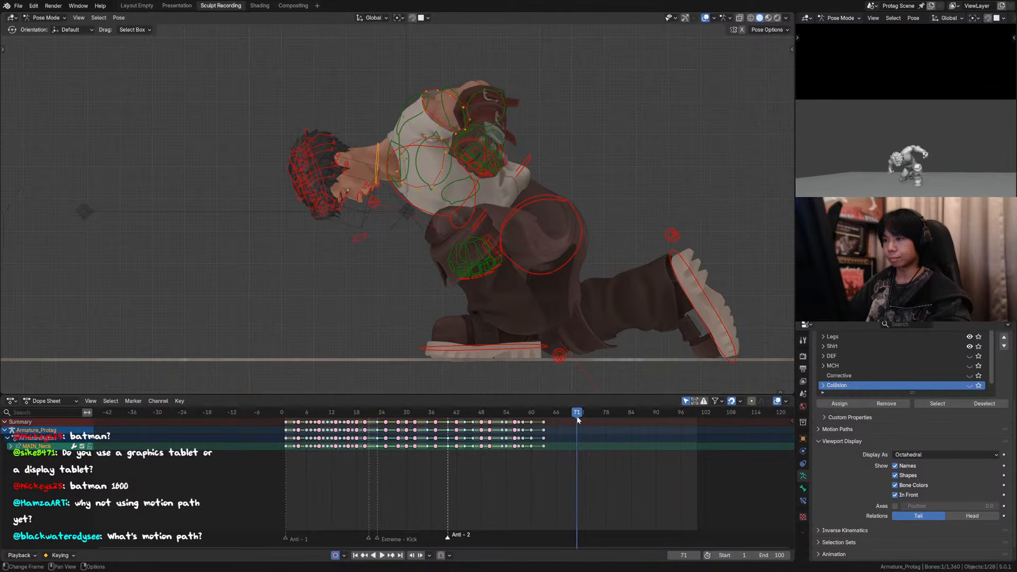
pyautogui.press('Left')
pyautogui.press('Left')
pyautogui.press('Left')
pyautogui.press('Left')
pyautogui.press('Left')
pyautogui.press('Left')
pyautogui.press('Left')
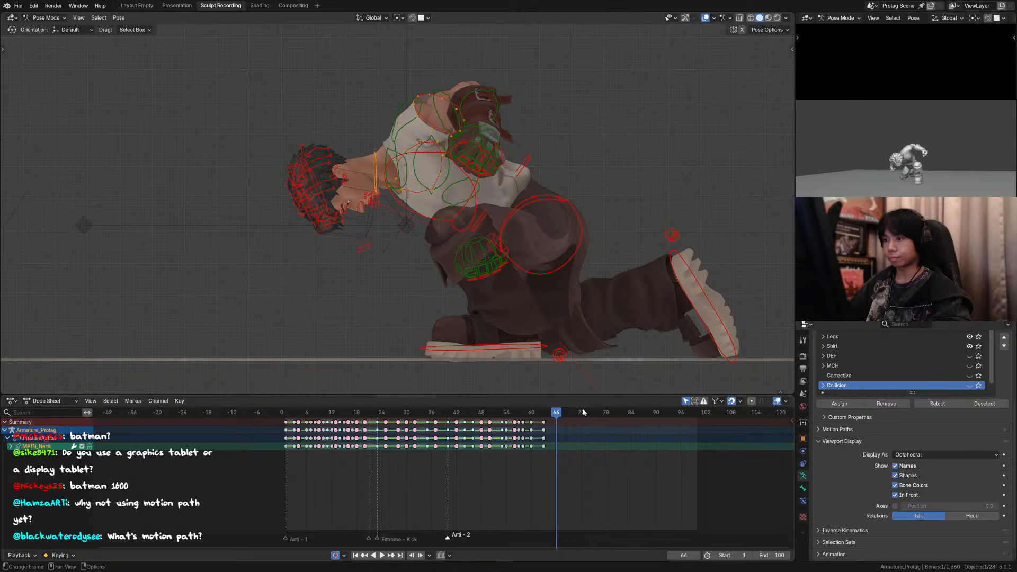
pyautogui.press('Right')
pyautogui.press('Right')
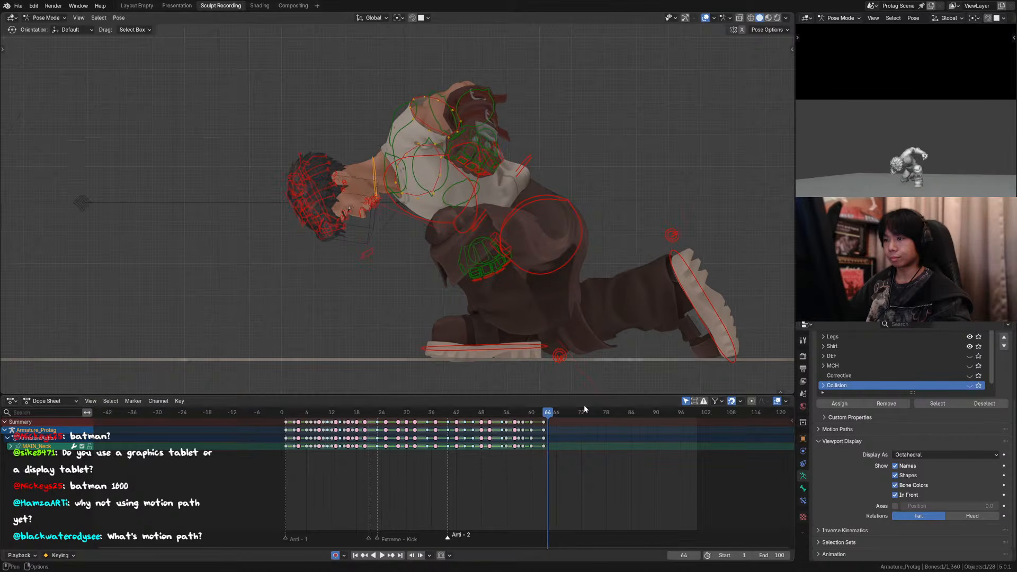
pyautogui.press('r')
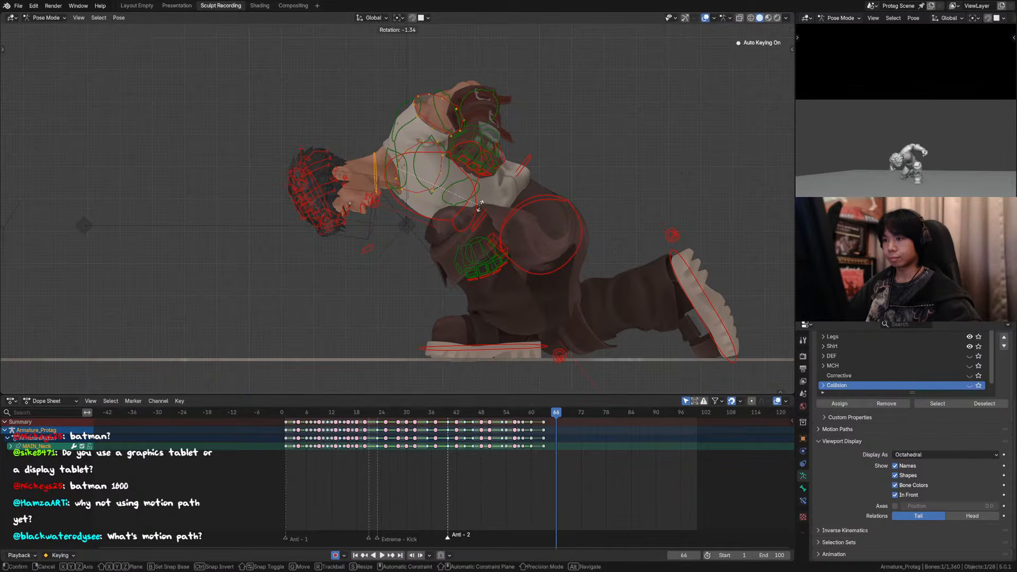
pyautogui.click(481, 208)
# Step: At frame 66, try a slight head rotation and tilt the neck control a little further down
pyautogui.click(323, 204)
pyautogui.press('r')
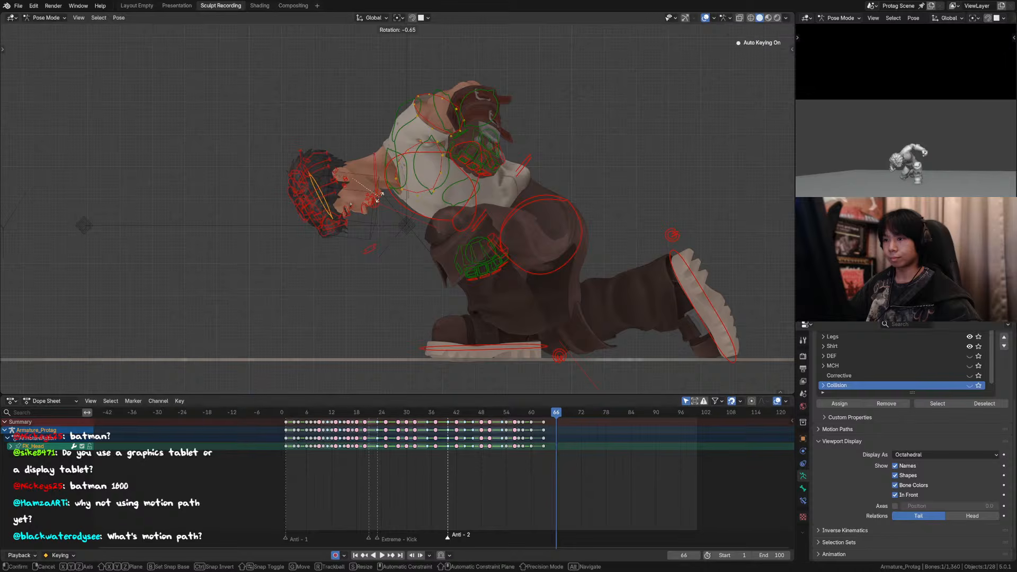
pyautogui.click(381, 194)
pyautogui.click(376, 188)
pyautogui.press('r')
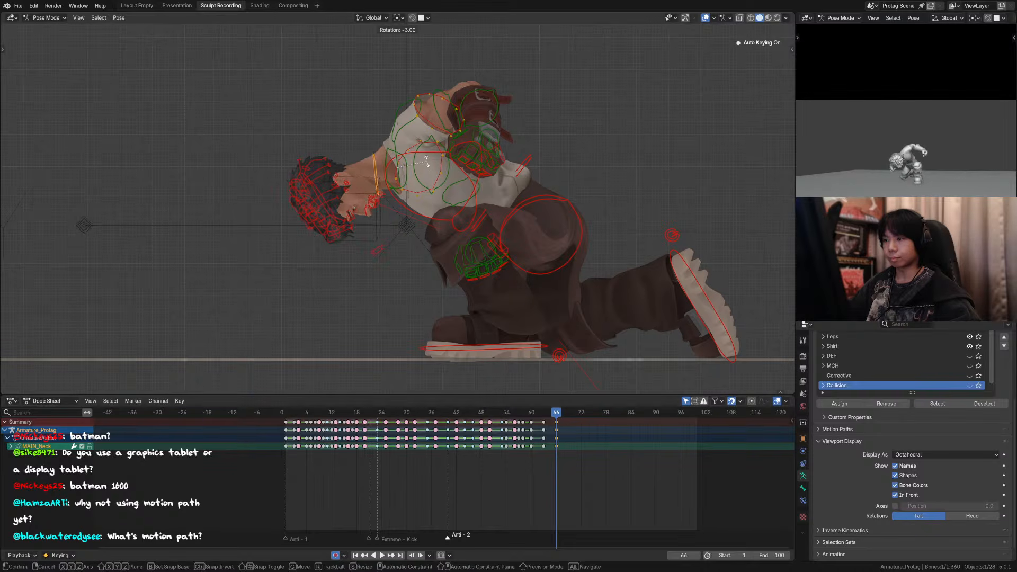
pyautogui.rightClick(435, 167)
pyautogui.press('r')
pyautogui.click(463, 168)
# Step: Step through the settle between frames 58 and 66 to examine how the neck moves
pyautogui.press('Down')
pyautogui.press('Down')
pyautogui.press('Down')
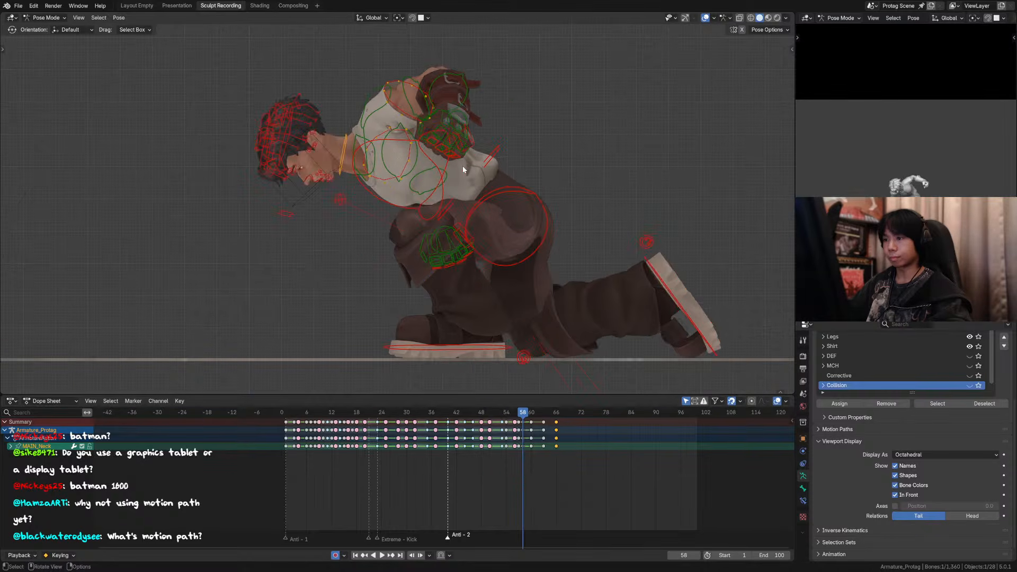
pyautogui.press('Up')
pyautogui.press('Up')
pyautogui.press('Up')
pyautogui.press('Up')
pyautogui.press('Left')
pyautogui.press('Left')
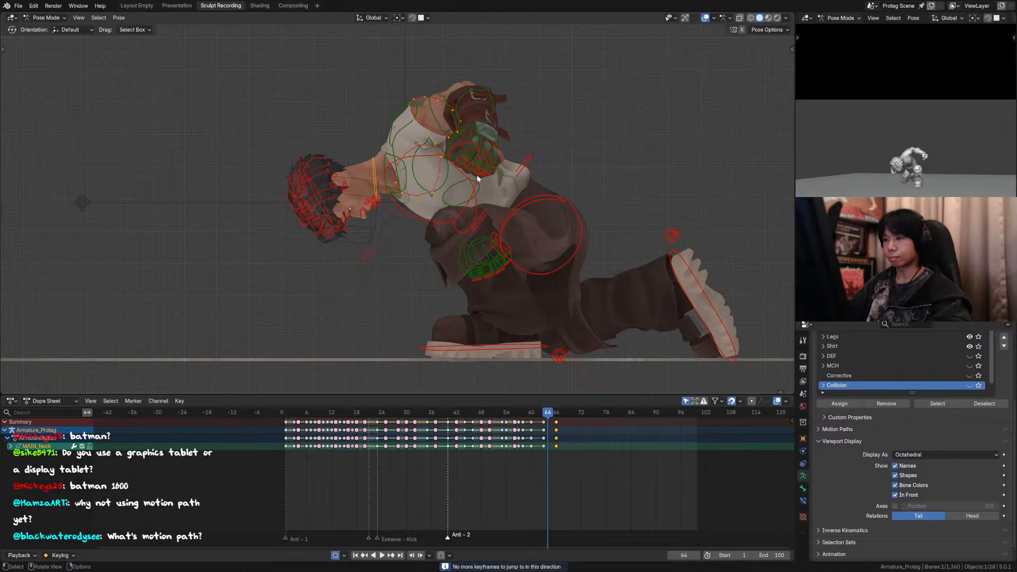
# Step: At frame 72, rotate the neck control by about 1° in the side view
pyautogui.press('Right')
pyautogui.press('Right')
pyautogui.press('Right')
pyautogui.press('Right')
pyautogui.press('Right')
pyautogui.press('Right')
pyautogui.press('Right')
pyautogui.press('Right')
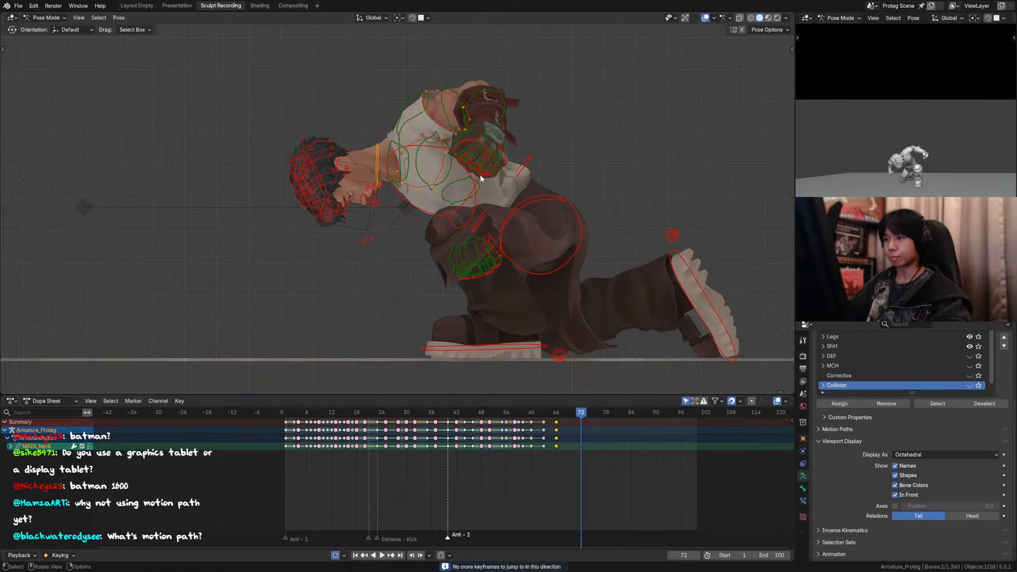
pyautogui.press('Left')
pyautogui.press('r')
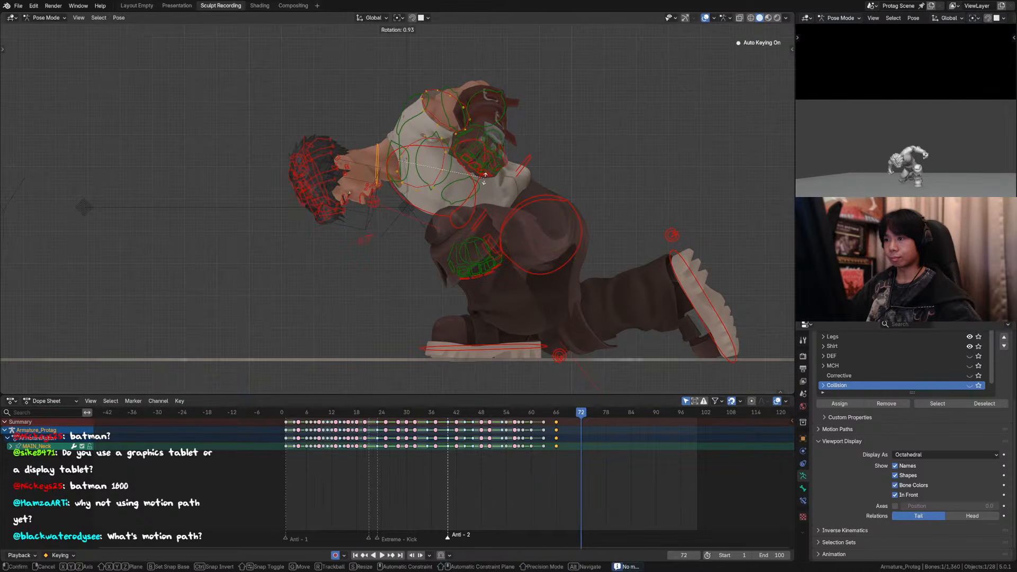
pyautogui.click(370, 165)
# Step: Try rotating the head control by about 5° at frame 72
pyautogui.click(320, 174)
pyautogui.press('r')
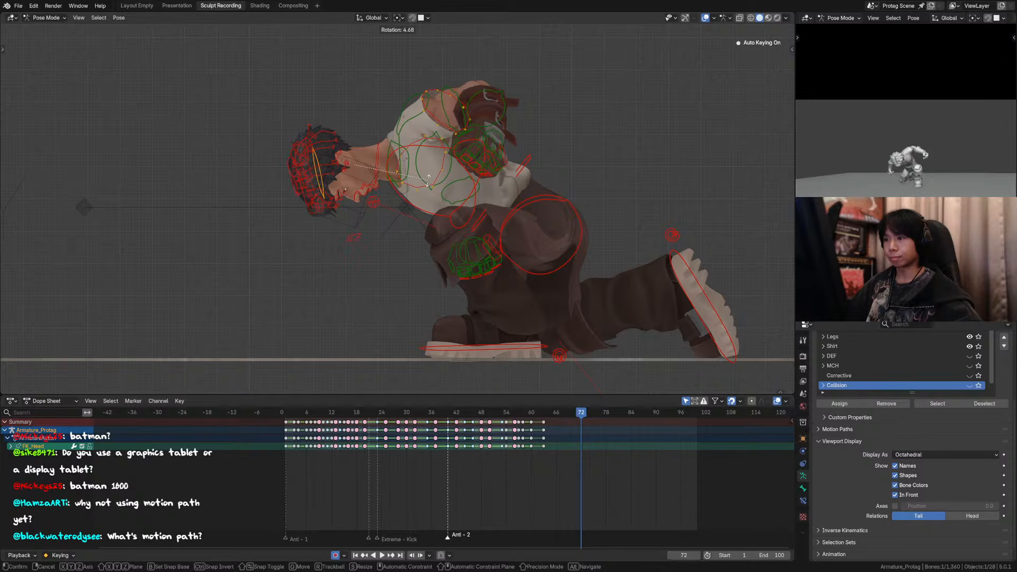
pyautogui.click(430, 183)
pyautogui.hotkey('ctrl', 'z')
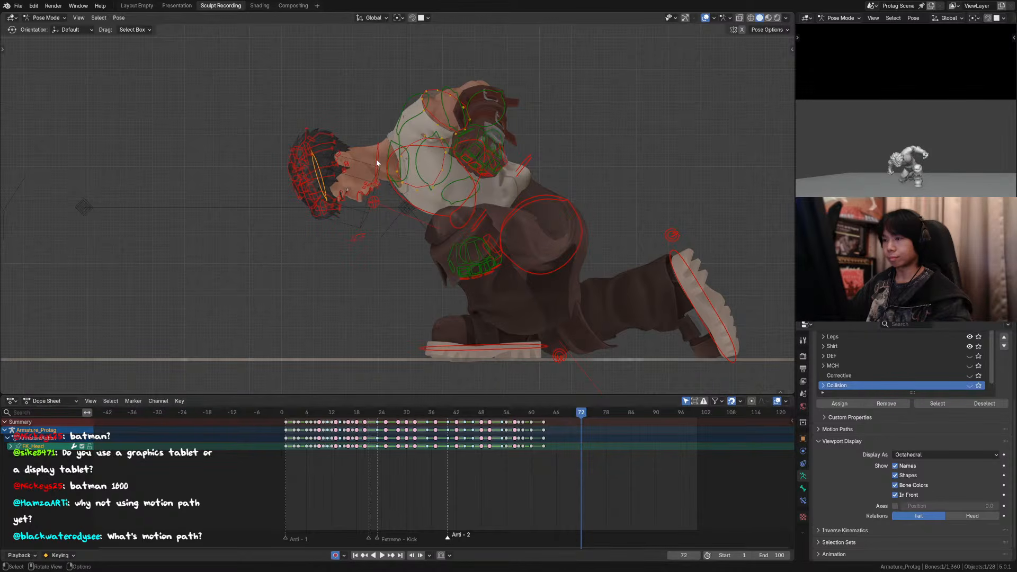
# Step: Key the head control at frame 66 and rotate it slightly upward at frame 72
pyautogui.press('Down')
pyautogui.keyDown('shift'); pyautogui.click(321, 185); pyautogui.keyUp('shift')
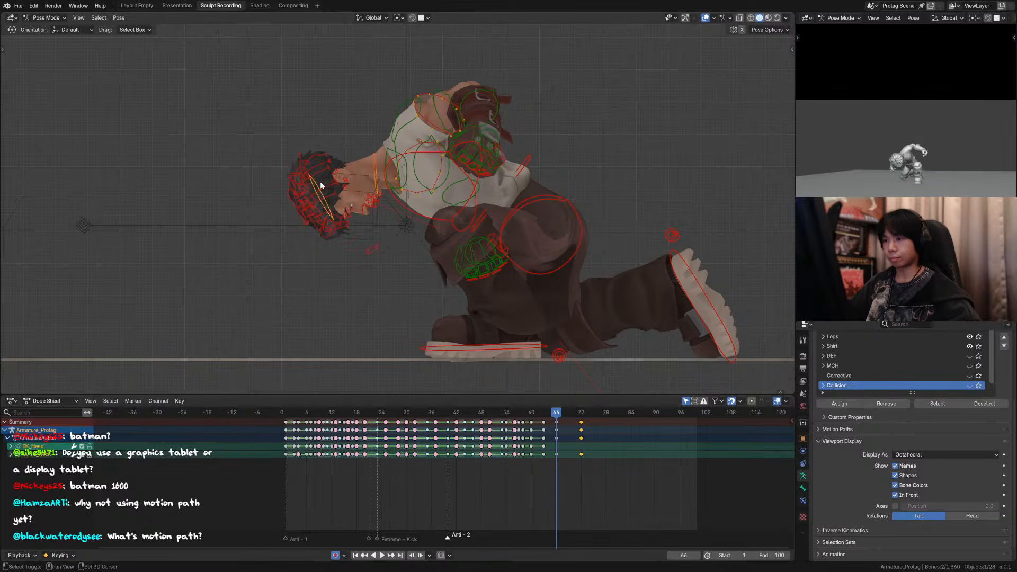
pyautogui.press('Up')
pyautogui.click(320, 174)
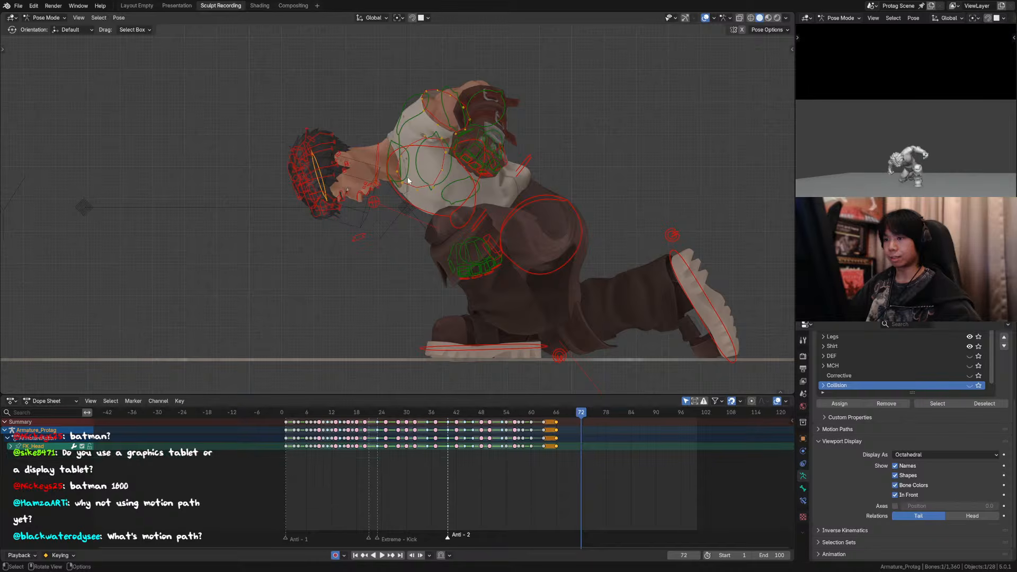
pyautogui.press('r')
pyautogui.click(322, 181)
# Step: Replay the landing in the side view and step through the head keyframes between frames 58 and 72
pyautogui.press('space')
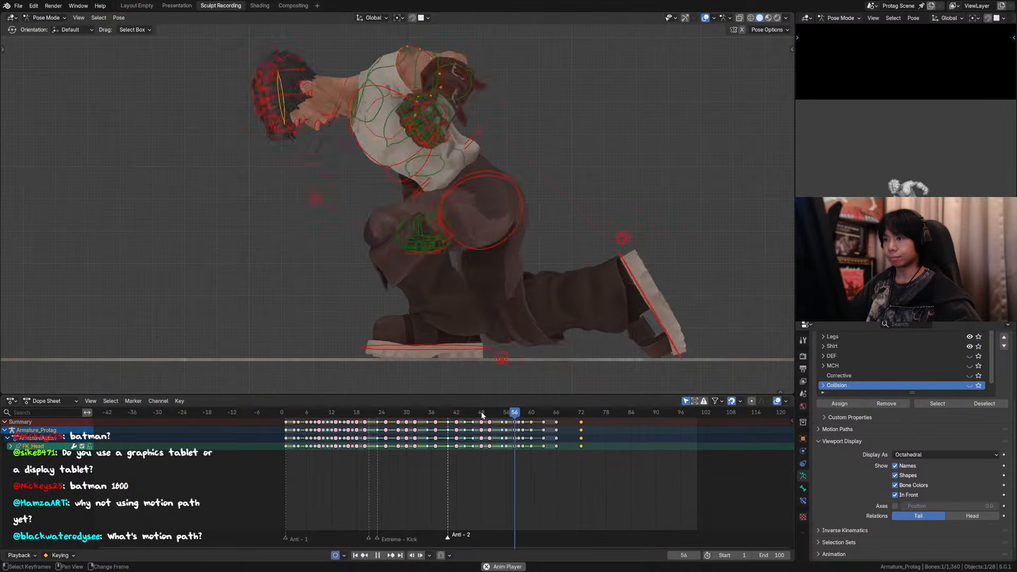
pyautogui.press('space')
pyautogui.press('Up')
pyautogui.press('Up')
pyautogui.press('Up')
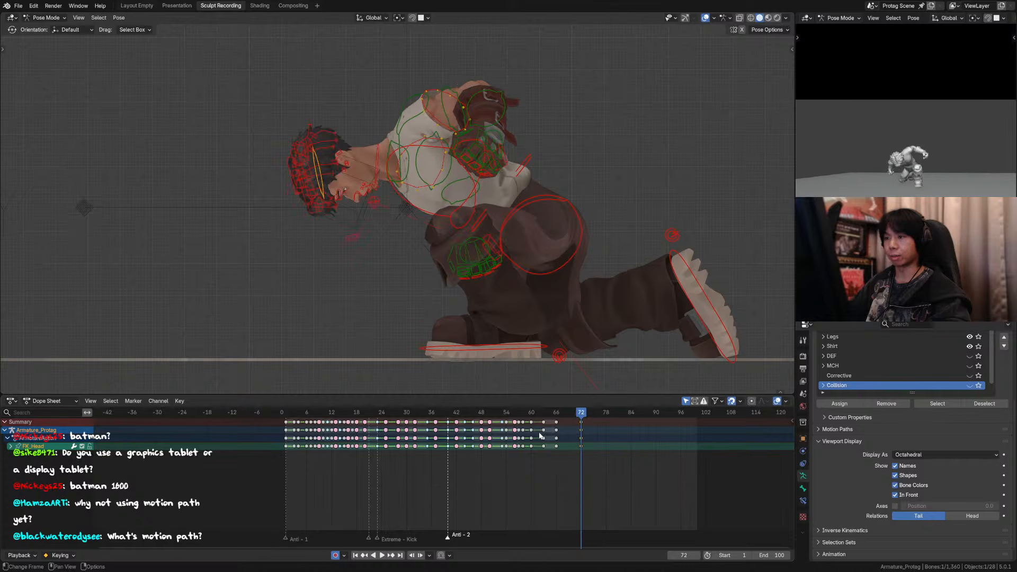
pyautogui.press('Down')
pyautogui.press('Down')
pyautogui.press('Down')
pyautogui.press('Up')
pyautogui.press('Down')
pyautogui.press('Down')
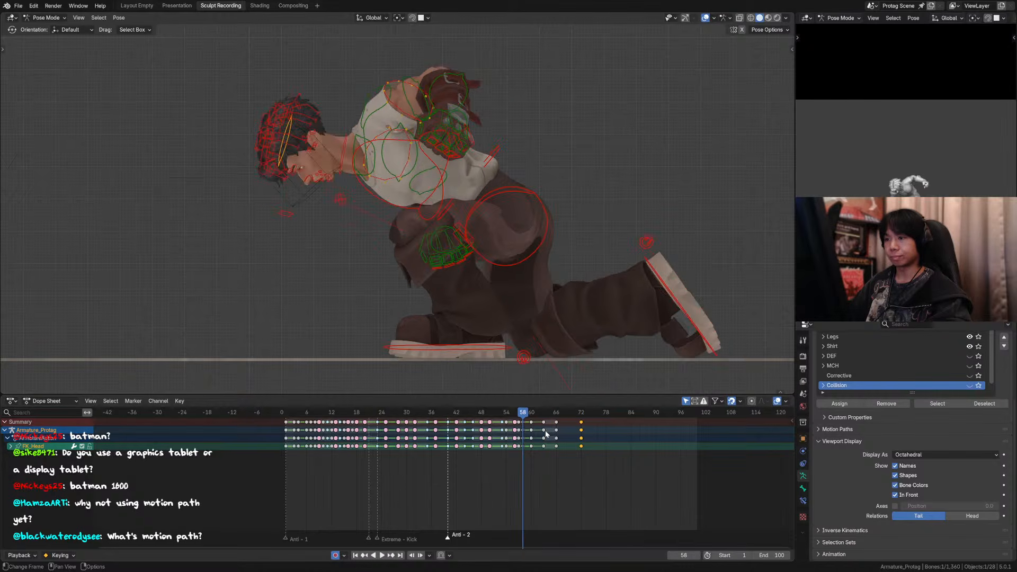
# Step: At frame 63, rotate the head control slightly downward and compare it with the preceding keyframe
pyautogui.press('Up')
pyautogui.press('Up')
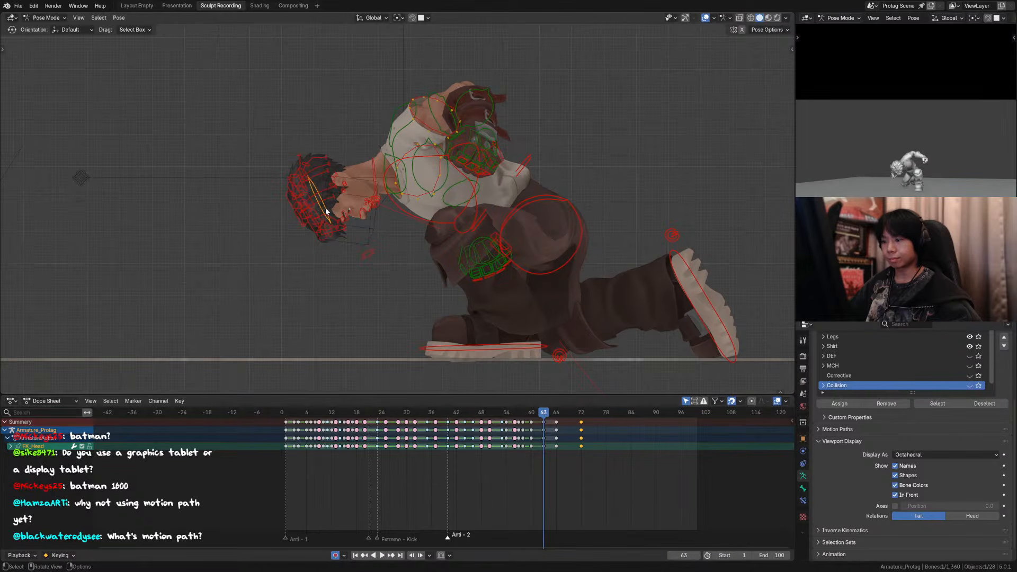
pyautogui.press('r')
pyautogui.click(464, 227)
pyautogui.press('Down')
pyautogui.press('Up')
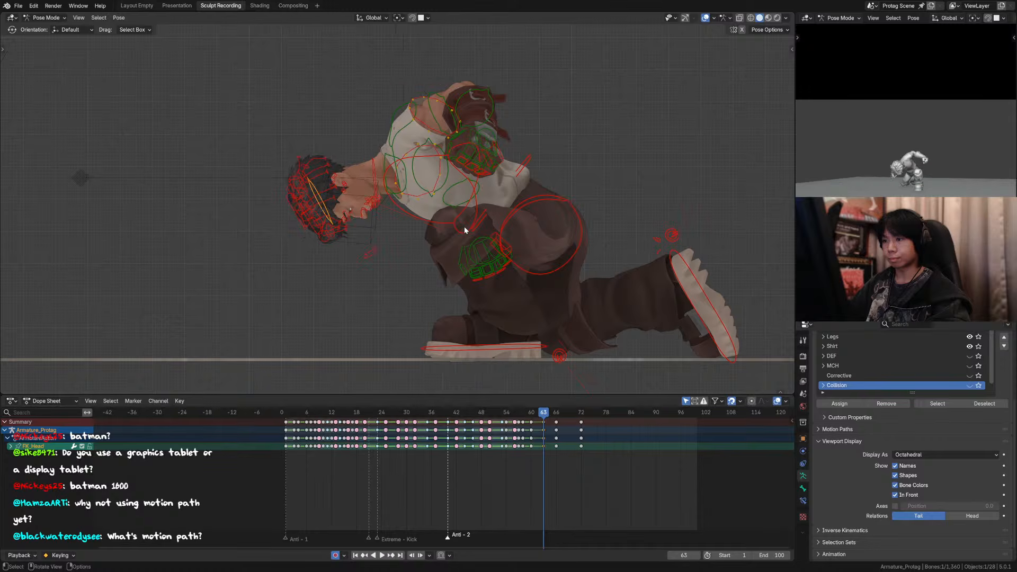
pyautogui.press('Down')
pyautogui.press('Up')
# Step: At frame 63, rotate the neck control by about -1° and compare the head pose with the neighbouring keyframes
pyautogui.click(369, 164)
pyautogui.press('r')
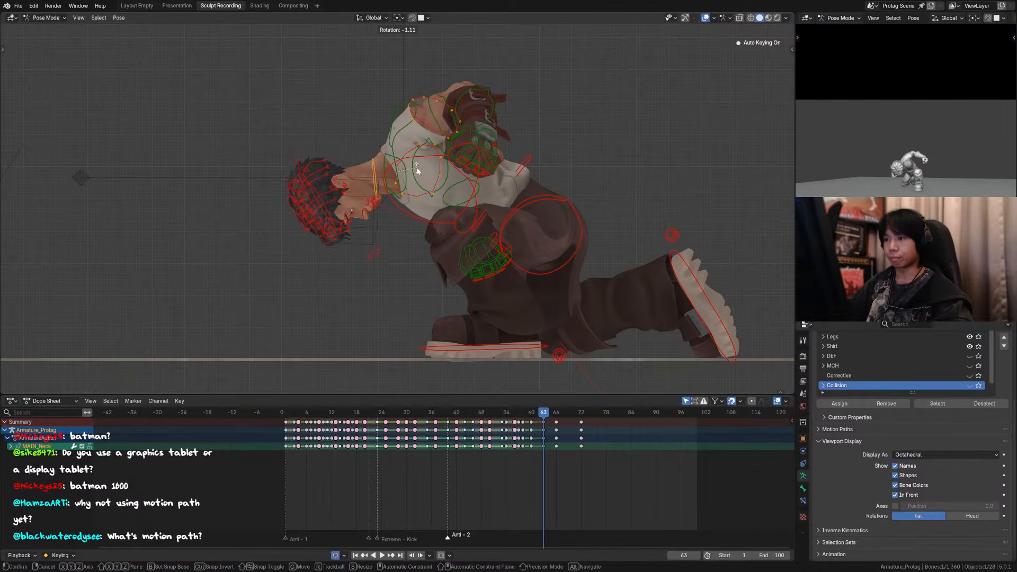
pyautogui.click(417, 171)
pyautogui.press('Up')
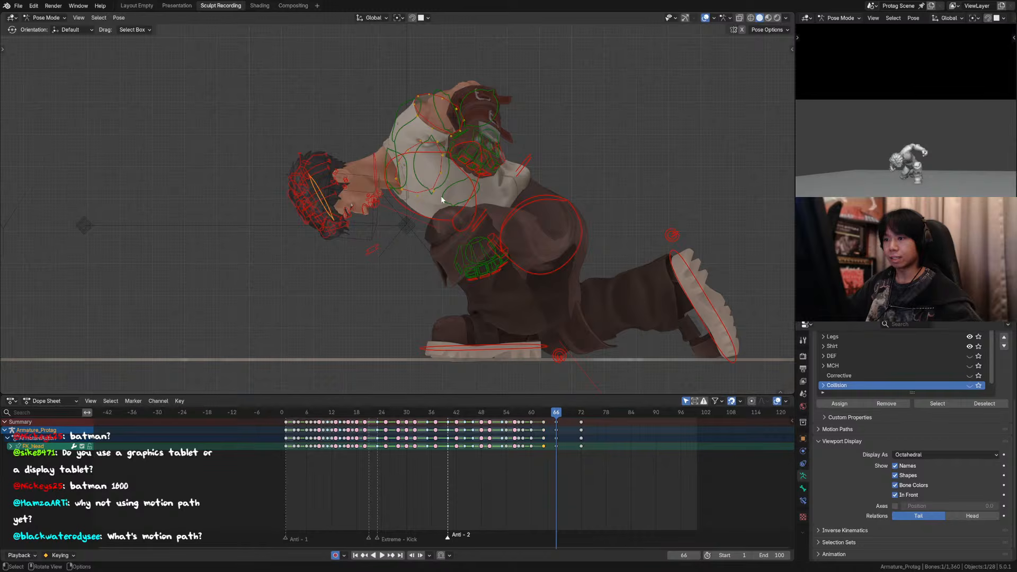
pyautogui.press('Down')
pyautogui.press('Down')
pyautogui.press('Up')
pyautogui.press('Up')
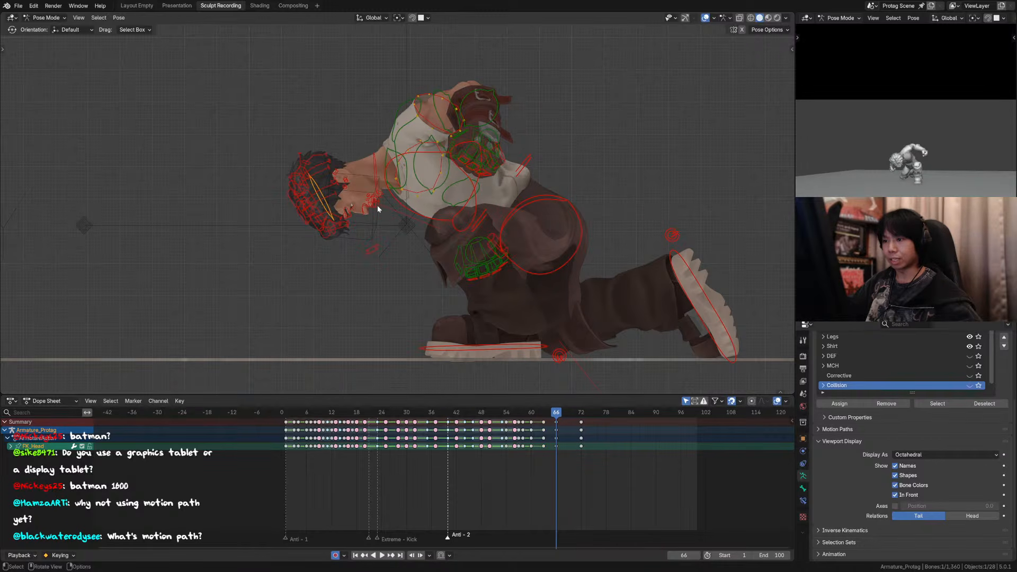
# Step: At frame 66, rotate the neck control by -0.745° and step through the keyframes up to frame 72
pyautogui.press('r')
pyautogui.click(433, 155)
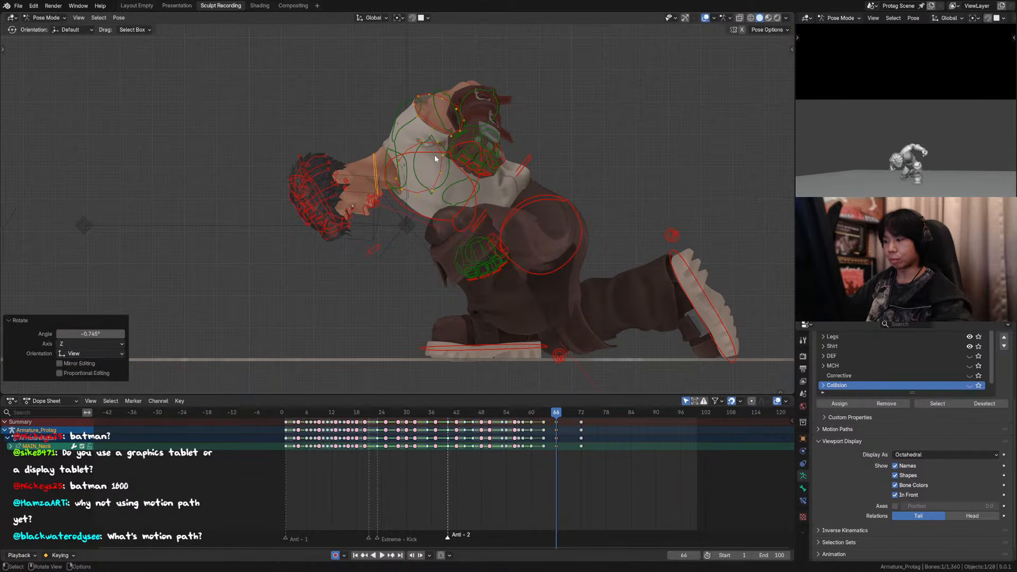
pyautogui.press('Down')
pyautogui.press('Down')
pyautogui.press('Up')
pyautogui.press('Up')
pyautogui.press('Up')
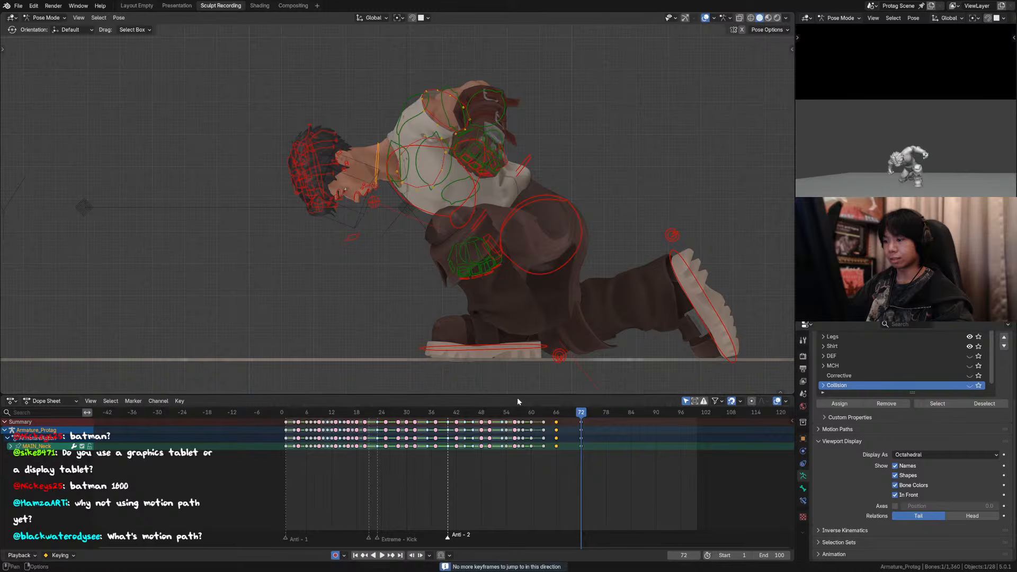
# Step: Replay the landing in the side view to check the neck and head overlap
pyautogui.click(510, 414)
pyautogui.press('space')
pyautogui.click(484, 413)
pyautogui.press('space')
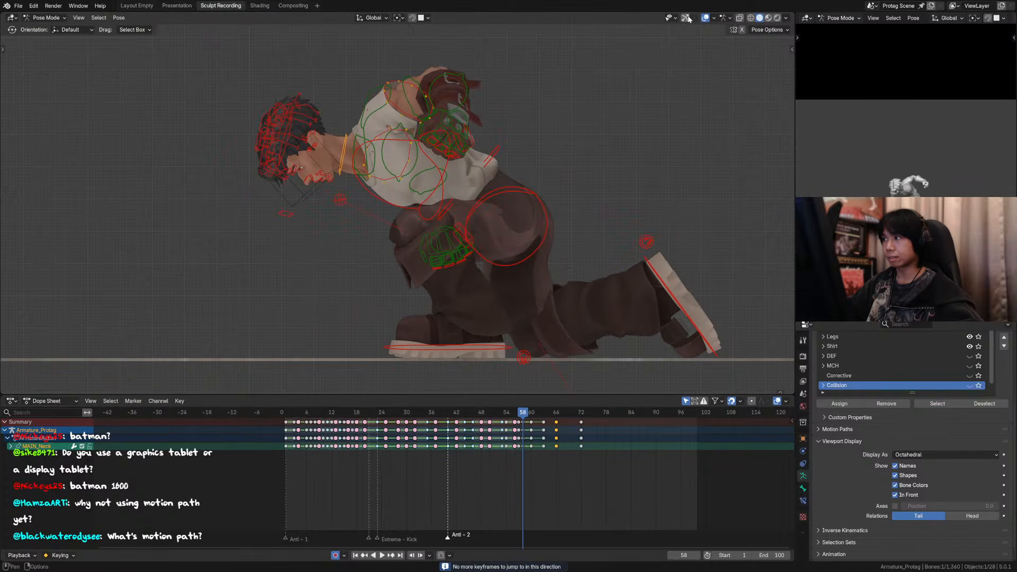
# Step: Replay the landing with the rig overlays hidden to judge the neck and head settle
pyautogui.hotkey('shift', 'alt', 'z')
pyautogui.press('space')
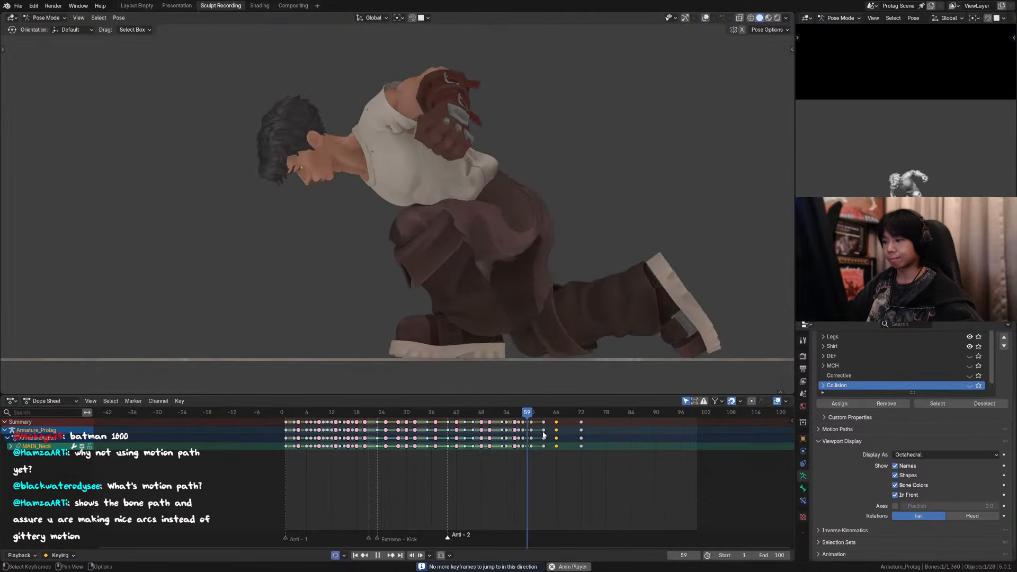
pyautogui.press('space')
pyautogui.moveTo(575, 429); pyautogui.dragTo(574, 430)
pyautogui.press('g')
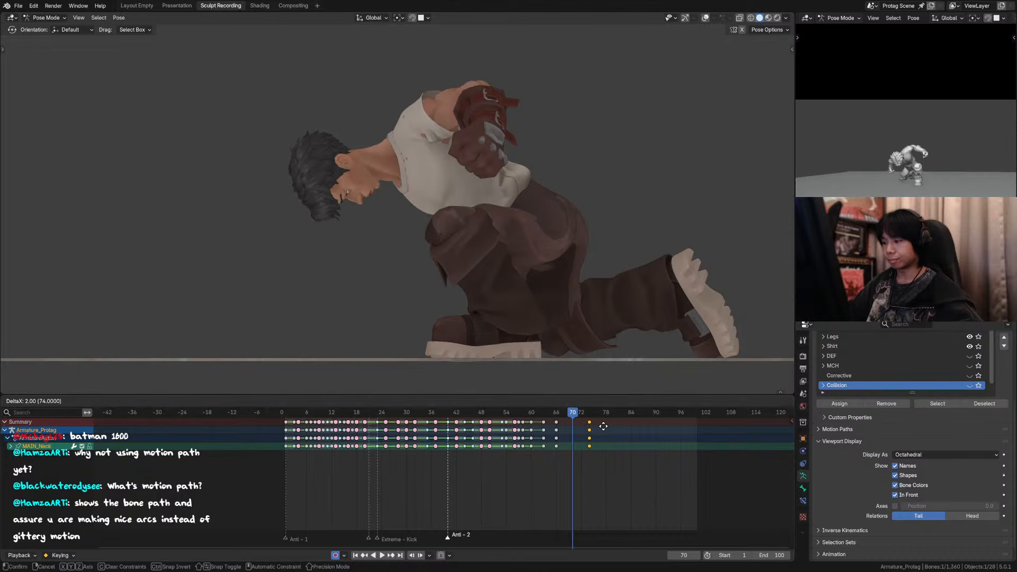
pyautogui.press('Escape')
# Step: Move the head and neck keyframes from frame 66 to frame 65 and replay the landing
pyautogui.press('space')
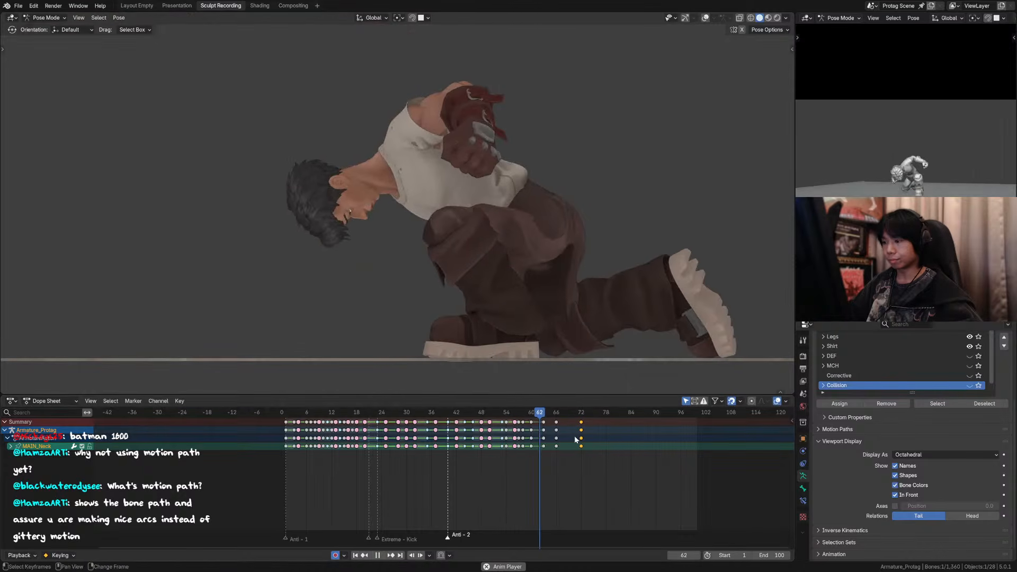
pyautogui.press('space')
pyautogui.click(705, 18)
pyautogui.keyDown('shift'); pyautogui.click(339, 200); pyautogui.keyUp('shift')
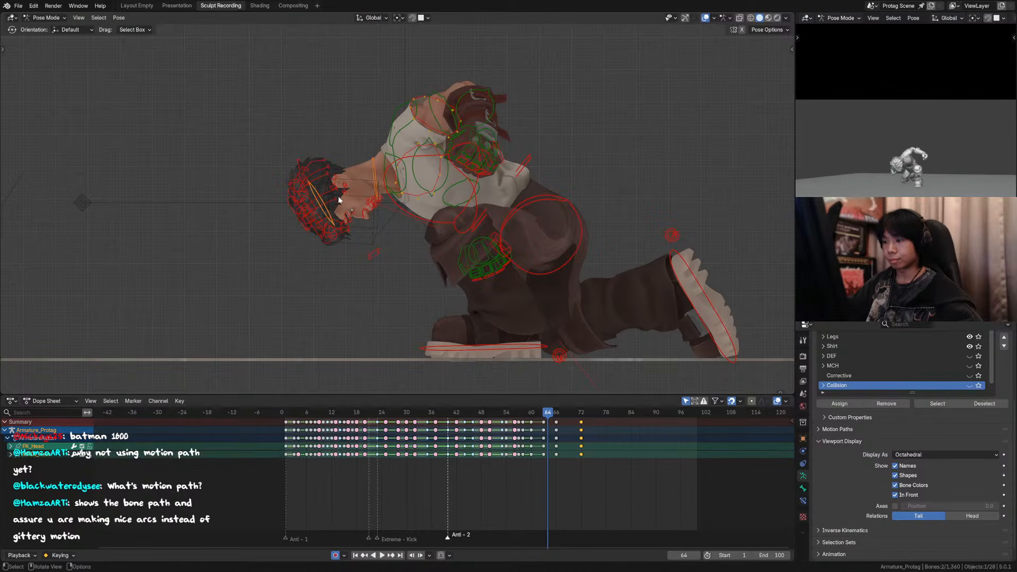
pyautogui.moveTo(570, 428); pyautogui.dragTo(551, 428)
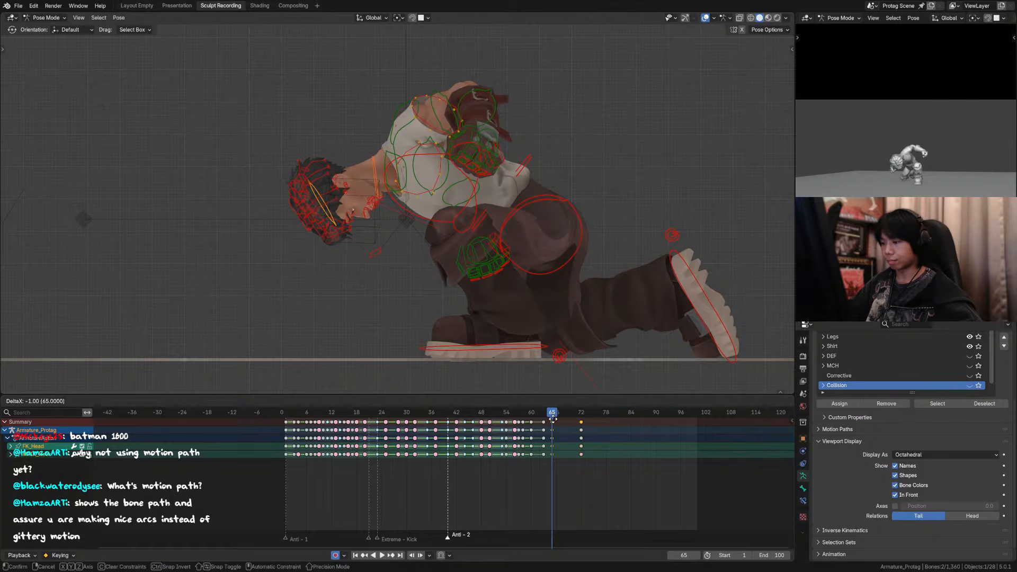
pyautogui.press('space')
pyautogui.click(527, 416)
pyautogui.press('space')
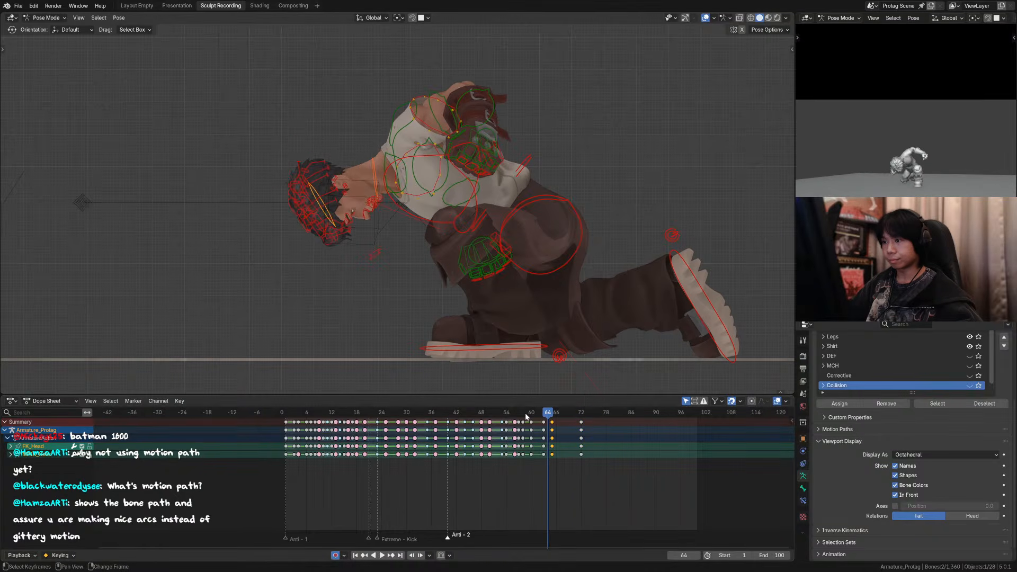
pyautogui.press('space')
pyautogui.press('space')
# Step: Inspect the final chest and full-rig keyframes and replay the landing, with and without overlays
pyautogui.click(477, 205)
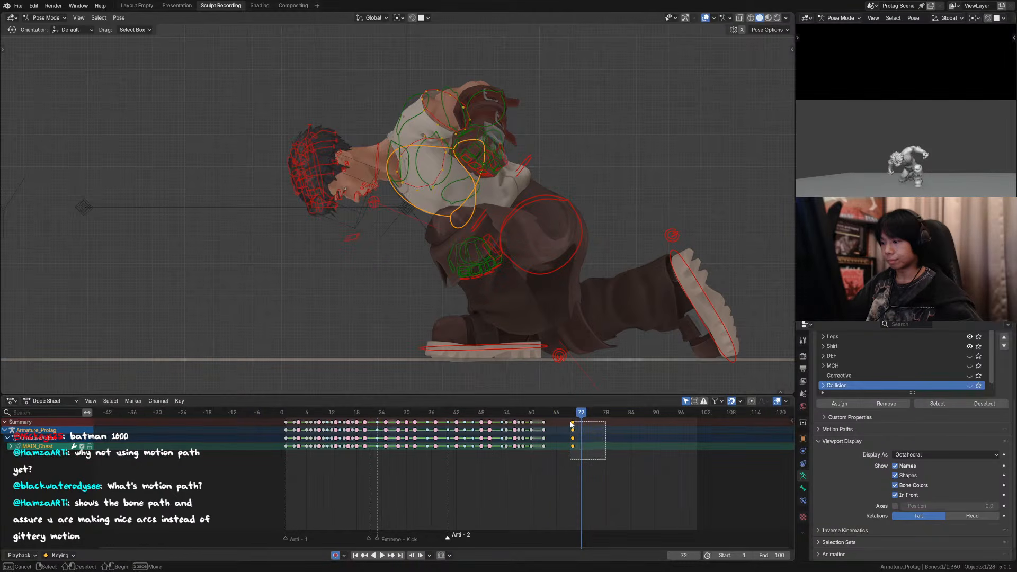
pyautogui.moveTo(571, 425); pyautogui.dragTo(540, 417)
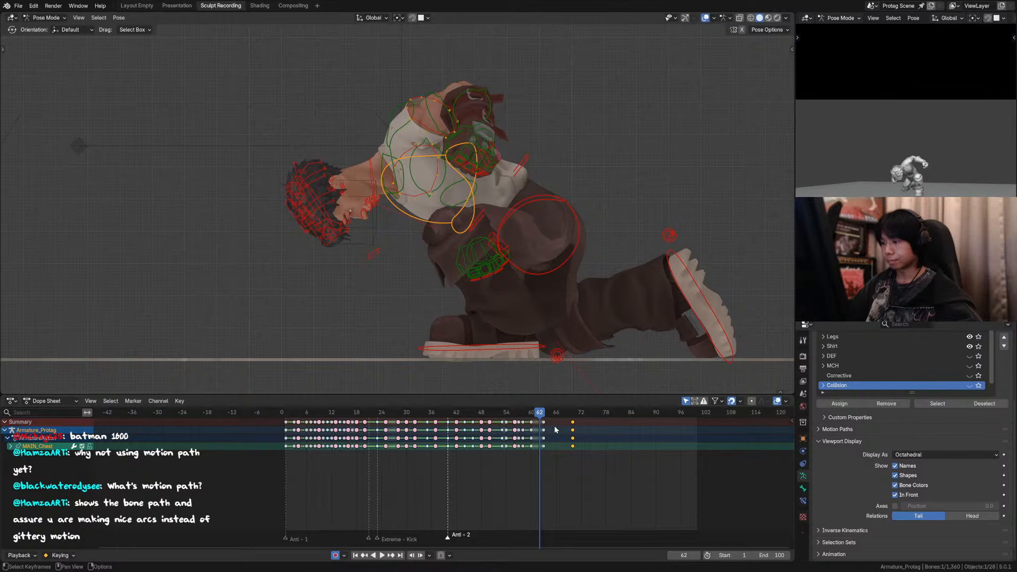
pyautogui.press('a')
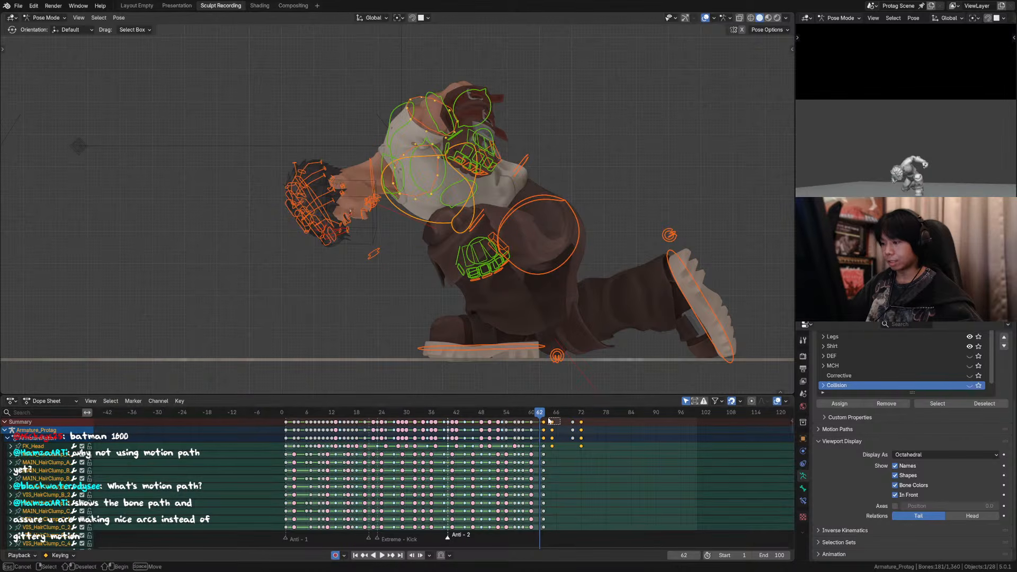
pyautogui.moveTo(542, 415); pyautogui.dragTo(489, 401)
pyautogui.hotkey('shift', 'space')
pyautogui.click(705, 18)
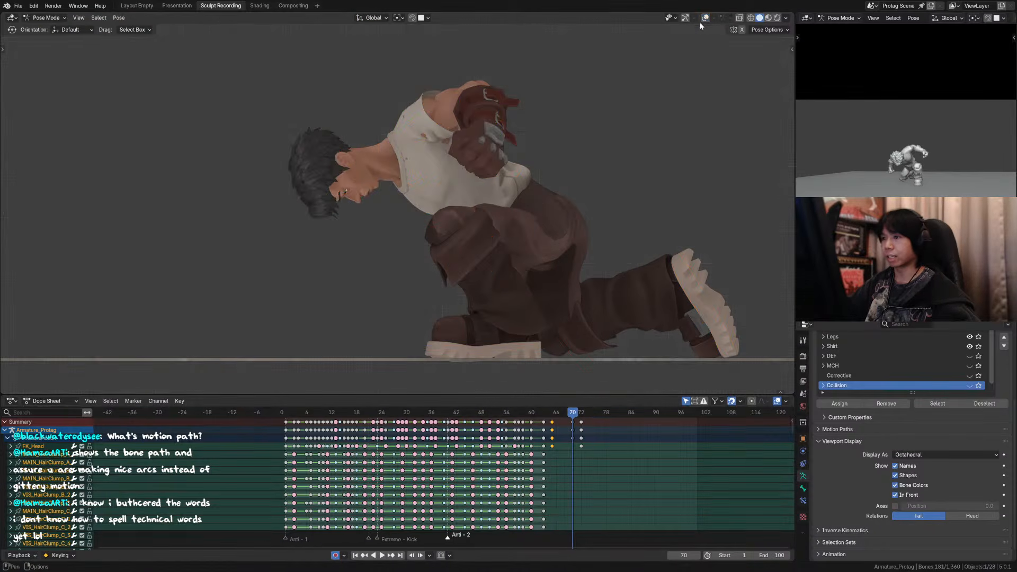
pyautogui.scroll(3, 386, 174)
pyautogui.click(705, 17)
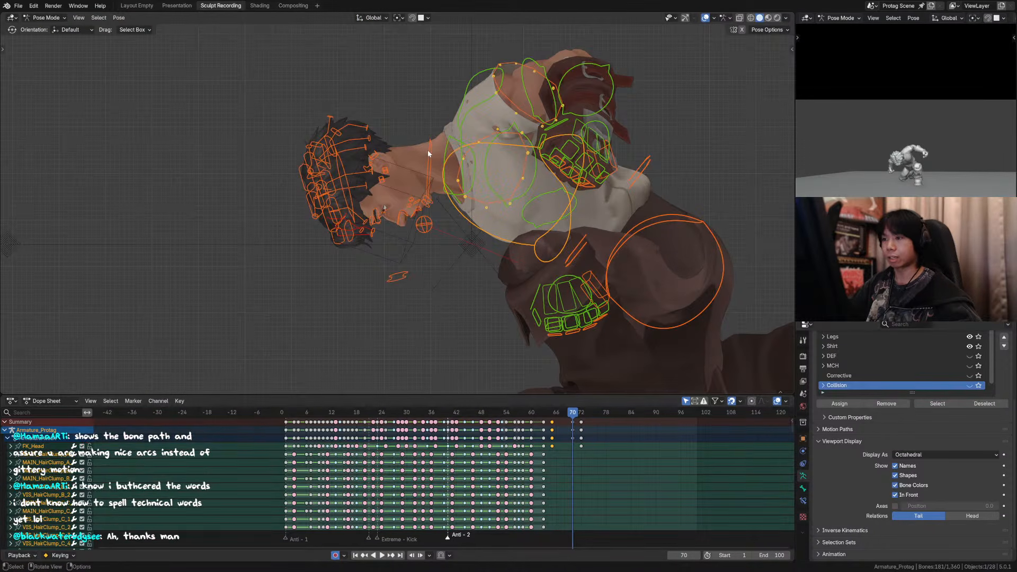
pyautogui.click(343, 167)
pyautogui.moveTo(529, 417); pyautogui.dragTo(560, 417)
pyautogui.press('space')
# Step: Try moving the chest control's last keyframe from frame 70 to frame 73 and replay the landing
pyautogui.press('space')
pyautogui.click(566, 218)
pyautogui.moveTo(597, 451); pyautogui.dragTo(567, 419)
pyautogui.press('g')
pyautogui.click(585, 423)
pyautogui.click(525, 416)
pyautogui.press('space')
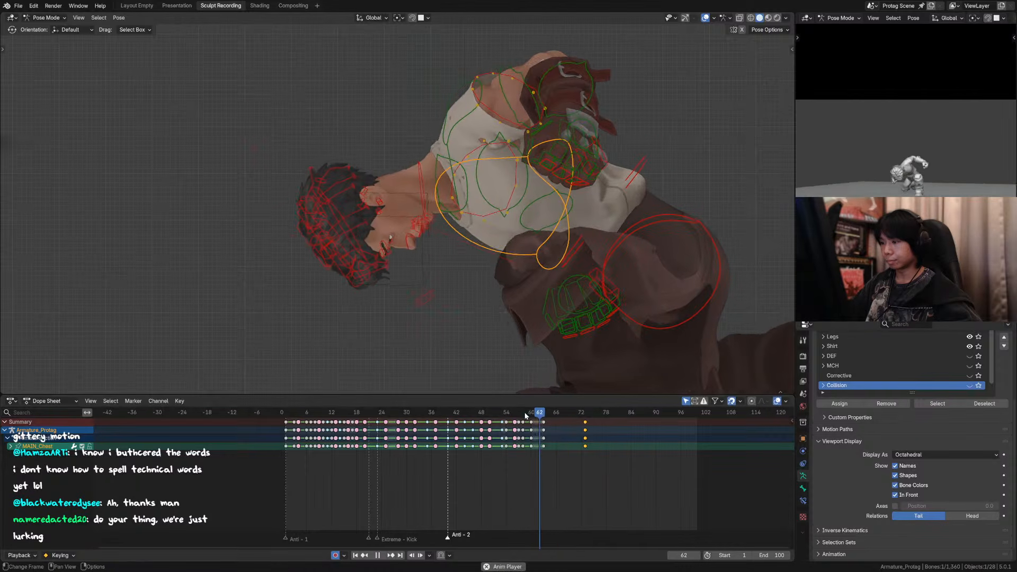
pyautogui.click(510, 416)
# Step: Retime the chest control by moving its frame 63 keyframe to frame 61 and its frame 70 keyframe to frame 72
pyautogui.press('space')
pyautogui.hotkey('ctrl', 'z')
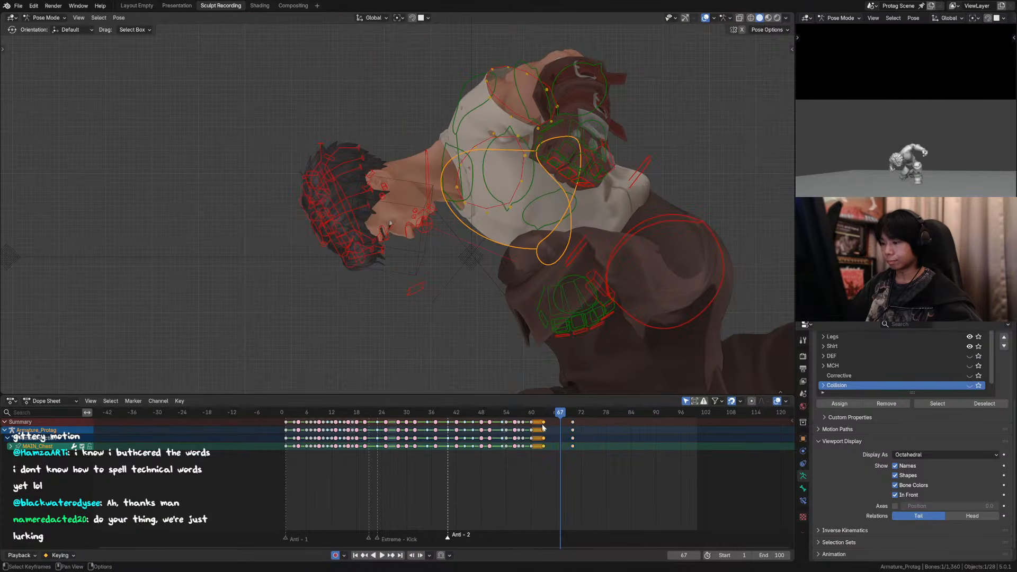
pyautogui.moveTo(542, 427); pyautogui.dragTo(534, 426)
pyautogui.click(511, 415)
pyautogui.press('space')
pyautogui.click(507, 417)
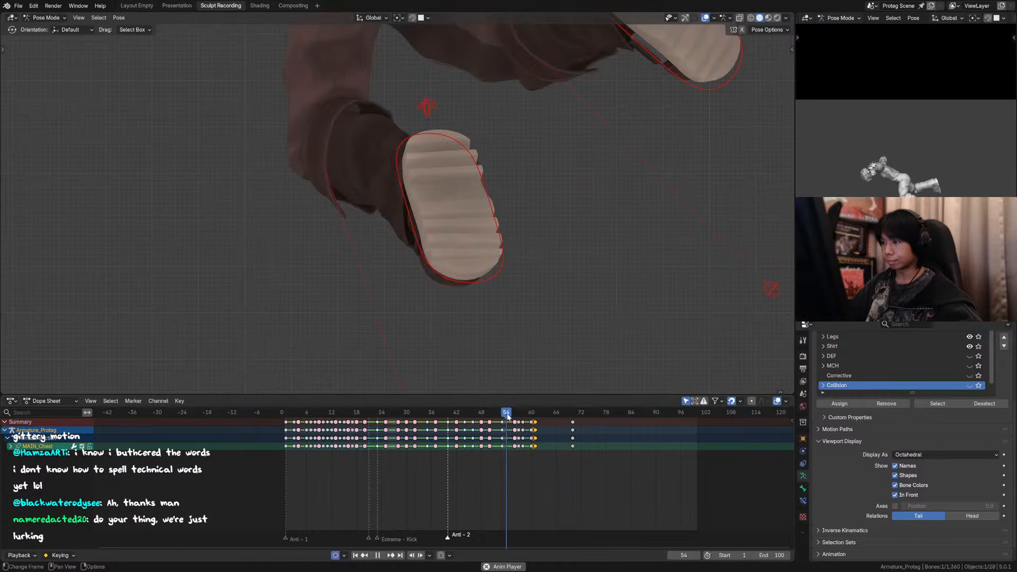
pyautogui.press('space')
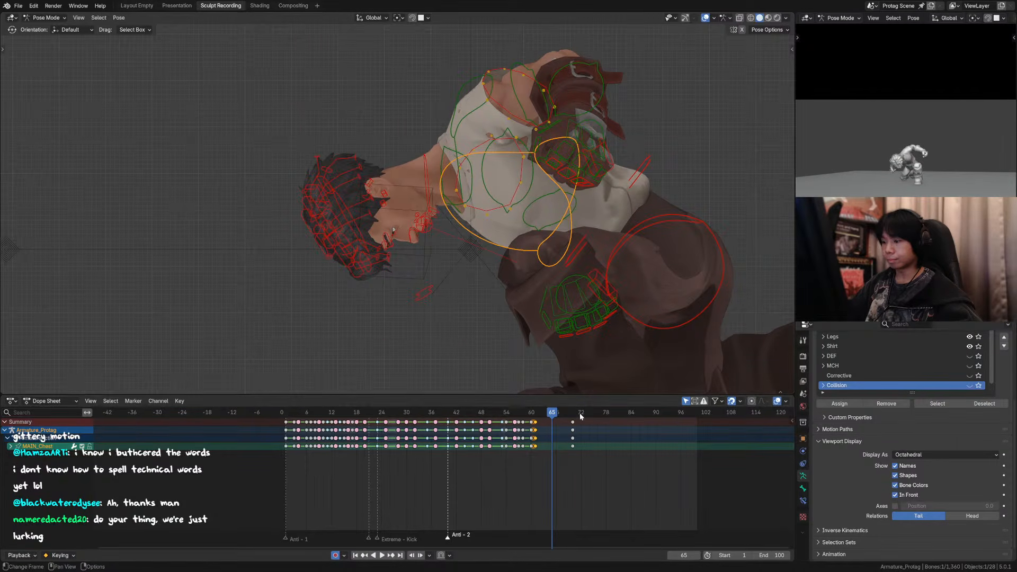
pyautogui.moveTo(573, 422); pyautogui.dragTo(586, 422)
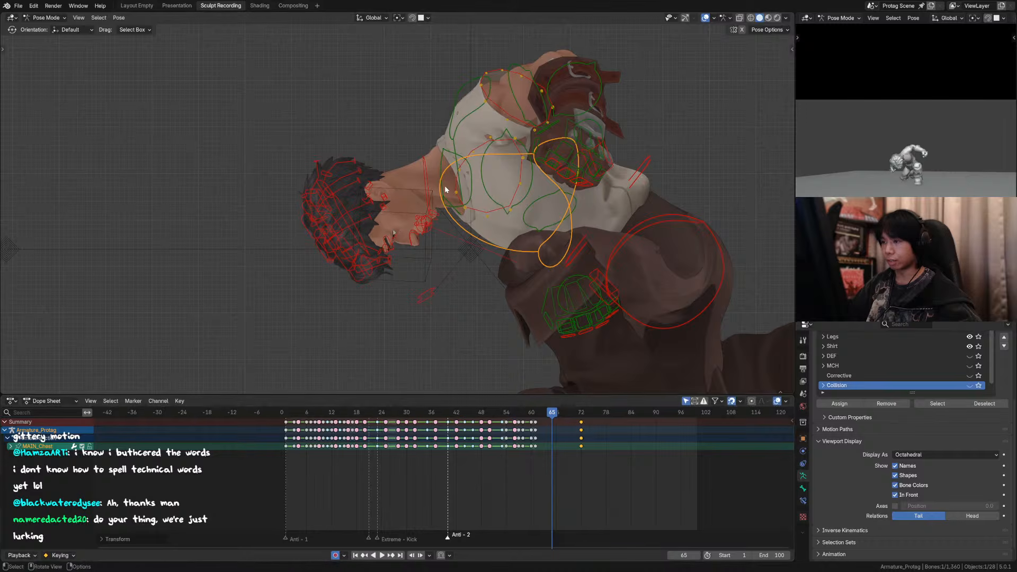
# Step: Save the file and move the last keyframe of the neck and head controls from frame 72 to frame 74
pyautogui.click(422, 181)
pyautogui.keyDown('shift'); pyautogui.click(343, 206); pyautogui.keyUp('shift')
pyautogui.keyDown('shift'); pyautogui.click(552, 422); pyautogui.keyUp('shift')
pyautogui.hotkey('ctrl', 's')
pyautogui.keyDown('alt'); pyautogui.scroll(6, 543, 422); pyautogui.keyUp('alt')
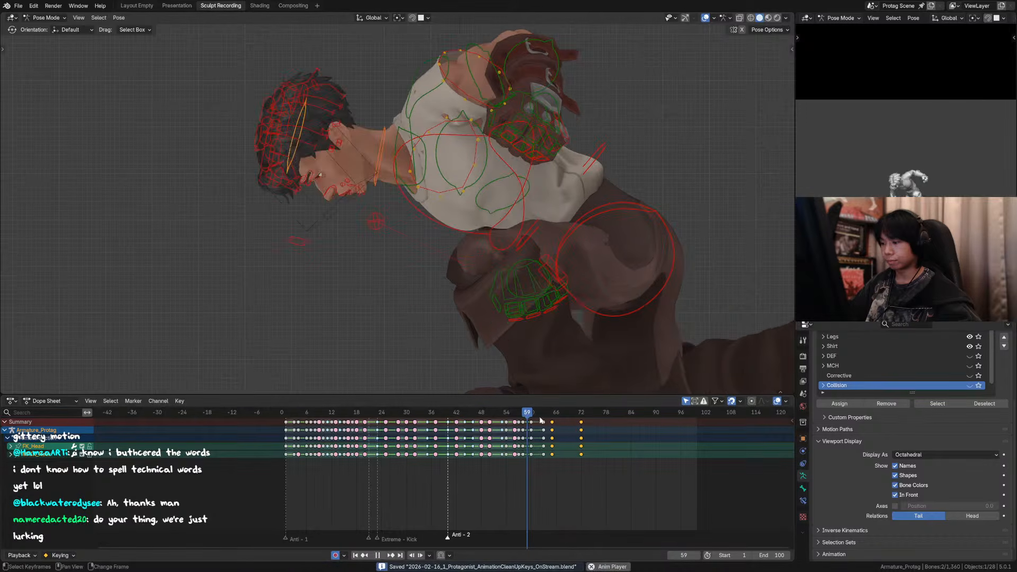
pyautogui.keyDown('alt'); pyautogui.scroll(-12, 551, 424); pyautogui.keyUp('alt')
pyautogui.click(560, 429)
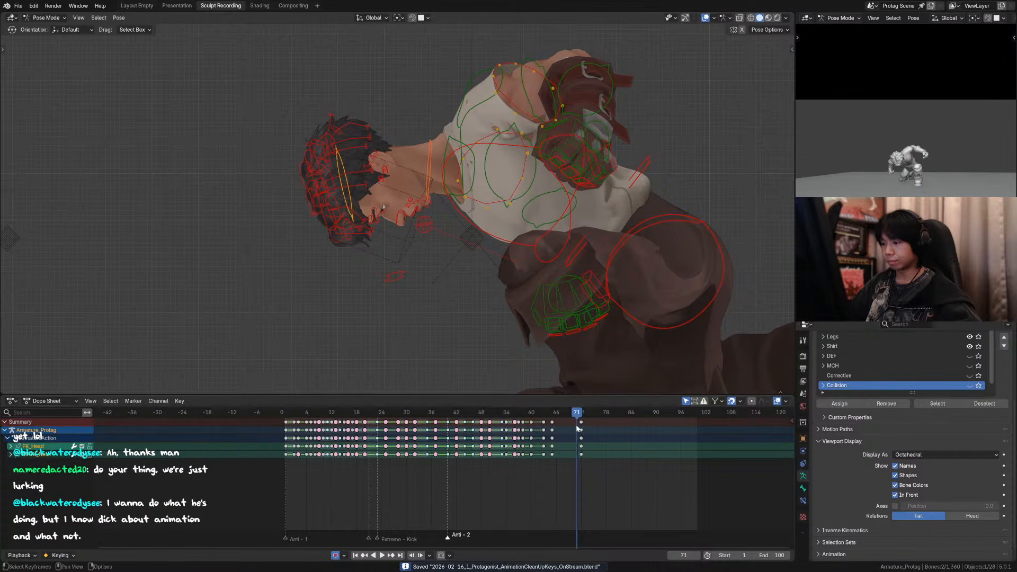
pyautogui.press('g')
pyautogui.click(597, 430)
pyautogui.moveTo(556, 413); pyautogui.dragTo(523, 413)
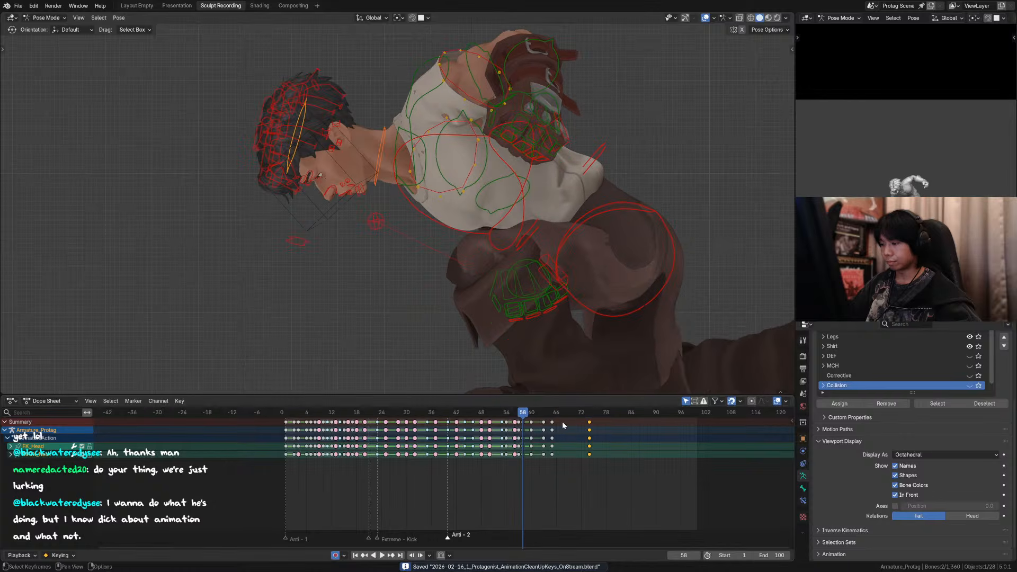
# Step: Move the head and neck keyframes from frame 65 to frame 64 and replay the landing
pyautogui.click(552, 423)
pyautogui.keyDown('alt'); pyautogui.scroll(-15, 558, 426); pyautogui.keyUp('alt')
pyautogui.keyDown('alt'); pyautogui.scroll(15, 559, 426); pyautogui.keyUp('alt')
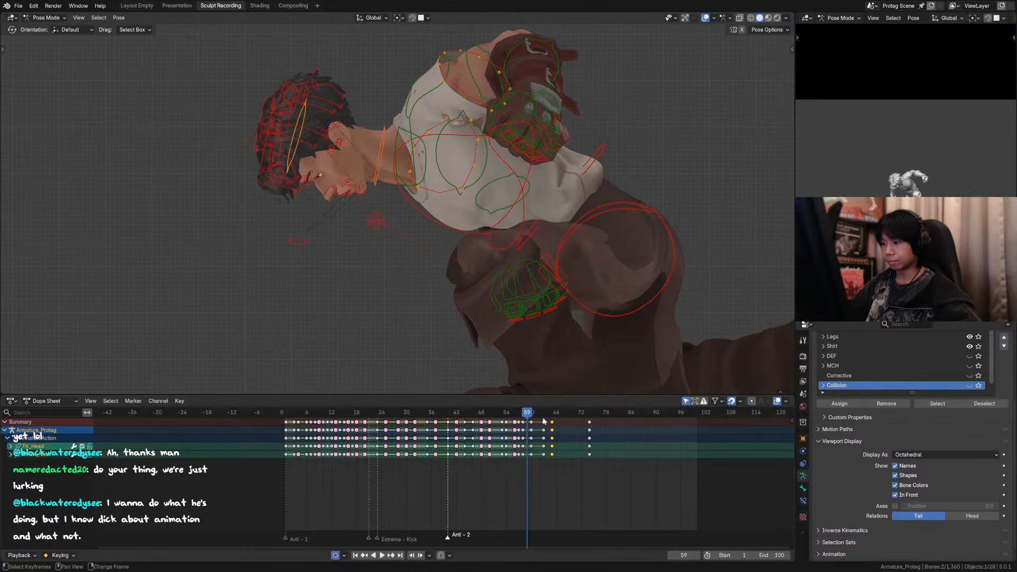
pyautogui.keyDown('alt'); pyautogui.scroll(-7, 564, 424); pyautogui.keyUp('alt')
pyautogui.press('g')
pyautogui.click(558, 426)
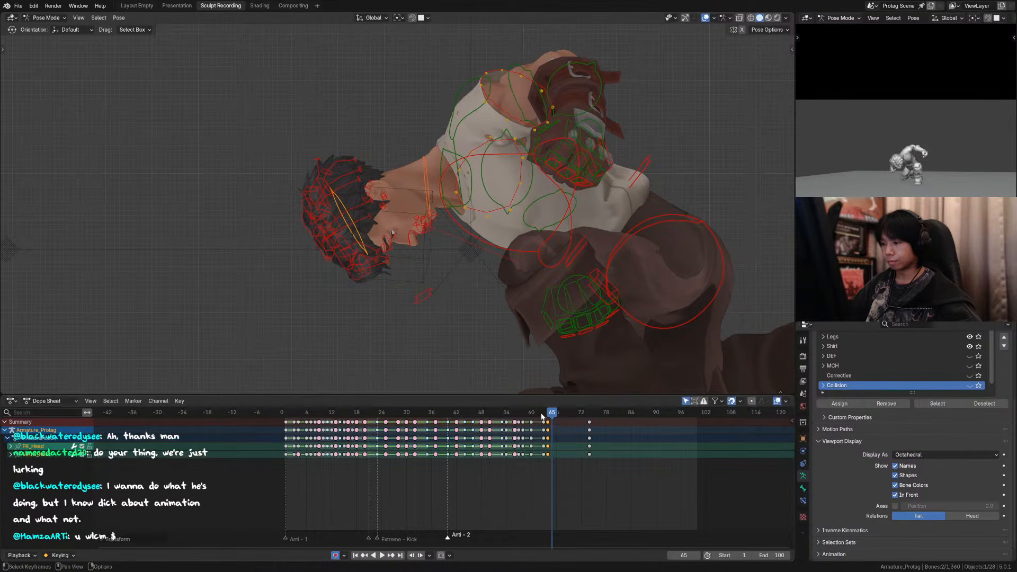
pyautogui.press('space')
# Step: Try moving the head and neck keyframes from frame 64 to frame 63 and check the result in playback
pyautogui.moveTo(544, 416)
pyautogui.mouseDown()
pyautogui.moveTo(531, 417)
pyautogui.moveTo(545, 417)
pyautogui.mouseUp()
pyautogui.press('g')
pyautogui.click(549, 425)
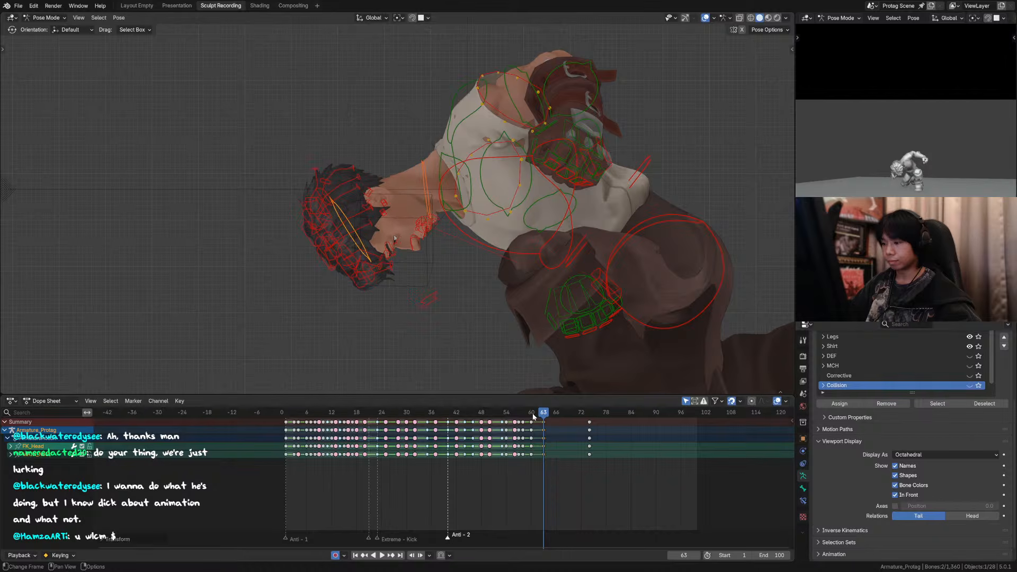
pyautogui.click(516, 416)
pyautogui.press('space')
pyautogui.click(488, 415)
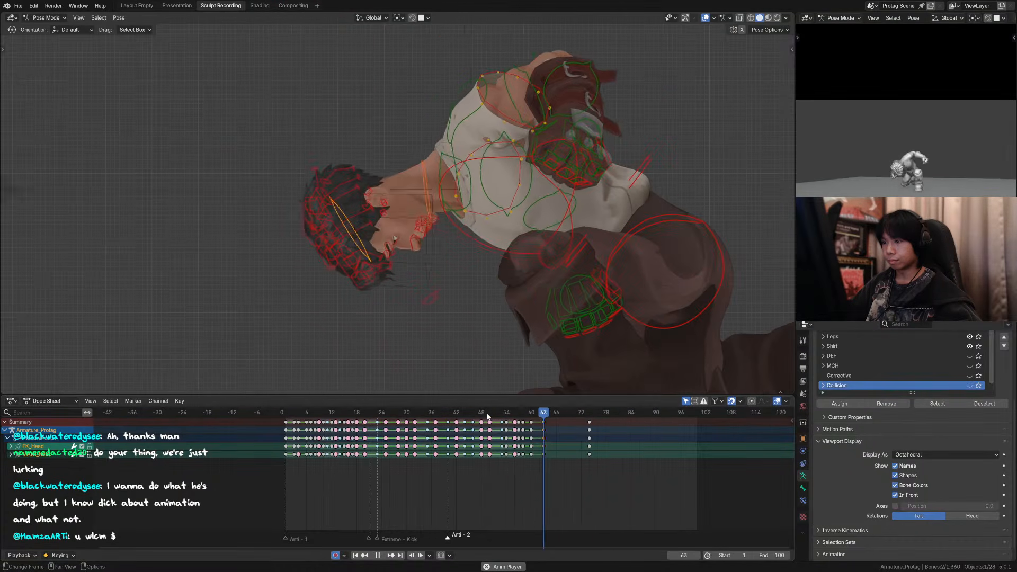
pyautogui.click(487, 416)
pyautogui.press('space')
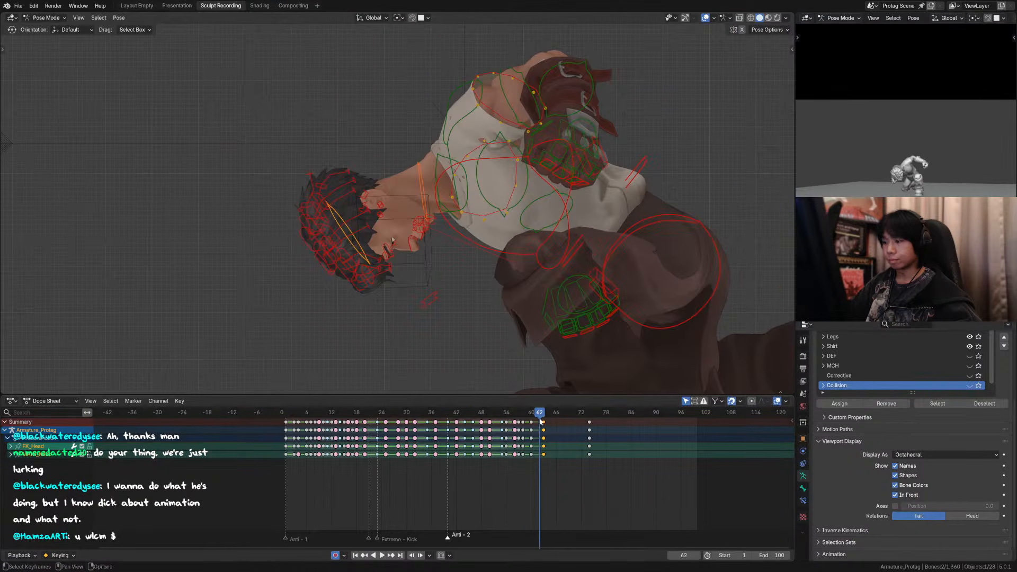
# Step: Delete the head and neck keyframes at frame 65 and replay the landing
pyautogui.moveTo(540, 418)
pyautogui.mouseDown()
pyautogui.moveTo(525, 417)
pyautogui.moveTo(548, 418)
pyautogui.mouseUp()
pyautogui.press('g')
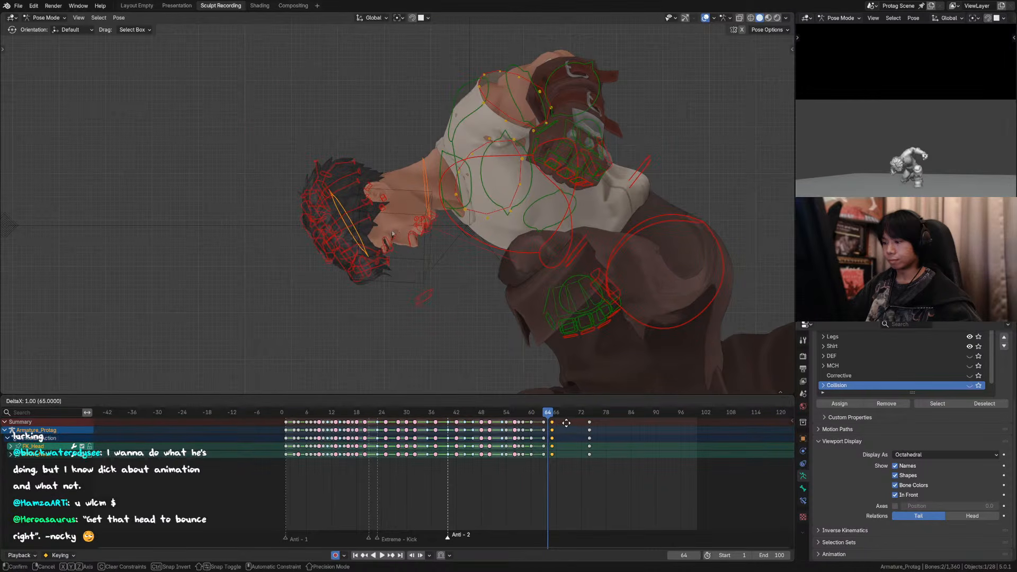
pyautogui.click(565, 423)
pyautogui.press('x')
pyautogui.click(556, 422)
pyautogui.press('space')
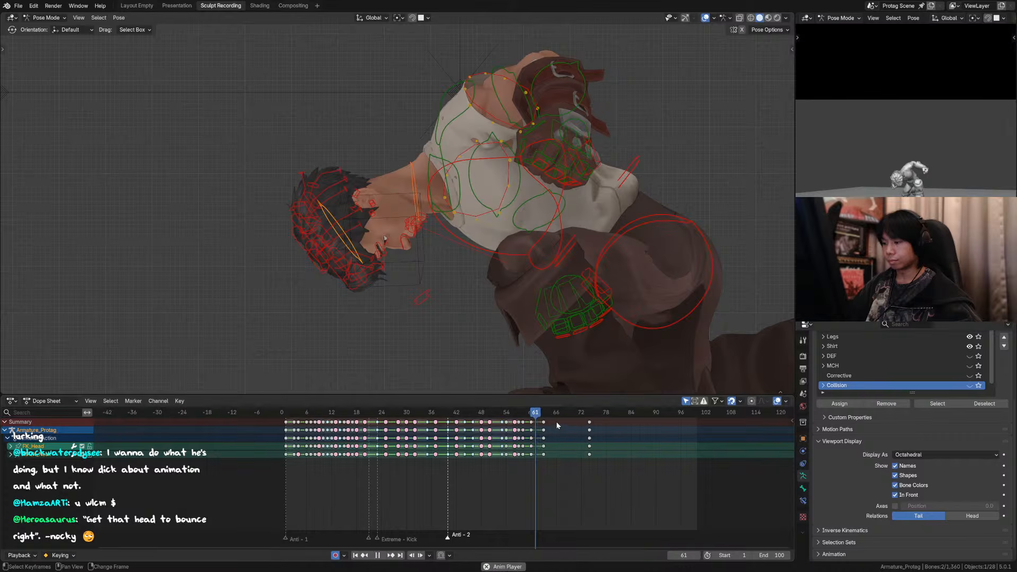
pyautogui.click(511, 418)
pyautogui.press('space')
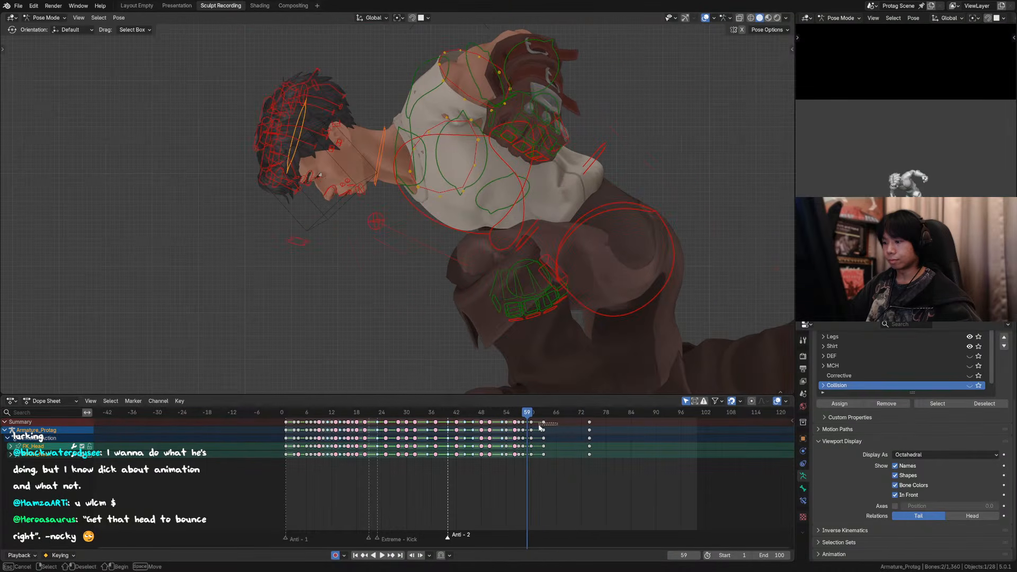
# Step: Move the head and neck keyframes from frame 63 to frame 66, and rotate the head control by about 13° at frame 60
pyautogui.moveTo(543, 423)
pyautogui.mouseDown()
pyautogui.moveTo(556, 425)
pyautogui.moveTo(522, 410)
pyautogui.moveTo(485, 412)
pyautogui.moveTo(531, 415)
pyautogui.mouseUp()
pyautogui.press('space')
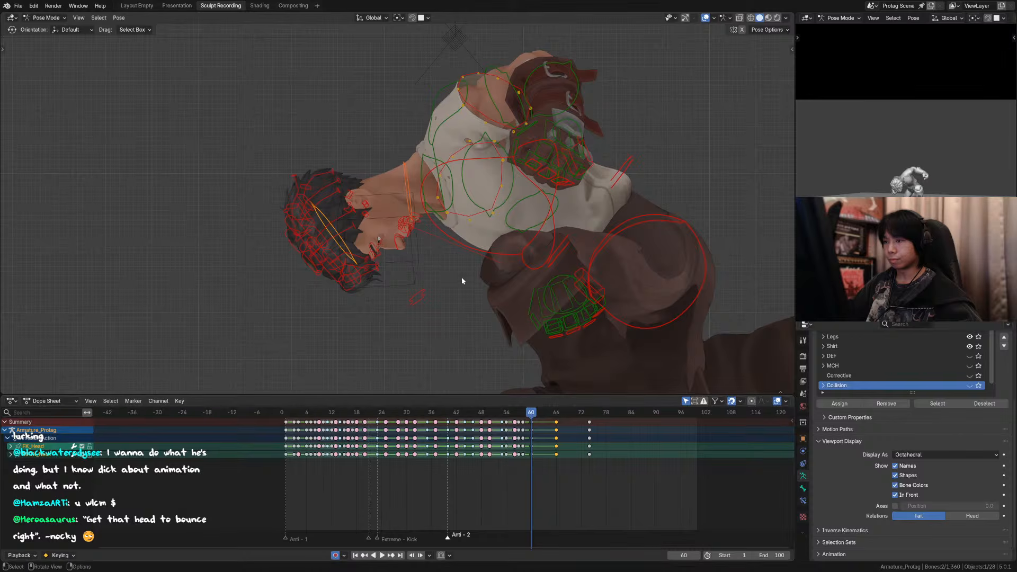
pyautogui.scroll(-1, 398, 231)
pyautogui.click(337, 207)
pyautogui.press('r')
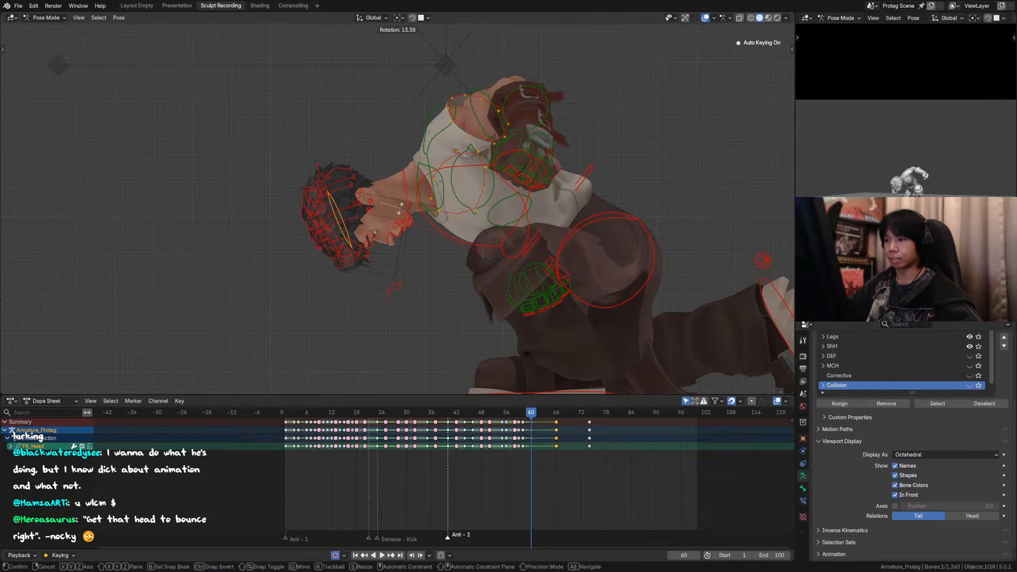
pyautogui.click(401, 209)
# Step: At frame 60, rotate the neck control by about 4° and compare the pose with the neighbouring keyframes
pyautogui.click(405, 186)
pyautogui.press('r')
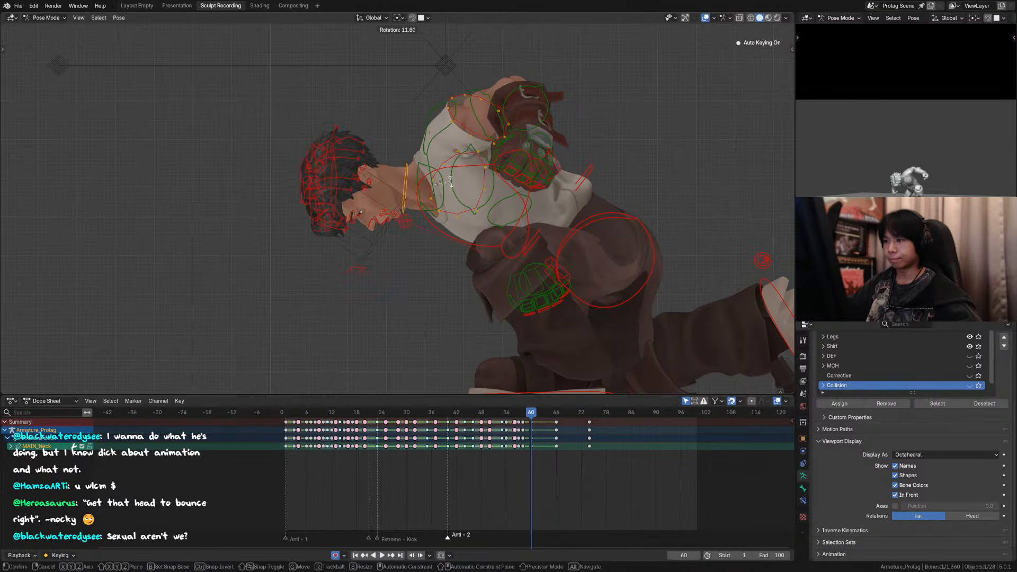
pyautogui.rightClick(485, 216)
pyautogui.press('r')
pyautogui.click(466, 349)
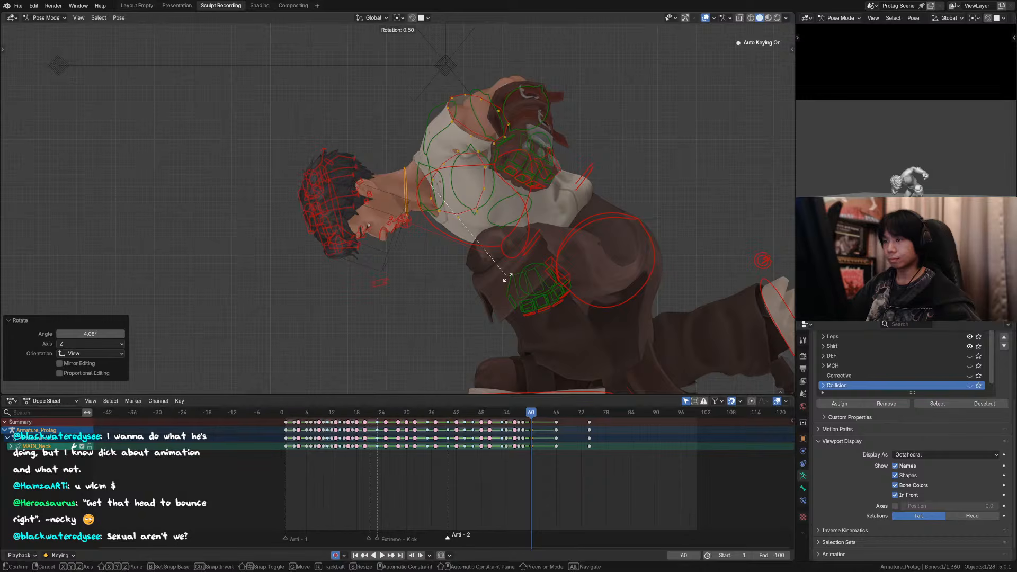
pyautogui.press('Left')
pyautogui.press('Left')
pyautogui.press('Left')
# Step: Replay the landing in a wider side view with the overlays hidden to check the retimed head and neck motion
pyautogui.press('space')
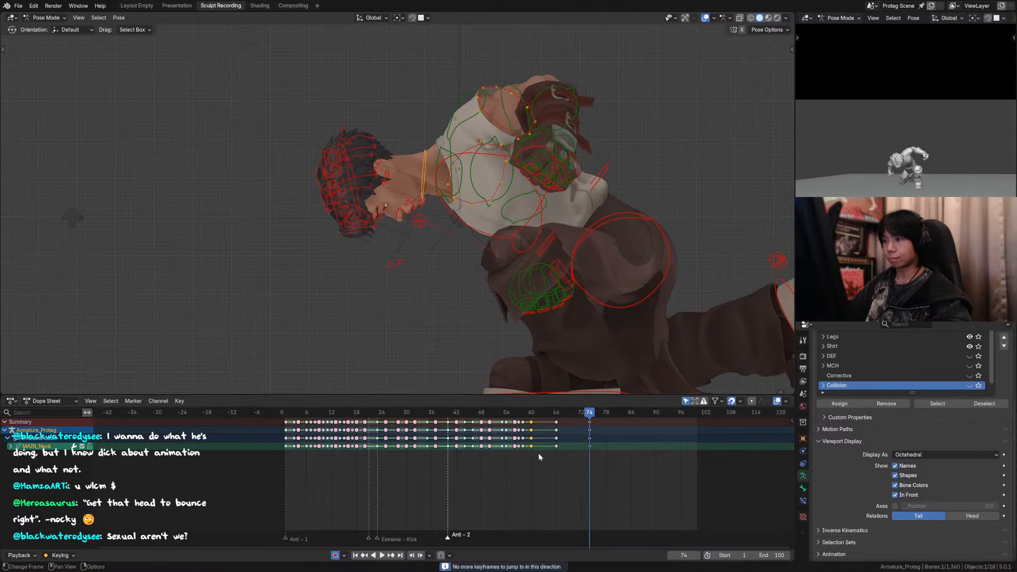
pyautogui.click(486, 412)
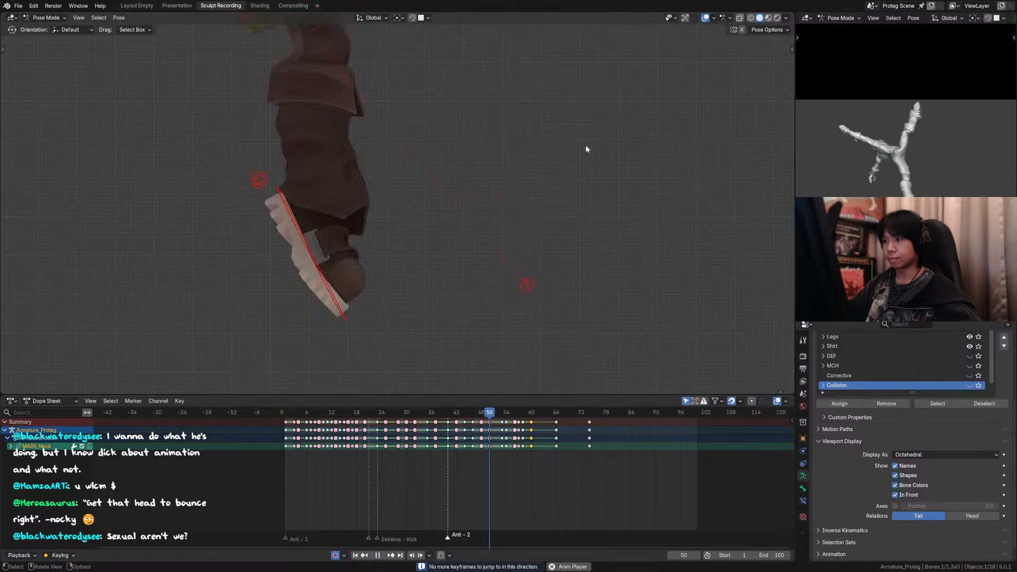
pyautogui.press('space')
pyautogui.click(705, 19)
pyautogui.press('space')
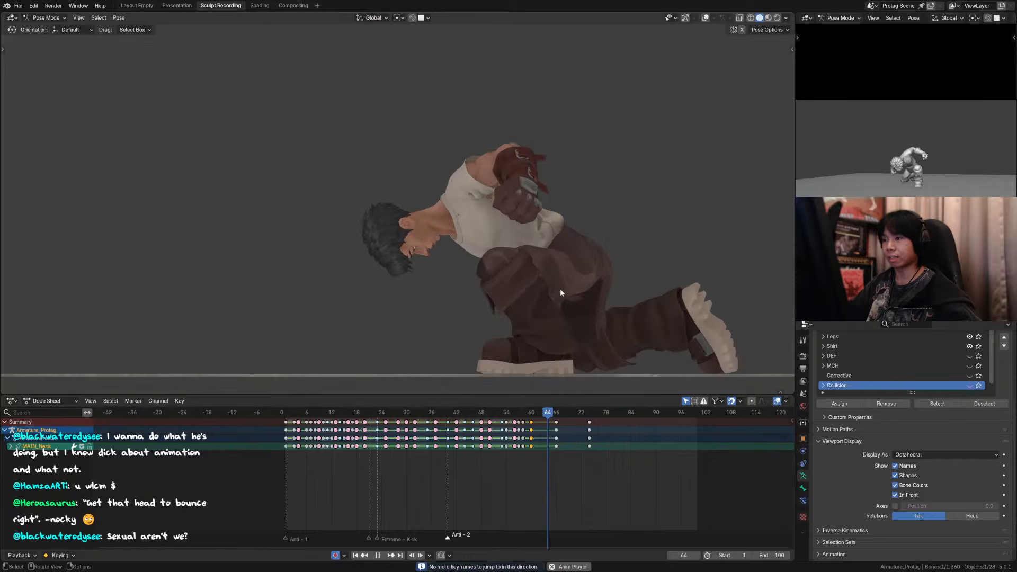
pyautogui.click(516, 413)
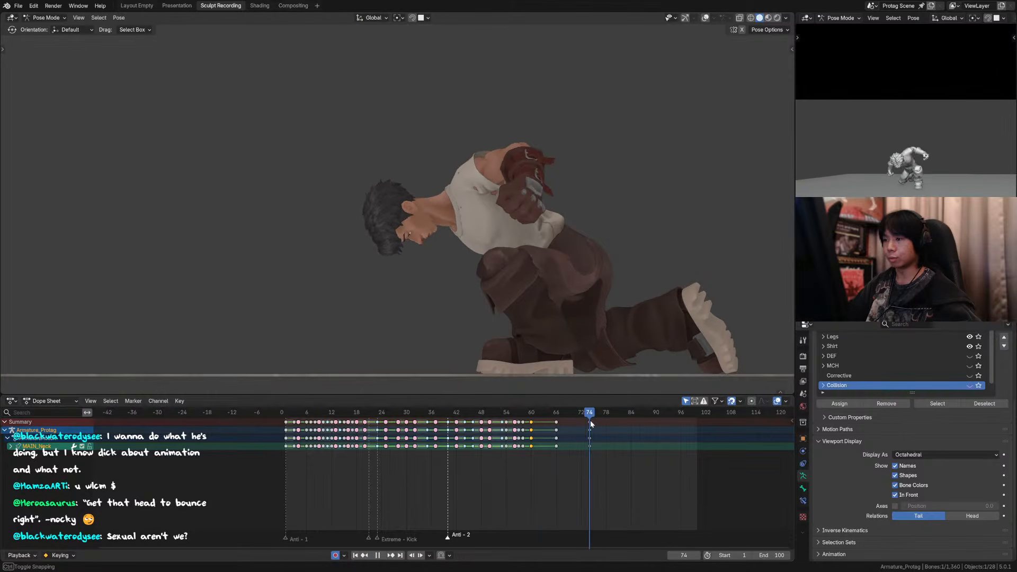
# Step: Switch to the scene camera view and replay the landing with the full camera frame in view
pyautogui.click(526, 422)
pyautogui.press('space')
pyautogui.press('KP_0')
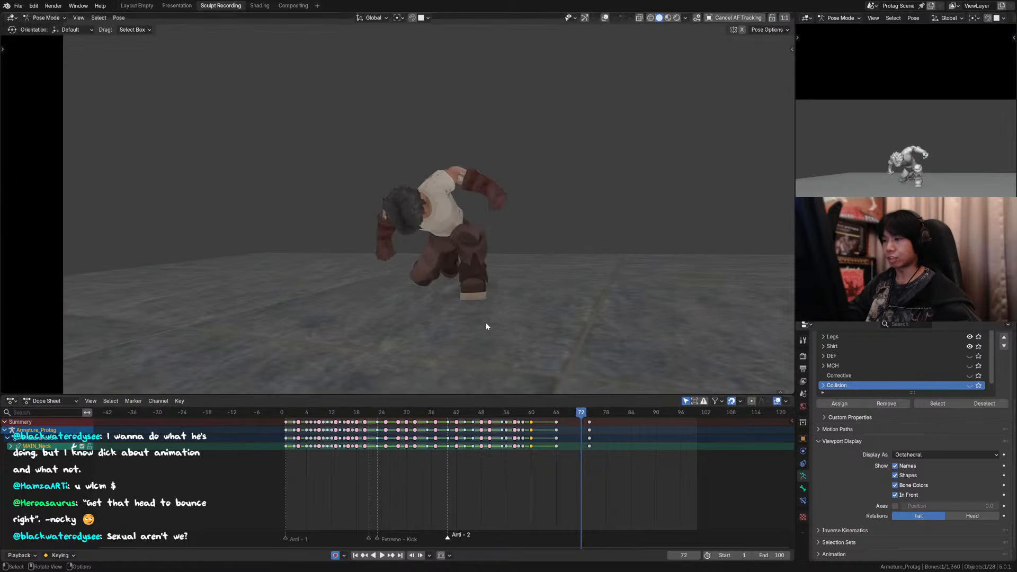
pyautogui.press('space')
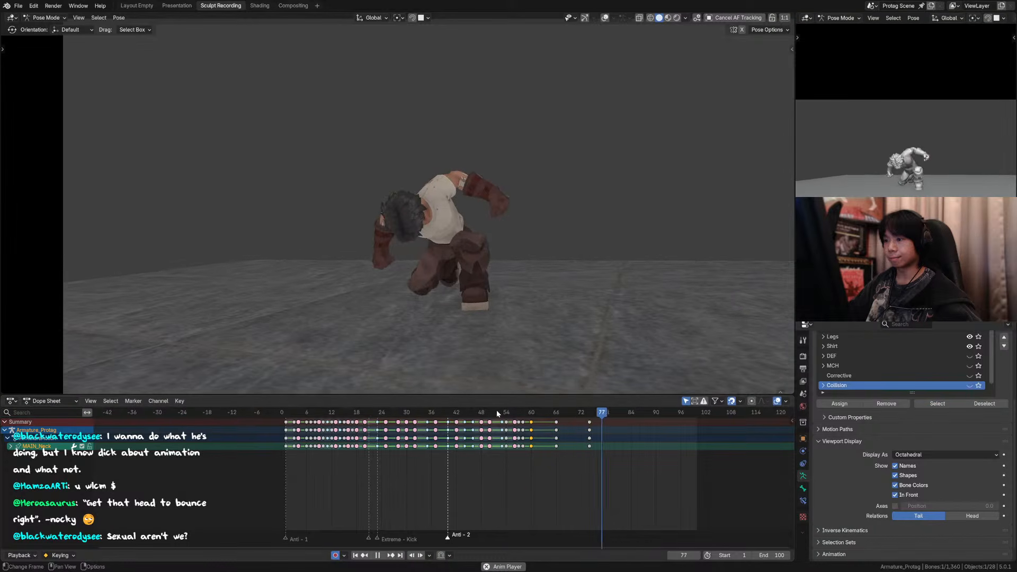
pyautogui.click(469, 413)
pyautogui.scroll(-3, 523, 263)
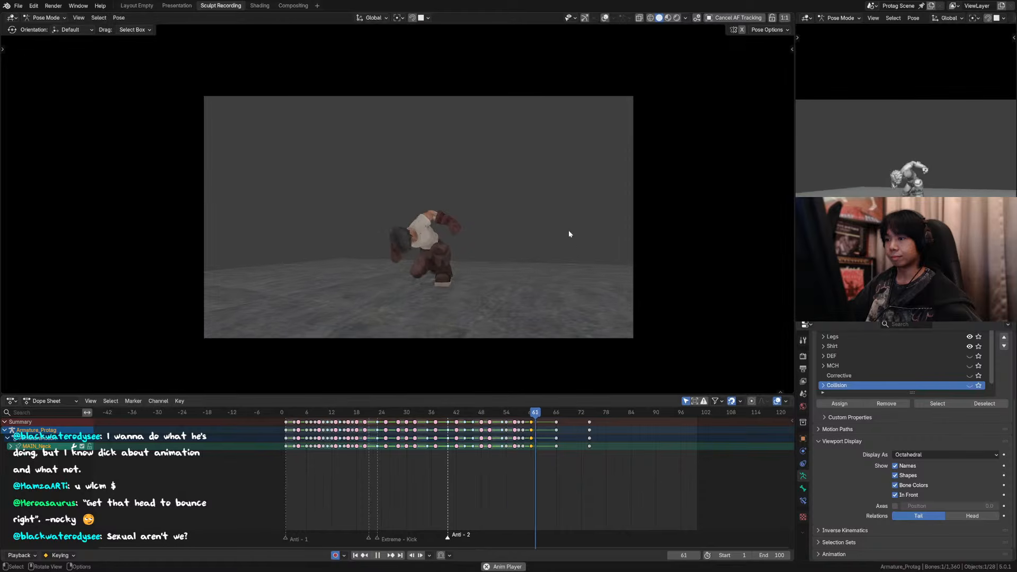
# Step: Stop the playback at frame 74 and save the animation file
pyautogui.press('space')
pyautogui.hotkey('ctrl', 's')
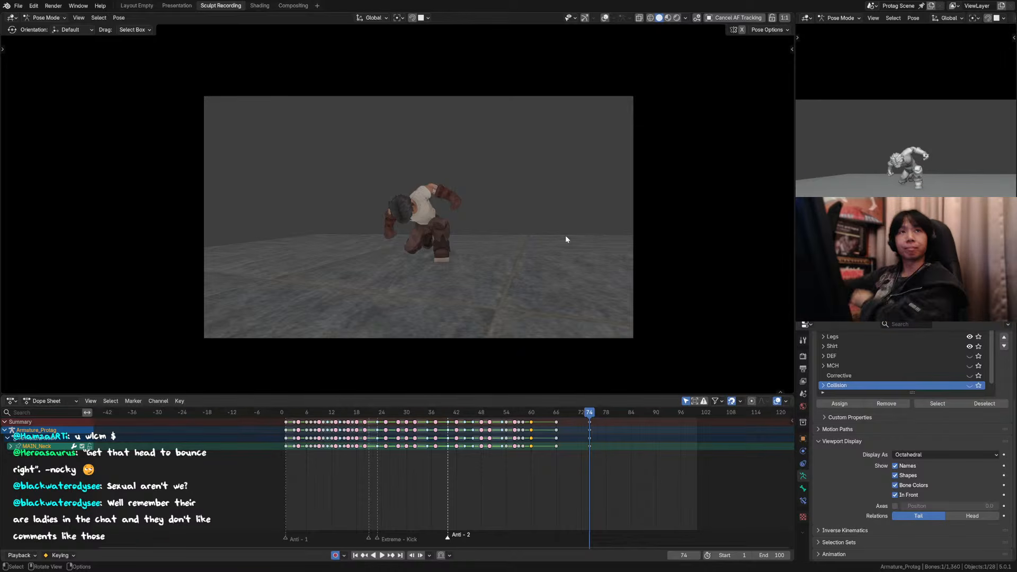
pyautogui.scroll(2, 532, 238)
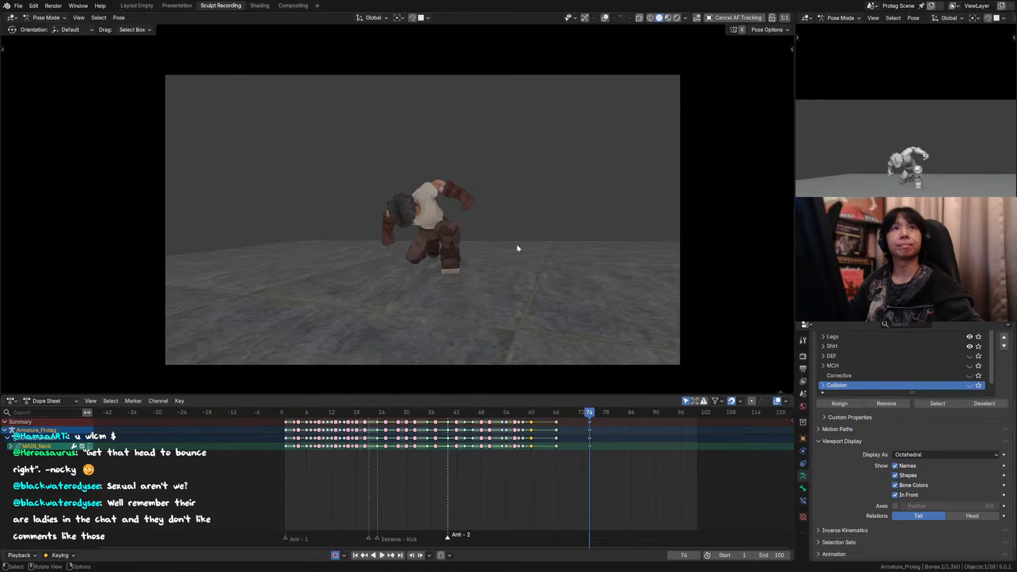
pyautogui.hotkey('ctrl', 's')
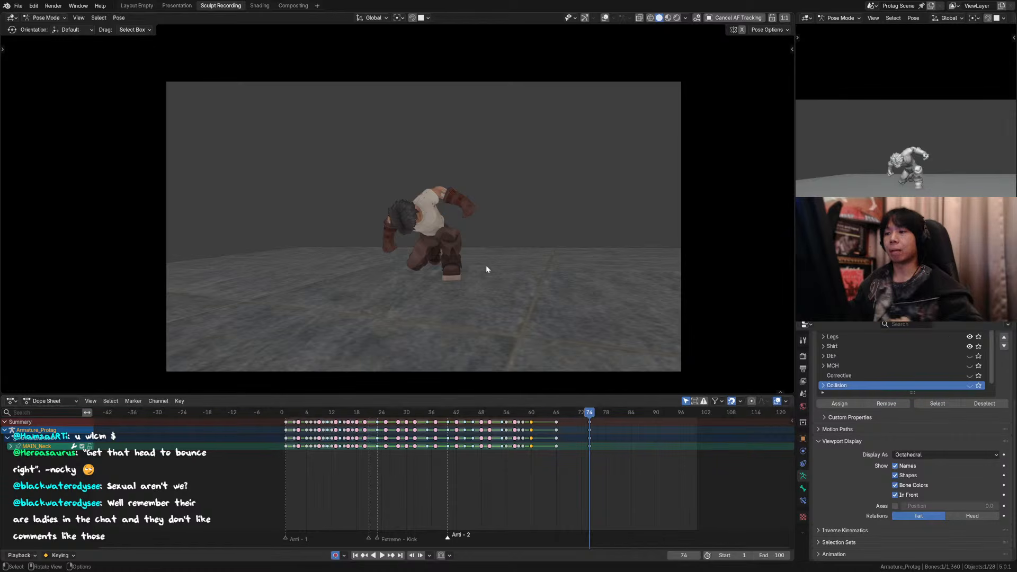
pyautogui.scroll(2, 476, 259)
pyautogui.hotkey('ctrl', 's')
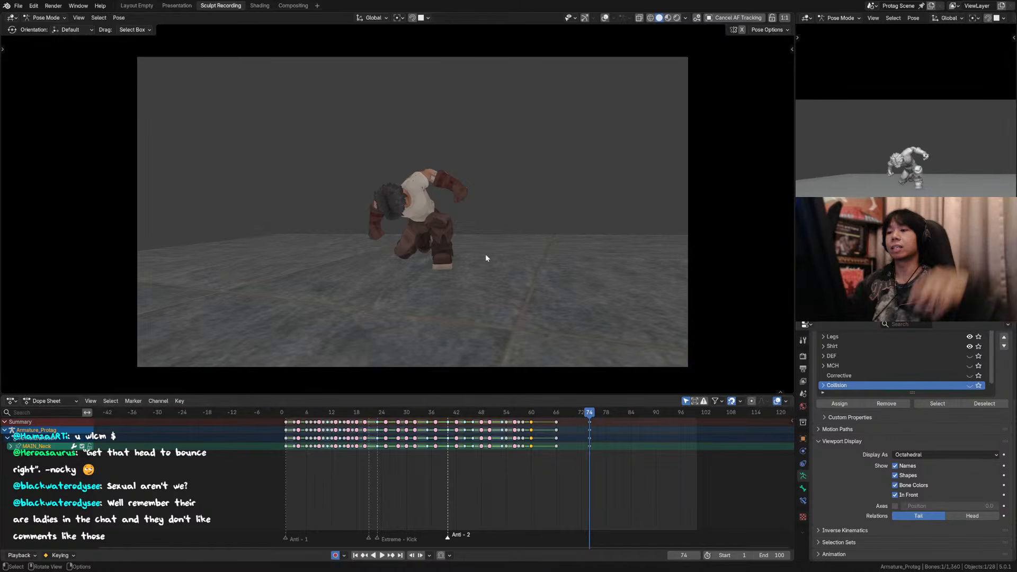
# Step: Play the whole kick animation through the scene camera from the start, and replay its landing part
pyautogui.click(281, 414)
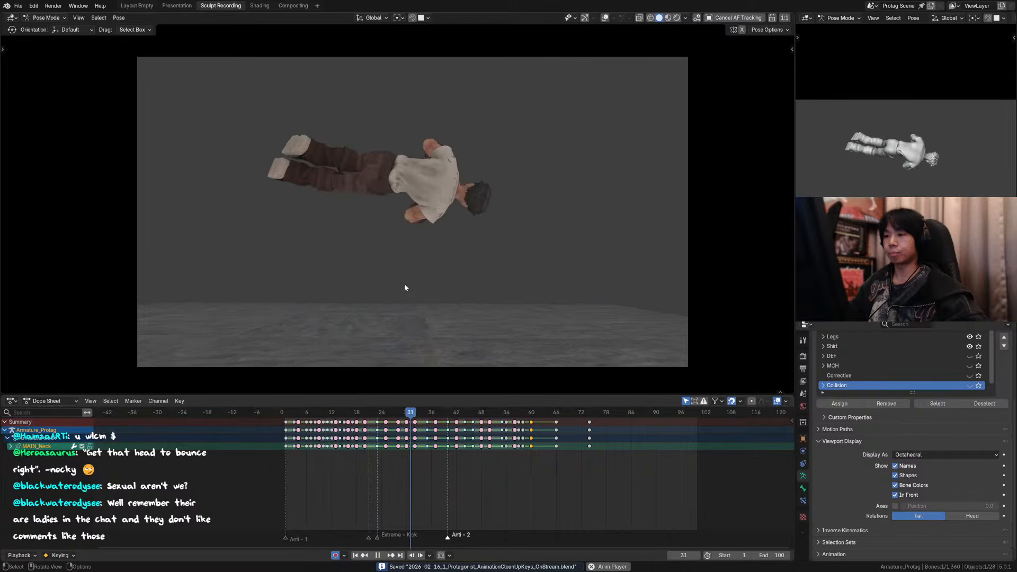
pyautogui.press('space')
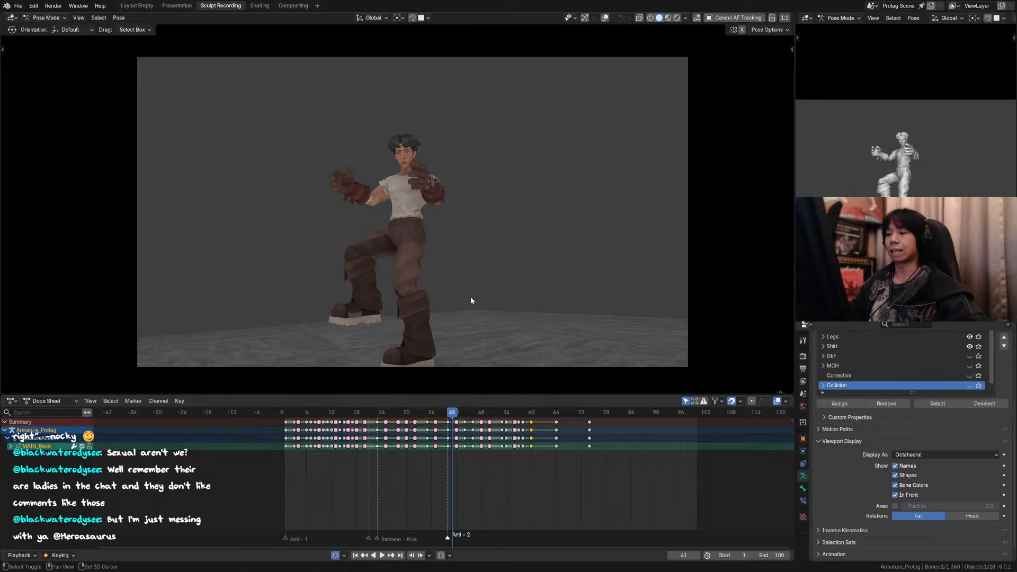
pyautogui.press('space')
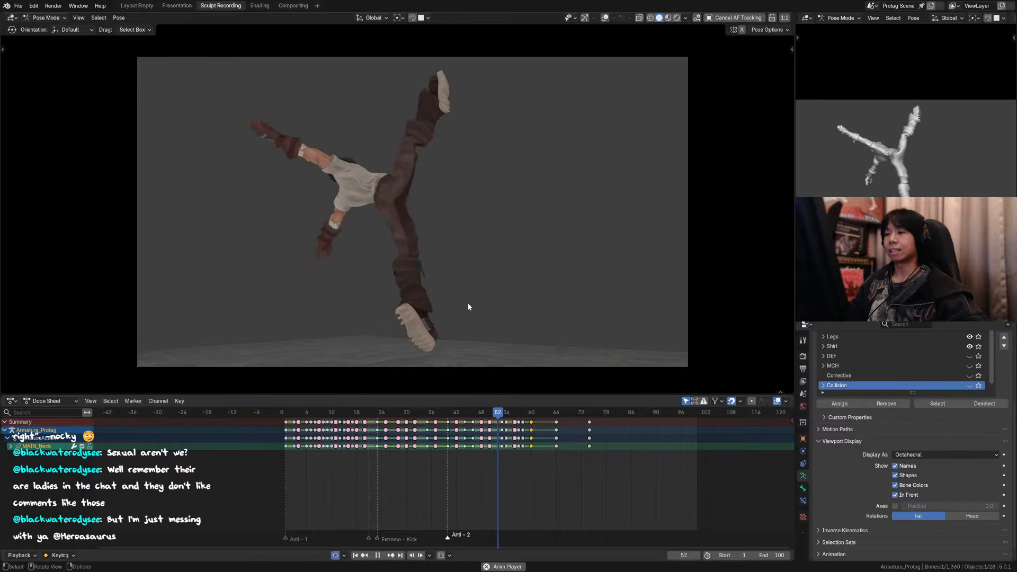
pyautogui.click(474, 418)
pyautogui.click(479, 416)
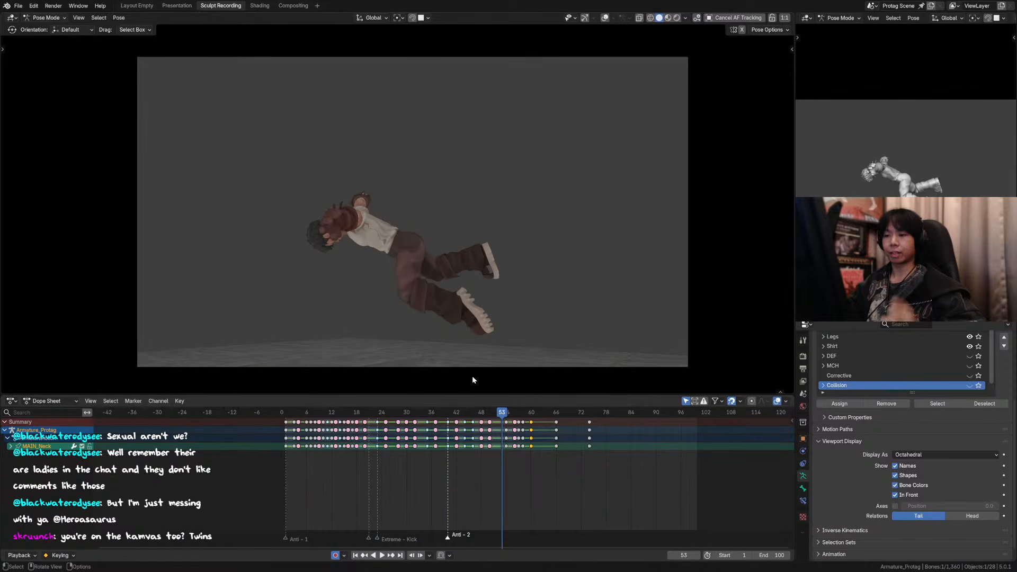
# Step: Save the file and replay the full animation from frame 1 with the camera frame enlarged
pyautogui.moveTo(448, 412); pyautogui.dragTo(286, 412)
pyautogui.hotkey('ctrl', 's')
pyautogui.press('space')
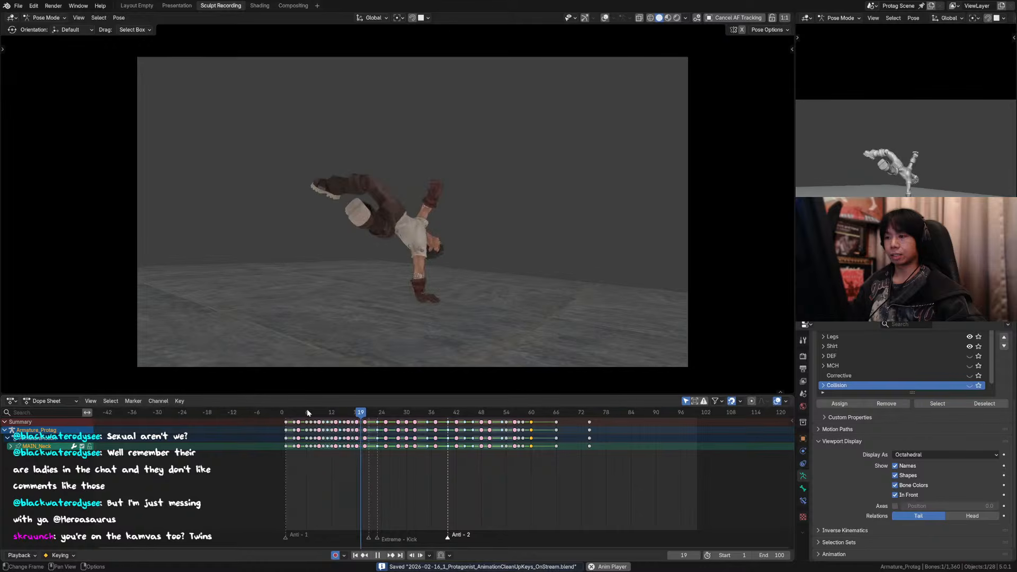
pyautogui.click(286, 413)
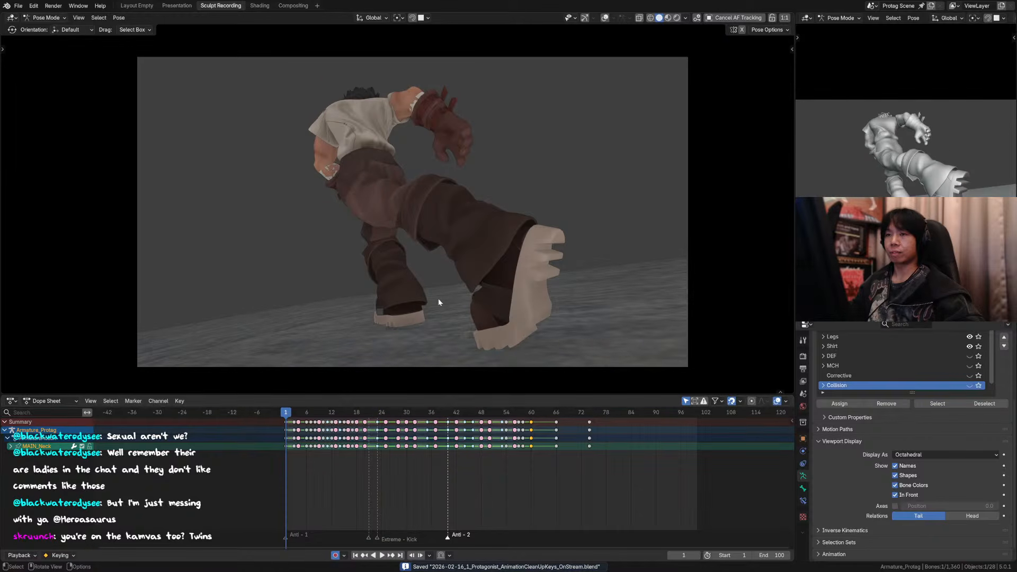
pyautogui.scroll(2, 464, 239)
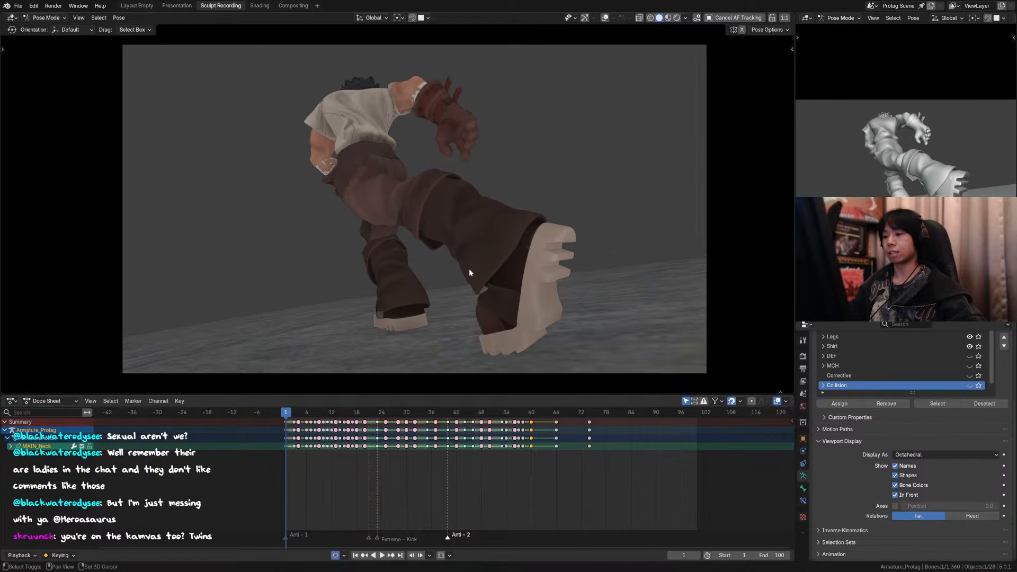
pyautogui.press('space')
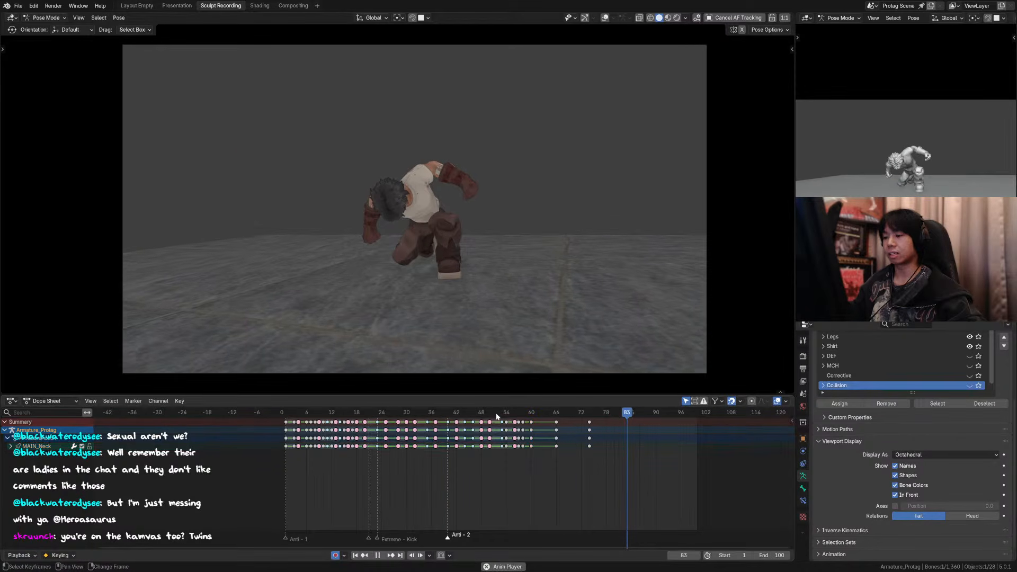
pyautogui.press('Escape')
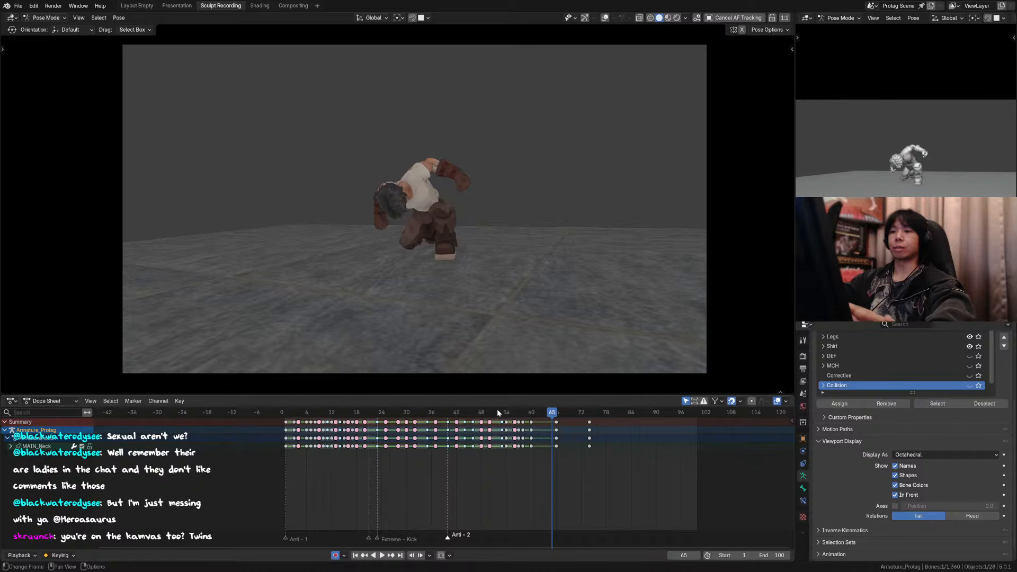
# Step: Replay the jump and landing from around frame 31, and play the full animation again from near the start
pyautogui.press('space')
pyautogui.click(504, 411)
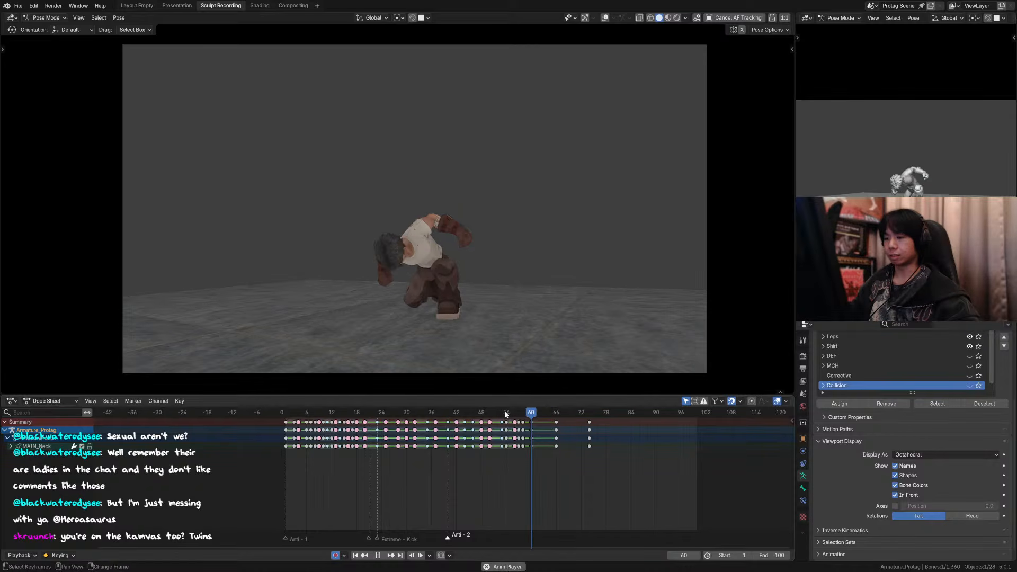
pyautogui.click(411, 413)
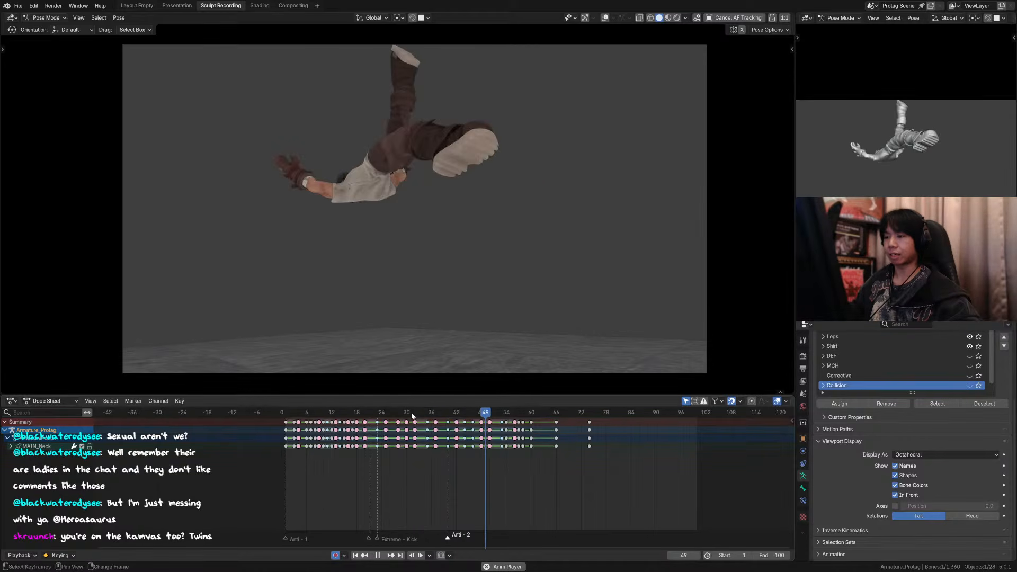
pyautogui.press('space')
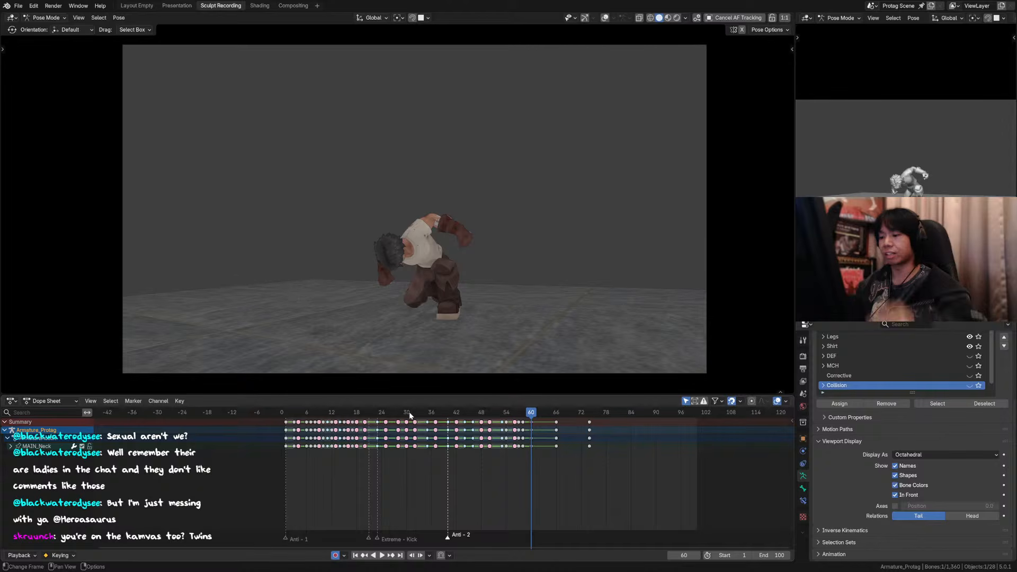
pyautogui.press('space')
pyautogui.click(410, 414)
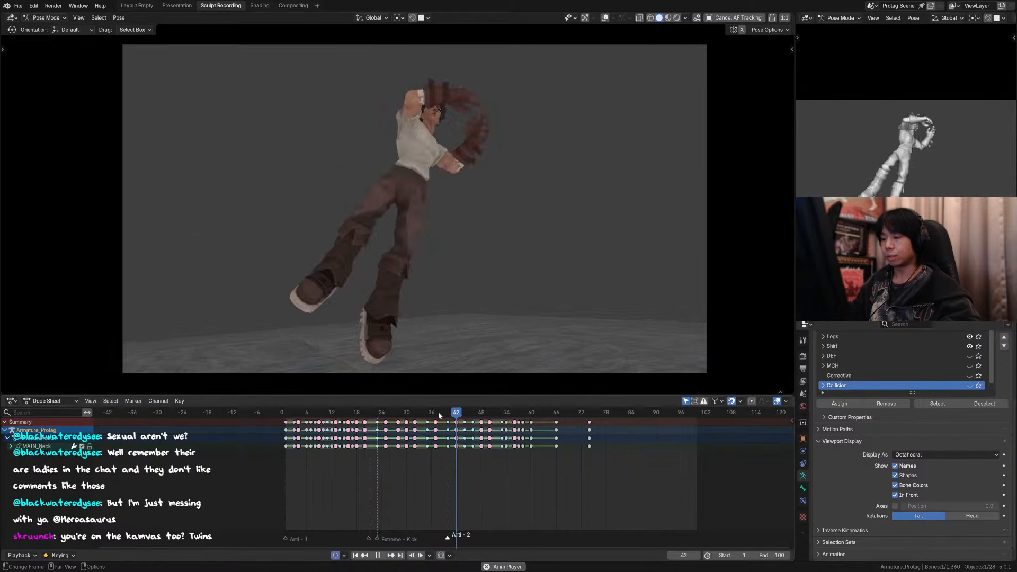
pyautogui.click(291, 414)
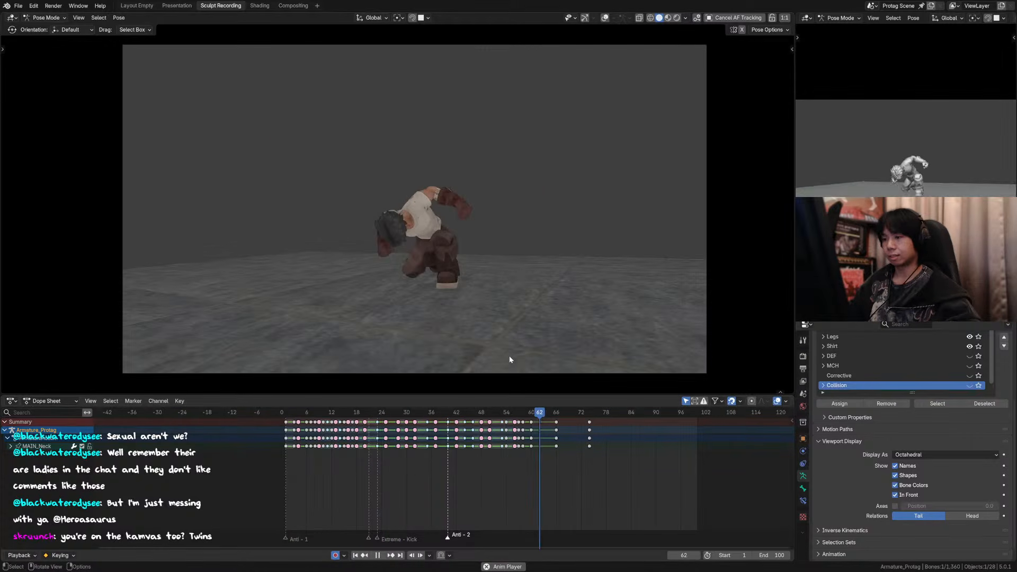
# Step: Replay the landing from around frames 51 and 47, stop the playback and save the file
pyautogui.click(494, 415)
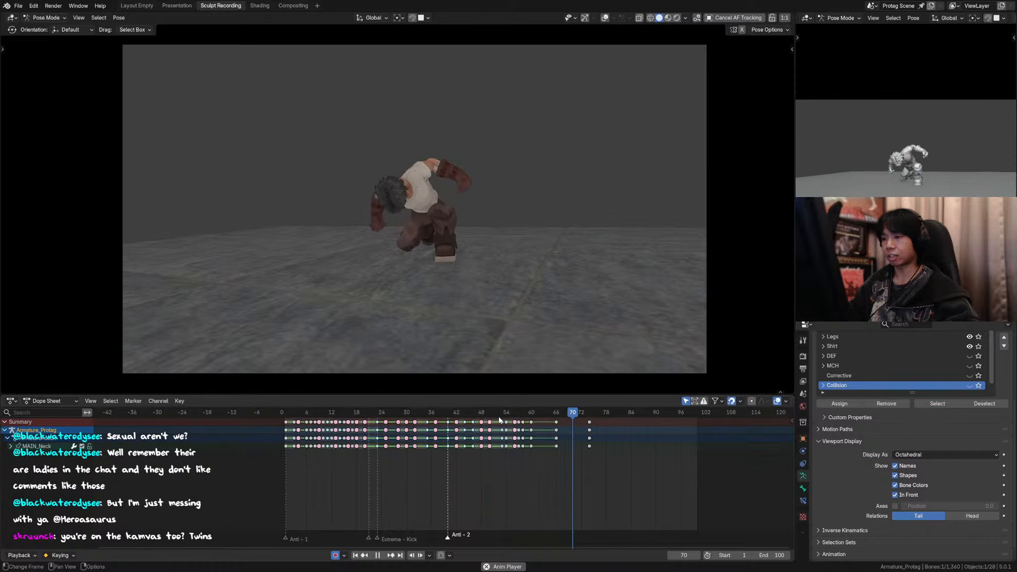
pyautogui.click(477, 413)
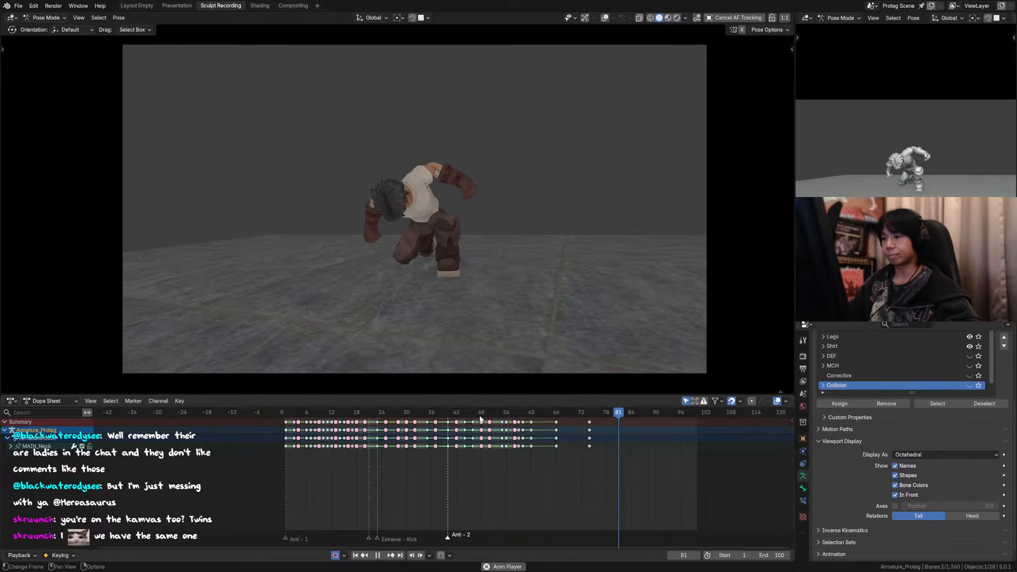
pyautogui.press('space')
pyautogui.hotkey('ctrl', 's')
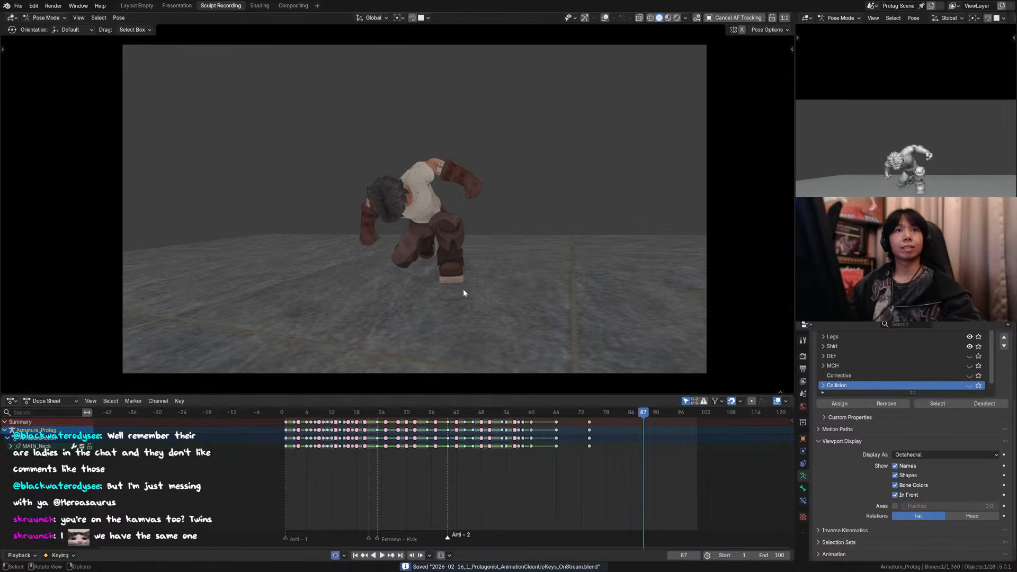
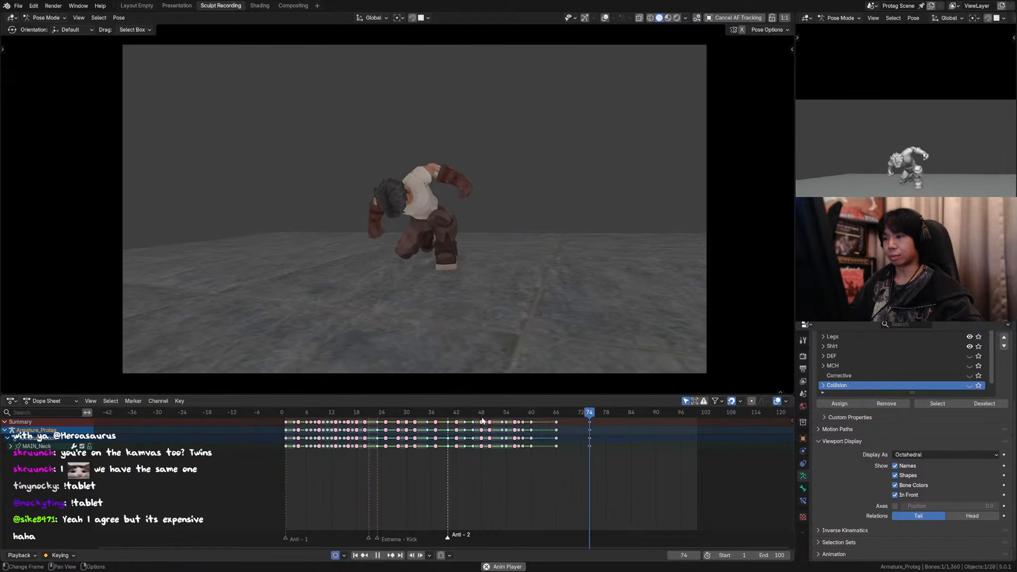
# Step: Save the file after replaying the landing, and replay the animation from around frame 60 and from near the start
pyautogui.click(535, 412)
pyautogui.click(535, 413)
pyautogui.hotkey('ctrl', 's')
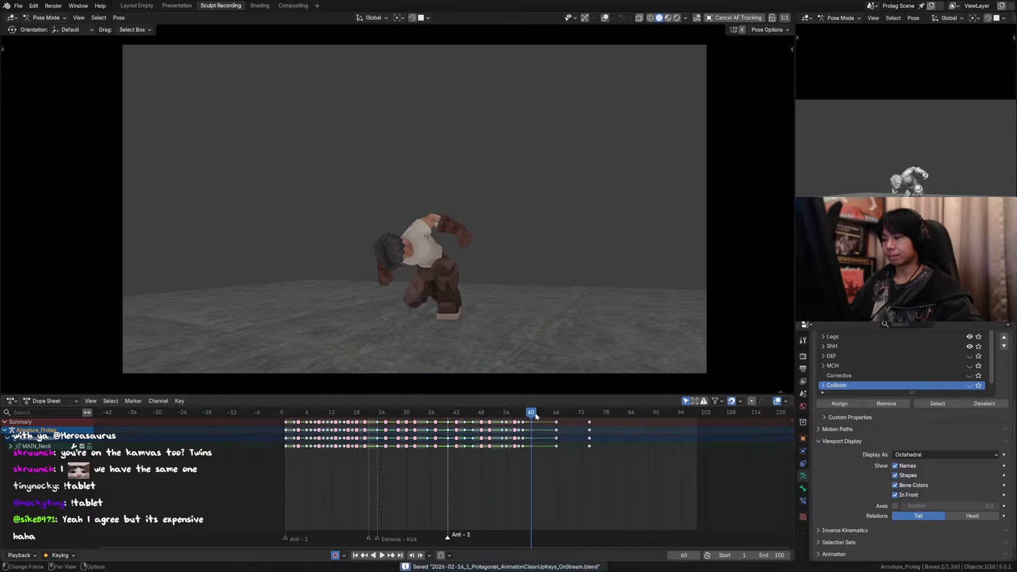
pyautogui.moveTo(535, 413); pyautogui.dragTo(286, 413)
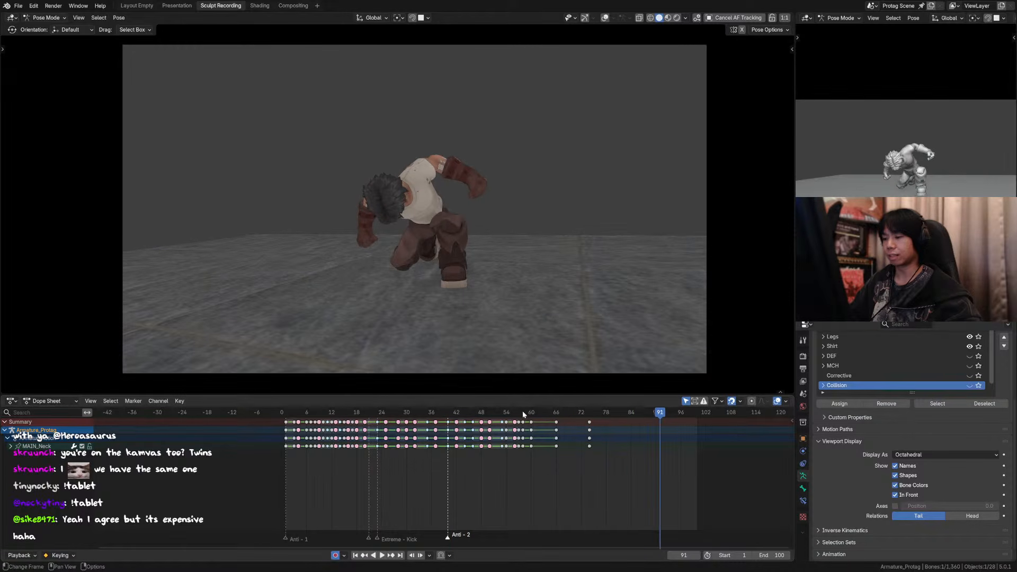
# Step: Replay the kick and jump from around frame 23, and the whole animation from near the start
pyautogui.moveTo(522, 411); pyautogui.dragTo(377, 408)
pyautogui.press('space')
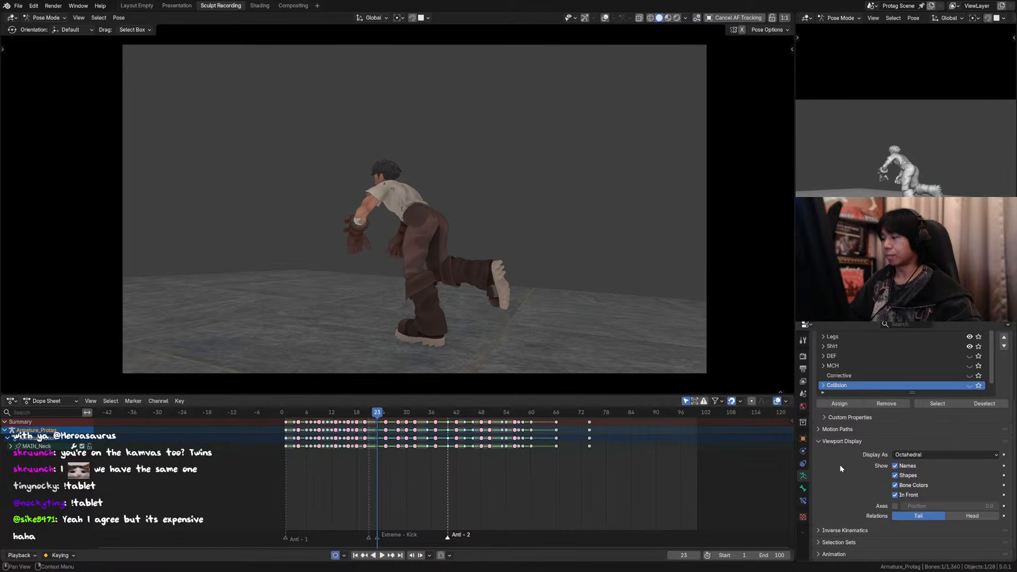
pyautogui.scroll(1, 840, 465)
pyautogui.press('space')
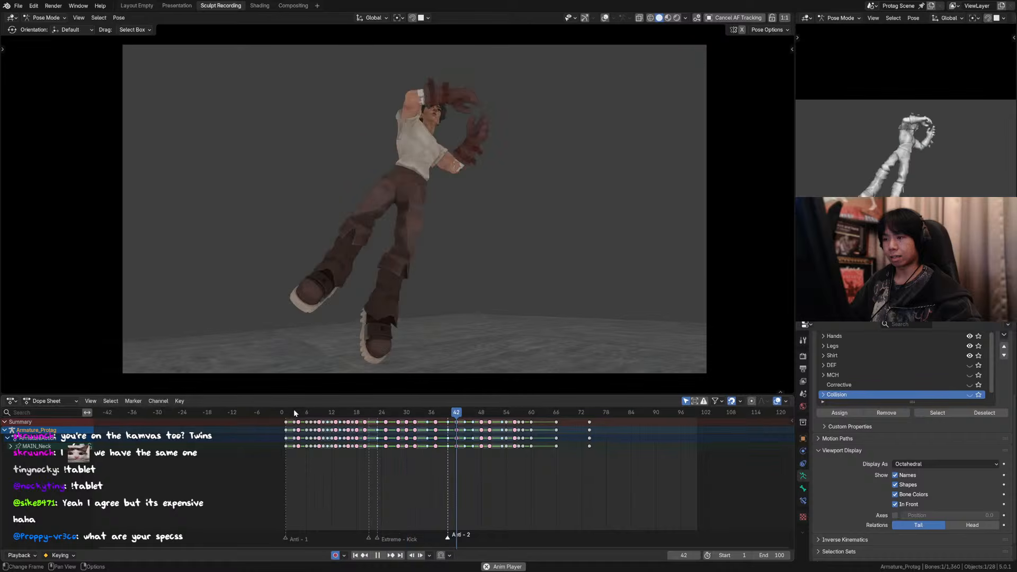
pyautogui.click(293, 409)
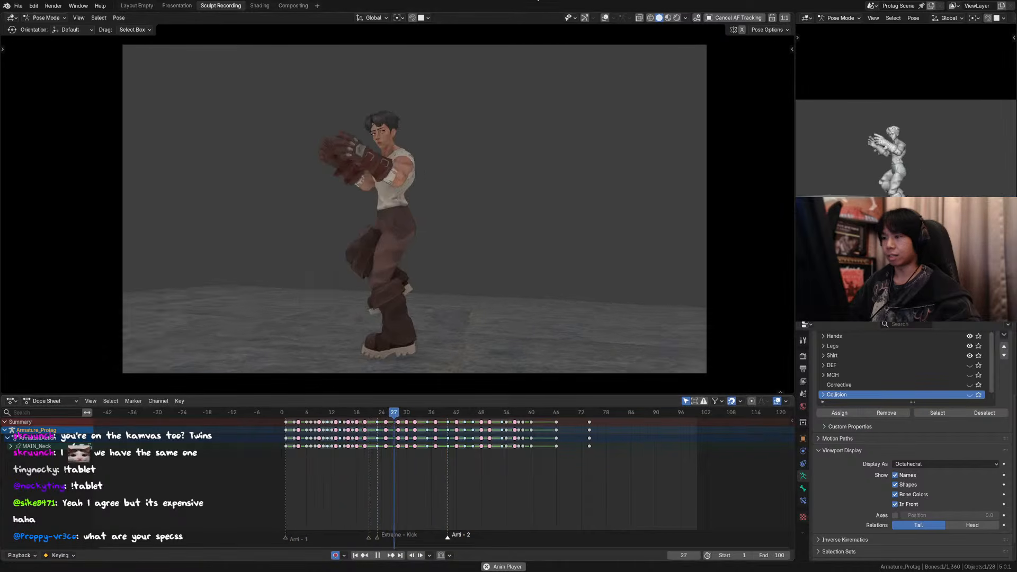
# Step: Replay the landing through the scene camera with the rig overlays shown, and again with them hidden
pyautogui.click(605, 18)
pyautogui.press('space')
pyautogui.click(526, 247)
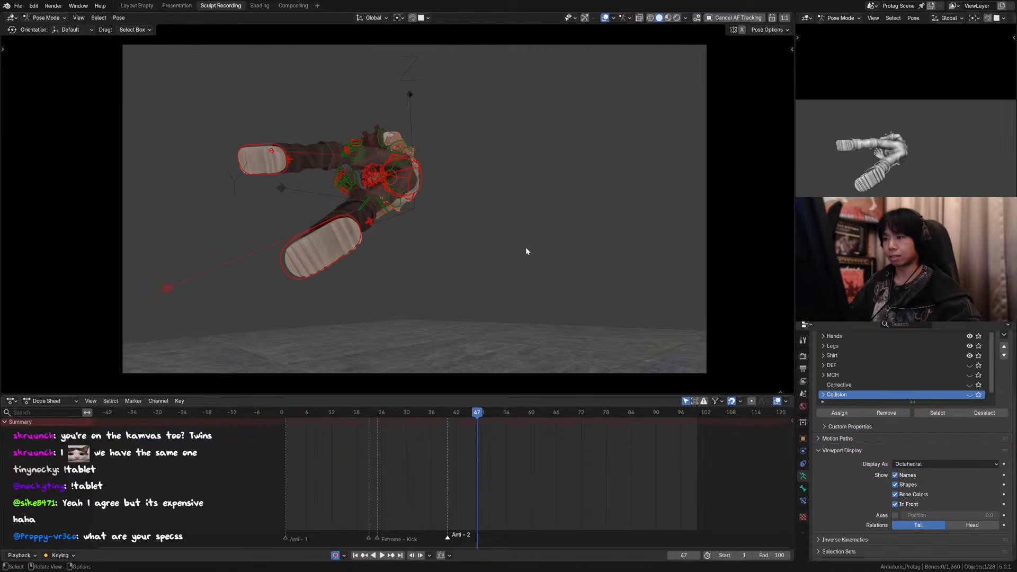
pyautogui.press('space')
pyautogui.press('space')
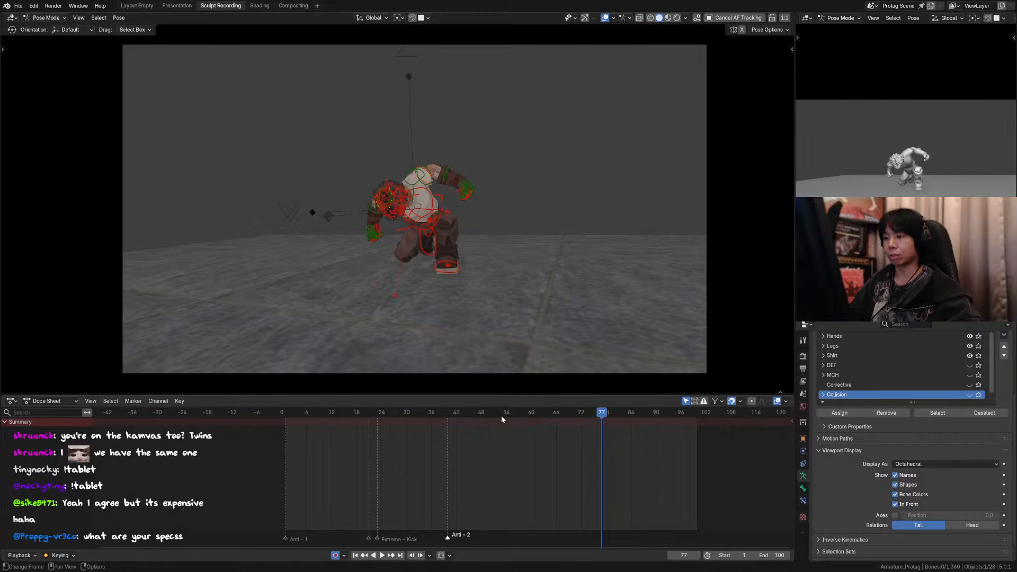
pyautogui.press('space')
pyautogui.click(545, 411)
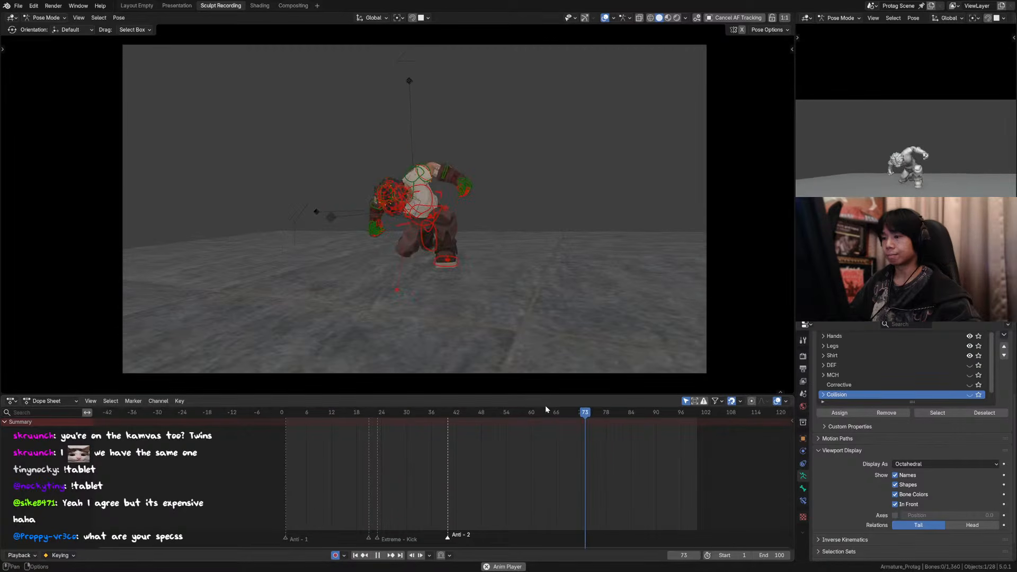
pyautogui.press('space')
pyautogui.click(605, 18)
pyautogui.press('space')
pyautogui.press('space')
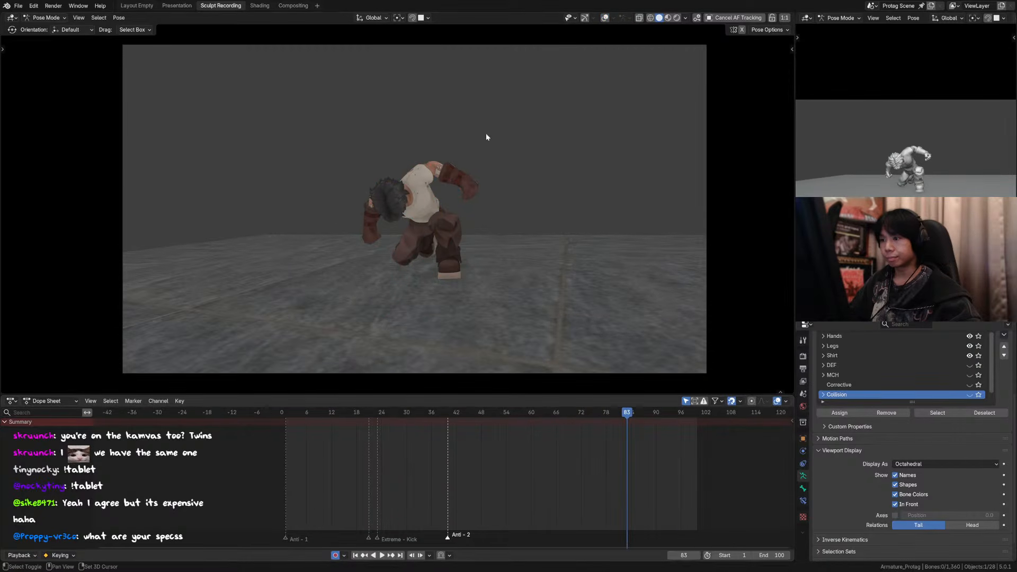
# Step: Show the rig overlays, select the head and neck controls, and key their held pose at frame 79
pyautogui.click(605, 18)
pyautogui.moveTo(431, 211); pyautogui.dragTo(352, 157, button='middle')
pyautogui.click(406, 149)
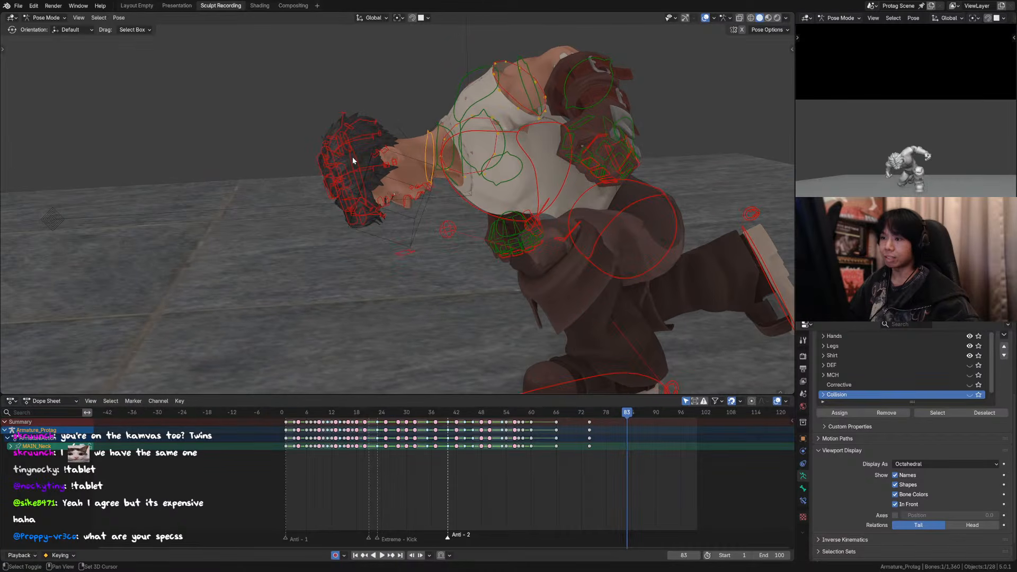
pyautogui.keyDown('shift'); pyautogui.click(357, 163); pyautogui.keyUp('shift')
pyautogui.hotkey('ctrl', 's')
pyautogui.moveTo(578, 413); pyautogui.dragTo(668, 413)
pyautogui.click(609, 416)
pyautogui.hotkey('ctrl', 'v')
# Step: Rotate the head and neck together about 5° in side view at frame 93 and the head alone about 26.3°, and save the file
pyautogui.press('KP_0')
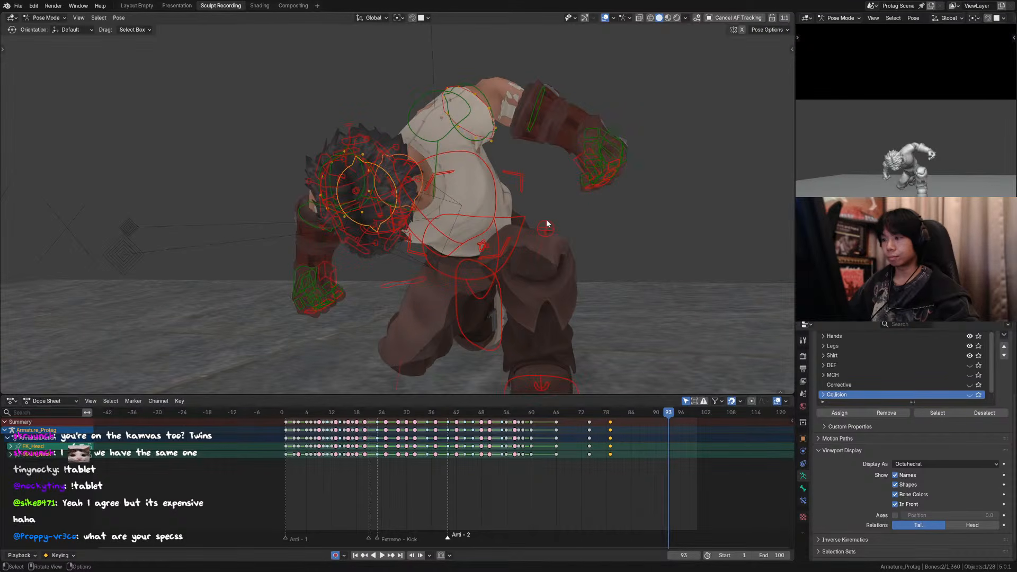
pyautogui.moveTo(547, 223); pyautogui.dragTo(402, 212, button='middle')
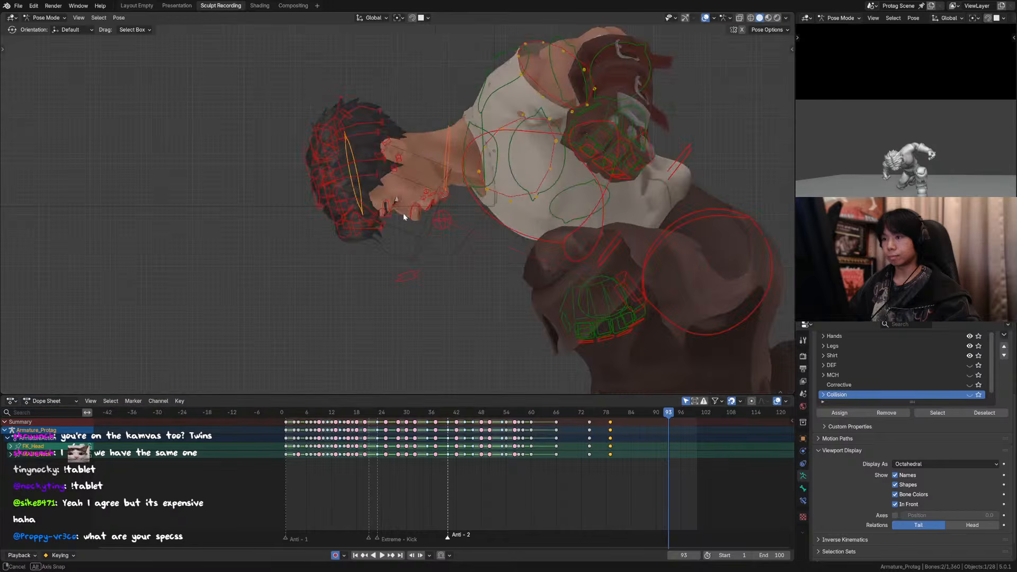
pyautogui.click(525, 175)
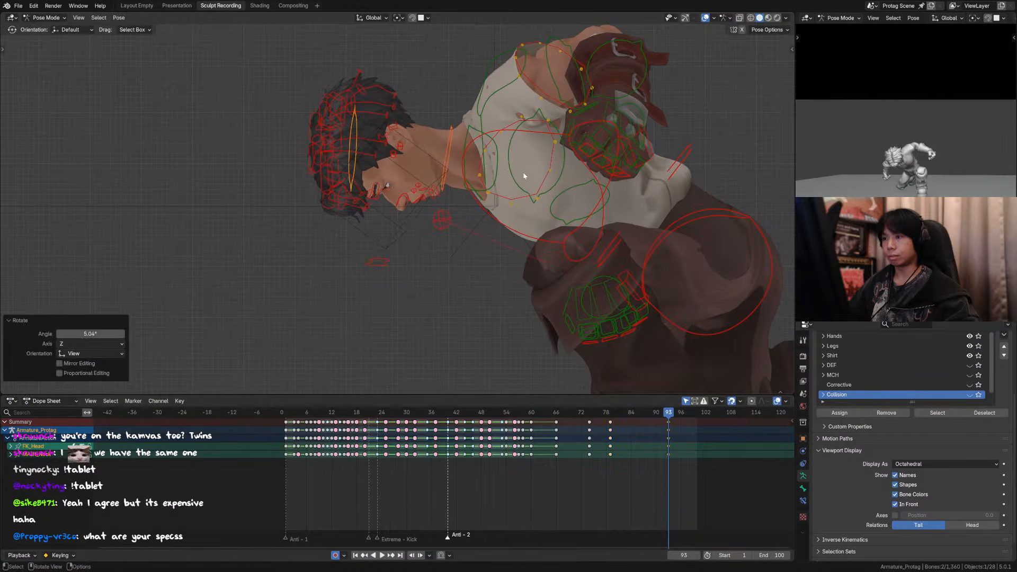
pyautogui.press('r')
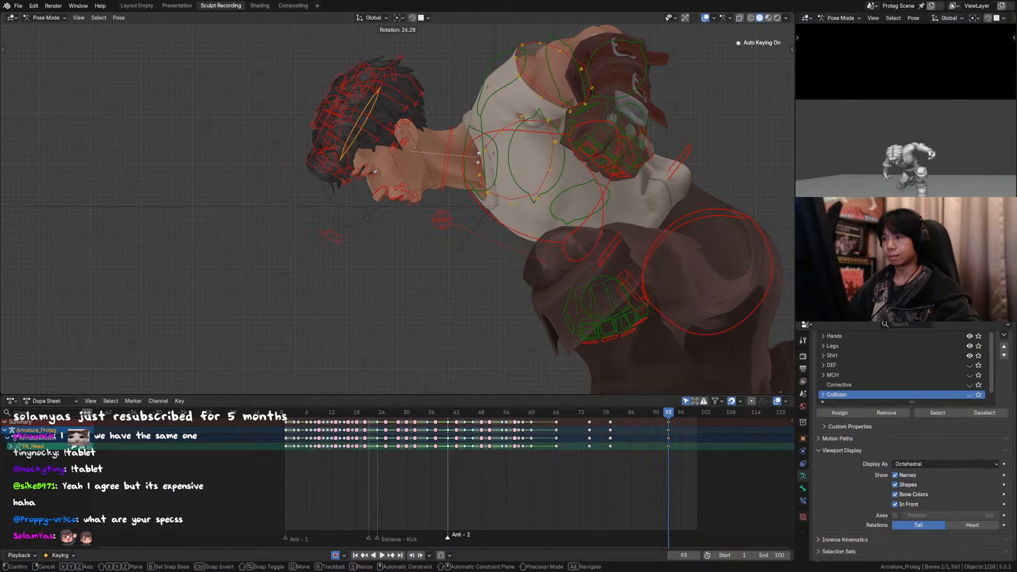
pyautogui.click(473, 154)
pyautogui.hotkey('ctrl', 's')
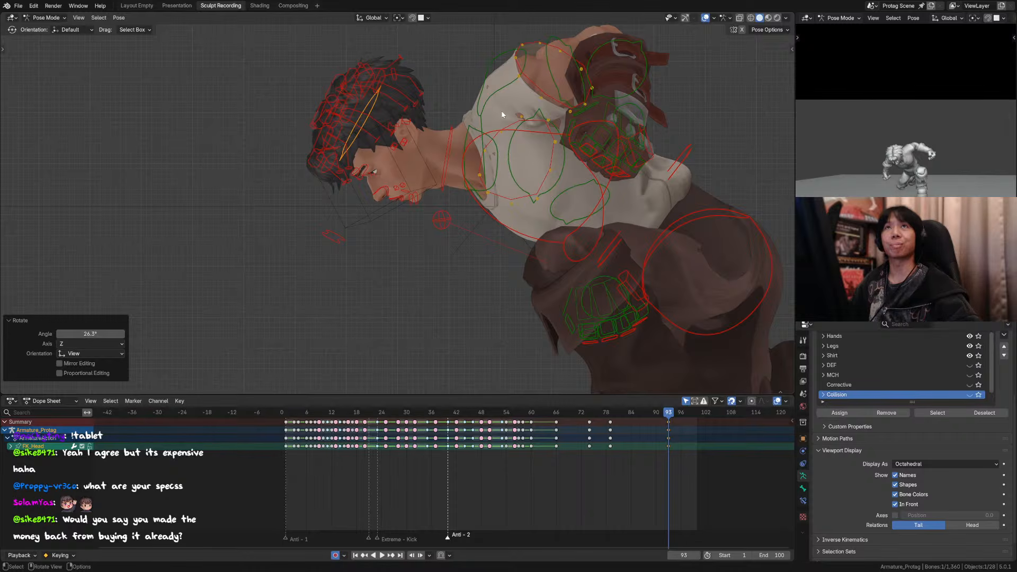
# Step: Save the file and check the full-body pose and keyframes of all controls between frames 79 and 94
pyautogui.scroll(-5, 490, 119)
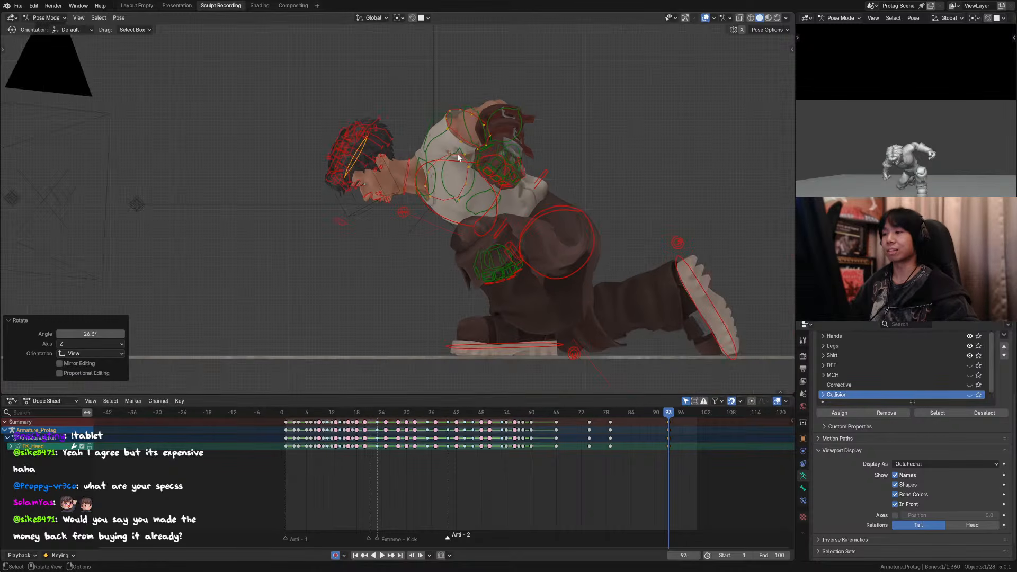
pyautogui.click(481, 199)
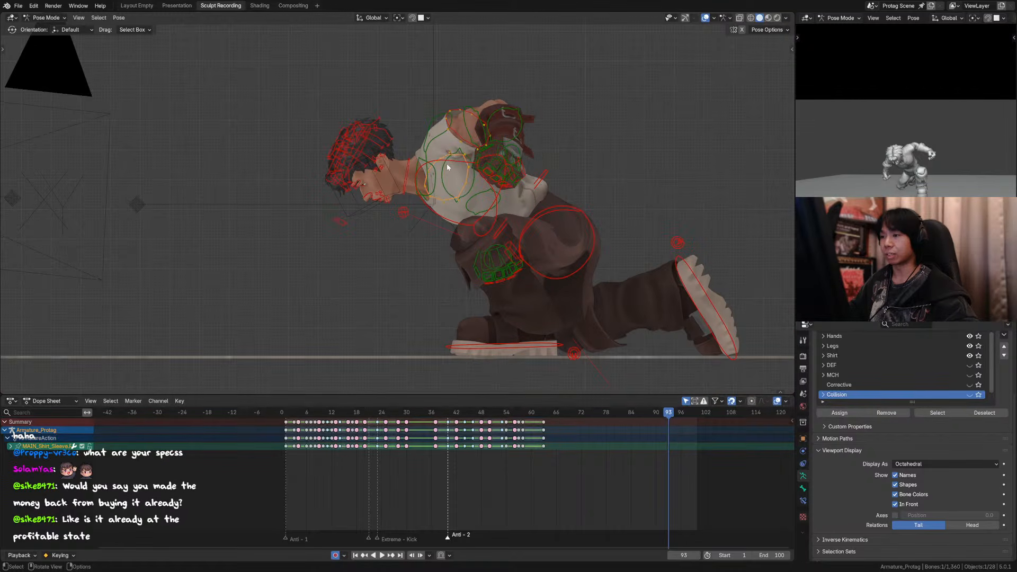
pyautogui.hotkey('ctrl', 's')
pyautogui.press('a')
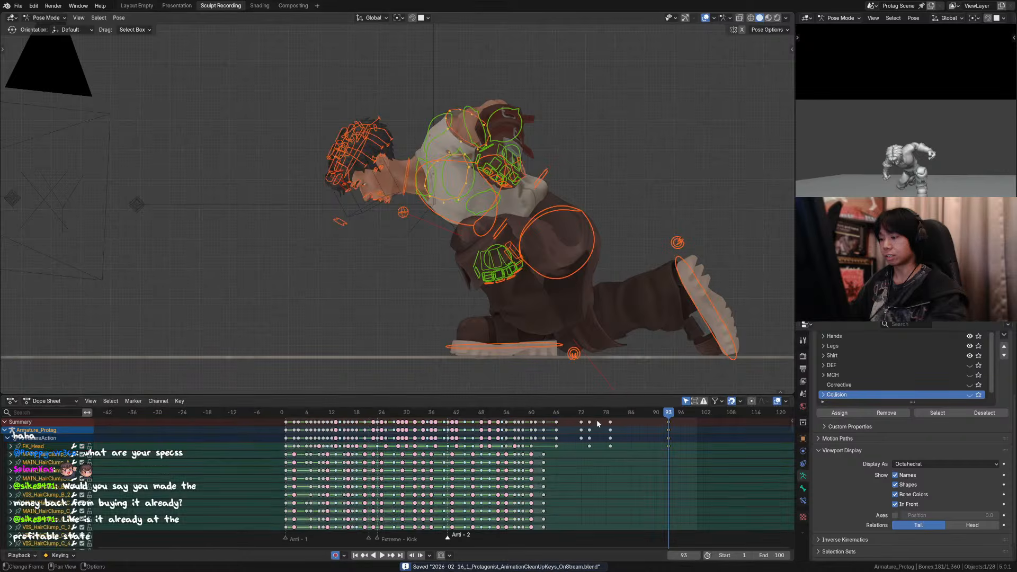
pyautogui.press('Down')
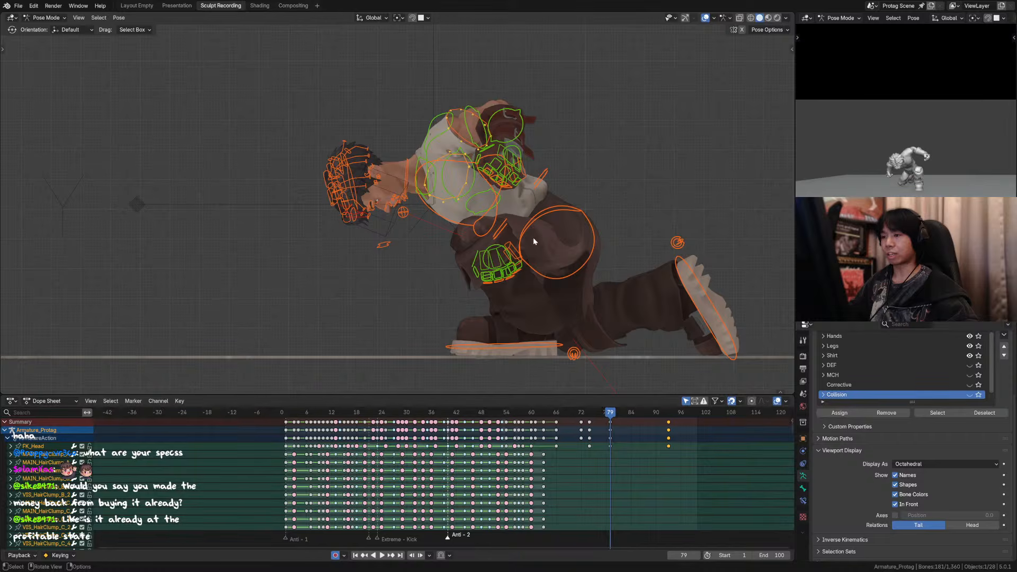
pyautogui.moveTo(582, 413)
pyautogui.mouseDown()
pyautogui.moveTo(657, 419)
pyautogui.moveTo(610, 416)
pyautogui.mouseUp()
pyautogui.moveTo(680, 451); pyautogui.dragTo(659, 422)
pyautogui.press('space')
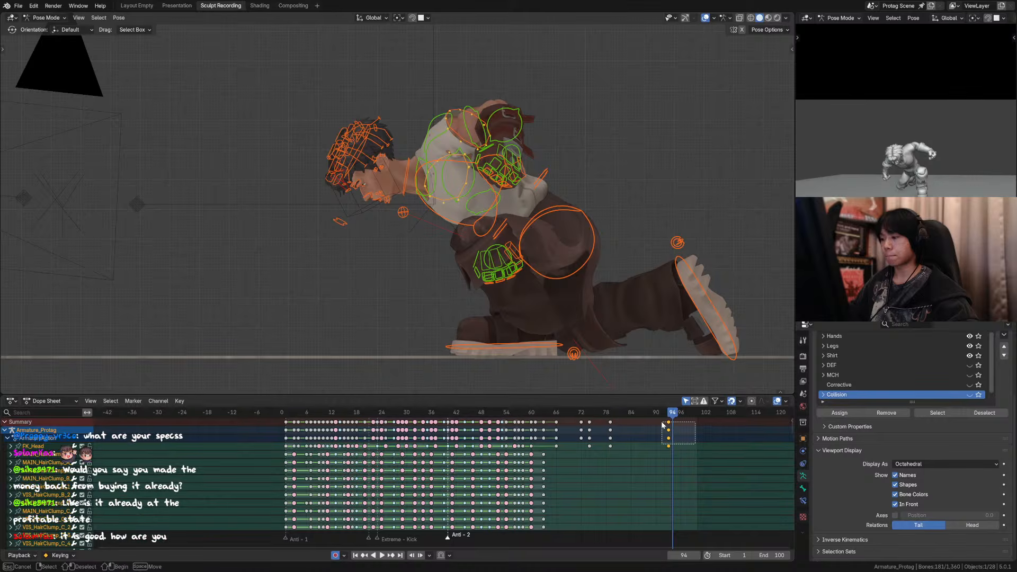
pyautogui.press('space')
# Step: Select all rig controls and key the whole pose at frames 79, 93, 74, 72 and 66
pyautogui.click(436, 162)
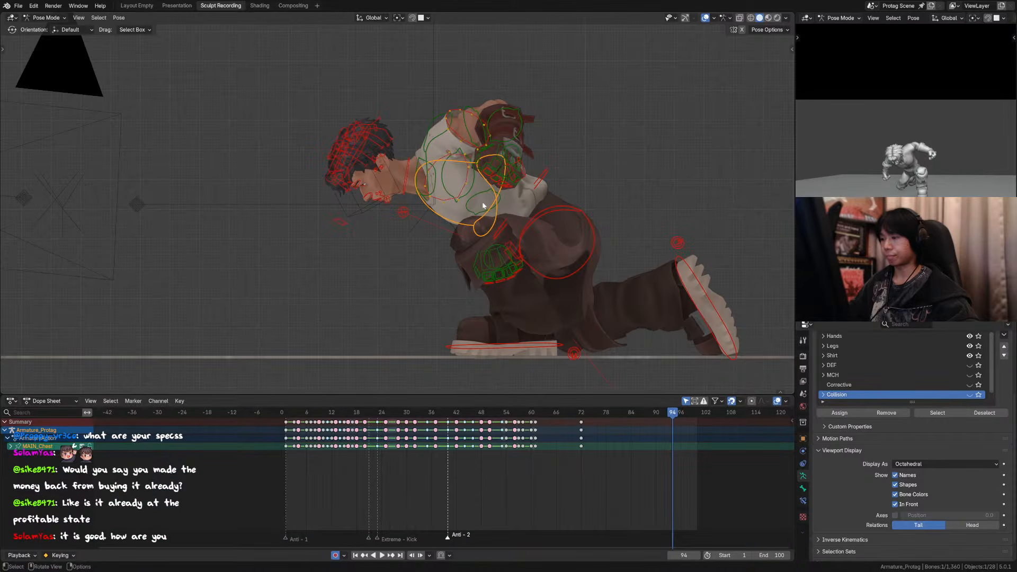
pyautogui.press('a')
pyautogui.click(610, 412)
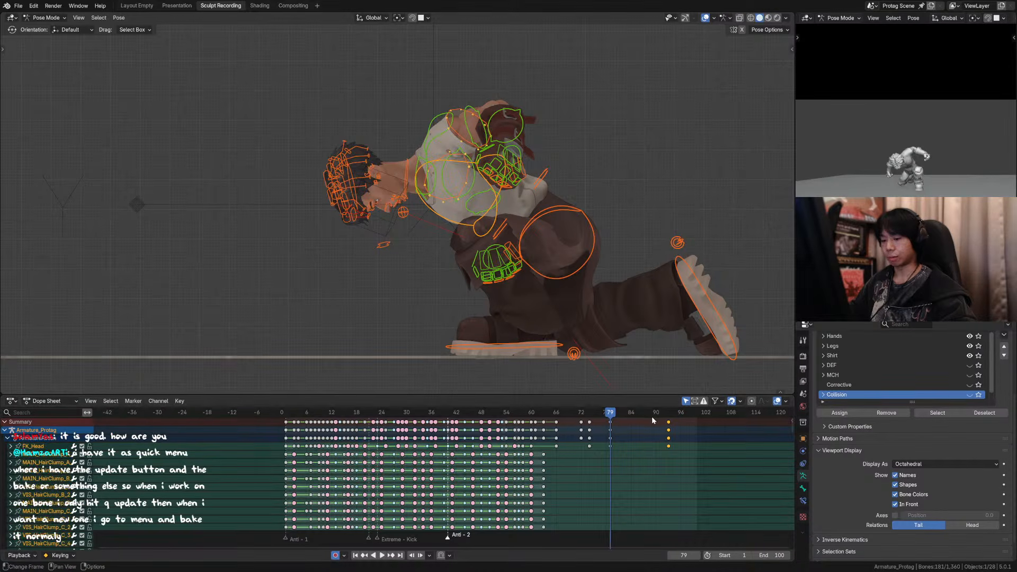
pyautogui.press('i')
pyautogui.press('i')
pyautogui.click(669, 412)
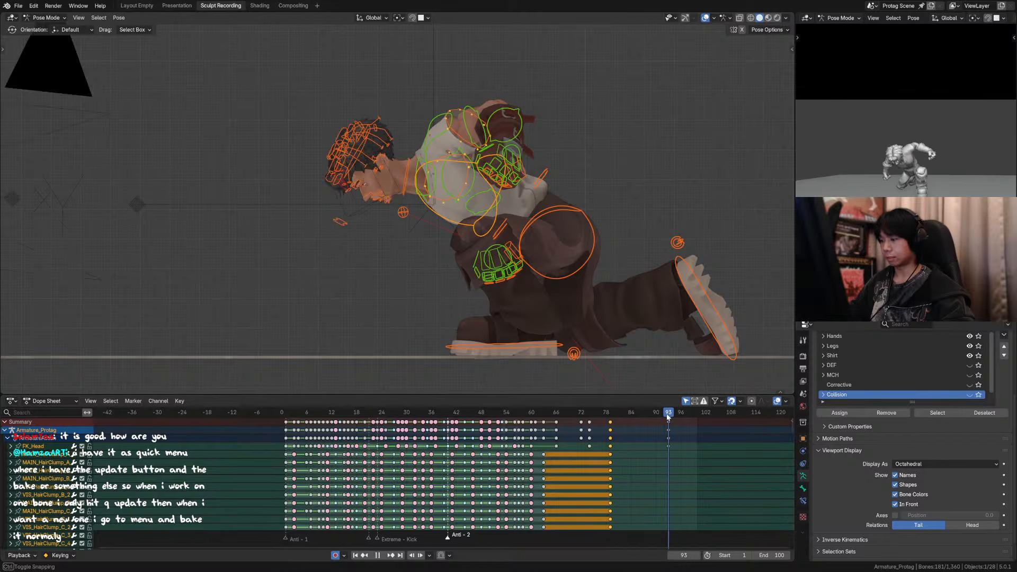
pyautogui.press('i')
pyautogui.click(590, 412)
pyautogui.press('i')
pyautogui.click(582, 412)
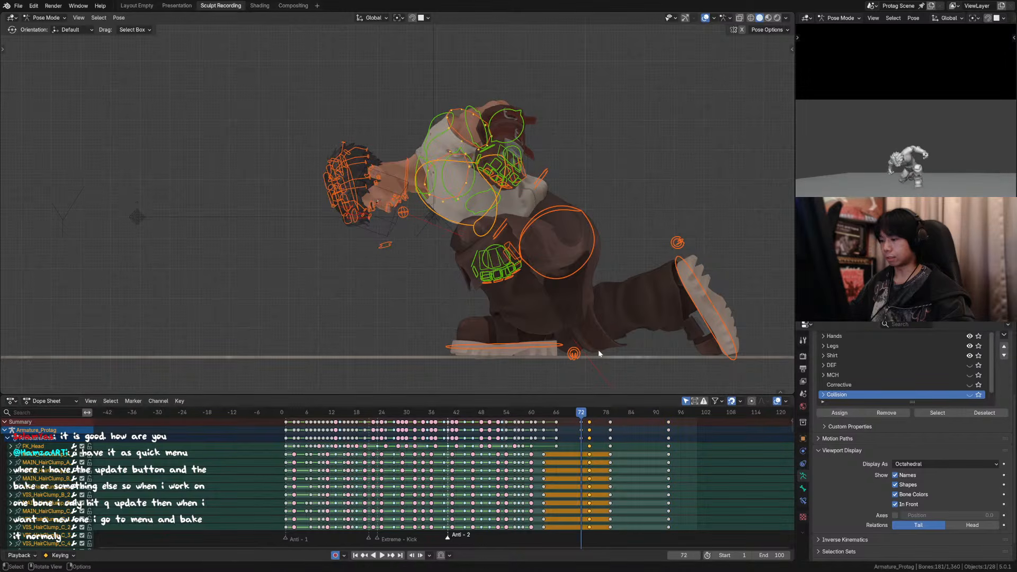
pyautogui.press('i')
pyautogui.click(556, 412)
pyautogui.press('space')
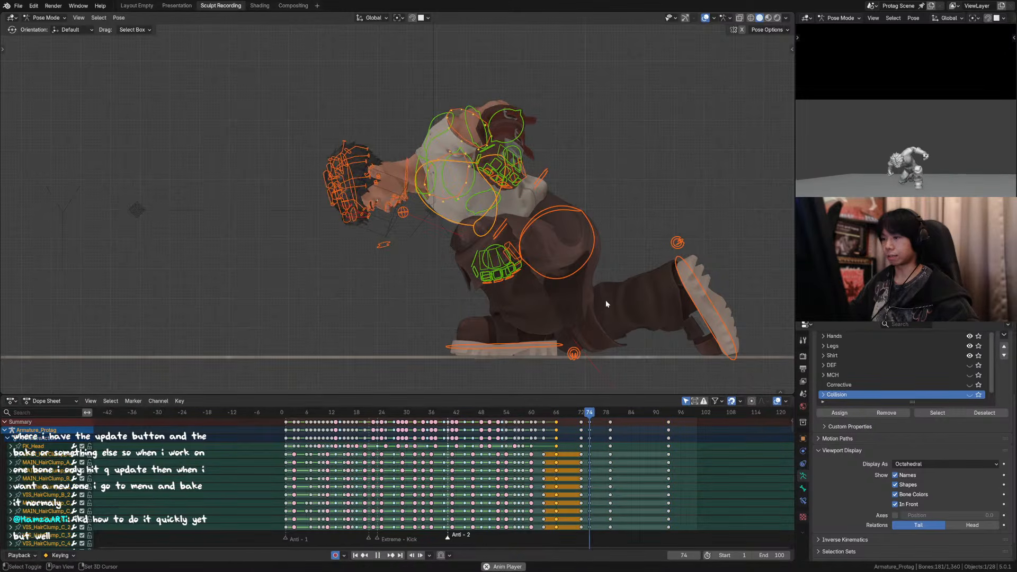
# Step: Rotate the chest control about 11.4° at frame 93 to raise the upper body
pyautogui.click(666, 415)
pyautogui.moveTo(666, 419); pyautogui.dragTo(669, 418)
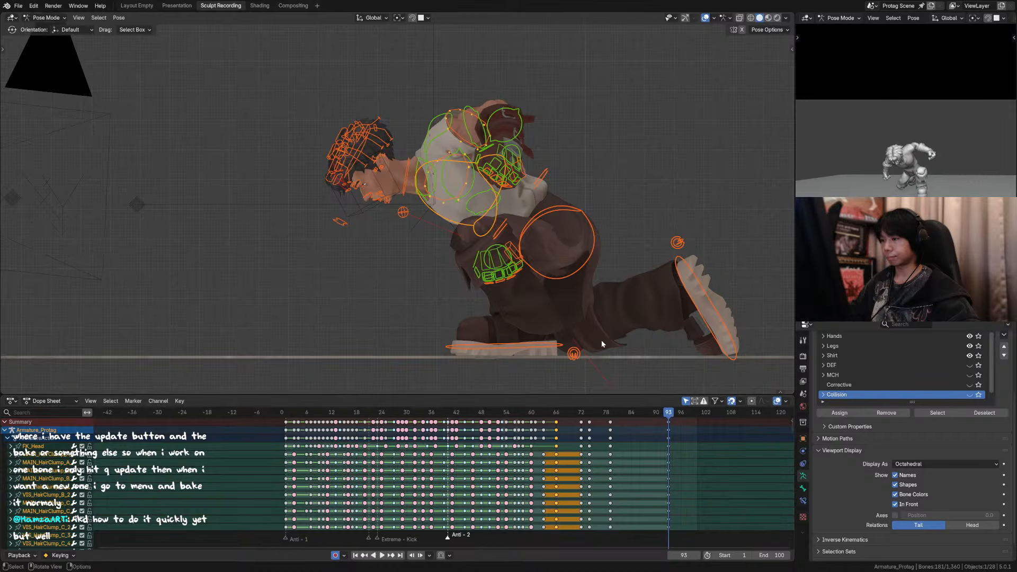
pyautogui.click(437, 164)
pyautogui.press('r')
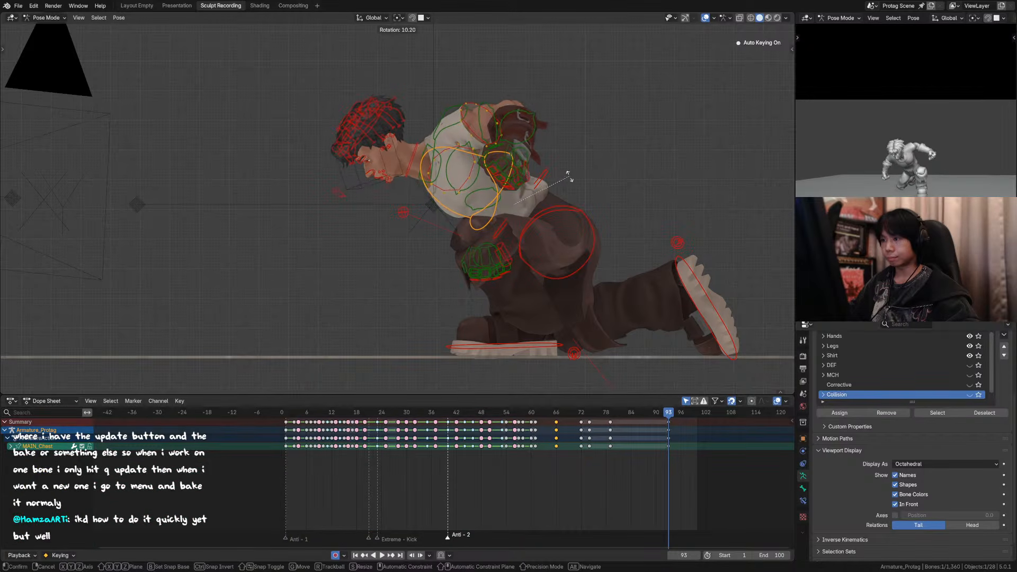
pyautogui.click(569, 178)
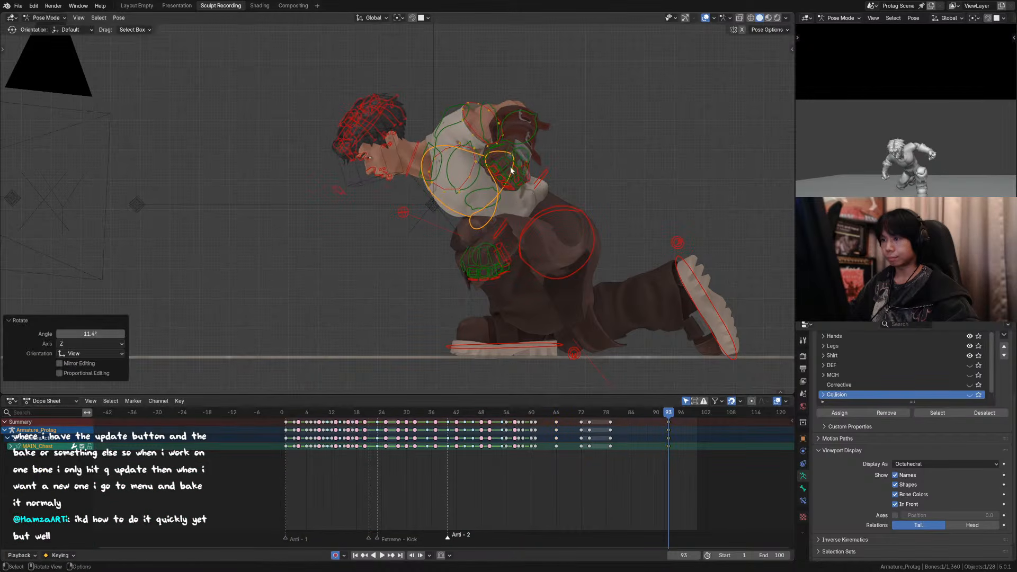
# Step: Save the file and rotate the neck control about 3.4° at frame 93
pyautogui.click(429, 148)
pyautogui.moveTo(429, 148); pyautogui.dragTo(445, 168, button='middle')
pyautogui.hotkey('ctrl', 's')
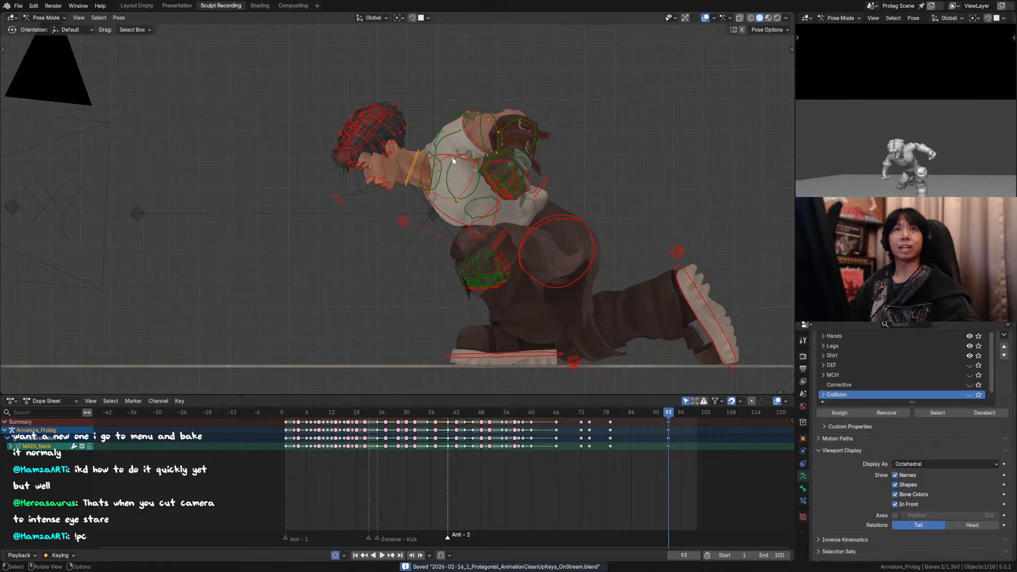
pyautogui.press('r')
pyautogui.click(373, 122)
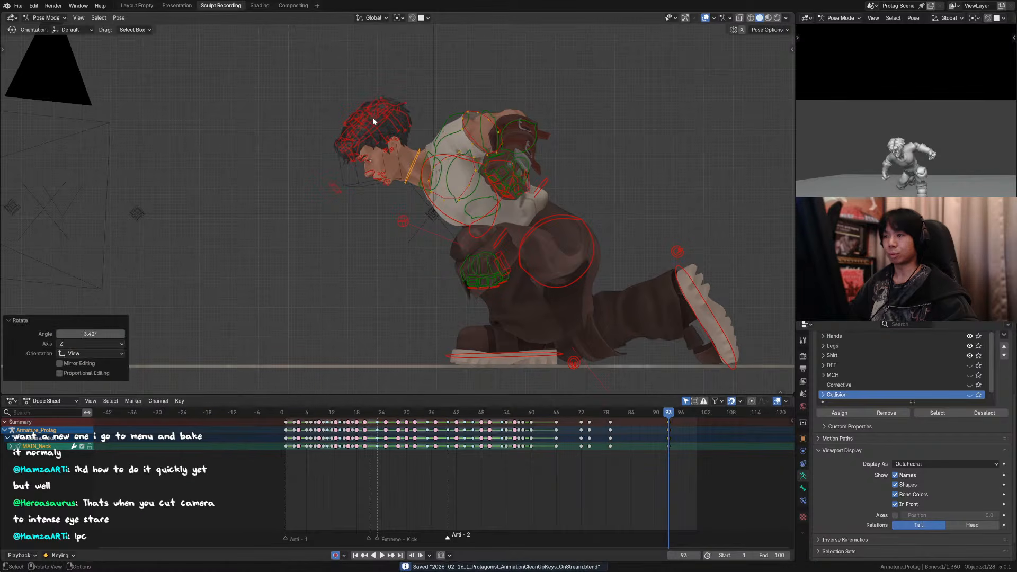
# Step: Rotate the head control about 10.5° at frame 93 and check the pose through the scene camera with the overlays hidden
pyautogui.click(373, 121)
pyautogui.press('r')
pyautogui.press('KP_0')
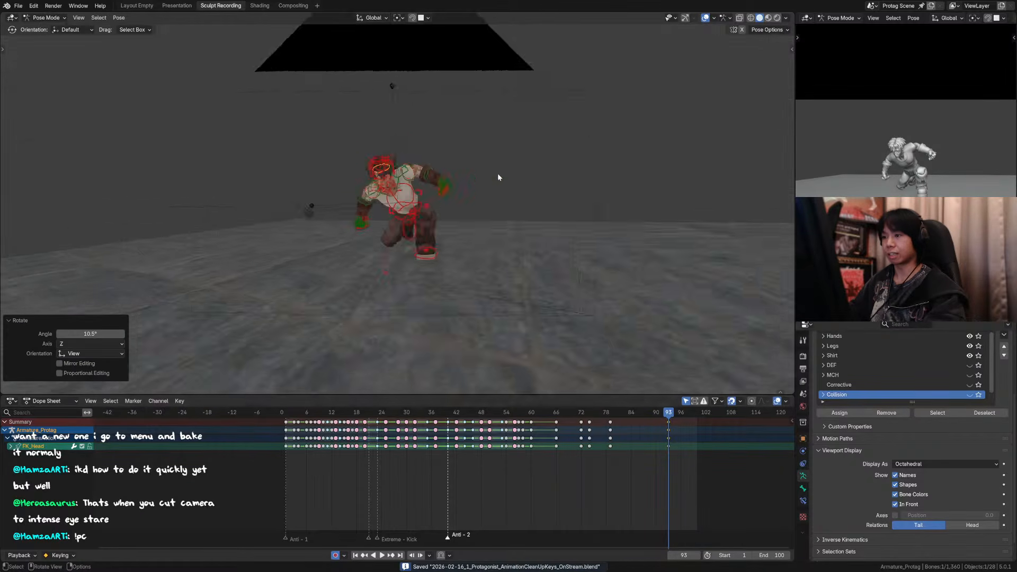
pyautogui.hotkey('shift', 'alt', 'z')
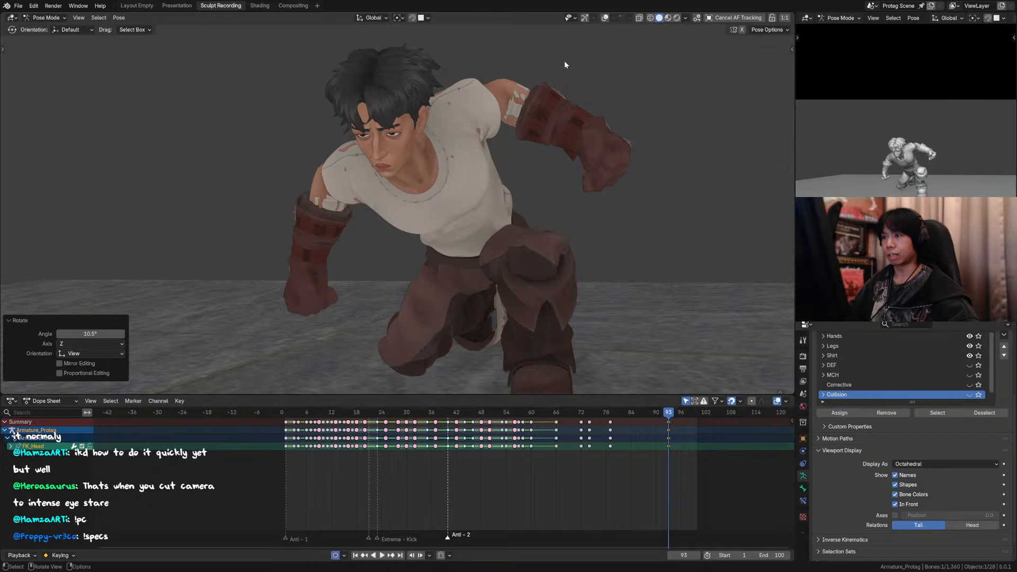
# Step: Move the eye target control about 0.03 m along global Z at frame 93, then freely fine-tune the gaze with overlays hidden
pyautogui.click(605, 19)
pyautogui.moveTo(375, 171); pyautogui.dragTo(413, 231, button='middle')
pyautogui.scroll(2, 417, 229)
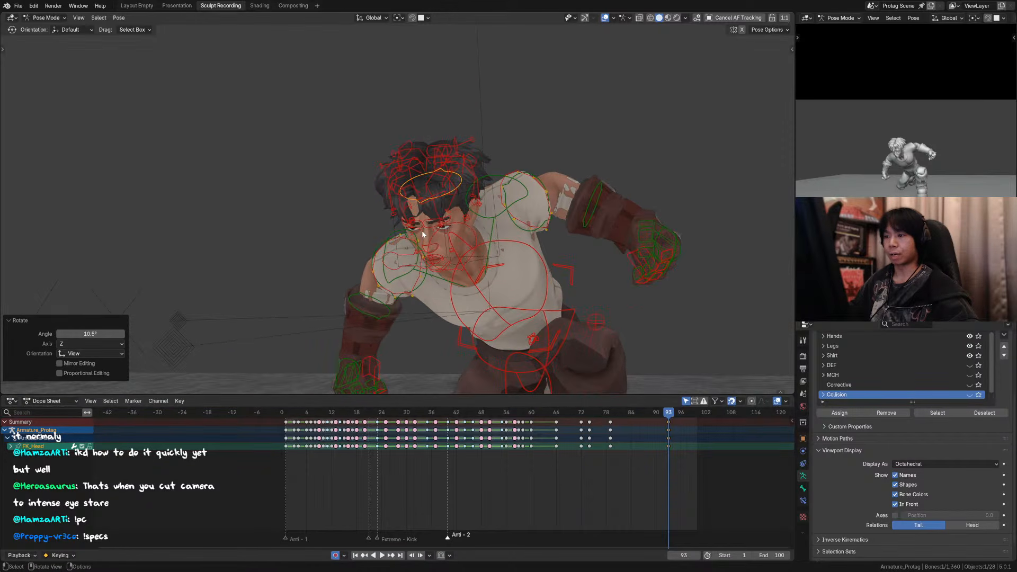
pyautogui.click(407, 258)
pyautogui.press('g')
pyautogui.press('z')
pyautogui.click(466, 249)
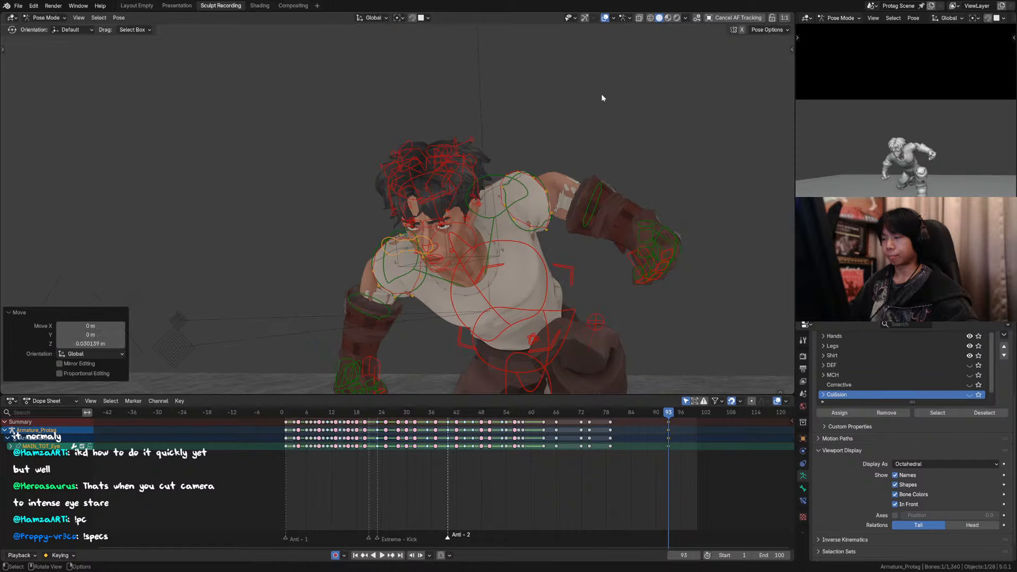
pyautogui.click(605, 18)
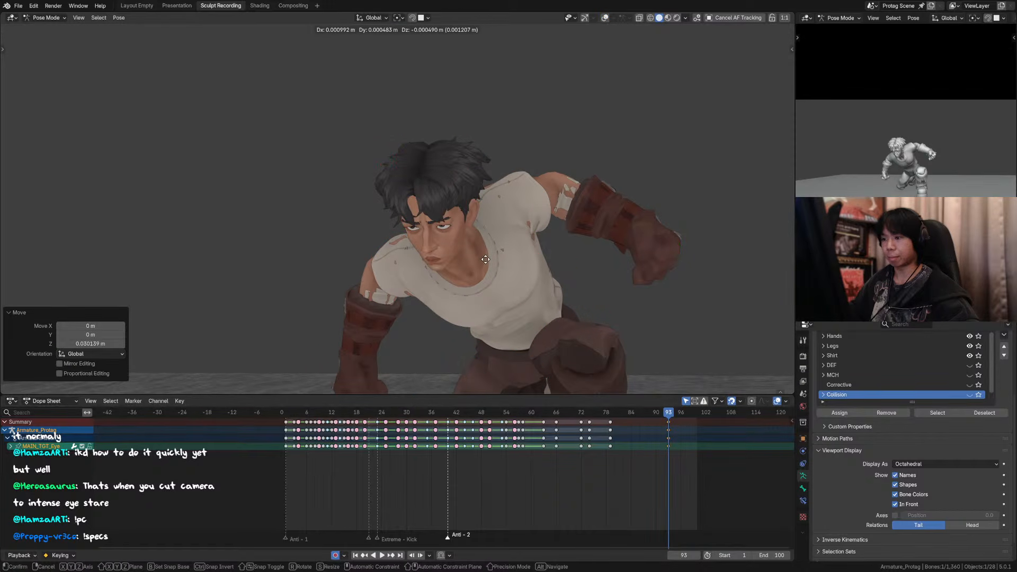
pyautogui.click(485, 258)
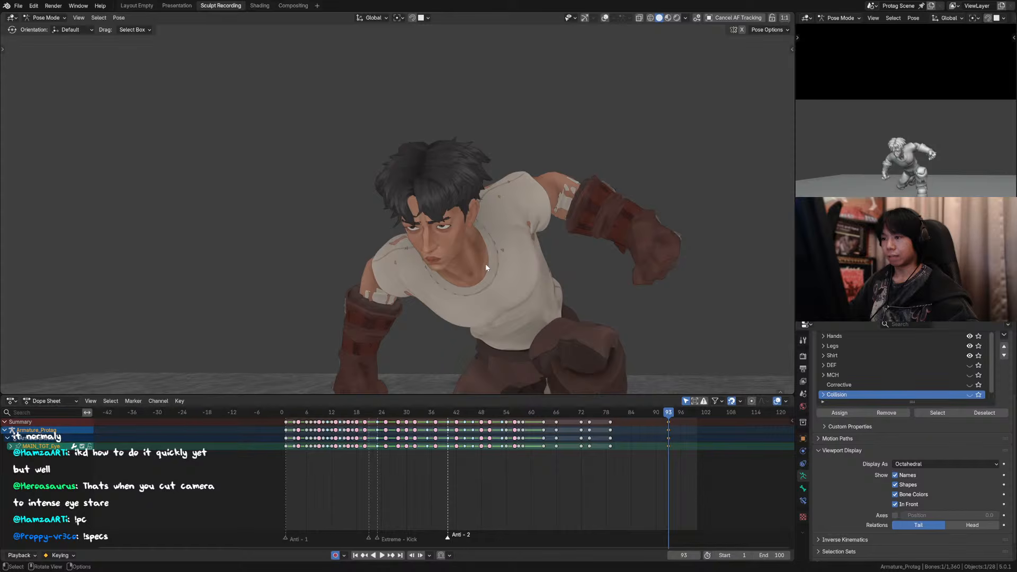
pyautogui.scroll(6, 493, 178)
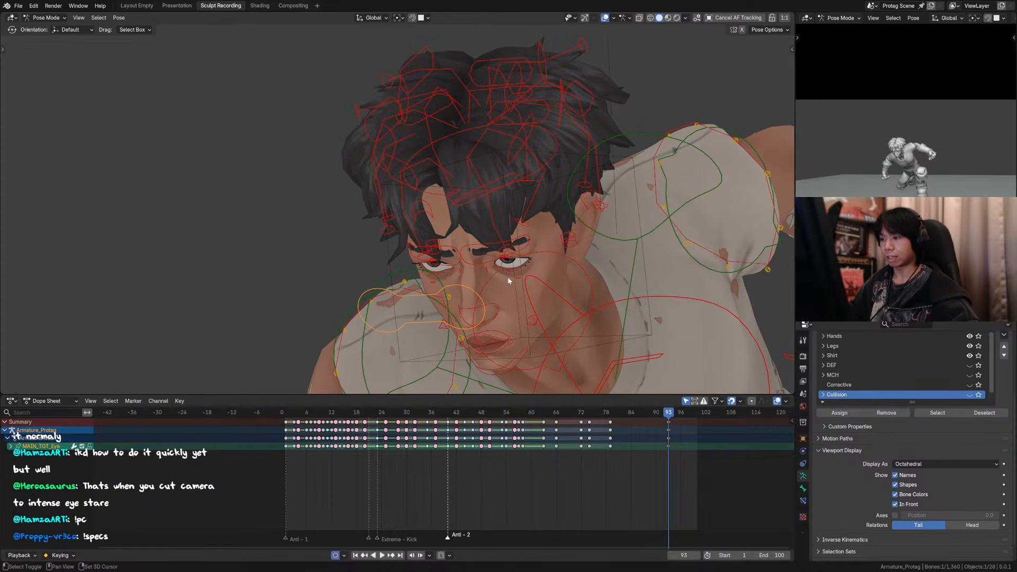
pyautogui.press('g')
pyautogui.press('z')
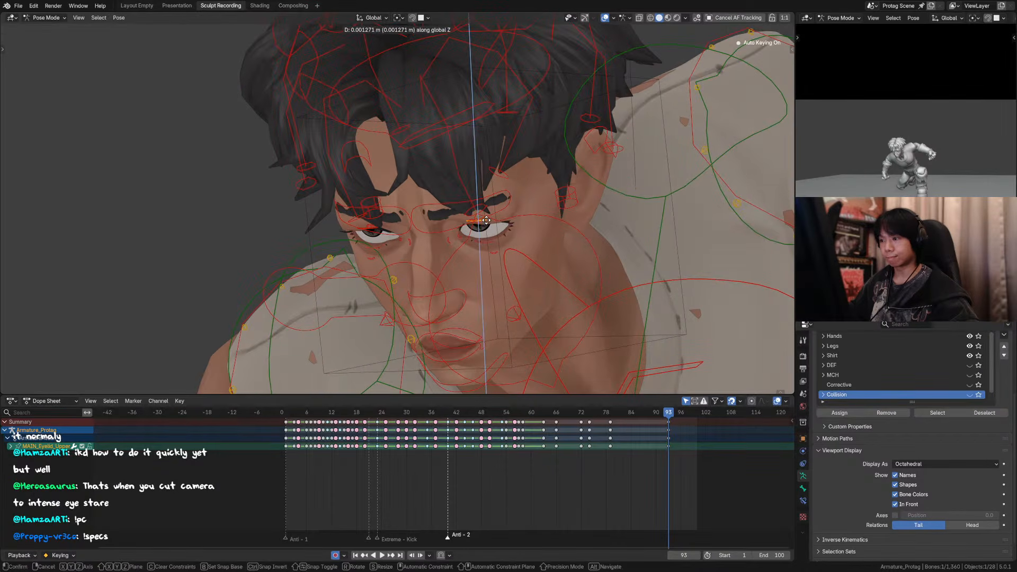
pyautogui.rightClick(492, 199)
# Step: Move both eyebrow controls about 0.0005 m along global Z at frame 93 and save the file
pyautogui.keyDown('shift'); pyautogui.click(403, 210); pyautogui.keyUp('shift')
pyautogui.press('g')
pyautogui.press('z')
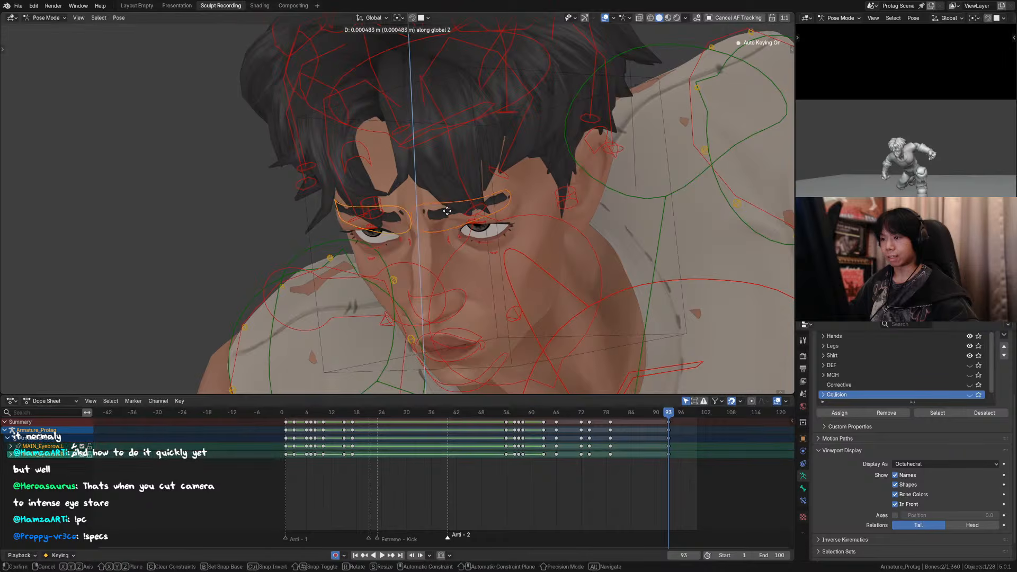
pyautogui.click(447, 210)
pyautogui.scroll(-5, 575, 265)
pyautogui.hotkey('ctrl', 's')
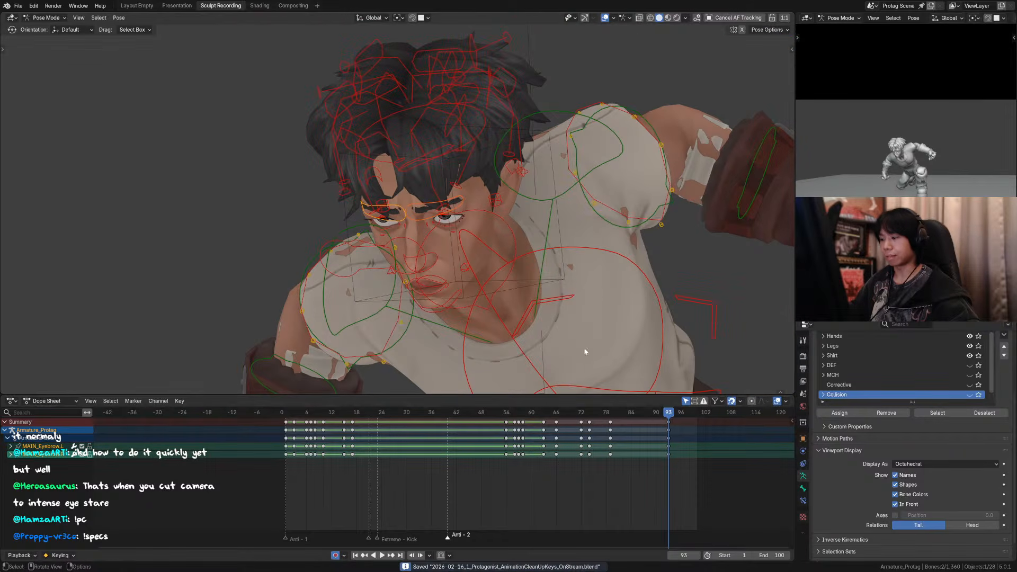
# Step: Play back and scrub the head raise from the landing to the last frame with the overlays hidden
pyautogui.click(545, 414)
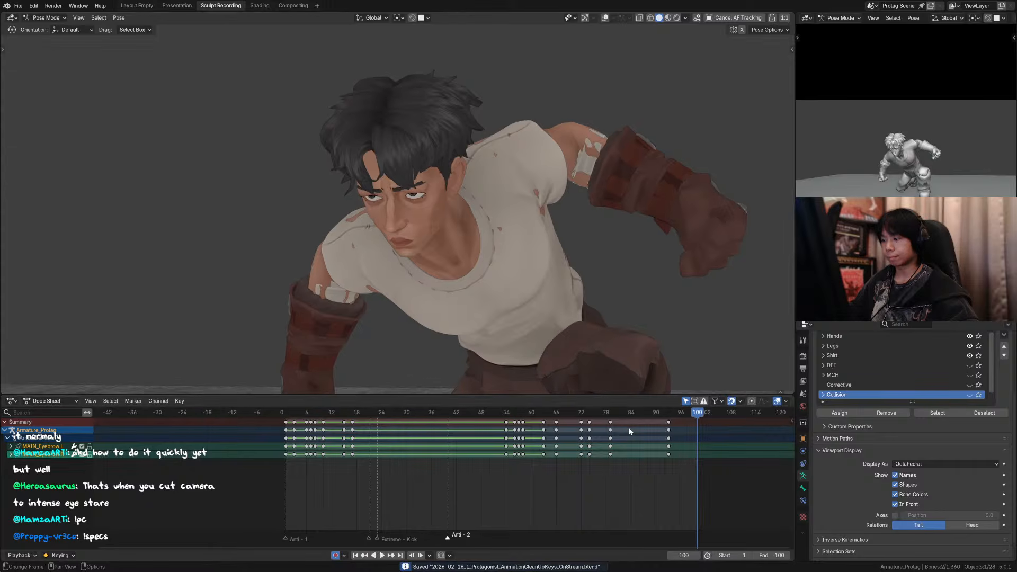
pyautogui.click(600, 413)
pyautogui.press('space')
pyautogui.press('space')
pyautogui.keyDown('shift'); pyautogui.moveTo(673, 423); pyautogui.dragTo(663, 423, button='right'); pyautogui.keyUp('shift')
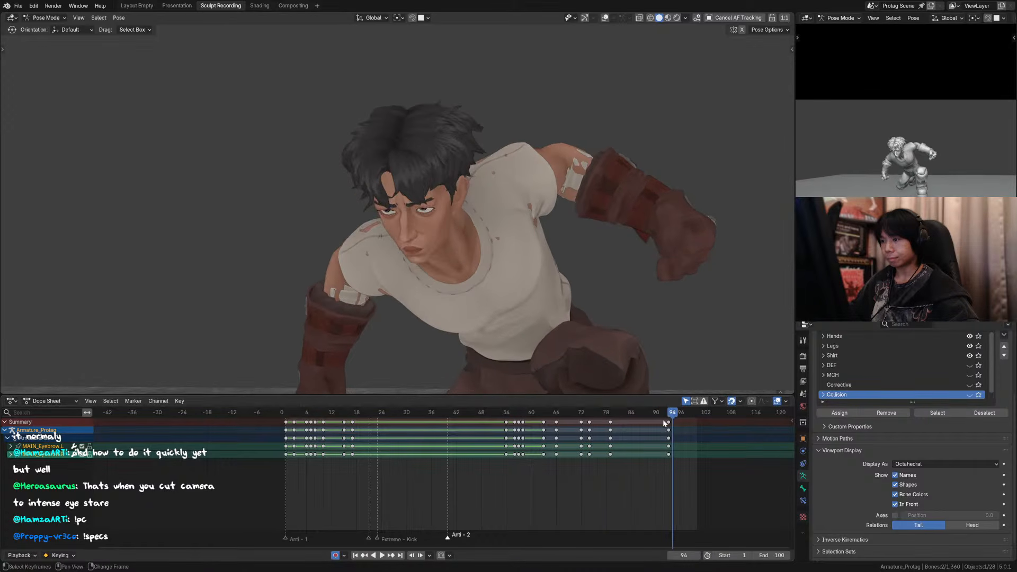
pyautogui.moveTo(668, 415); pyautogui.dragTo(583, 415)
pyautogui.scroll(-5, 532, 249)
pyautogui.press('space')
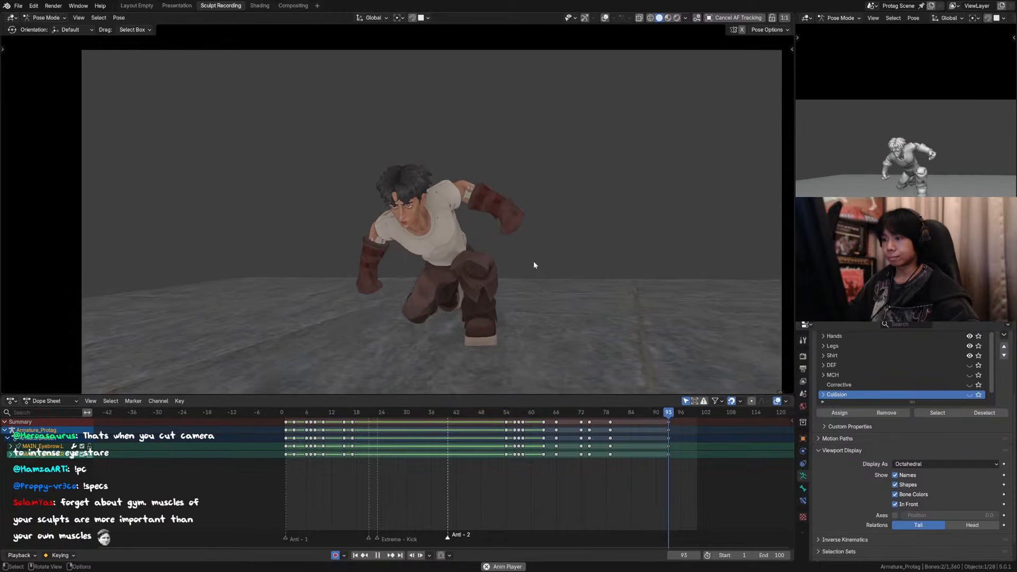
pyautogui.click(594, 412)
pyautogui.press('space')
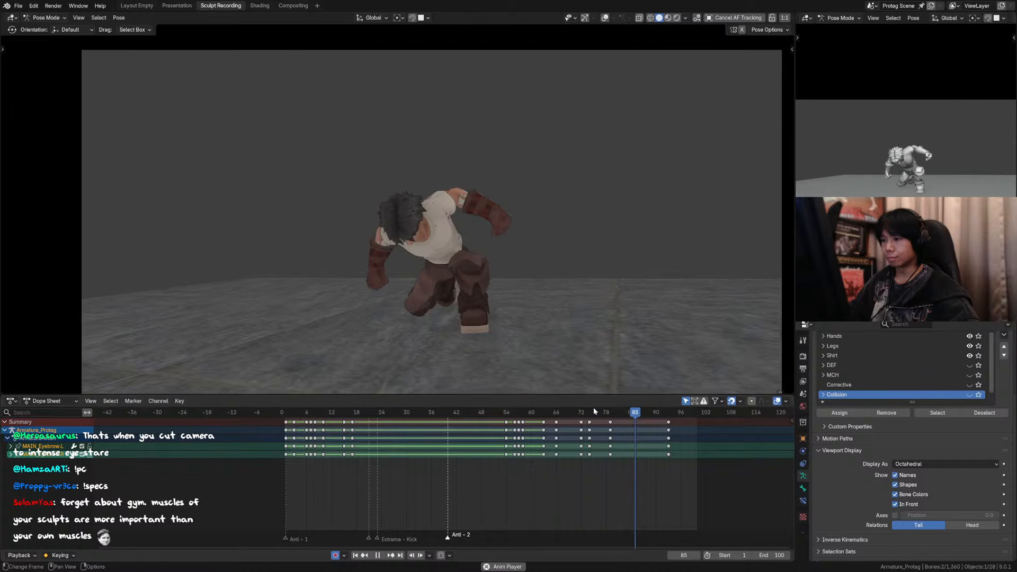
pyautogui.click(585, 413)
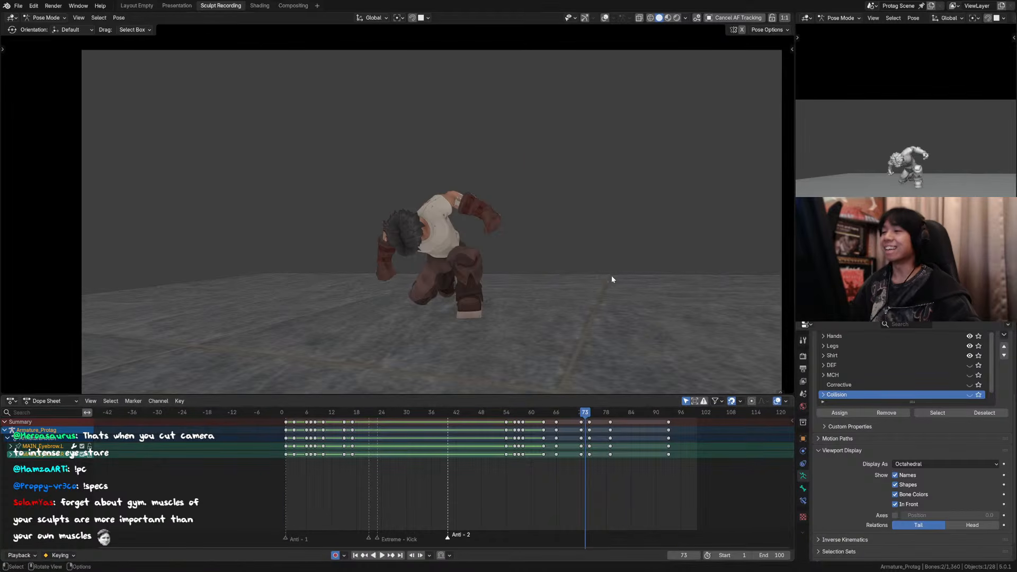
pyautogui.press('space')
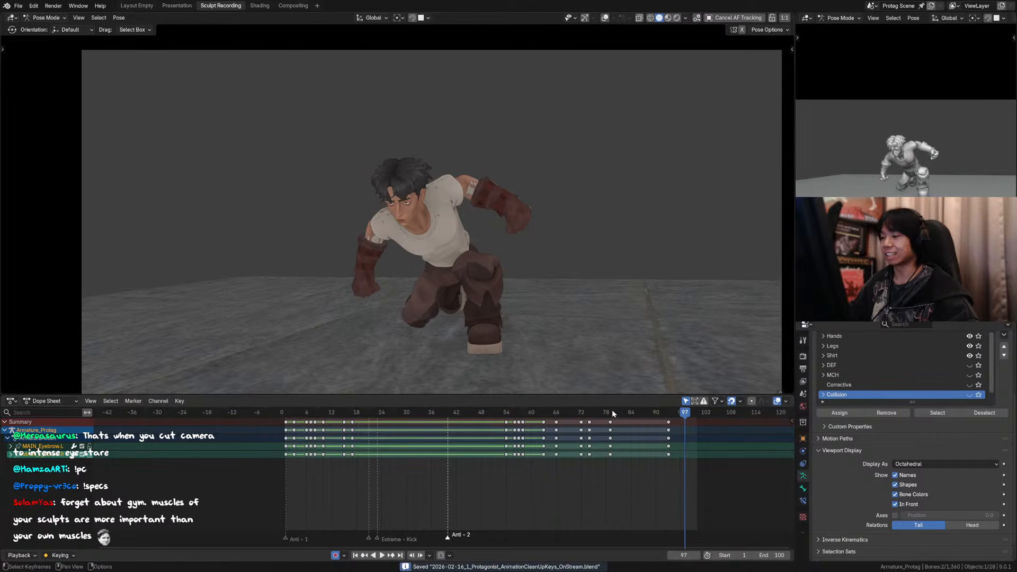
# Step: Shift the last two keys of the head and neck controls two frames later, to frames 81 and 95, and play the change
pyautogui.moveTo(610, 412); pyautogui.dragTo(632, 417)
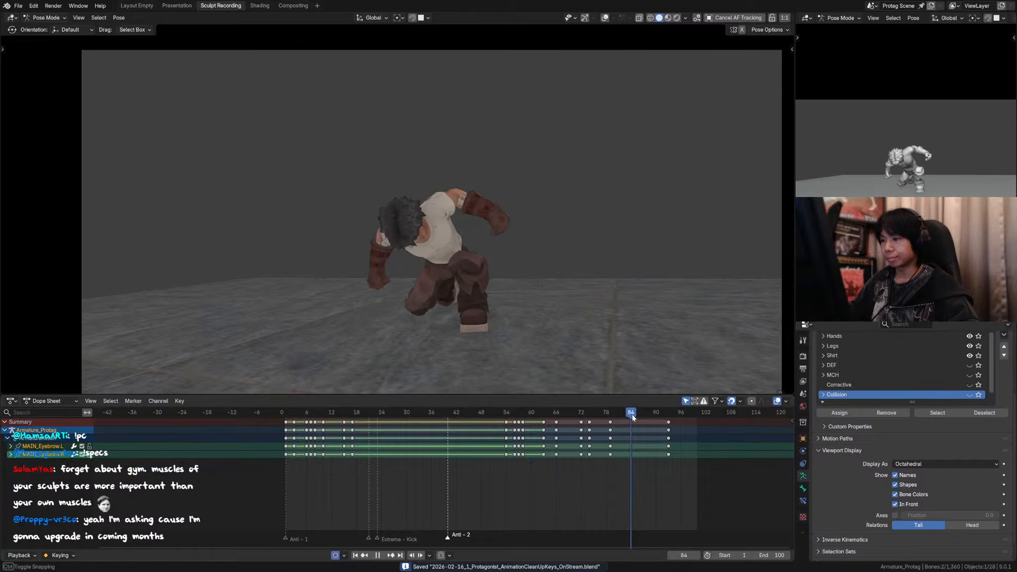
pyautogui.moveTo(423, 222); pyautogui.dragTo(359, 227, button='middle')
pyautogui.scroll(3, 450, 261)
pyautogui.click(464, 267)
pyautogui.keyDown('shift'); pyautogui.click(337, 168); pyautogui.keyUp('shift')
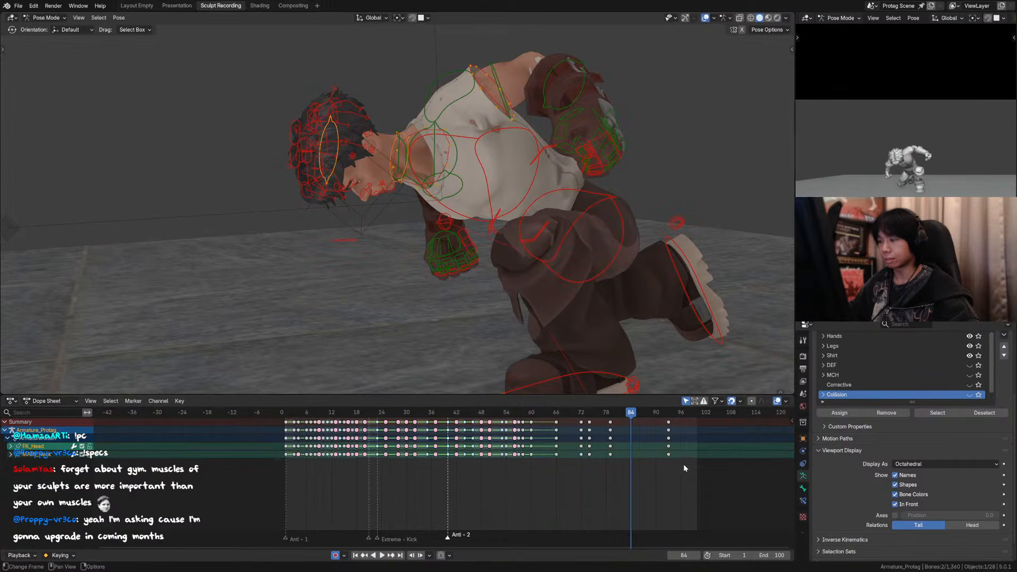
pyautogui.click(660, 428)
pyautogui.moveTo(609, 413); pyautogui.dragTo(602, 418)
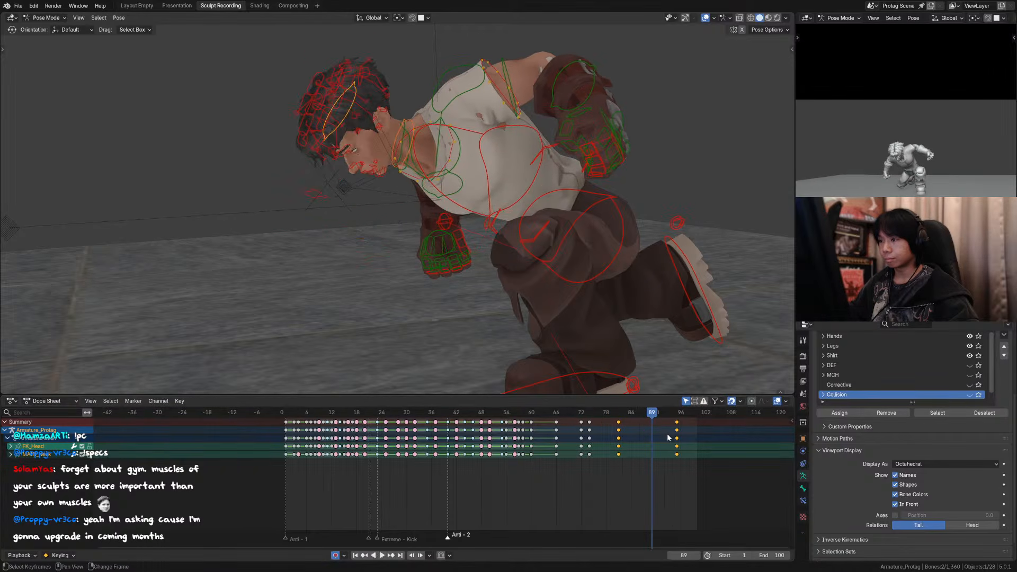
pyautogui.press('space')
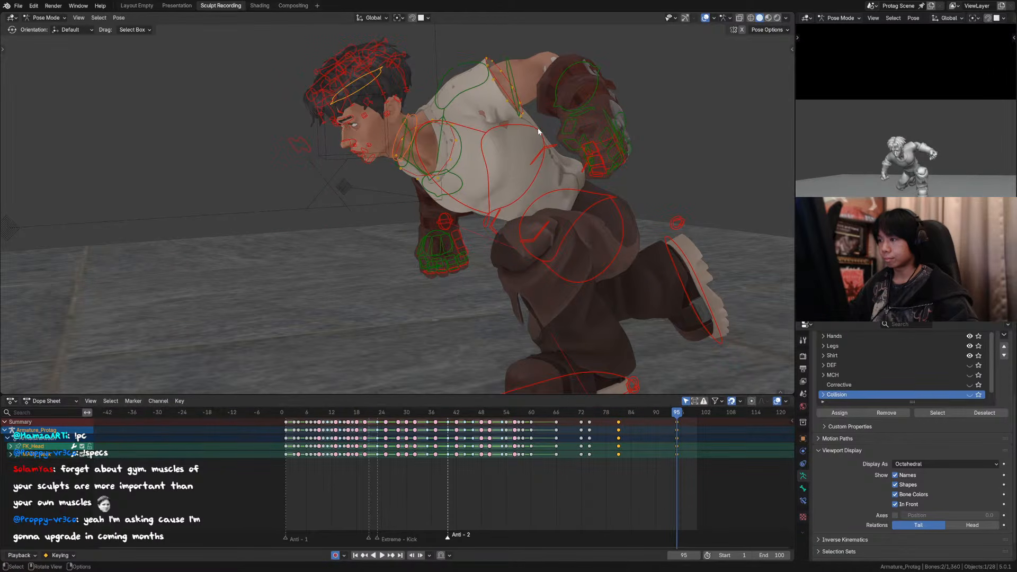
# Step: Rotate the chest control about 4.1° in side view at frame 93 and play back the landing through the scene camera
pyautogui.click(541, 132)
pyautogui.press('KP_3')
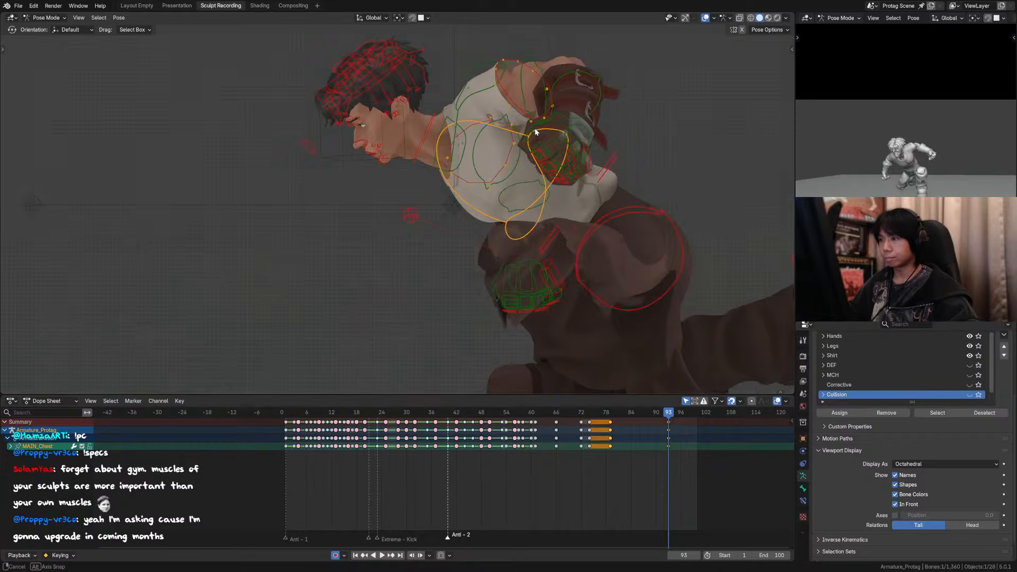
pyautogui.press('r')
pyautogui.click(629, 132)
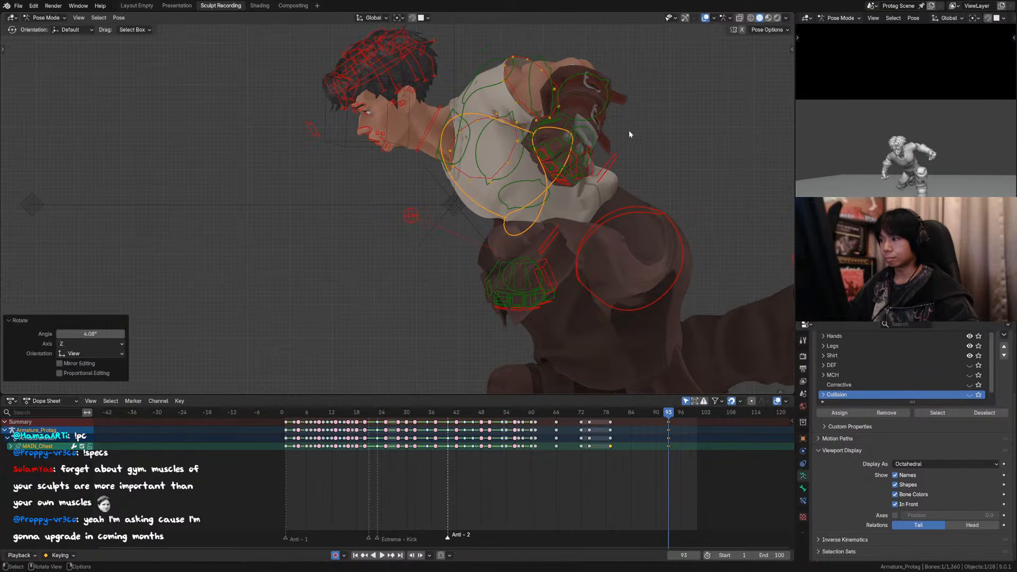
pyautogui.press('KP_0')
pyautogui.click(573, 413)
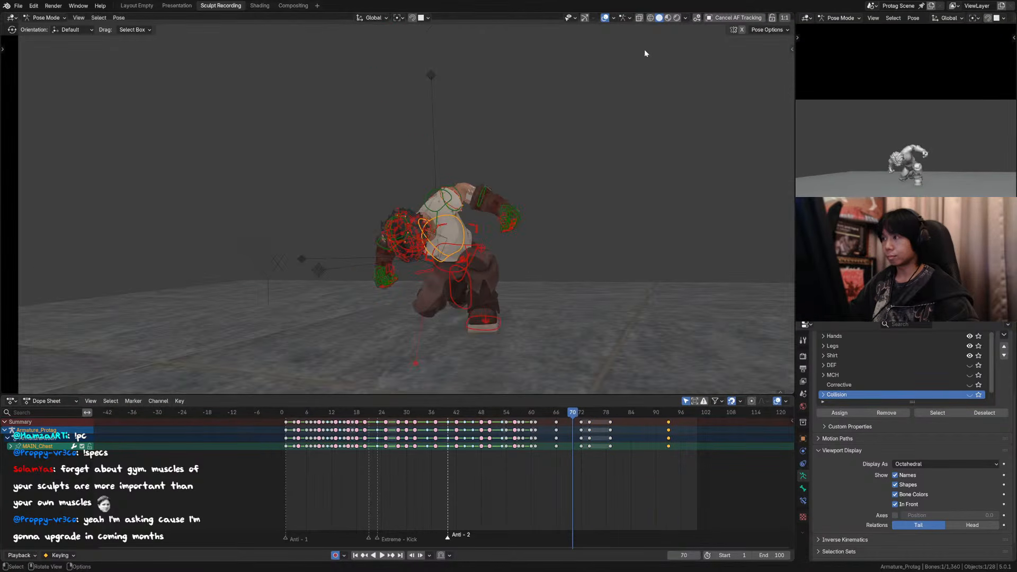
pyautogui.press('space')
pyautogui.press('space')
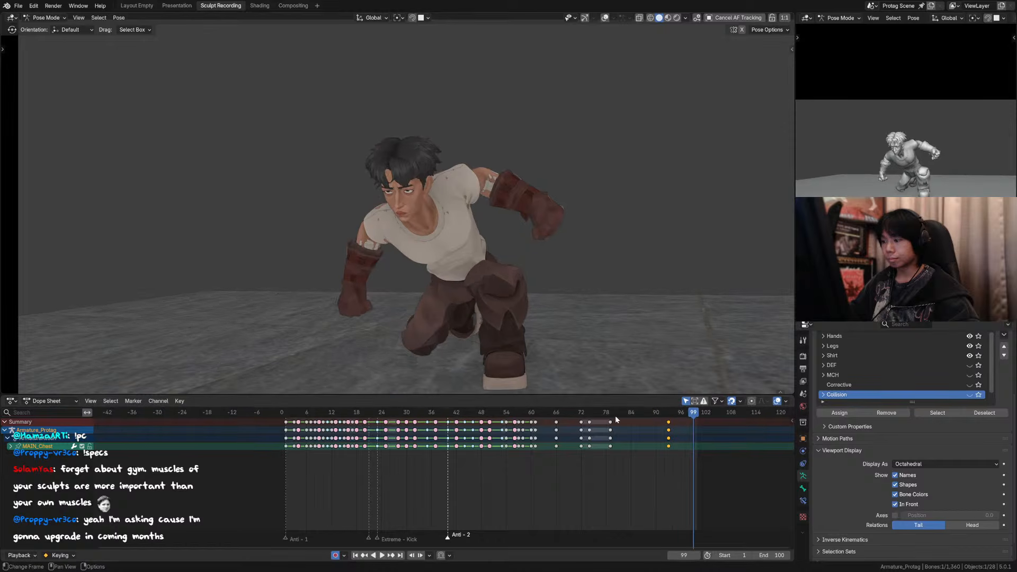
pyautogui.click(601, 410)
pyautogui.press('space')
pyautogui.press('space')
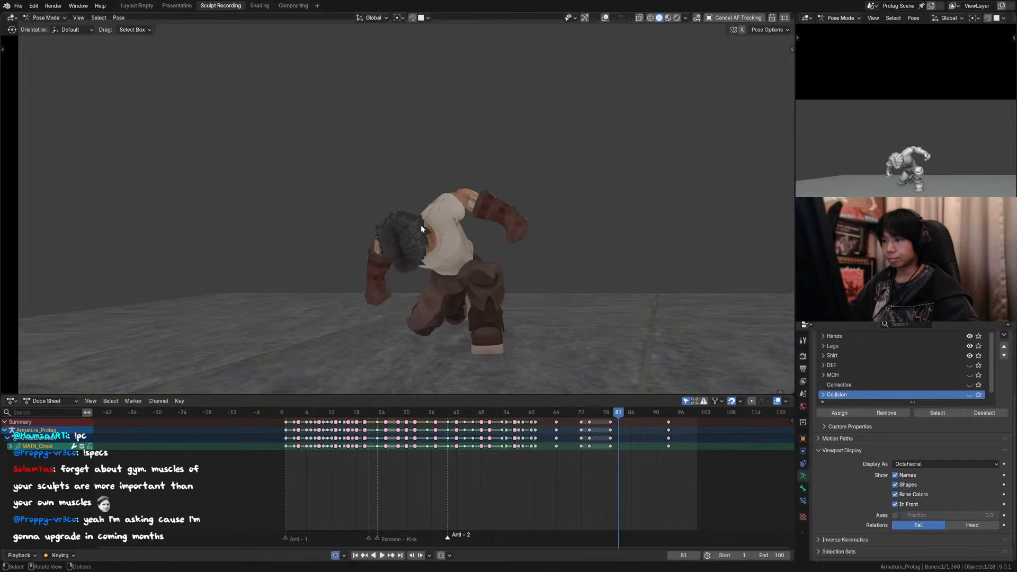
# Step: Shift the last two keys of the head control alone two more frames later, to frames 83 and 97
pyautogui.click(605, 17)
pyautogui.click(419, 243)
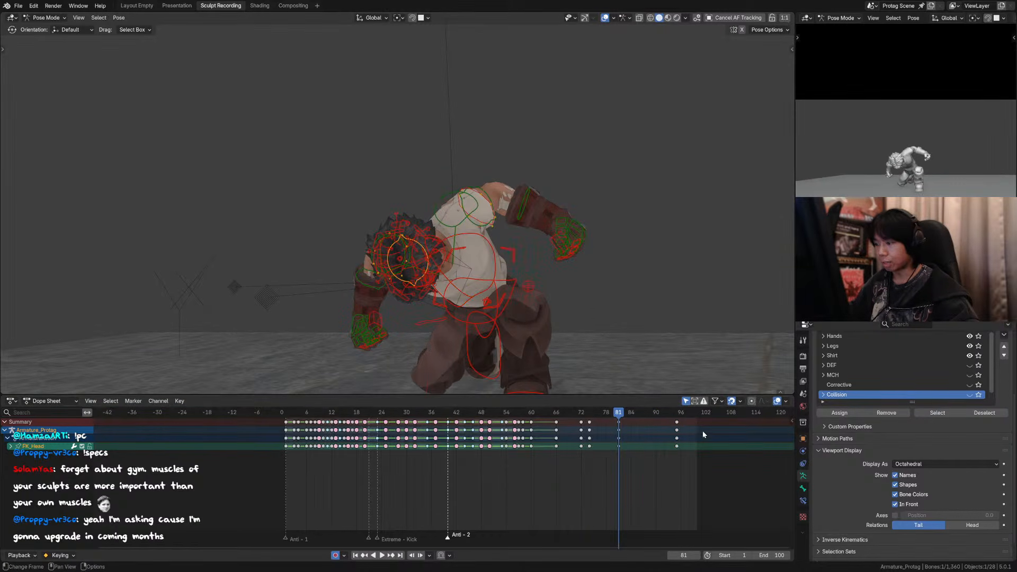
pyautogui.moveTo(609, 422); pyautogui.dragTo(610, 422)
pyautogui.press('g')
pyautogui.click(577, 412)
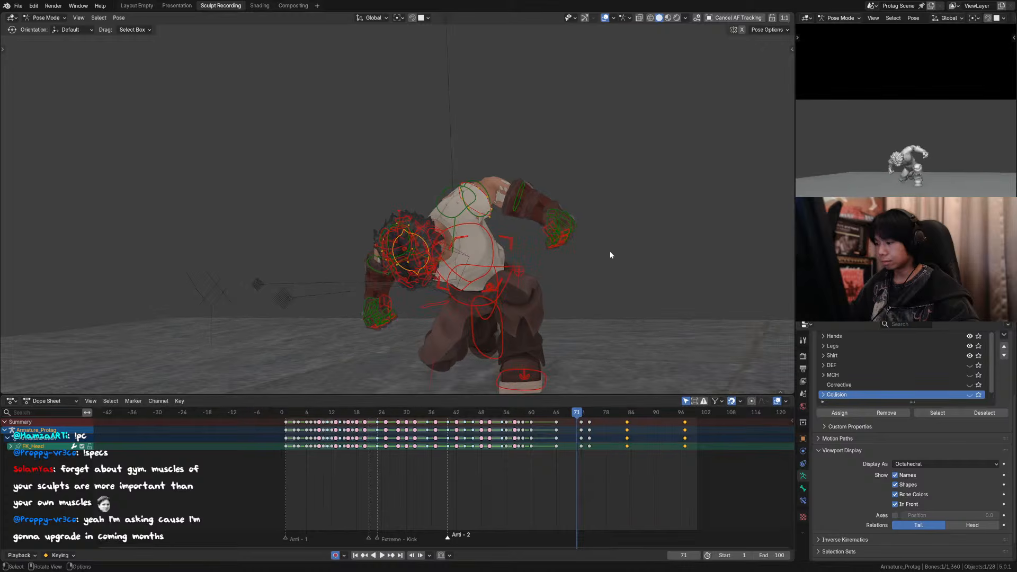
# Step: Play back the delayed head raise from about frame 70 through the full scene camera frame with the overlays hidden
pyautogui.click(605, 17)
pyautogui.press('space')
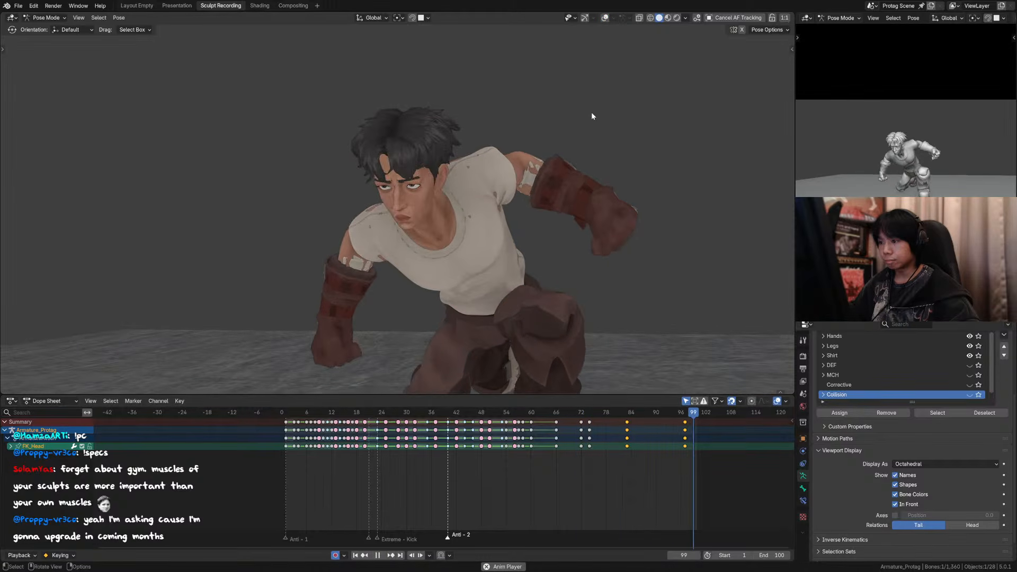
pyautogui.press('KP_0')
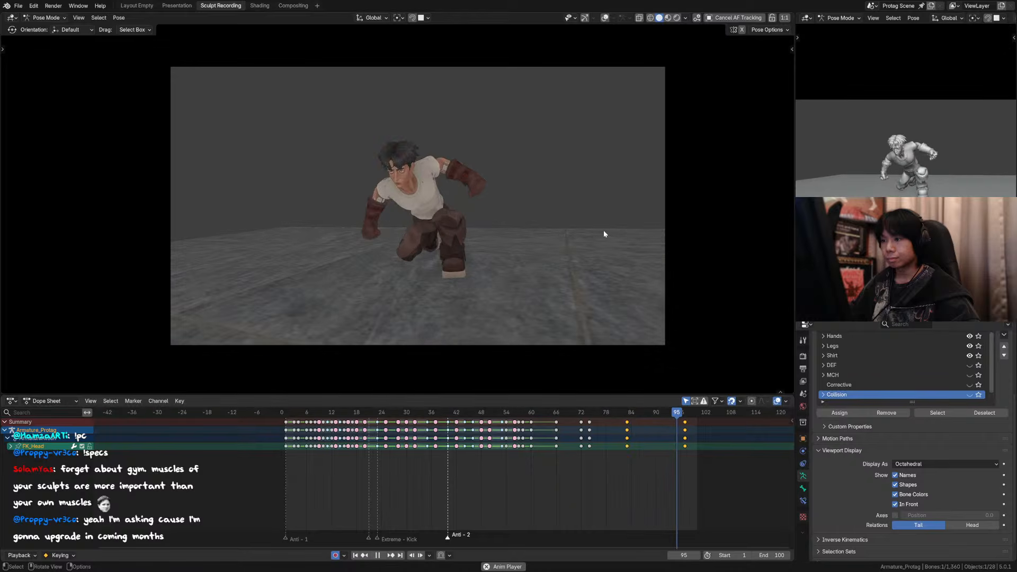
pyautogui.press('space')
pyautogui.click(571, 414)
pyautogui.press('space')
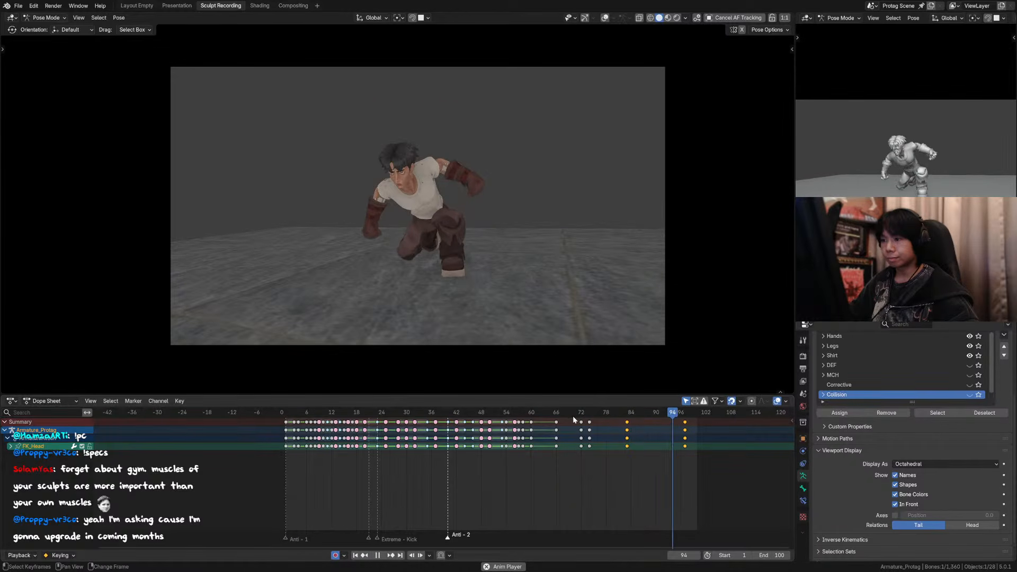
pyautogui.press('space')
pyautogui.press('space')
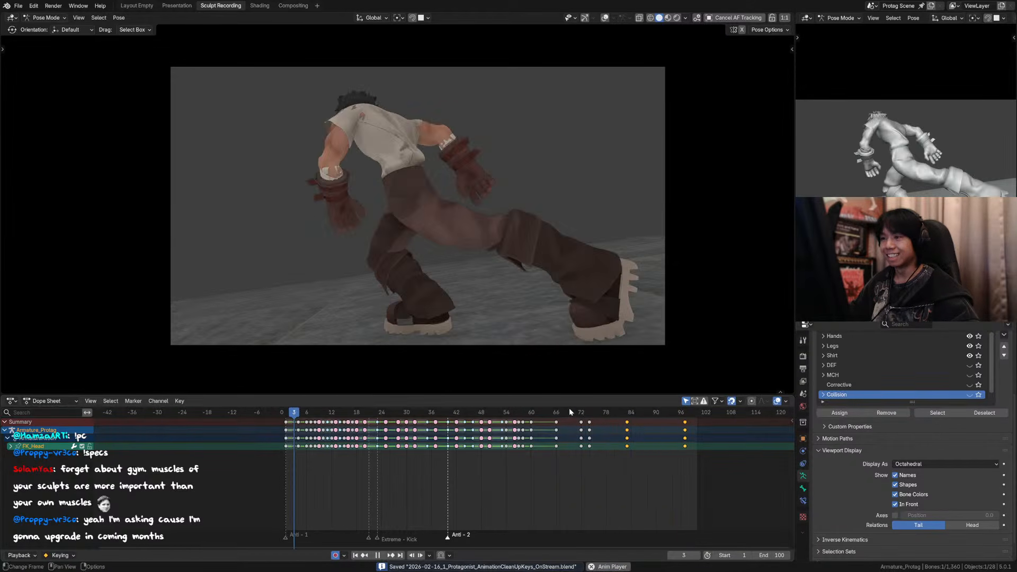
# Step: Play the whole handstand kick animation through the scene camera and scrub the kick frames with the rig controls shown
pyautogui.scroll(2, 471, 201)
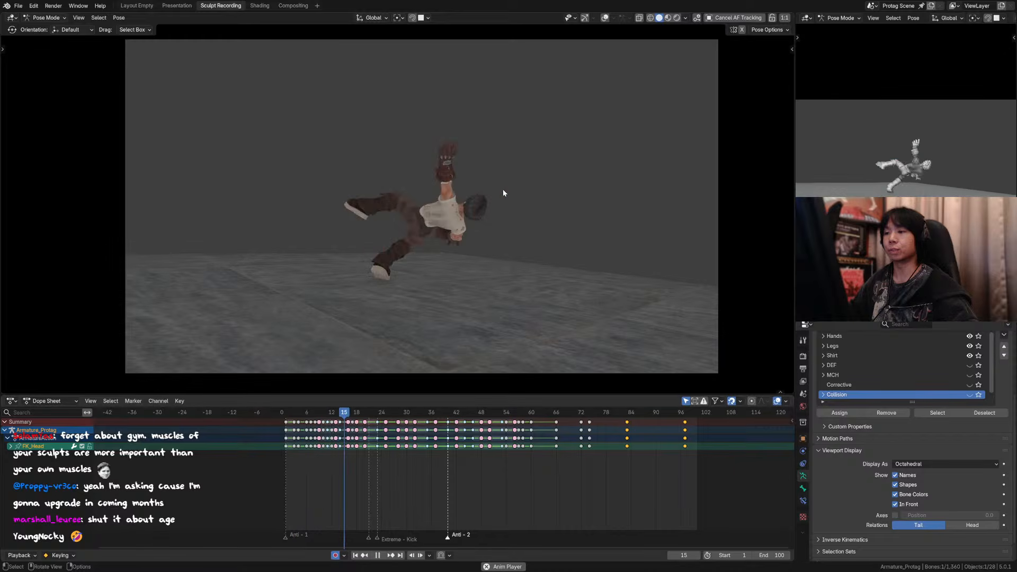
pyautogui.press('space')
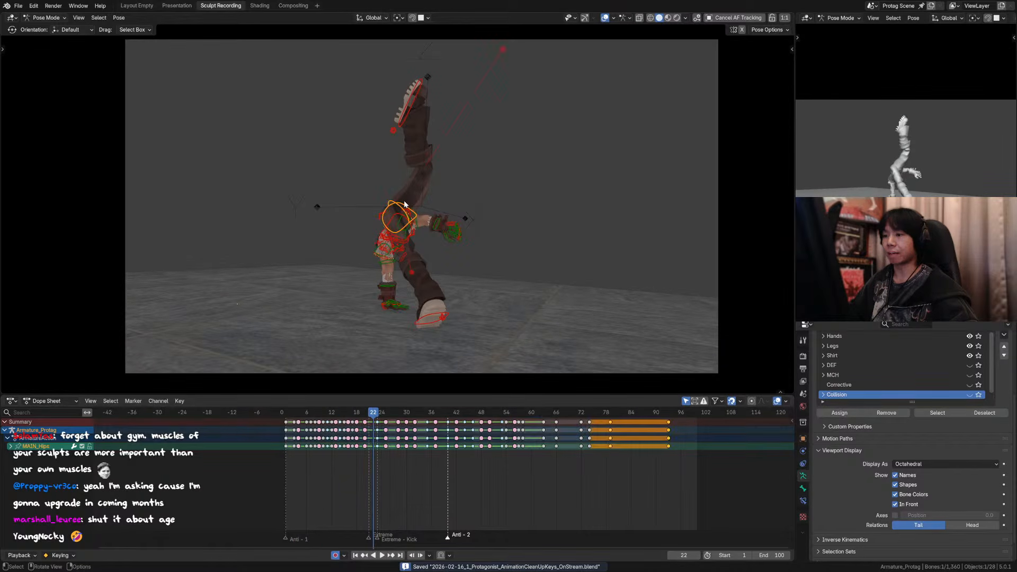
pyautogui.hotkey('shift', 'space')
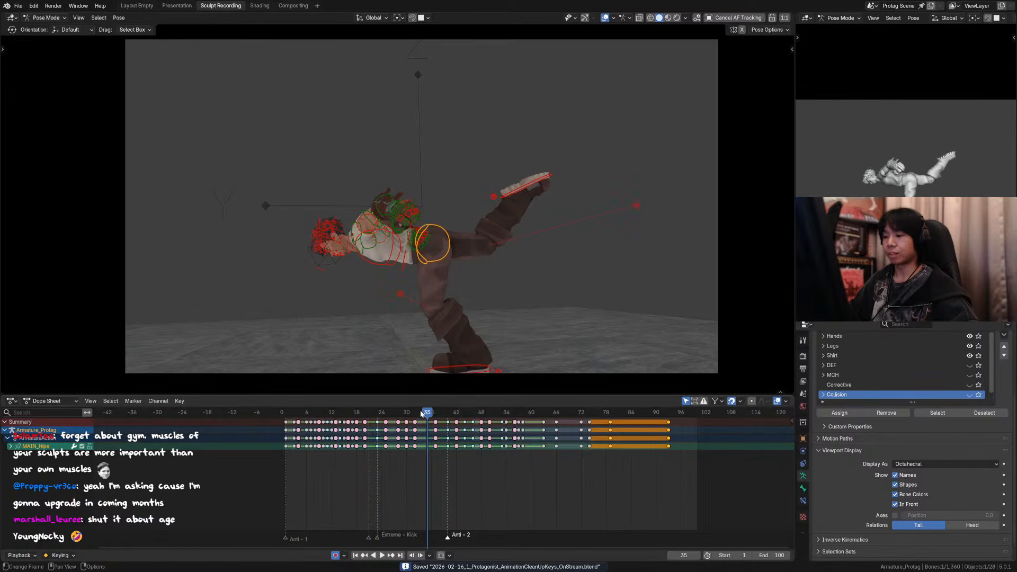
pyautogui.moveTo(422, 413); pyautogui.dragTo(353, 414)
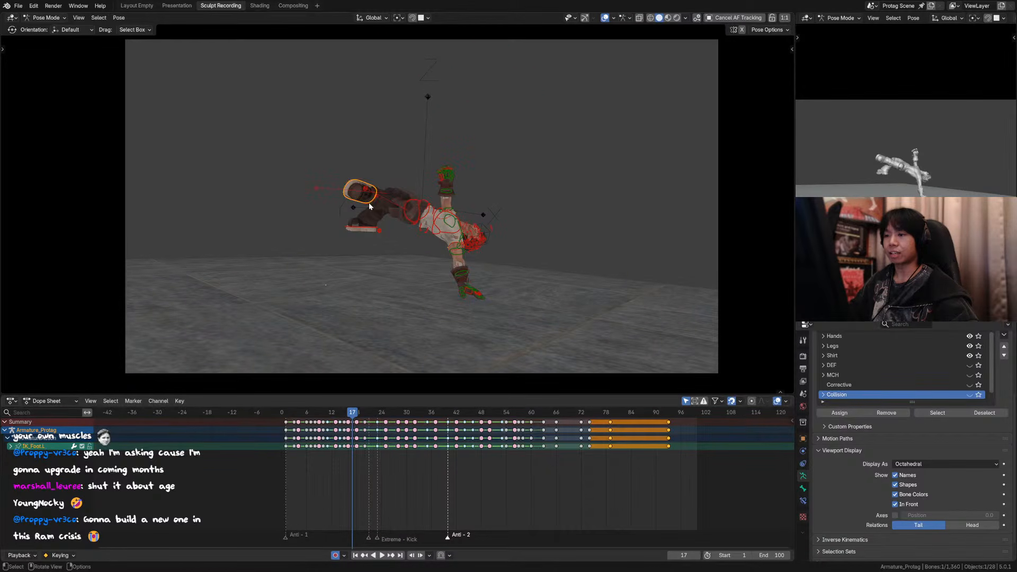
pyautogui.hotkey('shift', 'space')
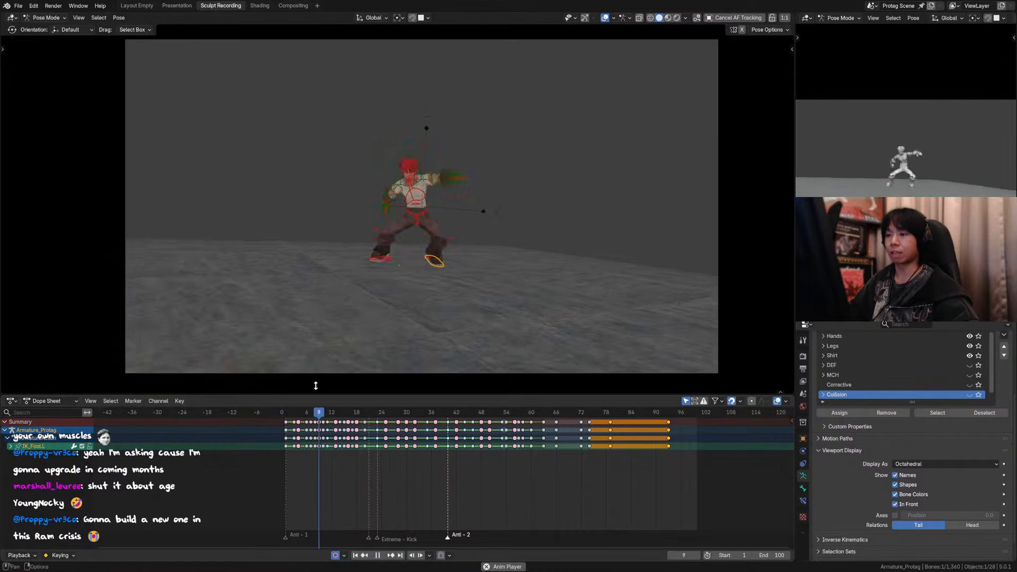
pyautogui.press('space')
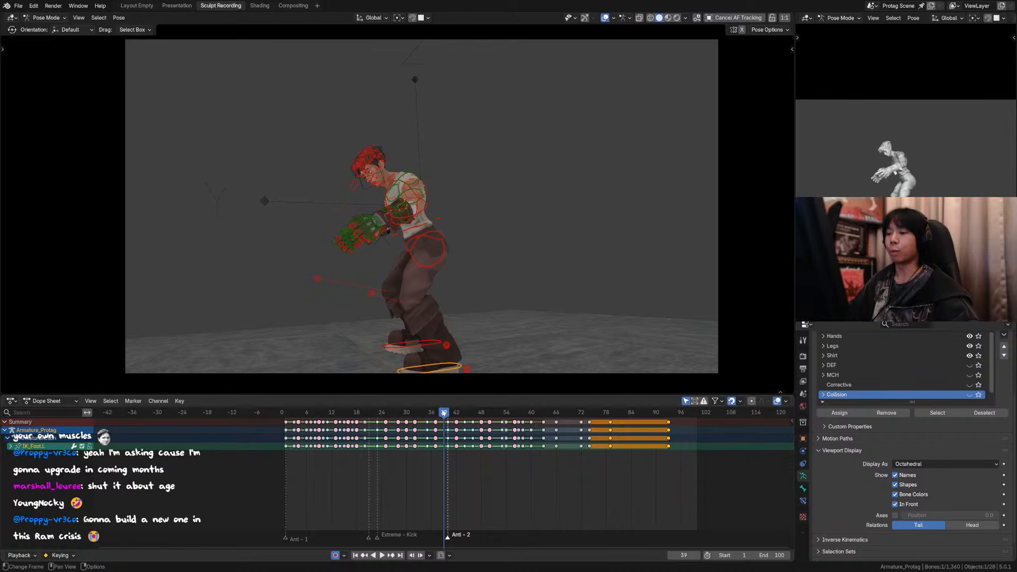
# Step: Save the file and play back the animation through the scene camera, rechecking the landing with the overlays hidden
pyautogui.moveTo(443, 414); pyautogui.dragTo(427, 414)
pyautogui.press('space')
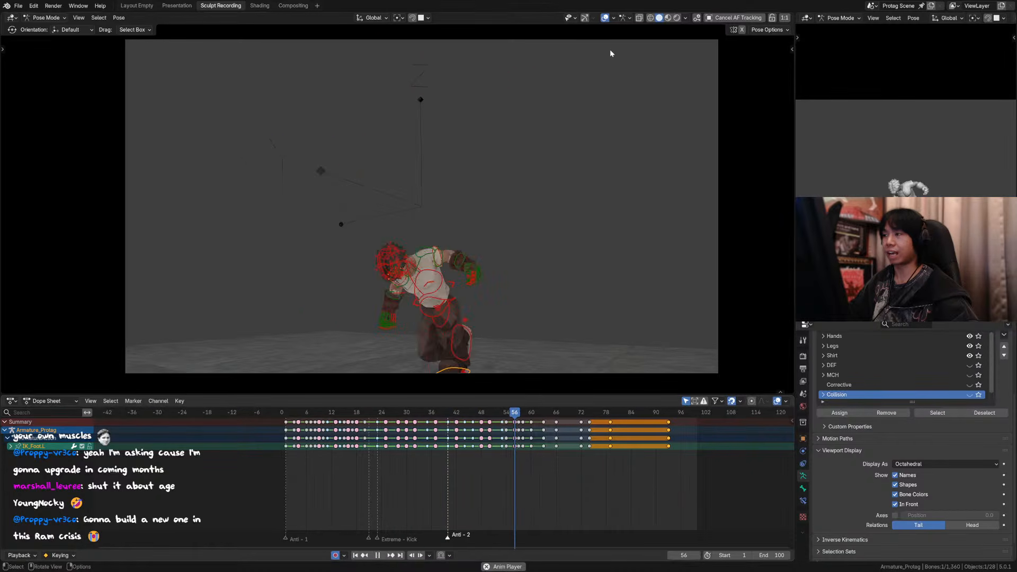
pyautogui.hotkey('ctrl', 's')
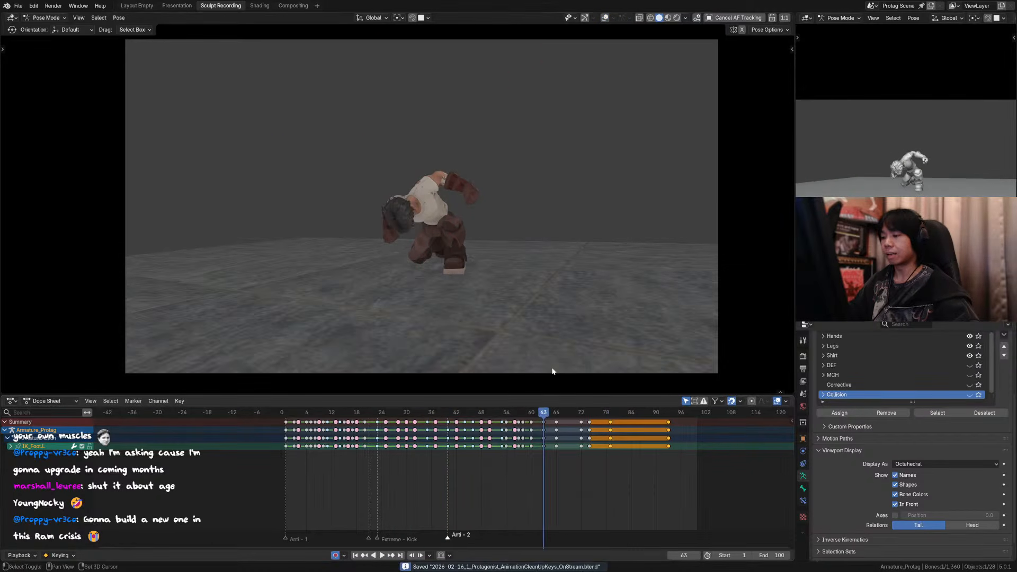
pyautogui.press('space')
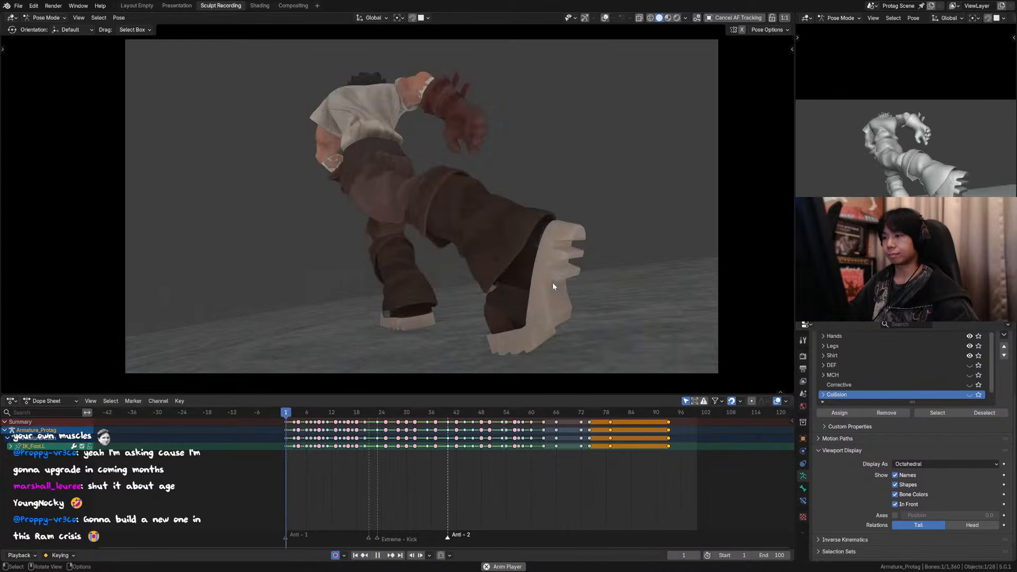
pyautogui.click(570, 411)
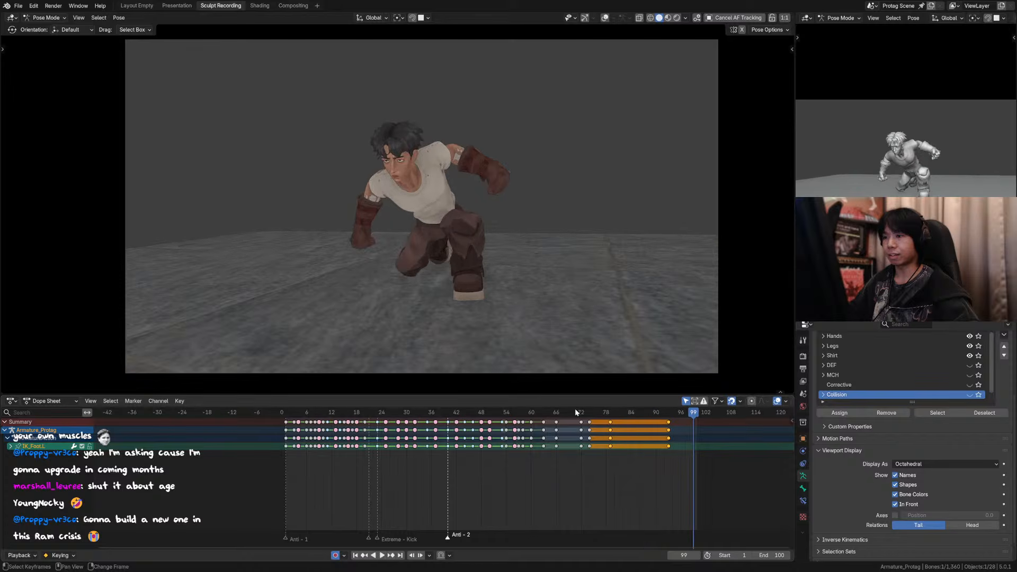
pyautogui.moveTo(574, 412)
pyautogui.mouseDown()
pyautogui.moveTo(528, 412)
pyautogui.moveTo(556, 418)
pyautogui.mouseUp()
pyautogui.press('space')
pyautogui.scroll(5, 565, 249)
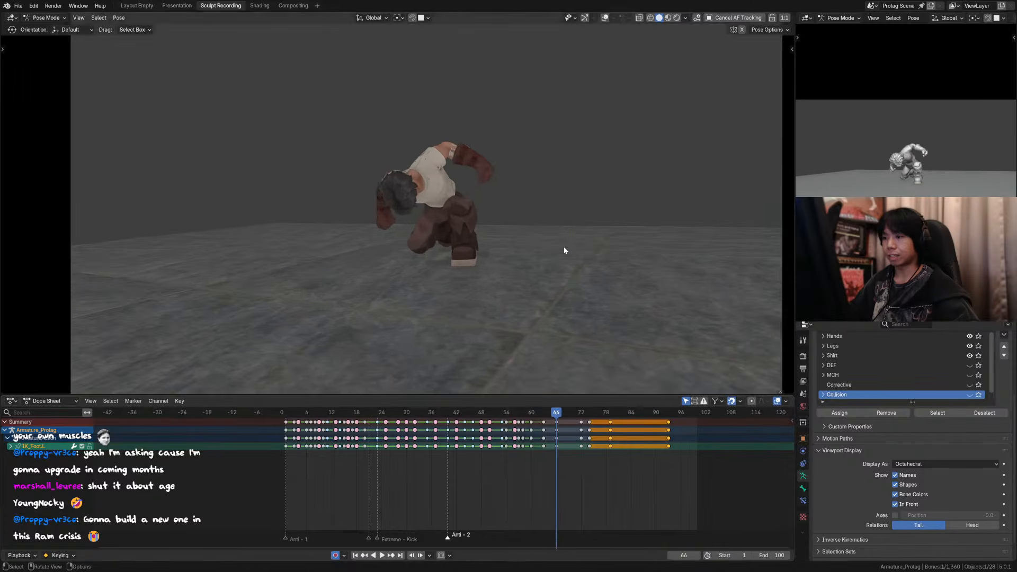
# Step: Show the rig overlays and select four front hair clump controls at frame 66, saving the file along the way
pyautogui.hotkey('alt', 'shift', 'z')
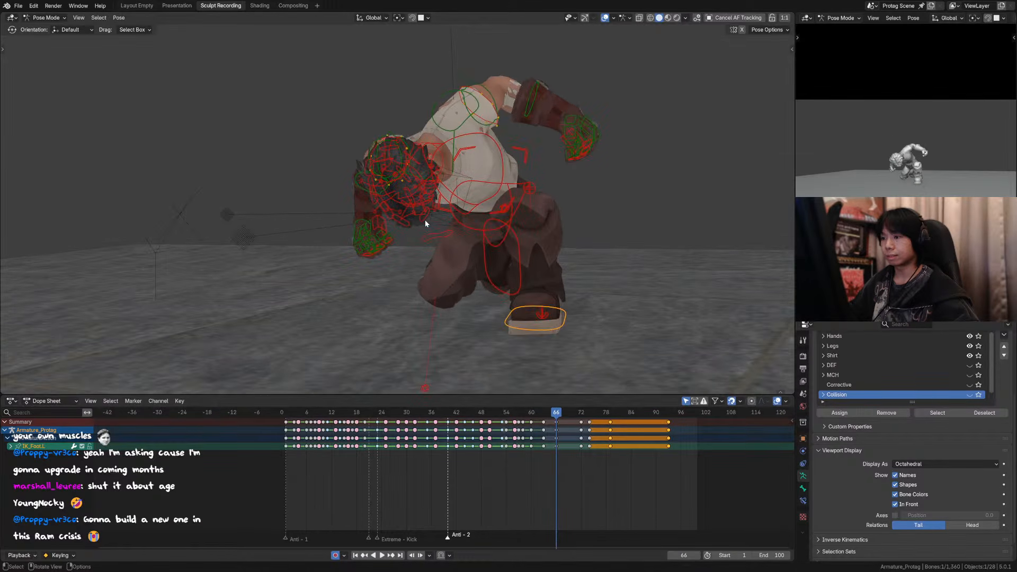
pyautogui.click(425, 221)
pyautogui.moveTo(426, 222); pyautogui.dragTo(333, 213, button='middle')
pyautogui.scroll(2, 383, 225)
pyautogui.keyDown('shift'); pyautogui.click(370, 206); pyautogui.keyUp('shift')
pyautogui.hotkey('ctrl', 's')
pyautogui.keyDown('shift'); pyautogui.click(360, 207); pyautogui.keyUp('shift')
pyautogui.keyDown('shift'); pyautogui.click(416, 221); pyautogui.keyUp('shift')
pyautogui.press('KP_0')
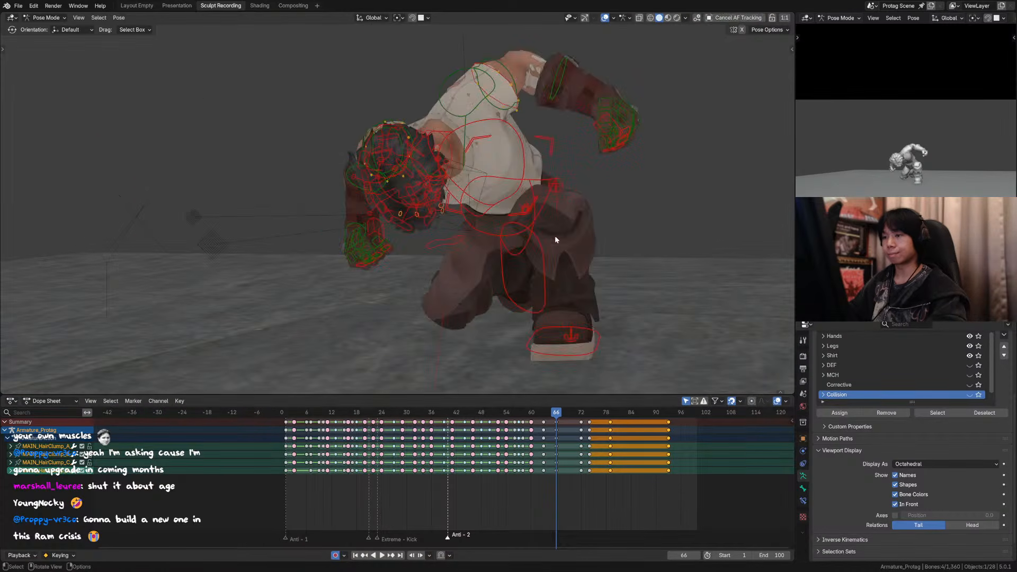
# Step: Step back through the keyed poses to frame 60 with the overlays hidden and examine the head and hair
pyautogui.press('Down')
pyautogui.click(605, 18)
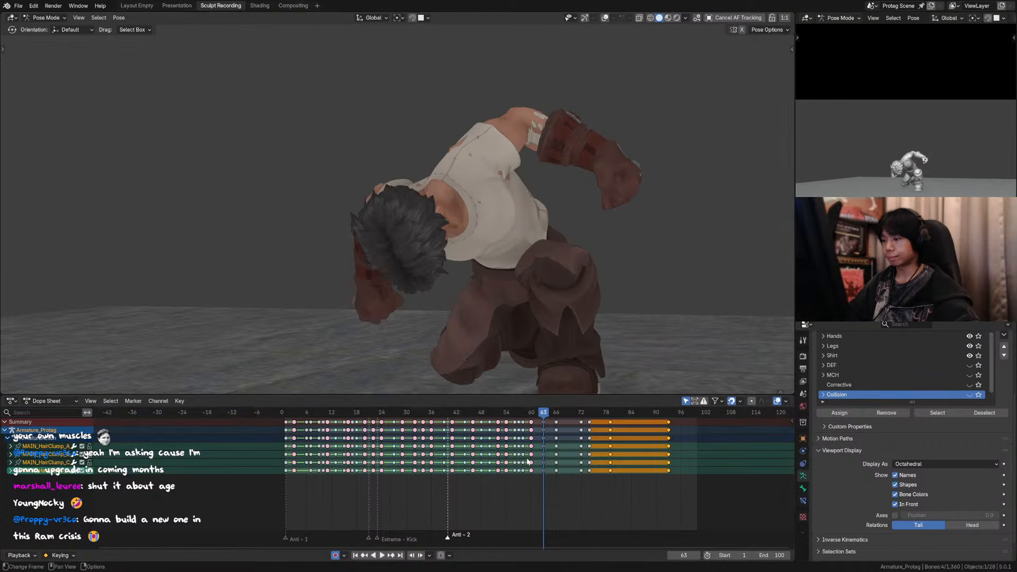
pyautogui.press('Down')
pyautogui.scroll(-5, 517, 239)
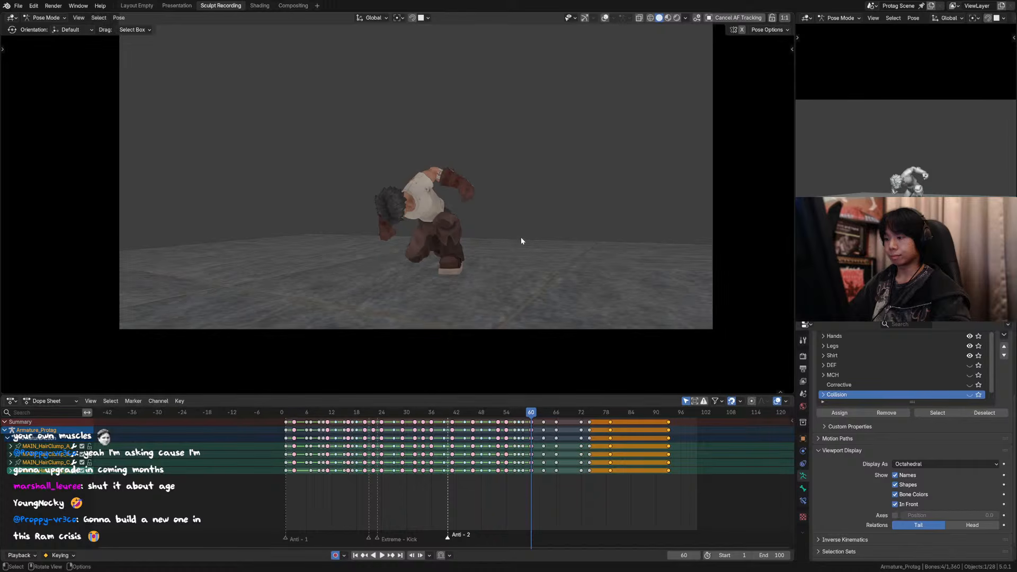
pyautogui.scroll(3, 510, 247)
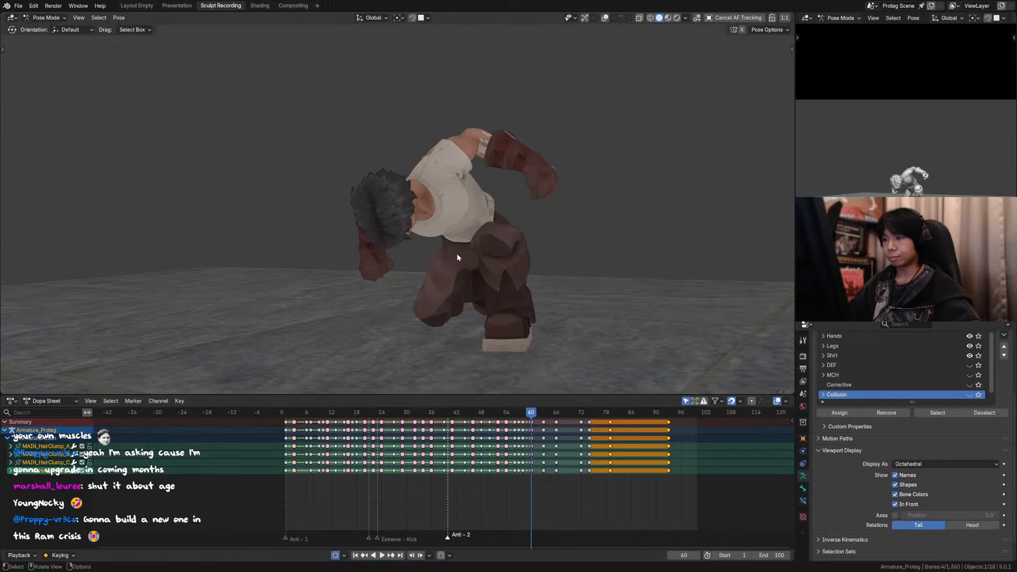
pyautogui.rightClick(455, 276)
pyautogui.press('g')
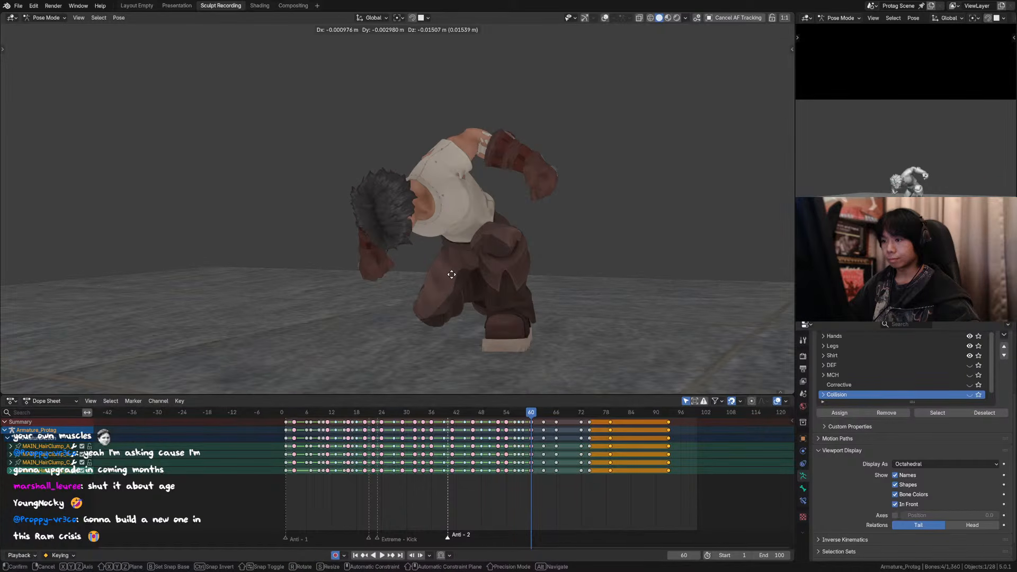
pyautogui.rightClick(452, 275)
# Step: Show the overlays, add two more hair clump controls around the head to the selection at frame 60, and save the file
pyautogui.click(606, 18)
pyautogui.scroll(3, 484, 251)
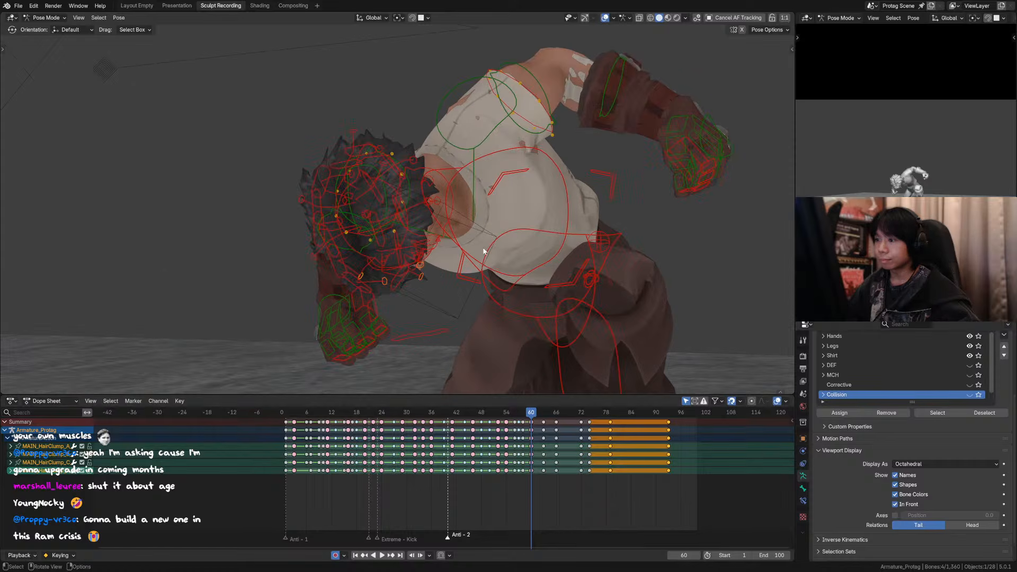
pyautogui.keyDown('shift'); pyautogui.click(437, 200); pyautogui.keyUp('shift')
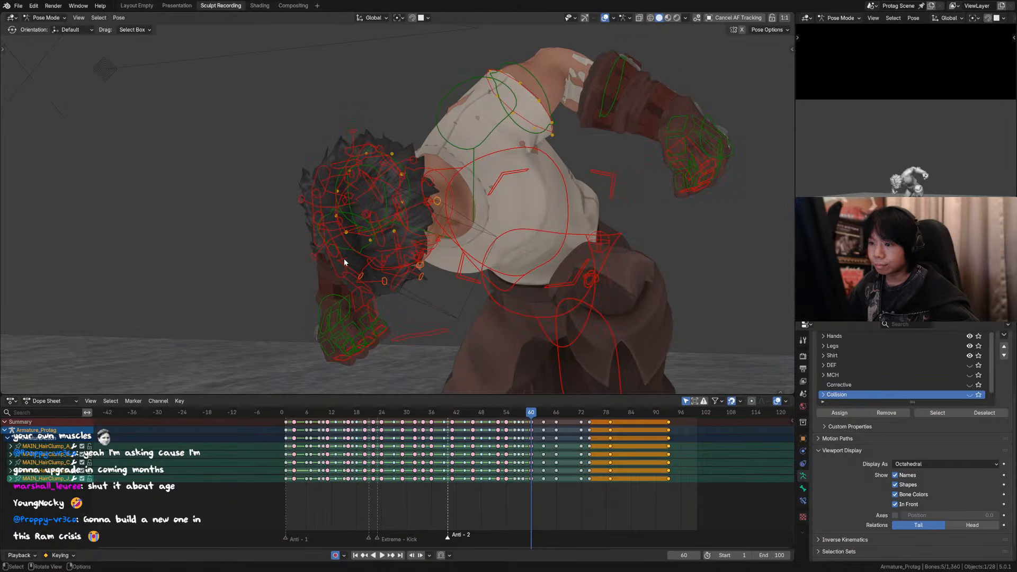
pyautogui.moveTo(344, 258); pyautogui.dragTo(337, 321, button='middle')
pyautogui.keyDown('shift'); pyautogui.click(427, 318); pyautogui.keyUp('shift')
pyautogui.press('KP_0')
pyautogui.hotkey('ctrl', 's')
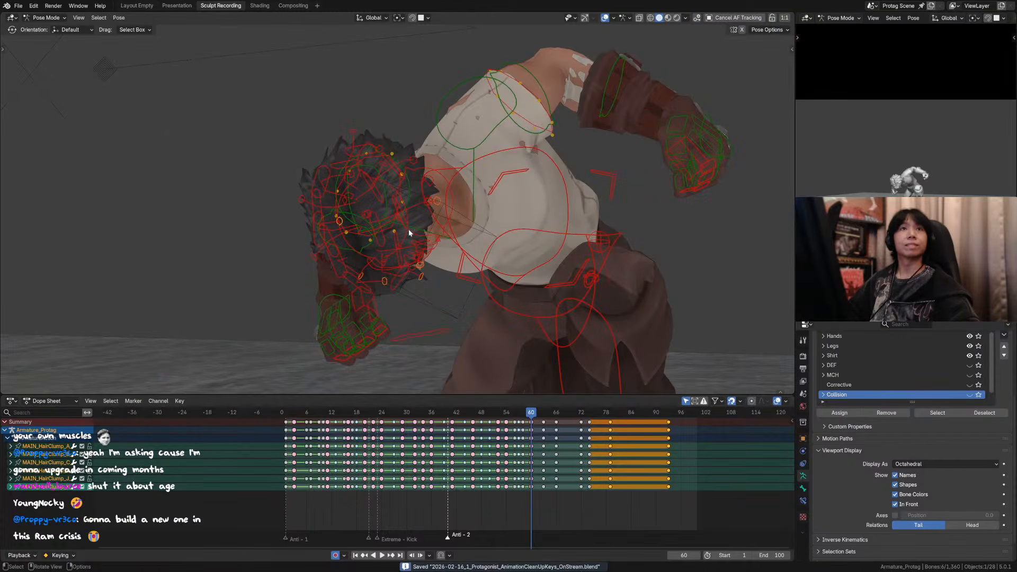
# Step: Lower the six selected hair clump controls about 0.014 m along the global Z axis at frame 60
pyautogui.scroll(-3, 424, 217)
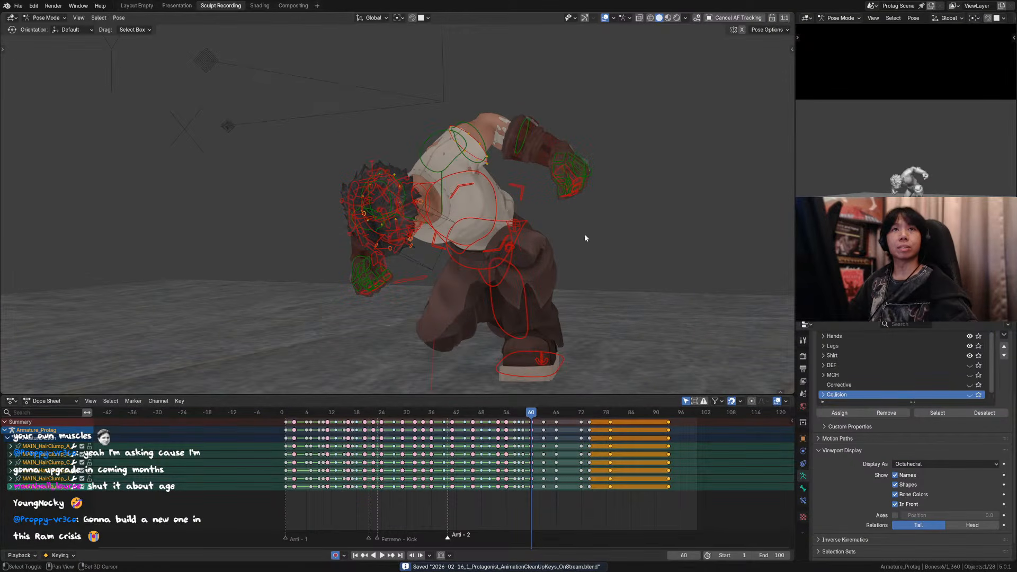
pyautogui.keyDown('shift'); pyautogui.moveTo(584, 234); pyautogui.dragTo(528, 202, button='middle'); pyautogui.keyUp('shift')
pyautogui.scroll(3, 526, 236)
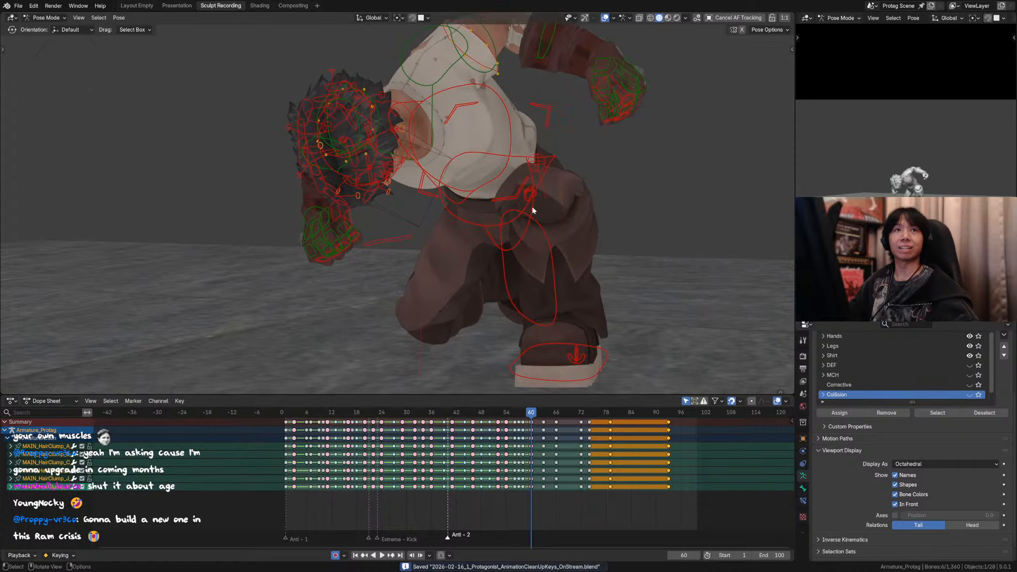
pyautogui.press('g')
pyautogui.press('z')
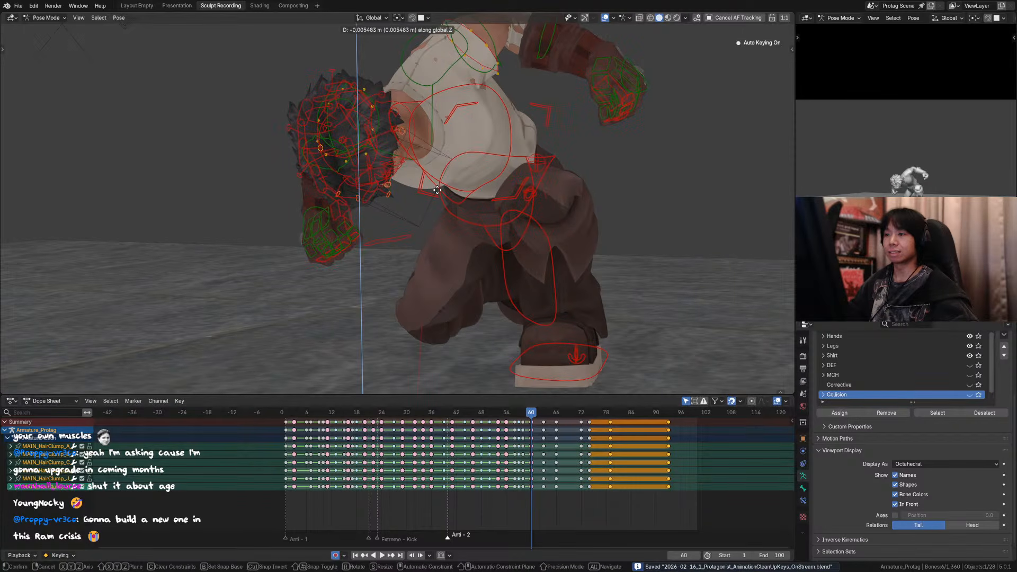
pyautogui.rightClick(437, 189)
pyautogui.press('g')
pyautogui.press('z')
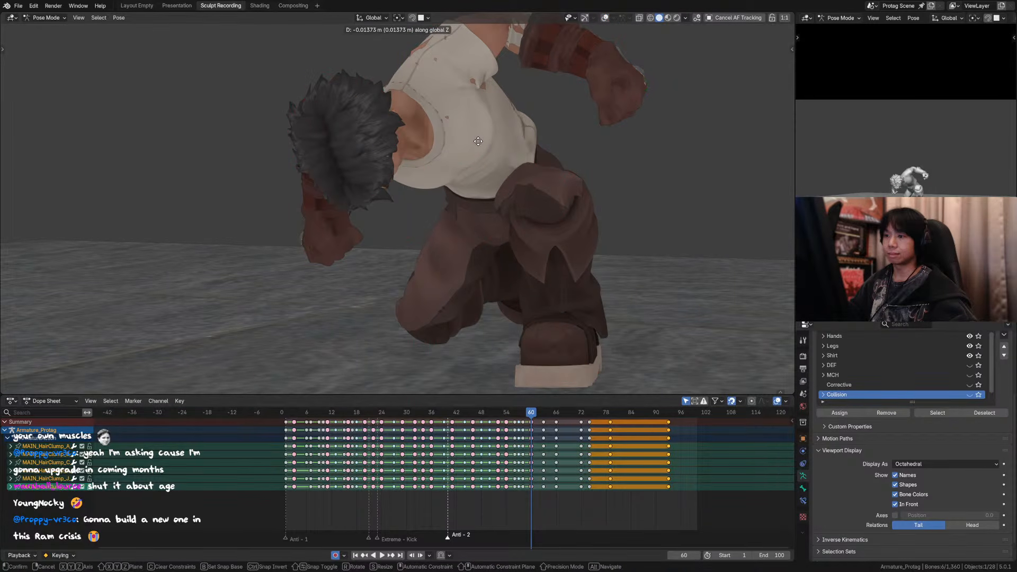
pyautogui.click(479, 142)
pyautogui.press('g')
pyautogui.rightClick(488, 145)
# Step: Nudge the selected hair clump controls about 0.0017 m further down in side view at frame 60
pyautogui.moveTo(488, 146); pyautogui.dragTo(456, 181, button='middle')
pyautogui.press('g')
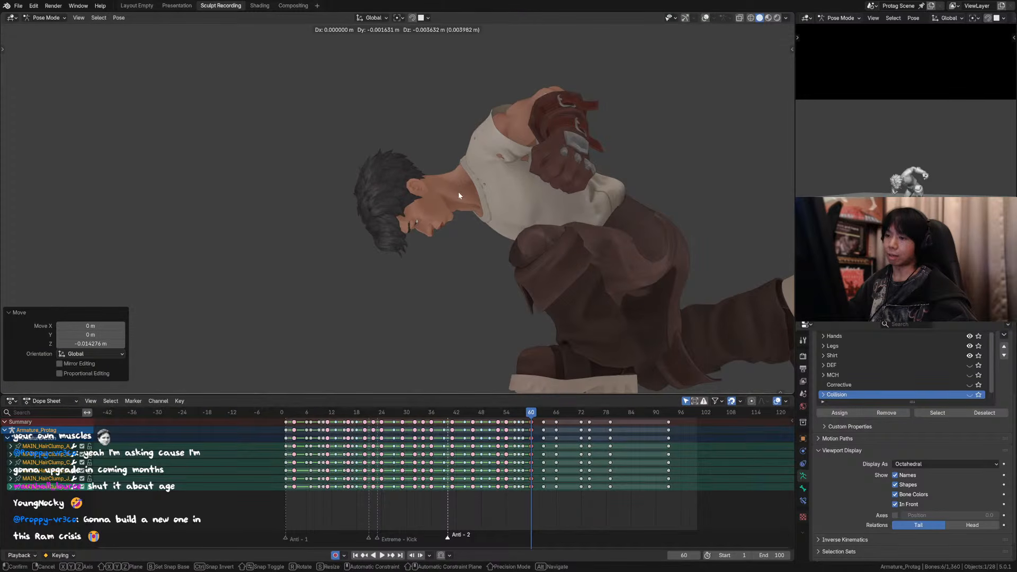
pyautogui.click(460, 203)
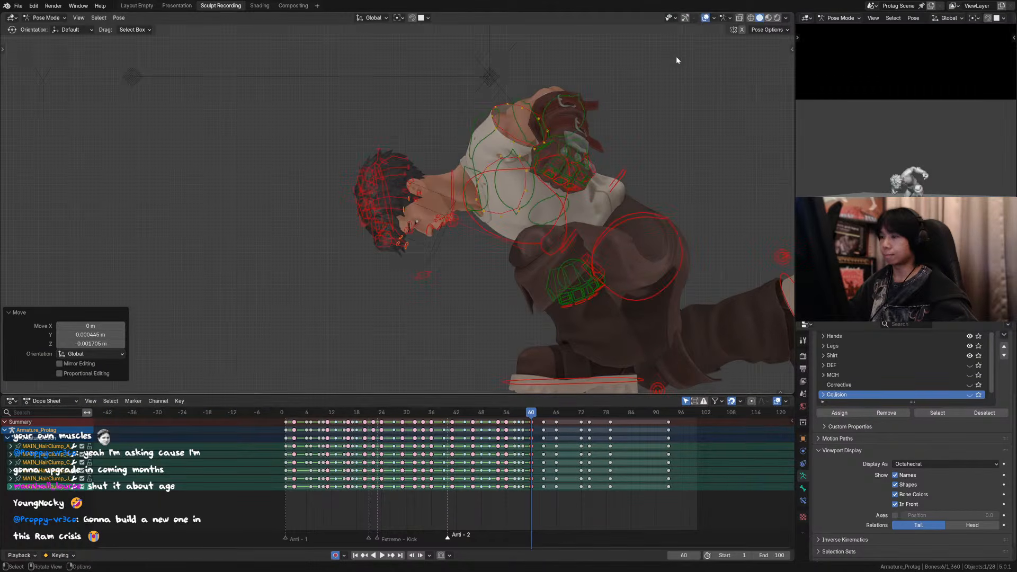
# Step: Select the hair clump control at the forehead and adjust its height along global Z in side view at frame 60
pyautogui.keyDown('shift'); pyautogui.moveTo(400, 260); pyautogui.dragTo(455, 228, button='middle'); pyautogui.keyUp('shift')
pyautogui.scroll(3, 455, 228)
pyautogui.click(468, 202)
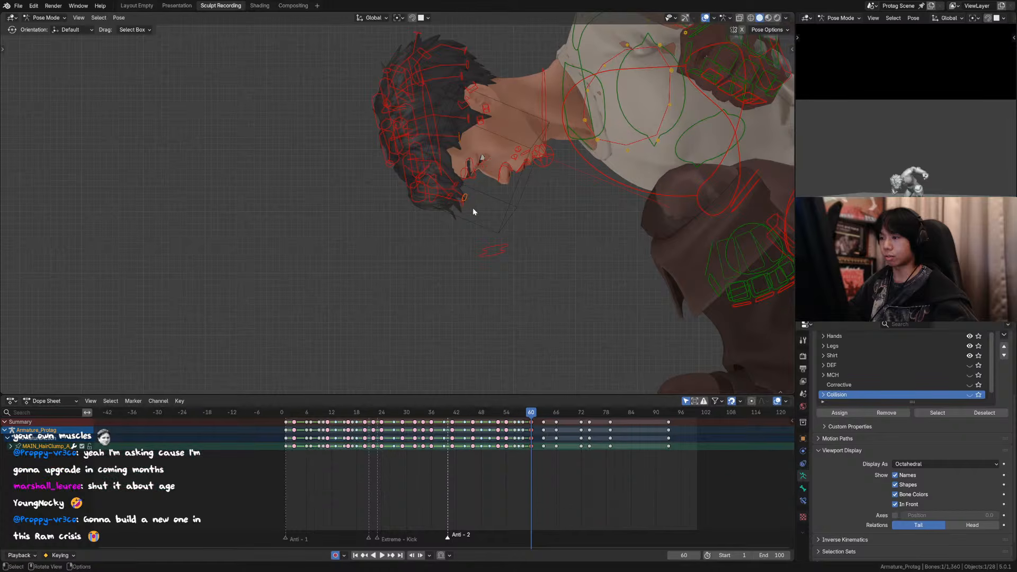
pyautogui.click(466, 203)
pyautogui.press('g')
pyautogui.press('z')
pyautogui.click(482, 215)
# Step: Select two forehead hair clump controls and lower them together about 0.005 m along global Z through the scene camera
pyautogui.moveTo(480, 213); pyautogui.dragTo(466, 200, button='middle')
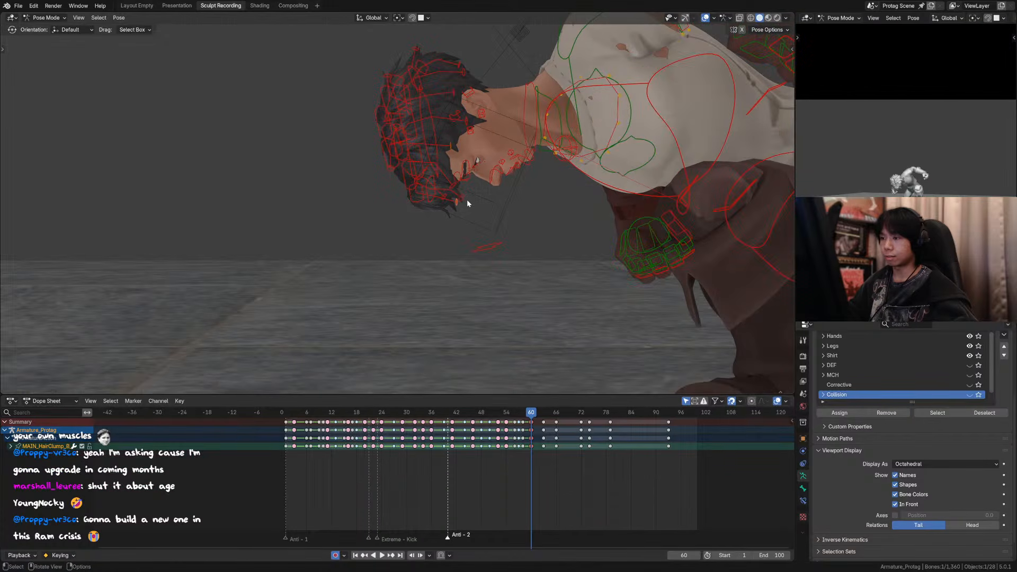
pyautogui.keyDown('shift'); pyautogui.click(457, 204); pyautogui.keyUp('shift')
pyautogui.press('KP_0')
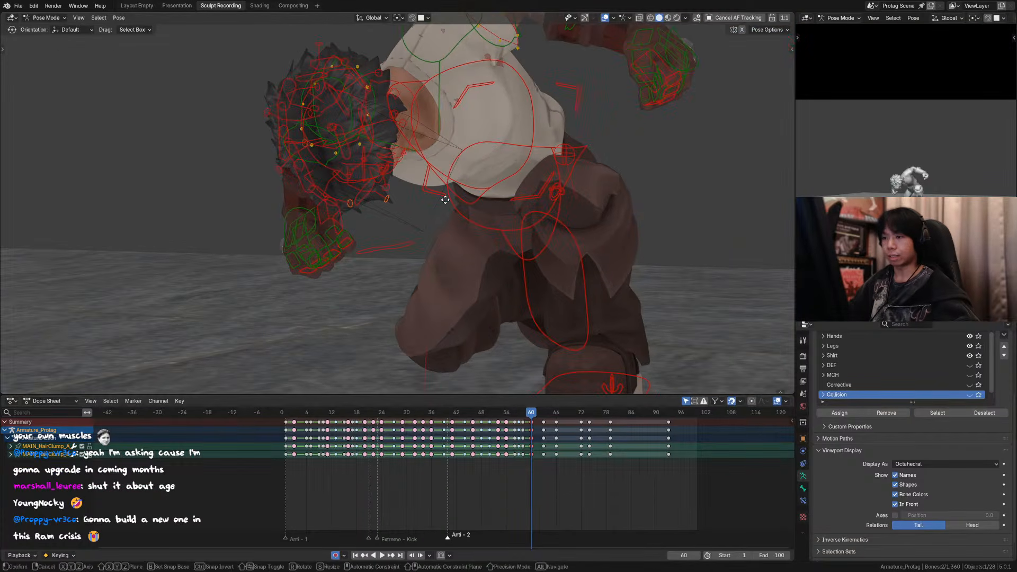
pyautogui.press('g')
pyautogui.press('z')
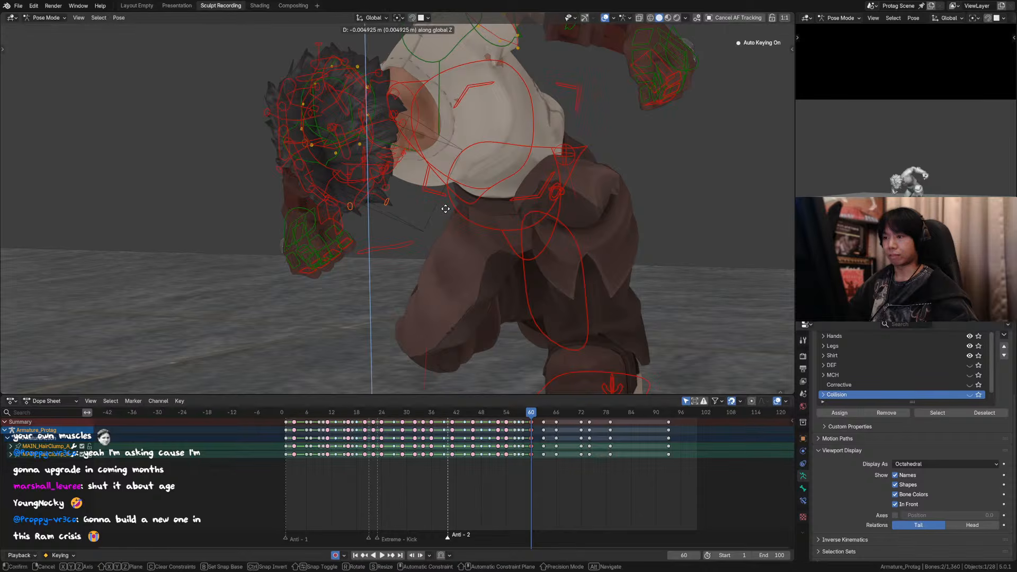
pyautogui.click(444, 213)
# Step: Freely nudge the MAIN_HairClump_B control alone in the scene camera view at frame 60
pyautogui.click(358, 211)
pyautogui.press('g')
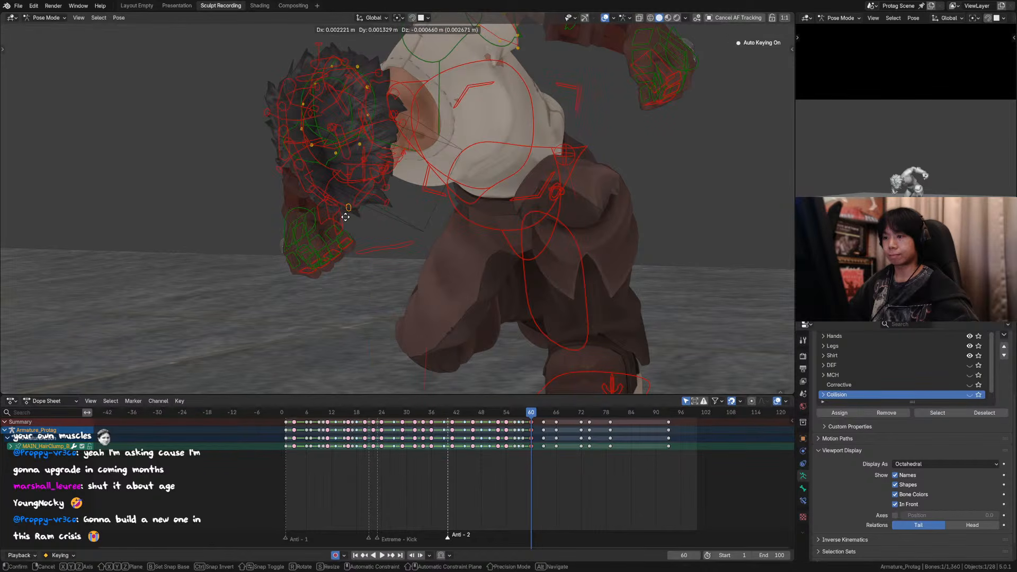
pyautogui.click(346, 210)
# Step: Play back the landing from frame 54 with the overlays hidden and return to frame 60
pyautogui.click(506, 412)
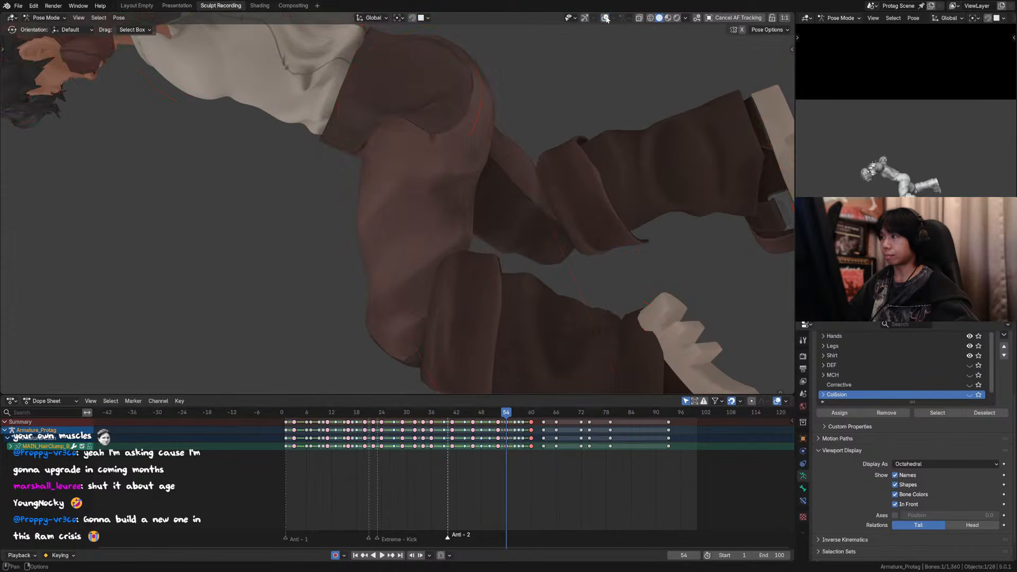
pyautogui.press('space')
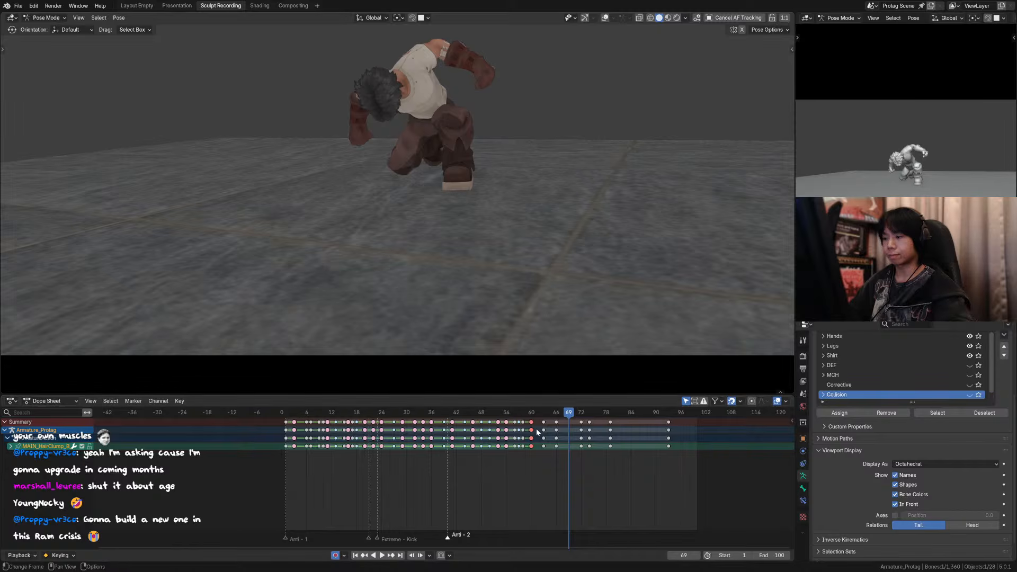
pyautogui.click(530, 413)
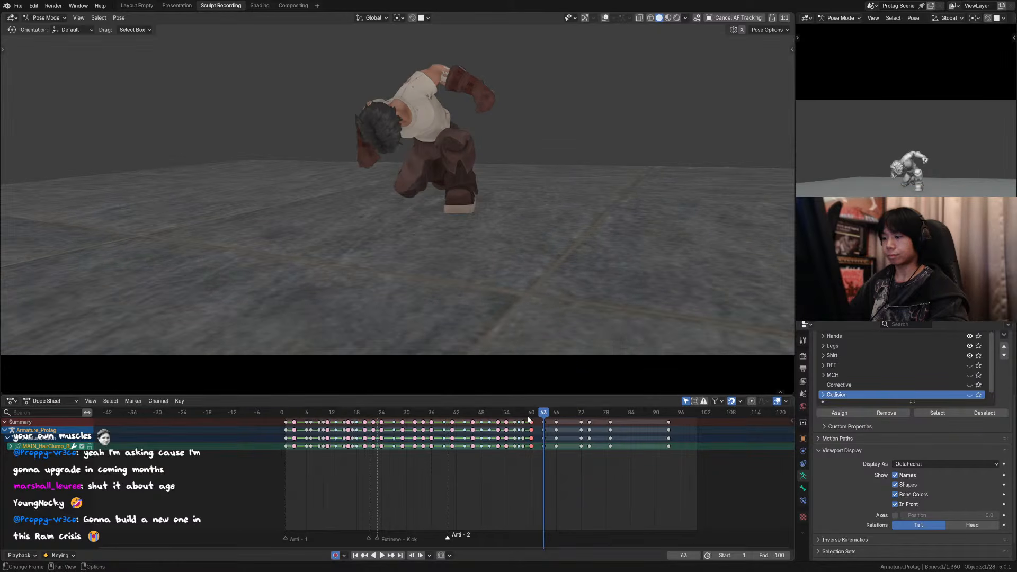
pyautogui.click(530, 415)
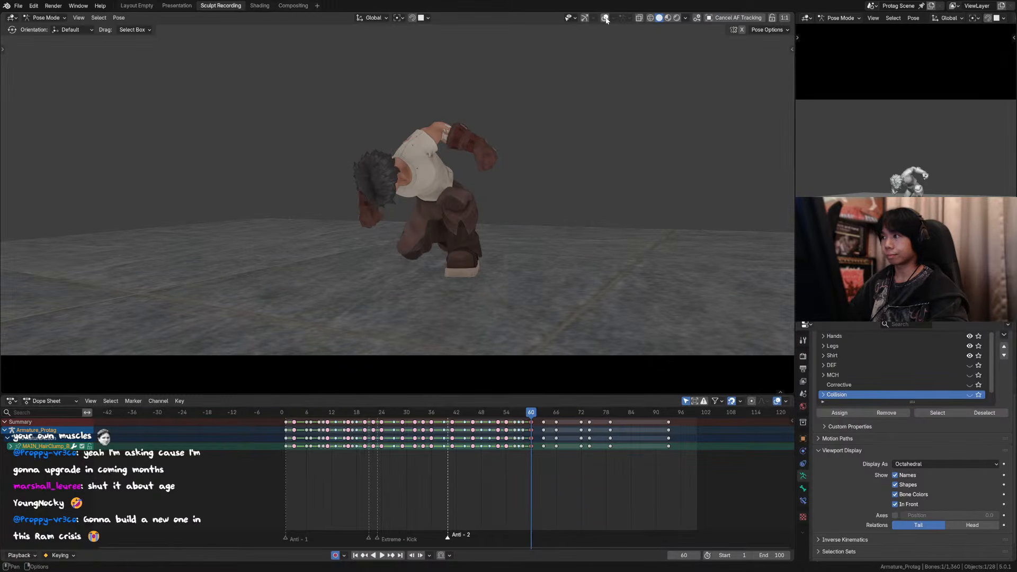
# Step: Select all rig controls, shift their keys at frame 61 one frame earlier to frame 60, and step through to frame 63
pyautogui.press('a')
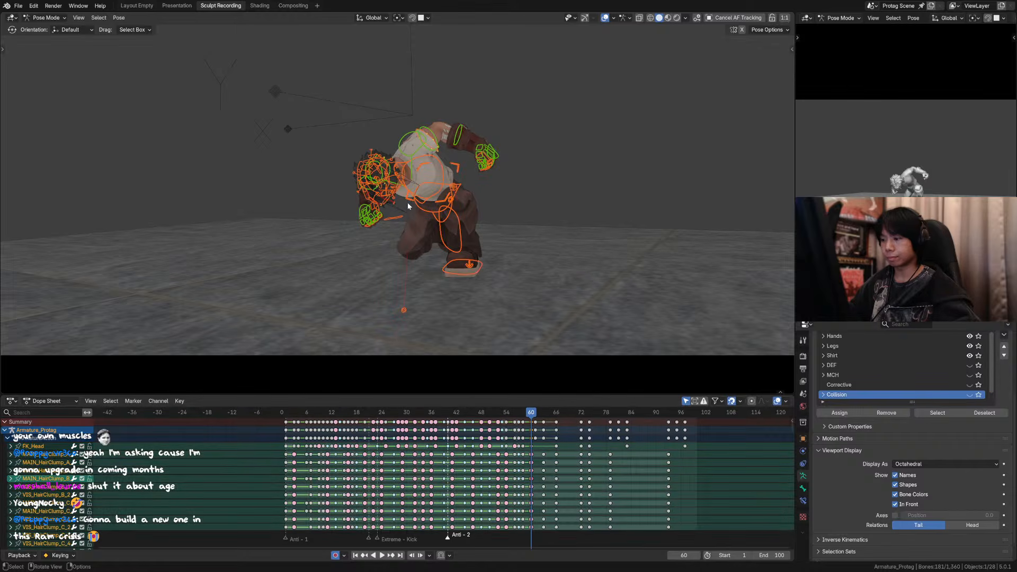
pyautogui.click(535, 422)
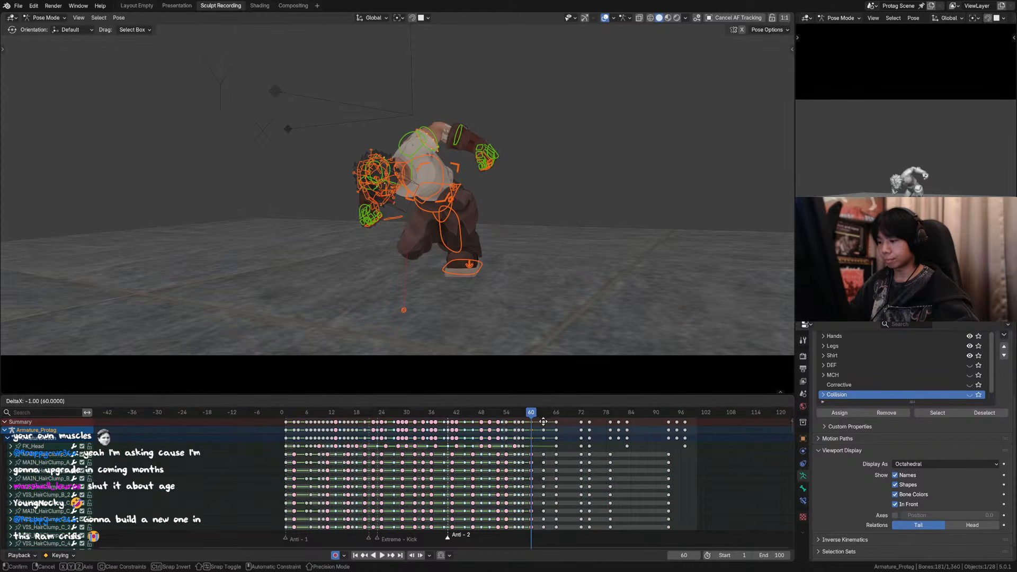
pyautogui.press('Left')
pyautogui.press('Right')
pyautogui.press('Right')
pyautogui.press('Right')
pyautogui.press('Right')
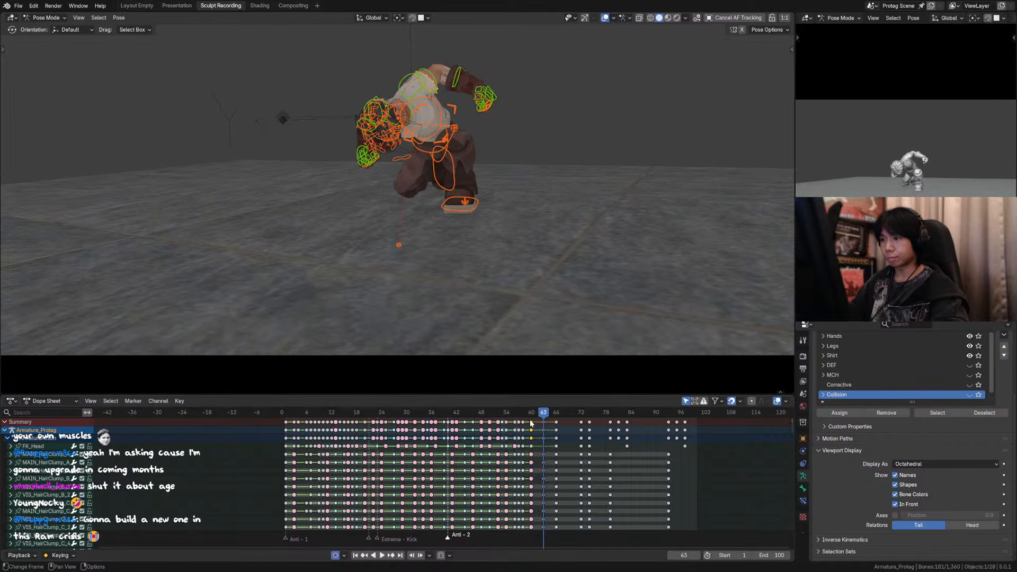
# Step: Lower three rear hair clump controls at frame 63, including MAIN_HairClump_A and a C clump, by about 0.03 to 0.05 m each
pyautogui.scroll(5, 412, 87)
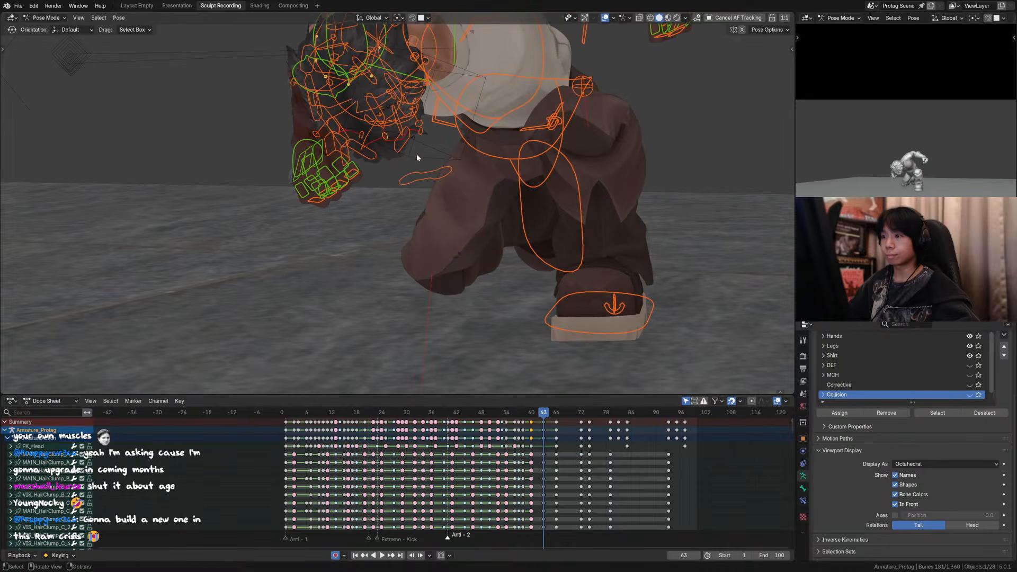
pyautogui.click(422, 136)
pyautogui.press('g')
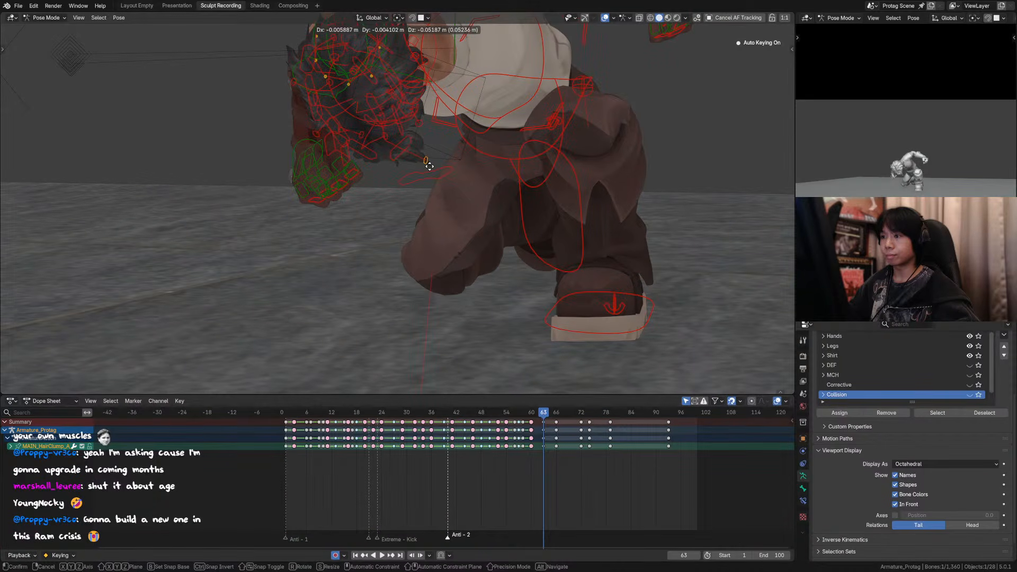
pyautogui.click(429, 169)
pyautogui.press('g')
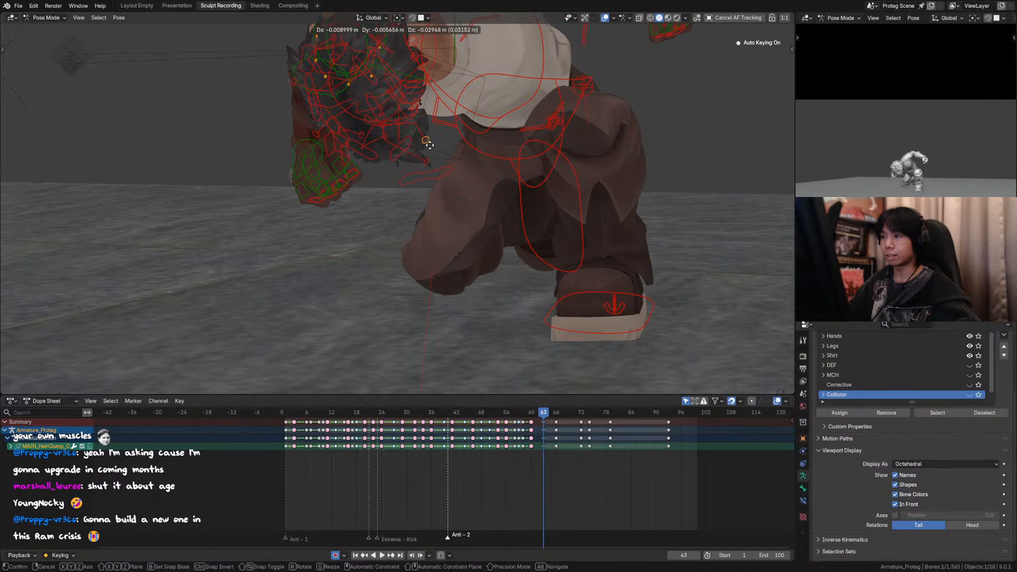
pyautogui.click(429, 144)
pyautogui.click(429, 68)
pyautogui.press('g')
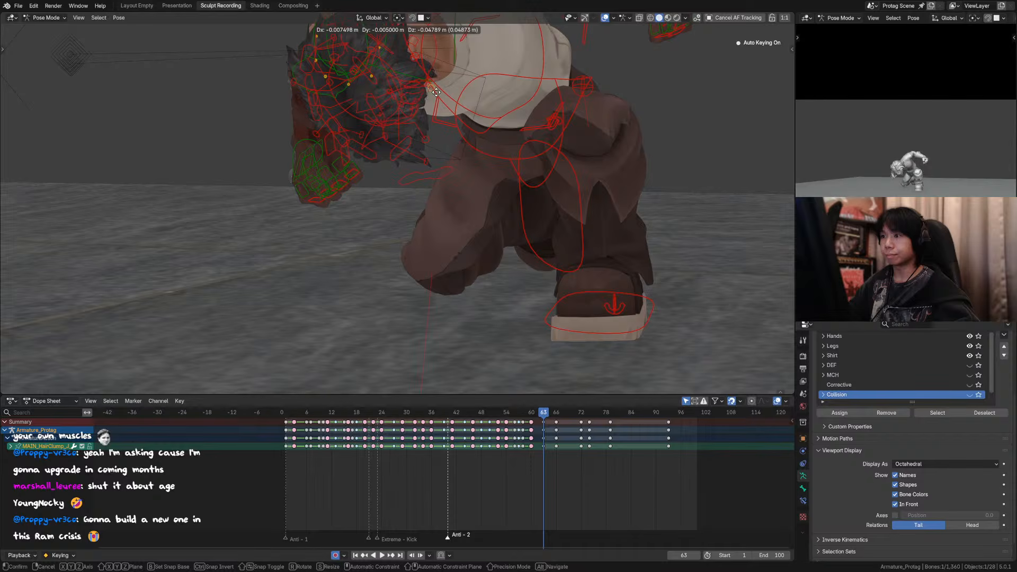
pyautogui.click(438, 89)
# Step: Pull a B hair clump control downward and move a D clump control about 0.04 m down at frame 63
pyautogui.click(384, 139)
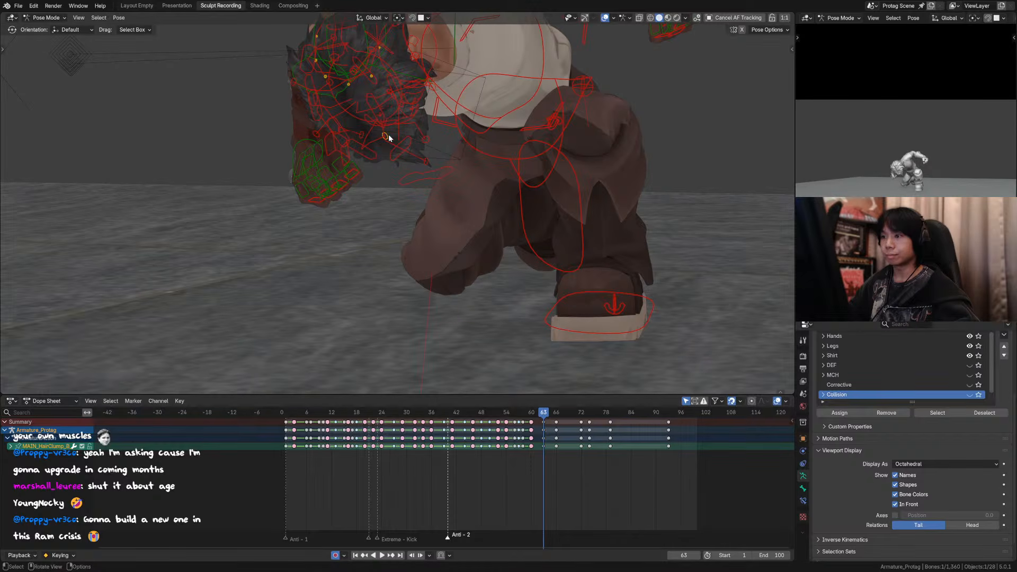
pyautogui.press('g')
pyautogui.click(380, 178)
pyautogui.click(365, 132)
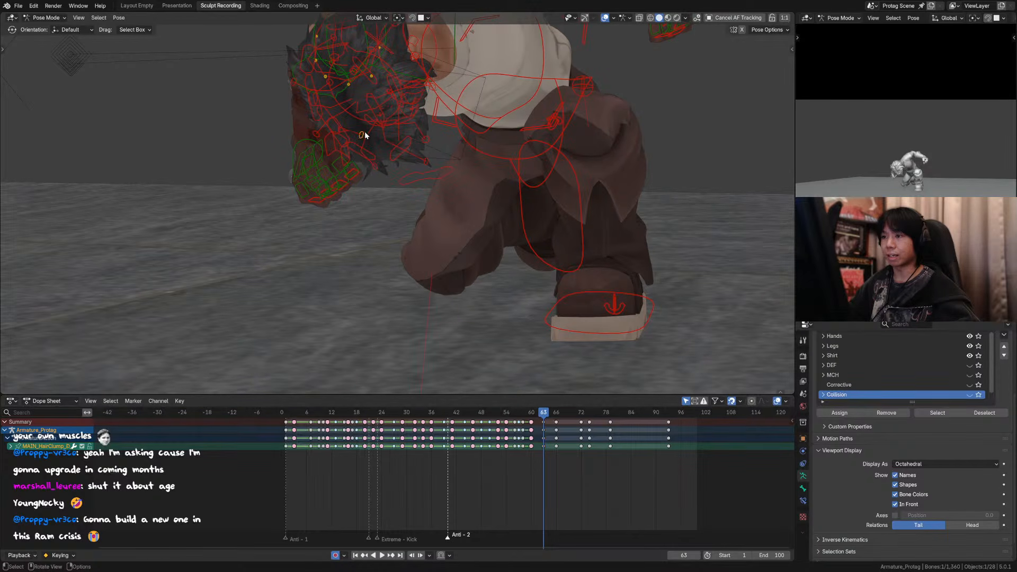
pyautogui.press('g')
pyautogui.click(438, 117)
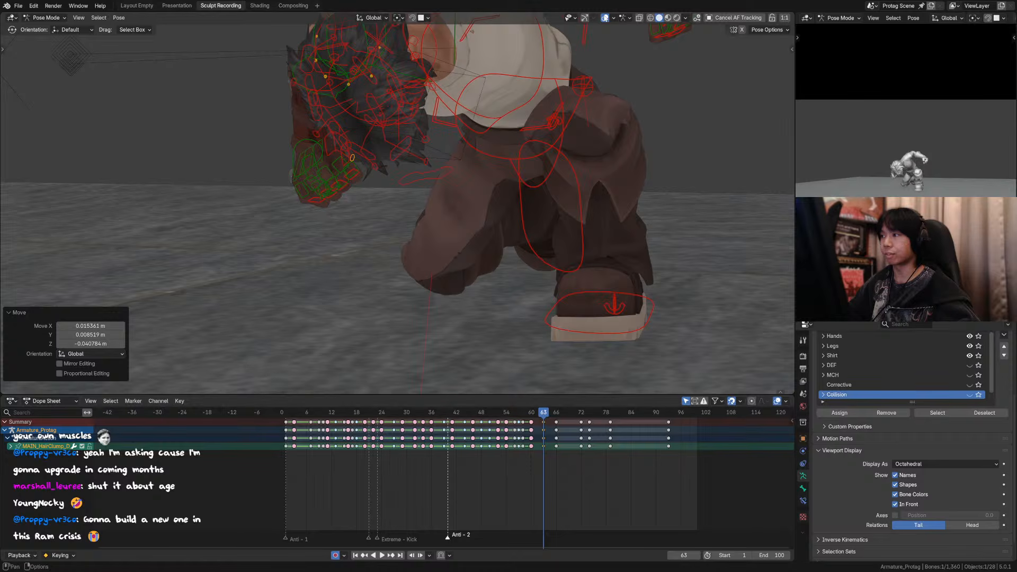
# Step: Review the hair motion with the overlays hidden by playing and scrubbing from frame 62 to frame 65
pyautogui.hotkey('shift', 'alt', 'z')
pyautogui.press('space')
pyautogui.click(540, 416)
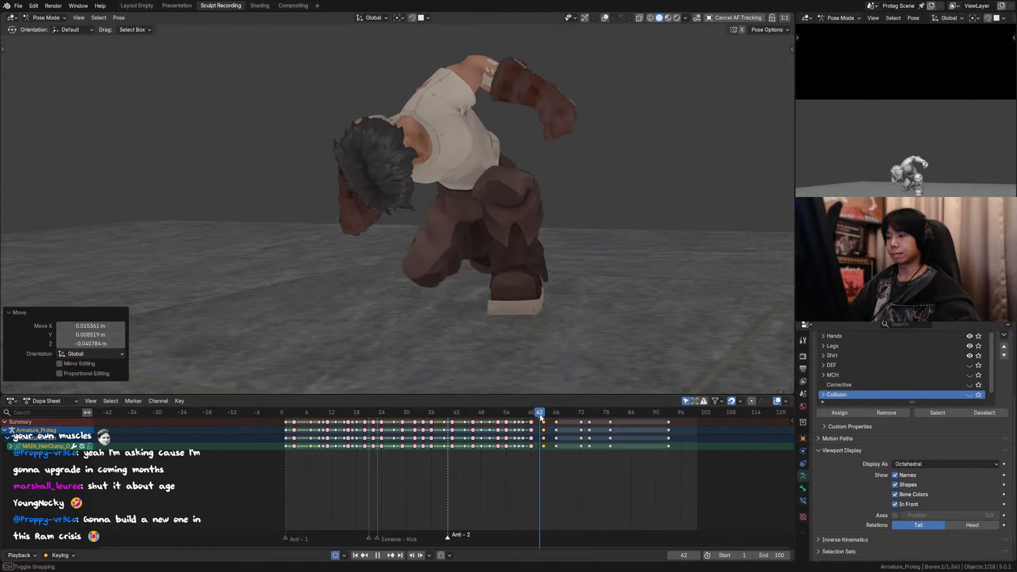
pyautogui.moveTo(541, 417); pyautogui.dragTo(554, 418)
pyautogui.press('space')
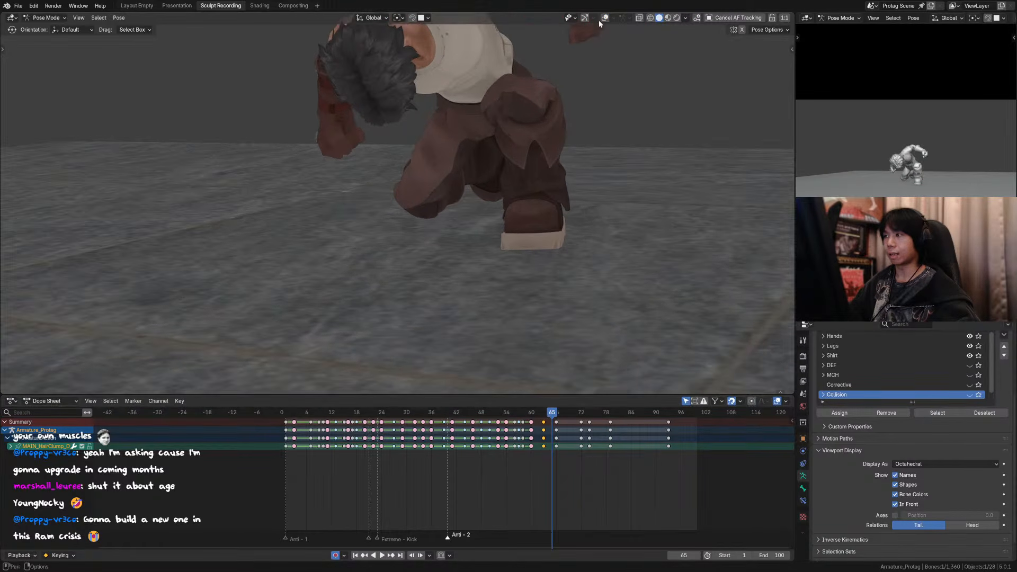
# Step: Isolate the hair controls by hiding the rig's Face, Torso, Arms, Hands, Legs and Shirt collections and keeping Hair visible
pyautogui.keyDown('shift'); pyautogui.moveTo(460, 135); pyautogui.dragTo(471, 218, button='middle'); pyautogui.keyUp('shift')
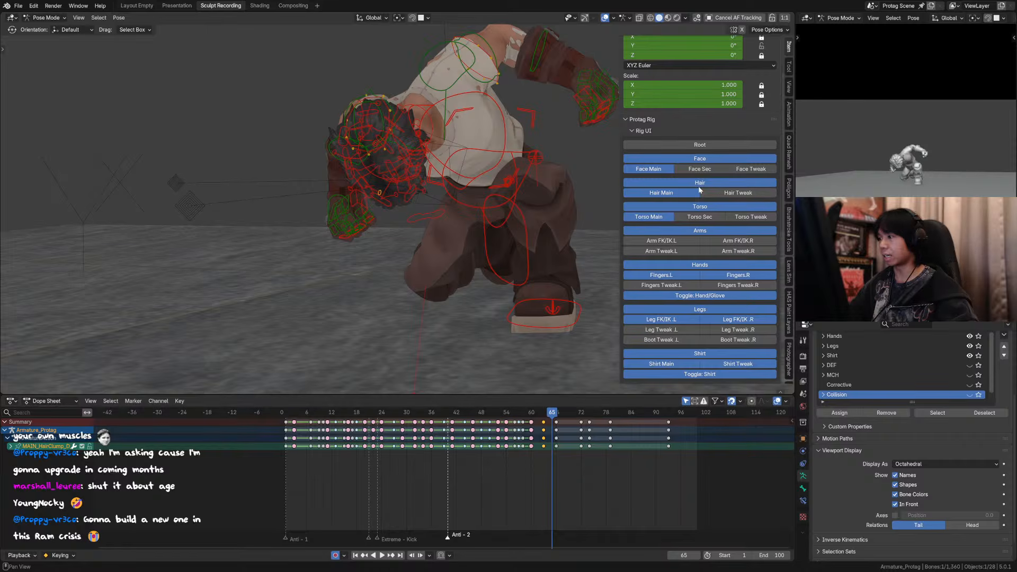
pyautogui.click(698, 186)
pyautogui.scroll(-5, 699, 183)
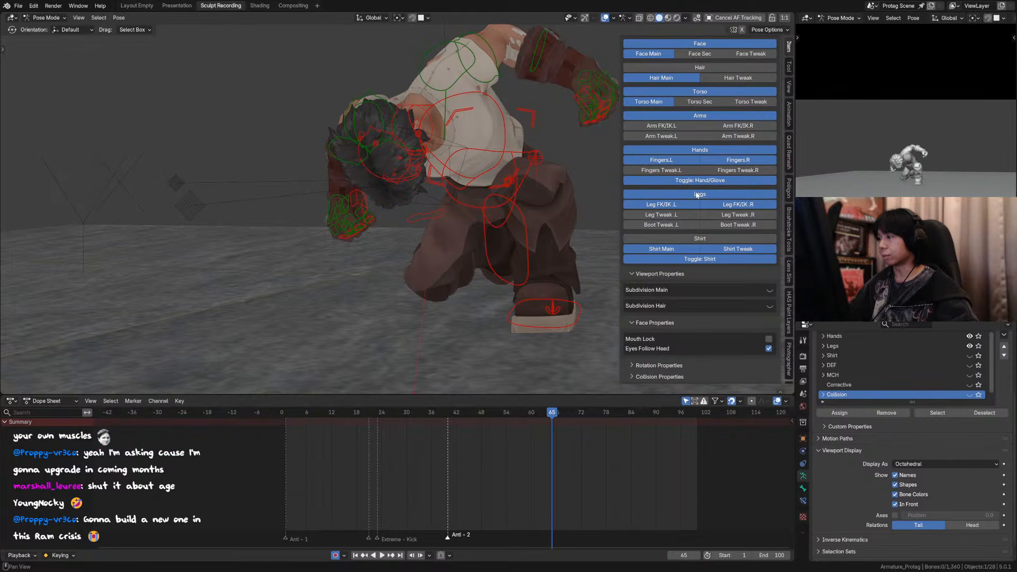
pyautogui.click(699, 193)
pyautogui.click(699, 150)
pyautogui.click(699, 116)
pyautogui.click(699, 91)
pyautogui.moveTo(392, 127); pyautogui.dragTo(418, 121, button='middle')
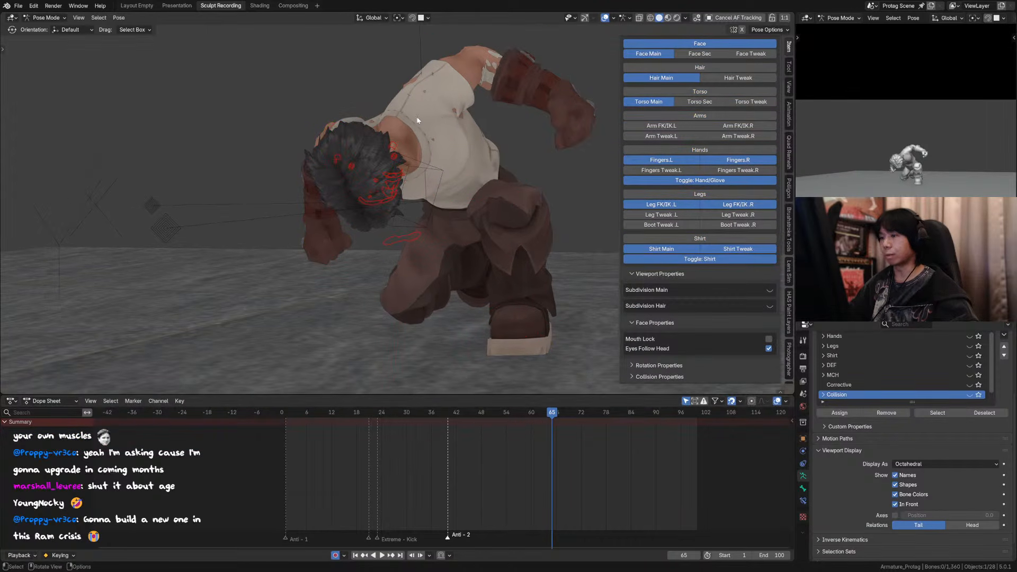
pyautogui.press('a')
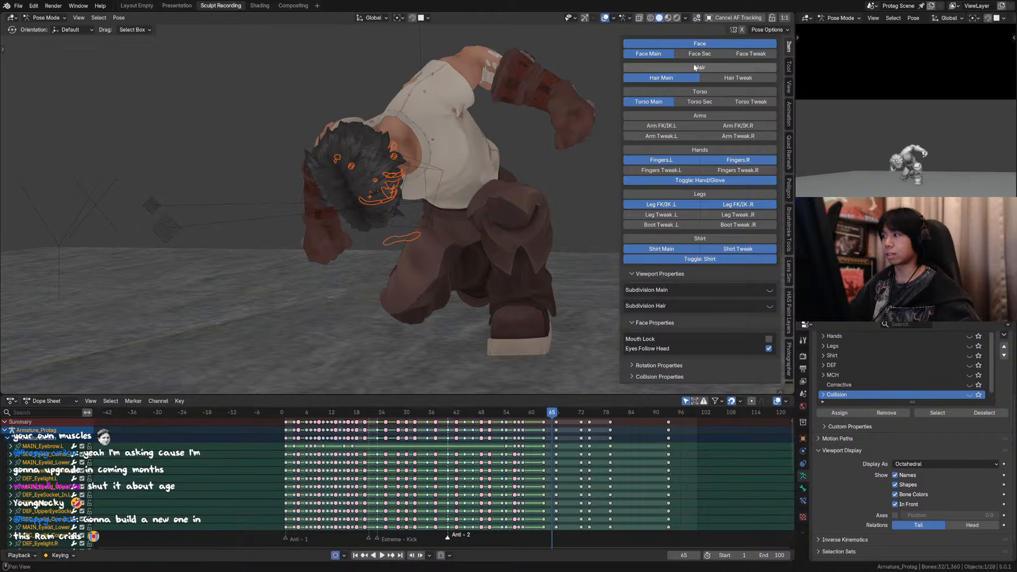
pyautogui.click(713, 44)
pyautogui.click(709, 67)
# Step: Select all the hair controls and delete their keys at frame 66
pyautogui.press('a')
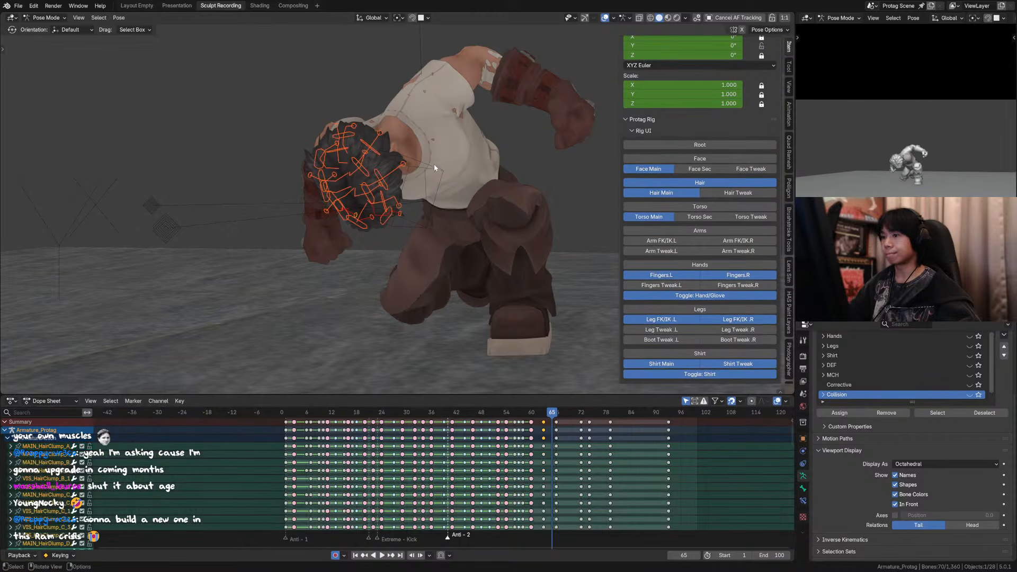
pyautogui.hotkey('alt', 'a')
pyautogui.press('a')
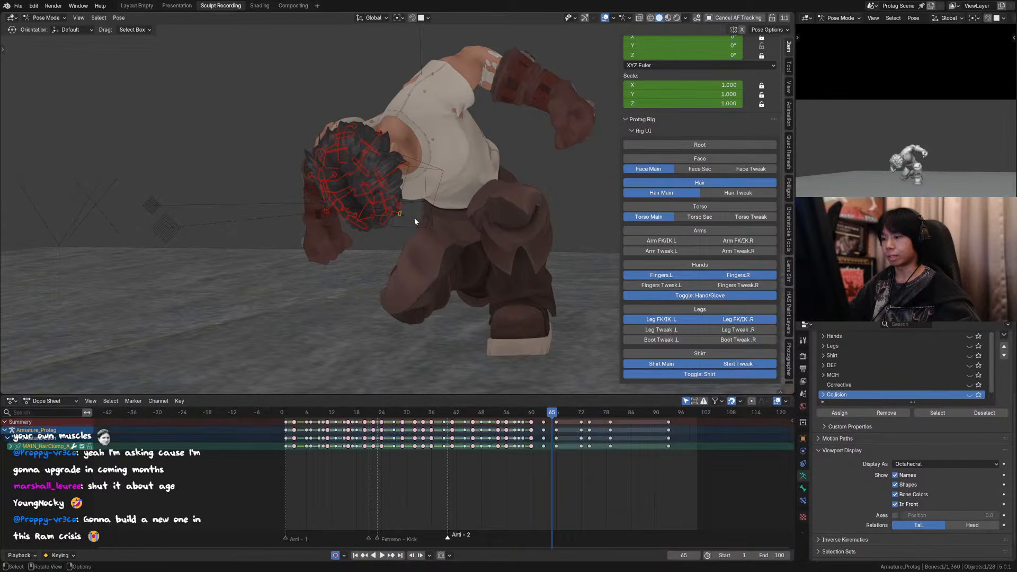
pyautogui.moveTo(546, 416); pyautogui.dragTo(543, 417)
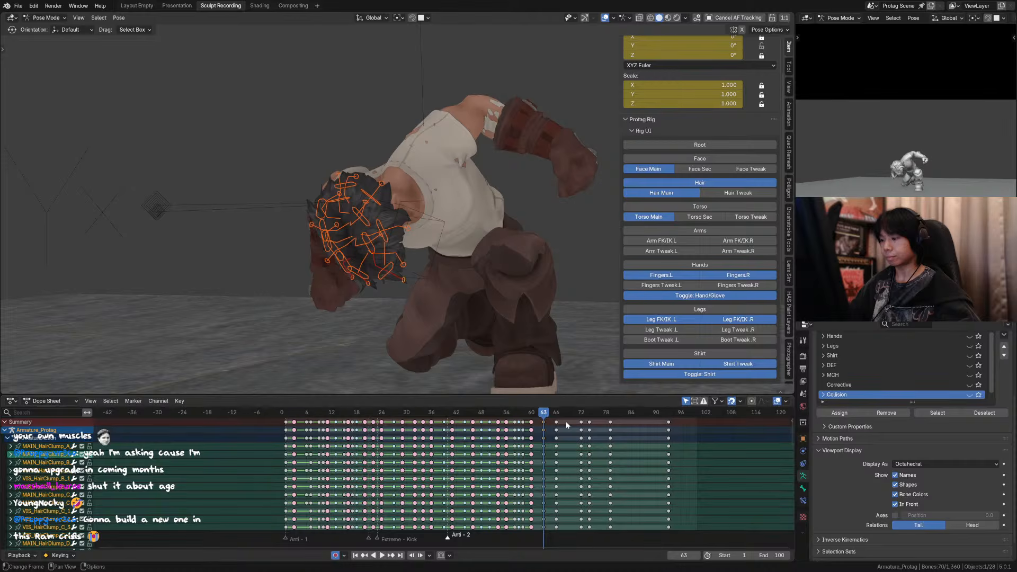
pyautogui.click(557, 423)
pyautogui.press('x')
pyautogui.click(567, 425)
# Step: Play back the landing from about frame 61 with the overlays and the sidebar hidden
pyautogui.click(536, 415)
pyautogui.press('space')
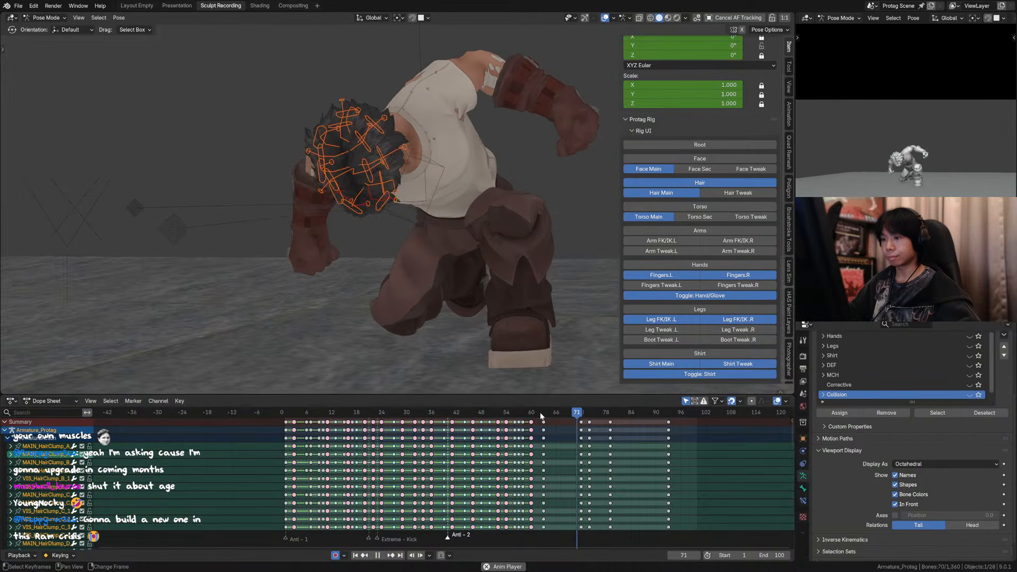
pyautogui.press('space')
pyautogui.click(540, 416)
pyautogui.click(605, 18)
pyautogui.press('space')
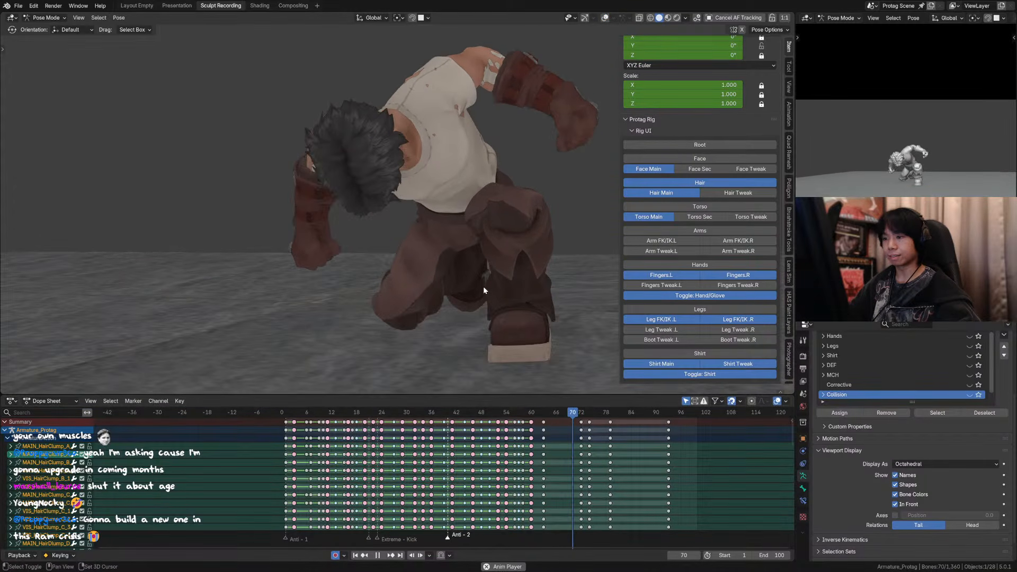
pyautogui.press('n')
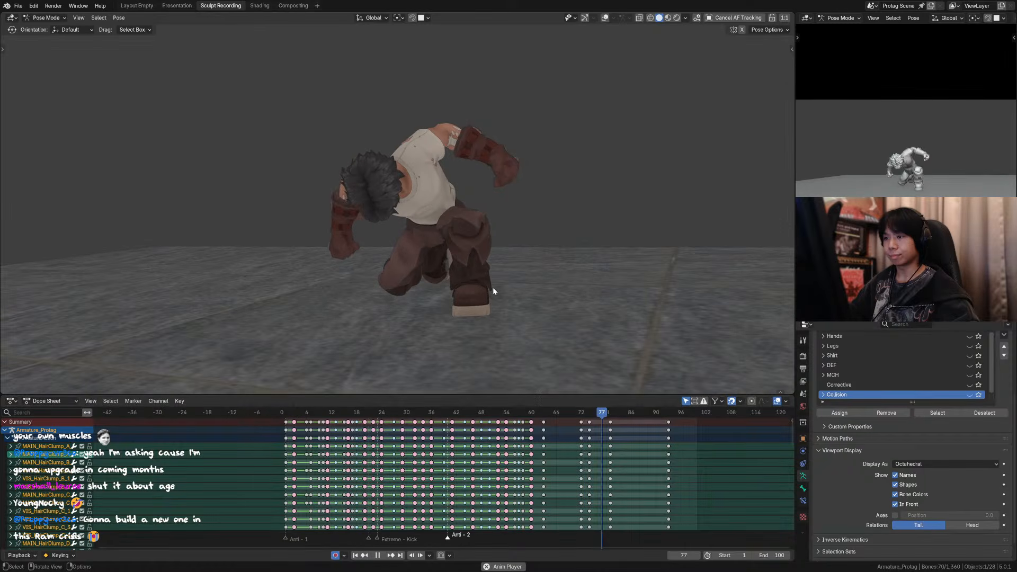
# Step: Replay the landing from about frame 57, stepping back and forth through the frames, and stop on frame 63
pyautogui.click(528, 416)
pyautogui.click(514, 416)
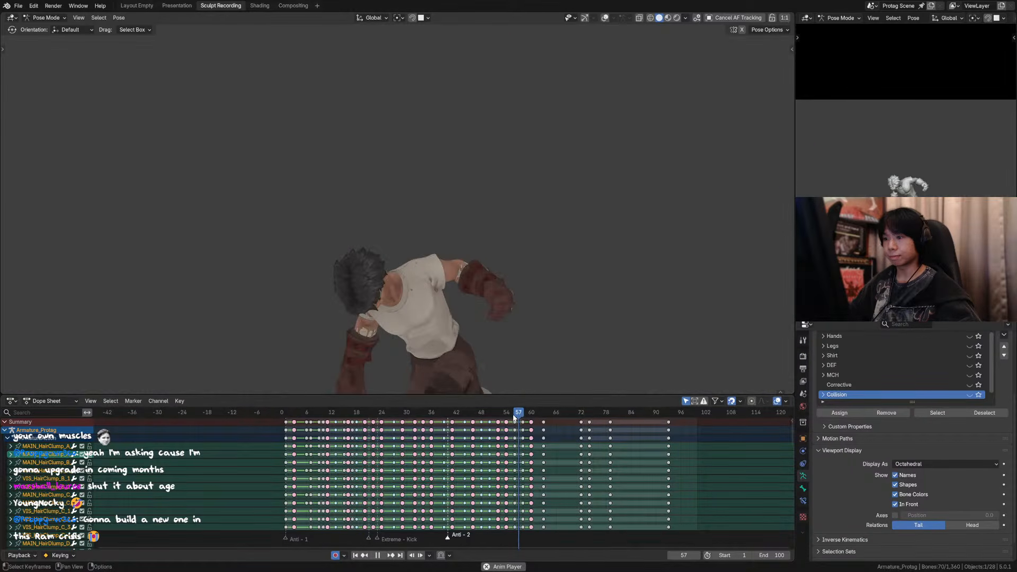
pyautogui.press('space')
pyautogui.press('Left')
pyautogui.press('Left')
pyautogui.press('Left')
pyautogui.press('Right')
pyautogui.press('Right')
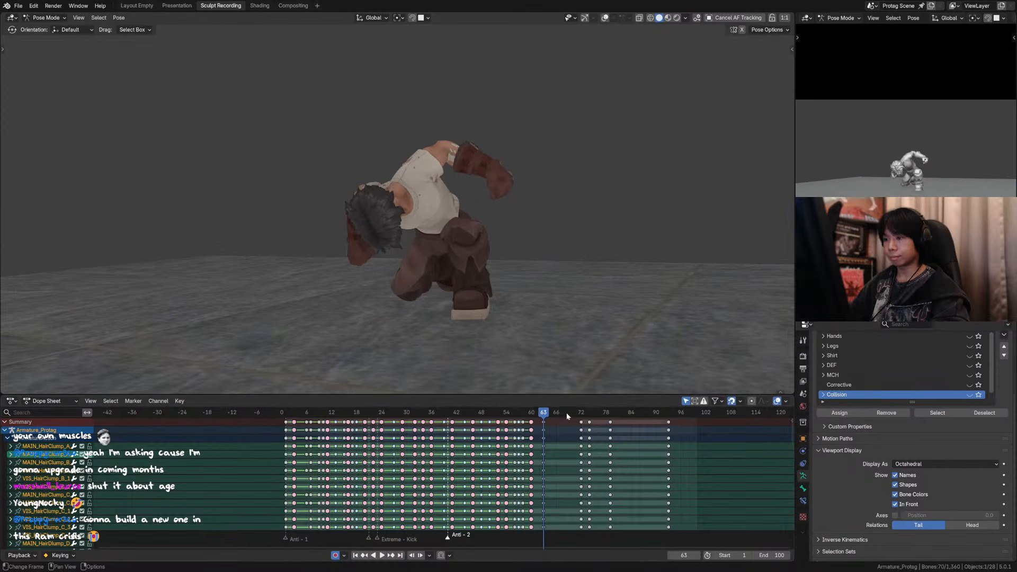
# Step: Show the overlays and nudge the lowest A and B hair clump controls down and toward the face at frame 63
pyautogui.scroll(3, 581, 98)
pyautogui.click(604, 18)
pyautogui.keyDown('shift'); pyautogui.moveTo(447, 269); pyautogui.dragTo(466, 216, button='middle'); pyautogui.keyUp('shift')
pyautogui.scroll(2, 465, 216)
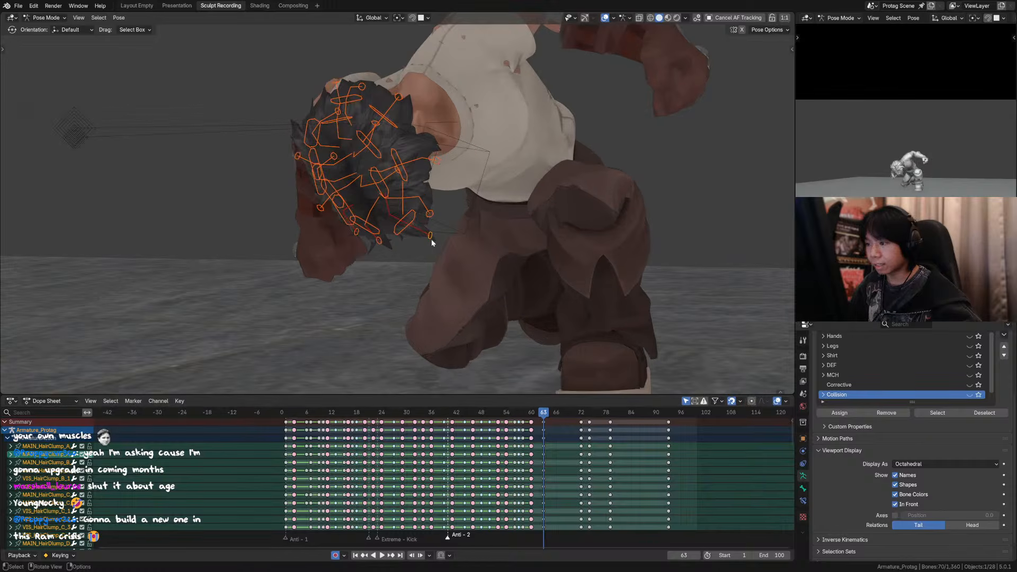
pyautogui.click(432, 241)
pyautogui.press('g')
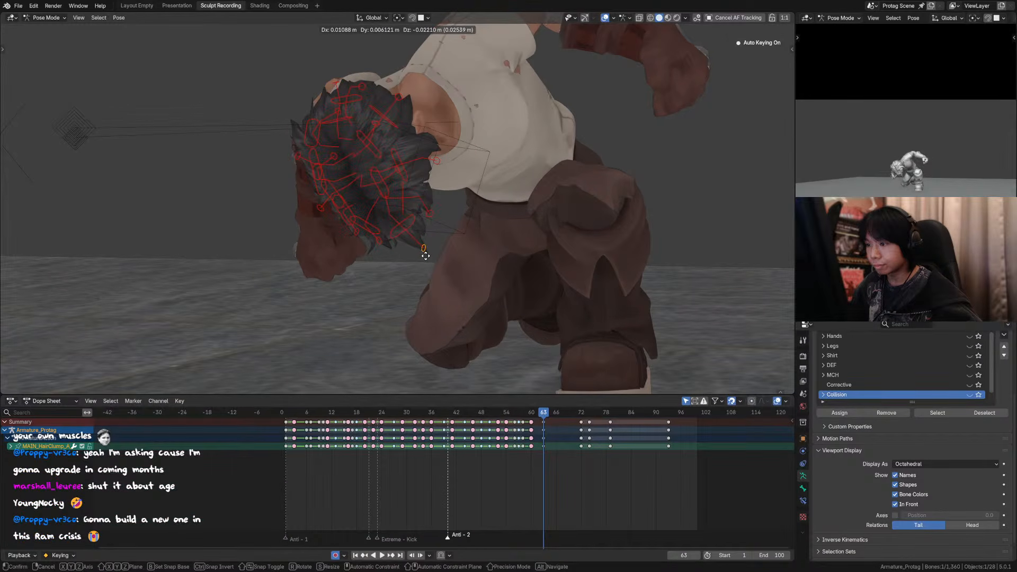
pyautogui.click(425, 254)
pyautogui.click(380, 244)
pyautogui.press('g')
pyautogui.click(371, 253)
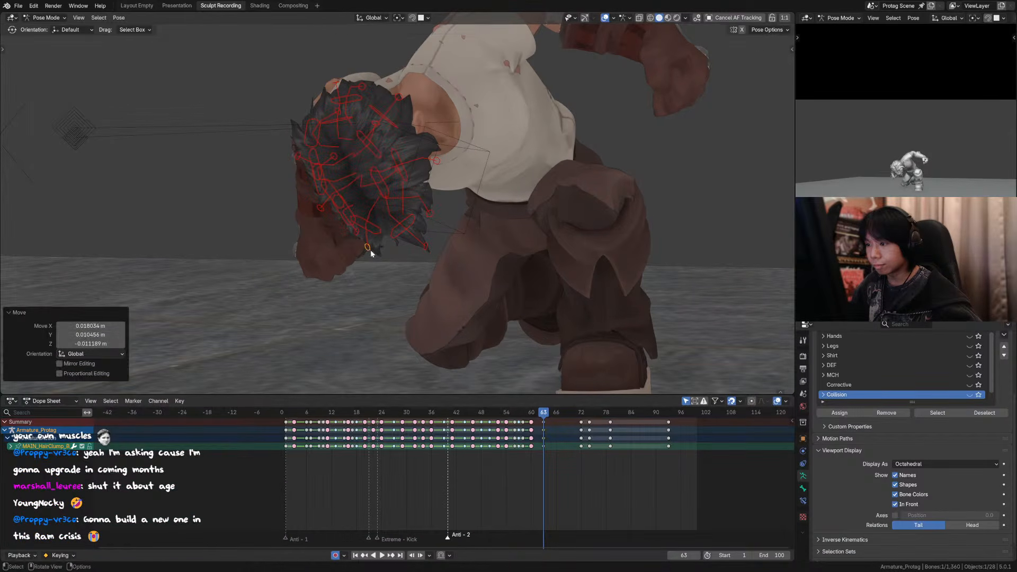
# Step: Lower the C clump control about 0.013 m, the next one up about 0.036 m, and push the nape clump outward and down
pyautogui.click(432, 226)
pyautogui.press('g')
pyautogui.click(433, 225)
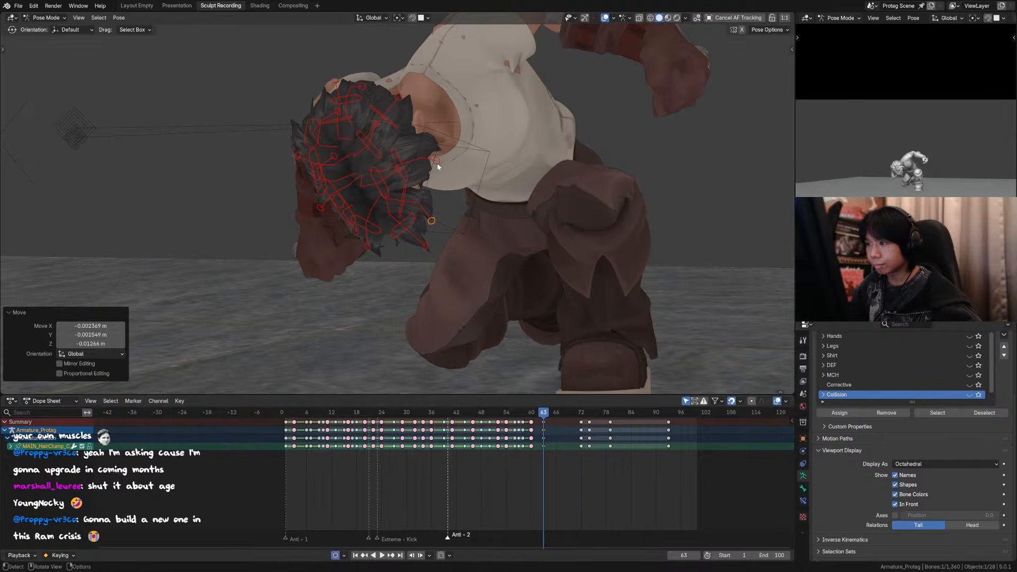
pyautogui.click(435, 171)
pyautogui.press('g')
pyautogui.click(434, 174)
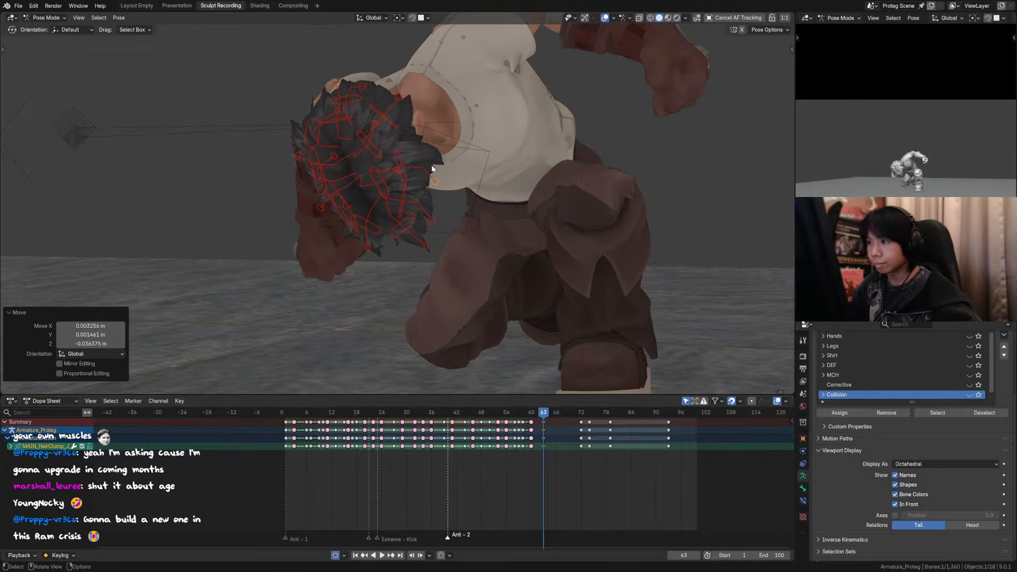
pyautogui.click(402, 102)
pyautogui.press('g')
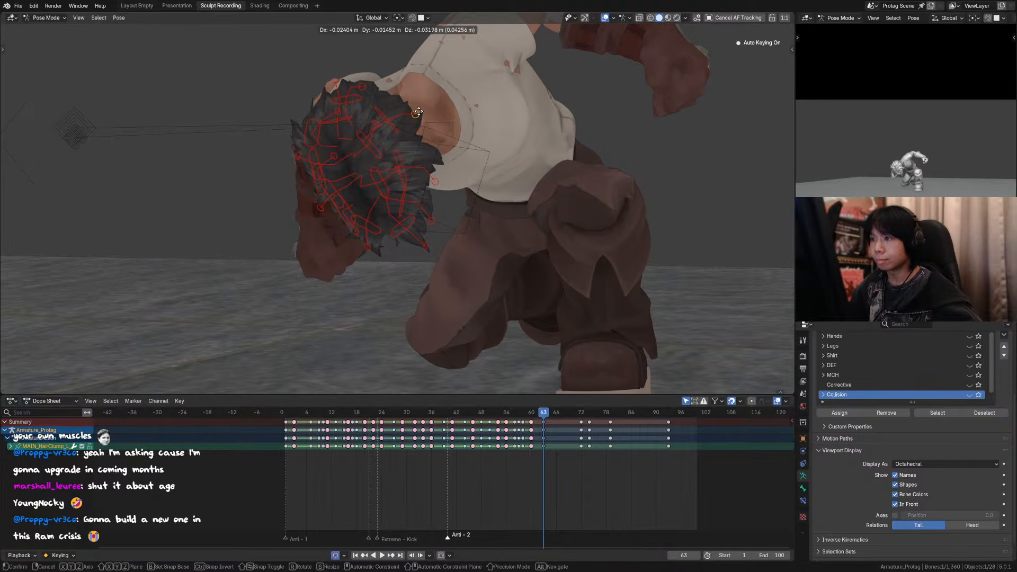
pyautogui.click(416, 106)
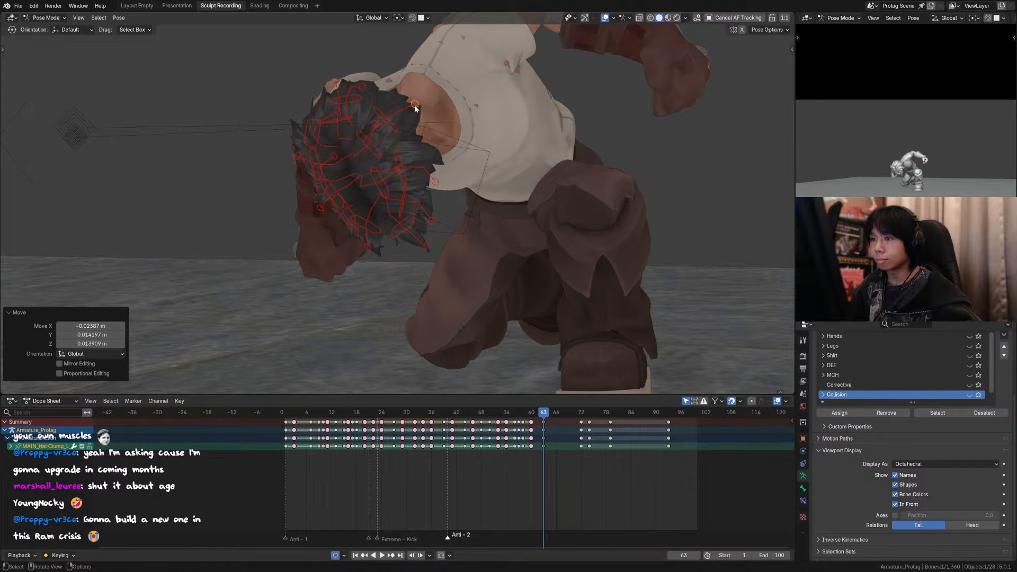
# Step: Nudge two lower front hair clump controls slightly and lower an F clump control about 0.009 m at frame 63
pyautogui.click(368, 252)
pyautogui.press('g')
pyautogui.click(361, 249)
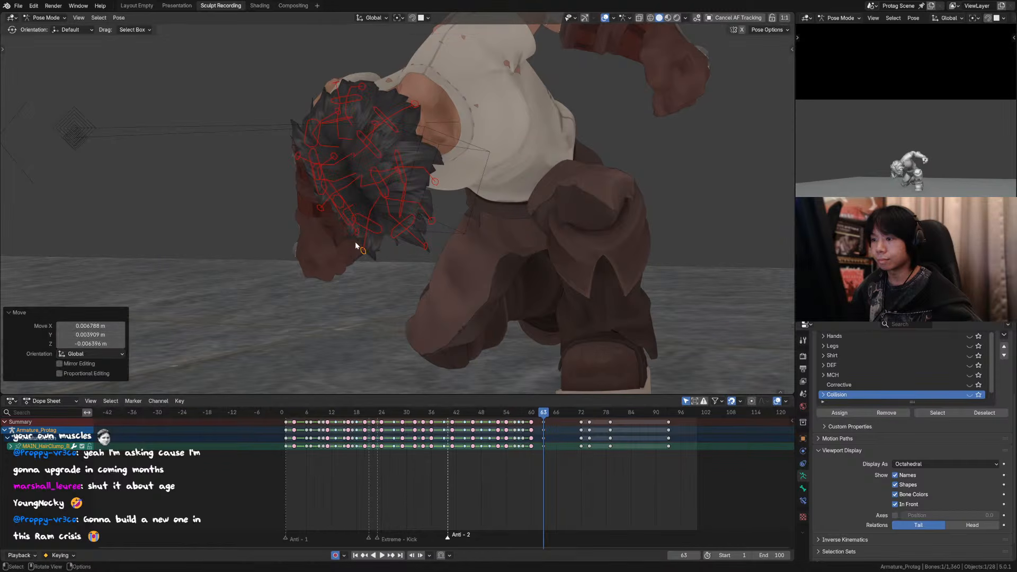
pyautogui.click(353, 239)
pyautogui.press('g')
pyautogui.click(348, 241)
pyautogui.click(321, 215)
pyautogui.press('g')
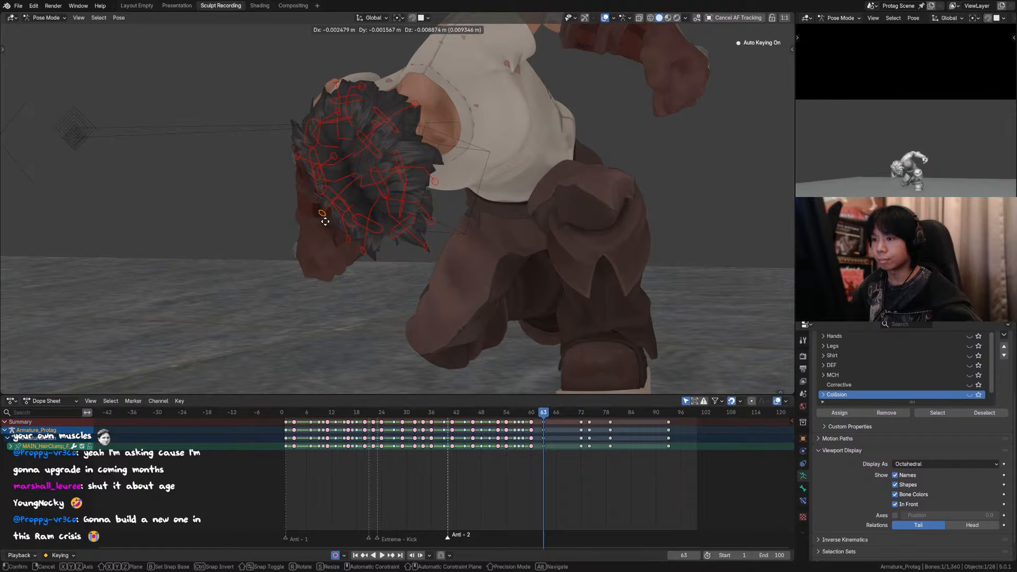
pyautogui.click(325, 220)
# Step: Hide the overlays and play back the landing repeatedly from around frame 60
pyautogui.click(605, 18)
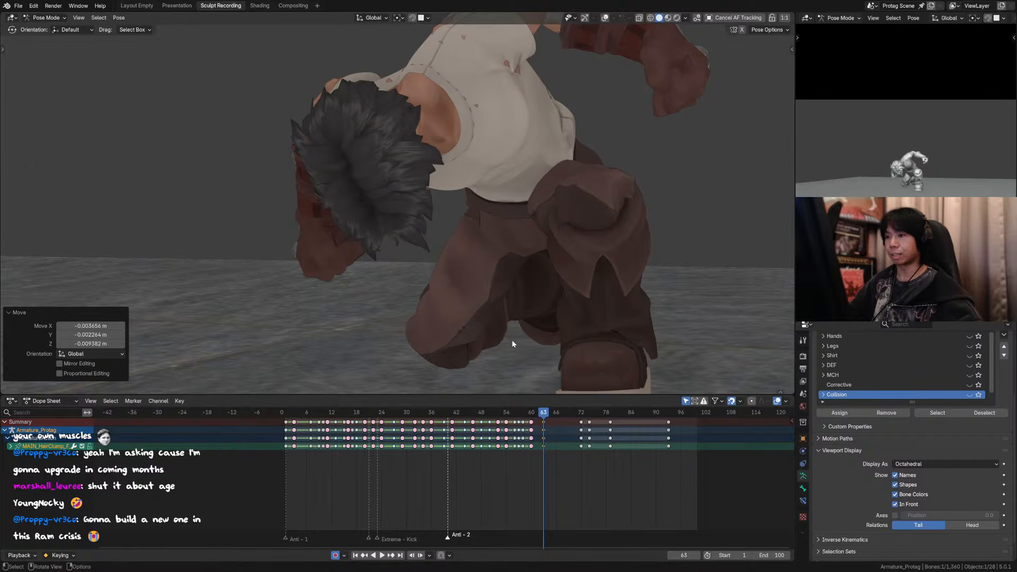
pyautogui.press('space')
pyautogui.press('space')
pyautogui.click(531, 414)
pyautogui.scroll(-3, 515, 277)
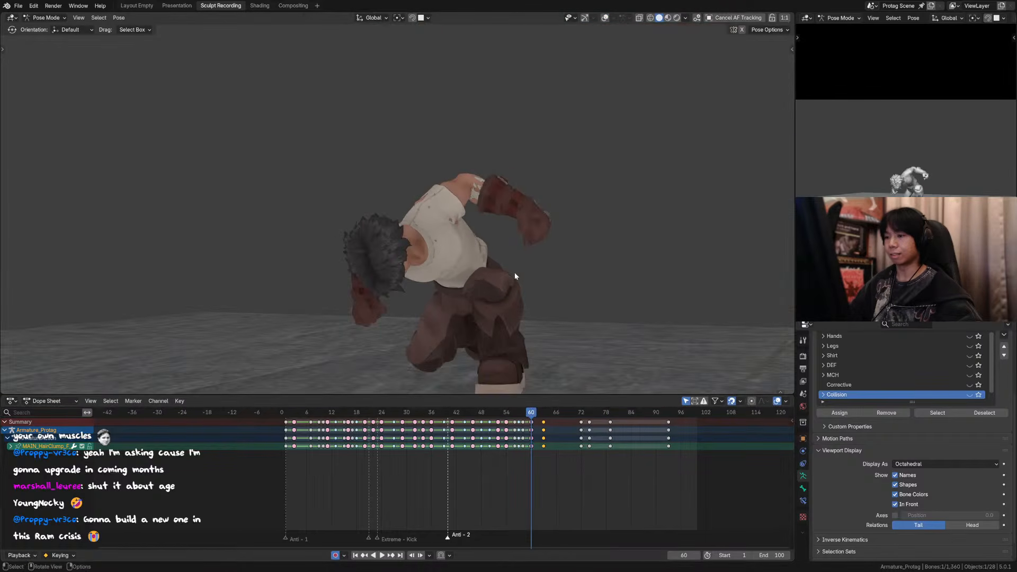
pyautogui.press('space')
pyautogui.press('space')
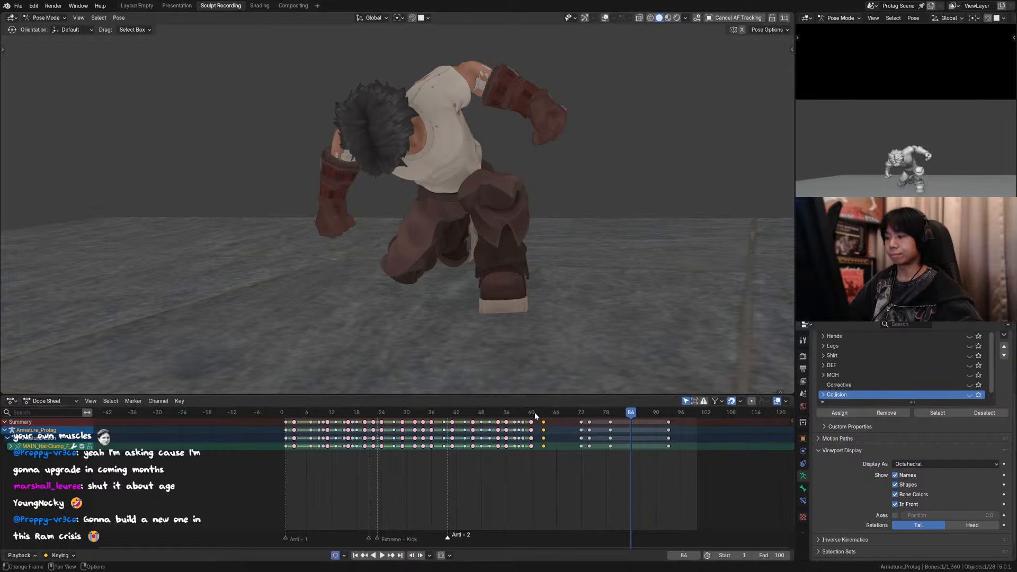
pyautogui.click(535, 412)
pyautogui.press('space')
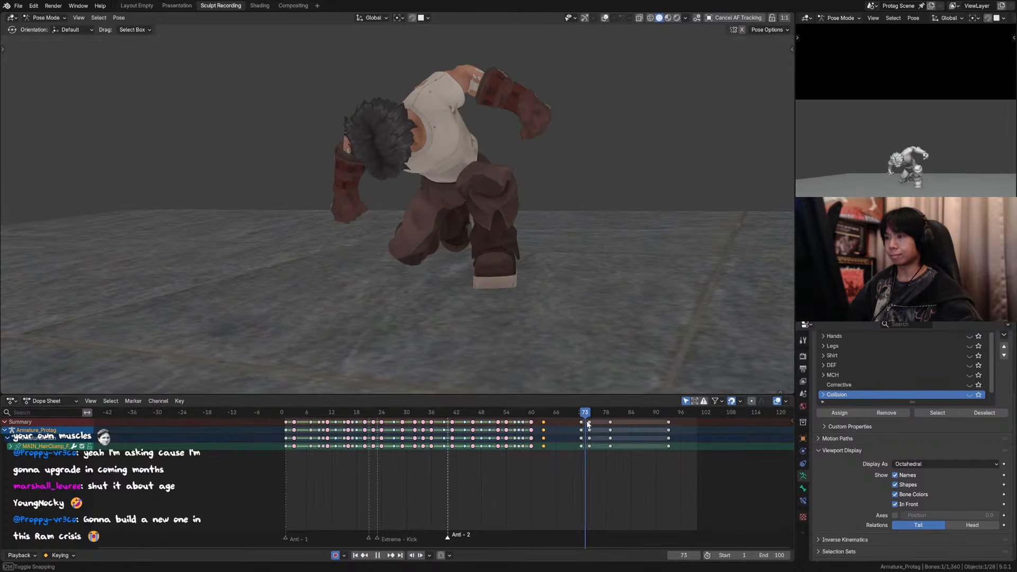
# Step: Stop playback and delete the selected F hair clump control's keys at frame 74
pyautogui.press('space')
pyautogui.click(589, 422)
pyautogui.press('x')
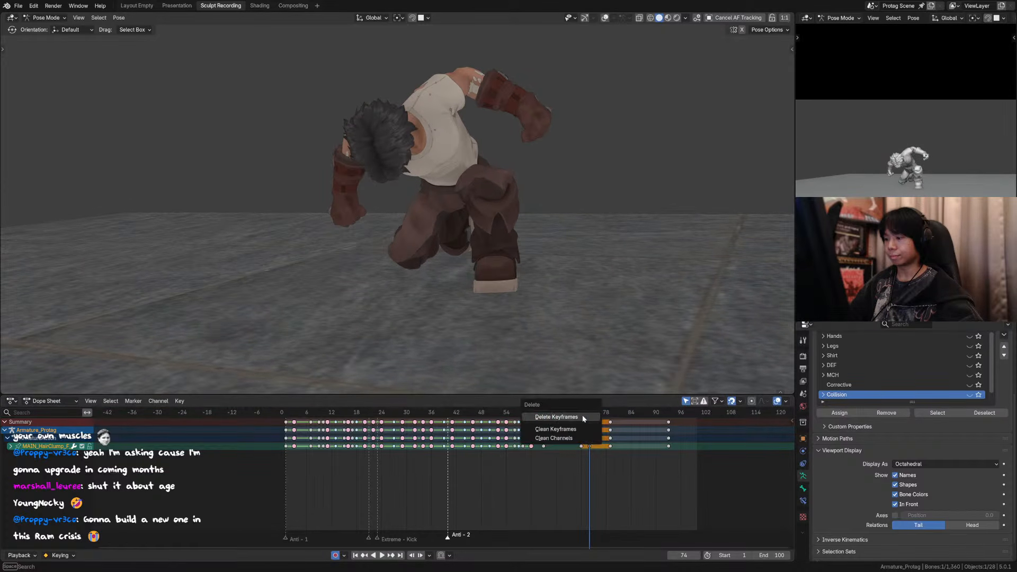
pyautogui.click(583, 418)
# Step: At frame 72, show the overlays and raise four lower hair clump controls about 0.007 m along global Z
pyautogui.click(581, 413)
pyautogui.scroll(2, 586, 238)
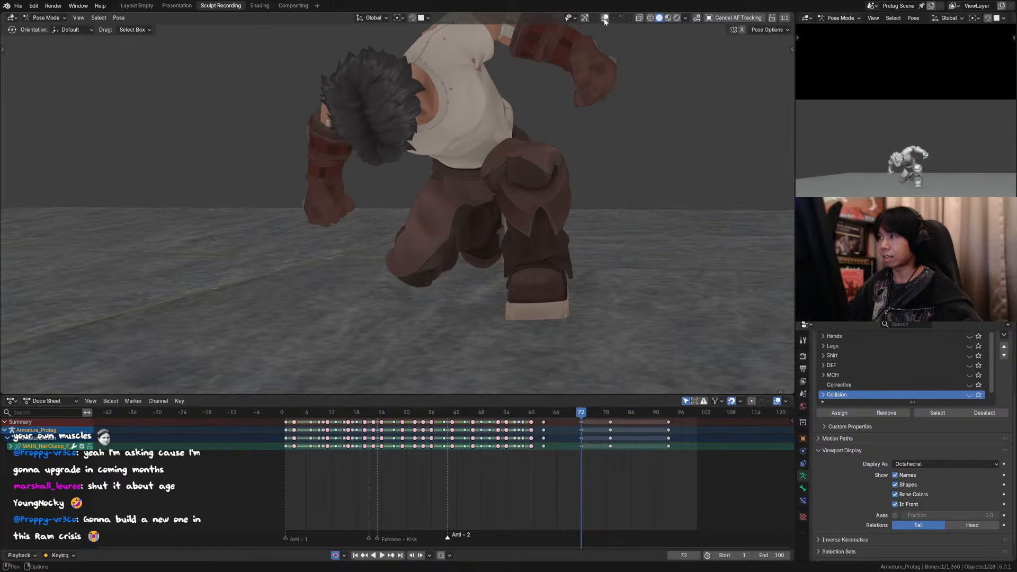
pyautogui.click(605, 17)
pyautogui.scroll(3, 425, 157)
pyautogui.keyDown('shift'); pyautogui.click(424, 98); pyautogui.keyUp('shift')
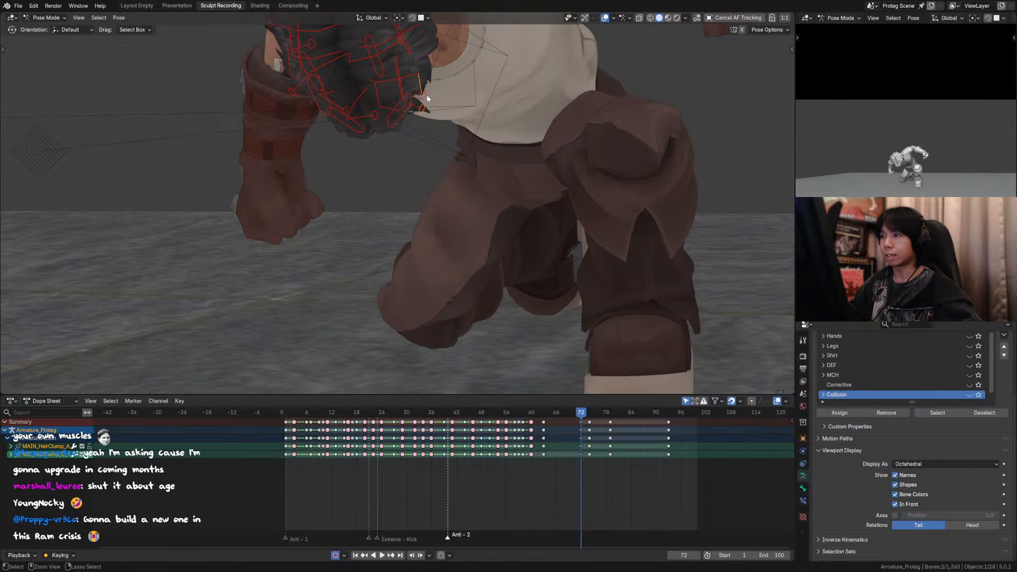
pyautogui.keyDown('shift'); pyautogui.click(375, 117); pyautogui.keyUp('shift')
pyautogui.keyDown('shift'); pyautogui.click(345, 111); pyautogui.keyUp('shift')
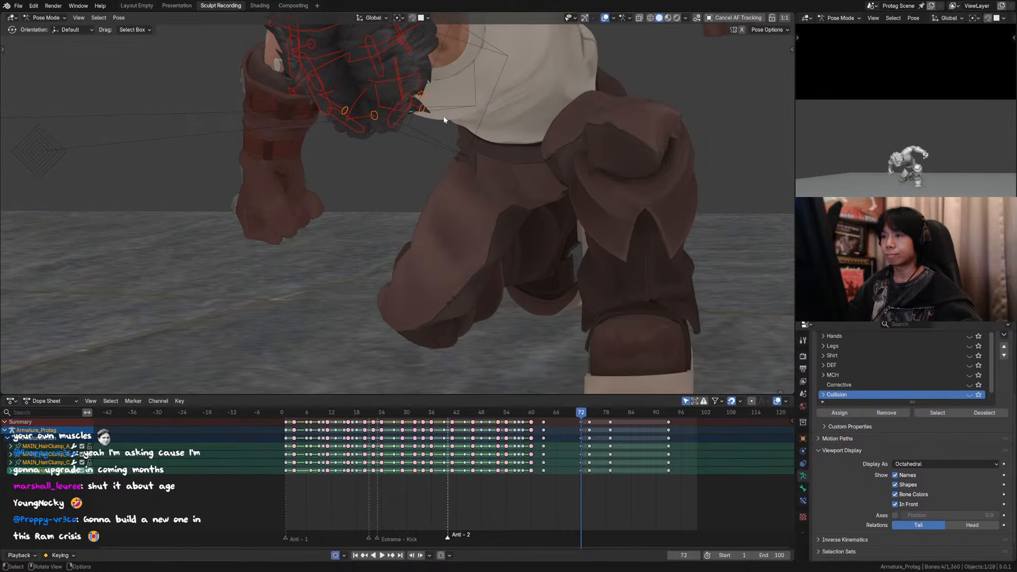
pyautogui.keyDown('shift'); pyautogui.moveTo(301, 96); pyautogui.dragTo(303, 146, button='middle'); pyautogui.keyUp('shift')
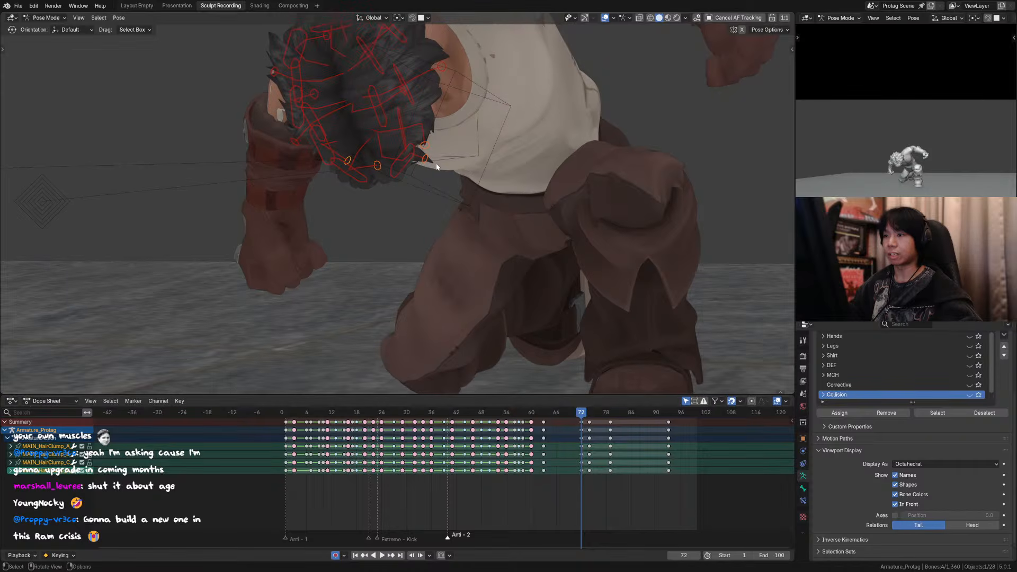
pyautogui.press('g')
pyautogui.press('z')
pyautogui.rightClick(439, 164)
pyautogui.press('g')
pyautogui.press('z')
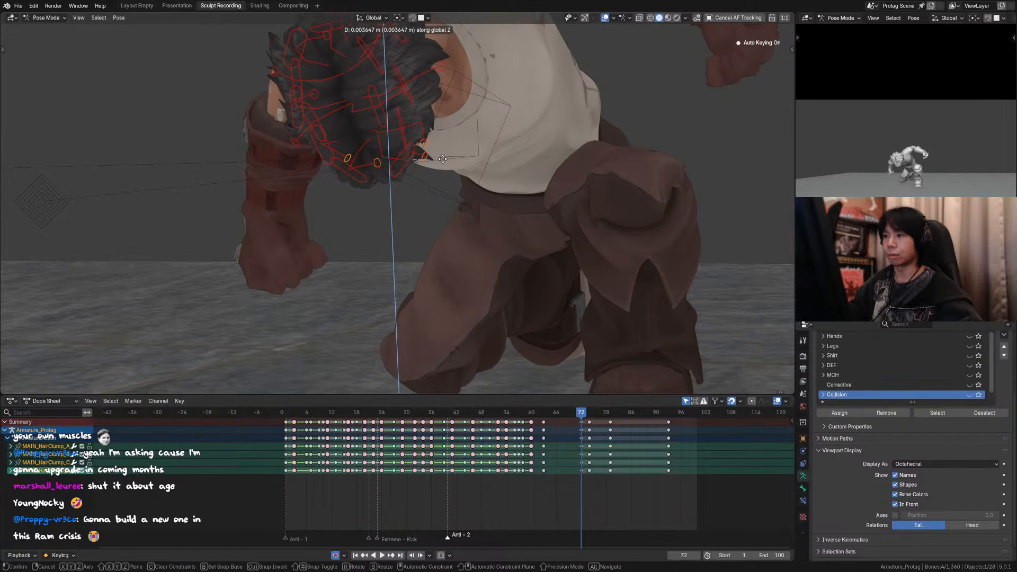
pyautogui.click(443, 157)
# Step: Nudge the lowest B and A hair clump controls slightly upward and inward at frame 72
pyautogui.keyDown('shift'); pyautogui.moveTo(443, 158); pyautogui.dragTo(424, 190, button='middle'); pyautogui.keyUp('shift')
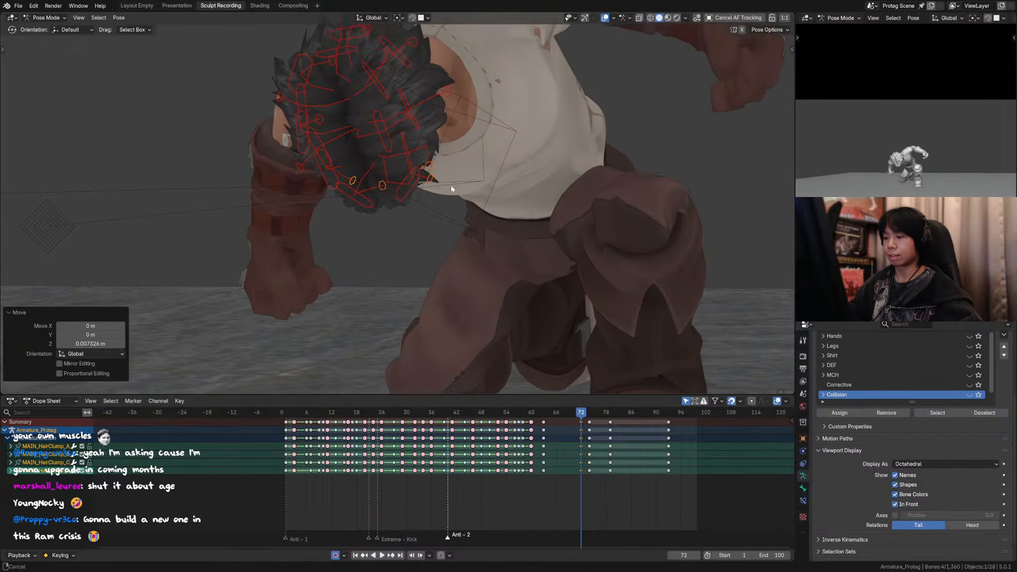
pyautogui.click(371, 206)
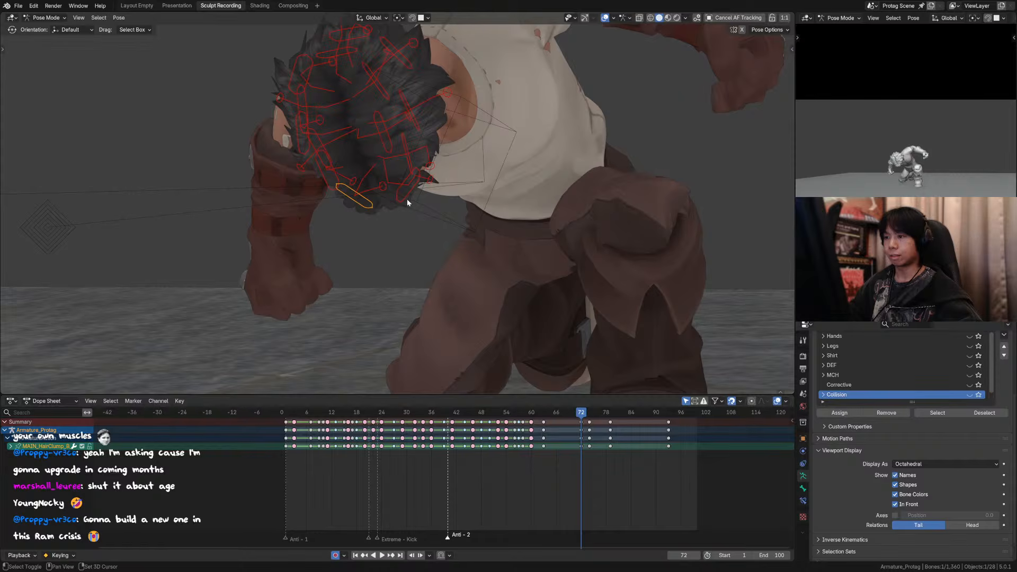
pyautogui.keyDown('shift'); pyautogui.click(407, 200); pyautogui.keyUp('shift')
pyautogui.press('g')
pyautogui.click(414, 201)
pyautogui.click(377, 205)
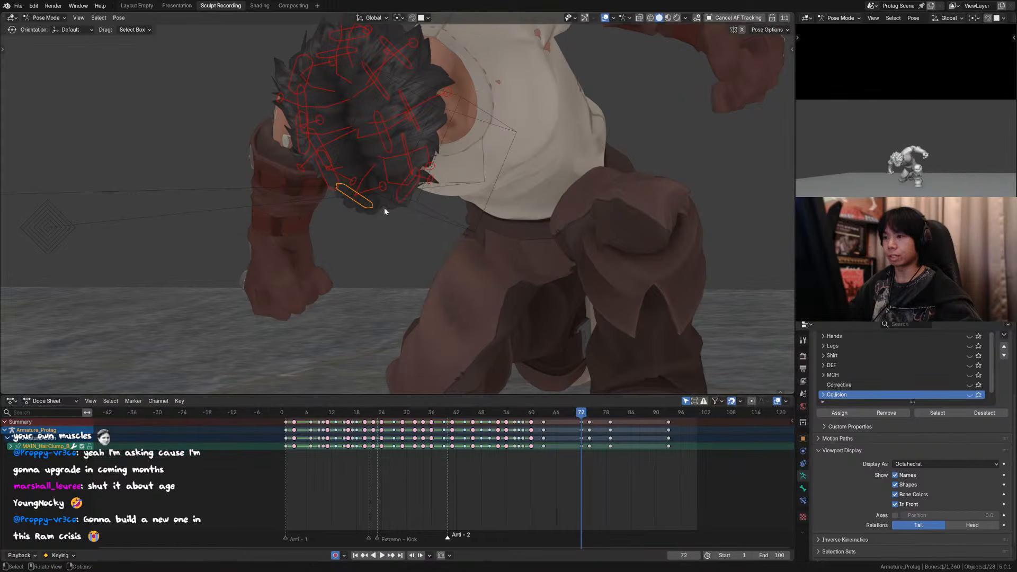
pyautogui.press('g')
pyautogui.click(360, 195)
pyautogui.click(407, 200)
pyautogui.press('g')
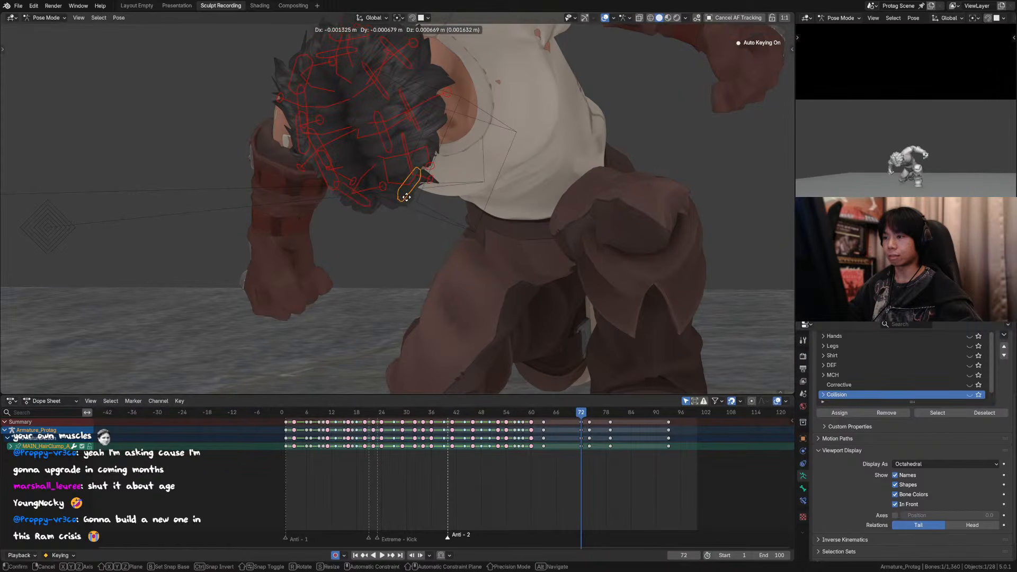
pyautogui.click(418, 180)
# Step: Select all the hair controls and delete their keys at frame 74
pyautogui.press('Down')
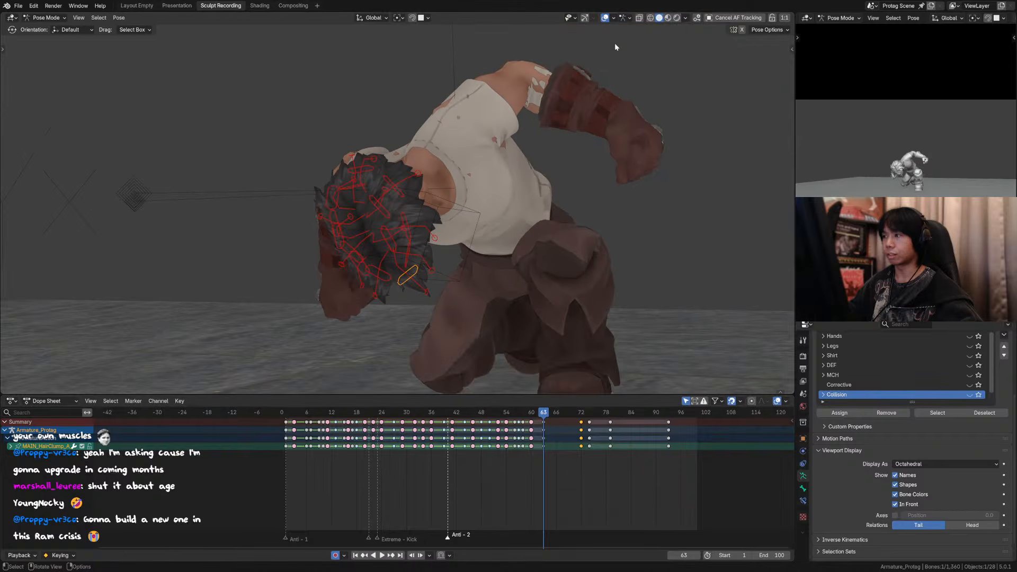
pyautogui.press('x')
pyautogui.moveTo(590, 423); pyautogui.dragTo(588, 419)
pyautogui.click(591, 421)
pyautogui.press('a')
pyautogui.press('x')
pyautogui.click(587, 418)
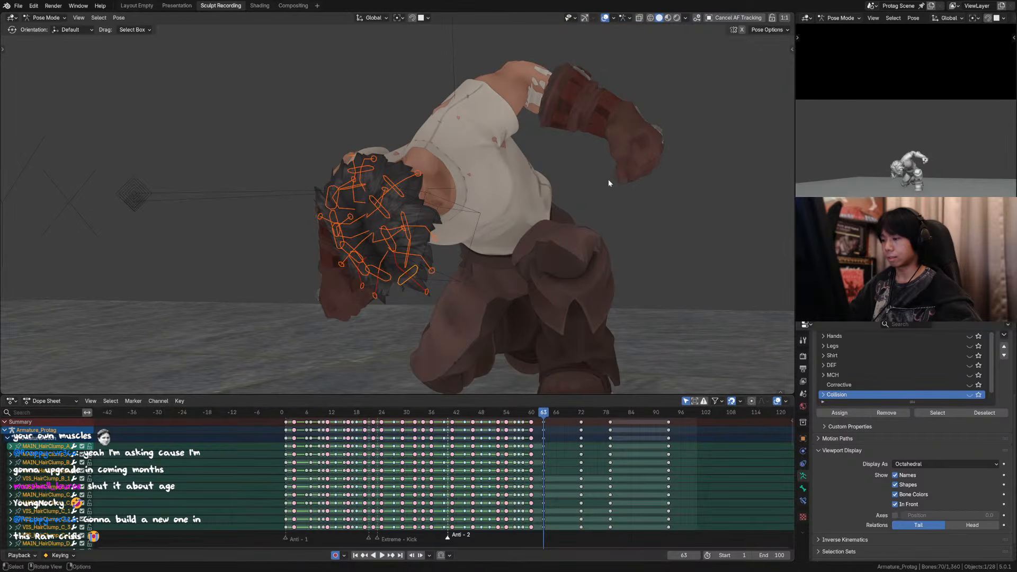
# Step: Hide the overlays, play back the landing from frame 61 and the full loop through the camera, and save the file
pyautogui.press('space')
pyautogui.press('space')
pyautogui.click(535, 413)
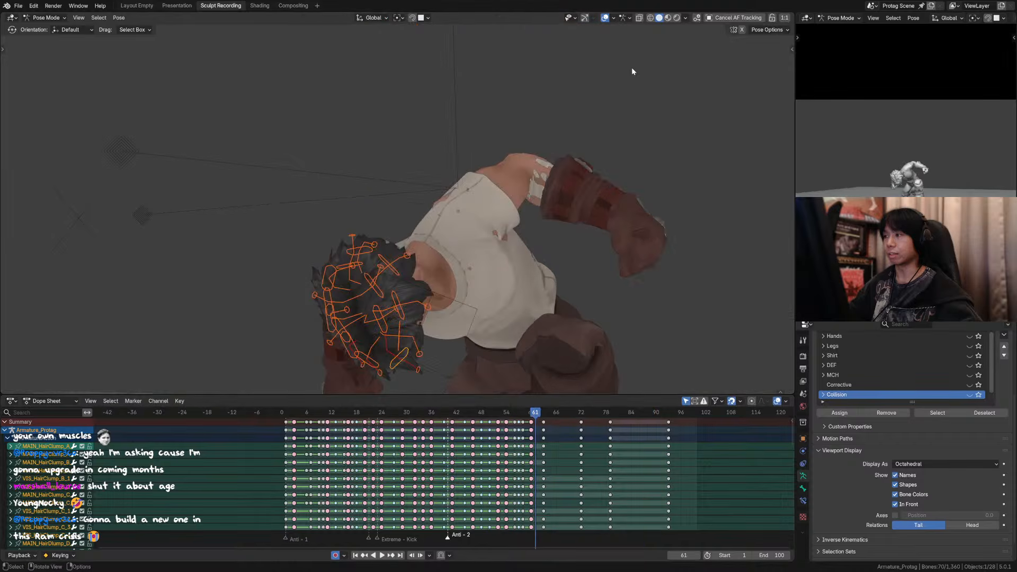
pyautogui.press('space')
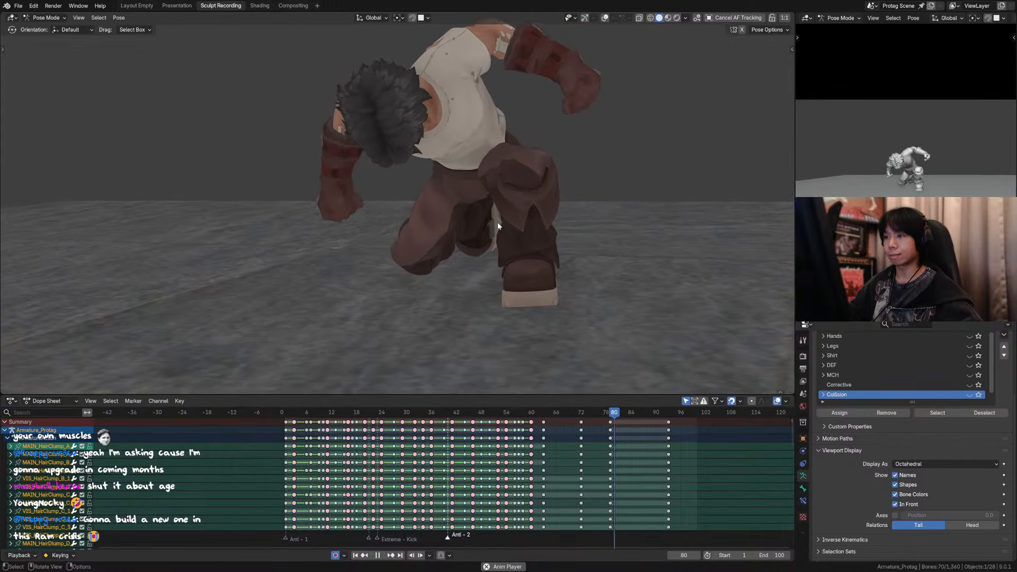
pyautogui.scroll(-7, 513, 269)
pyautogui.scroll(2, 545, 231)
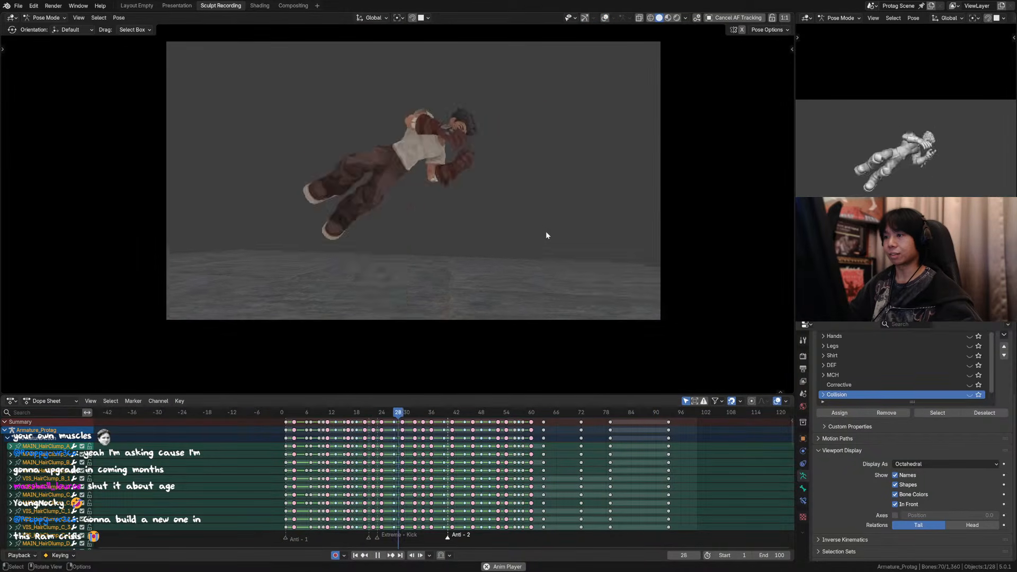
pyautogui.keyDown('shift'); pyautogui.moveTo(542, 230); pyautogui.dragTo(539, 261, button='middle'); pyautogui.keyUp('shift')
pyautogui.hotkey('ctrl', 's')
pyautogui.press('Home')
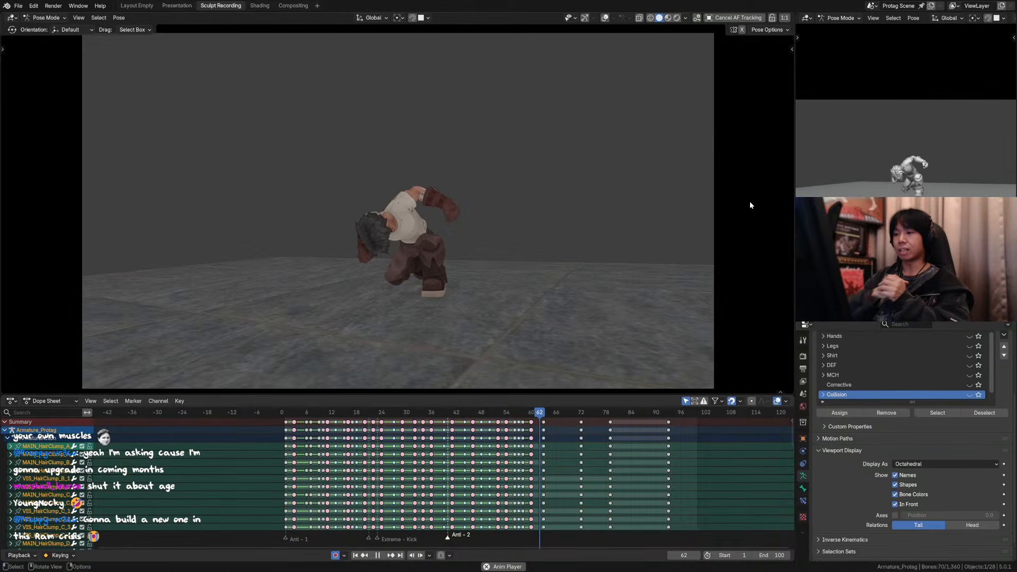
# Step: At frame 16, deselect the hair controls and show the face, torso, arm, hand, leg and shirt rig controls
pyautogui.press('space')
pyautogui.moveTo(441, 415); pyautogui.dragTo(347, 399)
pyautogui.scroll(6, 446, 186)
pyautogui.click(519, 170)
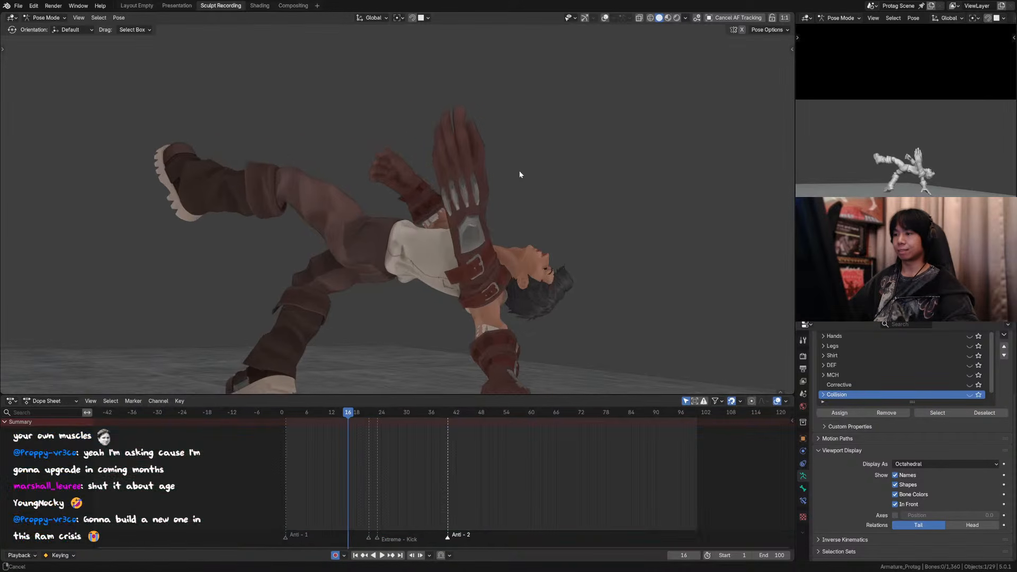
pyautogui.keyDown('shift'); pyautogui.moveTo(519, 171); pyautogui.dragTo(477, 170, button='middle'); pyautogui.keyUp('shift')
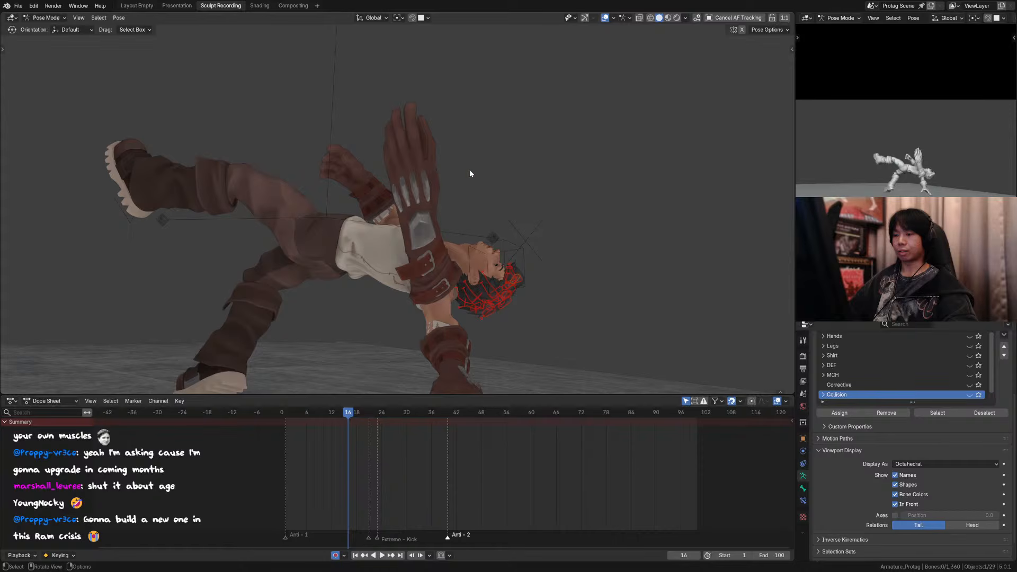
pyautogui.press('n')
pyautogui.click(691, 159)
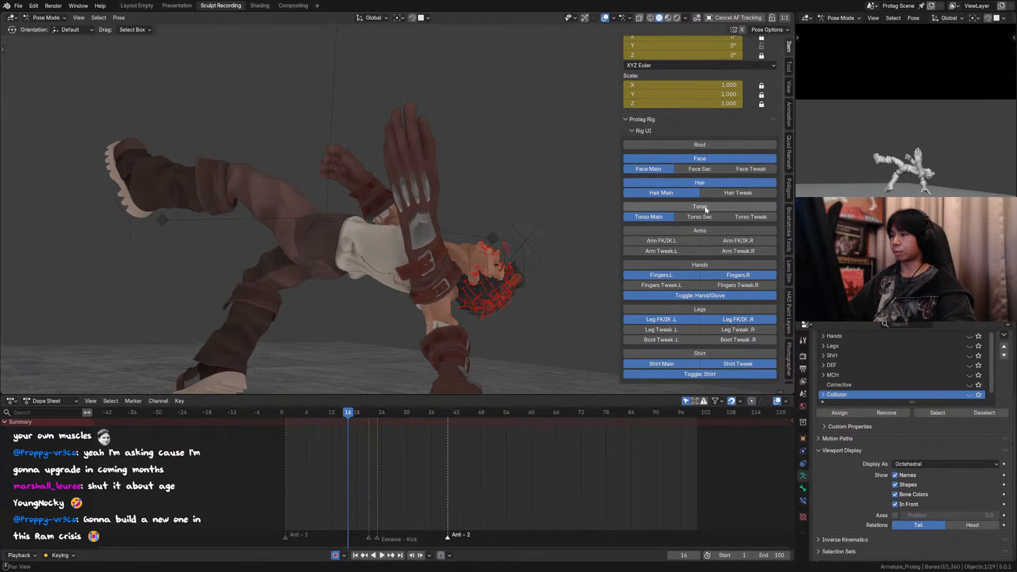
pyautogui.click(701, 354)
pyautogui.press('n')
# Step: Reframe the camera view at frame 16 and save the animation file
pyautogui.scroll(-6, 551, 159)
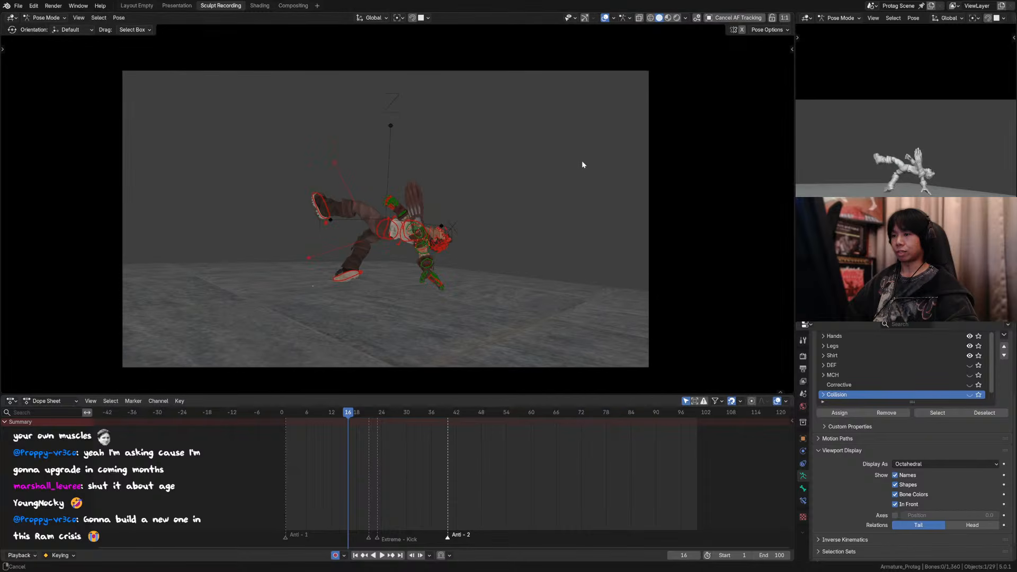
pyautogui.scroll(1, 583, 159)
pyautogui.hotkey('ctrl', 's')
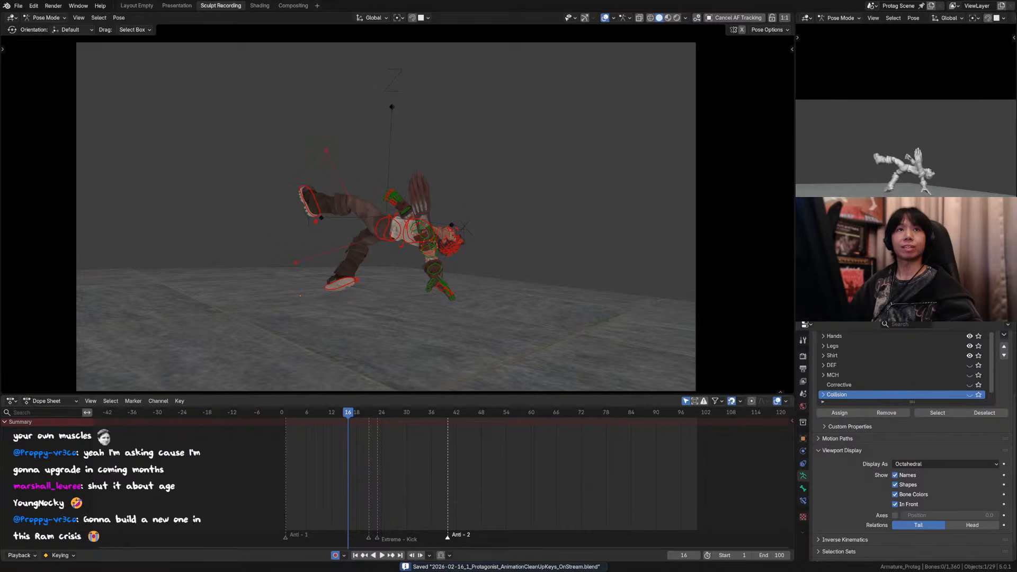
pyautogui.keyDown('shift'); pyautogui.moveTo(450, 255); pyautogui.dragTo(494, 268, button='middle'); pyautogui.keyUp('shift')
pyautogui.scroll(2, 482, 243)
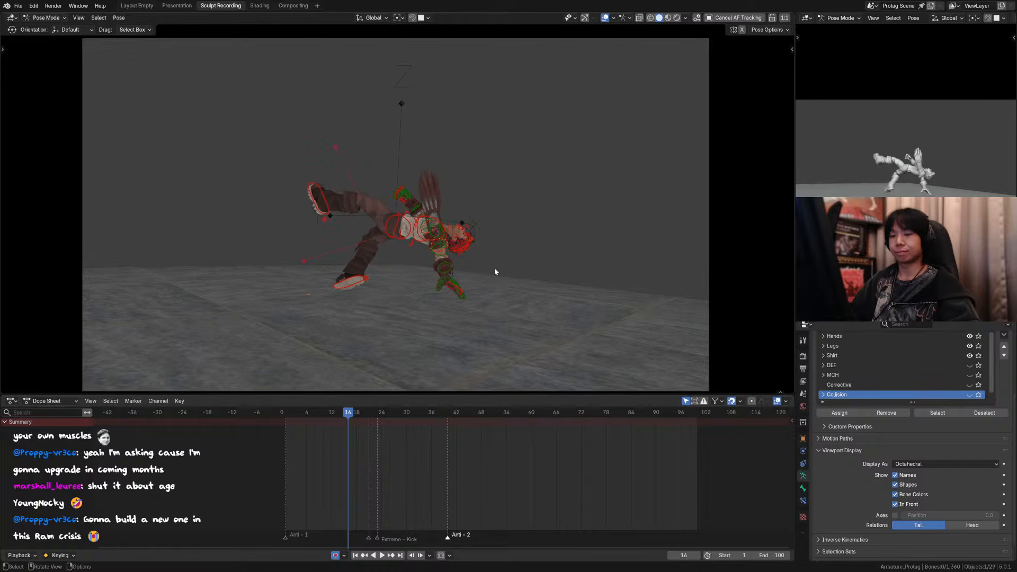
pyautogui.hotkey('ctrl', 's')
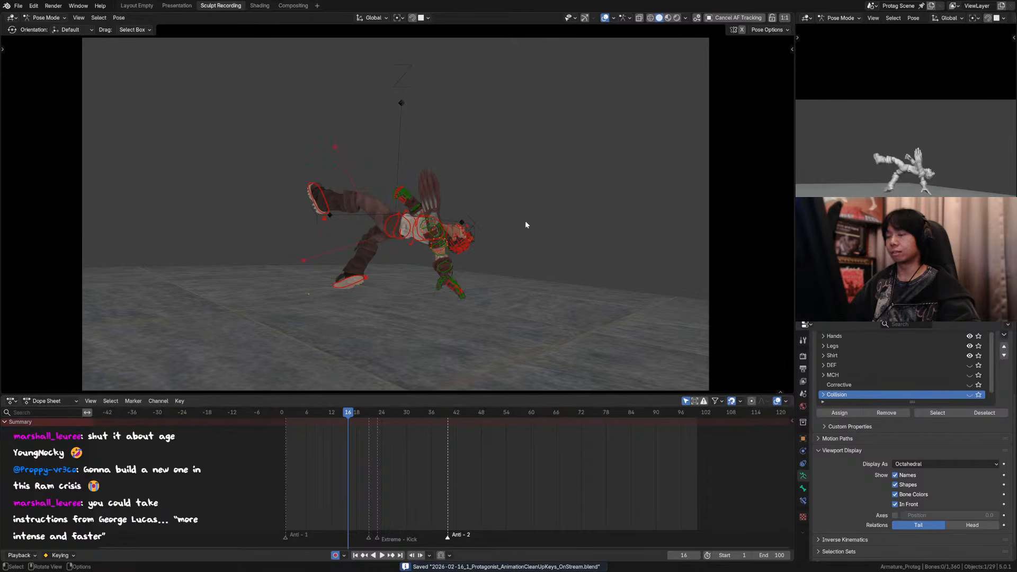
# Step: Return to frame 1, hide the overlays and save the file
pyautogui.moveTo(286, 413); pyautogui.dragTo(288, 412)
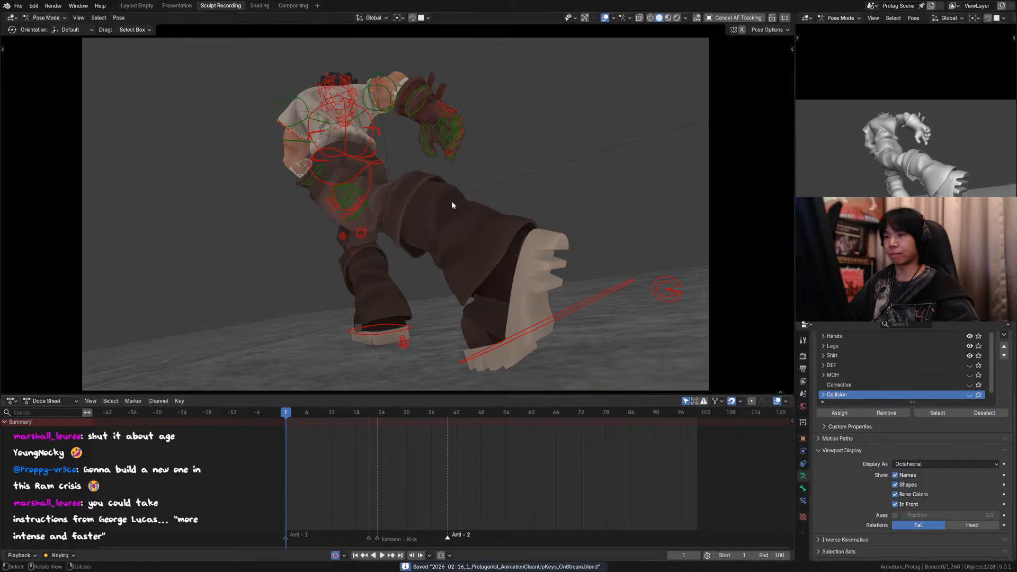
pyautogui.keyDown('ctrl'); pyautogui.moveTo(452, 205); pyautogui.dragTo(453, 205, button='middle'); pyautogui.keyUp('ctrl')
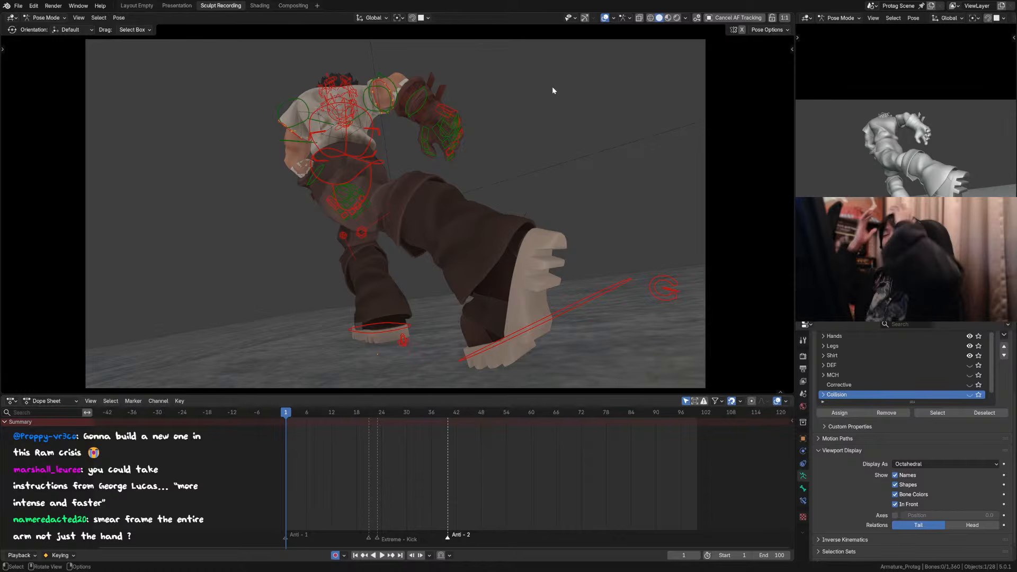
pyautogui.click(605, 18)
pyautogui.moveTo(550, 162); pyautogui.dragTo(542, 167, button='middle')
pyautogui.press('KP_0')
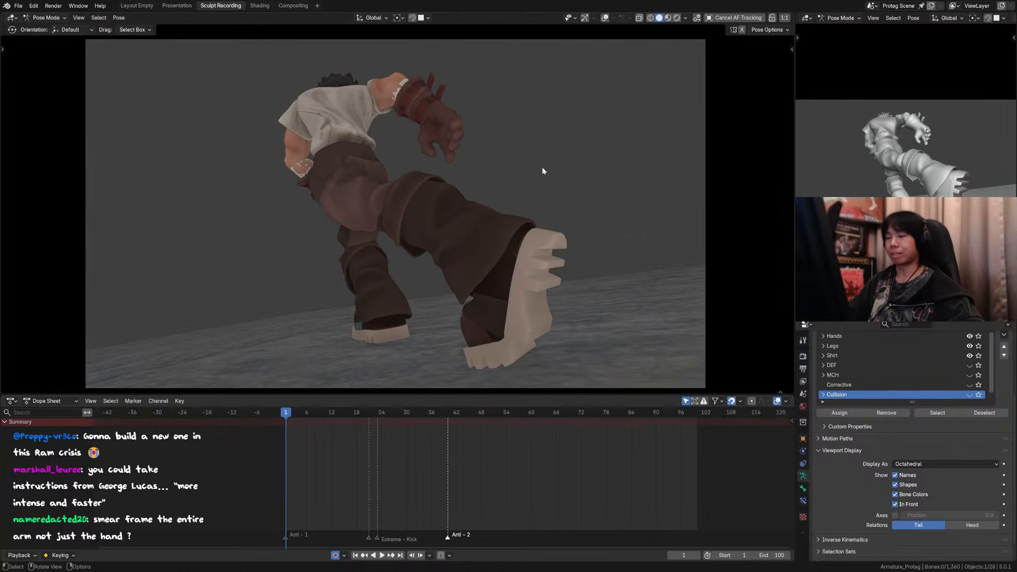
pyautogui.hotkey('ctrl', 's')
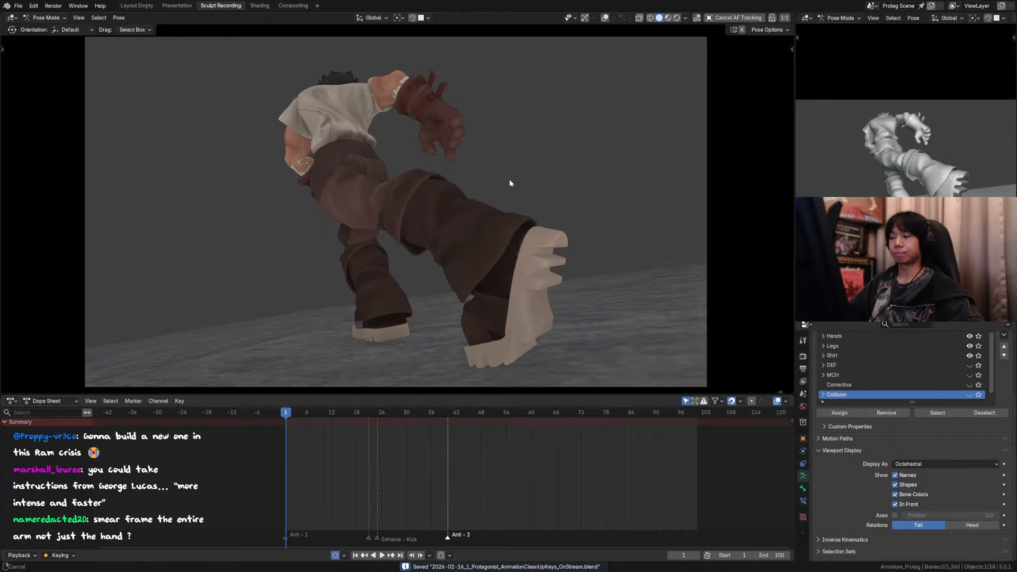
# Step: Play back the full animation and step through the handstand kick from about frame 15 to frame 24
pyautogui.press('space')
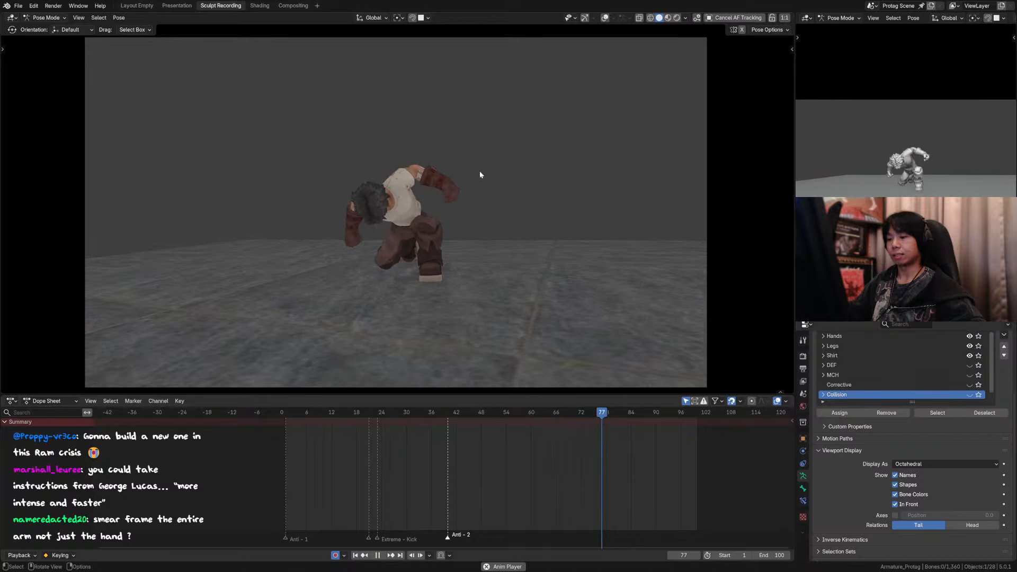
pyautogui.click(383, 411)
pyautogui.moveTo(383, 414); pyautogui.dragTo(349, 413)
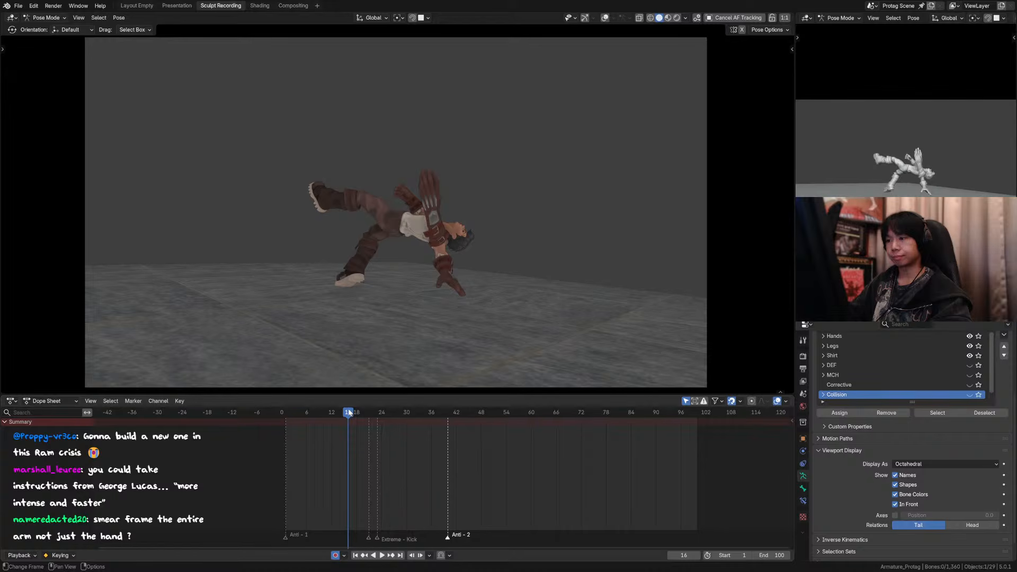
pyautogui.press('Left')
pyautogui.press('Right')
pyautogui.press('Right')
pyautogui.press('Right')
pyautogui.press('Right')
pyautogui.press('Right')
pyautogui.press('Right')
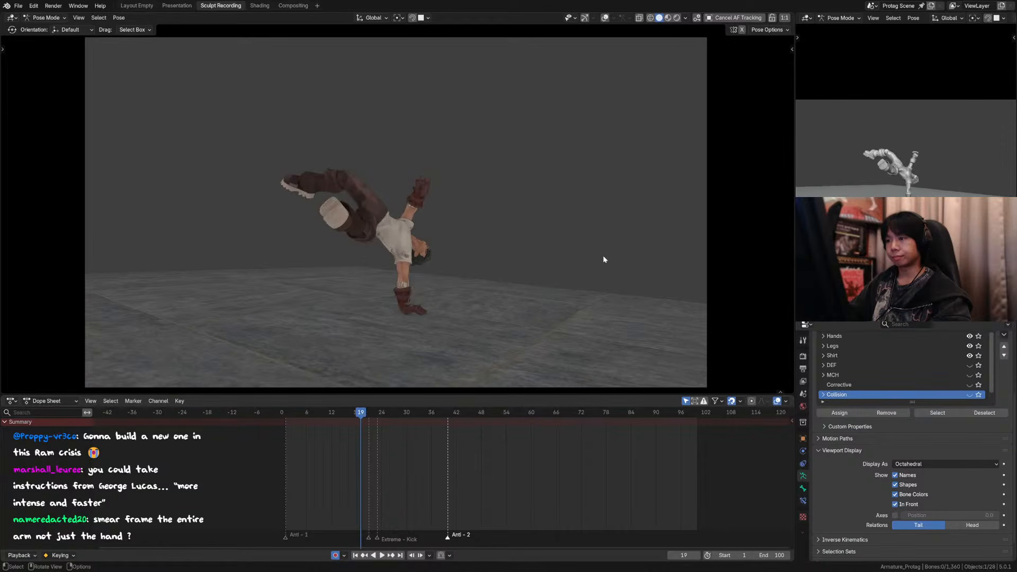
pyautogui.press('Right')
pyautogui.press('Right')
pyautogui.press('Right')
pyautogui.press('Right')
pyautogui.press('Left')
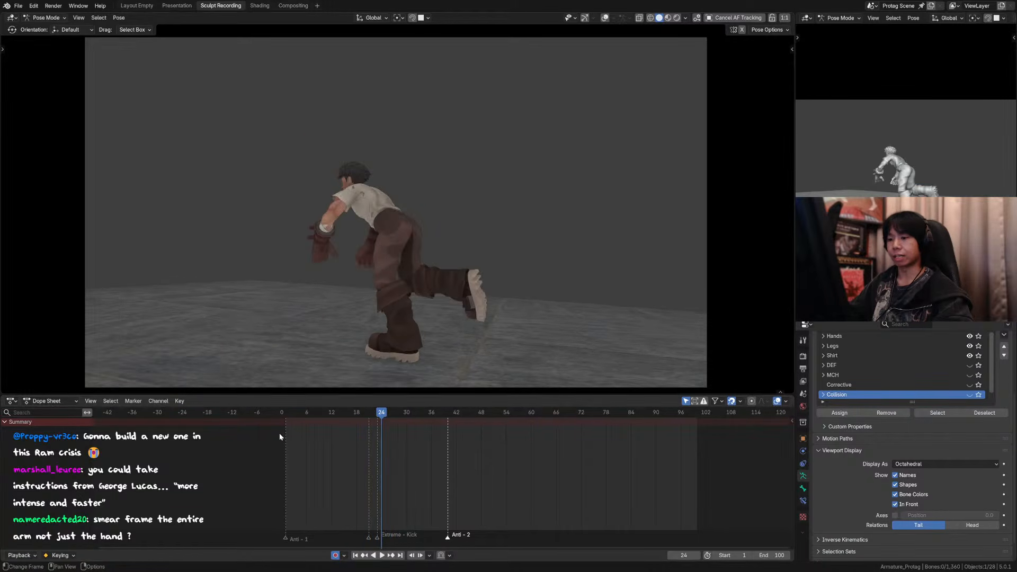
# Step: Step through the opening wind-up frame by frame from about frame 3 to frame 14
pyautogui.click(296, 410)
pyautogui.press('Right')
pyautogui.press('Right')
pyautogui.press('Right')
pyautogui.press('Right')
pyautogui.press('Right')
pyautogui.press('Right')
pyautogui.press('Right')
pyautogui.press('Right')
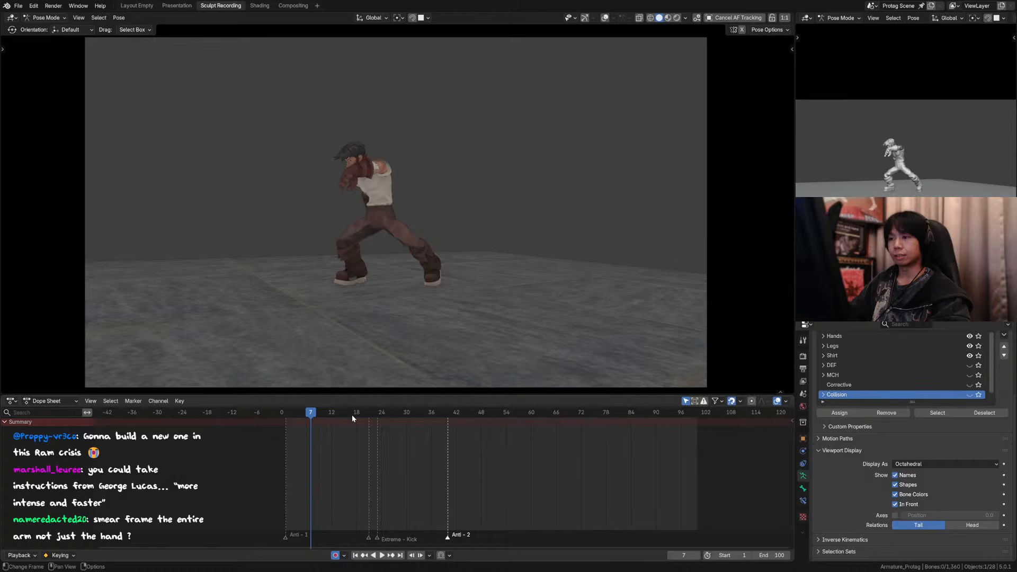
pyautogui.press('Right')
pyautogui.press('Right')
pyautogui.press('Right')
pyautogui.press('Right')
pyautogui.press('Right')
pyautogui.press('Left')
pyautogui.press('Left')
pyautogui.press('Left')
pyautogui.press('Left')
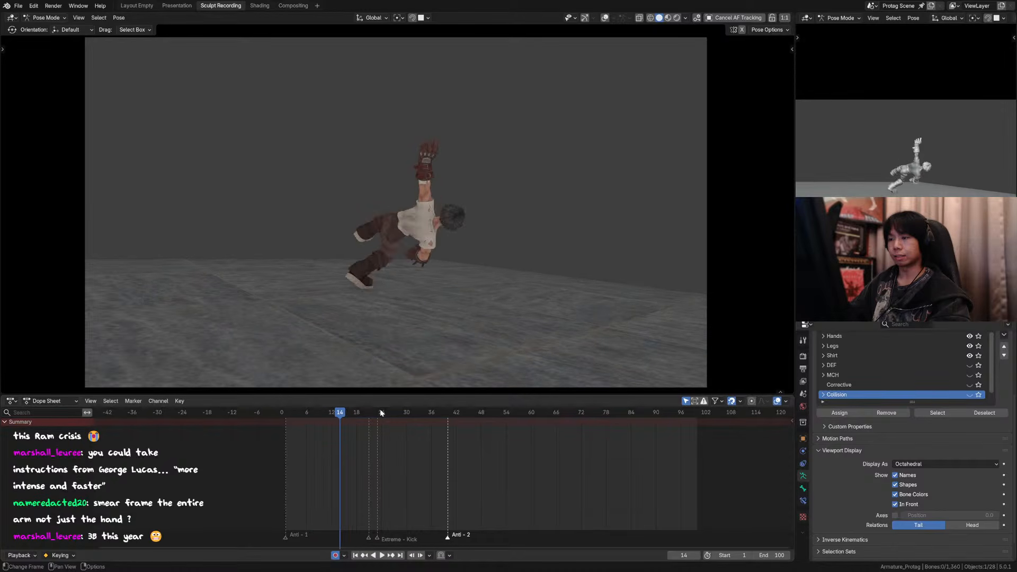
# Step: Flip back and forth between frames 14 and 17 to examine the raised arm and hand smear
pyautogui.press('Right')
pyautogui.press('Right')
pyautogui.press('Left')
pyautogui.press('Right')
pyautogui.press('Right')
pyautogui.press('Right')
pyautogui.press('Left')
pyautogui.press('Left')
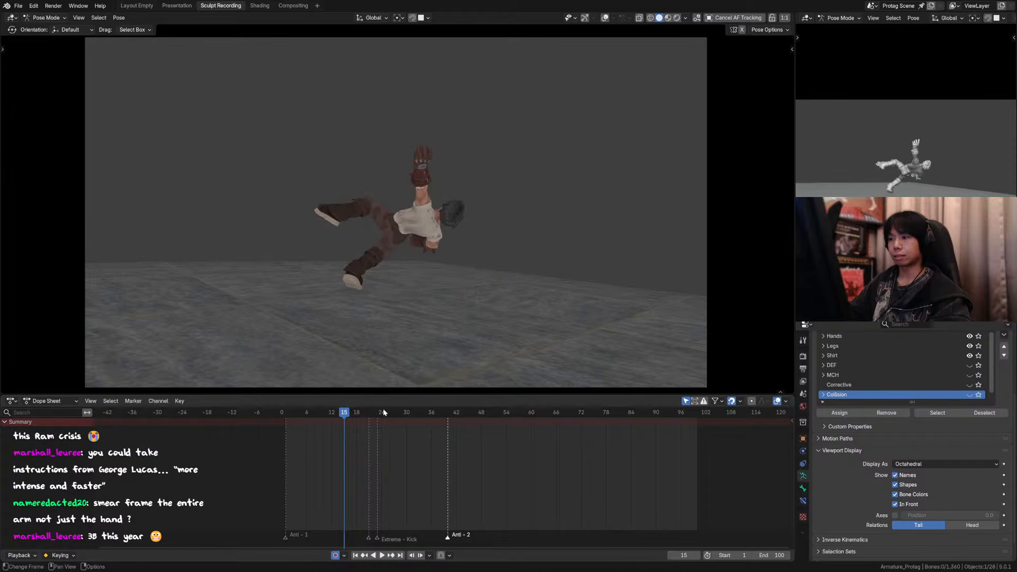
pyautogui.press('Right')
# Step: Show the overlays again and select the left arm, forearm and hand controls of the raised arm on frame 15
pyautogui.scroll(2, 543, 146)
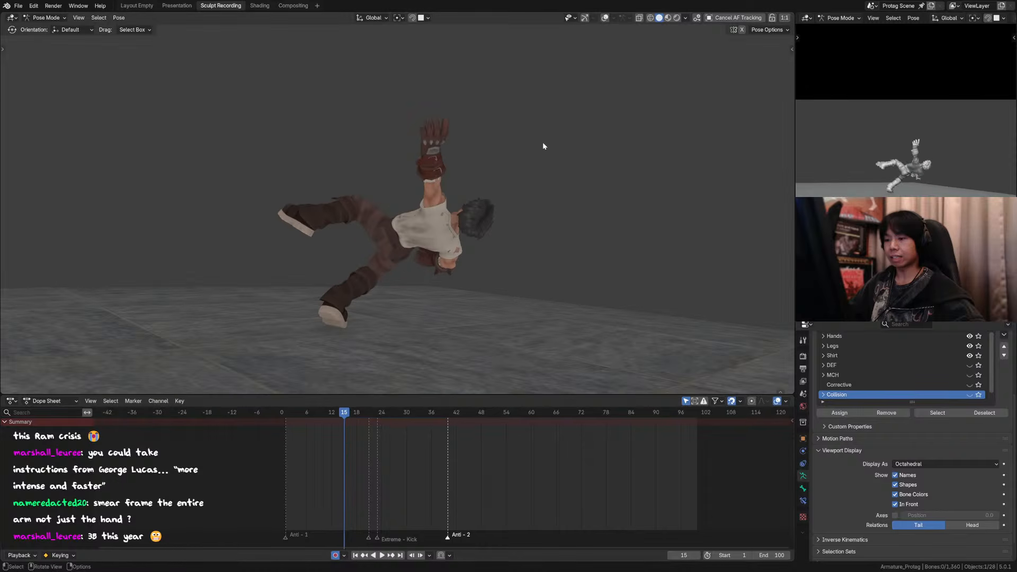
pyautogui.click(606, 19)
pyautogui.keyDown('shift'); pyautogui.moveTo(446, 187); pyautogui.dragTo(426, 215, button='middle'); pyautogui.keyUp('shift')
pyautogui.press('Up')
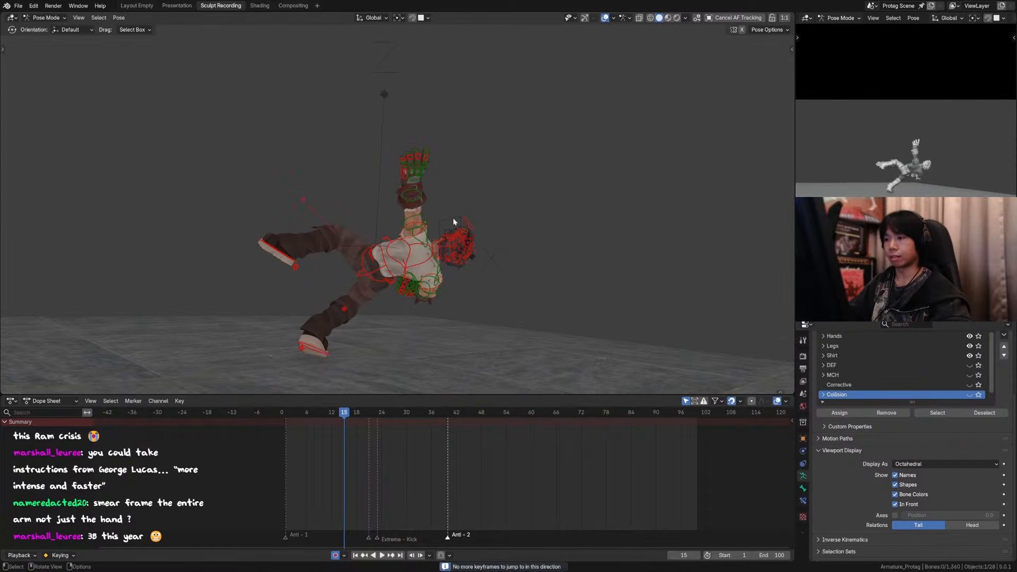
pyautogui.click(420, 201)
pyautogui.press('Left')
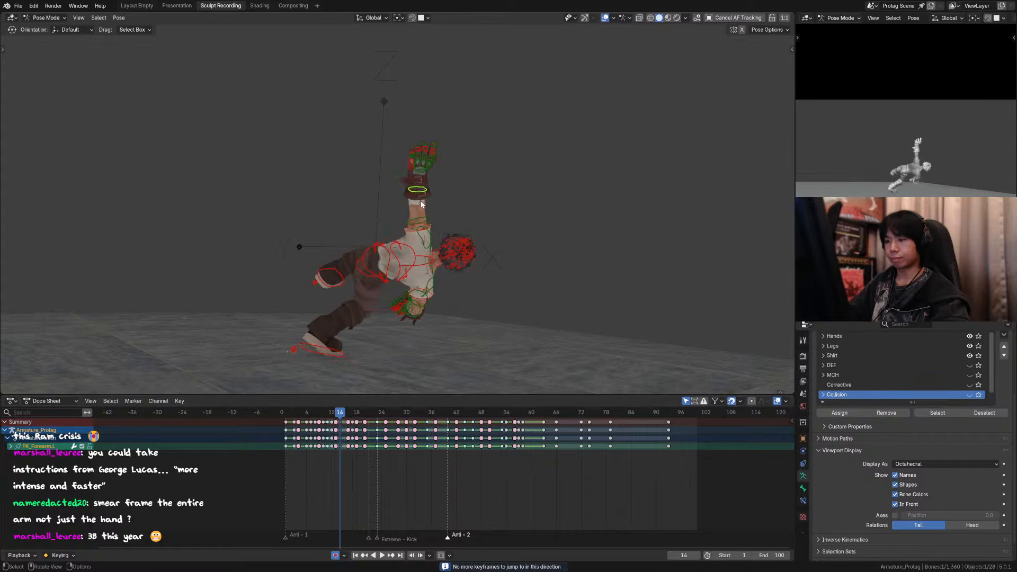
pyautogui.press('Right')
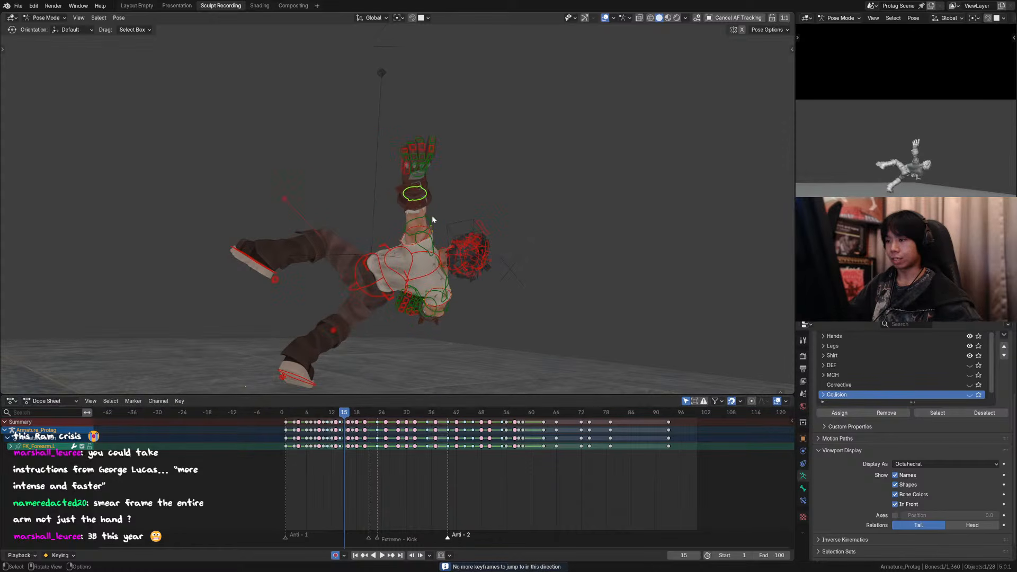
pyautogui.keyDown('shift'); pyautogui.click(433, 219); pyautogui.keyUp('shift')
pyautogui.keyDown('shift'); pyautogui.moveTo(411, 174); pyautogui.dragTo(411, 172); pyautogui.keyUp('shift')
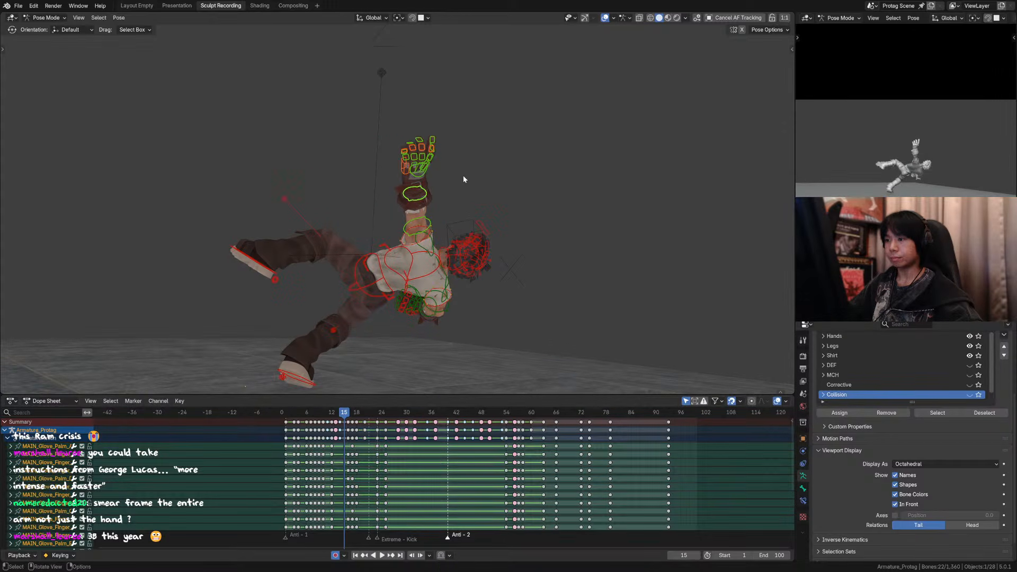
# Step: Flip between frames 13 and 14 from the camera and the side to examine the raised left arm's swing
pyautogui.press('Left')
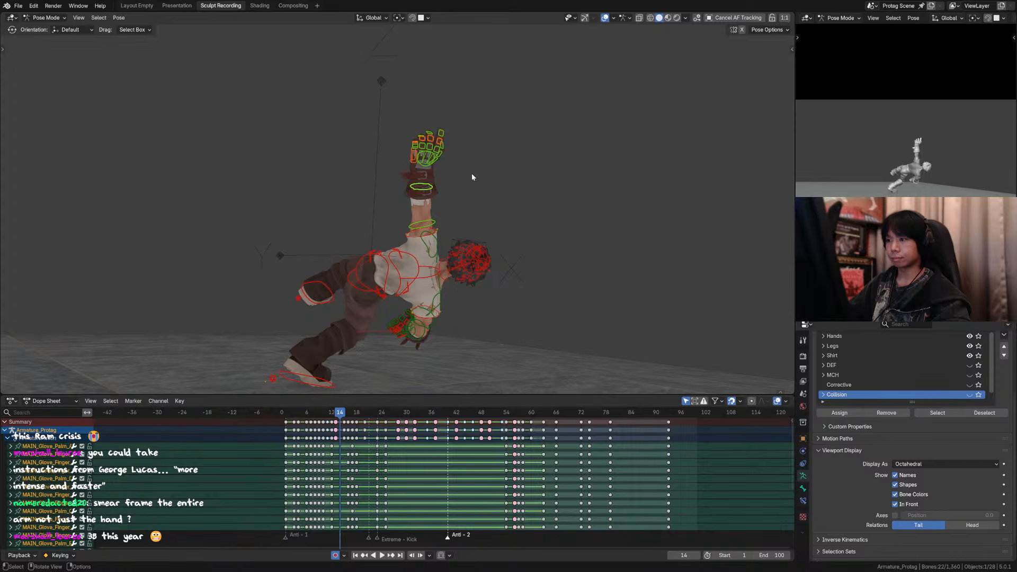
pyautogui.press('Left')
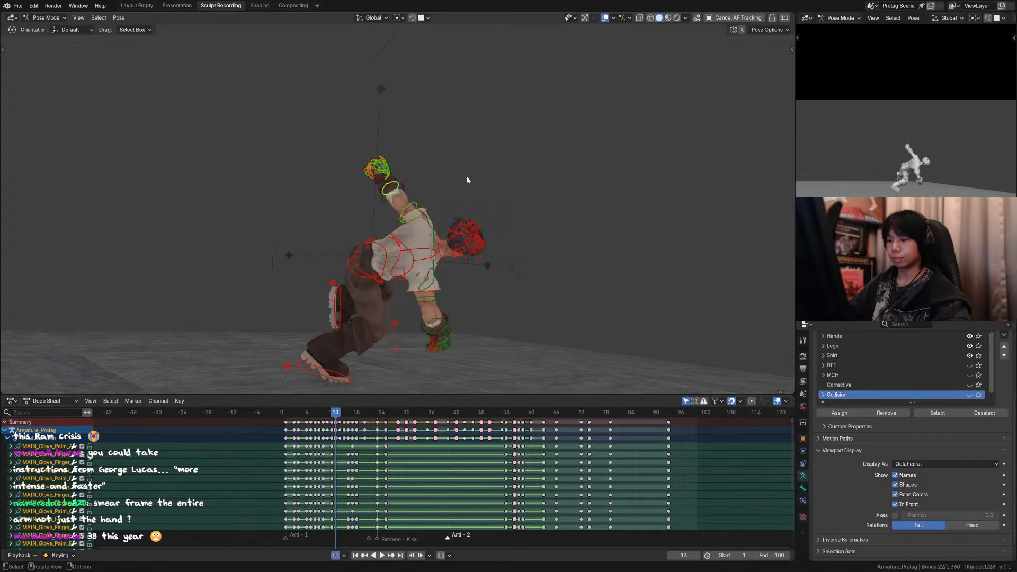
pyautogui.press('Right')
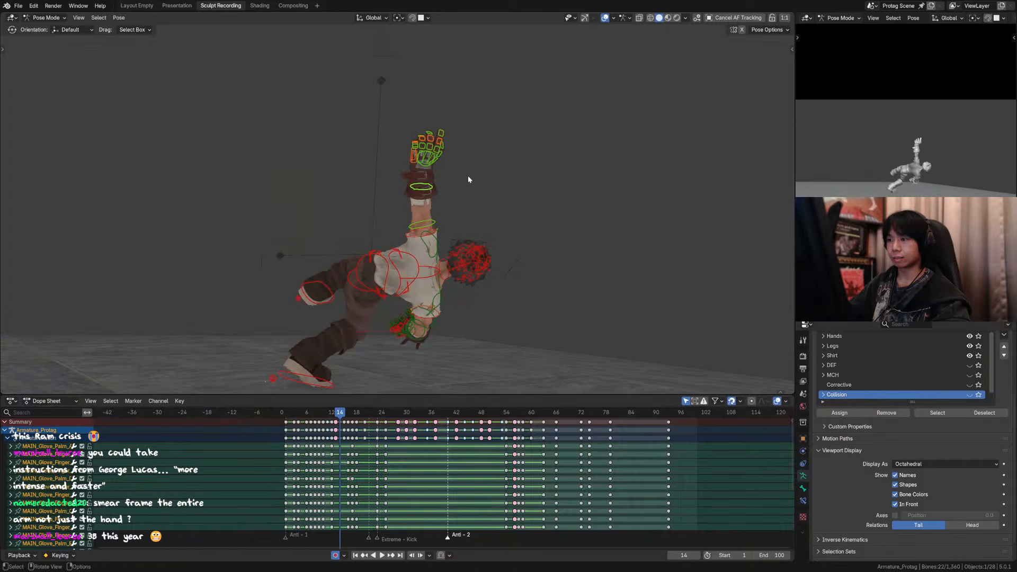
pyautogui.press('Left')
pyautogui.press('Right')
pyautogui.press('Left')
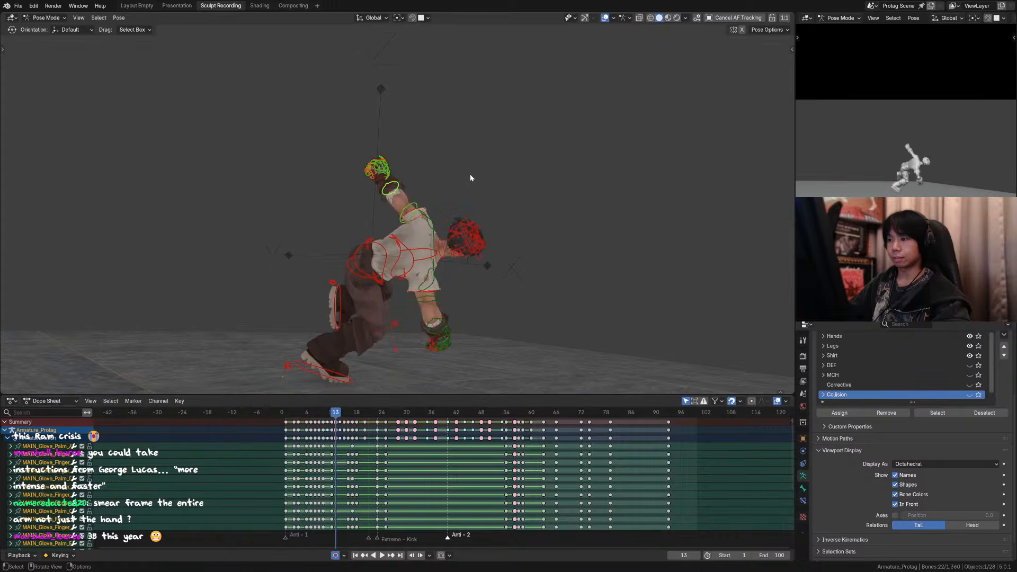
pyautogui.press('Right')
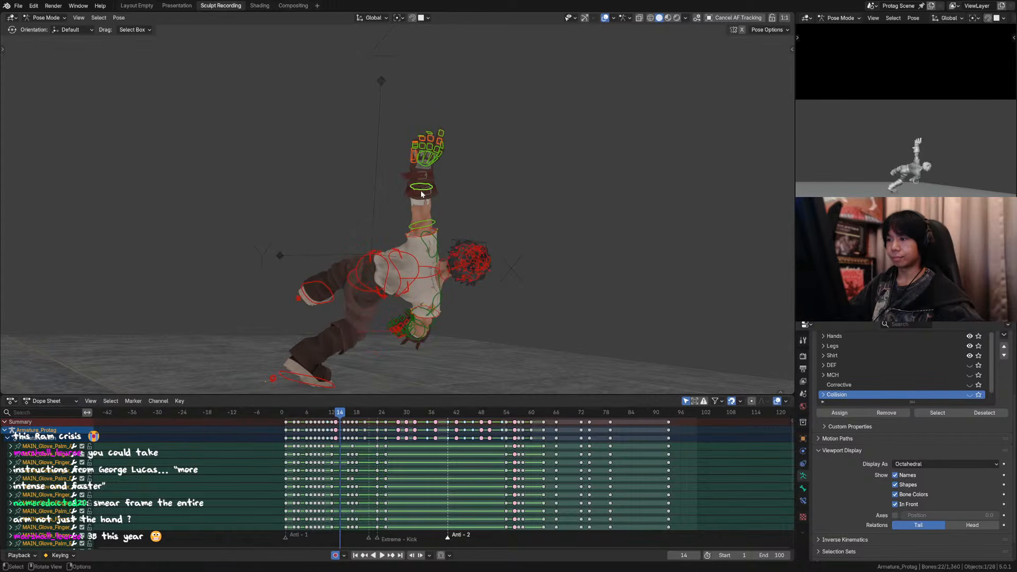
pyautogui.moveTo(422, 193); pyautogui.dragTo(444, 120, button='middle')
pyautogui.press('Left')
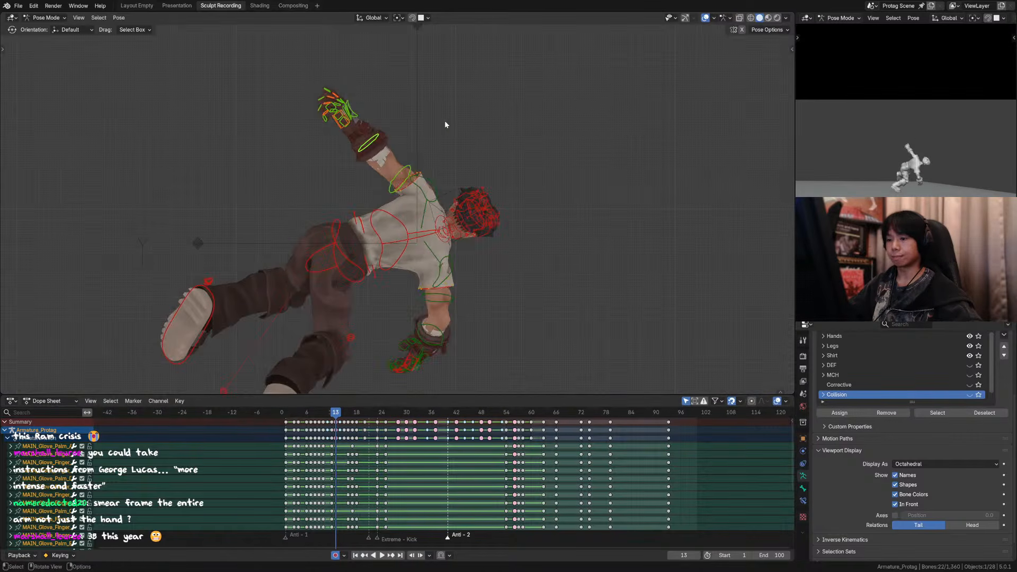
pyautogui.press('Right')
pyautogui.moveTo(526, 155); pyautogui.dragTo(469, 151, button='middle')
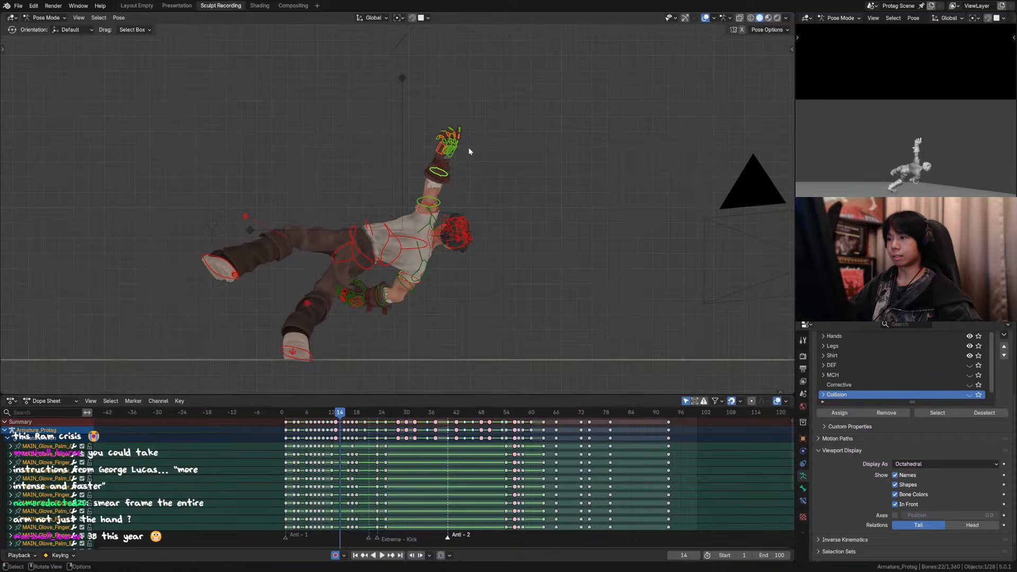
# Step: Try a breakdown of the selected left arm and hand controls on frame 14, then undo it
pyautogui.hotkey('shift', 'e')
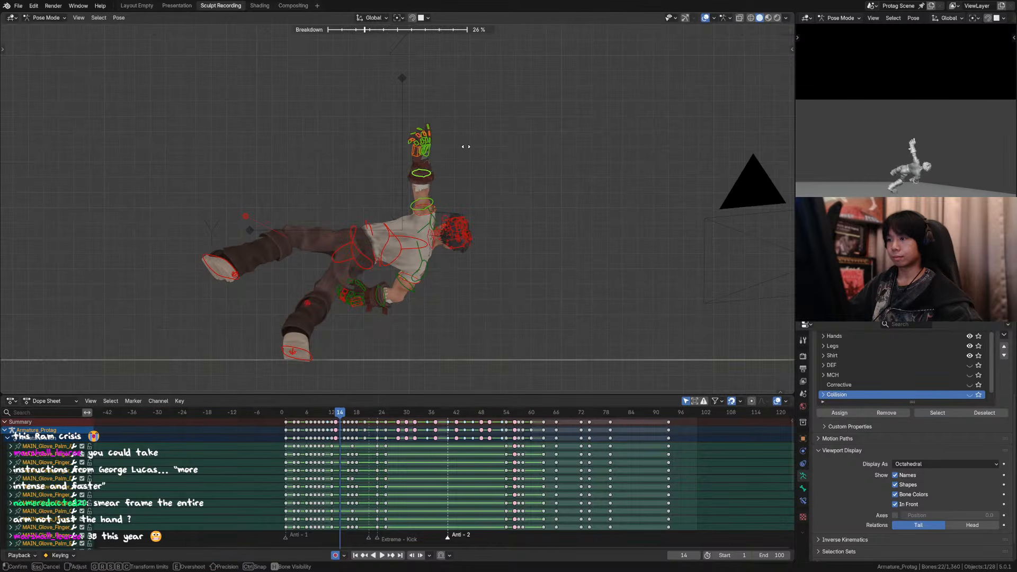
pyautogui.click(449, 178)
pyautogui.hotkey('ctrl', 'z')
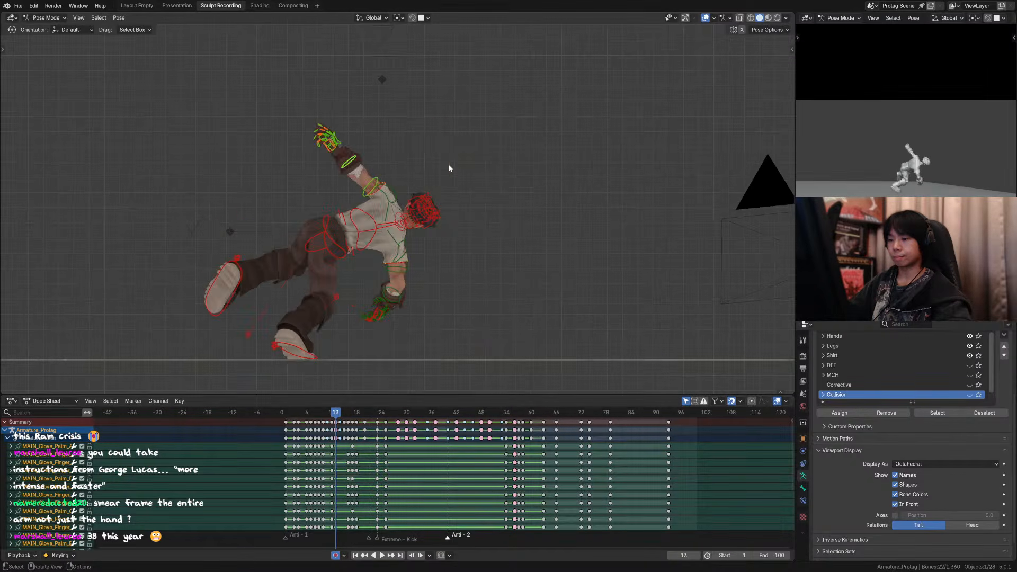
pyautogui.hotkey('ctrl', 'shift', 'z')
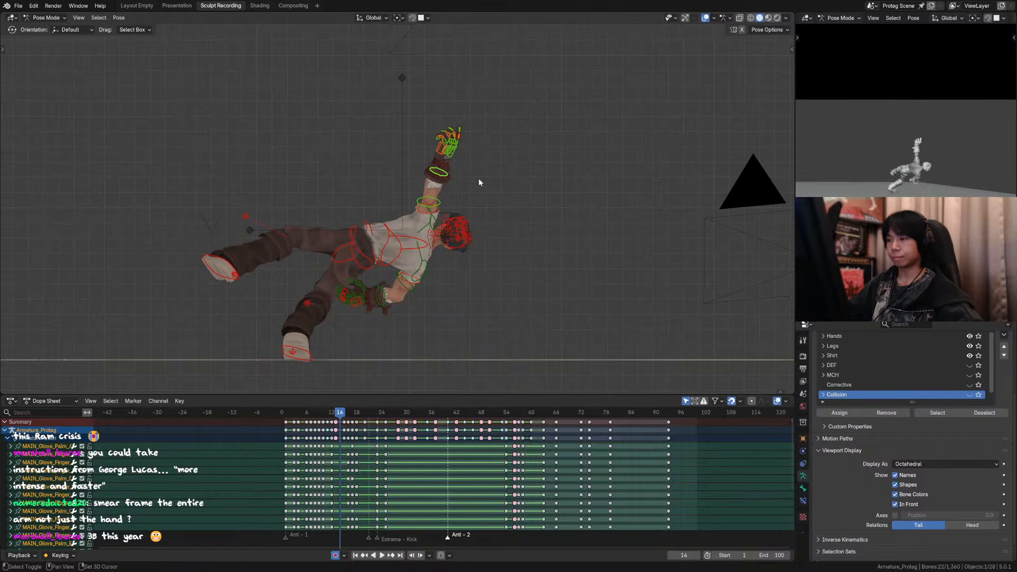
# Step: Try stretching the raised left arm on frame 14 by offsetting the forearm and hand controls and rotating the upper arm backward
pyautogui.click(438, 171)
pyautogui.press('g')
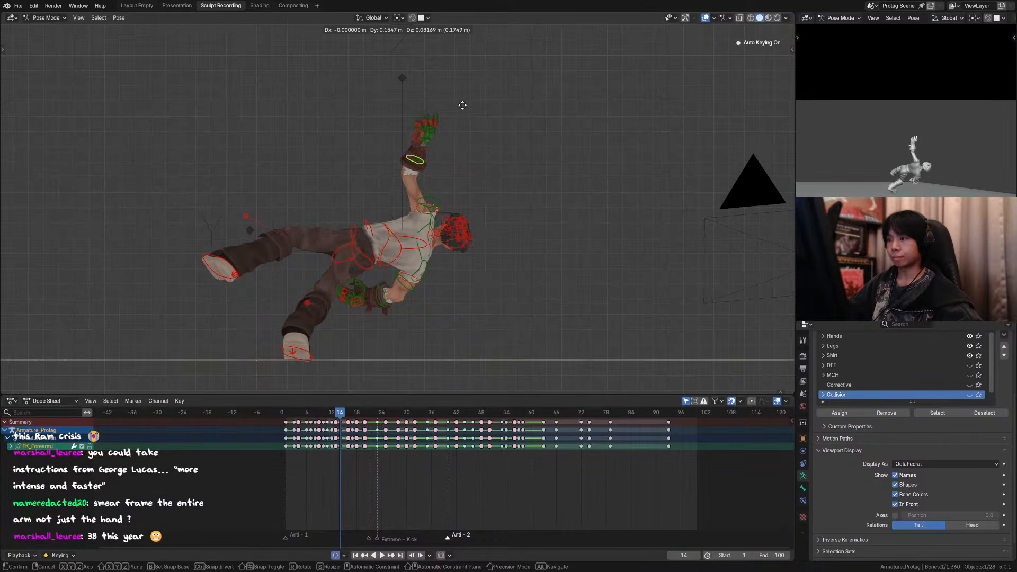
pyautogui.click(477, 122)
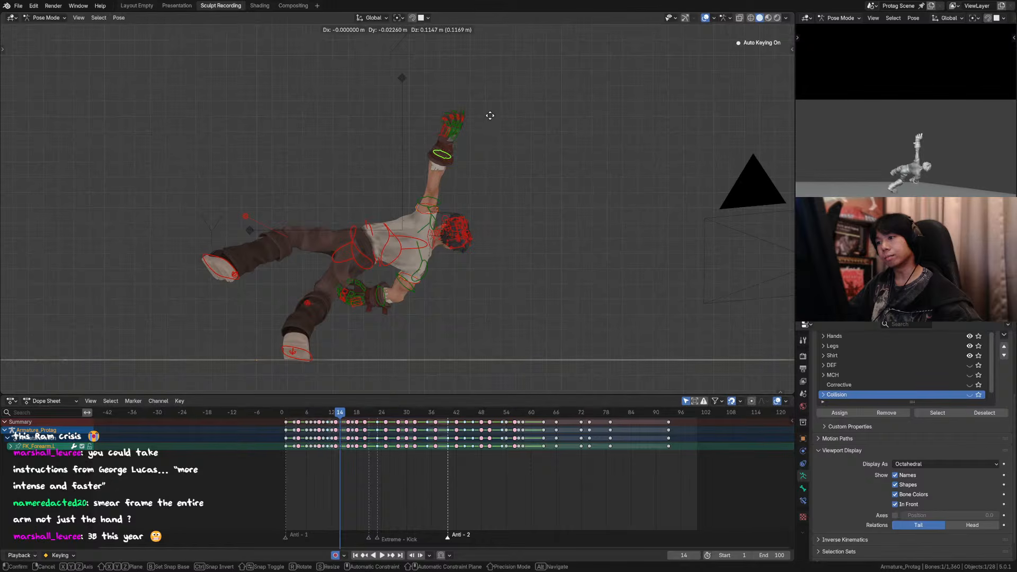
pyautogui.click(437, 201)
pyautogui.press('r')
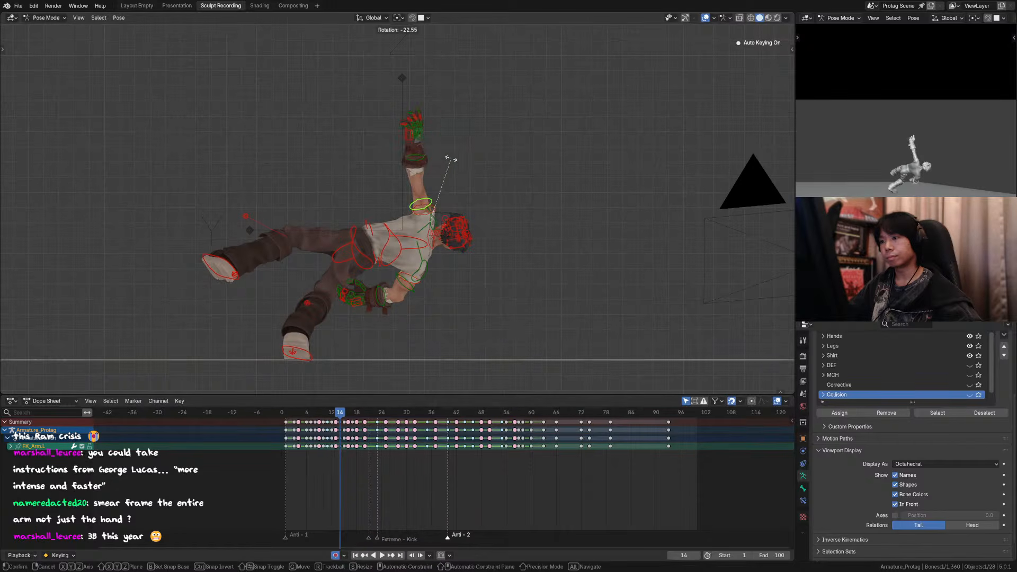
pyautogui.click(429, 143)
pyautogui.click(419, 123)
pyautogui.press('g')
pyautogui.click(439, 143)
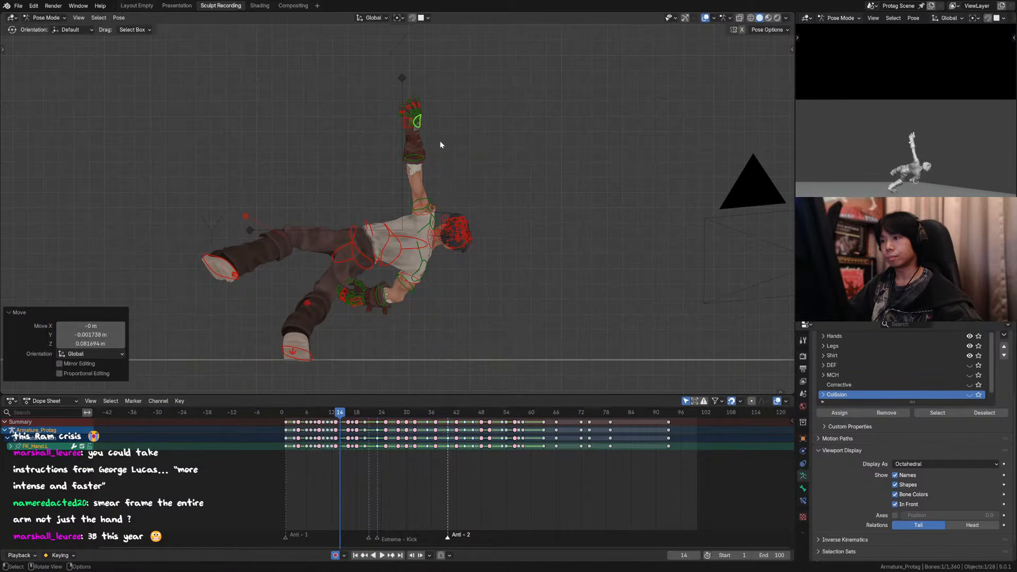
# Step: Compare the stretched left arm on frame 14 with the following frames in the side and camera views
pyautogui.press('Down')
pyautogui.press('Up')
pyautogui.press('Up')
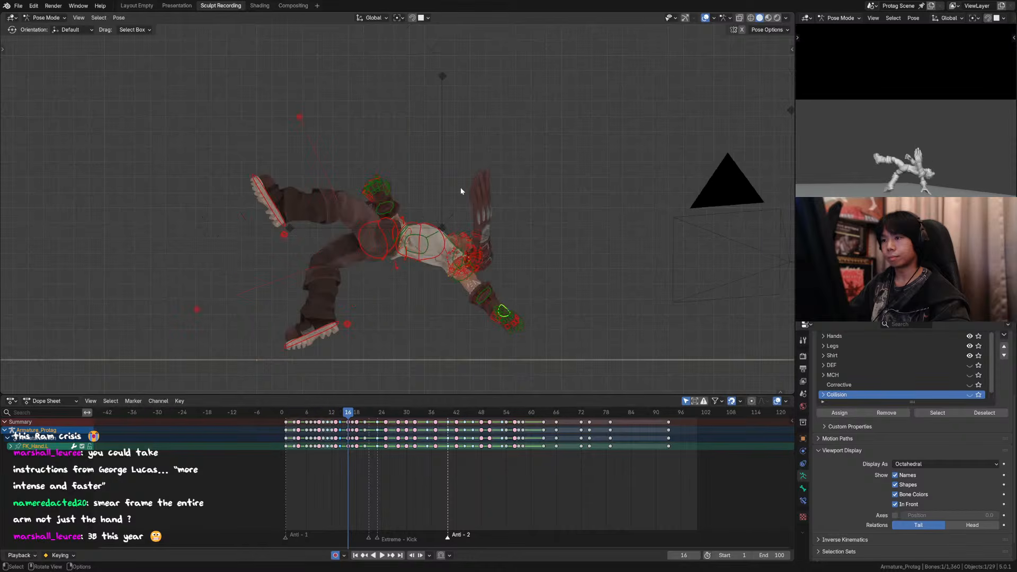
pyautogui.press('Down')
pyautogui.press('KP_0')
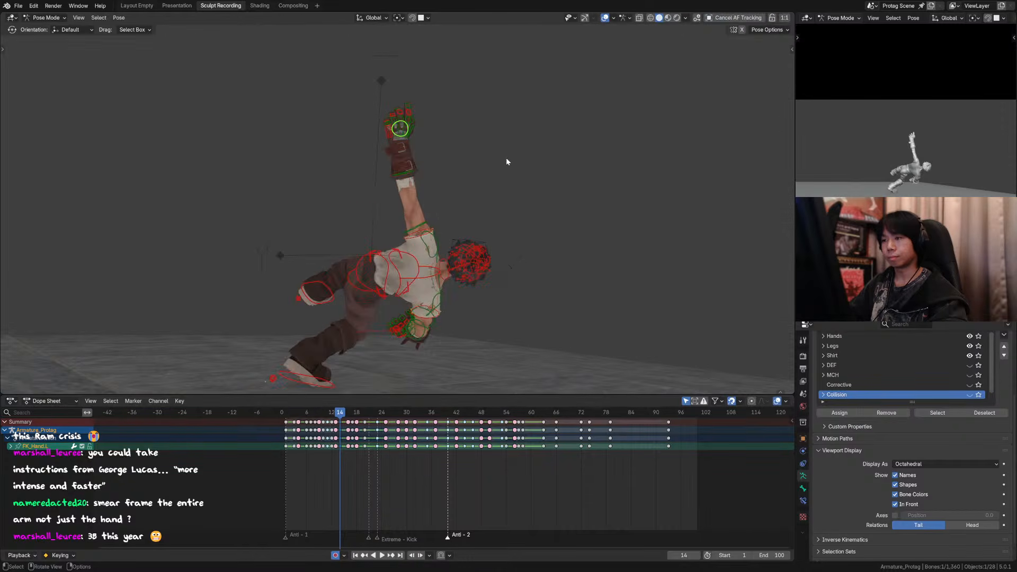
pyautogui.press('Up')
pyautogui.press('Down')
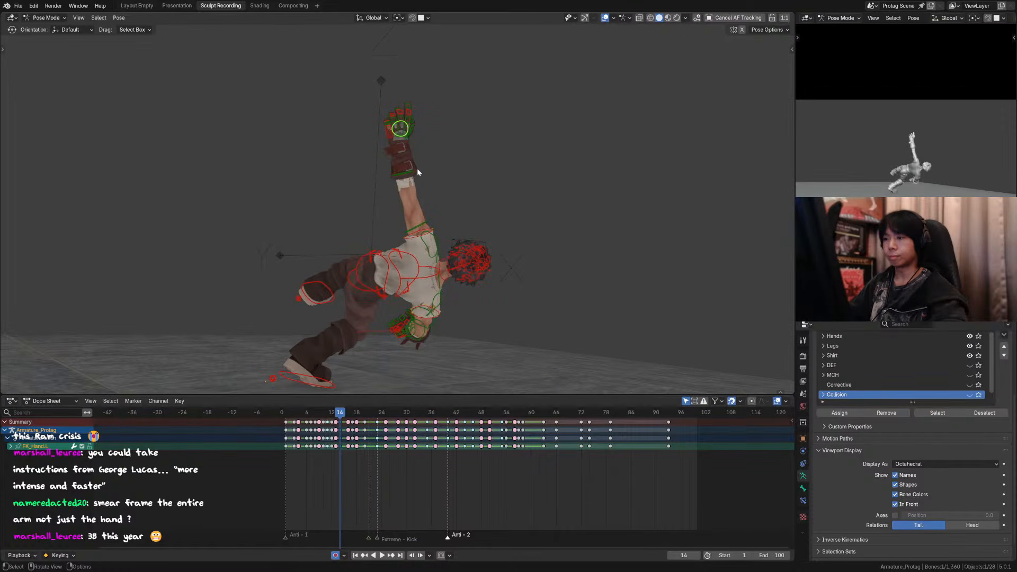
pyautogui.press('Up')
pyautogui.press('Down')
pyautogui.moveTo(430, 179); pyautogui.dragTo(499, 192, button='middle')
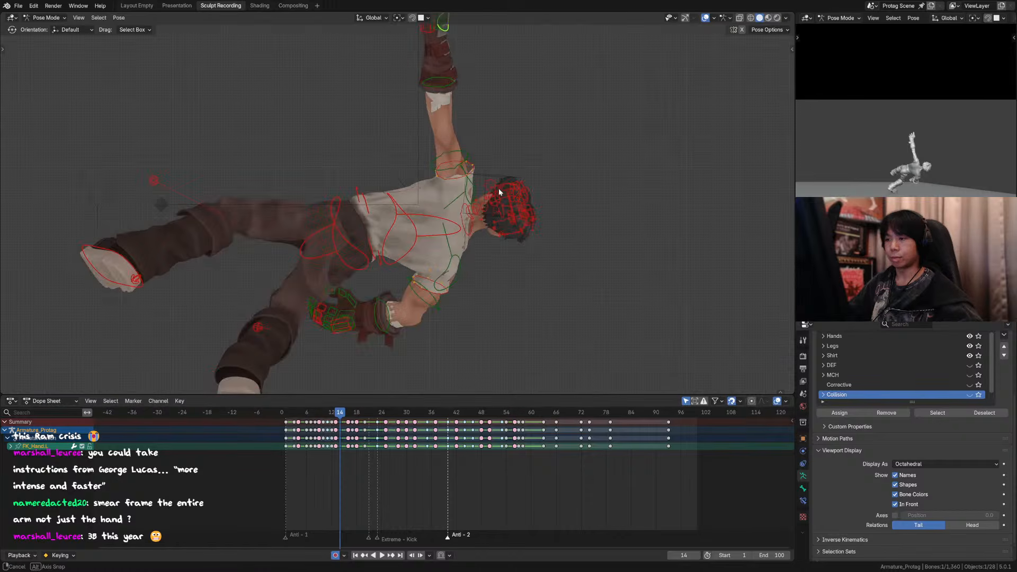
# Step: Undo the forearm, upper arm and hand stretch edits made on frame 14
pyautogui.hotkey('ctrl', 'z')
pyautogui.hotkey('ctrl', 'z')
pyautogui.hotkey('ctrl', 'z')
pyautogui.scroll(-2, 510, 169)
pyautogui.hotkey('ctrl', 'z')
pyautogui.hotkey('ctrl', 'z')
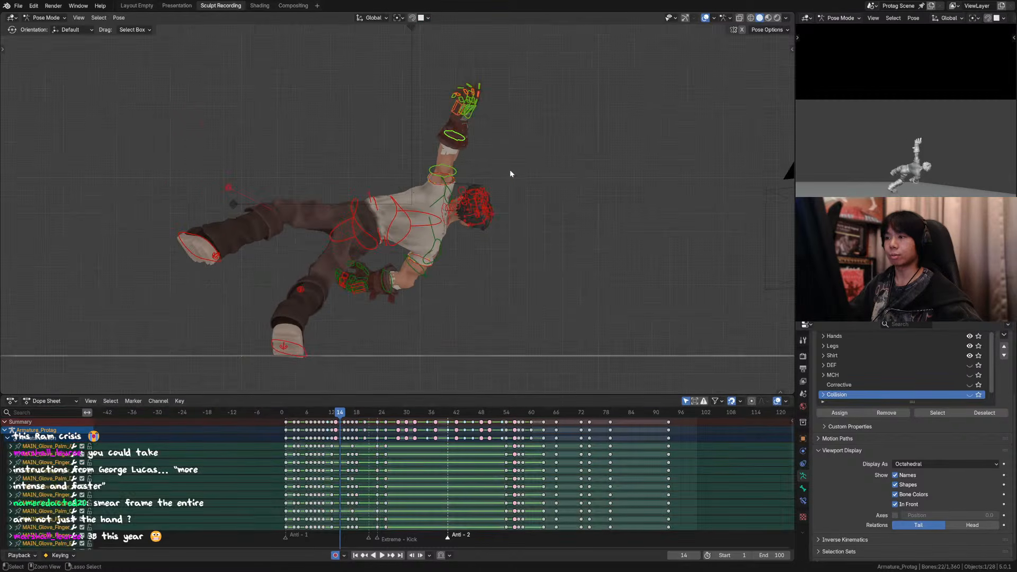
pyautogui.hotkey('ctrl', 'z')
pyautogui.hotkey('ctrl', 'shift', 'z')
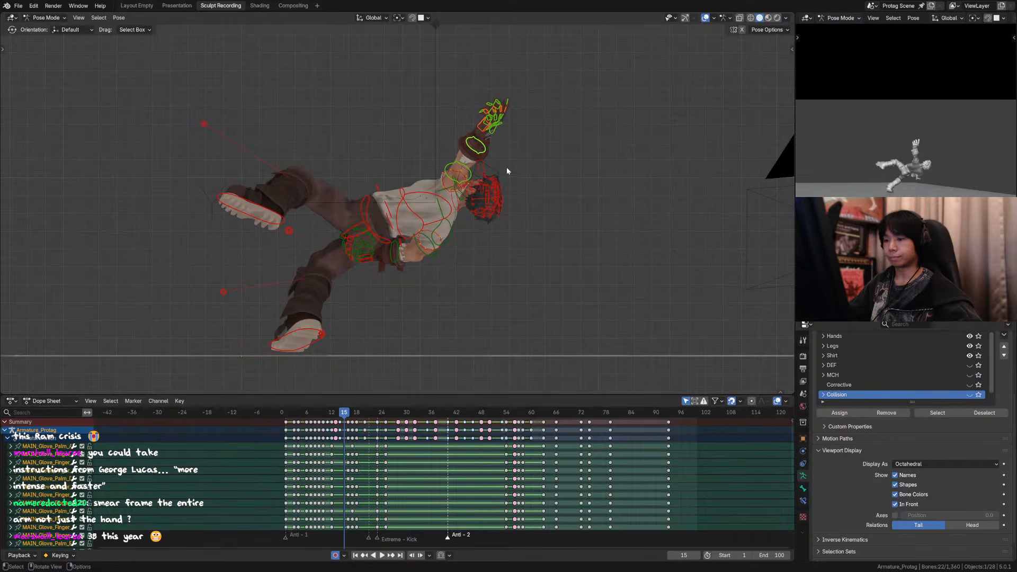
# Step: Select every control of the rig and key the full pose on frame 14, checking it against the neighbouring frames
pyautogui.press('Left')
pyautogui.press('a')
pyautogui.press('a')
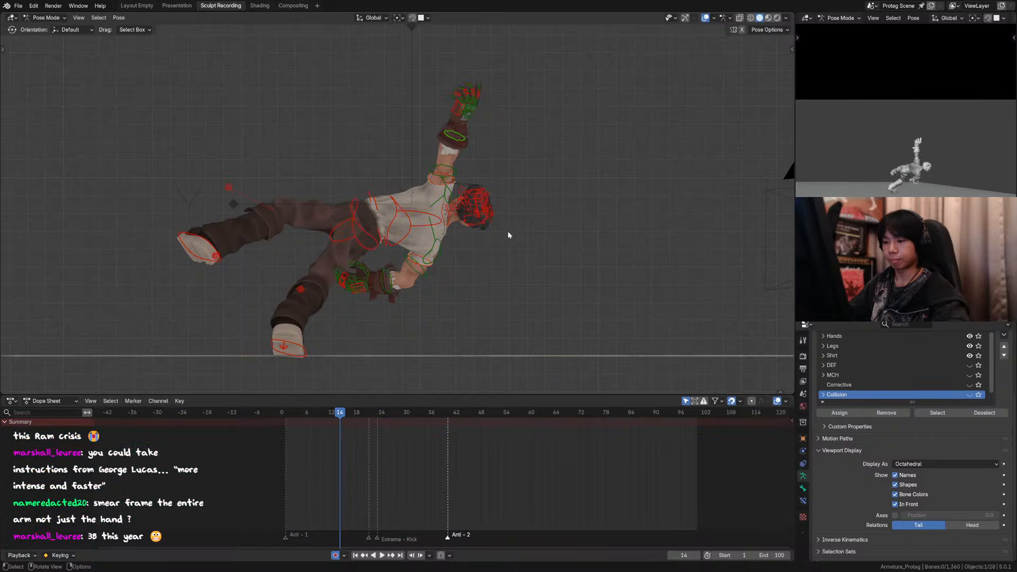
pyautogui.press('Left')
pyautogui.press('Right')
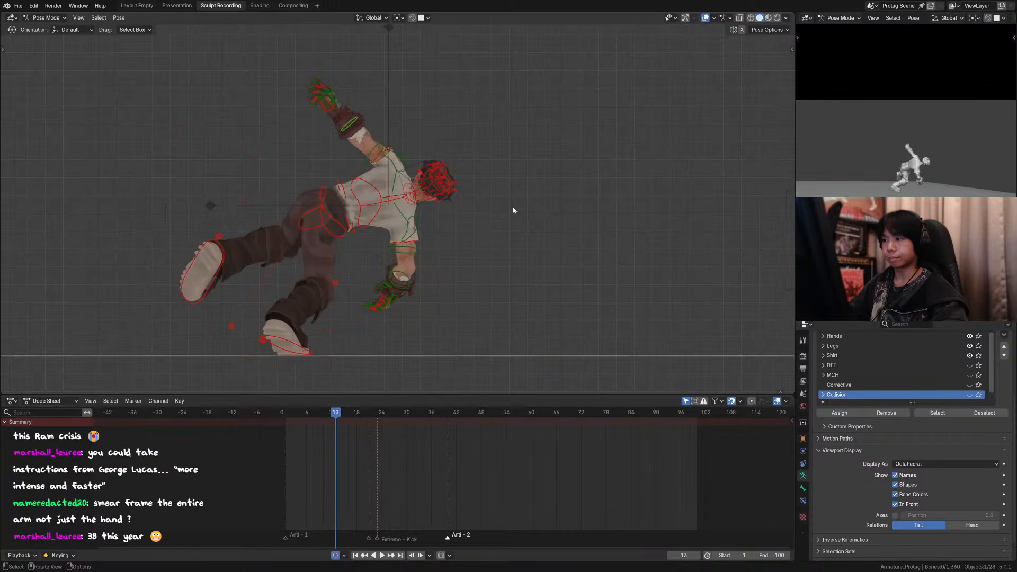
pyautogui.press('a')
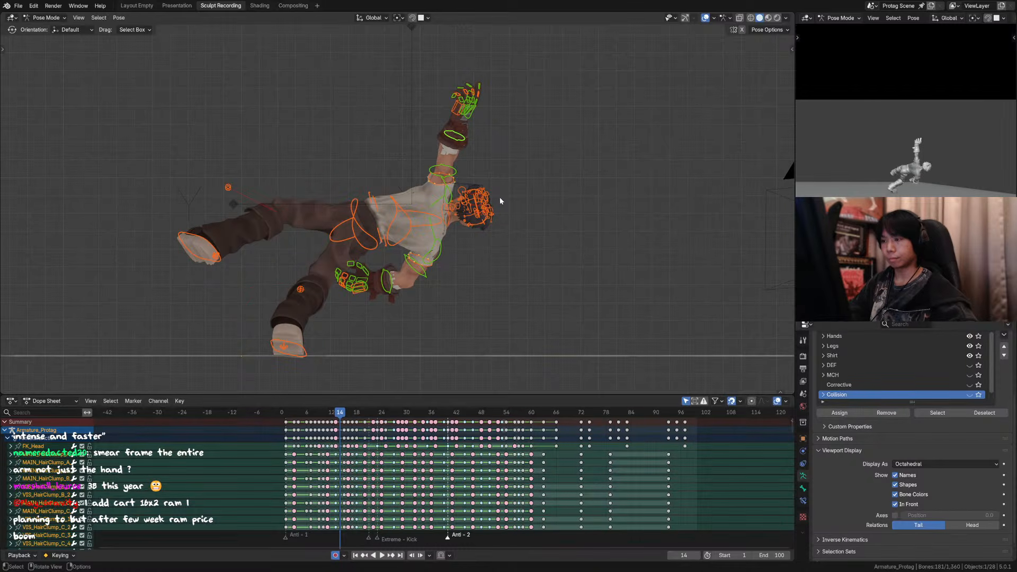
pyautogui.press('Right')
pyautogui.press('Left')
pyautogui.press('Left')
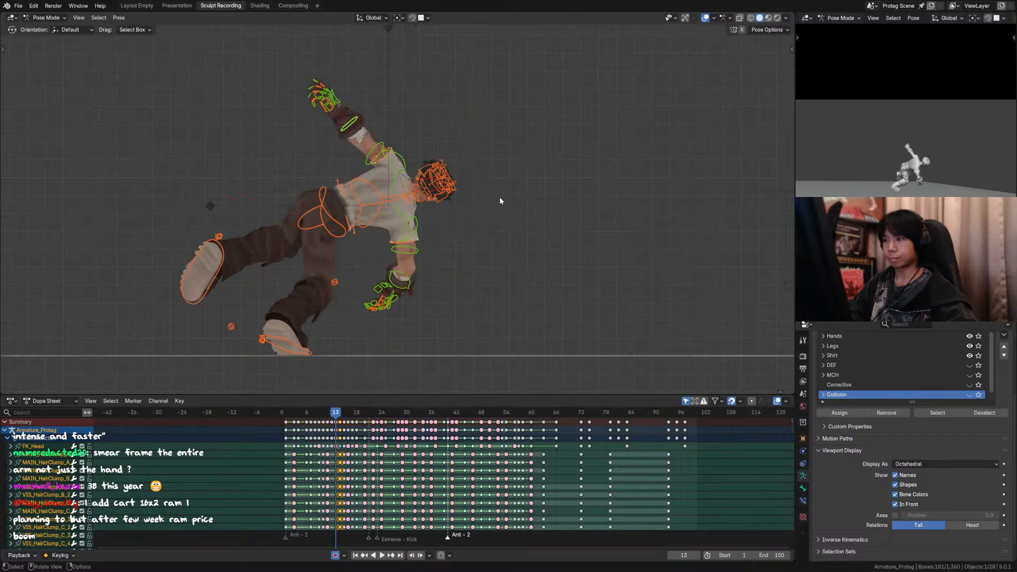
pyautogui.press('Right')
# Step: Raise the left forearm control about 0.08 m along Z on frame 14 and rotate the upper arm about -15°
pyautogui.click(475, 138)
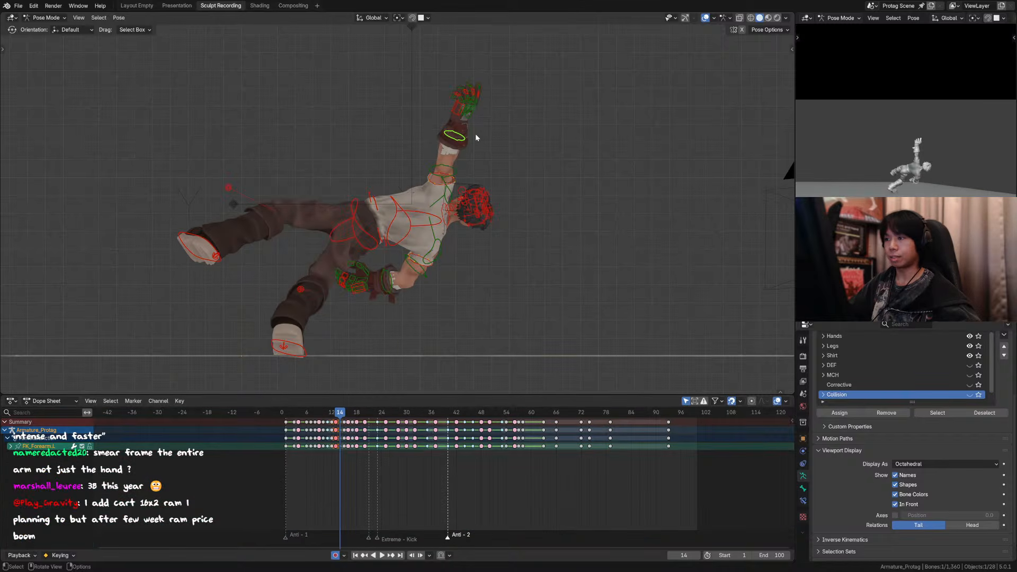
pyautogui.press('g')
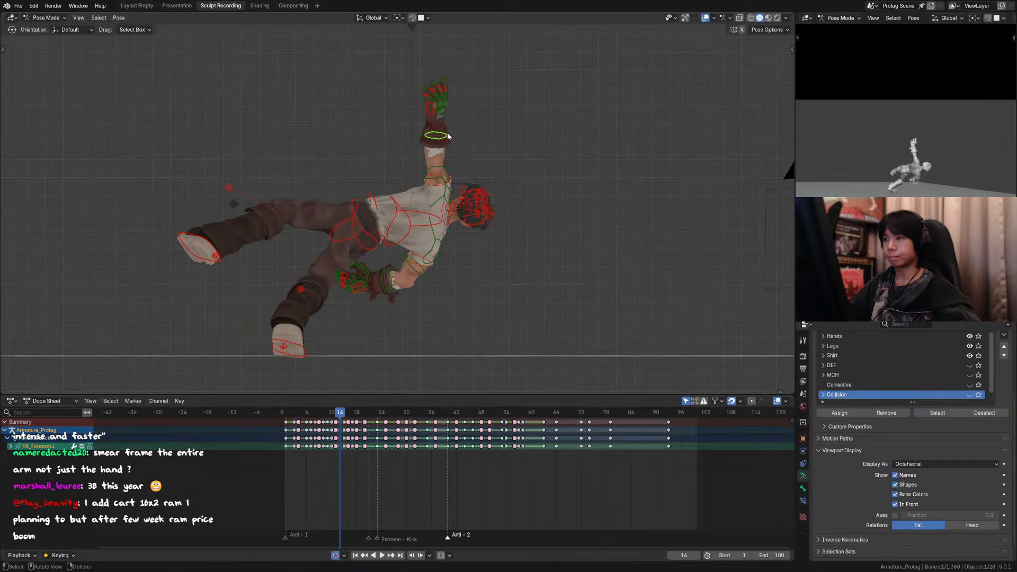
pyautogui.press('z')
pyautogui.click(449, 113)
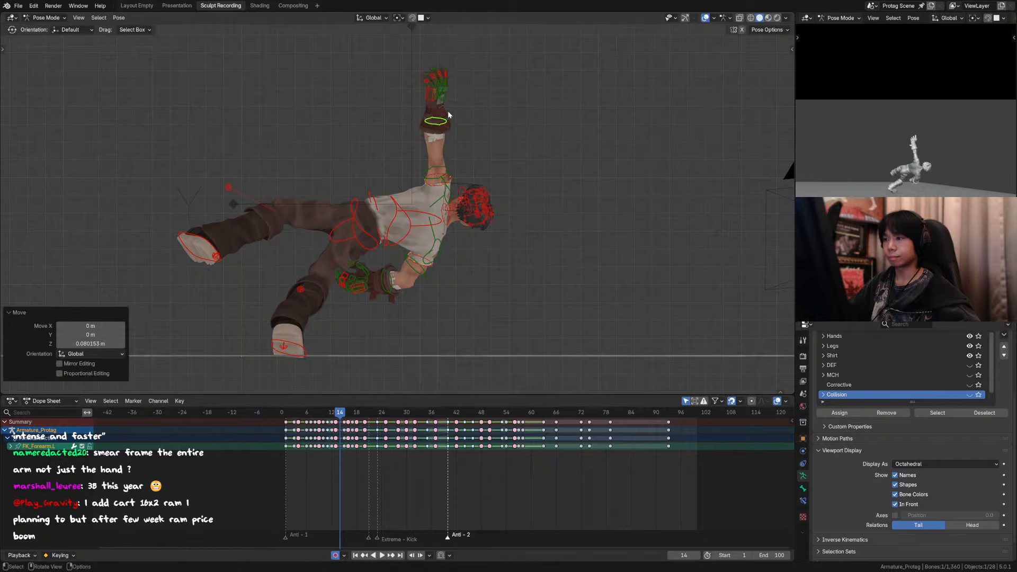
pyautogui.click(448, 164)
pyautogui.press('r')
pyautogui.click(442, 154)
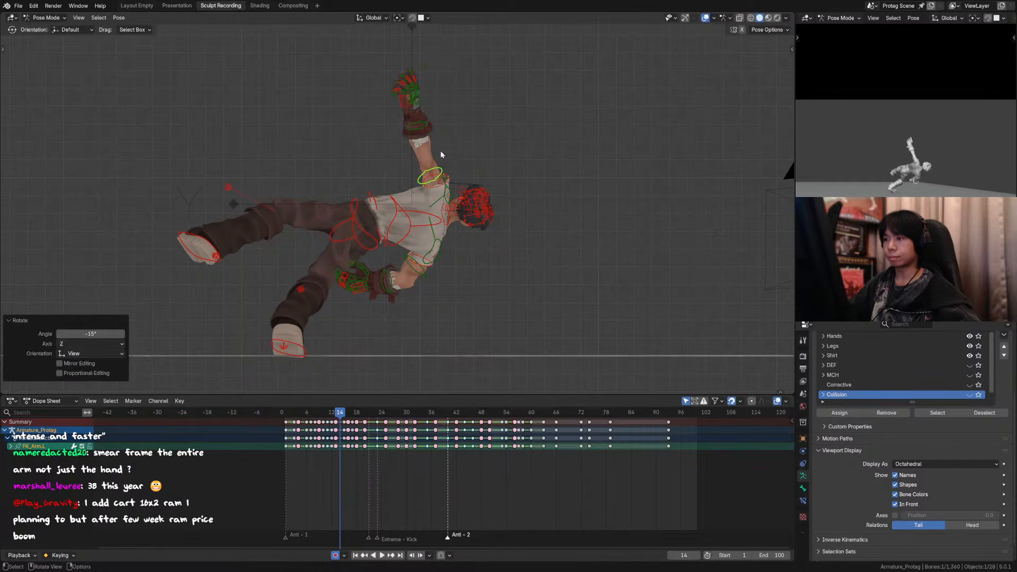
# Step: Raise the left forearm control along Z on frame 14 and move the left hand control further outward
pyautogui.click(427, 128)
pyautogui.press('g')
pyautogui.press('z')
pyautogui.click(426, 121)
pyautogui.click(420, 100)
pyautogui.press('g')
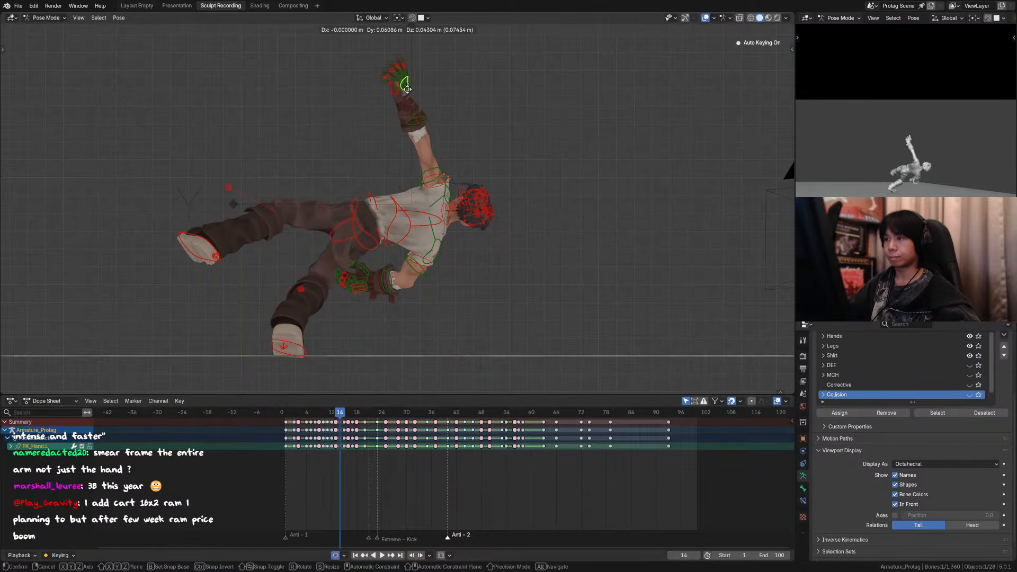
pyautogui.click(420, 99)
# Step: Rotate the left upper arm further back on frame 14 and shift the left forearm control by about 0.06 m
pyautogui.click(442, 171)
pyautogui.press('r')
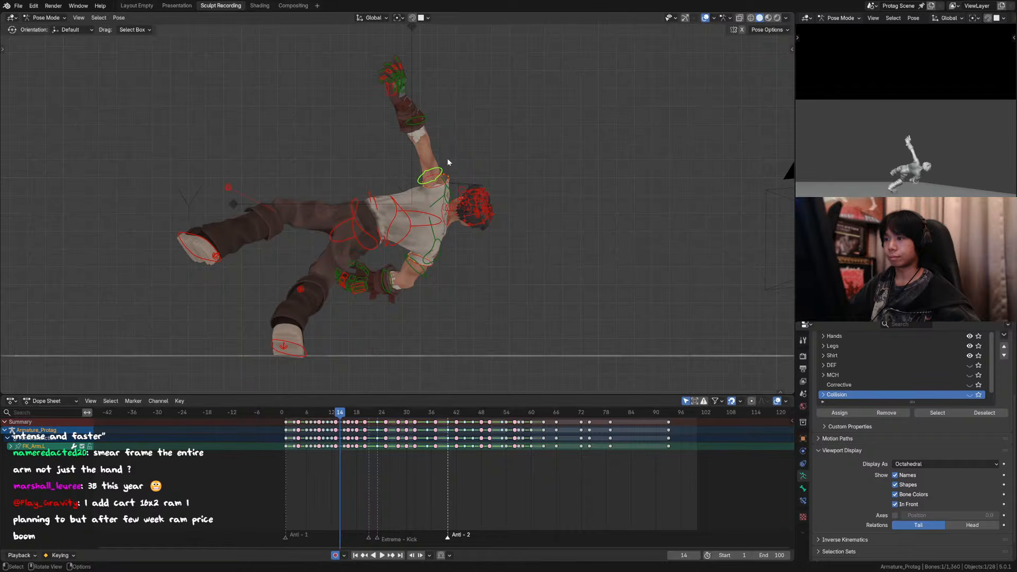
pyautogui.click(421, 126)
pyautogui.click(421, 127)
pyautogui.press('g')
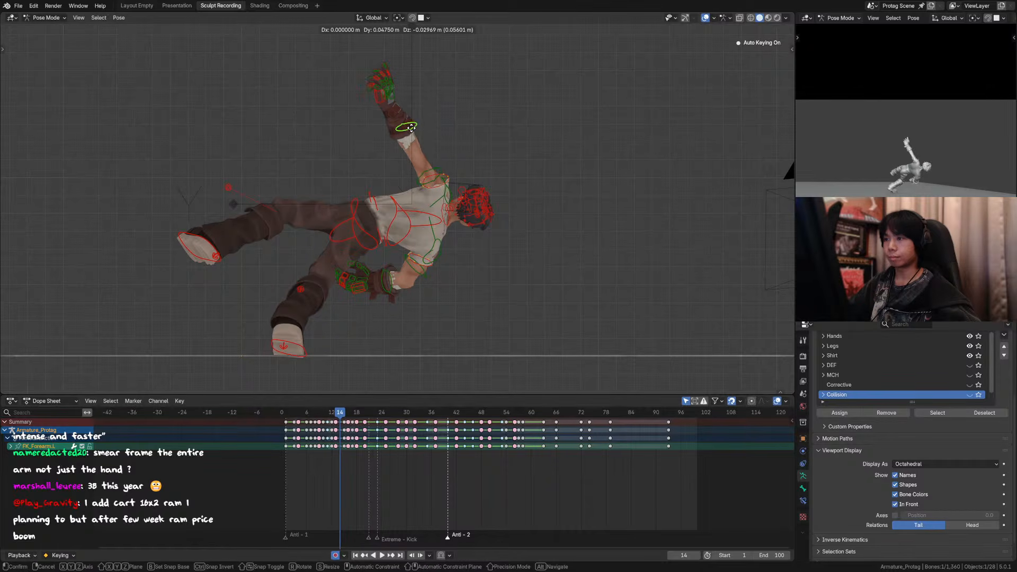
pyautogui.click(417, 127)
pyautogui.press('r')
pyautogui.rightClick(416, 109)
# Step: Check frame 14 against its neighbours in the camera view and rotate the left hand -43.6° about global X
pyautogui.moveTo(428, 115); pyautogui.dragTo(462, 147, button='middle')
pyautogui.press('Left')
pyautogui.press('Right')
pyautogui.press('Right')
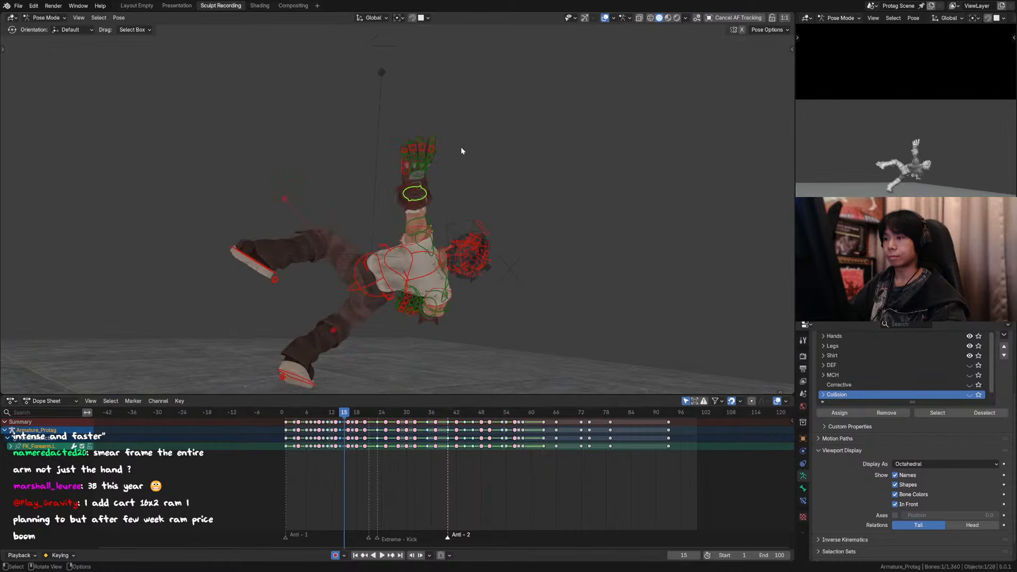
pyautogui.press('Left')
pyautogui.click(378, 157)
pyautogui.press('r')
pyautogui.press('x')
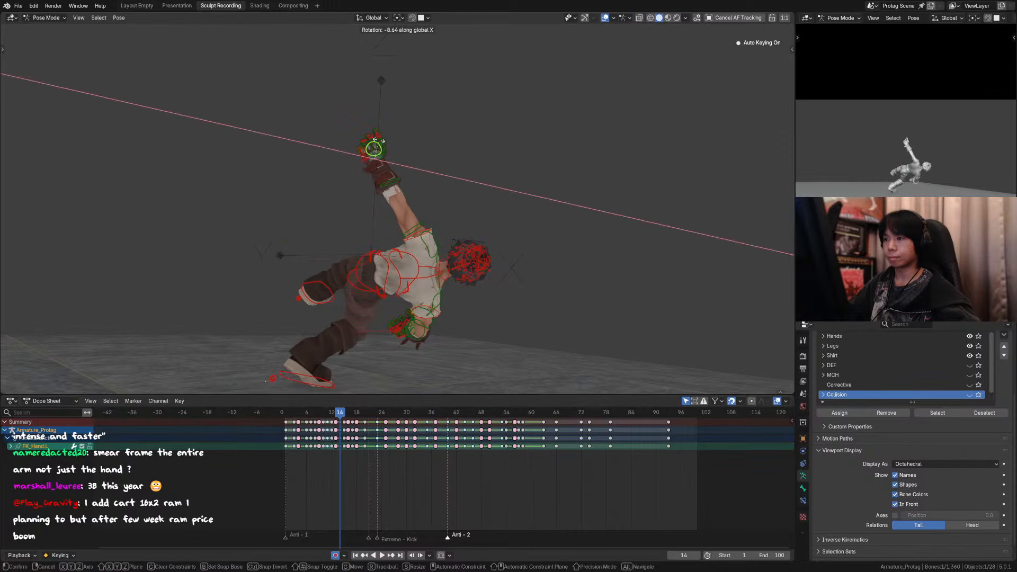
pyautogui.click(390, 134)
pyautogui.press('r')
pyautogui.rightClick(430, 140)
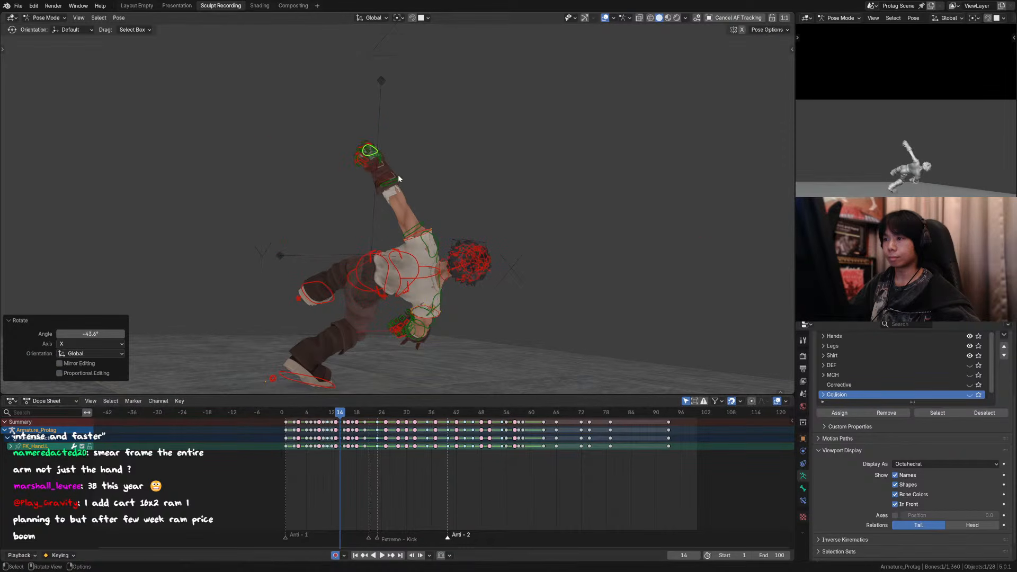
pyautogui.click(399, 179)
pyautogui.press('r')
pyautogui.rightClick(452, 197)
pyautogui.press('g')
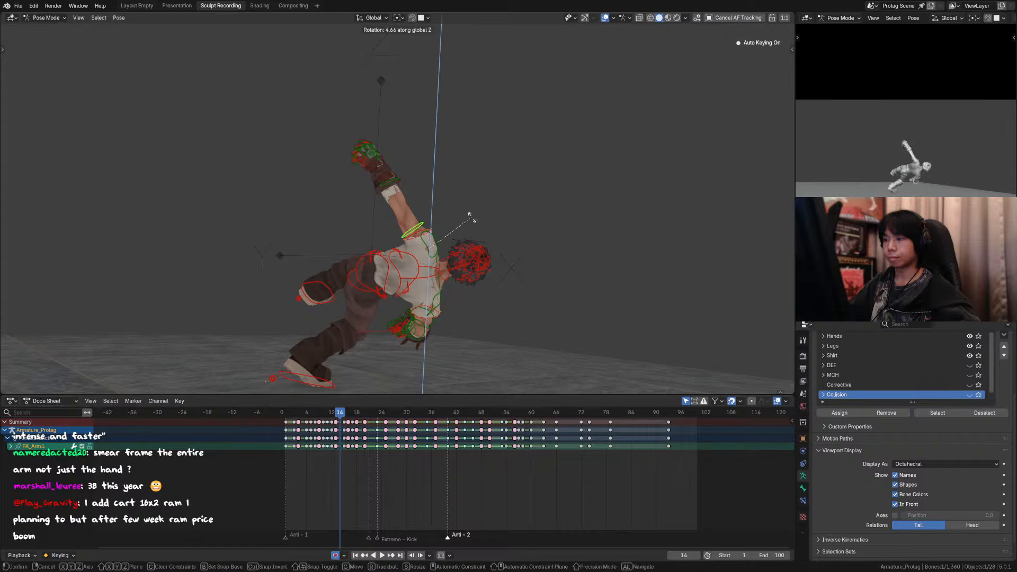
pyautogui.rightClick(429, 217)
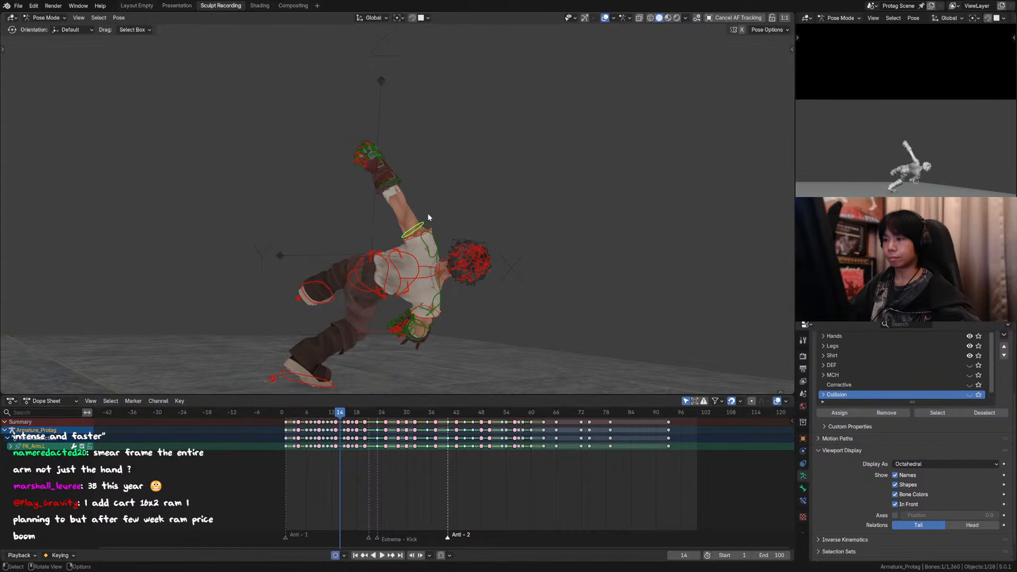
# Step: Move the left forearm control away from the shoulder on frame 14 to adjust the stretched arm
pyautogui.click(393, 181)
pyautogui.press('g')
pyautogui.click(391, 157)
# Step: Compare the stretched left arm across frames 12 to 16, viewing frame 14 from another angle as well
pyautogui.press('Left')
pyautogui.press('Left')
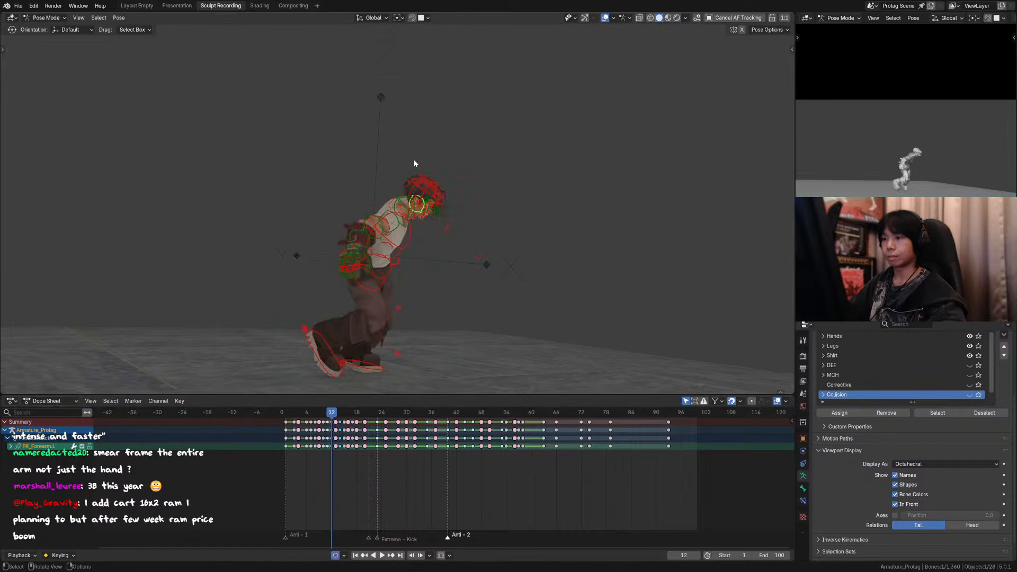
pyautogui.press('Right')
pyautogui.press('Right')
pyautogui.press('Right')
pyautogui.press('Left')
pyautogui.moveTo(405, 176); pyautogui.dragTo(412, 112, button='middle')
pyautogui.moveTo(433, 213); pyautogui.dragTo(479, 195, button='middle')
pyautogui.press('KP_0')
pyautogui.press('Right')
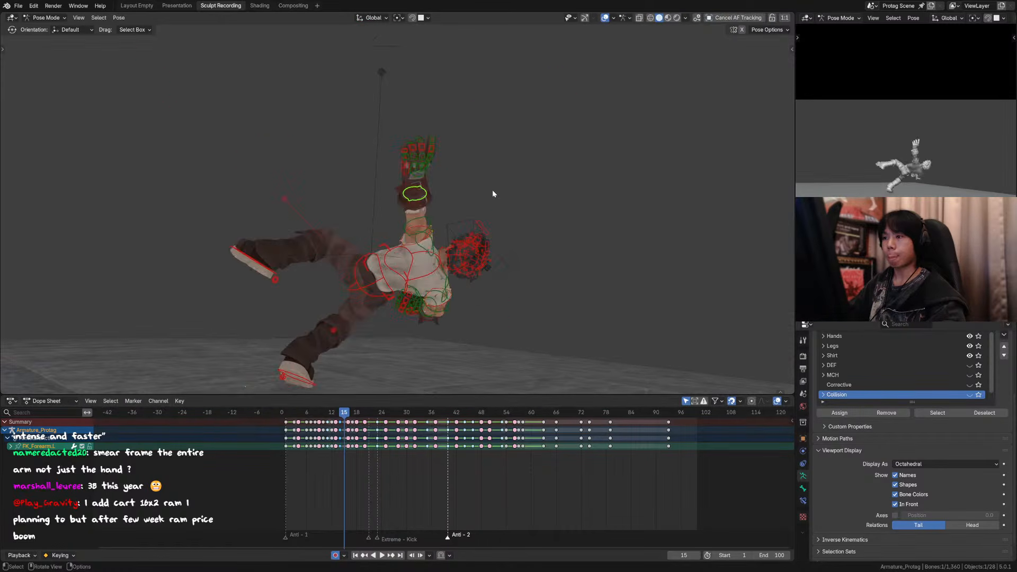
pyautogui.press('Right')
pyautogui.press('Left')
pyautogui.press('Left')
pyautogui.press('Left')
pyautogui.press('Right')
pyautogui.press('Right')
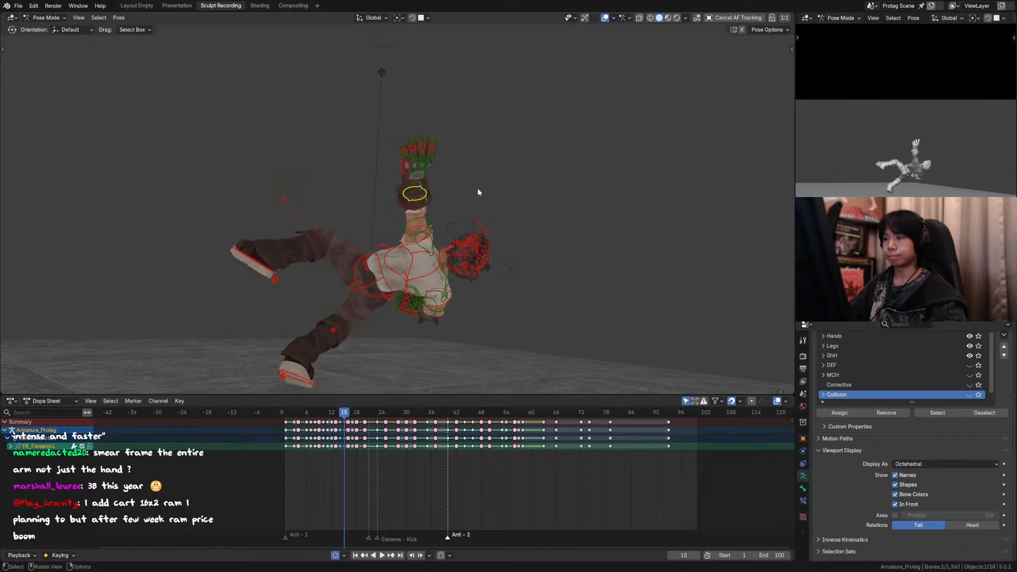
pyautogui.moveTo(425, 196); pyautogui.dragTo(490, 181, button='middle')
pyautogui.press('g')
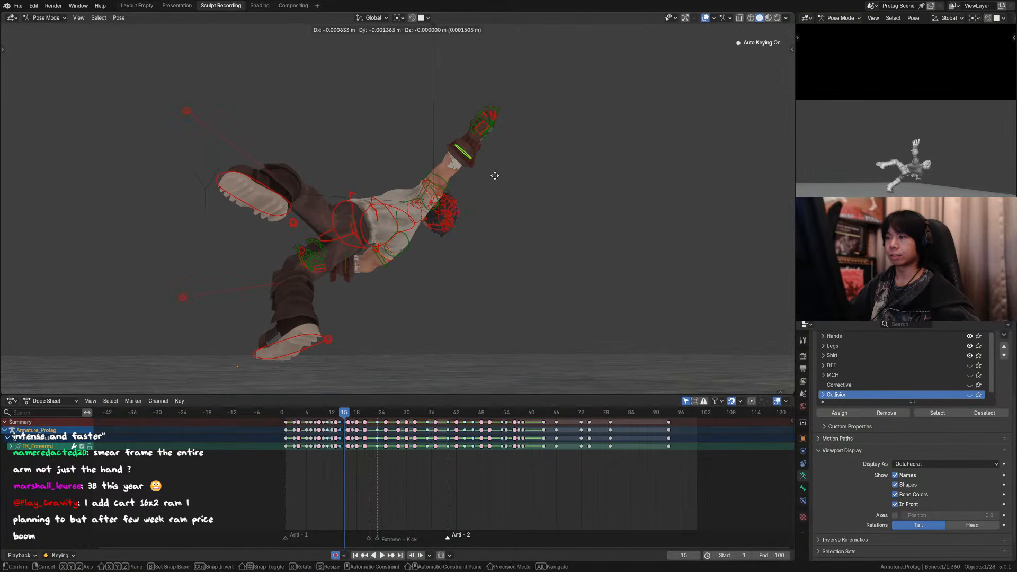
pyautogui.press('z')
pyautogui.press('y')
pyautogui.rightClick(504, 163)
pyautogui.press('g')
pyautogui.press('x')
pyautogui.rightClick(509, 156)
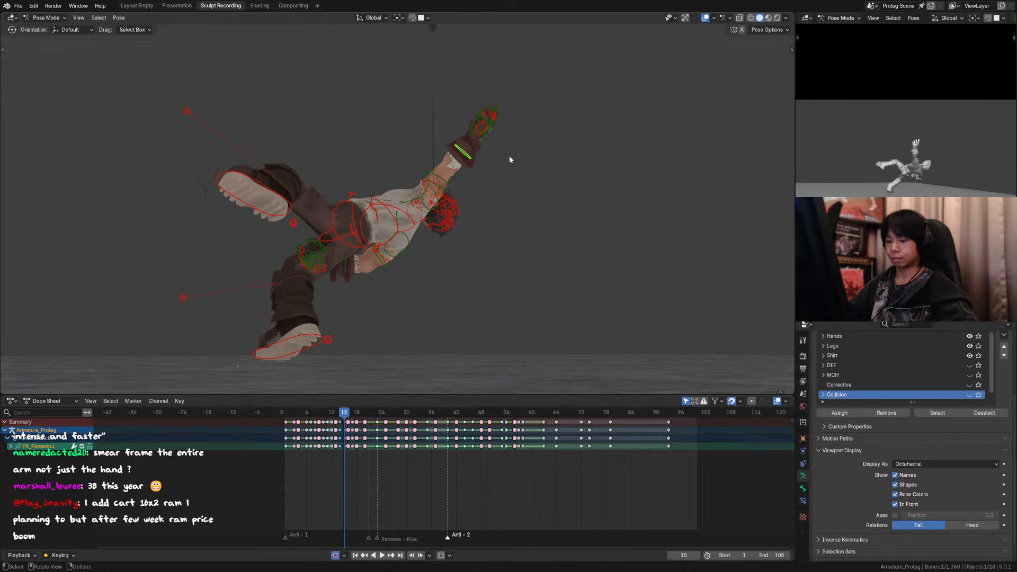
# Step: Switch the transform orientation to Local, move the left forearm about 0.11 m along its Y axis on frame 15, and check the neighbouring frames
pyautogui.press(',')
pyautogui.click(573, 157)
pyautogui.press('g')
pyautogui.press('y')
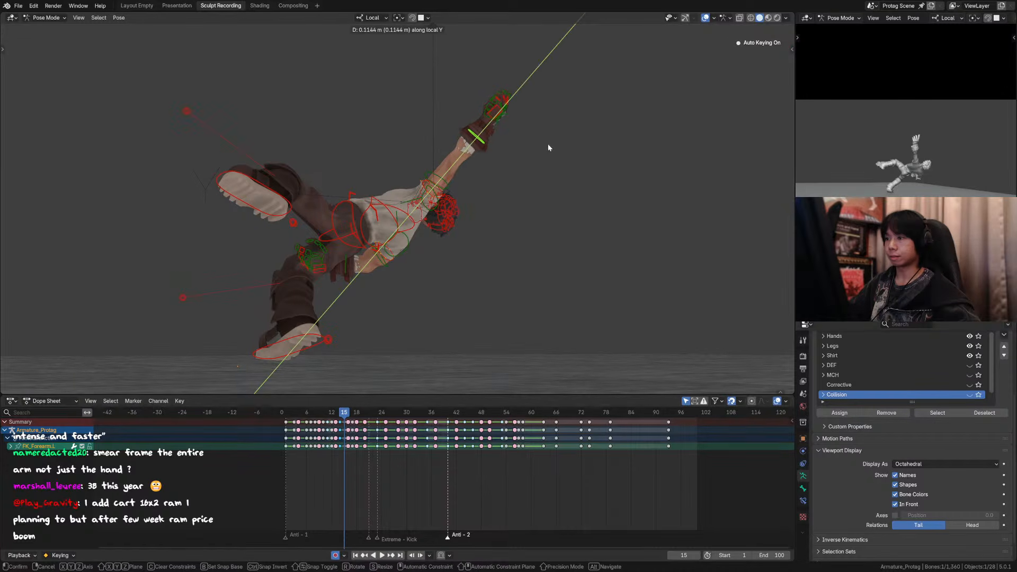
pyautogui.click(548, 144)
pyautogui.press('KP_0')
pyautogui.press('Left')
pyautogui.press('Right')
pyautogui.press('Right')
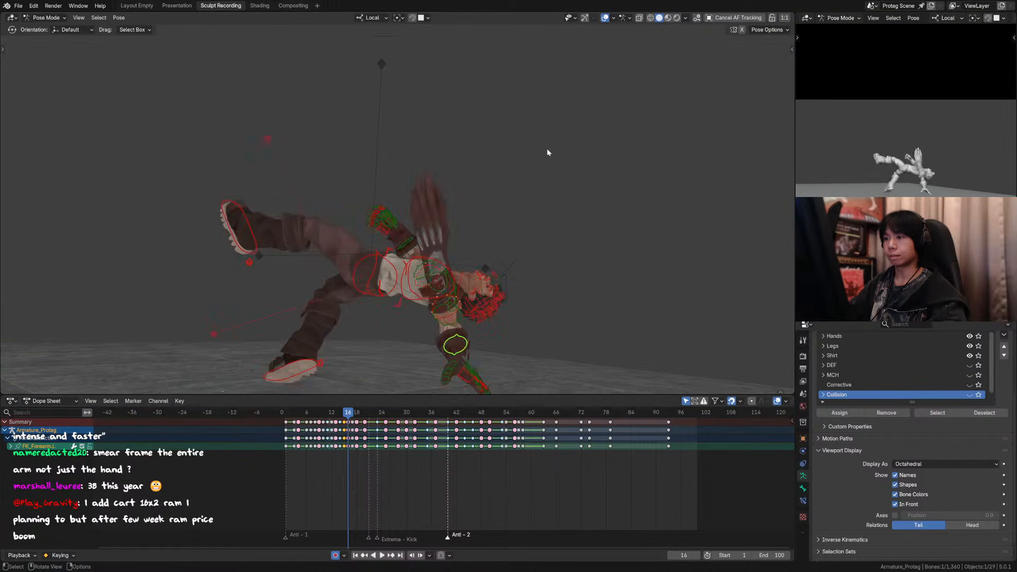
pyautogui.press('Left')
# Step: Enable the Rotate gizmo and turn the left hand on frame 15 so it follows the stretched forearm
pyautogui.moveTo(466, 165); pyautogui.dragTo(490, 129, button='middle')
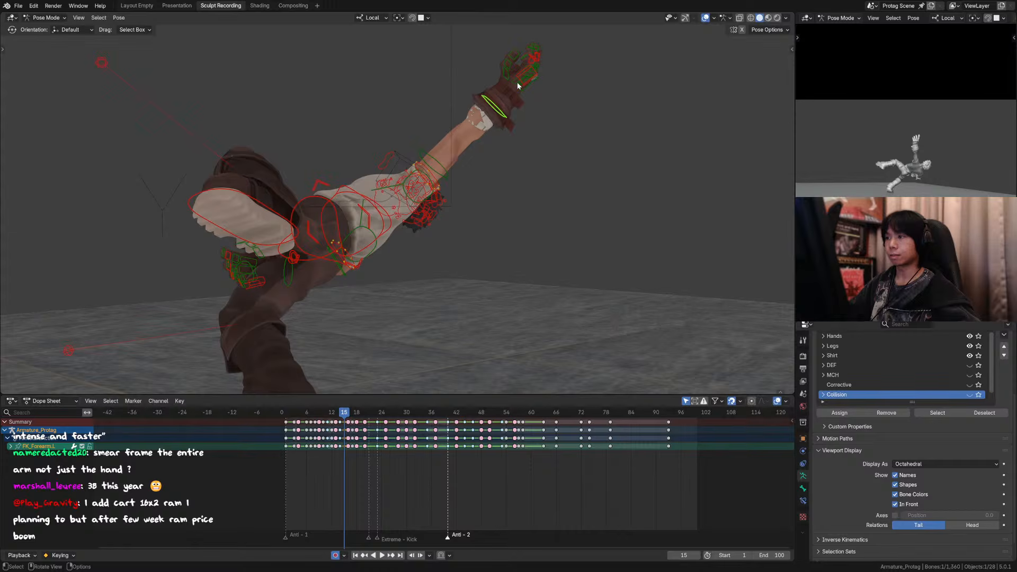
pyautogui.click(517, 85)
pyautogui.moveTo(556, 107); pyautogui.dragTo(493, 116, button='middle')
pyautogui.click(503, 111)
pyautogui.press('t')
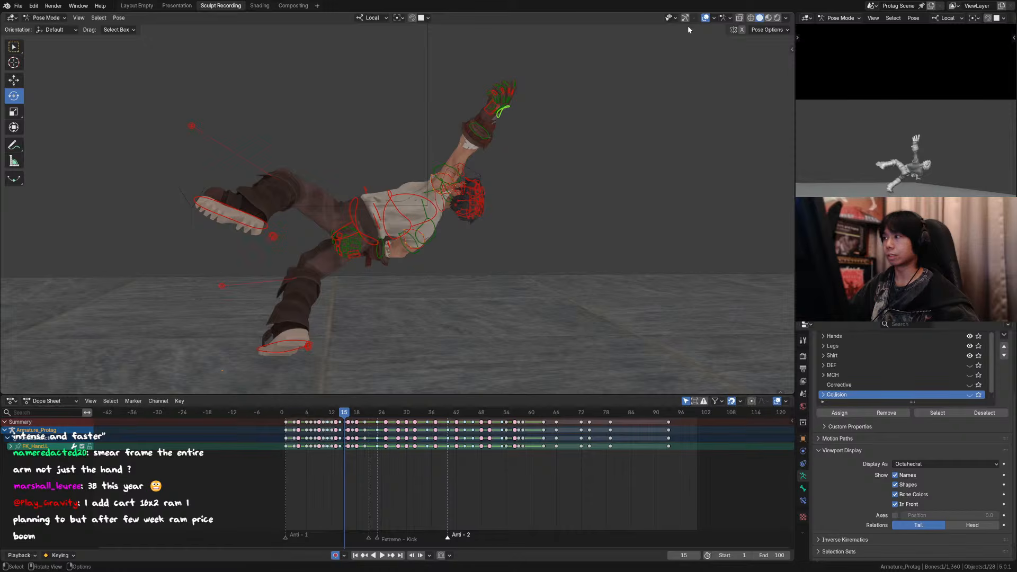
pyautogui.moveTo(536, 113); pyautogui.dragTo(526, 86)
pyautogui.moveTo(526, 85); pyautogui.dragTo(445, 93, button='middle')
pyautogui.moveTo(432, 130); pyautogui.dragTo(416, 110)
pyautogui.scroll(1, 430, 165)
pyautogui.moveTo(439, 148); pyautogui.dragTo(424, 168)
pyautogui.click(429, 171)
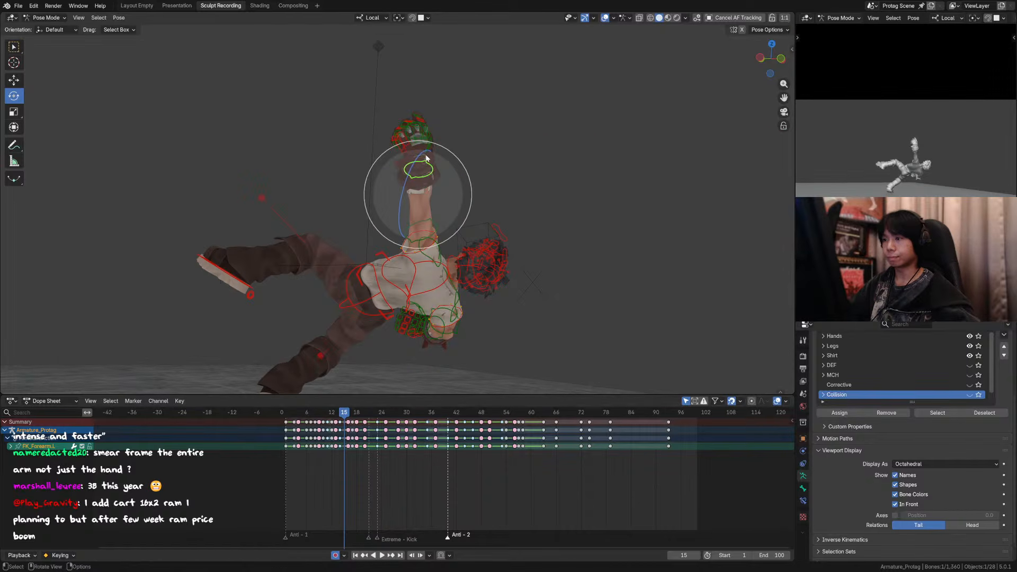
# Step: Check frames 14 and 15 without overlays and move the left hand about 0.04 m along its local Y axis on frame 15
pyautogui.click(604, 19)
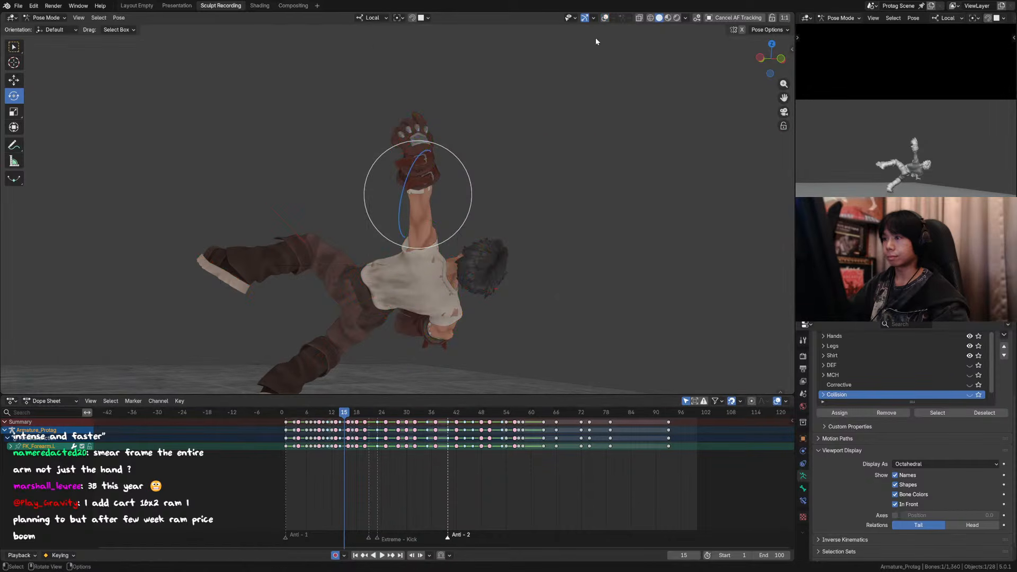
pyautogui.press('Left')
pyautogui.press('Right')
pyautogui.click(603, 20)
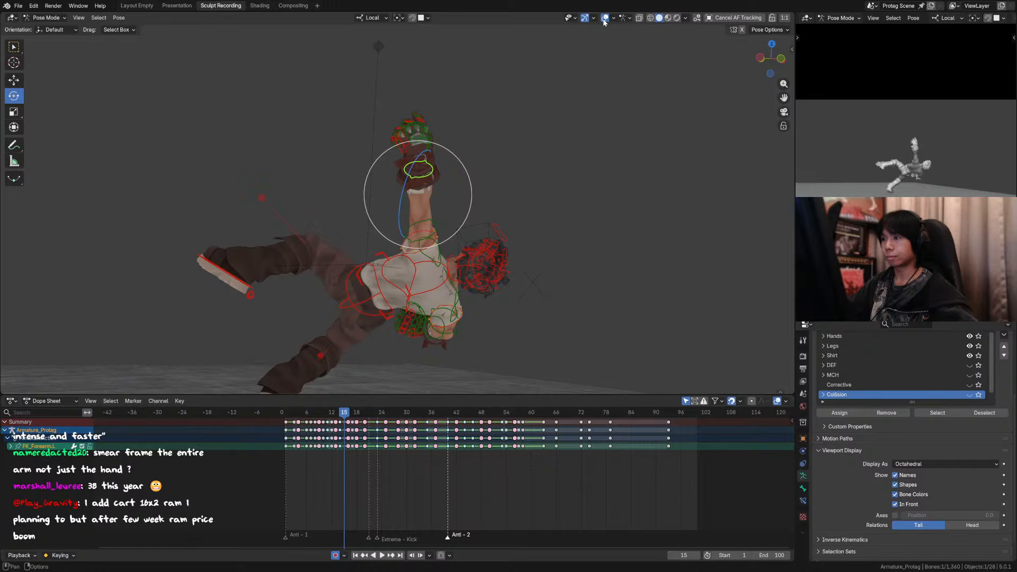
pyautogui.click(419, 141)
pyautogui.press('g')
pyautogui.rightClick(421, 129)
pyautogui.press('g')
pyautogui.press('y')
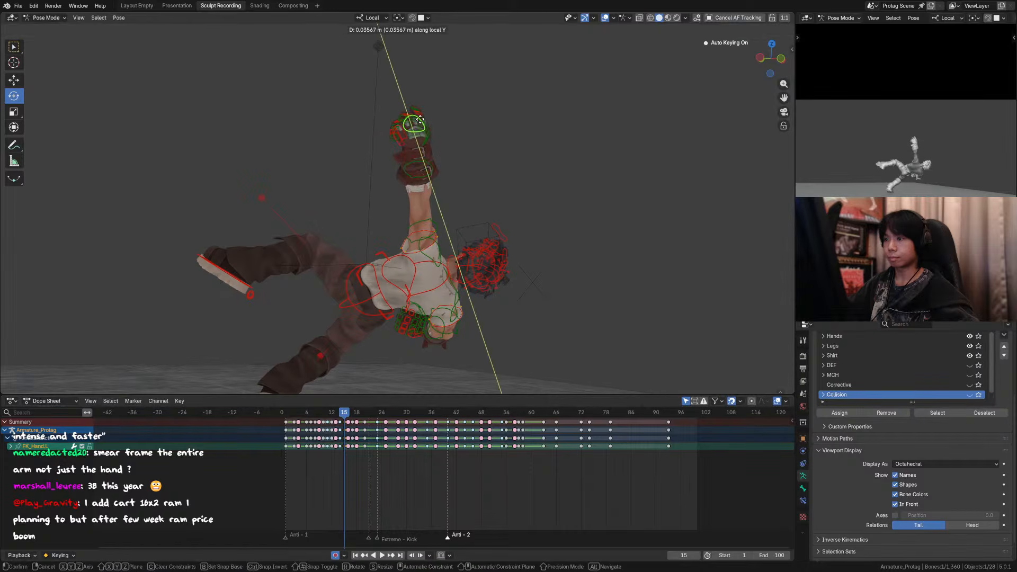
pyautogui.click(423, 114)
# Step: Step through frames 11 to 17 in the full camera view with overlays hidden to examine the arm smear
pyautogui.press('Left')
pyautogui.press('Right')
pyautogui.press('Right')
pyautogui.press('Left')
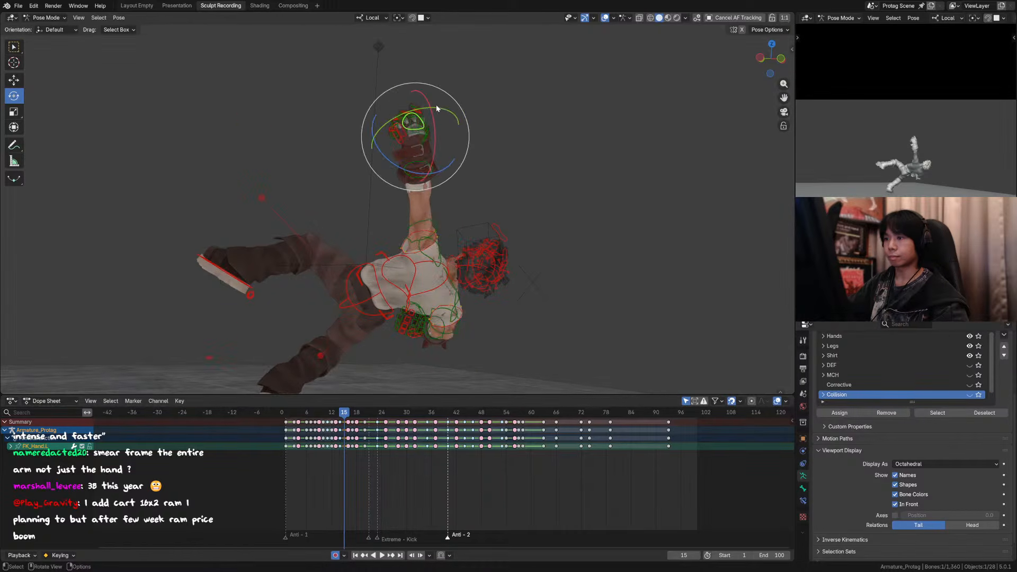
pyautogui.press('Left')
pyautogui.press('Left')
pyautogui.press('Left')
pyautogui.press('Left')
pyautogui.press('KP_0')
pyautogui.press('Right')
pyautogui.press('Right')
pyautogui.click(605, 20)
pyautogui.press('Right')
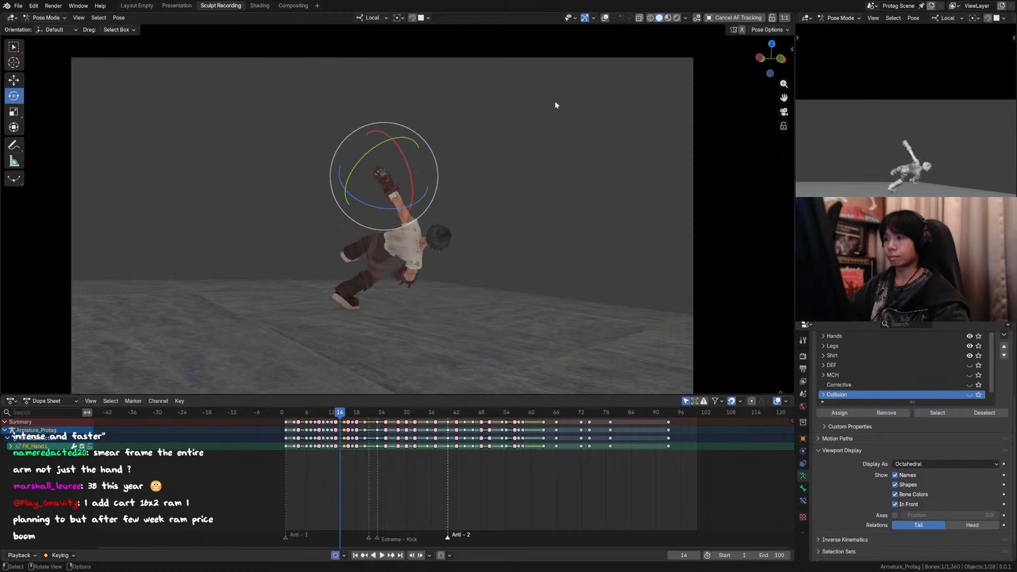
pyautogui.press('Right')
pyautogui.press('Right')
pyautogui.press('Right')
pyautogui.press('Right')
# Step: Deselect the keyframes, switch back to the Select tool, and review the frames around 13 to 15 without the rotate gizmo
pyautogui.press('Left')
pyautogui.press('Left')
pyautogui.press('Left')
pyautogui.press('Left')
pyautogui.press('Left')
pyautogui.press('Left')
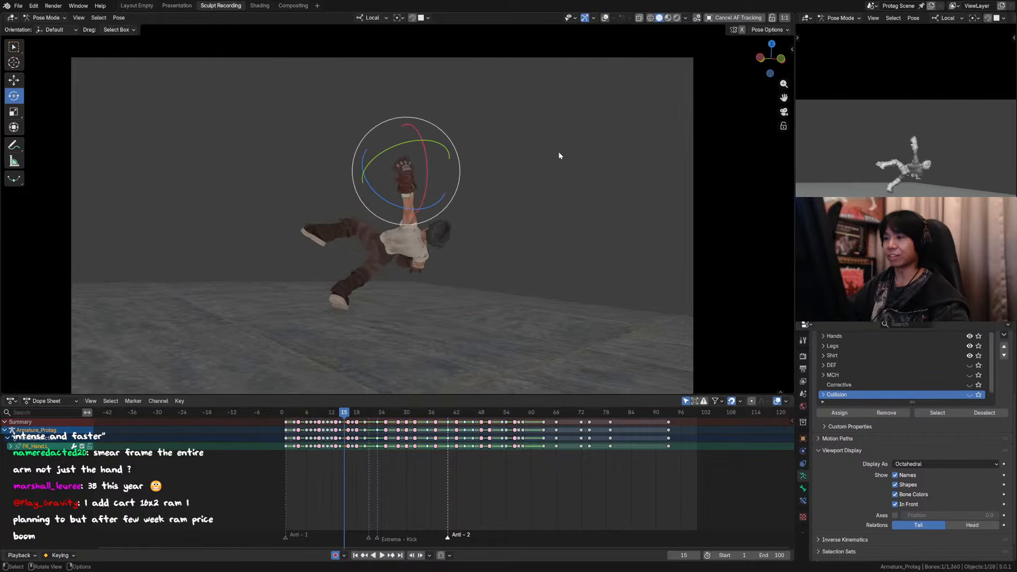
pyautogui.click(498, 499)
pyautogui.press('Right')
pyautogui.press('Right')
pyautogui.press('Left')
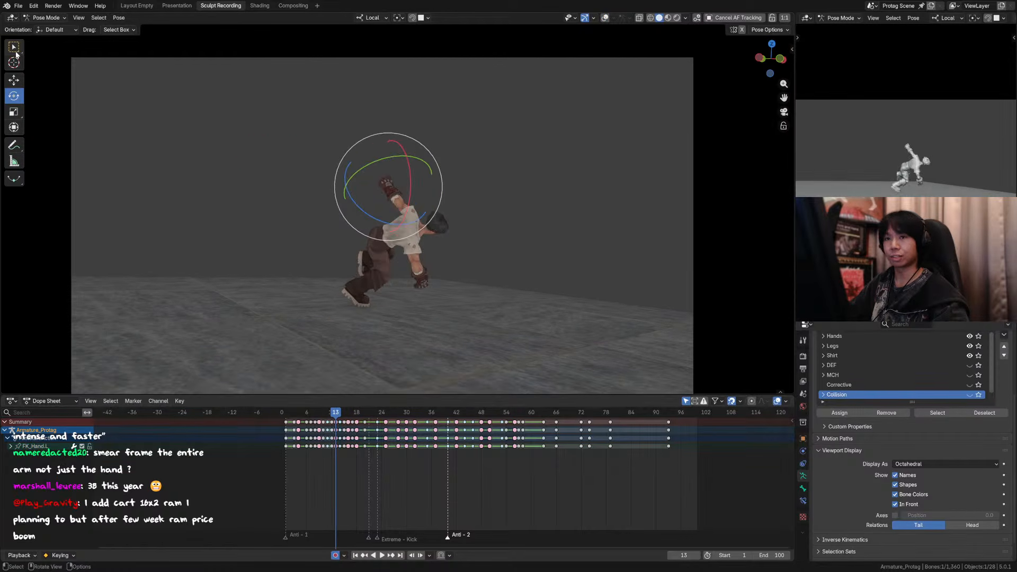
pyautogui.press('w')
pyautogui.press('Right')
pyautogui.press('Right')
pyautogui.press('Right')
pyautogui.press('Right')
pyautogui.press('Right')
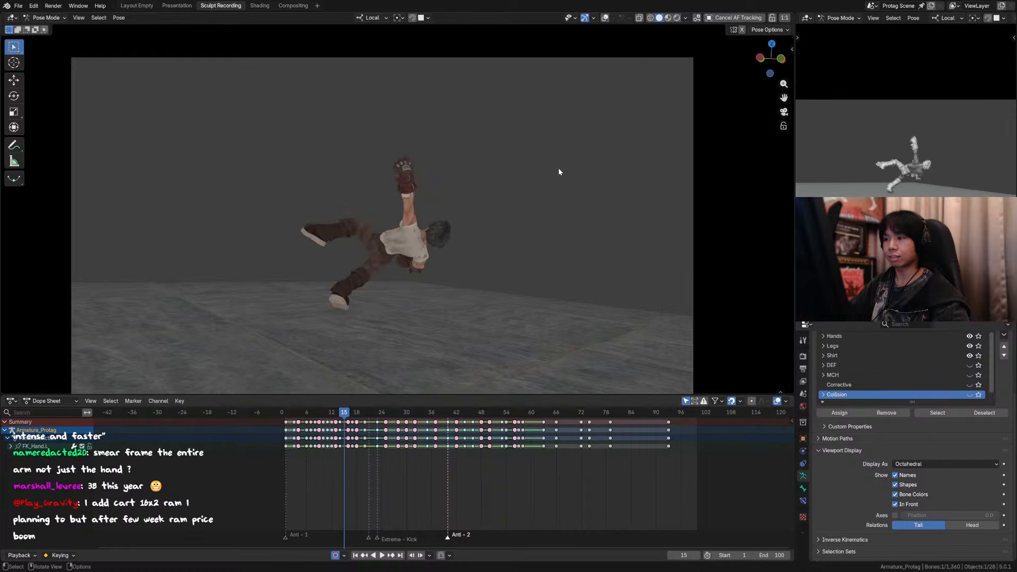
# Step: Play the kick animation through the camera to review the smear and save the file
pyautogui.press('space')
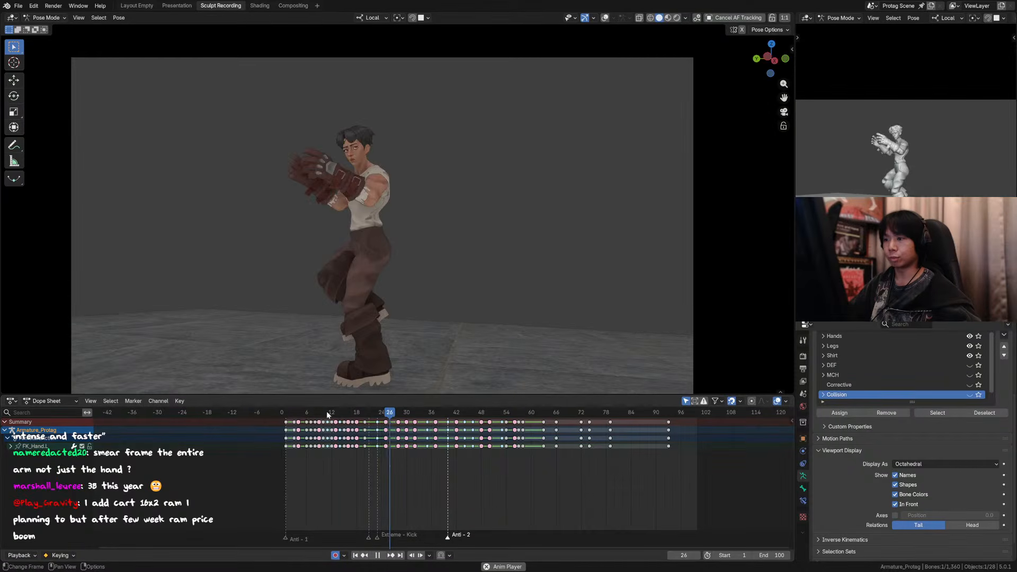
pyautogui.press('Escape')
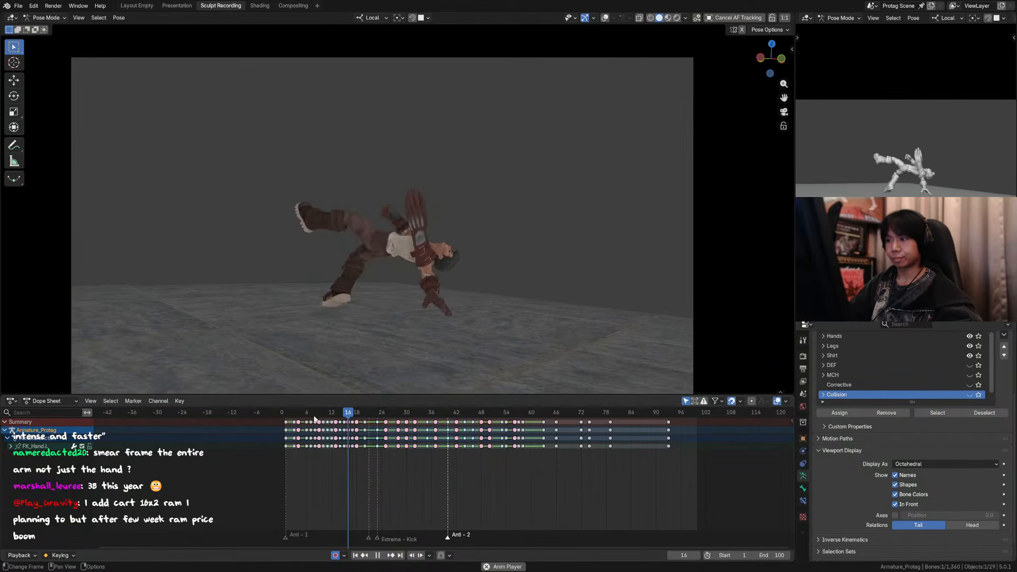
pyautogui.hotkey('ctrl', 's')
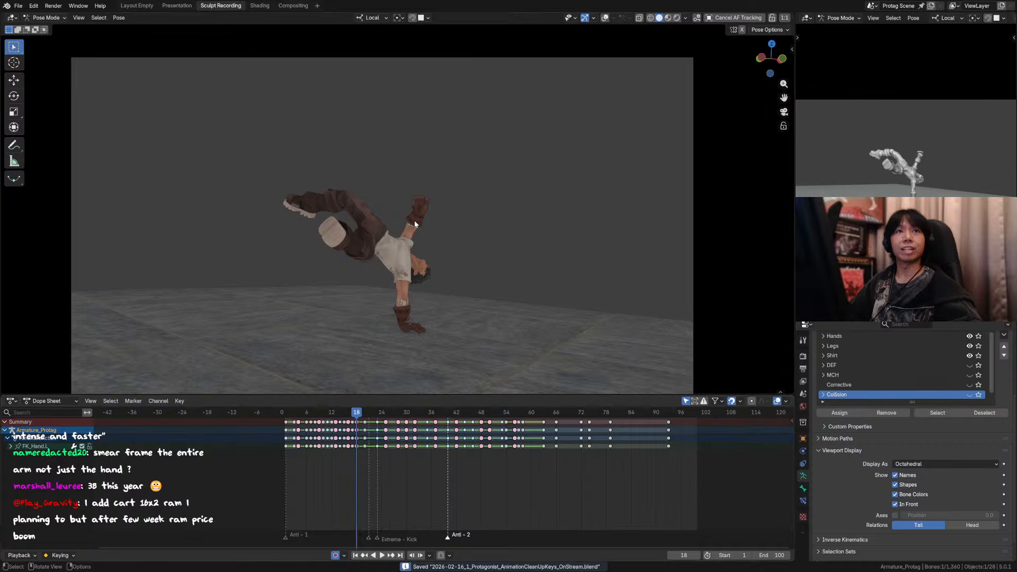
# Step: Return to frame 1, save the file again and play the animation from the start
pyautogui.scroll(3, 480, 208)
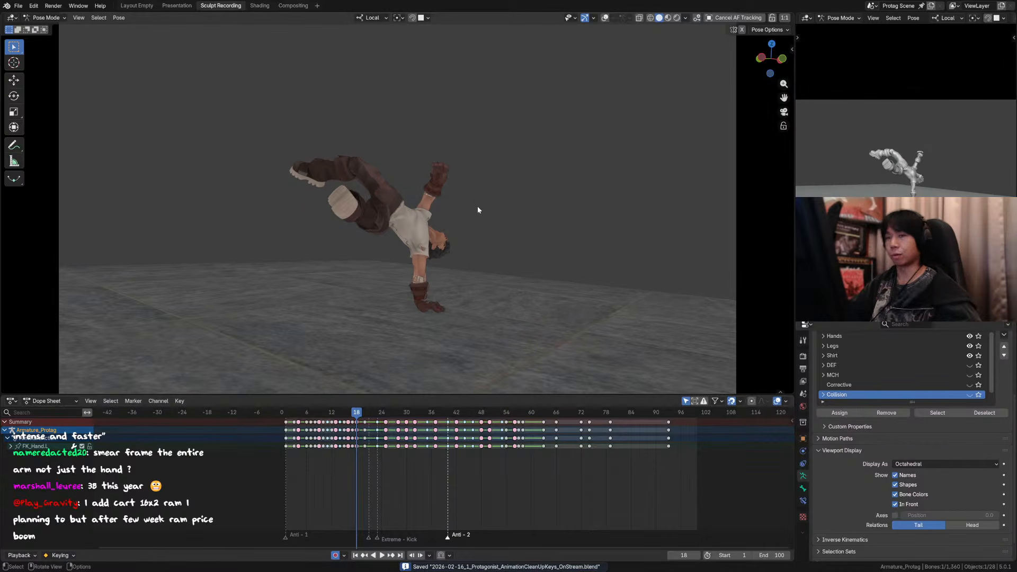
pyautogui.keyDown('ctrl'); pyautogui.moveTo(478, 205); pyautogui.dragTo(475, 228, button='middle'); pyautogui.keyUp('ctrl')
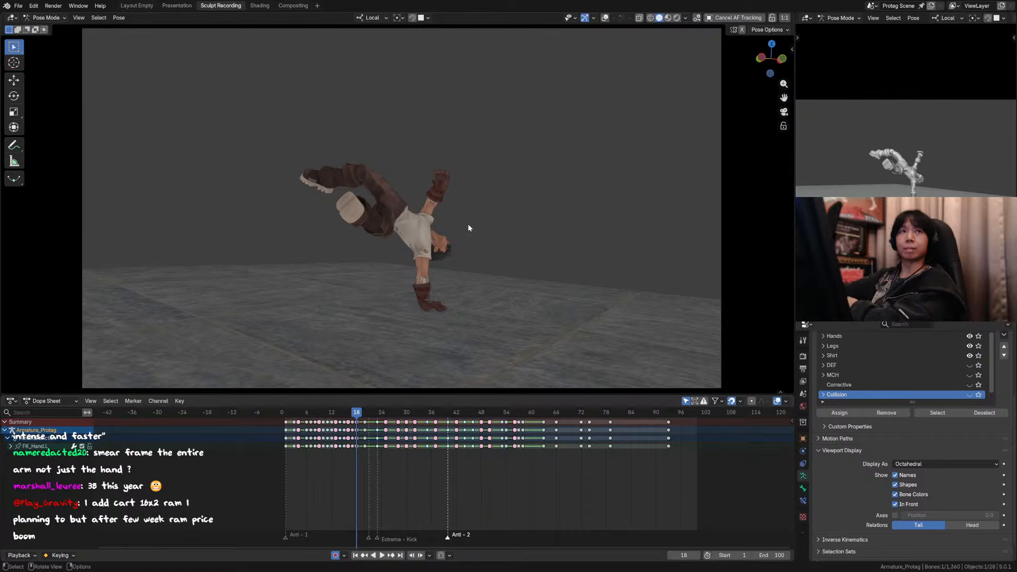
pyautogui.hotkey('shift', 'Left')
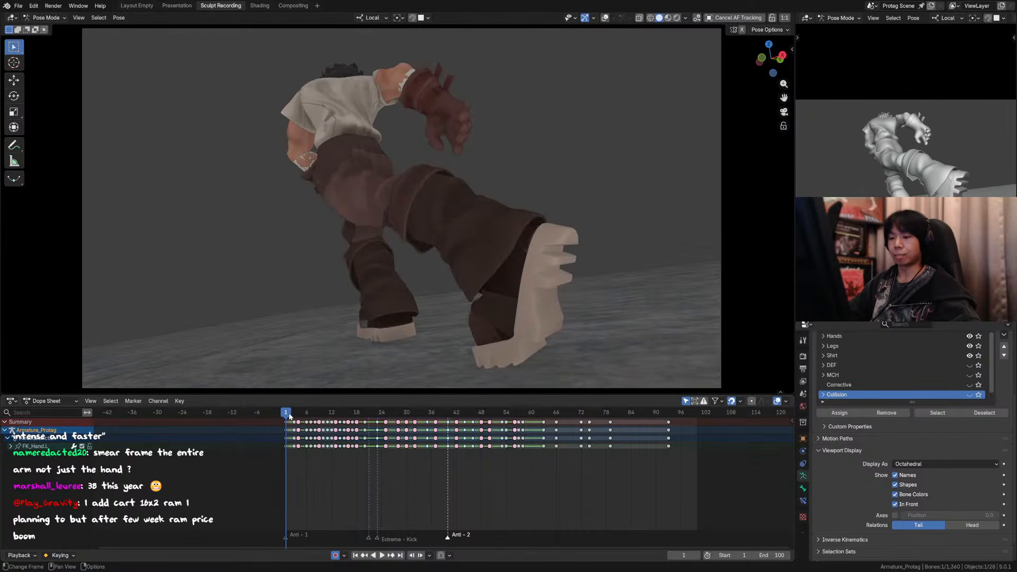
pyautogui.hotkey('ctrl', 's')
pyautogui.keyDown('shift'); pyautogui.moveTo(365, 351); pyautogui.dragTo(371, 352, button='middle'); pyautogui.keyUp('shift')
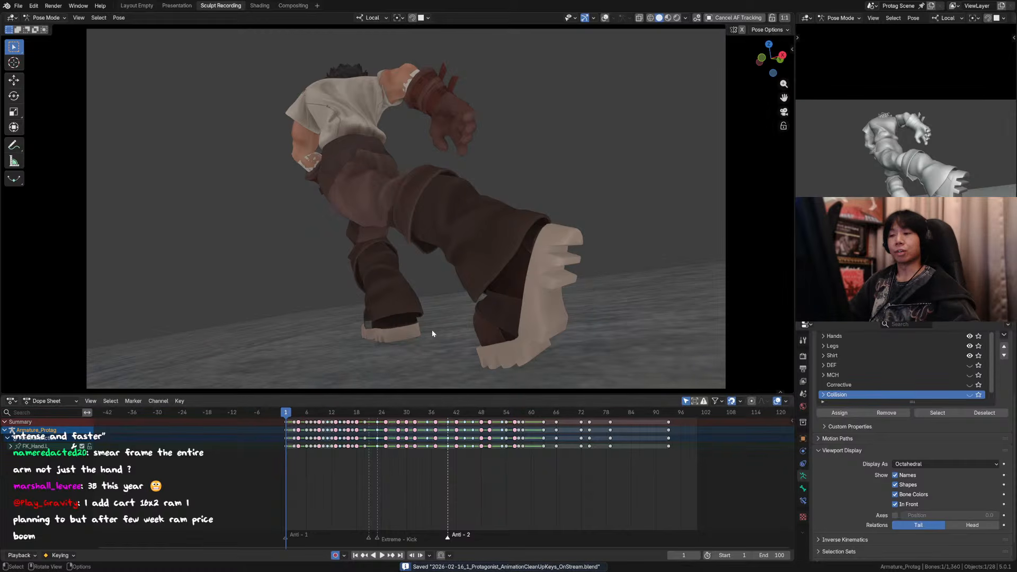
pyautogui.keyDown('shift'); pyautogui.moveTo(471, 322); pyautogui.dragTo(478, 320, button='middle'); pyautogui.keyUp('shift')
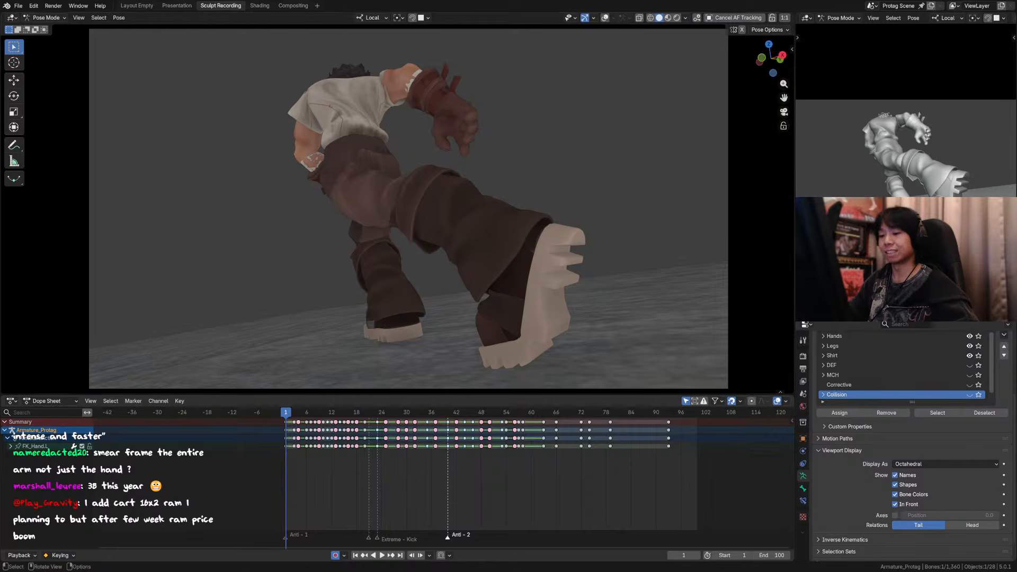
pyautogui.press('space')
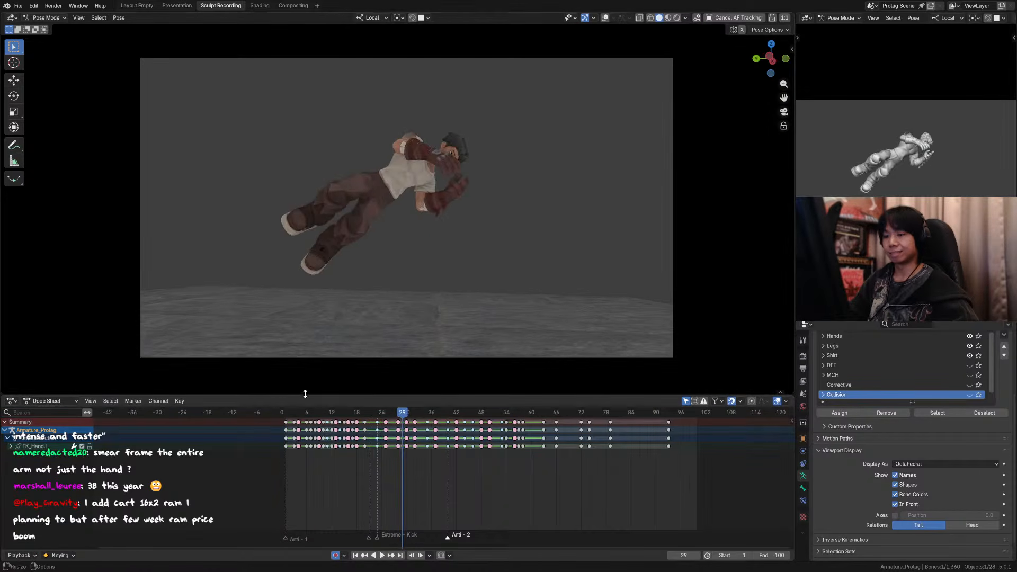
# Step: Scrub back through the timeline, save the file, and play the kick animation through the camera
pyautogui.moveTo(304, 417); pyautogui.dragTo(341, 414)
pyautogui.hotkey('ctrl', 's')
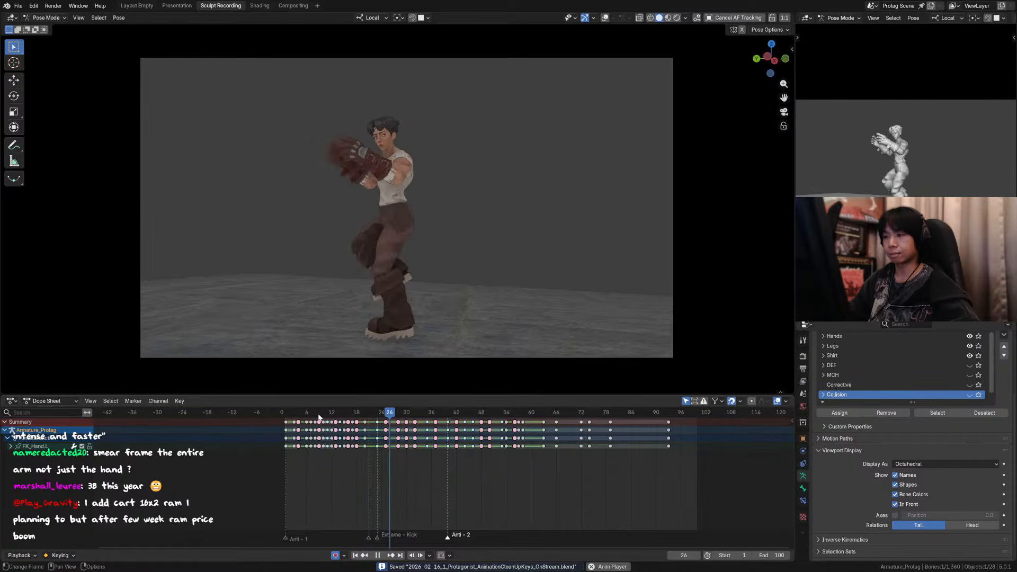
pyautogui.press('space')
pyautogui.press('space')
# Step: Step back and forth through frames 11 to 15 with overlays hidden to examine the left arm's swing
pyautogui.moveTo(330, 418); pyautogui.dragTo(344, 418)
pyautogui.press('Left')
pyautogui.press('Left')
pyautogui.press('Left')
pyautogui.press('Left')
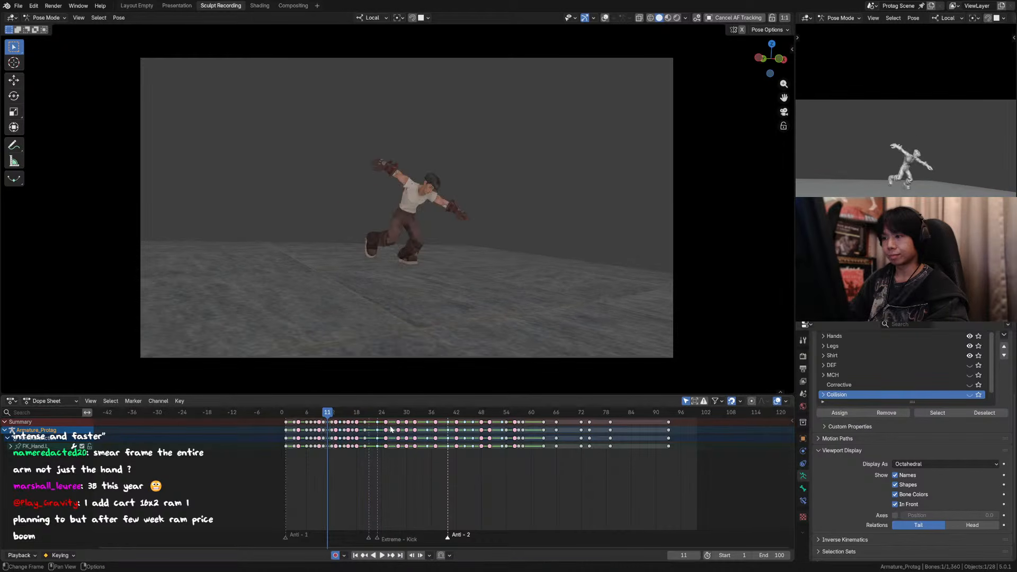
pyautogui.press('Right')
pyautogui.press('Right')
pyautogui.press('Right')
pyautogui.press('Right')
pyautogui.press('Right')
pyautogui.press('Left')
pyautogui.press('Left')
pyautogui.press('Left')
pyautogui.press('Left')
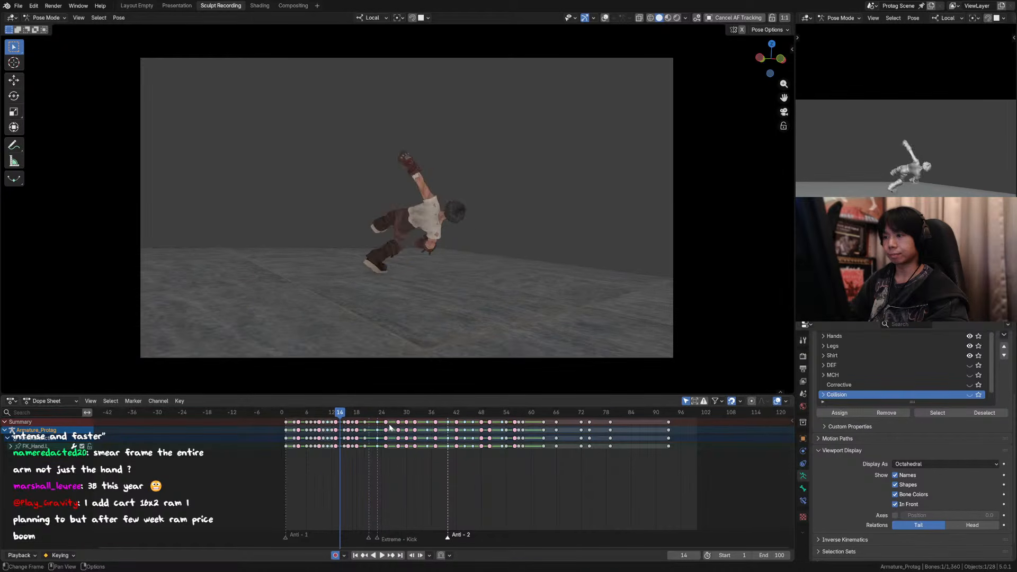
pyautogui.press('Right')
pyautogui.press('Right')
pyautogui.press('Left')
pyautogui.press('Left')
pyautogui.press('Right')
pyautogui.press('Right')
pyautogui.press('Right')
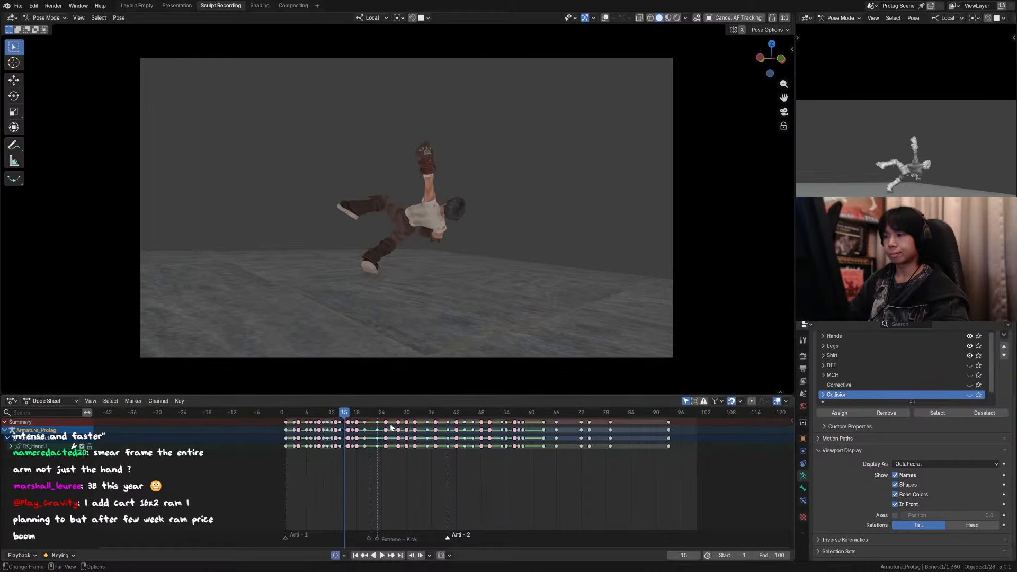
pyautogui.press('Left')
pyautogui.scroll(3, 494, 128)
pyautogui.scroll(-2, 482, 139)
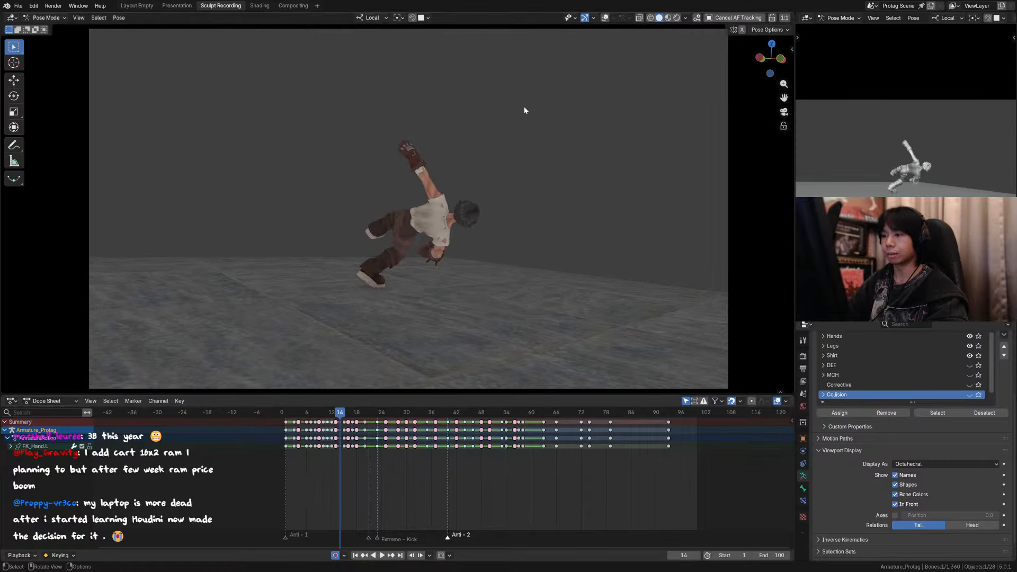
# Step: Show the overlays and rotate the left upper-arm FK control about 10° on frame 14
pyautogui.click(605, 17)
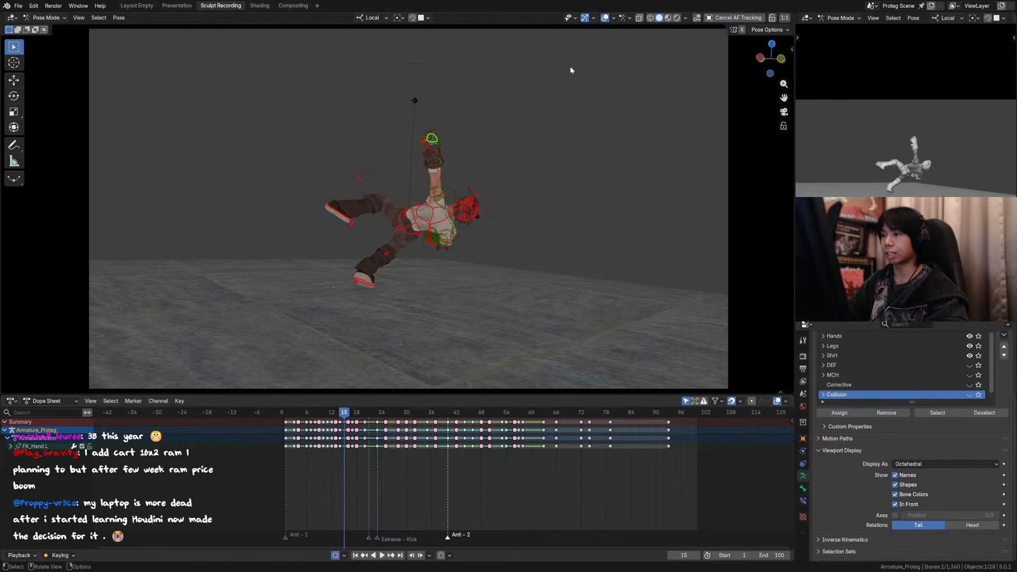
pyautogui.click(441, 188)
pyautogui.press('r')
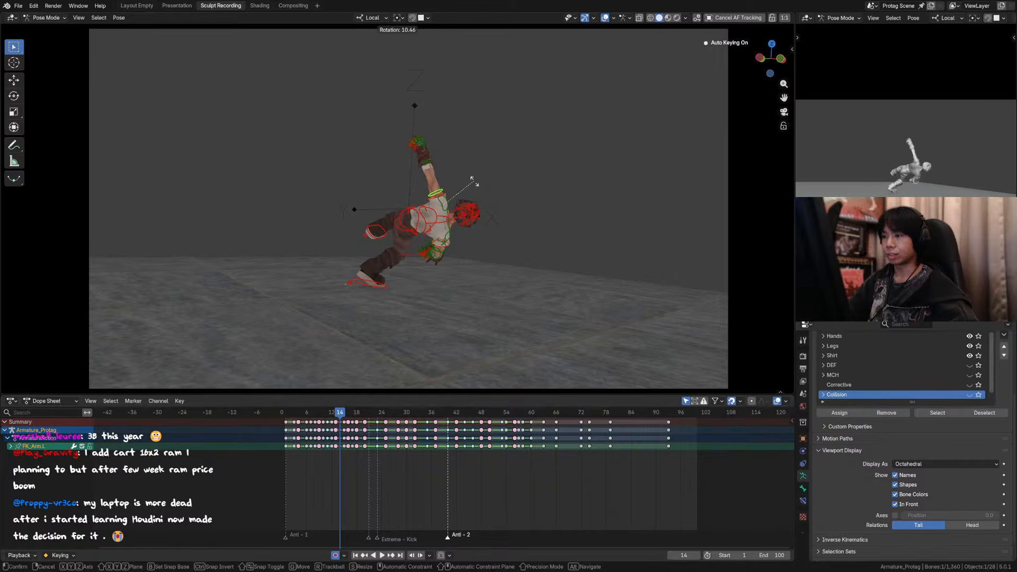
pyautogui.click(473, 182)
# Step: Review frames 10 to 15 with the overlays shown and then hidden to examine the adjusted arm pose
pyautogui.press('Left')
pyautogui.press('Left')
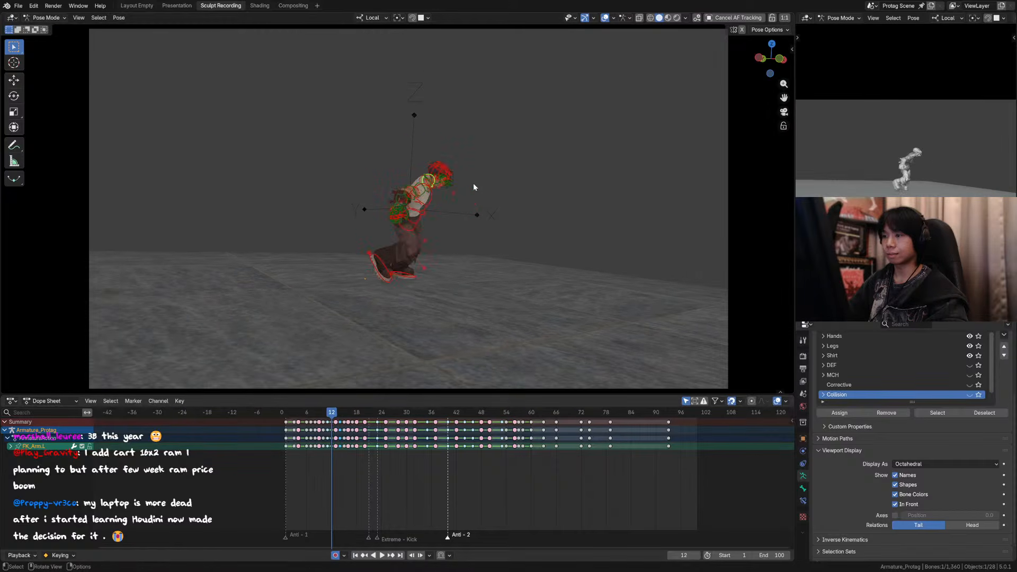
pyautogui.press('Right')
pyautogui.press('Right')
pyautogui.press('Right')
pyautogui.press('Left')
pyautogui.press('Left')
pyautogui.press('Left')
pyautogui.press('Left')
pyautogui.press('Left')
pyautogui.click(613, 19)
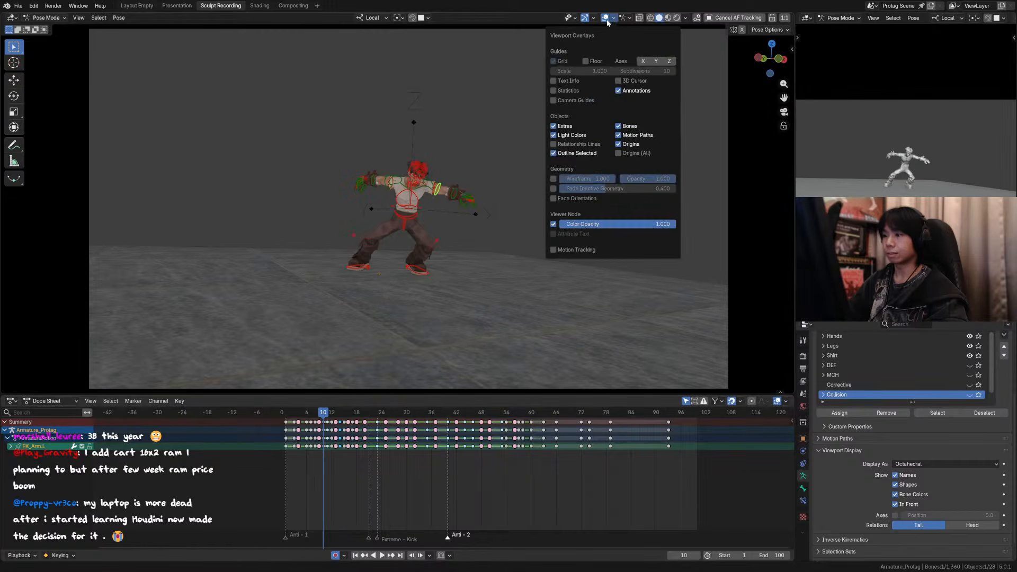
pyautogui.click(605, 18)
pyautogui.press('Right')
pyautogui.press('Right')
pyautogui.press('Right')
pyautogui.press('Right')
pyautogui.press('Right')
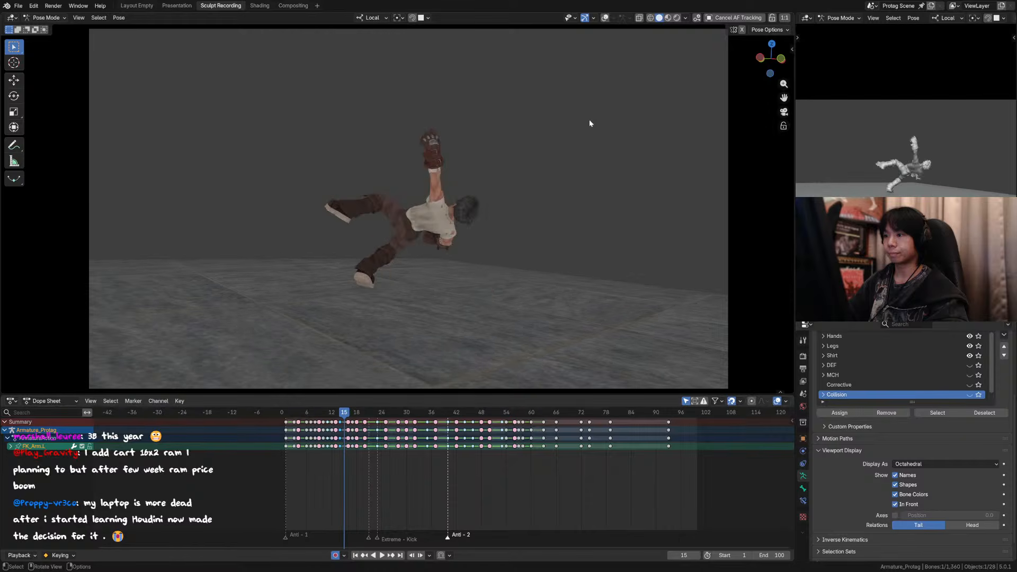
# Step: Show the overlays on frame 13 and rotate the left upper-arm FK control 8.31° around the view axis
pyautogui.press('Left')
pyautogui.press('Left')
pyautogui.hotkey('shift', 'alt', 'z')
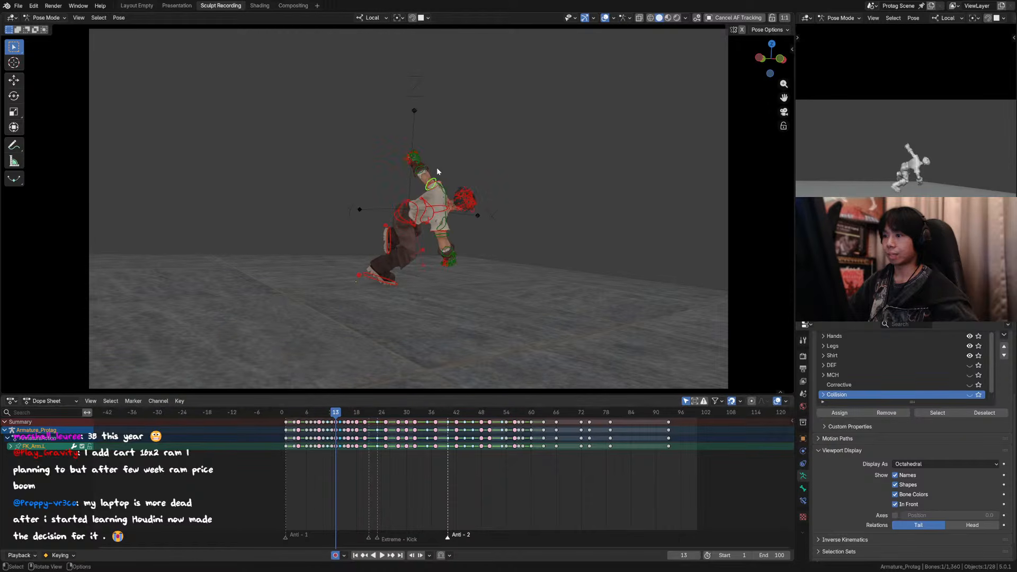
pyautogui.press('r')
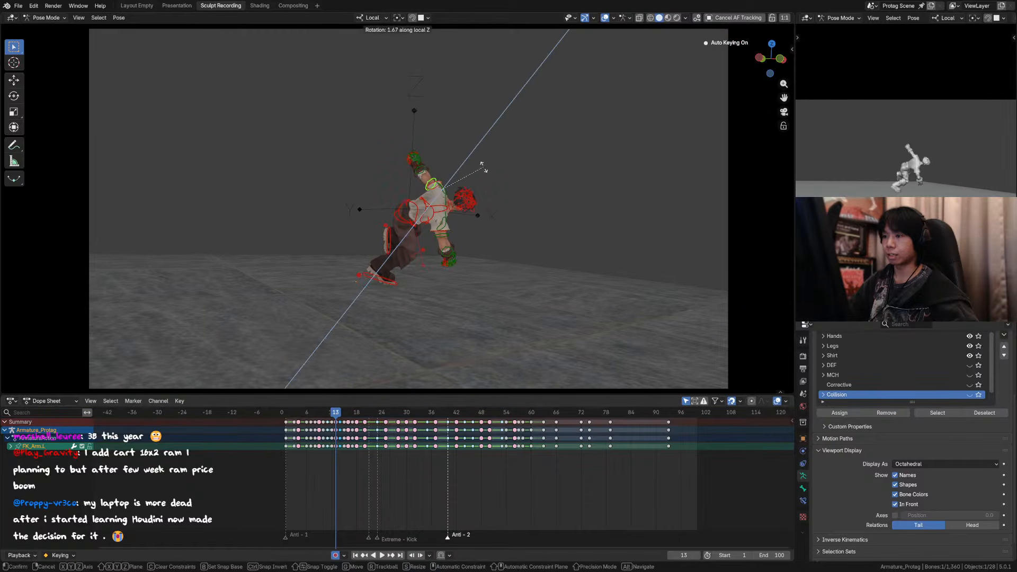
pyautogui.click(491, 164)
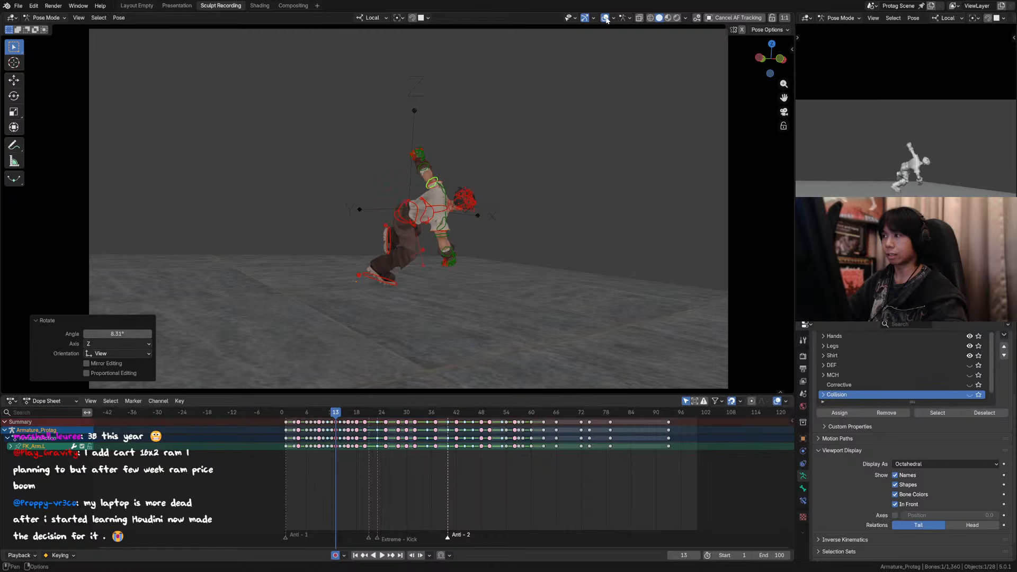
# Step: Hide the overlays and step back and forth through frames 10 to 15 to examine the left arm's arc
pyautogui.hotkey('shift', 'alt', 'z')
pyautogui.press('Right')
pyautogui.press('Right')
pyautogui.press('Left')
pyautogui.press('Left')
pyautogui.press('Left')
pyautogui.press('Left')
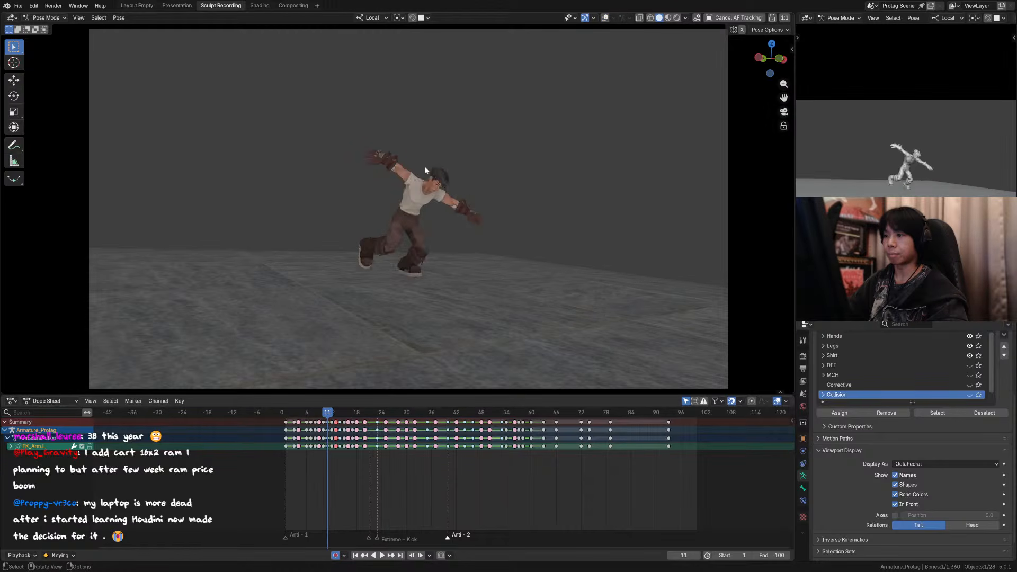
pyautogui.press('Right')
pyautogui.press('Right')
pyautogui.press('Right')
pyautogui.press('Right')
pyautogui.press('Right')
pyautogui.press('Right')
pyautogui.press('Right')
pyautogui.press('Left')
pyautogui.press('Left')
pyautogui.press('Left')
pyautogui.press('Left')
pyautogui.press('Left')
pyautogui.press('Left')
pyautogui.press('Left')
pyautogui.press('Left')
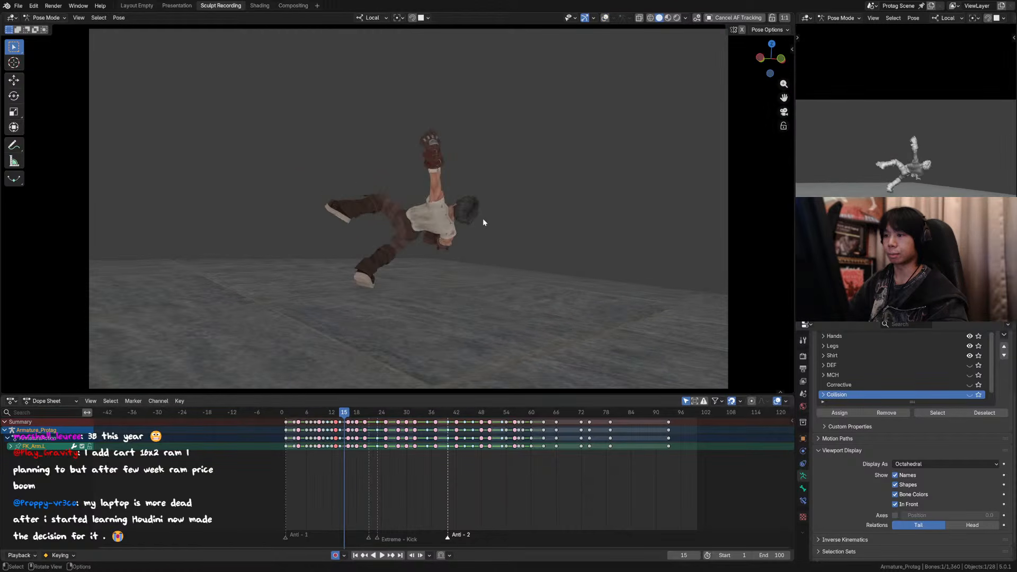
# Step: Step through frames 9 to 11 to examine how the arms swing into the kick
pyautogui.press('Right')
pyautogui.press('Right')
pyautogui.press('Left')
pyautogui.press('Left')
pyautogui.press('Left')
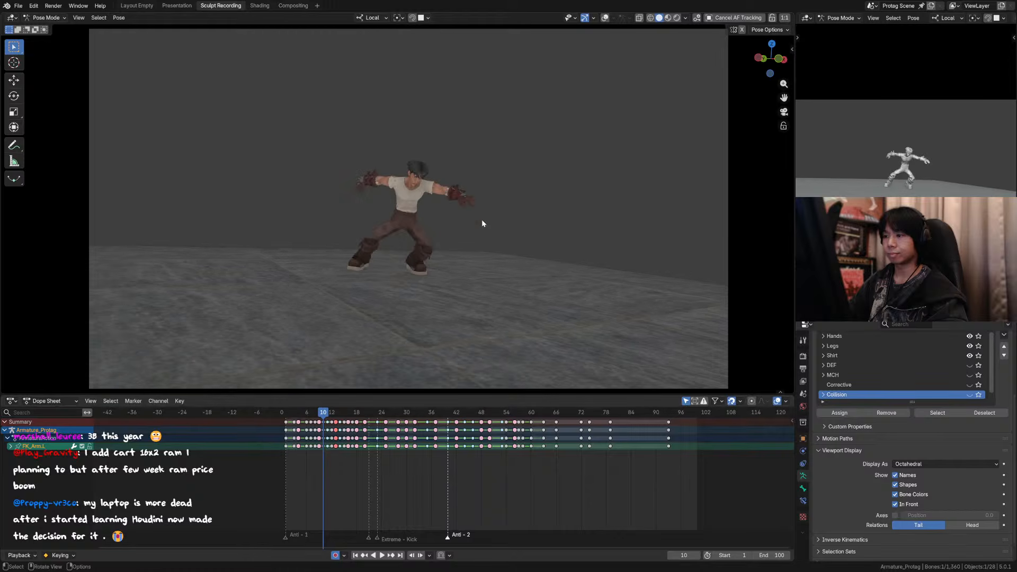
pyautogui.press('Right')
pyautogui.press('Left')
pyautogui.press('Left')
pyautogui.press('Right')
pyautogui.press('Right')
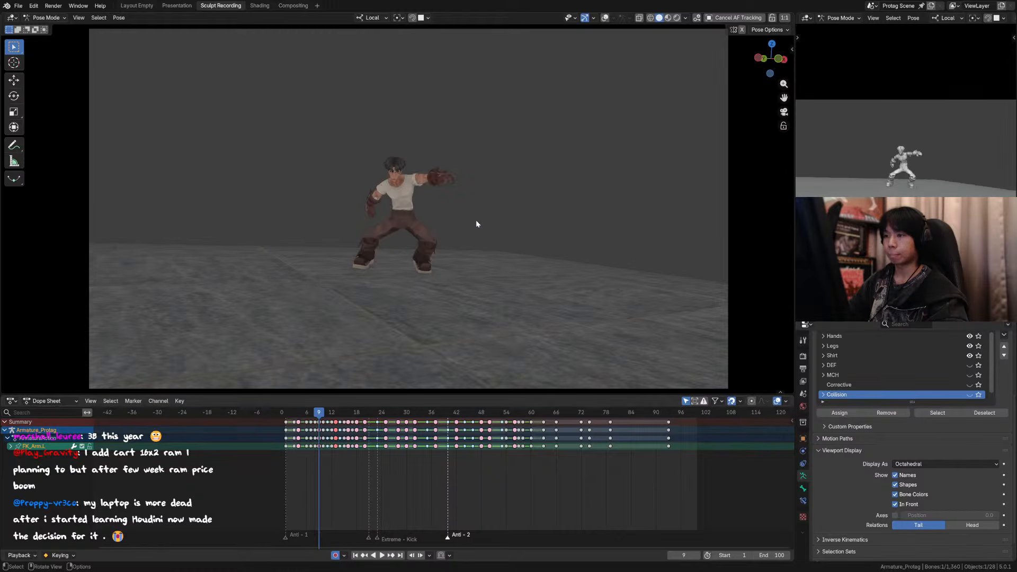
pyautogui.press('Right')
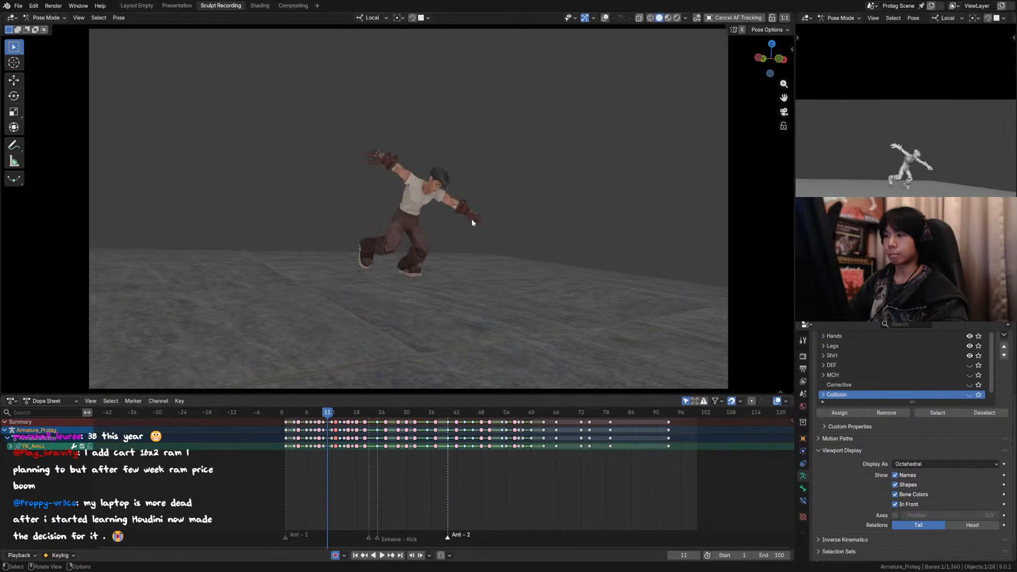
pyautogui.press('Left')
# Step: Show the overlays and, on frame 11, rotate the left upper arm about 7° and the left hand about 10°
pyautogui.click(605, 18)
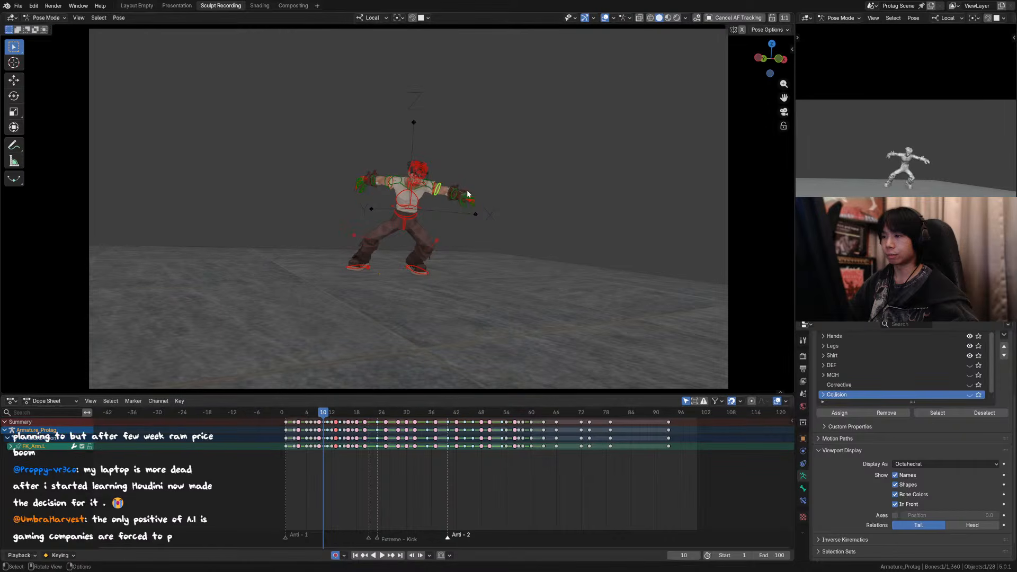
pyautogui.press('Left')
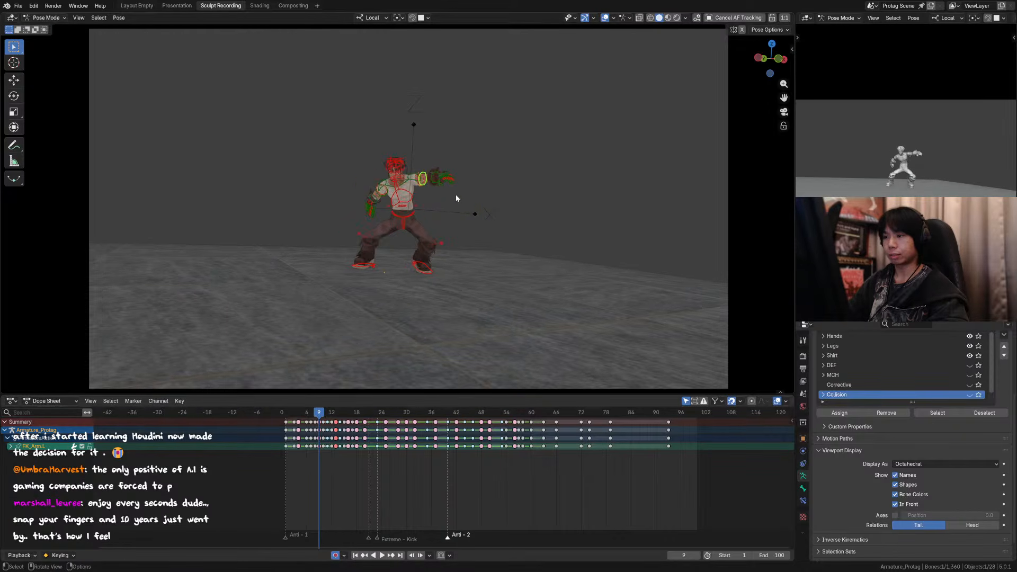
pyautogui.press('Right')
pyautogui.press('Right')
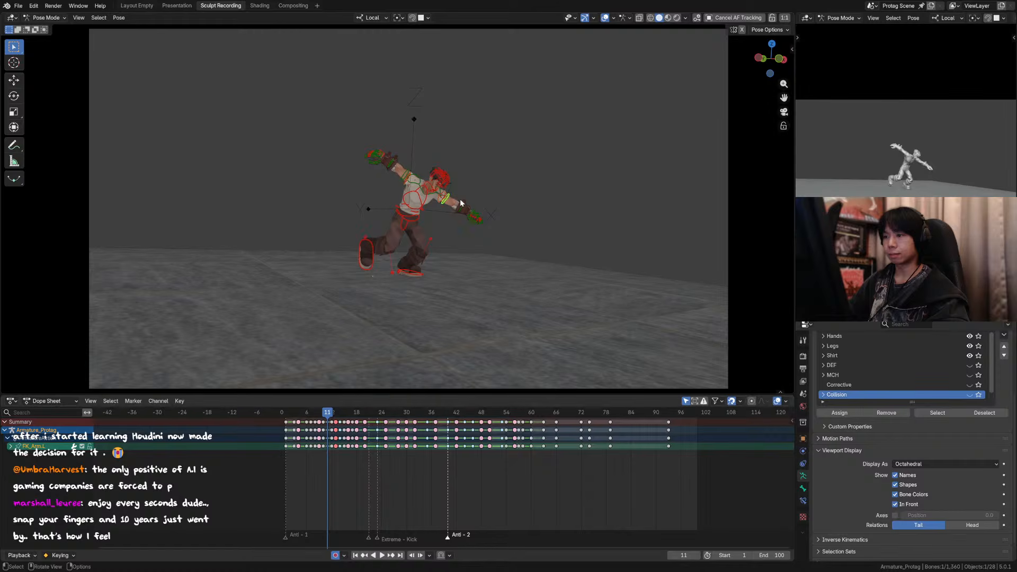
pyautogui.press('r')
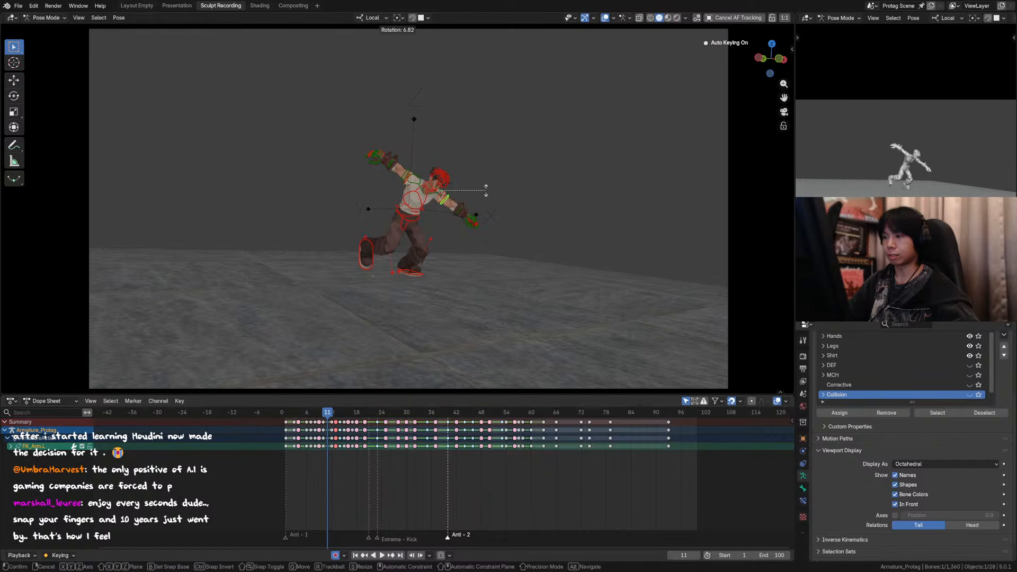
pyautogui.click(485, 191)
pyautogui.click(476, 219)
pyautogui.press('r')
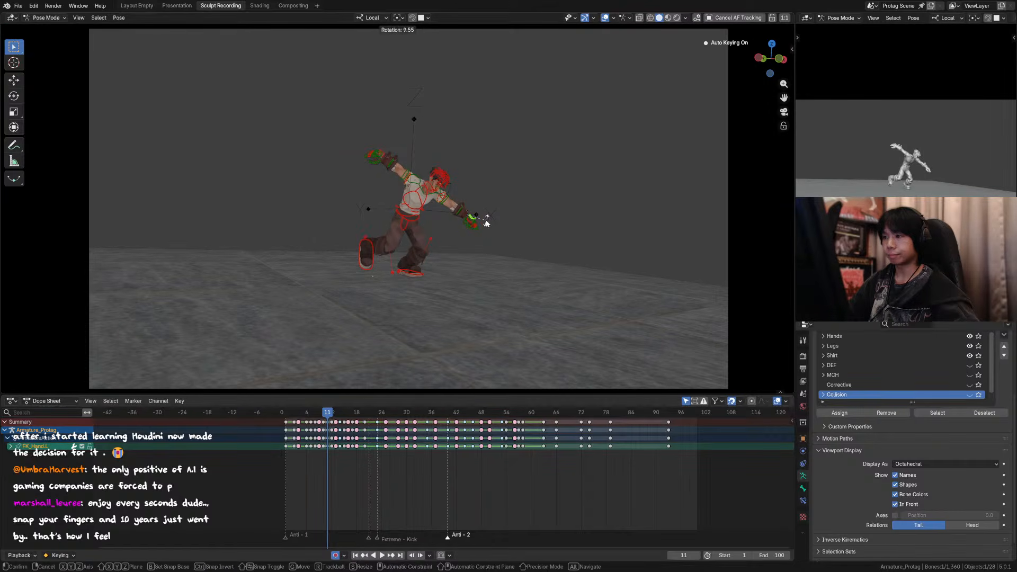
pyautogui.click(487, 223)
# Step: Hide the overlays, check the arm motion around frames 12 and 13, and save the file
pyautogui.hotkey('shift', 'alt', 'z')
pyautogui.press('Right')
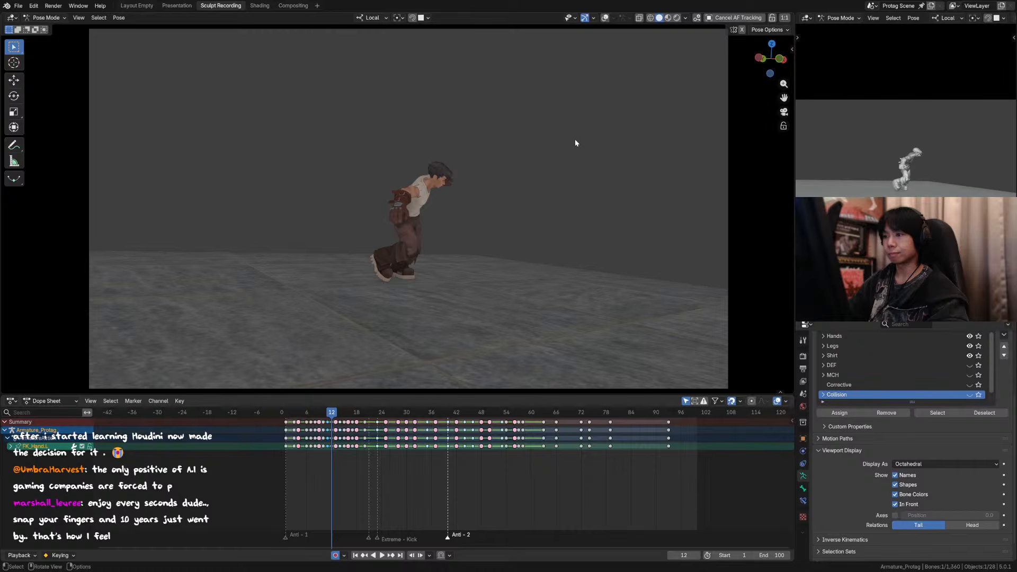
pyautogui.press('Right')
pyautogui.press('Left')
pyautogui.hotkey('ctrl', 's')
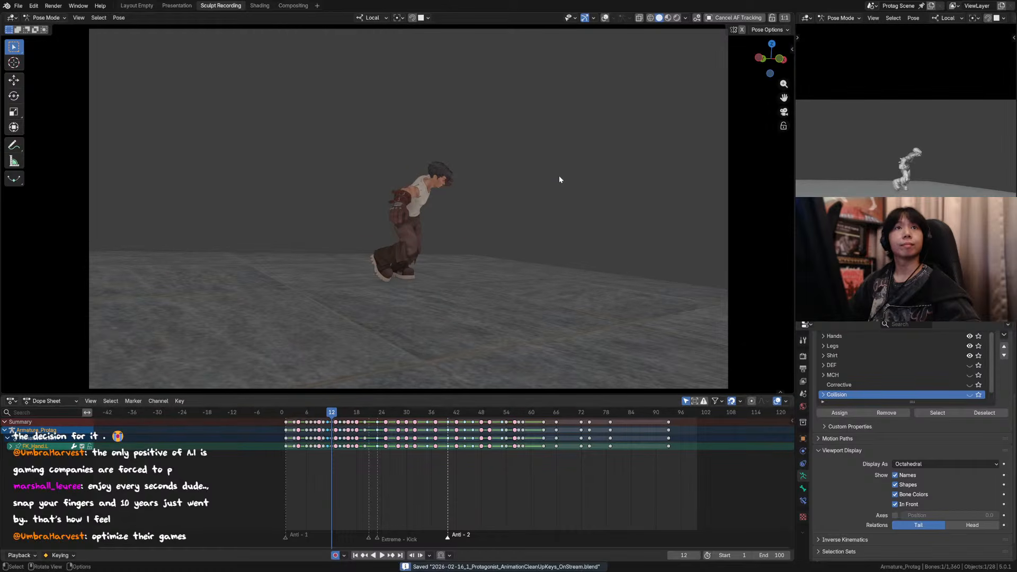
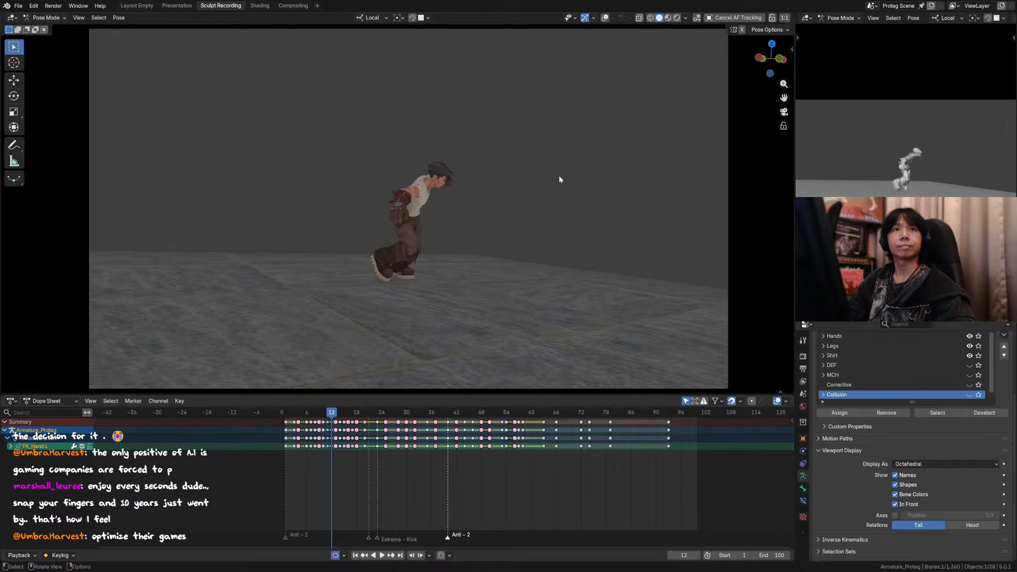
# Step: Save the file and play the handstand kick several times from its opening frames and from about frame 13
pyautogui.click(288, 417)
pyautogui.press('space')
pyautogui.hotkey('ctrl', 's')
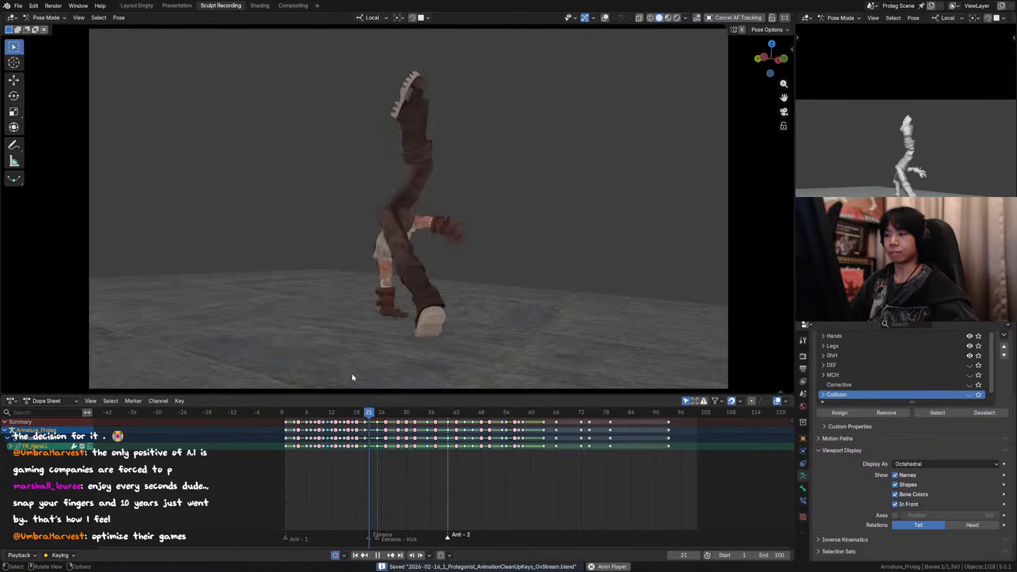
pyautogui.click(297, 417)
pyautogui.press('space')
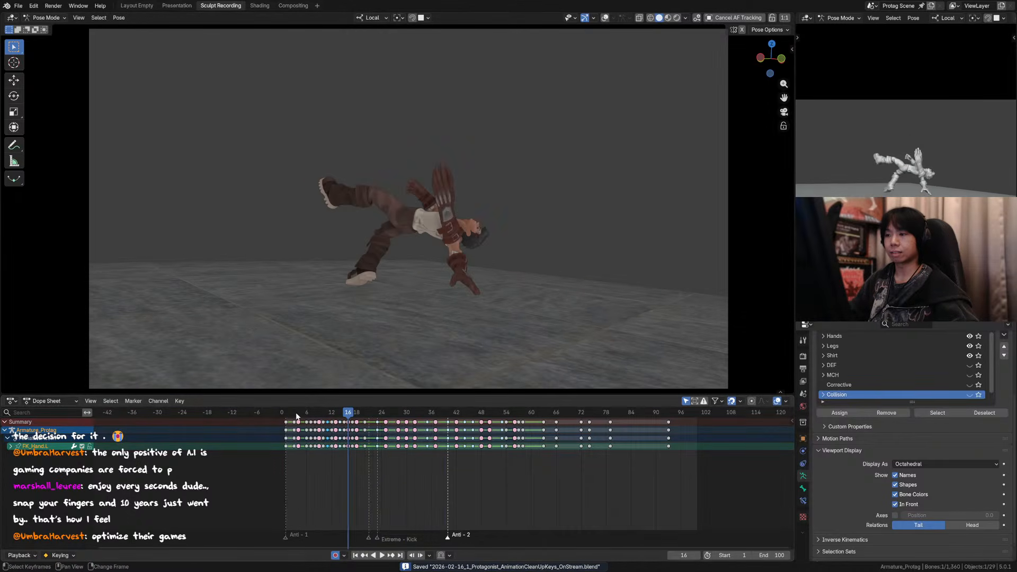
pyautogui.click(337, 417)
pyautogui.press('space')
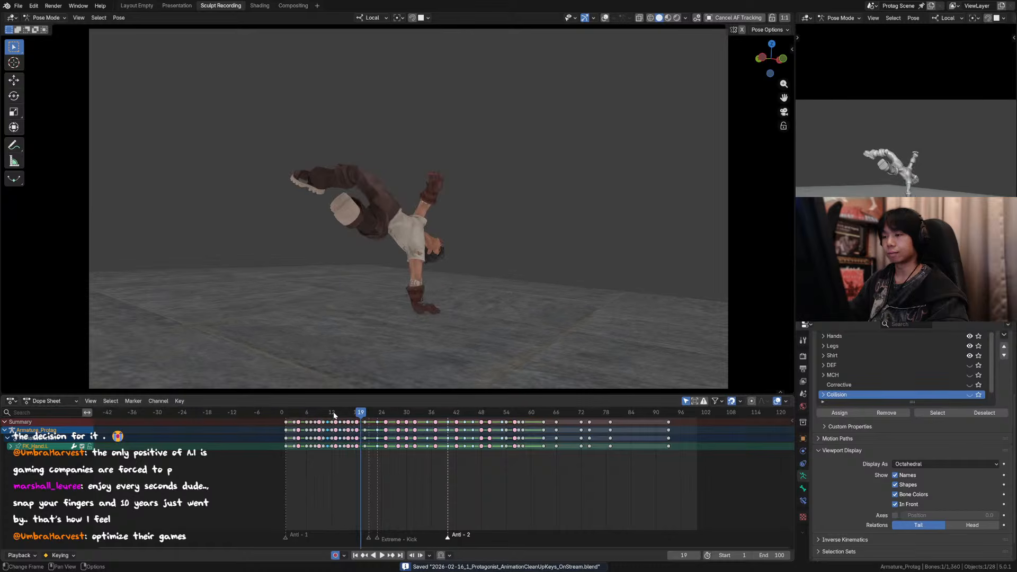
# Step: Step back and forth between frames 7 and 19 to examine the move from the fighting stance into the kick
pyautogui.press('Right')
pyautogui.press('Right')
pyautogui.press('Right')
pyautogui.press('Left')
pyautogui.press('Left')
pyautogui.press('Left')
pyautogui.press('Left')
pyautogui.press('Left')
pyautogui.press('Left')
pyautogui.press('Left')
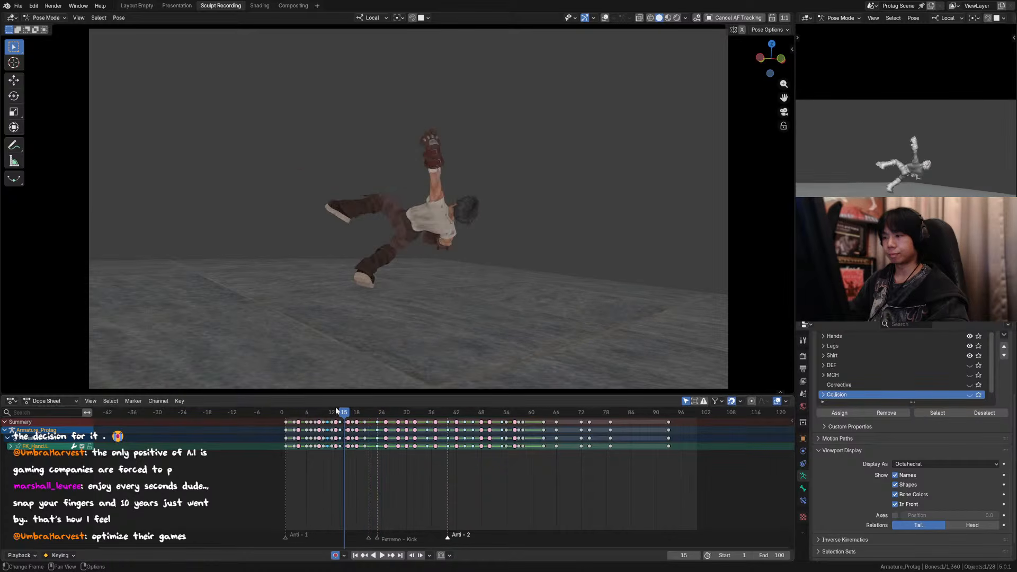
pyautogui.press('Left')
pyautogui.press('Left')
pyautogui.press('Left')
pyautogui.press('Left')
pyautogui.press('Left')
pyautogui.press('Left')
pyautogui.press('Left')
pyautogui.press('Left')
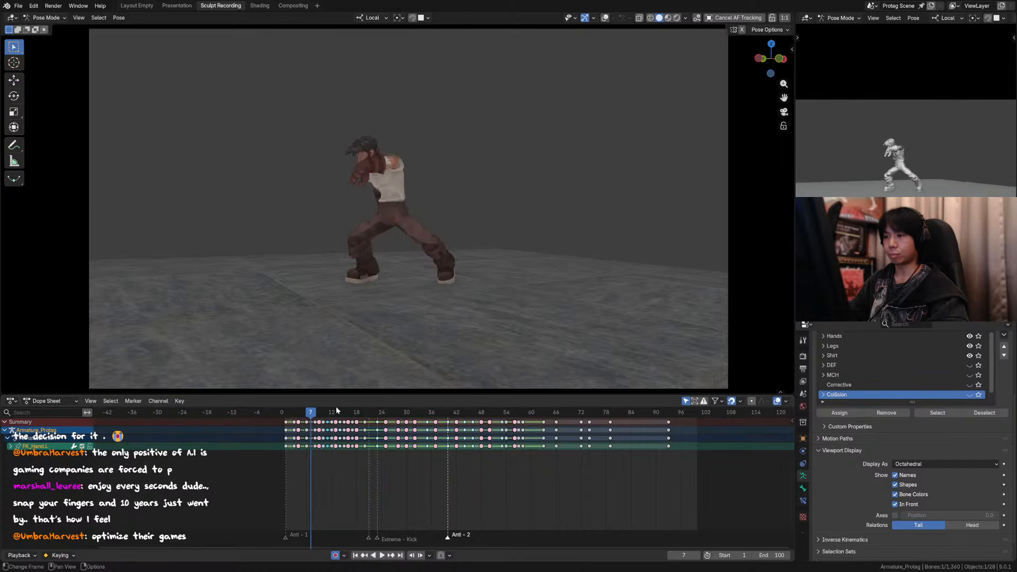
pyautogui.press('Right')
pyautogui.press('Right')
pyautogui.press('Right')
pyautogui.press('Right')
pyautogui.press('Right')
pyautogui.press('Right')
pyautogui.press('Right')
pyautogui.press('Right')
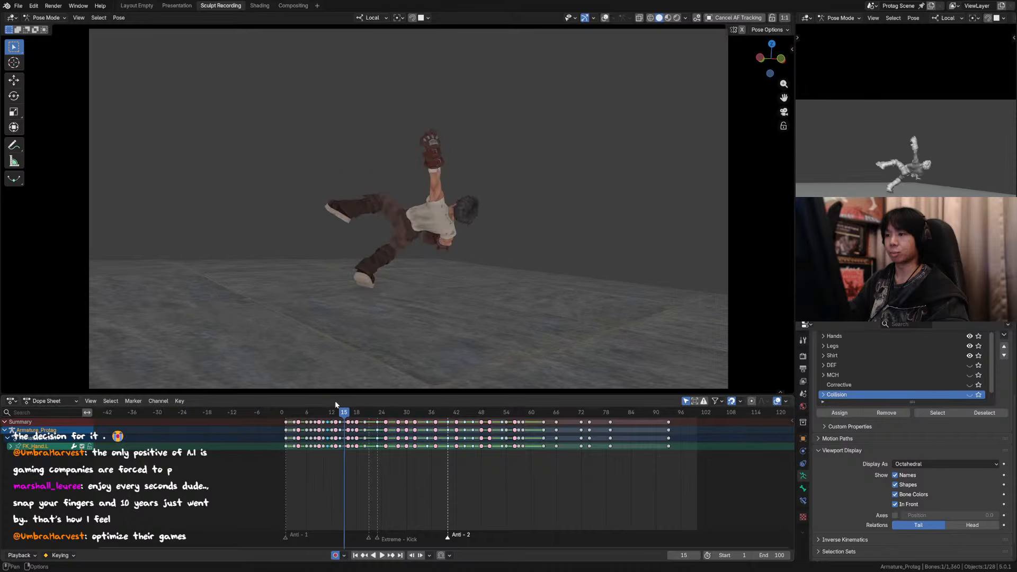
# Step: Flip repeatedly between frames 14 and 15 to compare the torso and arm poses
pyautogui.press('Left')
pyautogui.press('Right')
pyautogui.press('Left')
pyautogui.press('Right')
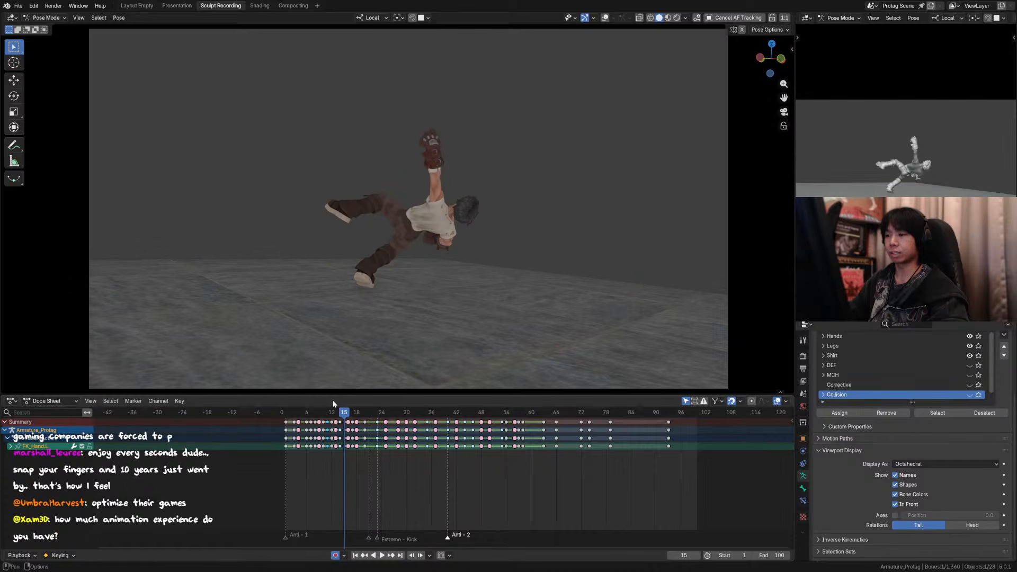
pyautogui.press('Left')
pyautogui.press('Right')
pyautogui.press('Left')
pyautogui.press('Right')
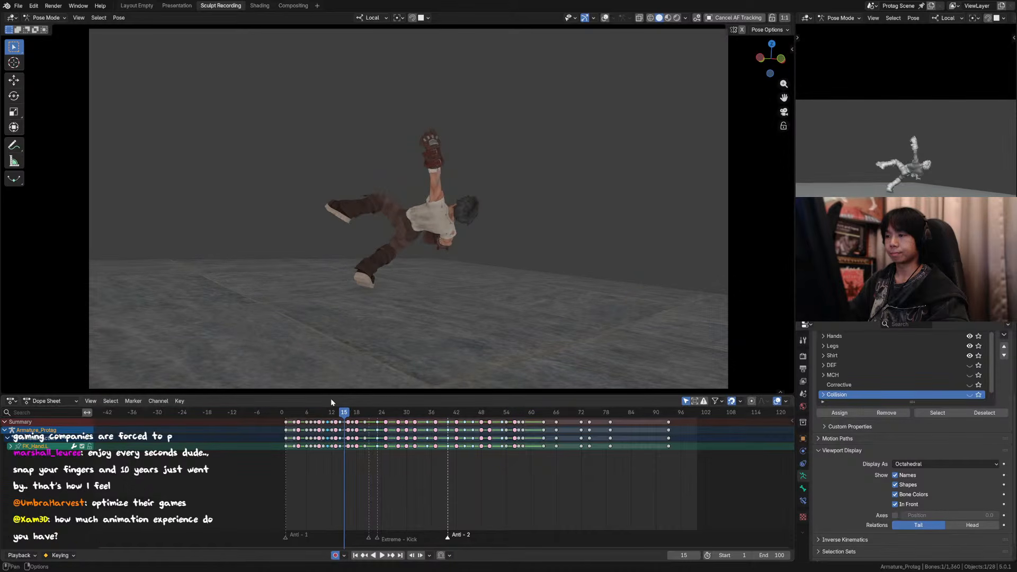
# Step: Show the overlays and, on frame 15, rotate the right shoulder about 5° in the view plane, saving the file along the way
pyautogui.click(605, 18)
pyautogui.scroll(3, 460, 239)
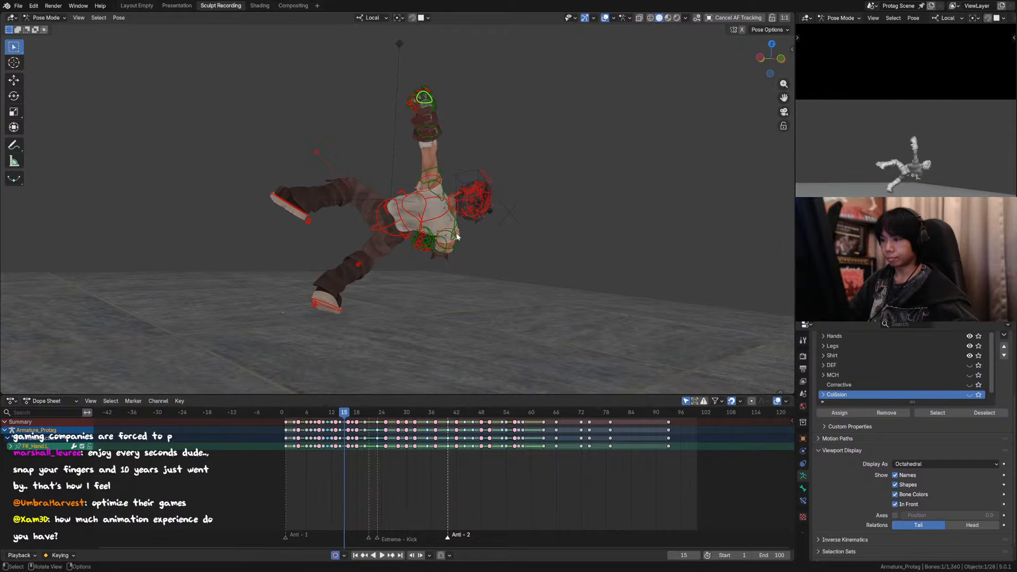
pyautogui.click(465, 228)
pyautogui.hotkey('ctrl', 's')
pyautogui.press('r')
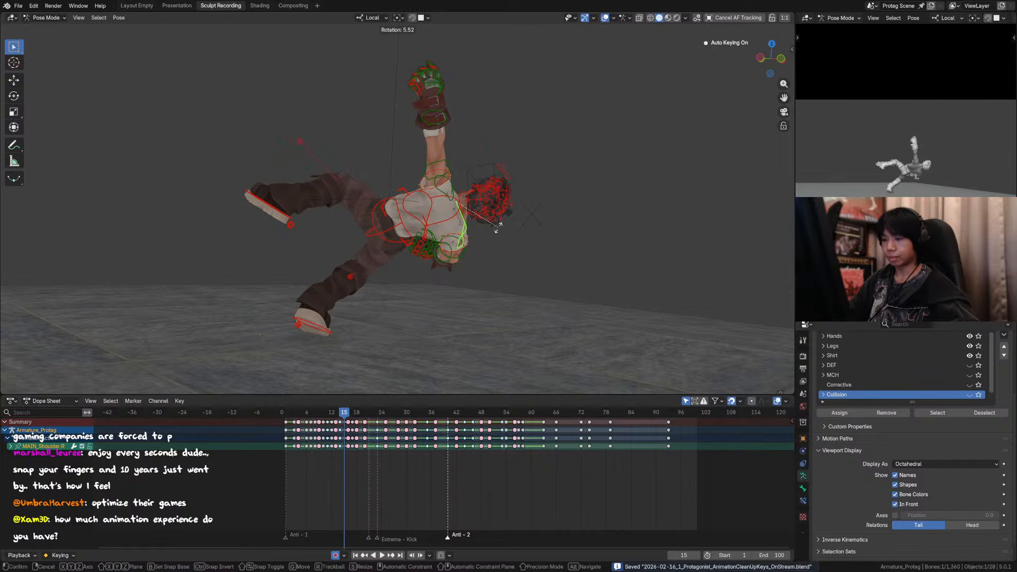
pyautogui.press('Return')
# Step: Hide the overlays and compare frames 14 to 16 to check the adjusted right shoulder
pyautogui.click(605, 17)
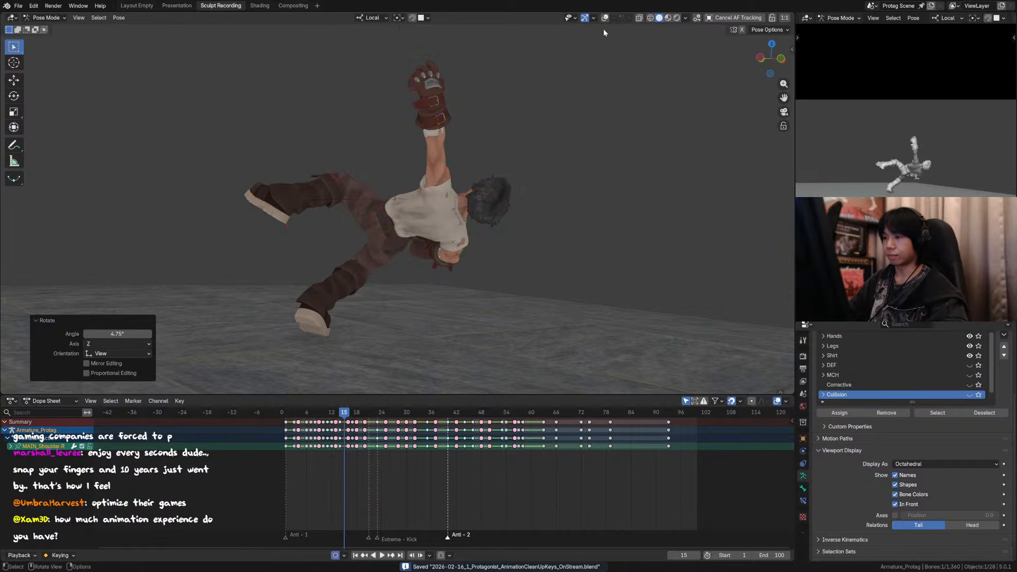
pyautogui.press('Left')
pyautogui.press('Right')
pyautogui.press('Right')
pyautogui.press('Left')
pyautogui.press('Left')
pyautogui.press('Right')
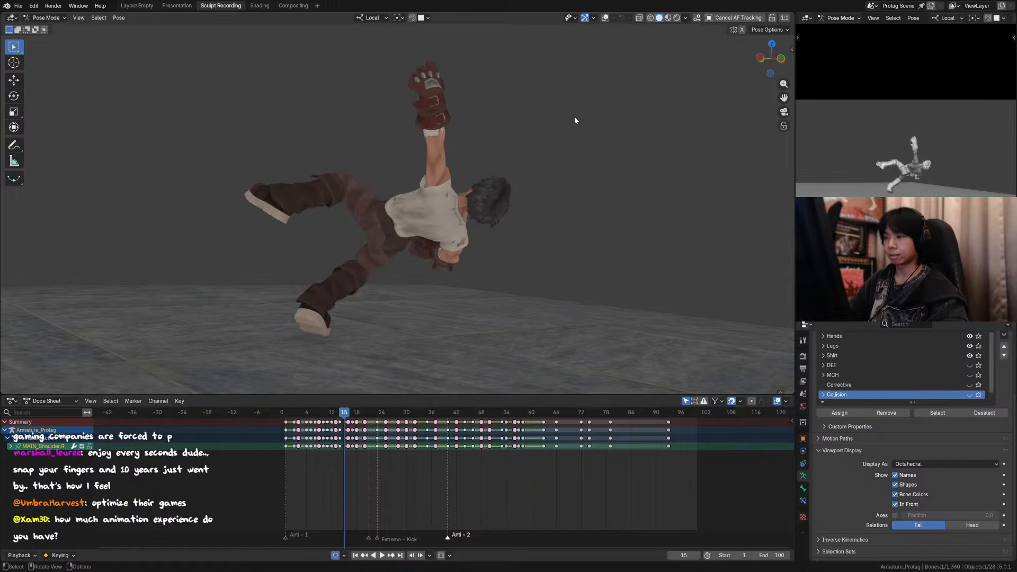
# Step: Show the overlays and rotate the right shoulder about -1.7° around its local Z axis on frame 15
pyautogui.hotkey('shift', 'alt', 'z')
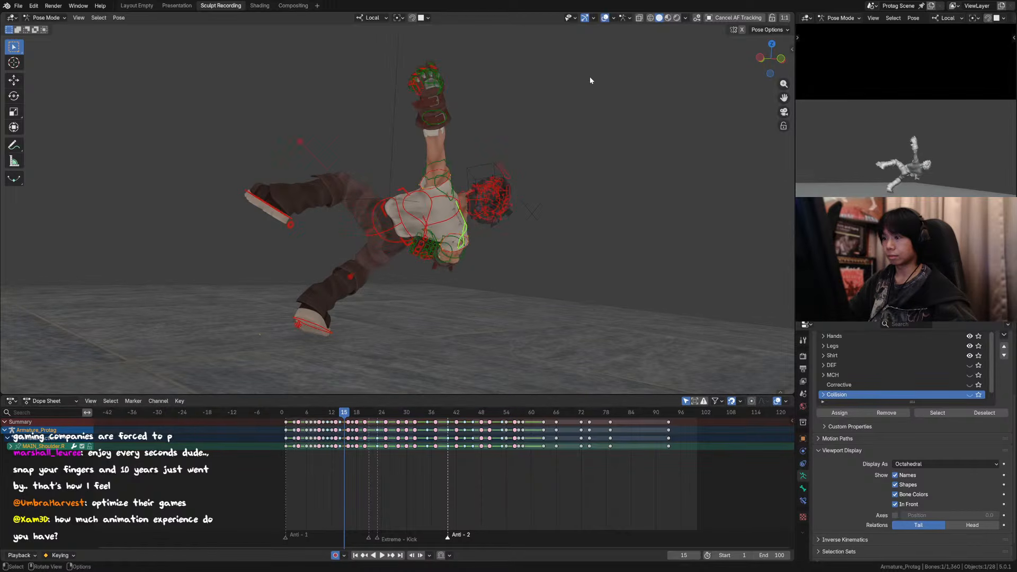
pyautogui.press('r')
pyautogui.press('x')
pyautogui.press('z')
pyautogui.rightClick(590, 90)
pyautogui.press('r')
pyautogui.press('z')
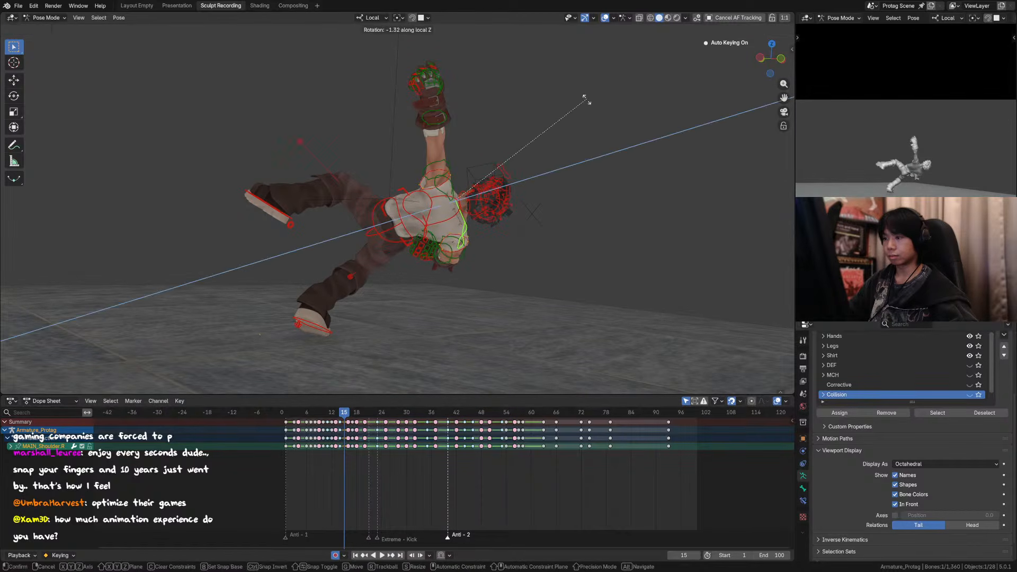
pyautogui.click(585, 101)
# Step: Test right shoulder rotations around local Y and Z on frame 15 and nudge it slightly in the view plane
pyautogui.press('r')
pyautogui.press('y')
pyautogui.rightClick(581, 111)
pyautogui.press('r')
pyautogui.press('z')
pyautogui.rightClick(581, 115)
pyautogui.press('r')
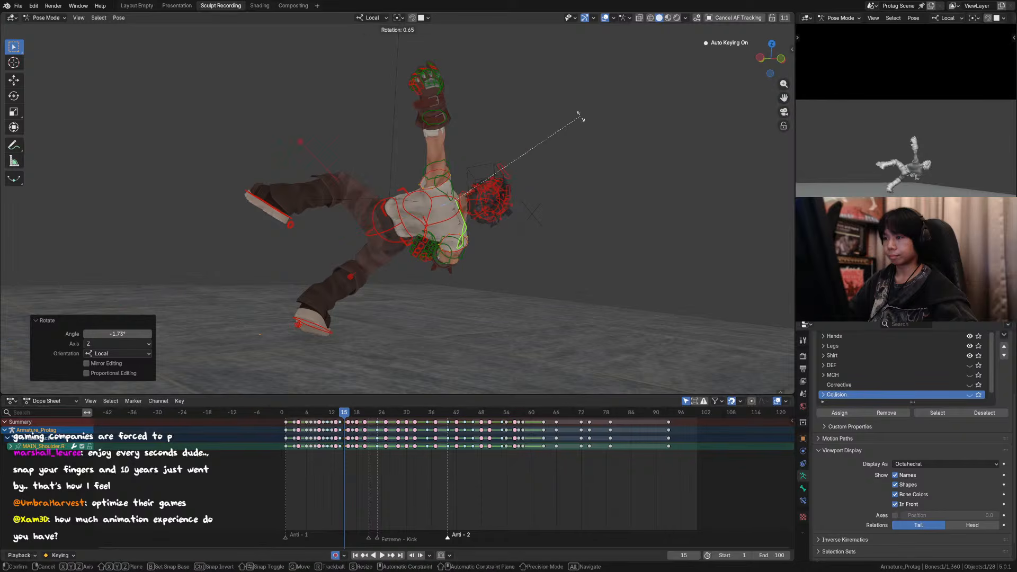
pyautogui.click(580, 117)
# Step: Hide the overlays and flip through frames 14 to 16 to review the shoulder motion
pyautogui.hotkey('shift', 'alt', 'z')
pyautogui.press('Left')
pyautogui.press('Right')
pyautogui.press('Left')
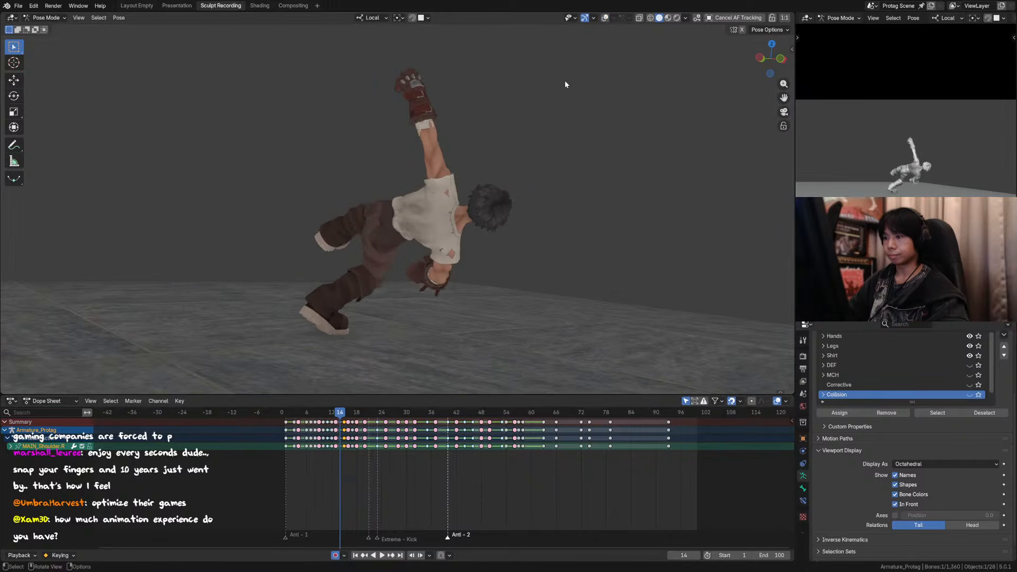
pyautogui.press('Right')
pyautogui.press('Right')
pyautogui.press('Left')
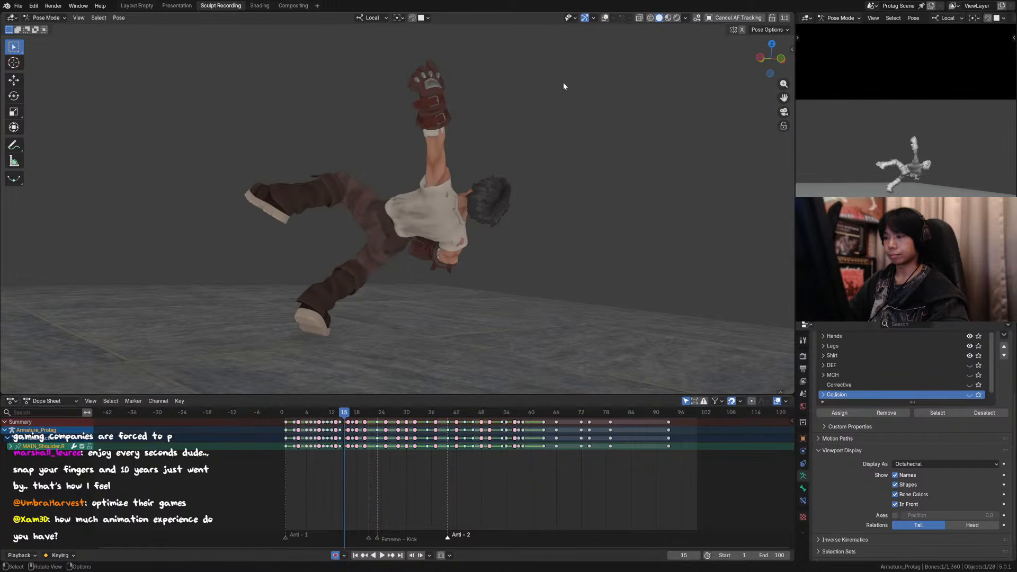
pyautogui.press('Right')
pyautogui.press('Left')
# Step: Inspect the right shoulder and tucked right arm up close around frame 15
pyautogui.scroll(3, 513, 147)
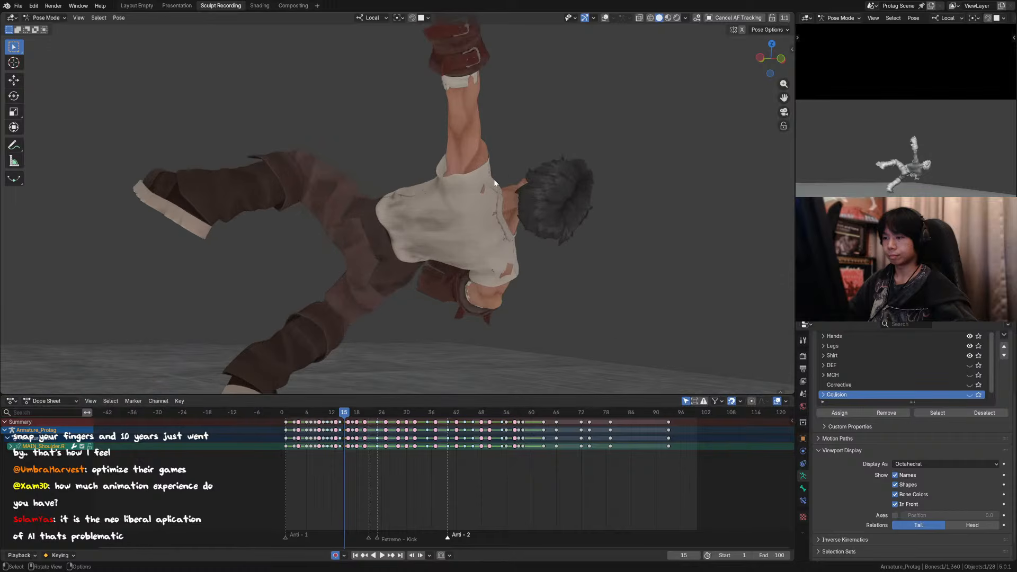
pyautogui.press('Left')
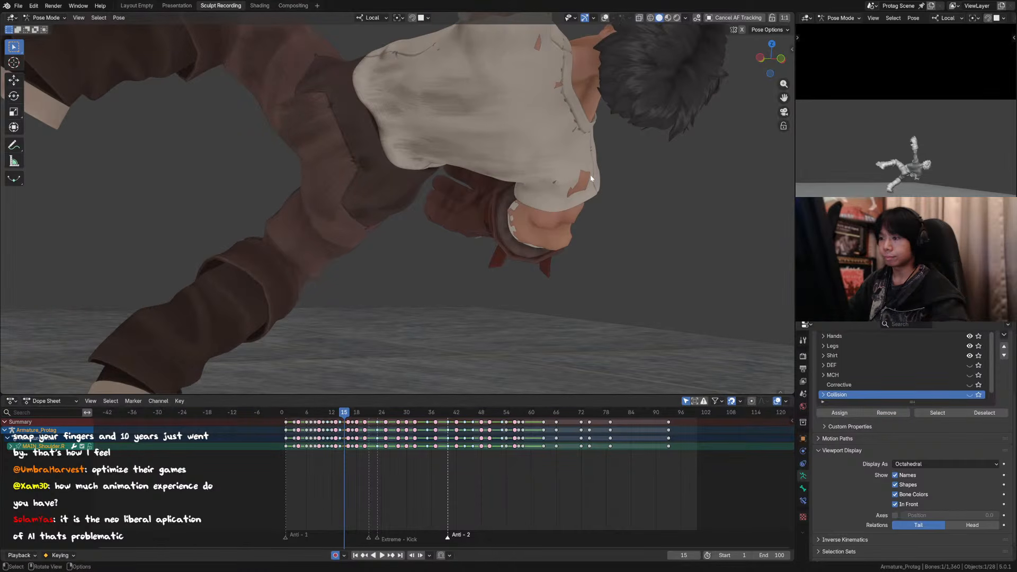
pyautogui.press('Left')
pyautogui.press('Right')
pyautogui.scroll(-4, 571, 193)
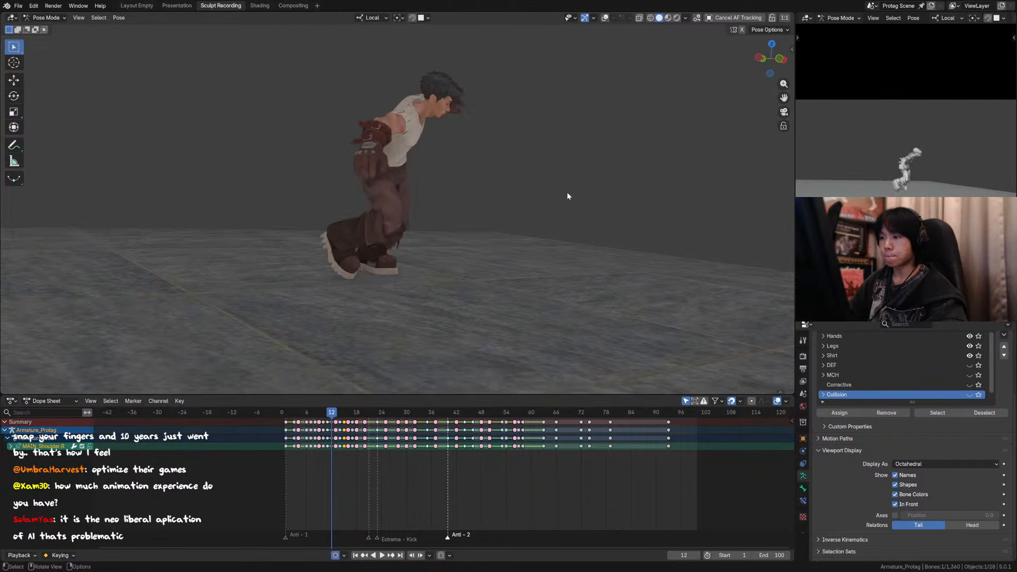
# Step: Step back and forth through frames 12 to 15 to examine how the right arm swings under the body
pyautogui.press('Right')
pyautogui.press('Right')
pyautogui.press('Left')
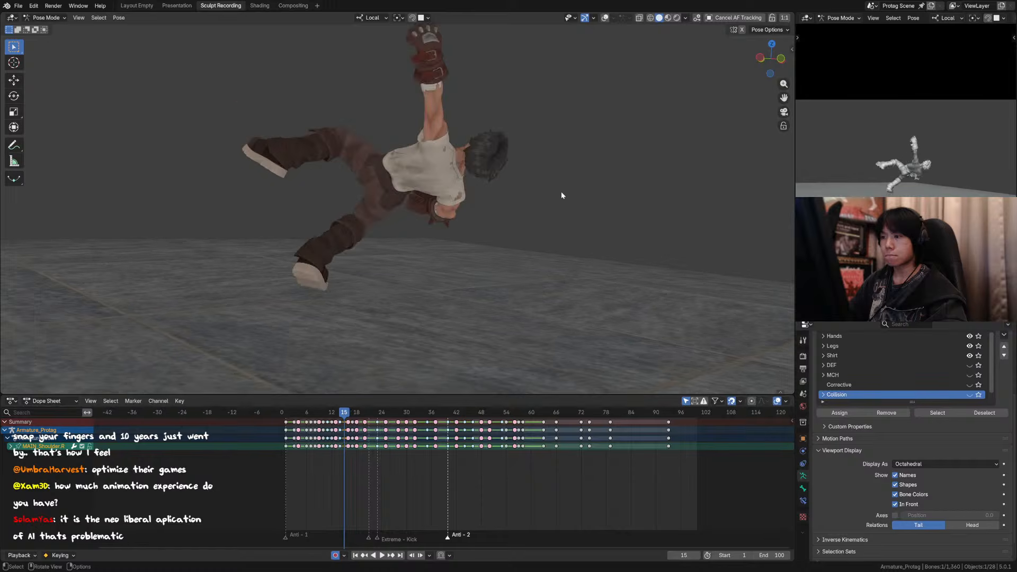
pyautogui.press('Left')
pyautogui.press('Left')
pyautogui.press('Left')
pyautogui.press('Right')
pyautogui.press('Right')
pyautogui.press('Right')
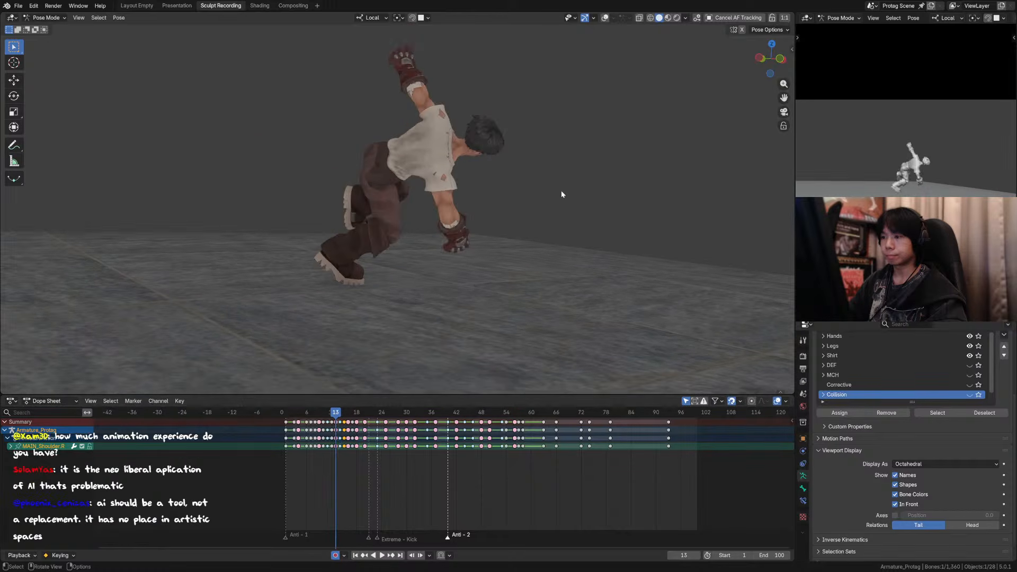
pyautogui.press('Left')
pyautogui.press('Right')
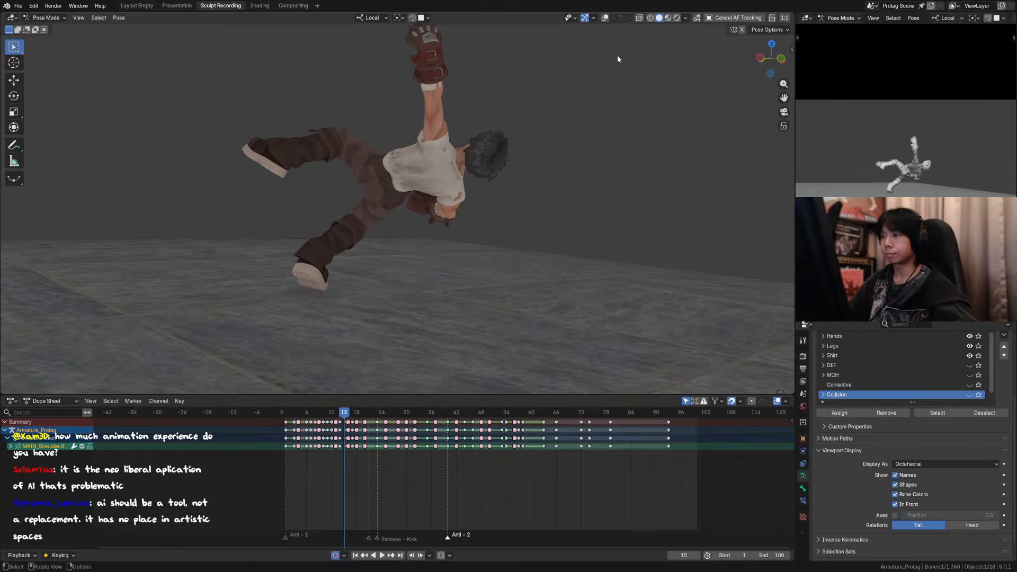
# Step: Show the overlays and, on frame 15, rotate the right hand about 13° around local Y and about -9.7° around local Z
pyautogui.click(605, 18)
pyautogui.click(441, 217)
pyautogui.scroll(5, 450, 218)
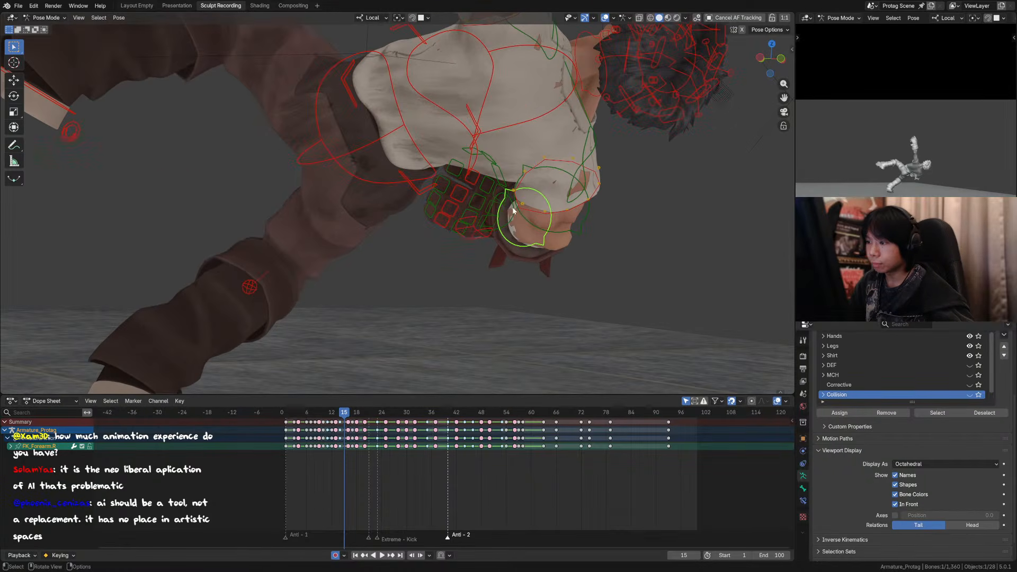
pyautogui.press('r')
pyautogui.press('z')
pyautogui.rightClick(539, 210)
pyautogui.press('r')
pyautogui.press('y')
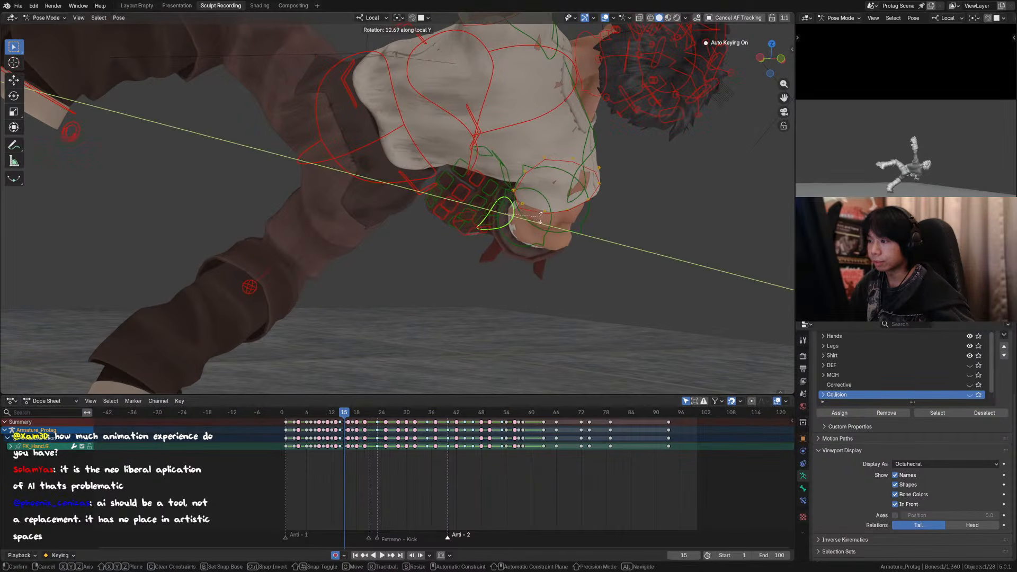
pyautogui.click(540, 220)
pyautogui.press('r')
pyautogui.press('z')
pyautogui.rightClick(539, 229)
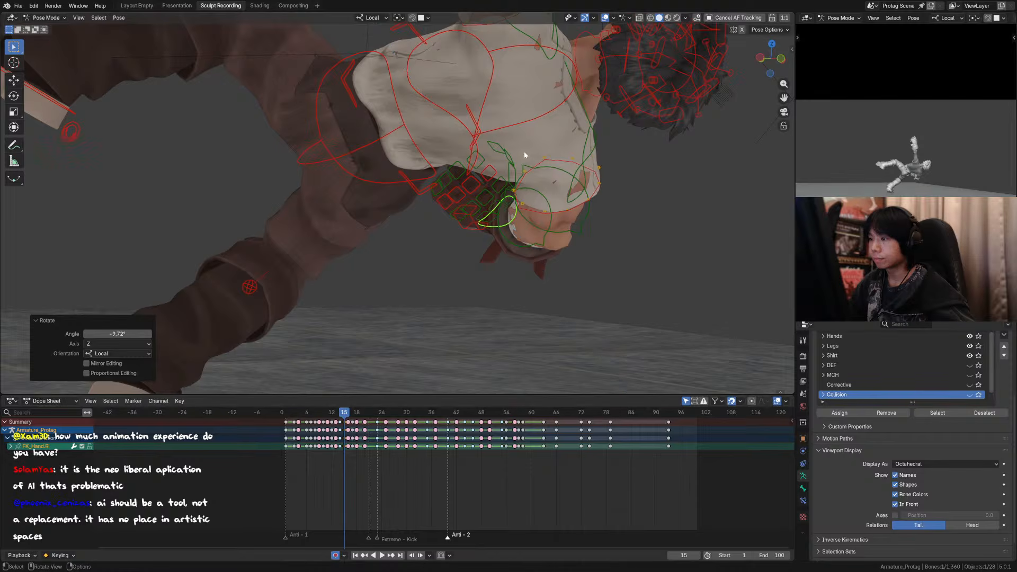
# Step: Rotate one right glove finger control about 6° around its local Z axis and check the hand without overlays
pyautogui.click(500, 182)
pyautogui.press('r')
pyautogui.press('z')
pyautogui.click(534, 168)
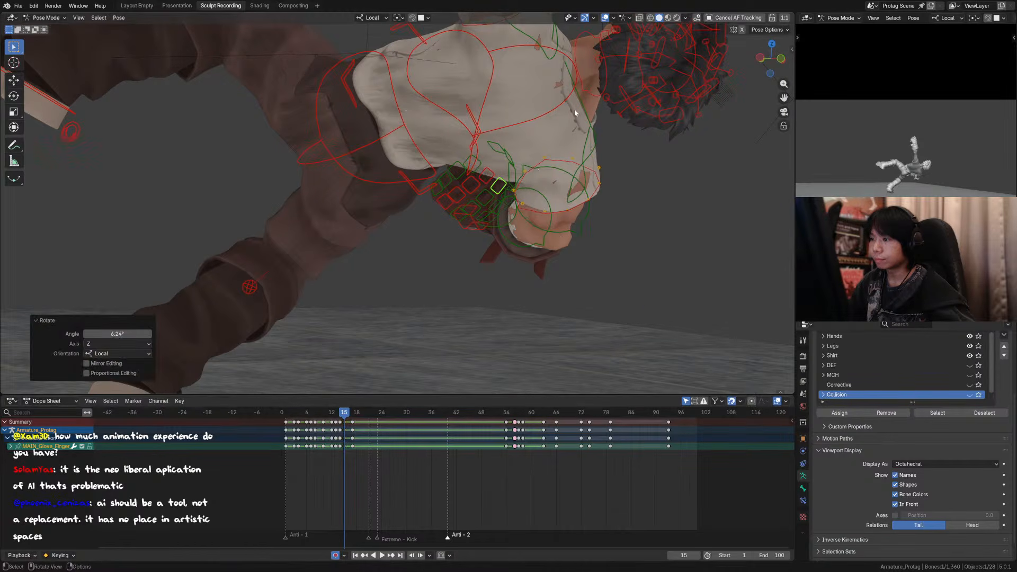
pyautogui.click(605, 17)
pyautogui.click(604, 18)
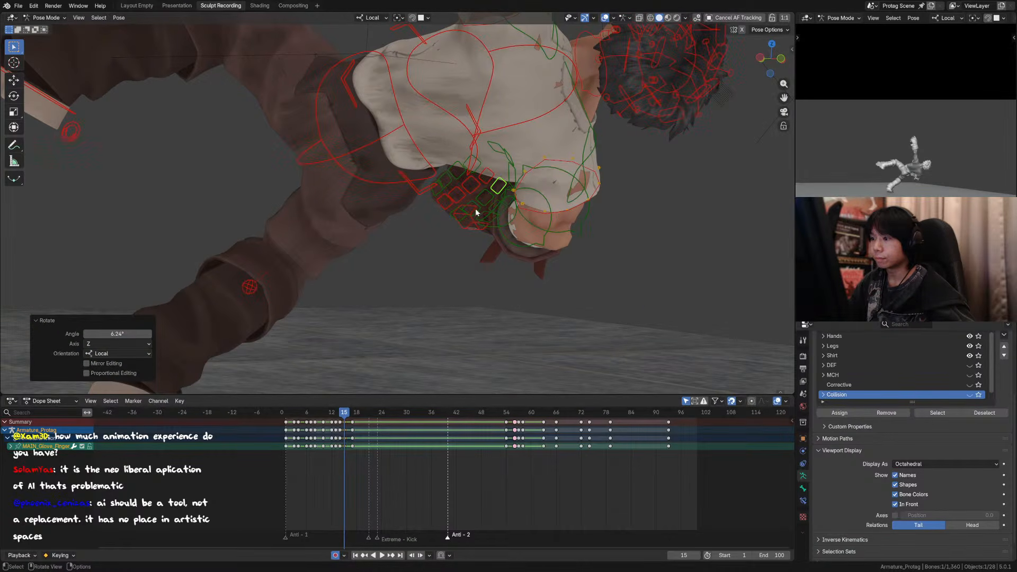
# Step: Select two outer finger controls of the right glove and rotate them about 13° around local X
pyautogui.click(439, 190)
pyautogui.keyDown('shift'); pyautogui.click(444, 198); pyautogui.keyUp('shift')
pyautogui.press('r')
pyautogui.press('x')
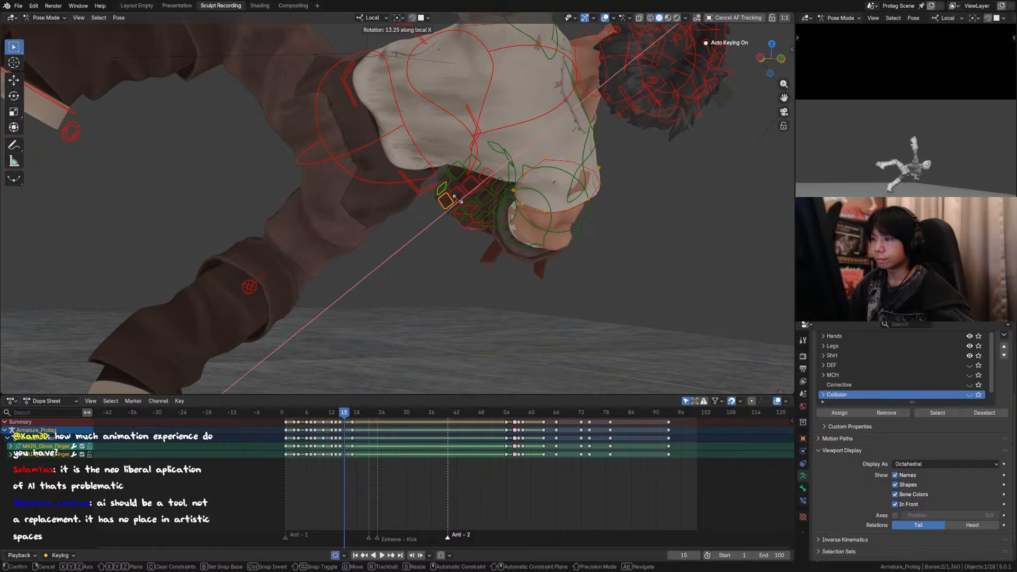
pyautogui.click(458, 199)
# Step: Add neighbouring palm and finger controls of the right glove to the selection and check the pose with the overlays hidden
pyautogui.keyDown('shift'); pyautogui.click(453, 214); pyautogui.keyUp('shift')
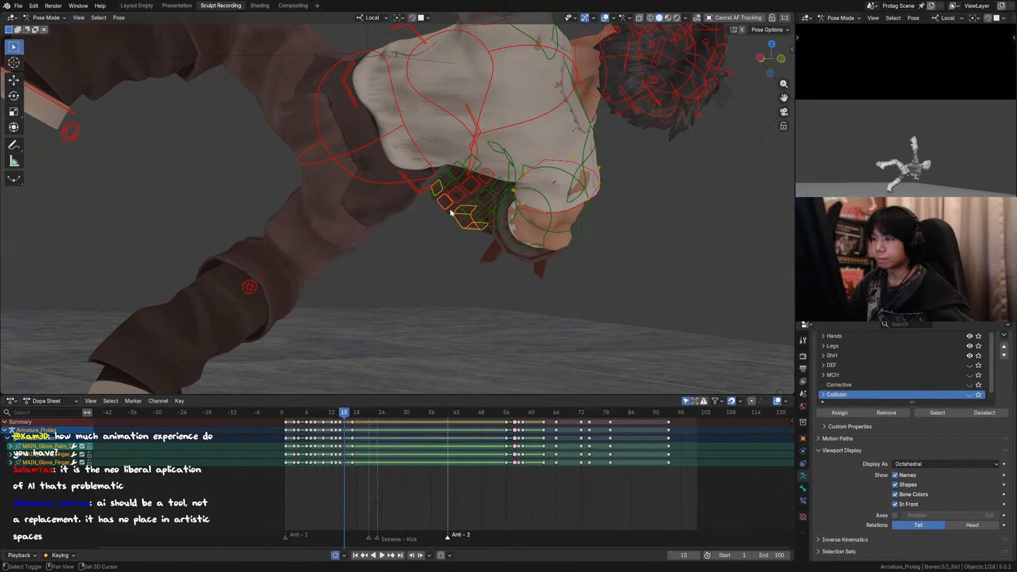
pyautogui.keyDown('shift'); pyautogui.click(473, 222); pyautogui.keyUp('shift')
pyautogui.keyDown('shift'); pyautogui.click(480, 201); pyautogui.keyUp('shift')
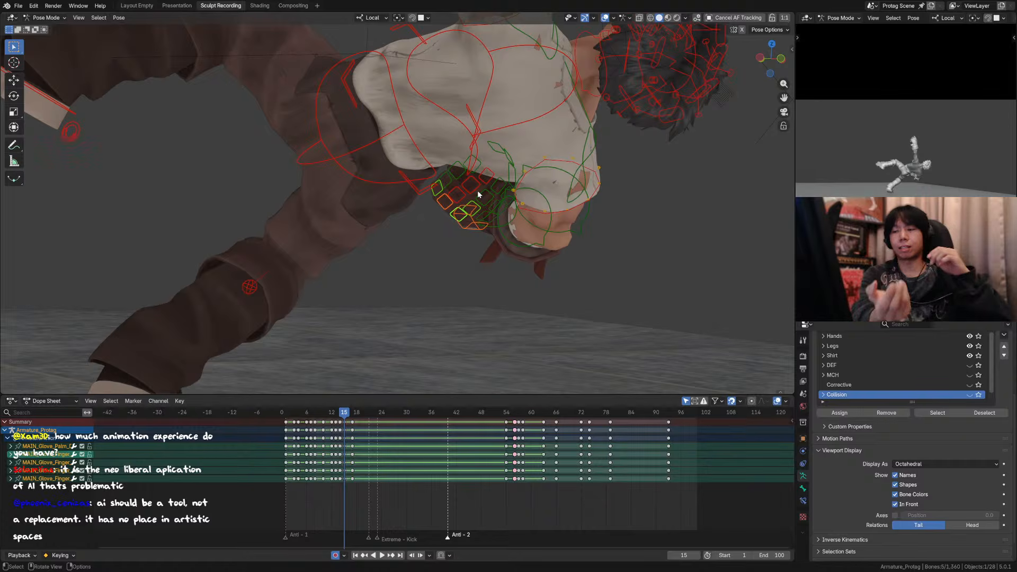
pyautogui.click(604, 18)
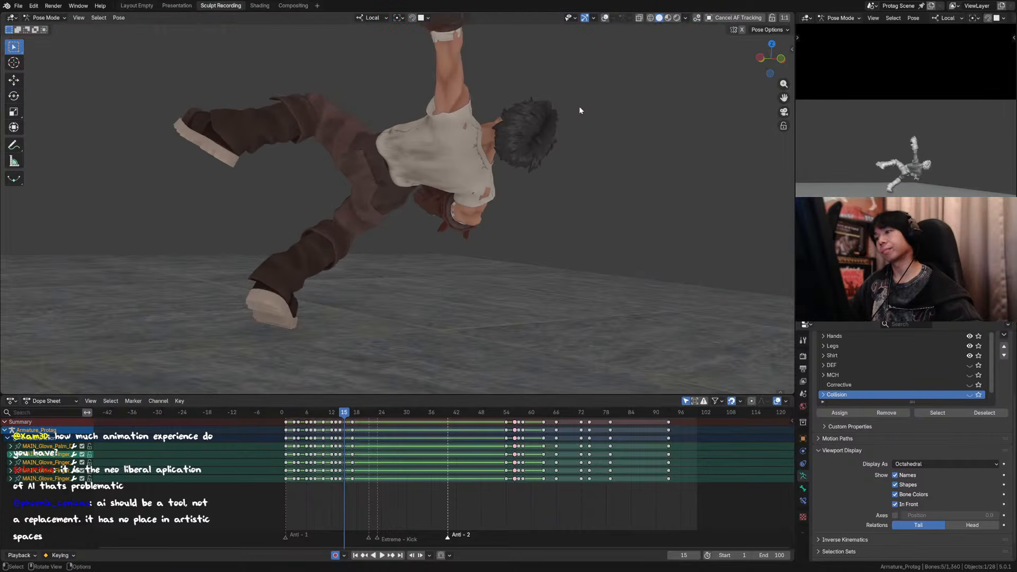
pyautogui.click(605, 18)
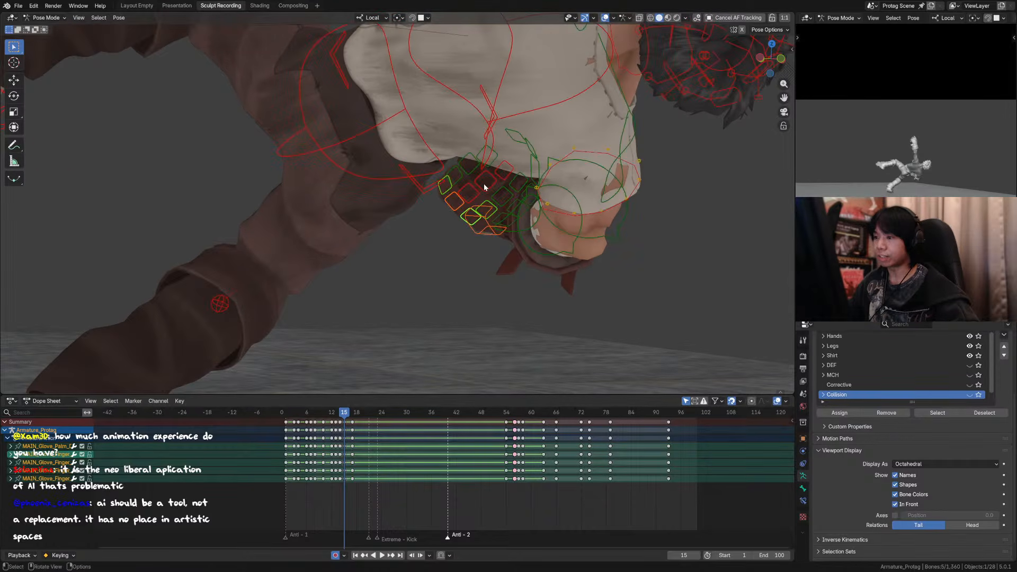
# Step: Reduce the selection to three right glove finger controls and try rotating them around local X and Z
pyautogui.keyDown('ctrl'); pyautogui.moveTo(484, 183); pyautogui.dragTo(500, 203); pyautogui.keyUp('ctrl')
pyautogui.press('r')
pyautogui.press('x')
pyautogui.rightClick(488, 190)
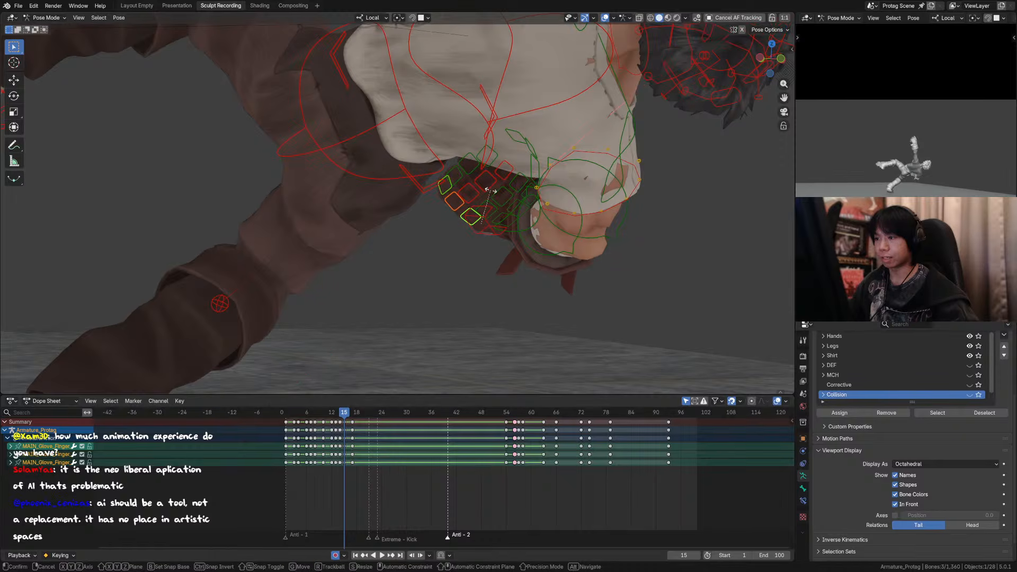
pyautogui.press('r')
pyautogui.press('z')
pyautogui.rightClick(490, 194)
pyautogui.press(',')
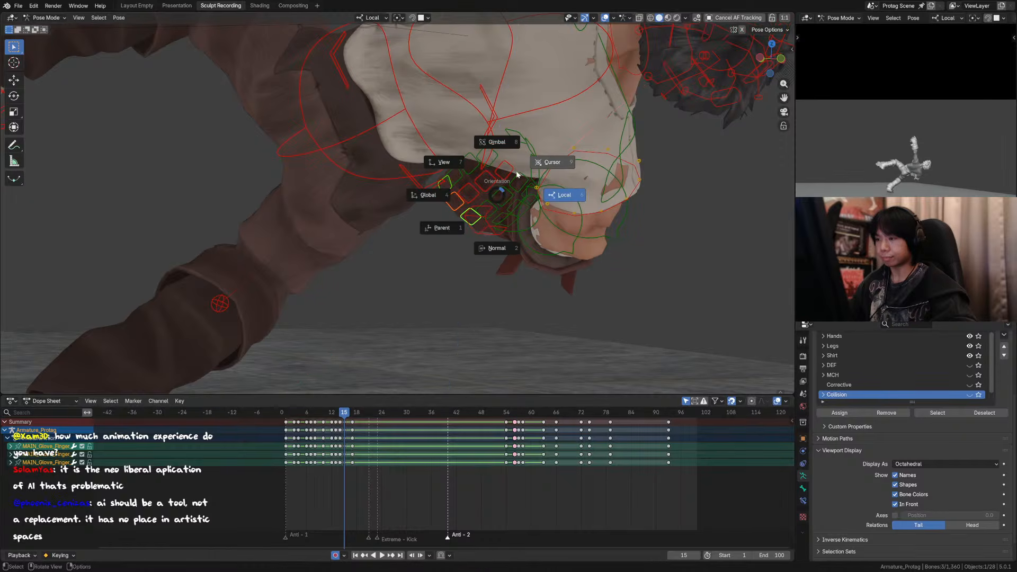
pyautogui.click(480, 182)
pyautogui.press('r')
pyautogui.rightClick(484, 154)
pyautogui.press(',')
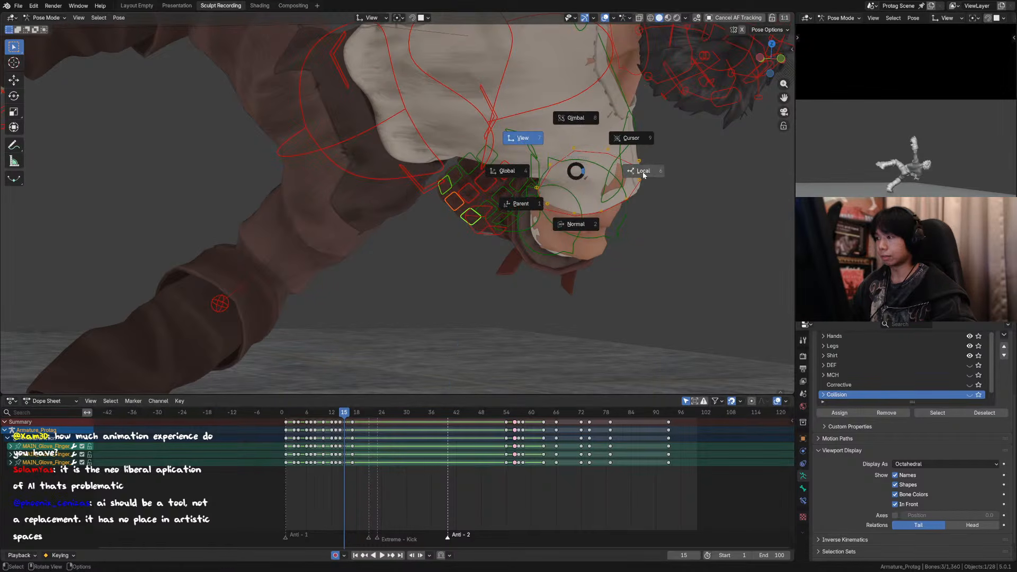
pyautogui.click(643, 173)
pyautogui.press('r')
pyautogui.press('x')
pyautogui.press('z')
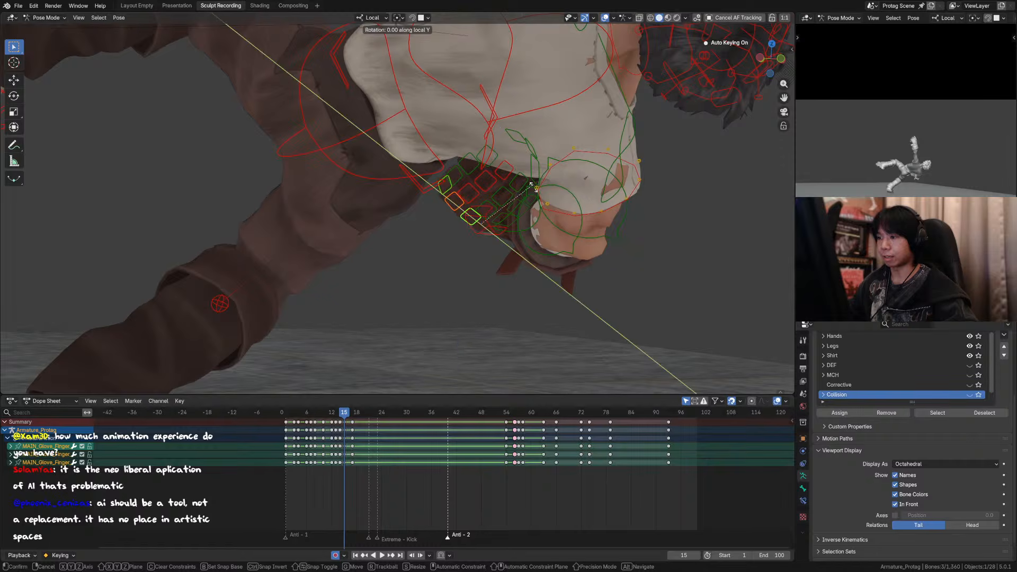
pyautogui.press('x')
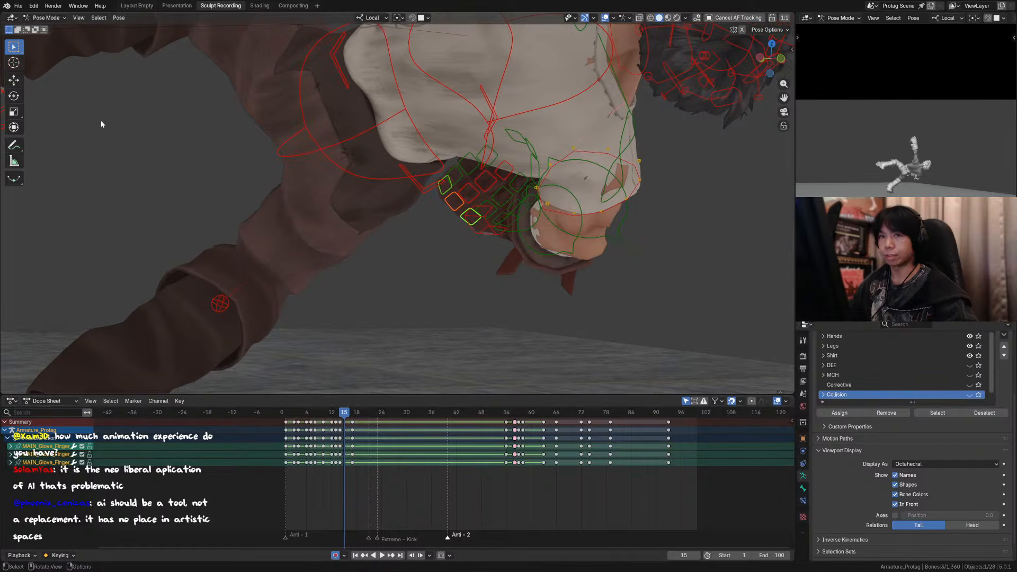
pyautogui.click(464, 158)
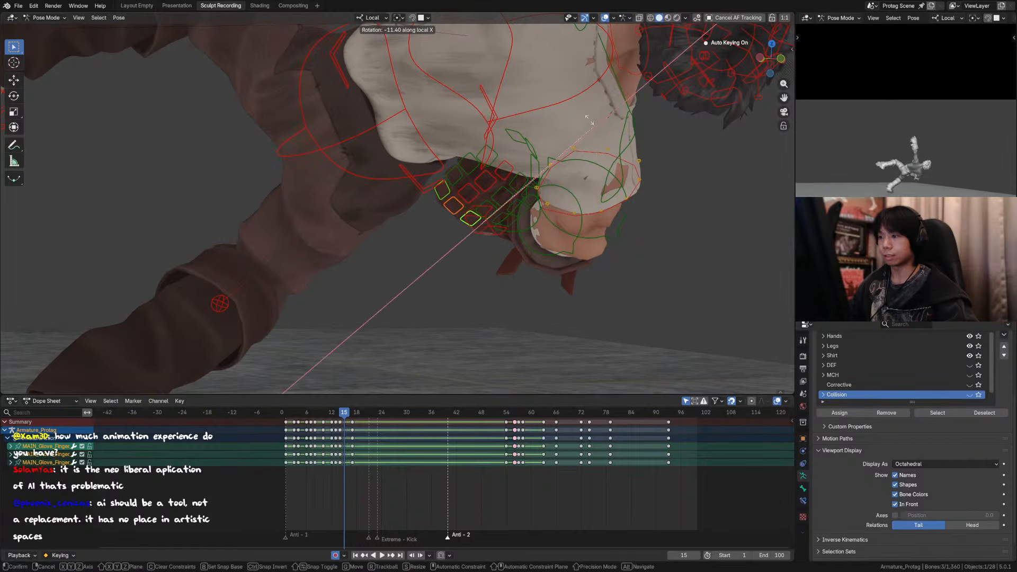
# Step: Rotate the three selected right glove finger controls around local X with the Rotate tool, then rotate the middle one 9.4° around local X
pyautogui.click(18, 95)
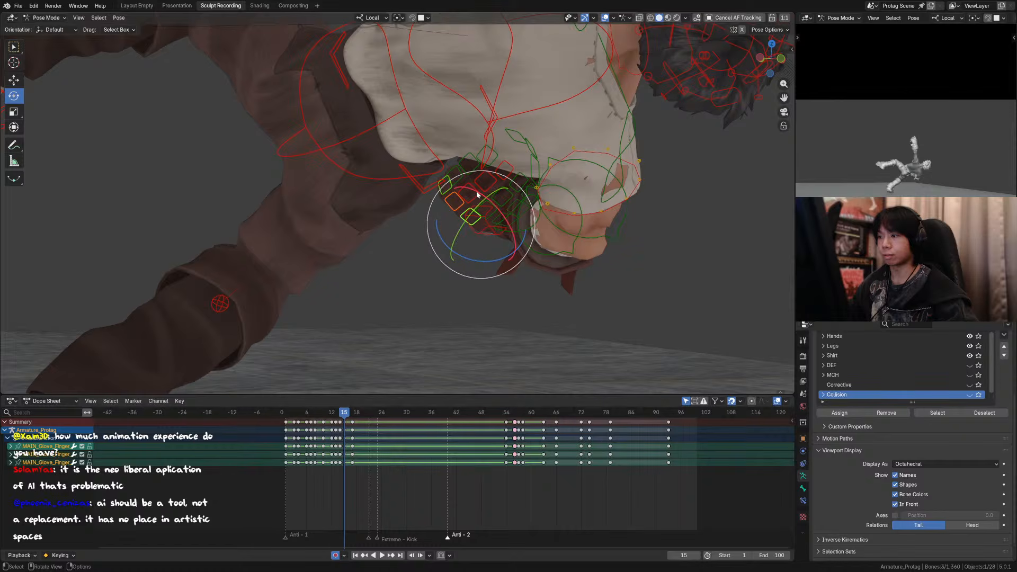
pyautogui.moveTo(476, 191); pyautogui.dragTo(485, 202)
pyautogui.click(456, 196)
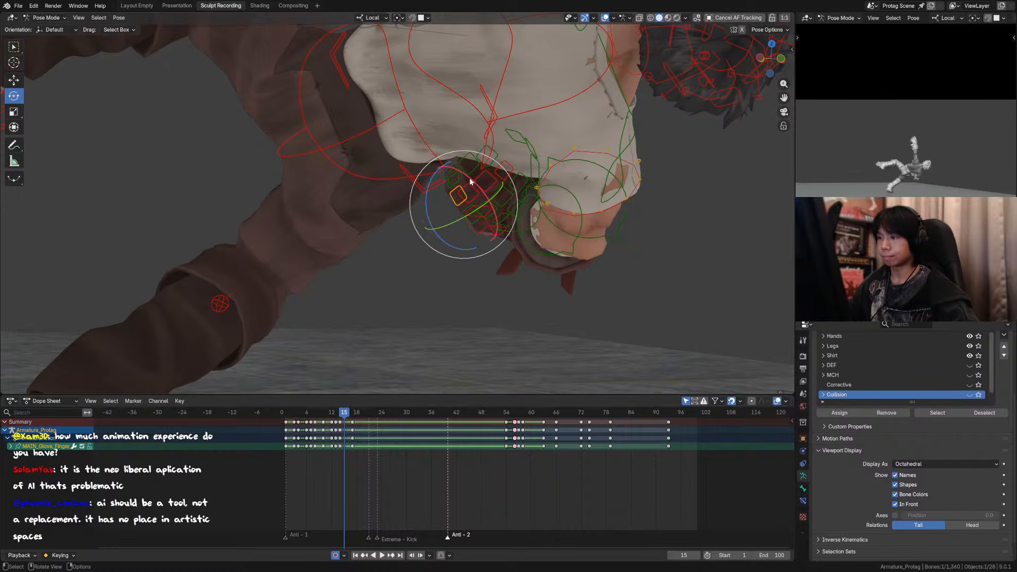
pyautogui.moveTo(470, 177); pyautogui.dragTo(477, 190)
pyautogui.click(605, 18)
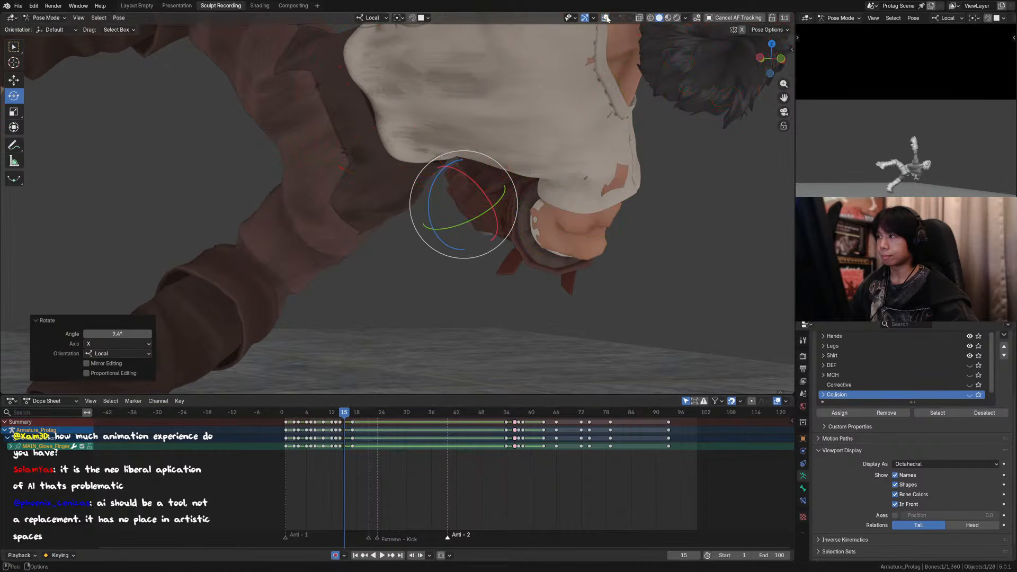
pyautogui.click(605, 18)
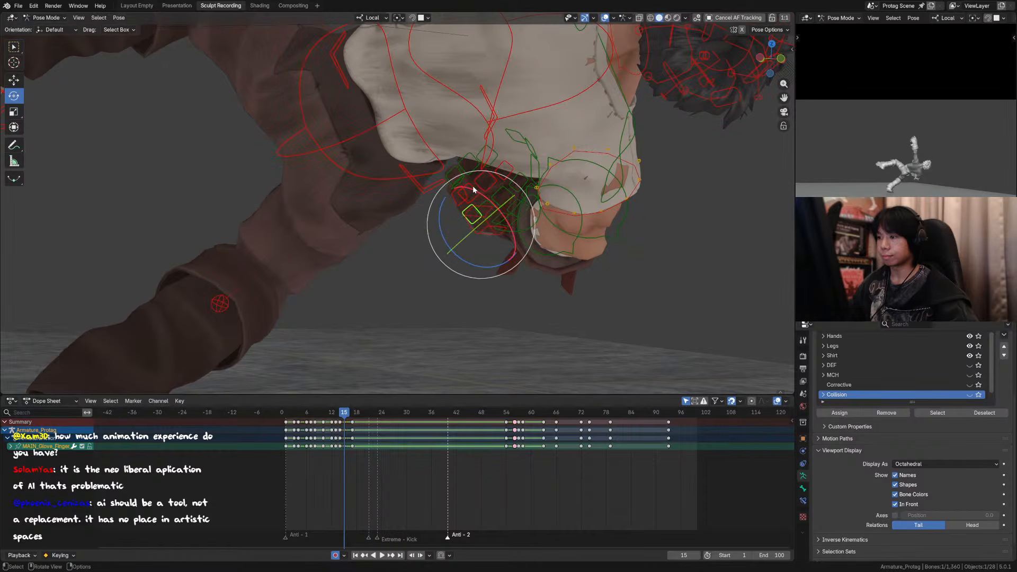
# Step: Rotate the outermost right glove finger control -24.5° around local X, select the upper finger control and hide the overlays
pyautogui.moveTo(473, 186); pyautogui.dragTo(451, 189)
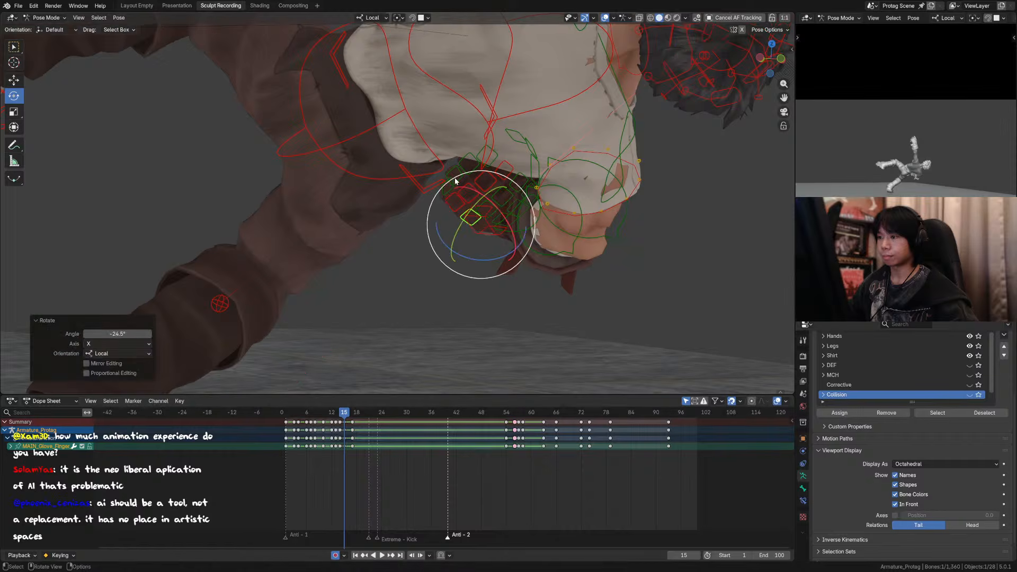
pyautogui.click(454, 175)
pyautogui.click(605, 17)
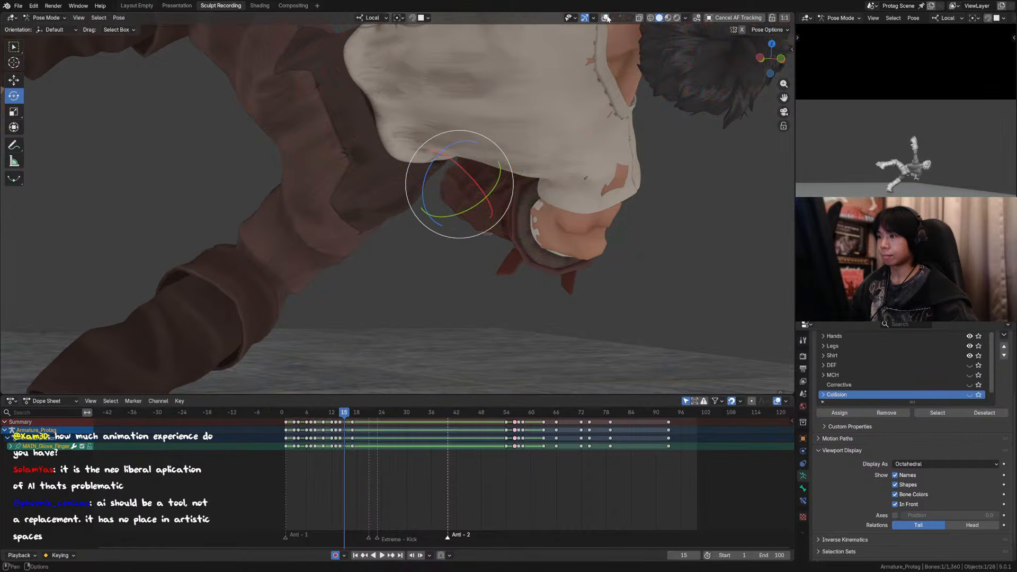
# Step: Step back and forth around frames 14 to 16 to examine the right hand and arm motion without overlays
pyautogui.press('Right')
pyautogui.press('Right')
pyautogui.press('Right')
pyautogui.press('Right')
pyautogui.press('Right')
pyautogui.press('Left')
pyautogui.press('Left')
pyautogui.press('Left')
pyautogui.press('Left')
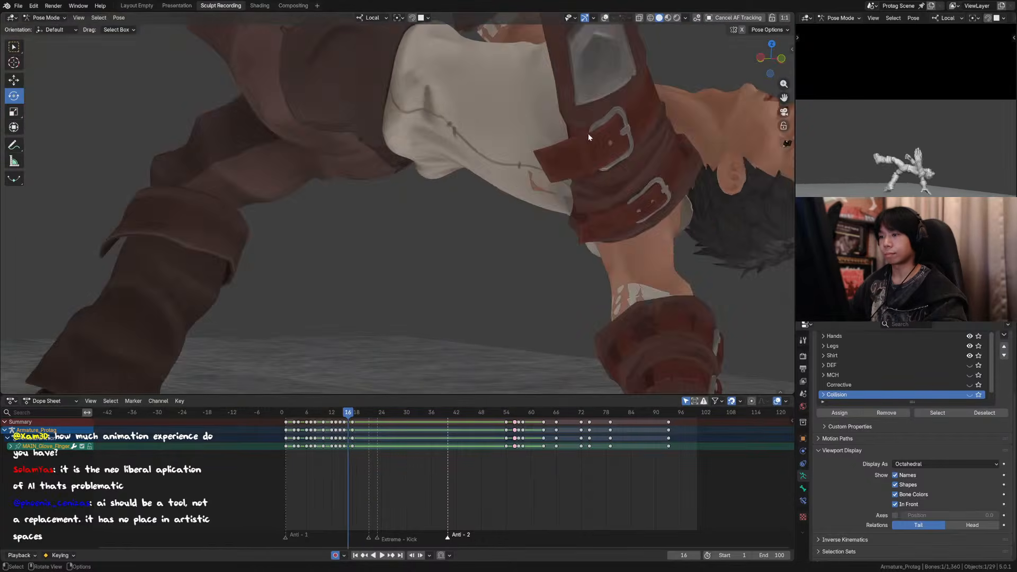
pyautogui.press('Left')
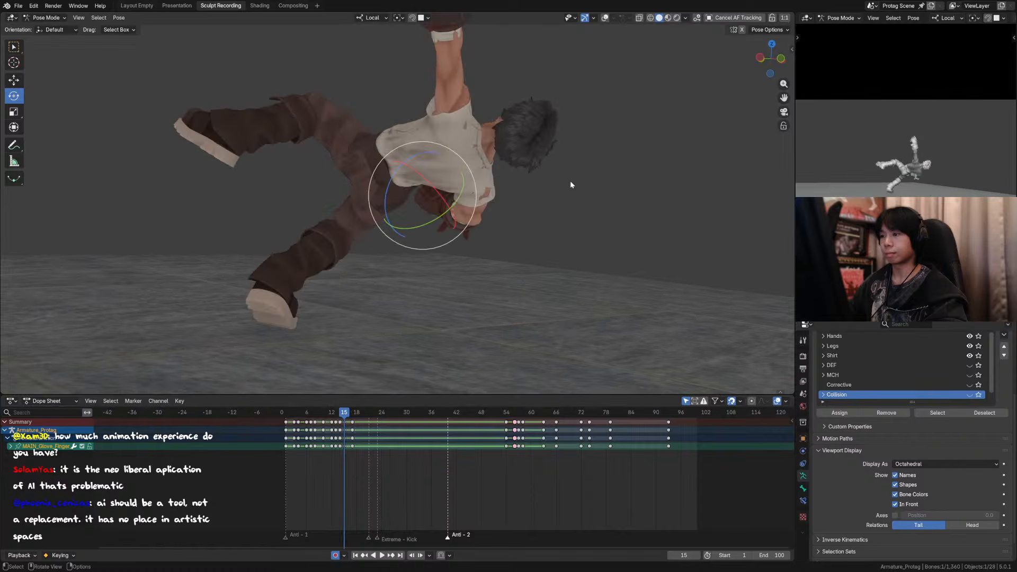
pyautogui.click(605, 17)
pyautogui.press('Left')
pyautogui.click(605, 18)
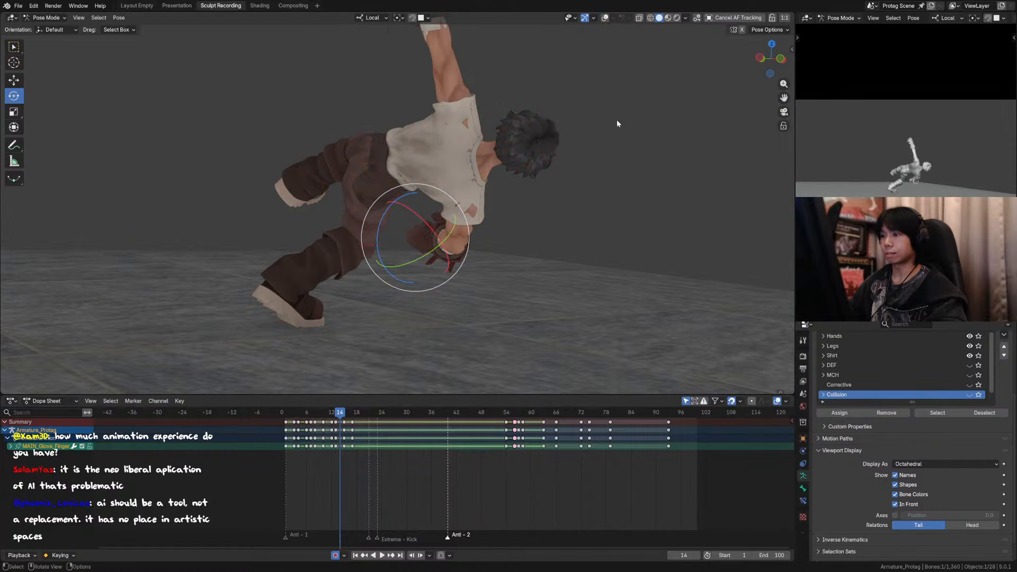
pyautogui.press('Right')
pyautogui.press('Left')
pyautogui.press('Right')
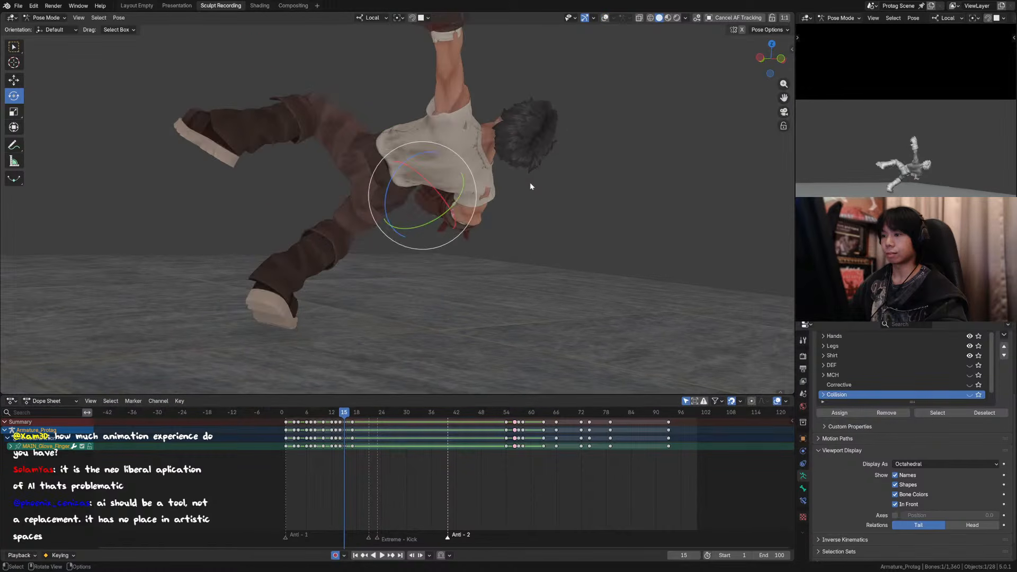
pyautogui.press('Left')
pyautogui.press('Left')
pyautogui.press('Right')
pyautogui.press('Right')
pyautogui.press('Left')
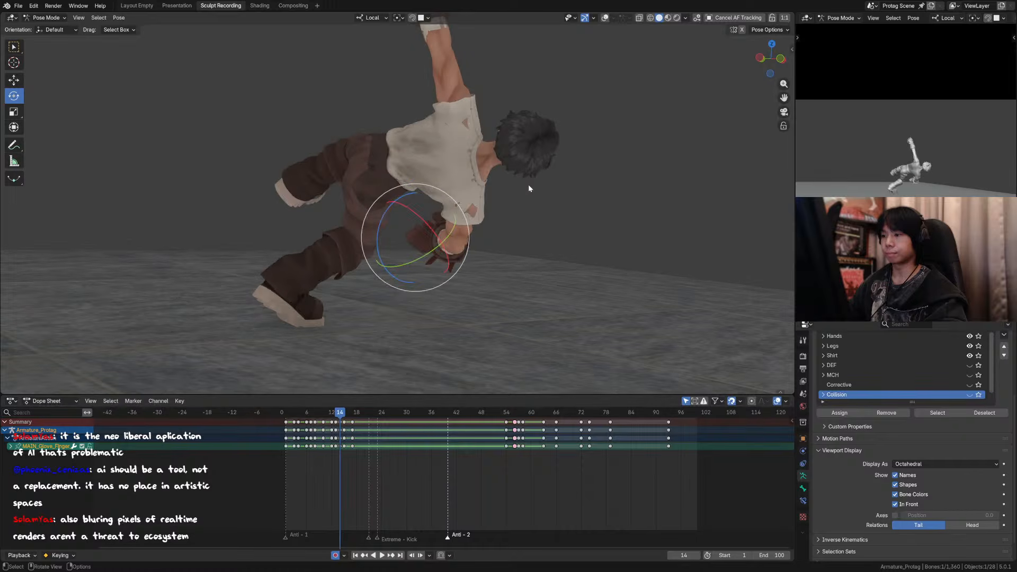
pyautogui.press('Left')
pyautogui.press('Right')
# Step: Rotate the right upper arm FK control slightly around local Y at frame 14 and compare it with frame 15 without overlays
pyautogui.hotkey('shift', 'alt', 'z')
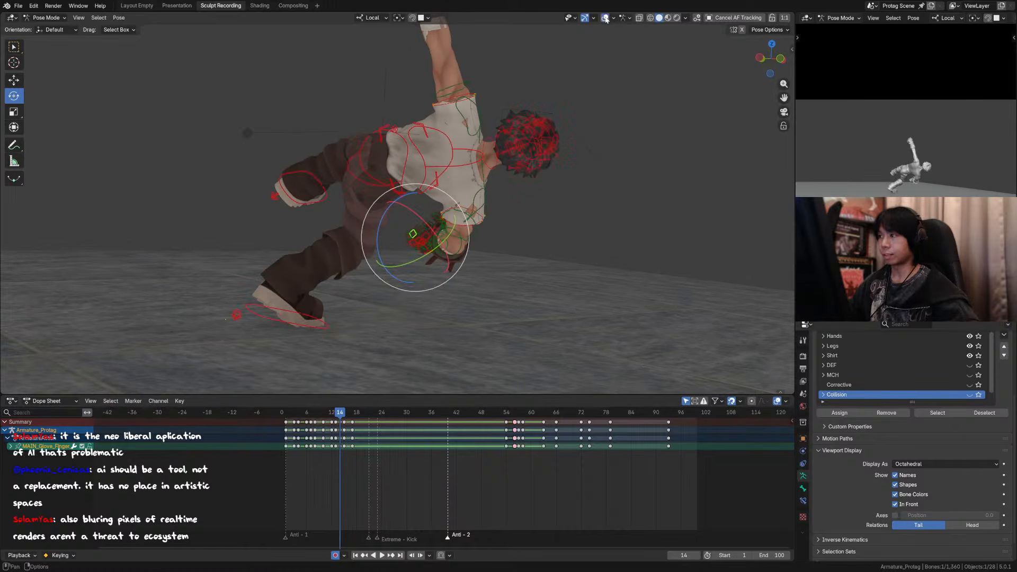
pyautogui.click(472, 249)
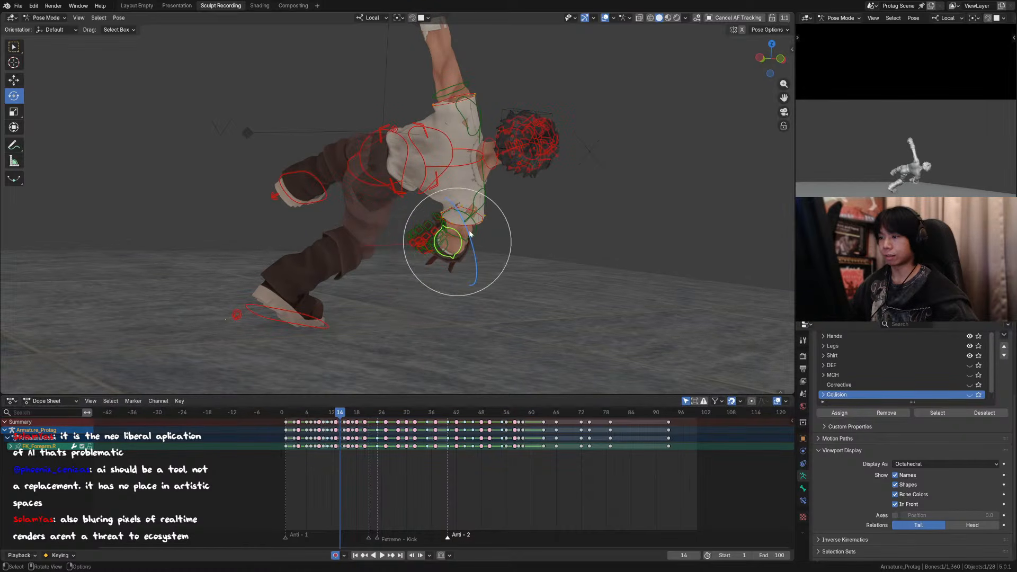
pyautogui.click(463, 239)
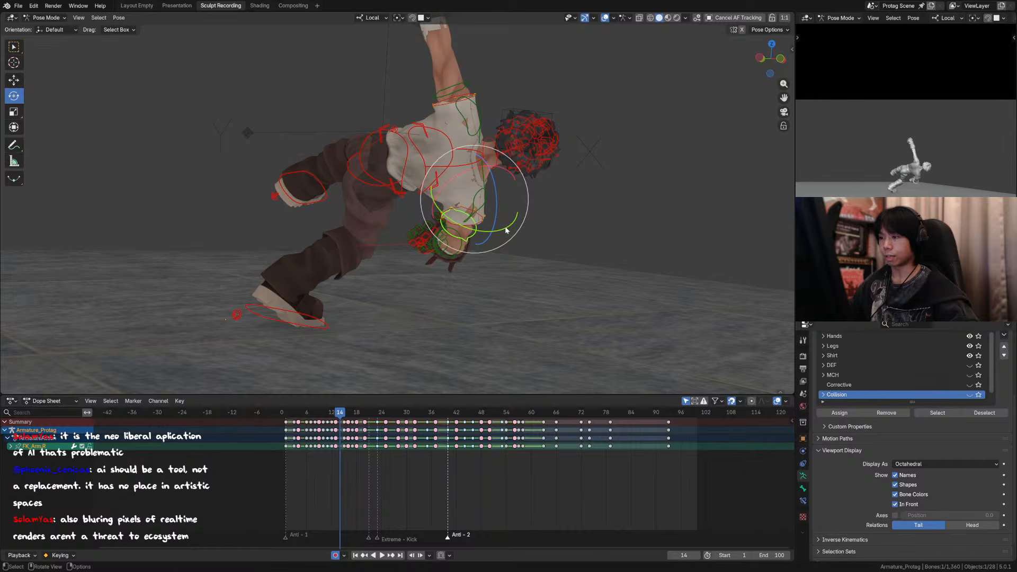
pyautogui.moveTo(506, 230); pyautogui.dragTo(503, 233)
pyautogui.hotkey('shift', 'alt', 'z')
pyautogui.press('Right')
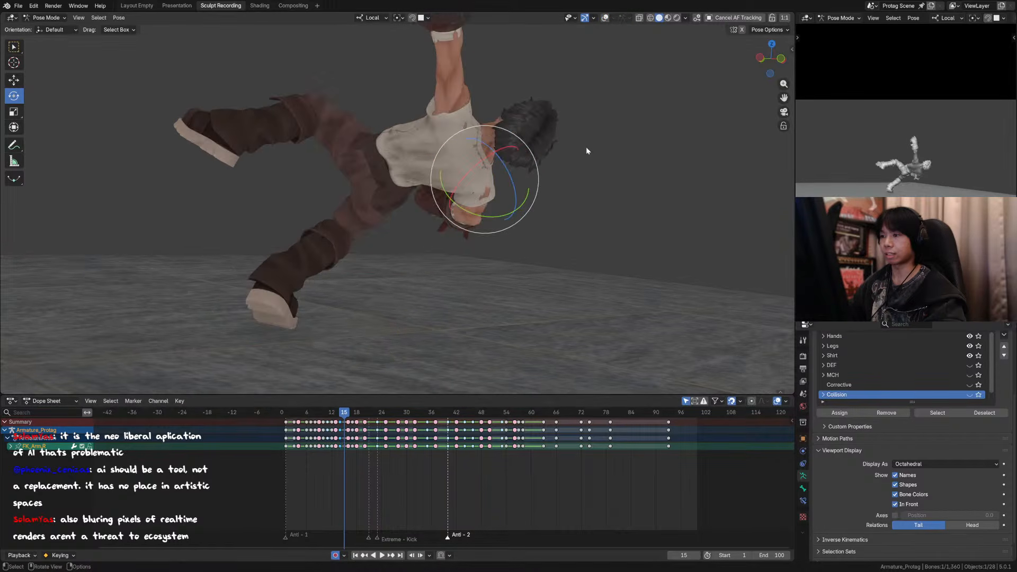
pyautogui.press('Left')
pyautogui.press('Right')
# Step: Rotate the right upper arm FK control slightly at frame 15 and check the motion across frames 13 to 16
pyautogui.moveTo(522, 198); pyautogui.dragTo(524, 213)
pyautogui.scroll(-4, 551, 198)
pyautogui.press('Left')
pyautogui.press('Left')
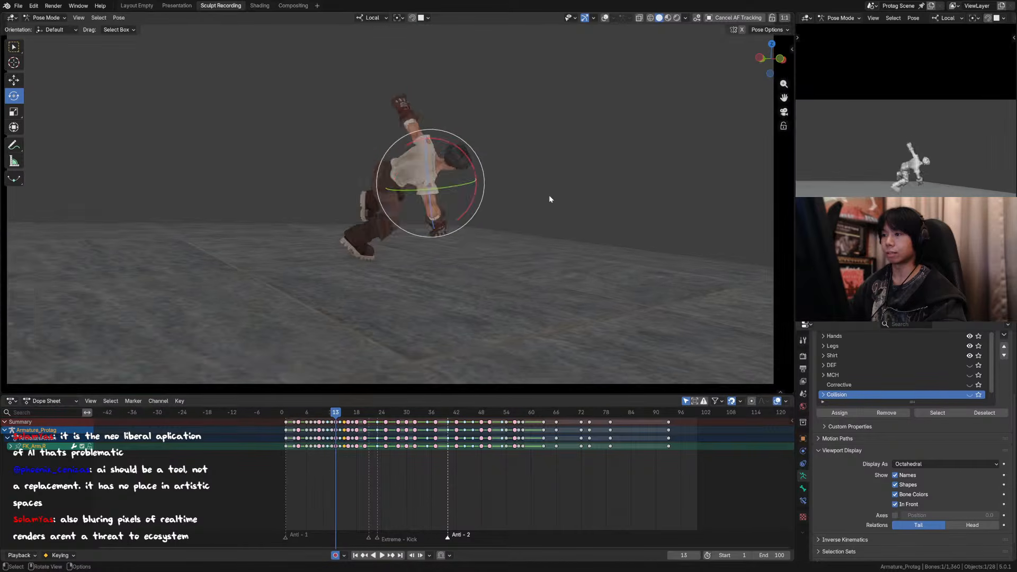
pyautogui.press('Right')
pyautogui.press('Right')
pyautogui.press('Right')
pyautogui.hotkey('shift', 'alt', 'z')
pyautogui.scroll(-2, 567, 181)
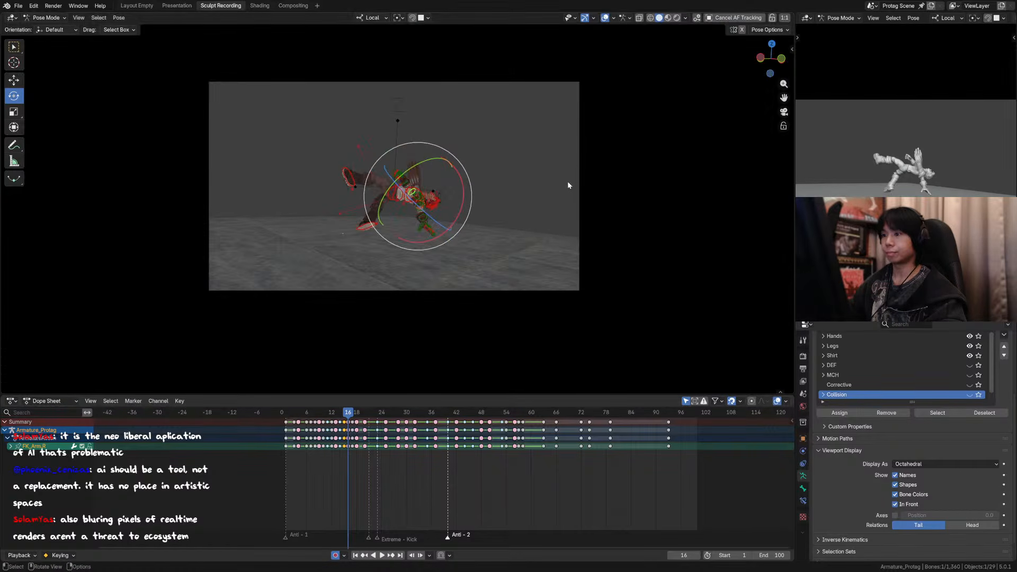
pyautogui.scroll(5, 564, 143)
pyautogui.hotkey('shift', 'alt', 'z')
# Step: Clear the bone selection with the Select tool, scrub through the kick and save the file
pyautogui.press('w')
pyautogui.click(583, 153)
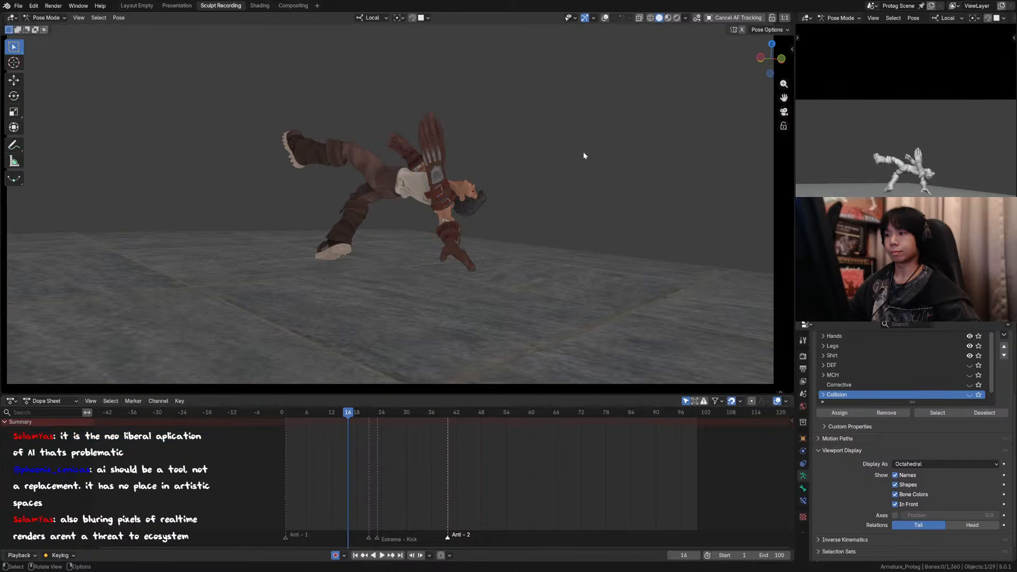
pyautogui.scroll(-3, 528, 209)
pyautogui.moveTo(304, 416); pyautogui.dragTo(377, 416)
pyautogui.hotkey('ctrl', 's')
# Step: Scrub and play the animation around frames 18 to 23 to review the kick in the camera framing
pyautogui.keyDown('shift'); pyautogui.moveTo(594, 109); pyautogui.dragTo(644, 127, button='middle'); pyautogui.keyUp('shift')
pyautogui.scroll(1, 641, 130)
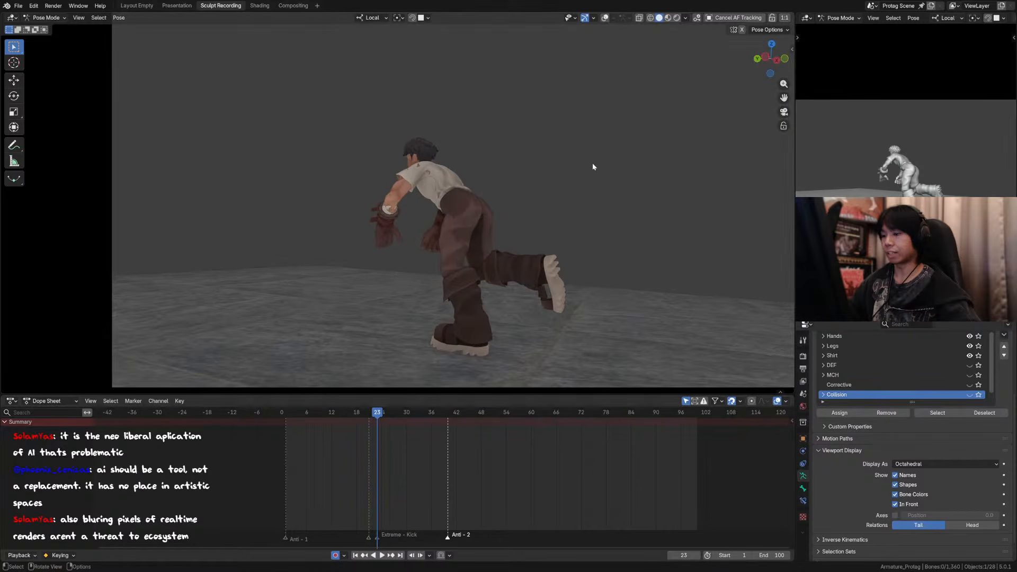
pyautogui.scroll(-1, 450, 329)
pyautogui.scroll(-3, 456, 347)
pyautogui.scroll(1, 474, 349)
pyautogui.moveTo(356, 415); pyautogui.dragTo(374, 413)
pyautogui.press('space')
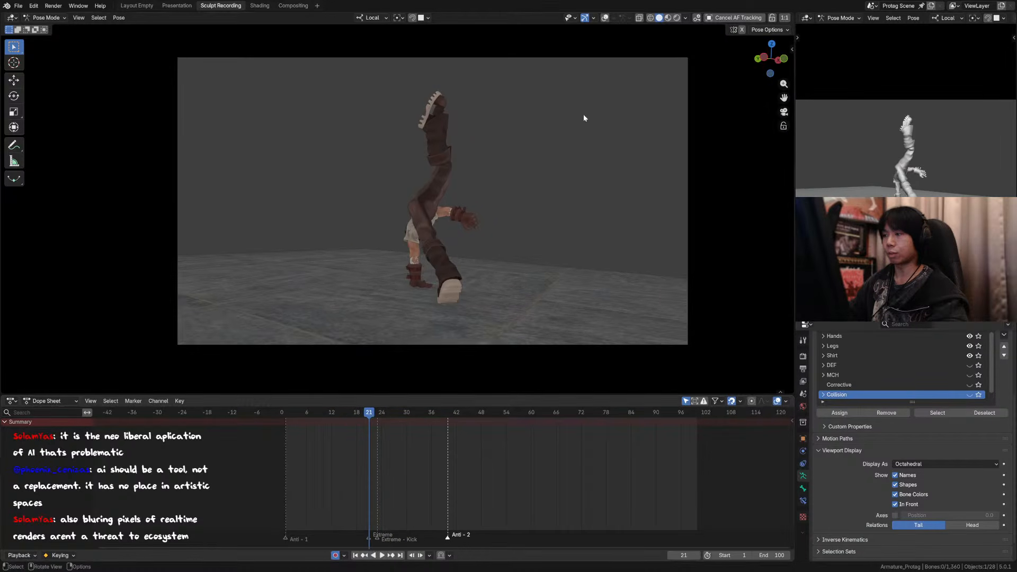
# Step: Show the overlays, select the right foot IK control and step between frames 18 and 21 to examine the leg's swing
pyautogui.click(605, 18)
pyautogui.press('Left')
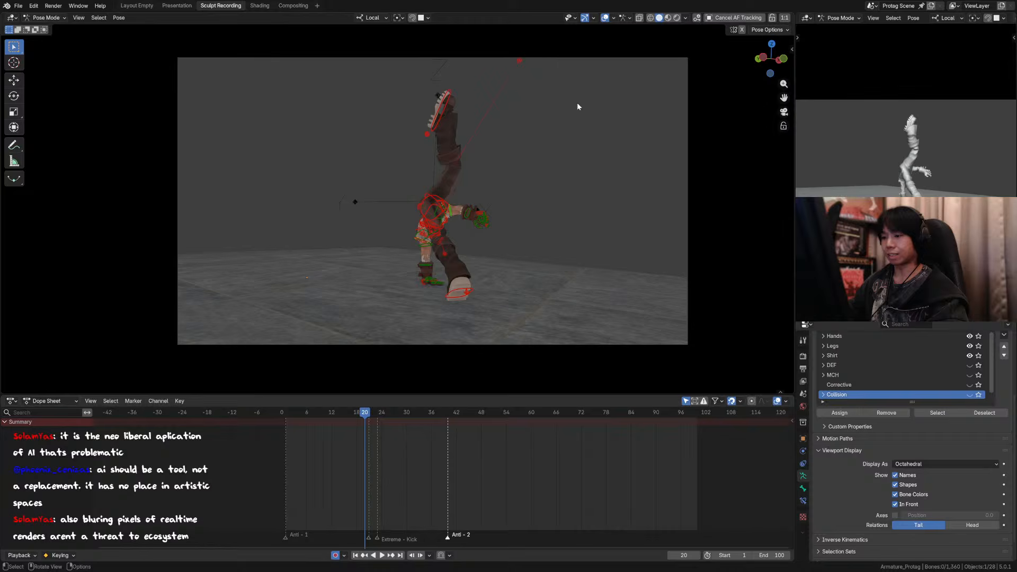
pyautogui.click(464, 130)
pyautogui.press('Left')
pyautogui.press('Left')
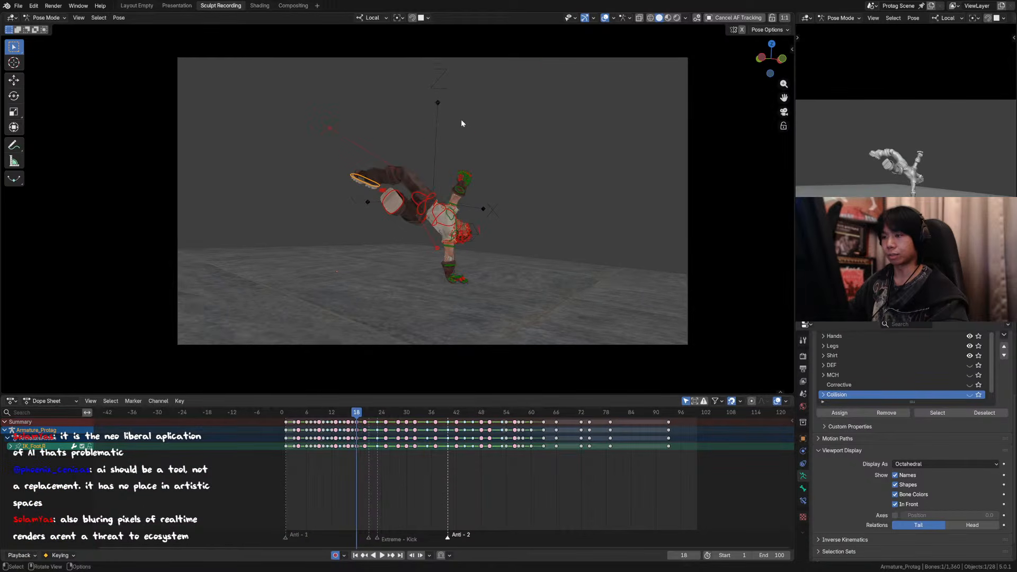
pyautogui.press('Right')
pyautogui.press('Right')
pyautogui.press('Left')
pyautogui.press('Right')
pyautogui.press('Right')
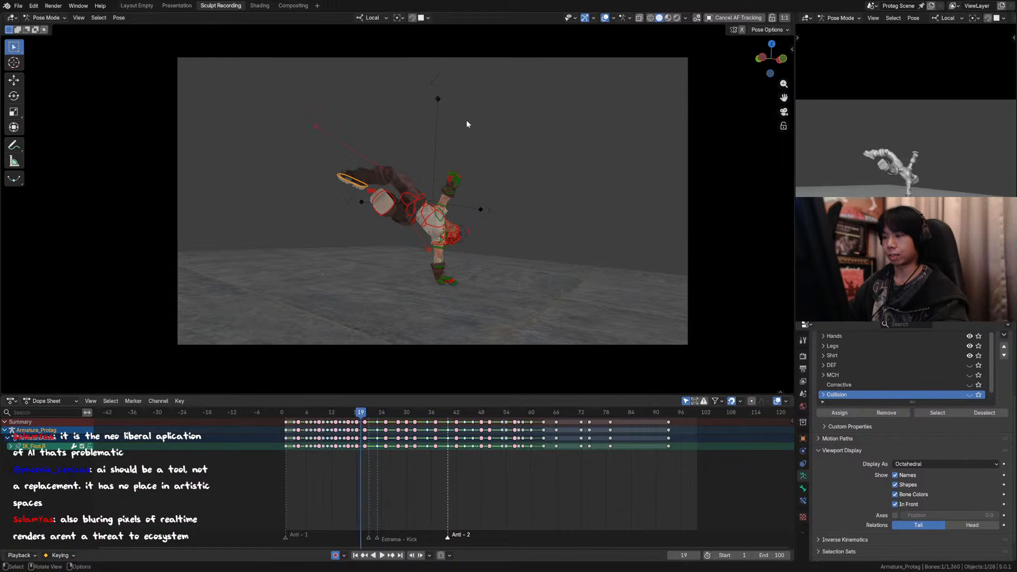
pyautogui.press('Left')
pyautogui.press('Left')
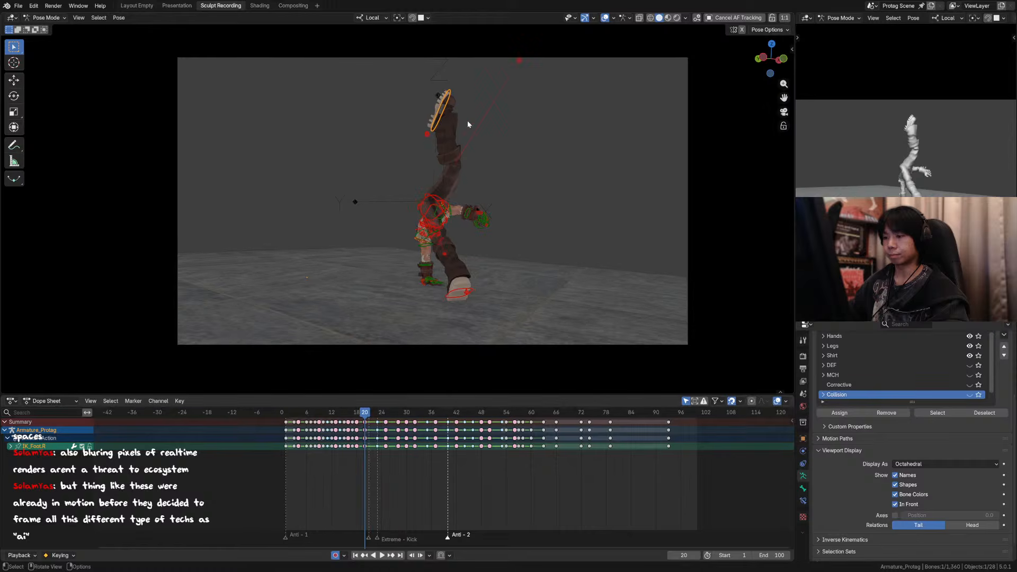
pyautogui.press('Right')
pyautogui.press('Left')
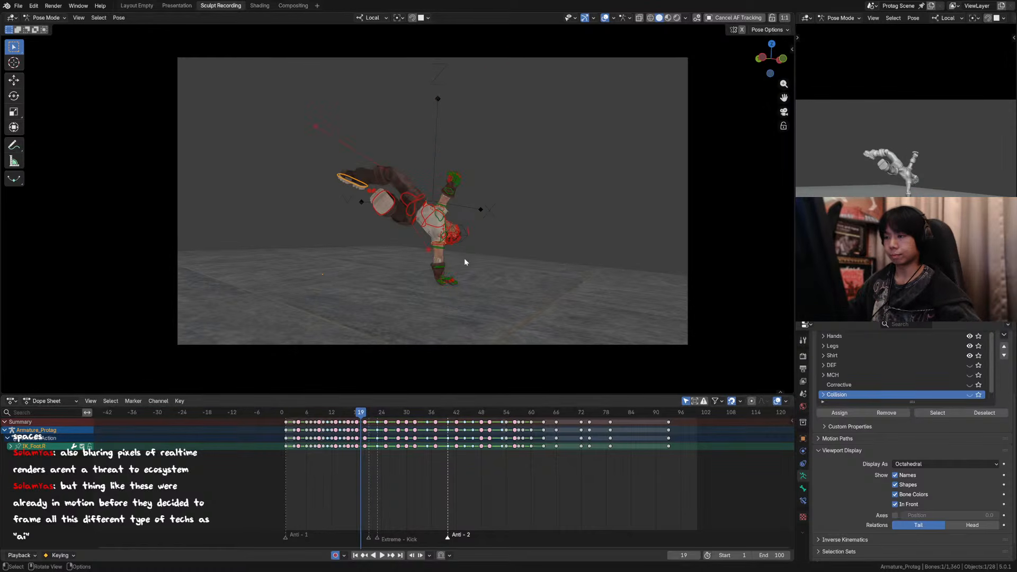
# Step: Select all bones at frame 19 and use the Pose Breakdowner with factor 1.000 to match the frame 20 pose
pyautogui.scroll(1, 469, 256)
pyautogui.press('a')
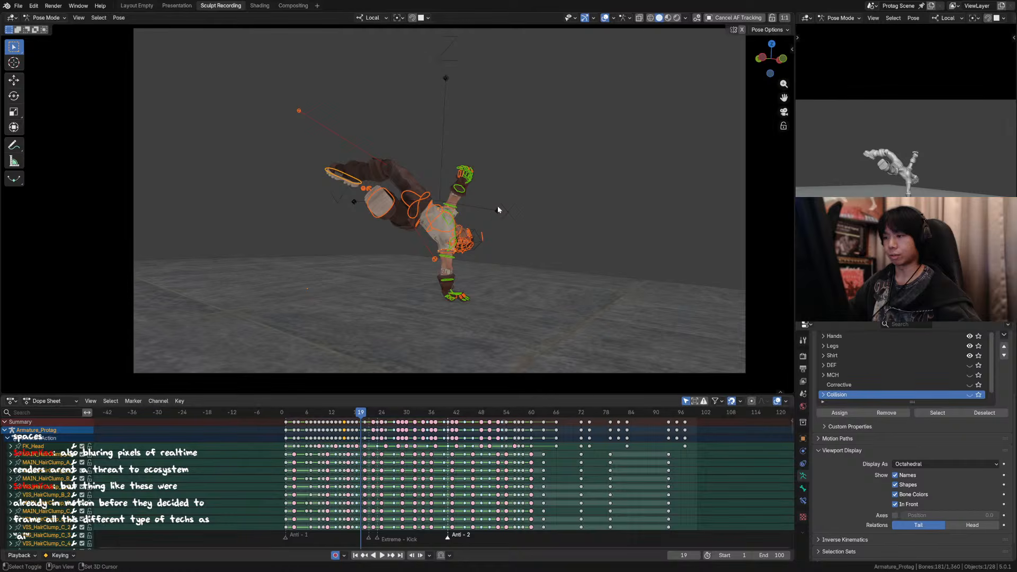
pyautogui.hotkey('shift', 'e')
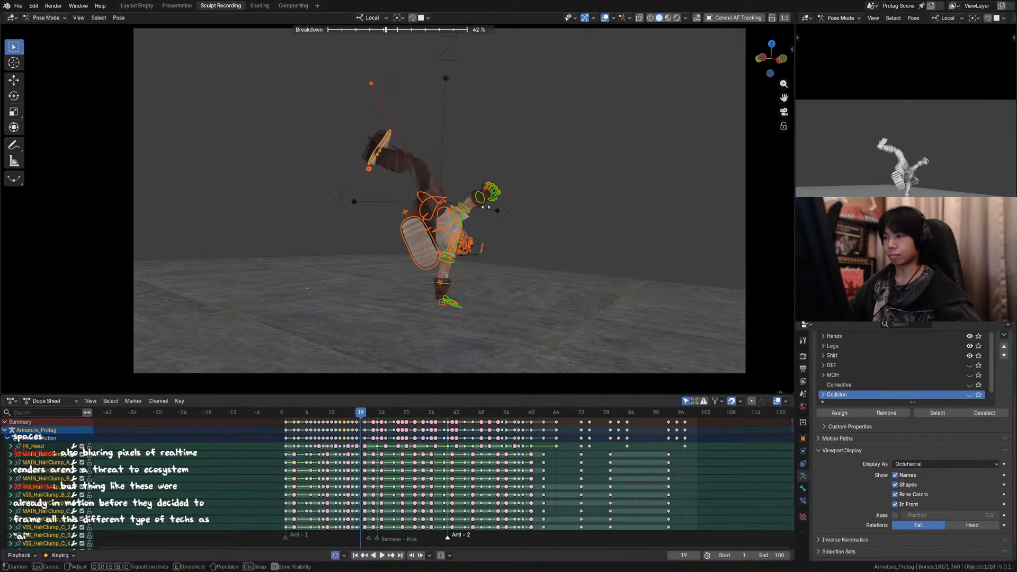
pyautogui.click(597, 221)
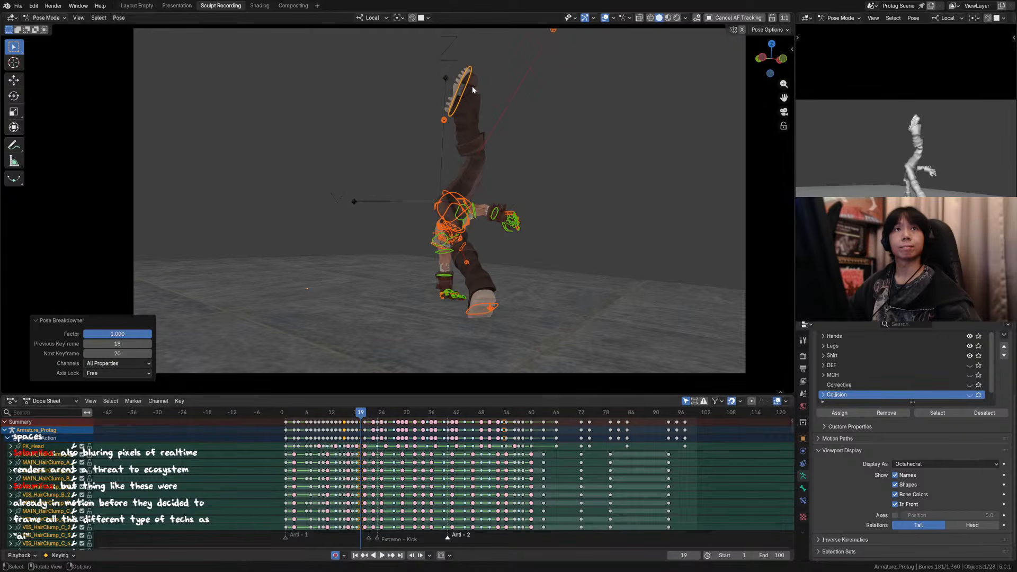
# Step: In side view at frame 19, move the right foot IK control about 0.29 m, rotate it -19.9°, and shift it about 0.19 m further along Y
pyautogui.moveTo(464, 113); pyautogui.dragTo(517, 127, button='middle')
pyautogui.scroll(-4, 495, 119)
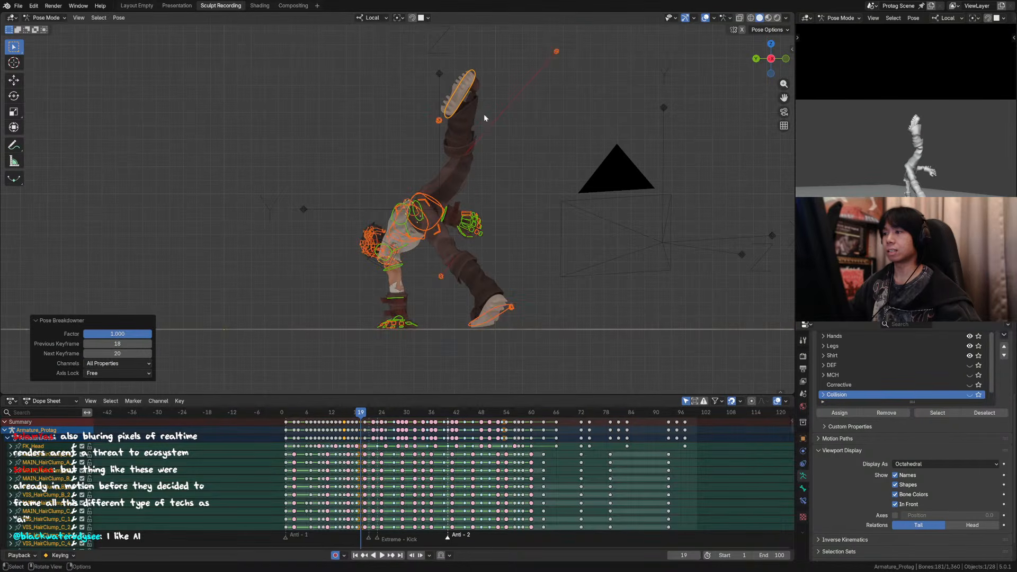
pyautogui.click(461, 95)
pyautogui.press('g')
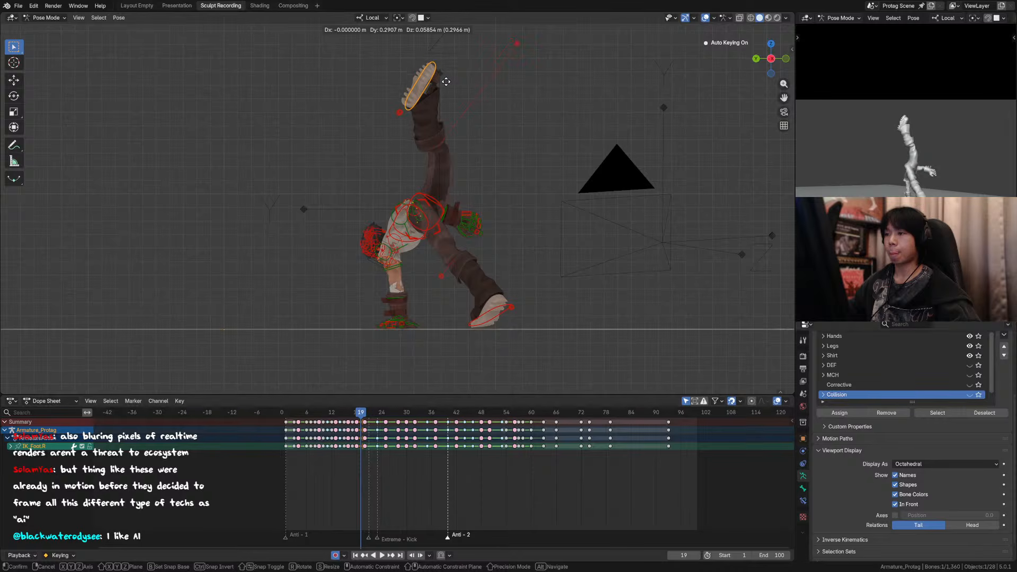
pyautogui.click(447, 81)
pyautogui.press('r')
pyautogui.click(445, 63)
pyautogui.press('g')
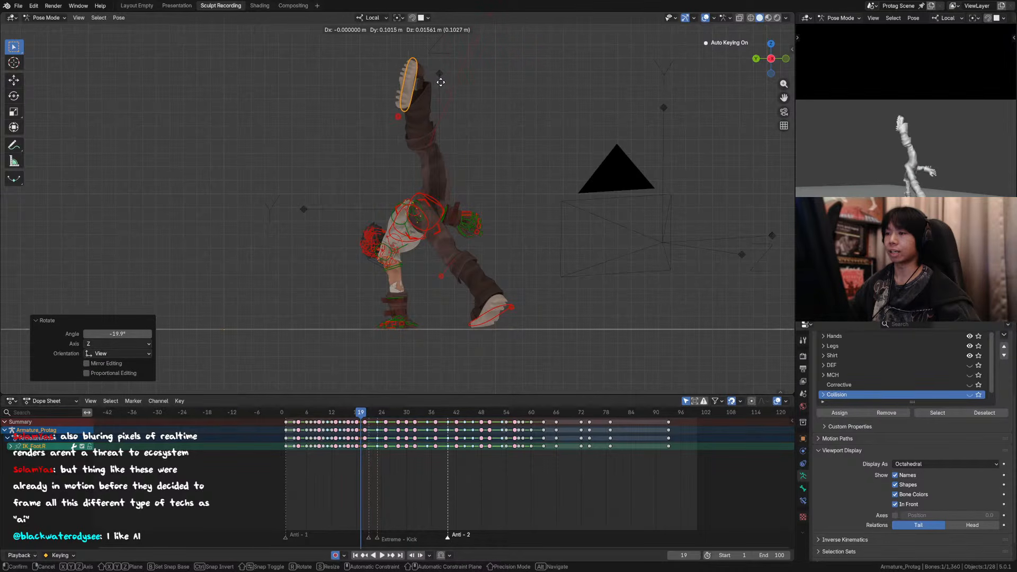
pyautogui.click(432, 84)
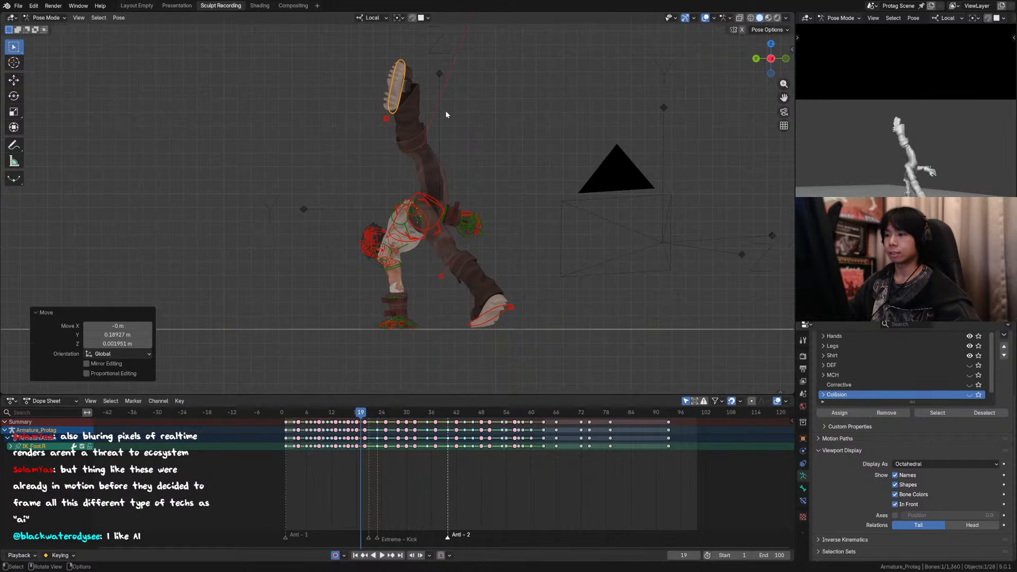
# Step: Save the file and show the right leg's tweak bones through the rig's layer controls
pyautogui.press('n')
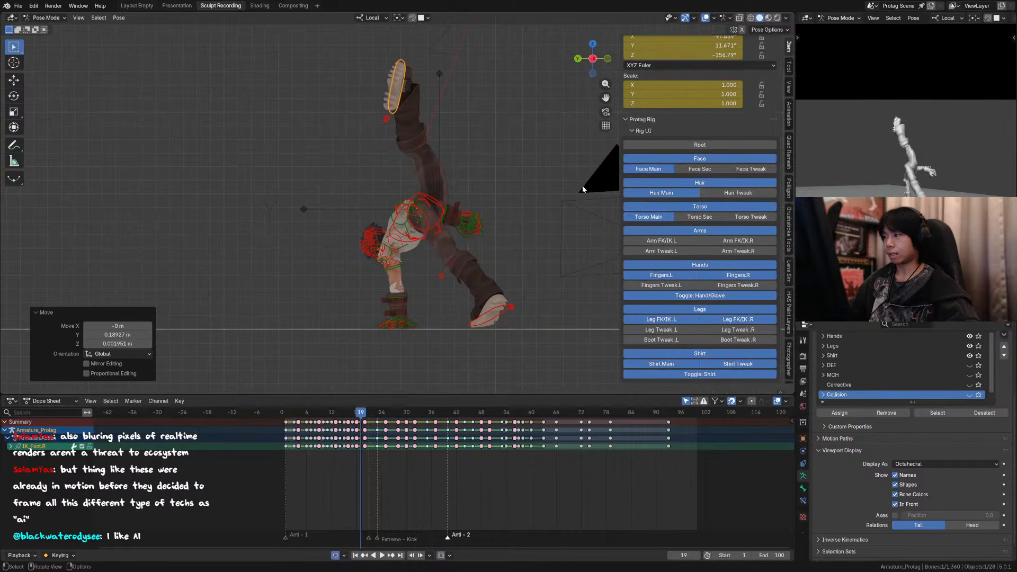
pyautogui.scroll(3, 682, 102)
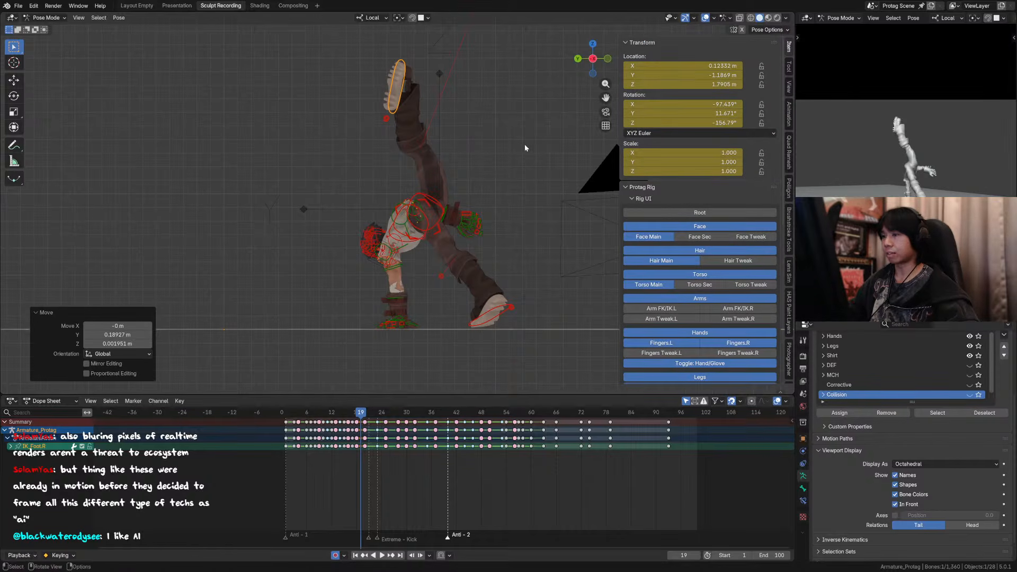
pyautogui.moveTo(524, 144)
pyautogui.mouseDown(button='middle')
pyautogui.moveTo(453, 151)
pyautogui.moveTo(524, 145)
pyautogui.mouseUp(button='middle')
pyautogui.click(789, 67)
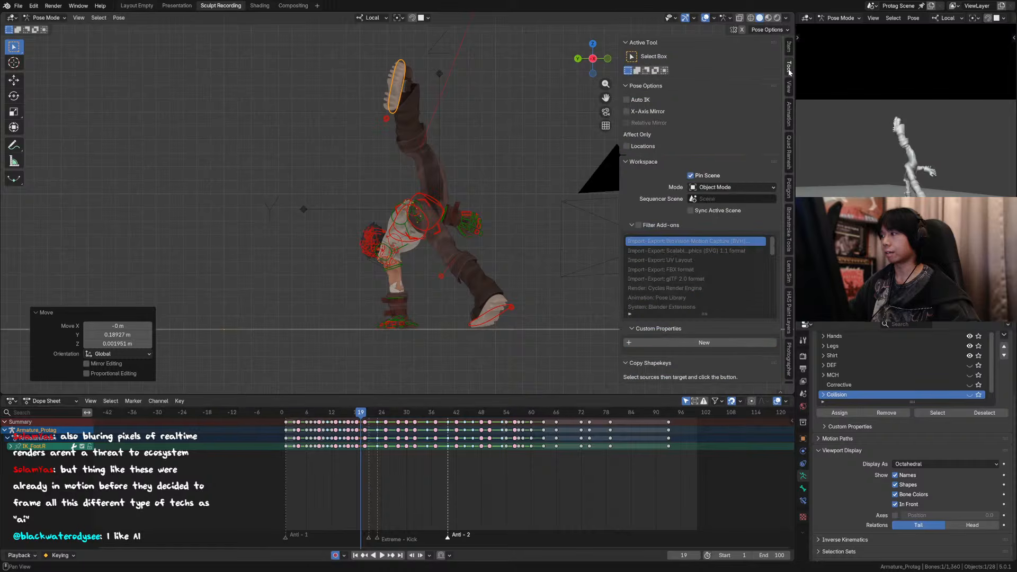
pyautogui.click(788, 86)
pyautogui.click(789, 47)
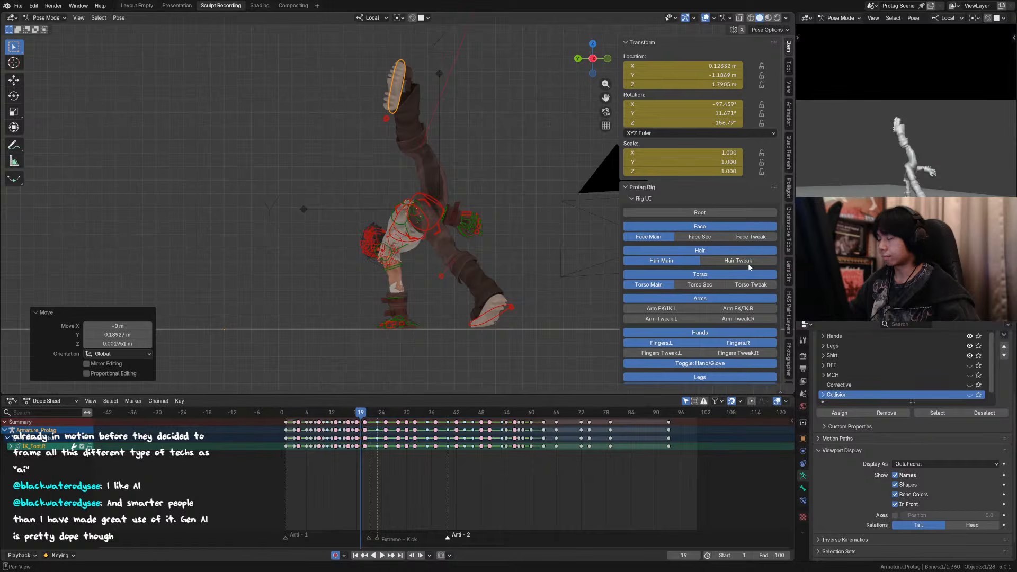
pyautogui.hotkey('ctrl', 's')
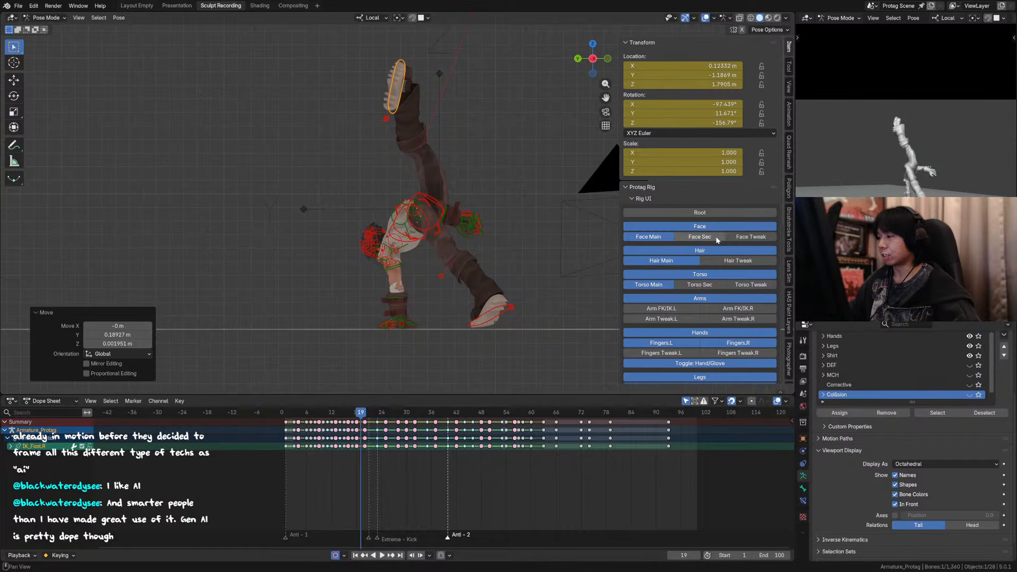
pyautogui.click(734, 262)
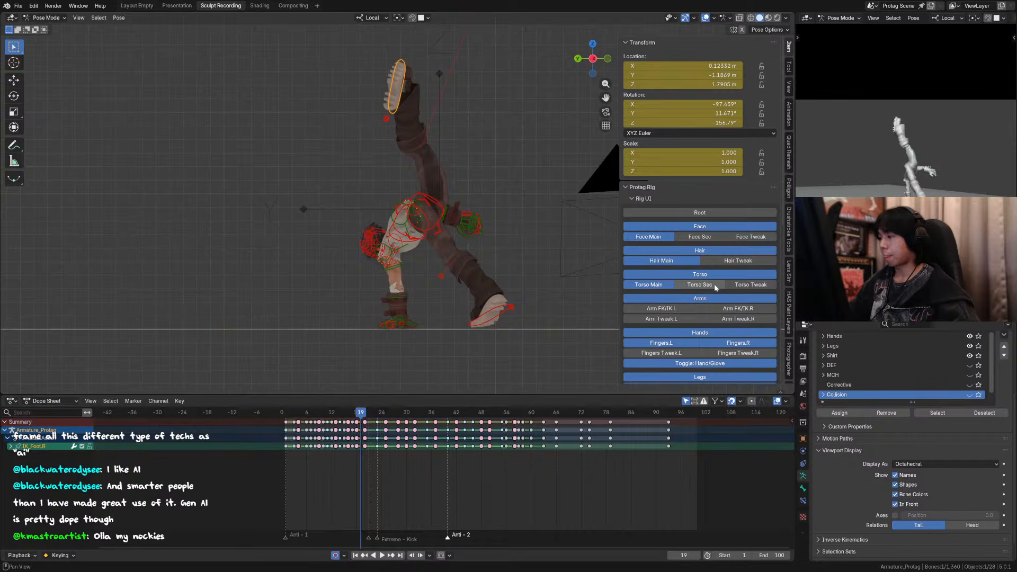
pyautogui.scroll(-4, 712, 301)
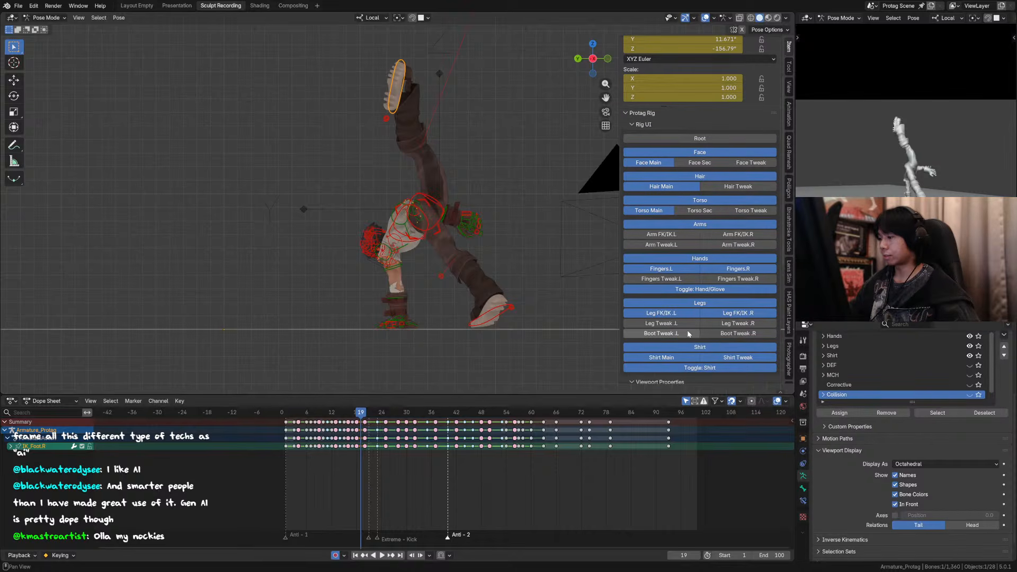
pyautogui.click(685, 325)
pyautogui.click(695, 323)
pyautogui.click(729, 324)
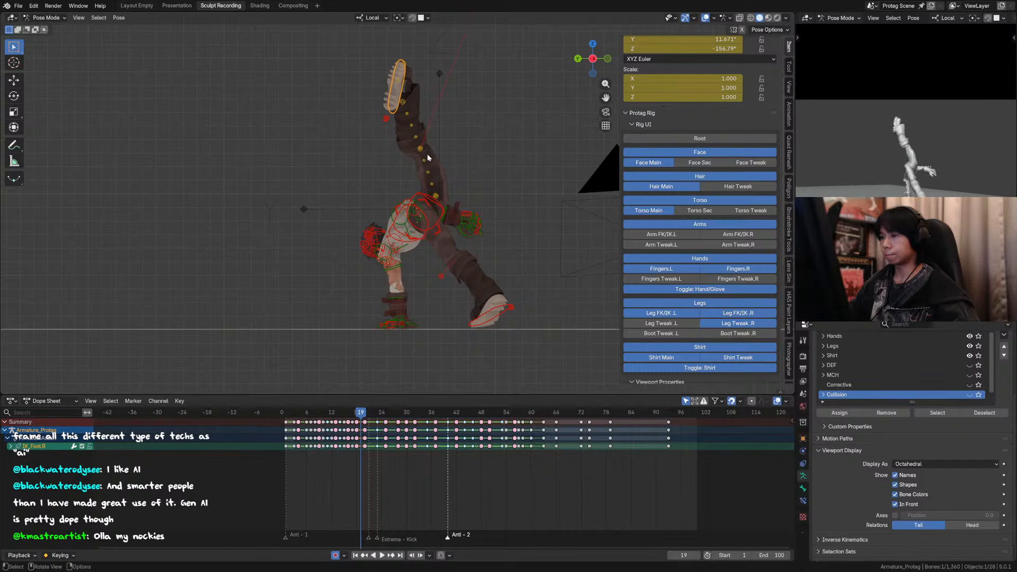
# Step: Select all bones, including the right leg tweaks, and keyframe them at frames 18, 19 and 20
pyautogui.press('a')
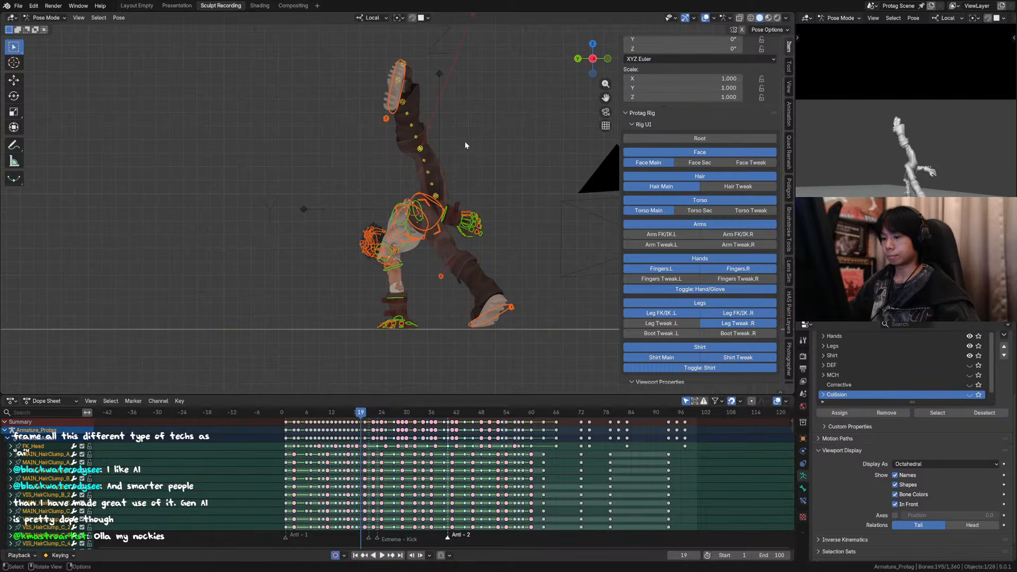
pyautogui.press('Left')
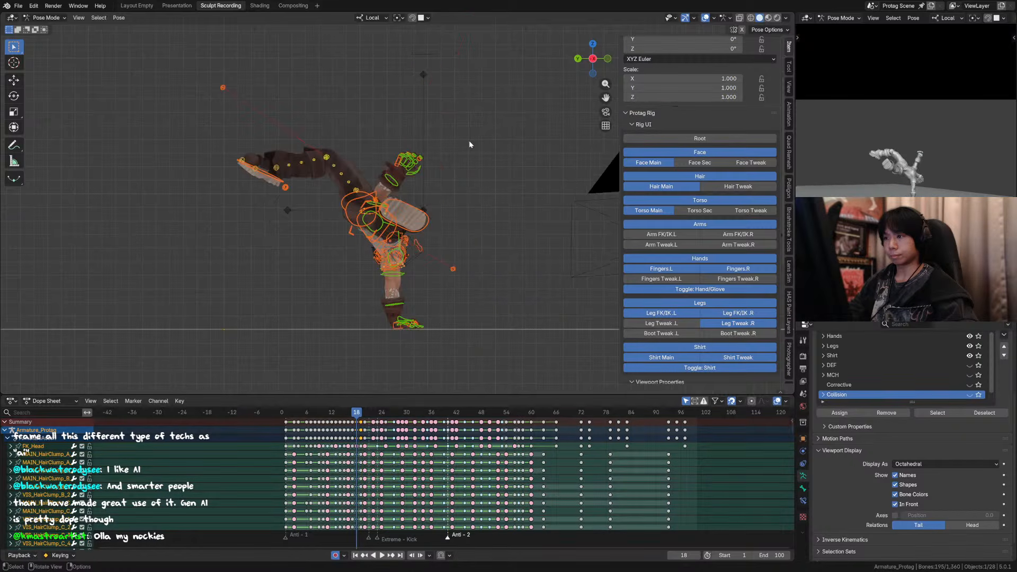
pyautogui.press('Right')
pyautogui.press('Right')
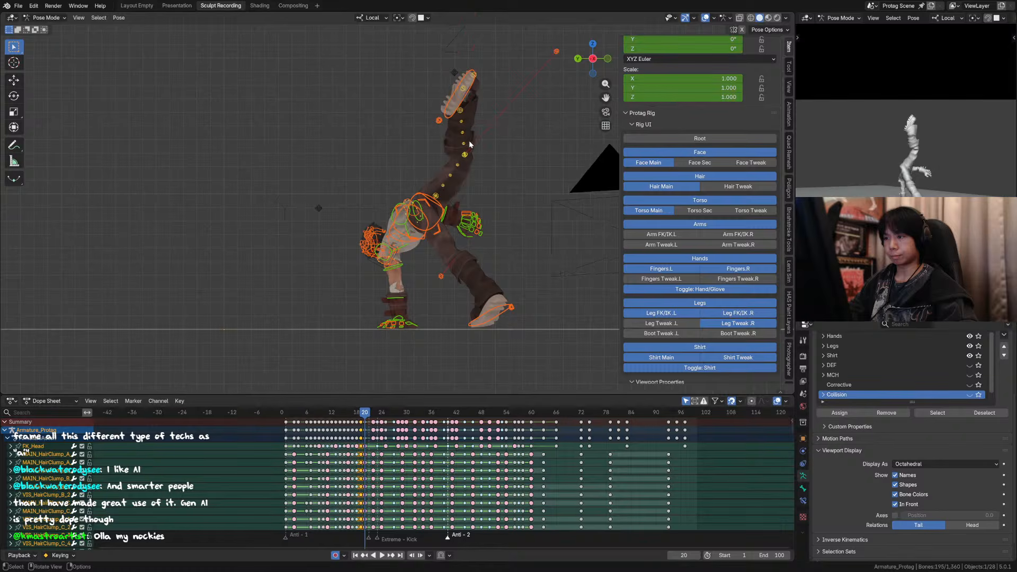
pyautogui.press('i')
pyautogui.press('Left')
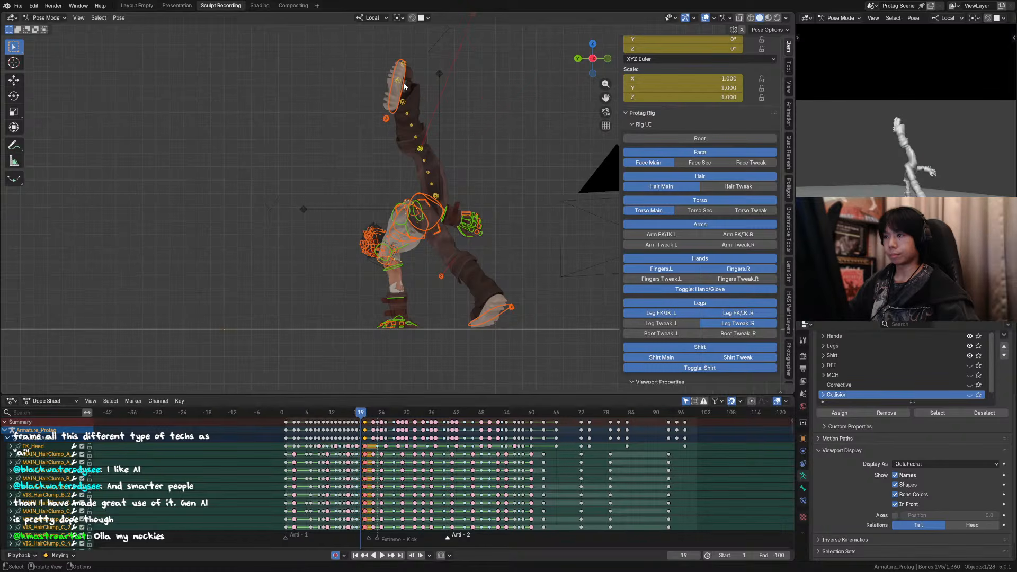
pyautogui.press('Left')
pyautogui.press('Right')
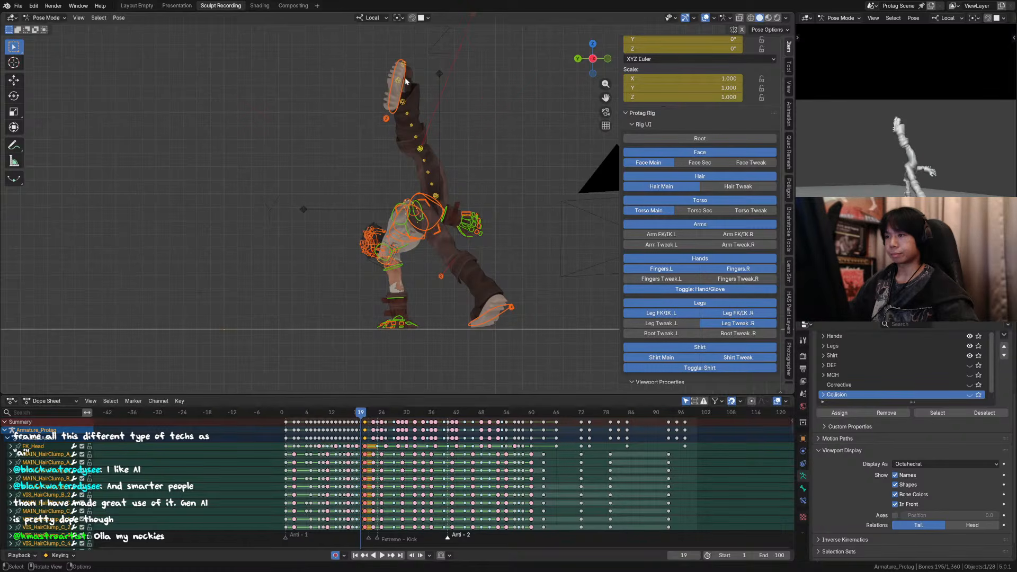
# Step: Exclude the right foot and leg tweak controls from the selection and blend the frame 19 pose with the Pose Breakdowner at about 51%
pyautogui.moveTo(407, 78); pyautogui.dragTo(408, 74, button='middle')
pyautogui.press('KP_0')
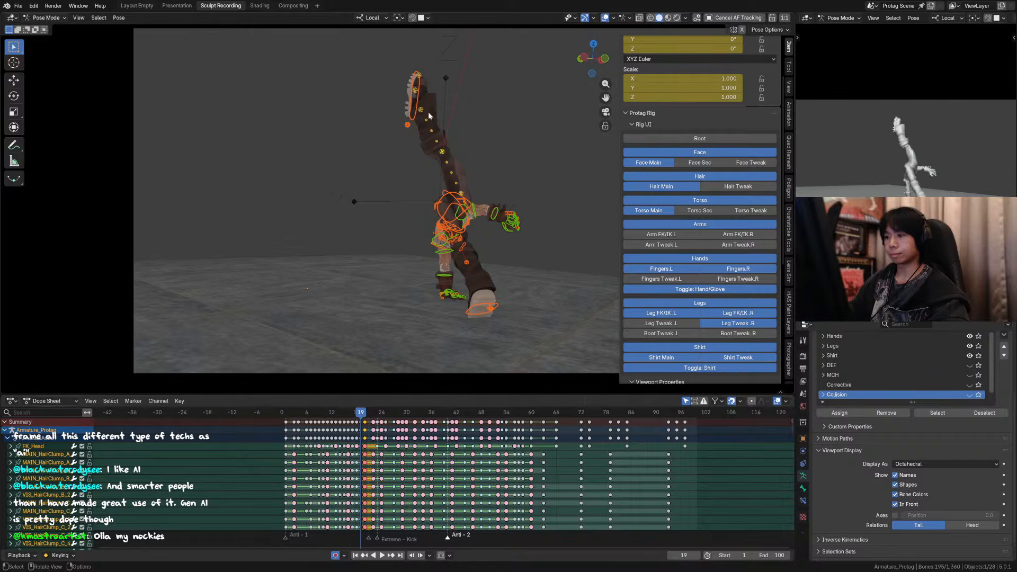
pyautogui.press('Left')
pyautogui.press('Right')
pyautogui.press('Left')
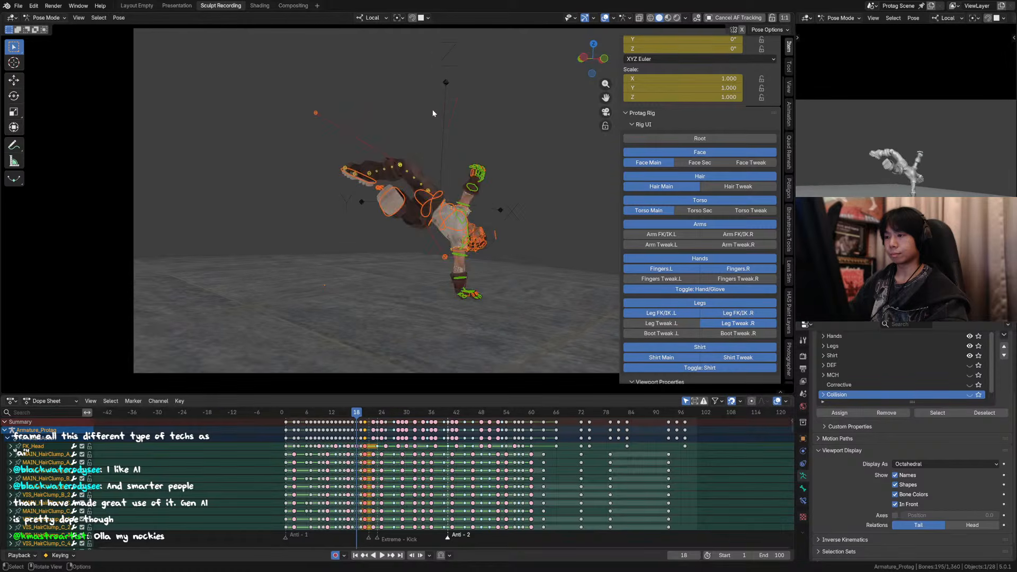
pyautogui.press('Right')
pyautogui.moveTo(555, 342); pyautogui.dragTo(393, 192)
pyautogui.press('KP_Decimal')
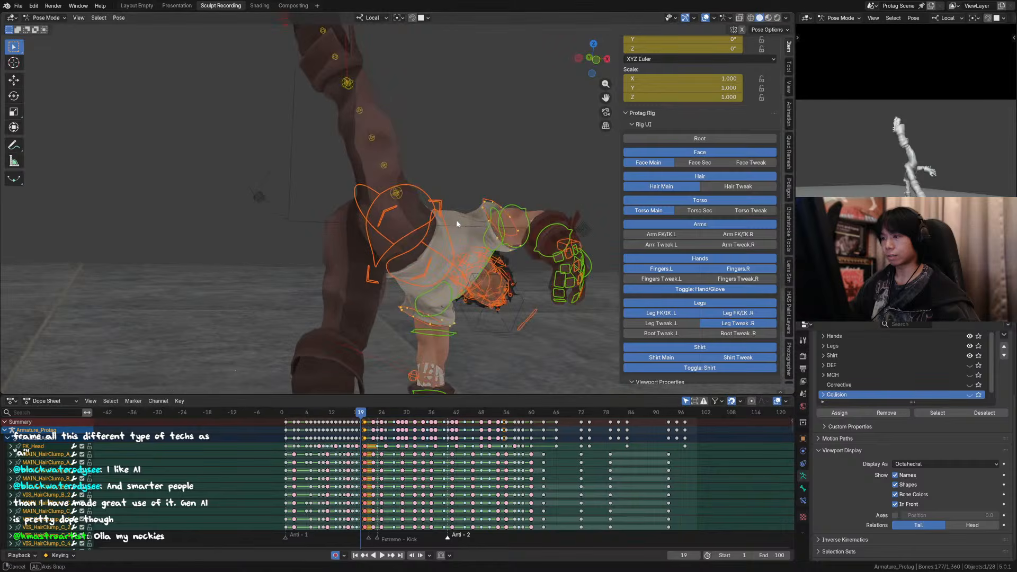
pyautogui.moveTo(456, 221); pyautogui.dragTo(545, 214, button='middle')
pyautogui.press('Left')
pyautogui.press('Right')
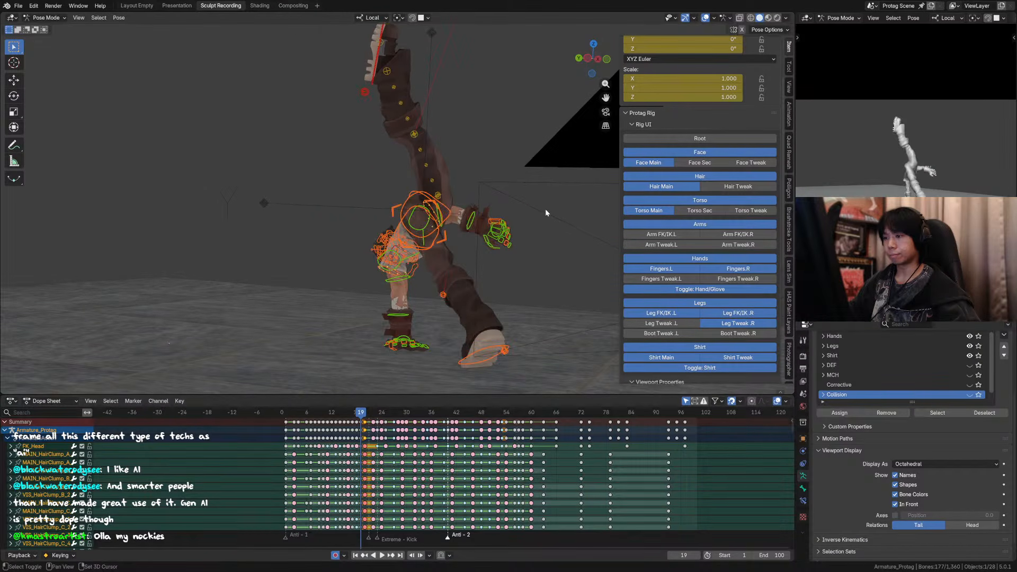
pyautogui.press('KP_0')
pyautogui.hotkey('shift', 'e')
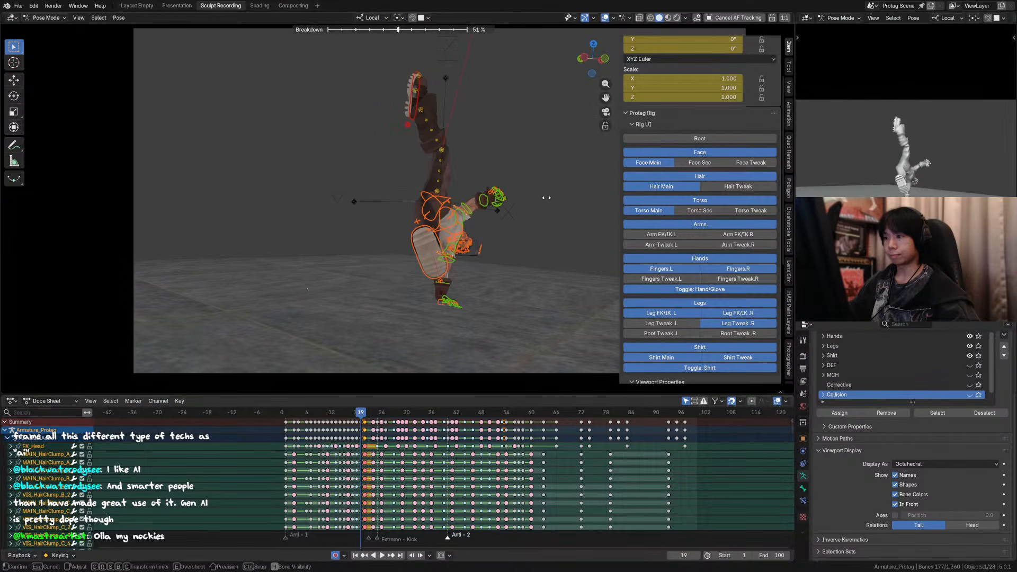
pyautogui.click(546, 200)
# Step: Compare frames 18 to 20, rotate the right foot IK control -10.3° at frame 19 in side view and move it about 0.36 m along Y
pyautogui.press('Left')
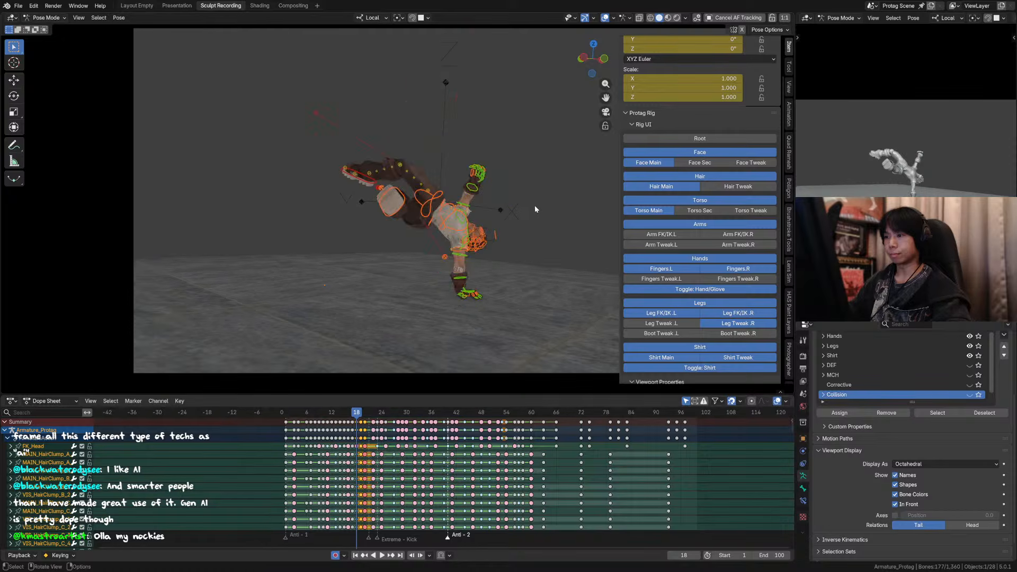
pyautogui.press('Right')
pyautogui.press('Right')
pyautogui.press('Left')
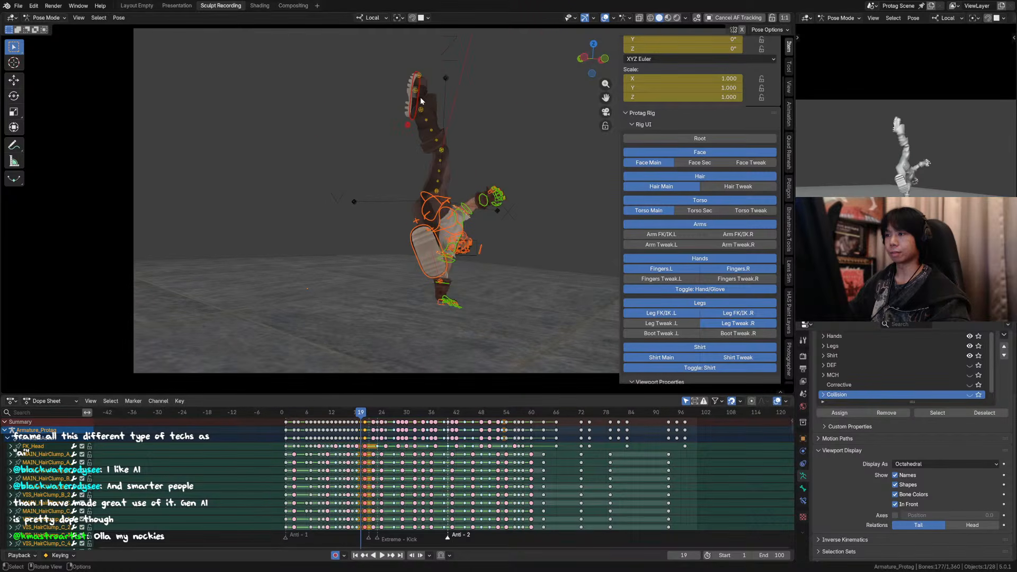
pyautogui.press('Left')
pyautogui.press('Right')
pyautogui.click(416, 110)
pyautogui.keyDown('alt'); pyautogui.moveTo(416, 109); pyautogui.dragTo(422, 143, button='middle'); pyautogui.keyUp('alt')
pyautogui.scroll(-6, 439, 151)
pyautogui.press('r')
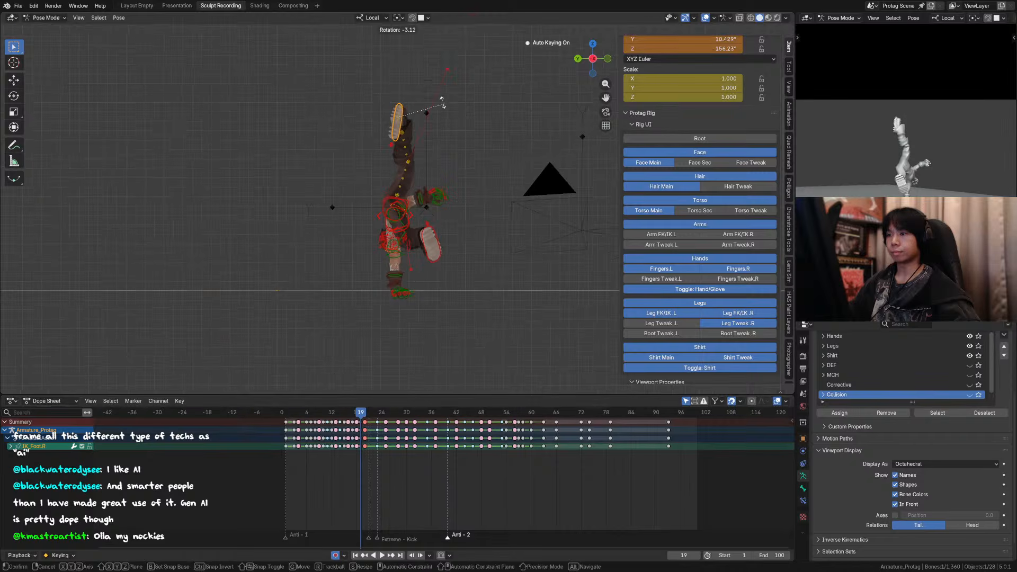
pyautogui.click(423, 103)
pyautogui.press('g')
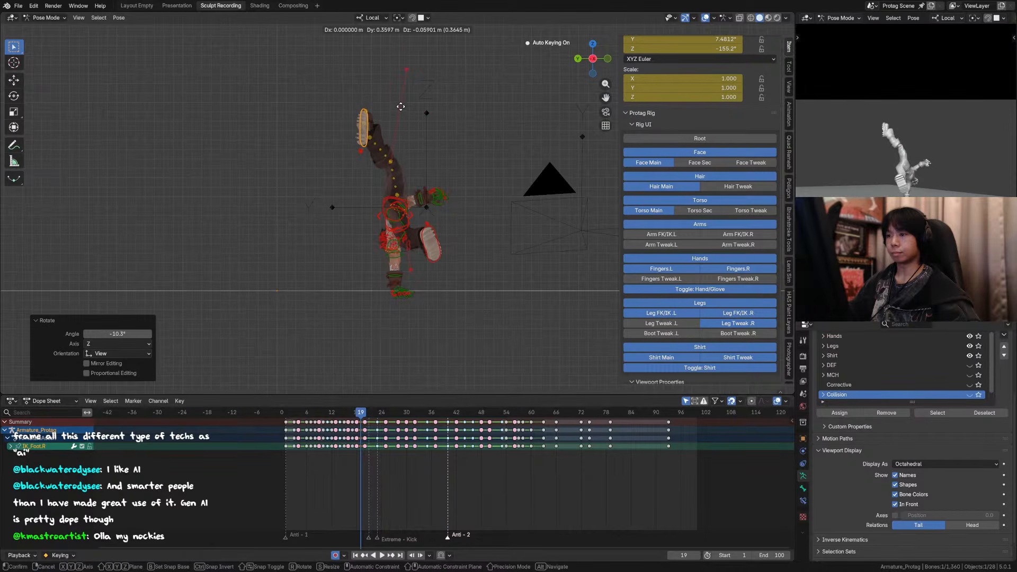
pyautogui.click(402, 107)
pyautogui.click(394, 164)
pyautogui.press('g')
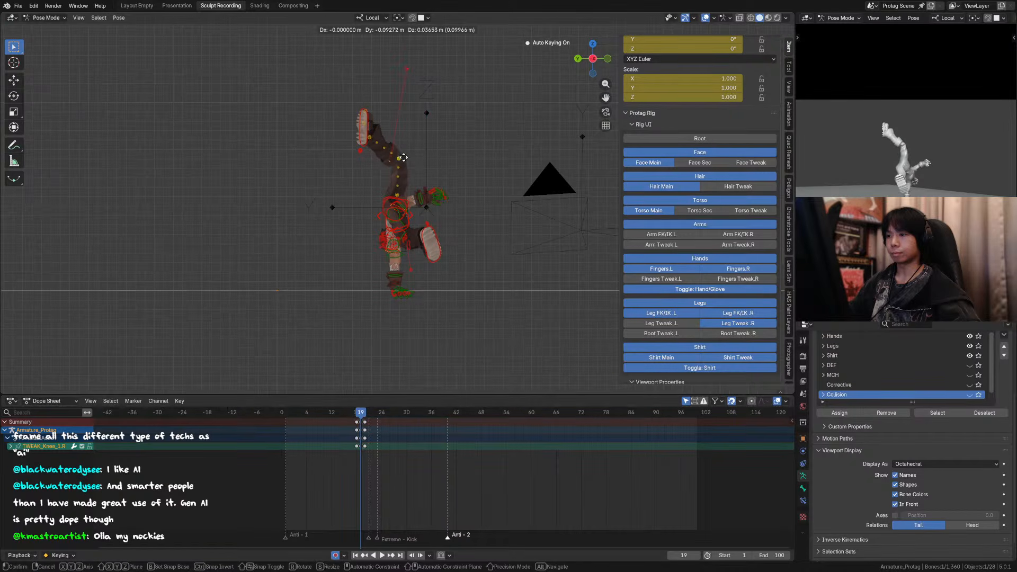
pyautogui.rightClick(402, 157)
# Step: Save the file and compare frames 18 and 19 through the camera, ending on frame 19 with the sidebar hidden
pyautogui.press('KP_0')
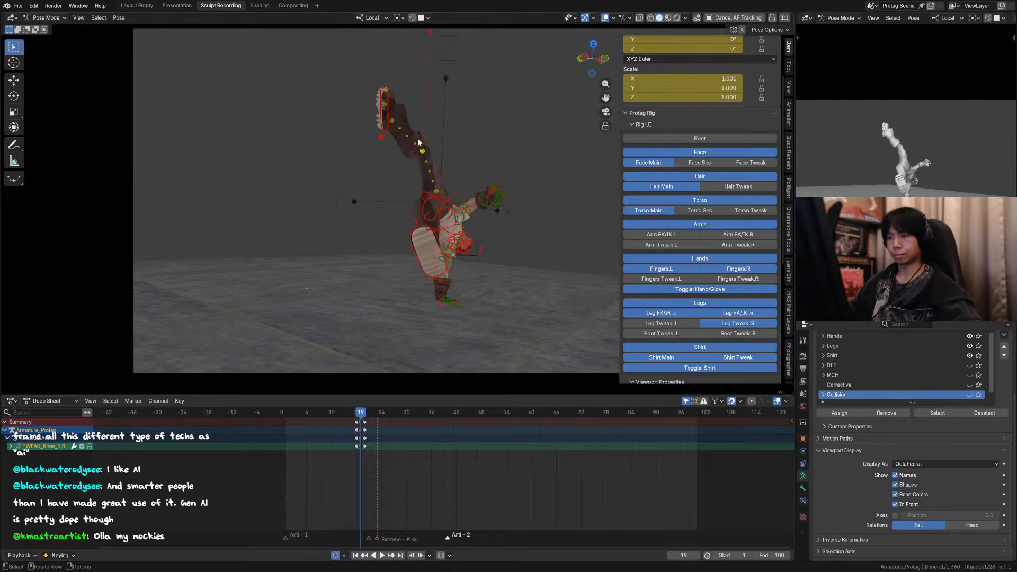
pyautogui.hotkey('ctrl', 's')
pyautogui.press('Left')
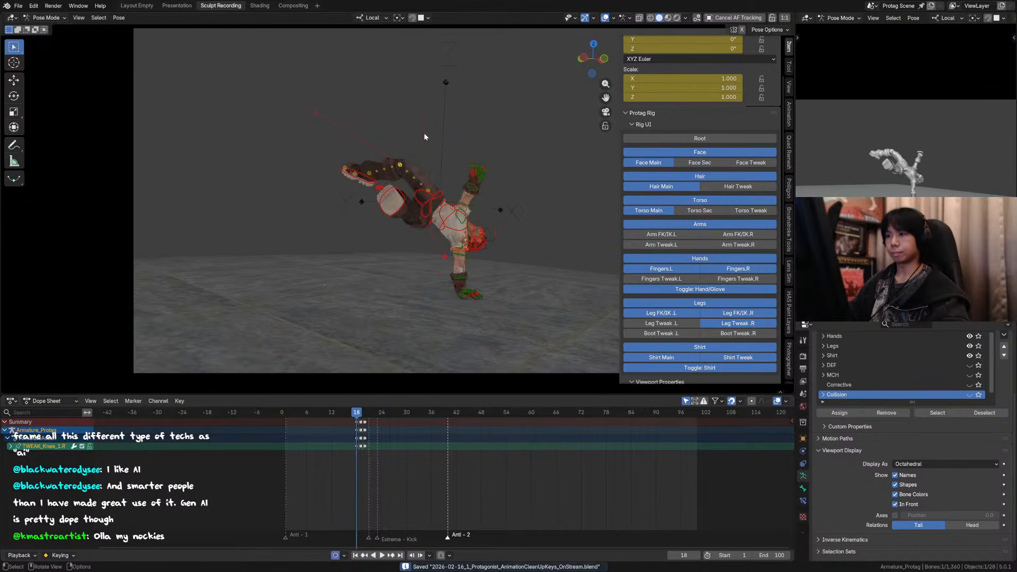
pyautogui.press('Right')
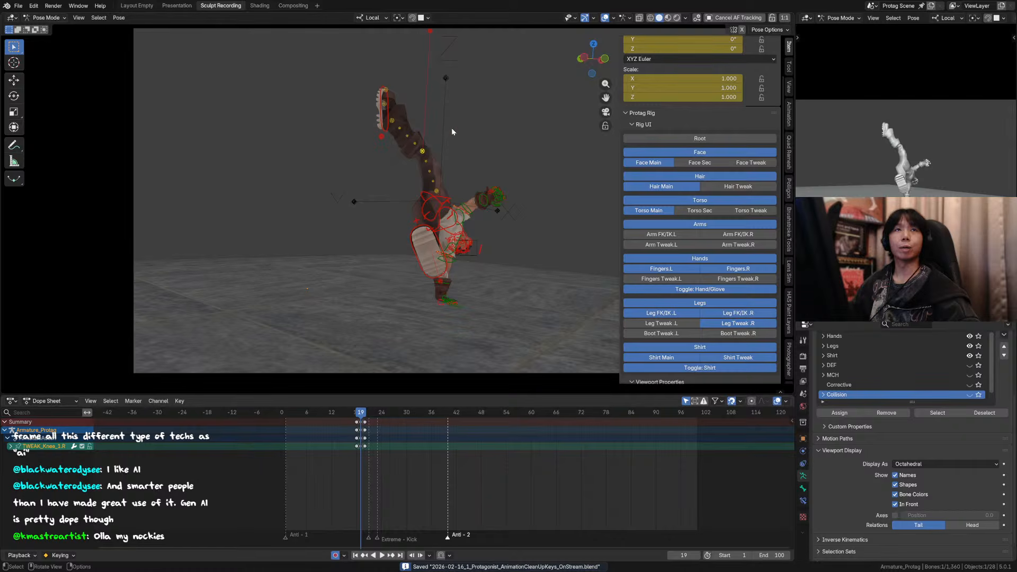
pyautogui.press('n')
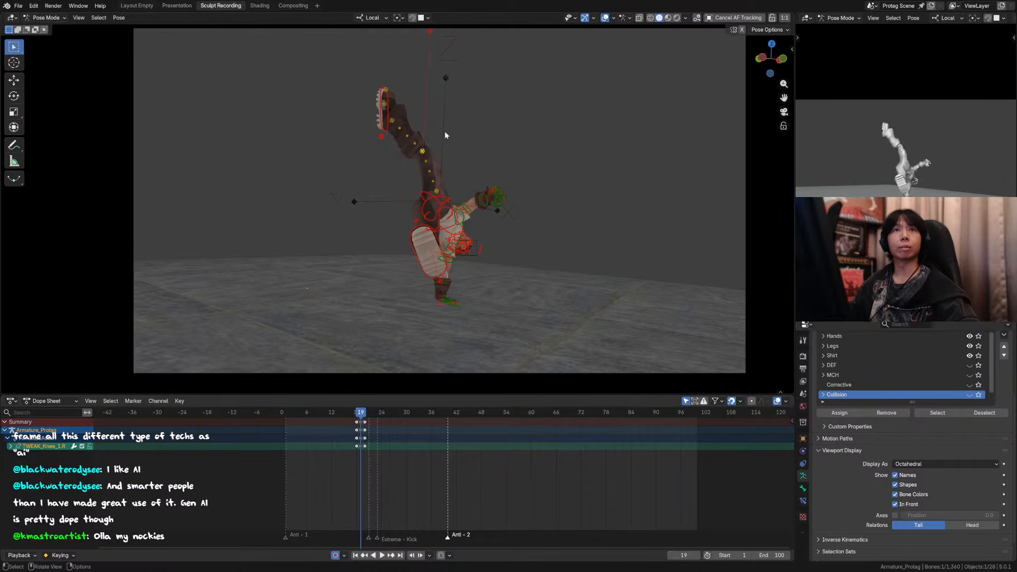
# Step: Move the right foot IK control about 0.094 m along Y at frame 19 in side view and save the file
pyautogui.keyDown('shift'); pyautogui.moveTo(464, 166); pyautogui.dragTo(436, 145, button='middle'); pyautogui.keyUp('shift')
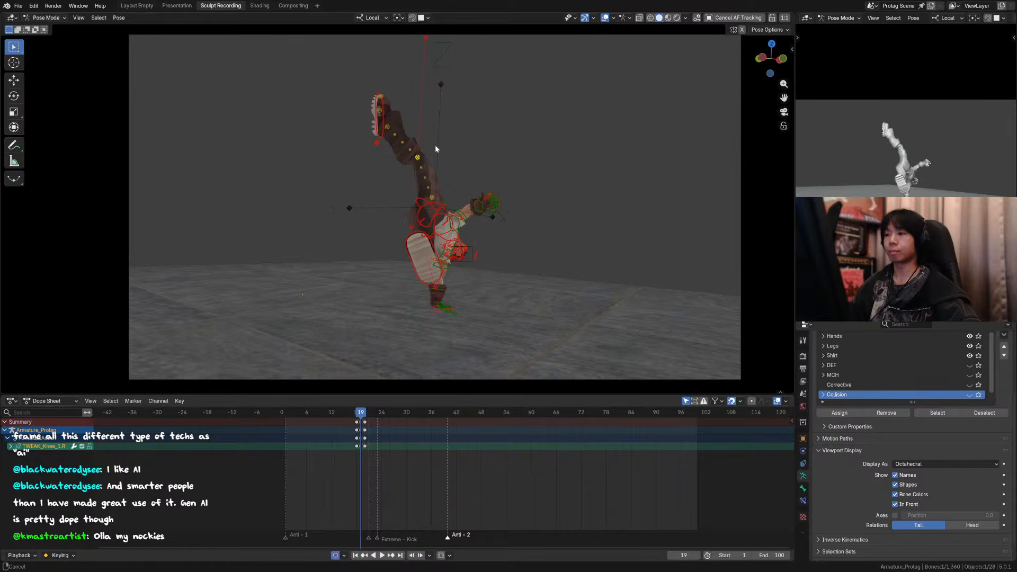
pyautogui.click(376, 136)
pyautogui.moveTo(465, 179); pyautogui.dragTo(345, 158, button='middle')
pyautogui.press('g')
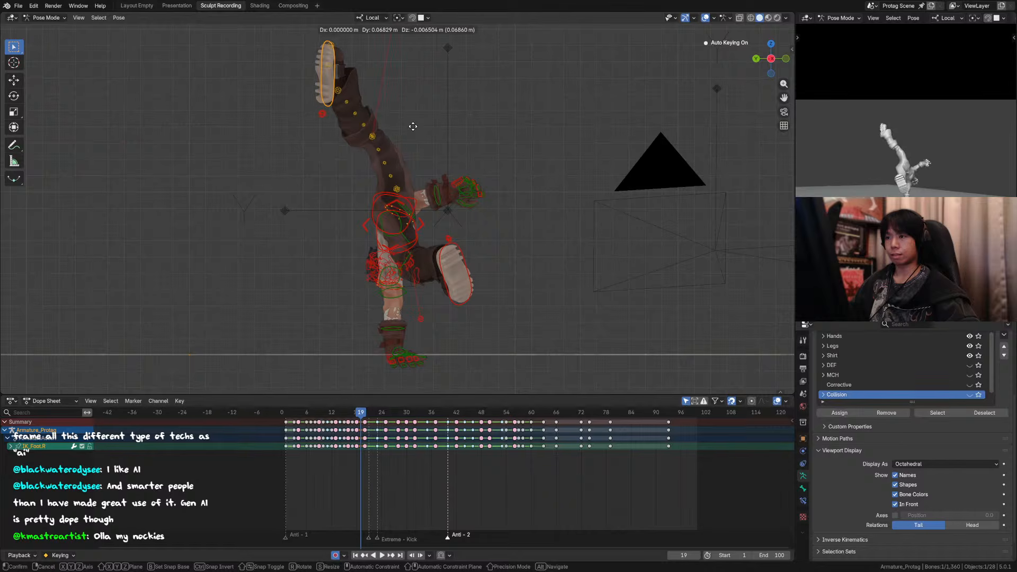
pyautogui.click(384, 142)
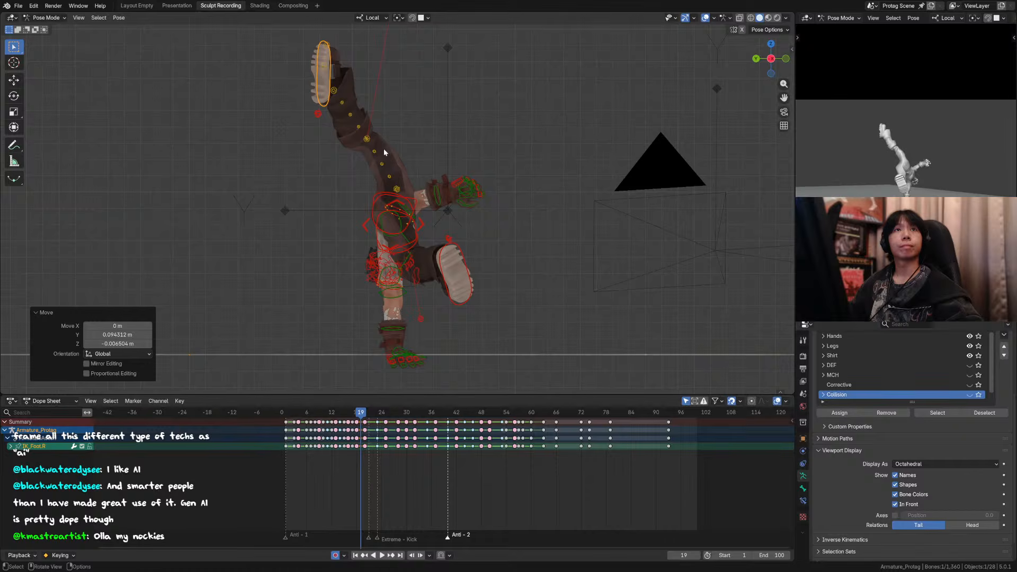
pyautogui.hotkey('ctrl', 's')
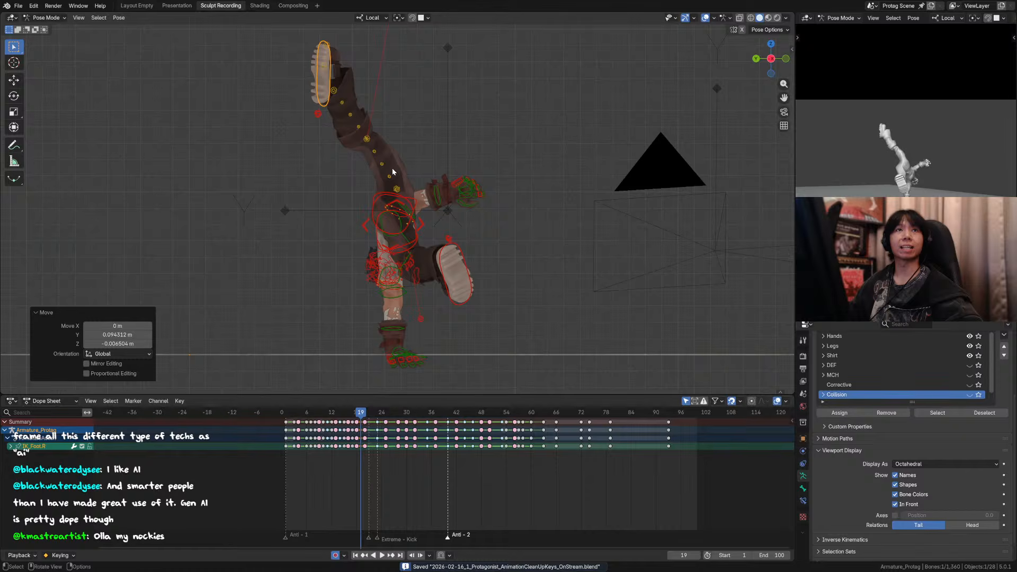
# Step: Move the right knee tweak control up and forward in side view at frame 19 to bend the right leg outward
pyautogui.click(370, 136)
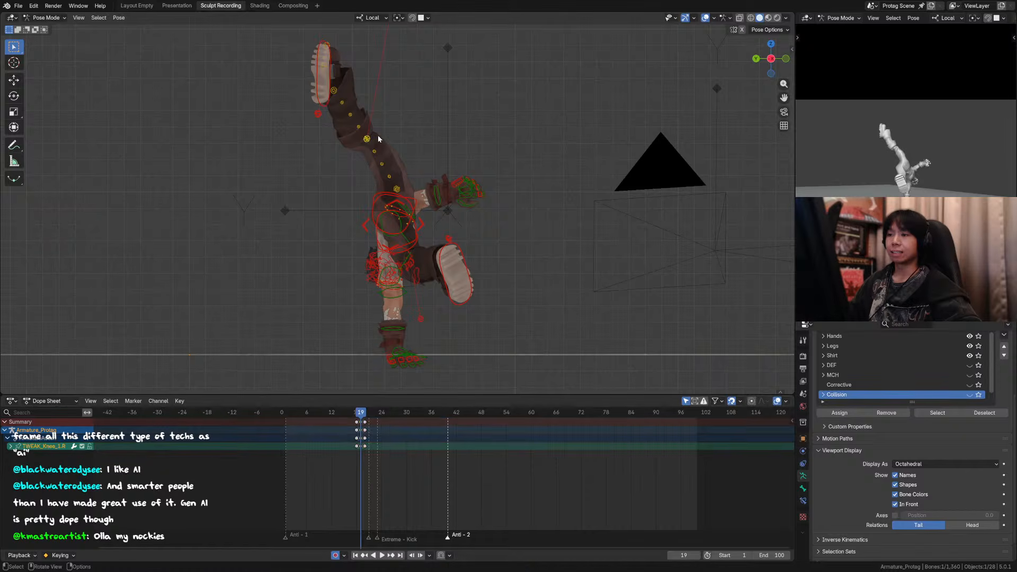
pyautogui.press('g')
pyautogui.click(359, 111)
# Step: Move right shin tweak controls 2 to 4 together about -0.010 m along Y and 0.020 m along Z, then nudge shin control 3 outward
pyautogui.click(360, 108)
pyautogui.press('g')
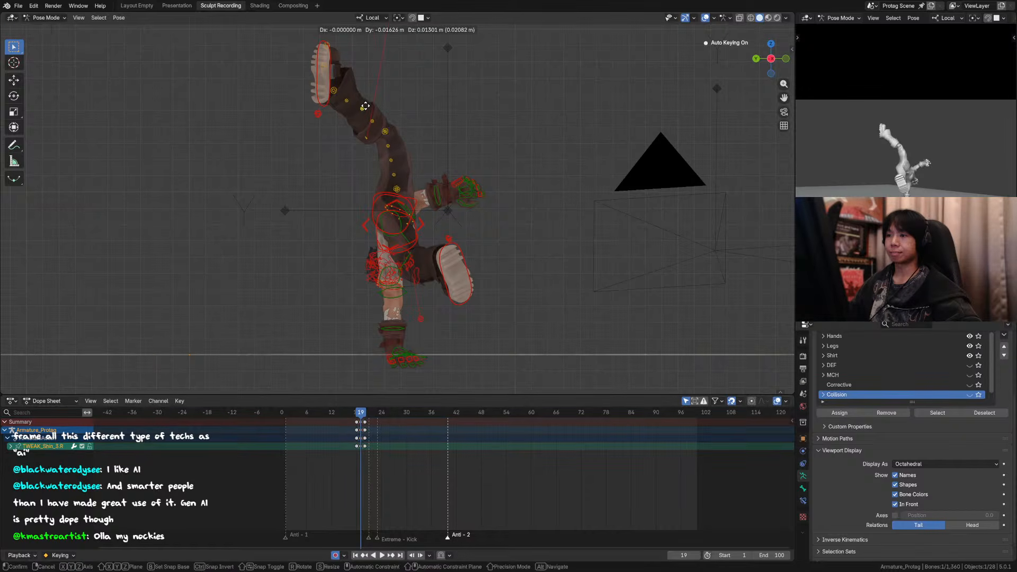
pyautogui.click(367, 101)
pyautogui.keyDown('shift'); pyautogui.click(374, 118); pyautogui.keyUp('shift')
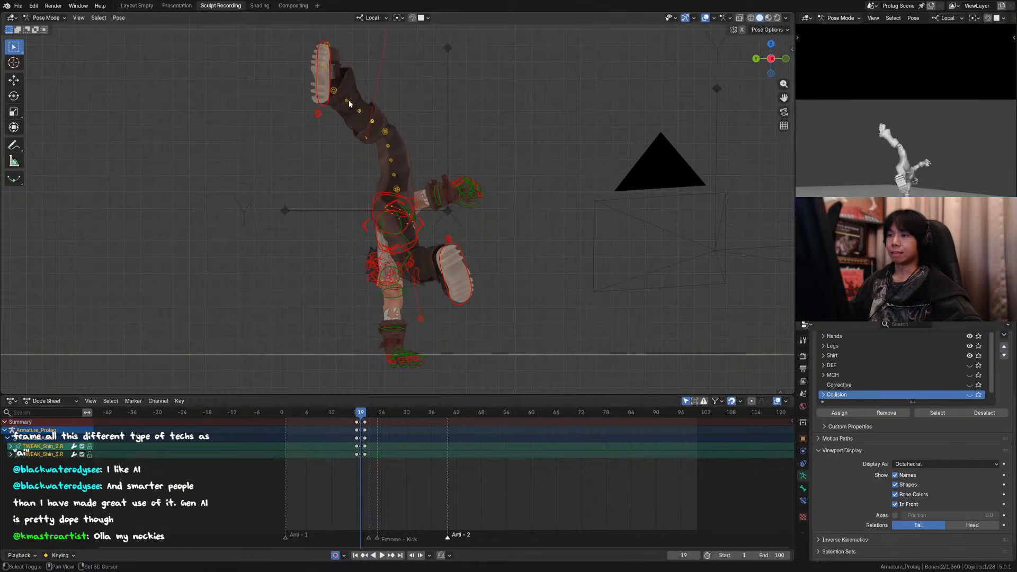
pyautogui.keyDown('shift'); pyautogui.click(349, 100); pyautogui.keyUp('shift')
pyautogui.press('g')
pyautogui.click(398, 77)
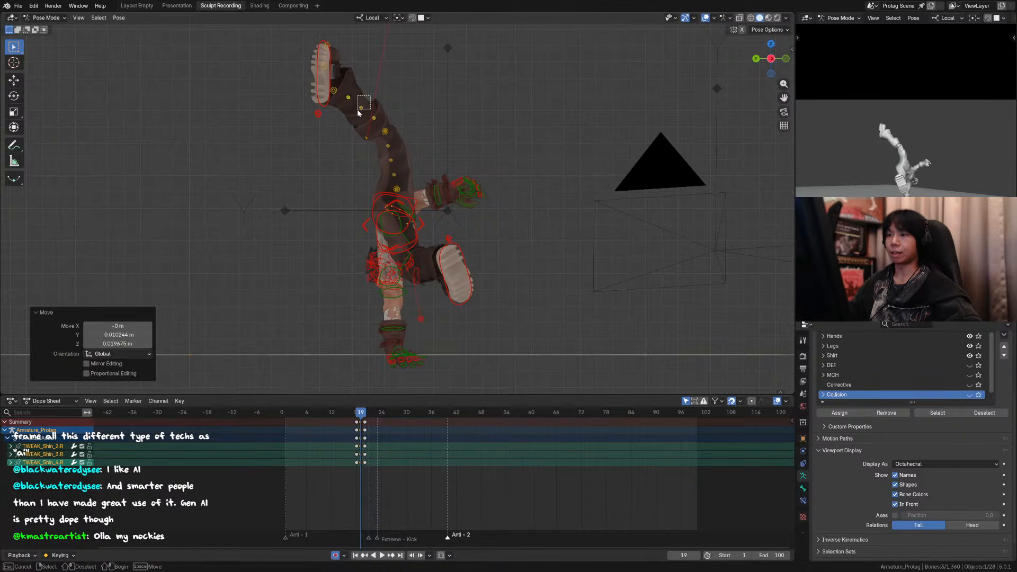
pyautogui.click(362, 108)
pyautogui.press('g')
pyautogui.click(390, 88)
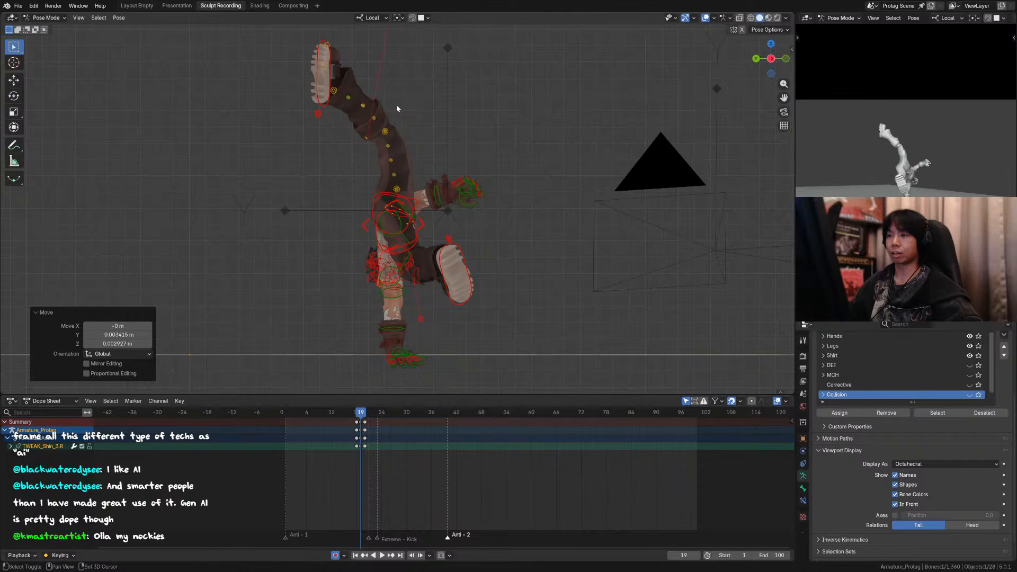
# Step: Move right thigh tweak controls 2 to 4 together slightly along negative Y in side view at frame 19
pyautogui.moveTo(381, 114); pyautogui.dragTo(370, 122)
pyautogui.moveTo(372, 127); pyautogui.dragTo(370, 148, button='middle')
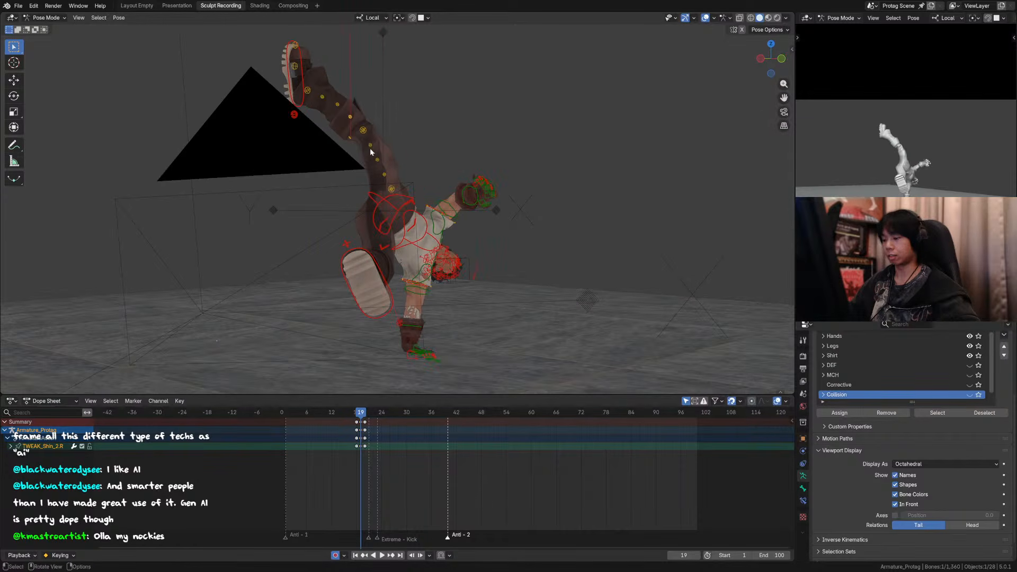
pyautogui.press('KP_0')
pyautogui.press('ctrl+KP_3')
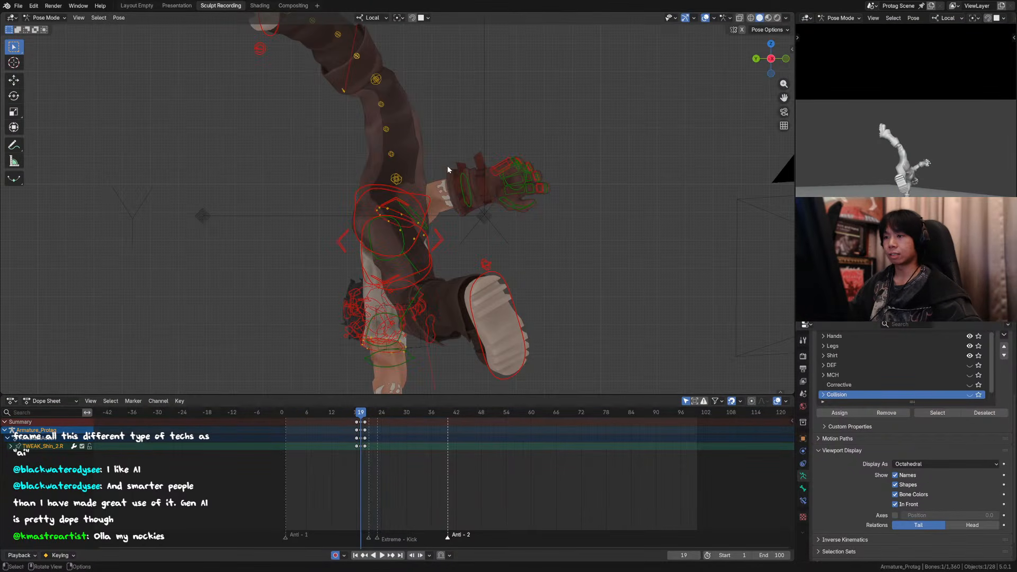
pyautogui.moveTo(400, 143); pyautogui.dragTo(380, 159)
pyautogui.keyDown('shift'); pyautogui.moveTo(399, 119); pyautogui.dragTo(376, 138); pyautogui.keyUp('shift')
pyautogui.keyDown('shift'); pyautogui.moveTo(395, 95); pyautogui.dragTo(374, 114); pyautogui.keyUp('shift')
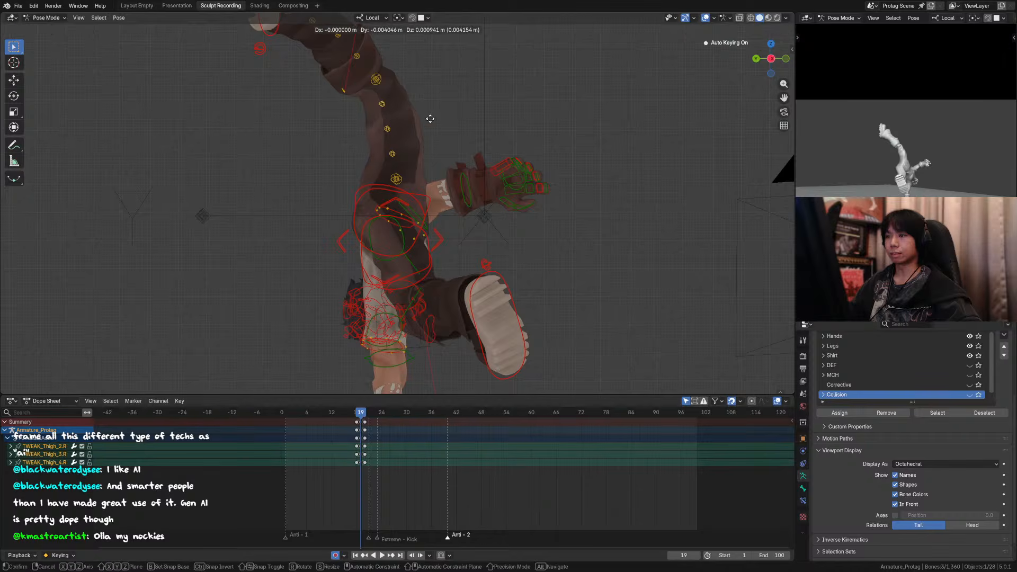
pyautogui.scroll(-2, 392, 136)
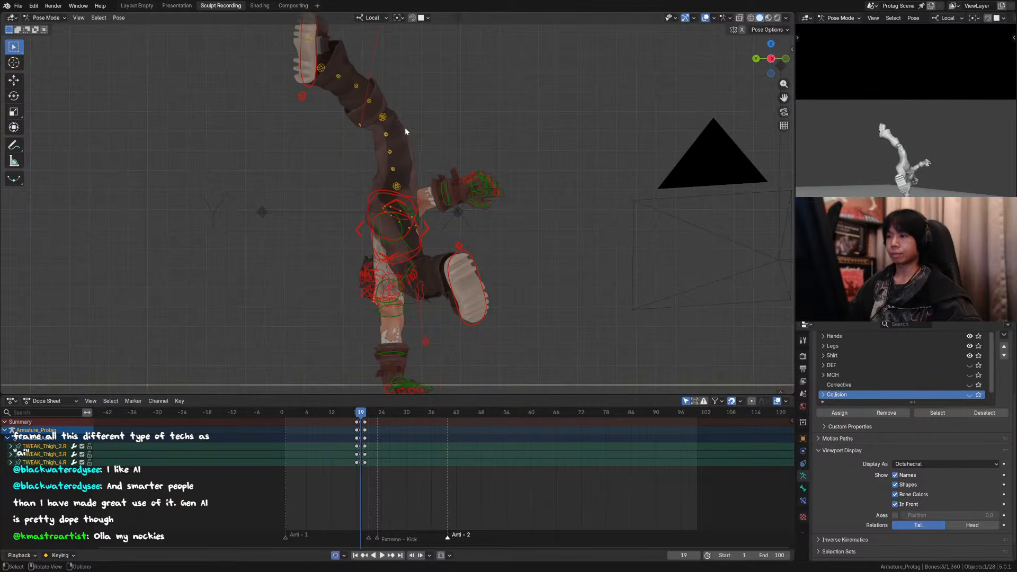
# Step: Nudge right thigh tweak control 3 about -0.009 m along Y and adjust thigh tweak control 4 to smooth the leg's curve
pyautogui.click(387, 154)
pyautogui.press('g')
pyautogui.click(426, 150)
pyautogui.click(386, 133)
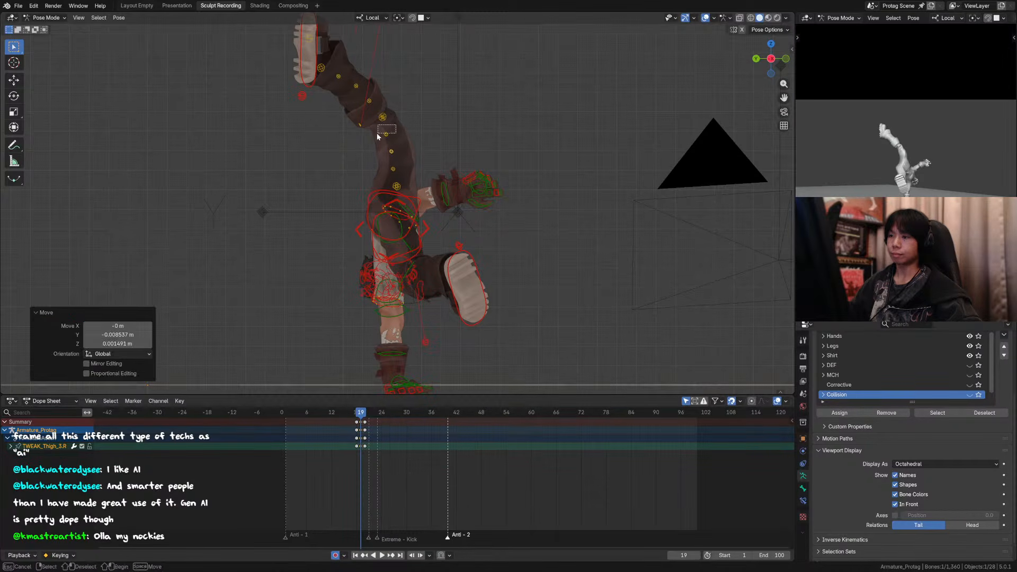
pyautogui.press('g')
pyautogui.click(414, 130)
# Step: Move the right knee tweak control about -0.013 m along Y and 0.011 m along Z
pyautogui.click(384, 116)
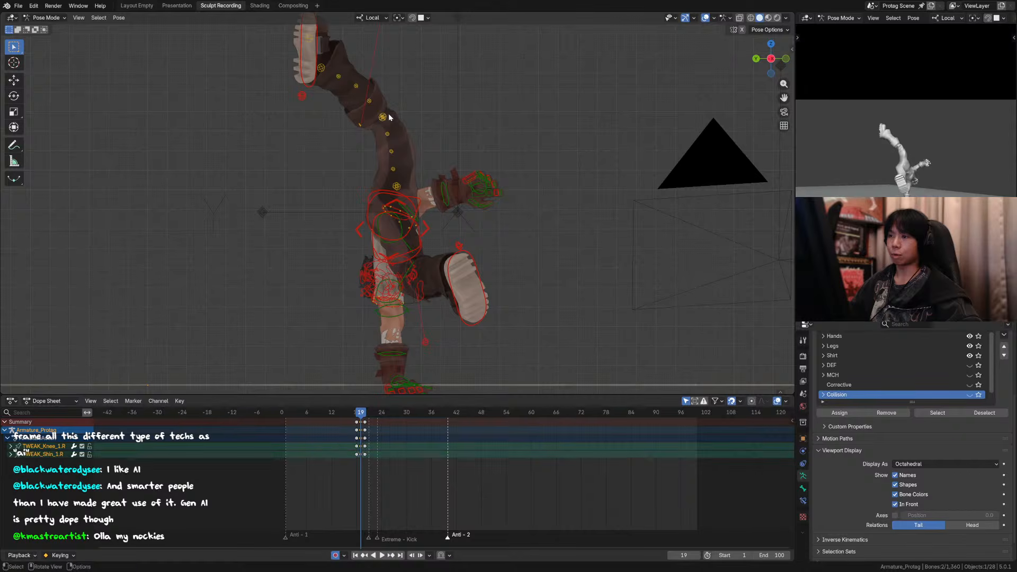
pyautogui.press('g')
pyautogui.click(400, 133)
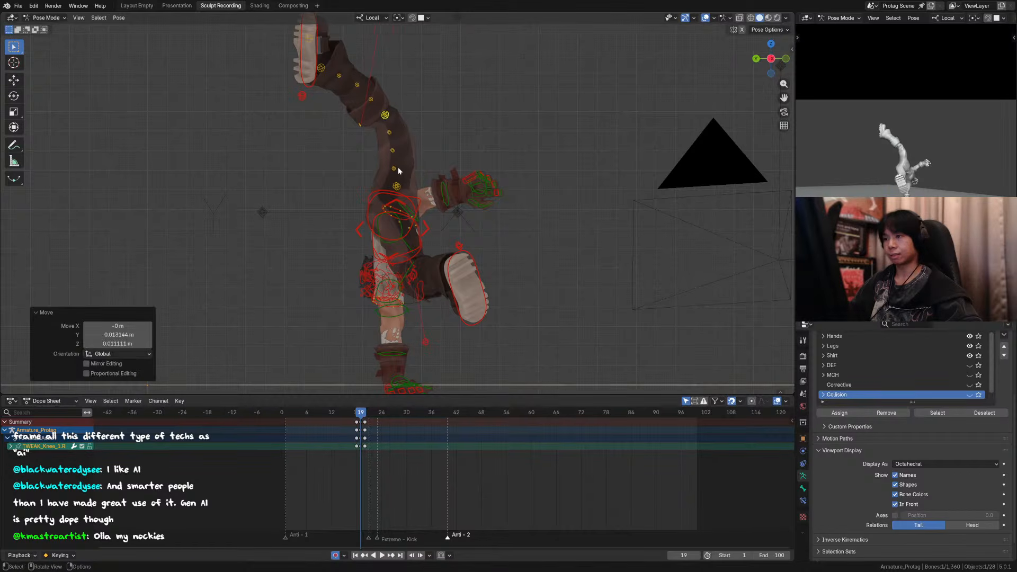
# Step: Deselect all controls and compare frames 18 to 20 through the camera, checking the right leg's swing with the overlays toggled
pyautogui.click(411, 177)
pyautogui.press('KP_0')
pyautogui.hotkey('alt', 'a')
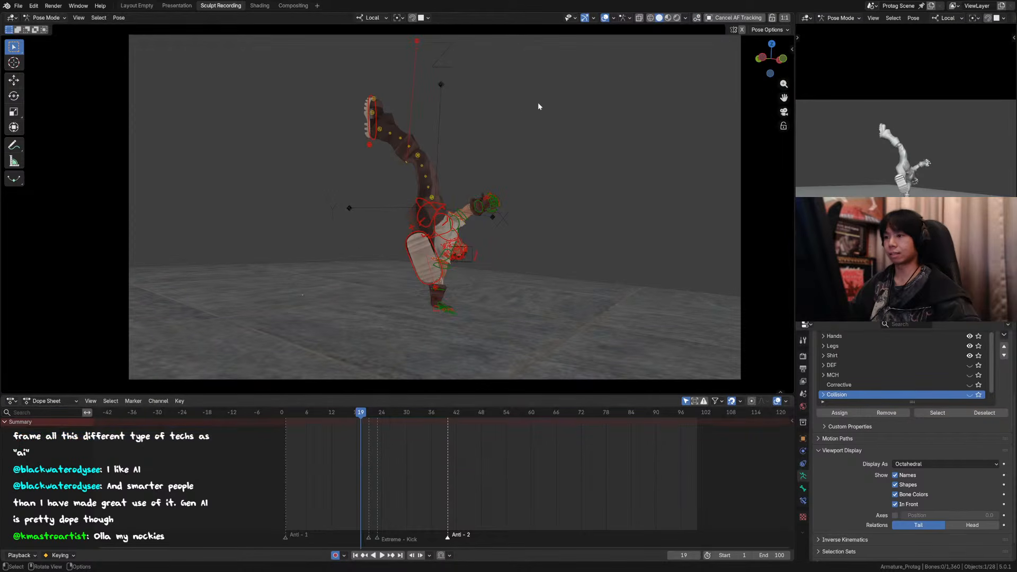
pyautogui.press('Left')
pyautogui.press('Right')
pyautogui.press('Right')
pyautogui.press('Right')
pyautogui.press('Left')
pyautogui.press('Left')
pyautogui.press('Left')
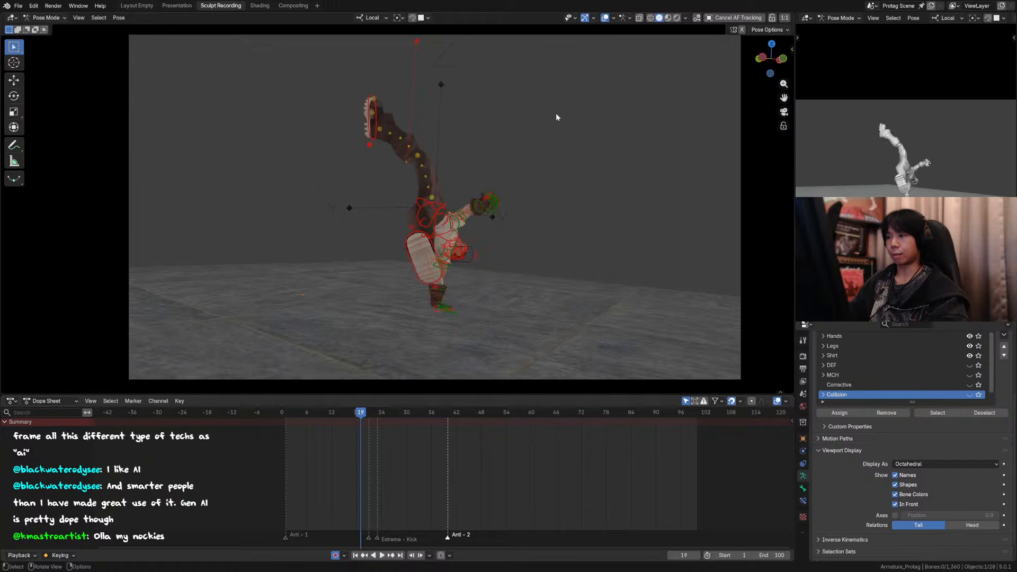
pyautogui.click(605, 18)
pyautogui.click(605, 18)
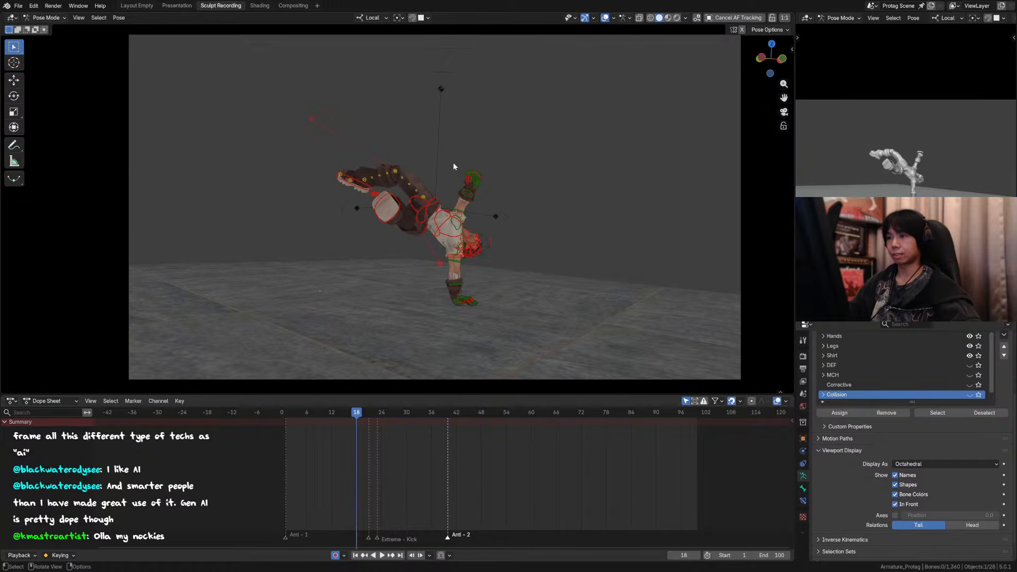
# Step: Select the right leg's tweak controls from thigh to ankle at frame 18
pyautogui.scroll(2, 447, 185)
pyautogui.moveTo(446, 186); pyautogui.dragTo(426, 198)
pyautogui.press('h')
pyautogui.keyDown('shift'); pyautogui.moveTo(428, 151); pyautogui.dragTo(393, 184); pyautogui.keyUp('shift')
pyautogui.keyDown('shift'); pyautogui.moveTo(380, 103); pyautogui.dragTo(326, 123); pyautogui.keyUp('shift')
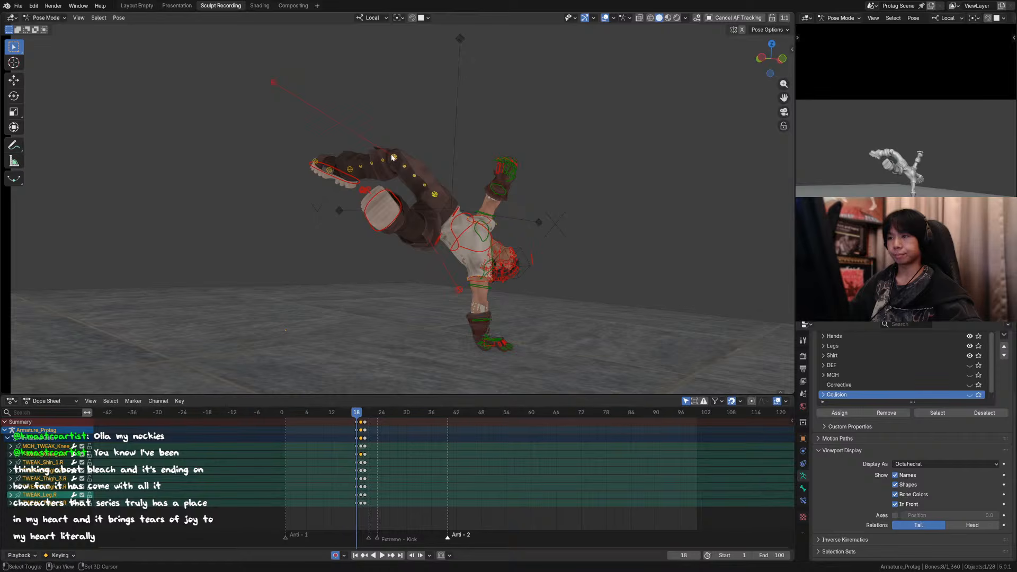
pyautogui.keyDown('shift'); pyautogui.moveTo(391, 155); pyautogui.dragTo(348, 173); pyautogui.keyUp('shift')
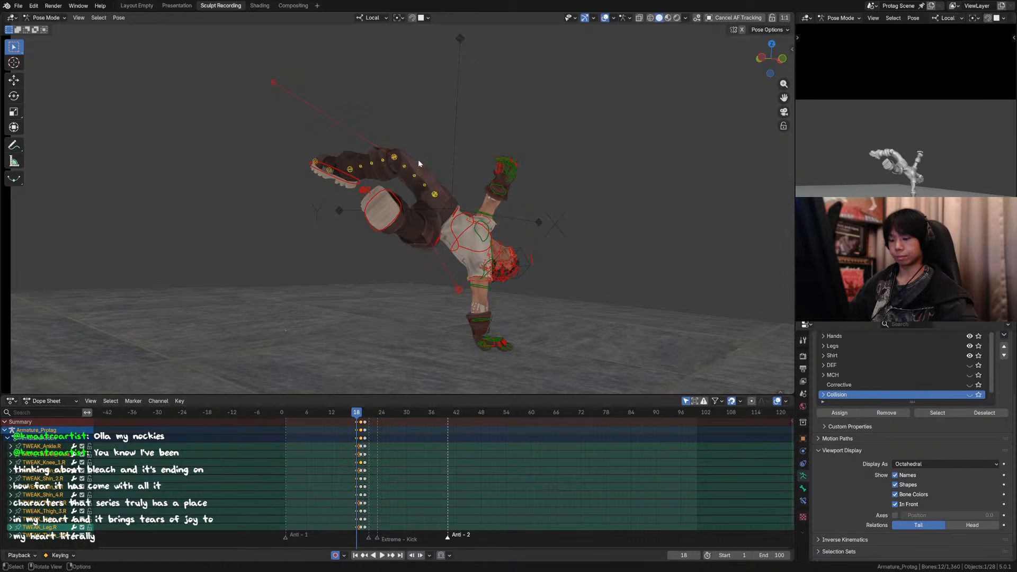
# Step: Select the right knee tweak control at frame 19 and step through frames 17 to 19 to compare the leg poses
pyautogui.press('Right')
pyautogui.click(422, 136)
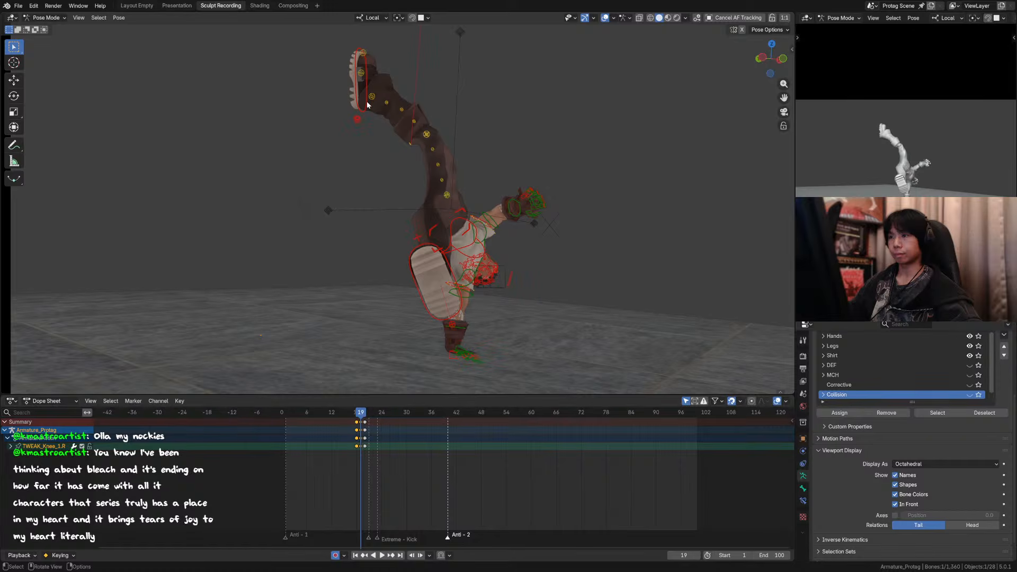
pyautogui.press('Left')
pyautogui.press('Left')
pyautogui.press('Right')
pyautogui.press('Right')
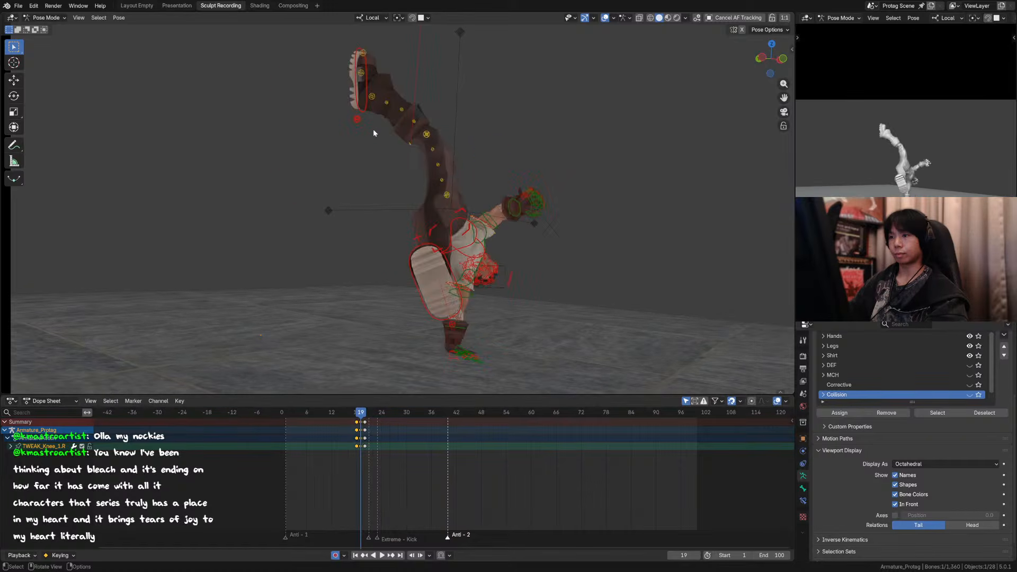
# Step: Move the right foot IK control about 0.137 m along Y and -0.120 m along Z at frame 19, and rotate it about its local X axis
pyautogui.click(363, 108)
pyautogui.keyDown('alt'); pyautogui.moveTo(366, 108); pyautogui.dragTo(415, 113, button='middle'); pyautogui.keyUp('alt')
pyautogui.scroll(-3, 415, 114)
pyautogui.press('g')
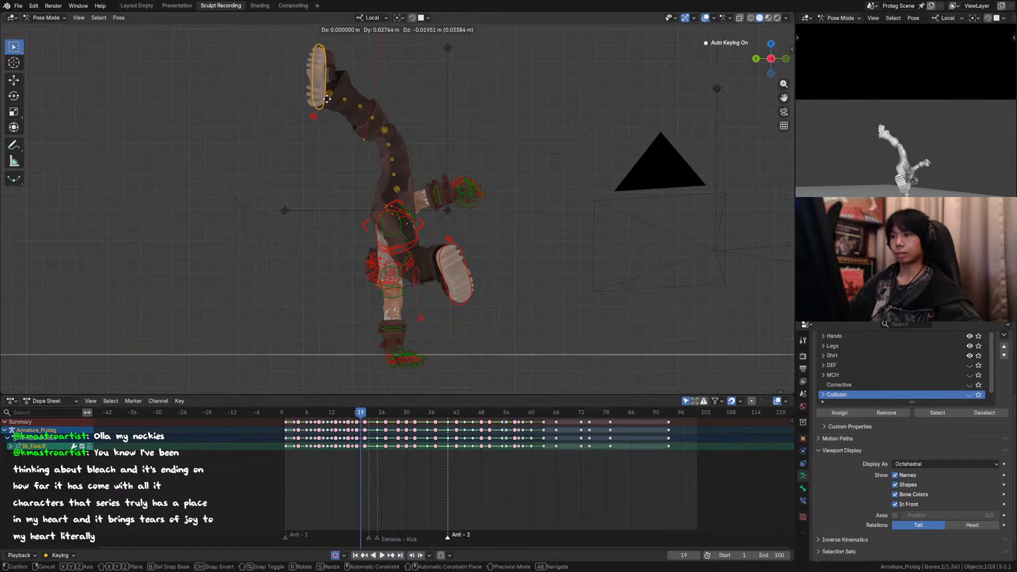
pyautogui.click(310, 90)
pyautogui.press('r')
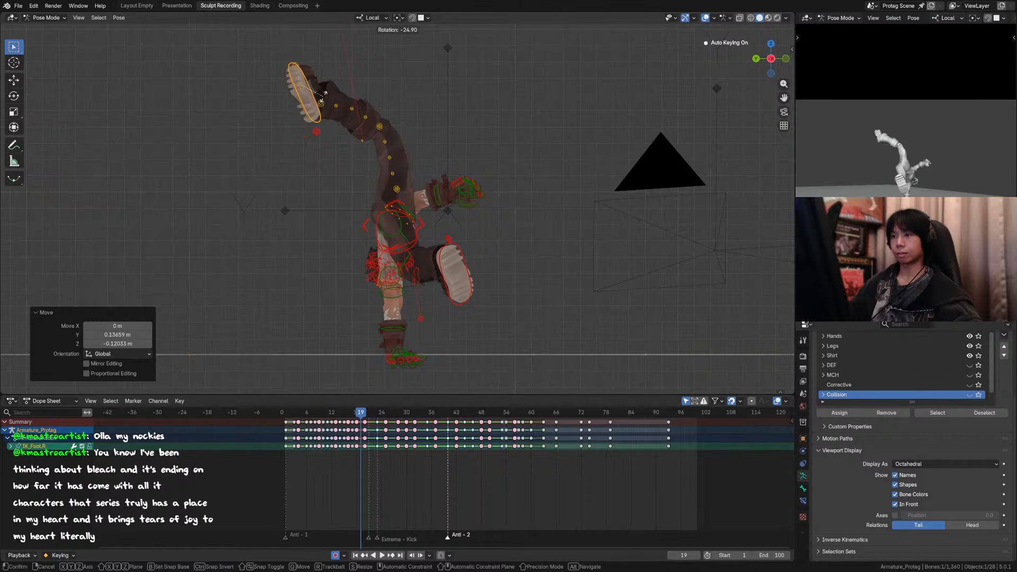
pyautogui.press('x')
pyautogui.press('x')
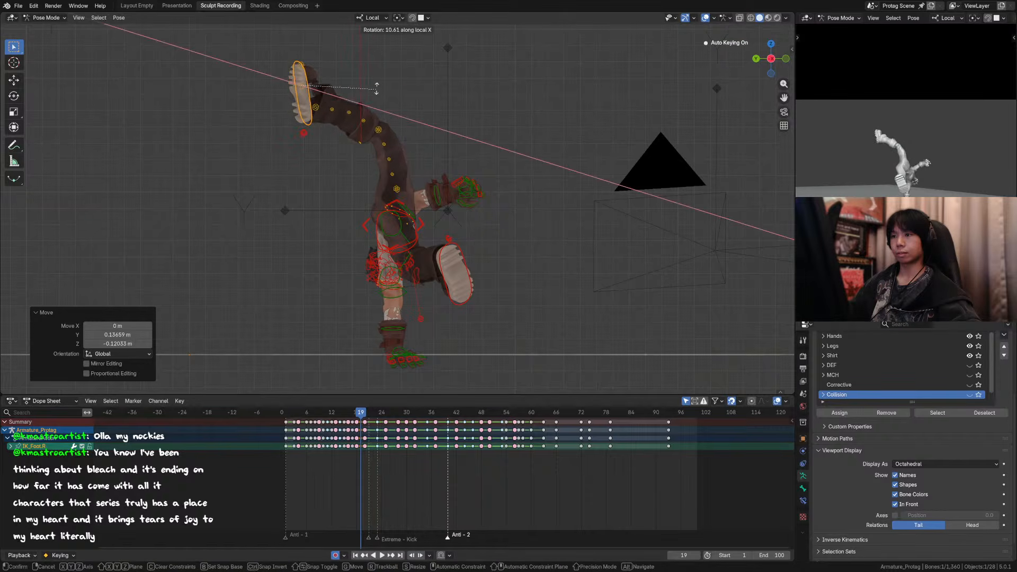
pyautogui.click(360, 83)
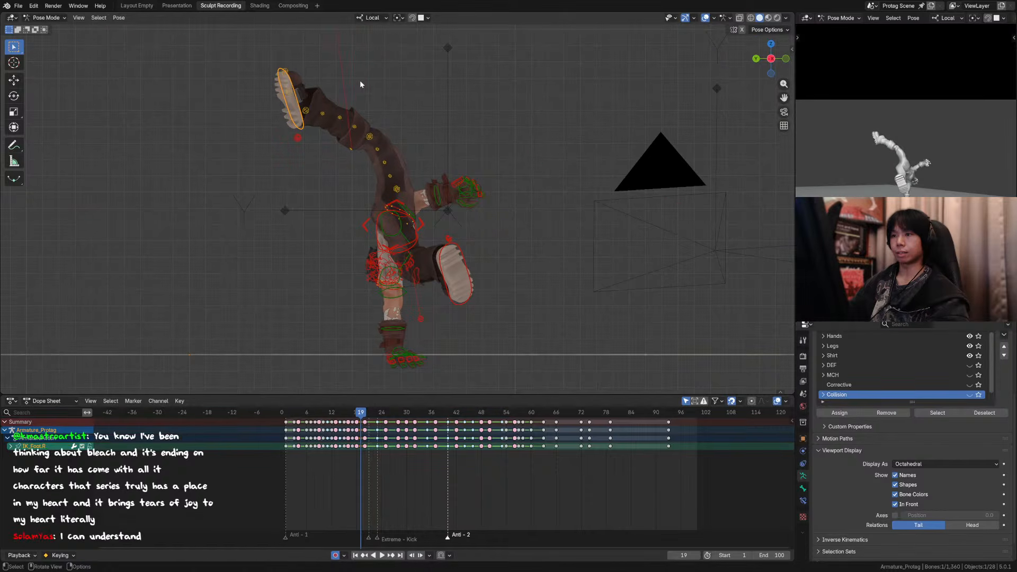
pyautogui.press('space')
pyautogui.press('Escape')
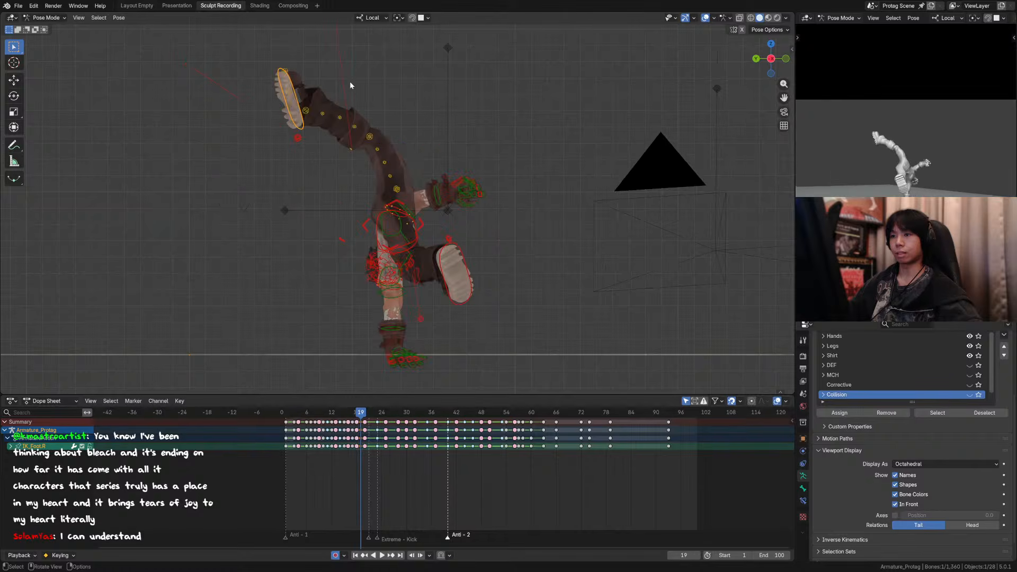
# Step: Move the right foot IK control a further 0.094 m along Y and -0.088 m along Z, tilt it, and reposition it against frame 18
pyautogui.press('g')
pyautogui.click(328, 90)
pyautogui.press('r')
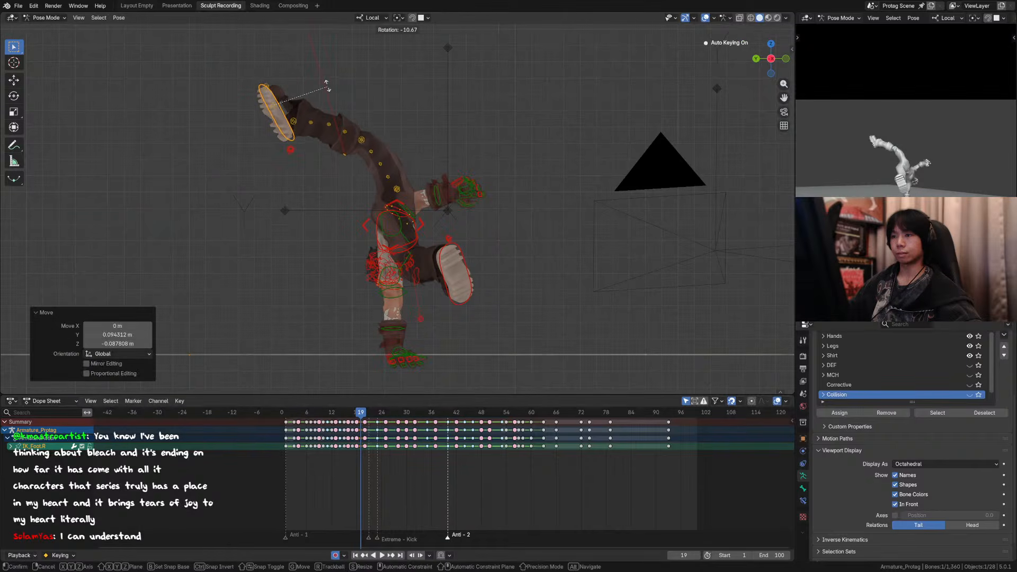
pyautogui.click(325, 83)
pyautogui.press('g')
pyautogui.click(317, 86)
pyautogui.press('Left')
pyautogui.press('Right')
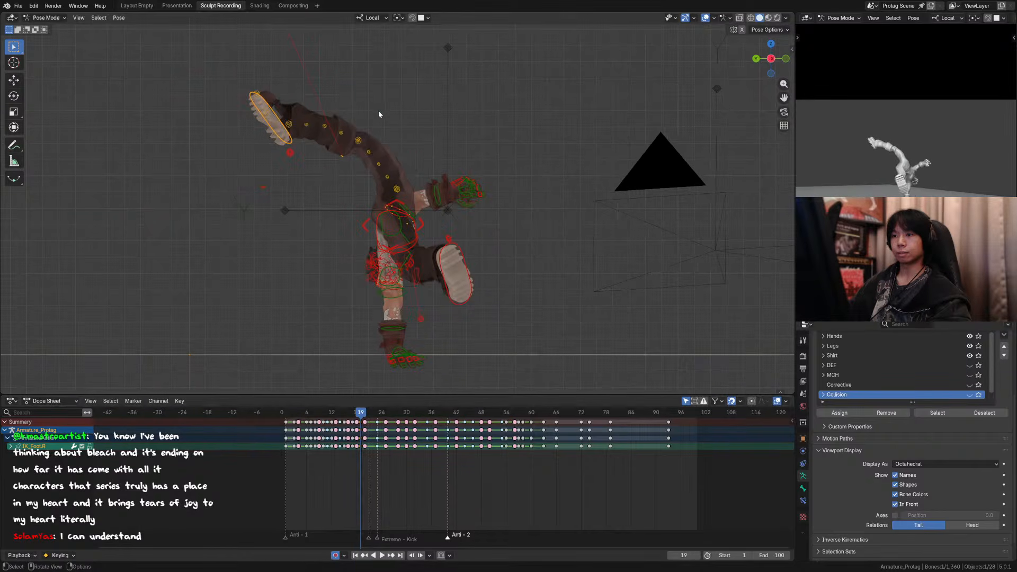
# Step: Move the right knee tweak control about -0.057 m along Y and 0.102 m along Z at frame 19
pyautogui.click(358, 140)
pyautogui.press('g')
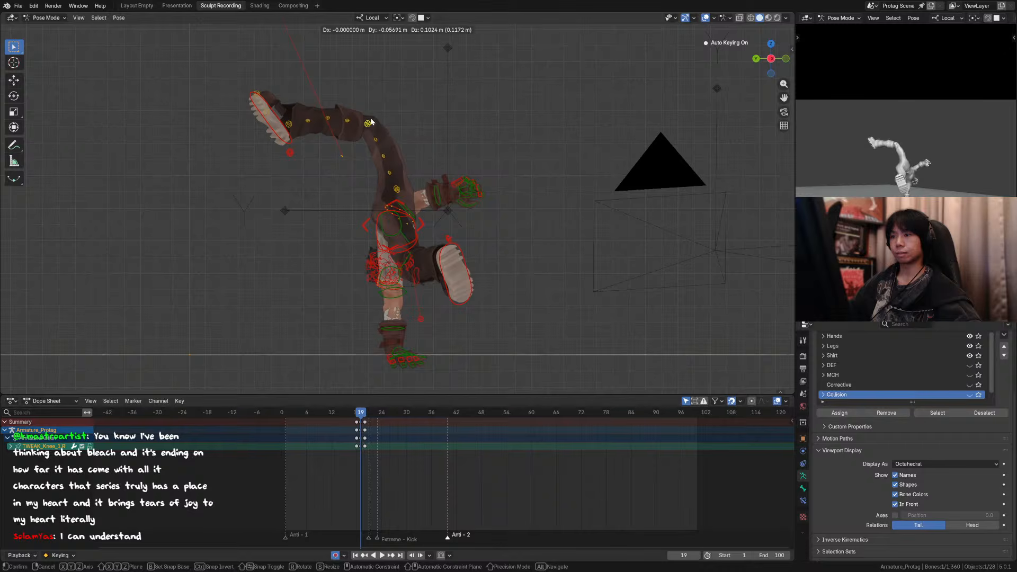
pyautogui.click(371, 122)
# Step: Compare frames 16 to 20 through the camera with overlays hidden, checking the right leg's swing and ending on frame 19
pyautogui.press('KP_0')
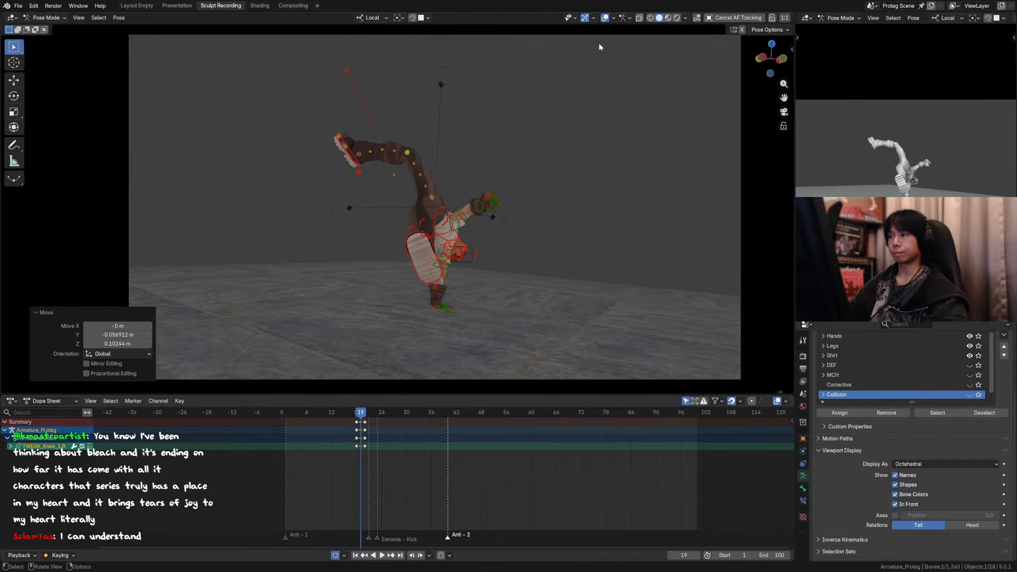
pyautogui.click(605, 18)
pyautogui.press('Left')
pyautogui.press('Left')
pyautogui.press('Right')
pyautogui.press('Right')
pyautogui.press('Right')
pyautogui.press('Left')
pyautogui.press('Left')
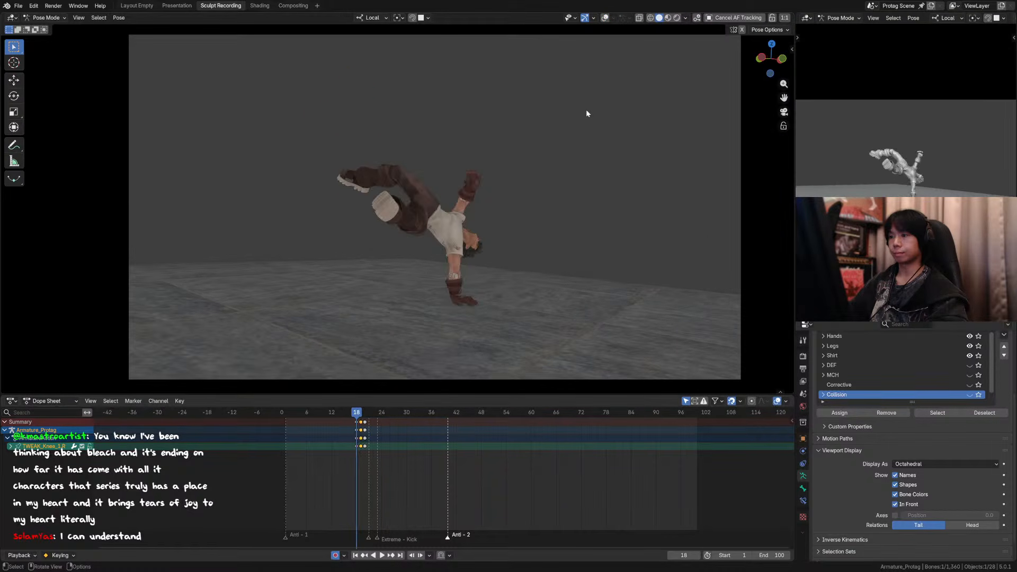
pyautogui.press('Left')
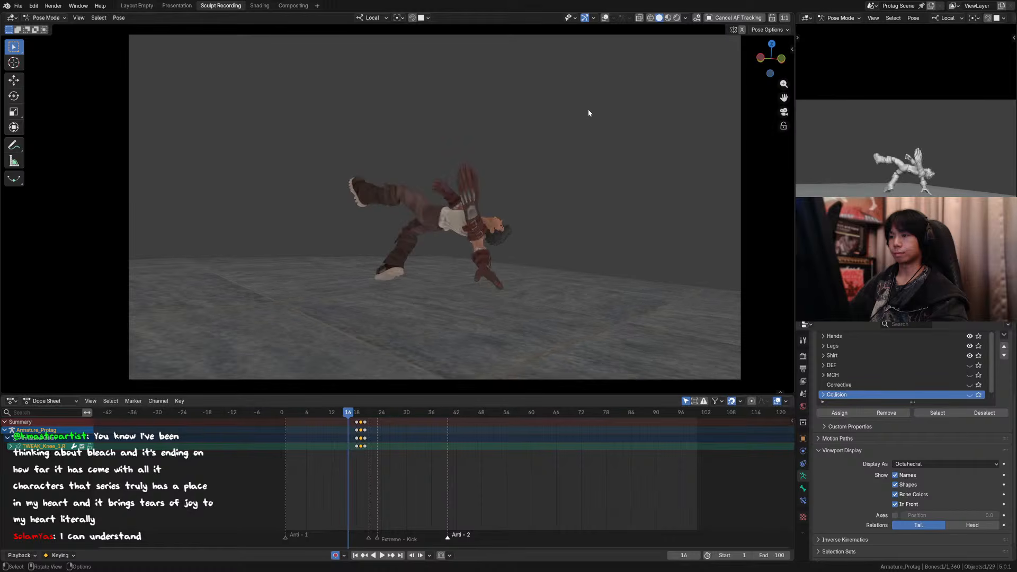
pyautogui.press('Right')
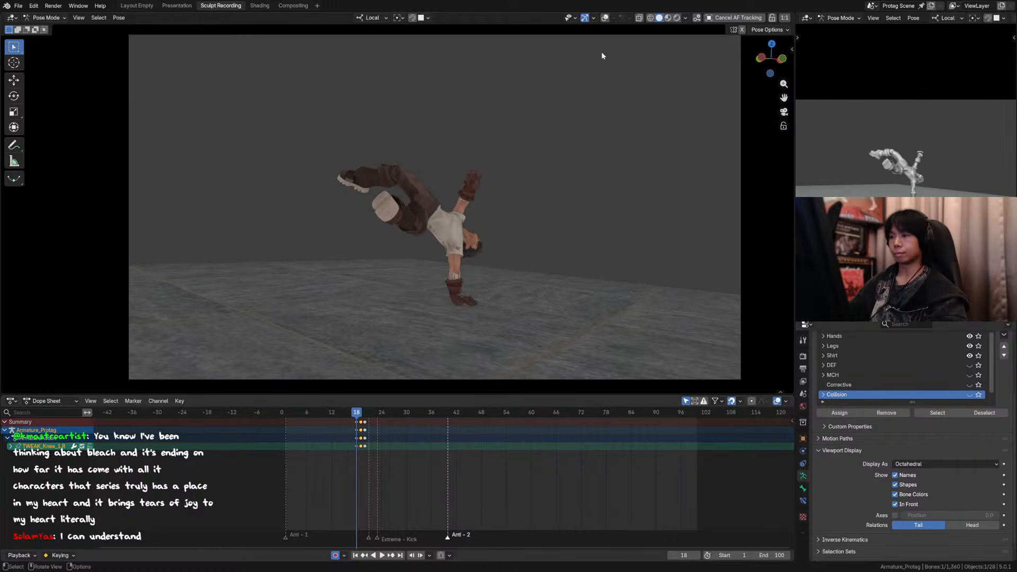
pyautogui.press('Right')
pyautogui.press('Left')
pyautogui.press('Right')
pyautogui.press('Right')
pyautogui.press('Left')
pyautogui.press('Right')
pyautogui.press('Right')
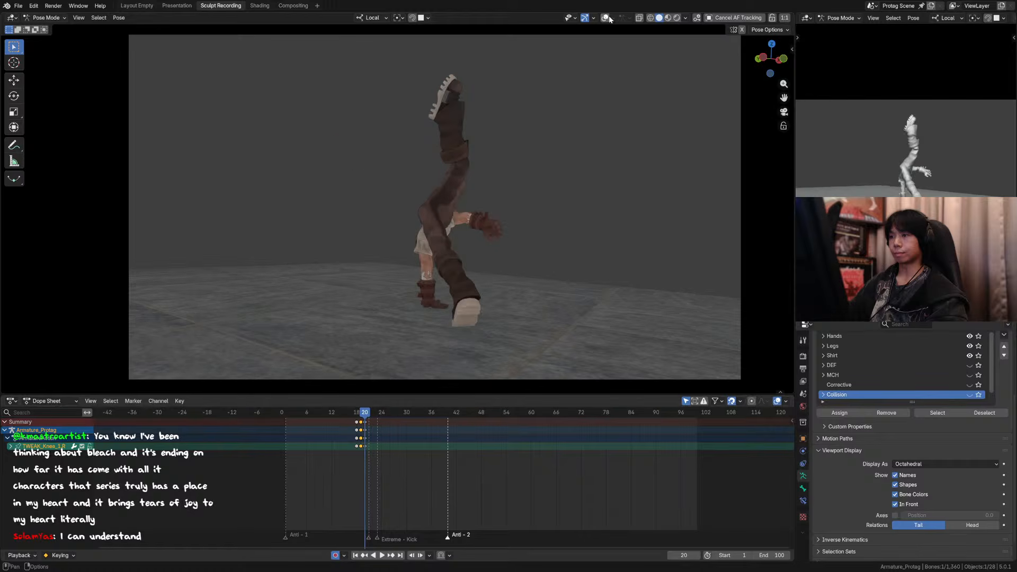
pyautogui.press('Left')
pyautogui.press('Left')
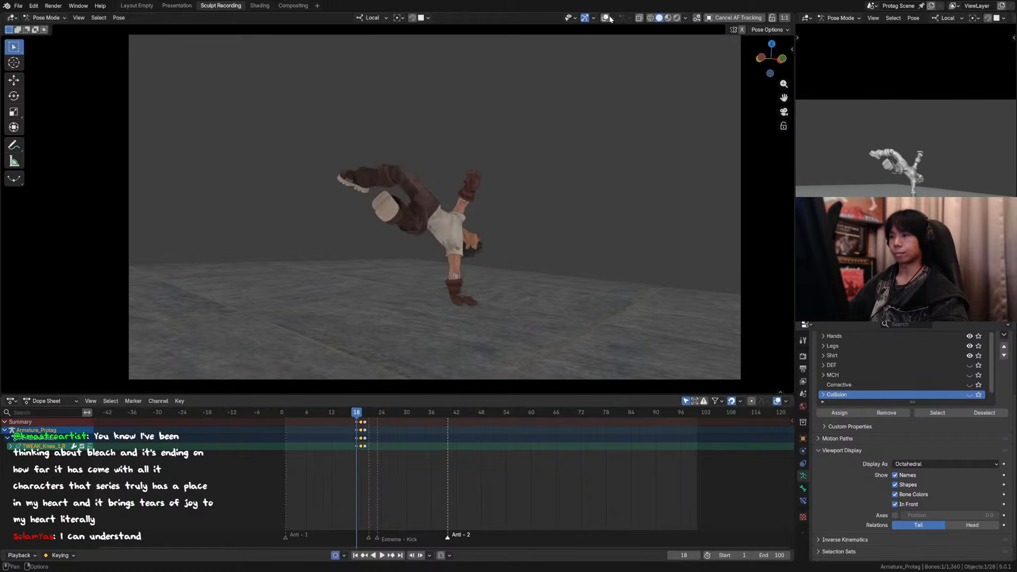
pyautogui.press('Right')
# Step: Move the right foot IK control about 0.218 m along Y and -0.241 m along Z at frame 19, and compare with the preceding frames
pyautogui.click(606, 18)
pyautogui.keyDown('alt'); pyautogui.moveTo(392, 144); pyautogui.dragTo(450, 146, button='middle'); pyautogui.keyUp('alt')
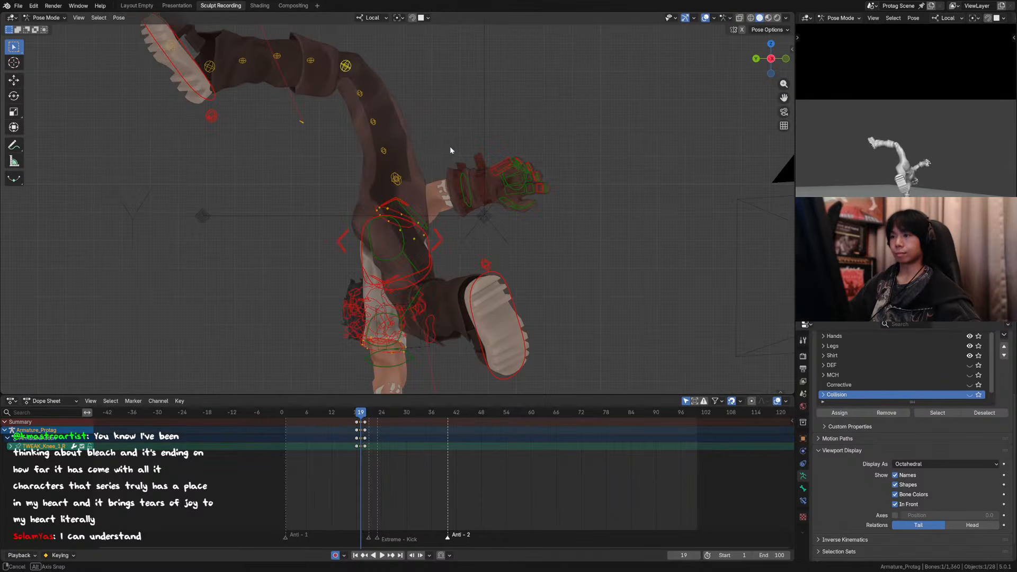
pyautogui.scroll(-3, 448, 146)
pyautogui.click(287, 137)
pyautogui.press('g')
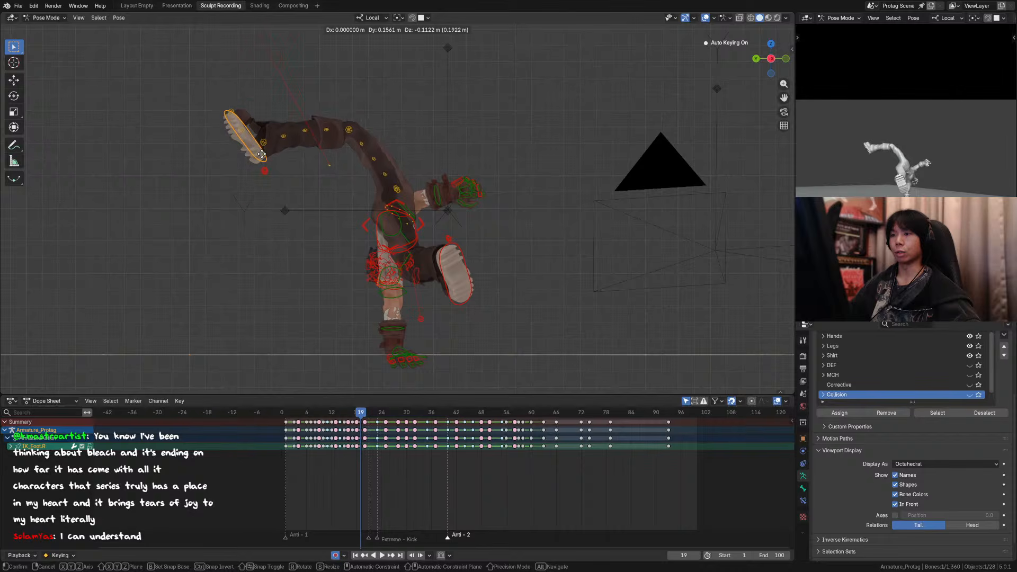
pyautogui.click(252, 173)
pyautogui.press('KP_0')
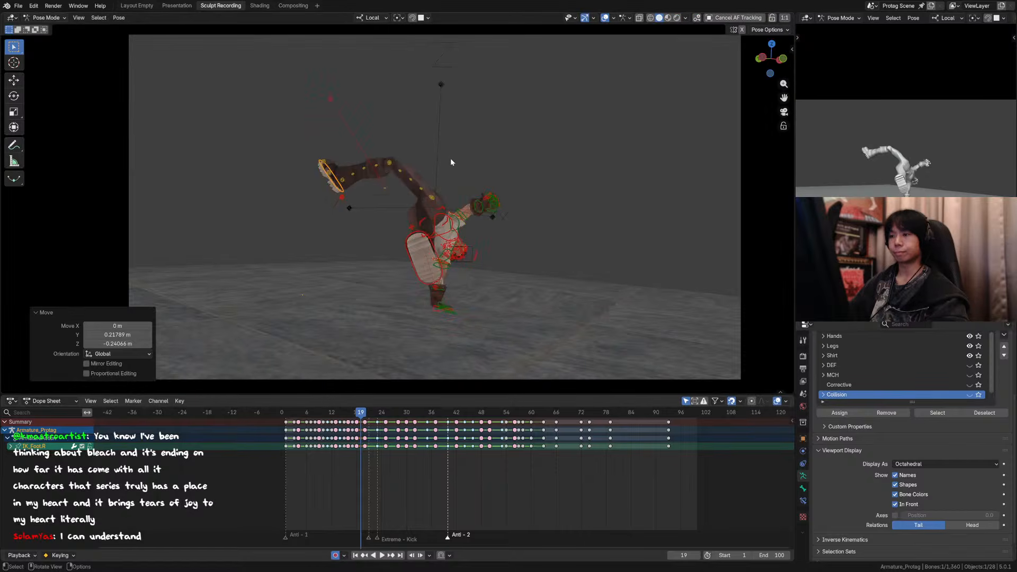
pyautogui.press('Left')
pyautogui.press('Left')
pyautogui.press('Right')
pyautogui.press('Left')
pyautogui.press('Right')
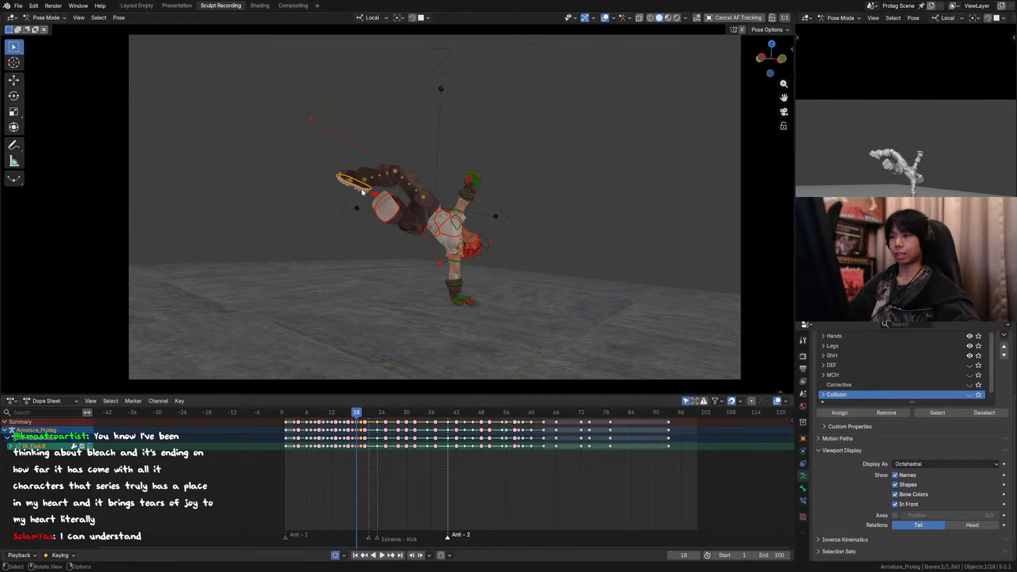
# Step: Try lowering the right foot IK control slightly at frame 18, compare it with the neighbouring frames, and undo the move
pyautogui.press('g')
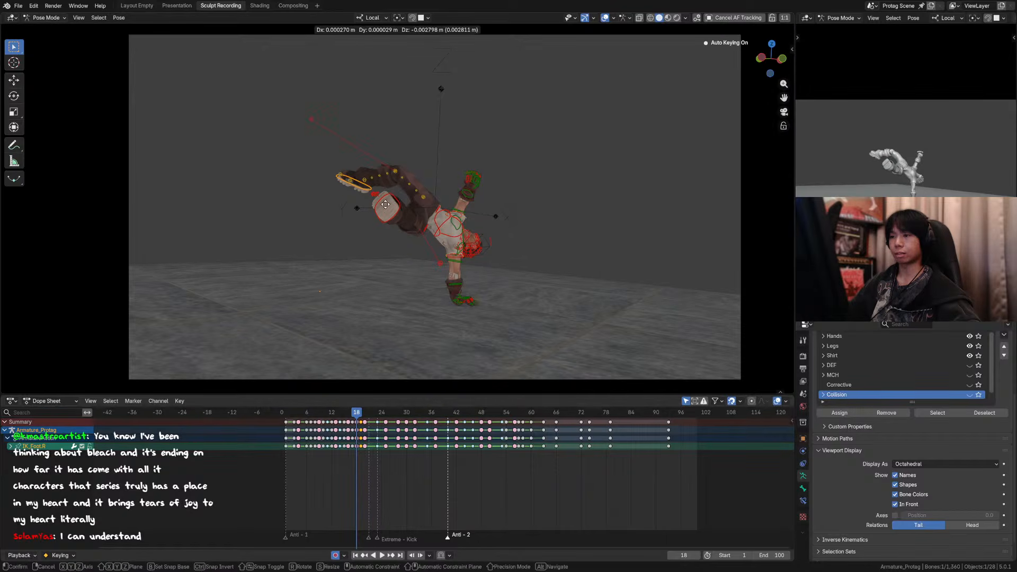
pyautogui.click(386, 206)
pyautogui.press('Left')
pyautogui.press('Left')
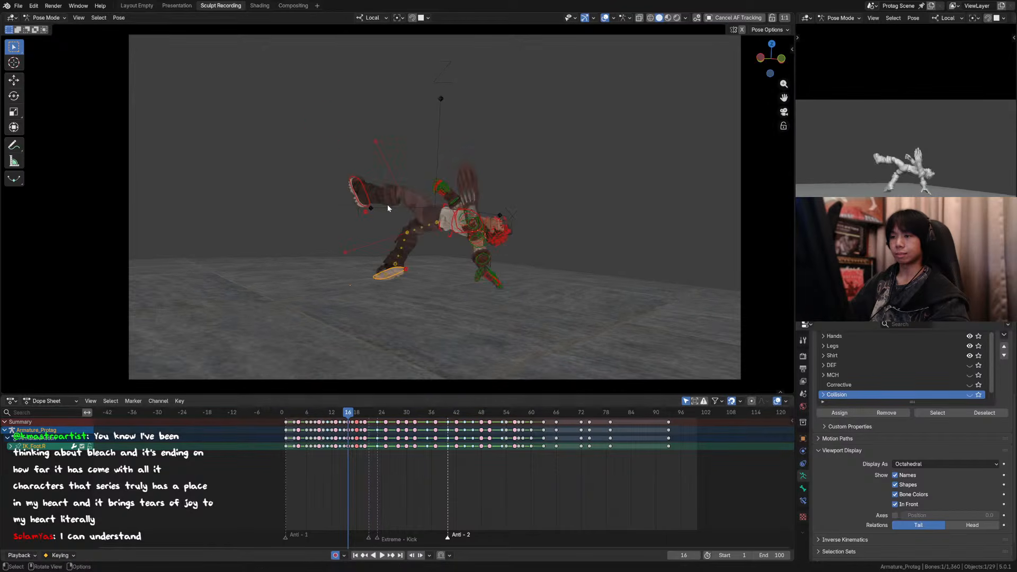
pyautogui.press('Right')
pyautogui.press('Right')
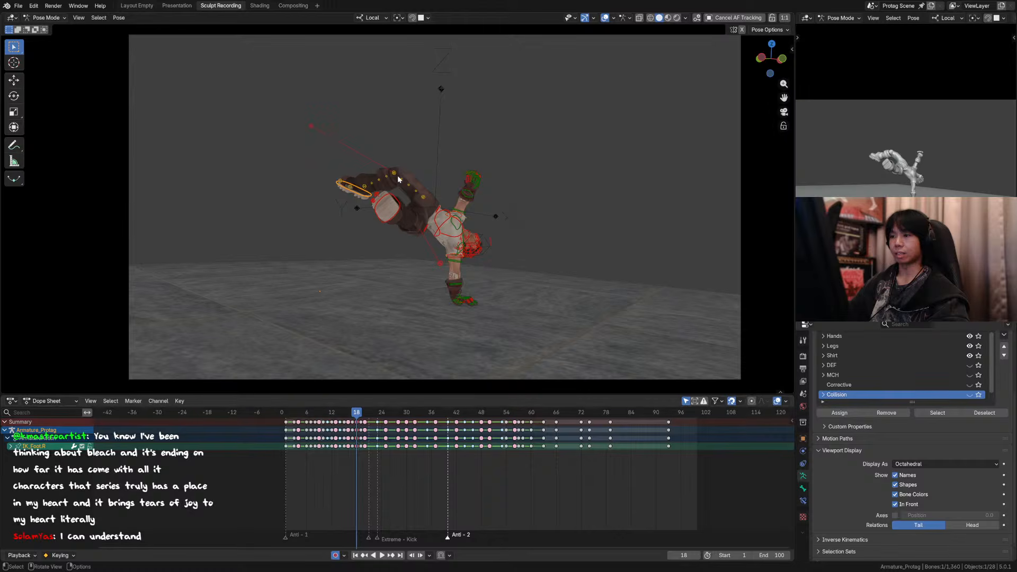
pyautogui.press('Right')
pyautogui.press('Left')
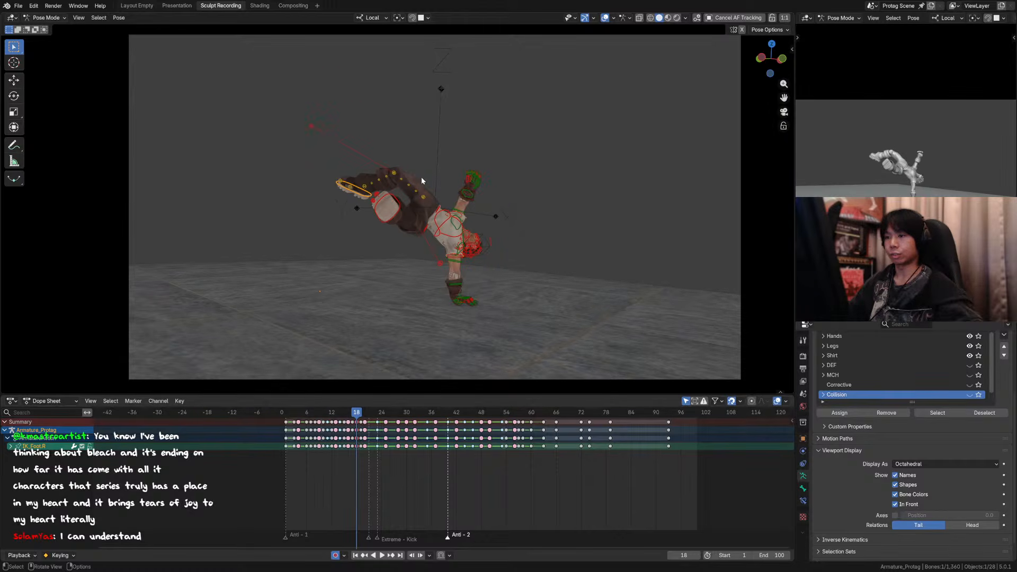
pyautogui.hotkey('ctrl', 'z')
pyautogui.press('Right')
pyautogui.press('Left')
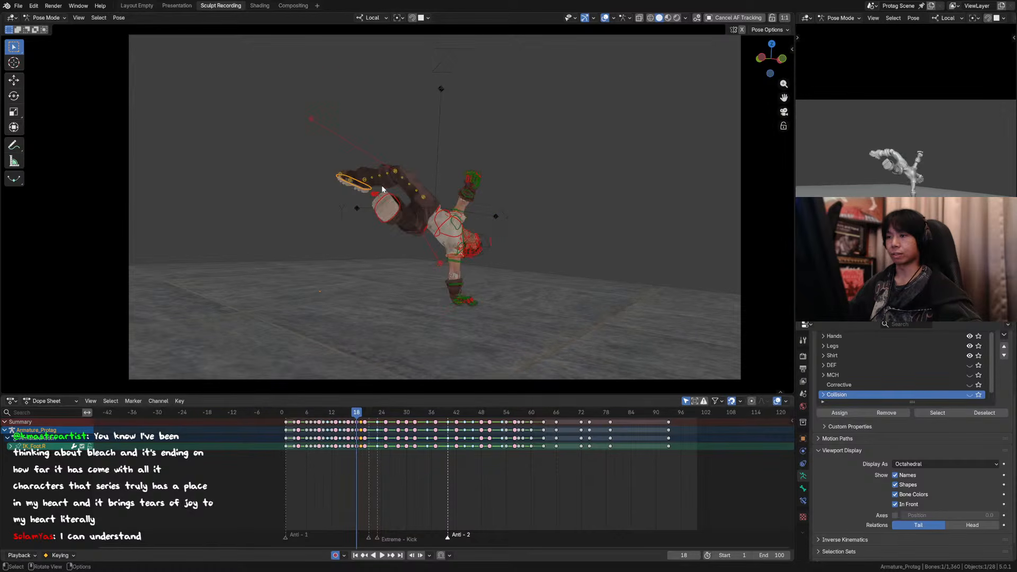
# Step: Reposition the right foot IK control at frame 19 and rotate it 38.5° about its local X axis
pyautogui.press('Right')
pyautogui.press('g')
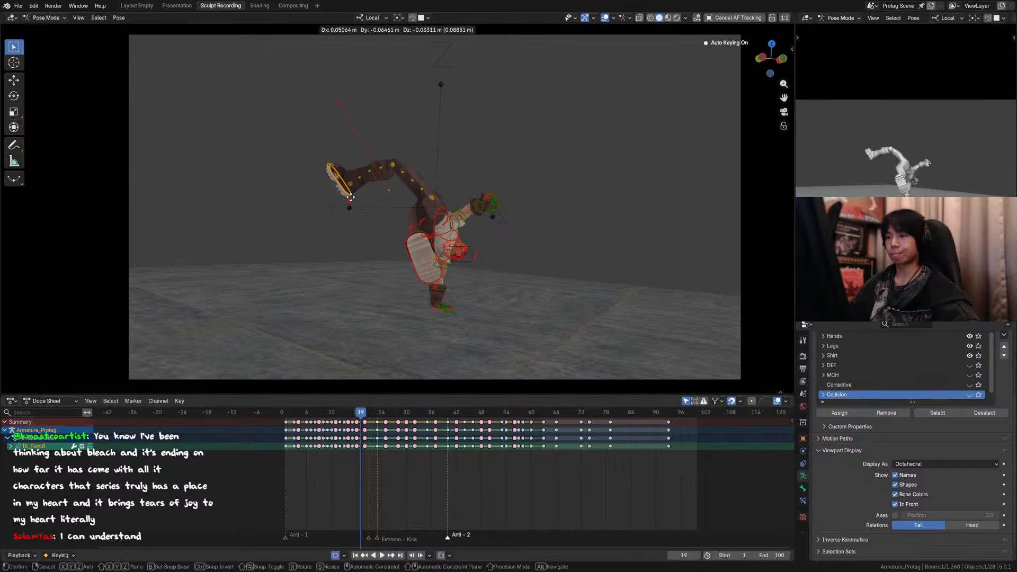
pyautogui.click(357, 203)
pyautogui.press('r')
pyautogui.press('x')
pyautogui.click(364, 186)
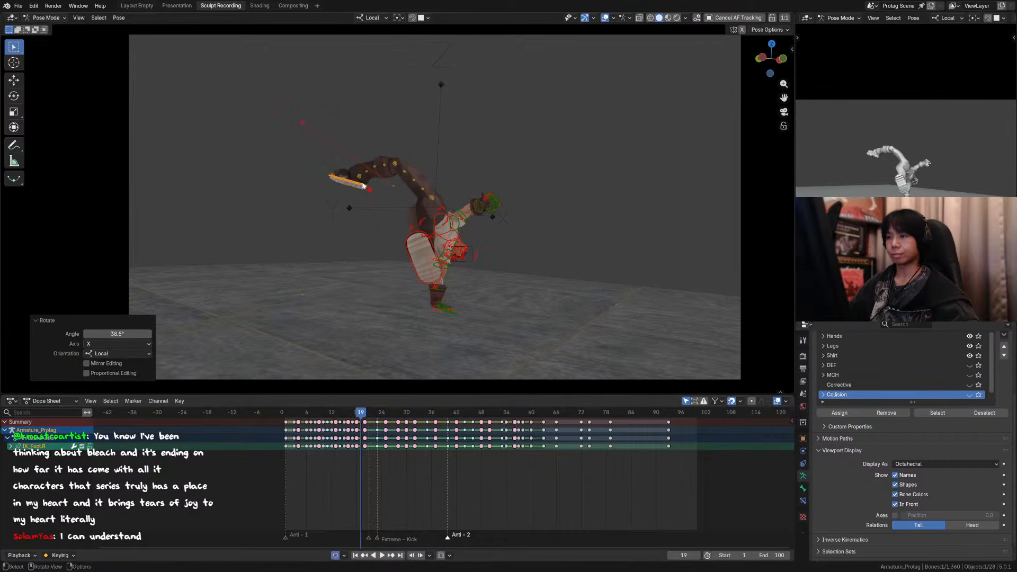
# Step: Move the right foot IK control about -0.106 m along Z and rotate it about a further 7° around local X
pyautogui.press('g')
pyautogui.click(363, 193)
pyautogui.press('r')
pyautogui.press('x')
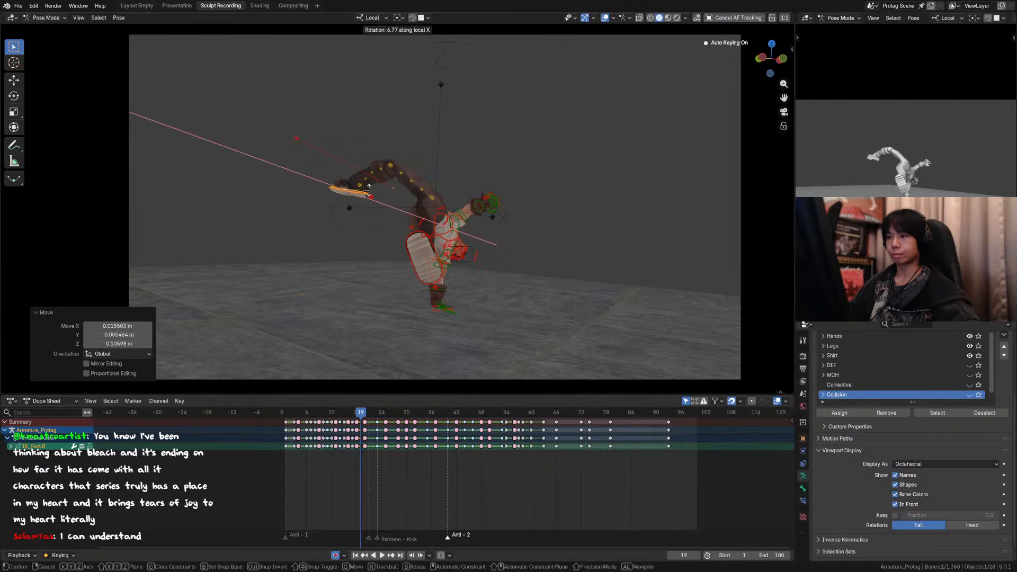
pyautogui.click(369, 190)
# Step: Compare the leg swing across the neighbouring frames and nudge the right foot IK control slightly upward at frame 19
pyautogui.press('Left')
pyautogui.press('Right')
pyautogui.press('Left')
pyautogui.press('Left')
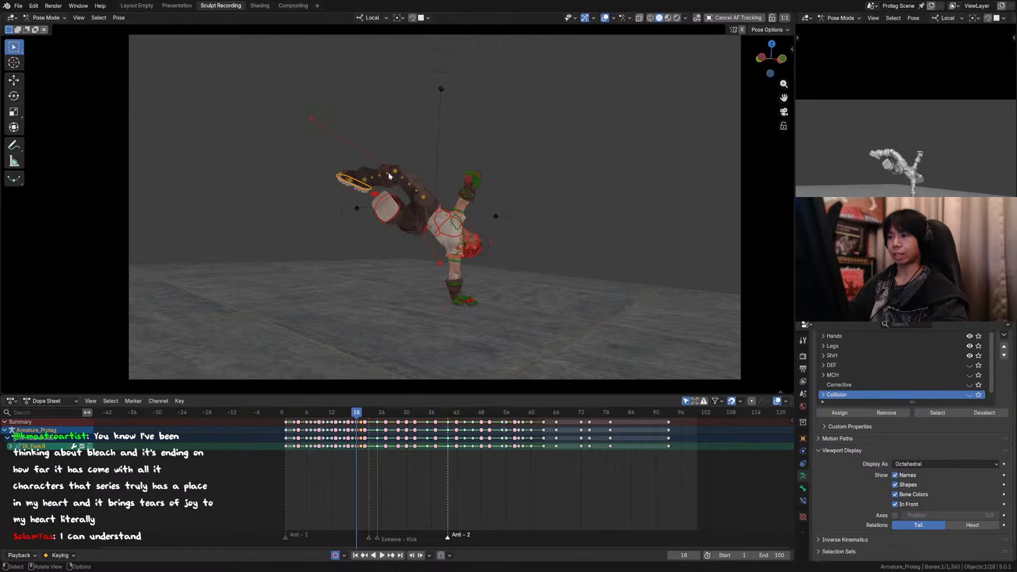
pyautogui.press('Right')
pyautogui.press('Right')
pyautogui.press('Left')
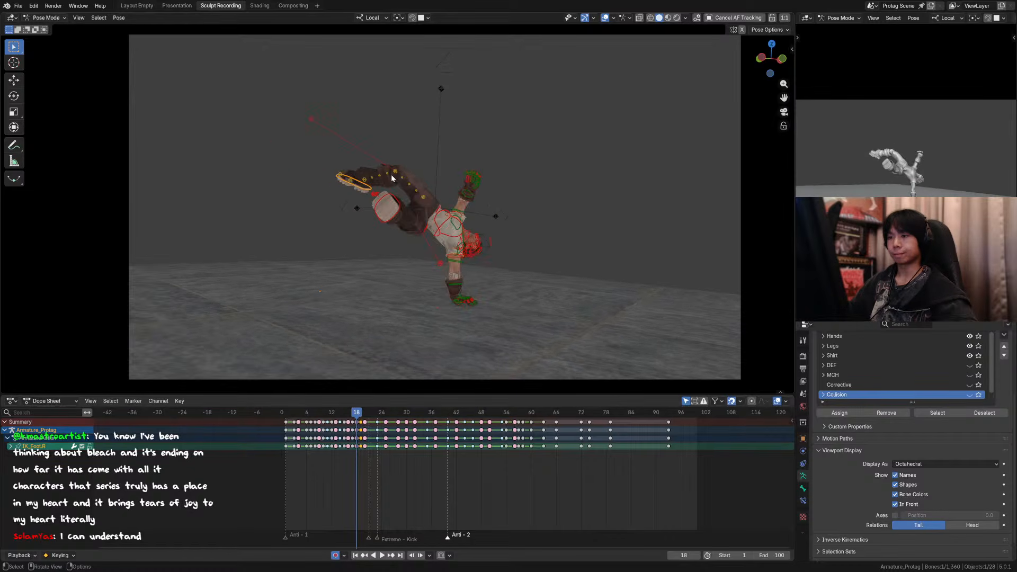
pyautogui.press('Right')
pyautogui.press('g')
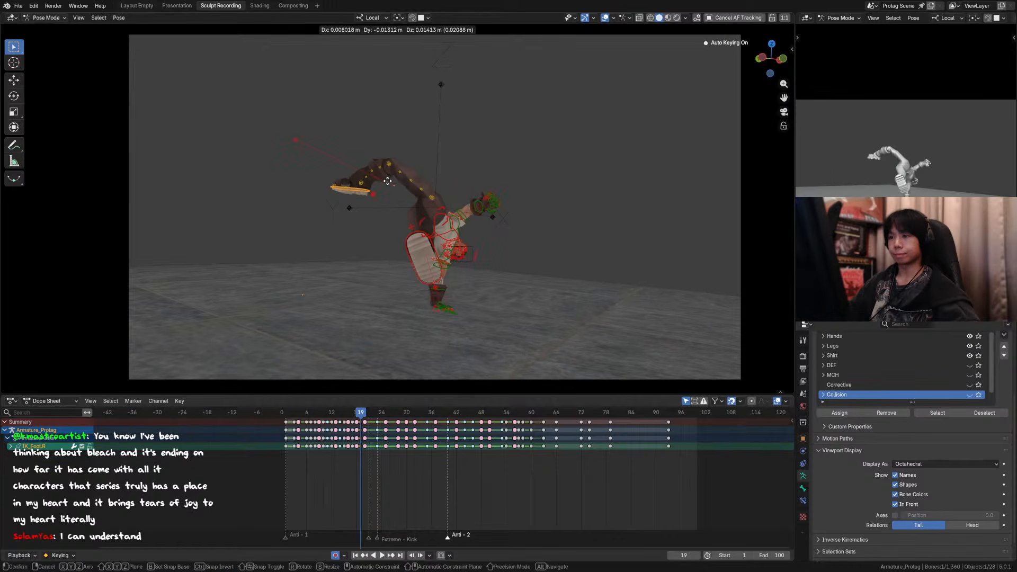
pyautogui.click(388, 177)
# Step: Rotate the right foot IK control about -11° around its local Z axis at frame 19 and return to the camera view
pyautogui.hotkey('alt', 'a')
pyautogui.moveTo(403, 167)
pyautogui.mouseDown(button='middle')
pyautogui.moveTo(348, 212)
pyautogui.moveTo(330, 171)
pyautogui.moveTo(345, 183)
pyautogui.mouseUp(button='middle')
pyautogui.press('z')
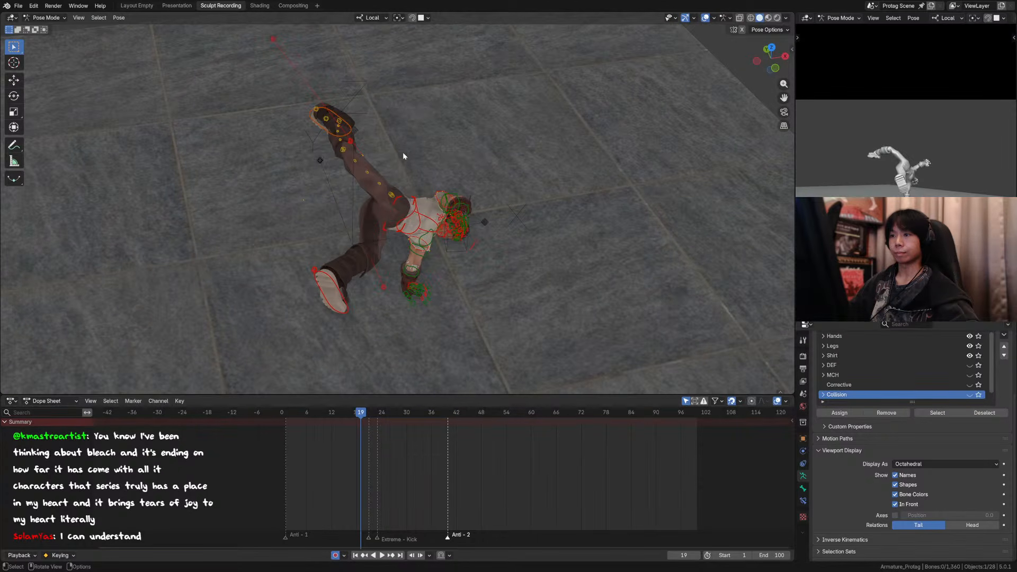
pyautogui.click(351, 130)
pyautogui.press('r')
pyautogui.press('z')
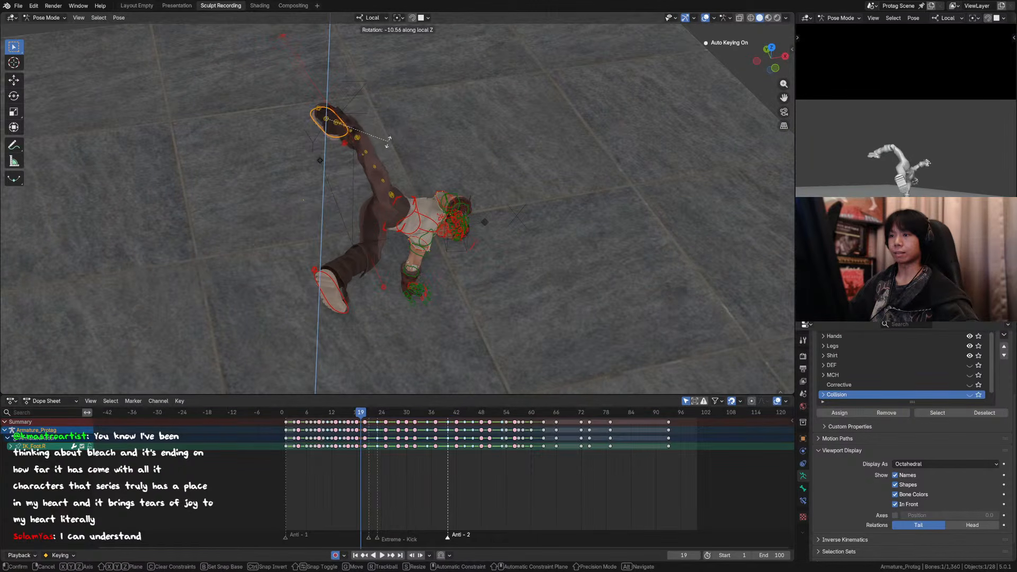
pyautogui.click(387, 142)
pyautogui.press('KP_0')
# Step: Review the kick through the camera by stepping frames 18 to 21 and playing it with overlays hidden, ending on frame 19
pyautogui.press('space')
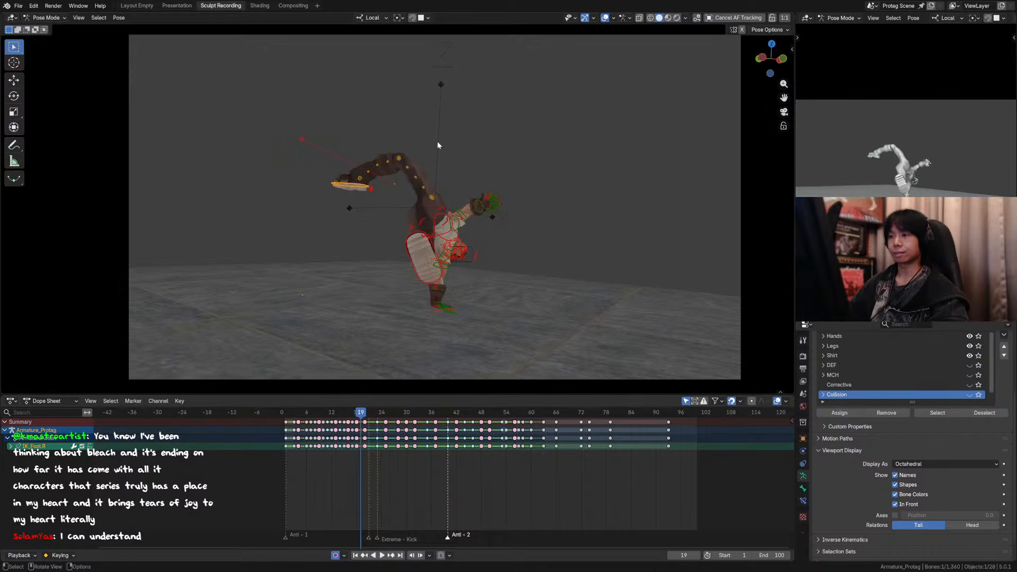
pyautogui.press('Escape')
pyautogui.press('Right')
pyautogui.press('Right')
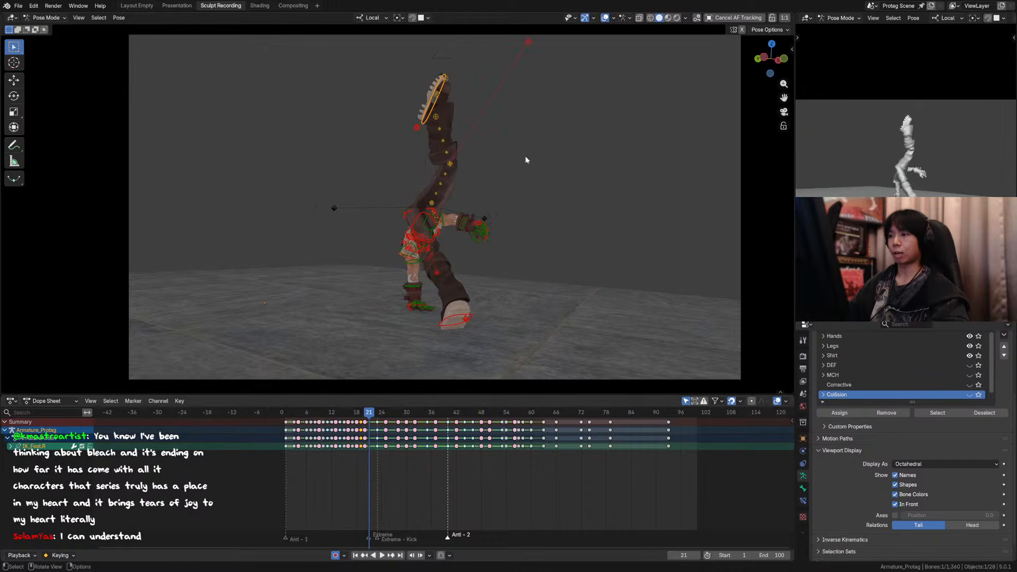
pyautogui.press('Left')
pyautogui.press('Left')
pyautogui.press('Left')
pyautogui.press('Left')
pyautogui.press('Left')
pyautogui.press('Left')
pyautogui.click(605, 18)
pyautogui.press('space')
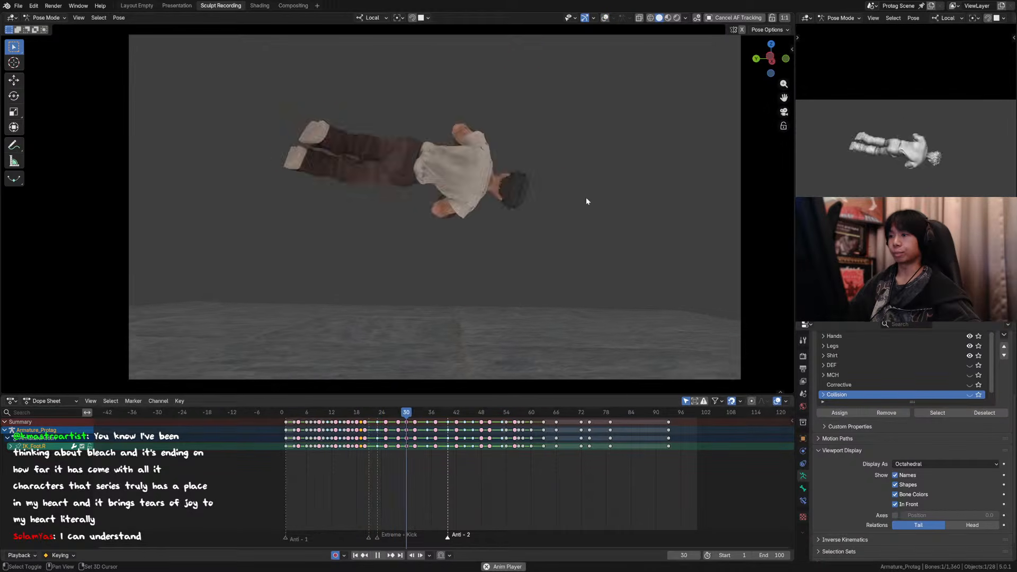
pyautogui.moveTo(349, 417)
pyautogui.mouseDown()
pyautogui.moveTo(390, 416)
pyautogui.moveTo(340, 418)
pyautogui.moveTo(363, 416)
pyautogui.mouseUp()
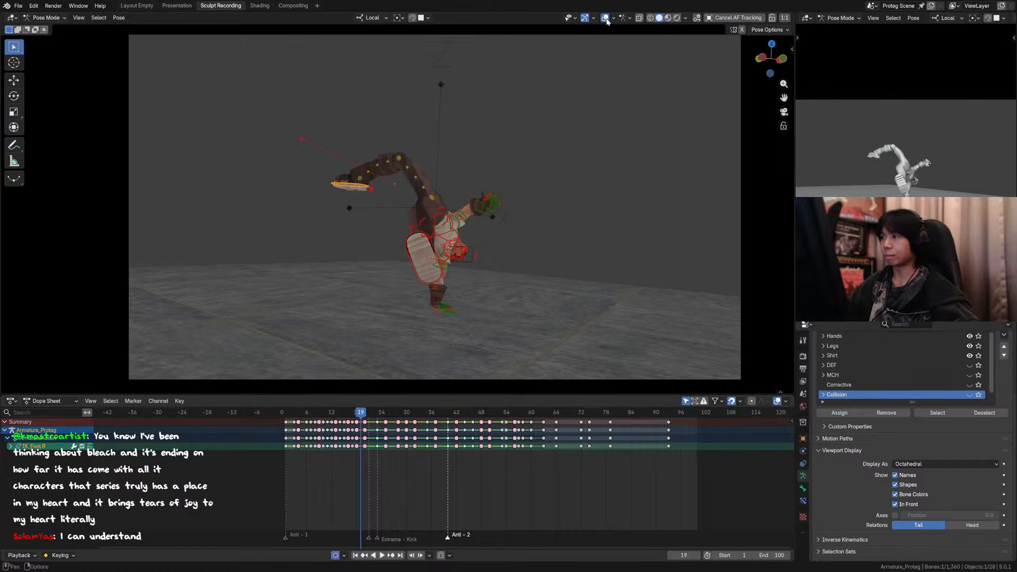
# Step: Rotate the right foot IK control 11.2° about its local Y axis at frame 19 and compare it with frame 18
pyautogui.scroll(2, 350, 169)
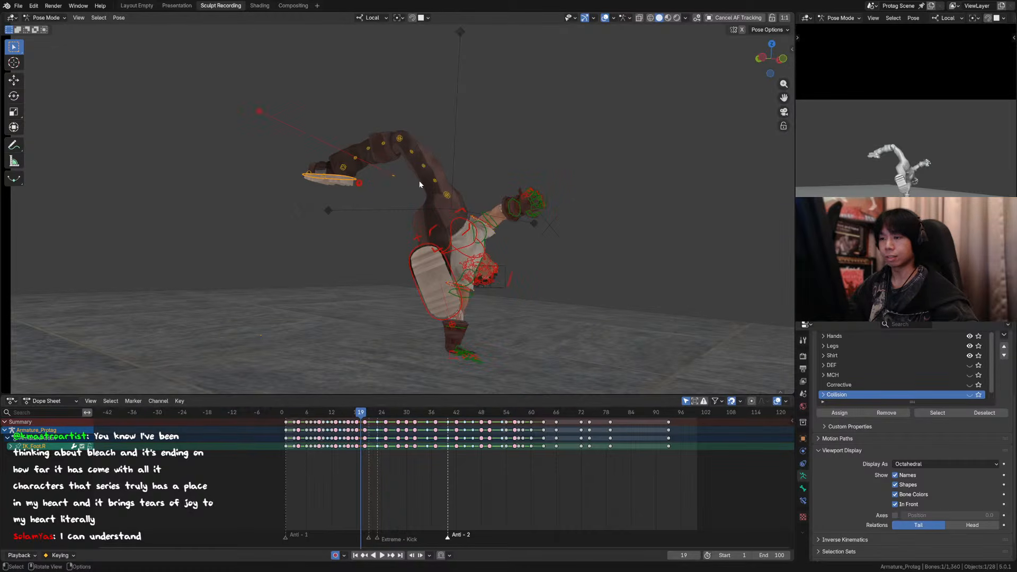
pyautogui.press('r')
pyautogui.press('y')
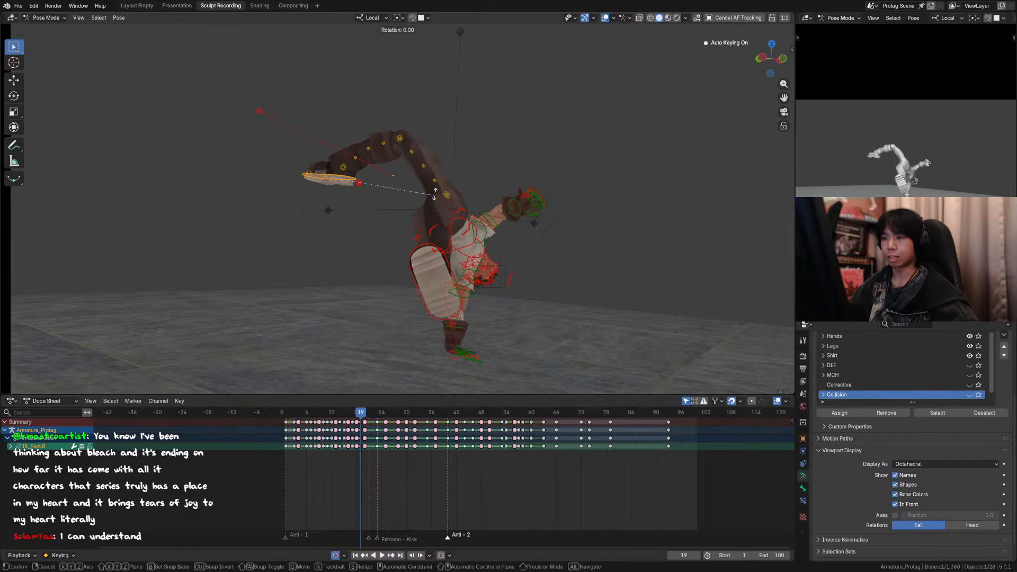
pyautogui.click(435, 176)
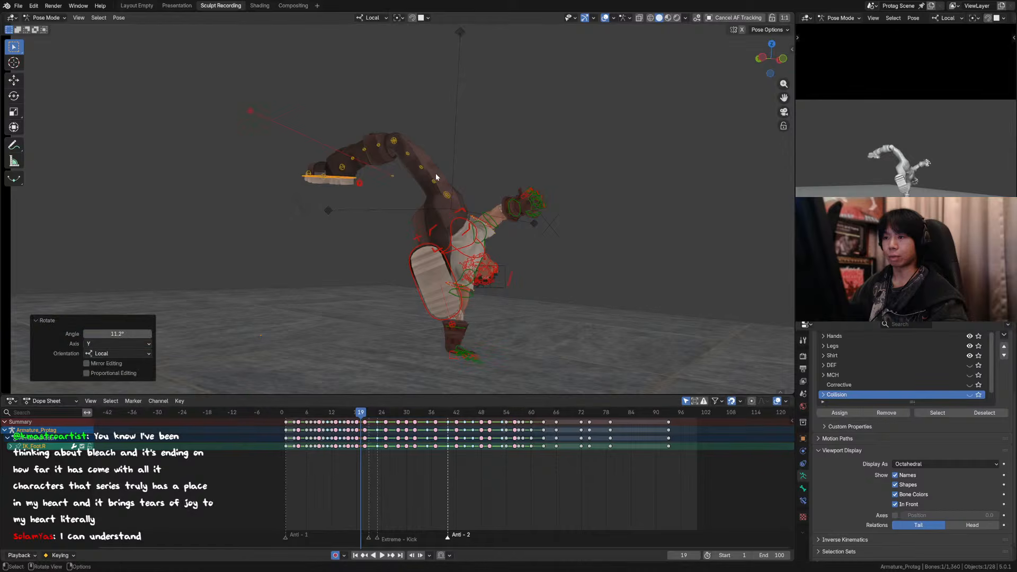
pyautogui.press('Left')
pyautogui.press('Right')
pyautogui.press('Left')
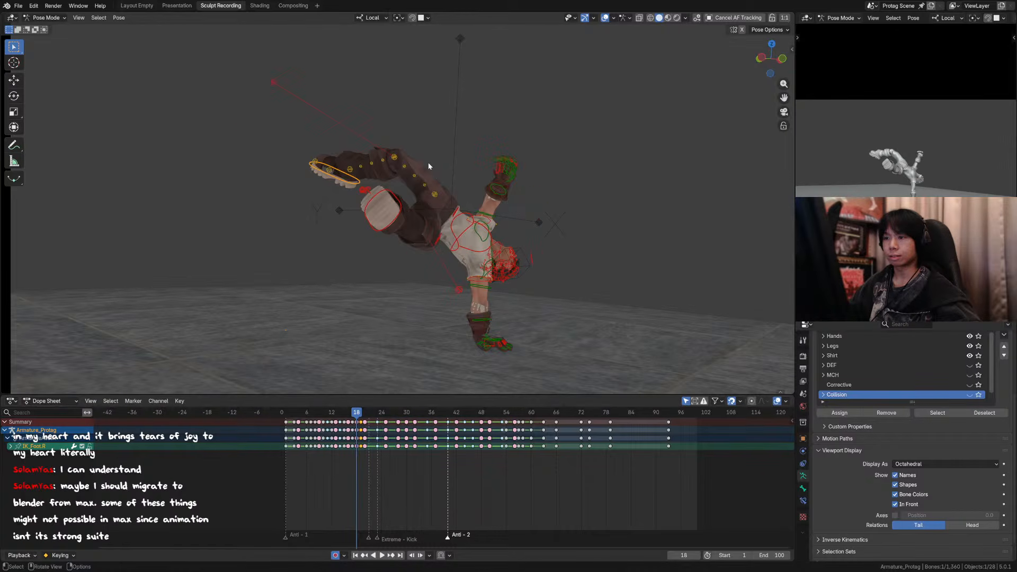
pyautogui.press('r')
pyautogui.press('y')
pyautogui.click(424, 171)
# Step: Rotate the right foot IK control about a further 7° around its local Y axis at frame 19
pyautogui.press('Right')
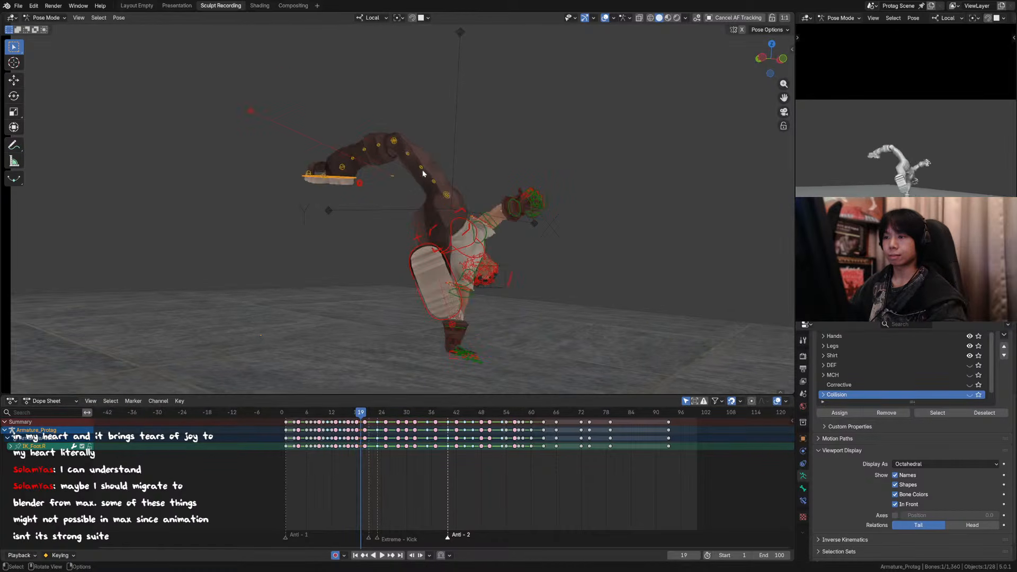
pyautogui.press('r')
pyautogui.press('y')
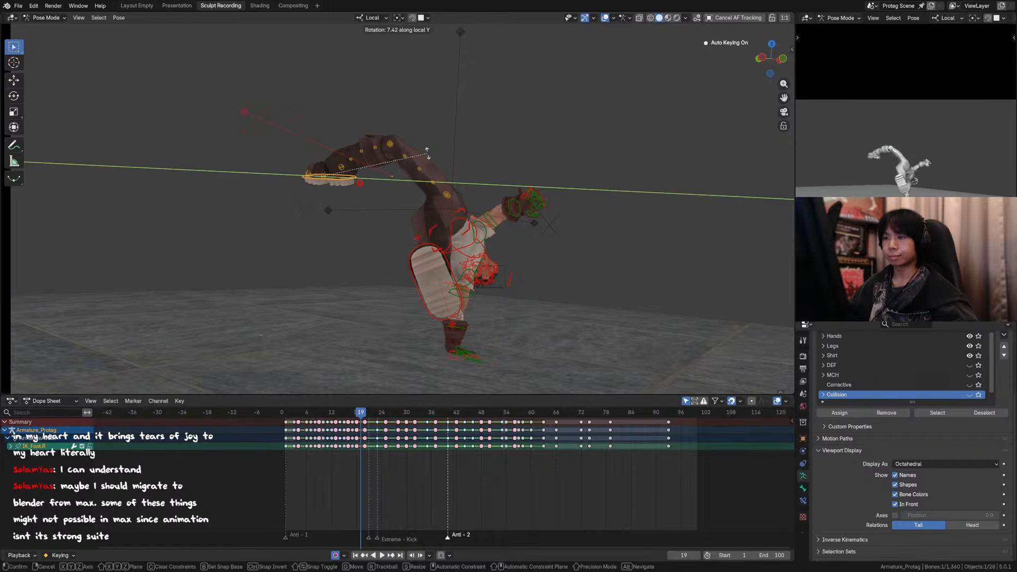
pyautogui.click(427, 153)
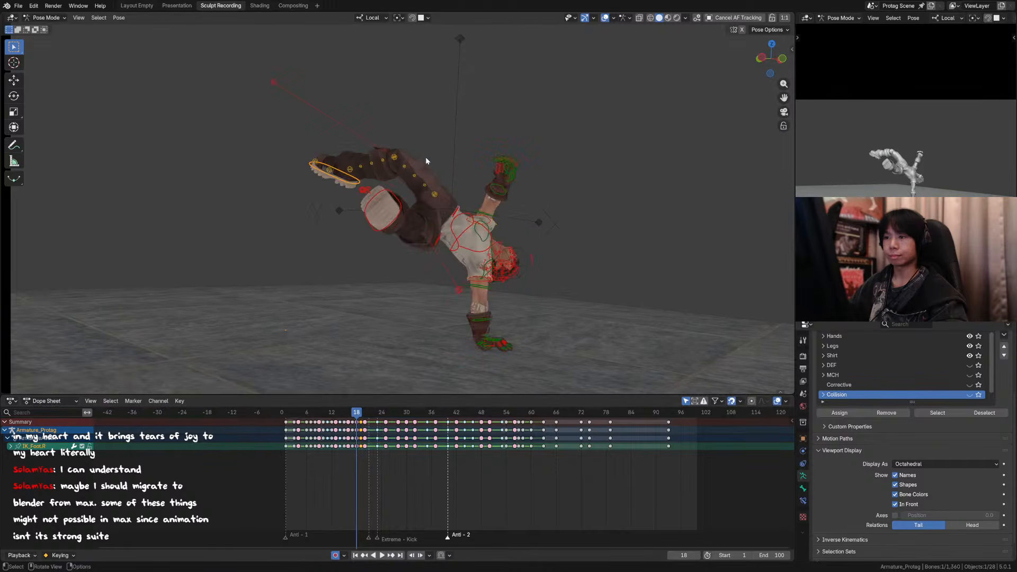
# Step: Rotate the right foot IK control about -2° around its local X axis at frame 19 and nudge its position
pyautogui.press('r')
pyautogui.press('x')
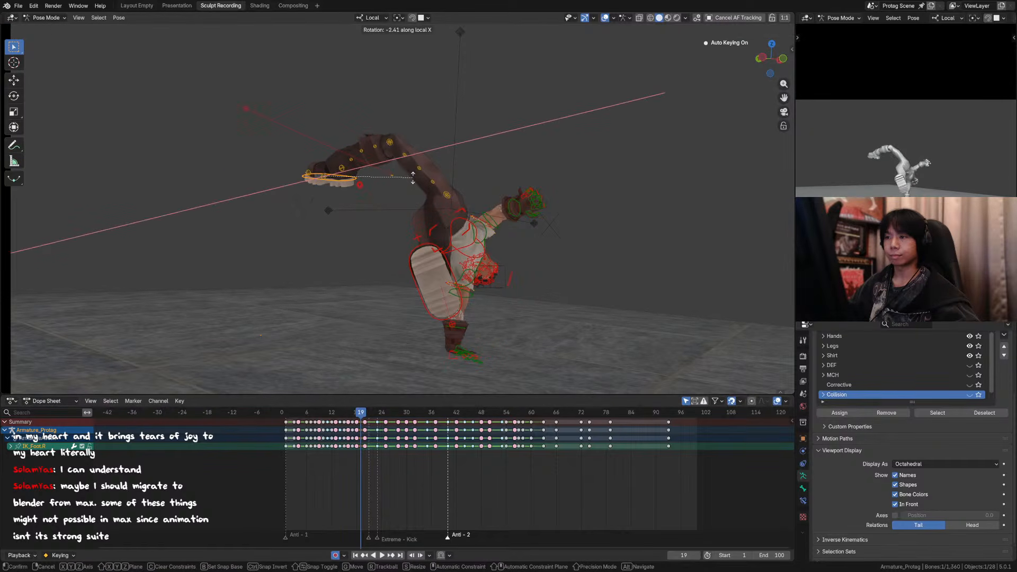
pyautogui.click(413, 178)
pyautogui.press('g')
pyautogui.click(412, 174)
# Step: Step back and forth through frames 16 to 20 to check the right leg's arc, including through the full camera framing
pyautogui.press('Left')
pyautogui.press('Left')
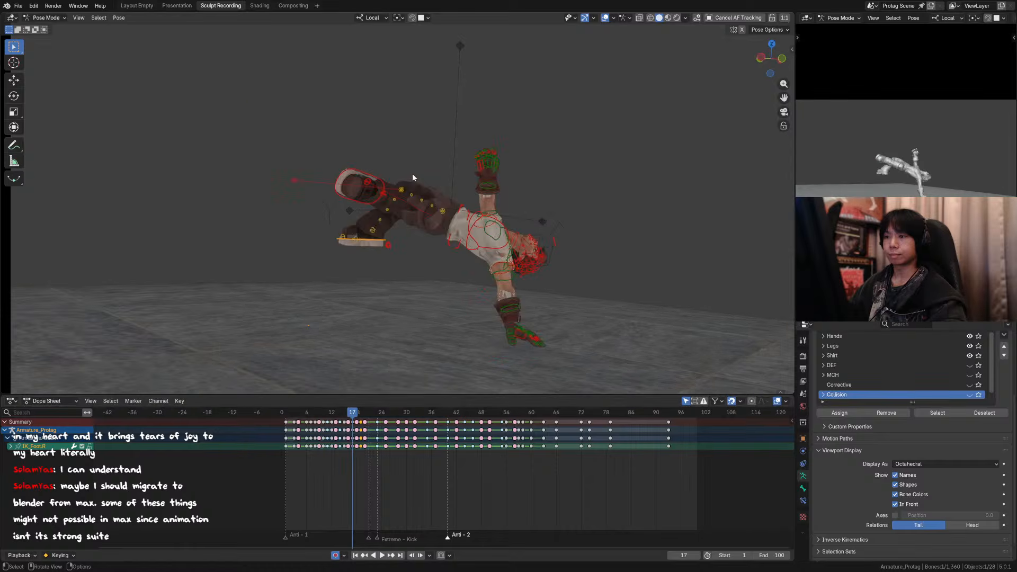
pyautogui.press('Right')
pyautogui.press('Right')
pyautogui.press('Left')
pyautogui.press('Right')
pyautogui.press('Right')
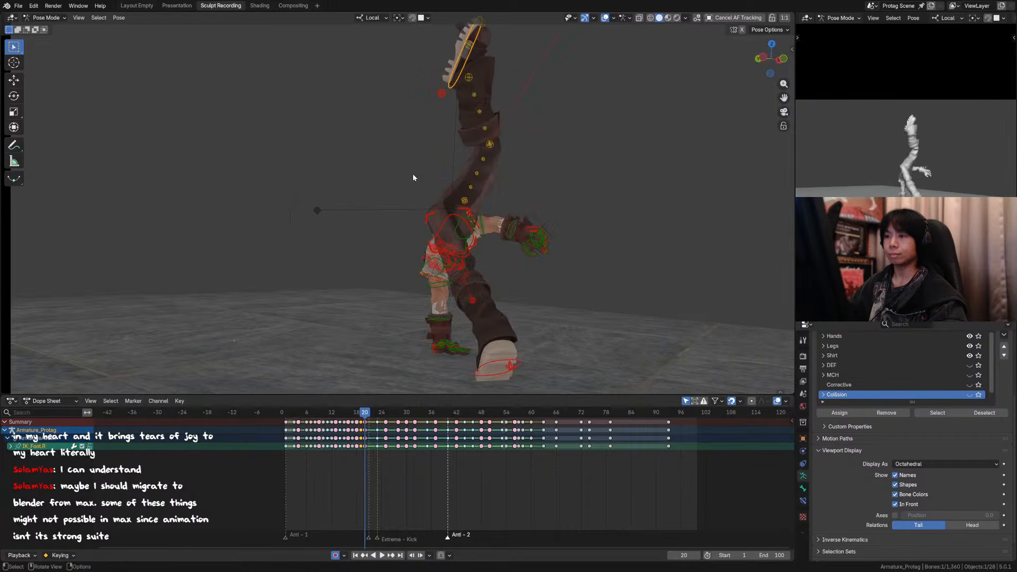
pyautogui.press('Left')
pyautogui.press('Left')
pyautogui.press('Left')
pyautogui.press('Left')
pyautogui.press('Left')
pyautogui.moveTo(488, 205); pyautogui.dragTo(478, 208, button='middle')
pyautogui.press('KP_0')
pyautogui.press('Left')
pyautogui.press('Left')
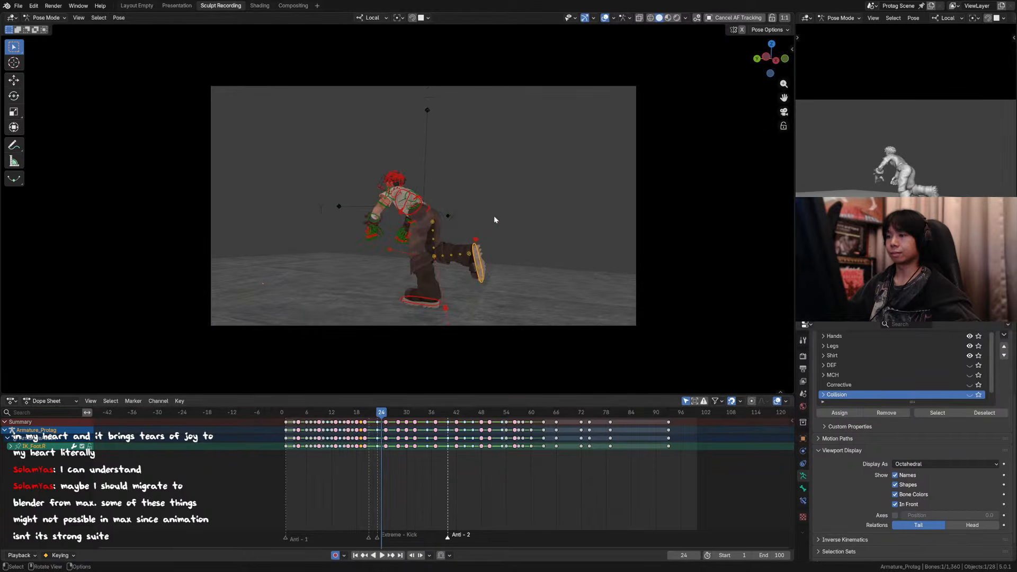
# Step: Save the file and play the animation from frame 1 through the camera with overlays hidden
pyautogui.hotkey('ctrl', 's')
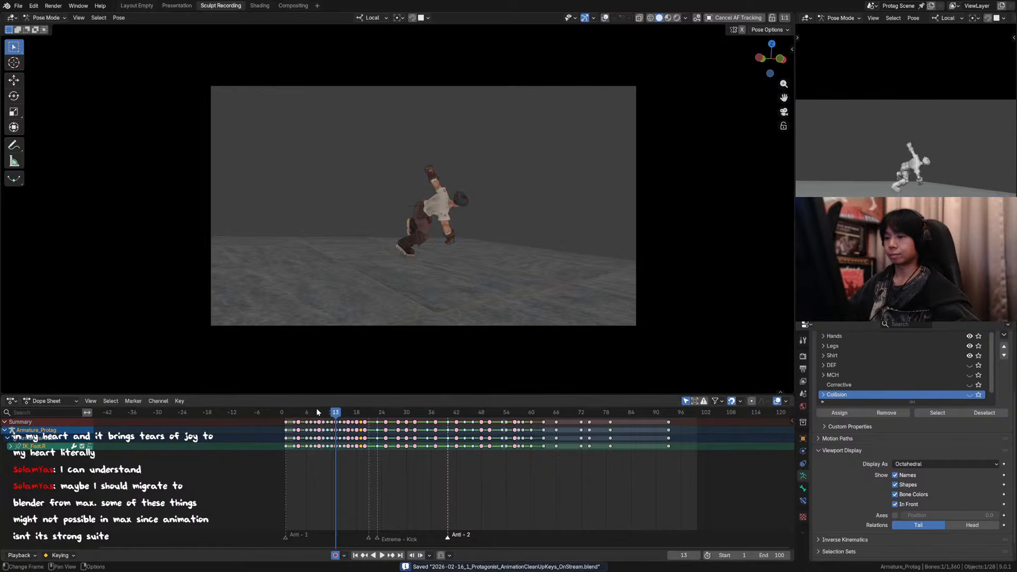
pyautogui.click(284, 411)
pyautogui.press('space')
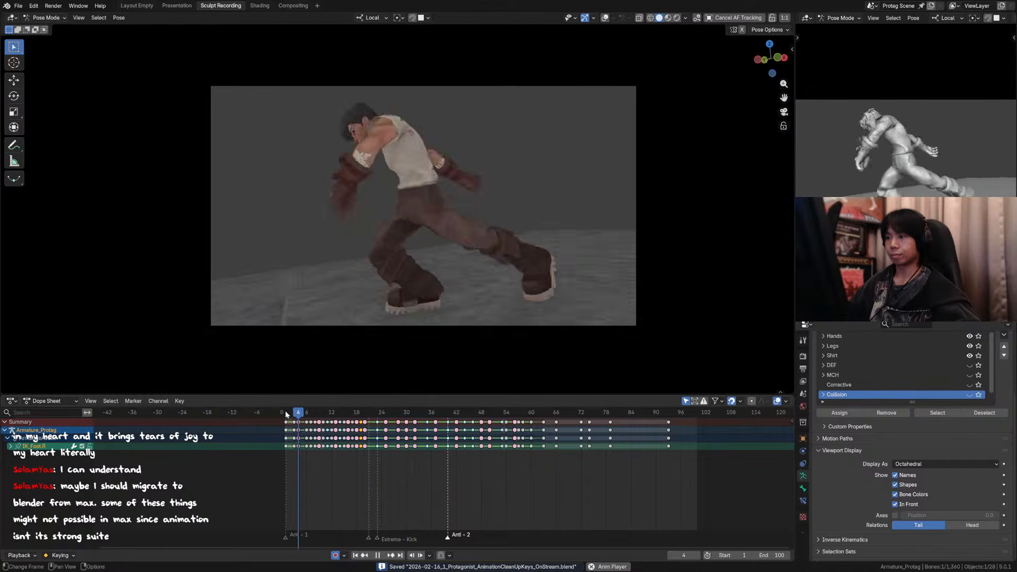
pyautogui.press('space')
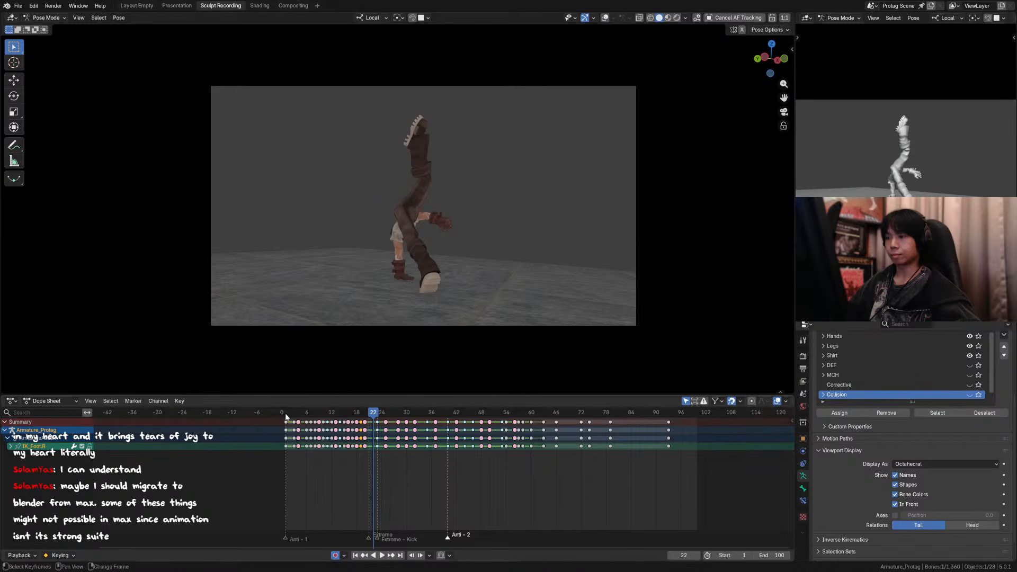
# Step: Step back and forth through the frames around 20 to 22 to check the right leg's kick through the camera
pyautogui.click(365, 417)
pyautogui.press('Right')
pyautogui.press('Right')
pyautogui.press('Right')
pyautogui.press('Left')
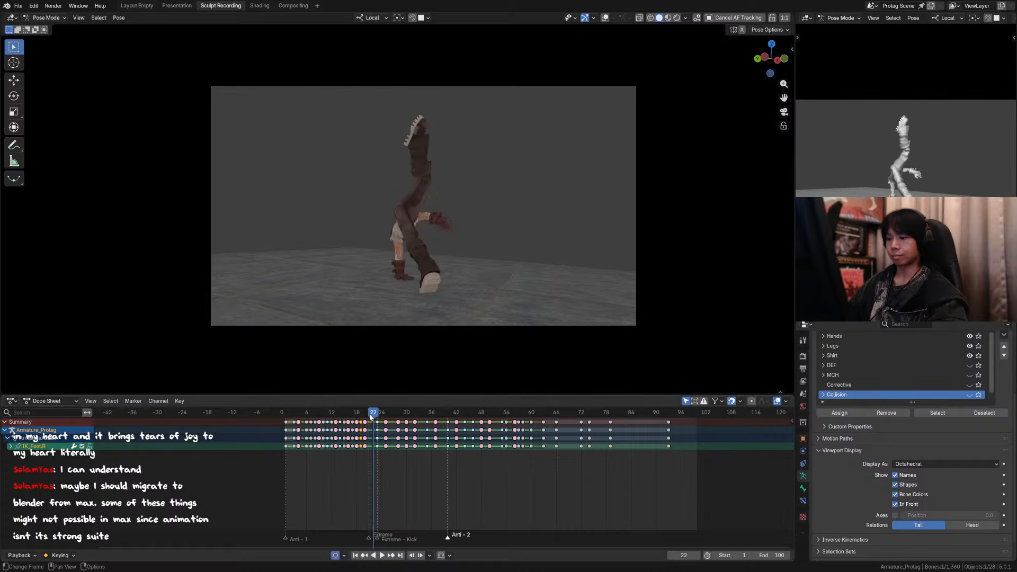
pyautogui.press('Left')
pyautogui.press('Left')
pyautogui.press('Left')
pyautogui.press('Right')
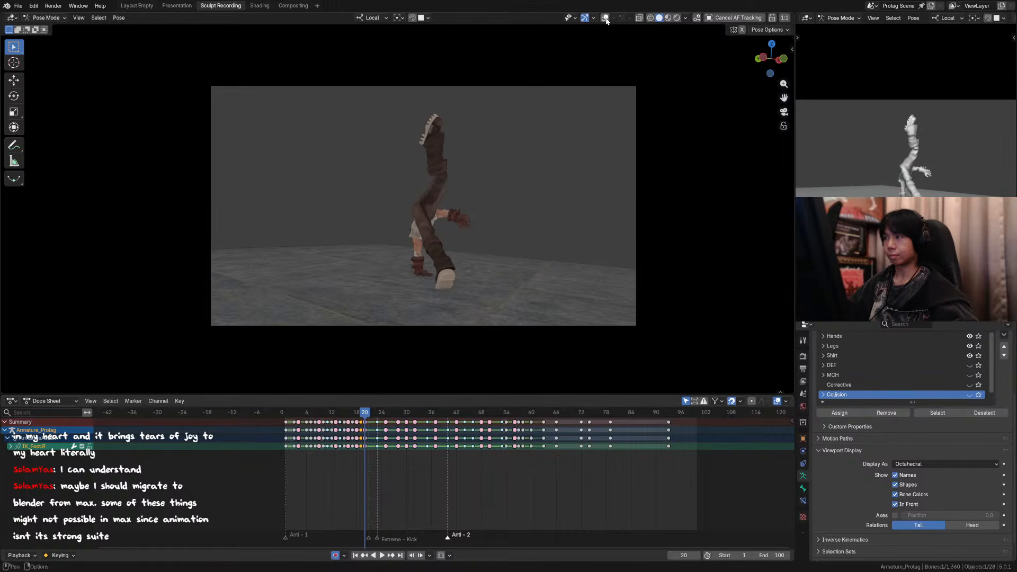
# Step: Show the overlays and move the right foot IK control at frame 20 about 0.082 m along local Z and -0.058 m along local Y
pyautogui.hotkey('shift', 'alt', 'z')
pyautogui.press('g')
pyautogui.press('z')
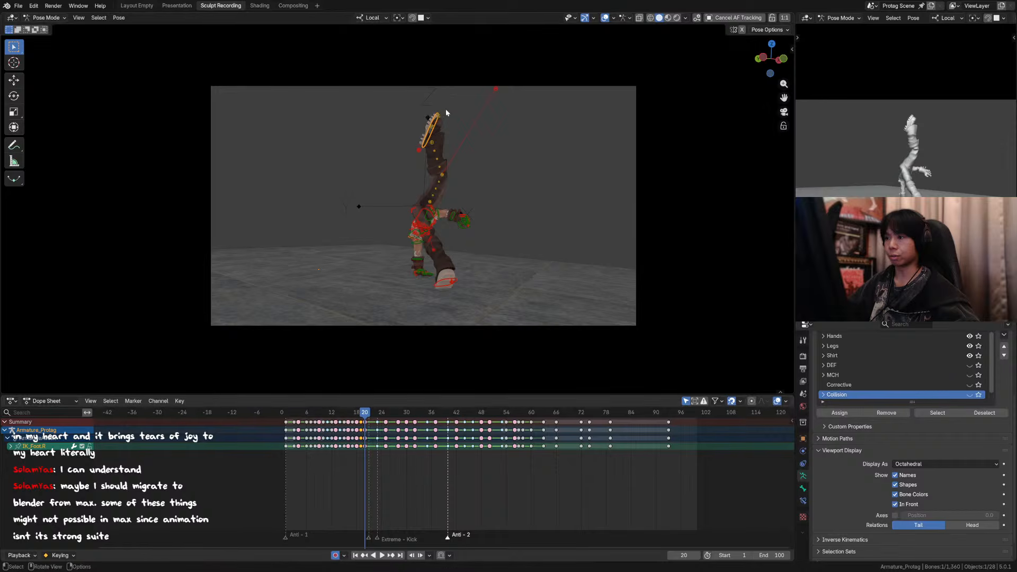
pyautogui.click(454, 110)
pyautogui.press('g')
pyautogui.press('z')
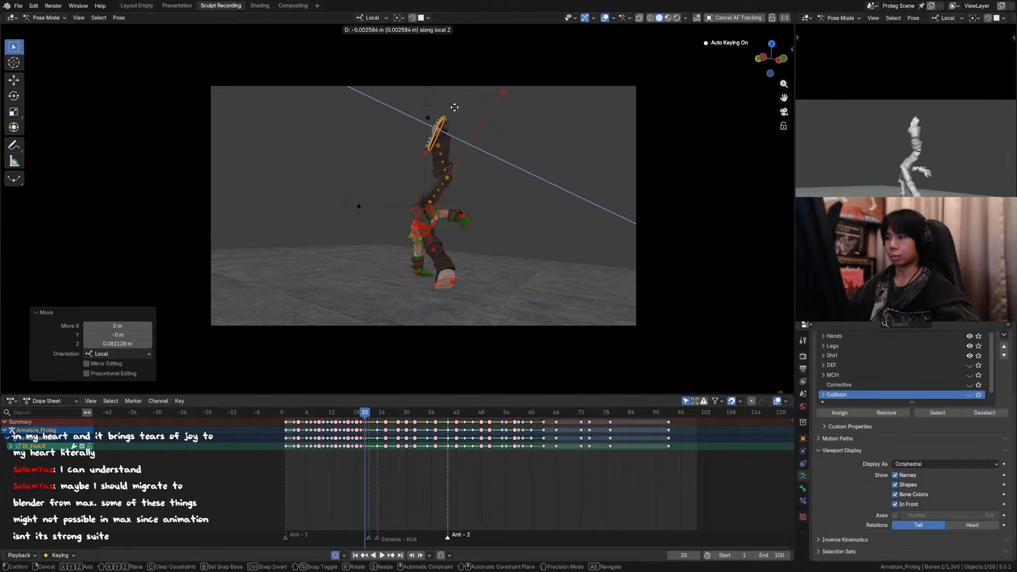
pyautogui.press('y')
pyautogui.click(459, 105)
# Step: Nudge the right foot IK control slightly along its local Z and Y axes at frame 20
pyautogui.press('g')
pyautogui.press('z')
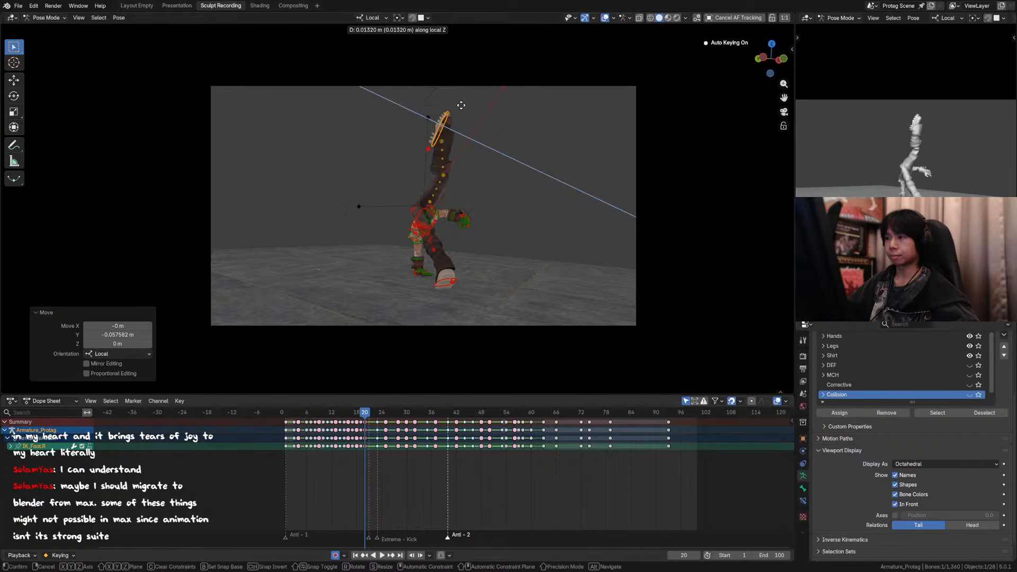
pyautogui.click(462, 107)
pyautogui.press('g')
pyautogui.press('y')
pyautogui.click(462, 105)
# Step: Step through the keyframes around frame 19 to check the adjusted right leg
pyautogui.click(363, 411)
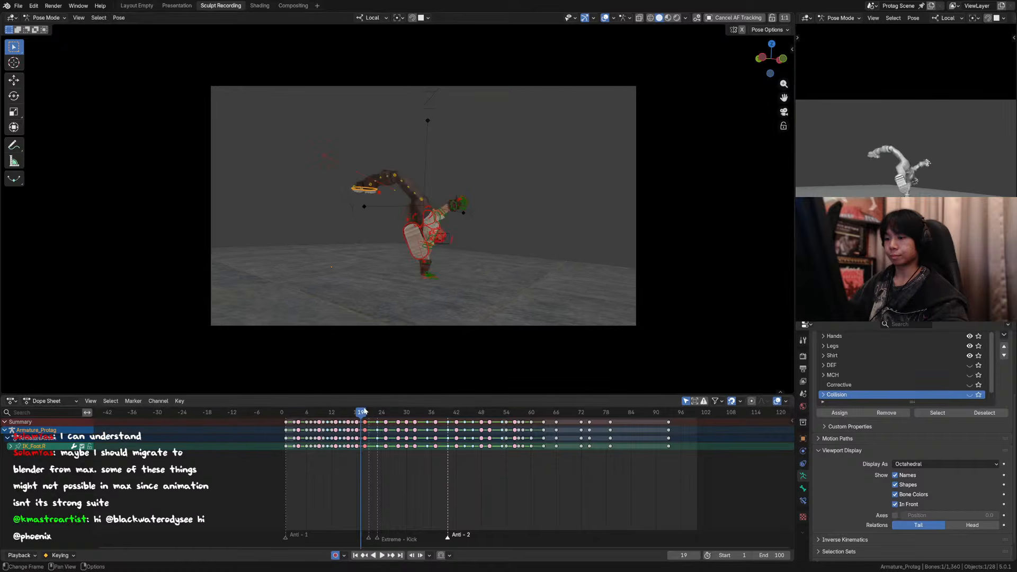
pyautogui.press('Down')
pyautogui.press('Up')
pyautogui.press('Up')
pyautogui.press('Up')
# Step: Play the animation through the camera with overlays hidden, replay it from the start, and save the file
pyautogui.press('space')
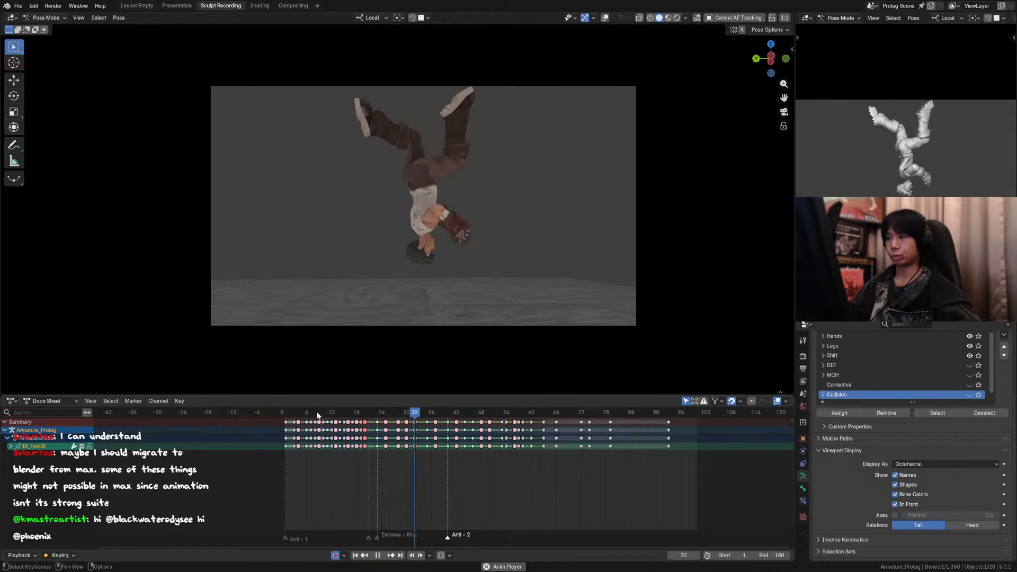
pyautogui.press('space')
pyautogui.hotkey('ctrl', 's')
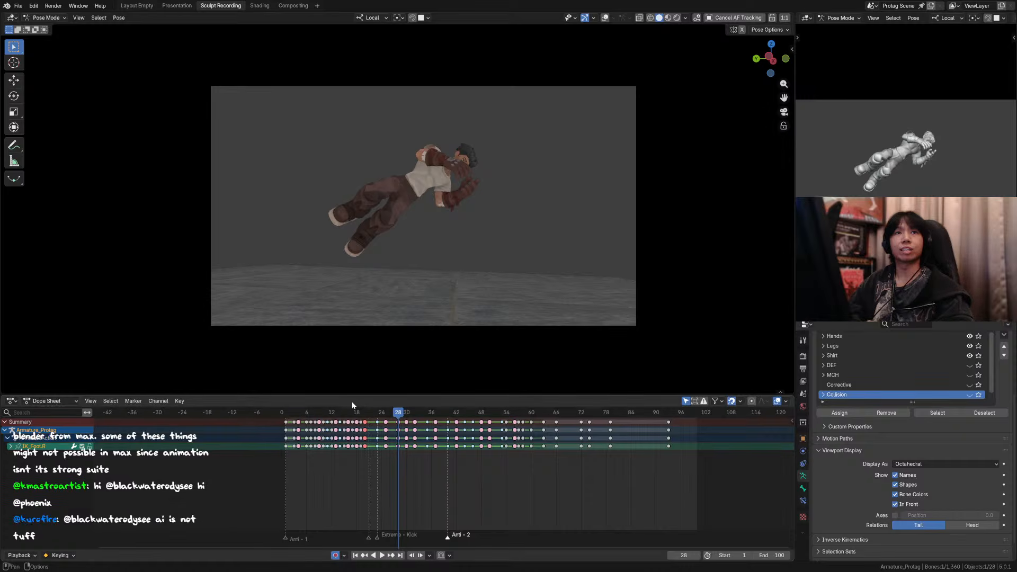
pyautogui.hotkey('shift', 'Left')
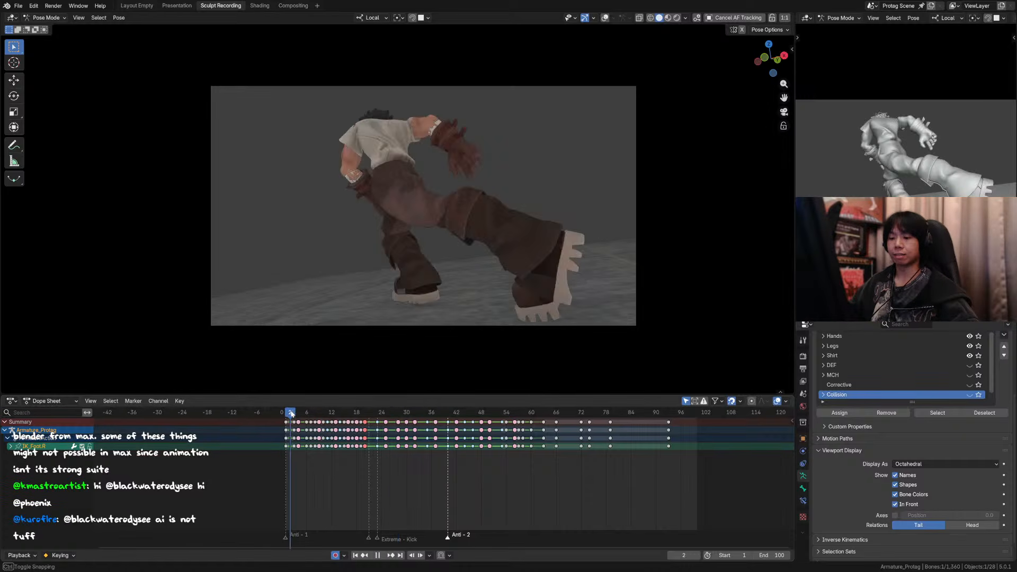
pyautogui.press('space')
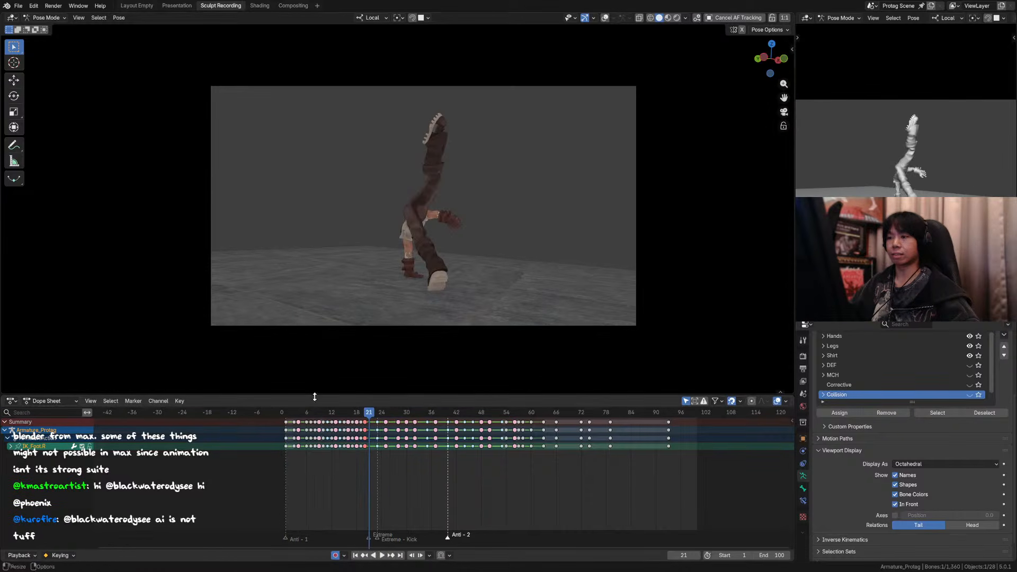
pyautogui.hotkey('ctrl', 's')
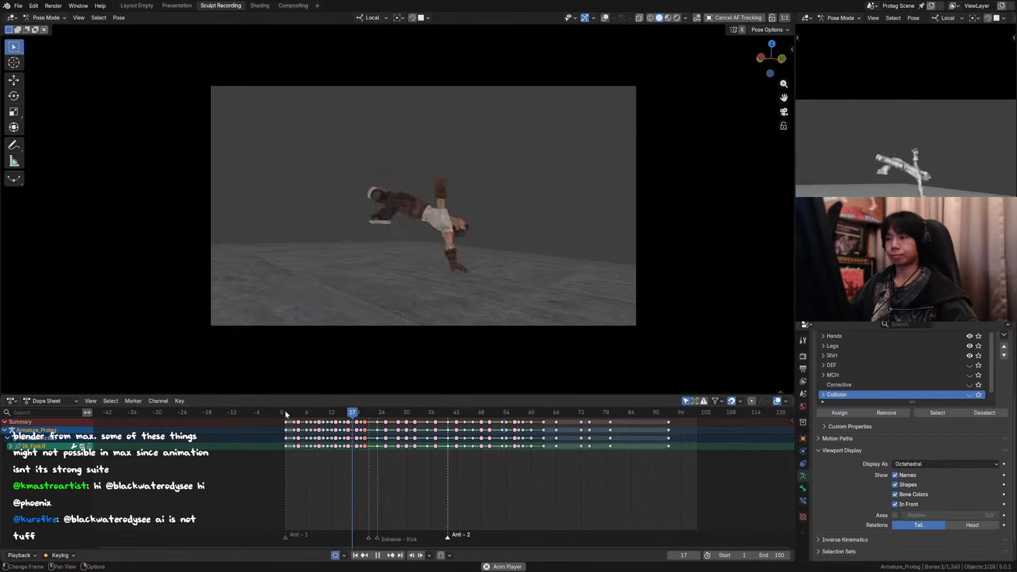
# Step: Compare the right leg's pose between frames 19 and 20 through the camera
pyautogui.click(392, 413)
pyautogui.moveTo(392, 416); pyautogui.dragTo(354, 419)
pyautogui.press('Right')
pyautogui.press('Left')
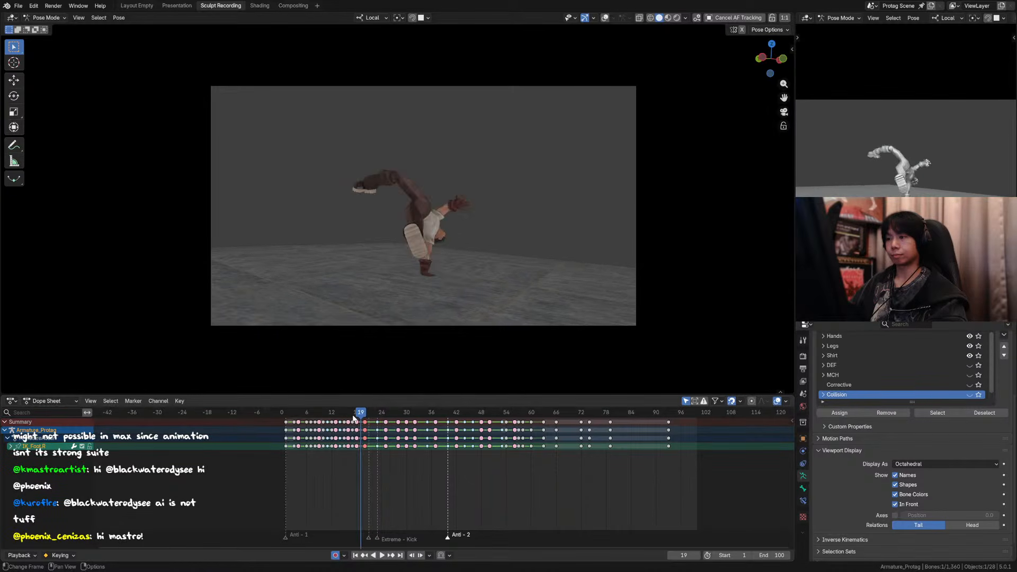
pyautogui.press('Right')
pyautogui.press('Left')
pyautogui.press('Right')
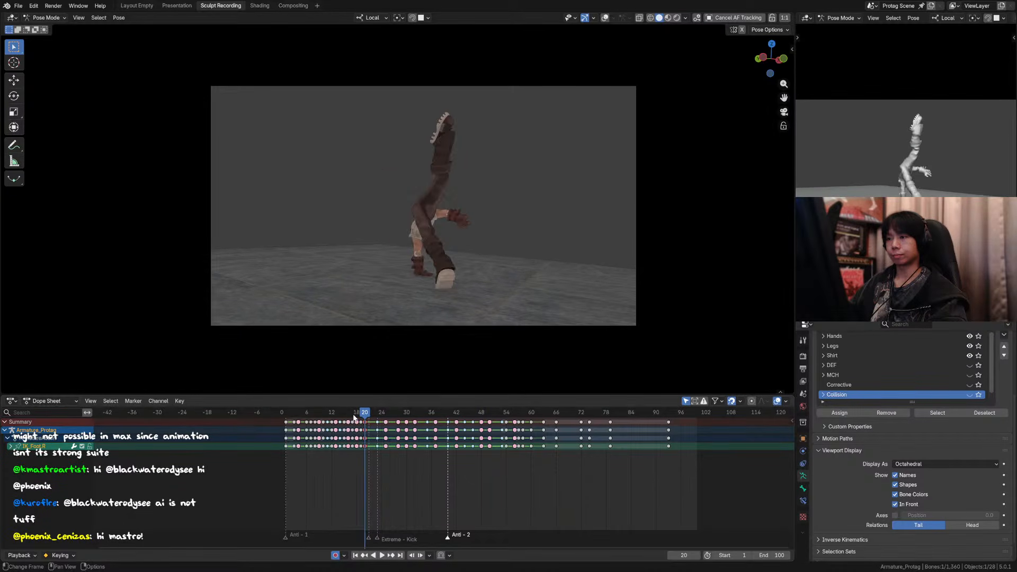
# Step: Show the overlays, switch to Object Mode with the boot gaiter mesh selected, and save the file
pyautogui.scroll(1, 480, 132)
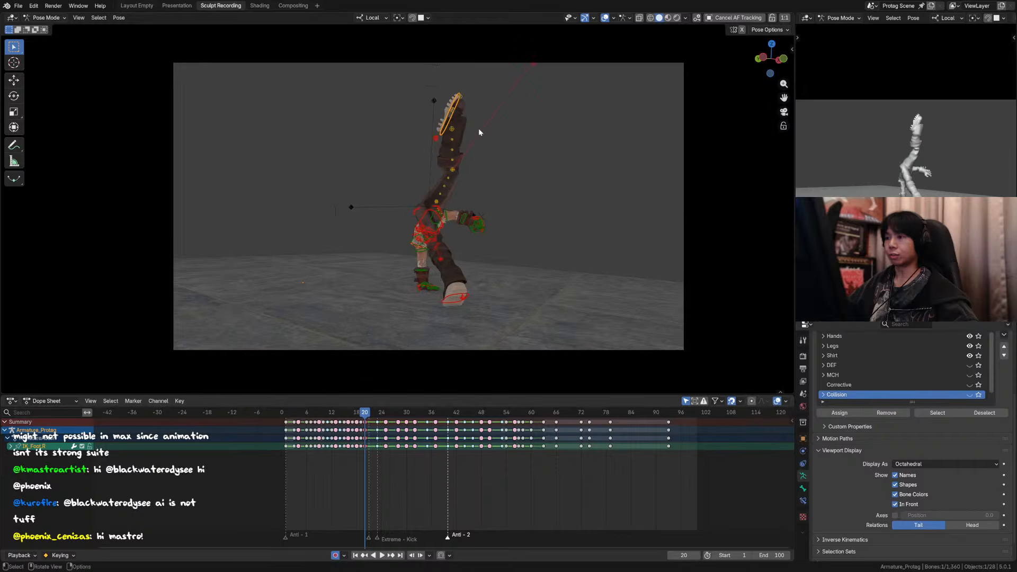
pyautogui.hotkey('ctrl', 'Tab')
pyautogui.click(503, 179)
pyautogui.hotkey('ctrl', 's')
pyautogui.click(454, 184)
pyautogui.moveTo(455, 184); pyautogui.dragTo(494, 189, button='middle')
pyautogui.scroll(-3, 503, 180)
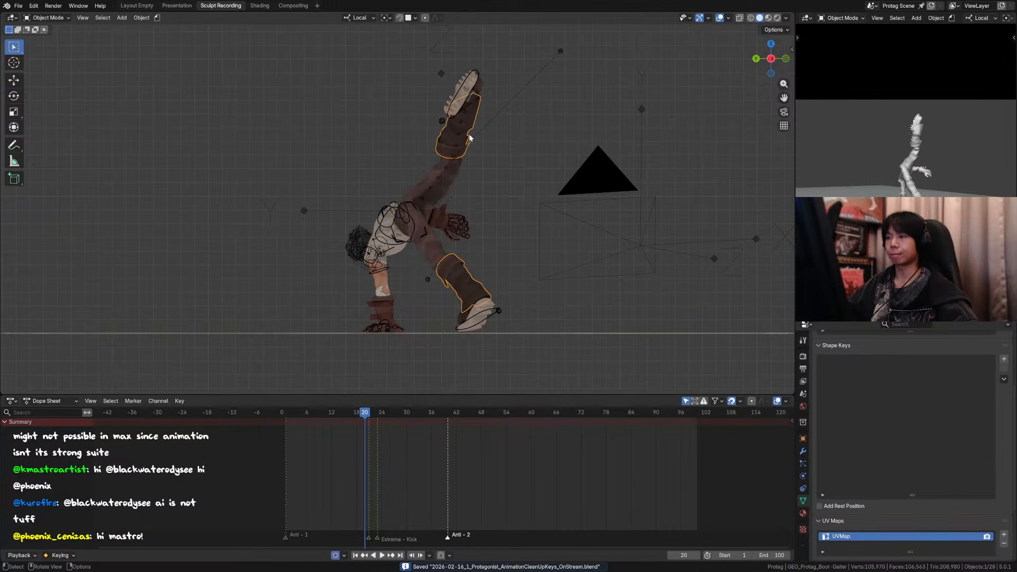
# Step: Compare the raised leg between frames 19 and 20 in an orthographic side view
pyautogui.keyDown('shift'); pyautogui.moveTo(481, 135); pyautogui.dragTo(463, 174, button='middle'); pyautogui.keyUp('shift')
pyautogui.scroll(1, 457, 185)
pyautogui.press('Left')
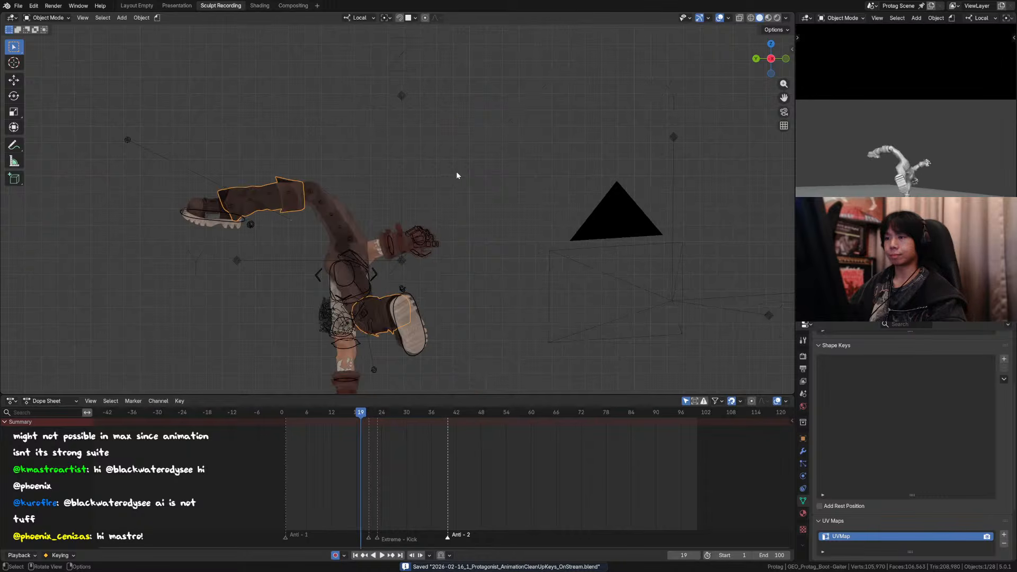
pyautogui.press('Right')
pyautogui.click(449, 126)
pyautogui.click(460, 154)
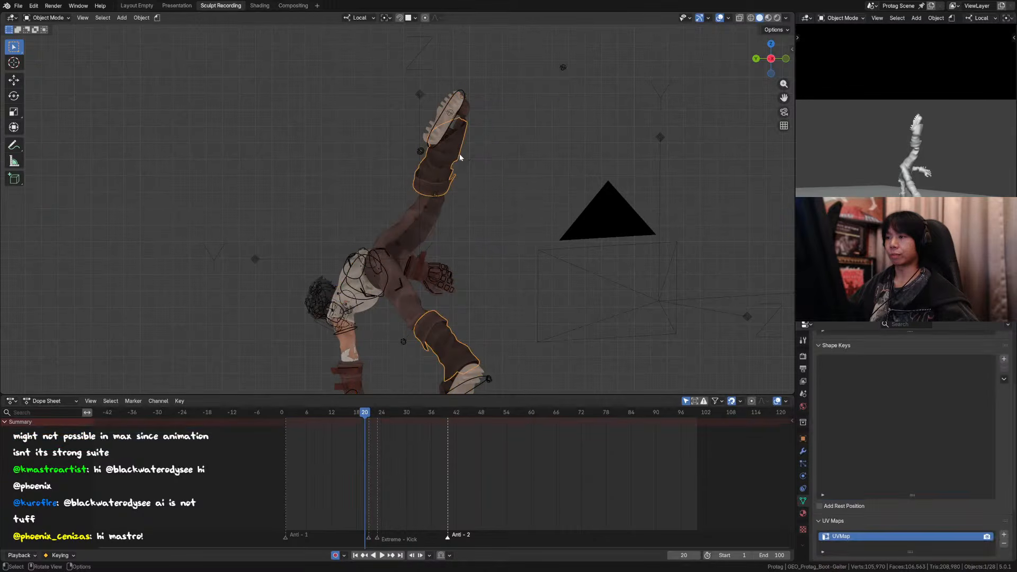
# Step: Add the boot strap mesh to the selected boot pieces and check the foot across frames 18 to 20
pyautogui.moveTo(460, 157); pyautogui.dragTo(324, 190, button='middle')
pyautogui.keyDown('shift'); pyautogui.click(303, 121); pyautogui.keyUp('shift')
pyautogui.moveTo(306, 132); pyautogui.dragTo(335, 154, button='middle')
pyautogui.keyDown('shift'); pyautogui.moveTo(334, 153); pyautogui.dragTo(459, 178, button='middle'); pyautogui.keyUp('shift')
pyautogui.keyDown('shift'); pyautogui.click(352, 217); pyautogui.keyUp('shift')
pyautogui.press('Left')
pyautogui.press('Left')
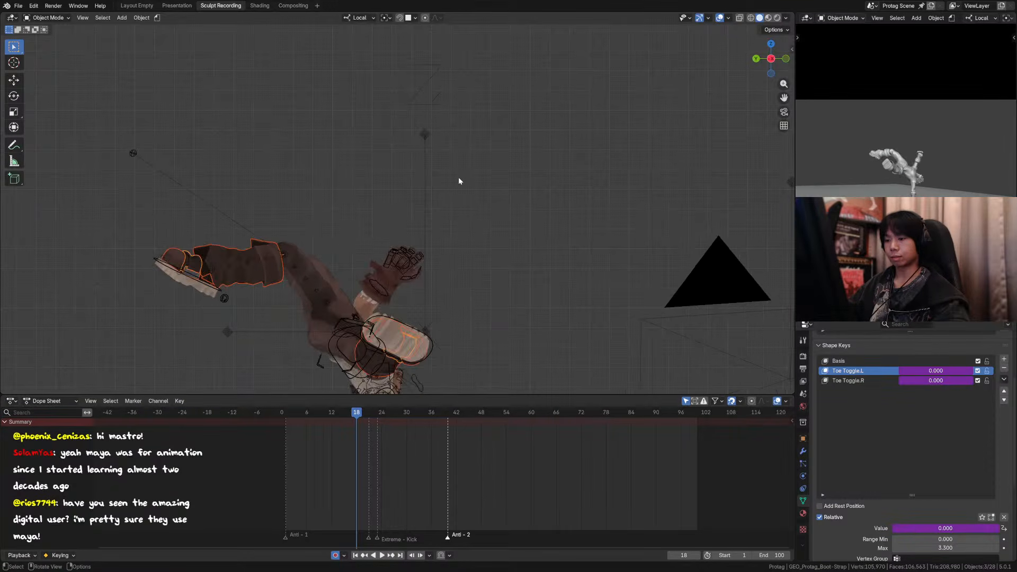
pyautogui.press('Right')
pyautogui.press('Right')
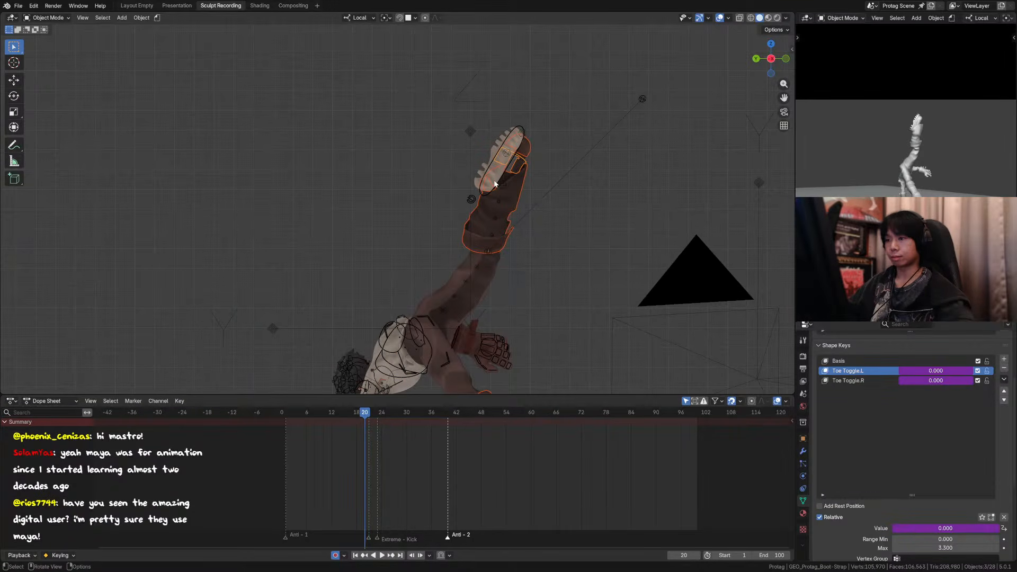
# Step: Add the main boot mesh to the selection and save the file at frame 20
pyautogui.keyDown('shift'); pyautogui.click(505, 175); pyautogui.keyUp('shift')
pyautogui.moveTo(506, 175); pyautogui.dragTo(478, 192, button='middle')
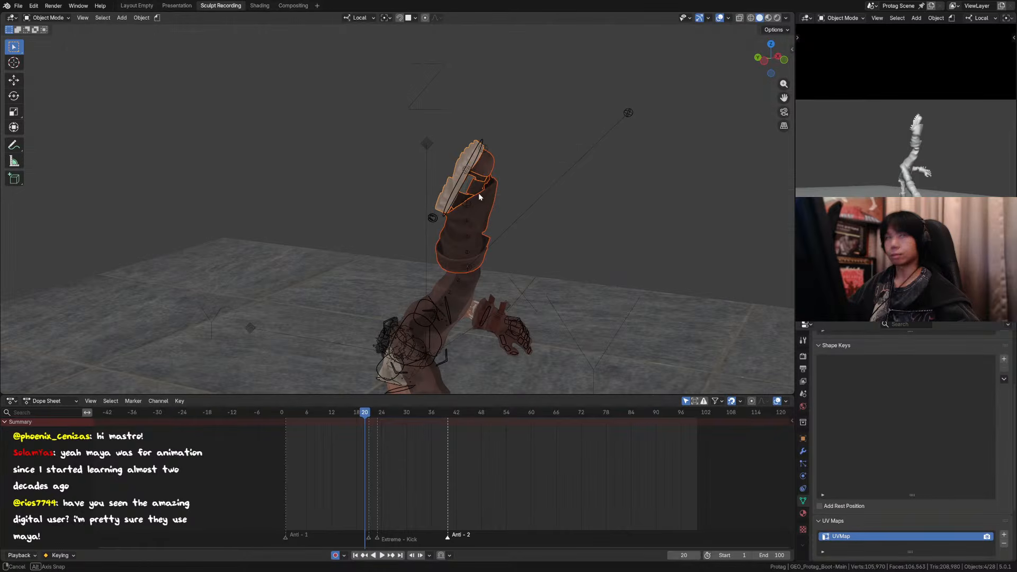
pyautogui.hotkey('ctrl', 's')
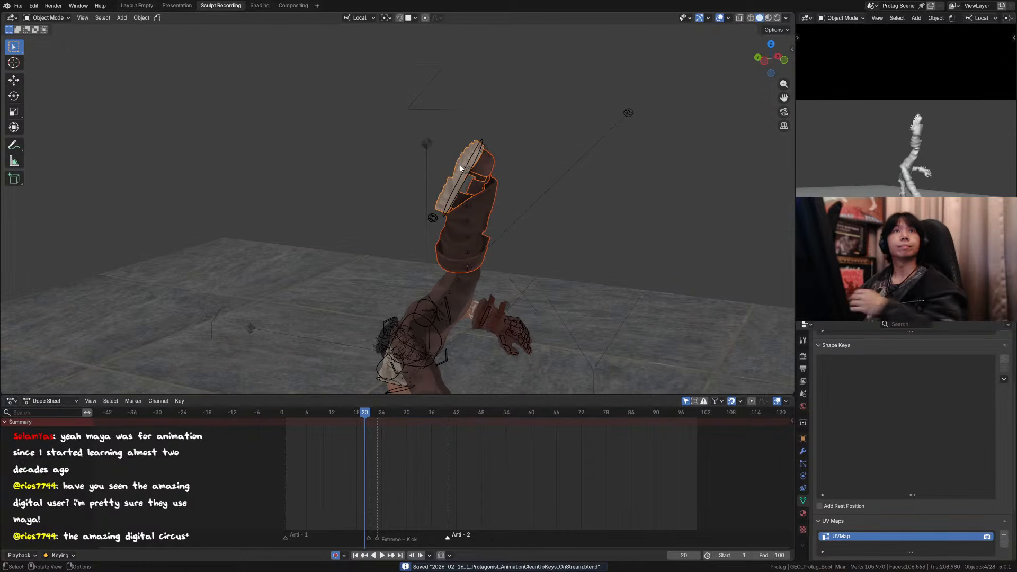
pyautogui.moveTo(473, 164); pyautogui.dragTo(458, 215, button='middle')
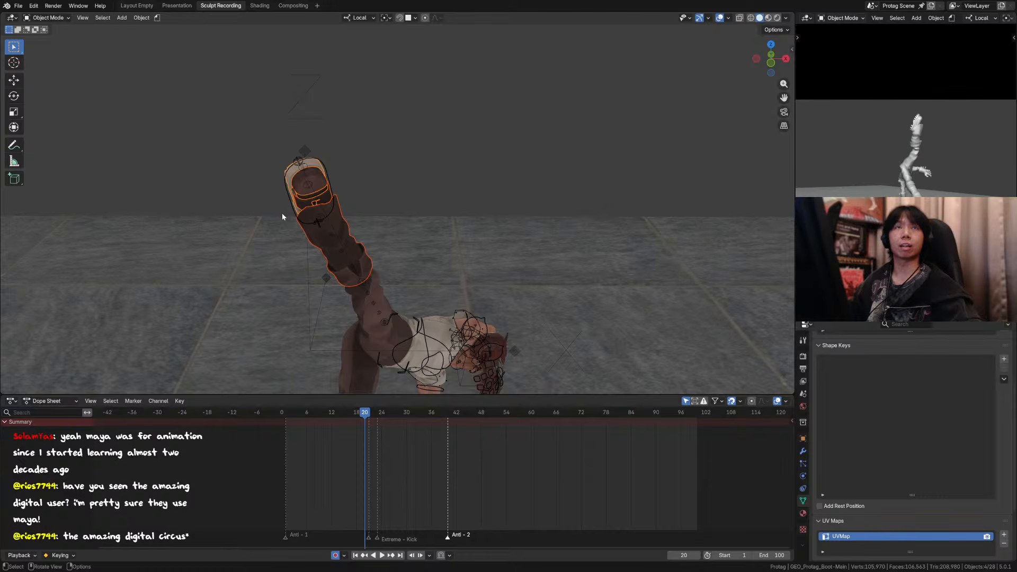
pyautogui.hotkey('ctrl', 's')
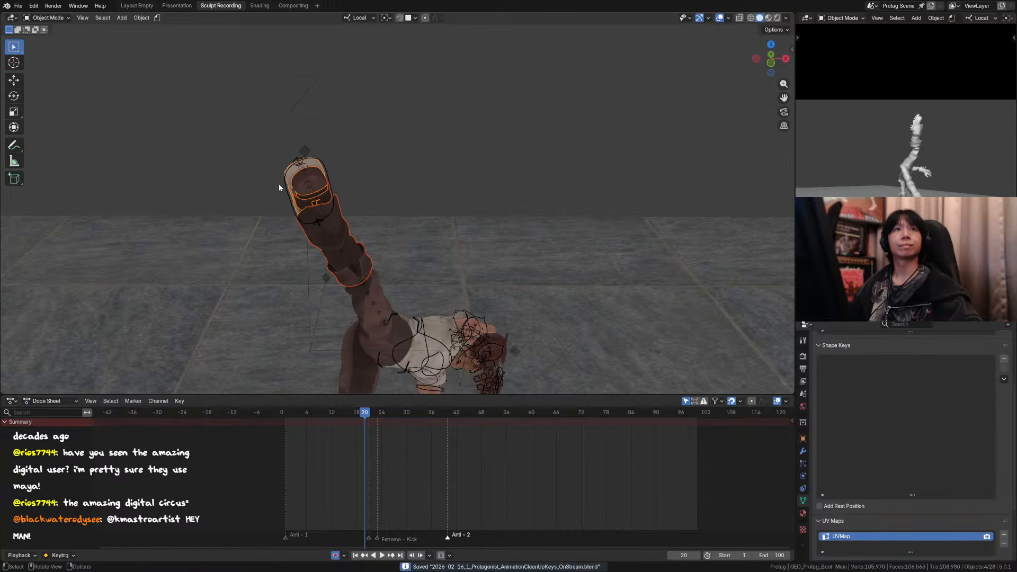
# Step: Examine the raised right boot and the whole handstand pose at frame 20 from several angles
pyautogui.moveTo(280, 187); pyautogui.dragTo(392, 160, button='middle')
pyautogui.moveTo(559, 126); pyautogui.dragTo(417, 208)
pyautogui.hotkey('ctrl', 'z')
pyautogui.moveTo(551, 109); pyautogui.dragTo(412, 212)
pyautogui.keyDown('ctrl'); pyautogui.moveTo(641, 126); pyautogui.dragTo(548, 158); pyautogui.keyUp('ctrl')
pyautogui.keyDown('ctrl'); pyautogui.moveTo(471, 175); pyautogui.dragTo(458, 166); pyautogui.keyUp('ctrl')
pyautogui.moveTo(522, 217); pyautogui.dragTo(400, 236, button='middle')
pyautogui.keyDown('ctrl'); pyautogui.moveTo(399, 236); pyautogui.dragTo(390, 326, button='middle'); pyautogui.keyUp('ctrl')
pyautogui.keyDown('ctrl'); pyautogui.moveTo(529, 255); pyautogui.dragTo(307, 360); pyautogui.keyUp('ctrl')
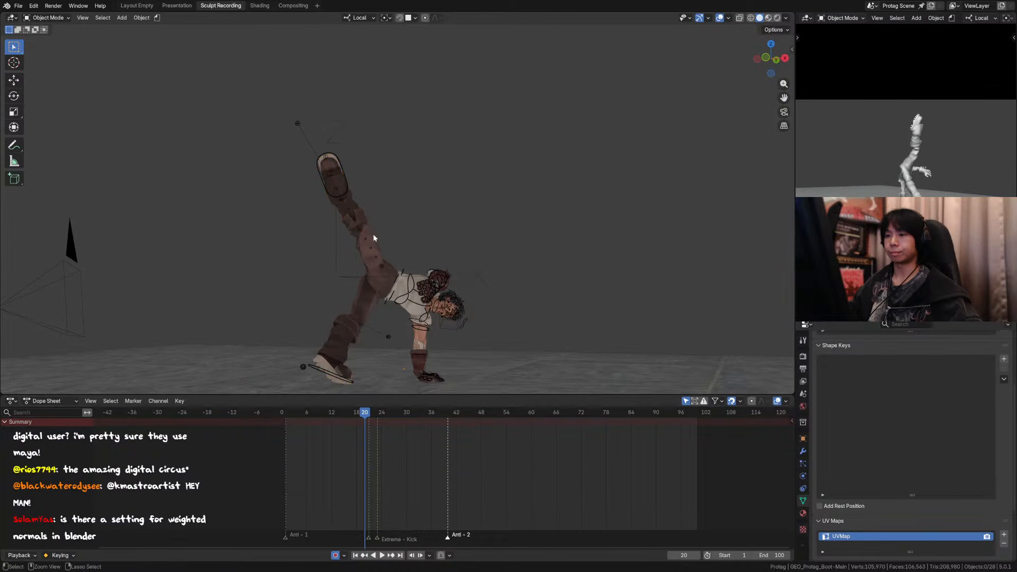
# Step: Reselect the four boot meshes with the strap as the active object and save the file
pyautogui.moveTo(373, 233); pyautogui.dragTo(510, 239, button='middle')
pyautogui.keyDown('shift'); pyautogui.click(402, 186); pyautogui.keyUp('shift')
pyautogui.hotkey('ctrl', 's')
pyautogui.scroll(-6, 508, 240)
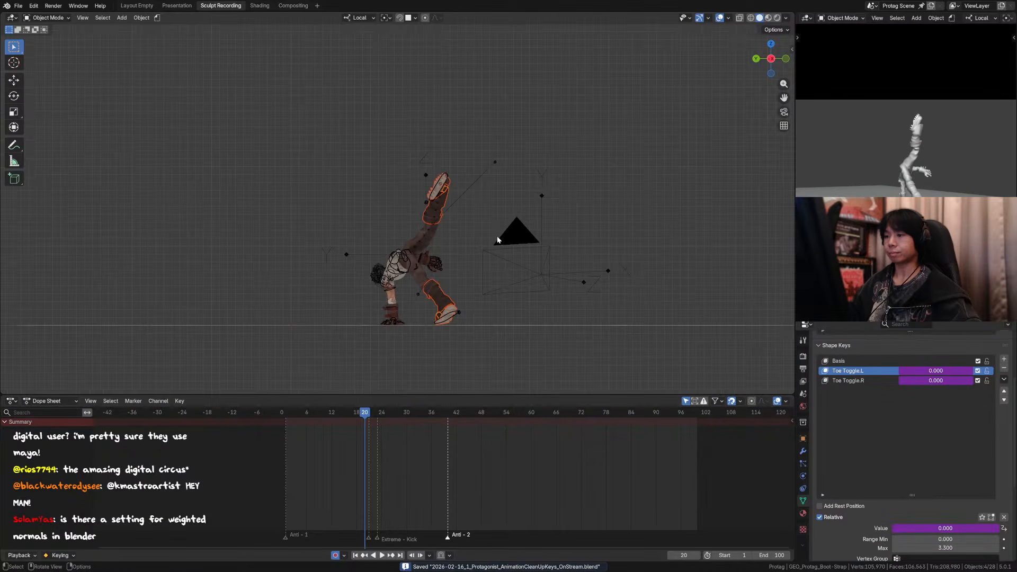
# Step: Duplicate the boot meshes in place and enter Edit Mode on the copies
pyautogui.hotkey('shift', 'd')
pyautogui.click(497, 231)
pyautogui.press('Tab')
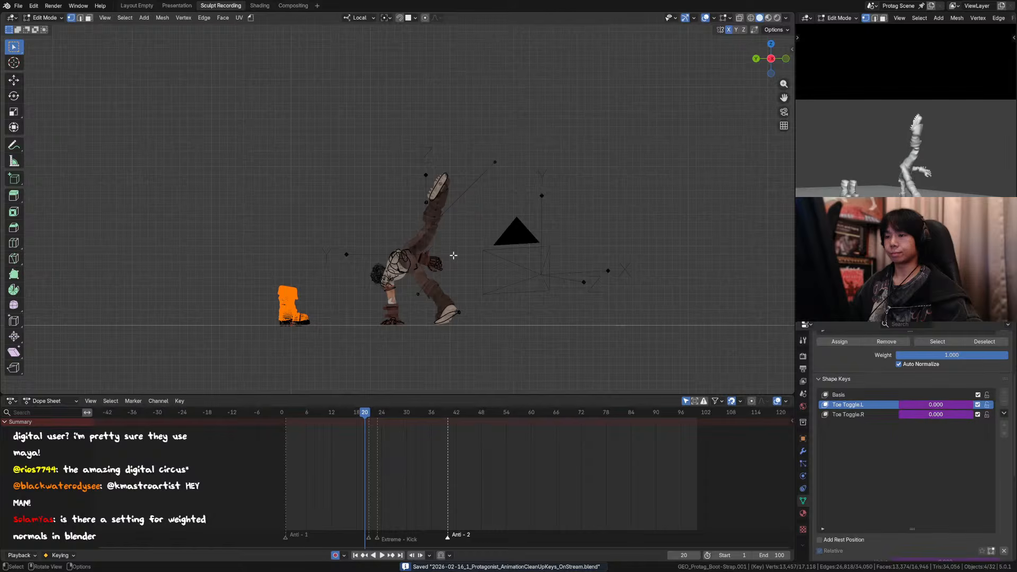
# Step: Box-select the copied right boot in front view and extend the selection to its linked geometry
pyautogui.moveTo(454, 256); pyautogui.dragTo(295, 313, button='middle')
pyautogui.scroll(4, 361, 276)
pyautogui.keyDown('alt'); pyautogui.moveTo(405, 281); pyautogui.dragTo(411, 252, button='middle'); pyautogui.keyUp('alt')
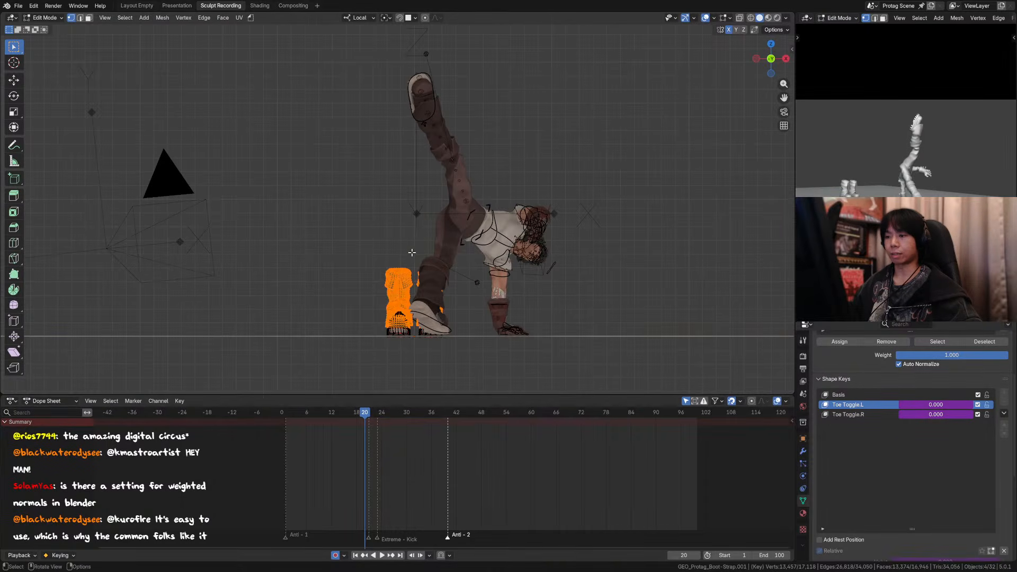
pyautogui.scroll(3, 463, 250)
pyautogui.keyDown('shift'); pyautogui.moveTo(454, 303); pyautogui.dragTo(428, 239, button='middle'); pyautogui.keyUp('shift')
pyautogui.scroll(-3, 493, 282)
pyautogui.scroll(2, 456, 282)
pyautogui.moveTo(428, 238); pyautogui.dragTo(434, 255, button='middle')
pyautogui.scroll(3, 370, 244)
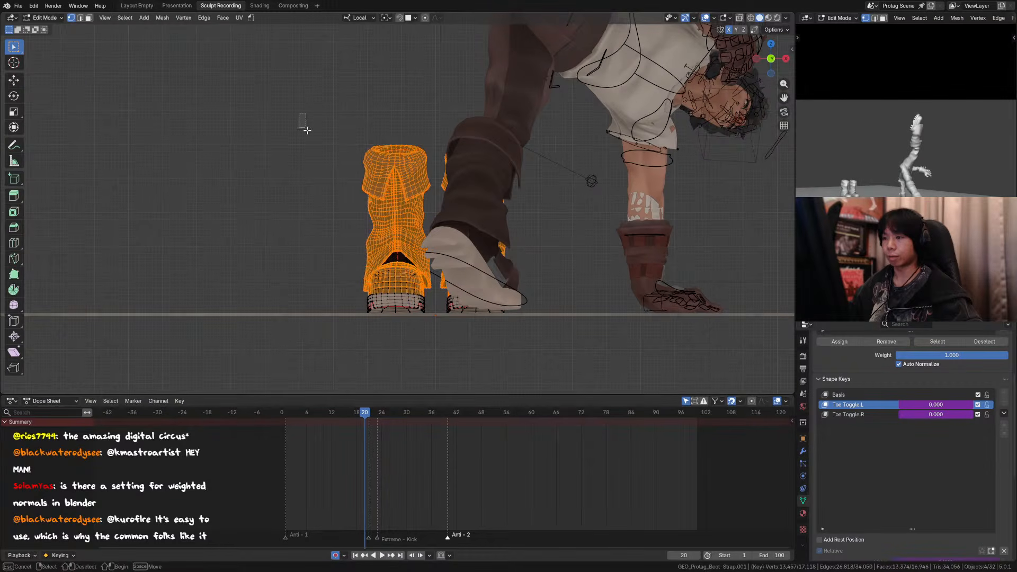
pyautogui.moveTo(307, 130); pyautogui.dragTo(422, 342)
pyautogui.hotkey('ctrl', 'l')
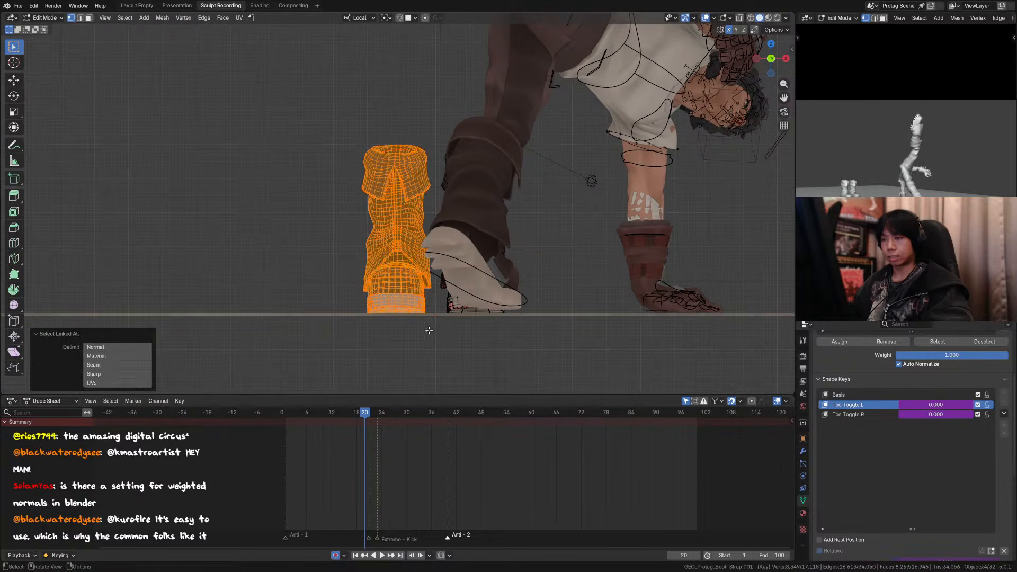
# Step: Invert the selection between the two copied boots and back to check which parts are covered
pyautogui.moveTo(427, 327); pyautogui.dragTo(447, 324, button='middle')
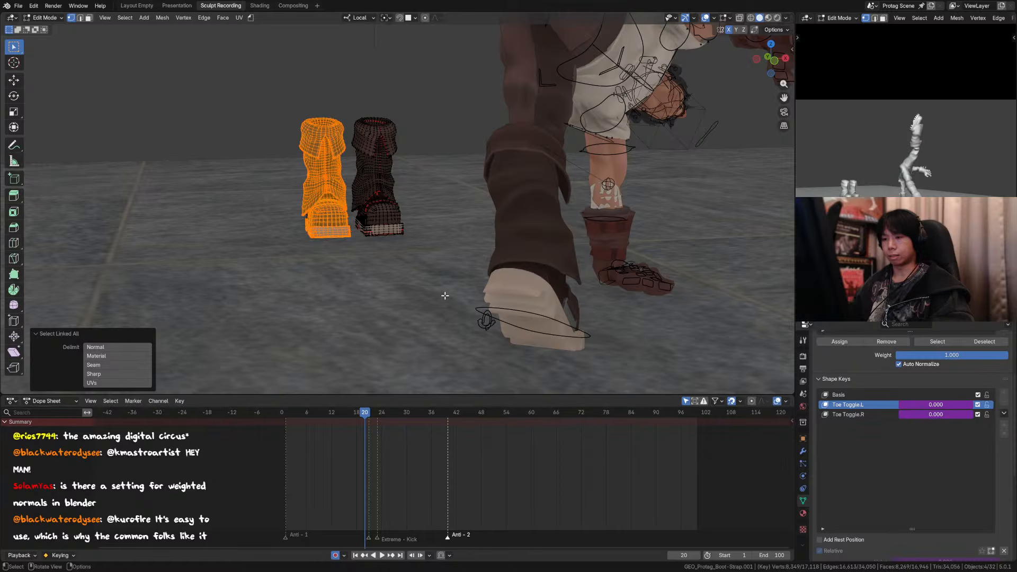
pyautogui.hotkey('ctrl', 'i')
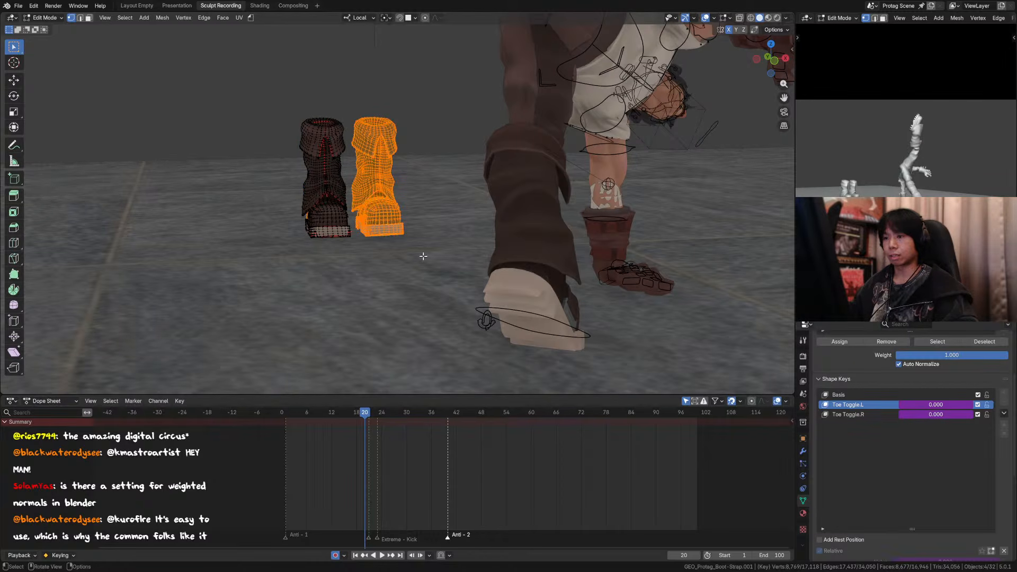
pyautogui.moveTo(423, 256); pyautogui.dragTo(438, 248, button='middle')
pyautogui.hotkey('ctrl', 'i')
# Step: Complete the right boot's selection from front and back with its linked geometry and invert it to the left boot
pyautogui.keyDown('shift'); pyautogui.moveTo(317, 219); pyautogui.dragTo(403, 336); pyautogui.keyUp('shift')
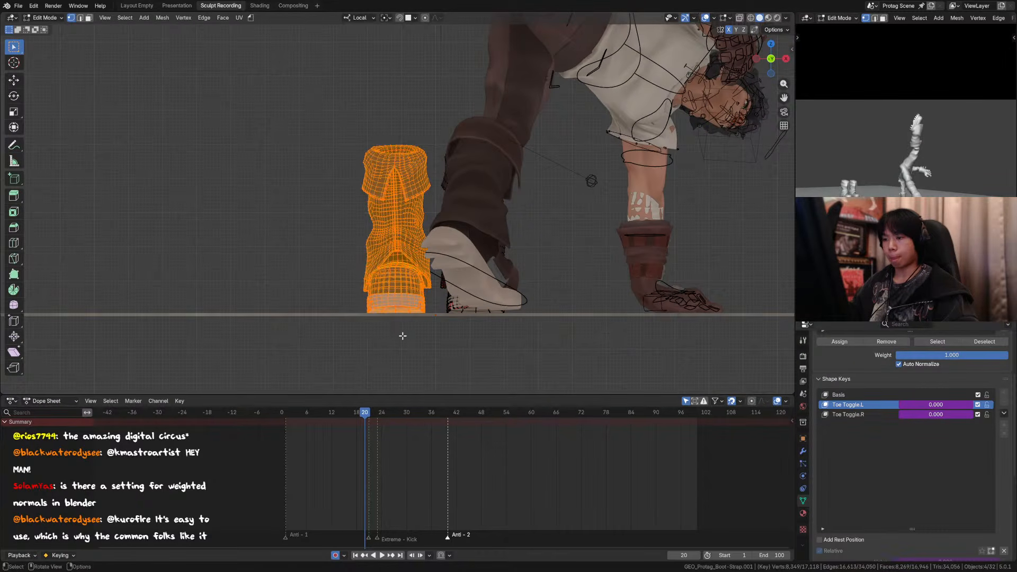
pyautogui.hotkey('ctrl', 'l')
pyautogui.moveTo(402, 336); pyautogui.dragTo(426, 269, button='middle')
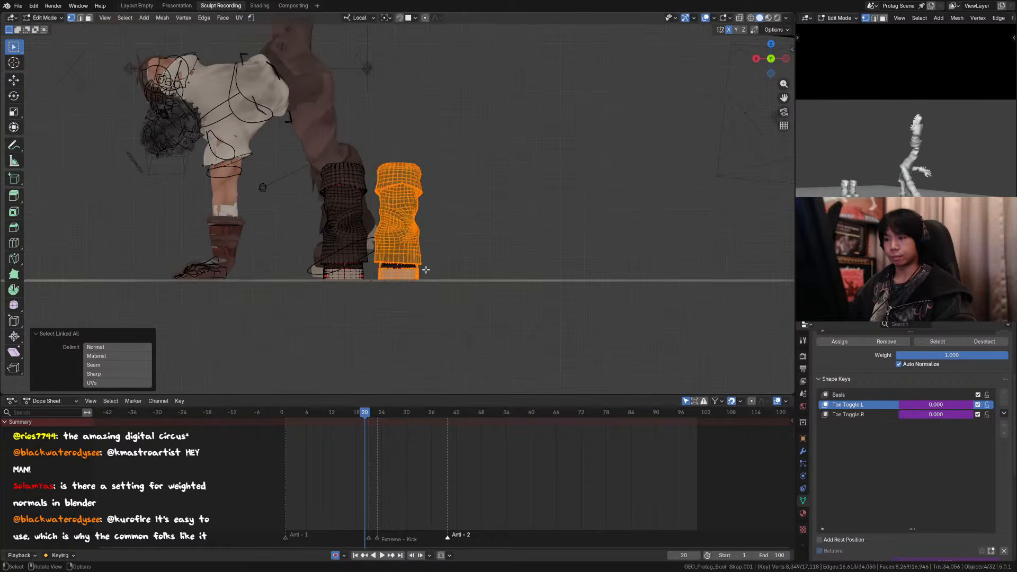
pyautogui.scroll(1, 426, 270)
pyautogui.keyDown('shift'); pyautogui.moveTo(450, 238); pyautogui.dragTo(375, 300); pyautogui.keyUp('shift')
pyautogui.hotkey('ctrl', 'l')
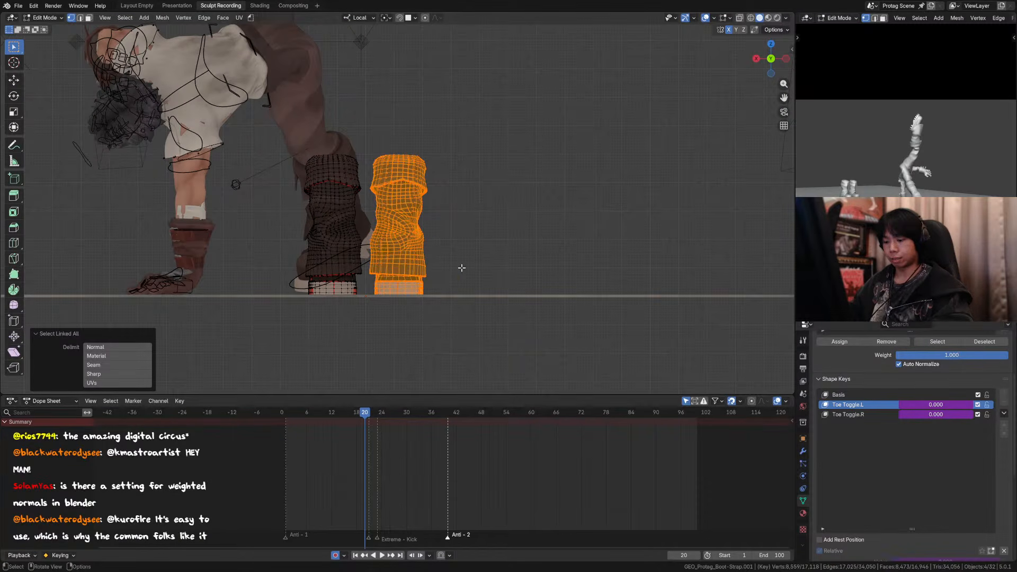
pyautogui.hotkey('ctrl', 'i')
pyautogui.moveTo(459, 281); pyautogui.dragTo(474, 291, button='middle')
pyautogui.scroll(-4, 475, 292)
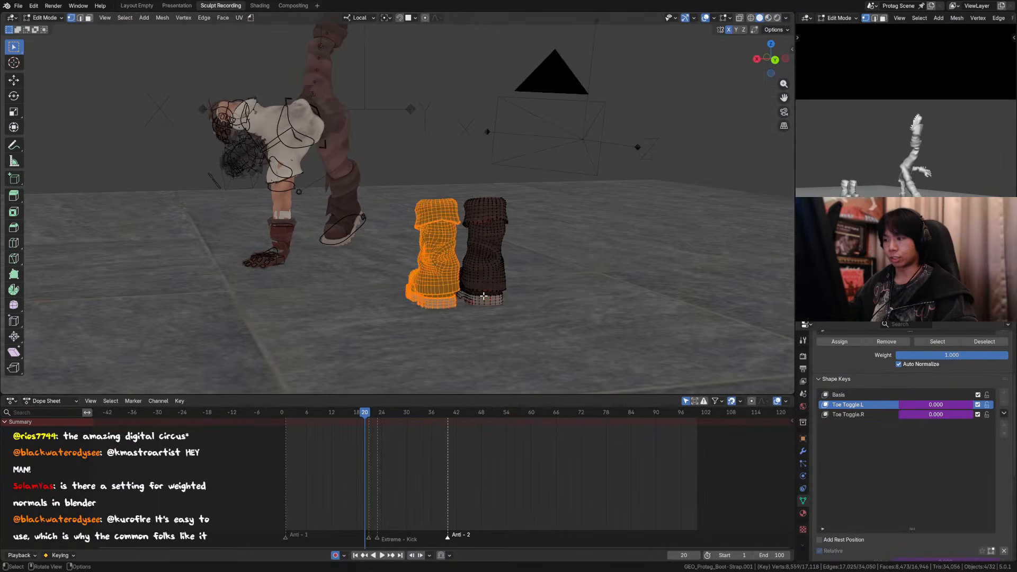
# Step: Delete the selected left boot's vertices from the copied meshes and return to Object Mode
pyautogui.press('x')
pyautogui.click(475, 315)
pyautogui.press('Tab')
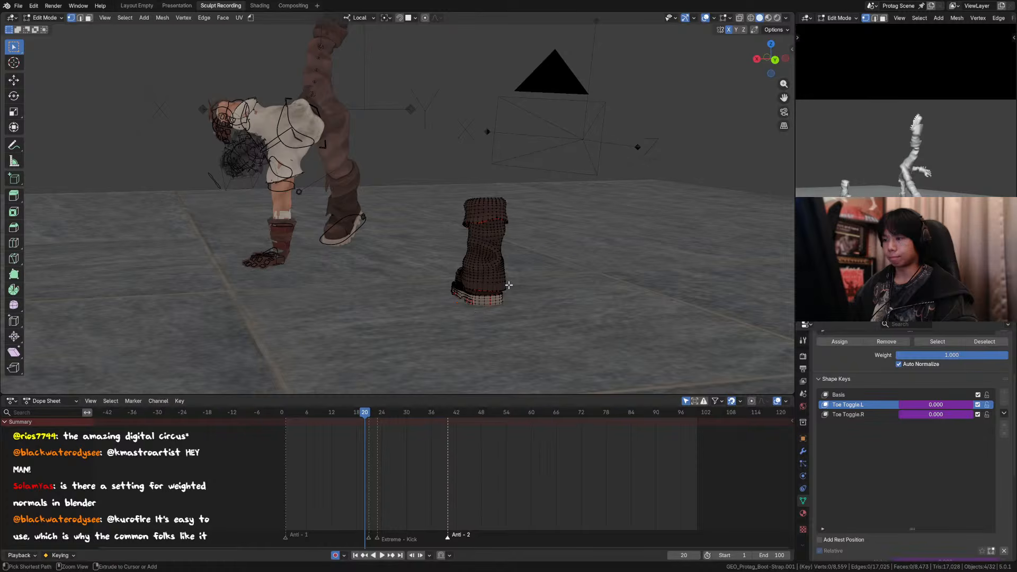
# Step: Delete all shape keys from the duplicated boot strap mesh
pyautogui.moveTo(428, 234); pyautogui.dragTo(588, 217, button='middle')
pyautogui.click(803, 451)
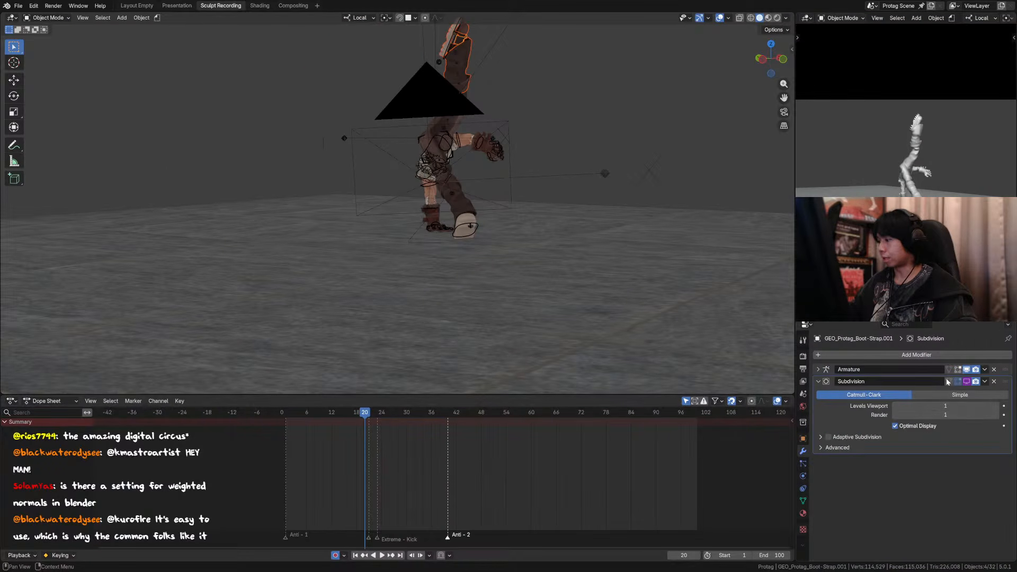
pyautogui.click(802, 501)
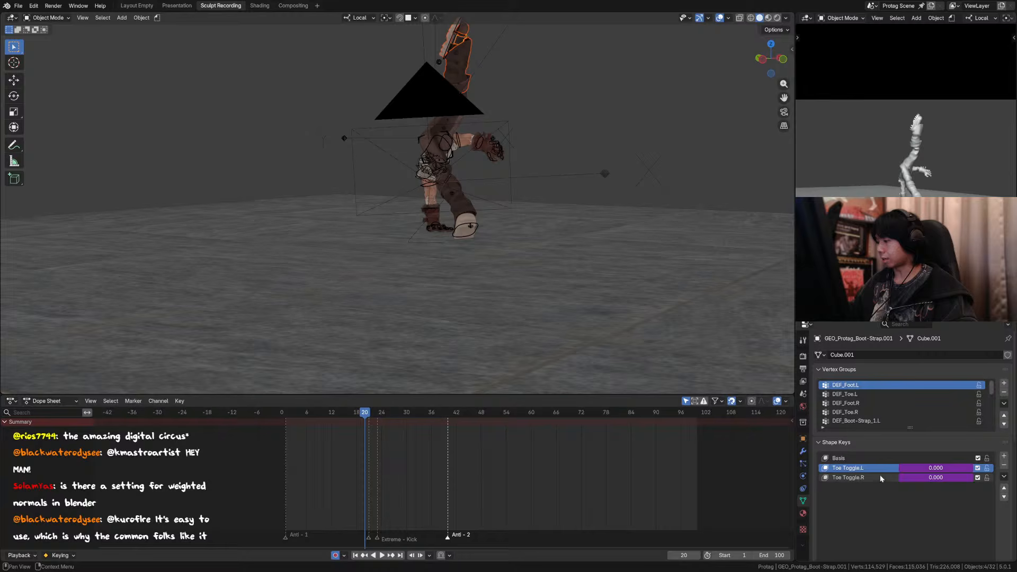
pyautogui.click(1004, 476)
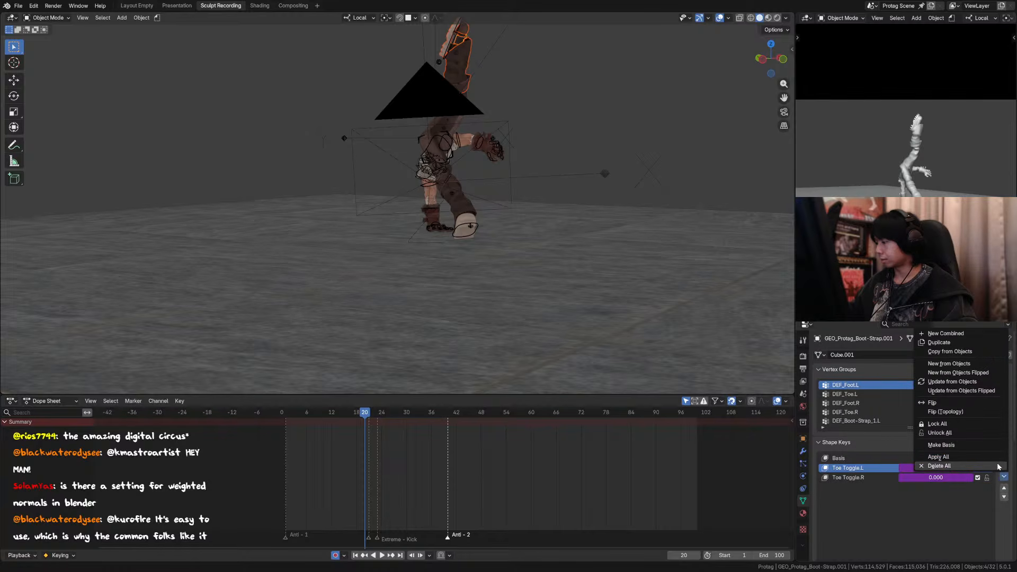
pyautogui.click(997, 466)
# Step: Apply the boot strap copy's Armature modifier and delete the driver on its Subdivision modifier's realtime display
pyautogui.click(803, 451)
pyautogui.hotkey('ctrl', 'a')
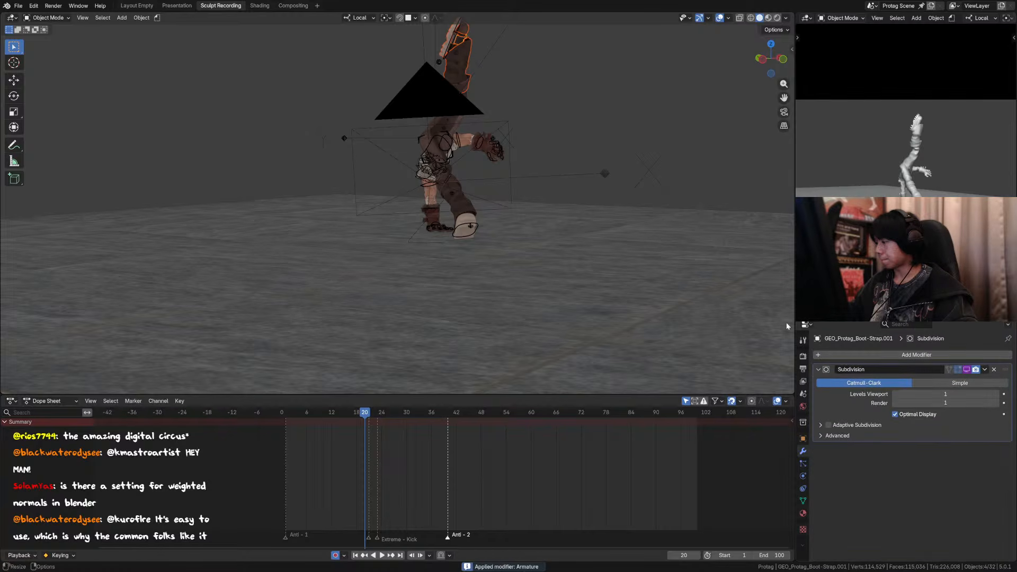
pyautogui.rightClick(967, 370)
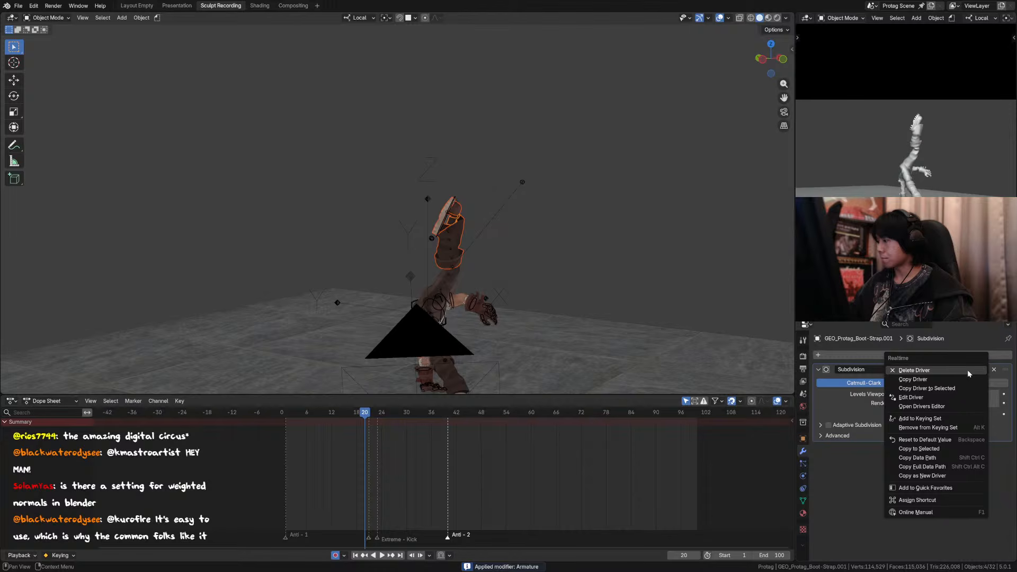
pyautogui.click(969, 373)
pyautogui.moveTo(492, 212); pyautogui.dragTo(460, 267, button='middle')
pyautogui.press('Left')
pyautogui.press('Right')
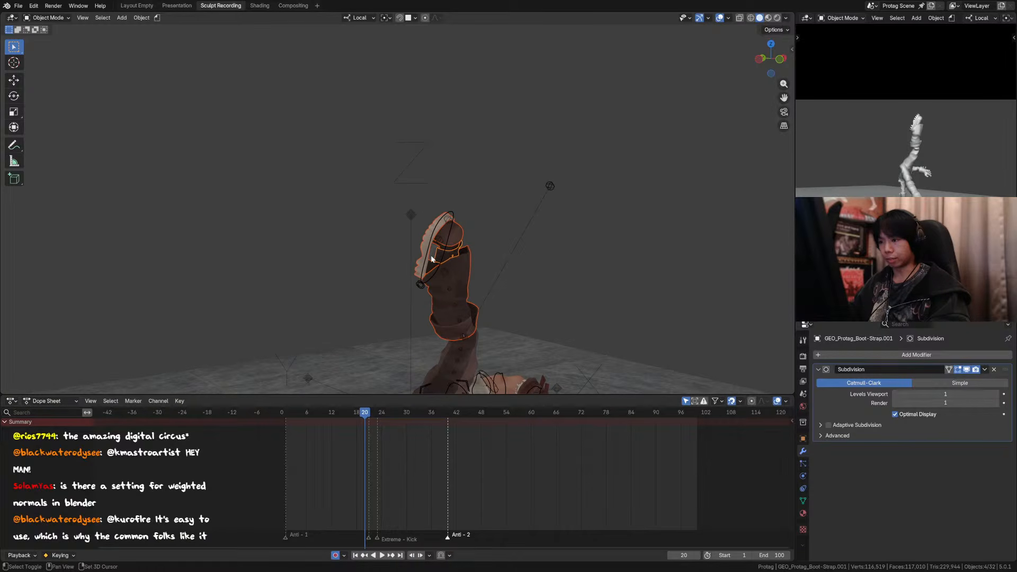
# Step: Restore the selection of the four copied boot pieces and hide all other objects
pyautogui.keyDown('shift'); pyautogui.click(424, 240); pyautogui.keyUp('shift')
pyautogui.scroll(2, 450, 257)
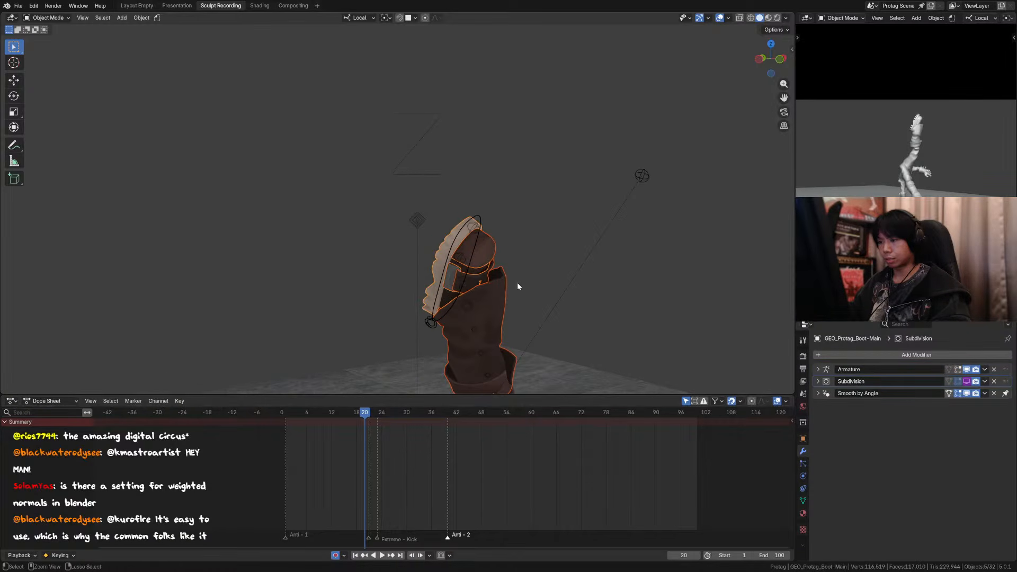
pyautogui.hotkey('ctrl', 'z')
pyautogui.hotkey('ctrl', 'z')
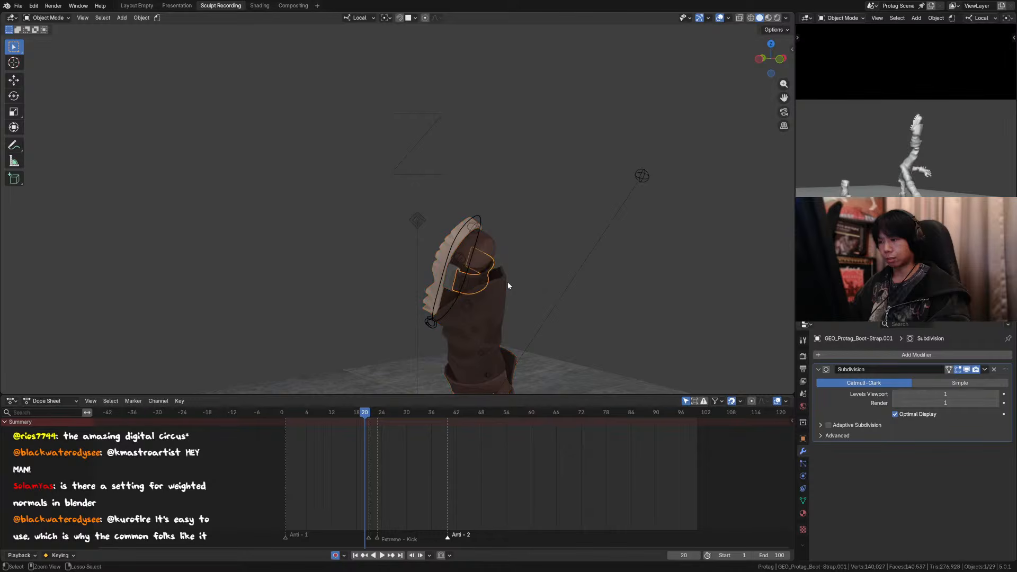
pyautogui.scroll(-2, 508, 283)
pyautogui.hotkey('ctrl', 'shift', 'z')
pyautogui.hotkey('shift', 'h')
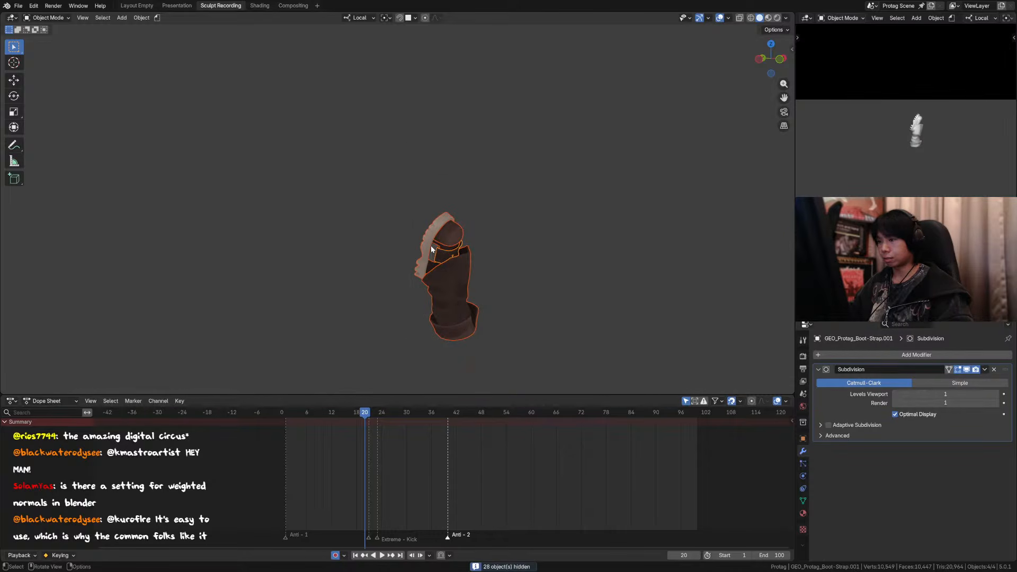
# Step: Convert the copied boot pieces to meshes and join them into GEO_Protag_Boot-Main.001
pyautogui.keyDown('shift'); pyautogui.click(430, 246); pyautogui.keyUp('shift')
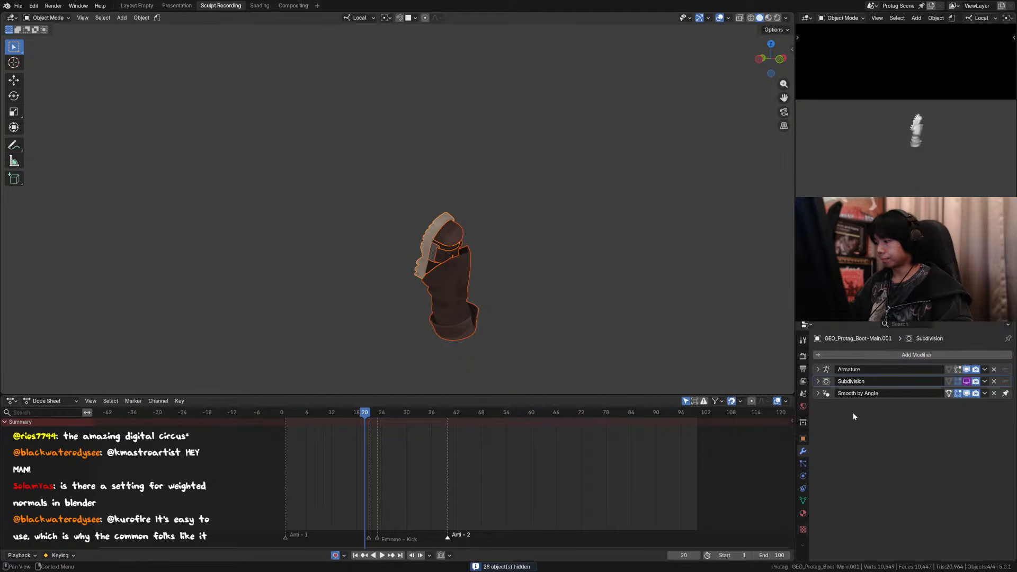
pyautogui.press('F3')
pyautogui.write('conver')
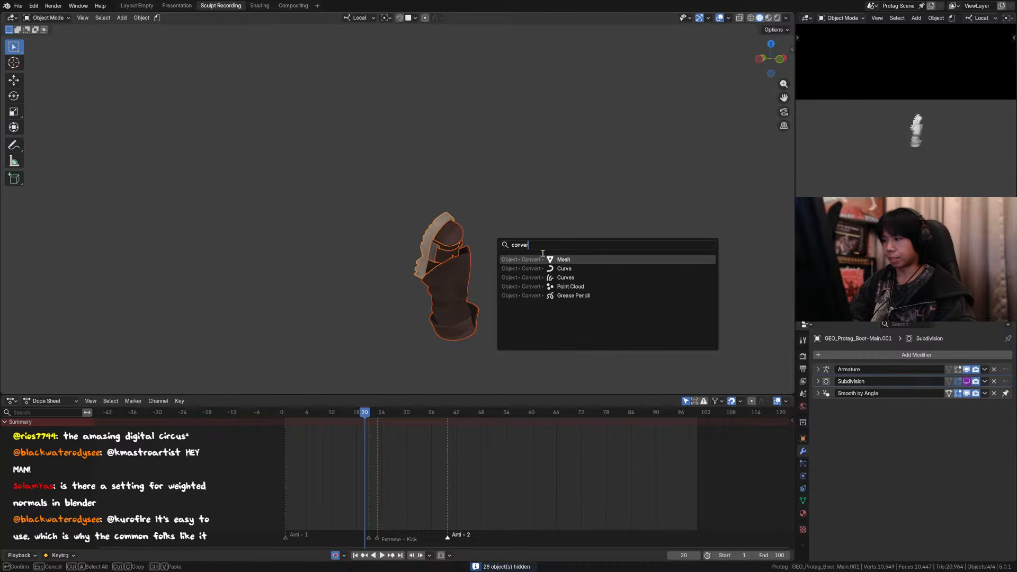
pyautogui.press('Return')
pyautogui.moveTo(454, 265); pyautogui.dragTo(482, 281, button='middle')
pyautogui.click(504, 275)
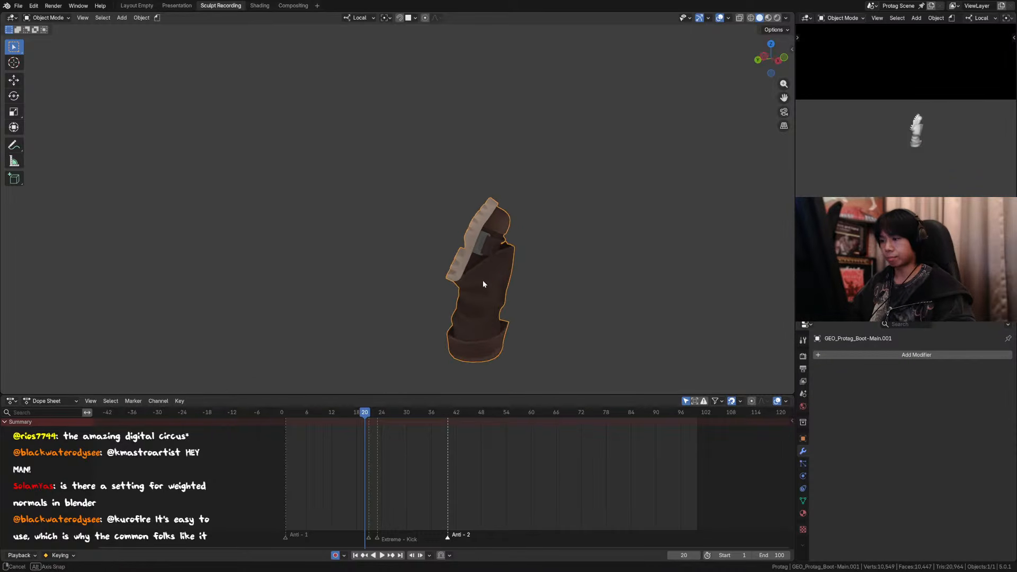
# Step: Reveal the hidden objects and move the joined boot about 0.52 m away from the raised leg
pyautogui.hotkey('alt', 'h')
pyautogui.click(483, 228)
pyautogui.click(469, 225)
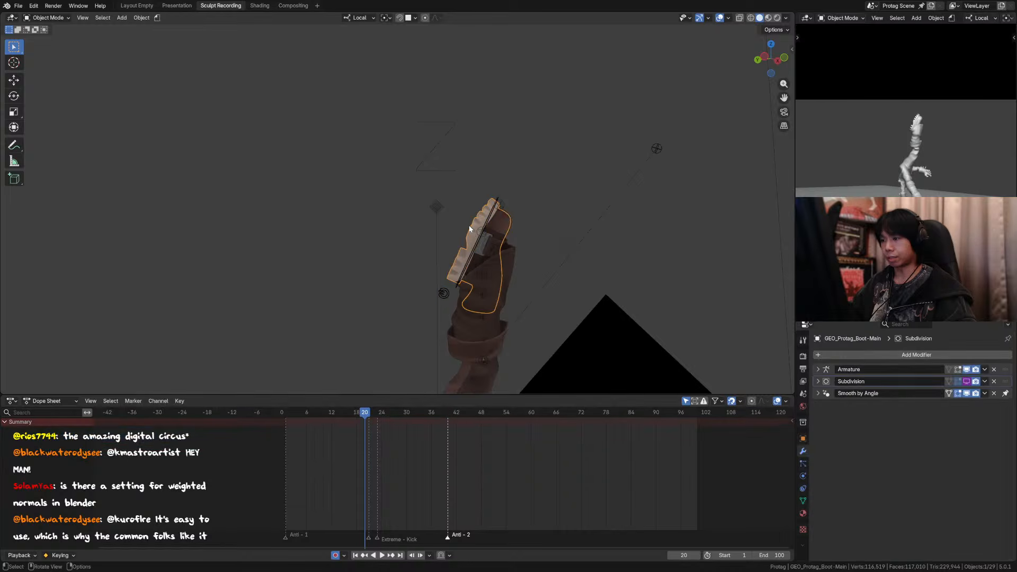
pyautogui.moveTo(468, 225); pyautogui.dragTo(463, 252, button='middle')
pyautogui.press('g')
pyautogui.rightClick(461, 254)
pyautogui.click(438, 222)
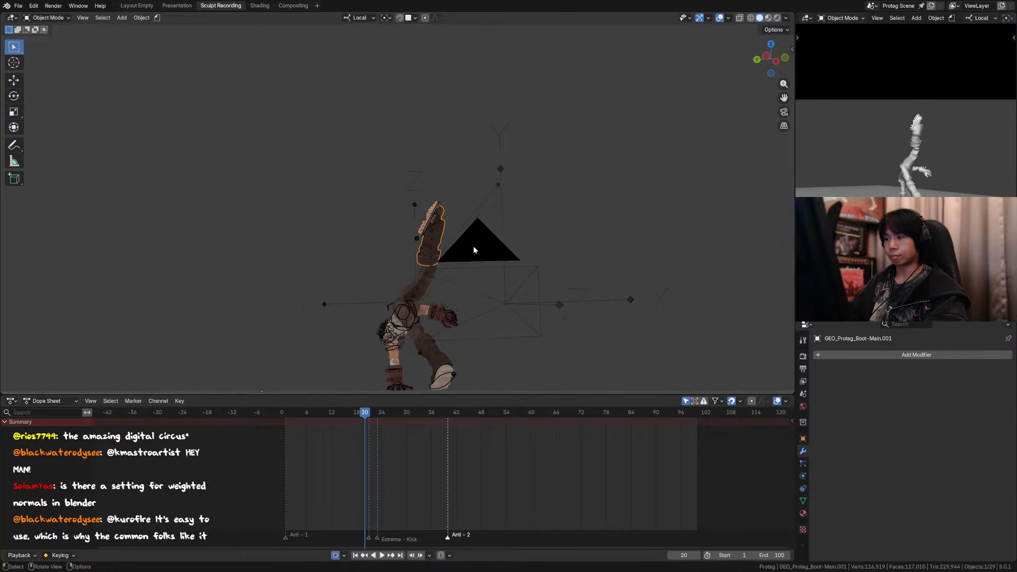
pyautogui.press('g')
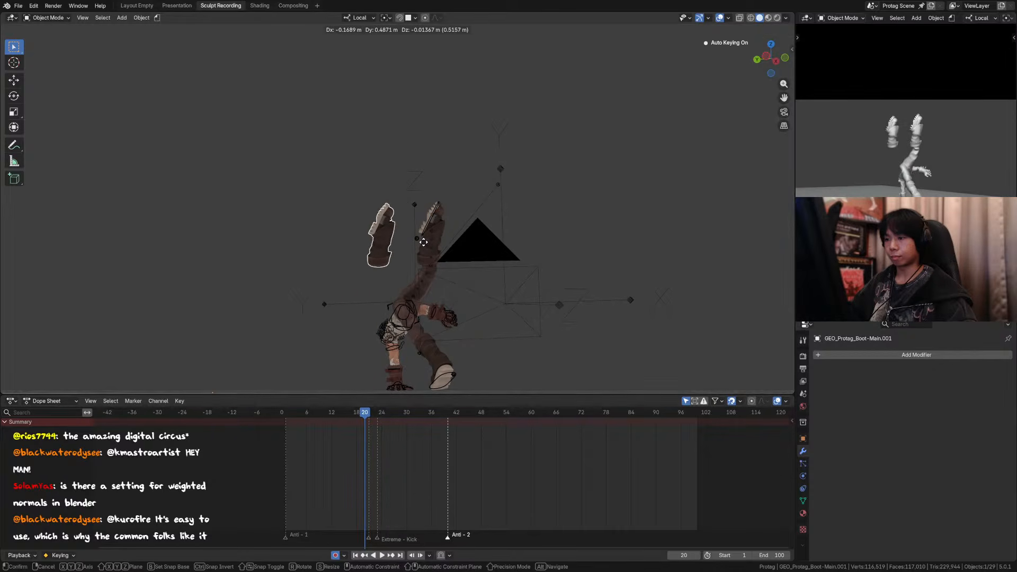
pyautogui.click(423, 243)
# Step: Set the loose boot's origin to its geometry and rotate it -15.9° in the view plane
pyautogui.rightClick(422, 243)
pyautogui.moveTo(422, 242)
pyautogui.click(484, 261)
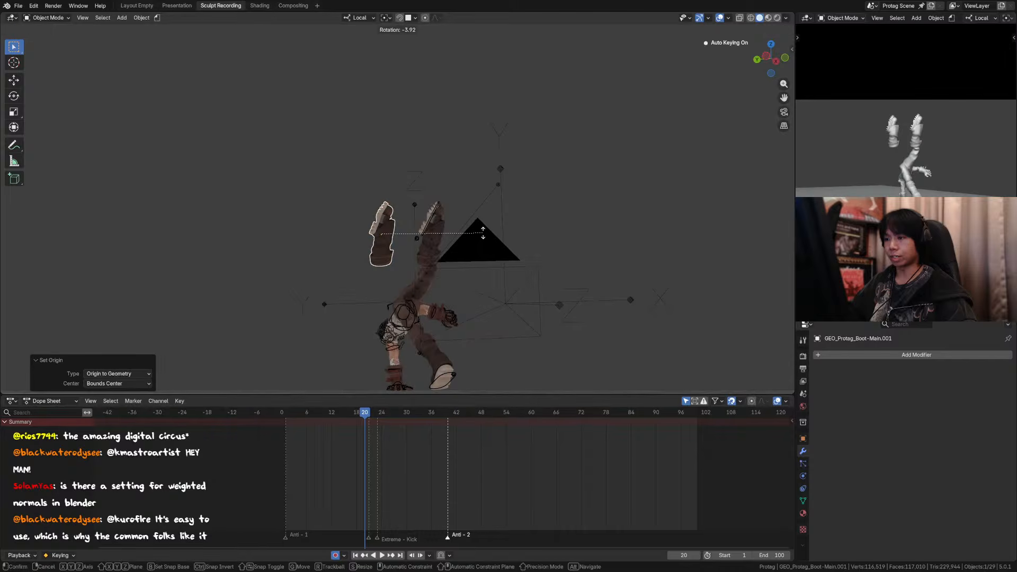
pyautogui.press('r')
pyautogui.click(469, 210)
pyautogui.press('KP_0')
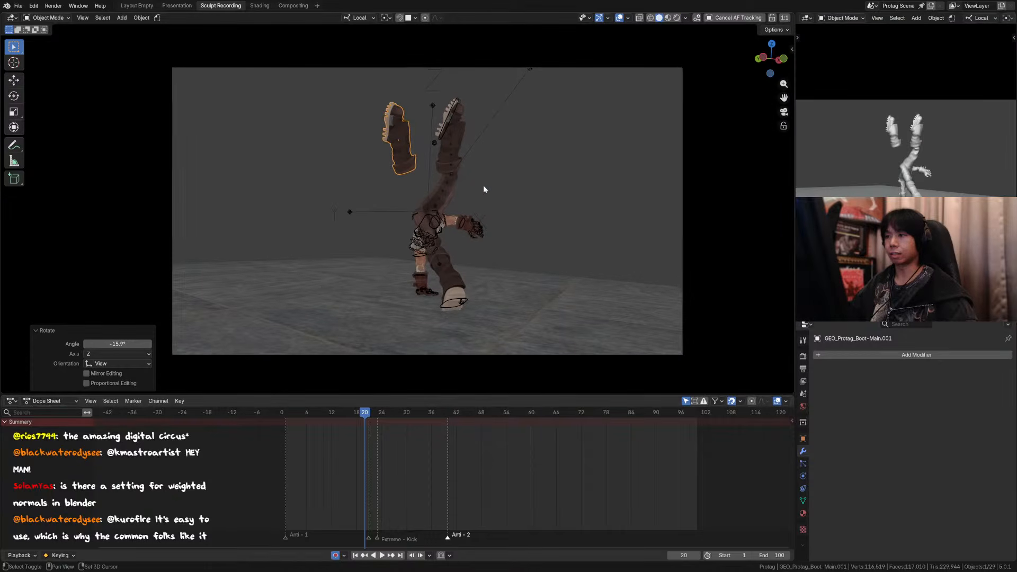
# Step: Step between frames 17 and 20 in camera view to compare the loose boot with the kicking leg
pyautogui.press('Left')
pyautogui.press('Left')
pyautogui.press('Left')
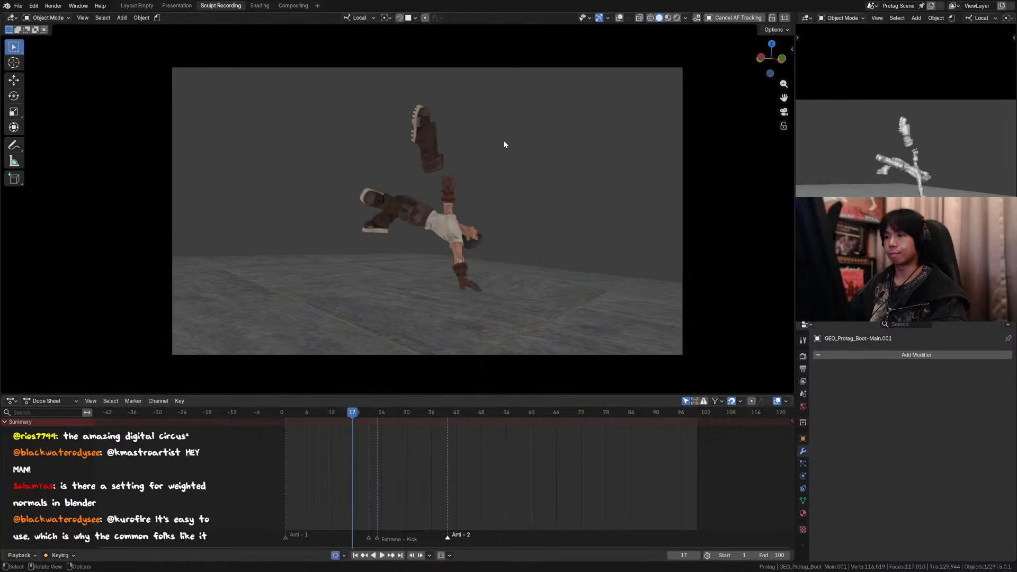
pyautogui.press('Right')
pyautogui.press('Right')
pyautogui.press('Right')
pyautogui.hotkey('shift', 'alt', 'z')
pyautogui.click(405, 150)
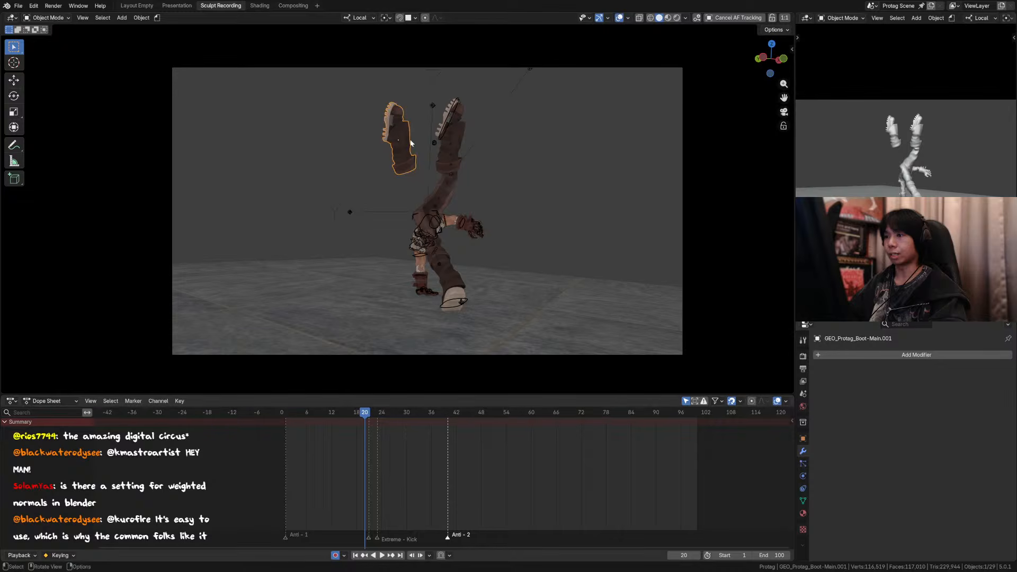
pyautogui.press('Left')
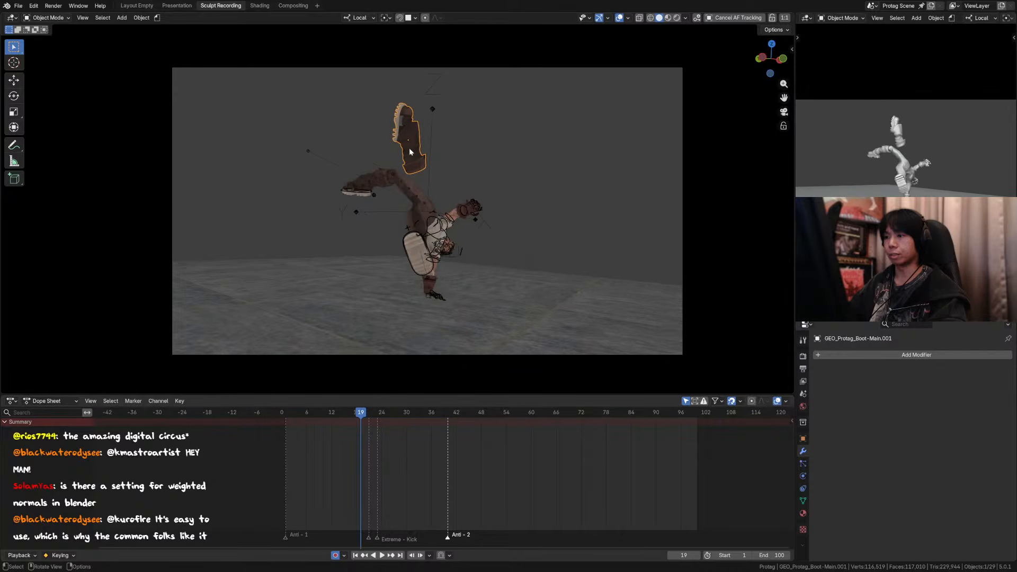
pyautogui.press('Right')
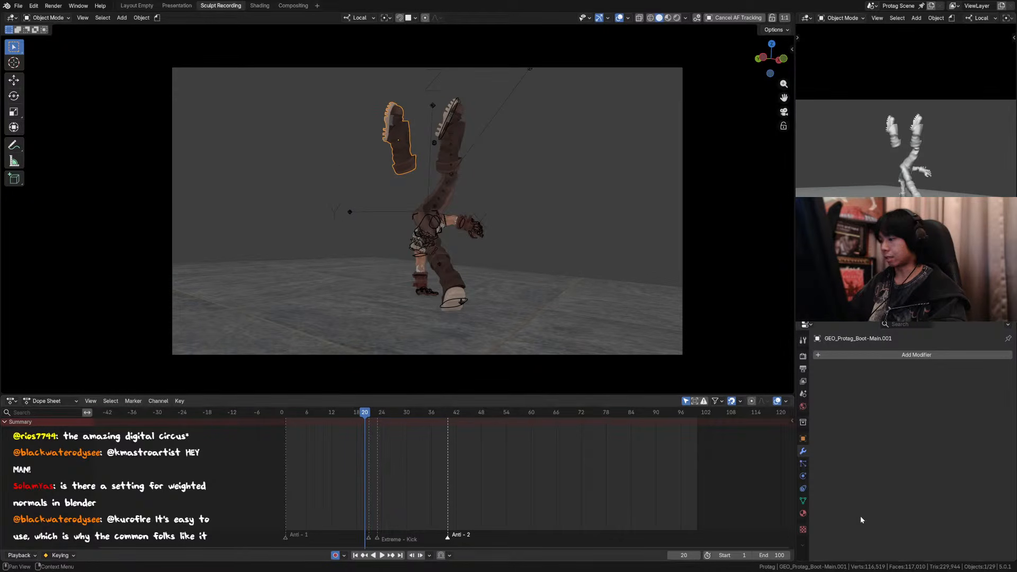
# Step: Keyframe the loose boot's viewport and render visibility on at frame 20 and off at frames 19 and 21
pyautogui.click(803, 438)
pyautogui.scroll(-5, 882, 412)
pyautogui.scroll(-4, 879, 481)
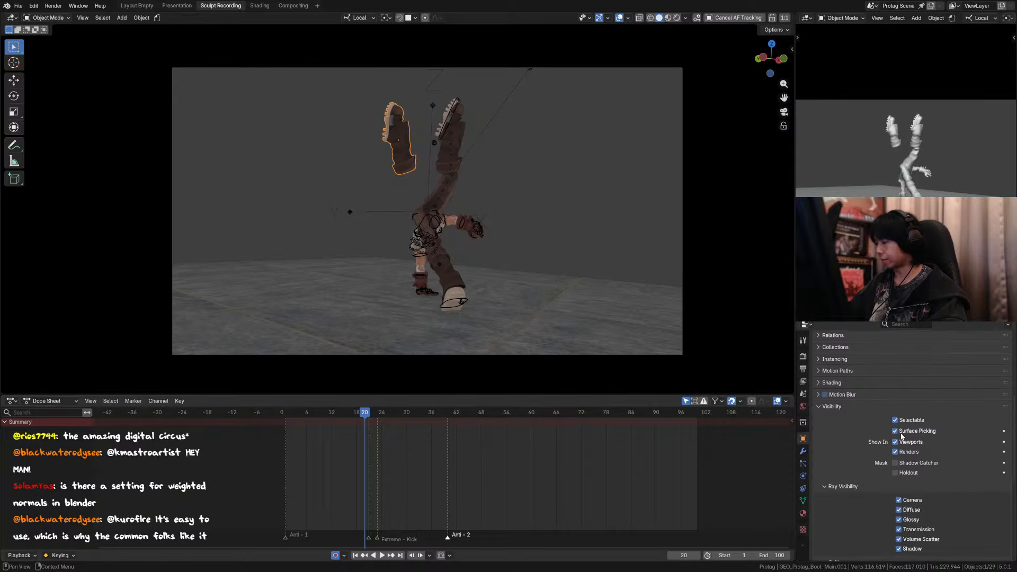
pyautogui.click(1004, 443)
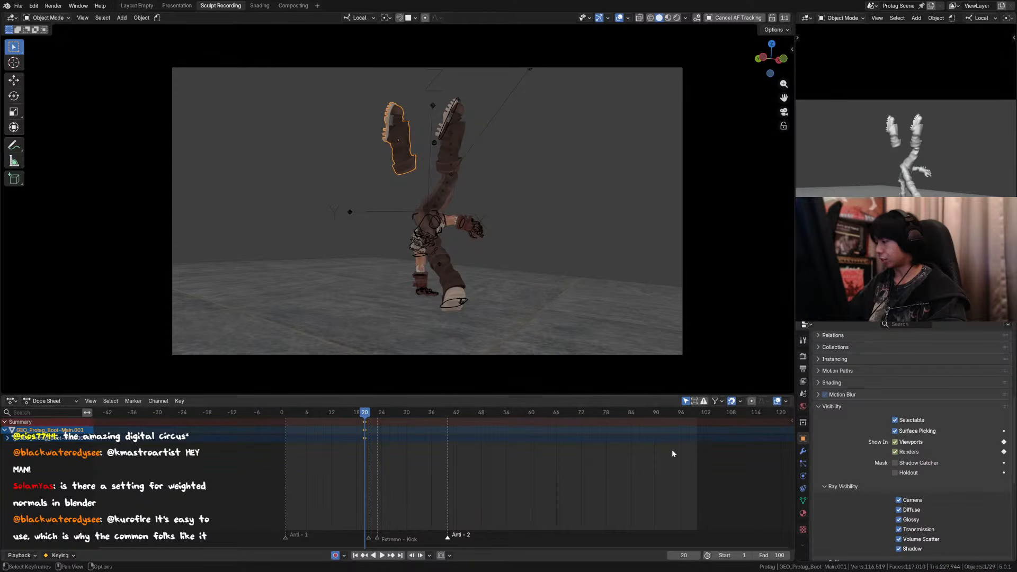
pyautogui.press('Right')
pyautogui.moveTo(912, 443); pyautogui.dragTo(909, 454)
pyautogui.press('Left')
pyautogui.press('Left')
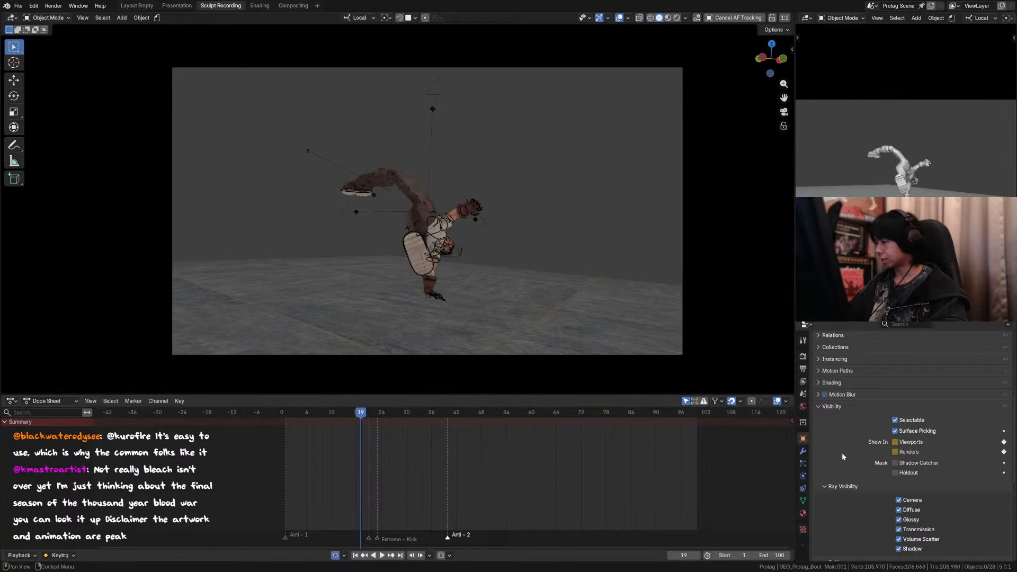
pyautogui.press('Right')
pyautogui.press('Right')
pyautogui.press('Left')
pyautogui.press('Left')
pyautogui.press('Right')
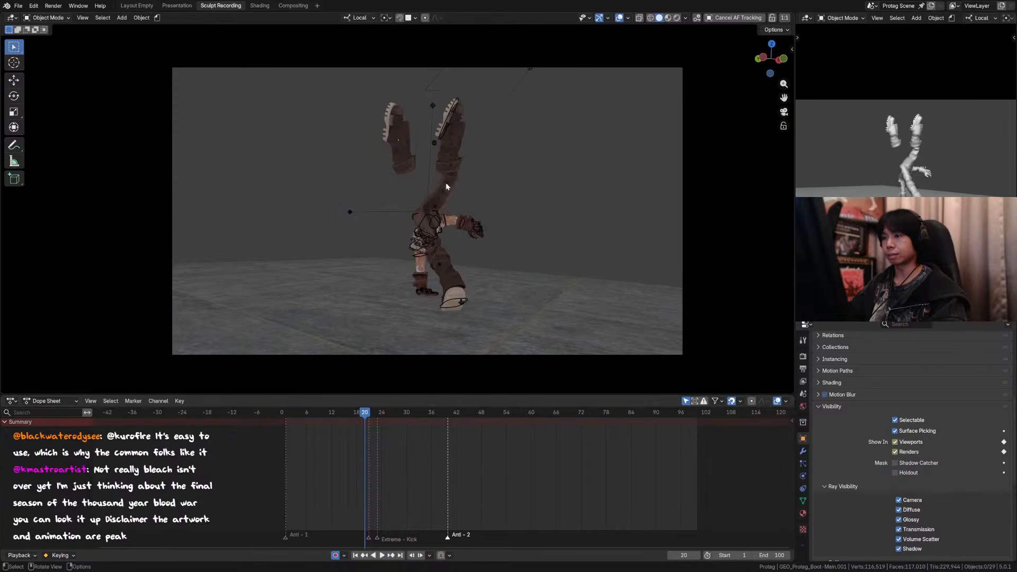
# Step: Rotate the loose boot -25.6° about its local X axis on frame 20
pyautogui.click(416, 143)
pyautogui.scroll(3, 417, 159)
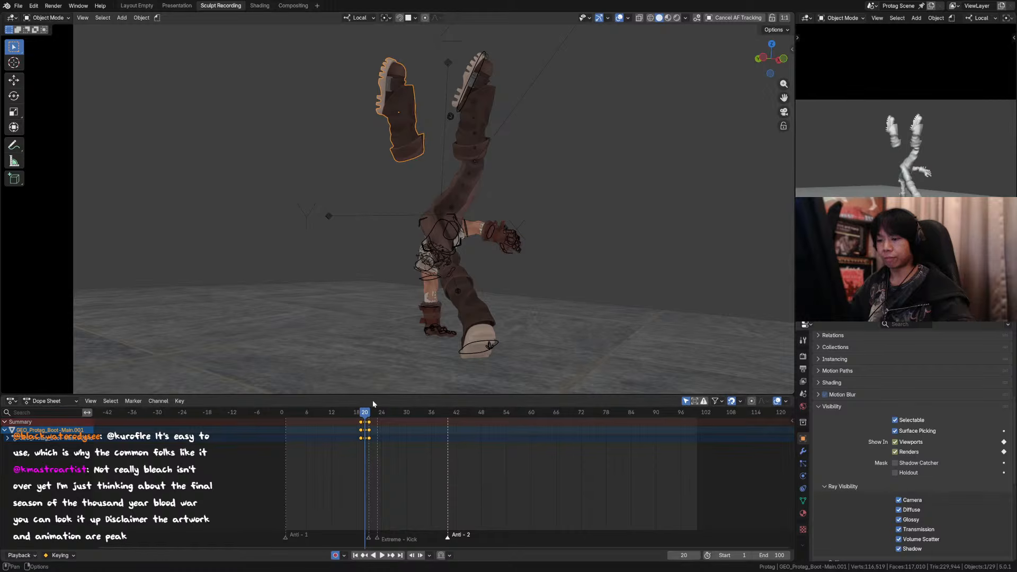
pyautogui.press('Left')
pyautogui.press('Right')
pyautogui.click(418, 122)
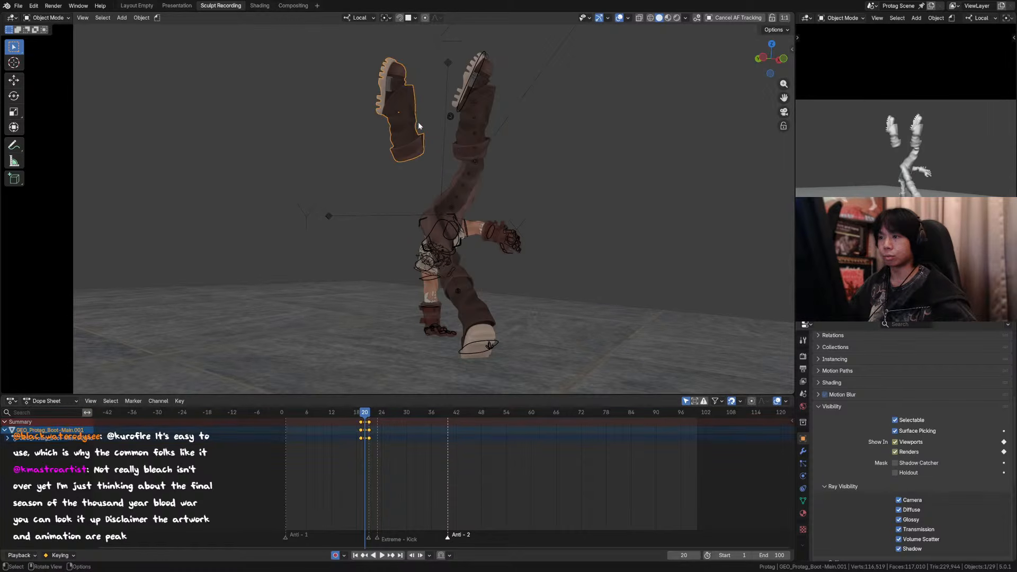
pyautogui.press('r')
pyautogui.press('x')
pyautogui.press('x')
pyautogui.click(421, 118)
# Step: Nudge the loose boot in camera view and shift it about 0.133 m in X and 0.025 m in Z
pyautogui.press('g')
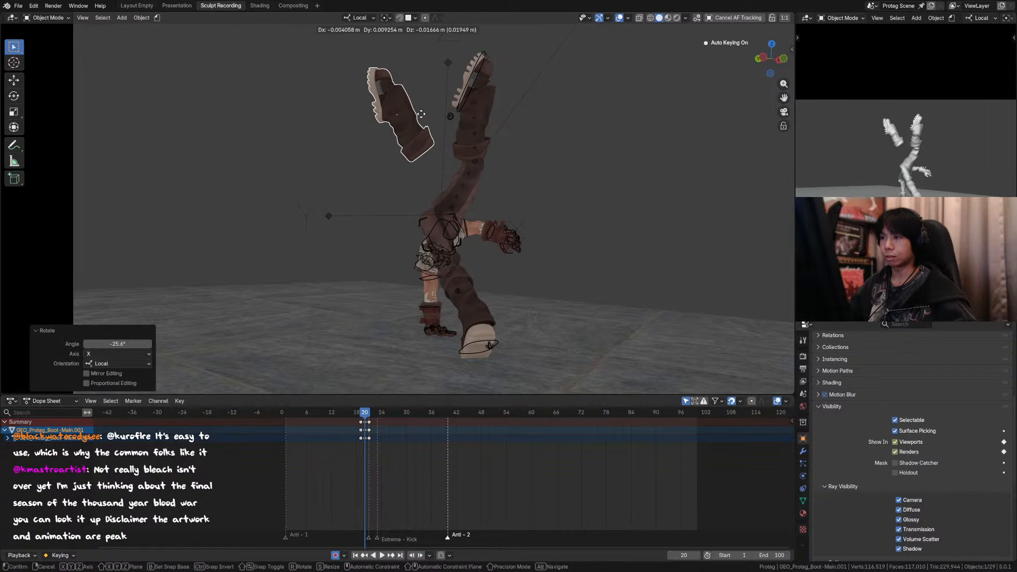
pyautogui.click(416, 120)
pyautogui.press('KP_1')
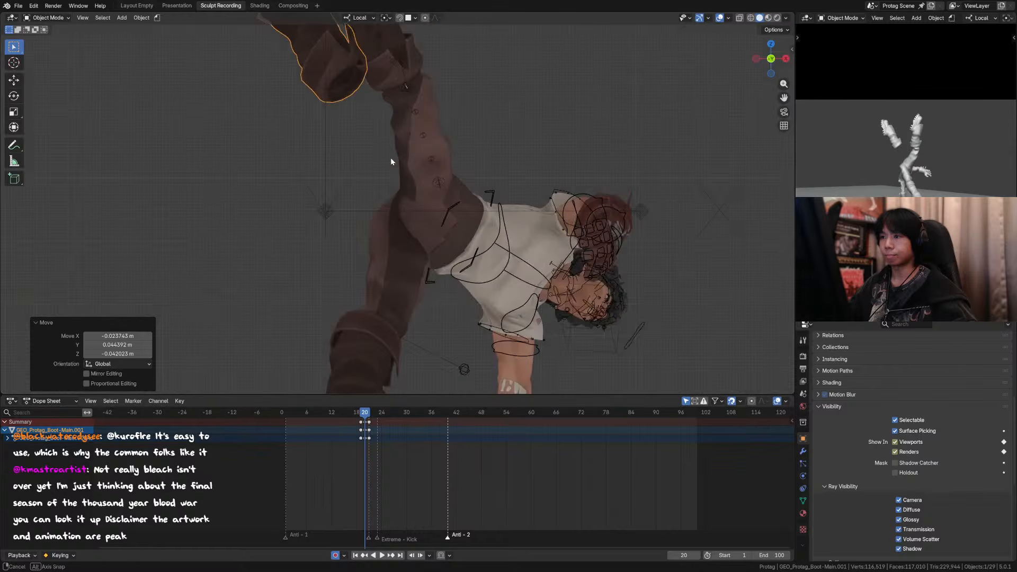
pyautogui.scroll(-6, 402, 159)
pyautogui.press('g')
pyautogui.click(437, 145)
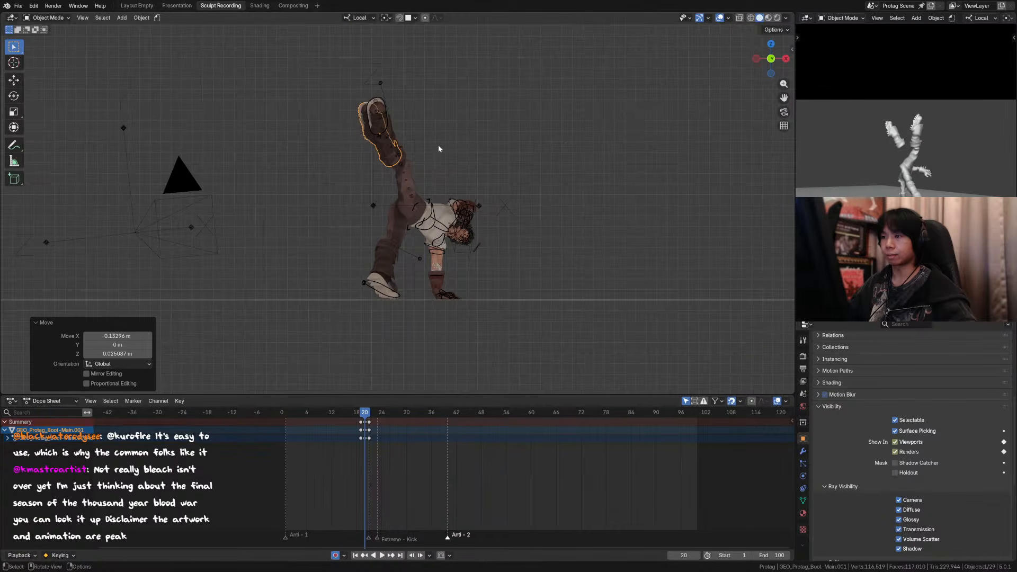
# Step: Step back and forth through the frames around 20 in camera view to examine the loose boot's placement
pyautogui.press('Left')
pyautogui.press('Left')
pyautogui.press('Right')
pyautogui.press('Right')
pyautogui.press('KP_0')
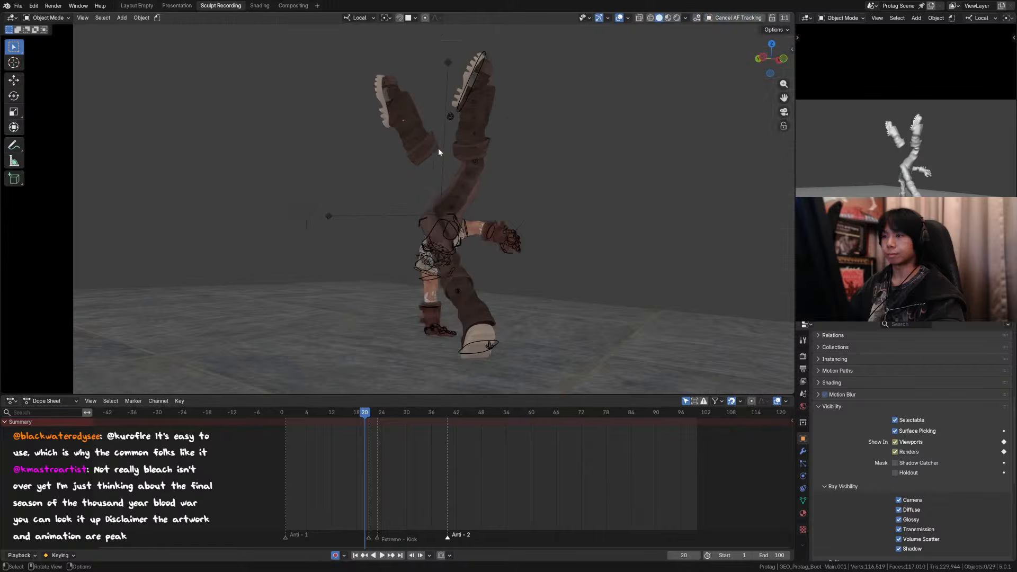
pyautogui.press('Left')
pyautogui.press('Right')
pyautogui.scroll(-1, 436, 161)
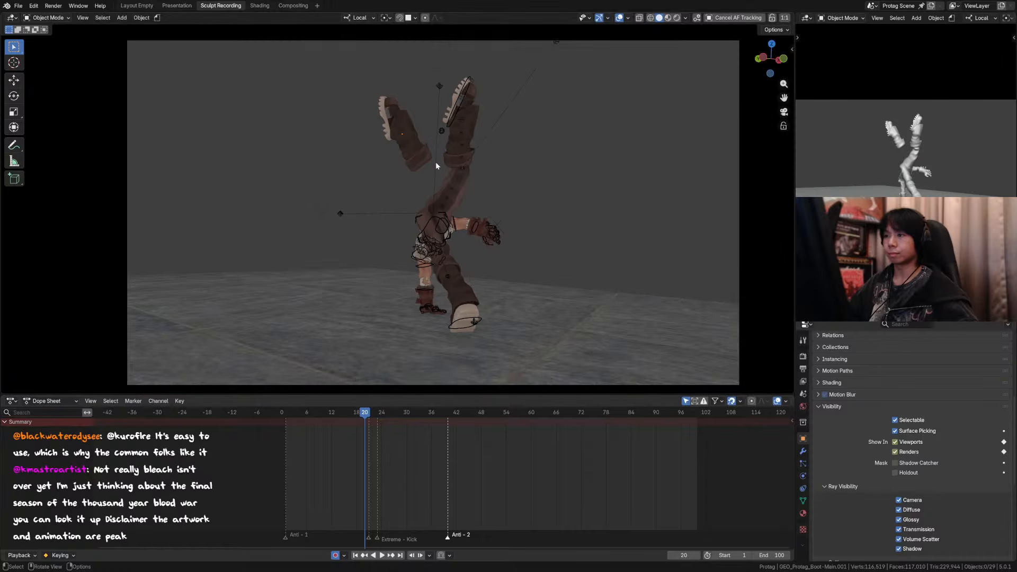
pyautogui.press('Left')
pyautogui.press('Left')
pyautogui.press('Left')
# Step: Turn off the viewport overlays and play the animation to review the kick with the extra boot
pyautogui.press('Right')
pyautogui.press('Right')
pyautogui.press('Right')
pyautogui.press('Right')
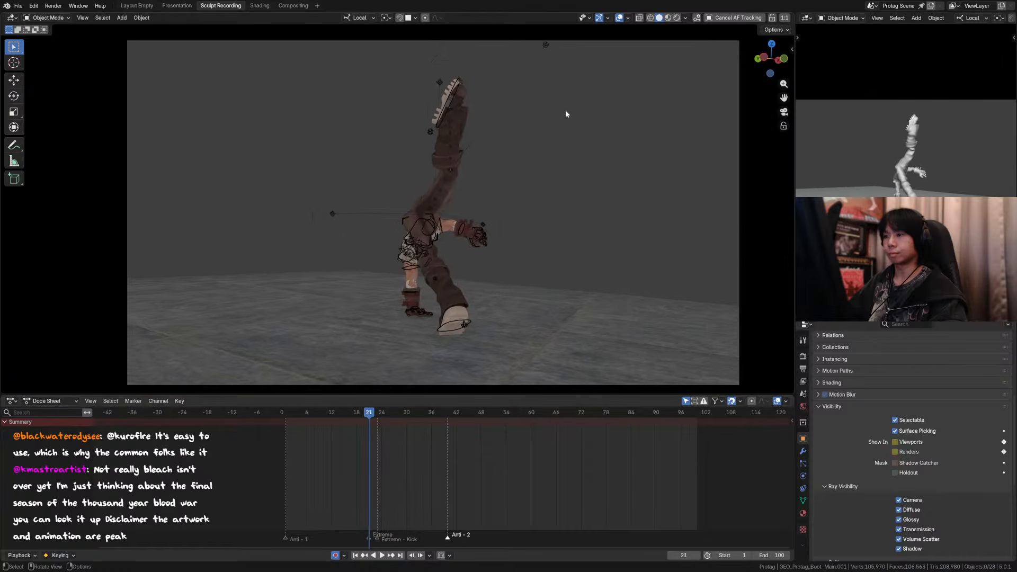
pyautogui.press('Right')
pyautogui.hotkey('shift', 'alt', 'z')
pyautogui.scroll(-1, 342, 415)
pyautogui.press('space')
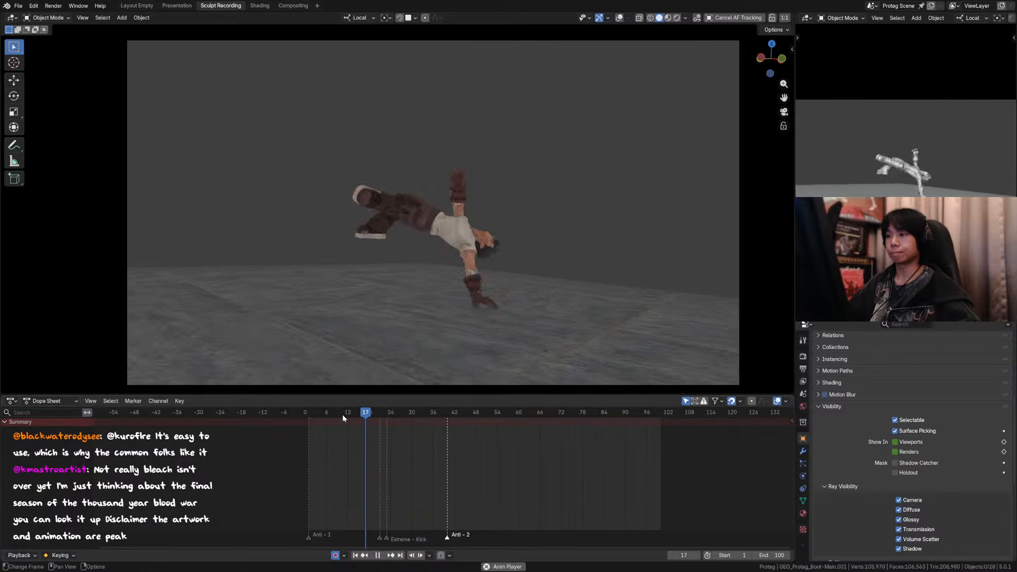
# Step: Stop the playback and step through the frames around 19 and 20 to check the kick with the extra boot
pyautogui.click(342, 415)
pyautogui.click(342, 414)
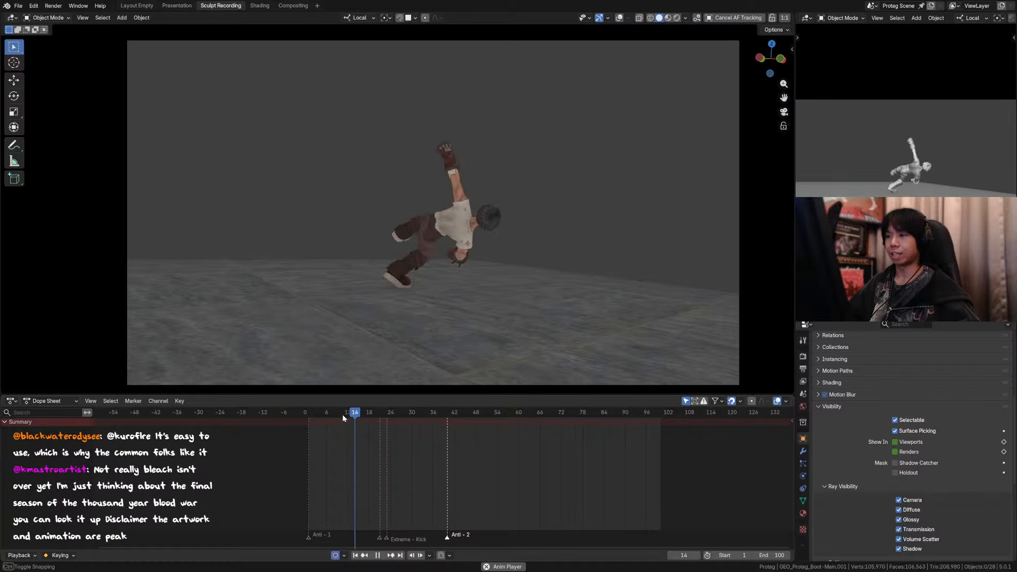
pyautogui.press('space')
pyautogui.press('Left')
pyautogui.press('Left')
pyautogui.press('Left')
pyautogui.press('Left')
pyautogui.press('Left')
pyautogui.press('Left')
pyautogui.press('Right')
pyautogui.press('Right')
pyautogui.press('Right')
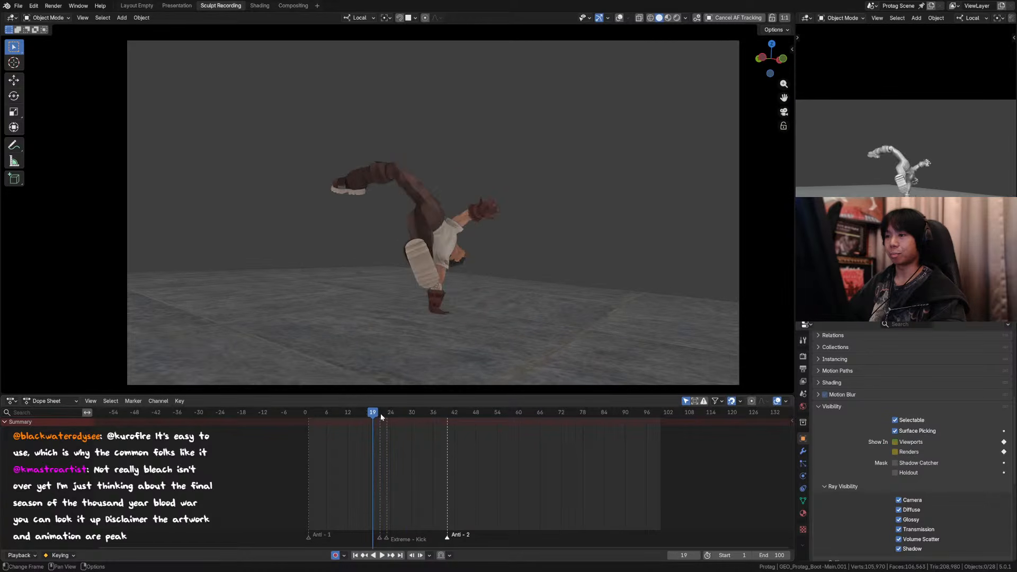
# Step: Restore the viewport overlays and save the file with the loose boot selected on frame 20
pyautogui.hotkey('shift', 'alt', 'z')
pyautogui.click(396, 125)
pyautogui.hotkey('ctrl', 's')
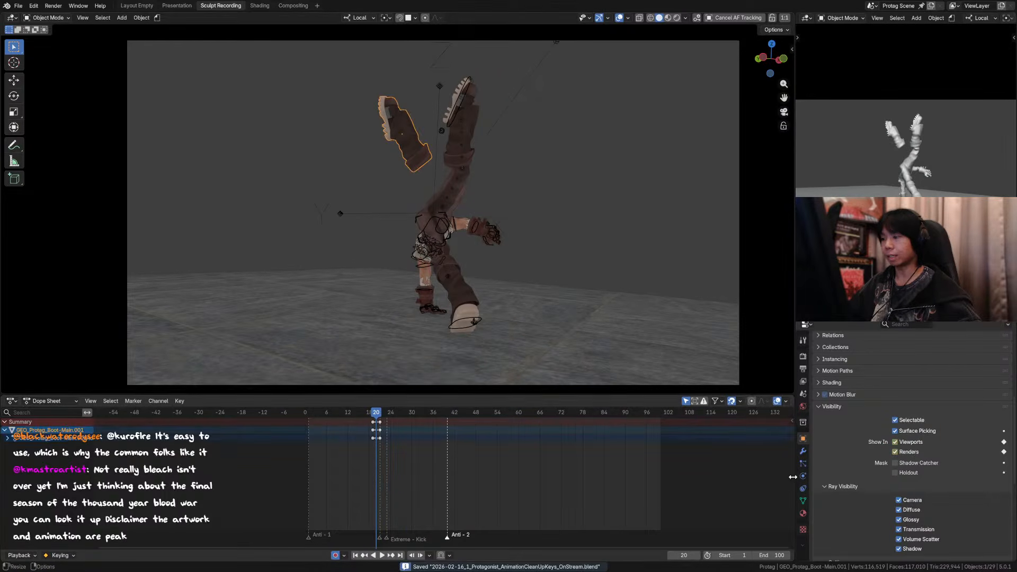
# Step: Add a Basis shape key and a Key 1 shape key with value 1.000 to the loose boot
pyautogui.click(803, 502)
pyautogui.scroll(3, 899, 427)
pyautogui.click(1003, 366)
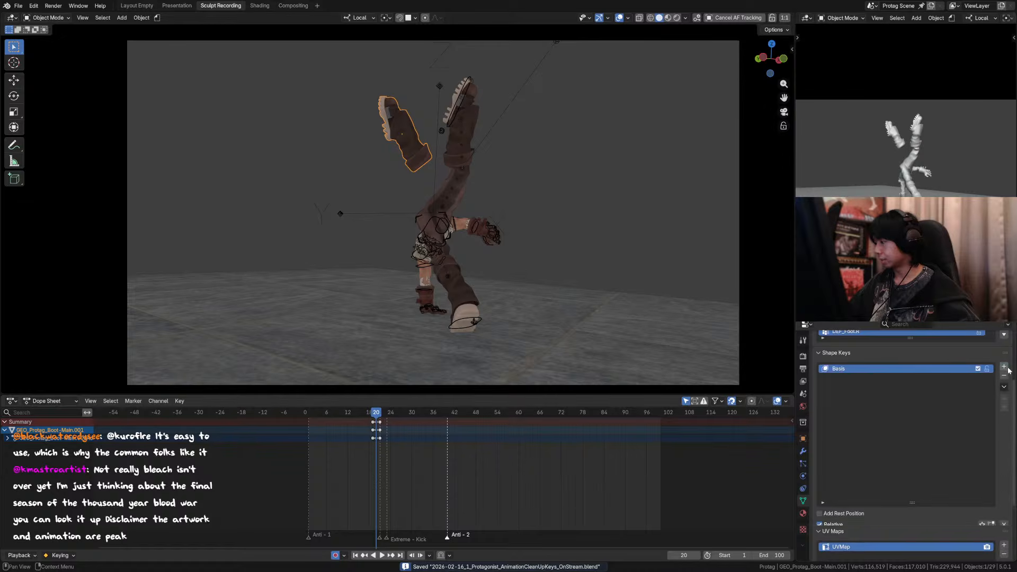
pyautogui.click(1004, 367)
pyautogui.click(942, 377)
pyautogui.press('Return')
# Step: Sculpt the loose boot's foot on Key 1 with a large Grab brush at strength 0.400, undoing the first stroke
pyautogui.moveTo(398, 135)
pyautogui.mouseDown(button='middle')
pyautogui.moveTo(369, 85)
pyautogui.moveTo(362, 119)
pyautogui.moveTo(374, 161)
pyautogui.mouseUp(button='middle')
pyautogui.press('Tab')
pyautogui.hotkey('ctrl', 'Tab')
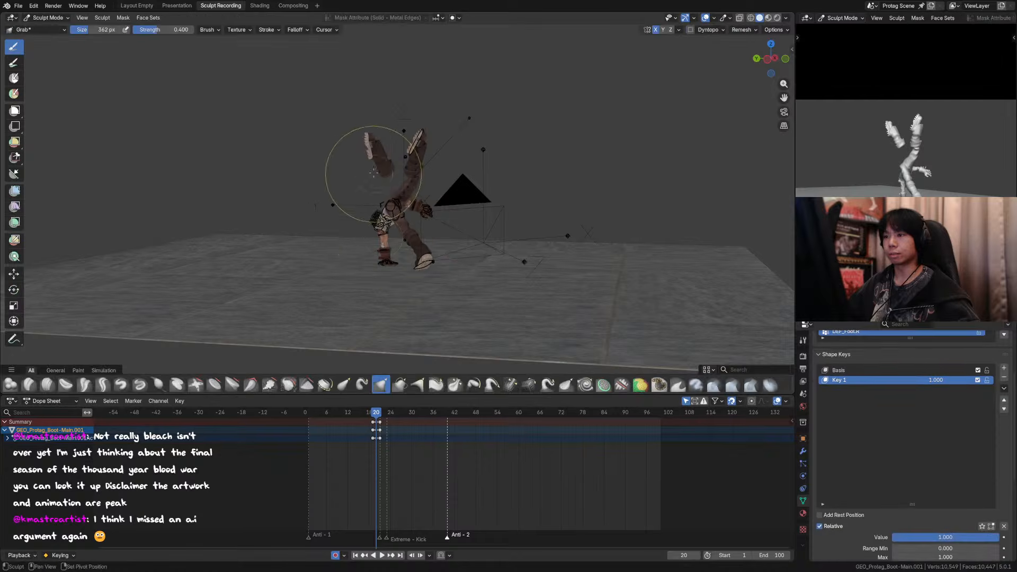
pyautogui.scroll(3, 379, 166)
pyautogui.press('f')
pyautogui.click(374, 125)
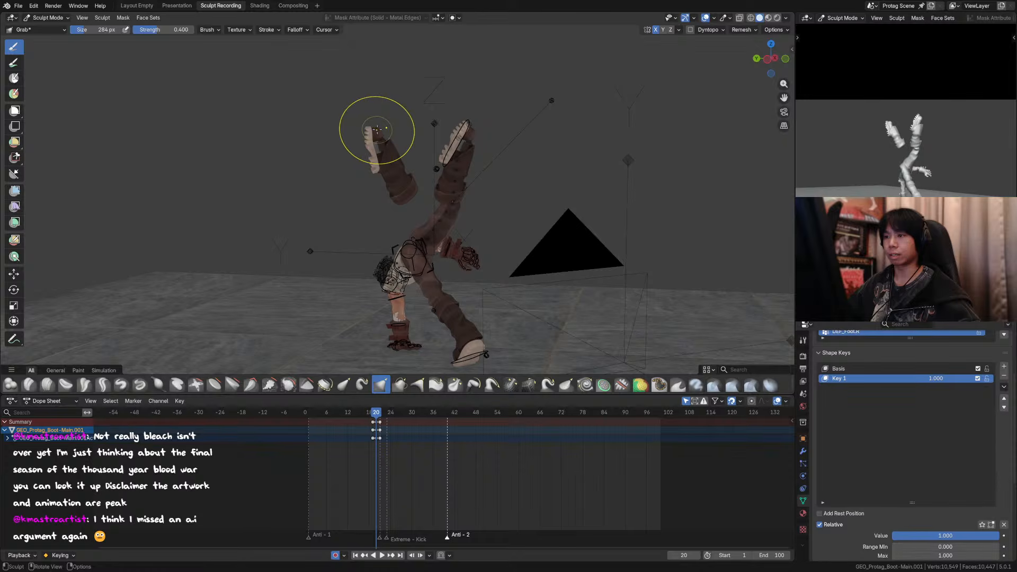
pyautogui.press('f')
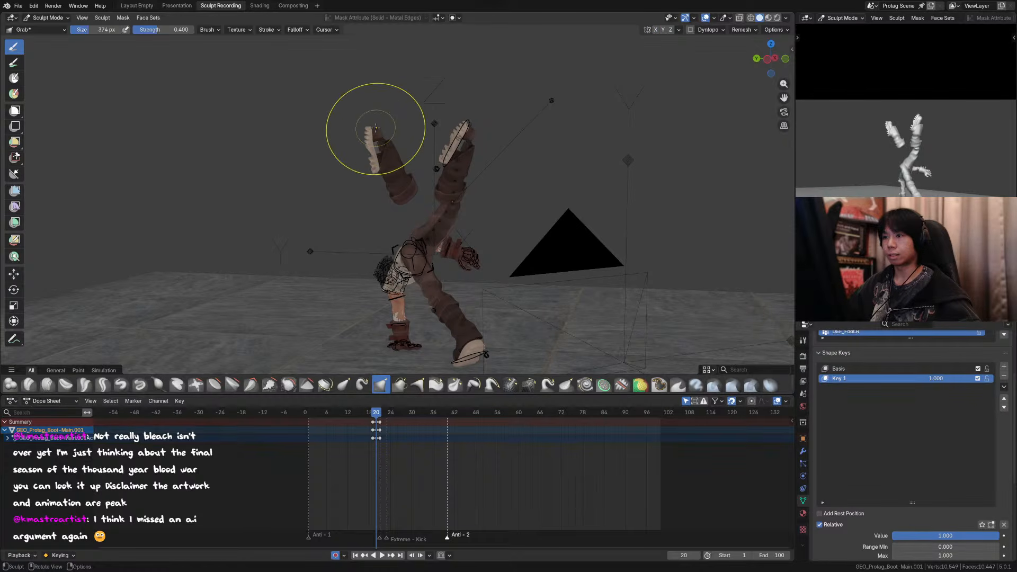
pyautogui.moveTo(369, 127)
pyautogui.mouseDown()
pyautogui.moveTo(352, 126)
pyautogui.moveTo(361, 142)
pyautogui.mouseUp()
pyautogui.hotkey('ctrl', 'z')
pyautogui.press('f')
pyautogui.click(375, 126)
pyautogui.moveTo(361, 142); pyautogui.dragTo(370, 158)
pyautogui.moveTo(371, 158); pyautogui.dragTo(380, 161)
# Step: Pull the loose boot's toe outward and bend its ankle with smaller Grab strokes, and return to Object Mode
pyautogui.press('f')
pyautogui.click(367, 124)
pyautogui.moveTo(367, 124); pyautogui.dragTo(351, 127)
pyautogui.press('f')
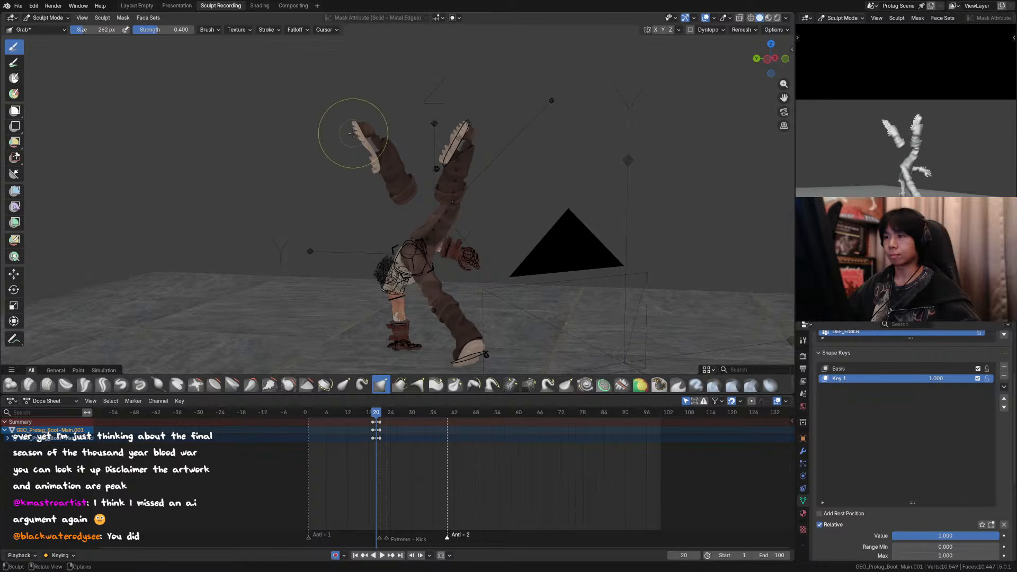
pyautogui.click(390, 133)
pyautogui.moveTo(368, 167); pyautogui.dragTo(385, 147)
pyautogui.moveTo(385, 147); pyautogui.dragTo(383, 141)
pyautogui.press('f')
pyautogui.click(383, 140)
pyautogui.moveTo(383, 141); pyautogui.dragTo(377, 145)
pyautogui.hotkey('ctrl', 'Tab')
# Step: Compare frames 19 and 20, and move the loose boot about 0.1 m in Y in the side view on frame 20
pyautogui.click(587, 147)
pyautogui.press('Left')
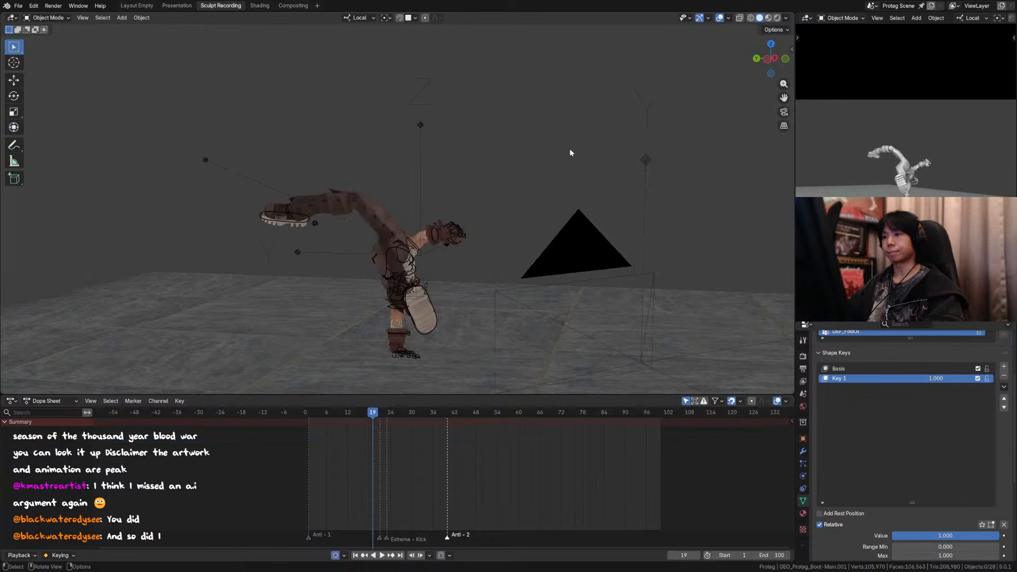
pyautogui.press('Right')
pyautogui.click(401, 168)
pyautogui.press('KP_1')
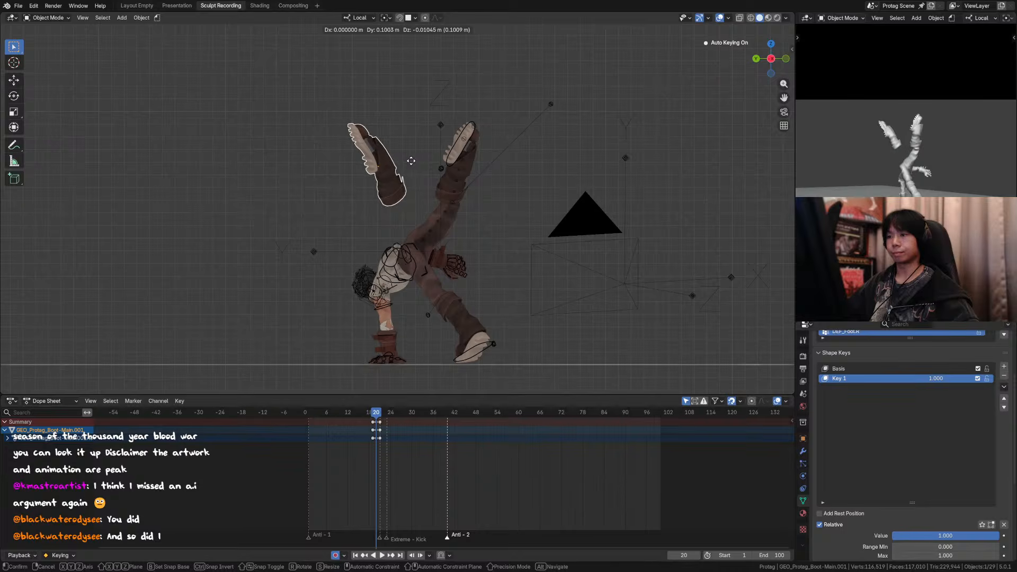
pyautogui.click(415, 161)
# Step: Step through the frames around 20 in side and camera views to check the reshaped boot's motion
pyautogui.press('Left')
pyautogui.press('Left')
pyautogui.press('Left')
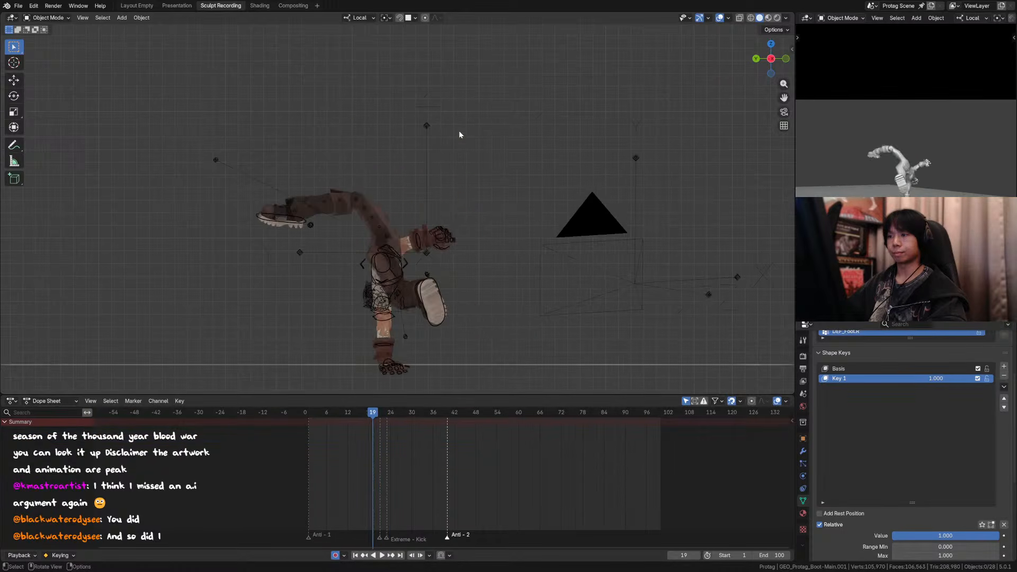
pyautogui.press('KP_0')
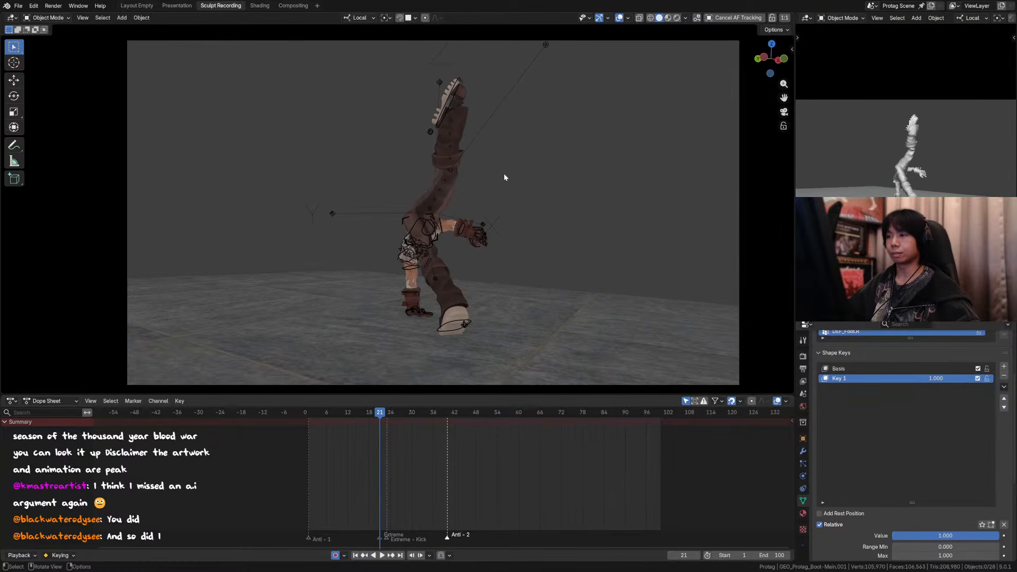
pyautogui.press('Right')
pyautogui.press('Right')
pyautogui.press('Right')
# Step: Rotate the loose boot slightly in side view, move it 0.043682 m in Y and -0.01205 m in Z, and save the file
pyautogui.click(399, 146)
pyautogui.press('ctrl+KP_3')
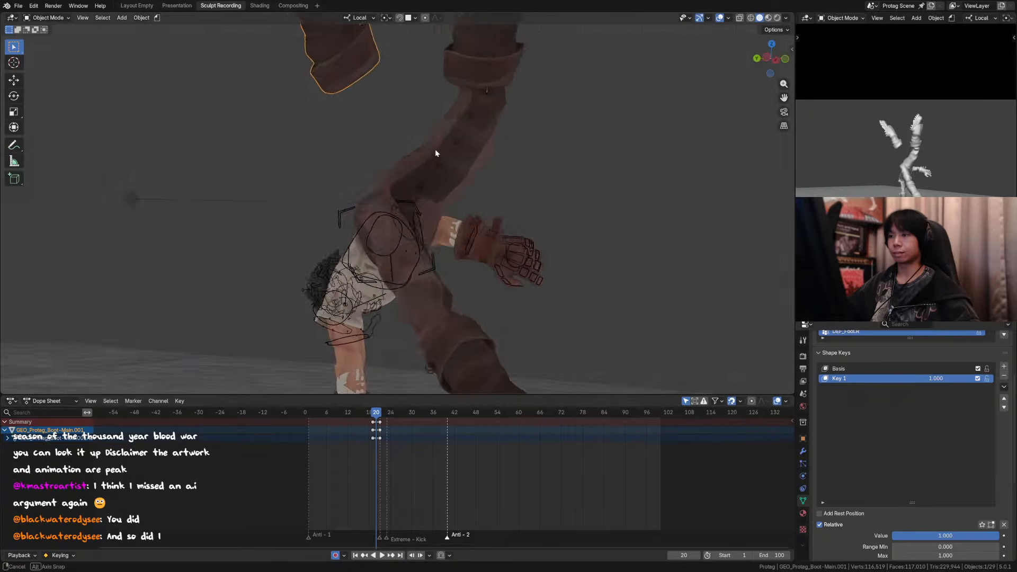
pyautogui.scroll(-3, 445, 150)
pyautogui.press('r')
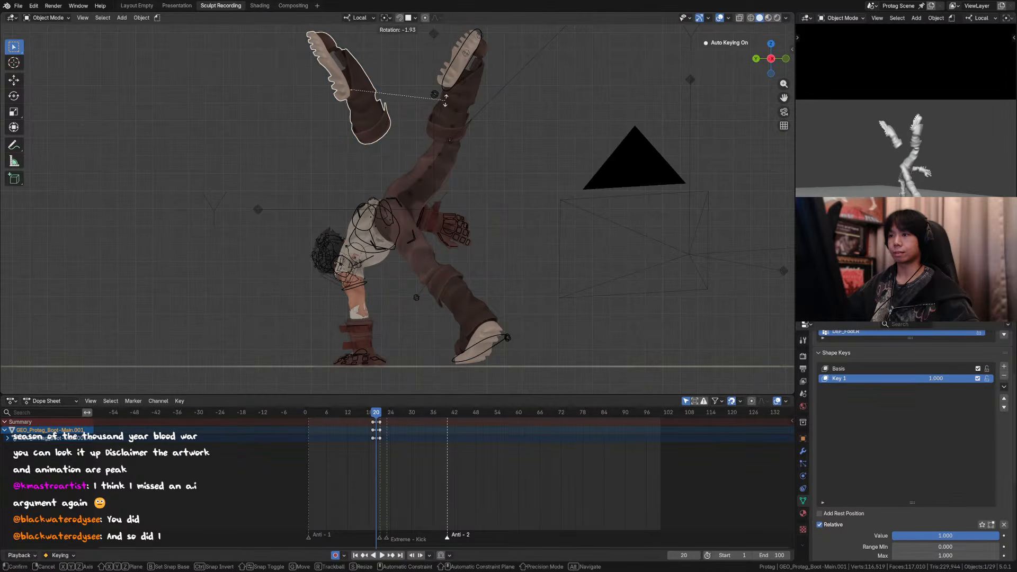
pyautogui.click(438, 108)
pyautogui.press('g')
pyautogui.click(426, 103)
pyautogui.hotkey('ctrl', 's')
pyautogui.scroll(-2, 447, 135)
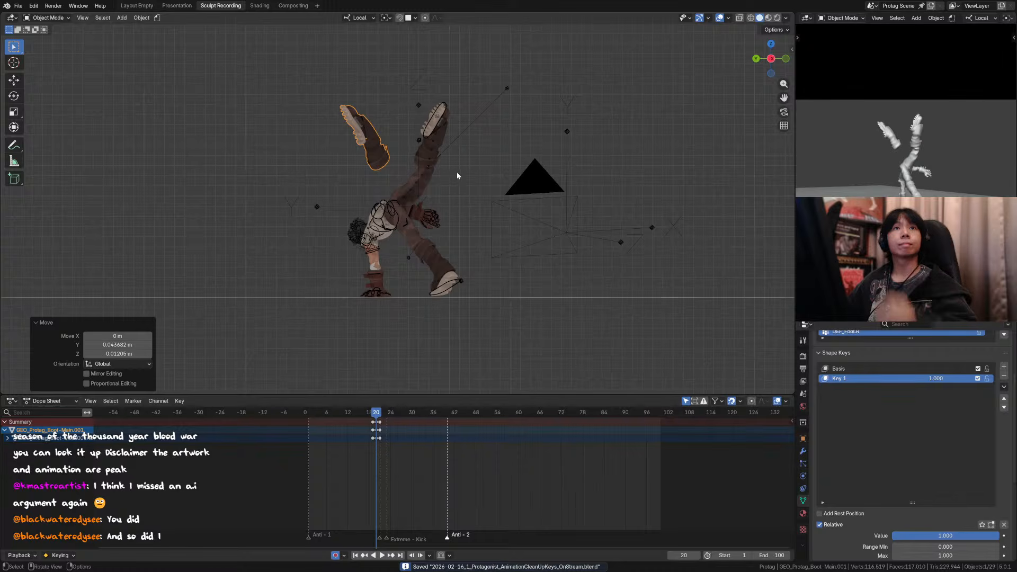
pyautogui.keyDown('shift'); pyautogui.moveTo(454, 164); pyautogui.dragTo(458, 161, button='middle'); pyautogui.keyUp('shift')
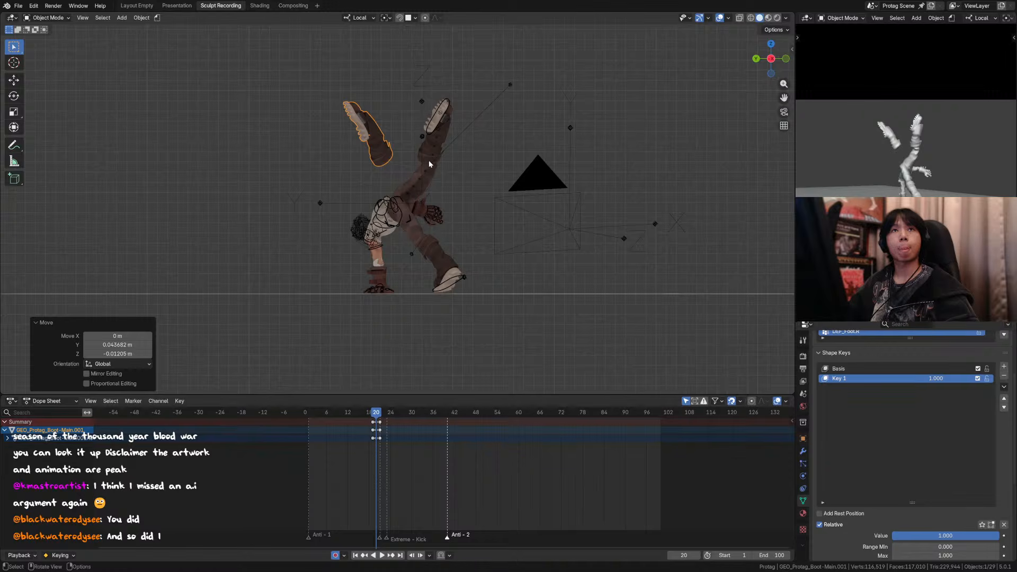
pyautogui.moveTo(456, 172); pyautogui.dragTo(332, 144, button='middle')
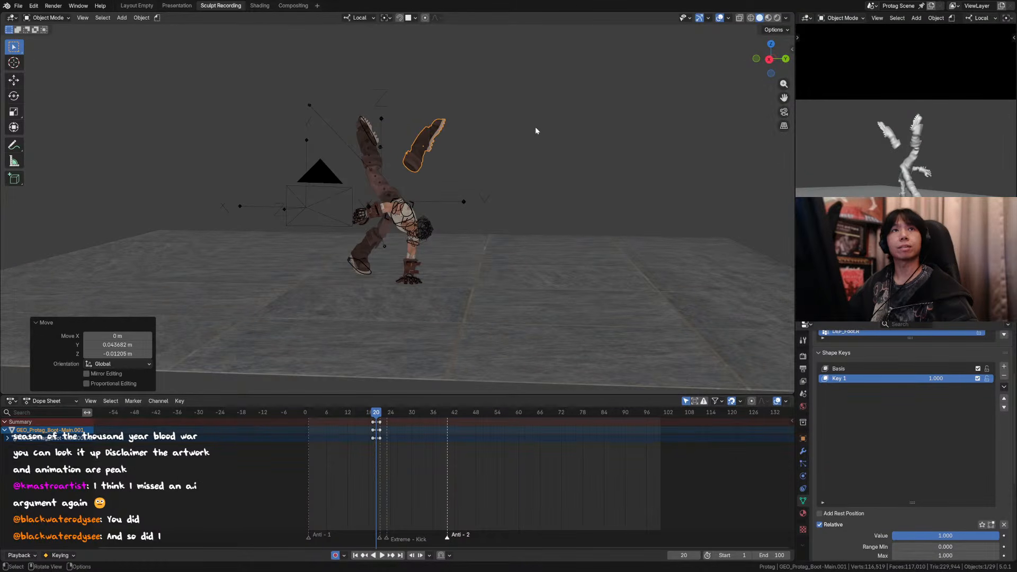
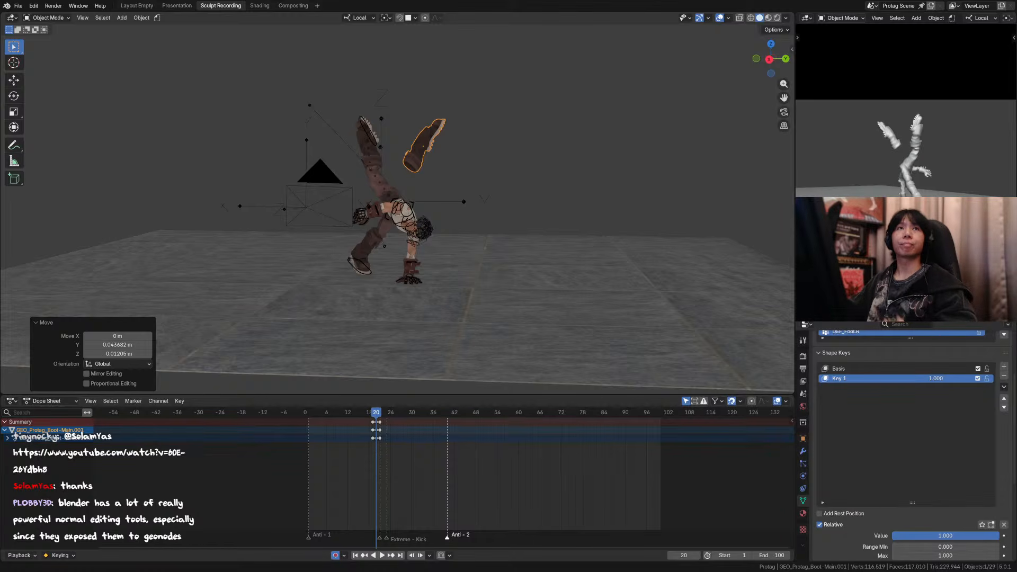
# Step: Play the animation briefly from frame 16 and save the file
pyautogui.click(365, 413)
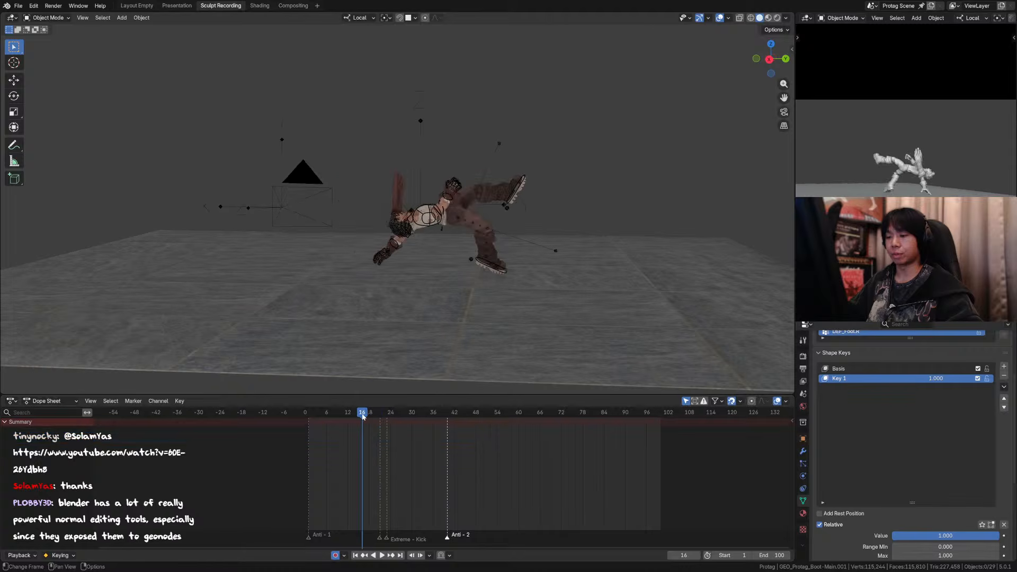
pyautogui.press('space')
pyautogui.press('Escape')
pyautogui.hotkey('ctrl', 's')
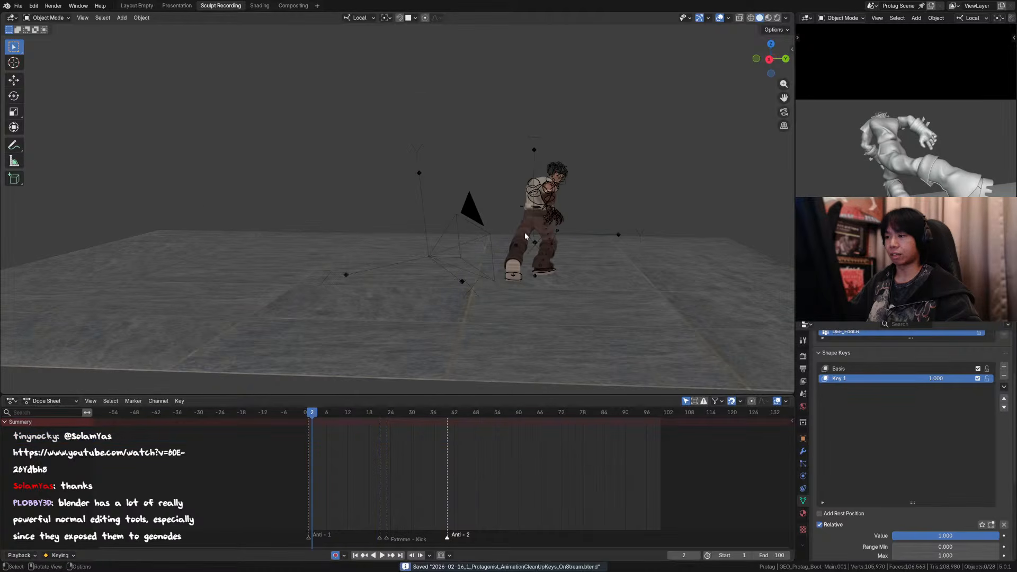
# Step: Play the animation through the scene camera with viewport overlays hidden and the camera frame fitted to the view
pyautogui.press('KP_0')
pyautogui.scroll(-2, 669, 133)
pyautogui.click(619, 18)
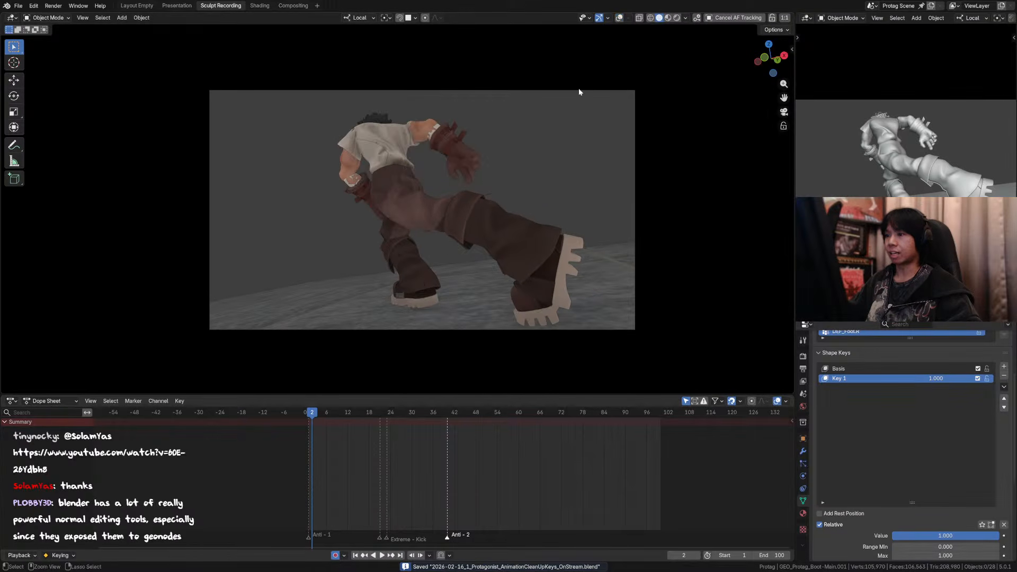
pyautogui.scroll(3, 585, 81)
pyautogui.scroll(-1, 591, 77)
pyautogui.press('Home')
pyautogui.keyDown('ctrl'); pyautogui.moveTo(583, 99); pyautogui.dragTo(584, 114, button='middle'); pyautogui.keyUp('ctrl')
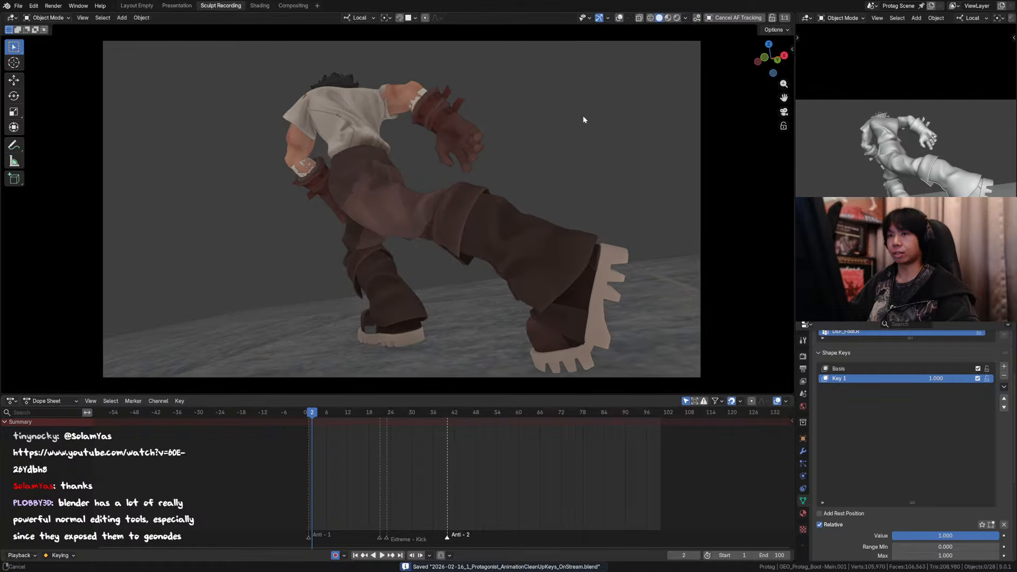
pyautogui.press('space')
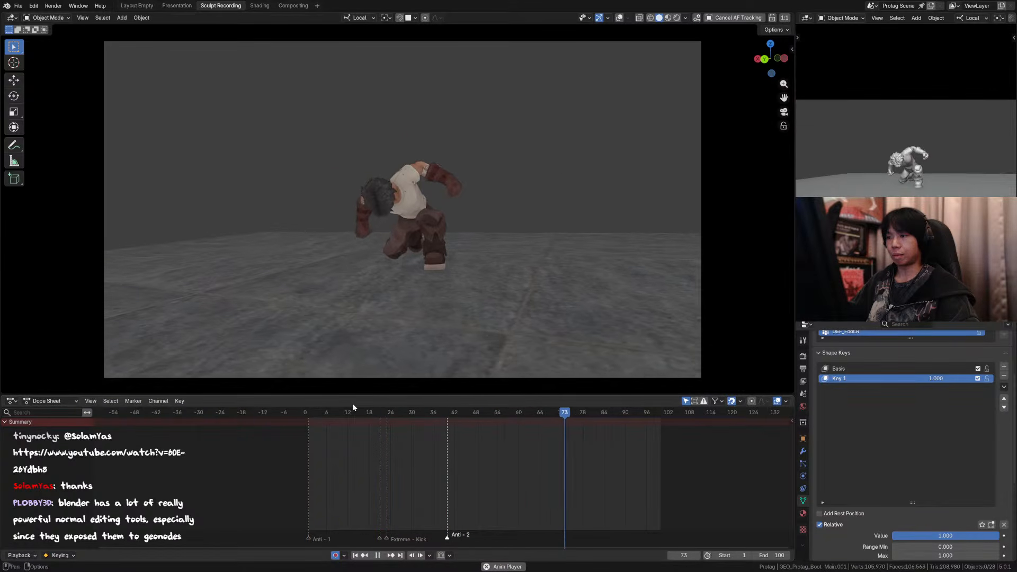
# Step: Replay the animation from the start and scrub back to frame 1 to review the opening pose
pyautogui.click(308, 412)
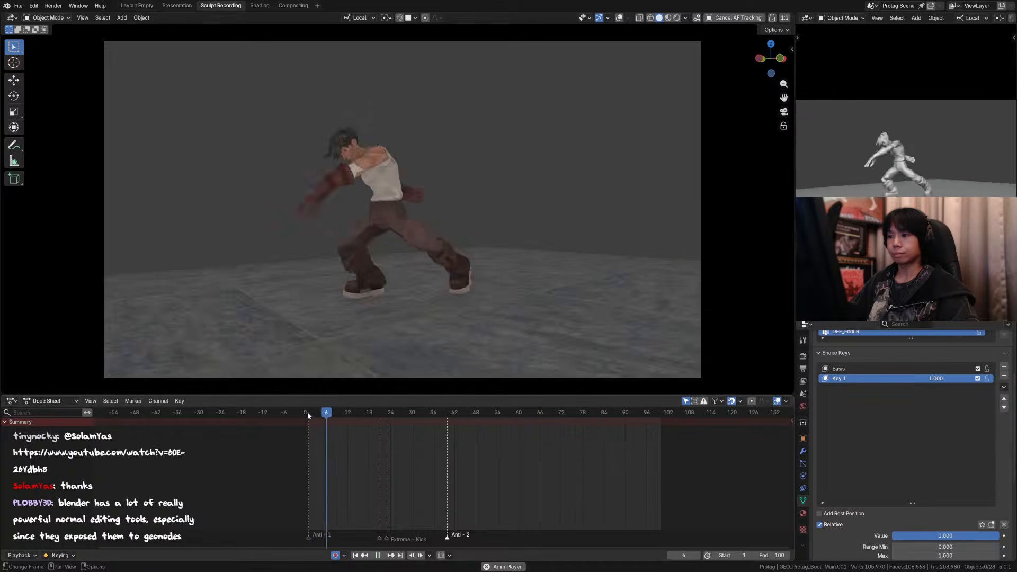
pyautogui.press('space')
pyautogui.press('space')
pyautogui.moveTo(376, 411); pyautogui.dragTo(311, 421)
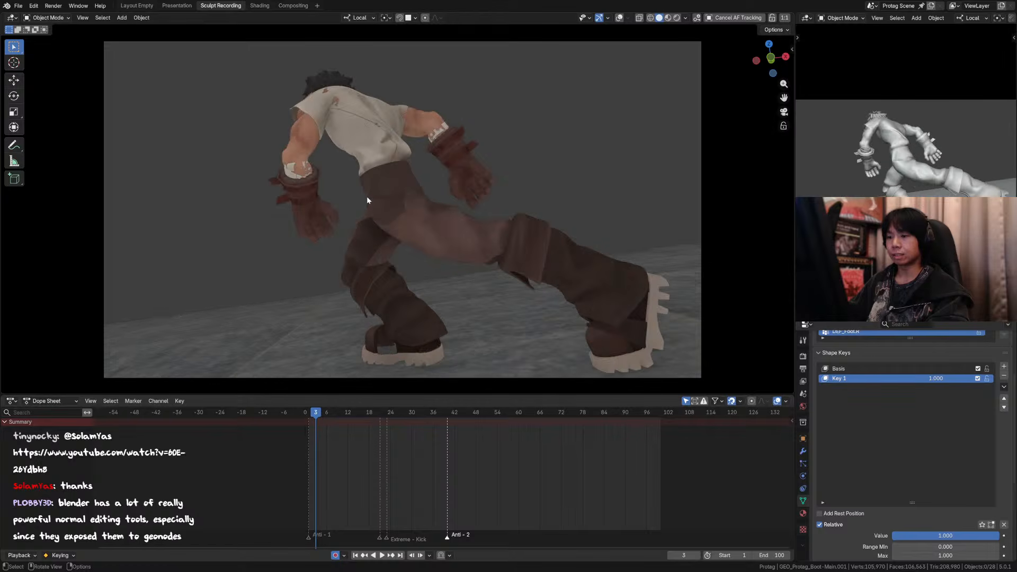
pyautogui.press('Escape')
pyautogui.press('Left')
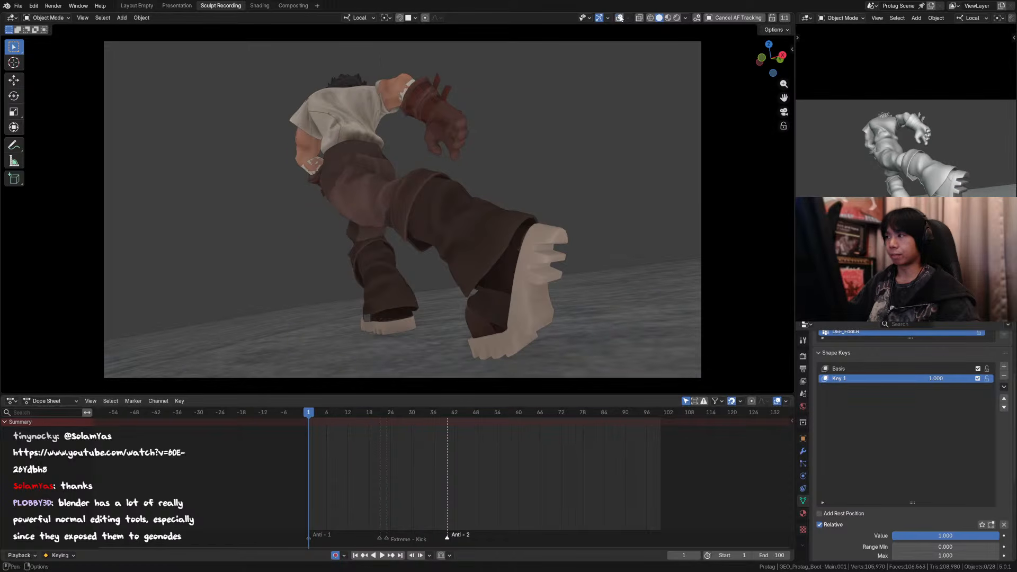
# Step: Put the character armature in Pose Mode, select all its bones to show their keyframes, and hide the viewport overlays
pyautogui.click(620, 18)
pyautogui.click(460, 110)
pyautogui.hotkey('ctrl', 'Tab')
pyautogui.press('a')
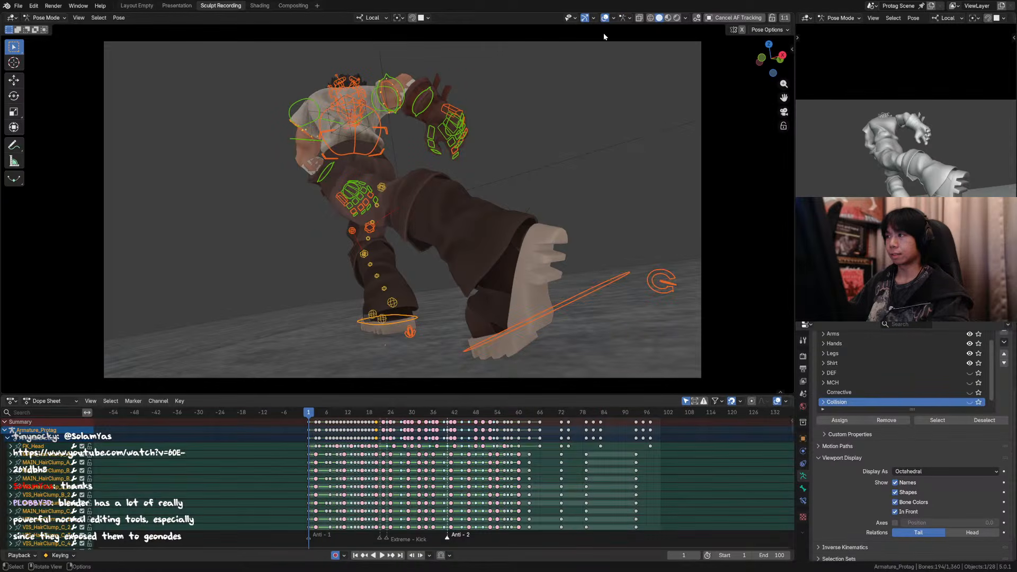
pyautogui.hotkey('alt', 'a')
pyautogui.press('a')
pyautogui.hotkey('shift', 'alt', 'z')
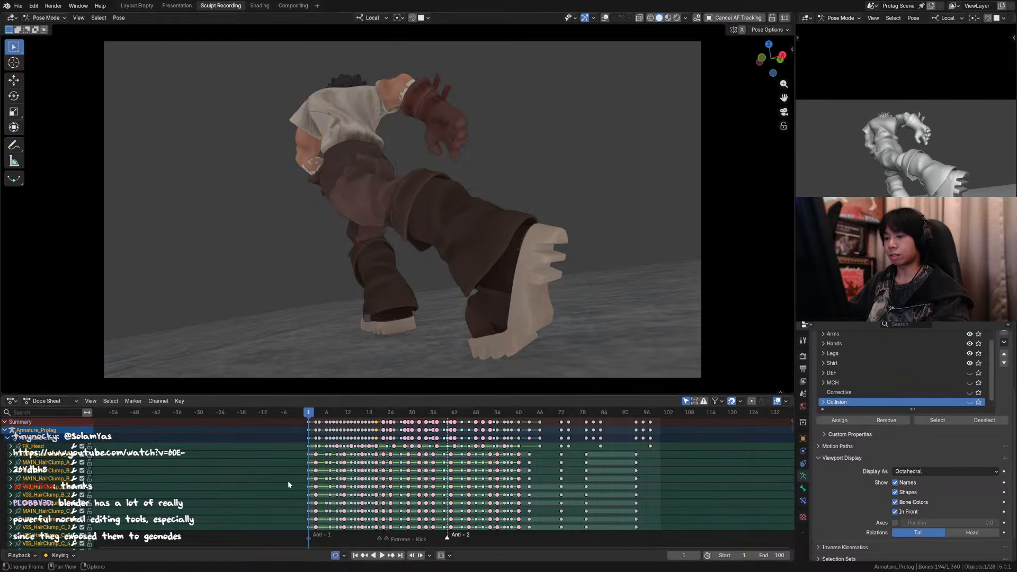
# Step: Step back and forth through frames 1 to 8 to examine the character's wind-up poses in the camera view
pyautogui.click(316, 428)
pyautogui.press('Right')
pyautogui.press('Right')
pyautogui.press('Right')
pyautogui.press('Right')
pyautogui.press('Left')
pyautogui.press('Left')
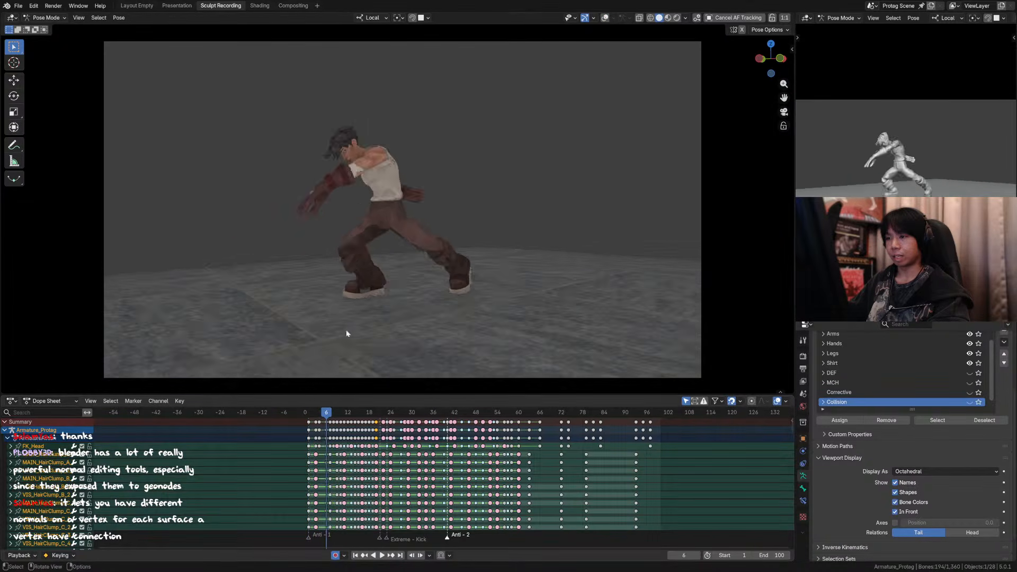
pyautogui.scroll(3, 311, 197)
pyautogui.press('Right')
pyautogui.press('Right')
pyautogui.press('Right')
pyautogui.press('Right')
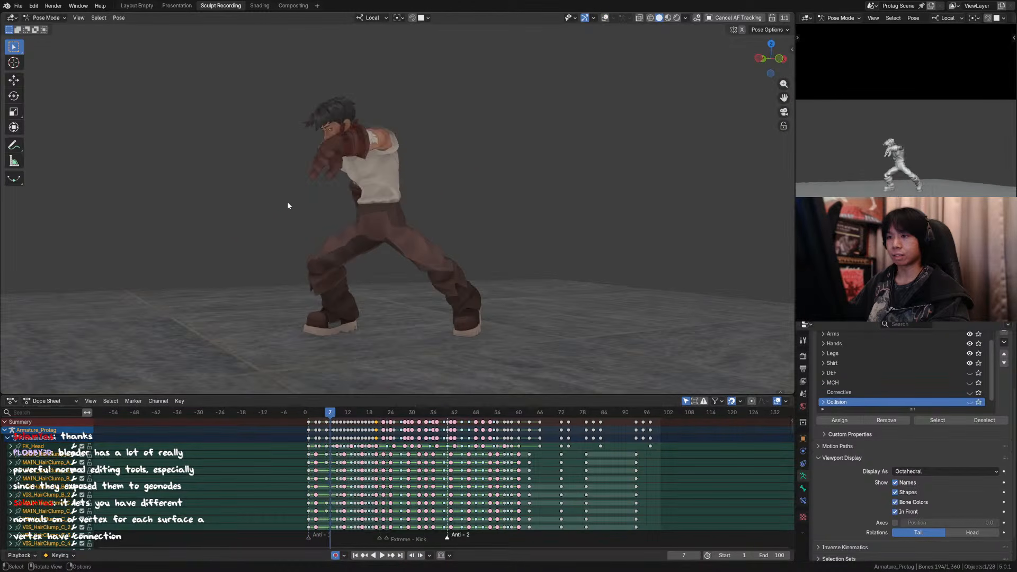
pyautogui.press('Left')
pyautogui.press('Left')
pyautogui.press('Left')
pyautogui.press('Left')
pyautogui.press('Left')
pyautogui.press('Right')
pyautogui.press('Right')
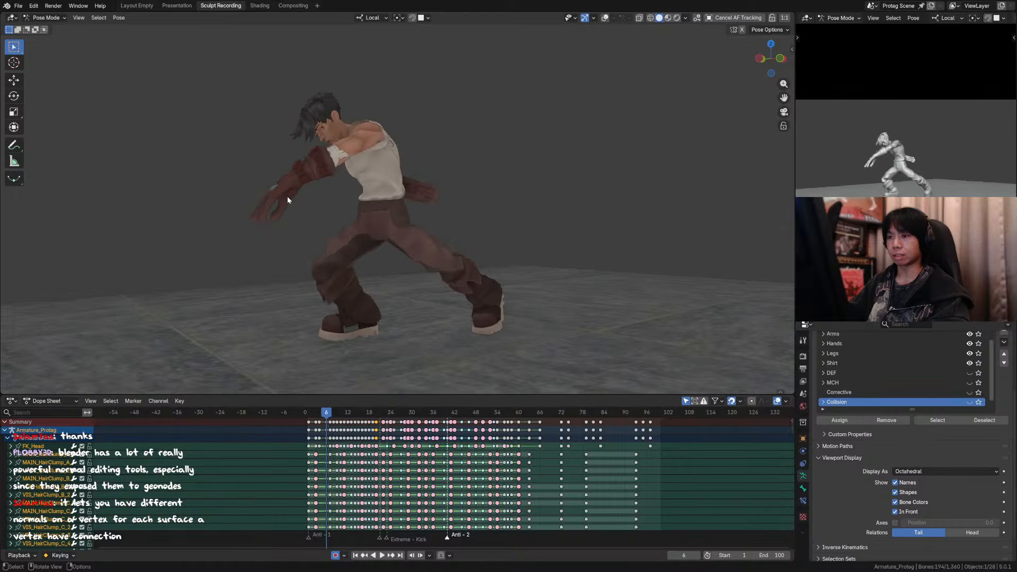
pyautogui.press('Right')
pyautogui.press('Left')
pyautogui.press('Right')
pyautogui.press('Right')
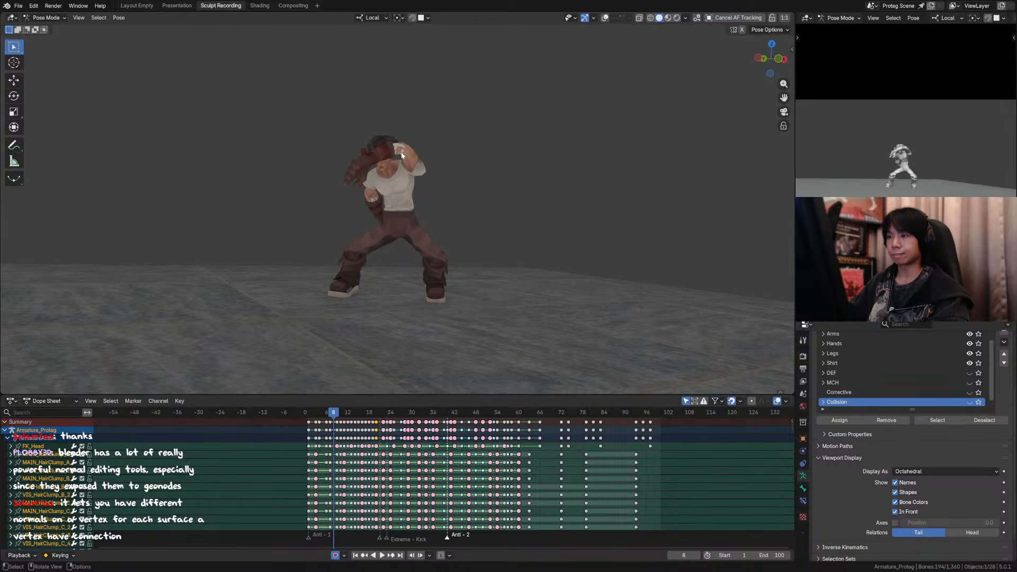
# Step: Step back and forth through frames 8 to 16 to examine the raised arm's motion during the flip
pyautogui.press('Right')
pyautogui.press('Right')
pyautogui.press('Right')
pyautogui.press('Right')
pyautogui.press('Right')
pyautogui.press('Right')
pyautogui.press('Right')
pyautogui.press('Right')
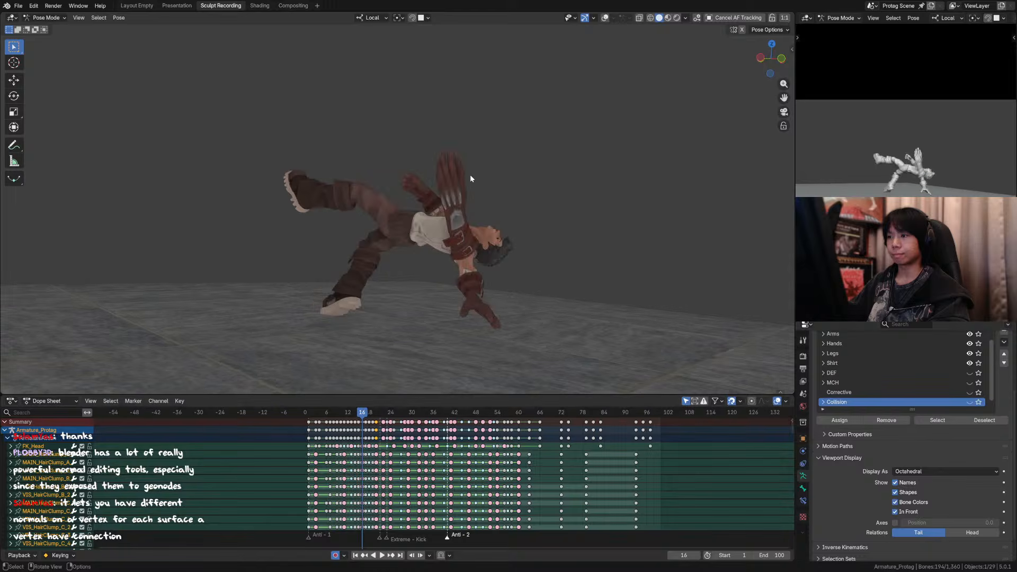
pyautogui.press('Left')
pyautogui.press('Left')
pyautogui.press('Left')
pyautogui.press('Left')
pyautogui.press('Right')
pyautogui.press('Right')
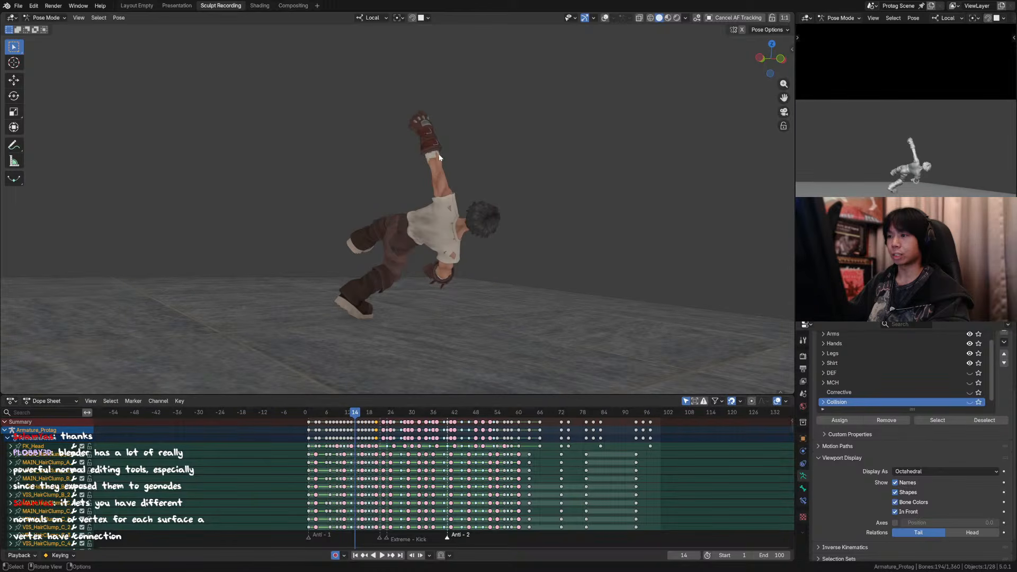
pyautogui.press('Left')
pyautogui.press('Right')
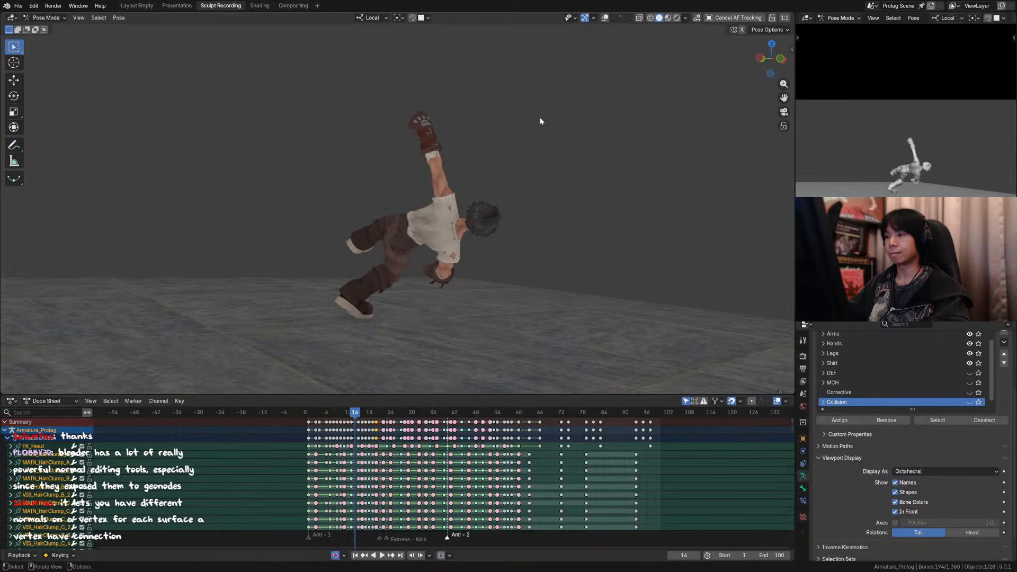
pyautogui.press('Right')
pyautogui.press('Left')
# Step: Show the overlays and move the raised left forearm control about 0.07 m at frame 14 in an orthographic side view
pyautogui.hotkey('shift', 'alt', 'z')
pyautogui.moveTo(520, 70); pyautogui.dragTo(398, 179, button='middle')
pyautogui.click(389, 141)
pyautogui.press('g')
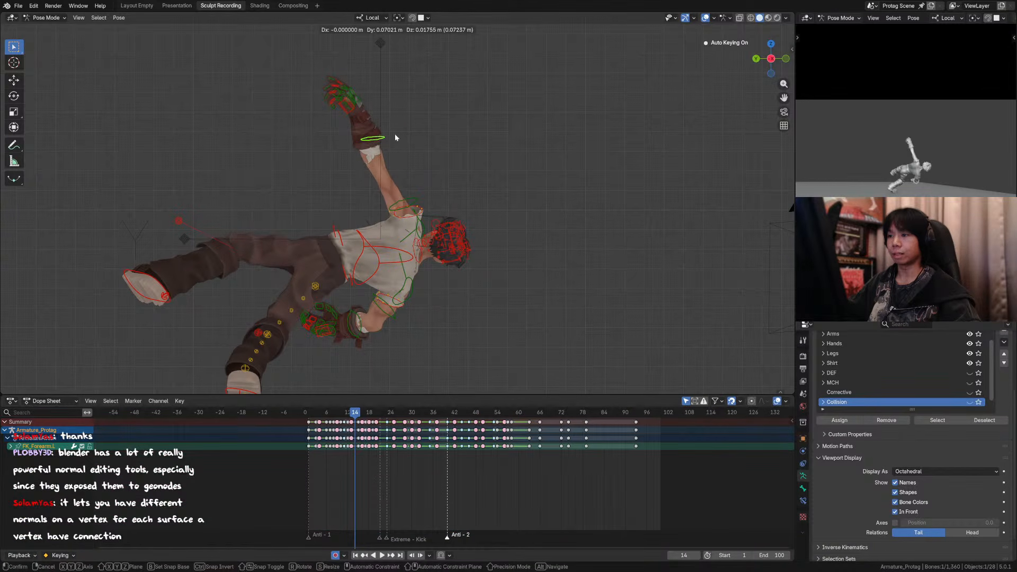
pyautogui.click(395, 136)
# Step: Move the left hand control about 0.08 m at frame 14 and return to the camera view
pyautogui.click(359, 95)
pyautogui.press('g')
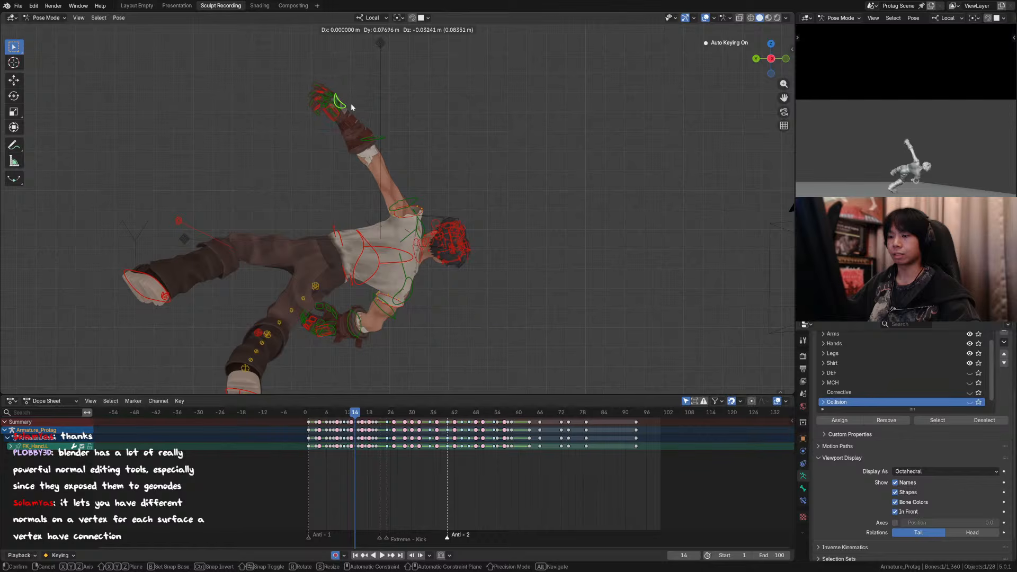
pyautogui.click(351, 104)
pyautogui.press('KP_0')
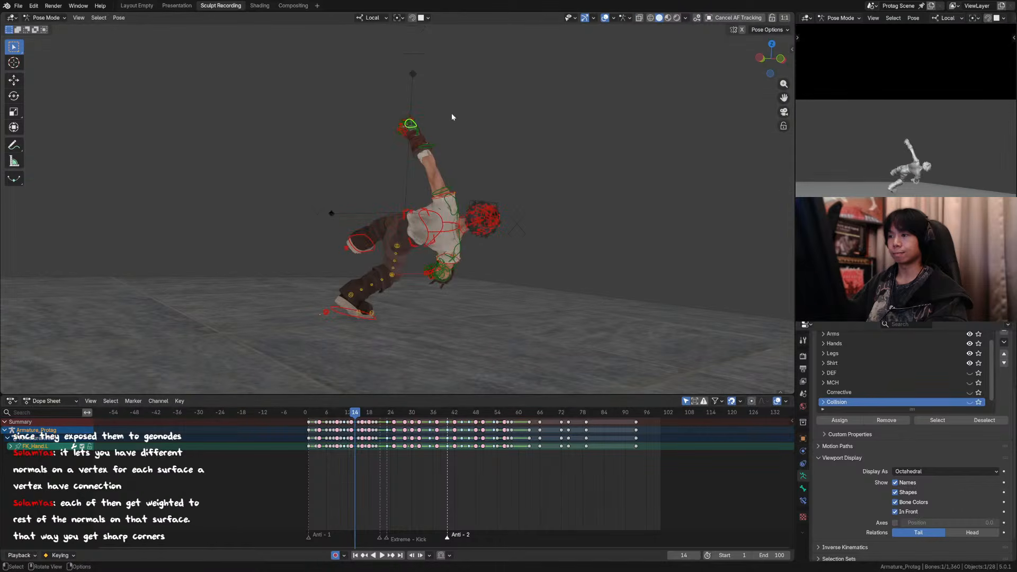
# Step: Step through frames 14 to 19 and hide the overlays to check the adjusted arm motion
pyautogui.press('Right')
pyautogui.press('Right')
pyautogui.press('Right')
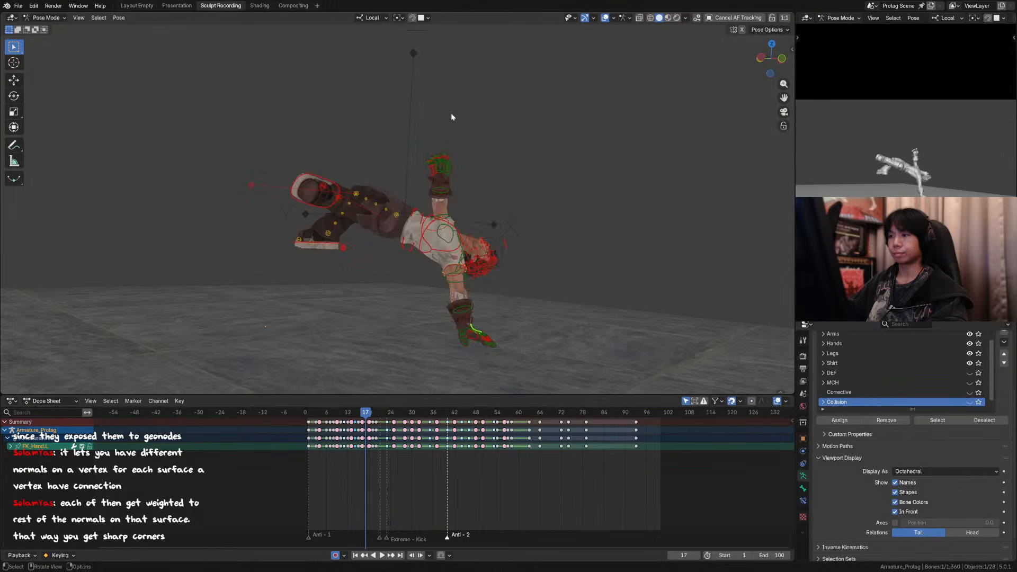
pyautogui.press('Right')
pyautogui.press('Right')
pyautogui.press('Left')
pyautogui.press('Left')
pyautogui.press('Left')
pyautogui.click(604, 19)
pyautogui.press('Left')
pyautogui.press('Right')
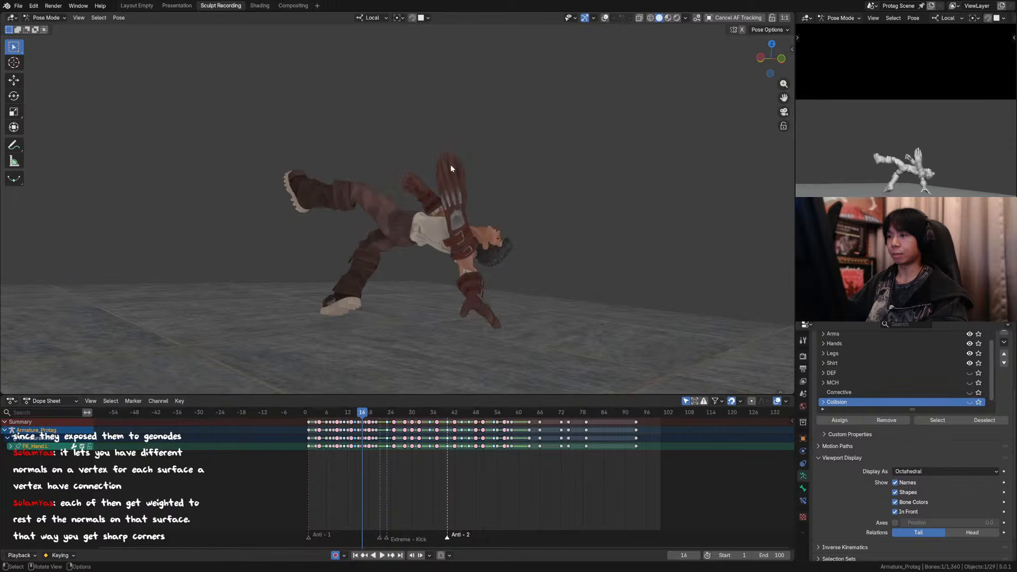
# Step: Examine the smeared glove at frame 16, previewing its Key 1 shape key at 0 and restoring it to 1
pyautogui.scroll(3, 478, 231)
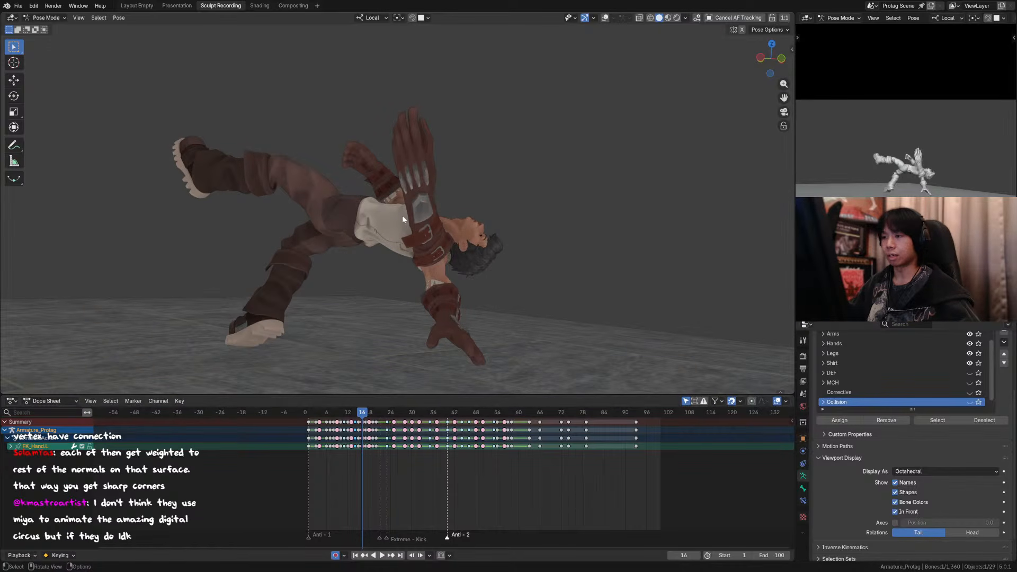
pyautogui.scroll(2, 417, 238)
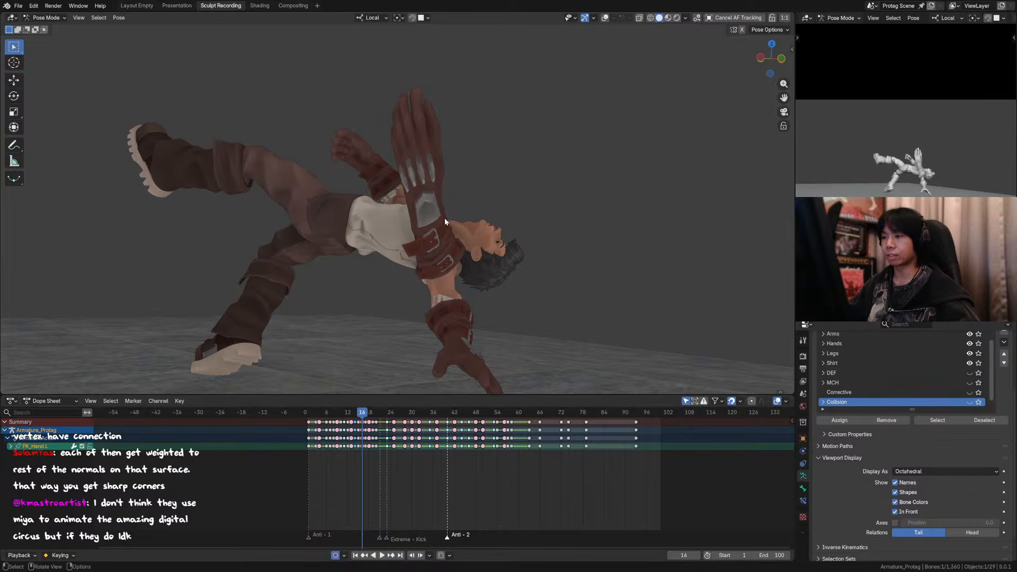
pyautogui.scroll(-2, 455, 241)
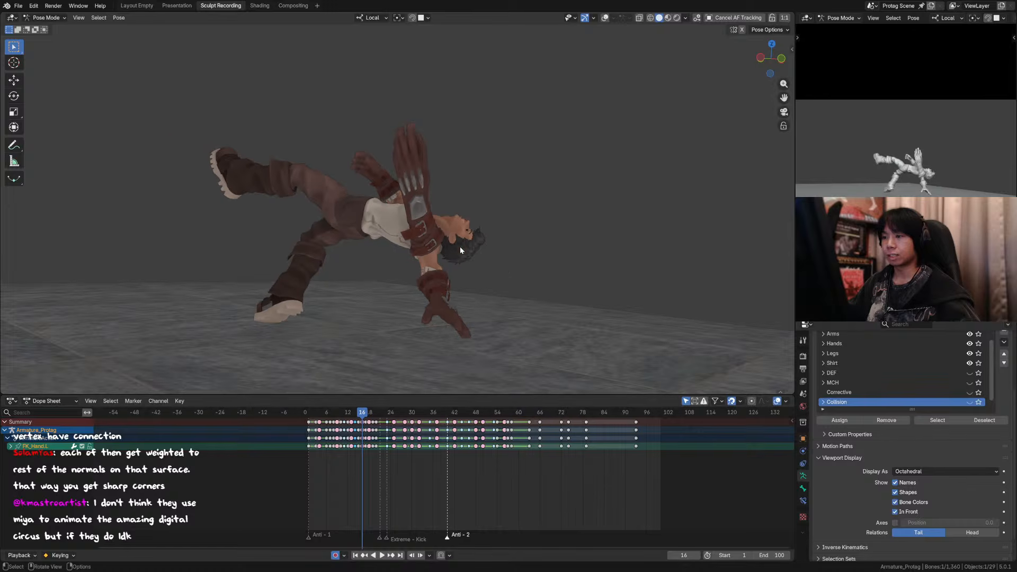
pyautogui.click(415, 193)
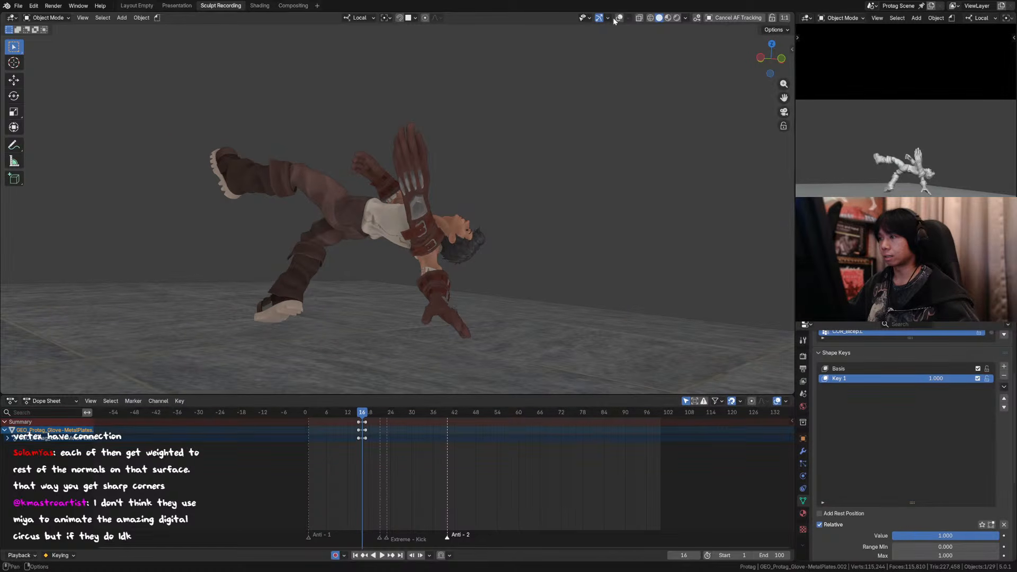
pyautogui.click(619, 18)
pyautogui.moveTo(936, 378); pyautogui.dragTo(895, 378)
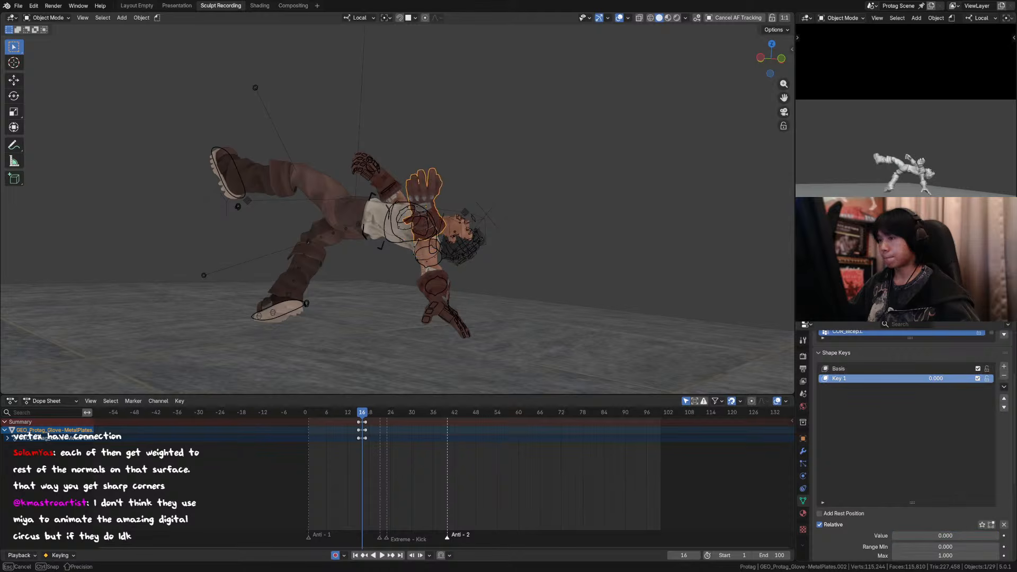
pyautogui.press('Escape')
pyautogui.click(619, 17)
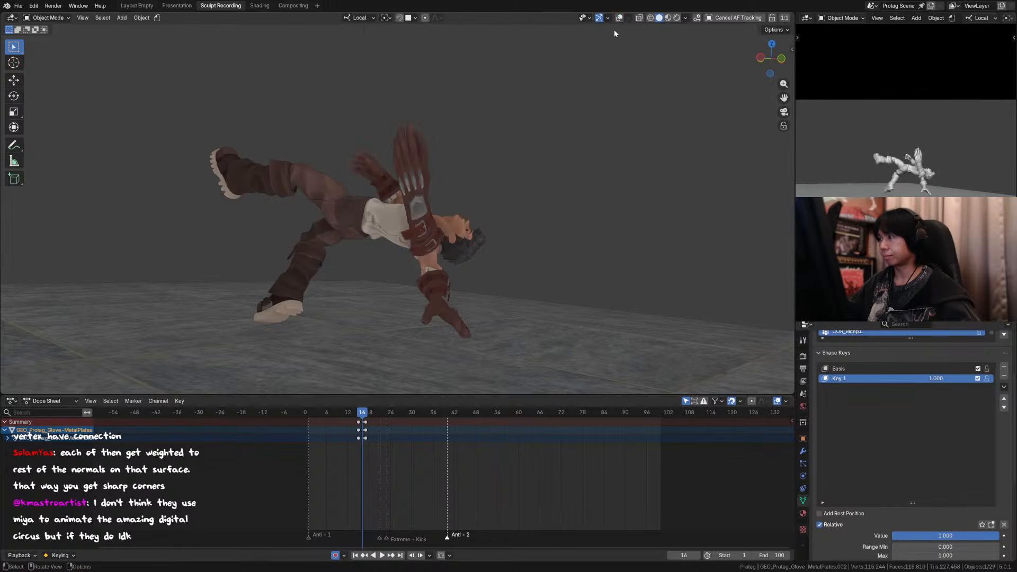
pyautogui.moveTo(936, 378)
pyautogui.mouseDown()
pyautogui.moveTo(906, 378)
pyautogui.moveTo(935, 378)
pyautogui.mouseUp()
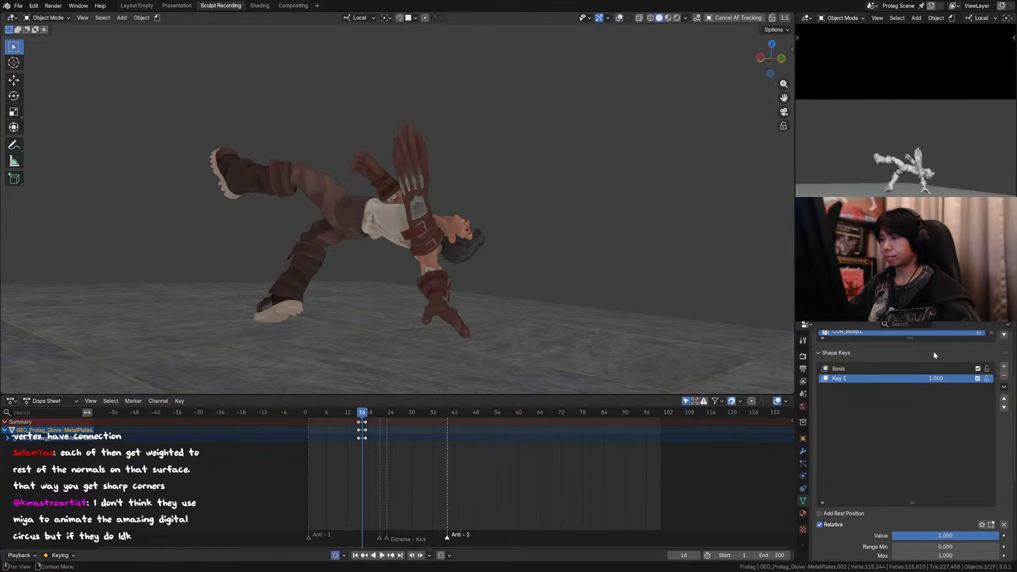
# Step: Play on to the kick, select the detached extra boot at frame 20, and check its Key 1 shape key
pyautogui.click(526, 127)
pyautogui.press('space')
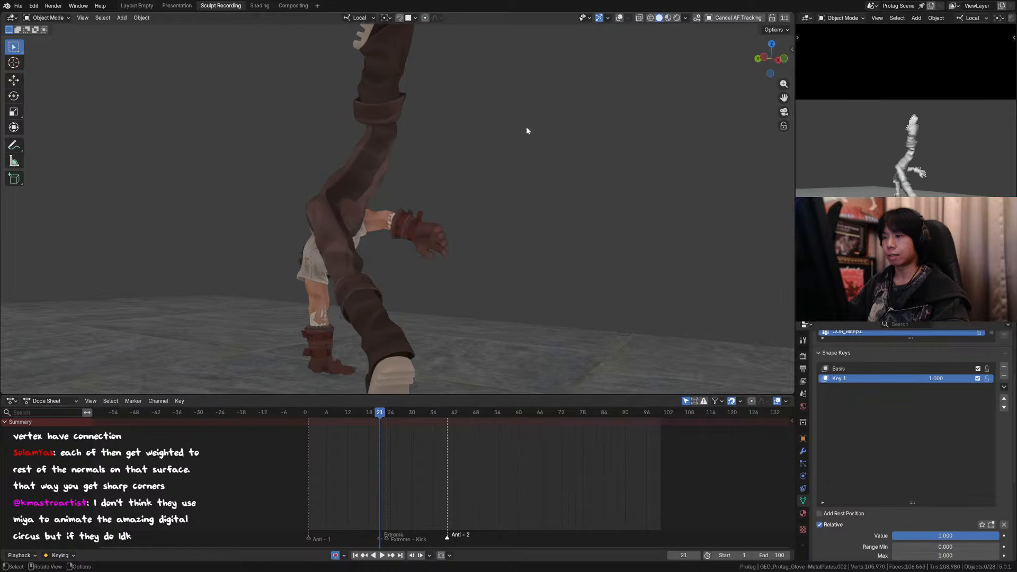
pyautogui.press('Left')
pyautogui.press('Left')
pyautogui.scroll(-3, 526, 128)
pyautogui.press('Right')
pyautogui.click(342, 119)
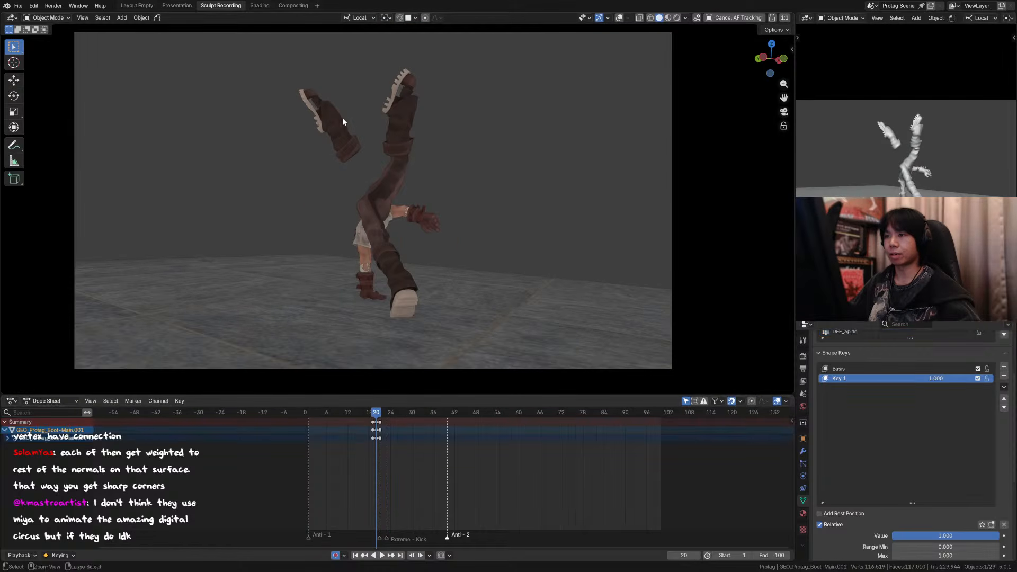
pyautogui.moveTo(936, 378)
pyautogui.mouseDown()
pyautogui.moveTo(923, 378)
pyautogui.moveTo(936, 378)
pyautogui.mouseUp()
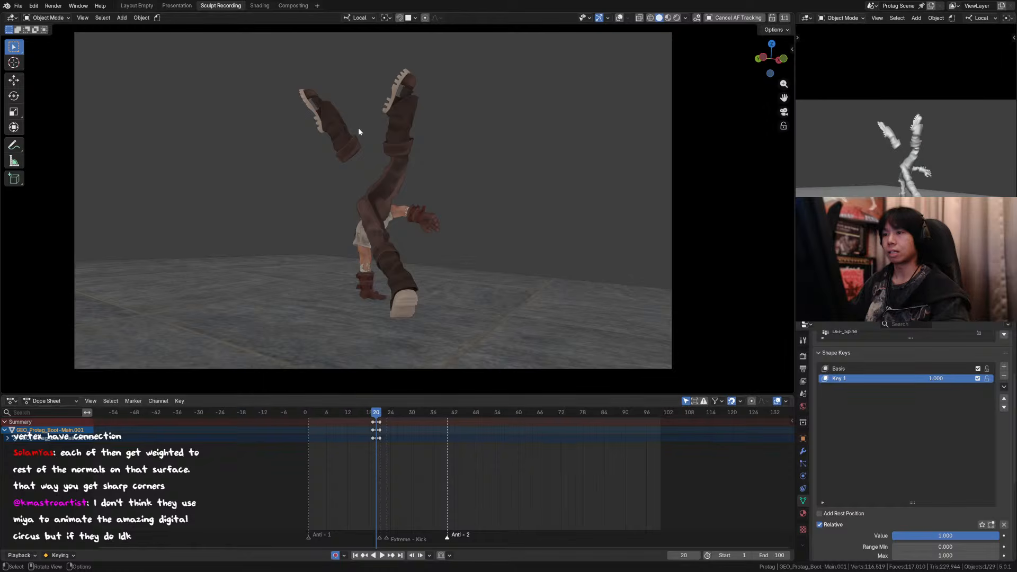
# Step: Step back and forth between frames 18 and 21 to examine how the extra boot reads in the kick
pyautogui.press('Left')
pyautogui.press('Left')
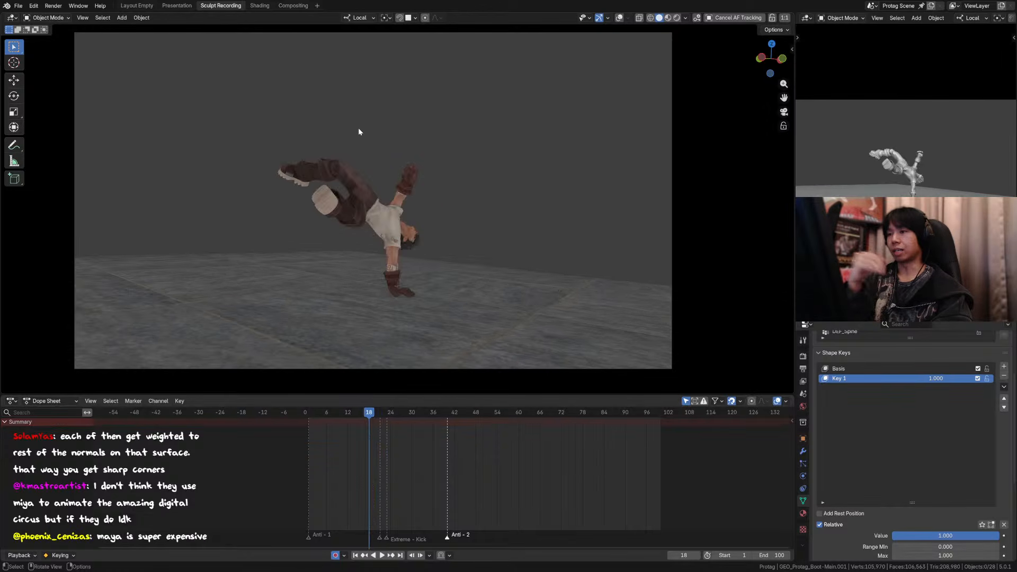
pyautogui.press('Right')
pyautogui.press('Right')
pyautogui.press('Right')
pyautogui.press('Left')
pyautogui.press('Left')
pyautogui.press('Left')
pyautogui.press('Right')
pyautogui.press('Right')
pyautogui.press('Right')
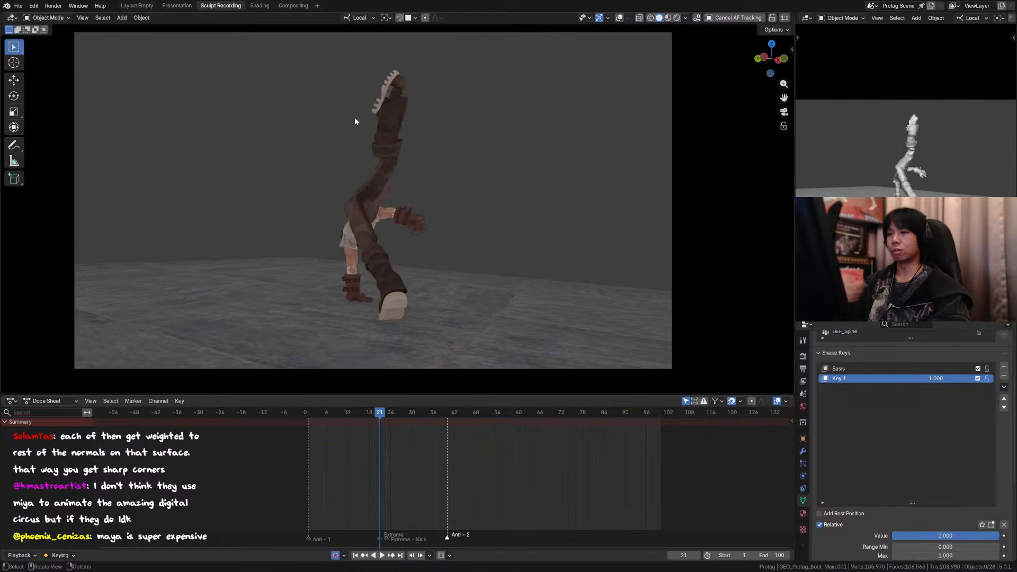
# Step: Advance past the kick and scrub to frame 55 to review the jump poses in the camera view
pyautogui.press('Right')
pyautogui.press('Right')
pyautogui.press('Right')
pyautogui.press('Right')
pyautogui.press('Right')
pyautogui.press('Right')
pyautogui.press('Right')
pyautogui.press('Right')
pyautogui.press('Right')
pyautogui.press('Right')
pyautogui.press('Right')
pyautogui.press('Right')
pyautogui.press('Right')
pyautogui.press('Right')
pyautogui.press('Right')
pyautogui.press('Right')
pyautogui.press('Right')
pyautogui.press('Right')
pyautogui.press('Right')
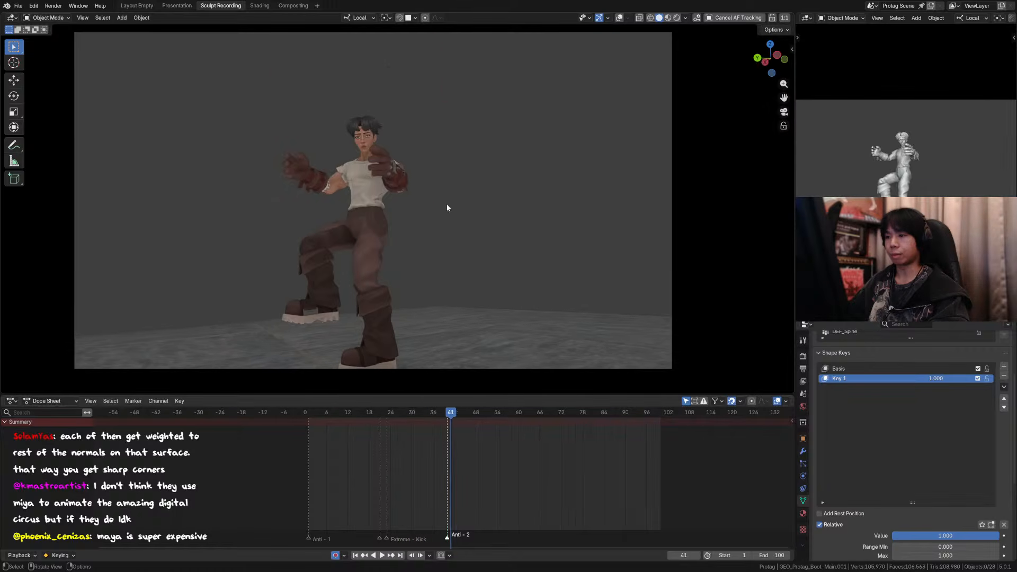
pyautogui.moveTo(447, 414); pyautogui.dragTo(500, 428)
pyautogui.keyDown('shift'); pyautogui.moveTo(530, 156); pyautogui.dragTo(578, 170, button='middle'); pyautogui.keyUp('shift')
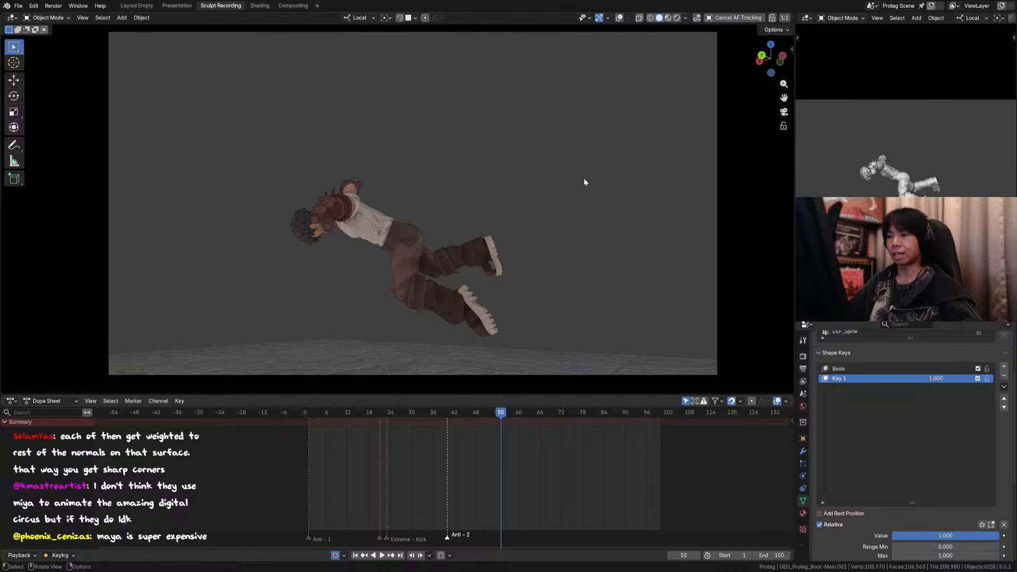
# Step: Play back the jump and landing in the camera view, scrubbing back through them, and save the file
pyautogui.press('space')
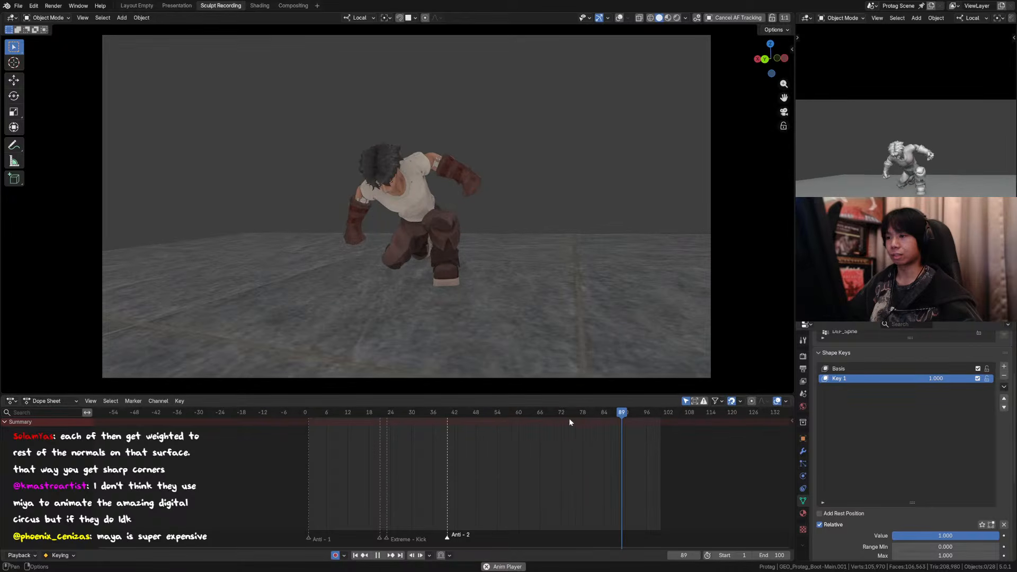
pyautogui.click(526, 412)
pyautogui.click(501, 415)
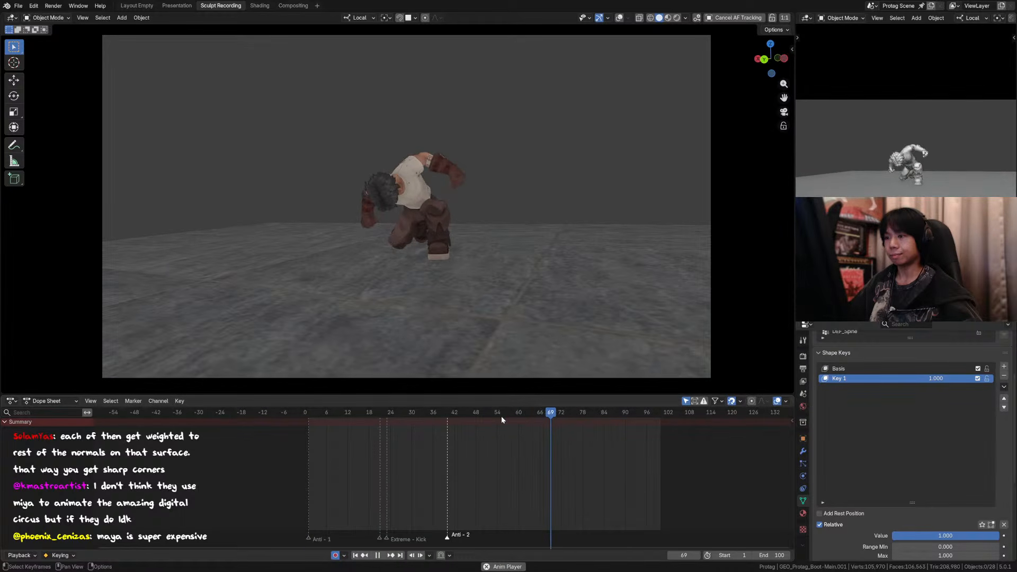
pyautogui.click(444, 412)
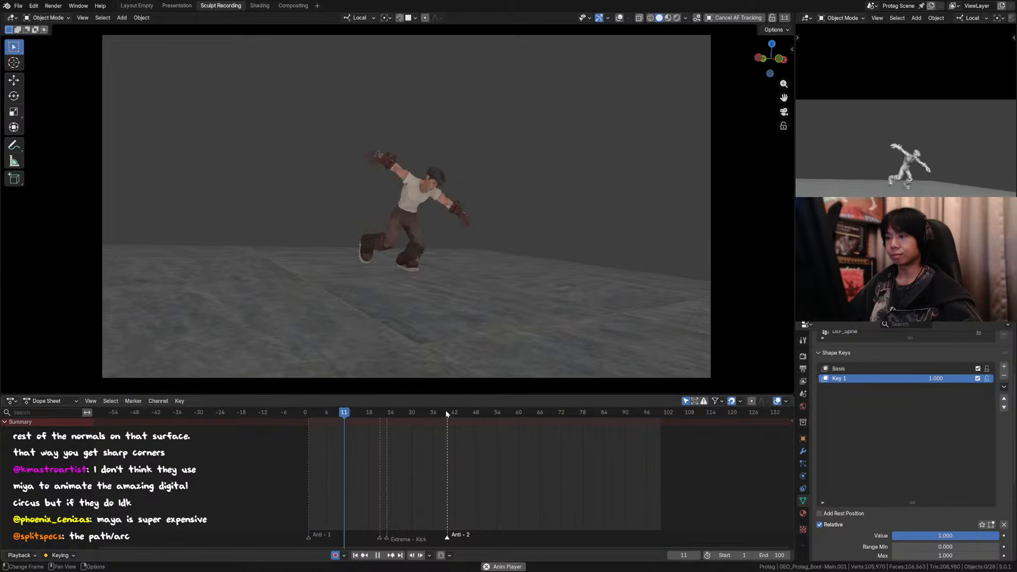
pyautogui.press('space')
pyautogui.hotkey('ctrl', 's')
# Step: Show the overlays outside the camera view and enter Pose Mode on the character's armature with all bones selected
pyautogui.click(497, 413)
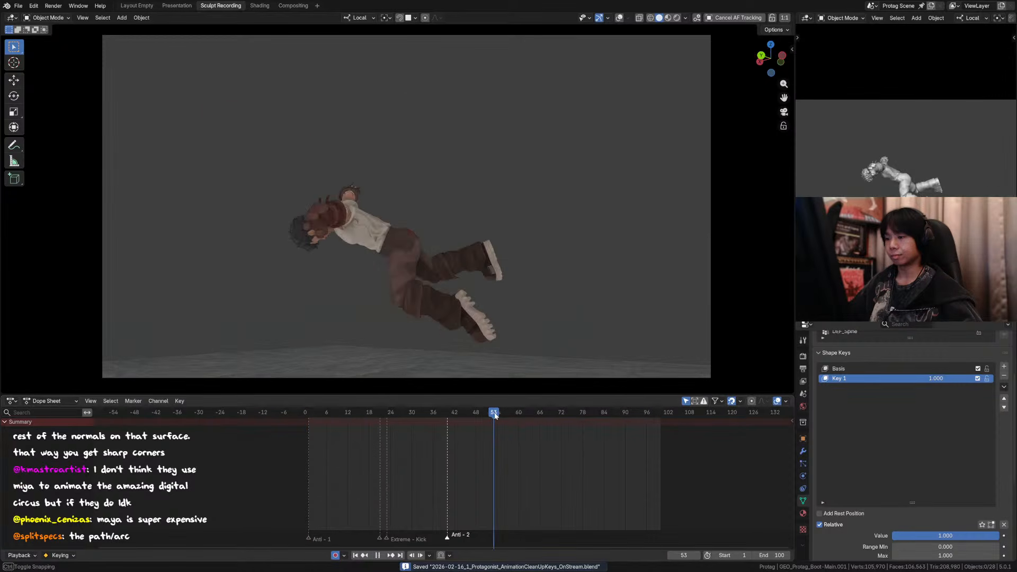
pyautogui.press('space')
pyautogui.press('Escape')
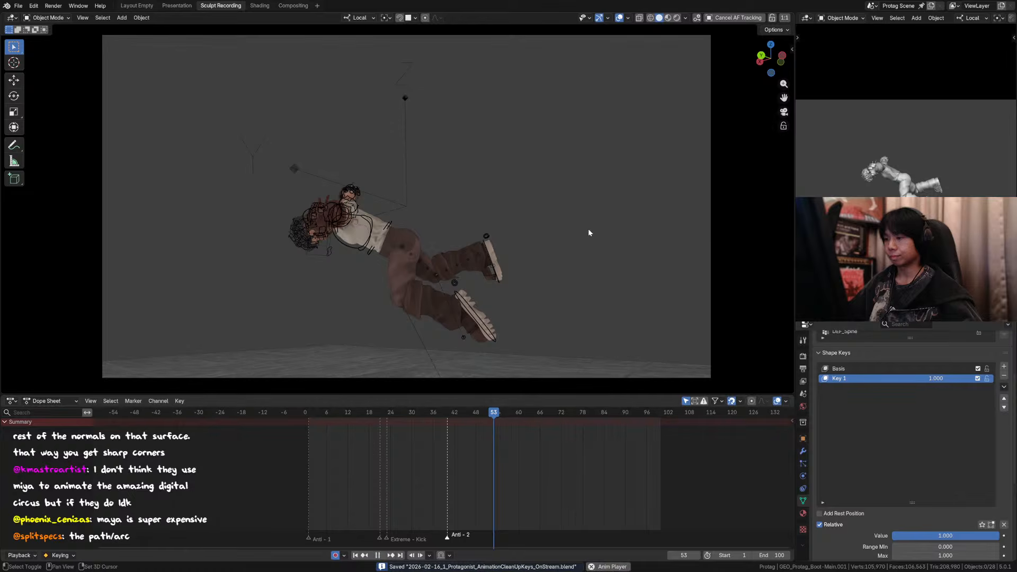
pyautogui.keyDown('alt'); pyautogui.scroll(-10, 587, 230); pyautogui.keyUp('alt')
pyautogui.moveTo(582, 231); pyautogui.dragTo(649, 236, button='middle')
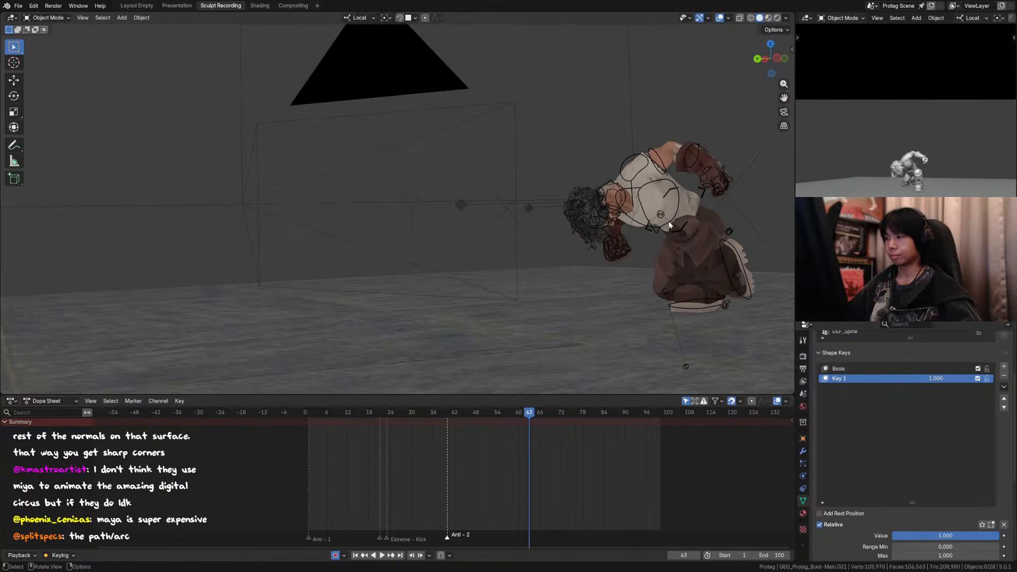
pyautogui.click(669, 225)
pyautogui.hotkey('ctrl', 'Tab')
pyautogui.press('a')
pyautogui.press('KP_Decimal')
# Step: Hide the overlays and play the animation from the side and from a raised angle to examine its path
pyautogui.scroll(-3, 653, 239)
pyautogui.moveTo(526, 175); pyautogui.dragTo(565, 234, button='middle')
pyautogui.moveTo(539, 414); pyautogui.dragTo(508, 415)
pyautogui.click(705, 18)
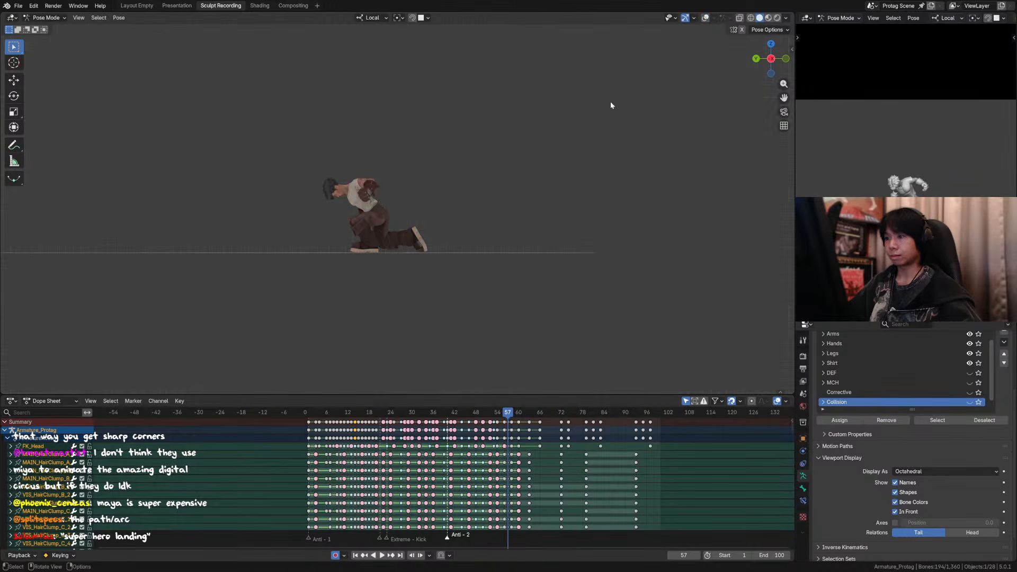
pyautogui.press('space')
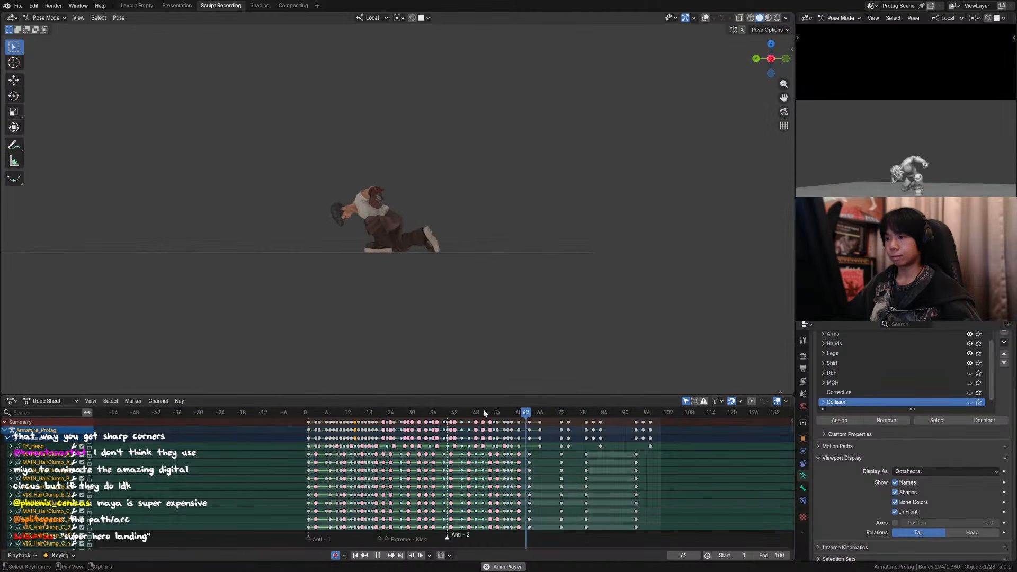
pyautogui.moveTo(380, 272); pyautogui.dragTo(410, 298, button='middle')
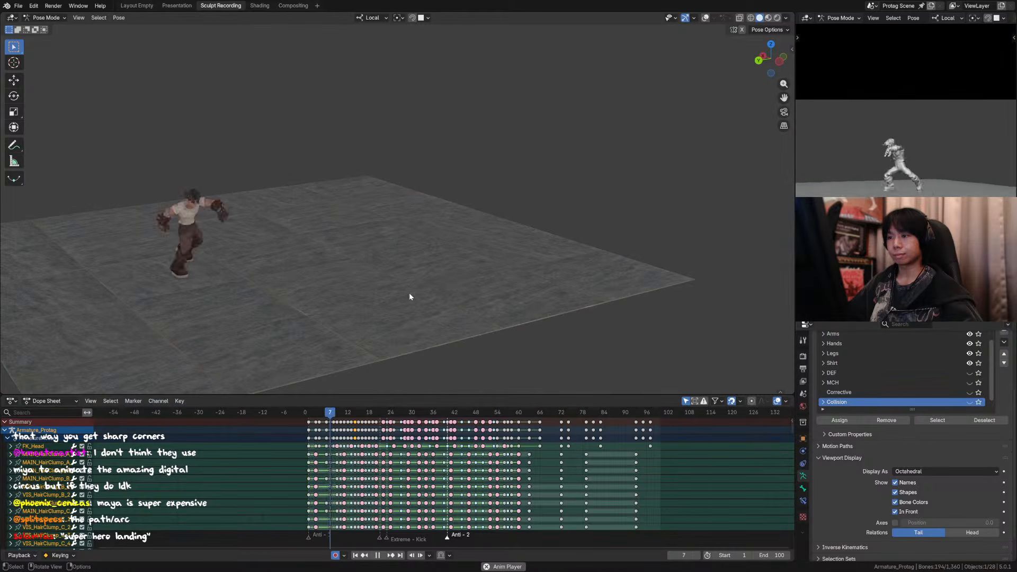
pyautogui.press('space')
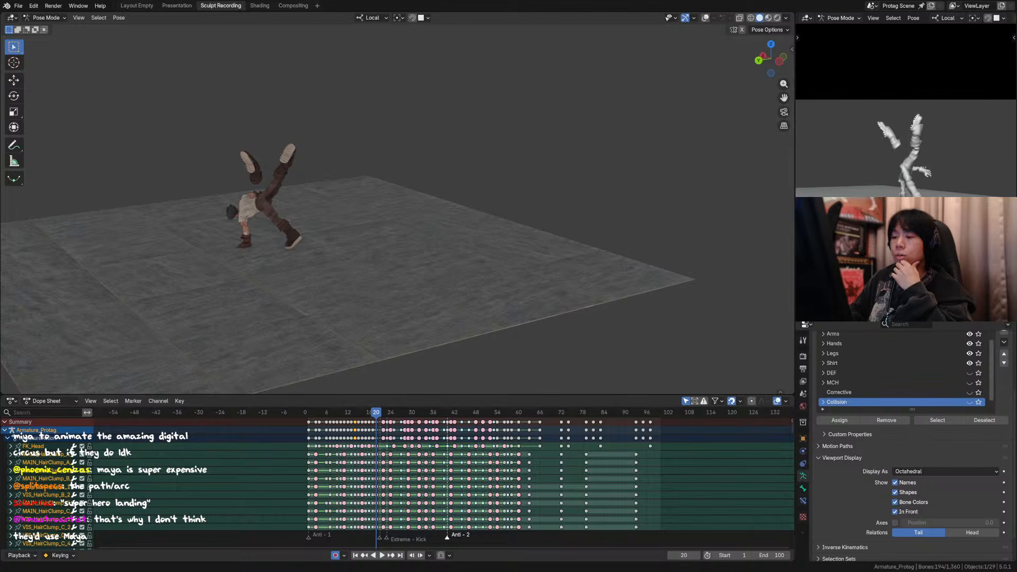
# Step: Return to frame 1 and play the animation through the camera up to about frame 41
pyautogui.click(309, 416)
pyautogui.keyDown('shift'); pyautogui.moveTo(258, 283); pyautogui.dragTo(395, 296, button='middle'); pyautogui.keyUp('shift')
pyautogui.press('KP_0')
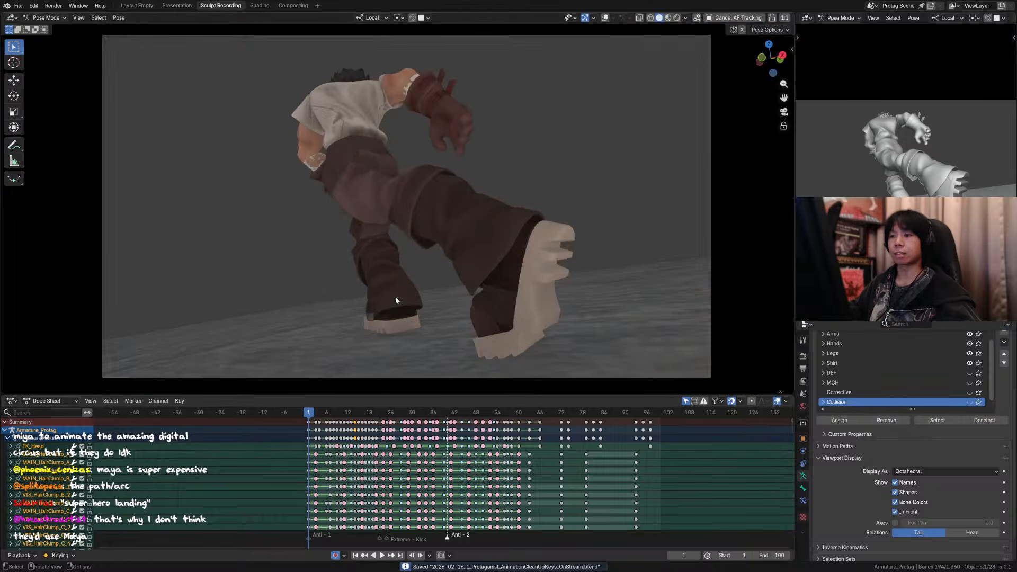
pyautogui.press('Home')
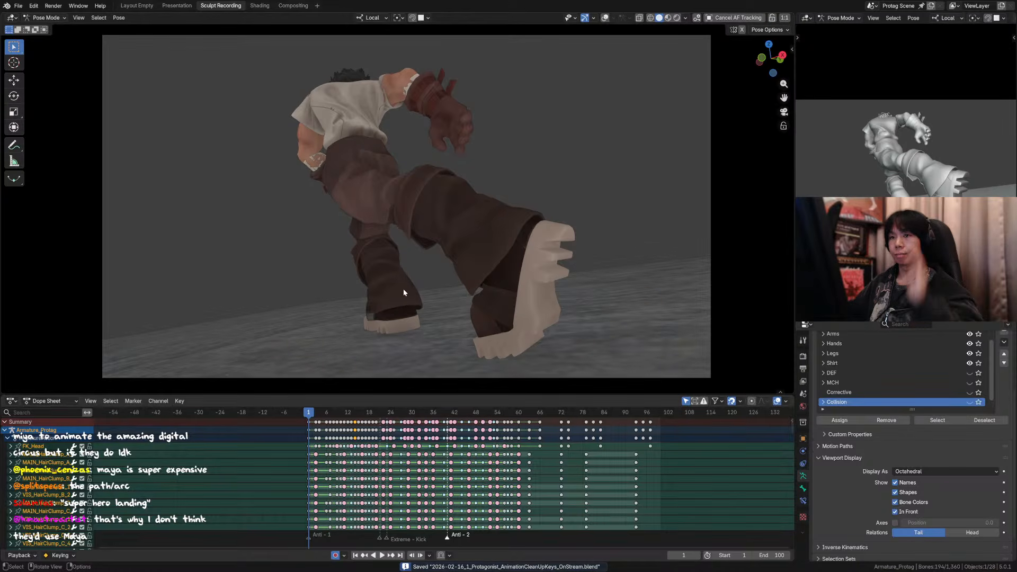
pyautogui.press('space')
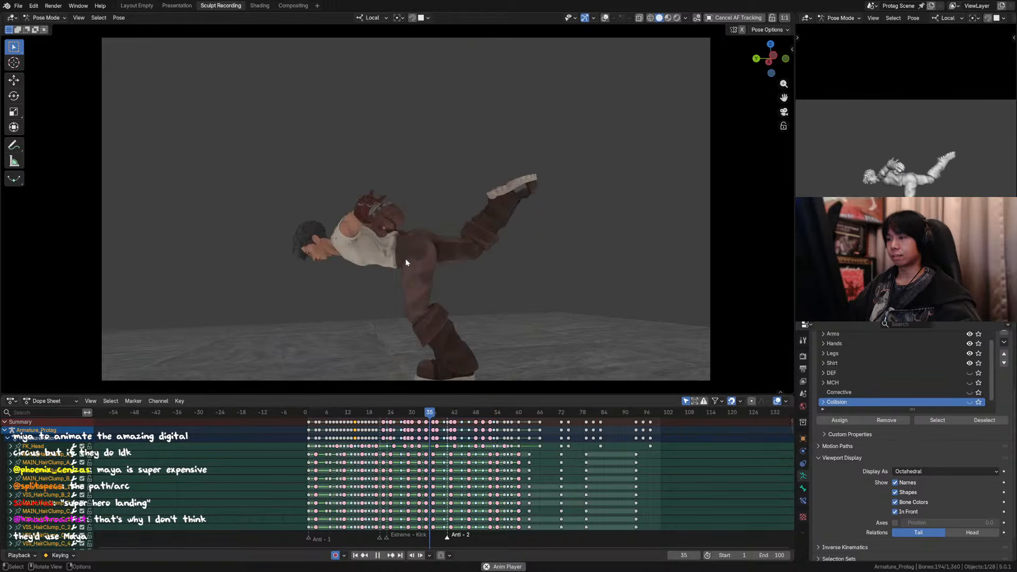
pyautogui.press('space')
# Step: Put the armature back in Object Mode and show the overlays outside the camera view
pyautogui.hotkey('ctrl', 'Tab')
pyautogui.press('KP_0')
pyautogui.scroll(-4, 459, 263)
pyautogui.click(719, 18)
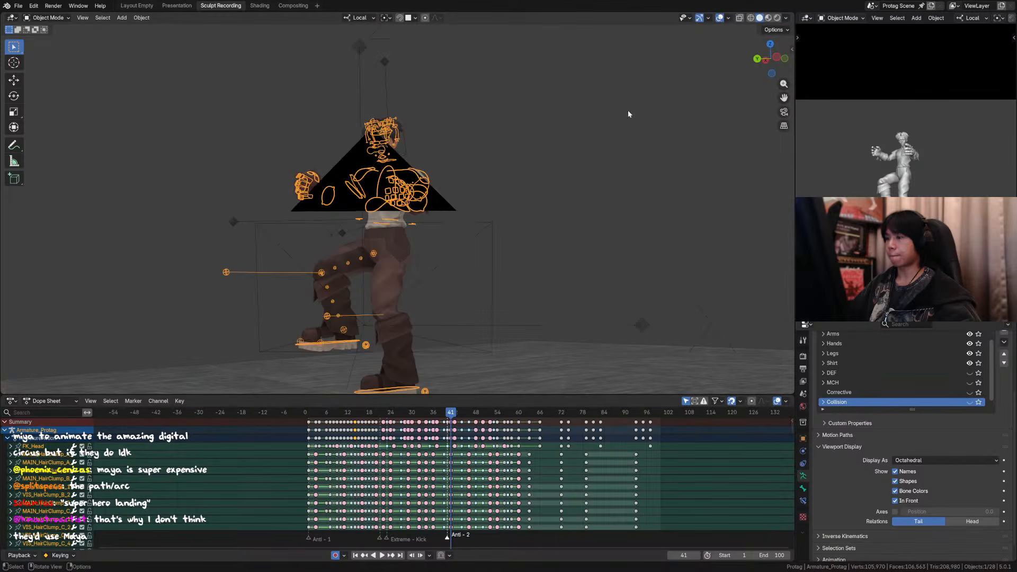
# Step: Add a UV sphere at the world origin and raise it about 1.9 m along Z
pyautogui.moveTo(629, 113); pyautogui.dragTo(605, 171, button='middle')
pyautogui.click(605, 171)
pyautogui.hotkey('shift', 'a')
pyautogui.moveTo(562, 93)
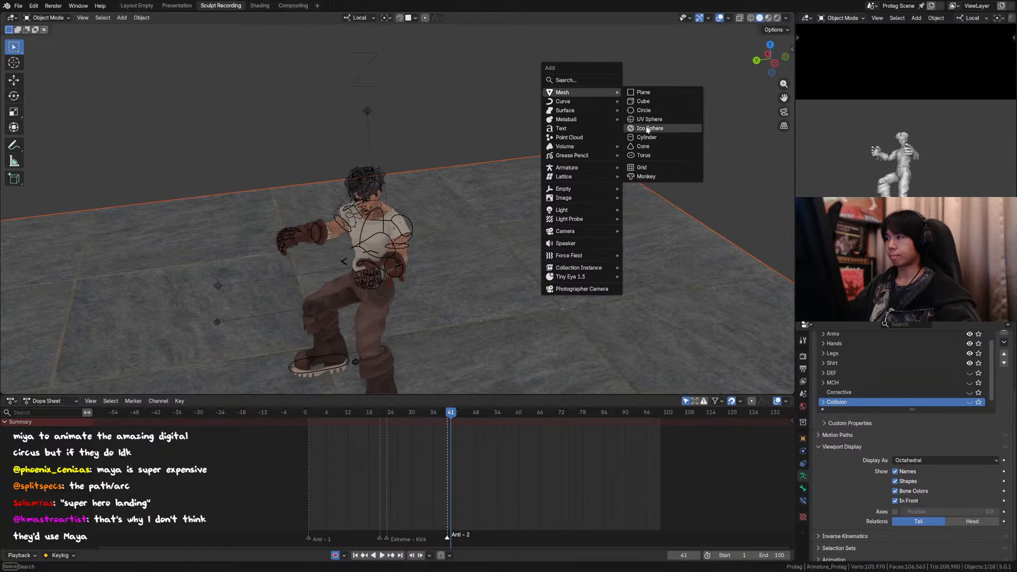
pyautogui.click(649, 119)
pyautogui.scroll(-3, 367, 220)
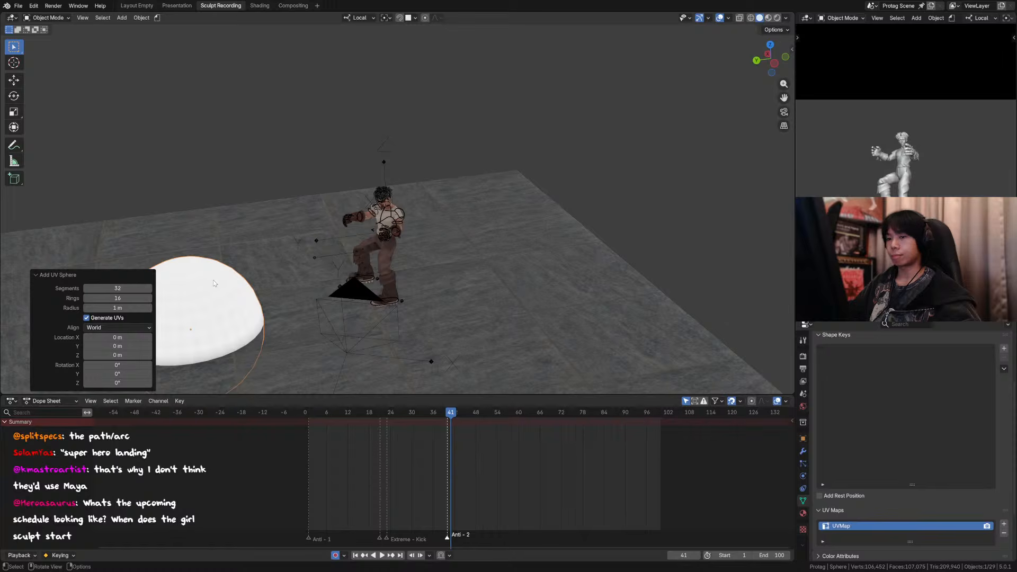
pyautogui.press('g')
pyautogui.press('z')
pyautogui.click(205, 157)
pyautogui.keyDown('shift'); pyautogui.moveTo(205, 157); pyautogui.dragTo(339, 162, button='middle'); pyautogui.keyUp('shift')
# Step: Add a Weighted Normal modifier to the sphere
pyautogui.click(803, 451)
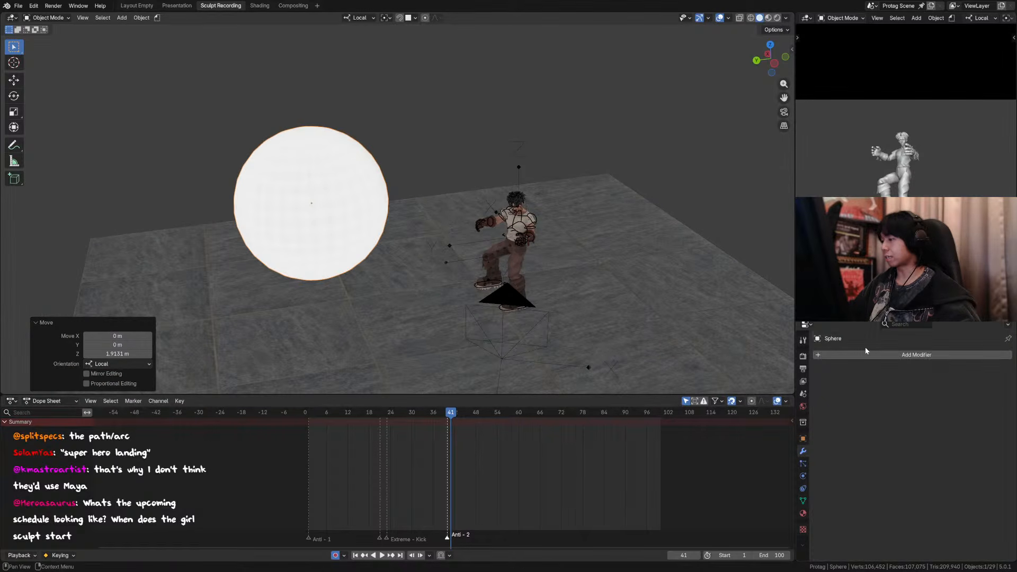
pyautogui.click(867, 353)
pyautogui.write('we')
pyautogui.click(867, 380)
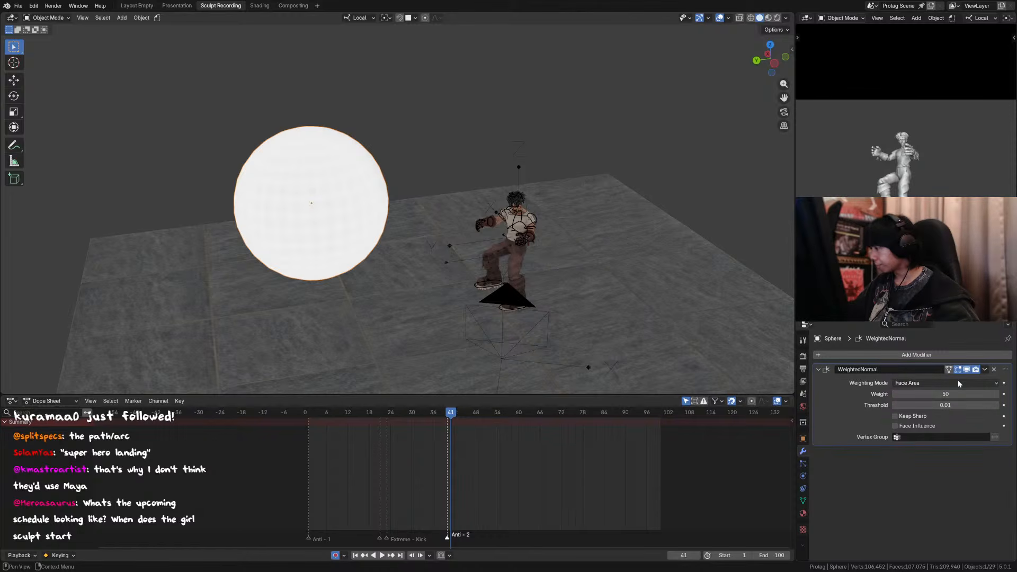
# Step: Remove the sphere's Weighted Normal modifier and look up the Data Transfer modifier
pyautogui.click(960, 359)
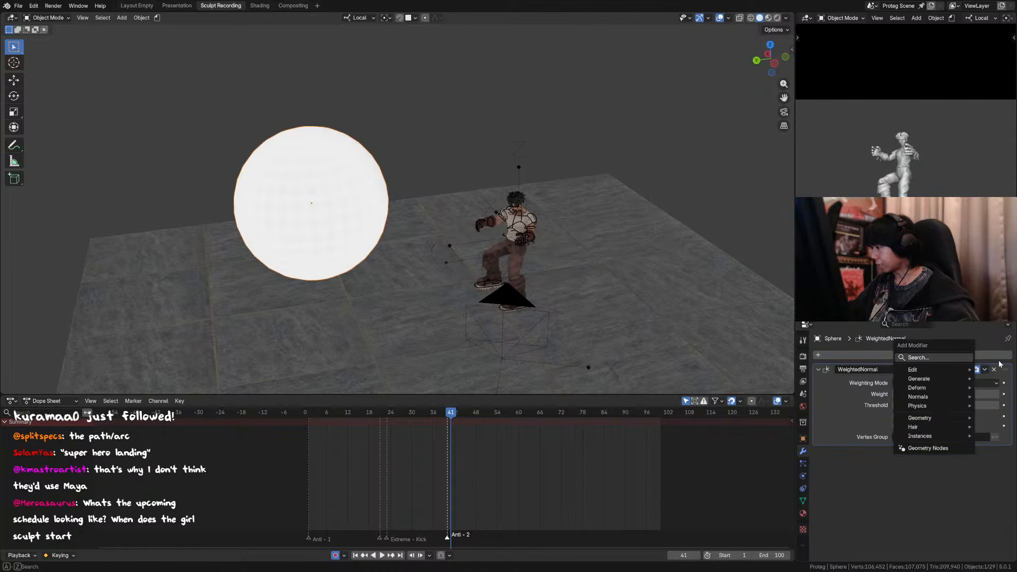
pyautogui.click(985, 355)
pyautogui.write('data')
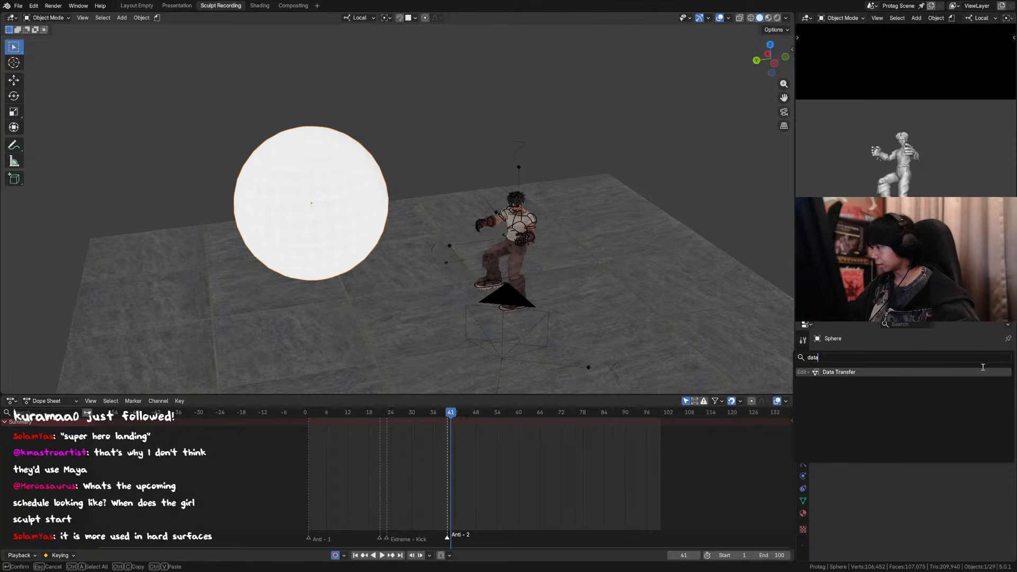
pyautogui.press('BackSpace')
pyautogui.press('Escape')
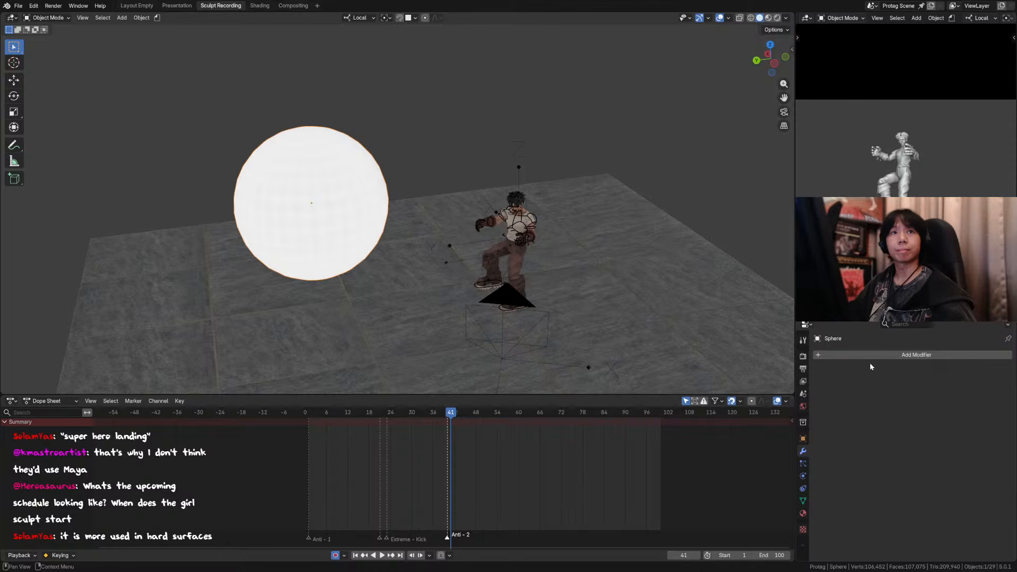
# Step: Try the Weighted Normal modifier on the sphere once more and delete the sphere
pyautogui.click(884, 353)
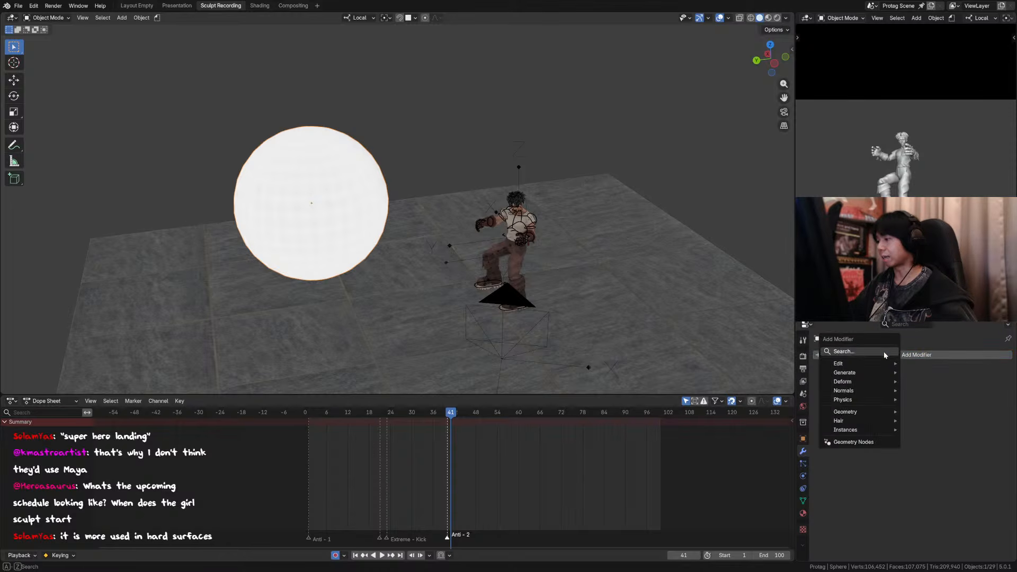
pyautogui.press('space')
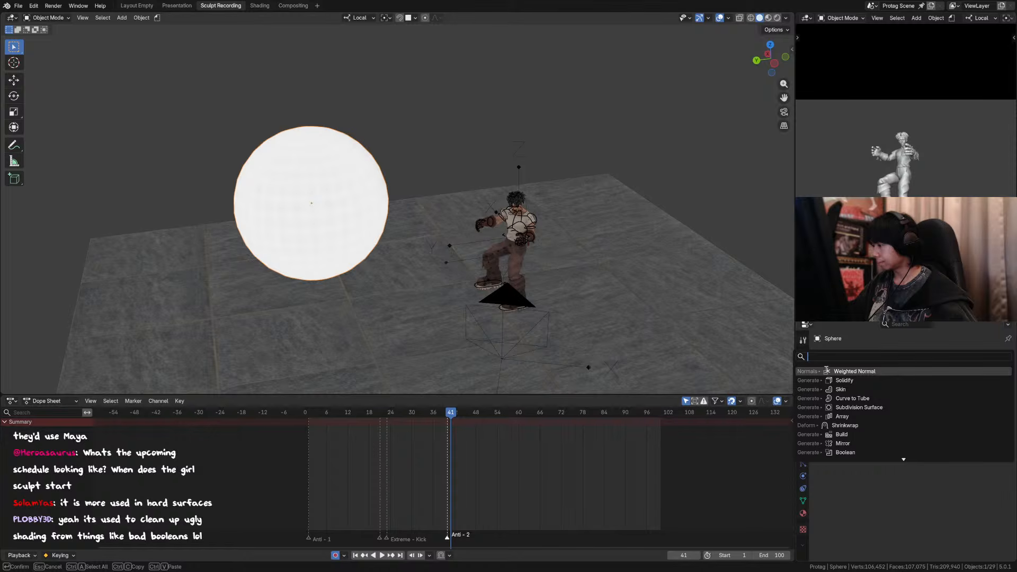
pyautogui.click(827, 372)
pyautogui.click(994, 371)
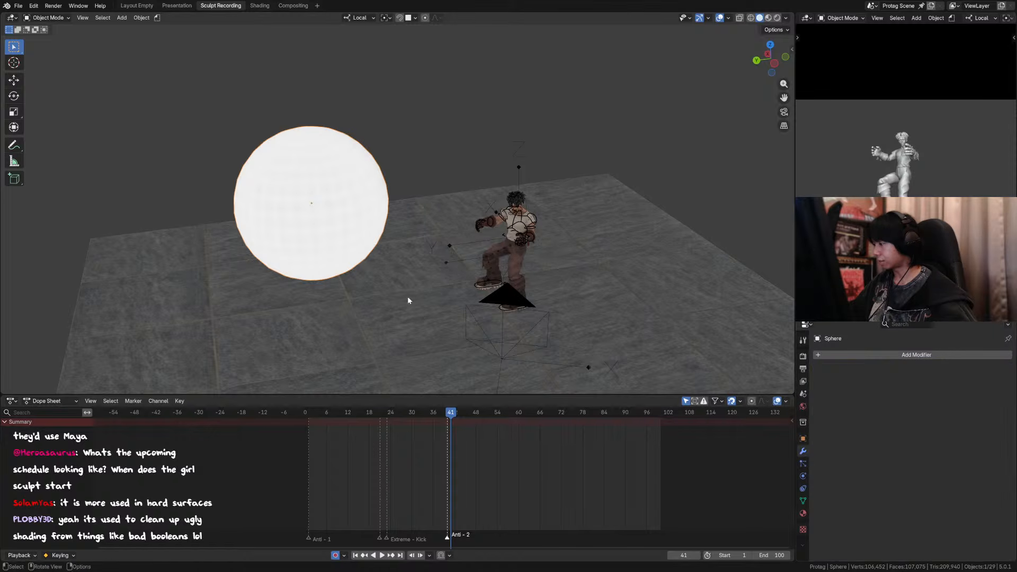
pyautogui.press('x')
pyautogui.click(317, 200)
# Step: Select the character's armature and save the file
pyautogui.moveTo(503, 212)
pyautogui.mouseDown(button='middle')
pyautogui.moveTo(528, 217)
pyautogui.moveTo(516, 229)
pyautogui.moveTo(497, 224)
pyautogui.mouseUp(button='middle')
pyautogui.click(526, 214)
pyautogui.hotkey('ctrl', 's')
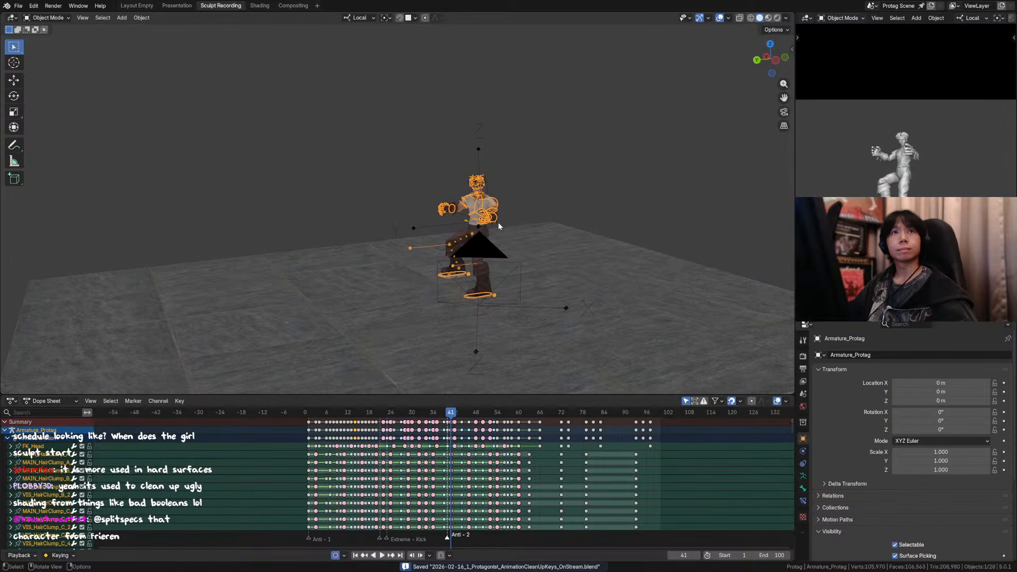
# Step: Return the armature to Pose Mode and play the animation in the camera view with the overlays hidden
pyautogui.moveTo(497, 239); pyautogui.dragTo(503, 243, button='middle')
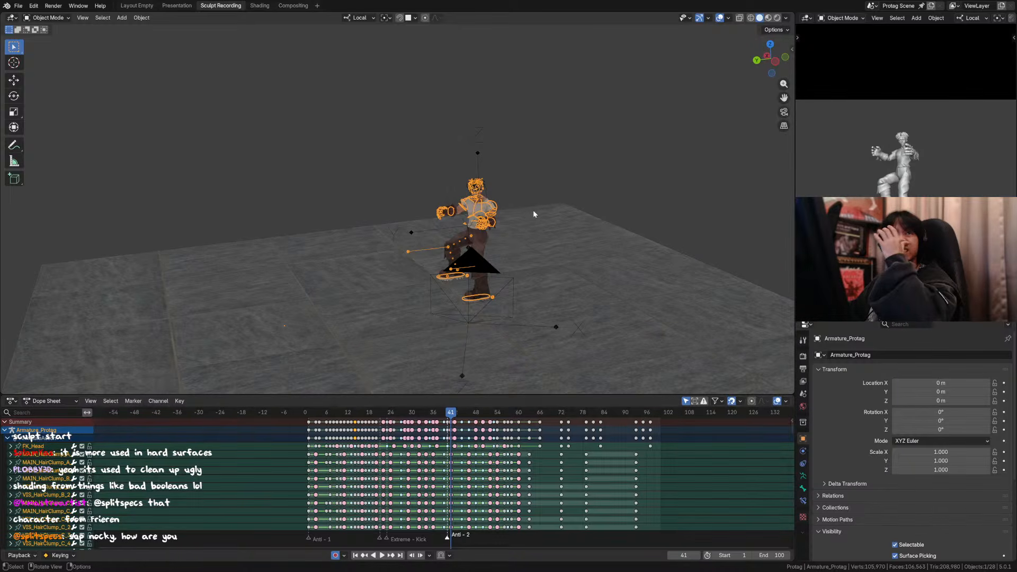
pyautogui.moveTo(542, 209); pyautogui.dragTo(500, 216, button='middle')
pyautogui.hotkey('ctrl', 'Tab')
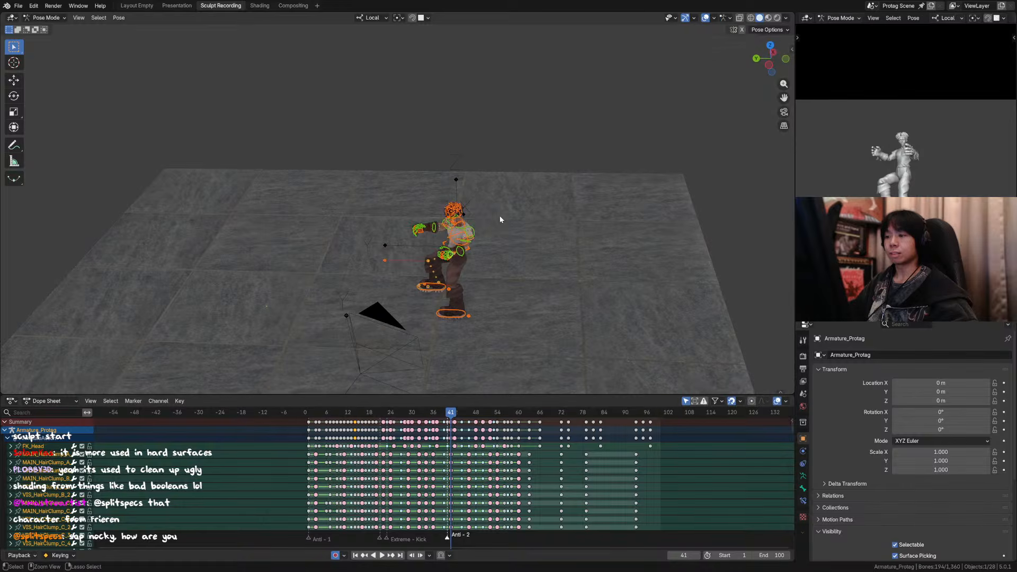
pyautogui.press('KP_0')
pyautogui.press('space')
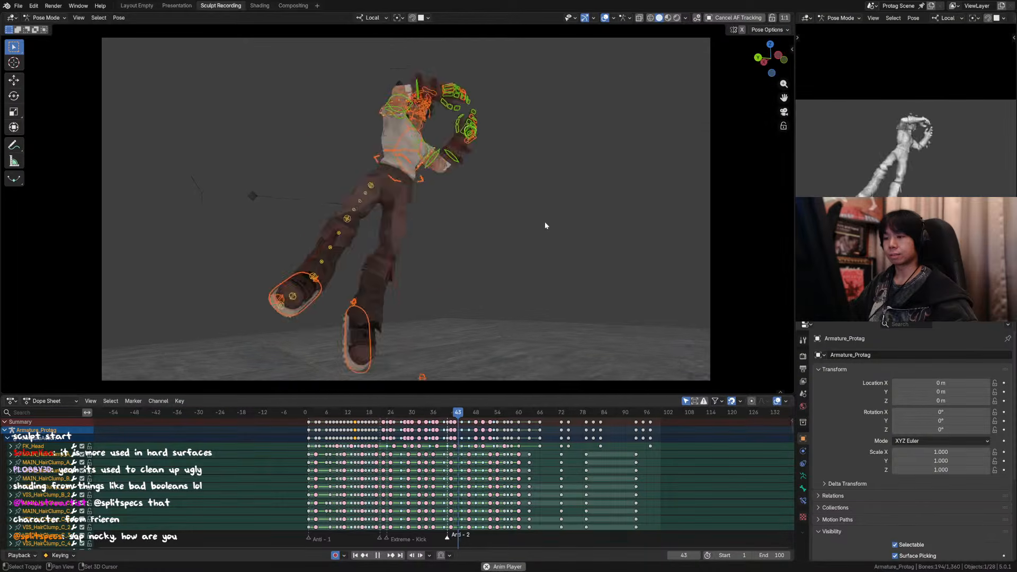
pyautogui.click(604, 17)
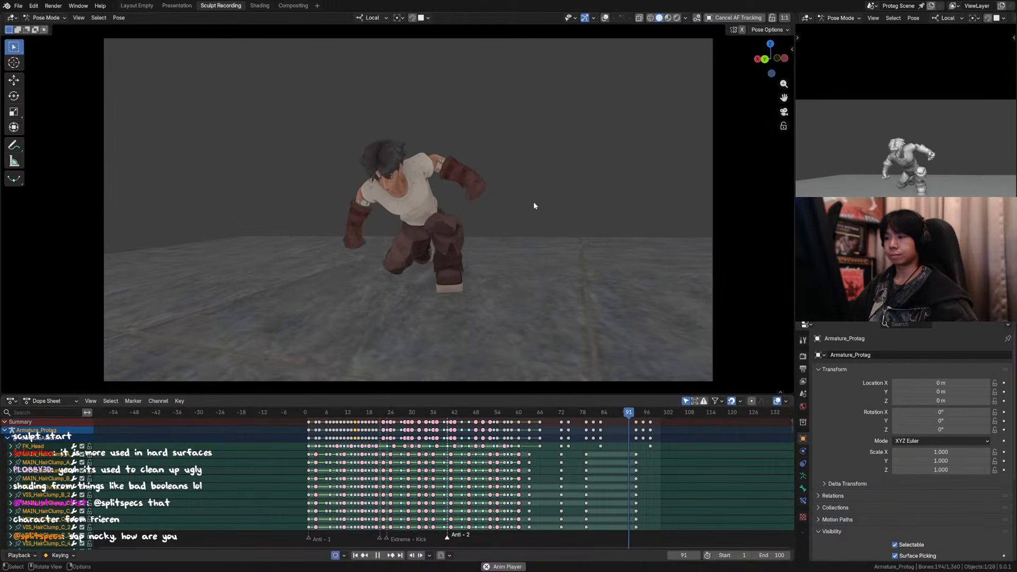
pyautogui.moveTo(532, 197)
pyautogui.keyDown('shift'); pyautogui.mouseDown(button='middle')
pyautogui.moveTo(521, 196)
pyautogui.moveTo(543, 196)
pyautogui.mouseUp(button='middle'); pyautogui.keyUp('shift')
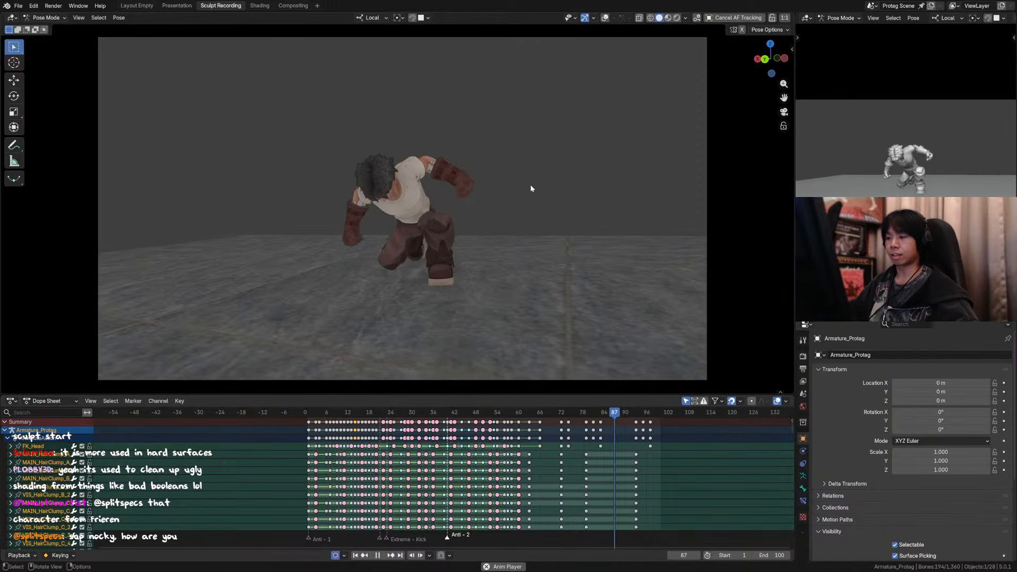
pyautogui.click(605, 19)
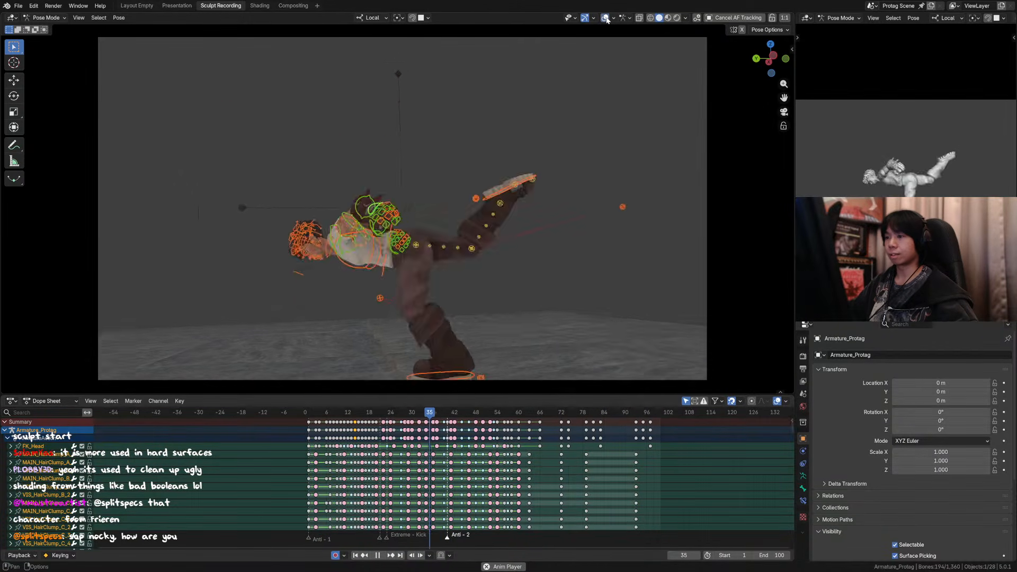
pyautogui.click(606, 19)
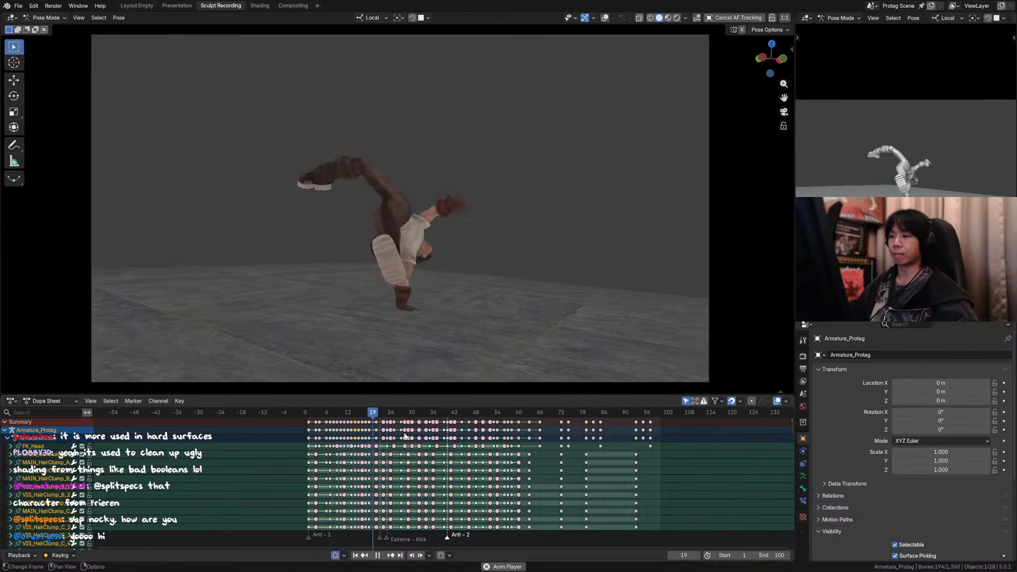
# Step: Scrub between the jump and the landing around frame 73 and replay the animation to review the timing
pyautogui.press('space')
pyautogui.click(566, 414)
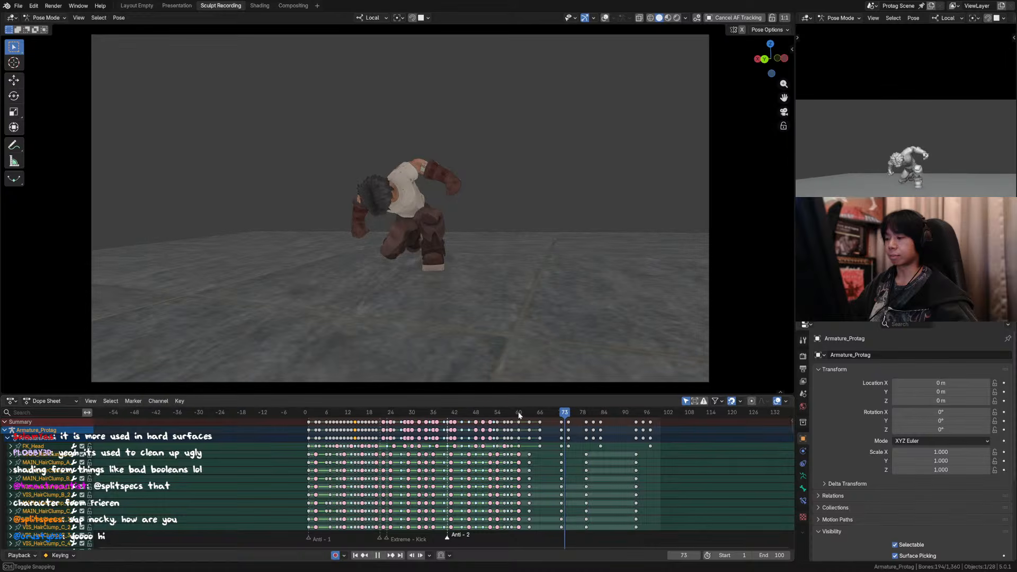
pyautogui.click(502, 414)
pyautogui.press('space')
pyautogui.press('space')
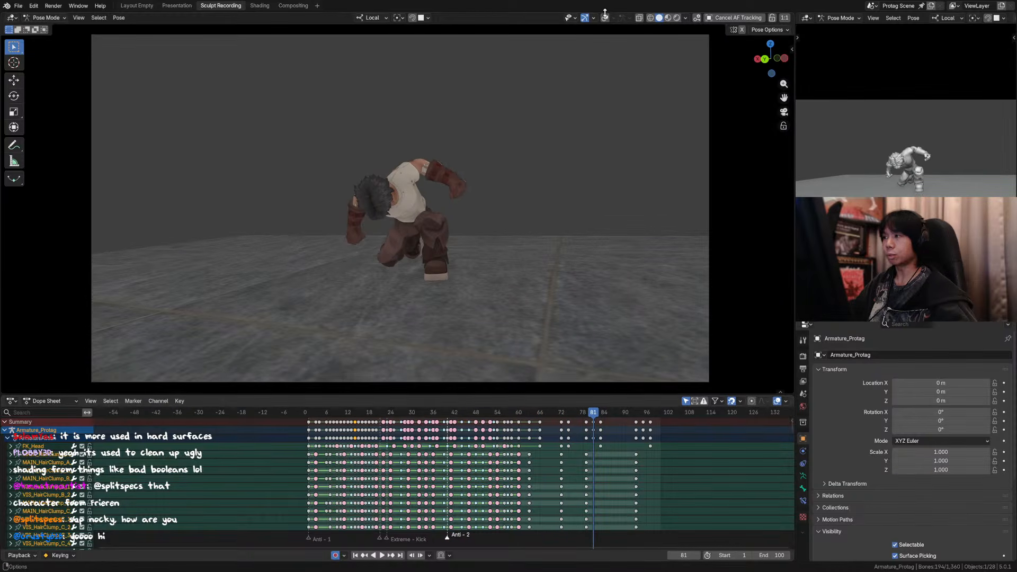
pyautogui.press('space')
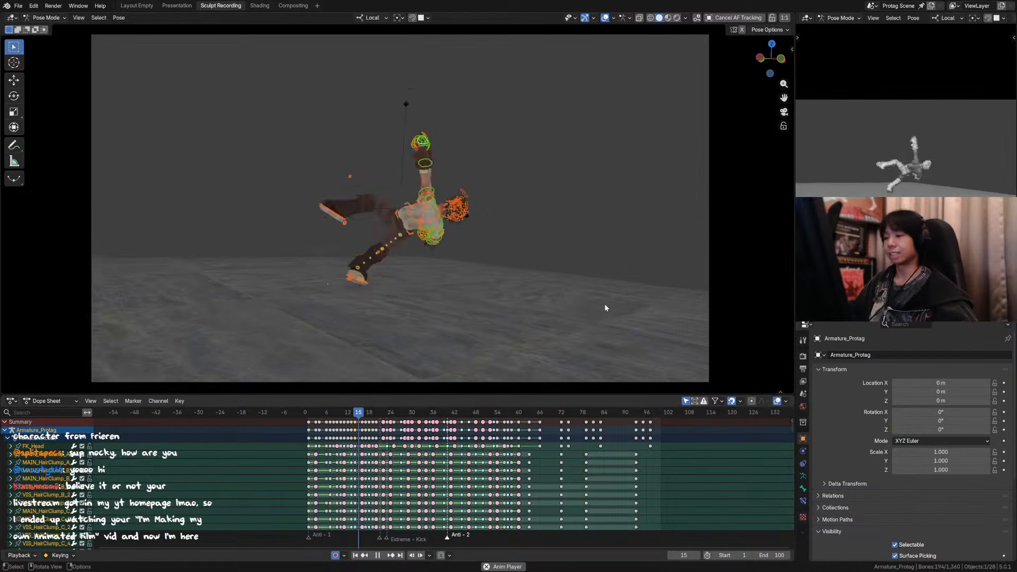
# Step: Save the file and replay the animation in the camera view with the overlays hidden
pyautogui.hotkey('ctrl', 's')
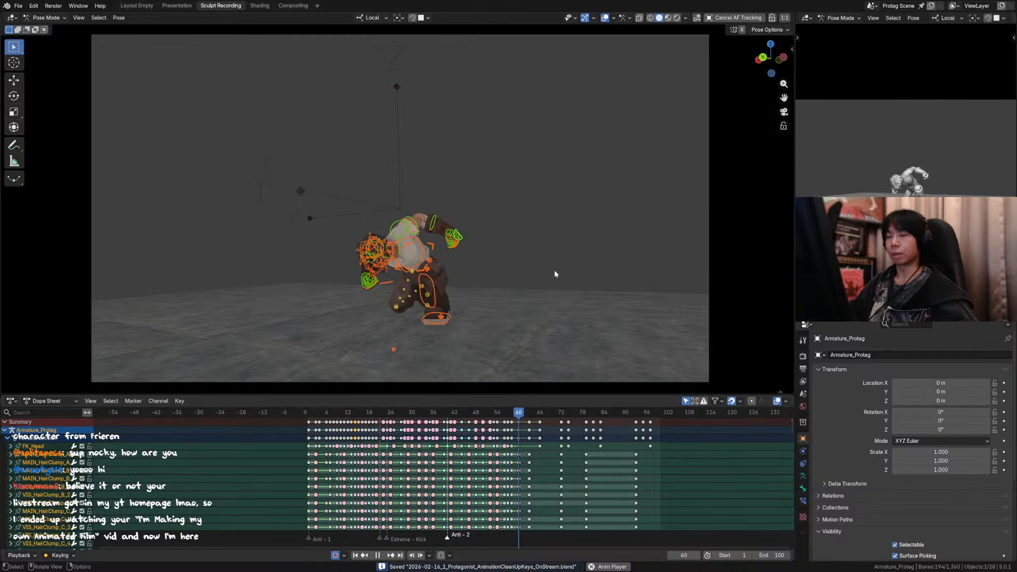
pyautogui.press('space')
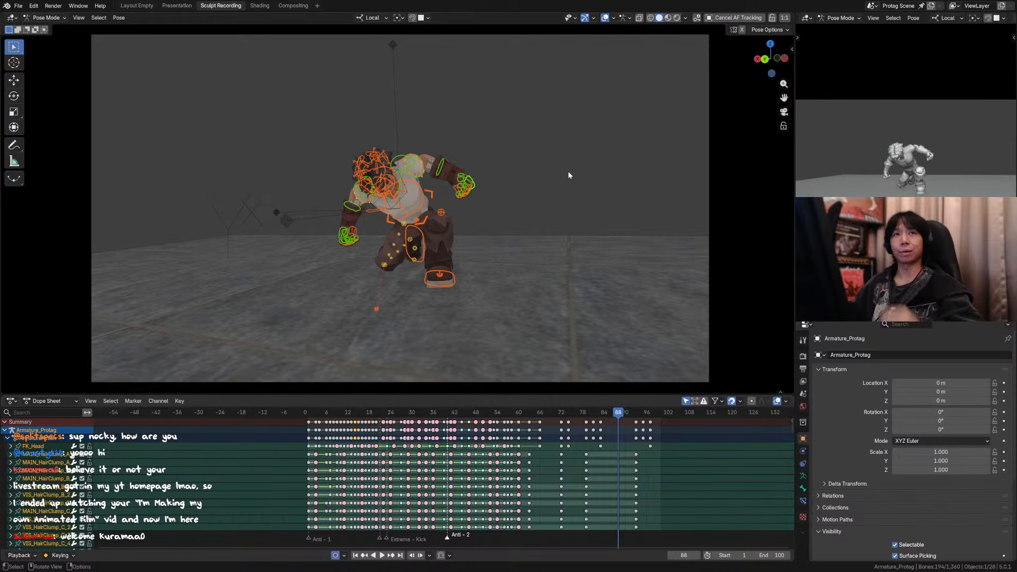
pyautogui.press('space')
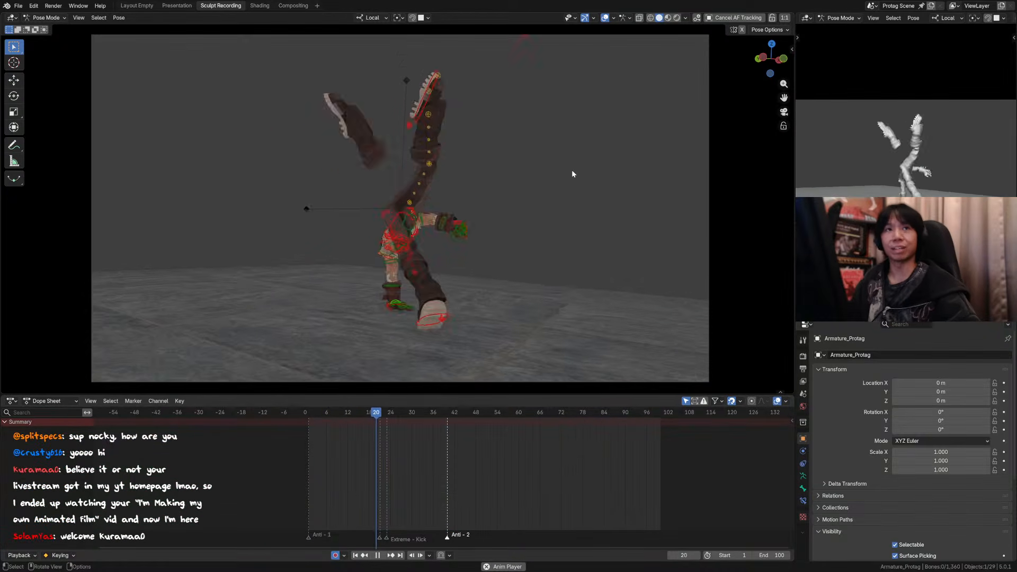
pyautogui.click(605, 17)
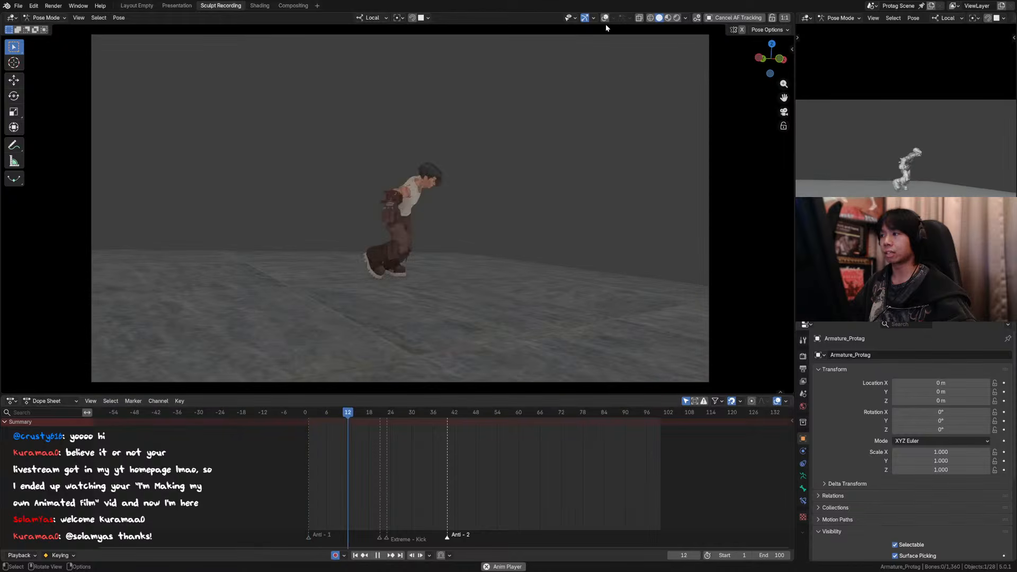
pyautogui.hotkey('ctrl', 's')
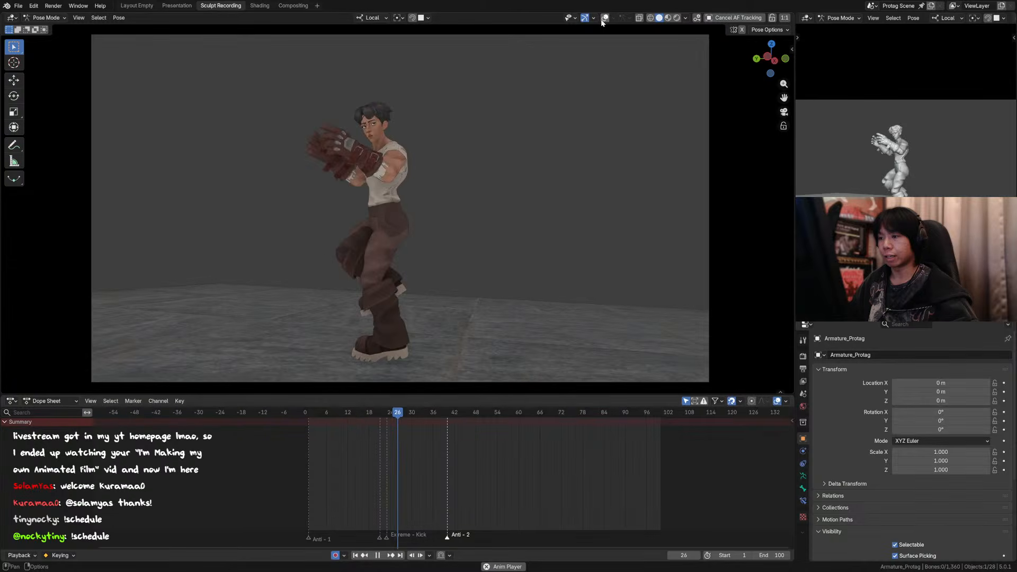
# Step: At frame 41, rotate the head bone about -32° around its local Y axis with the overlays hidden
pyautogui.moveTo(419, 413); pyautogui.dragTo(451, 418)
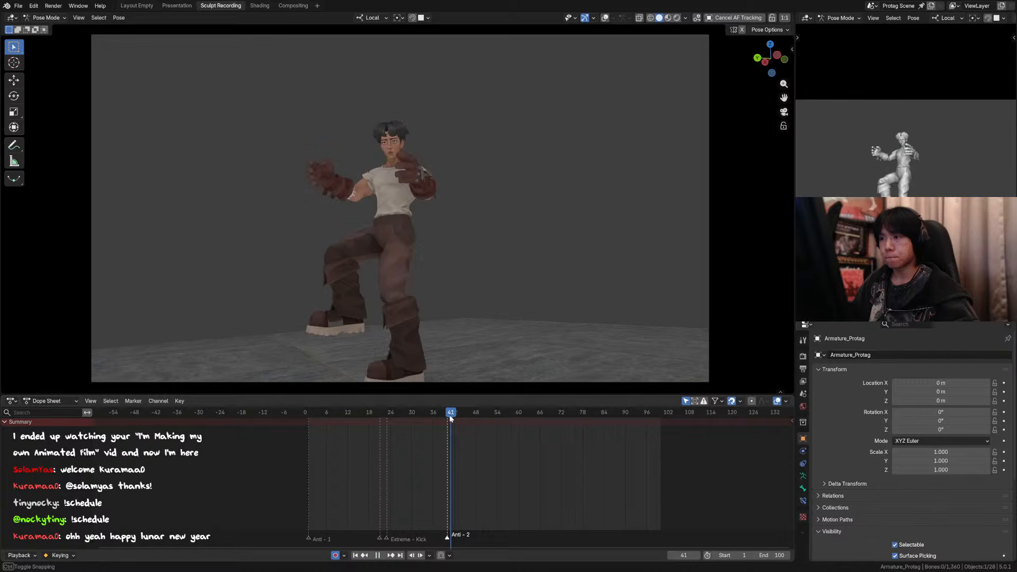
pyautogui.click(605, 16)
pyautogui.scroll(5, 440, 77)
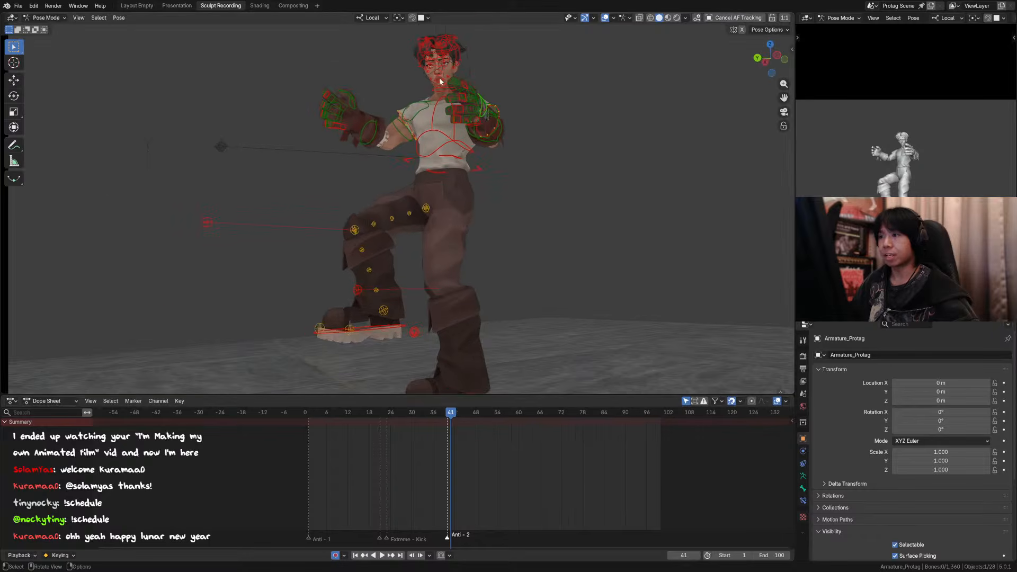
pyautogui.click(465, 67)
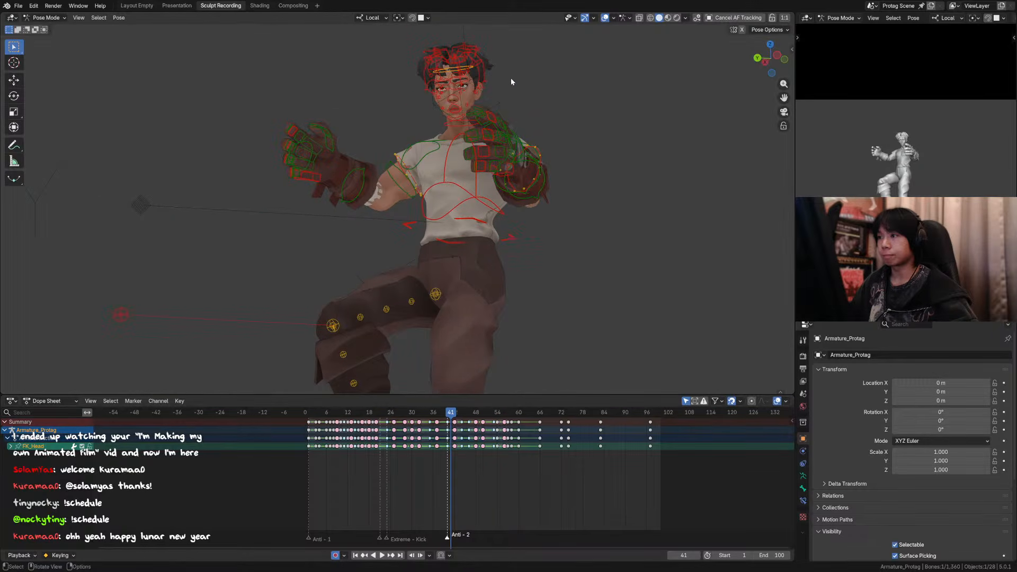
pyautogui.click(607, 19)
pyautogui.press('r')
pyautogui.press('y')
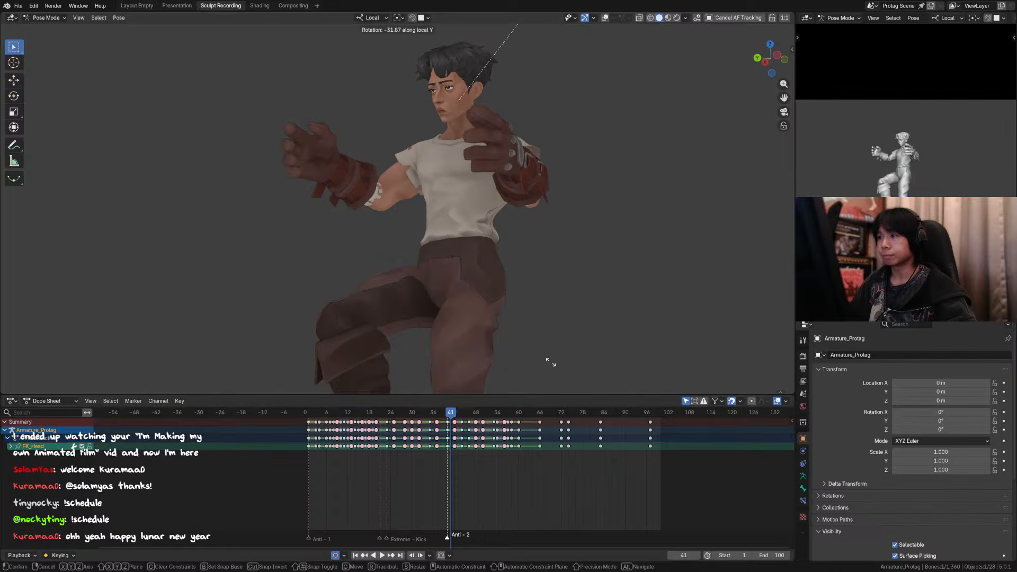
pyautogui.click(551, 362)
# Step: Select the neck and head bones with the overlays shown and rotate them together around local Y at frame 41
pyautogui.moveTo(539, 297); pyautogui.dragTo(493, 188, button='middle')
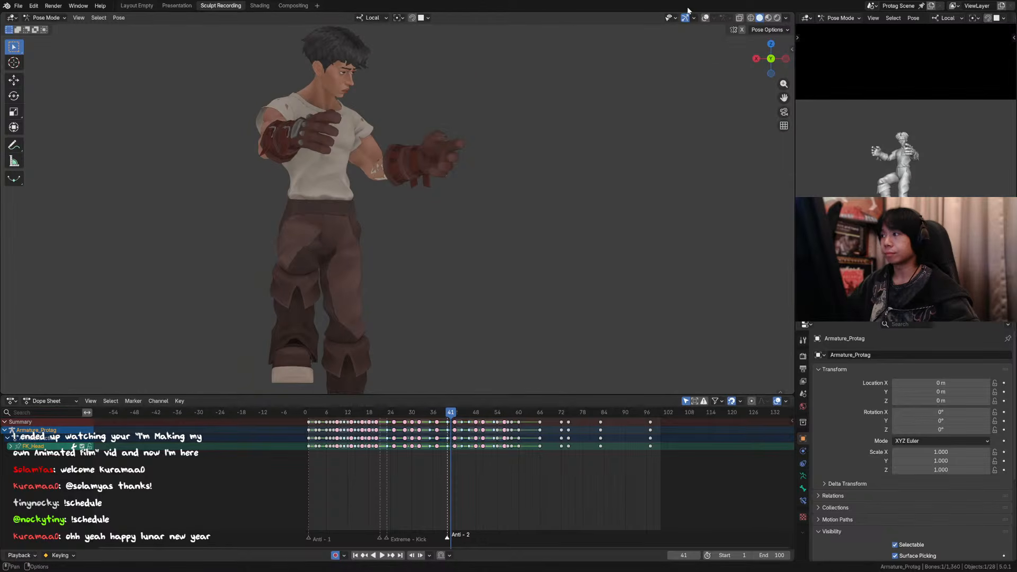
pyautogui.click(707, 19)
pyautogui.keyDown('shift'); pyautogui.click(320, 90); pyautogui.keyUp('shift')
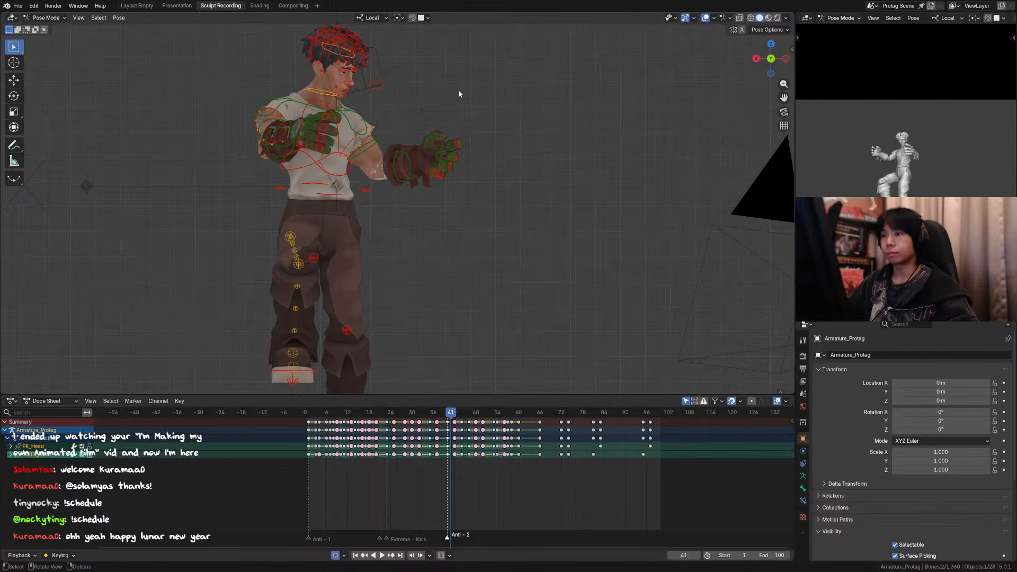
pyautogui.press('r')
pyautogui.press('y')
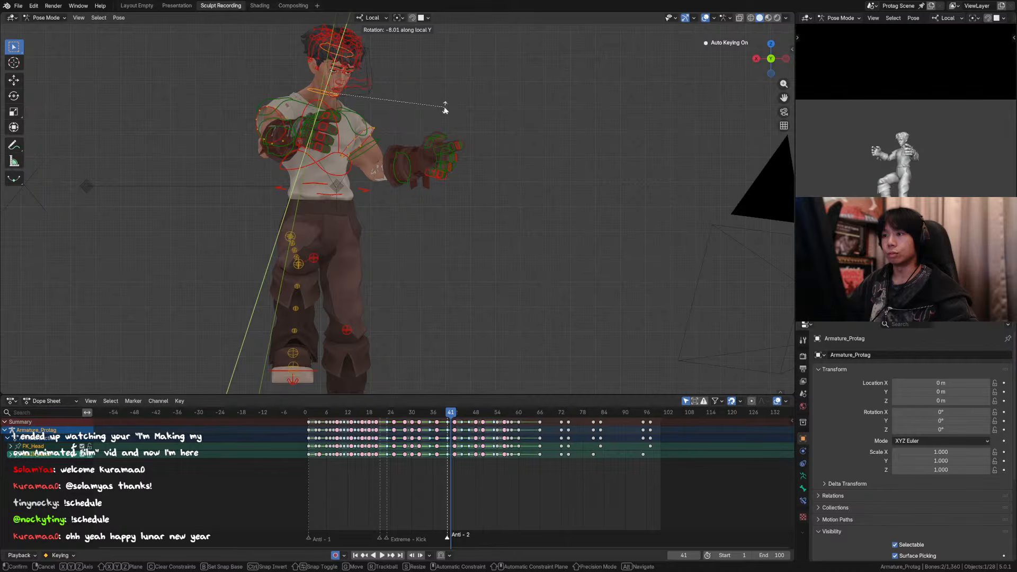
pyautogui.rightClick(445, 109)
pyautogui.press('r')
pyautogui.press('y')
pyautogui.click(420, 86)
# Step: Rotate only the head bone -10.8° around its local Y axis and return to the camera view
pyautogui.click(353, 56)
pyautogui.press('r')
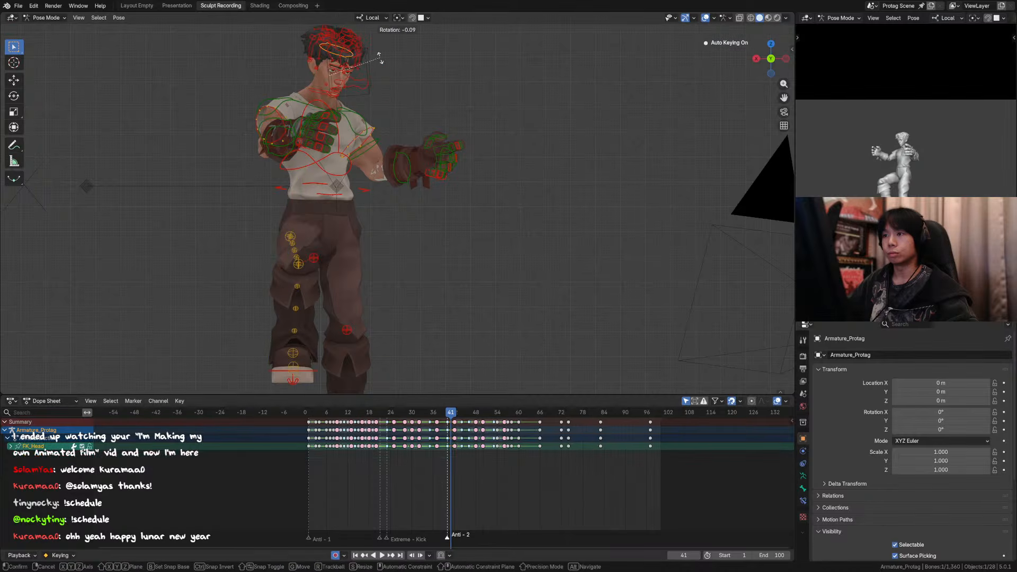
pyautogui.press('y')
pyautogui.click(380, 69)
pyautogui.press('KP_0')
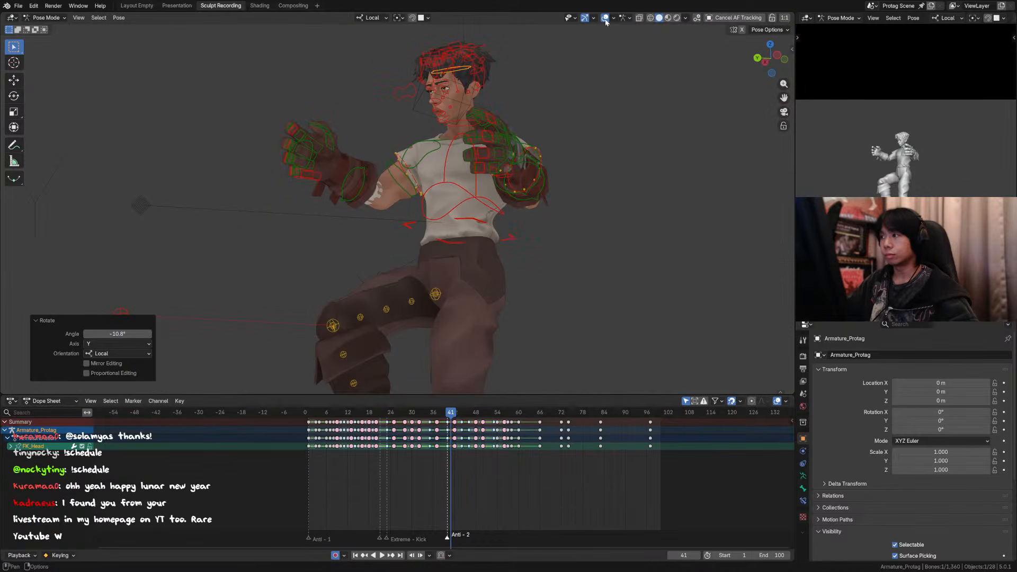
# Step: Hide the overlays, rotate the head about 8° around local X, and compare the pose with frame 39
pyautogui.click(604, 17)
pyautogui.press('r')
pyautogui.press('x')
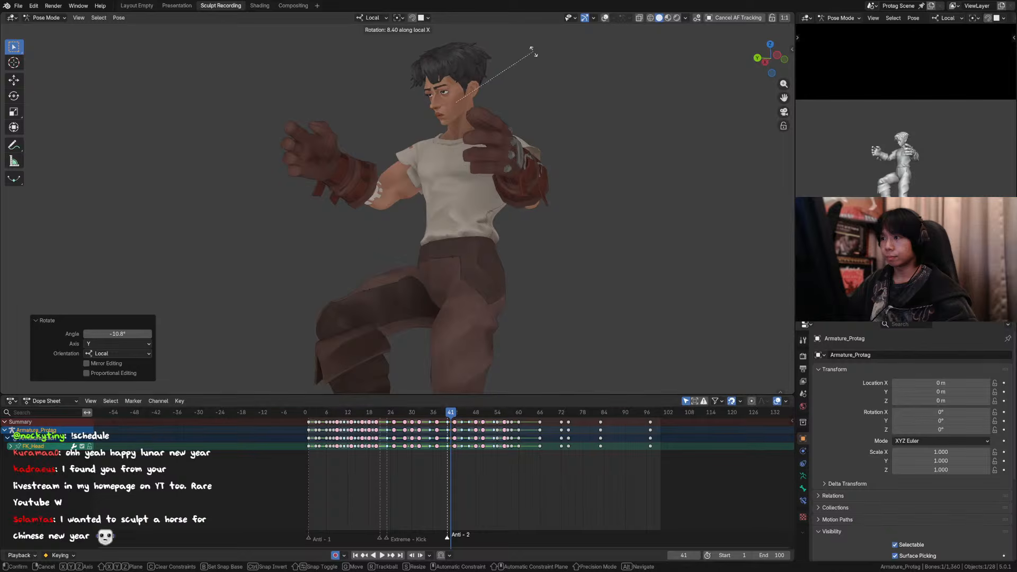
pyautogui.click(534, 55)
pyautogui.scroll(-3, 568, 115)
pyautogui.press('Left')
pyautogui.press('Left')
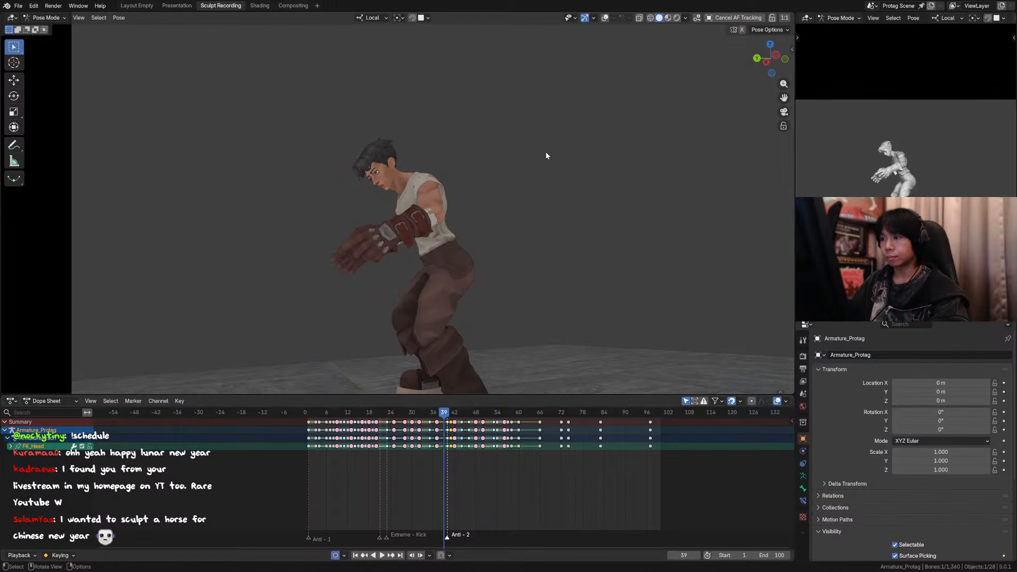
pyautogui.press('Right')
pyautogui.press('Right')
# Step: Show the overlays, select the neck and head bones, and move their new keys from frame 41 to frame 40
pyautogui.hotkey('shift', 'alt', 'z')
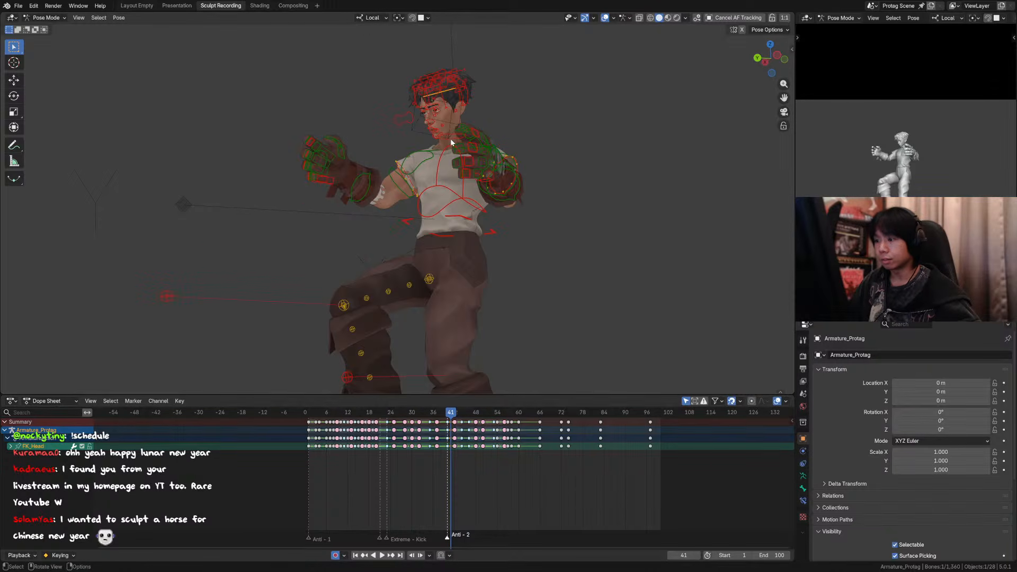
pyautogui.click(451, 141)
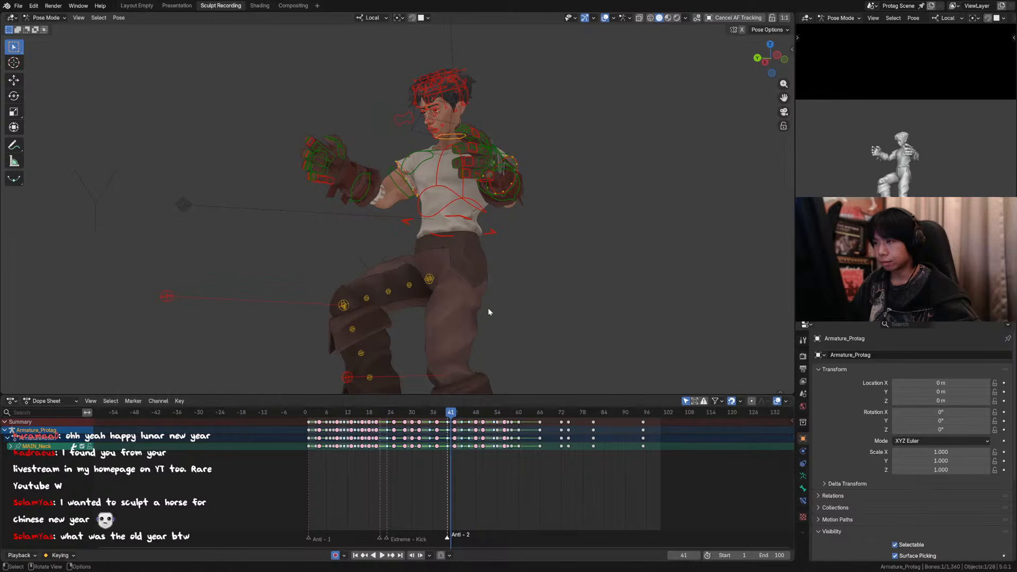
pyautogui.keyDown('shift'); pyautogui.click(441, 88); pyautogui.keyUp('shift')
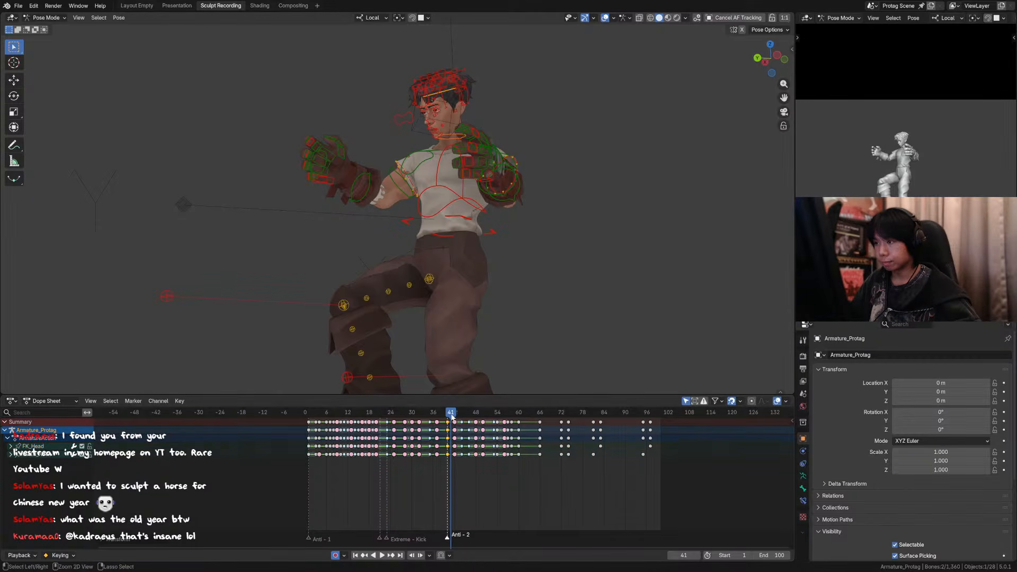
pyautogui.press('g')
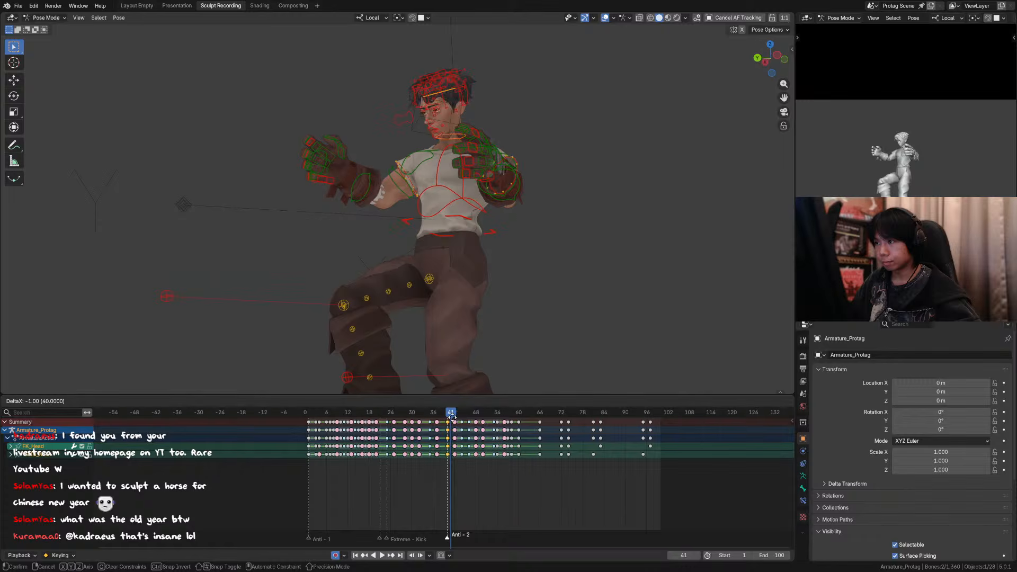
pyautogui.click(449, 416)
pyautogui.press('space')
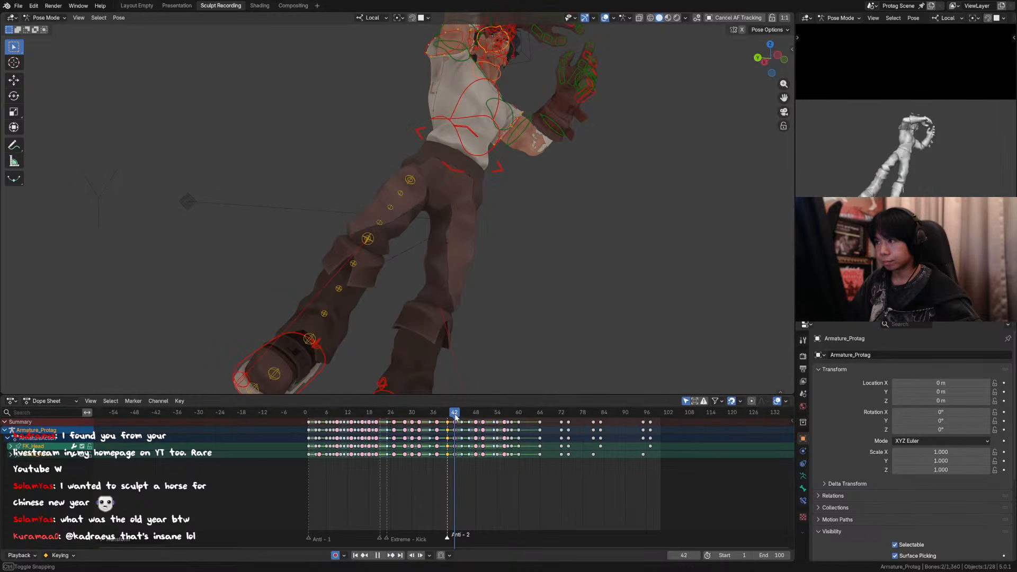
pyautogui.click(451, 413)
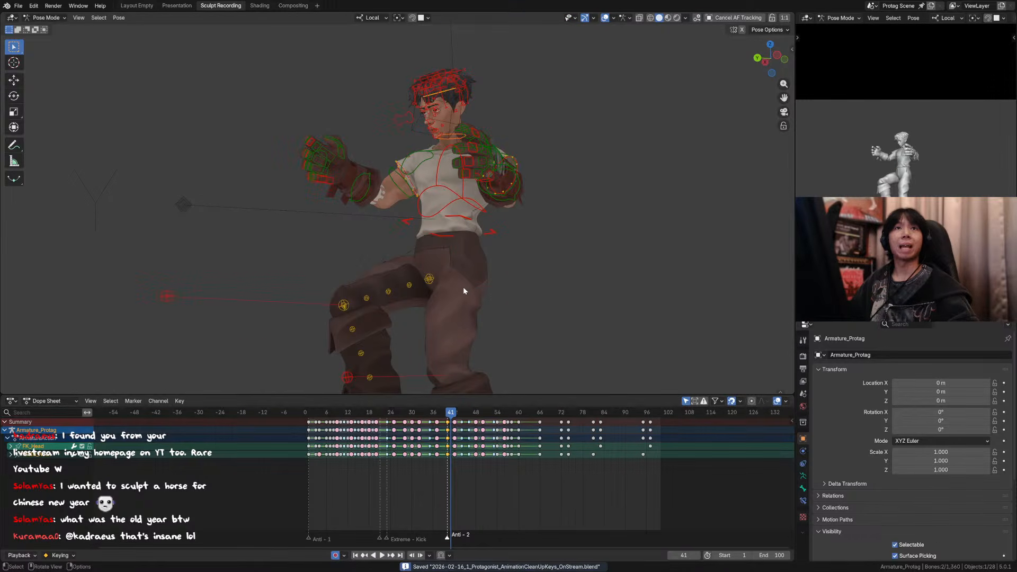
# Step: Scrub between about frames 35 and 41 in the camera view to review the head turn
pyautogui.press('KP_0')
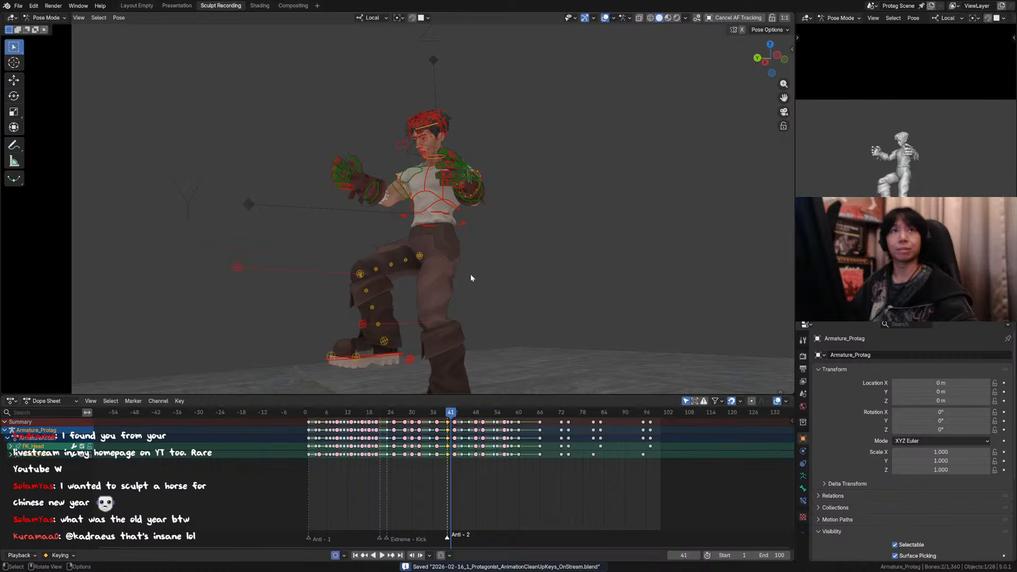
pyautogui.moveTo(451, 415)
pyautogui.mouseDown()
pyautogui.moveTo(462, 416)
pyautogui.moveTo(450, 415)
pyautogui.mouseUp()
pyautogui.scroll(-2, 504, 267)
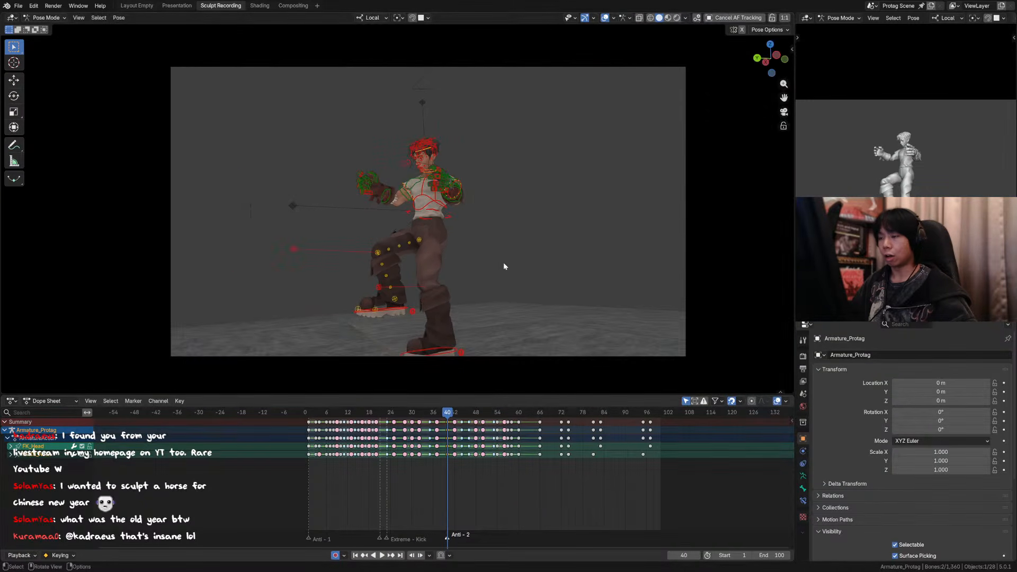
pyautogui.scroll(3, 562, 220)
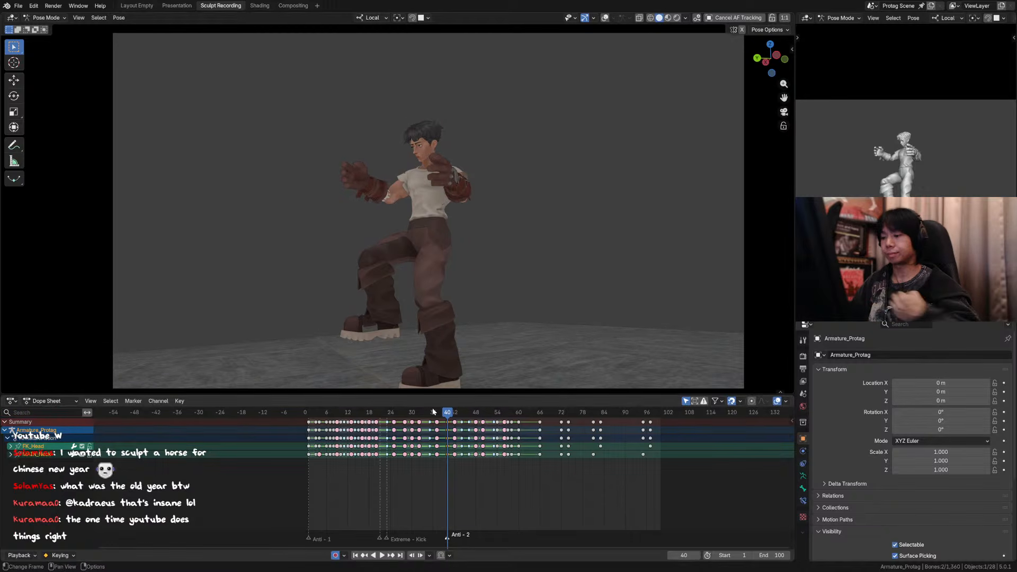
pyautogui.press('space')
pyautogui.moveTo(434, 412); pyautogui.dragTo(443, 415)
pyautogui.moveTo(453, 415); pyautogui.dragTo(430, 416)
pyautogui.press('Right')
pyautogui.press('Right')
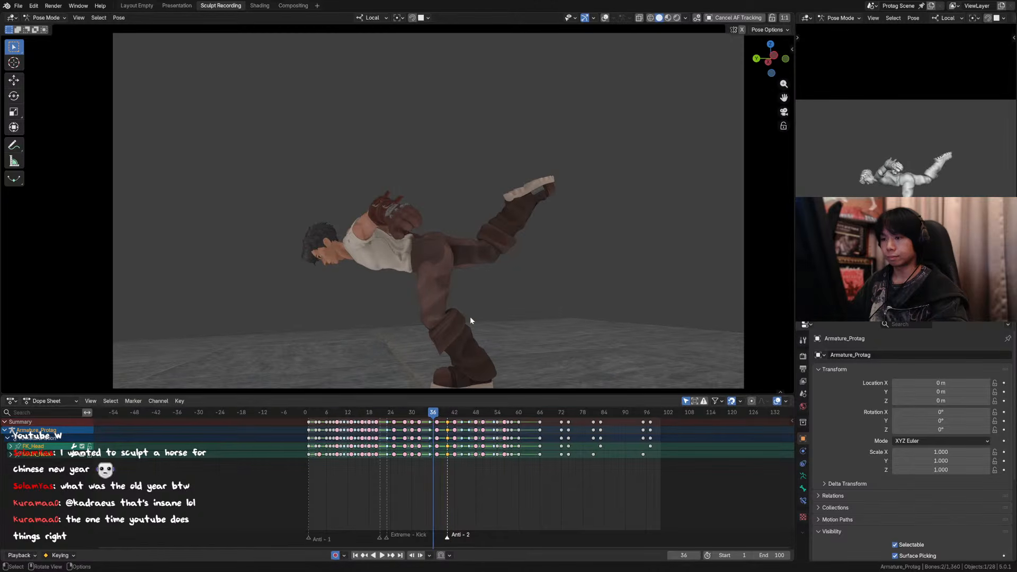
# Step: At frame 37, rotate the neck and head bones together -6.6° around local Y and compare with frame 36
pyautogui.click(605, 18)
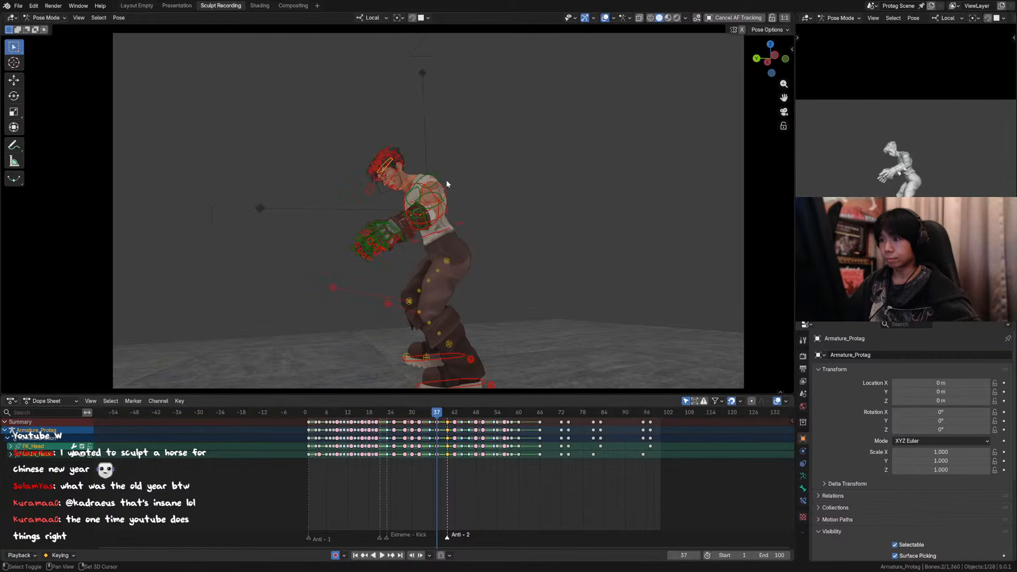
pyautogui.moveTo(446, 180); pyautogui.dragTo(513, 180, button='middle')
pyautogui.keyDown('shift'); pyautogui.moveTo(316, 134); pyautogui.dragTo(370, 171, button='middle'); pyautogui.keyUp('shift')
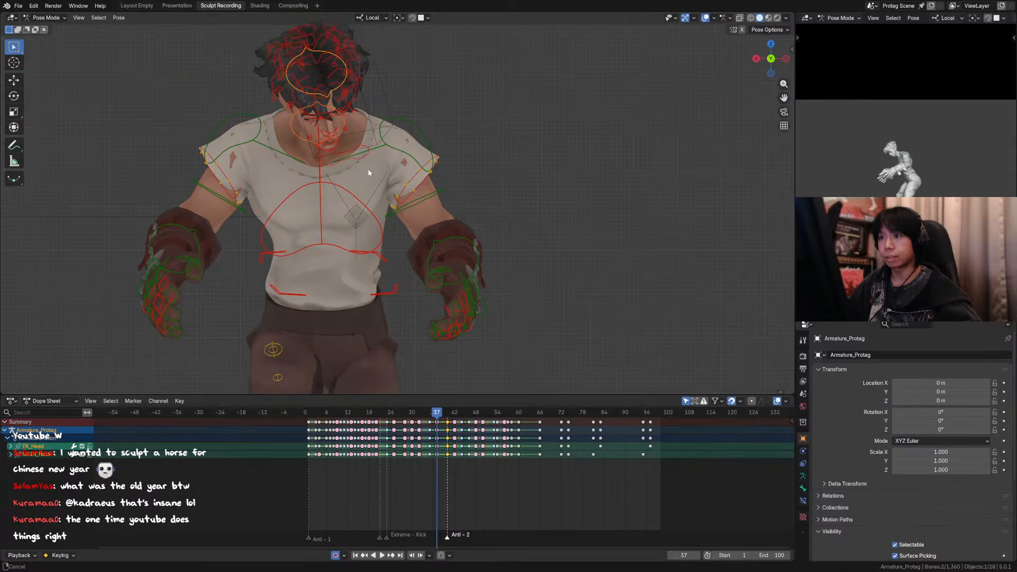
pyautogui.click(297, 136)
pyautogui.keyDown('shift'); pyautogui.click(332, 97); pyautogui.keyUp('shift')
pyautogui.press('r')
pyautogui.press('y')
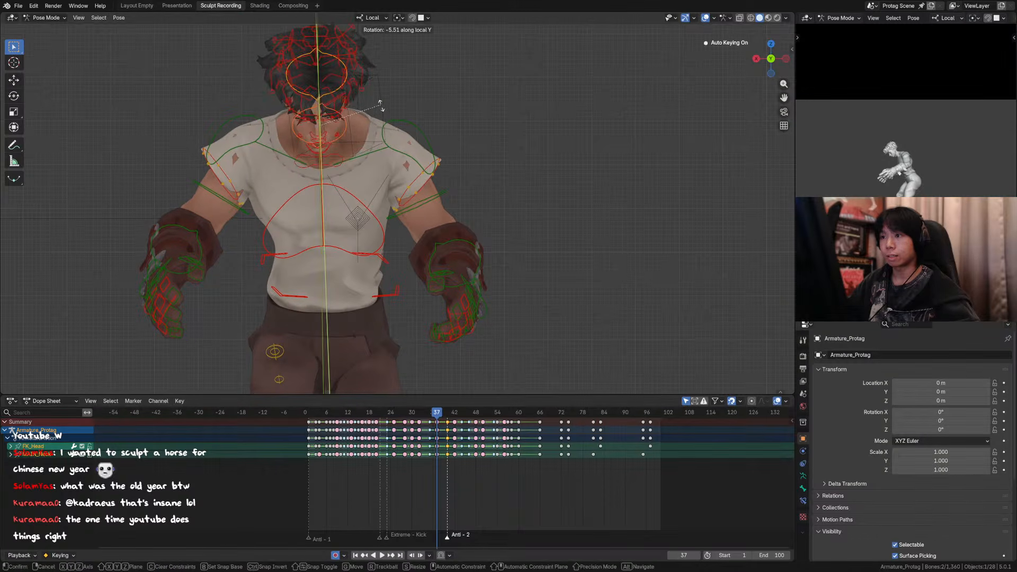
pyautogui.click(338, 93)
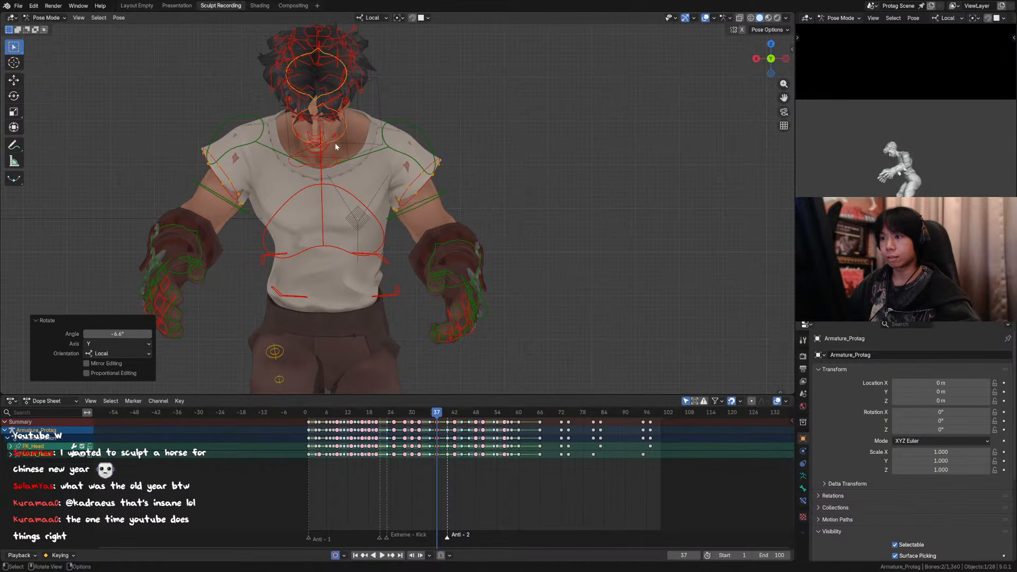
pyautogui.moveTo(335, 144); pyautogui.dragTo(269, 147, button='middle')
pyautogui.press('KP_0')
pyautogui.press('Left')
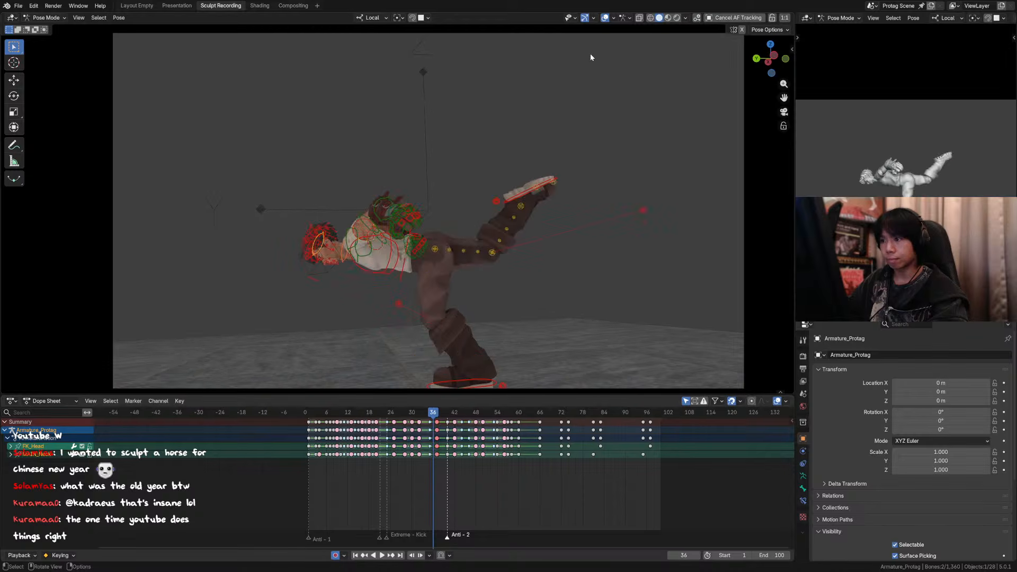
pyautogui.press('Right')
# Step: Rotate the head bone alone about 9° around its local X axis at frame 37
pyautogui.press('KP_0')
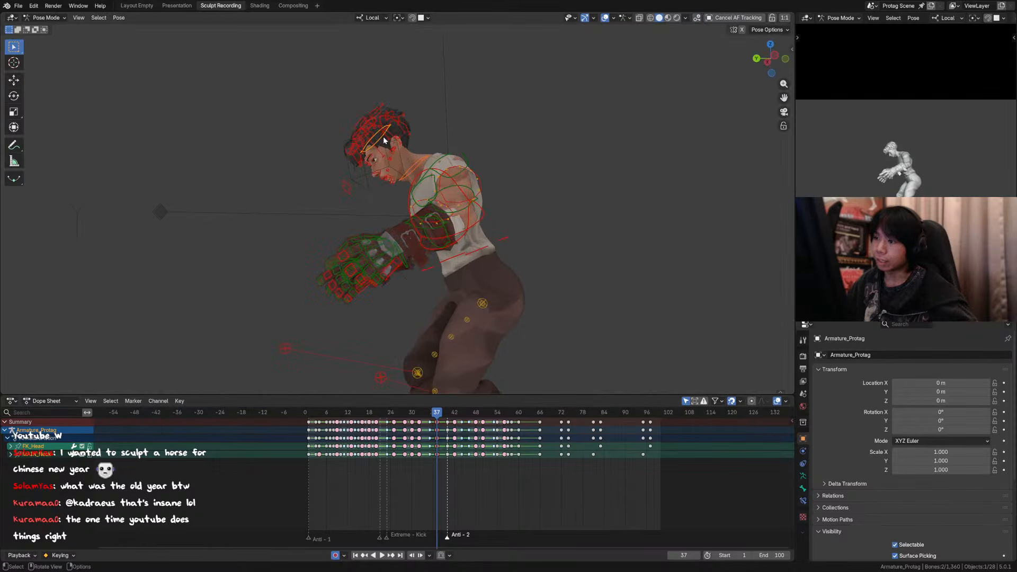
pyautogui.click(377, 136)
pyautogui.press('r')
pyautogui.press('x')
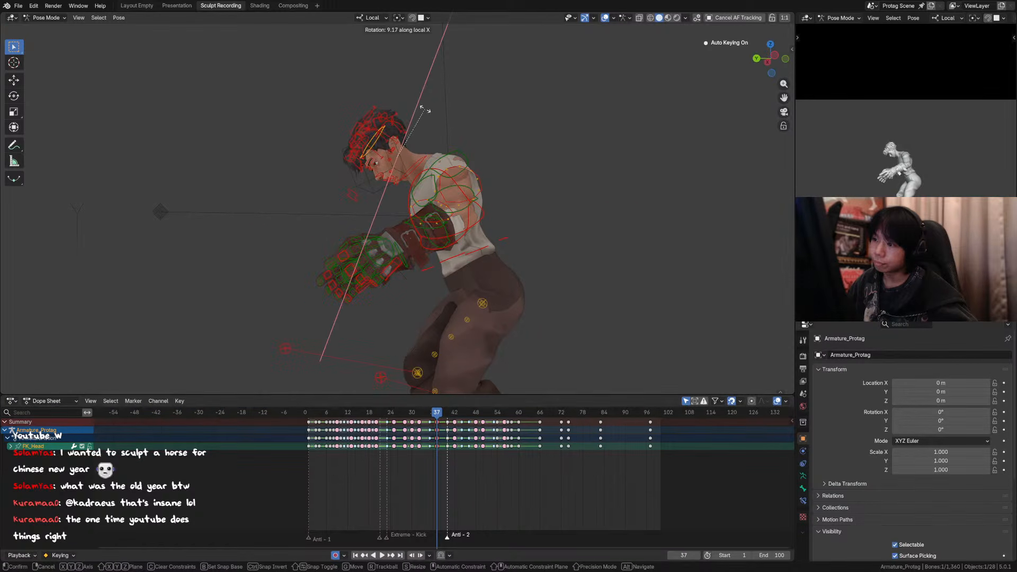
pyautogui.click(428, 117)
# Step: Rotate the neck bone 3.81° around its local X axis and check the pose from another angle and the camera
pyautogui.click(418, 165)
pyautogui.press('r')
pyautogui.press('x')
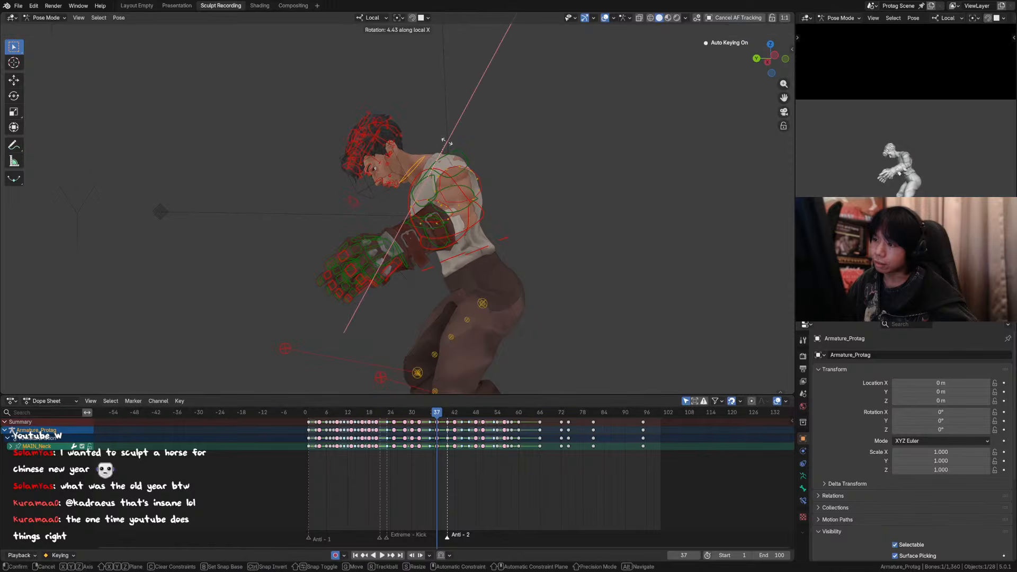
pyautogui.click(447, 142)
pyautogui.scroll(3, 447, 142)
pyautogui.moveTo(447, 141); pyautogui.dragTo(307, 126, button='middle')
pyautogui.scroll(-3, 307, 126)
pyautogui.press('KP_0')
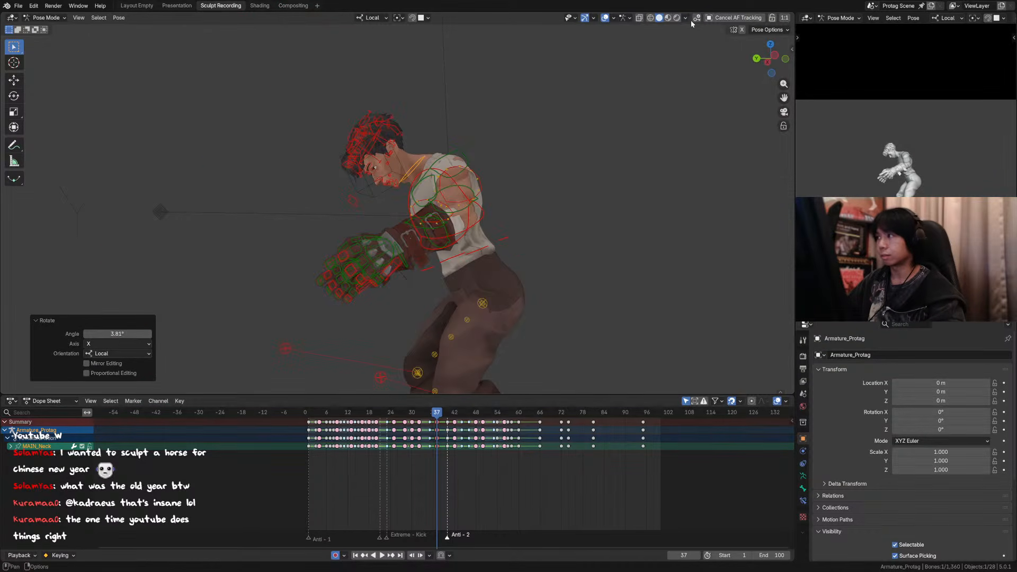
# Step: Hide the viewport overlays and compare the head and neck pose at frame 37 with its neighbouring frames from the side
pyautogui.click(605, 17)
pyautogui.press('space')
pyautogui.press('Escape')
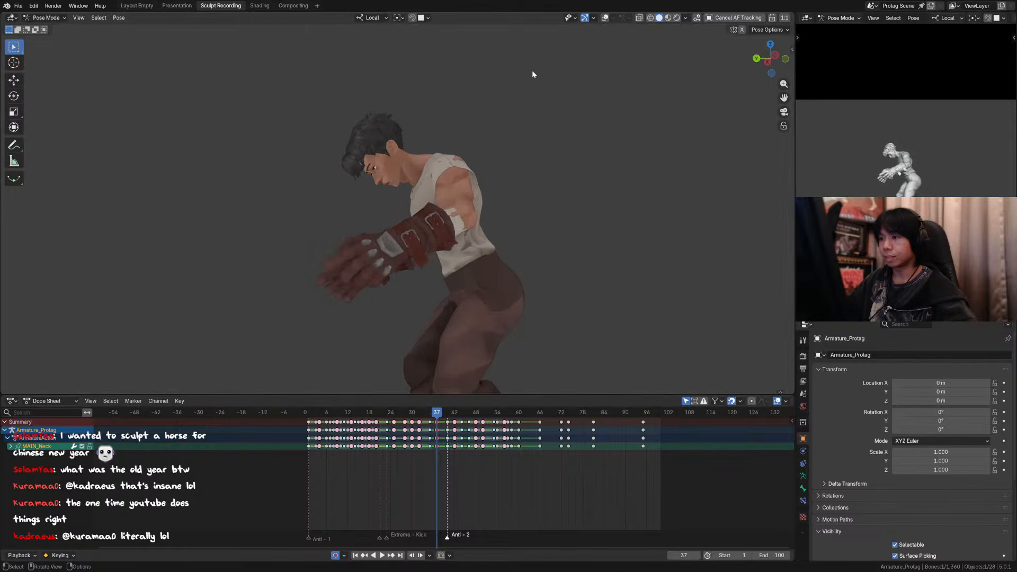
pyautogui.keyDown('shift'); pyautogui.moveTo(532, 71); pyautogui.dragTo(567, 71, button='middle'); pyautogui.keyUp('shift')
pyautogui.scroll(1, 540, 96)
pyautogui.press('Right')
pyautogui.press('Left')
pyautogui.press('Left')
pyautogui.press('Right')
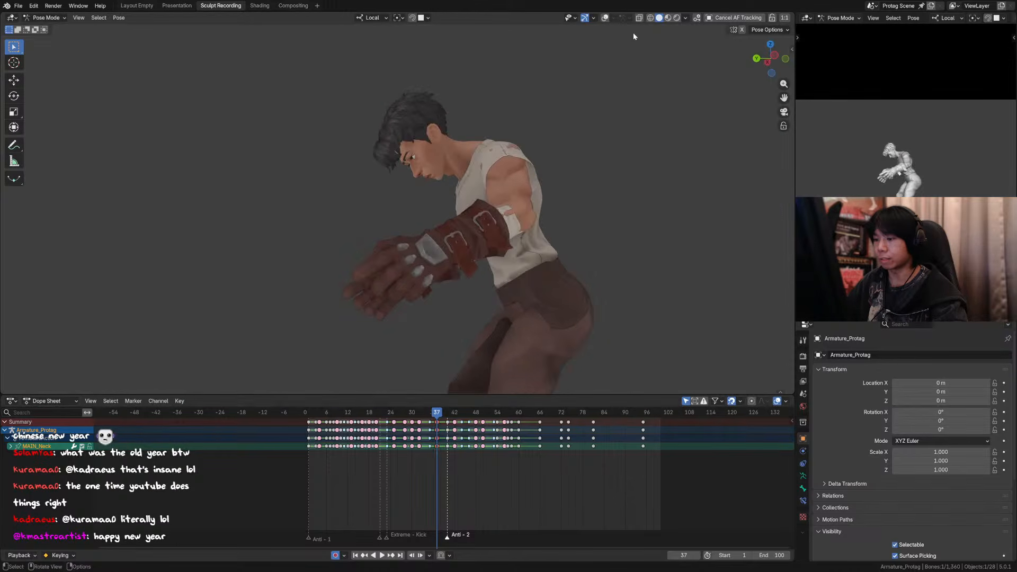
# Step: Show the overlays again and move the front forelock hair controls together about 0.063 m so the clump hangs down at frame 37
pyautogui.click(604, 17)
pyautogui.scroll(2, 399, 151)
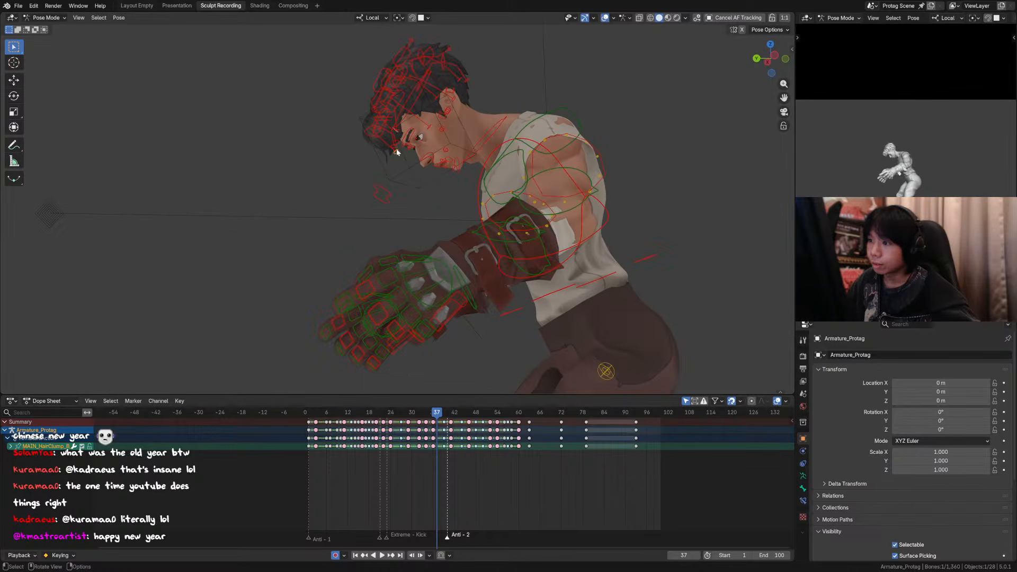
pyautogui.keyDown('shift'); pyautogui.click(396, 151); pyautogui.keyUp('shift')
pyautogui.keyDown('shift'); pyautogui.click(396, 150); pyautogui.keyUp('shift')
pyautogui.keyDown('shift'); pyautogui.click(397, 149); pyautogui.keyUp('shift')
pyautogui.press('g')
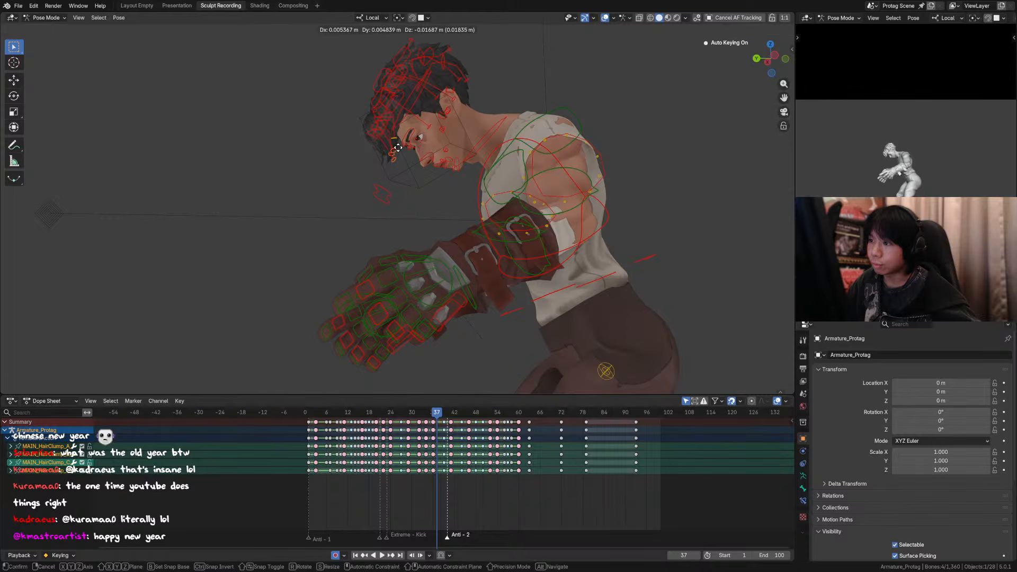
pyautogui.rightClick(402, 154)
pyautogui.keyDown('shift'); pyautogui.click(398, 146); pyautogui.keyUp('shift')
pyautogui.press('g')
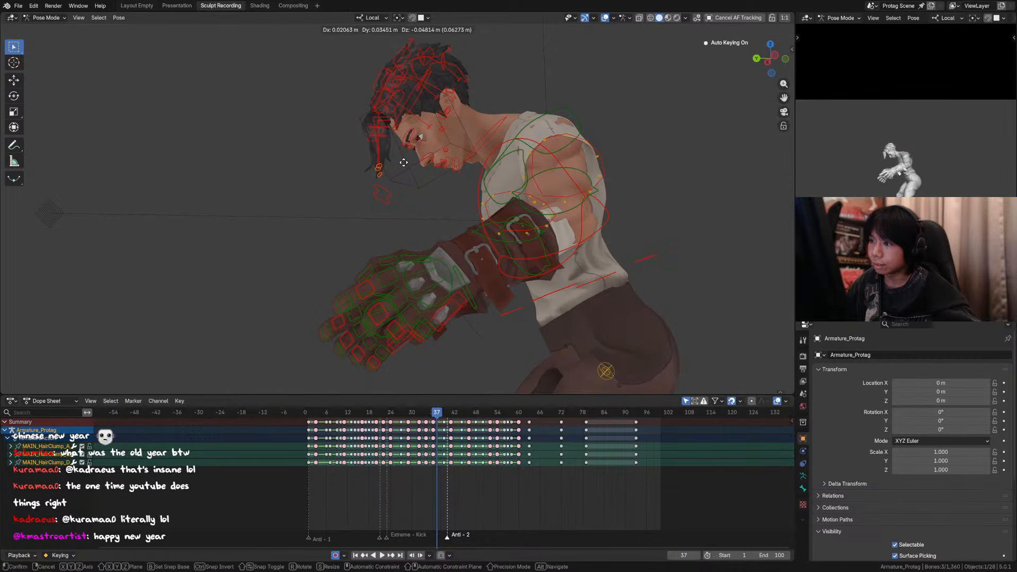
pyautogui.click(404, 162)
# Step: Adjust the hanging forelock strand by moving its tip control about 0.018 m toward the face and repositioning its middle control
pyautogui.click(385, 166)
pyautogui.press('g')
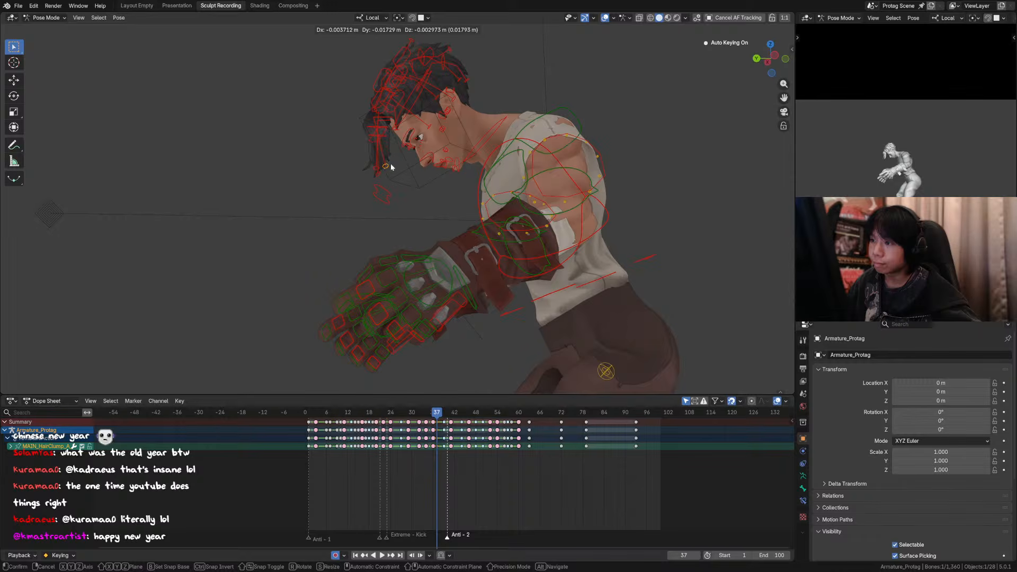
pyautogui.click(391, 167)
pyautogui.click(390, 137)
pyautogui.press('g')
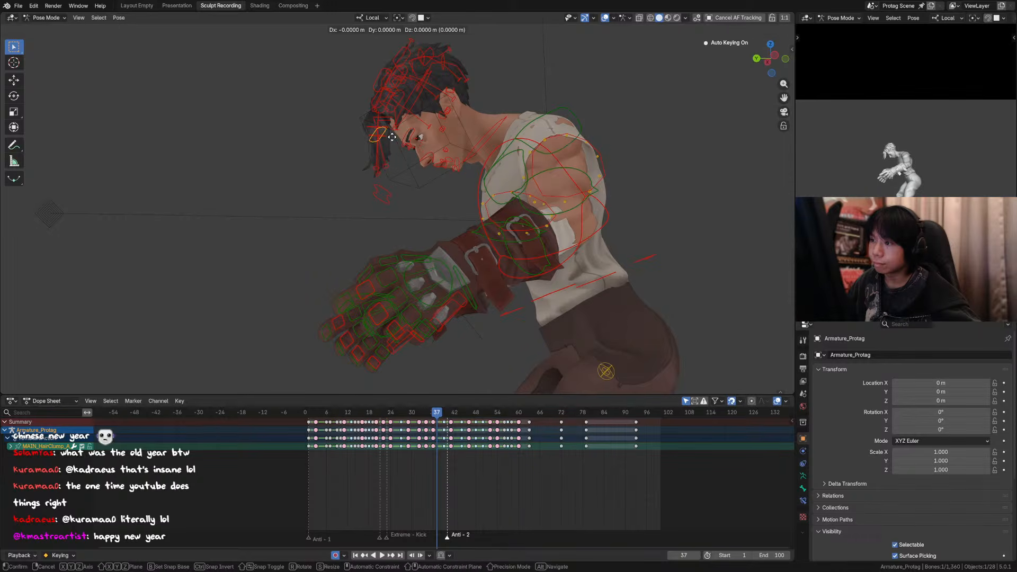
pyautogui.click(392, 137)
# Step: Lower the tip of the hair strand beside the brow and shift its upper control and tip about 0.013 m toward the face
pyautogui.click(397, 139)
pyautogui.press('g')
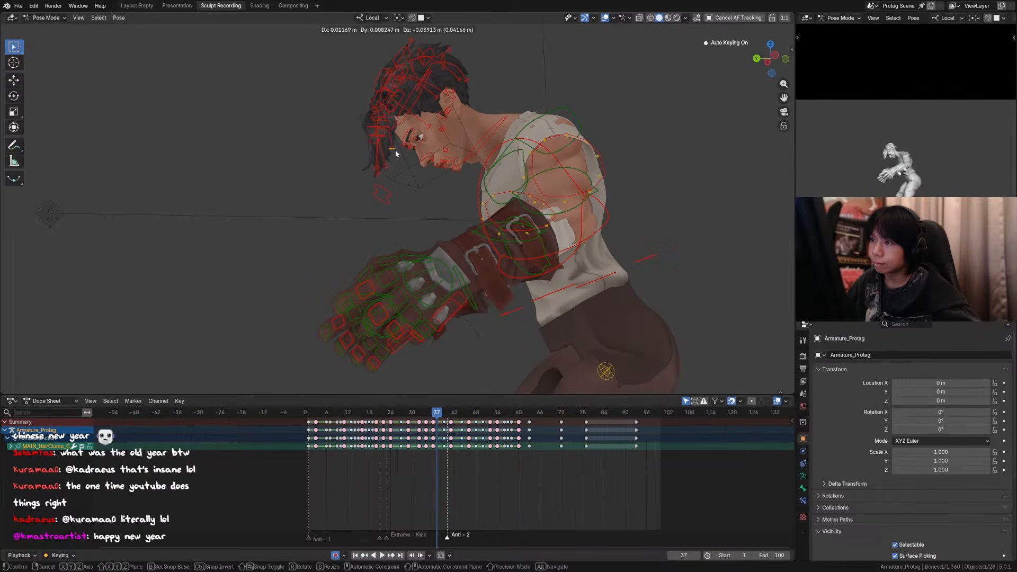
pyautogui.click(397, 111)
pyautogui.click(398, 109)
pyautogui.press('g')
pyautogui.click(398, 133)
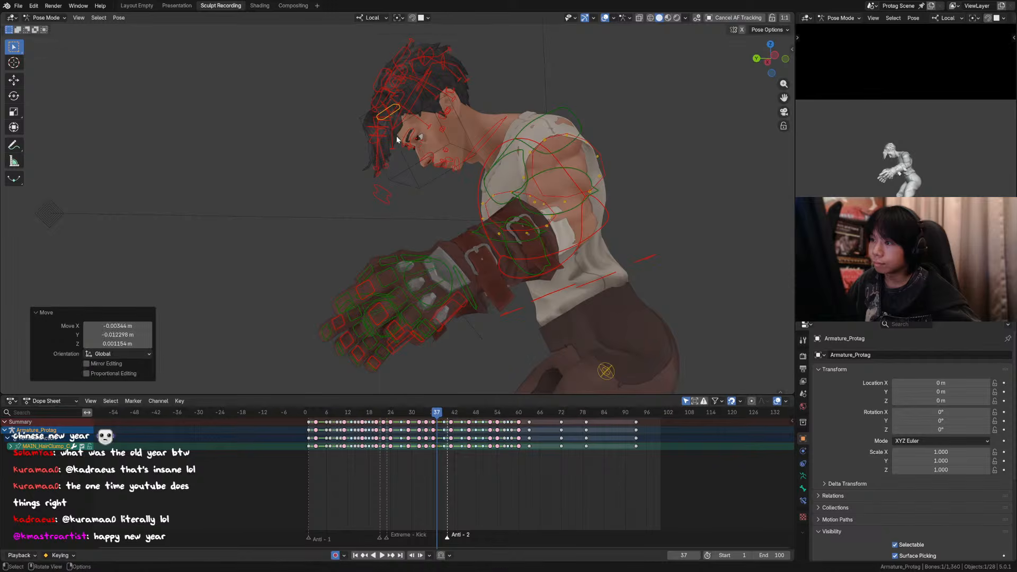
pyautogui.click(398, 142)
pyautogui.press('g')
pyautogui.click(395, 158)
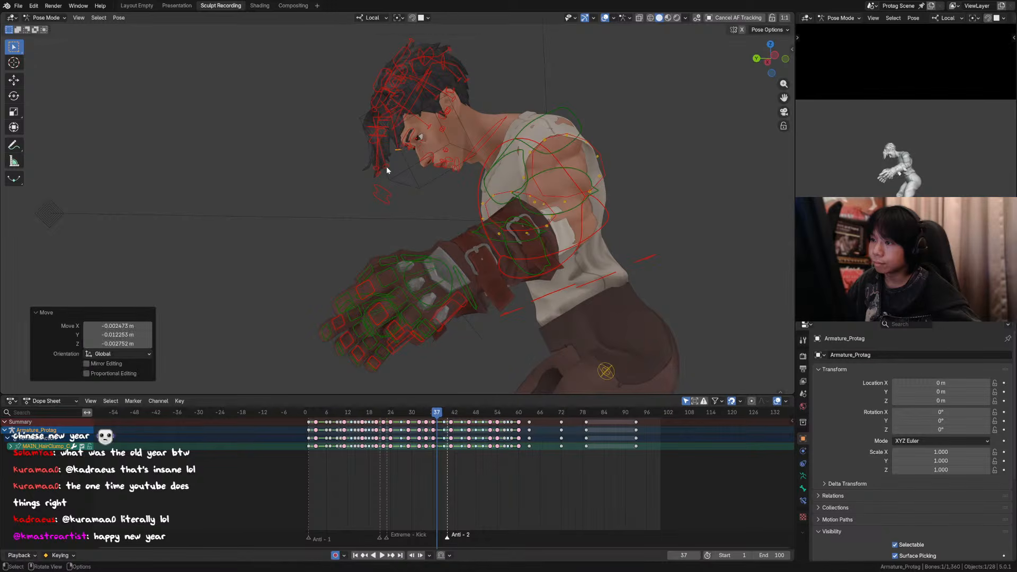
# Step: Lower the tip of the hanging forelock strand about 0.01 m, refine it again and shift its middle control about 0.012 m toward the face
pyautogui.click(390, 169)
pyautogui.press('g')
pyautogui.click(385, 168)
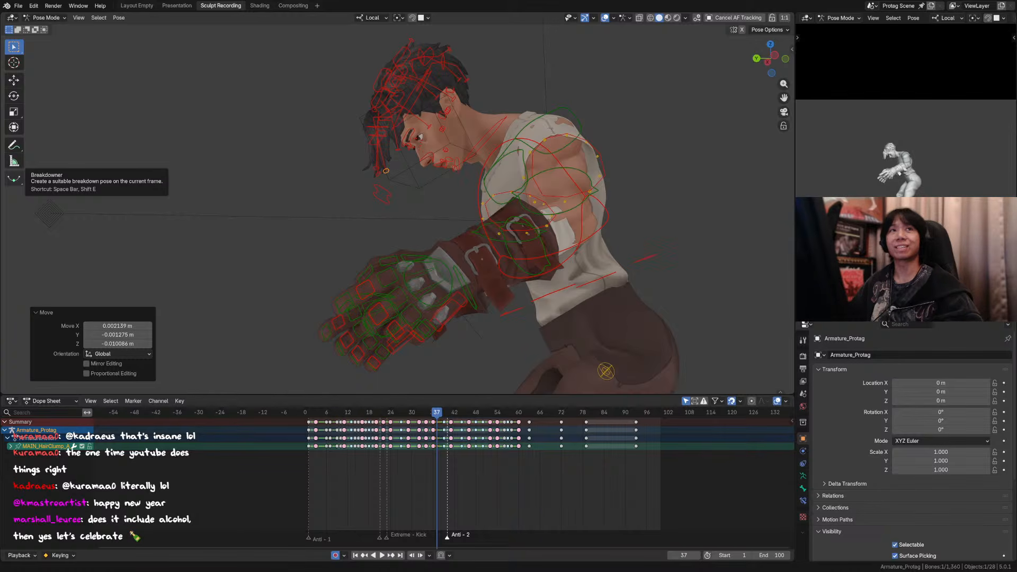
pyautogui.click(383, 132)
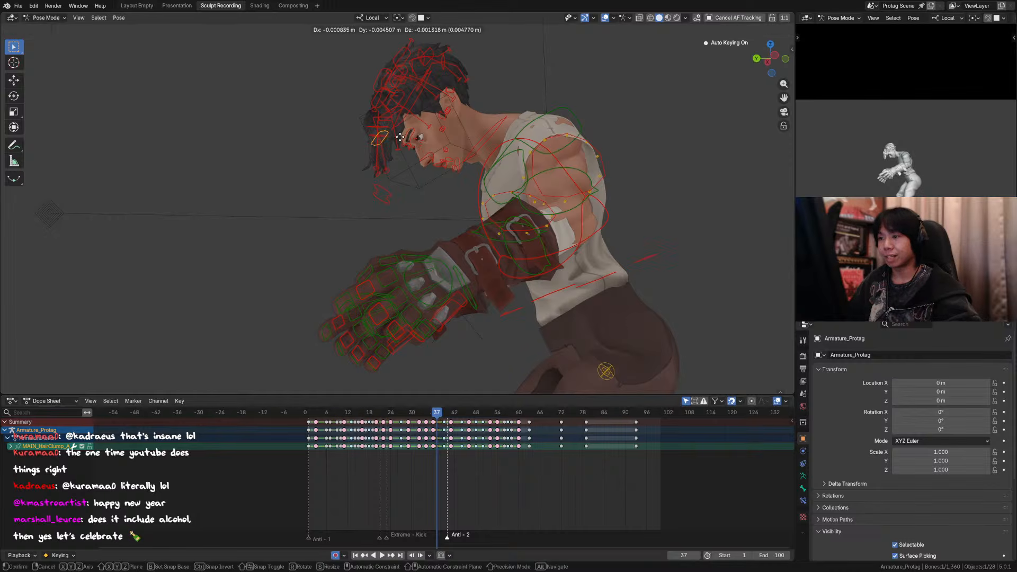
pyautogui.click(389, 173)
pyautogui.press('g')
pyautogui.click(393, 173)
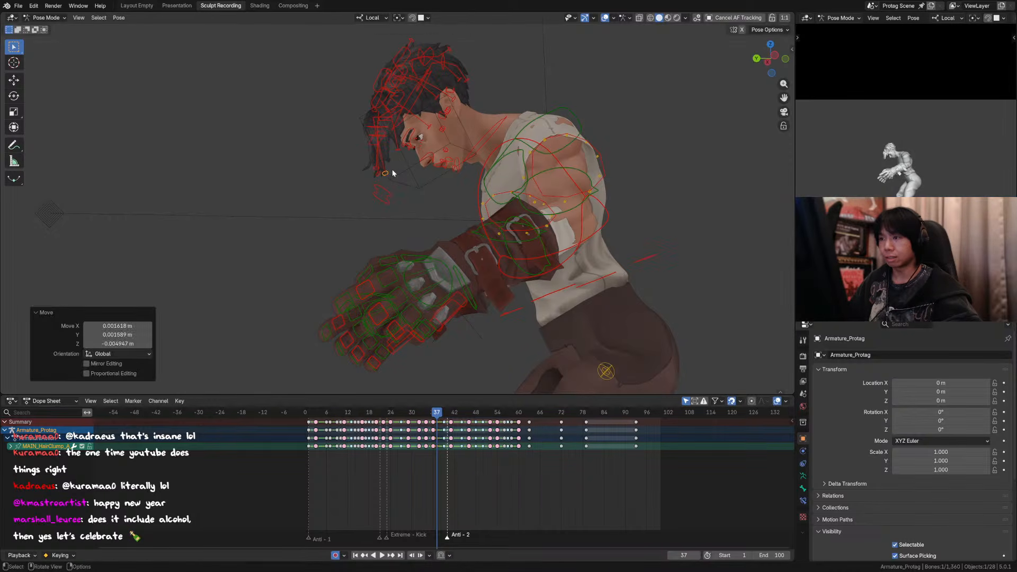
pyautogui.click(382, 144)
pyautogui.press('g')
pyautogui.click(387, 148)
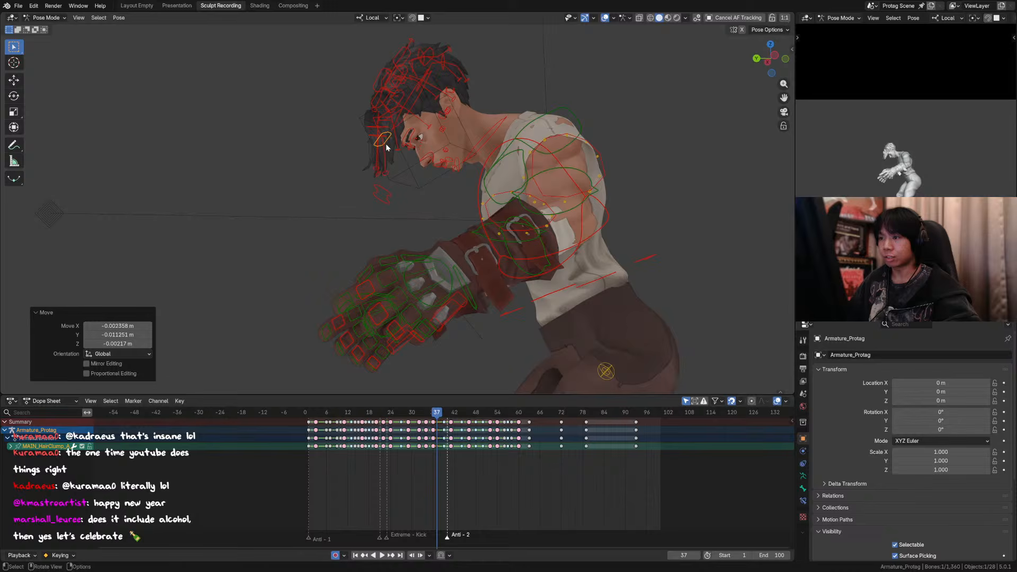
# Step: Save the file and move the tip control of the outermost forelock strand forward, away from the face
pyautogui.click(375, 174)
pyautogui.press('g')
pyautogui.rightClick(361, 167)
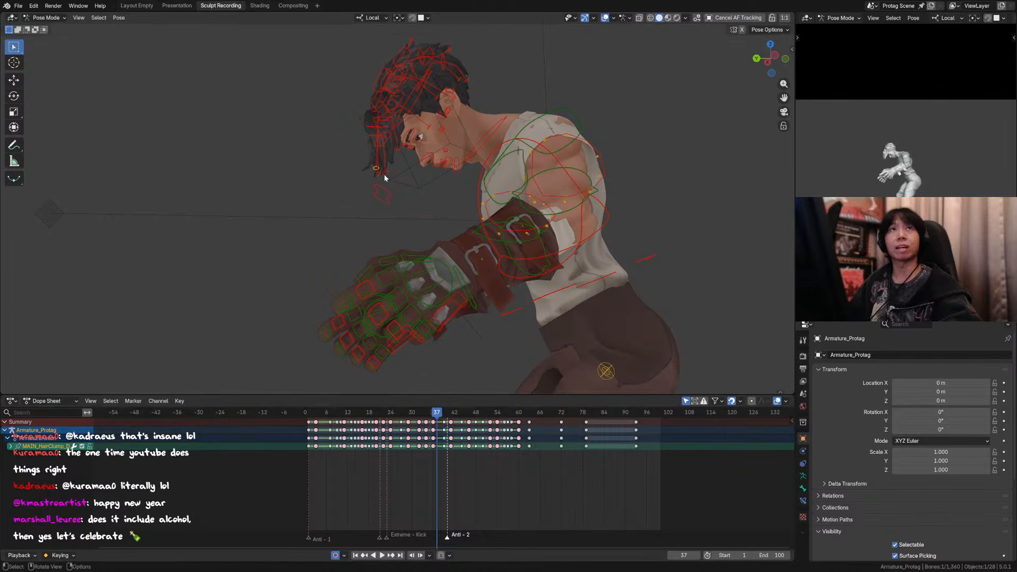
pyautogui.moveTo(384, 174); pyautogui.dragTo(374, 183, button='middle')
pyautogui.hotkey('ctrl', 's')
pyautogui.press('g')
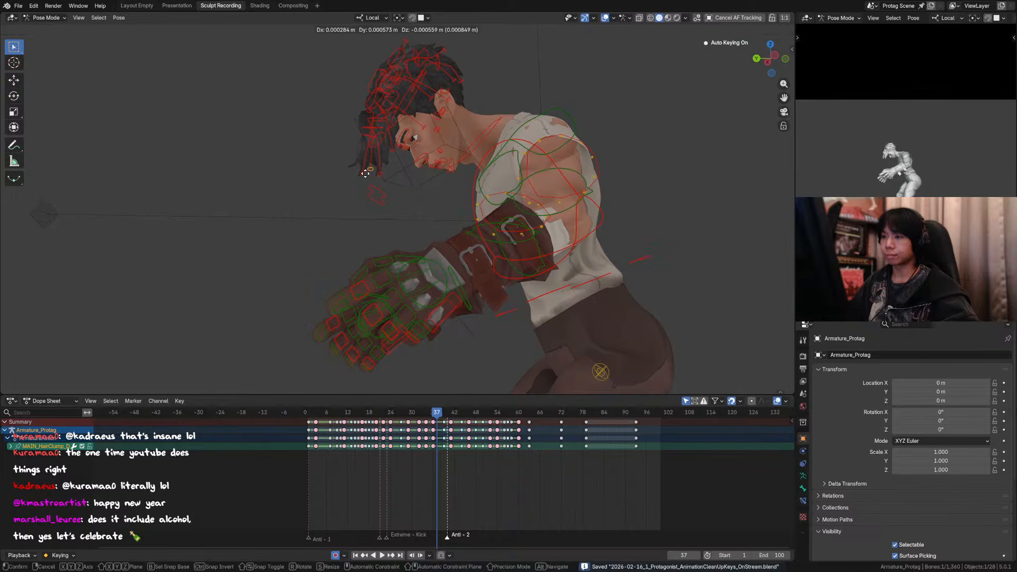
pyautogui.click(351, 172)
# Step: Move the middle control of the outermost forelock strand about 0.007 m away from the face and save the file
pyautogui.click(371, 131)
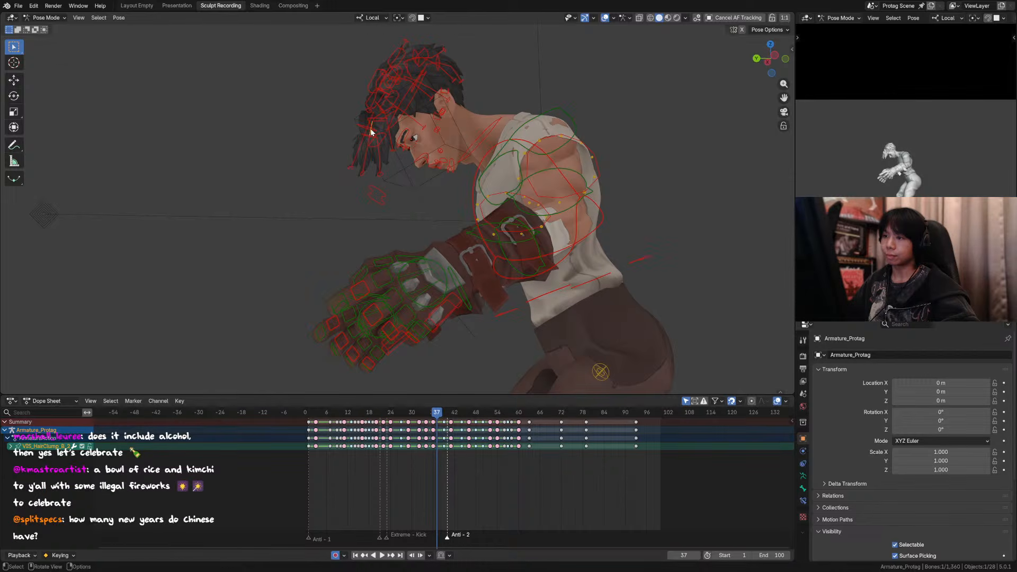
pyautogui.press('g')
pyautogui.click(352, 124)
pyautogui.hotkey('ctrl', 's')
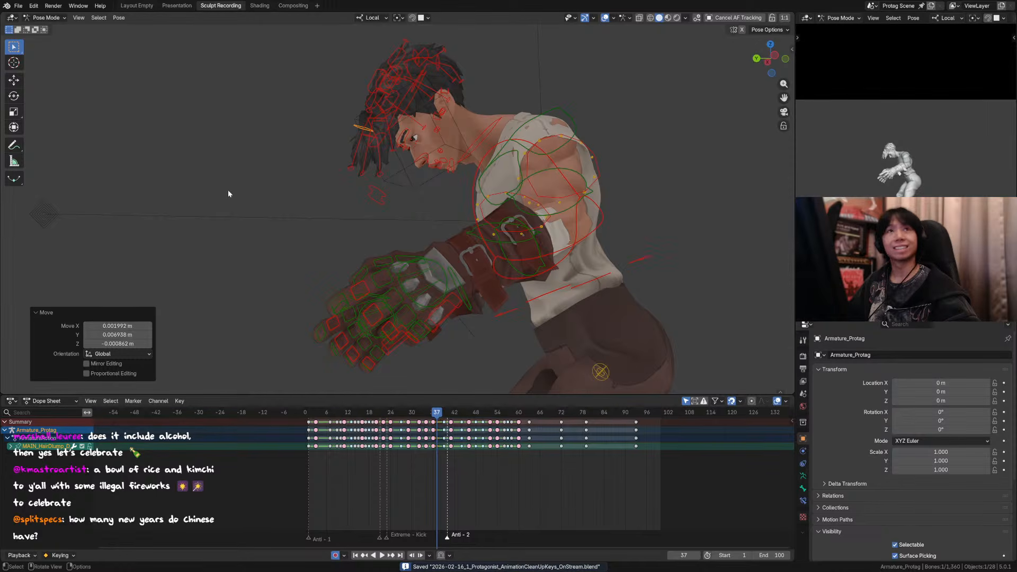
# Step: Save again, nudge the outermost strand's middle control, and move its tip about 0.013 m back toward the face
pyautogui.moveTo(370, 177); pyautogui.dragTo(391, 188, button='middle')
pyautogui.hotkey('ctrl', 's')
pyautogui.scroll(1, 390, 187)
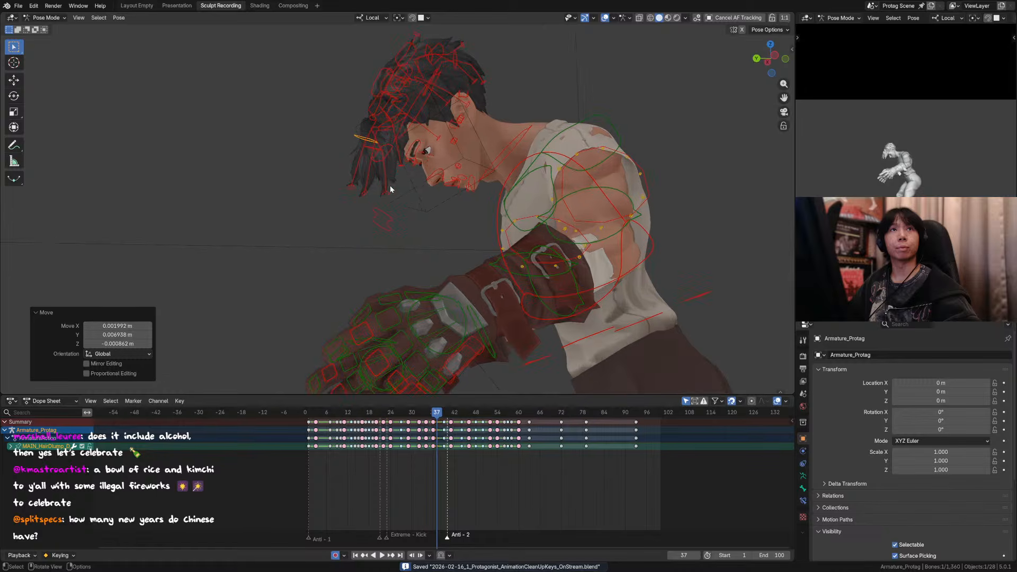
pyautogui.press('g')
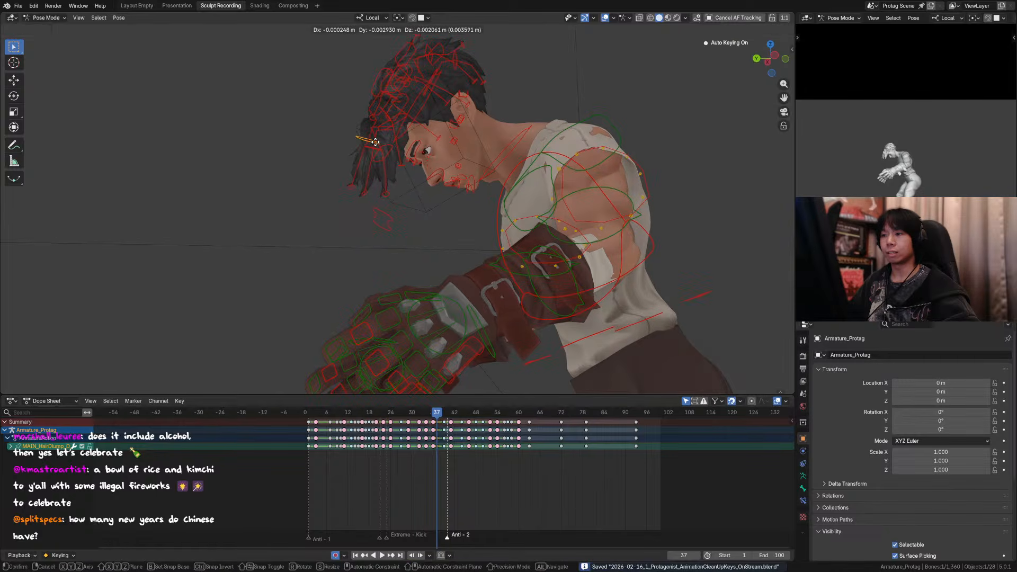
pyautogui.click(375, 141)
pyautogui.click(351, 188)
pyautogui.press('g')
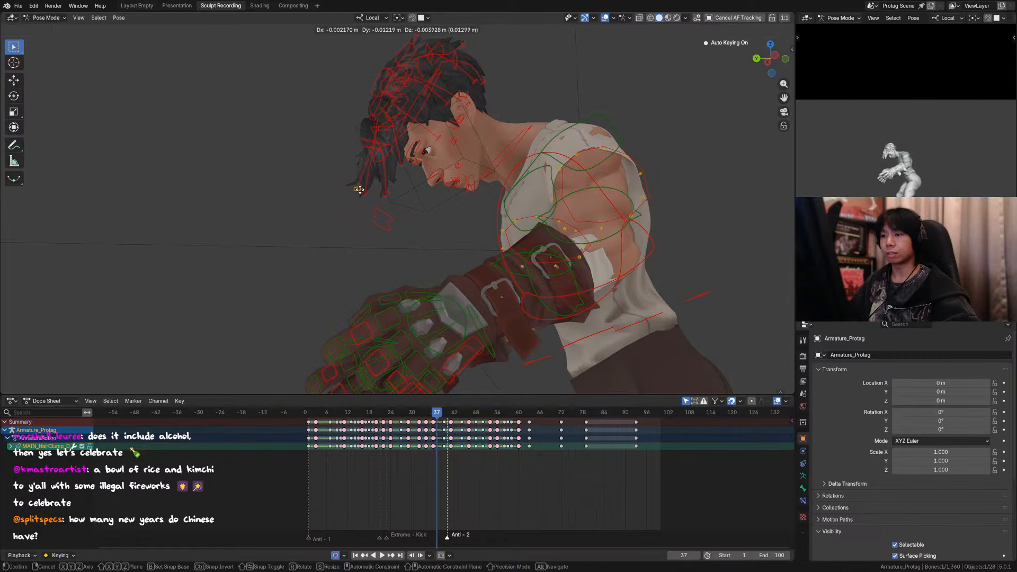
pyautogui.click(354, 188)
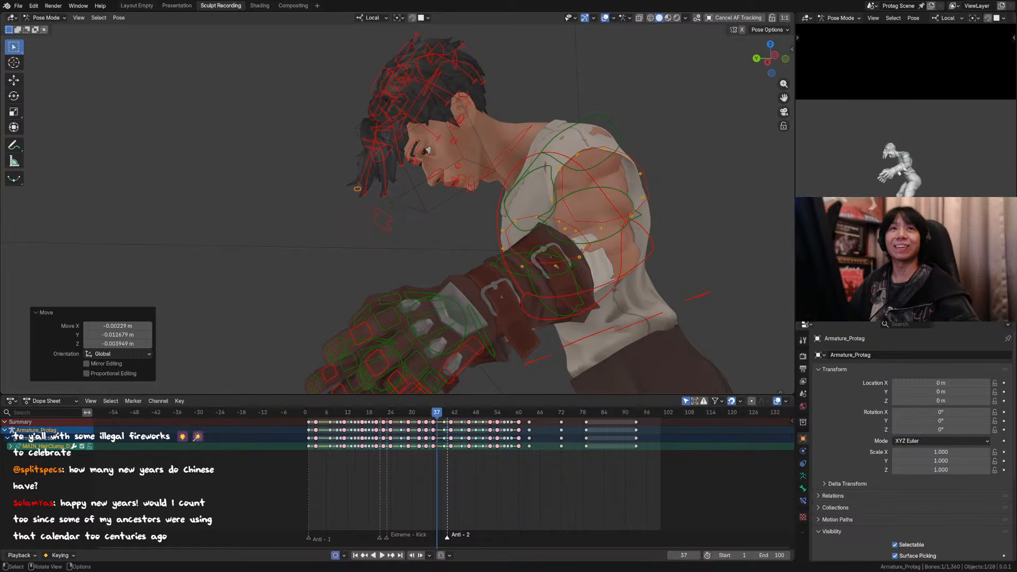
# Step: Reshape the outermost forelock strand by shifting its tip and moving its middle control about 0.013 m outward and down
pyautogui.scroll(2, 357, 204)
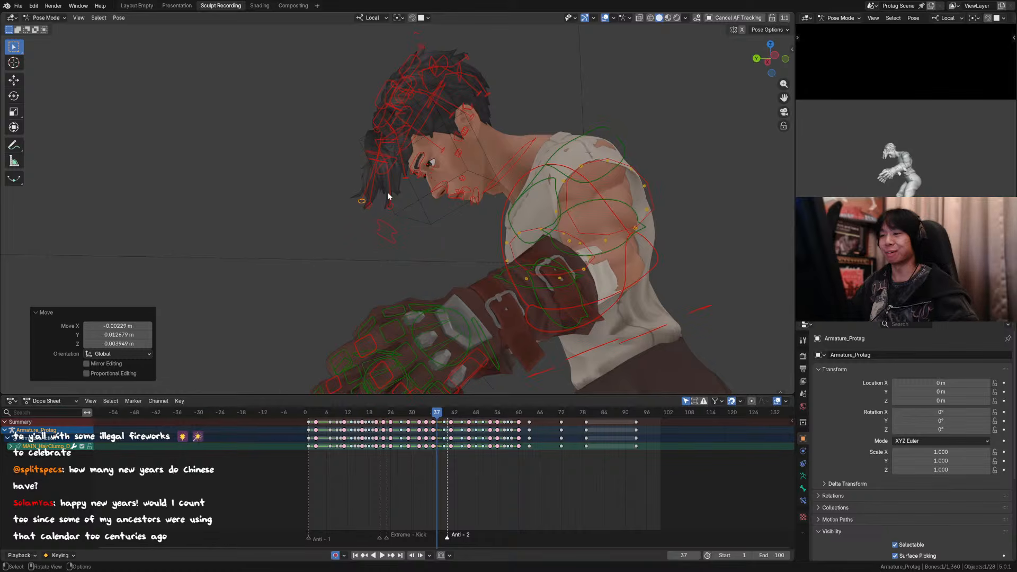
pyautogui.press('g')
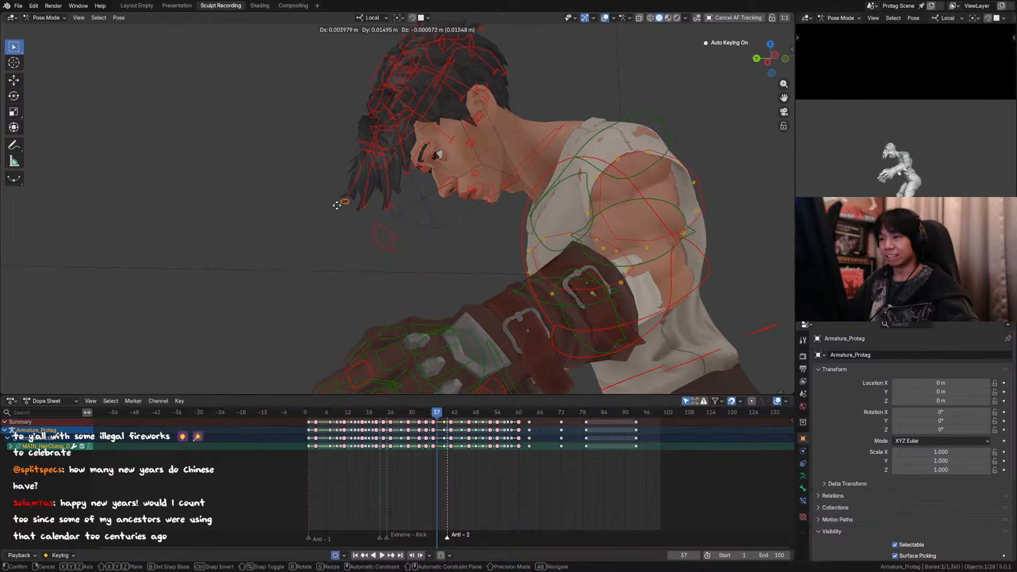
pyautogui.click(376, 153)
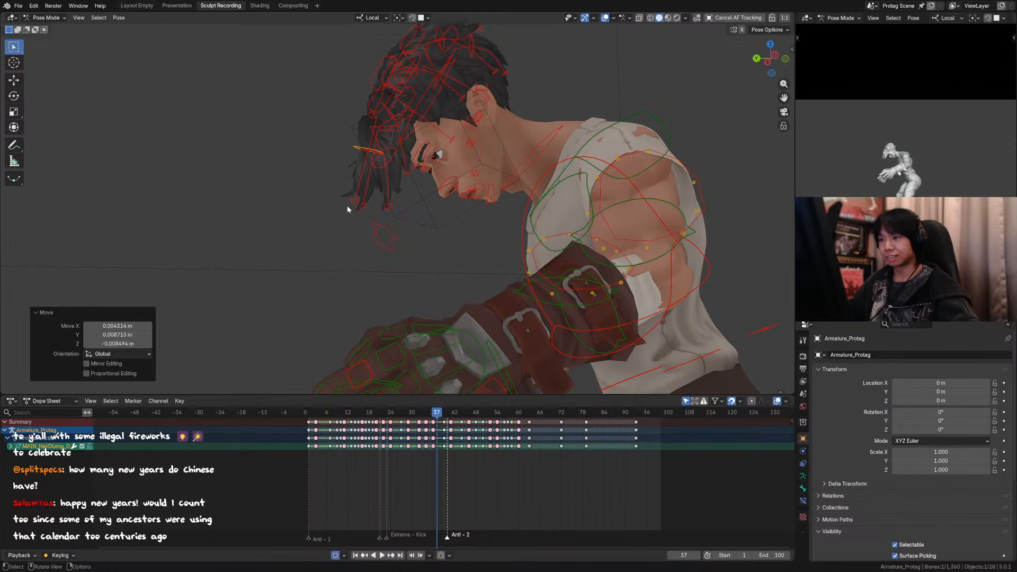
pyautogui.click(352, 202)
pyautogui.press('g')
pyautogui.click(348, 203)
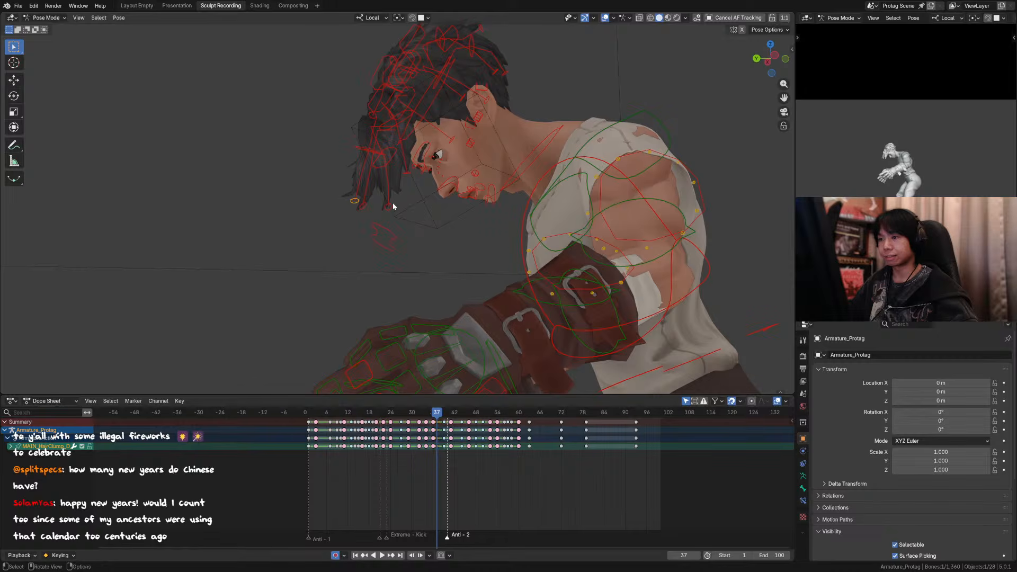
# Step: Nudge the middle and tip controls of the inner forelock strand, and lower the tip of the strand beside the brow about 0.011 m
pyautogui.click(396, 154)
pyautogui.press('g')
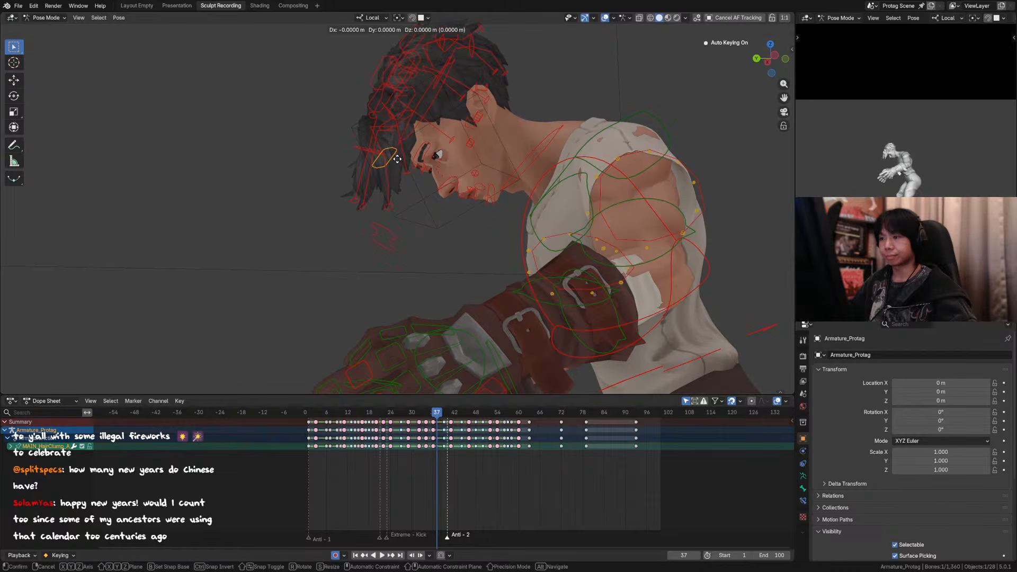
pyautogui.click(404, 163)
pyautogui.click(392, 206)
pyautogui.press('g')
pyautogui.click(394, 206)
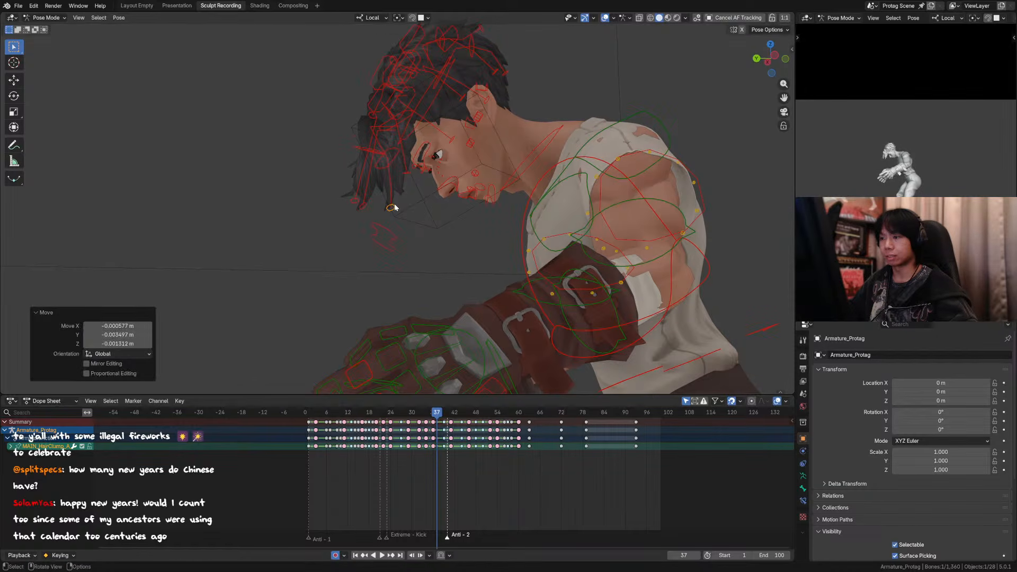
pyautogui.click(410, 178)
pyautogui.press('g')
pyautogui.click(413, 183)
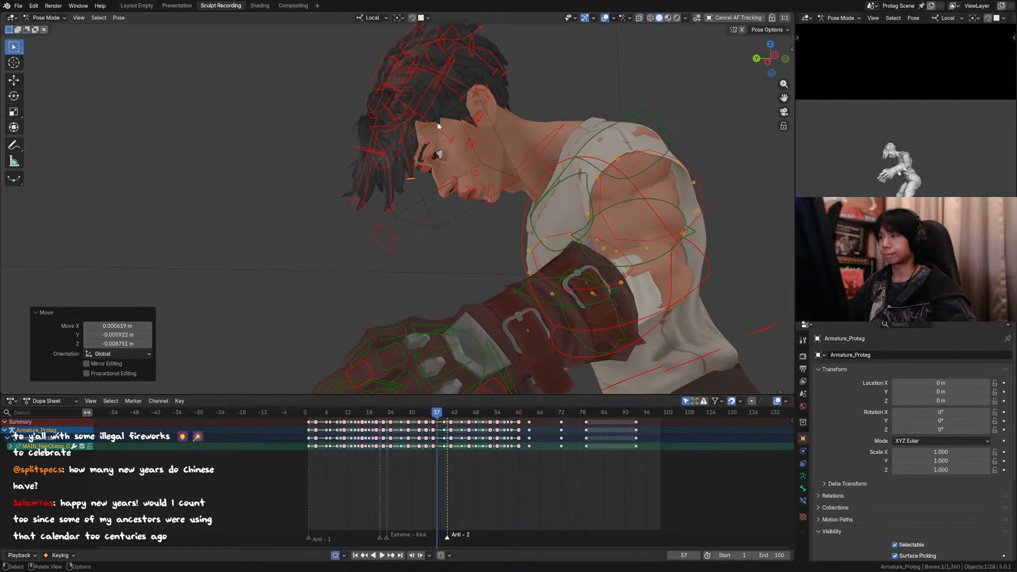
# Step: Pull the temple hair strand's control down about 0.043 m, hide the overlays and refine its position with small moves
pyautogui.click(452, 139)
pyautogui.press('g')
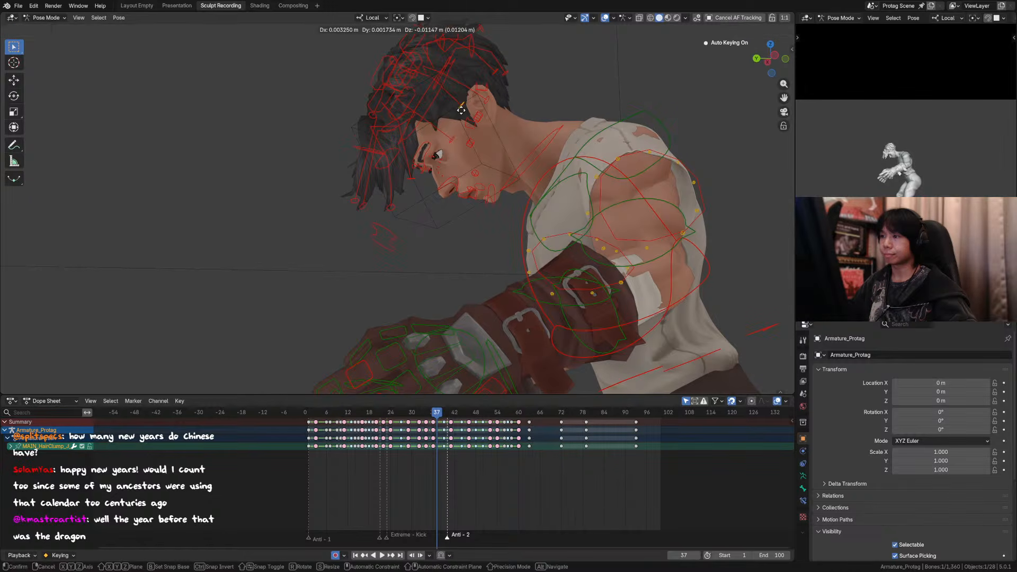
pyautogui.click(451, 127)
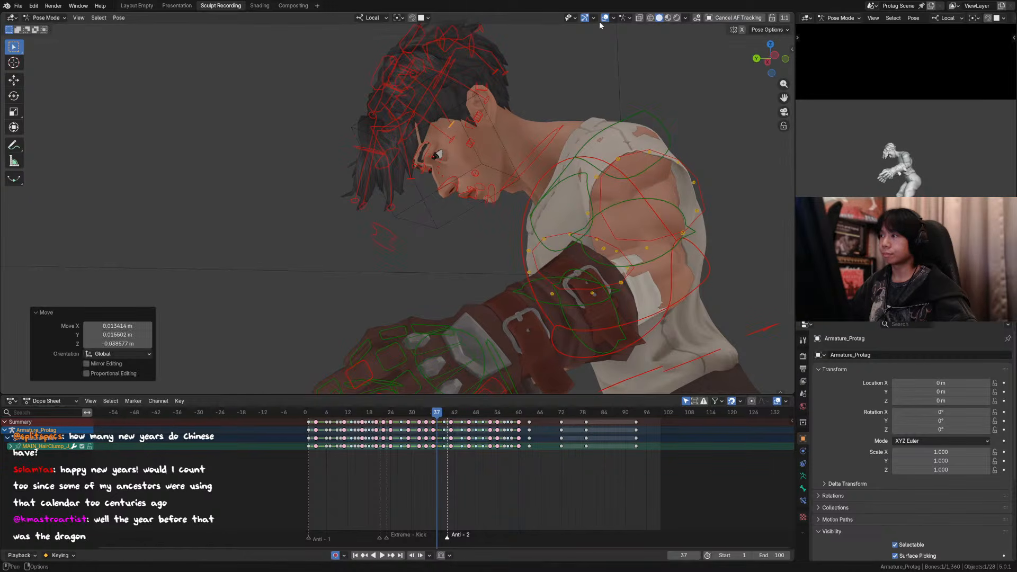
pyautogui.click(604, 18)
pyautogui.scroll(-1, 478, 128)
pyautogui.press('g')
pyautogui.click(454, 155)
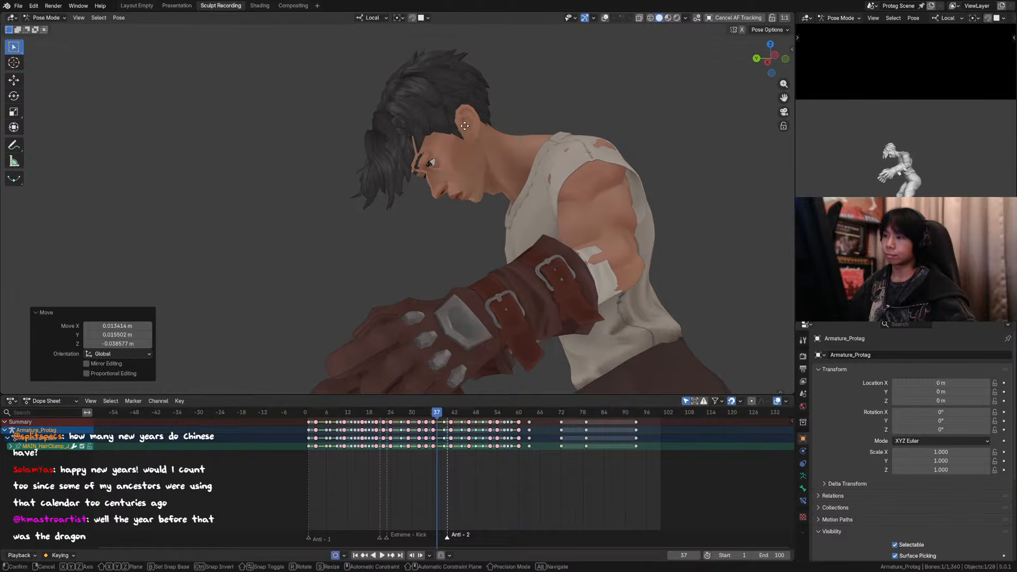
pyautogui.press('g')
pyautogui.click(413, 162)
pyautogui.scroll(-2, 589, 270)
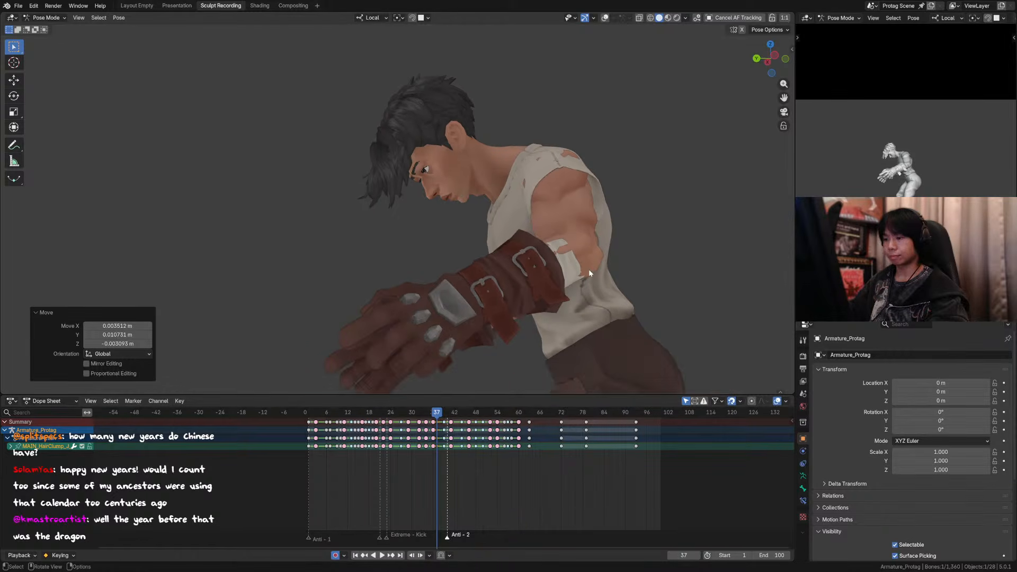
# Step: Step through the frames around 37 and 38 to review how the adjusted hair moves with the head
pyautogui.press('Left')
pyautogui.press('Left')
pyautogui.press('Right')
pyautogui.press('Right')
pyautogui.scroll(-3, 583, 274)
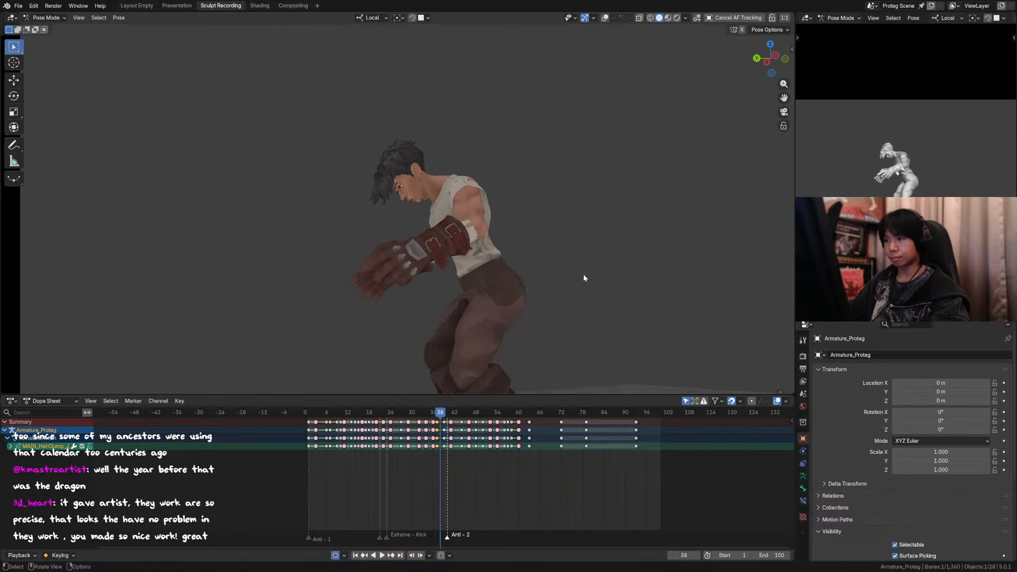
pyautogui.scroll(2, 535, 259)
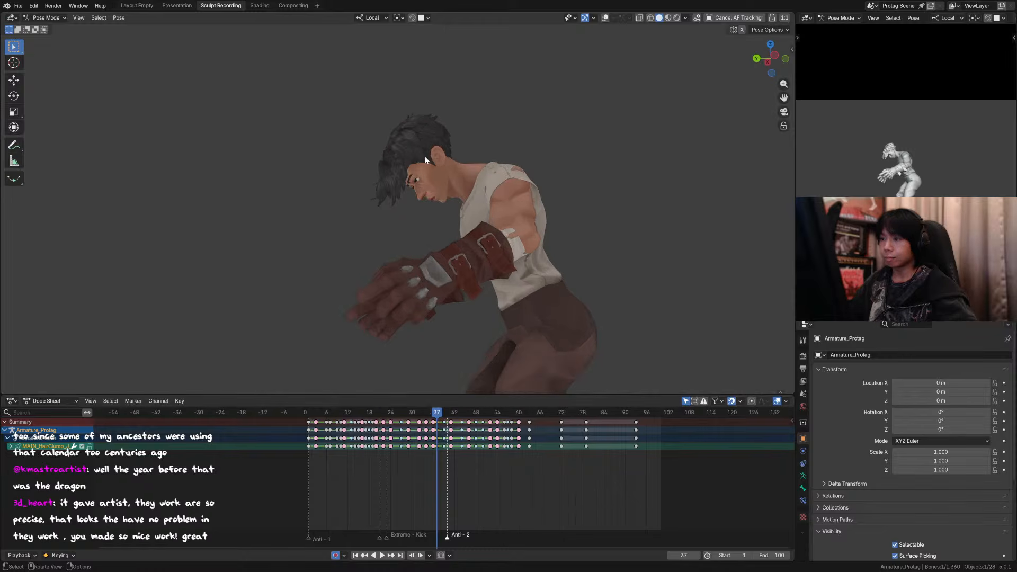
# Step: Lower the temple hair control about 0.023 m at frame 37 and shift it about 0.017 m outward from the front
pyautogui.press('g')
pyautogui.click(423, 169)
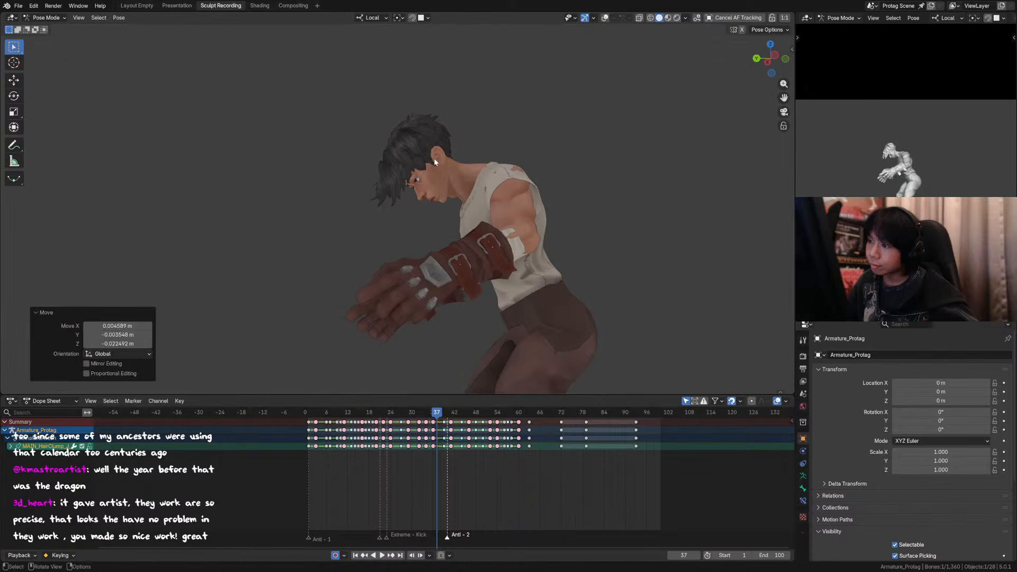
pyautogui.keyDown('alt'); pyautogui.moveTo(433, 157); pyautogui.dragTo(524, 162, button='middle'); pyautogui.keyUp('alt')
pyautogui.press('g')
pyautogui.click(441, 131)
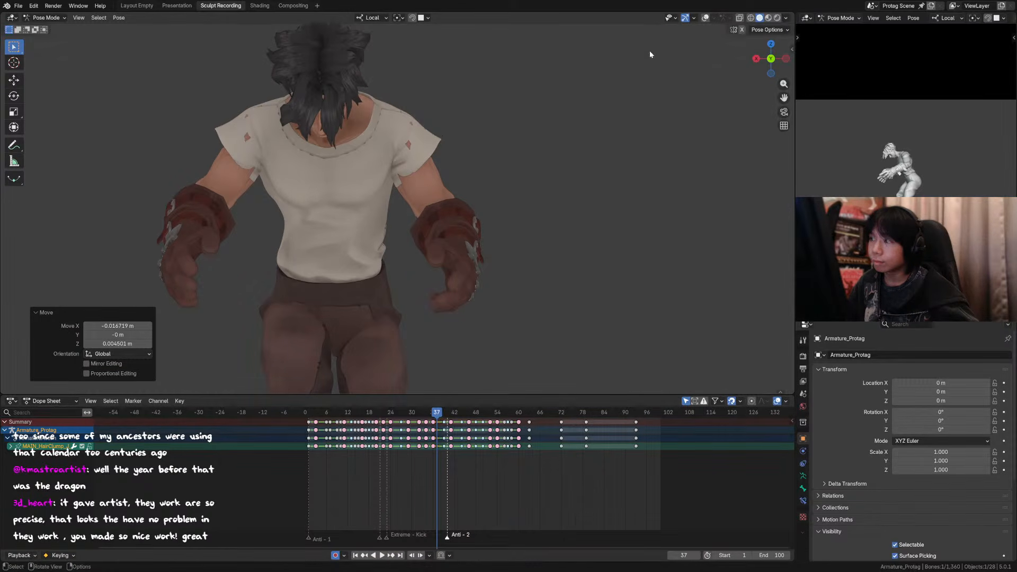
# Step: Show the overlays, move the side strand's middle control about 0.014 m outward, and nudge its lower tip down about 0.005 m
pyautogui.click(705, 18)
pyautogui.keyDown('shift'); pyautogui.moveTo(375, 71); pyautogui.dragTo(397, 79, button='middle'); pyautogui.keyUp('shift')
pyautogui.click(374, 76)
pyautogui.press('g')
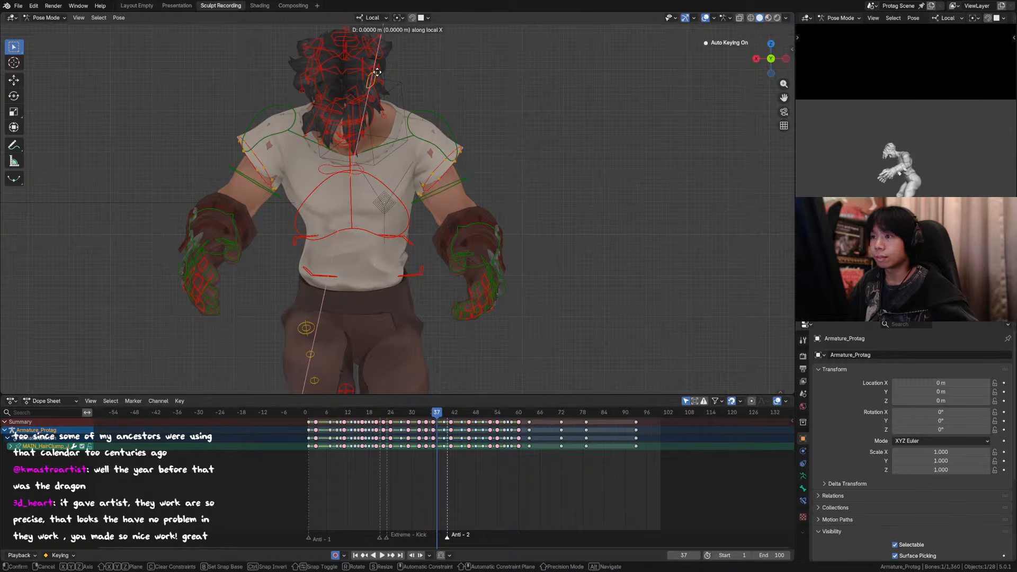
pyautogui.press('y')
pyautogui.press('y')
pyautogui.click(383, 74)
pyautogui.press('g')
pyautogui.click(418, 71)
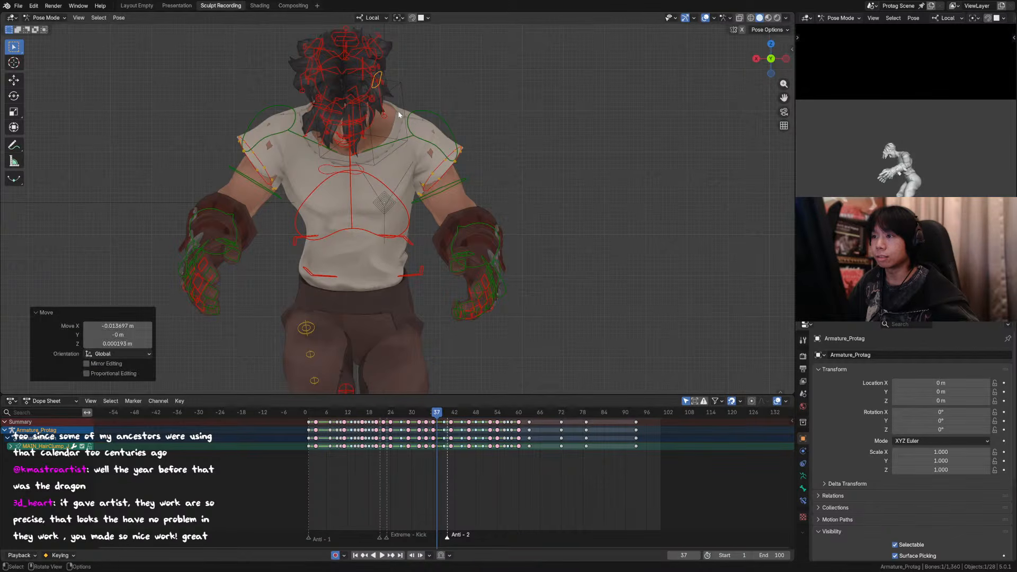
pyautogui.click(382, 119)
pyautogui.press('g')
pyautogui.click(374, 126)
# Step: Refine the side strand from the profile view, nudge its upper control about 0.007 m up and back, and hide the overlays
pyautogui.moveTo(513, 117); pyautogui.dragTo(415, 136, button='middle')
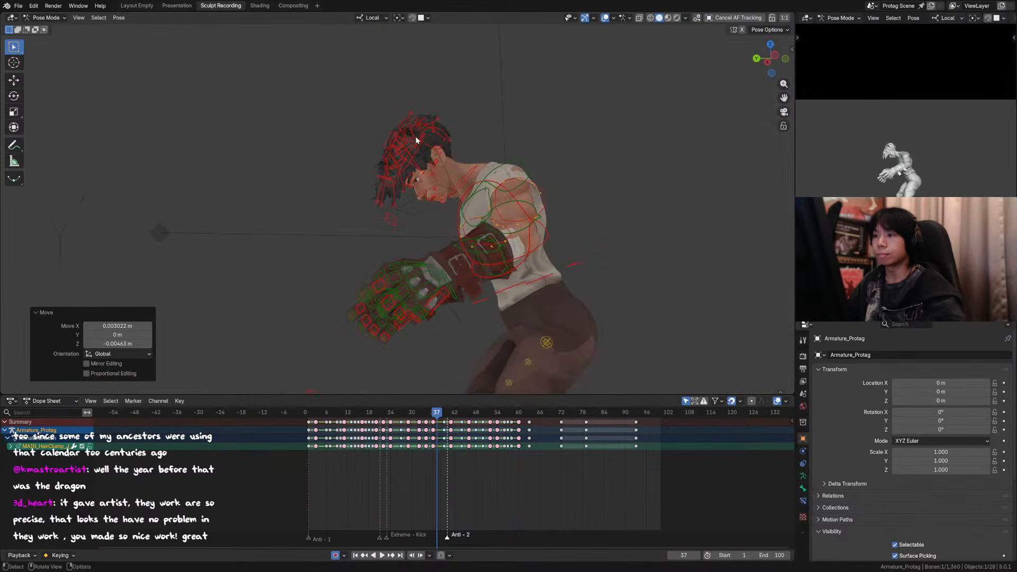
pyautogui.scroll(2, 427, 170)
pyautogui.press('g')
pyautogui.click(431, 142)
pyautogui.click(419, 118)
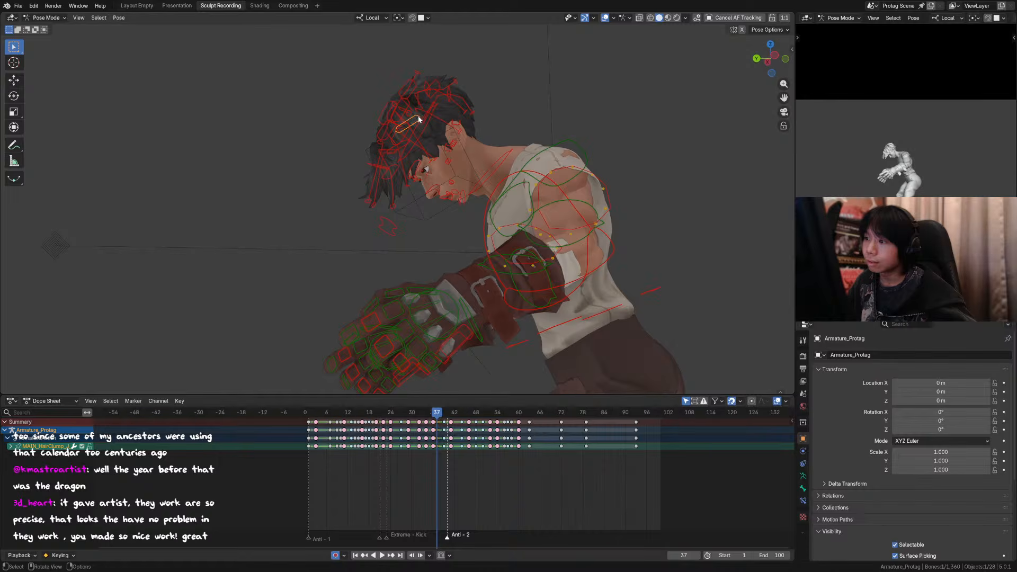
pyautogui.press('g')
pyautogui.click(425, 113)
pyautogui.hotkey('shift', 'alt', 'z')
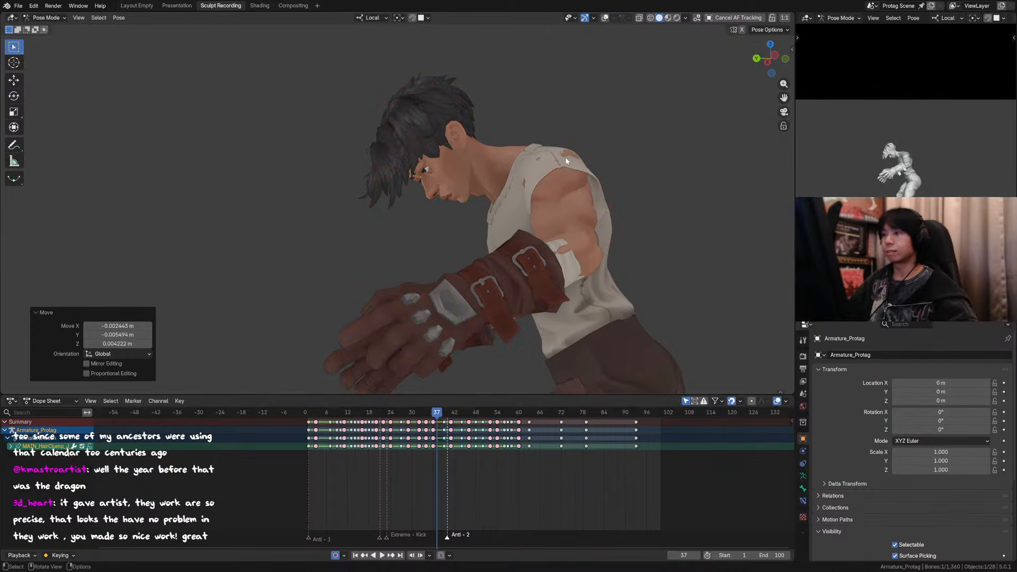
# Step: Step back and forth through frames 36 to 38 to examine how the side hair follows the head
pyautogui.press('Left')
pyautogui.press('Right')
pyautogui.press('Right')
pyautogui.press('Right')
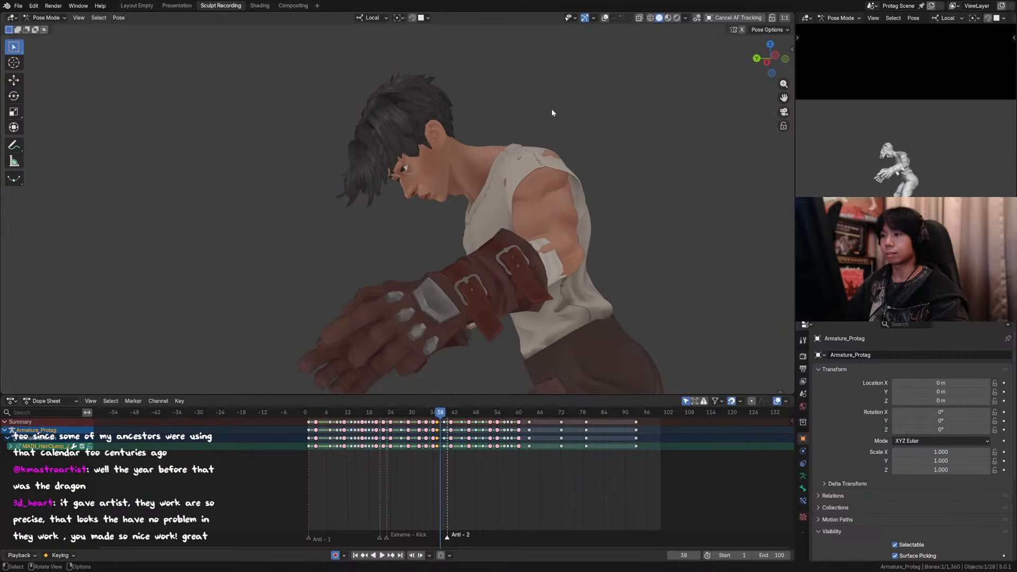
pyautogui.press('Left')
pyautogui.press('Right')
pyautogui.press('Left')
pyautogui.press('Left')
pyautogui.press('Left')
pyautogui.press('Left')
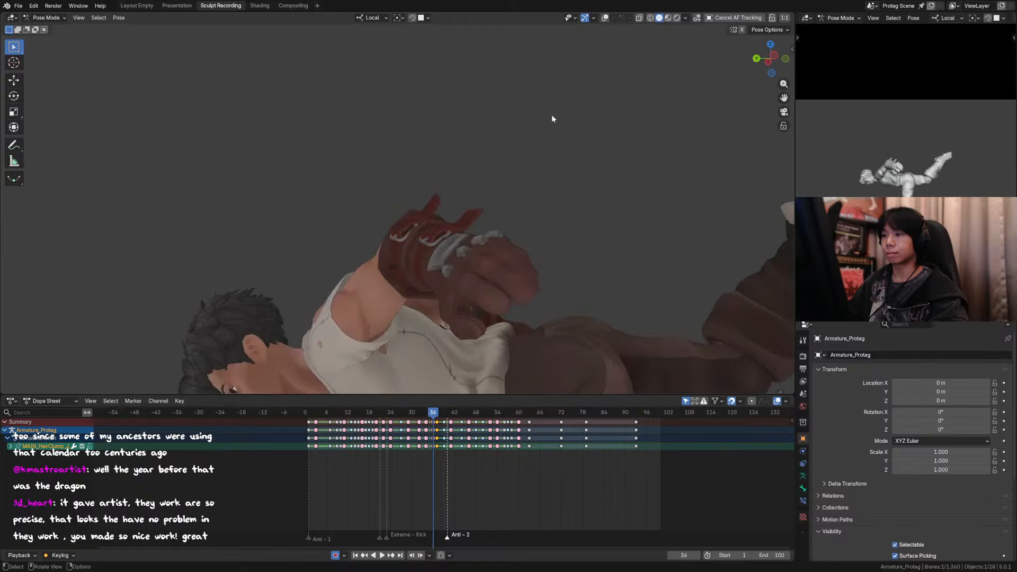
pyautogui.press('Right')
pyautogui.press('Right')
pyautogui.press('Right')
pyautogui.press('Right')
pyautogui.press('Right')
pyautogui.press('Left')
pyautogui.press('Left')
pyautogui.press('Left')
pyautogui.press('Left')
pyautogui.press('Right')
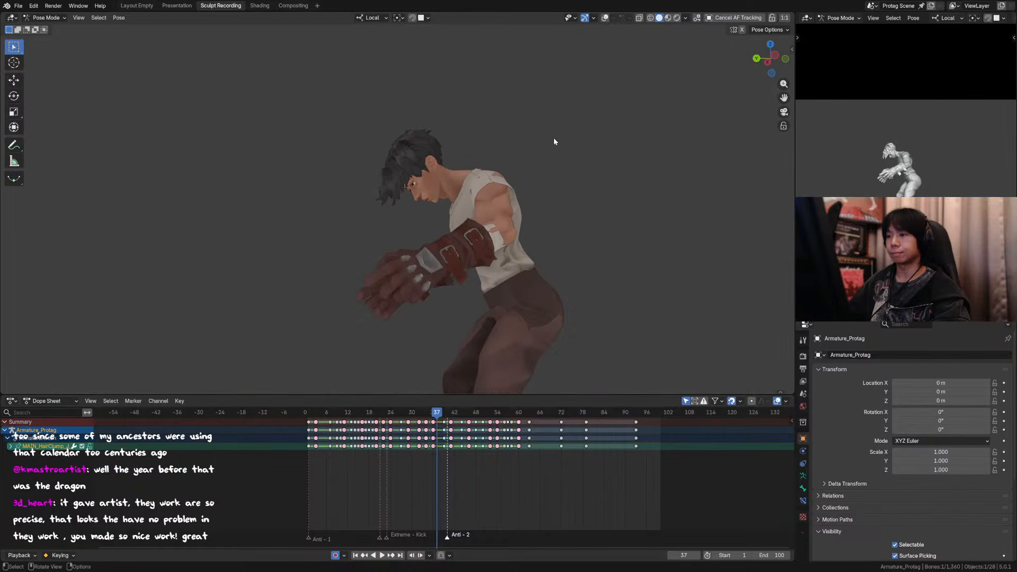
# Step: Show the overlays at frame 37 and pull the two tip controls of the inner forelock back toward the face
pyautogui.click(605, 18)
pyautogui.scroll(2, 388, 204)
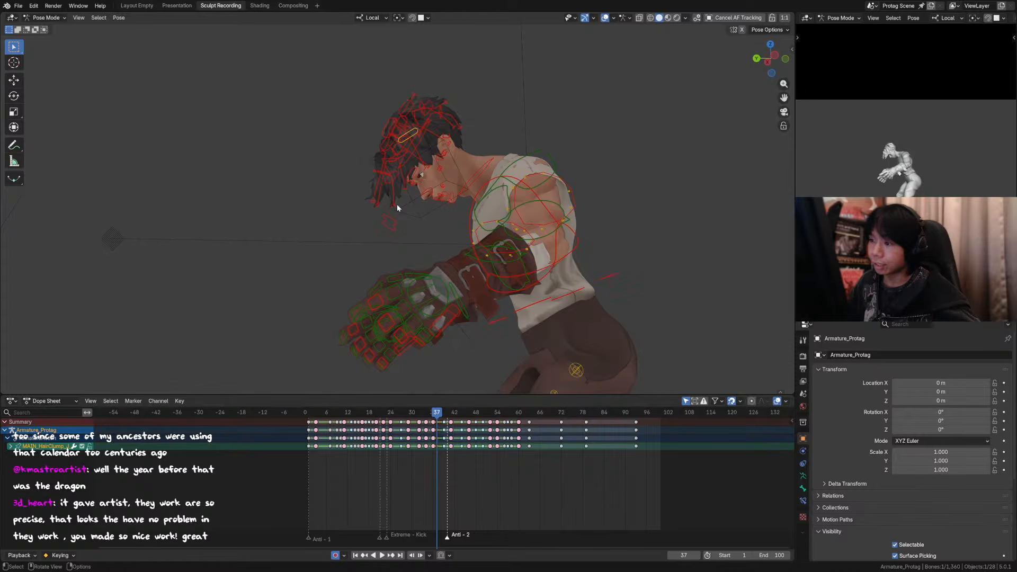
pyautogui.click(397, 207)
pyautogui.keyDown('shift'); pyautogui.click(409, 195); pyautogui.keyUp('shift')
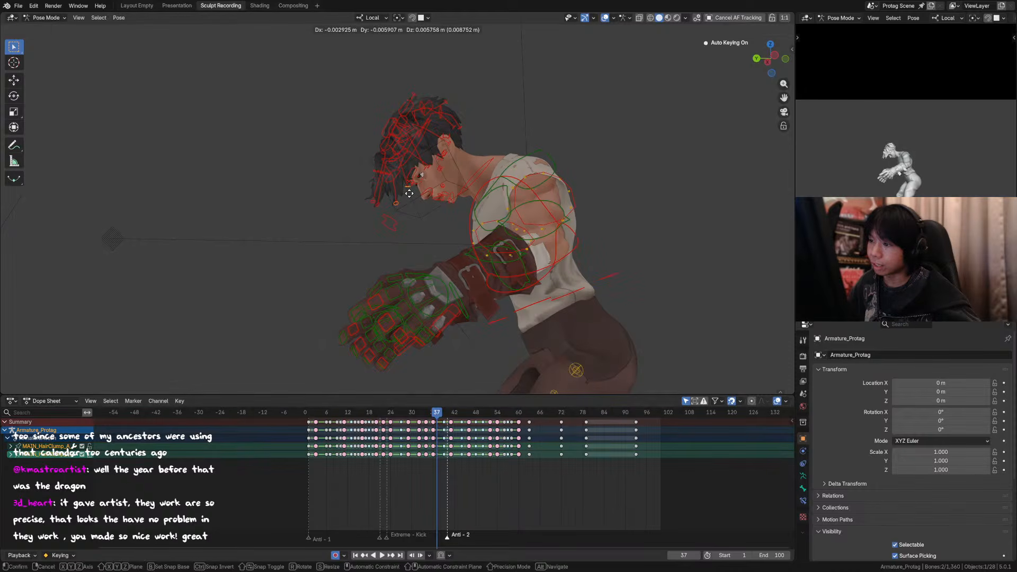
pyautogui.press('g')
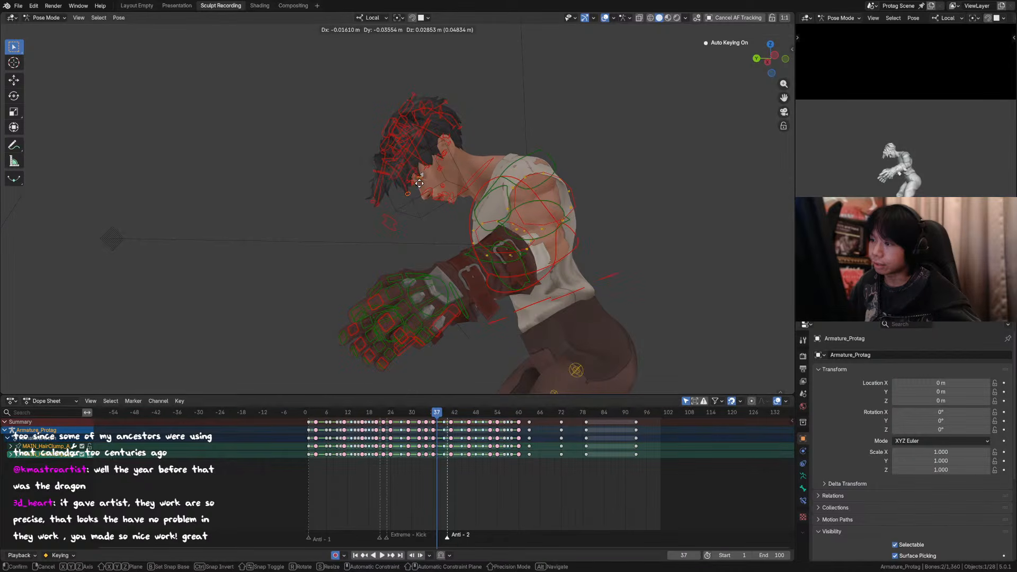
pyautogui.click(400, 192)
# Step: Extend the frontmost forelock strand by moving its tip control about 0.024 m down and 0.018 m forward
pyautogui.click(376, 205)
pyautogui.press('g')
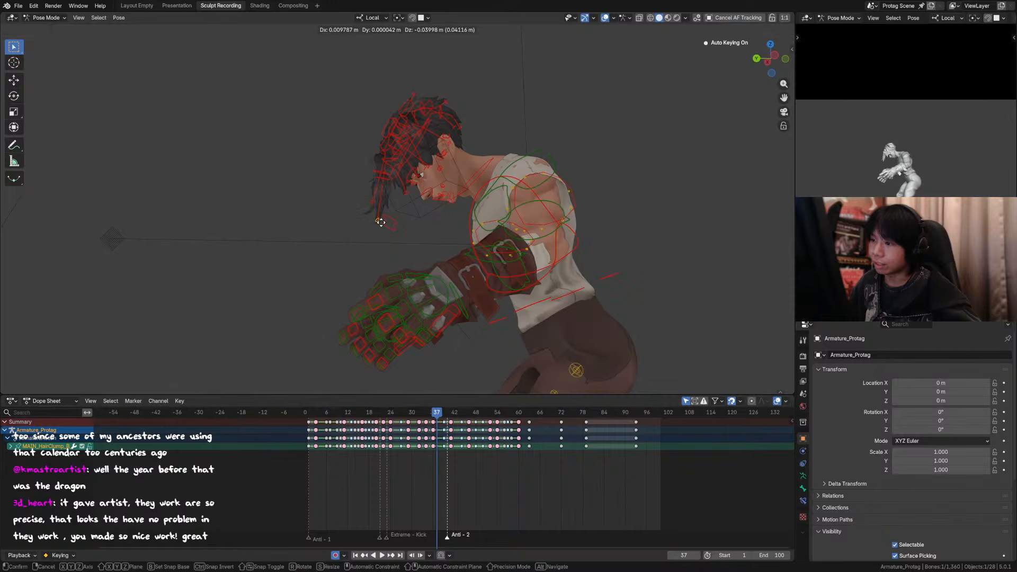
pyautogui.click(377, 211)
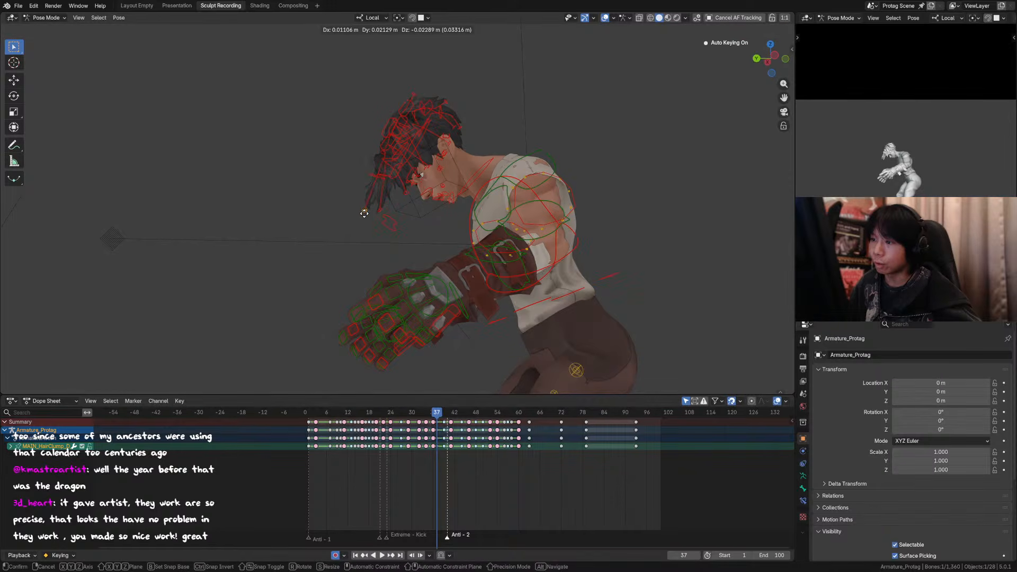
# Step: Reposition the two middle controls of the front forelock strands with several small moves to smooth their bend
pyautogui.scroll(3, 427, 180)
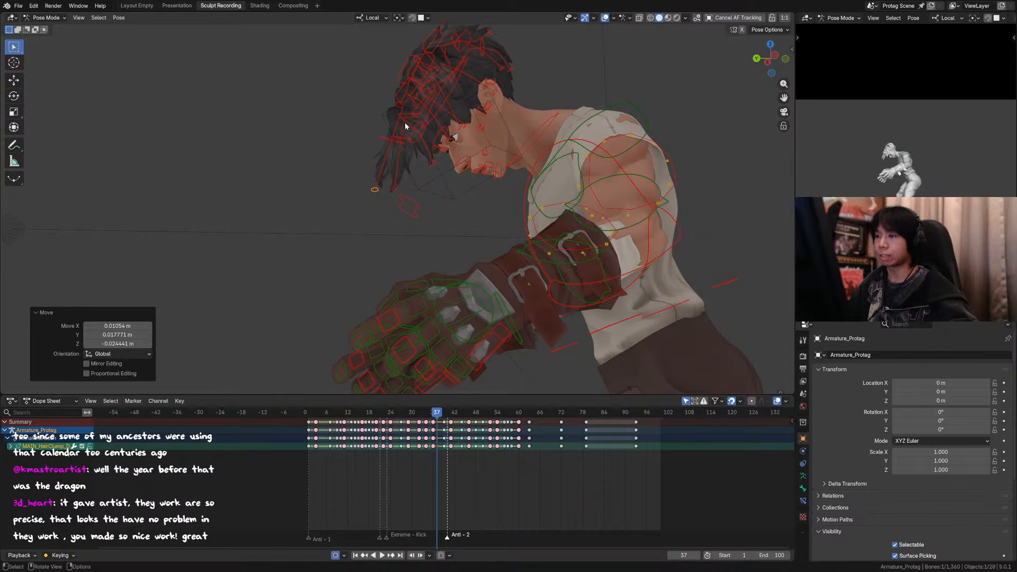
pyautogui.click(397, 140)
pyautogui.press('g')
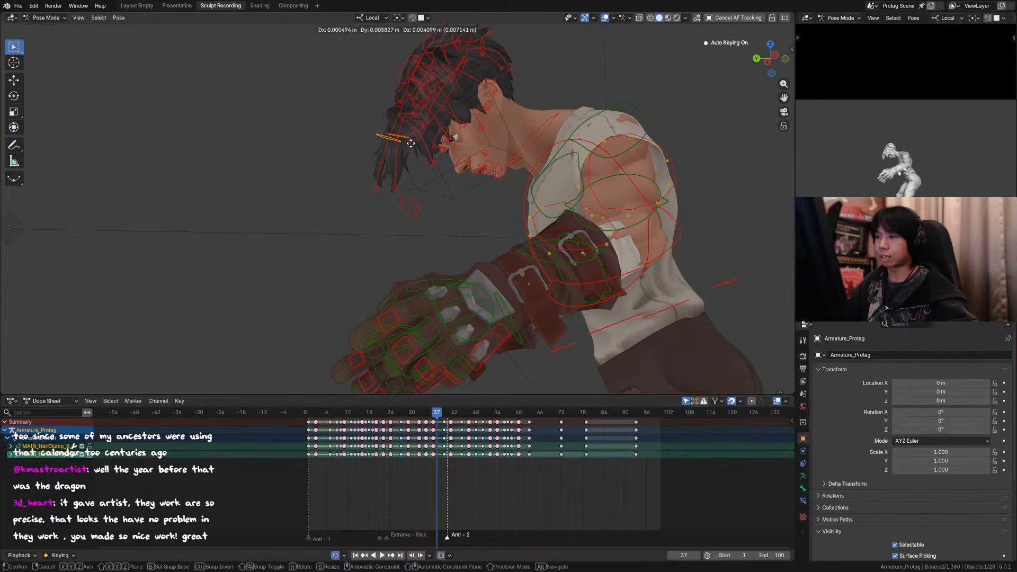
pyautogui.click(409, 143)
pyautogui.press('g')
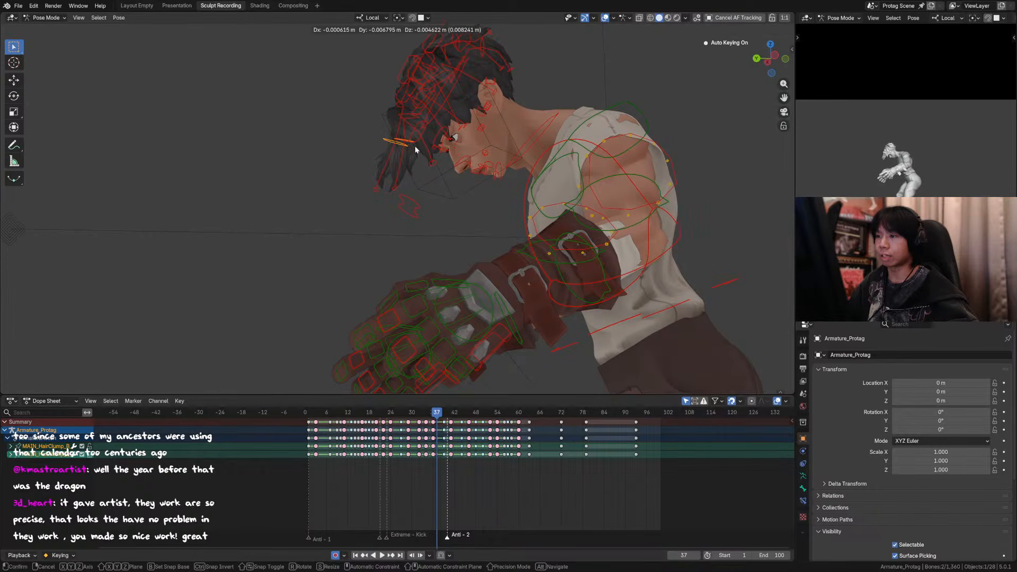
pyautogui.click(415, 147)
pyautogui.press('g')
pyautogui.click(420, 167)
# Step: Nudge the frontmost forelock tip about 0.004 m, rotate it 19.7° in view, and check the silhouette without overlays
pyautogui.click(373, 190)
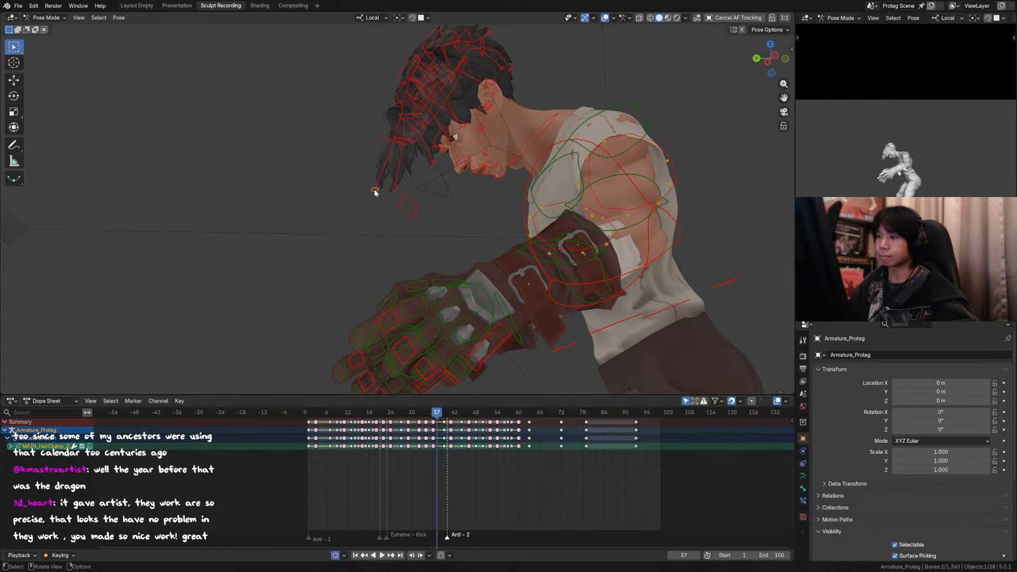
pyautogui.press('g')
pyautogui.click(372, 188)
pyautogui.press('r')
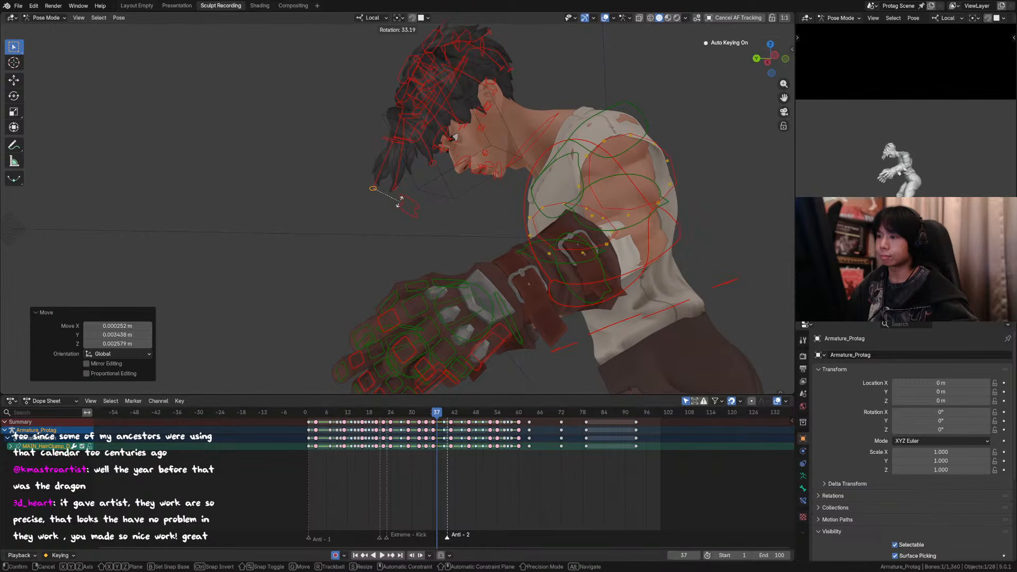
pyautogui.click(406, 201)
pyautogui.click(604, 18)
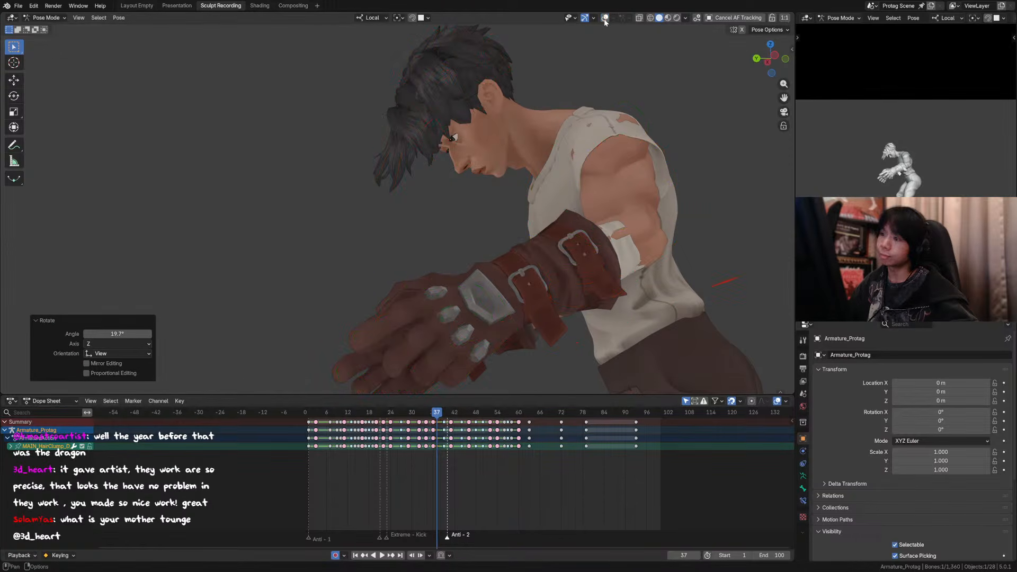
pyautogui.click(605, 18)
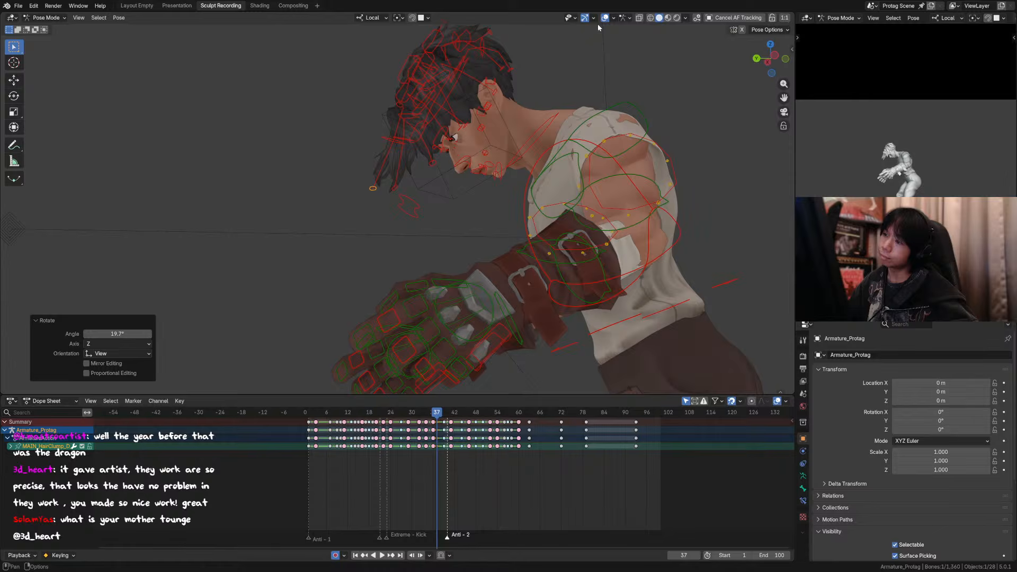
# Step: Rotate the tip of the strand in front of the brow 20.6° around its local Y axis and nudge its position
pyautogui.click(432, 159)
pyautogui.press('r')
pyautogui.press('y')
pyautogui.press('y')
pyautogui.click(461, 136)
pyautogui.press('g')
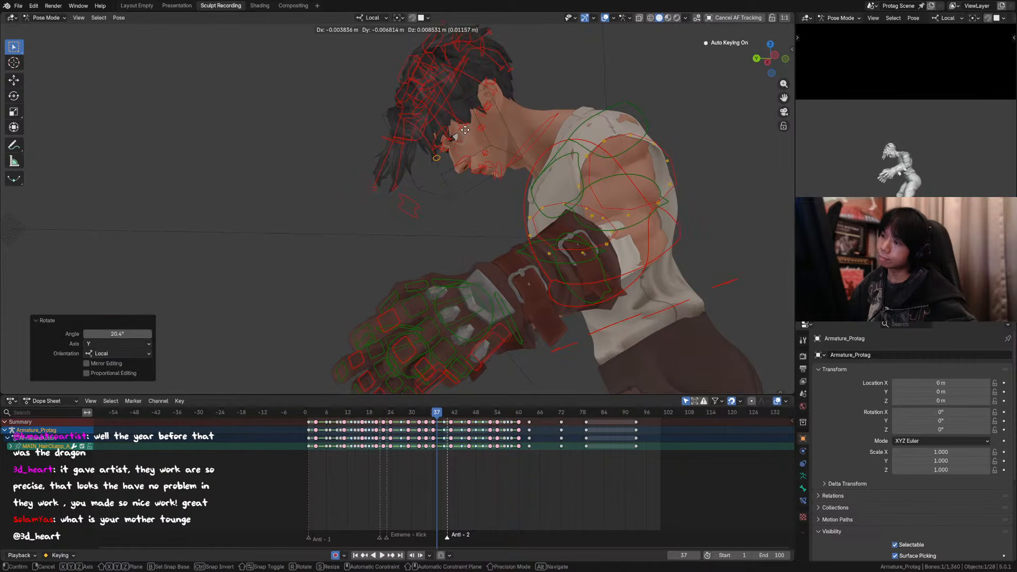
pyautogui.click(466, 134)
# Step: Rotate the hair control beside the eye 34.9° around local Y, then move it about 0.023 m forward and 0.018 m sideways
pyautogui.click(452, 139)
pyautogui.press('r')
pyautogui.press('y')
pyautogui.press('y')
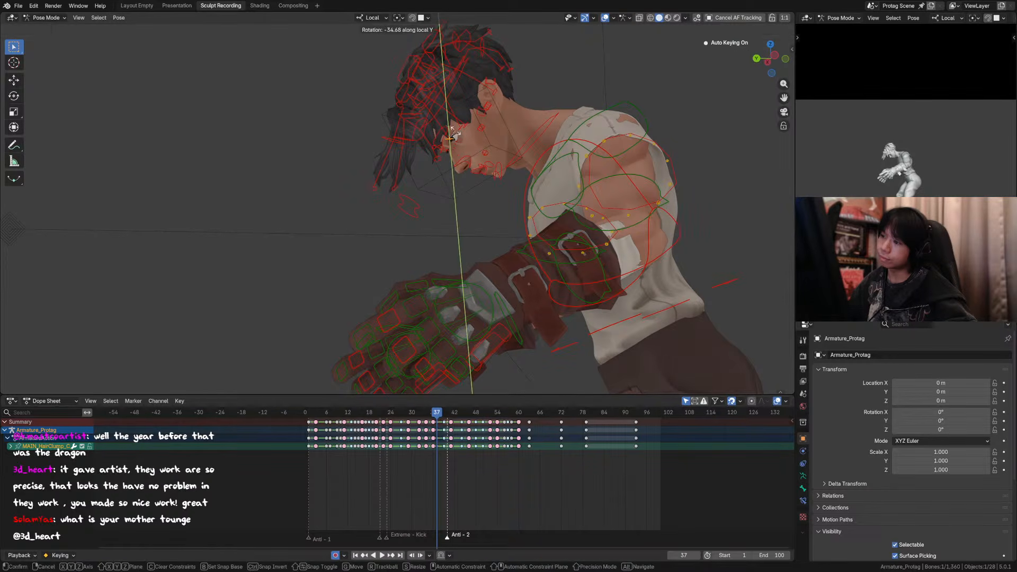
pyautogui.click(469, 136)
pyautogui.moveTo(469, 137); pyautogui.dragTo(407, 151, button='middle')
pyautogui.press('g')
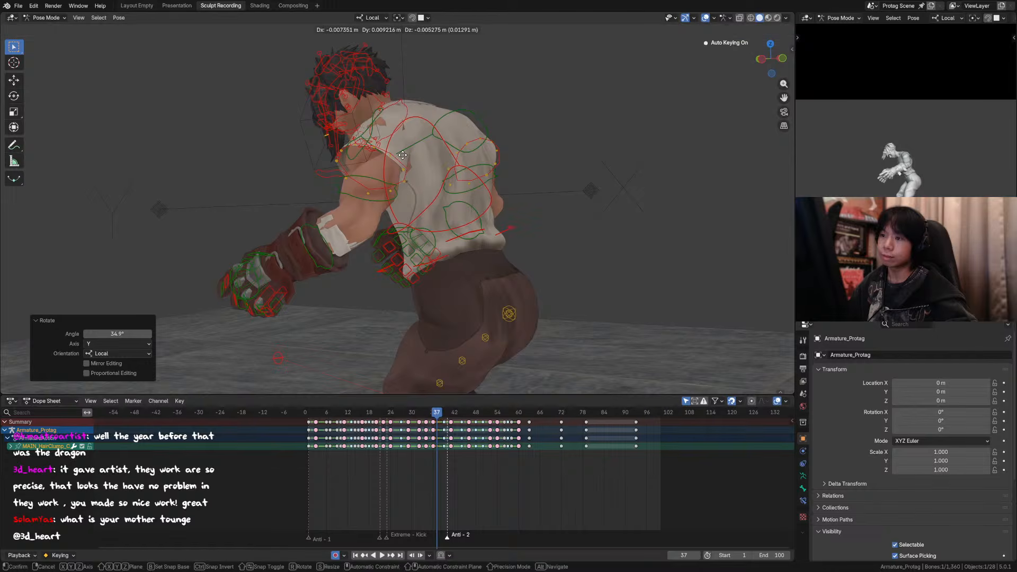
pyautogui.click(398, 154)
# Step: Return to the camera view and nudge the brow strand's tip about 0.009 m back toward the face
pyautogui.press('KP_0')
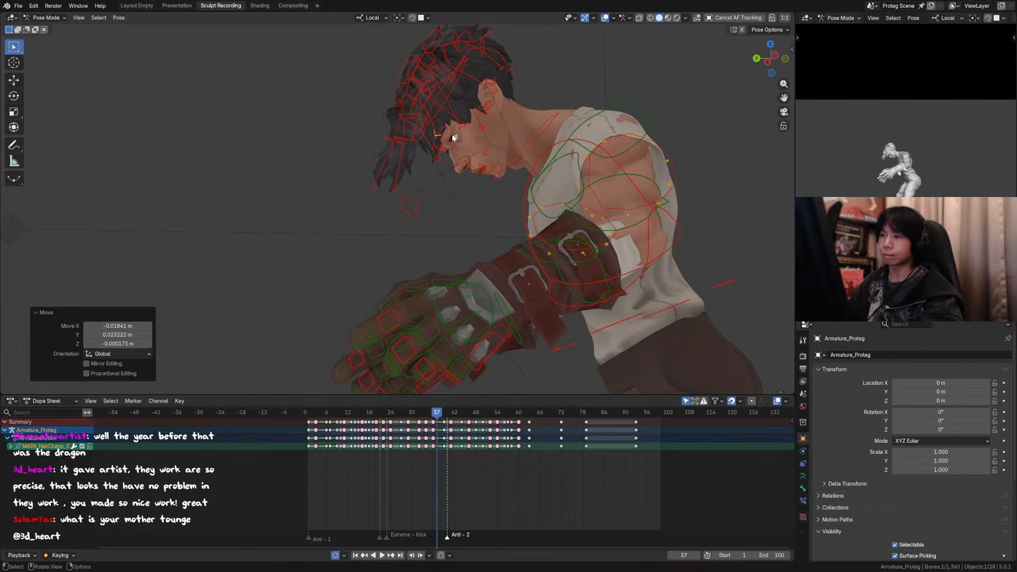
pyautogui.click(441, 158)
pyautogui.press('g')
pyautogui.click(422, 128)
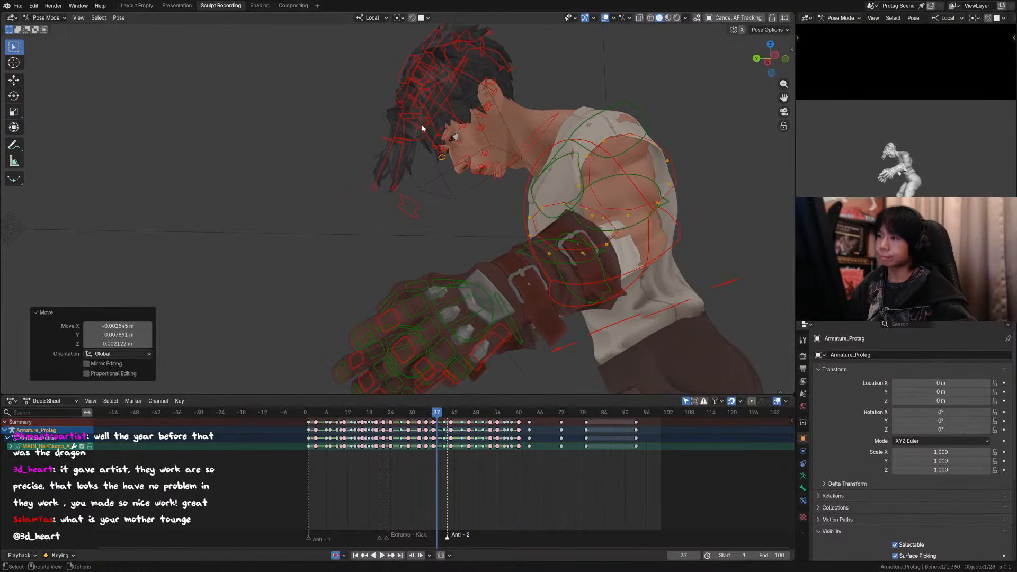
# Step: Shift the forelock's middle control above the brow about 0.019 m outward, and move the brow strand's tip about 0.010 m forward
pyautogui.click(401, 139)
pyautogui.click(402, 133)
pyautogui.moveTo(404, 133); pyautogui.dragTo(516, 139, button='middle')
pyautogui.scroll(2, 372, 112)
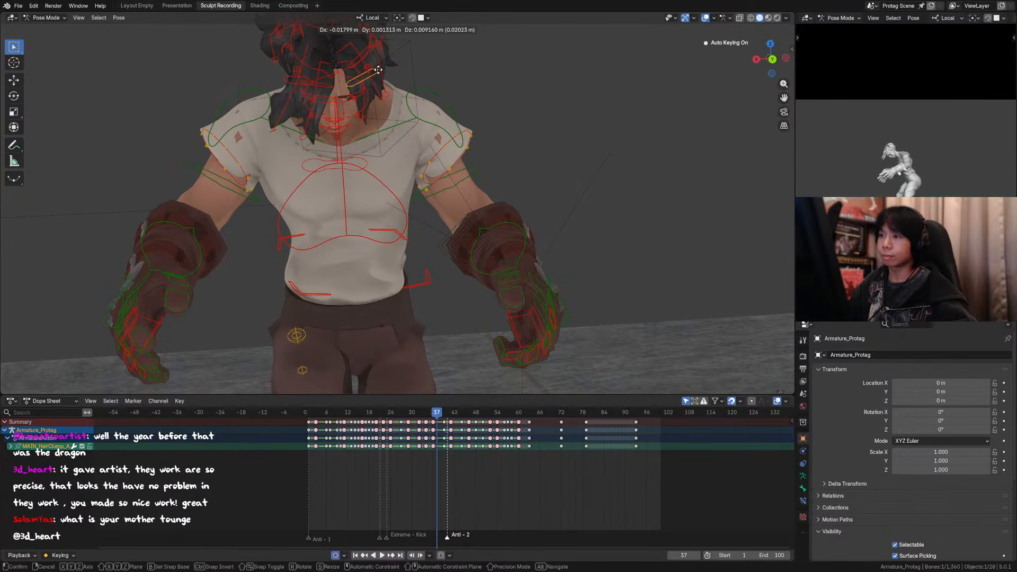
pyautogui.click(378, 70)
pyautogui.press('KP_0')
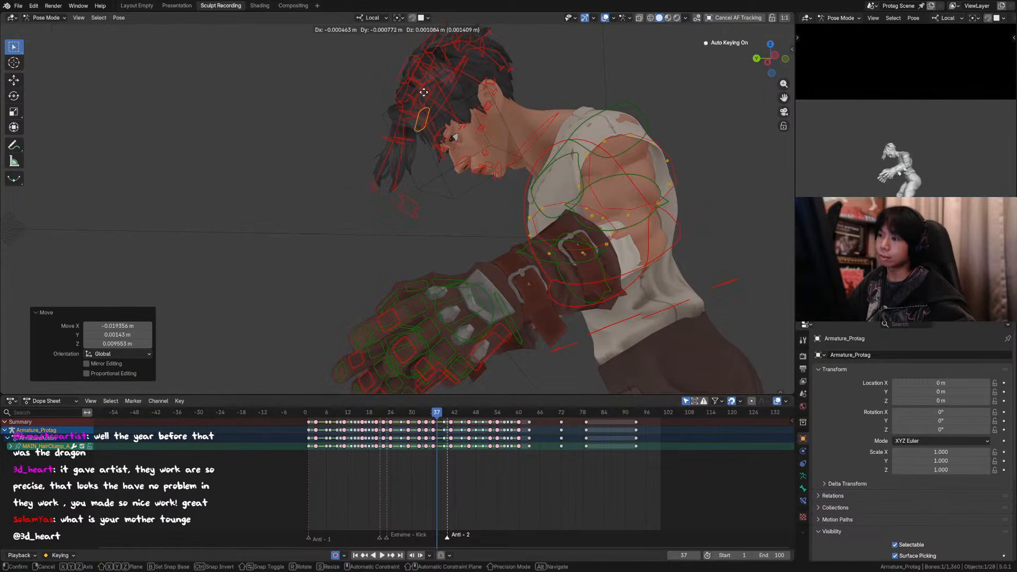
pyautogui.scroll(-3, 531, 139)
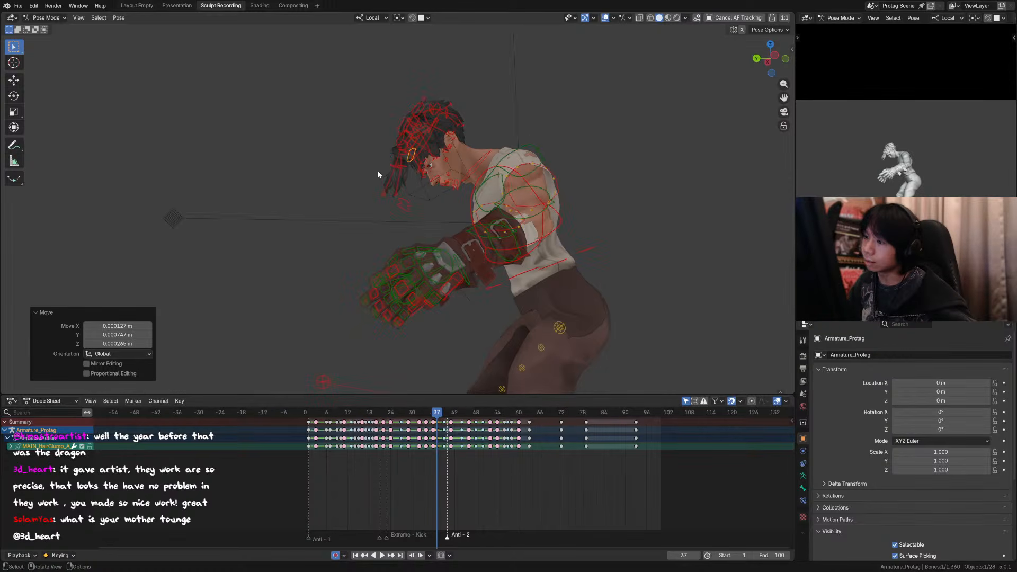
pyautogui.press('g')
pyautogui.click(499, 194)
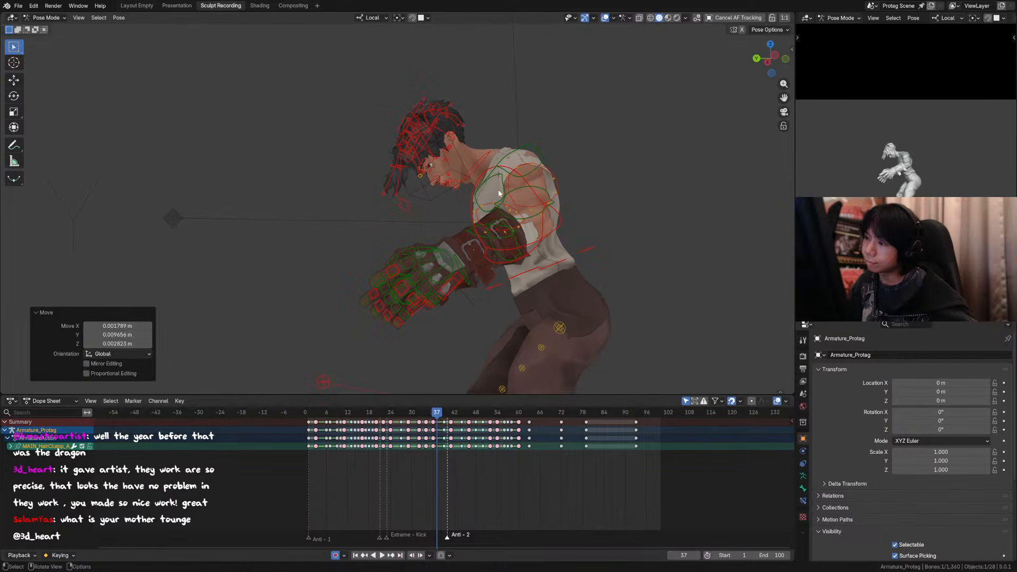
# Step: Scrub and step through the frames around 36 to 38 to compare the reshaped forelock with its neighbouring poses
pyautogui.moveTo(427, 416); pyautogui.dragTo(422, 414)
pyautogui.press('Right')
pyautogui.press('Right')
pyautogui.press('Right')
pyautogui.press('Right')
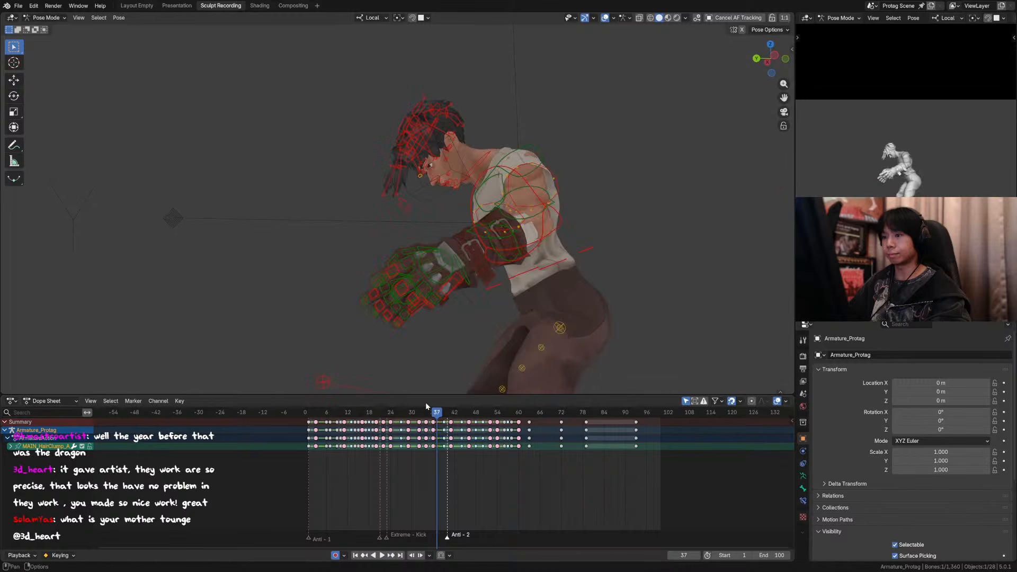
pyautogui.press('Left')
pyautogui.press('Left')
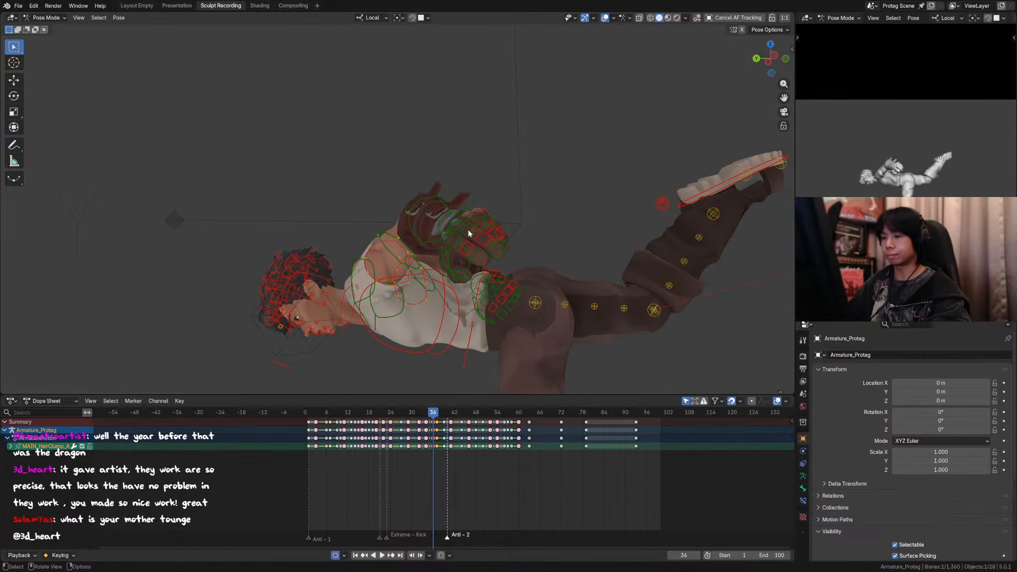
pyautogui.press('Right')
pyautogui.press('Right')
pyautogui.press('Right')
pyautogui.press('Left')
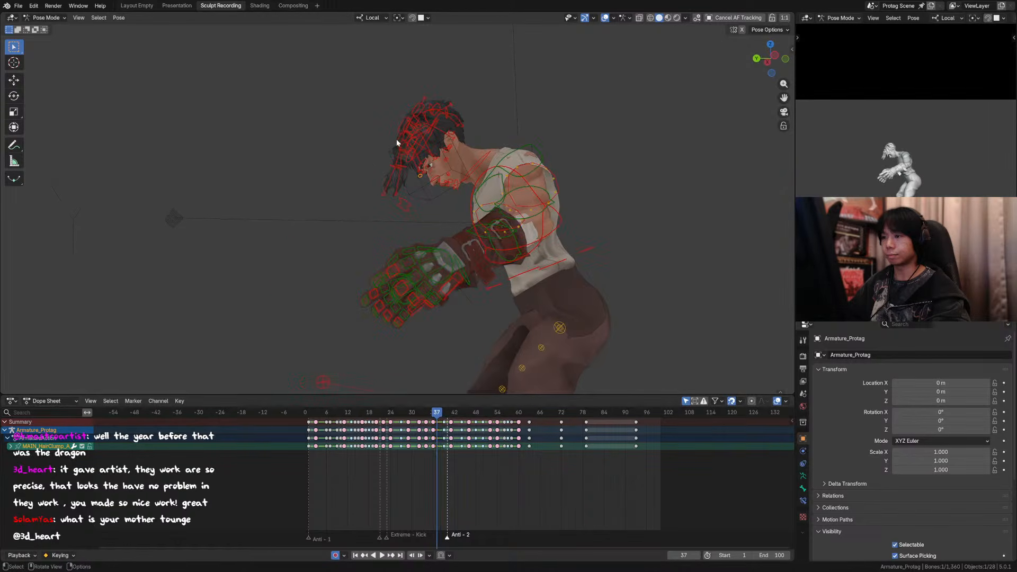
pyautogui.press('Left')
pyautogui.press('Right')
# Step: Move the tip of the frontmost forelock strand about 0.034 m down and 0.018 m forward at frame 37
pyautogui.keyDown('shift'); pyautogui.click(421, 195); pyautogui.keyUp('shift')
pyautogui.press('g')
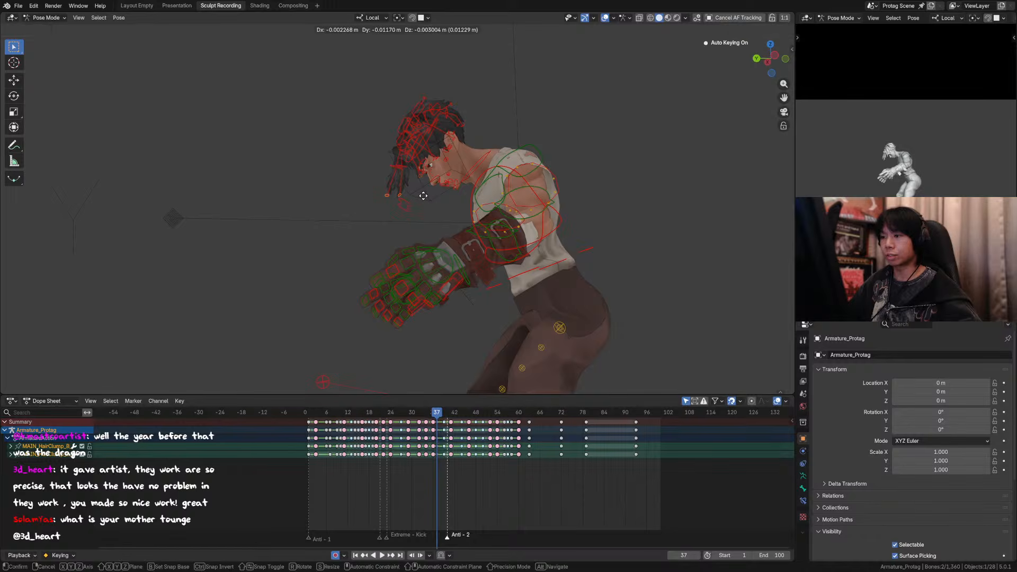
pyautogui.click(384, 197)
pyautogui.press('g')
pyautogui.click(376, 212)
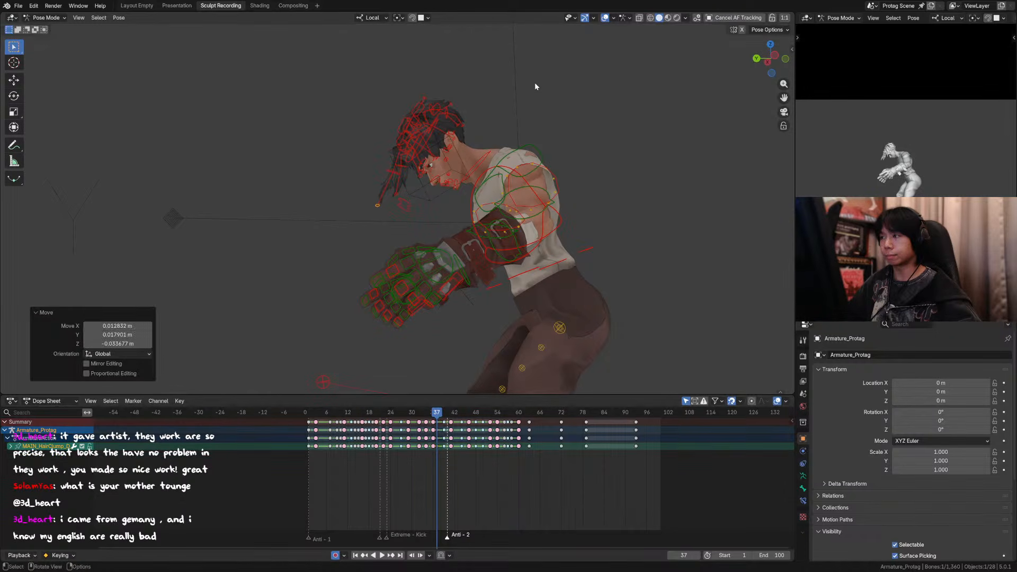
# Step: Play the animation and scrub back to frame 37 to check the lowered forelock tip
pyautogui.press('space')
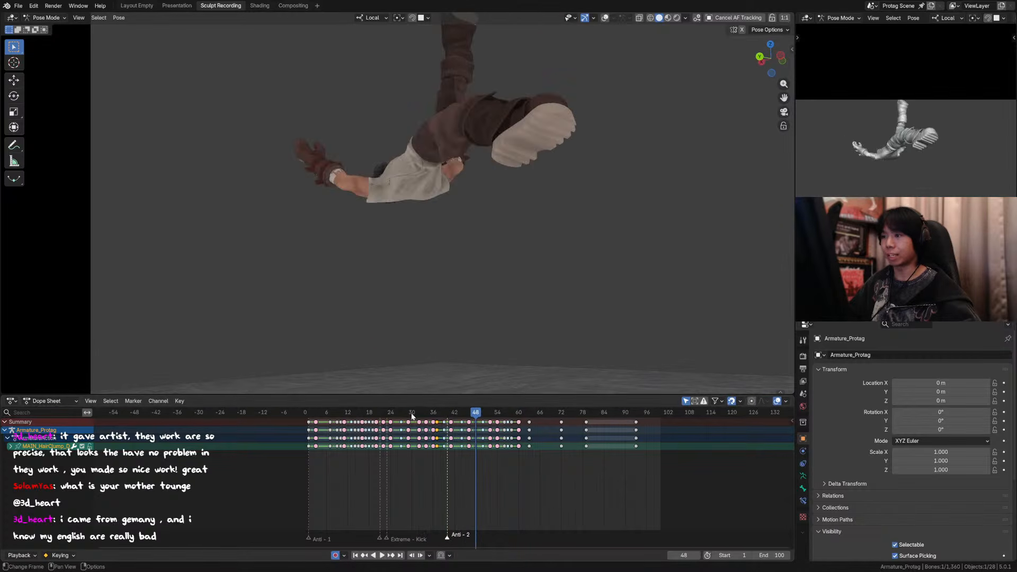
pyautogui.press('space')
pyautogui.moveTo(414, 416); pyautogui.dragTo(435, 418)
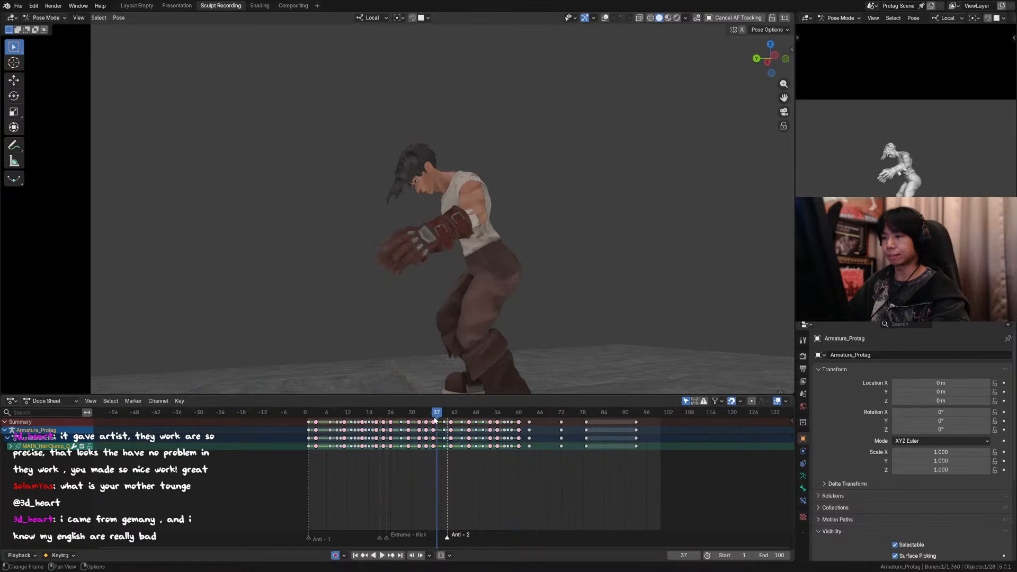
pyautogui.scroll(3, 532, 115)
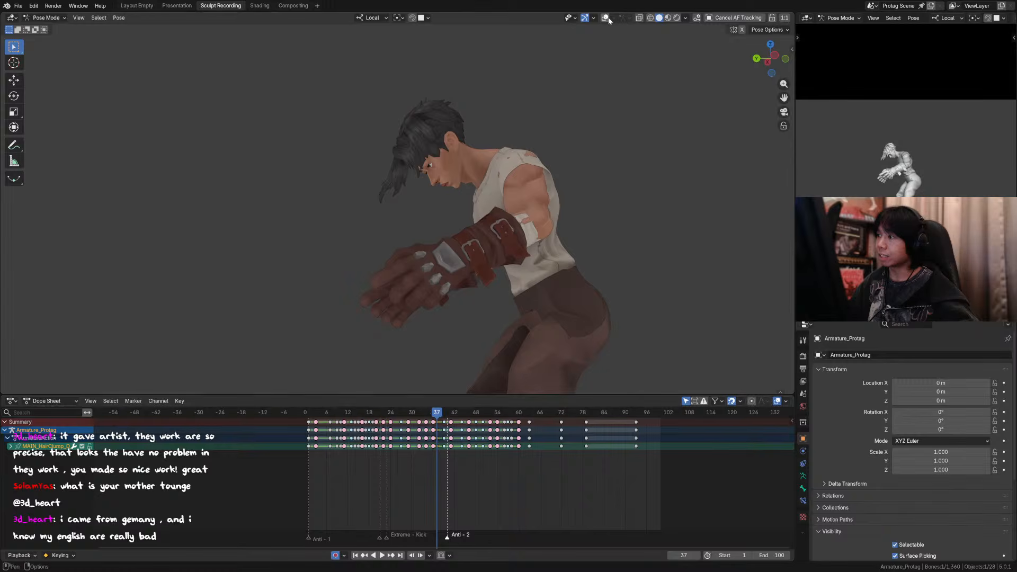
# Step: Select the two forelock tip controls without the eye target and move them about 0.024 m down and 0.014 m forward
pyautogui.moveTo(356, 218); pyautogui.dragTo(356, 218)
pyautogui.press('g')
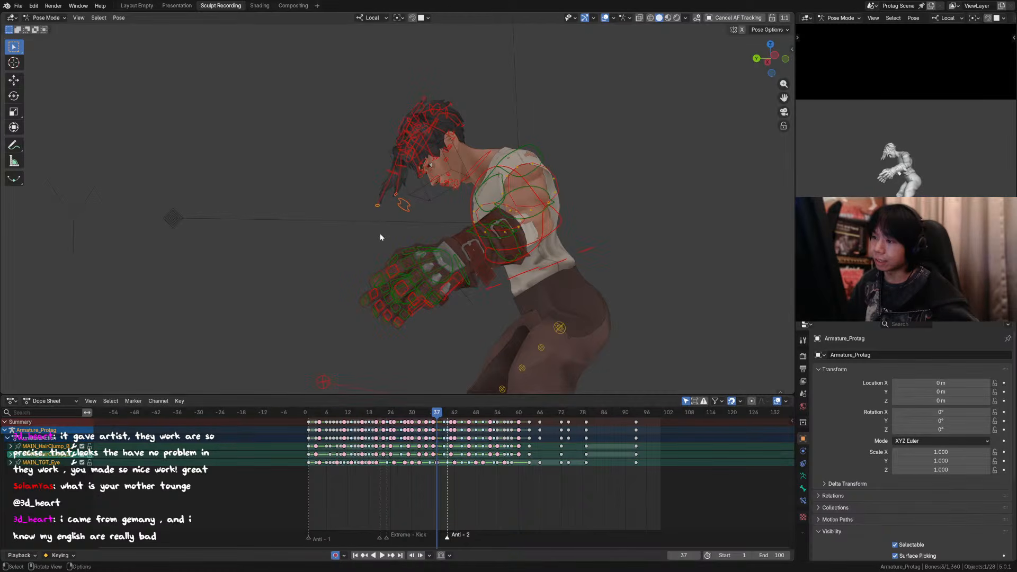
pyautogui.keyDown('shift'); pyautogui.click(403, 205); pyautogui.keyUp('shift')
pyautogui.press('g')
pyautogui.click(400, 212)
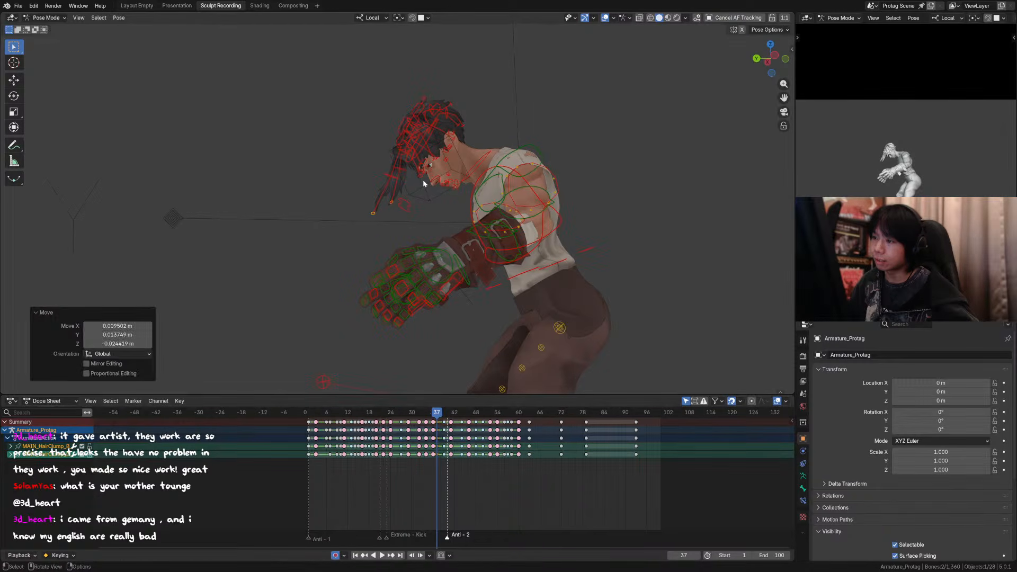
# Step: Move the hair control beside the eye about 0.025 m down and 0.011 m back toward the face
pyautogui.click(422, 183)
pyautogui.press('g')
pyautogui.click(421, 190)
pyautogui.click(424, 166)
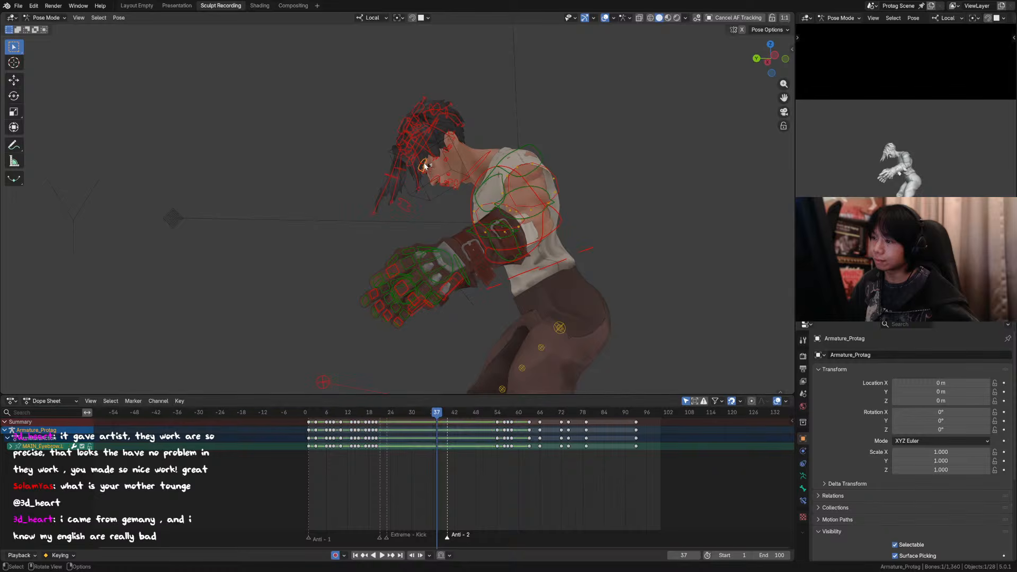
pyautogui.click(418, 170)
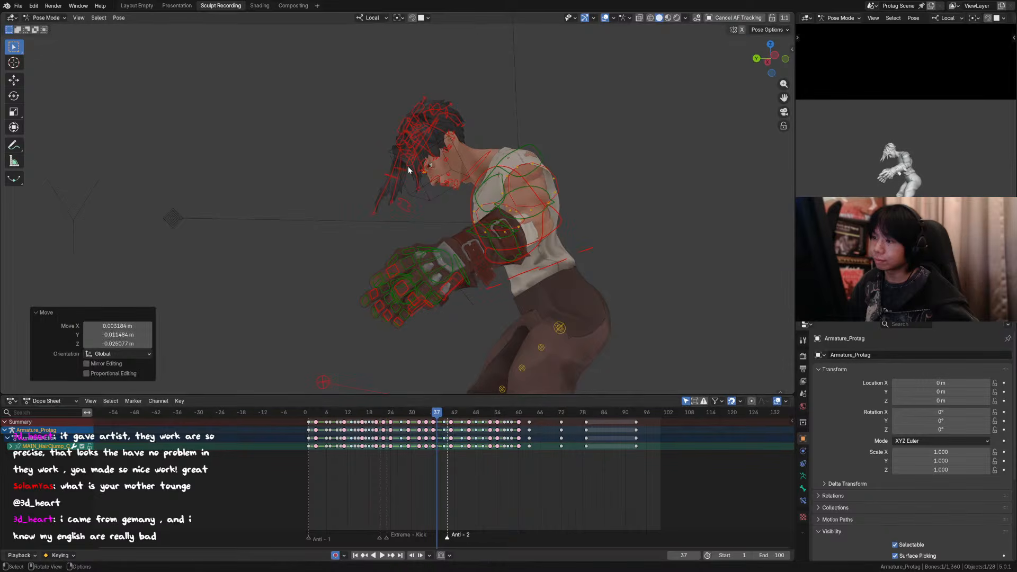
# Step: Hide the overlays, return to the camera view and step through frames 36 to 39 to check the hair
pyautogui.moveTo(408, 166); pyautogui.dragTo(544, 119, button='middle')
pyautogui.click(705, 19)
pyautogui.moveTo(636, 109); pyautogui.dragTo(458, 160, button='middle')
pyautogui.press('KP_0')
pyautogui.press('KP_0')
pyautogui.press('Left')
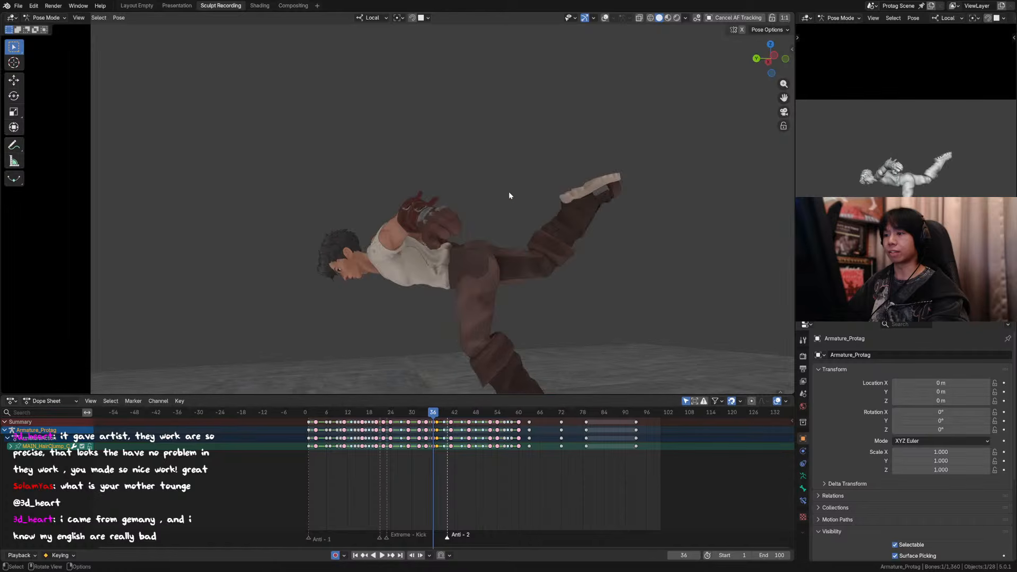
pyautogui.press('Right')
pyautogui.press('Right')
pyautogui.press('Right')
pyautogui.press('Right')
# Step: Replay the kick and compare the head and hair poses at frames 36 to 38
pyautogui.press('space')
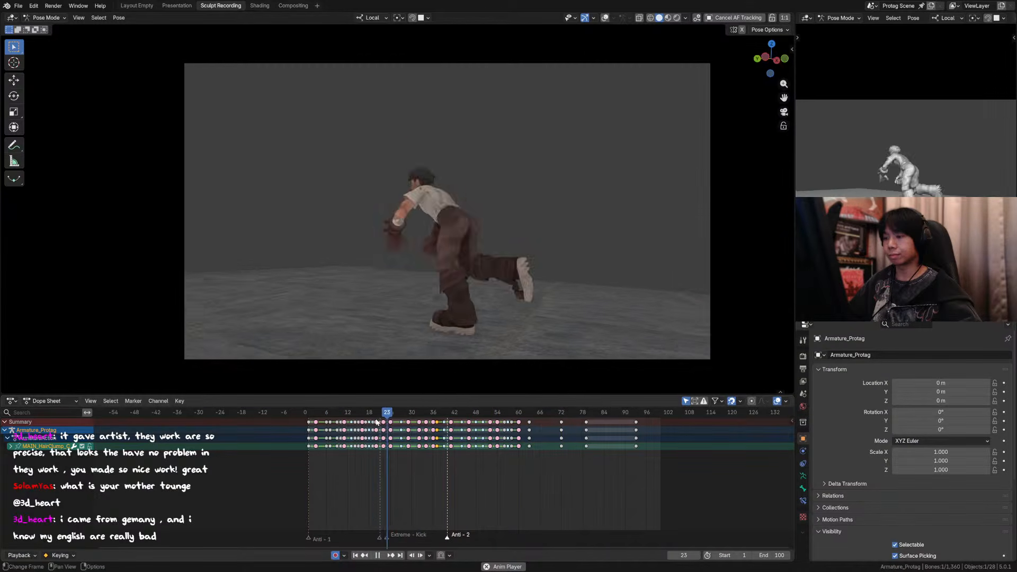
pyautogui.press('space')
pyautogui.press('space')
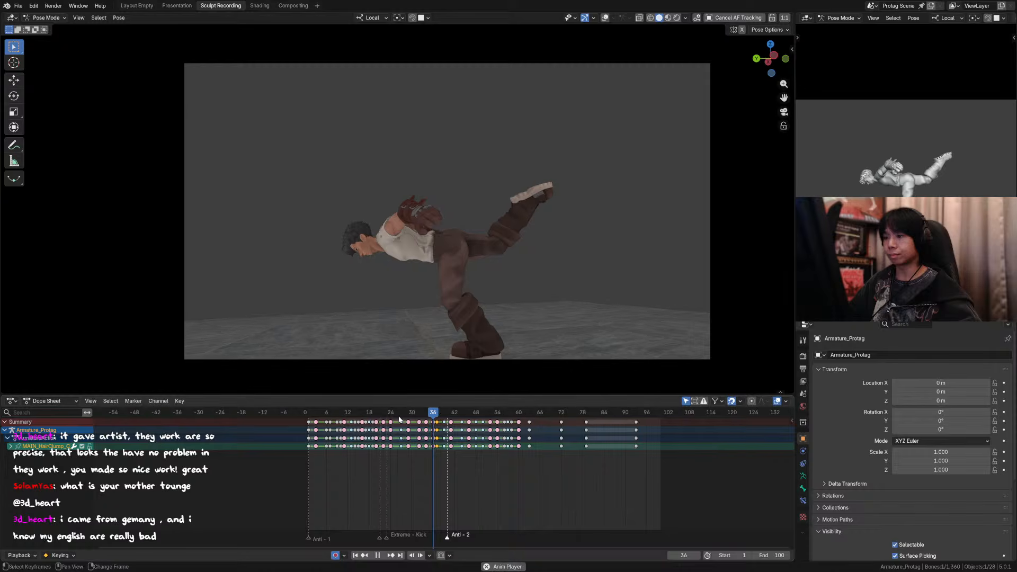
pyautogui.press('space')
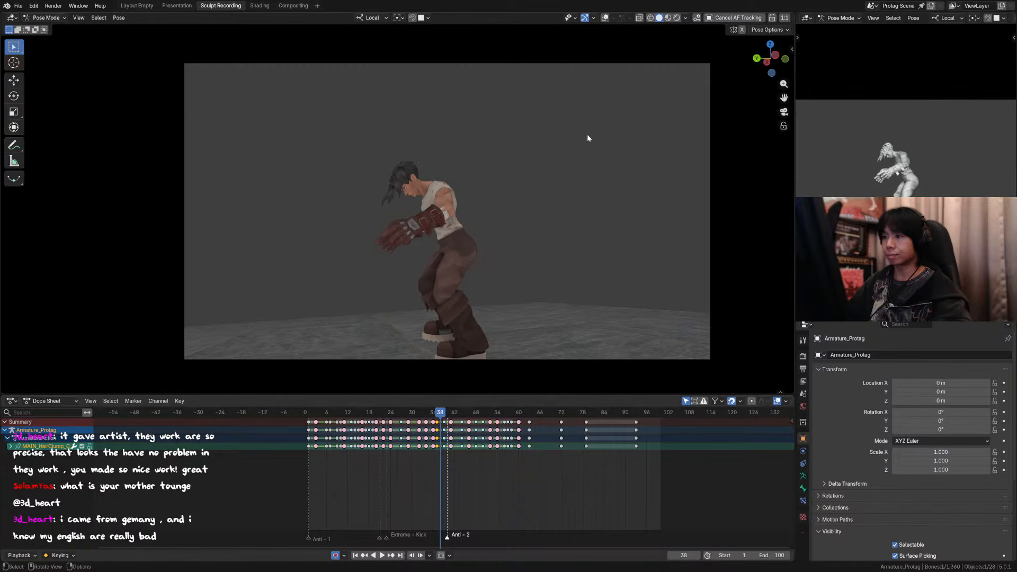
pyautogui.press('Left')
pyautogui.press('Left')
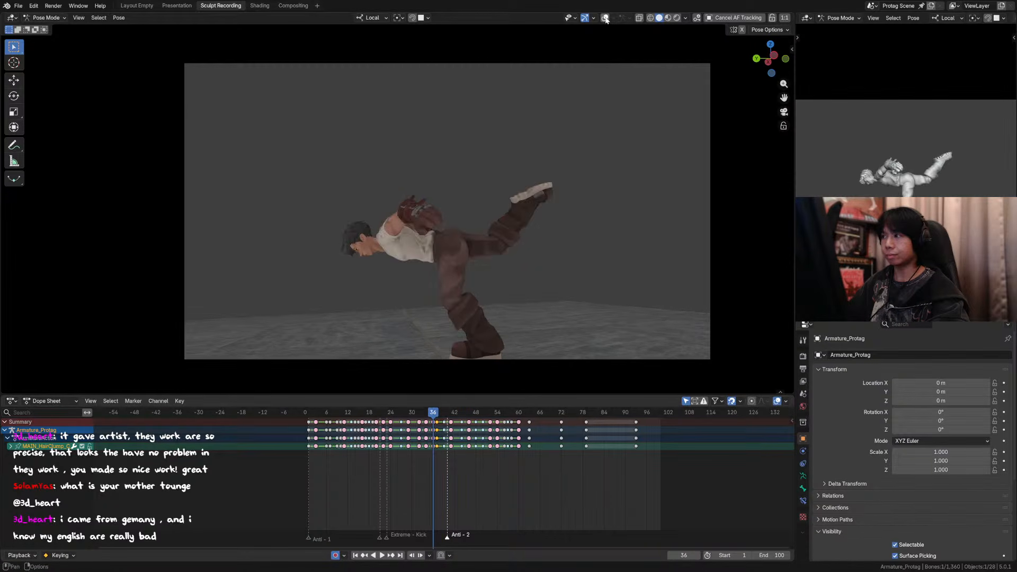
pyautogui.press('Right')
pyautogui.press('Left')
# Step: Show the overlays and at frame 36 rotate the head 28.5° and the neck 8.93° around local X
pyautogui.click(607, 19)
pyautogui.moveTo(382, 233); pyautogui.dragTo(348, 252, button='middle')
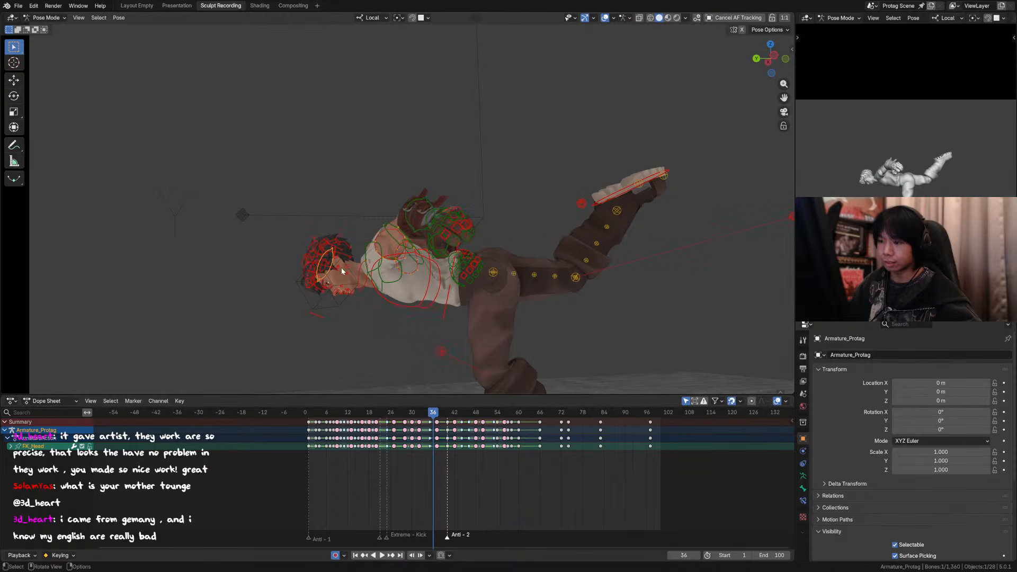
pyautogui.press('r')
pyautogui.press('x')
pyautogui.click(377, 229)
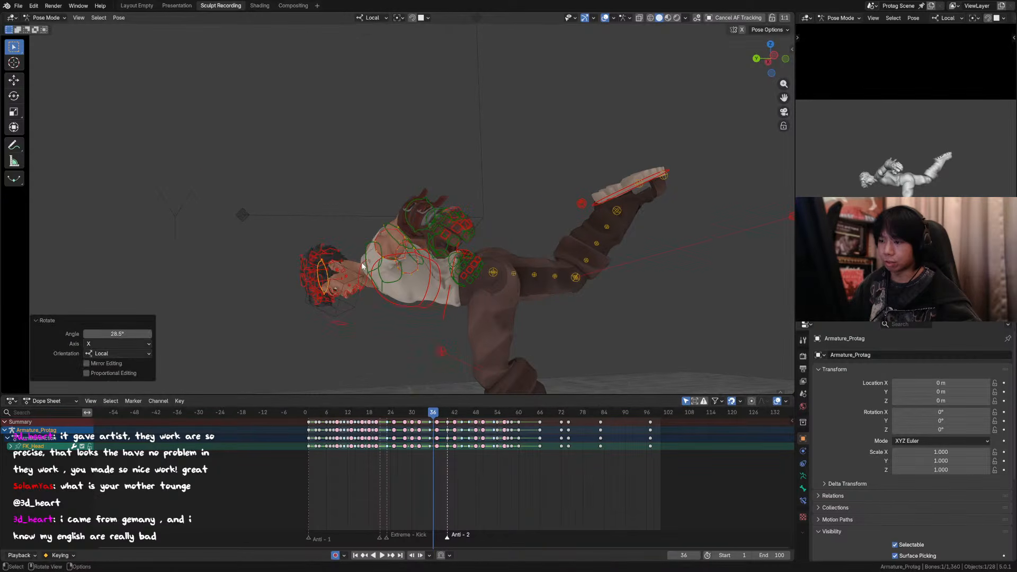
pyautogui.click(409, 234)
pyautogui.press('r')
pyautogui.press('x')
pyautogui.click(411, 233)
pyautogui.press('KP_0')
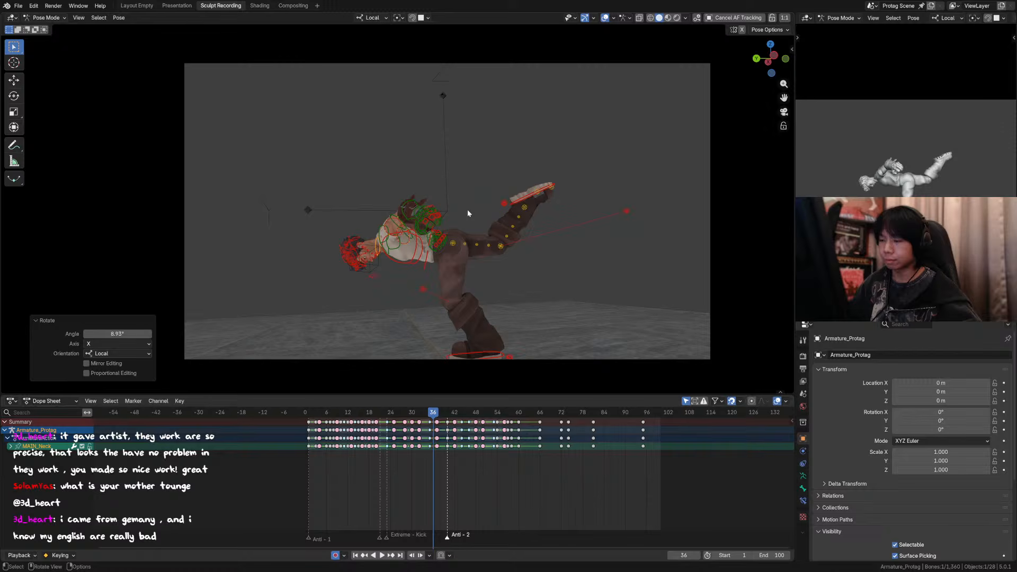
# Step: Hide the overlays and step through frames 32 to 36 to compare the head tilt
pyautogui.click(607, 20)
pyautogui.press('Left')
pyautogui.press('Left')
pyautogui.press('Left')
pyautogui.press('Left')
pyautogui.press('Right')
pyautogui.press('Right')
pyautogui.press('Right')
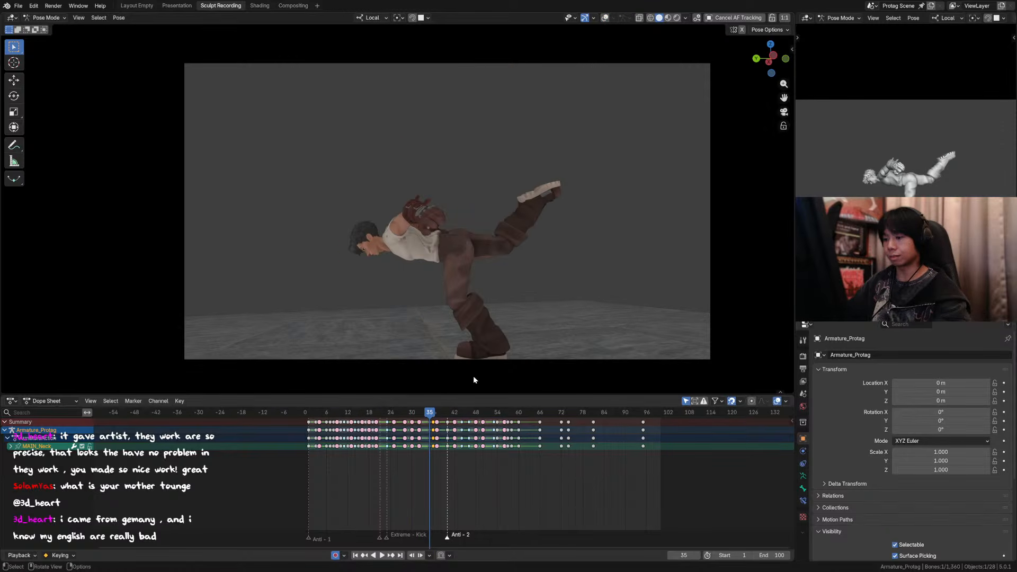
# Step: Move the frame 36 keyframes to frame 35, first for the neck and again with all bones selected
pyautogui.click(430, 423)
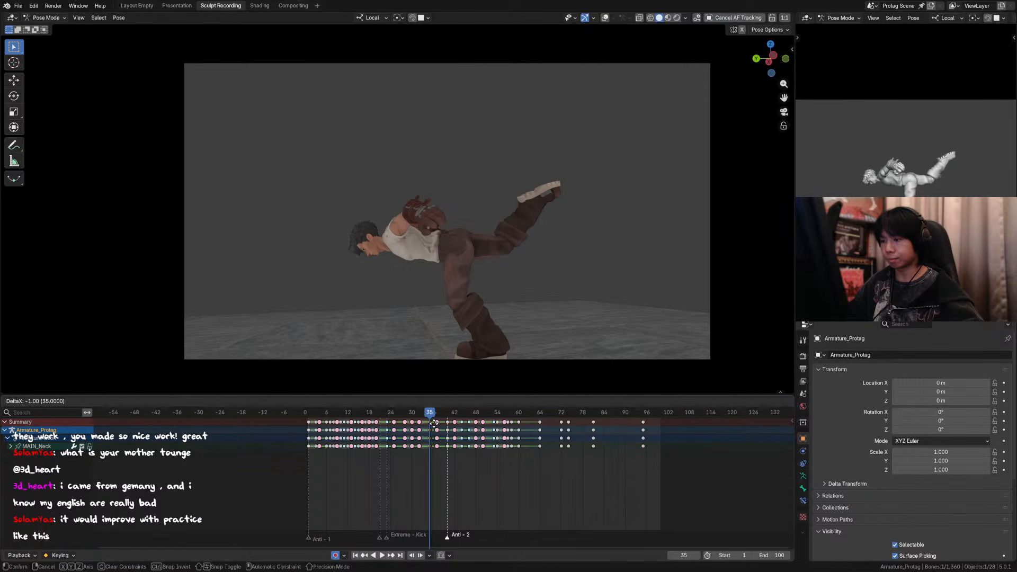
pyautogui.click(435, 421)
pyautogui.click(433, 414)
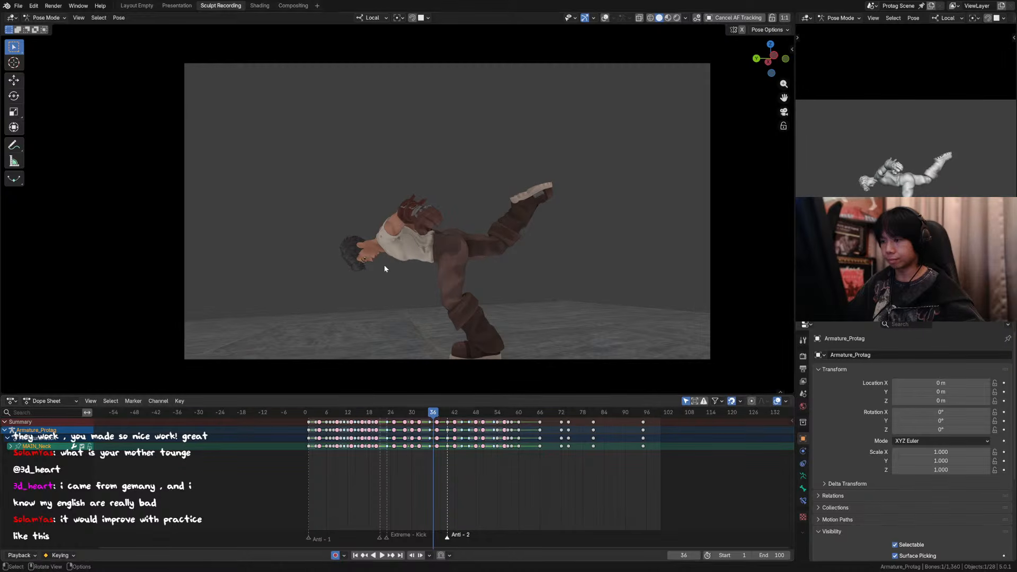
pyautogui.press('a')
pyautogui.moveTo(435, 424); pyautogui.dragTo(431, 425)
pyautogui.moveTo(431, 414); pyautogui.dragTo(432, 415)
# Step: Show the overlays and readjust the head and neck rotations at frame 36, finishing with a 6.3° view-axis head rotation
pyautogui.scroll(5, 420, 244)
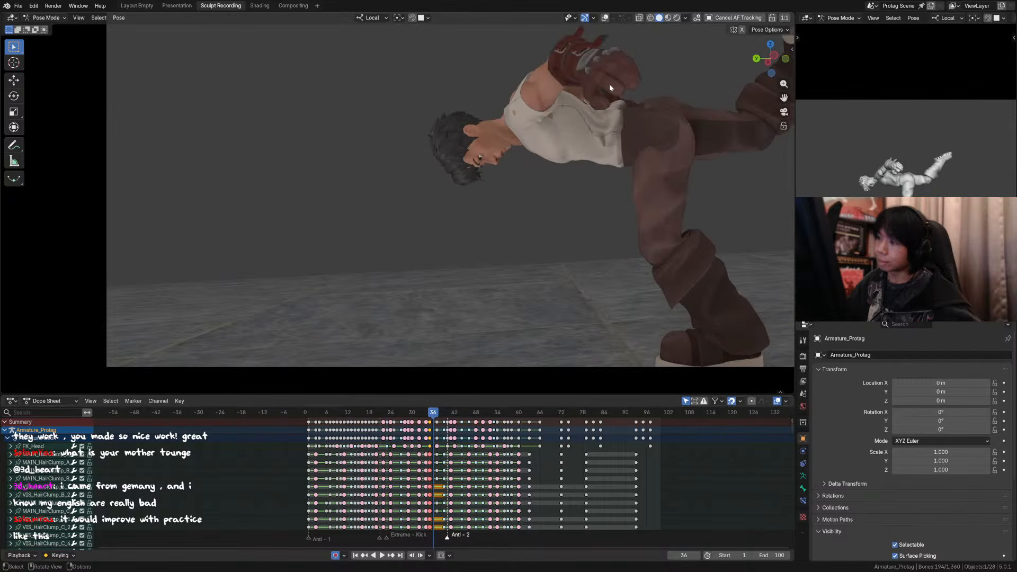
pyautogui.click(606, 17)
pyautogui.click(528, 108)
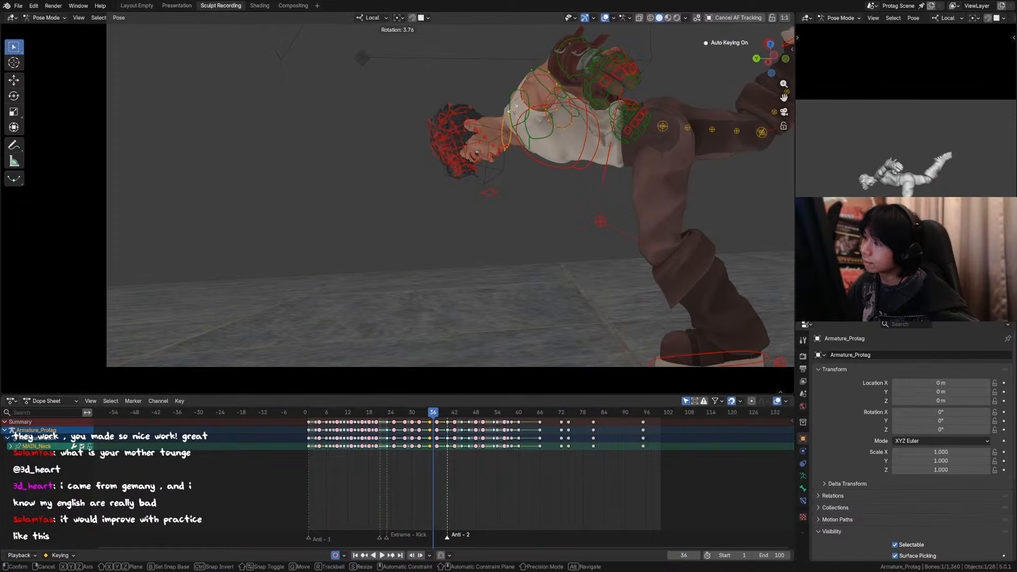
pyautogui.click(514, 162)
pyautogui.click(510, 144)
pyautogui.press('r')
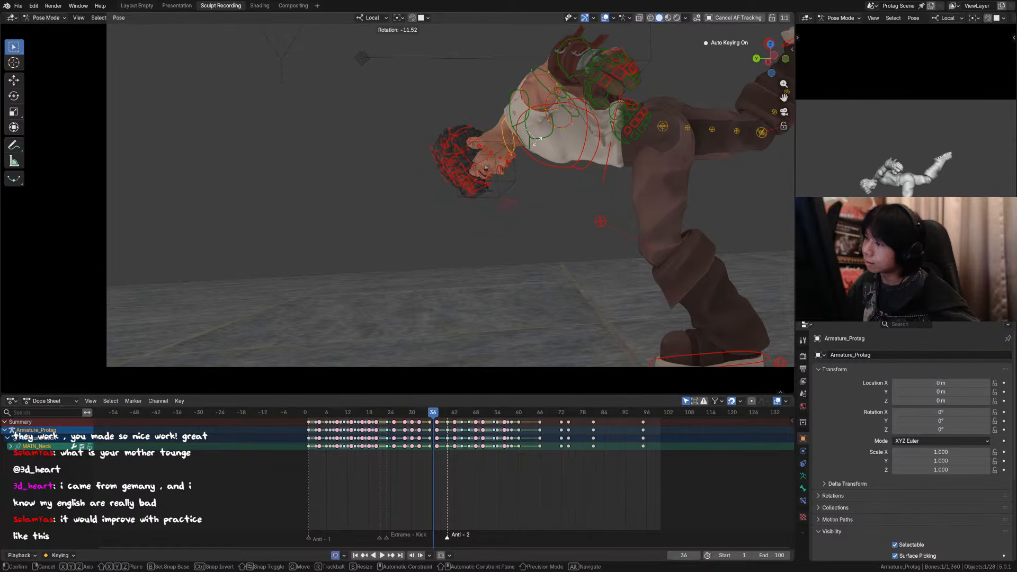
pyautogui.rightClick(541, 140)
pyautogui.press('r')
pyautogui.click(550, 90)
pyautogui.click(475, 159)
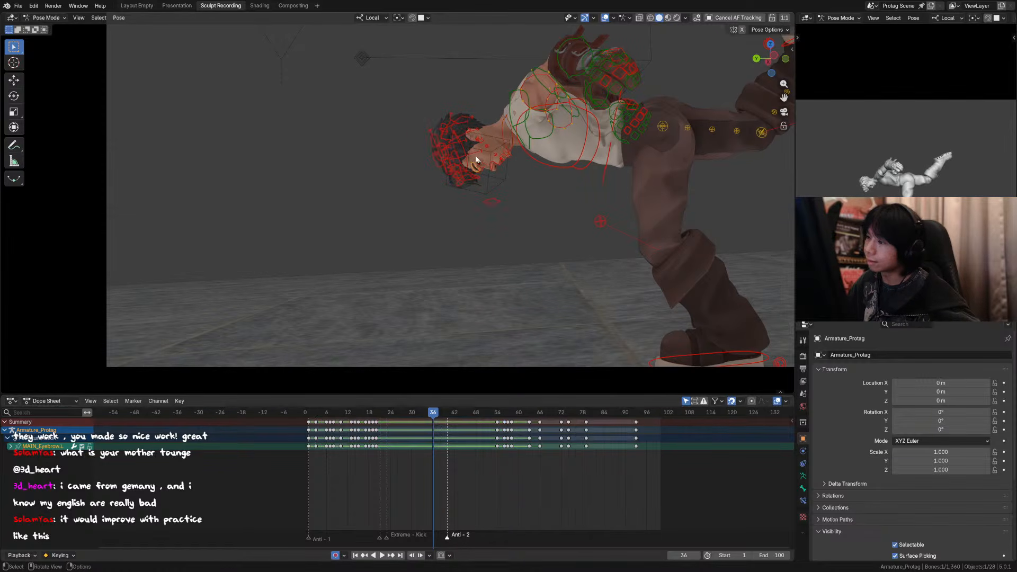
pyautogui.click(458, 172)
pyautogui.press('r')
pyautogui.click(541, 123)
# Step: Hide the overlays and step back and forth around frames 34 to 37 to examine the new head pose
pyautogui.click(606, 17)
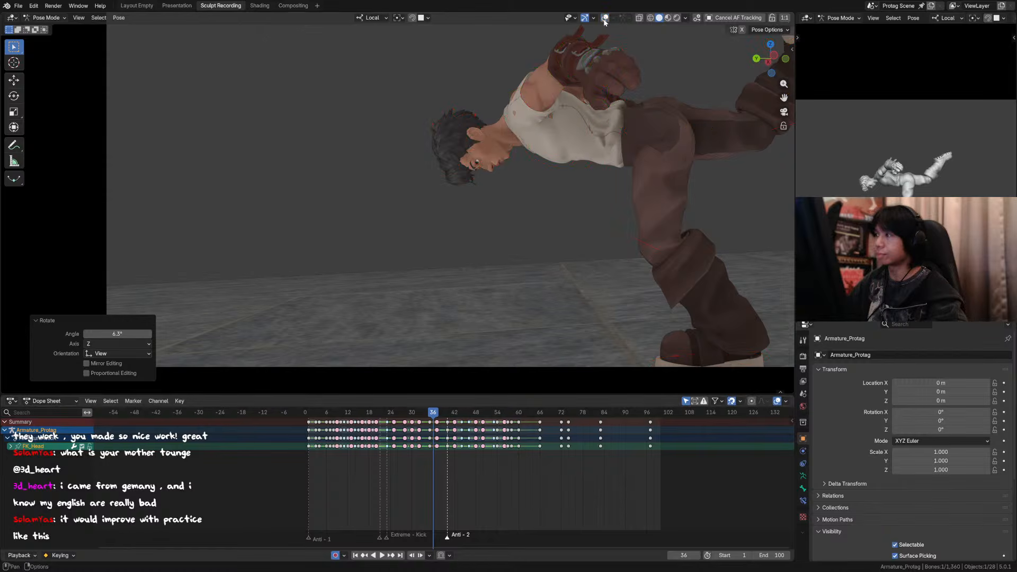
pyautogui.press('Left')
pyautogui.press('Left')
pyautogui.press('Right')
pyautogui.press('Right')
pyautogui.press('Right')
pyautogui.press('Right')
pyautogui.press('Left')
pyautogui.press('Left')
pyautogui.press('Left')
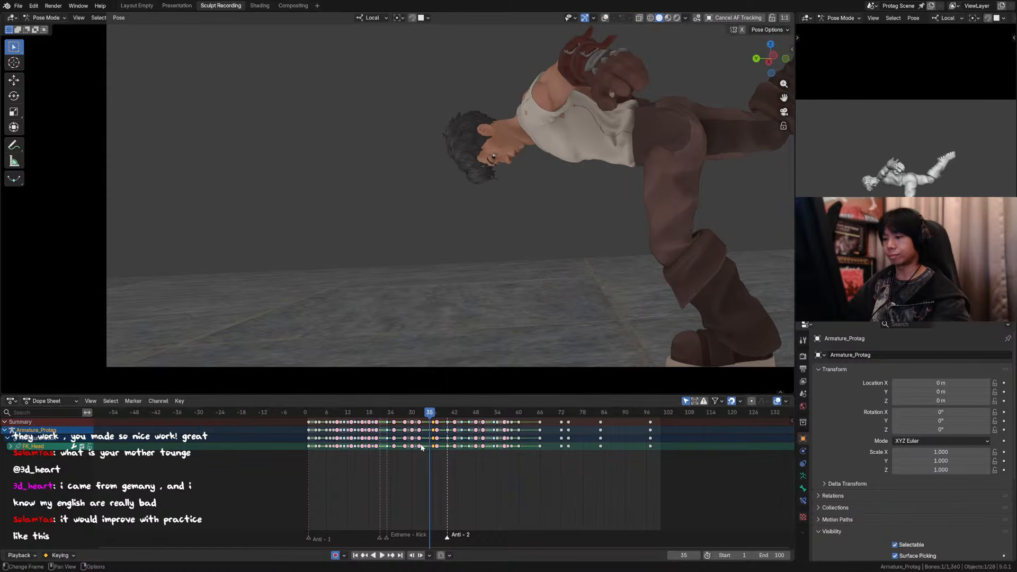
# Step: Shift the head's adjusted keyframe from frame 36 to frame 35, and do the same with all bones selected
pyautogui.click(424, 456)
pyautogui.click(430, 424)
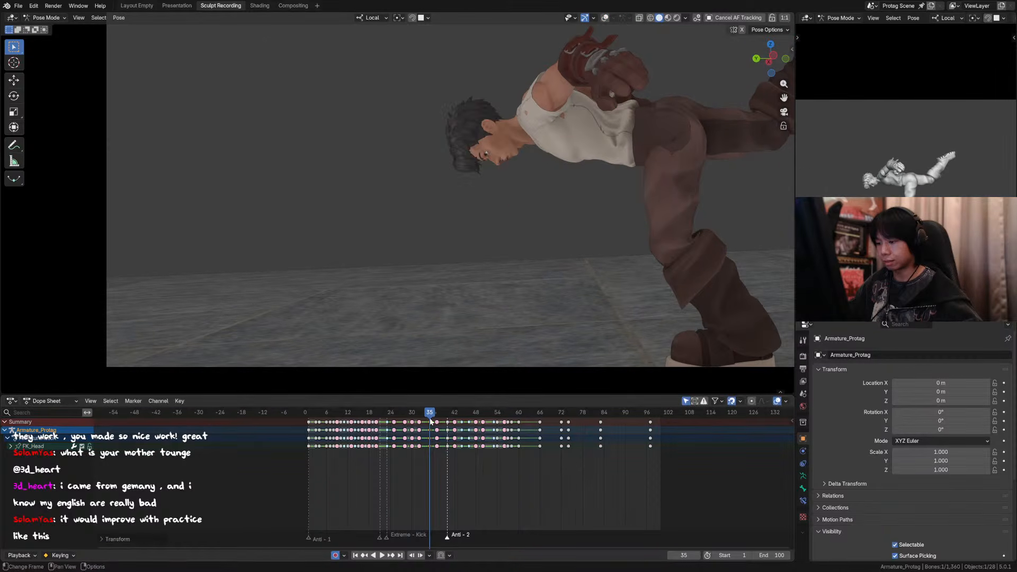
pyautogui.click(436, 422)
pyautogui.press('Right')
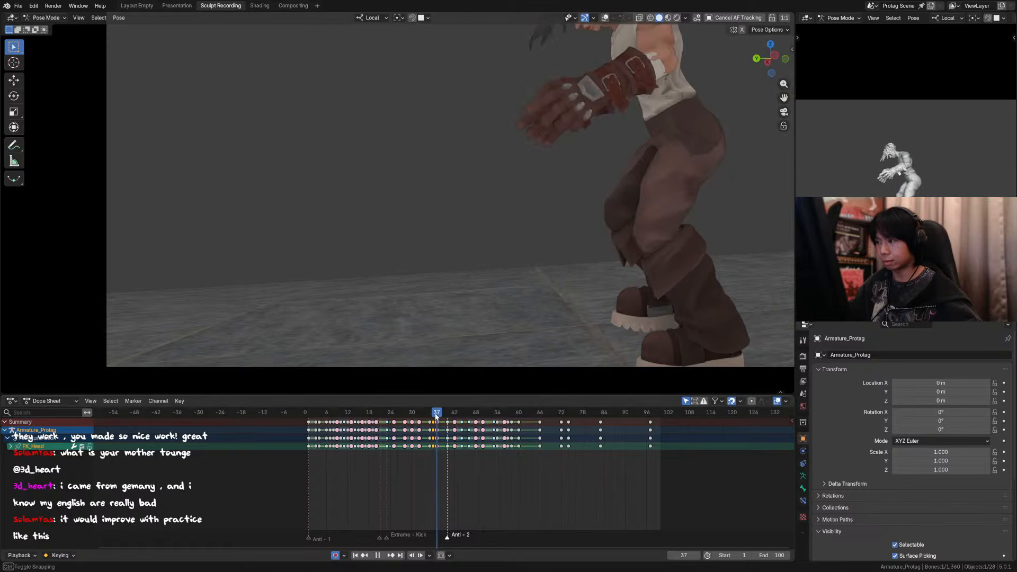
pyautogui.press('a')
pyautogui.click(433, 421)
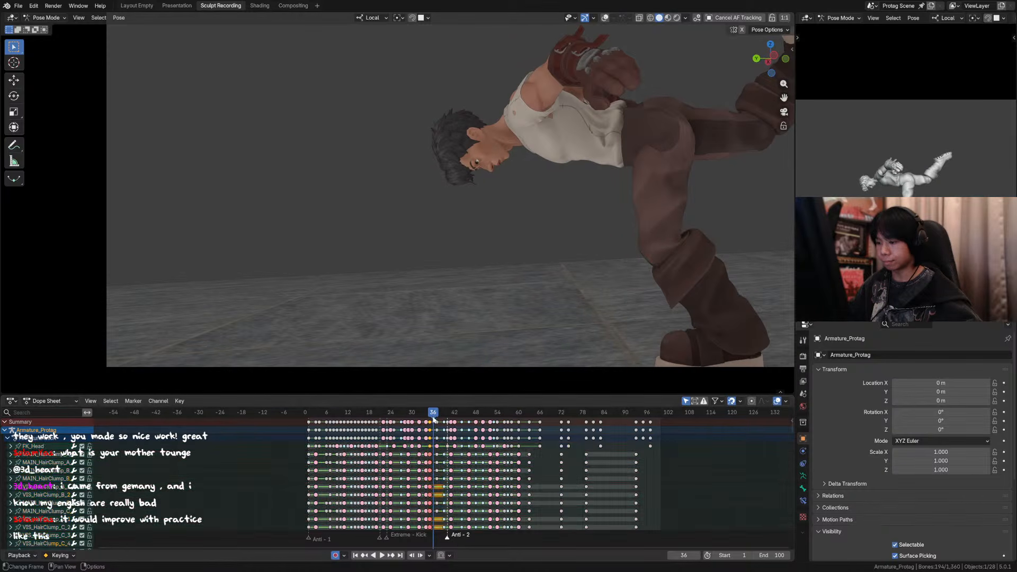
pyautogui.click(430, 422)
# Step: Play back the revised head motion from about frame 34 and save the file
pyautogui.moveTo(430, 412); pyautogui.dragTo(425, 411)
pyautogui.press('space')
pyautogui.press('space')
pyautogui.scroll(-2, 478, 268)
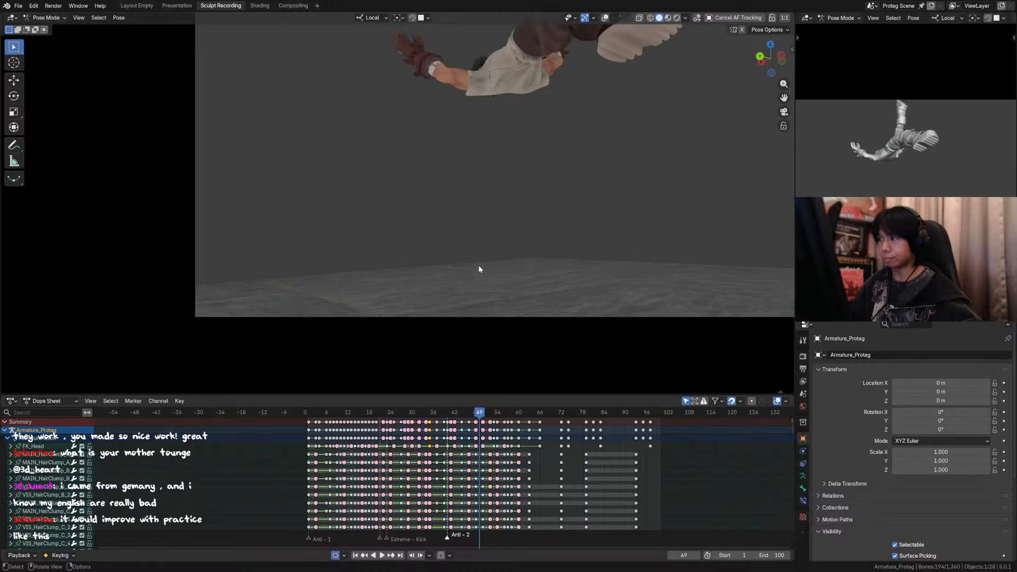
pyautogui.scroll(-2, 458, 278)
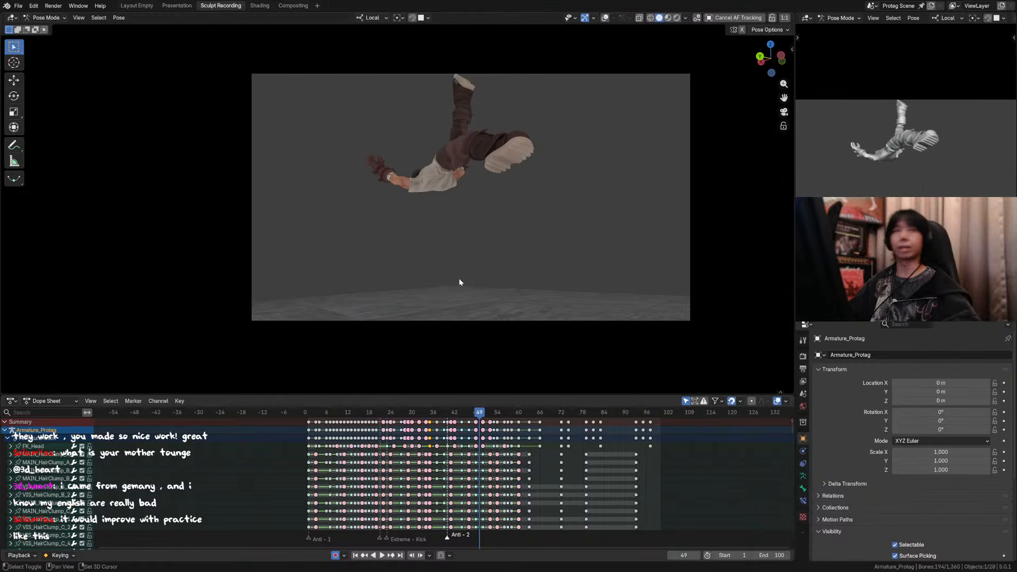
pyautogui.hotkey('ctrl', 's')
# Step: Fit the camera view in the viewport and replay the whole animation to review it
pyautogui.scroll(1, 464, 277)
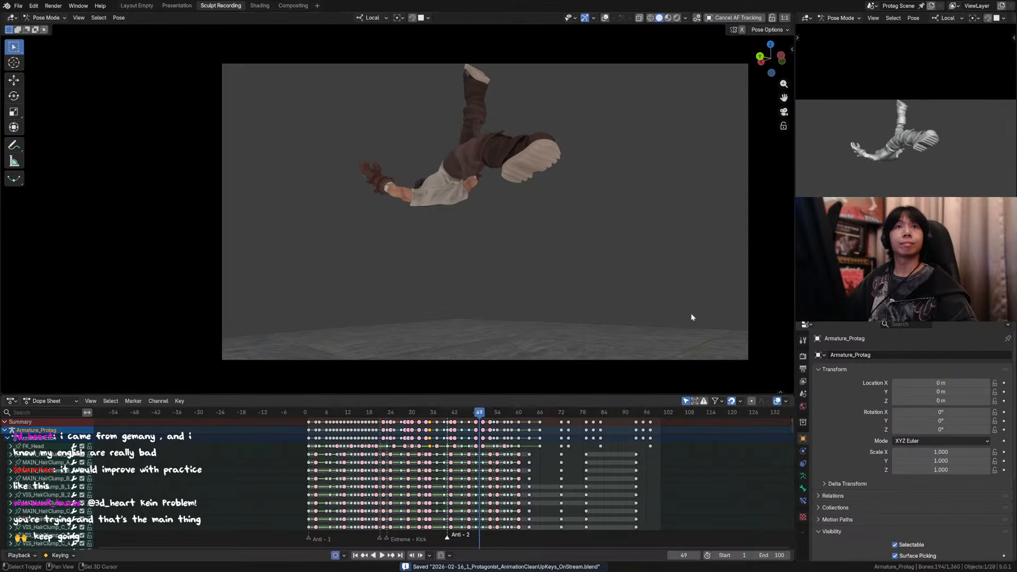
pyautogui.keyDown('shift'); pyautogui.moveTo(556, 297); pyautogui.dragTo(555, 313, button='middle'); pyautogui.keyUp('shift')
pyautogui.scroll(-1, 549, 297)
pyautogui.moveTo(534, 259)
pyautogui.keyDown('shift'); pyautogui.mouseDown(button='middle')
pyautogui.moveTo(535, 269)
pyautogui.moveTo(537, 253)
pyautogui.mouseUp(button='middle'); pyautogui.keyUp('shift')
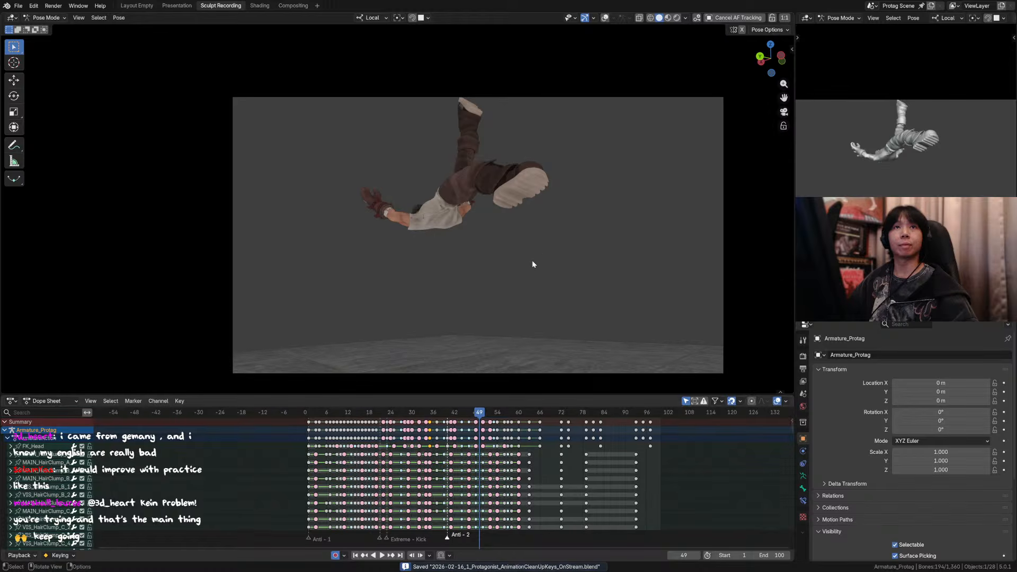
pyautogui.press('Home')
pyautogui.press('space')
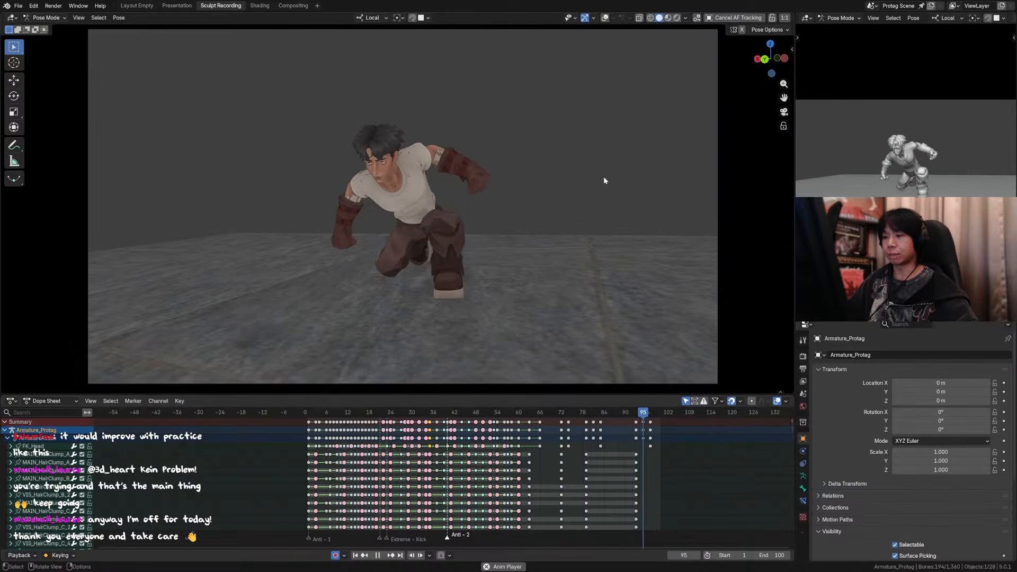
# Step: Clear the keyframe selection during playback and save the file
pyautogui.press('a')
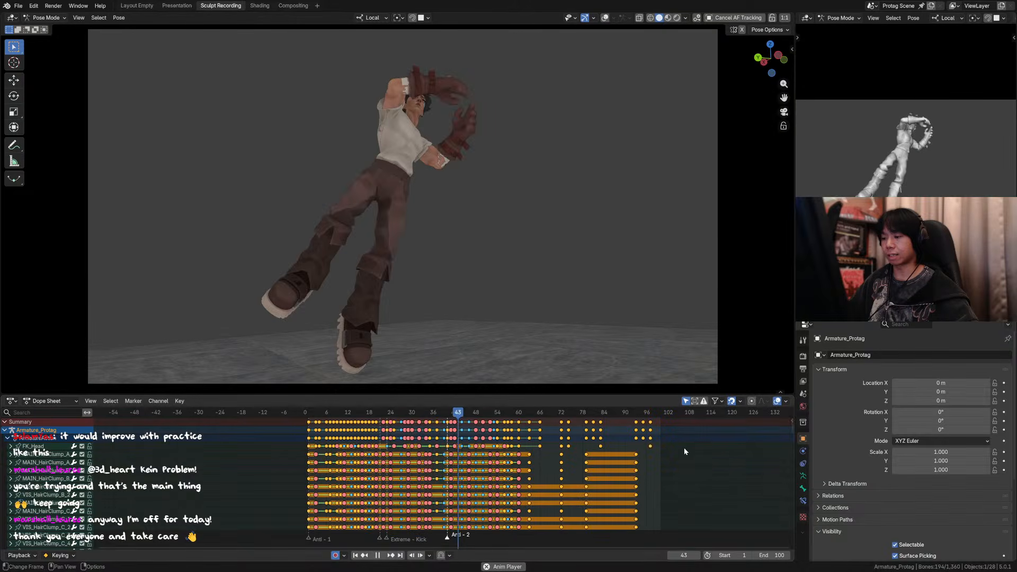
pyautogui.click(719, 457)
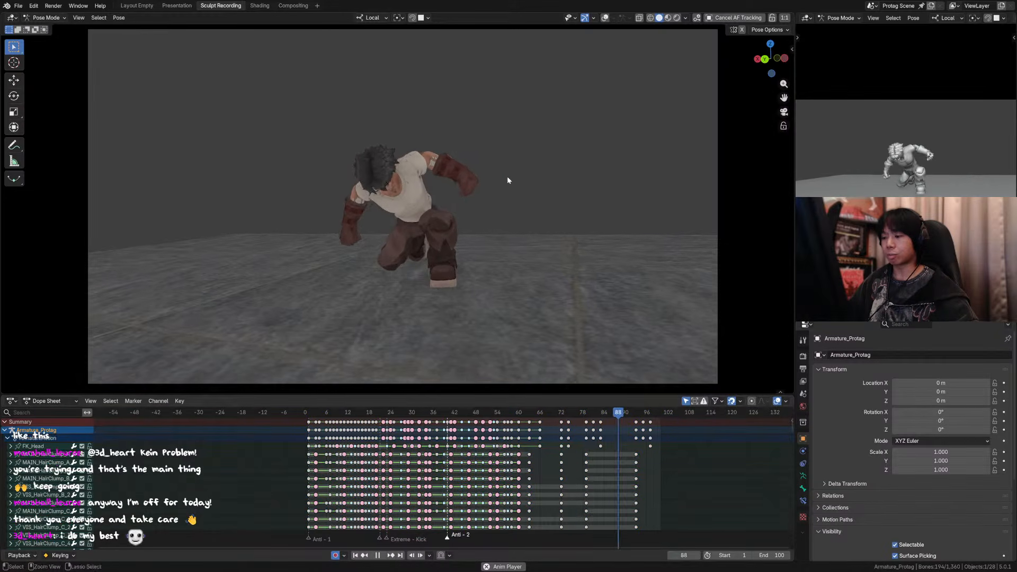
pyautogui.hotkey('ctrl', 's')
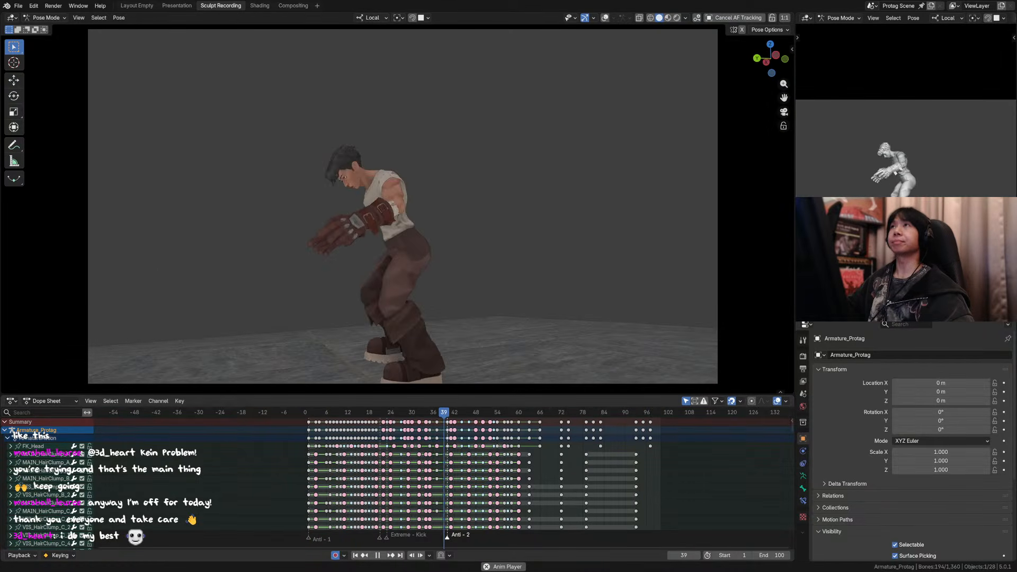
# Step: Deselect all of the character's bones during playback and save the file
pyautogui.click(557, 168)
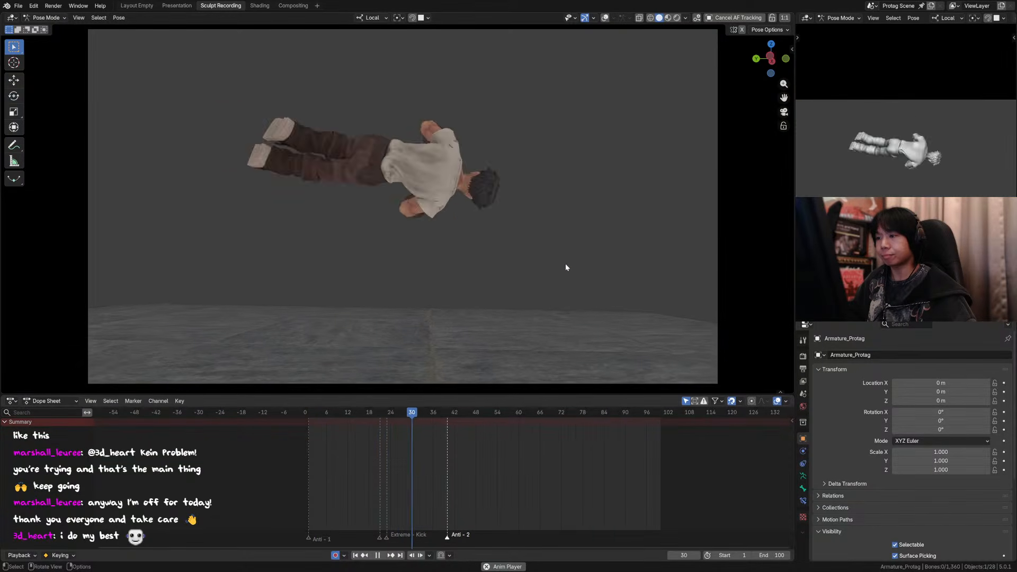
pyautogui.hotkey('ctrl', 's')
# Step: Scrub the timeline to frame 31, stop playback and compare the mid-flip pose with its neighbouring frames
pyautogui.moveTo(456, 417); pyautogui.dragTo(400, 406)
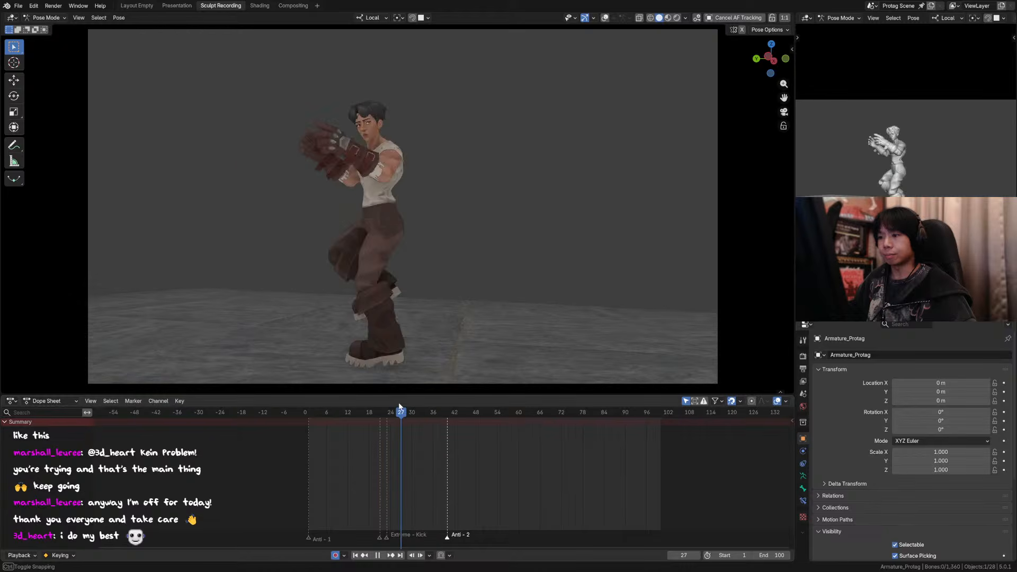
pyautogui.moveTo(423, 406); pyautogui.dragTo(417, 408)
pyautogui.press('Right')
pyautogui.press('Left')
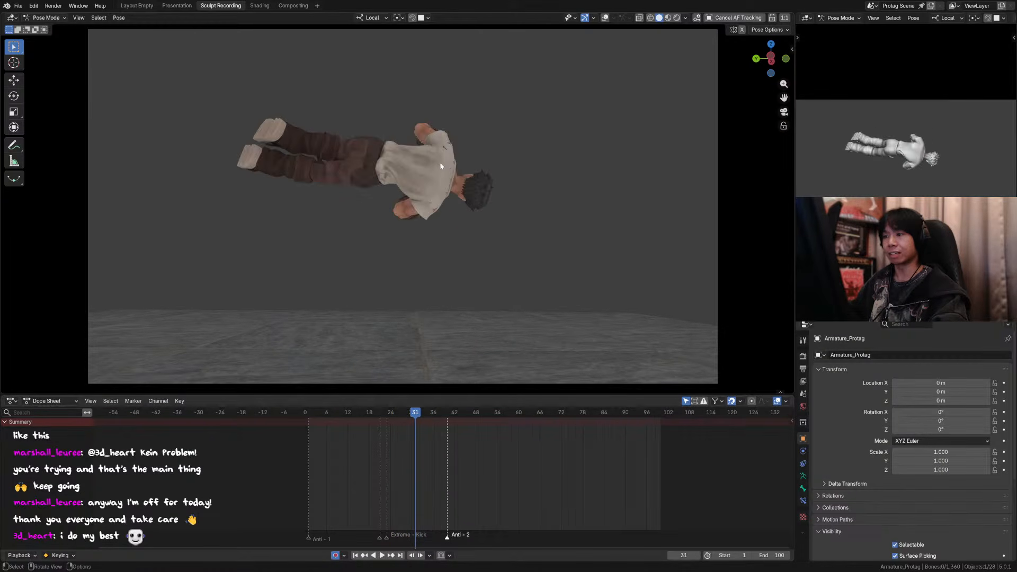
pyautogui.press('Right')
pyautogui.press('Left')
# Step: Show the rig overlays, select all bones around frame 31 and save the file
pyautogui.click(605, 18)
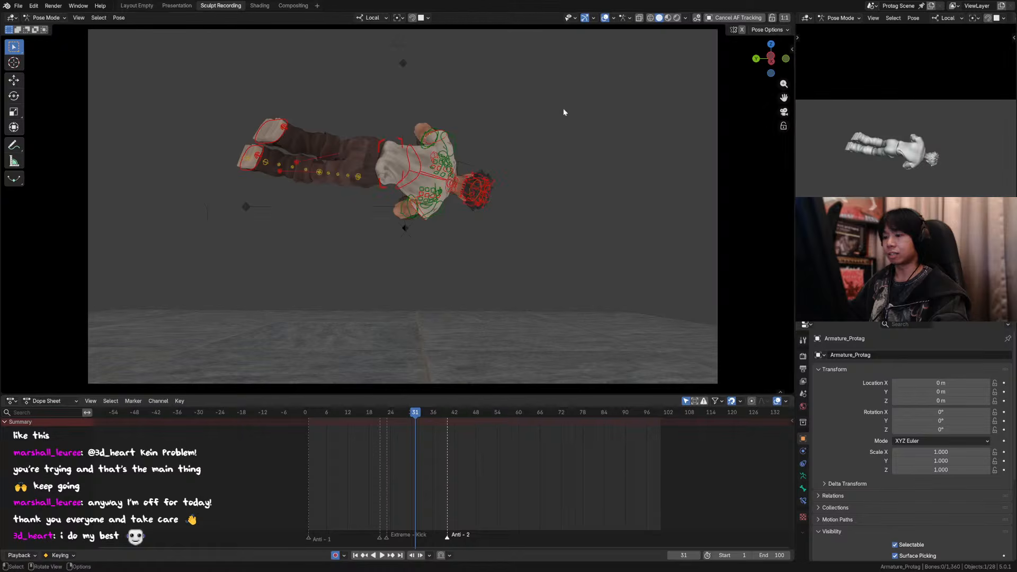
pyautogui.press('a')
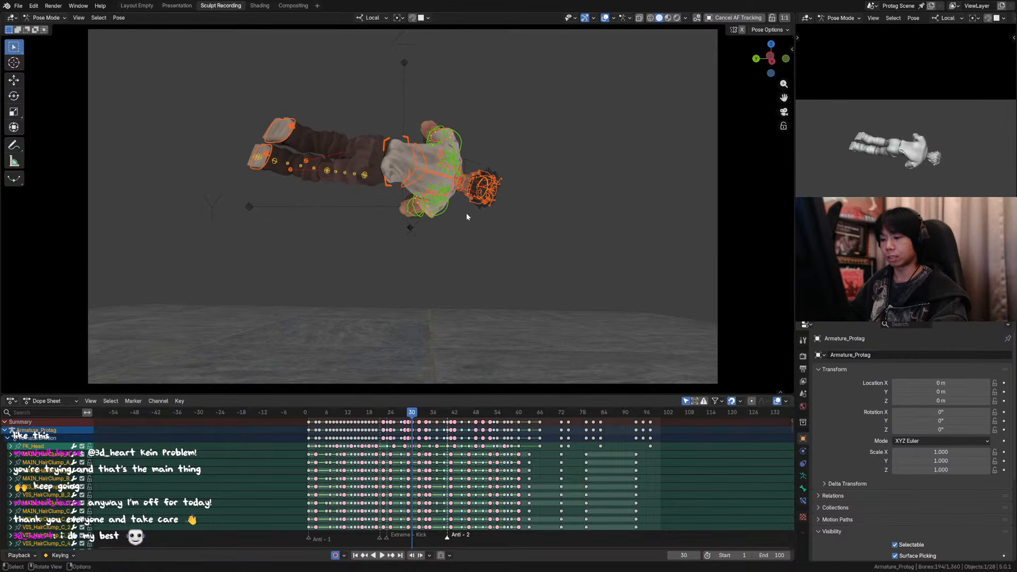
pyautogui.press('Right')
pyautogui.press('Left')
pyautogui.press('Left')
pyautogui.press('Right')
pyautogui.scroll(1, 473, 188)
pyautogui.keyDown('shift'); pyautogui.moveTo(507, 194); pyautogui.dragTo(533, 198, button='middle'); pyautogui.keyUp('shift')
pyautogui.hotkey('ctrl', 's')
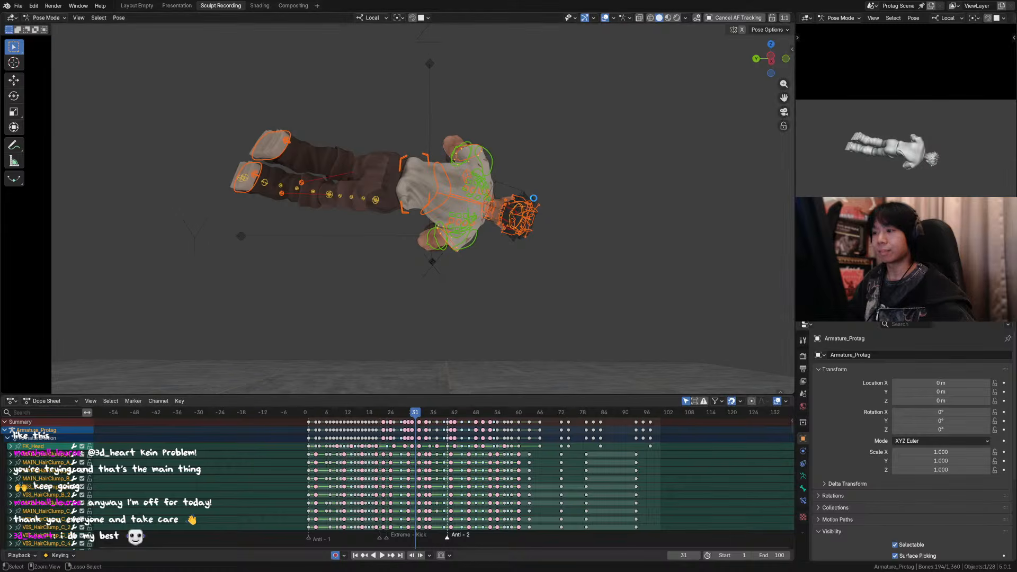
# Step: Enable the left leg's tweak controls in the rig layers and save the file
pyautogui.press('n')
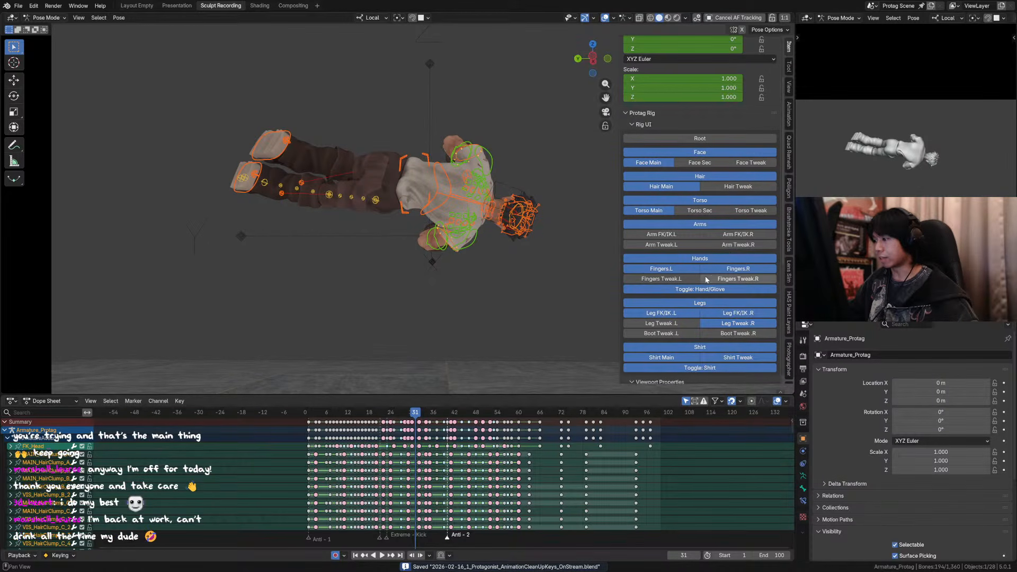
pyautogui.click(693, 325)
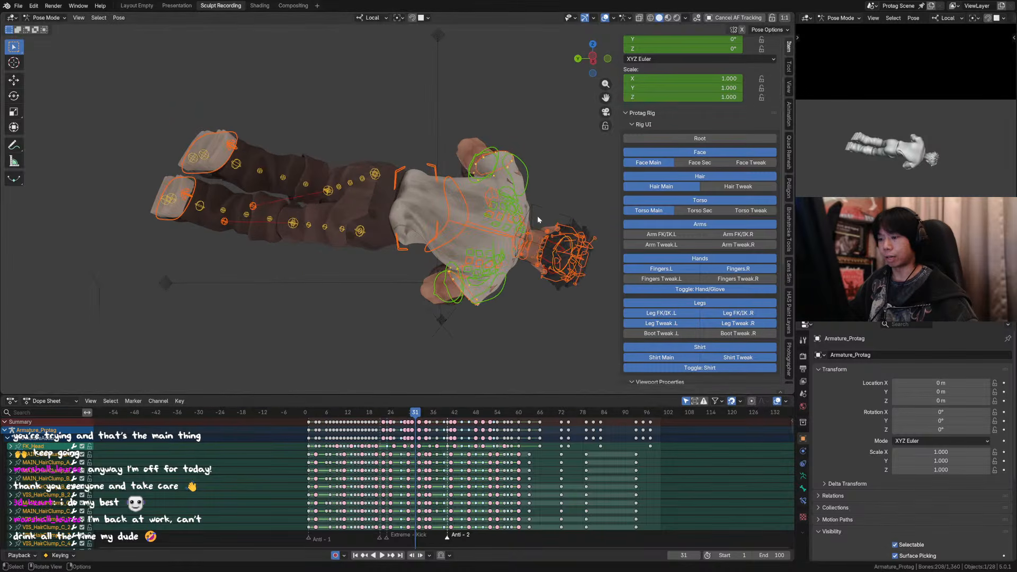
pyautogui.press('n')
pyautogui.hotkey('ctrl', 's')
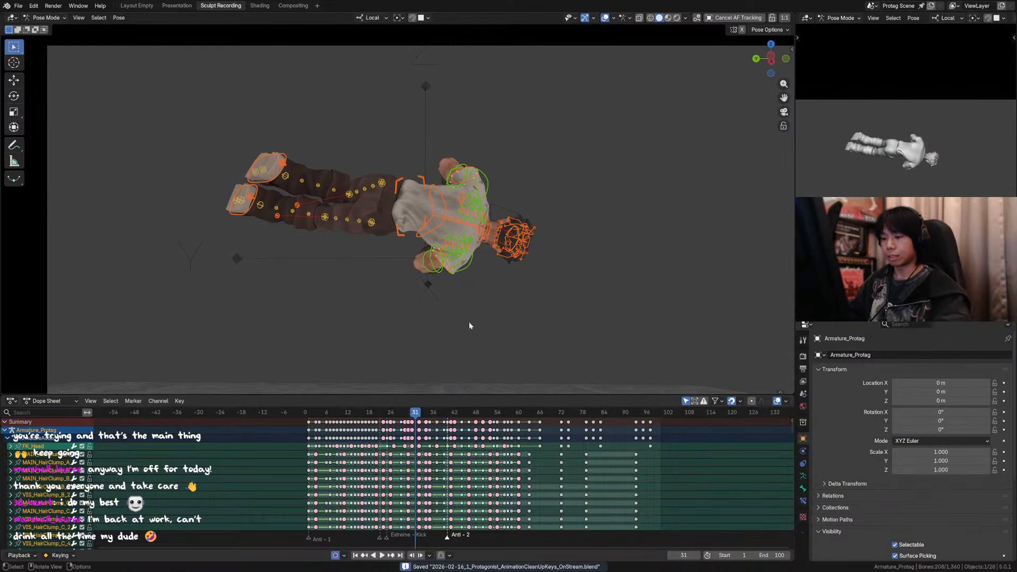
# Step: Step back and forth between frames 30, 31 and 32 to compare the full-body flip poses
pyautogui.press('Left')
pyautogui.press('Right')
pyautogui.press('Right')
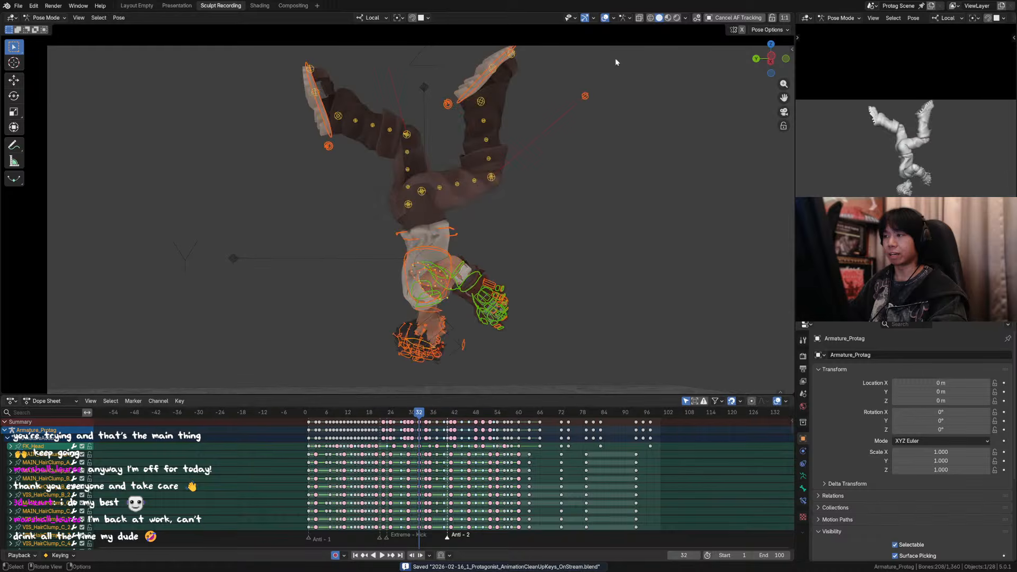
pyautogui.press('Left')
pyautogui.press('Left')
pyautogui.press('Right')
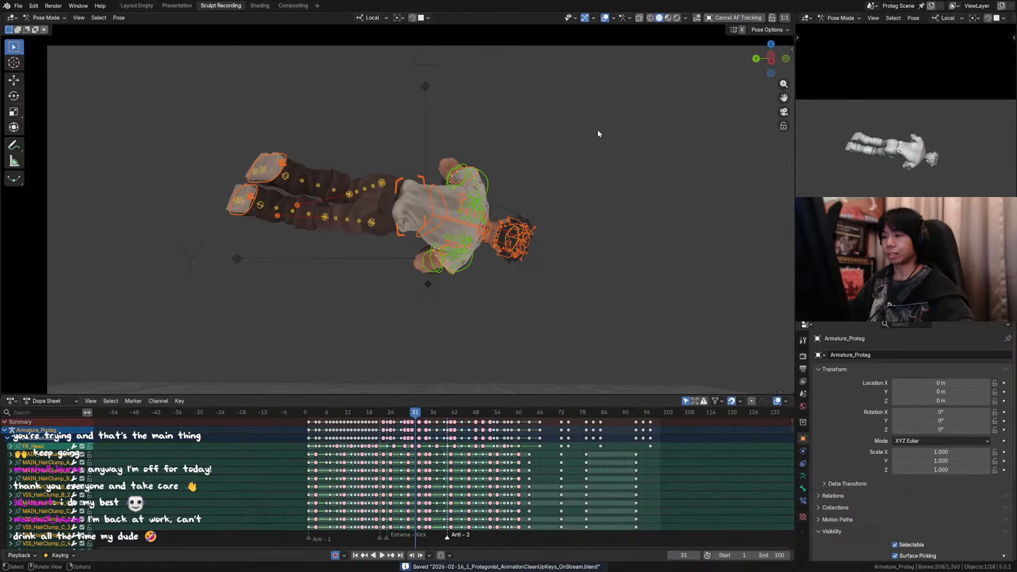
pyautogui.press('Right')
pyautogui.press('Left')
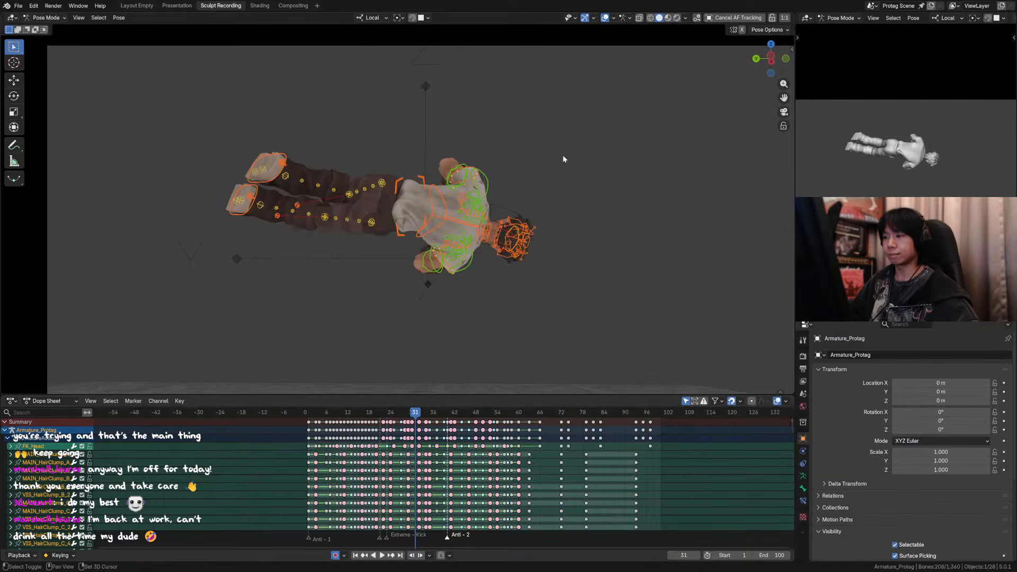
pyautogui.hotkey('shift', 'e')
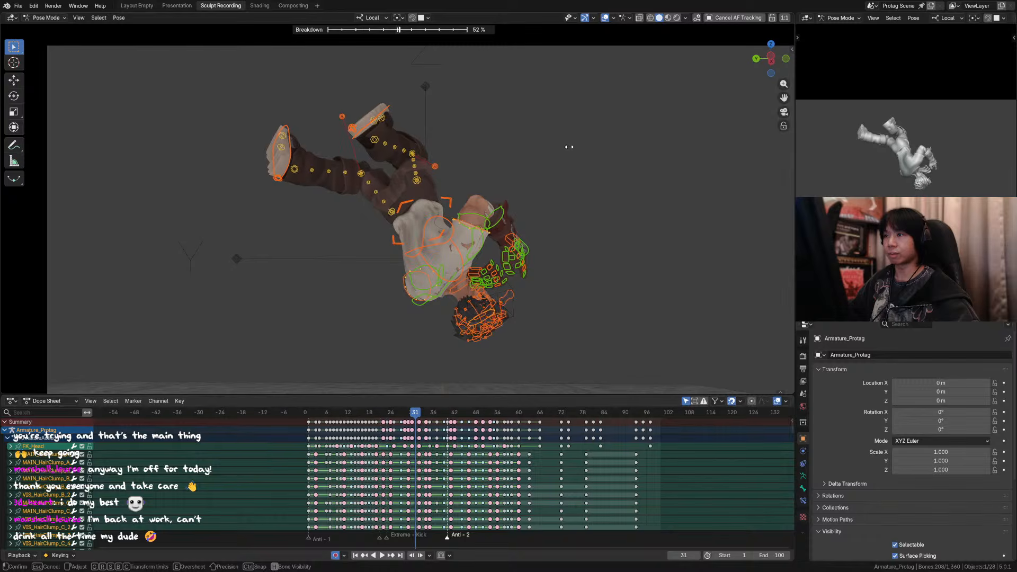
pyautogui.press('Escape')
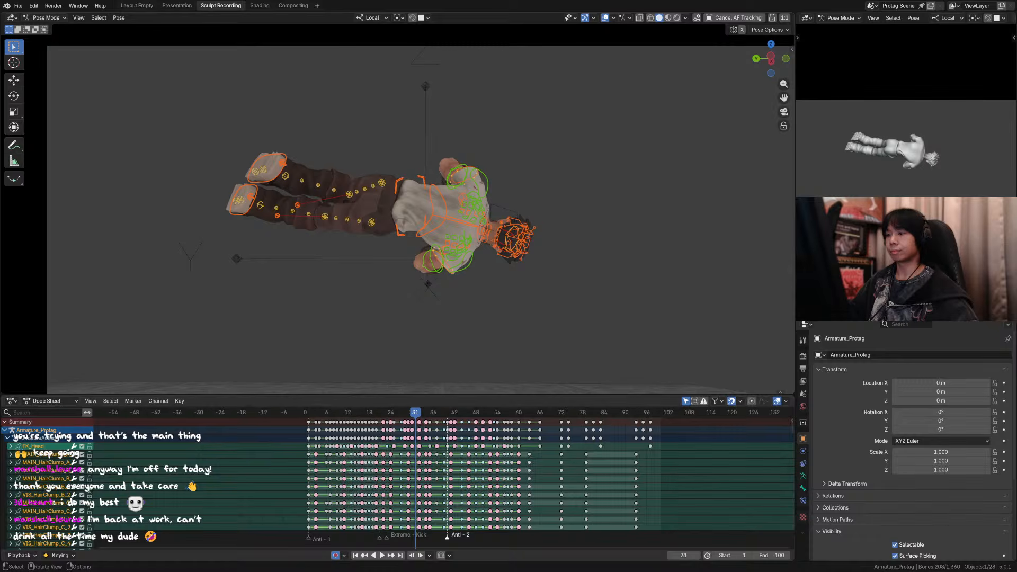
pyautogui.press('Right')
pyautogui.press('Left')
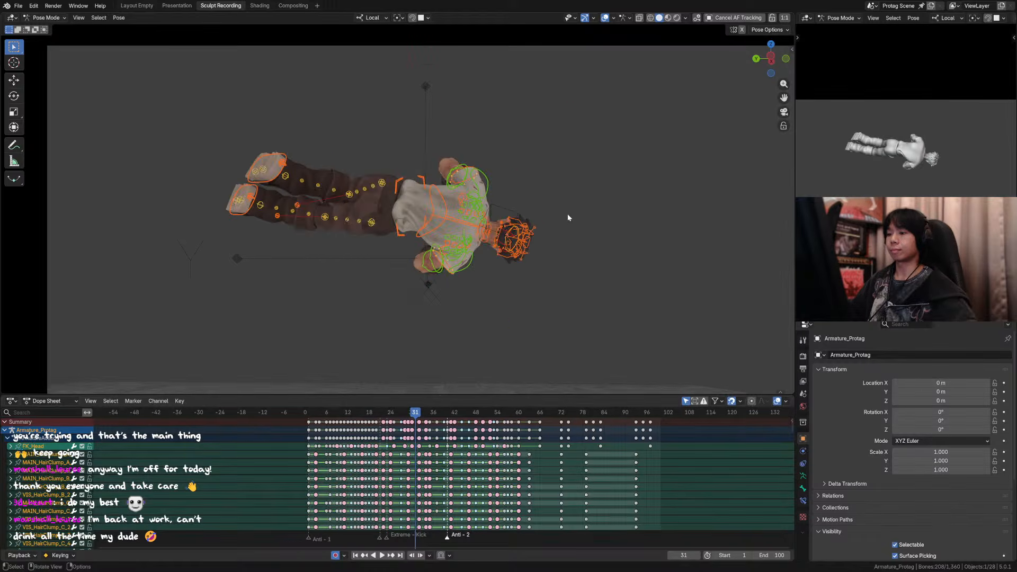
pyautogui.hotkey('shift', 'e')
pyautogui.rightClick(582, 215)
pyautogui.hotkey('shift', 'e')
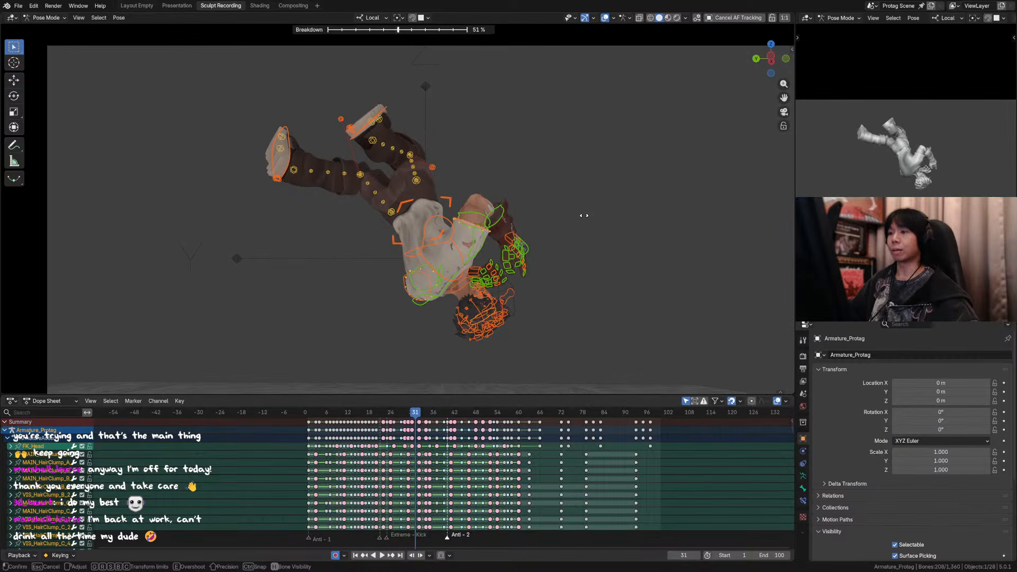
pyautogui.rightClick(584, 216)
pyautogui.hotkey('shift', 'e')
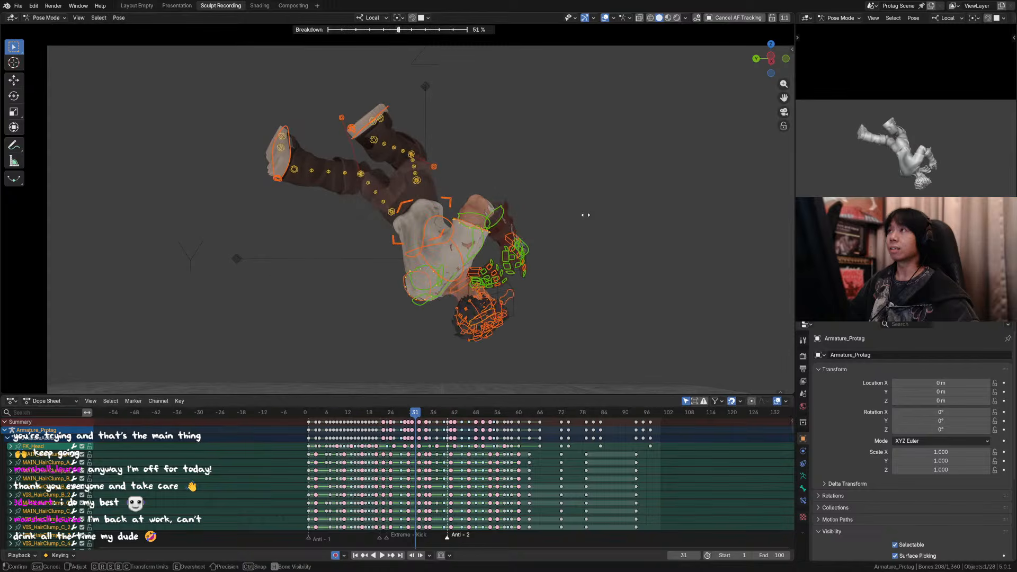
pyautogui.rightClick(584, 215)
pyautogui.hotkey('shift', 'e')
pyautogui.rightClick(586, 216)
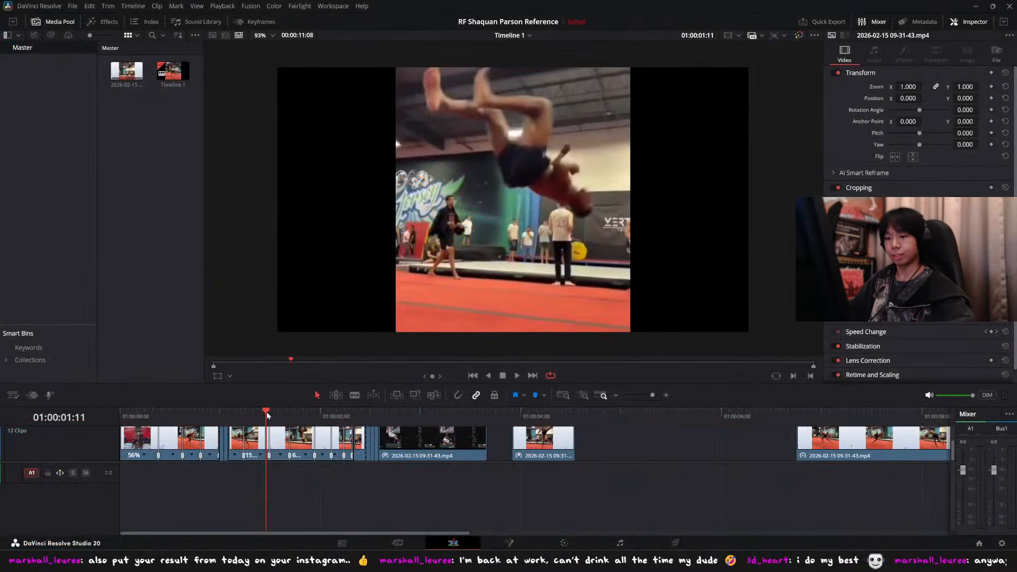
# Step: Switch to DaVinci Resolve, examine the flip in the reference footage at 01:00:01:11, and return to Blender
pyautogui.click(262, 411)
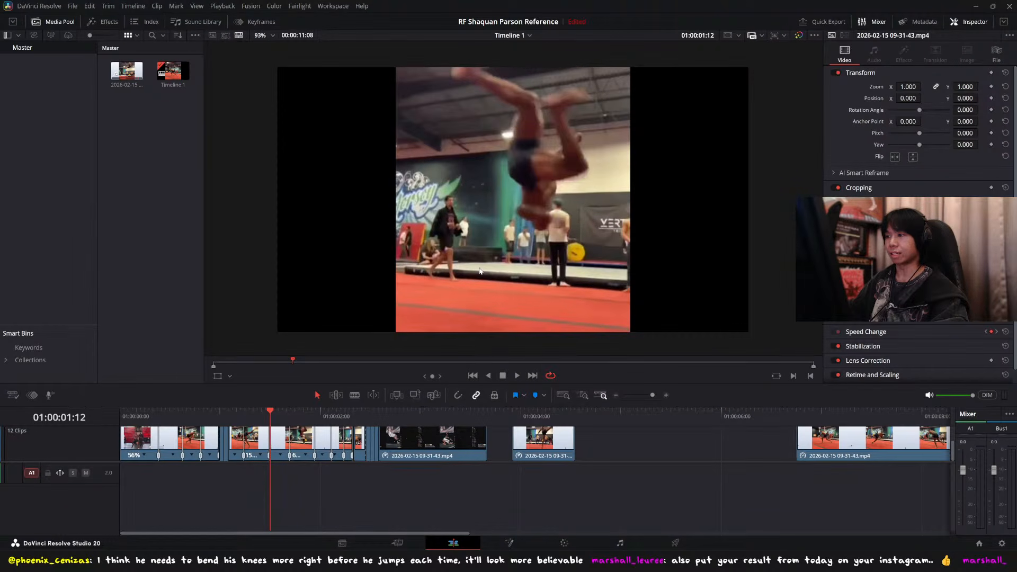
pyautogui.press('Left')
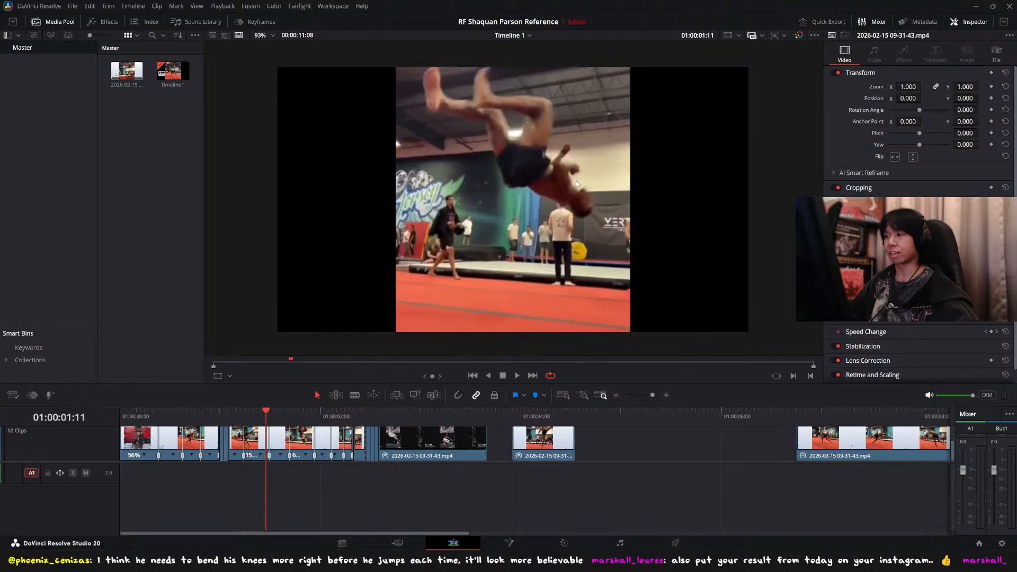
pyautogui.hotkey('alt', 'Tab')
# Step: At frame 31, apply a Pose Breakdown with factor 0.500 between keyframes 30 and 32 to all selected bones
pyautogui.press('Left')
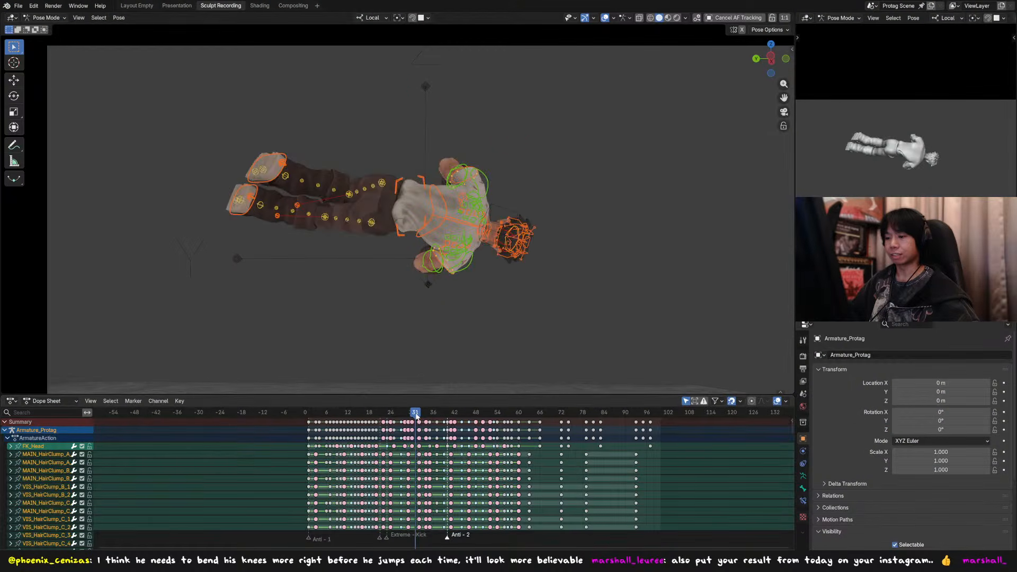
pyautogui.press('Right')
pyautogui.press('Left')
pyautogui.hotkey('shift', 'e')
pyautogui.click(524, 226)
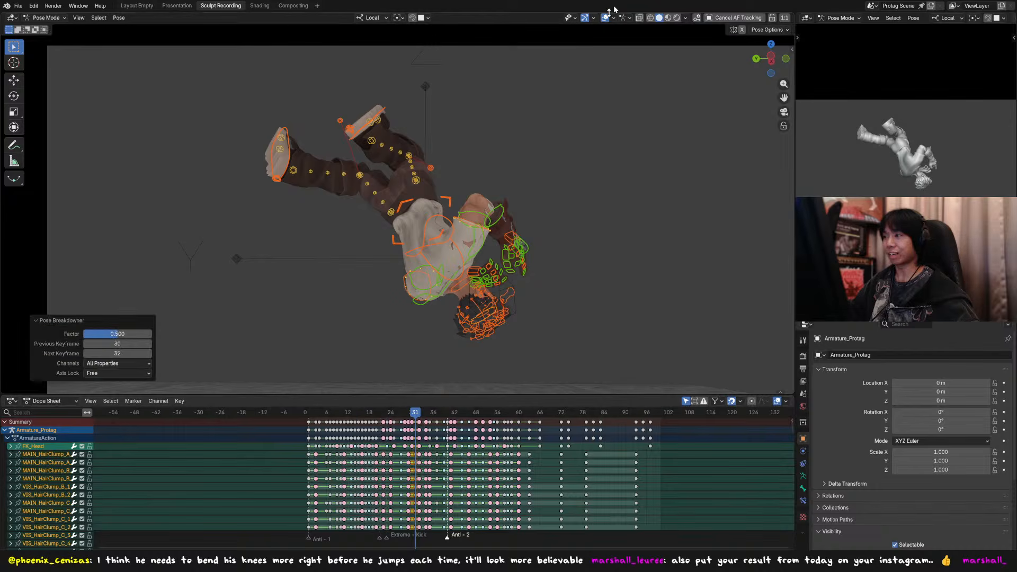
# Step: Compare frame 31's breakdown pose with the reference footage and, by undoing and redoing, with the earlier pose
pyautogui.hotkey('alt', 'Tab')
pyautogui.hotkey('alt', 'Tab')
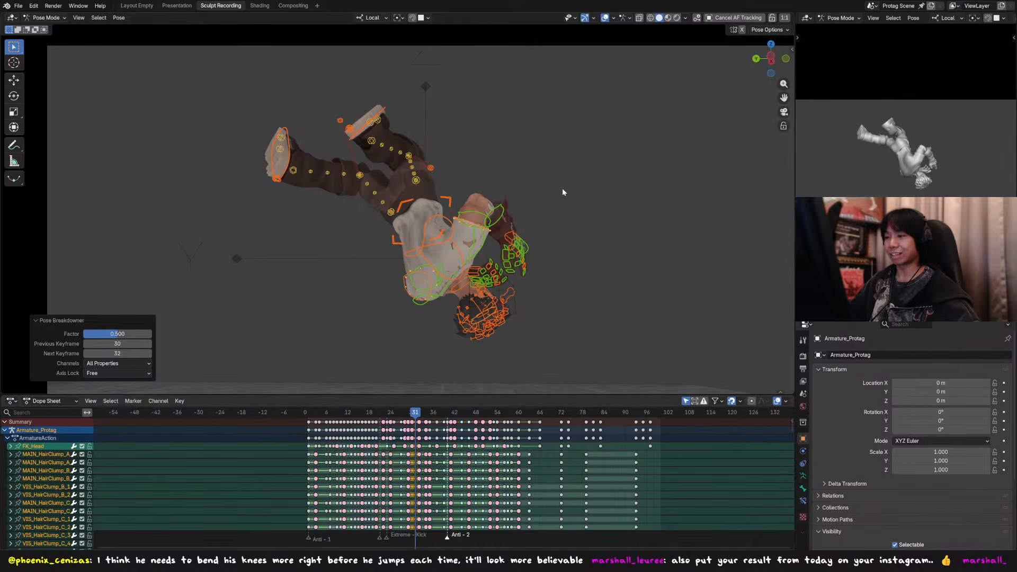
pyautogui.hotkey('alt', 'Tab')
pyautogui.hotkey('alt', 'Tab')
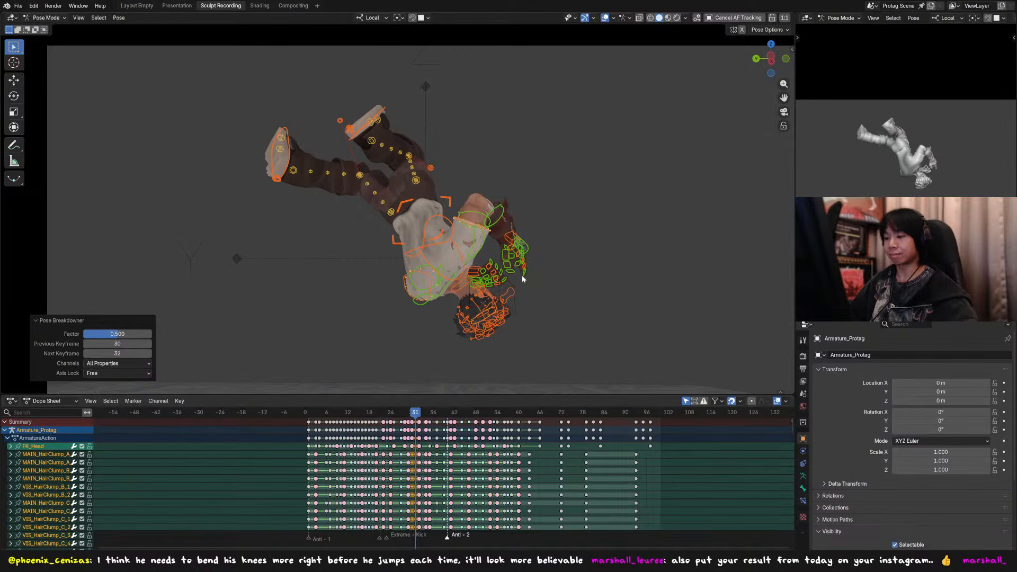
pyautogui.hotkey('ctrl', 'z')
pyautogui.hotkey('ctrl', 'shift', 'z')
# Step: Hide the rig overlays and view the frame 31 pose through the scene camera
pyautogui.click(604, 18)
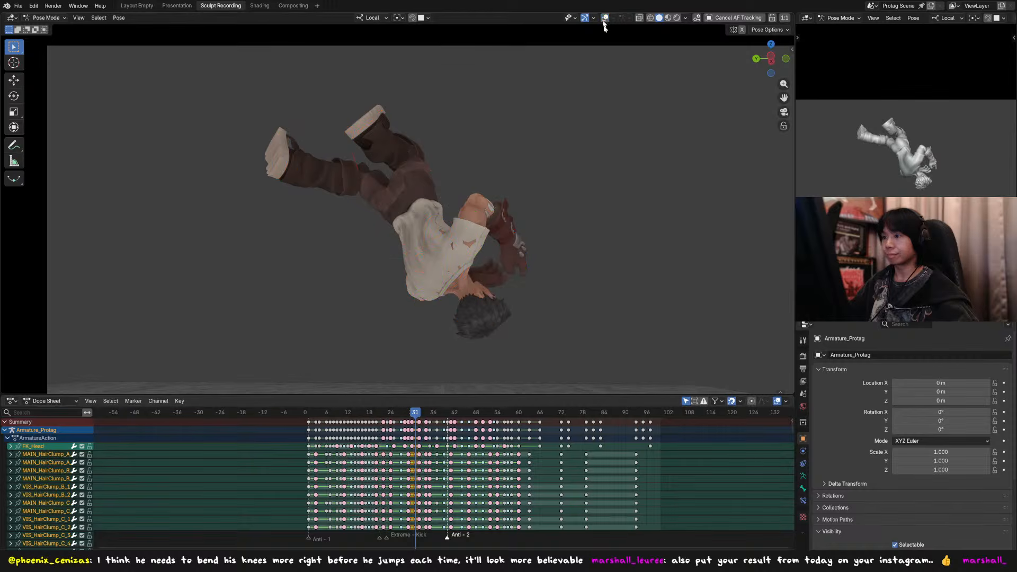
pyautogui.press('KP_0')
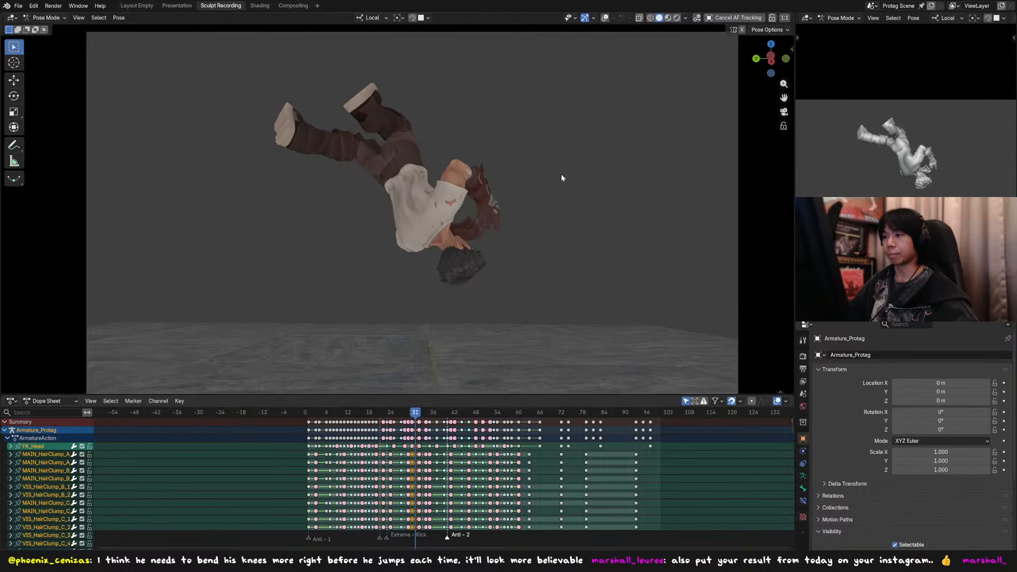
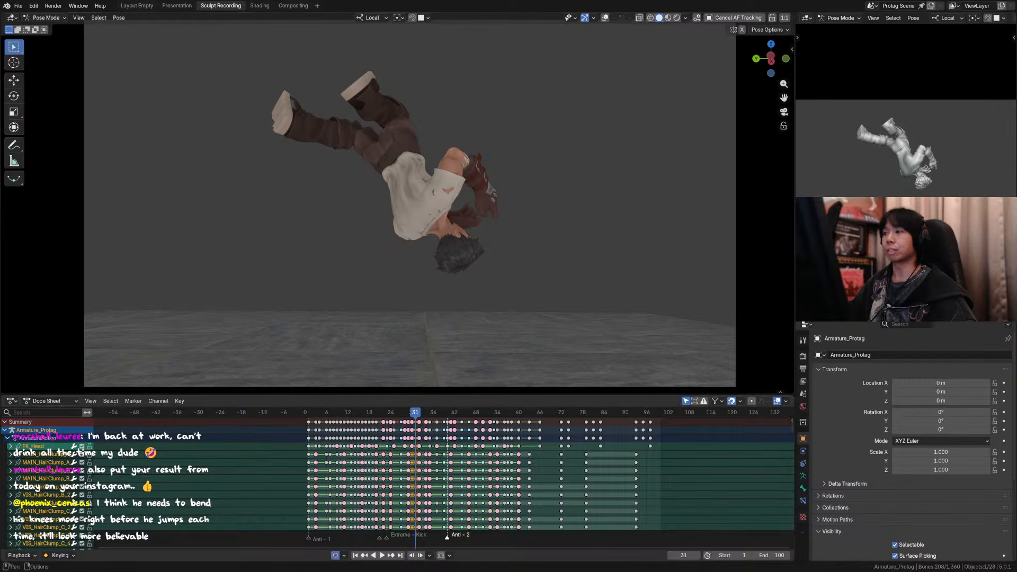
# Step: Show the rig overlays again and save the file
pyautogui.click(604, 18)
pyautogui.moveTo(433, 107); pyautogui.dragTo(383, 141, button='middle')
pyautogui.scroll(-3, 376, 108)
pyautogui.hotkey('ctrl', 's')
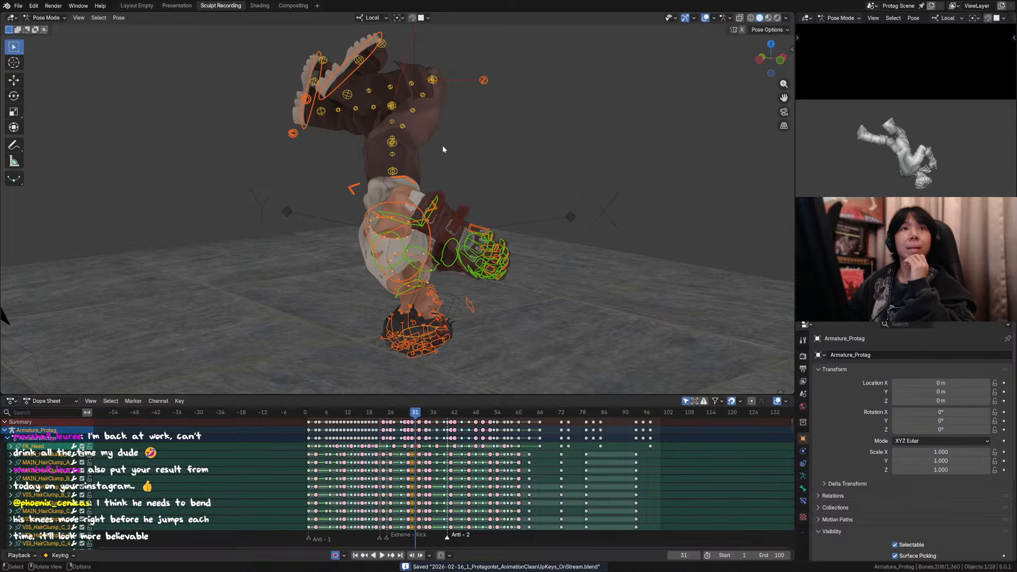
pyautogui.moveTo(391, 139); pyautogui.dragTo(416, 117, button='middle')
pyautogui.click(376, 76)
pyautogui.press('r')
pyautogui.click(489, 133)
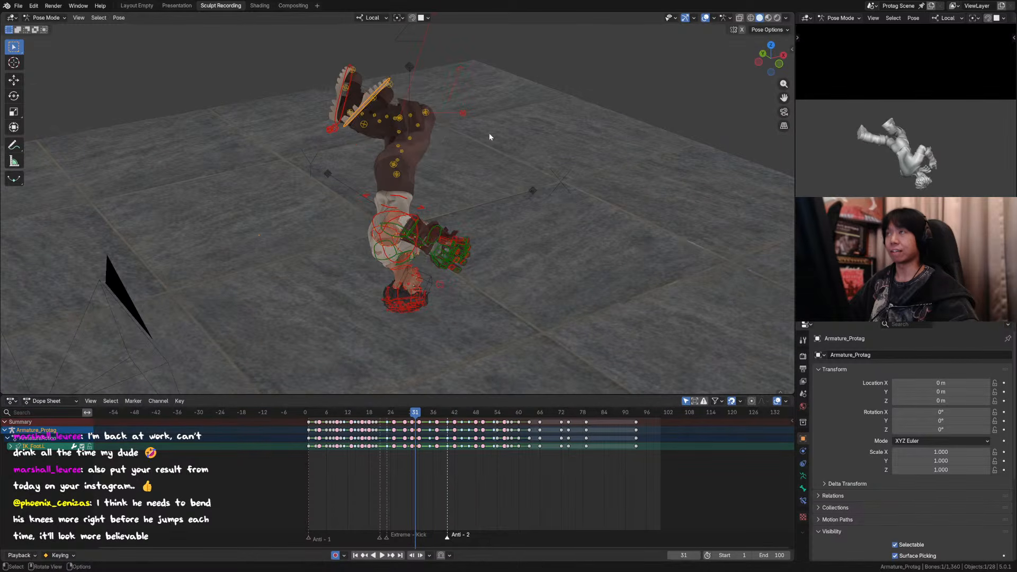
pyautogui.moveTo(488, 132); pyautogui.dragTo(543, 135, button='middle')
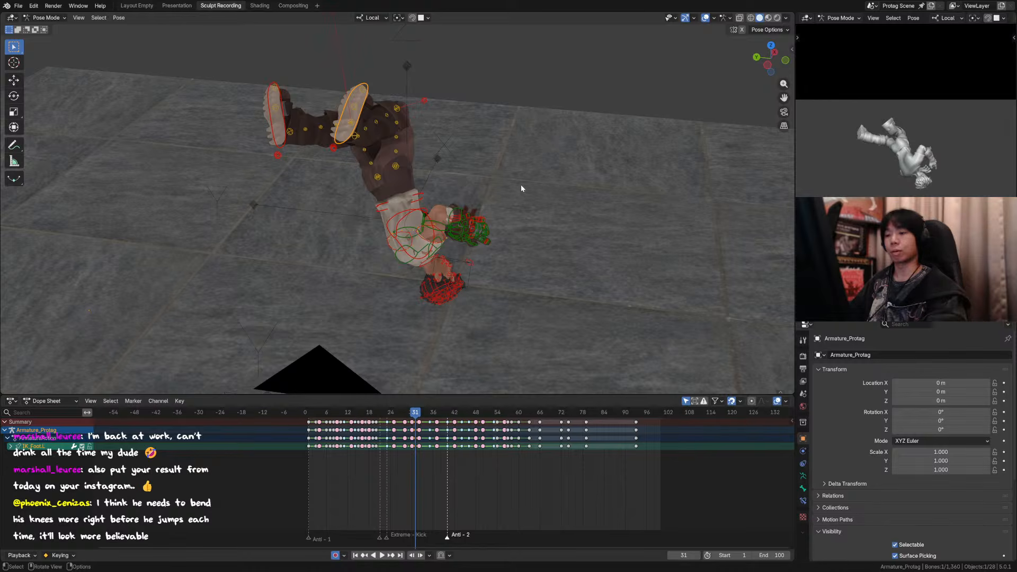
# Step: Through the scene camera, examine the leg poses back and forth between frames 23 and 27 before the jump
pyautogui.press('Down')
pyautogui.press('Down')
pyautogui.moveTo(480, 211); pyautogui.dragTo(535, 213, button='middle')
pyautogui.press('Up')
pyautogui.press('Left')
pyautogui.press('KP_0')
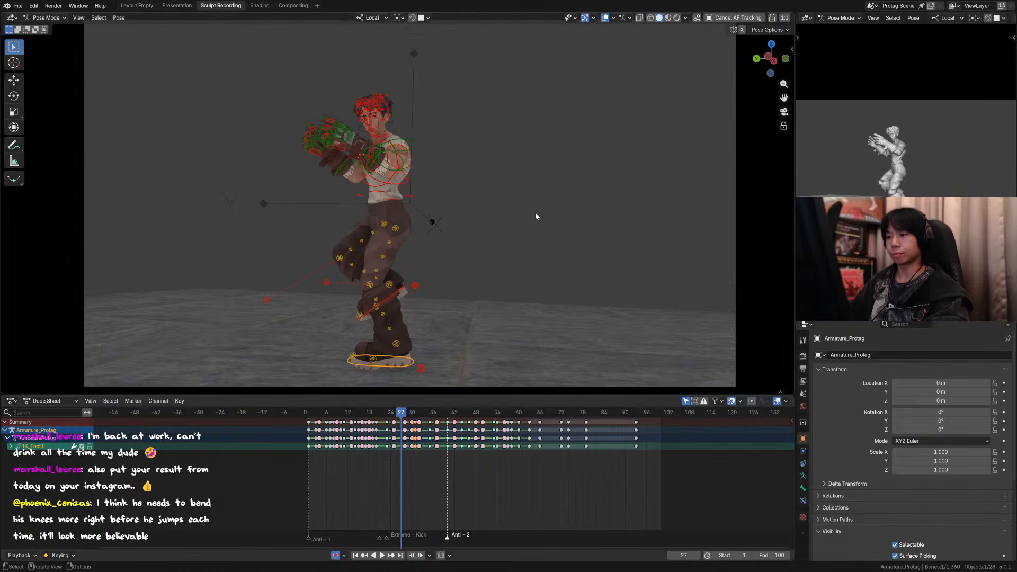
pyautogui.press('Right')
pyautogui.press('Left')
pyautogui.press('Left')
pyautogui.press('Right')
pyautogui.press('Left')
pyautogui.press('Left')
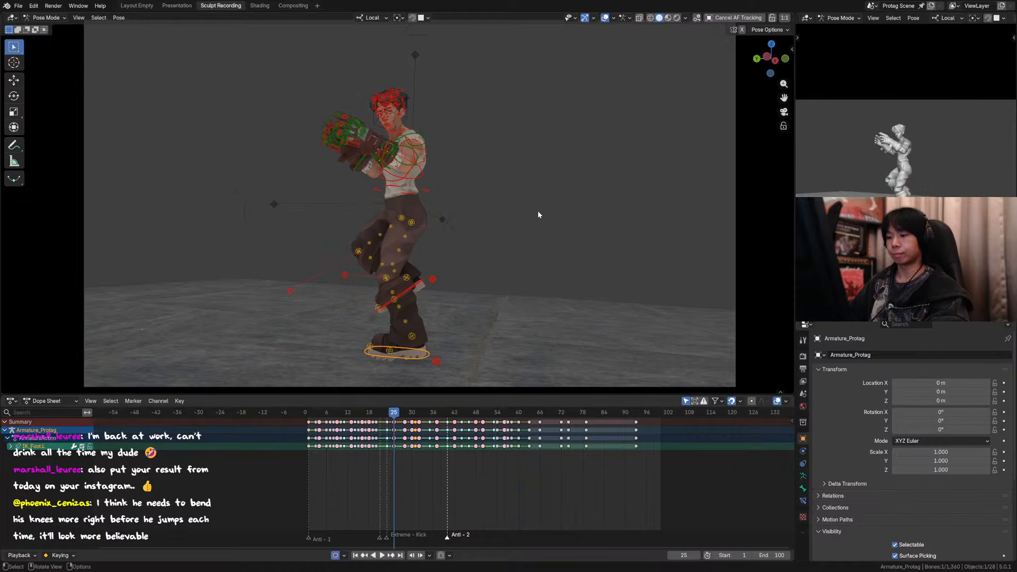
pyautogui.press('Right')
pyautogui.press('Right')
pyautogui.press('Left')
pyautogui.press('Left')
pyautogui.press('Left')
pyautogui.press('Left')
pyautogui.press('Right')
pyautogui.press('Right')
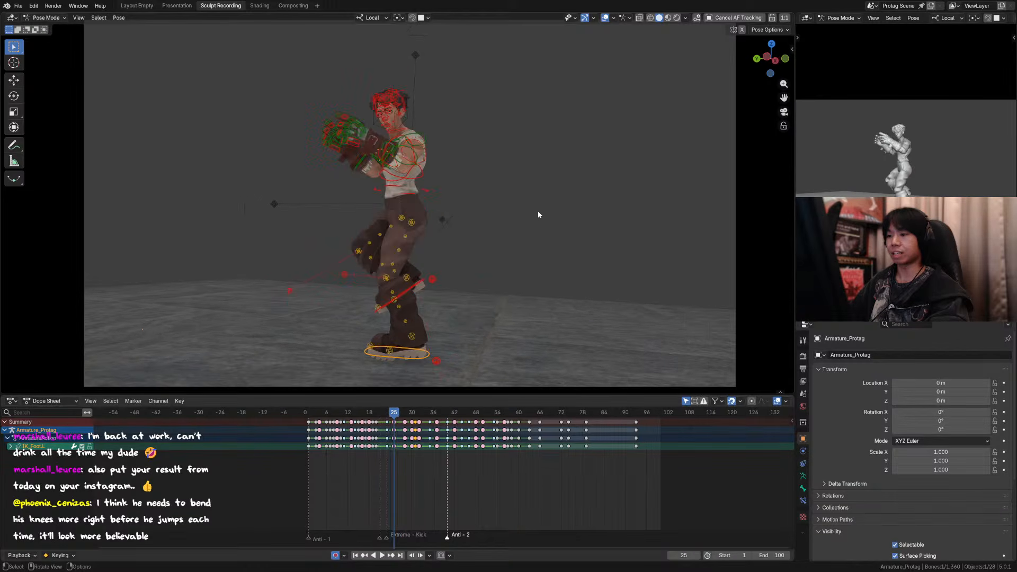
pyautogui.press('Left')
pyautogui.press('Left')
pyautogui.press('Right')
pyautogui.press('Right')
pyautogui.press('Right')
pyautogui.press('Left')
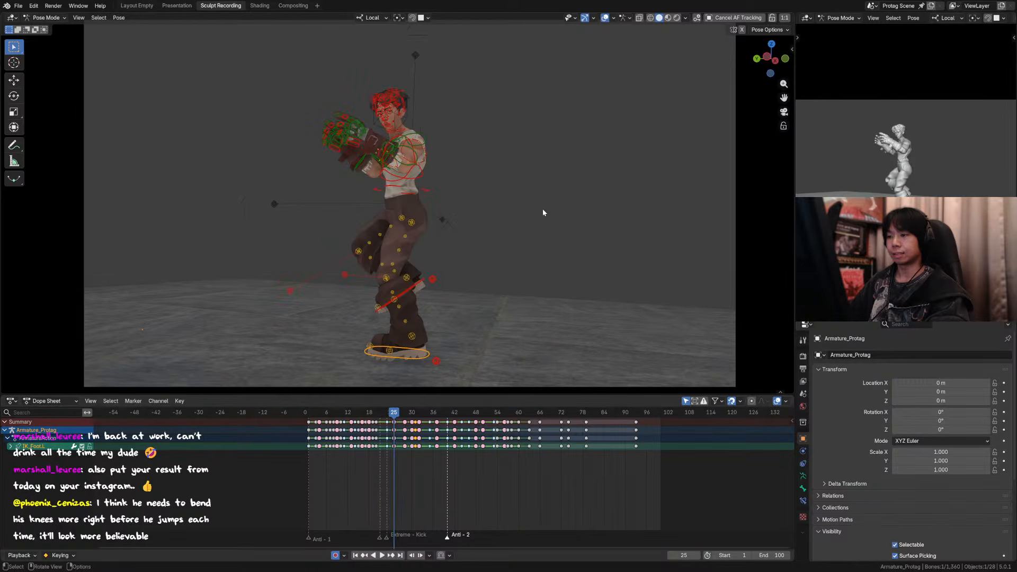
pyautogui.press('Right')
# Step: Hide the rig overlays, recheck frames 24 to 26 without them, and return to frame 31
pyautogui.click(604, 18)
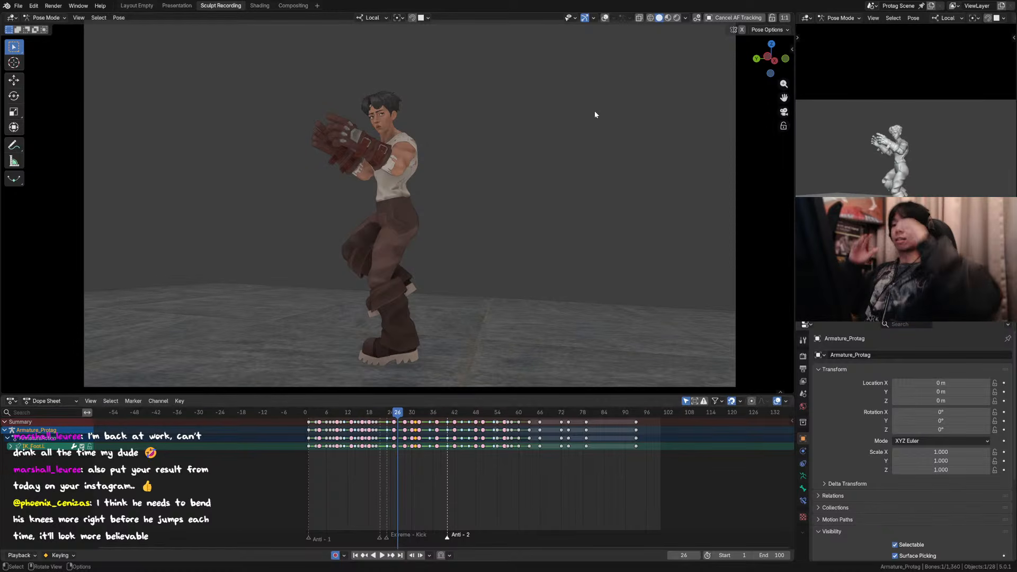
pyautogui.press('Left')
pyautogui.press('Left')
pyautogui.press('Right')
pyautogui.press('Right')
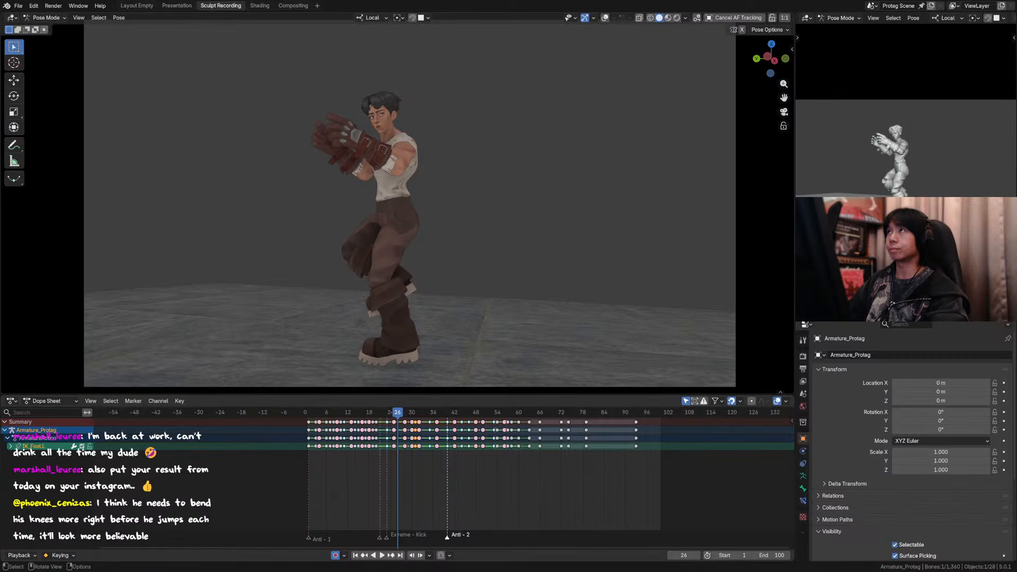
pyautogui.click(543, 62)
pyautogui.press('Right')
pyautogui.press('Right')
pyautogui.press('Right')
pyautogui.press('Right')
pyautogui.press('Right')
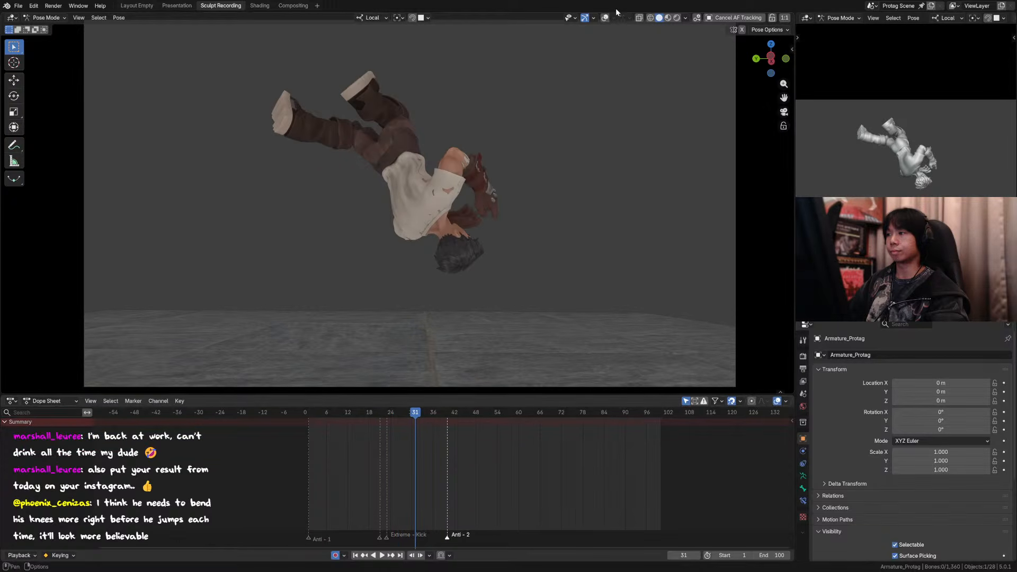
# Step: With the rig overlays shown again, rotate the left foot control 28.2° about its local X axis at frame 31
pyautogui.click(605, 18)
pyautogui.click(376, 75)
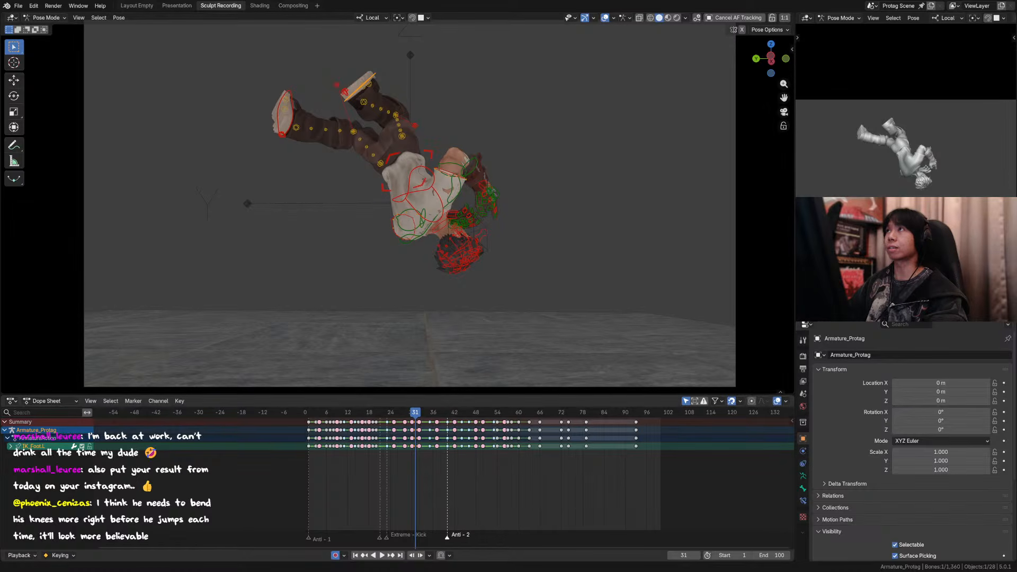
pyautogui.moveTo(394, 75); pyautogui.dragTo(386, 95, button='middle')
pyautogui.scroll(-6, 386, 95)
pyautogui.press('r')
pyautogui.rightClick(409, 81)
pyautogui.press('r')
pyautogui.press('x')
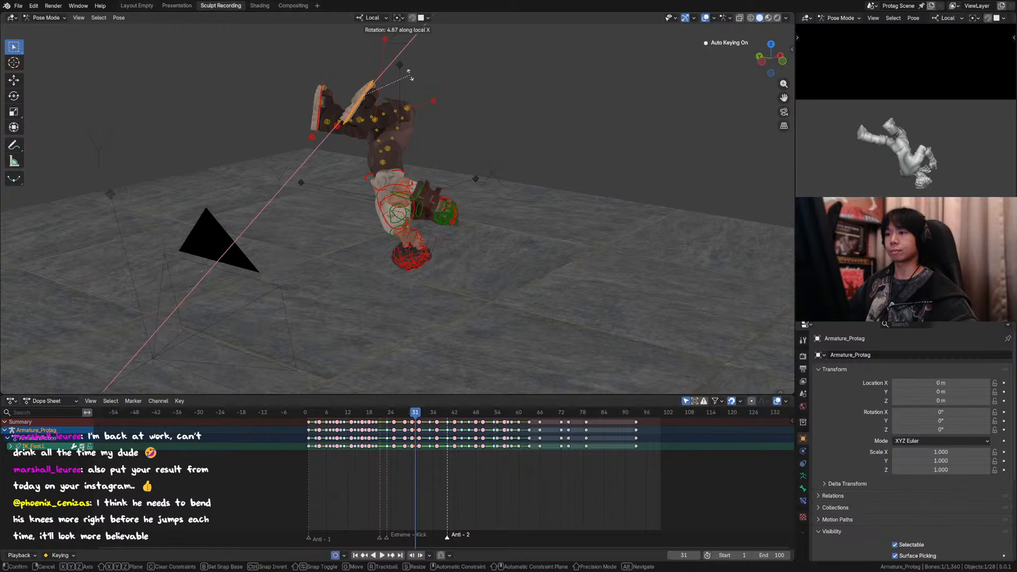
pyautogui.click(404, 53)
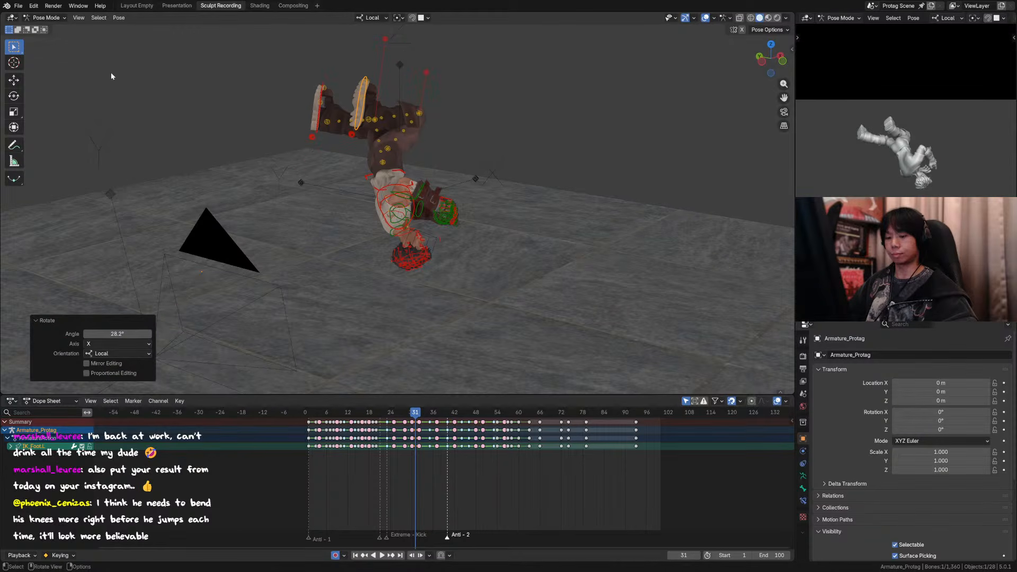
# Step: Use the Transform tool to move the left foot control -0.14981 m along its local Z axis
pyautogui.click(15, 96)
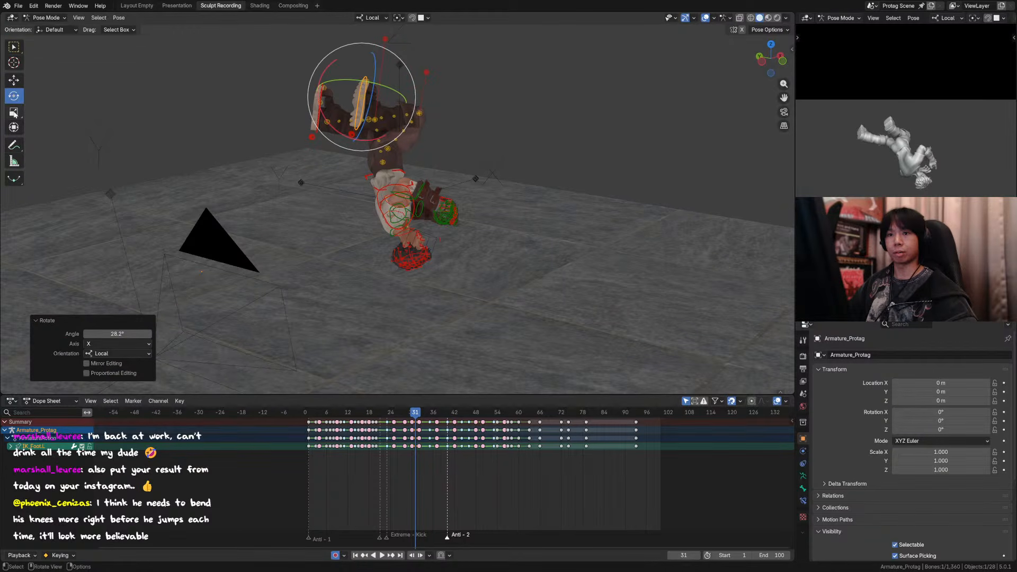
pyautogui.click(14, 127)
pyautogui.moveTo(421, 106); pyautogui.dragTo(396, 99)
pyautogui.press('KP_0')
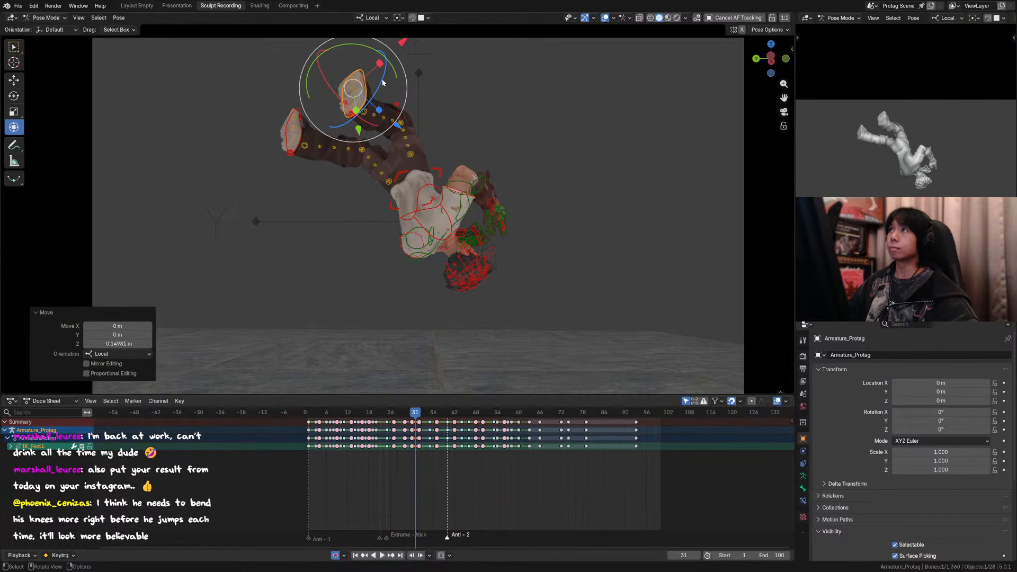
pyautogui.moveTo(383, 83); pyautogui.dragTo(382, 80)
pyautogui.rightClick(383, 80)
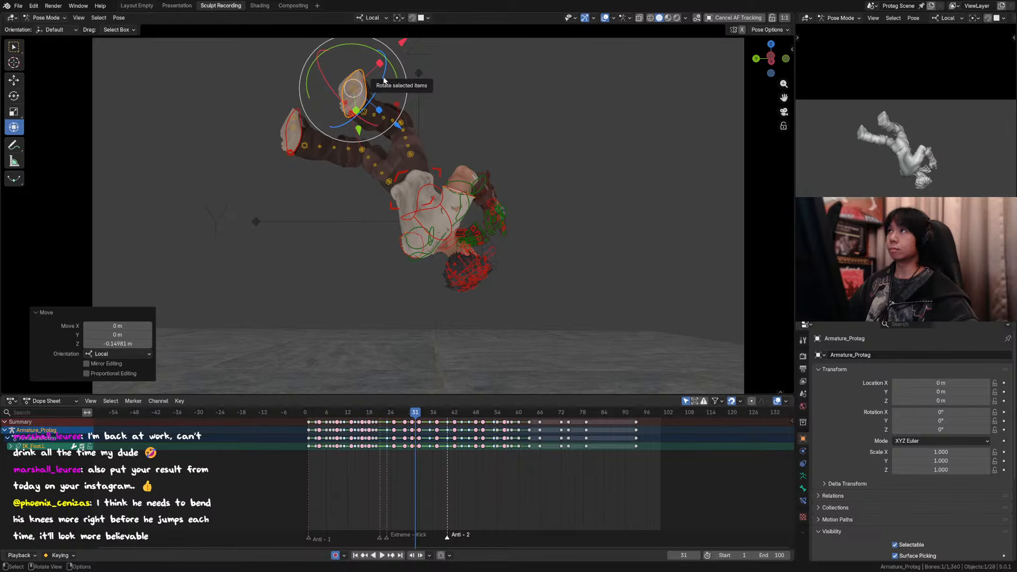
pyautogui.click(426, 203)
pyautogui.moveTo(440, 209); pyautogui.dragTo(441, 211)
pyautogui.rightClick(441, 211)
pyautogui.click(444, 211)
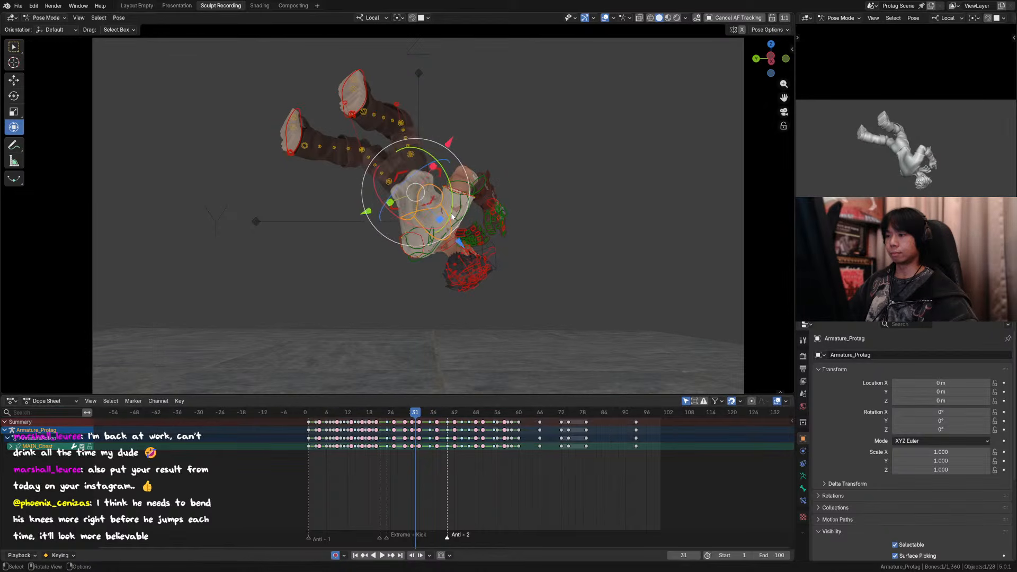
pyautogui.press('r')
pyautogui.press('x')
pyautogui.press('x')
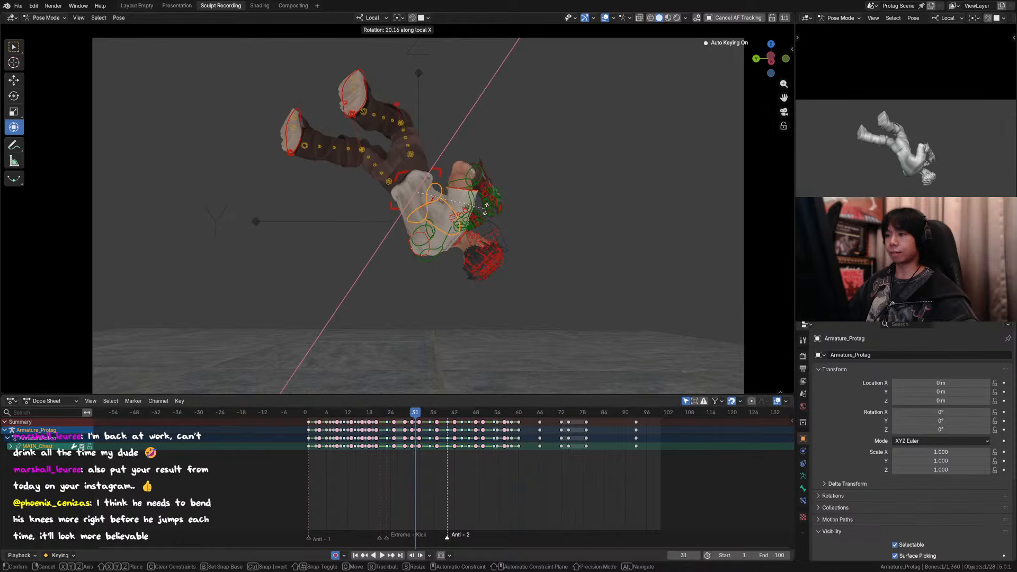
pyautogui.click(486, 211)
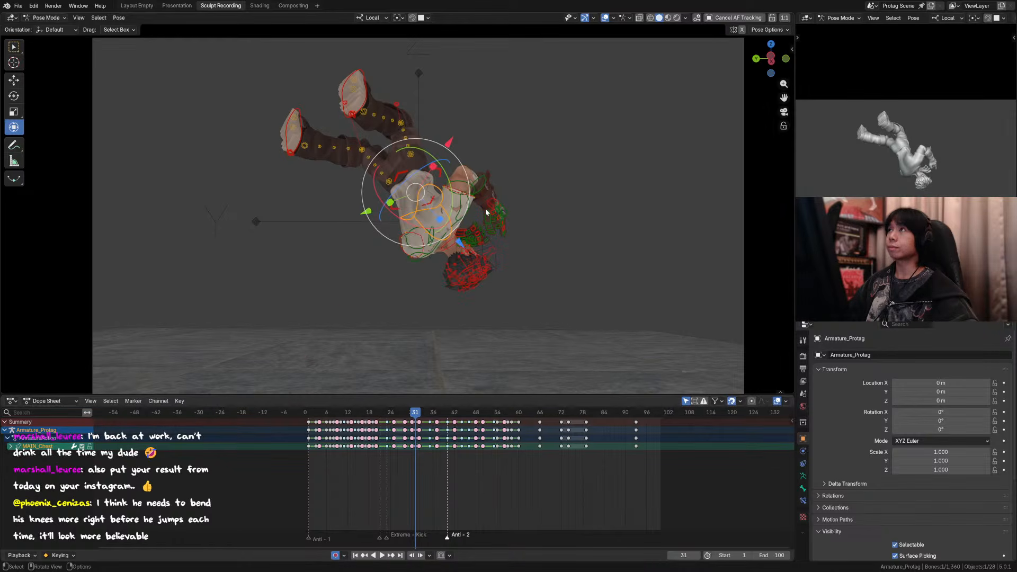
pyautogui.click(439, 170)
pyautogui.press('r')
pyautogui.press('y')
pyautogui.press('y')
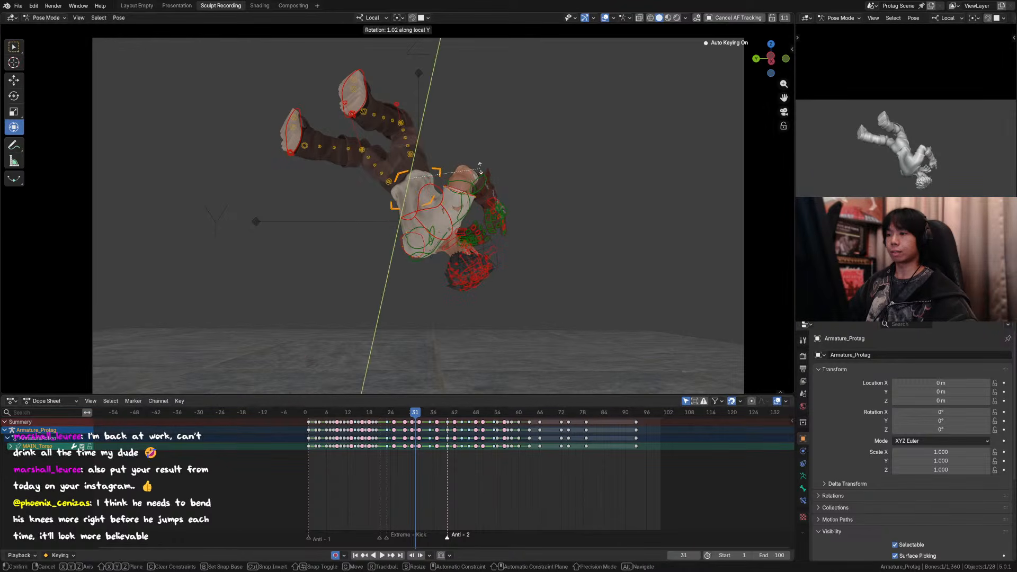
pyautogui.rightClick(479, 167)
pyautogui.press('r')
pyautogui.press('z')
pyautogui.press('z')
pyautogui.rightClick(349, 75)
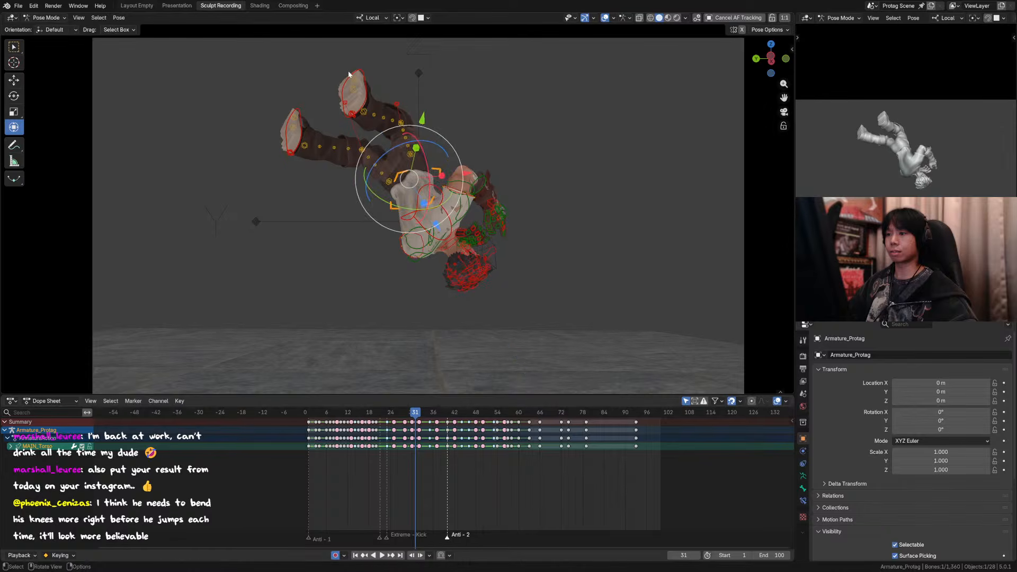
# Step: Select both foot controls plus the torso control and set the pivot point to Active Element
pyautogui.click(314, 129)
pyautogui.click(300, 116)
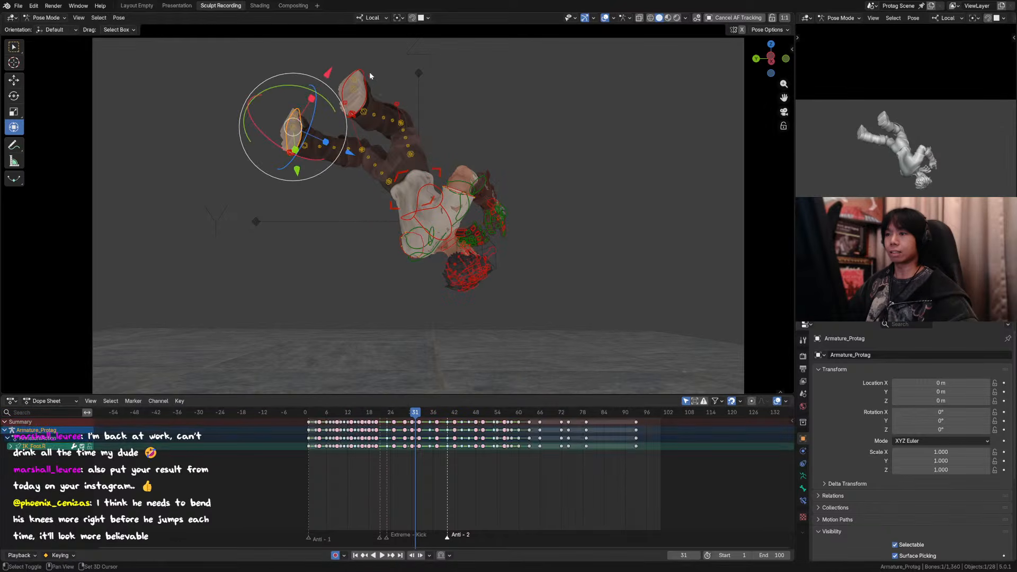
pyautogui.keyDown('shift'); pyautogui.click(366, 73); pyautogui.keyUp('shift')
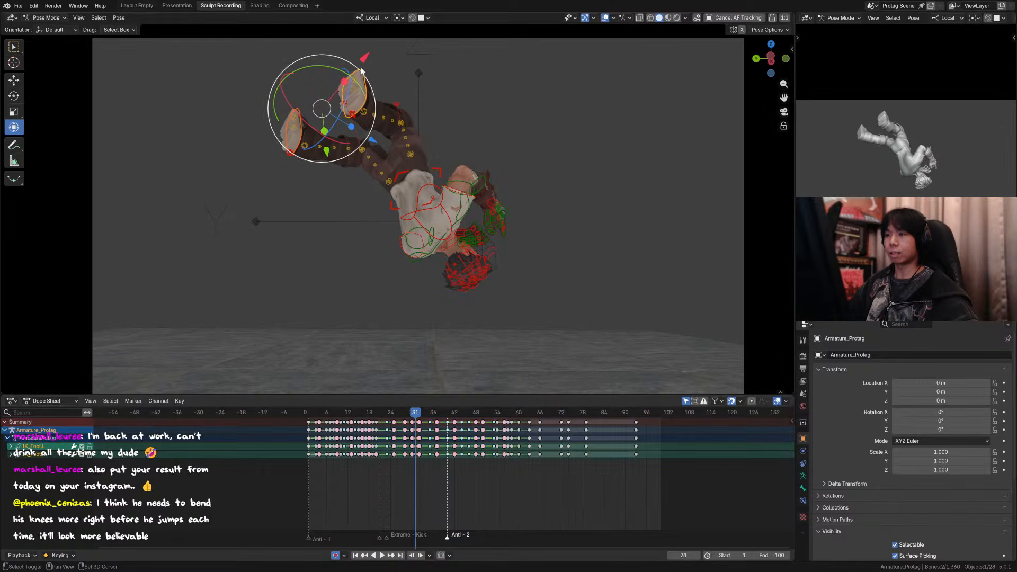
pyautogui.keyDown('shift'); pyautogui.click(440, 172); pyautogui.keyUp('shift')
pyautogui.press(',')
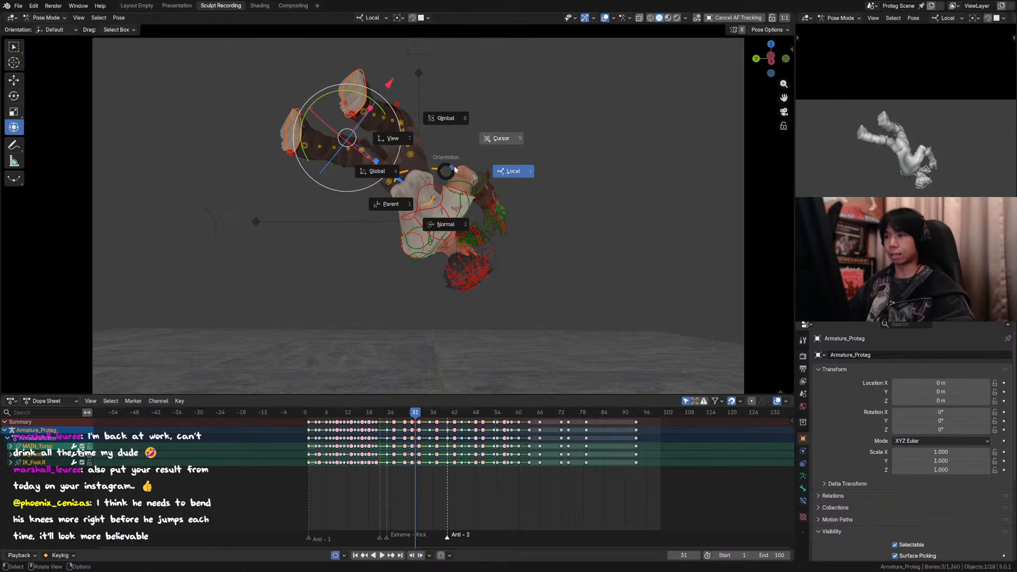
pyautogui.press('.')
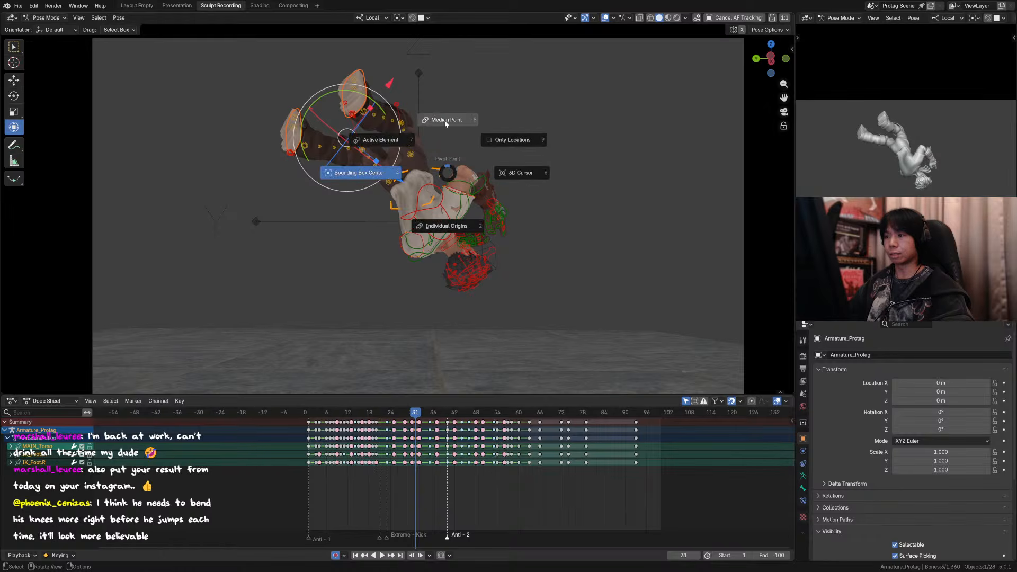
pyautogui.click(399, 142)
pyautogui.press('r')
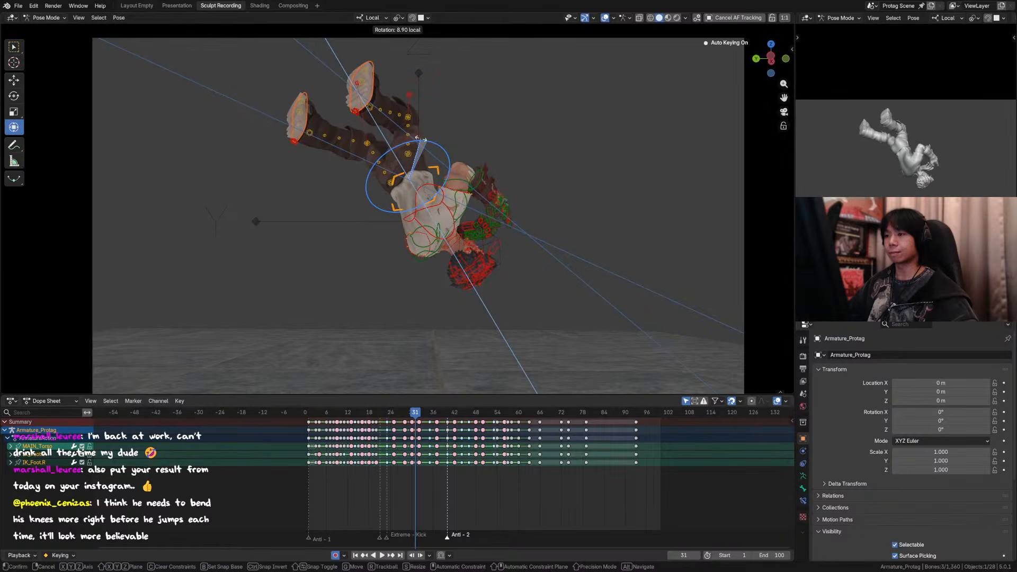
pyautogui.click(487, 156)
pyautogui.press('.')
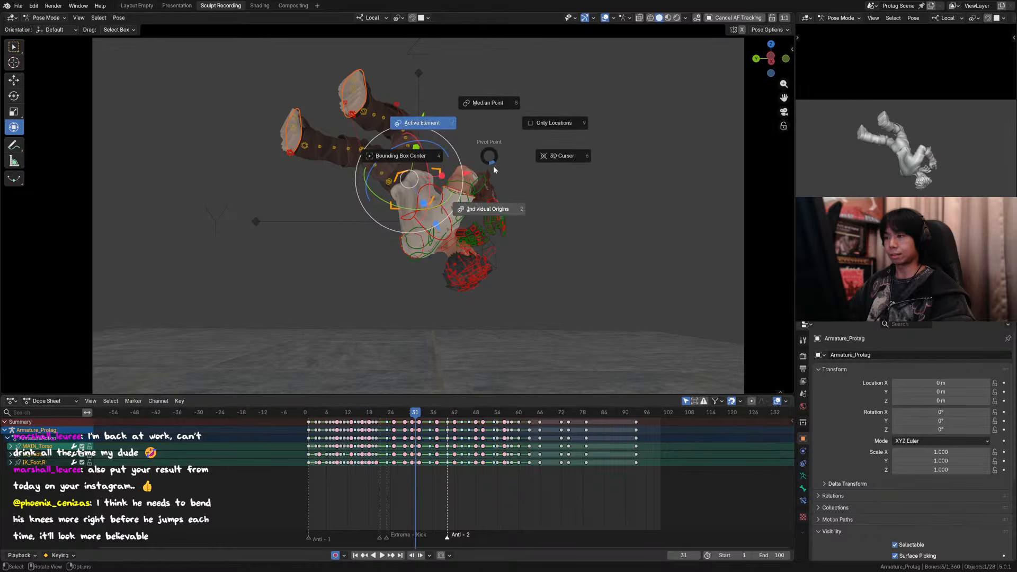
pyautogui.click(446, 127)
pyautogui.press(',')
pyautogui.click(537, 147)
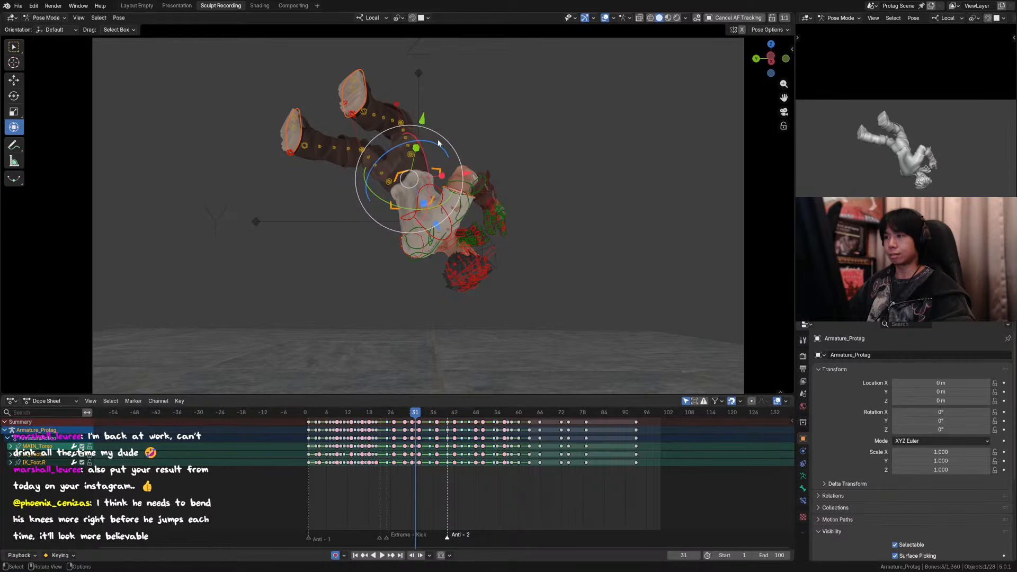
pyautogui.press('r')
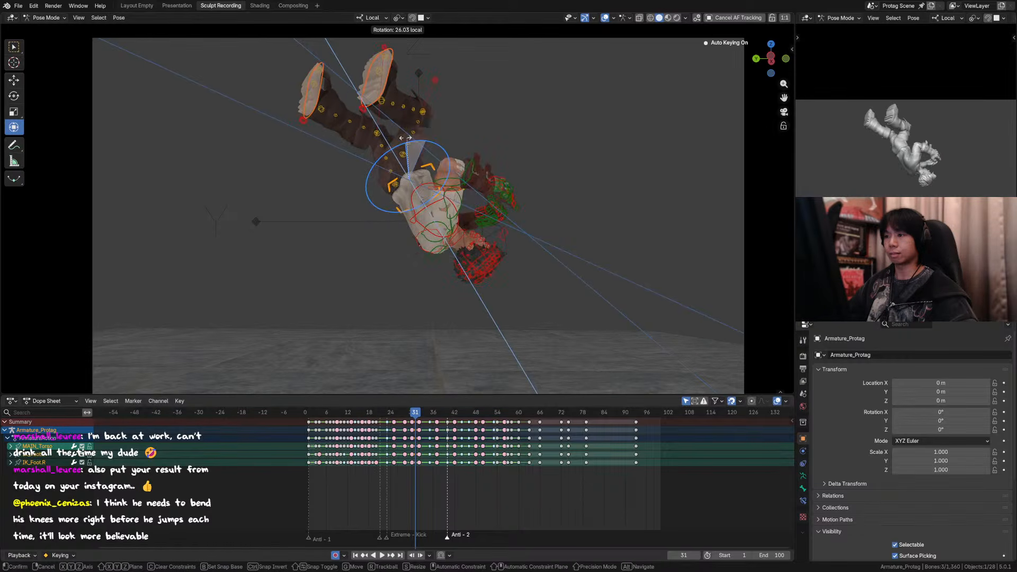
pyautogui.click(428, 145)
# Step: Select only the torso control and rotate it with the gizmo, including 19.5° about its local Y axis
pyautogui.click(424, 168)
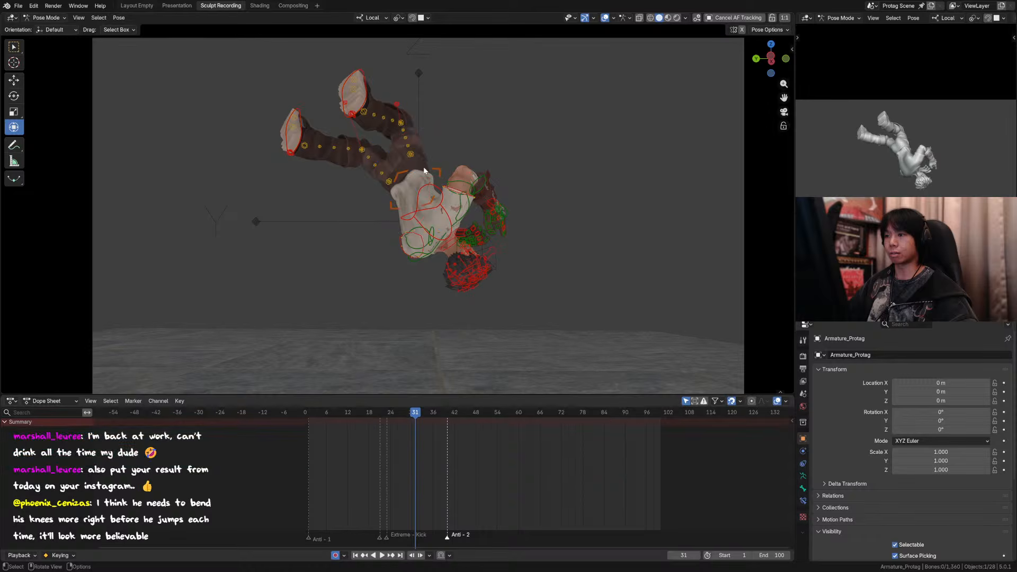
pyautogui.click(440, 172)
pyautogui.moveTo(439, 145); pyautogui.dragTo(416, 139)
pyautogui.moveTo(446, 195); pyautogui.dragTo(457, 182)
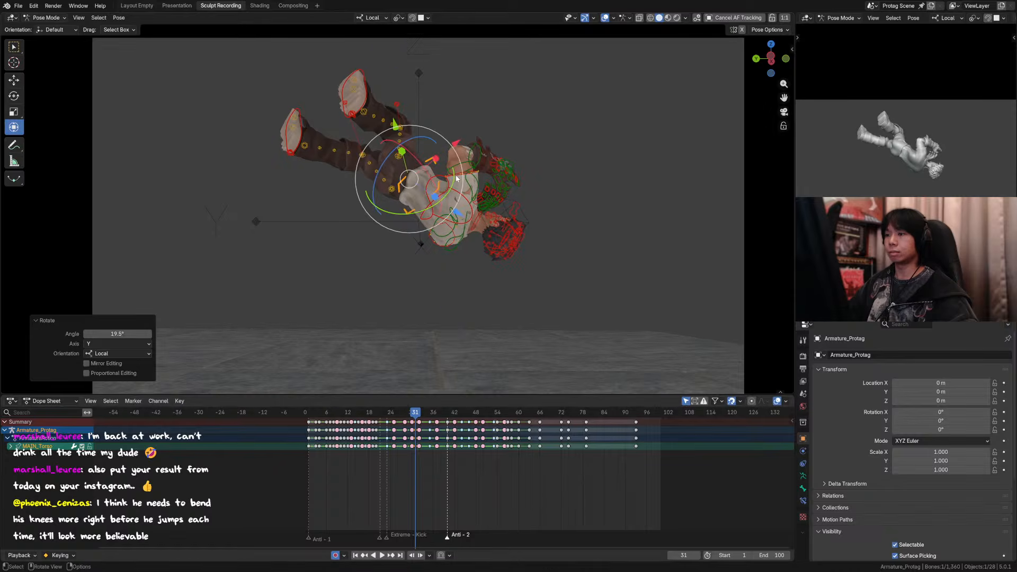
# Step: Inspect the legs from behind, select the left leg's pole control, and save the file
pyautogui.click(352, 89)
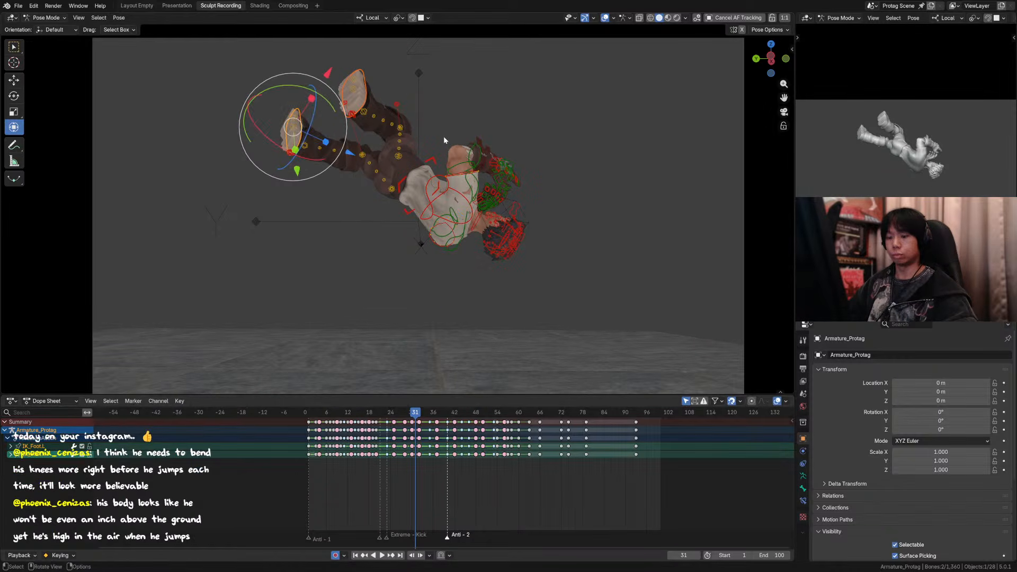
pyautogui.moveTo(445, 138); pyautogui.dragTo(388, 84, button='middle')
pyautogui.click(387, 85)
pyautogui.moveTo(478, 142); pyautogui.dragTo(445, 115, button='middle')
pyautogui.moveTo(445, 114); pyautogui.dragTo(432, 117)
pyautogui.click(430, 79)
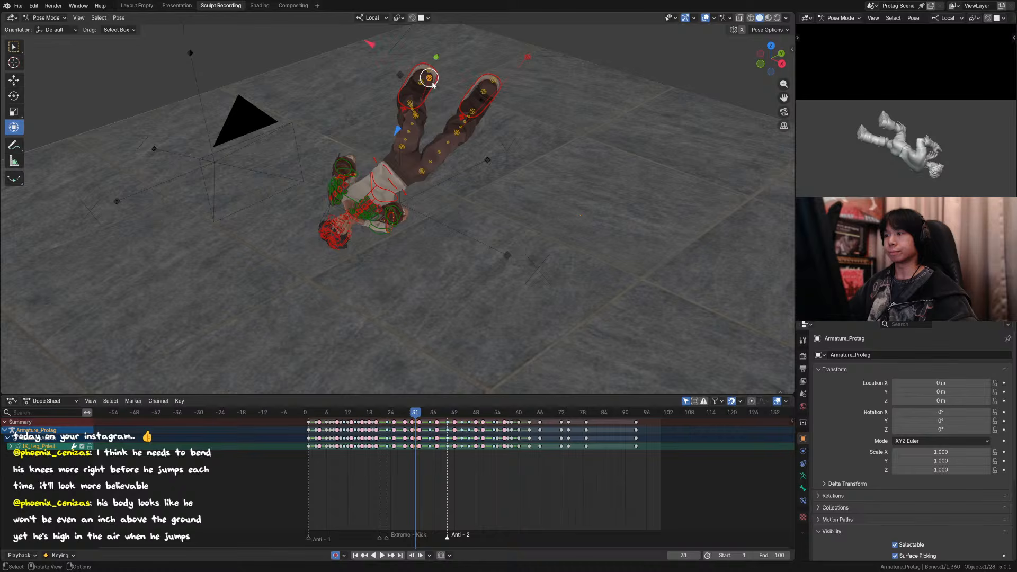
pyautogui.keyDown('shift'); pyautogui.moveTo(432, 84); pyautogui.dragTo(412, 107, button='middle'); pyautogui.keyUp('shift')
pyautogui.keyDown('shift'); pyautogui.moveTo(474, 123); pyautogui.dragTo(472, 161, button='middle'); pyautogui.keyUp('shift')
pyautogui.hotkey('ctrl', 's')
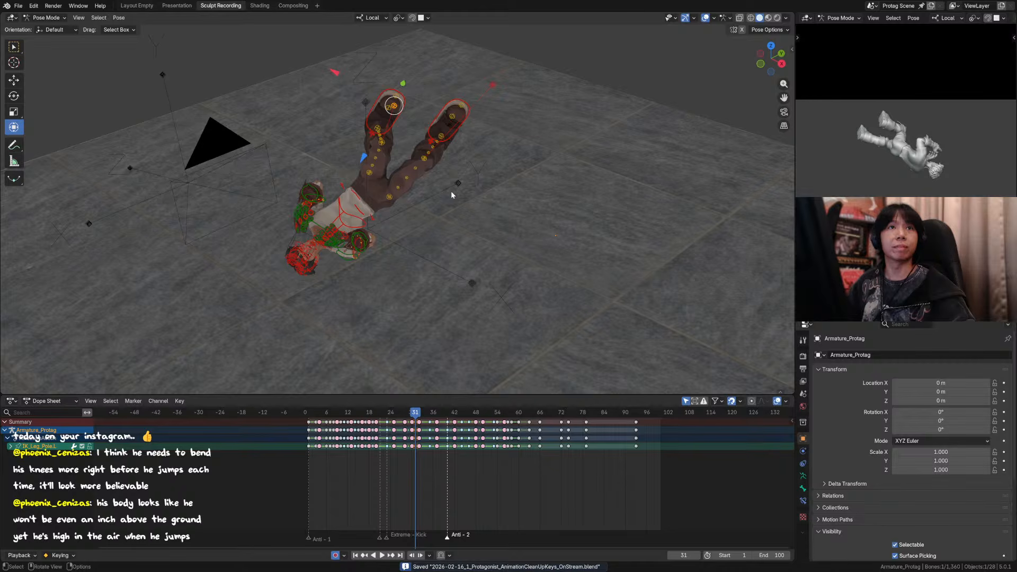
# Step: Go to frame 1 and view the opening pose from the side
pyautogui.moveTo(414, 195); pyautogui.dragTo(567, 175, button='middle')
pyautogui.moveTo(400, 410); pyautogui.dragTo(308, 411)
pyautogui.moveTo(392, 280); pyautogui.dragTo(422, 218, button='middle')
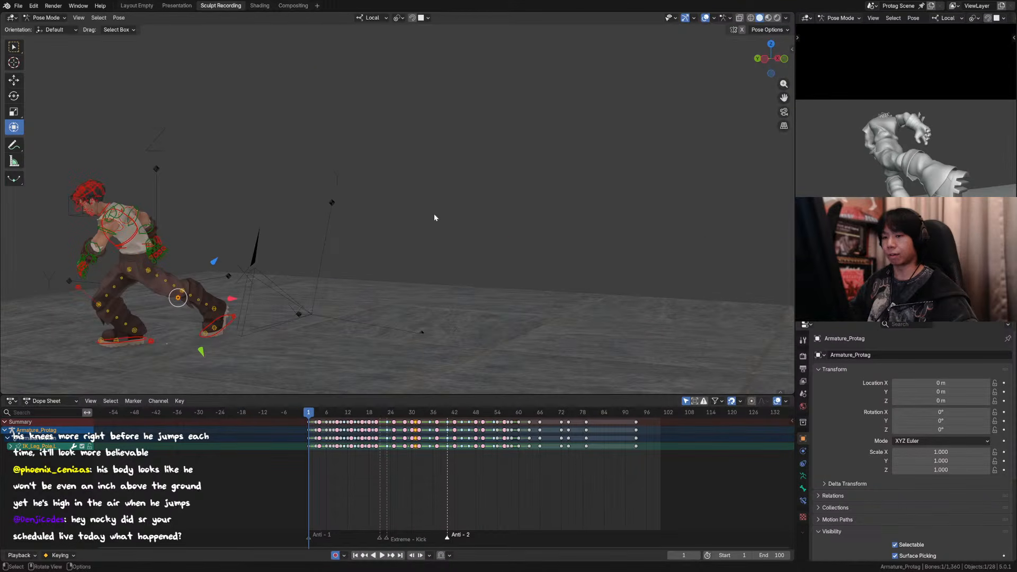
# Step: Play back the animation through the scene camera to review the jump and flip
pyautogui.press('KP_0')
pyautogui.press('space')
pyautogui.press('space')
pyautogui.scroll(-2, 439, 220)
pyautogui.press('space')
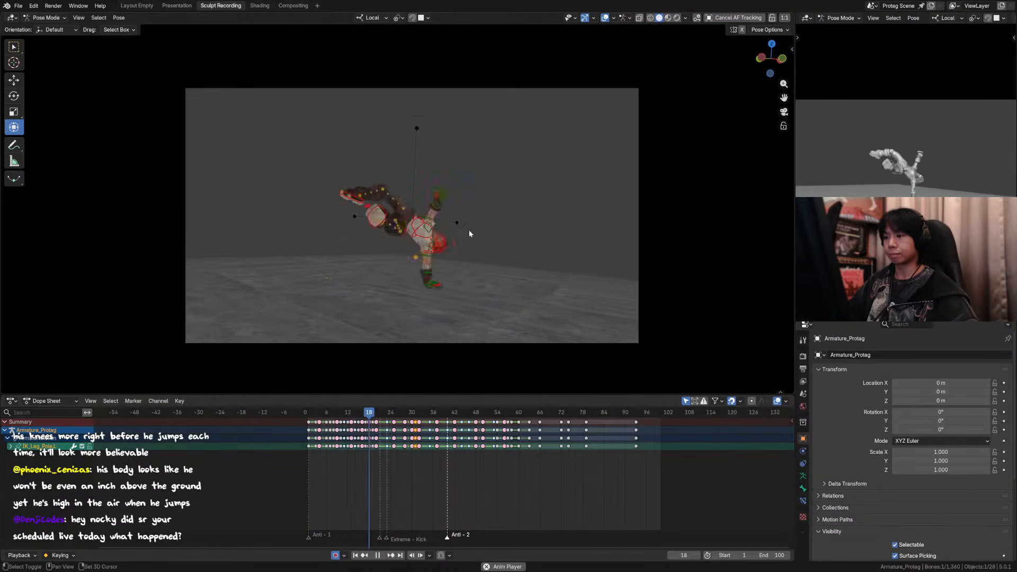
pyautogui.press('space')
# Step: Hide the viewport overlays and step through the camera-view poses between frames 22 and 28
pyautogui.moveTo(420, 412); pyautogui.dragTo(395, 416)
pyautogui.click(604, 19)
pyautogui.press('Left')
pyautogui.press('Left')
pyautogui.press('Left')
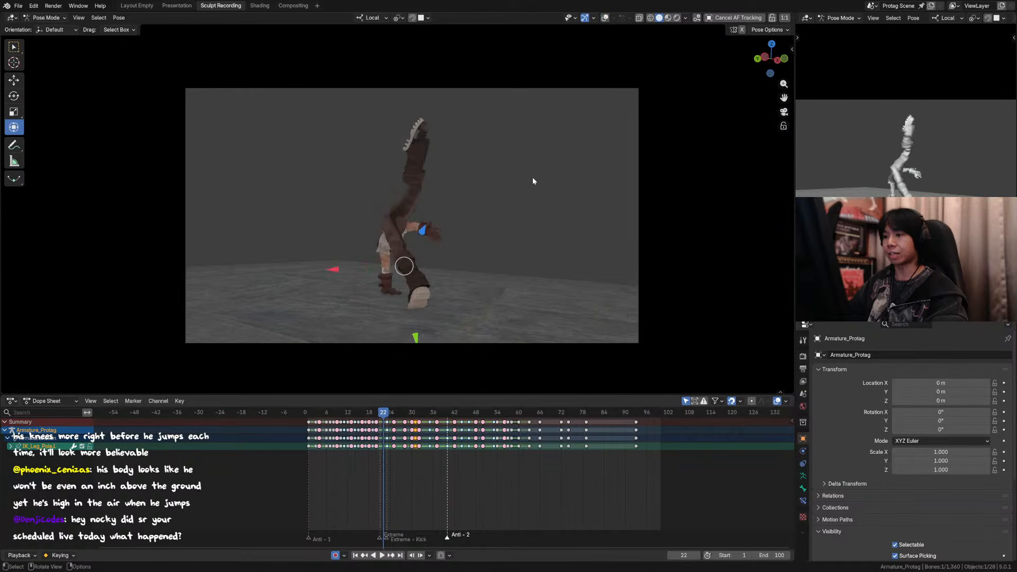
pyautogui.press('Right')
pyautogui.press('Right')
pyautogui.press('Right')
pyautogui.press('Right')
pyautogui.press('Right')
pyautogui.press('Right')
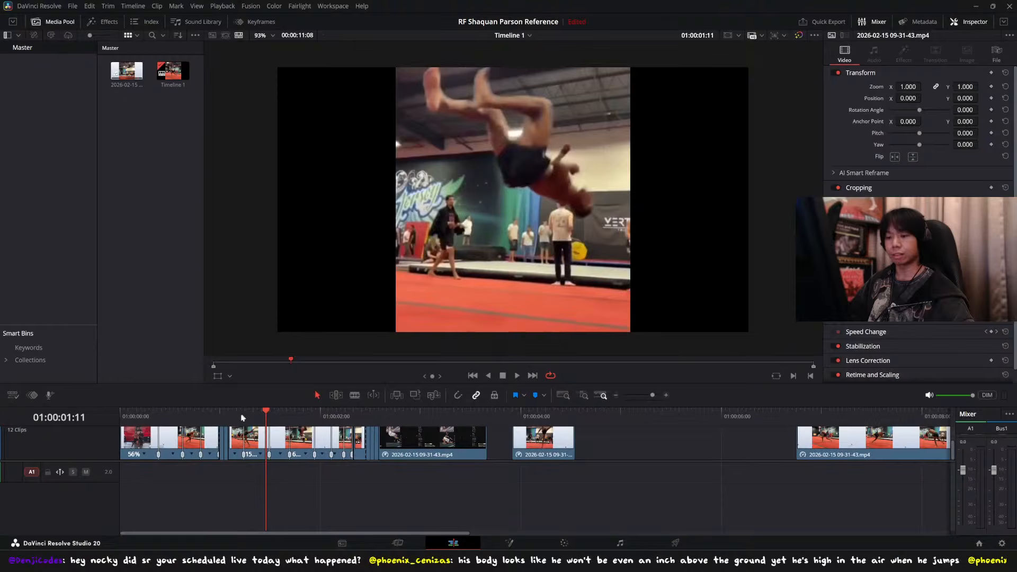
# Step: Compare the mid-flip poses back and forth between frames 28 and 31 through the camera
pyautogui.moveTo(223, 414); pyautogui.dragTo(244, 402)
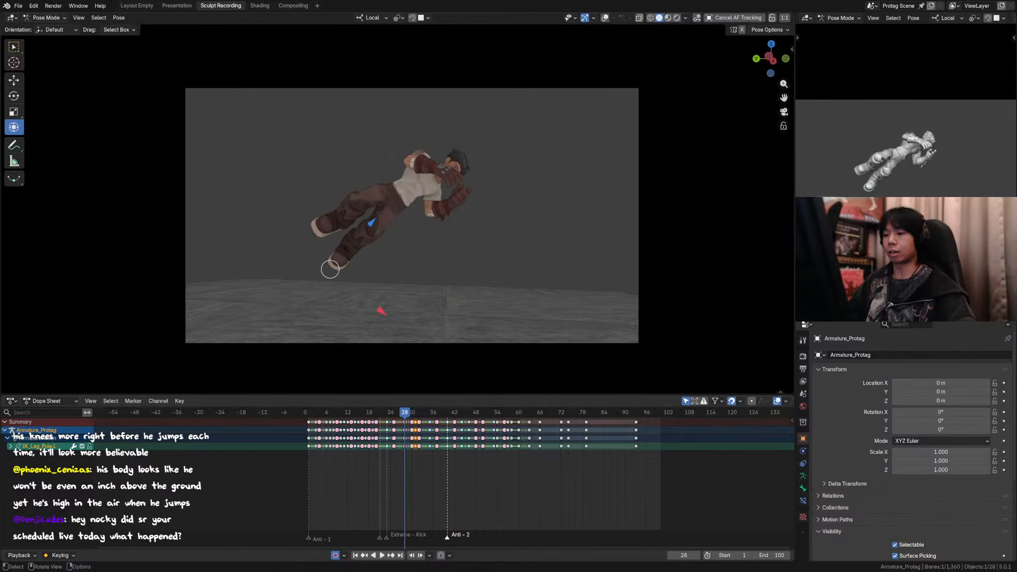
pyautogui.press('Left')
pyautogui.press('Left')
pyautogui.press('Right')
pyautogui.press('Right')
pyautogui.press('Right')
pyautogui.press('Right')
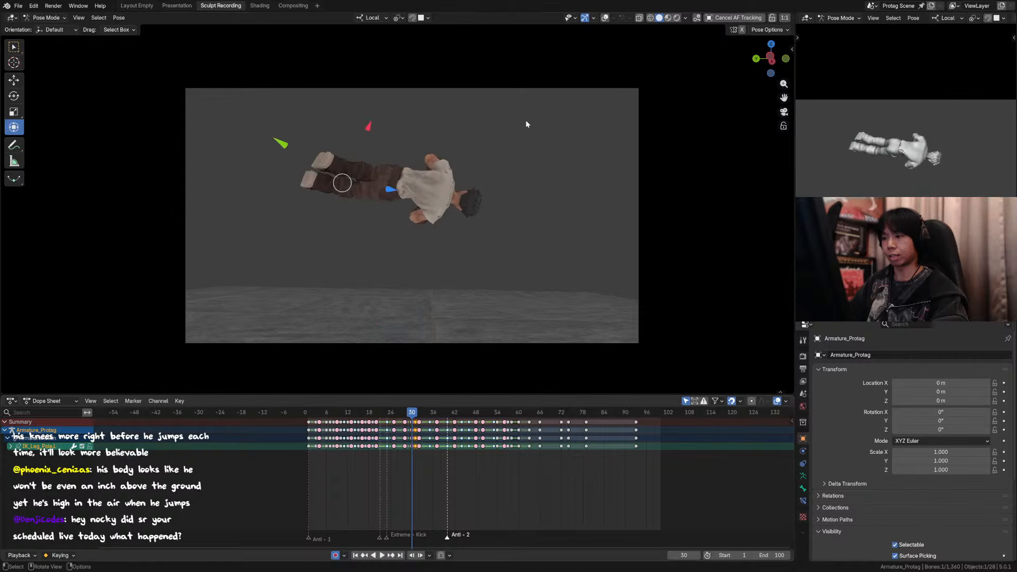
pyautogui.press('Left')
pyautogui.press('Left')
pyautogui.press('Right')
pyautogui.press('Right')
pyautogui.press('Right')
pyautogui.press('Left')
pyautogui.press('Right')
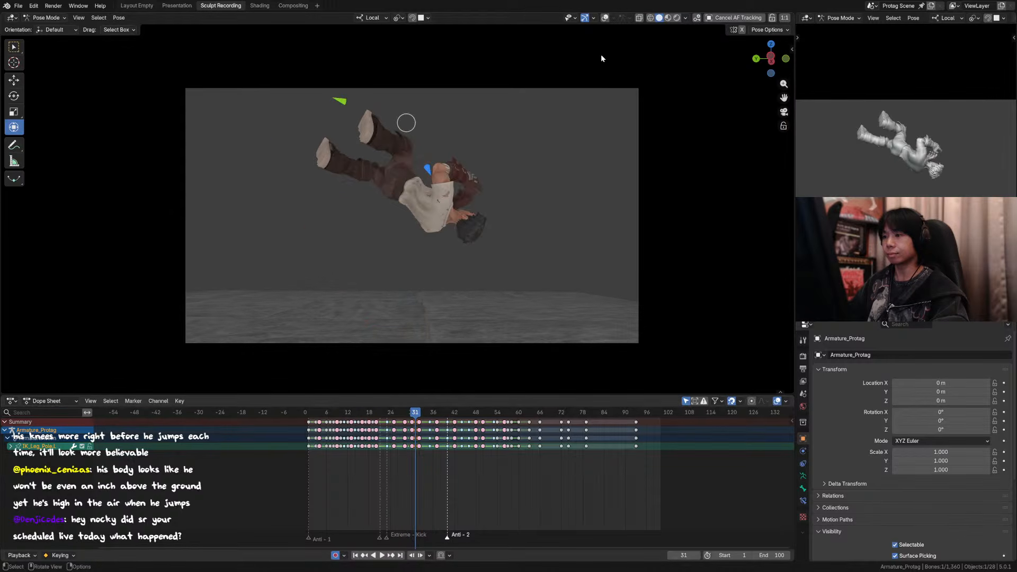
# Step: Show the overlays again at frame 31 and select the torso control
pyautogui.click(606, 18)
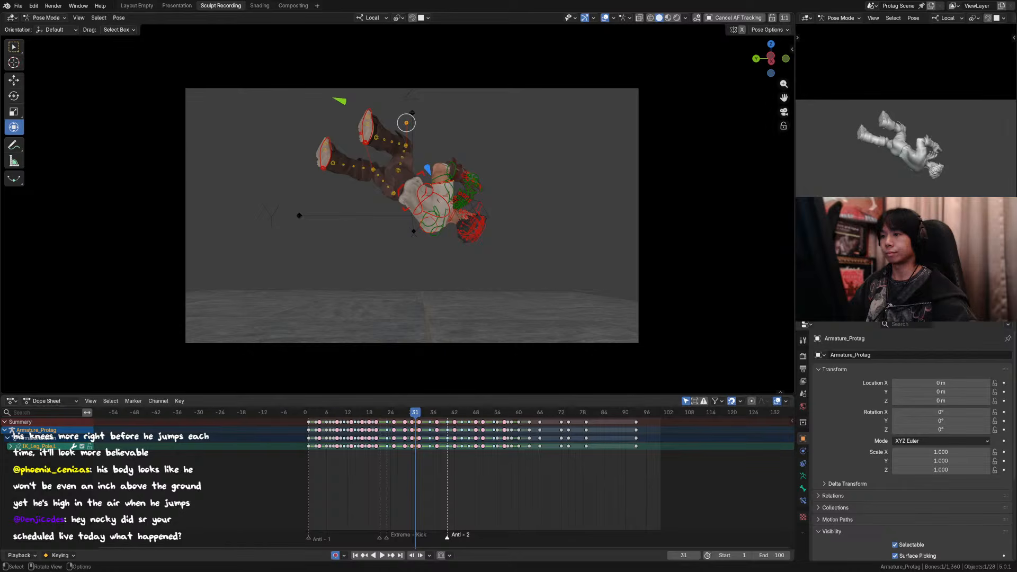
pyautogui.moveTo(406, 123); pyautogui.dragTo(451, 135, button='middle')
pyautogui.click(428, 73)
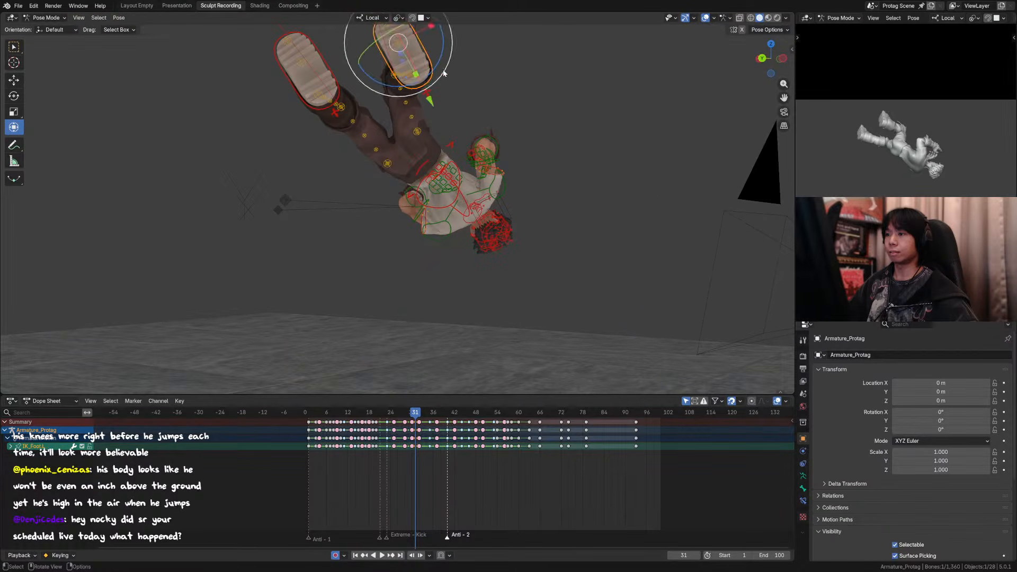
pyautogui.scroll(-3, 448, 74)
pyautogui.moveTo(439, 123); pyautogui.dragTo(435, 92)
pyautogui.click(356, 130)
pyautogui.moveTo(357, 129); pyautogui.dragTo(431, 148, button='middle')
pyautogui.click(386, 183)
pyautogui.moveTo(387, 184); pyautogui.dragTo(497, 167, button='middle')
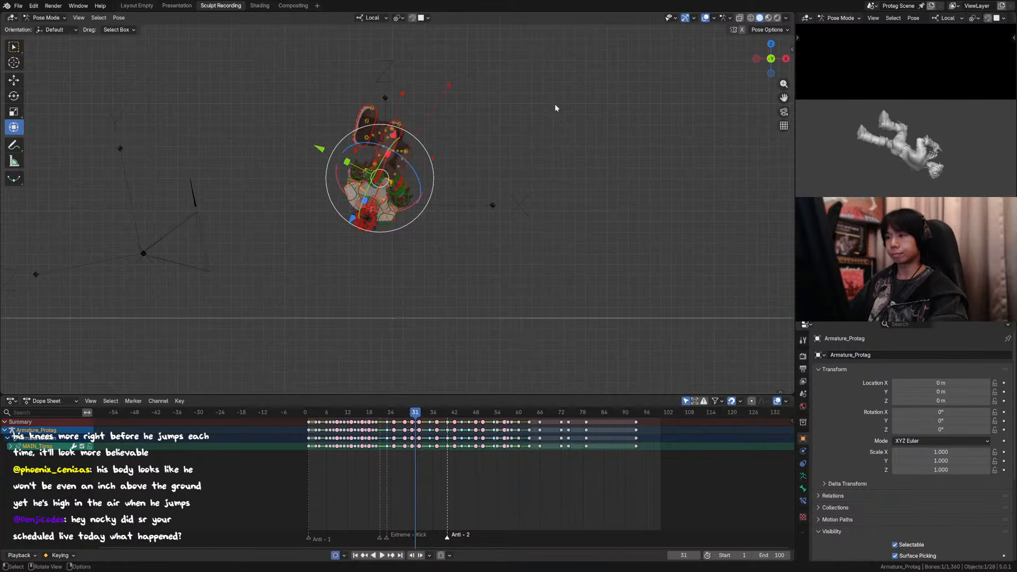
# Step: Check the pose at frame 30 against the neighbouring frame in front orthographic view with the overlays hidden, and restore the overlays
pyautogui.press('Left')
pyautogui.click(704, 19)
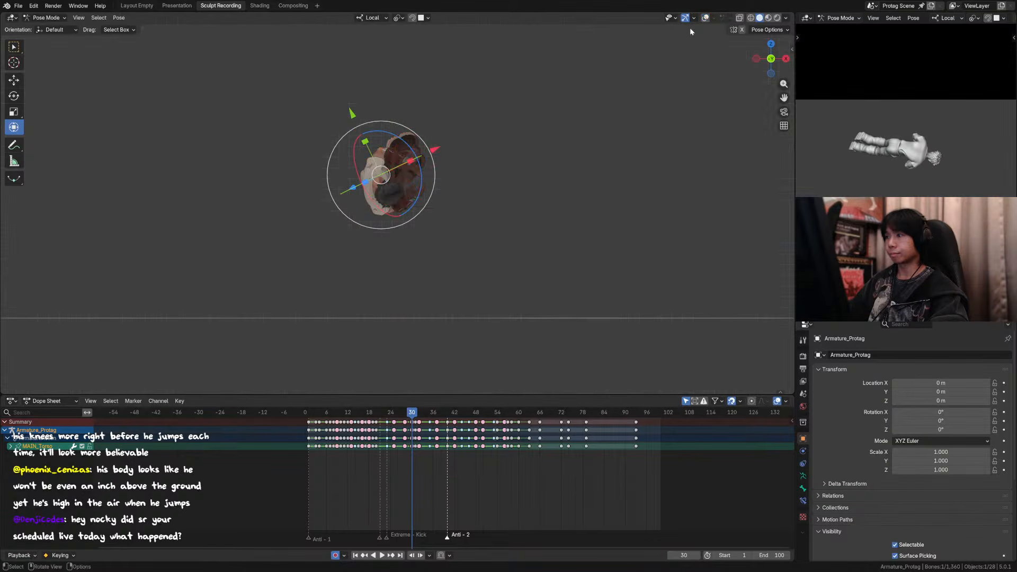
pyautogui.press('Left')
pyautogui.press('Right')
pyautogui.click(704, 18)
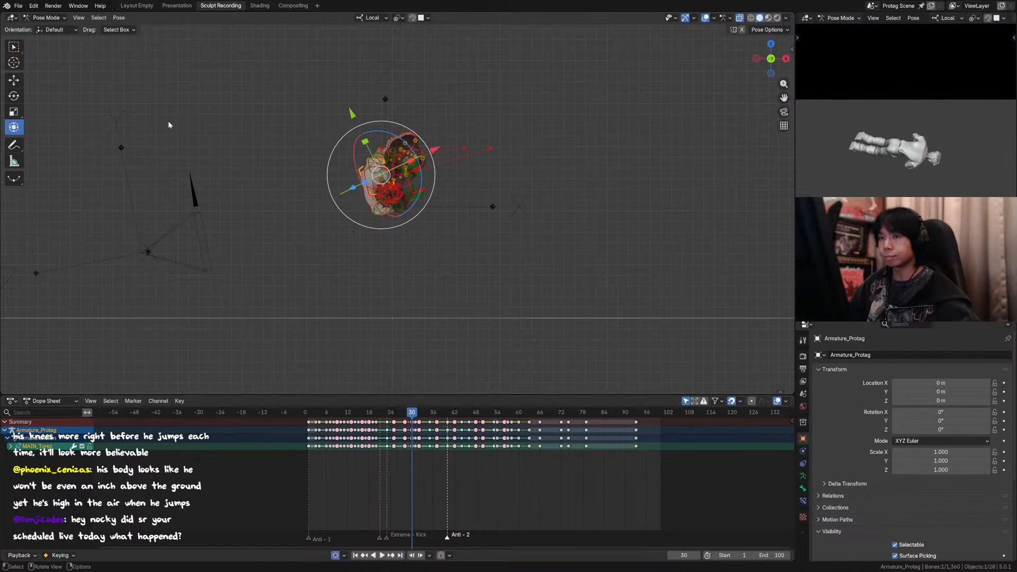
# Step: Switch to the Select Box tool and compare the torso's sideways position around frames 29 and 30
pyautogui.click(14, 48)
pyautogui.scroll(2, 300, 113)
pyautogui.keyDown('shift'); pyautogui.moveTo(527, 130); pyautogui.dragTo(560, 160, button='middle'); pyautogui.keyUp('shift')
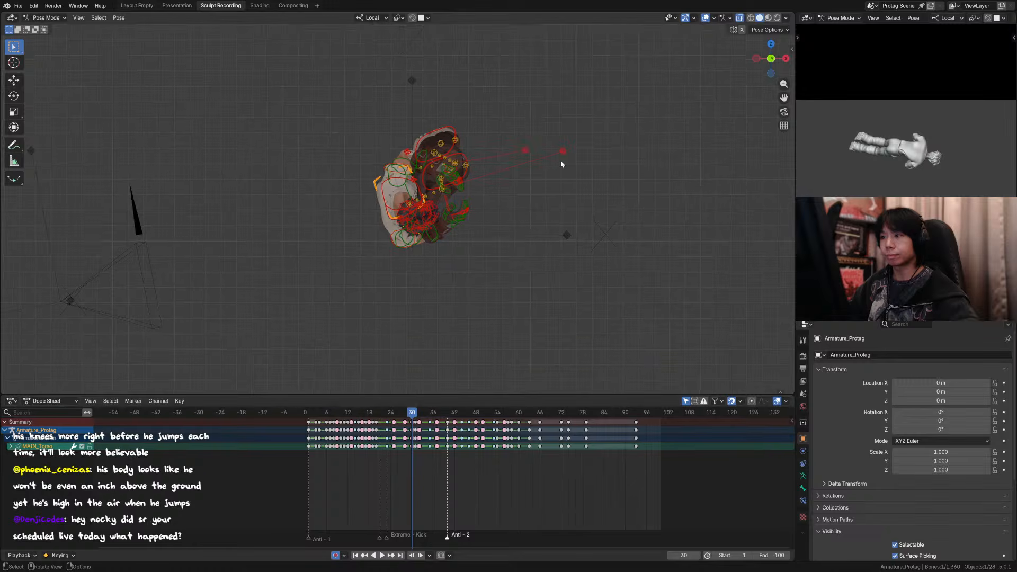
pyautogui.press('Left')
pyautogui.press('Right')
pyautogui.press('Right')
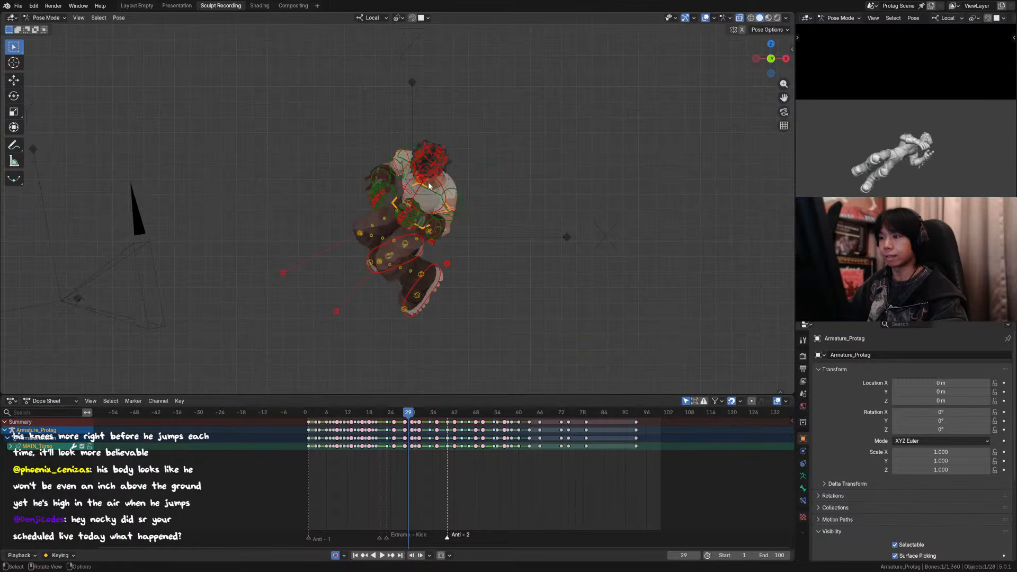
pyautogui.press('Left')
pyautogui.press('Left')
pyautogui.press('Left')
pyautogui.press('Right')
pyautogui.press('Right')
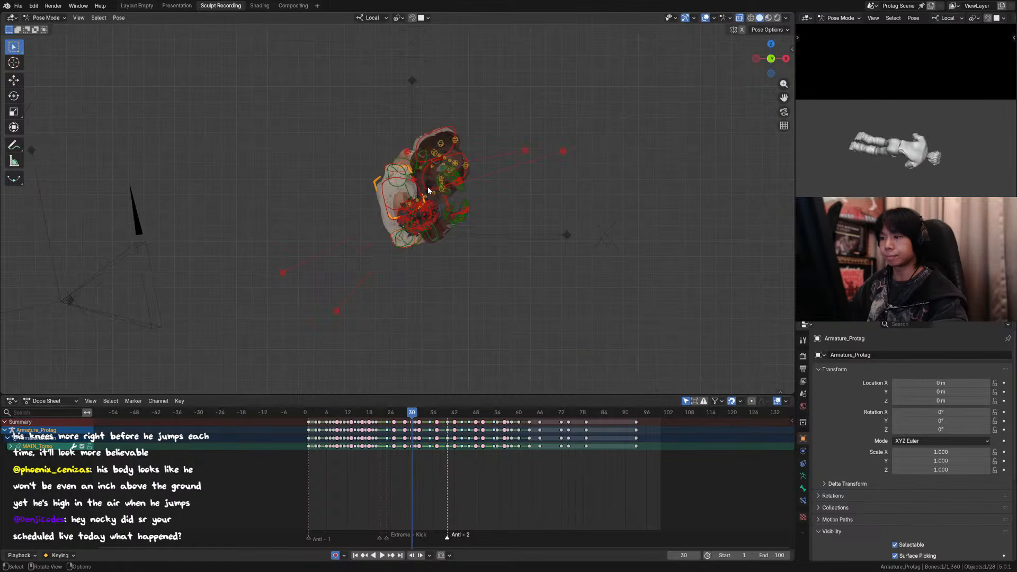
pyautogui.press('g')
pyautogui.press('x')
pyautogui.rightClick(443, 191)
pyautogui.press('g')
pyautogui.press('y')
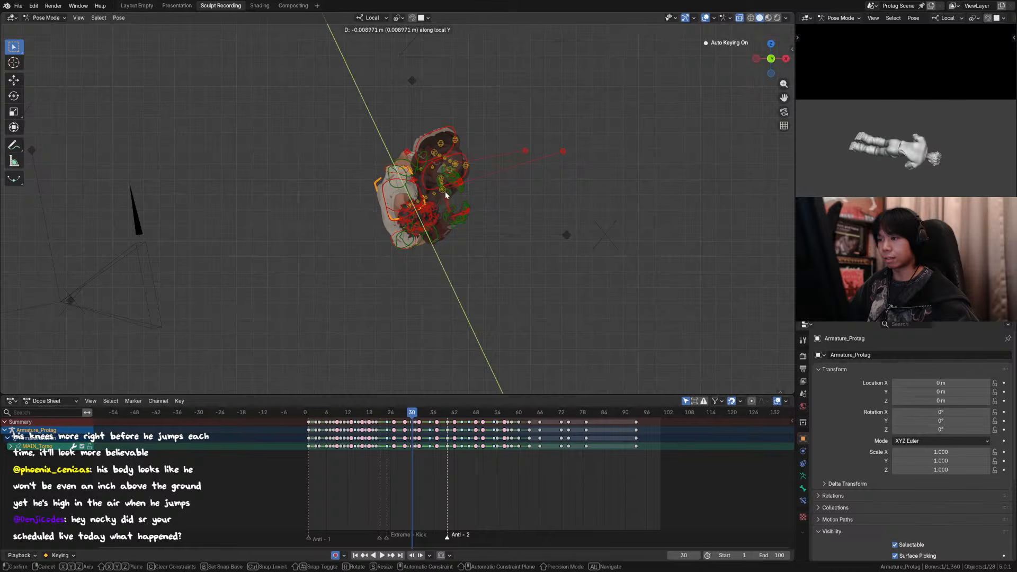
pyautogui.rightClick(451, 196)
# Step: Set the transform orientation to Global and move the torso control about 0.07 m along X at frame 30
pyautogui.press(',')
pyautogui.click(487, 210)
pyautogui.press('g')
pyautogui.press('x')
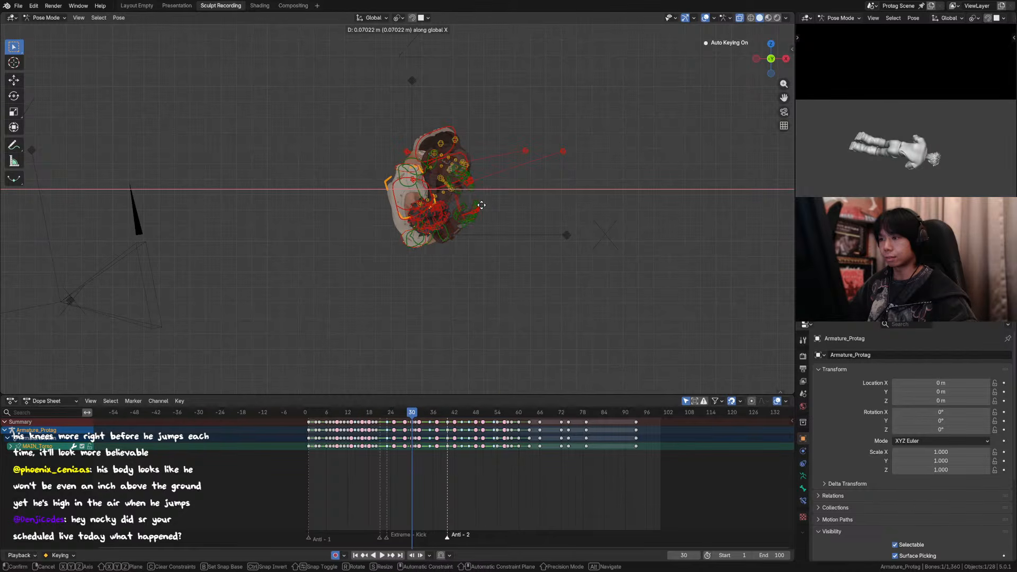
pyautogui.click(482, 205)
# Step: Hide every rig control except the torso control and briefly play the animation
pyautogui.press('Left')
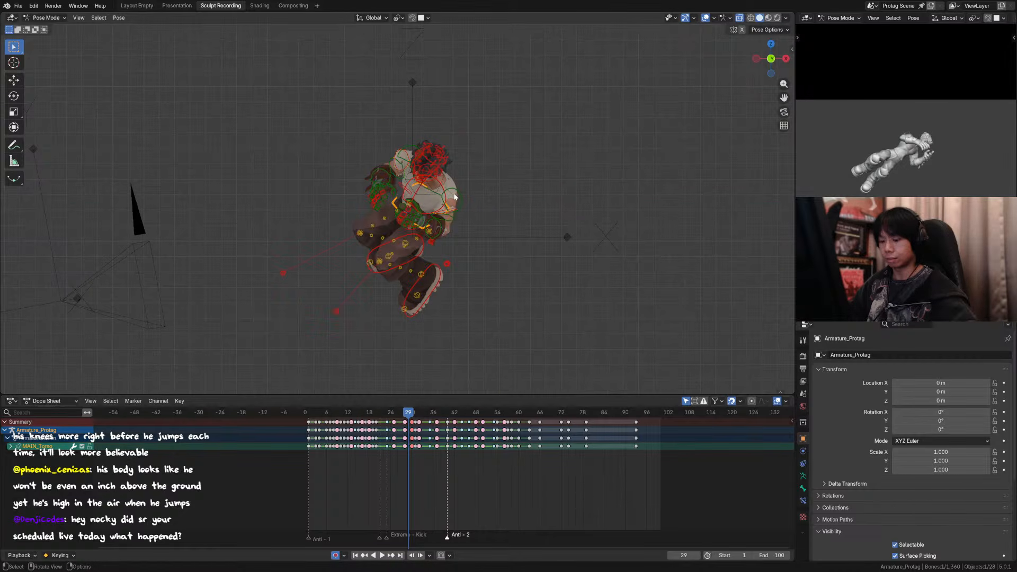
pyautogui.hotkey('shift', 'h')
pyautogui.press('space')
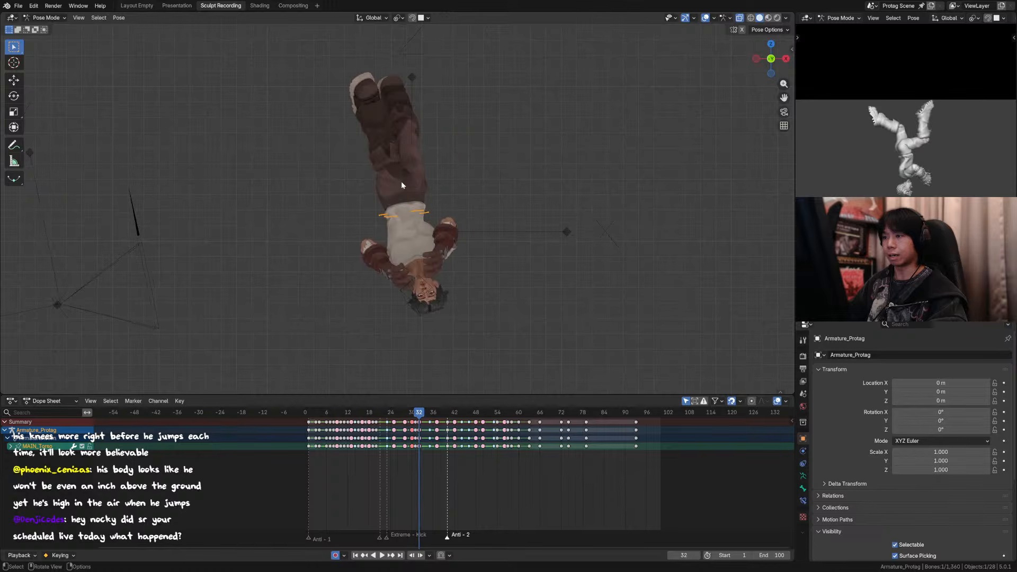
pyautogui.press('Escape')
# Step: Step back and forth through the flip around frames 28 to 31, checking the body's sideways drift
pyautogui.press('Left')
pyautogui.press('Left')
pyautogui.press('Left')
pyautogui.press('Right')
pyautogui.press('Right')
pyautogui.press('Right')
pyautogui.press('Right')
pyautogui.press('Right')
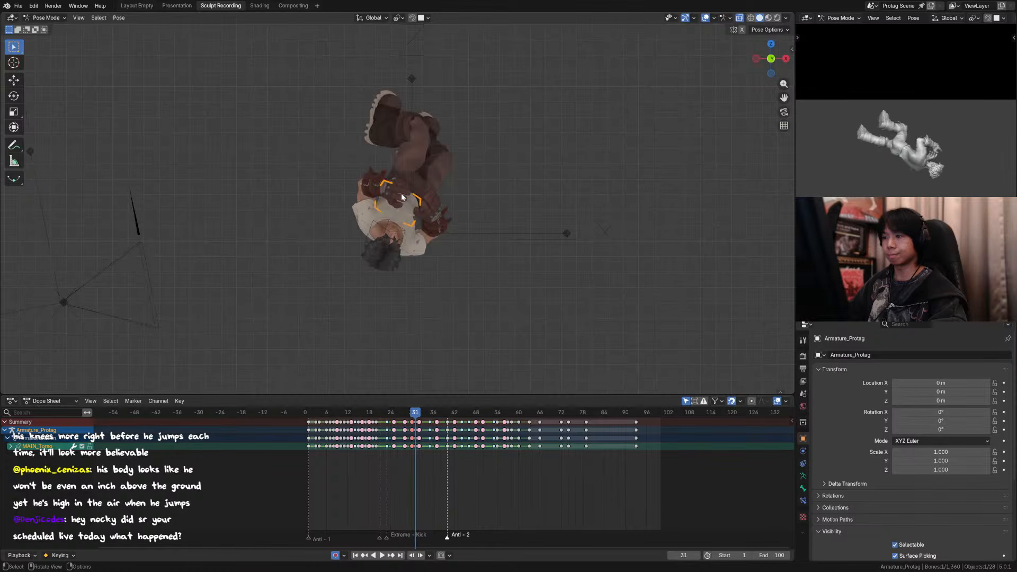
pyautogui.press('Right')
pyautogui.press('Left')
pyautogui.press('Left')
pyautogui.press('Left')
pyautogui.press('Left')
pyautogui.press('Left')
pyautogui.press('Right')
pyautogui.press('Right')
pyautogui.press('Right')
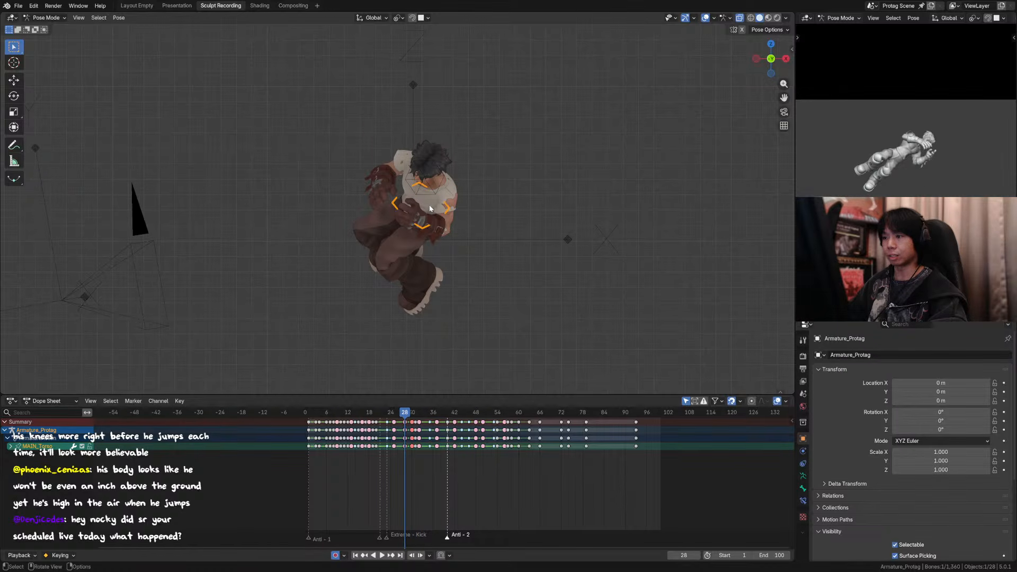
pyautogui.press('Right')
pyautogui.press('Left')
pyautogui.press('Left')
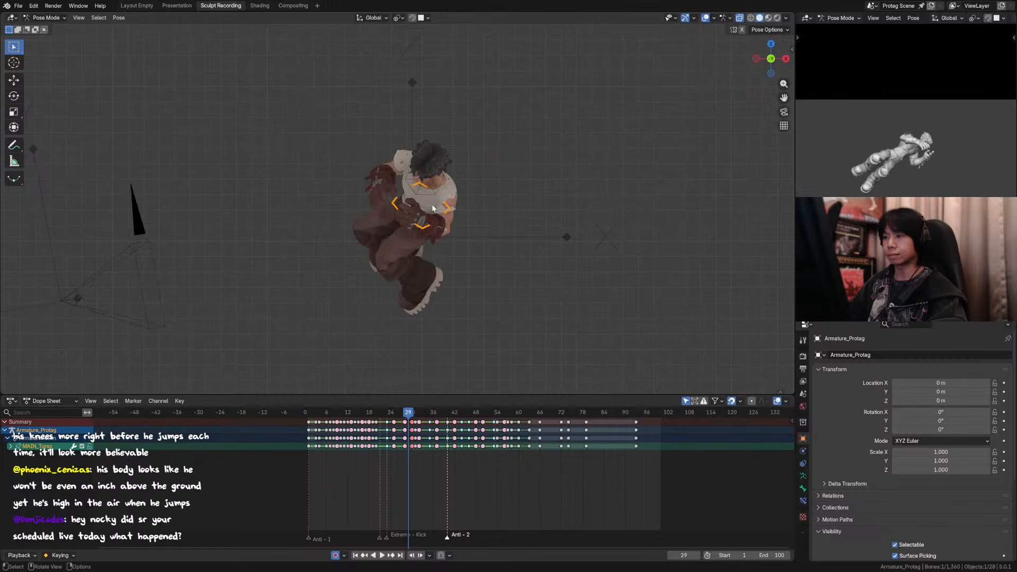
pyautogui.press('Right')
pyautogui.press('Left')
# Step: Nudge the torso control about 0.005 m along negative global X at frame 29 and check it without overlays
pyautogui.press('g')
pyautogui.press('x')
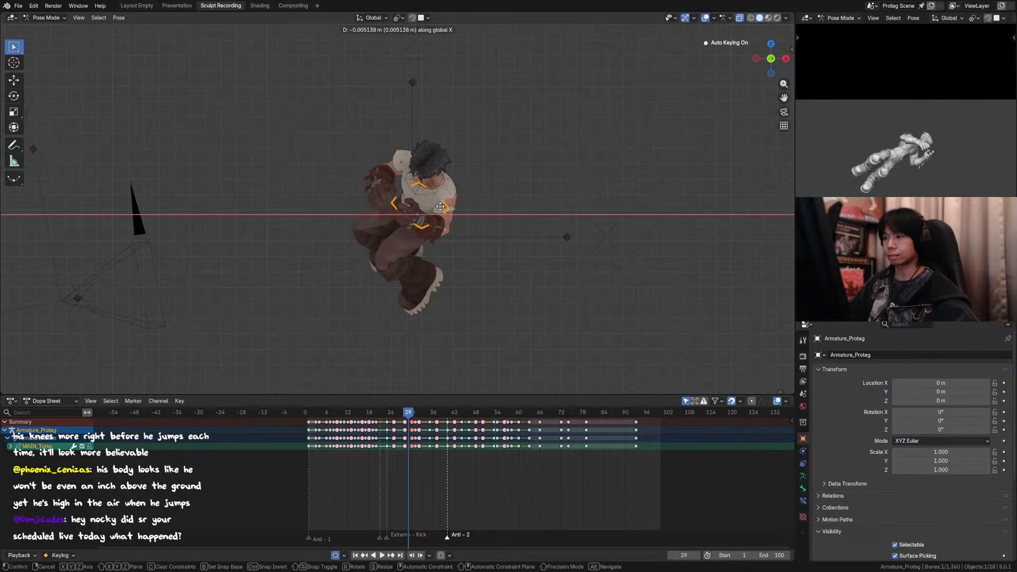
pyautogui.click(439, 205)
pyautogui.click(705, 18)
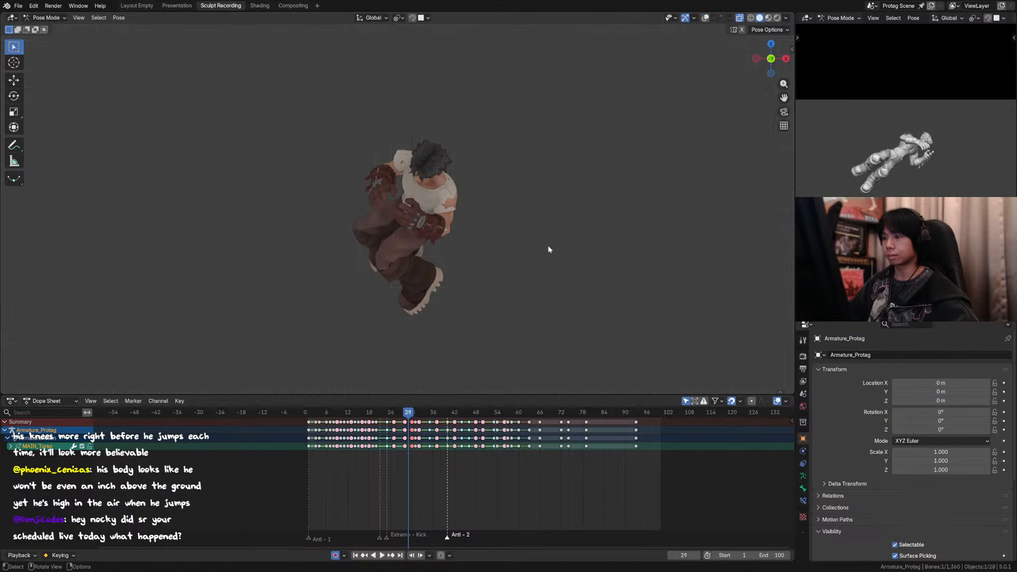
pyautogui.click(705, 18)
# Step: Compare the surrounding frames and move the torso control about 0.03 m along negative global X at frame 29
pyautogui.press('Left')
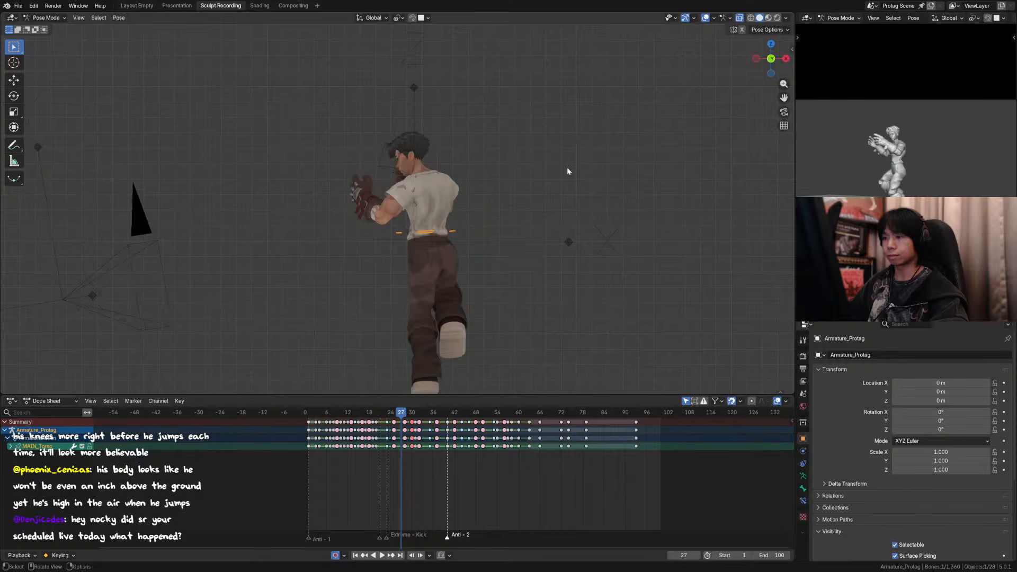
pyautogui.press('Right')
pyautogui.press('Right')
pyautogui.press('Right')
pyautogui.press('Left')
pyautogui.press('Left')
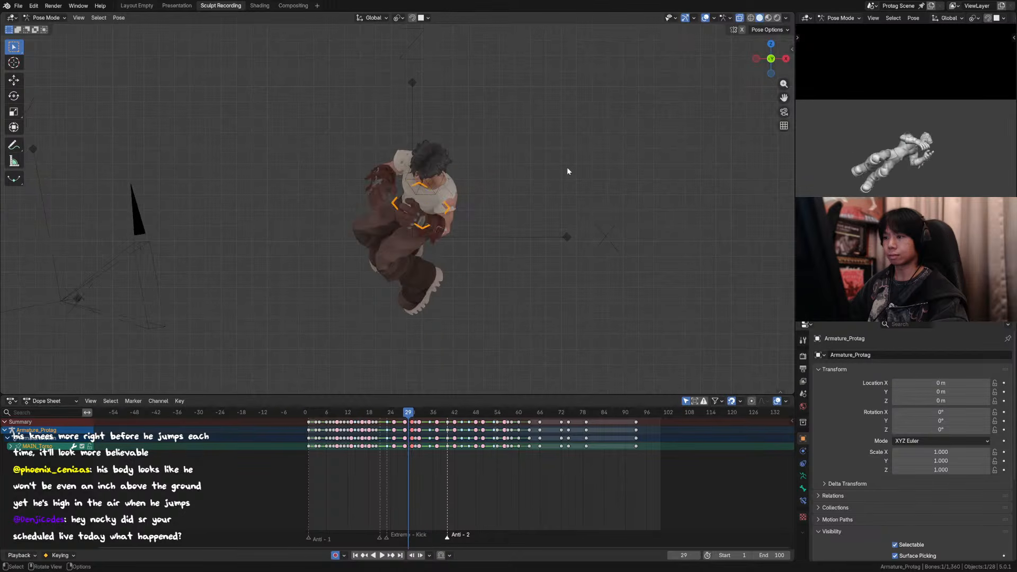
pyautogui.press('g')
pyautogui.press('x')
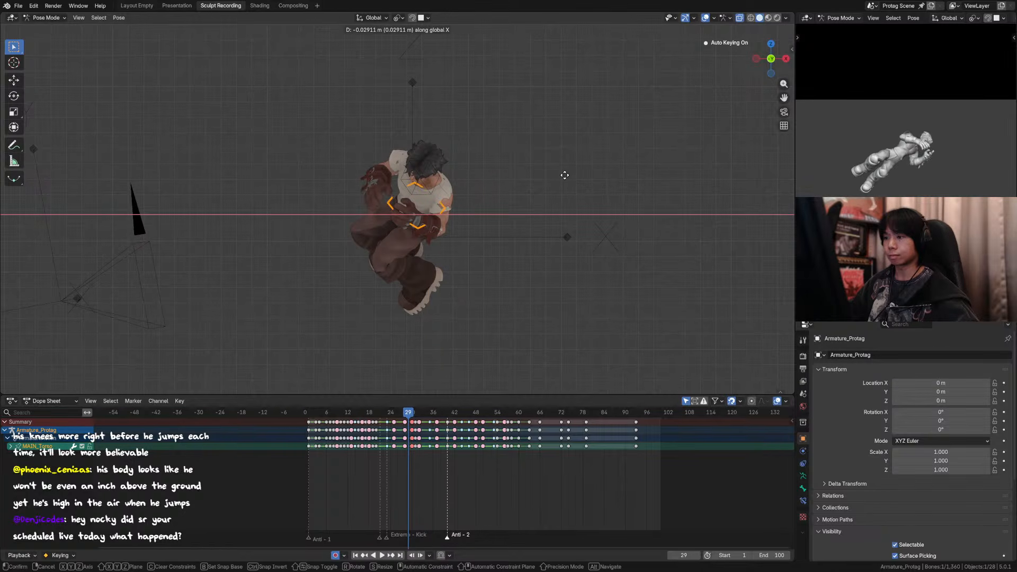
pyautogui.click(564, 176)
# Step: Shift the torso's adjusted keyframe from frame 29 one frame earlier to frame 28
pyautogui.press('Left')
pyautogui.press('Left')
pyautogui.press('Right')
pyautogui.press('Left')
pyautogui.press('Right')
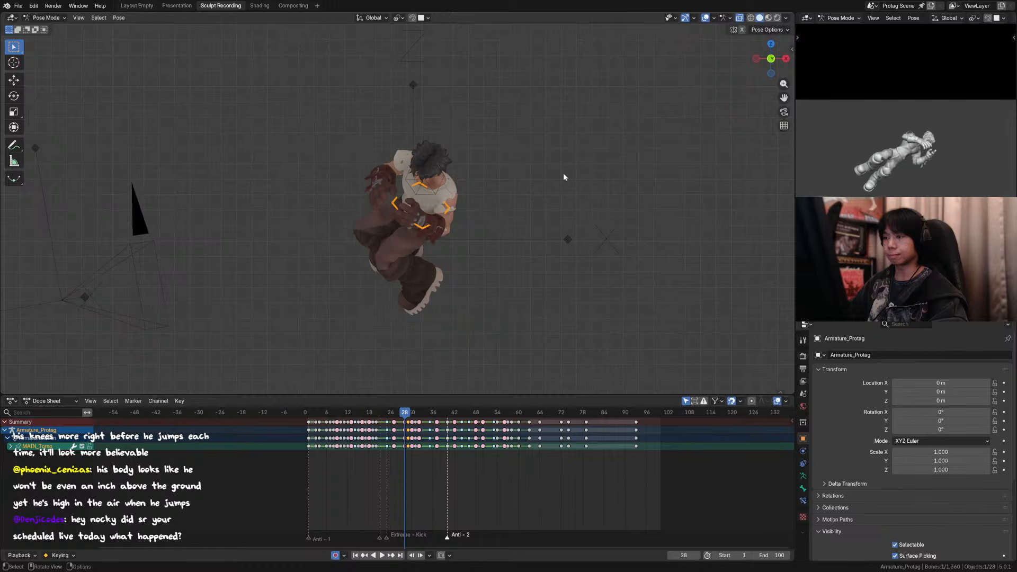
pyautogui.press('Right')
pyautogui.moveTo(407, 423); pyautogui.dragTo(405, 423)
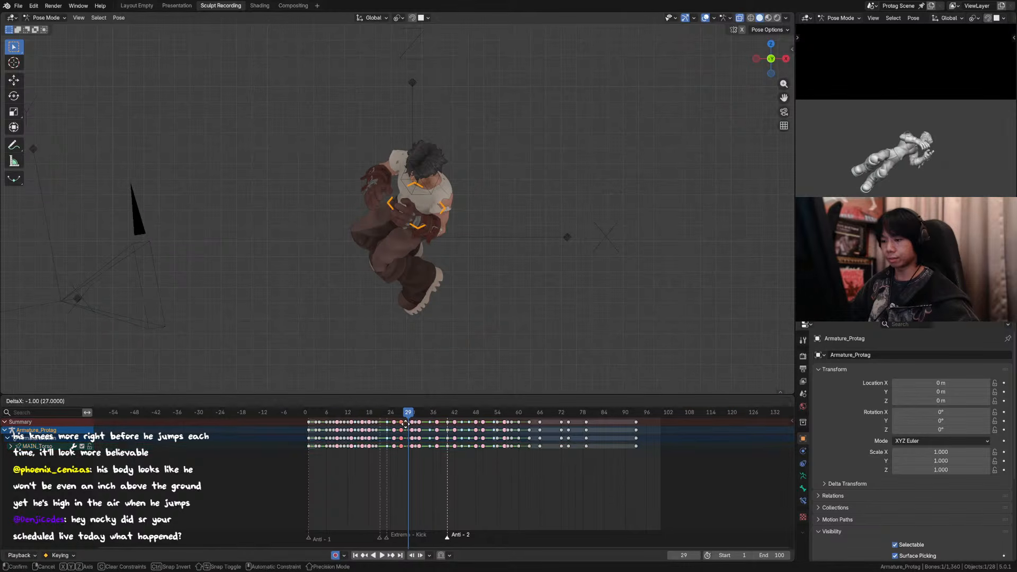
pyautogui.click(405, 424)
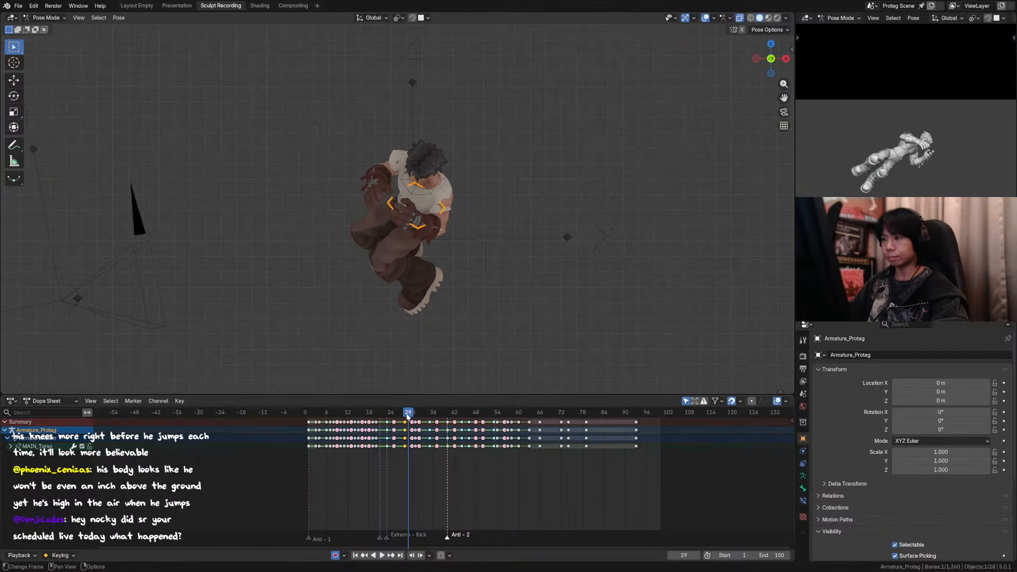
# Step: Review the poses from frame 25 to 31 and inspect the frame 31 pose from another angle without overlays
pyautogui.press('Left')
pyautogui.press('Left')
pyautogui.press('Left')
pyautogui.press('Left')
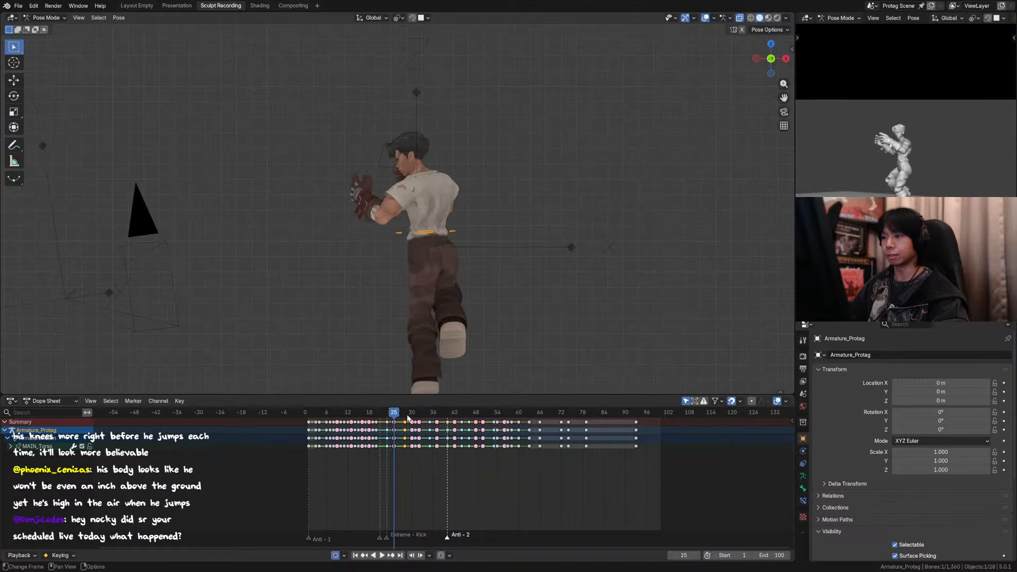
pyautogui.press('Right')
pyautogui.press('Right')
pyautogui.press('Right')
pyautogui.press('Right')
pyautogui.press('Right')
pyautogui.press('Right')
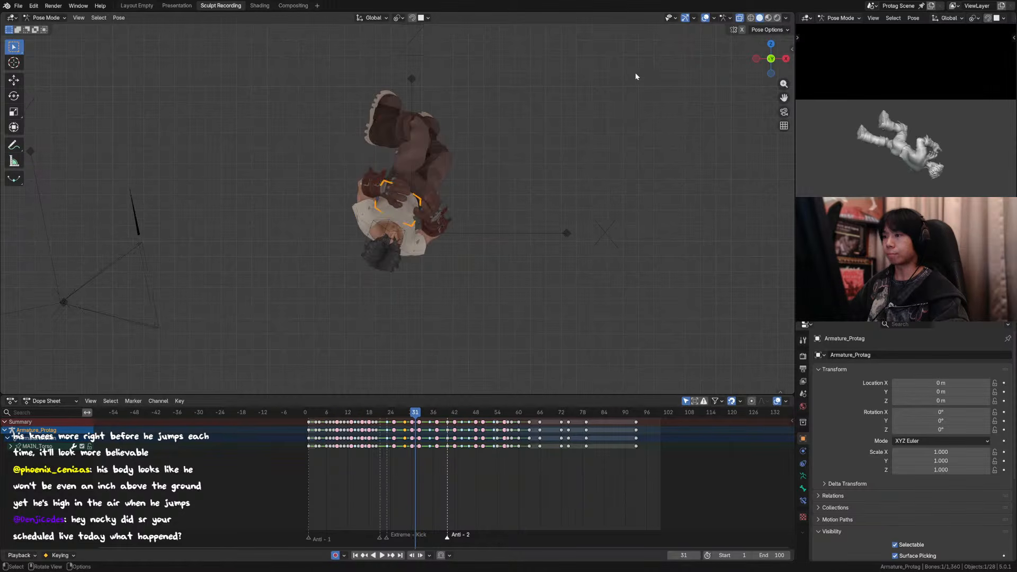
pyautogui.click(706, 18)
pyautogui.moveTo(430, 159); pyautogui.dragTo(386, 178, button='middle')
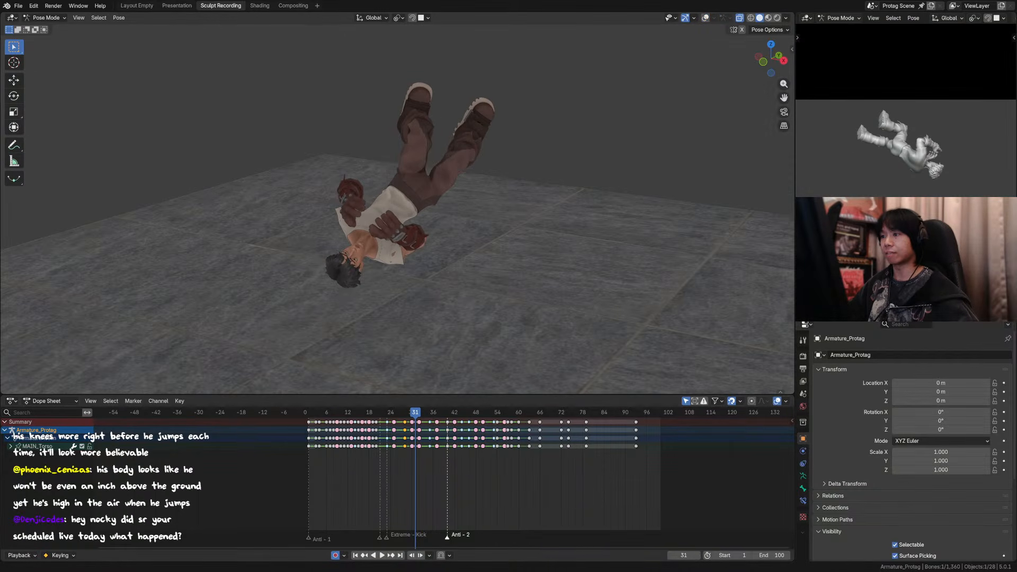
pyautogui.click(706, 18)
pyautogui.scroll(1, 468, 180)
pyautogui.moveTo(468, 180); pyautogui.dragTo(461, 181, button='middle')
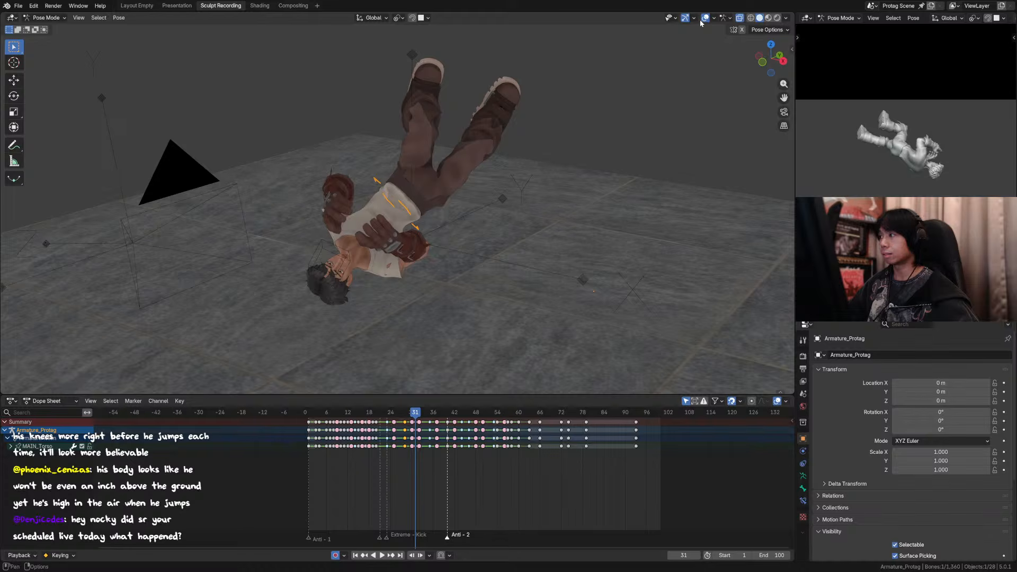
# Step: Reveal all hidden rig controls and select the left foot control at frame 31
pyautogui.hotkey('alt', 'h')
pyautogui.click(446, 96)
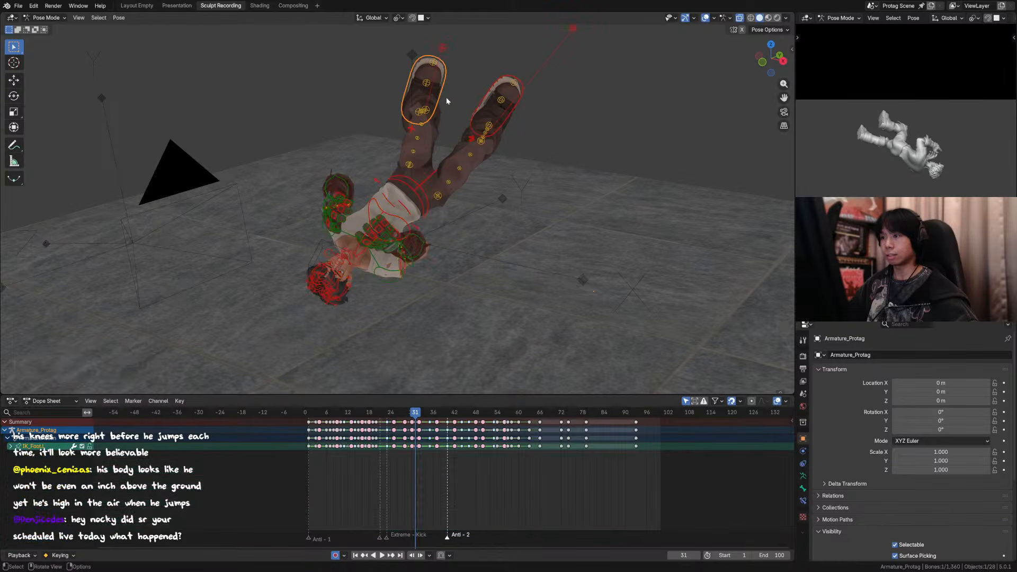
pyautogui.moveTo(449, 97); pyautogui.dragTo(642, 123, button='middle')
pyautogui.press('r')
pyautogui.press('z')
pyautogui.rightClick(459, 122)
# Step: Rotate the left foot control about global Z and move it about 0.063 m along global X
pyautogui.press('r')
pyautogui.press('z')
pyautogui.click(489, 122)
pyautogui.press('g')
pyautogui.press('x')
pyautogui.click(504, 123)
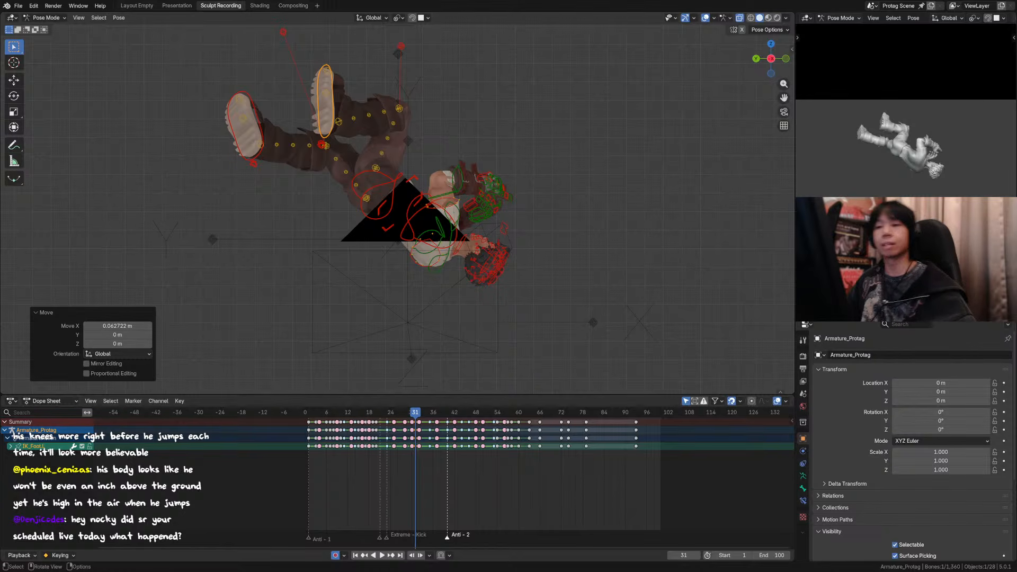
# Step: Undo the last foot move, then rotate the left foot control about -9.9° in the view plane and move it 0.045 m along Y and 0.038 m along Z
pyautogui.hotkey('ctrl', 'z')
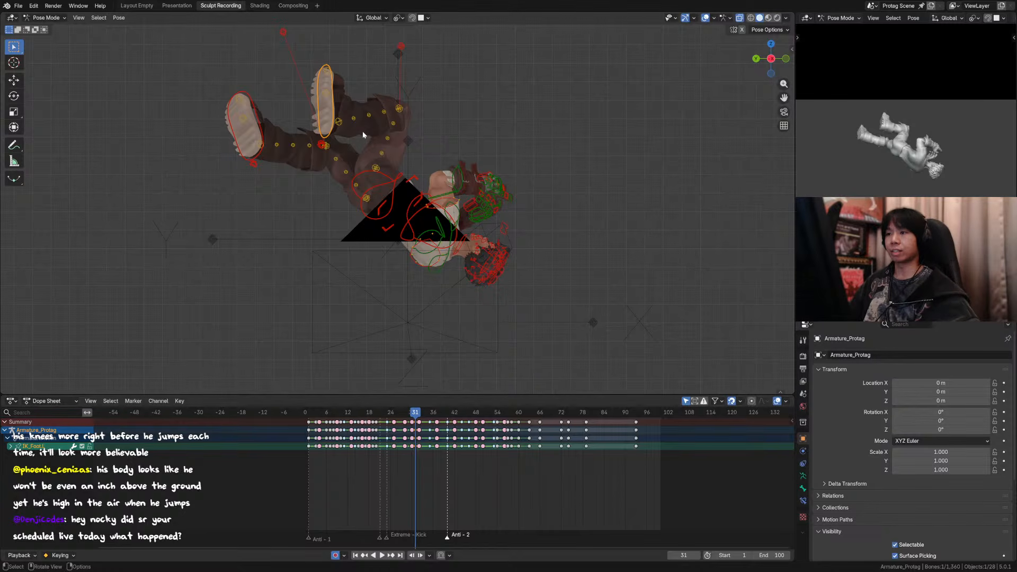
pyautogui.moveTo(399, 146); pyautogui.dragTo(403, 178, button='middle')
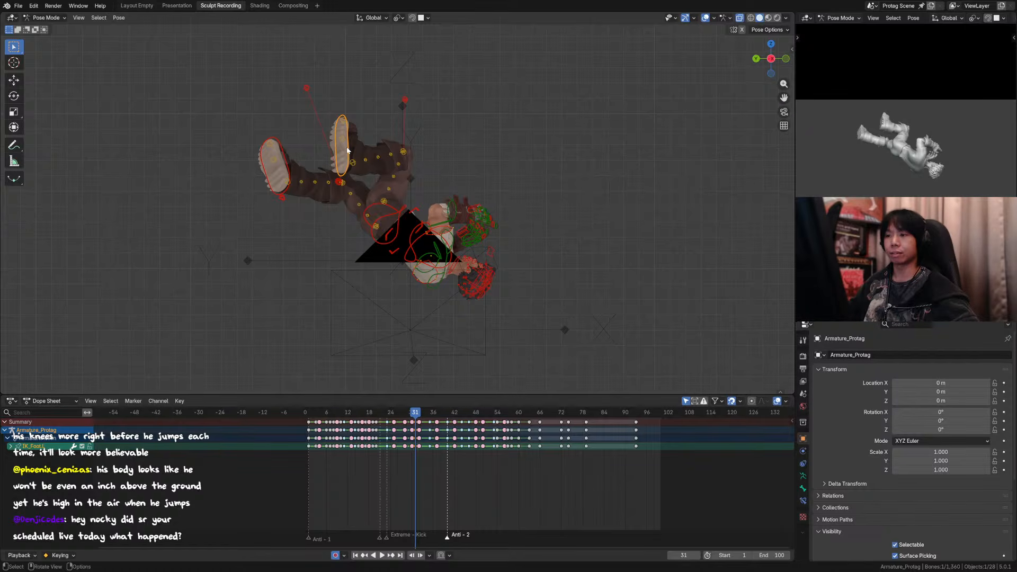
pyautogui.press('r')
pyautogui.click(370, 120)
pyautogui.press('g')
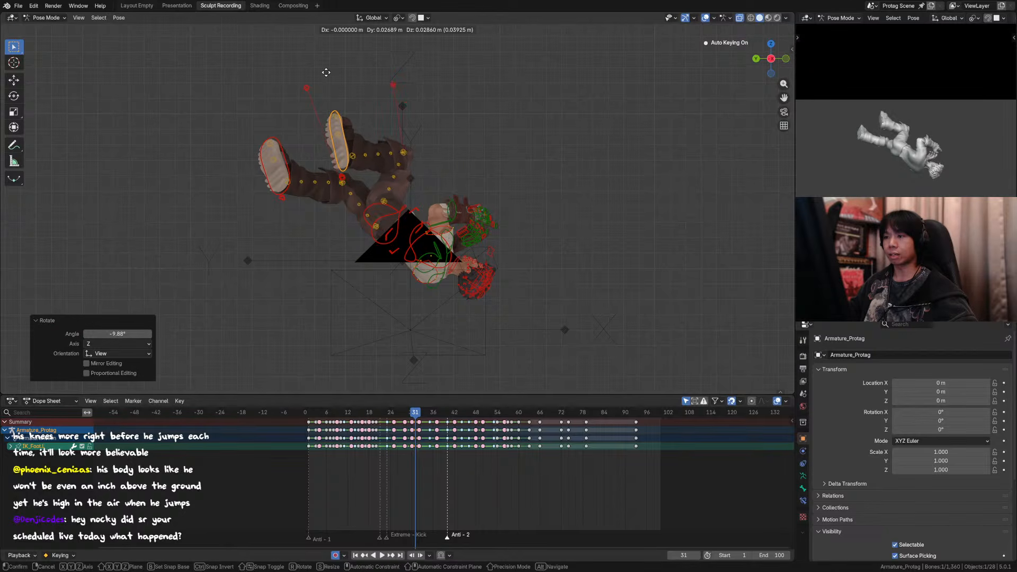
pyautogui.click(403, 127)
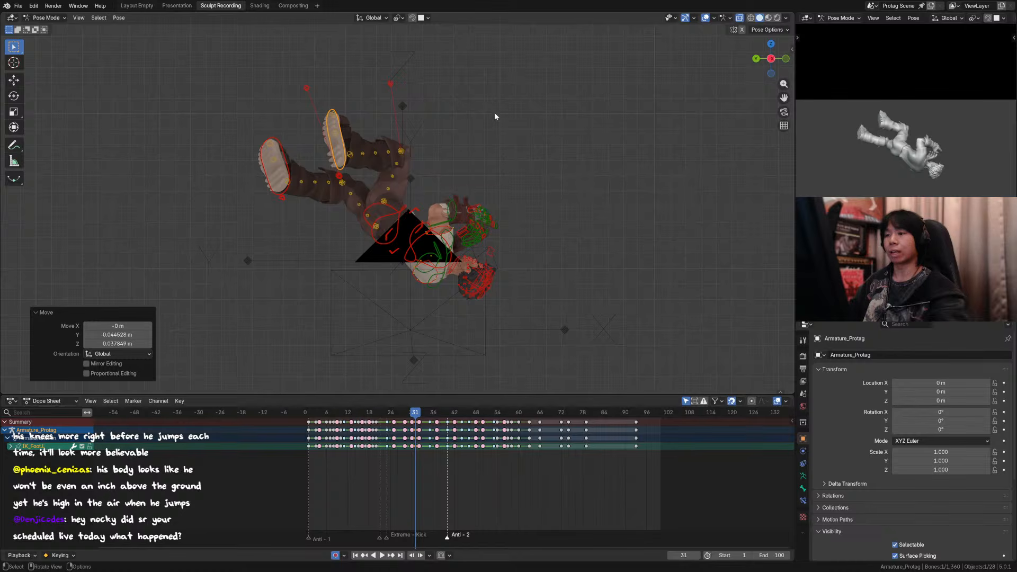
# Step: Examine how the left foot travels through the poses from frame 29 to 32
pyautogui.press('Left')
pyautogui.press('Right')
pyautogui.press('Right')
pyautogui.press('Left')
pyautogui.press('Left')
pyautogui.press('Left')
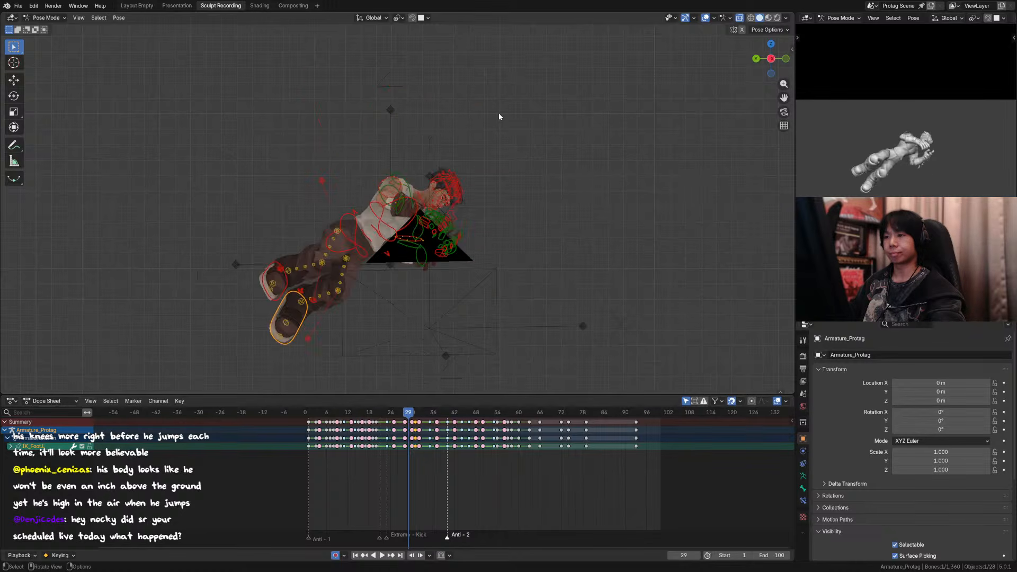
pyautogui.press('Right')
pyautogui.press('Right')
pyautogui.press('Right')
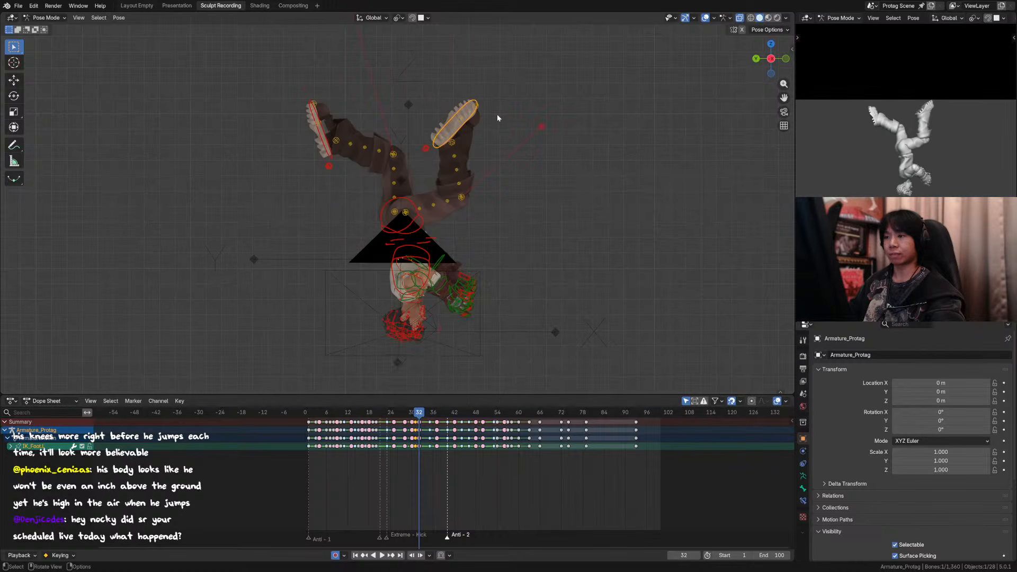
pyautogui.press('Left')
pyautogui.press('Left')
pyautogui.press('Right')
pyautogui.press('Left')
pyautogui.press('Right')
# Step: Check the flip from the scene camera with overlays hidden, playing it back and stopping at frame 31
pyautogui.press('KP_0')
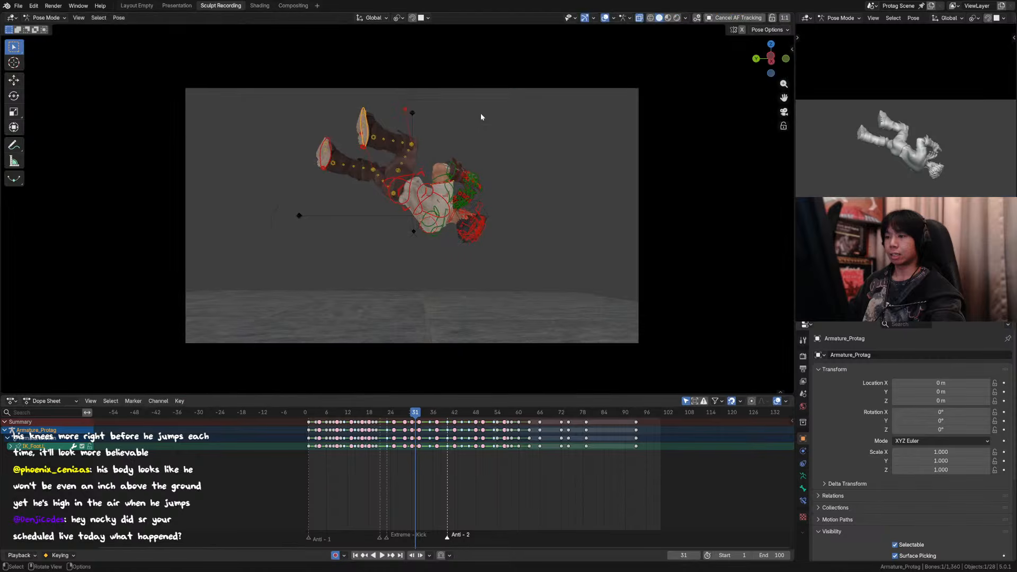
pyautogui.press('Left')
pyautogui.press('Left')
pyautogui.press('Left')
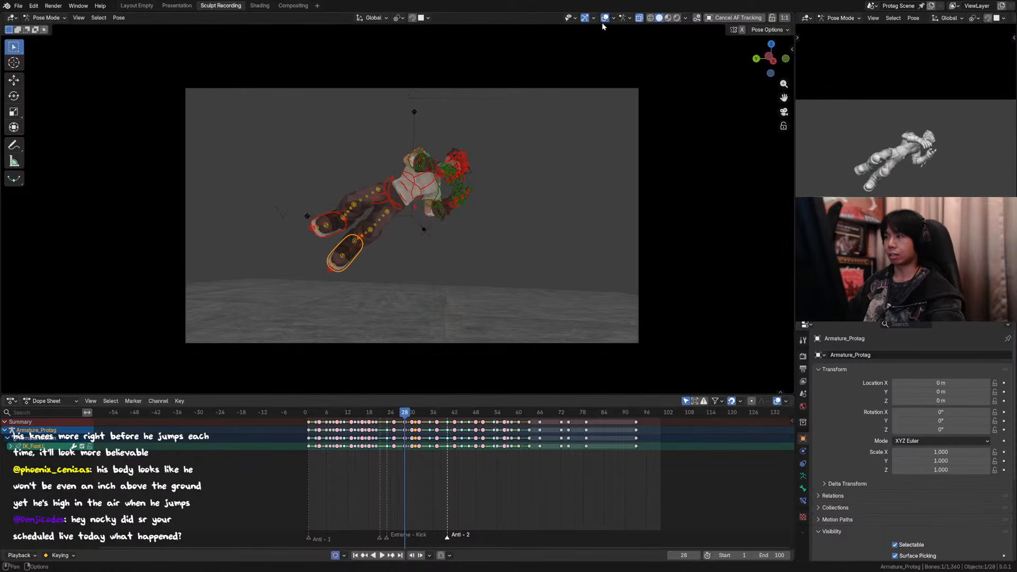
pyautogui.click(603, 19)
pyautogui.press('Right')
pyautogui.press('Right')
pyautogui.press('Right')
pyautogui.press('Right')
pyautogui.press('Right')
pyautogui.press('Right')
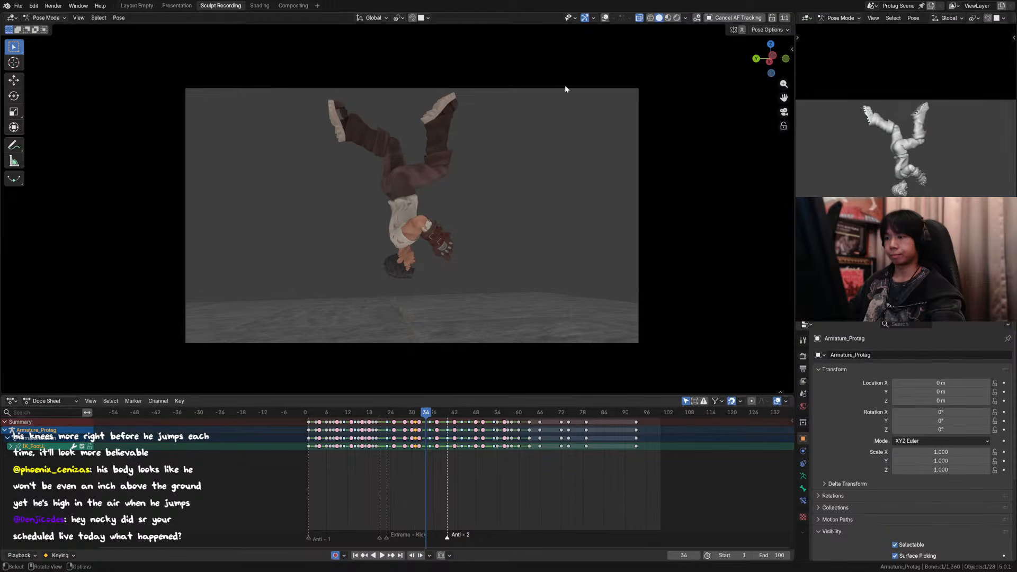
pyautogui.press('space')
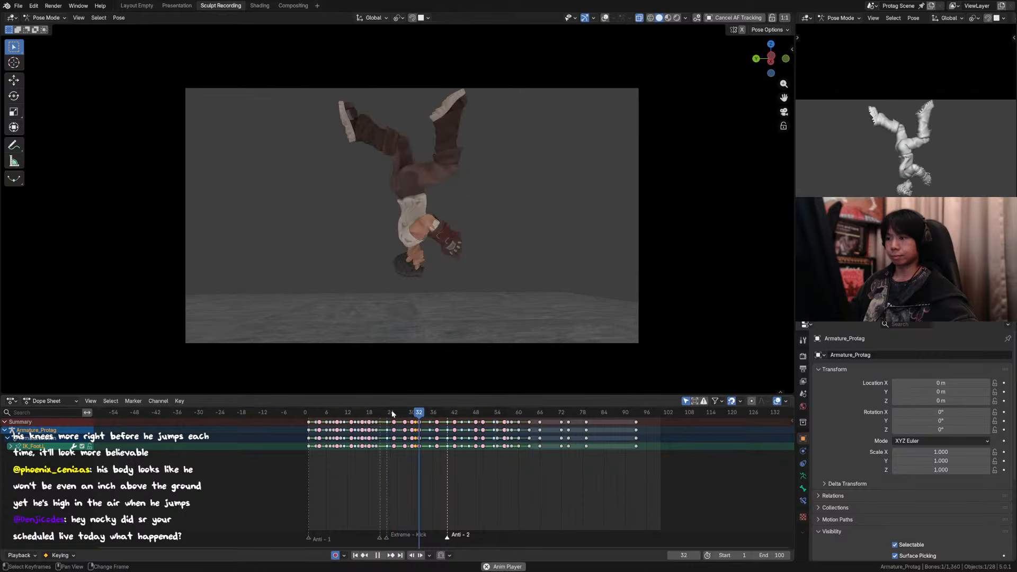
pyautogui.click(381, 411)
pyautogui.press('space')
pyautogui.moveTo(397, 411); pyautogui.dragTo(408, 406)
pyautogui.press('Right')
pyautogui.press('Right')
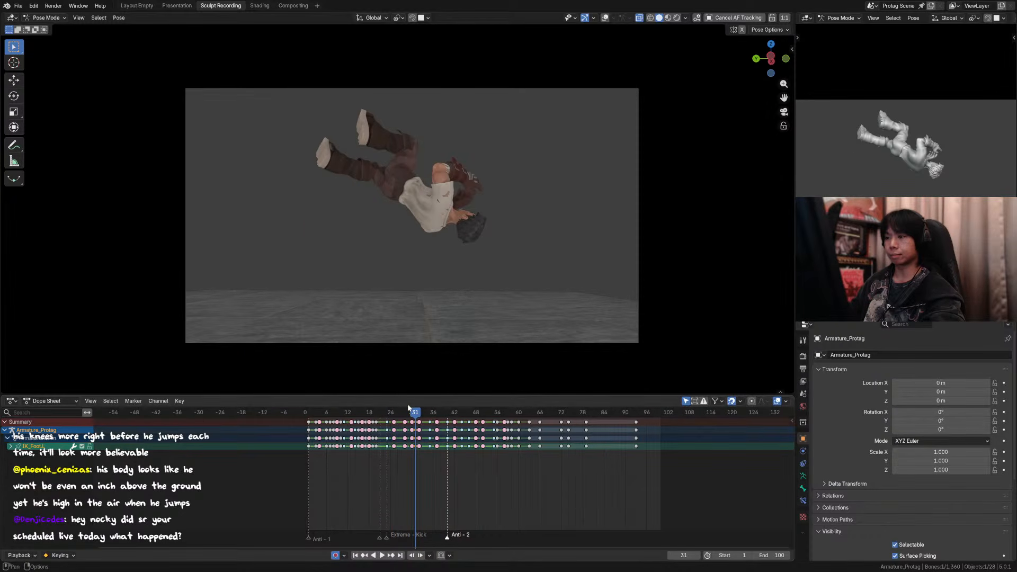
# Step: Compare the camera-view poses frame by frame between frames 28 and 33, watching the torso and legs
pyautogui.press('Left')
pyautogui.press('Left')
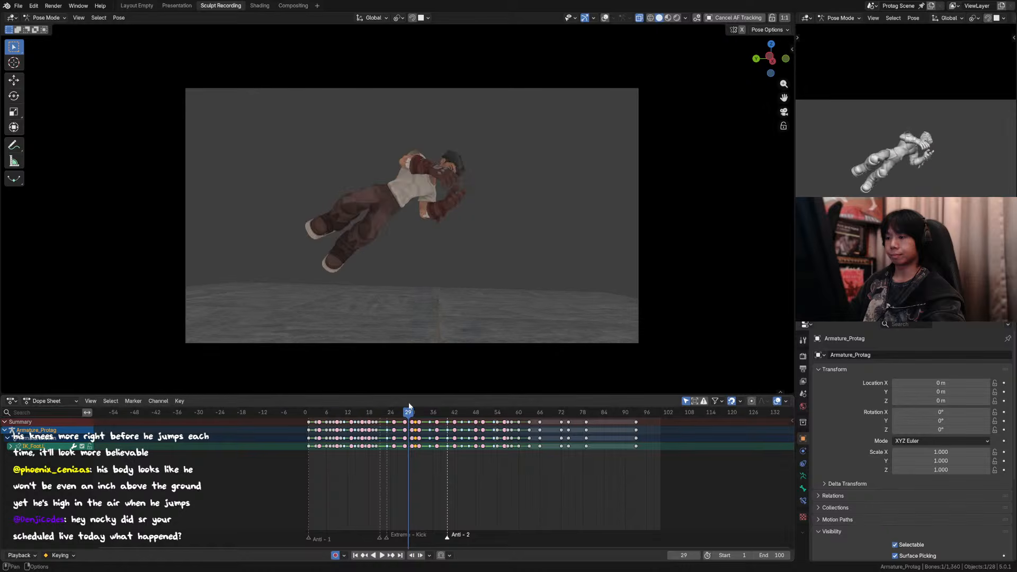
pyautogui.press('Right')
pyautogui.press('Left')
pyautogui.press('Left')
pyautogui.press('Right')
pyautogui.press('Right')
pyautogui.press('Right')
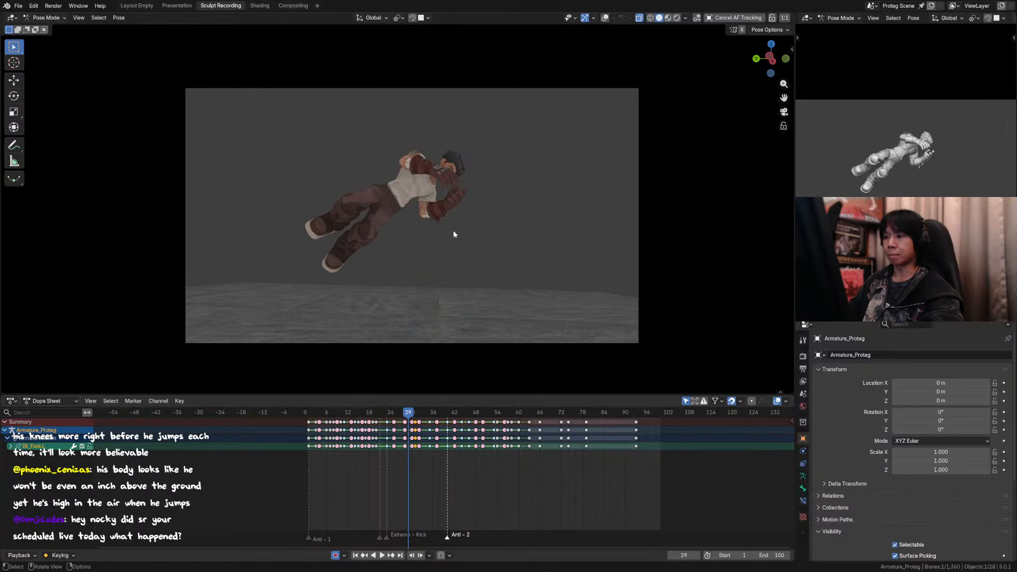
pyautogui.press('Left')
pyautogui.press('Left')
pyautogui.press('Left')
pyautogui.press('Right')
pyautogui.press('Right')
pyautogui.press('Right')
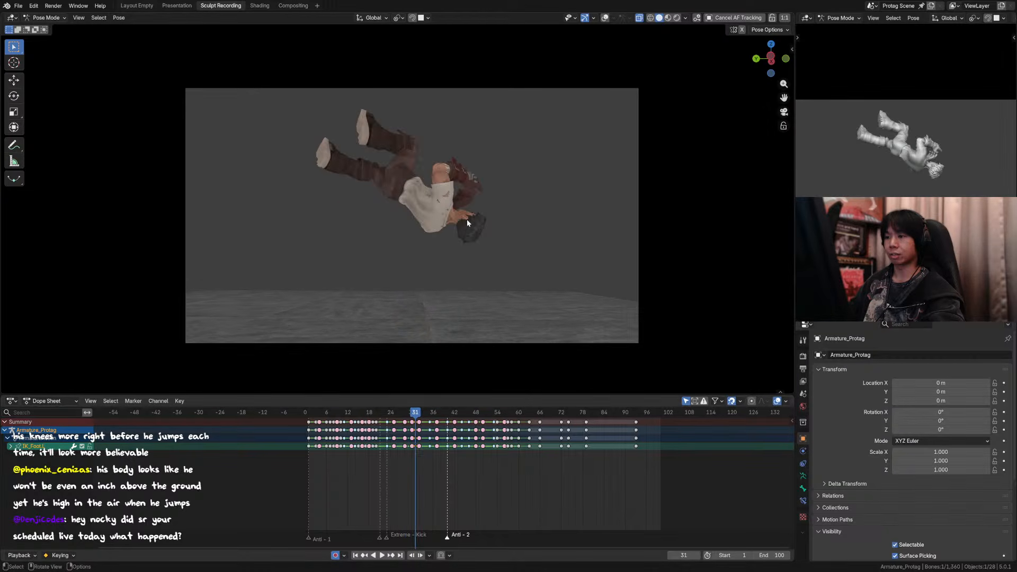
pyautogui.press('Right')
pyautogui.press('Right')
pyautogui.press('Right')
pyautogui.press('Right')
pyautogui.press('Right')
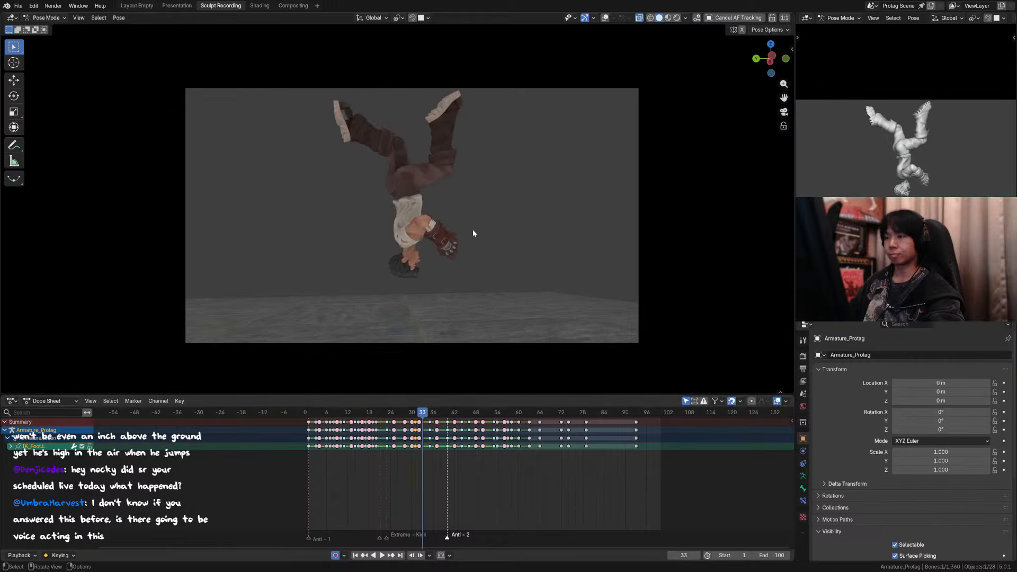
# Step: Examine the transition into the frame 31 pose by repeatedly comparing it with the neighbouring frames in camera view
pyautogui.press('Left')
pyautogui.press('Left')
pyautogui.press('Left')
pyautogui.press('Left')
pyautogui.press('Left')
pyautogui.press('Left')
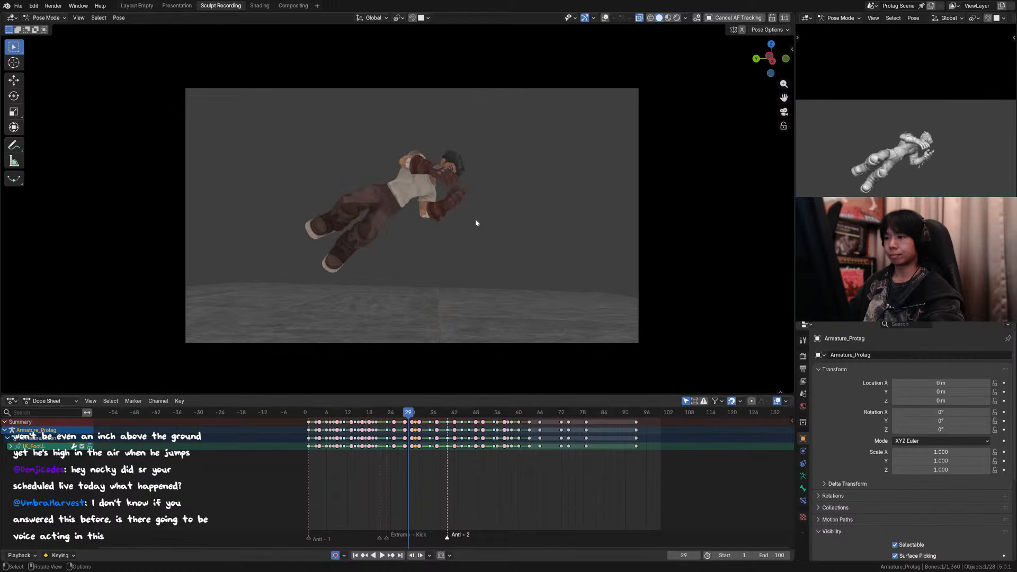
pyautogui.press('Right')
pyautogui.press('Right')
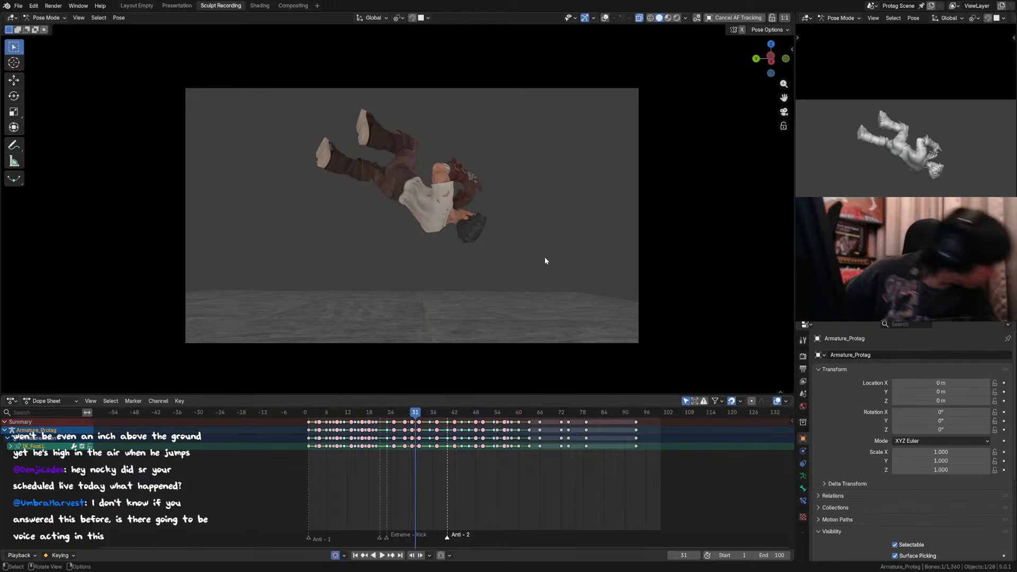
pyautogui.press('Left')
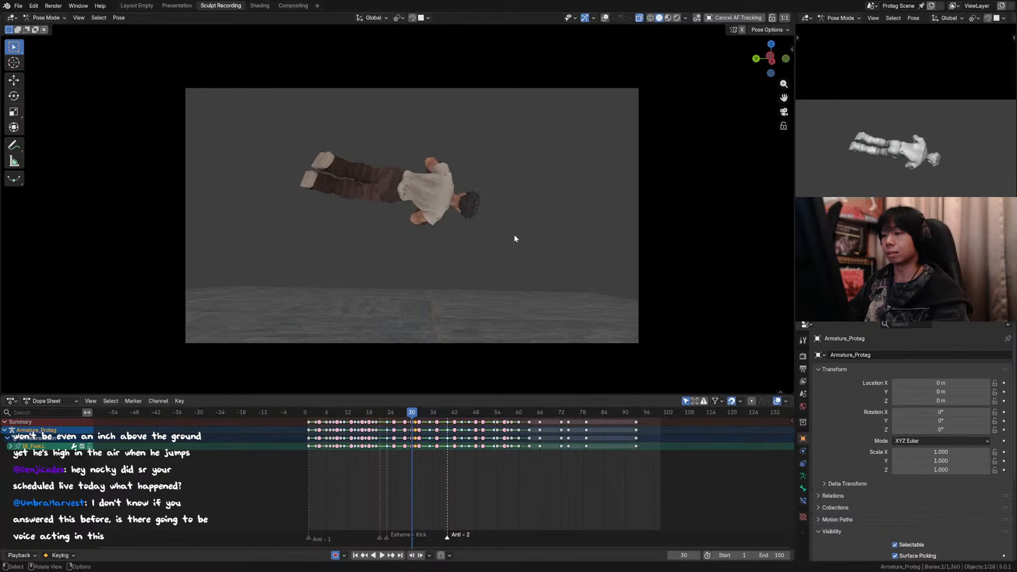
pyautogui.press('Right')
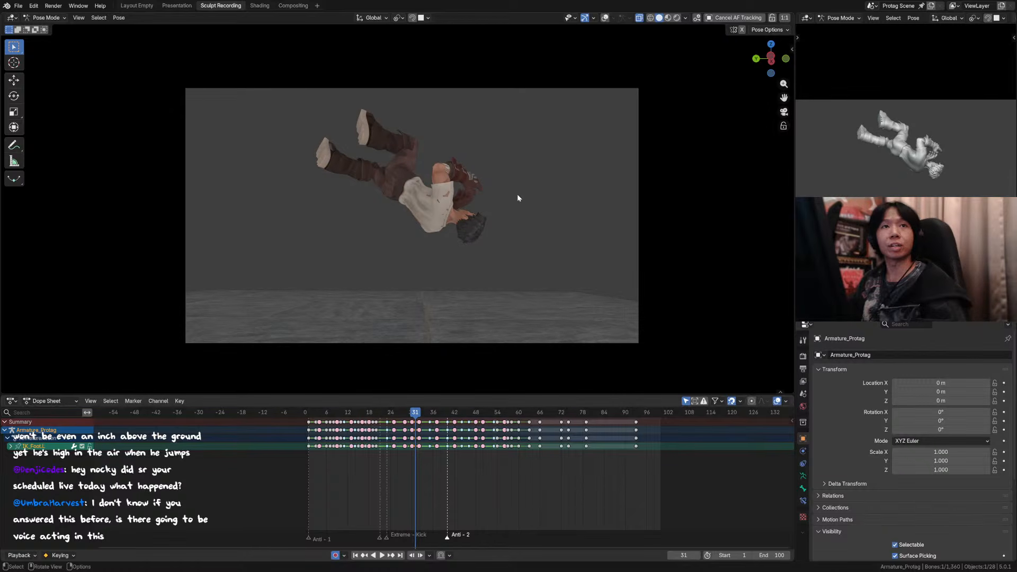
pyautogui.press('Left')
pyautogui.press('Right')
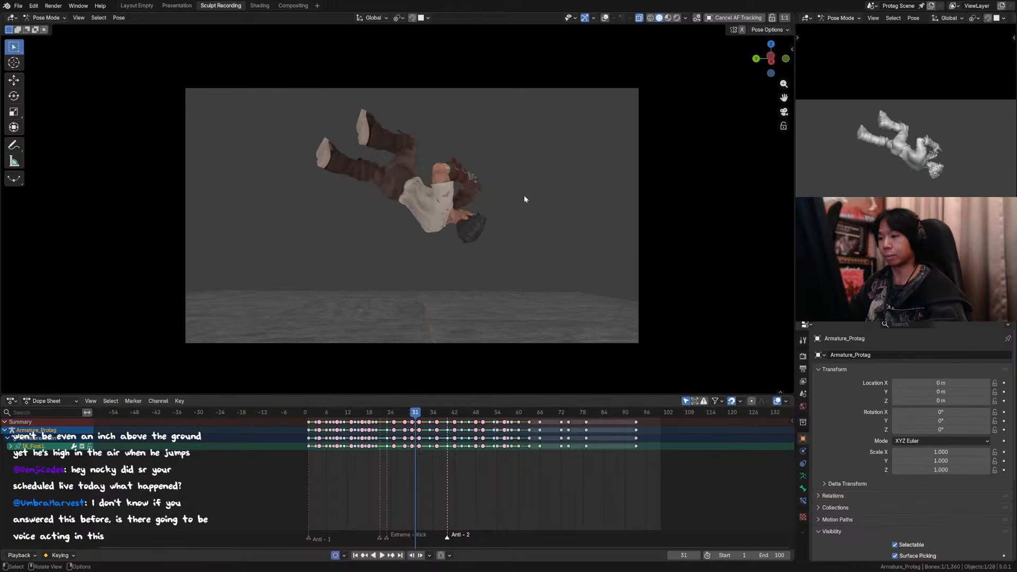
pyautogui.press('Right')
pyautogui.press('Left')
pyautogui.press('Left')
pyautogui.press('Right')
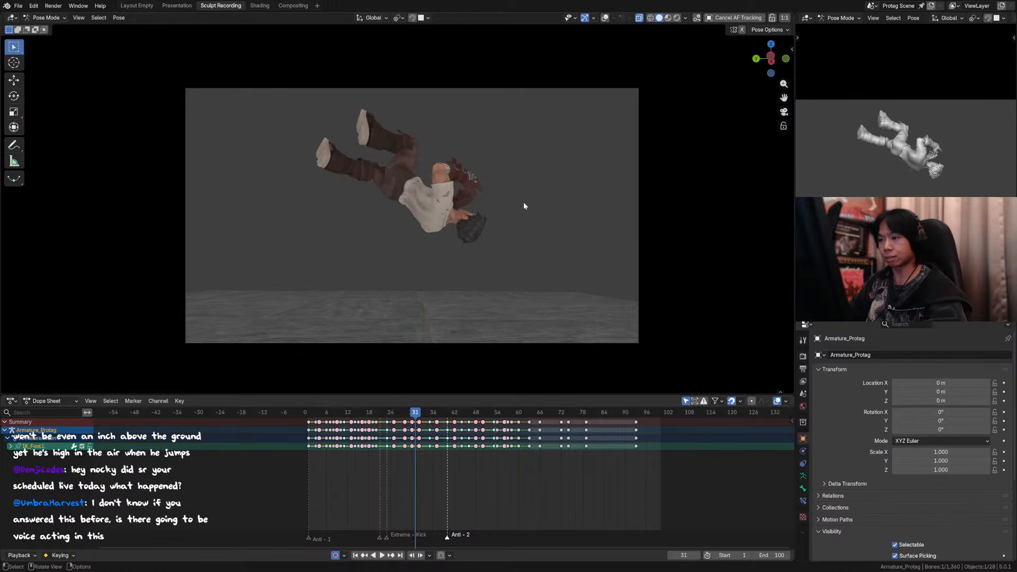
pyautogui.press('Left')
pyautogui.press('Right')
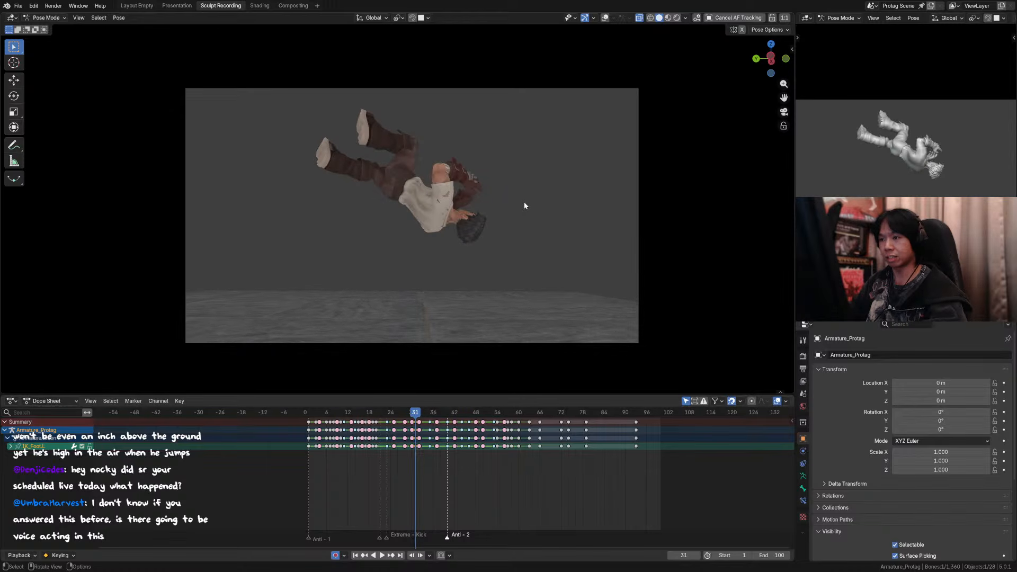
# Step: Show the viewport overlays again and save the file
pyautogui.click(605, 18)
pyautogui.scroll(2, 397, 208)
pyautogui.hotkey('ctrl', 's')
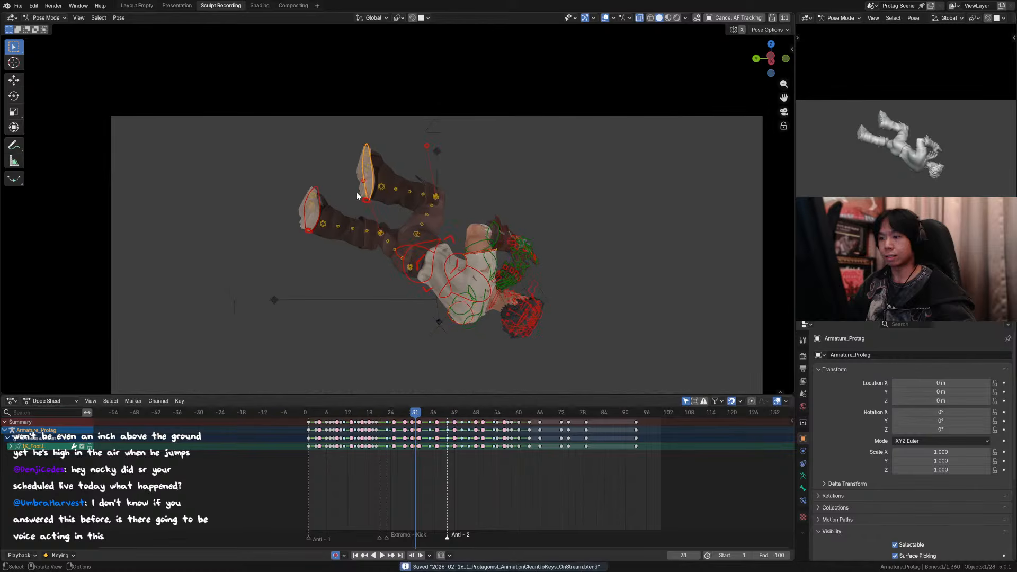
# Step: Reposition the left foot control at frame 31 while viewing the character along the Y axis
pyautogui.moveTo(380, 205); pyautogui.dragTo(413, 217, button='middle')
pyautogui.scroll(-8, 398, 205)
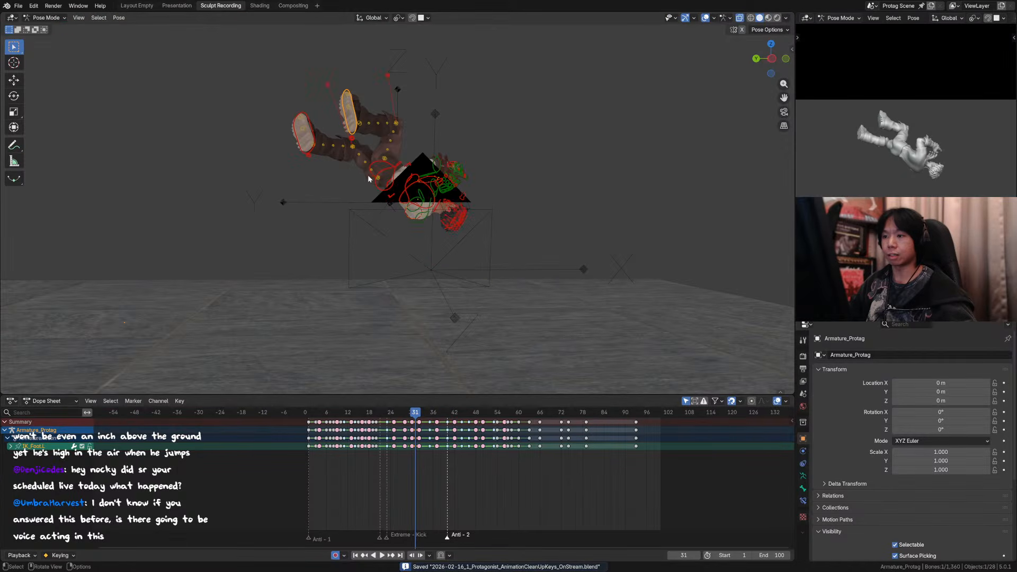
pyautogui.press('KP_Decimal')
pyautogui.scroll(-6, 398, 208)
pyautogui.moveTo(398, 209); pyautogui.dragTo(431, 179, button='middle')
pyautogui.press('g')
pyautogui.click(468, 170)
# Step: Move the left knee's pole control about -0.098 m along global X and 0.029 m along Z at frame 31
pyautogui.click(457, 105)
pyautogui.press('g')
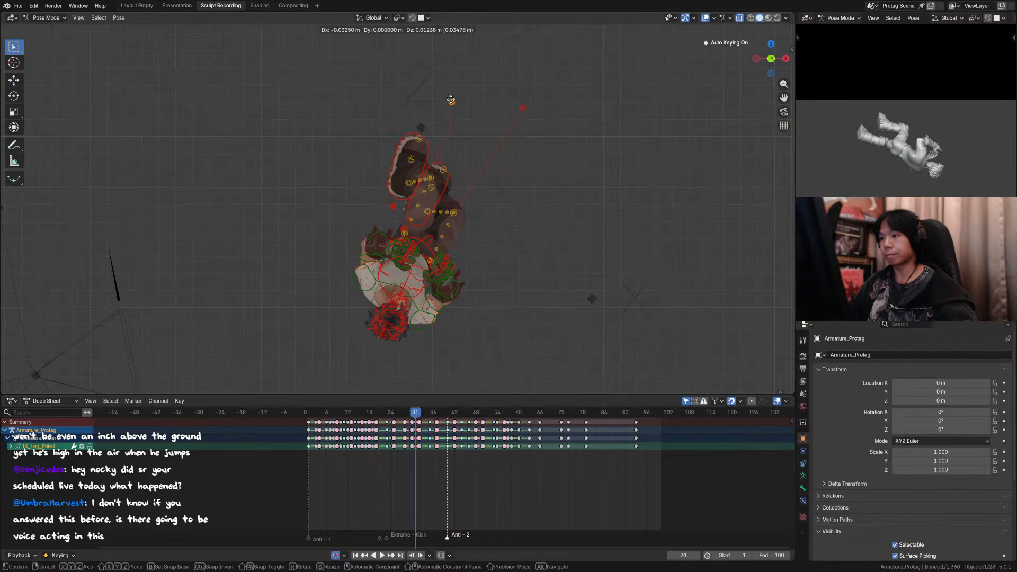
pyautogui.click(443, 98)
pyautogui.moveTo(443, 98); pyautogui.dragTo(295, 189, button='middle')
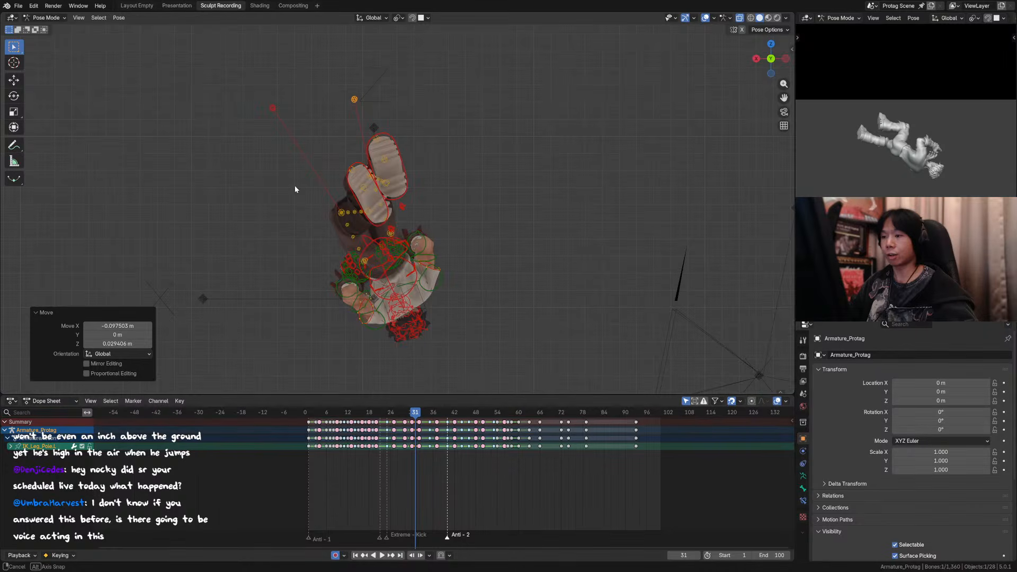
pyautogui.click(405, 170)
pyautogui.moveTo(463, 189); pyautogui.dragTo(543, 173, button='middle')
# Step: Move the left knee's pole control about another -0.032 m along global X only and save the file
pyautogui.click(444, 103)
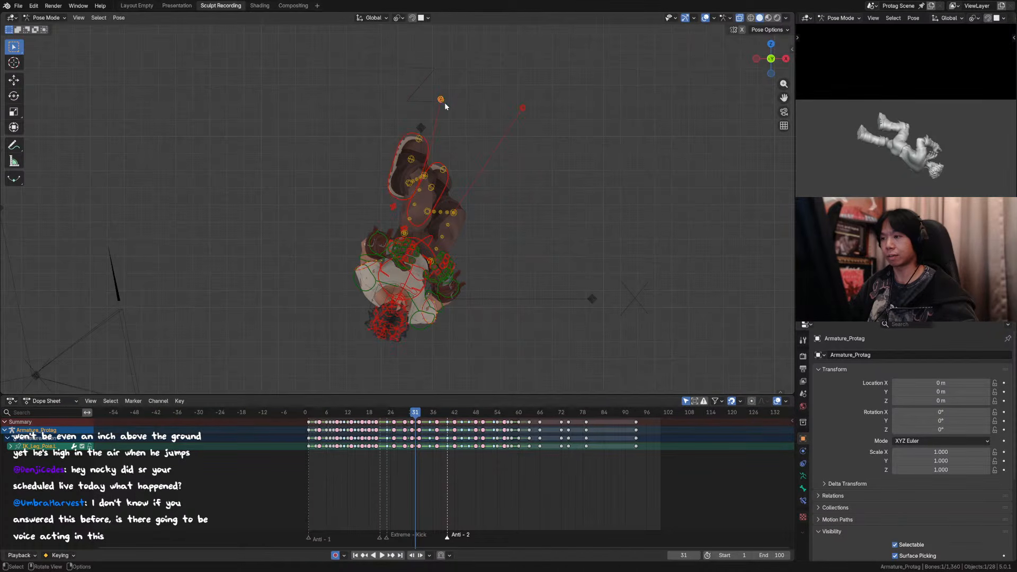
pyautogui.press('g')
pyautogui.press('y')
pyautogui.press('x')
pyautogui.keyDown('alt'); pyautogui.moveTo(442, 101); pyautogui.dragTo(488, 154, button='middle'); pyautogui.keyUp('alt')
pyautogui.click(487, 151)
pyautogui.hotkey('ctrl', 's')
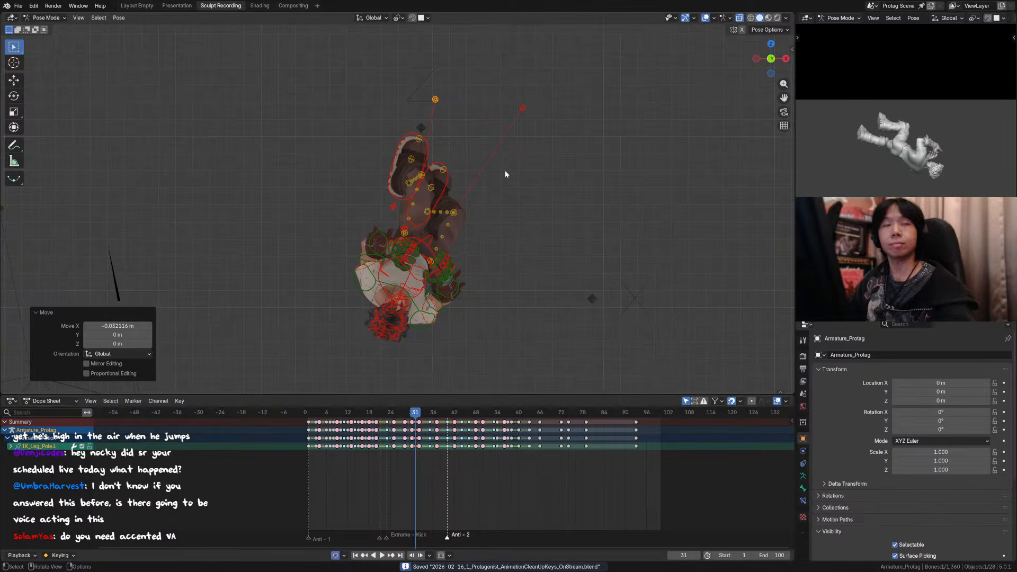
# Step: Set the transform orientation to Local and rotate the left foot control slightly about its local Y axis
pyautogui.keyDown('shift'); pyautogui.moveTo(475, 191); pyautogui.dragTo(468, 260, button='middle'); pyautogui.keyUp('shift')
pyautogui.click(407, 149)
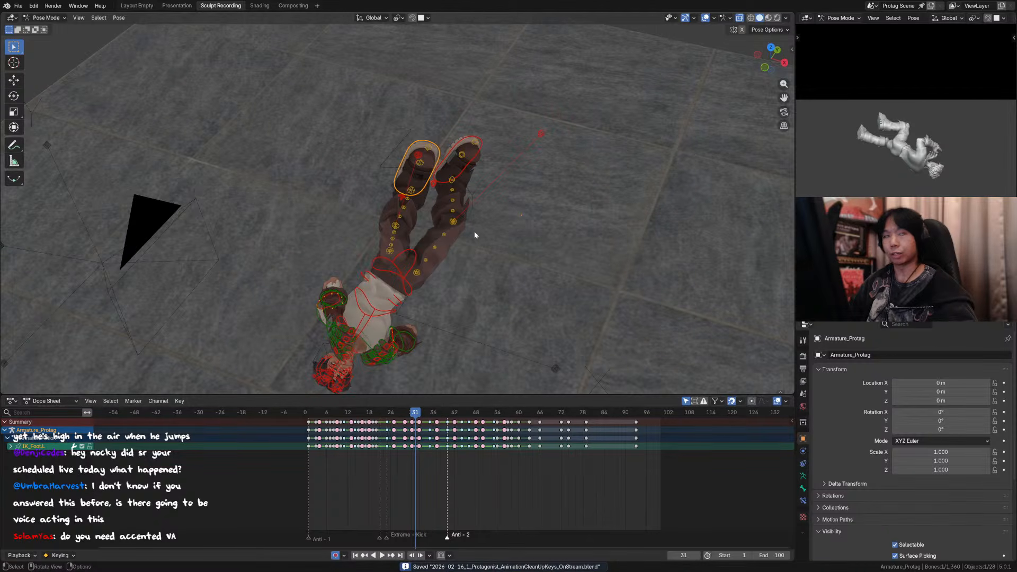
pyautogui.press(',')
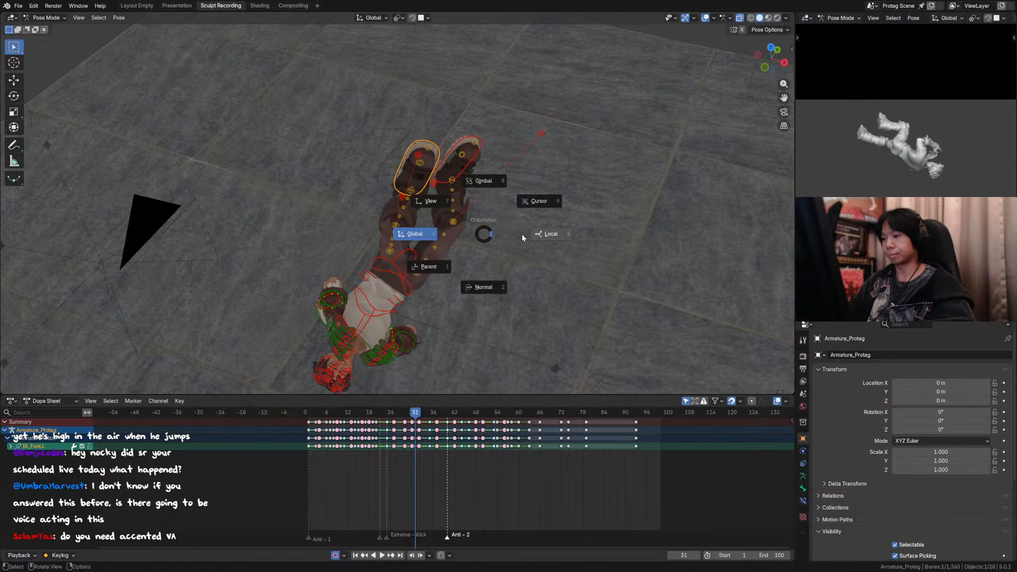
pyautogui.click(533, 235)
pyautogui.press('r')
pyautogui.press('y')
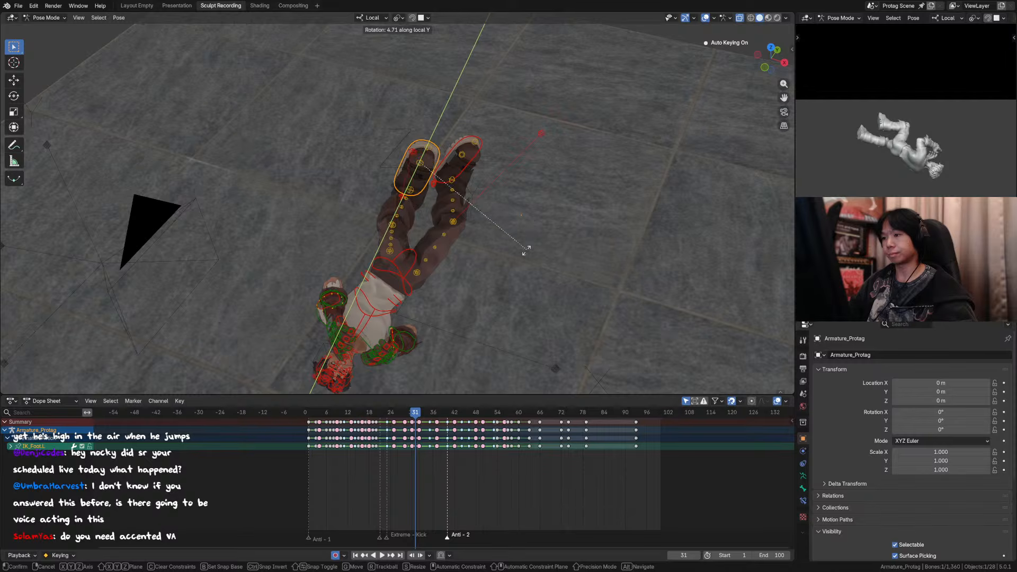
pyautogui.click(509, 252)
# Step: Move the left knee's pole control about 0.077 m along X and -0.005 m along Z, and save the file
pyautogui.click(405, 149)
pyautogui.moveTo(405, 151); pyautogui.dragTo(452, 130, button='middle')
pyautogui.press('g')
pyautogui.click(463, 133)
pyautogui.hotkey('ctrl', 's')
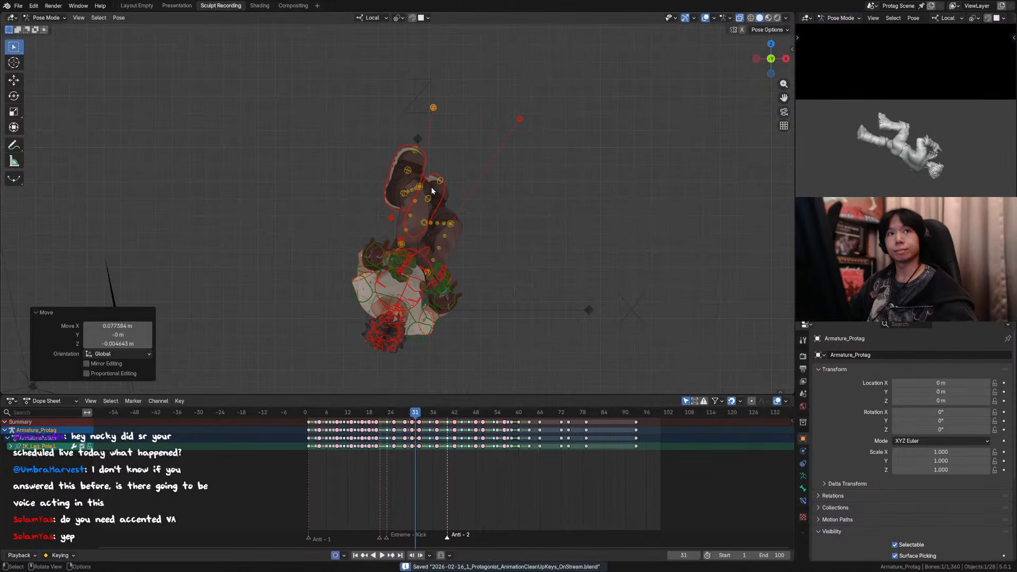
# Step: Review the adjusted left leg from the scene camera, frame by frame from frame 30 to 33
pyautogui.keyDown('alt'); pyautogui.moveTo(431, 186); pyautogui.dragTo(532, 189, button='middle'); pyautogui.keyUp('alt')
pyautogui.press('KP_0')
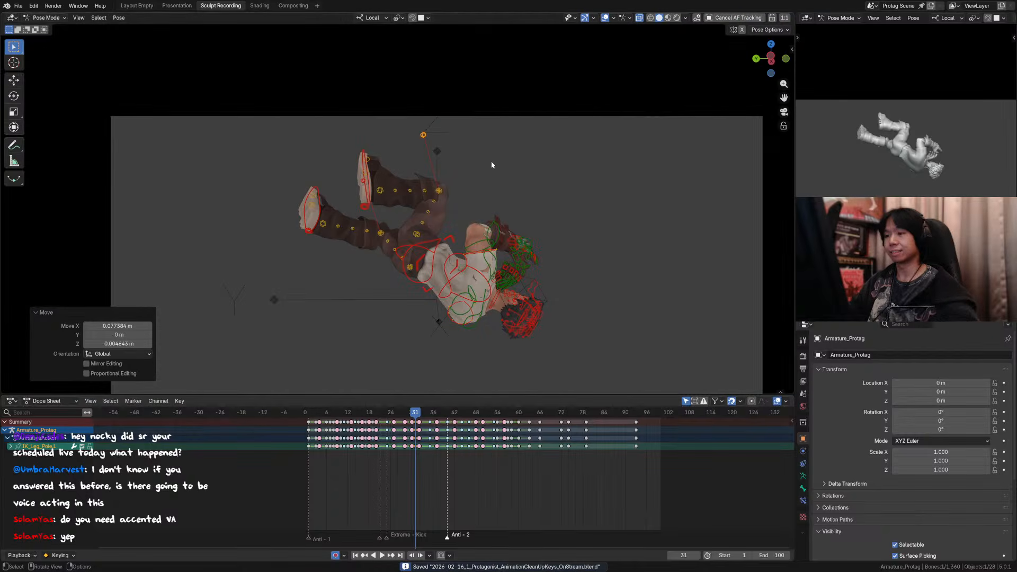
pyautogui.press('Left')
pyautogui.press('Right')
pyautogui.press('Right')
pyautogui.press('Right')
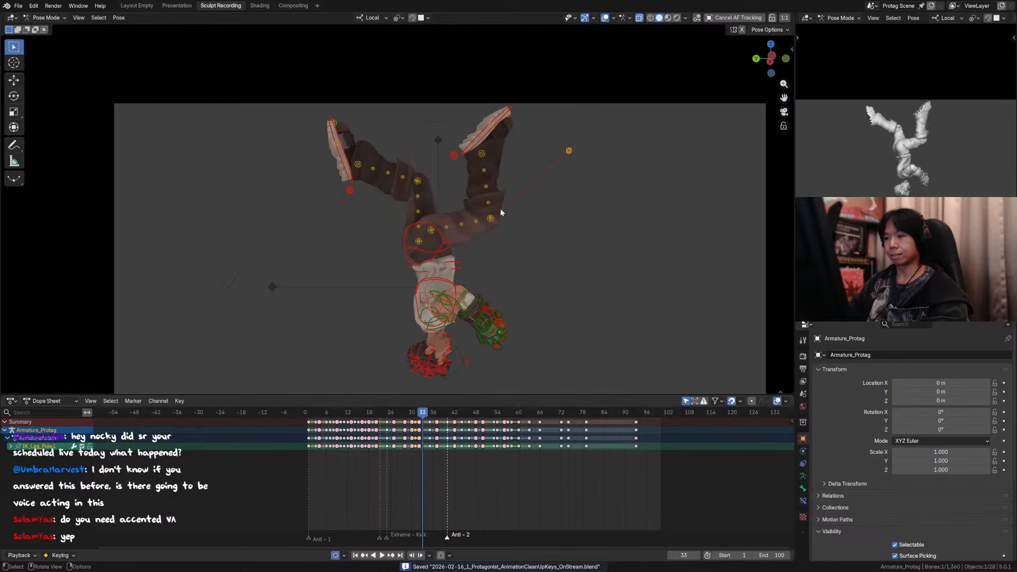
pyautogui.press('Left')
pyautogui.press('Left')
pyautogui.press('Left')
pyautogui.press('Left')
pyautogui.scroll(-3, 521, 217)
pyautogui.press('Right')
pyautogui.press('Right')
pyautogui.press('Right')
pyautogui.press('Right')
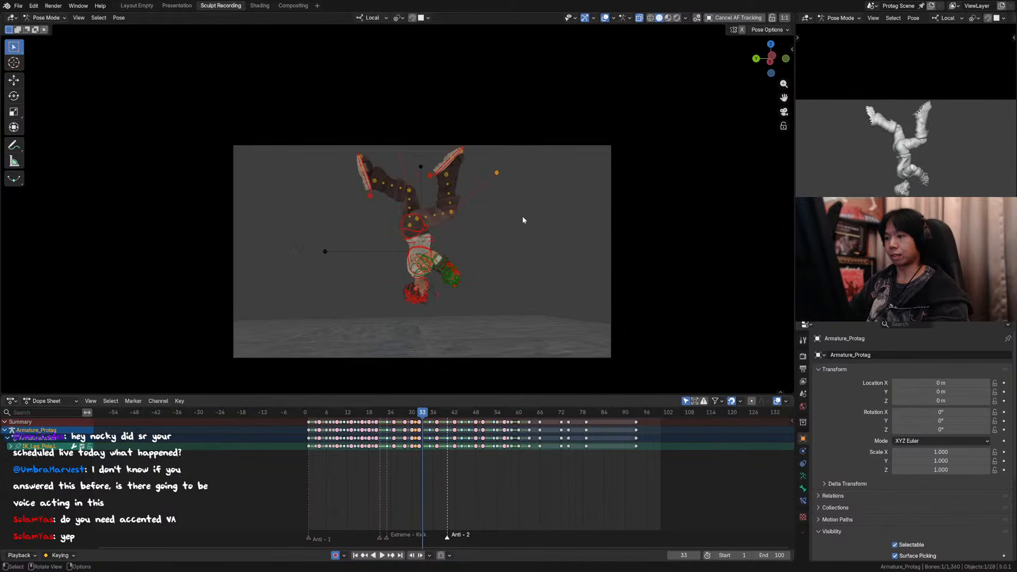
# Step: Hide the viewport overlays and review the flip from the scene camera, frame by frame from frame 29 to 33
pyautogui.press('Left')
pyautogui.press('Left')
pyautogui.press('Left')
pyautogui.press('Right')
pyautogui.press('Right')
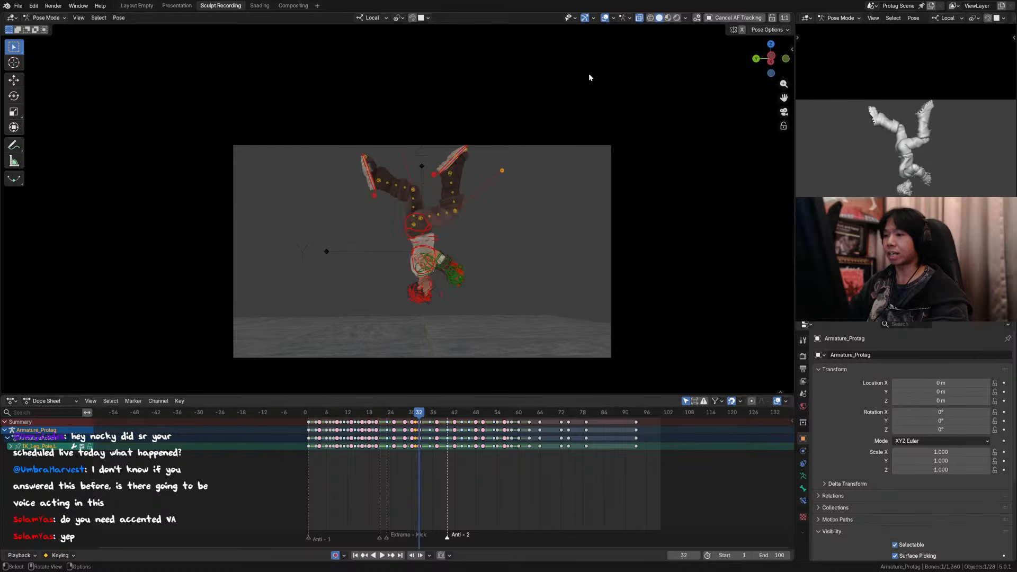
pyautogui.press('Left')
pyautogui.press('Left')
pyautogui.press('Left')
pyautogui.press('Left')
pyautogui.press('Right')
pyautogui.press('Right')
pyautogui.press('Right')
pyautogui.press('Right')
pyautogui.press('Right')
pyautogui.press('Right')
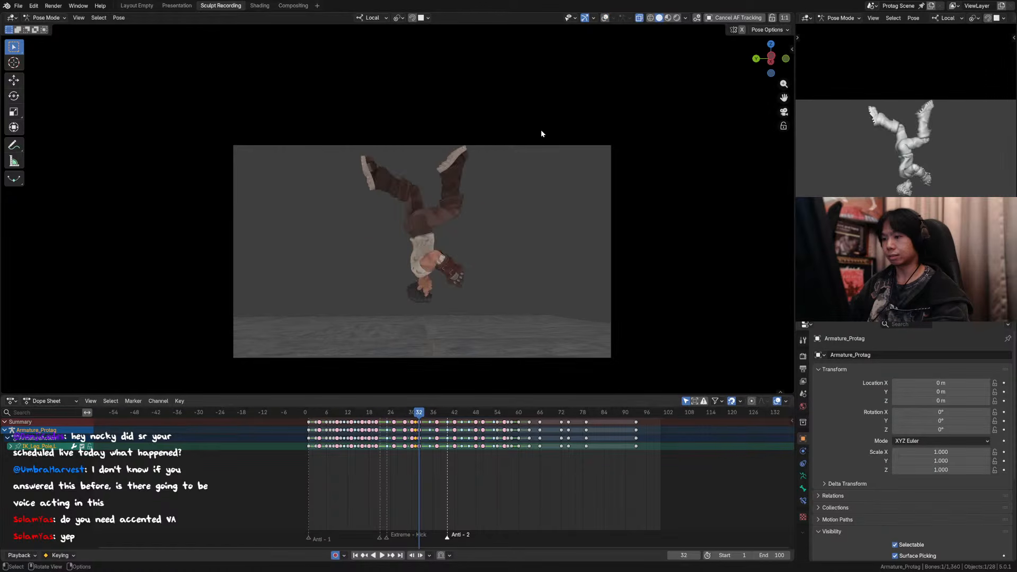
pyautogui.press('Left')
pyautogui.press('Left')
pyautogui.press('Left')
pyautogui.press('Left')
pyautogui.press('Left')
pyautogui.press('Left')
pyautogui.press('Right')
pyautogui.press('Right')
pyautogui.press('Right')
pyautogui.press('Right')
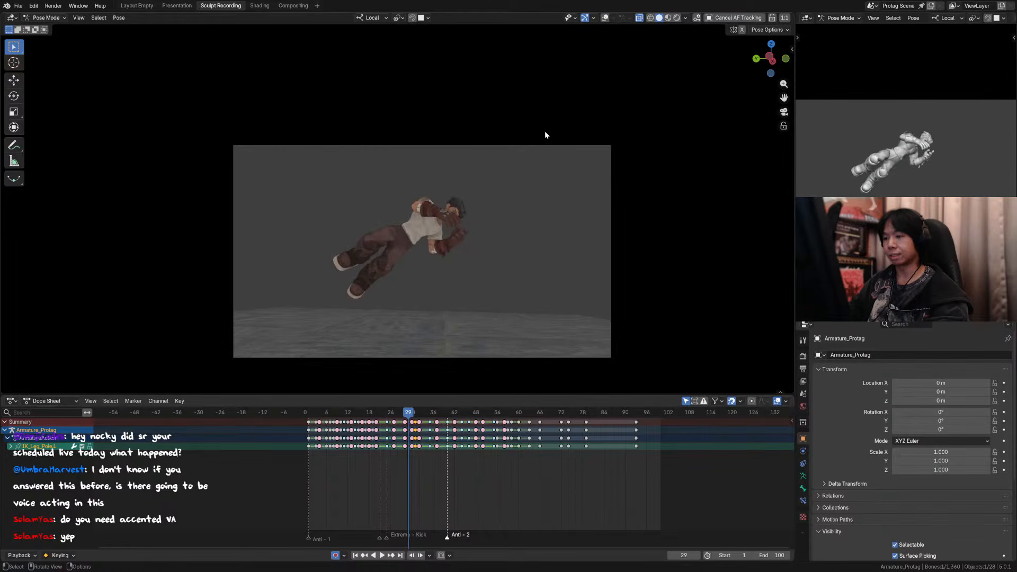
# Step: Save the file and play the animation from just before the flip
pyautogui.moveTo(419, 413); pyautogui.dragTo(385, 416)
pyautogui.hotkey('ctrl', 's')
pyautogui.press('space')
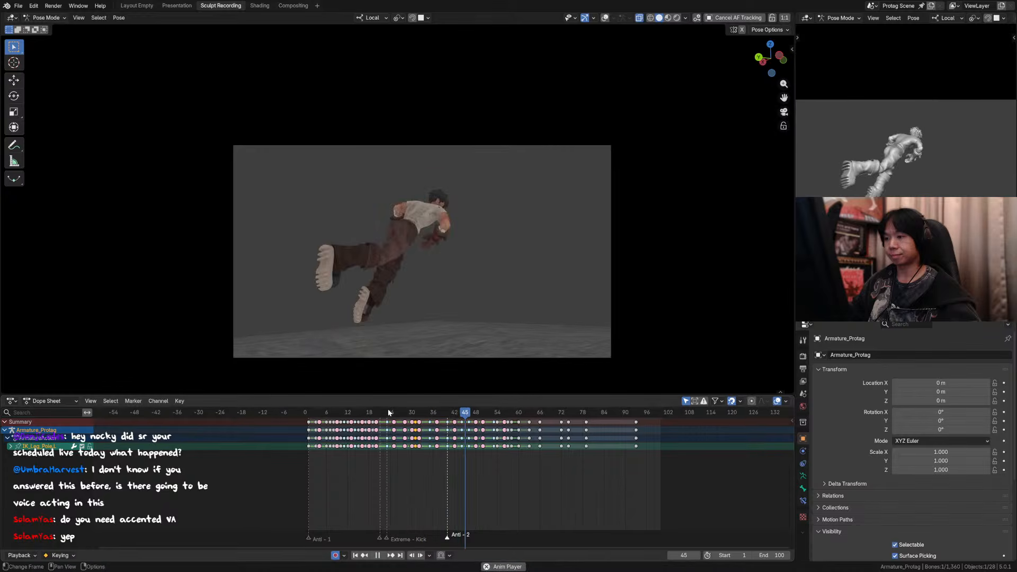
# Step: At frame 31, move the left foot control about -0.010 m along X, 0.105 m along Y and 0.036 m along Z
pyautogui.moveTo(405, 414); pyautogui.dragTo(415, 417)
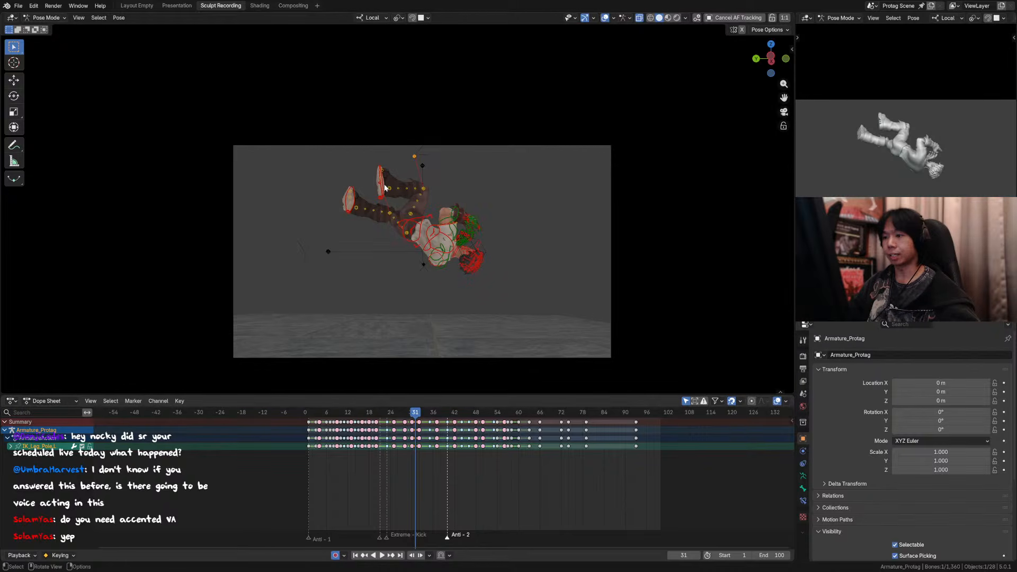
pyautogui.click(385, 188)
pyautogui.press('g')
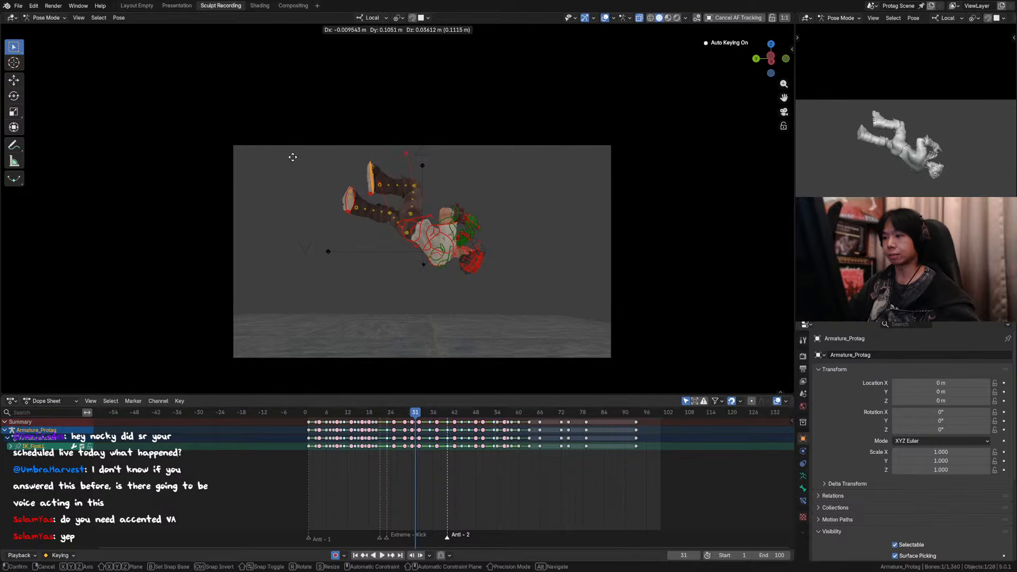
pyautogui.click(293, 157)
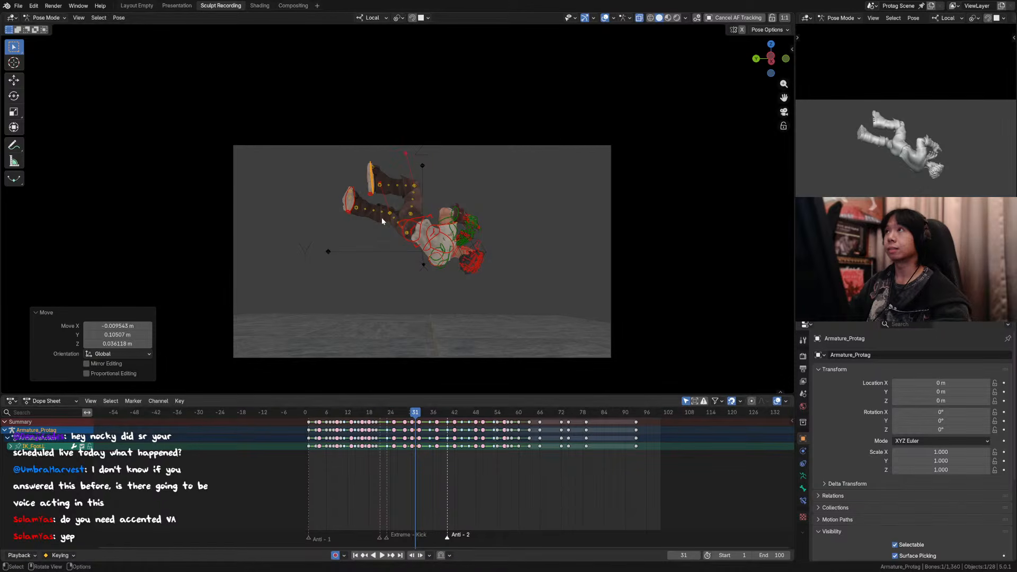
# Step: Try to nudge the right foot control slightly upward at frame 31
pyautogui.click(356, 201)
pyautogui.press('g')
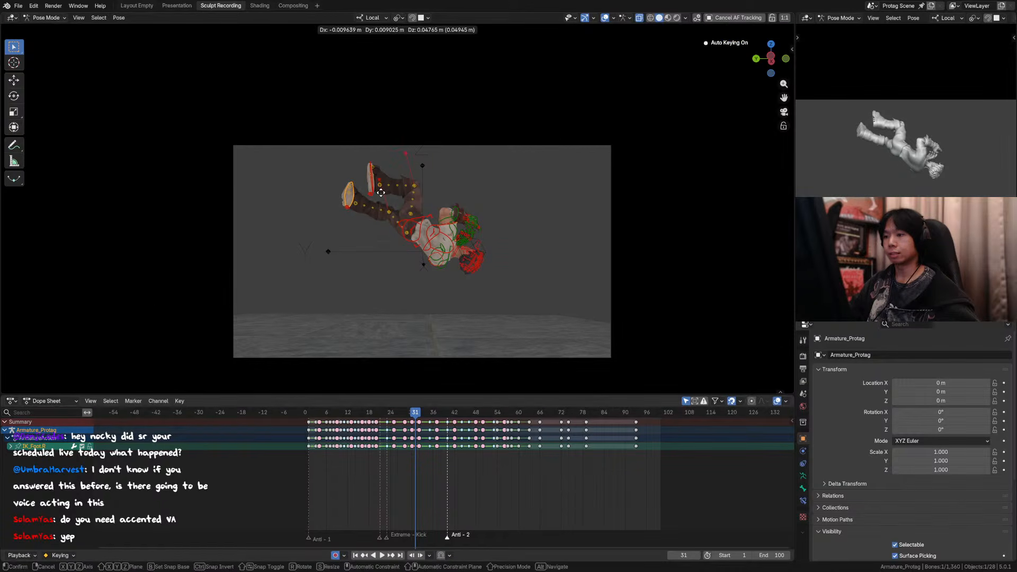
pyautogui.click(382, 198)
pyautogui.press('g')
pyautogui.click(382, 202)
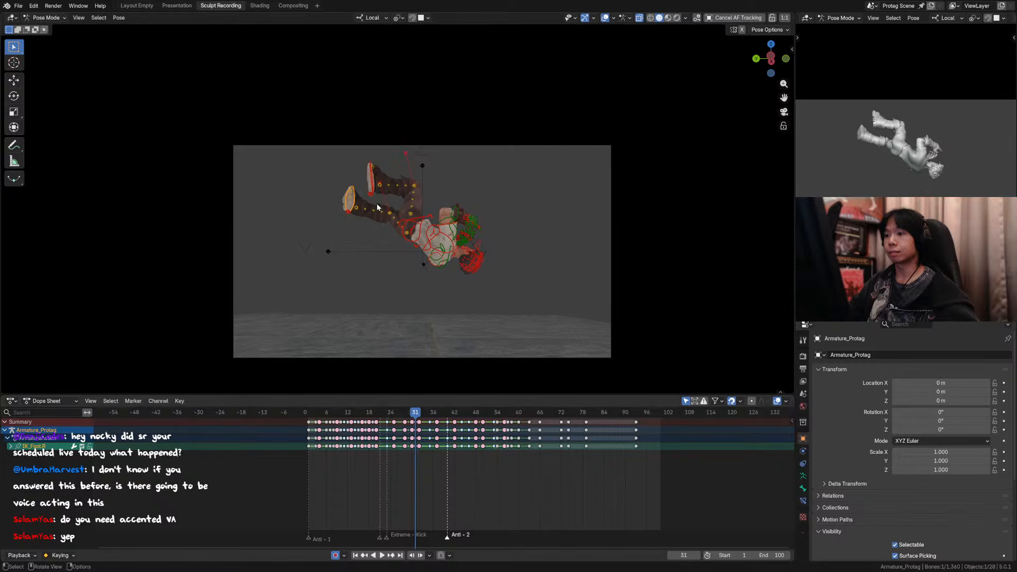
# Step: View the character from outside the scene camera and rotate the hips control about 11° around its local Z axis at frame 31
pyautogui.moveTo(383, 212); pyautogui.dragTo(439, 210, button='middle')
pyautogui.moveTo(414, 150); pyautogui.dragTo(465, 152, button='middle')
pyautogui.click(416, 160)
pyautogui.click(430, 151)
pyautogui.press('r')
pyautogui.press('y')
pyautogui.press('z')
pyautogui.click(459, 192)
pyautogui.click(429, 157)
pyautogui.press('r')
pyautogui.press('z')
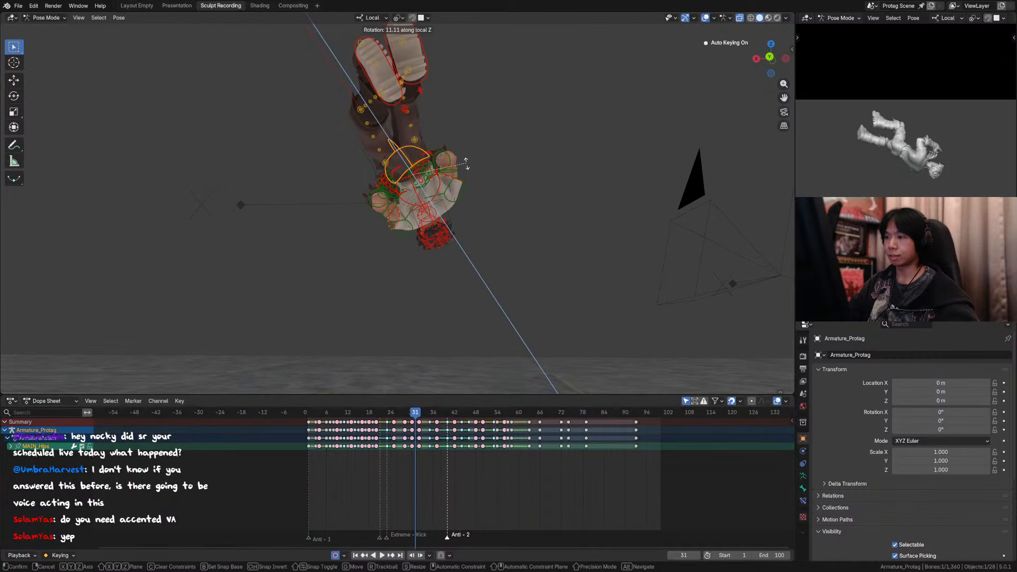
pyautogui.click(466, 175)
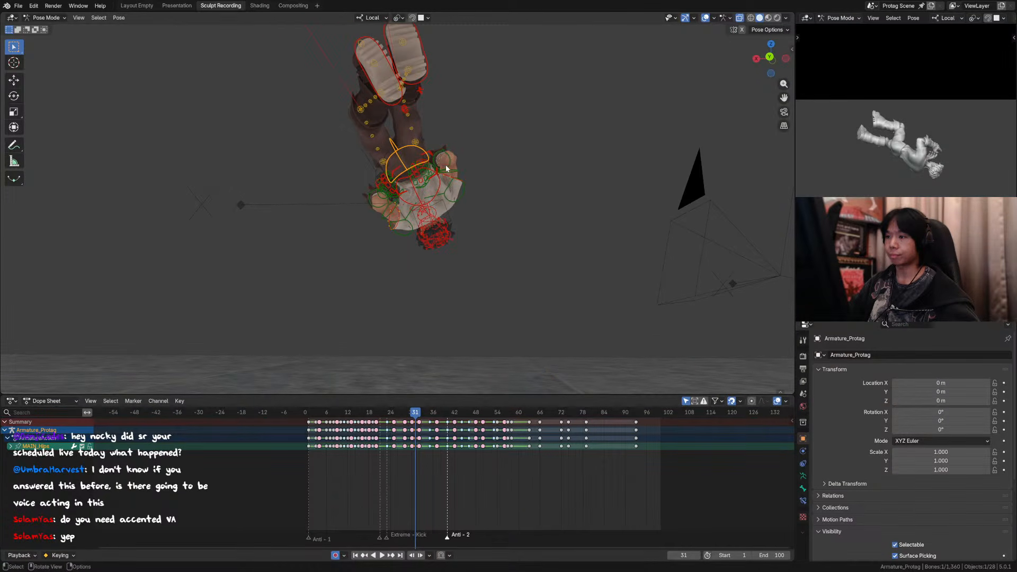
# Step: Fine-tune the hips control with another rotation about its local Z axis and compare it with the previous frame
pyautogui.moveTo(446, 164)
pyautogui.mouseDown(button='middle')
pyautogui.moveTo(455, 161)
pyautogui.moveTo(283, 196)
pyautogui.moveTo(238, 189)
pyautogui.moveTo(470, 125)
pyautogui.moveTo(451, 156)
pyautogui.mouseUp(button='middle')
pyautogui.press('r')
pyautogui.press('z')
pyautogui.click(454, 166)
pyautogui.press('Left')
pyautogui.press('Right')
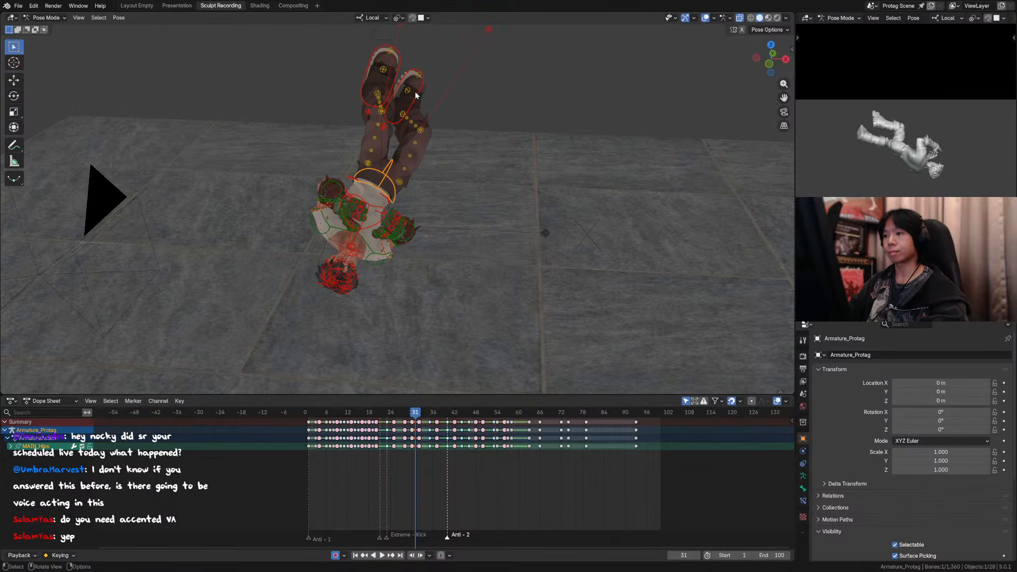
# Step: Select both foot controls and move them together slightly toward positive X and downward, then compare the neighbouring frame
pyautogui.click(399, 70)
pyautogui.keyDown('shift'); pyautogui.click(413, 74); pyautogui.keyUp('shift')
pyautogui.moveTo(416, 75); pyautogui.dragTo(434, 96, button='middle')
pyautogui.press('g')
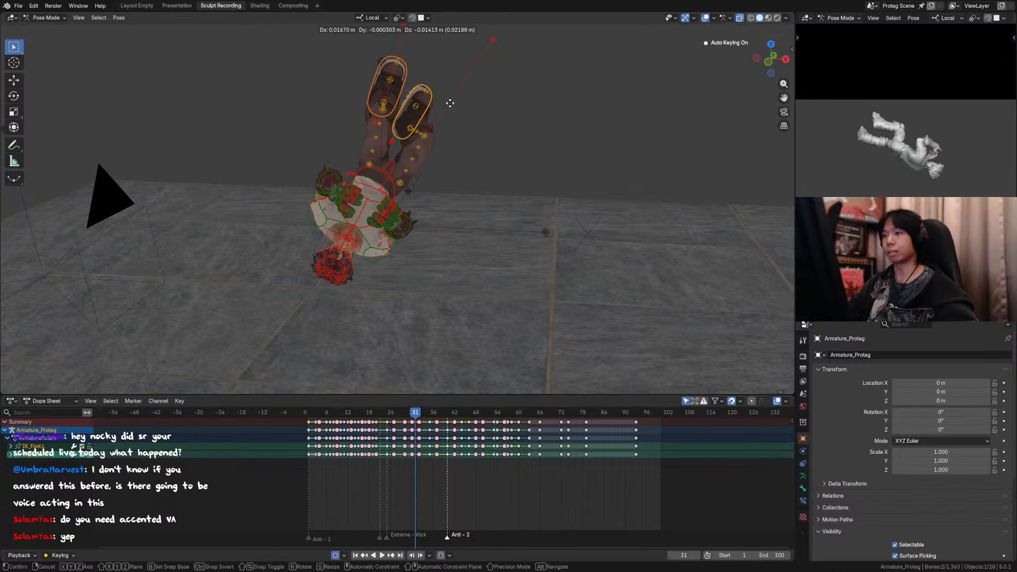
pyautogui.click(463, 114)
pyautogui.press('Right')
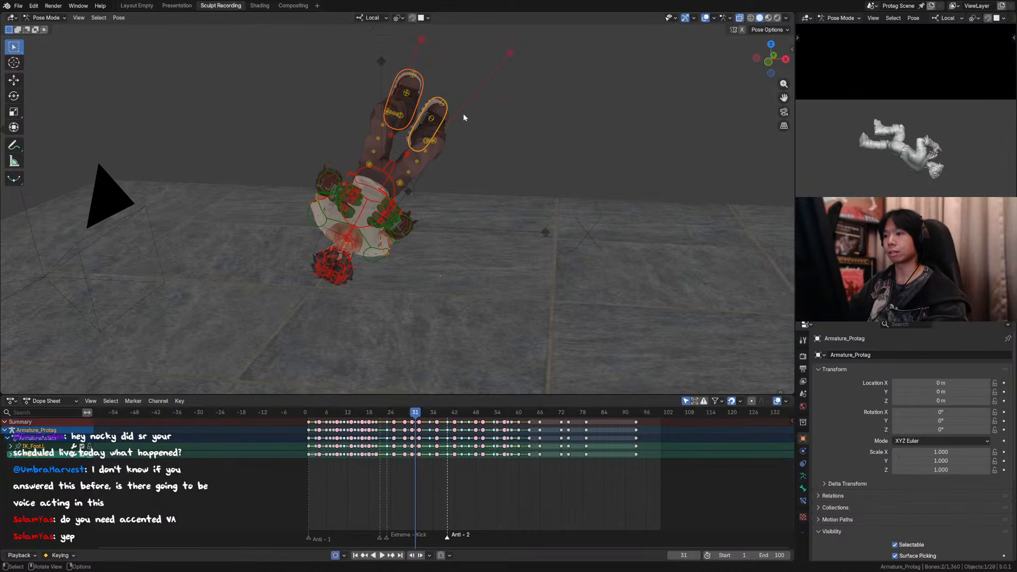
pyautogui.press('Left')
# Step: In a straight-on view at frame 31, nudge both foot controls slightly back toward negative X and upward
pyautogui.moveTo(463, 113); pyautogui.dragTo(482, 109, button='middle')
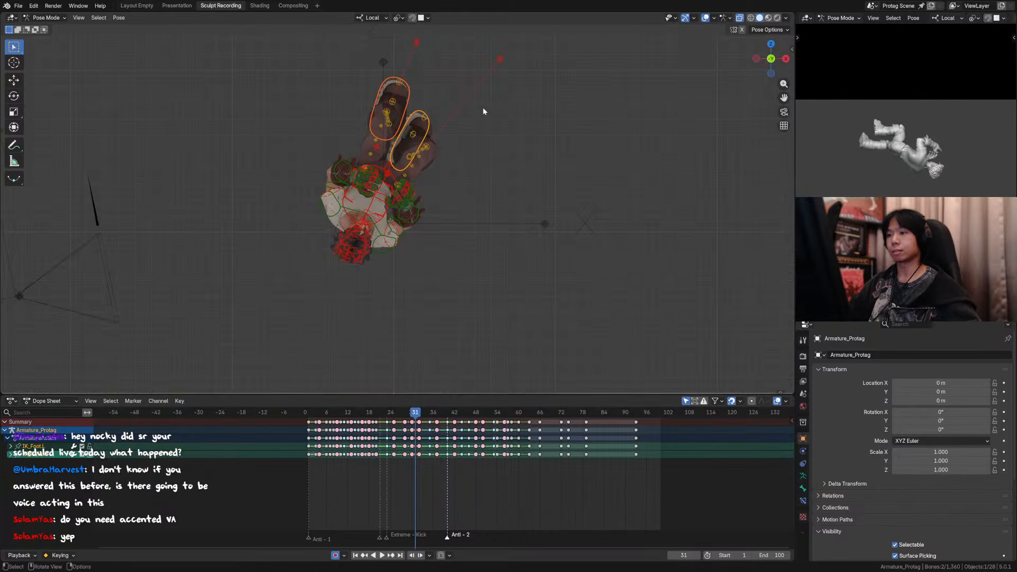
pyautogui.press('Right')
pyautogui.press('Left')
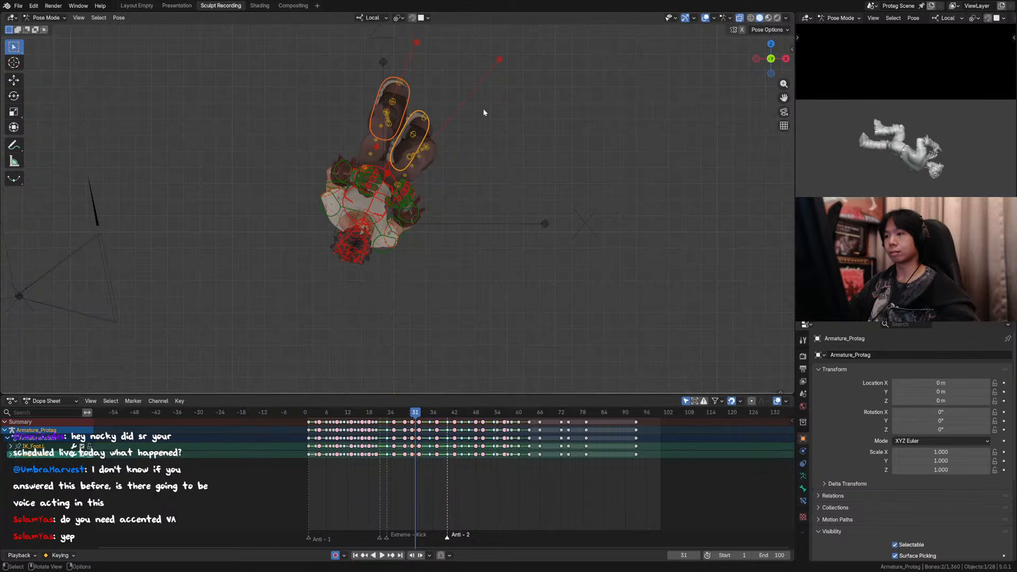
pyautogui.press('g')
pyautogui.click(475, 103)
# Step: Move both knee pole controls about -0.049 m along X and 0.016 m along Z, and return to the scene camera
pyautogui.click(498, 59)
pyautogui.keyDown('shift'); pyautogui.click(418, 44); pyautogui.keyUp('shift')
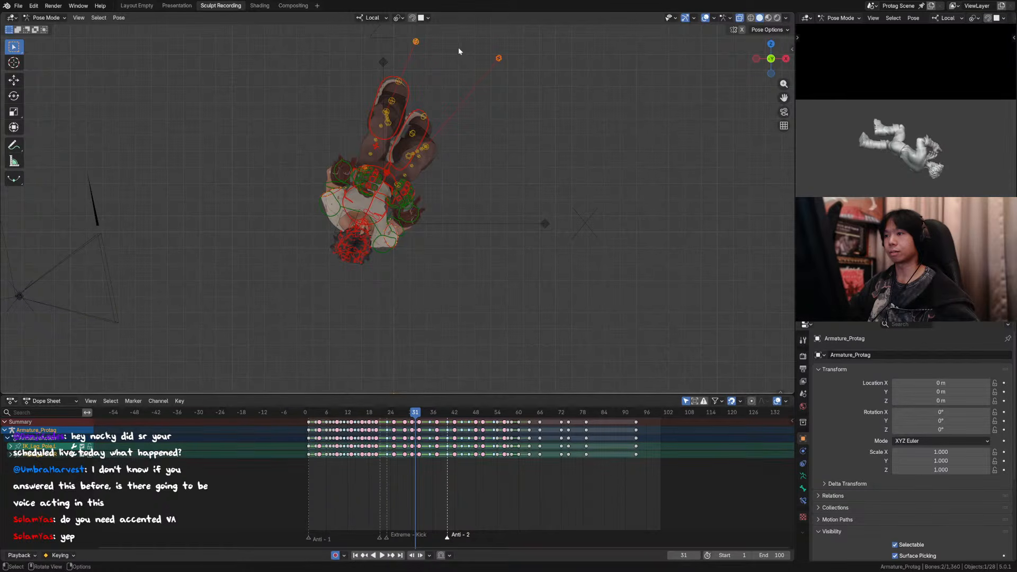
pyautogui.press('g')
pyautogui.click(459, 46)
pyautogui.press('KP_0')
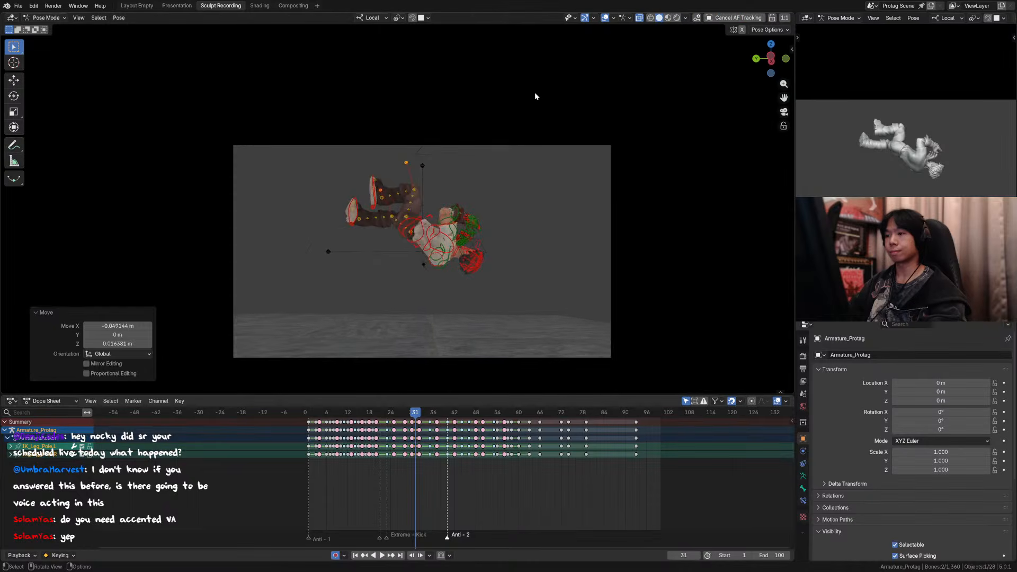
# Step: Hide the overlays, check the adjusted legs from frame 31 onward, play the animation from earlier in the shot, and save the file
pyautogui.press('Right')
pyautogui.press('Left')
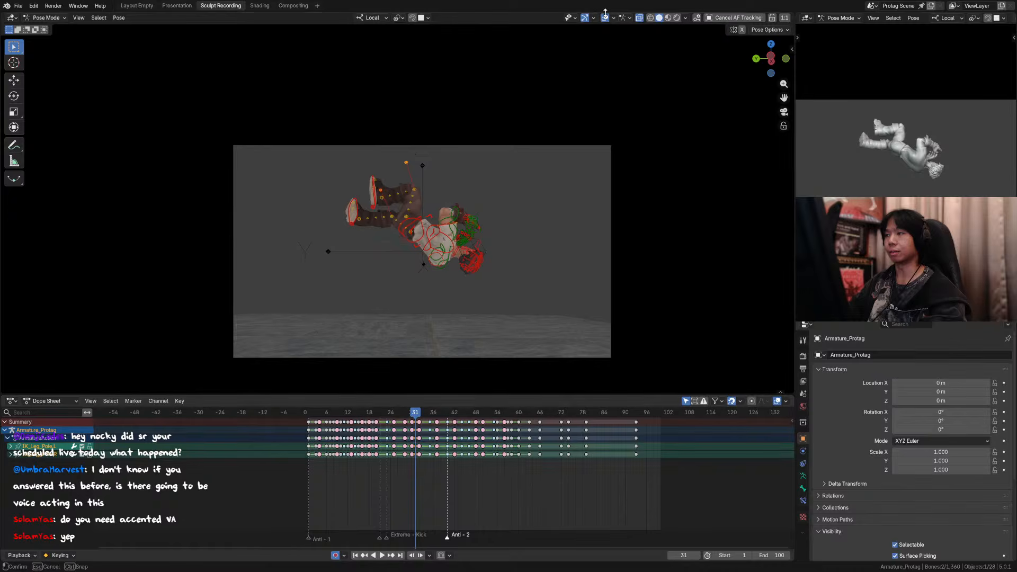
pyautogui.press('Right')
pyautogui.press('Right')
pyautogui.press('Right')
pyautogui.press('Right')
pyautogui.press('Right')
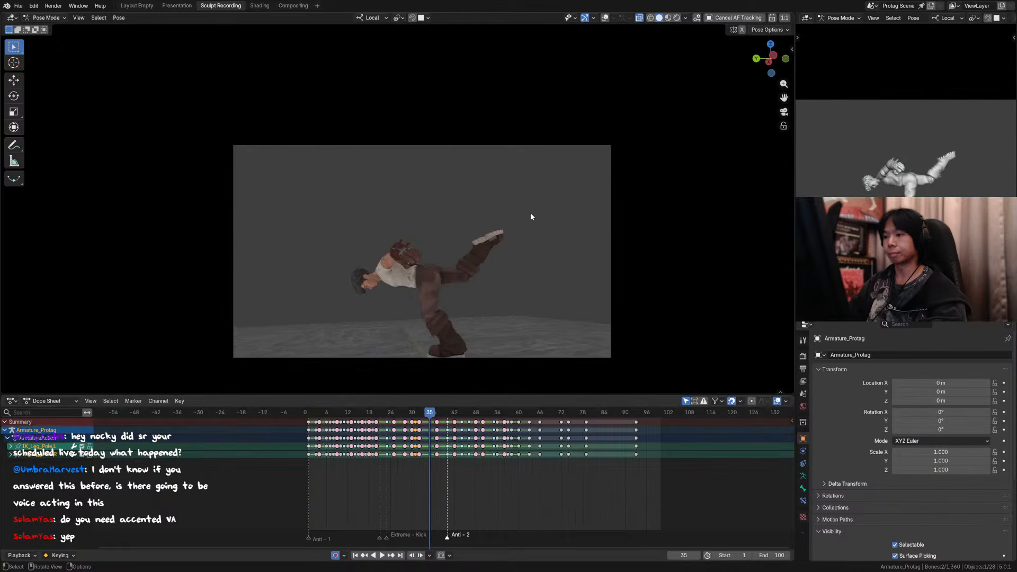
pyautogui.click(353, 411)
pyautogui.press('space')
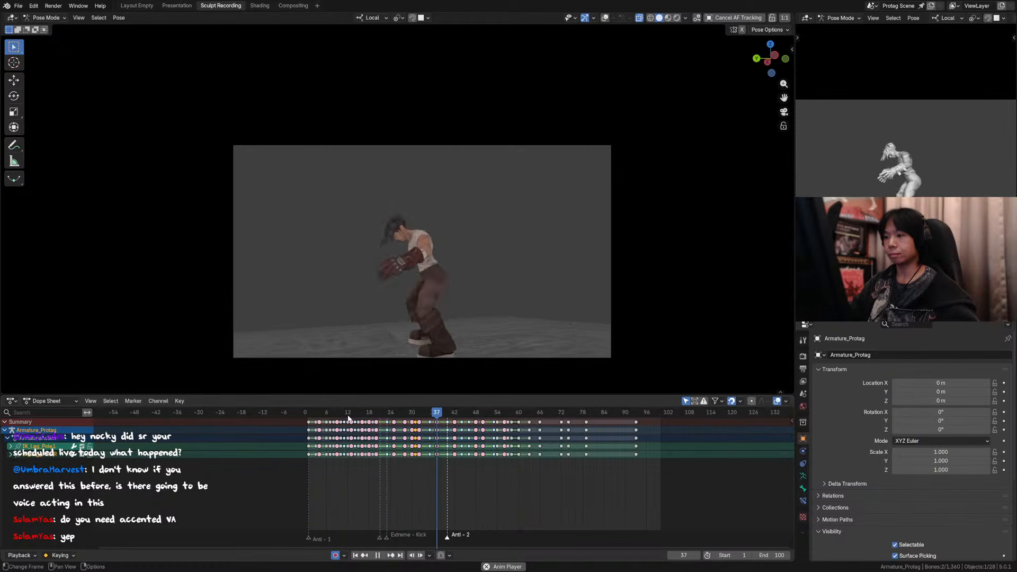
pyautogui.hotkey('ctrl', 's')
# Step: Check the poses around frames 24 and 25 up close, show the viewport overlays again, and save the file
pyautogui.moveTo(395, 413)
pyautogui.mouseDown()
pyautogui.moveTo(427, 416)
pyautogui.moveTo(393, 413)
pyautogui.mouseUp()
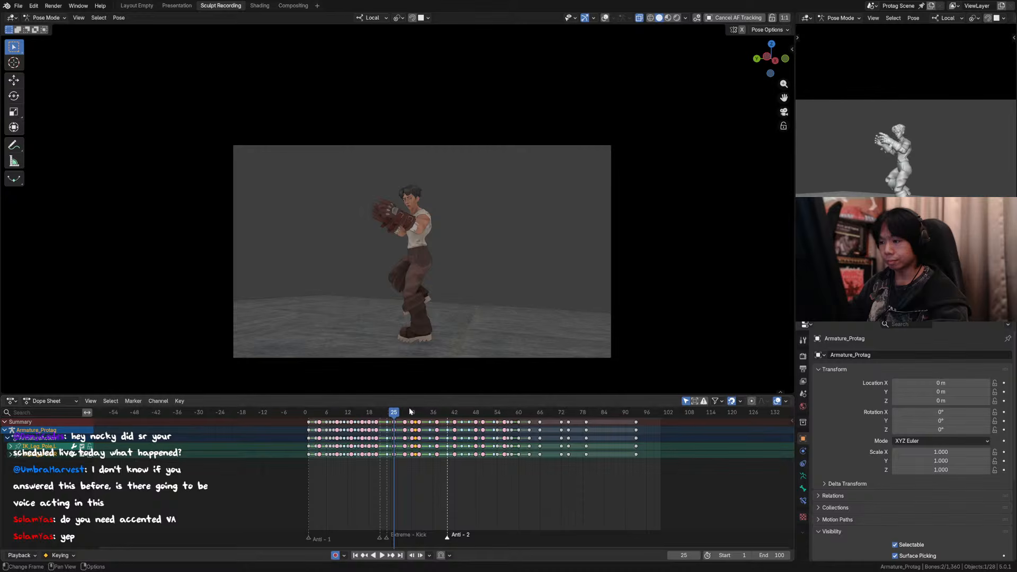
pyautogui.press('Left')
pyautogui.press('Left')
pyautogui.press('Right')
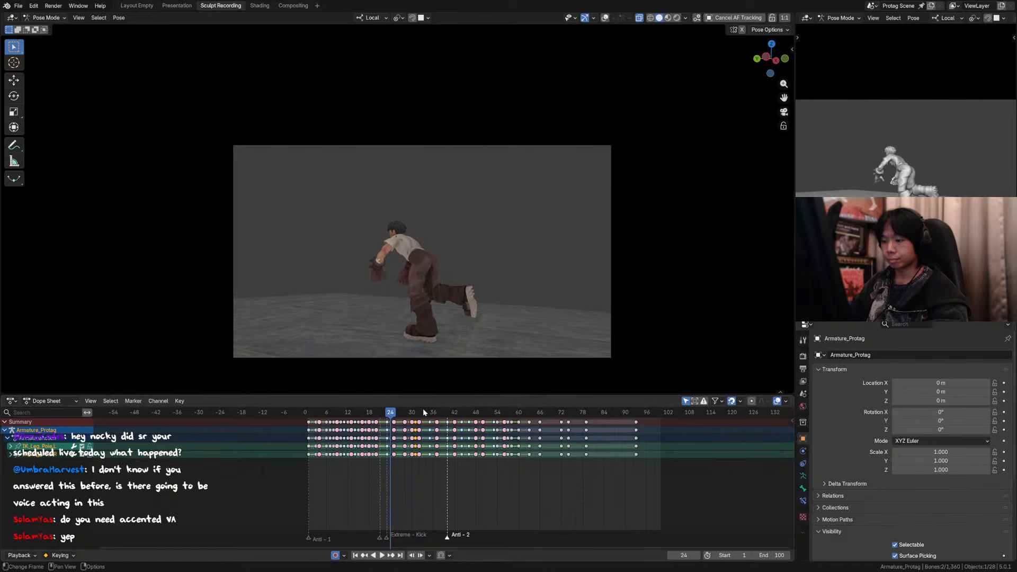
pyautogui.keyDown('ctrl'); pyautogui.moveTo(408, 347); pyautogui.dragTo(475, 266, button='middle'); pyautogui.keyUp('ctrl')
pyautogui.keyDown('shift'); pyautogui.moveTo(475, 266); pyautogui.dragTo(455, 190, button='middle'); pyautogui.keyUp('shift')
pyautogui.click(605, 18)
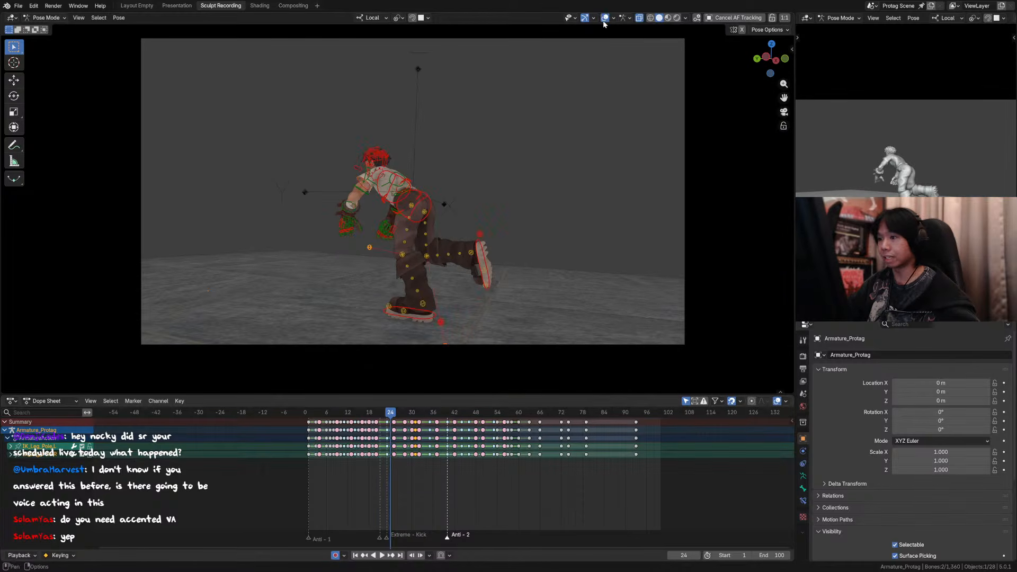
pyautogui.keyDown('shift'); pyautogui.moveTo(516, 142); pyautogui.dragTo(525, 131, button='middle'); pyautogui.keyUp('shift')
pyautogui.hotkey('ctrl', 's')
# Step: Examine the character's poses from frame 25 to 28 frame by frame from the scene camera, and save the file
pyautogui.press('Right')
pyautogui.press('Right')
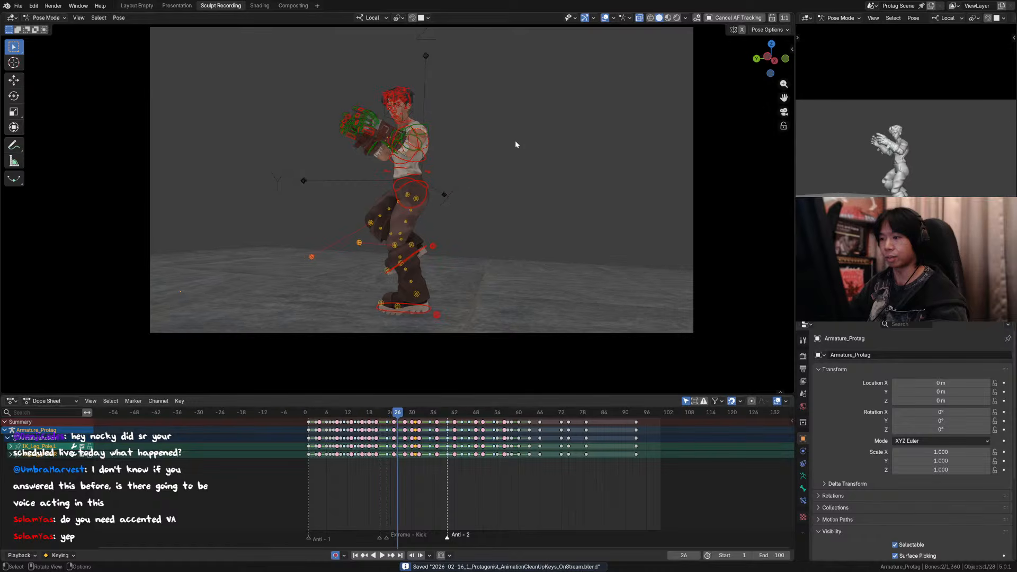
pyautogui.press('Left')
pyautogui.press('Right')
pyautogui.press('Right')
pyautogui.press('Right')
pyautogui.press('Left')
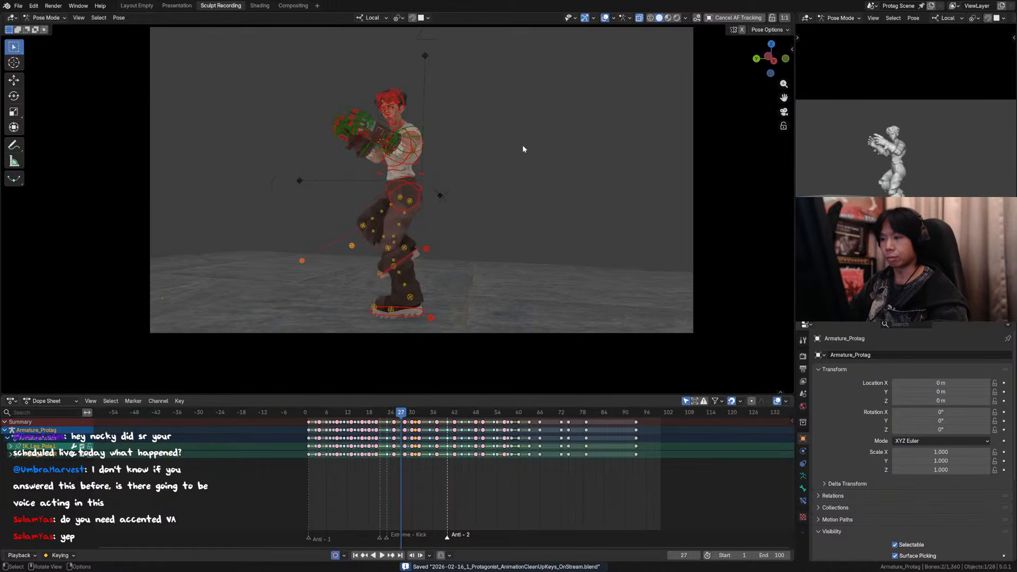
pyautogui.press('Left')
pyautogui.press('Left')
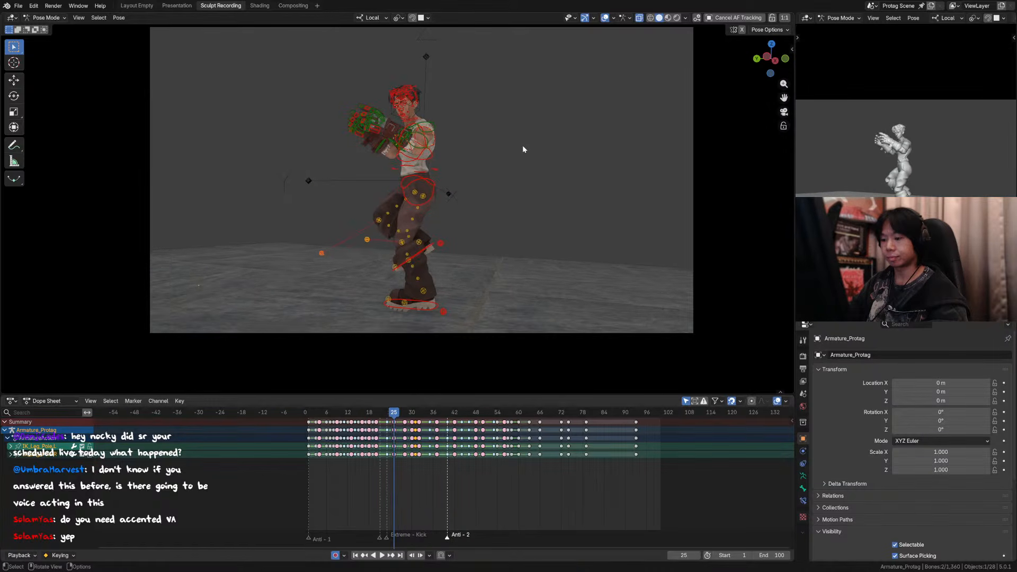
pyautogui.press('Right')
pyautogui.press('Right')
pyautogui.hotkey('ctrl', 's')
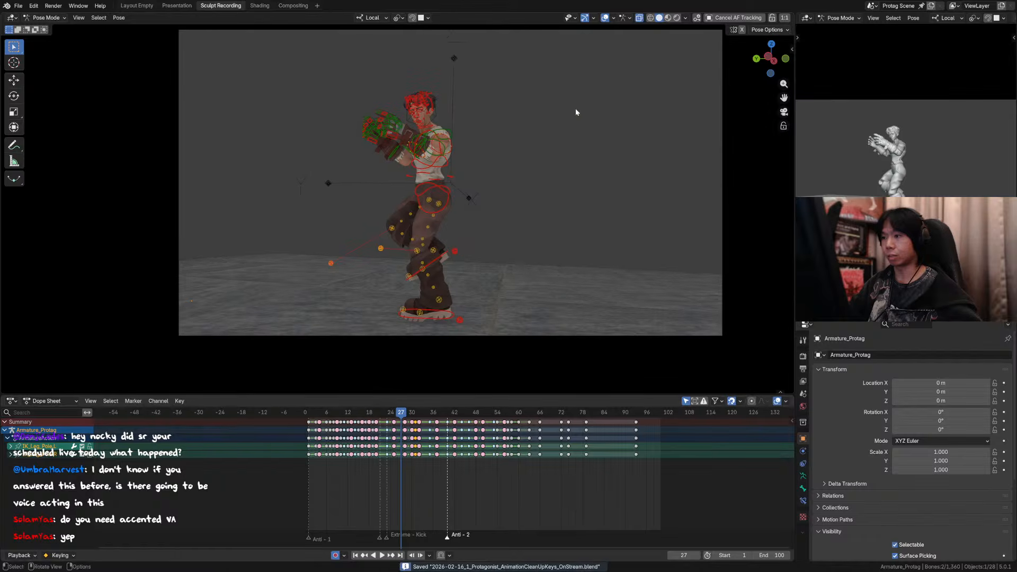
# Step: Try a breakdown pose between the neighbouring keys for all rig controls at frame 27, and compare it with the adjacent frames
pyautogui.click(612, 18)
pyautogui.press('a')
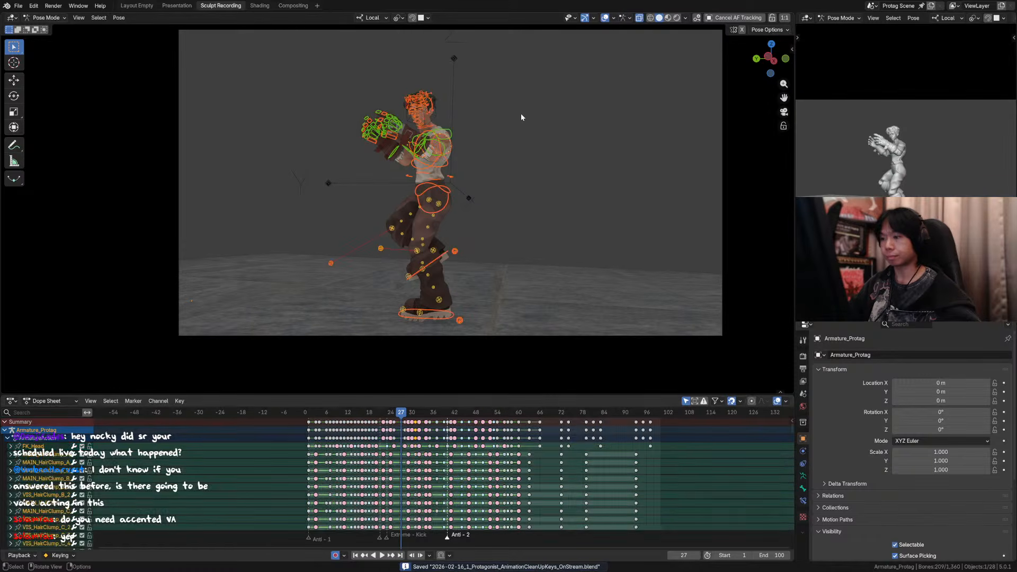
pyautogui.click(604, 18)
pyautogui.hotkey('shift', 'e')
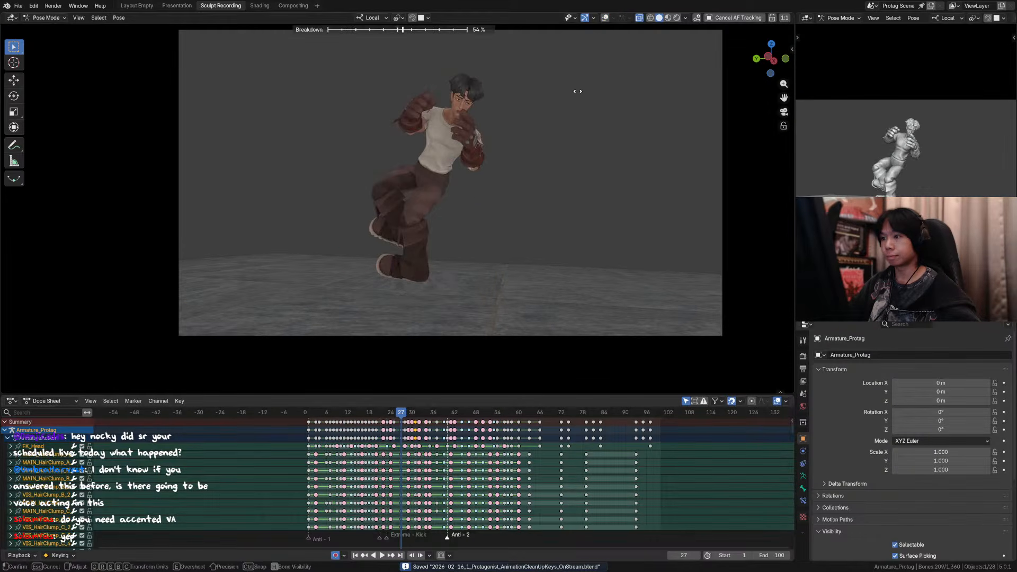
pyautogui.click(520, 92)
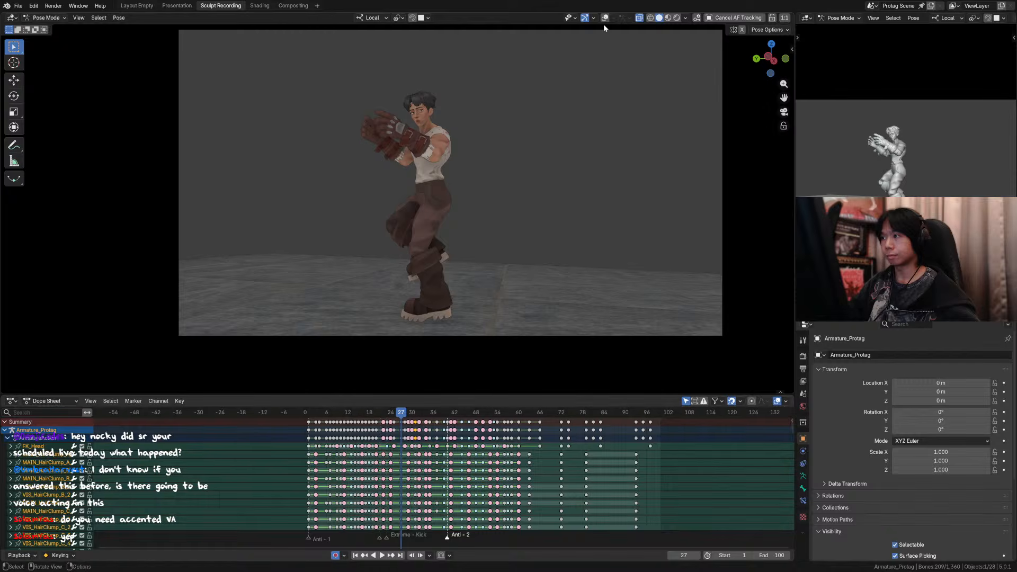
pyautogui.press('Left')
pyautogui.press('Right')
pyautogui.press('Right')
pyautogui.press('Left')
pyautogui.press('Left')
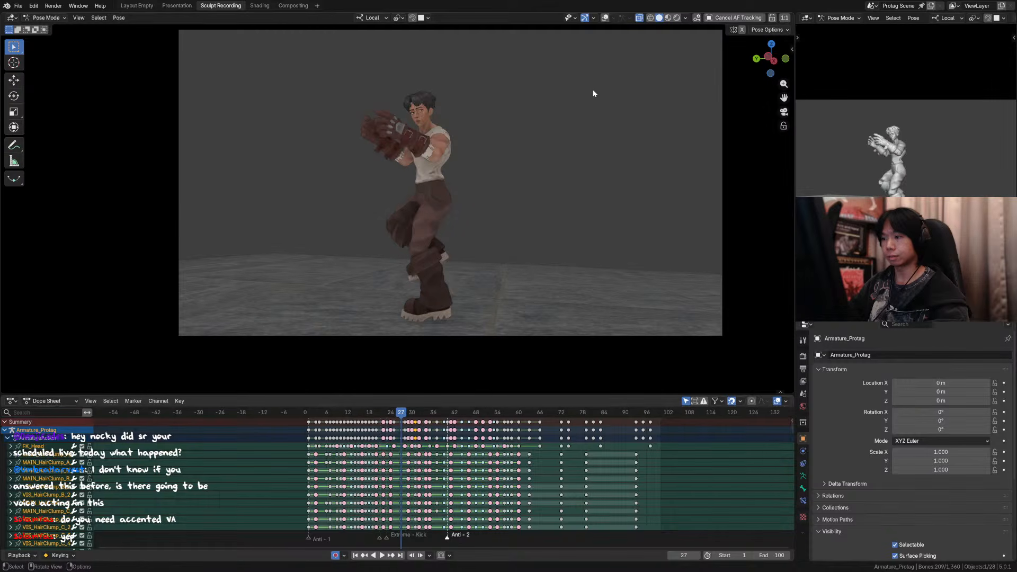
pyautogui.press('Right')
pyautogui.click(600, 89)
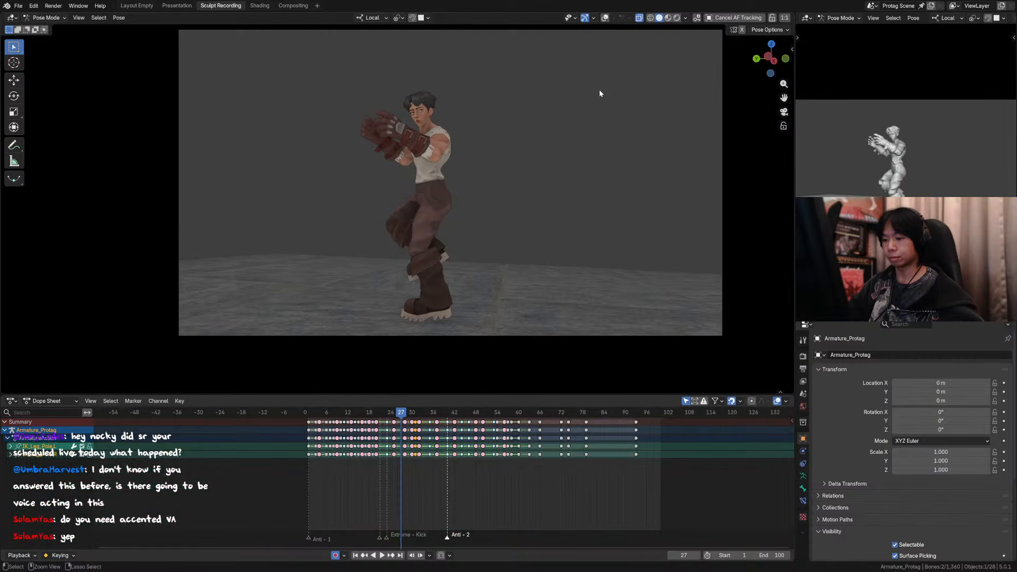
# Step: Show the viewport overlays, clear the bone selection, and compare the poses from frame 25 to 27
pyautogui.click(604, 18)
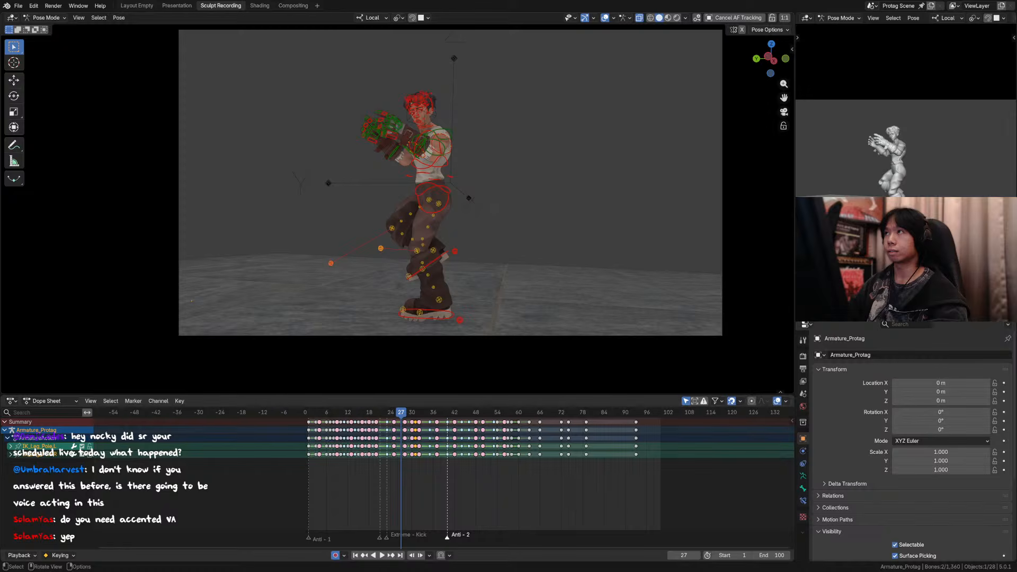
pyautogui.click(542, 160)
pyautogui.press('Left')
pyautogui.press('Right')
pyautogui.press('Left')
pyautogui.press('Left')
pyautogui.press('Right')
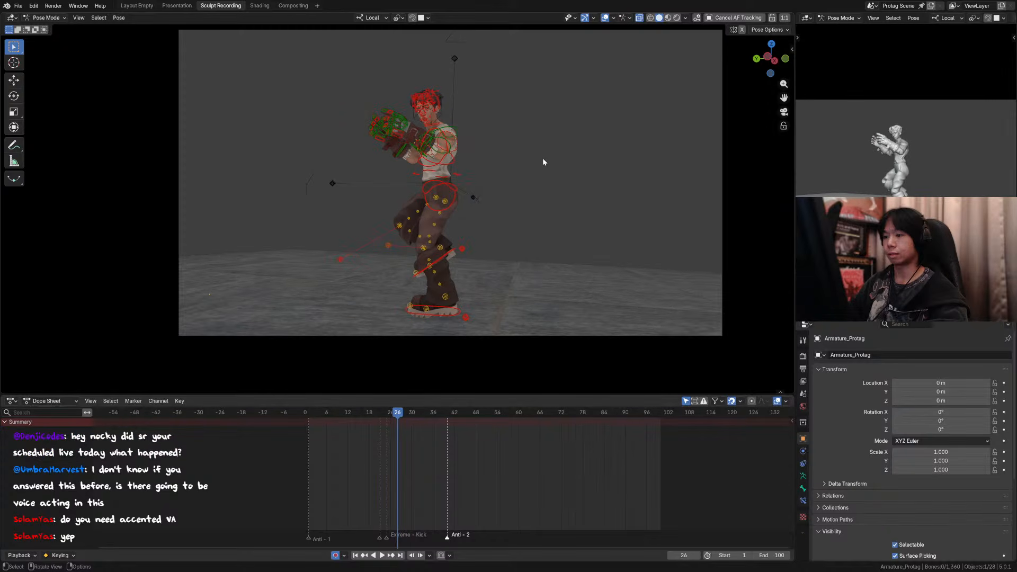
# Step: Select all rig controls and compare the character's poses from frame 24 to 28 from the scene camera
pyautogui.click(612, 18)
pyautogui.click(611, 18)
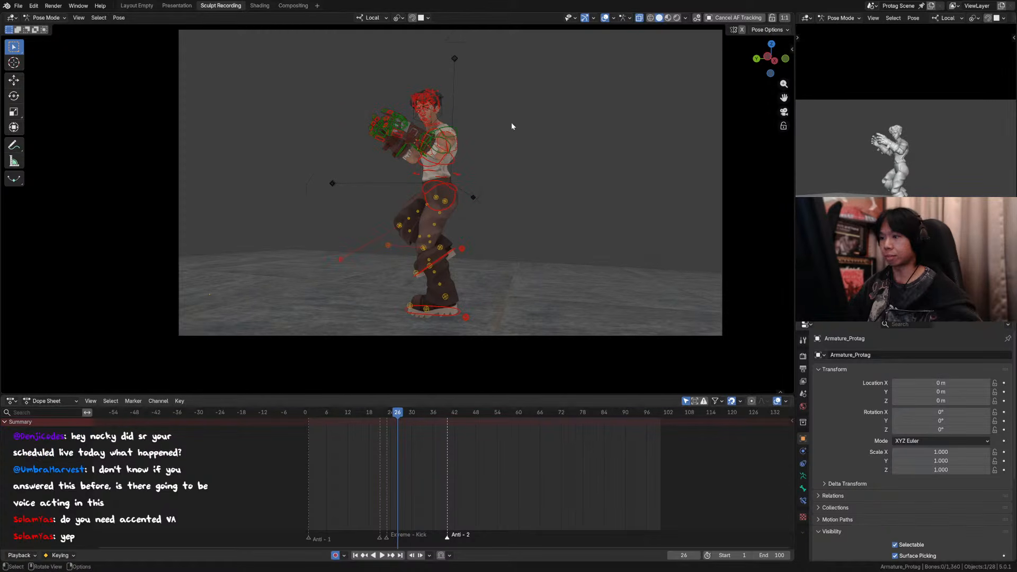
pyautogui.press('a')
pyautogui.press('Right')
pyautogui.press('Left')
pyautogui.press('Right')
pyautogui.press('Right')
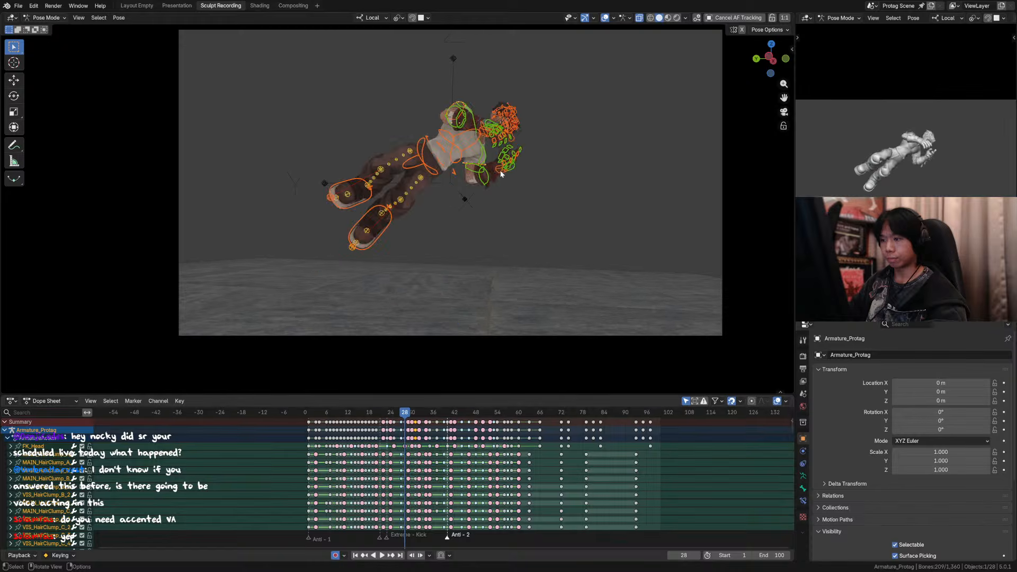
pyautogui.press('Left')
pyautogui.press('Left')
pyautogui.press('Left')
pyautogui.press('Right')
pyautogui.press('Left')
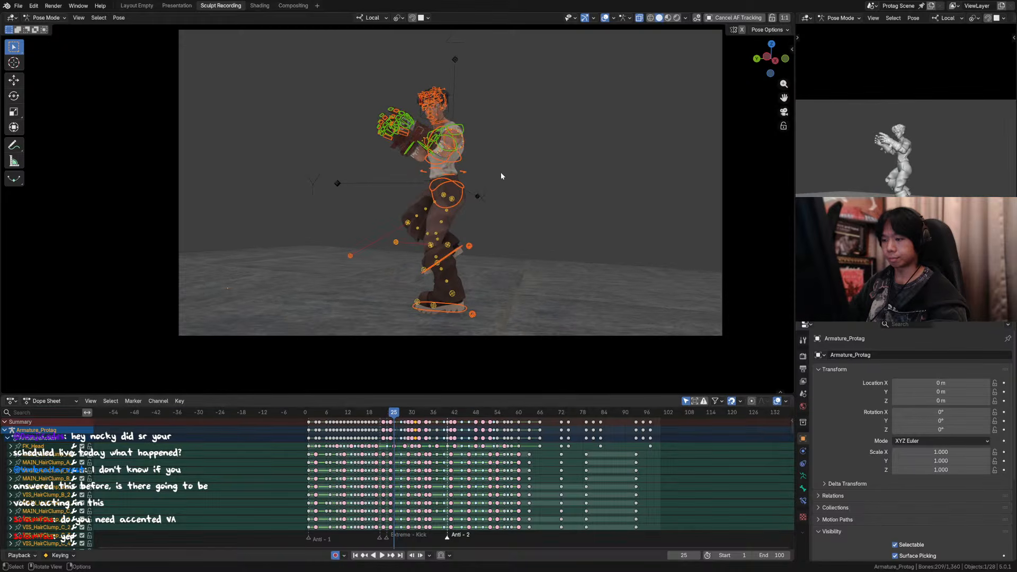
pyautogui.press('Left')
pyautogui.press('Right')
pyautogui.press('Right')
pyautogui.press('Right')
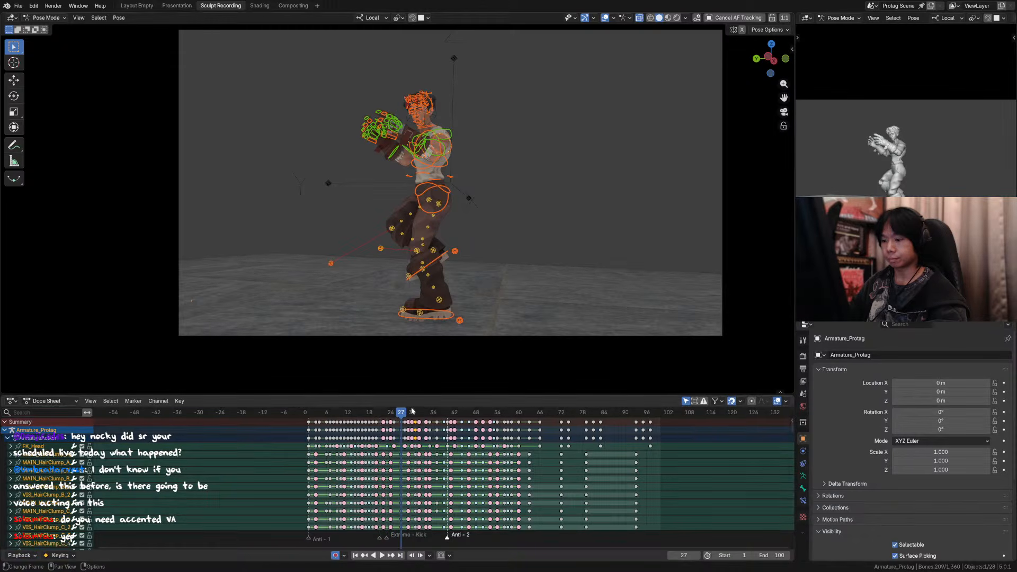
# Step: Move the keyframes of all rig controls at frame 27 to frame 26
pyautogui.click(400, 423)
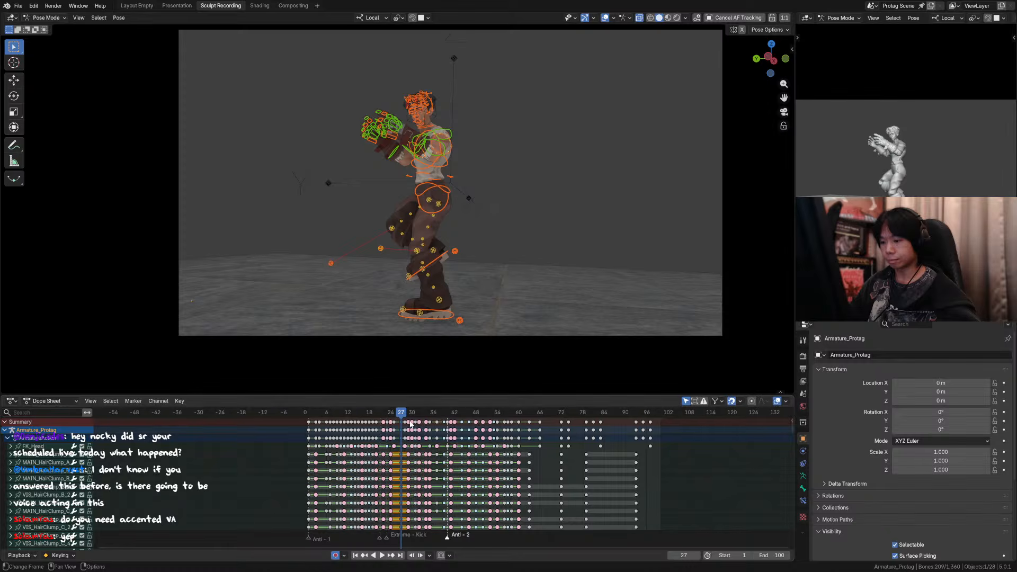
pyautogui.press('g')
pyautogui.click(404, 417)
pyautogui.moveTo(400, 414); pyautogui.dragTo(398, 414)
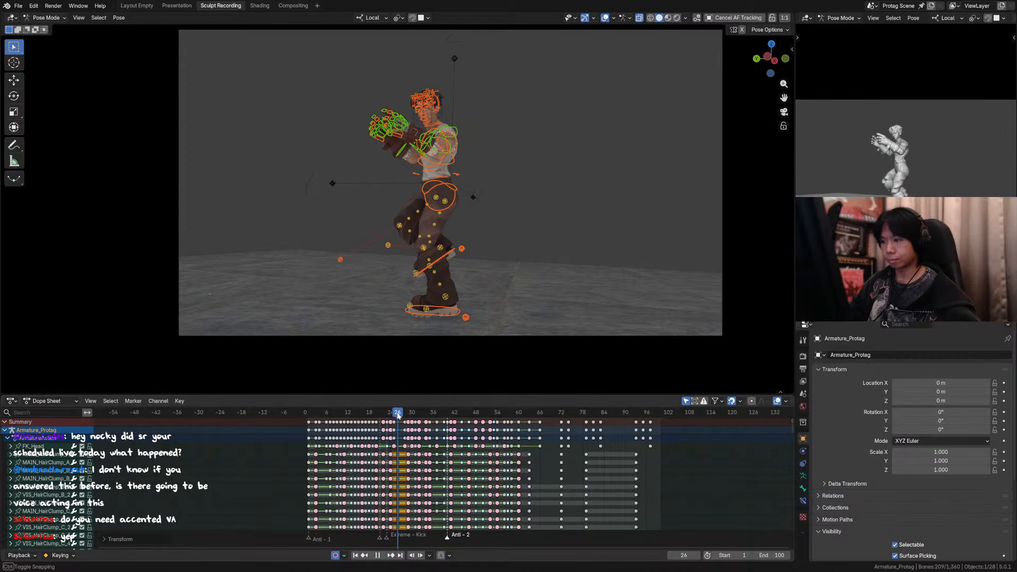
# Step: Compare the poses at frames 25 and 26 with and without the viewport overlays
pyautogui.press('Left')
pyautogui.press('a')
pyautogui.press('Right')
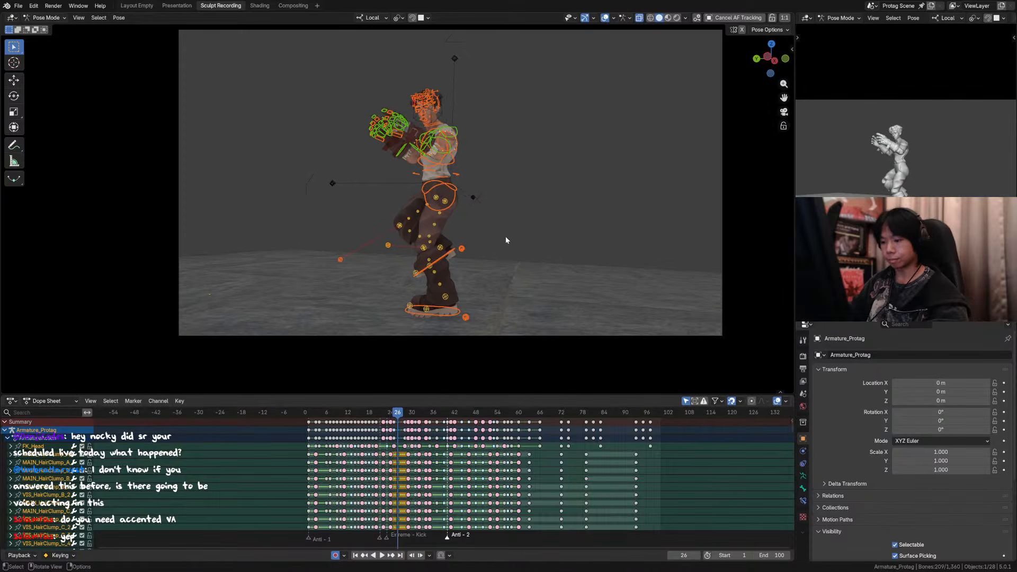
pyautogui.press('Left')
pyautogui.press('Right')
pyautogui.press('Left')
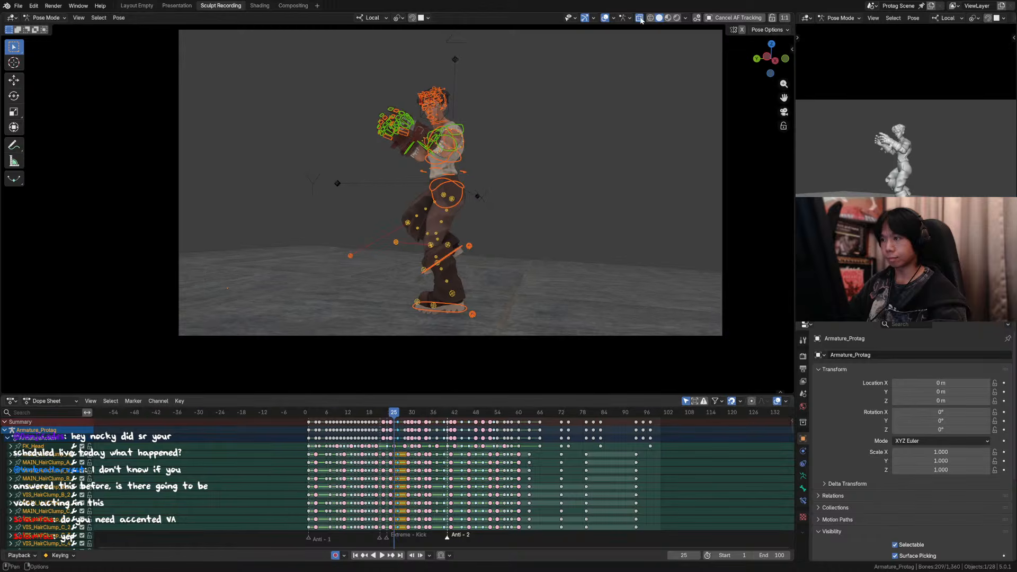
pyautogui.click(604, 18)
pyautogui.press('Right')
pyautogui.press('Left')
pyautogui.click(605, 18)
# Step: Lower the torso control at frame 25 by about 0.02 m along its local Z axis
pyautogui.scroll(1, 475, 160)
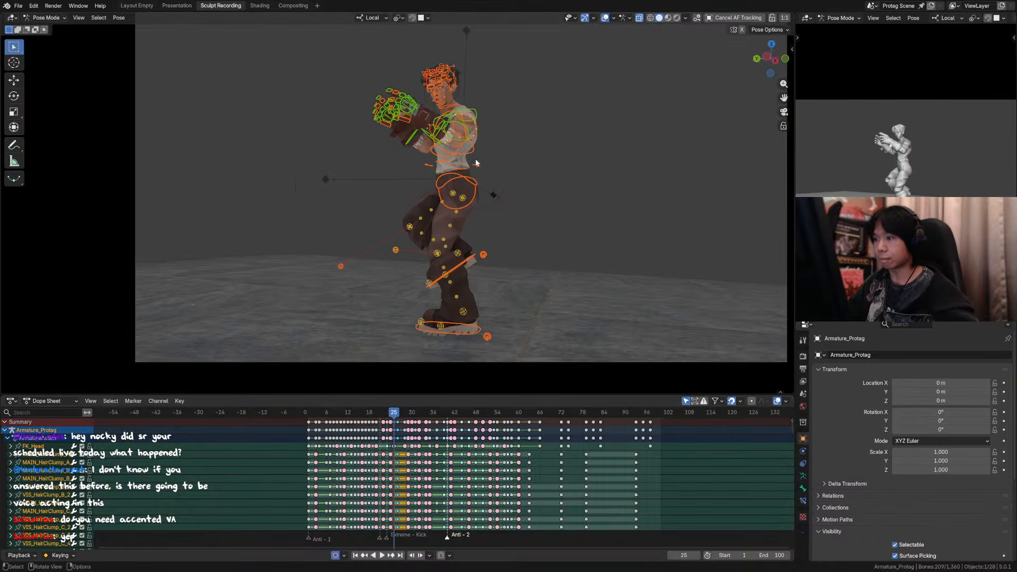
pyautogui.click(479, 166)
pyautogui.keyDown('shift'); pyautogui.moveTo(493, 168); pyautogui.dragTo(477, 183, button='middle'); pyautogui.keyUp('shift')
pyautogui.press('g')
pyautogui.press('z')
pyautogui.press('z')
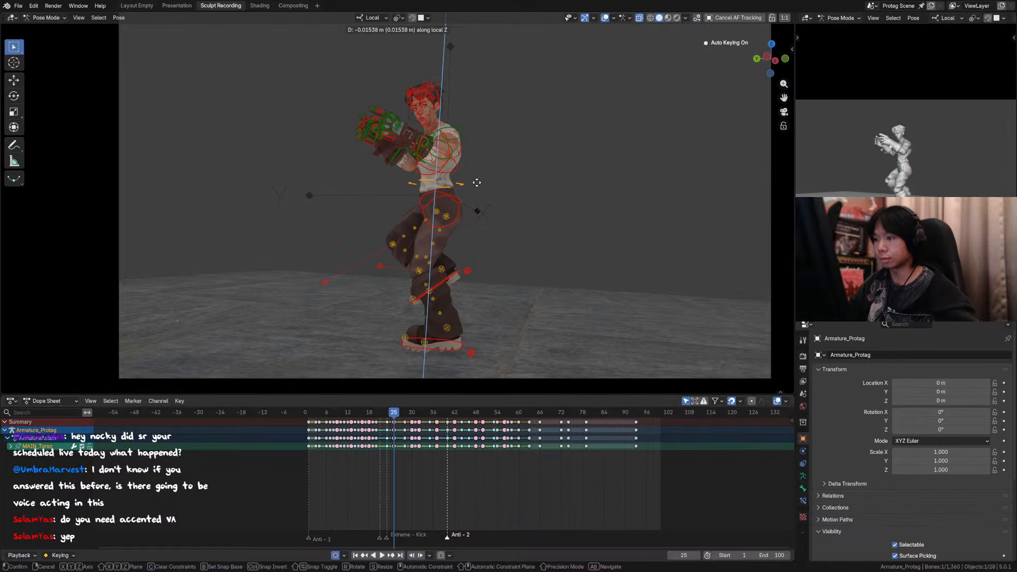
pyautogui.click(476, 184)
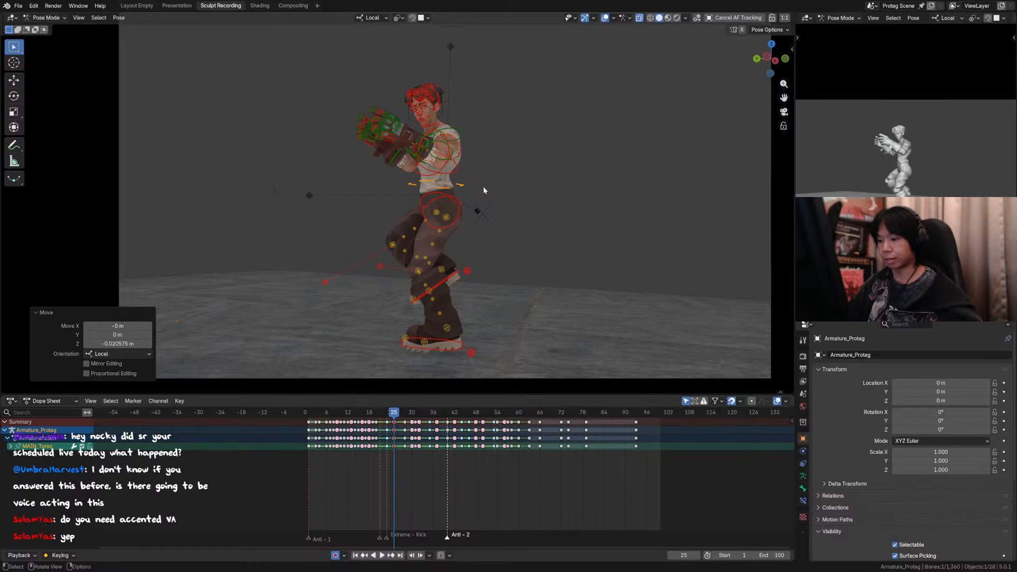
# Step: Select all rig controls, go to frame 26, and save the file
pyautogui.press('a')
pyautogui.press('Right')
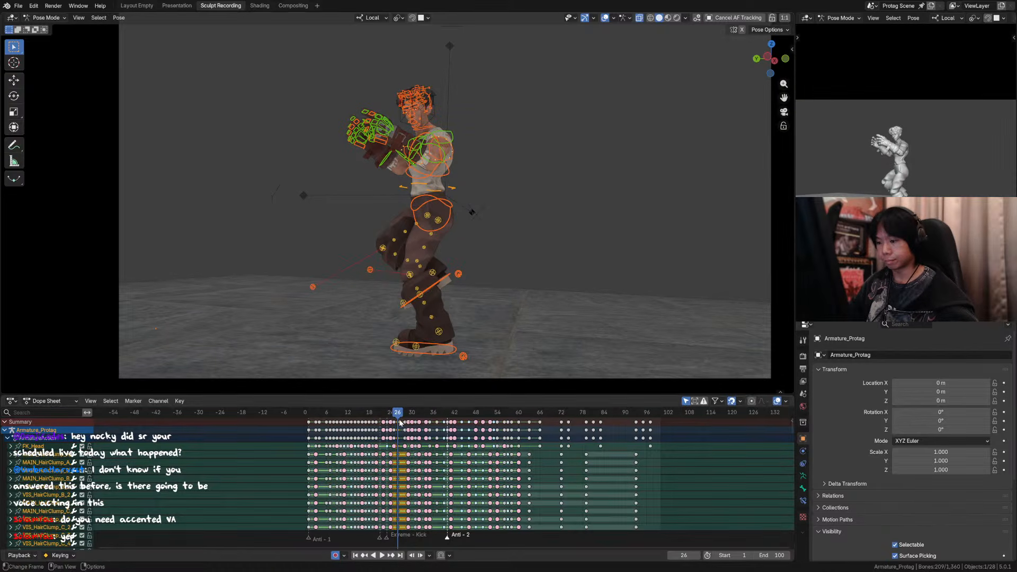
pyautogui.moveTo(398, 423); pyautogui.dragTo(400, 423)
pyautogui.hotkey('ctrl', 's')
# Step: Raise the torso control at frame 26 by about 0.10 m along its local Z axis with the overlays hidden
pyautogui.click(453, 189)
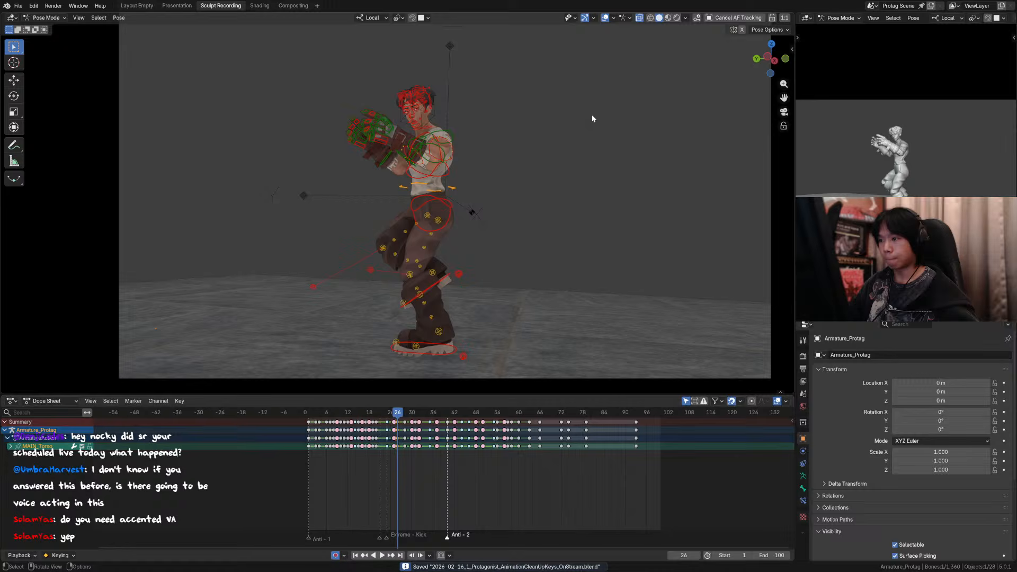
pyautogui.click(605, 18)
pyautogui.scroll(-1, 522, 168)
pyautogui.press('g')
pyautogui.press('z')
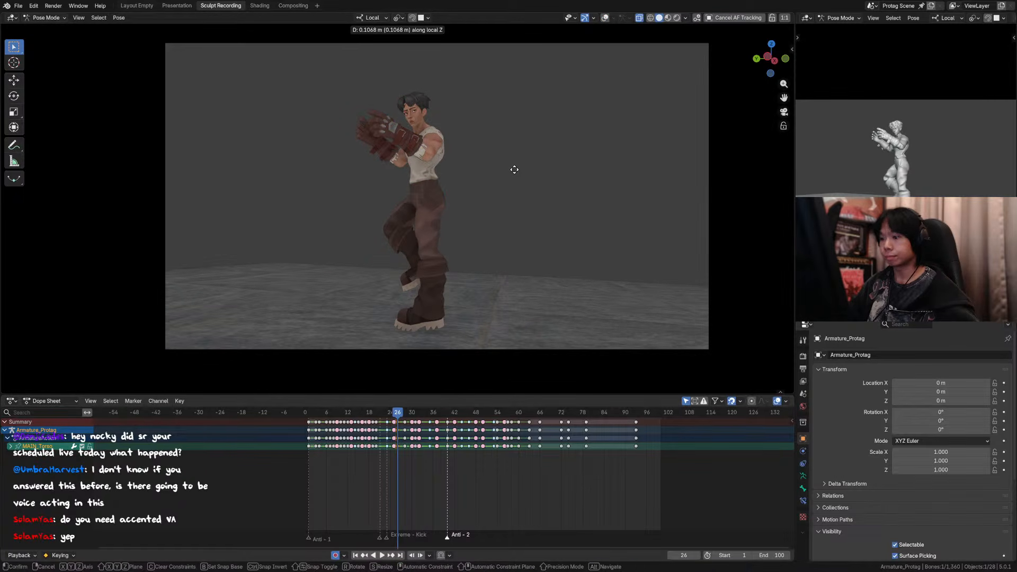
pyautogui.click(514, 170)
# Step: Show the overlays in a side view and rotate the standing foot's roll control at frame 26 to lift the heel
pyautogui.moveTo(515, 170); pyautogui.dragTo(489, 210, button='middle')
pyautogui.keyDown('ctrl'); pyautogui.moveTo(488, 212); pyautogui.dragTo(492, 265, button='middle'); pyautogui.keyUp('ctrl')
pyautogui.click(706, 19)
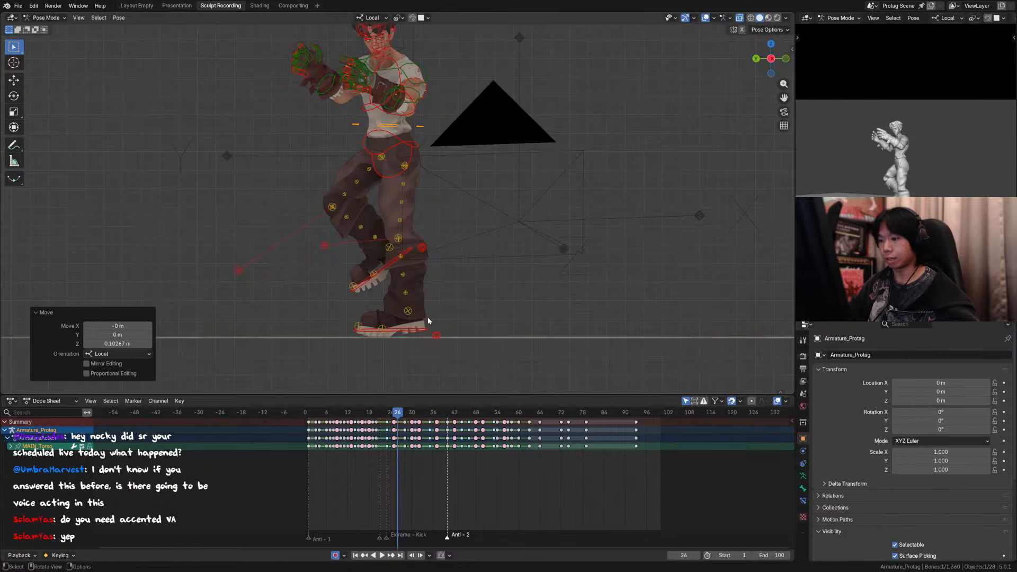
pyautogui.click(439, 335)
pyautogui.press('r')
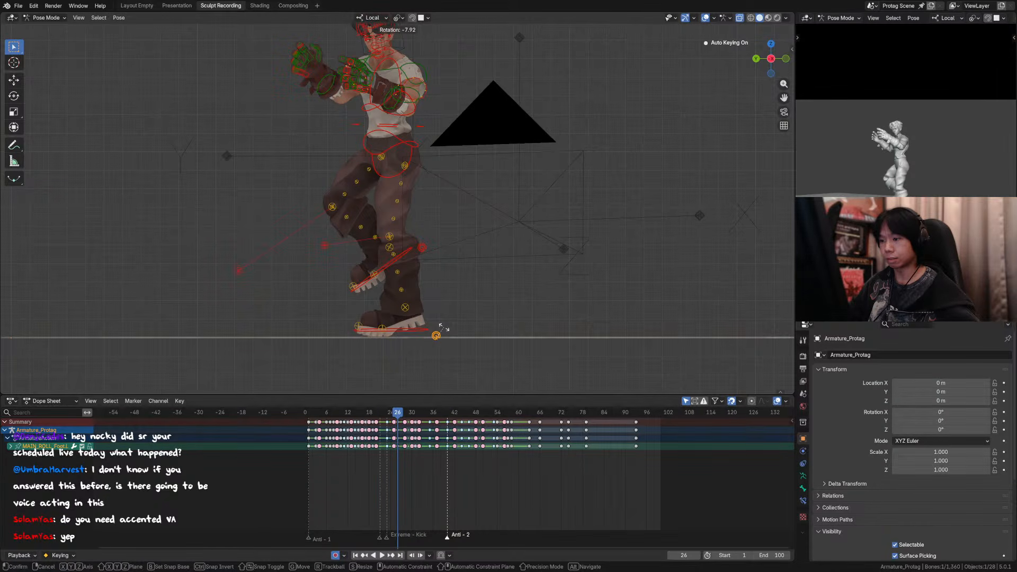
pyautogui.click(443, 327)
# Step: Fine-tune the torso control's height at frame 26 along its local Z axis
pyautogui.click(424, 128)
pyautogui.press('g')
pyautogui.press('z')
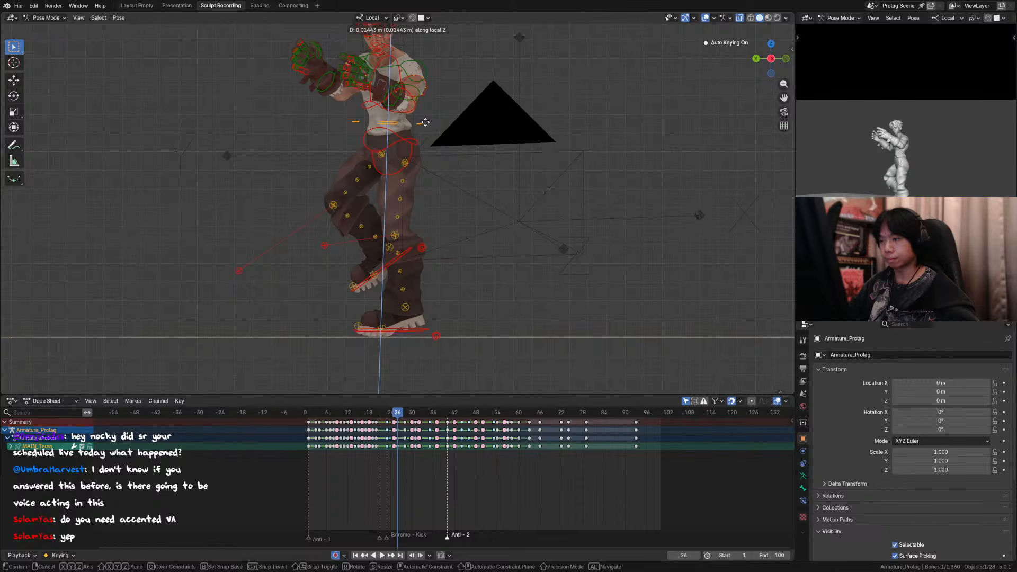
pyautogui.click(445, 145)
# Step: Raise the standing foot's IK control at frame 25 by about 0.01 m along local Z, and check the pose without overlays
pyautogui.press('Left')
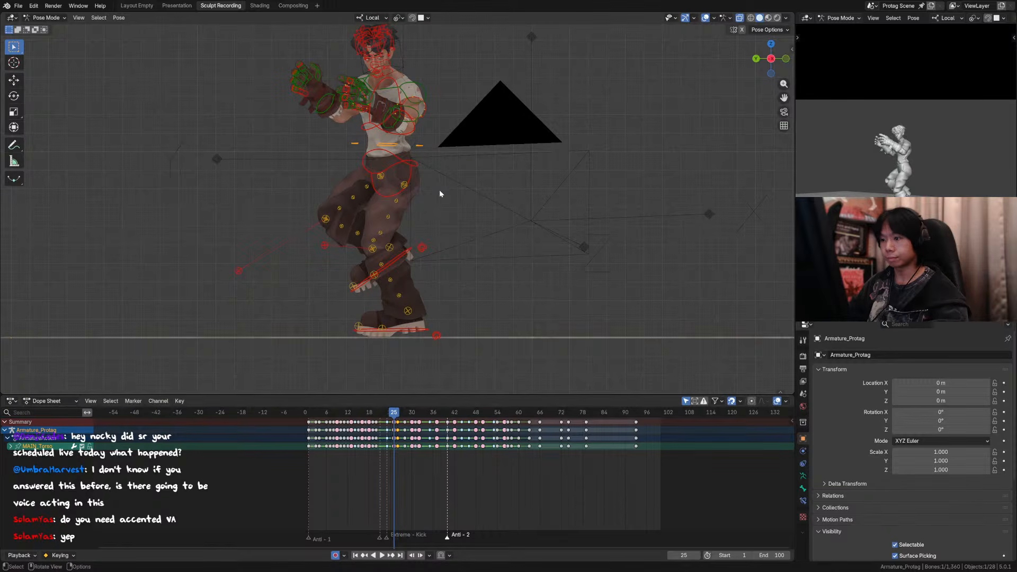
pyautogui.click(437, 335)
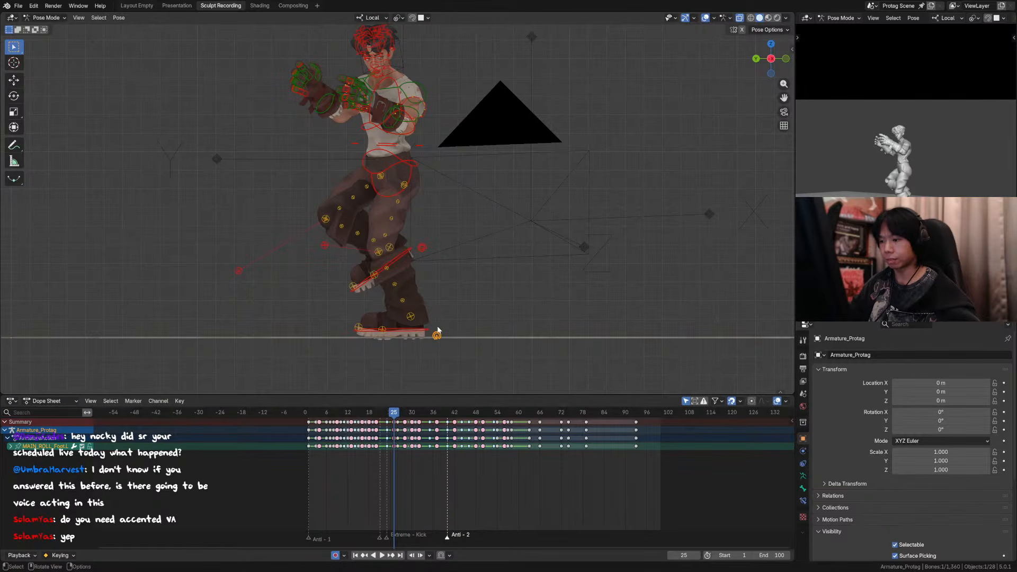
pyautogui.press('g')
pyautogui.press('z')
pyautogui.click(420, 331)
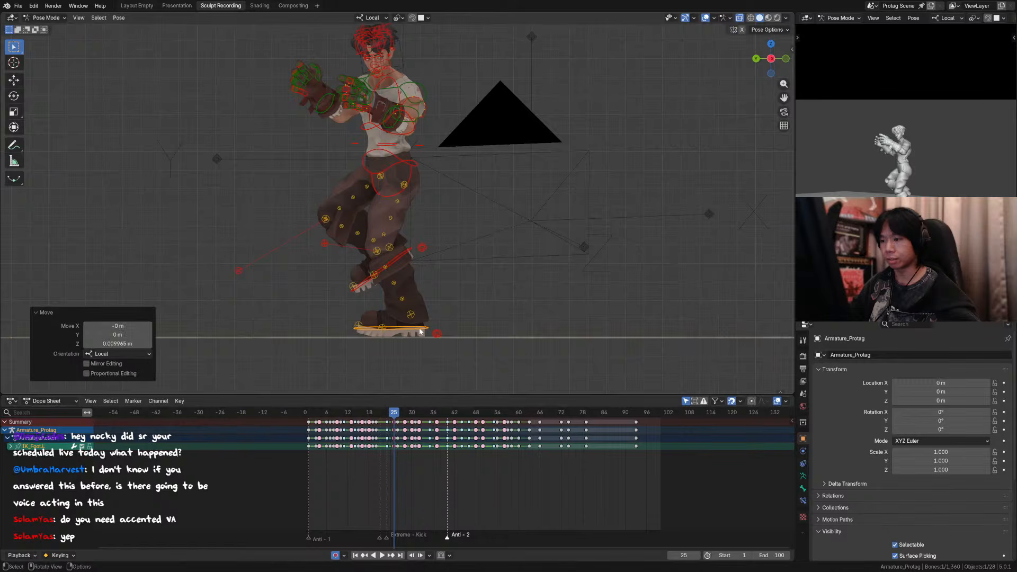
pyautogui.press('space')
pyautogui.press('Escape')
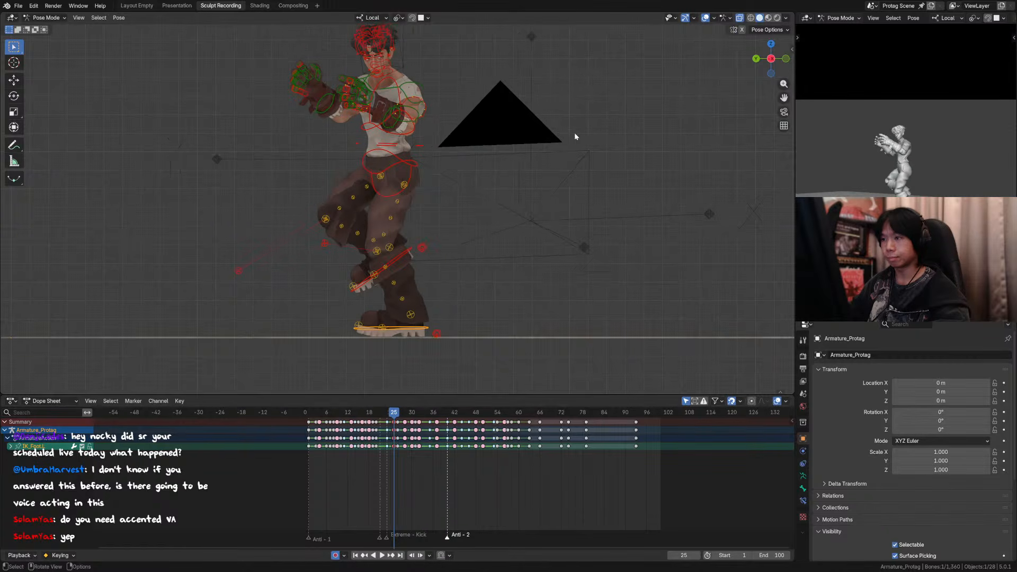
pyautogui.click(706, 17)
pyautogui.scroll(-2, 592, 100)
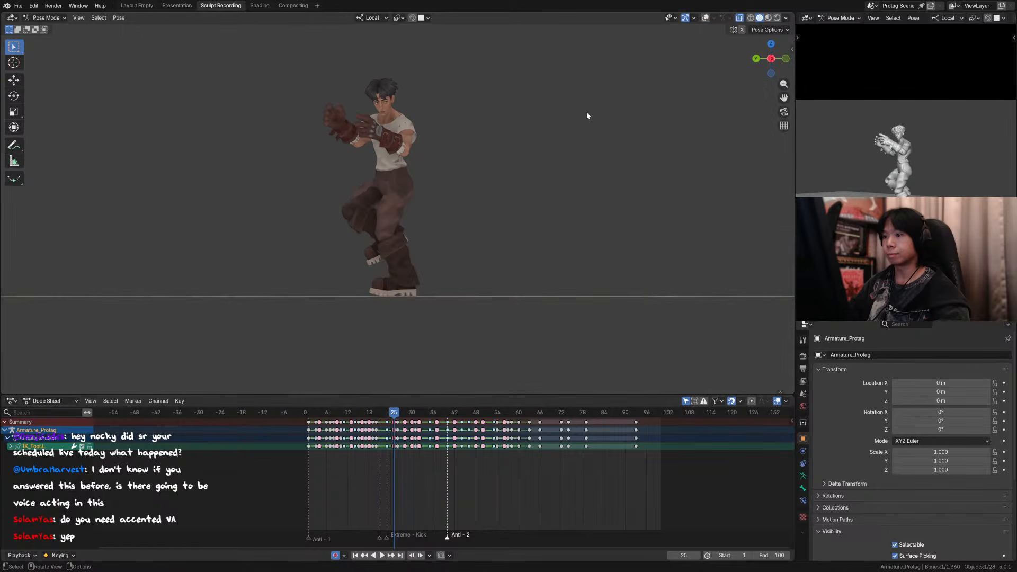
pyautogui.click(706, 17)
pyautogui.click(371, 260)
pyautogui.press('g')
pyautogui.press('z')
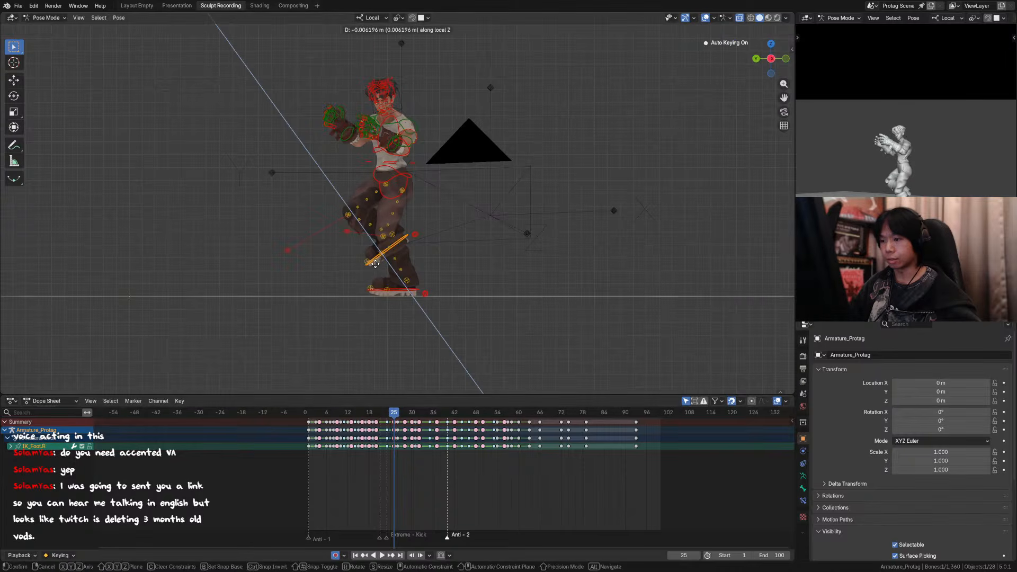
pyautogui.rightClick(378, 267)
# Step: Switch the transform orientation to Global and lower the raised foot's IK control slightly along Z at frame 25
pyautogui.press(',')
pyautogui.click(371, 275)
pyautogui.press('g')
pyautogui.press('z')
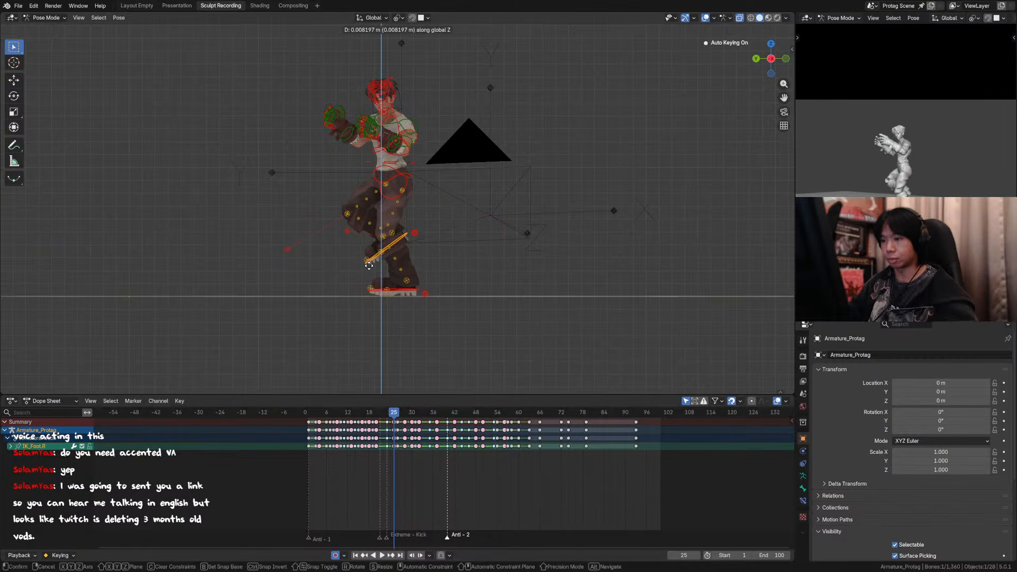
pyautogui.click(370, 273)
# Step: Examine the poses around frames 24 to 26 and back at frame 19 from the side view
pyautogui.press('Left')
pyautogui.press('Left')
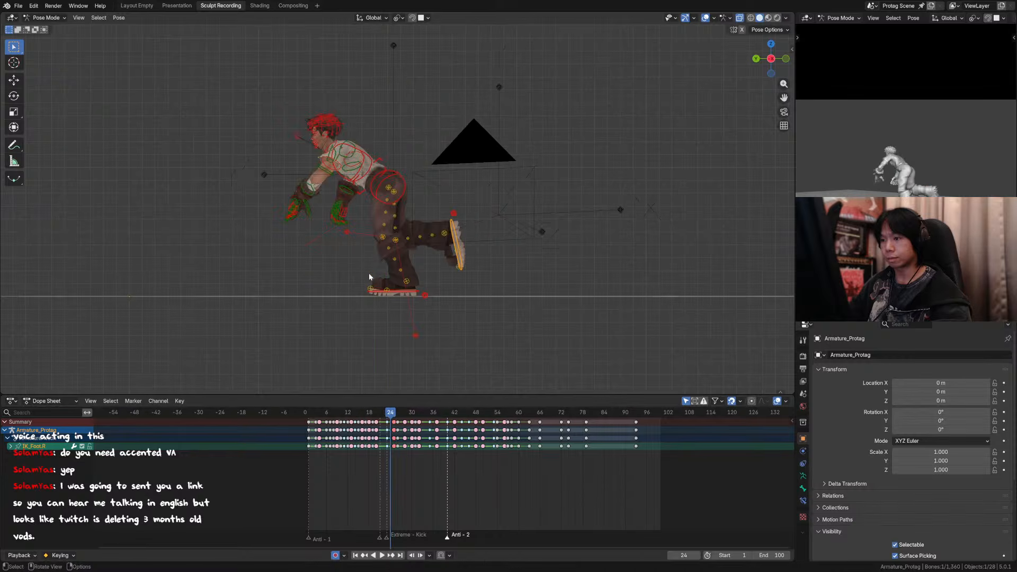
pyautogui.press('Right')
pyautogui.press('Right')
pyautogui.press('Right')
pyautogui.press('Left')
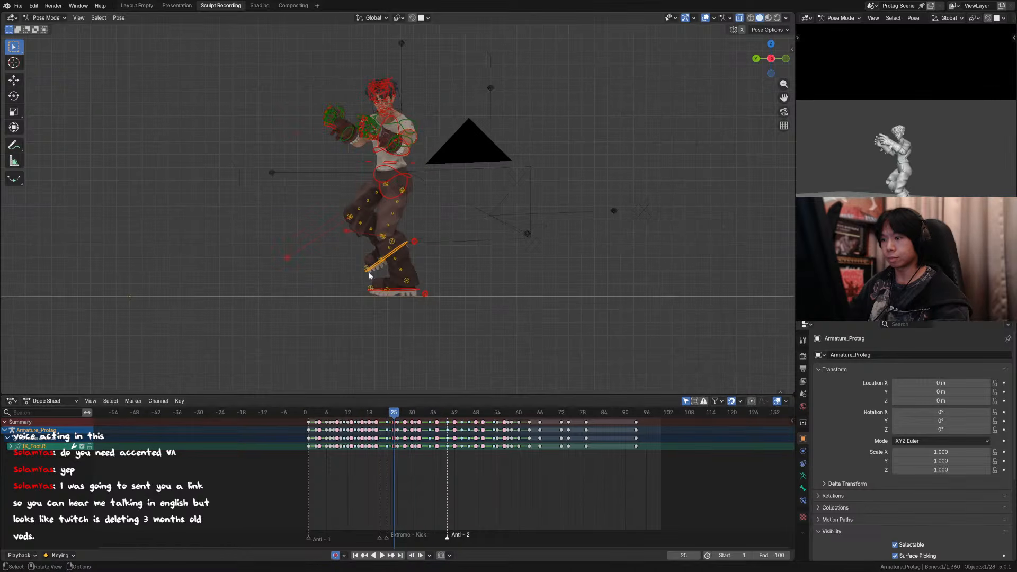
pyautogui.press('Right')
pyautogui.press('Right')
pyautogui.press('Right')
pyautogui.press('Left')
pyautogui.press('Left')
pyautogui.press('Left')
pyautogui.press('Left')
pyautogui.press('Left')
pyautogui.press('Left')
pyautogui.press('Left')
pyautogui.press('Left')
pyautogui.press('Right')
pyautogui.press('Right')
pyautogui.press('Right')
pyautogui.press('Right')
pyautogui.press('Right')
pyautogui.press('Right')
pyautogui.press('Right')
pyautogui.press('Right')
pyautogui.press('Right')
pyautogui.press('Right')
pyautogui.press('Right')
pyautogui.press('Right')
pyautogui.press('Right')
pyautogui.press('Right')
pyautogui.press('Right')
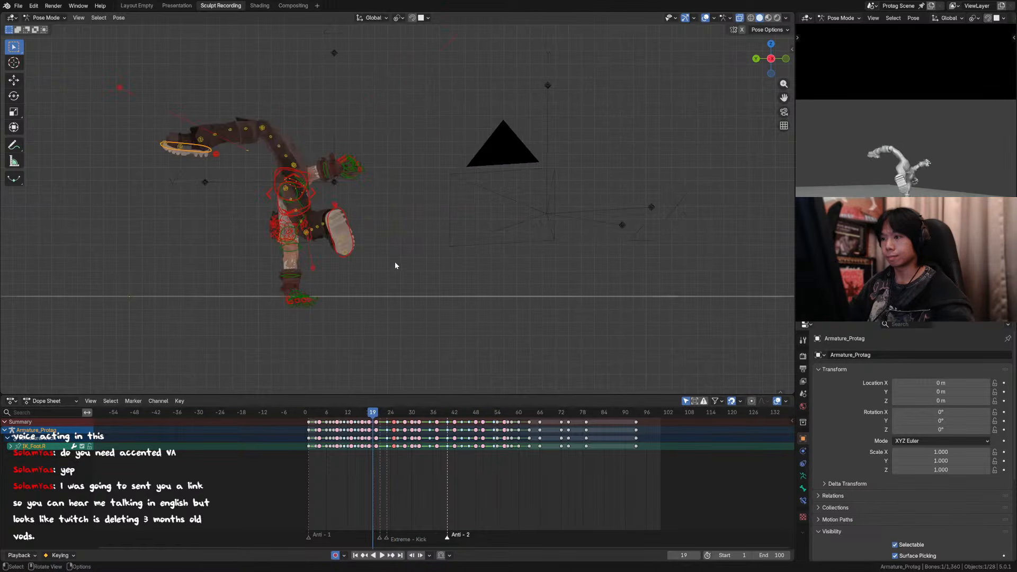
pyautogui.press('Left')
pyautogui.press('Left')
pyautogui.press('Left')
pyautogui.press('Left')
pyautogui.press('Left')
pyautogui.press('Left')
pyautogui.press('Left')
pyautogui.press('Left')
pyautogui.press('Left')
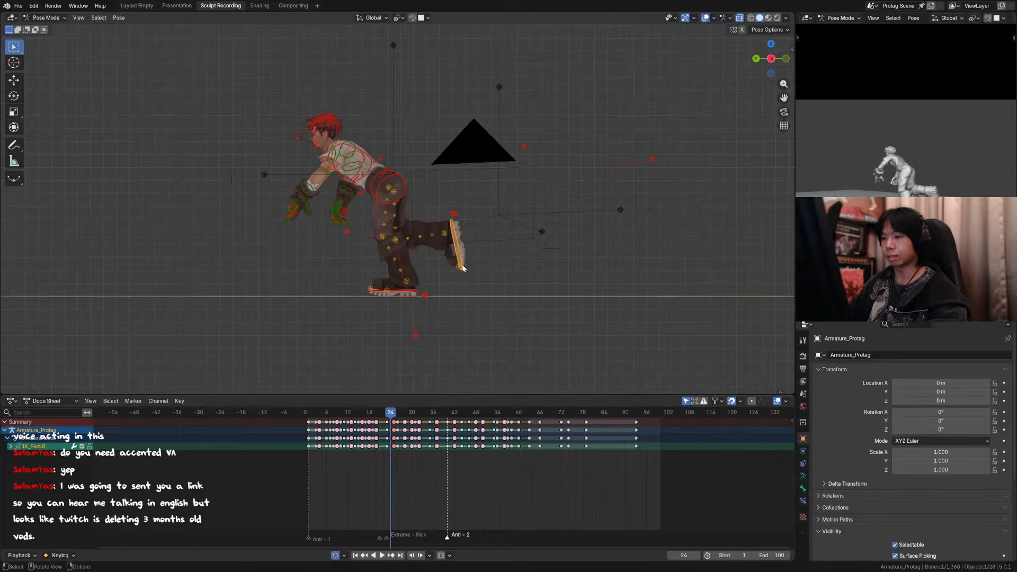
# Step: Hide the viewport overlays and compare the poses from frame 25 to 28 frame by frame from the side
pyautogui.click(724, 19)
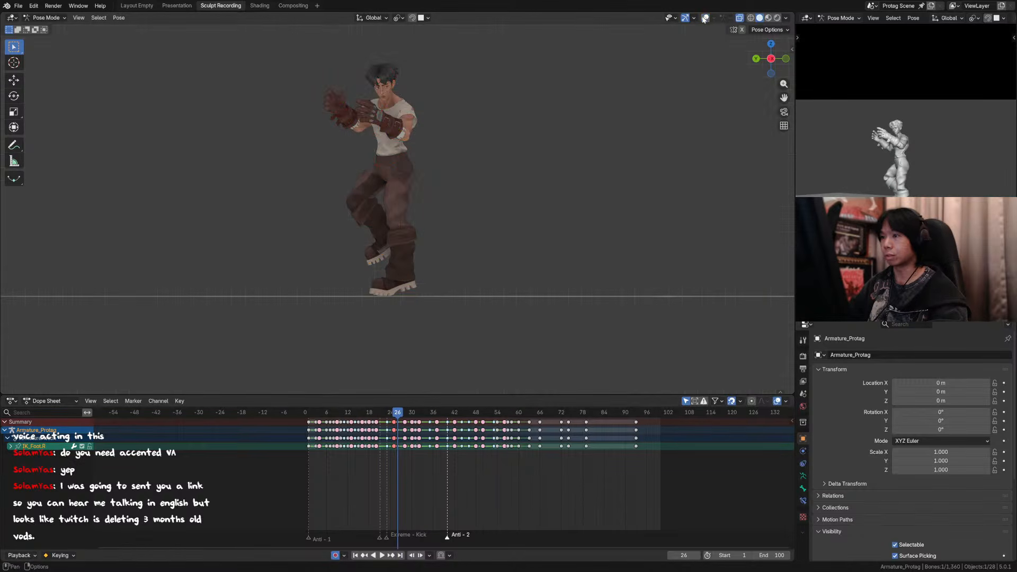
pyautogui.press('Right')
pyautogui.press('Right')
pyautogui.press('Left')
pyautogui.press('Left')
pyautogui.press('Left')
pyautogui.press('Right')
pyautogui.press('Right')
pyautogui.press('Right')
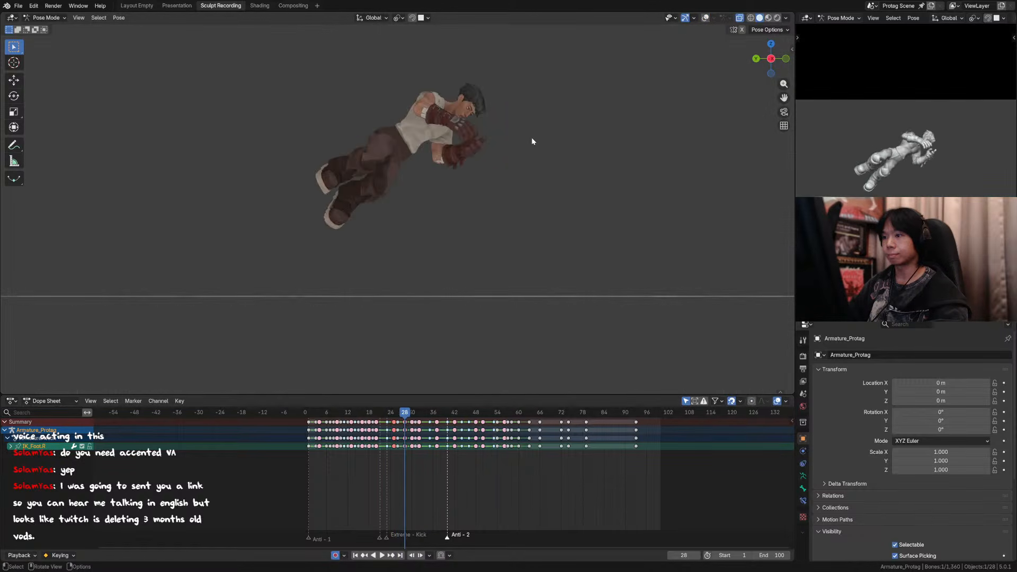
pyautogui.press('Left')
pyautogui.press('Left')
pyautogui.press('Right')
pyautogui.press('Right')
pyautogui.press('Left')
pyautogui.press('Left')
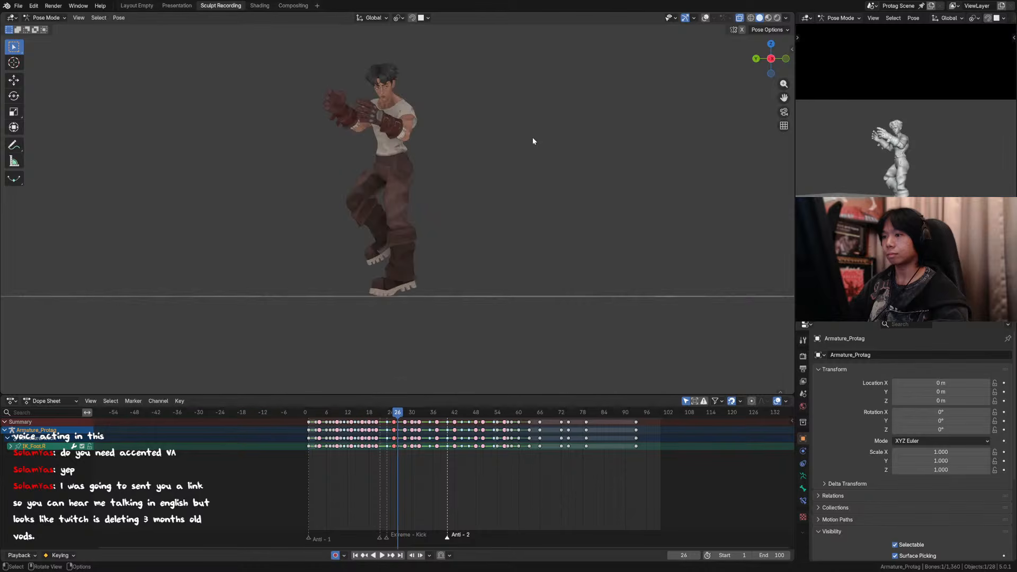
pyautogui.press('Right')
pyautogui.press('Right')
pyautogui.press('Left')
pyautogui.press('Left')
pyautogui.press('Left')
pyautogui.press('Right')
pyautogui.press('Right')
pyautogui.press('Right')
pyautogui.press('Left')
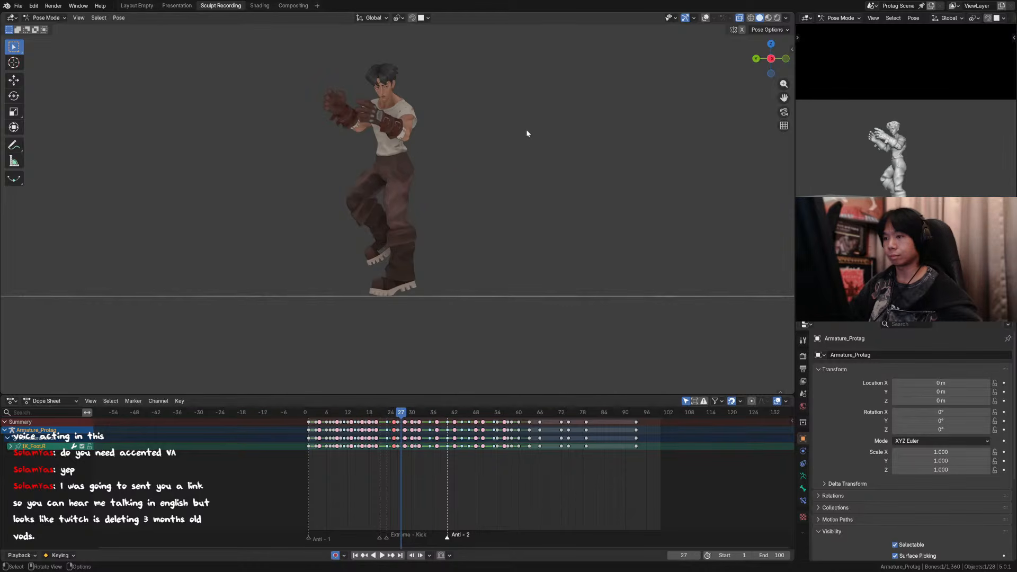
# Step: Select all rig controls, show the overlays, and create a breakdown pose at frame 27 with a factor of about 0.56 between frames 26 and 28
pyautogui.press('a')
pyautogui.press('Right')
pyautogui.press('Left')
pyautogui.moveTo(496, 152)
pyautogui.mouseDown(button='middle')
pyautogui.moveTo(520, 170)
pyautogui.moveTo(500, 166)
pyautogui.mouseUp(button='middle')
pyautogui.hotkey('shift', 'e')
pyautogui.rightClick(506, 166)
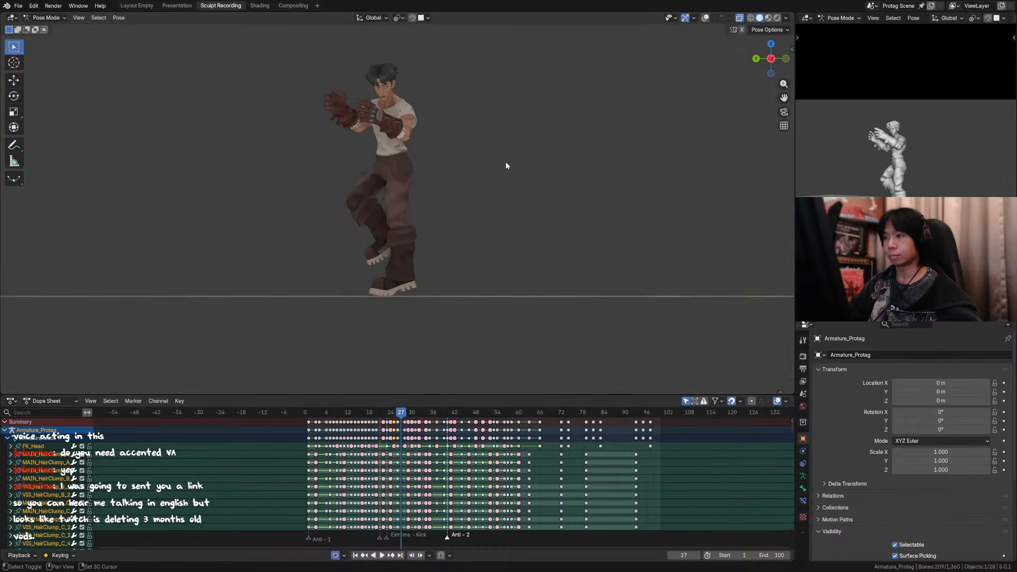
pyautogui.click(704, 18)
pyautogui.hotkey('shift', 'e')
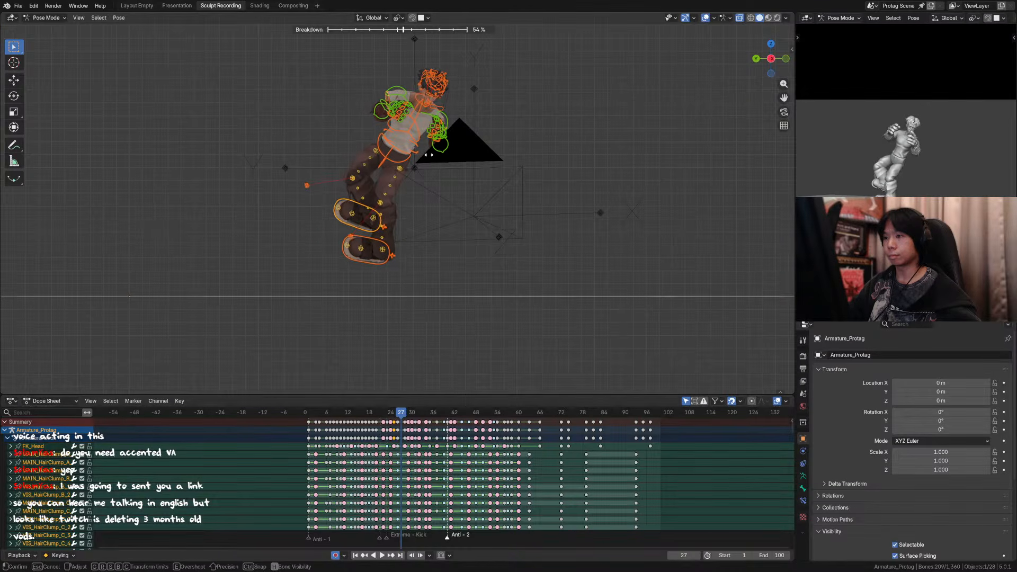
pyautogui.click(431, 154)
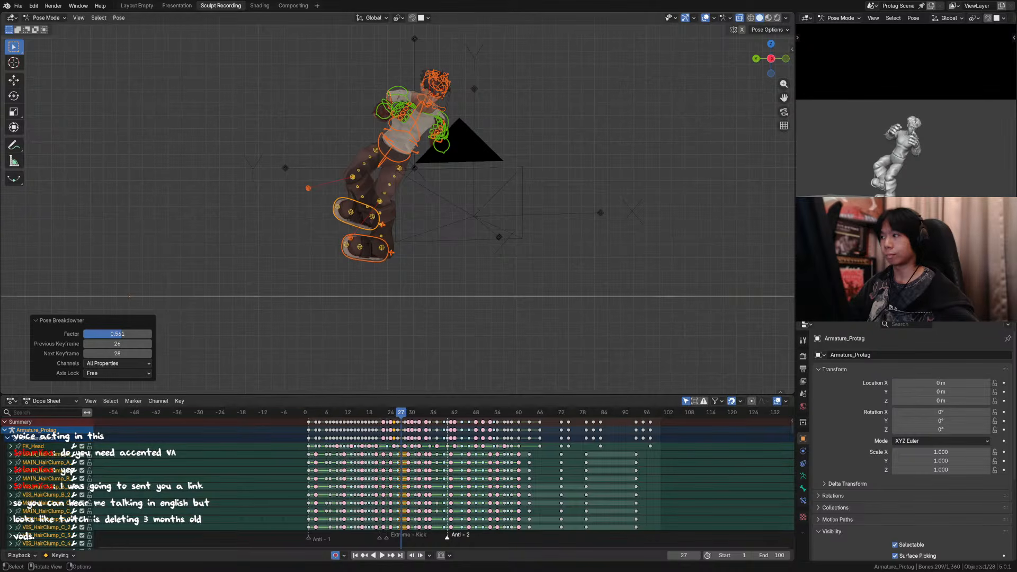
# Step: Readjust the breakdown pose of all rig controls at frame 27 and check it against frames 26 and 28
pyautogui.click(705, 18)
pyautogui.press('Left')
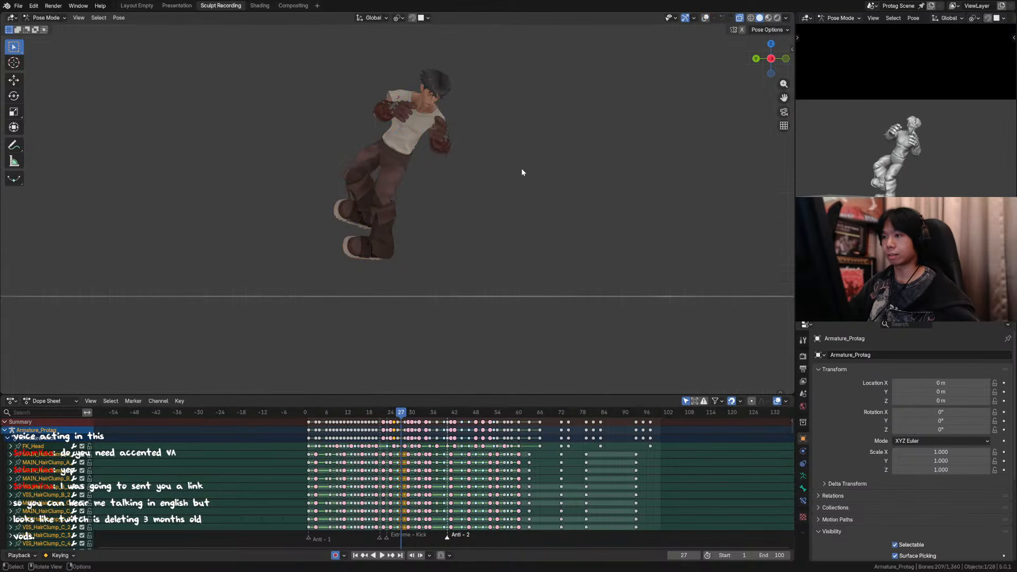
pyautogui.click(705, 18)
pyautogui.hotkey('shift', 'e')
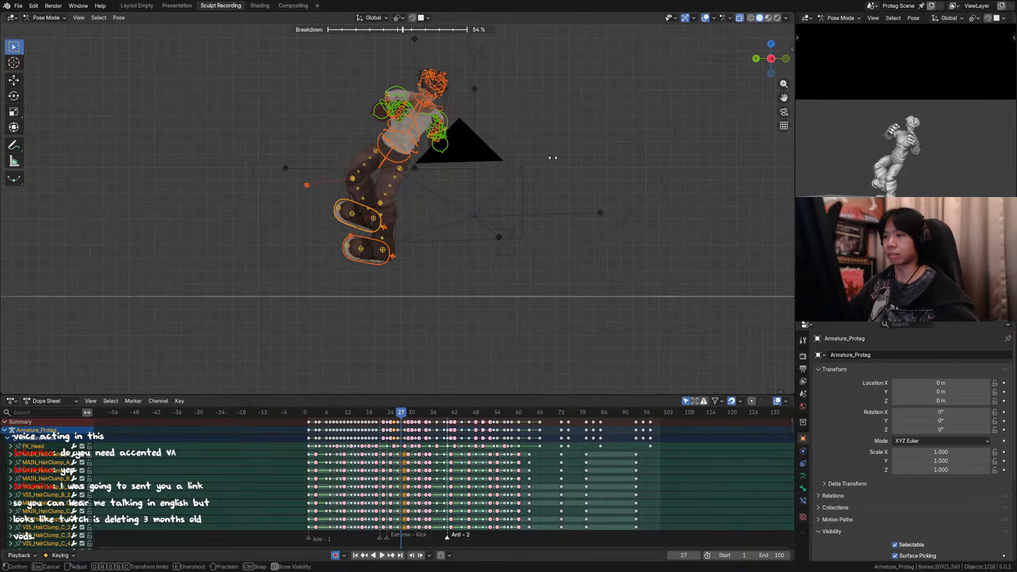
pyautogui.click(552, 158)
pyautogui.press('Left')
pyautogui.press('Right')
pyautogui.press('Right')
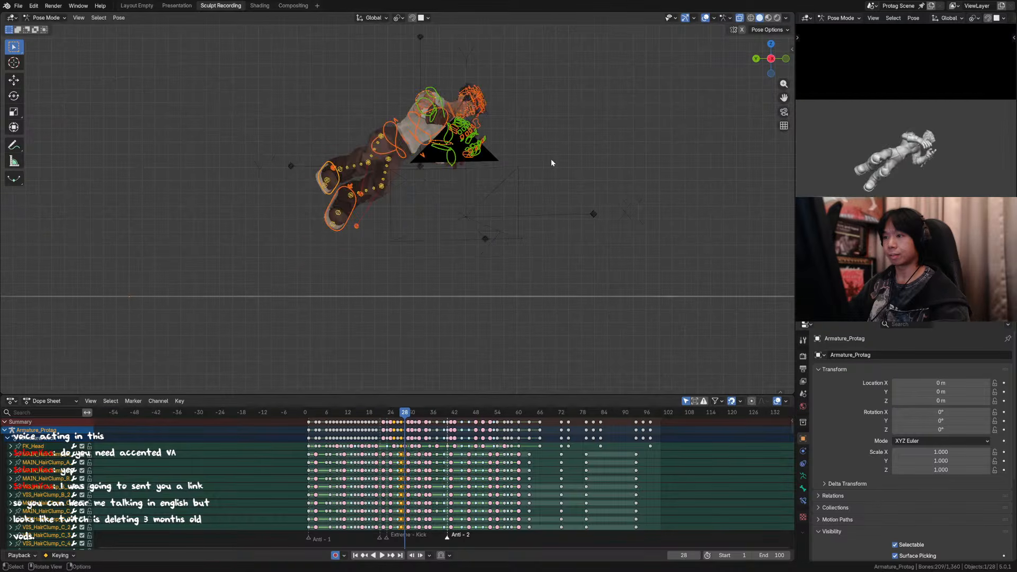
pyautogui.press('Left')
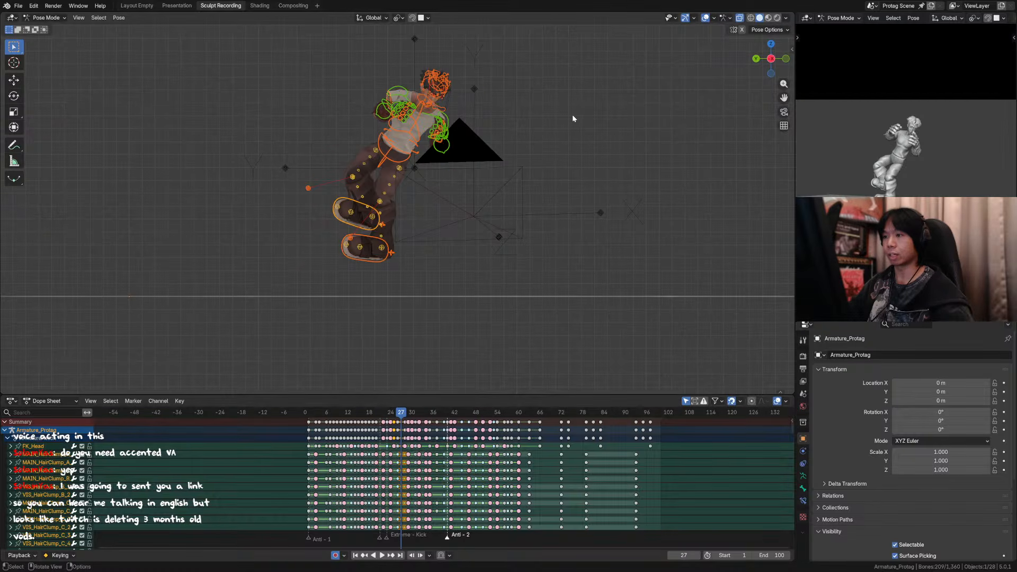
# Step: Hide the viewport overlays and compare the character's poses from frame 24 to 29 from the side
pyautogui.click(705, 18)
pyautogui.press('Left')
pyautogui.press('Right')
pyautogui.press('Right')
pyautogui.press('Right')
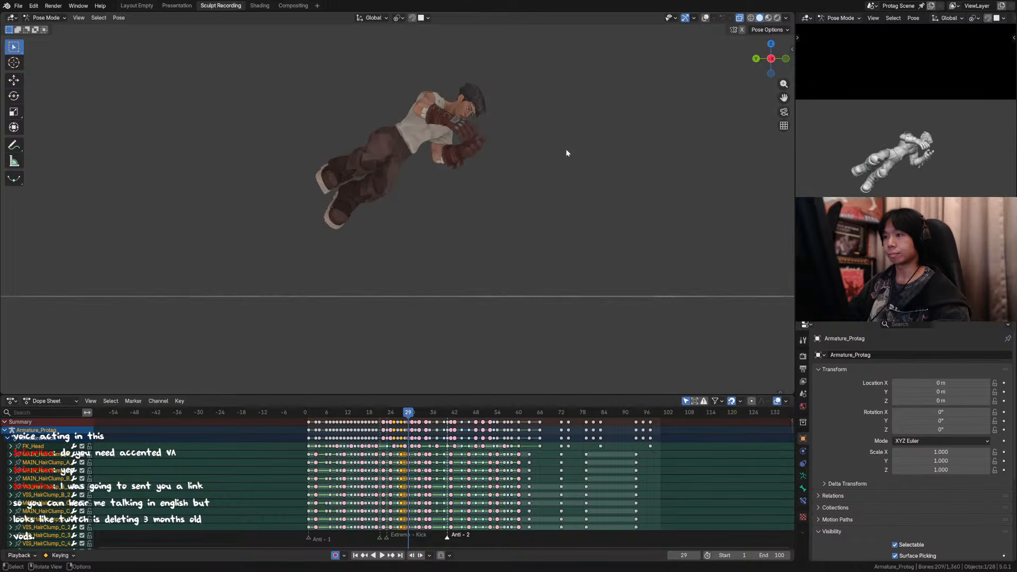
pyautogui.press('Left')
pyautogui.press('Left')
pyautogui.press('Left')
pyautogui.press('Left')
pyautogui.press('Left')
pyautogui.press('Right')
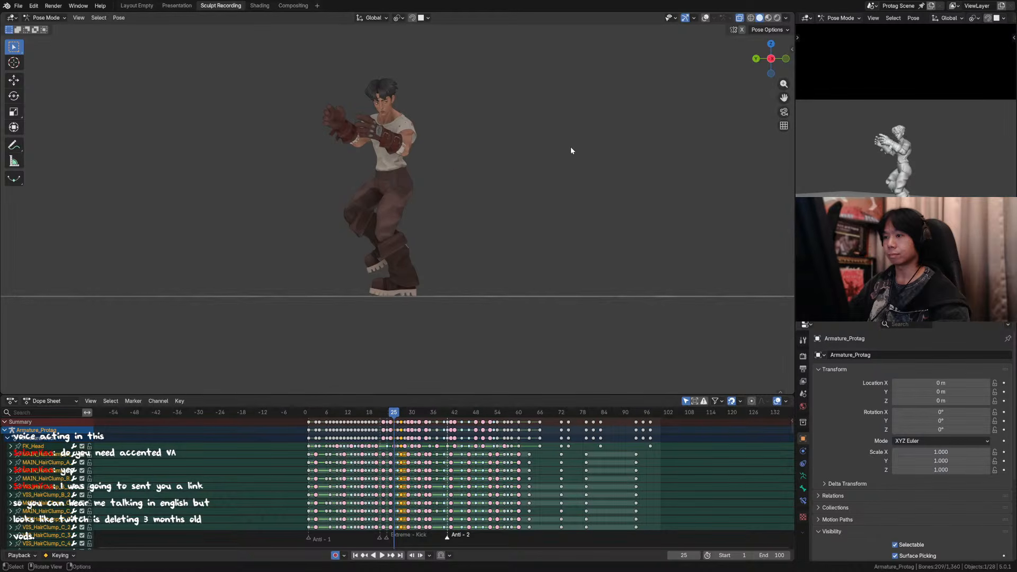
pyautogui.press('Left')
pyautogui.press('Right')
pyautogui.press('Right')
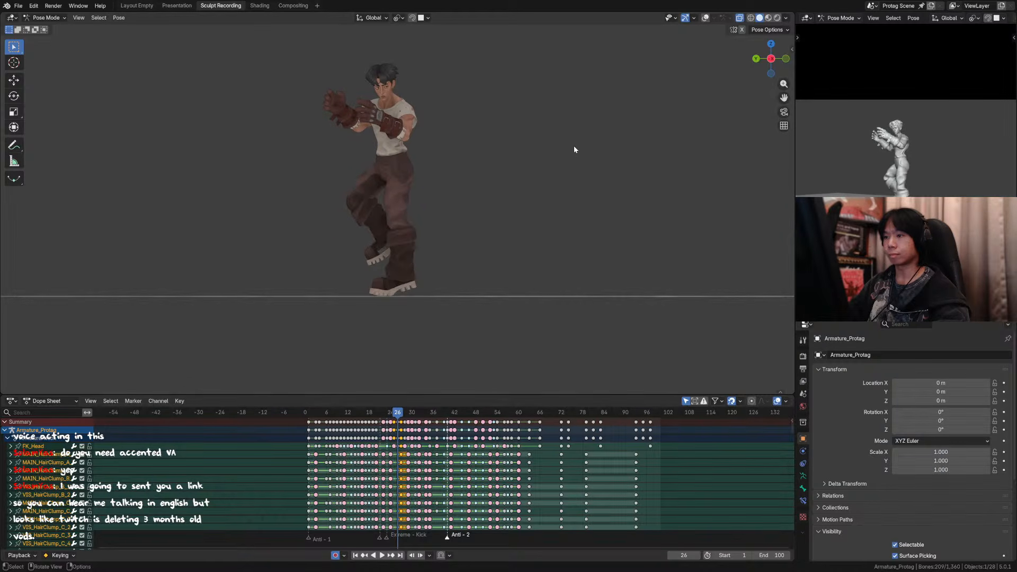
pyautogui.press('Left')
pyautogui.press('Left')
pyautogui.press('Right')
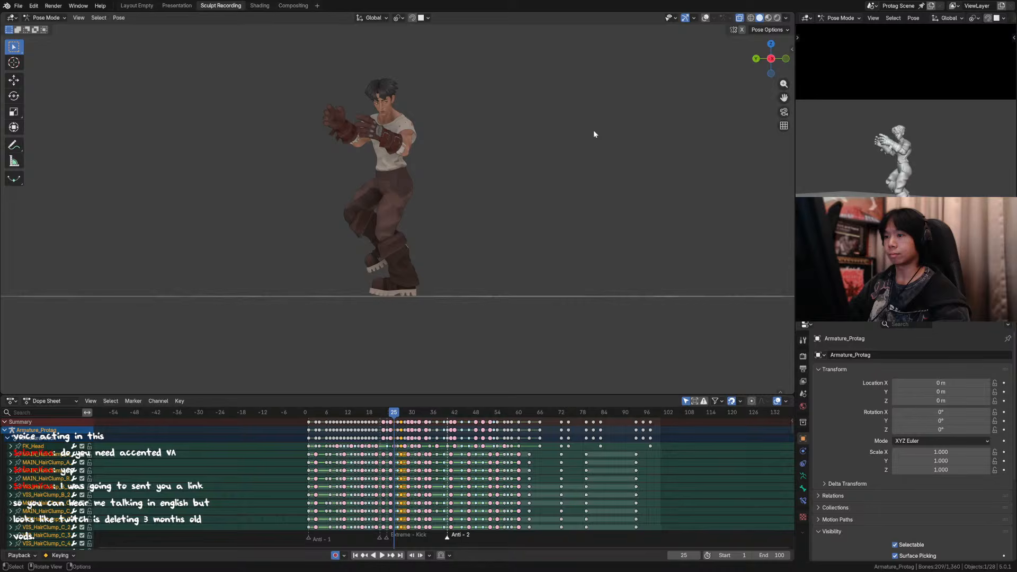
# Step: Show the overlays and shift the main torso control about 0.03 m along global Y at frame 25
pyautogui.click(704, 18)
pyautogui.click(412, 166)
pyautogui.press('g')
pyautogui.press('y')
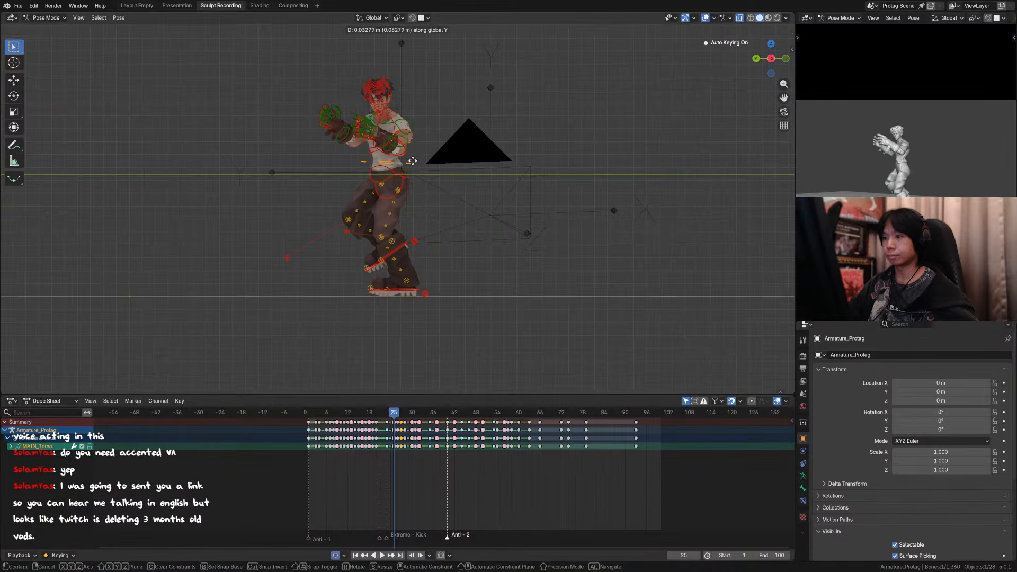
pyautogui.click(409, 163)
# Step: Step back and forth through frames 23 to 27 to examine the torso's motion from the side
pyautogui.press('Left')
pyautogui.press('Left')
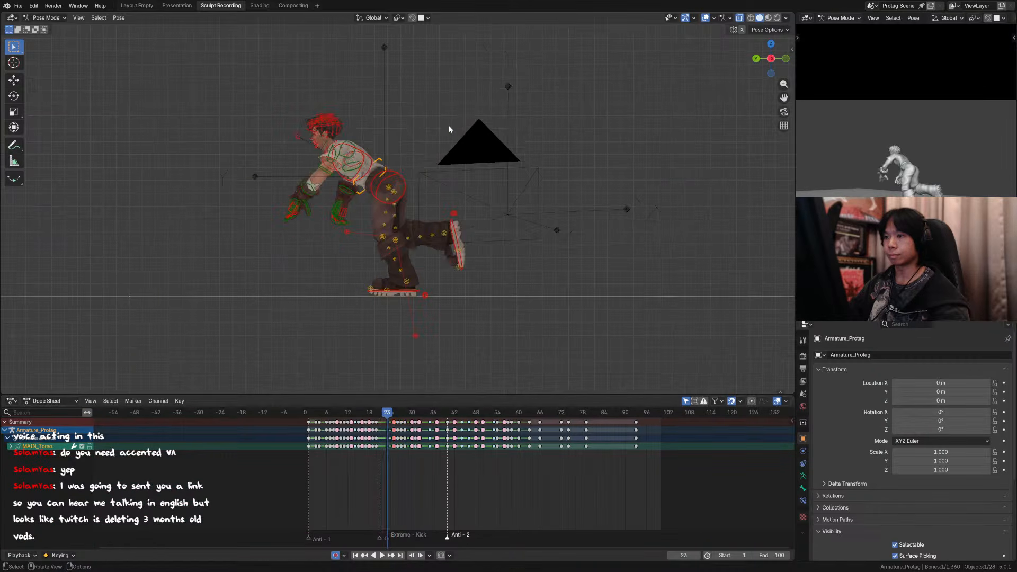
pyautogui.press('Right')
pyautogui.press('Right')
pyautogui.press('Right')
pyautogui.press('Right')
pyautogui.press('Left')
pyautogui.press('Left')
pyautogui.press('Right')
pyautogui.press('Right')
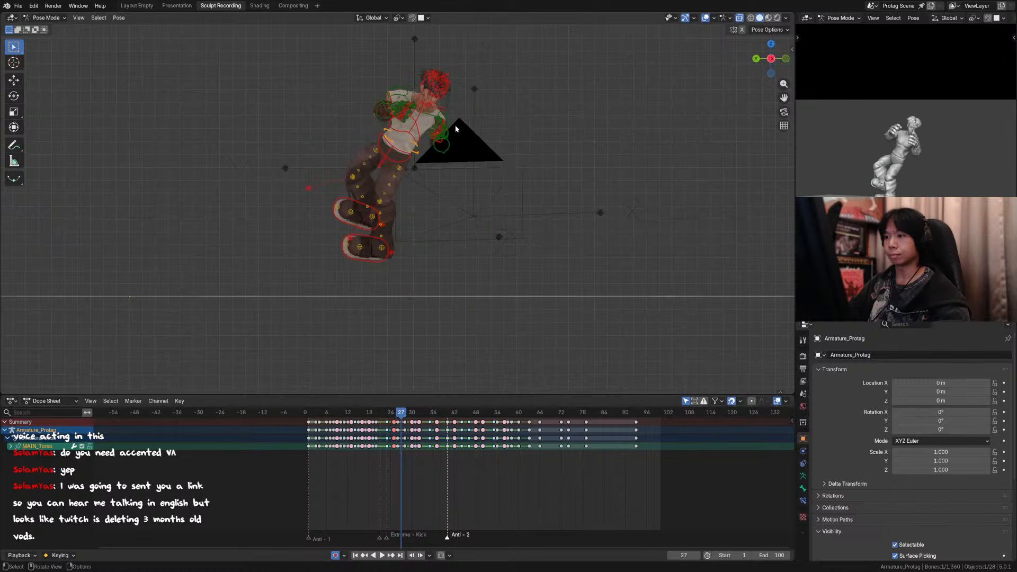
pyautogui.press('Left')
pyautogui.press('Left')
pyautogui.press('Right')
pyautogui.press('Right')
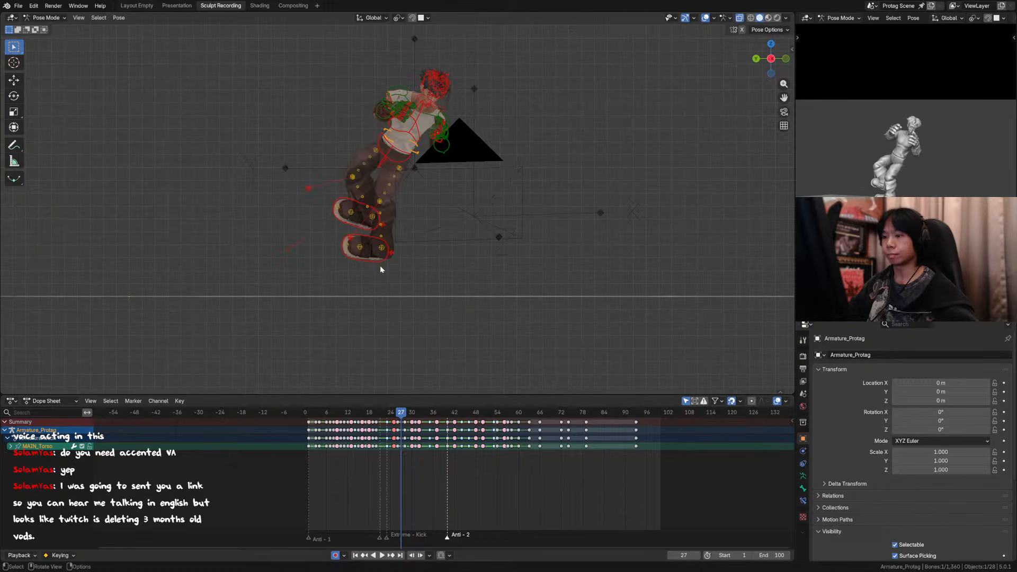
# Step: Rotate the right foot's IK control about the global Y, Z and X axes at frame 27
pyautogui.click(387, 244)
pyautogui.moveTo(388, 246); pyautogui.dragTo(446, 246, button='middle')
pyautogui.press('r')
pyautogui.press('y')
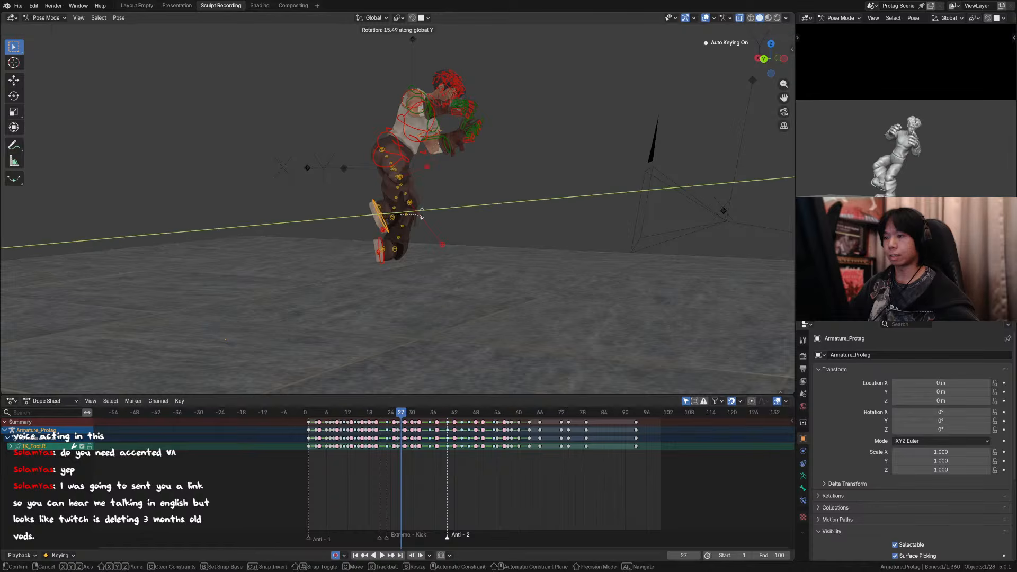
pyautogui.click(422, 209)
pyautogui.press('r')
pyautogui.press('z')
pyautogui.click(425, 173)
pyautogui.press('r')
pyautogui.press('x')
pyautogui.click(545, 228)
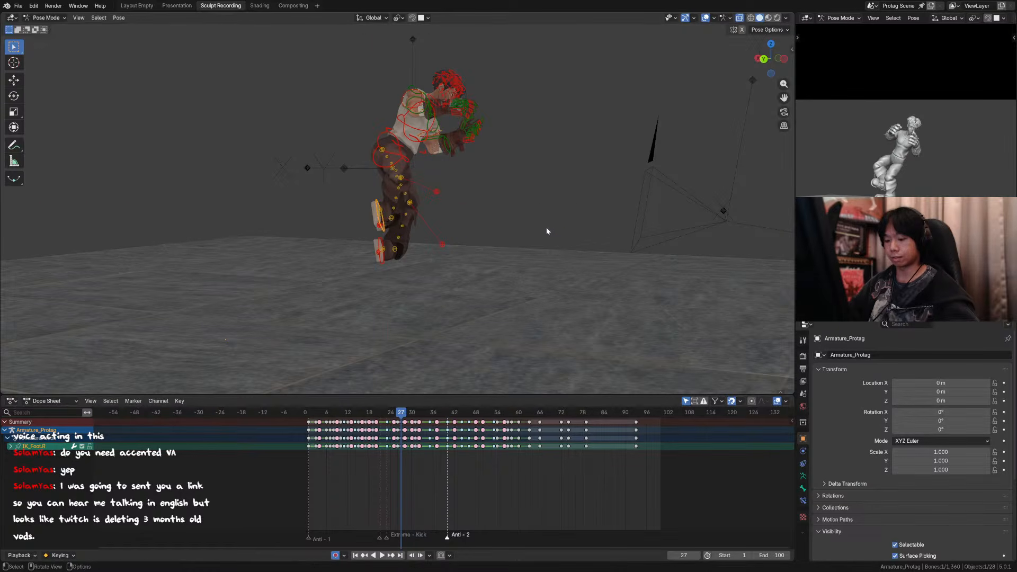
# Step: Switch the transform orientation to Local, save the file, and activate the Rotate tool for the right foot's IK control
pyautogui.press(',')
pyautogui.click(618, 227)
pyautogui.hotkey('ctrl', 's')
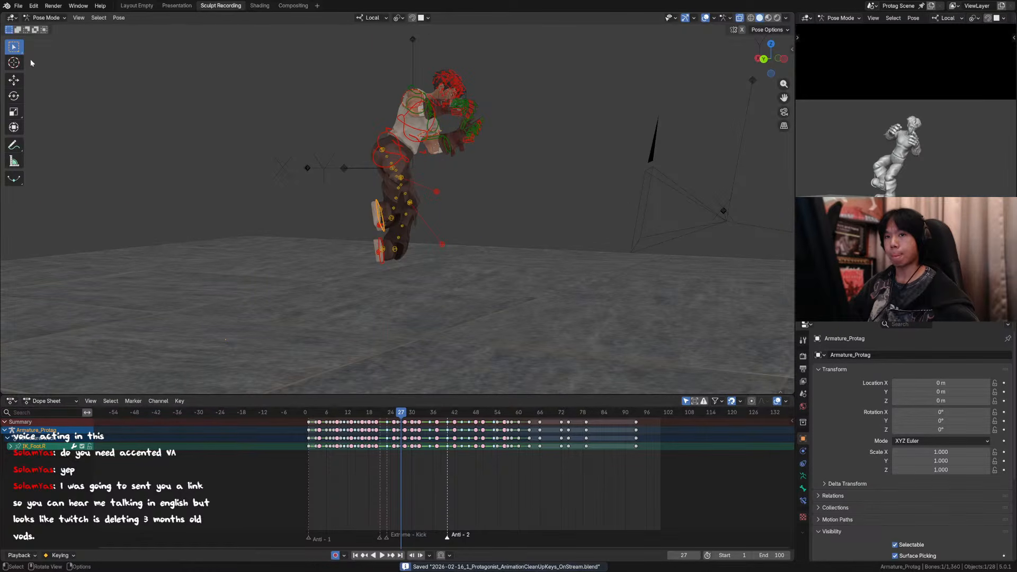
pyautogui.click(14, 94)
pyautogui.moveTo(406, 214); pyautogui.dragTo(416, 232, button='middle')
pyautogui.moveTo(427, 233); pyautogui.dragTo(423, 179)
pyautogui.click(383, 256)
pyautogui.moveTo(426, 239); pyautogui.dragTo(371, 222)
pyautogui.hotkey('ctrl', 'z')
pyautogui.click(371, 223)
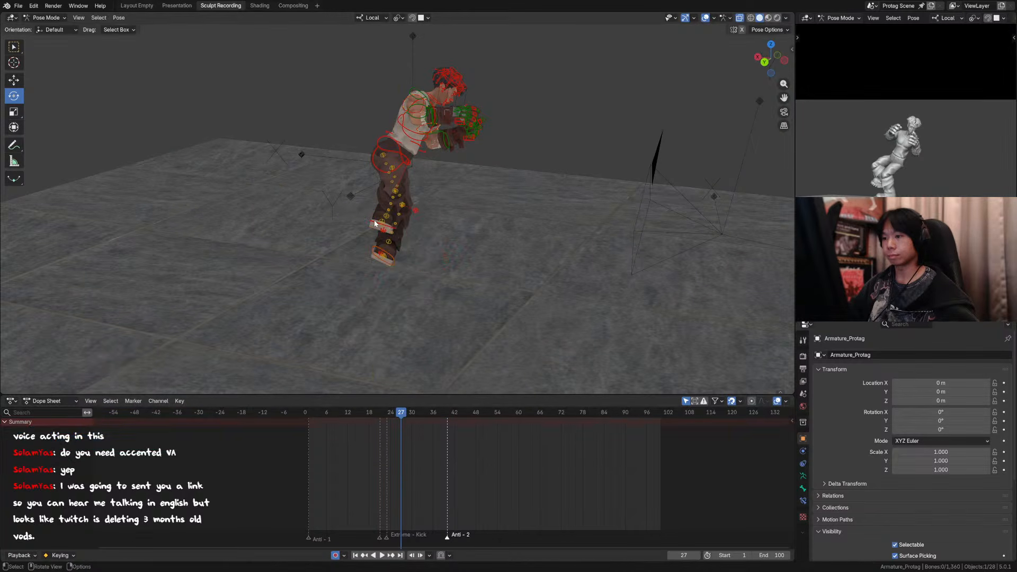
# Step: Rotate the right foot's IK control about 38° around its local Z axis at frame 27
pyautogui.click(379, 226)
pyautogui.press('g')
pyautogui.rightClick(361, 211)
pyautogui.moveTo(397, 228); pyautogui.dragTo(467, 197, button='middle')
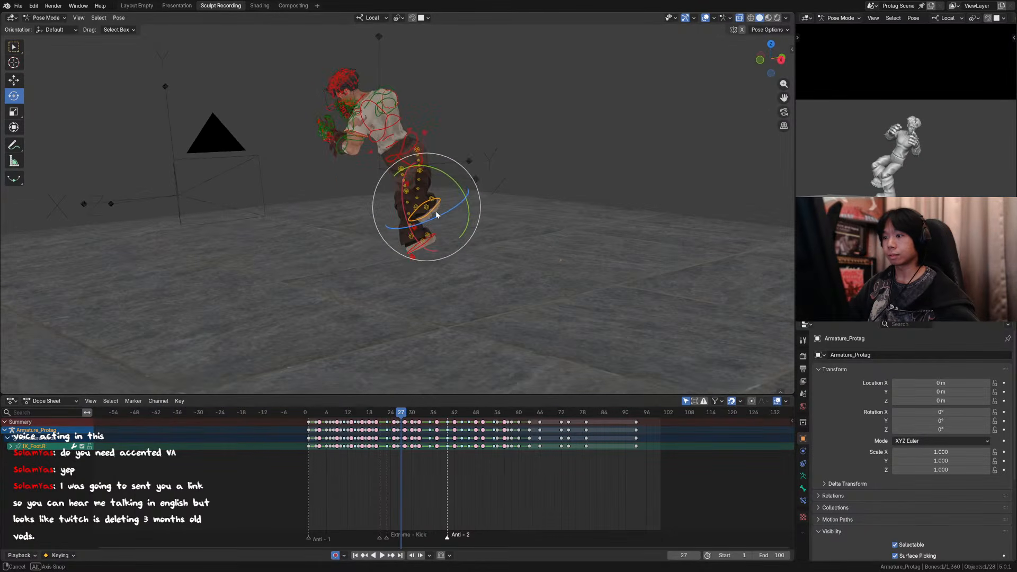
pyautogui.moveTo(467, 197)
pyautogui.mouseDown()
pyautogui.moveTo(462, 205)
pyautogui.moveTo(475, 197)
pyautogui.mouseUp()
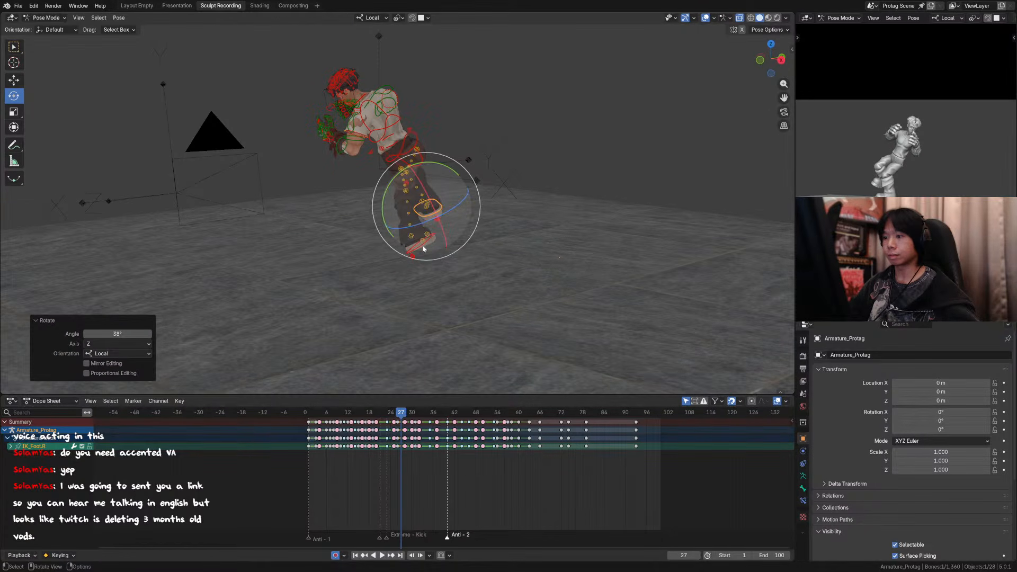
# Step: Adjust the left foot's IK control rotation at frame 27 and save the file
pyautogui.click(421, 244)
pyautogui.moveTo(422, 245); pyautogui.dragTo(432, 239)
pyautogui.moveTo(472, 221); pyautogui.dragTo(453, 230, button='middle')
pyautogui.moveTo(453, 231); pyautogui.dragTo(446, 209)
pyautogui.hotkey('ctrl', 's')
# Step: Rotate the right foot's IK control 24° and then -12° about local Z, and move it about 0.076 m along Y
pyautogui.click(446, 210)
pyautogui.press('r')
pyautogui.press('z')
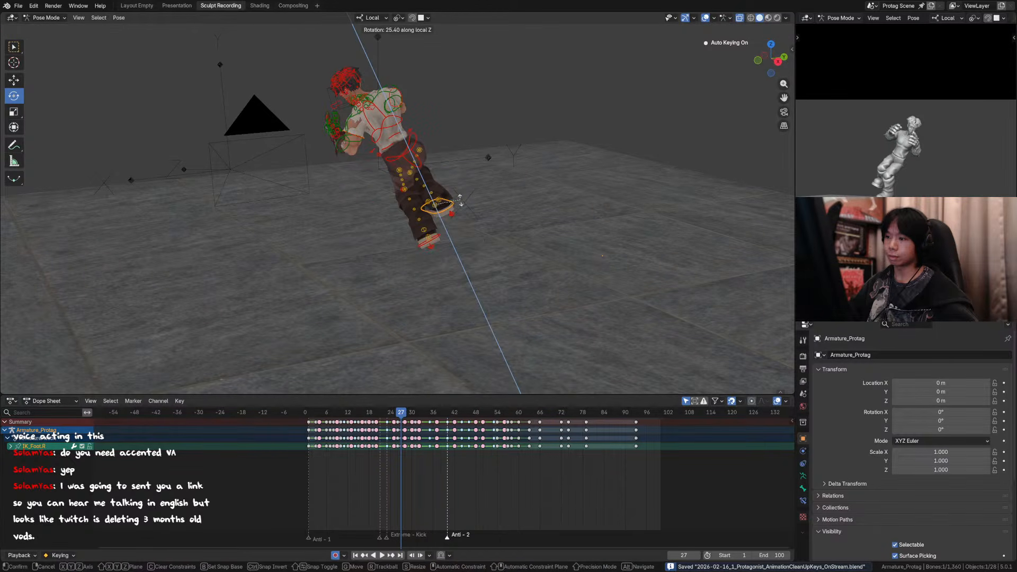
pyautogui.click(461, 201)
pyautogui.moveTo(459, 201); pyautogui.dragTo(208, 183, button='middle')
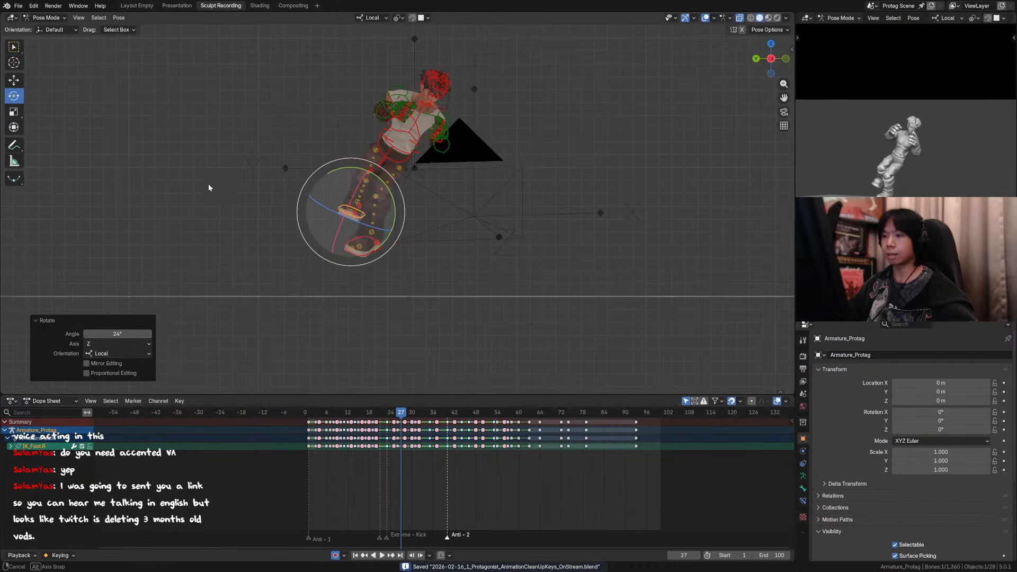
pyautogui.press('r')
pyautogui.press('z')
pyautogui.click(389, 226)
pyautogui.press('g')
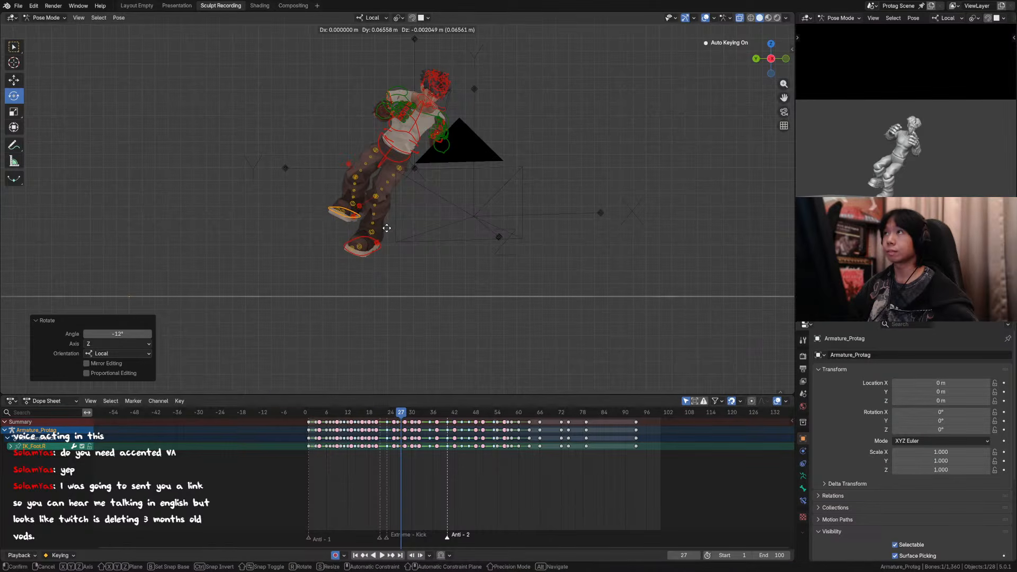
pyautogui.click(389, 231)
# Step: Rotate the left foot's IK control about 19.9° around local X at frame 27 and move it slightly
pyautogui.keyDown('alt'); pyautogui.moveTo(402, 238); pyautogui.dragTo(317, 252, button='middle'); pyautogui.keyUp('alt')
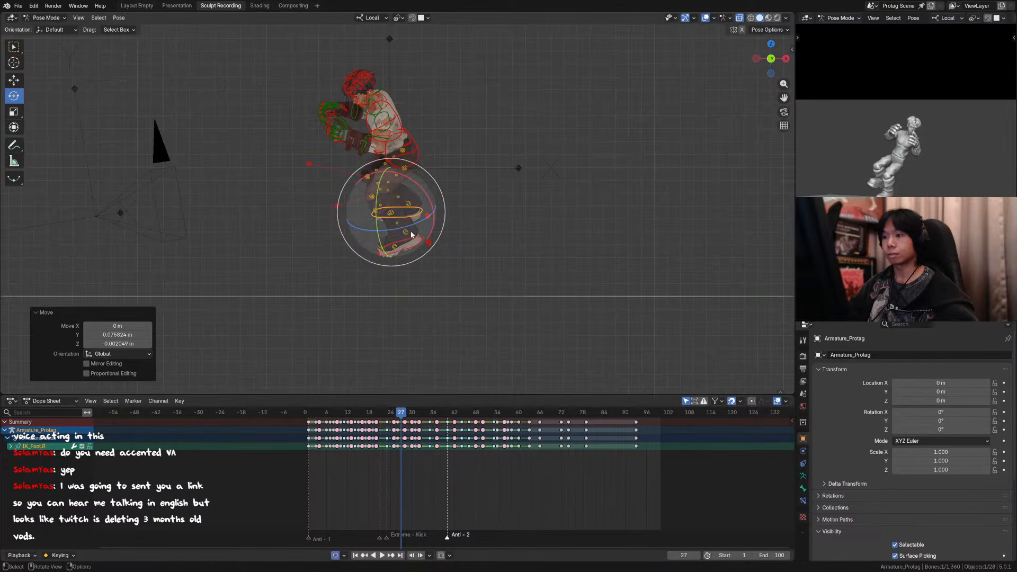
pyautogui.press('r')
pyautogui.press('x')
pyautogui.click(432, 229)
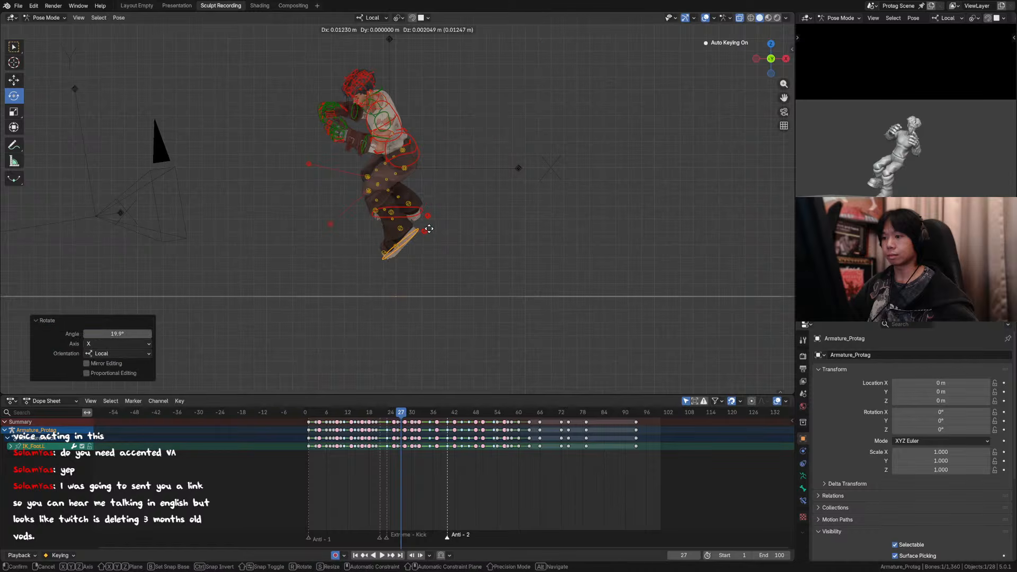
pyautogui.press('g')
pyautogui.click(432, 232)
# Step: Examine the revised foot poses from the side across frames 25 to 28
pyautogui.moveTo(434, 232); pyautogui.dragTo(532, 233, button='middle')
pyautogui.press('Left')
pyautogui.press('Left')
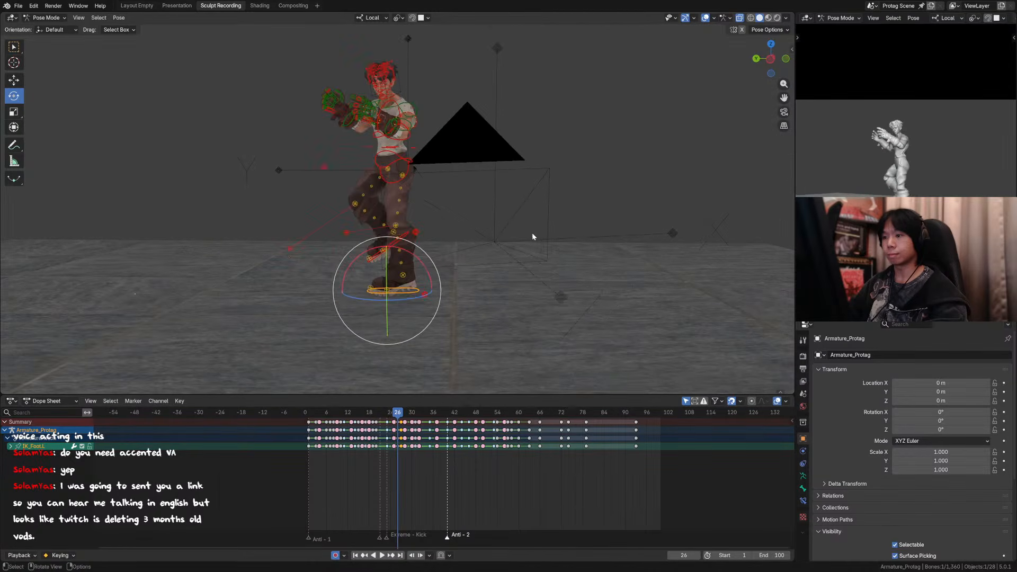
pyautogui.press('Right')
pyautogui.press('Right')
pyautogui.press('Right')
pyautogui.press('Left')
pyautogui.press('Left')
pyautogui.press('Left')
pyautogui.press('Left')
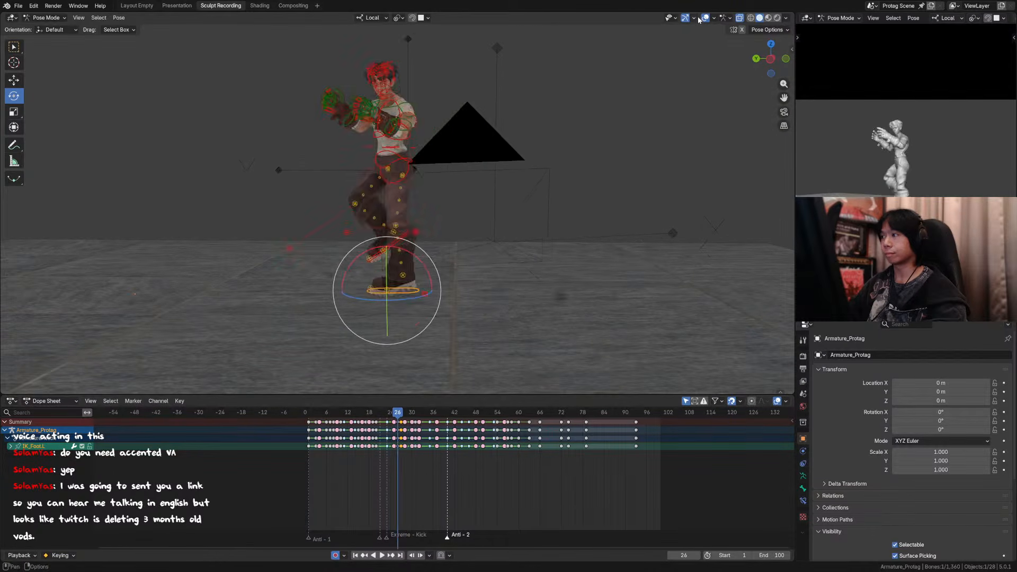
# Step: Hide the viewport overlays, save the file, and switch to the camera view
pyautogui.click(705, 17)
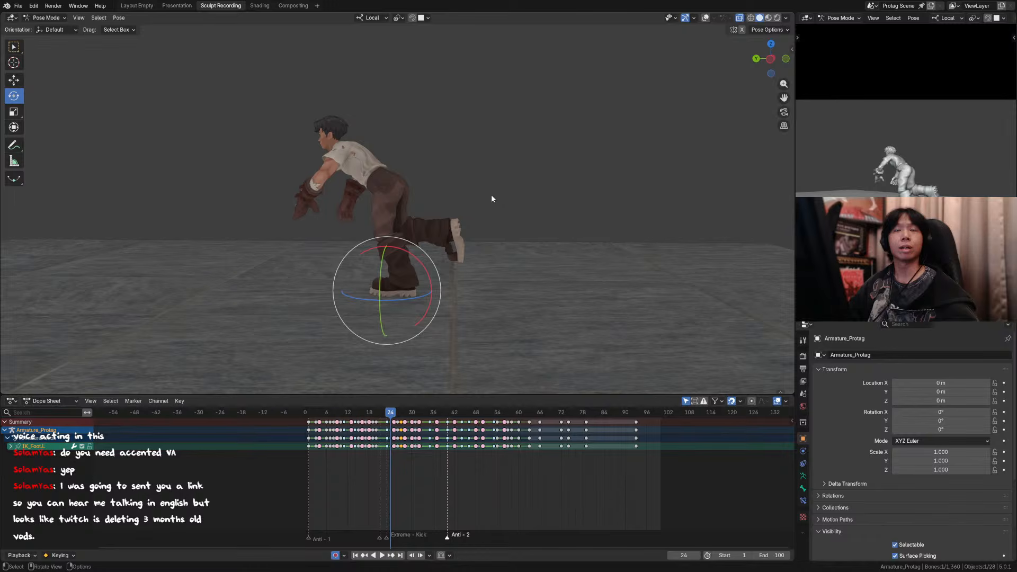
pyautogui.press('KP_5')
pyautogui.hotkey('ctrl', 's')
pyautogui.press('KP_0')
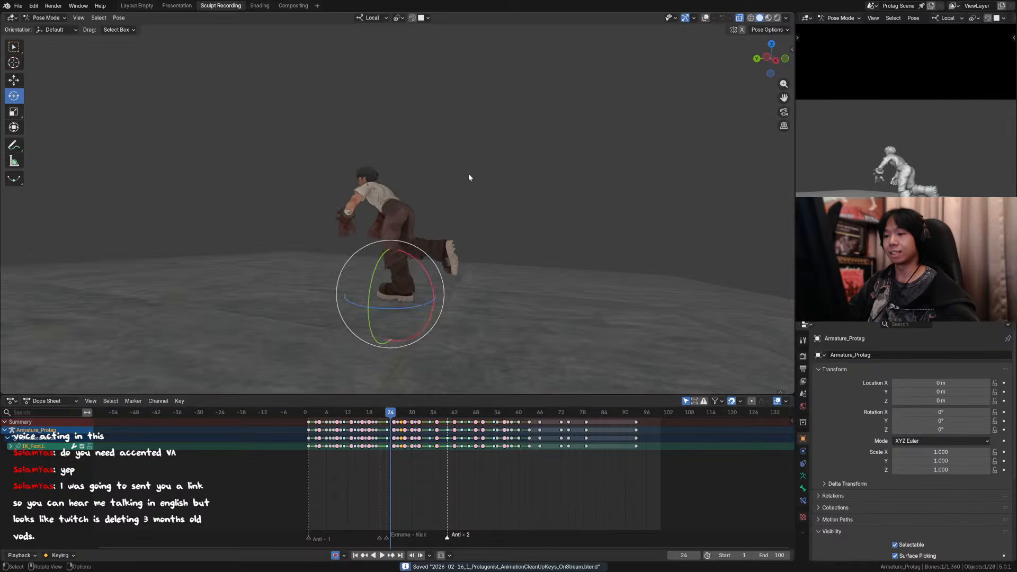
# Step: Compare the takeoff poses between frames 25 and 28 through the camera, with the overlays hidden
pyautogui.press('Right')
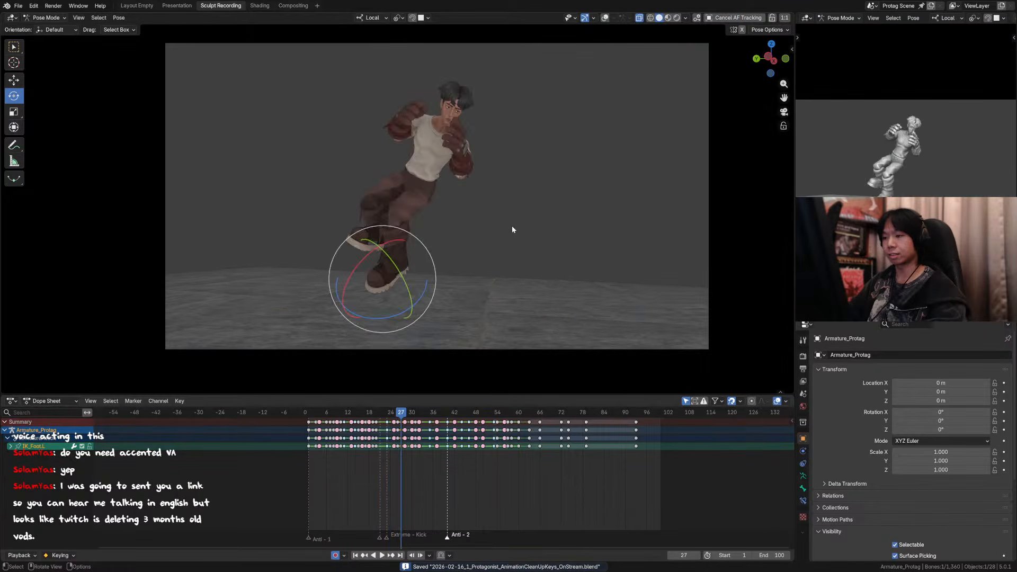
pyautogui.click(605, 20)
pyautogui.press('Left')
pyautogui.press('Right')
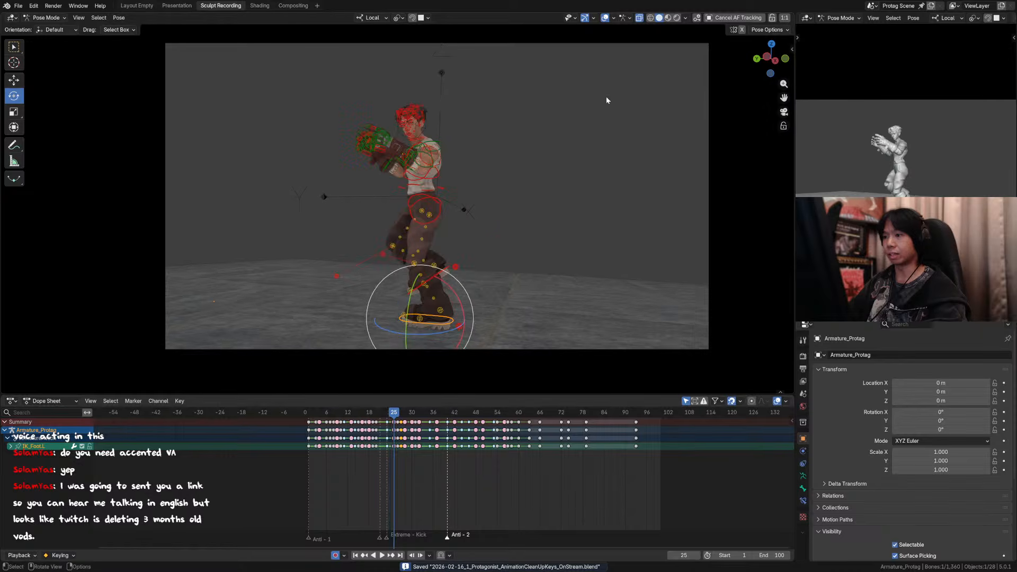
pyautogui.click(606, 20)
pyautogui.press('Right')
pyautogui.press('Right')
pyautogui.press('Right')
pyautogui.press('Left')
pyautogui.press('Left')
pyautogui.press('Left')
pyautogui.press('Left')
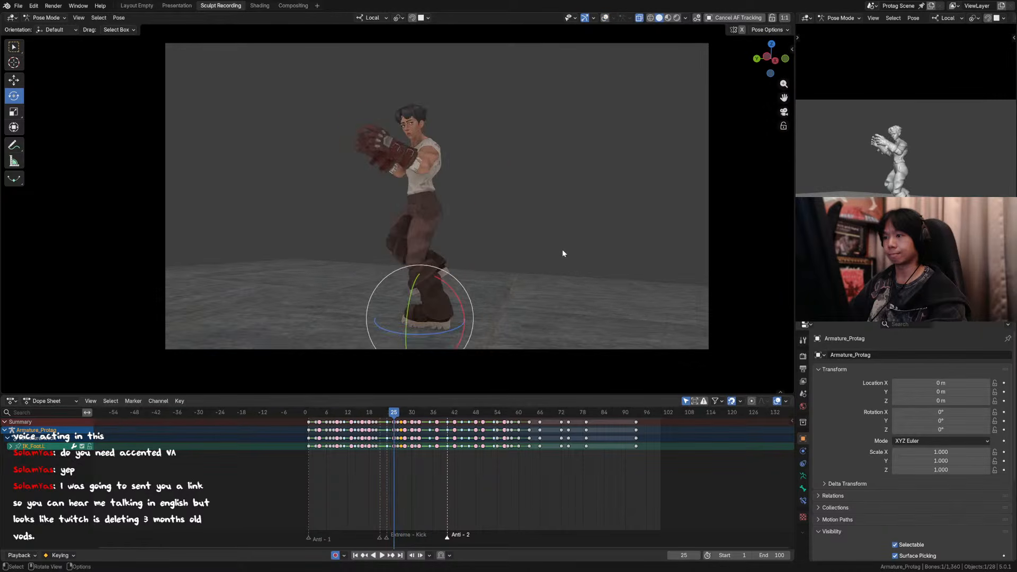
pyautogui.press('Right')
pyautogui.press('Left')
pyautogui.press('Right')
pyautogui.press('Right')
pyautogui.press('Right')
pyautogui.press('Right')
pyautogui.press('Right')
pyautogui.press('Right')
pyautogui.press('Right')
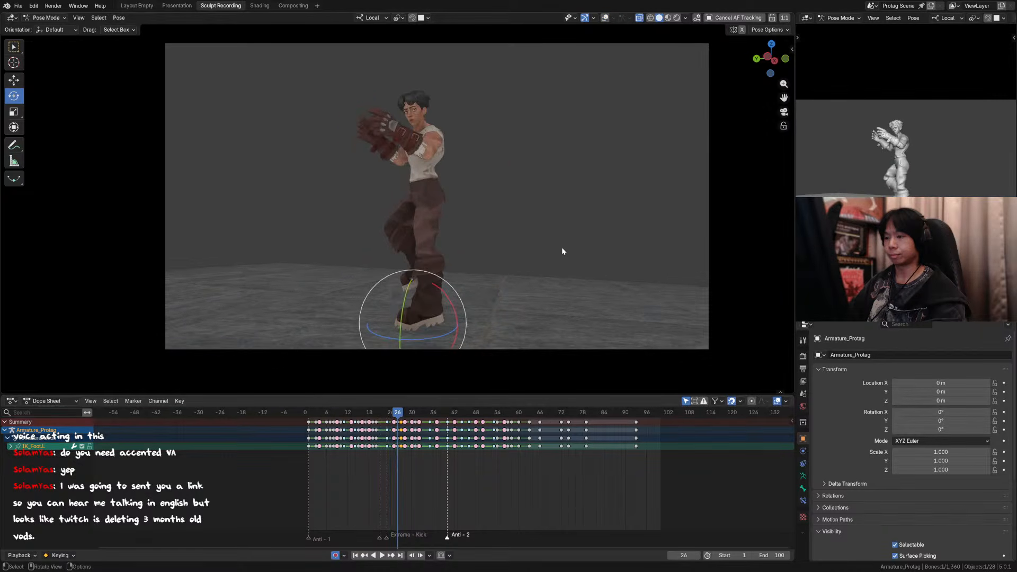
# Step: Play back the animation through the camera and review the kick landing frame by frame from frame 22 to 25
pyautogui.press('space')
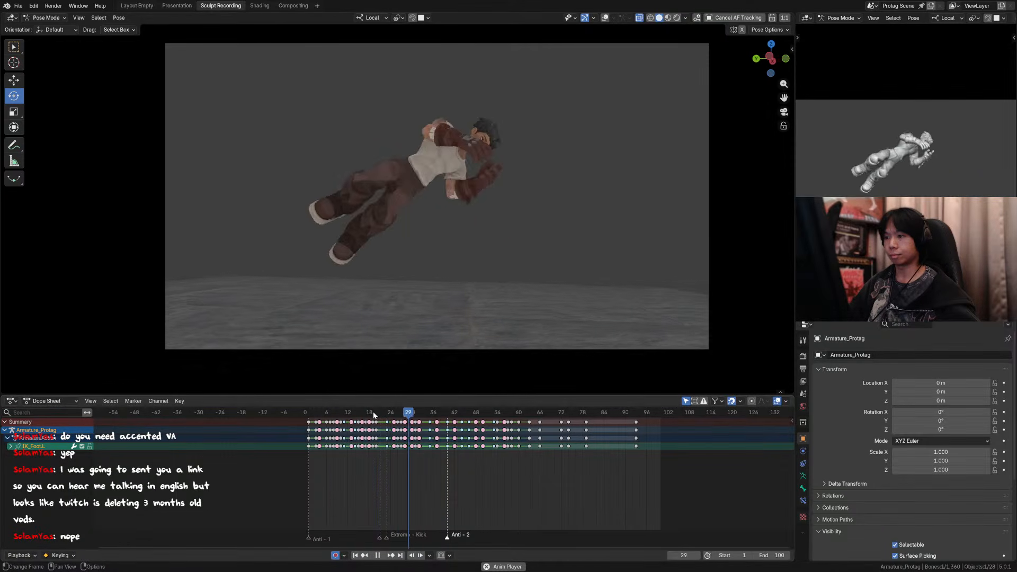
pyautogui.press('space')
pyautogui.press('Right')
pyautogui.press('Right')
pyautogui.press('Right')
pyautogui.press('Right')
pyautogui.press('Right')
pyautogui.press('Right')
pyautogui.press('Right')
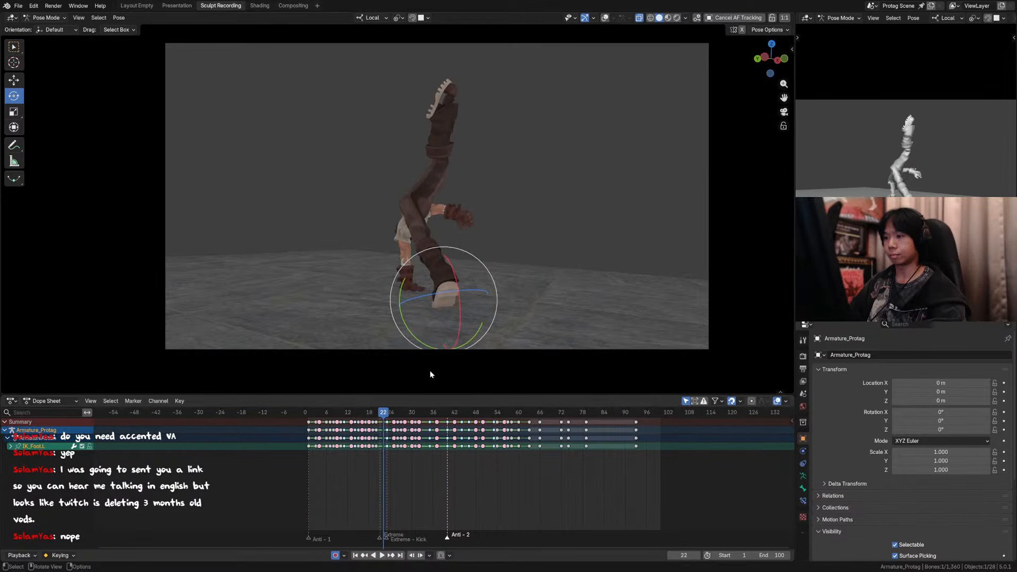
pyautogui.press('Right')
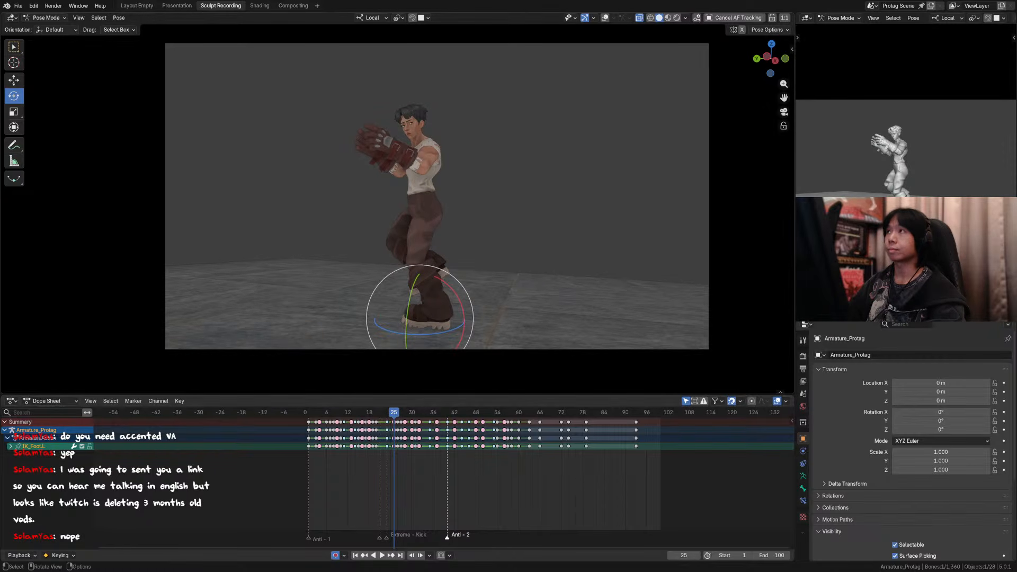
pyautogui.click(586, 183)
pyautogui.press('Left')
pyautogui.press('Left')
pyautogui.press('Left')
pyautogui.press('Right')
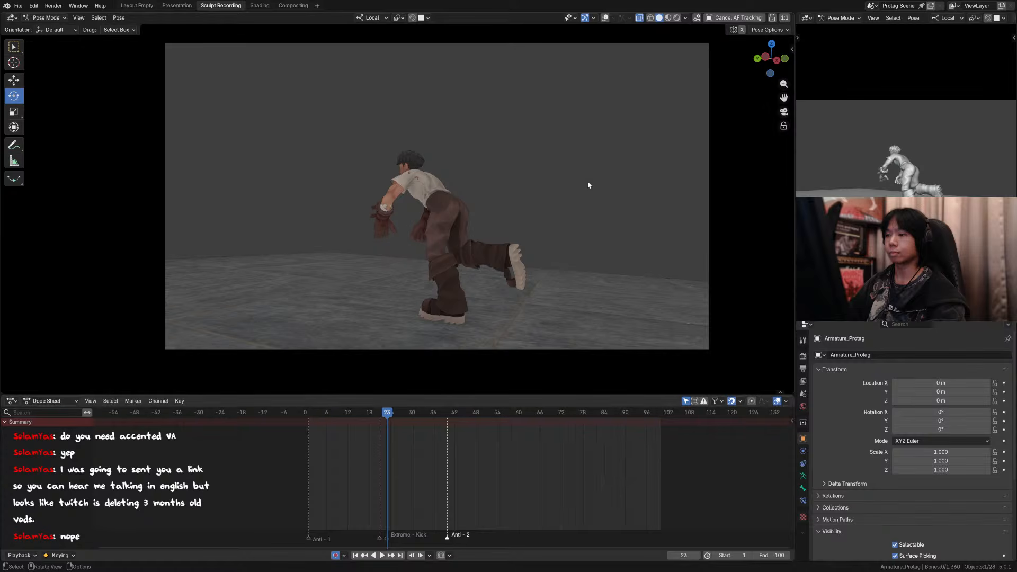
# Step: Show the viewport overlays at frame 24 and select the character's head control from a front view
pyautogui.press('Right')
pyautogui.press('Right')
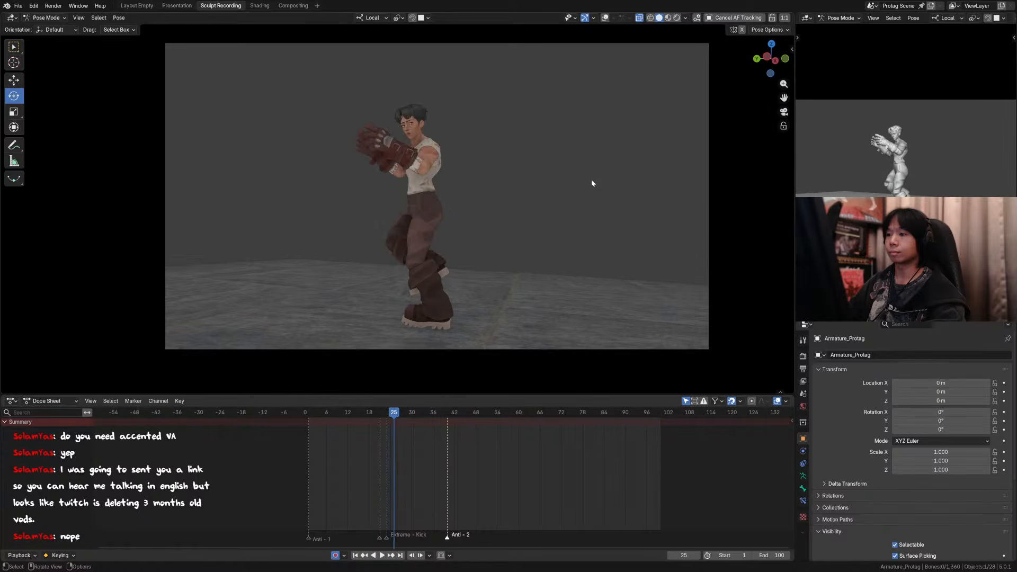
pyautogui.press('Left')
pyautogui.click(605, 18)
pyautogui.moveTo(428, 149); pyautogui.dragTo(510, 165, button='middle')
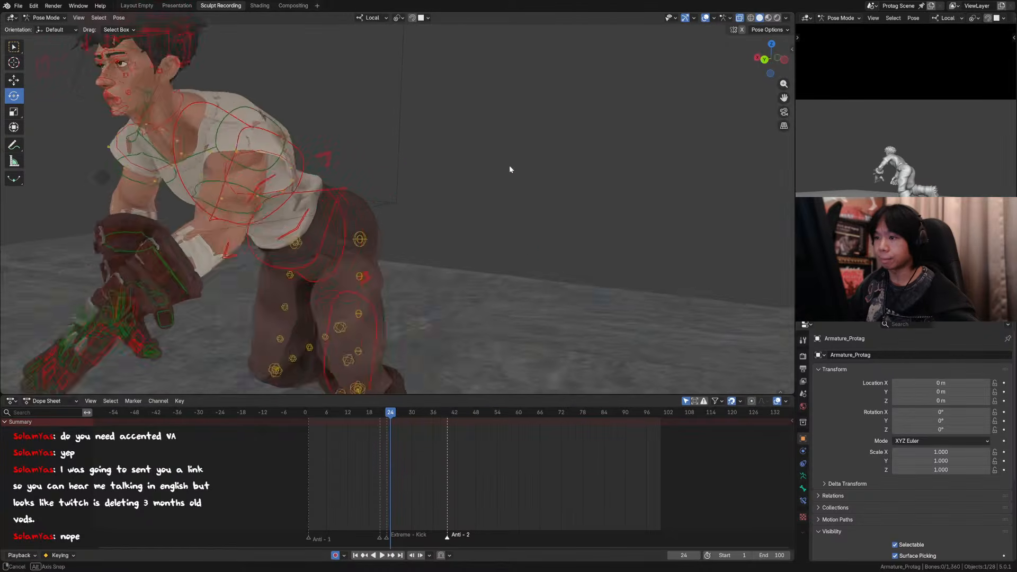
pyautogui.scroll(-2, 423, 163)
pyautogui.moveTo(318, 159); pyautogui.dragTo(378, 152, button='middle')
pyautogui.click(370, 101)
pyautogui.press('r')
pyautogui.press('z')
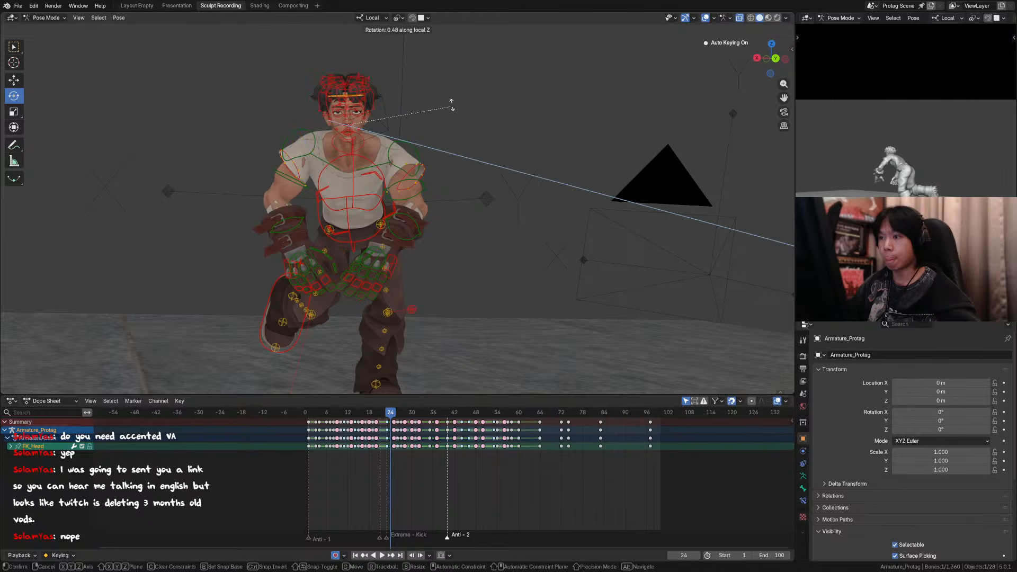
pyautogui.rightClick(455, 94)
# Step: Rotate the head control about its local Y axis at frame 24 so the face turns to the side
pyautogui.press('r')
pyautogui.press('y')
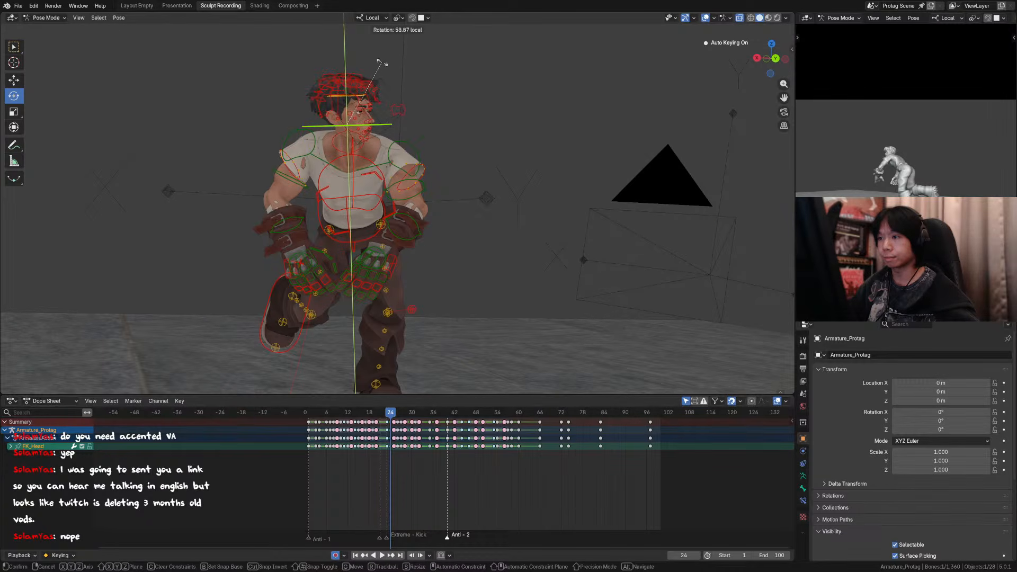
pyautogui.click(390, 92)
# Step: Rotate the neck control 4.4° about its local Y axis at frame 24
pyautogui.click(350, 142)
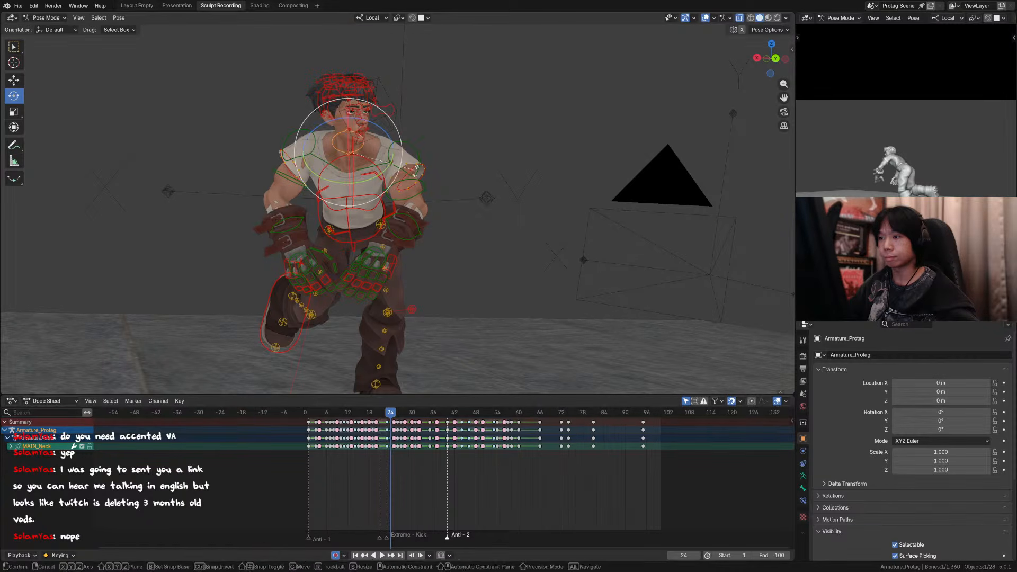
pyautogui.press('r')
pyautogui.press('y')
pyautogui.rightClick(432, 152)
pyautogui.press('r')
pyautogui.press('y')
pyautogui.click(433, 145)
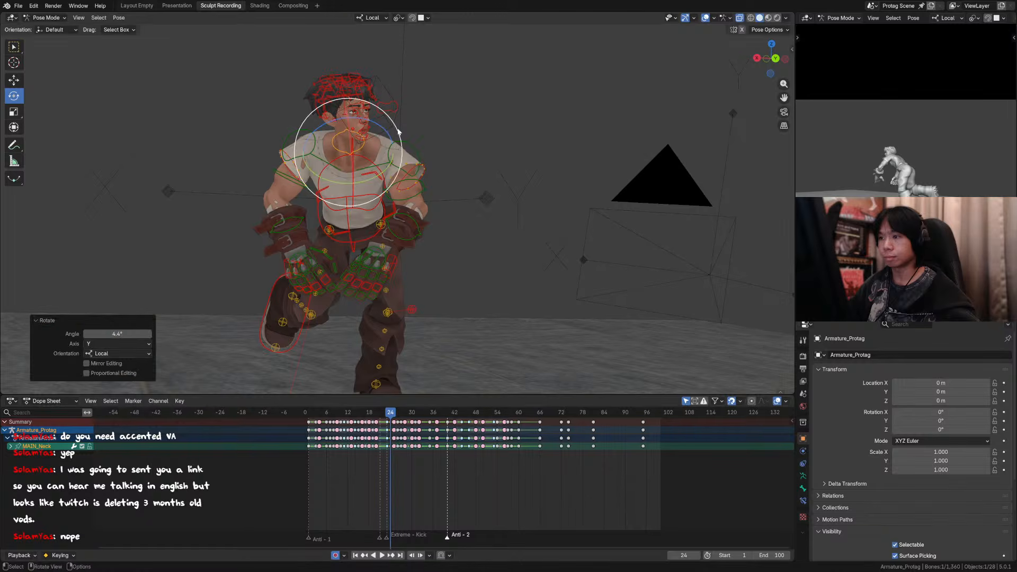
# Step: Tilt the head control about 4.4° in the front view at frame 24
pyautogui.click(393, 131)
pyautogui.click(364, 126)
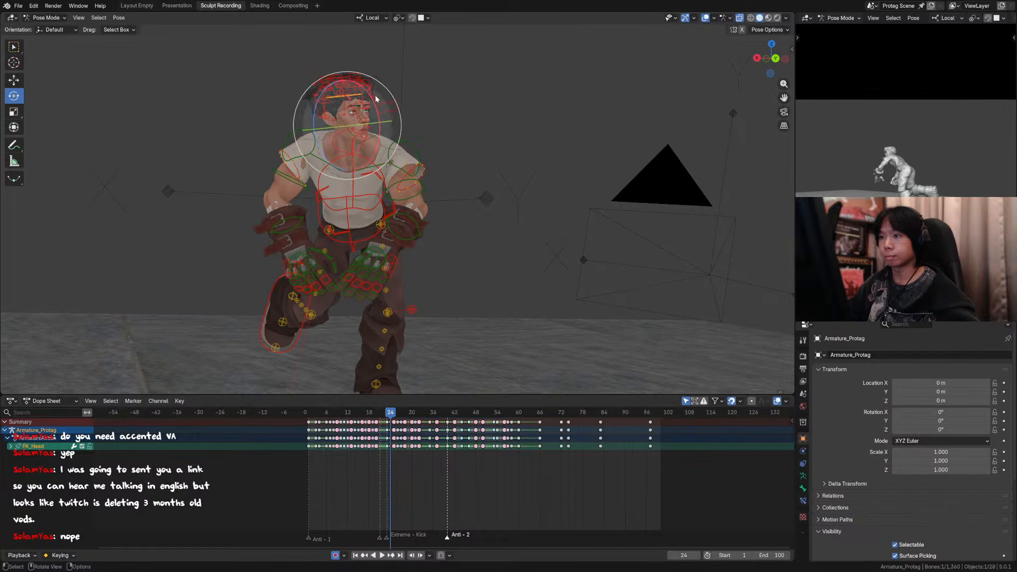
pyautogui.press('r')
pyautogui.click(564, 144)
# Step: Refine the head's tilt through the camera with overlays hidden, and compare frame 24 with frame 23
pyautogui.press('KP_0')
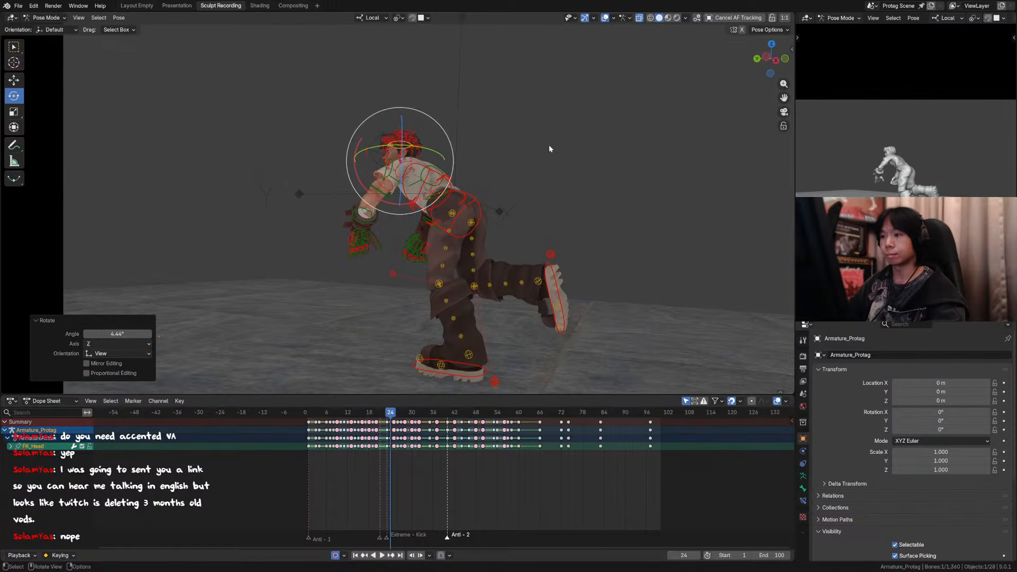
pyautogui.click(607, 18)
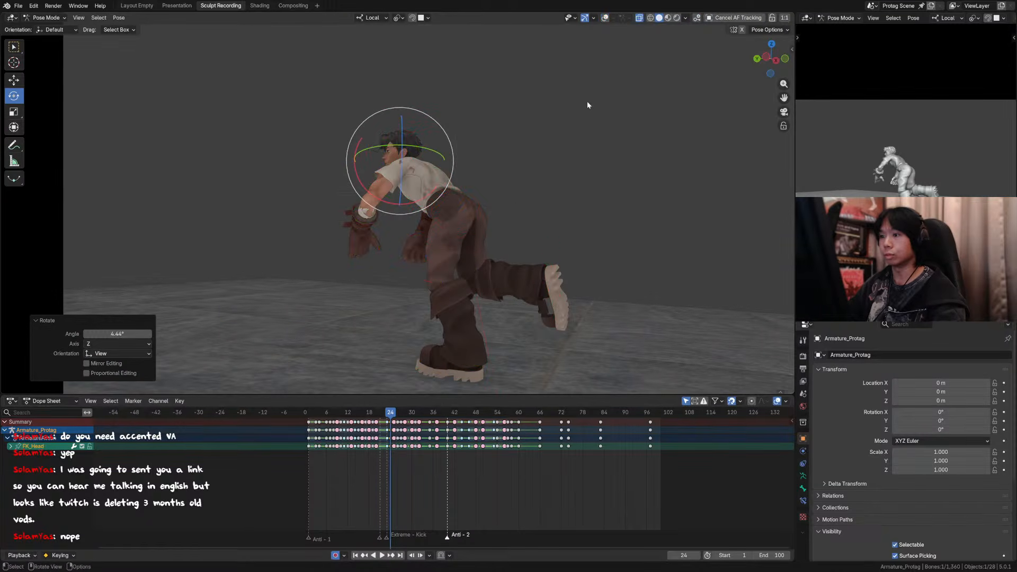
pyautogui.press('r')
pyautogui.click(473, 95)
pyautogui.press('Left')
pyautogui.press('Right')
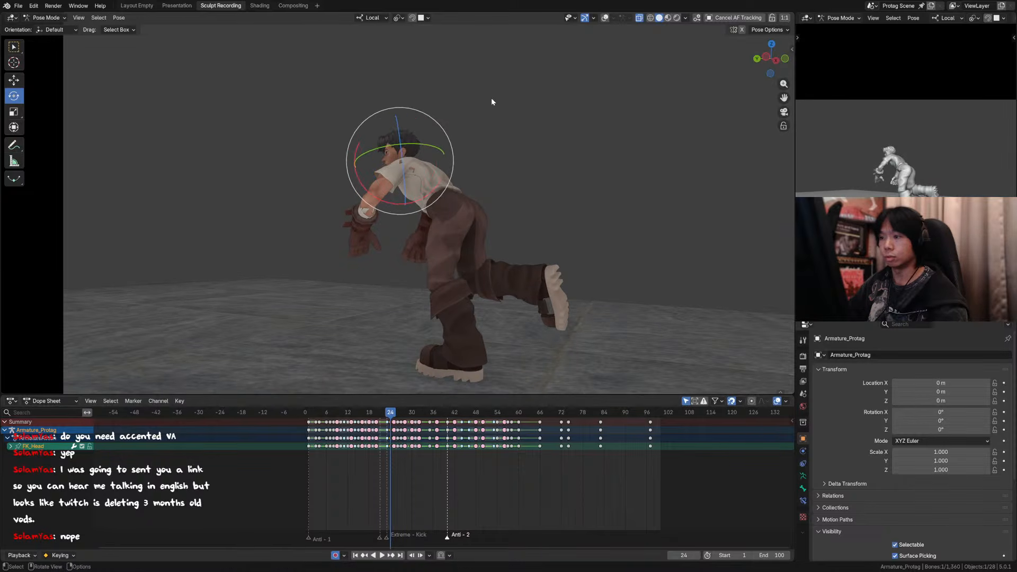
# Step: Show the overlays and move the eye target control about 0.07 m at frame 24 to redirect the gaze
pyautogui.click(606, 18)
pyautogui.click(372, 161)
pyautogui.moveTo(373, 163); pyautogui.dragTo(453, 193, button='middle')
pyautogui.press('g')
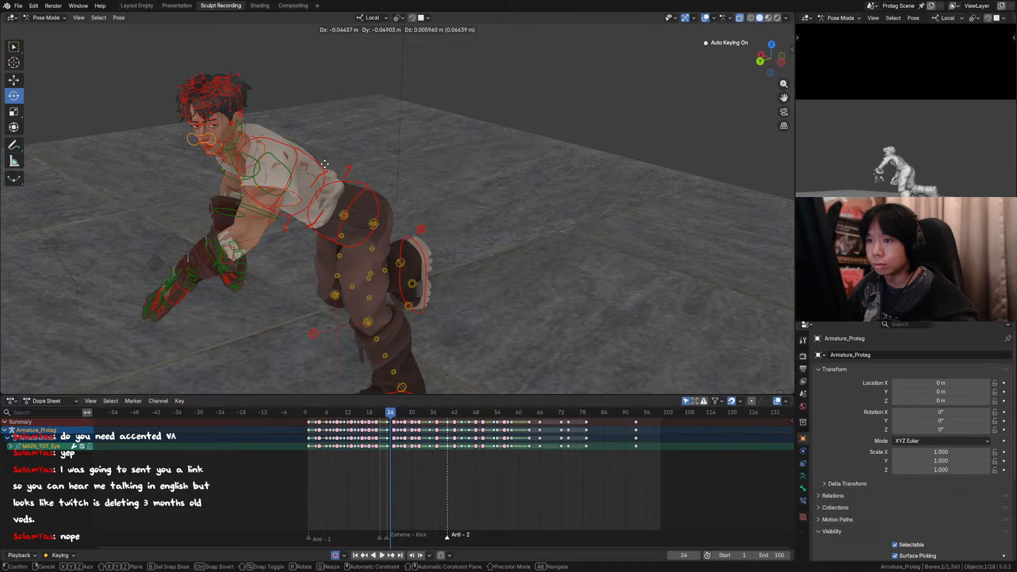
pyautogui.click(330, 164)
pyautogui.moveTo(330, 161); pyautogui.dragTo(553, 89, button='middle')
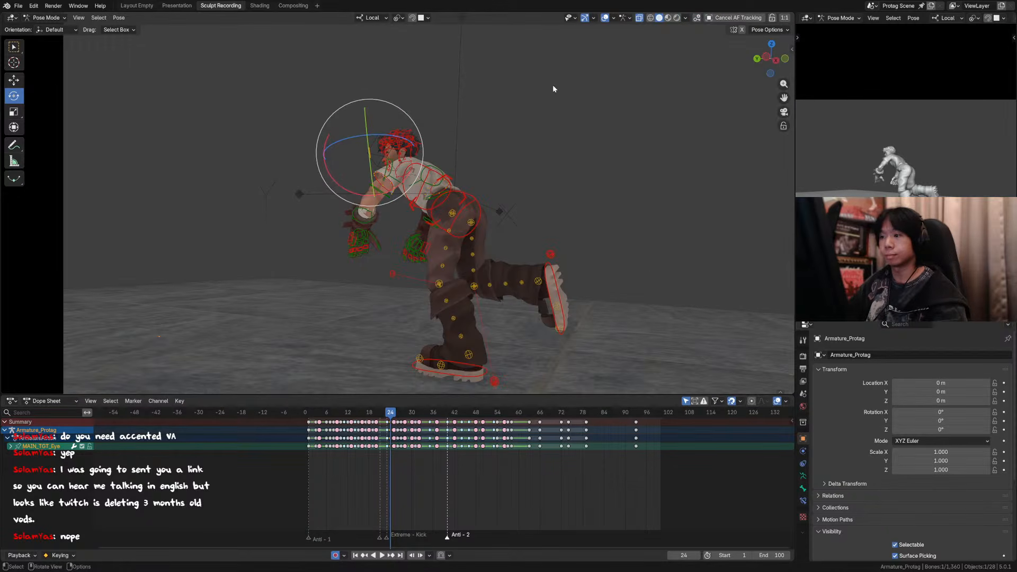
# Step: Check the camera view at frame 26, switch to the selection tool, and save the file
pyautogui.press('Right')
pyautogui.press('Right')
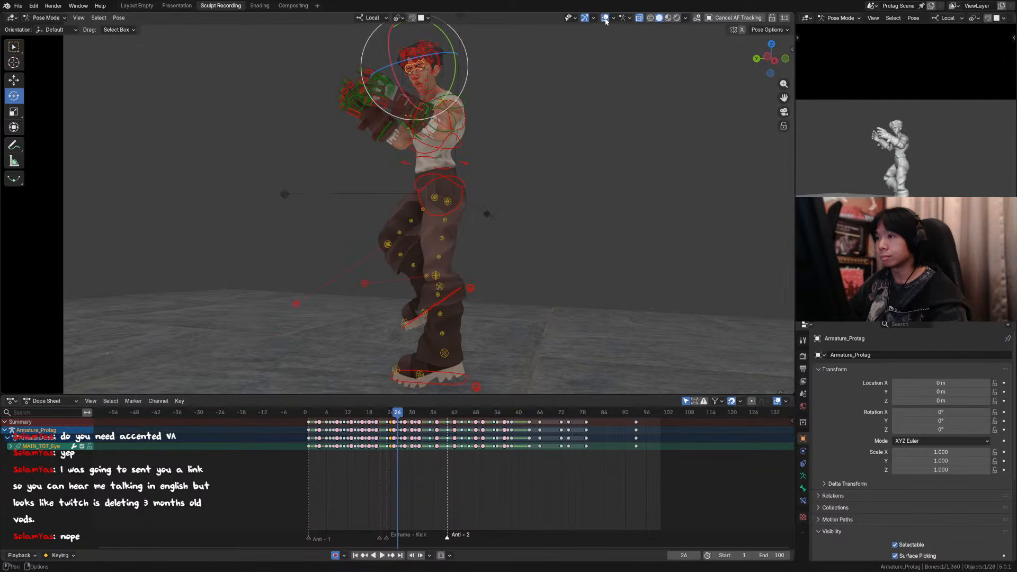
pyautogui.press('KP_0')
pyautogui.scroll(2, 552, 173)
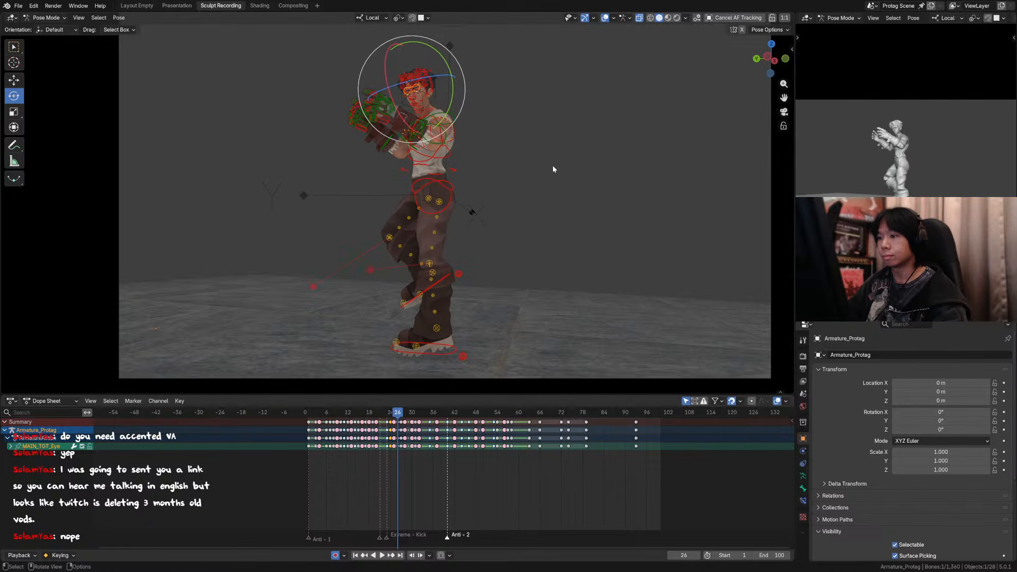
pyautogui.click(14, 49)
pyautogui.keyDown('shift'); pyautogui.moveTo(435, 135); pyautogui.dragTo(405, 155, button='middle'); pyautogui.keyUp('shift')
pyautogui.hotkey('ctrl', 's')
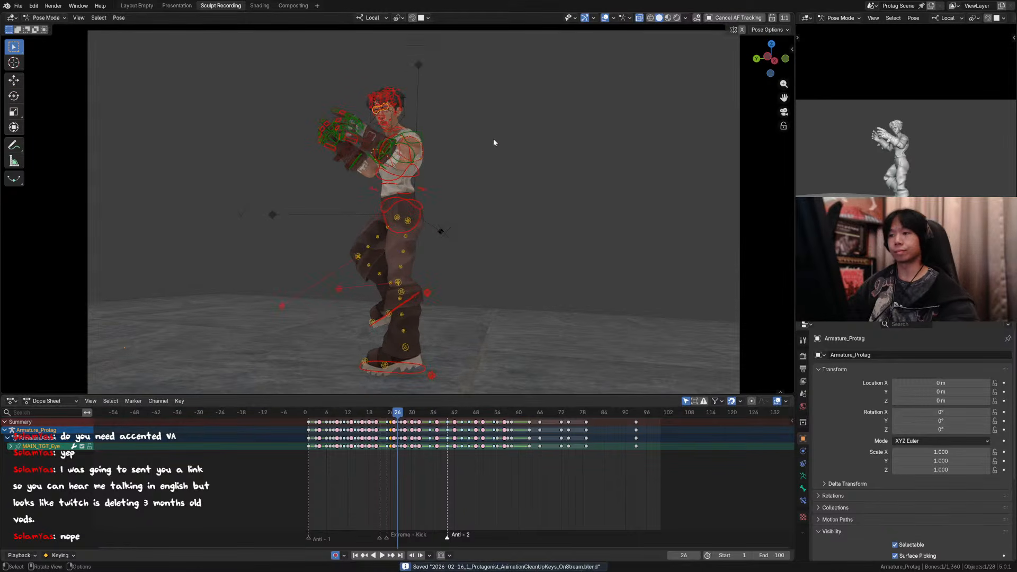
# Step: Compare the head and body poses frame by frame from 23 to 26 through the camera, with the overlays hidden
pyautogui.press('Left')
pyautogui.press('Left')
pyautogui.click(604, 18)
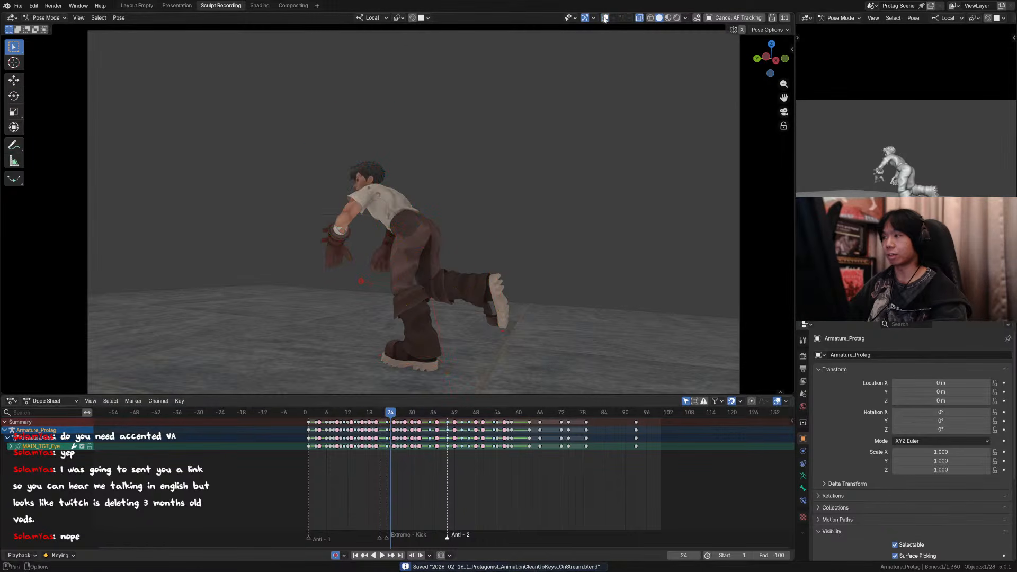
pyautogui.press('Right')
pyautogui.press('Right')
pyautogui.press('Right')
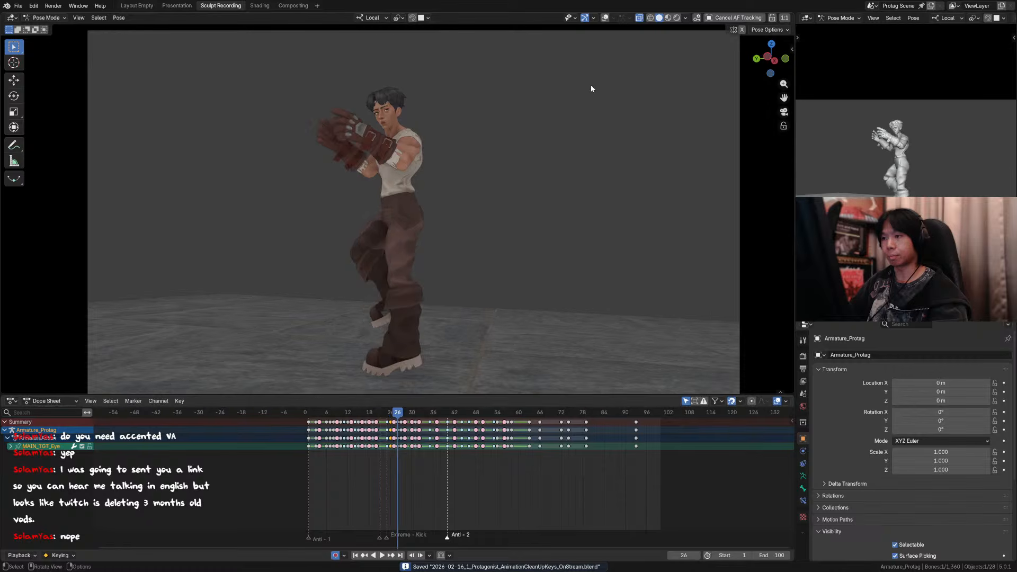
pyautogui.press('Left')
pyautogui.press('Left')
pyautogui.press('Left')
pyautogui.press('Right')
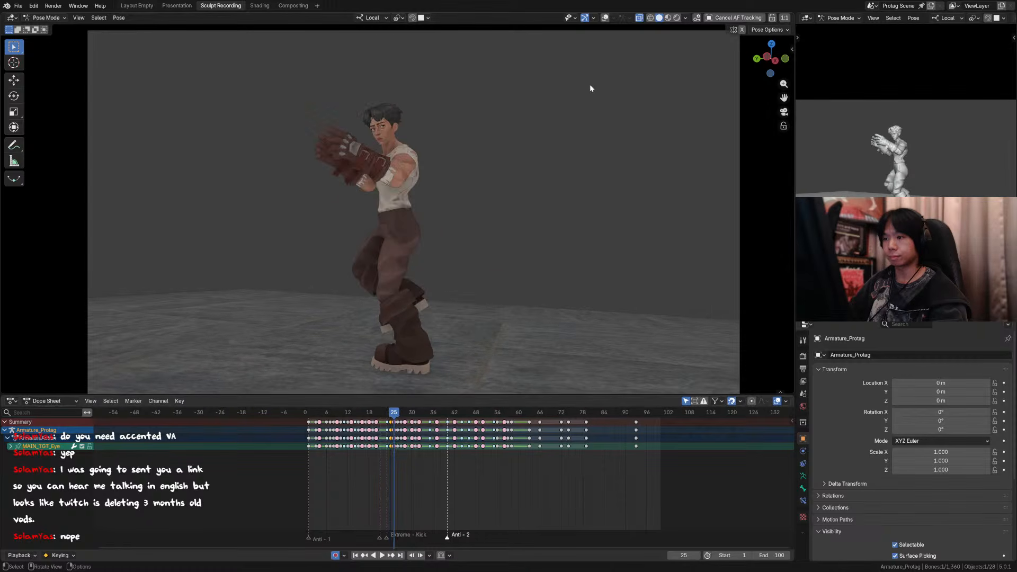
pyautogui.press('Left')
pyautogui.press('Left')
pyautogui.press('Right')
pyautogui.press('Right')
pyautogui.press('Right')
pyautogui.press('Right')
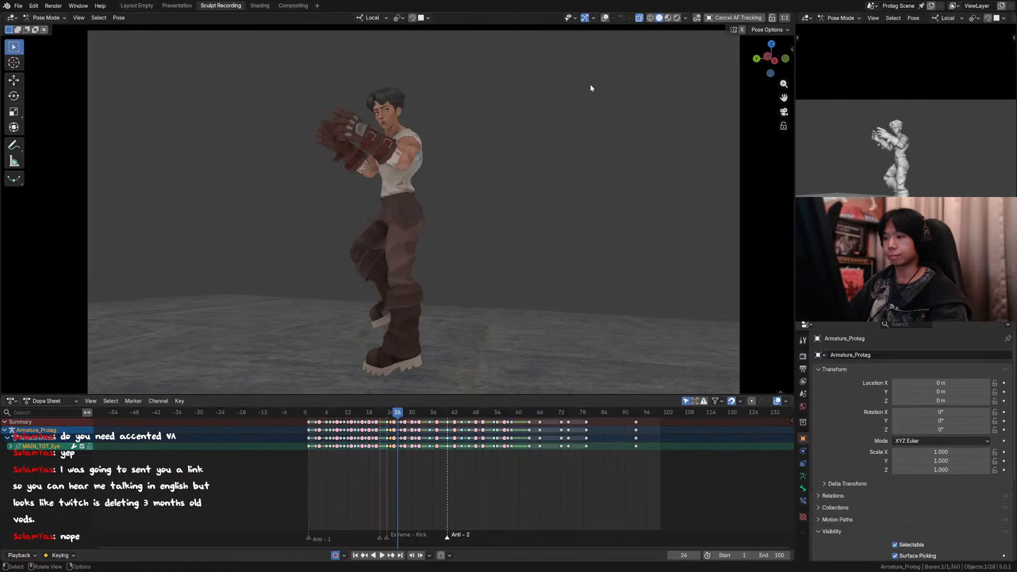
pyautogui.press('Left')
pyautogui.press('Left')
pyautogui.press('Left')
pyautogui.press('Left')
pyautogui.press('Left')
pyautogui.press('Right')
pyautogui.press('Right')
pyautogui.press('Right')
pyautogui.press('Right')
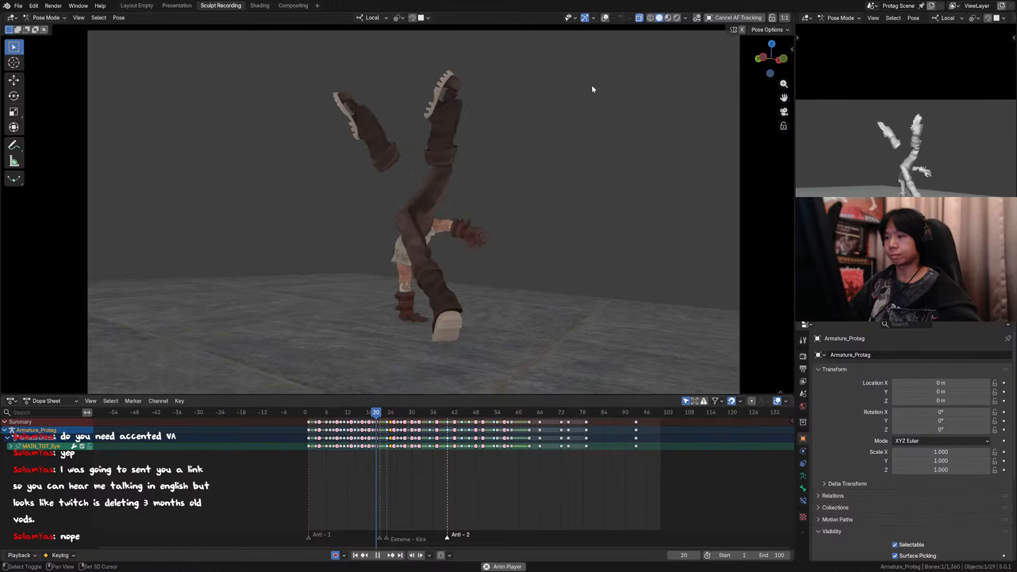
# Step: Play back the full animation through the camera and save the file
pyautogui.press('space')
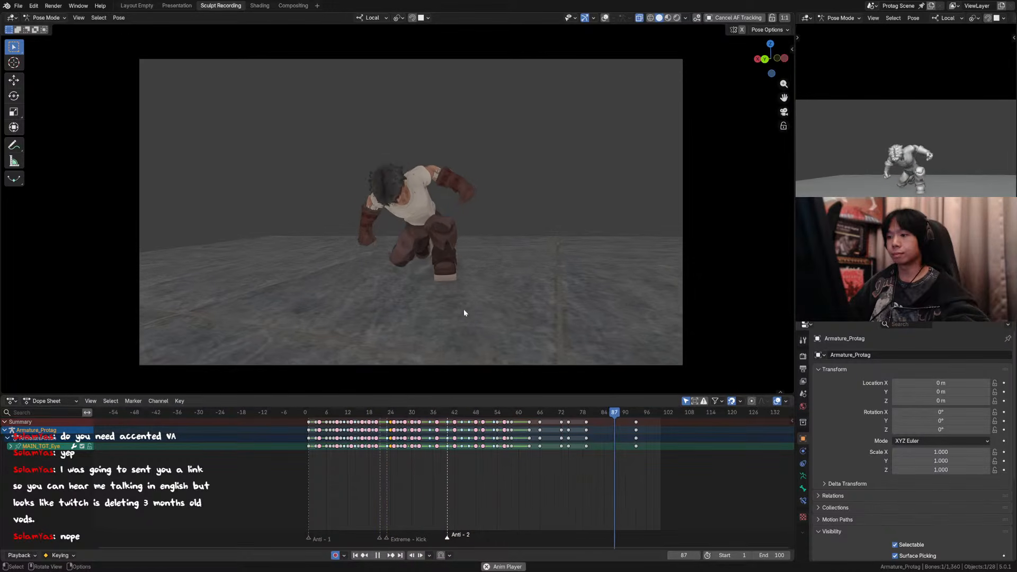
pyautogui.scroll(2, 463, 309)
pyautogui.hotkey('ctrl', 's')
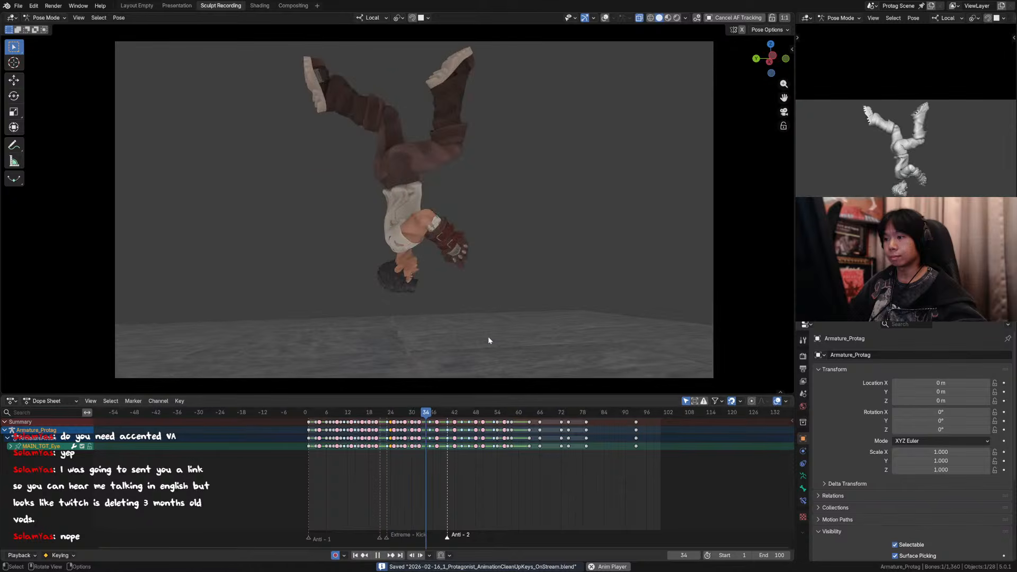
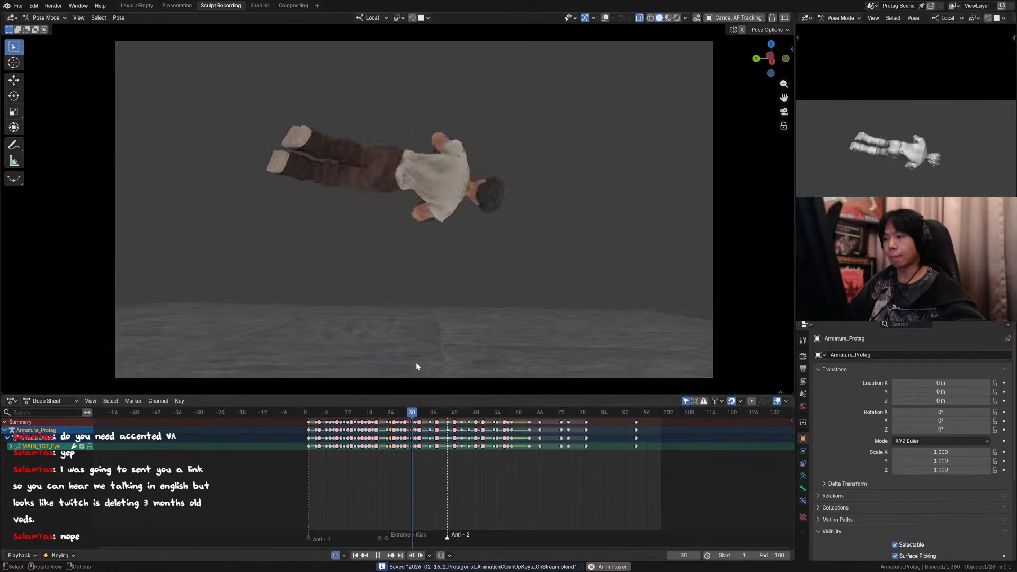
# Step: Stop the playback and compare the takeoff poses frame by frame between 24 and 27 through the camera
pyautogui.click(391, 414)
pyautogui.press('space')
pyautogui.click(391, 415)
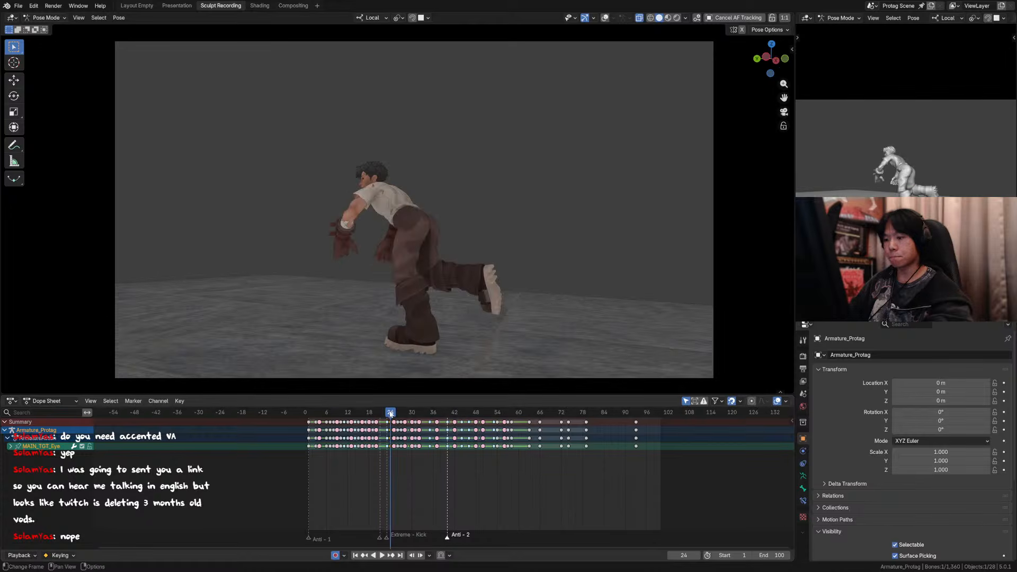
pyautogui.press('Right')
pyautogui.press('Right')
pyautogui.press('Right')
pyautogui.press('Left')
pyautogui.press('Left')
pyautogui.press('Left')
pyautogui.press('Right')
pyautogui.press('Right')
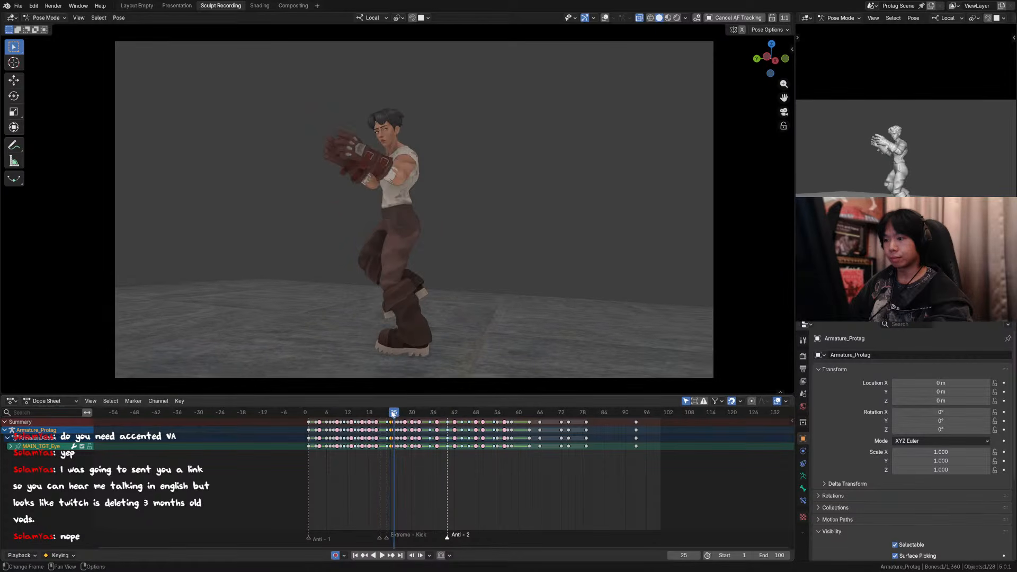
pyautogui.press('Left')
pyautogui.press('Left')
pyautogui.press('Right')
pyautogui.press('Right')
pyautogui.press('Right')
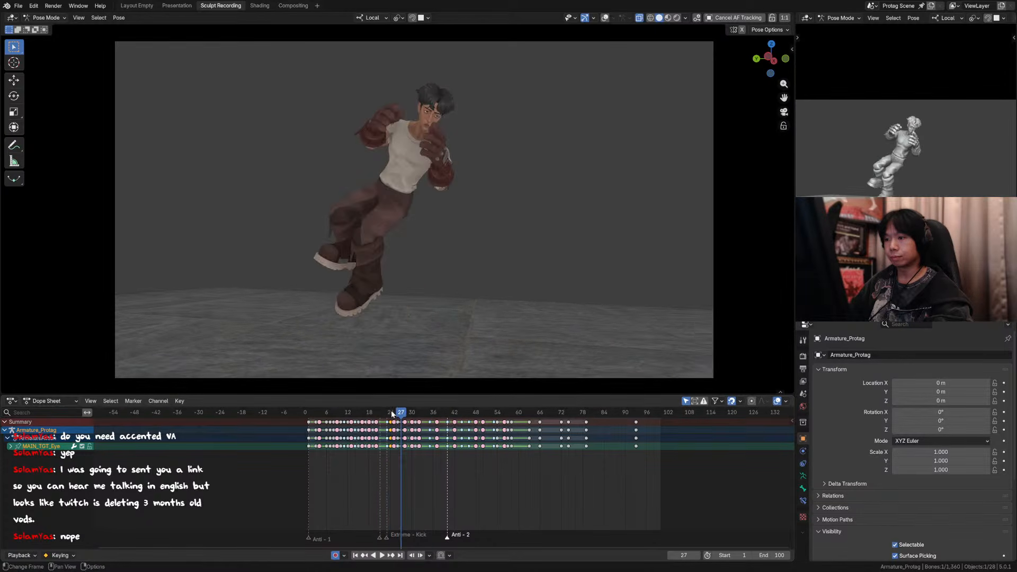
pyautogui.press('Left')
pyautogui.press('Right')
pyautogui.press('Left')
pyautogui.press('Left')
pyautogui.press('Left')
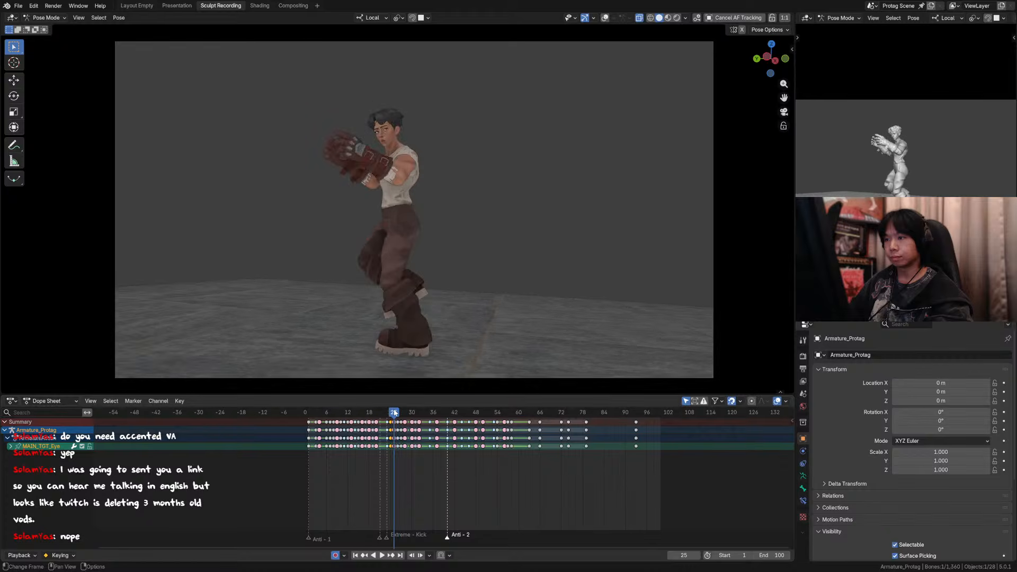
pyautogui.press('Right')
pyautogui.press('Right')
pyautogui.press('Right')
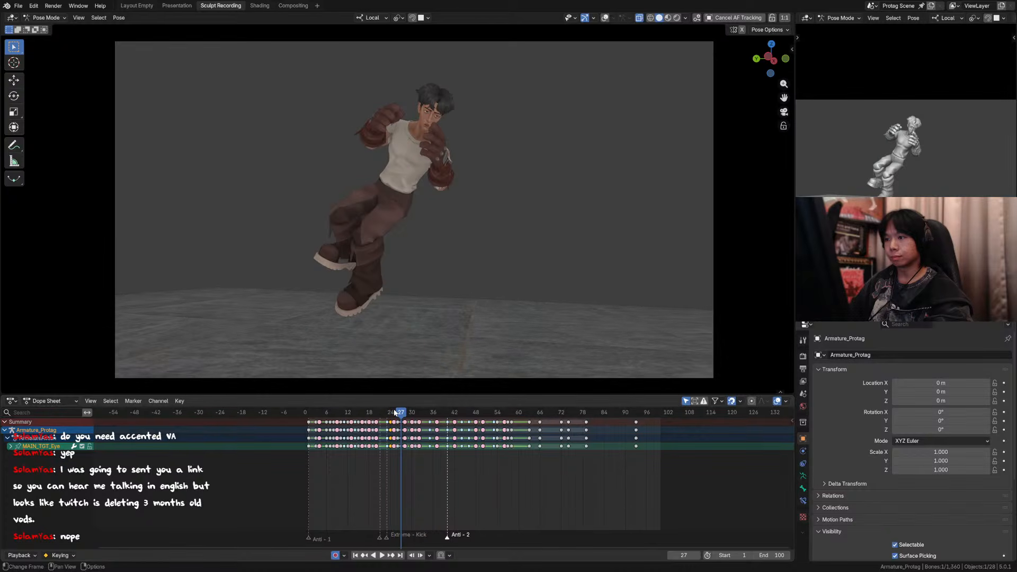
pyautogui.press('Left')
pyautogui.press('Right')
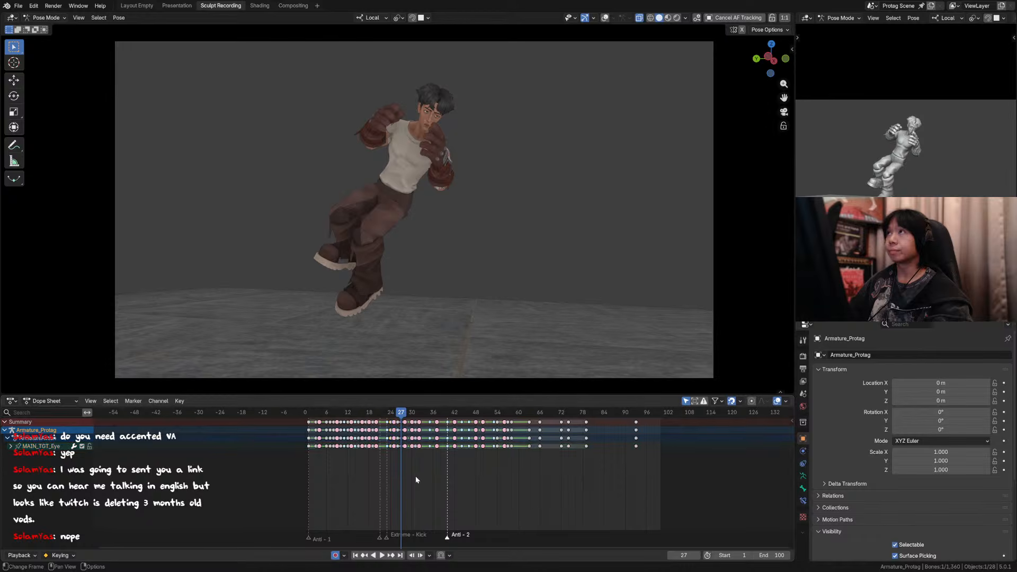
# Step: Examine the head direction and body pose across frames 25 to 28 in the camera view
pyautogui.press('Left')
pyautogui.press('Right')
pyautogui.press('Right')
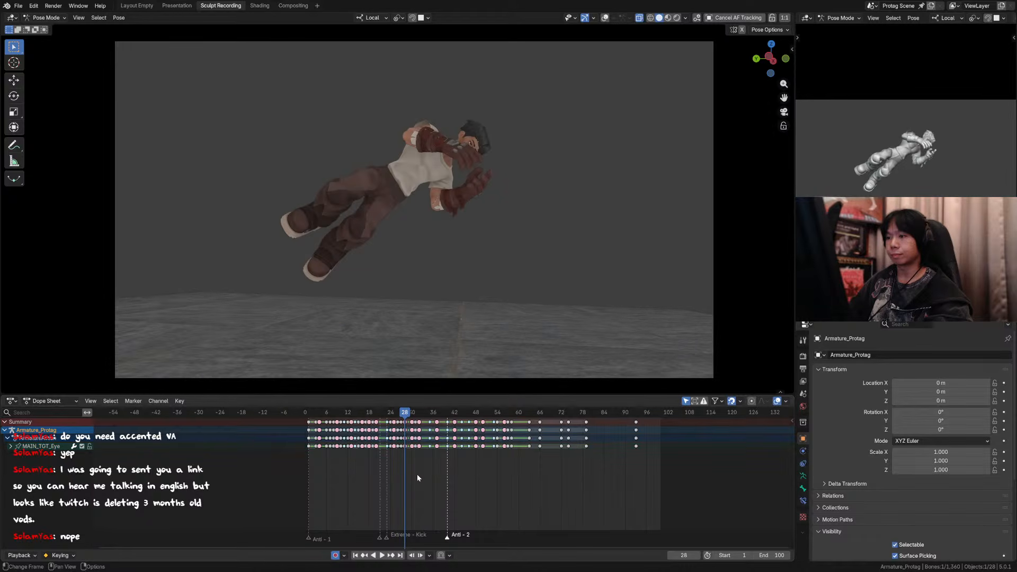
pyautogui.press('Left')
pyautogui.press('Left')
pyautogui.press('Right')
pyautogui.press('Left')
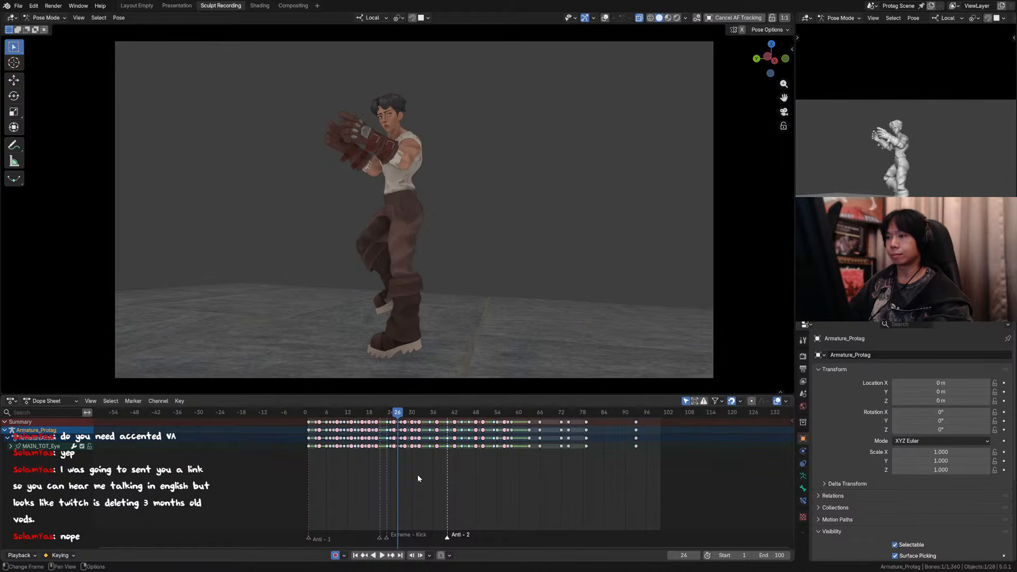
pyautogui.press('Right')
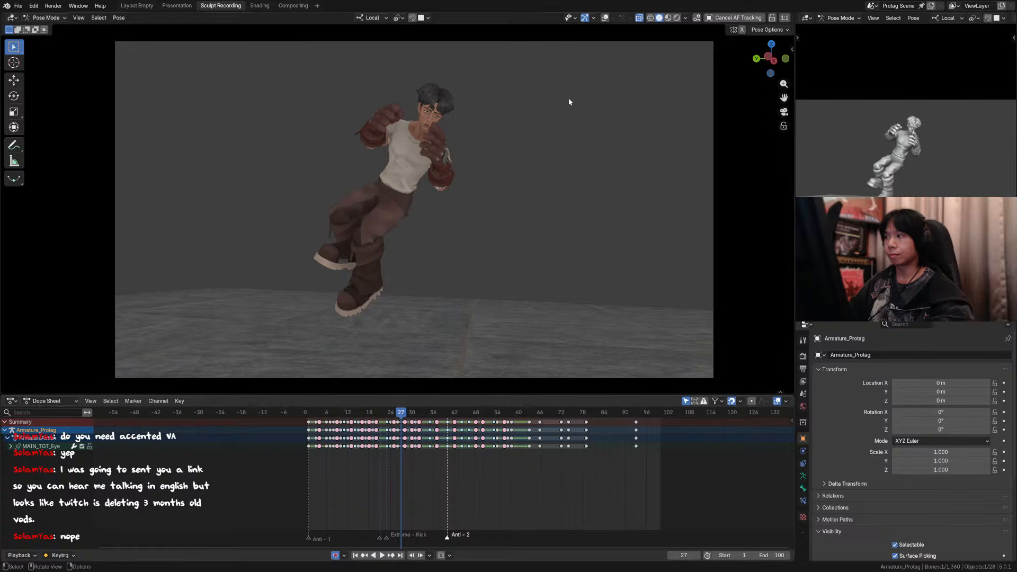
pyautogui.press('Left')
pyautogui.press('Left')
pyautogui.press('Right')
pyautogui.press('Right')
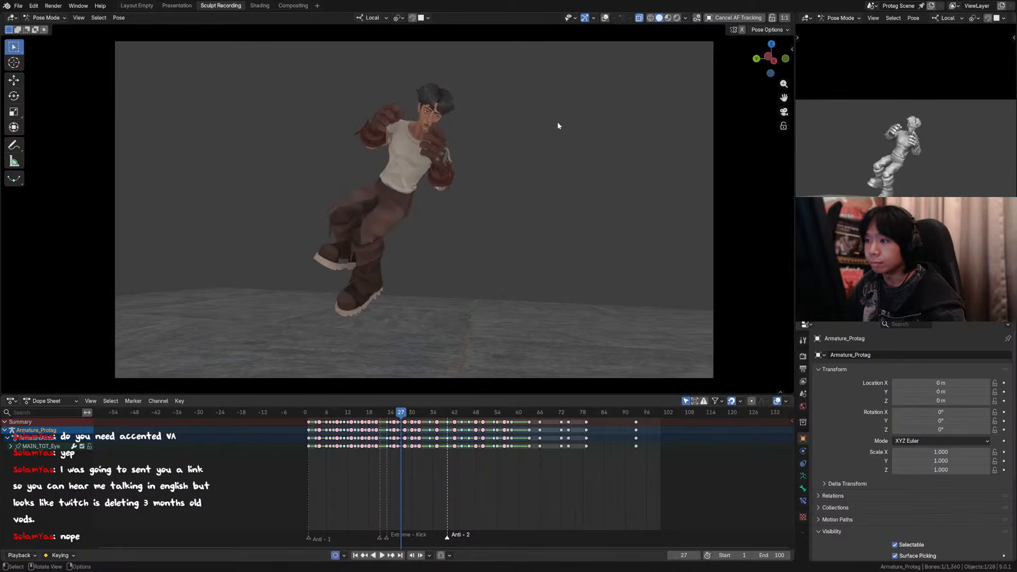
# Step: Show the overlays and rotate the head and neck controls about their local Y axis at frame 27
pyautogui.hotkey('shift', 'alt', 'z')
pyautogui.click(439, 105)
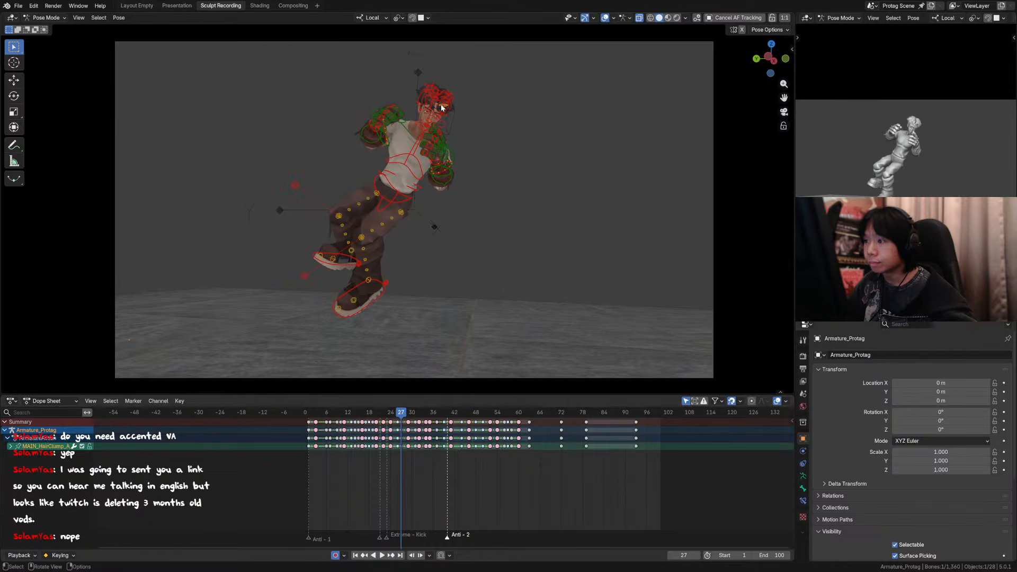
pyautogui.press('r')
pyautogui.press('y')
pyautogui.click(503, 130)
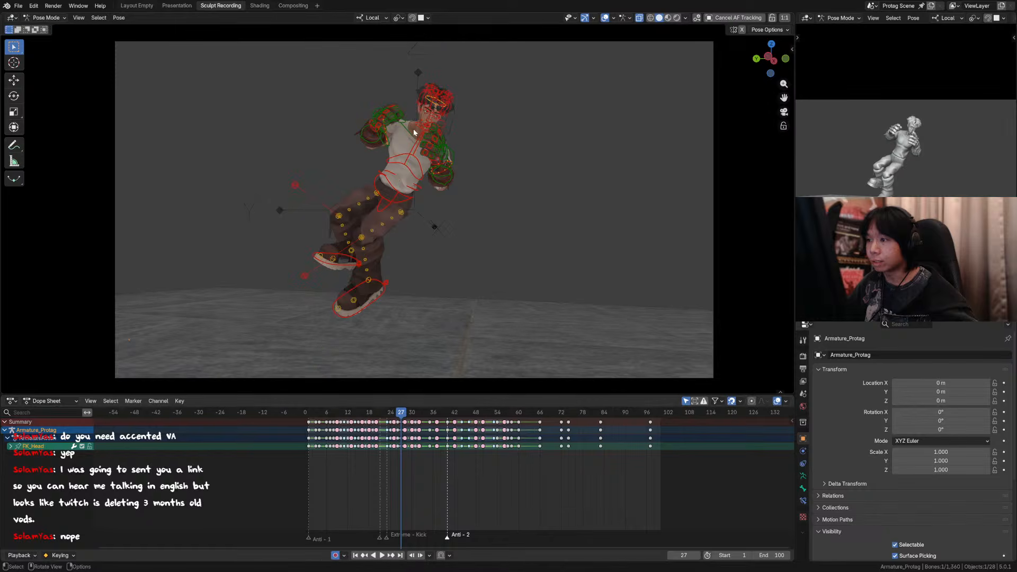
pyautogui.keyDown('shift'); pyautogui.click(415, 129); pyautogui.keyUp('shift')
pyautogui.press('r')
pyautogui.press('y')
pyautogui.click(522, 128)
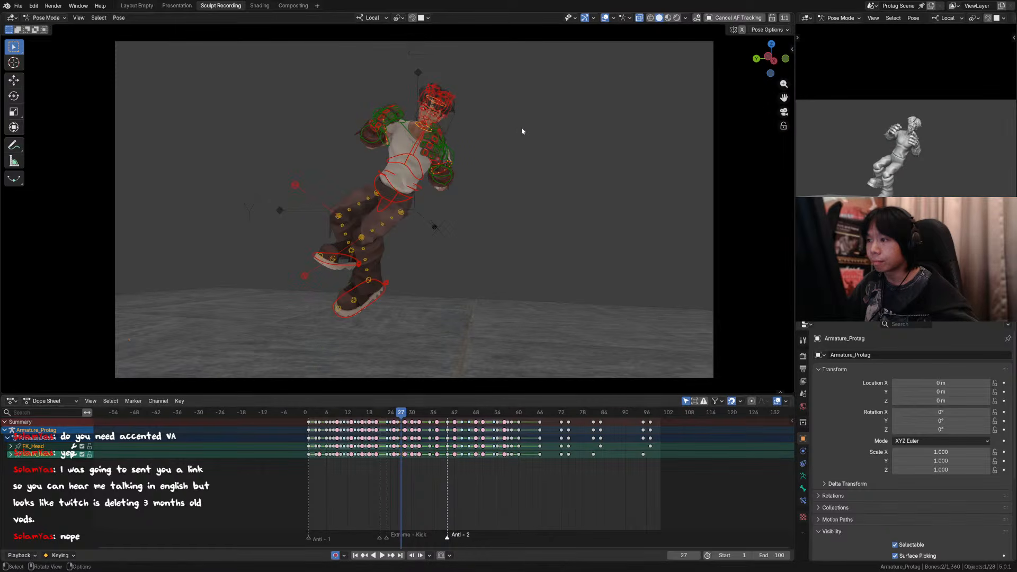
# Step: Refine the turn of the head control alone about local Y at frame 27
pyautogui.click(434, 105)
pyautogui.click(434, 104)
pyautogui.press('r')
pyautogui.press('y')
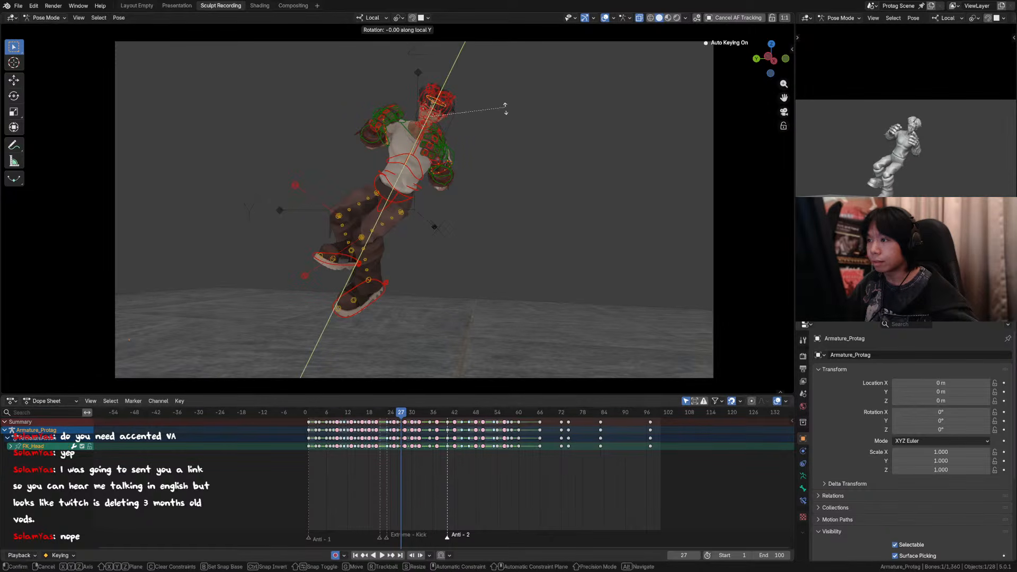
pyautogui.click(501, 121)
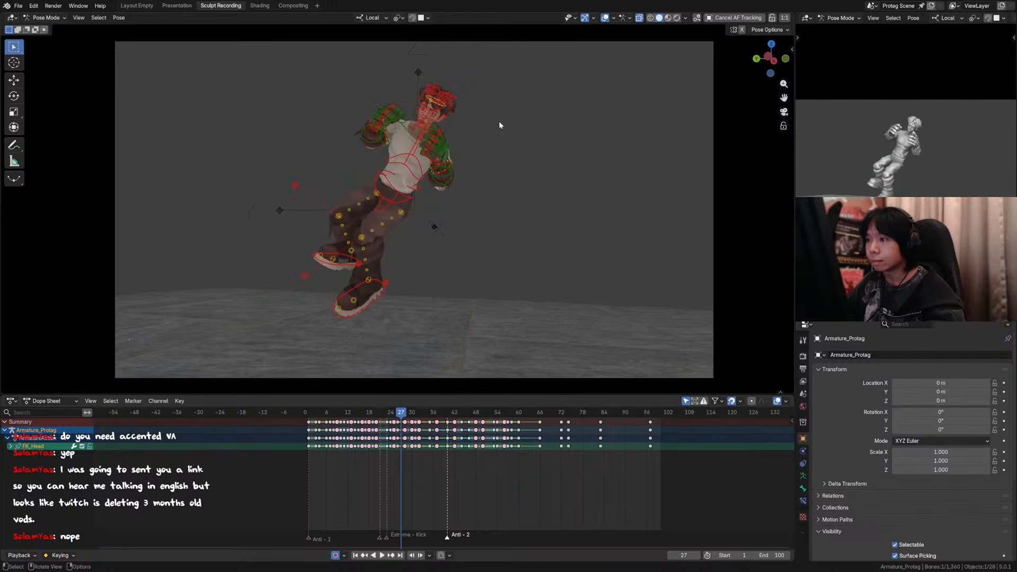
# Step: Move the eye target control about 0.06 m at frame 27 to redirect the gaze, and hide the overlays
pyautogui.click(432, 116)
pyautogui.press('g')
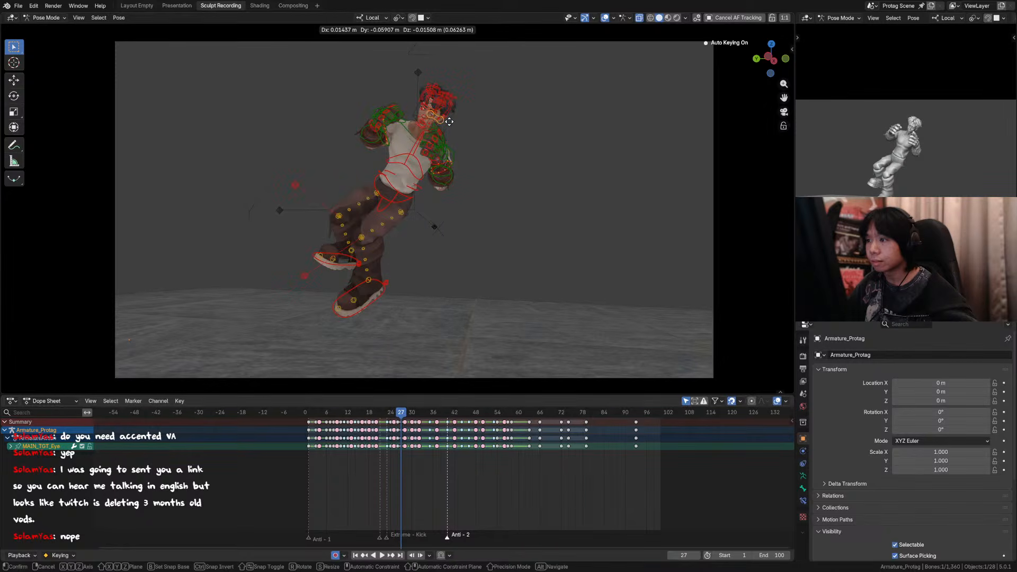
pyautogui.click(448, 122)
pyautogui.click(605, 18)
# Step: Compare the adjusted head and gaze at frame 27 with frames 26 and 28, and deselect all bones
pyautogui.press('Left')
pyautogui.press('Right')
pyautogui.press('Right')
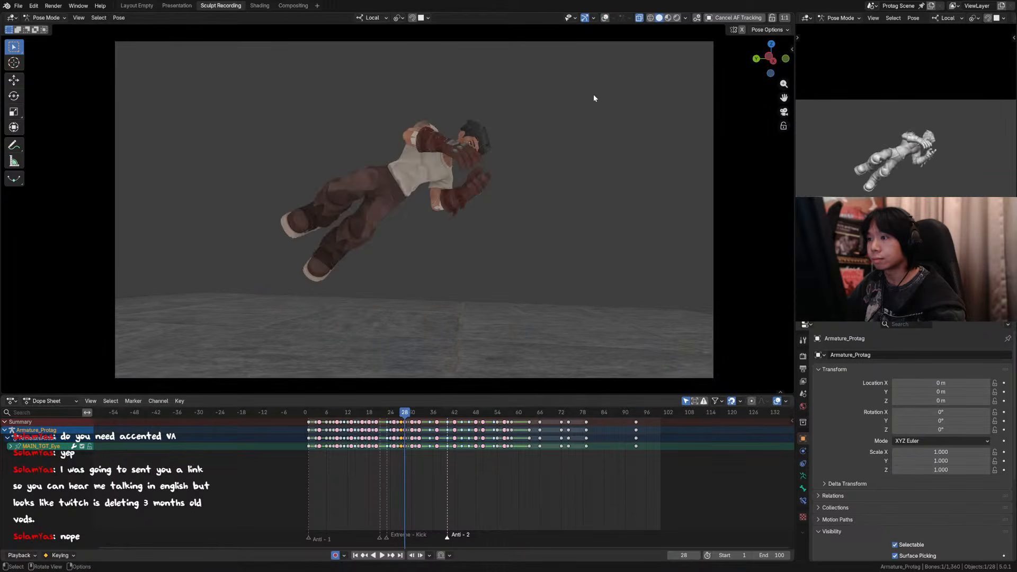
pyautogui.press('Left')
pyautogui.press('Right')
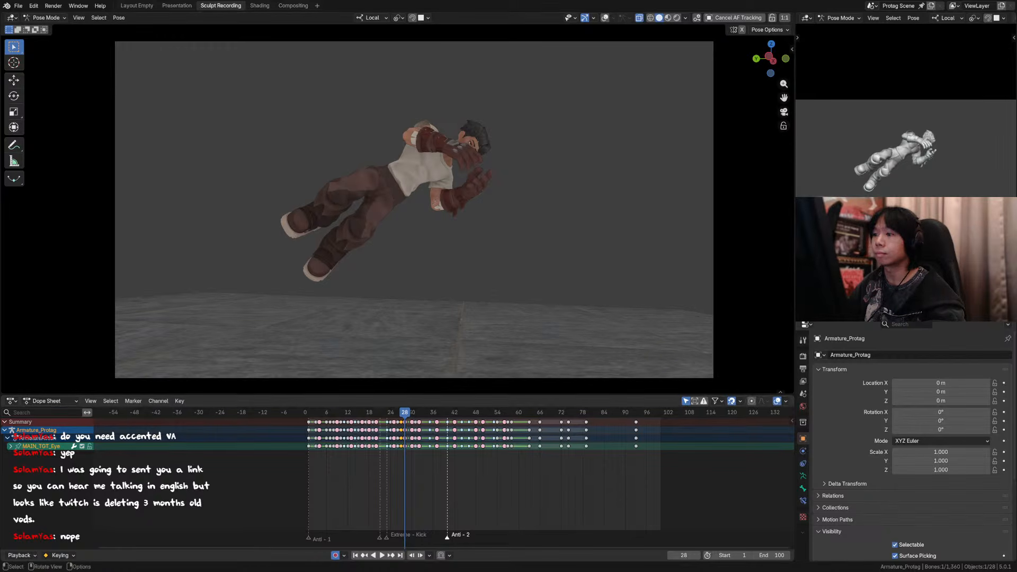
pyautogui.hotkey('alt', 'a')
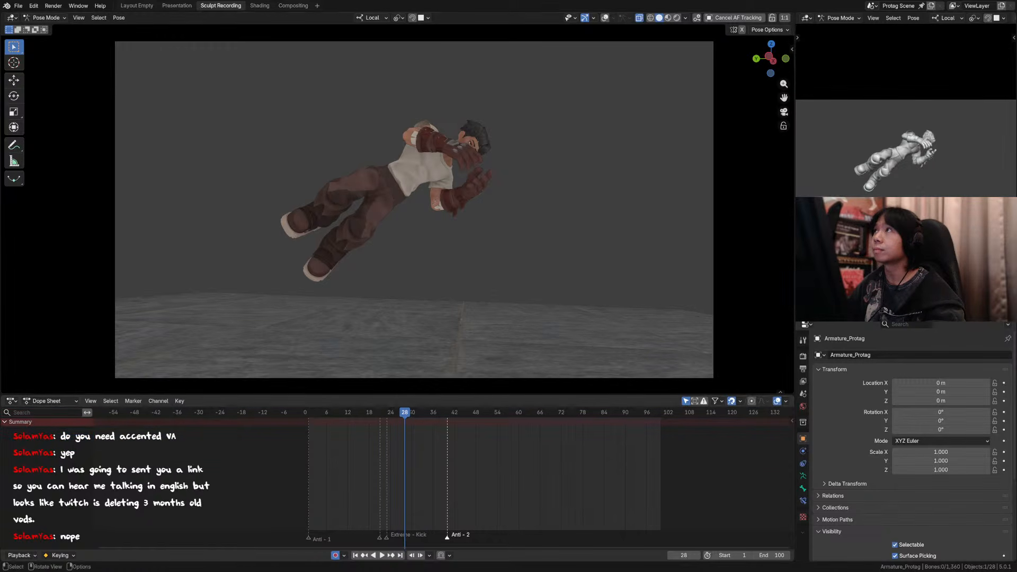
pyautogui.press('Left')
pyautogui.press('Right')
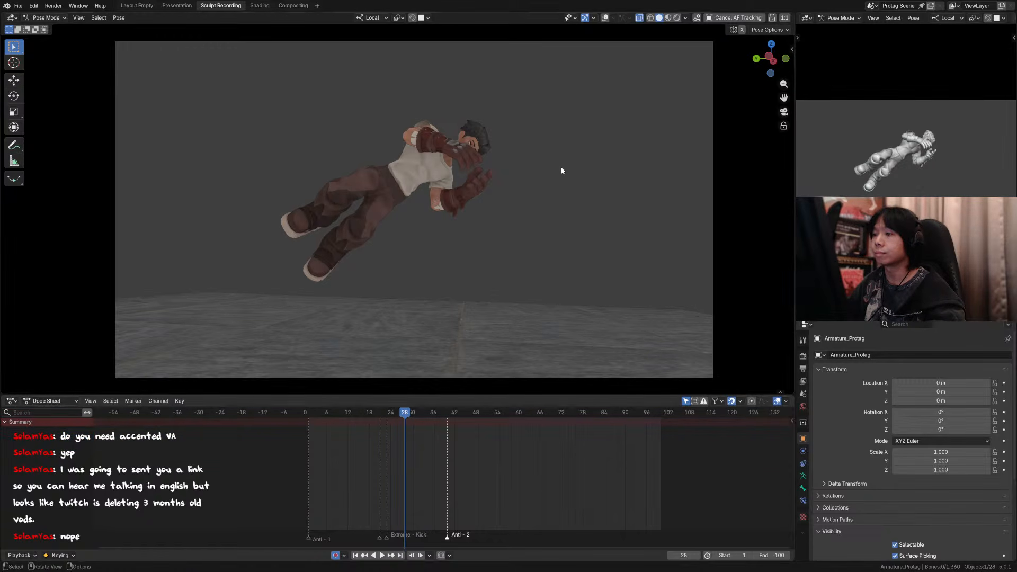
# Step: Show the overlays and hide the rig's hair controls
pyautogui.click(605, 18)
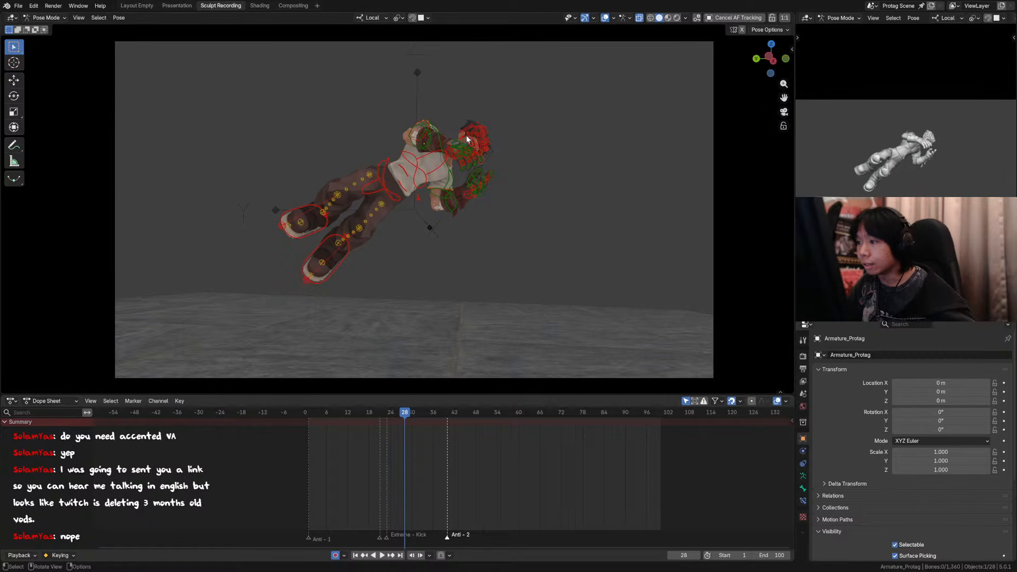
pyautogui.click(466, 135)
pyautogui.press('n')
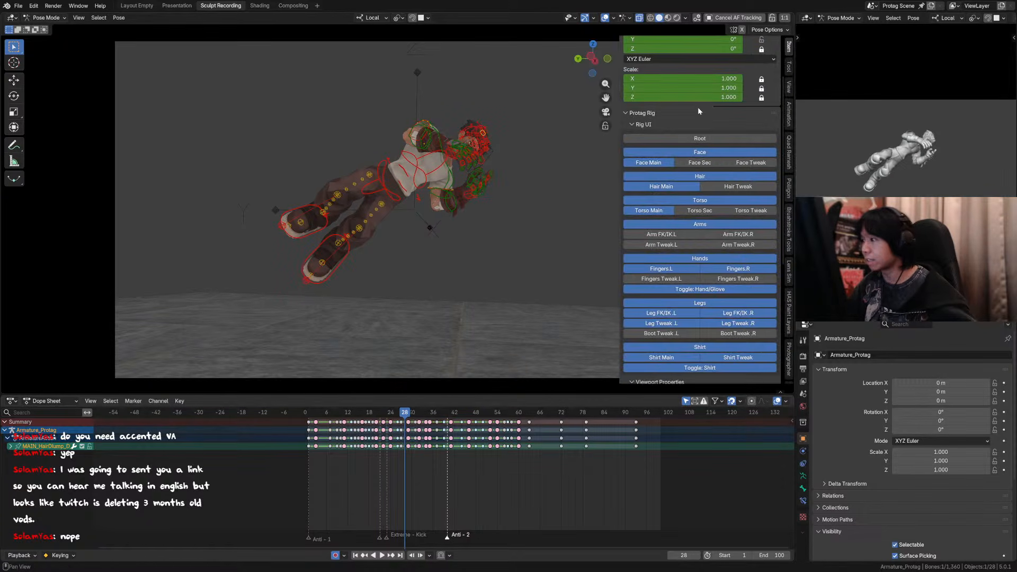
pyautogui.click(698, 178)
pyautogui.press('n')
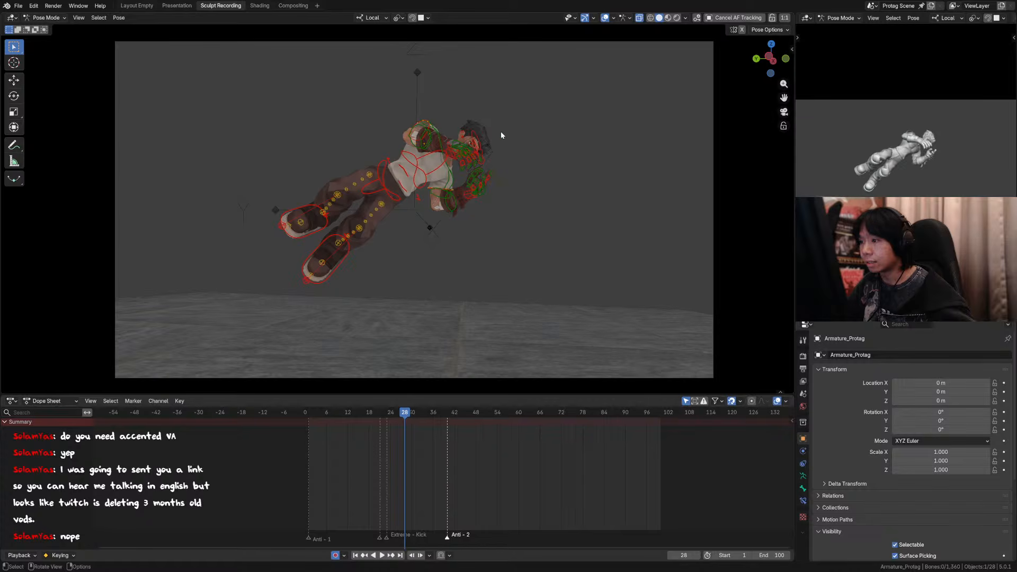
# Step: Turn the head control about local Y at frame 28 and fine-tune its tilt with a free rotation
pyautogui.click(474, 134)
pyautogui.press('r')
pyautogui.press('y')
pyautogui.rightClick(536, 139)
pyautogui.press('r')
pyautogui.press('y')
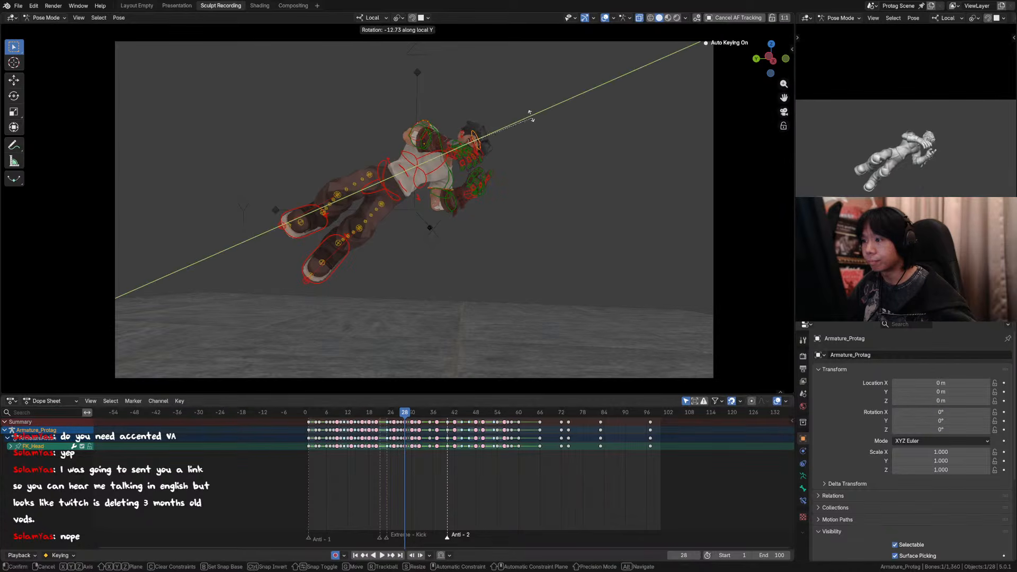
pyautogui.click(524, 112)
pyautogui.press('r')
pyautogui.click(522, 106)
# Step: Check the new head pose against neighbouring frames, play back the animation with overlays hidden, and save the file
pyautogui.press('Left')
pyautogui.press('Right')
pyautogui.press('Right')
pyautogui.press('Right')
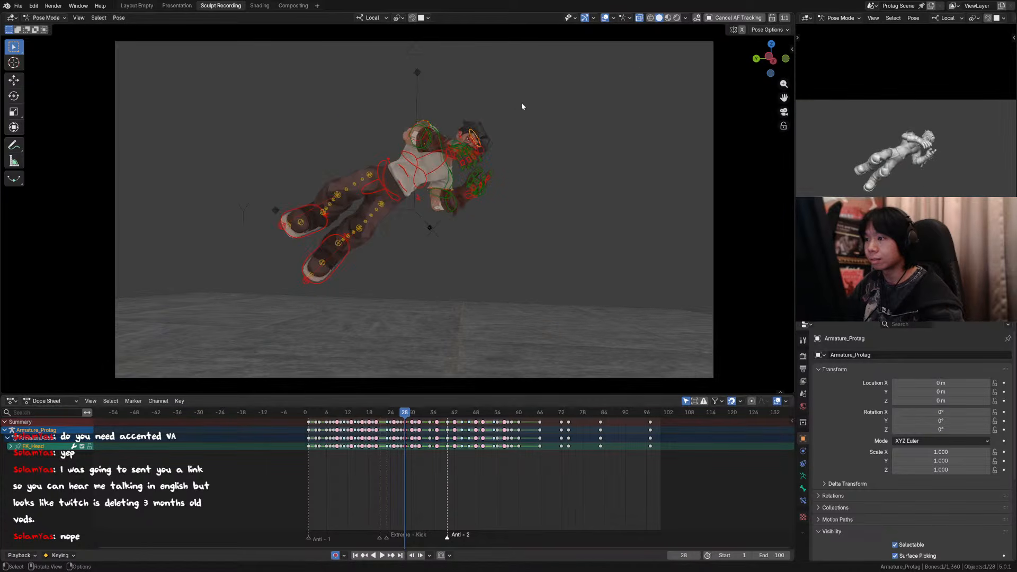
pyautogui.press('space')
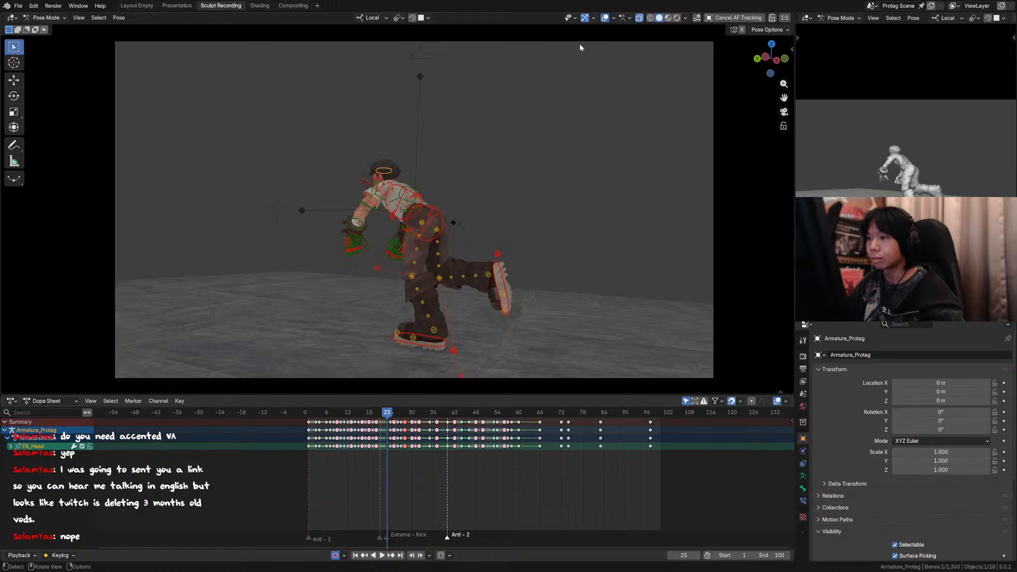
pyautogui.hotkey('ctrl', 's')
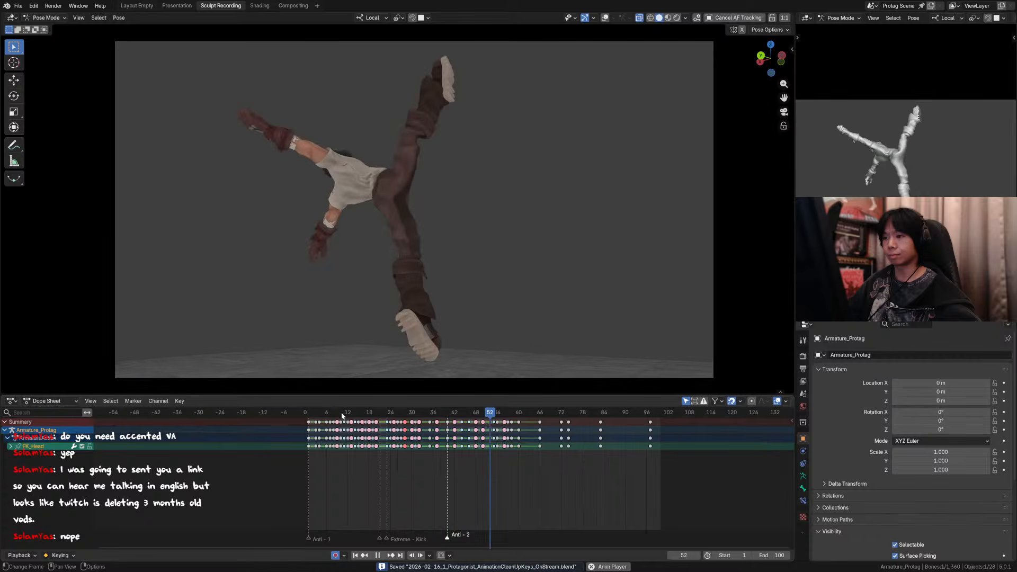
pyautogui.click(312, 415)
pyautogui.scroll(-1, 418, 350)
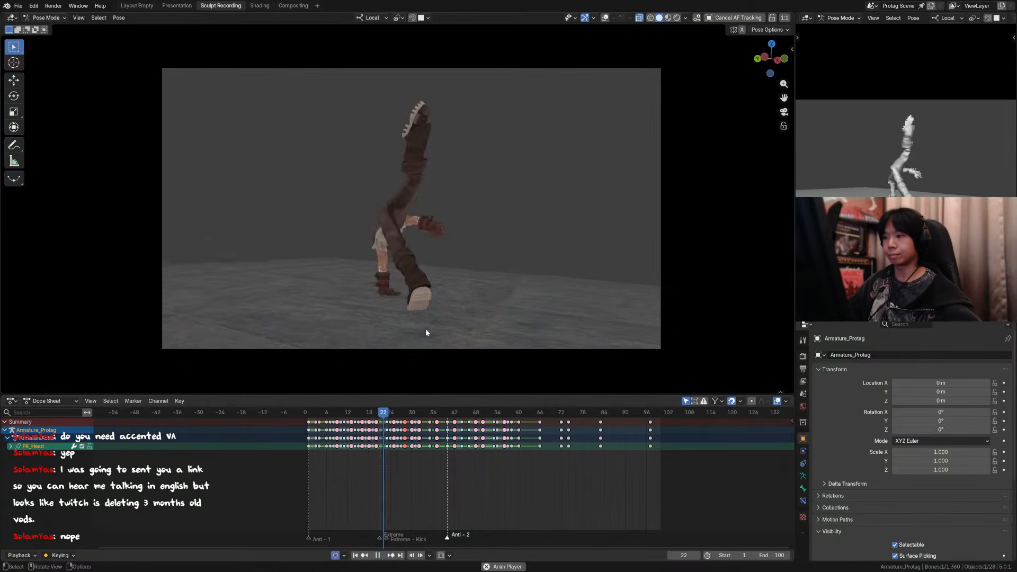
# Step: Stop the playback and step through the animation from its start to frame 19 in the camera view
pyautogui.click(308, 416)
pyautogui.press('space')
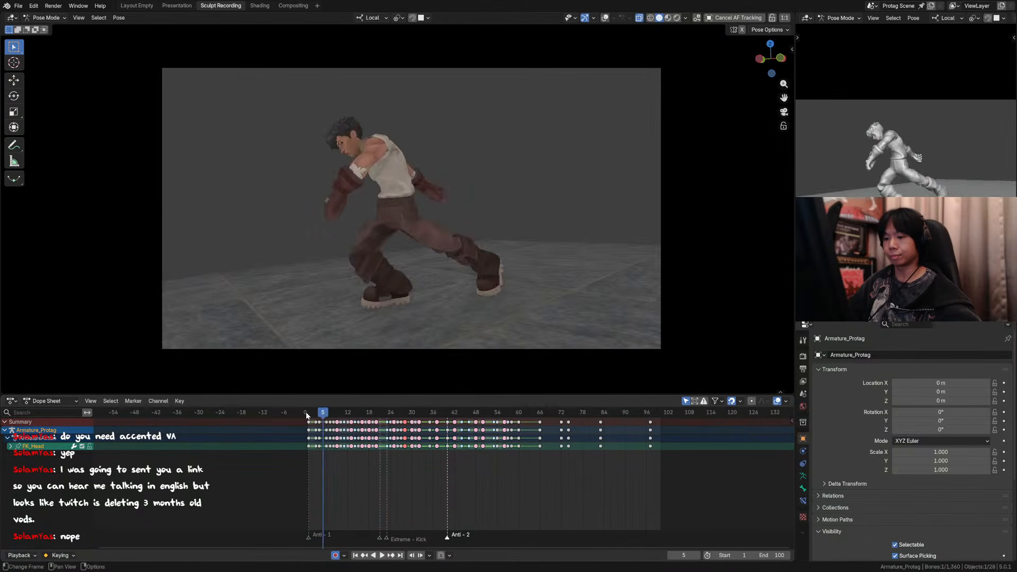
pyautogui.click(308, 414)
pyautogui.press('Right')
pyautogui.press('Right')
pyautogui.press('Right')
pyautogui.press('Right')
pyautogui.press('Right')
pyautogui.press('Right')
pyautogui.press('Right')
pyautogui.press('Right')
pyautogui.press('Right')
pyautogui.press('Right')
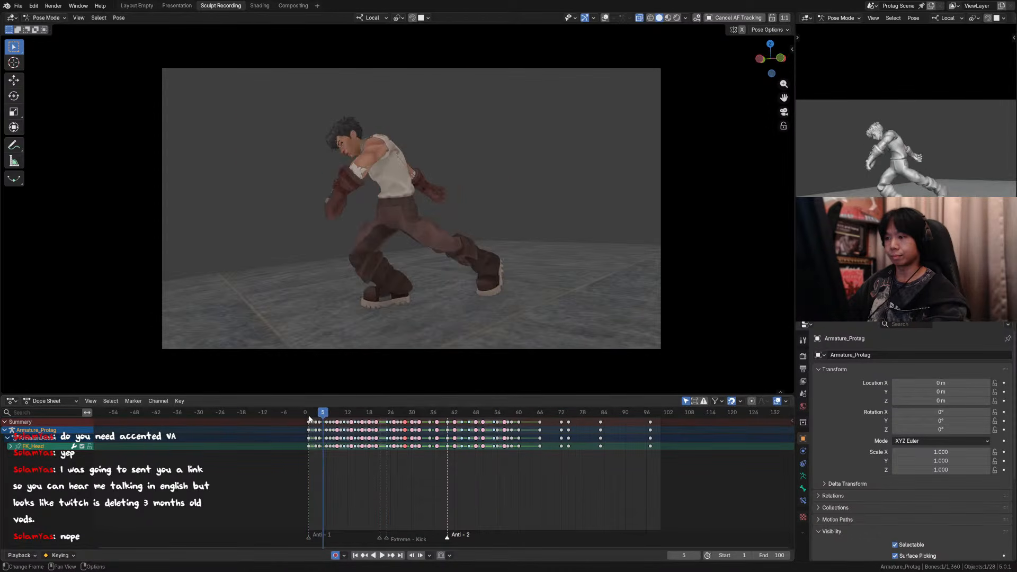
pyautogui.press('Right')
pyautogui.press('Right')
pyautogui.press('Right')
pyautogui.press('Right')
pyautogui.press('Right')
pyautogui.press('Right')
pyautogui.press('Right')
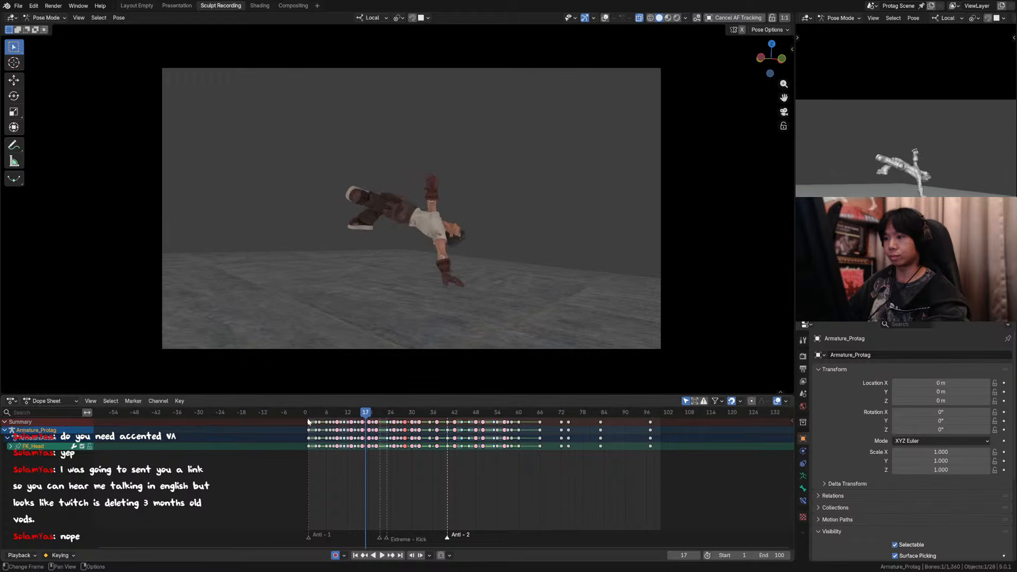
pyautogui.press('Right')
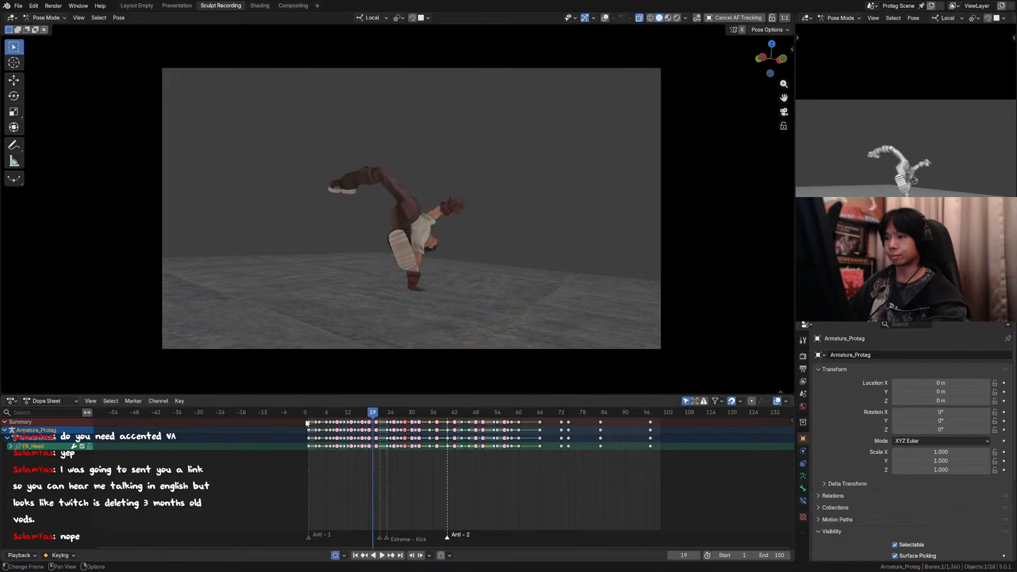
# Step: Show the overlays, inspect the right knee from the side, and shift a right thigh tweak control in camera view at frame 19
pyautogui.click(604, 18)
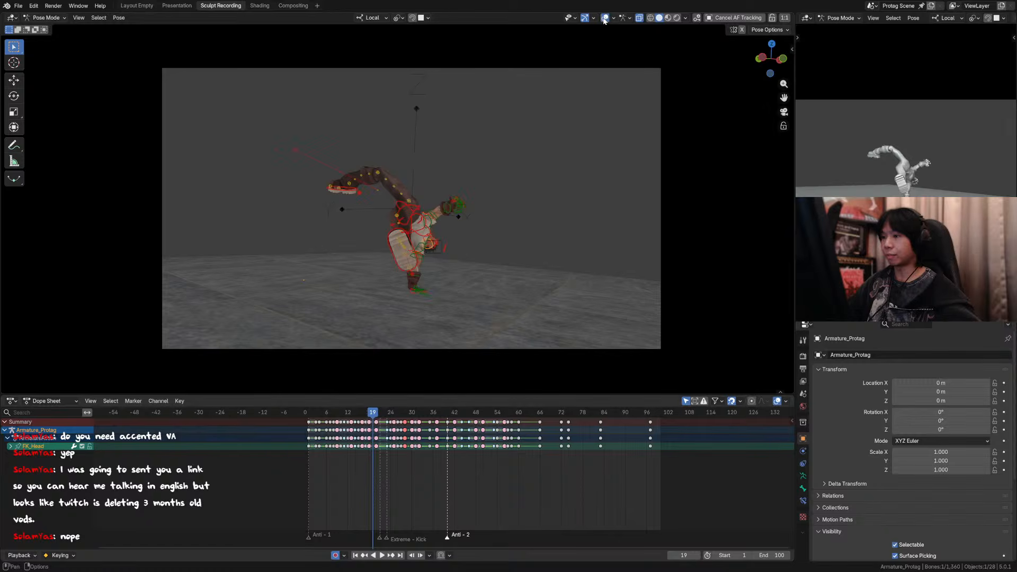
pyautogui.click(378, 172)
pyautogui.press('KP_0')
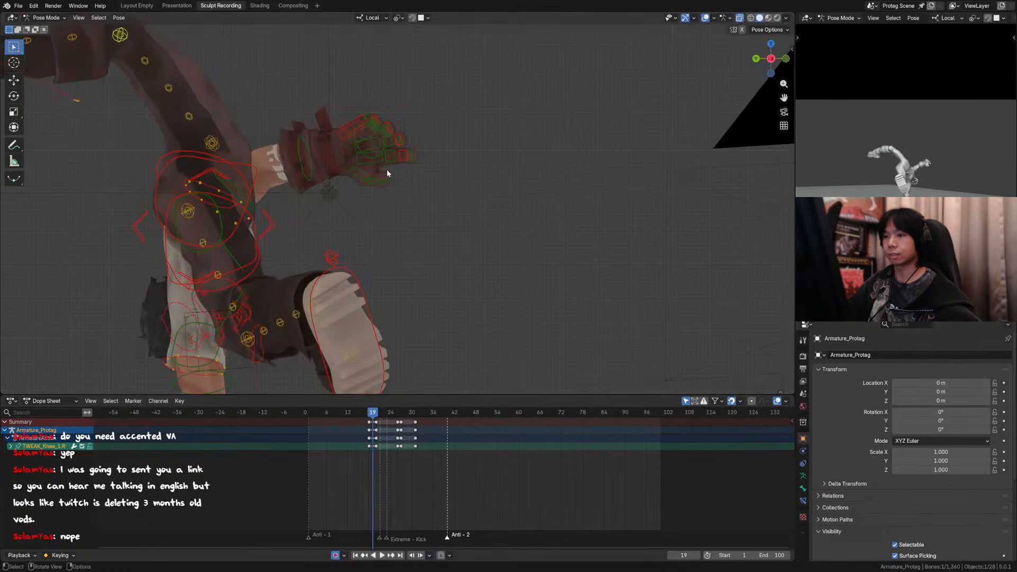
pyautogui.scroll(-3, 387, 169)
pyautogui.keyDown('shift'); pyautogui.moveTo(285, 148); pyautogui.dragTo(352, 151, button='middle'); pyautogui.keyUp('shift')
pyautogui.press('KP_0')
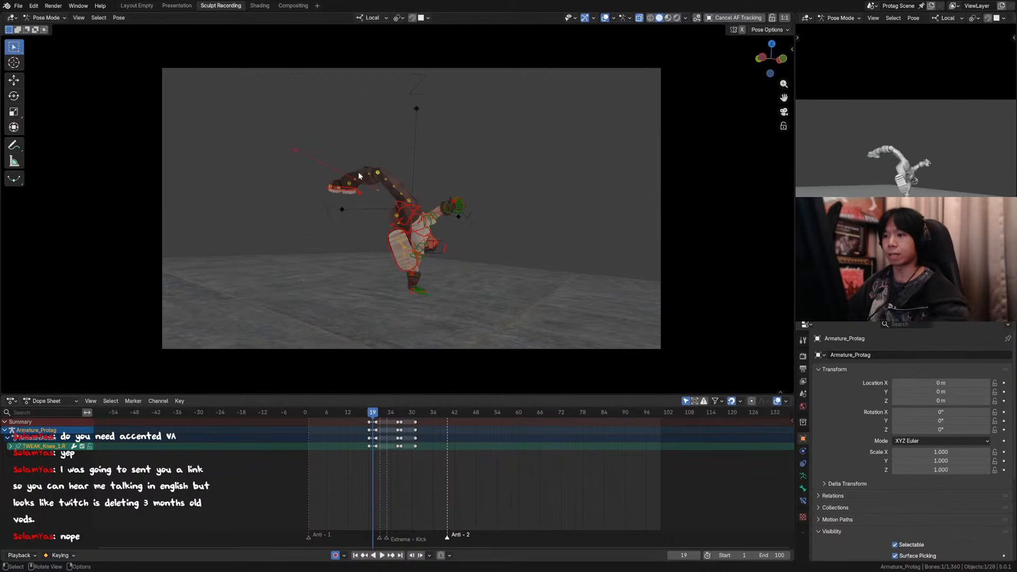
pyautogui.click(403, 181)
pyautogui.press('g')
pyautogui.click(411, 167)
# Step: Nudge the TWEAK_Thigh_3.R control at frame 19 to give the raised leg a smoother curve
pyautogui.click(386, 176)
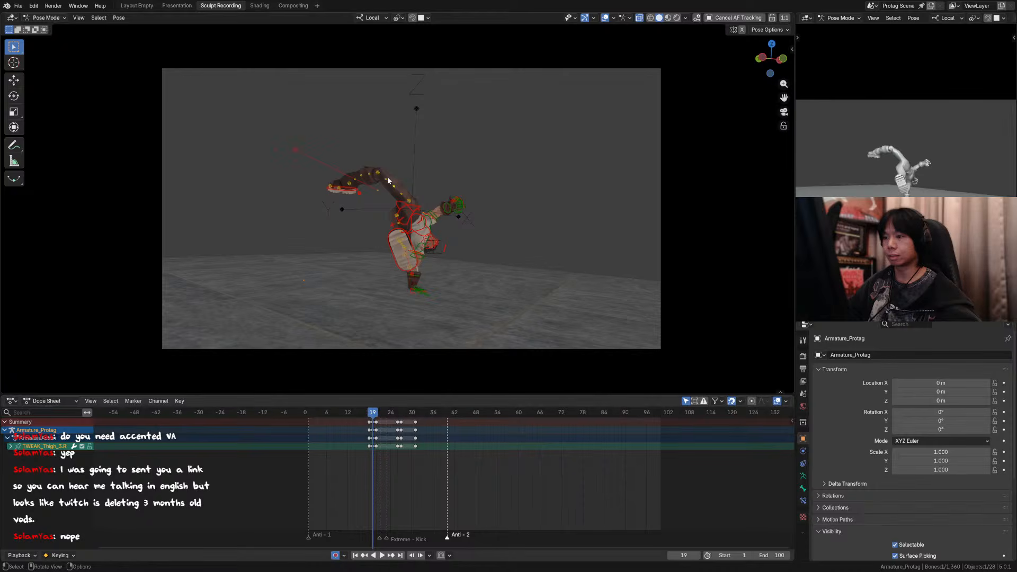
pyautogui.press('g')
pyautogui.click(396, 167)
pyautogui.click(396, 182)
pyautogui.press('g')
pyautogui.click(373, 174)
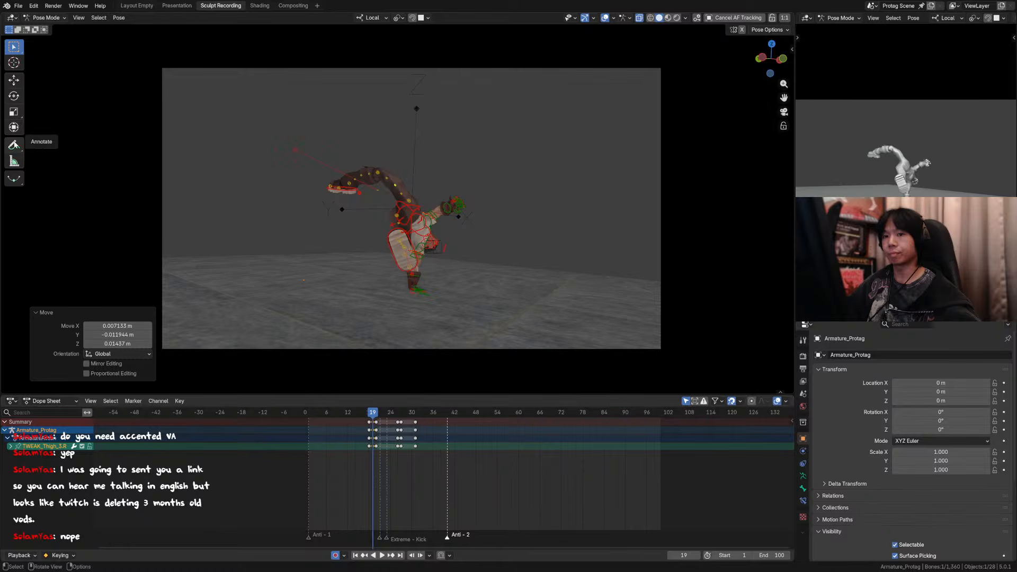
# Step: Fine-tune the TWEAK_Thigh_2.R and TWEAK_Thigh_3.R positions to round out the raised leg's outline at frame 19
pyautogui.click(402, 194)
pyautogui.press('g')
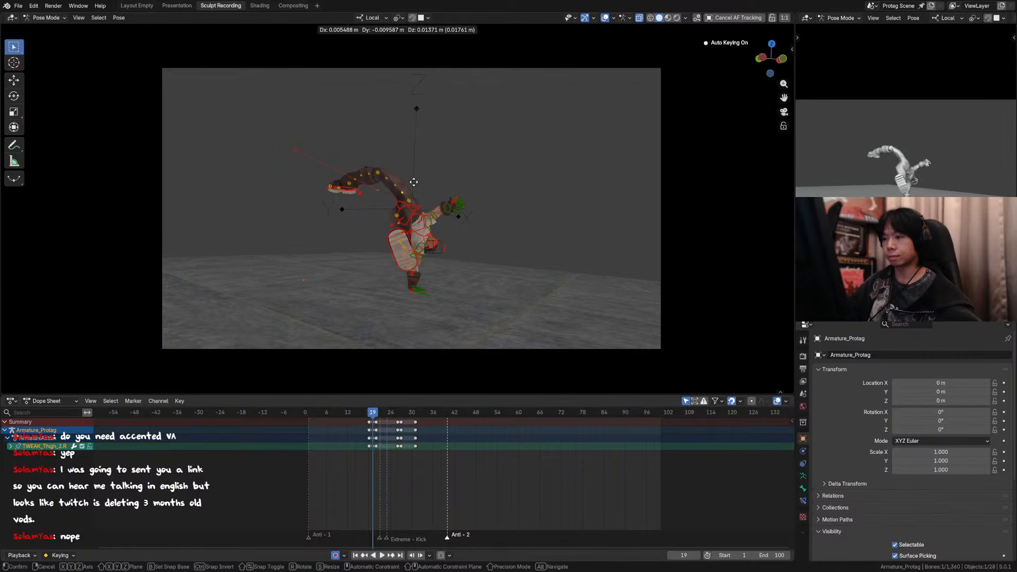
pyautogui.click(394, 183)
pyautogui.click(408, 179)
pyautogui.press('g')
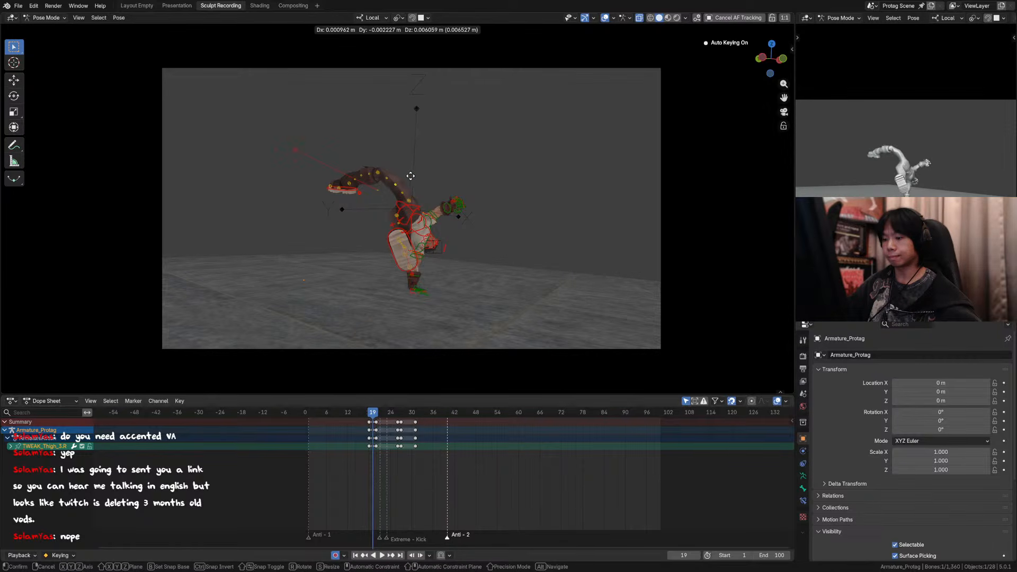
pyautogui.click(411, 176)
pyautogui.click(398, 176)
pyautogui.press('g')
pyautogui.click(402, 170)
pyautogui.click(349, 187)
# Step: Hide the overlays and compare the leg shape at frame 19 with the neighbouring frames
pyautogui.click(605, 18)
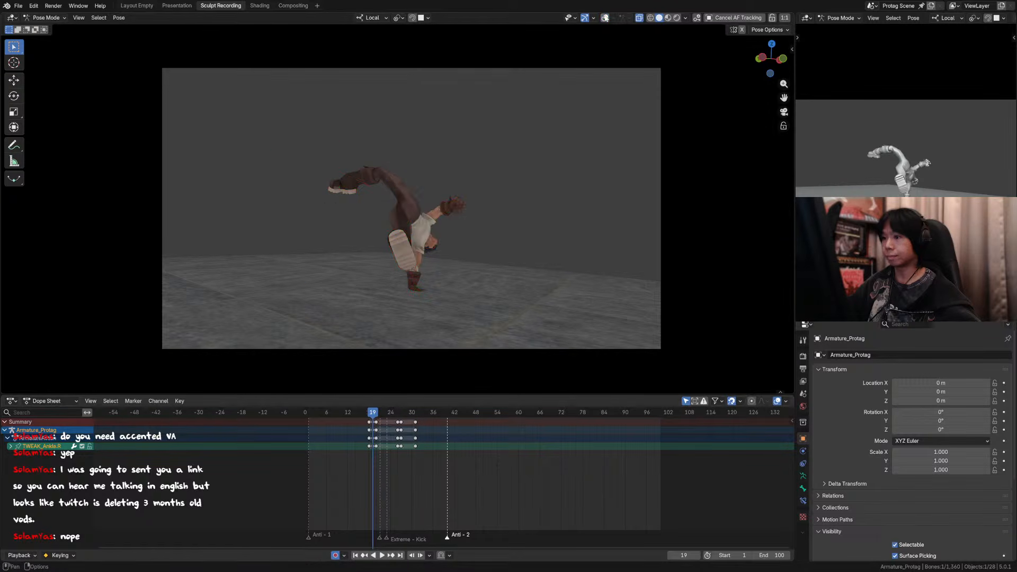
pyautogui.press('Left')
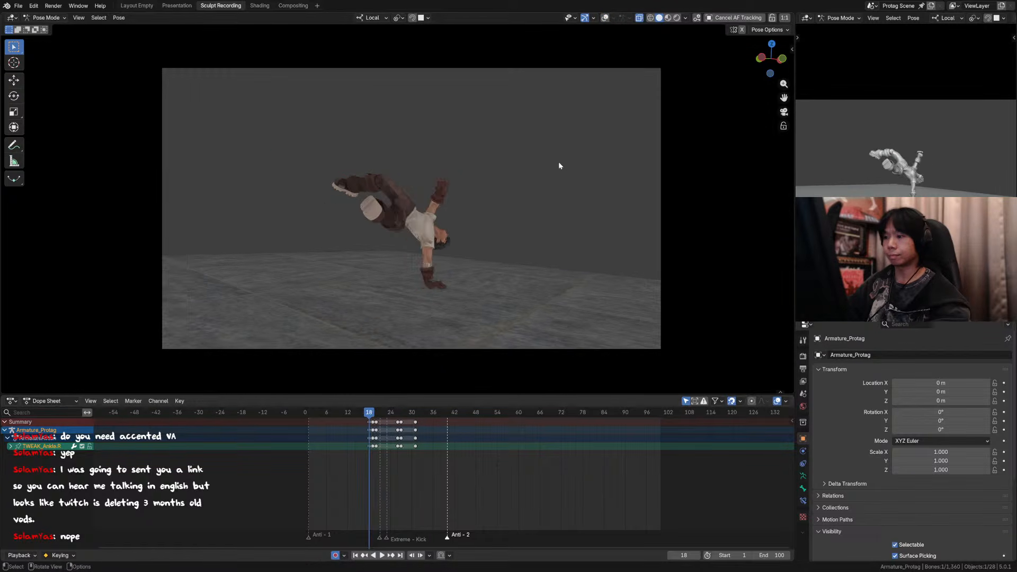
pyautogui.press('Right')
pyautogui.press('Right')
pyautogui.press('Left')
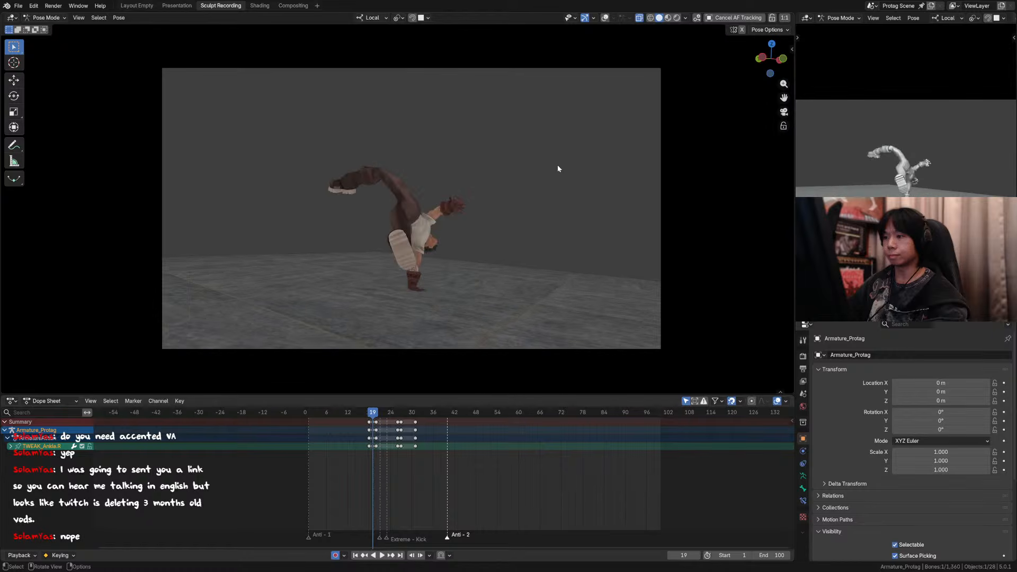
pyautogui.press('Left')
pyautogui.press('Left')
pyautogui.press('Right')
# Step: Step through the kick from frame 17 past frame 26 and review the poses between frames 18 and 23
pyautogui.press('Right')
pyautogui.press('Right')
pyautogui.press('Right')
pyautogui.press('Left')
pyautogui.press('Left')
pyautogui.press('Left')
pyautogui.press('Left')
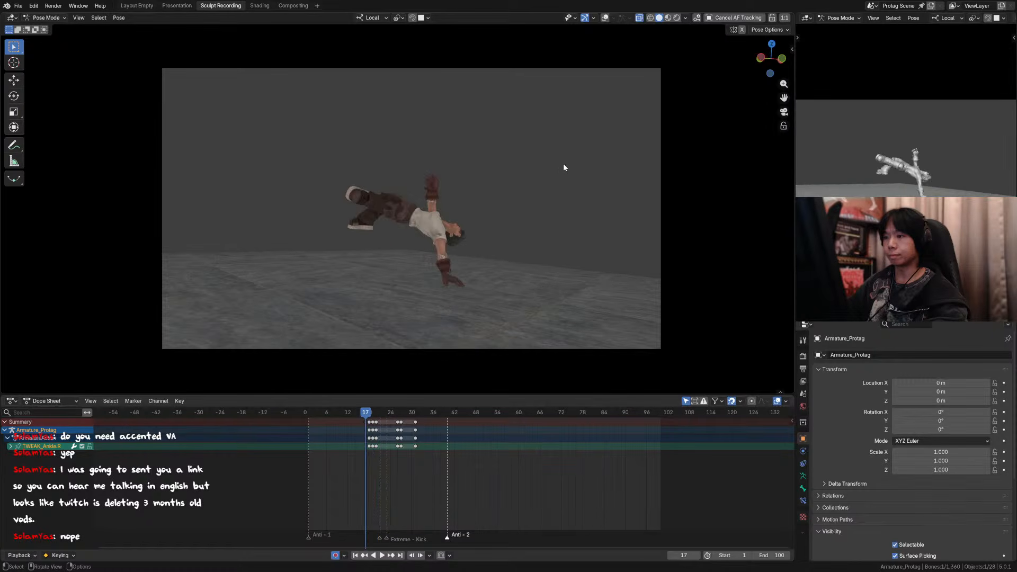
pyautogui.press('Right')
pyautogui.press('Right')
pyautogui.press('Right')
pyautogui.press('Right')
pyautogui.press('Right')
pyautogui.press('Right')
pyautogui.press('Right')
pyautogui.press('Right')
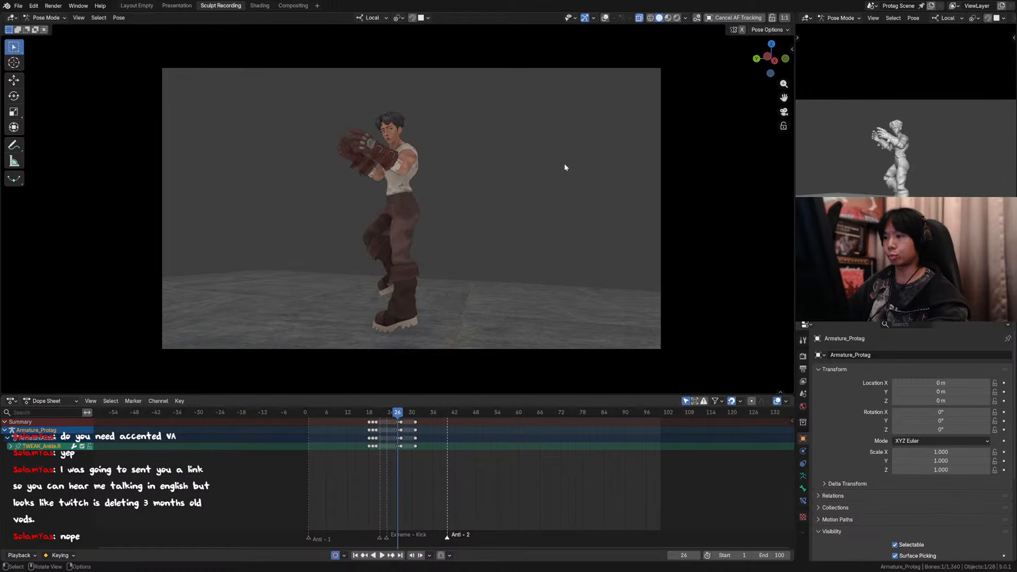
pyautogui.press('Right')
pyautogui.press('Right')
pyautogui.press('Right')
pyautogui.press('Right')
pyautogui.press('Left')
pyautogui.click(370, 414)
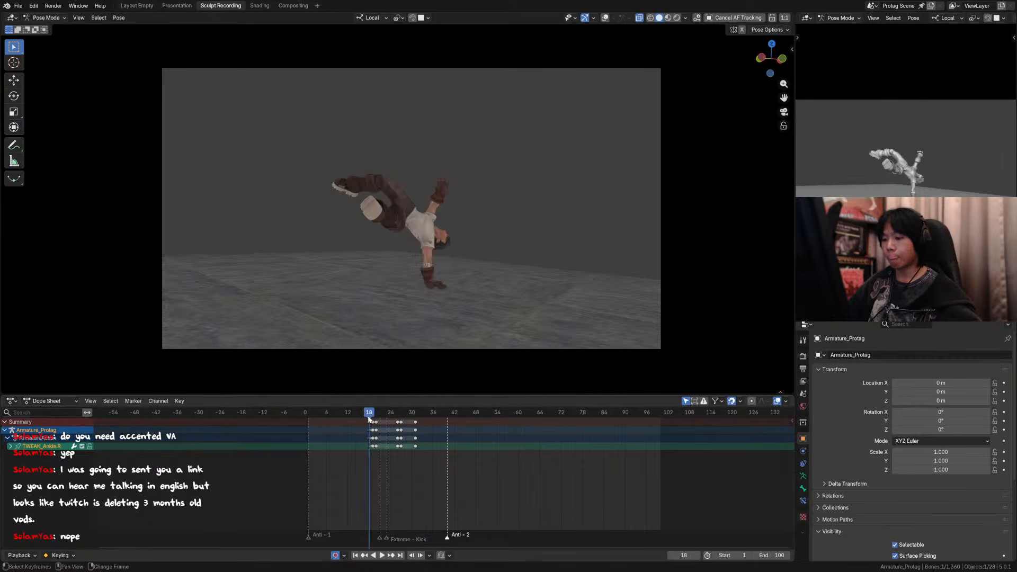
pyautogui.press('Right')
pyautogui.press('Right')
pyautogui.press('Right')
pyautogui.press('Right')
pyautogui.press('Right')
pyautogui.press('Right')
pyautogui.press('Right')
pyautogui.press('Left')
pyautogui.press('Left')
pyautogui.press('Left')
pyautogui.press('Left')
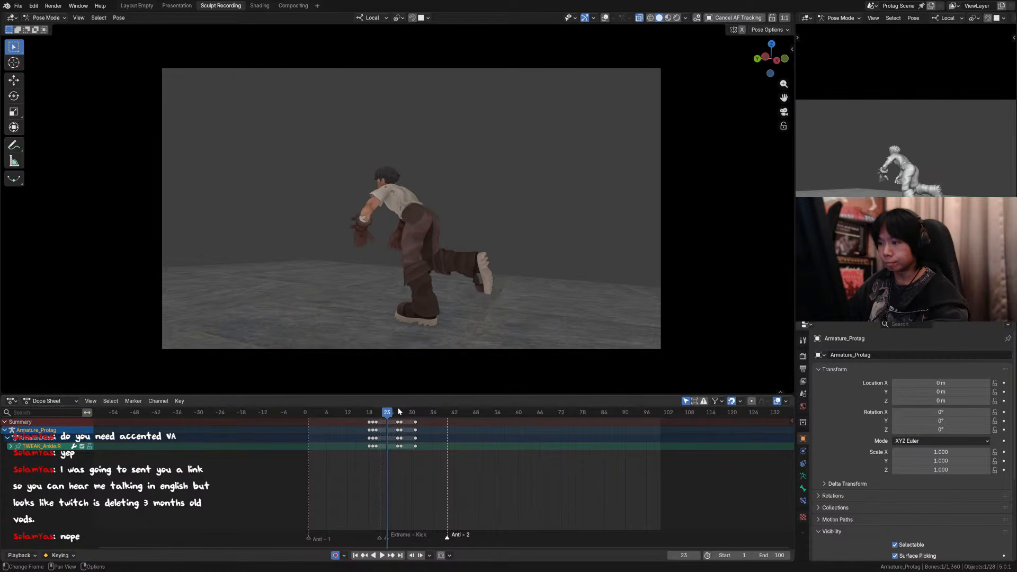
pyautogui.press('Right')
pyautogui.press('Right')
# Step: At frame 23, show the overlays and move the torso and raised foot controls down about 0.046 m along global Z
pyautogui.click(605, 18)
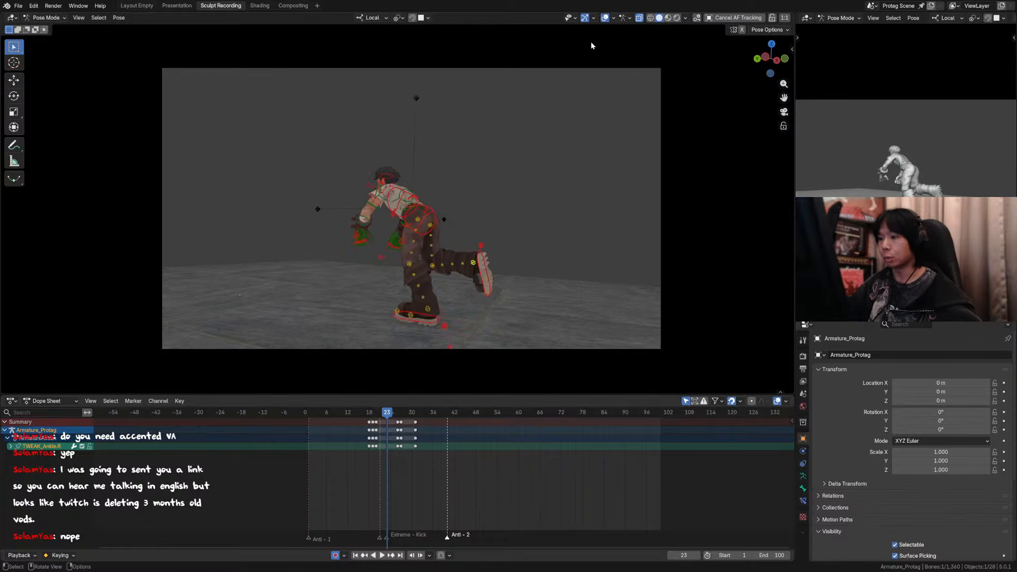
pyautogui.scroll(2, 443, 211)
pyautogui.click(432, 211)
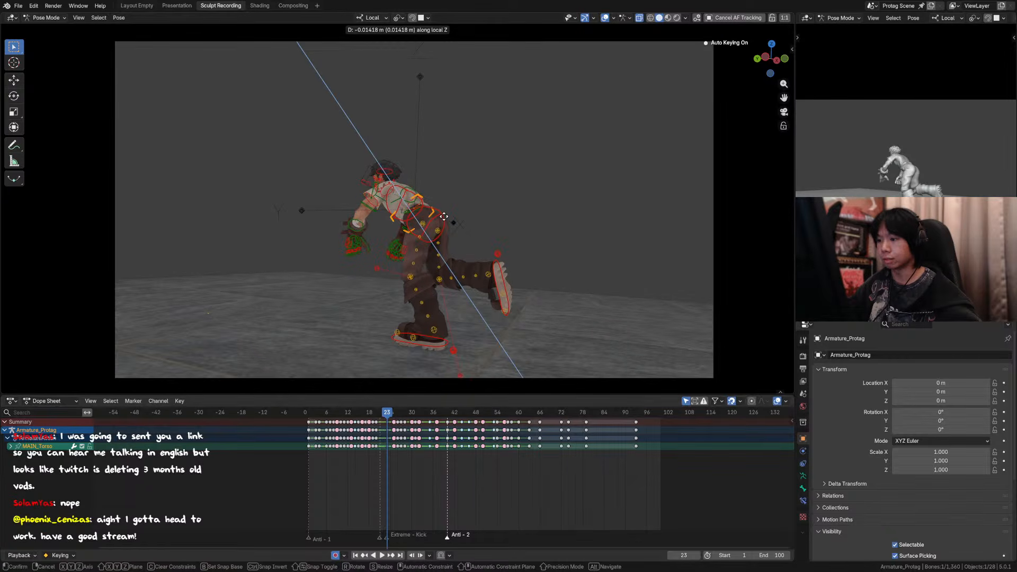
pyautogui.keyDown('shift'); pyautogui.click(501, 264); pyautogui.keyUp('shift')
pyautogui.press('g')
pyautogui.press('z')
pyautogui.press('z')
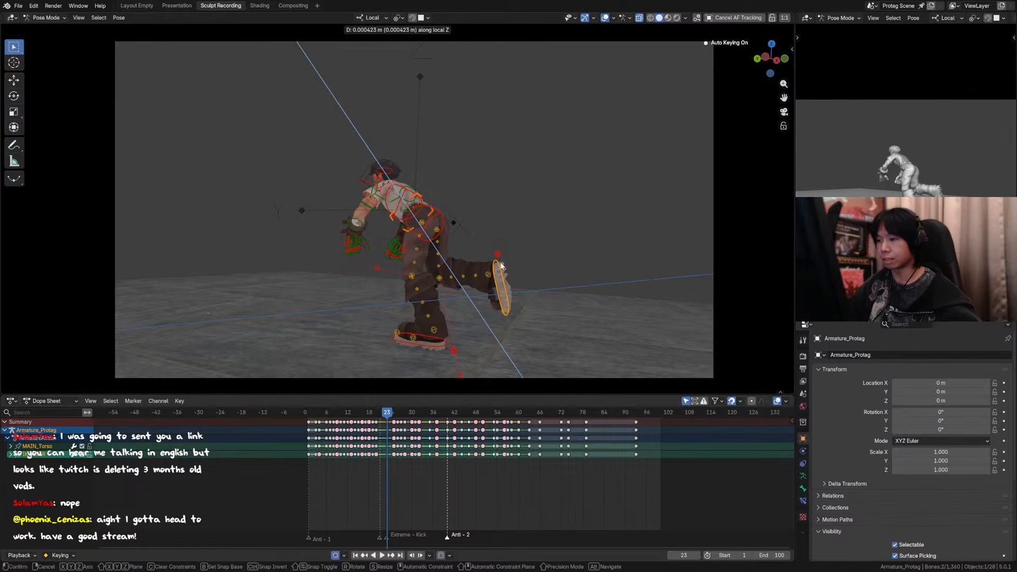
pyautogui.rightClick(501, 266)
pyautogui.press(',')
pyautogui.click(461, 258)
pyautogui.press('g')
pyautogui.press('z')
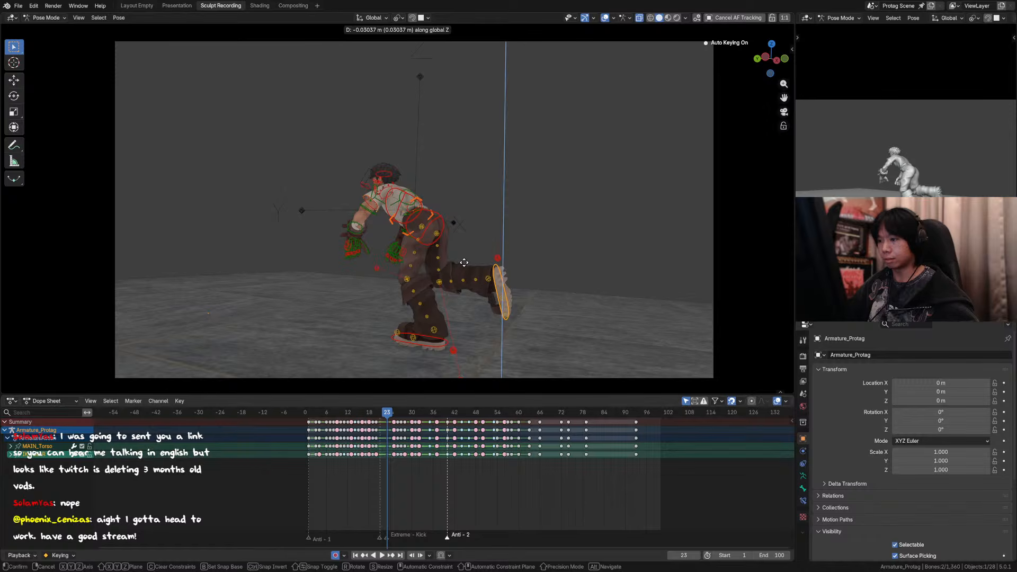
pyautogui.click(463, 264)
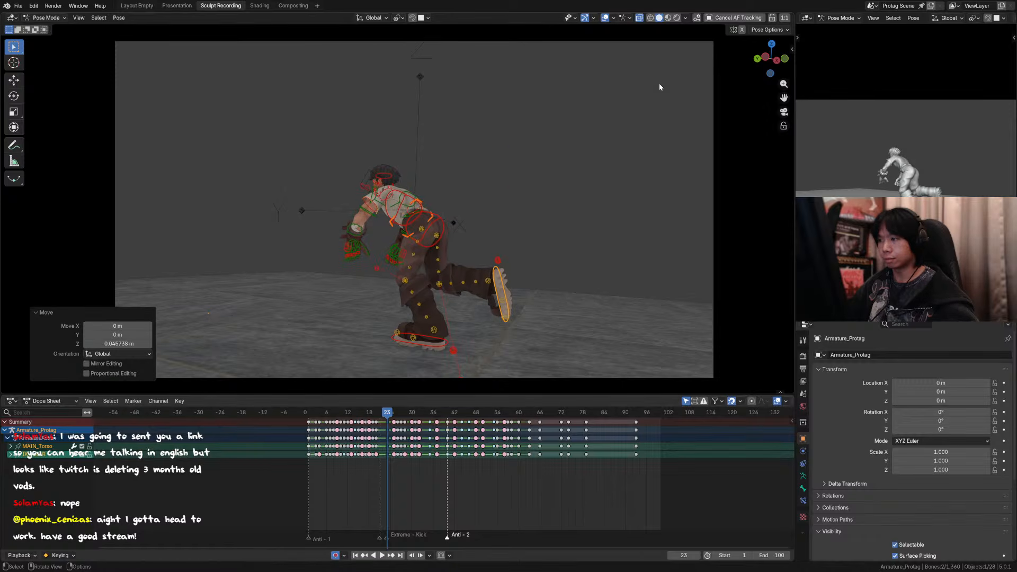
# Step: Hide the overlays and play back the animation to check the lowered pose
pyautogui.click(605, 18)
pyautogui.press('space')
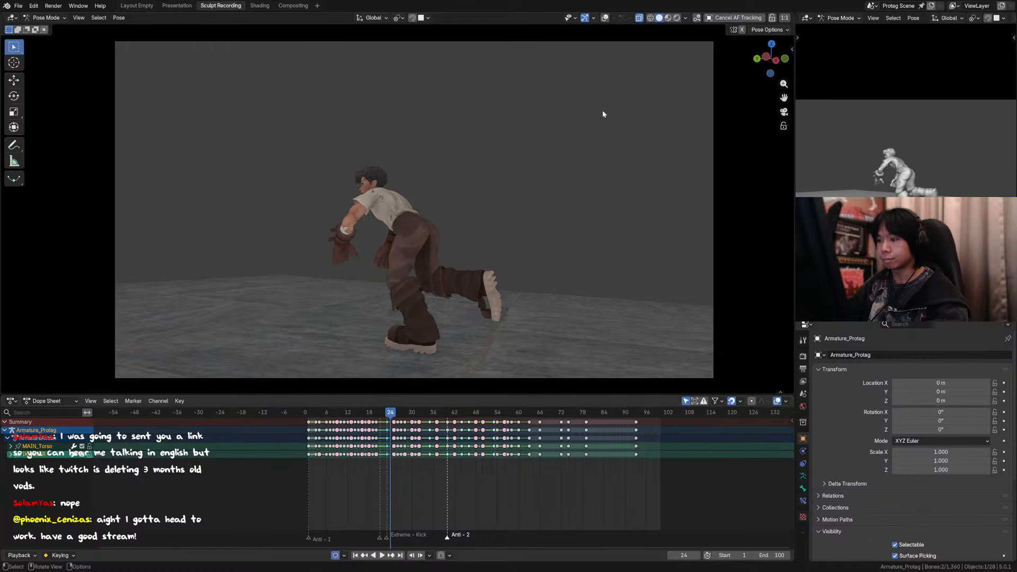
pyautogui.press('Escape')
# Step: At frame 25, show the overlays and move the torso and raised foot controls down about 0.017 m along global Z
pyautogui.click(605, 18)
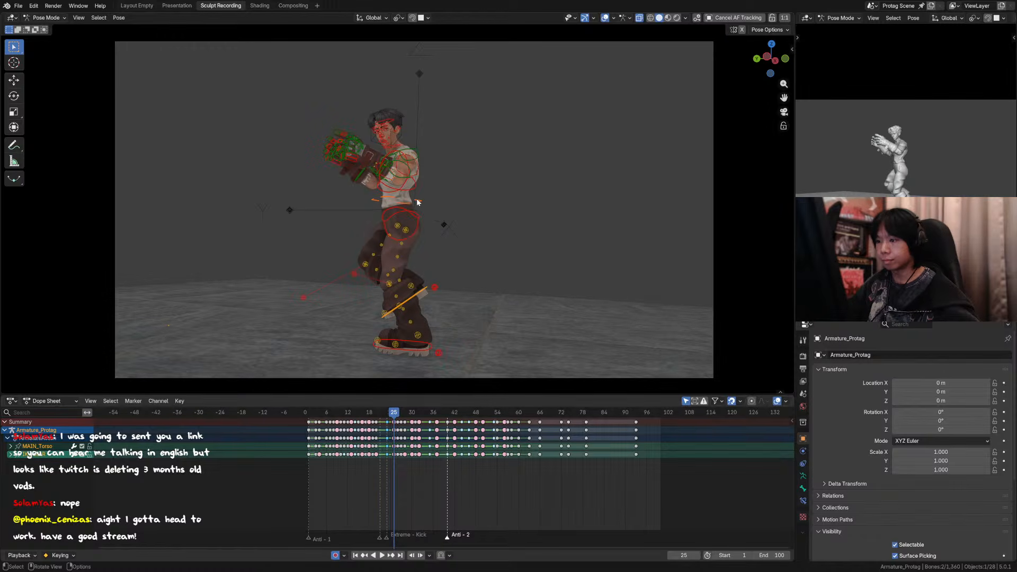
pyautogui.press('g')
pyautogui.press('z')
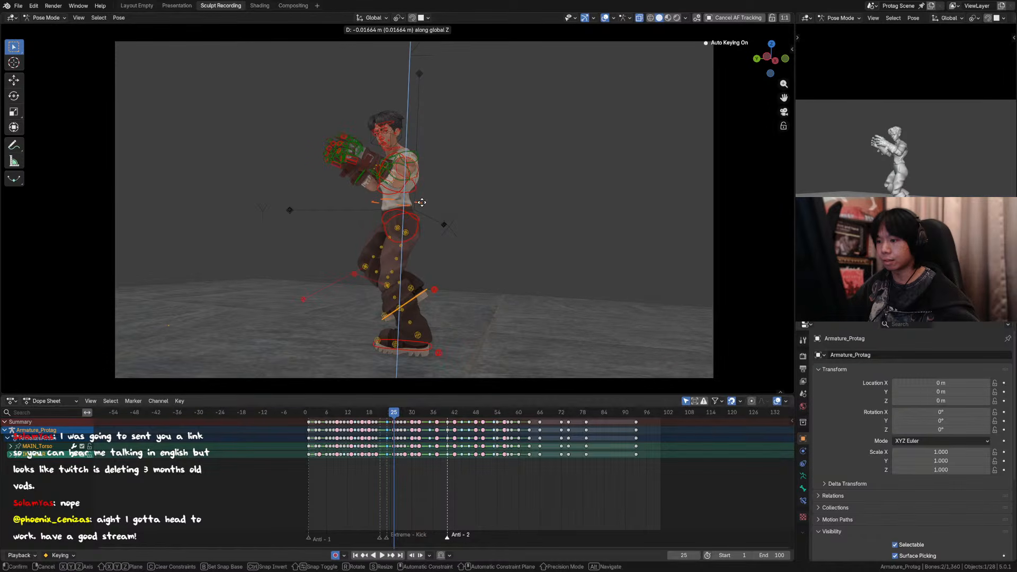
pyautogui.click(422, 201)
# Step: Compare the body height at frame 25 with frames 23 to 27, with the overlays hidden
pyautogui.press('Left')
pyautogui.press('Right')
pyautogui.press('Left')
pyautogui.click(605, 18)
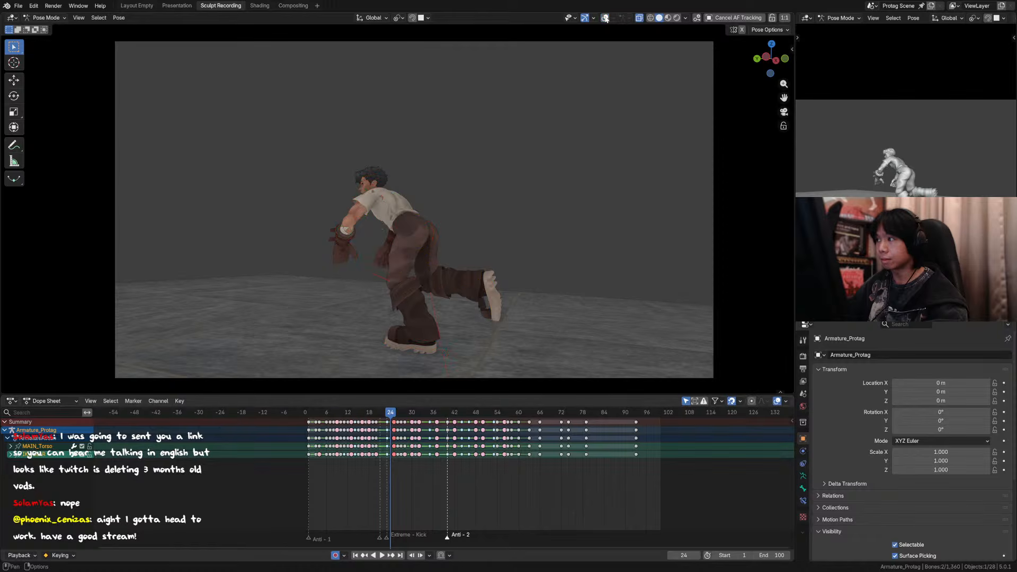
pyautogui.press('Right')
pyautogui.press('Left')
pyautogui.press('Left')
pyautogui.press('Right')
pyautogui.press('Right')
pyautogui.press('Right')
pyautogui.press('Right')
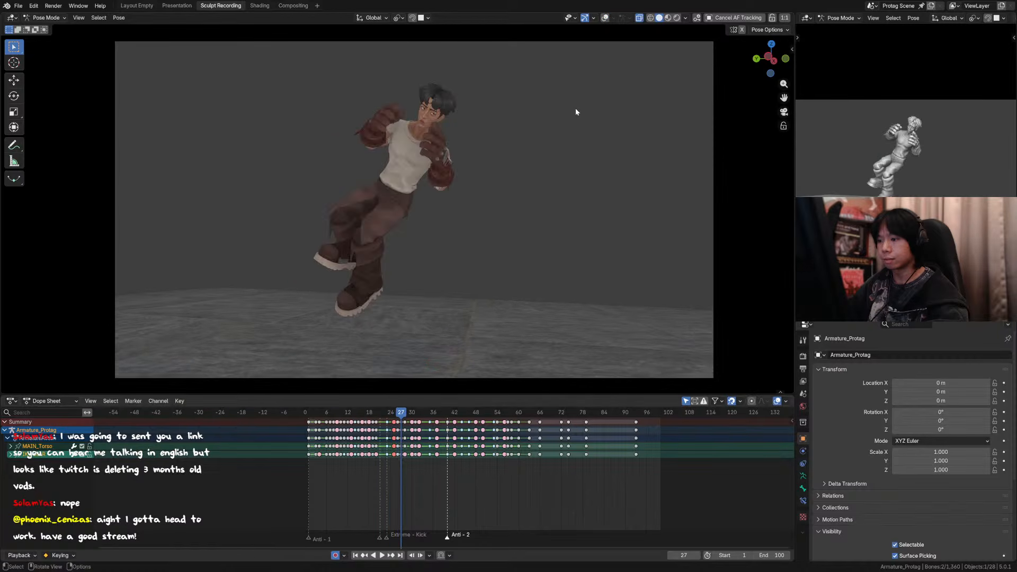
pyautogui.press('Left')
pyautogui.press('Left')
pyautogui.press('Left')
pyautogui.press('Right')
pyautogui.press('Right')
pyautogui.press('Left')
# Step: Step through the motion from frame 25 to frame 31 and save the file
pyautogui.press('Right')
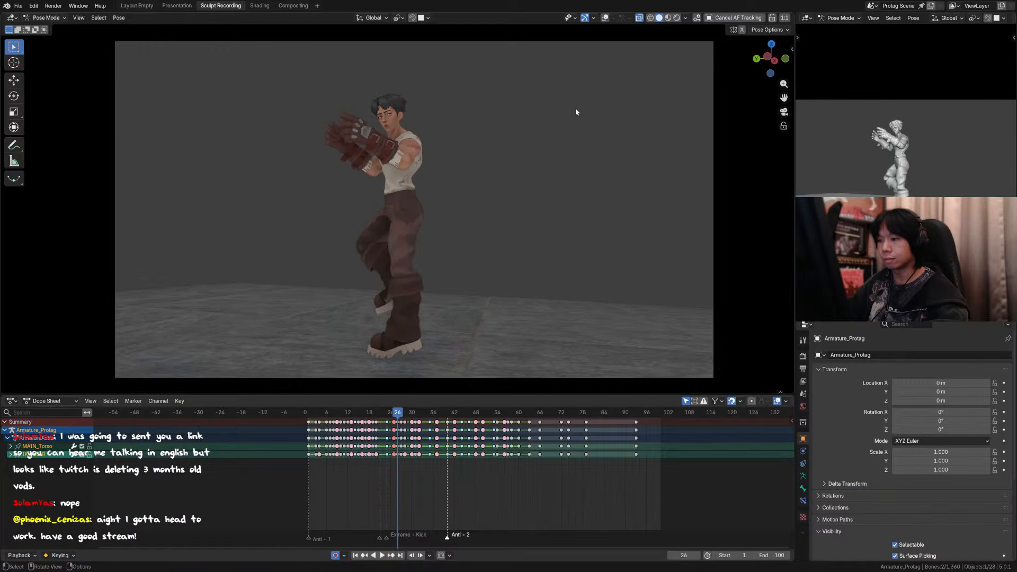
pyautogui.press('Left')
pyautogui.press('Right')
pyautogui.press('Right')
pyautogui.press('Right')
pyautogui.press('Left')
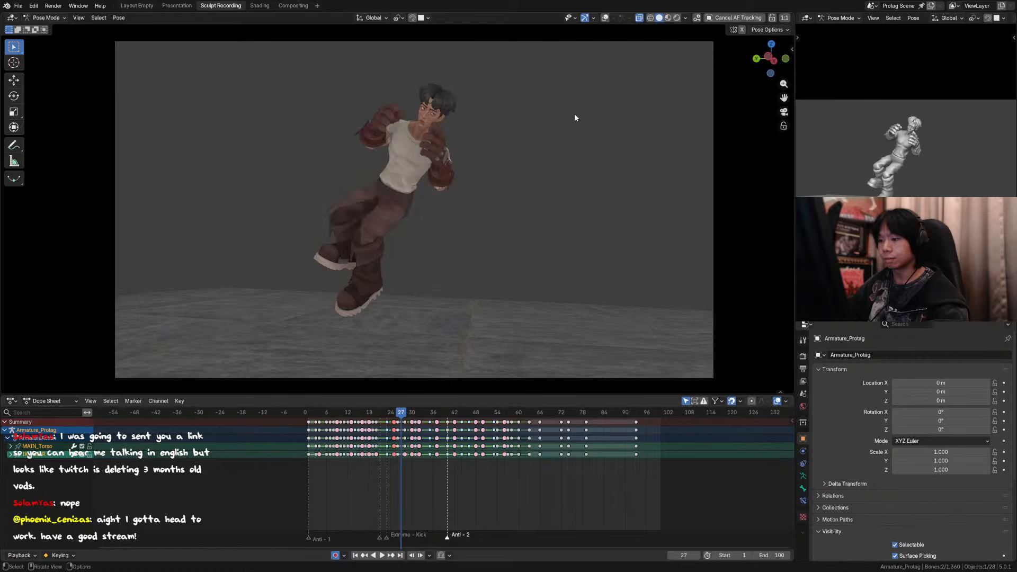
pyautogui.press('Right')
pyautogui.press('Right')
# Step: Review frames 23 to 27 and compare frames 25 and 26 in an orthographic side view with the overlays shown
pyautogui.press('Right')
pyautogui.press('Right')
pyautogui.hotkey('ctrl', 's')
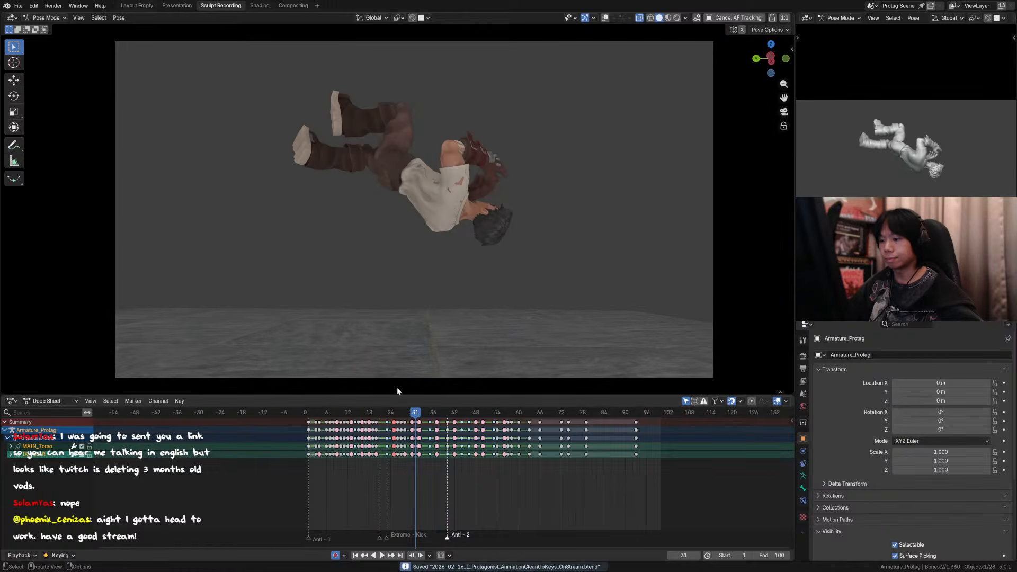
pyautogui.click(386, 412)
pyautogui.press('Right')
pyautogui.press('Right')
pyautogui.press('Right')
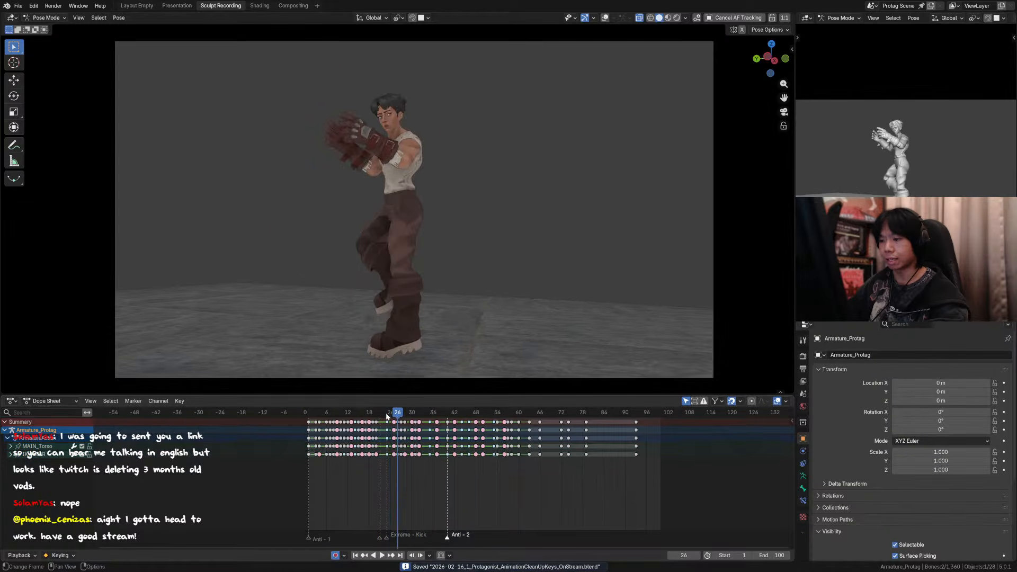
pyautogui.press('Right')
pyautogui.press('Left')
pyautogui.press('ctrl+KP_3')
pyautogui.keyDown('ctrl'); pyautogui.moveTo(431, 243); pyautogui.dragTo(467, 159, button='middle'); pyautogui.keyUp('ctrl')
pyautogui.click(705, 18)
pyautogui.press('Left')
pyautogui.press('Right')
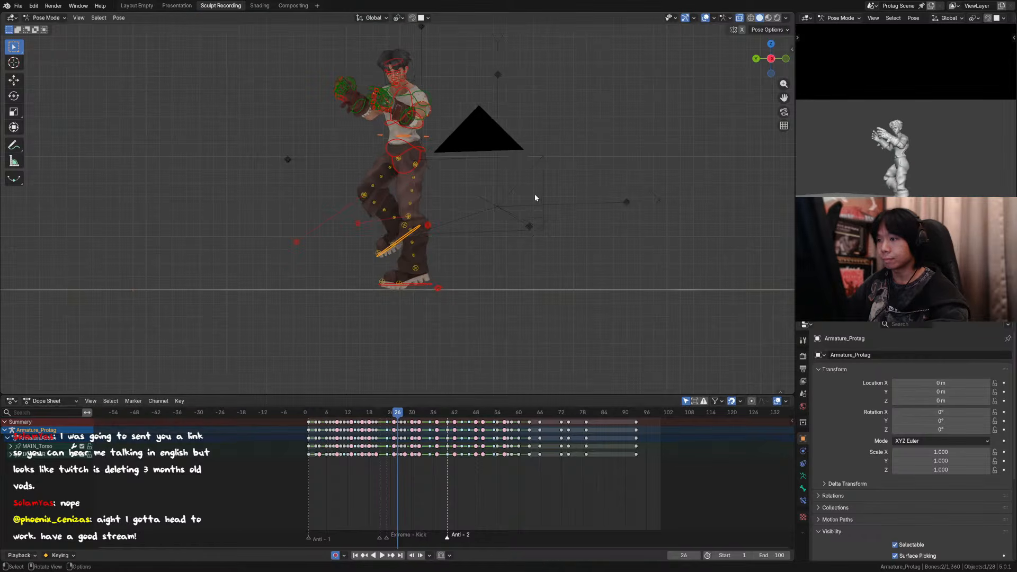
pyautogui.press('Left')
pyautogui.press('Right')
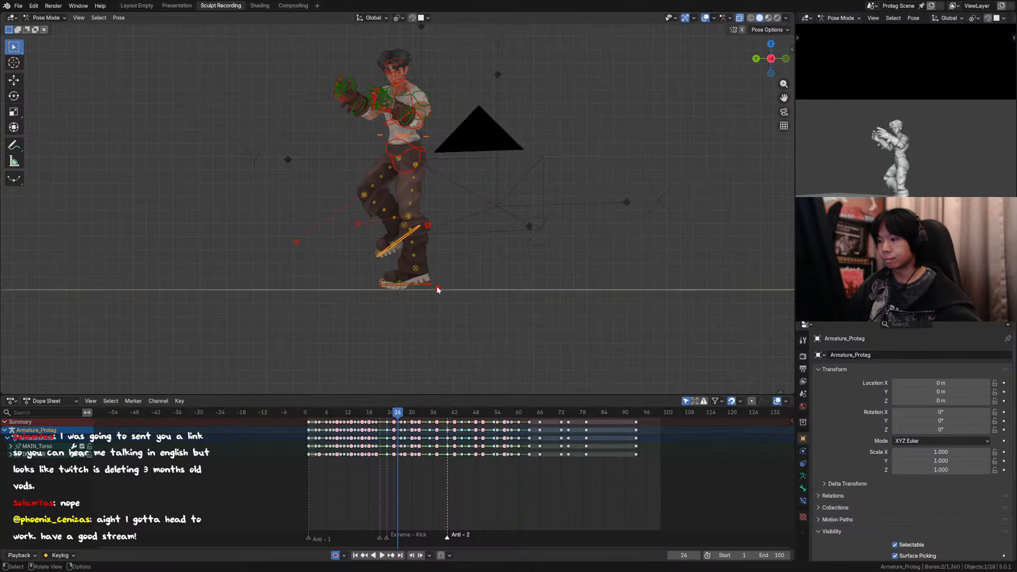
# Step: At frame 26, lower the planted left foot about 0.014 m along global Z and rotate its roll control about -11° around global X
pyautogui.click(423, 286)
pyautogui.press('g')
pyautogui.press('z')
pyautogui.click(423, 289)
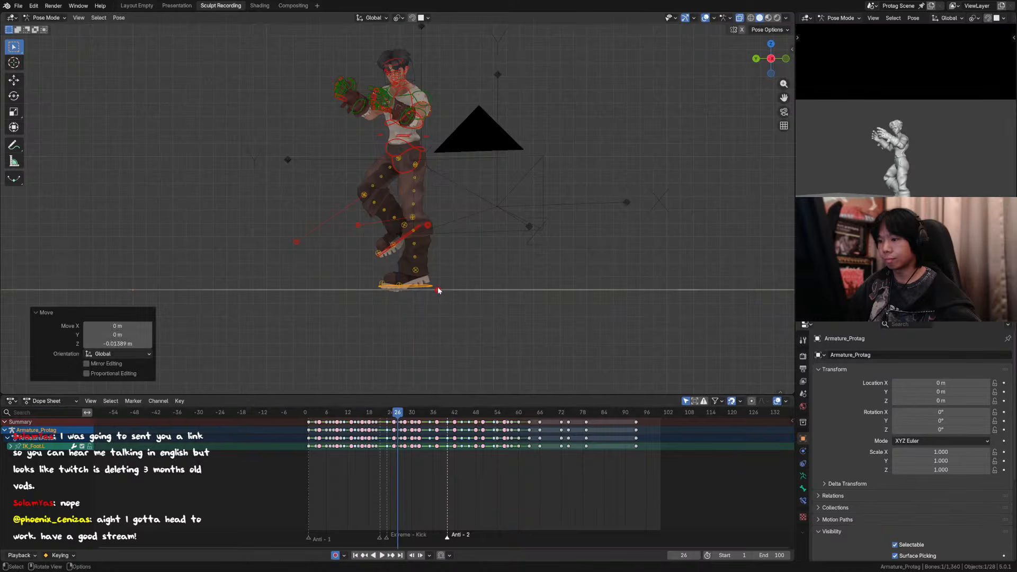
pyautogui.click(438, 289)
pyautogui.press('r')
pyautogui.press('x')
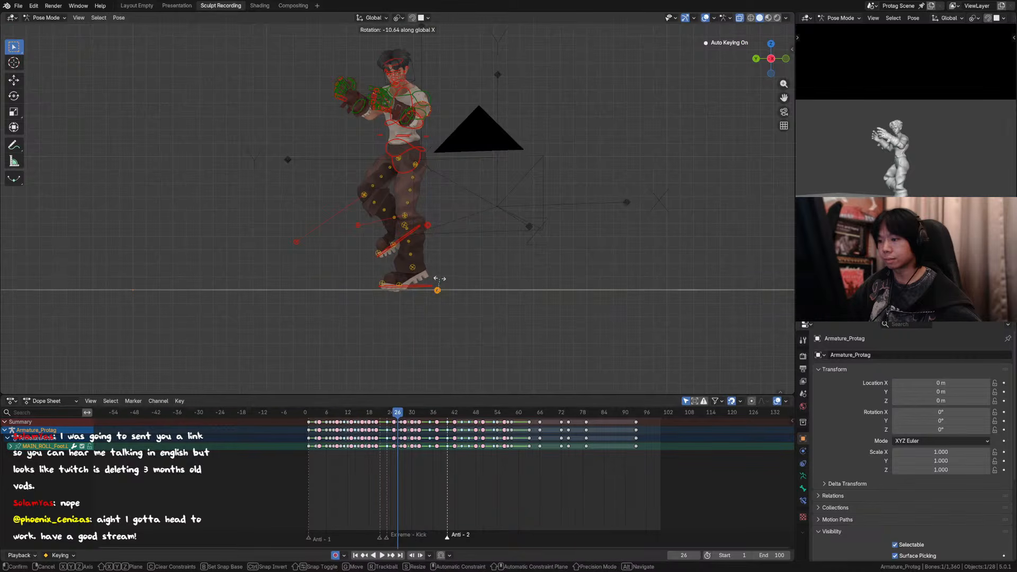
pyautogui.click(439, 276)
# Step: Raise the torso and lifted right foot controls about 0.065 m along global Z at frame 26
pyautogui.click(427, 138)
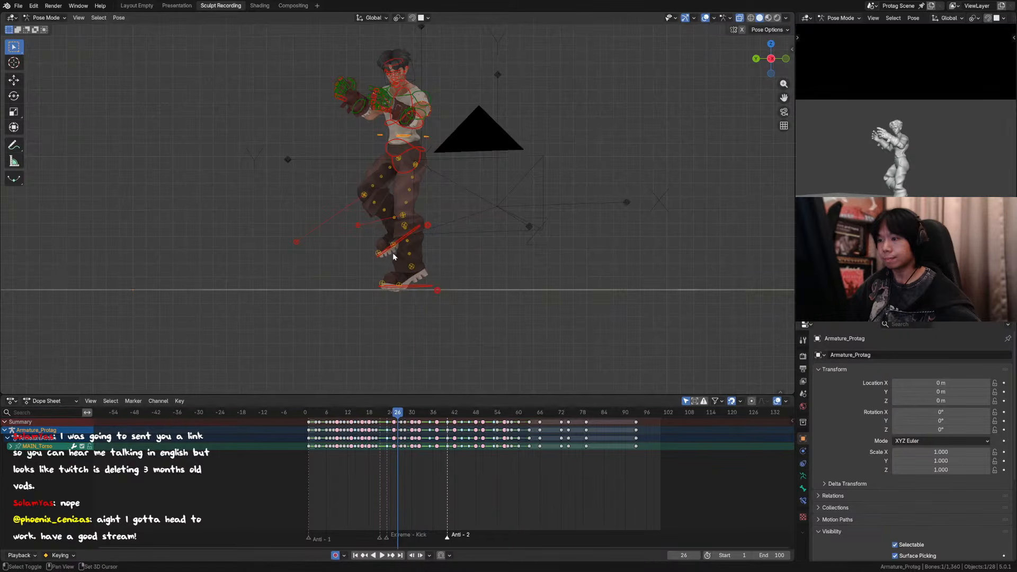
pyautogui.keyDown('shift'); pyautogui.click(404, 254); pyautogui.keyUp('shift')
pyautogui.press('g')
pyautogui.press('z')
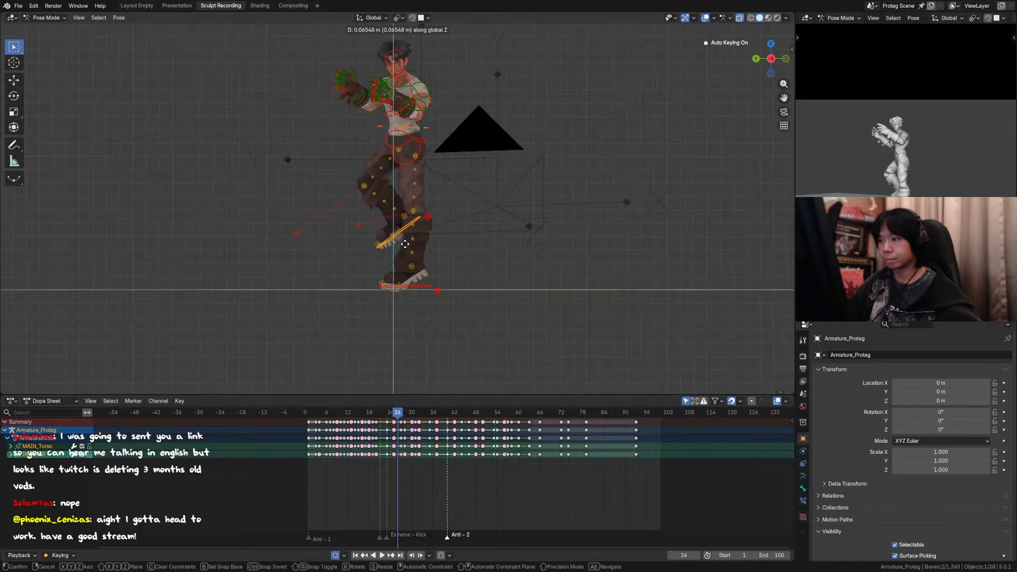
pyautogui.click(405, 243)
# Step: Hide the overlays, review frames 25 to 28 through the scene camera, and save the file
pyautogui.click(706, 17)
pyautogui.scroll(-2, 578, 134)
pyautogui.press('Left')
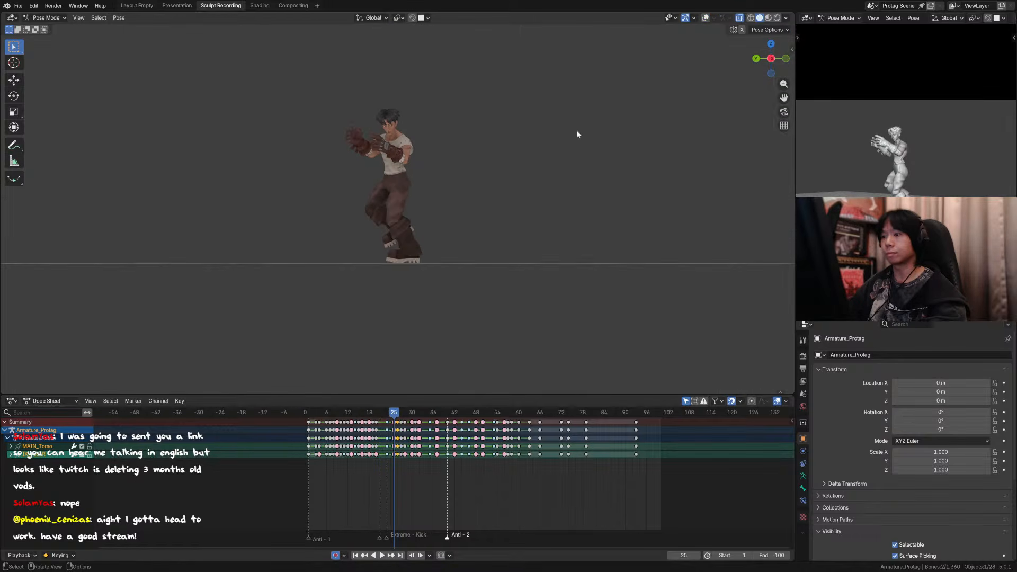
pyautogui.press('Right')
pyautogui.press('Right')
pyautogui.press('Right')
pyautogui.press('KP_0')
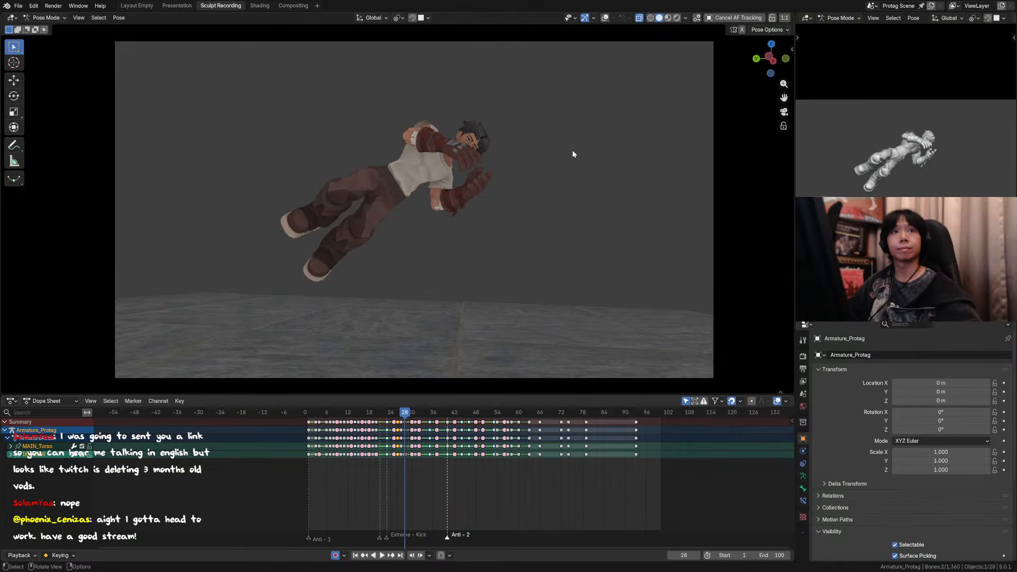
pyautogui.hotkey('ctrl', 's')
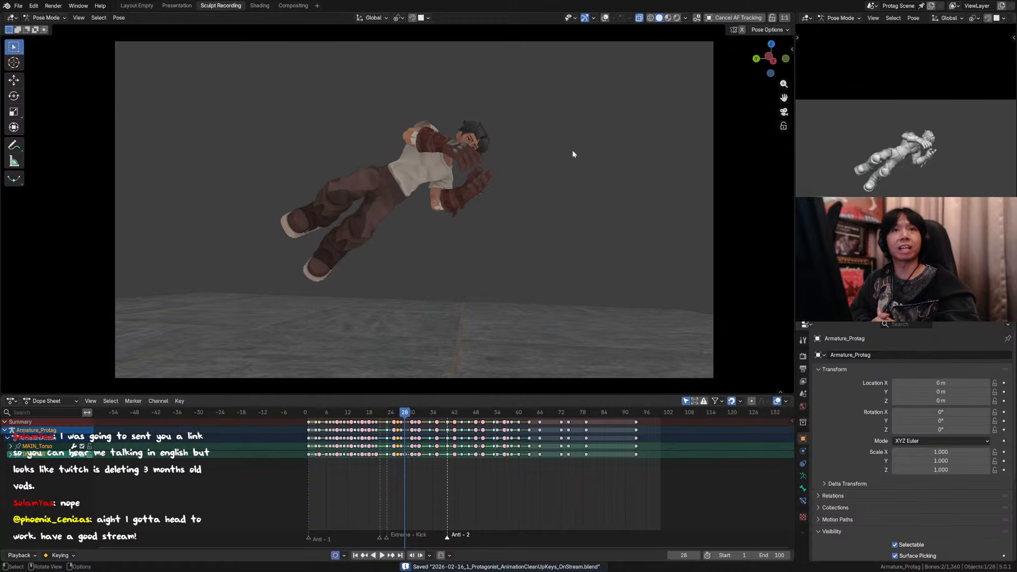
pyautogui.scroll(-2, 535, 155)
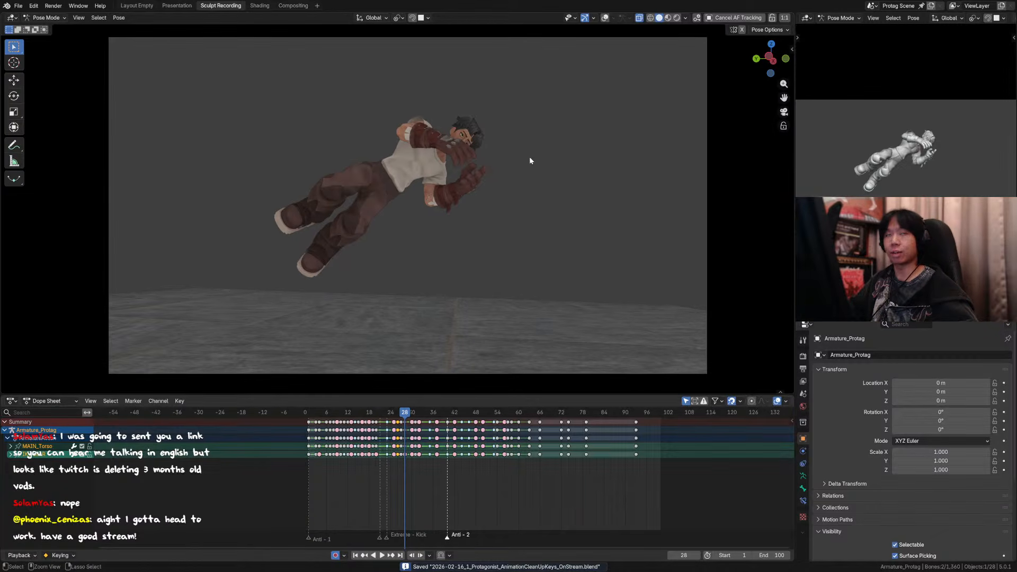
pyautogui.scroll(4, 549, 210)
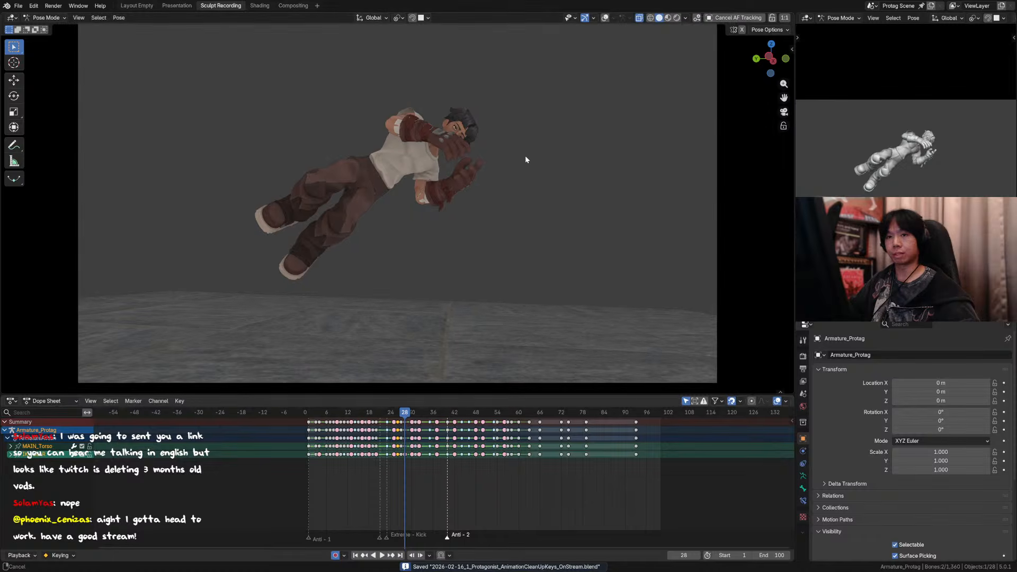
pyautogui.scroll(-2, 525, 155)
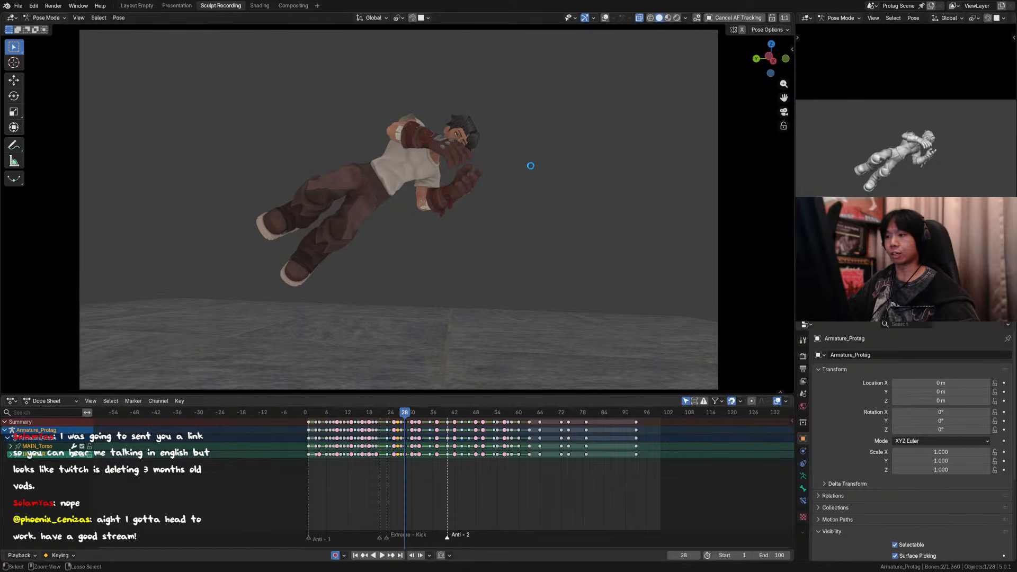
pyautogui.hotkey('ctrl', 's')
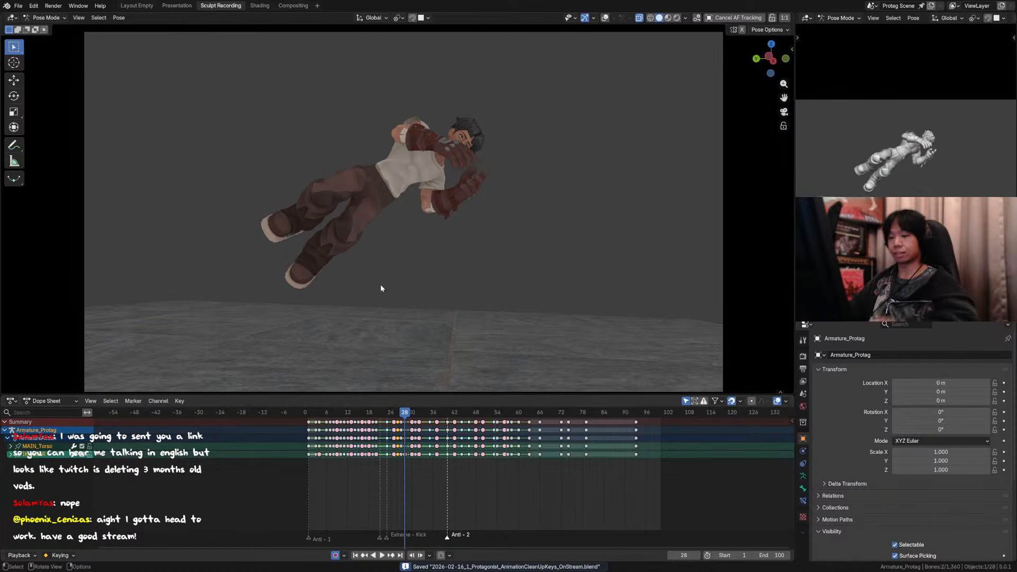
pyautogui.keyDown('shift'); pyautogui.moveTo(414, 276); pyautogui.dragTo(418, 272, button='middle'); pyautogui.keyUp('shift')
pyautogui.hotkey('ctrl', 's')
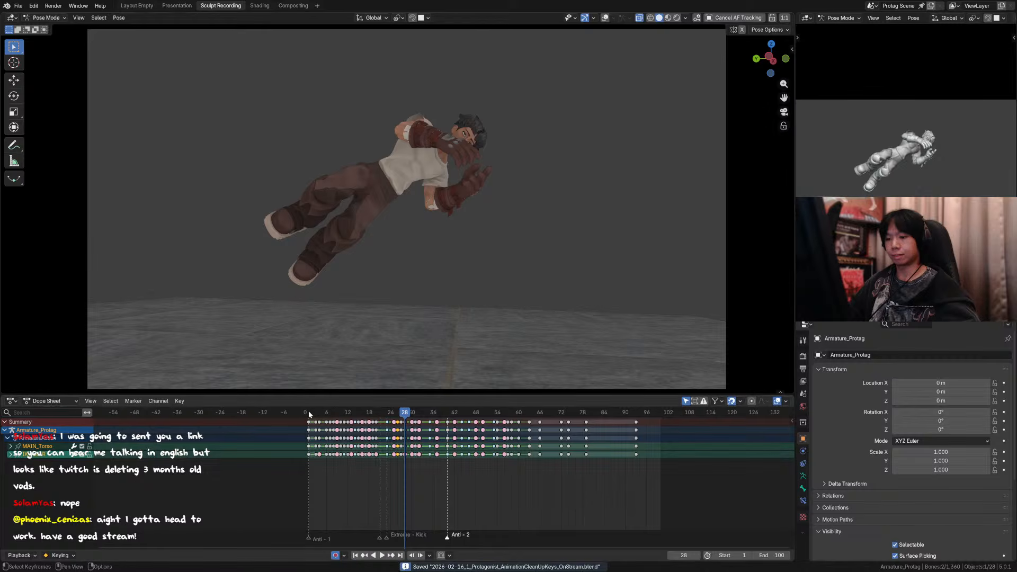
# Step: Play back the flip-kick in the camera view, replaying the take-off, and scrub to frame 26
pyautogui.press('space')
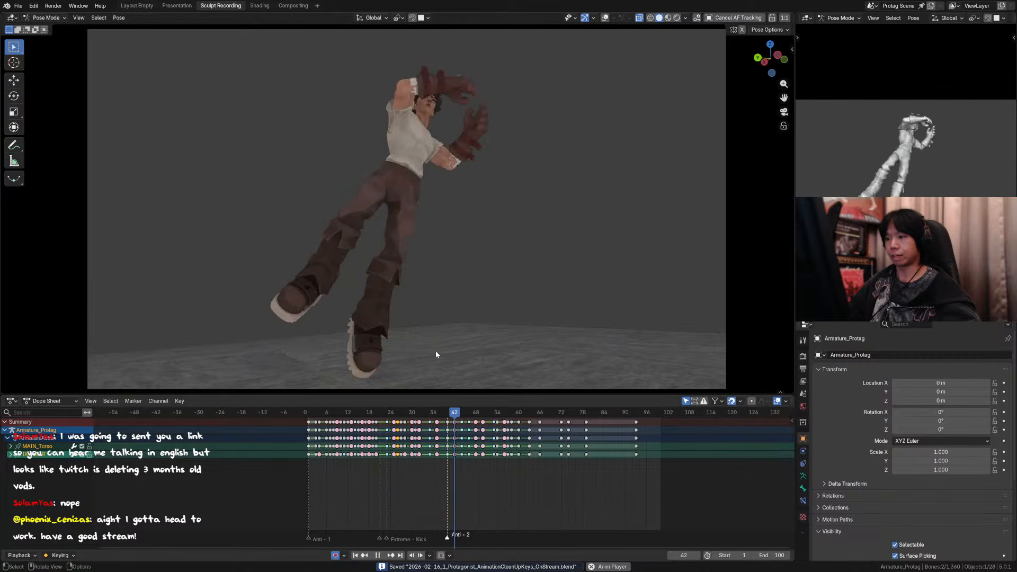
pyautogui.click(365, 412)
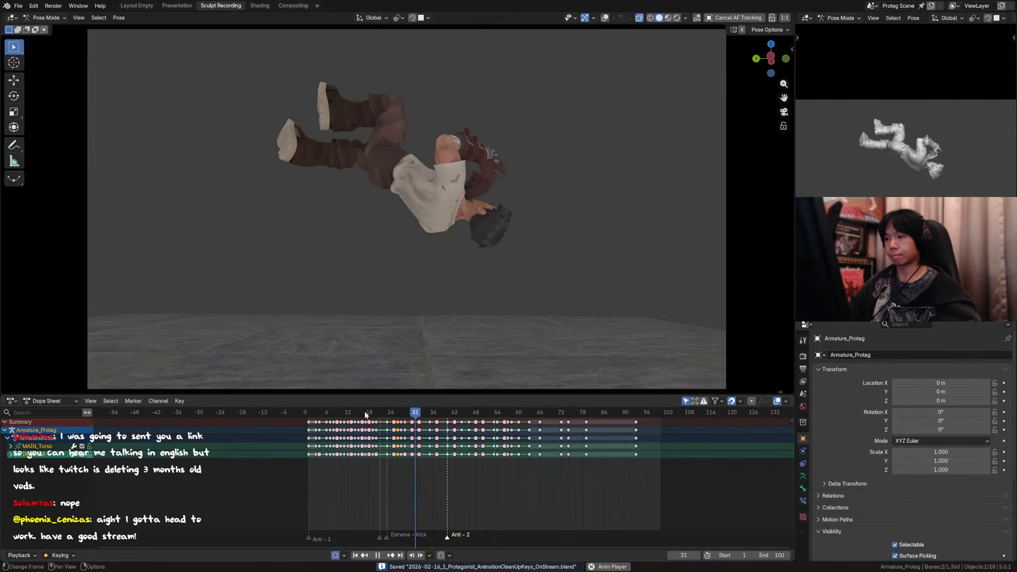
pyautogui.click(385, 412)
pyautogui.press('space')
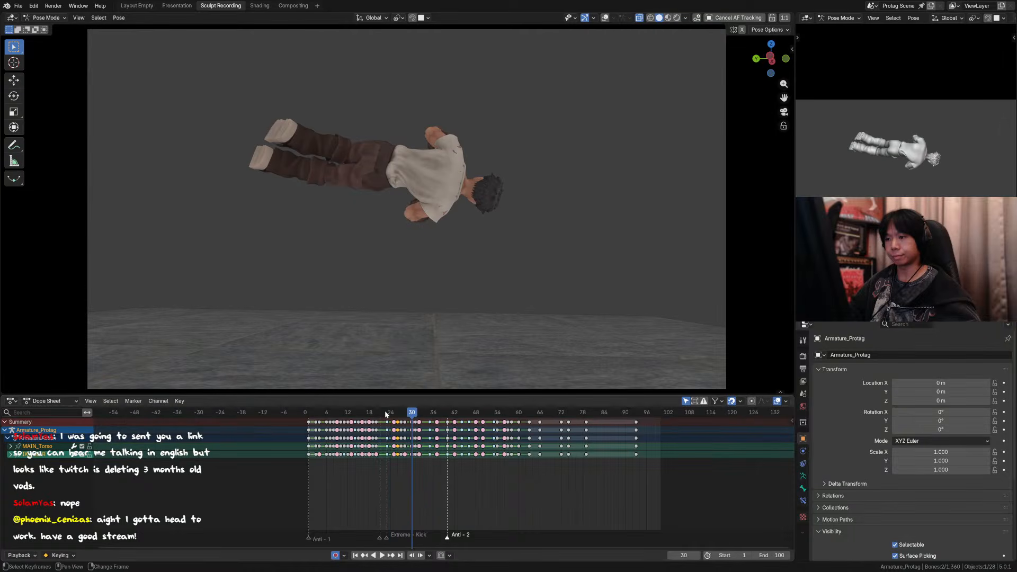
pyautogui.moveTo(385, 412); pyautogui.dragTo(399, 413)
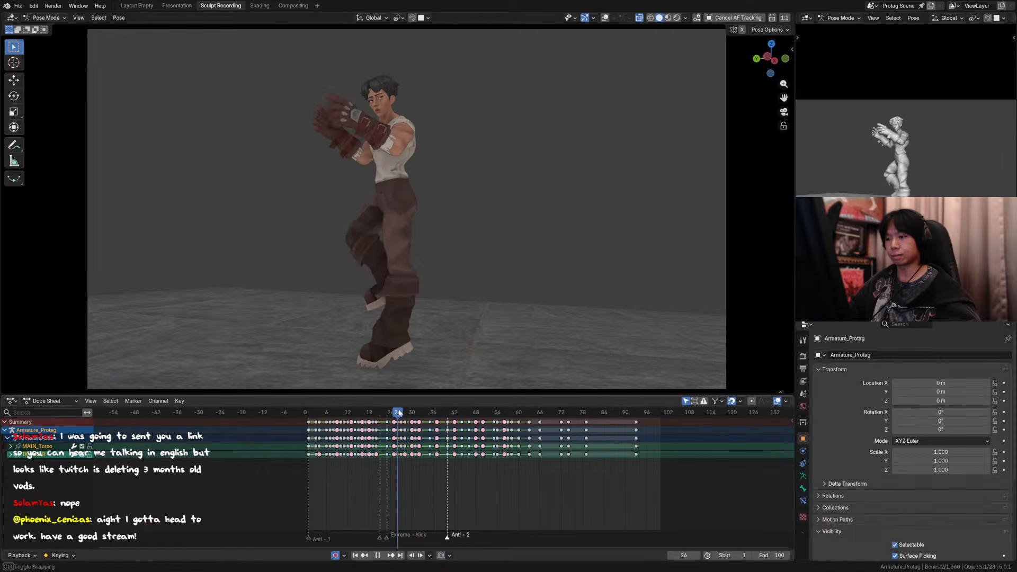
# Step: With overlays shown at frame 26, move the lifted right foot control about -0.076 m along global Y and compare it with frame 25
pyautogui.click(605, 17)
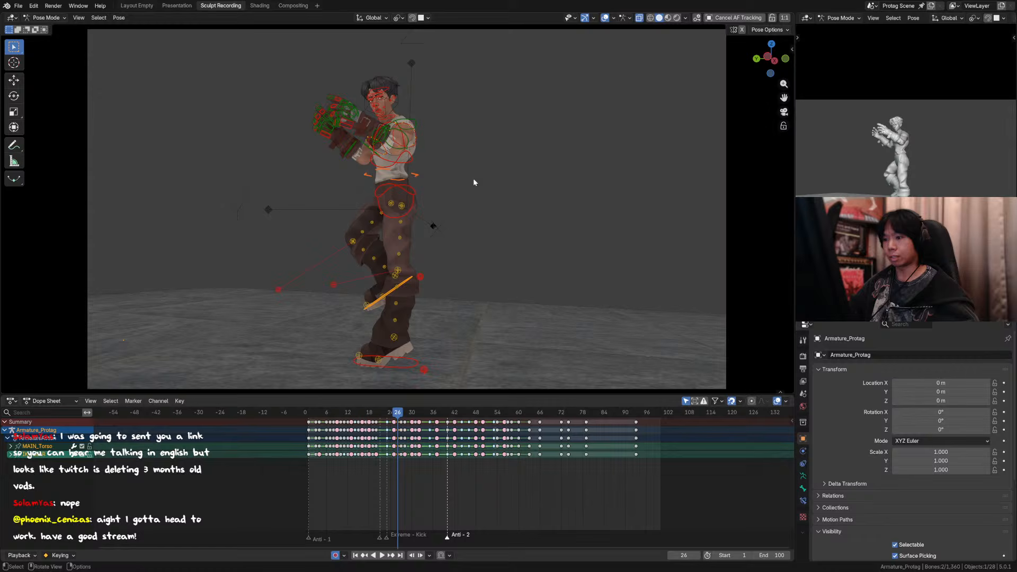
pyautogui.click(411, 279)
pyautogui.press('g')
pyautogui.press('y')
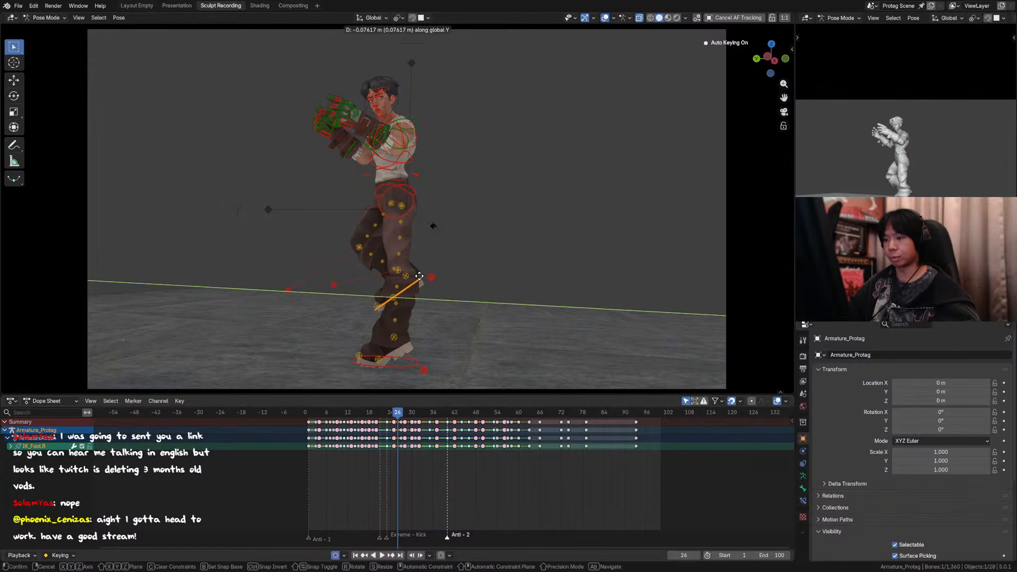
pyautogui.click(422, 279)
pyautogui.click(605, 18)
pyautogui.press('Left')
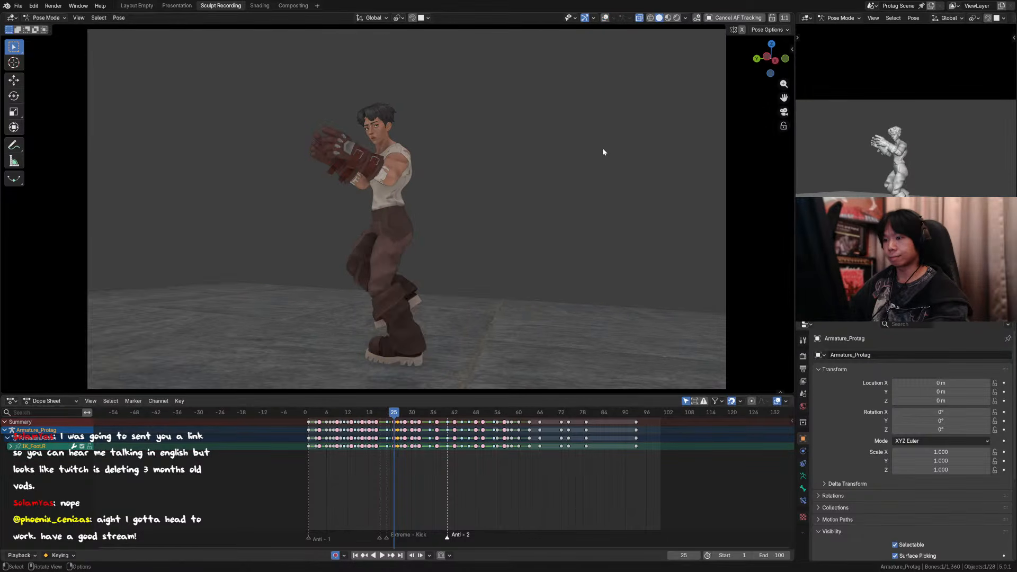
pyautogui.press('Right')
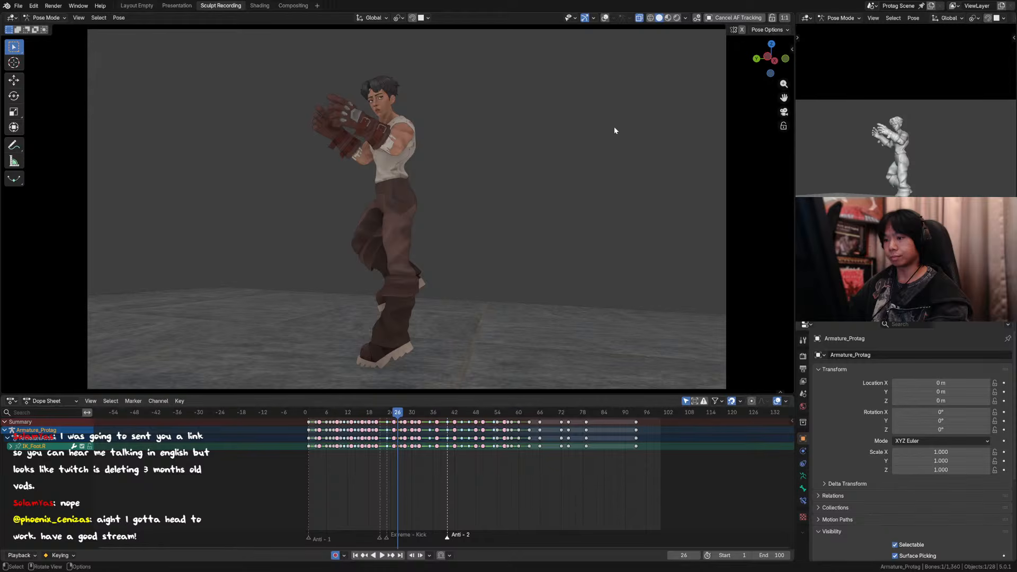
# Step: In an orthographic side view at frame 26, shift the torso control slightly in the positive global Y direction
pyautogui.click(606, 18)
pyautogui.press('ctrl+KP_3')
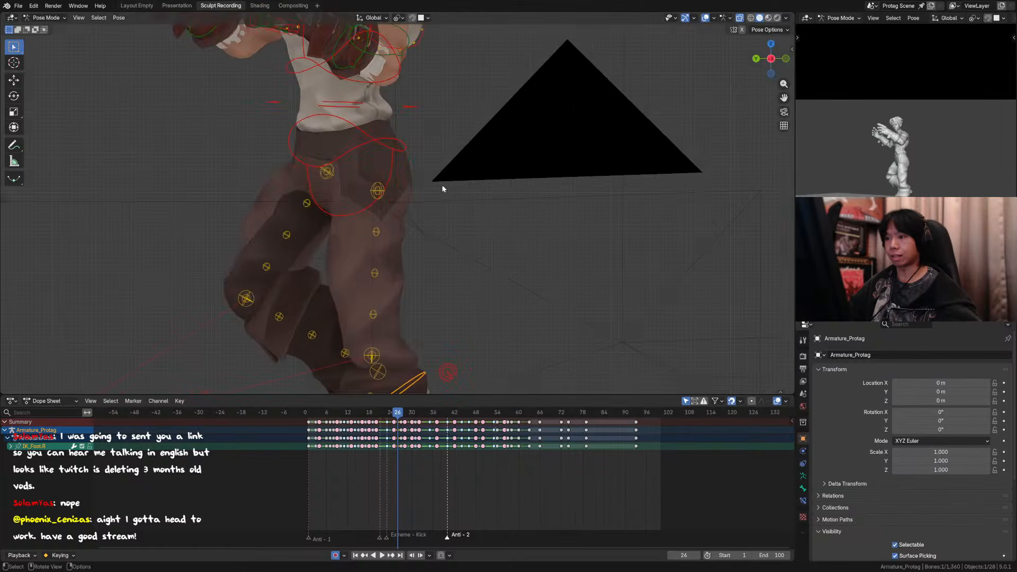
pyautogui.scroll(-4, 434, 181)
pyautogui.press('g')
pyautogui.press('y')
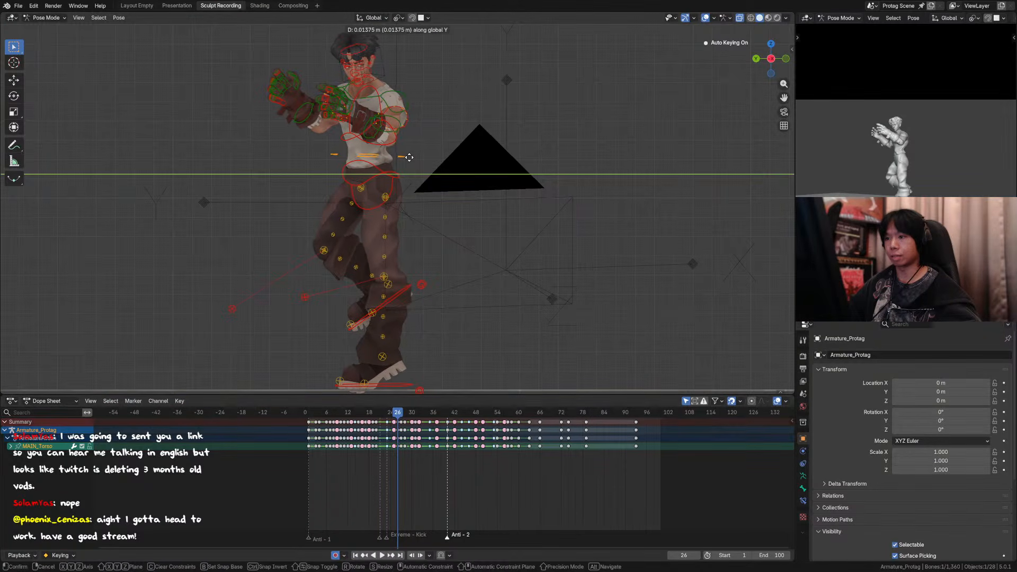
pyautogui.click(407, 157)
pyautogui.press('Right')
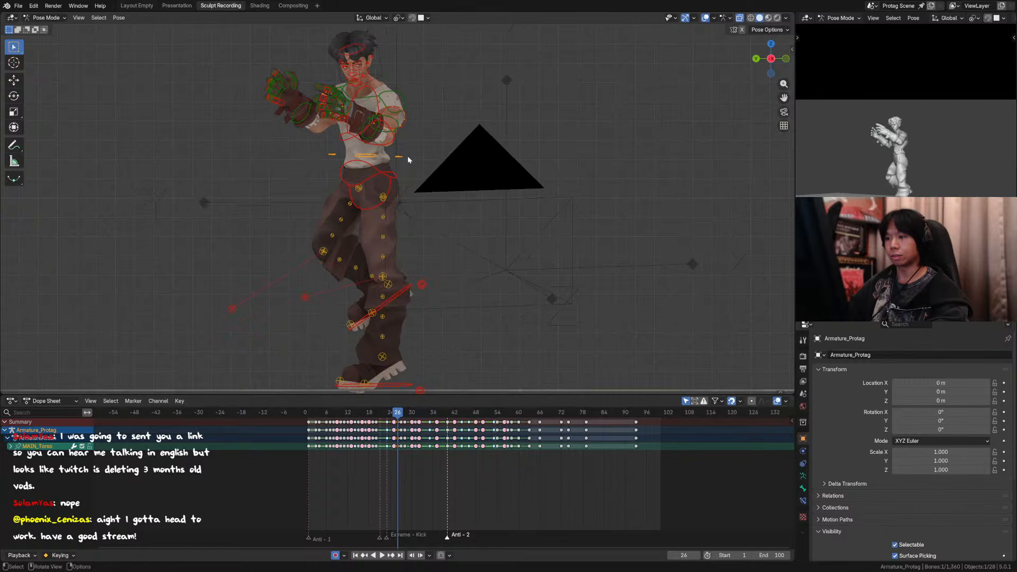
pyautogui.press('Right')
pyautogui.press('Left')
pyautogui.press('KP_0')
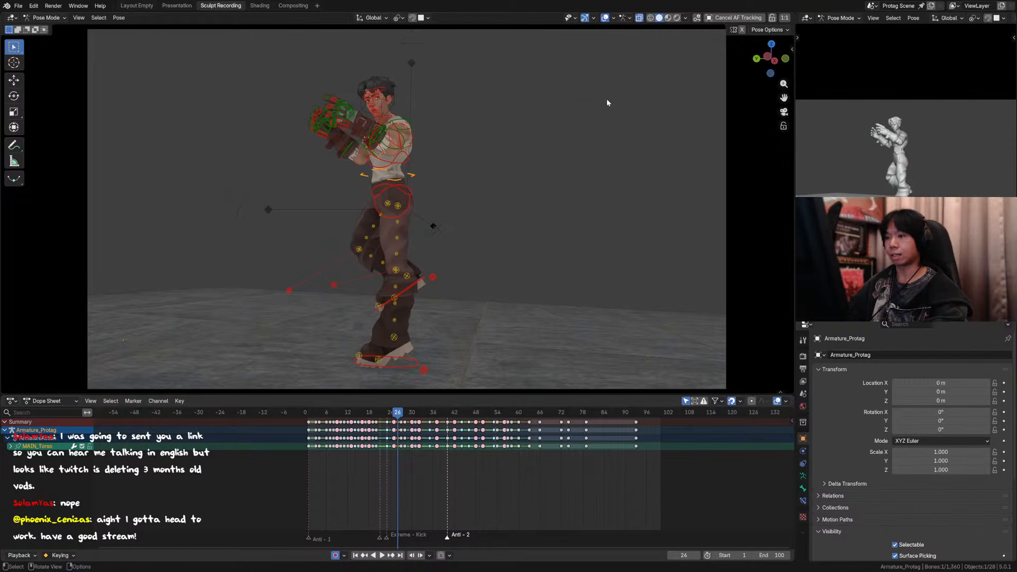
# Step: Hide the overlays and examine the take-off poses around frames 25 to 27 through the camera
pyautogui.click(604, 18)
pyautogui.press('Left')
pyautogui.press('Right')
pyautogui.press('Right')
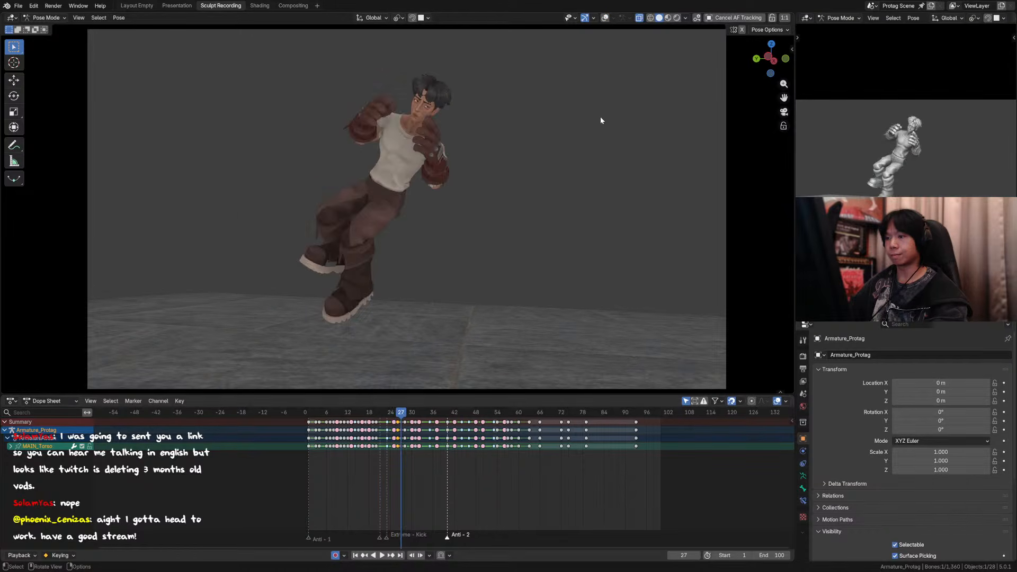
pyautogui.press('Left')
pyautogui.press('Left')
pyautogui.press('Right')
pyautogui.press('Left')
pyautogui.press('Right')
pyautogui.press('Right')
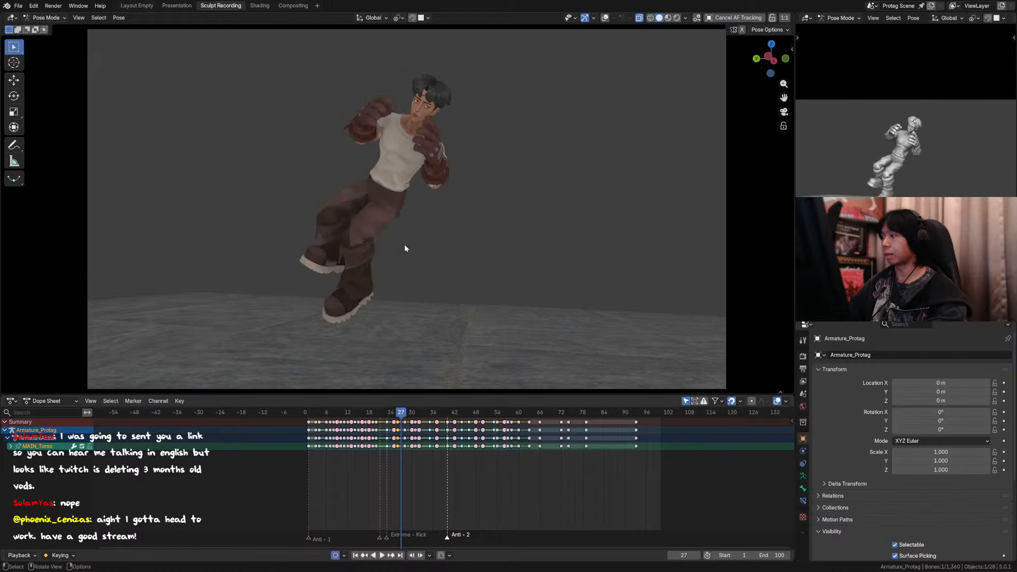
pyautogui.press('Left')
pyautogui.press('Down')
pyautogui.press('Down')
pyautogui.press('Up')
pyautogui.press('Up')
pyautogui.press('Up')
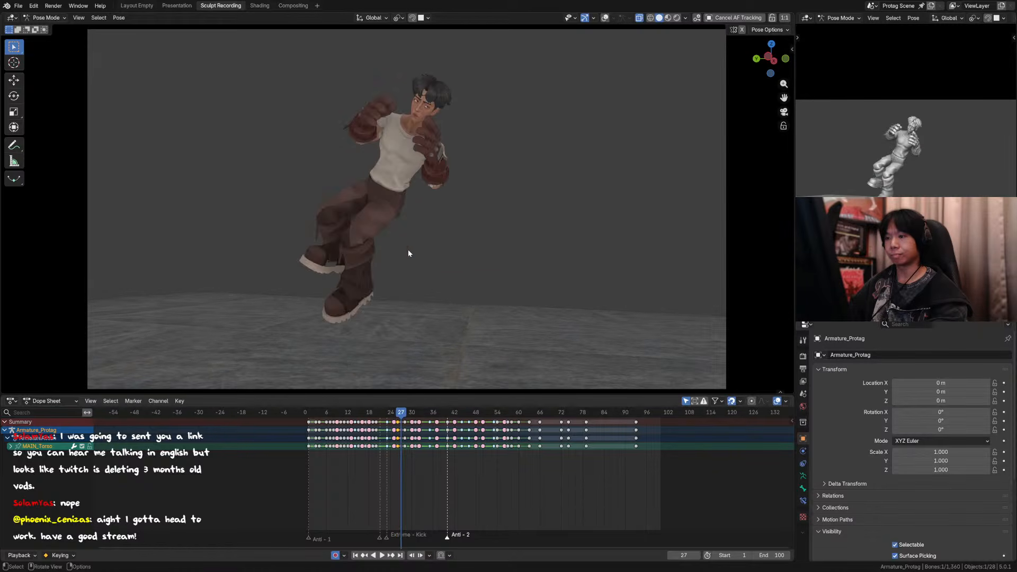
pyautogui.press('Down')
pyautogui.press('Down')
# Step: Step repeatedly between frames 24 and 26 to examine how the lifted right leg travels into the take-off
pyautogui.press('Left')
pyautogui.press('Left')
pyautogui.press('Left')
pyautogui.press('Left')
pyautogui.press('Left')
pyautogui.press('Left')
pyautogui.press('Right')
pyautogui.press('Right')
pyautogui.press('Right')
pyautogui.press('Right')
pyautogui.press('Right')
pyautogui.press('Right')
pyautogui.press('Right')
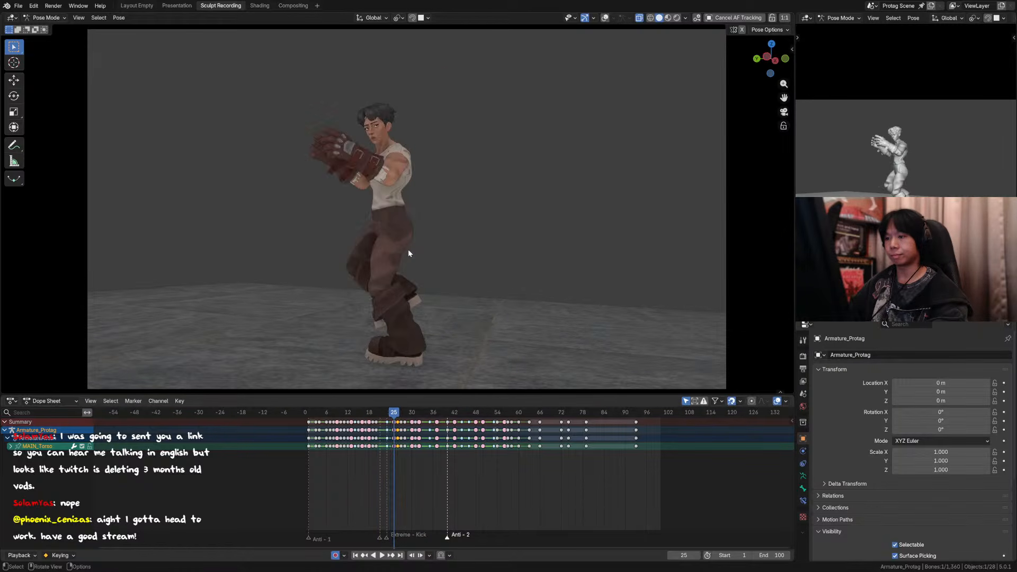
pyautogui.press('Left')
pyautogui.press('Left')
pyautogui.press('Right')
pyautogui.press('Right')
pyautogui.press('Right')
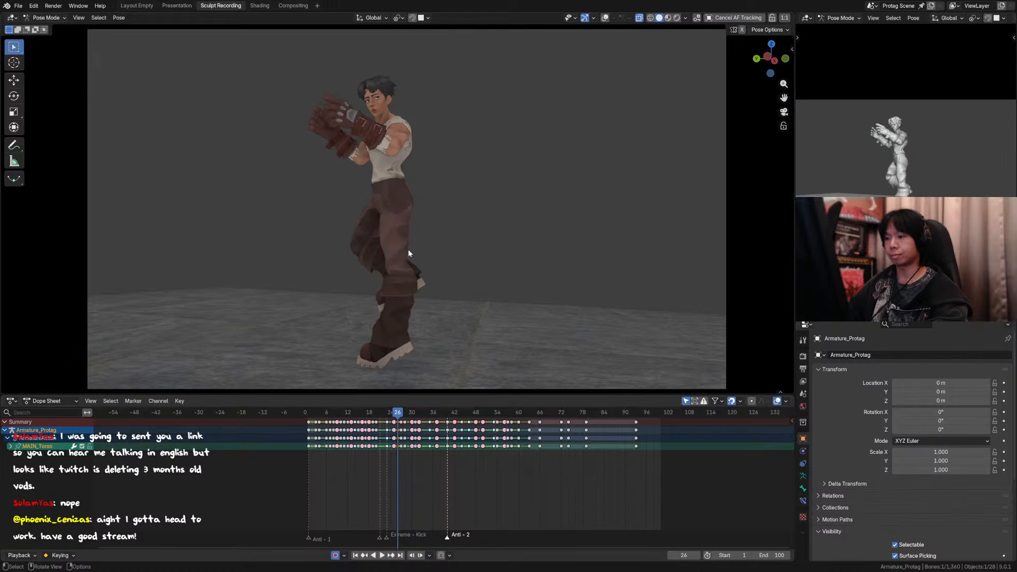
pyautogui.press('Left')
pyautogui.press('Left')
pyautogui.press('Left')
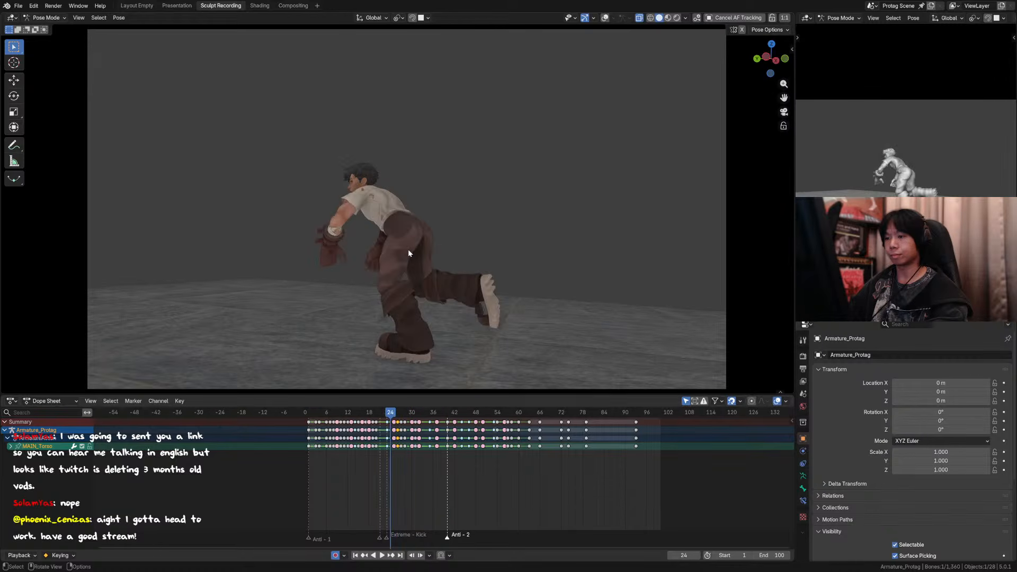
pyautogui.press('Right')
pyautogui.press('Right')
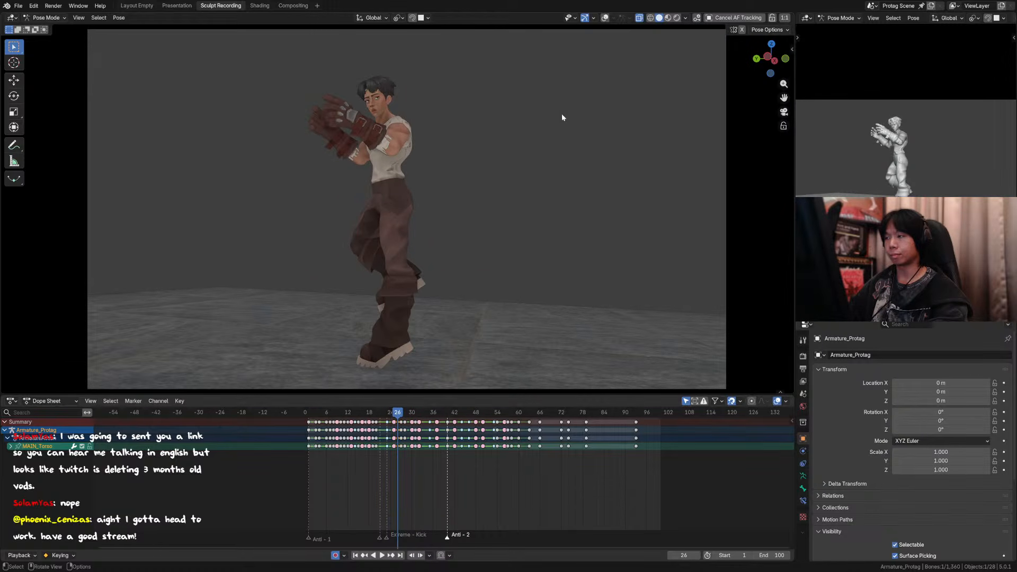
pyautogui.press('Left')
pyautogui.press('Right')
pyautogui.press('Left')
pyautogui.press('Left')
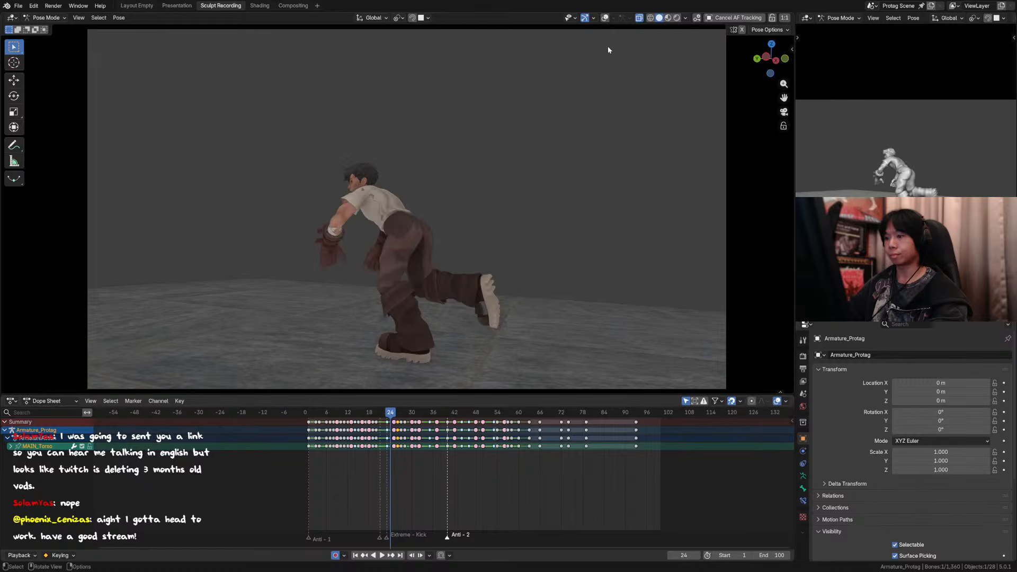
pyautogui.press('Right')
pyautogui.press('Right')
# Step: Show the overlays and move the right foot control at frame 26 by about -0.084 m X, 0.326 m Y and 0.016 m Z
pyautogui.click(604, 18)
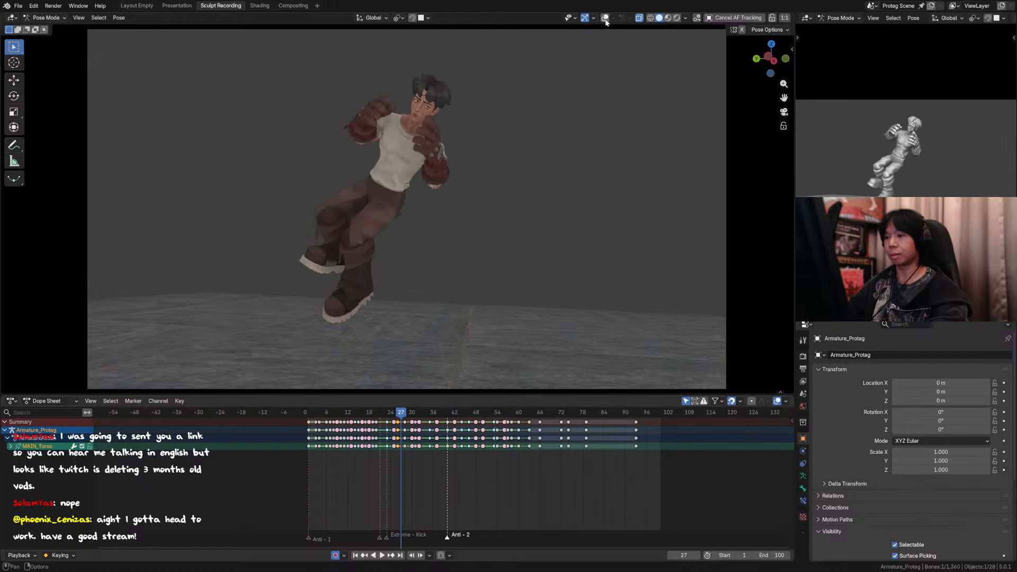
pyautogui.moveTo(420, 283); pyautogui.dragTo(375, 277)
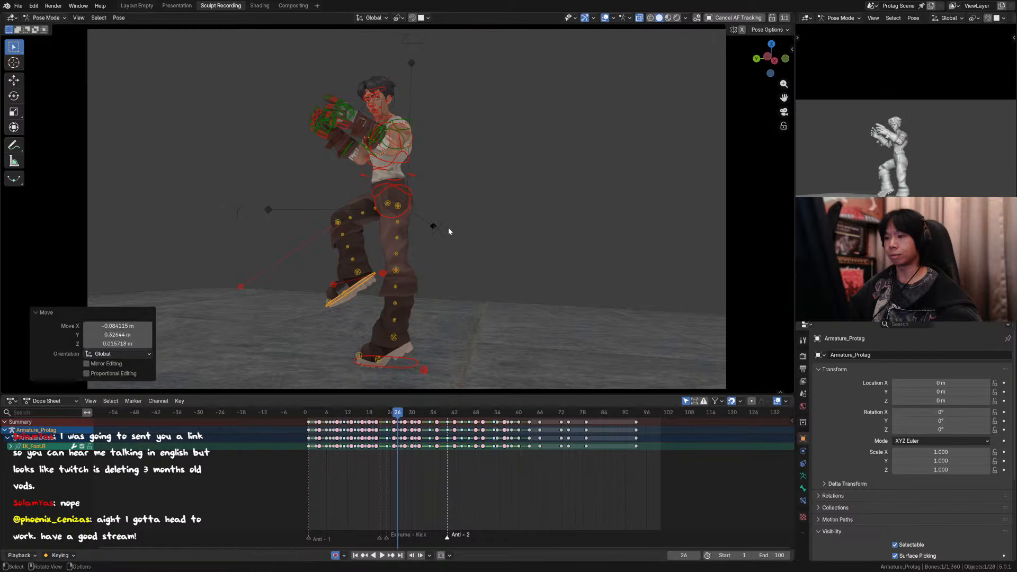
pyautogui.press('Left')
pyautogui.press('Right')
pyautogui.press('Right')
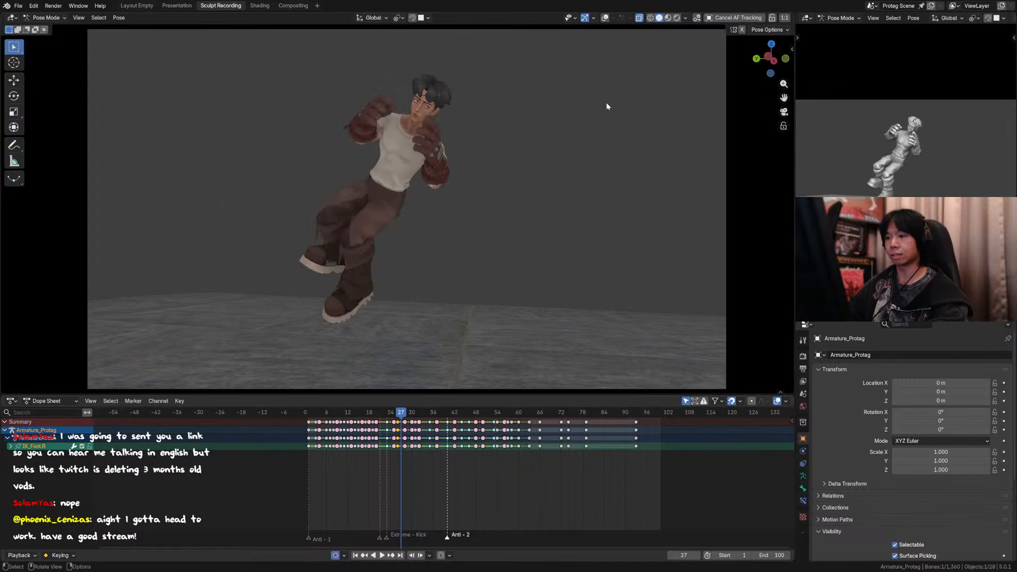
# Step: Flip between frames 25, 26 and 27 with overlays hidden to check the repositioned right leg
pyautogui.press('Left')
pyautogui.press('Left')
pyautogui.press('Right')
pyautogui.press('Right')
pyautogui.press('Left')
pyautogui.press('Right')
pyautogui.press('Right')
pyautogui.press('Left')
pyautogui.press('Left')
pyautogui.press('Left')
pyautogui.press('Left')
# Step: Save the file and review the aerial kick and landing around frames 46 to 59
pyautogui.press('space')
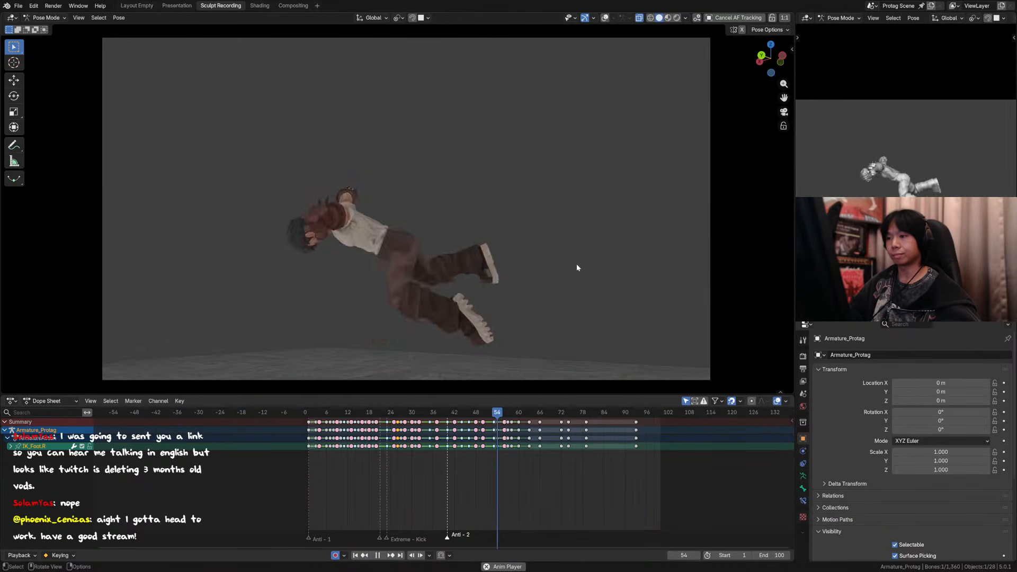
pyautogui.press('space')
pyautogui.hotkey('ctrl', 's')
pyautogui.press('space')
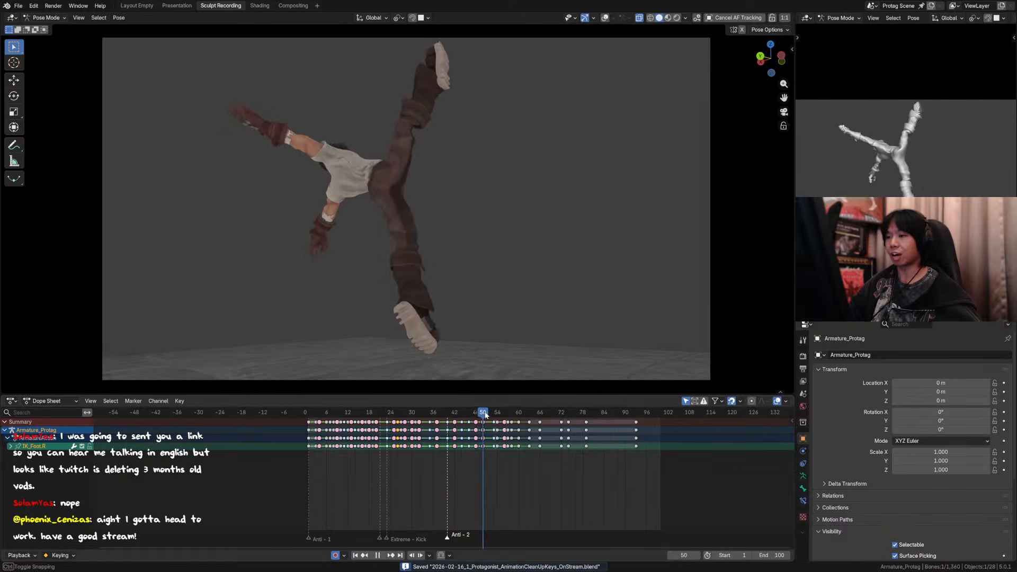
pyautogui.click(511, 414)
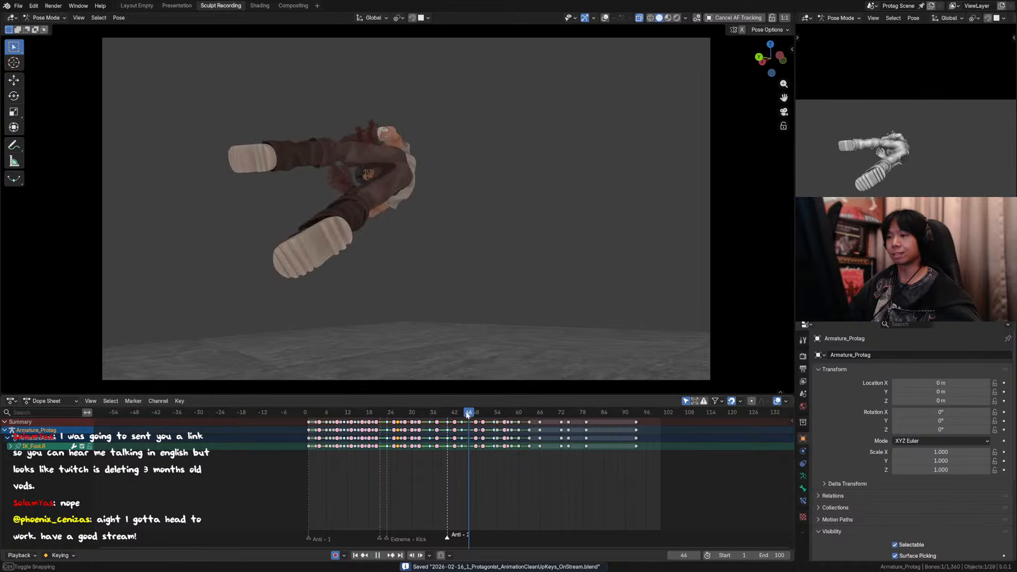
pyautogui.moveTo(485, 415); pyautogui.dragTo(465, 415)
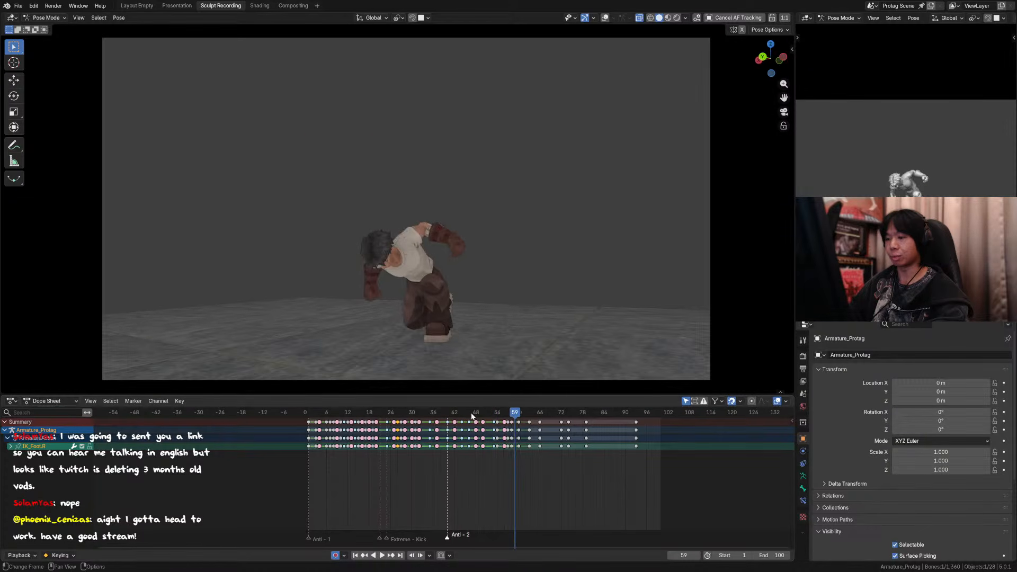
# Step: At frame 50, show the overlays and lower the left foot control by about 0.066 m in Z, followed by a small free adjustment
pyautogui.moveTo(472, 417)
pyautogui.mouseDown()
pyautogui.moveTo(413, 415)
pyautogui.moveTo(492, 415)
pyautogui.moveTo(455, 416)
pyautogui.moveTo(492, 418)
pyautogui.moveTo(483, 419)
pyautogui.mouseUp()
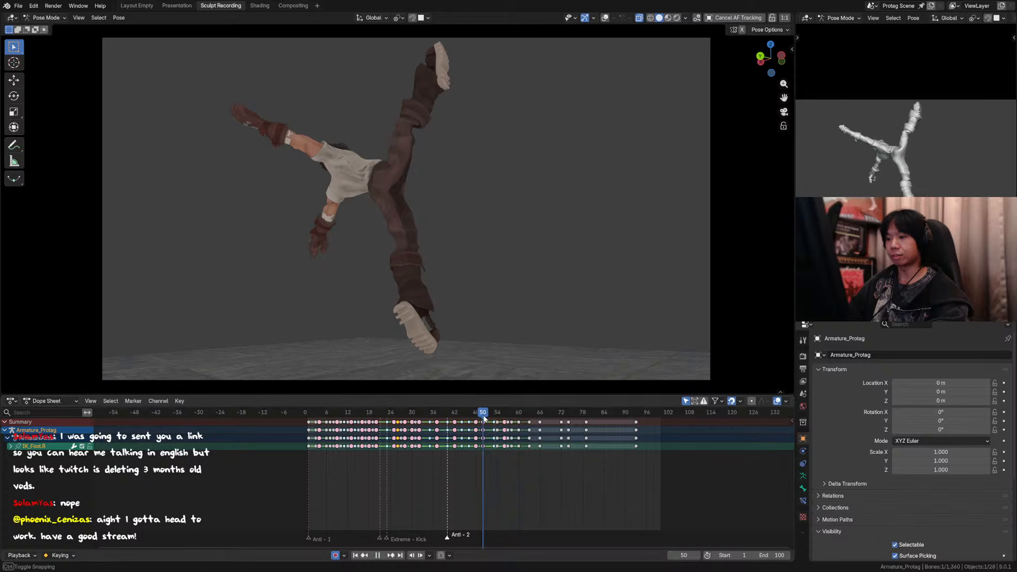
pyautogui.press('Left')
pyautogui.press('Right')
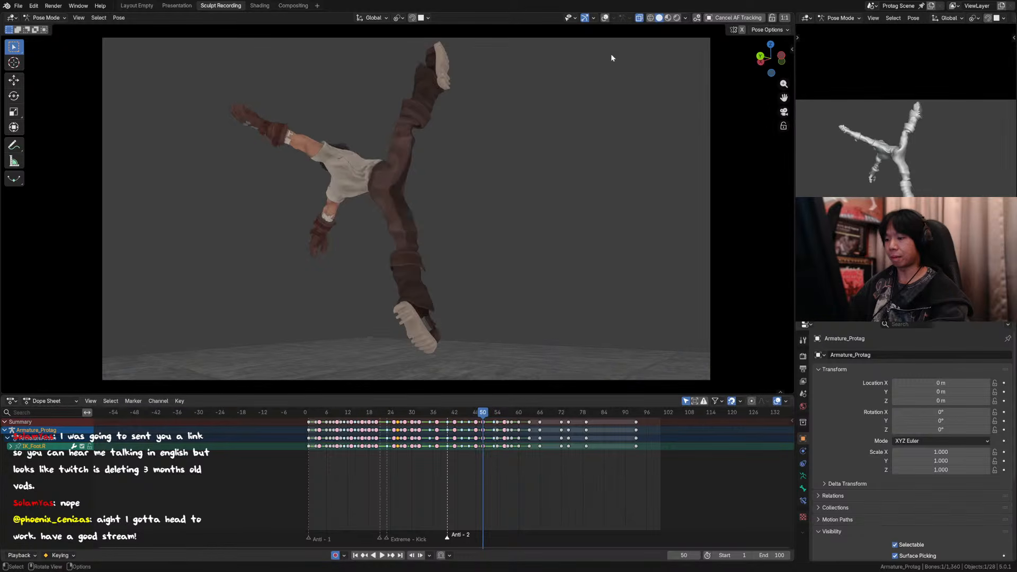
pyautogui.scroll(-2, 466, 302)
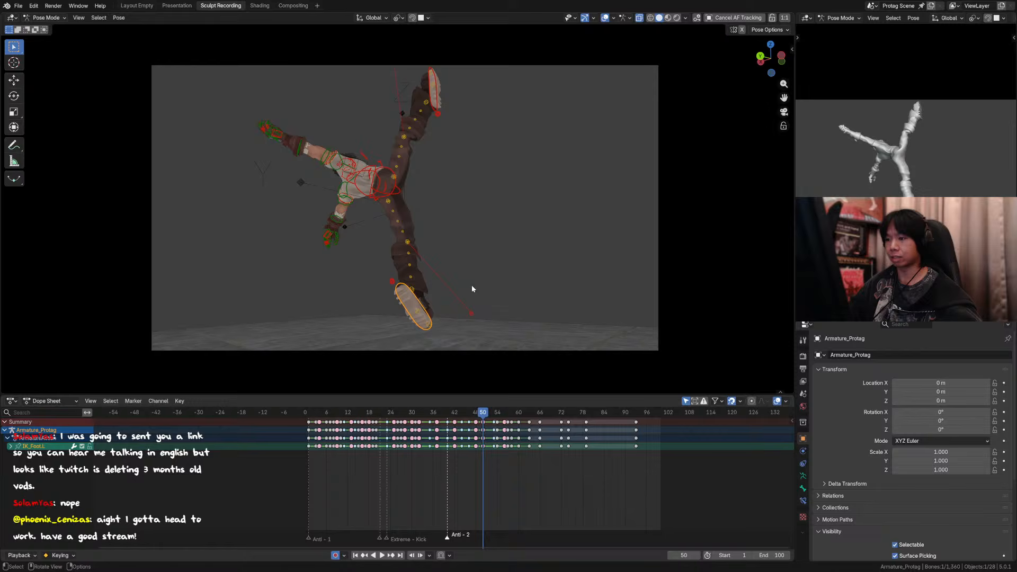
pyautogui.press('g')
pyautogui.press('z')
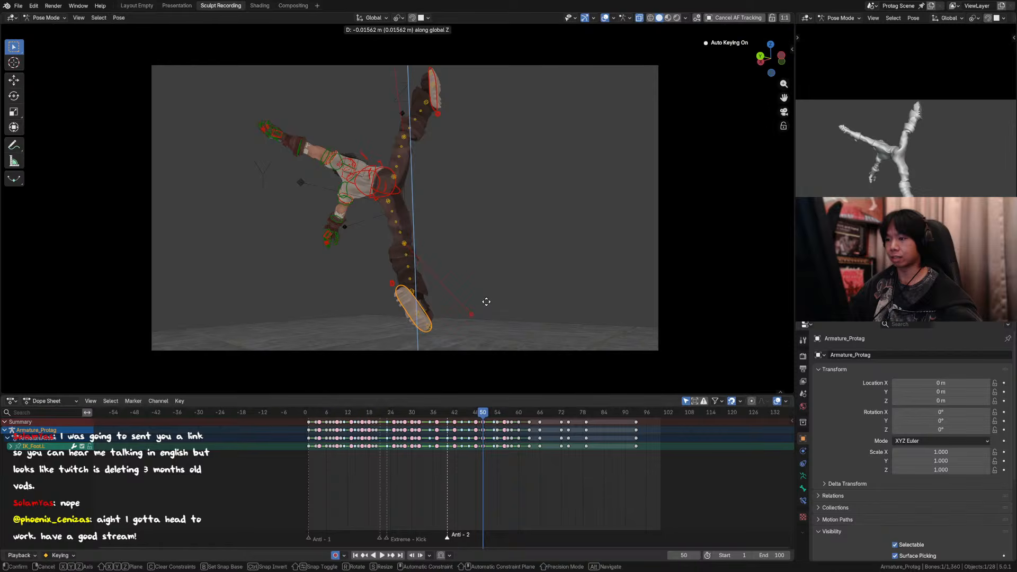
pyautogui.click(521, 368)
pyautogui.press('g')
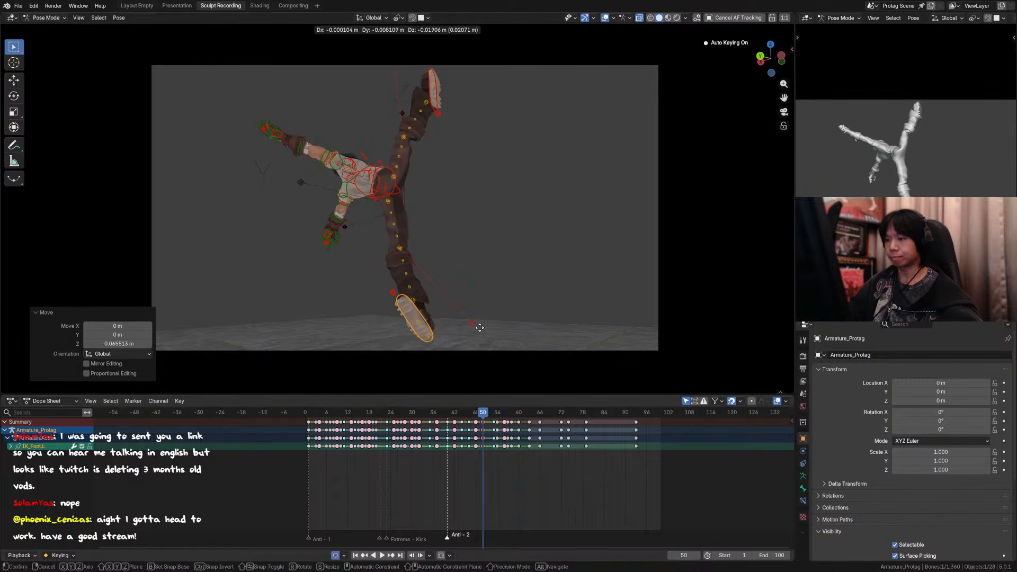
pyautogui.click(479, 327)
# Step: Reposition the left knee tweak control at frame 50 and hold its frame 27 key through frame 49
pyautogui.click(401, 248)
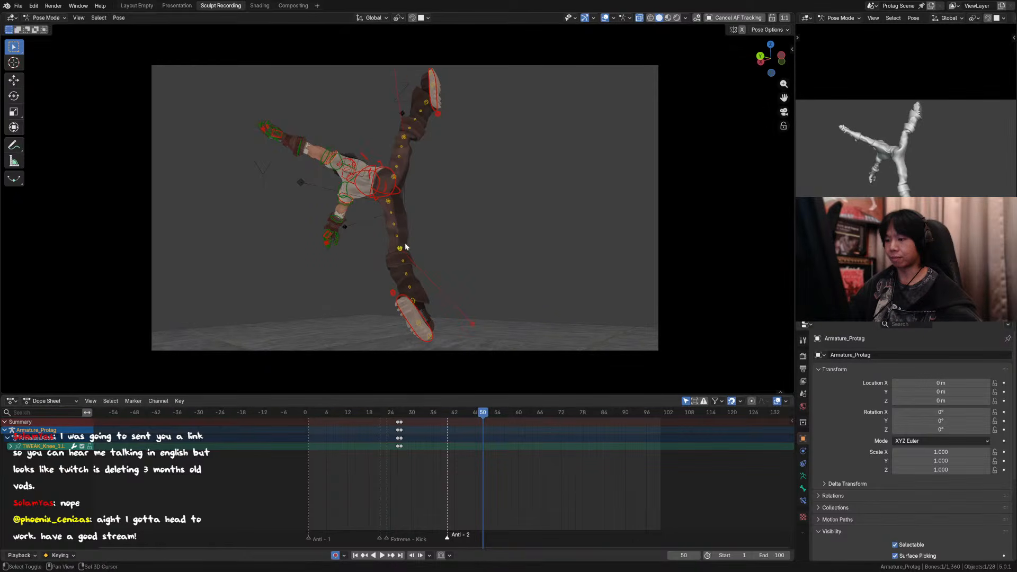
pyautogui.press('g')
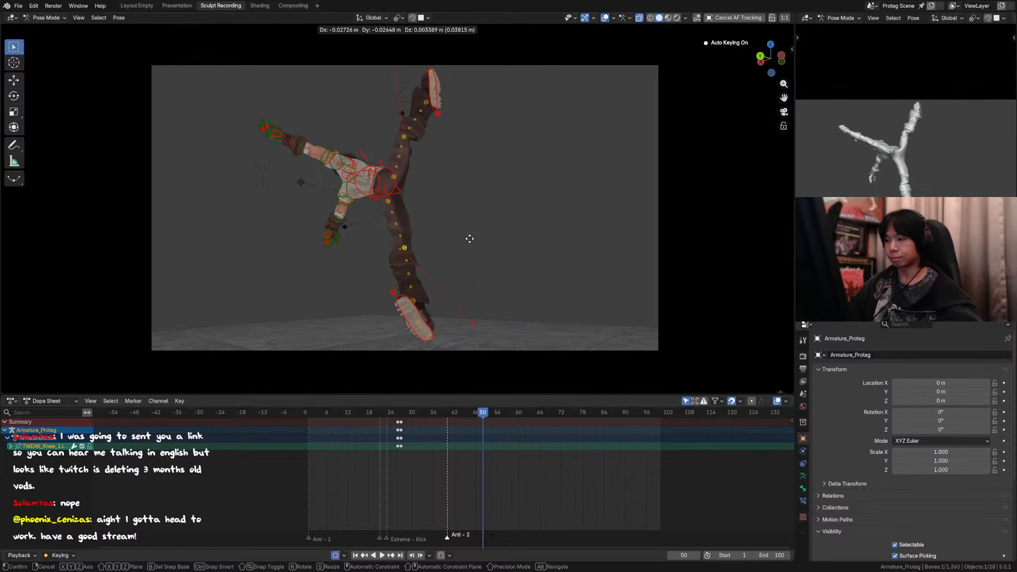
pyautogui.click(488, 238)
pyautogui.press('Down')
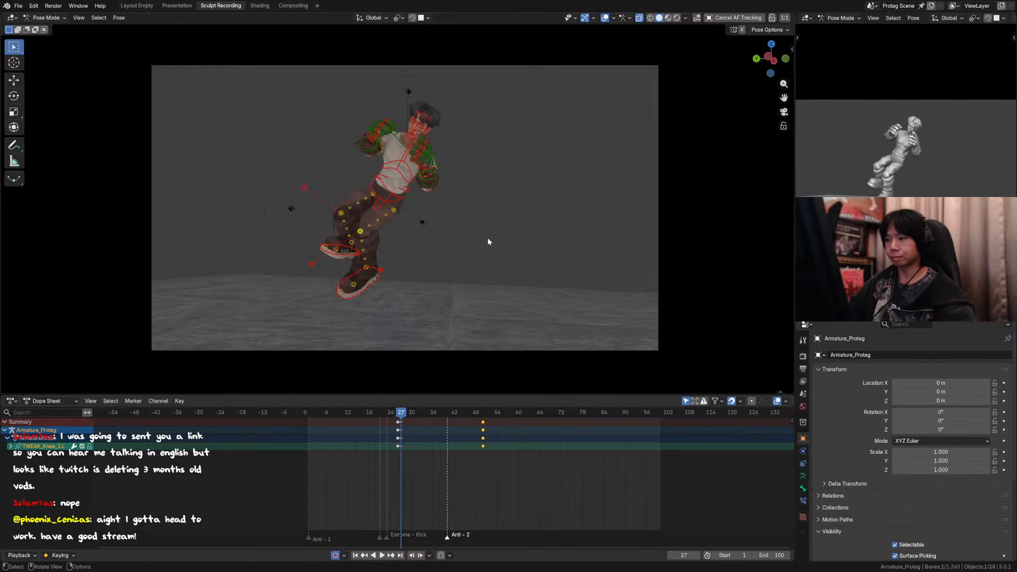
pyautogui.click(483, 429)
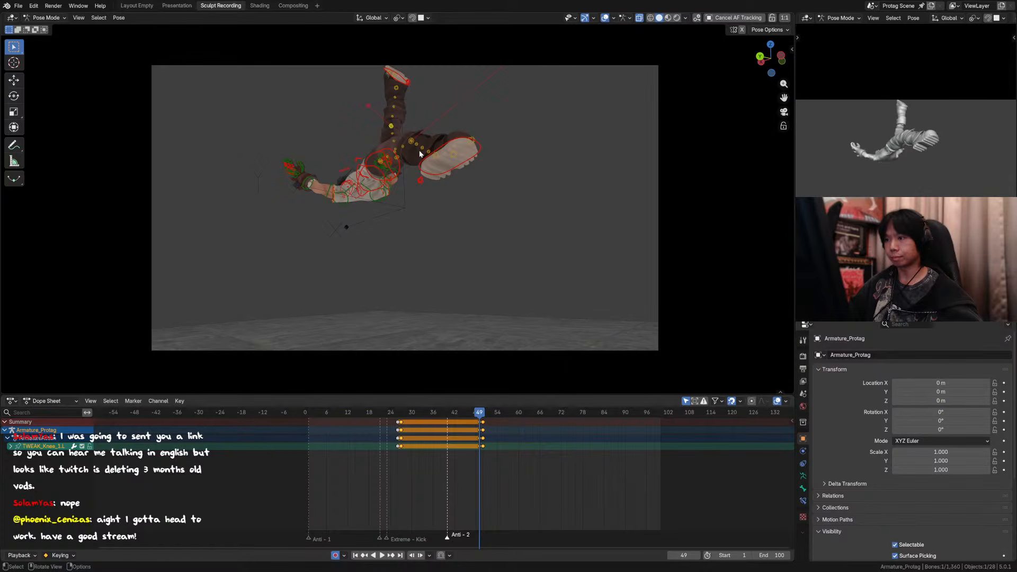
# Step: Flip between frames 49 and 50 and step onward with overlays hidden to check the extended left leg
pyautogui.press('Right')
pyautogui.press('Left')
pyautogui.press('Right')
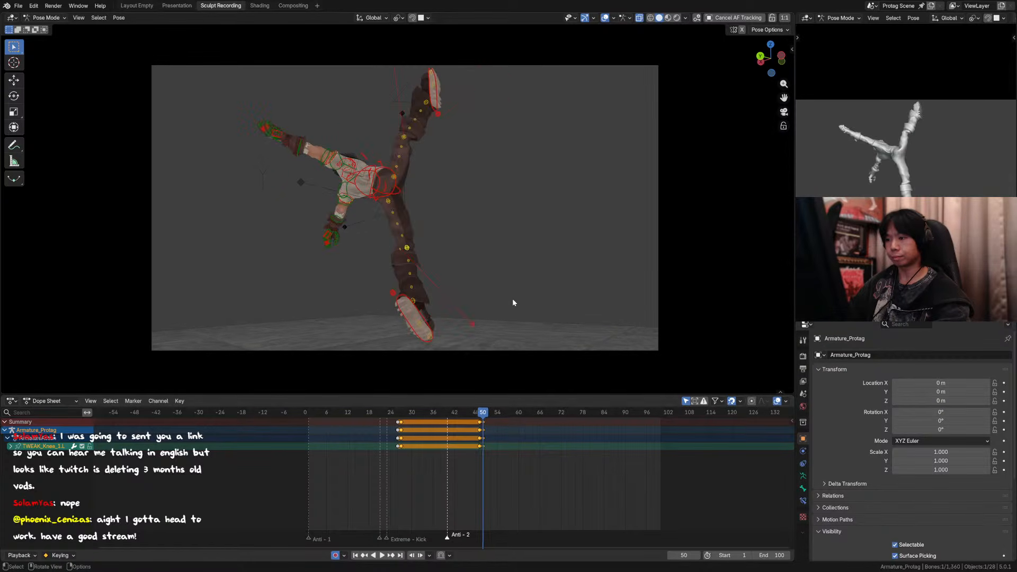
pyautogui.press('Left')
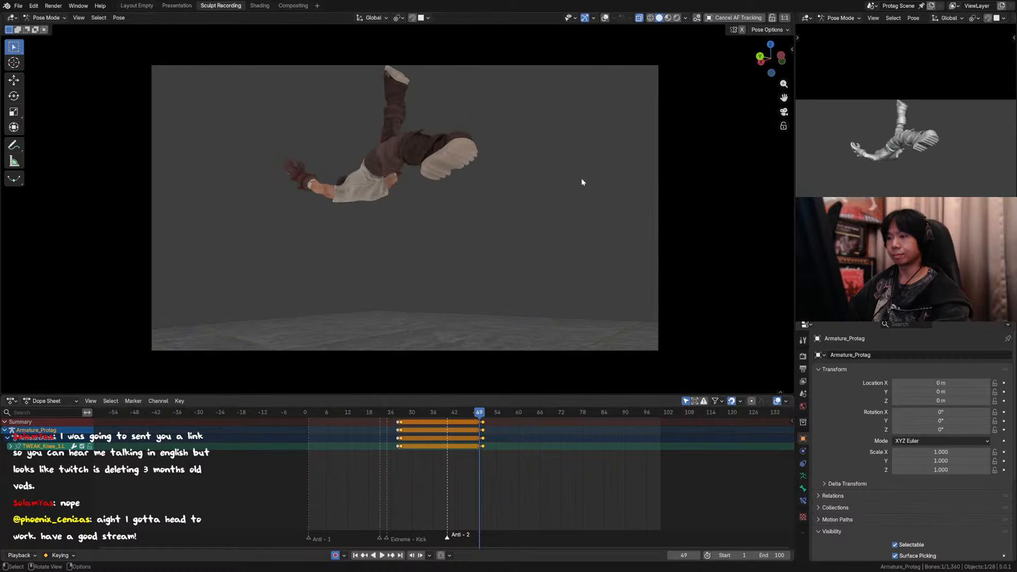
pyautogui.press('Right')
pyautogui.press('Right')
pyautogui.press('Right')
pyautogui.press('Right')
pyautogui.press('Right')
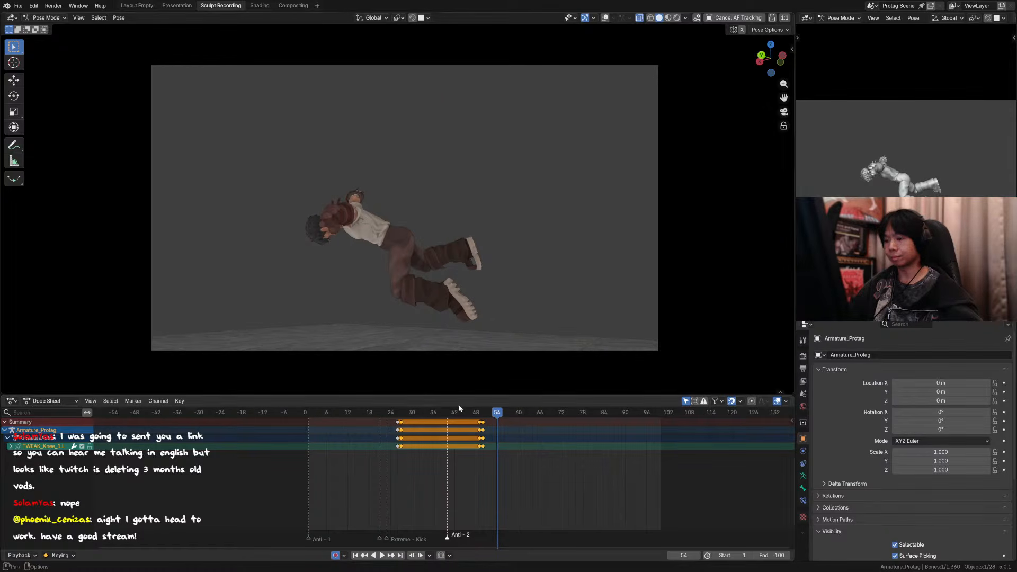
# Step: Play back the flip and aerial kick to judge the new left leg extension in motion
pyautogui.press('space')
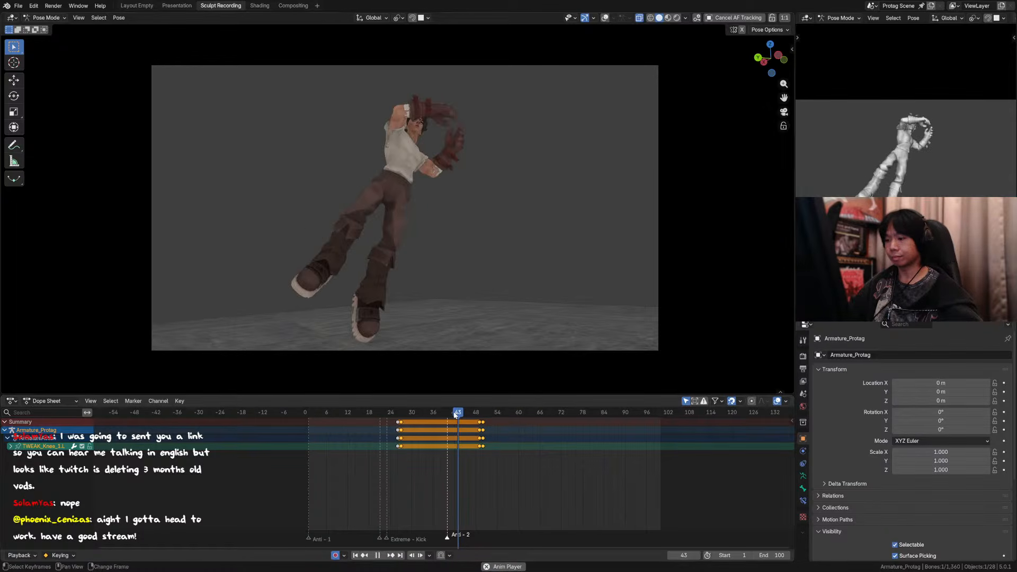
pyautogui.click(405, 417)
pyautogui.press('space')
pyautogui.press('space')
pyautogui.press('space')
pyautogui.press('space')
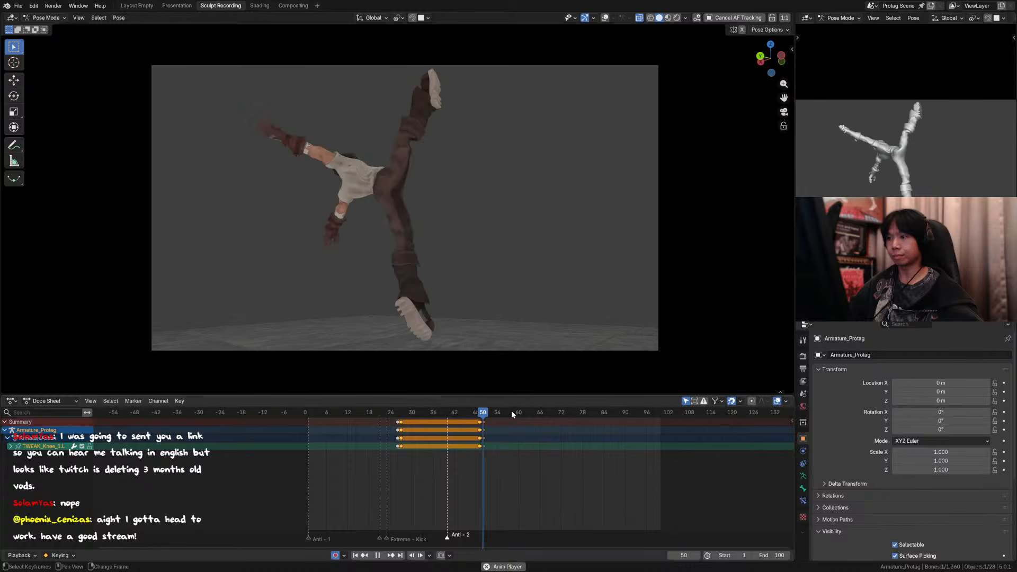
pyautogui.press('space')
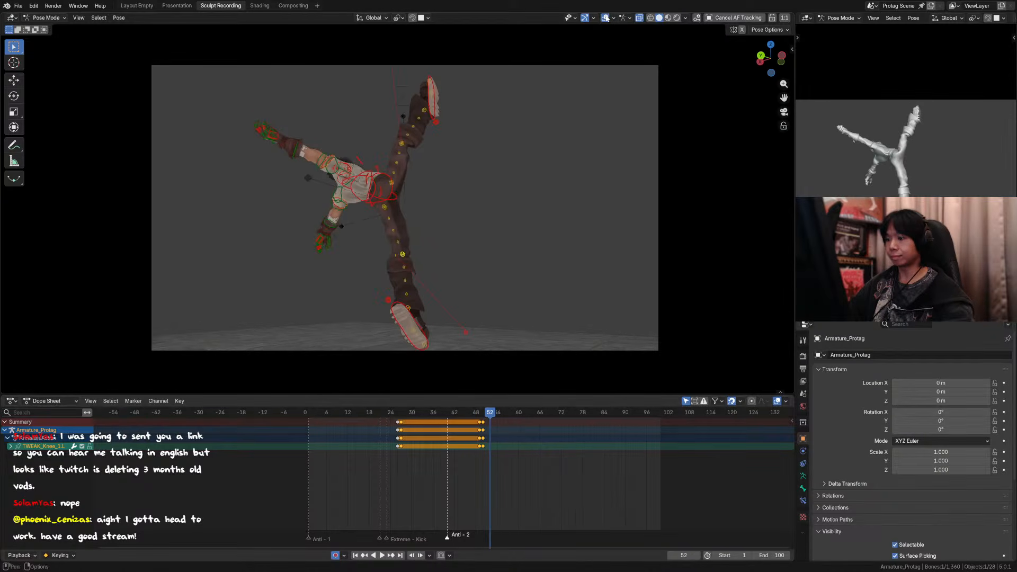
# Step: Show the overlays and key the right knee tweak control at frame 49 ahead of the frame 50 kick pose
pyautogui.press('Left')
pyautogui.press('Left')
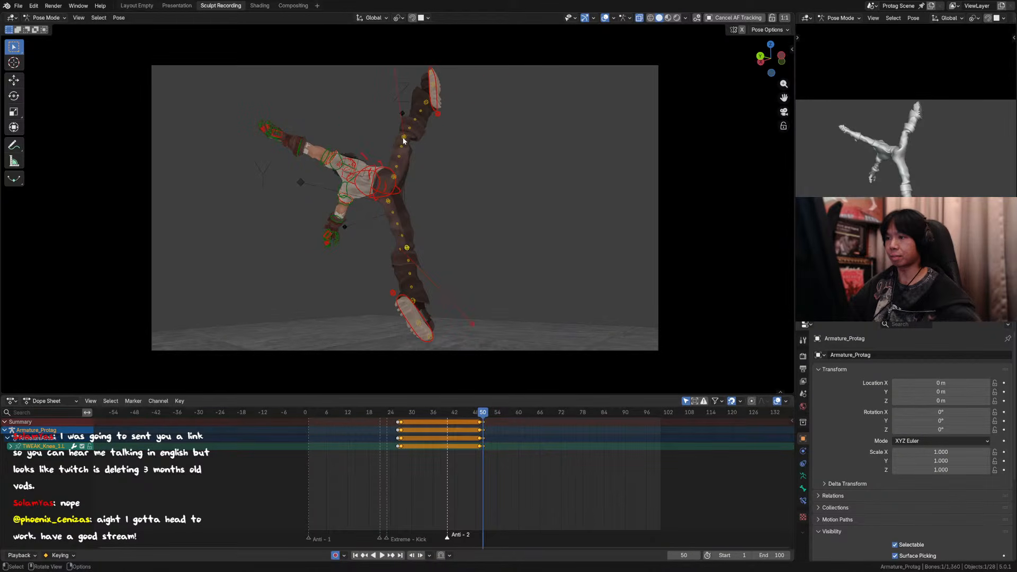
pyautogui.press('i')
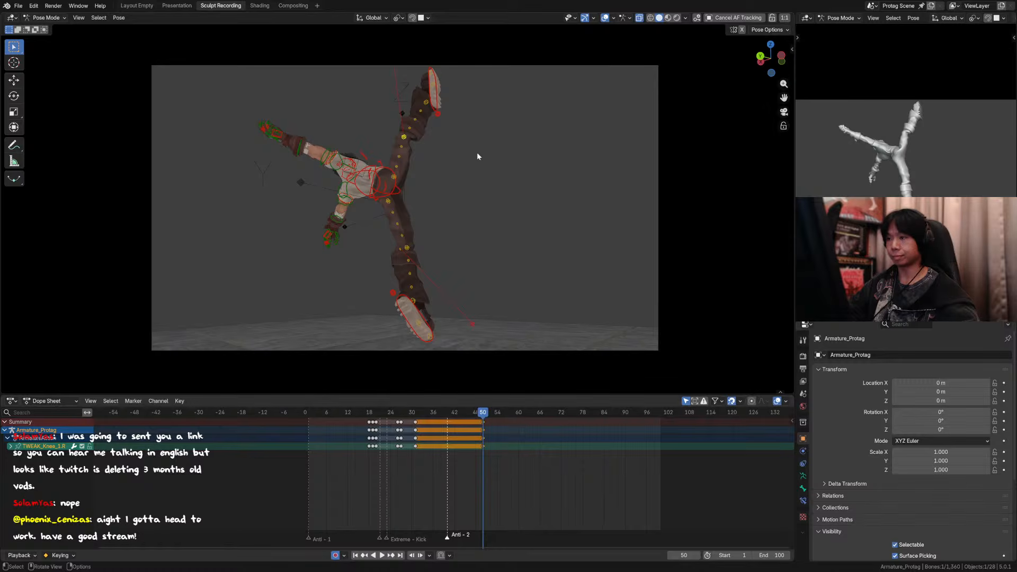
# Step: Move the right foot control at frame 50 by about -0.010 m X, 0.009 m Y and 0.045 m Z
pyautogui.click(433, 109)
pyautogui.press('g')
pyautogui.press('z')
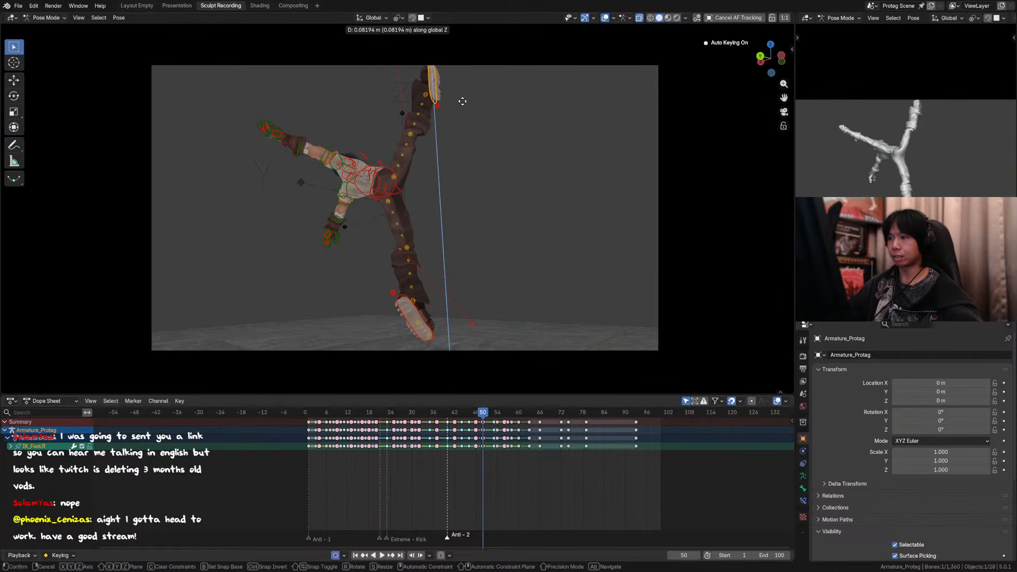
pyautogui.rightClick(461, 103)
pyautogui.press('g')
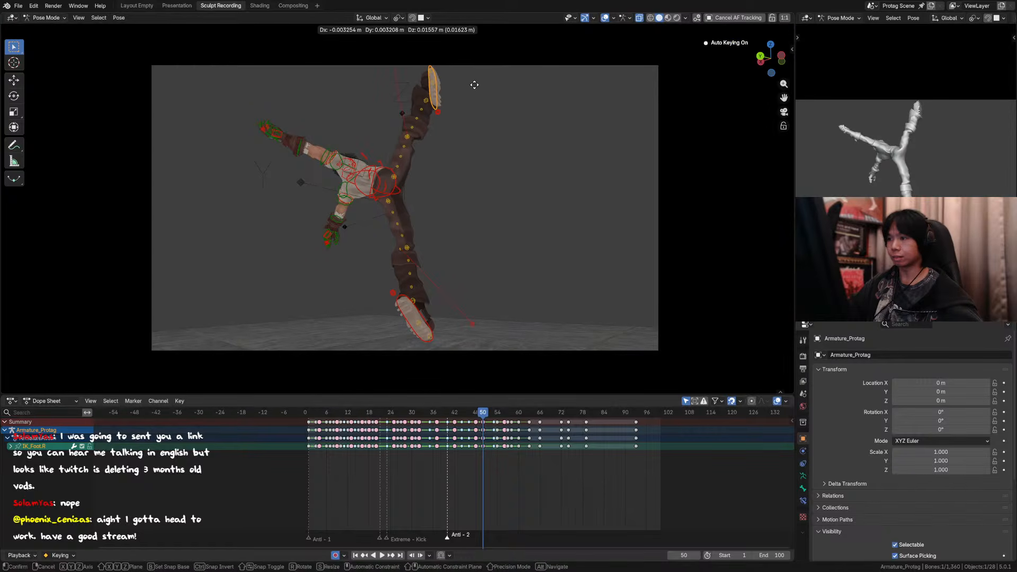
pyautogui.click(467, 65)
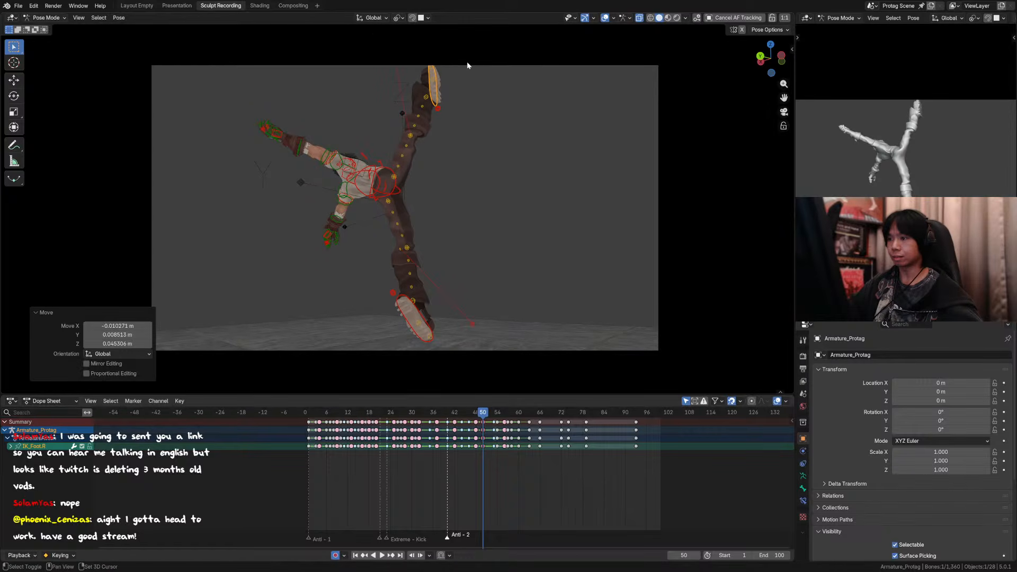
# Step: Move the right knee tweak control at frame 50 by about -0.002 m X, -0.004 m Y and -0.005 m Z
pyautogui.click(416, 135)
pyautogui.press('g')
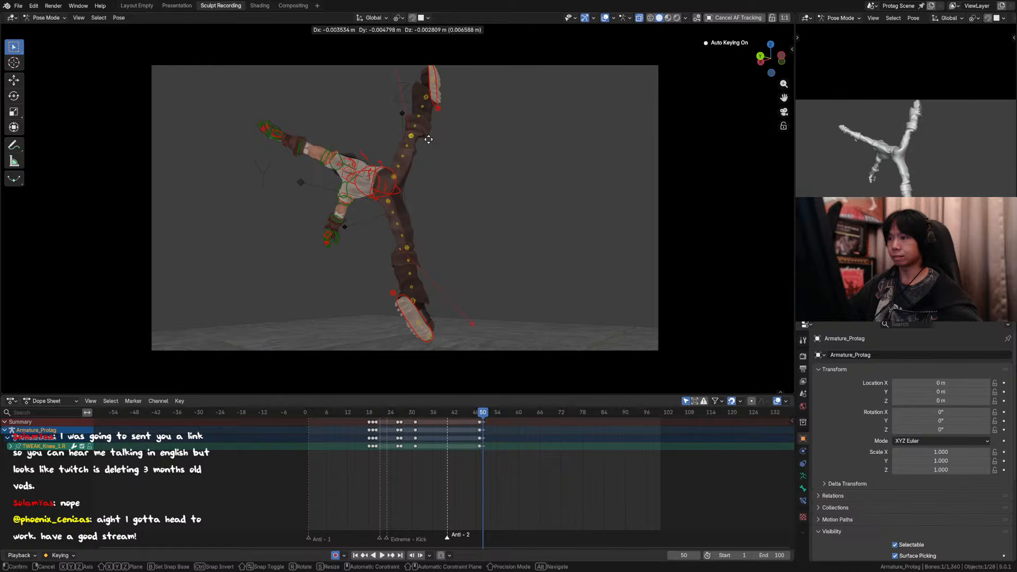
pyautogui.click(432, 142)
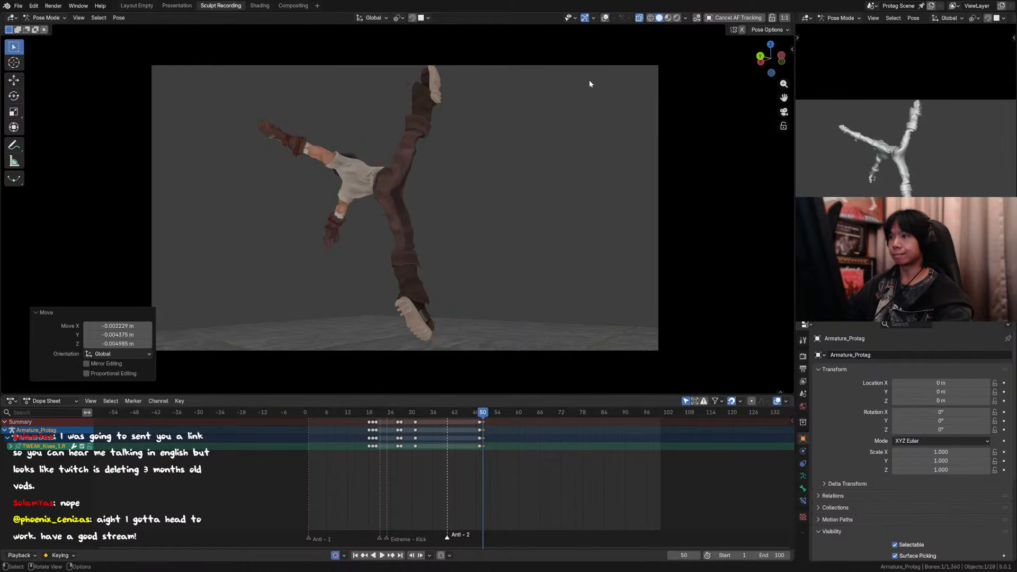
# Step: Step through the right knee keys and the frames around 50 with overlays hidden to check the kick pose
pyautogui.press('Down')
pyautogui.press('Up')
pyautogui.press('Up')
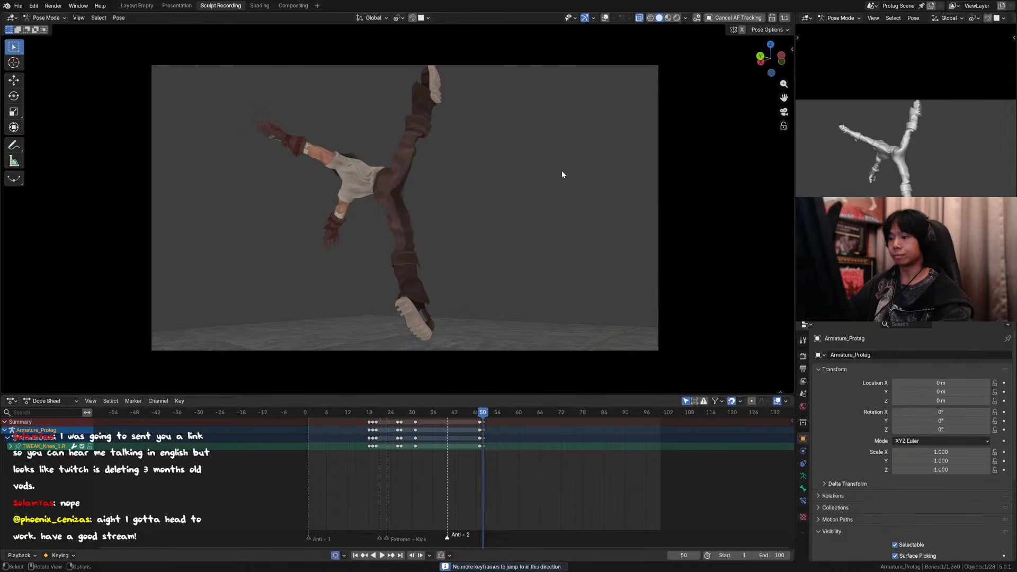
pyautogui.press('Right')
pyautogui.press('Right')
pyautogui.press('Right')
# Step: Play back the animation from several earlier frames to review the first flip and its landing
pyautogui.click(446, 415)
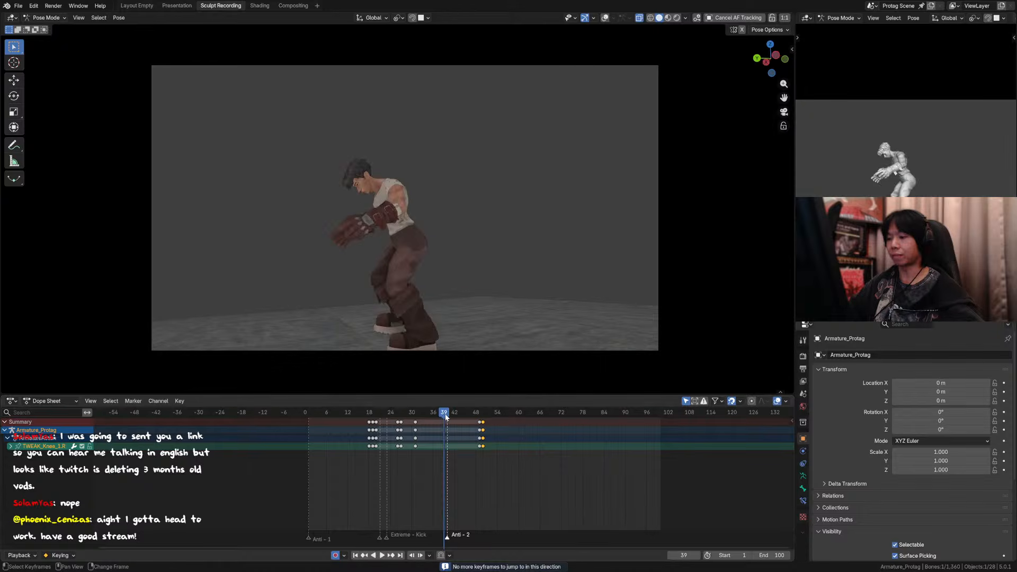
pyautogui.press('space')
pyautogui.click(382, 415)
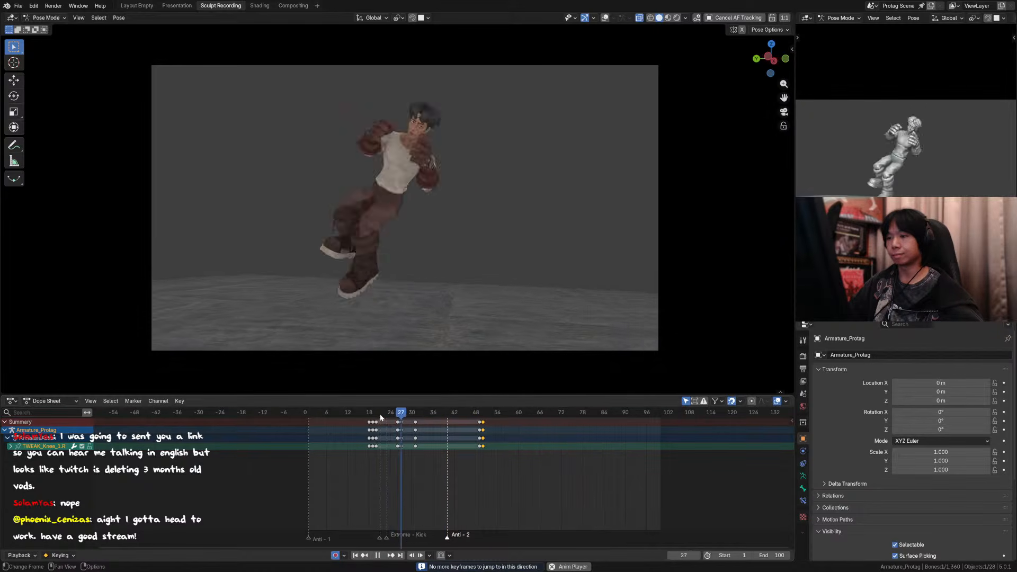
pyautogui.click(346, 409)
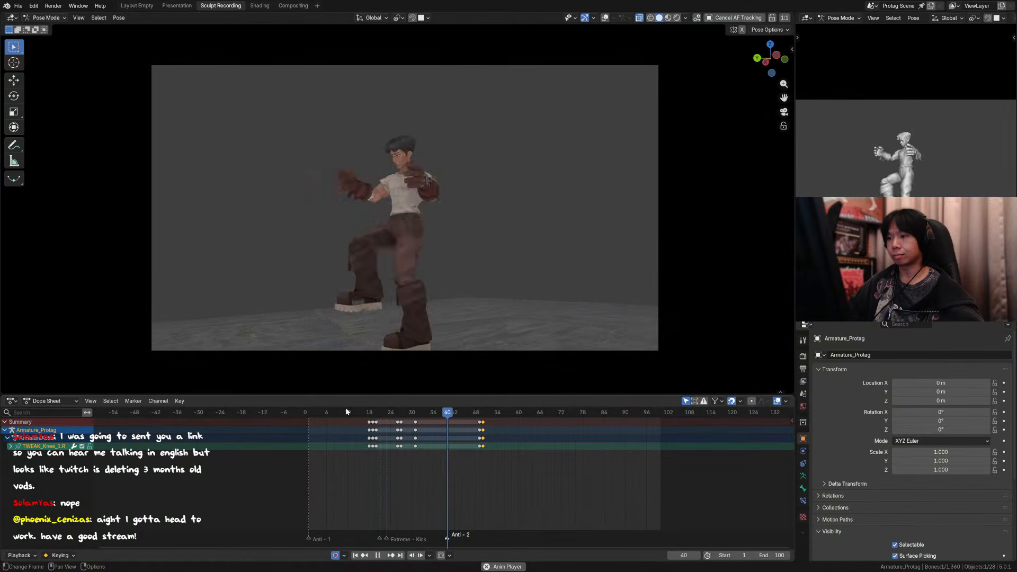
pyautogui.click(383, 413)
pyautogui.press('space')
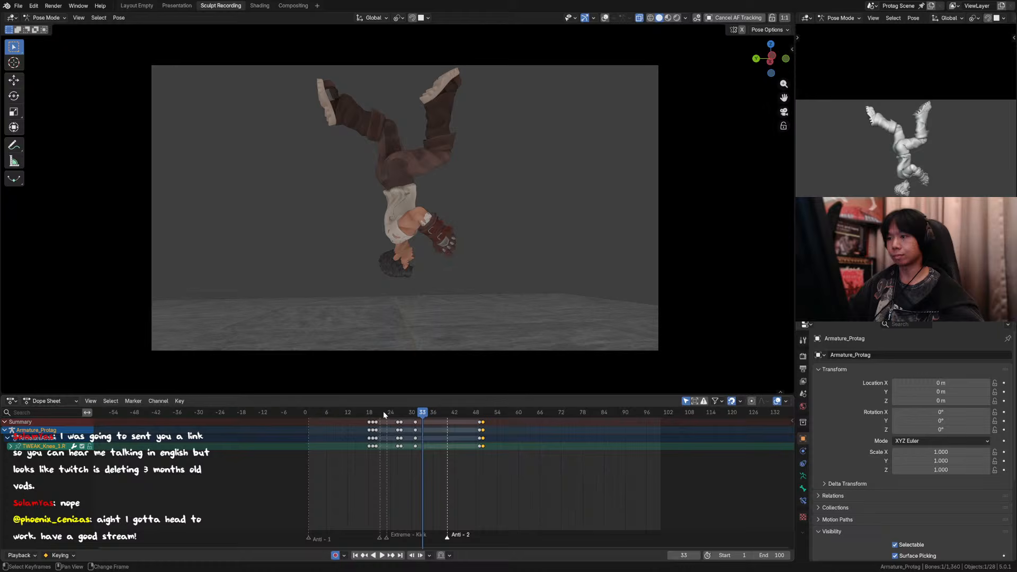
# Step: Step through frames 31 to 33 with overlays hidden to examine how the body turns upside down
pyautogui.click(414, 415)
pyautogui.press('Right')
pyautogui.press('Right')
pyautogui.press('Left')
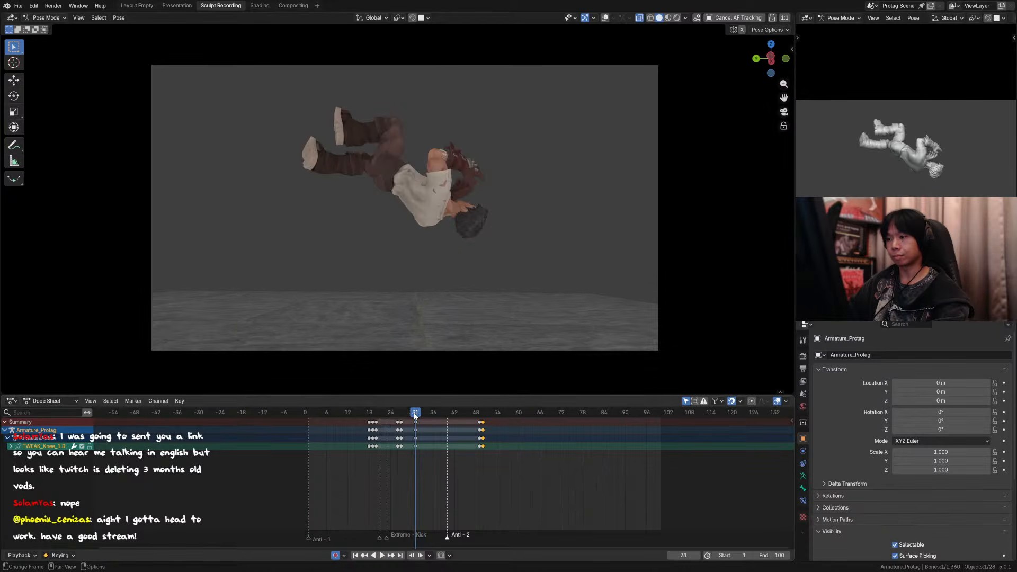
# Step: Select all the rig controls and compare frames 31 and 32, with and without overlays, to examine the mid-flip spacing
pyautogui.press('a')
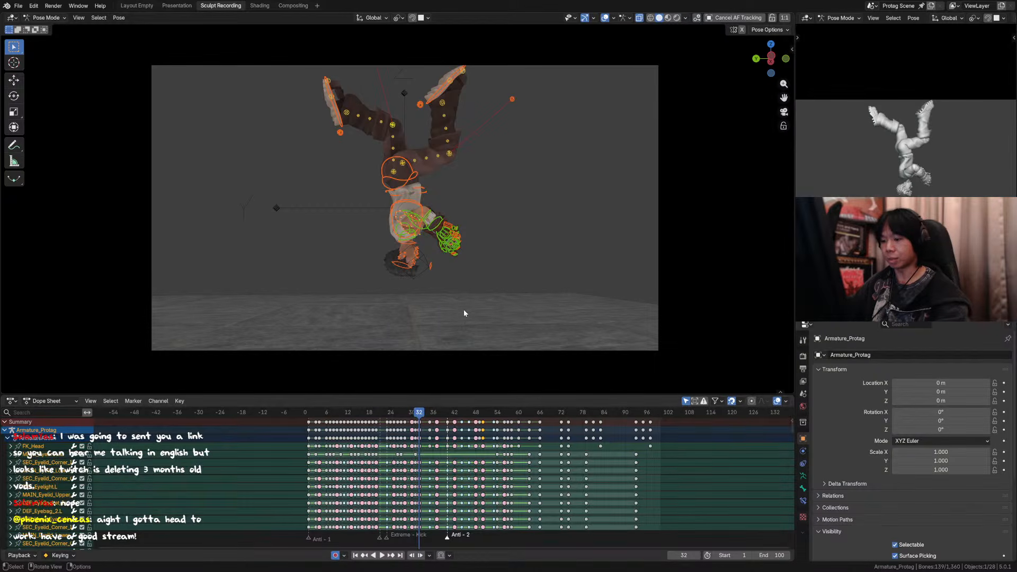
pyautogui.press('Left')
pyautogui.scroll(1, 486, 225)
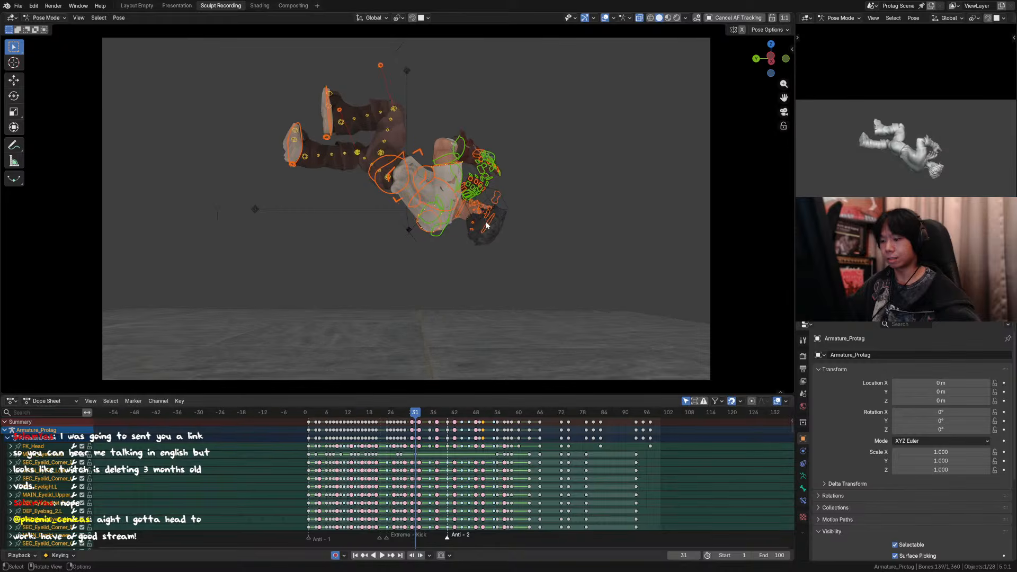
pyautogui.press('Right')
pyautogui.press('Left')
pyautogui.press('Right')
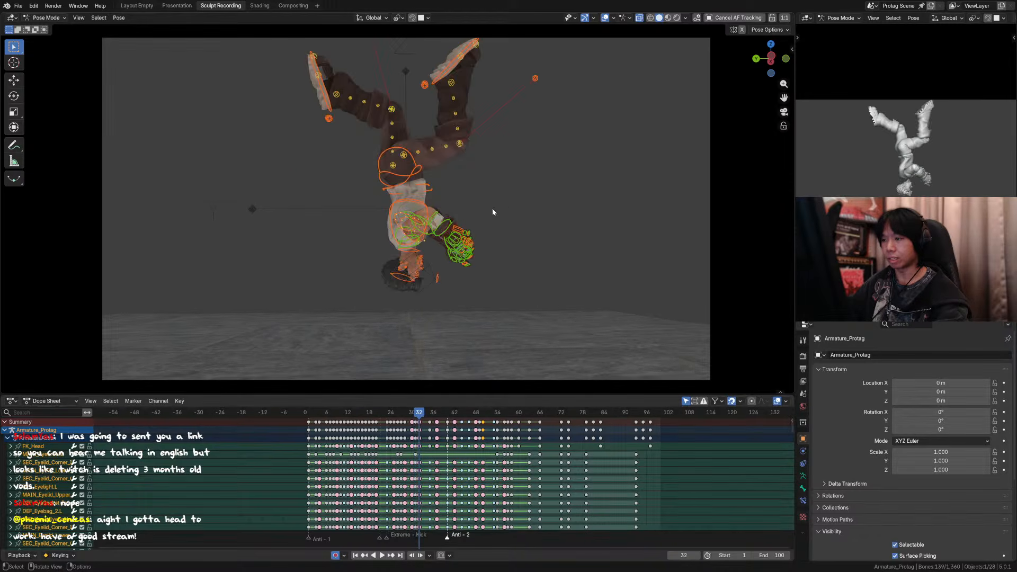
pyautogui.press('Left')
pyautogui.press('Right')
pyautogui.click(605, 18)
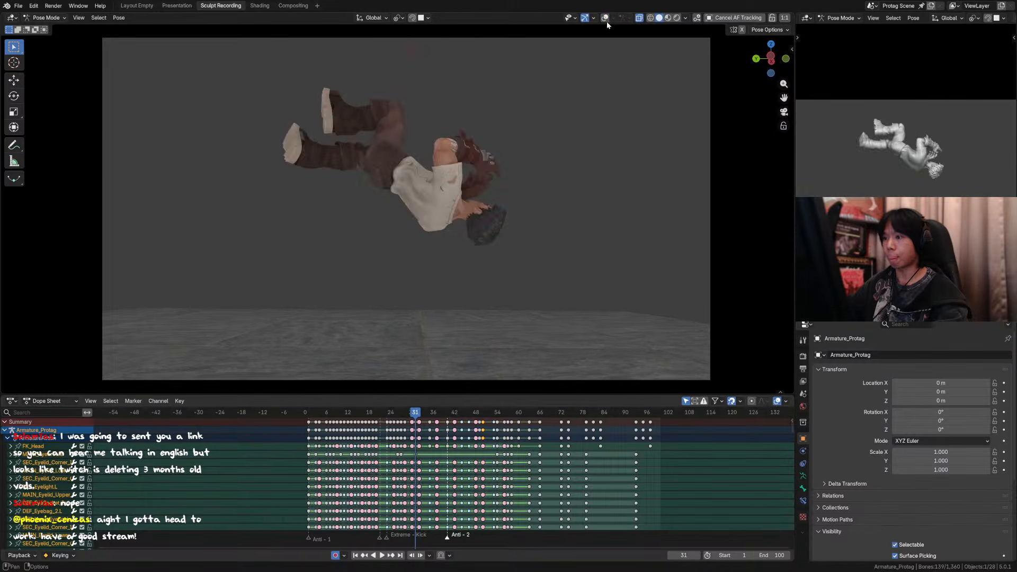
pyautogui.press('Left')
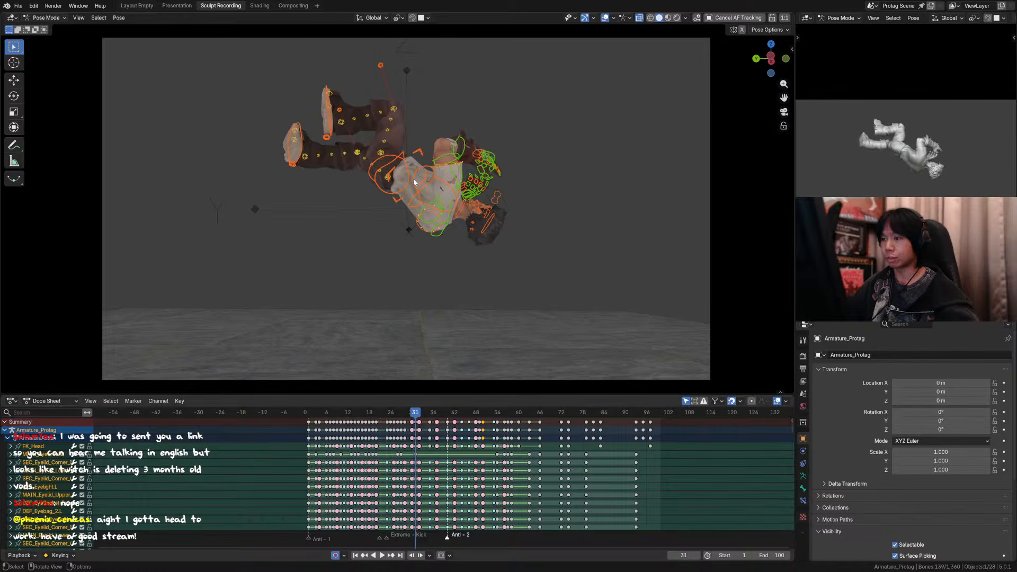
# Step: Try a 50% breakdown of the torso control at frame 31 and play back the motion with overlays hidden
pyautogui.click(443, 156)
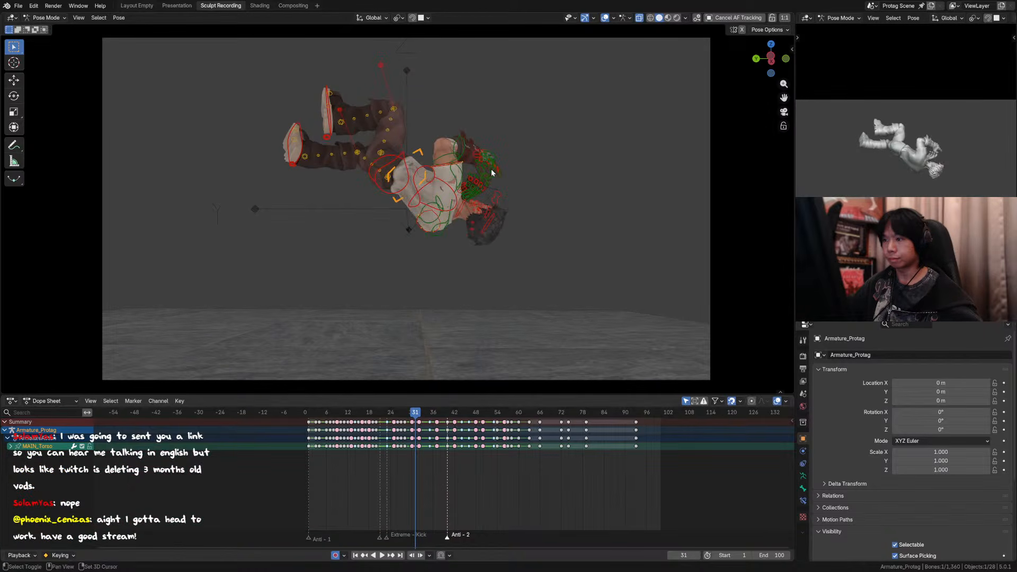
pyautogui.hotkey('shift', 'e')
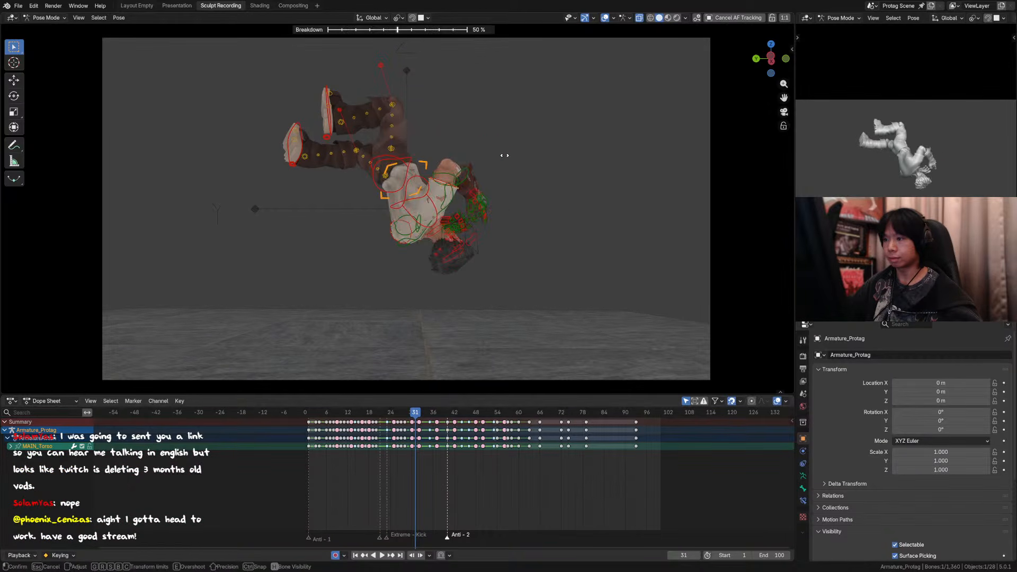
pyautogui.rightClick(505, 155)
pyautogui.press('Right')
pyautogui.press('Left')
pyautogui.hotkey('shift', 'e')
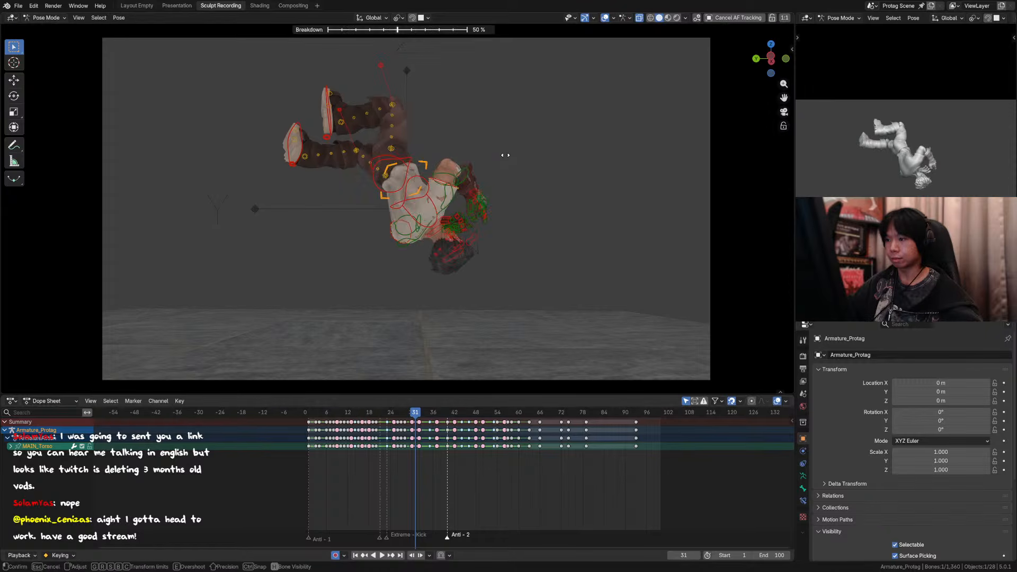
pyautogui.click(505, 154)
pyautogui.click(604, 18)
pyautogui.press('space')
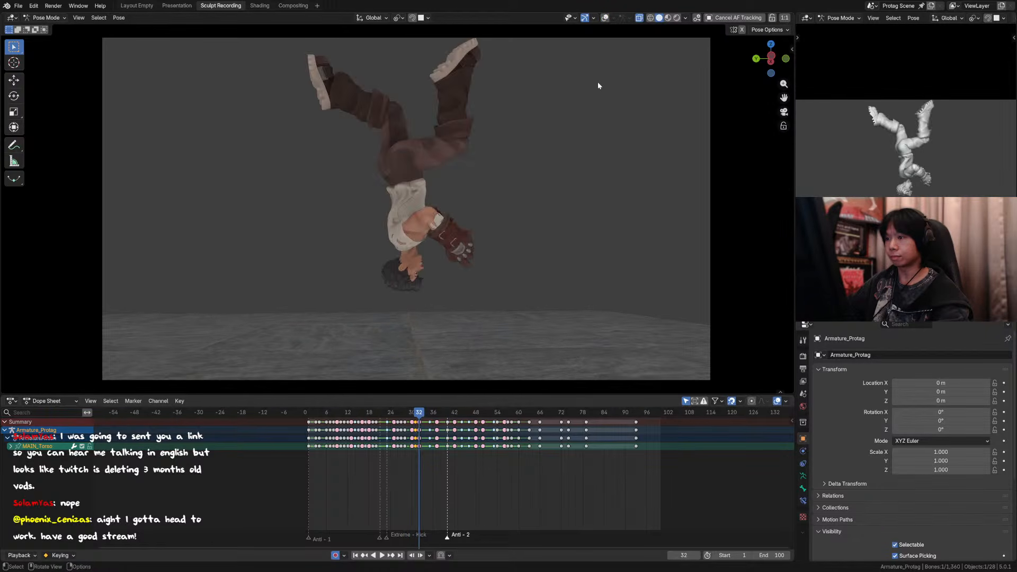
# Step: Set the torso control's breakdown at frame 31 to about 41% and play the result
pyautogui.click(604, 18)
pyautogui.hotkey('shift', 'e')
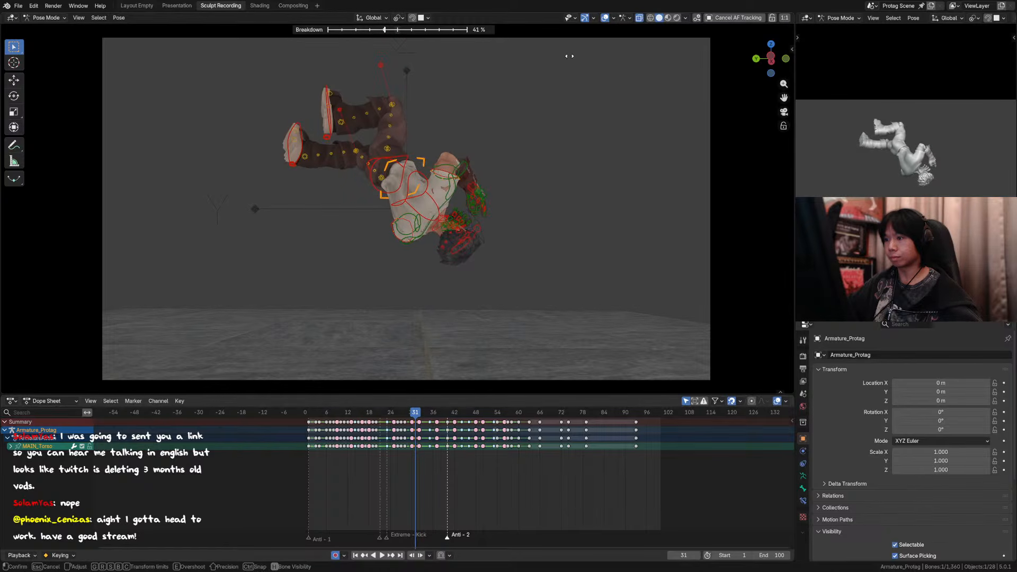
pyautogui.click(573, 53)
pyautogui.press('space')
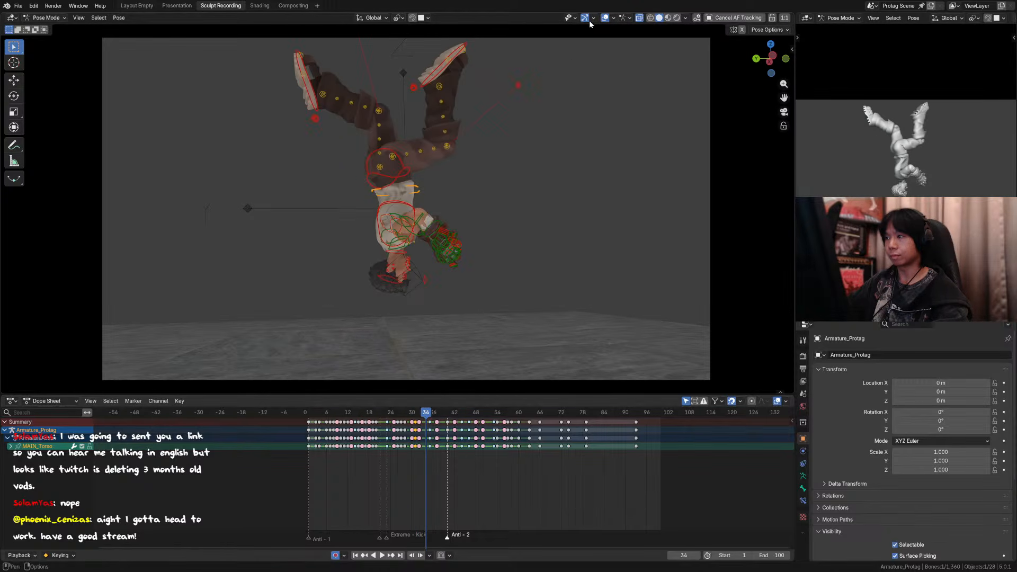
# Step: Hide the overlays, deselect all controls, and play the whole animation from the first frame to review the motion
pyautogui.click(604, 18)
pyautogui.press('space')
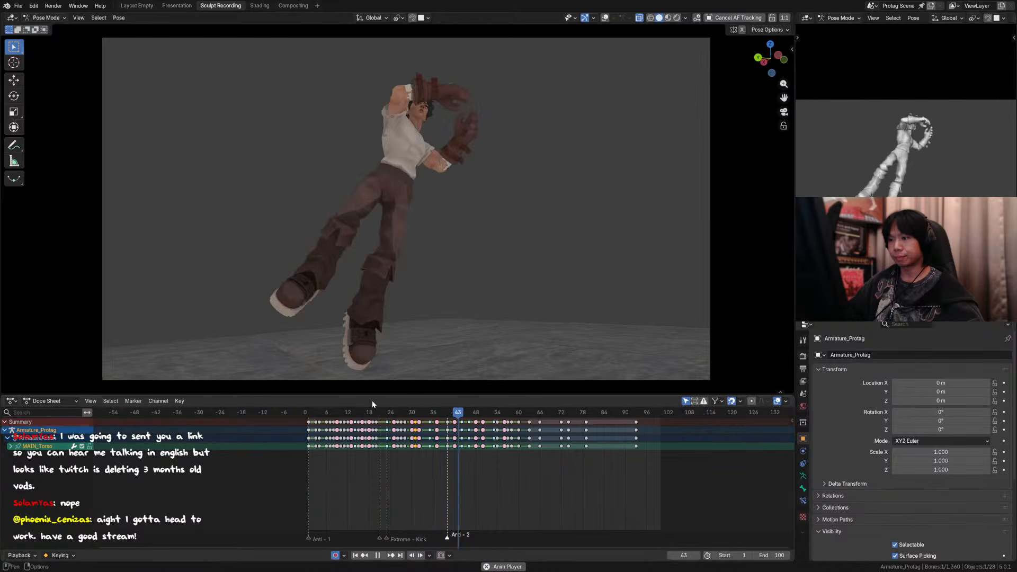
pyautogui.moveTo(404, 412)
pyautogui.mouseDown()
pyautogui.moveTo(428, 417)
pyautogui.moveTo(401, 416)
pyautogui.mouseUp()
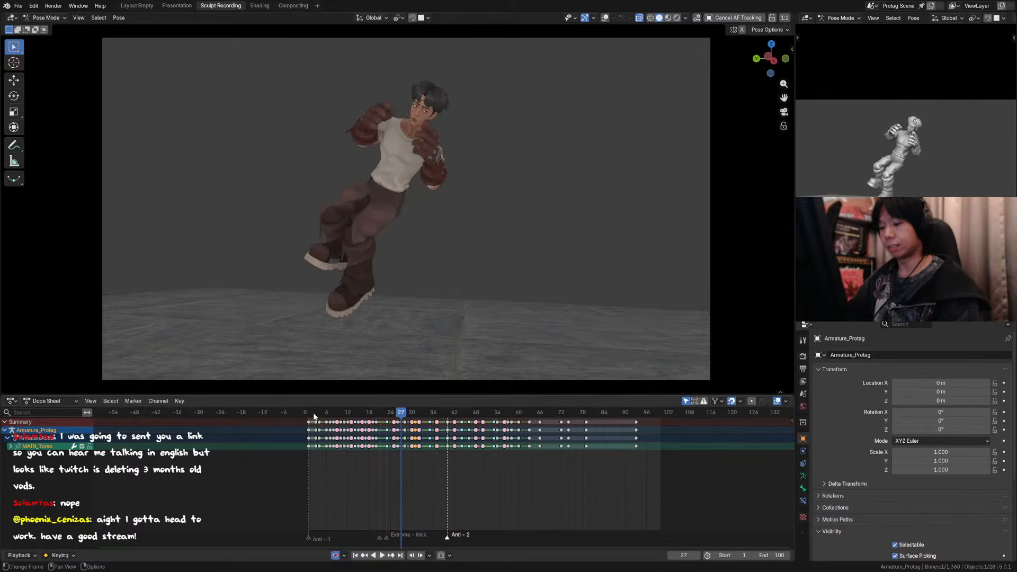
pyautogui.moveTo(315, 416); pyautogui.dragTo(309, 415)
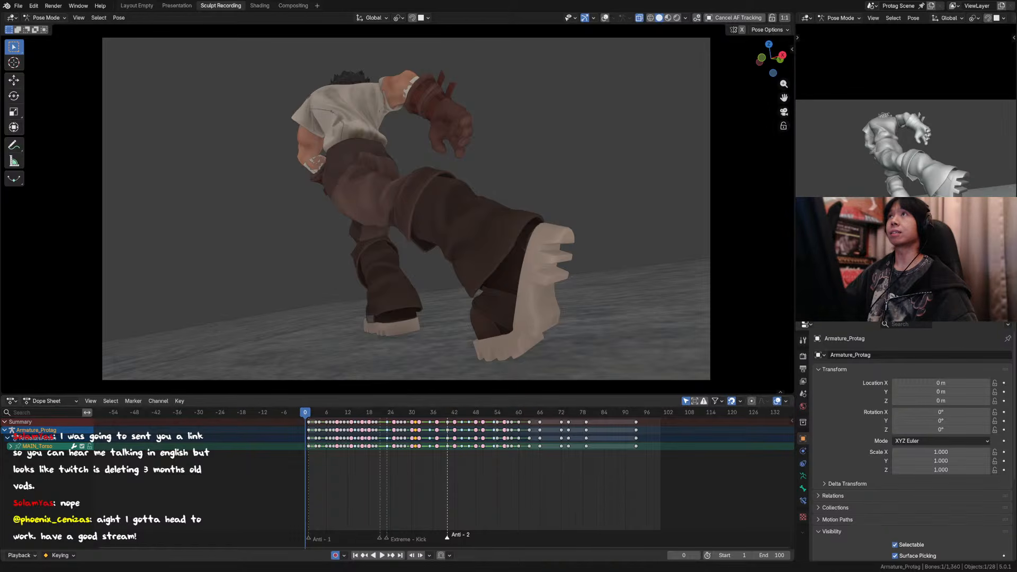
pyautogui.hotkey('alt', 'a')
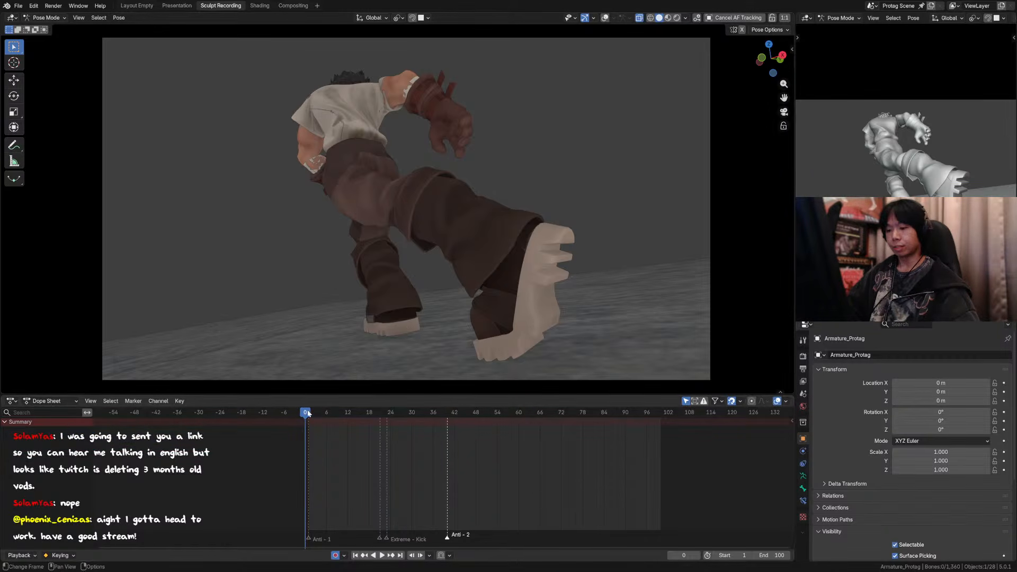
pyautogui.press('space')
pyautogui.moveTo(308, 414); pyautogui.dragTo(304, 418)
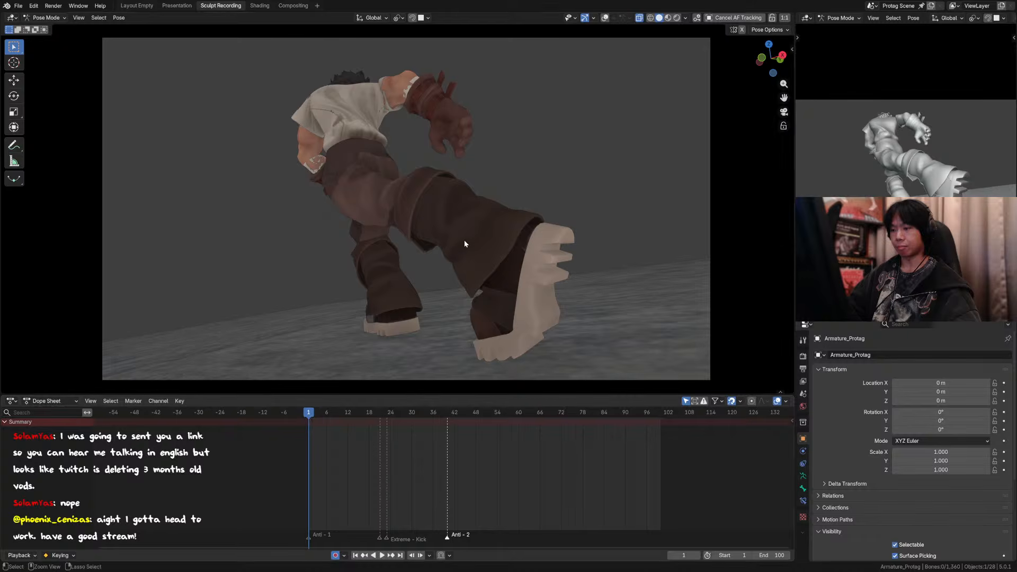
pyautogui.keyDown('ctrl'); pyautogui.moveTo(464, 240); pyautogui.dragTo(482, 247, button='middle'); pyautogui.keyUp('ctrl')
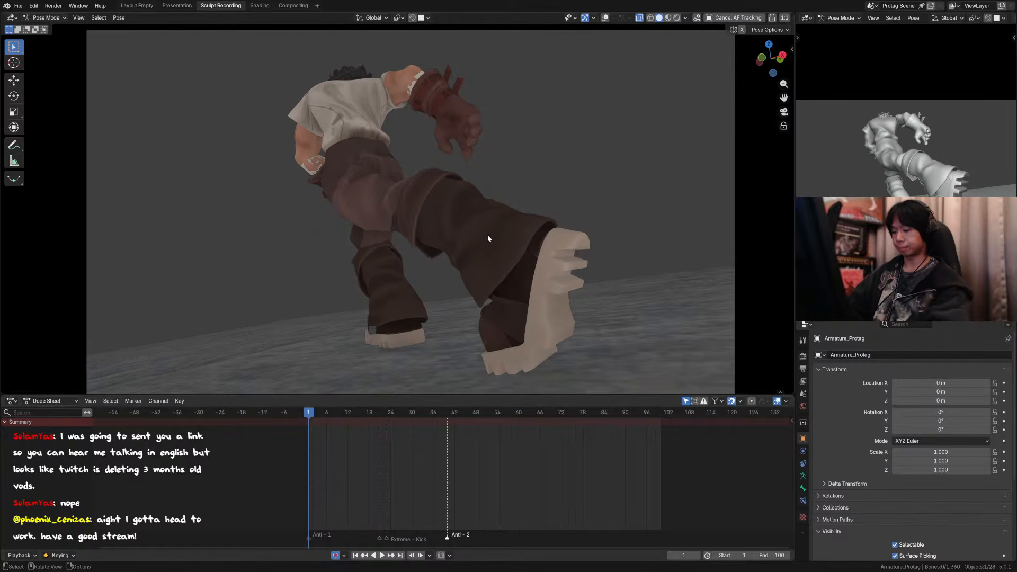
pyautogui.press('space')
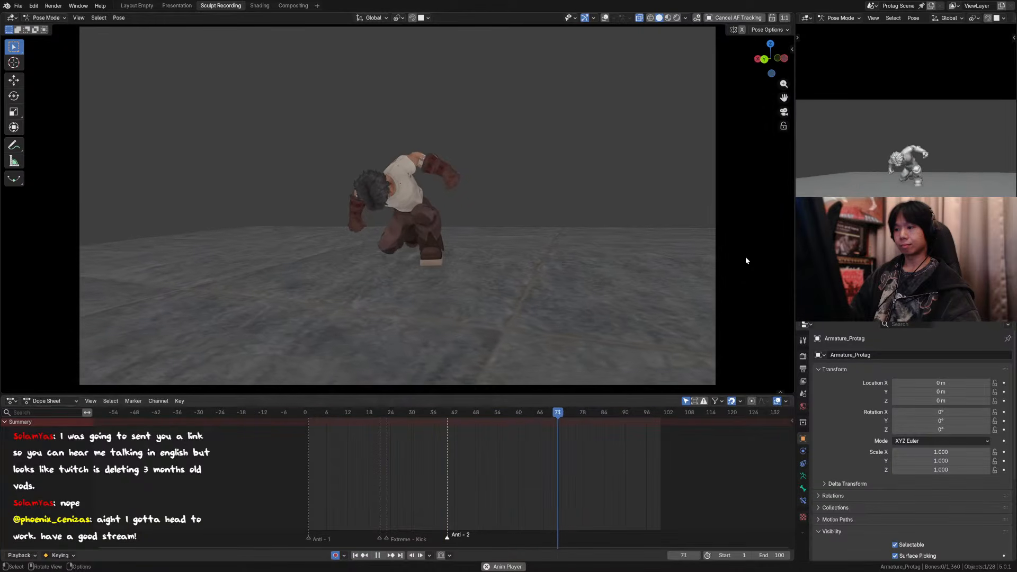
pyautogui.press('space')
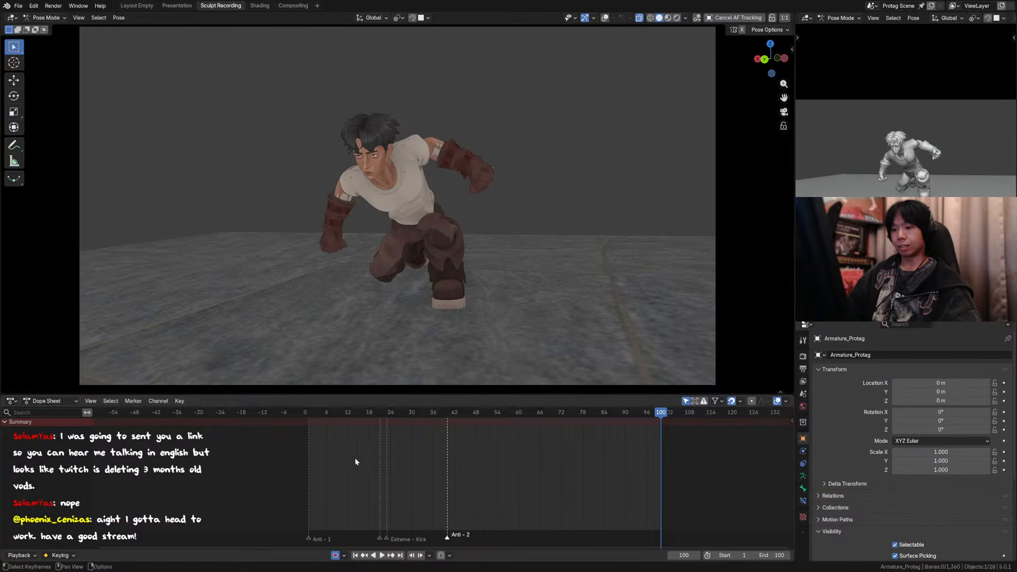
# Step: Step back and forth through the opening frames from frame 1 to examine the initial stride poses
pyautogui.click(305, 412)
pyautogui.press('Right')
pyautogui.press('Right')
pyautogui.press('Right')
pyautogui.press('Left')
pyautogui.press('Left')
pyautogui.press('Right')
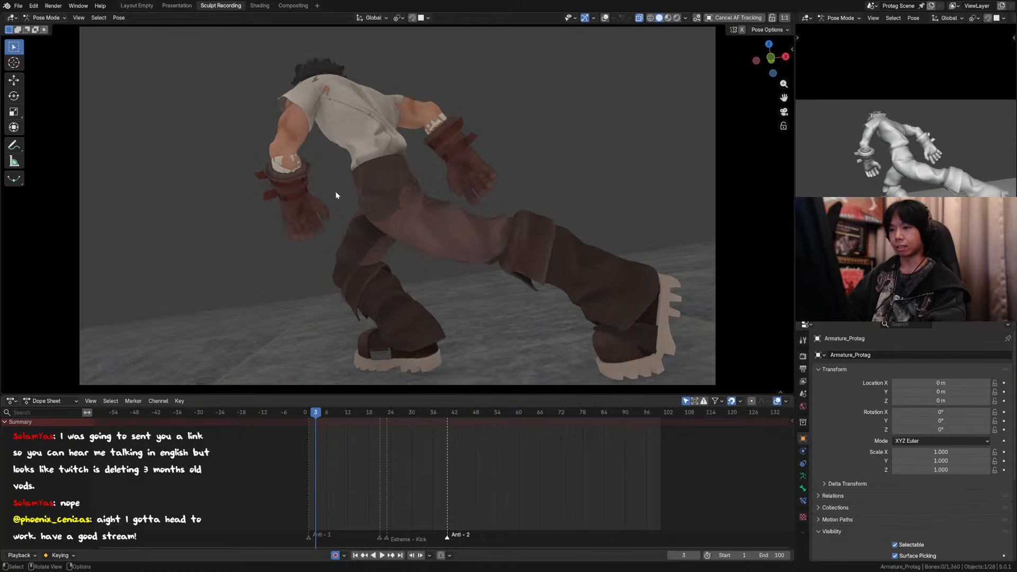
pyautogui.press('Right')
pyautogui.press('Right')
pyautogui.press('Right')
pyautogui.press('Right')
pyautogui.press('Left')
pyautogui.press('Left')
pyautogui.press('Left')
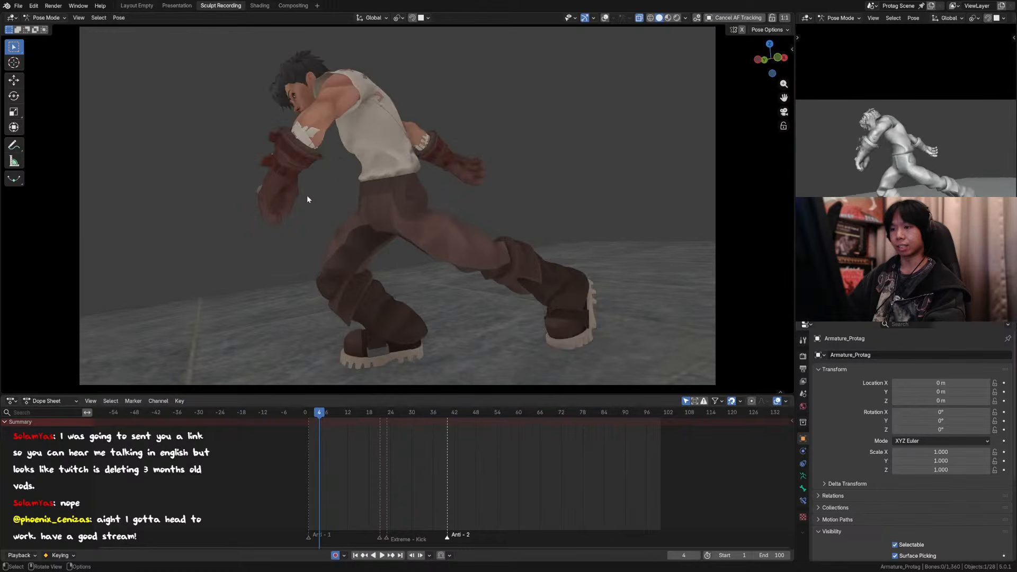
# Step: Step forward from frame 4 to frame 16 to examine the wind-up and the start of the handspring
pyautogui.press('Right')
pyautogui.press('Right')
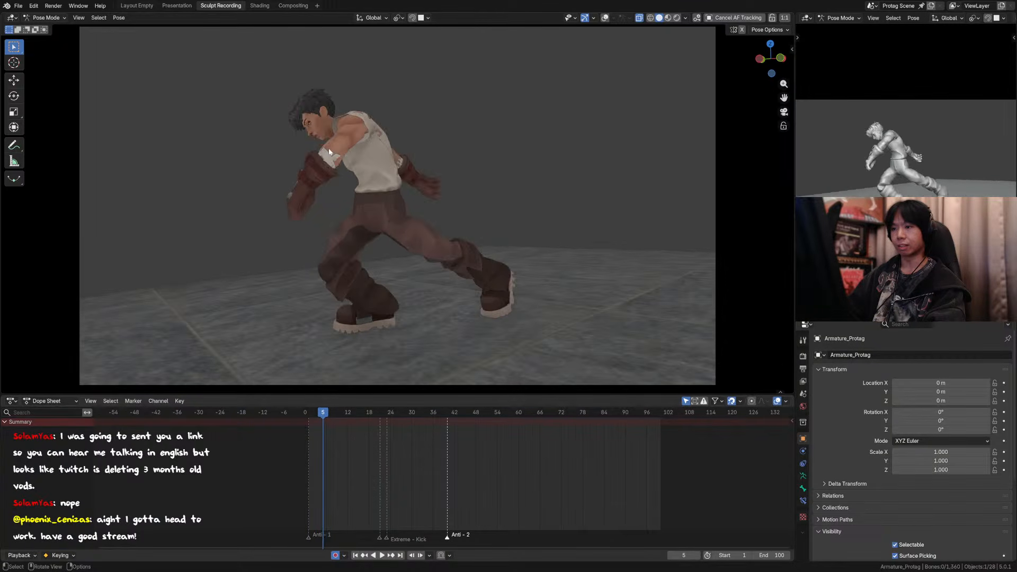
pyautogui.press('Right')
pyautogui.press('Right')
pyautogui.press('Right')
pyautogui.press('Right')
pyautogui.press('Right')
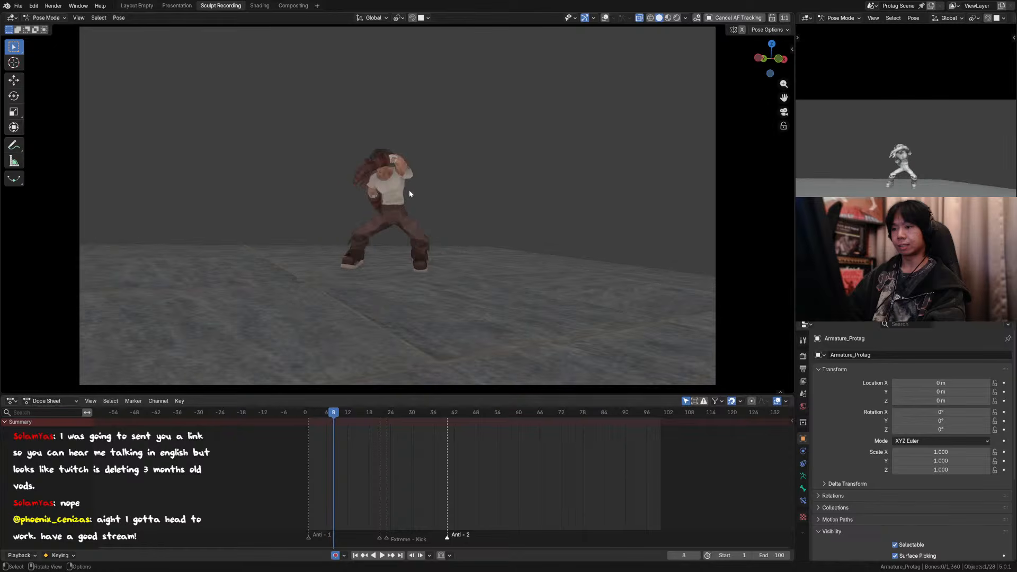
pyautogui.press('Right')
pyautogui.press('Right')
pyautogui.press('Right')
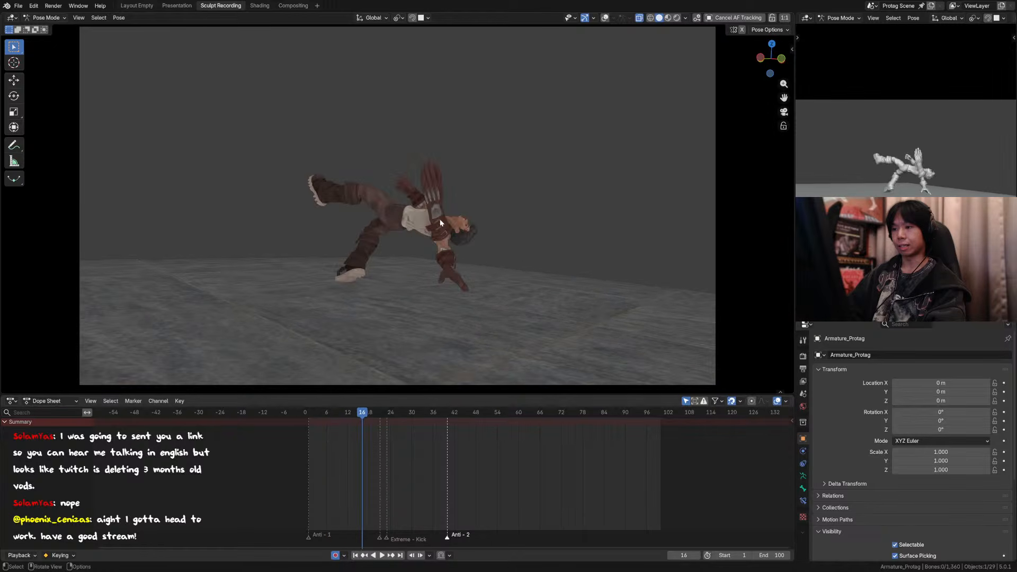
# Step: Switch to Object Mode and select the raised glove's metal plates at frame 16 to inspect the extra smear geometry
pyautogui.hotkey('ctrl', 'Tab')
pyautogui.click(435, 180)
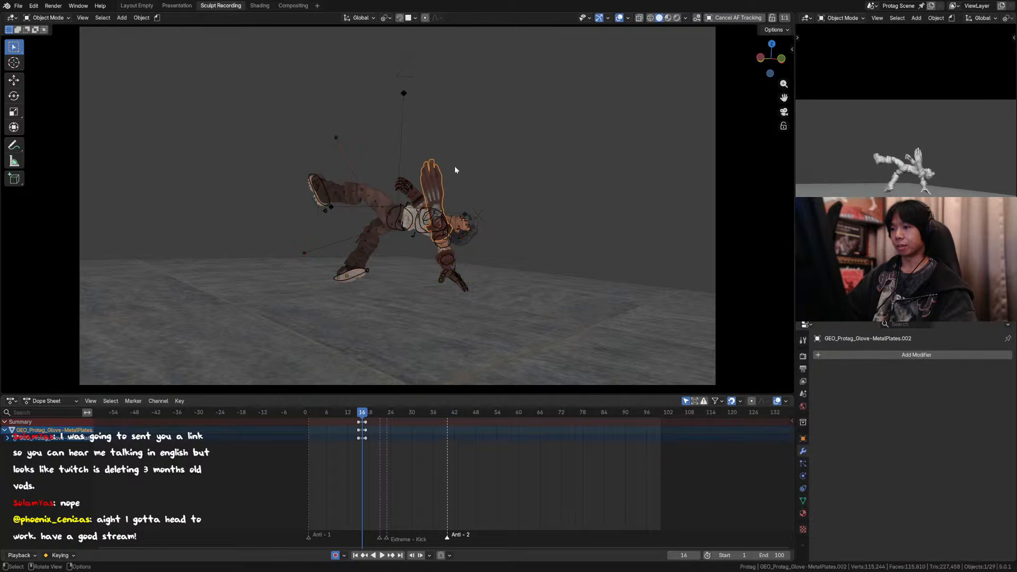
pyautogui.click(436, 174)
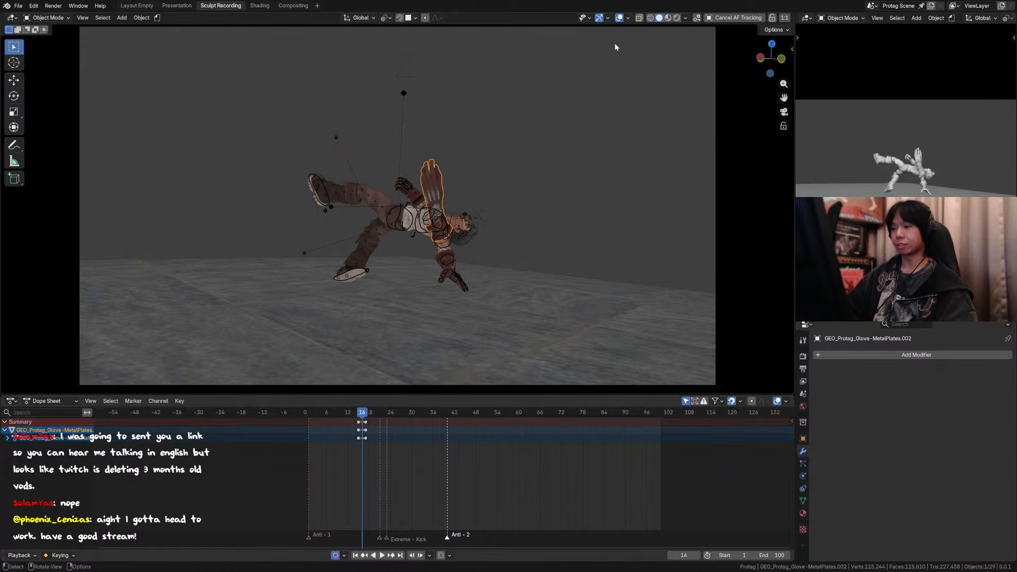
pyautogui.press('g')
pyautogui.click(448, 185)
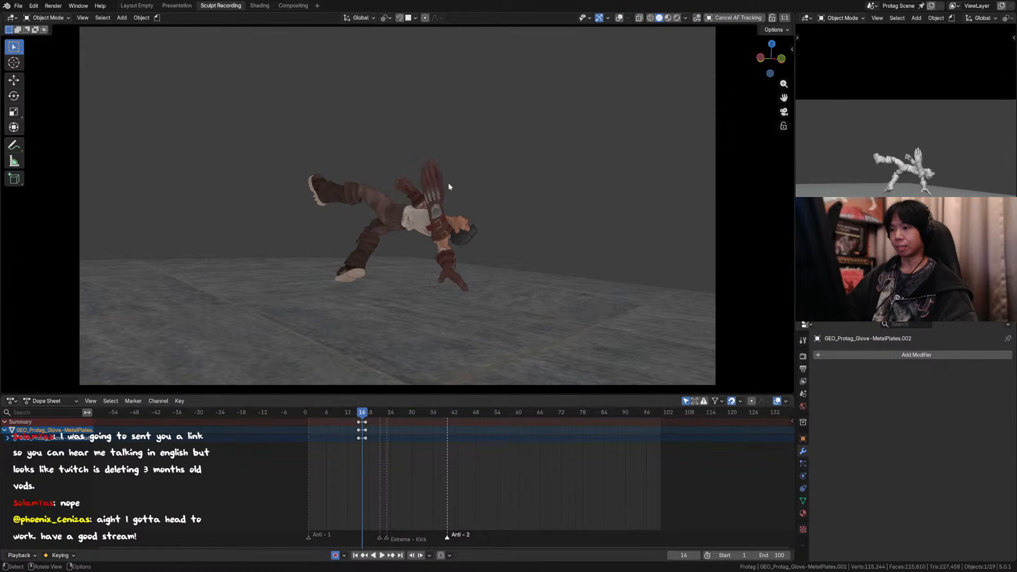
pyautogui.press('Delete')
# Step: Step back and forth through the frames around 16 to examine how the extra glove geometry reads in the arm swing
pyautogui.press('Right')
pyautogui.press('Right')
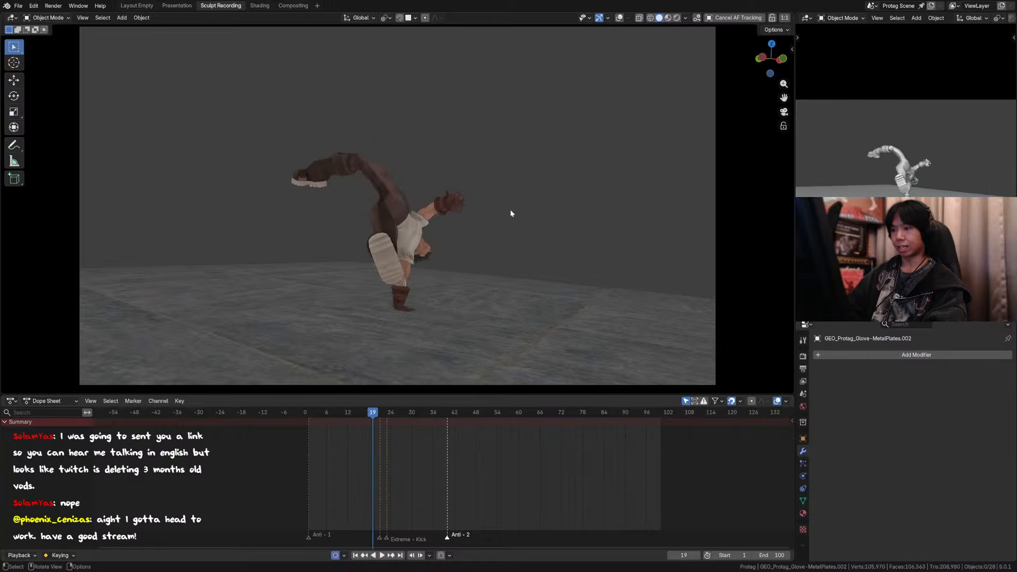
pyautogui.press('Left')
pyautogui.press('Left')
pyautogui.press('Left')
pyautogui.press('Left')
pyautogui.press('Left')
pyautogui.press('Right')
pyautogui.press('Right')
pyautogui.press('Right')
pyautogui.press('Right')
pyautogui.press('Right')
pyautogui.press('Right')
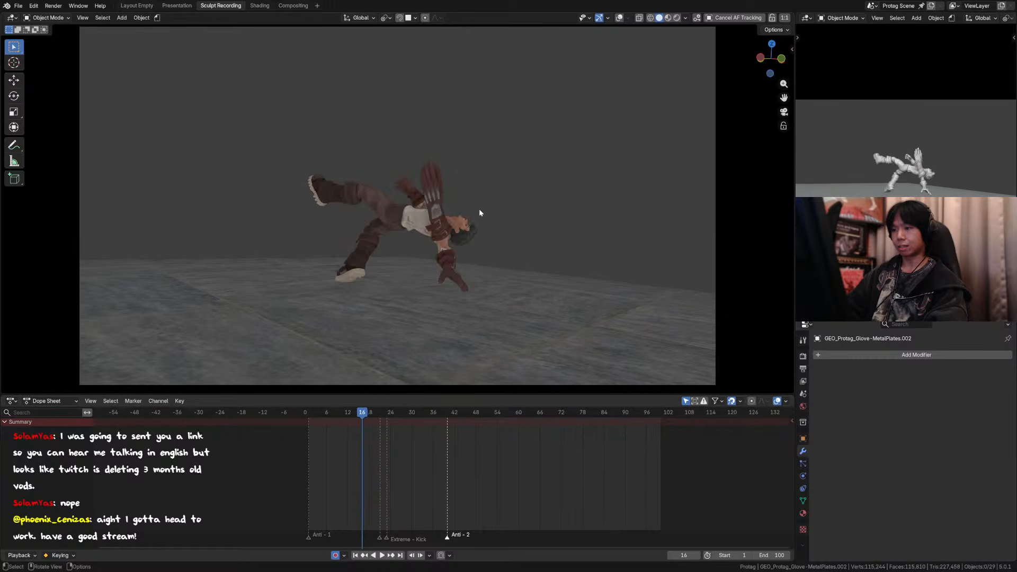
pyautogui.press('Left')
pyautogui.press('Left')
pyautogui.press('Left')
pyautogui.press('Left')
pyautogui.press('Left')
pyautogui.press('Left')
pyautogui.press('Right')
pyautogui.press('Right')
pyautogui.press('Right')
pyautogui.press('Right')
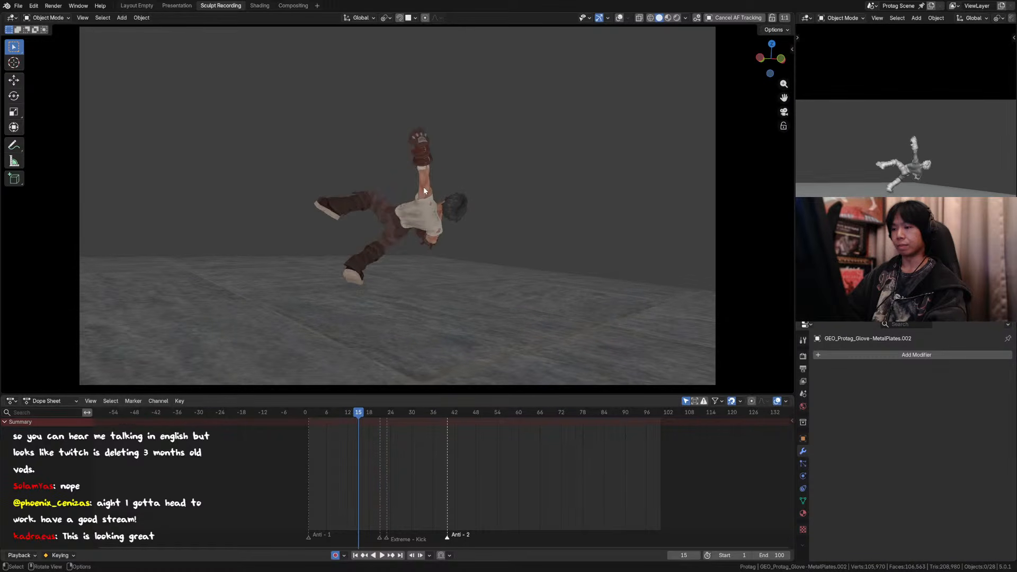
# Step: Step forward to frame 19 and alternate with frame 20 to examine the leg smear in the handstand
pyautogui.press('Right')
pyautogui.press('Right')
pyautogui.press('Right')
pyautogui.press('Right')
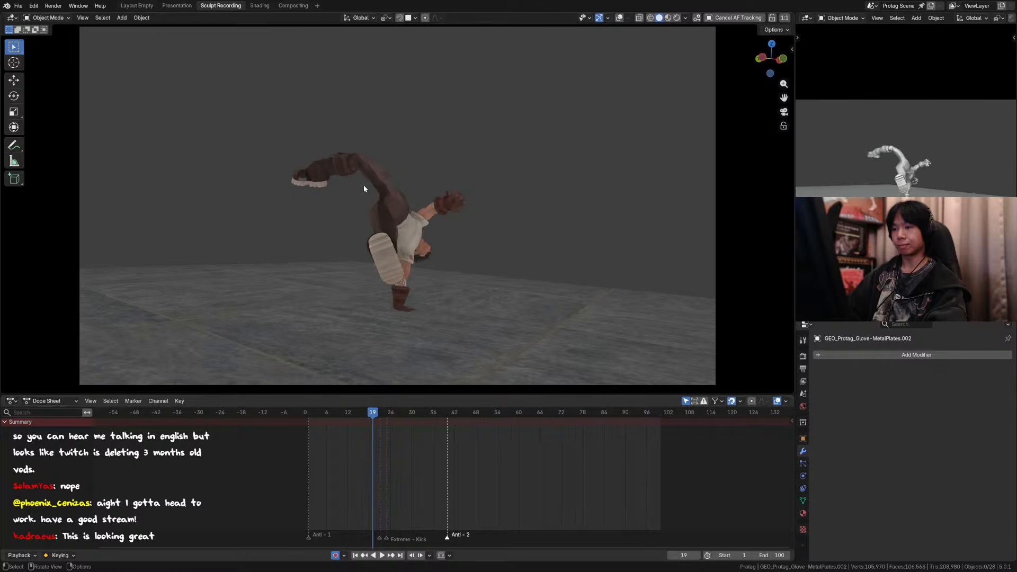
pyautogui.press('Left')
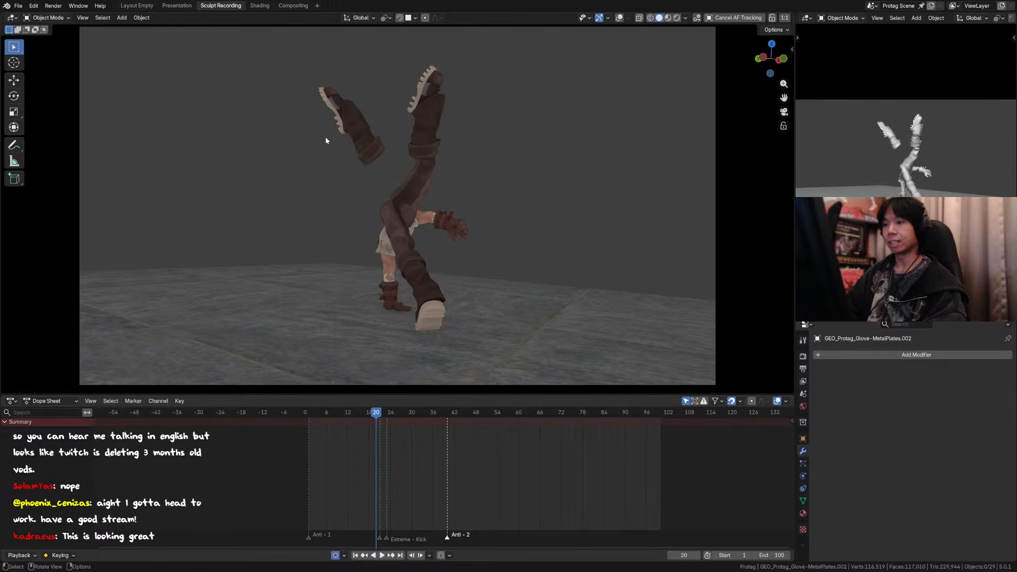
pyautogui.press('Left')
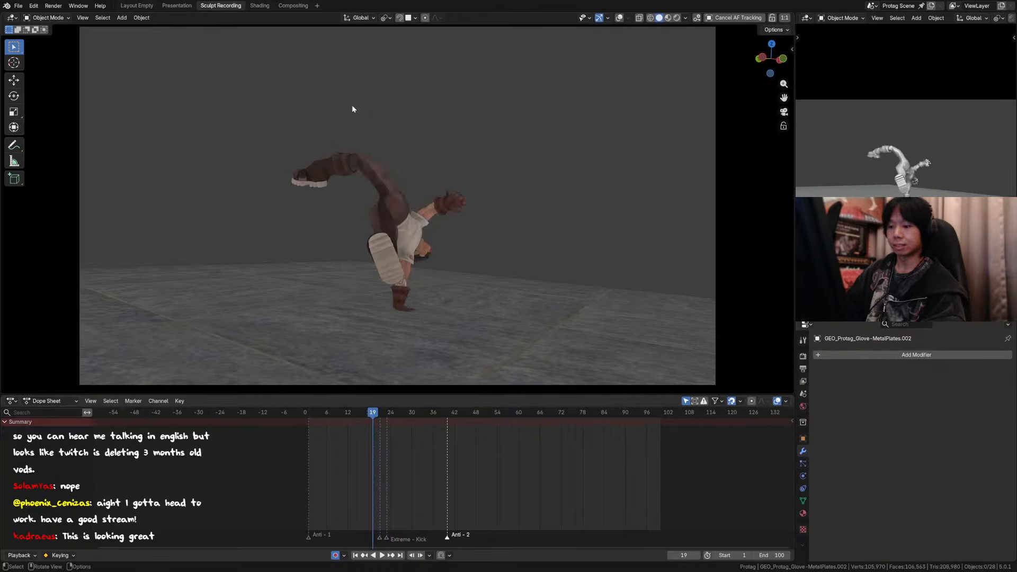
pyautogui.press('Right')
pyautogui.press('Left')
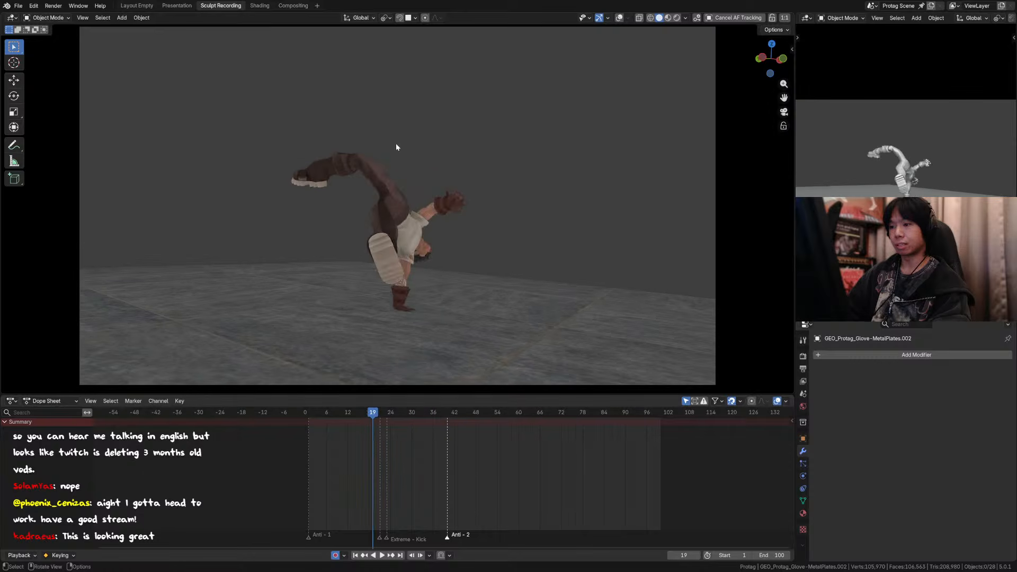
pyautogui.press('Right')
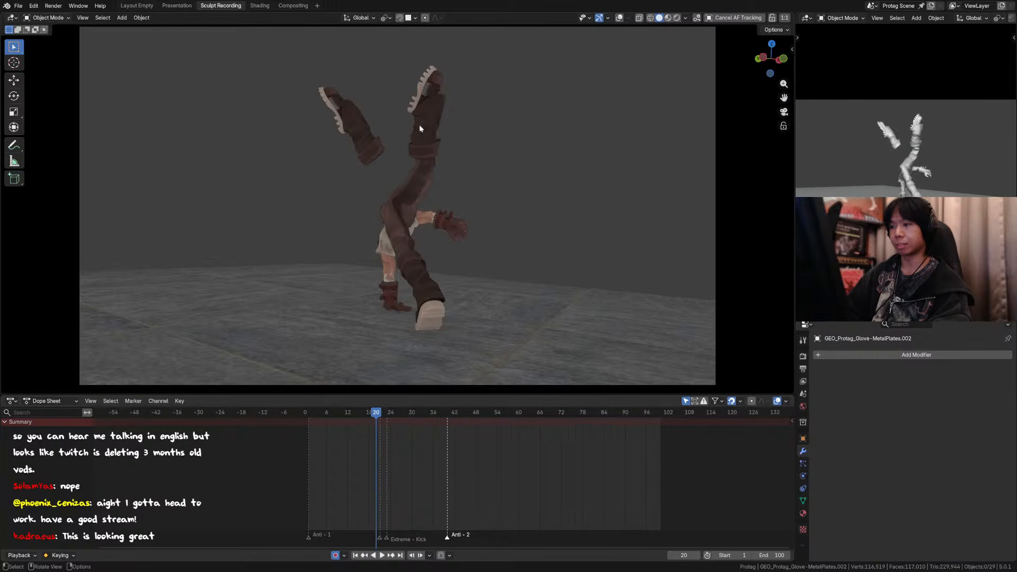
# Step: Step back and forth through the frames around 20 and on to frame 27 to examine the kick and take-off
pyautogui.press('Left')
pyautogui.press('Left')
pyautogui.press('Left')
pyautogui.press('Right')
pyautogui.press('Right')
pyautogui.press('Right')
pyautogui.press('Right')
pyautogui.press('Right')
pyautogui.press('Left')
pyautogui.press('Left')
pyautogui.press('Left')
pyautogui.press('Left')
# Step: Step from frame 27 through the airborne flip to frame 35 to examine the rotation and descent
pyautogui.press('Right')
pyautogui.press('Right')
pyautogui.press('Right')
pyautogui.press('Right')
pyautogui.press('Right')
pyautogui.press('Right')
pyautogui.press('Right')
pyautogui.press('Right')
pyautogui.press('Right')
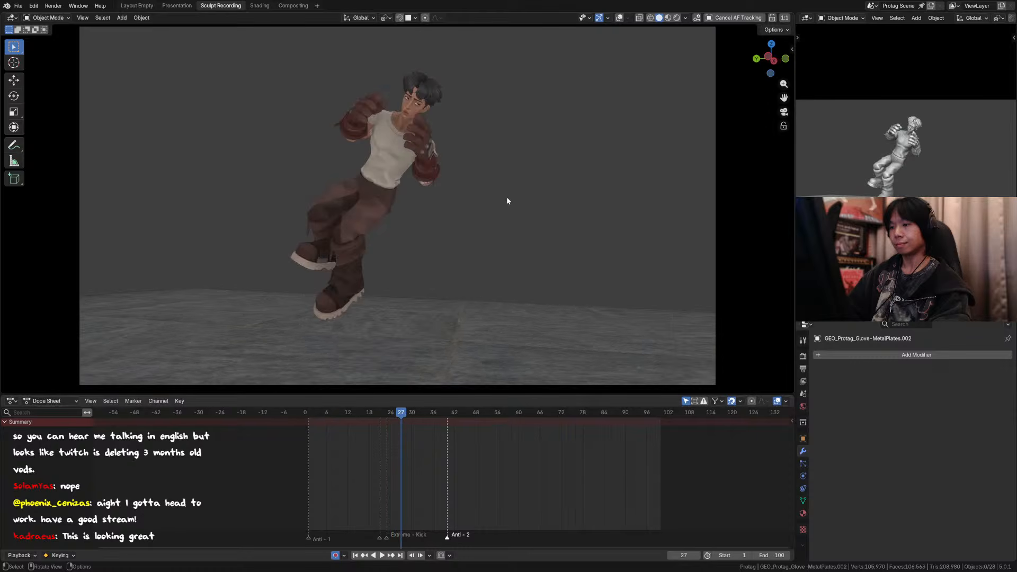
pyautogui.press('Left')
pyautogui.press('Right')
pyautogui.press('Right')
pyautogui.press('Right')
pyautogui.press('Right')
pyautogui.press('Right')
pyautogui.press('Right')
pyautogui.press('Right')
pyautogui.press('Right')
pyautogui.press('Right')
pyautogui.press('Right')
pyautogui.press('Right')
pyautogui.press('Right')
pyautogui.press('Right')
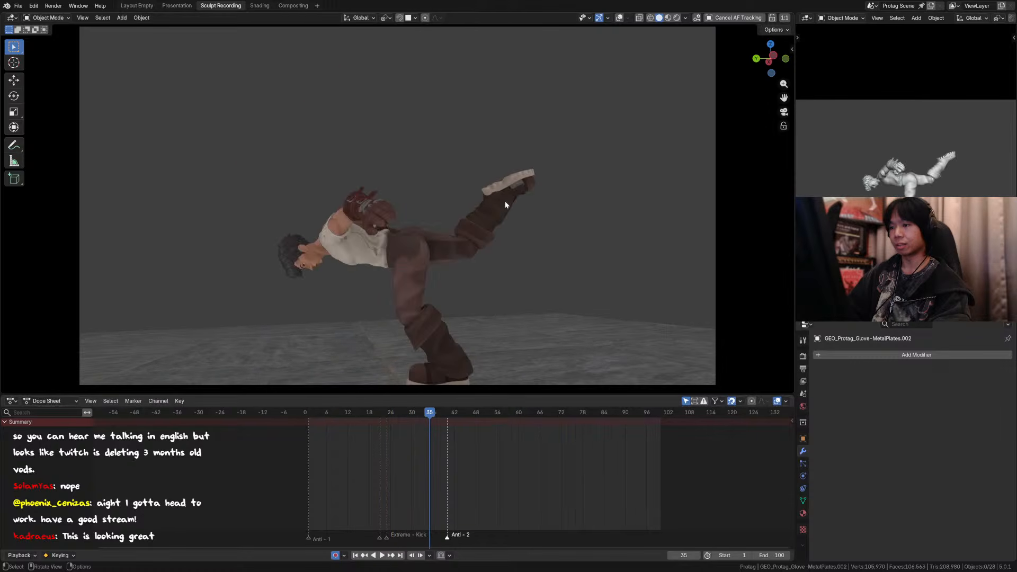
# Step: Compare the landing poses at frames 38 and 39 and show the viewport overlays again
pyautogui.press('Left')
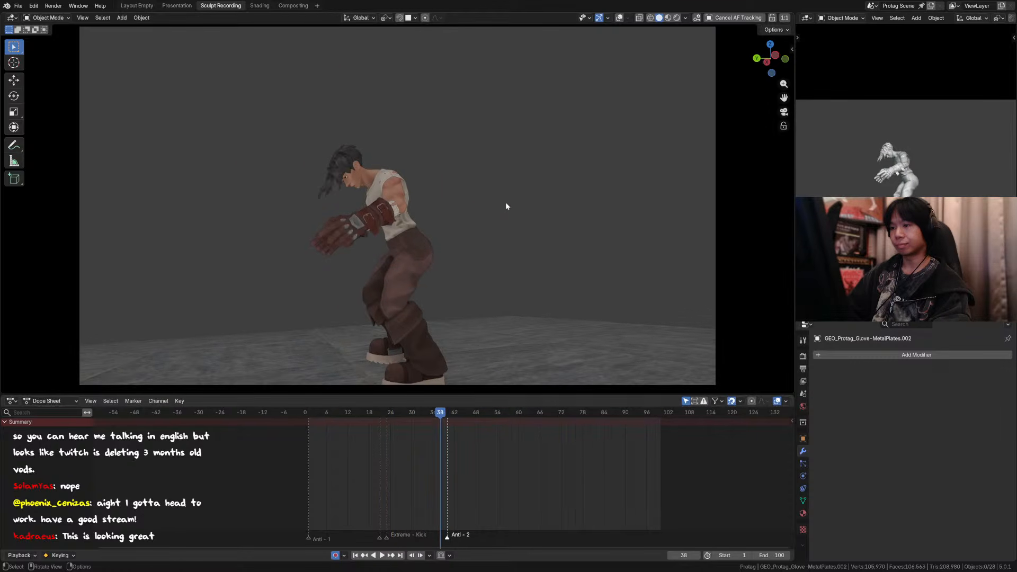
pyautogui.press('Right')
pyautogui.press('Left')
pyautogui.press('Left')
pyautogui.press('Right')
pyautogui.press('Right')
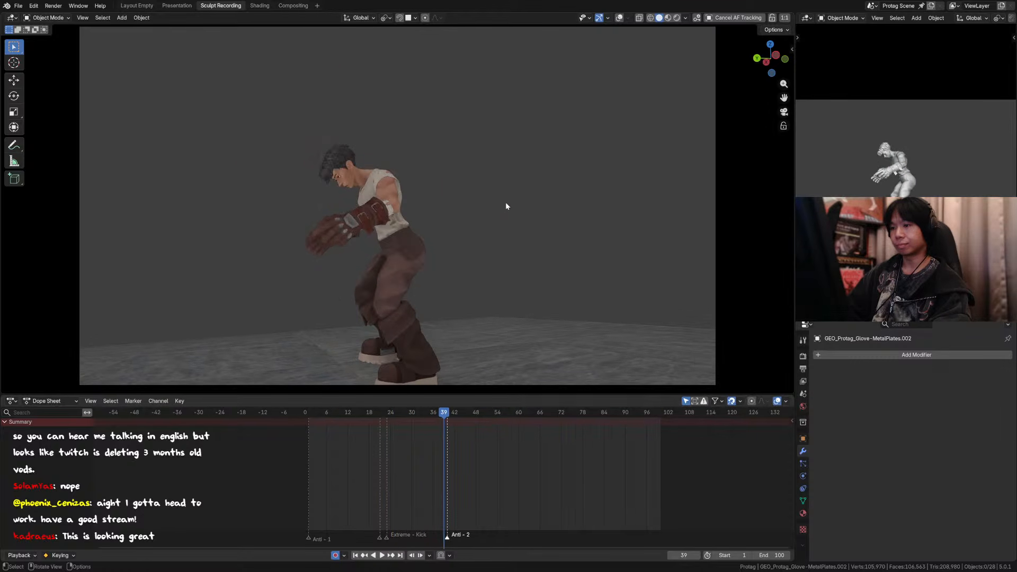
pyautogui.click(619, 17)
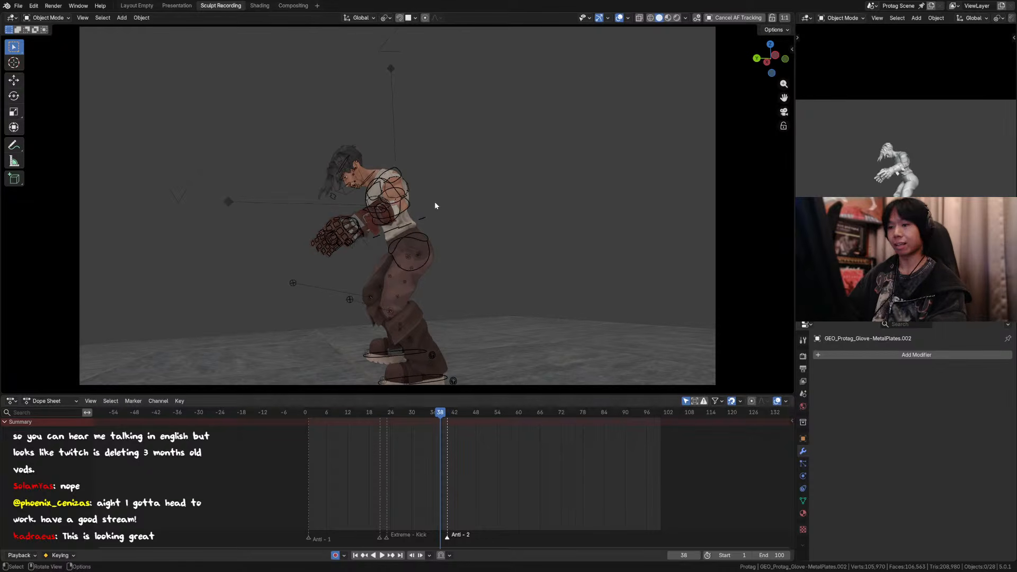
# Step: Play and scrub the landing around frames 37 to 39 to examine the settling pose
pyautogui.scroll(6, 297, 188)
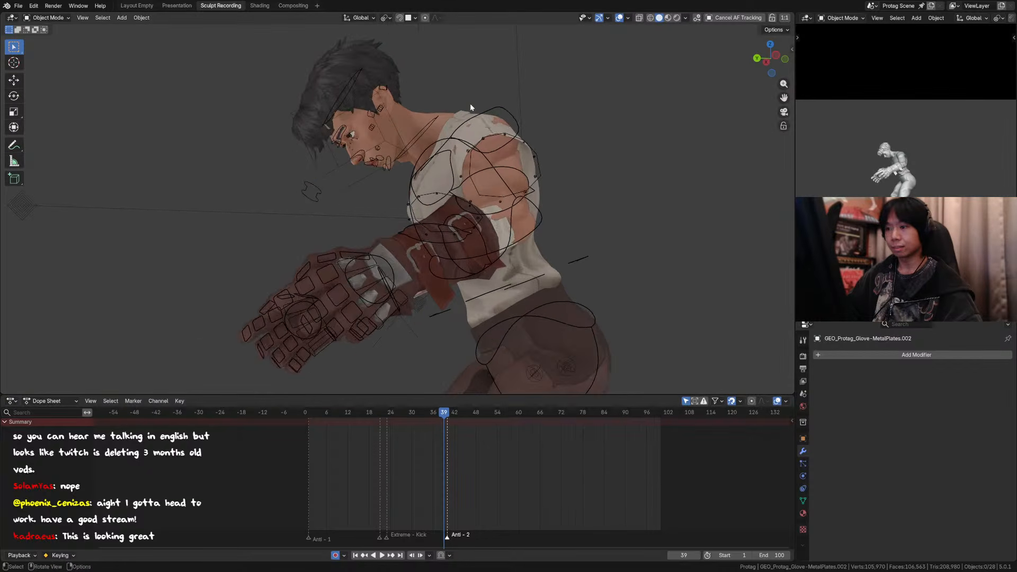
pyautogui.scroll(-7, 462, 196)
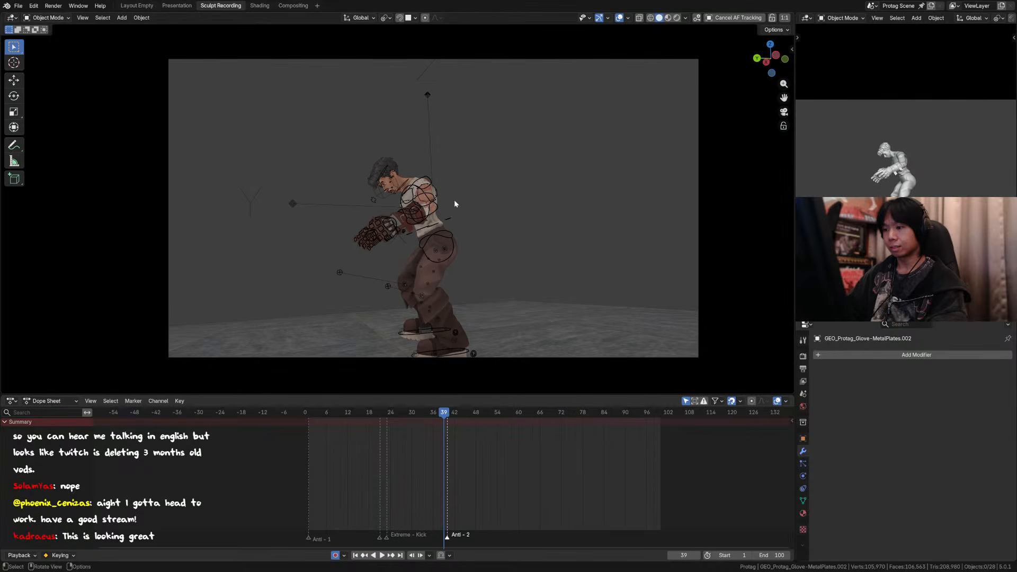
pyautogui.press('space')
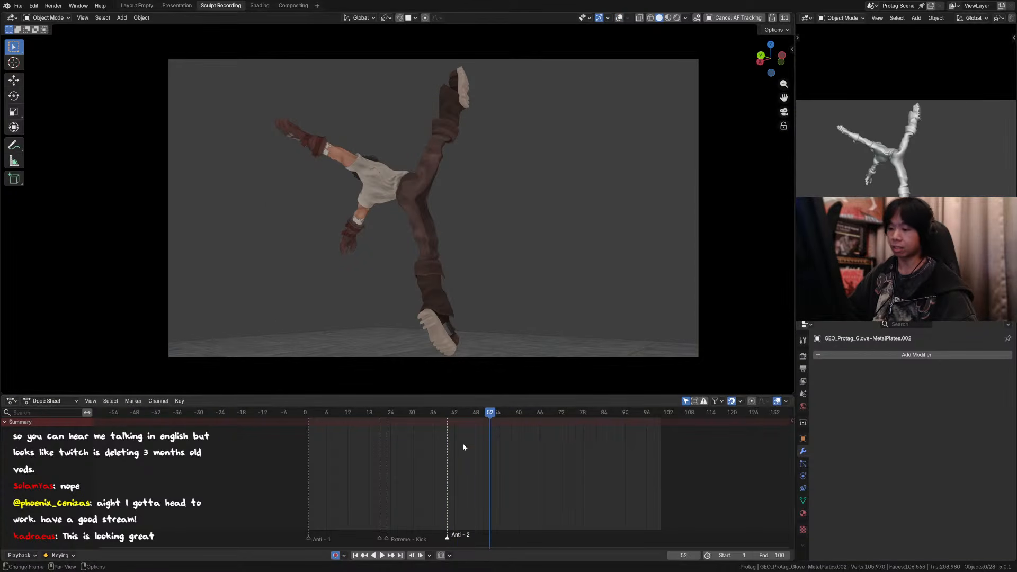
pyautogui.click(447, 412)
pyautogui.press('space')
pyautogui.moveTo(447, 412); pyautogui.dragTo(425, 410)
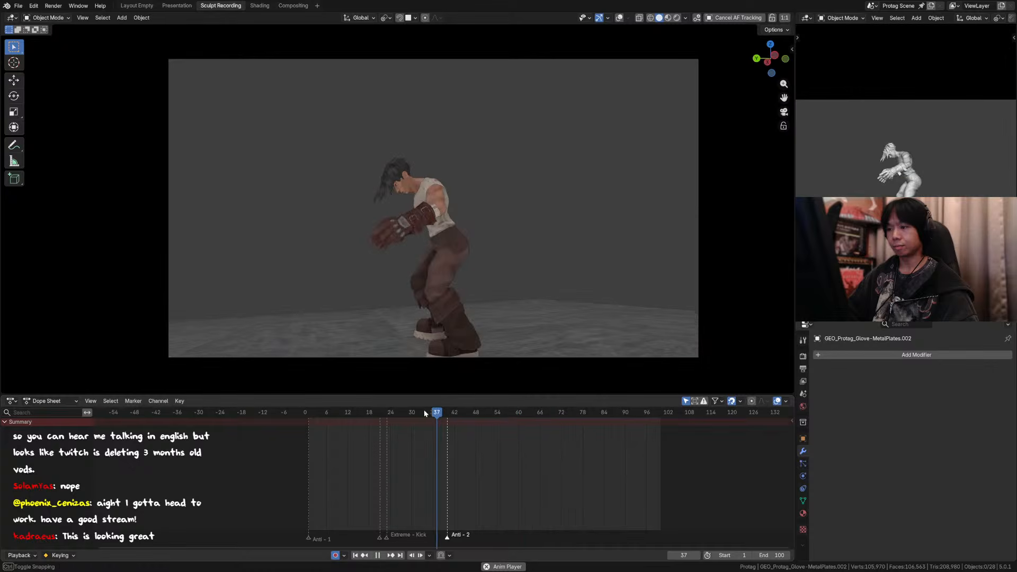
pyautogui.click(441, 412)
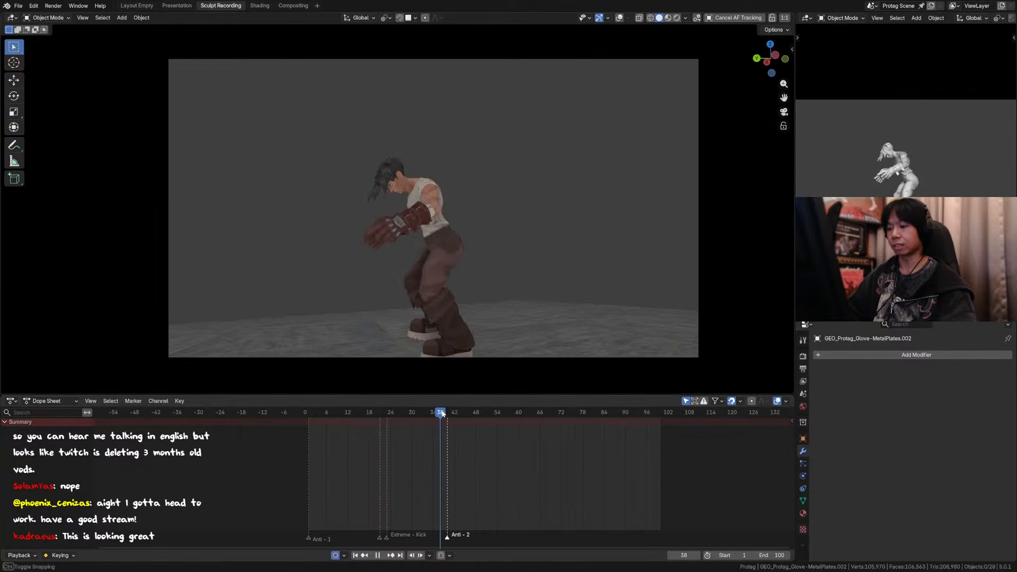
pyautogui.press('space')
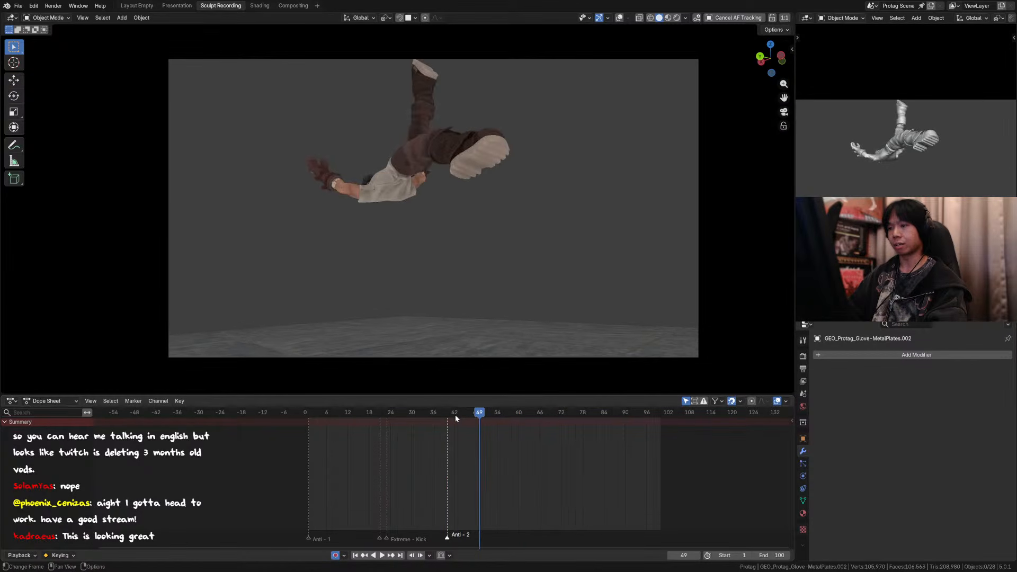
# Step: Replay the animation from the start of the action and scrub to frame 25 to examine the take-off
pyautogui.press('space')
pyautogui.click(383, 409)
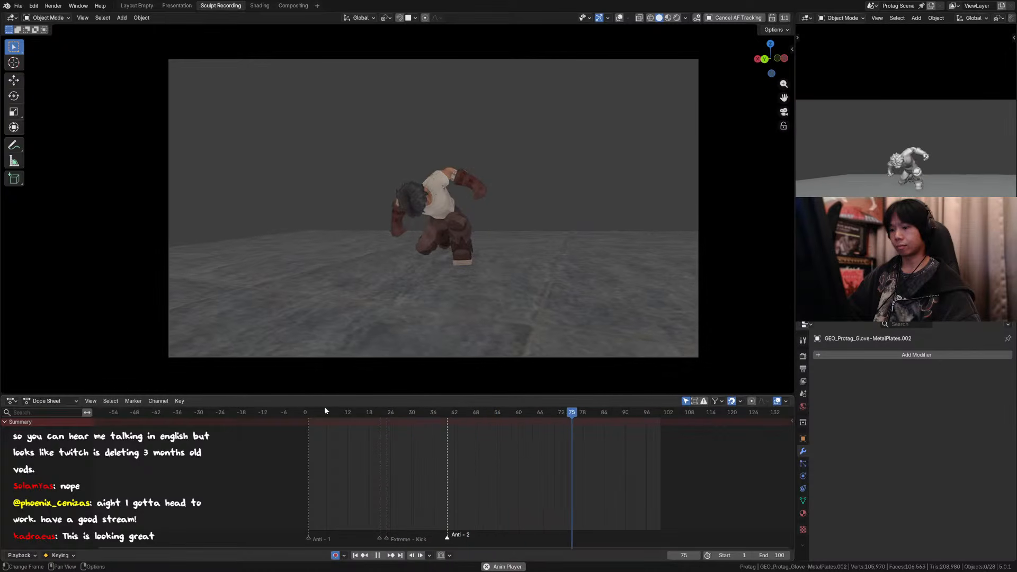
pyautogui.click(327, 411)
pyautogui.moveTo(373, 411); pyautogui.dragTo(393, 415)
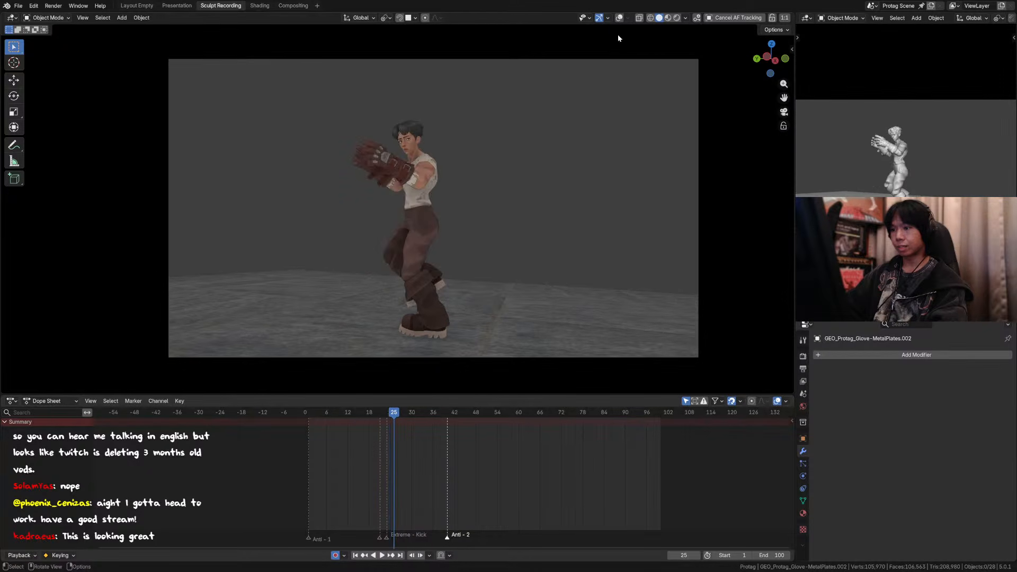
# Step: Select the character's armature at frame 25 and put it in Pose Mode
pyautogui.press('a')
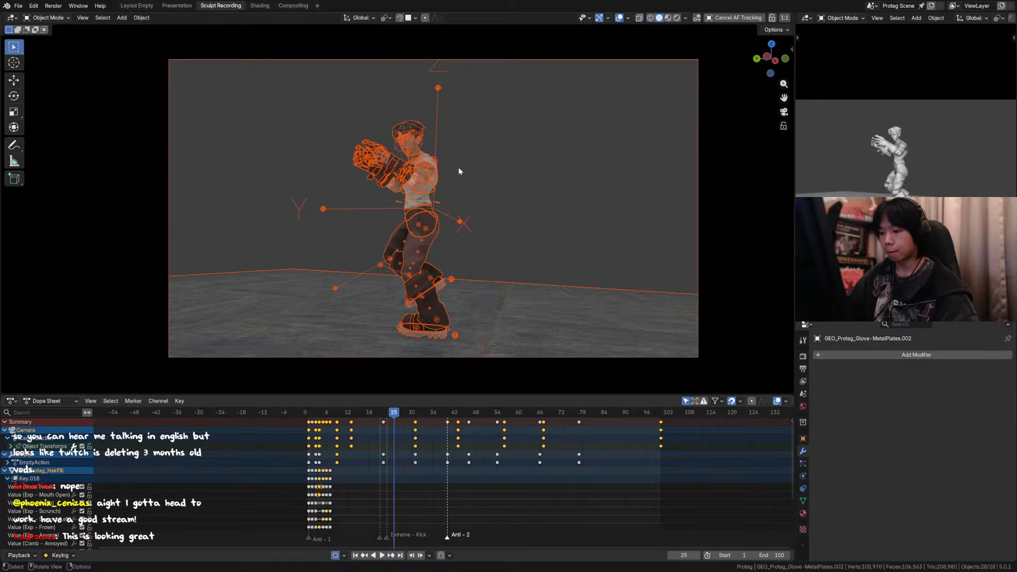
pyautogui.click(418, 148)
pyautogui.click(422, 160)
pyautogui.hotkey('ctrl', 'Tab')
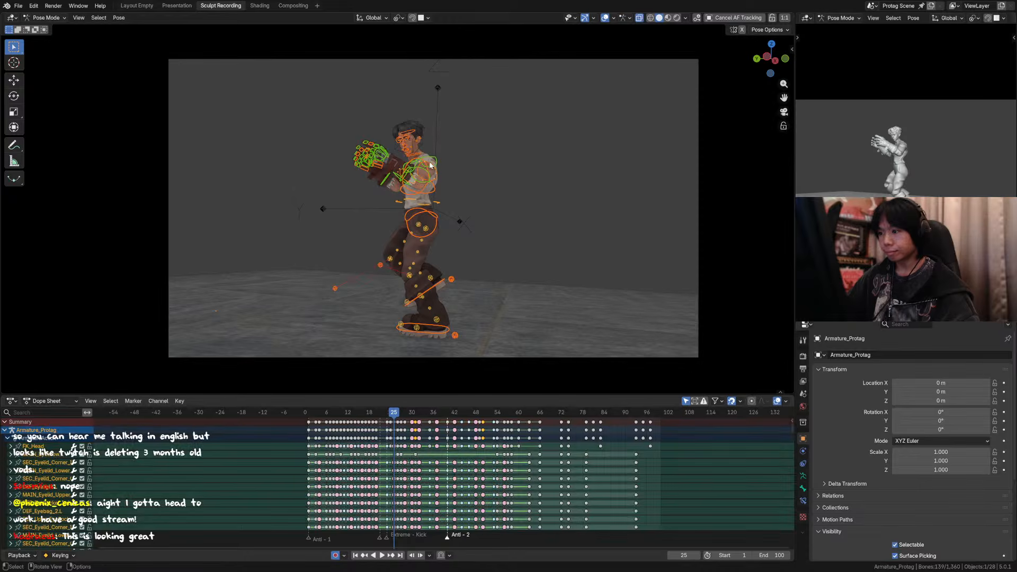
# Step: Hide the overlays and alternate between frames 24 and 25 to compare the head direction and body pose
pyautogui.press('Left')
pyautogui.press('Right')
pyautogui.scroll(2, 459, 167)
pyautogui.press('Left')
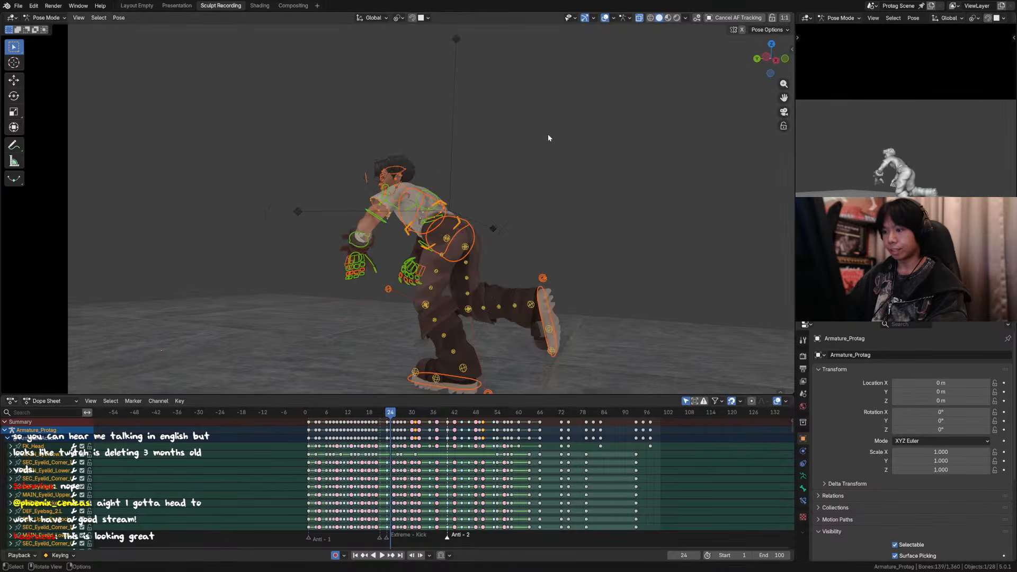
pyautogui.scroll(1, 556, 127)
pyautogui.scroll(-2, 589, 94)
pyautogui.click(606, 18)
pyautogui.press('Right')
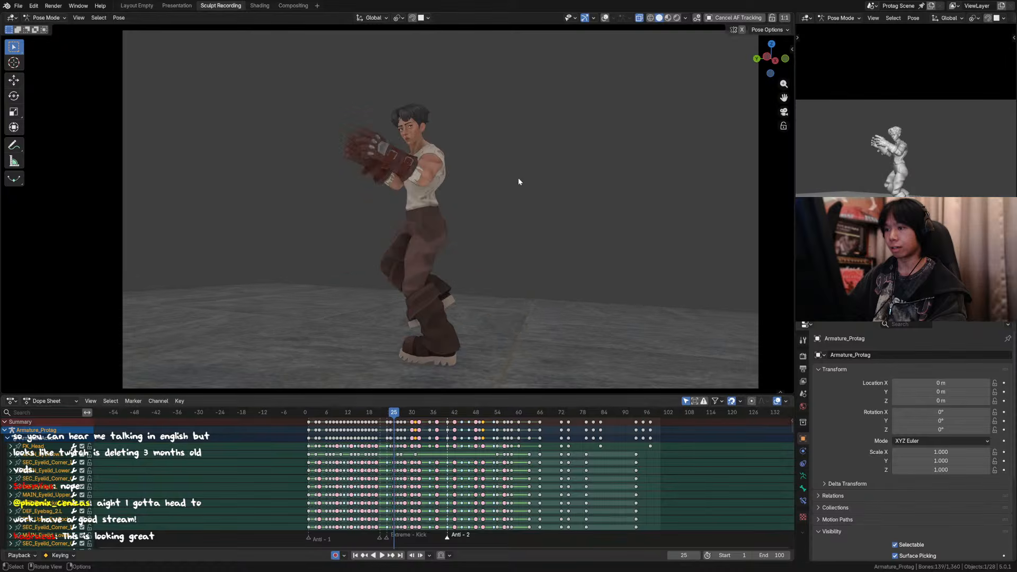
pyautogui.press('Left')
pyautogui.press('Right')
pyautogui.press('Left')
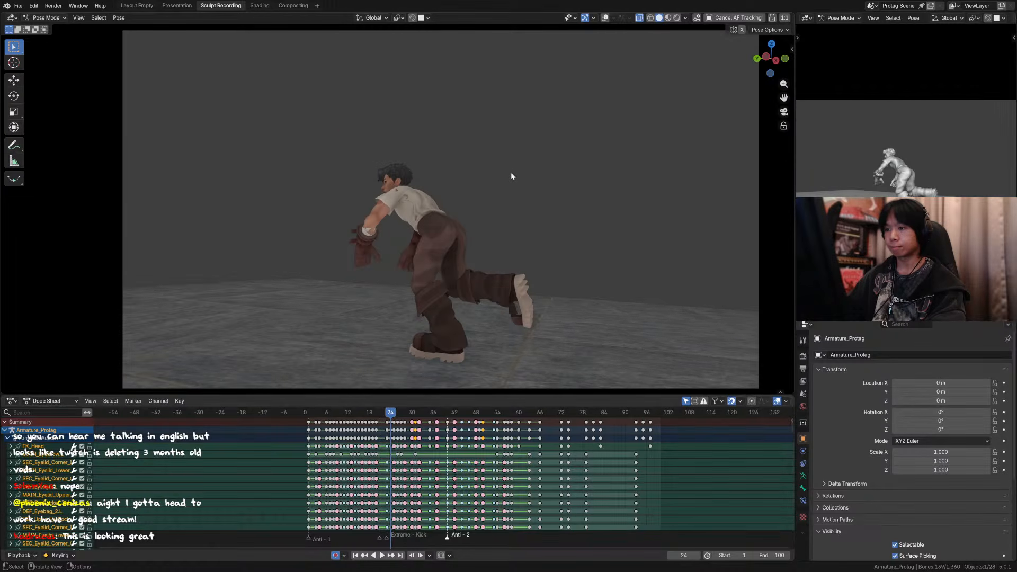
pyautogui.scroll(5, 402, 180)
pyautogui.scroll(-4, 402, 180)
pyautogui.press('Right')
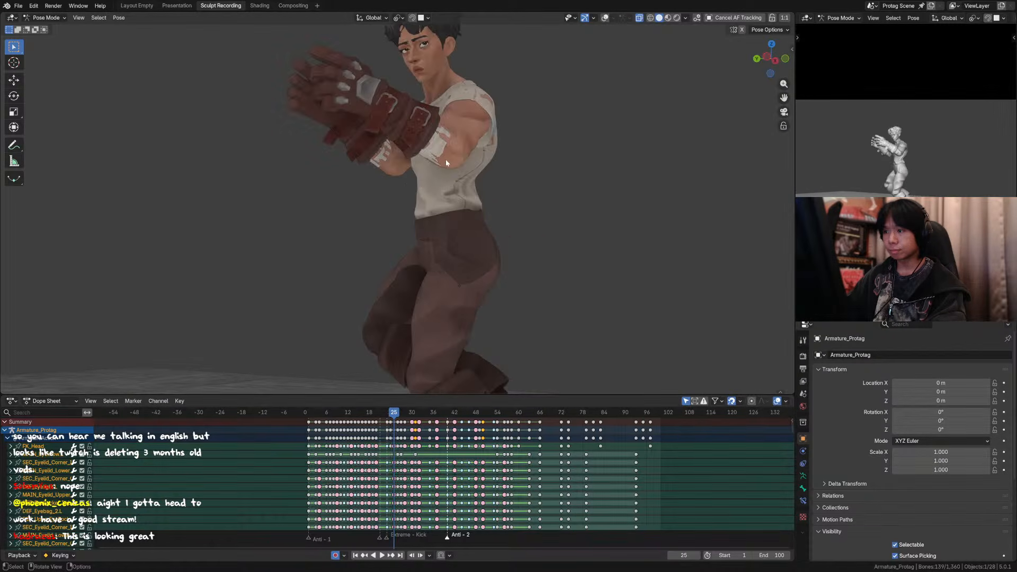
# Step: Show the overlays again and select the head control at frame 25
pyautogui.click(607, 19)
pyautogui.scroll(2, 434, 95)
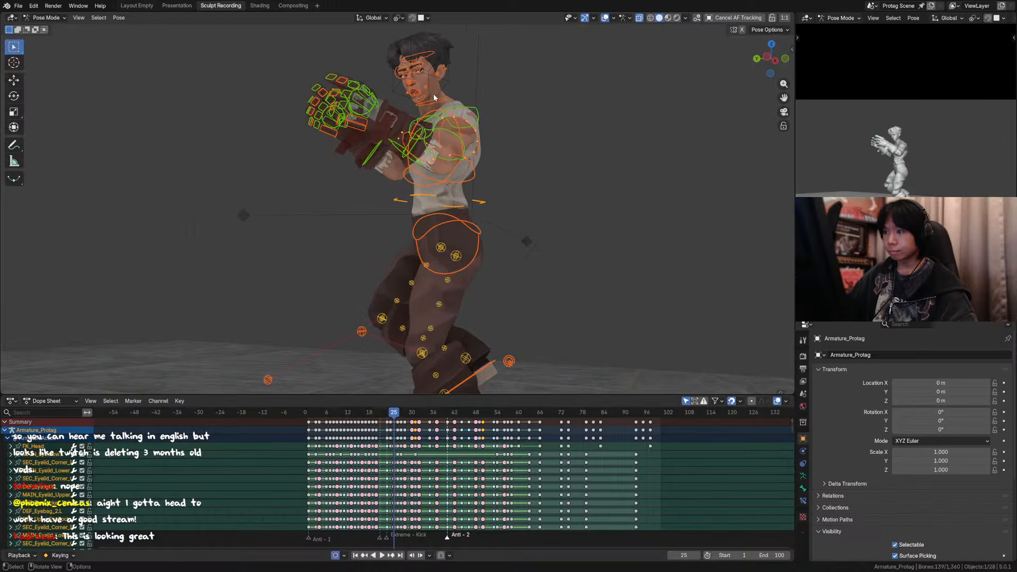
pyautogui.keyDown('shift'); pyautogui.moveTo(433, 94); pyautogui.dragTo(430, 159, button='middle'); pyautogui.keyUp('shift')
pyautogui.scroll(1, 431, 153)
pyautogui.click(434, 133)
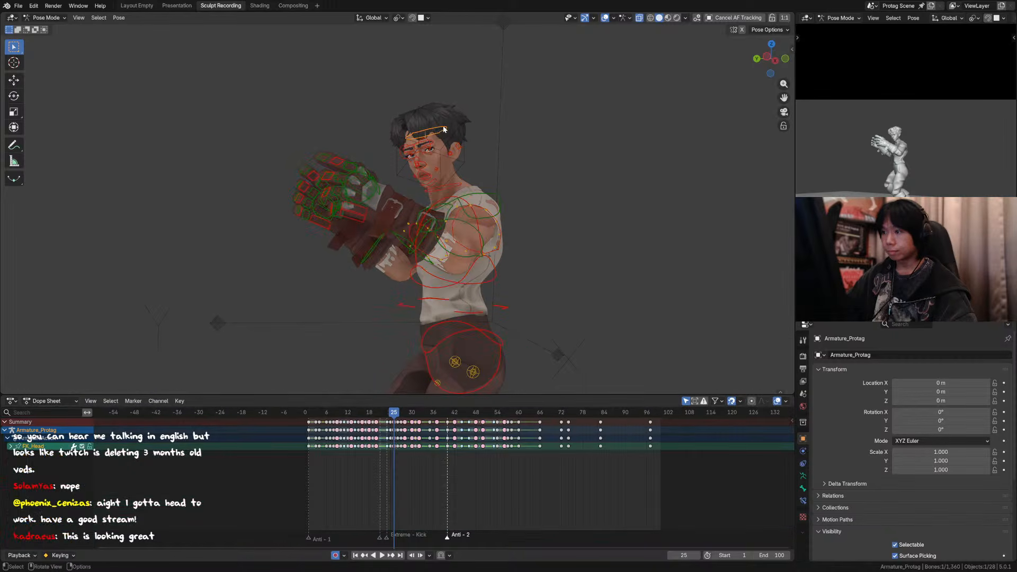
pyautogui.press('r')
pyautogui.press('y')
pyautogui.press('z')
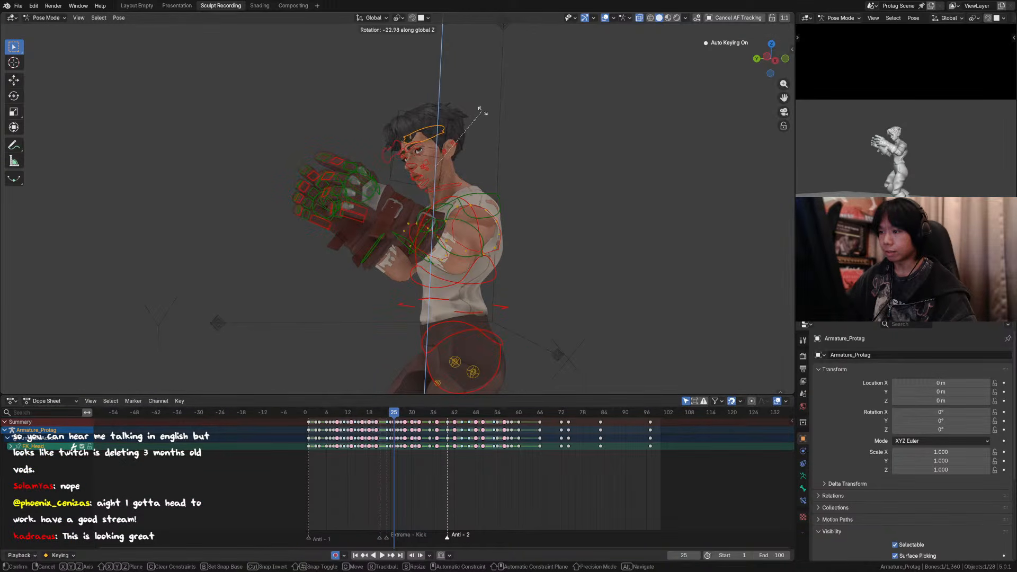
pyautogui.press('Escape')
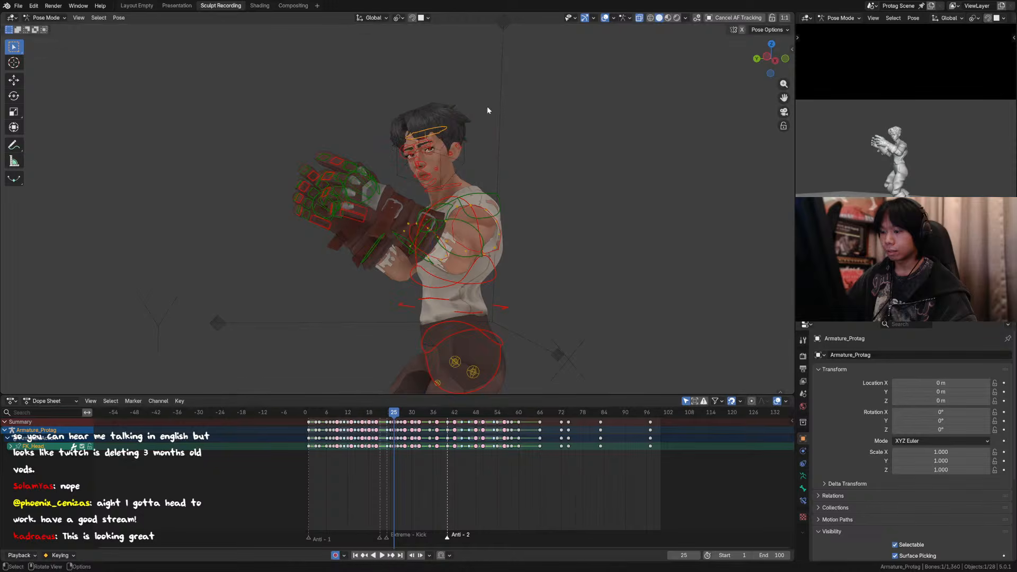
# Step: Switch the transform orientation to Local and rotate the head control -36.8° about its local Y axis
pyautogui.press(',')
pyautogui.click(578, 140)
pyautogui.press('r')
pyautogui.press('z')
pyautogui.press('y')
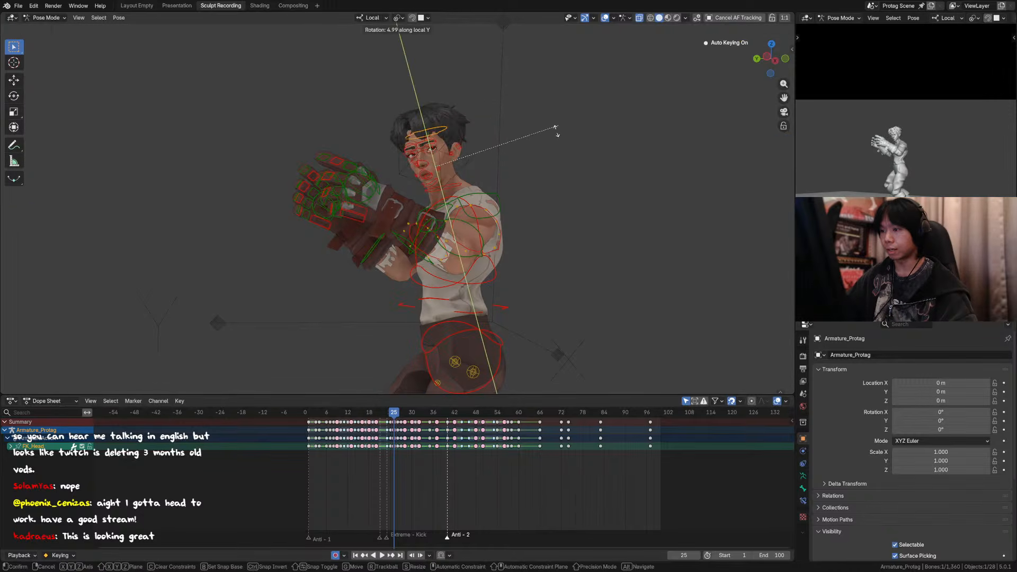
pyautogui.click(500, 71)
pyautogui.press('r')
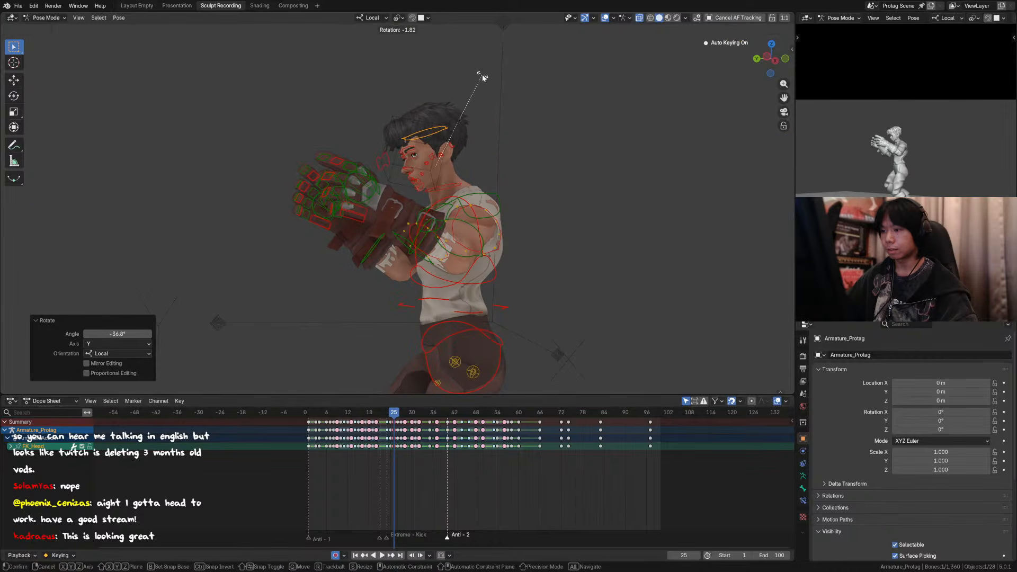
pyautogui.rightClick(481, 77)
# Step: Rotate the neck control about -10° around its local Y axis and tilt the head control -3.58° in the view plane
pyautogui.click(457, 186)
pyautogui.press('r')
pyautogui.press('y')
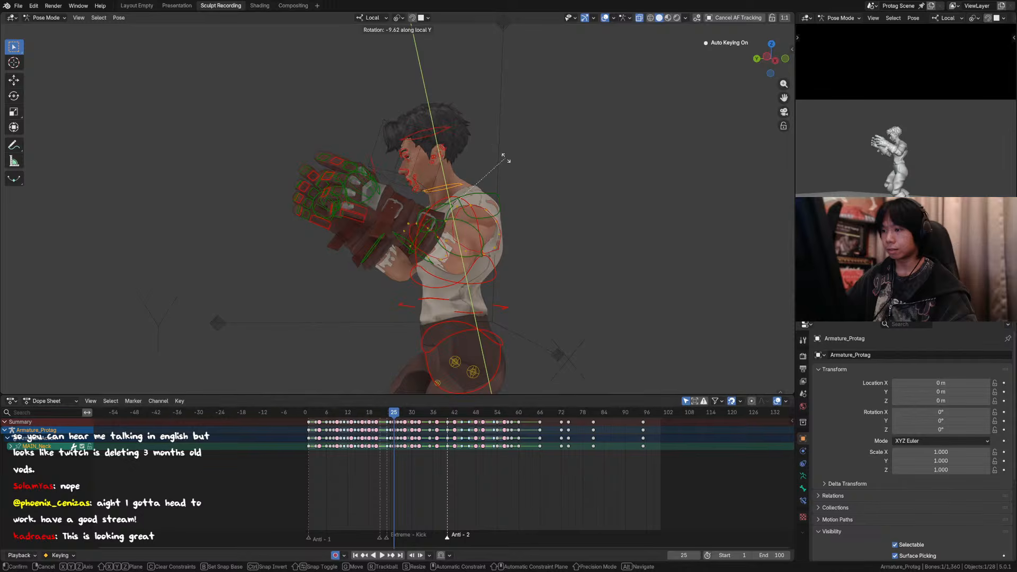
pyautogui.click(505, 158)
pyautogui.click(436, 126)
pyautogui.press('r')
pyautogui.click(460, 115)
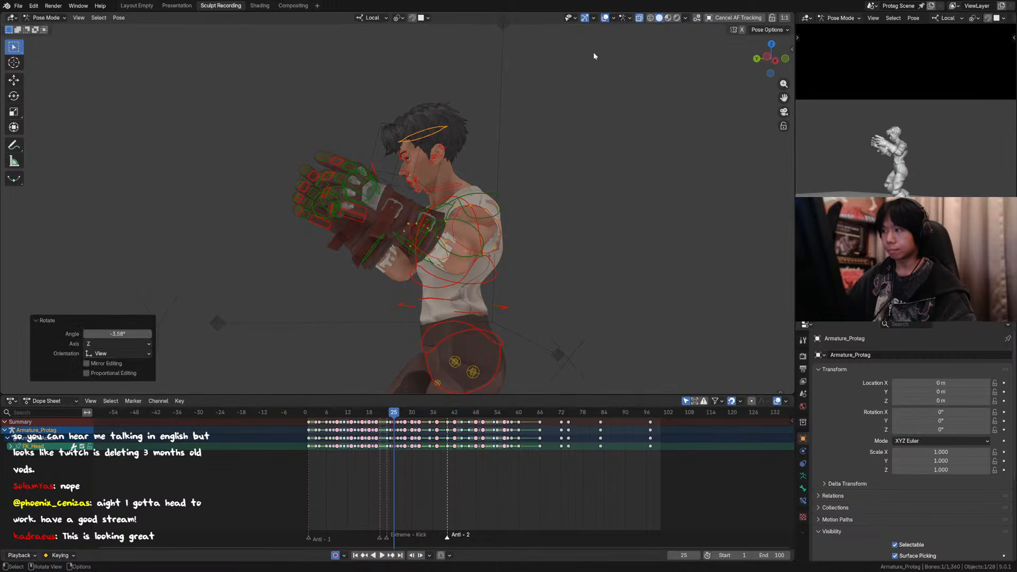
# Step: Hide the overlays and step back and forth between frames 23 and 26 to examine the revised head turn
pyautogui.click(606, 18)
pyautogui.scroll(-2, 573, 172)
pyautogui.press('Left')
pyautogui.press('Left')
pyautogui.press('Right')
pyautogui.press('Right')
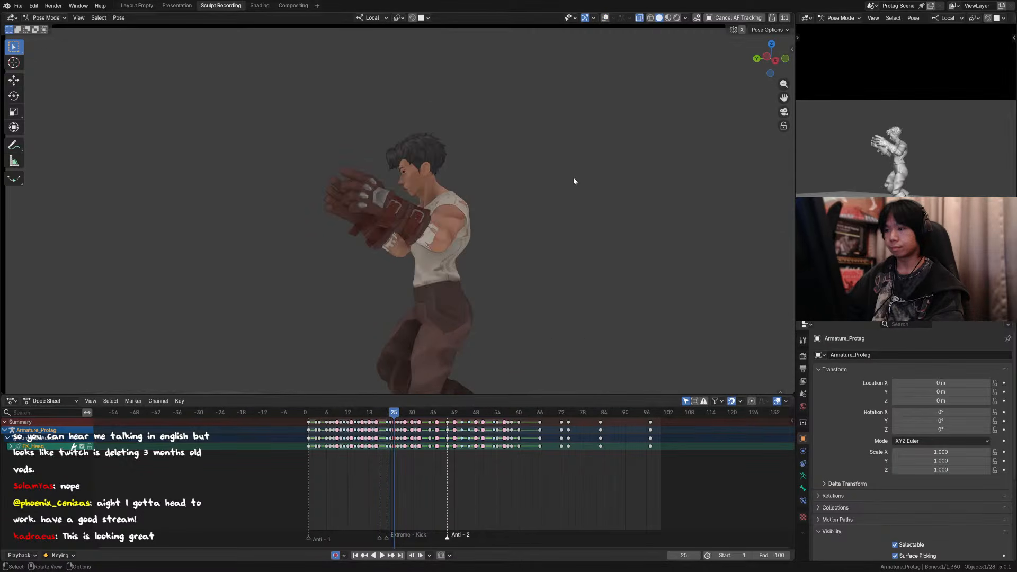
pyautogui.press('Right')
pyautogui.press('Left')
pyautogui.press('Left')
pyautogui.press('Left')
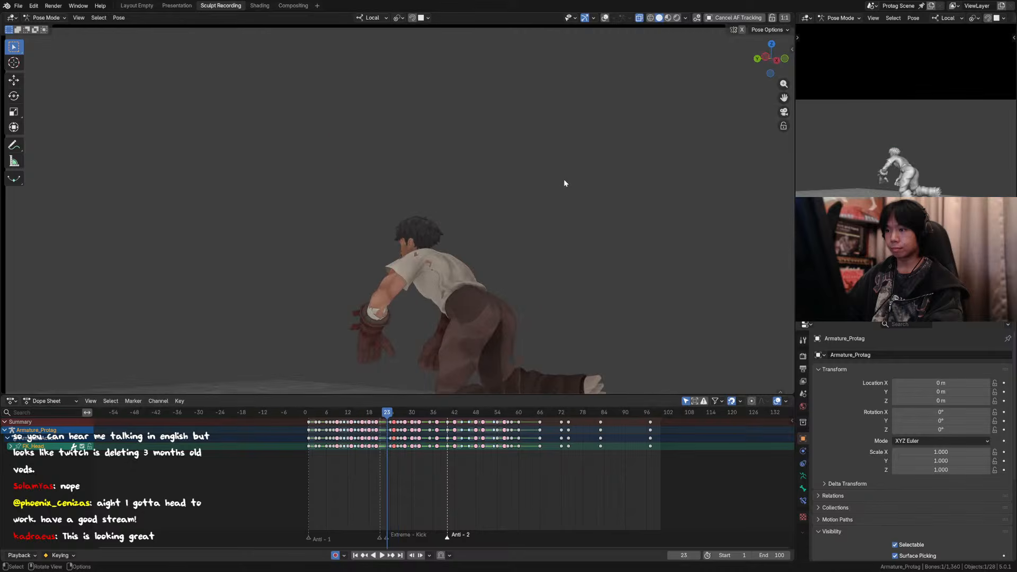
pyautogui.press('Right')
pyautogui.press('Right')
pyautogui.press('Right')
pyautogui.press('Left')
pyautogui.press('Left')
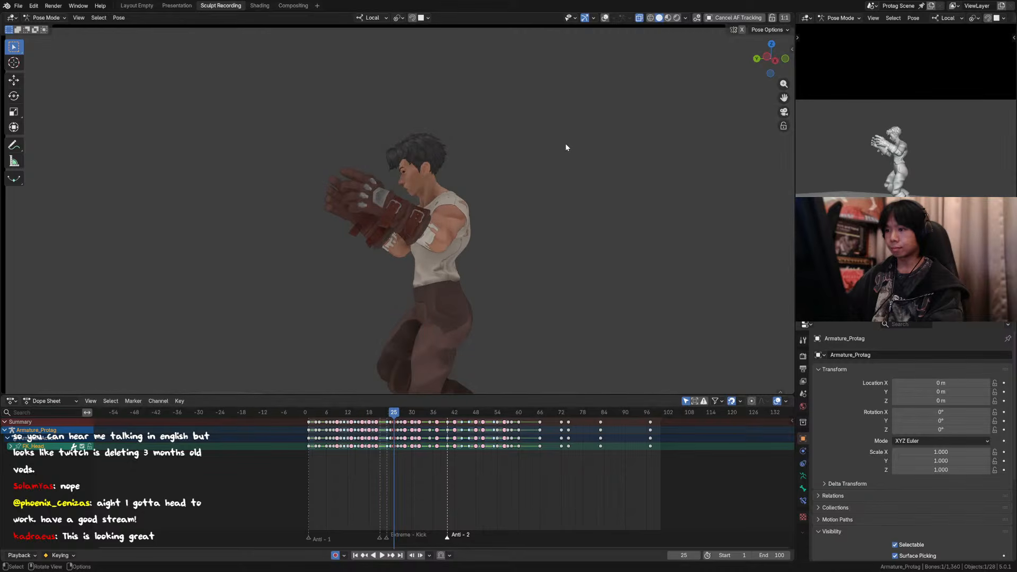
pyautogui.press('Right')
pyautogui.press('Right')
pyautogui.press('Left')
pyautogui.press('Left')
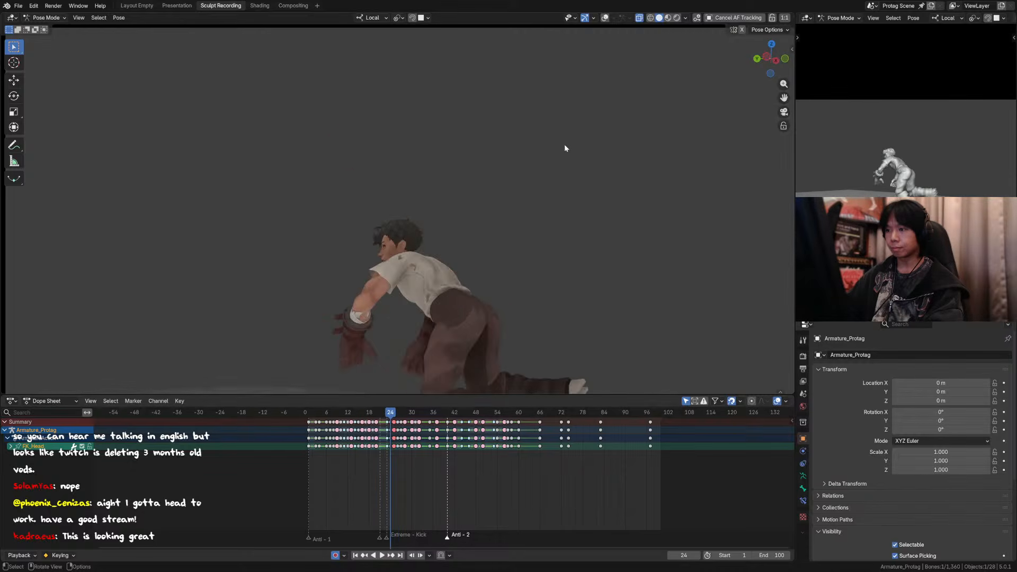
pyautogui.press('Right')
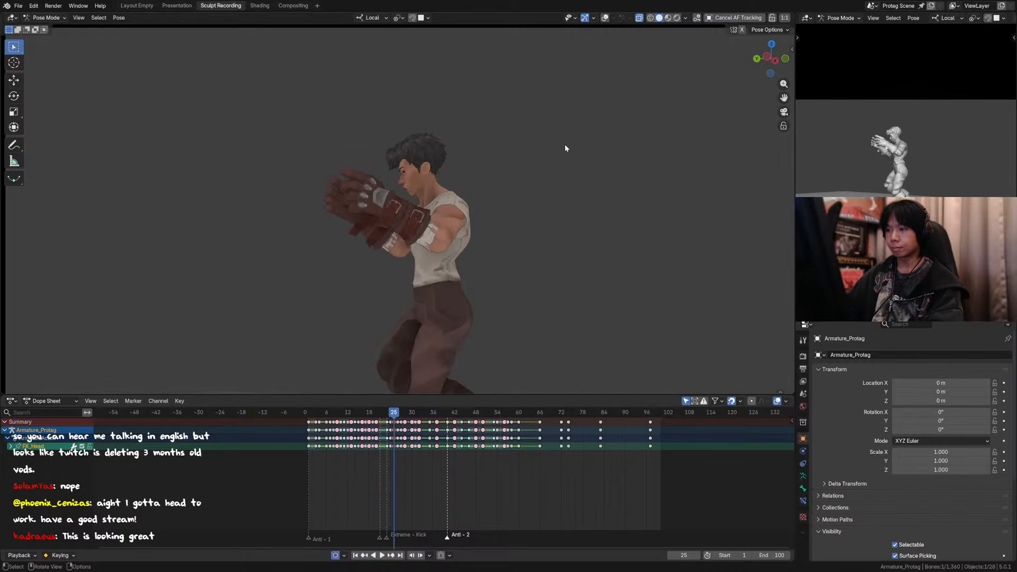
# Step: Show the overlays and rotate the neck control -3.88° in the view plane at frame 25
pyautogui.click(605, 18)
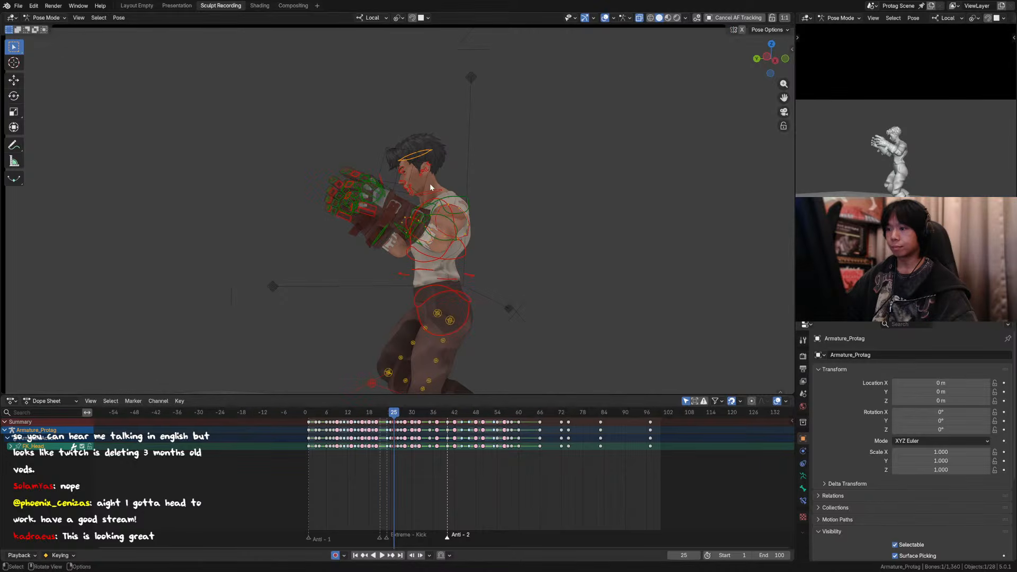
pyautogui.press('r')
pyautogui.click(460, 169)
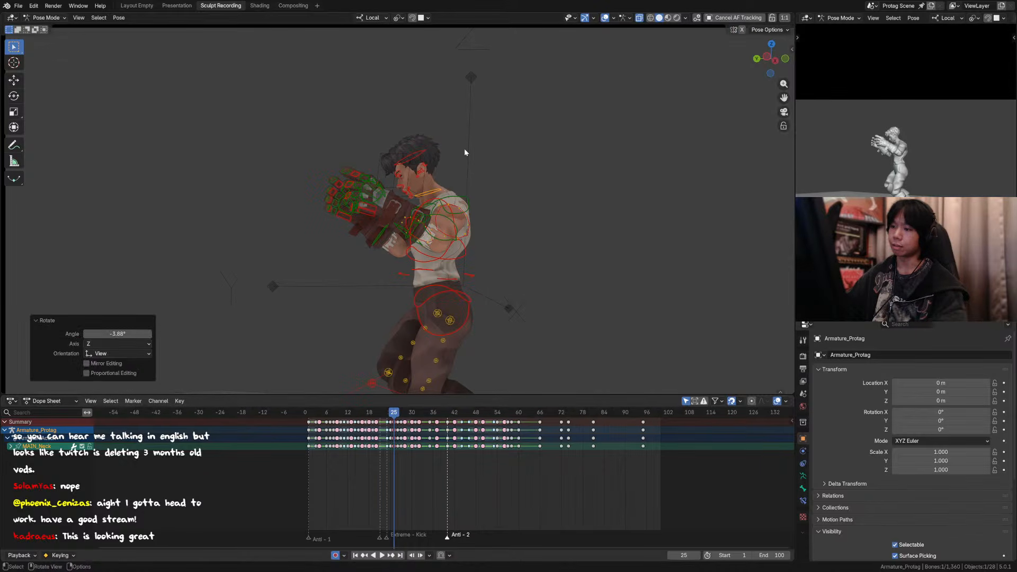
# Step: Hide the overlays and step through the frames around 25 and 26 to check the lowered neck pose
pyautogui.press('Left')
pyautogui.press('Right')
pyautogui.press('Right')
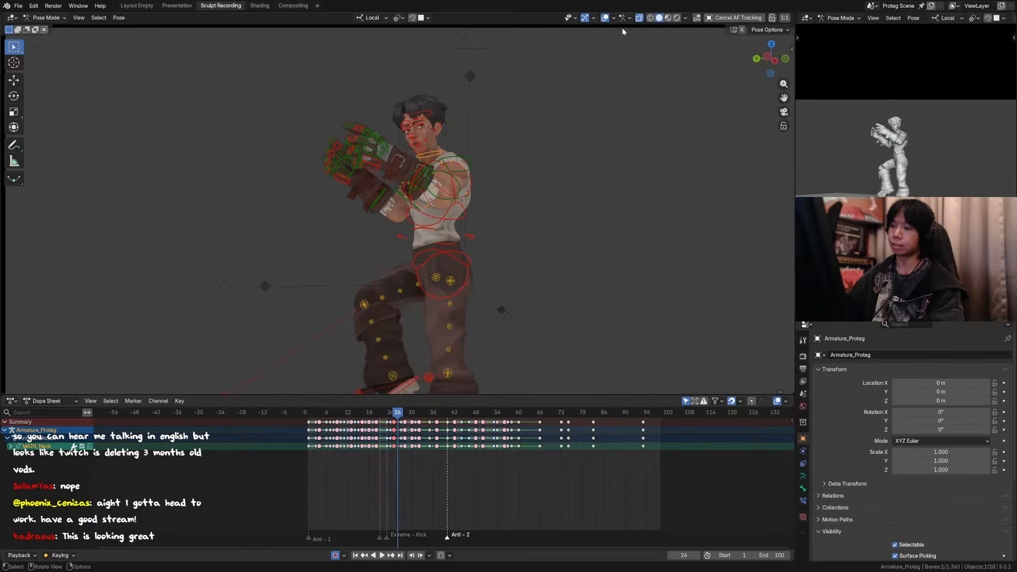
pyautogui.press('Left')
pyautogui.click(604, 19)
pyautogui.press('Left')
pyautogui.press('Right')
pyautogui.press('Right')
pyautogui.press('Right')
pyautogui.press('Left')
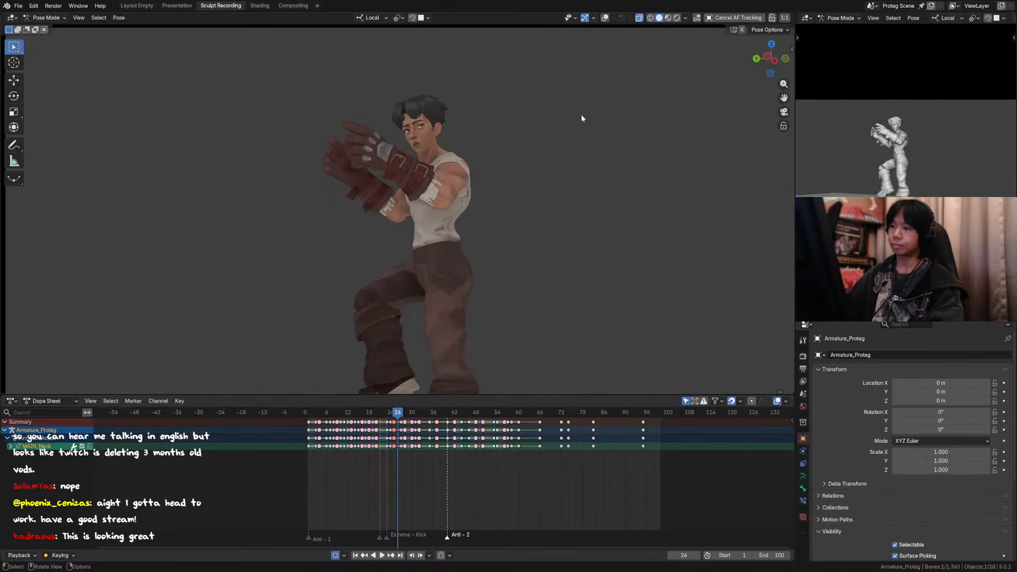
pyautogui.press('Left')
pyautogui.press('Right')
# Step: Frame the full camera view and alternate between frames 25 and 26 to compare the body poses
pyautogui.press('Right')
pyautogui.press('Left')
pyautogui.press('KP_0')
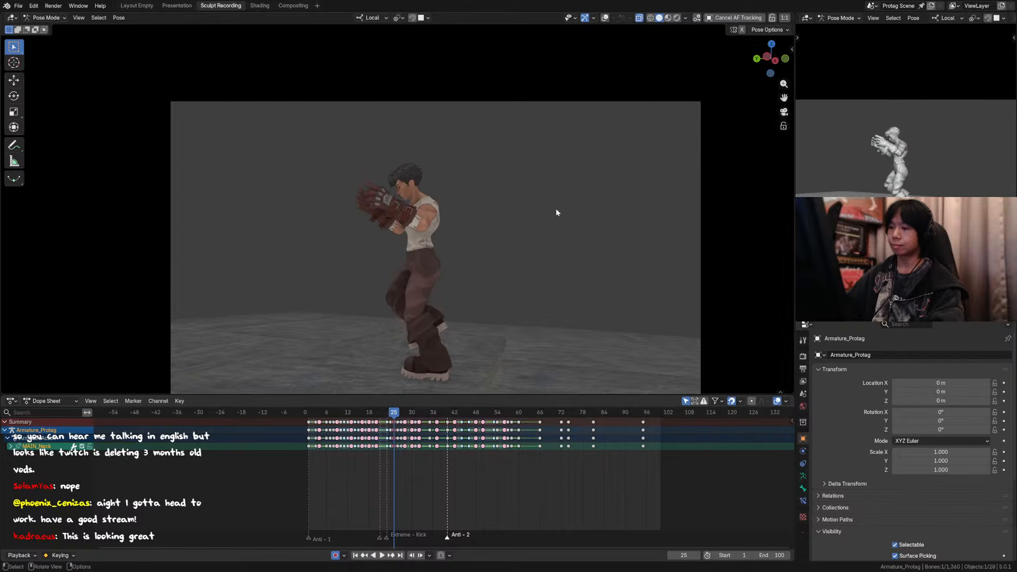
pyautogui.press('Right')
pyautogui.press('Left')
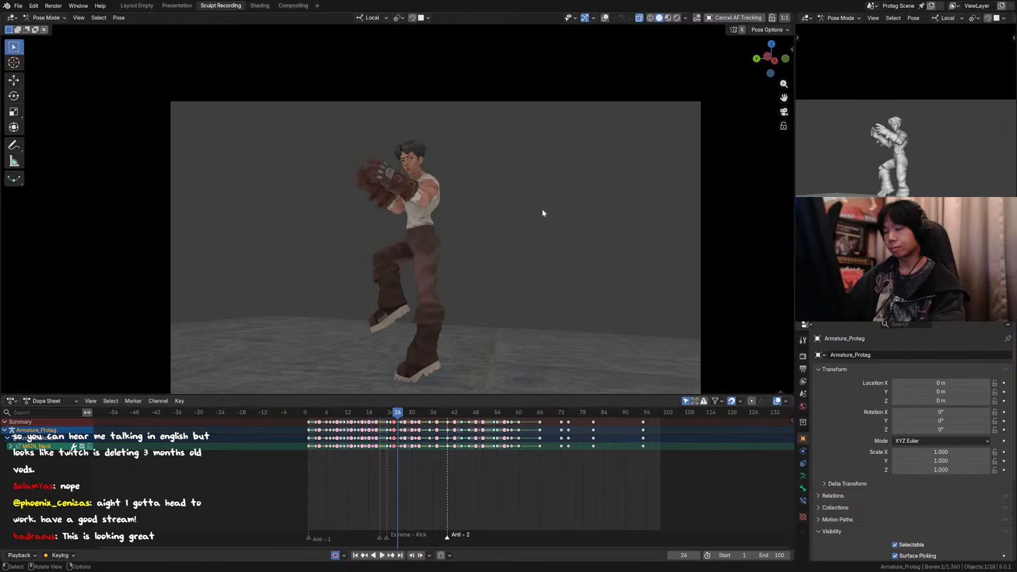
pyautogui.press('Right')
pyautogui.press('Left')
pyautogui.press('Right')
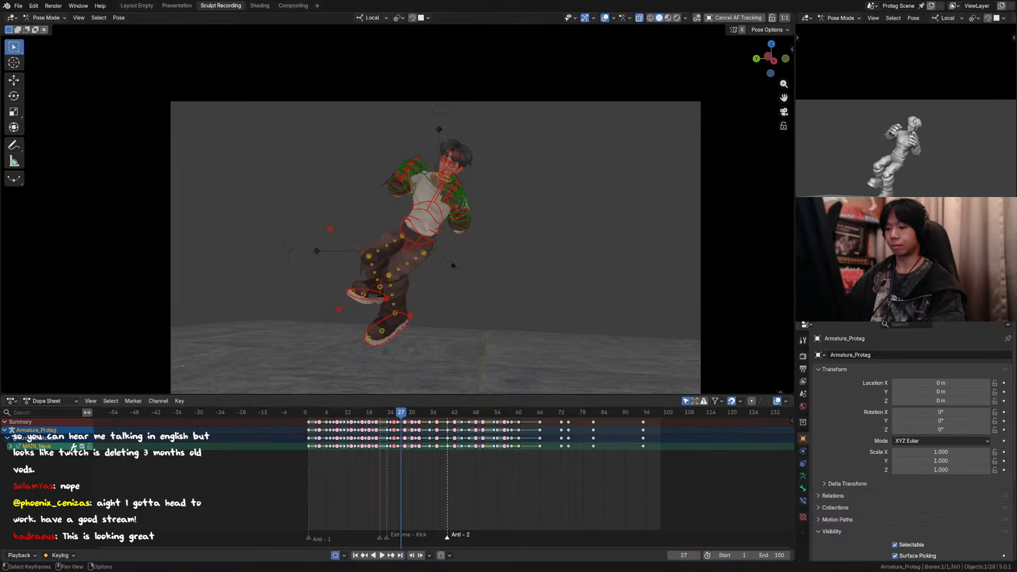
# Step: Step back and forth through the frames around 25 to 27 with the rig controls shown to examine the take-off
pyautogui.click(469, 476)
pyautogui.press('Left')
pyautogui.press('Left')
pyautogui.press('Left')
pyautogui.press('Right')
pyautogui.press('Right')
pyautogui.press('Right')
pyautogui.press('Right')
pyautogui.press('Right')
pyautogui.press('Left')
pyautogui.press('Left')
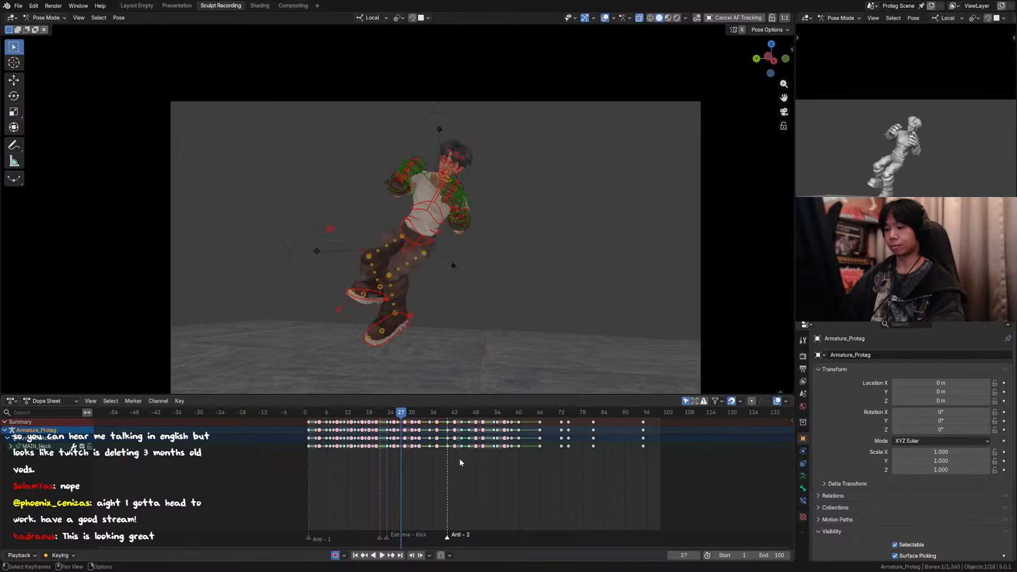
pyautogui.press('Left')
pyautogui.press('Right')
pyautogui.press('Right')
pyautogui.press('Left')
pyautogui.press('Left')
pyautogui.press('Left')
pyautogui.press('Right')
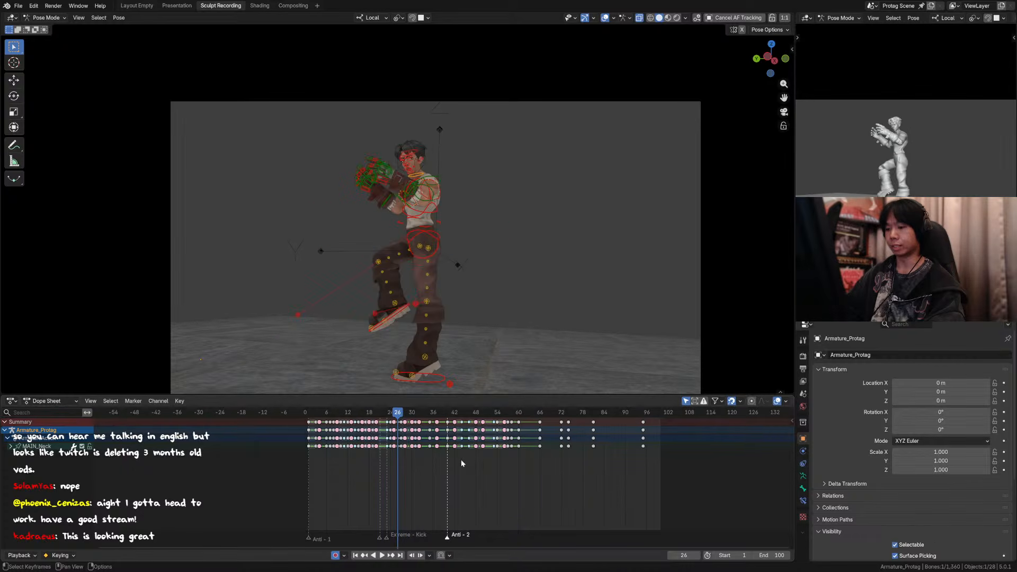
# Step: Alternate between frames 26 and 27 with the overlays hidden to compare the poses, and save the file
pyautogui.press('Right')
pyautogui.press('Left')
pyautogui.press('Right')
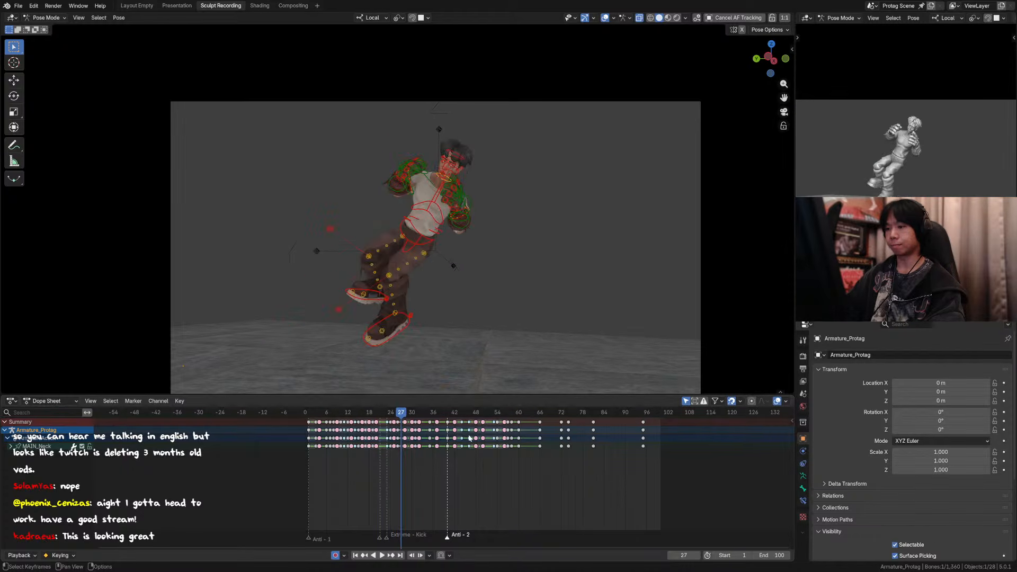
pyautogui.click(606, 18)
pyautogui.press('Left')
pyautogui.press('Right')
pyautogui.scroll(-1, 497, 212)
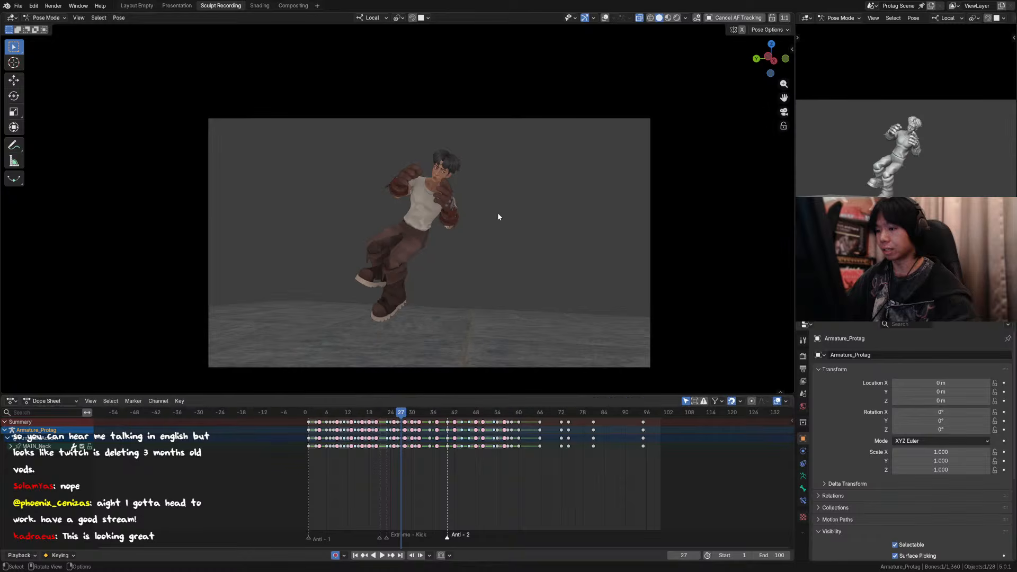
pyautogui.keyDown('shift'); pyautogui.moveTo(498, 214); pyautogui.dragTo(514, 166, button='middle'); pyautogui.keyUp('shift')
pyautogui.scroll(2, 514, 169)
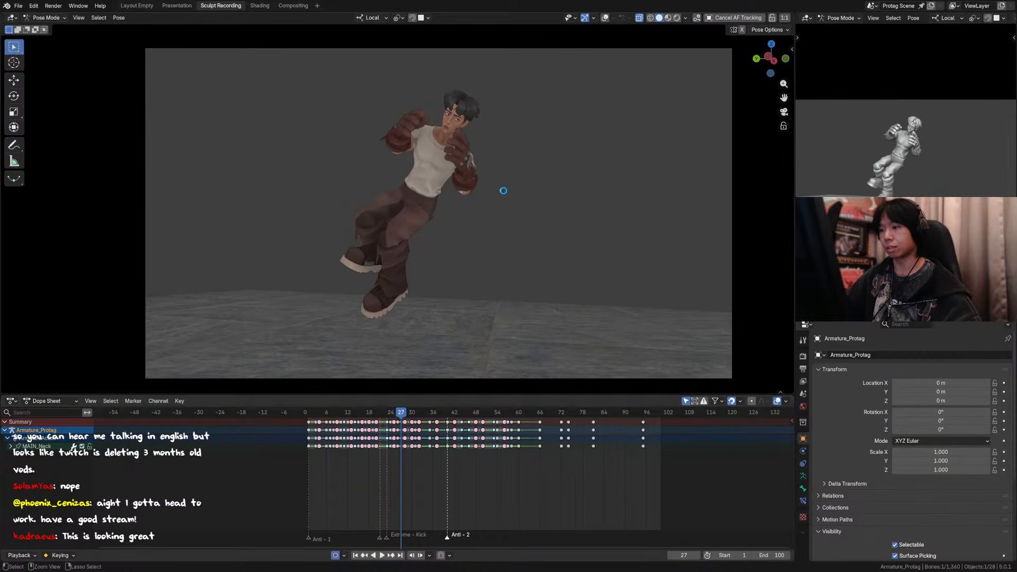
pyautogui.hotkey('ctrl', 's')
# Step: Step back and forth through frames 23 to 26 with the overlays hidden to examine the arm and body motion at take-off
pyautogui.press('Left')
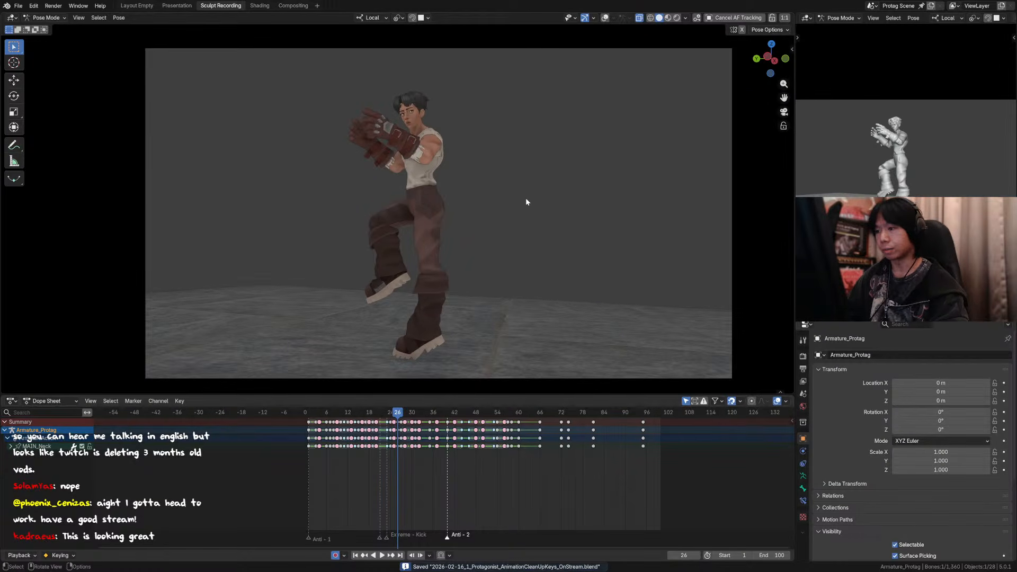
pyautogui.press('Left')
pyautogui.press('Right')
pyautogui.press('Left')
pyautogui.press('Right')
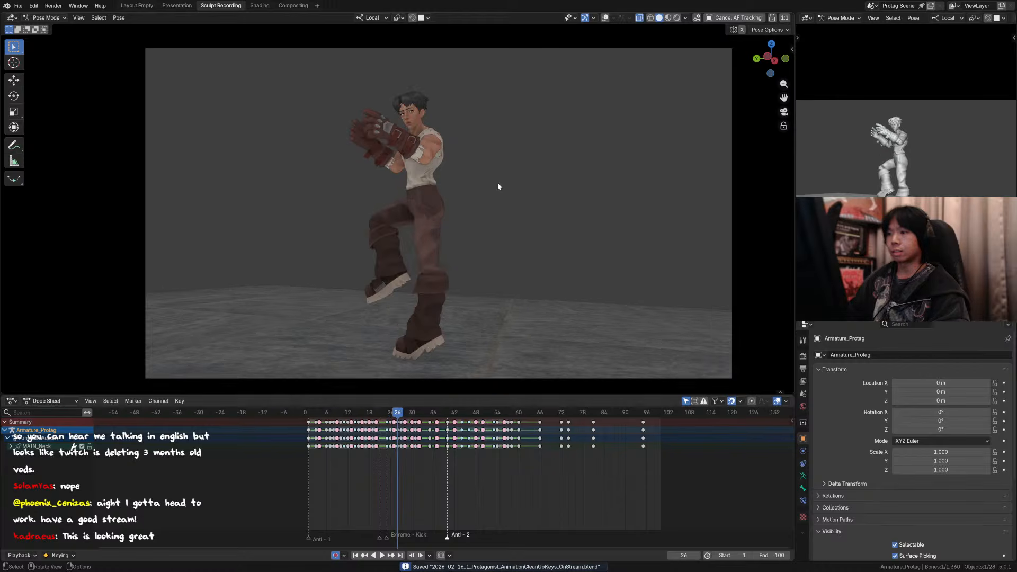
pyautogui.press('Left')
pyautogui.press('Left')
pyautogui.press('Right')
pyautogui.press('Left')
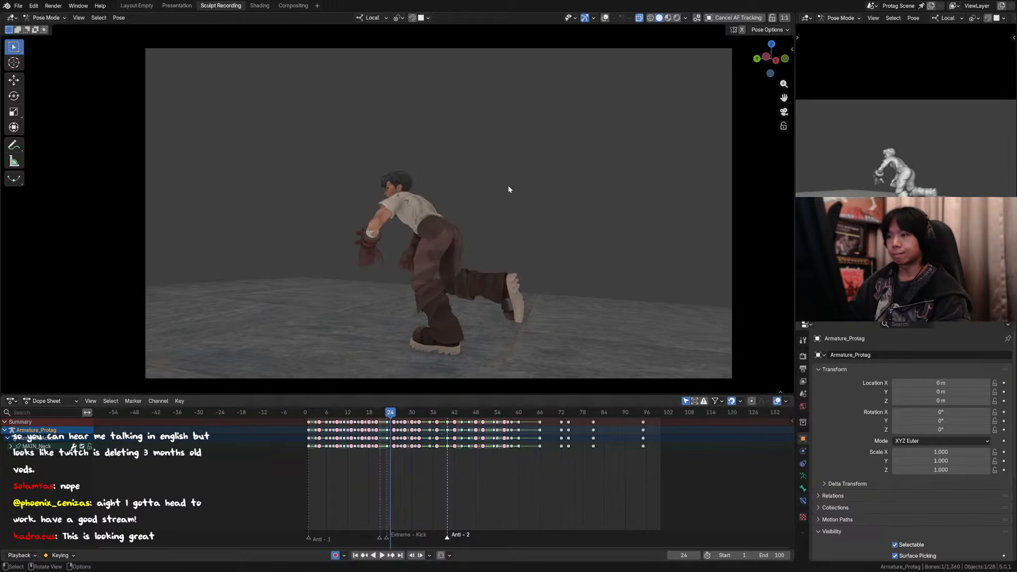
pyautogui.press('Left')
pyautogui.press('Right')
pyautogui.press('Right')
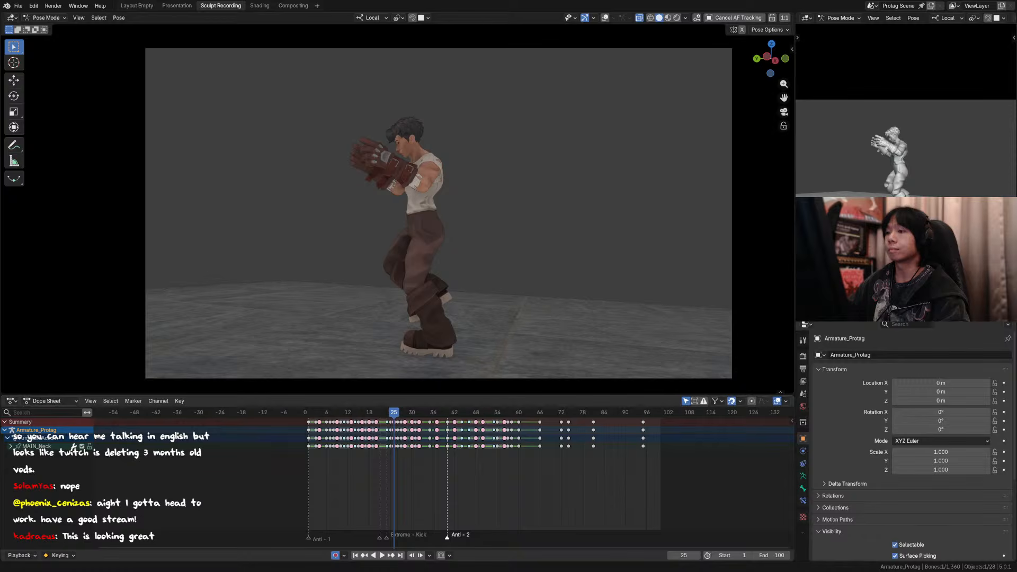
pyautogui.click(514, 157)
pyautogui.press('Left')
pyautogui.press('Left')
pyautogui.press('Right')
pyautogui.press('Right')
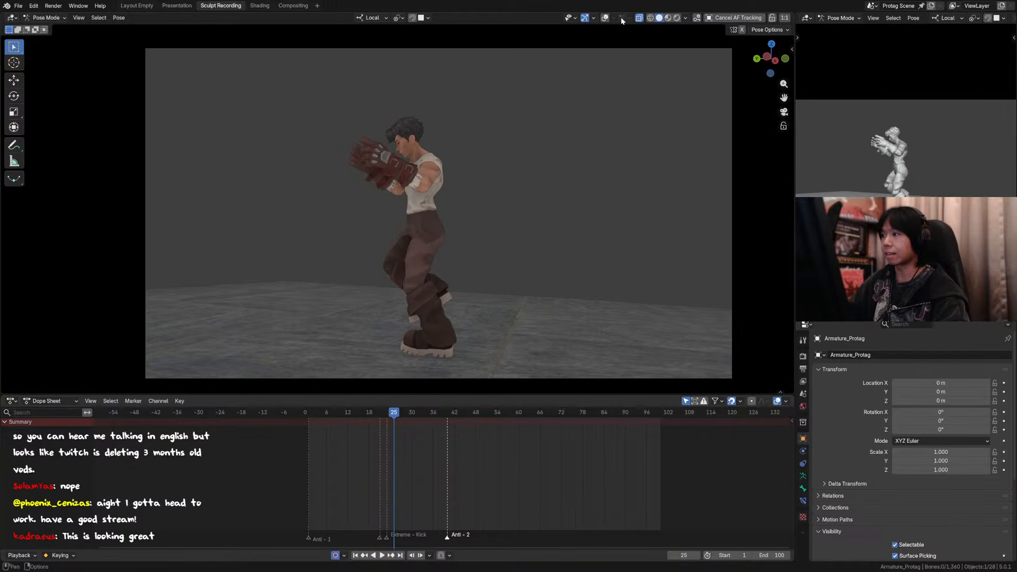
# Step: Show the rig overlays, compare frames 25 and 26, inspect the character from above at frame 25 and save the file
pyautogui.click(605, 18)
pyautogui.scroll(1, 422, 212)
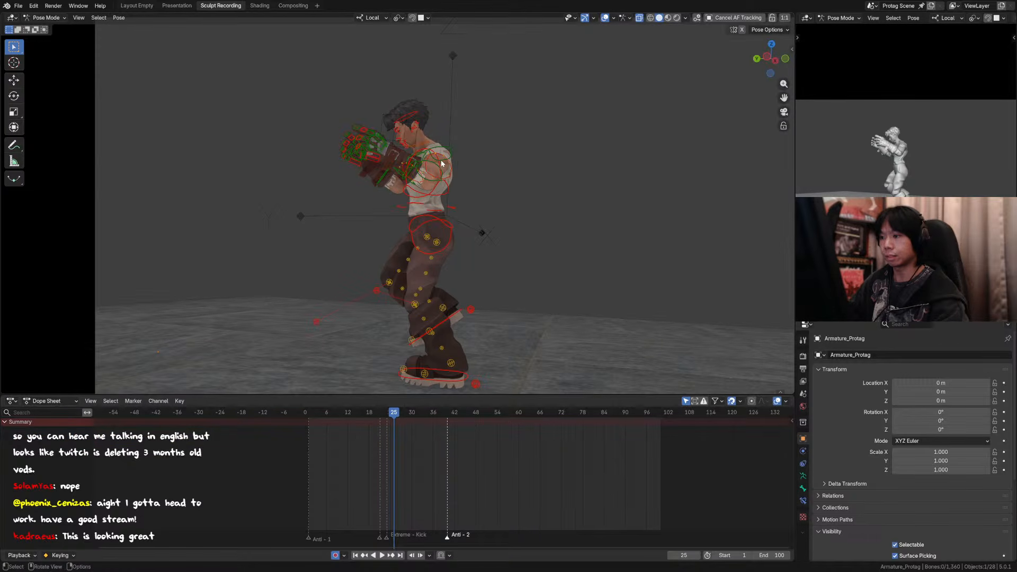
pyautogui.press('Right')
pyautogui.press('Left')
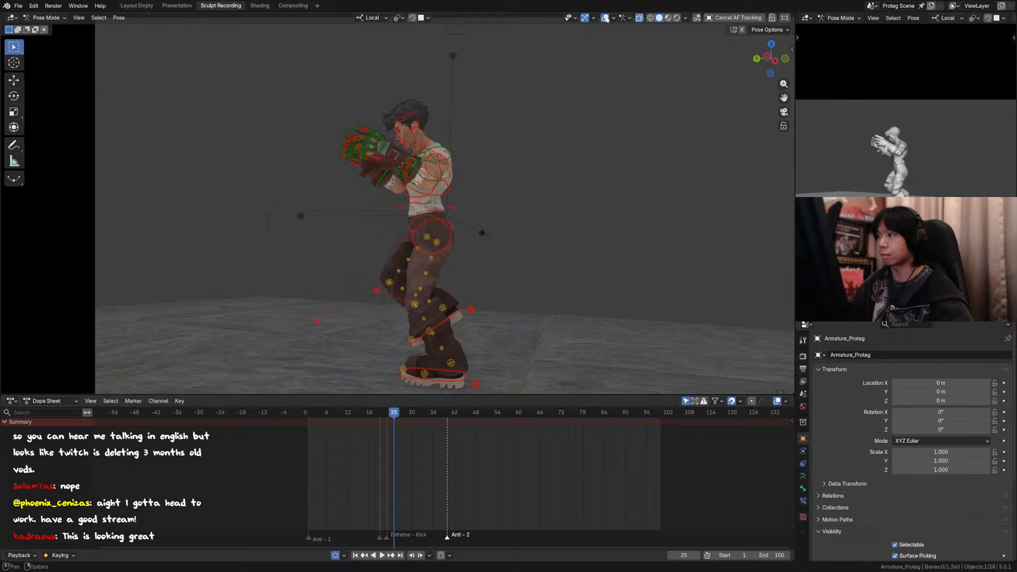
pyautogui.click(605, 18)
pyautogui.scroll(2, 439, 173)
pyautogui.click(605, 18)
pyautogui.moveTo(440, 181); pyautogui.dragTo(422, 206, button='middle')
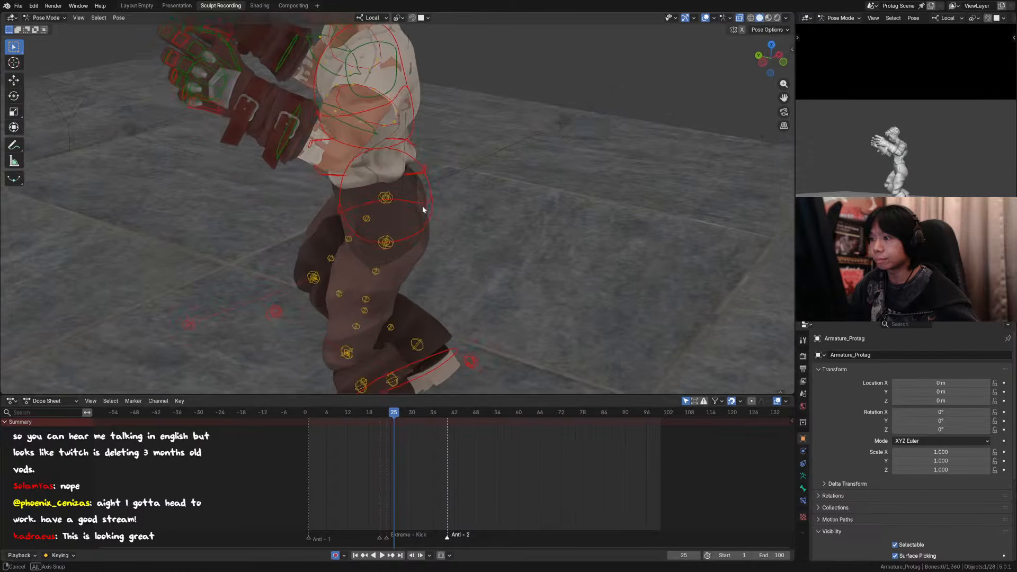
pyautogui.hotkey('ctrl', 's')
# Step: Select the arm and glove palm controls on both sides and try a 50% breakdown of them at frame 25
pyautogui.moveTo(335, 172); pyautogui.dragTo(355, 139, button='middle')
pyautogui.click(273, 134)
pyautogui.keyDown('shift'); pyautogui.click(322, 157); pyautogui.keyUp('shift')
pyautogui.keyDown('shift'); pyautogui.click(365, 152); pyautogui.keyUp('shift')
pyautogui.keyDown('shift'); pyautogui.click(287, 103); pyautogui.keyUp('shift')
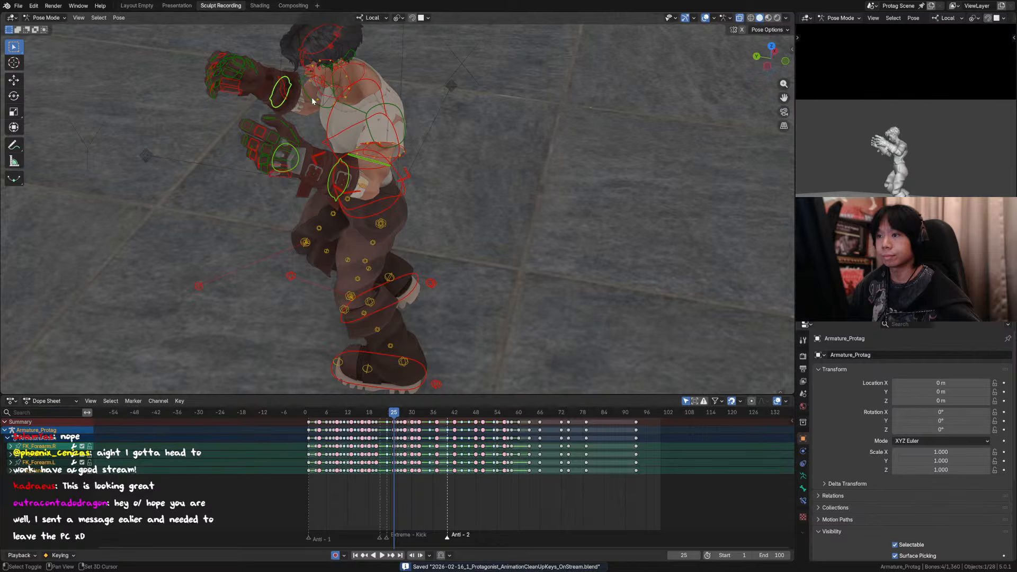
pyautogui.keyDown('shift'); pyautogui.click(312, 99); pyautogui.keyUp('shift')
pyautogui.keyDown('shift'); pyautogui.click(235, 79); pyautogui.keyUp('shift')
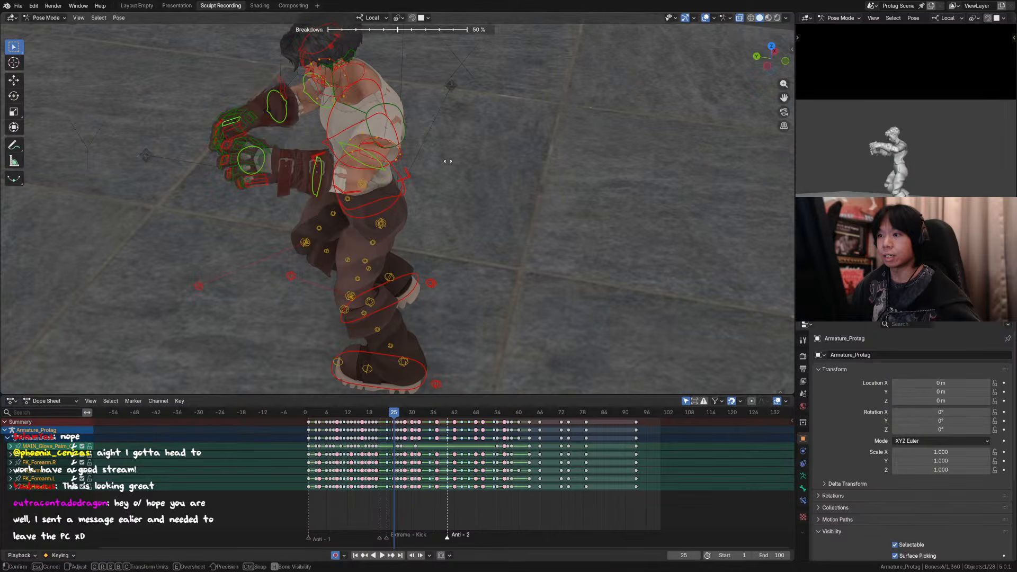
pyautogui.moveTo(448, 151); pyautogui.dragTo(448, 155, button='middle')
pyautogui.press('KP_0')
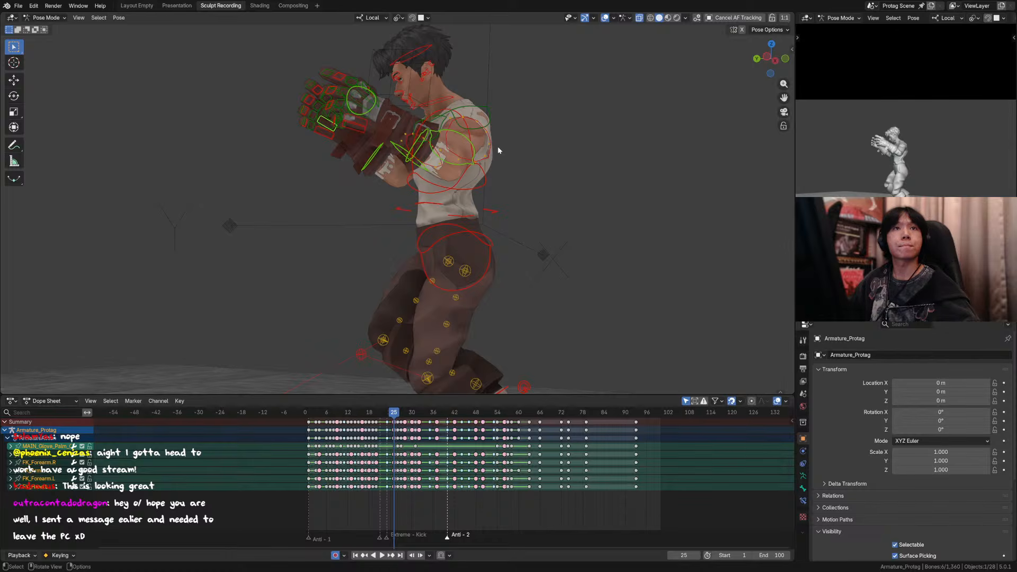
# Step: Save the file and apply a 50% breakdown to the selected arm and glove controls at frame 25
pyautogui.moveTo(524, 166); pyautogui.dragTo(532, 198, button='middle')
pyautogui.scroll(-3, 548, 186)
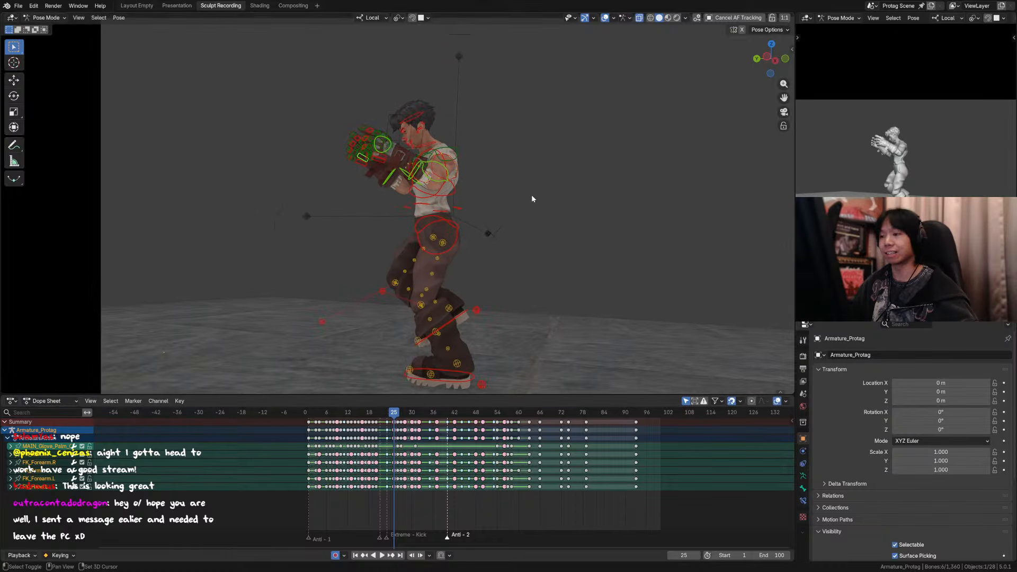
pyautogui.hotkey('ctrl', 's')
pyautogui.scroll(2, 503, 164)
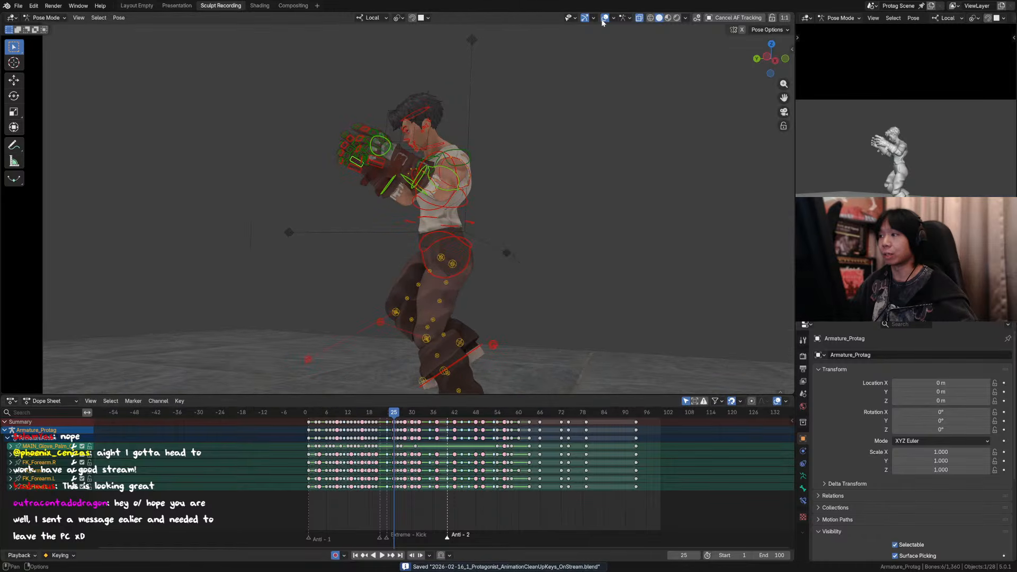
pyautogui.click(604, 18)
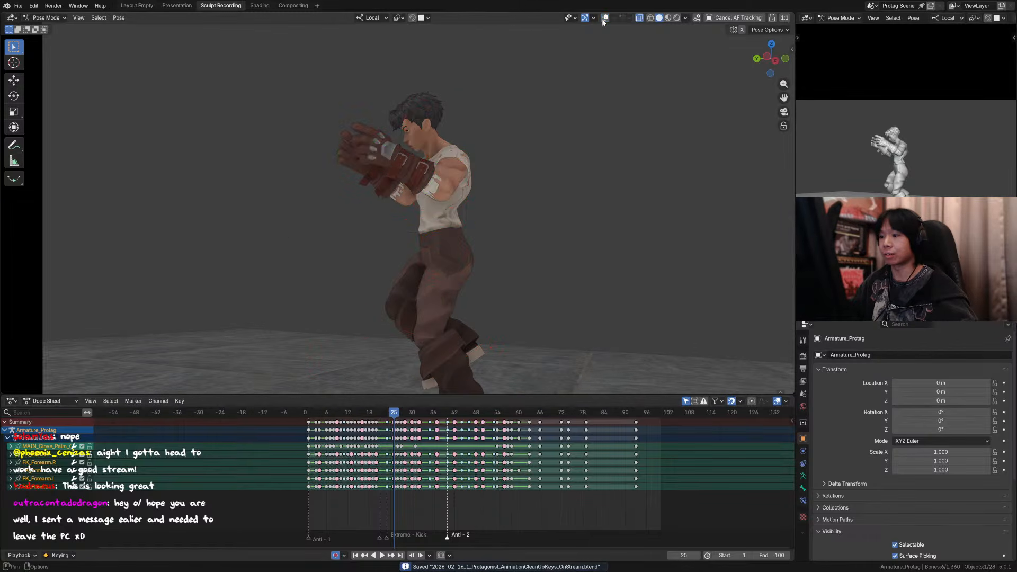
pyautogui.click(604, 18)
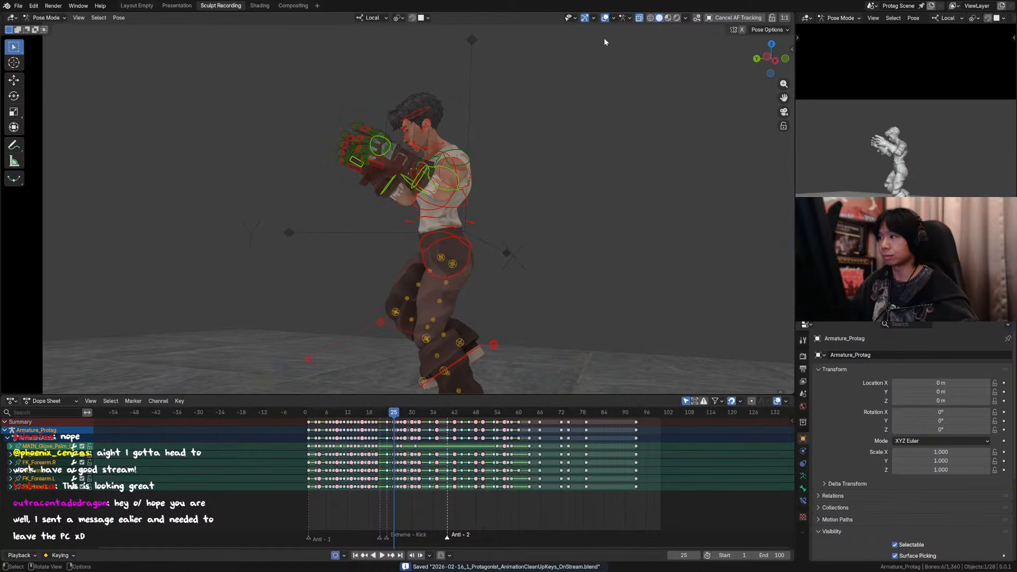
pyautogui.hotkey('shift', 'e')
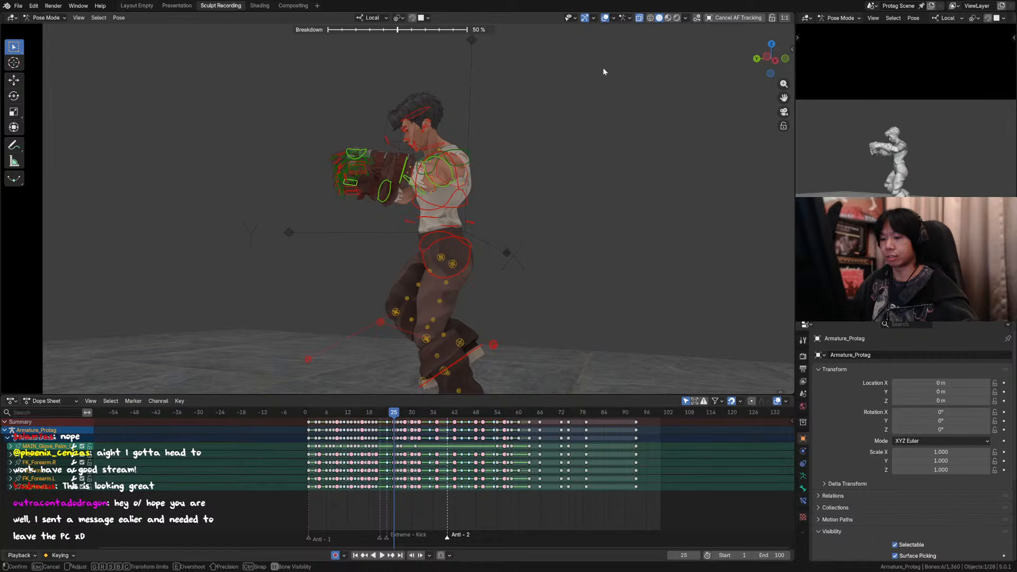
pyautogui.click(604, 72)
# Step: Step back and forth through frames 23 to 25, with and without overlays, to check the lowered arms at frame 25
pyautogui.press('Left')
pyautogui.press('Right')
pyautogui.press('Left')
pyautogui.press('Left')
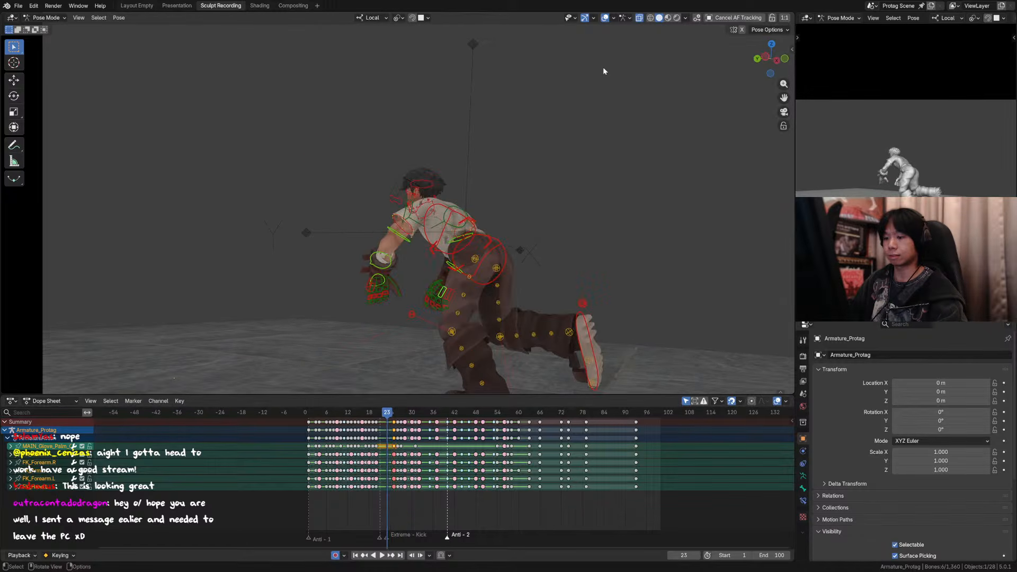
pyautogui.press('Right')
pyautogui.press('Right')
pyautogui.press('Left')
pyautogui.press('Right')
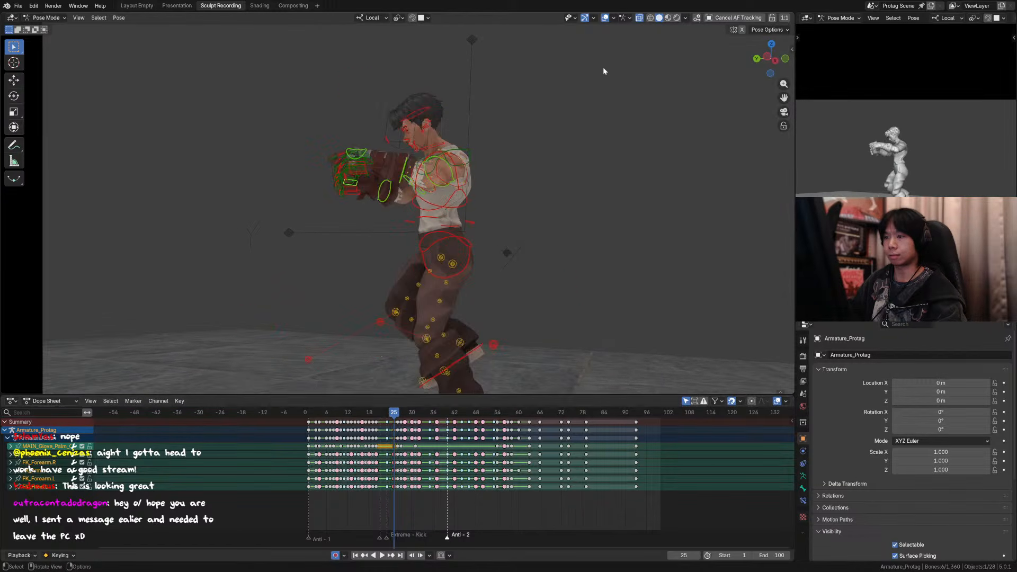
pyautogui.press('Left')
pyautogui.press('Left')
pyautogui.press('Right')
pyautogui.press('Right')
pyautogui.press('Left')
pyautogui.press('Left')
pyautogui.press('Right')
pyautogui.press('Right')
pyautogui.click(605, 18)
pyautogui.press('Left')
pyautogui.press('Left')
pyautogui.press('Right')
# Step: Select all rig controls at frame 24, show the overlays and try a breakdown of the whole pose
pyautogui.press('a')
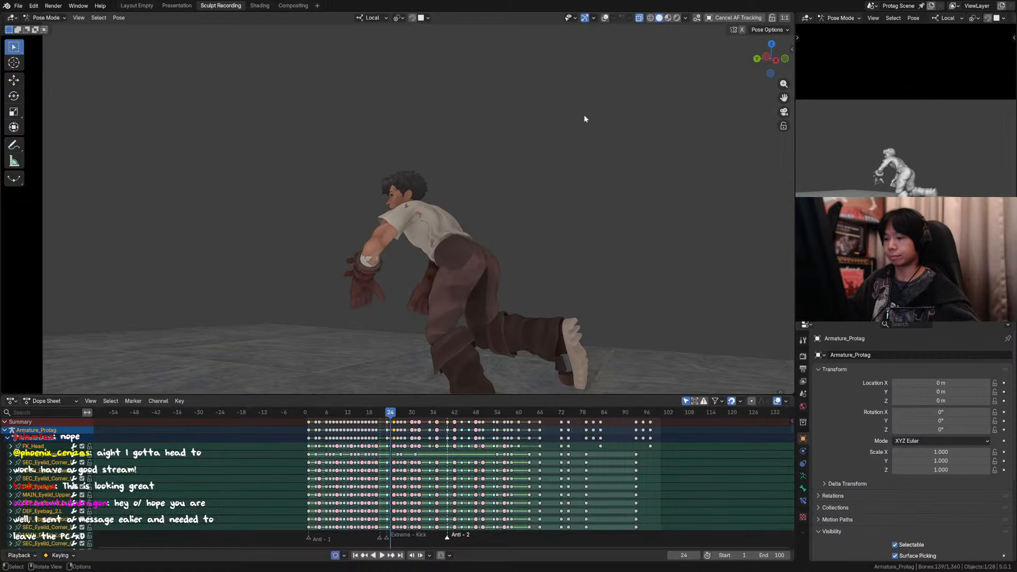
pyautogui.click(605, 18)
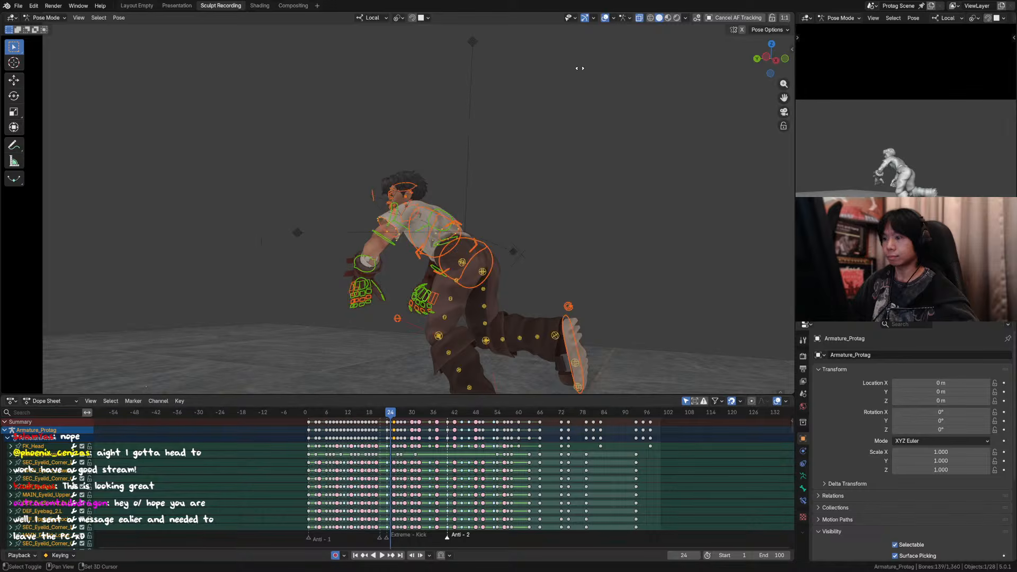
pyautogui.press('KP_0')
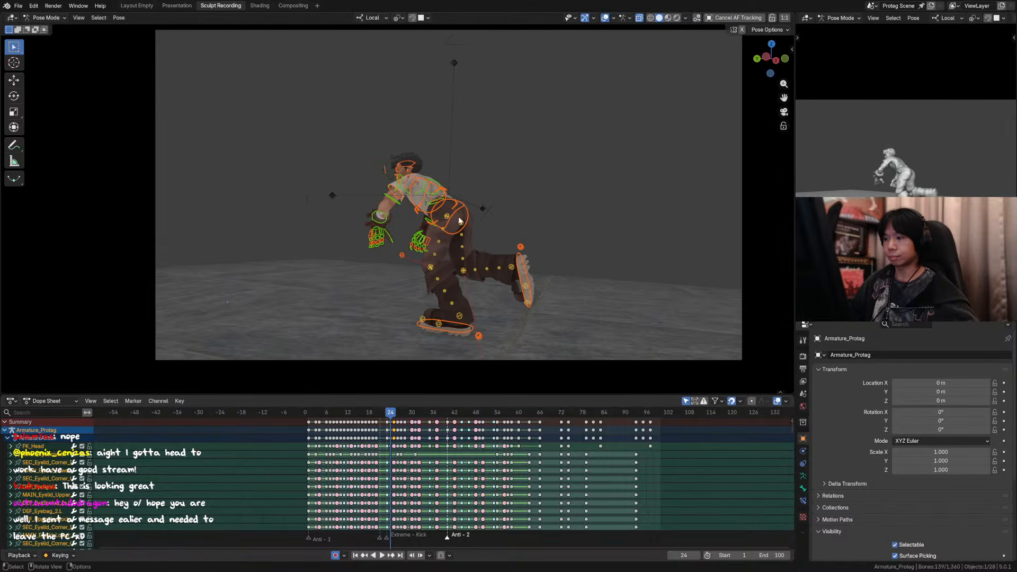
pyautogui.hotkey('shift', 'e')
pyautogui.rightClick(516, 253)
pyautogui.scroll(3, 450, 220)
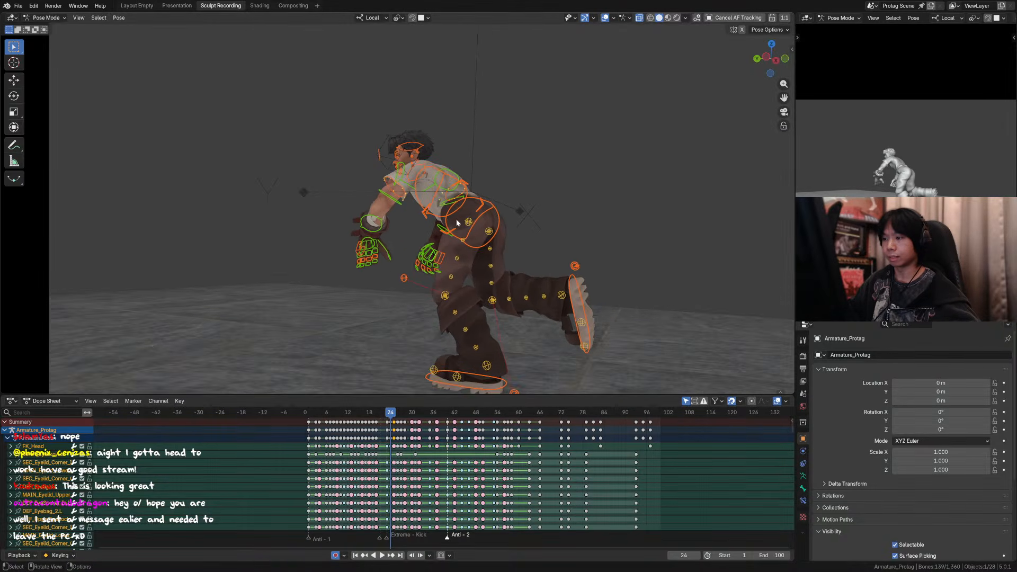
# Step: Step through frames 23 to 25 with all controls selected to compare the crouched kick poses with the upright one
pyautogui.press('Left')
pyautogui.press('Right')
pyautogui.press('Right')
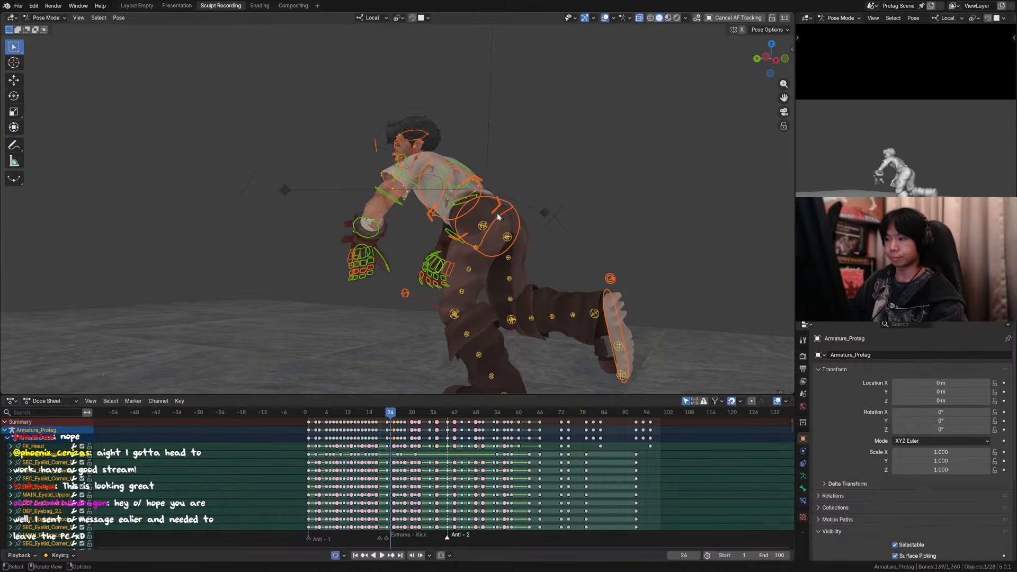
pyautogui.press('Left')
pyautogui.press('Left')
pyautogui.press('Right')
pyautogui.press('Right')
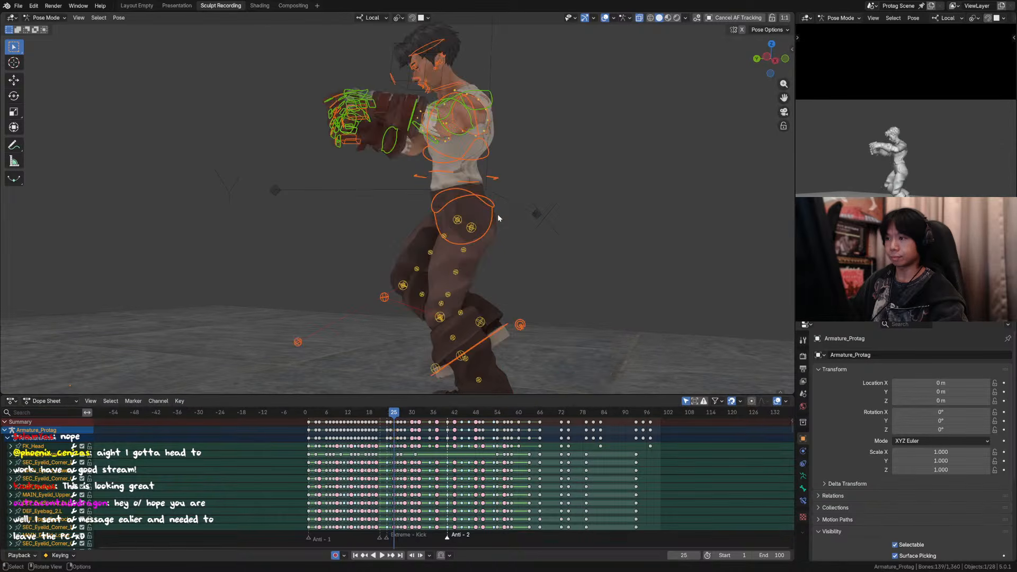
pyautogui.press('Left')
pyautogui.press('Left')
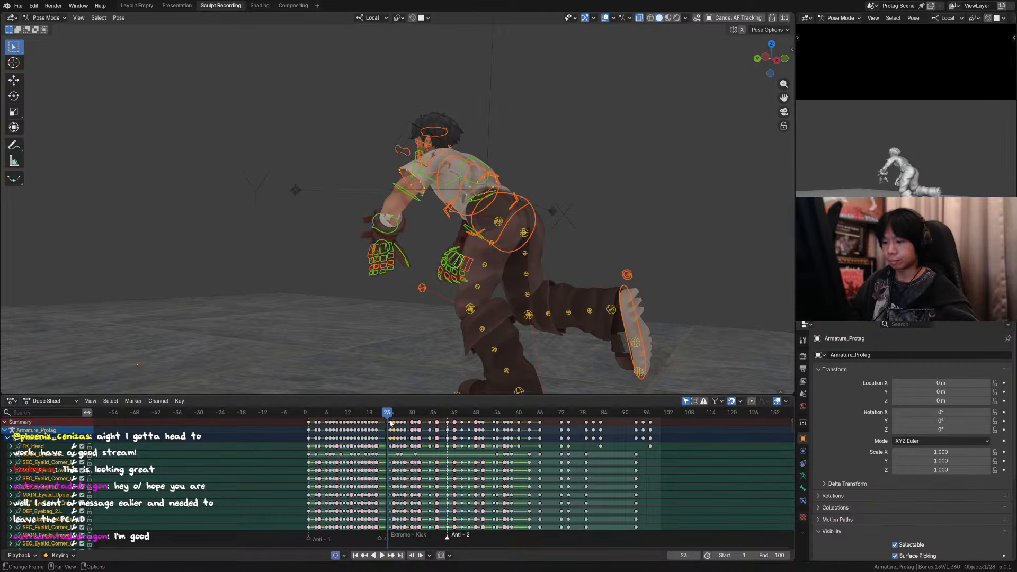
# Step: Move the whole-body keyframes at frame 24 one frame earlier to frame 23
pyautogui.moveTo(390, 422); pyautogui.dragTo(393, 425)
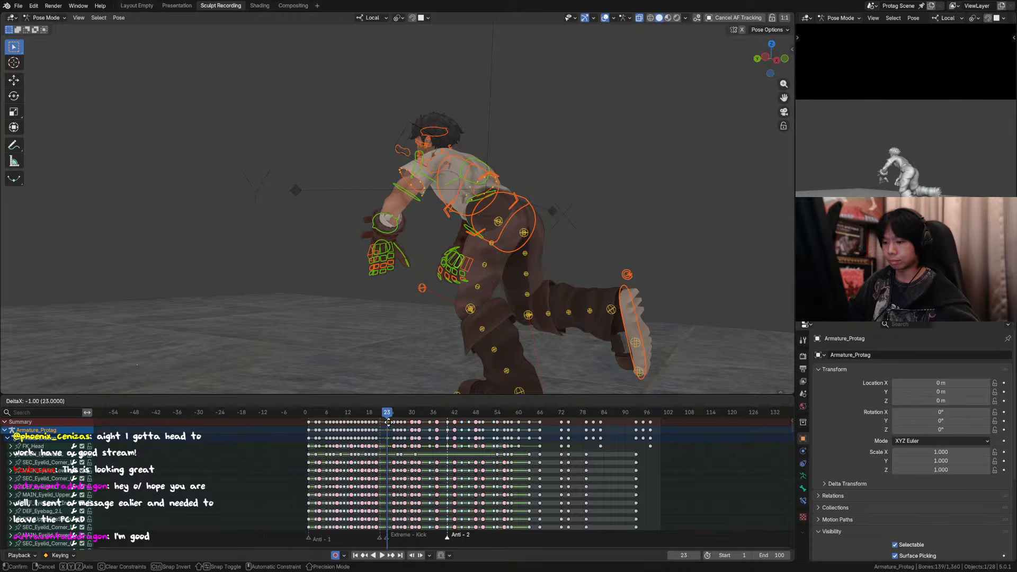
pyautogui.click(388, 422)
pyautogui.press('space')
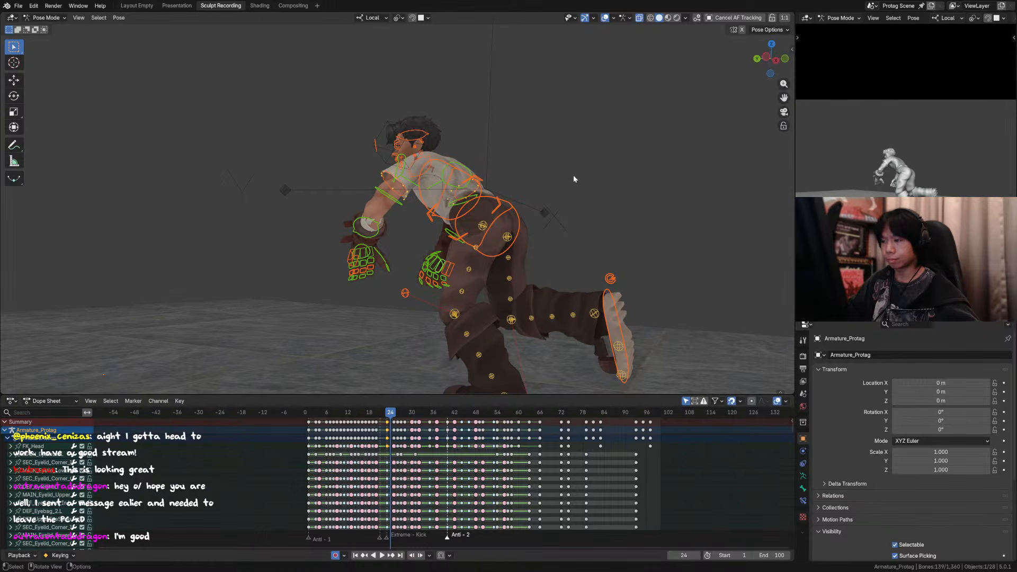
pyautogui.keyDown('ctrl'); pyautogui.moveTo(564, 236); pyautogui.dragTo(498, 210, button='middle'); pyautogui.keyUp('ctrl')
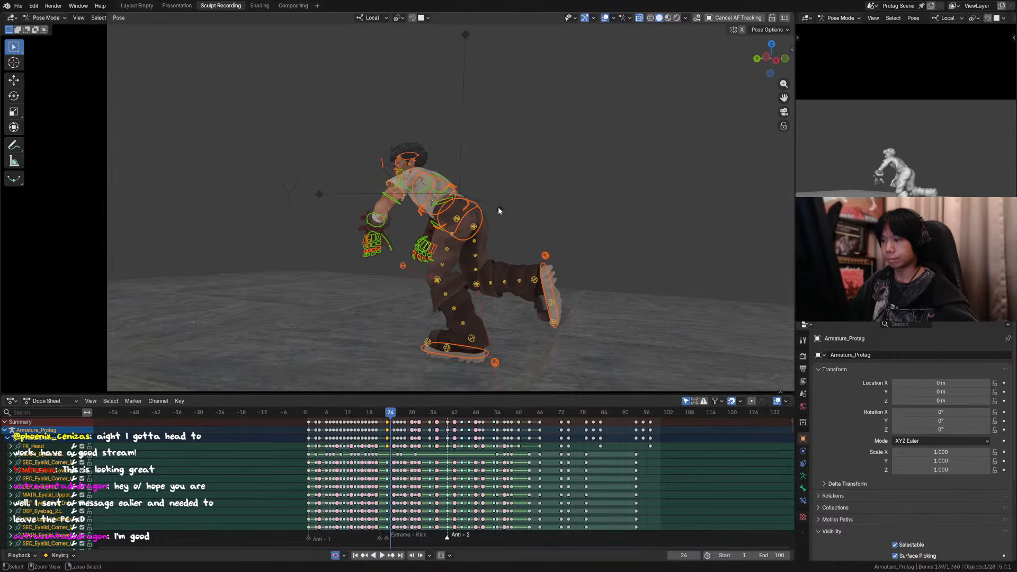
pyautogui.hotkey('shift', 'e')
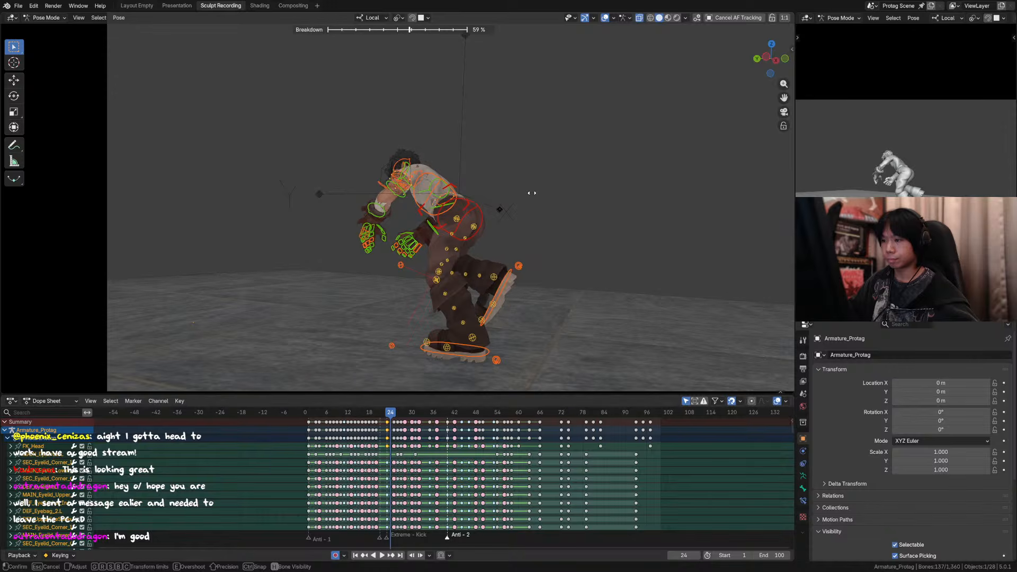
pyautogui.rightClick(530, 193)
pyautogui.hotkey('shift', 'e')
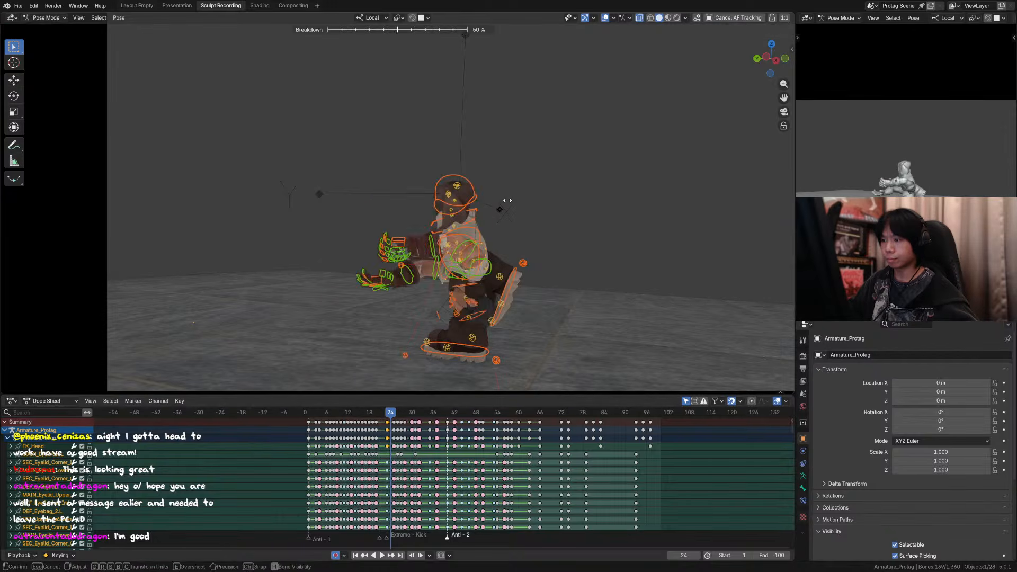
pyautogui.rightClick(526, 200)
pyautogui.hotkey('shift', 'e')
pyautogui.rightClick(527, 201)
pyautogui.hotkey('shift', 'e')
pyautogui.rightClick(529, 200)
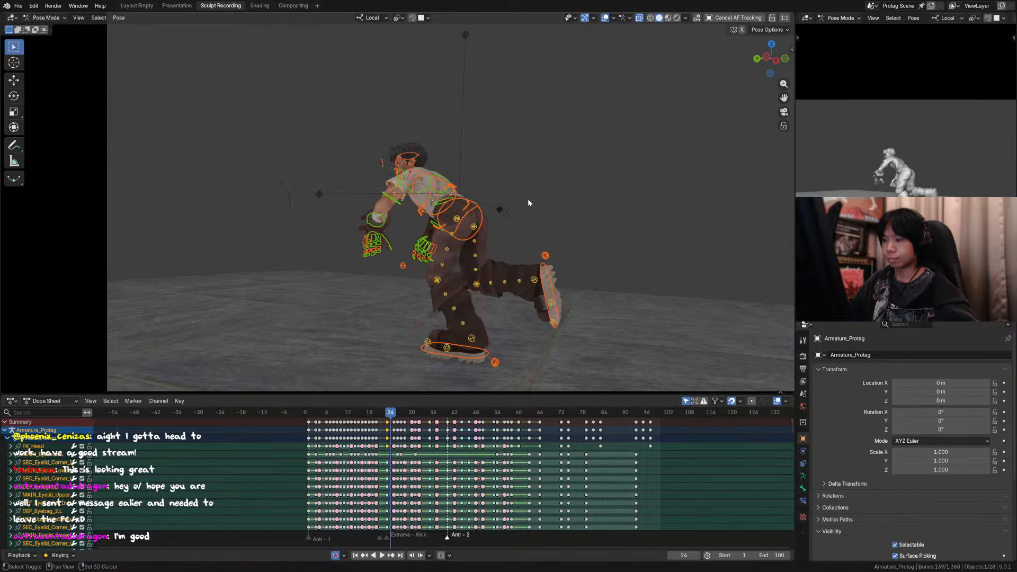
# Step: Apply a 50% breakdown between frames 23 and 25 to all rig controls at frame 24
pyautogui.hotkey('shift', 'e')
pyautogui.click(528, 200)
# Step: Try rotating the torso control 178° around the view axis at frame 24 and compare the pose with the neighbouring frames
pyautogui.moveTo(528, 201); pyautogui.dragTo(474, 227, button='middle')
pyautogui.scroll(-3, 444, 222)
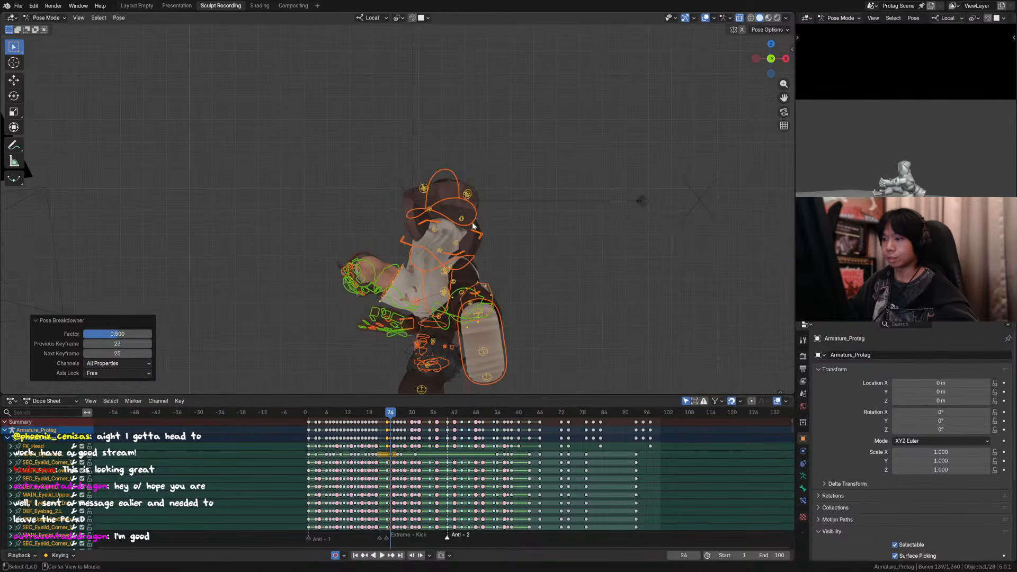
pyautogui.click(476, 229)
pyautogui.press('r')
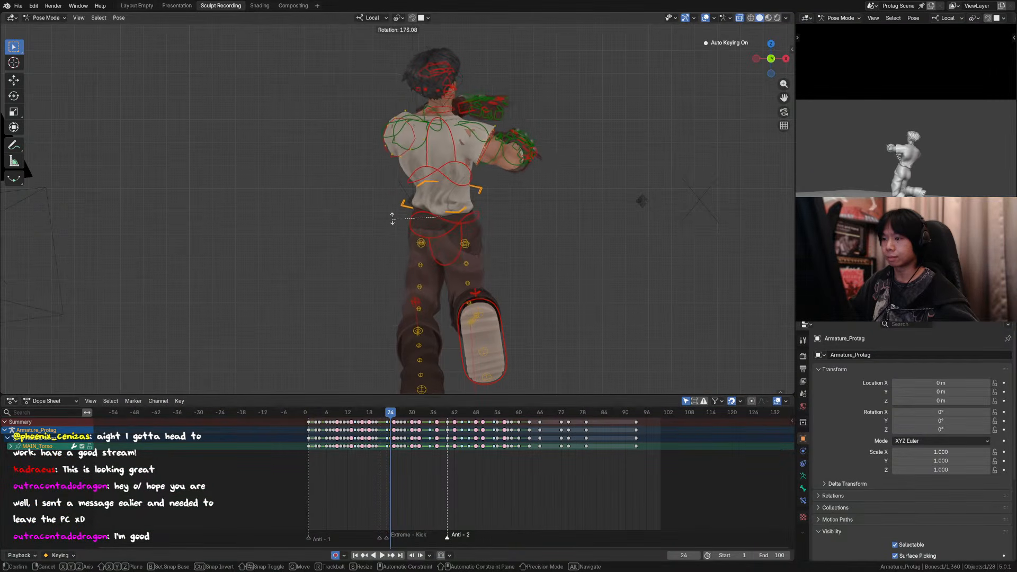
pyautogui.click(392, 215)
pyautogui.moveTo(393, 216); pyautogui.dragTo(498, 218, button='middle')
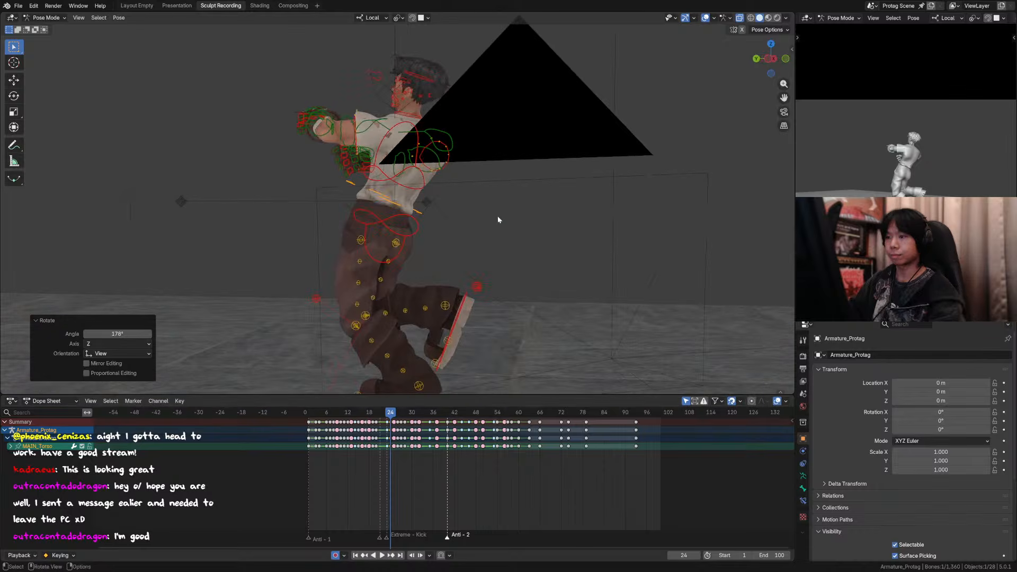
pyautogui.press('KP_0')
pyautogui.press('Left')
pyautogui.press('Right')
pyautogui.press('Right')
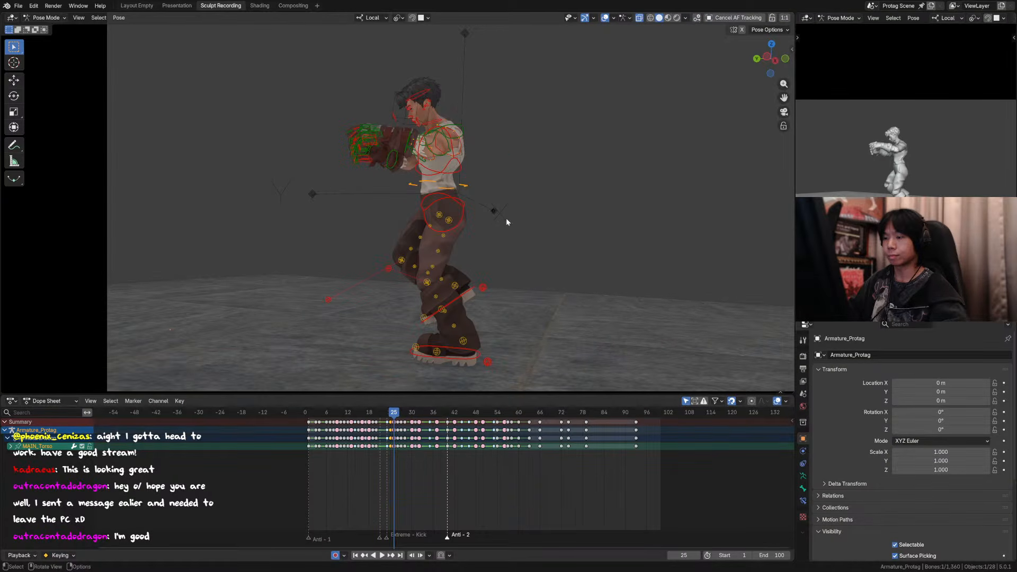
# Step: Select the whole rig's controls and step between frames 24, 25 and 26 to compare the crouched and upright poses
pyautogui.press('a')
pyautogui.press('Left')
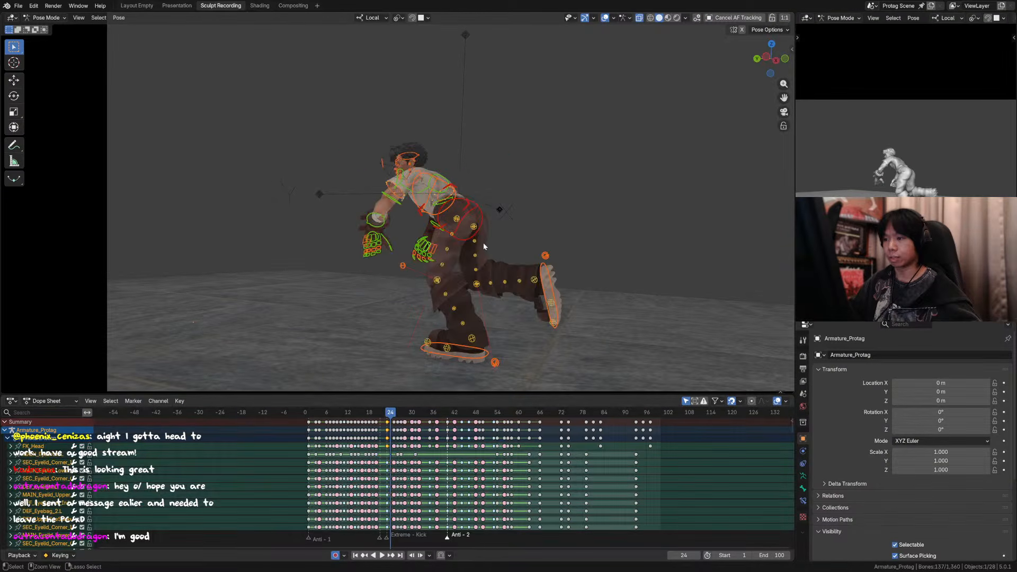
pyautogui.press('Right')
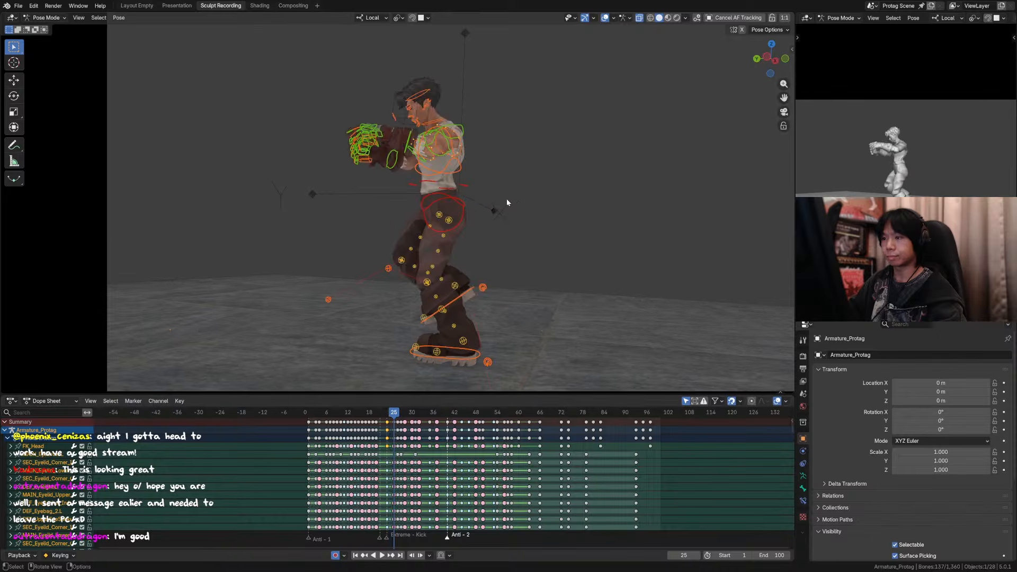
pyautogui.press('Left')
pyautogui.press('Right')
pyautogui.press('Left')
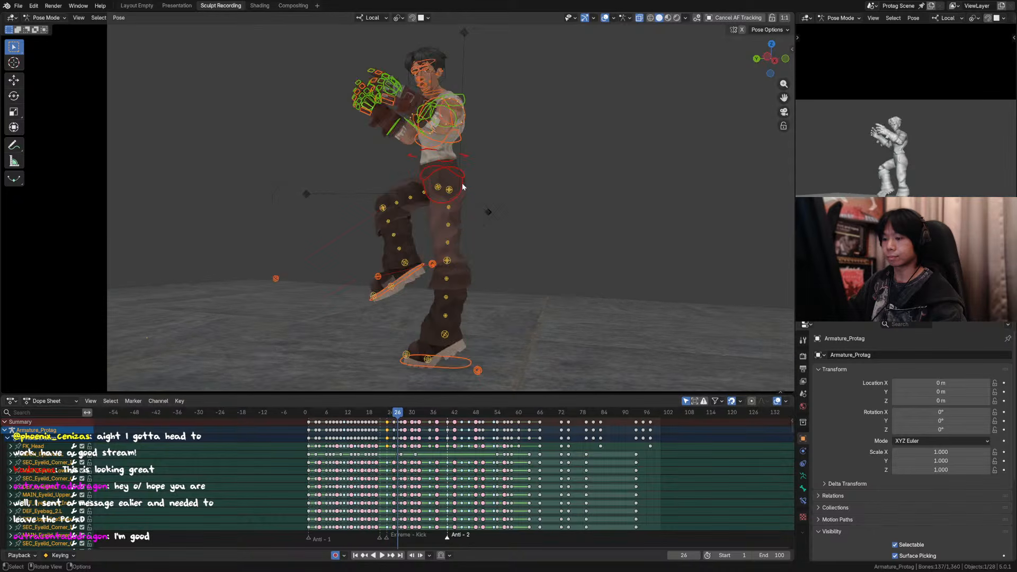
pyautogui.press('Right')
# Step: Paste the copied pose onto the rig at frame 24 and select all of its controls
pyautogui.click(392, 417)
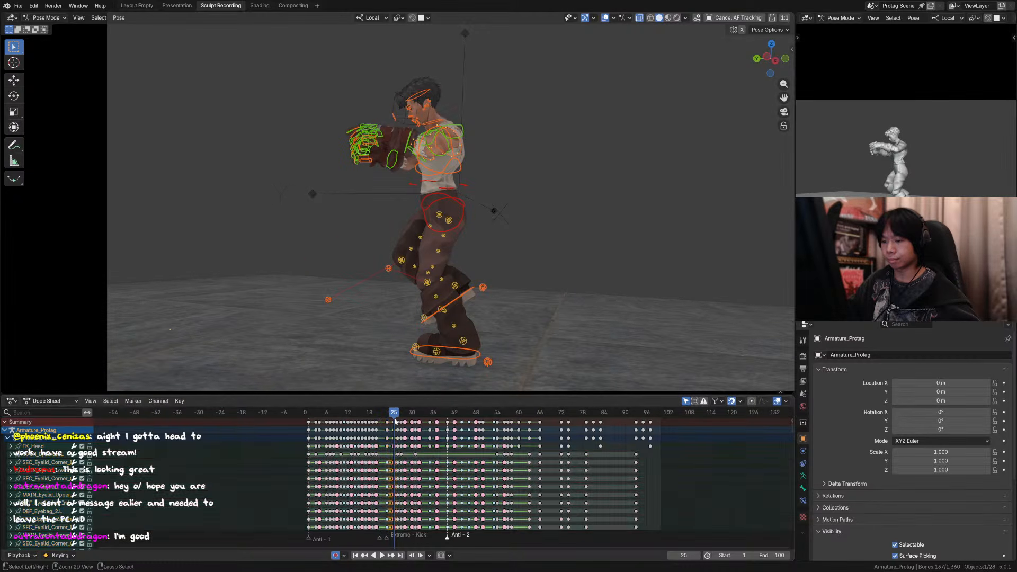
pyautogui.hotkey('ctrl', 'v')
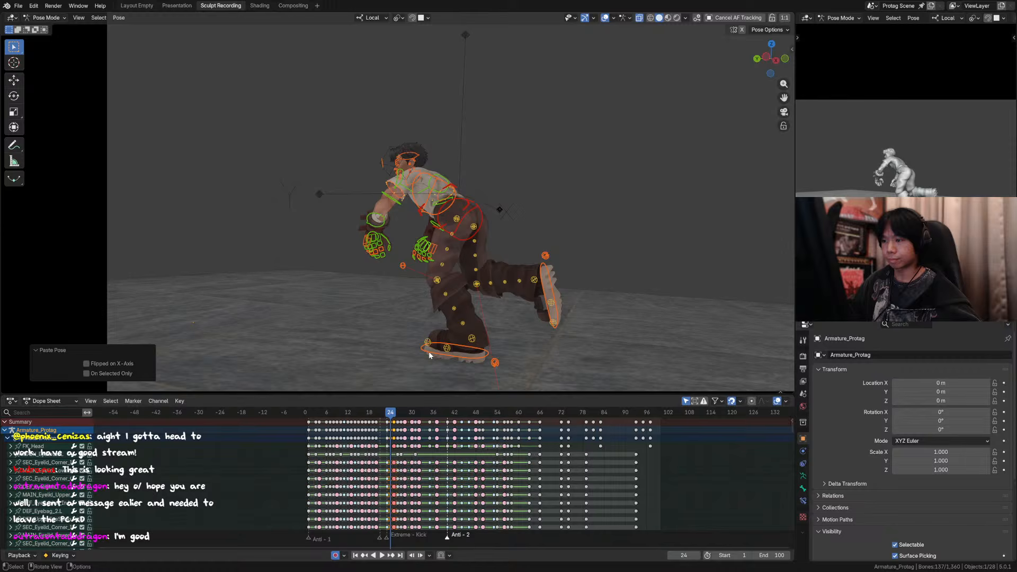
pyautogui.press('a')
pyautogui.click(393, 426)
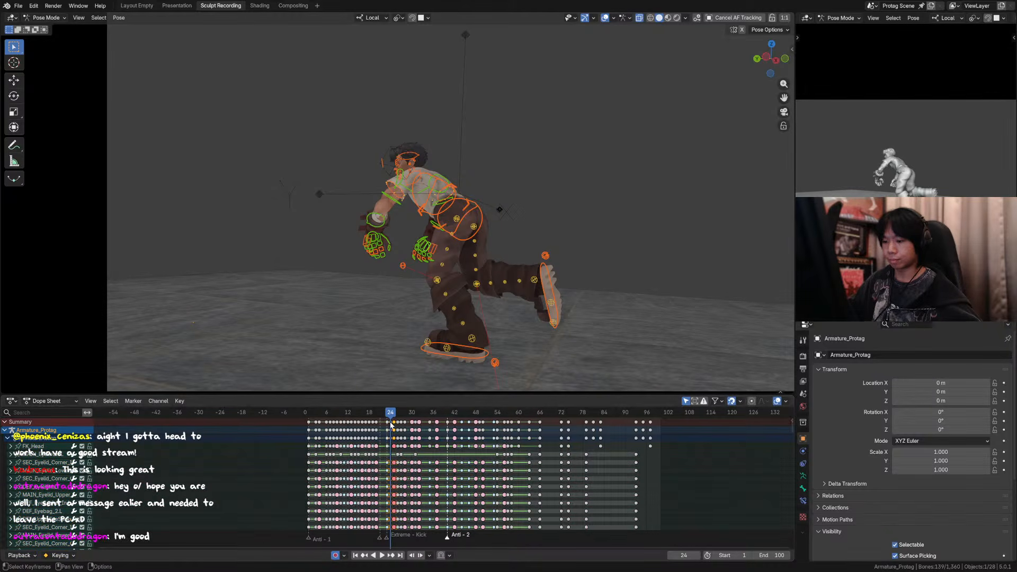
# Step: Paste the copied upright pose onto the rig at frame 24 and compare it with frame 25
pyautogui.hotkey('ctrl', 'v')
pyautogui.press('Left')
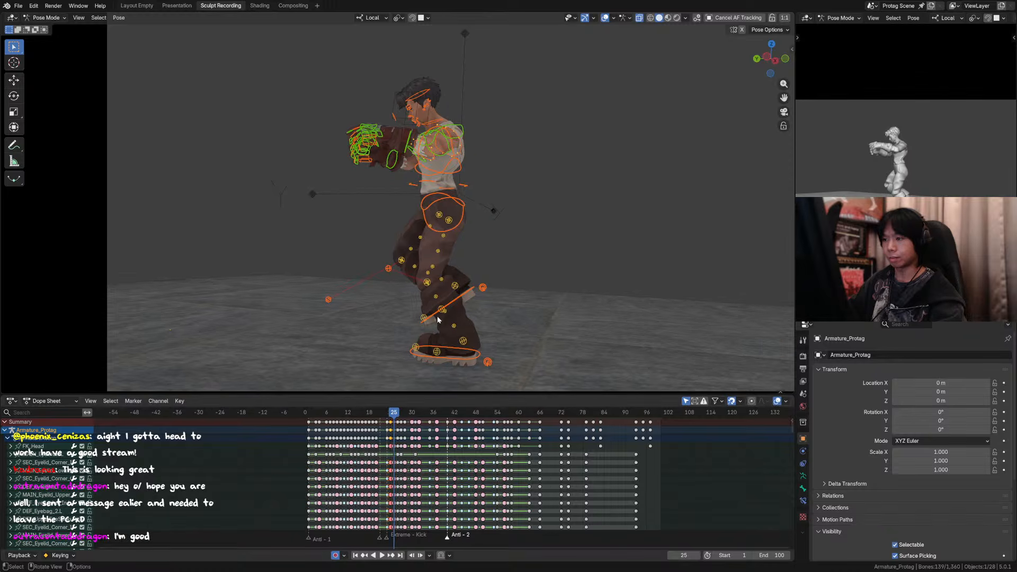
pyautogui.press('Right')
pyautogui.press('Left')
pyautogui.moveTo(472, 184); pyautogui.dragTo(431, 202, button='middle')
pyautogui.scroll(-3, 404, 202)
pyautogui.press('Right')
# Step: Rotate the hips control around its local Y axis and about -13° around its local Z axis at frame 24
pyautogui.click(382, 199)
pyautogui.click(385, 195)
pyautogui.click(388, 205)
pyautogui.press('r')
pyautogui.press('y')
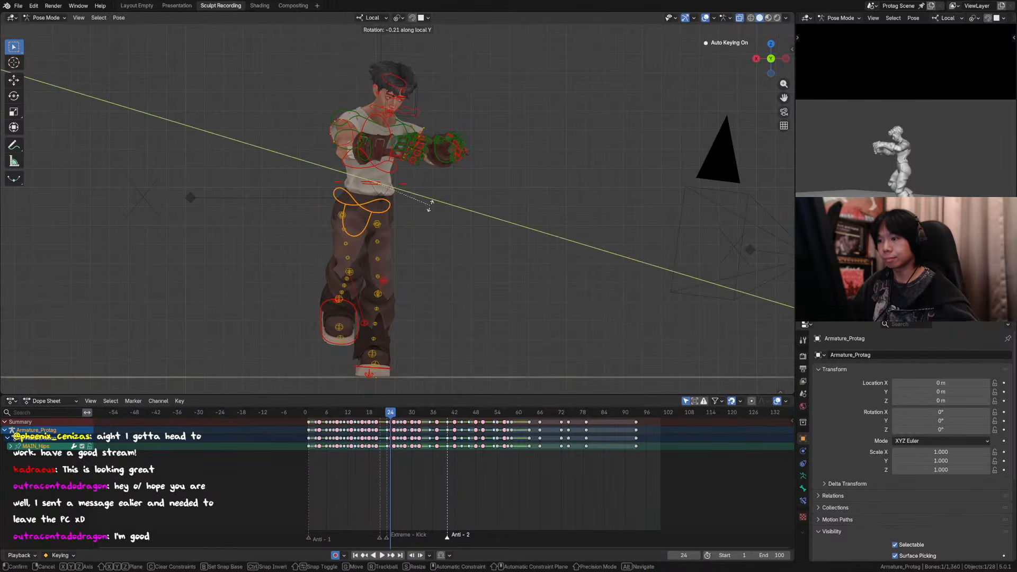
pyautogui.click(430, 212)
pyautogui.press('r')
pyautogui.press('z')
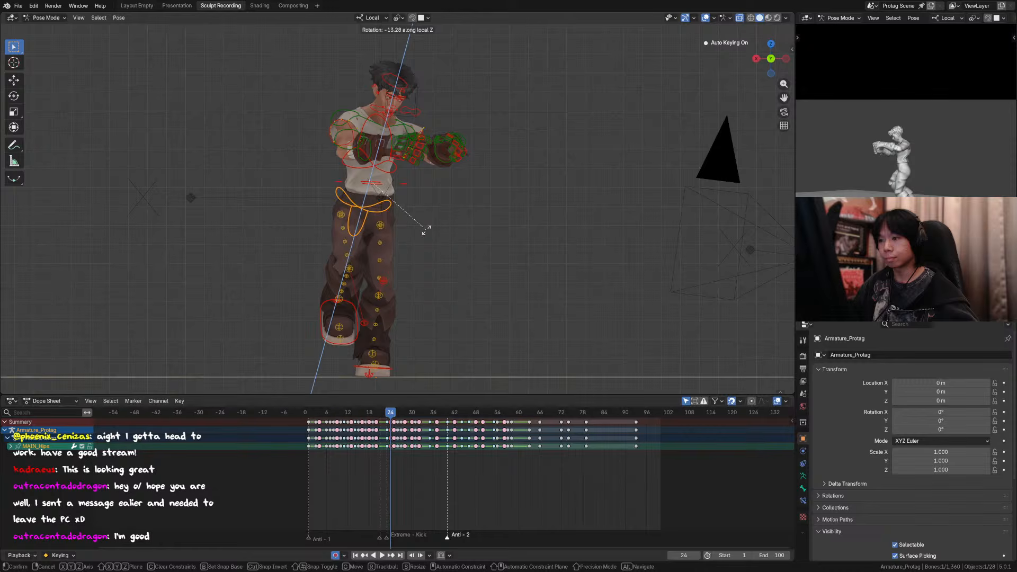
pyautogui.click(426, 229)
# Step: Twist the torso control about -23° around its local Z axis at frame 24
pyautogui.keyDown('shift'); pyautogui.click(402, 185); pyautogui.keyUp('shift')
pyautogui.press('r')
pyautogui.press('z')
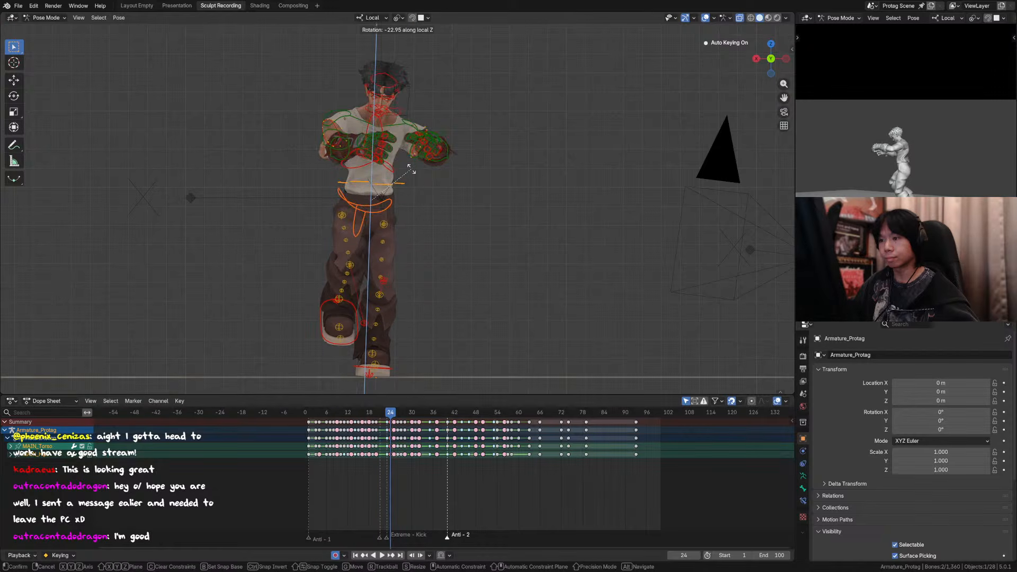
pyautogui.click(411, 168)
# Step: Rotate the right foot's IK control -20.4° around its local Z axis at frame 24
pyautogui.click(353, 315)
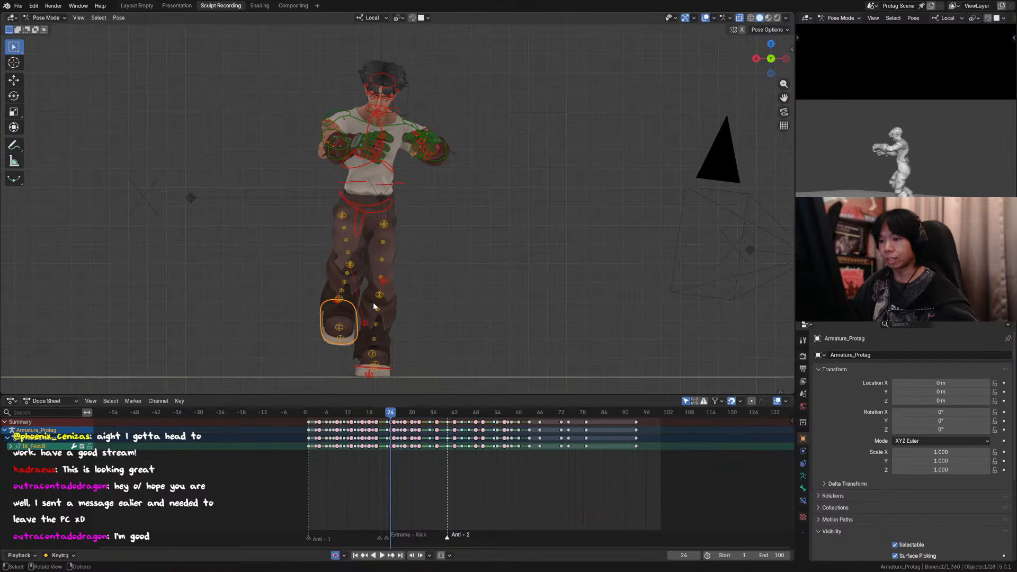
pyautogui.press('r')
pyautogui.press('z')
pyautogui.click(366, 316)
pyautogui.press('g')
pyautogui.press('y')
pyautogui.rightClick(371, 315)
pyautogui.press('g')
pyautogui.press('x')
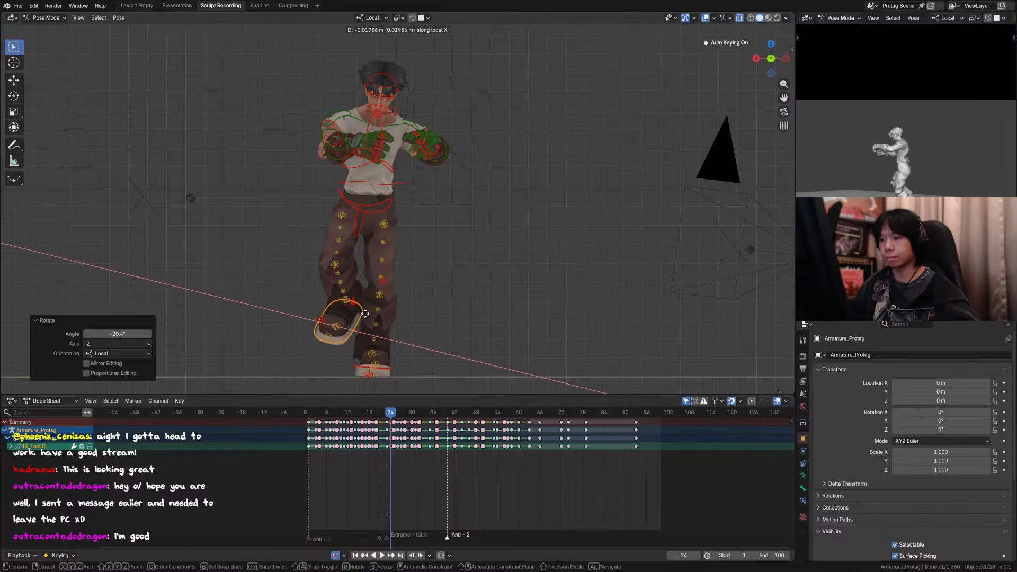
pyautogui.rightClick(372, 312)
# Step: Set the transform orientation to Global and move the right foot's IK control outward along the X axis at frame 24
pyautogui.press(',')
pyautogui.click(426, 301)
pyautogui.press(',')
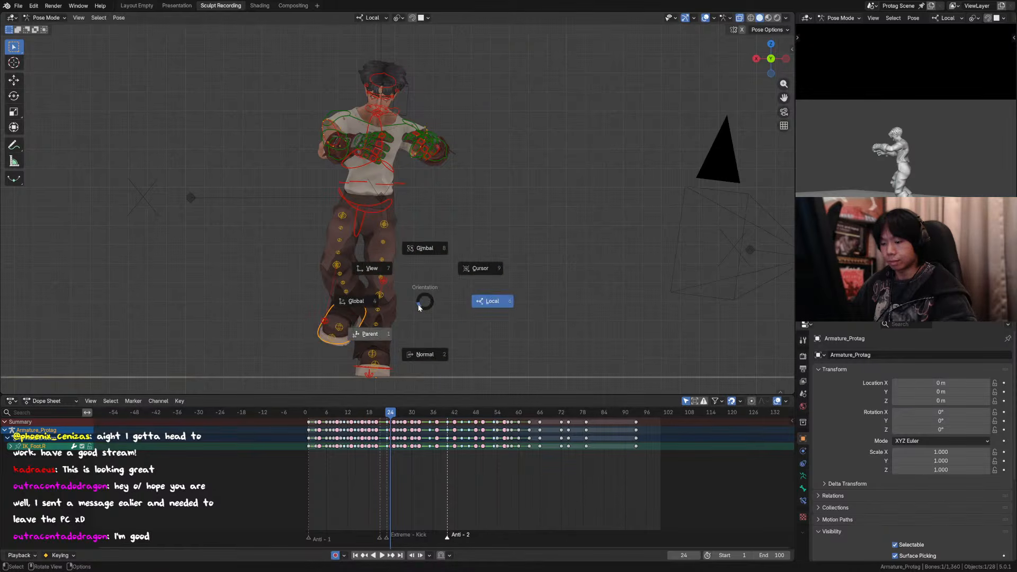
pyautogui.click(392, 303)
pyautogui.press('g')
pyautogui.press('x')
pyautogui.click(374, 308)
# Step: Play the animation and step through frames 23 to 26 in side view to check the right foot's motion
pyautogui.press('space')
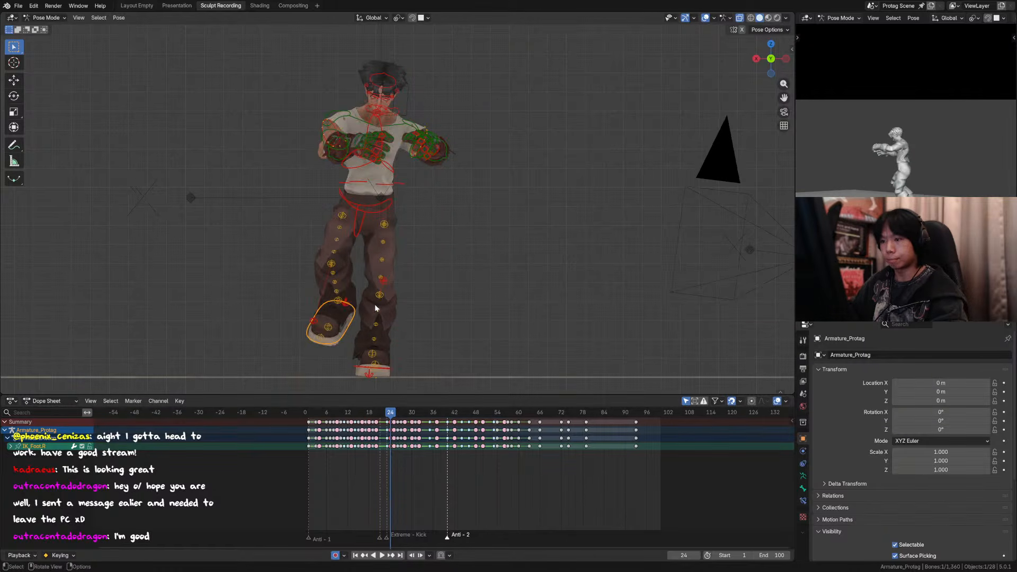
pyautogui.press('Escape')
pyautogui.moveTo(374, 298); pyautogui.dragTo(263, 288, button='middle')
pyautogui.press('space')
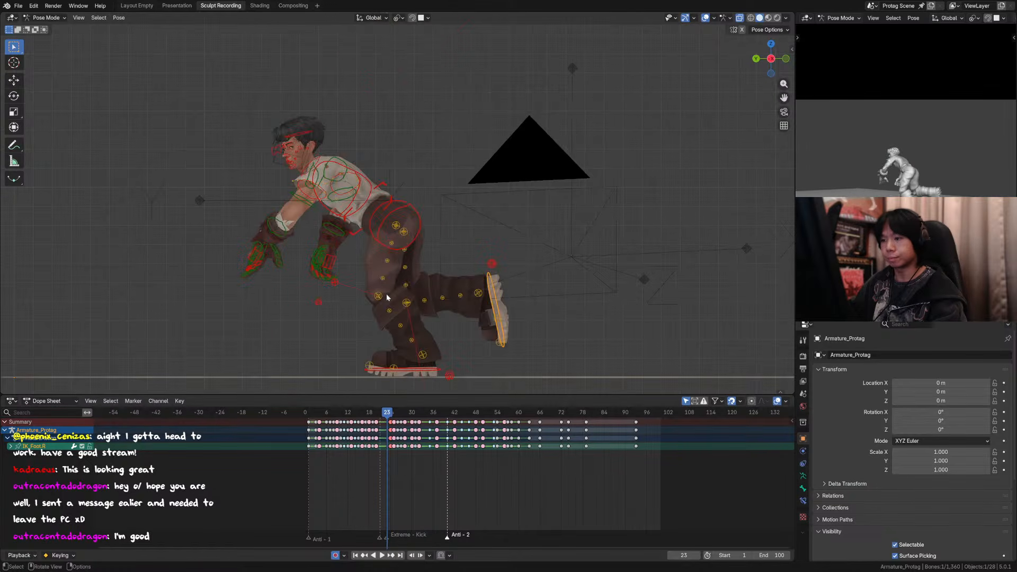
pyautogui.press('Escape')
pyautogui.press('Right')
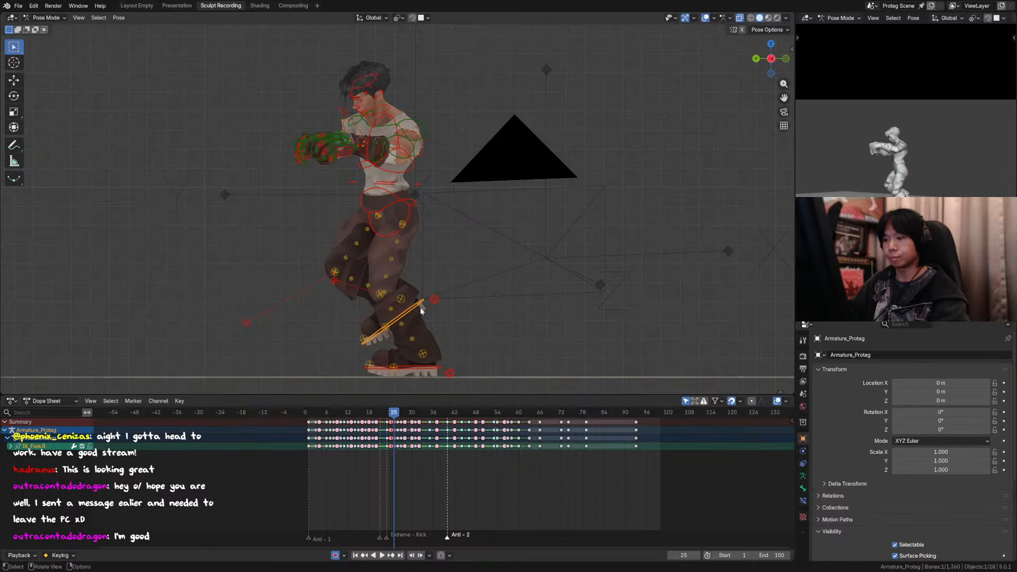
pyautogui.press('Right')
pyautogui.press('Right')
pyautogui.press('Left')
pyautogui.press('Left')
pyautogui.press('Left')
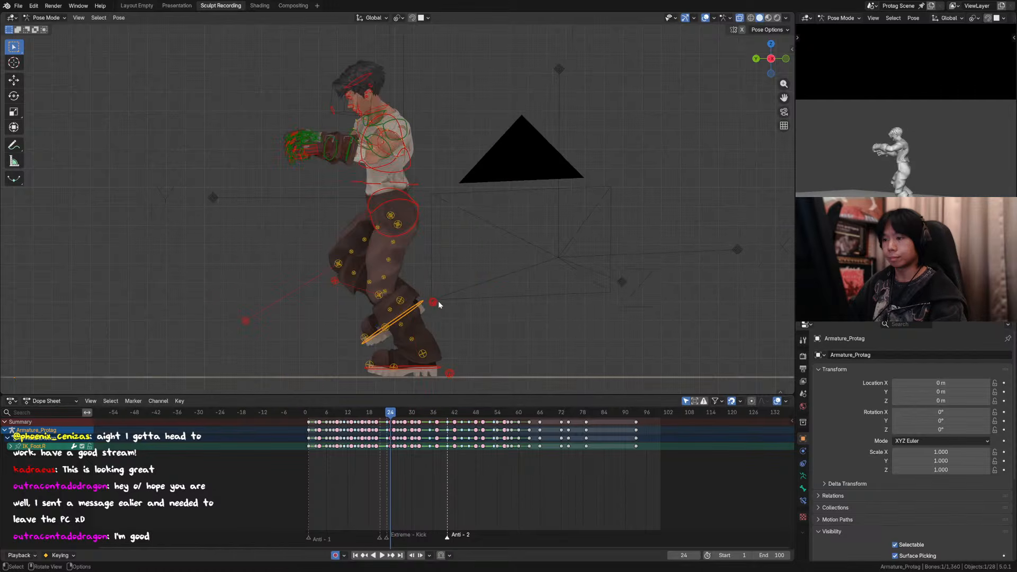
pyautogui.press('g')
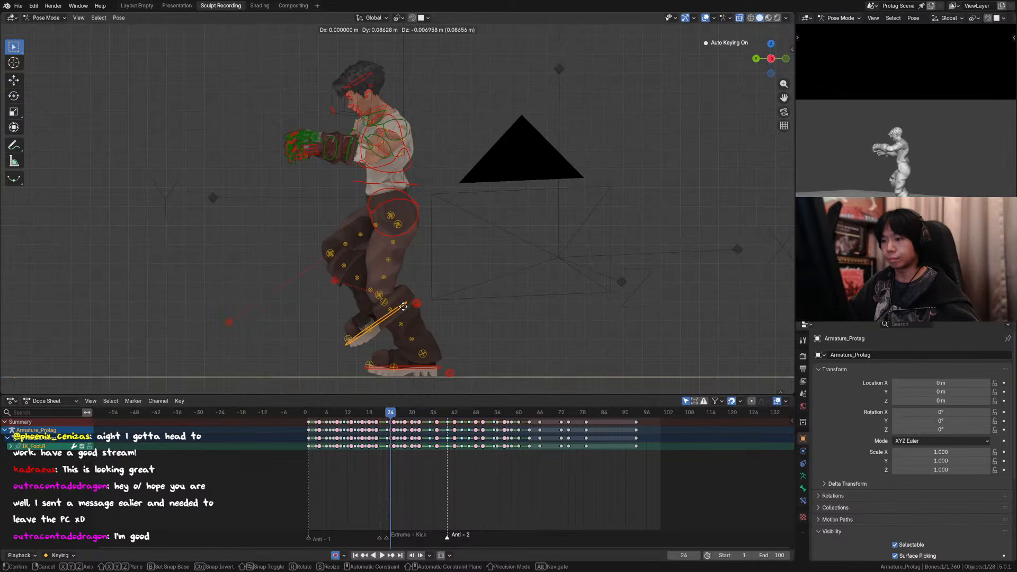
pyautogui.rightClick(420, 306)
pyautogui.press('g')
pyautogui.rightClick(423, 306)
# Step: Step between frames 22 and 26 through the scene camera to check how the frame 24 pose connects its neighbours
pyautogui.press('Left')
pyautogui.press('Left')
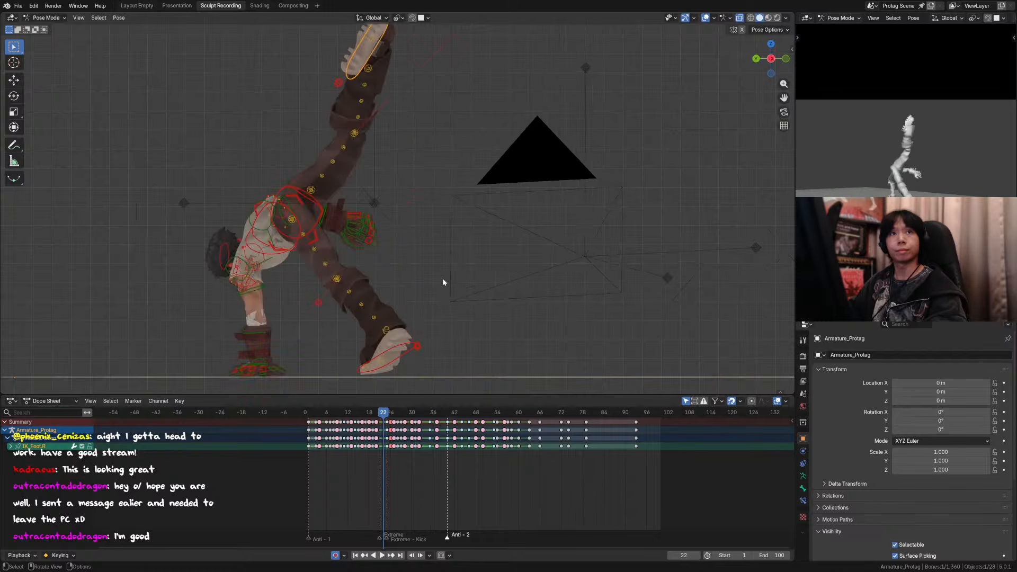
pyautogui.press('KP_0')
pyautogui.press('Right')
pyautogui.press('Right')
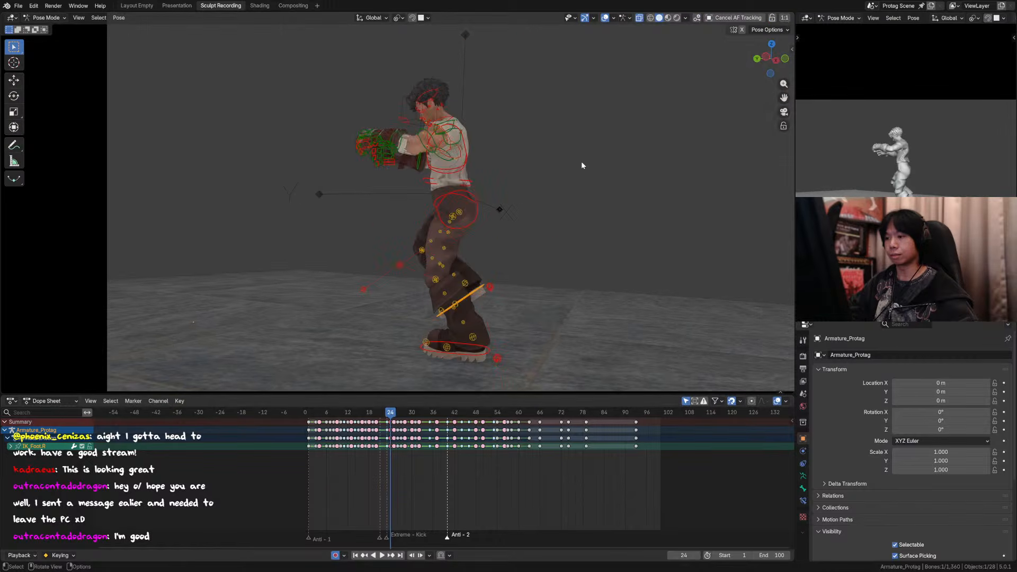
pyautogui.press('Left')
pyautogui.press('Right')
pyautogui.press('Right')
pyautogui.press('Right')
pyautogui.press('Left')
pyautogui.press('Left')
pyautogui.press('Left')
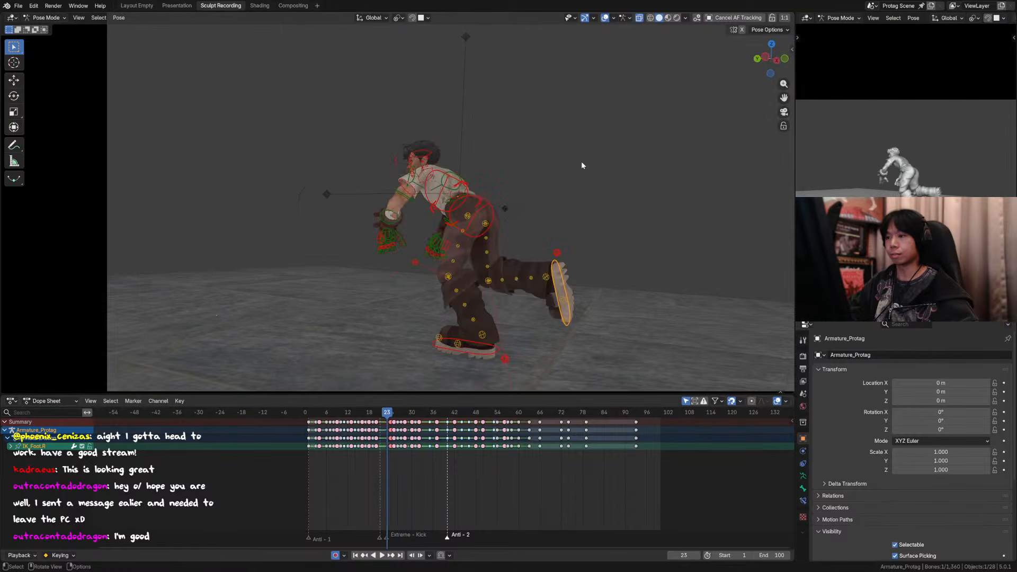
# Step: Hide the viewport overlays, compare the bare character between frames 23 and 26, and show the overlays again at frame 24
pyautogui.press('Right')
pyautogui.click(604, 19)
pyautogui.press('Right')
pyautogui.press('Right')
pyautogui.press('Right')
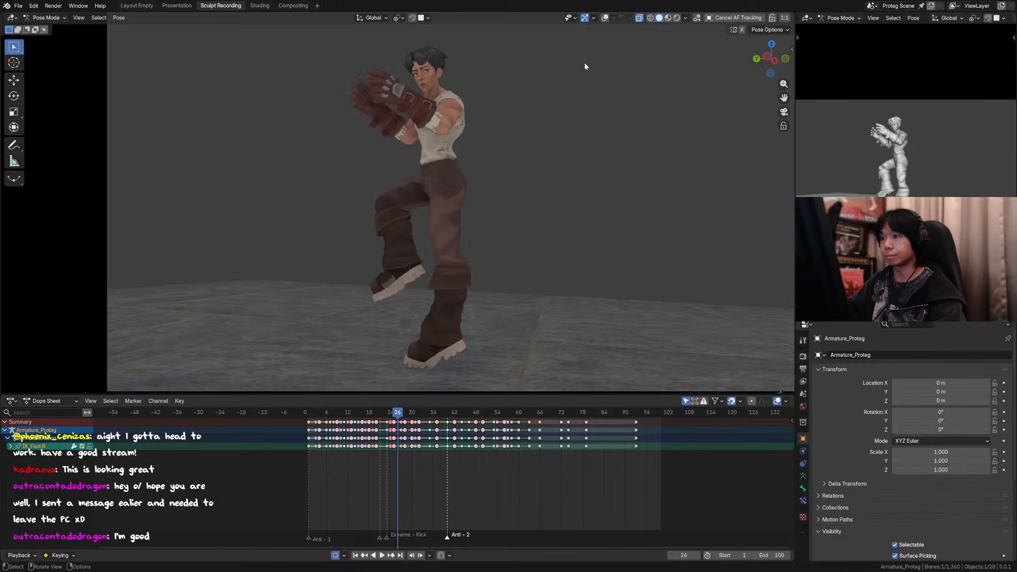
pyautogui.press('Left')
pyautogui.press('Left')
pyautogui.press('Left')
pyautogui.press('Left')
pyautogui.press('Right')
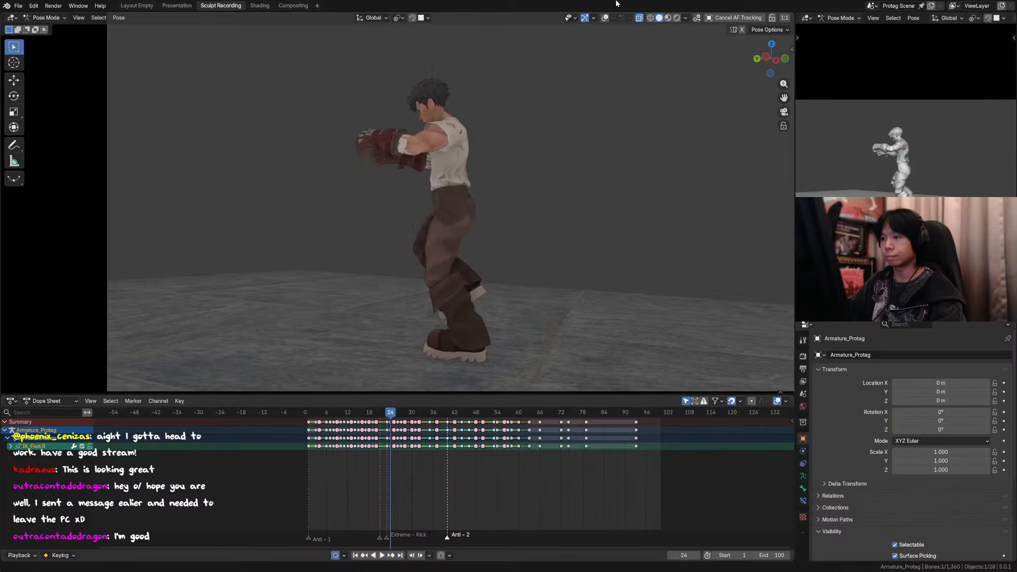
pyautogui.click(605, 18)
# Step: Rotate the left upper arm and left shoulder controls from the back view at frame 24
pyautogui.press('ctrl+KP_1')
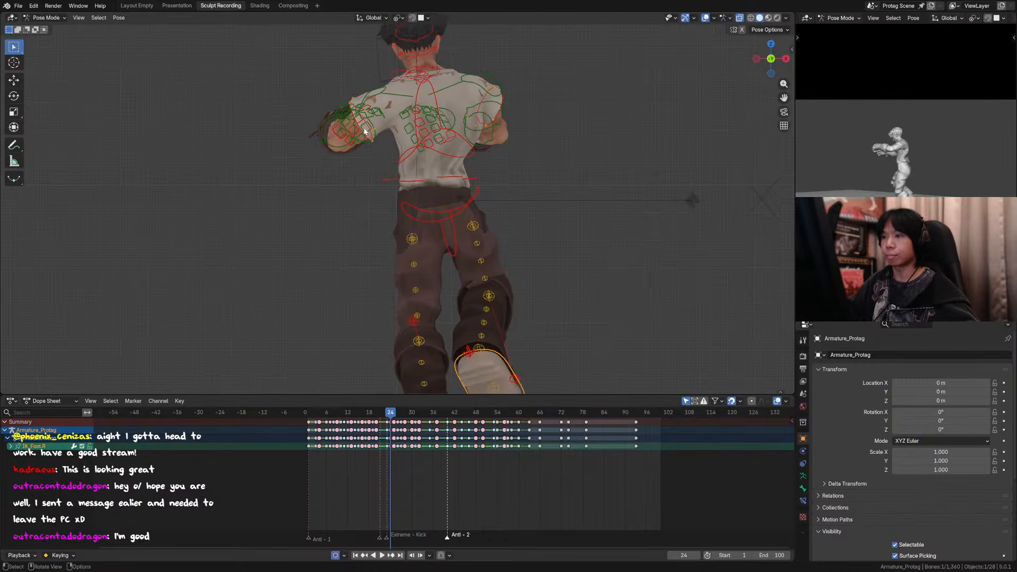
pyautogui.click(371, 116)
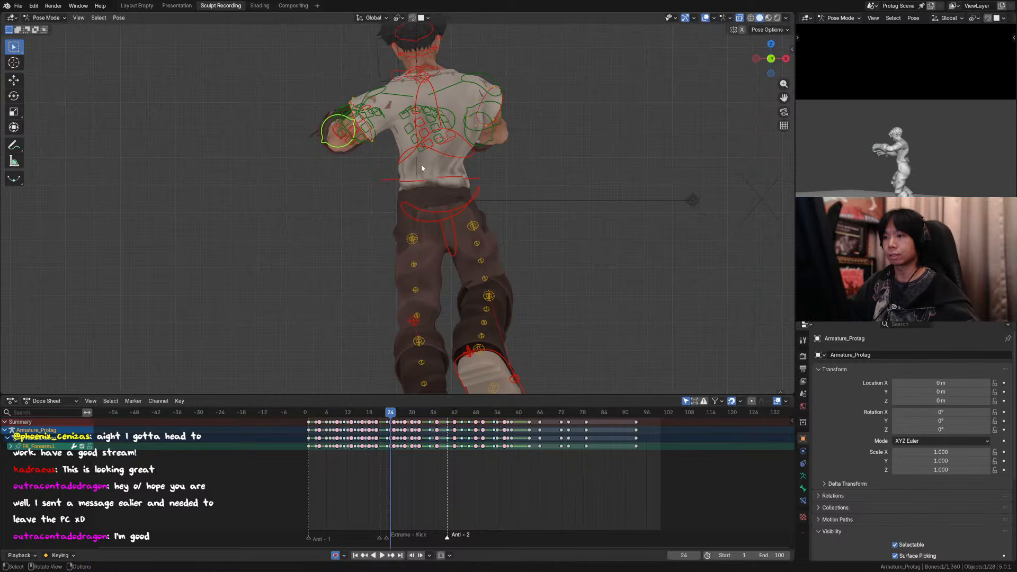
pyautogui.moveTo(371, 117); pyautogui.dragTo(381, 150, button='middle')
pyautogui.press('ctrl+KP_1')
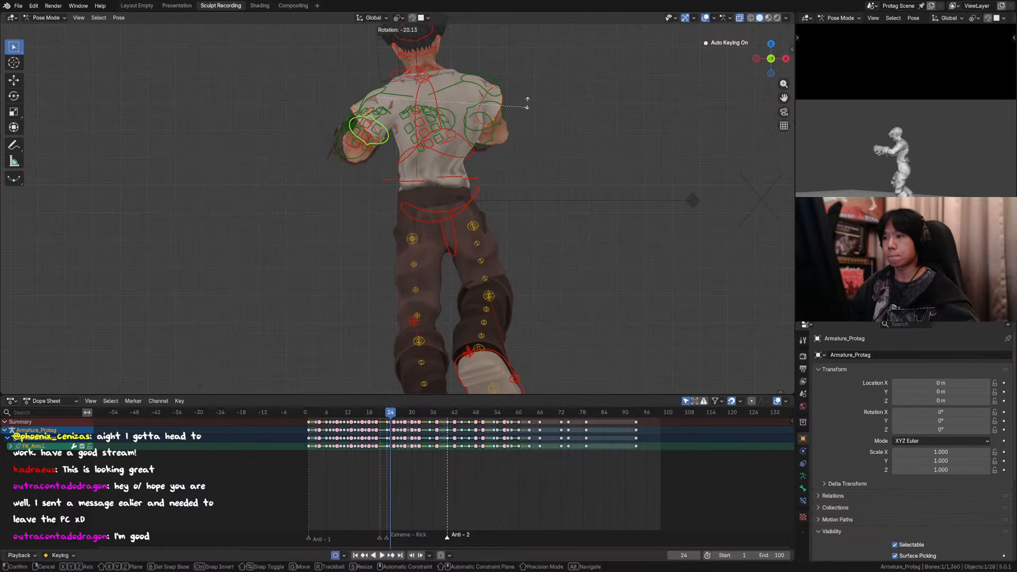
pyautogui.press('r')
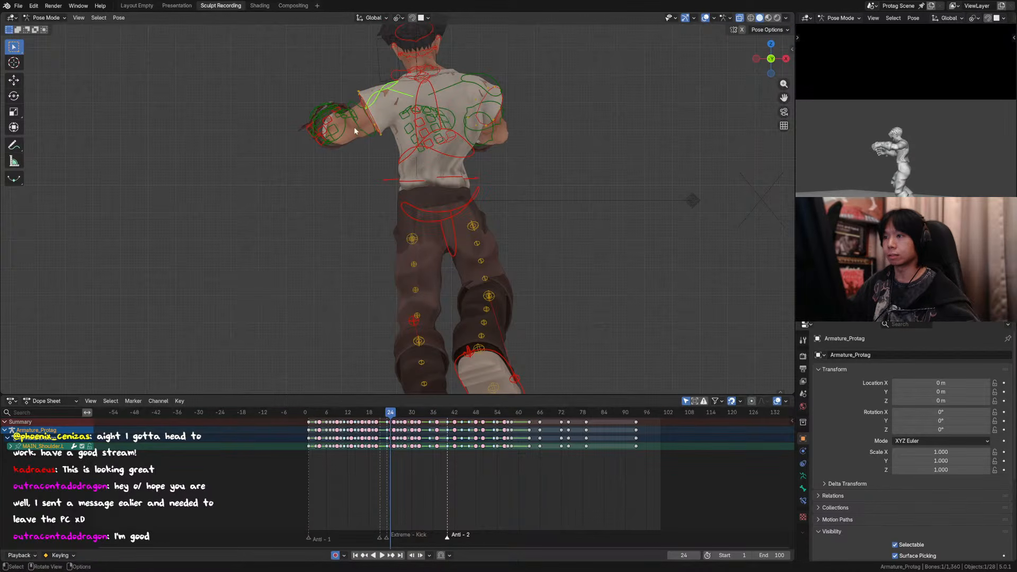
pyautogui.click(465, 98)
# Step: Try rotating the chest control about 12.6° around the global Z axis at frame 24
pyautogui.click(483, 91)
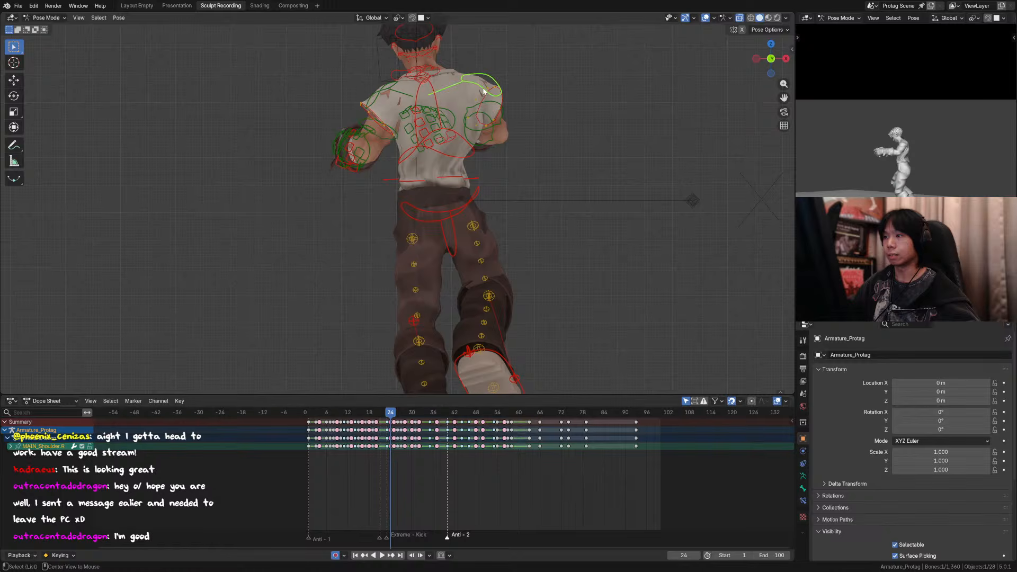
pyautogui.click(471, 155)
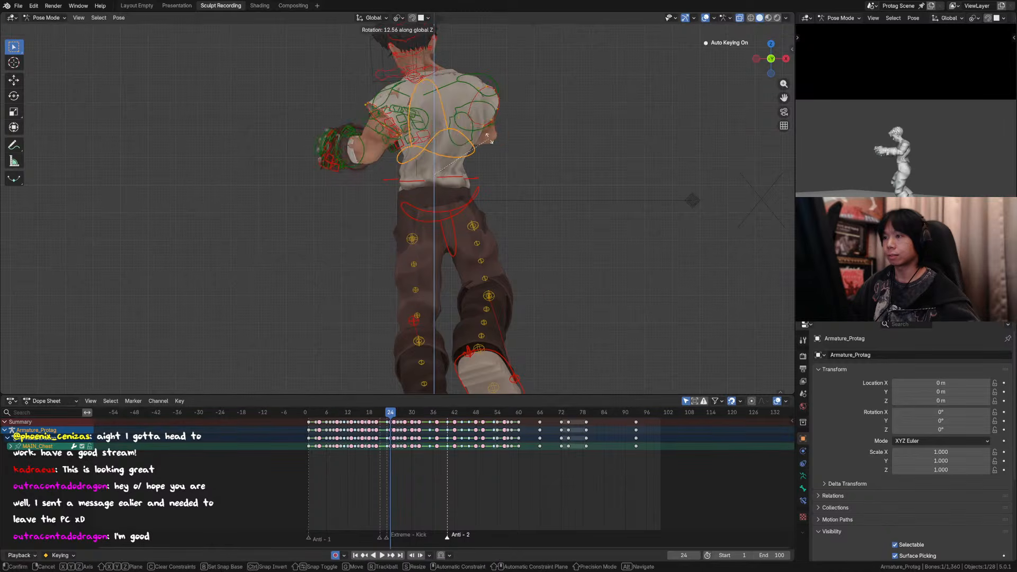
pyautogui.click(477, 88)
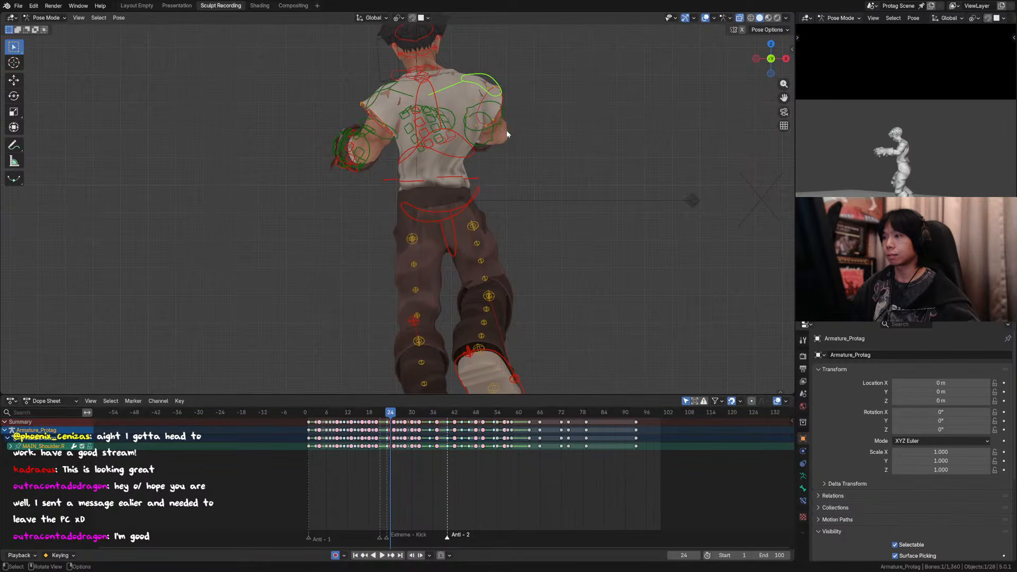
# Step: Review the arm pose through the scene camera without overlays between frames 22 and 26, and restore the overlays at frame 24
pyautogui.press('KP_0')
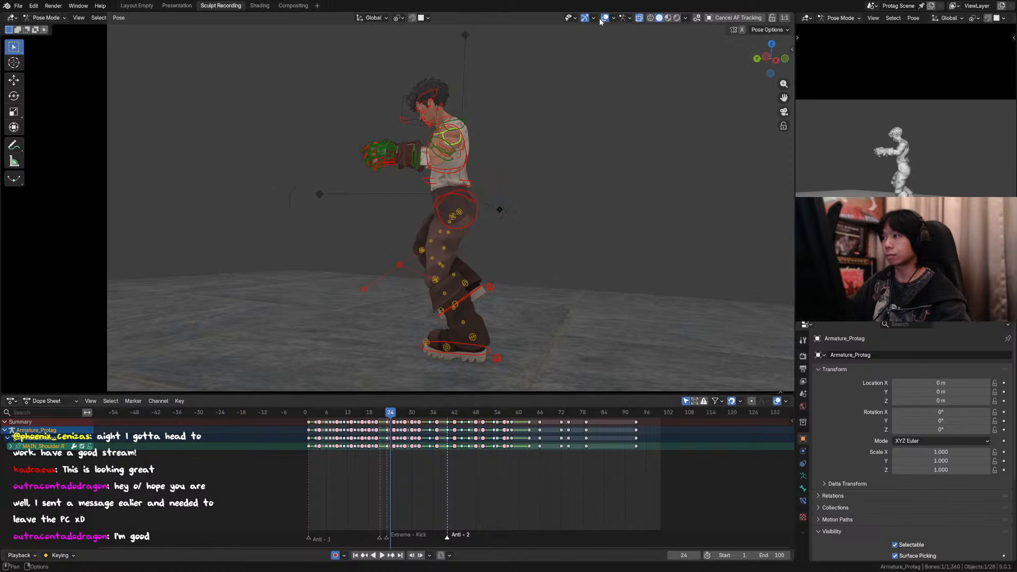
pyautogui.click(605, 17)
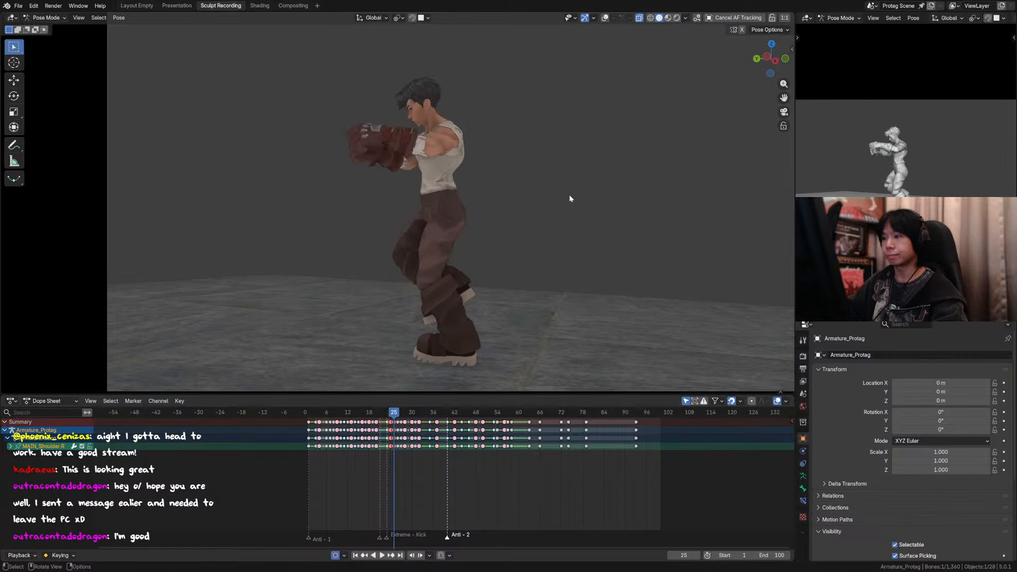
pyautogui.press('Left')
pyautogui.press('Left')
pyautogui.press('Left')
pyautogui.press('Right')
pyautogui.press('Right')
pyautogui.press('Right')
pyautogui.press('Right')
pyautogui.press('Left')
pyautogui.press('Left')
pyautogui.press('Left')
pyautogui.press('Right')
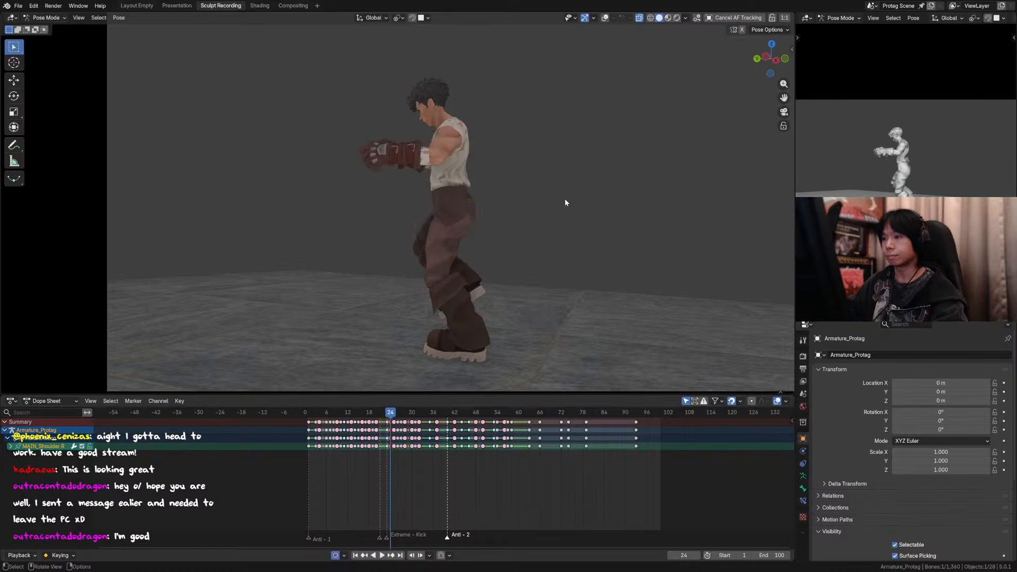
pyautogui.press('Left')
pyautogui.press('Right')
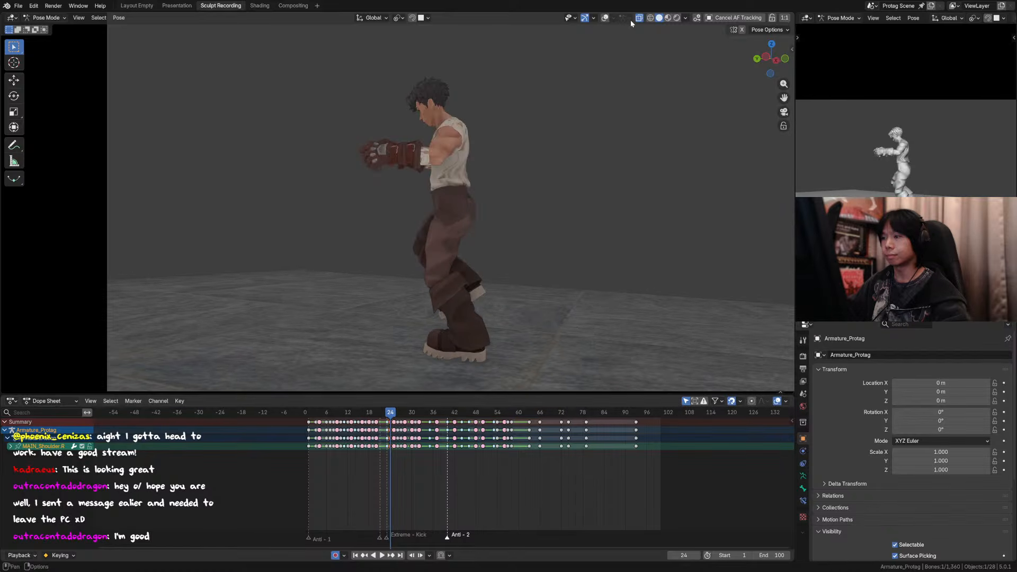
pyautogui.click(605, 18)
pyautogui.click(463, 164)
pyautogui.press('ctrl+KP_3')
pyautogui.scroll(-3, 494, 166)
pyautogui.press('r')
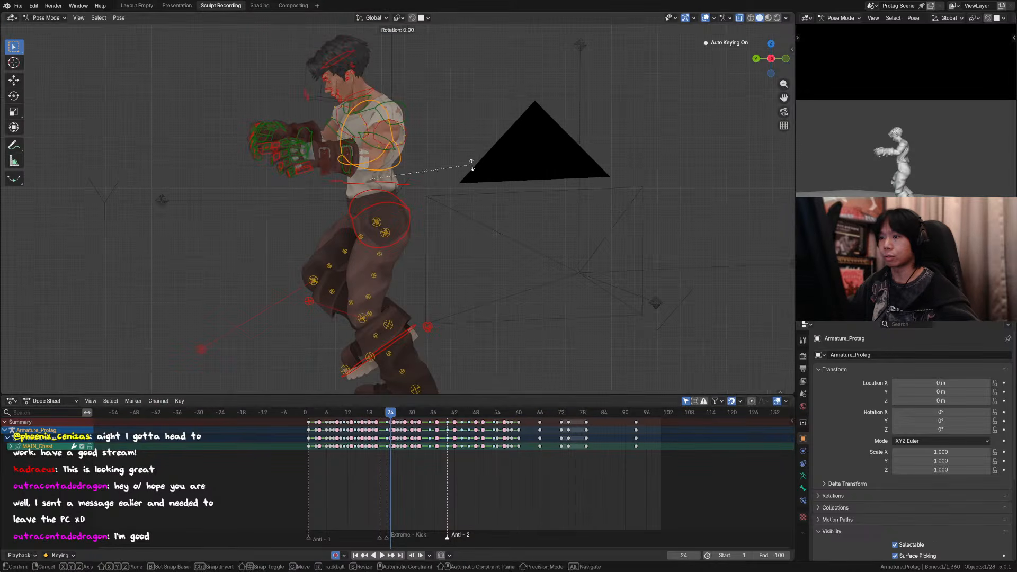
pyautogui.press('x')
pyautogui.rightClick(418, 180)
# Step: Lean the torso control forward by -13.7° around the global X axis and slightly further at frame 24
pyautogui.click(409, 184)
pyautogui.press('r')
pyautogui.press('x')
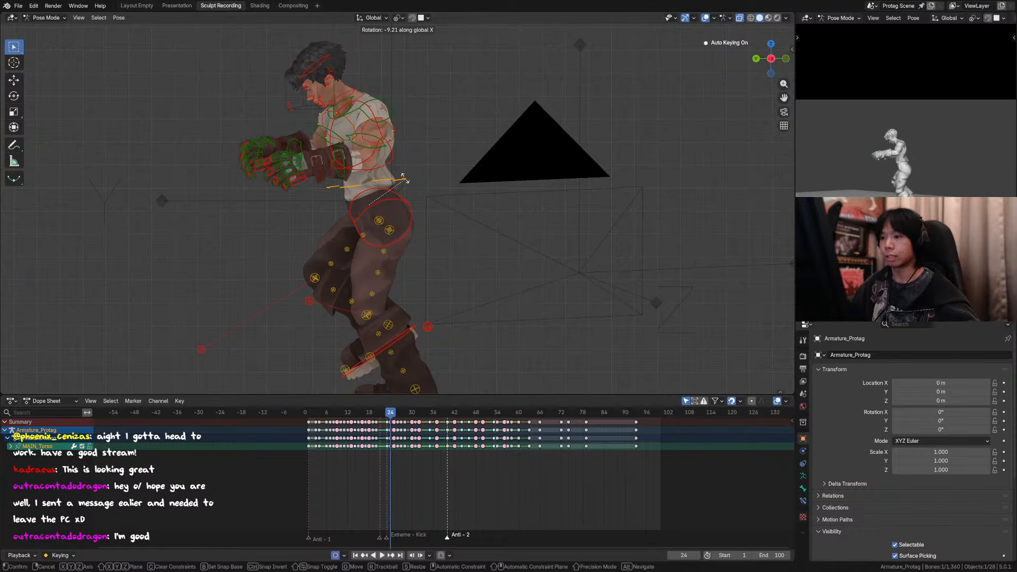
pyautogui.rightClick(426, 177)
pyautogui.press('r')
pyautogui.press('x')
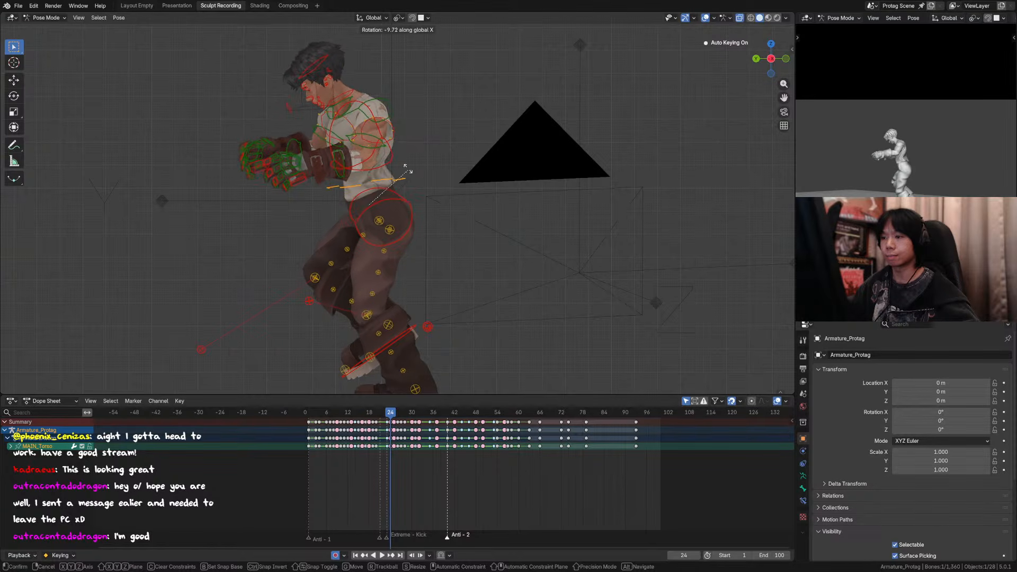
pyautogui.click(405, 172)
pyautogui.hotkey('shift', 'e')
pyautogui.rightClick(414, 172)
pyautogui.press('r')
pyautogui.press('x')
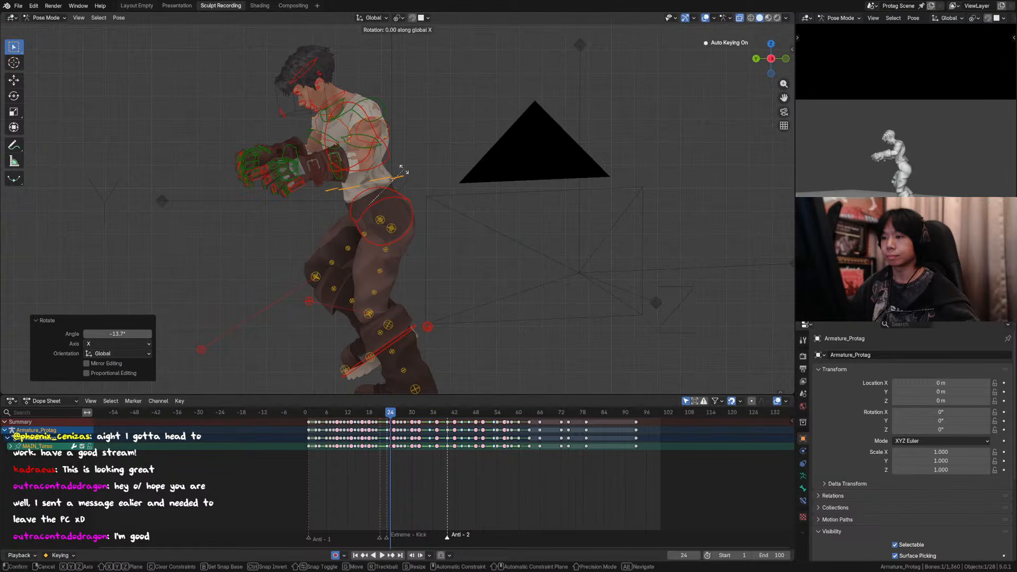
pyautogui.click(391, 159)
# Step: Tilt the chest control forward about -2° around the global X axis at frame 24
pyautogui.click(390, 158)
pyautogui.press('r')
pyautogui.press('x')
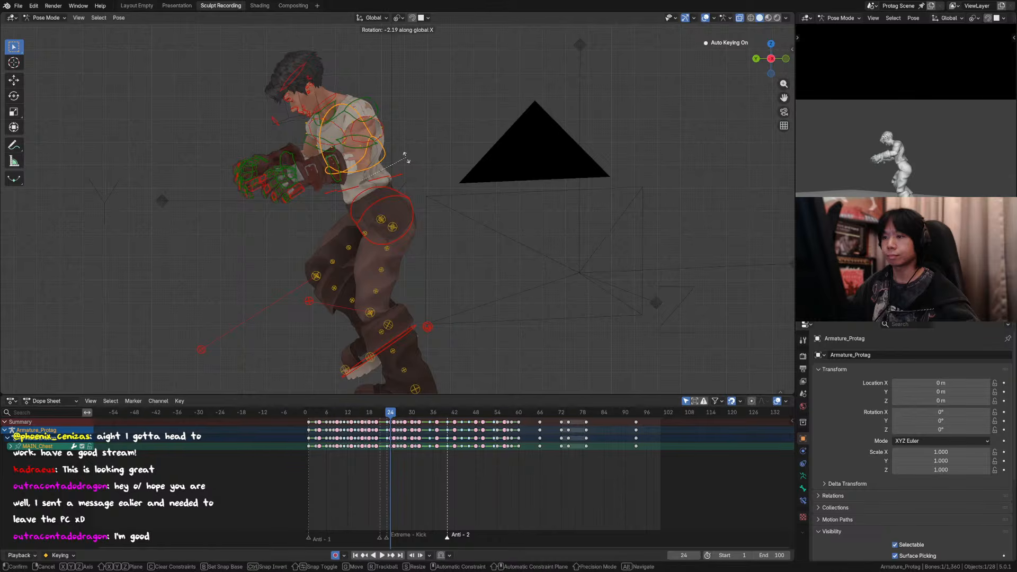
pyautogui.click(409, 159)
# Step: Hide the viewport overlays and step between frames 22 and 25 in side view to compare the forward lean
pyautogui.press('Left')
pyautogui.press('Right')
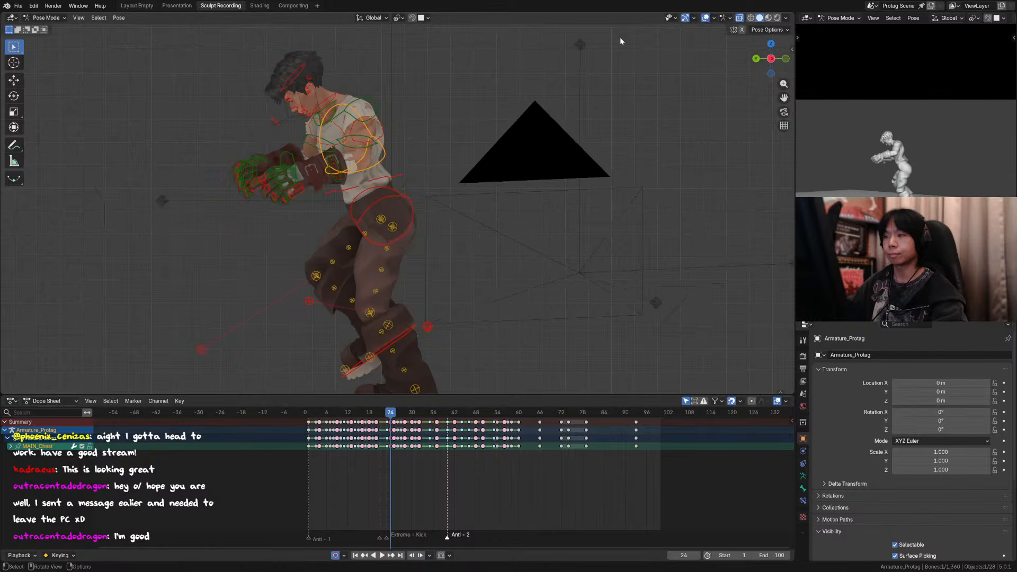
pyautogui.click(706, 19)
pyautogui.press('Left')
pyautogui.press('Right')
pyautogui.press('Right')
pyautogui.press('Left')
pyautogui.press('Left')
pyautogui.press('Left')
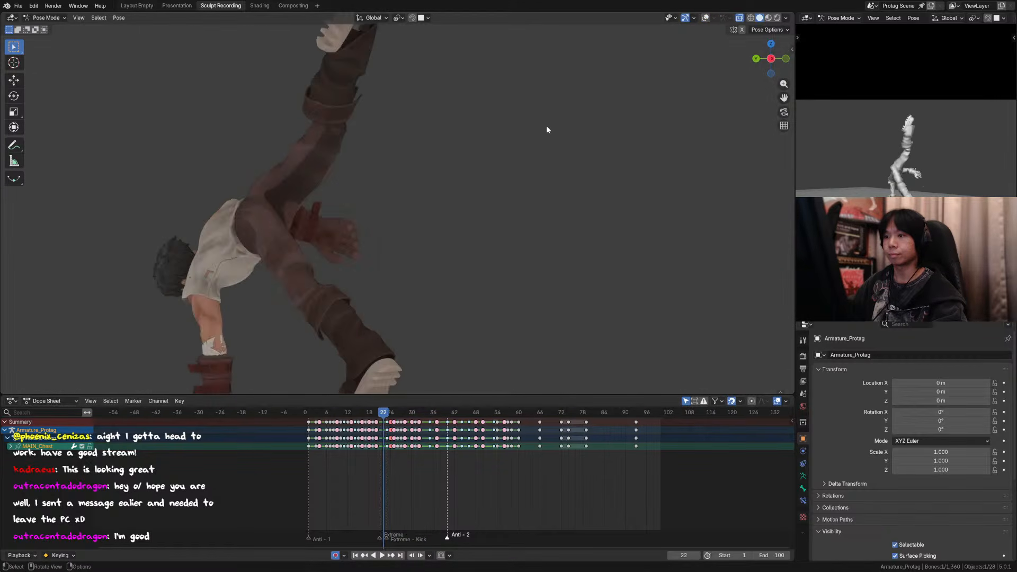
# Step: Play the animation from around frame 25 and scrub between frames 21 and 26 to review the landing out of the kick
pyautogui.press('Right')
pyautogui.press('Right')
pyautogui.press('Right')
pyautogui.press('space')
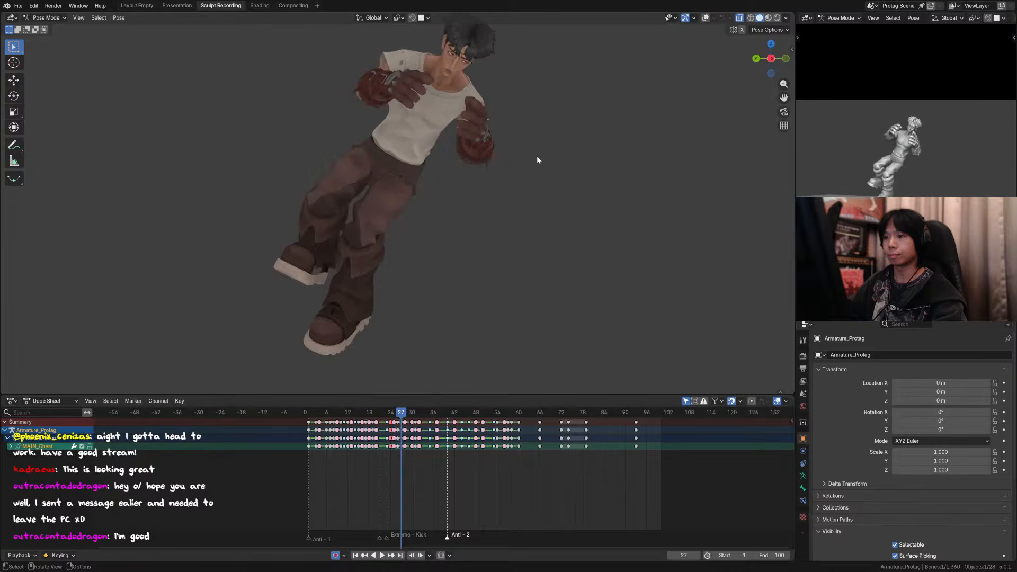
pyautogui.click(381, 412)
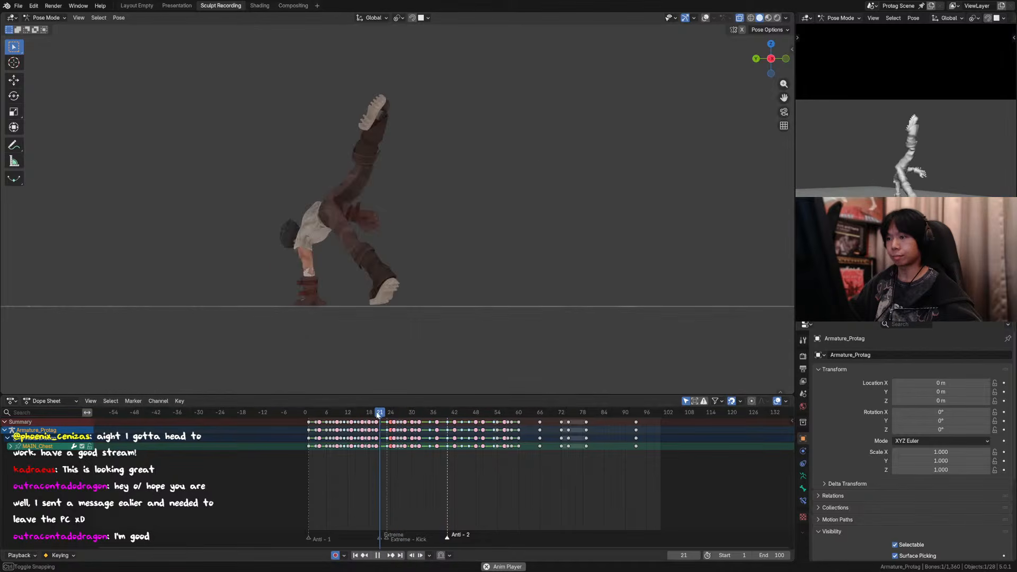
pyautogui.press('space')
pyautogui.moveTo(380, 413)
pyautogui.mouseDown()
pyautogui.moveTo(404, 416)
pyautogui.moveTo(386, 417)
pyautogui.moveTo(396, 419)
pyautogui.mouseUp()
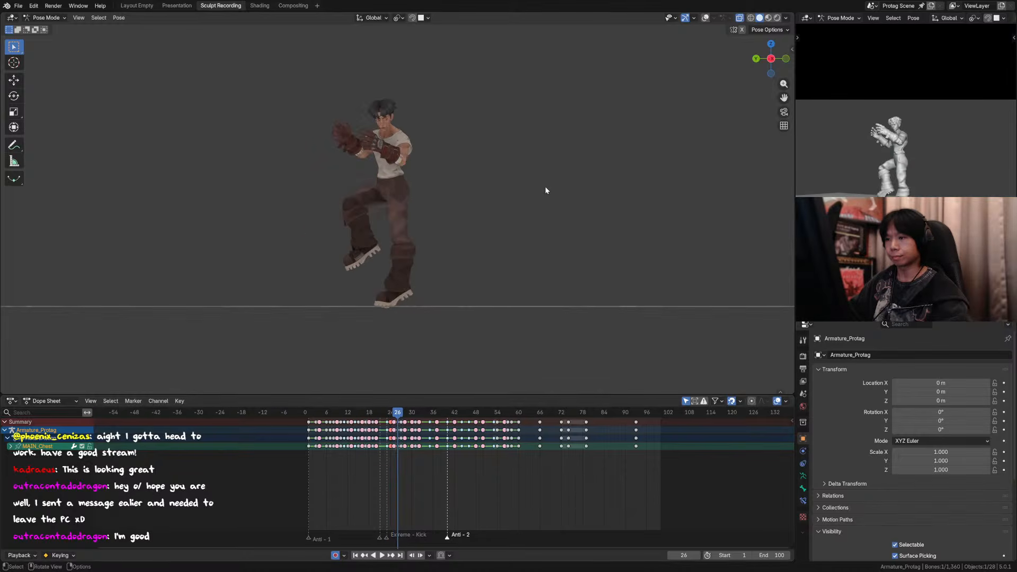
# Step: Try a 50% Breakdown of all the armature's controls at frame 22, play it back, and undo it
pyautogui.press('a')
pyautogui.click(395, 422)
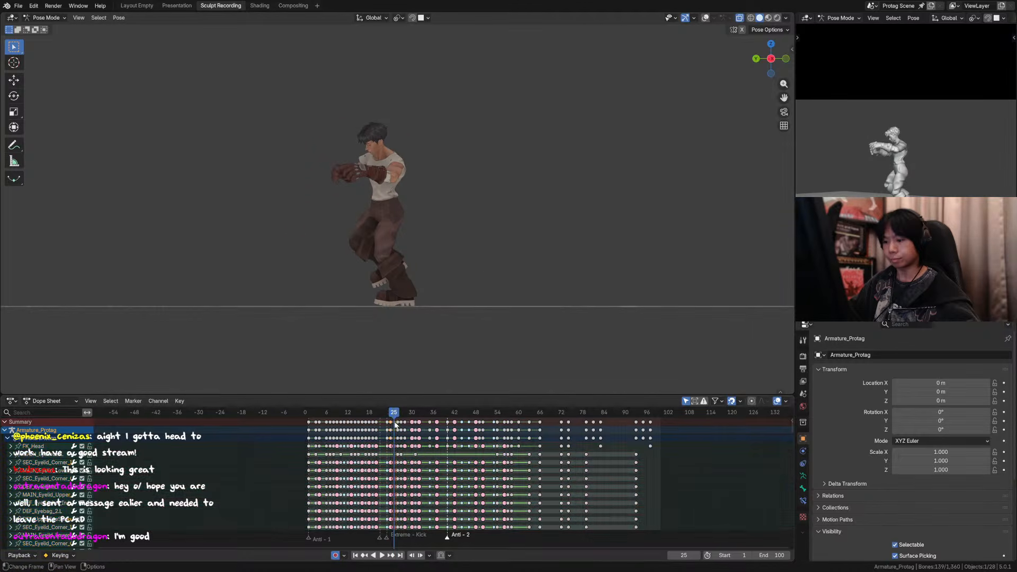
pyautogui.moveTo(391, 416); pyautogui.dragTo(380, 417)
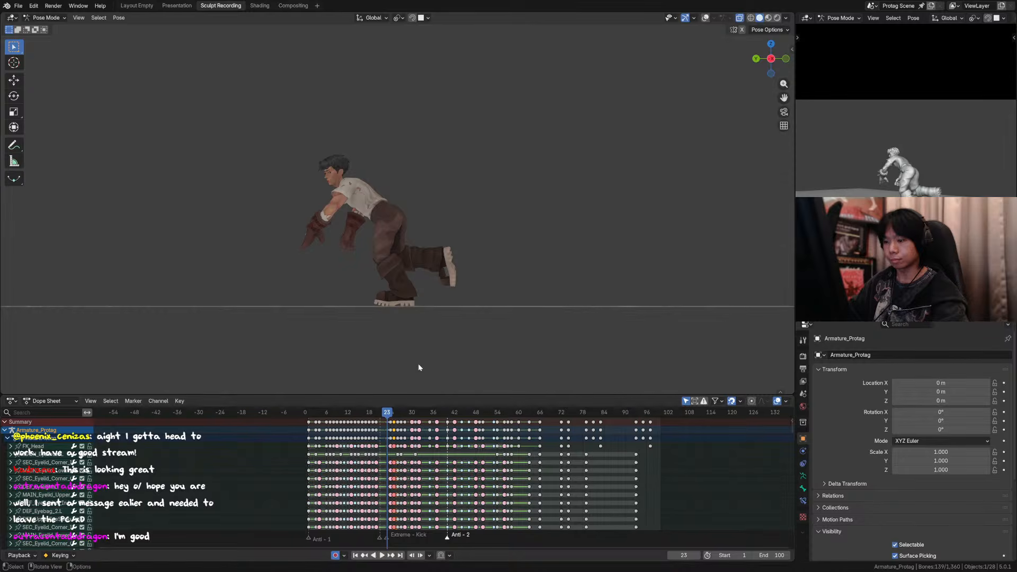
pyautogui.press('Right')
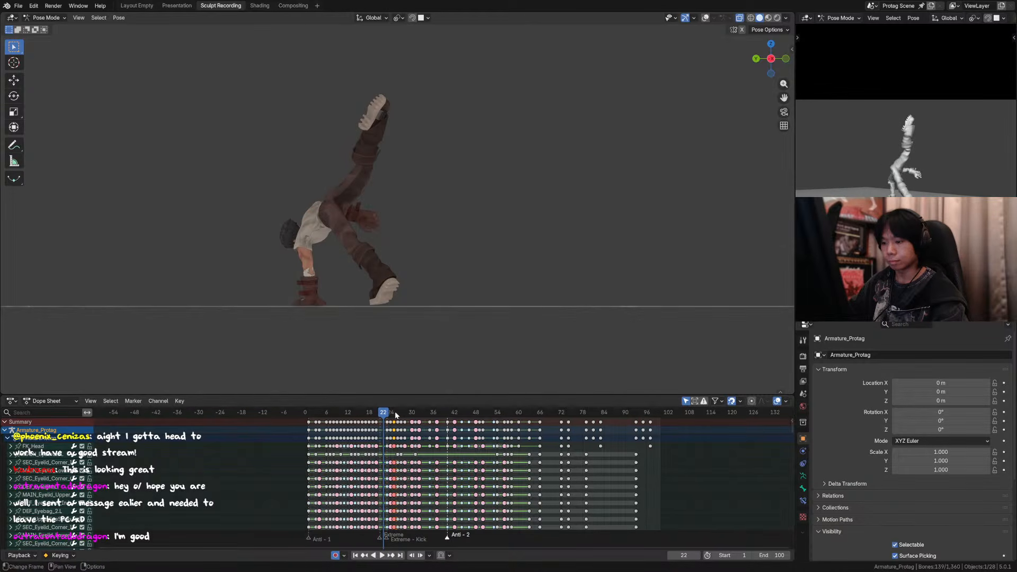
pyautogui.hotkey('shift', 'e')
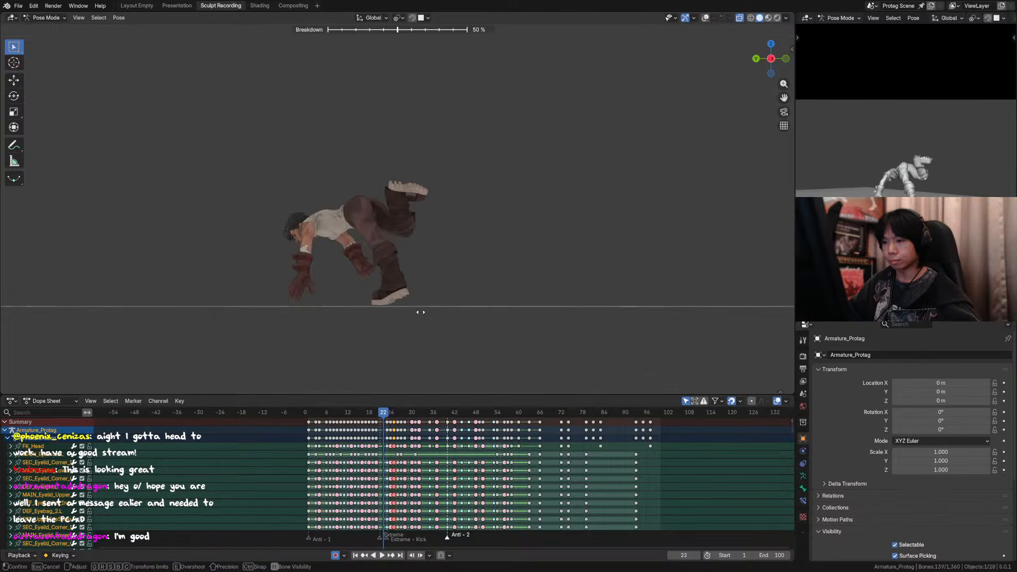
pyautogui.click(421, 311)
pyautogui.press('Left')
pyautogui.press('space')
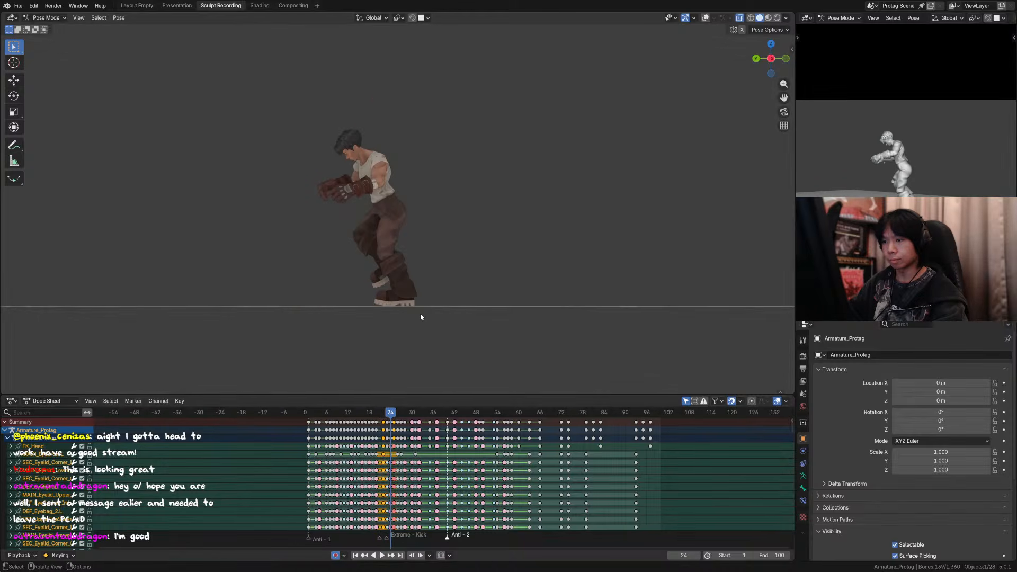
pyautogui.press('space')
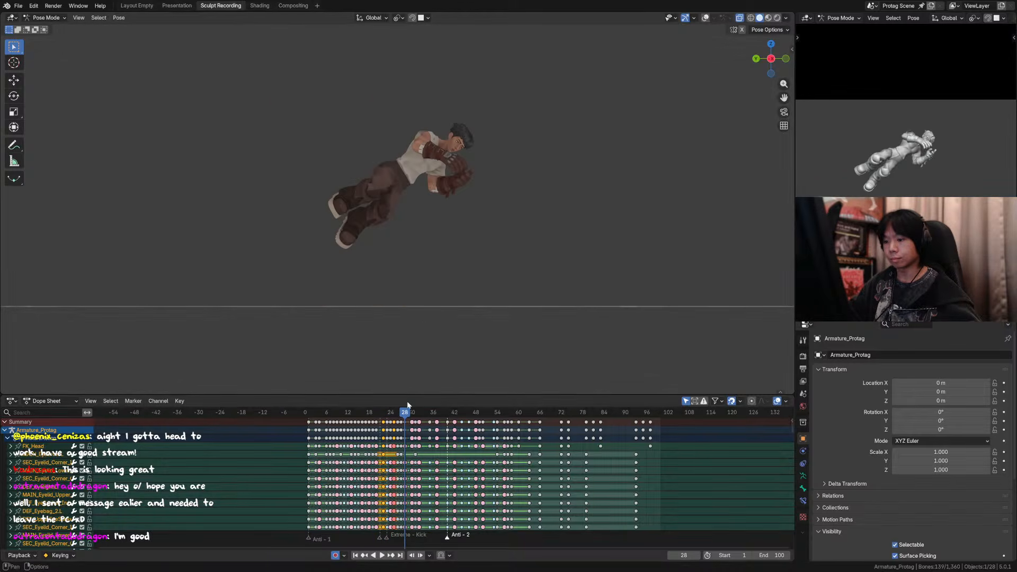
pyautogui.hotkey('ctrl', 'z')
pyautogui.hotkey('ctrl', 'z')
# Step: Step back and forth between frames 23 and 26 to compare the rise from crouched to upright pose
pyautogui.click(389, 416)
pyautogui.press('Right')
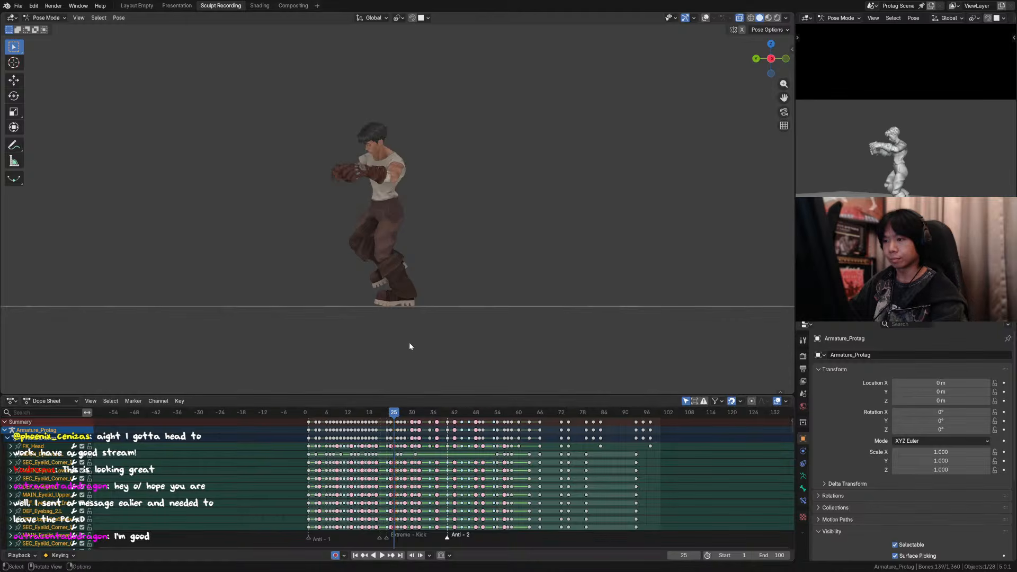
pyautogui.press('Right')
pyautogui.press('Left')
pyautogui.press('Left')
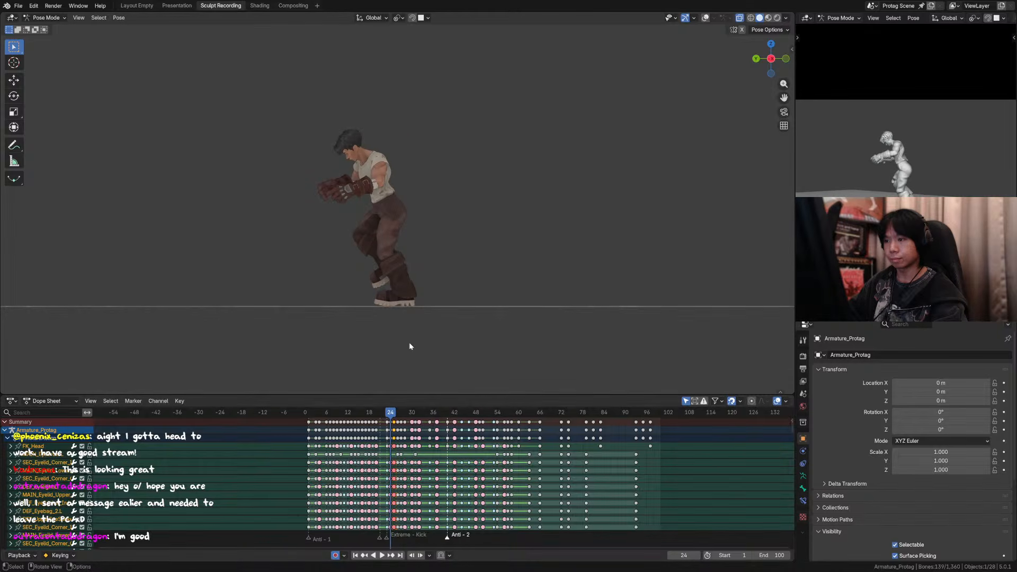
pyautogui.press('Left')
pyautogui.press('Right')
pyautogui.press('Left')
pyautogui.press('Right')
pyautogui.press('Right')
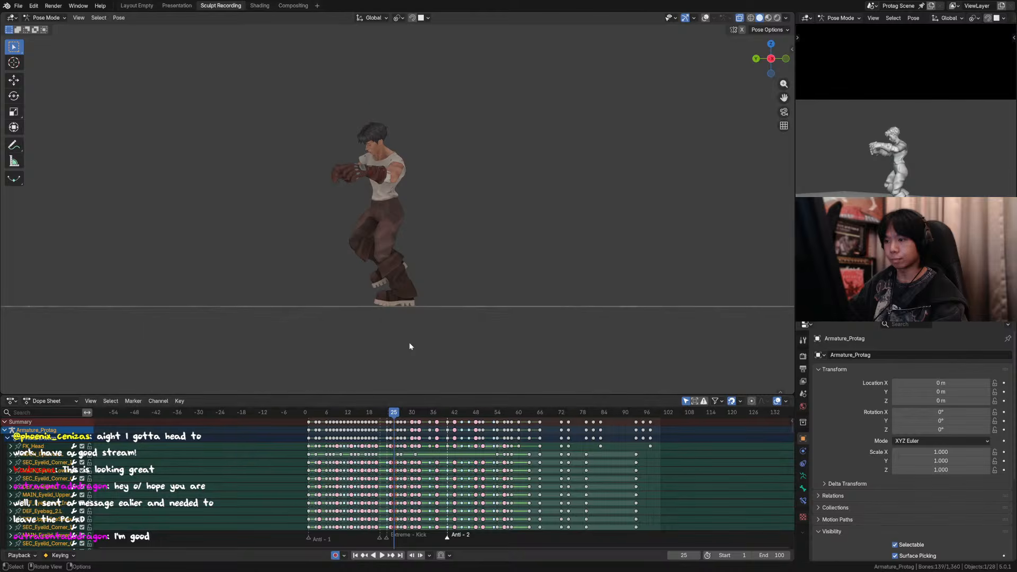
# Step: Restore the viewport overlays and apply a Breakdown of about 44% to the raised right foot control at frame 24
pyautogui.moveTo(394, 413); pyautogui.dragTo(387, 414)
pyautogui.click(705, 18)
pyautogui.scroll(3, 536, 238)
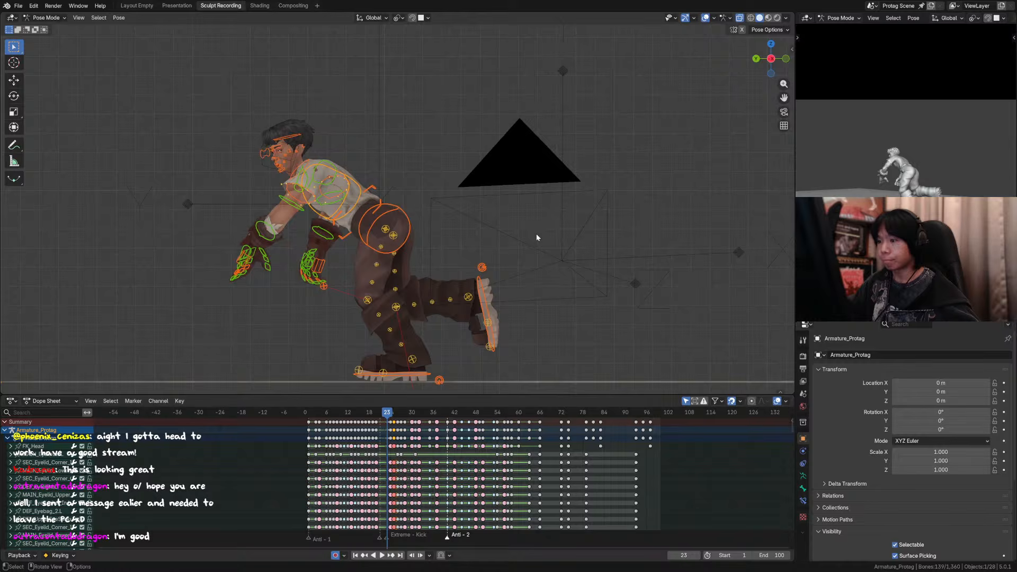
pyautogui.click(478, 282)
pyautogui.moveTo(386, 415); pyautogui.dragTo(391, 415)
pyautogui.hotkey('shift', 'e')
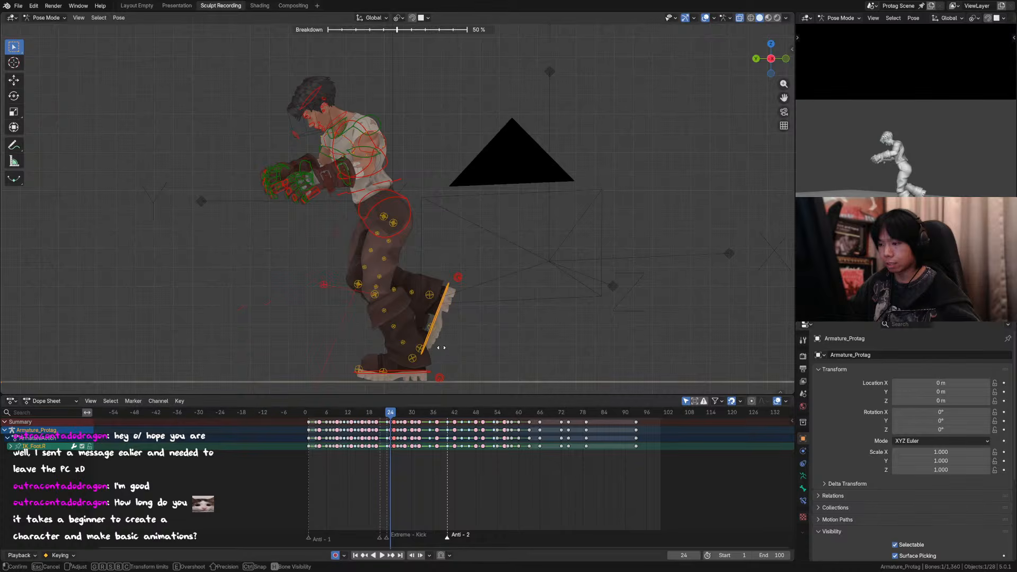
pyautogui.click(513, 317)
# Step: Step repeatedly through frames 23 to 26 with overlays visible to examine the right foot's path around frame 24
pyautogui.press('Left')
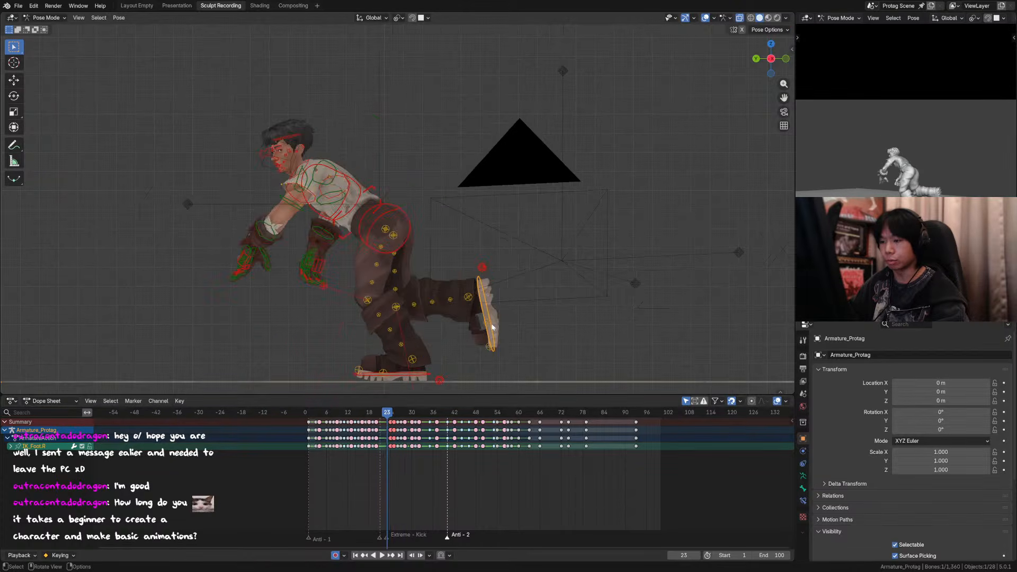
pyautogui.press('Right')
pyautogui.press('Right')
pyautogui.press('Left')
pyautogui.press('Right')
pyautogui.press('Right')
pyautogui.press('Right')
pyautogui.press('Left')
pyautogui.press('Left')
pyautogui.press('Left')
pyautogui.press('Left')
pyautogui.press('Left')
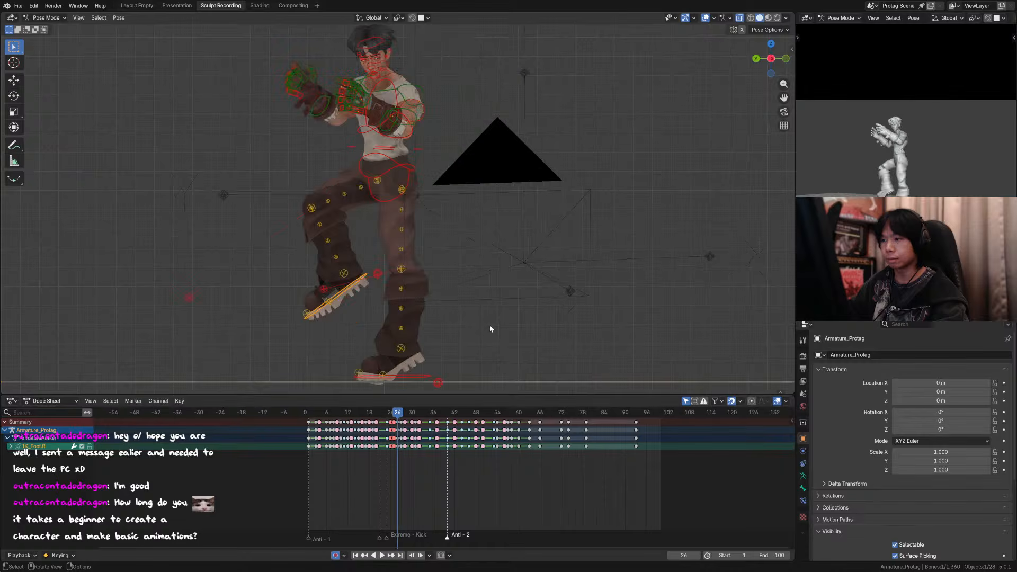
pyautogui.press('Right')
pyautogui.press('Right')
pyautogui.press('Right')
pyautogui.press('Right')
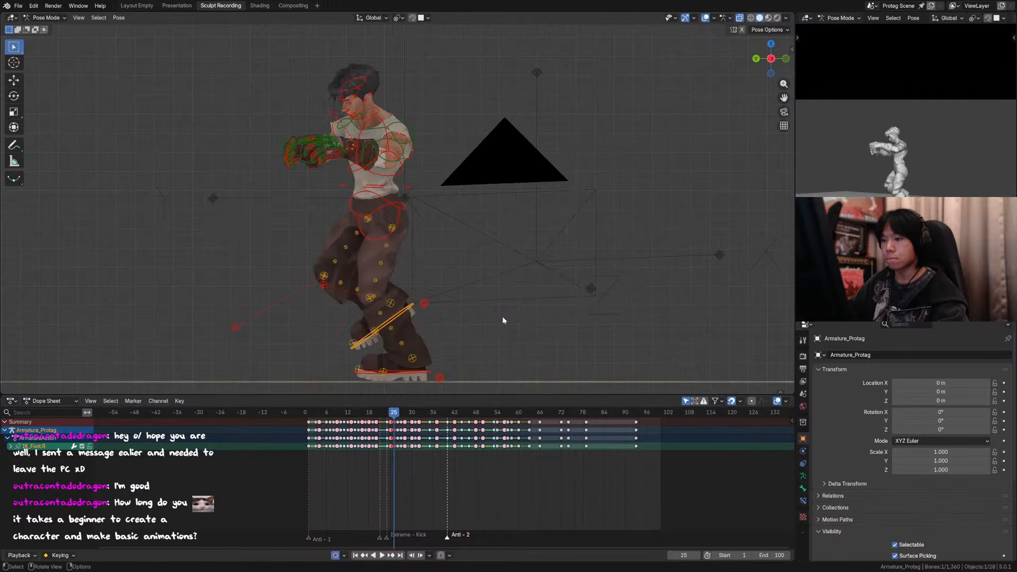
pyautogui.press('Left')
# Step: Hide the viewport overlays and step between frames 22 and 25 to examine the trailing leg's motion
pyautogui.press('Left')
pyautogui.press('Left')
pyautogui.press('Left')
pyautogui.press('Right')
pyautogui.press('Right')
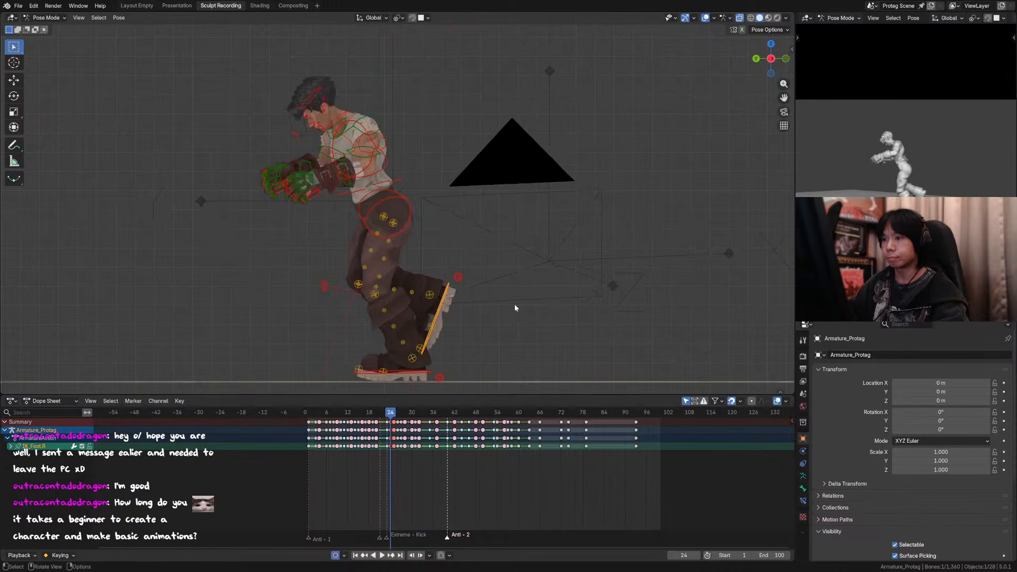
pyautogui.click(705, 17)
pyautogui.press('Left')
pyautogui.press('Left')
pyautogui.press('Left')
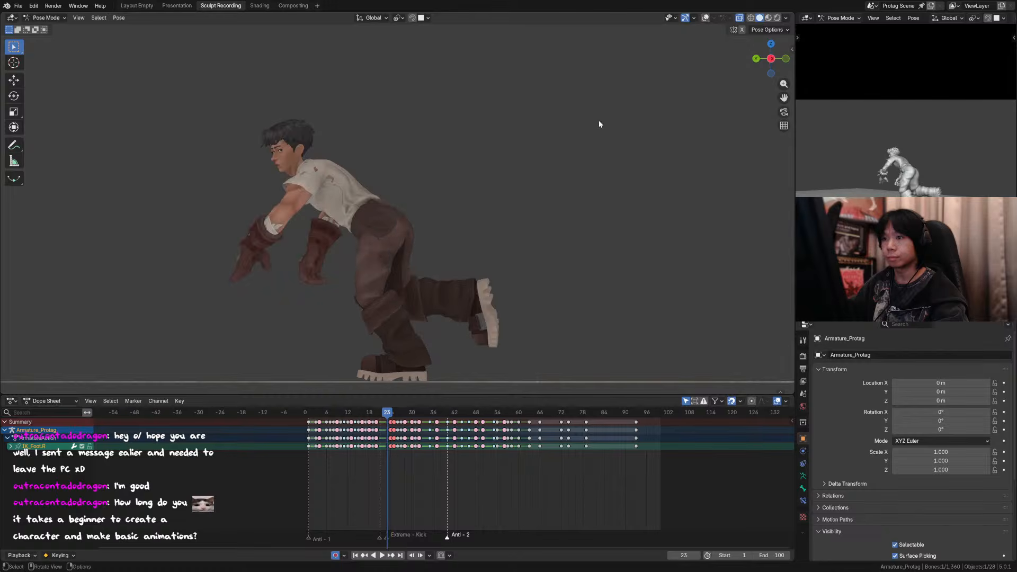
pyautogui.press('Right')
pyautogui.press('Right')
pyautogui.press('Right')
pyautogui.press('Left')
pyautogui.press('Left')
pyautogui.press('Left')
pyautogui.press('Right')
pyautogui.press('Right')
pyautogui.press('Right')
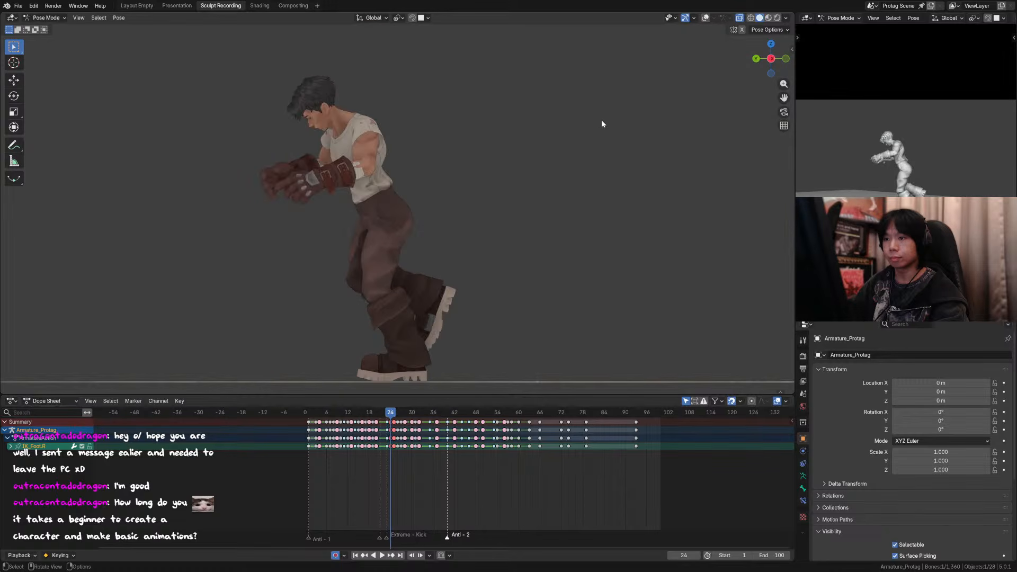
# Step: Restore the overlays, lift the head and neck controls with a Breakdown at frame 24, and check the neighbouring frames up to 26
pyautogui.click(706, 18)
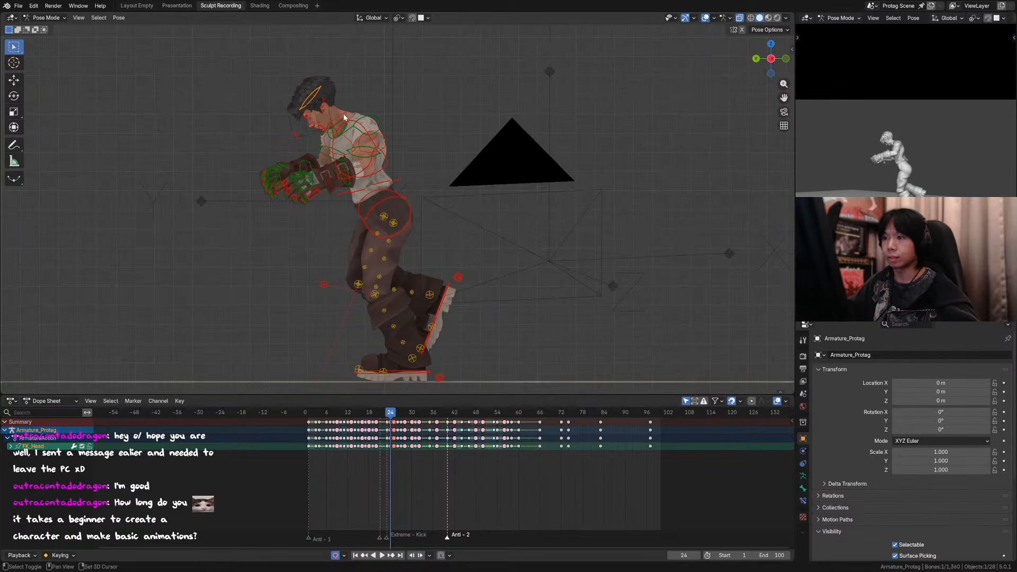
pyautogui.keyDown('shift'); pyautogui.click(319, 93); pyautogui.keyUp('shift')
pyautogui.hotkey('shift', 'e')
pyautogui.click(362, 104)
pyautogui.press('Left')
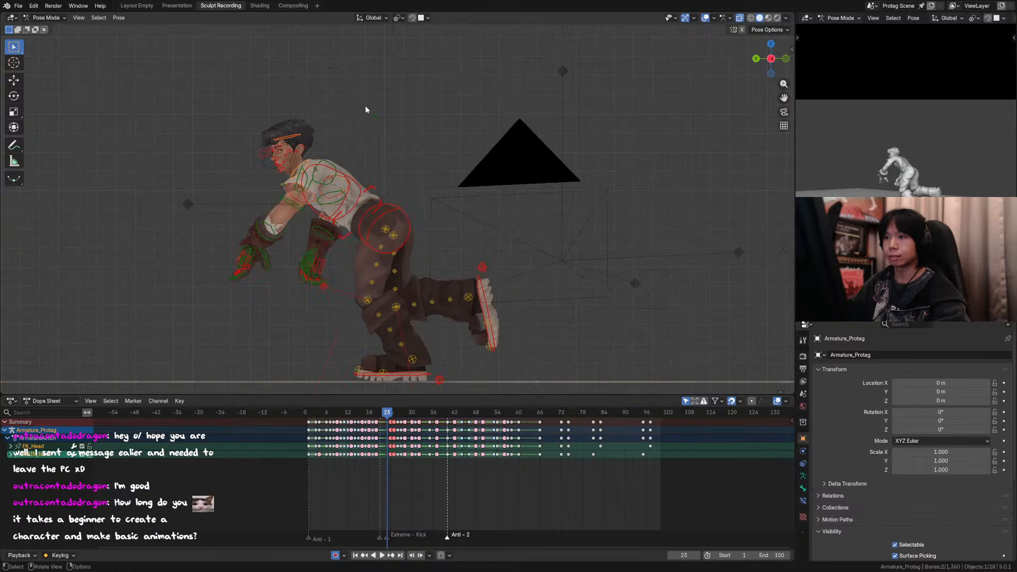
pyautogui.press('Right')
pyautogui.press('Right')
pyautogui.press('Right')
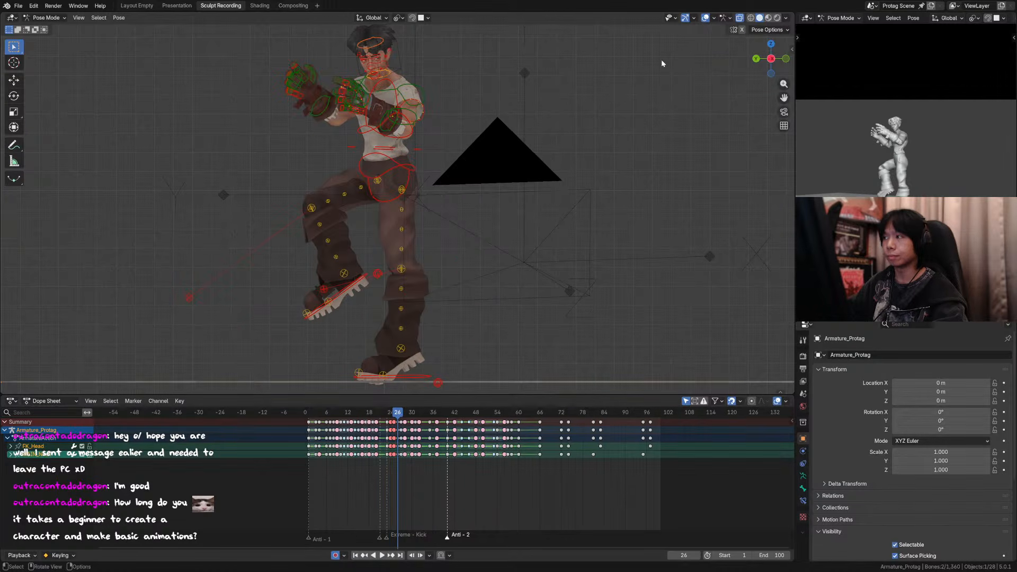
# Step: Apply a Breakdown to the head and neck controls at frame 25
pyautogui.press('Left')
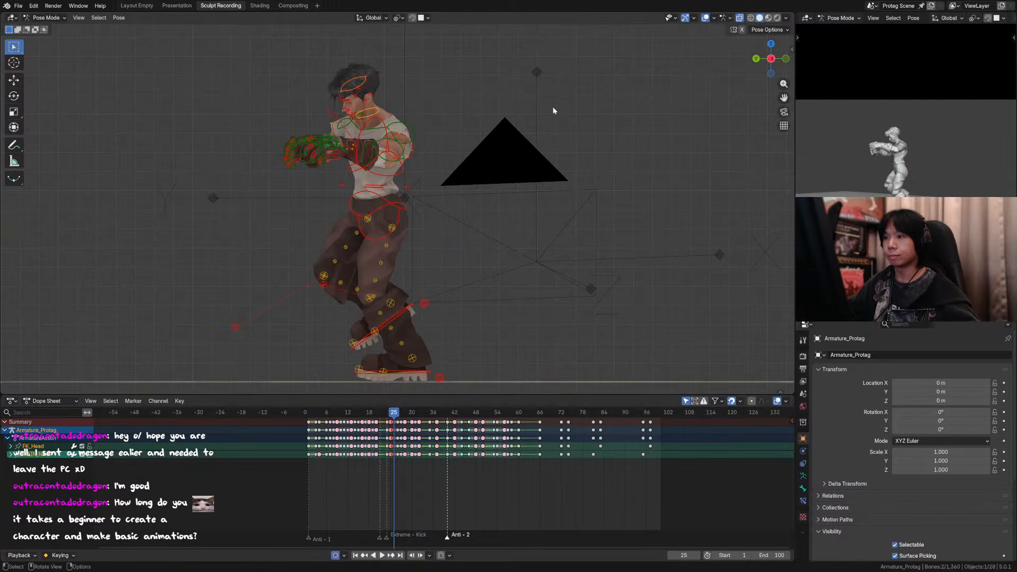
pyautogui.hotkey('shift', 'e')
pyautogui.click(552, 106)
# Step: Hide the viewport overlays and step between frames 22 and 25 to compare the head's motion
pyautogui.click(705, 18)
pyautogui.press('Left')
pyautogui.press('Left')
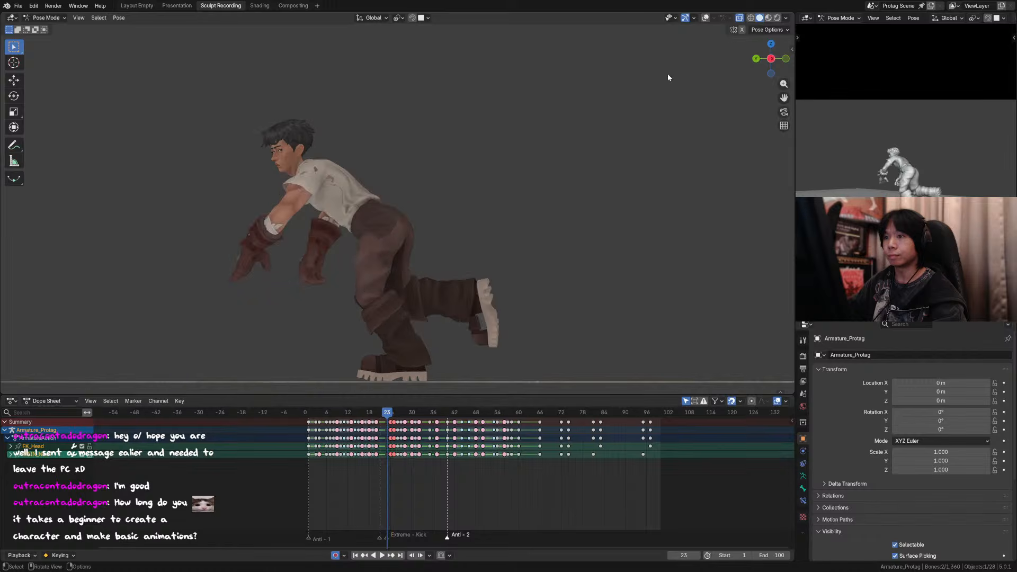
pyautogui.press('Right')
pyautogui.press('Right')
pyautogui.press('Right')
pyautogui.press('Right')
pyautogui.press('Left')
pyautogui.press('Left')
pyautogui.press('Left')
pyautogui.press('Left')
pyautogui.press('Left')
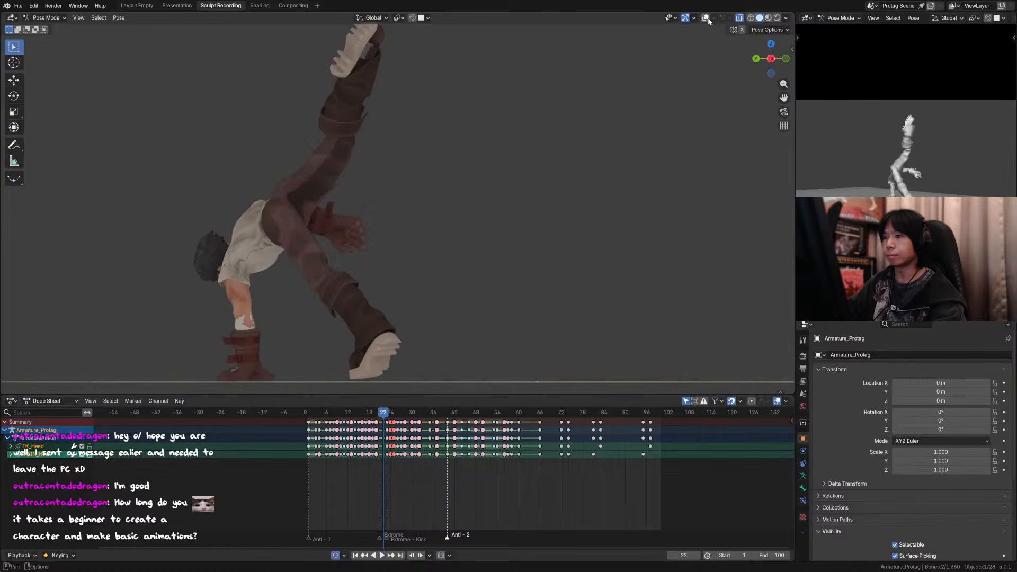
# Step: Play the animation from a few frames before frame 22 and return to frame 23
pyautogui.press('Left')
pyautogui.press('Left')
pyautogui.press('Left')
pyautogui.press('space')
pyautogui.press('space')
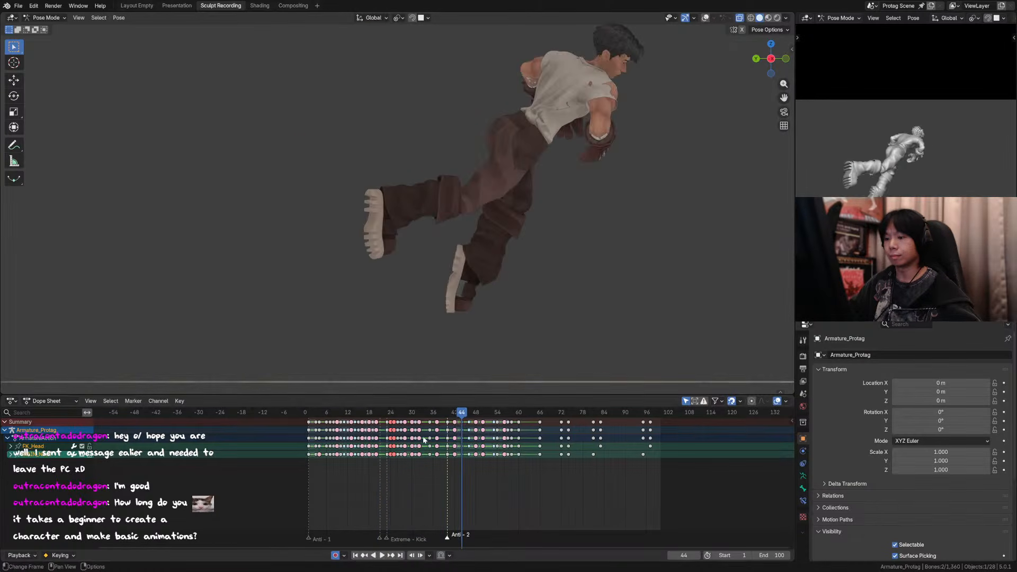
pyautogui.moveTo(389, 414)
pyautogui.mouseDown()
pyautogui.moveTo(405, 414)
pyautogui.moveTo(387, 414)
pyautogui.mouseUp()
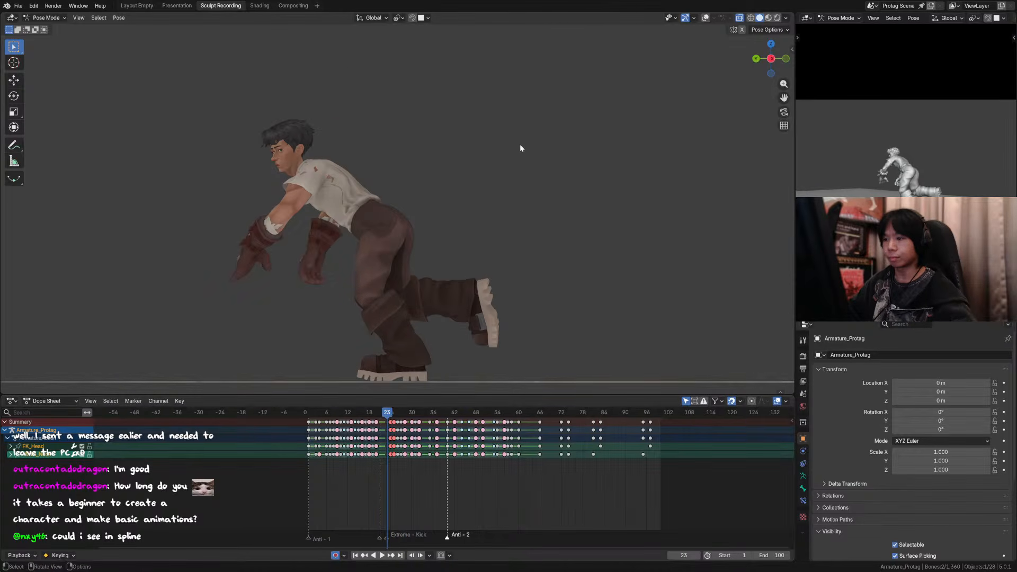
# Step: Restore the overlays and lower the torso and right foot controls about 0.013 m along global Z at frame 24, checking against frame 23
pyautogui.press('Right')
pyautogui.hotkey('shift', 'alt', 'z')
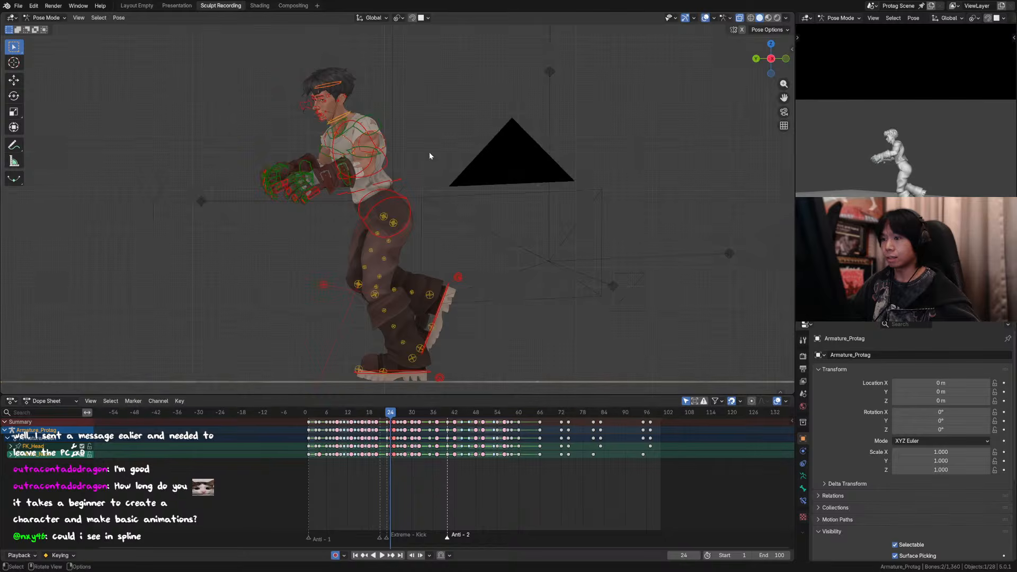
pyautogui.click(398, 180)
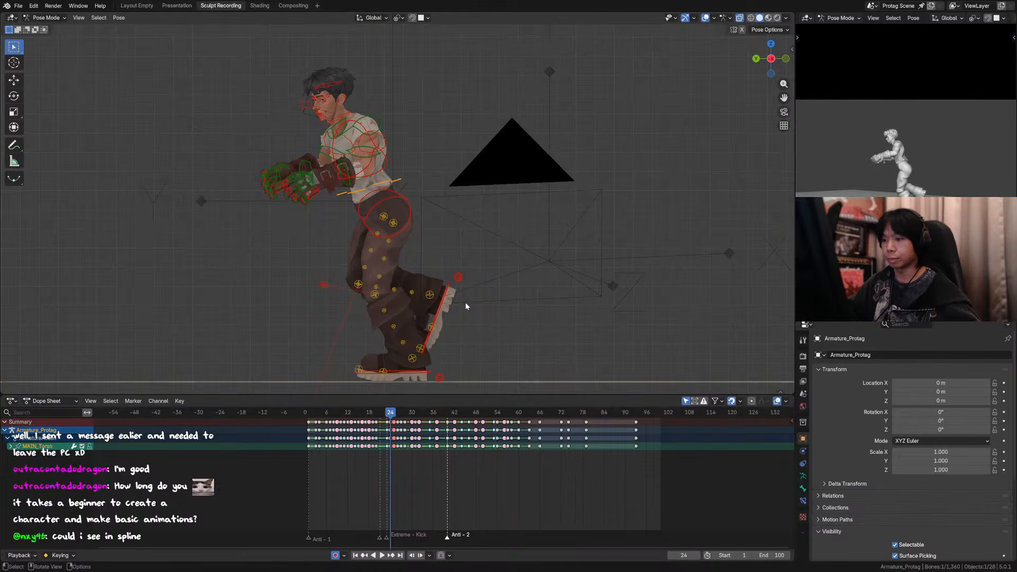
pyautogui.keyDown('shift'); pyautogui.click(448, 289); pyautogui.keyUp('shift')
pyautogui.press('g')
pyautogui.press('z')
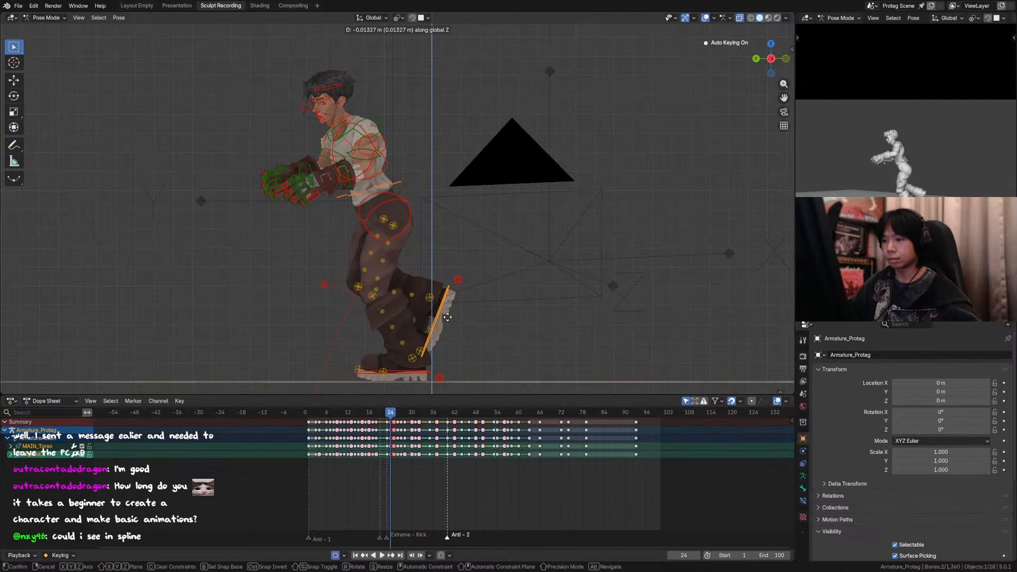
pyautogui.click(448, 317)
pyautogui.press('Left')
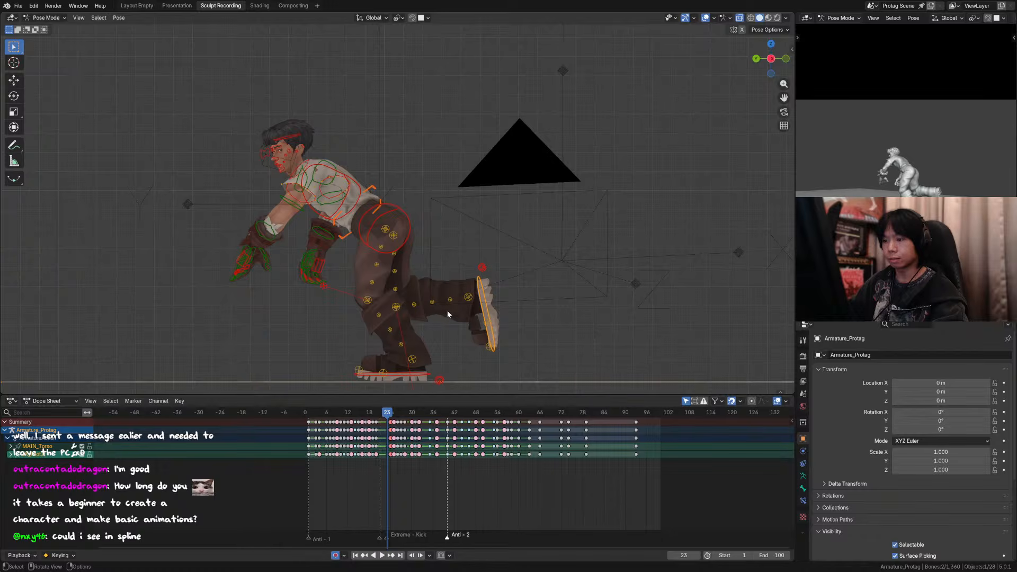
pyautogui.press('Right')
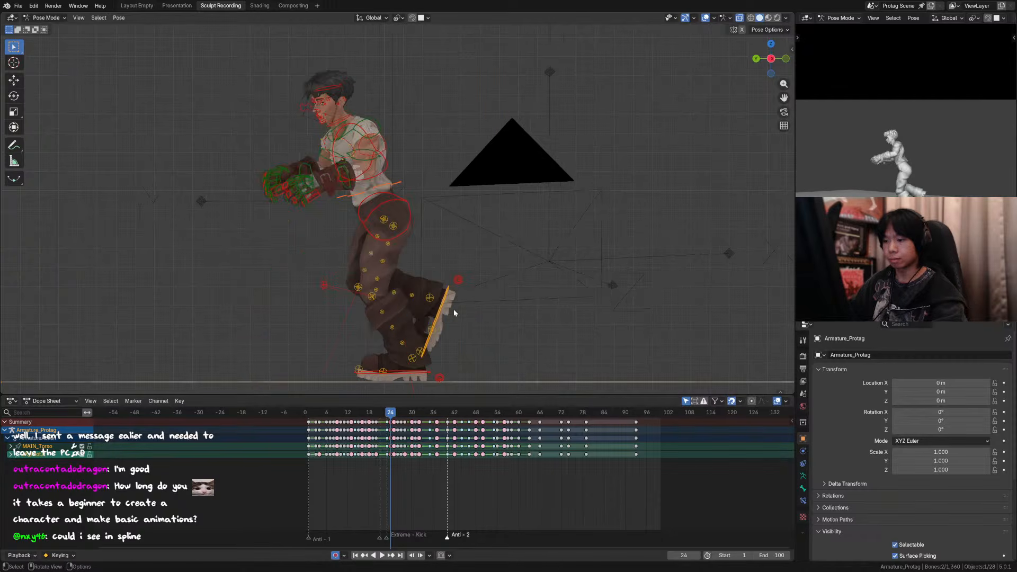
# Step: Lower the torso and right foot controls slightly further along global Z at frame 24 and compare the neighbouring frames
pyautogui.press('g')
pyautogui.press('z')
pyautogui.click(457, 307)
pyautogui.press('Left')
pyautogui.press('Right')
pyautogui.press('Right')
pyautogui.press('Right')
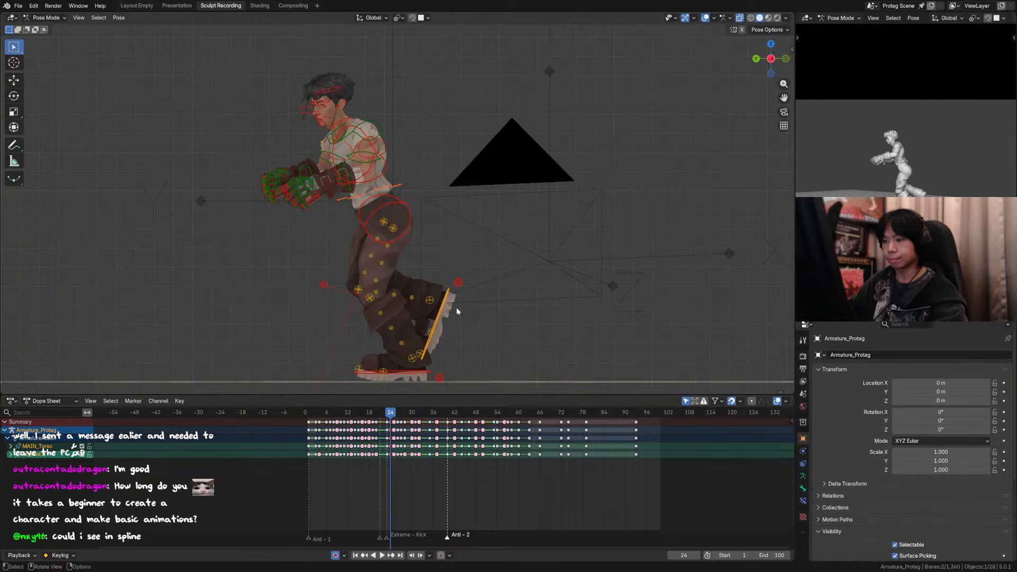
pyautogui.press('Left')
pyautogui.press('Left')
pyautogui.press('Left')
pyautogui.press('Left')
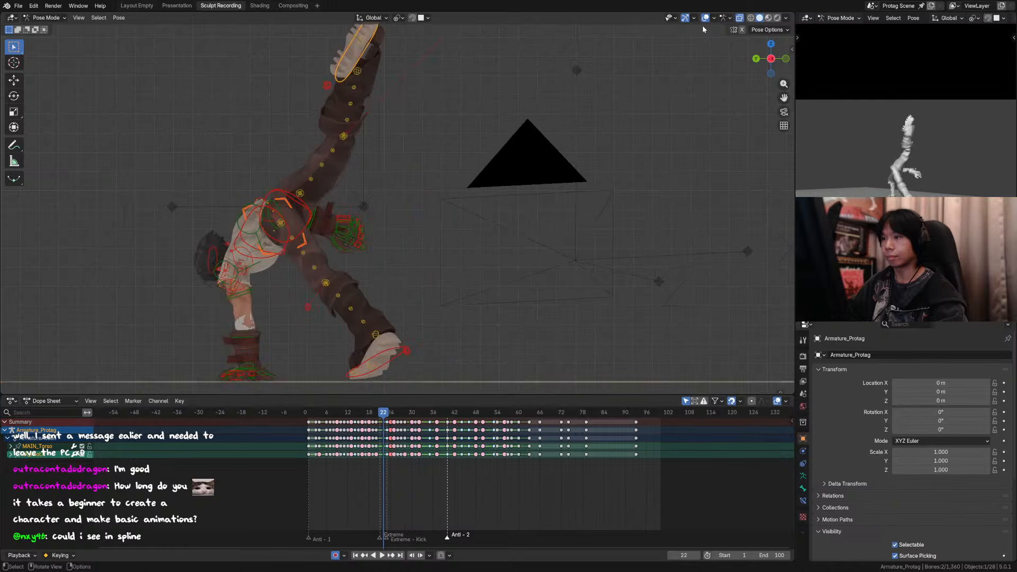
# Step: Hide the viewport overlays, step to frame 25, play the kick from a few frames before frame 22, and save the file
pyautogui.click(705, 19)
pyautogui.press('Right')
pyautogui.press('Right')
pyautogui.press('Right')
pyautogui.press('Right')
pyautogui.press('Right')
pyautogui.press('space')
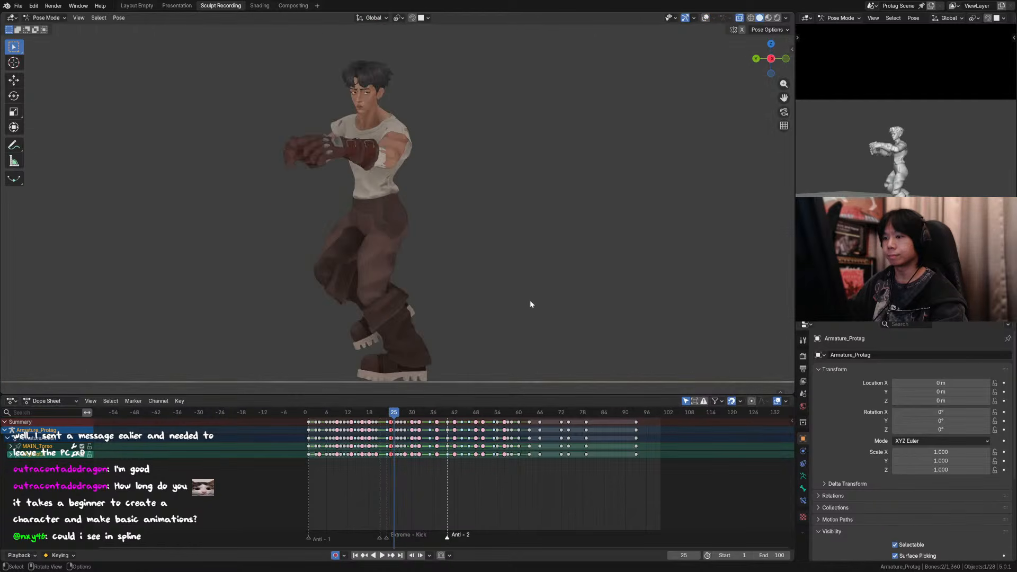
pyautogui.click(377, 415)
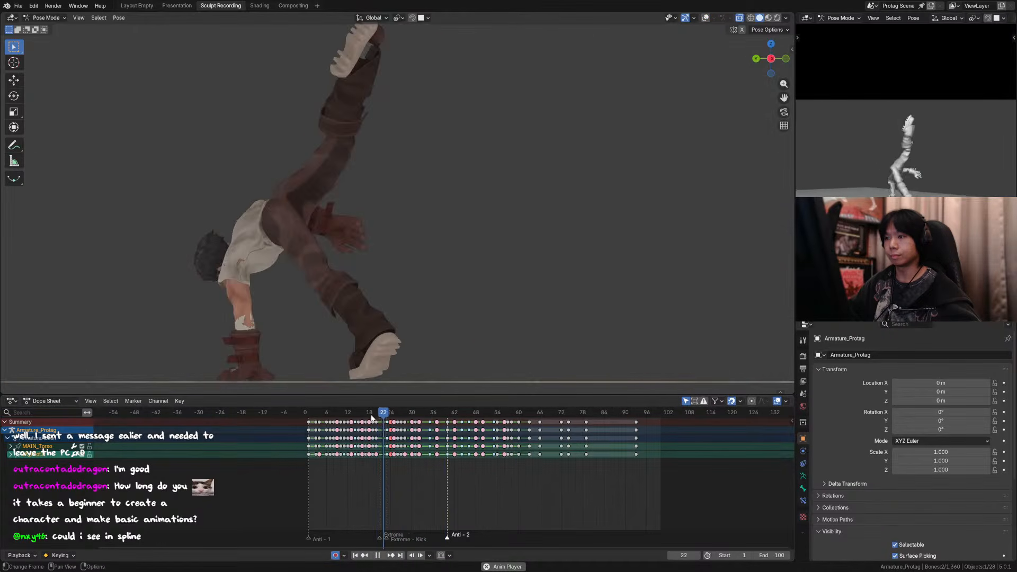
pyautogui.press('space')
pyautogui.hotkey('ctrl', 's')
# Step: Restore the overlays, select the torso control and compare its position between frames 26 and 27
pyautogui.click(384, 421)
pyautogui.moveTo(386, 417); pyautogui.dragTo(398, 416)
pyautogui.press('Right')
pyautogui.press('Left')
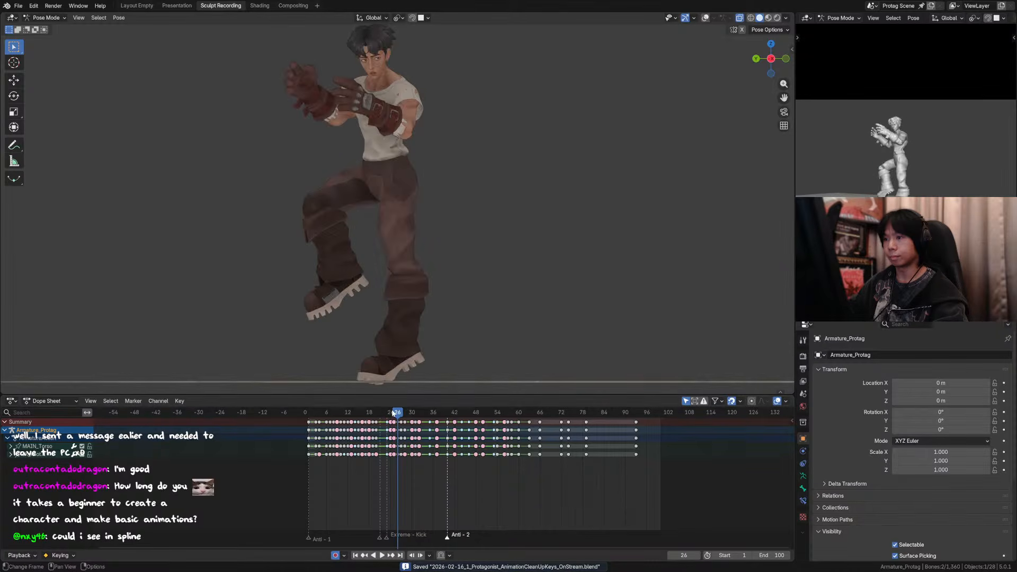
pyautogui.press('Right')
pyautogui.click(705, 18)
pyautogui.click(427, 166)
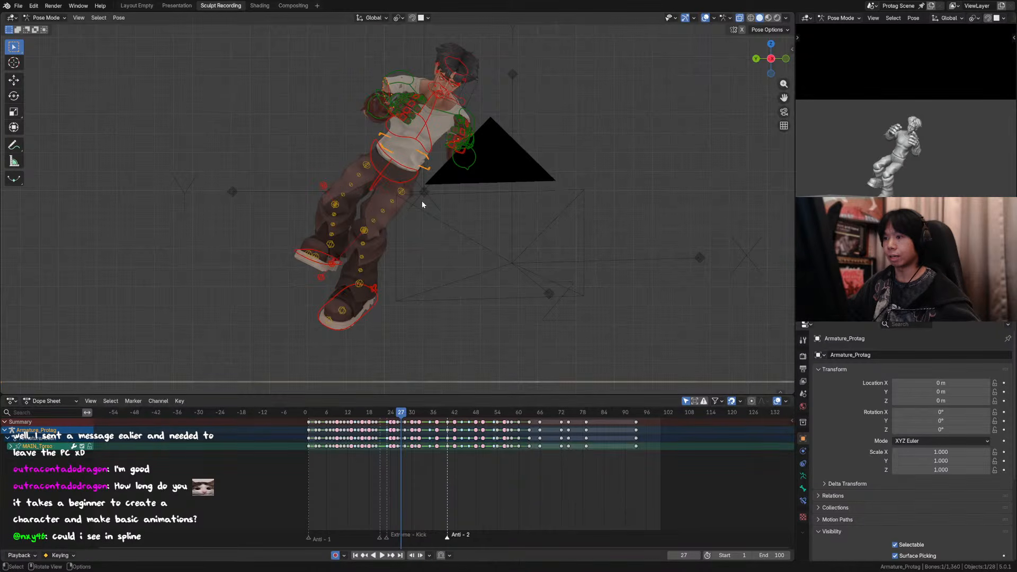
pyautogui.press('Left')
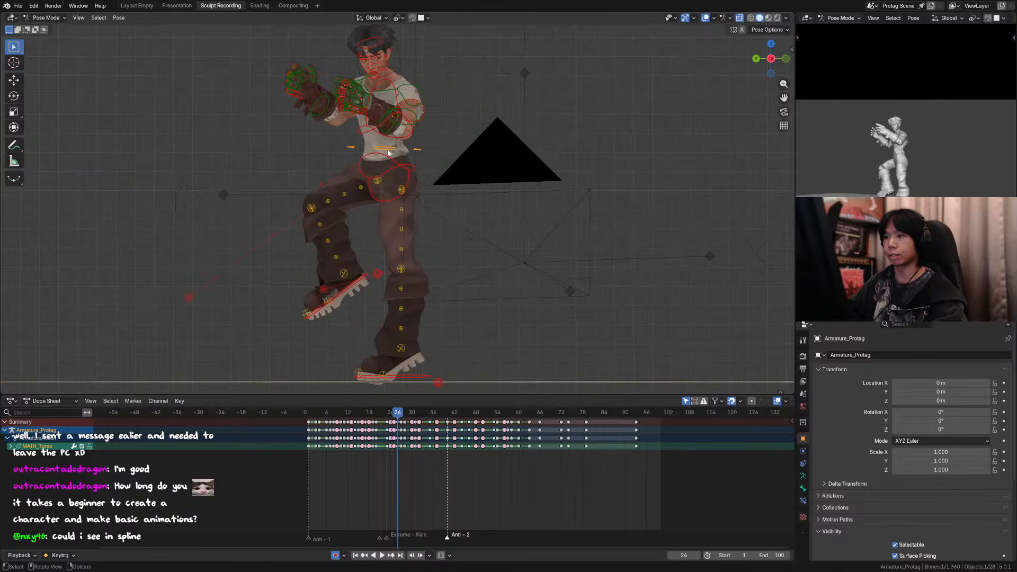
pyautogui.press('Right')
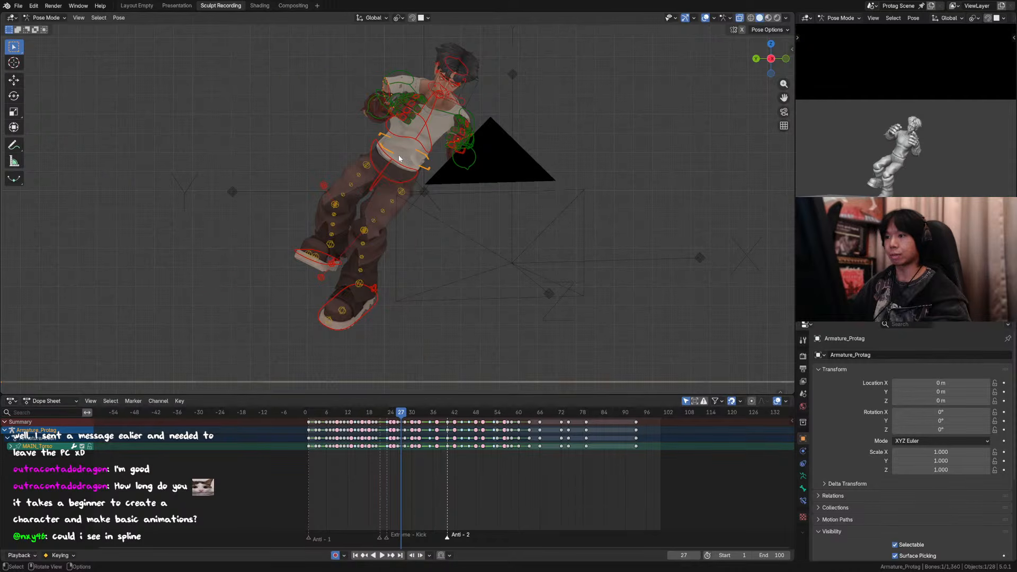
pyautogui.press('Left')
pyautogui.press('Right')
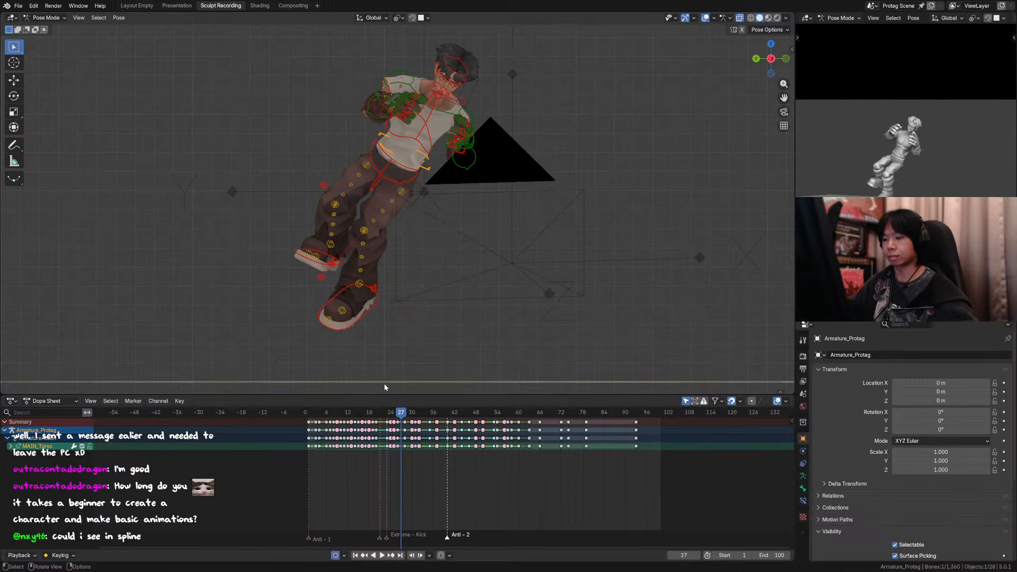
# Step: Raise the torso and both foot controls about 0.044 m along global Z at frame 27, checking against frame 26
pyautogui.keyDown('shift'); pyautogui.click(377, 304); pyautogui.keyUp('shift')
pyautogui.keyDown('shift'); pyautogui.click(339, 264); pyautogui.keyUp('shift')
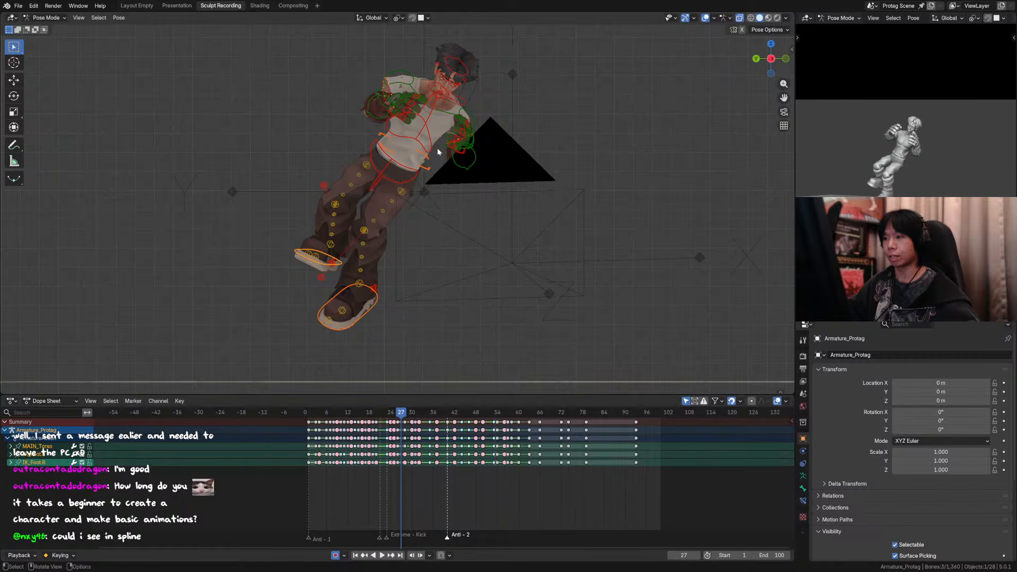
pyautogui.keyDown('shift'); pyautogui.moveTo(464, 147); pyautogui.dragTo(458, 168, button='middle'); pyautogui.keyUp('shift')
pyautogui.press('g')
pyautogui.press('z')
pyautogui.click(458, 167)
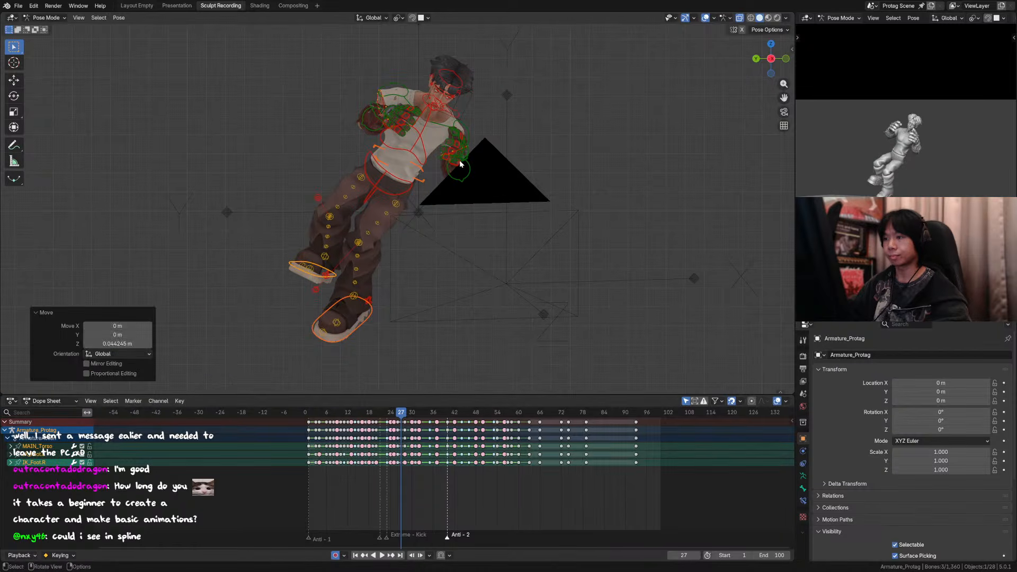
pyautogui.press('Left')
pyautogui.press('Right')
# Step: Compare the body's height frame by frame between the kick landing and frame 28
pyautogui.scroll(-2, 456, 176)
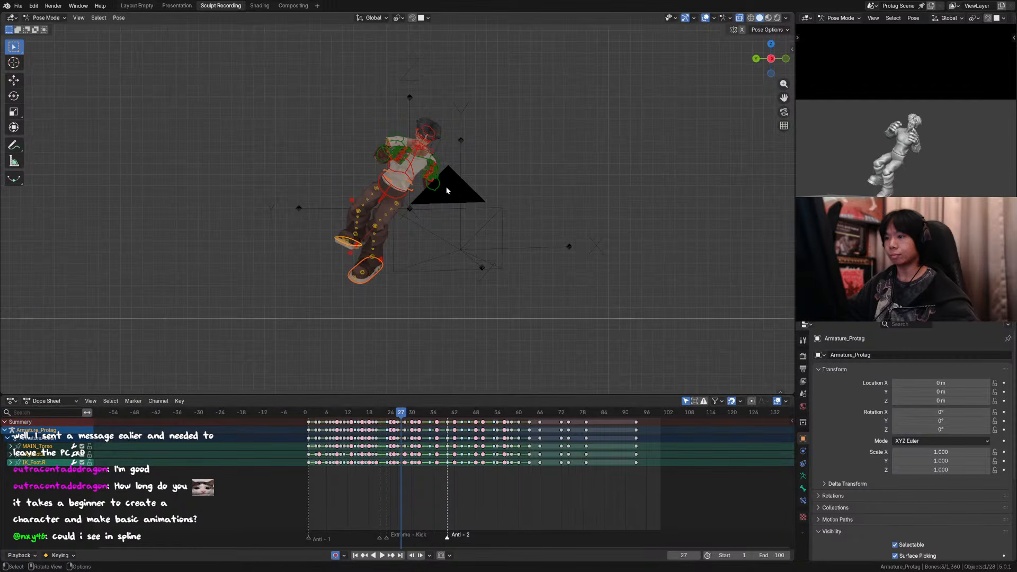
pyautogui.press('Left')
pyautogui.press('Right')
pyautogui.press('Right')
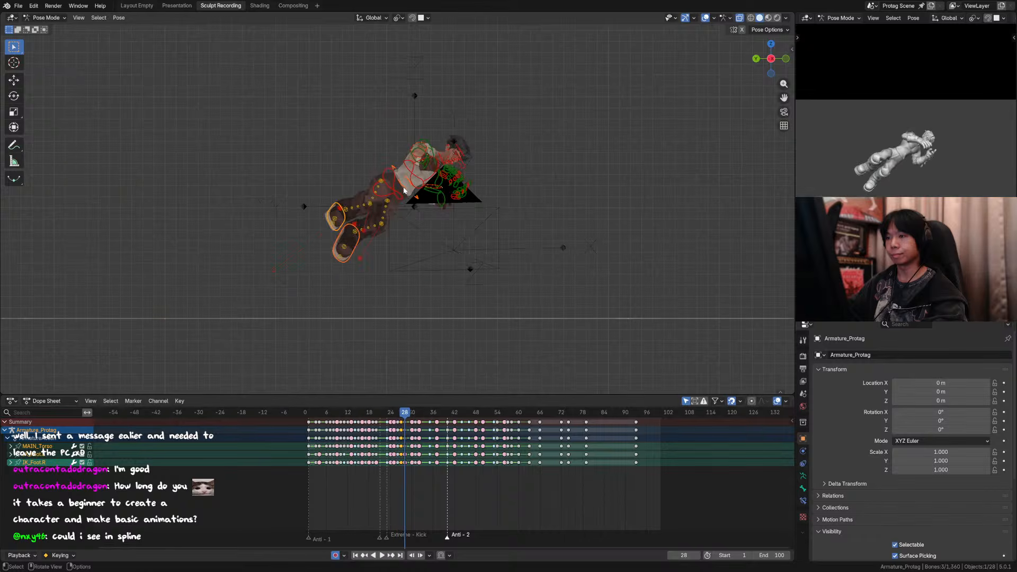
pyautogui.press('Left')
pyautogui.press('Left')
pyautogui.press('Left')
pyautogui.press('Left')
pyautogui.press('Right')
pyautogui.press('Right')
pyautogui.press('Right')
pyautogui.press('Right')
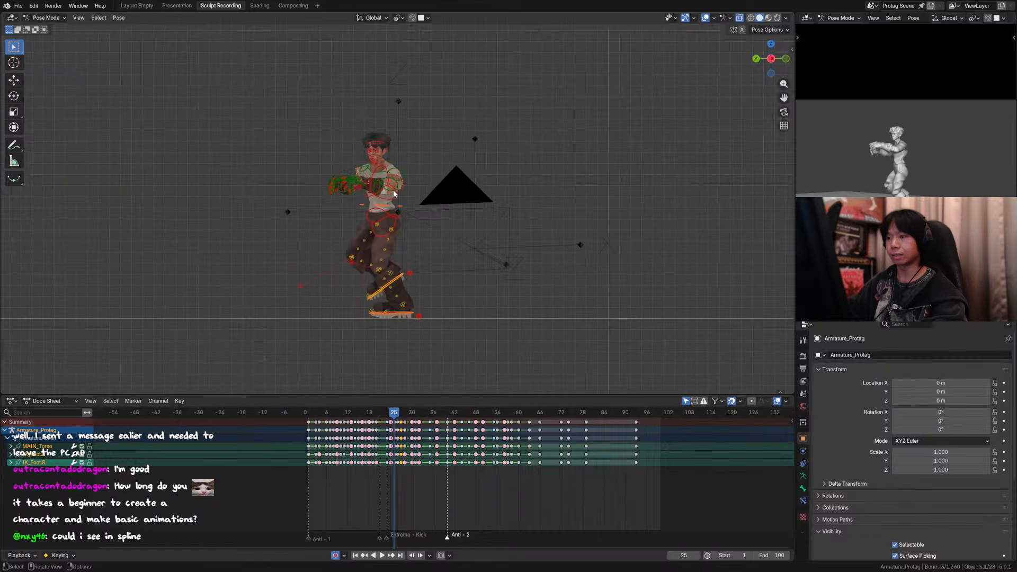
pyautogui.press('Left')
pyautogui.press('Left')
pyautogui.press('Left')
pyautogui.press('Left')
pyautogui.press('Right')
pyautogui.press('Right')
pyautogui.press('Right')
pyautogui.press('Right')
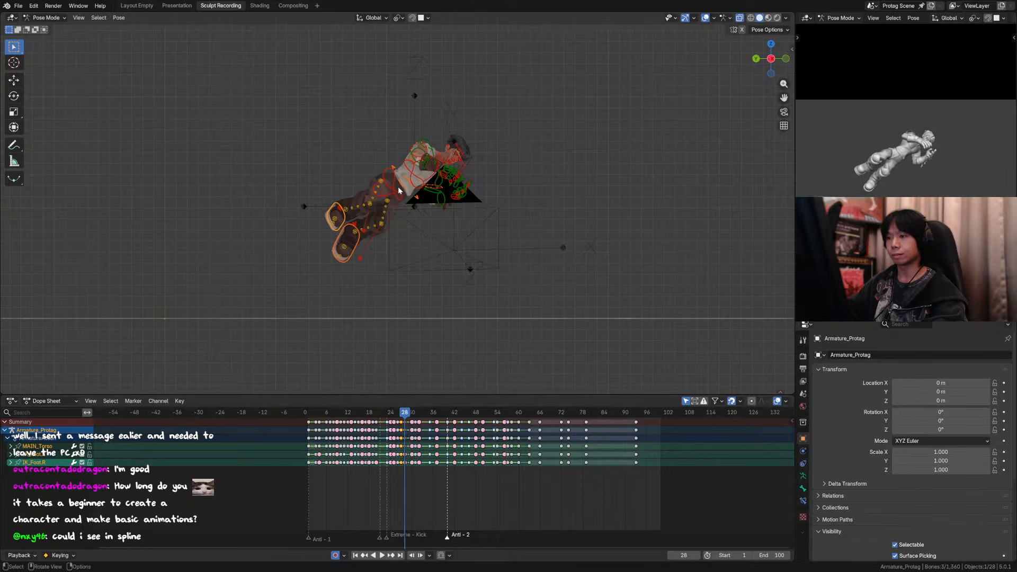
# Step: Raise the torso and both foot controls slightly along global Z at frame 28 and about 0.01 m at frame 27
pyautogui.press('g')
pyautogui.press('z')
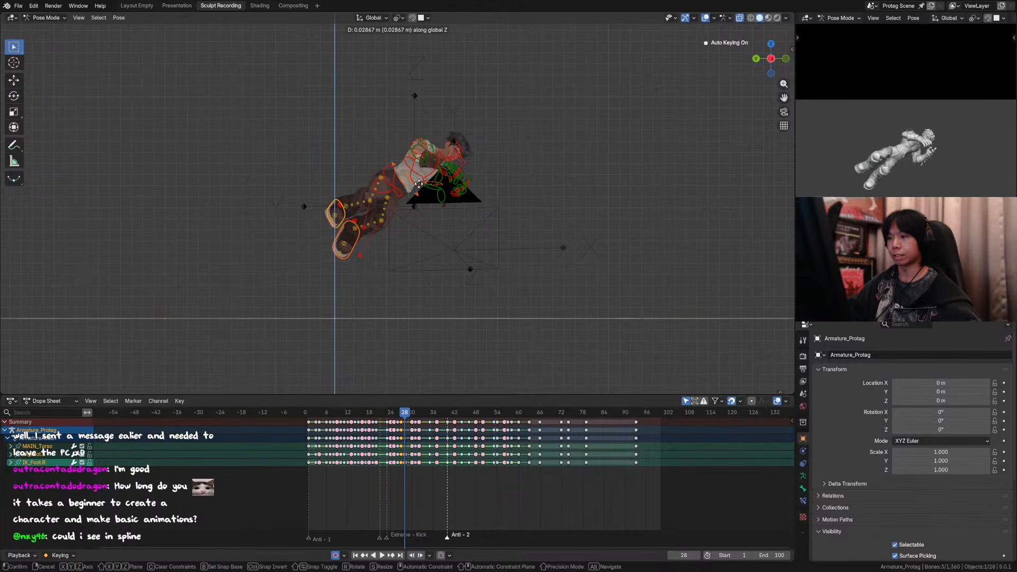
pyautogui.click(420, 188)
pyautogui.press('Left')
pyautogui.press('g')
pyautogui.press('z')
pyautogui.click(420, 188)
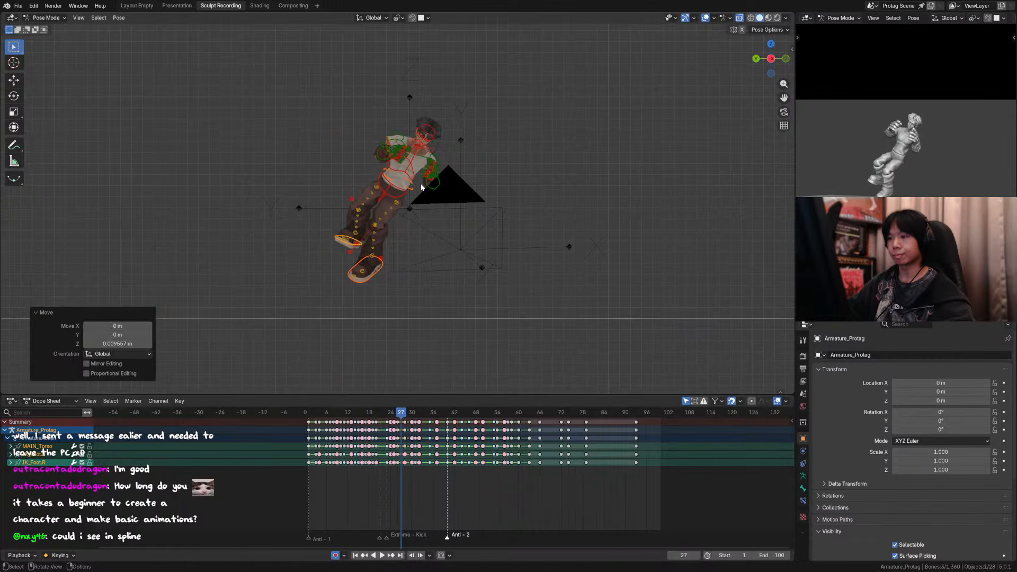
# Step: Lower only the torso control about 0.005 m along global Z at frame 26
pyautogui.press('Left')
pyautogui.click(408, 185)
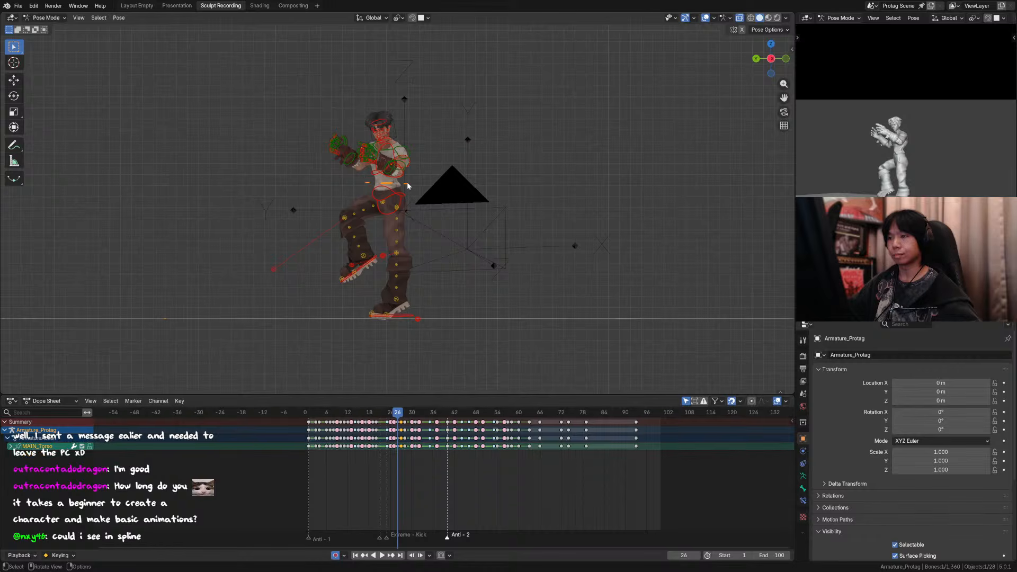
pyautogui.press('g')
pyautogui.press('z')
pyautogui.click(408, 190)
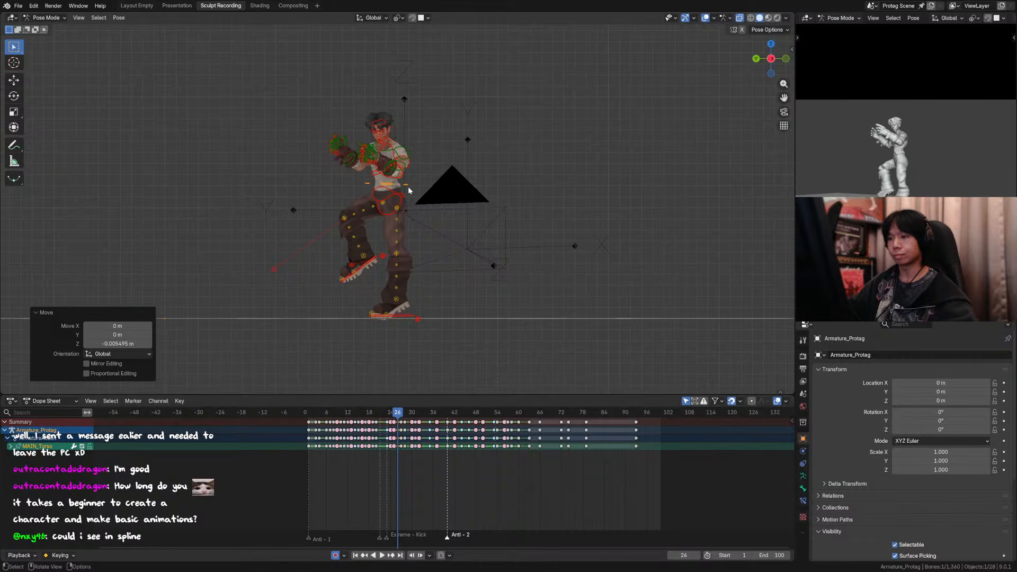
# Step: Adjust the torso and raised foot controls together along global Z at frame 26 and check the frames up to 29
pyautogui.click(366, 266)
pyautogui.press('h')
pyautogui.hotkey('ctrl', 'z')
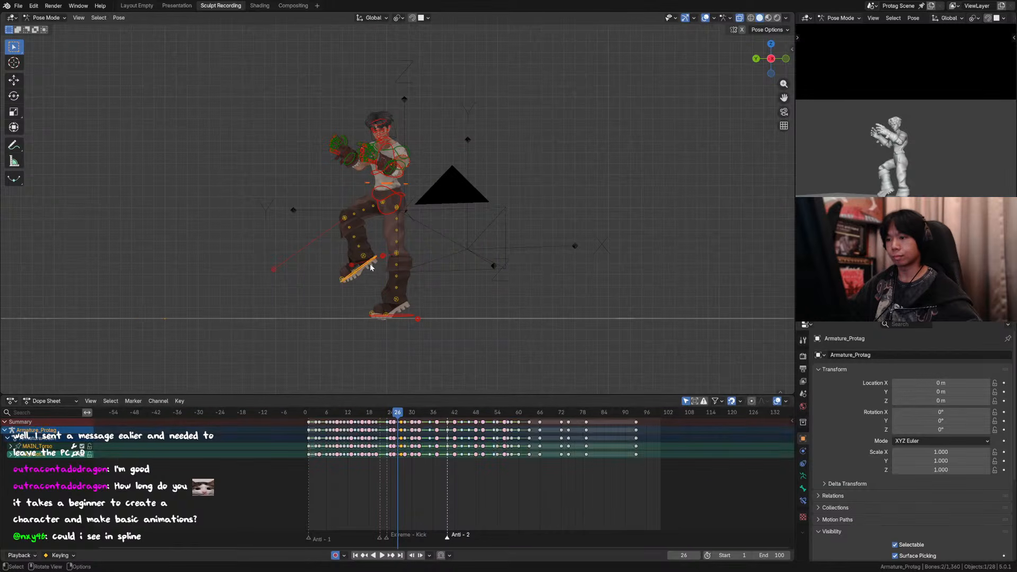
pyautogui.press('g')
pyautogui.press('z')
pyautogui.click(373, 265)
pyautogui.press('Left')
pyautogui.press('Right')
pyautogui.press('Right')
pyautogui.press('Right')
pyautogui.press('Right')
pyautogui.press('Right')
pyautogui.press('Right')
pyautogui.press('Right')
pyautogui.press('Right')
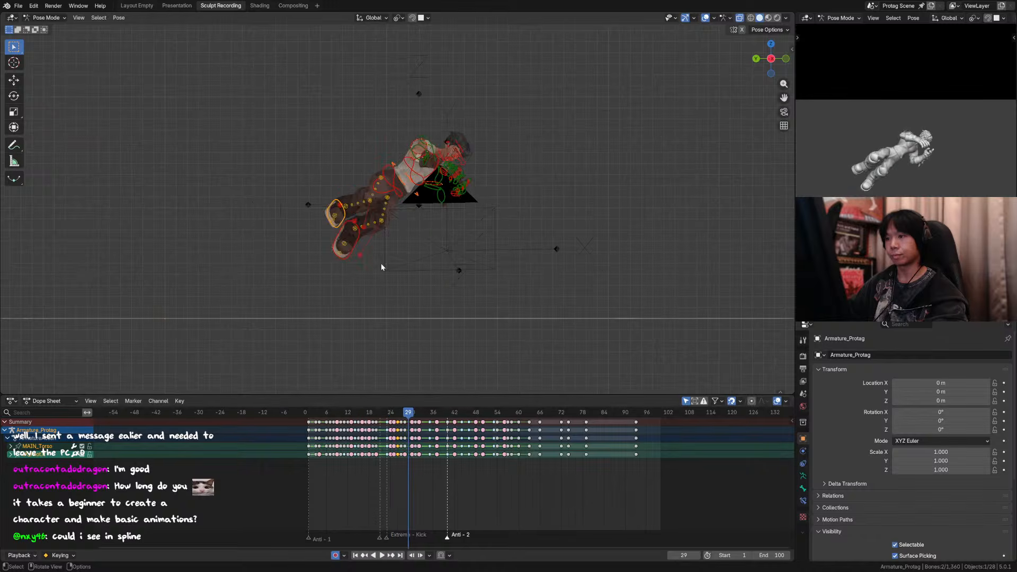
# Step: Return to frame 15, save the file and view the character through the scene camera
pyautogui.moveTo(357, 412); pyautogui.dragTo(360, 411)
pyautogui.hotkey('ctrl', 's')
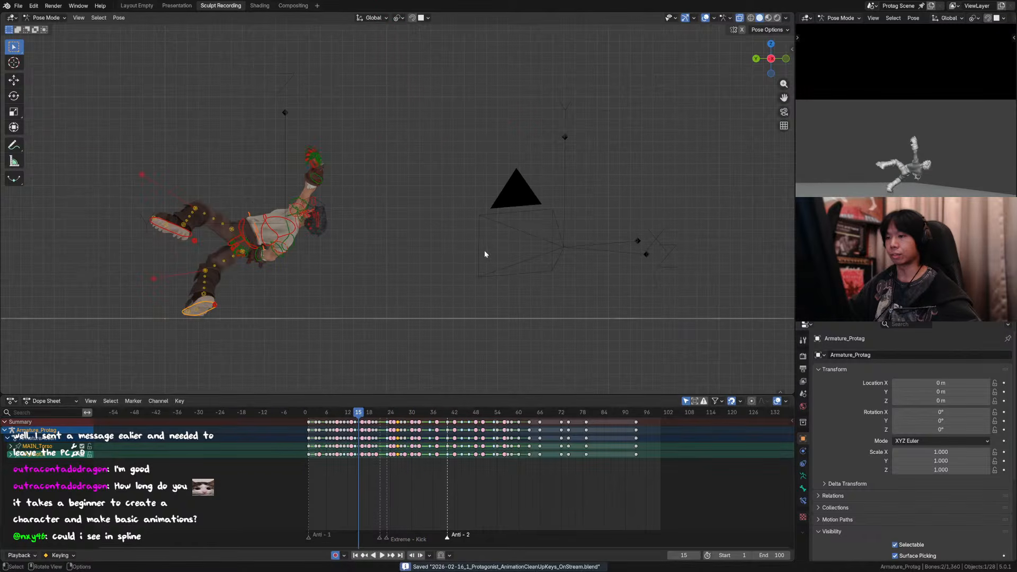
pyautogui.press('KP_0')
pyautogui.scroll(-1, 449, 221)
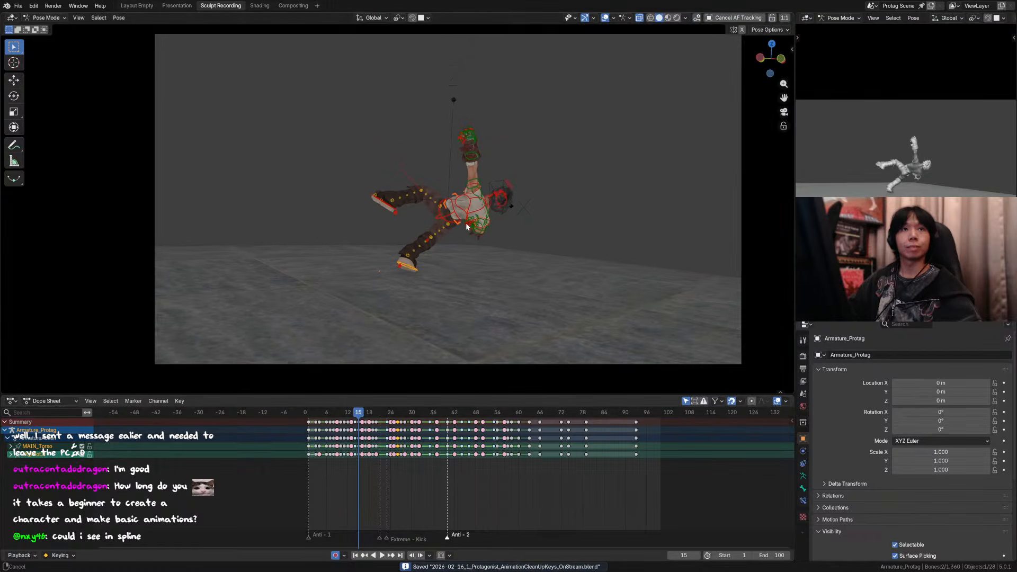
pyautogui.scroll(-2, 475, 241)
pyautogui.scroll(1, 473, 226)
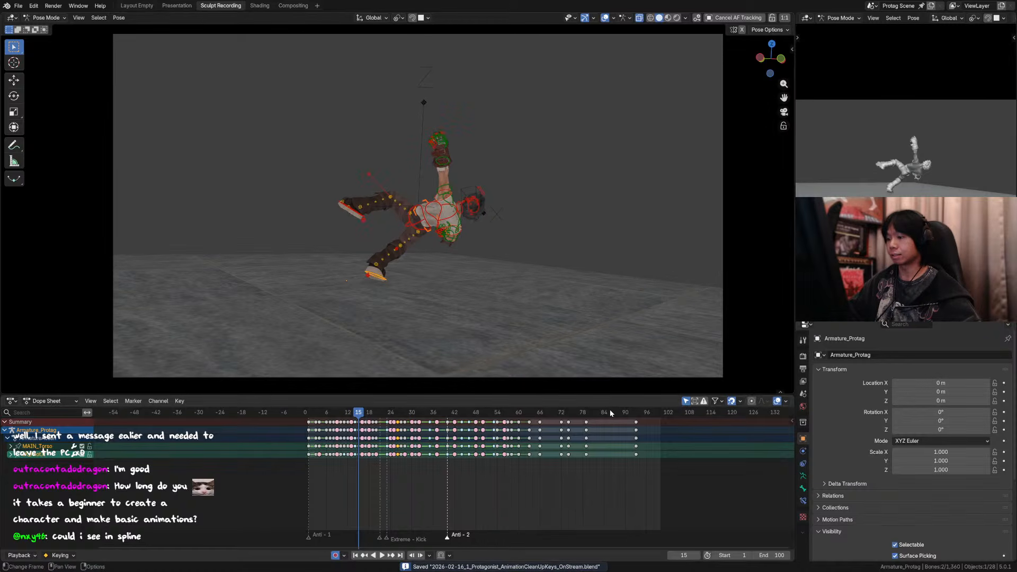
# Step: Select all the rig's controls and set all their keyframes to Bézier interpolation
pyautogui.press('a')
pyautogui.click(608, 18)
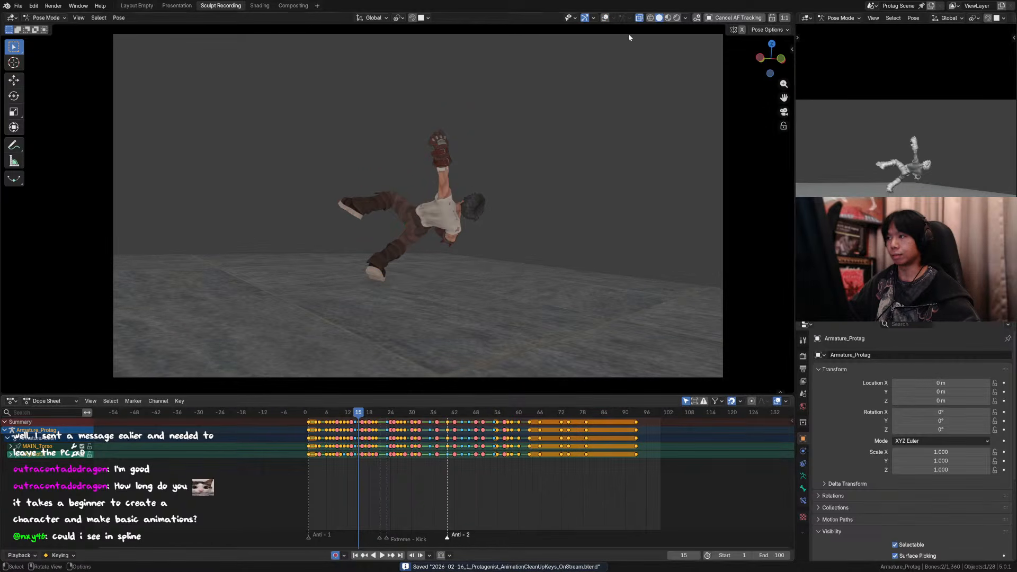
pyautogui.click(606, 18)
pyautogui.press('a')
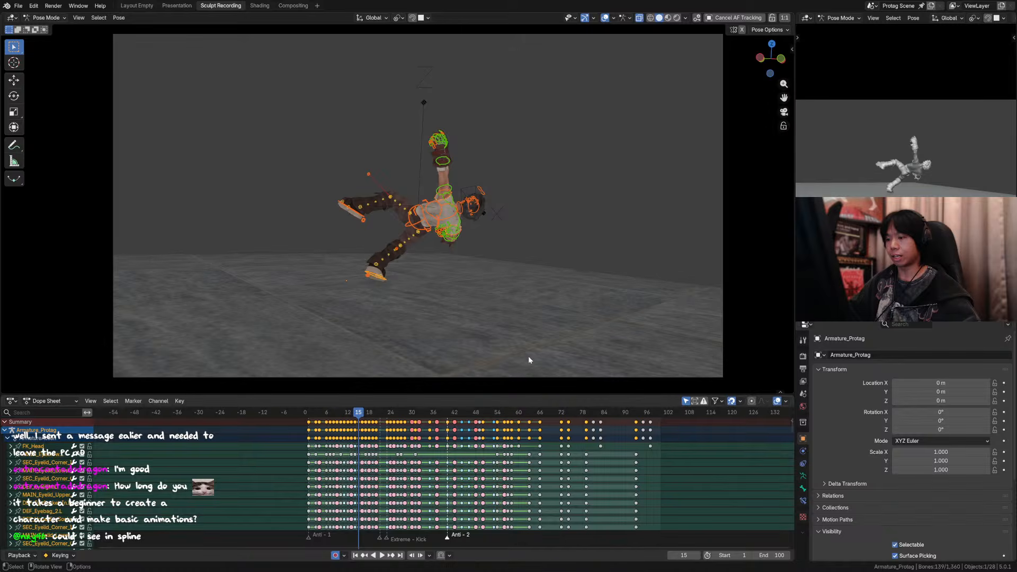
pyautogui.press('a')
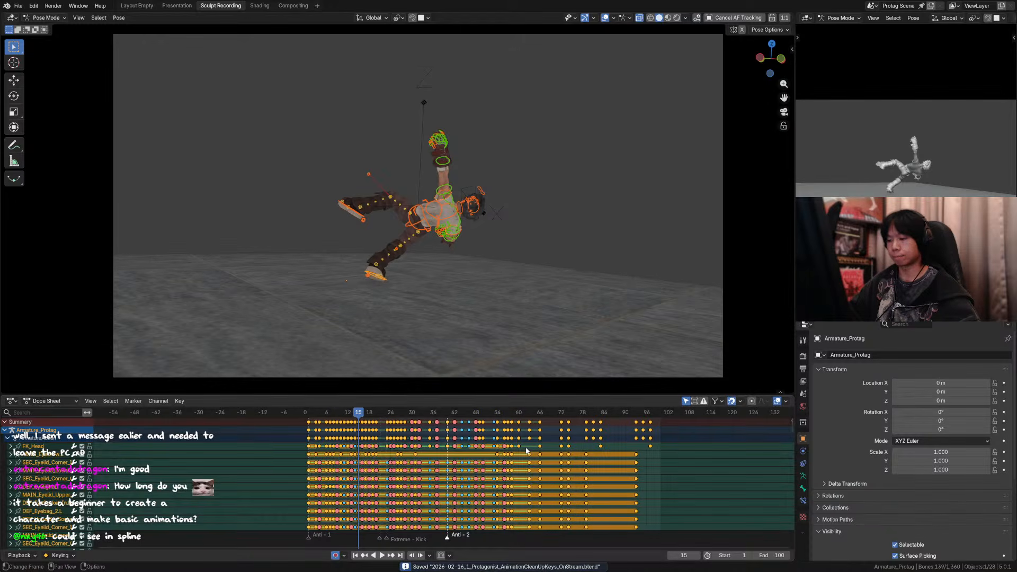
pyautogui.press('t')
pyautogui.click(527, 450)
pyautogui.press('t')
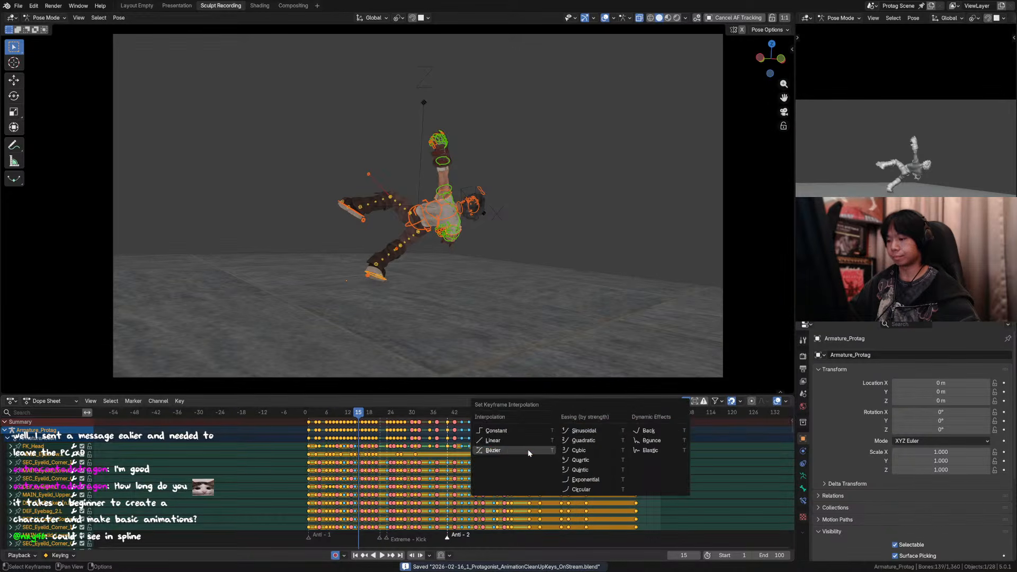
pyautogui.click(511, 450)
# Step: Rewind to the start, hide the overlays and play the splined animation through the camera, stopping at frame 14
pyautogui.hotkey('shift', 'Left')
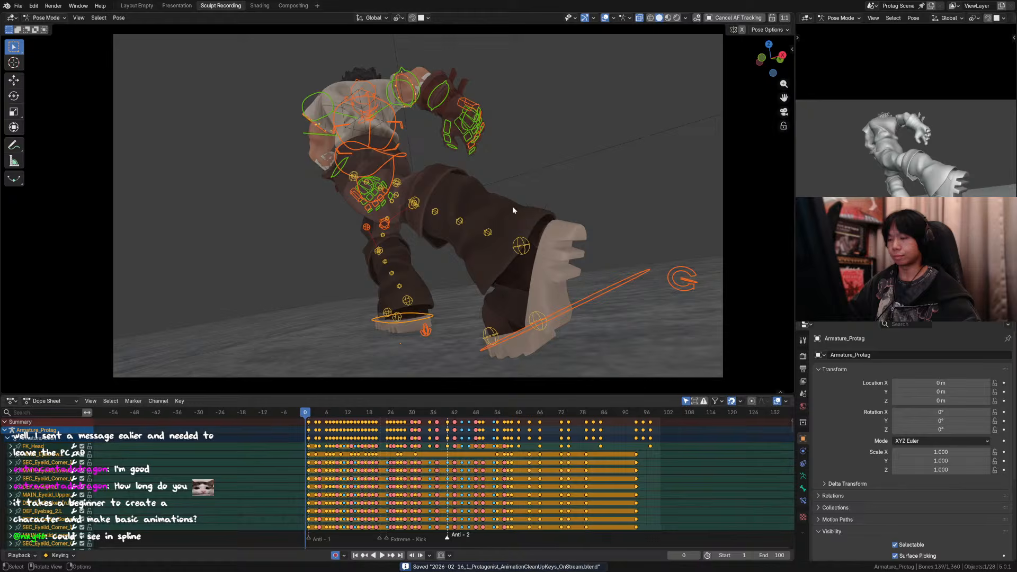
pyautogui.click(605, 17)
pyautogui.press('space')
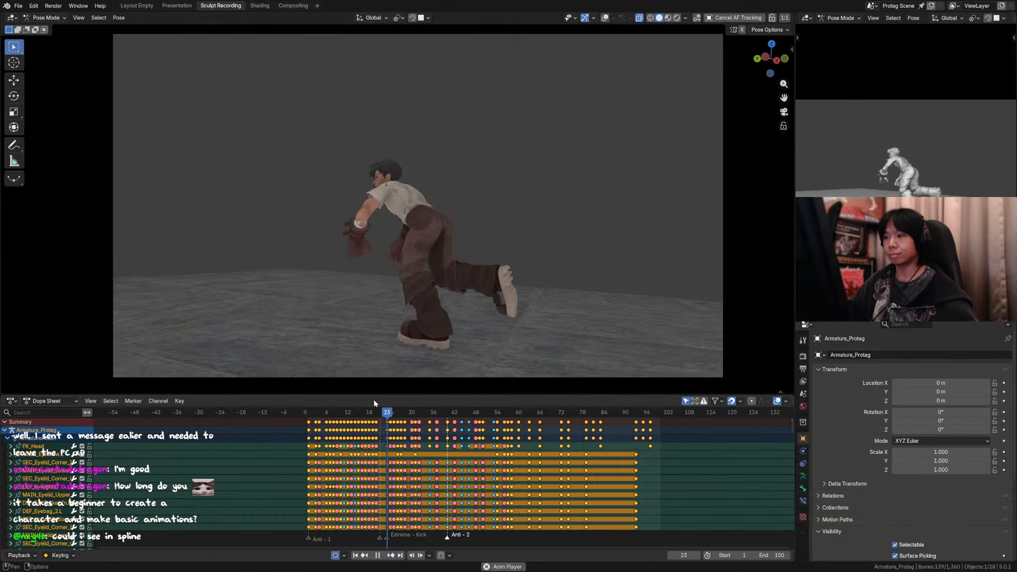
pyautogui.click(334, 414)
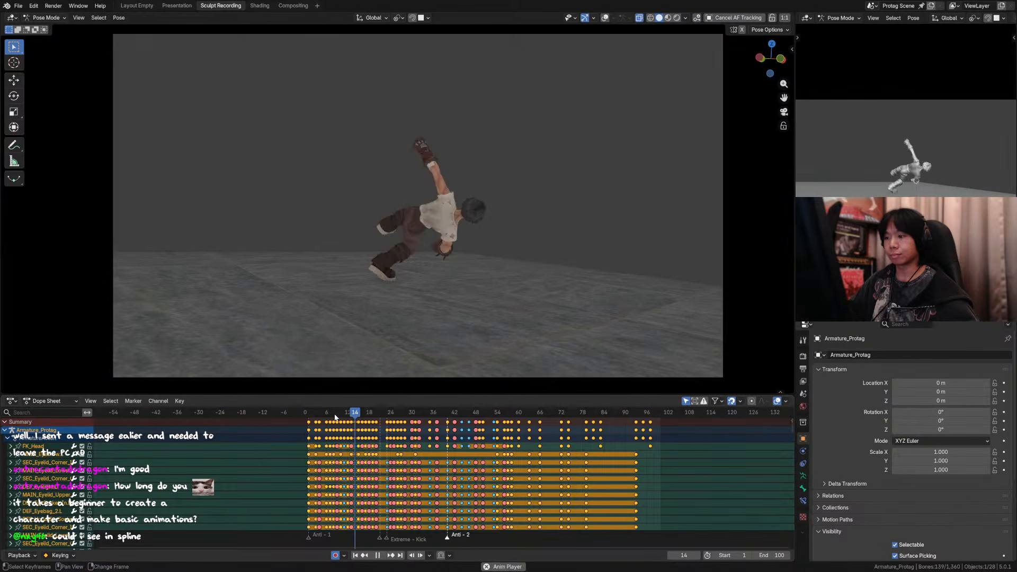
pyautogui.click(354, 416)
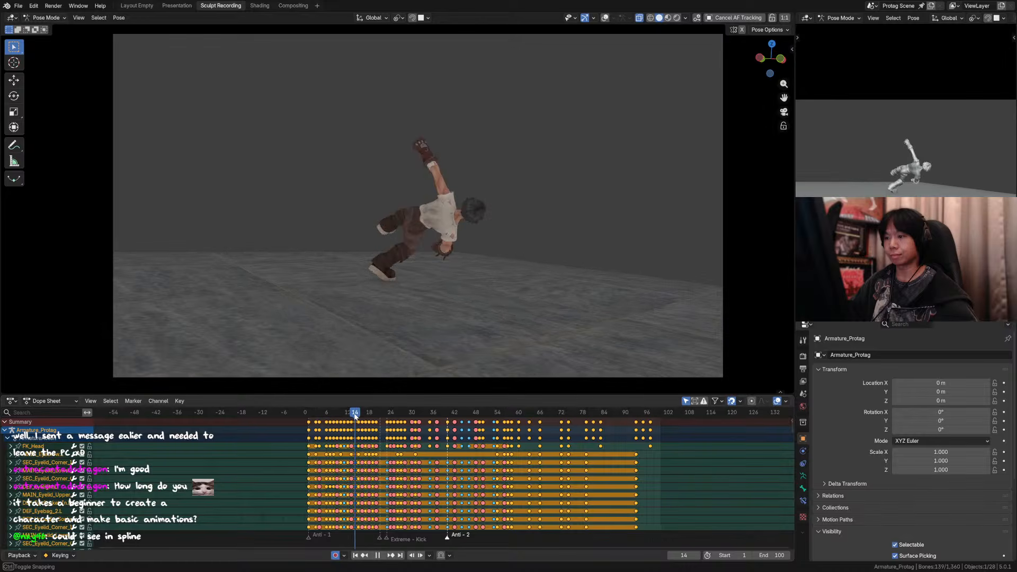
# Step: Scrub back and forth through the splined kick, ending on frame 29 with the keyframes enlarged in the dope sheet
pyautogui.moveTo(355, 416); pyautogui.dragTo(408, 418)
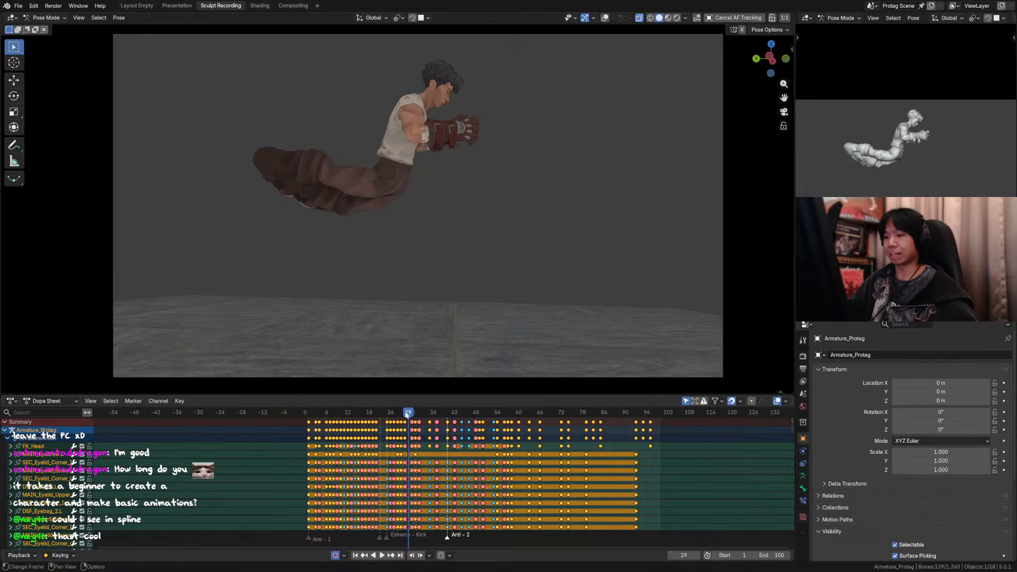
pyautogui.moveTo(406, 414); pyautogui.dragTo(340, 415)
pyautogui.scroll(8, 299, 444)
pyautogui.moveTo(238, 440); pyautogui.dragTo(444, 440, button='middle')
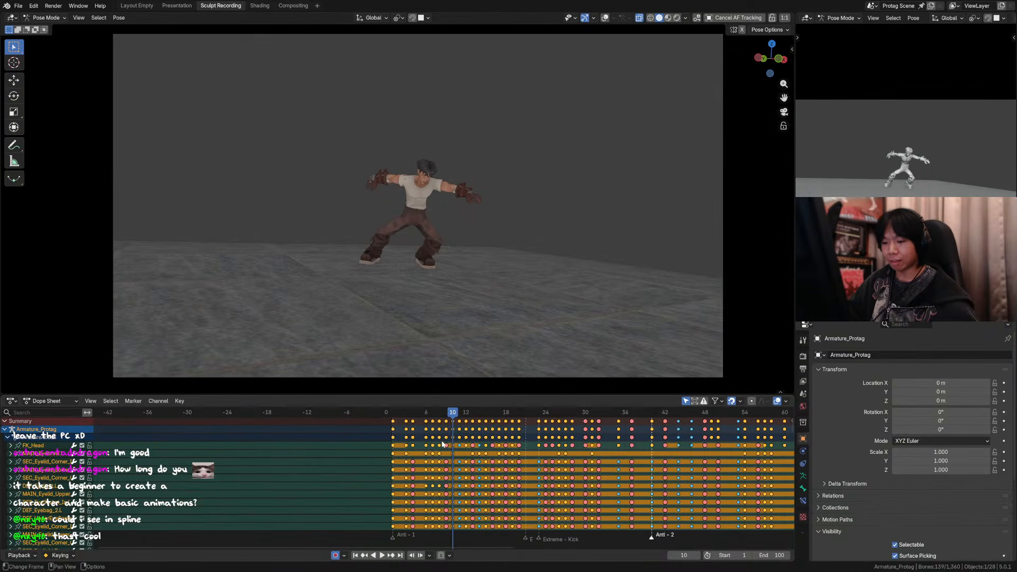
pyautogui.scroll(9, 428, 439)
pyautogui.scroll(4, 423, 433)
pyautogui.moveTo(405, 412); pyautogui.dragTo(681, 439)
pyautogui.scroll(-4, 656, 431)
pyautogui.moveTo(636, 423); pyautogui.dragTo(470, 419, button='middle')
pyautogui.moveTo(473, 413); pyautogui.dragTo(573, 426)
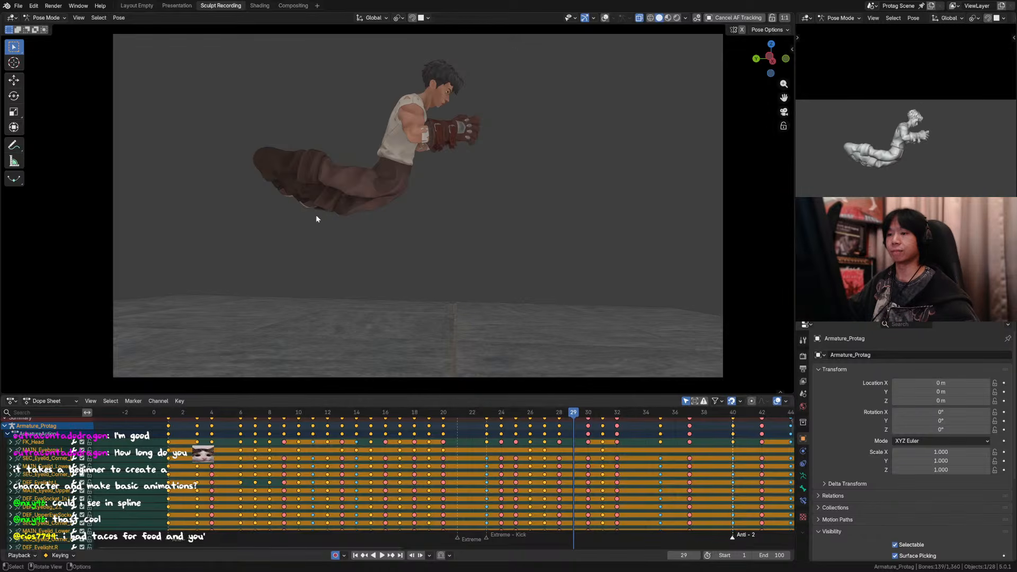
# Step: Try lowering the left foot's IK pole follow to 0.000 on frame 29
pyautogui.press('n')
pyautogui.scroll(-5, 716, 82)
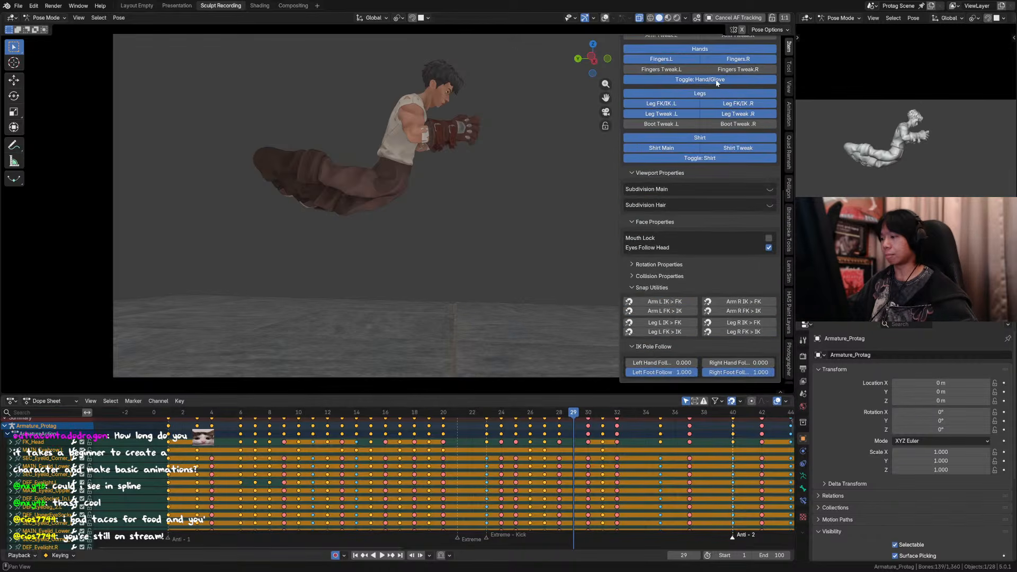
pyautogui.moveTo(696, 373); pyautogui.dragTo(633, 373)
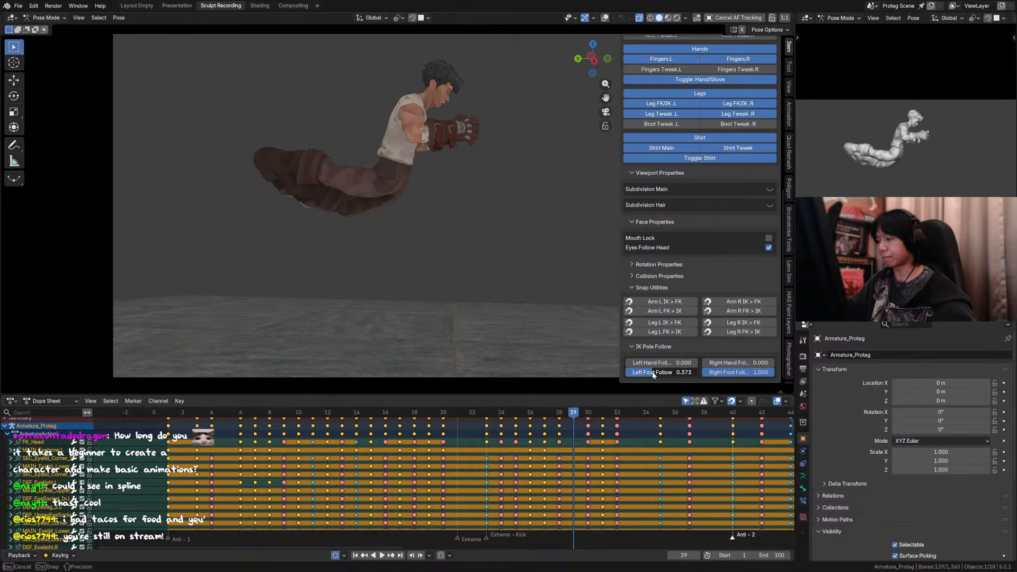
pyautogui.press('Escape')
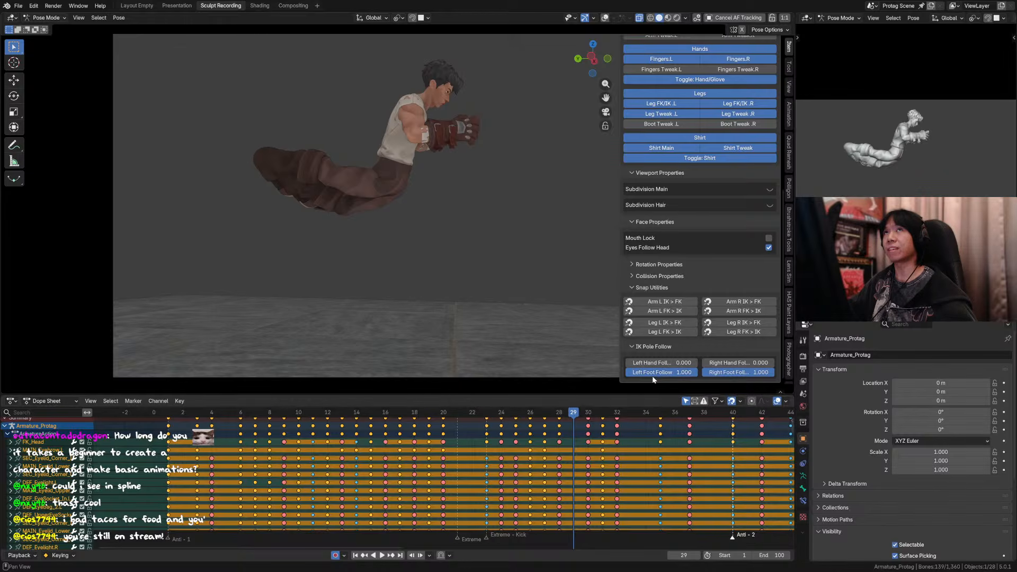
pyautogui.moveTo(657, 372); pyautogui.dragTo(622, 372)
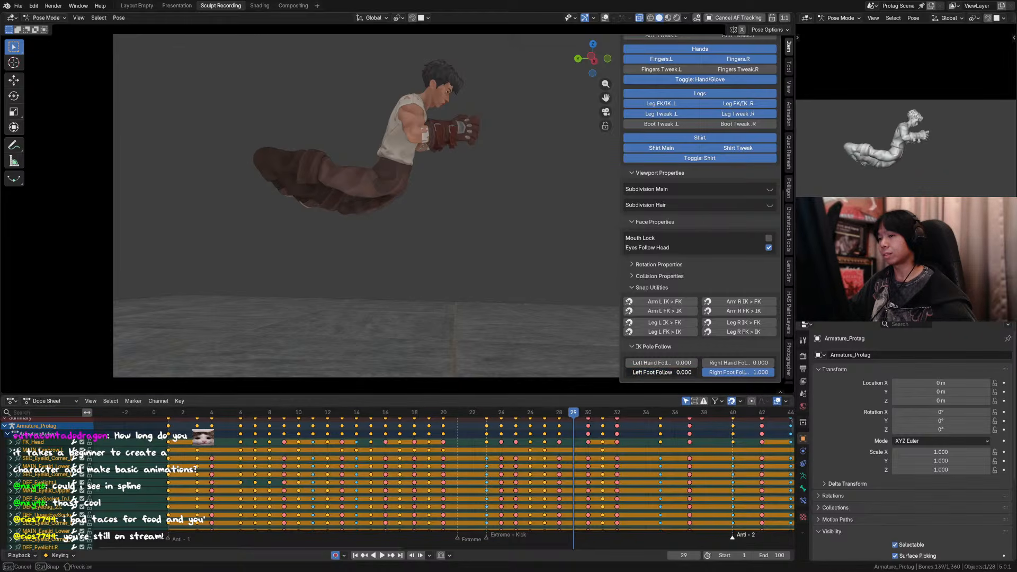
pyautogui.press('Escape')
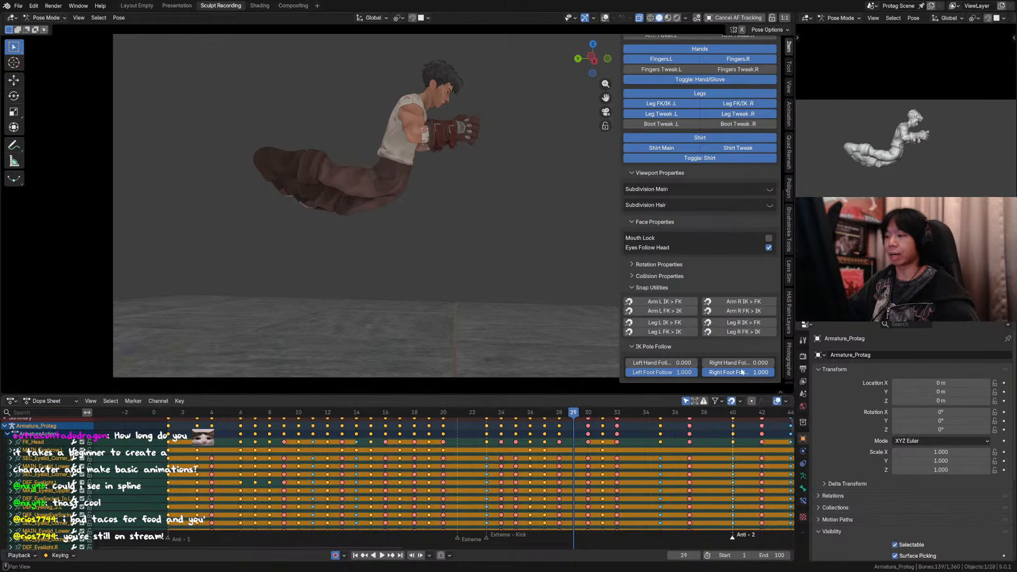
# Step: Hide the sidebar and scrub back and forth through the splined flip and kick, ending on frame 45
pyautogui.moveTo(572, 414); pyautogui.dragTo(608, 426)
pyautogui.scroll(-2, 576, 322)
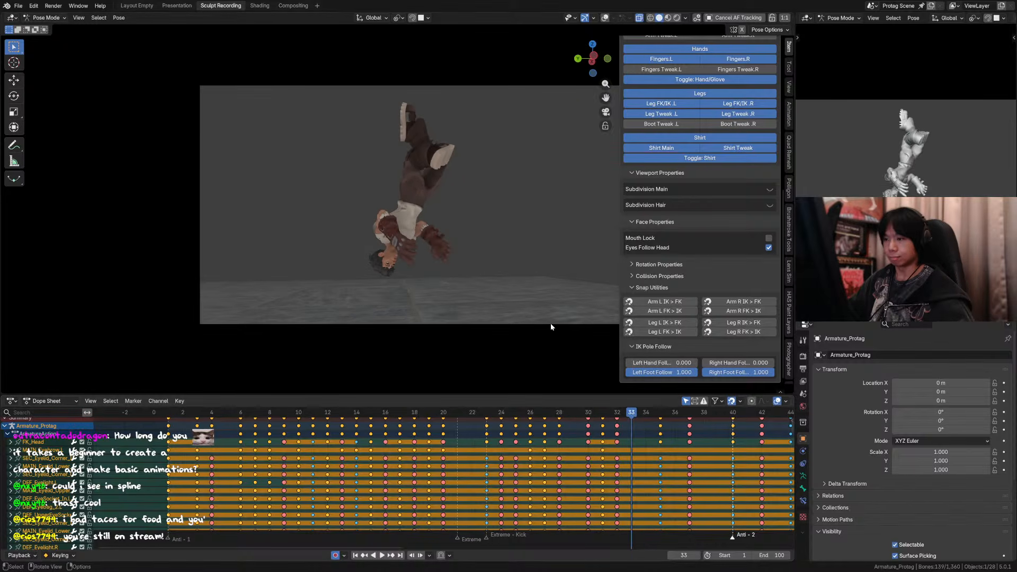
pyautogui.press('n')
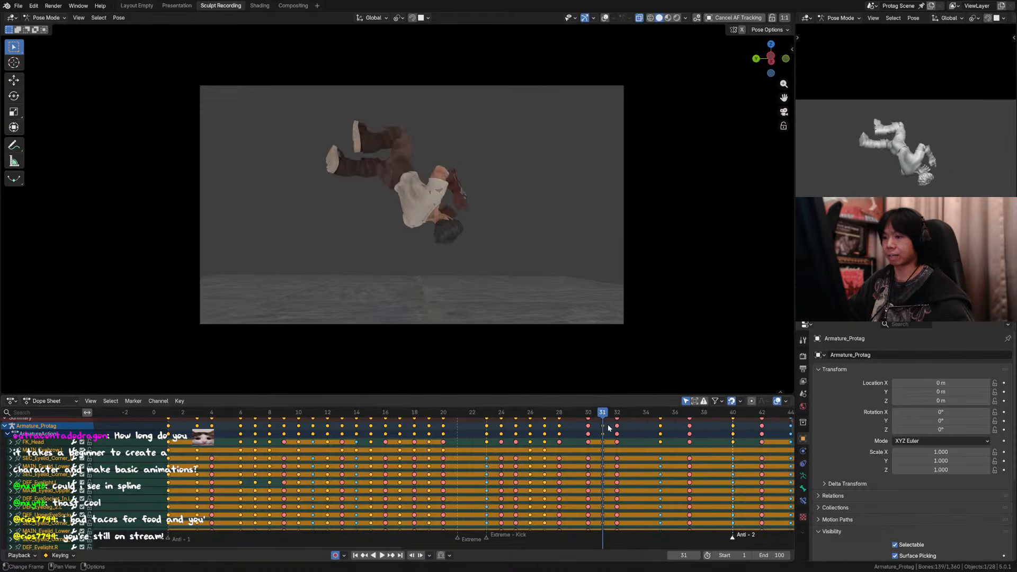
pyautogui.moveTo(694, 414); pyautogui.dragTo(754, 415)
pyautogui.scroll(-2, 692, 435)
pyautogui.moveTo(713, 445); pyautogui.dragTo(610, 443, button='middle')
pyautogui.moveTo(551, 414); pyautogui.dragTo(696, 428)
pyautogui.moveTo(715, 441); pyautogui.dragTo(541, 424, button='middle')
pyautogui.moveTo(523, 413)
pyautogui.mouseDown()
pyautogui.moveTo(534, 418)
pyautogui.moveTo(522, 420)
pyautogui.mouseUp()
pyautogui.moveTo(522, 423); pyautogui.dragTo(503, 447, button='middle')
pyautogui.scroll(1, 505, 437)
pyautogui.moveTo(509, 415); pyautogui.dragTo(437, 428)
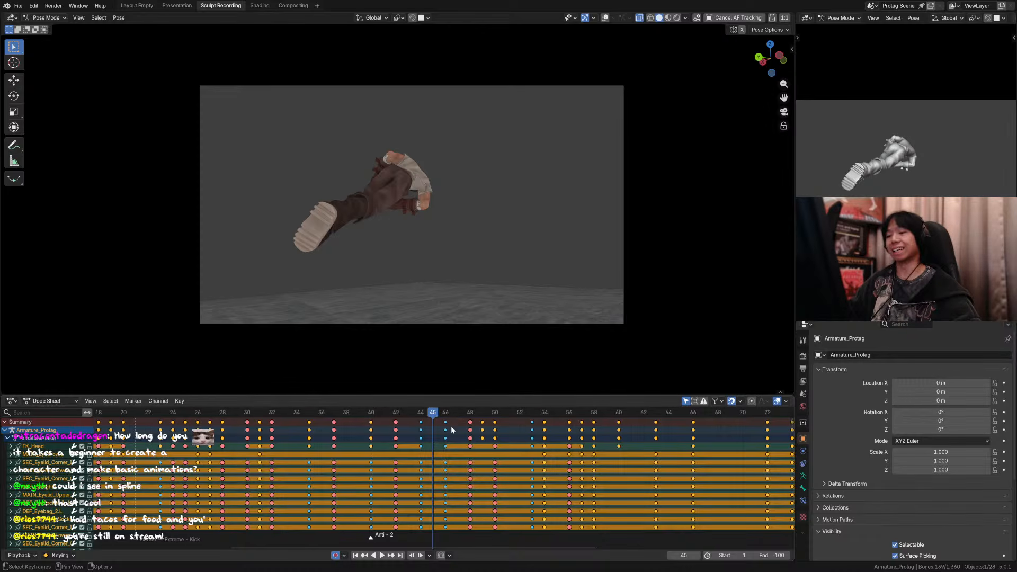
# Step: Save the file, then undo the switch to Bézier interpolation and go back to frame 15
pyautogui.scroll(-2, 459, 444)
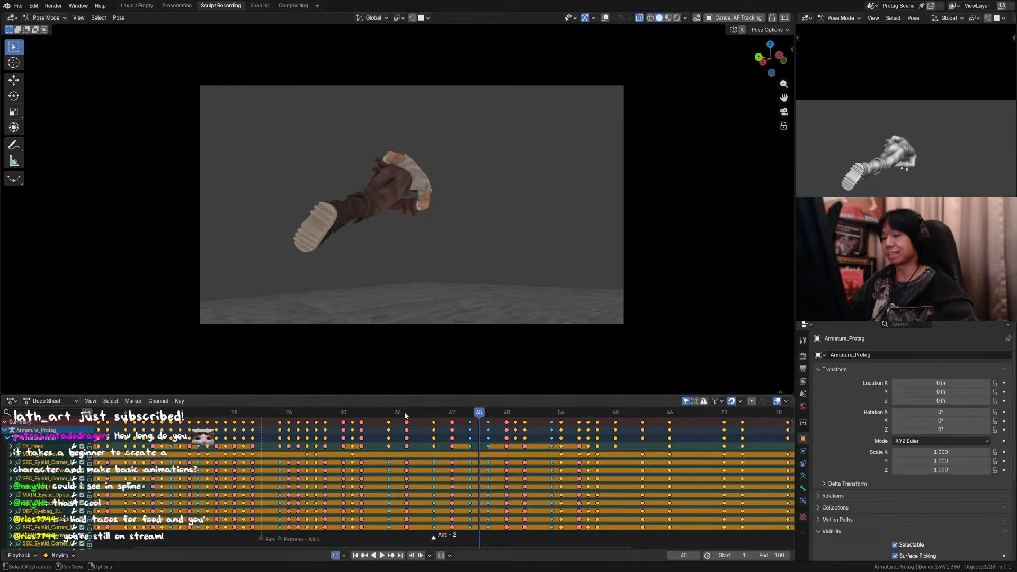
pyautogui.scroll(-8, 417, 450)
pyautogui.moveTo(450, 454); pyautogui.dragTo(409, 459, button='middle')
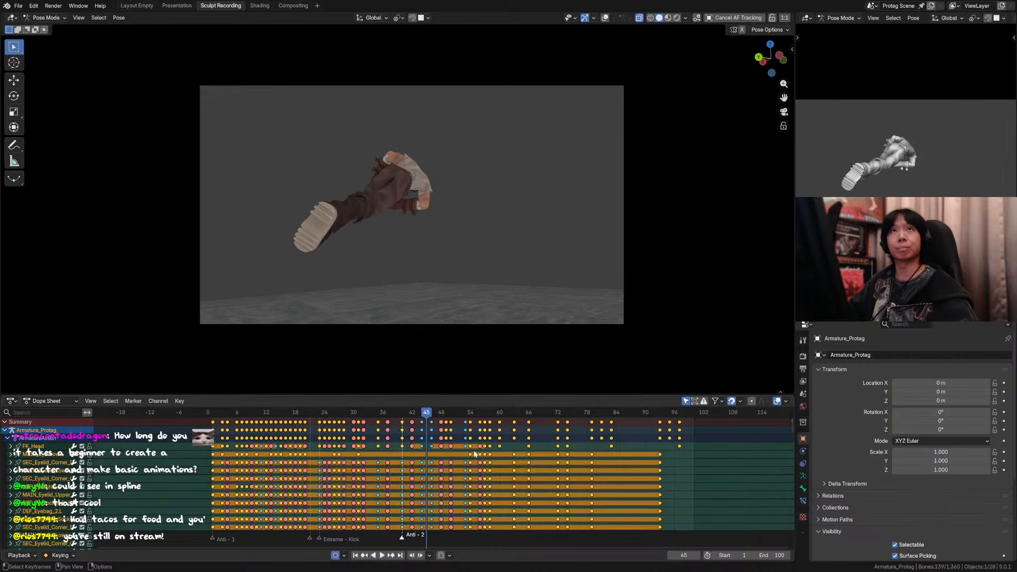
pyautogui.scroll(4, 475, 453)
pyautogui.hotkey('ctrl', 's')
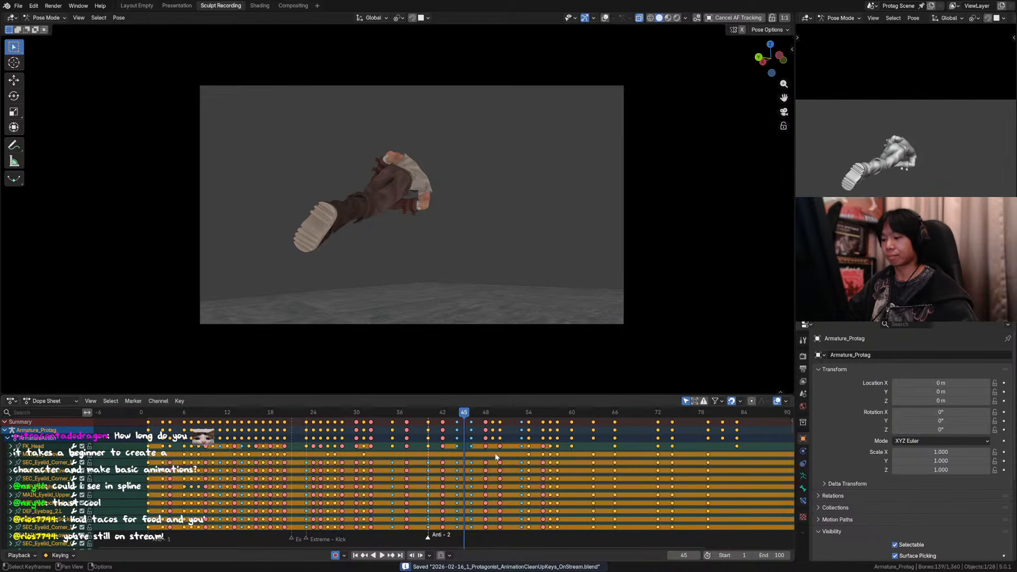
pyautogui.moveTo(496, 457); pyautogui.dragTo(473, 470, button='middle')
pyautogui.hotkey('ctrl', 'z')
pyautogui.hotkey('ctrl', 'z')
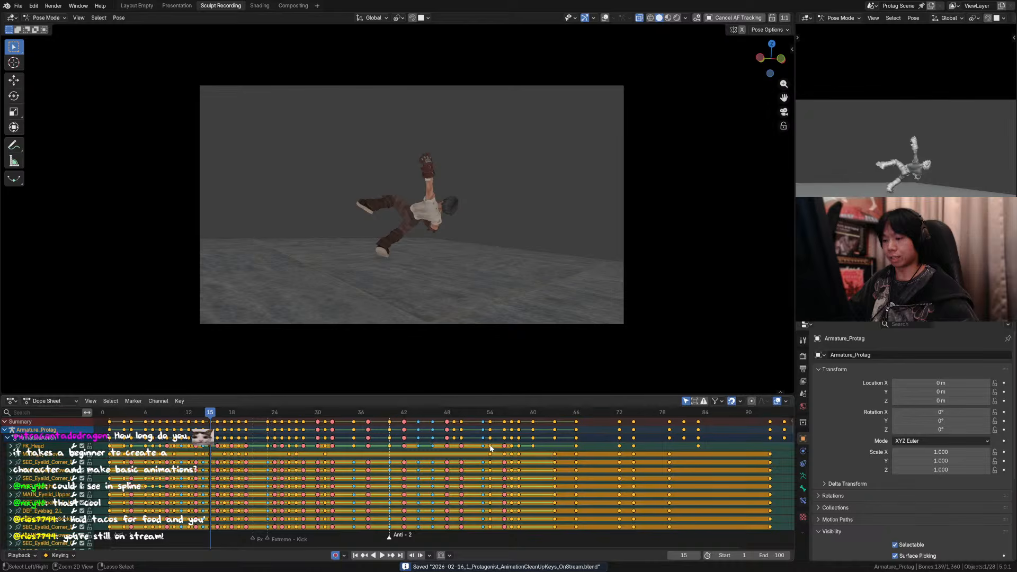
# Step: Scrub and play the stepped animation through the enlarged camera view, stop on frame 27 and save the file
pyautogui.moveTo(182, 414); pyautogui.dragTo(203, 414, button='middle')
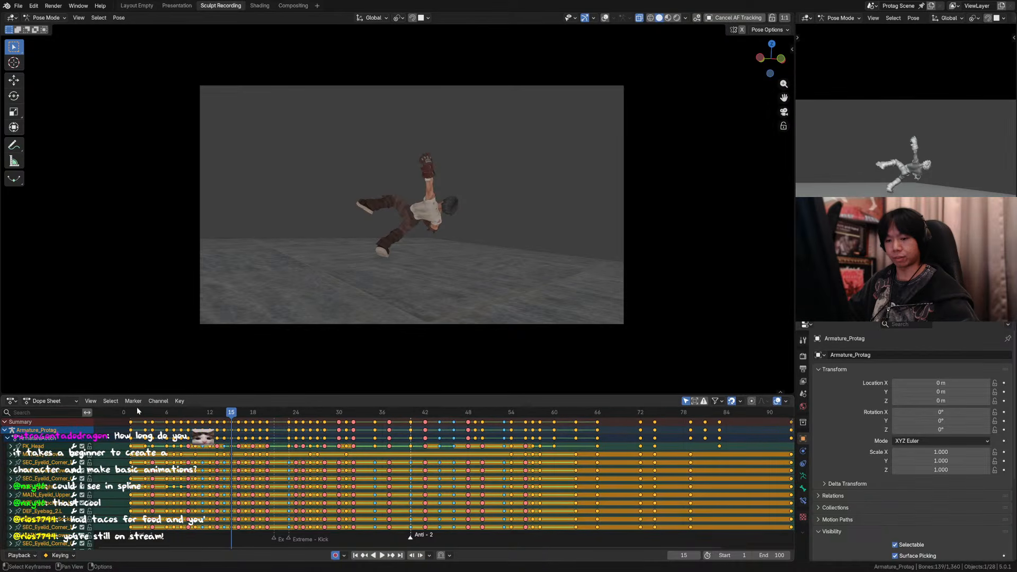
pyautogui.moveTo(132, 415); pyautogui.dragTo(179, 416)
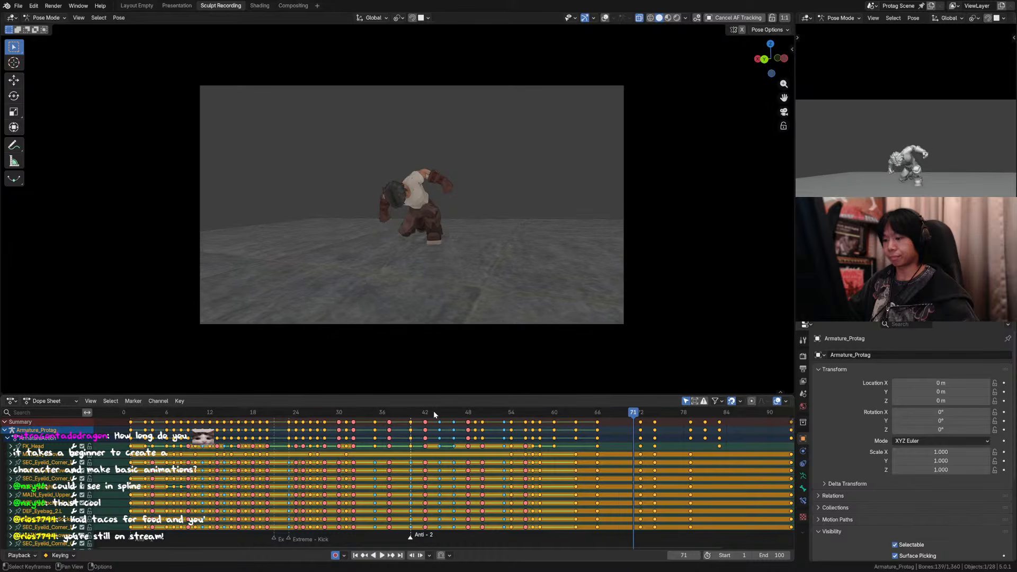
pyautogui.moveTo(434, 415); pyautogui.dragTo(356, 418)
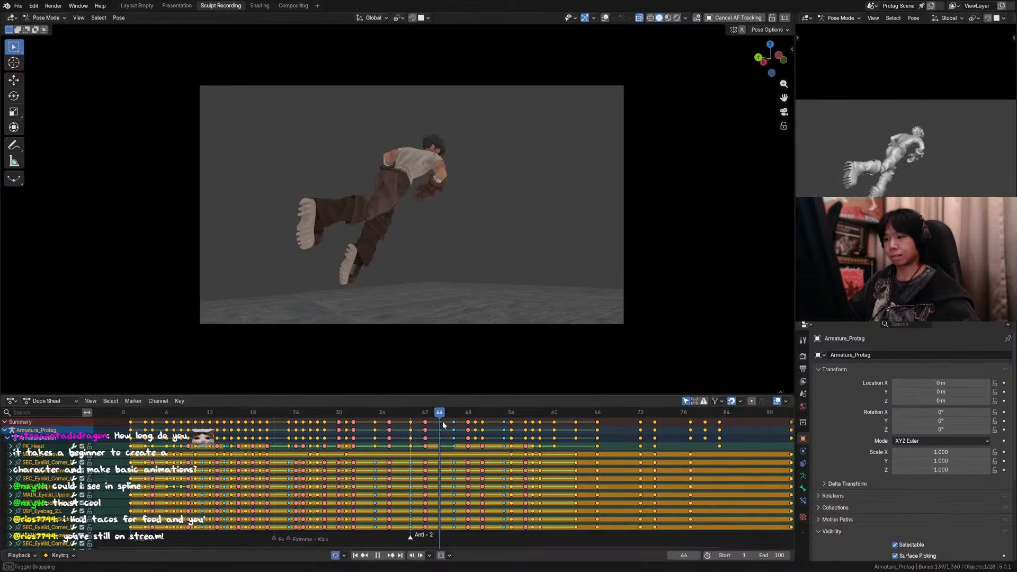
pyautogui.moveTo(534, 433); pyautogui.dragTo(587, 435)
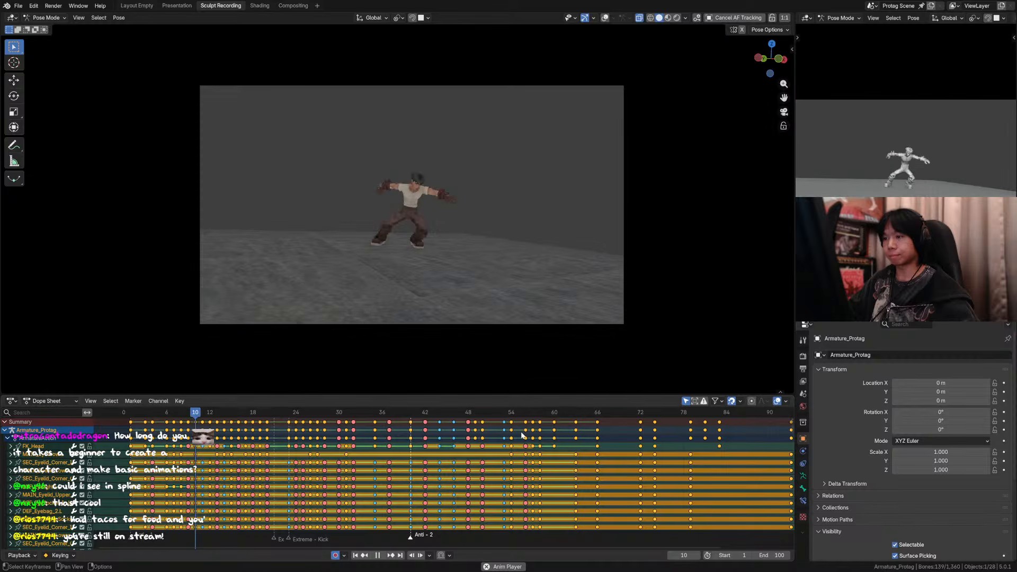
pyautogui.scroll(3, 477, 365)
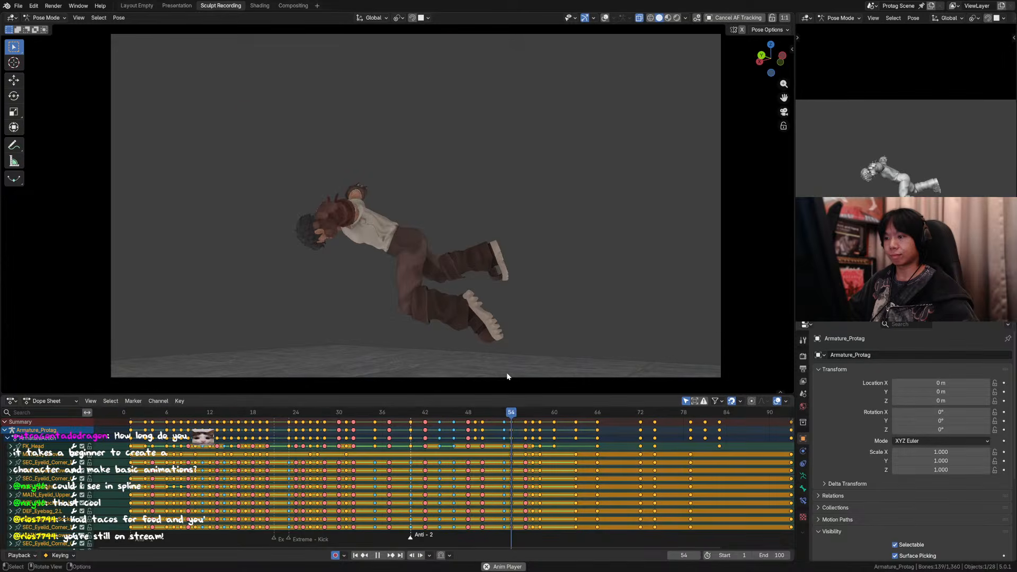
pyautogui.press('space')
pyautogui.moveTo(474, 412); pyautogui.dragTo(351, 416)
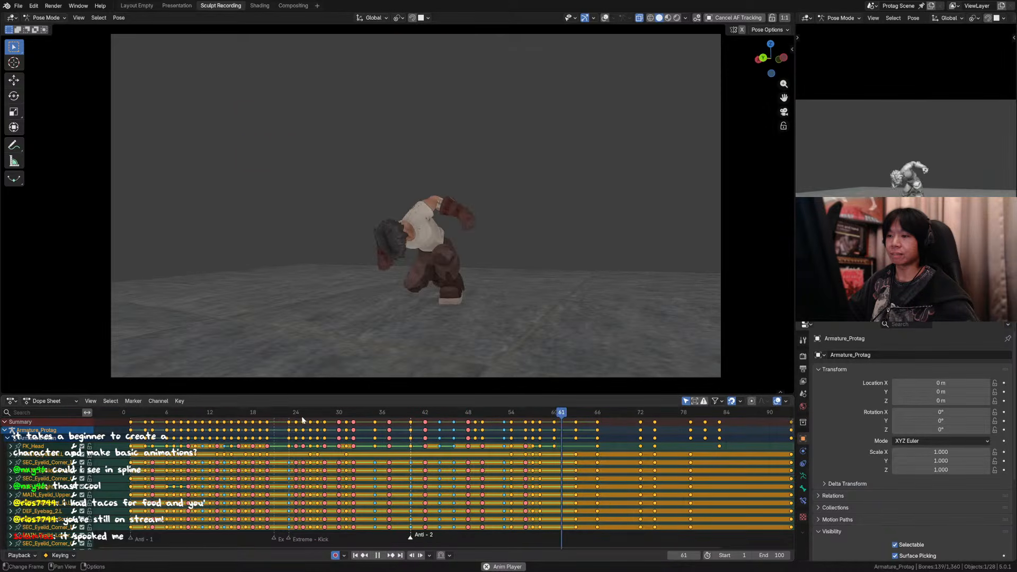
pyautogui.press('Escape')
pyautogui.hotkey('ctrl', 's')
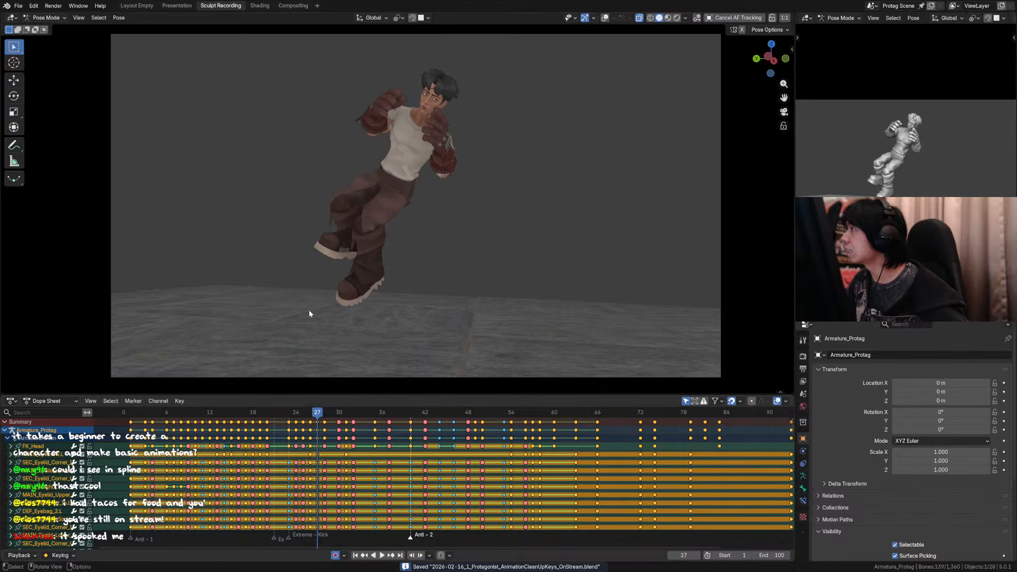
# Step: Replay the stepped animation, scrub around frame 41, stop on frame 38 and save the file again
pyautogui.press('space')
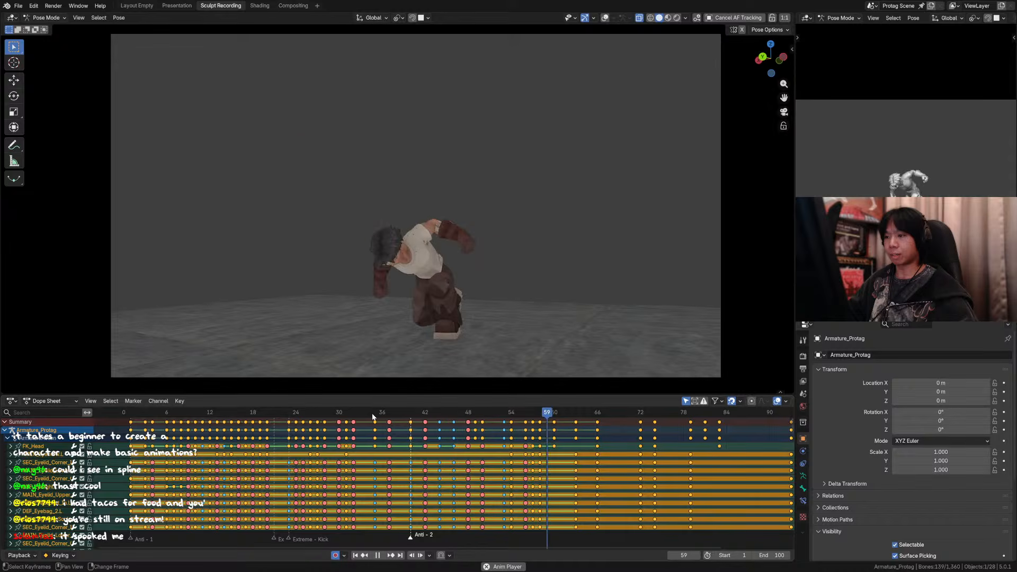
pyautogui.press('space')
pyautogui.moveTo(393, 412); pyautogui.dragTo(419, 413)
pyautogui.press('space')
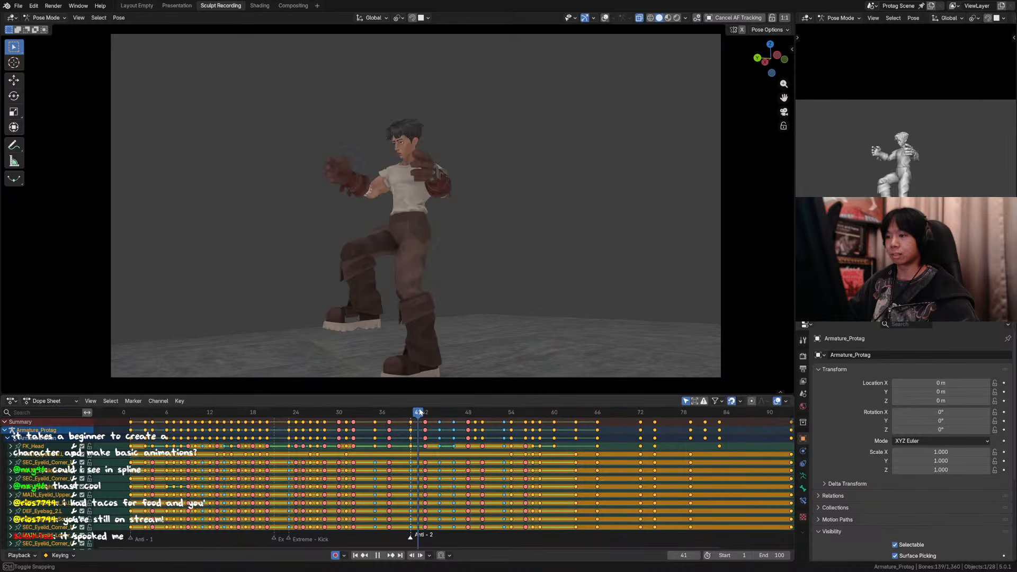
pyautogui.press('Escape')
pyautogui.hotkey('ctrl', 's')
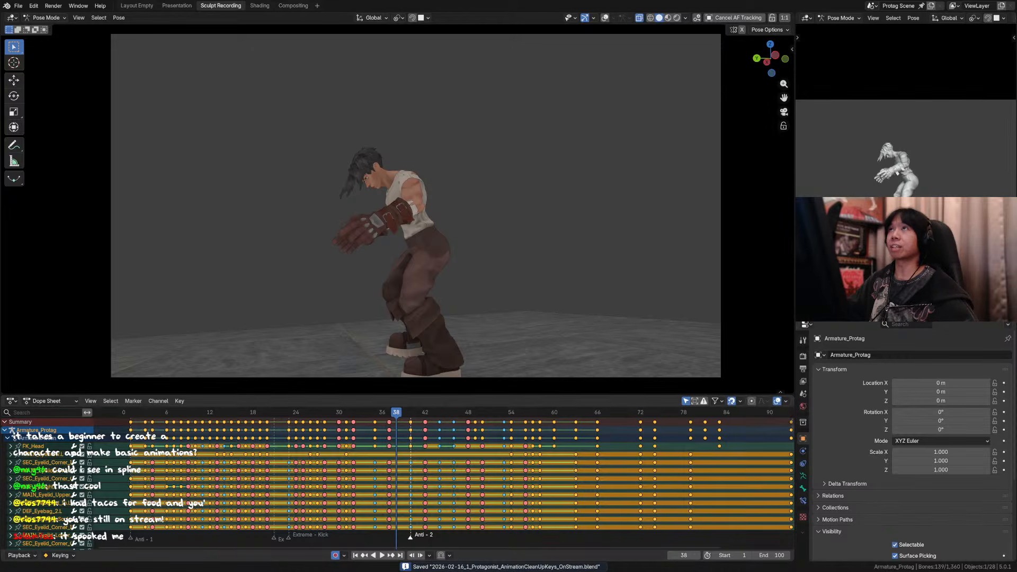
# Step: Play the animation from the start, replay the flip section, stop on frame 29 and show the overlays
pyautogui.click(126, 413)
pyautogui.press('space')
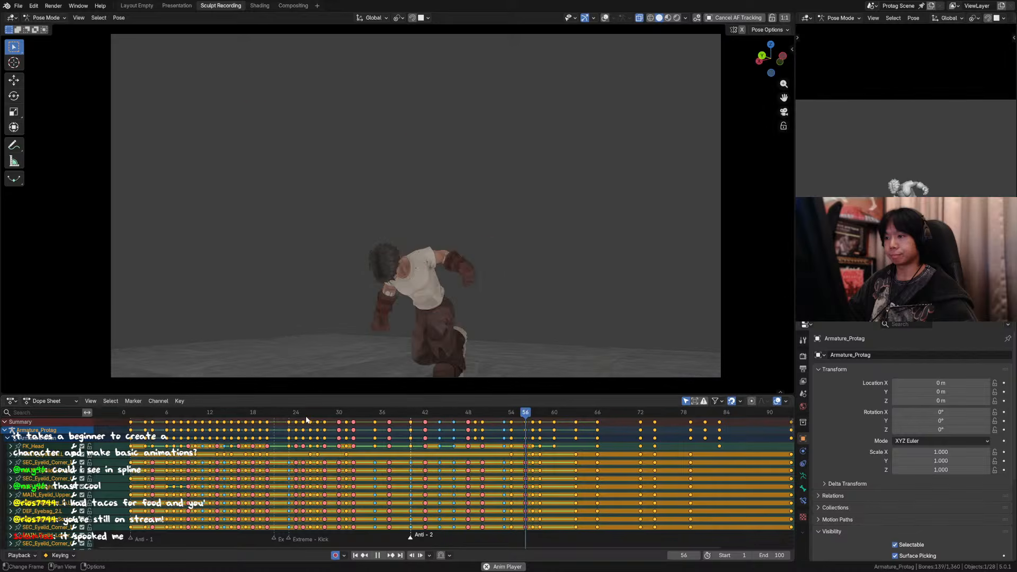
pyautogui.click(288, 416)
pyautogui.press('space')
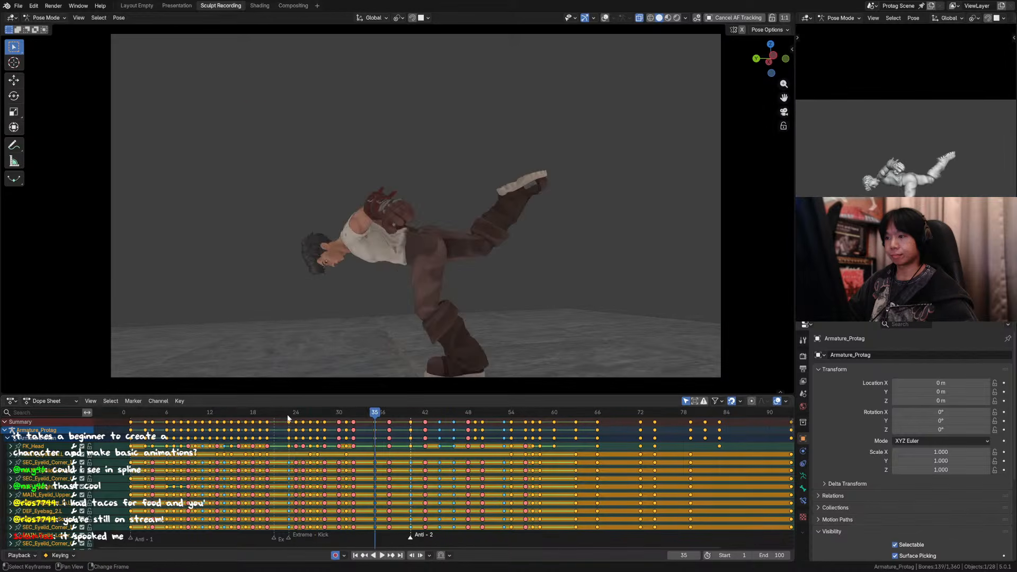
pyautogui.click(321, 415)
pyautogui.press('space')
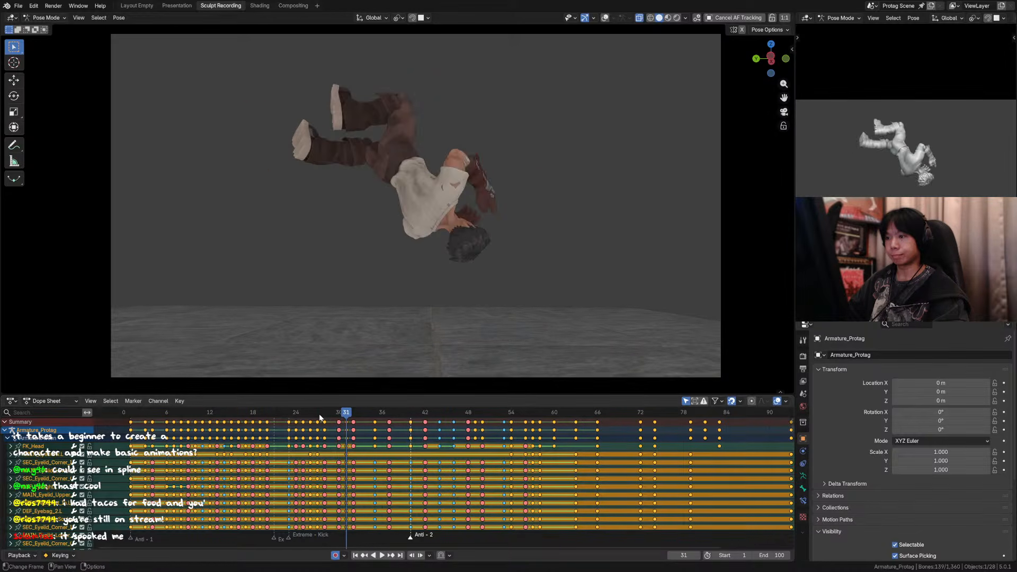
pyautogui.click(320, 415)
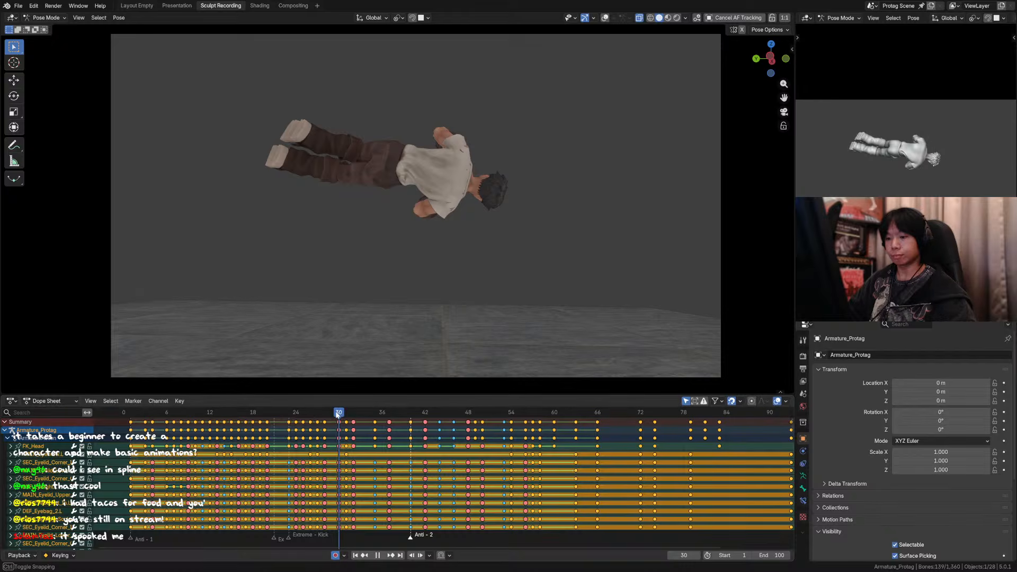
pyautogui.moveTo(337, 415); pyautogui.dragTo(333, 415)
pyautogui.click(605, 18)
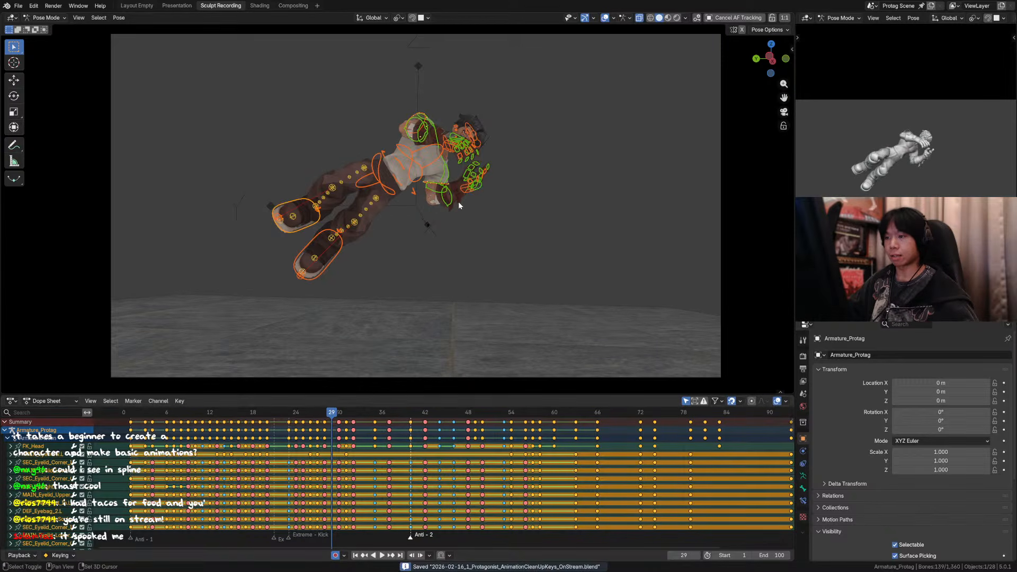
# Step: Try a 50 % breakdown pose on all selected rig controls at frame 29
pyautogui.hotkey('shift', 'e')
pyautogui.rightClick(472, 204)
pyautogui.hotkey('shift', 'e')
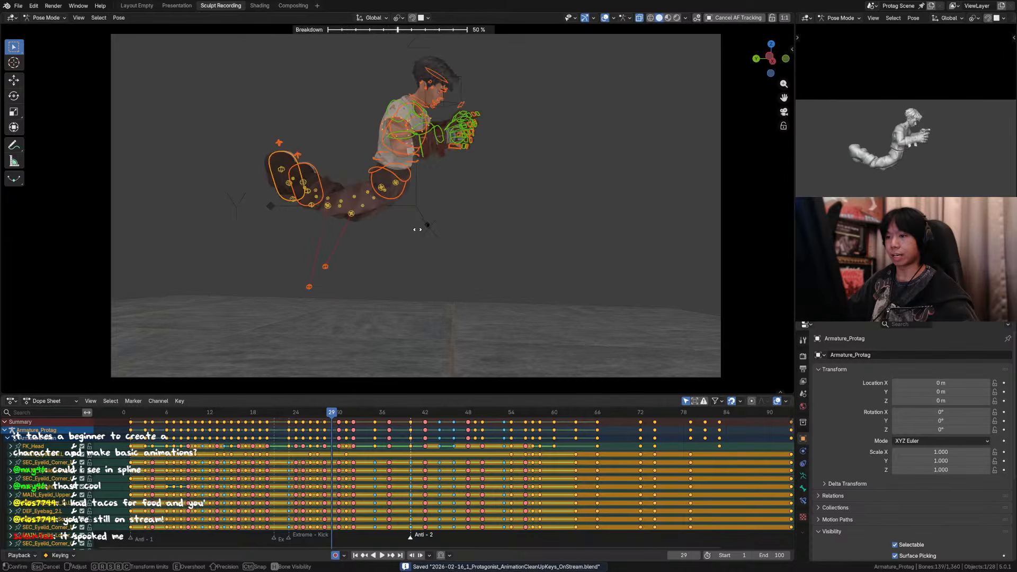
pyautogui.rightClick(418, 230)
pyautogui.hotkey('shift', 'e')
pyautogui.rightClick(466, 226)
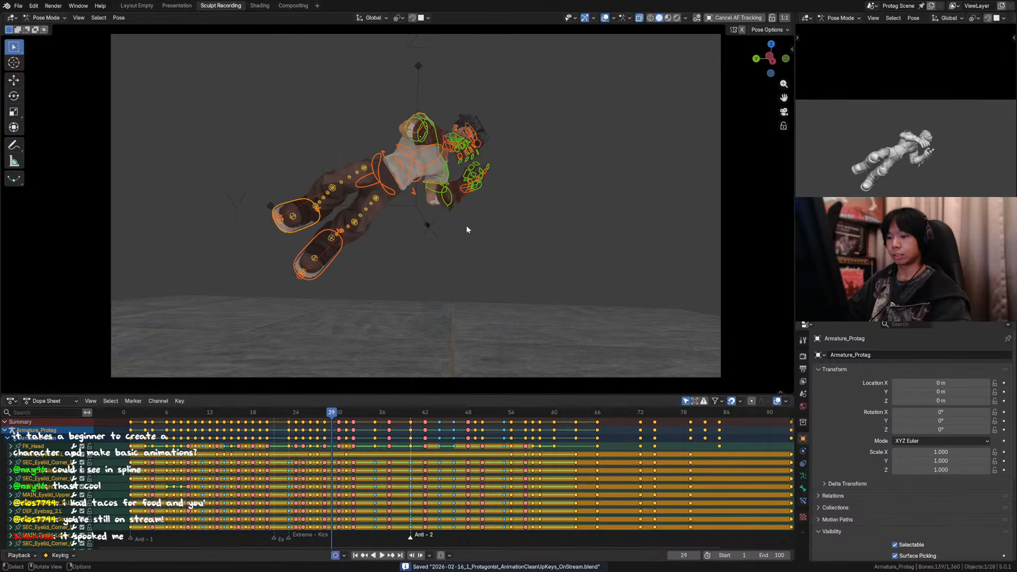
# Step: Step through the frames neighbouring frame 29 to compare the flip poses with the rig controls shown
pyautogui.press('Right')
pyautogui.press('Left')
pyautogui.press('Left')
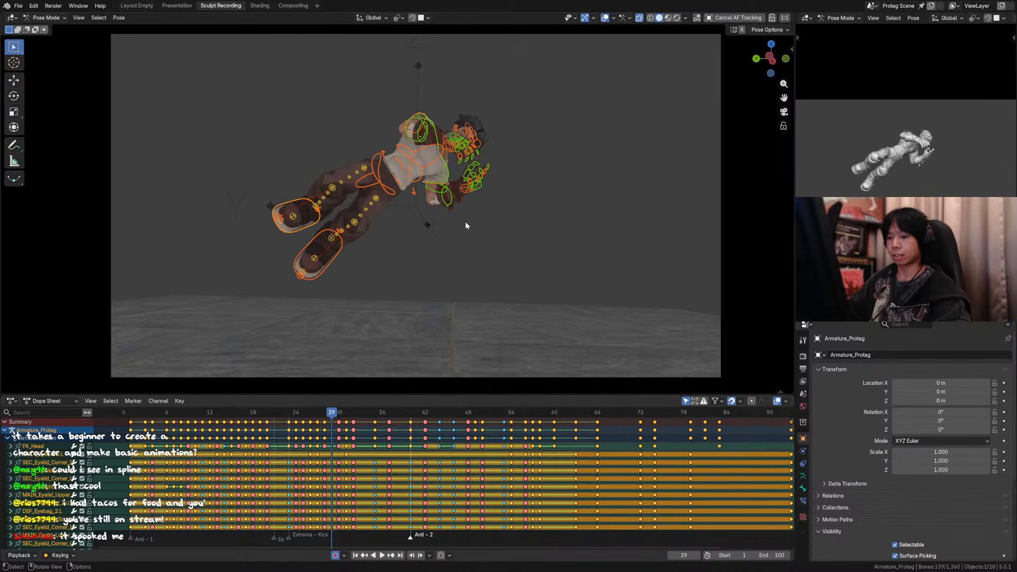
pyautogui.press('Right')
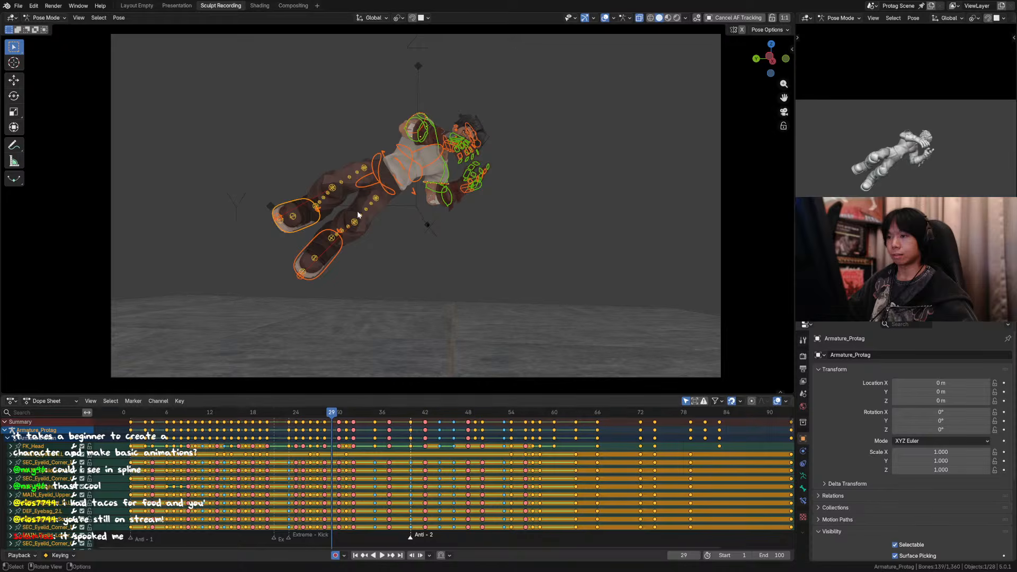
# Step: Deselect the leg controls and try a 50 % breakdown on the remaining upper-body controls at frame 29
pyautogui.moveTo(345, 199); pyautogui.dragTo(324, 276)
pyautogui.hotkey('shift', 'e')
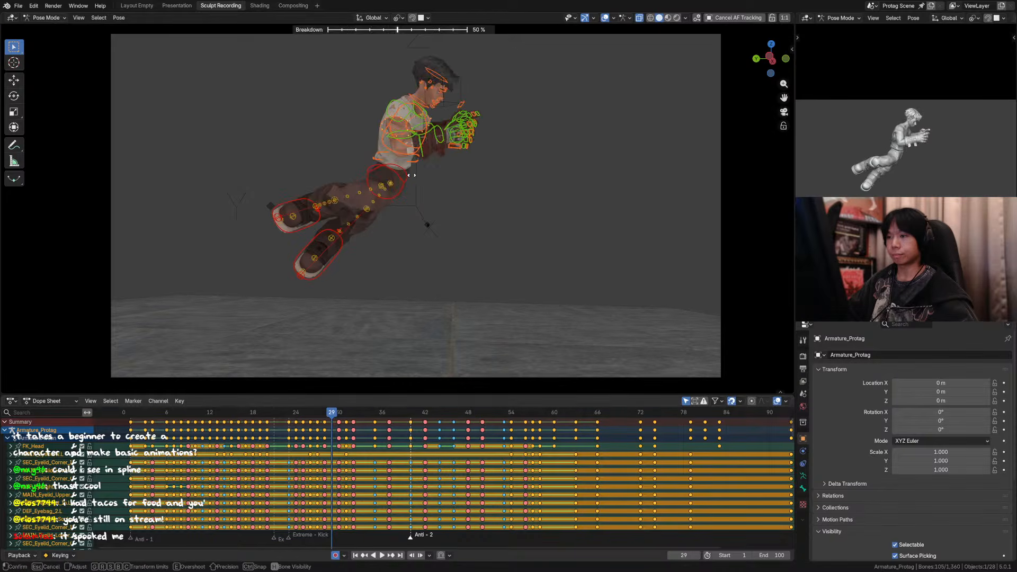
pyautogui.rightClick(412, 179)
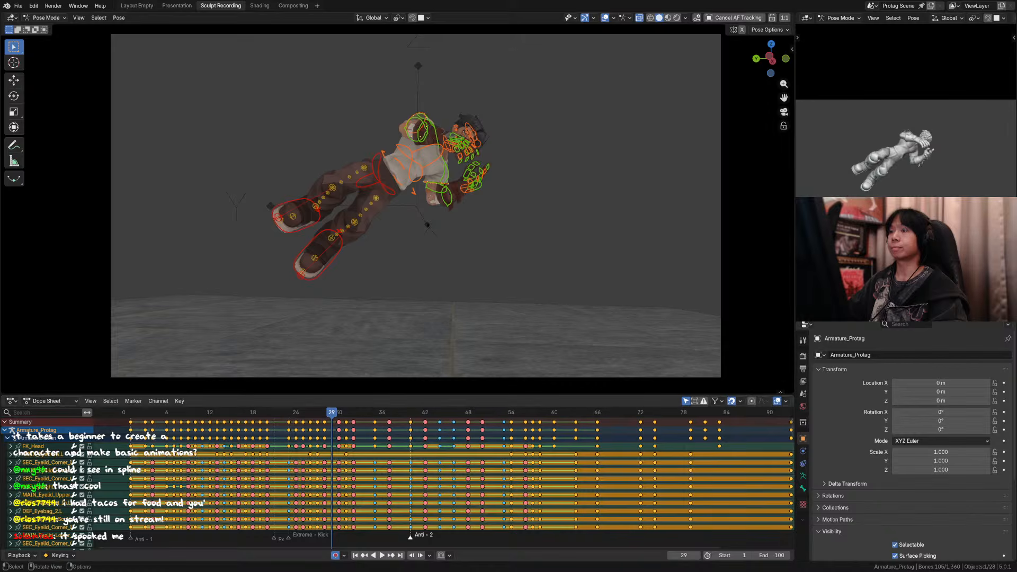
# Step: Compare the poses just before and after frame 29 again, frame by frame
pyautogui.click(324, 416)
pyautogui.press('Left')
pyautogui.press('Right')
pyautogui.press('Right')
pyautogui.press('Right')
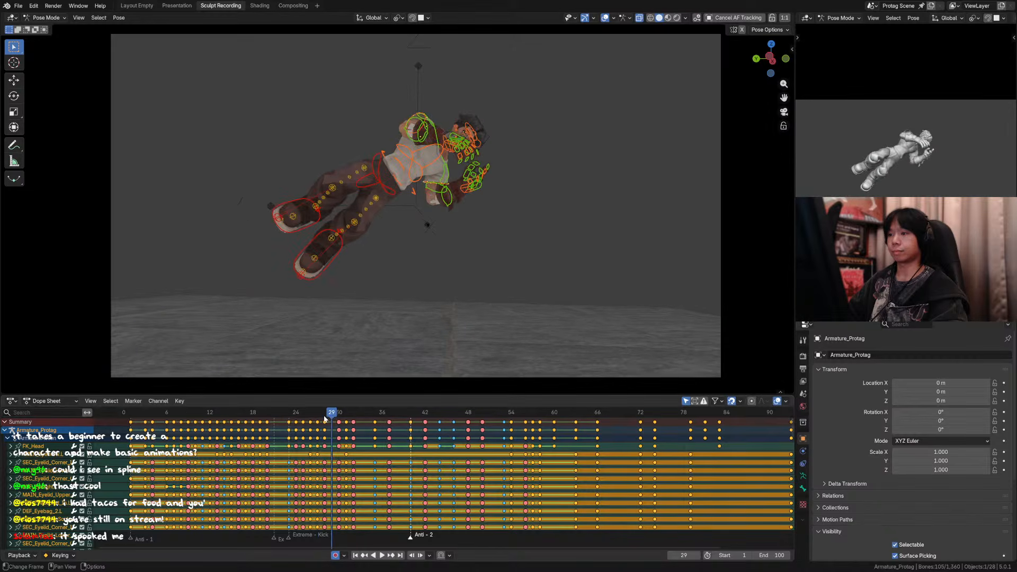
pyautogui.press('Left')
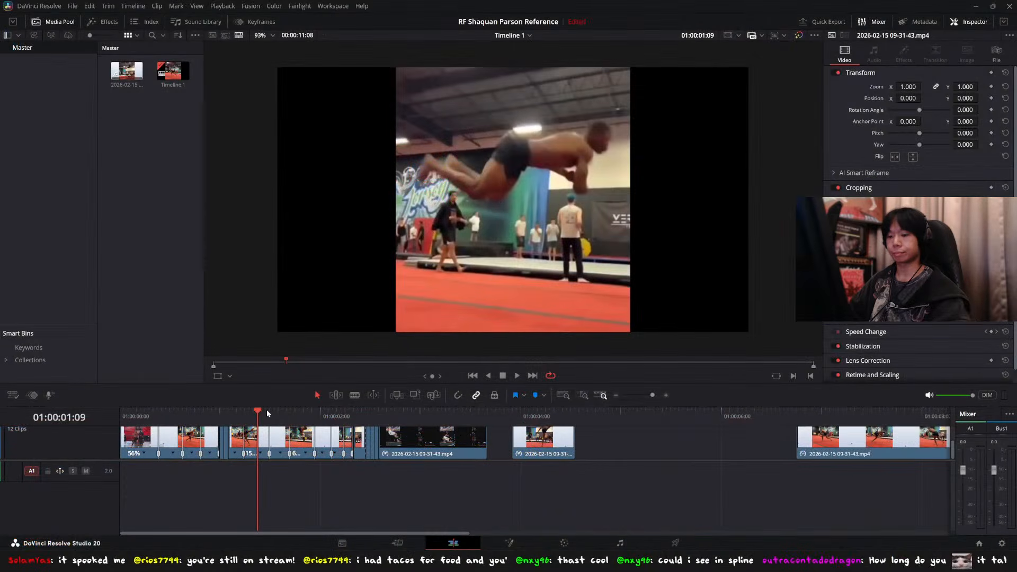
# Step: Switch to DaVinci Resolve and step frame by frame through the airborne flip in the reference clip around 01:00:01:08
pyautogui.click(250, 412)
pyautogui.press('Left')
pyautogui.press('Right')
pyautogui.press('Right')
pyautogui.press('Right')
pyautogui.press('Right')
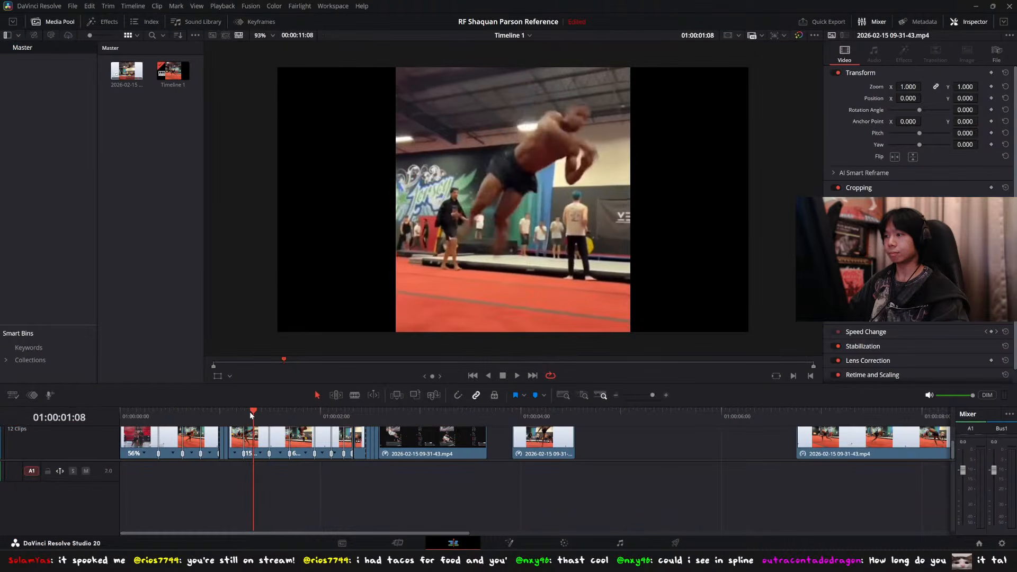
# Step: Step back and forth through the airborne flip frames of the reference clip around 01:00:01:08
pyautogui.press('Left')
pyautogui.press('Left')
pyautogui.press('Left')
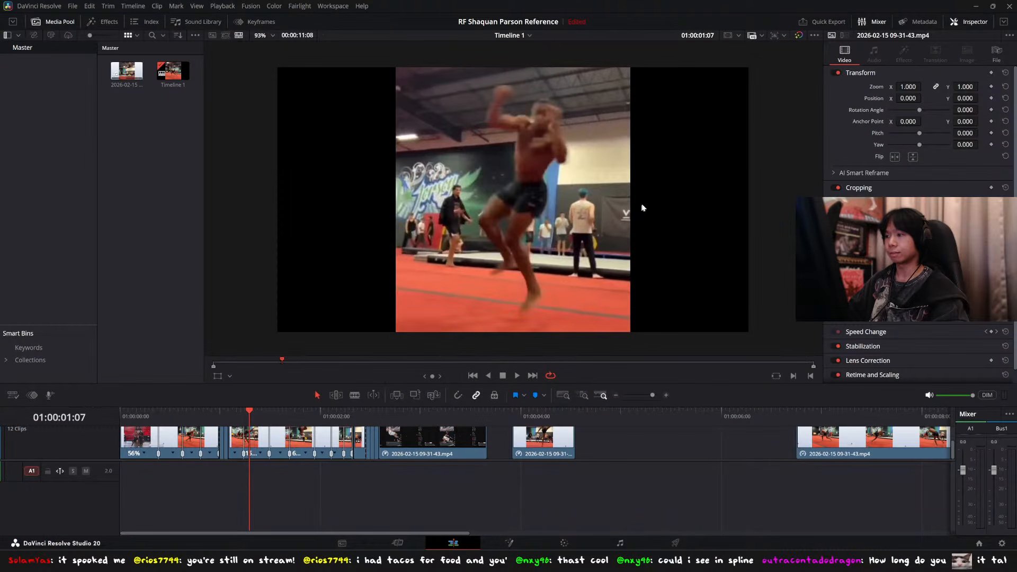
pyautogui.press('Right')
pyautogui.press('Right')
pyautogui.press('Left')
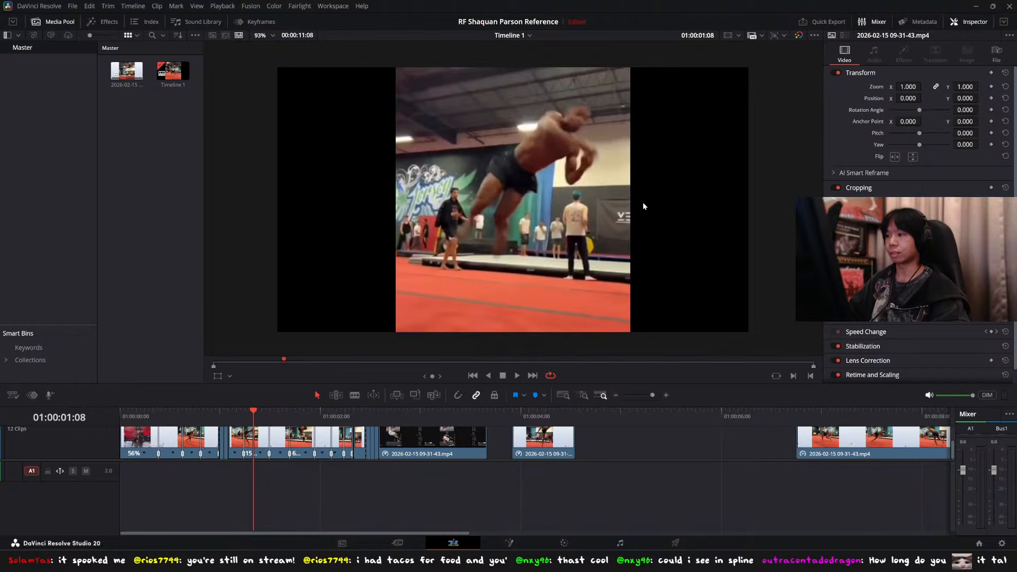
# Step: Switch to Blender and compare the character's flip poses around frames 28 to 30 with the reference clip
pyautogui.hotkey('alt', 'Tab')
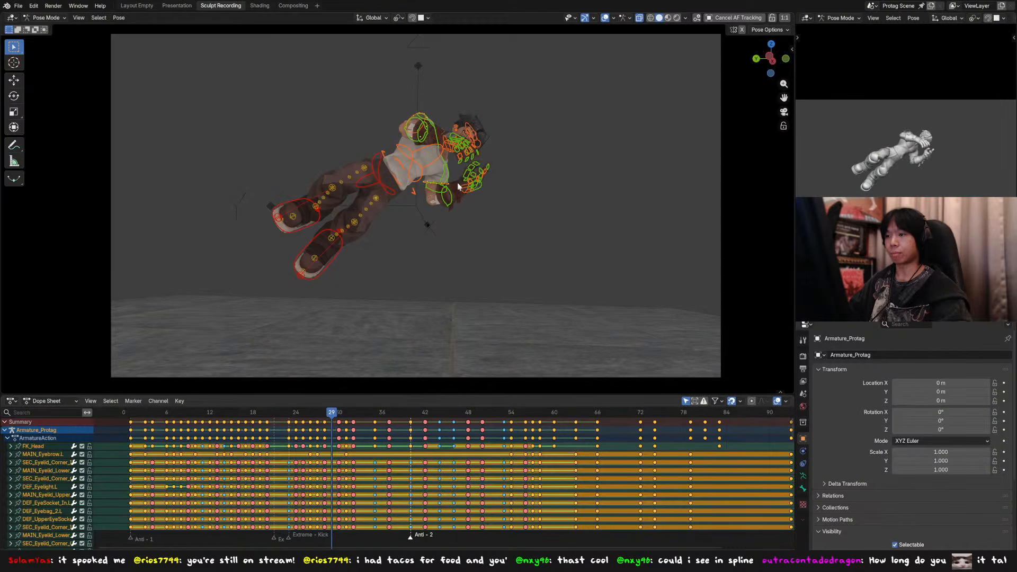
pyautogui.press('Left')
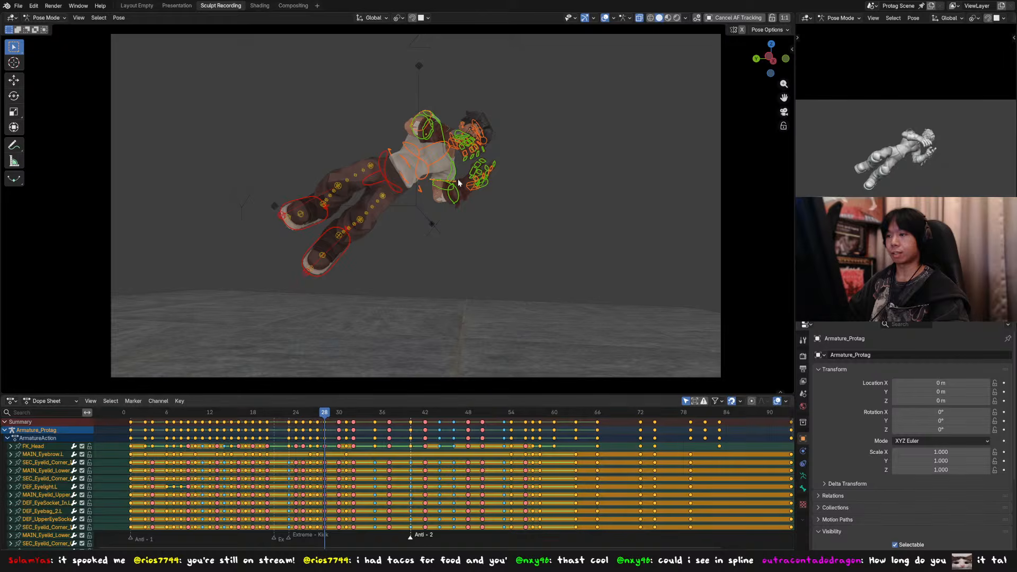
pyautogui.hotkey('alt', 'Tab')
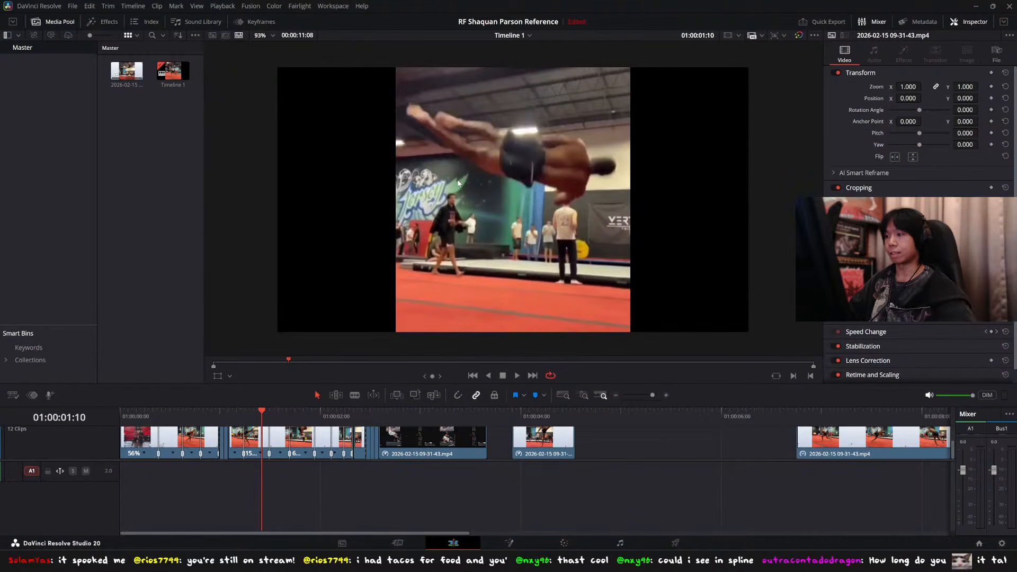
pyautogui.hotkey('alt', 'Tab')
pyautogui.press('Right')
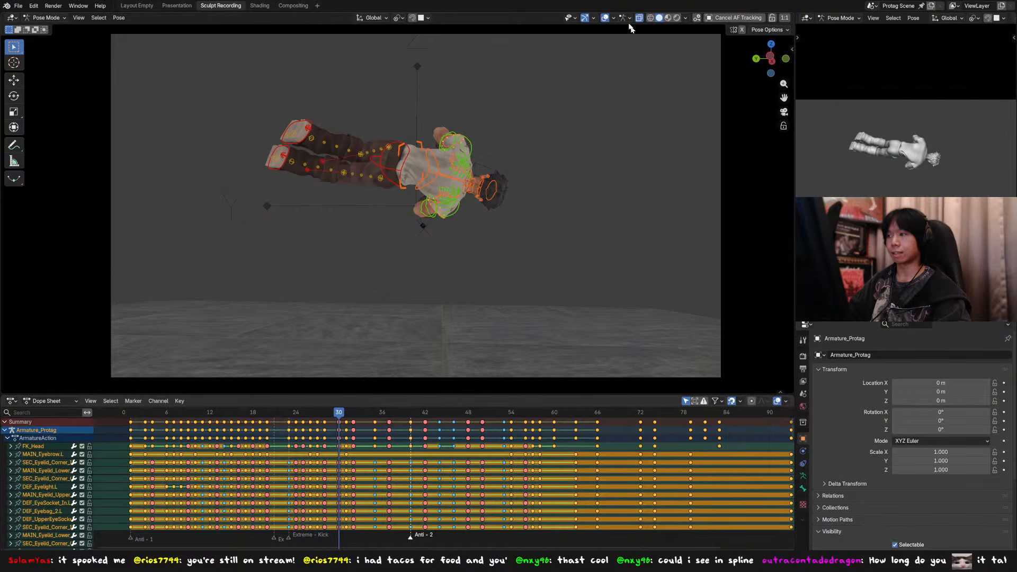
# Step: Compare the overlay-free poses at frames 28 and 30 with the reference at 01:00:01:09, and return to frame 29
pyautogui.press('Down')
pyautogui.press('Up')
pyautogui.press('Down')
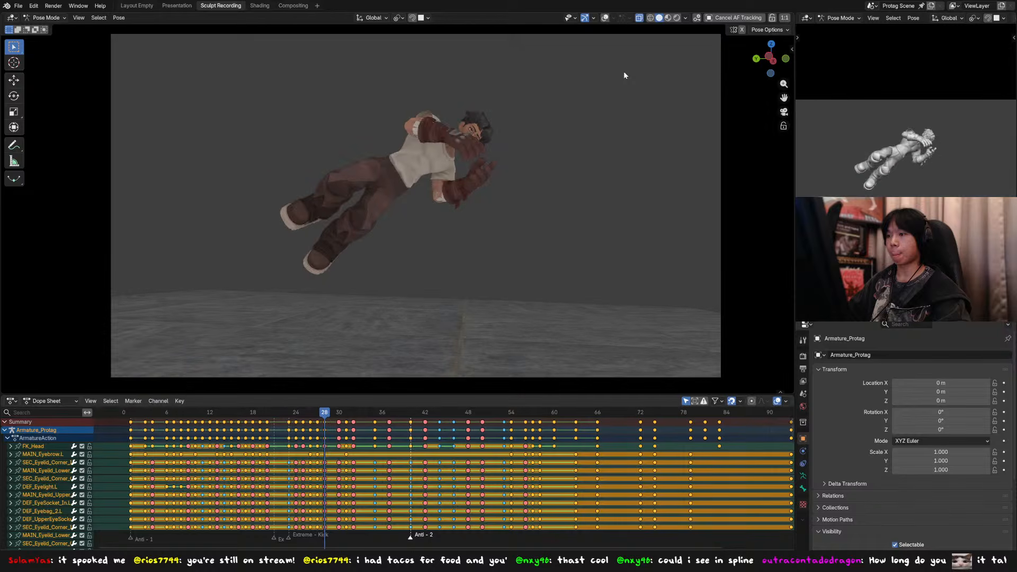
pyautogui.press('Up')
pyautogui.hotkey('alt', 'Tab')
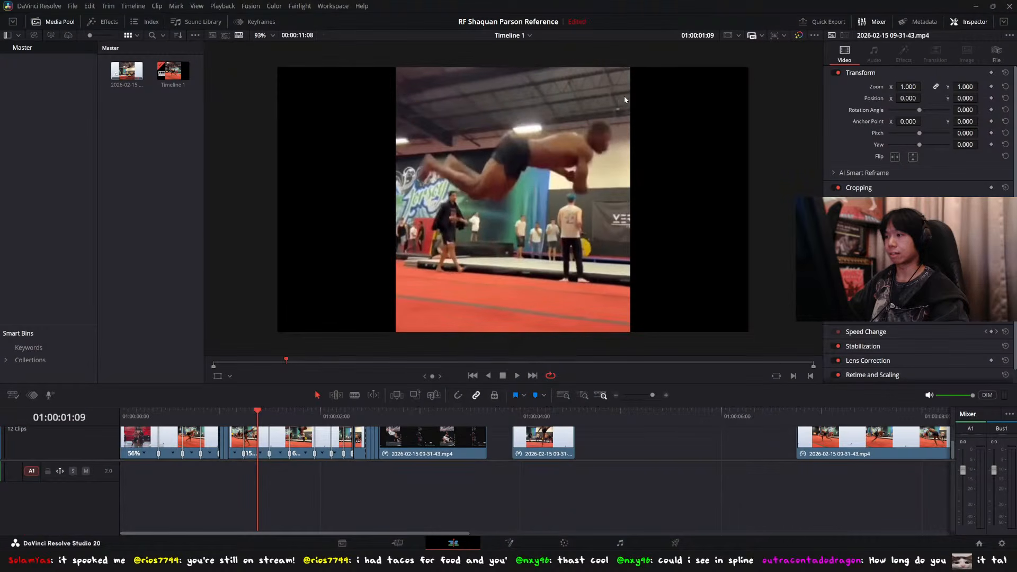
pyautogui.hotkey('alt', 'Tab')
pyautogui.hotkey('alt', 'Tab')
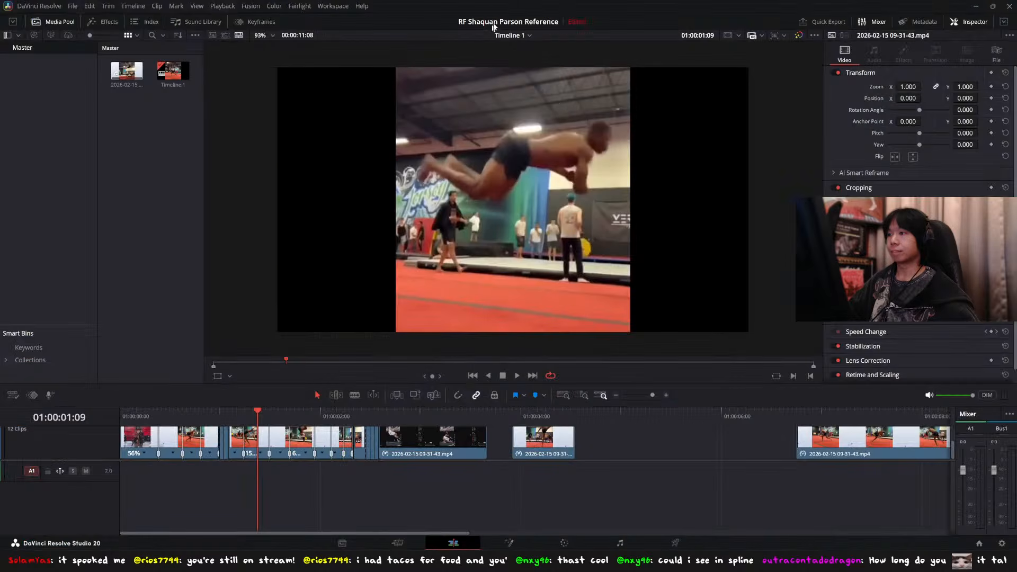
pyautogui.hotkey('alt', 'Tab')
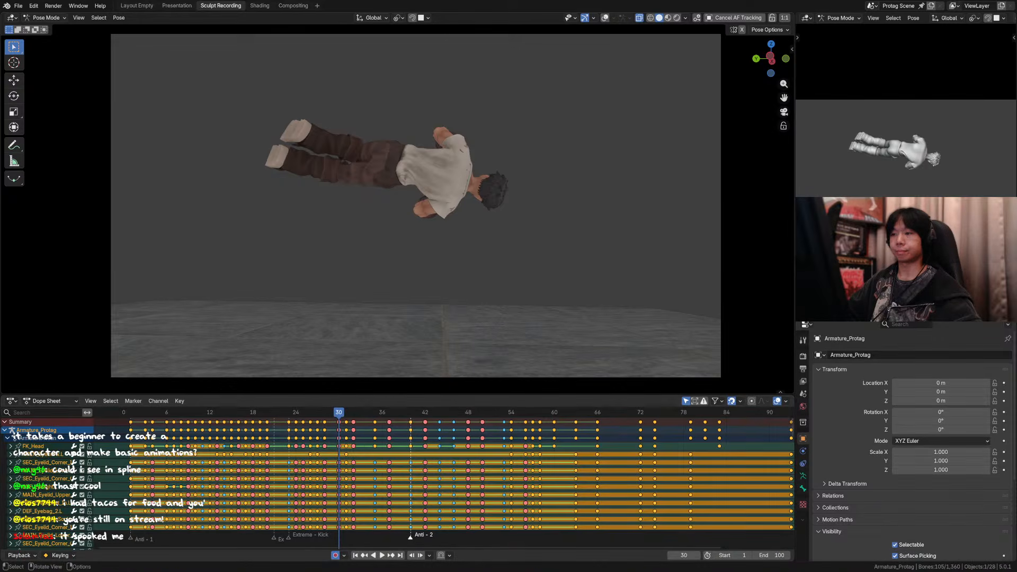
pyautogui.moveTo(337, 413); pyautogui.dragTo(335, 413)
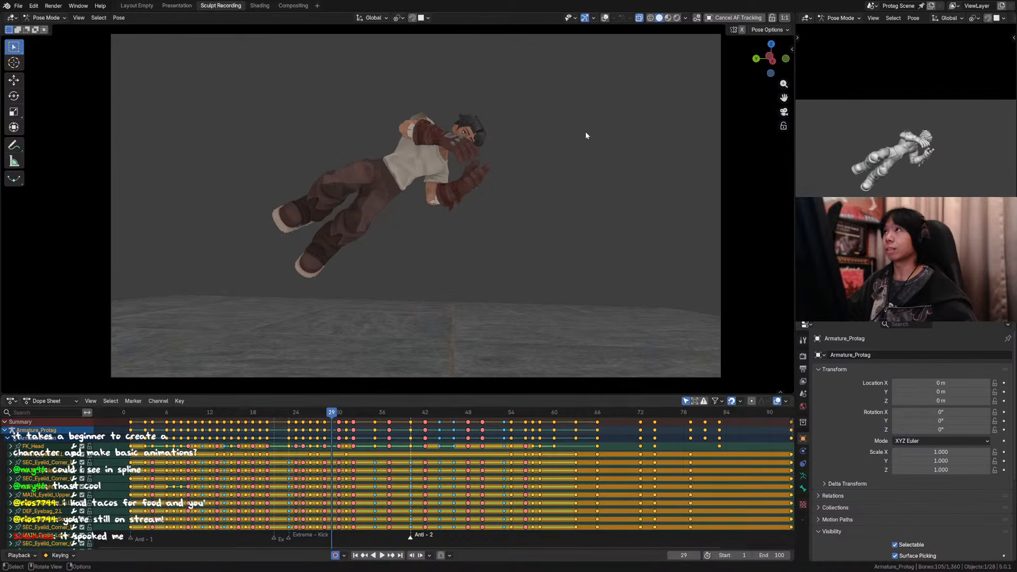
# Step: Select the torso and both foot controls at frame 29 and try a free rotation from behind the character
pyautogui.click(401, 165)
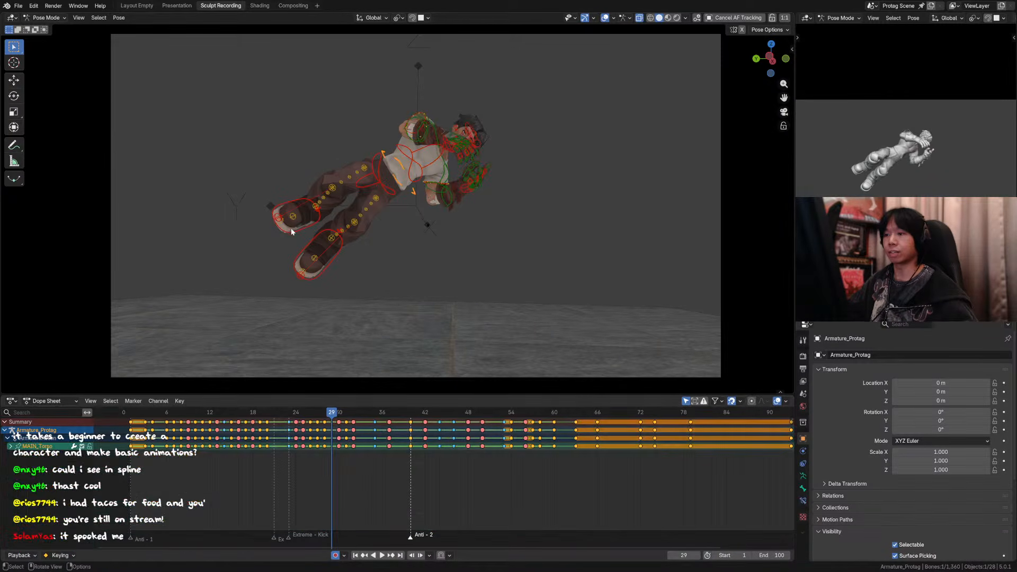
pyautogui.keyDown('shift'); pyautogui.click(308, 212); pyautogui.keyUp('shift')
pyautogui.keyDown('shift'); pyautogui.click(339, 246); pyautogui.keyUp('shift')
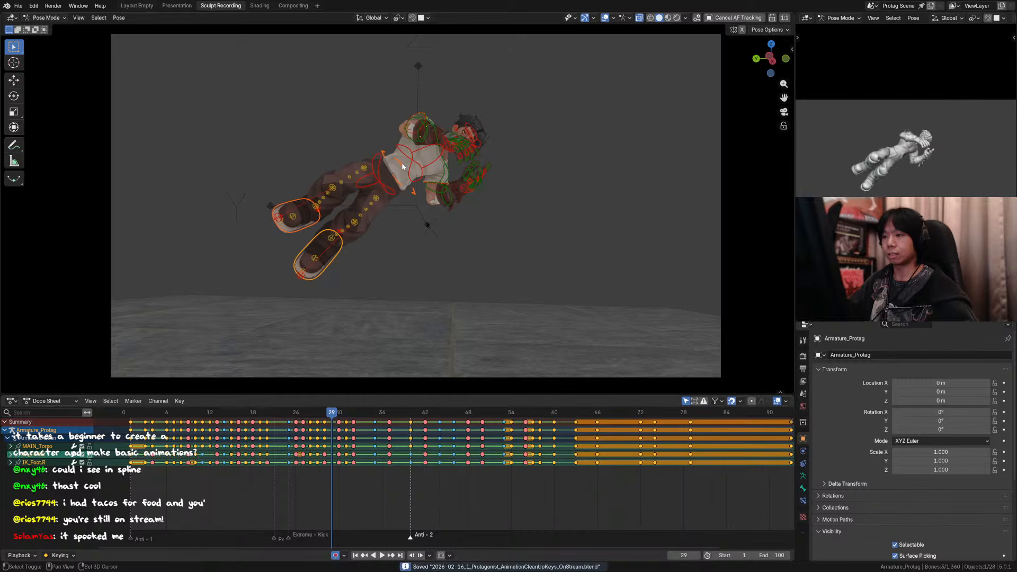
pyautogui.press('KP_Decimal')
pyautogui.moveTo(412, 188); pyautogui.dragTo(533, 185, button='middle')
pyautogui.scroll(-4, 518, 167)
pyautogui.scroll(-2, 501, 142)
pyautogui.press('r')
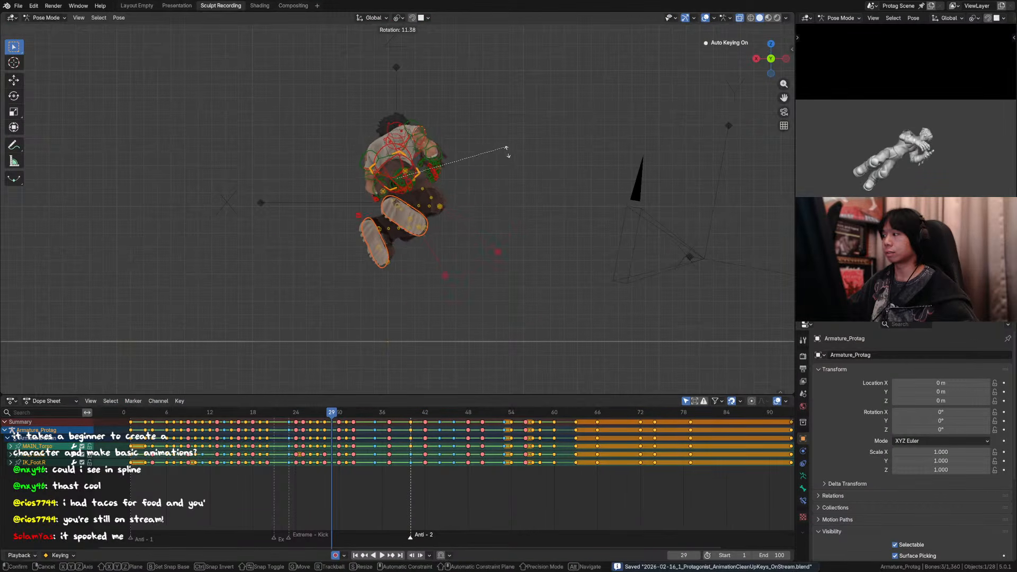
pyautogui.rightClick(531, 195)
# Step: Rotate the torso and foot controls about 8.6° around the global X axis at frame 29
pyautogui.moveTo(422, 157)
pyautogui.mouseDown(button='middle')
pyautogui.moveTo(445, 141)
pyautogui.moveTo(419, 152)
pyautogui.mouseUp(button='middle')
pyautogui.press(',')
pyautogui.click(395, 135)
pyautogui.press('.')
pyautogui.click(345, 107)
pyautogui.press('r')
pyautogui.press('x')
pyautogui.rightClick(434, 140)
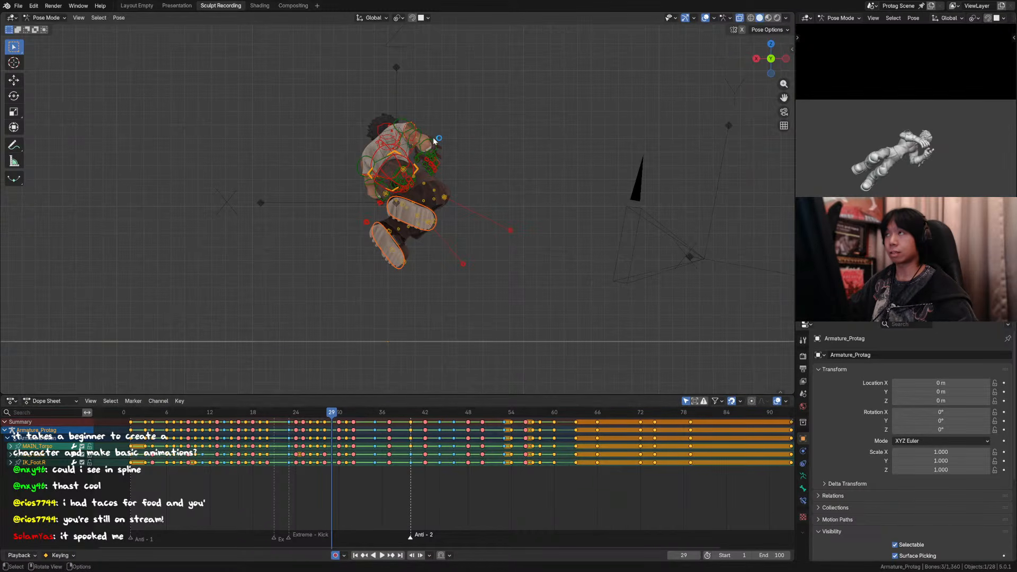
pyautogui.press('r')
pyautogui.press('x')
pyautogui.click(430, 146)
# Step: Roll the torso and foot controls about 52° in the view from behind the character
pyautogui.press('r')
pyautogui.press('z')
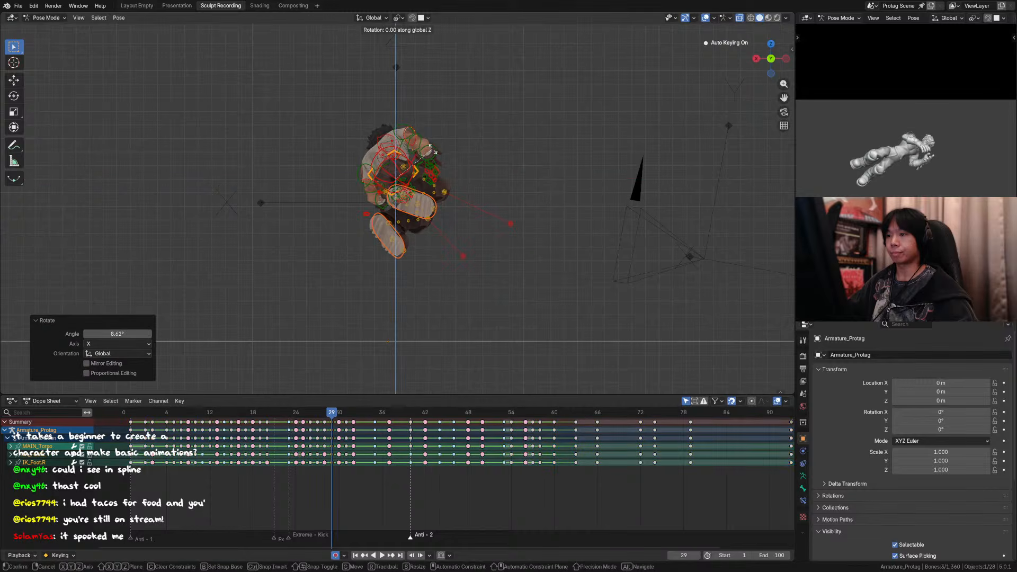
pyautogui.press('z')
pyautogui.press('z')
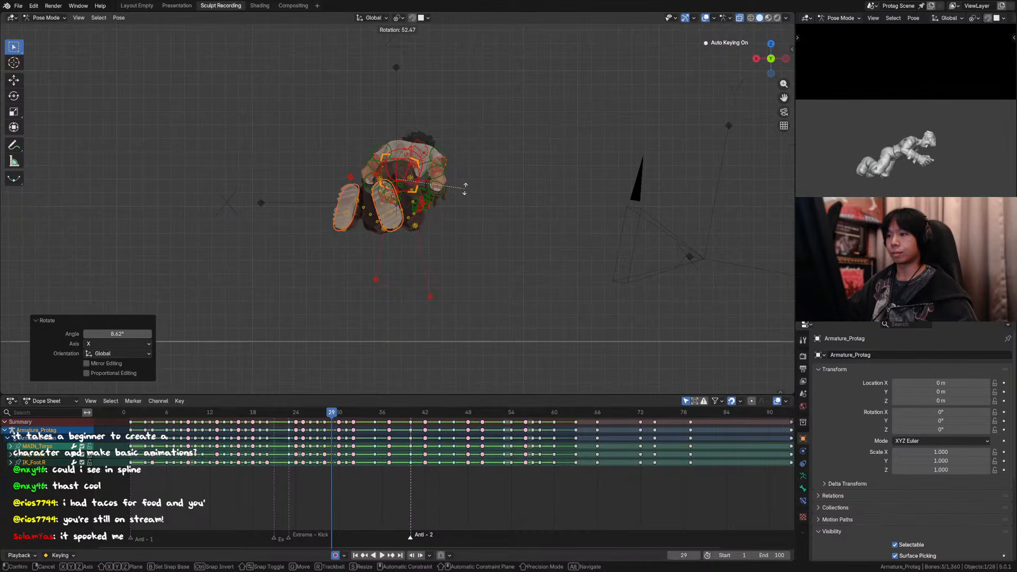
pyautogui.click(465, 191)
pyautogui.moveTo(465, 190); pyautogui.dragTo(459, 288, button='middle')
# Step: Compare frames 28 to 30 from above and slightly rotate the torso and foot controls at frame 29
pyautogui.press('Left')
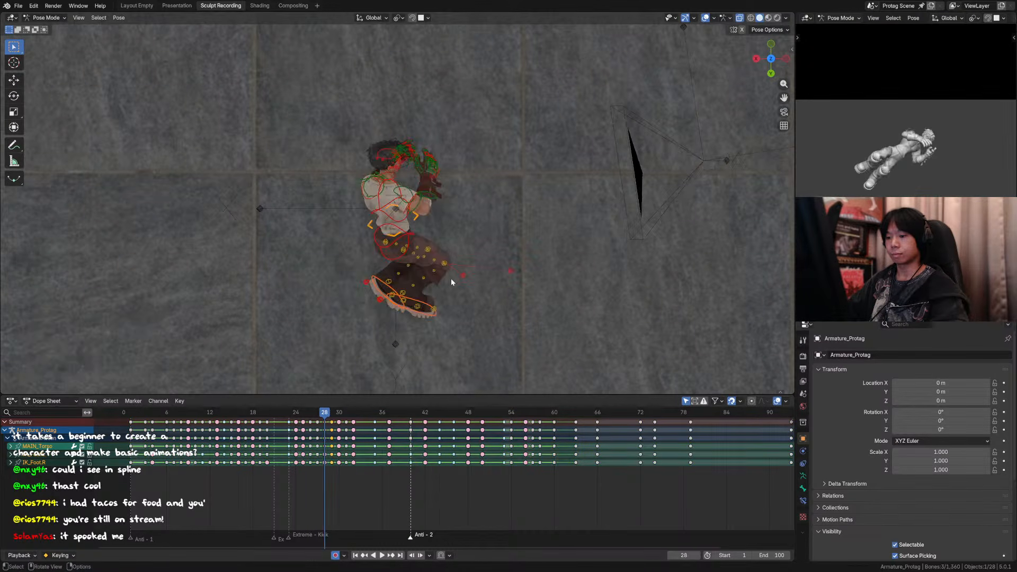
pyautogui.press('Right')
pyautogui.press('Right')
pyautogui.press('Left')
pyautogui.press('Left')
pyautogui.press('Right')
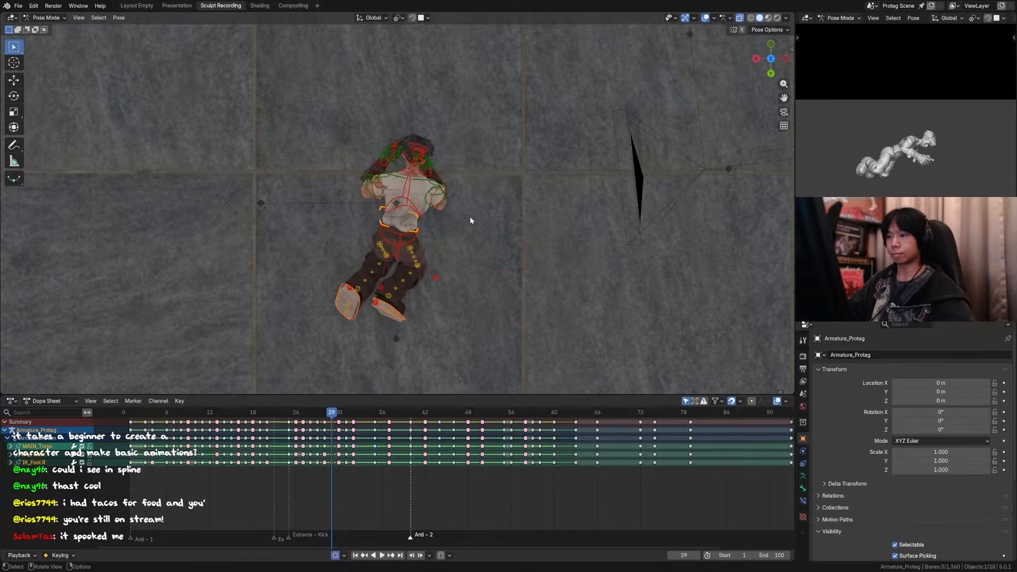
pyautogui.press('r')
pyautogui.click(476, 202)
# Step: Move the torso and foot controls at frame 29 about 0.02 m in X and -0.06 m in Y to follow the neighbouring poses
pyautogui.press('Left')
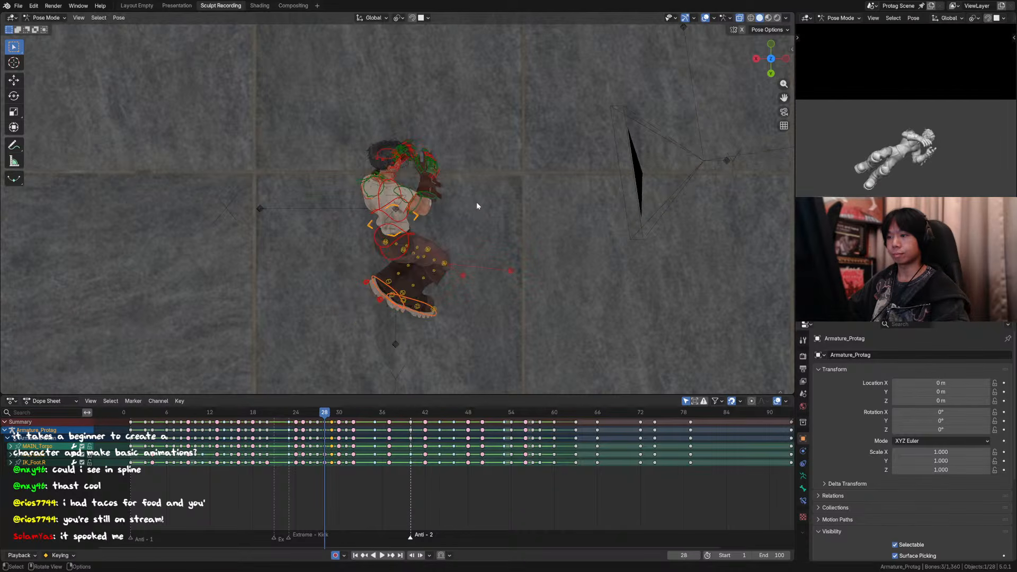
pyautogui.press('Right')
pyautogui.press('Left')
pyautogui.press('Right')
pyautogui.press('Right')
pyautogui.press('Left')
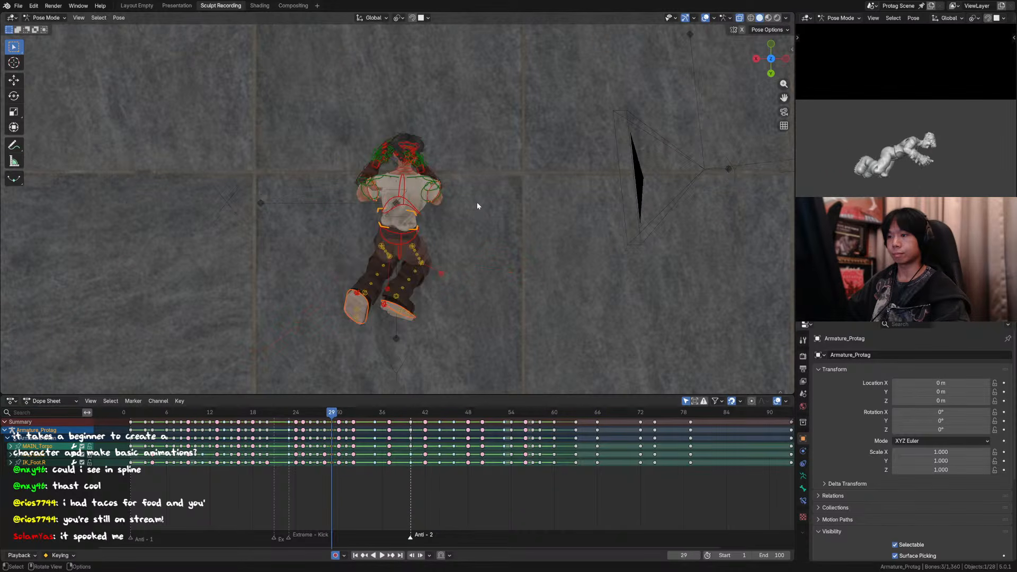
pyautogui.press('g')
pyautogui.click(475, 196)
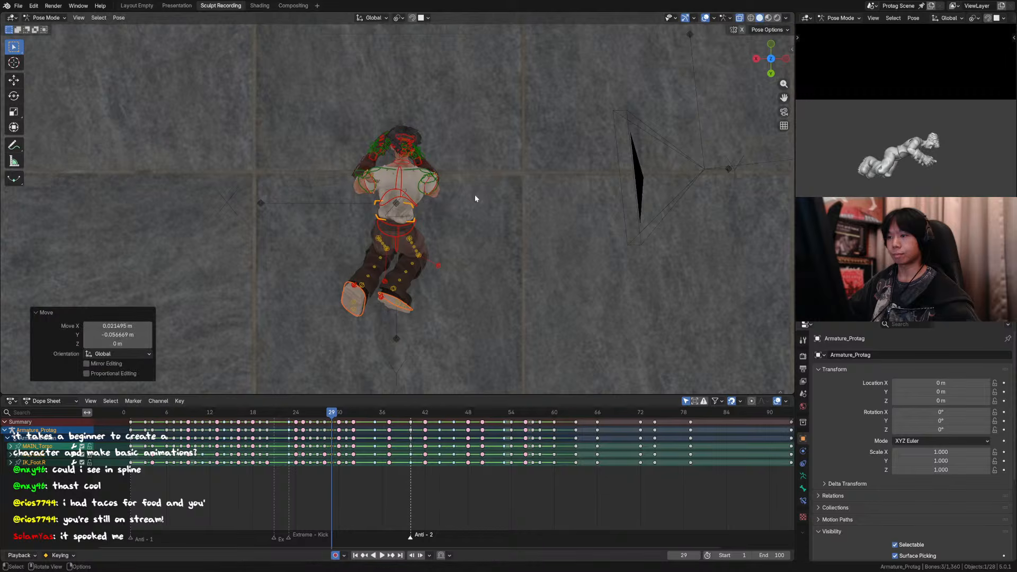
# Step: Step through frames 28 to 30 from above to check the body's path through the flip
pyautogui.press('Left')
pyautogui.press('Left')
pyautogui.press('Right')
pyautogui.press('Right')
pyautogui.press('Right')
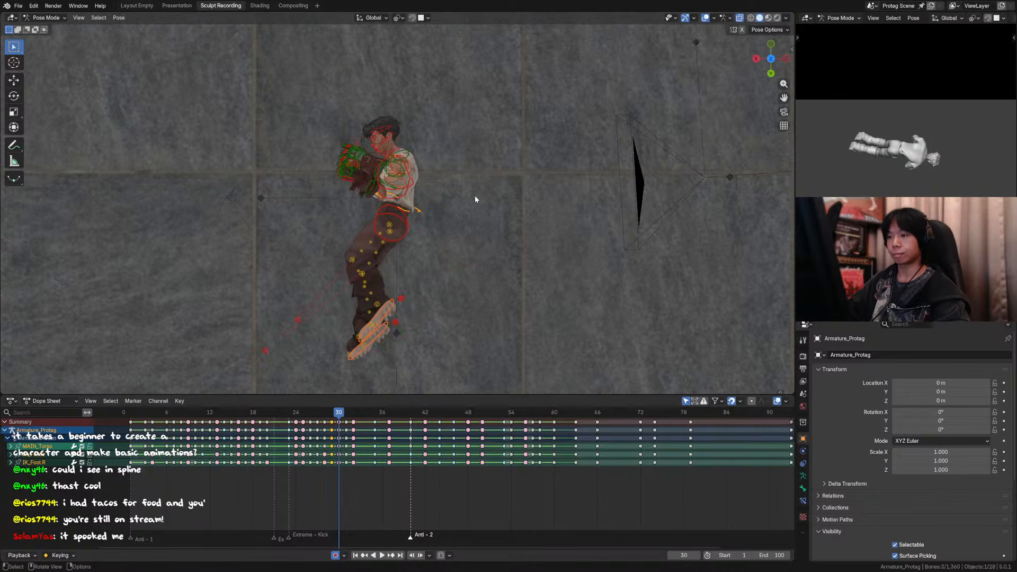
pyautogui.press('Left')
pyautogui.press('Left')
pyautogui.press('Right')
# Step: Hide the floor object in Object Mode and return the character's armature to Pose Mode
pyautogui.moveTo(490, 249); pyautogui.dragTo(350, 240, button='middle')
pyautogui.press('KP_0')
pyautogui.scroll(-2, 398, 258)
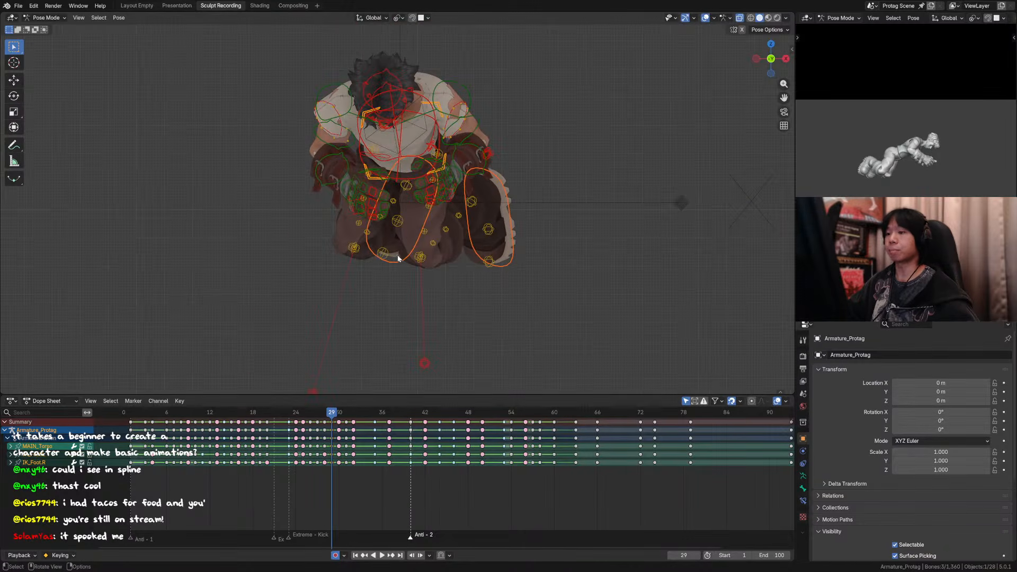
pyautogui.moveTo(452, 259); pyautogui.dragTo(429, 216, button='middle')
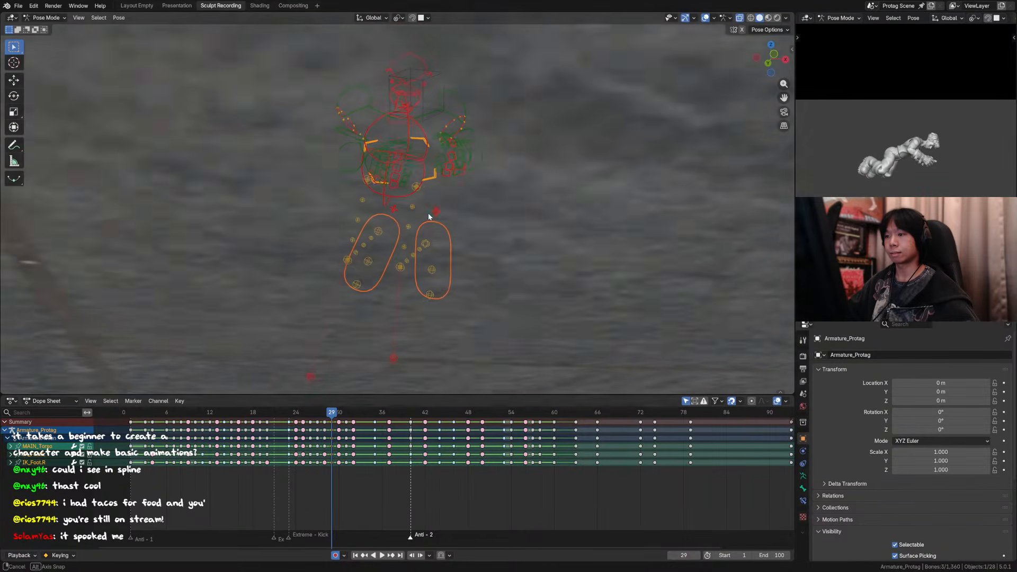
pyautogui.hotkey('ctrl', 'Tab')
pyautogui.hotkey('ctrl', 'i')
pyautogui.hotkey('ctrl', 'z')
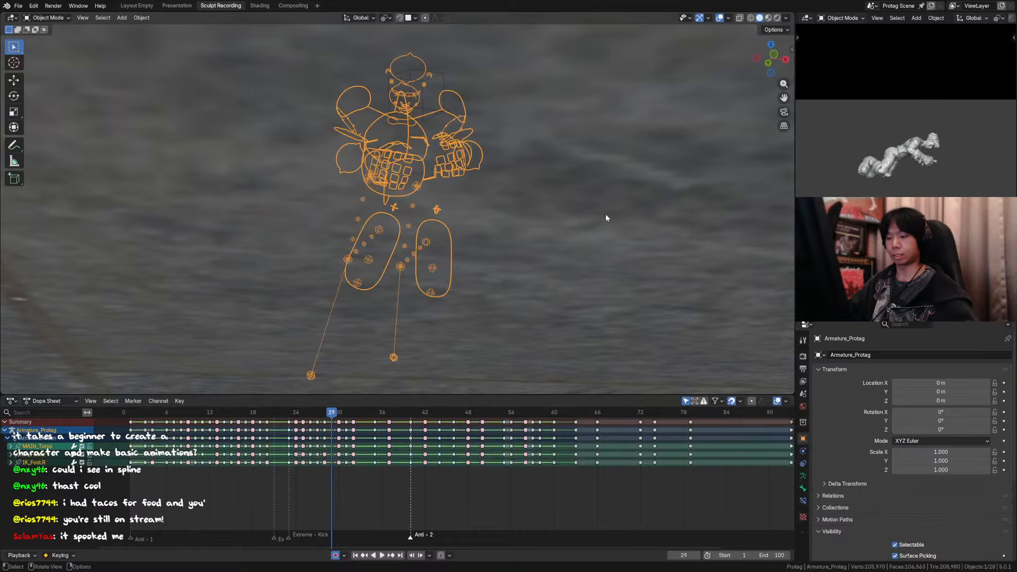
pyautogui.click(605, 214)
pyautogui.press('h')
pyautogui.click(415, 194)
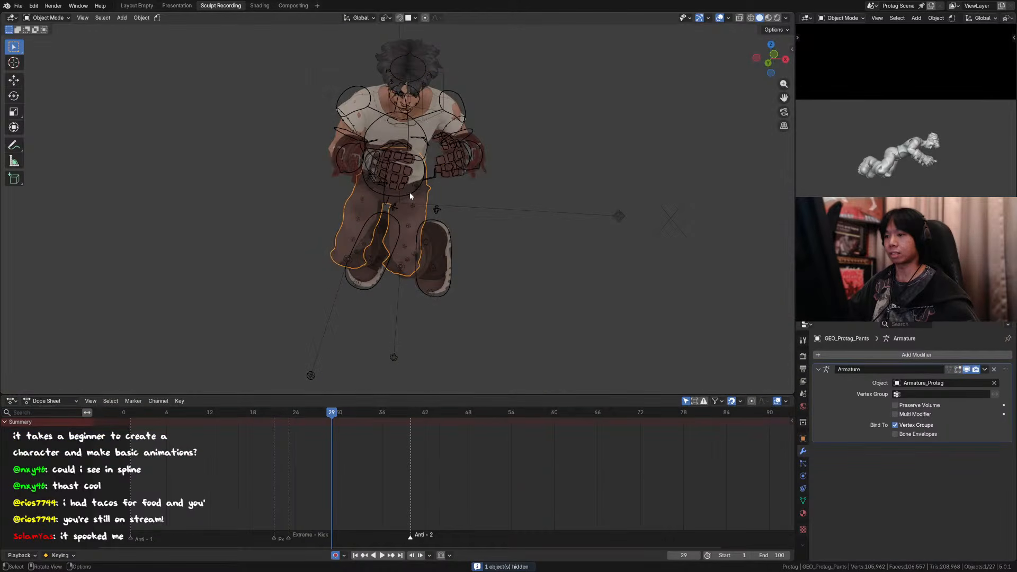
pyautogui.click(410, 193)
pyautogui.hotkey('ctrl', 'Tab')
# Step: Rotate the right foot control around the global Y, X and Z axes at frame 29
pyautogui.click(441, 227)
pyautogui.moveTo(476, 248); pyautogui.dragTo(478, 203, button='middle')
pyautogui.moveTo(516, 264); pyautogui.dragTo(514, 234, button='middle')
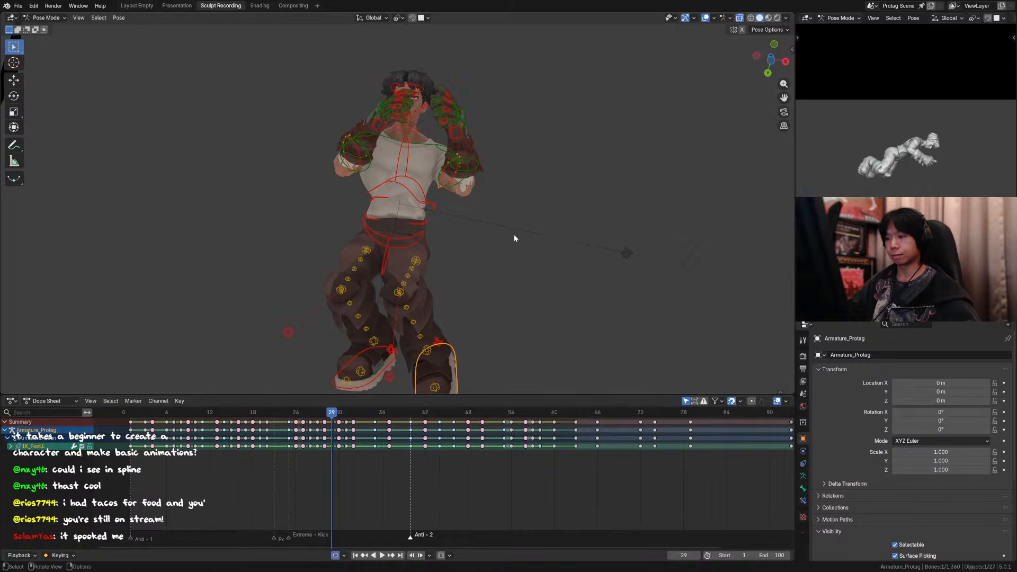
pyautogui.scroll(-3, 505, 254)
pyautogui.click(389, 305)
pyautogui.moveTo(393, 303); pyautogui.dragTo(435, 275, button='middle')
pyautogui.press('r')
pyautogui.press('y')
pyautogui.click(442, 290)
pyautogui.press('r')
pyautogui.press('x')
pyautogui.click(436, 289)
pyautogui.press('r')
pyautogui.press('z')
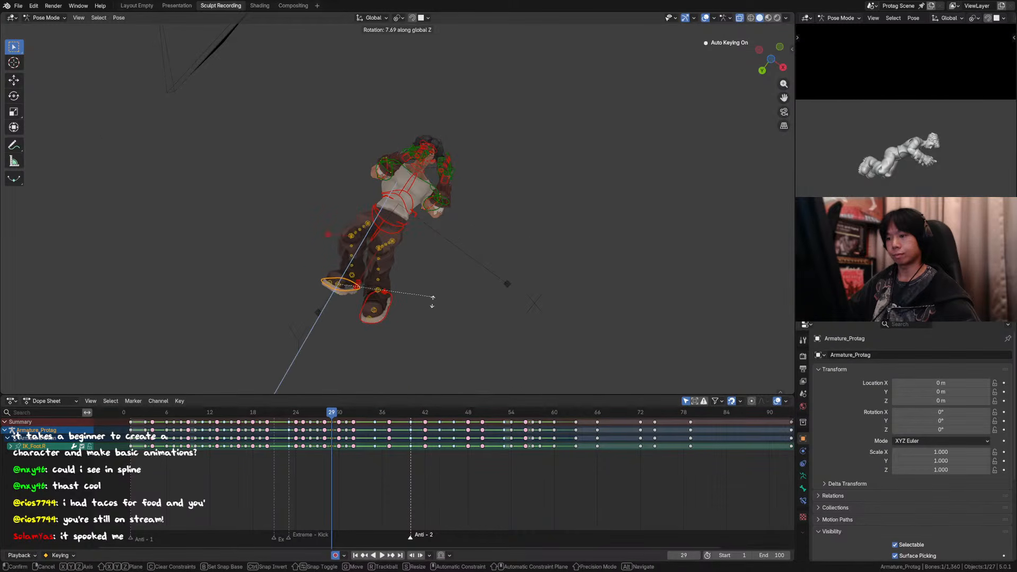
pyautogui.click(430, 301)
# Step: Set the transform orientation to Local and rotate the right foot control 18.7° around its Y axis
pyautogui.press('r')
pyautogui.press('x')
pyautogui.press('Escape')
pyautogui.press(',')
pyautogui.click(496, 302)
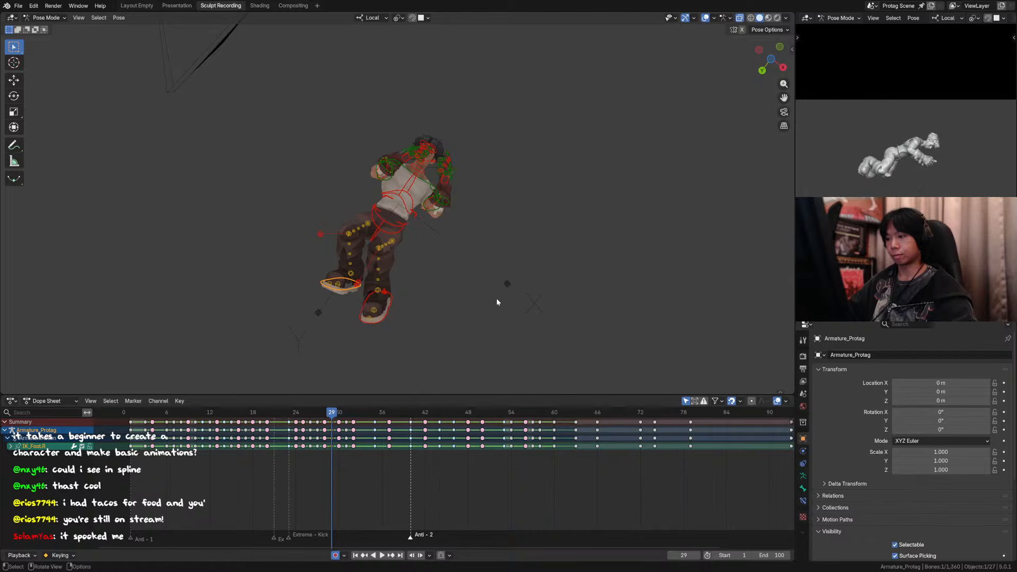
pyautogui.moveTo(364, 255); pyautogui.dragTo(366, 263)
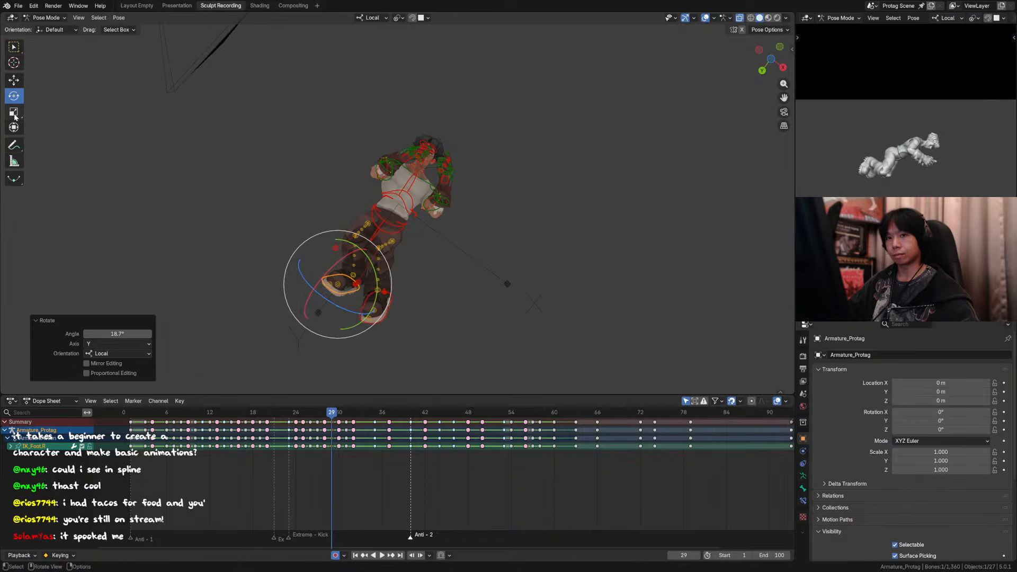
# Step: Rotate the left foot control 26° around its local Y axis and move it about -0.11 m along local X
pyautogui.moveTo(389, 332); pyautogui.dragTo(414, 307)
pyautogui.click(389, 311)
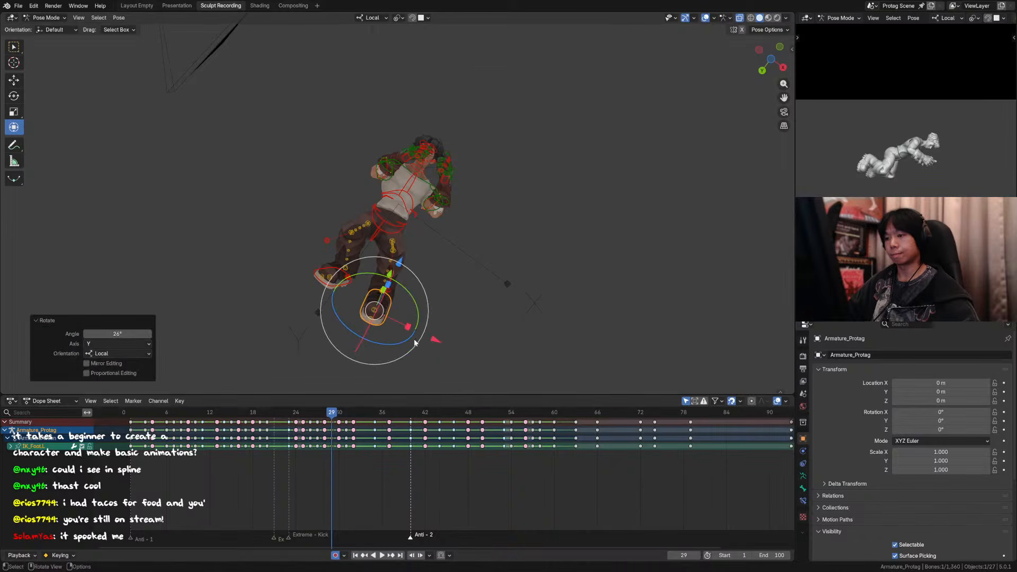
pyautogui.moveTo(434, 342); pyautogui.dragTo(419, 334)
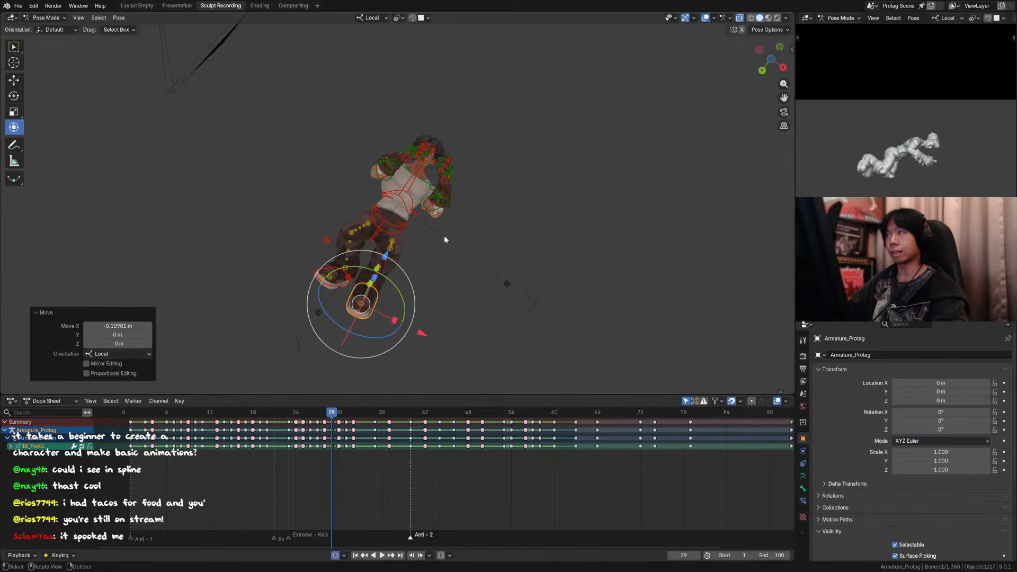
# Step: Rotate the left foot control -2.92° around its local Z axis at frame 29
pyautogui.moveTo(412, 266); pyautogui.dragTo(590, 388, button='middle')
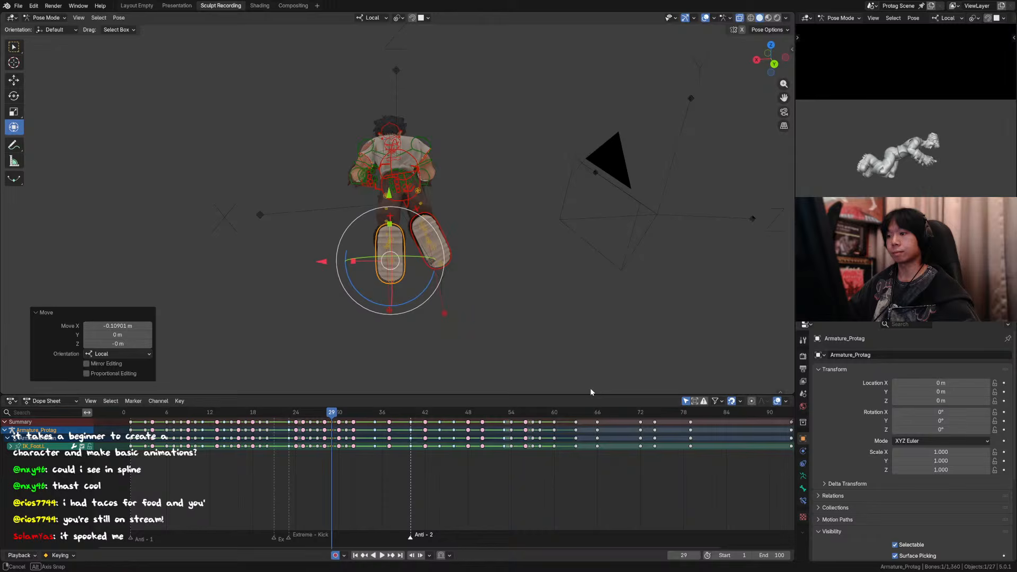
pyautogui.click(450, 240)
pyautogui.moveTo(443, 199); pyautogui.dragTo(450, 205)
pyautogui.moveTo(449, 205); pyautogui.dragTo(402, 238, button='middle')
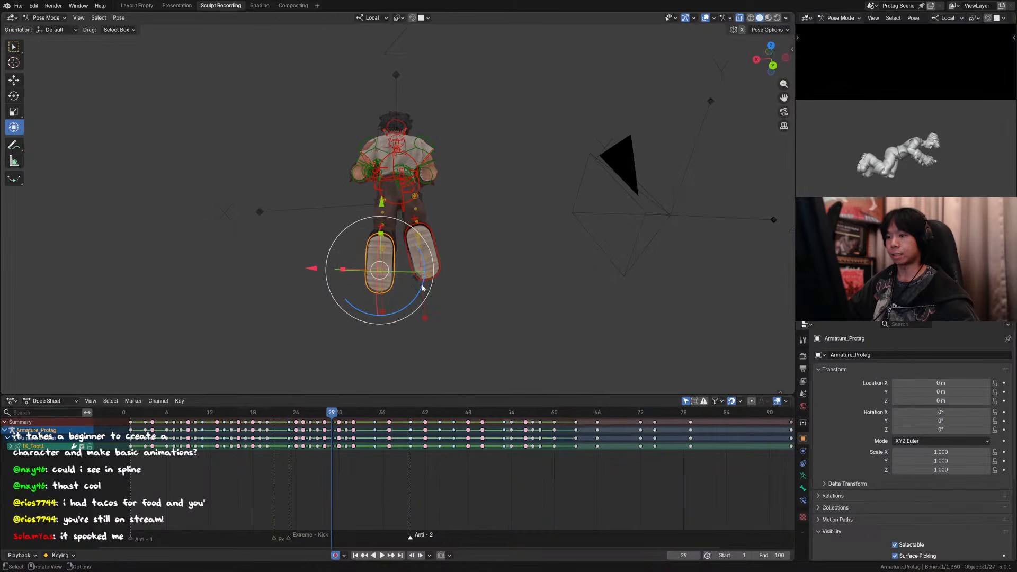
pyautogui.moveTo(422, 287); pyautogui.dragTo(419, 293)
# Step: Hide the viewport overlays in the camera view and flip between frames 27 and 31 to examine the motion around frame 29
pyautogui.press('KP_0')
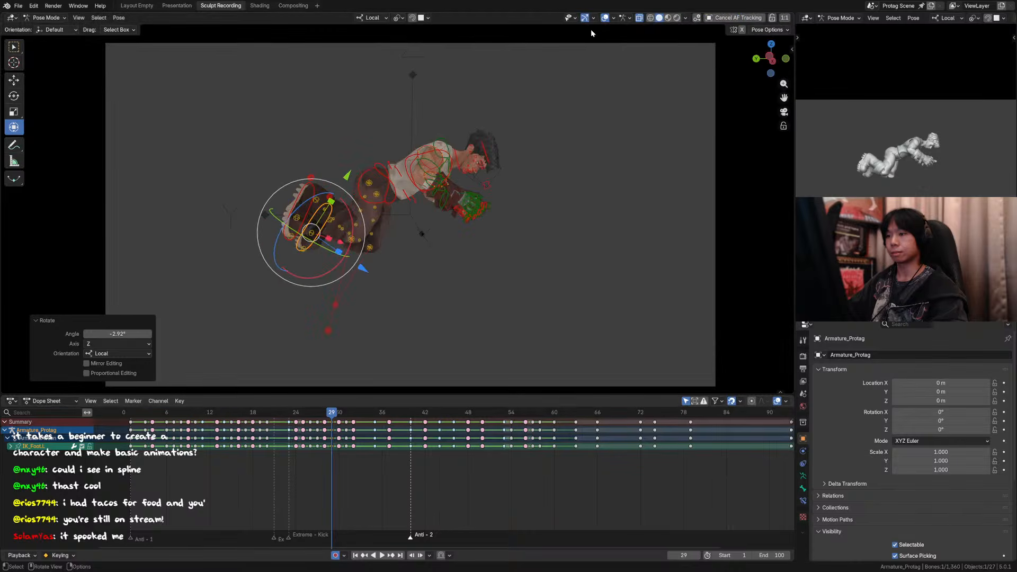
pyautogui.click(605, 19)
pyautogui.press('Left')
pyautogui.press('Left')
pyautogui.press('Right')
pyautogui.press('Right')
pyautogui.press('Right')
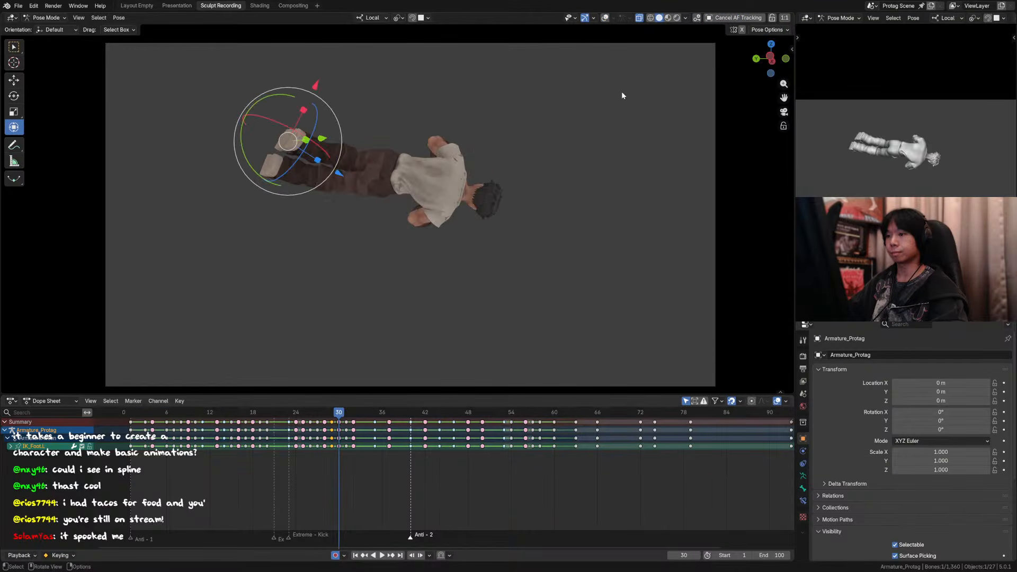
pyautogui.press('Left')
pyautogui.press('Left')
pyautogui.press('Right')
pyautogui.press('Right')
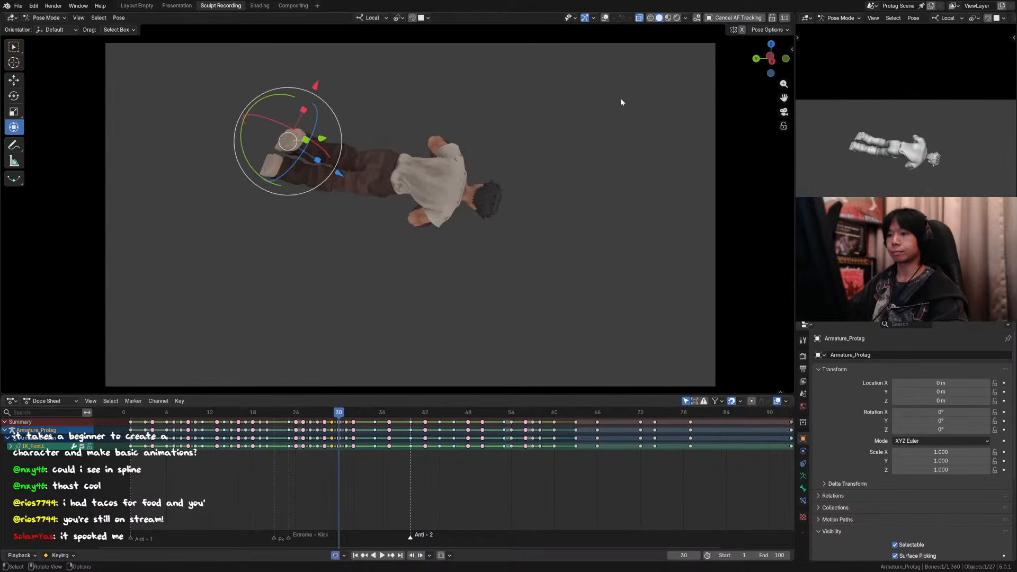
pyautogui.press('Left')
pyautogui.press('Right')
pyautogui.scroll(-2, 619, 101)
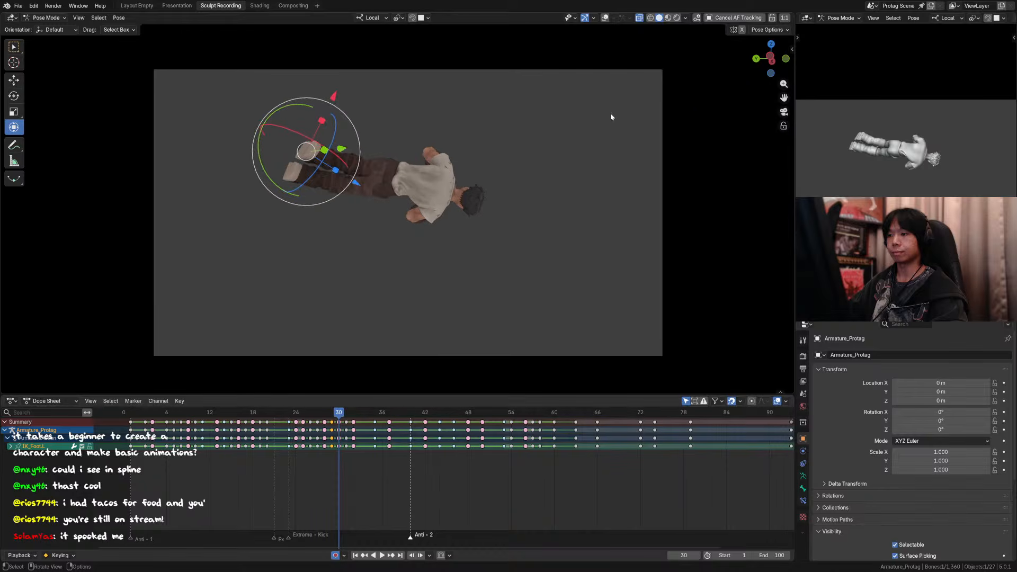
pyautogui.press('Left')
pyautogui.press('Right')
pyautogui.press('Right')
pyautogui.press('Left')
pyautogui.press('Left')
pyautogui.press('Left')
pyautogui.press('Left')
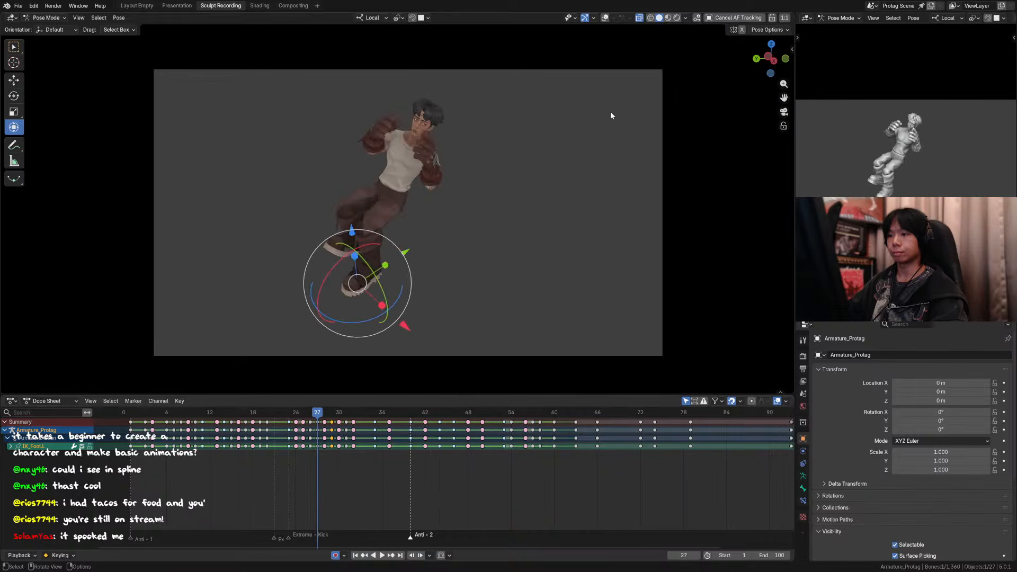
pyautogui.press('Right')
pyautogui.press('Right')
pyautogui.press('Right')
# Step: Switch the armature to Object Mode and unhide the floor object
pyautogui.hotkey('ctrl', 'Tab')
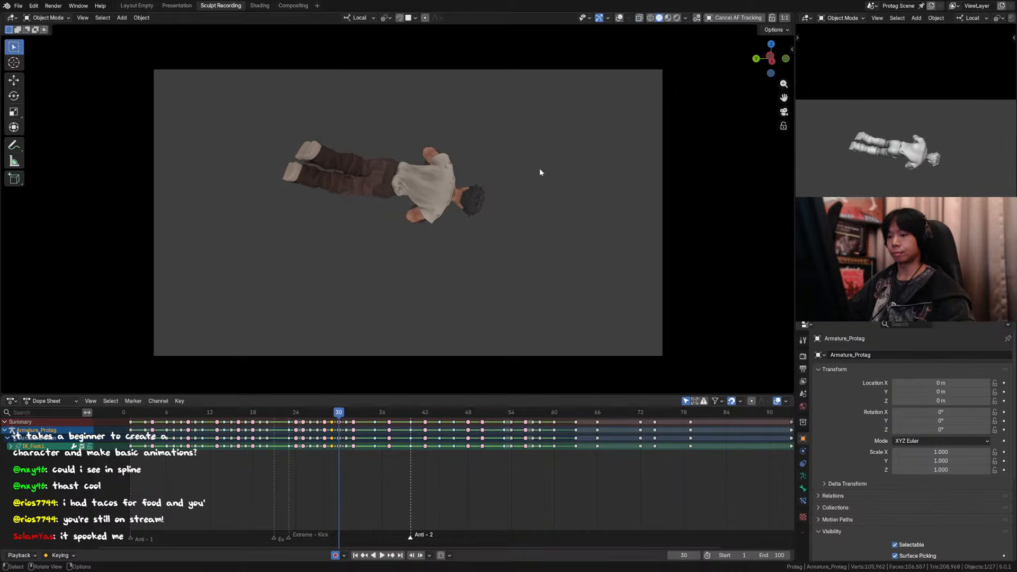
pyautogui.hotkey('alt', 'h')
pyautogui.moveTo(547, 190); pyautogui.dragTo(562, 198)
# Step: Step through the frames leading up to frame 29 to check the flip against the floor
pyautogui.press('Left')
pyautogui.press('Left')
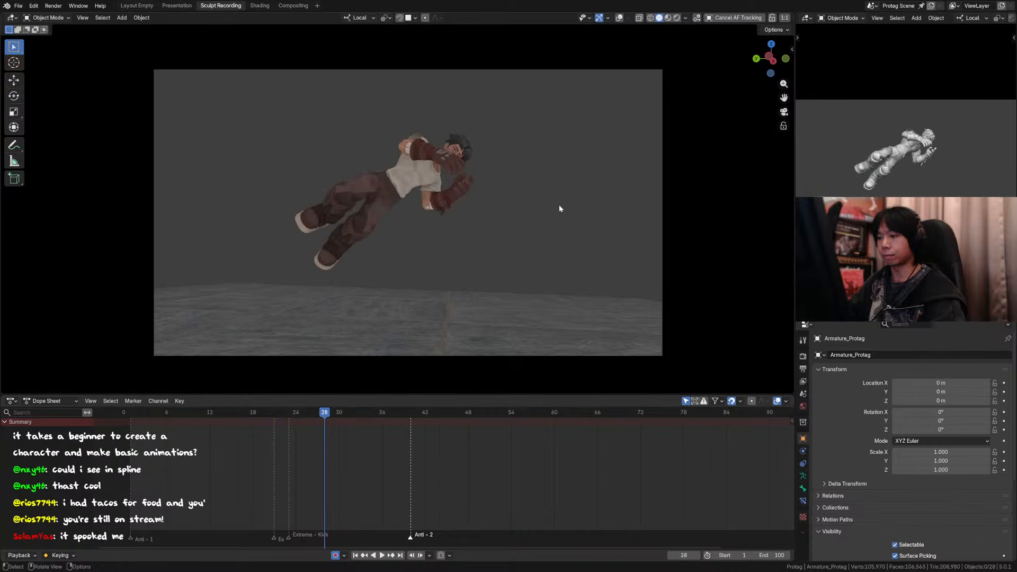
pyautogui.press('Left')
pyautogui.press('Left')
pyautogui.press('Left')
pyautogui.press('Left')
pyautogui.press('Right')
pyautogui.press('Right')
pyautogui.press('Right')
pyautogui.press('Right')
pyautogui.press('Right')
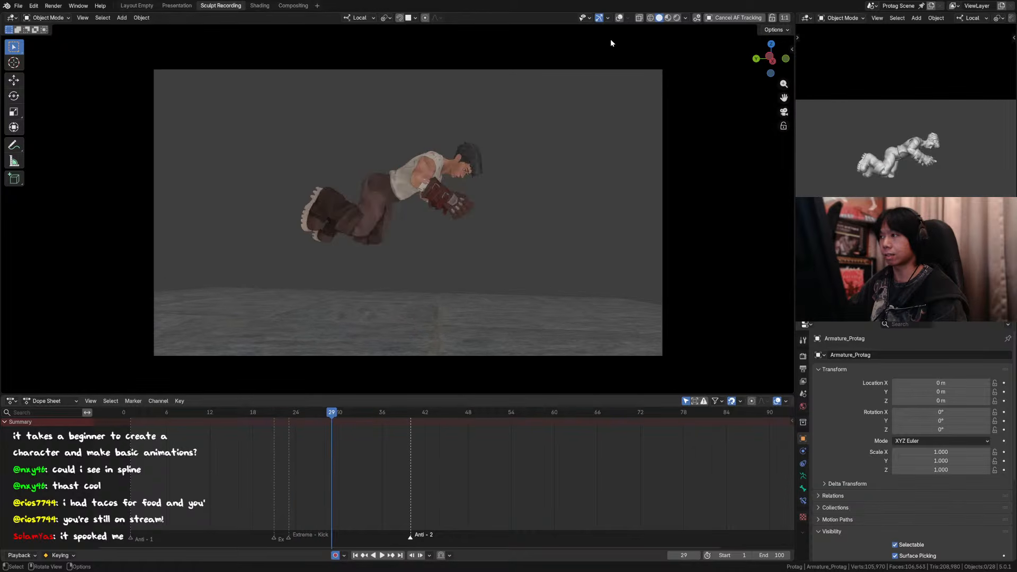
# Step: Show the viewport overlays and compare the pose at frame 29 with its neighbouring frames
pyautogui.click(619, 18)
pyautogui.press('Left')
pyautogui.press('Left')
pyautogui.press('Right')
pyautogui.press('Right')
pyautogui.press('Right')
pyautogui.press('Right')
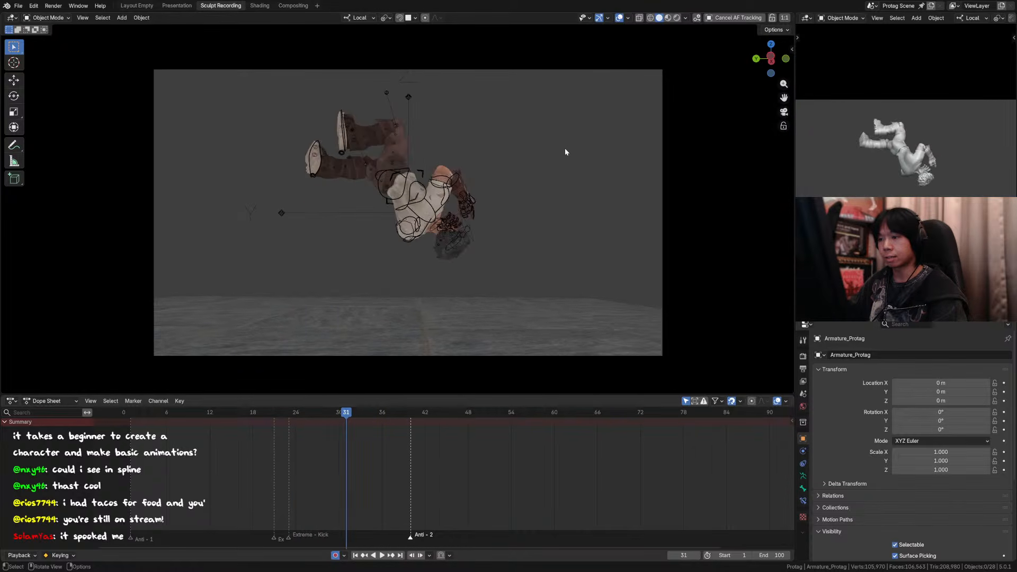
pyautogui.press('Left')
pyautogui.press('Left')
pyautogui.press('Left')
pyautogui.press('Left')
pyautogui.press('Left')
pyautogui.press('Left')
pyautogui.press('Right')
pyautogui.press('Right')
pyautogui.press('Right')
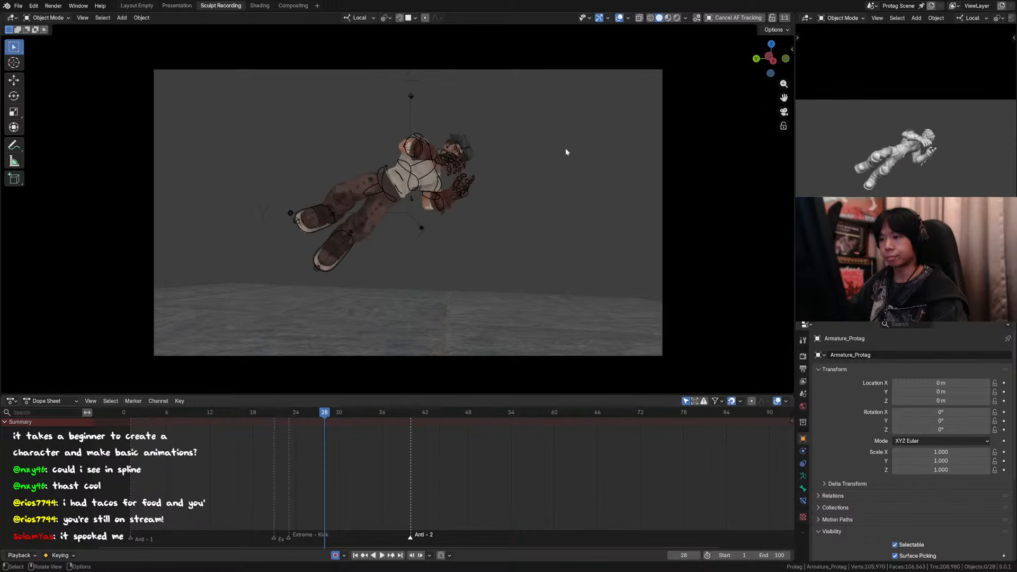
pyautogui.press('Right')
pyautogui.press('Right')
pyautogui.press('Left')
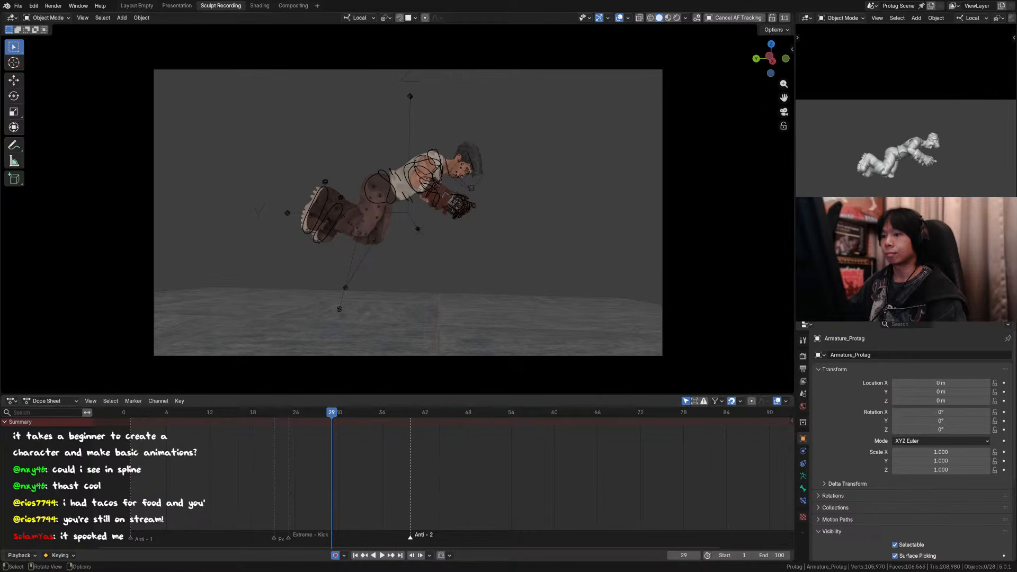
pyautogui.press('Left')
pyautogui.press('Right')
pyautogui.press('Left')
pyautogui.press('Right')
pyautogui.press('Left')
pyautogui.press('Right')
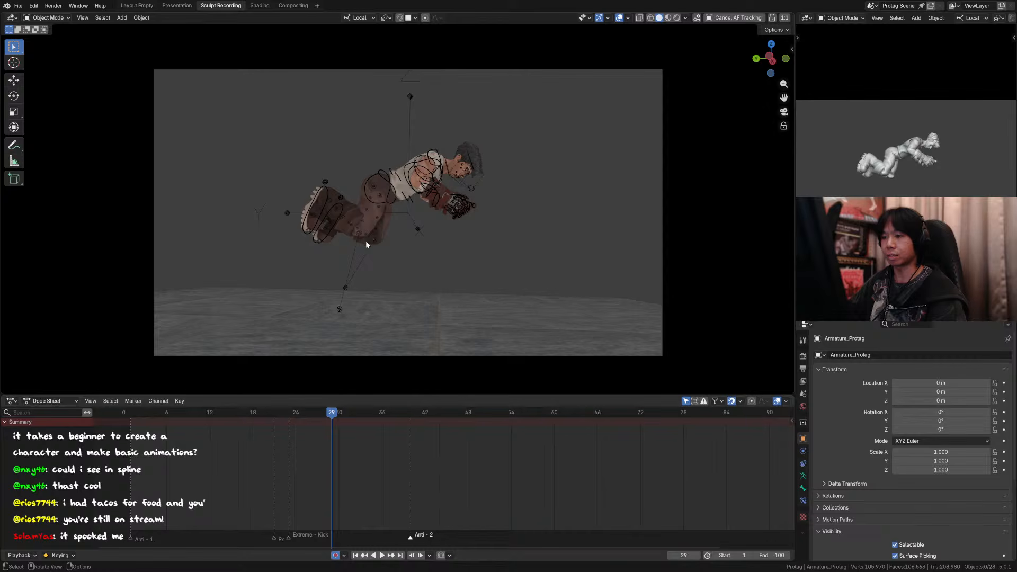
pyautogui.press('Left')
pyautogui.press('Left')
pyautogui.press('Right')
pyautogui.press('Right')
pyautogui.press('Right')
pyautogui.press('Left')
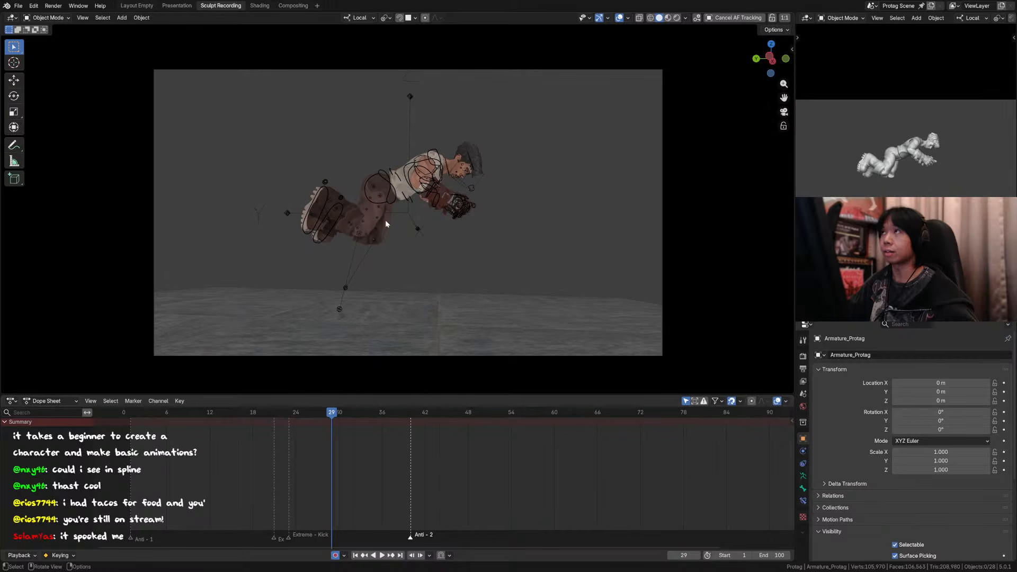
# Step: Return the character's armature to Pose Mode and save the file
pyautogui.click(429, 179)
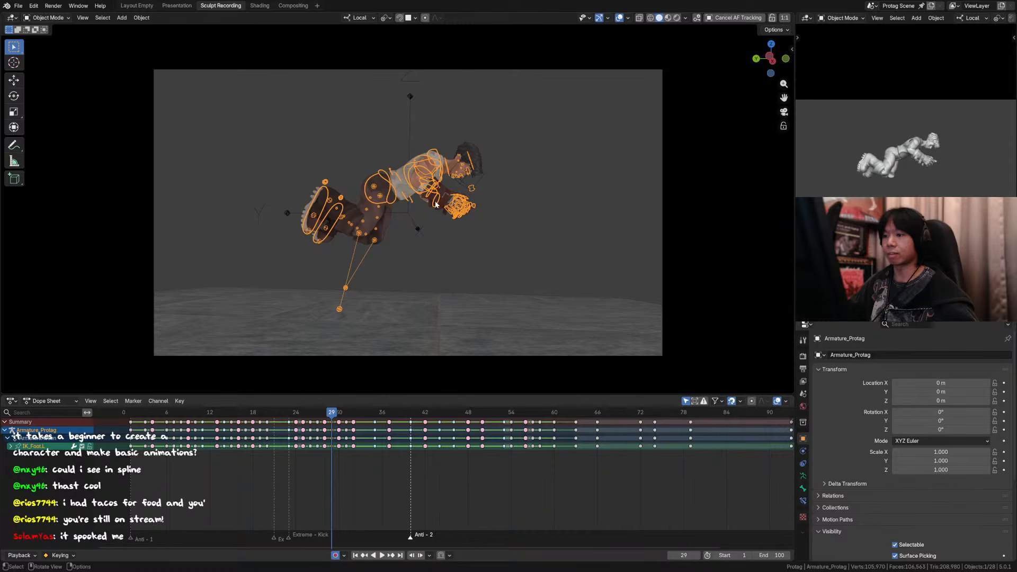
pyautogui.hotkey('ctrl', 'Tab')
pyautogui.hotkey('ctrl', 's')
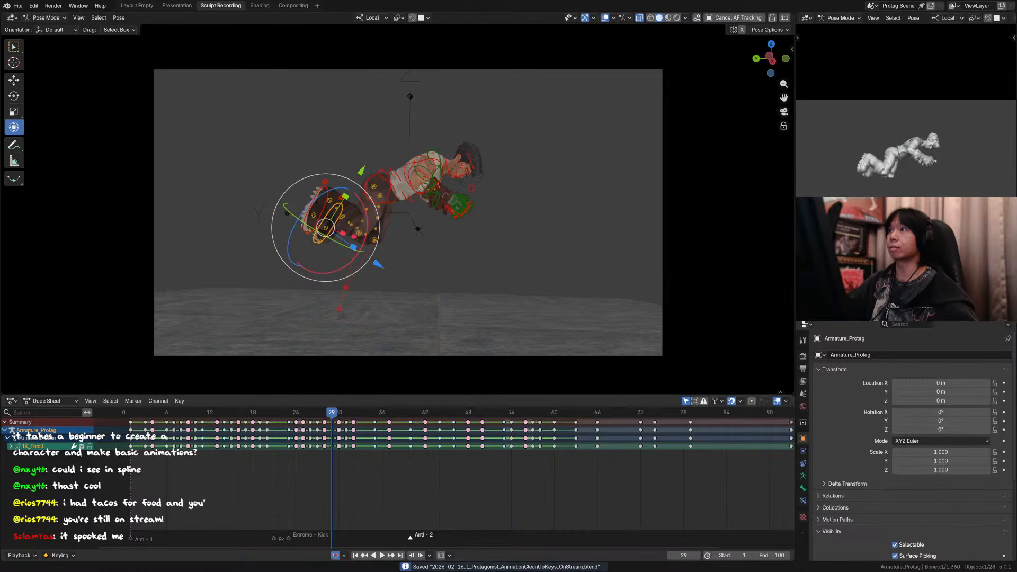
# Step: Switch to DaVinci Resolve and compare the athlete's body and leg positions between reference frames 01:00:01:08 and 01:00:01:09
pyautogui.hotkey('alt', 'Tab')
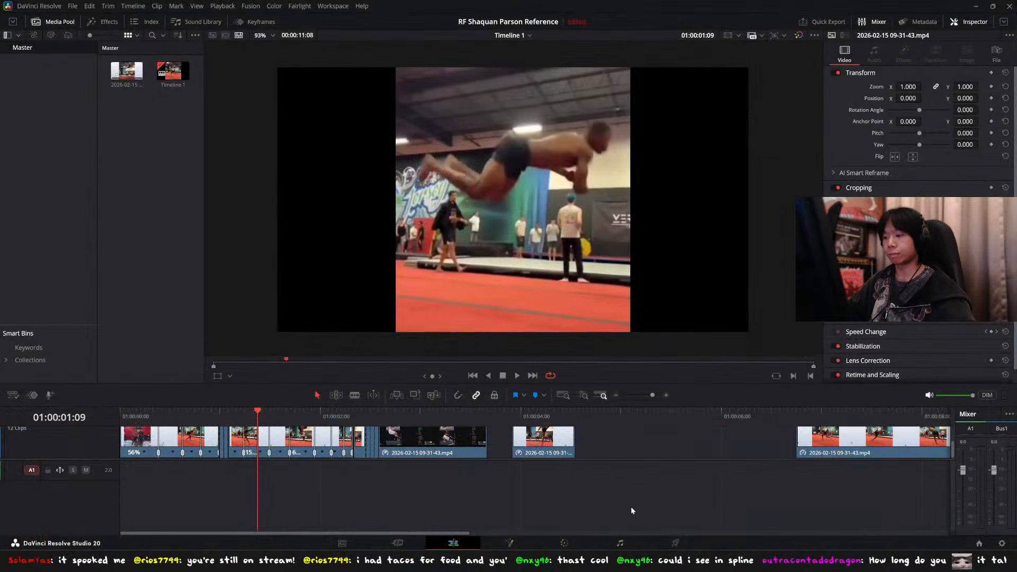
pyautogui.press('Left')
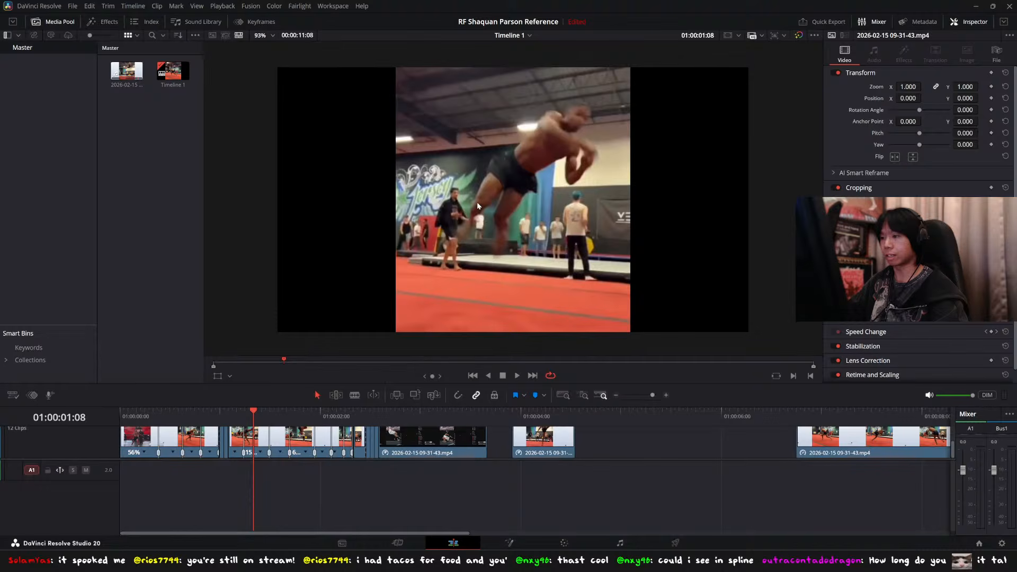
pyautogui.press('Right')
pyautogui.press('Right')
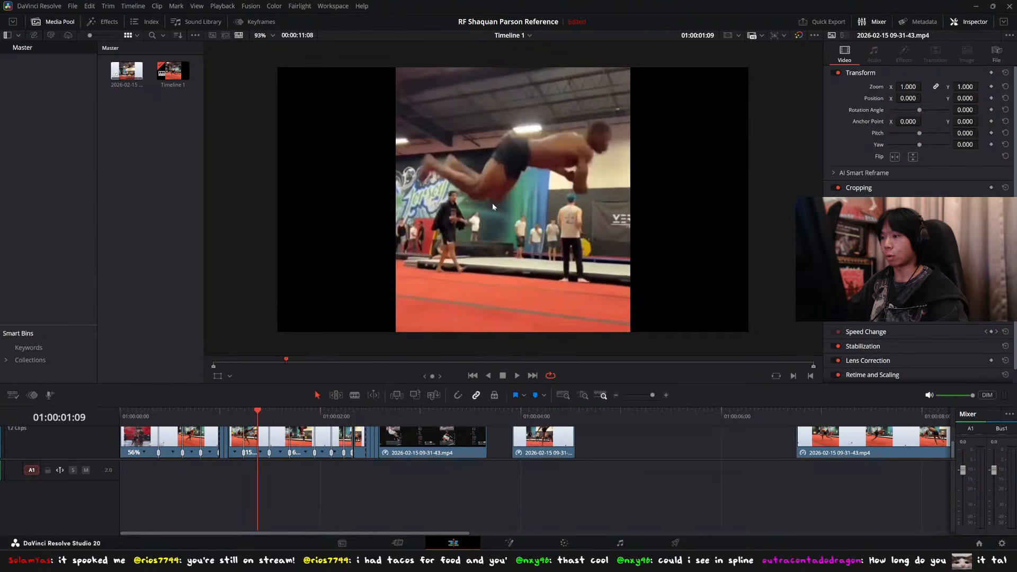
pyautogui.press('Left')
pyautogui.press('Left')
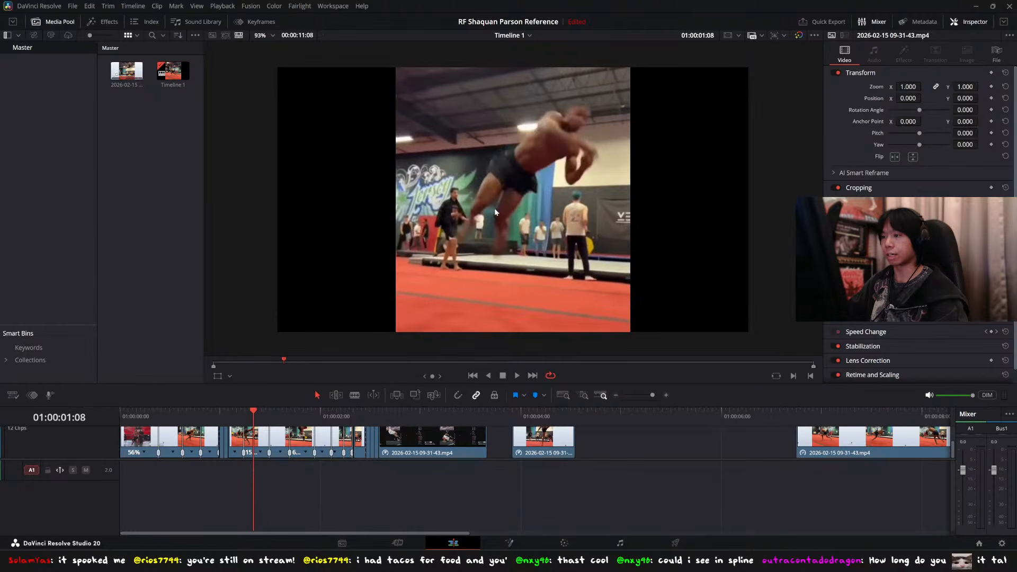
pyautogui.press('Right')
pyautogui.press('Right')
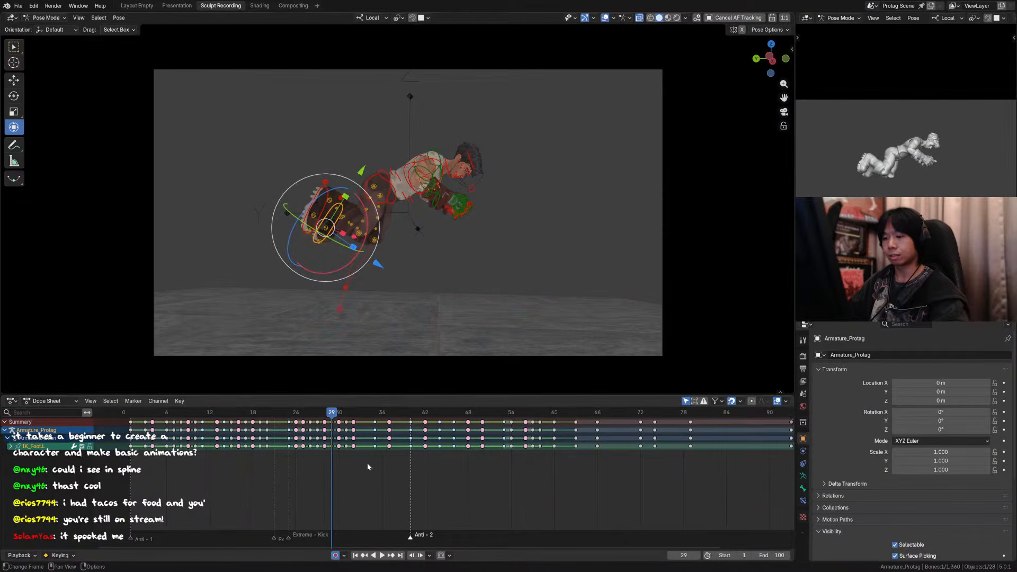
# Step: Switch back to Blender, hide the overlays and flip between frames 28 and 30 to check the leg and body poses
pyautogui.press('Left')
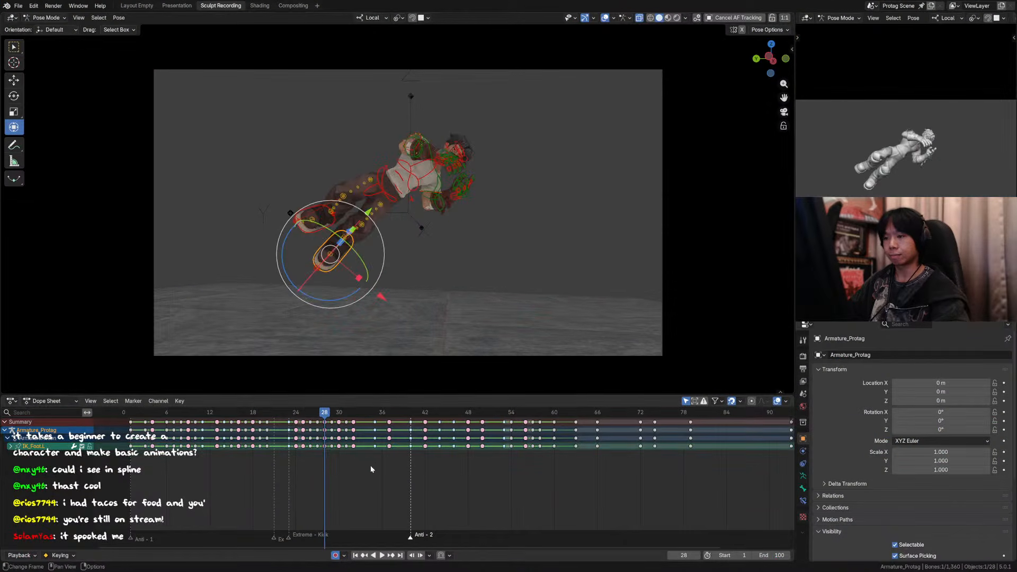
pyautogui.click(605, 18)
pyautogui.press('Right')
pyautogui.press('w')
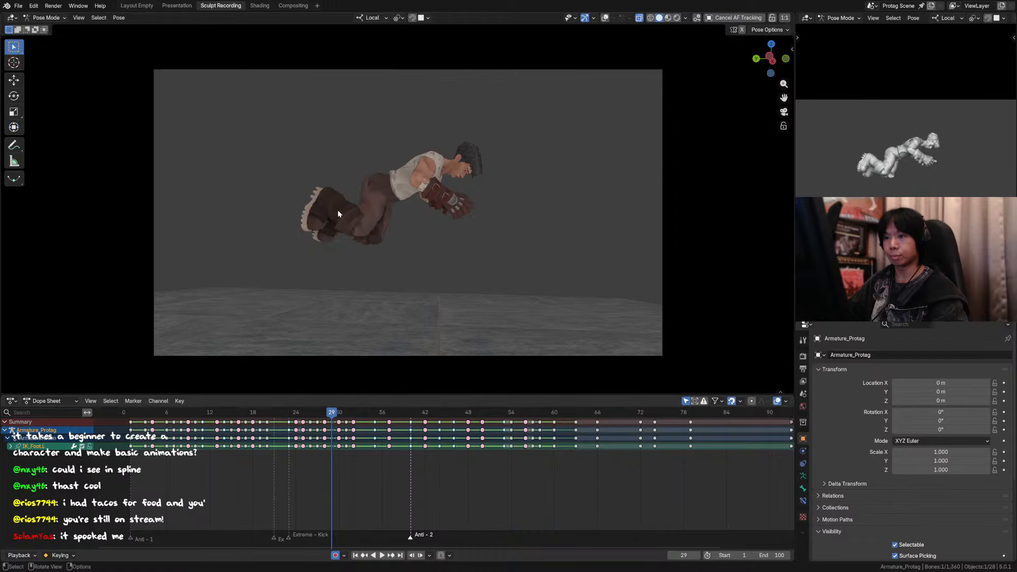
pyautogui.press('Right')
pyautogui.press('Left')
pyautogui.press('Right')
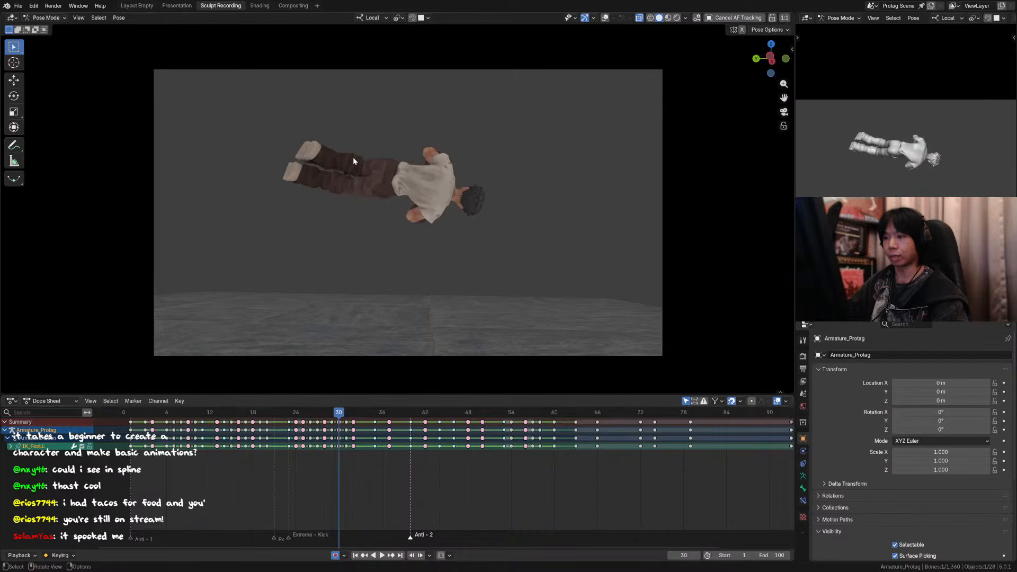
pyautogui.press('Left')
pyautogui.press('Left')
pyautogui.press('Right')
pyautogui.press('Right')
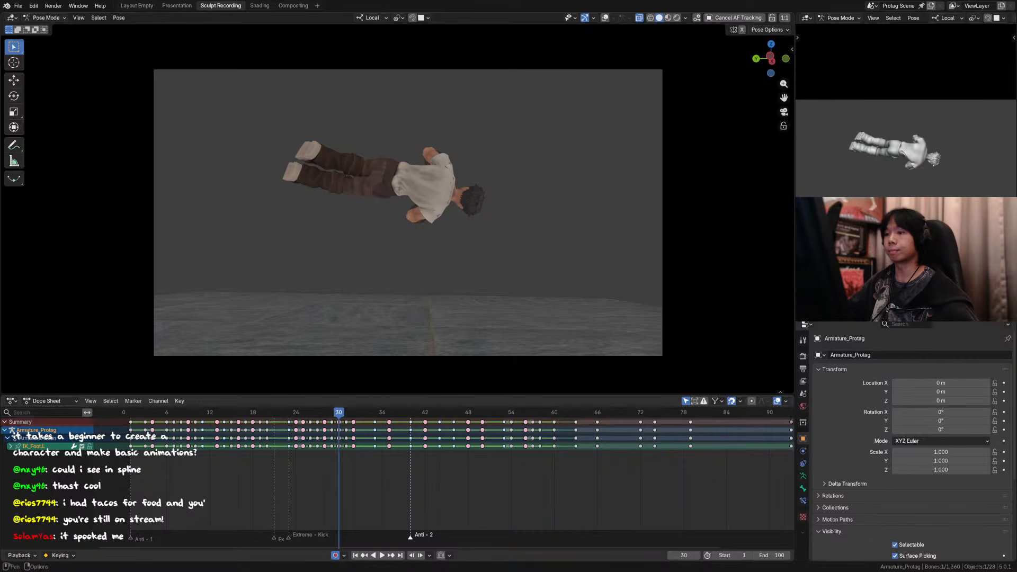
# Step: Show the overlays and rotate the torso and both foot controls 9.11° around the view axis at frame 29, pivoting on the active torso control
pyautogui.click(606, 18)
pyautogui.press('Left')
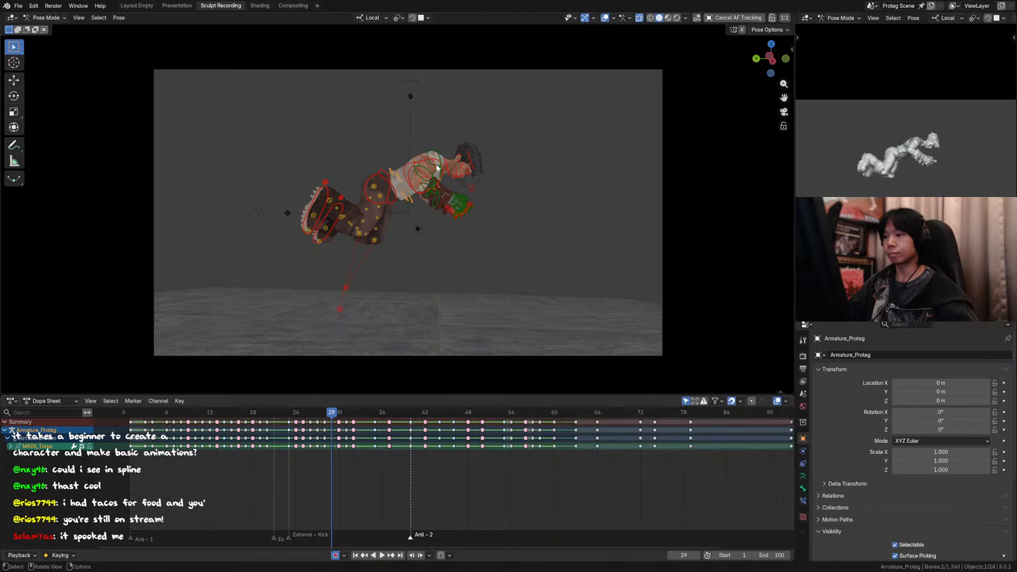
pyautogui.click(325, 197)
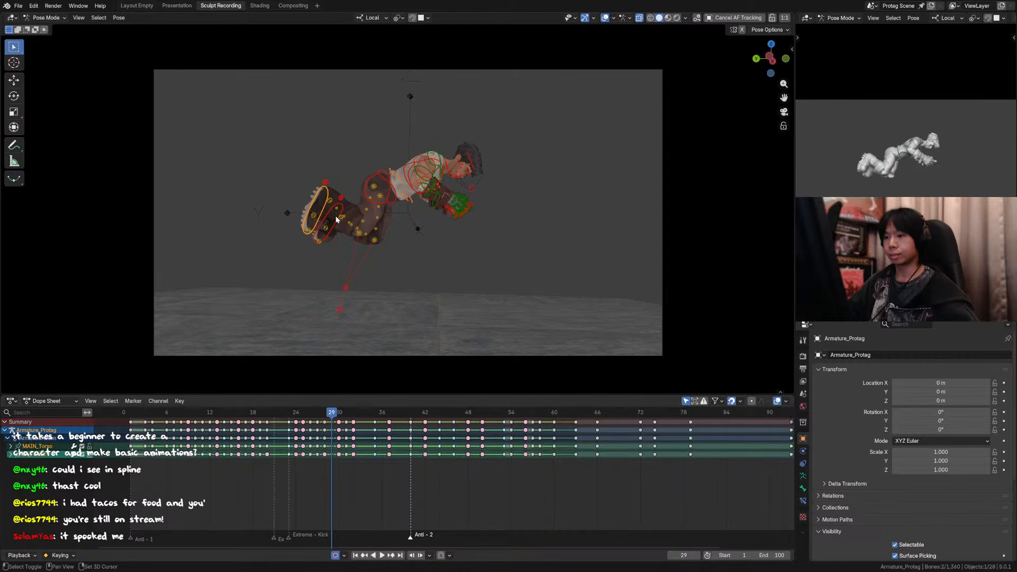
pyautogui.keyDown('shift'); pyautogui.click(351, 201); pyautogui.keyUp('shift')
pyautogui.keyDown('shift'); pyautogui.click(394, 173); pyautogui.keyUp('shift')
pyautogui.press('.')
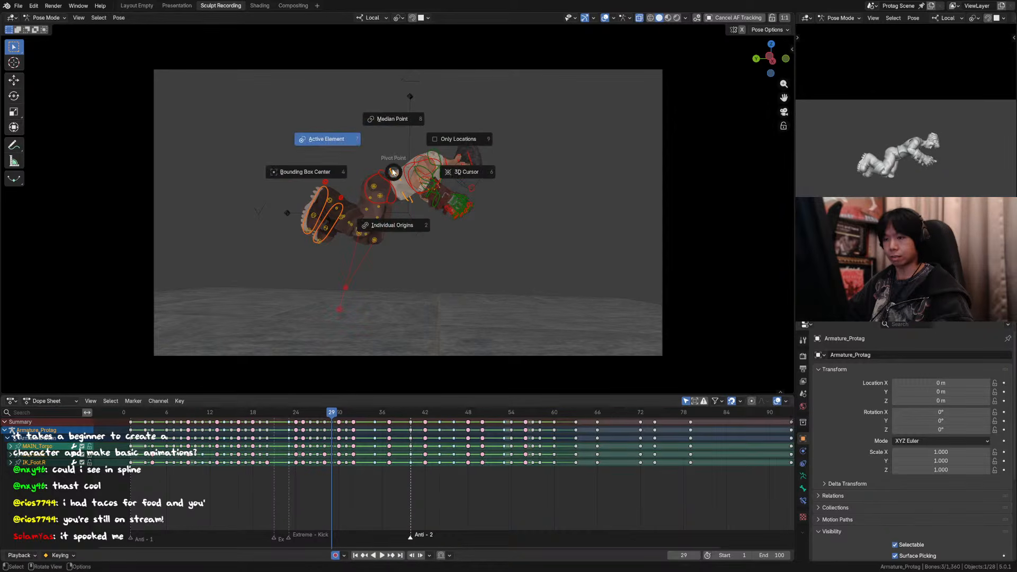
pyautogui.click(355, 141)
pyautogui.press('r')
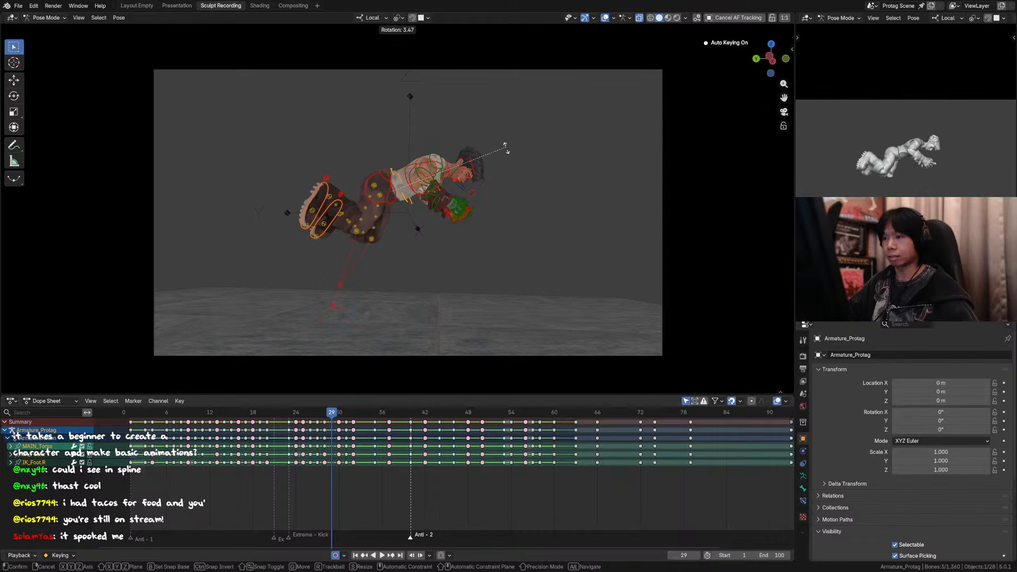
pyautogui.click(506, 163)
pyautogui.press('g')
pyautogui.press('z')
pyautogui.rightClick(505, 156)
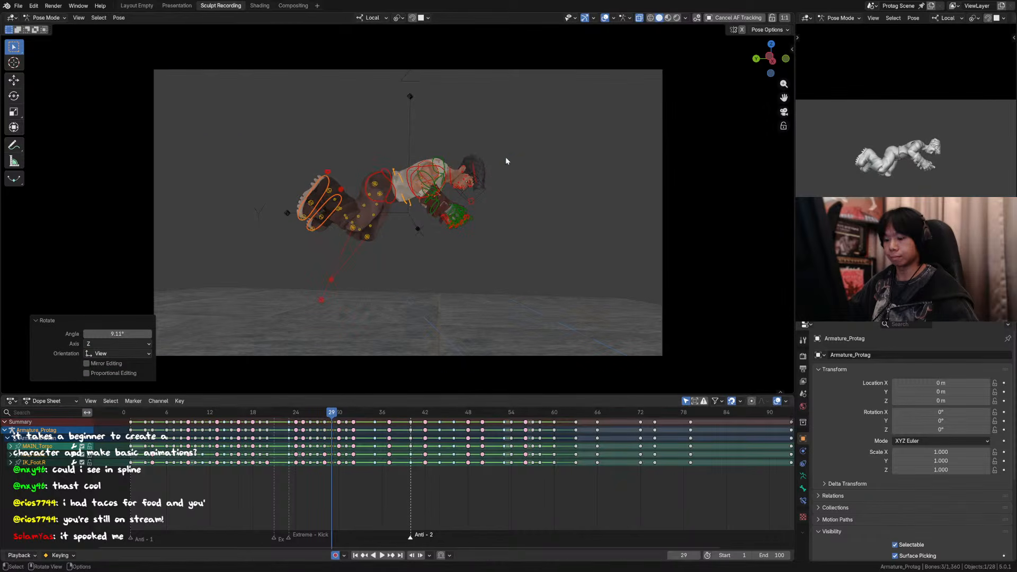
# Step: Set the transform orientation to Global and move the torso and both foot controls about 0.038 m up along Z
pyautogui.press(',')
pyautogui.click(448, 150)
pyautogui.press('g')
pyautogui.press('z')
pyautogui.click(489, 132)
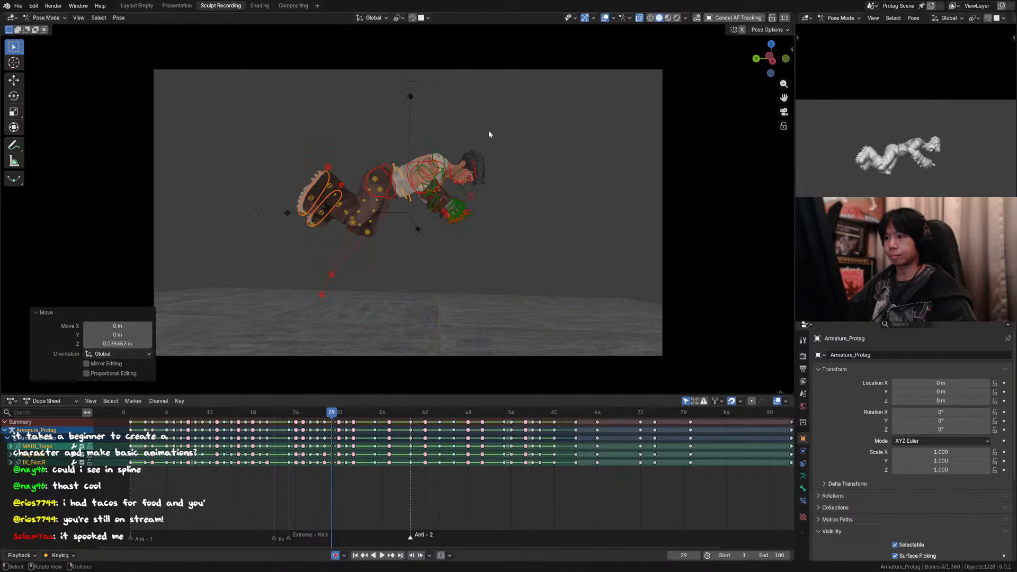
# Step: Compare the pose with and without the last move, keep the move, and rotate the torso and foot controls another 10.8° around the view axis
pyautogui.hotkey('ctrl', 'z')
pyautogui.hotkey('ctrl', 'shift', 'z')
pyautogui.hotkey('ctrl', 'z')
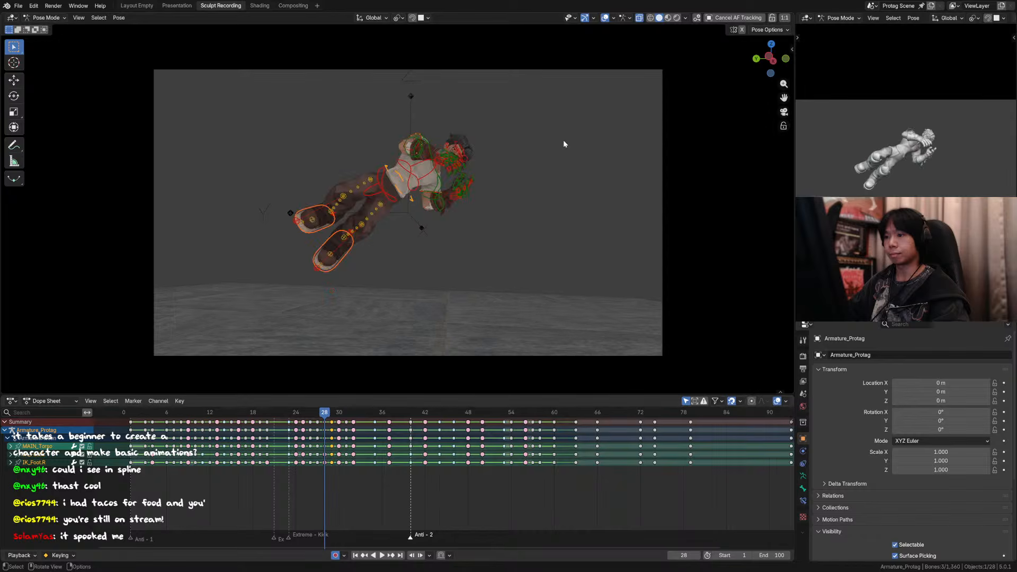
pyautogui.hotkey('ctrl', 'shift', 'z')
pyautogui.press('r')
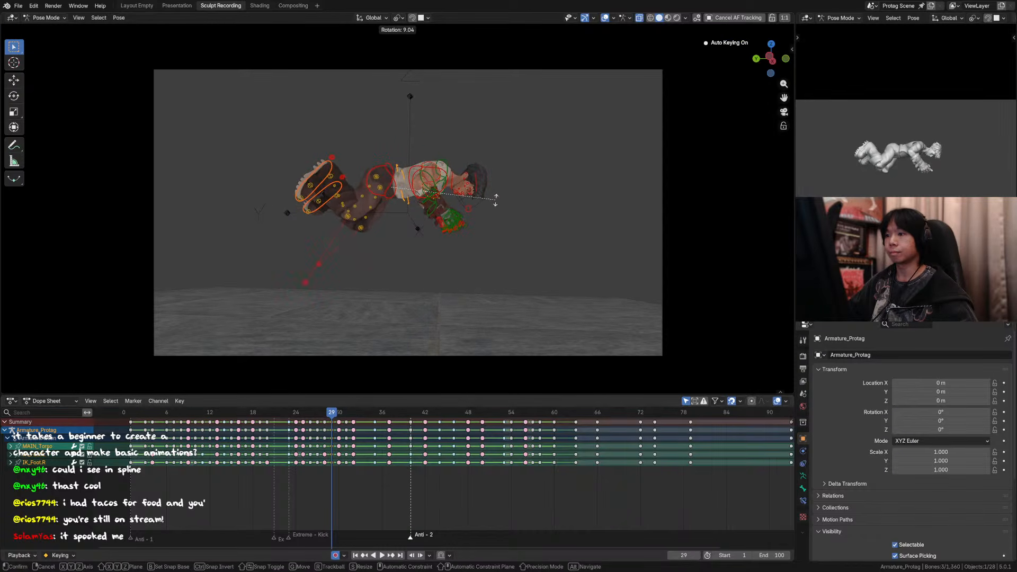
pyautogui.click(496, 203)
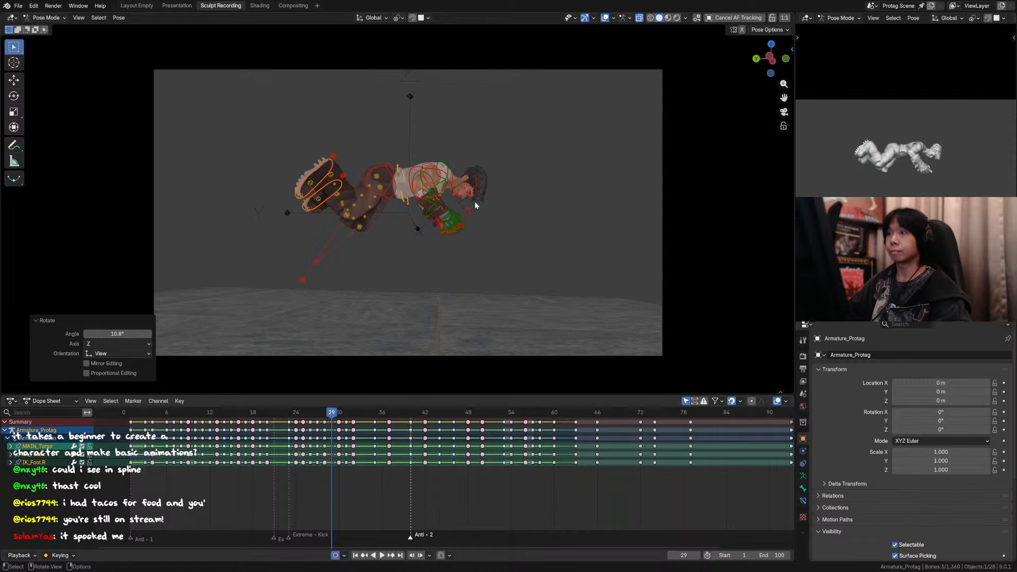
# Step: Move both foot controls about 0.125 m back and down at frame 29, and compare the pose with the neighbouring frames
pyautogui.click(322, 185)
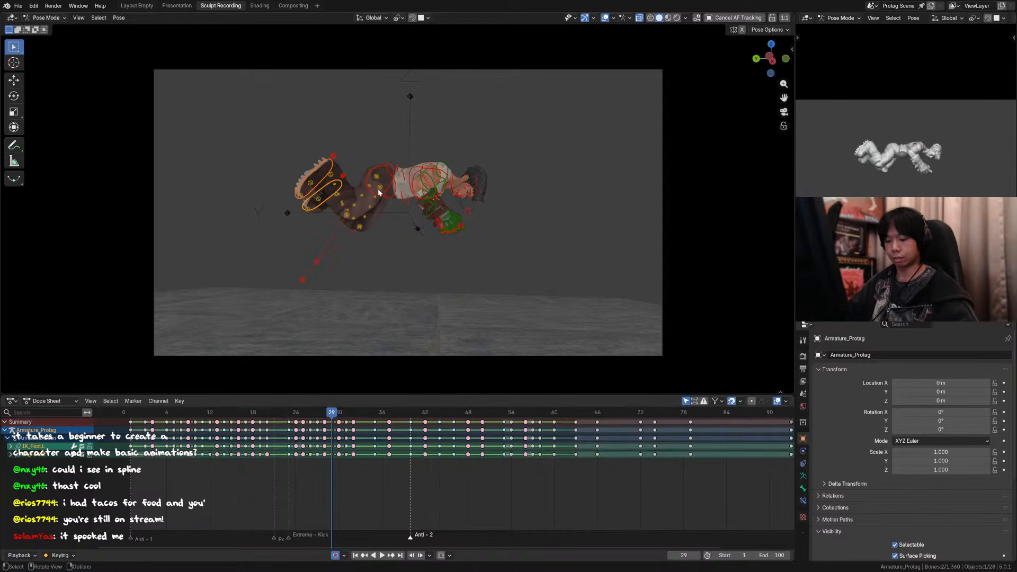
pyautogui.press('g')
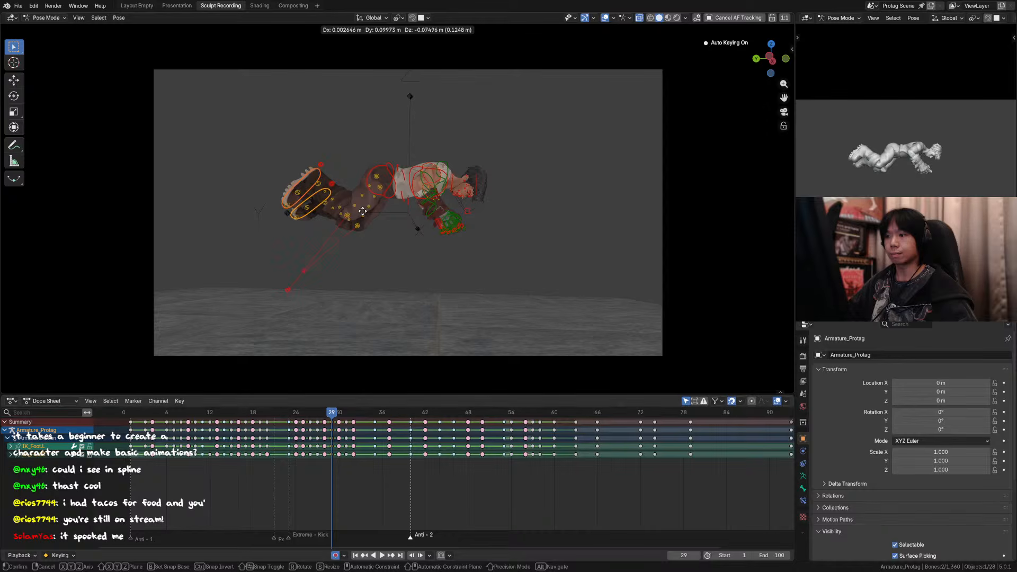
pyautogui.click(362, 212)
pyautogui.press('Left')
pyautogui.press('Right')
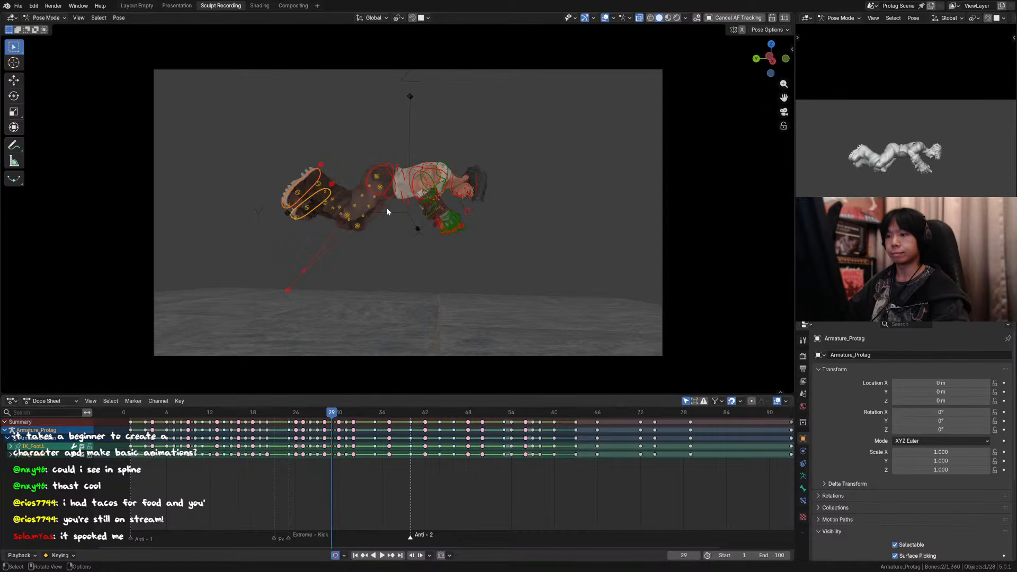
pyautogui.press('Right')
pyautogui.press('Left')
pyautogui.press('g')
pyautogui.press('x')
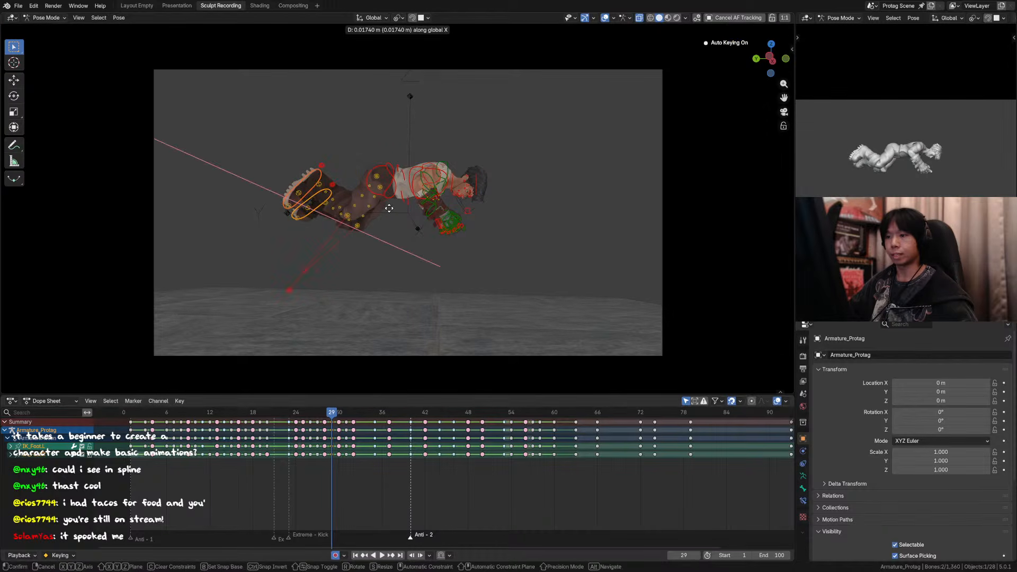
pyautogui.rightClick(384, 212)
# Step: Switch to the opposite side view, nudge both foot controls slightly at frame 29, and compare with frames 28 and 30
pyautogui.press('ctrl+KP_3')
pyautogui.press('g')
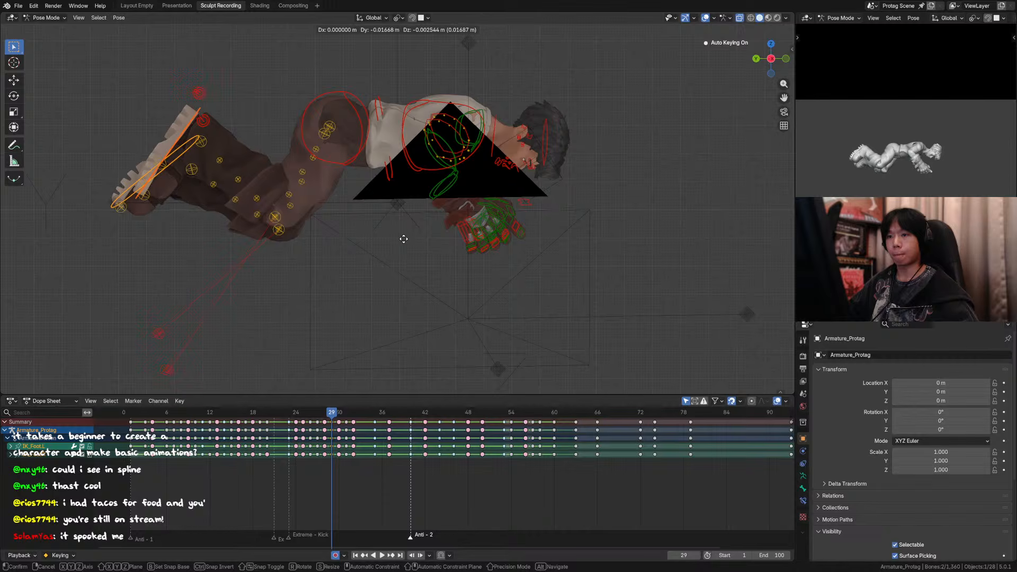
pyautogui.click(419, 243)
pyautogui.press('Left')
pyautogui.press('Right')
pyautogui.press('Right')
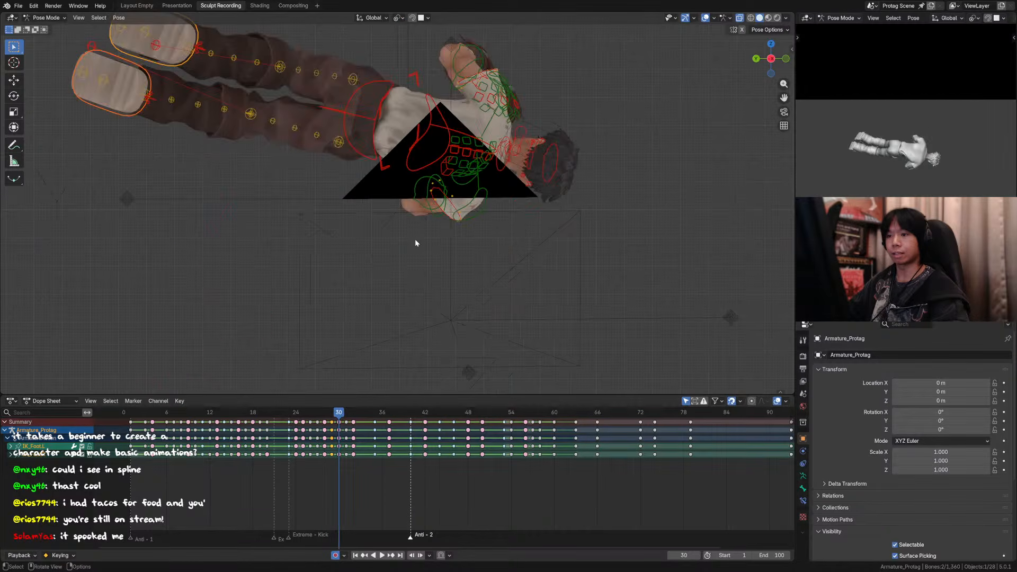
pyautogui.press('Left')
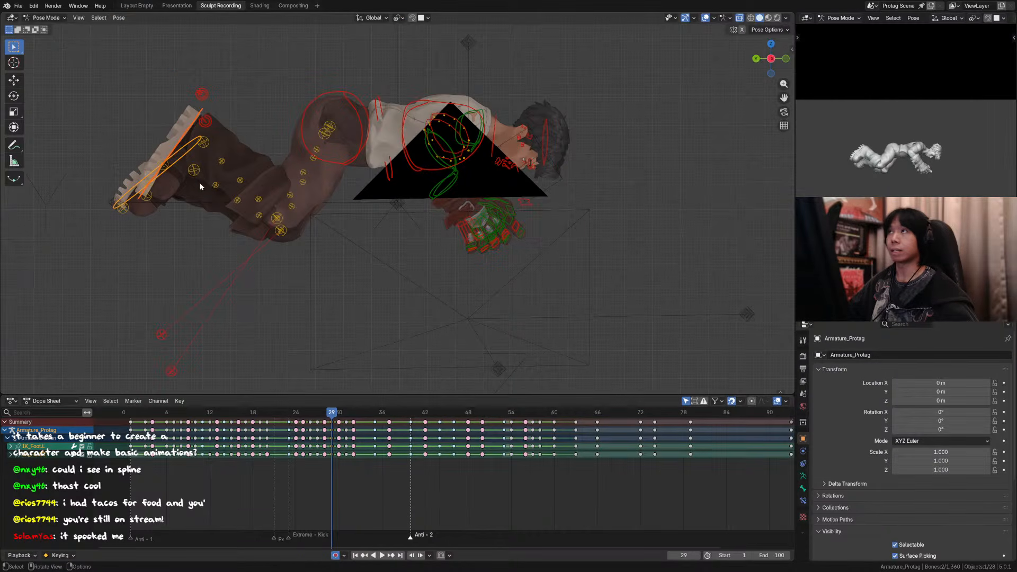
# Step: Rotate the hips control about 5° around the view axis at frame 29
pyautogui.scroll(-3, 200, 185)
pyautogui.click(378, 154)
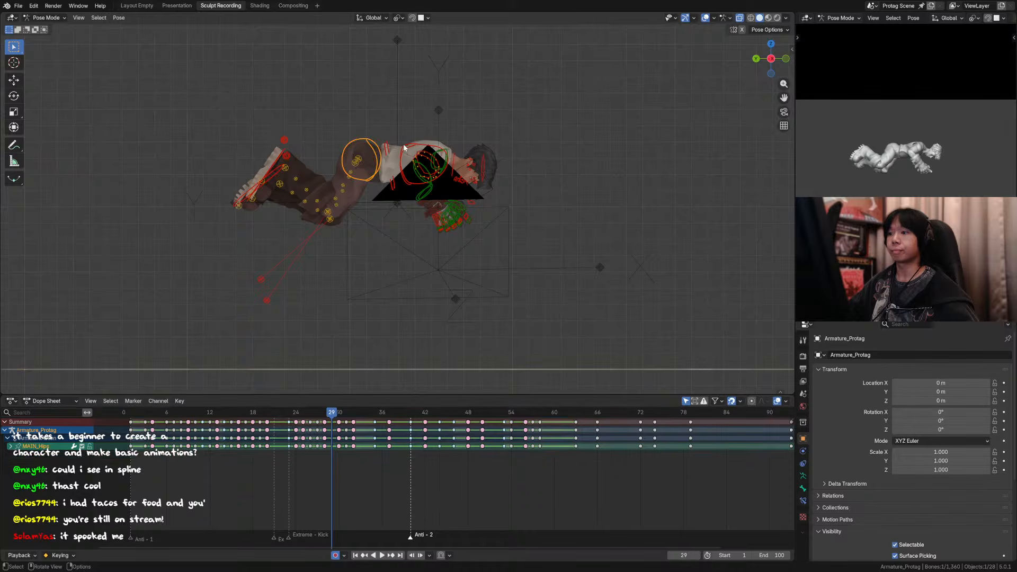
pyautogui.press('r')
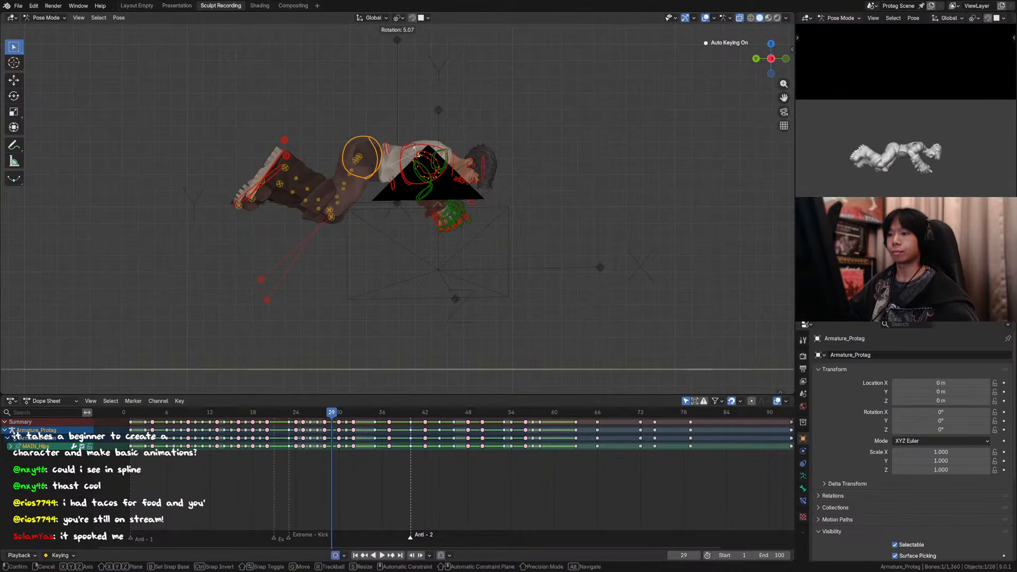
pyautogui.click(415, 149)
# Step: Raise both foot controls about 0.072 m at frame 29 and compare the pose with frames 28 and 30
pyautogui.keyDown('shift'); pyautogui.click(275, 166); pyautogui.keyUp('shift')
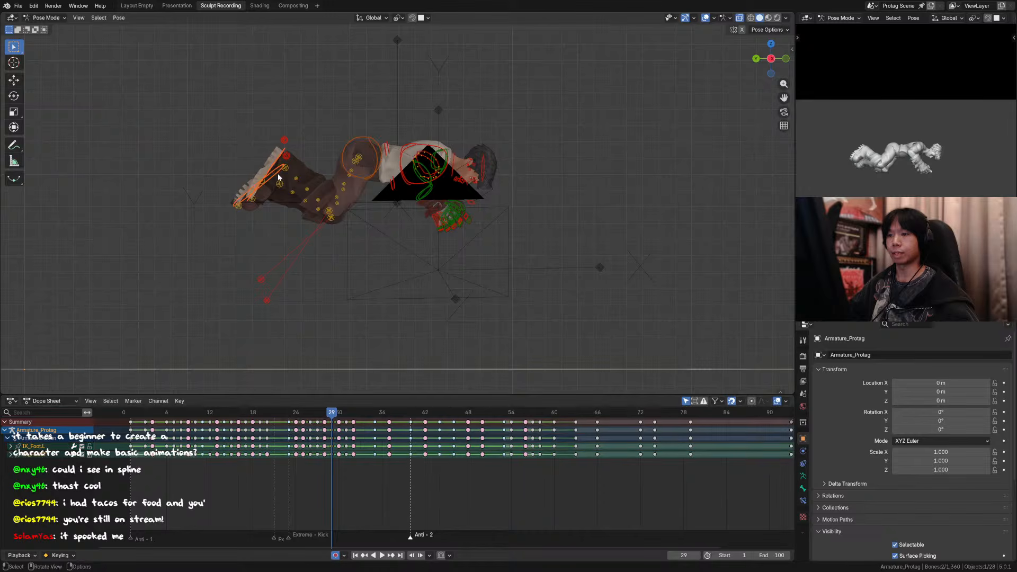
pyautogui.press('g')
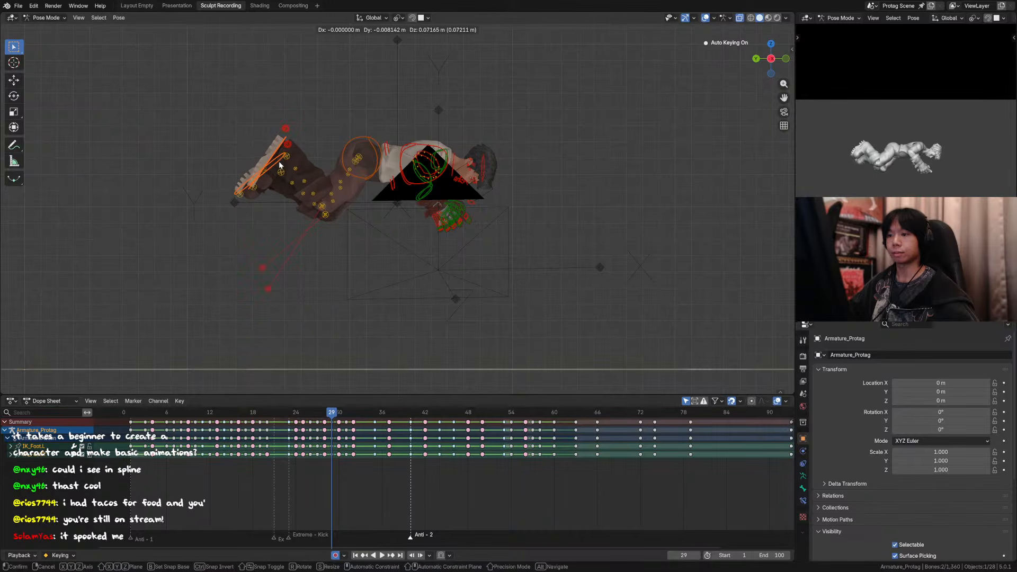
pyautogui.click(279, 161)
pyautogui.press('Left')
pyautogui.press('Right')
pyautogui.press('Left')
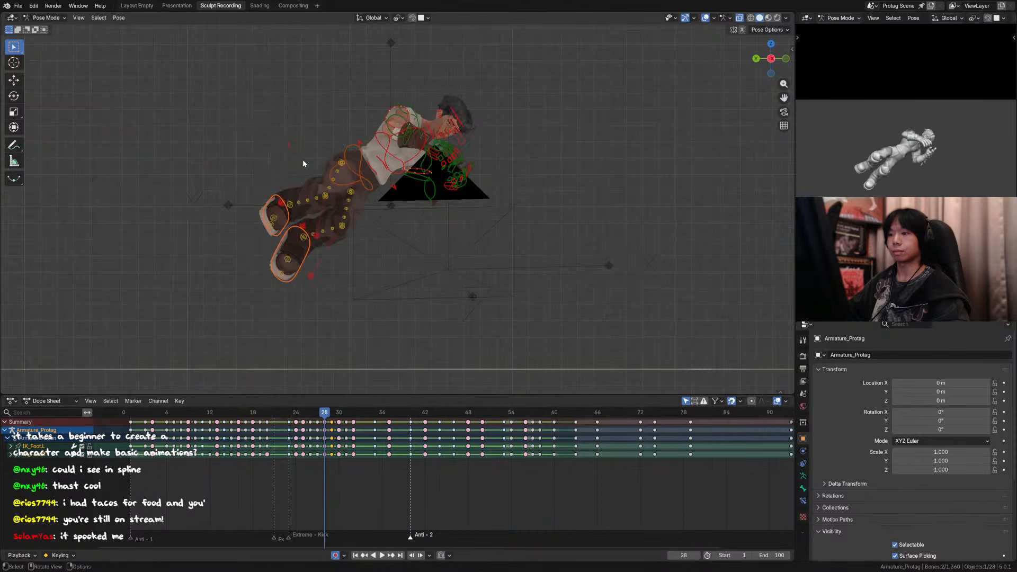
pyautogui.press('Right')
pyautogui.press('Right')
# Step: Return to the camera view, step through the frames around 29 and play the animation to check the legs
pyautogui.press('KP_0')
pyautogui.press('Left')
pyautogui.press('Left')
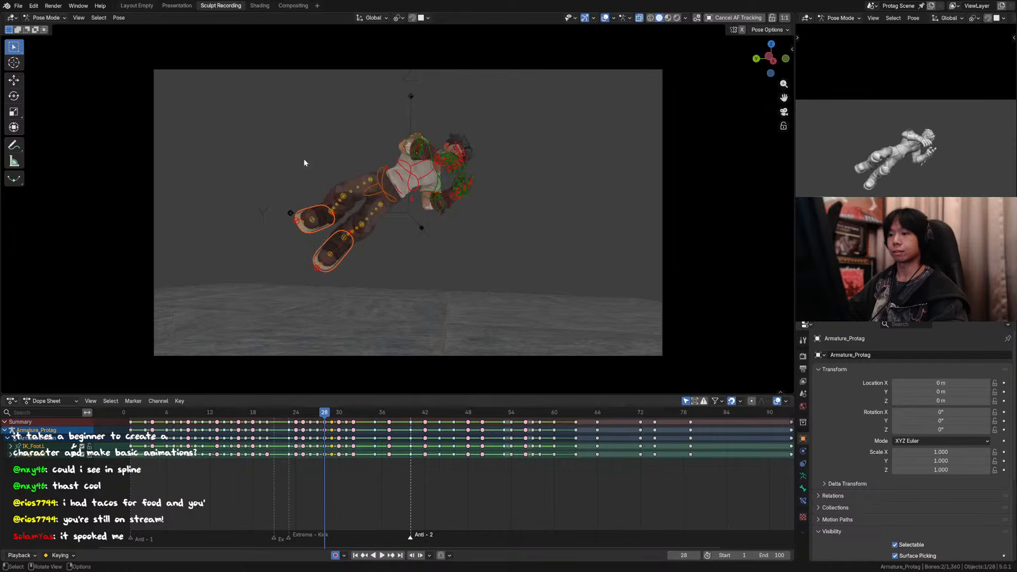
pyautogui.press('Right')
pyautogui.press('Right')
pyautogui.press('Right')
pyautogui.press('space')
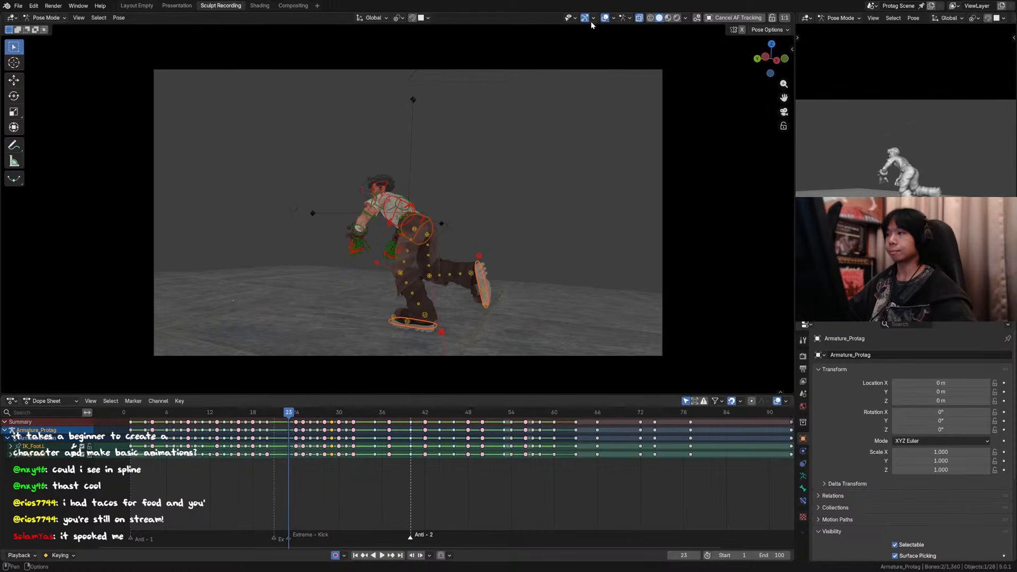
# Step: Hide the overlays, replay the flip from around frame 21, return to frame 29 and save the file
pyautogui.click(605, 18)
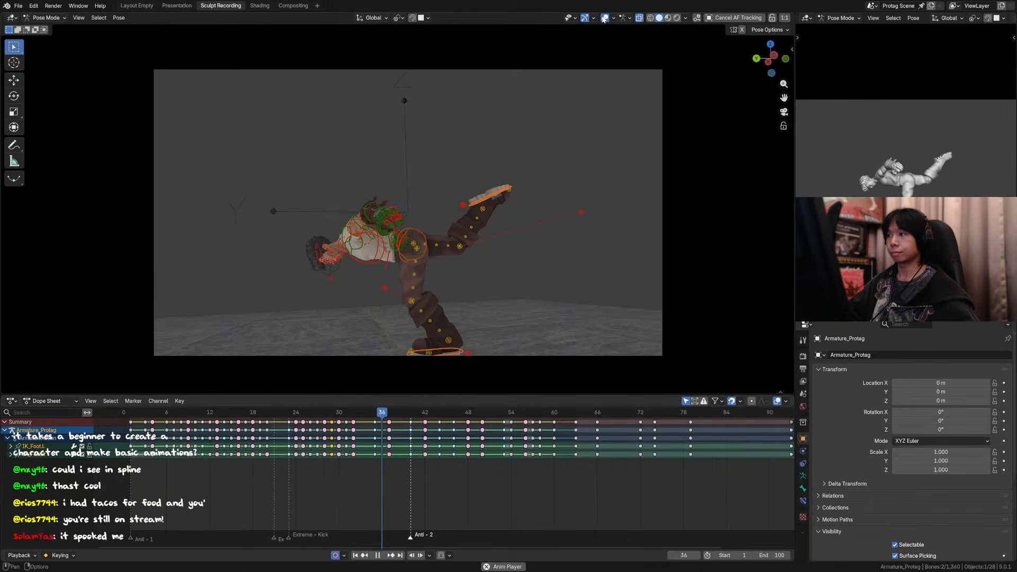
pyautogui.click(272, 413)
pyautogui.press('space')
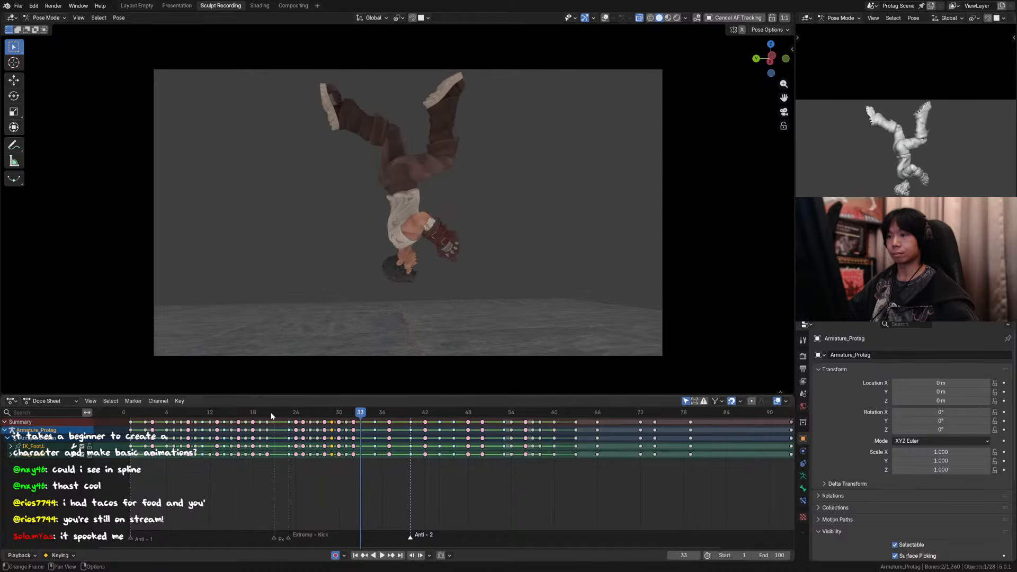
pyautogui.moveTo(272, 415); pyautogui.dragTo(329, 394)
pyautogui.hotkey('ctrl', 's')
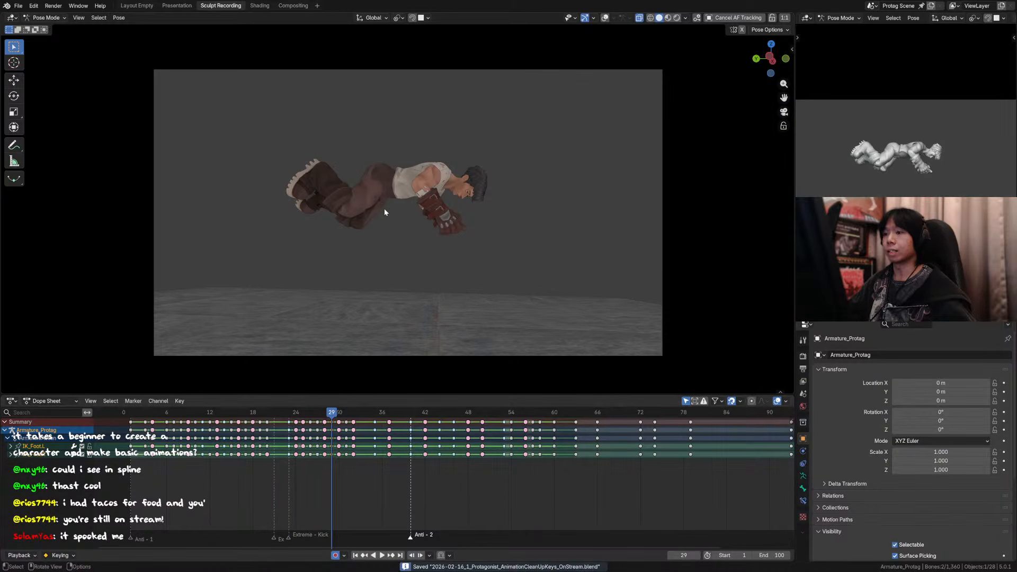
# Step: Step through the frames around 29, replay the animation to check the flip, and go back to the kick frames
pyautogui.press('Left')
pyautogui.press('Right')
pyautogui.press('Right')
pyautogui.press('Right')
pyautogui.press('Right')
pyautogui.press('Right')
pyautogui.press('Right')
pyautogui.press('Right')
pyautogui.press('Right')
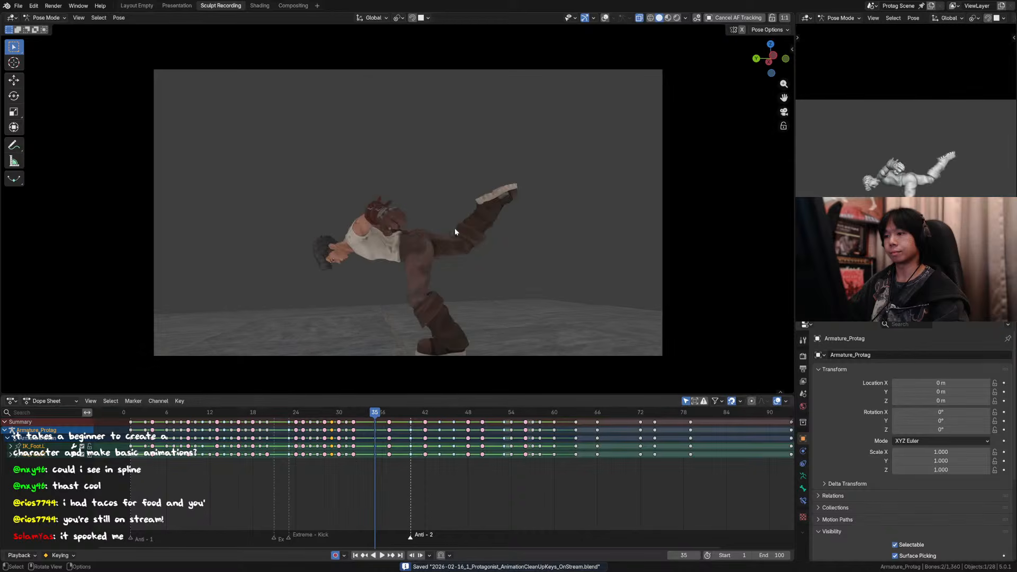
pyautogui.press('space')
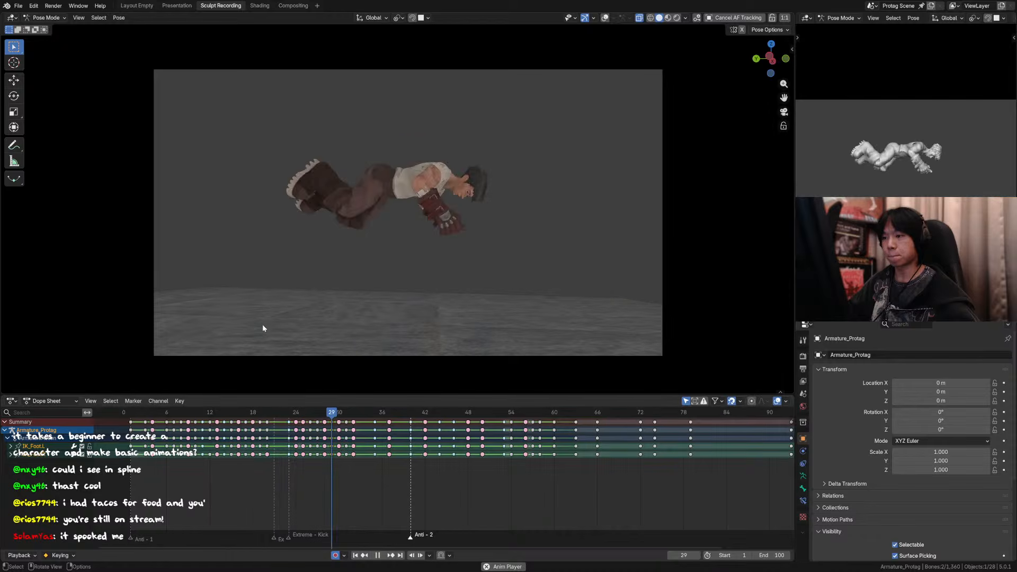
pyautogui.press('space')
pyautogui.moveTo(266, 413); pyautogui.dragTo(270, 412)
# Step: Step back and forth between frame 22 and frame 26 to examine the transition from the kick into the jump
pyautogui.press('Right')
pyautogui.press('Right')
pyautogui.press('Right')
pyautogui.press('Right')
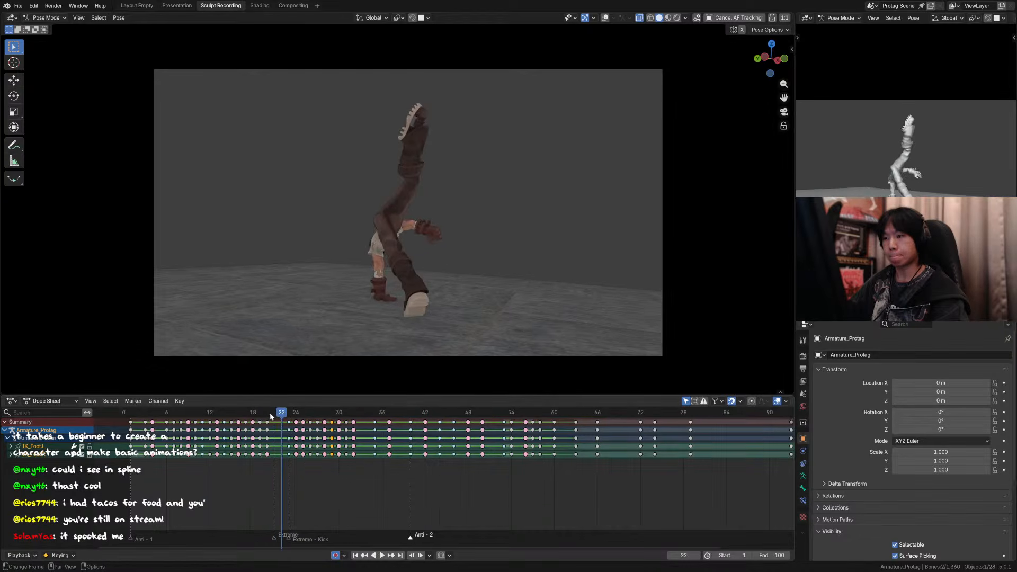
pyautogui.press('Right')
pyautogui.press('Right')
pyautogui.press('Right')
pyautogui.press('Left')
pyautogui.press('Left')
pyautogui.press('Left')
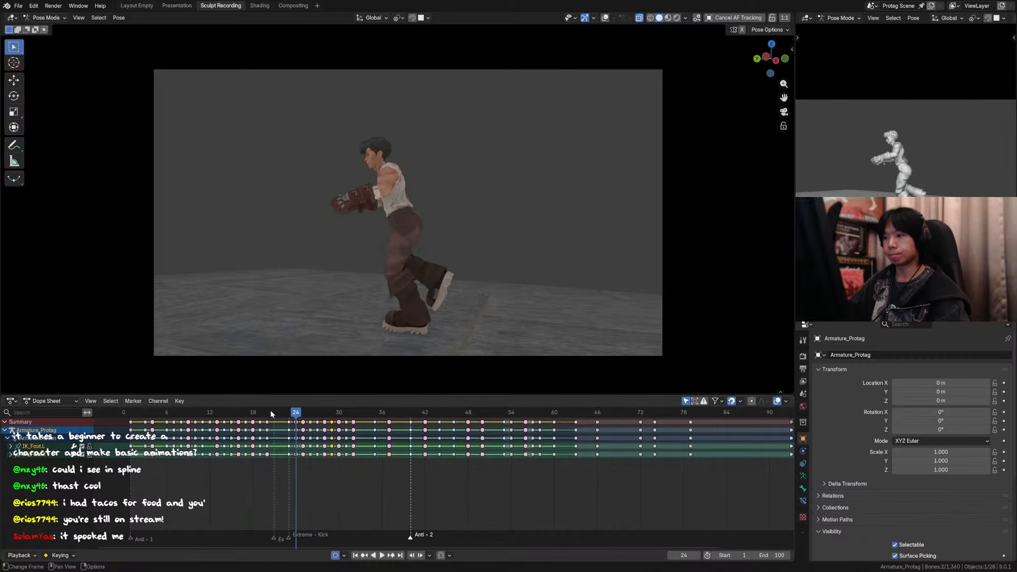
pyautogui.press('Right')
pyautogui.press('Right')
pyautogui.press('Right')
pyautogui.press('Right')
pyautogui.press('Left')
pyautogui.press('Left')
pyautogui.press('Left')
pyautogui.press('Right')
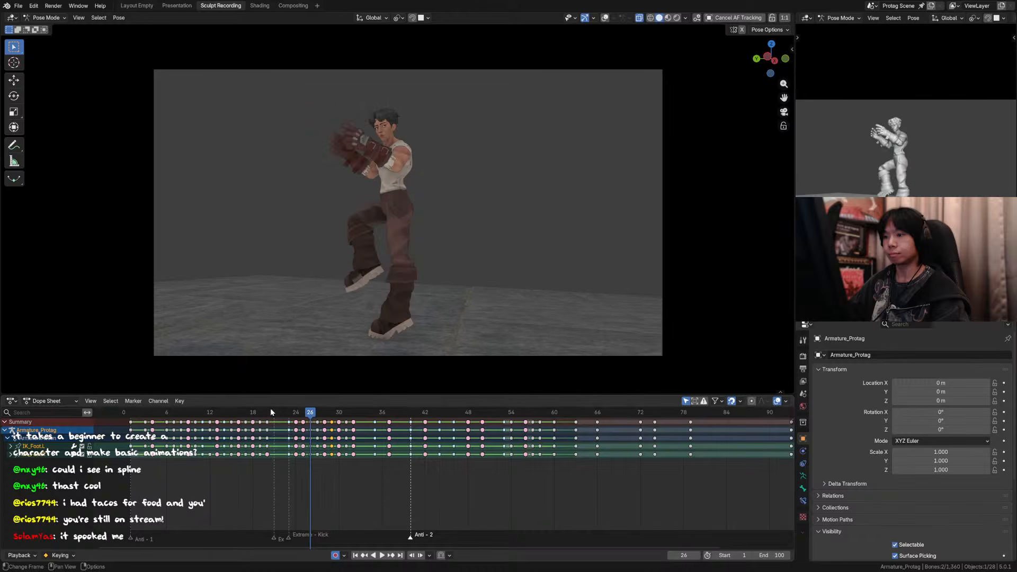
pyautogui.press('Left')
pyautogui.press('Right')
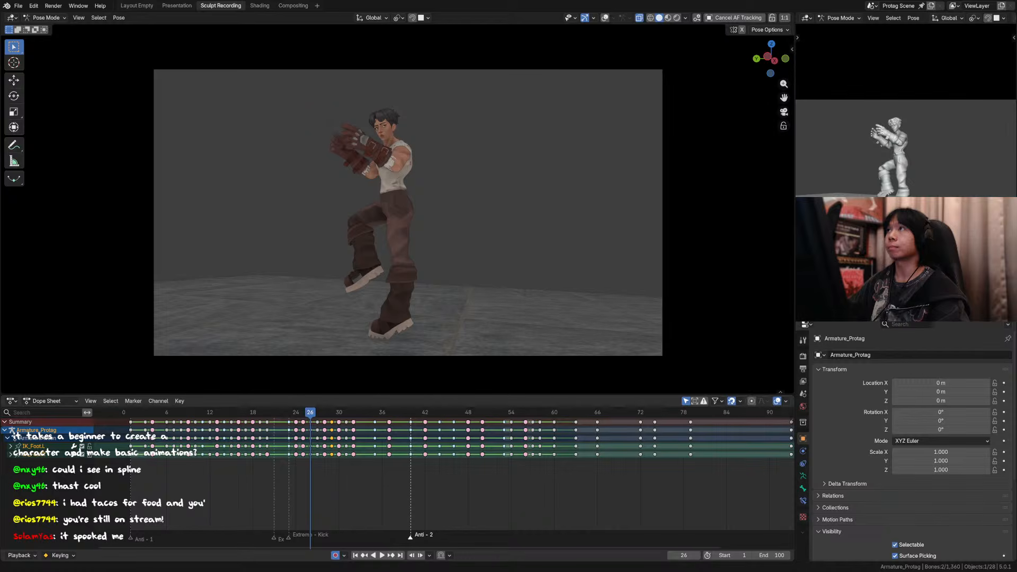
# Step: Flip repeatedly between frames 22 and 25 to examine how the body rises out of the kick landing
pyautogui.press('Left')
pyautogui.press('Left')
pyautogui.press('Left')
pyautogui.press('Right')
pyautogui.press('Right')
pyautogui.press('Right')
pyautogui.press('Right')
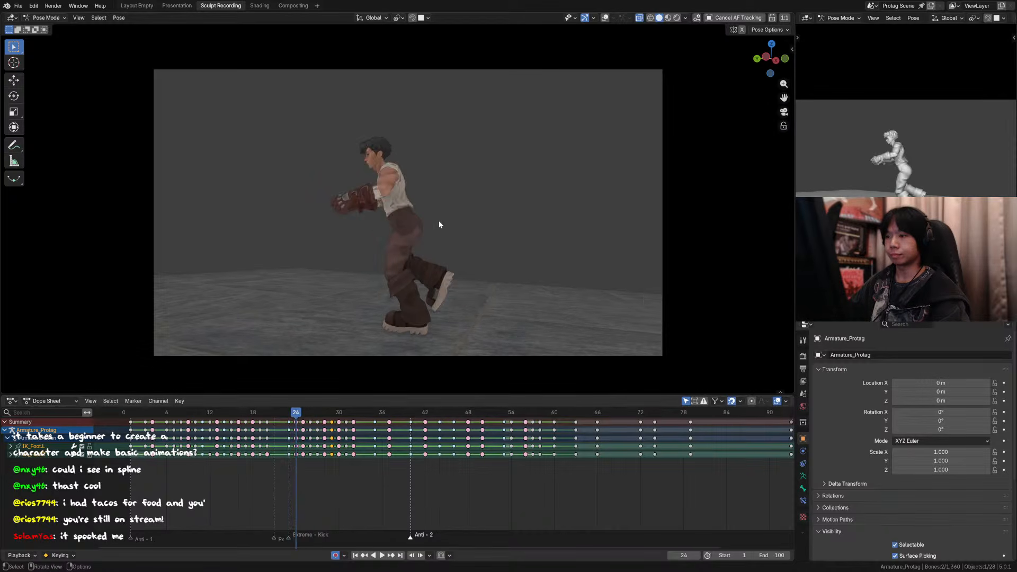
pyautogui.press('Left')
pyautogui.press('Left')
pyautogui.press('Left')
pyautogui.press('Left')
pyautogui.press('Left')
pyautogui.press('Left')
pyautogui.press('Right')
pyautogui.press('Right')
pyautogui.press('Right')
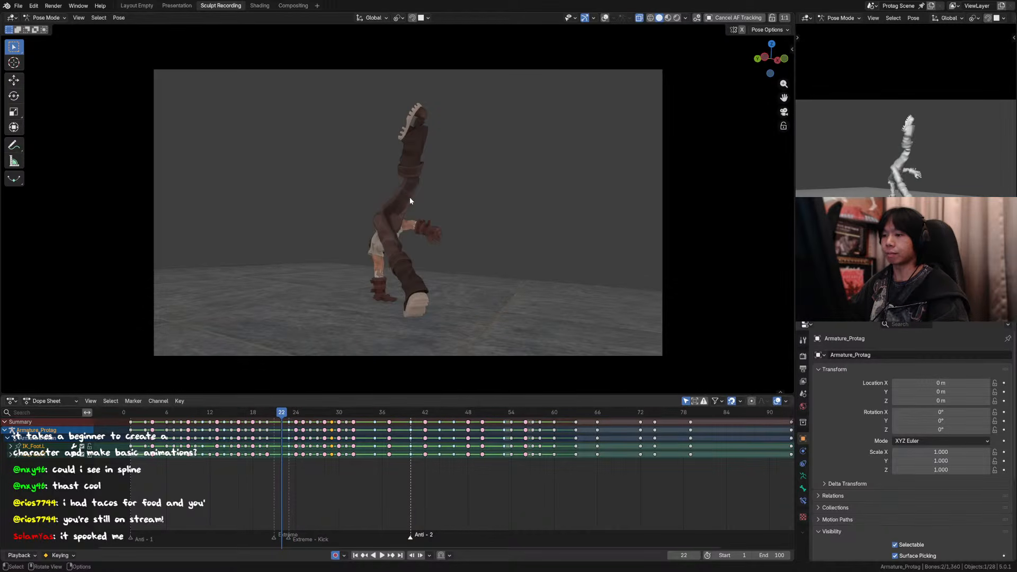
pyautogui.press('Right')
pyautogui.press('Right')
pyautogui.press('Right')
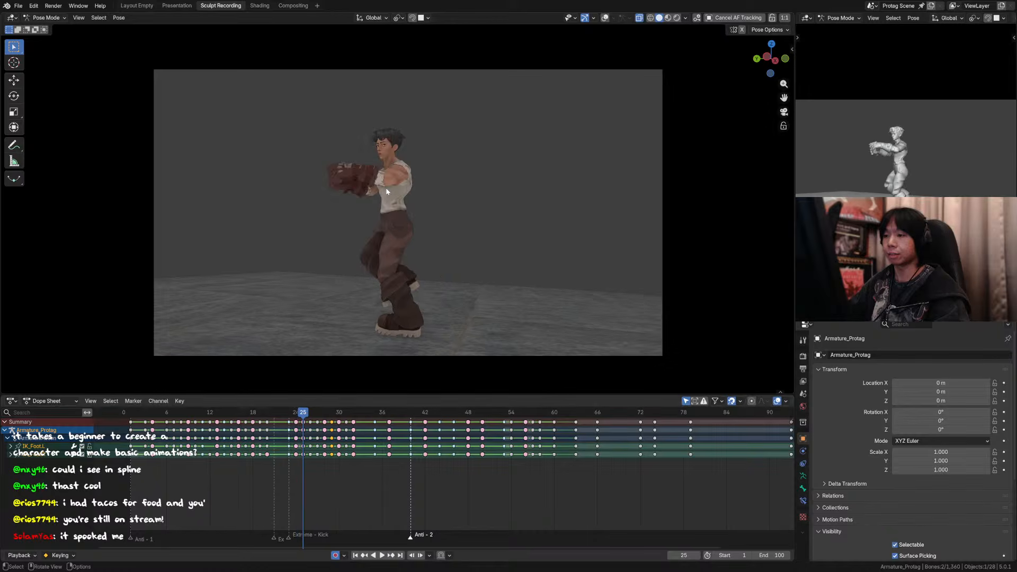
pyautogui.press('Left')
pyautogui.press('Left')
pyautogui.press('Left')
pyautogui.press('Left')
pyautogui.press('Left')
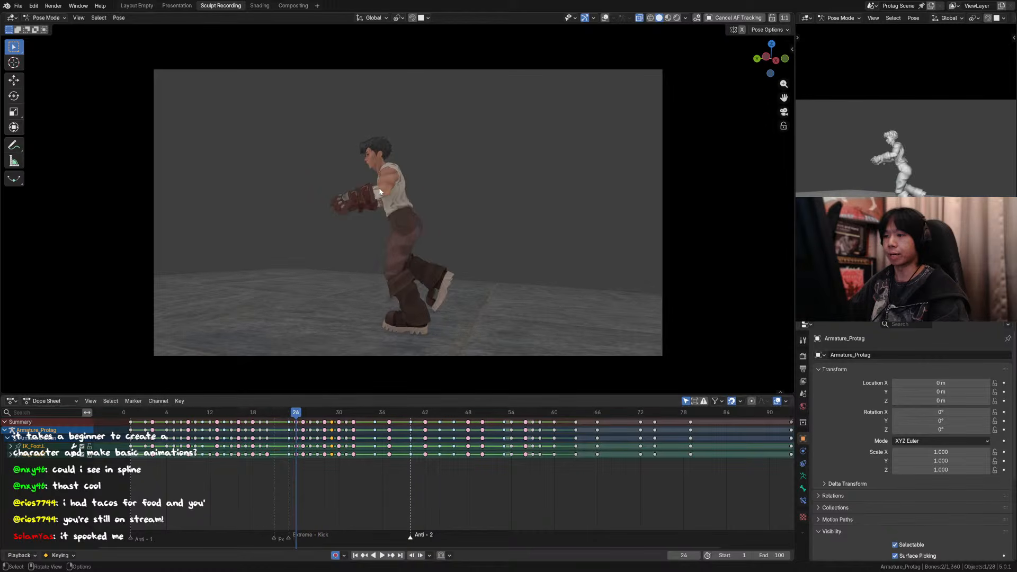
pyautogui.press('Right')
pyautogui.press('Right')
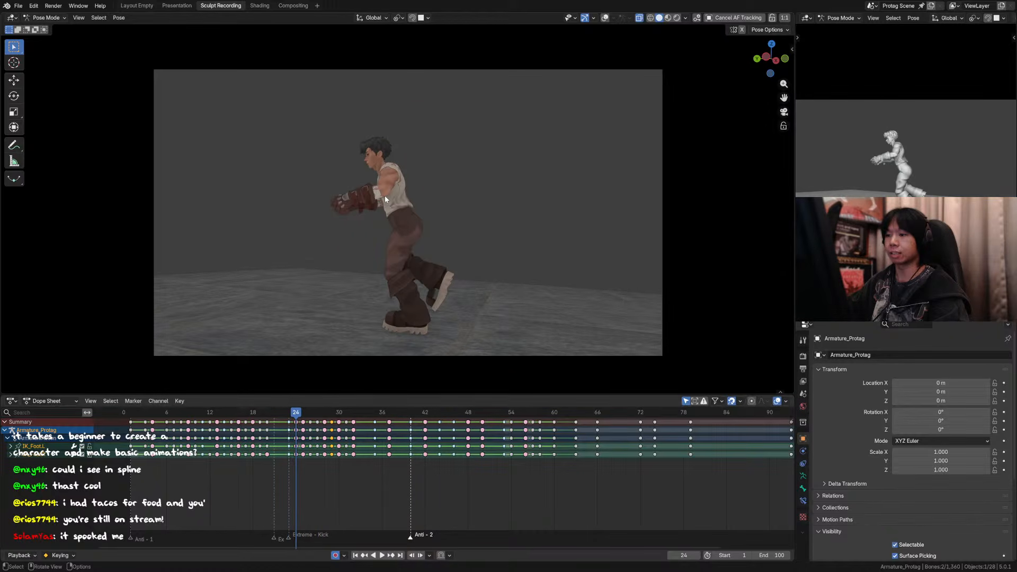
pyautogui.press('Left')
pyautogui.press('Left')
pyautogui.press('Right')
pyautogui.press('Right')
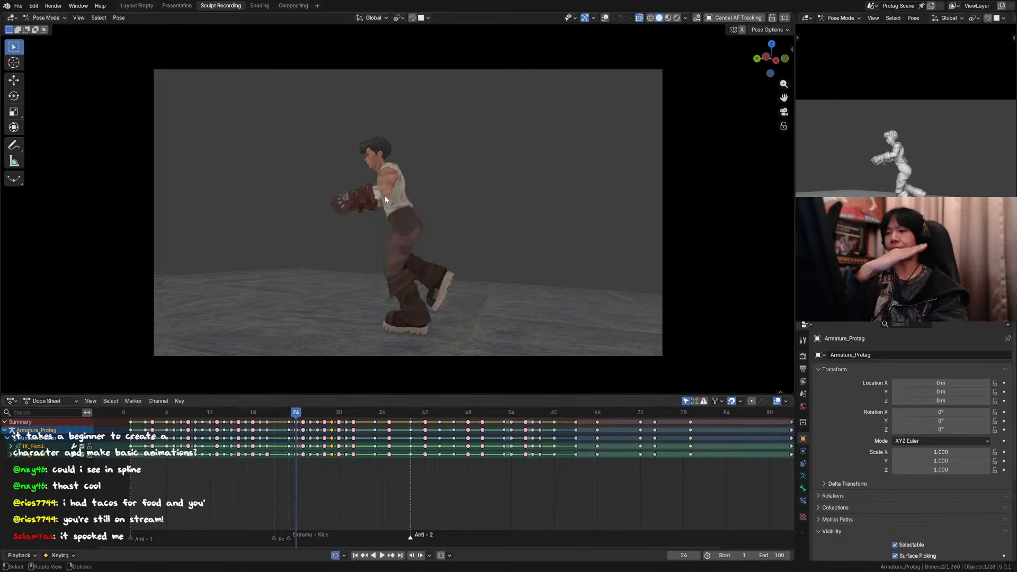
# Step: Compare frames 24 to 27 back and forth to examine the body and arm poses during the take-off
pyautogui.press('Right')
pyautogui.press('Right')
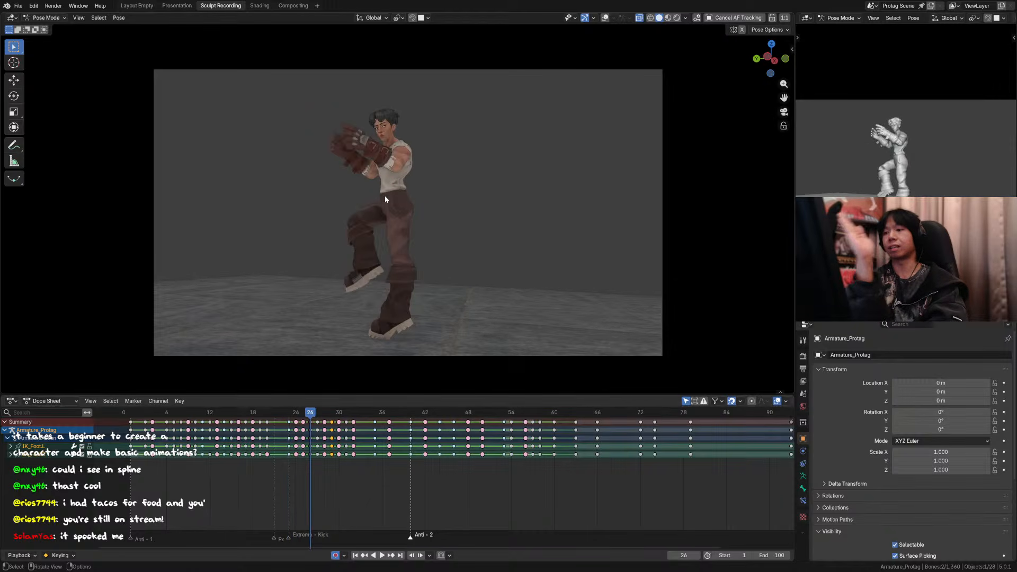
pyautogui.press('Left')
pyautogui.press('Left')
pyautogui.press('Right')
pyautogui.press('Right')
pyautogui.press('Right')
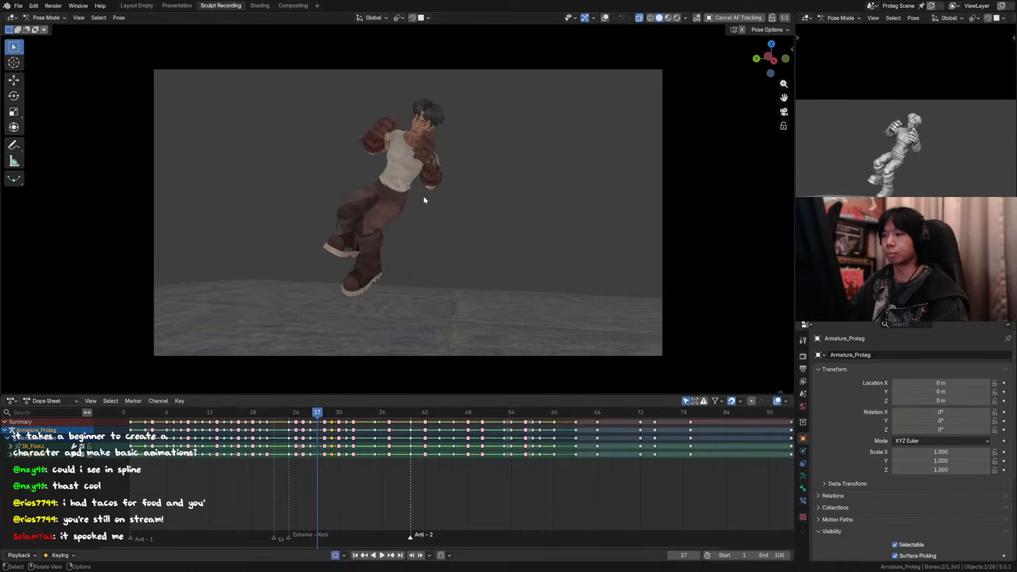
pyautogui.press('Left')
pyautogui.press('Left')
pyautogui.press('Right')
pyautogui.press('Right')
pyautogui.press('Left')
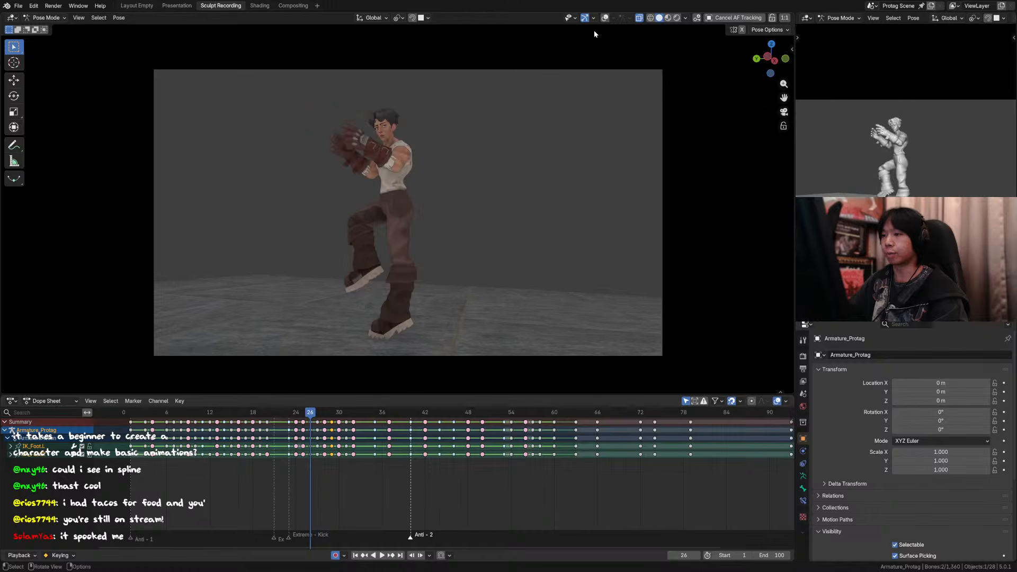
pyautogui.press('Left')
pyautogui.press('Left')
pyautogui.press('Right')
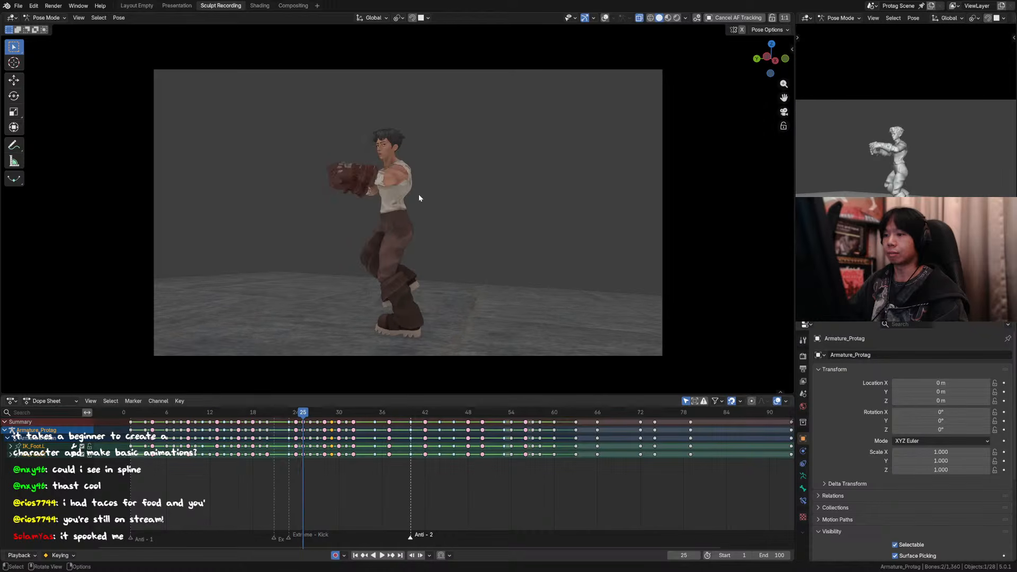
pyautogui.press('Left')
pyautogui.press('Right')
pyautogui.press('Left')
pyautogui.press('Right')
pyautogui.press('Right')
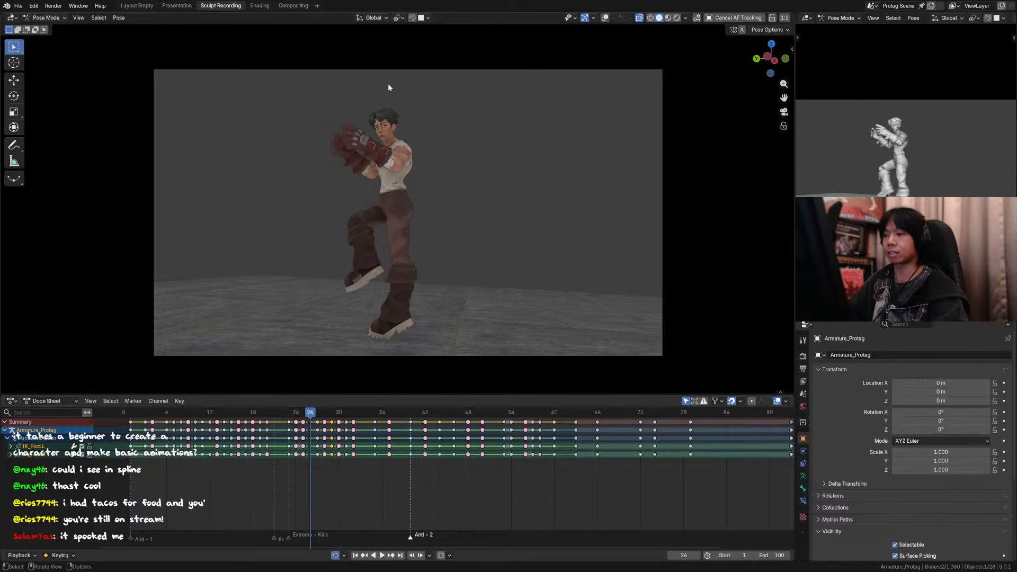
# Step: Show the rig overlays again, go to frame 26 in an orthographic side view, and save the file
pyautogui.press('Right')
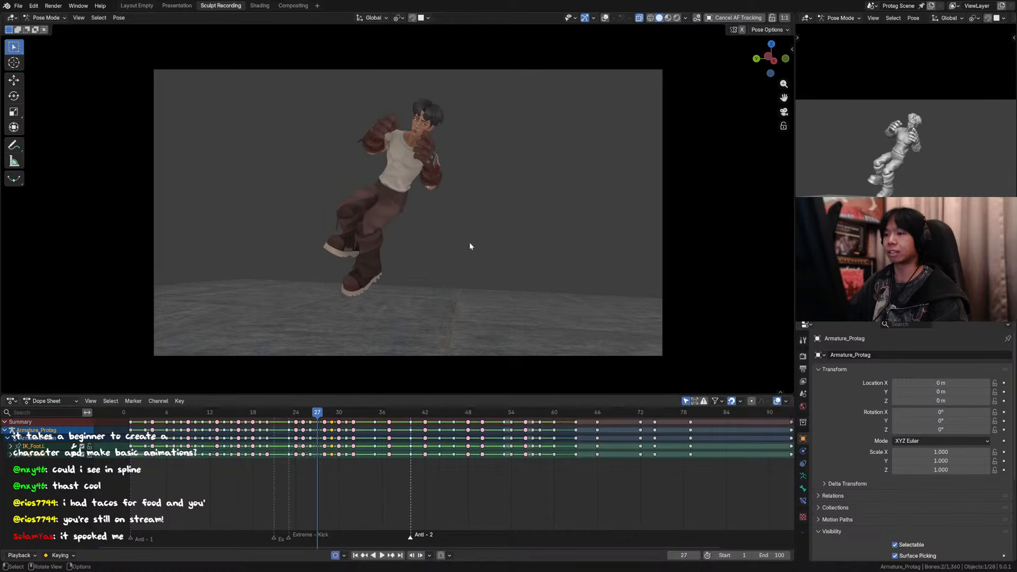
pyautogui.press('Left')
pyautogui.press('Right')
pyautogui.click(605, 18)
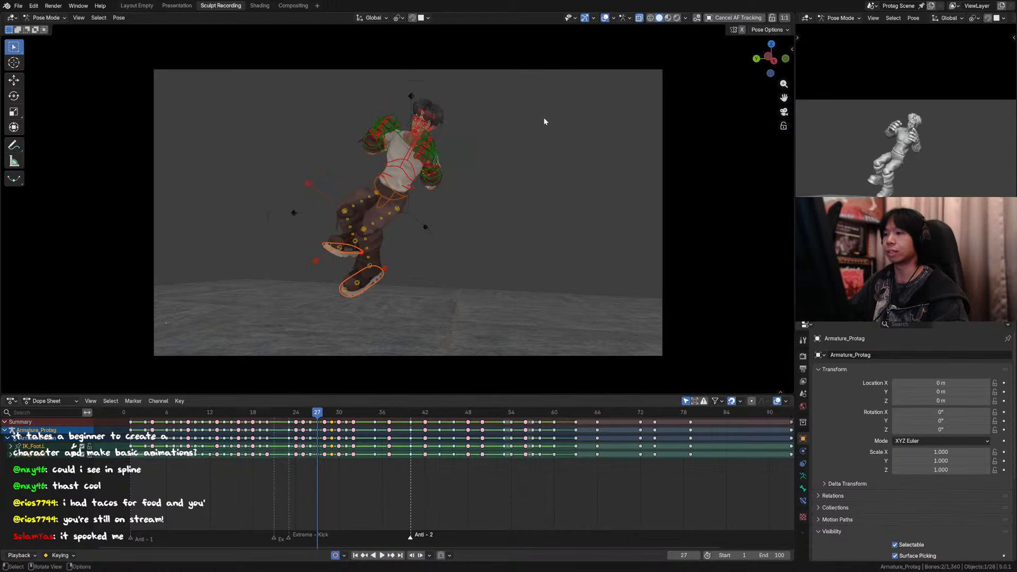
pyautogui.press('Left')
pyautogui.moveTo(449, 202); pyautogui.dragTo(406, 274, button='middle')
pyautogui.scroll(-3, 455, 236)
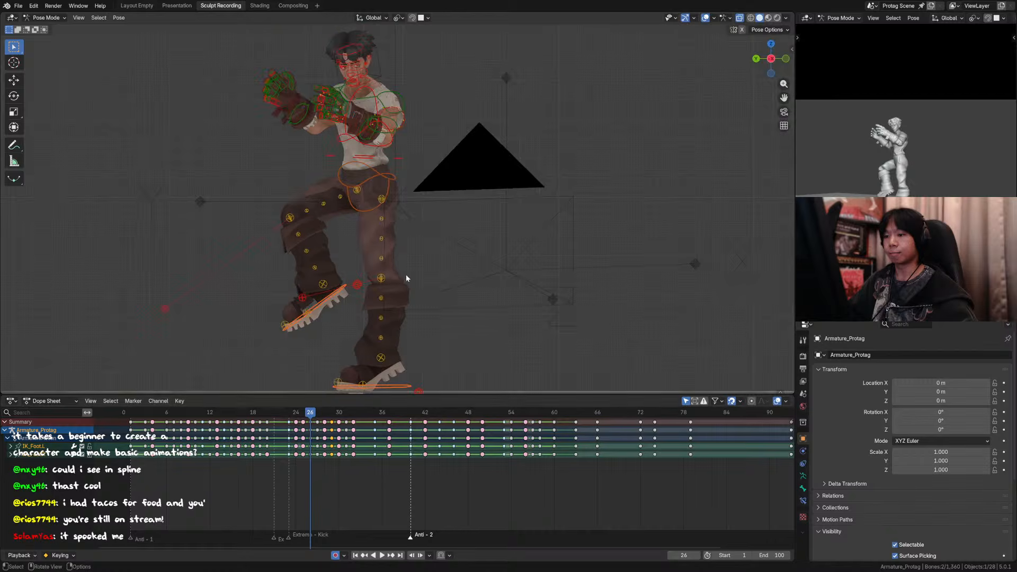
pyautogui.scroll(-3, 405, 274)
pyautogui.hotkey('ctrl', 's')
# Step: Select the torso and both foot controls with the planted right foot active, keep Global orientation, and set the pivot point
pyautogui.click(401, 308)
pyautogui.keyDown('shift'); pyautogui.click(401, 178); pyautogui.keyUp('shift')
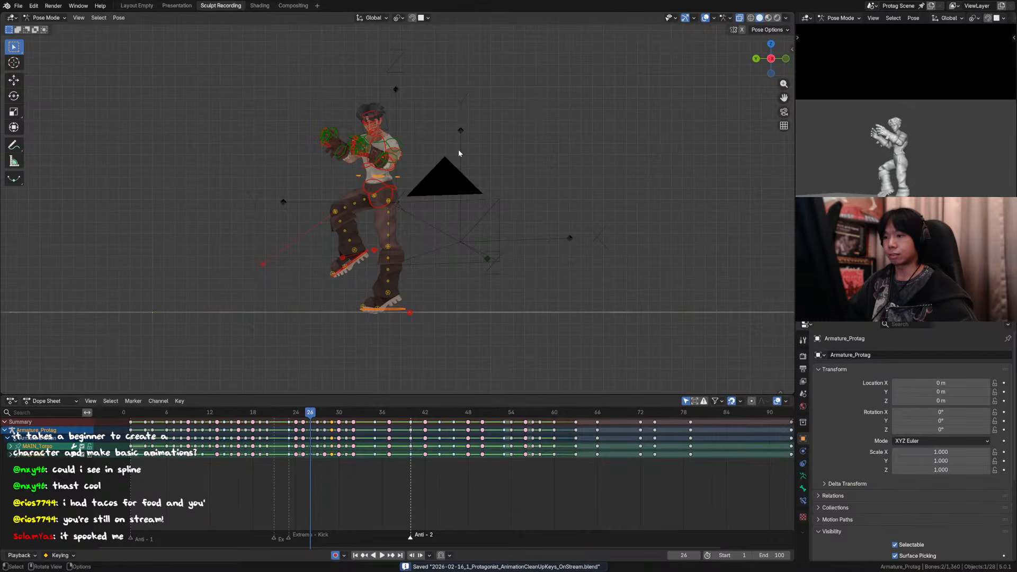
pyautogui.keyDown('shift'); pyautogui.click(363, 259); pyautogui.keyUp('shift')
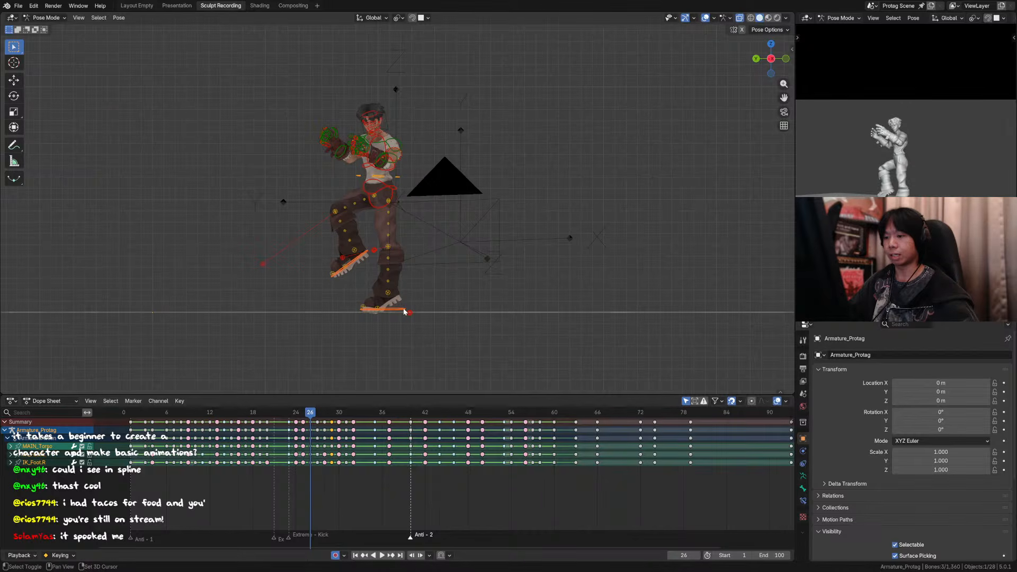
pyautogui.press(',')
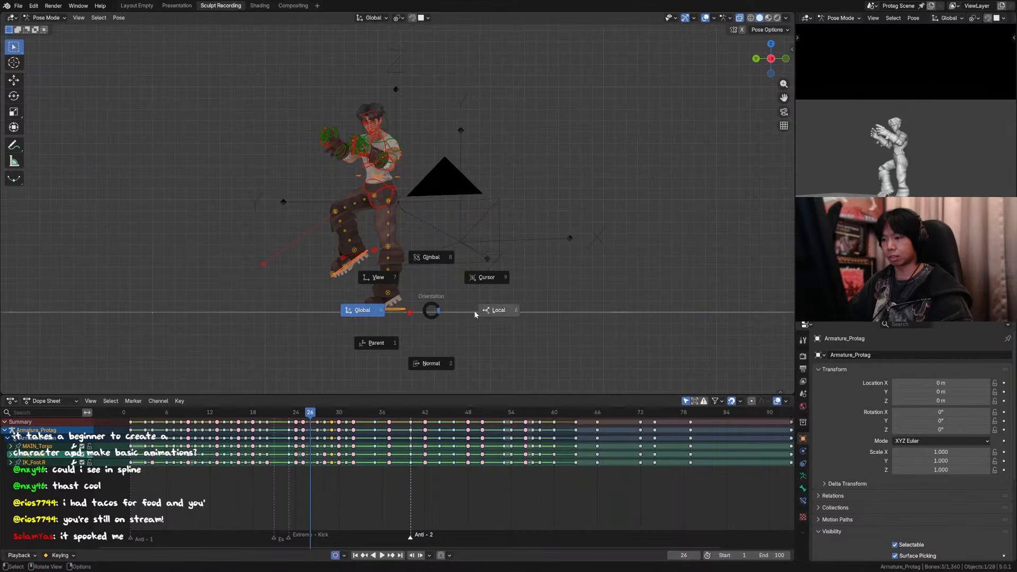
pyautogui.click(372, 311)
pyautogui.press('.')
pyautogui.click(352, 286)
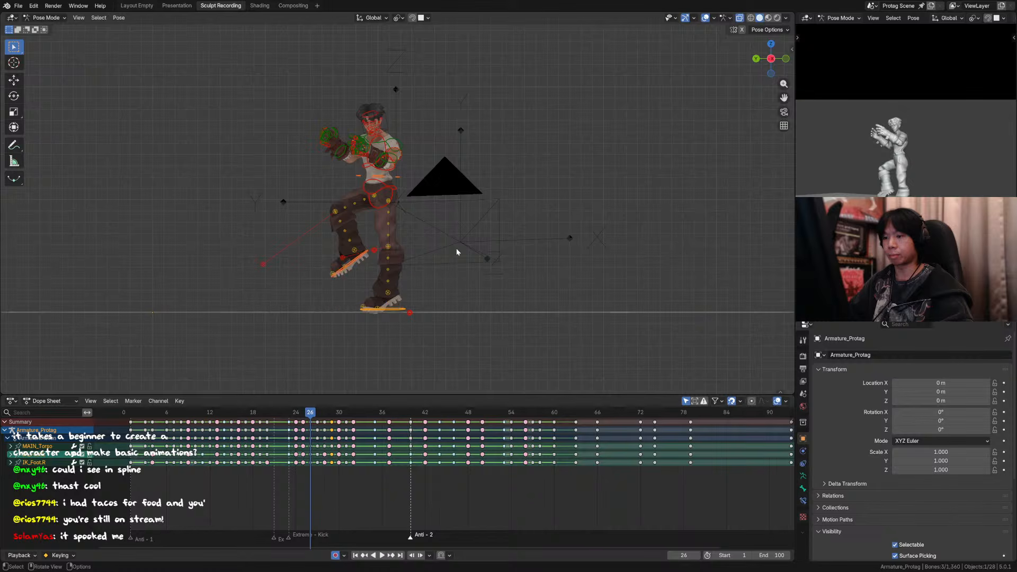
# Step: Rotate the selected body controls at frame 26 about 5.8° around the planted foot, then back by 1.33°
pyautogui.press('r')
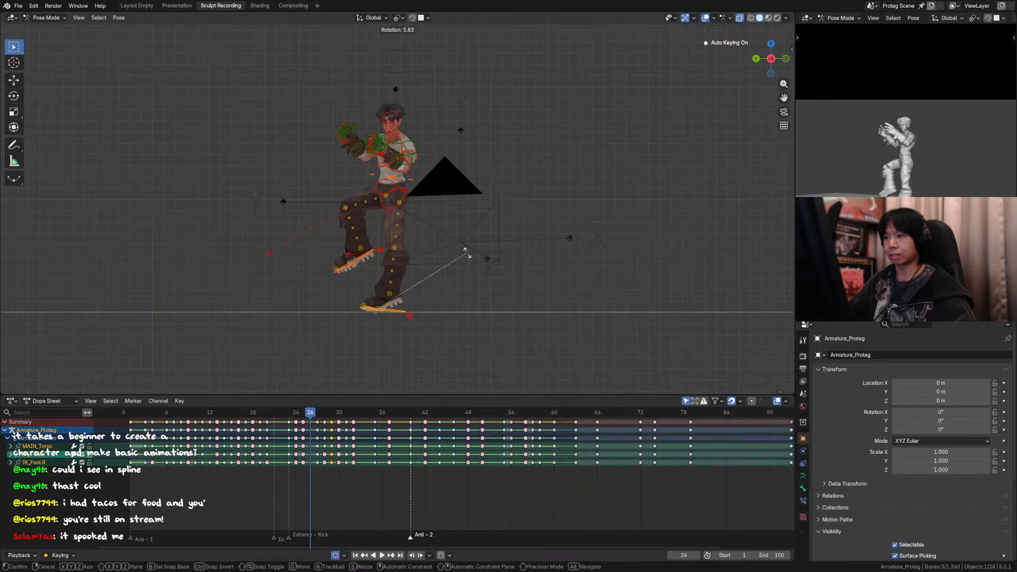
pyautogui.click(467, 253)
pyautogui.press('Right')
pyautogui.press('Left')
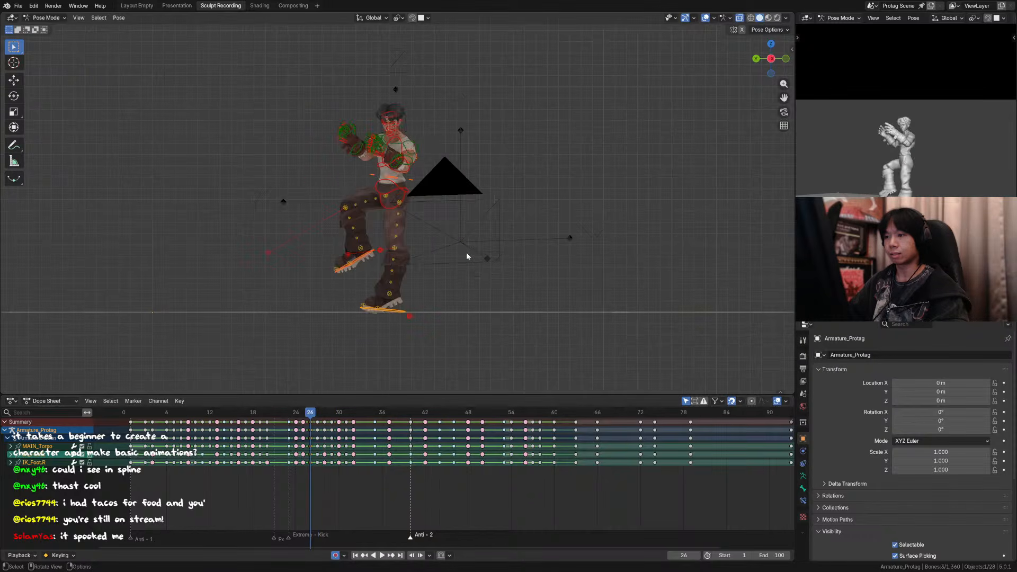
pyautogui.press('r')
pyautogui.click(468, 240)
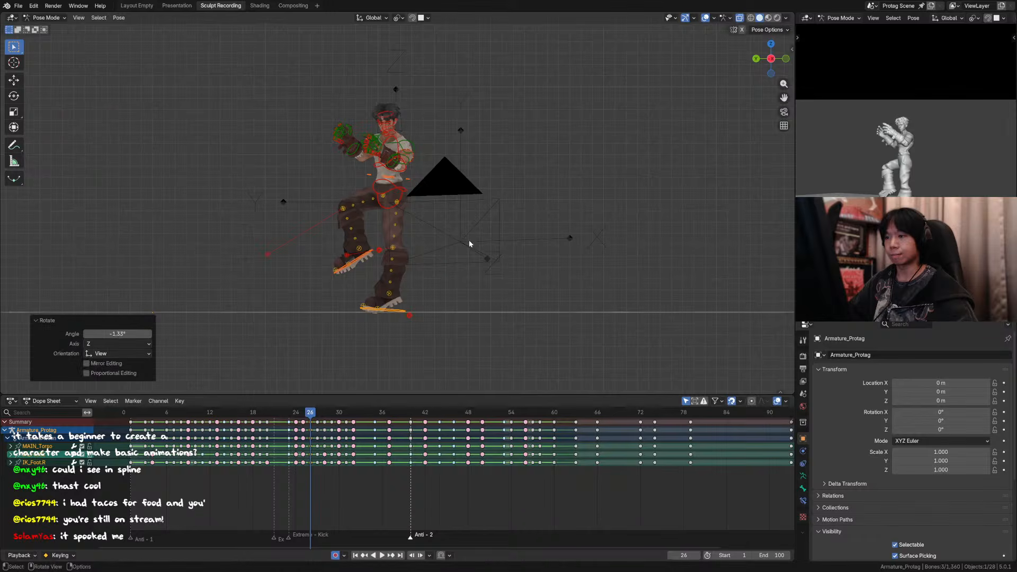
# Step: Compare frames 26 and 27 through the camera and rotate the frame 26 body pose by another -0.58°
pyautogui.press('KP_0')
pyautogui.press('Right')
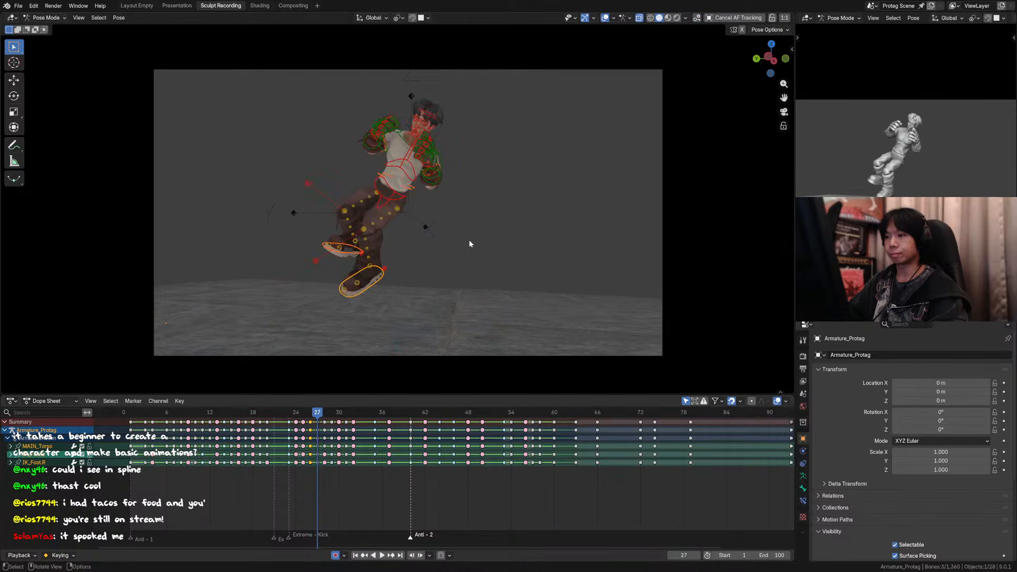
pyautogui.press('Left')
pyautogui.press('r')
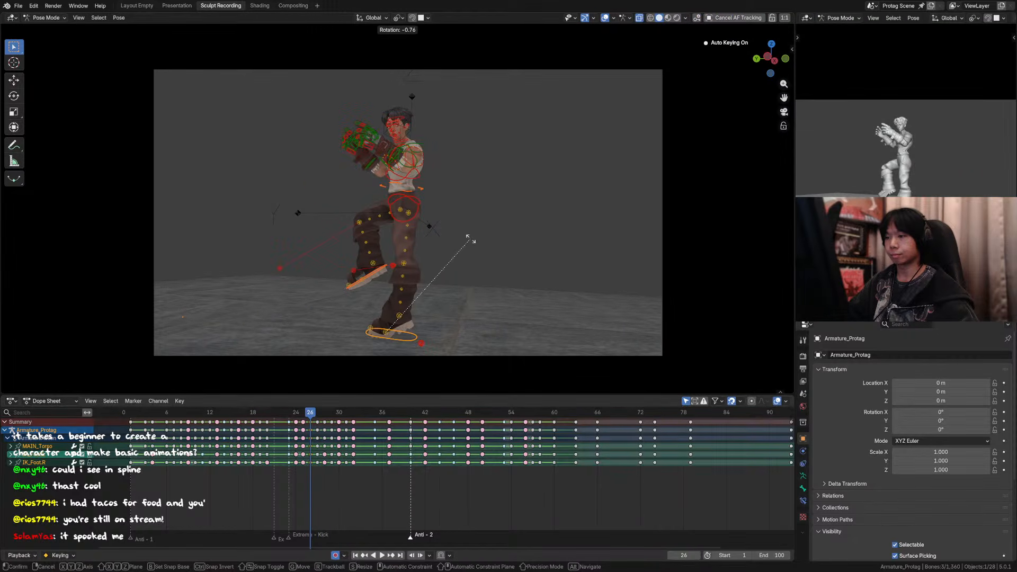
pyautogui.rightClick(471, 239)
pyautogui.press('KP_0')
pyautogui.press('r')
pyautogui.click(489, 238)
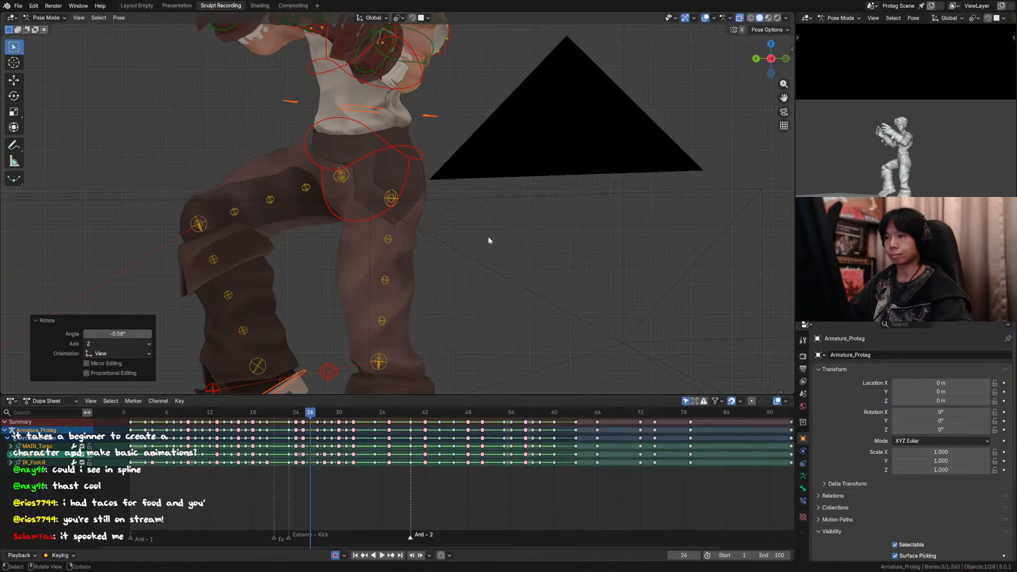
# Step: Step through frames 24 to 27 in camera view without overlays and replay the animation to check the take-off
pyautogui.press('KP_0')
pyautogui.press('Left')
pyautogui.press('Left')
pyautogui.press('Right')
pyautogui.press('Right')
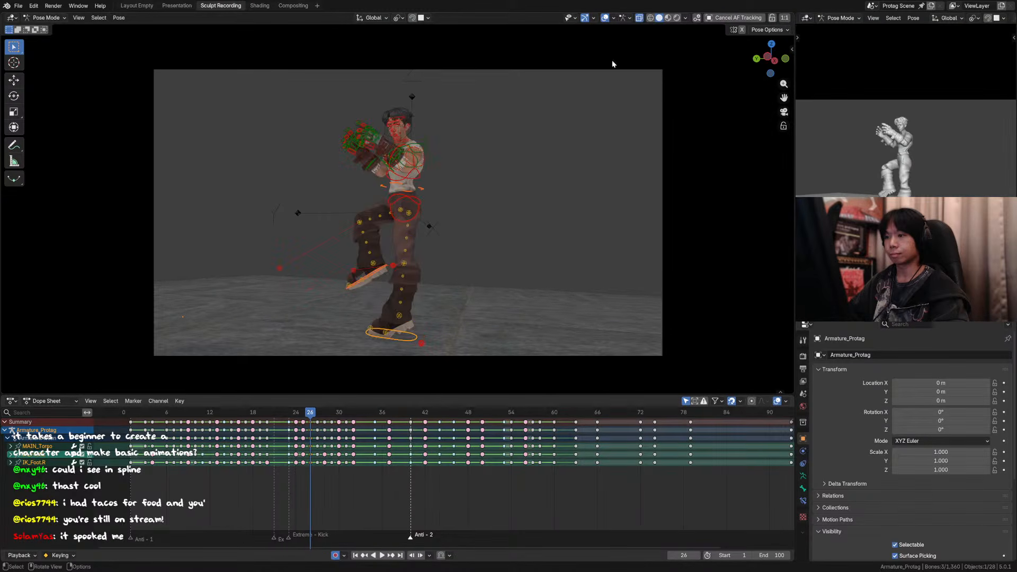
pyautogui.click(605, 18)
pyautogui.press('Left')
pyautogui.press('Right')
pyautogui.press('Right')
pyautogui.press('space')
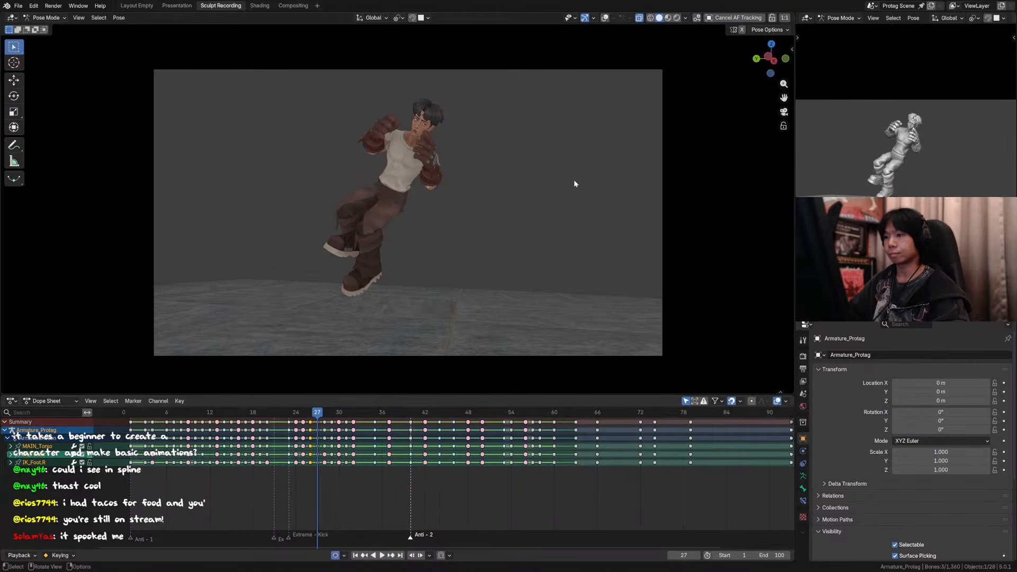
pyautogui.press('Escape')
pyautogui.press('space')
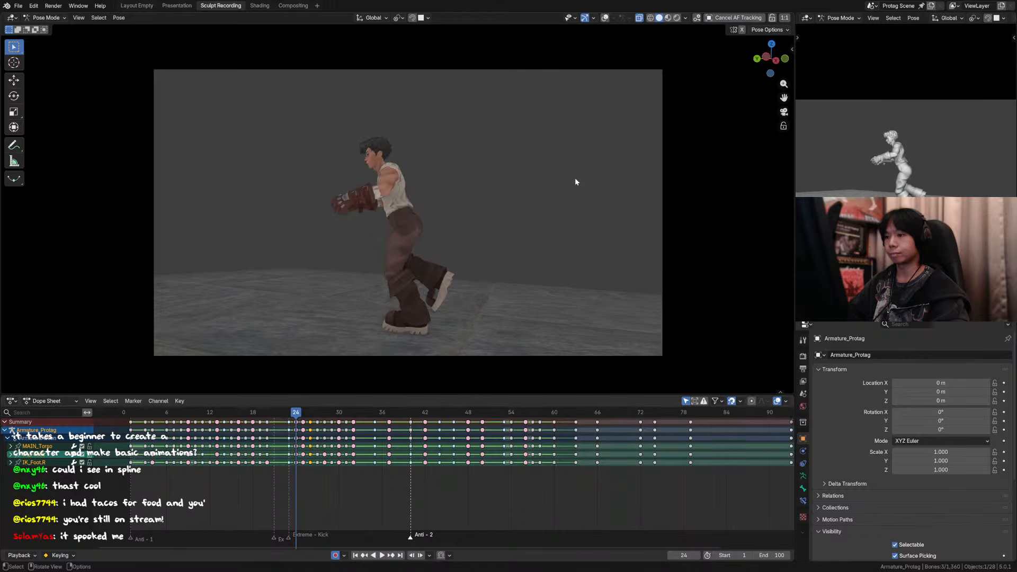
pyautogui.press('Escape')
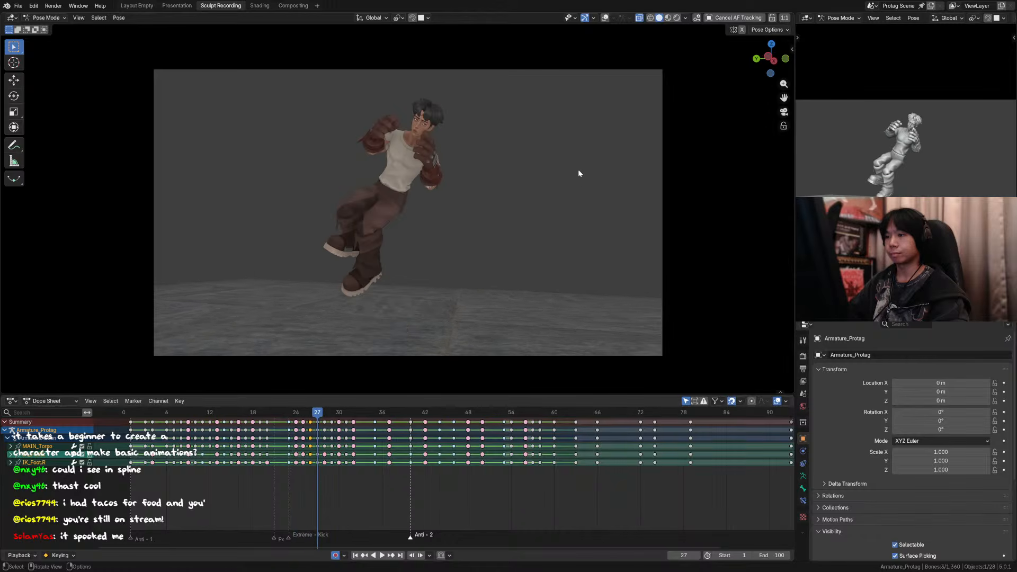
# Step: Show the overlays at frame 27 and shift the torso and foot controls slightly along global Y in side view
pyautogui.click(605, 18)
pyautogui.moveTo(569, 96); pyautogui.dragTo(440, 213, button='middle')
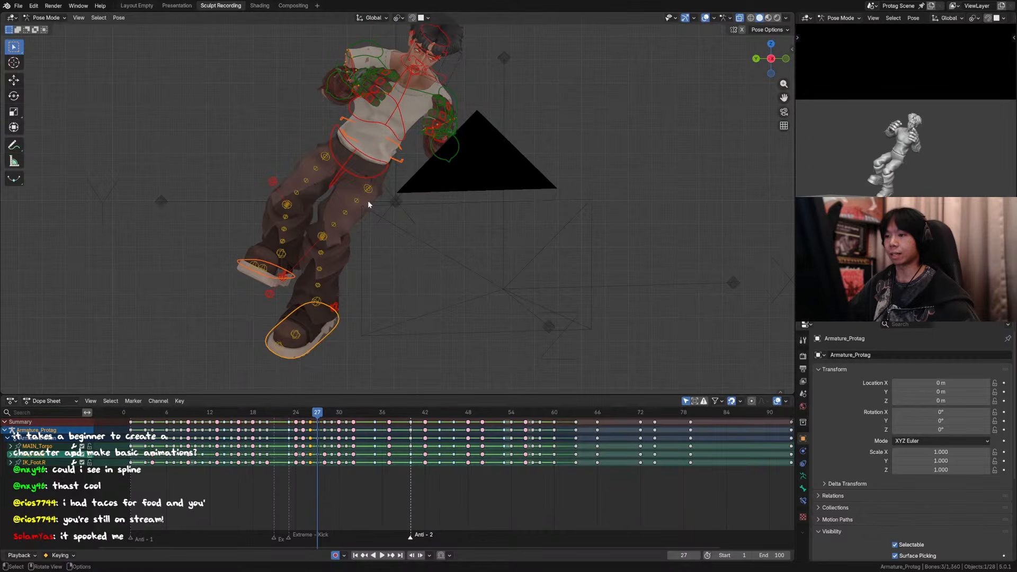
pyautogui.scroll(-3, 386, 193)
pyautogui.press('y')
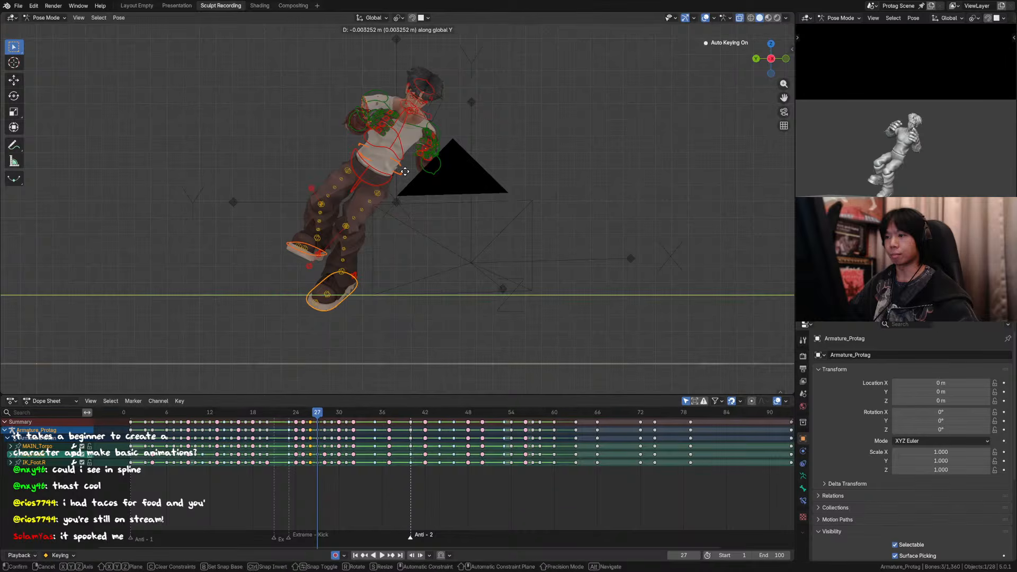
pyautogui.click(409, 176)
# Step: Step back and forth between frames 25 and 28 in side view to examine how the shifted body moves through the take-off
pyautogui.press('Left')
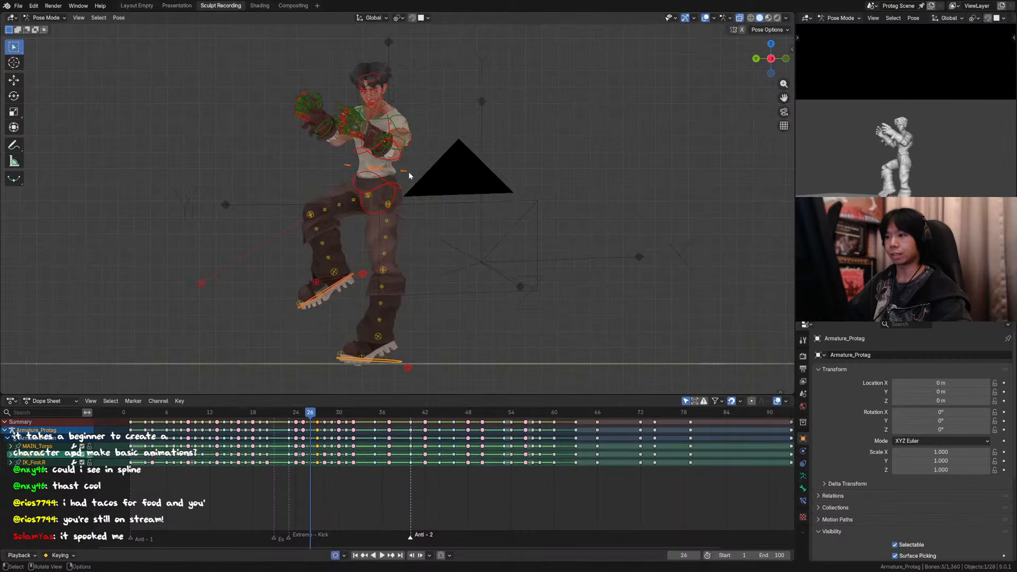
pyautogui.press('Right')
pyautogui.press('Right')
pyautogui.press('Left')
pyautogui.press('Left')
pyautogui.press('Left')
pyautogui.press('Left')
pyautogui.press('Right')
pyautogui.press('Right')
pyautogui.press('Right')
pyautogui.press('Right')
pyautogui.press('Left')
pyautogui.press('Left')
pyautogui.press('Right')
pyautogui.press('Right')
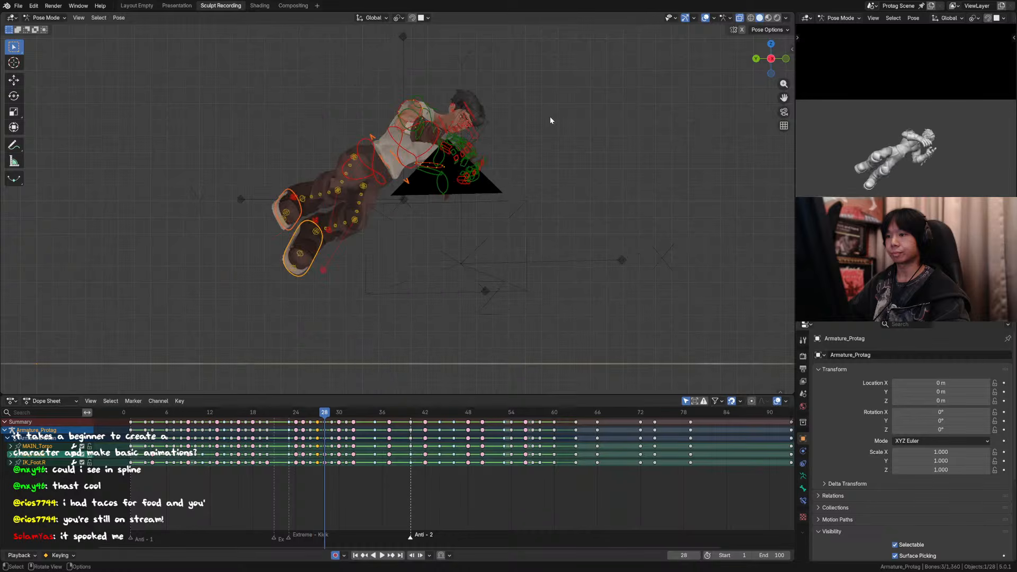
# Step: Replay the animation in side and camera views, save the file, and replay it from frame 13 without overlays
pyautogui.press('space')
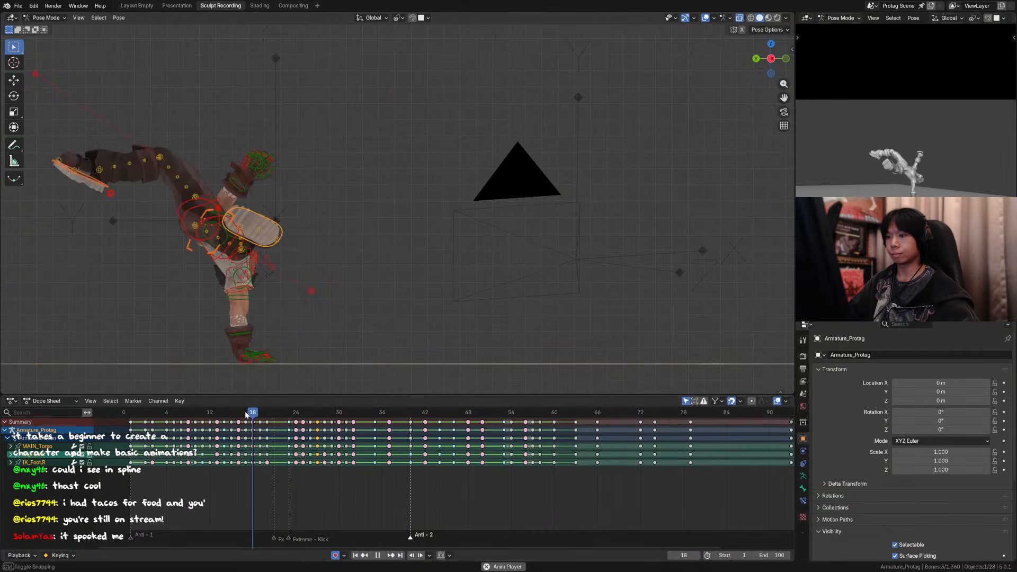
pyautogui.press('space')
pyautogui.press('KP_0')
pyautogui.press('space')
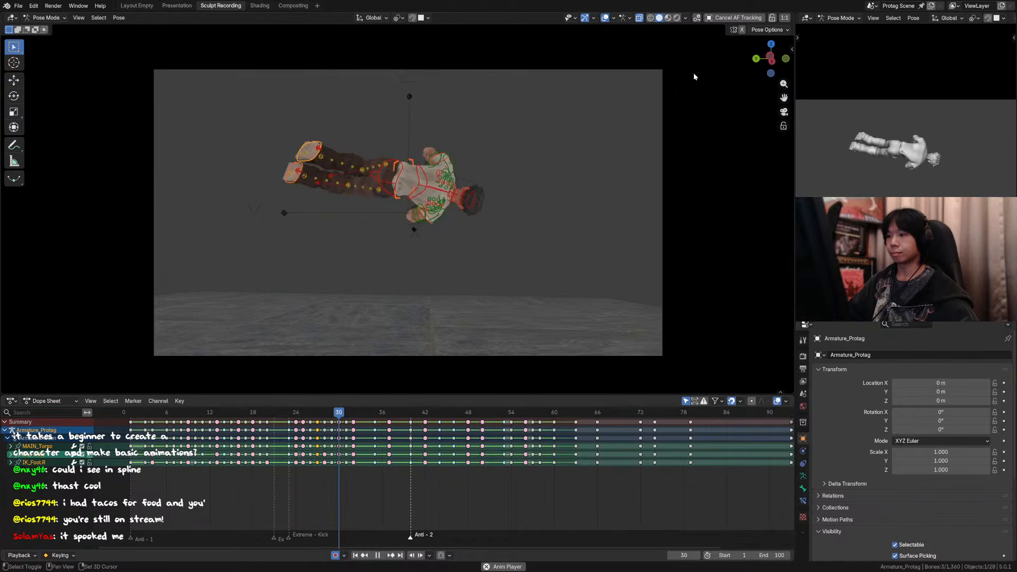
pyautogui.moveTo(218, 413); pyautogui.dragTo(215, 416)
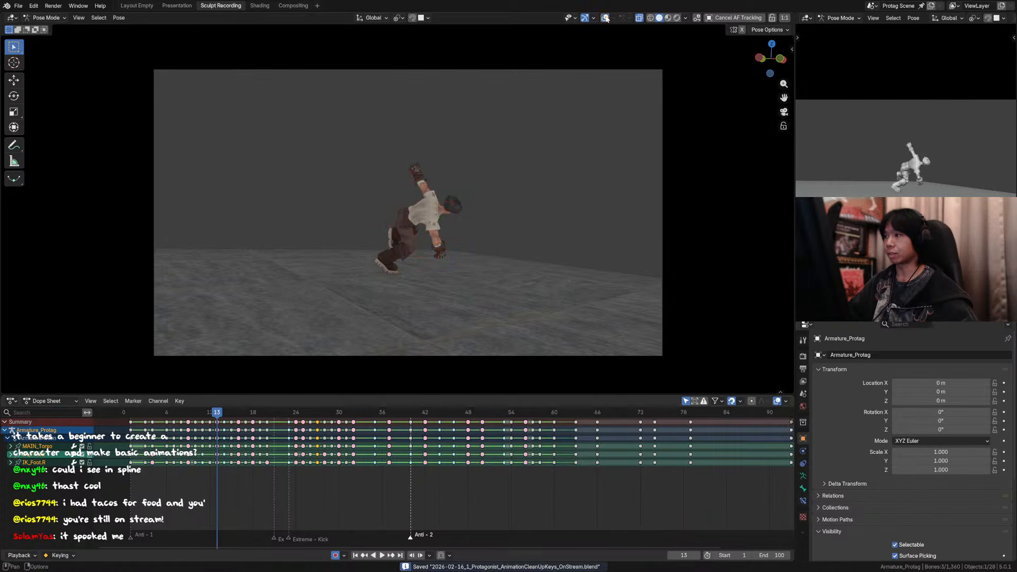
pyautogui.press('space')
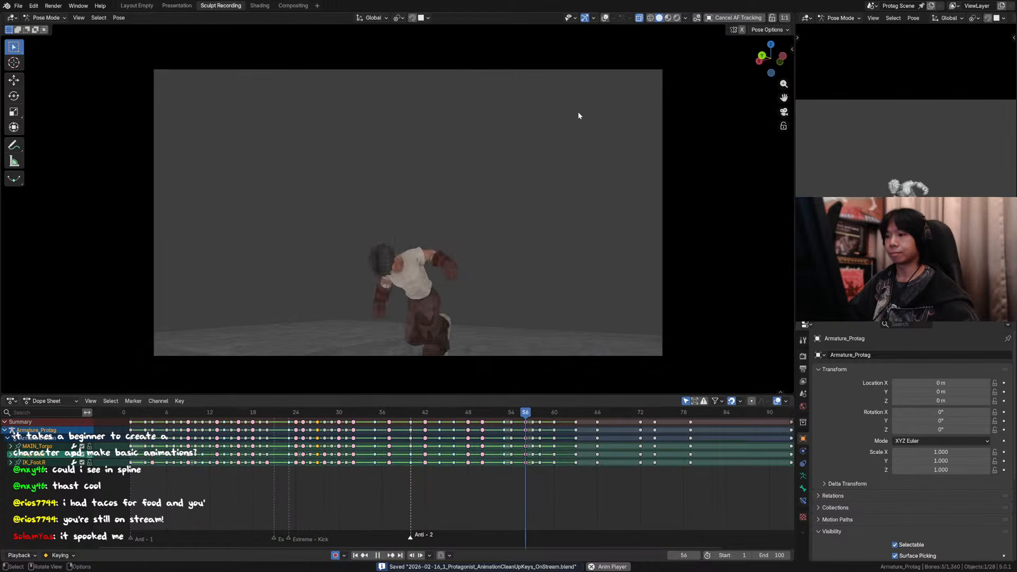
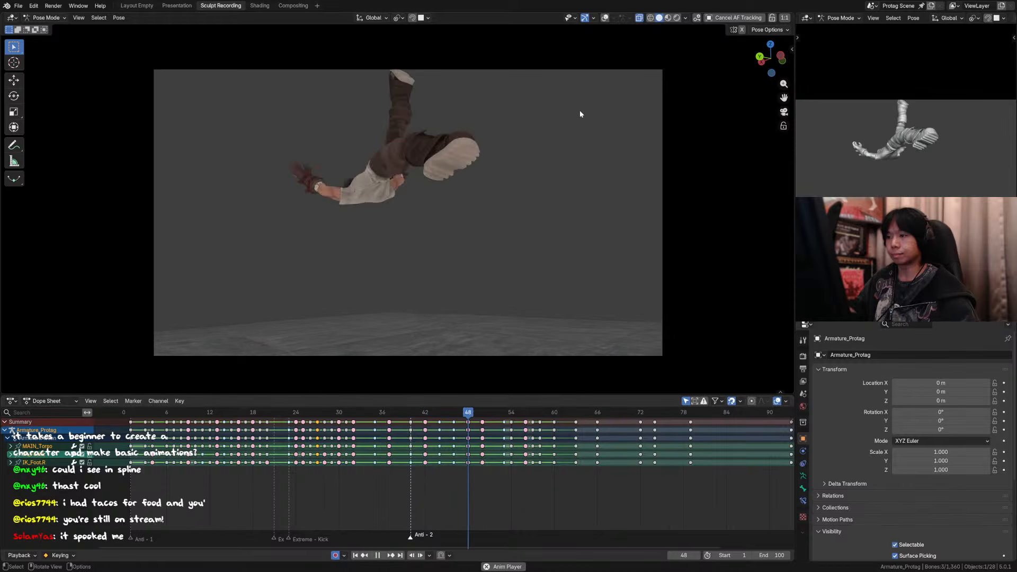
# Step: Play back and scrub the kick and flip section of the animation, stopping at frame 30
pyautogui.click(273, 411)
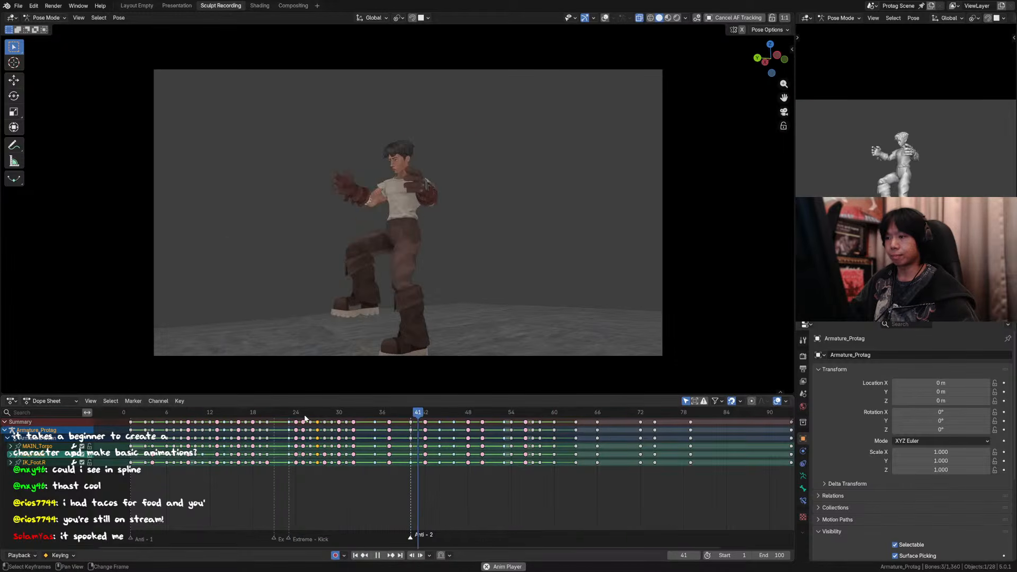
pyautogui.moveTo(305, 419); pyautogui.dragTo(424, 416)
pyautogui.press('space')
pyautogui.click(423, 415)
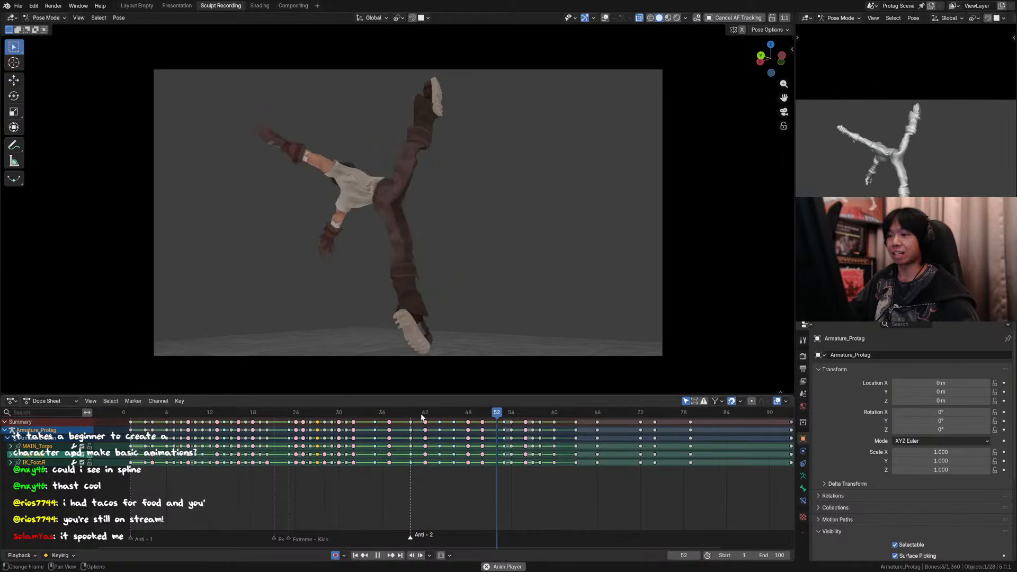
pyautogui.click(421, 415)
pyautogui.click(420, 416)
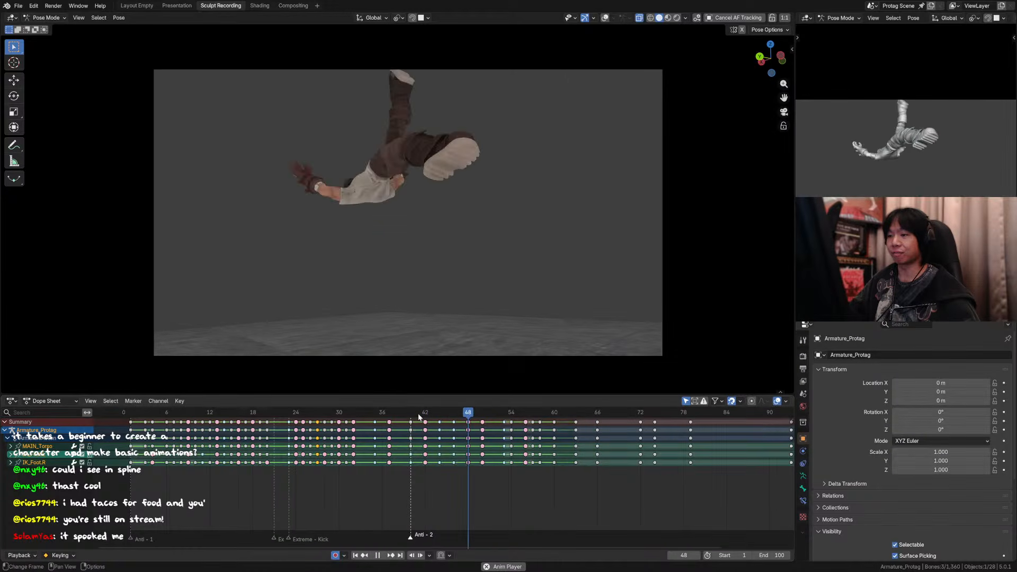
pyautogui.click(414, 417)
pyautogui.moveTo(414, 417); pyautogui.dragTo(342, 416)
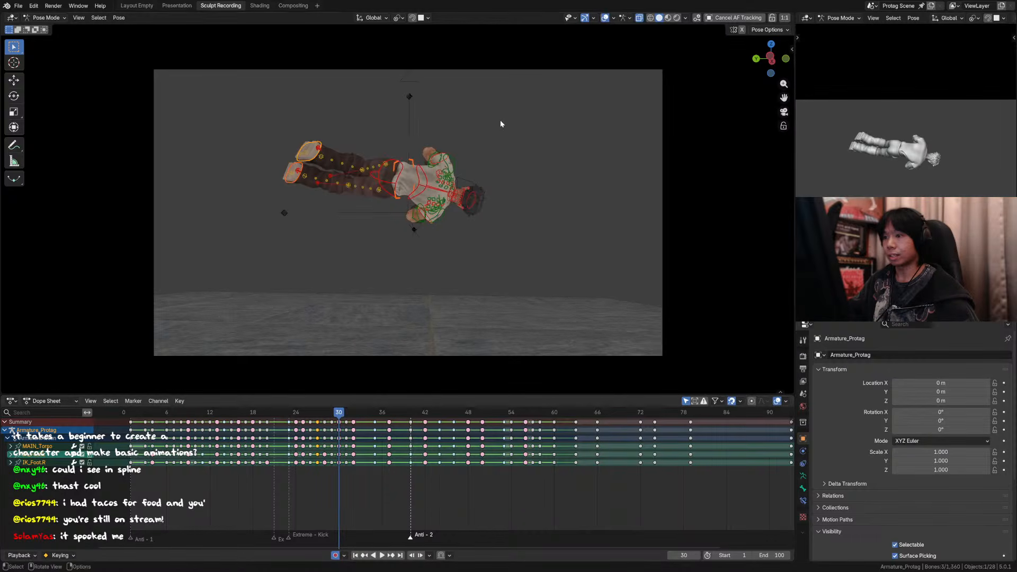
# Step: Raise both IK foot controls together at frame 30 by about 0.036 m on global Z
pyautogui.click(320, 159)
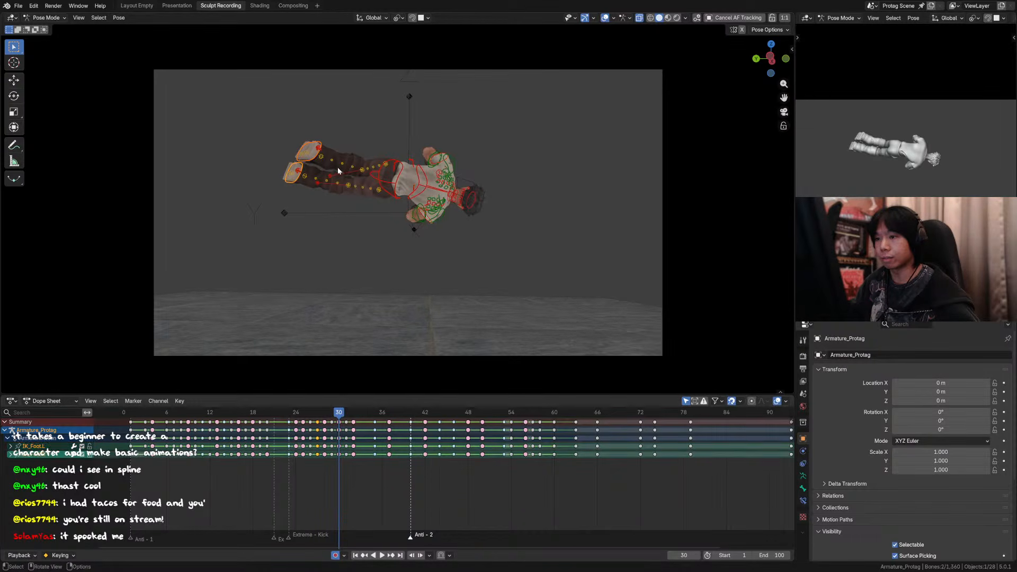
pyautogui.press('g')
pyautogui.click(345, 130)
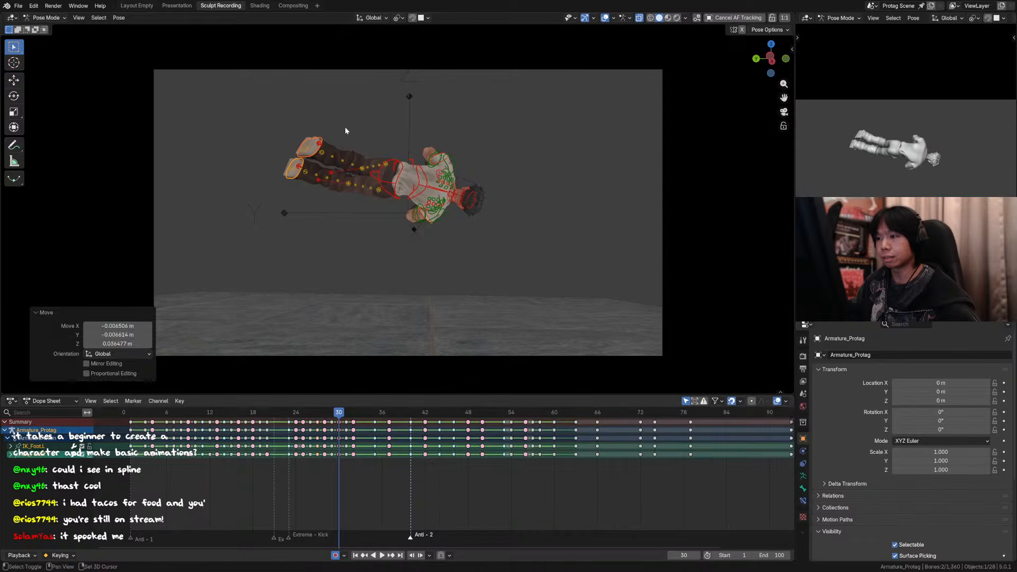
# Step: Sketch temporary annotation strokes along the body's tilt and the feet as guides, undoing each one
pyautogui.click(15, 145)
pyautogui.moveTo(307, 124); pyautogui.dragTo(573, 168)
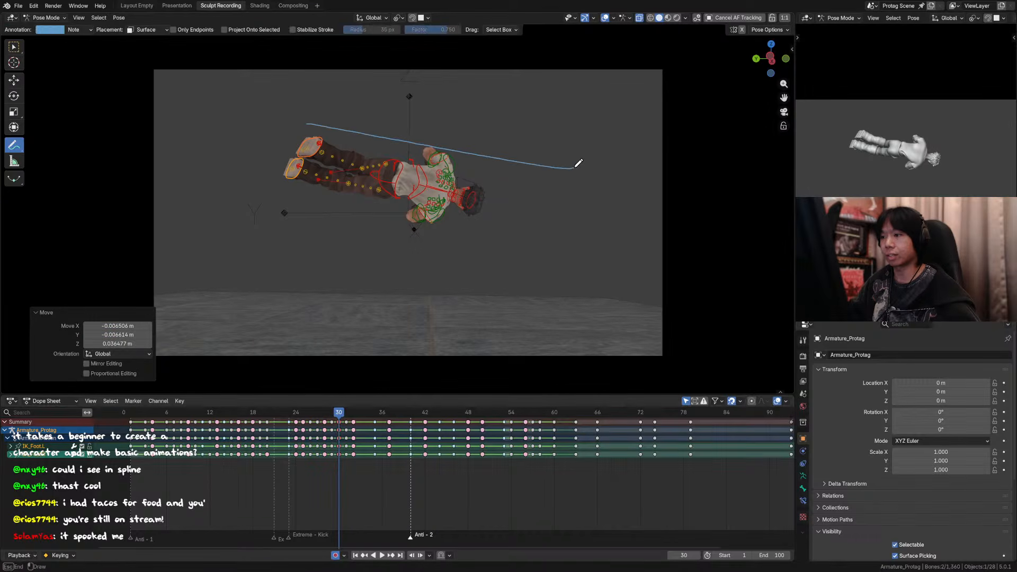
pyautogui.hotkey('ctrl', 'z')
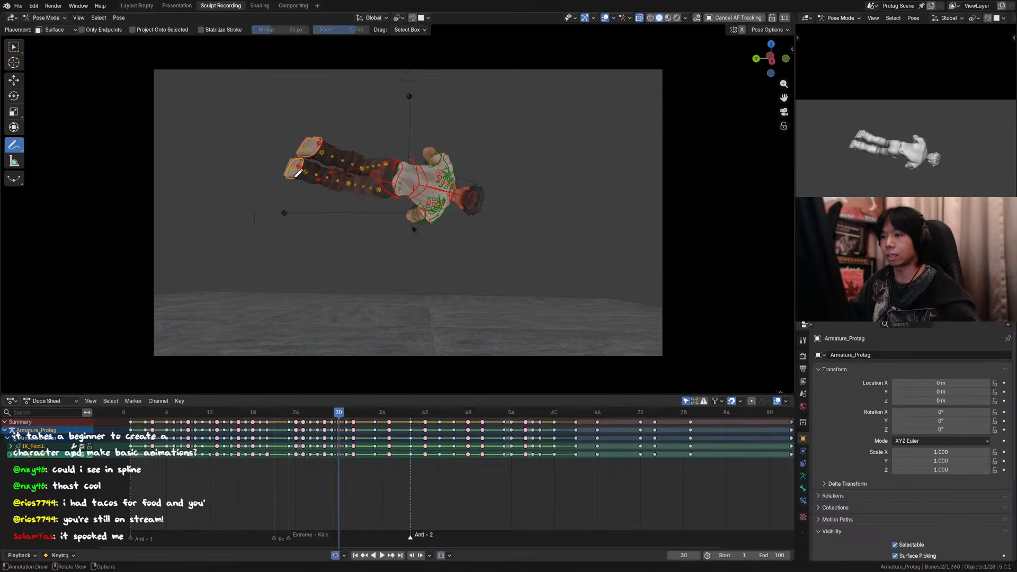
pyautogui.moveTo(299, 172); pyautogui.dragTo(412, 168)
pyautogui.hotkey('ctrl', 'z')
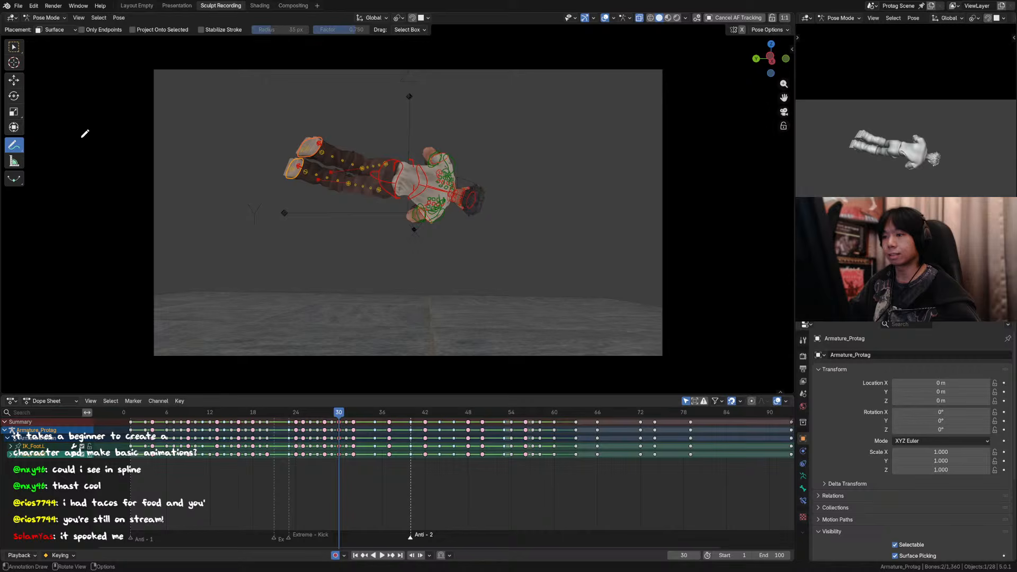
pyautogui.click(17, 50)
# Step: Raise both feet about another 0.017 m at frame 30 and compare the pose with the neighbouring frames
pyautogui.press('g')
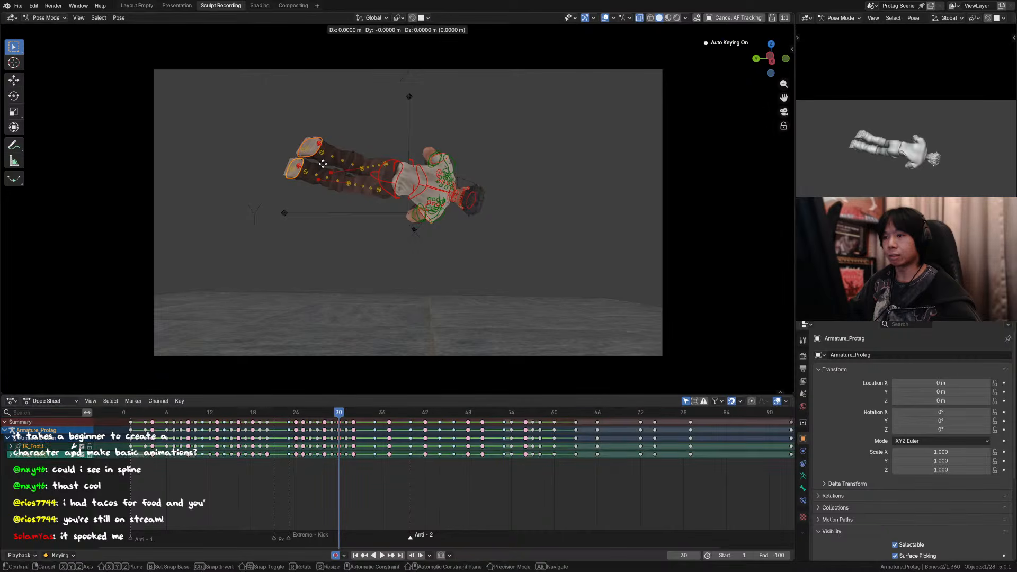
pyautogui.click(332, 146)
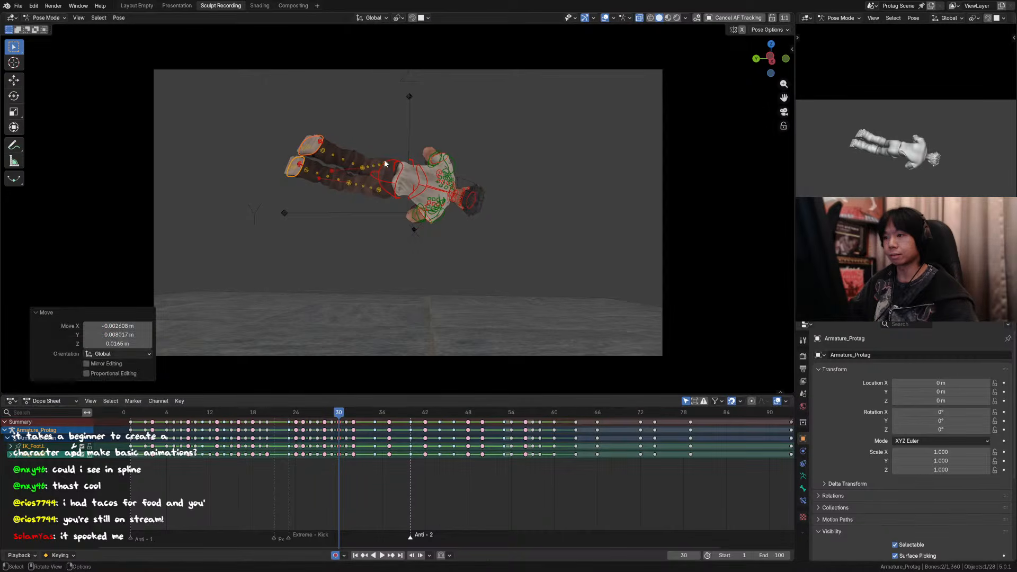
pyautogui.press('Left')
pyautogui.press('Right')
pyautogui.press('Right')
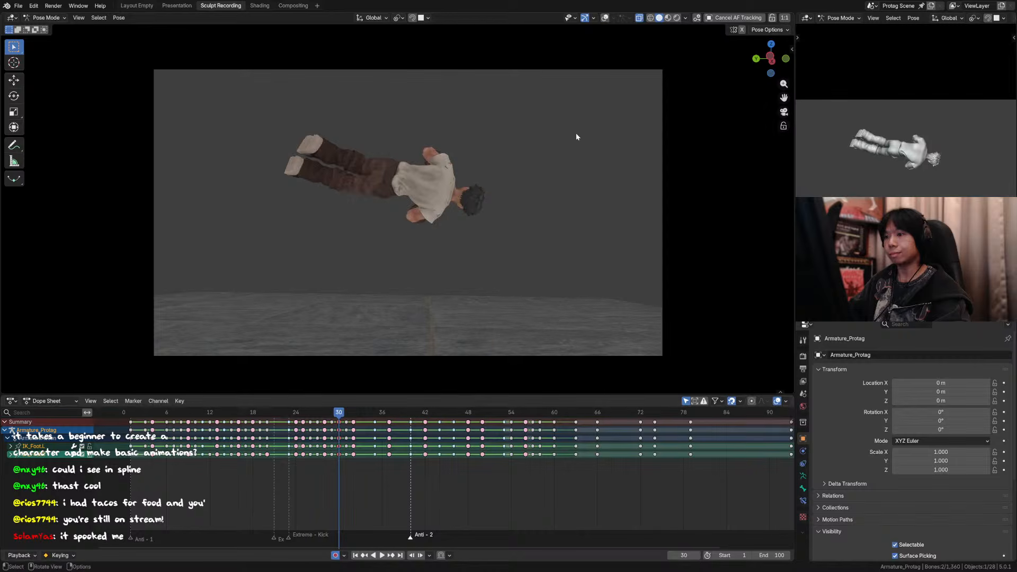
pyautogui.press('Left')
# Step: Move the left foot control at frame 30 outward by about 0.033 m on global Y
pyautogui.moveTo(322, 159); pyautogui.dragTo(431, 143, button='middle')
pyautogui.click(604, 20)
pyautogui.scroll(4, 398, 164)
pyautogui.click(415, 136)
pyautogui.scroll(-3, 415, 138)
pyautogui.press('g')
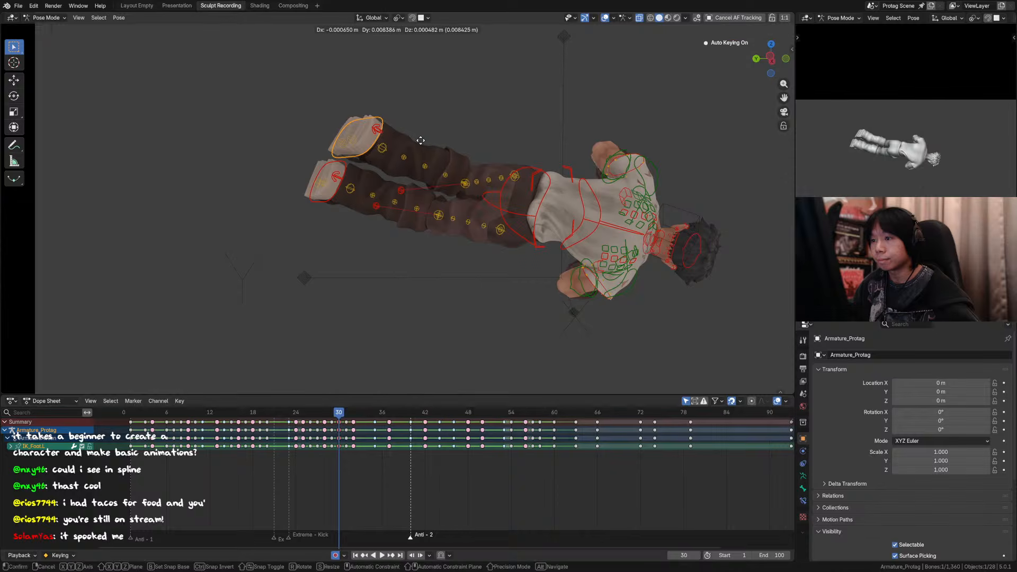
pyautogui.click(369, 137)
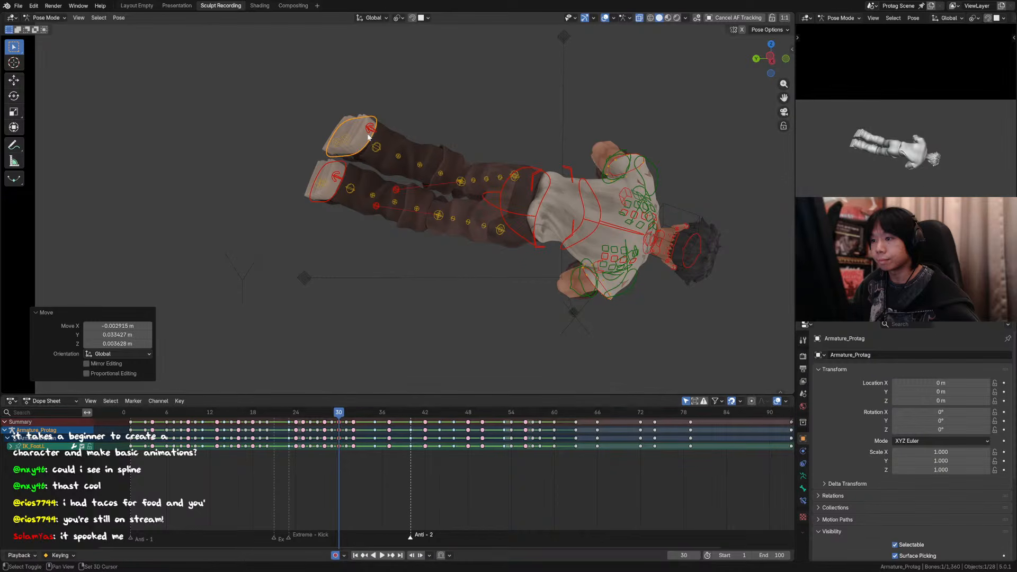
# Step: Raise the right foot control about 0.014 m on global Z and nudge it closer to the left foot
pyautogui.click(345, 166)
pyautogui.press('g')
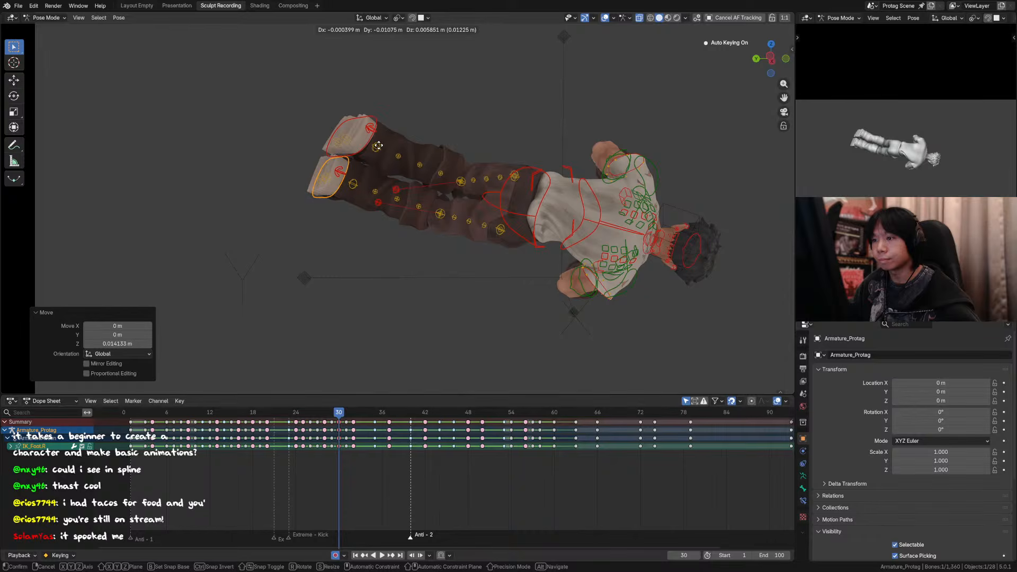
pyautogui.click(378, 145)
# Step: Nudge the left foot control slightly down beside the right foot and hide the viewport overlays
pyautogui.click(376, 142)
pyautogui.press('g')
pyautogui.click(365, 149)
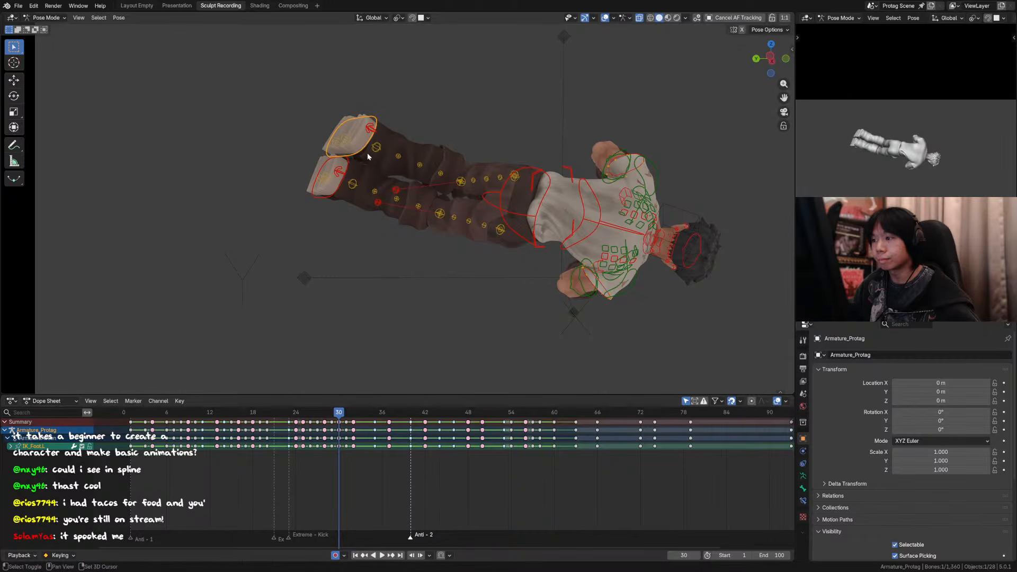
pyautogui.press('g')
pyautogui.click(377, 153)
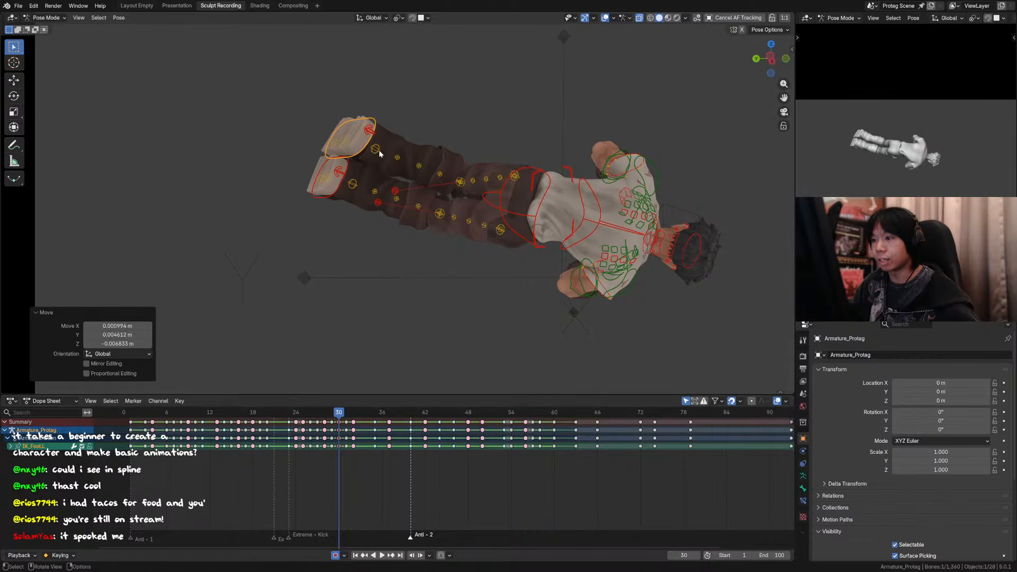
pyautogui.click(608, 19)
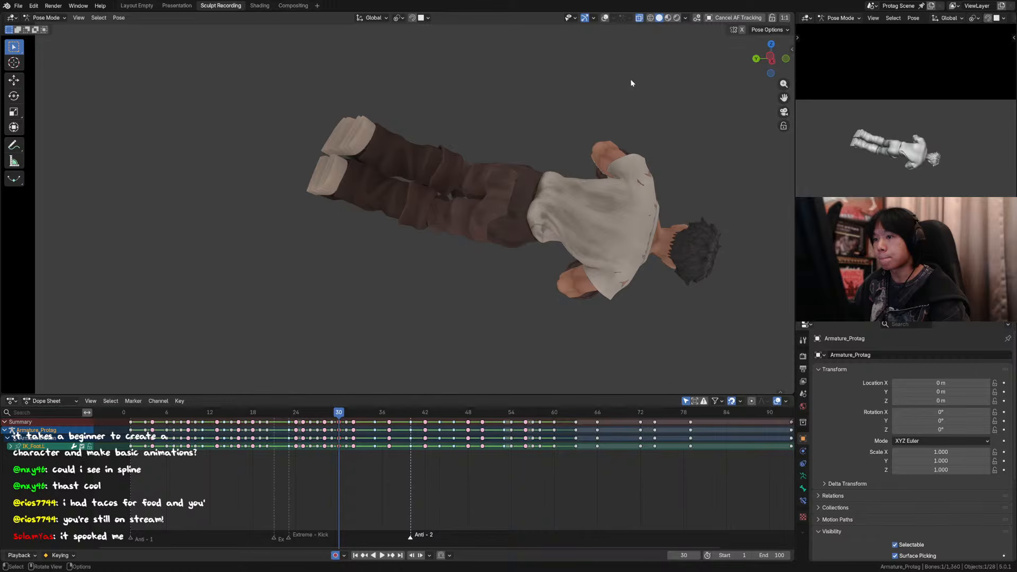
# Step: Rotate the left foot in Local orientation, including about -1.8° on Z, and shift it about -0.013 m along local X
pyautogui.press('t')
pyautogui.press('t')
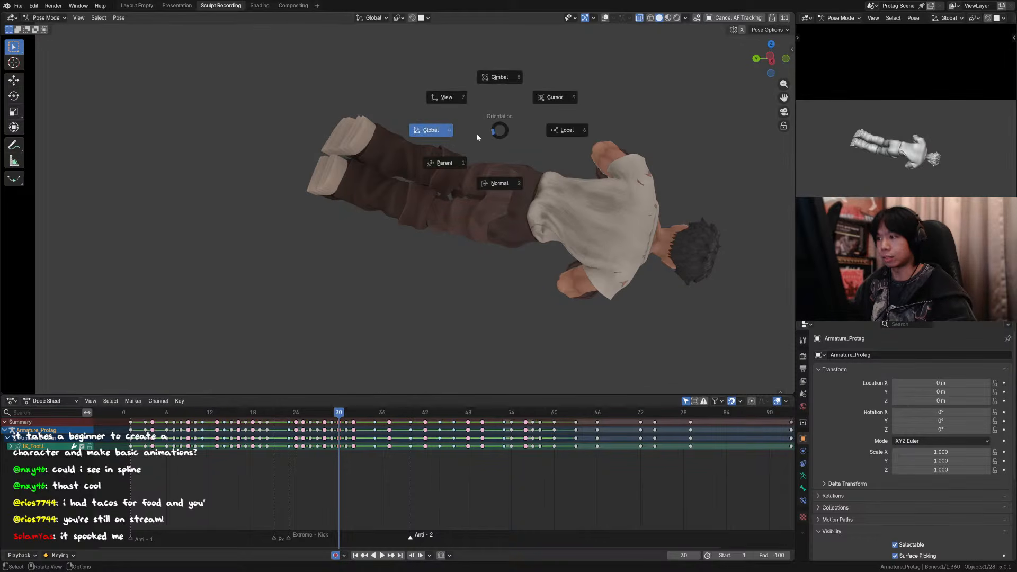
pyautogui.click(571, 132)
pyautogui.click(14, 96)
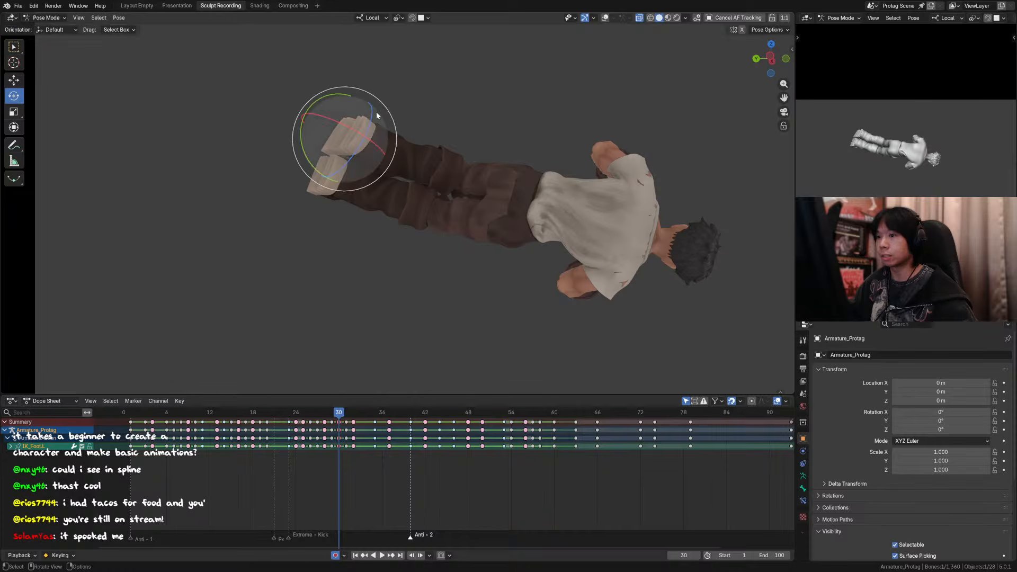
pyautogui.moveTo(343, 94); pyautogui.dragTo(342, 90)
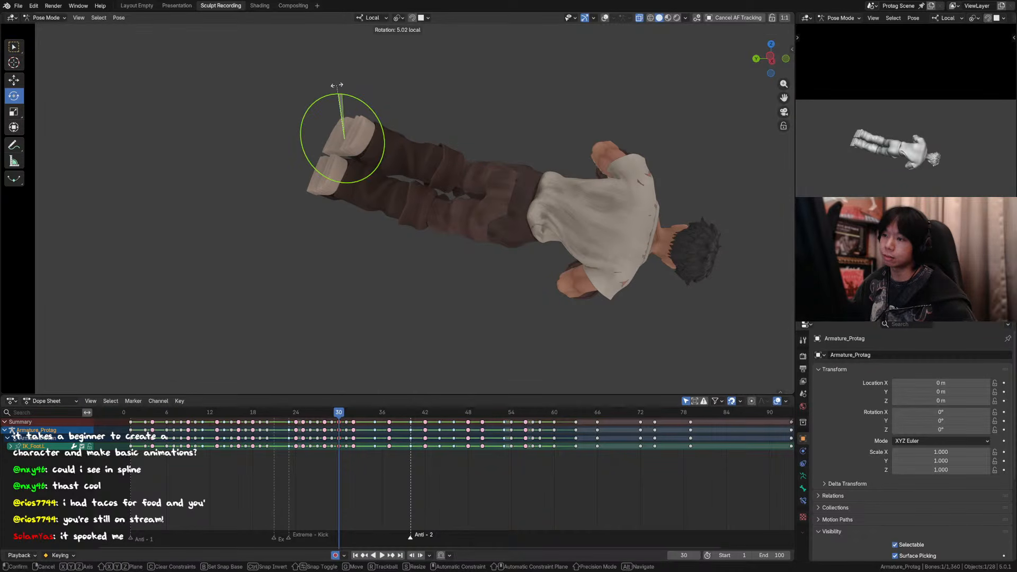
pyautogui.moveTo(337, 85); pyautogui.dragTo(337, 85)
pyautogui.moveTo(373, 120); pyautogui.dragTo(365, 112)
pyautogui.press('g')
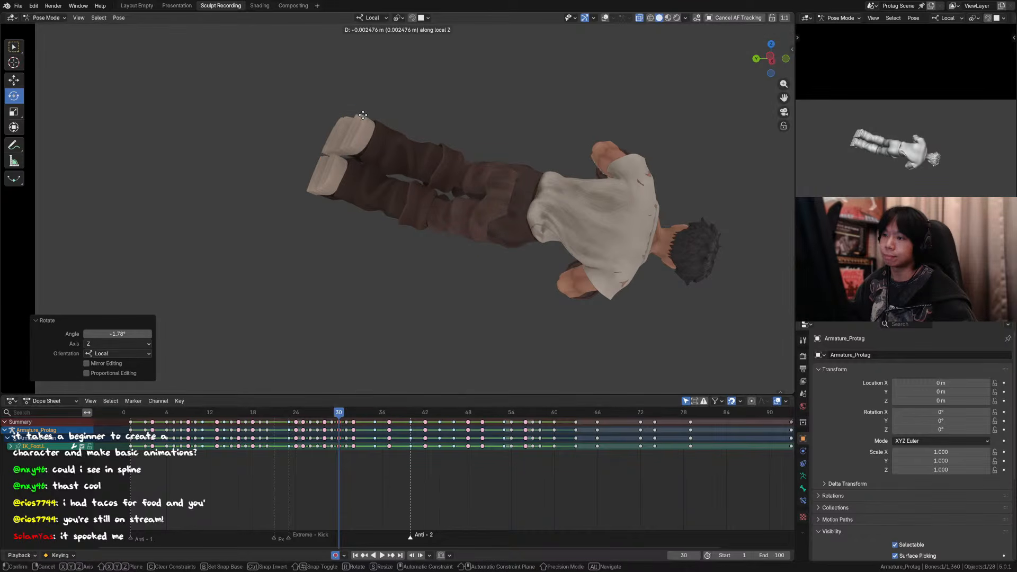
pyautogui.press('Escape')
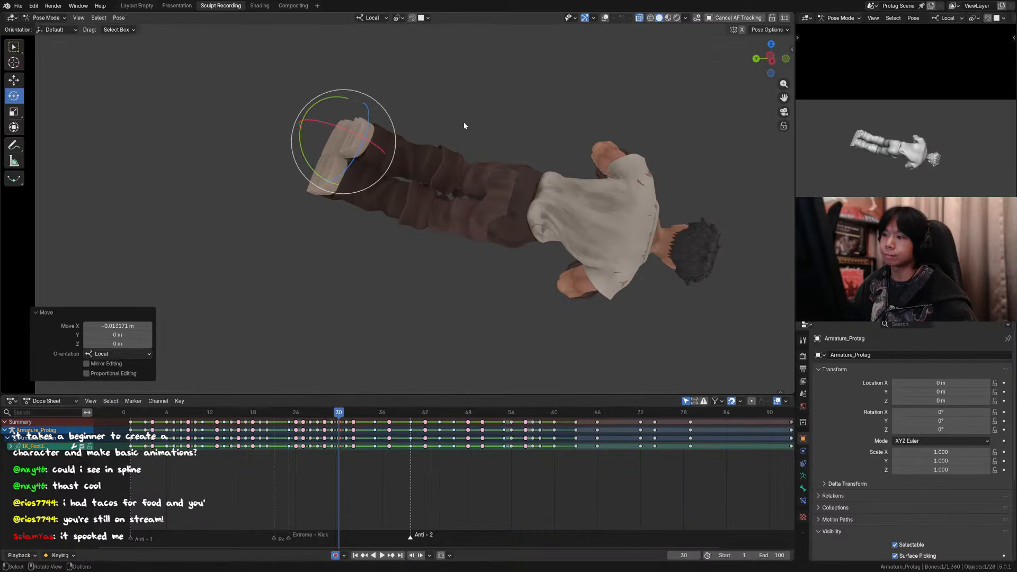
# Step: Return to the camera view without overlays and compare the frame 30 pose with frames 29 and 31
pyautogui.press('KP_0')
pyautogui.press('Left')
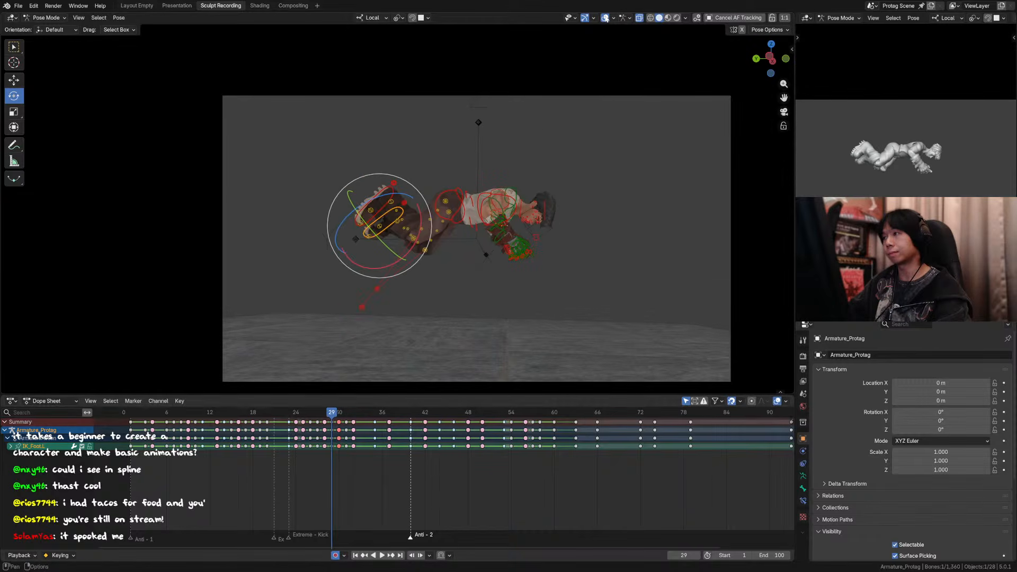
pyautogui.click(18, 49)
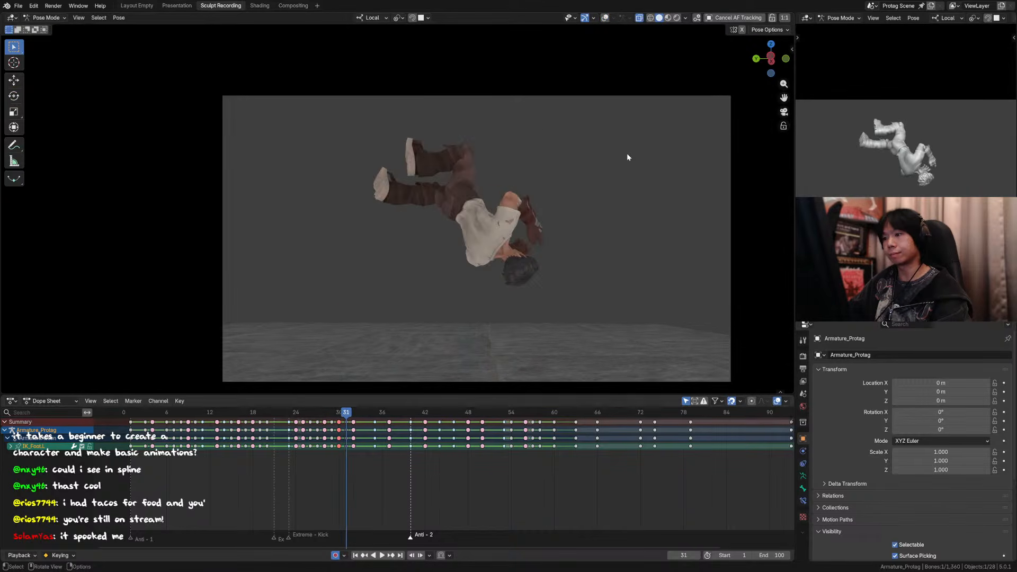
pyautogui.press('Right')
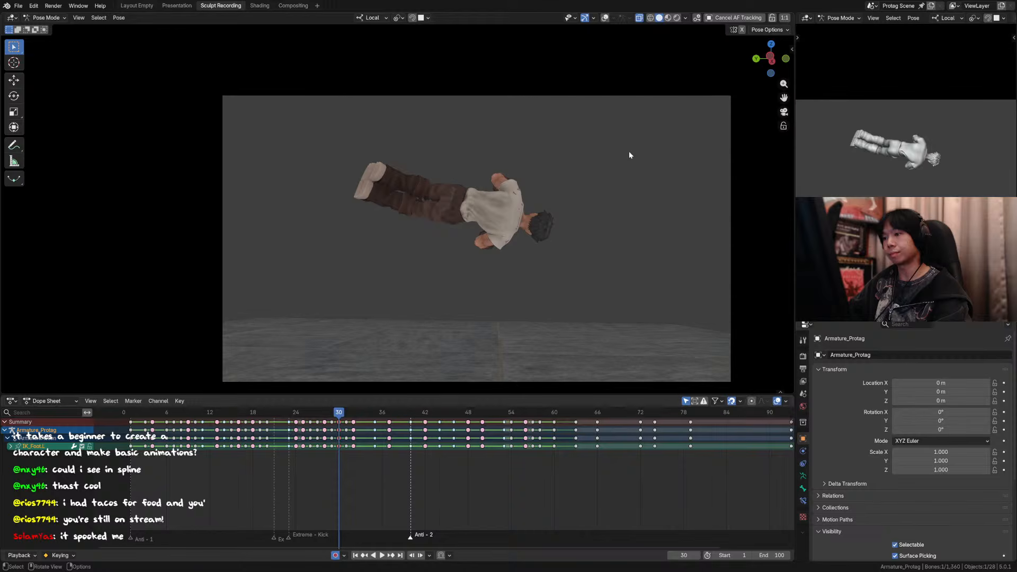
pyautogui.click(613, 18)
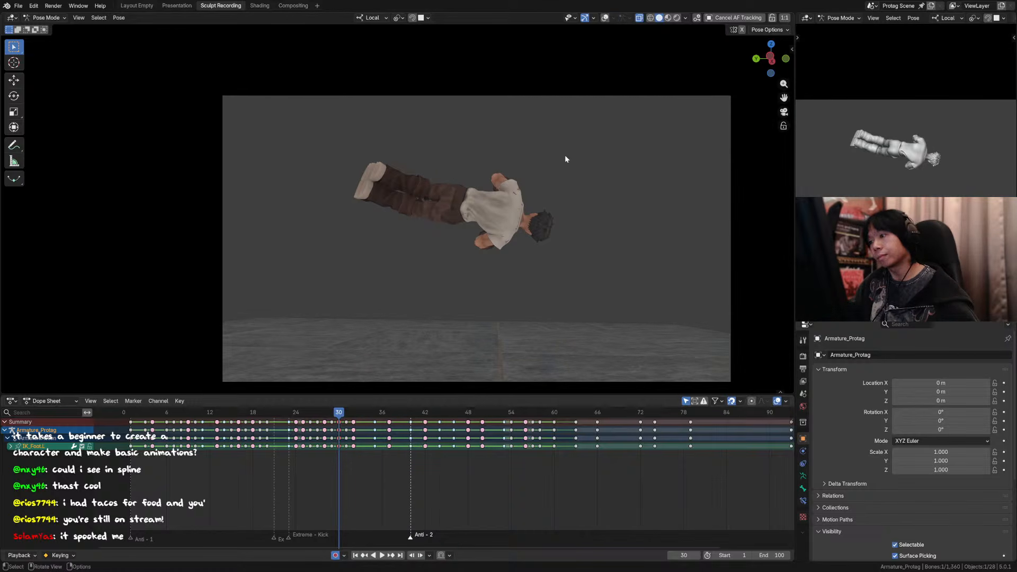
pyautogui.scroll(2, 503, 202)
pyautogui.press('Left')
pyautogui.press('Left')
pyautogui.press('Right')
pyautogui.press('Right')
pyautogui.press('Right')
pyautogui.press('Right')
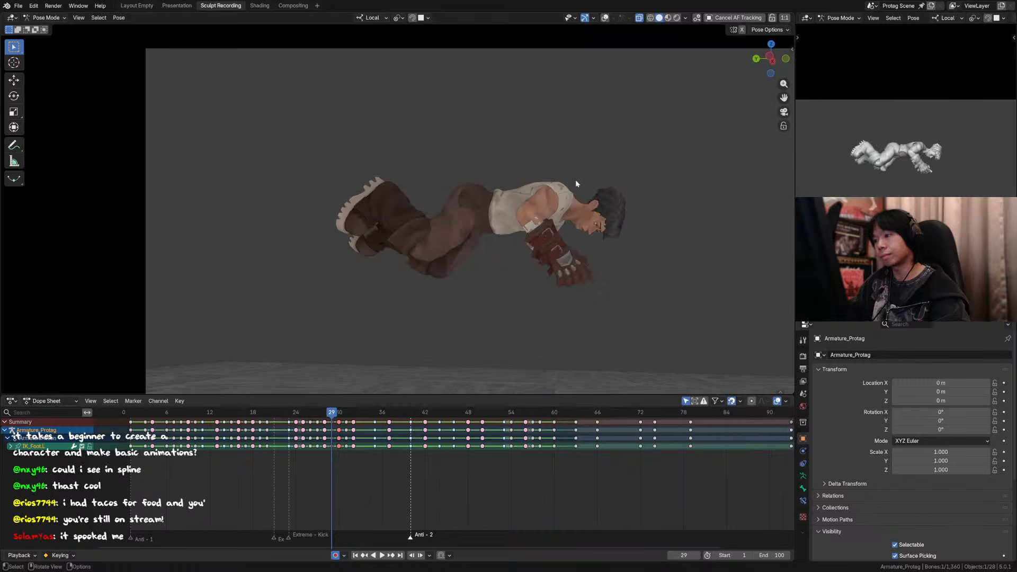
# Step: Step frame by frame through the jump into the flip, working back to frame 24
pyautogui.press('Left')
pyautogui.press('Left')
pyautogui.press('Left')
pyautogui.press('Left')
pyautogui.press('Left')
pyautogui.press('Right')
pyautogui.press('Right')
pyautogui.press('Right')
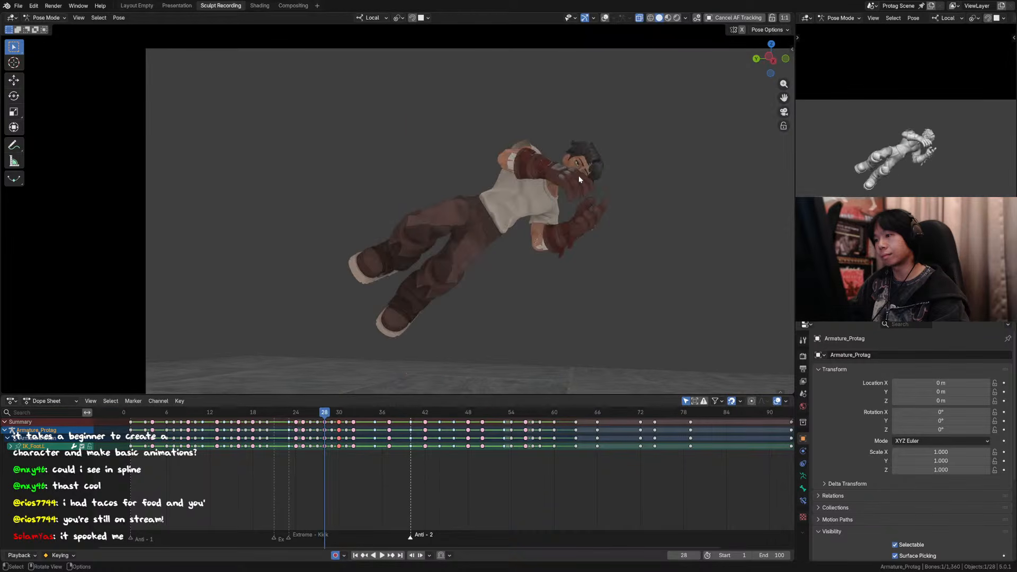
pyautogui.press('Left')
pyautogui.press('Left')
pyautogui.press('Left')
pyautogui.press('Left')
pyautogui.press('Left')
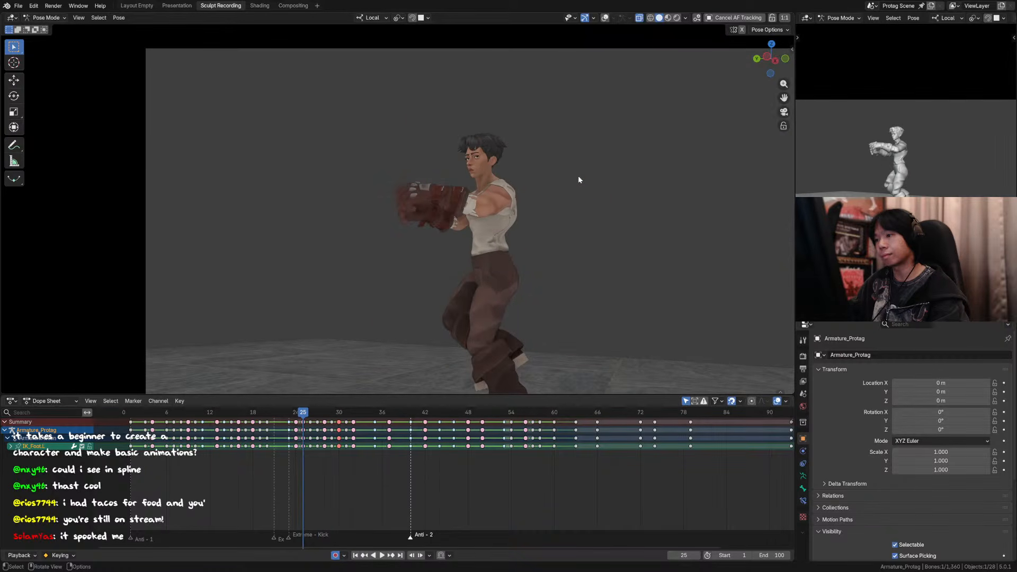
pyautogui.press('Left')
pyautogui.press('Right')
pyautogui.press('Left')
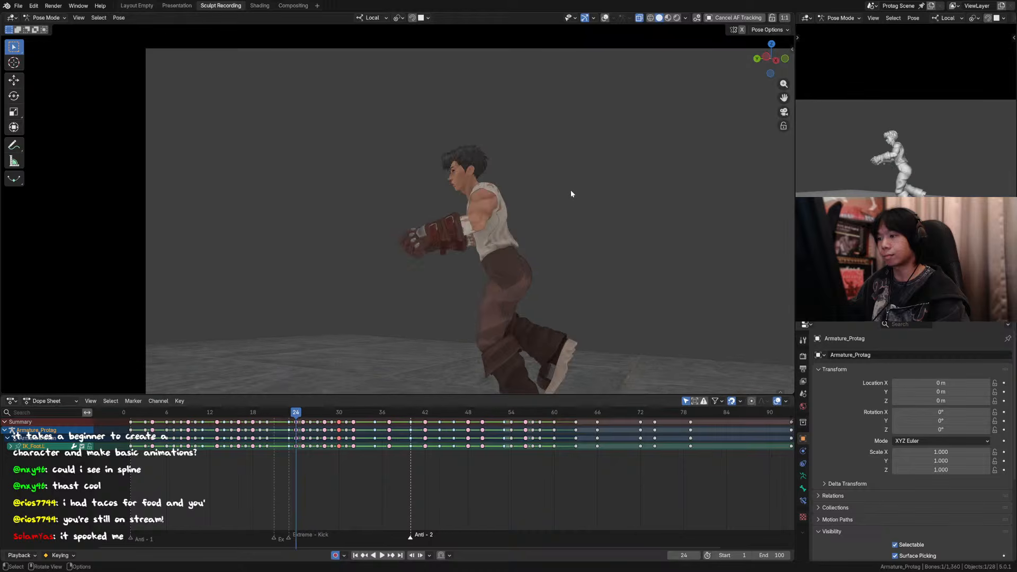
# Step: Compare the takeoff poses around frames 24 to 26 in the full camera frame, ending on frame 26
pyautogui.scroll(-2, 561, 160)
pyautogui.keyDown('shift'); pyautogui.moveTo(561, 158); pyautogui.dragTo(560, 157, button='middle'); pyautogui.keyUp('shift')
pyautogui.press('Left')
pyautogui.press('Right')
pyautogui.press('Right')
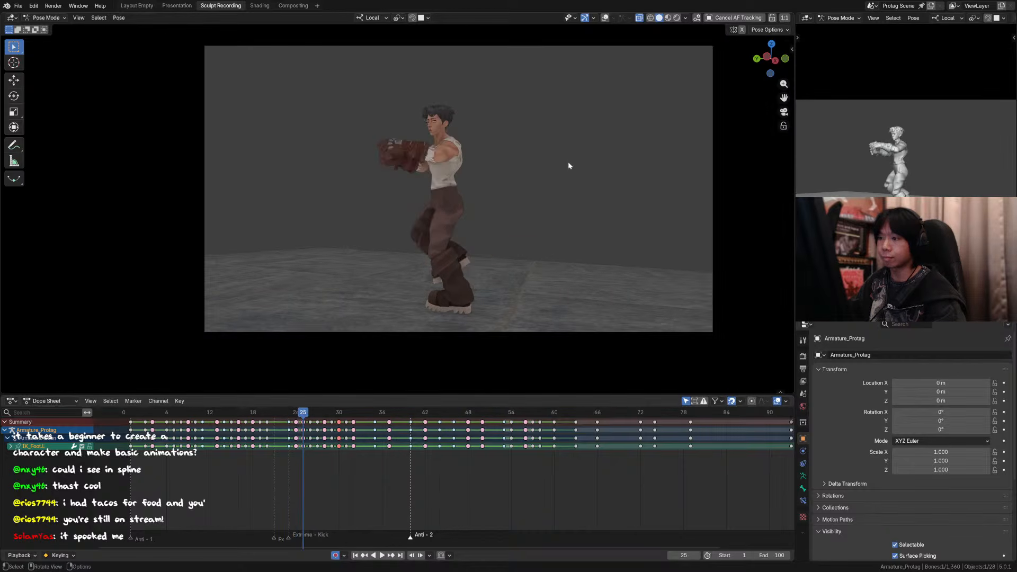
pyautogui.press('Left')
pyautogui.press('Right')
pyautogui.press('Left')
pyautogui.press('Right')
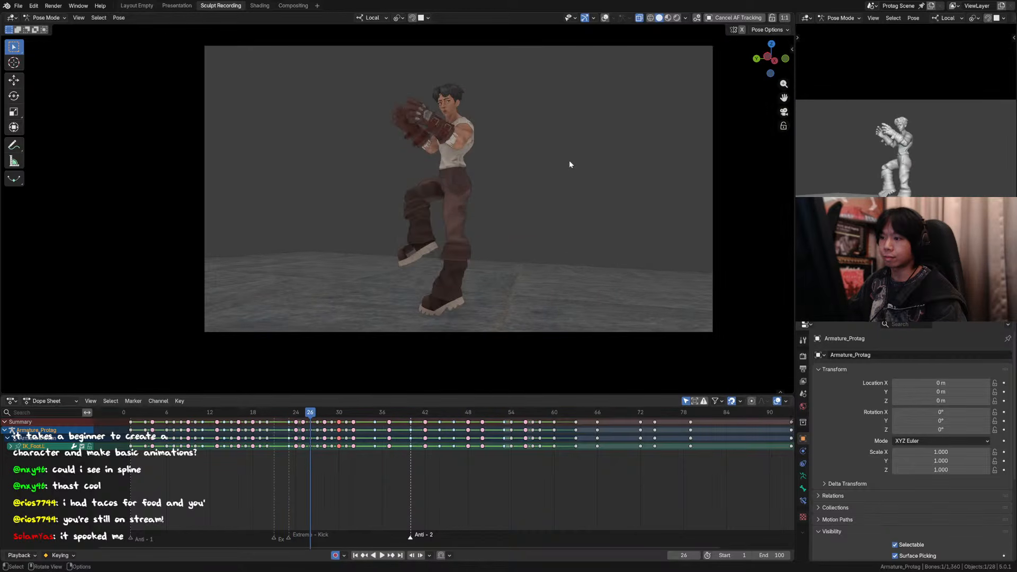
pyautogui.press('Right')
pyautogui.press('Left')
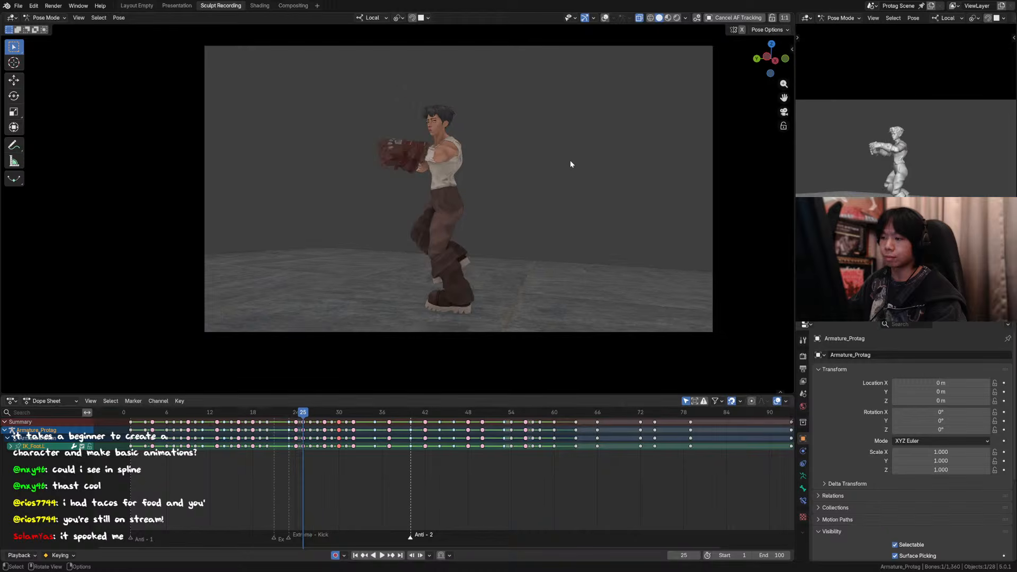
pyautogui.press('Right')
pyautogui.hotkey('shift', 'alt', 'z')
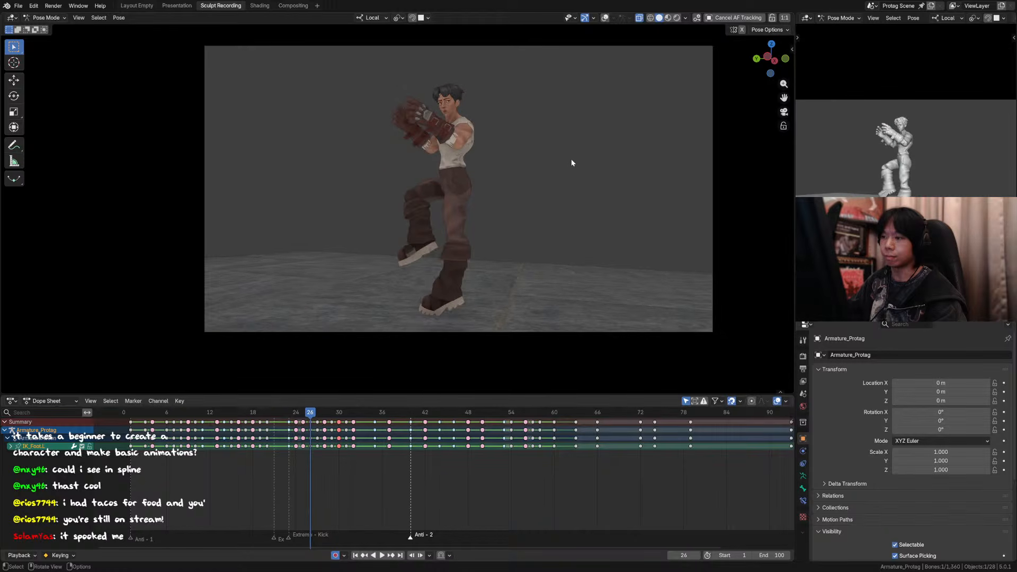
# Step: Select the torso control at frame 26 and move it about 0.098 m along its local Y axis in side view
pyautogui.click(467, 168)
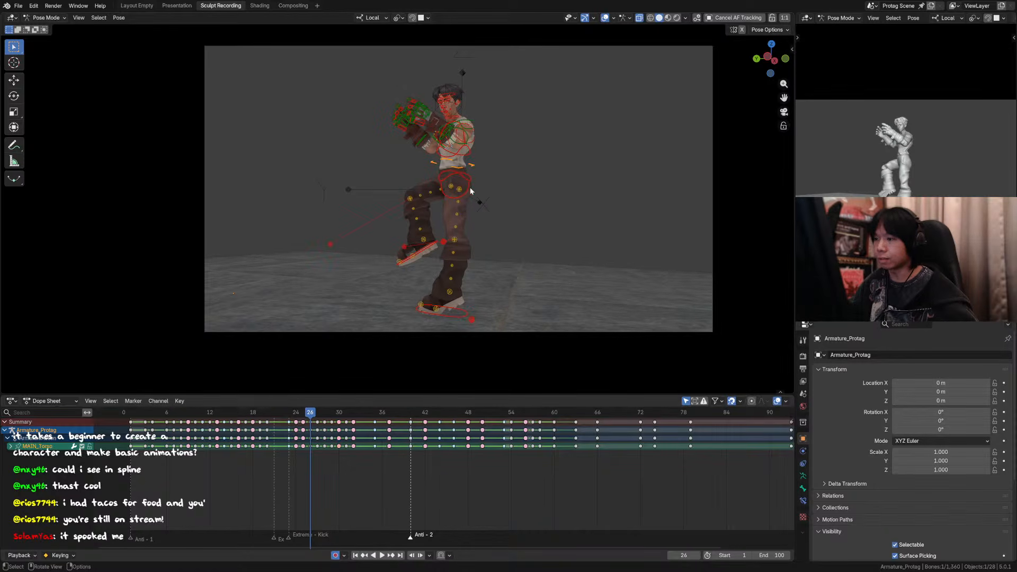
pyautogui.moveTo(467, 168); pyautogui.dragTo(474, 192, button='middle')
pyautogui.scroll(-2, 419, 123)
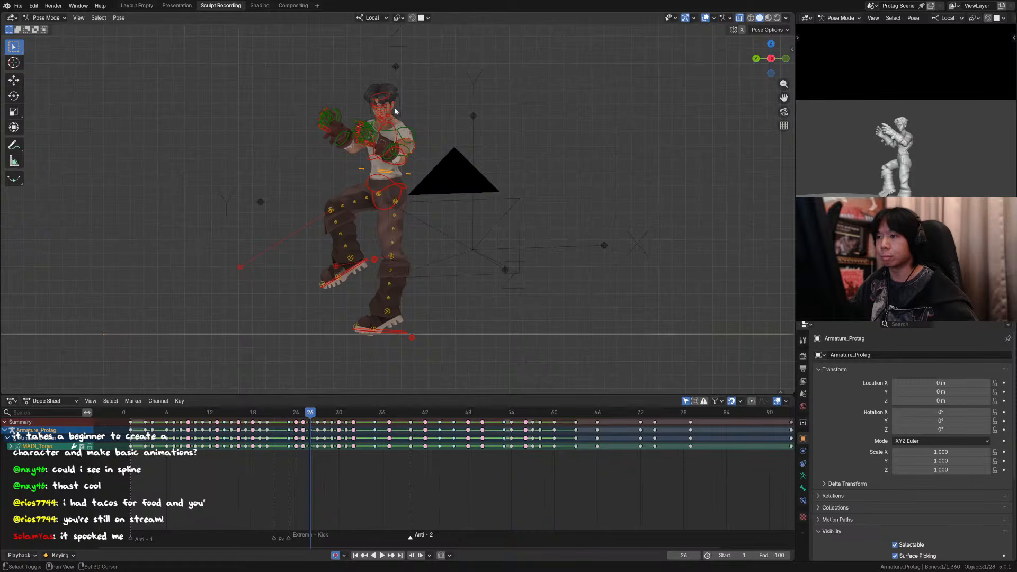
pyautogui.press('g')
pyautogui.press('y')
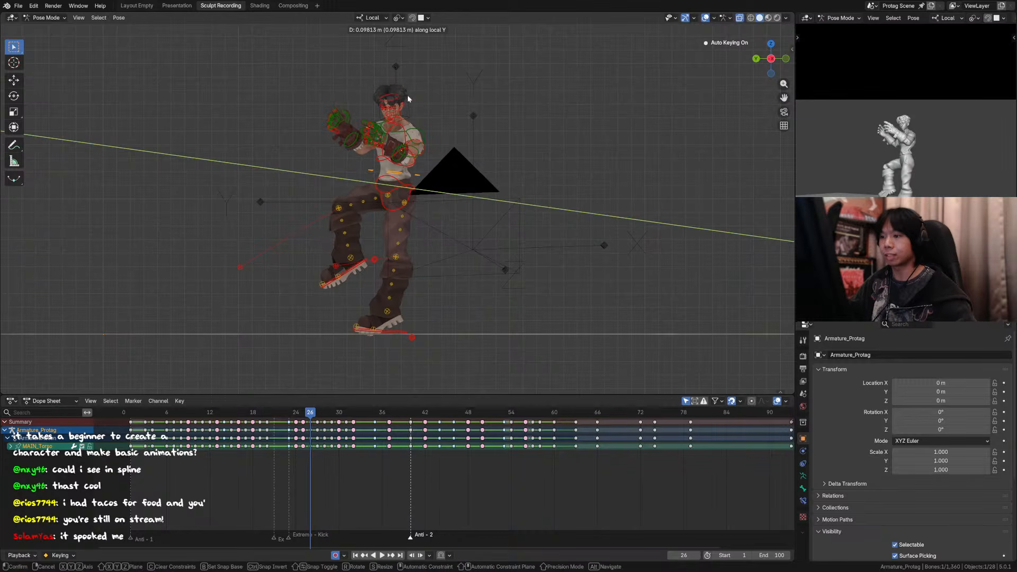
pyautogui.click(408, 94)
# Step: Review the takeoff and flip in the camera view, play it back without overlays, and return to frame 26
pyautogui.press('KP_0')
pyautogui.press('Right')
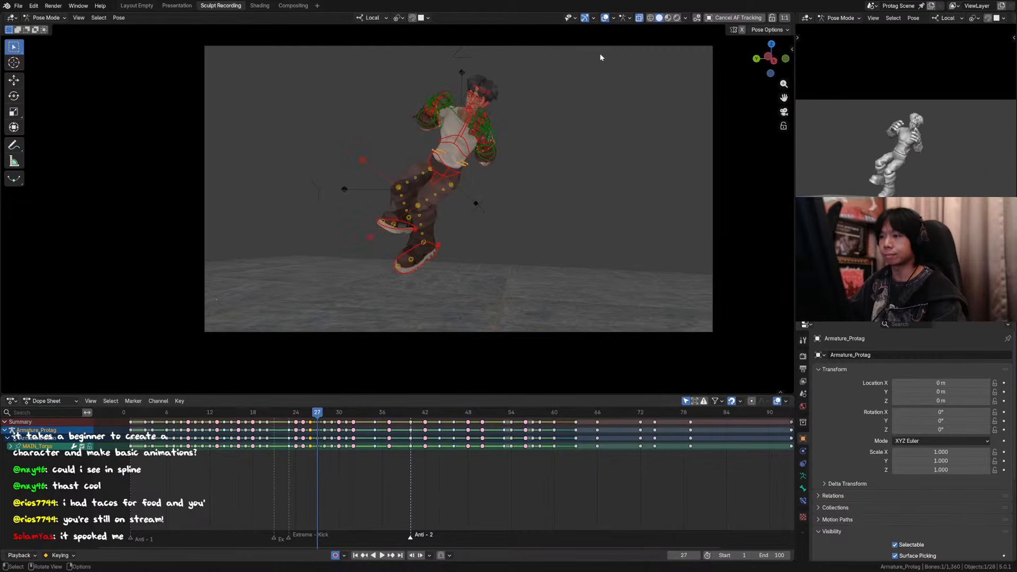
pyautogui.press('Right')
pyautogui.press('Right')
pyautogui.press('Right')
pyautogui.press('Right')
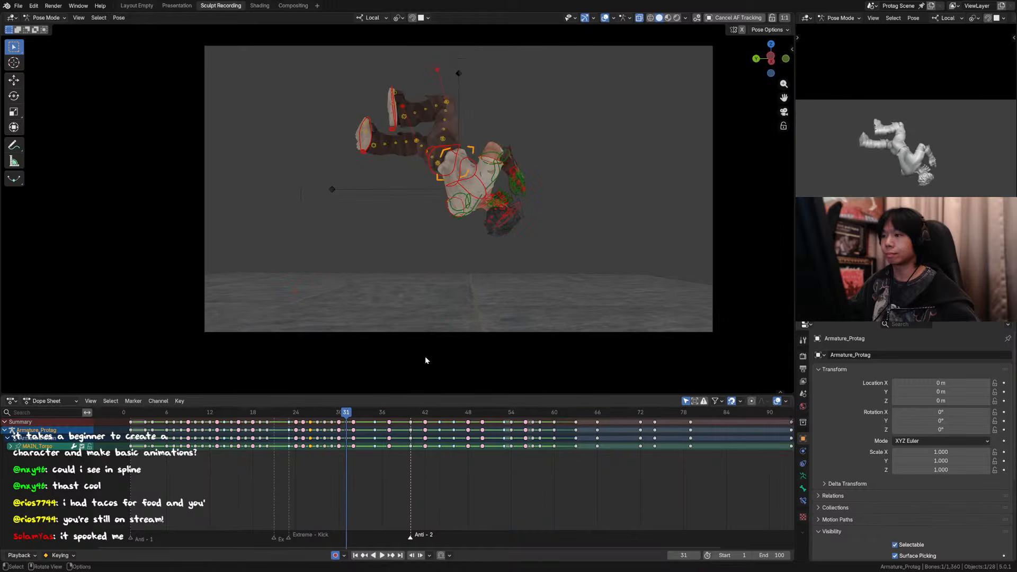
pyautogui.click(254, 412)
pyautogui.click(608, 18)
pyautogui.press('space')
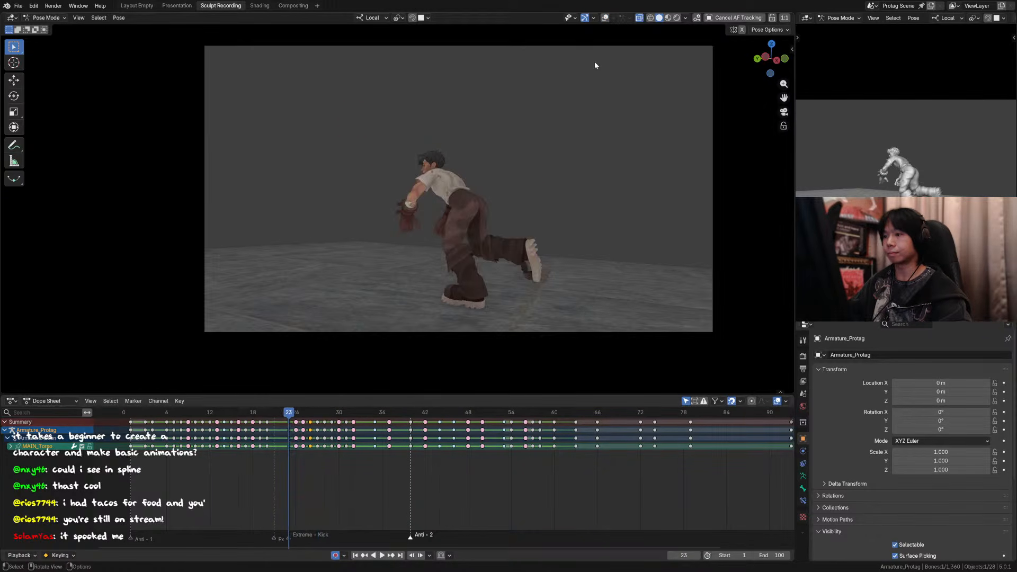
pyautogui.press('Right')
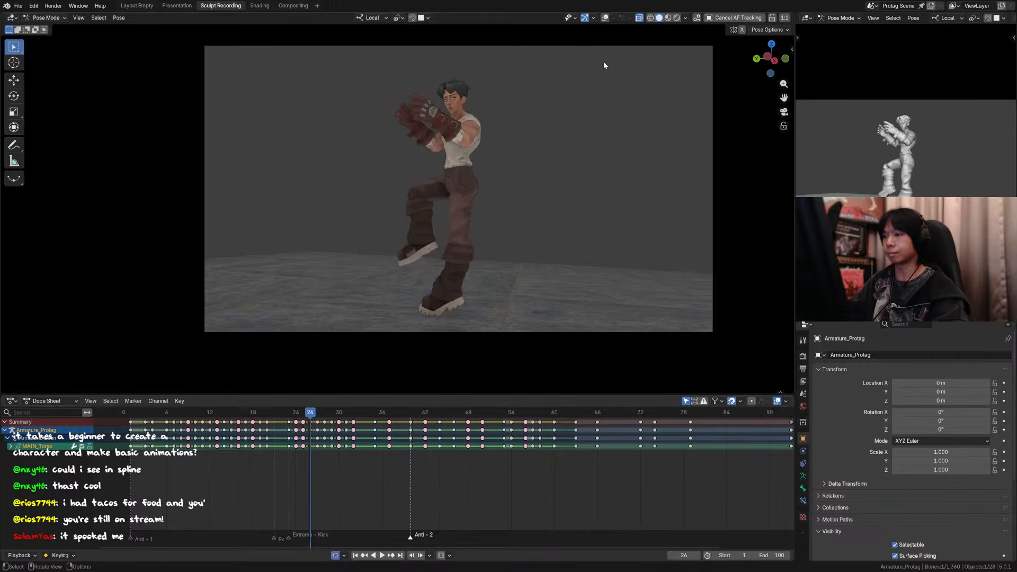
# Step: Show the overlays again and frame the character's torso and legs in side view at frame 26
pyautogui.click(605, 18)
pyautogui.press('ctrl+KP_3')
pyautogui.scroll(-4, 529, 169)
pyautogui.keyDown('shift'); pyautogui.moveTo(449, 326); pyautogui.dragTo(461, 276, button='middle'); pyautogui.keyUp('shift')
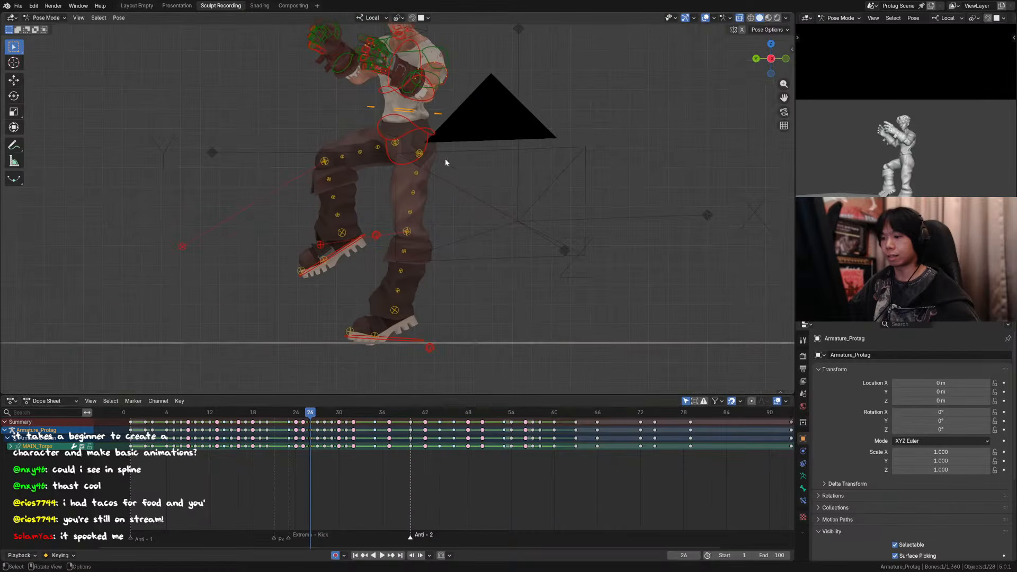
pyautogui.press('r')
pyautogui.press('z')
pyautogui.rightClick(452, 117)
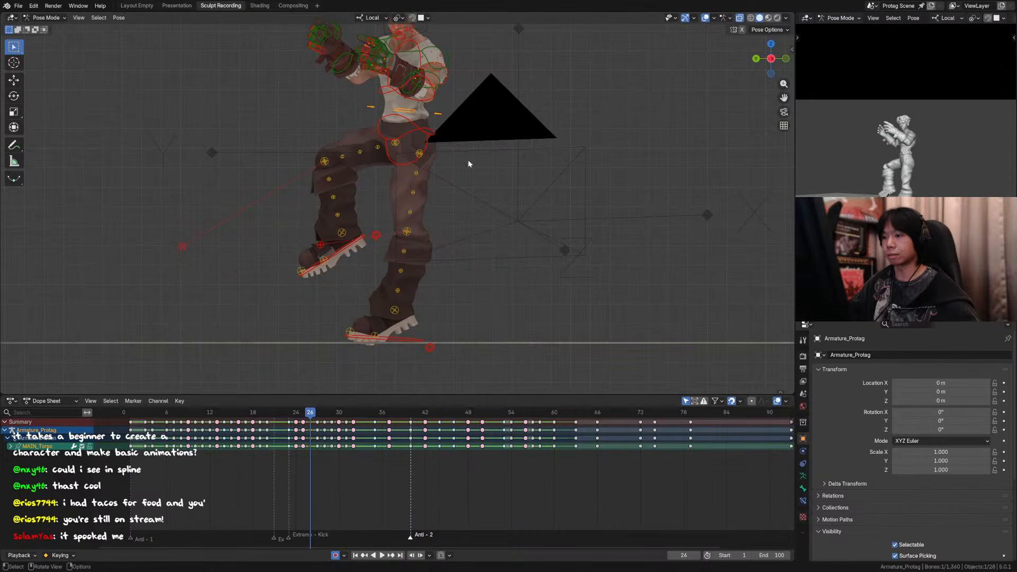
pyautogui.hotkey('ctrl', 'z')
pyautogui.hotkey('ctrl', 'shift', 'z')
pyautogui.keyDown('shift'); pyautogui.click(352, 248); pyautogui.keyUp('shift')
pyautogui.scroll(-1, 478, 187)
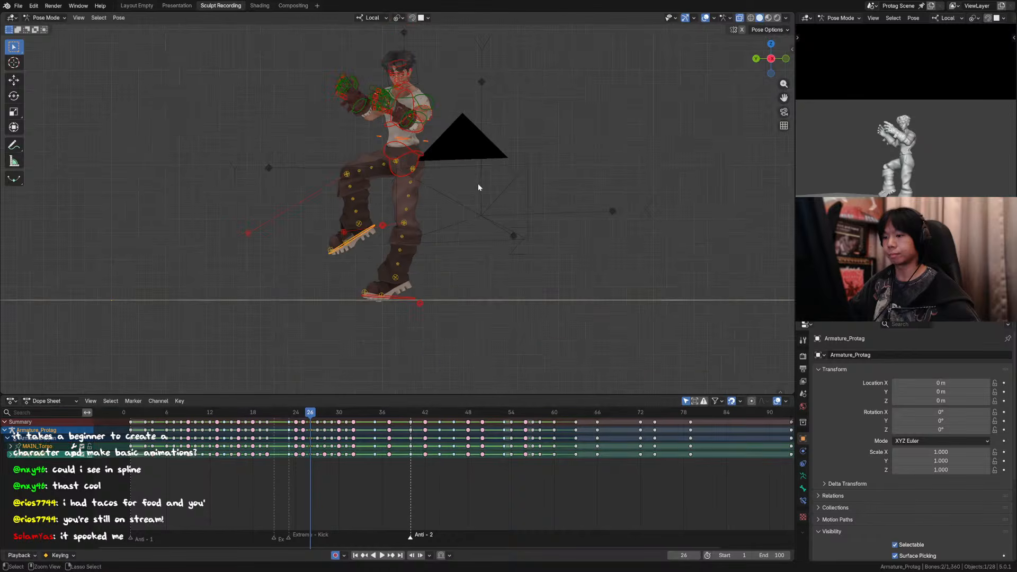
pyautogui.click(407, 298)
pyautogui.press('g')
pyautogui.press('z')
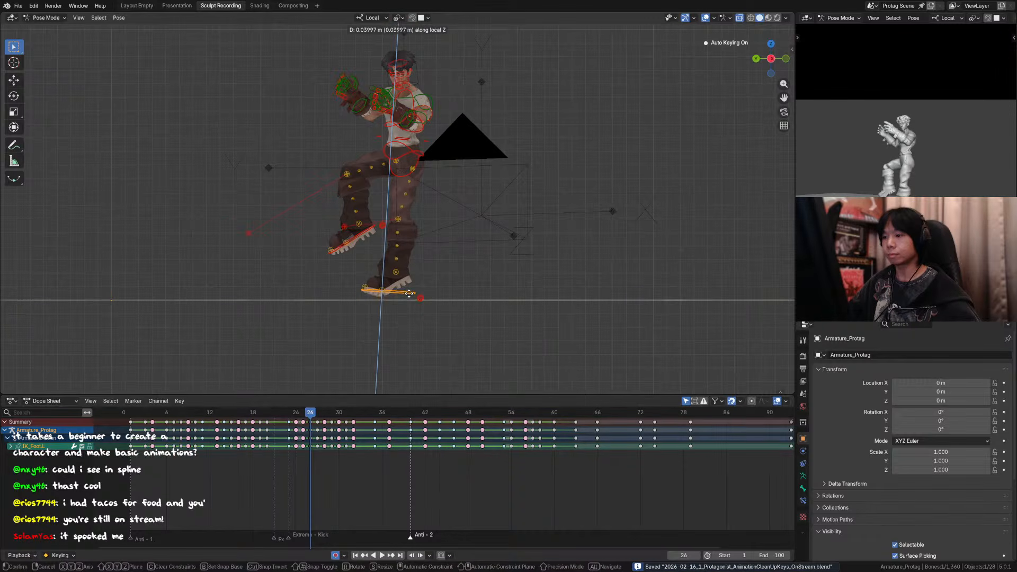
pyautogui.rightClick(409, 295)
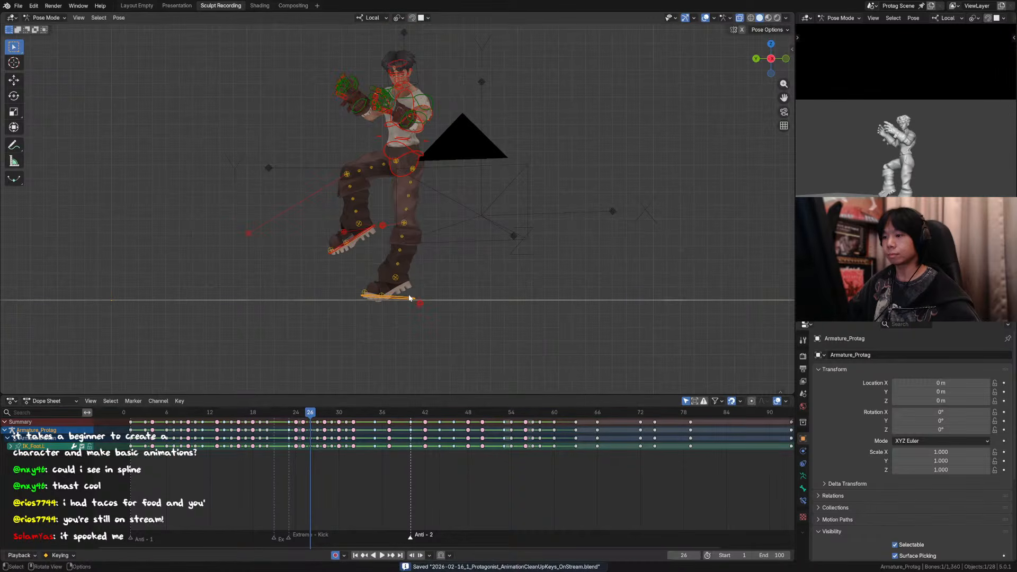
# Step: Add the raised foot to the torso selection and lower both about 0.018 m along global Z at frame 26
pyautogui.keyDown('shift'); pyautogui.click(371, 228); pyautogui.keyUp('shift')
pyautogui.press(',')
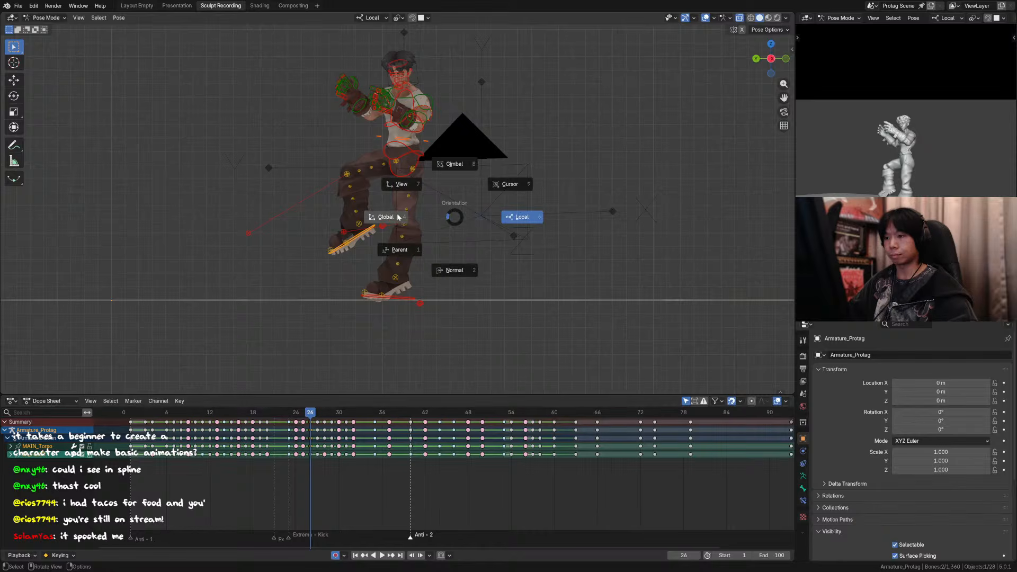
pyautogui.click(398, 217)
pyautogui.press('g')
pyautogui.press('z')
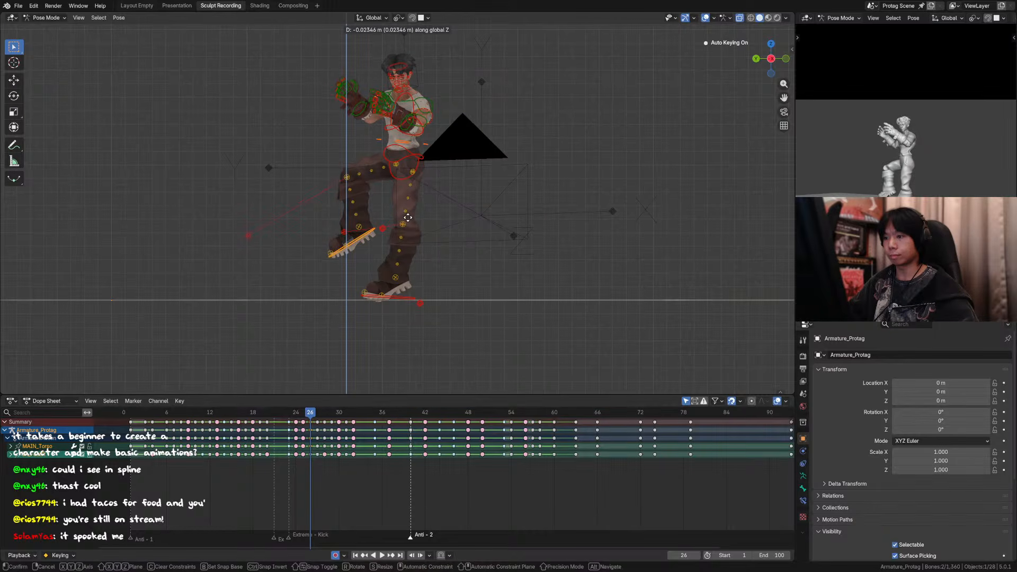
pyautogui.click(408, 216)
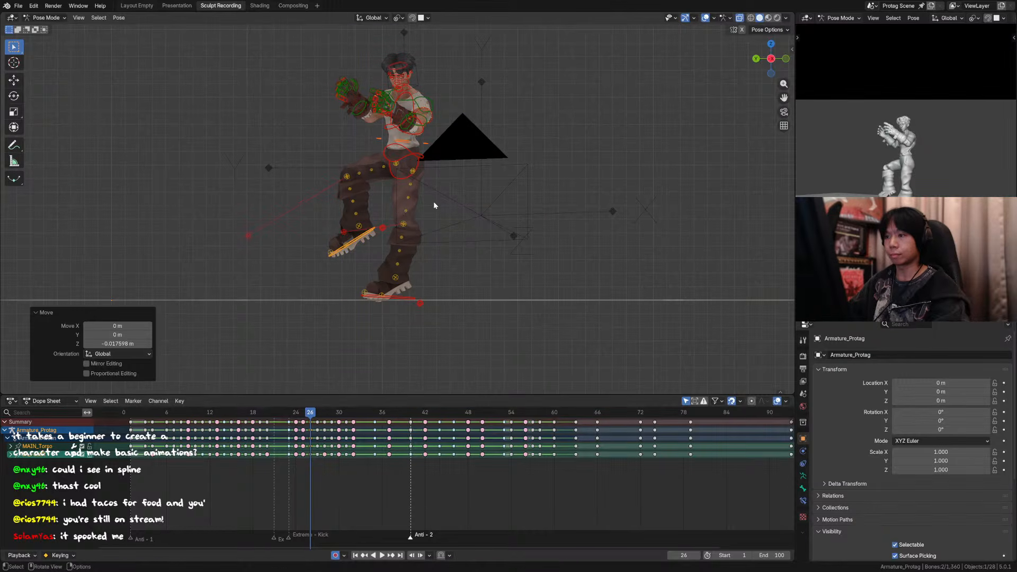
# Step: Compare the frame 26 pose with the neighbouring frames up to frame 30 in the camera view without overlays
pyautogui.press('KP_0')
pyautogui.press('Right')
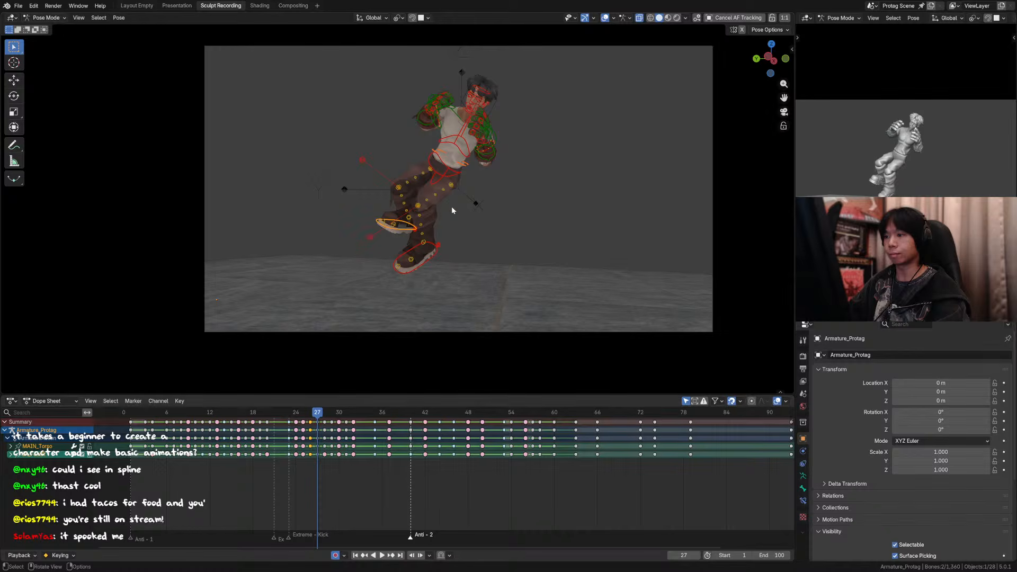
pyautogui.press('Left')
pyautogui.press('Left')
pyautogui.press('Left')
pyautogui.press('Left')
pyautogui.press('Right')
pyautogui.click(605, 18)
pyautogui.press('Right')
pyautogui.press('Right')
pyautogui.press('Right')
pyautogui.press('Right')
pyautogui.press('Right')
pyautogui.press('Right')
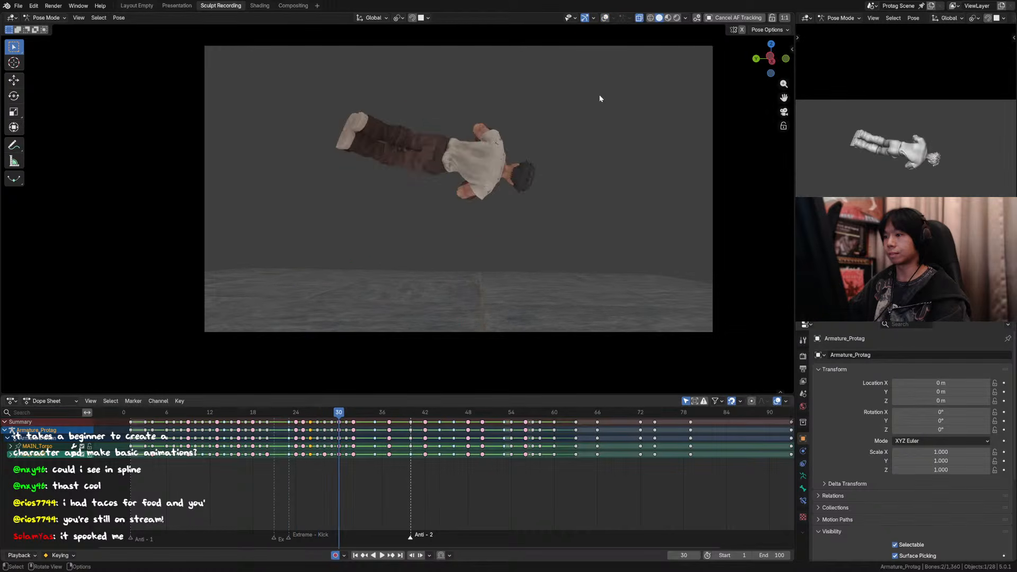
pyautogui.press('Left')
pyautogui.press('Left')
pyautogui.press('Left')
pyautogui.press('Left')
pyautogui.press('Left')
pyautogui.press('Right')
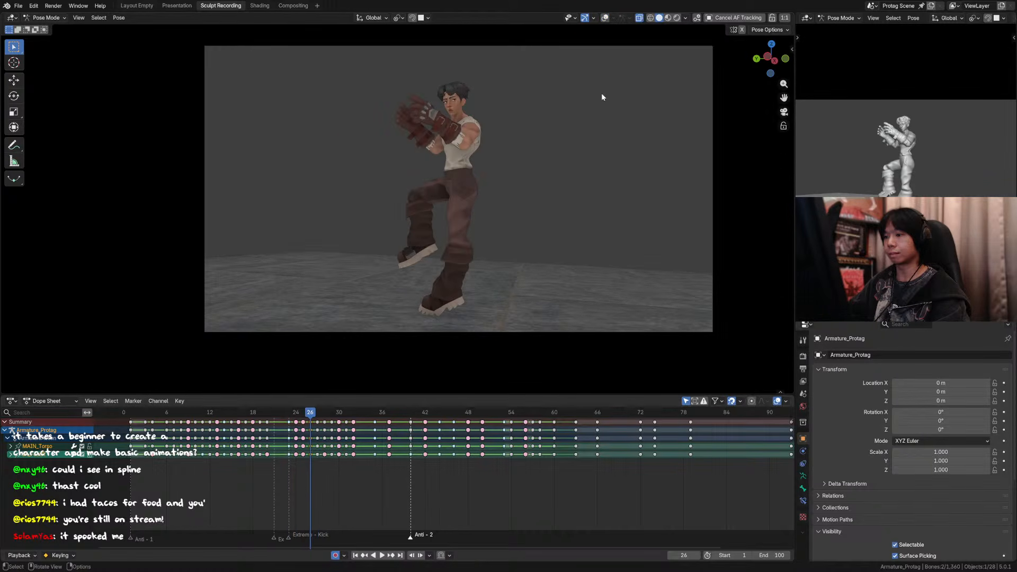
pyautogui.press('Left')
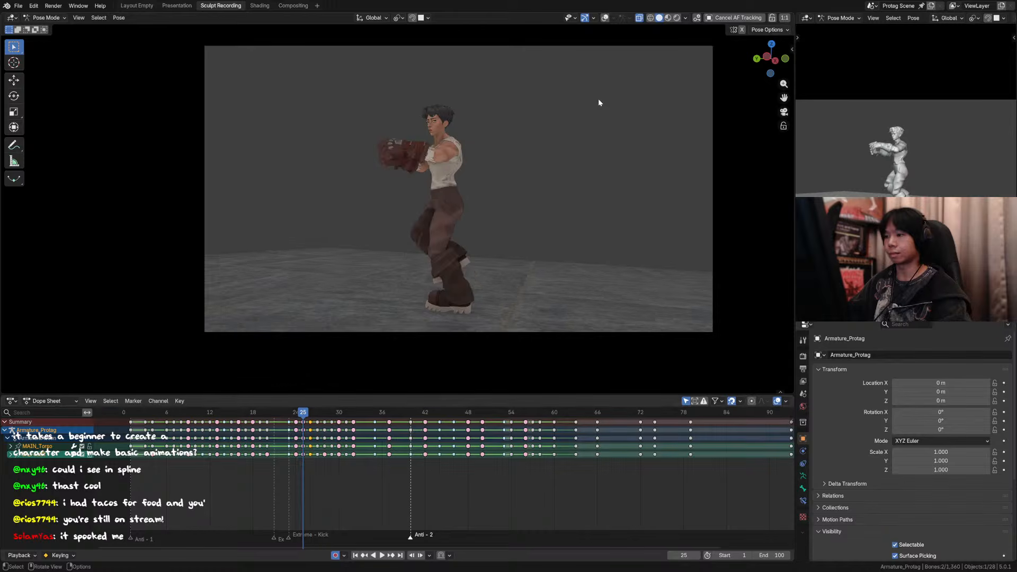
pyautogui.press('Right')
# Step: Show the overlays in side view and move the torso and raised foot about 0.023 m along global Y
pyautogui.keyDown('alt'); pyautogui.moveTo(584, 124); pyautogui.dragTo(598, 125, button='middle'); pyautogui.keyUp('alt')
pyautogui.scroll(-6, 604, 115)
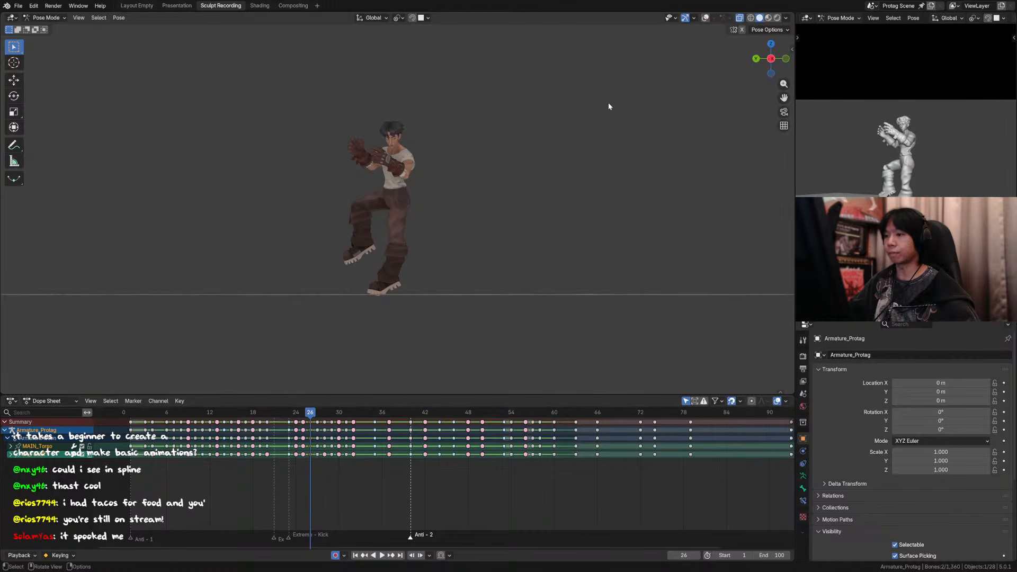
pyautogui.click(705, 18)
pyautogui.scroll(3, 430, 222)
pyautogui.press('g')
pyautogui.press('y')
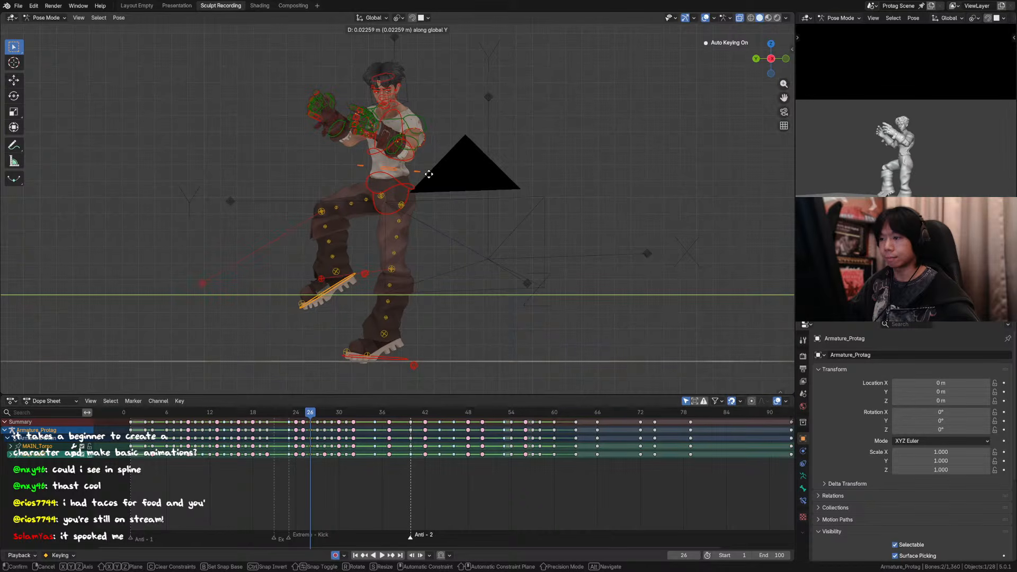
pyautogui.click(428, 172)
pyautogui.click(416, 157)
pyautogui.press('r')
pyautogui.press('x')
pyautogui.rightClick(470, 167)
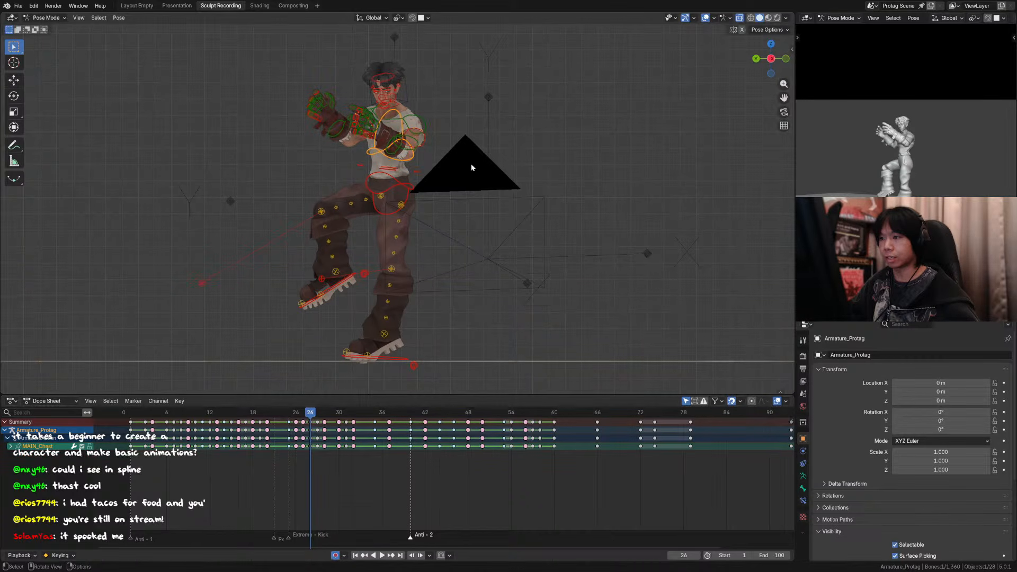
pyautogui.moveTo(472, 167); pyautogui.dragTo(424, 177, button='middle')
pyautogui.press('r')
pyautogui.rightClick(485, 163)
pyautogui.moveTo(485, 163); pyautogui.dragTo(497, 157, button='middle')
pyautogui.click(422, 179)
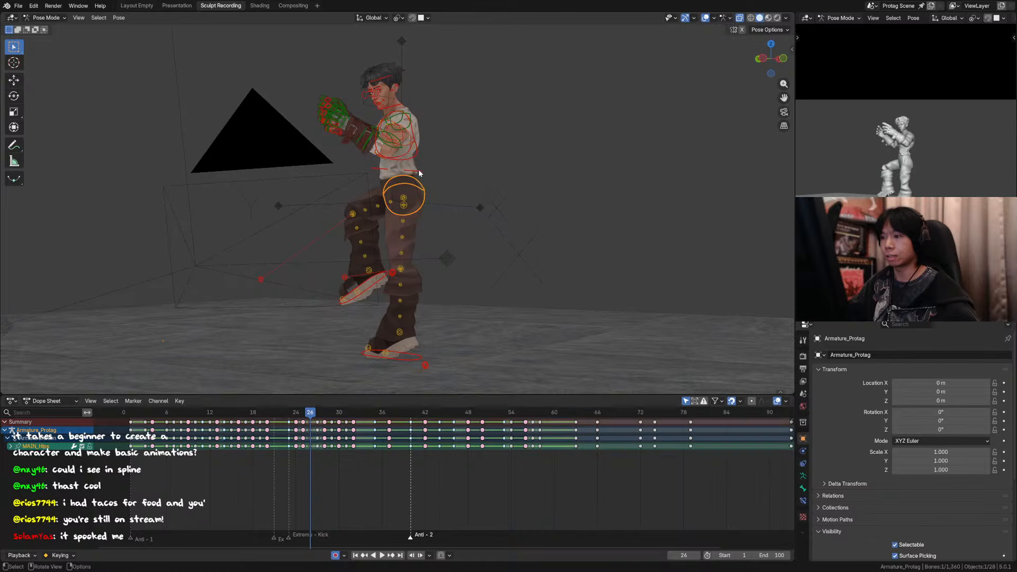
pyautogui.click(418, 169)
pyautogui.moveTo(420, 169); pyautogui.dragTo(455, 172, button='middle')
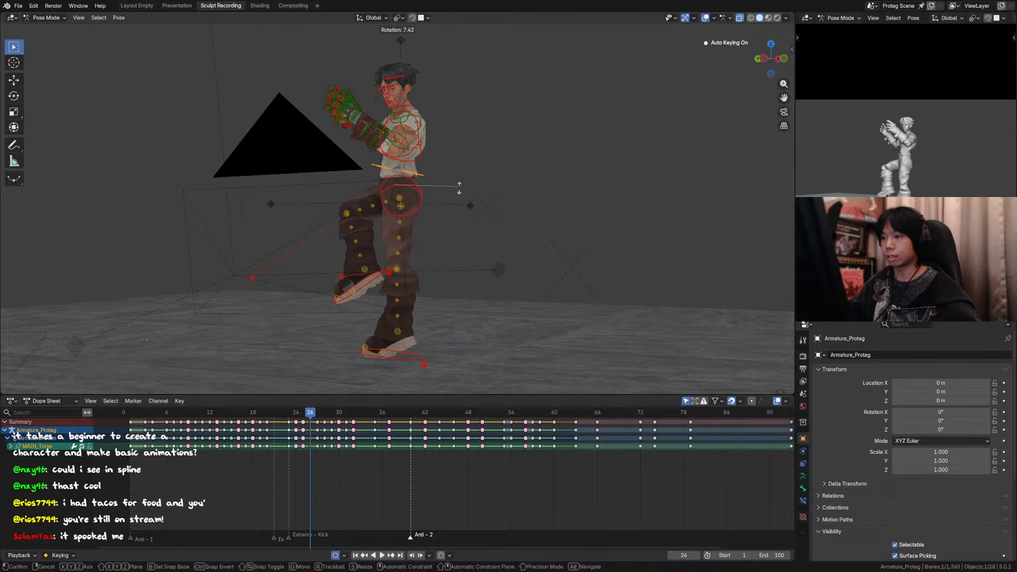
pyautogui.press('y')
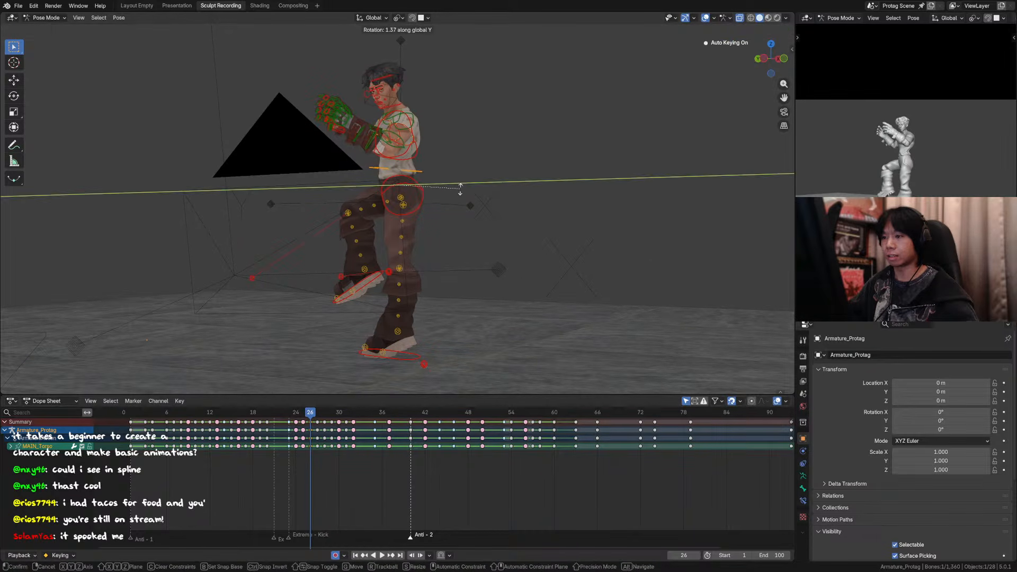
pyautogui.press('x')
pyautogui.rightClick(464, 196)
pyautogui.press('r')
pyautogui.rightClick(466, 191)
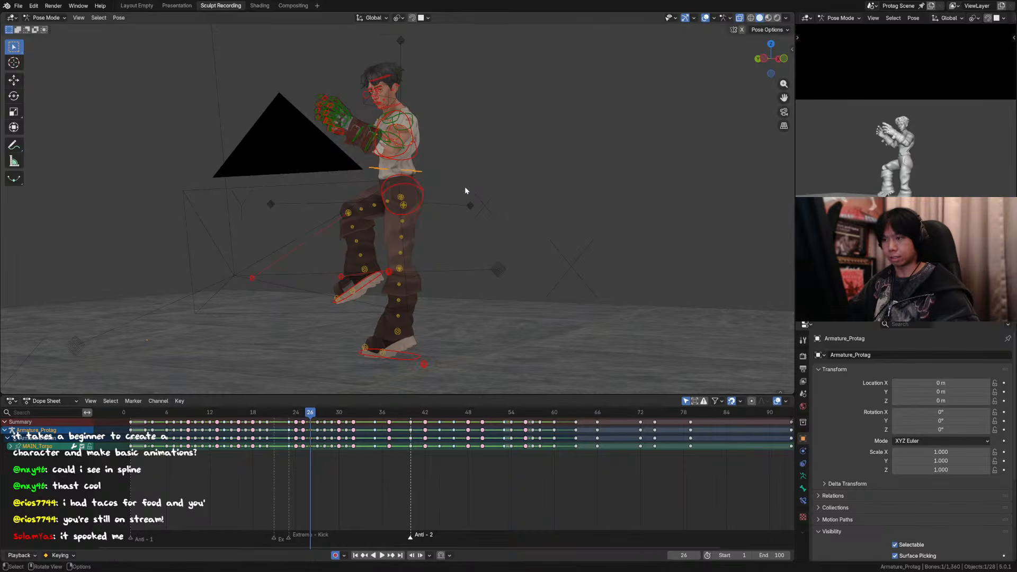
pyautogui.press(',')
pyautogui.click(570, 190)
pyautogui.press('r')
pyautogui.press('z')
pyautogui.rightClick(497, 172)
pyautogui.press('r')
pyautogui.moveTo(497, 171); pyautogui.dragTo(503, 188, button='middle')
pyautogui.press('y')
pyautogui.rightClick(494, 177)
pyautogui.press('r')
pyautogui.press('y')
pyautogui.rightClick(496, 181)
# Step: Set the transform orientation to Local and rotate the torso control at frame 26 with the Rotate tool
pyautogui.press(',')
pyautogui.click(591, 185)
pyautogui.press('r')
pyautogui.press('y')
pyautogui.rightClick(507, 197)
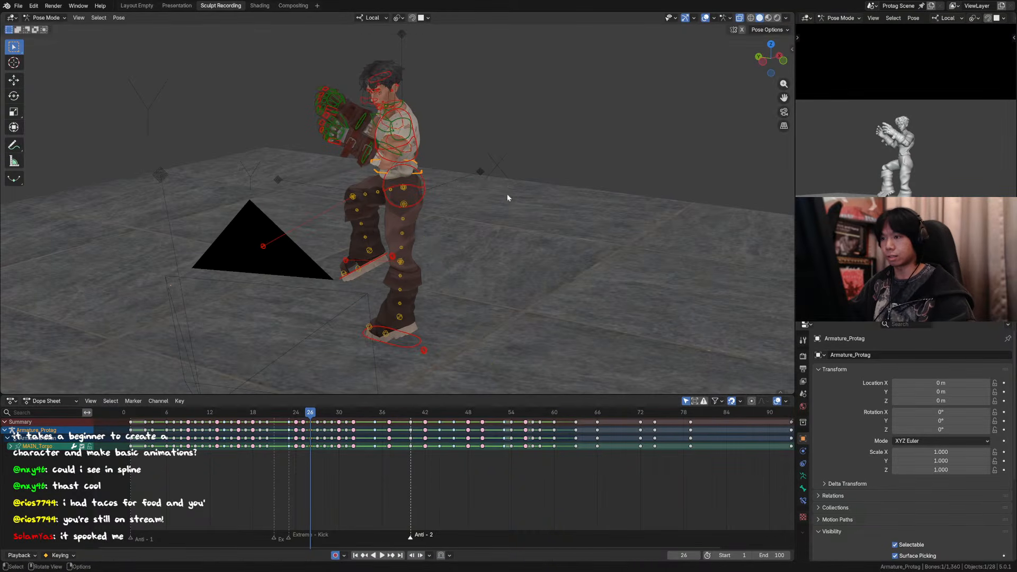
pyautogui.click(17, 102)
pyautogui.moveTo(468, 195); pyautogui.dragTo(450, 169, button='middle')
pyautogui.moveTo(430, 153); pyautogui.dragTo(437, 157)
# Step: Compare the torso pose across frames 24 to 27 in the camera view with the overlays hidden
pyautogui.press('KP_0')
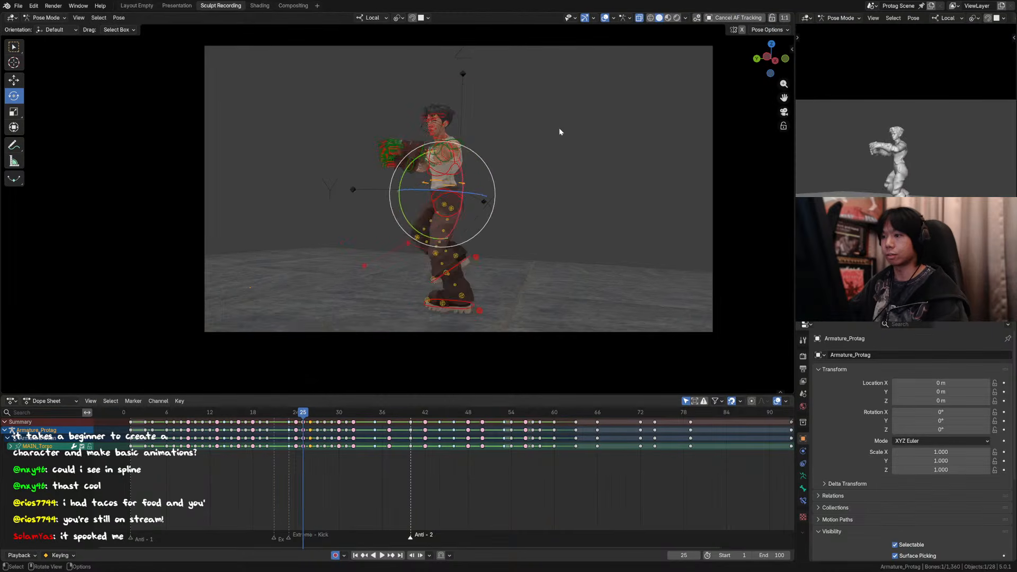
pyautogui.press('Right')
pyautogui.press('Left')
pyautogui.click(611, 19)
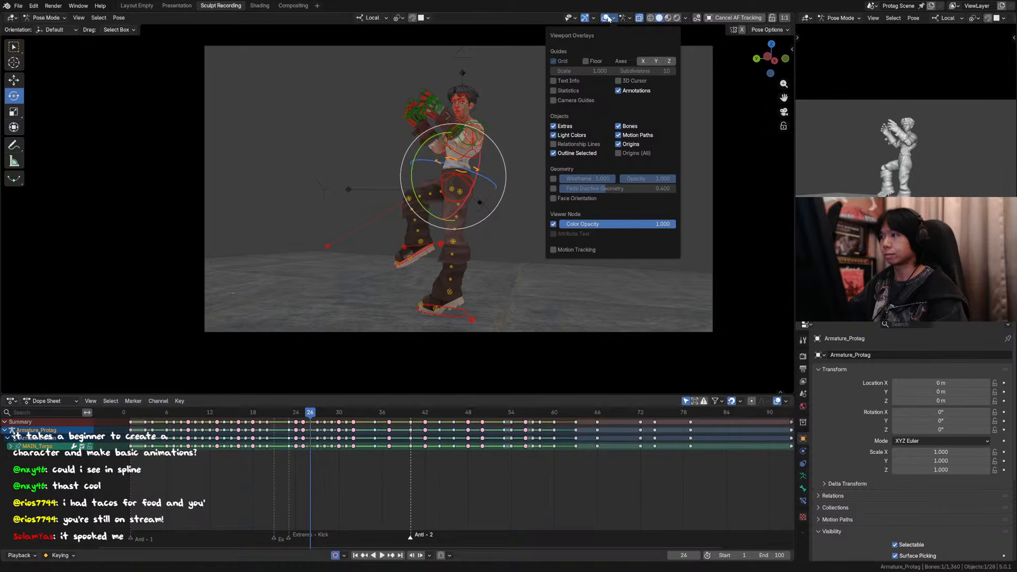
pyautogui.click(606, 18)
pyautogui.press('Left')
pyautogui.press('Left')
pyautogui.press('Right')
pyautogui.press('Right')
pyautogui.press('Right')
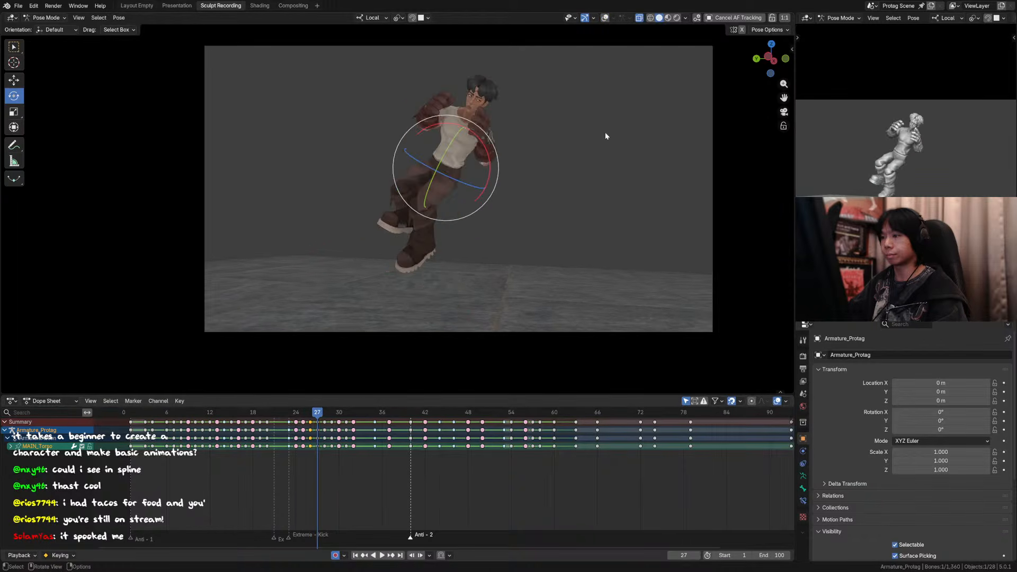
pyautogui.press('Left')
pyautogui.press('Left')
pyautogui.press('Right')
pyautogui.press('Left')
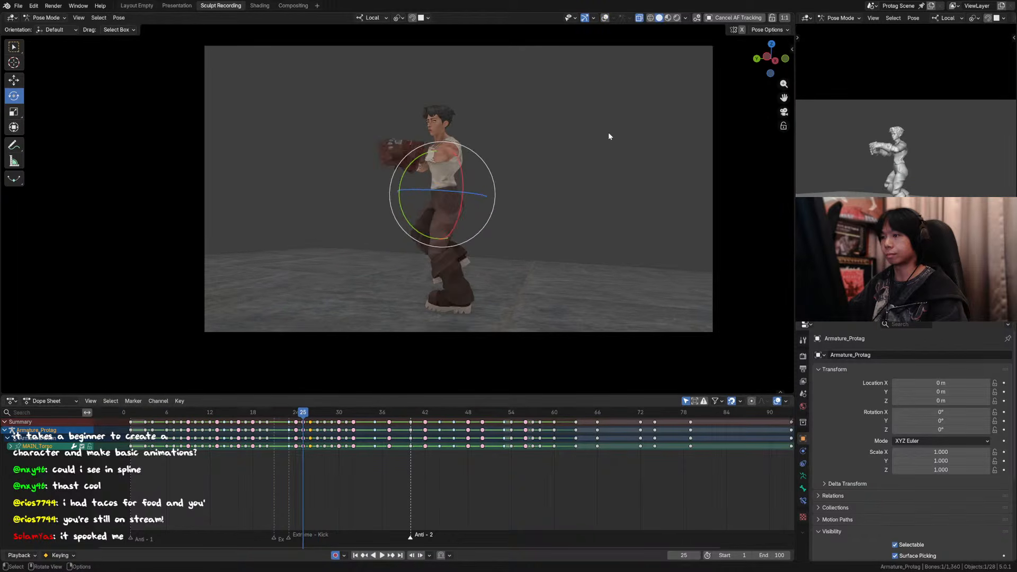
# Step: Step forward through the takeoff and flip from frame 25 to frame 34
pyautogui.press('Right')
pyautogui.press('Right')
pyautogui.press('Right')
pyautogui.press('Right')
pyautogui.press('Right')
pyautogui.press('Right')
pyautogui.press('Right')
pyautogui.press('Right')
pyautogui.press('Right')
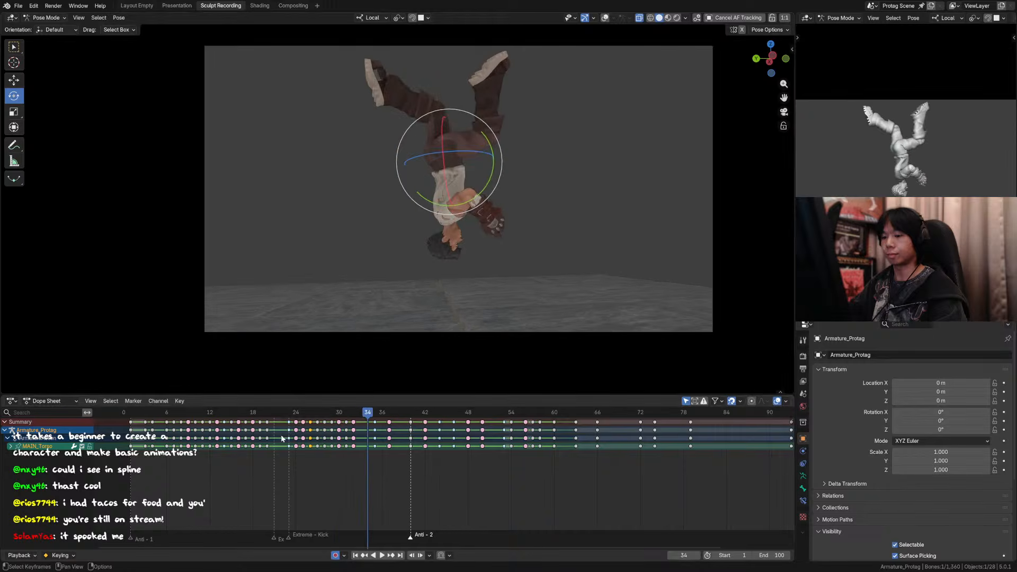
# Step: Switch back to the selection tool, replay and scrub the kick and flip, and save the file
pyautogui.moveTo(268, 415); pyautogui.dragTo(248, 417)
pyautogui.press('w')
pyautogui.press('space')
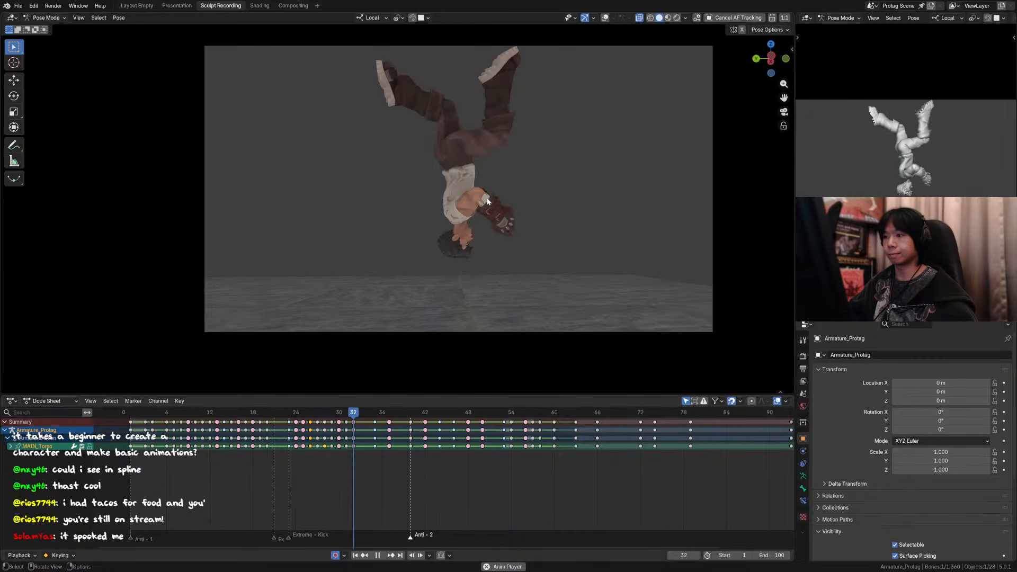
pyautogui.moveTo(173, 417); pyautogui.dragTo(167, 417)
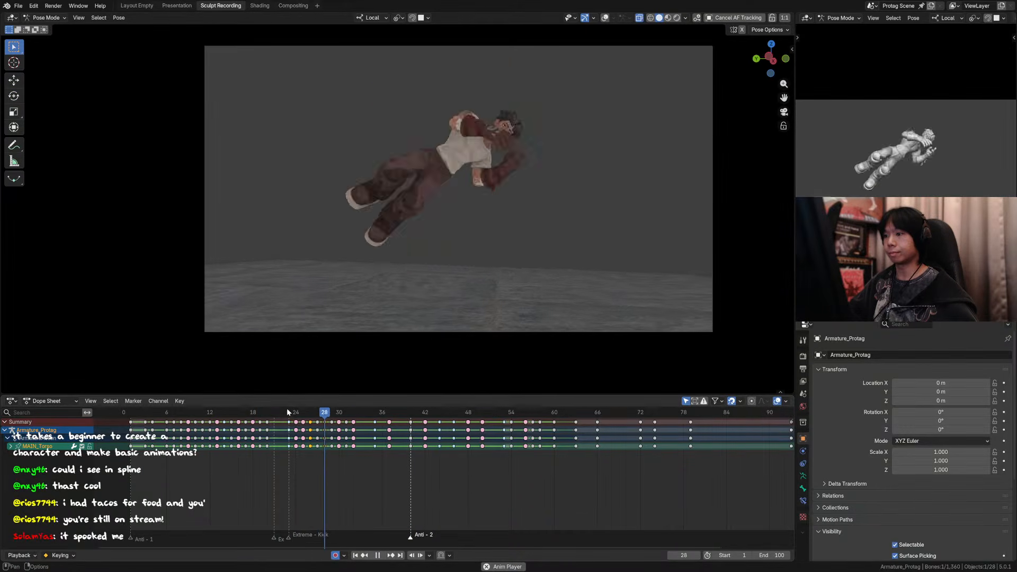
pyautogui.click(239, 412)
pyautogui.moveTo(239, 412); pyautogui.dragTo(378, 425)
pyautogui.hotkey('ctrl', 's')
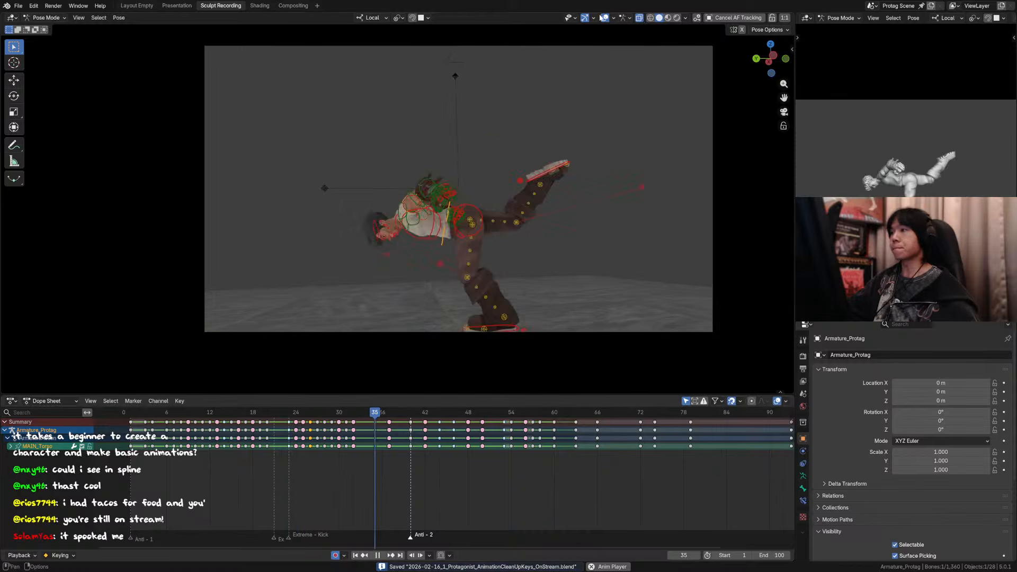
# Step: Replay the whole animation in the camera view with the overlays hidden, then scrub to the landing around frame 33
pyautogui.click(613, 18)
pyautogui.click(605, 18)
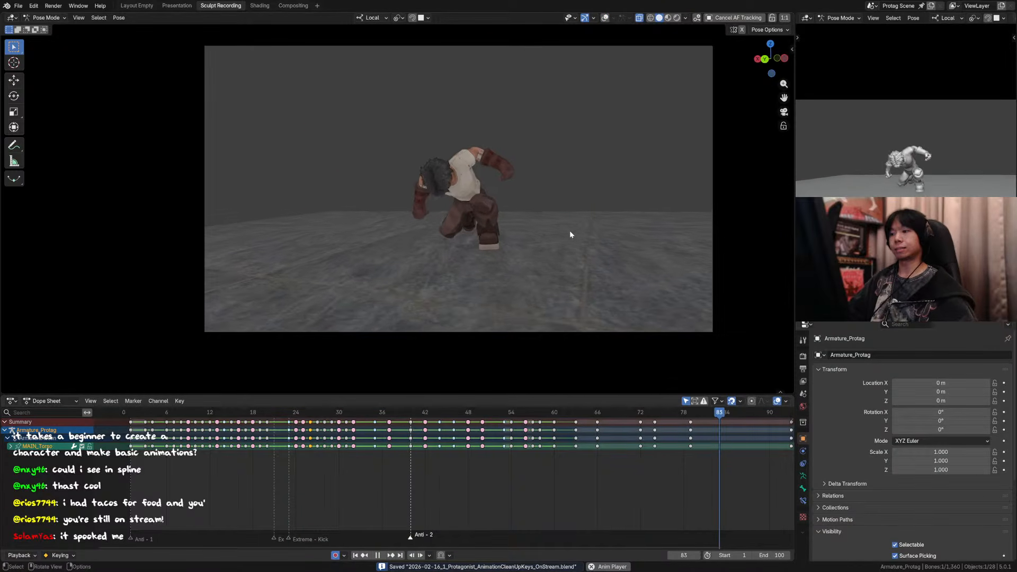
pyautogui.keyDown('shift'); pyautogui.moveTo(569, 240); pyautogui.dragTo(538, 261, button='middle'); pyautogui.keyUp('shift')
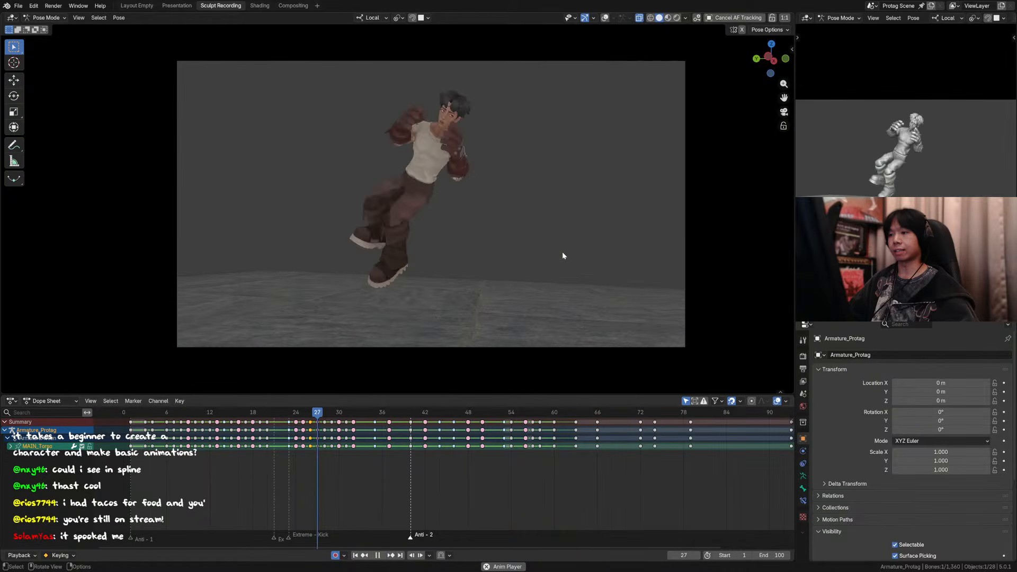
pyautogui.press('space')
pyautogui.moveTo(378, 412); pyautogui.dragTo(368, 417)
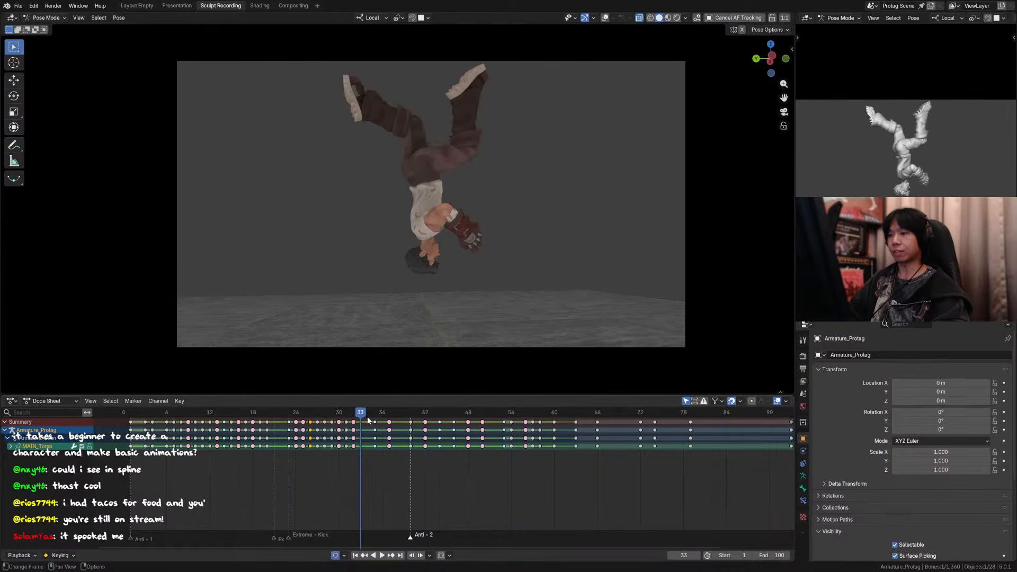
# Step: Step back and forth through frames 31 to 35 to examine the flip's landing
pyautogui.press('Left')
pyautogui.press('Right')
pyautogui.press('Right')
pyautogui.press('Right')
pyautogui.press('Right')
pyautogui.press('Left')
pyautogui.press('Left')
pyautogui.press('Left')
pyautogui.press('Right')
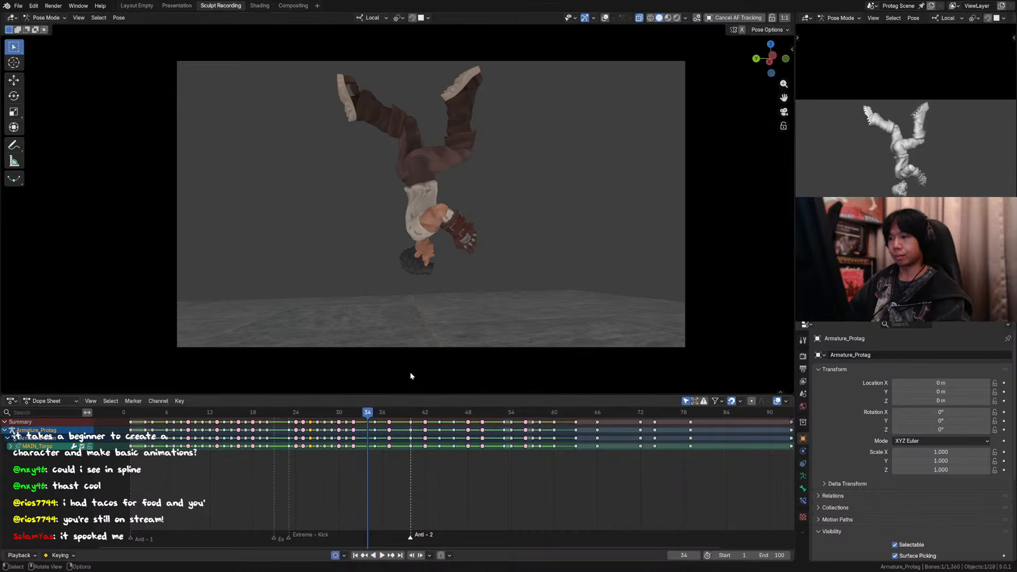
pyautogui.press('Left')
pyautogui.press('Left')
pyautogui.press('Left')
pyautogui.press('Left')
pyautogui.press('Right')
pyautogui.press('Right')
pyautogui.press('Right')
pyautogui.press('Right')
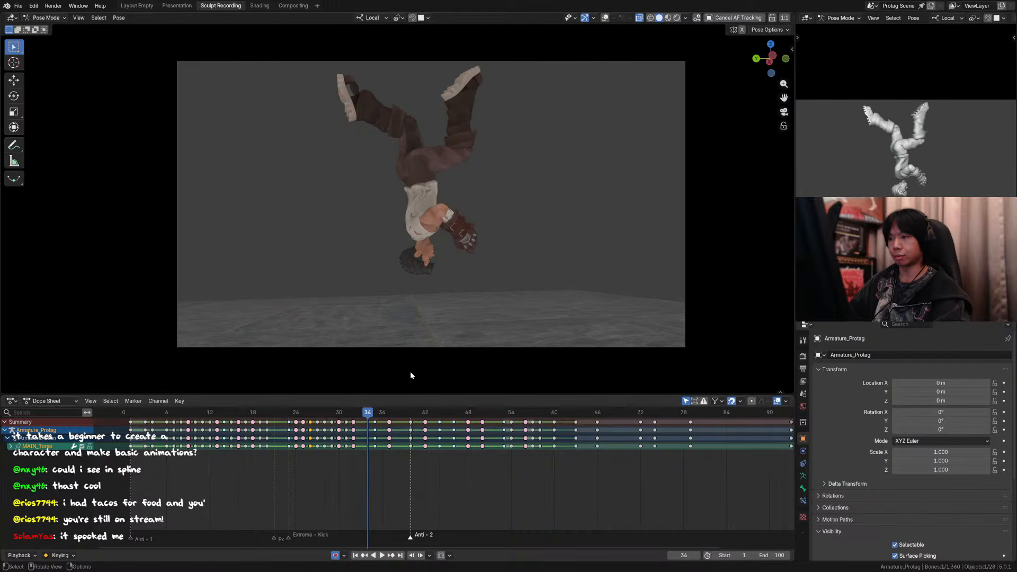
pyautogui.press('Right')
pyautogui.press('Left')
pyautogui.press('Right')
pyautogui.press('Left')
pyautogui.press('Right')
pyautogui.press('Left')
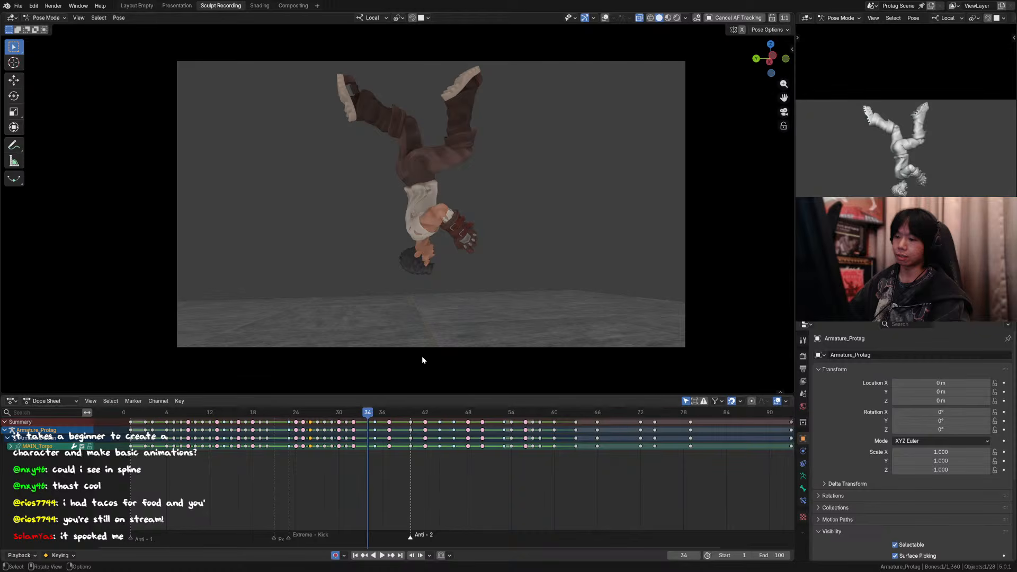
# Step: Compare the poses at frames 33 to 35 with all rig controls selected and the overlays hidden
pyautogui.press('a')
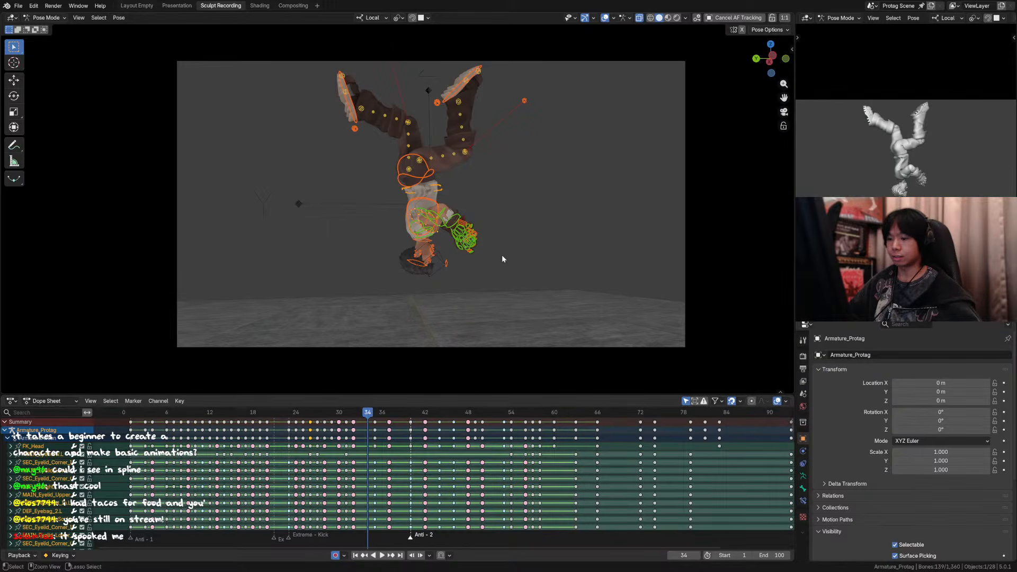
pyautogui.press('Right')
pyautogui.press('Left')
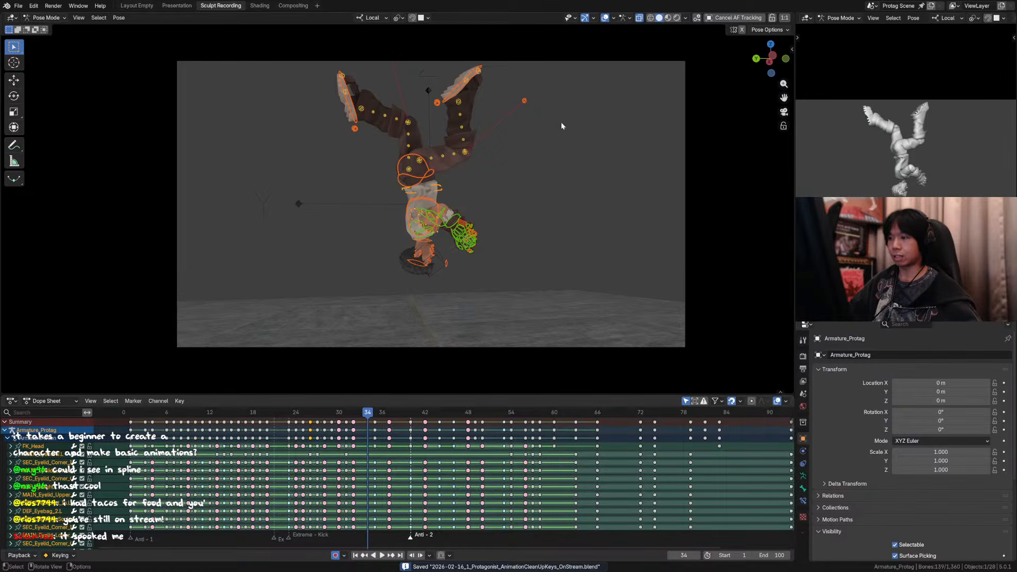
pyautogui.click(604, 18)
pyautogui.press('Right')
pyautogui.press('Left')
pyautogui.press('Right')
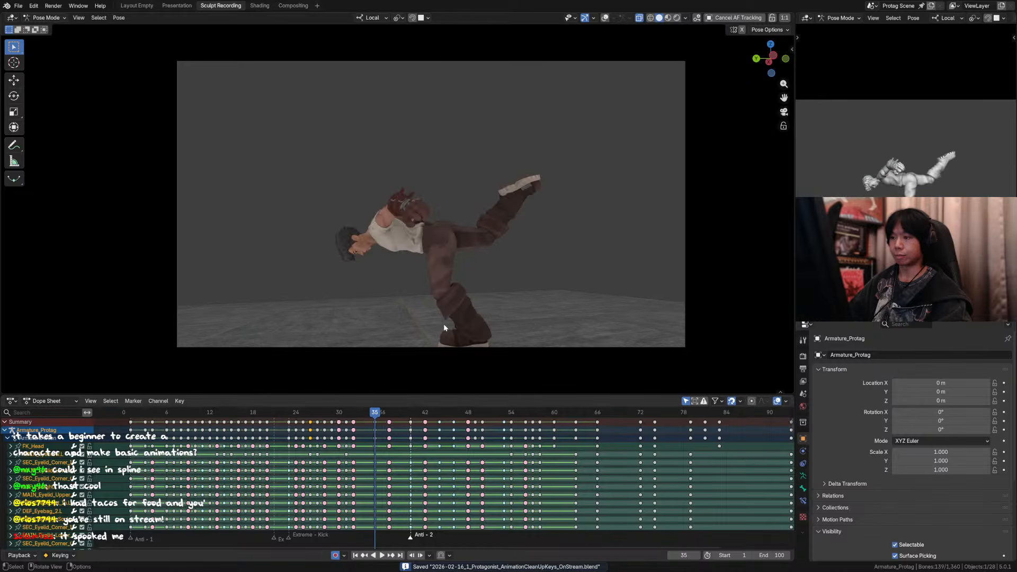
pyautogui.press('Left')
pyautogui.press('Right')
pyautogui.press('Left')
pyautogui.press('Right')
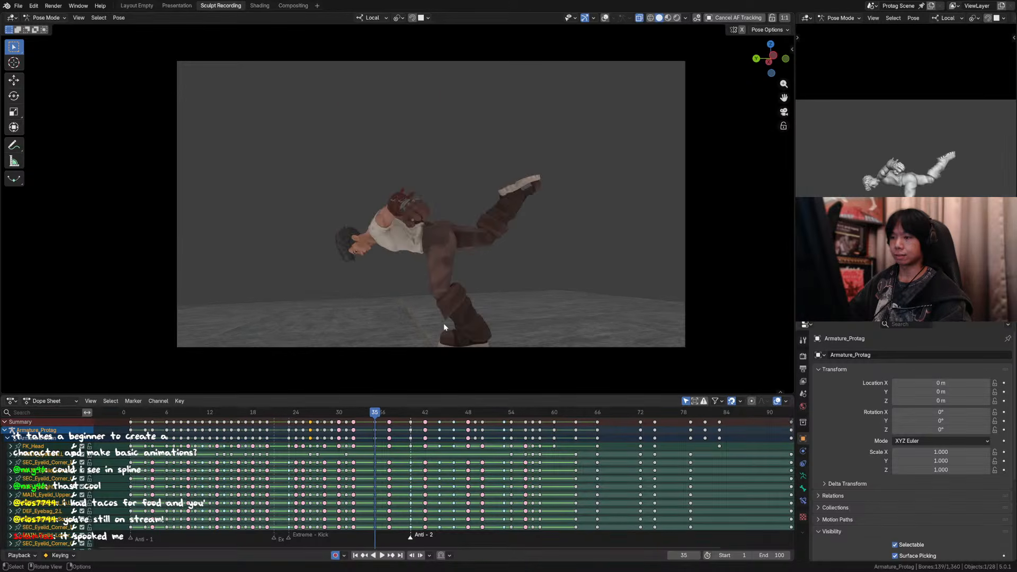
pyautogui.press('Left')
pyautogui.press('Right')
pyautogui.press('Left')
pyautogui.press('Left')
pyautogui.press('Right')
pyautogui.press('Right')
pyautogui.press('Left')
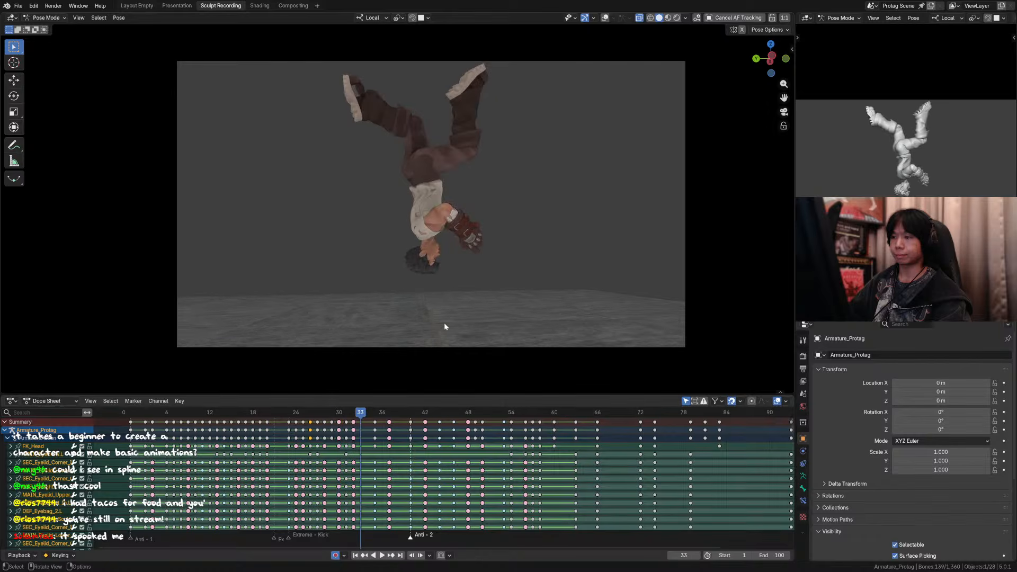
pyautogui.press('Right')
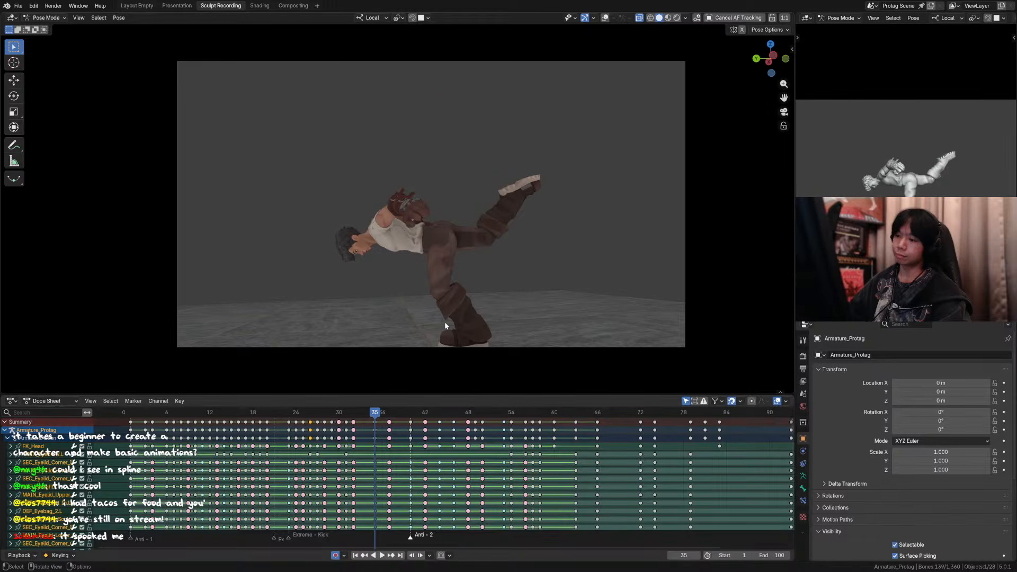
# Step: Rotate the head control about -24.2° around its local X axis at frame 35
pyautogui.keyDown('shift'); pyautogui.moveTo(544, 145); pyautogui.dragTo(564, 119, button='middle'); pyautogui.keyUp('shift')
pyautogui.click(605, 18)
pyautogui.keyDown('shift'); pyautogui.moveTo(374, 247); pyautogui.dragTo(398, 213, button='middle'); pyautogui.keyUp('shift')
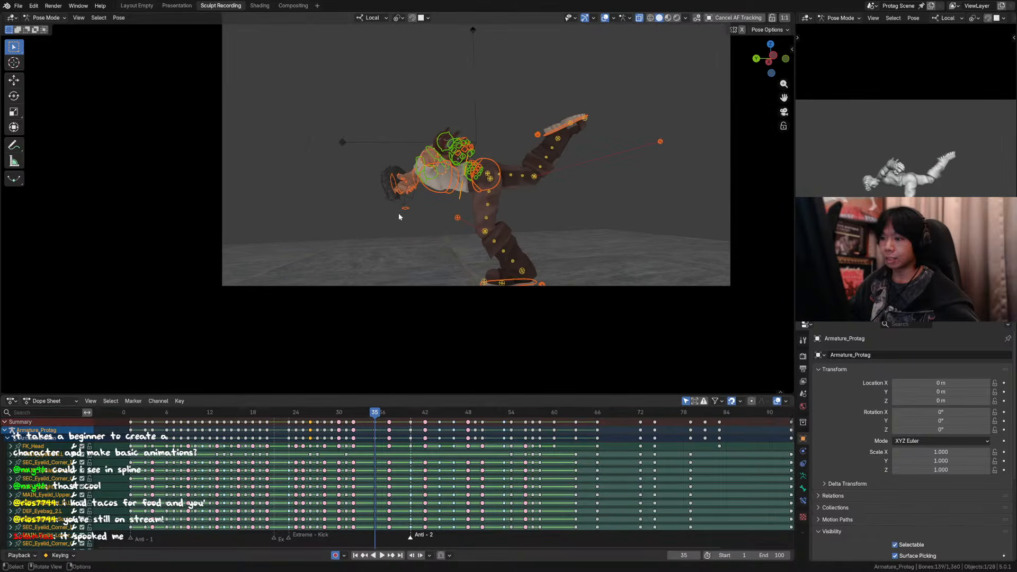
pyautogui.scroll(3, 398, 212)
pyautogui.hotkey('ctrl', 'Tab')
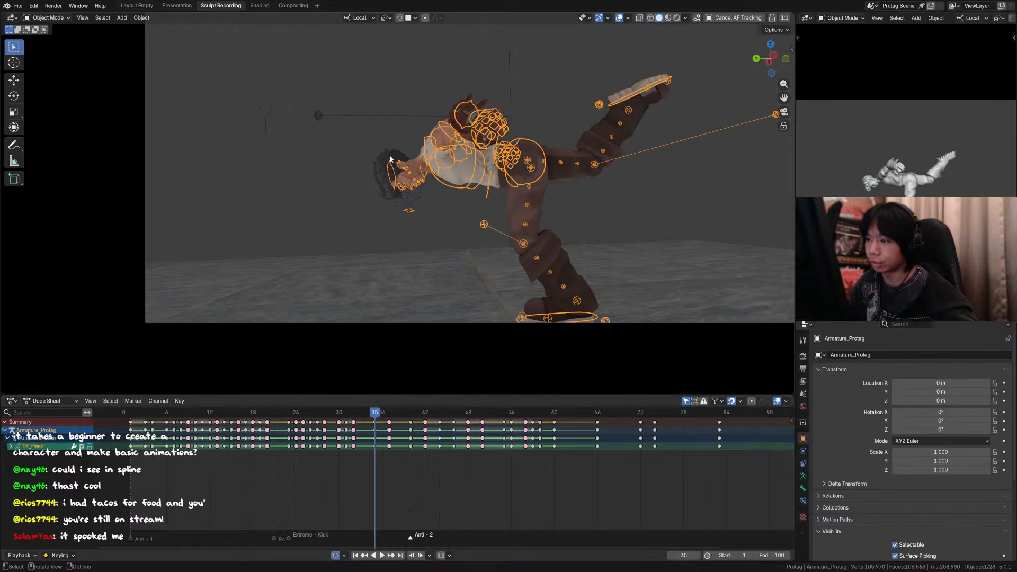
pyautogui.hotkey('ctrl', 'Tab')
pyautogui.press('r')
pyautogui.press('x')
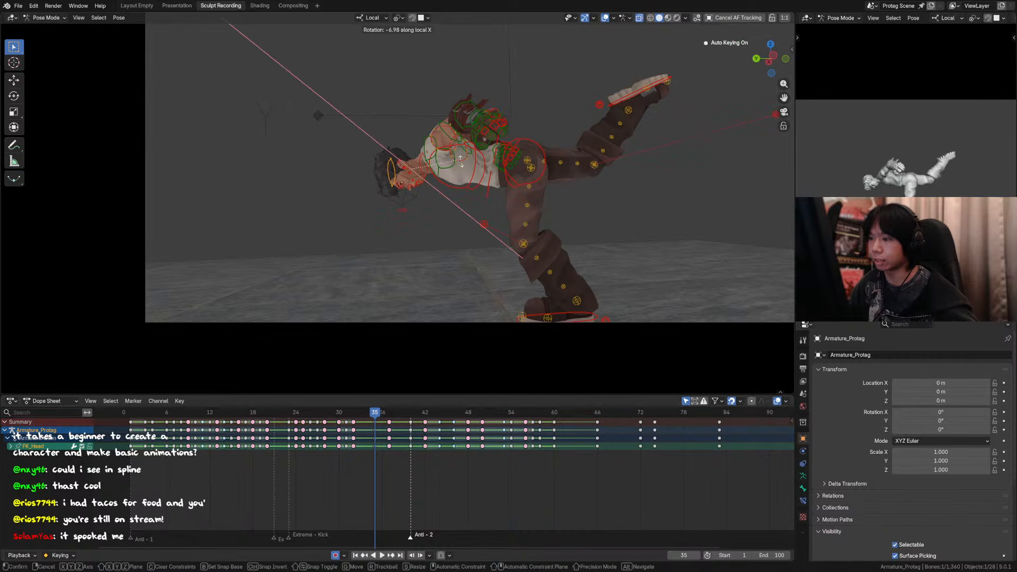
pyautogui.click(462, 175)
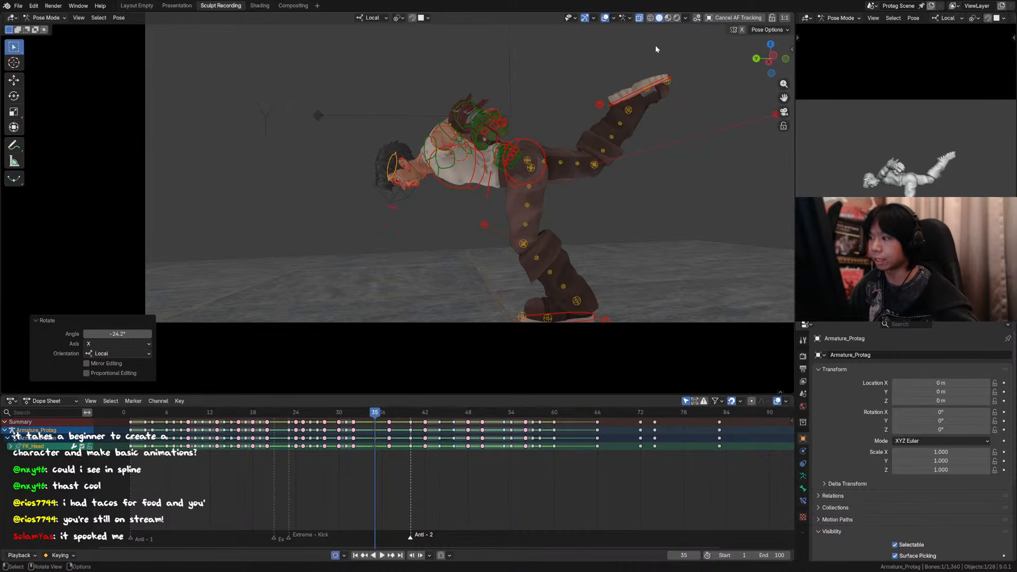
pyautogui.click(605, 18)
# Step: Rotate the neck control about 9.69° in the view plane at frame 35 and hide the overlays
pyautogui.click(416, 160)
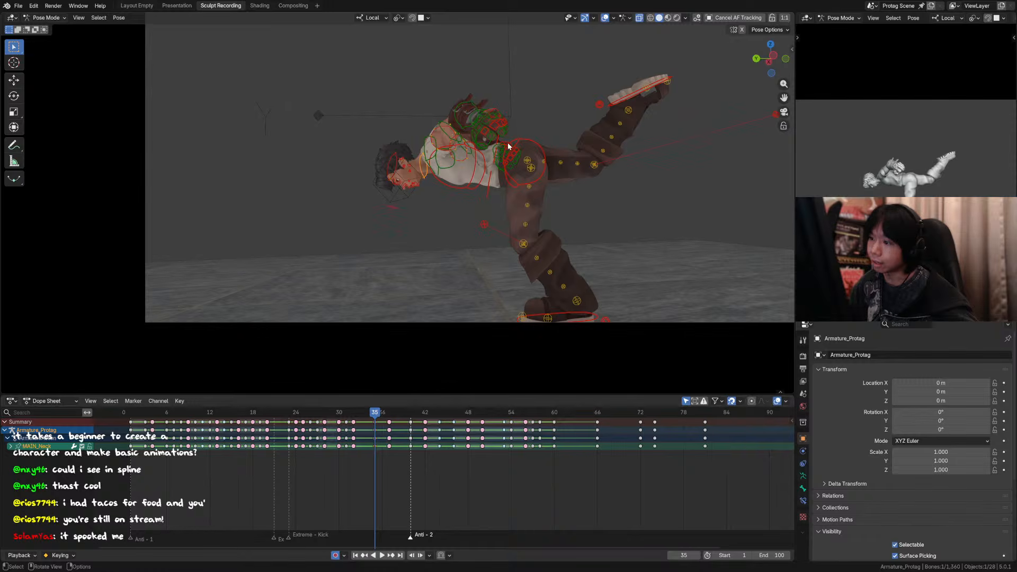
pyautogui.press('r')
pyautogui.click(511, 159)
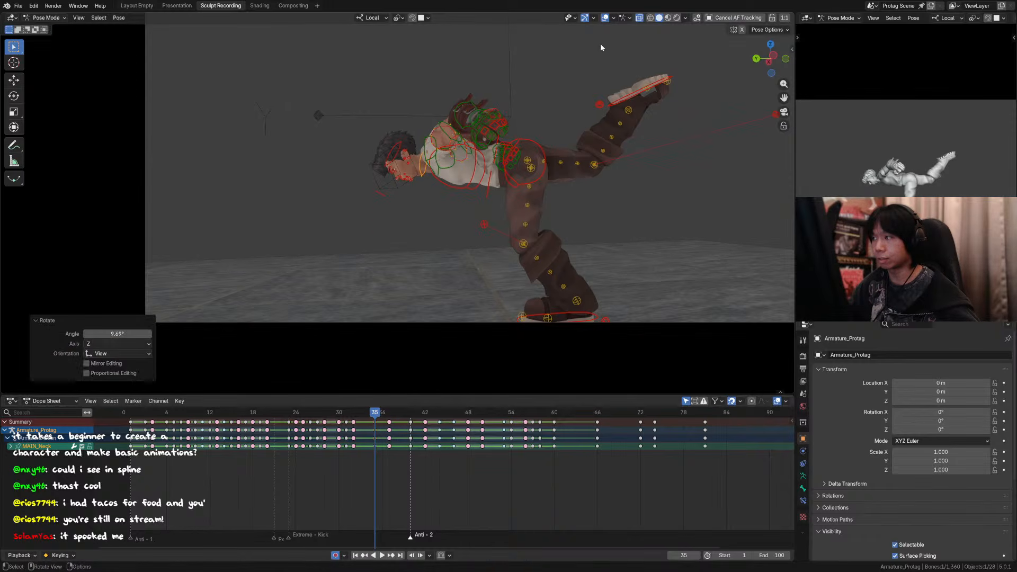
pyautogui.click(606, 17)
# Step: Step through frames 34 to 39 to examine the head and neck motion during the landing recovery
pyautogui.press('Left')
pyautogui.press('Right')
pyautogui.press('Right')
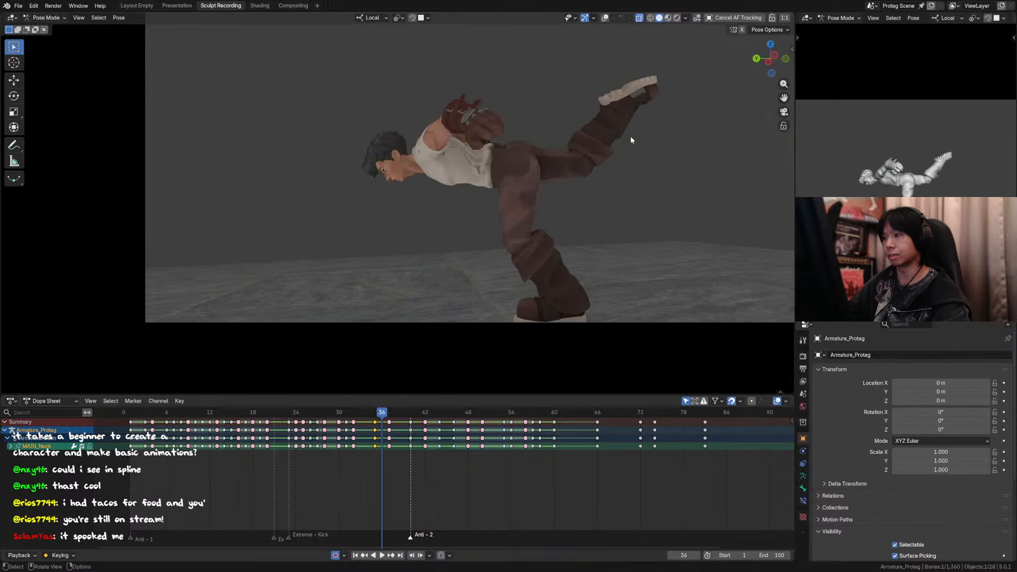
pyautogui.scroll(-2, 630, 139)
pyautogui.press('Right')
pyautogui.press('Left')
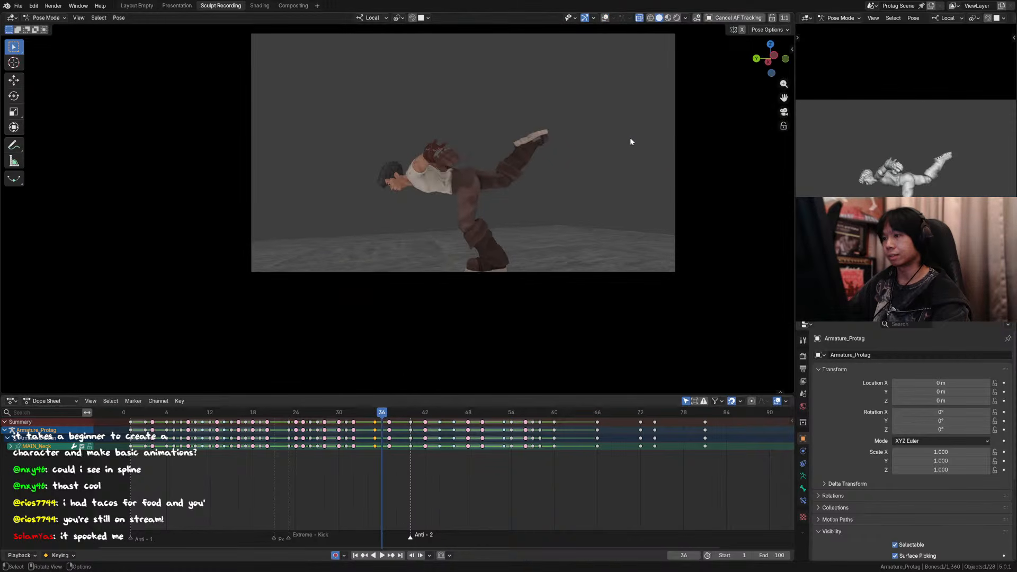
pyautogui.press('Right')
pyautogui.press('Right')
pyautogui.press('Right')
pyautogui.press('Right')
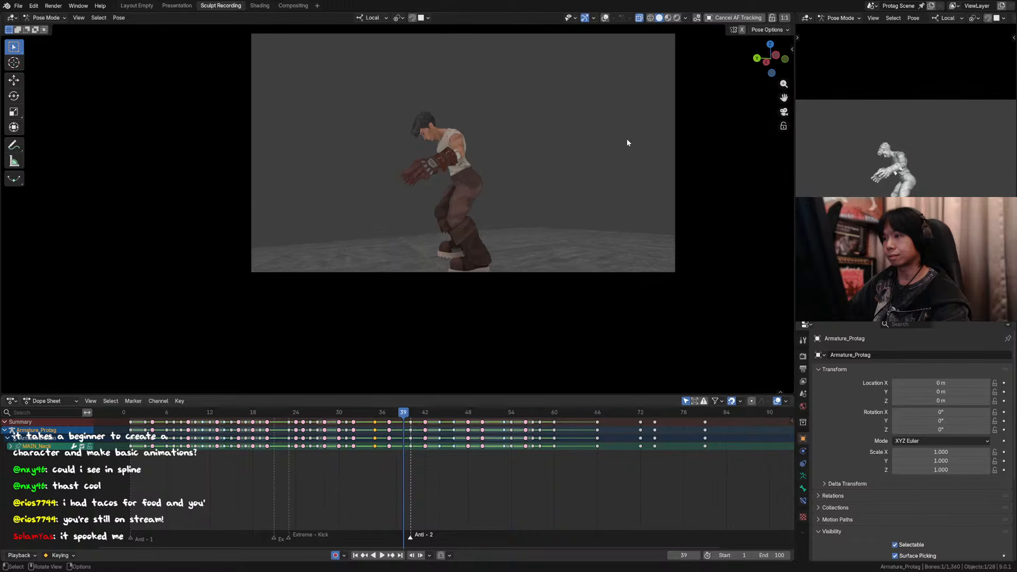
pyautogui.press('Left')
pyautogui.press('Left')
pyautogui.press('Left')
pyautogui.press('Left')
pyautogui.press('Right')
pyautogui.press('Right')
pyautogui.press('Right')
pyautogui.press('Left')
# Step: Turn the overlays back on at frame 38 and show the rig's Hair controls
pyautogui.click(602, 19)
pyautogui.keyDown('shift'); pyautogui.moveTo(434, 147); pyautogui.dragTo(453, 185, button='middle'); pyautogui.keyUp('shift')
pyautogui.scroll(4, 477, 167)
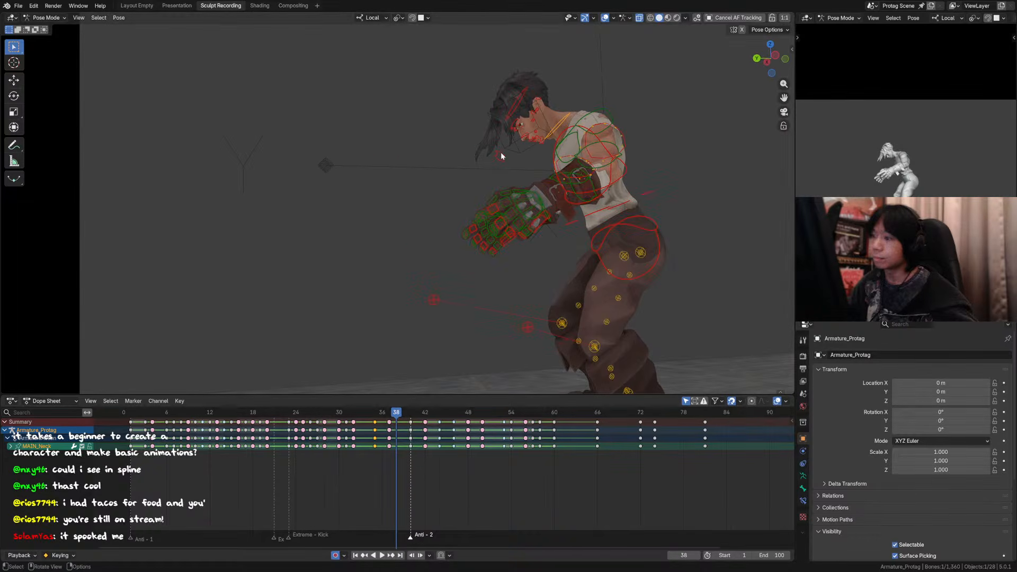
pyautogui.click(501, 154)
pyautogui.click(514, 128)
pyautogui.press('n')
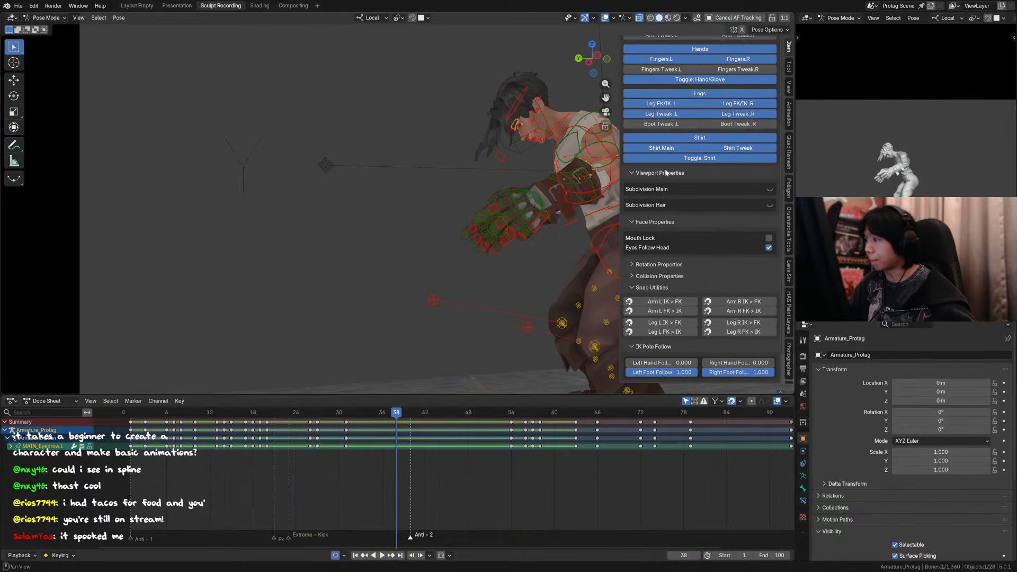
pyautogui.scroll(6, 717, 261)
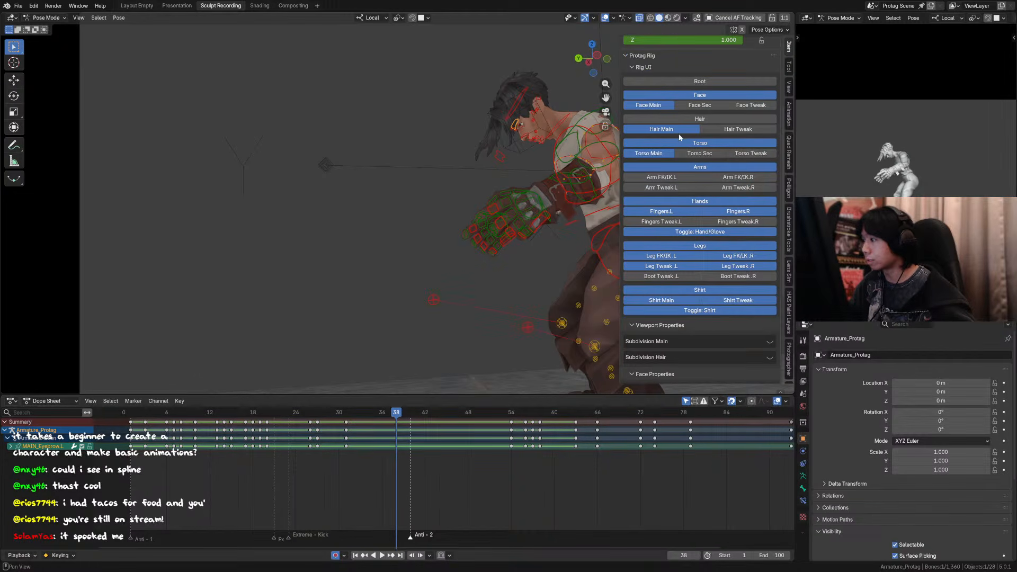
pyautogui.click(715, 120)
pyautogui.keyDown('shift'); pyautogui.moveTo(508, 132); pyautogui.dragTo(423, 157, button='middle'); pyautogui.keyUp('shift')
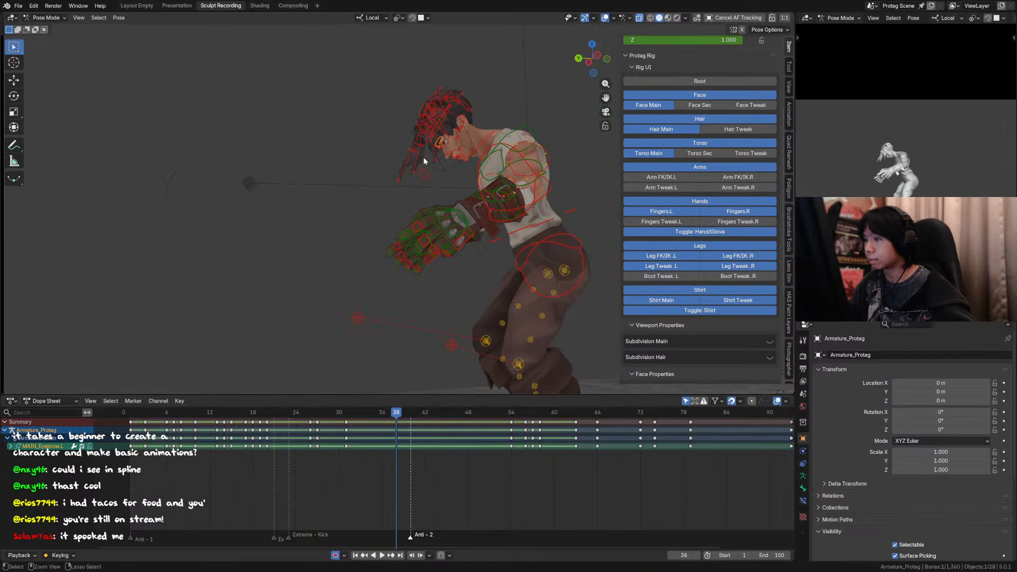
# Step: Save the file, select the front hair clump controls and copy their frame 37 keys to frame 39
pyautogui.hotkey('ctrl', 's')
pyautogui.keyDown('shift'); pyautogui.click(398, 182); pyautogui.keyUp('shift')
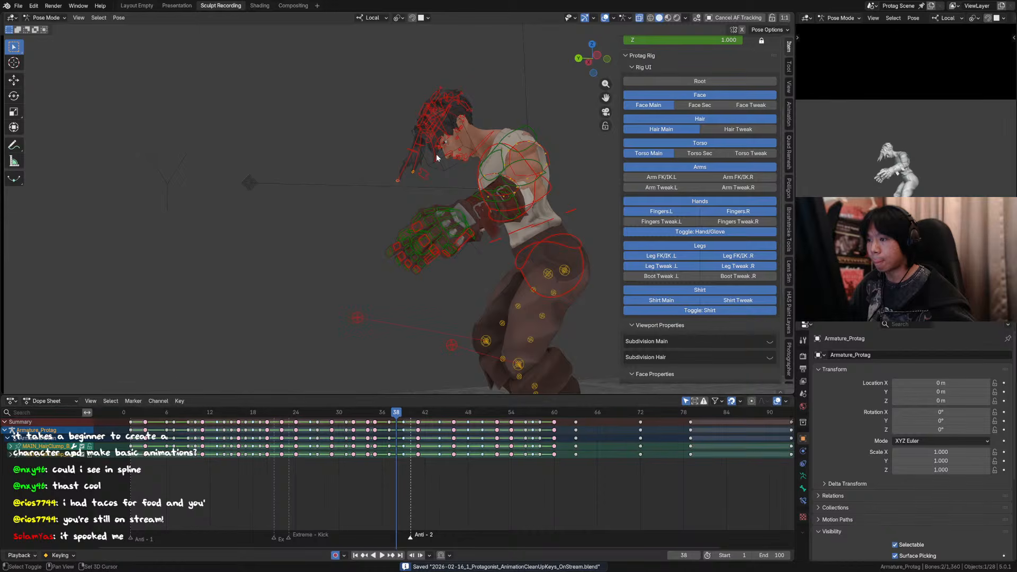
pyautogui.keyDown('shift'); pyautogui.click(435, 159); pyautogui.keyUp('shift')
pyautogui.moveTo(398, 418); pyautogui.dragTo(405, 416)
pyautogui.click(390, 422)
pyautogui.hotkey('ctrl', 'c')
pyautogui.hotkey('ctrl', 'v')
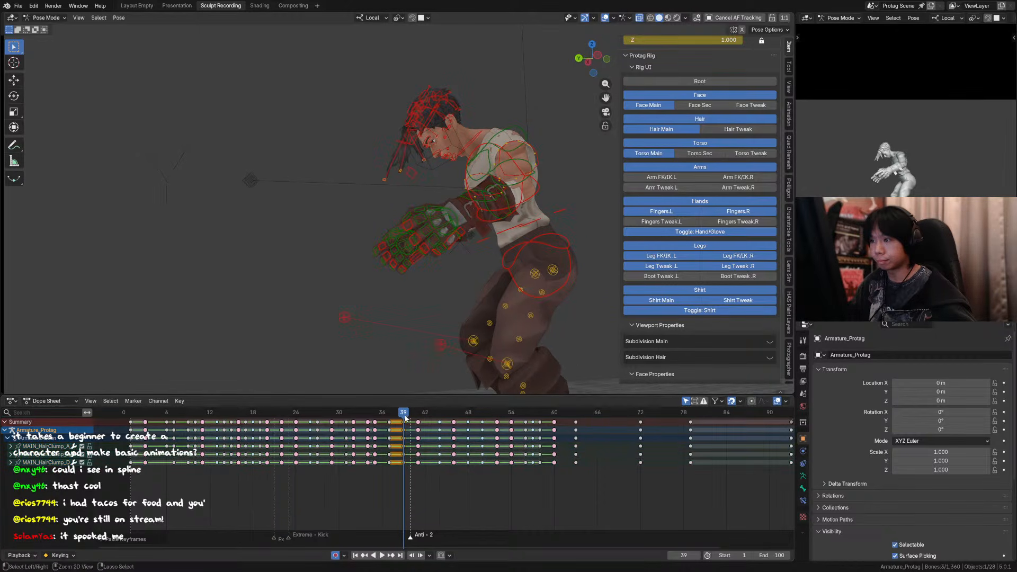
# Step: Select additional hair clump controls, paste the copied keys around frame 37 and replay the motion
pyautogui.click(404, 418)
pyautogui.moveTo(392, 425); pyautogui.dragTo(390, 420)
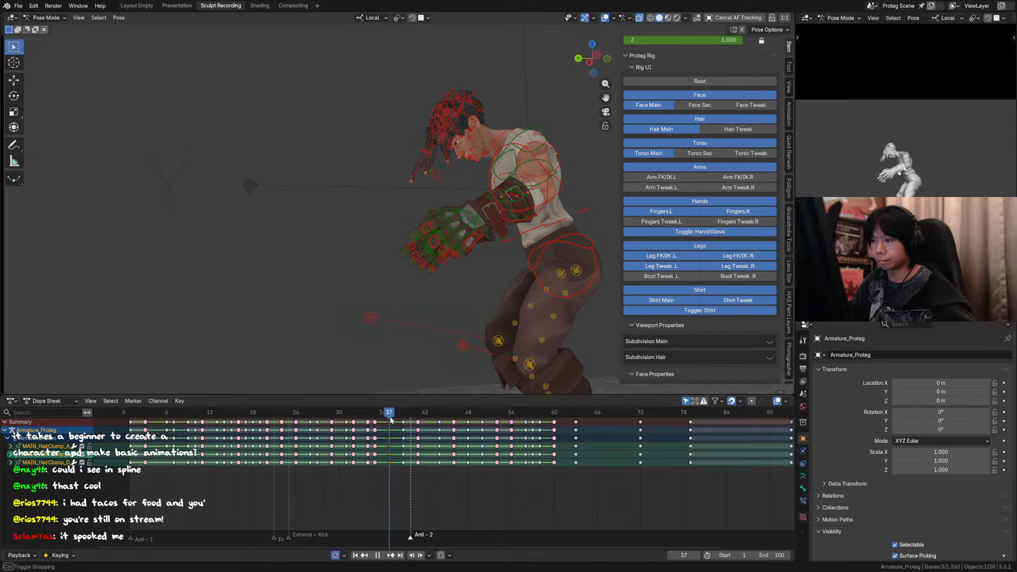
pyautogui.keyDown('shift'); pyautogui.click(440, 140); pyautogui.keyUp('shift')
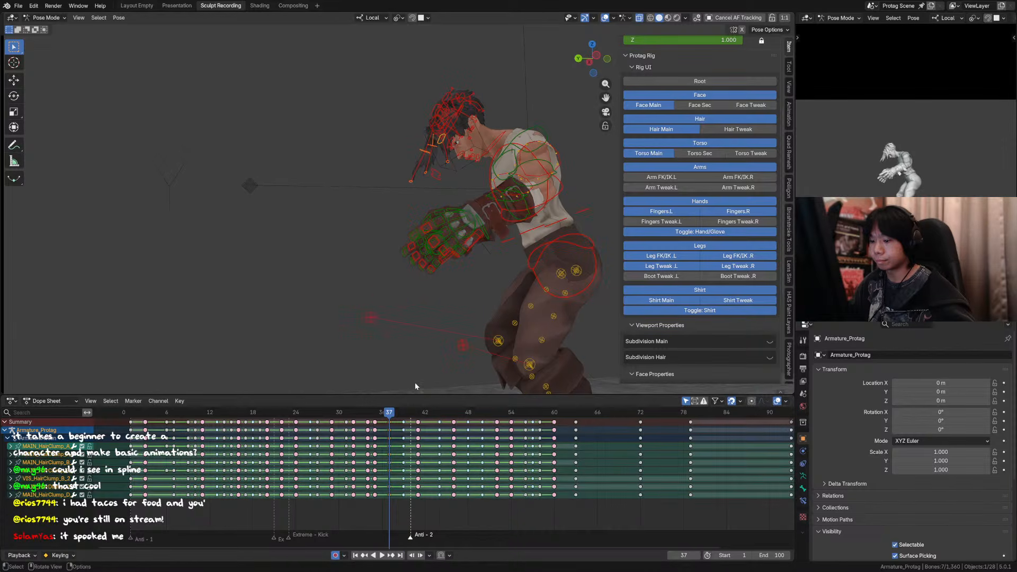
pyautogui.moveTo(396, 420)
pyautogui.mouseDown()
pyautogui.moveTo(404, 414)
pyautogui.moveTo(383, 413)
pyautogui.mouseUp()
pyautogui.hotkey('ctrl', 'v')
pyautogui.press('space')
pyautogui.press('space')
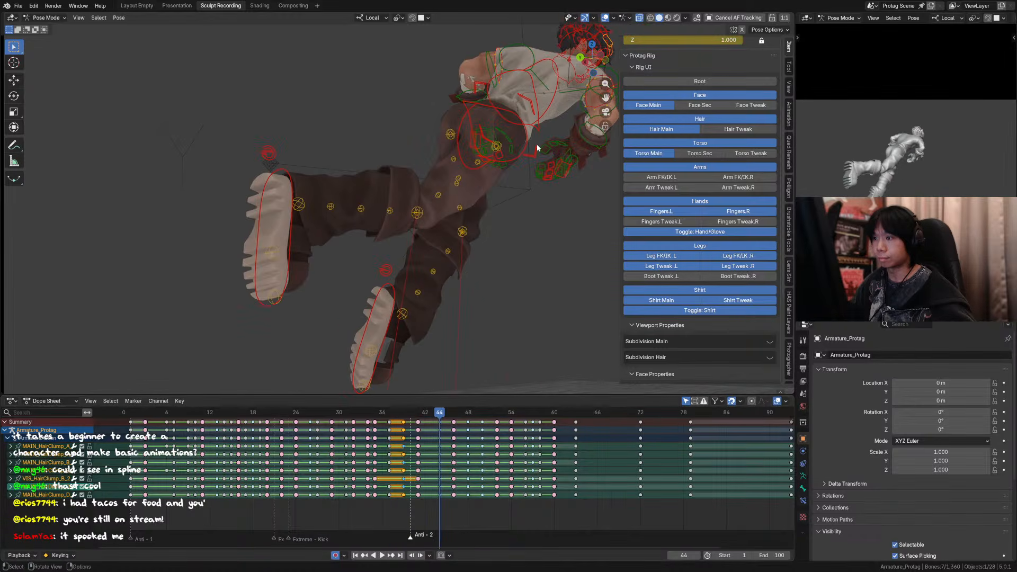
# Step: Hide the overlays and sidebar, save the file and scrub the landing recovery up to frame 40
pyautogui.click(605, 18)
pyautogui.press('n')
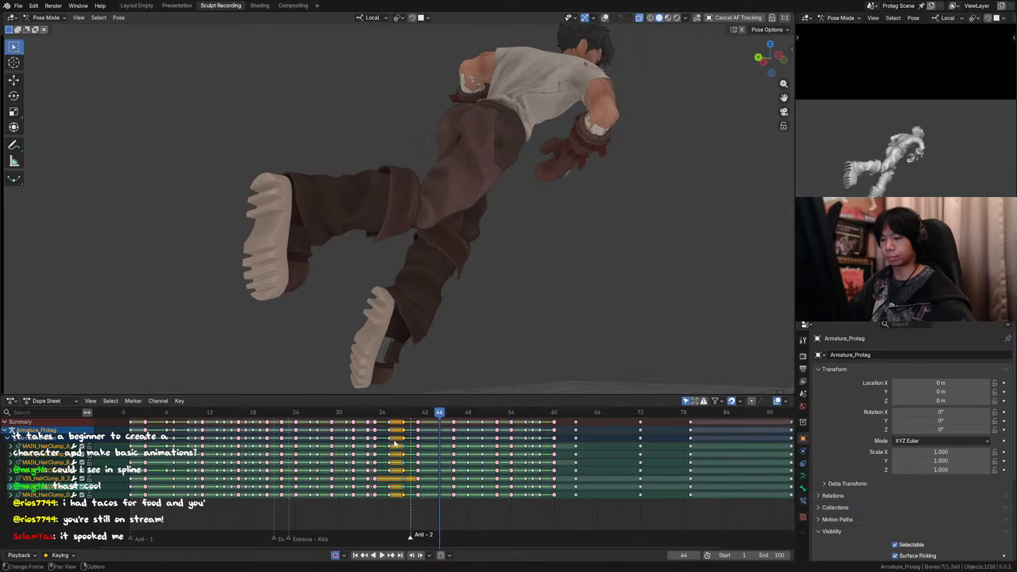
pyautogui.click(354, 414)
pyautogui.scroll(-4, 444, 242)
pyautogui.hotkey('shift', 'space')
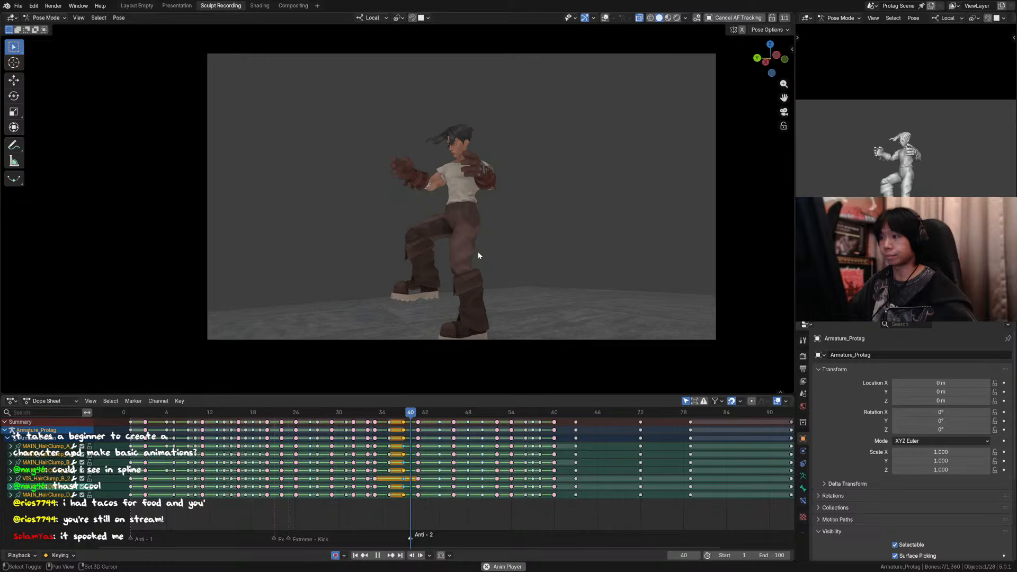
pyautogui.hotkey('ctrl', 's')
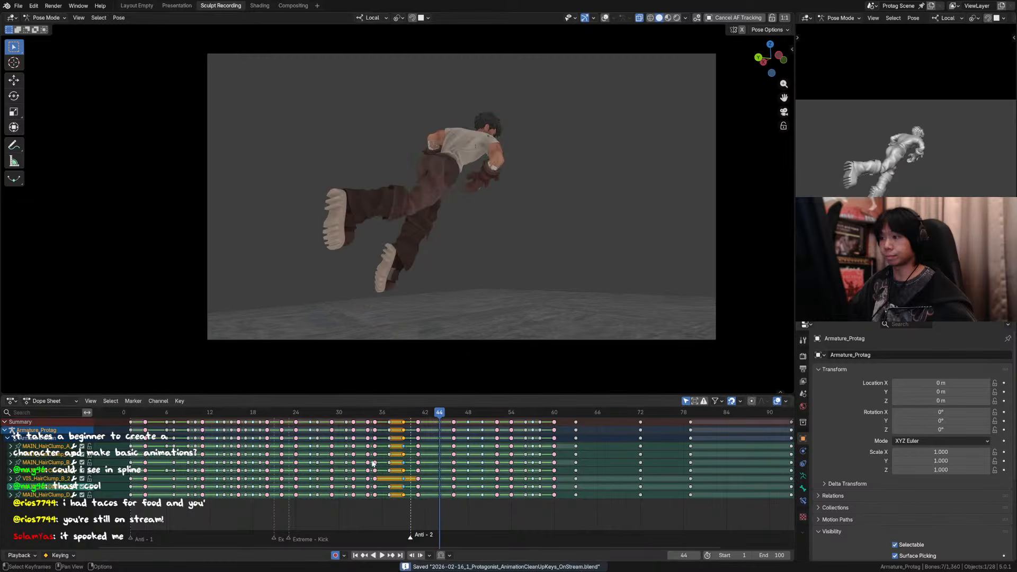
pyautogui.moveTo(373, 414); pyautogui.dragTo(412, 416)
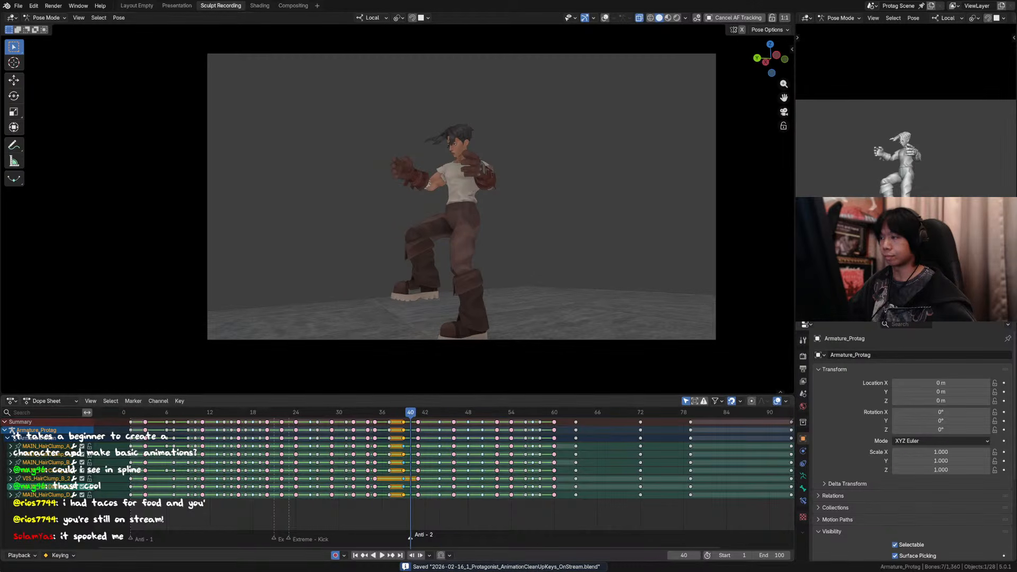
# Step: Show the rig overlays at frame 40 and select all of the character's controls
pyautogui.scroll(4, 503, 136)
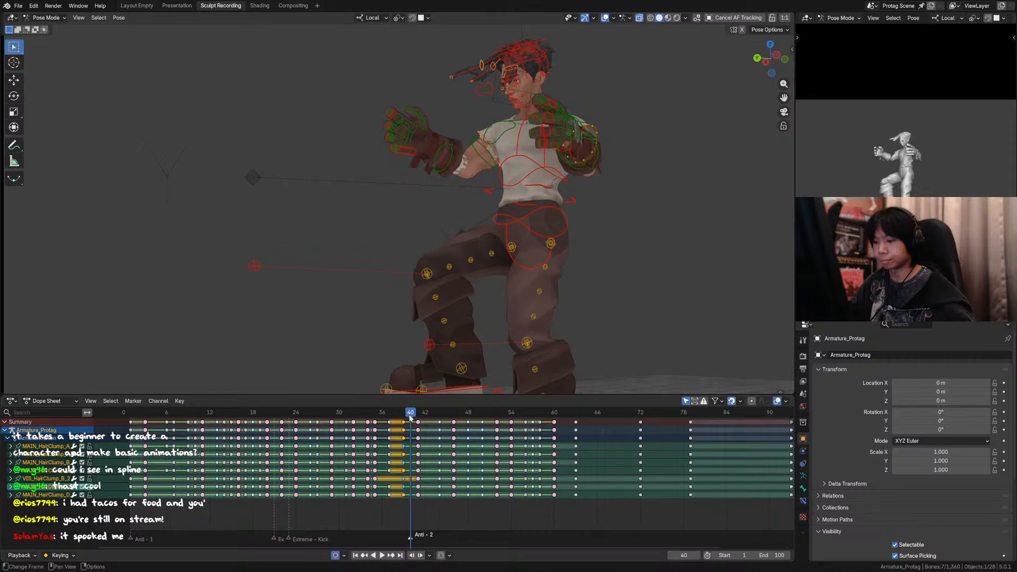
pyautogui.moveTo(410, 417)
pyautogui.mouseDown()
pyautogui.moveTo(379, 418)
pyautogui.moveTo(413, 418)
pyautogui.mouseUp()
pyautogui.click(420, 423)
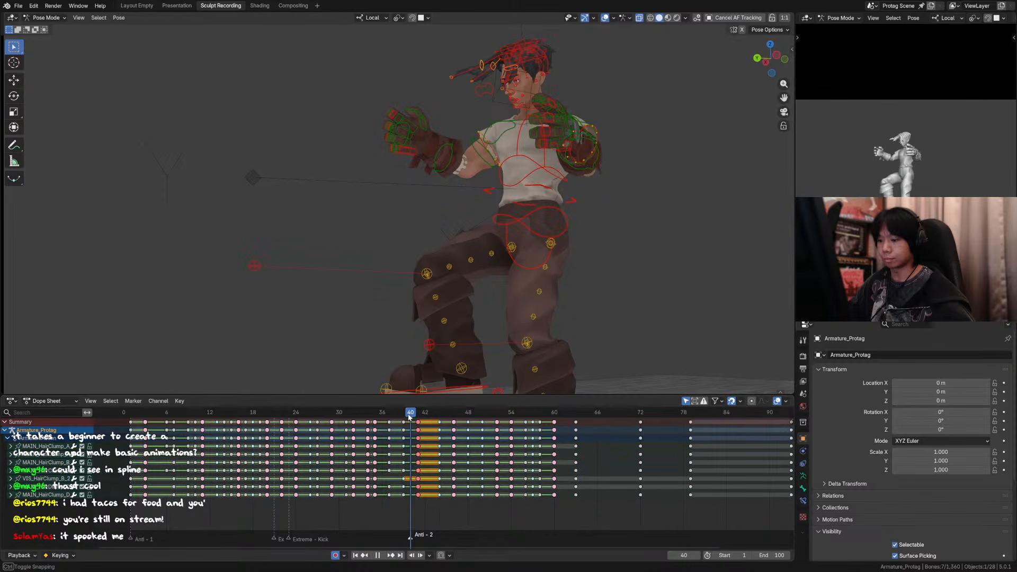
pyautogui.press('a')
pyautogui.click(410, 420)
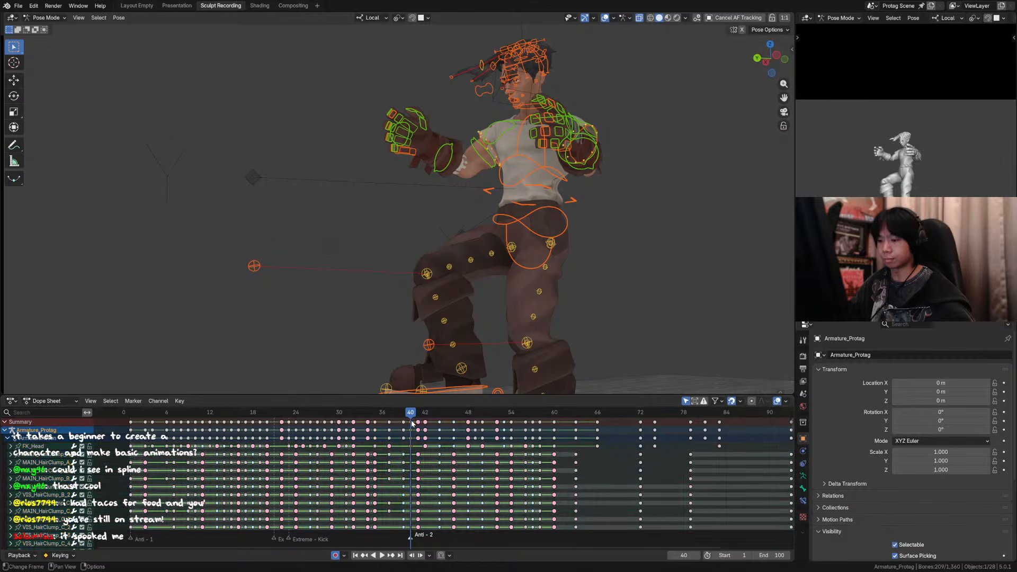
# Step: Move the frame 40 keys of the selected controls to frame 41 and go to that frame
pyautogui.moveTo(411, 417)
pyautogui.mouseDown()
pyautogui.moveTo(391, 415)
pyautogui.moveTo(410, 415)
pyautogui.mouseUp()
pyautogui.press('g')
pyautogui.rightClick(405, 422)
pyautogui.press('x')
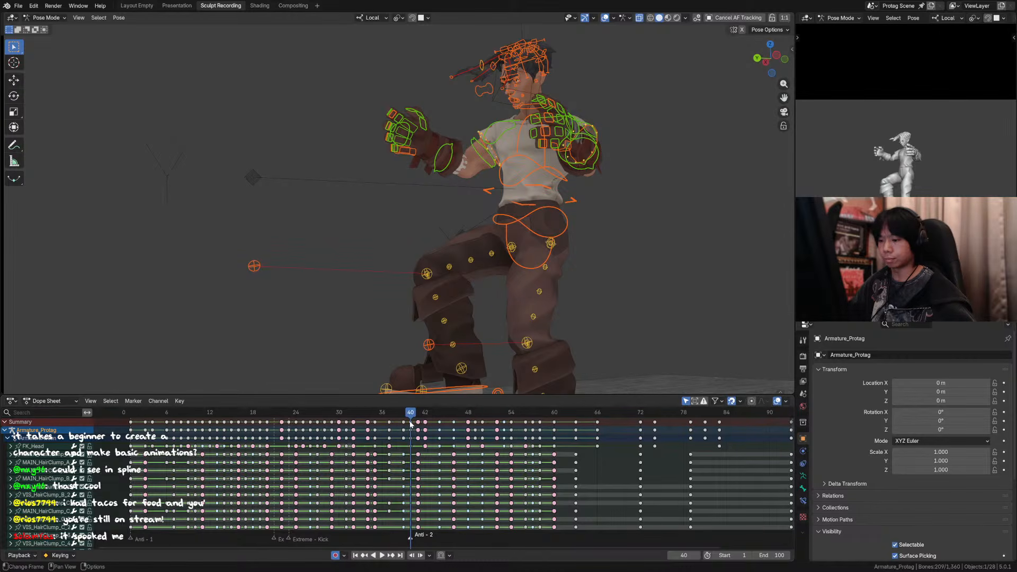
pyautogui.press('g')
pyautogui.click(417, 424)
pyautogui.moveTo(413, 415); pyautogui.dragTo(418, 417)
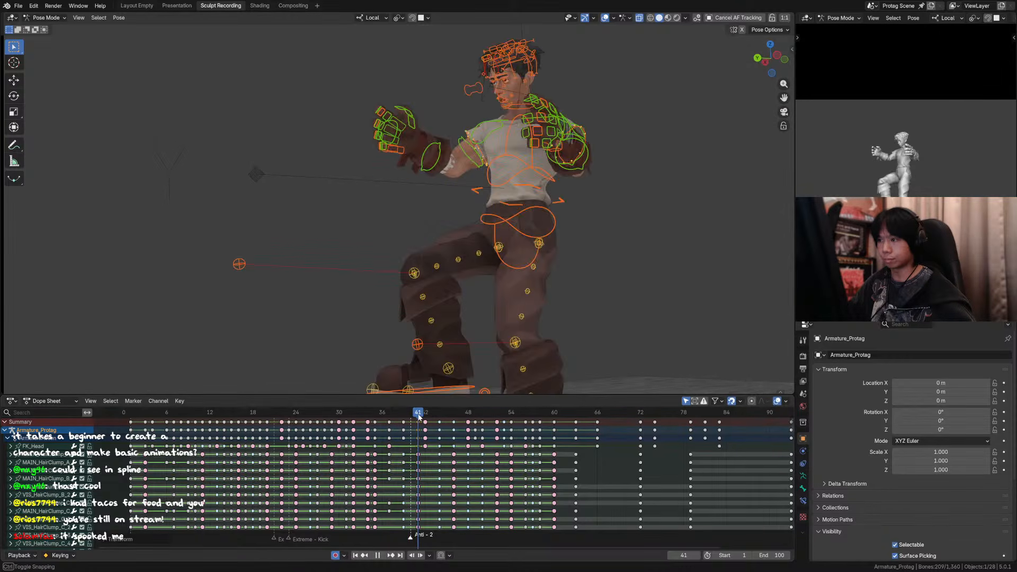
# Step: Hide the overlays and replay the animation from the landing into the following flip
pyautogui.press('space')
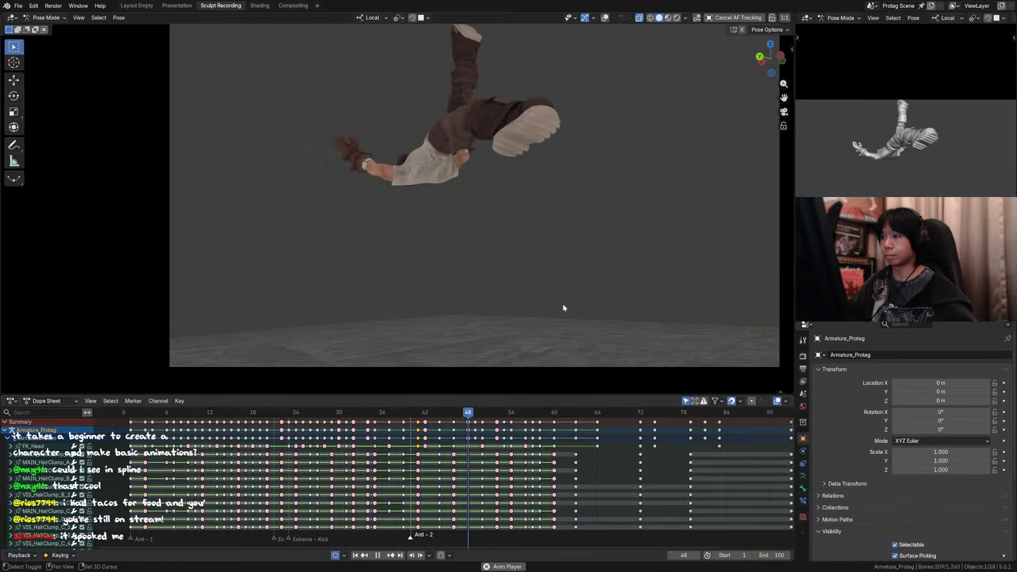
pyautogui.moveTo(384, 412); pyautogui.dragTo(419, 424)
pyautogui.scroll(-4, 491, 255)
pyautogui.scroll(2, 433, 313)
pyautogui.scroll(1, 425, 355)
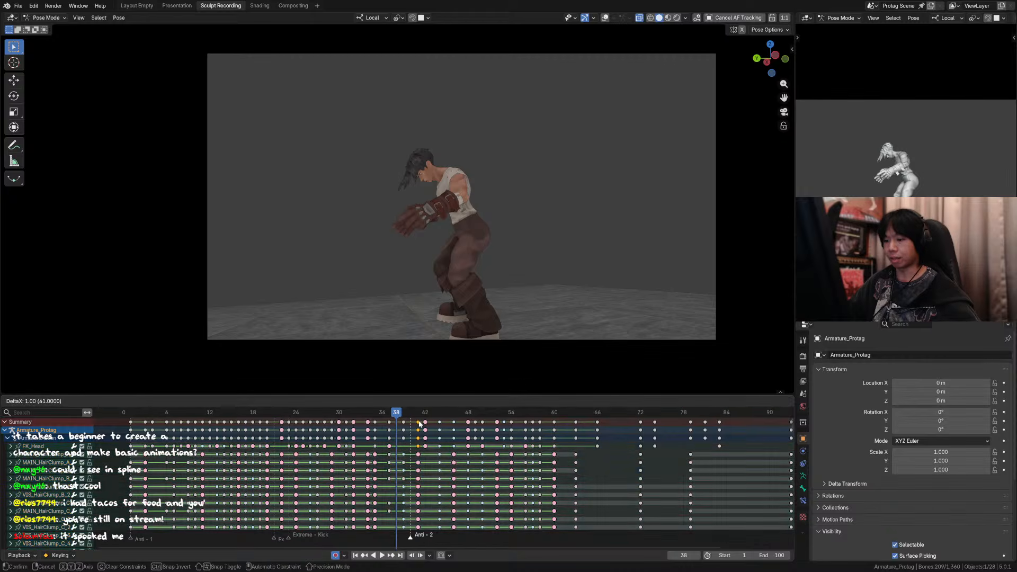
pyautogui.press('space')
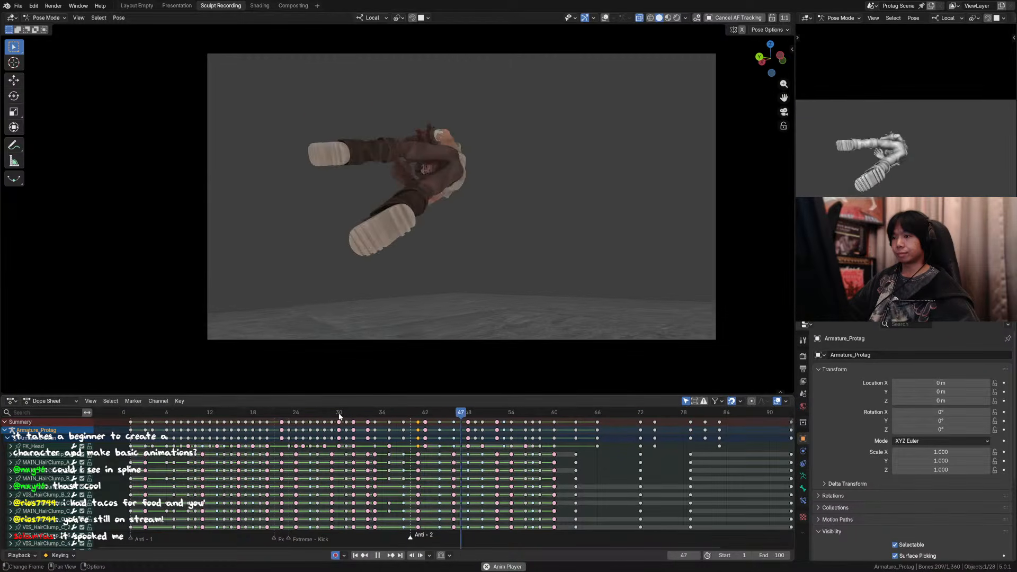
# Step: Compare the landing poses by stepping back and forth between frames 35 and 39
pyautogui.press('space')
pyautogui.press('Left')
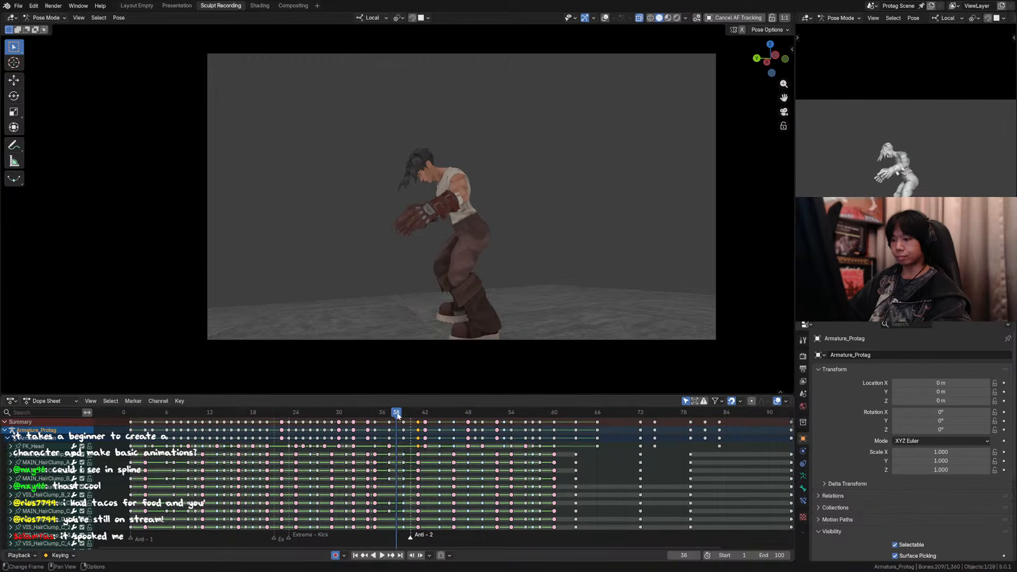
pyautogui.press('Right')
pyautogui.press('Left')
pyautogui.press('Left')
pyautogui.press('Left')
pyautogui.press('Left')
pyautogui.press('Left')
pyautogui.press('Right')
pyautogui.press('Right')
pyautogui.press('Left')
pyautogui.press('Left')
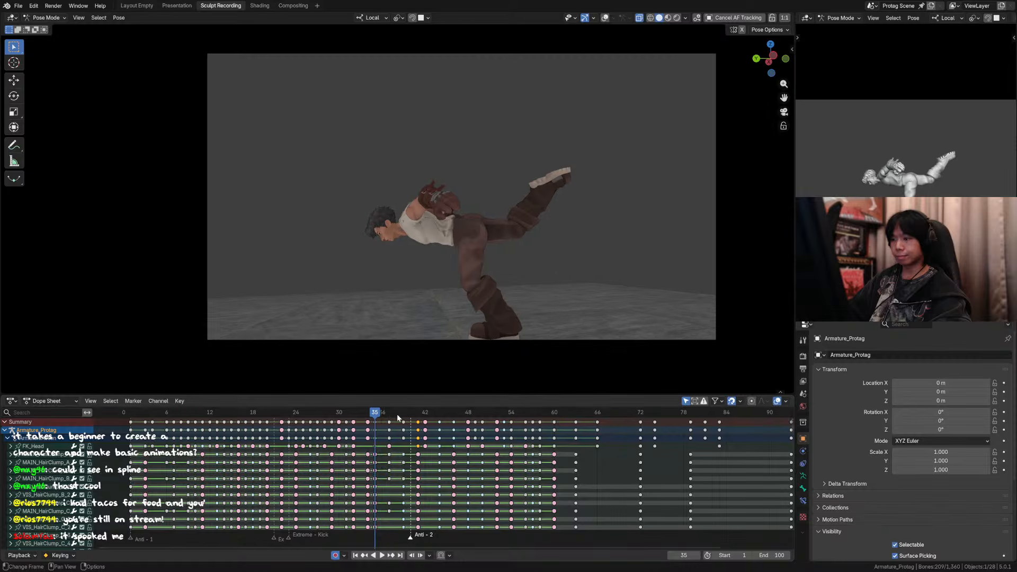
pyautogui.press('Right')
pyautogui.press('Right')
pyautogui.press('Right')
pyautogui.press('Left')
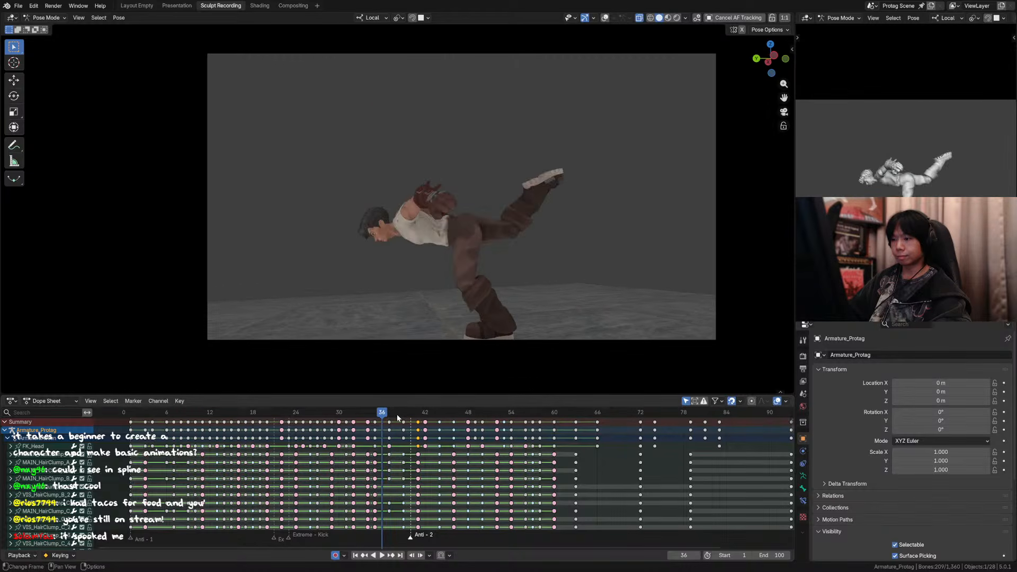
pyautogui.press('Right')
pyautogui.press('Right')
pyautogui.press('Right')
pyautogui.press('Right')
pyautogui.press('Right')
pyautogui.press('Left')
pyautogui.press('Left')
pyautogui.press('Left')
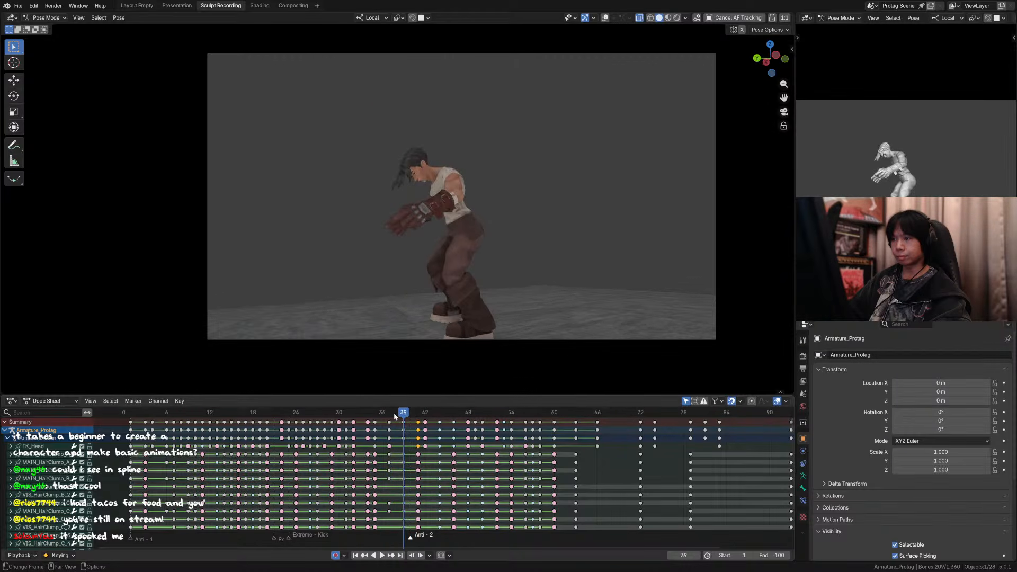
# Step: Examine the transition from the airborne flip into the landing by stepping back to frame 29
pyautogui.press('Left')
pyautogui.press('Left')
pyautogui.press('Right')
pyautogui.press('Left')
pyautogui.press('Left')
pyautogui.press('Left')
pyautogui.press('Left')
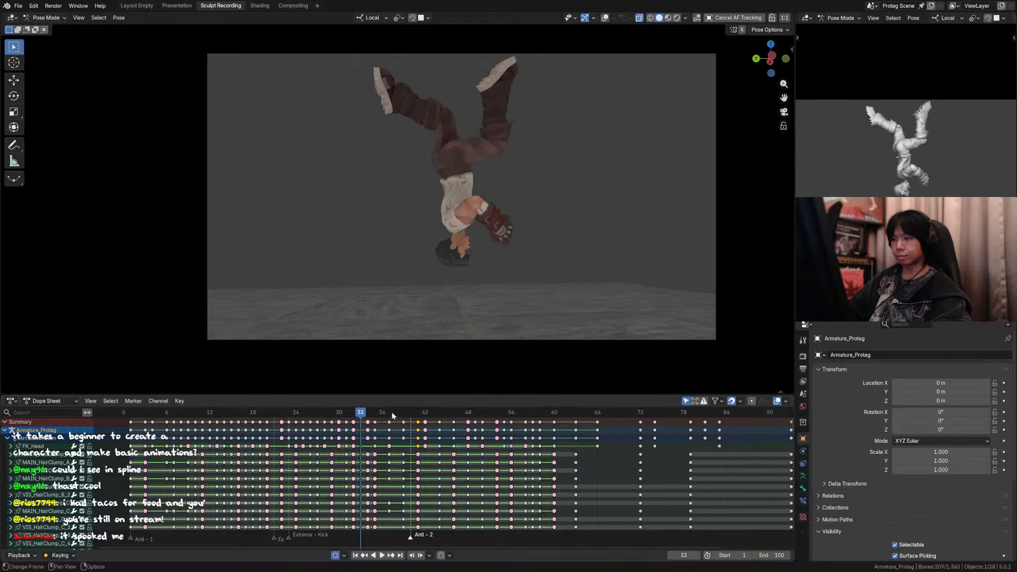
pyautogui.press('Right')
pyautogui.press('Right')
pyautogui.press('Right')
# Step: Examine the airborne turn by stepping back and forth through the frames around 29 to 32
pyautogui.press('Left')
pyautogui.press('Left')
pyautogui.press('Left')
pyautogui.press('Left')
pyautogui.press('Left')
pyautogui.press('Left')
pyautogui.press('Left')
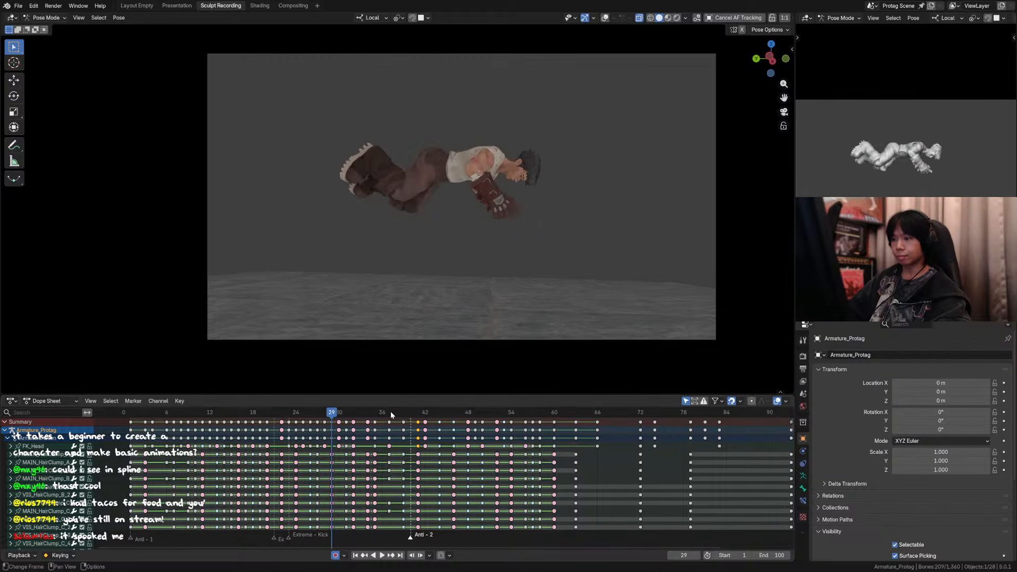
pyautogui.press('Right')
pyautogui.press('Right')
pyautogui.press('Right')
pyautogui.press('Left')
pyautogui.press('Left')
pyautogui.press('Left')
pyautogui.press('Right')
pyautogui.press('Right')
pyautogui.press('Right')
pyautogui.press('Right')
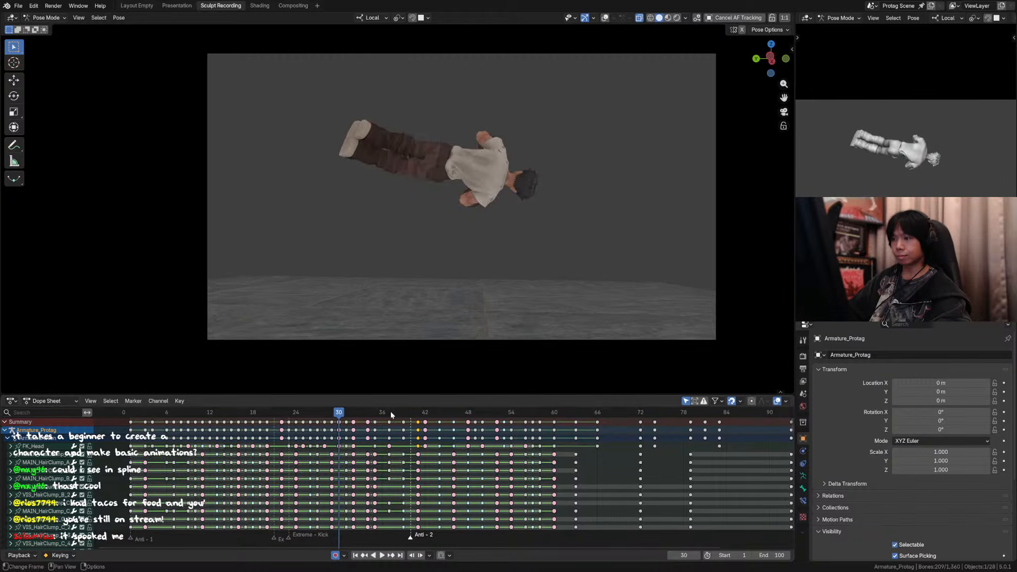
# Step: Compare the upside-down pose at frames 33 and 34 with the one-leg landing at frames 35 and 36
pyautogui.press('Left')
pyautogui.press('Left')
pyautogui.press('Right')
pyautogui.press('Right')
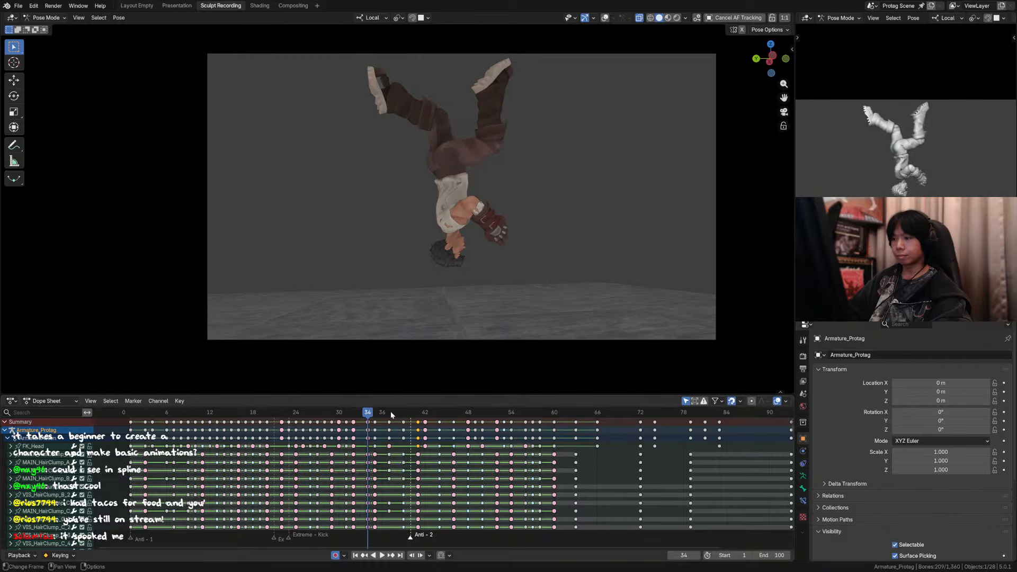
pyautogui.press('Right')
pyautogui.press('Right')
pyautogui.press('Left')
pyautogui.press('Left')
pyautogui.press('Right')
pyautogui.press('Right')
pyautogui.press('Left')
pyautogui.press('Left')
pyautogui.press('Left')
pyautogui.press('Left')
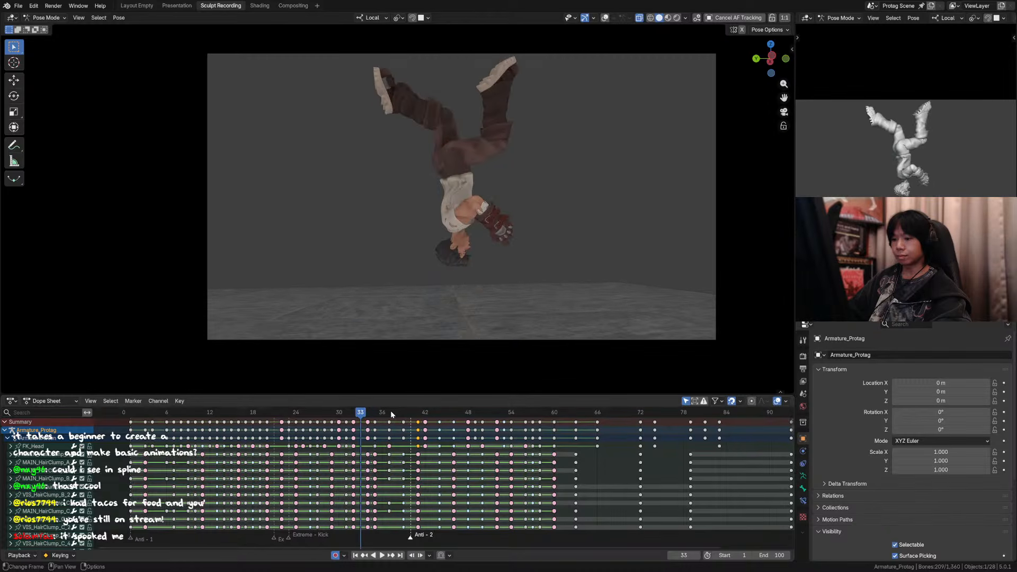
pyautogui.press('Right')
pyautogui.press('Right')
pyautogui.press('Right')
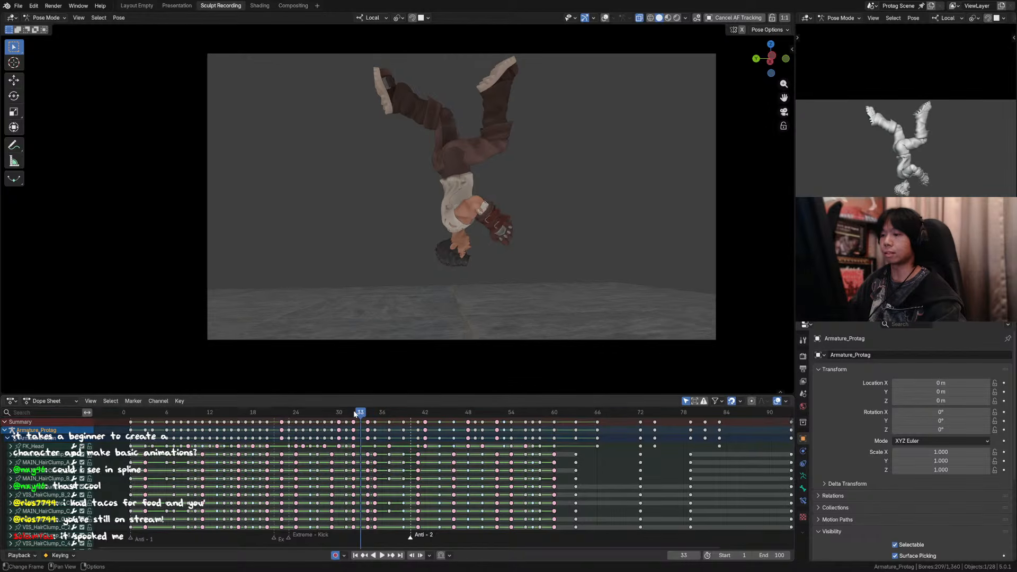
pyautogui.press('Right')
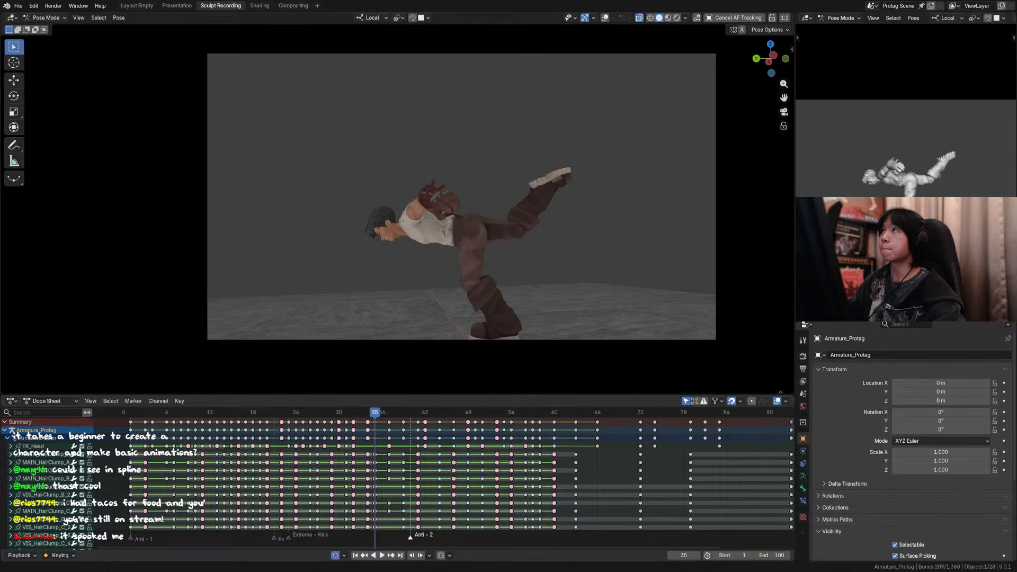
# Step: Save the file and check the poses from frame 32 to frame 35
pyautogui.moveTo(374, 413); pyautogui.dragTo(364, 417)
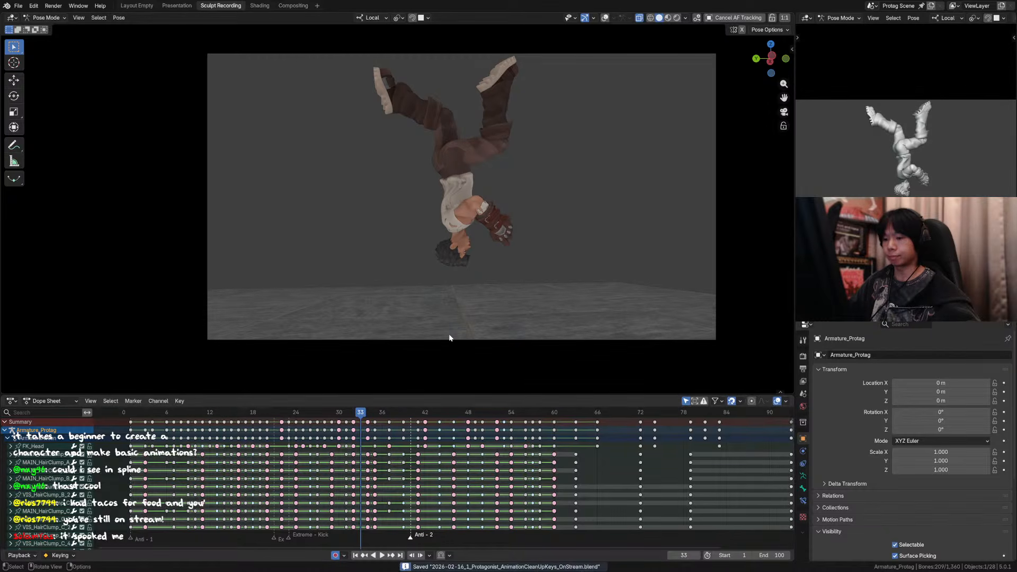
pyautogui.press('Right')
pyautogui.press('Right')
pyautogui.press('Left')
pyautogui.press('Left')
pyautogui.press('Left')
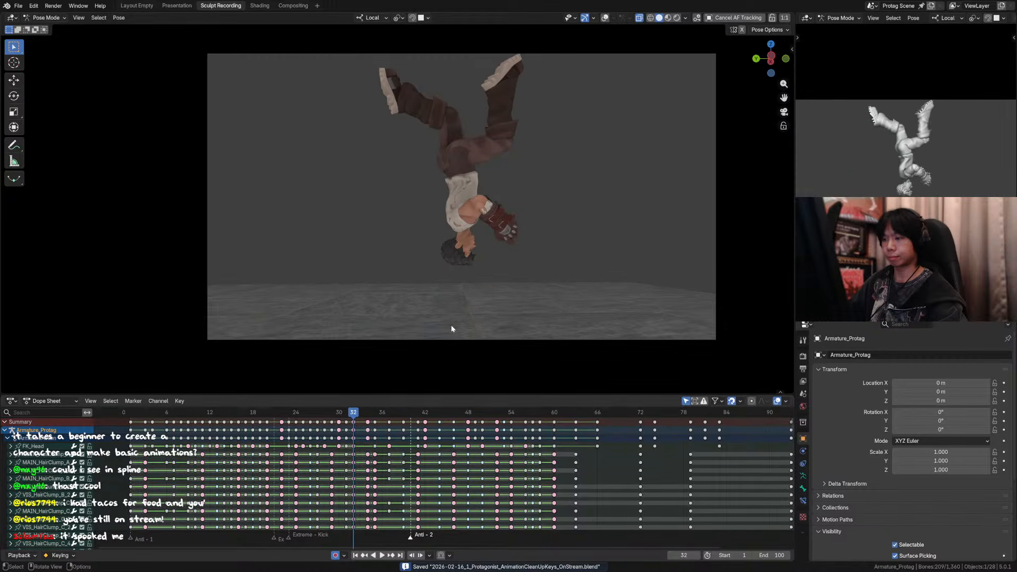
# Step: Go to frame 34 and turn the rig overlays back on
pyautogui.press('Right')
pyautogui.press('Right')
pyautogui.hotkey('alt', 'h')
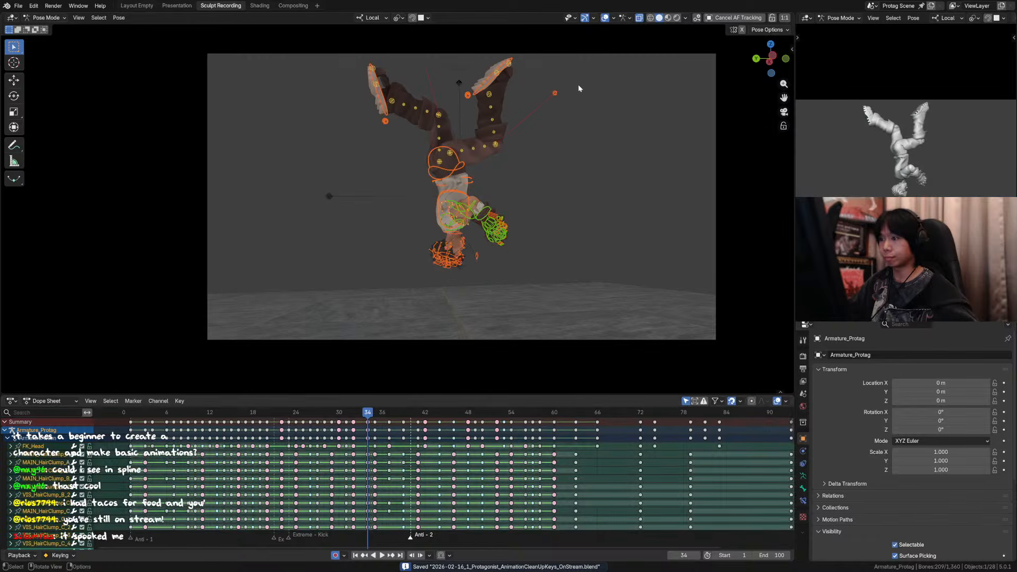
pyautogui.click(471, 169)
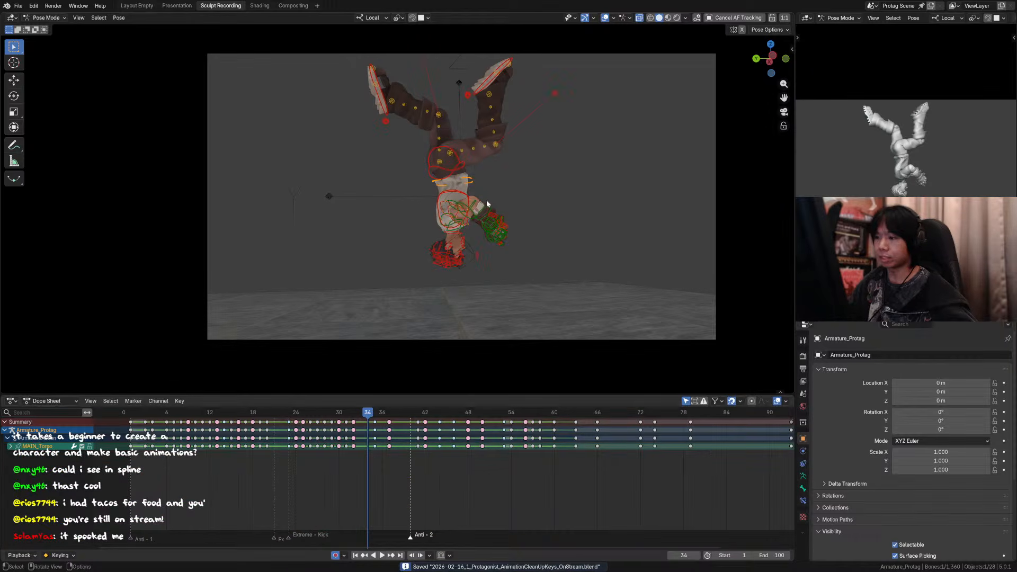
pyautogui.press('a')
pyautogui.hotkey('shift', 'e')
pyautogui.press('Escape')
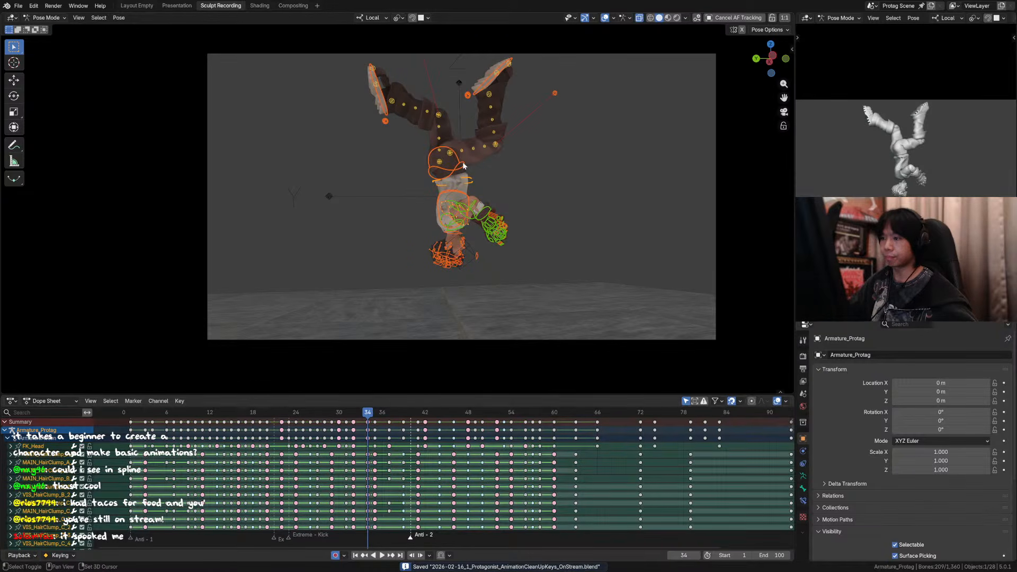
# Step: Rotate the torso and hip controls by about 15.5° at frame 34
pyautogui.click(473, 182)
pyautogui.keyDown('shift'); pyautogui.click(464, 166); pyautogui.keyUp('shift')
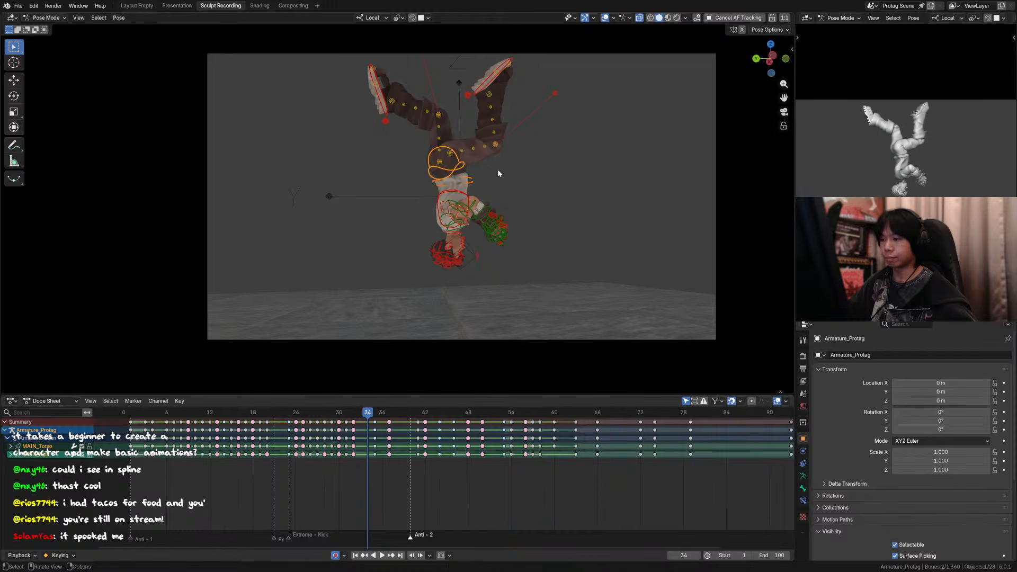
pyautogui.press('r')
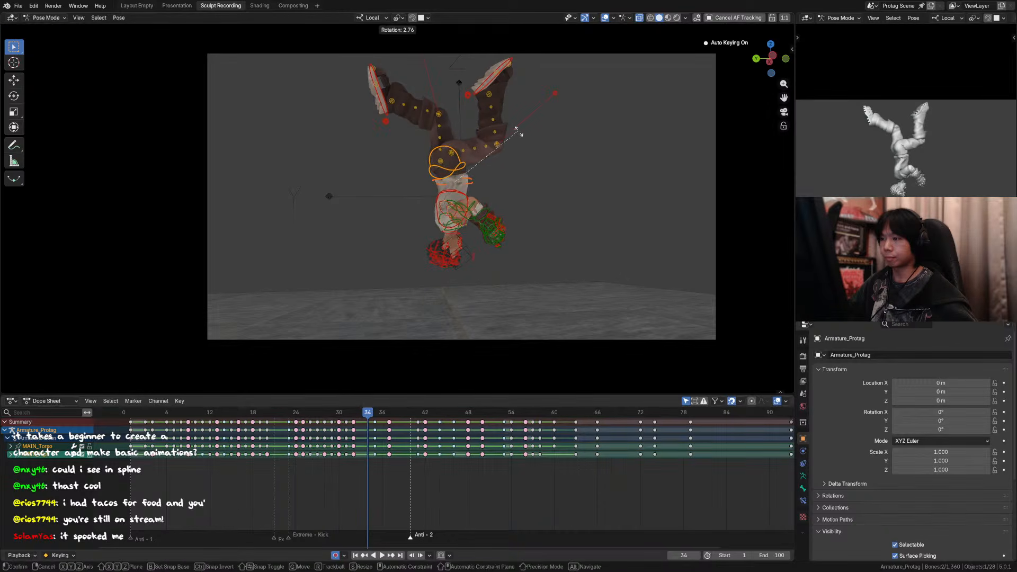
pyautogui.click(504, 100)
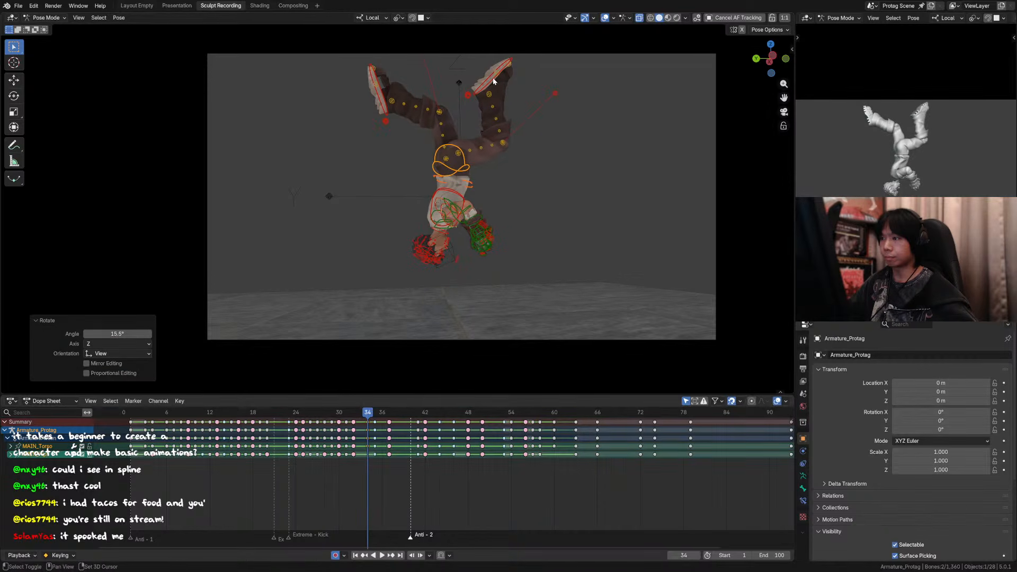
# Step: Add both foot controls to the torso and hip selection and rotate them together by about 30.2°
pyautogui.keyDown('shift'); pyautogui.click(494, 81); pyautogui.keyUp('shift')
pyautogui.keyDown('shift'); pyautogui.click(378, 89); pyautogui.keyUp('shift')
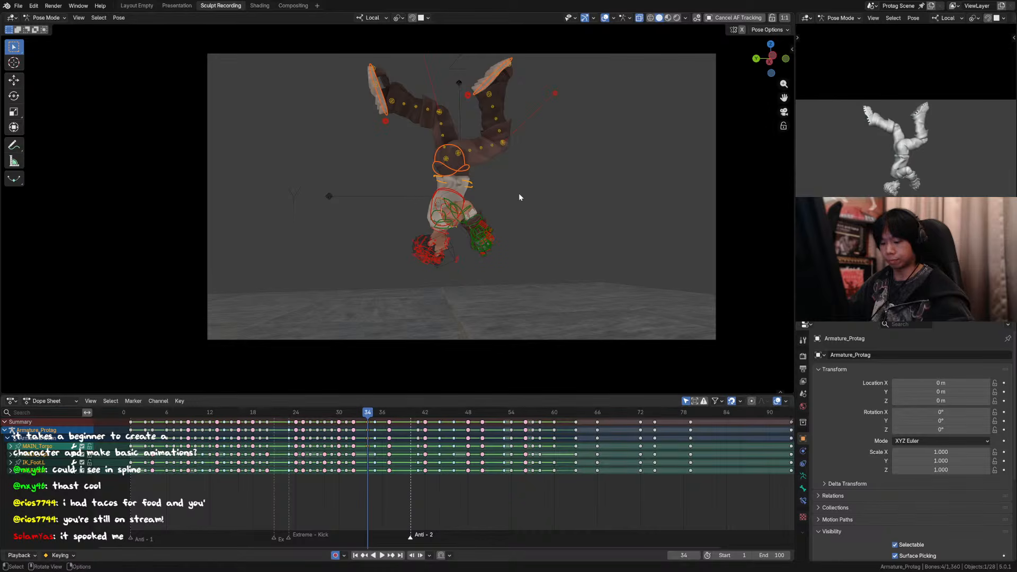
pyautogui.press(',')
pyautogui.click(576, 197)
pyautogui.press('.')
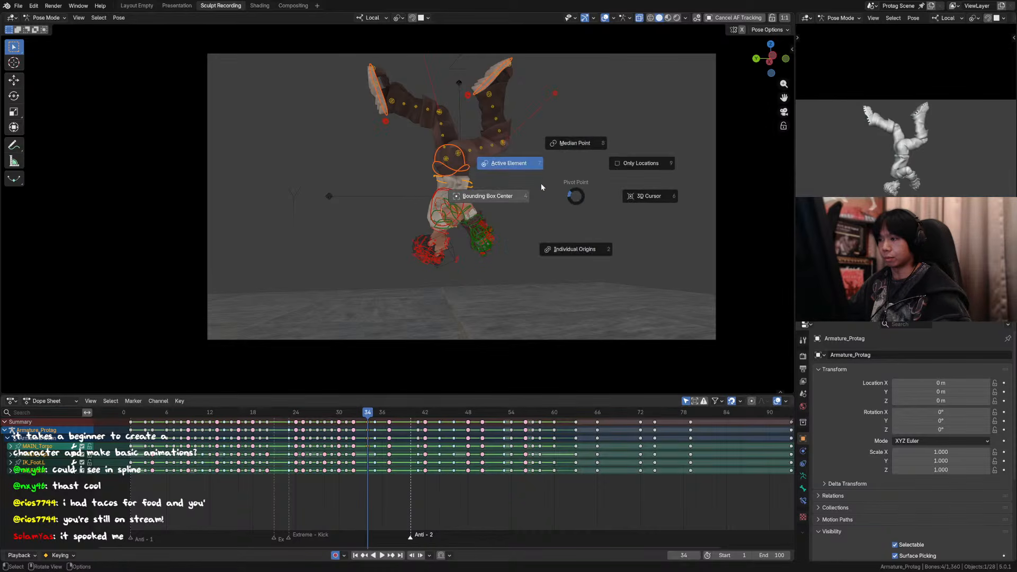
pyautogui.click(541, 183)
pyautogui.press('r')
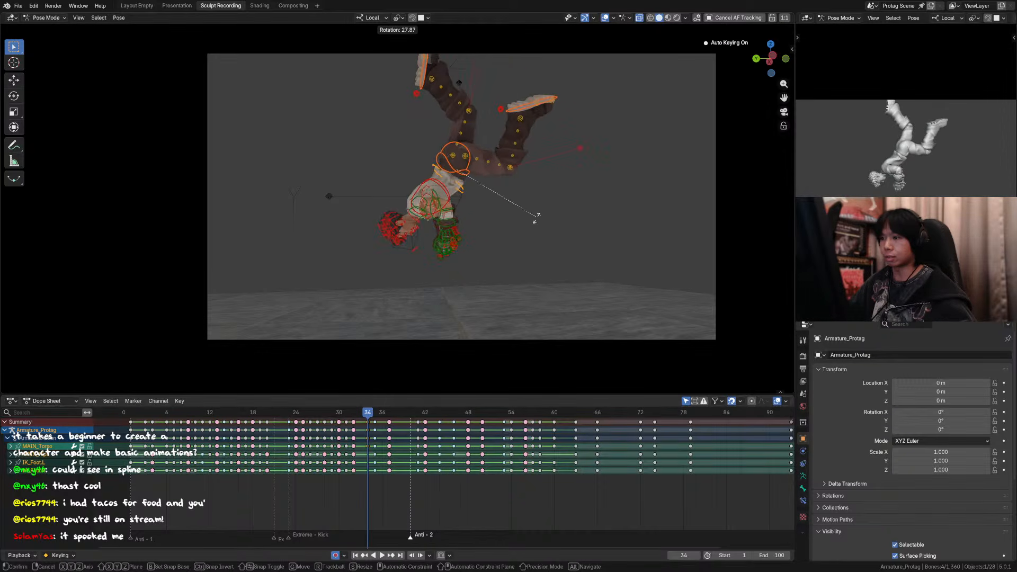
pyautogui.click(536, 221)
# Step: Set the transform orientation to Global and lower the selected torso, hip and foot controls about 0.289 m along Z
pyautogui.press(',')
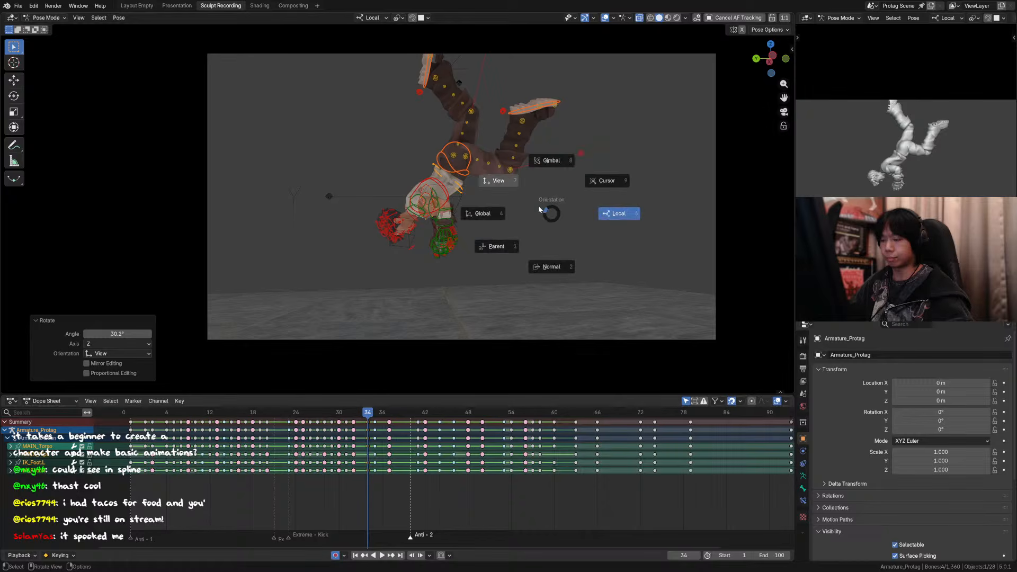
pyautogui.click(492, 214)
pyautogui.press('KP_0')
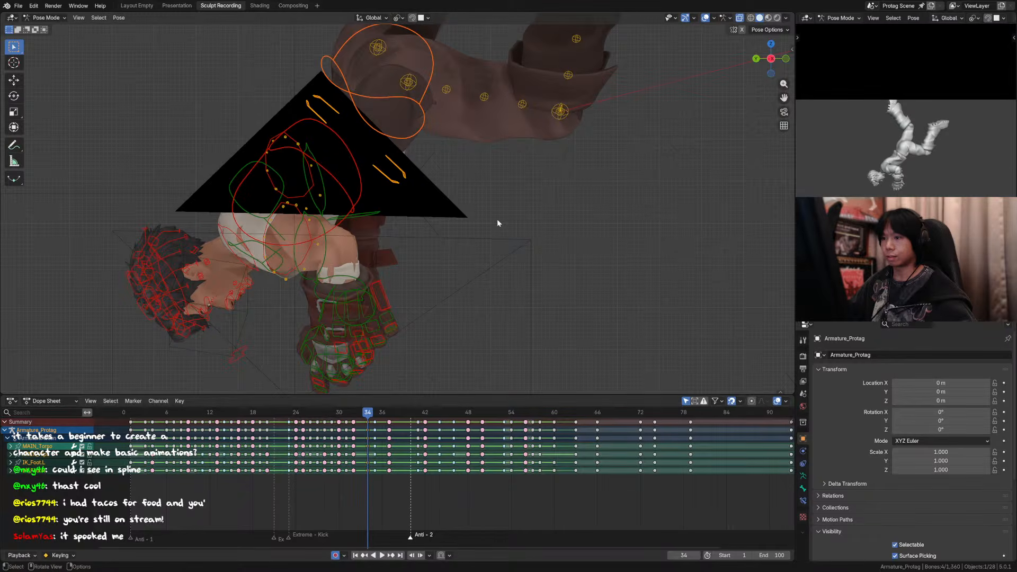
pyautogui.press('KP_0')
pyautogui.press('g')
pyautogui.press('z')
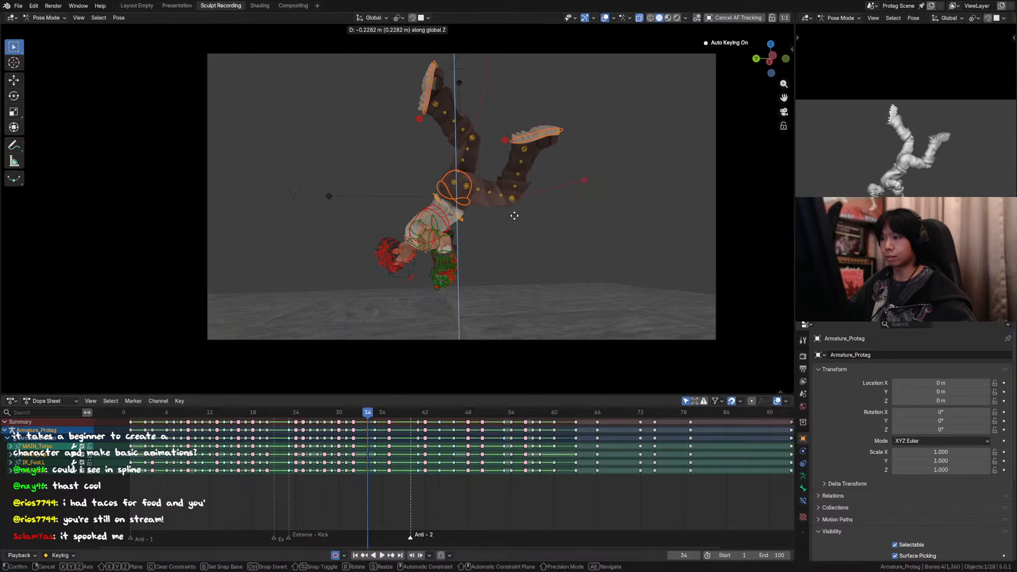
pyautogui.click(512, 227)
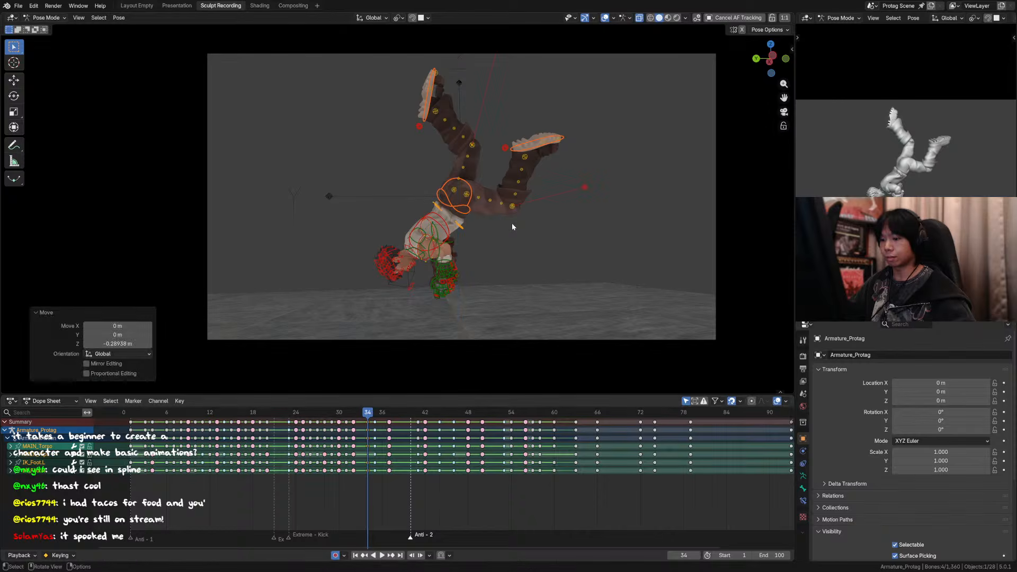
# Step: Check how the adjusted frame 34 pose flows between frames 33 and 36
pyautogui.press('Right')
pyautogui.press('Left')
pyautogui.press('Left')
pyautogui.press('Right')
pyautogui.press('Right')
pyautogui.press('Left')
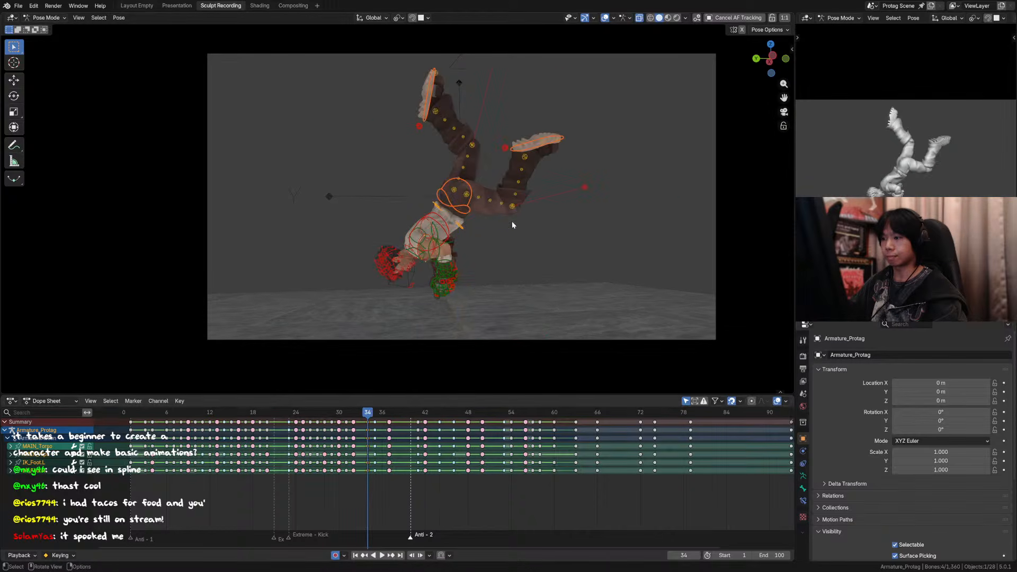
pyautogui.press('Right')
pyautogui.press('Left')
pyautogui.press('Right')
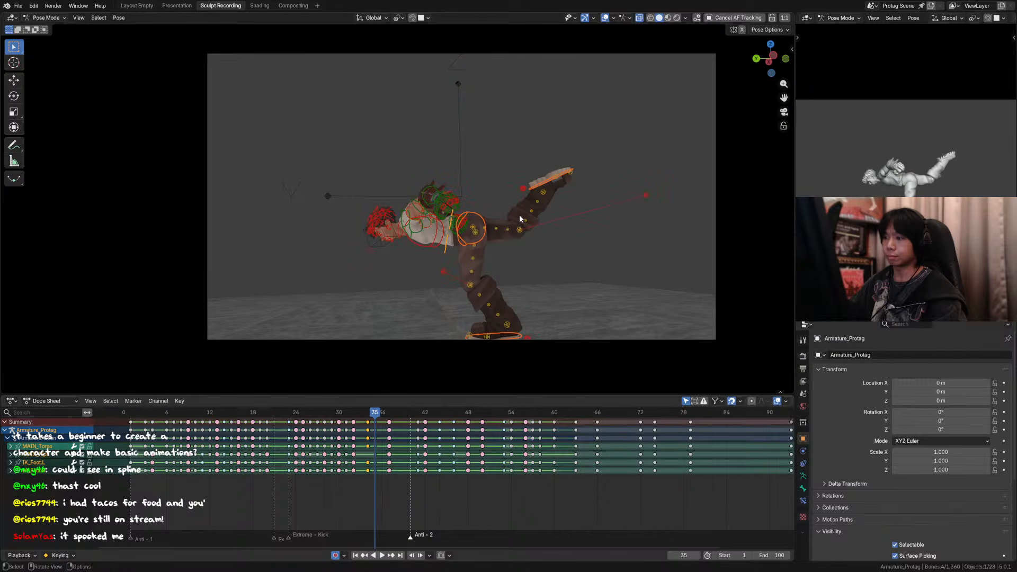
pyautogui.press('Right')
pyautogui.press('Left')
pyautogui.press('Left')
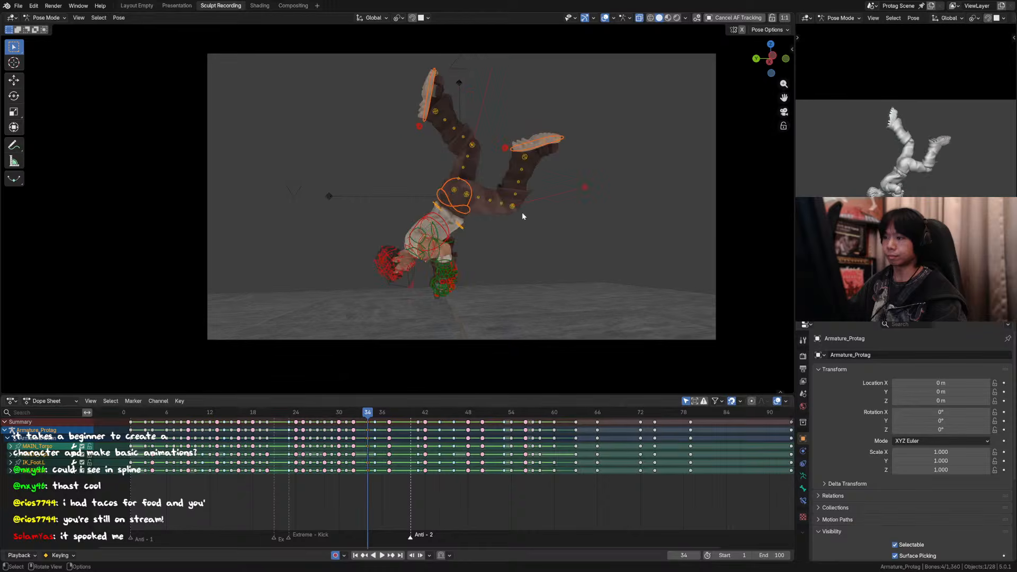
# Step: Rotate the torso and both foot controls together at frame 34 until the upper body is nearly horizontal, matching frame 35
pyautogui.moveTo(523, 212)
pyautogui.mouseDown(button='middle')
pyautogui.moveTo(504, 241)
pyautogui.moveTo(513, 229)
pyautogui.mouseUp(button='middle')
pyautogui.press('Right')
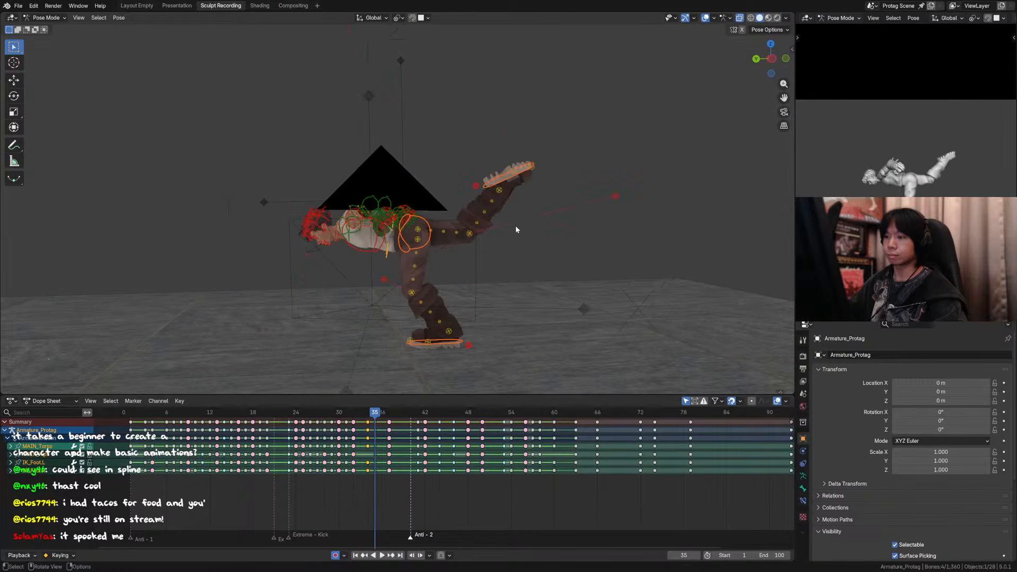
pyautogui.press('Left')
pyautogui.click(478, 160)
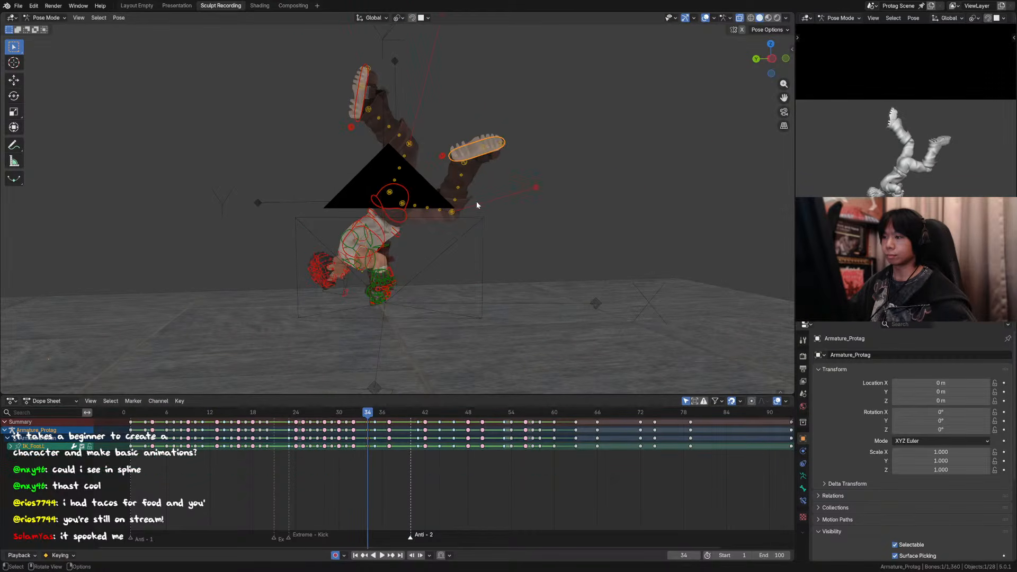
pyautogui.press('KP_1')
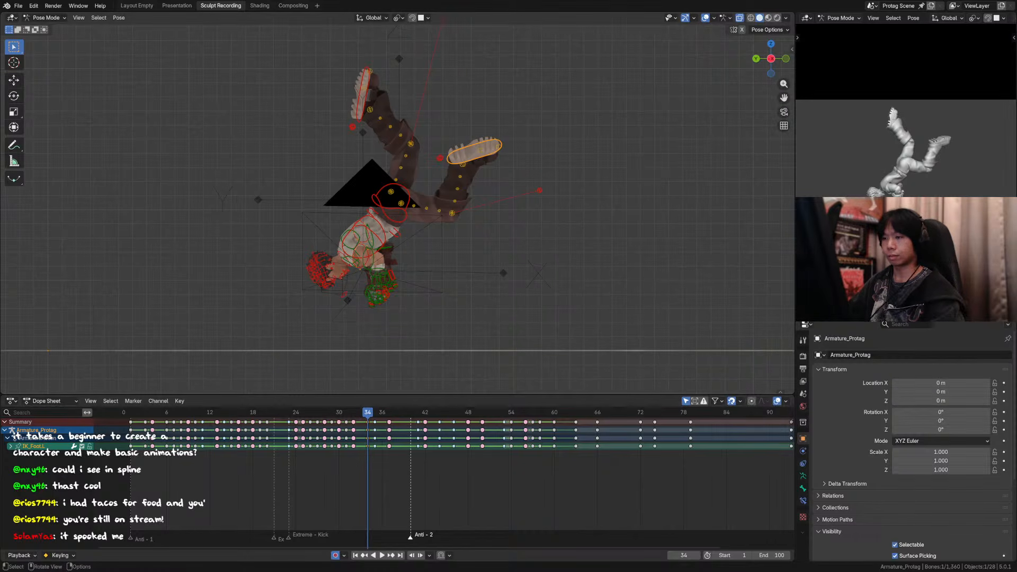
pyautogui.click(378, 186)
pyautogui.press('KP_0')
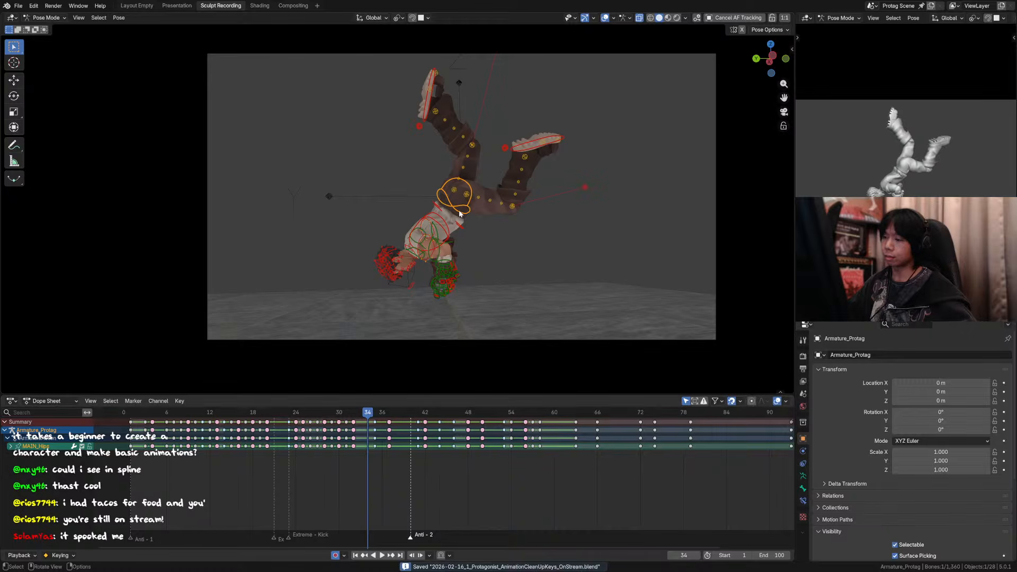
pyautogui.keyDown('shift'); pyautogui.click(432, 101); pyautogui.keyUp('shift')
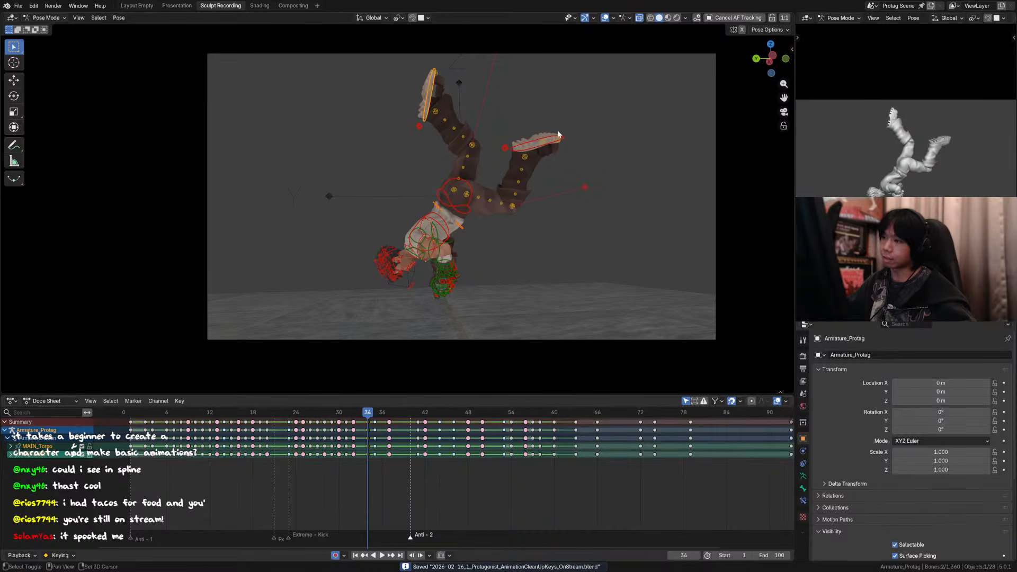
pyautogui.keyDown('shift'); pyautogui.click(547, 146); pyautogui.keyUp('shift')
pyautogui.press('r')
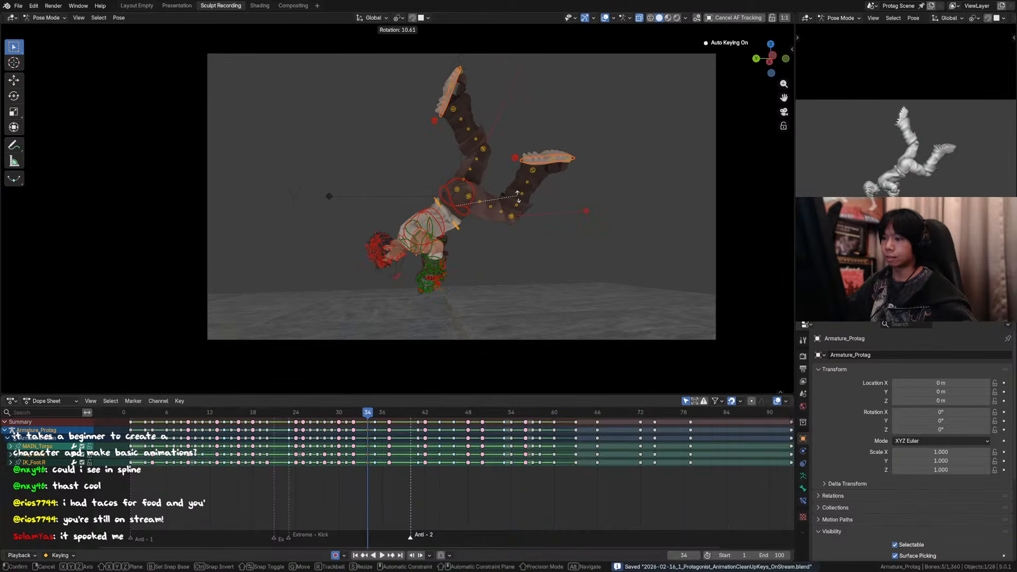
pyautogui.click(517, 223)
# Step: Examine in the camera view how the rotated frame 34 pose flows between frames 31 and 35
pyautogui.press('Left')
pyautogui.press('Left')
pyautogui.press('Up')
pyautogui.press('Up')
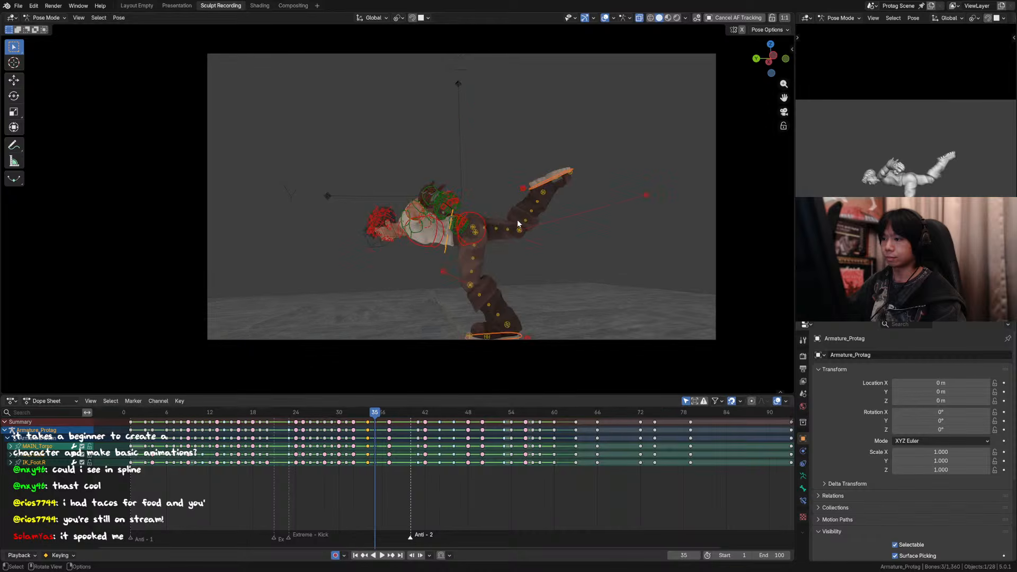
pyautogui.press('Down')
pyautogui.press('Down')
pyautogui.press('Up')
pyautogui.press('Up')
pyautogui.press('Up')
pyautogui.press('Down')
pyautogui.press('Down')
pyautogui.press('Down')
pyautogui.press('Down')
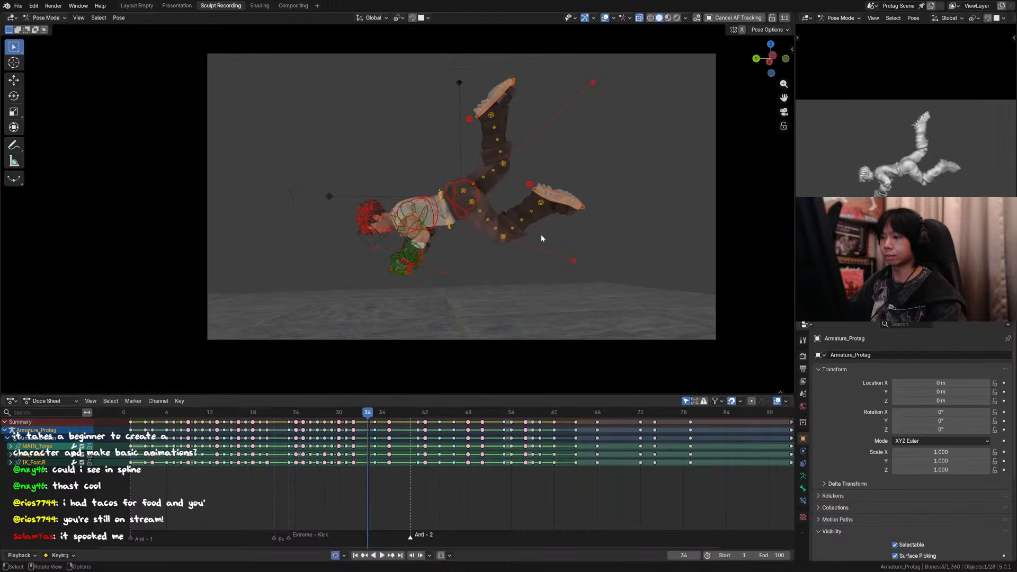
pyautogui.press('Up')
pyautogui.press('Up')
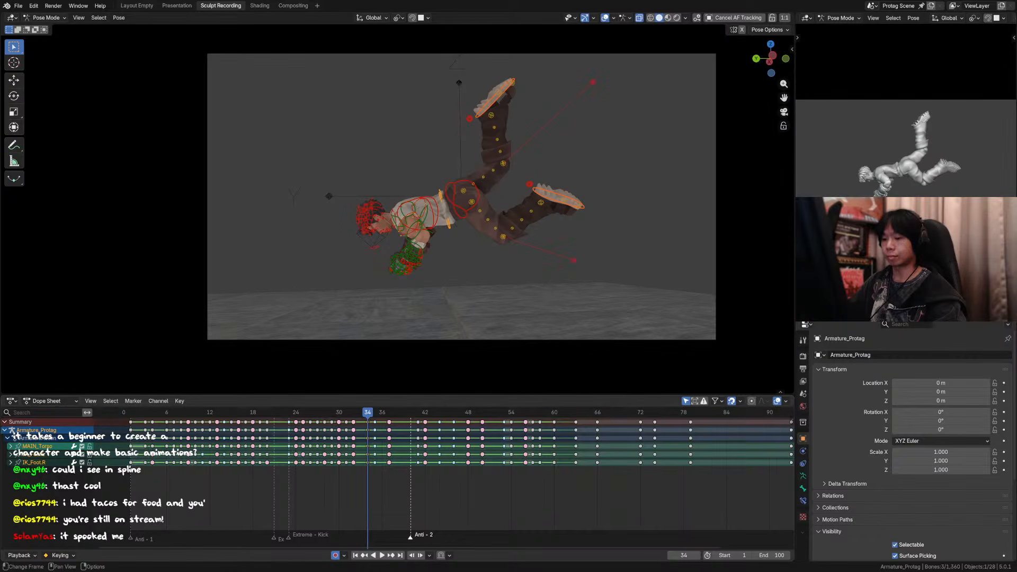
pyautogui.press('Down')
pyautogui.press('Up')
pyautogui.press('Down')
pyautogui.press('Down')
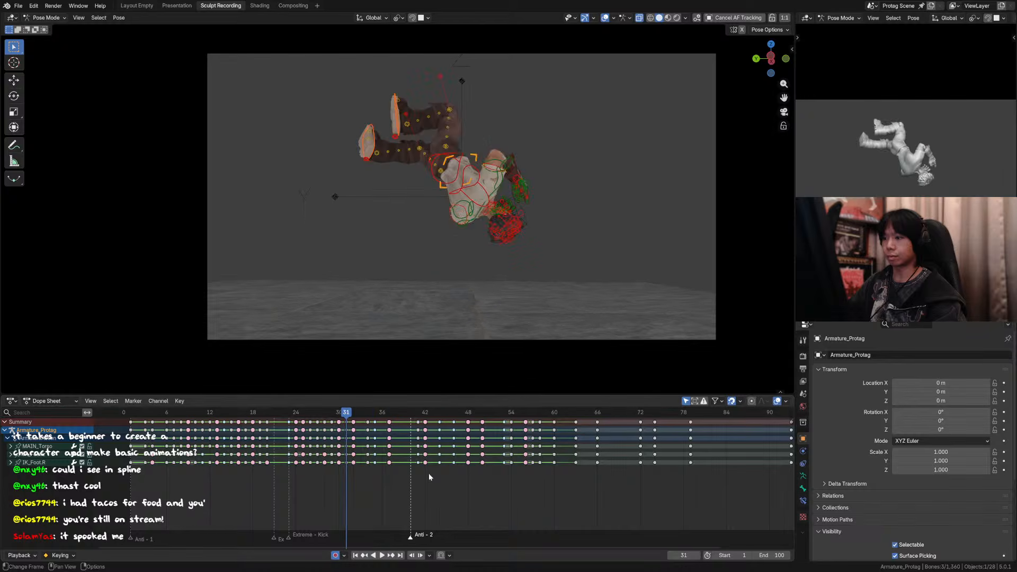
pyautogui.press('Down')
pyautogui.press('Up')
pyautogui.press('Up')
pyautogui.press('Up')
# Step: Move the selected torso and foot controls roughly 0.05 m toward negative global Y at frame 34, comparing with neighbouring frames
pyautogui.press('KP_0')
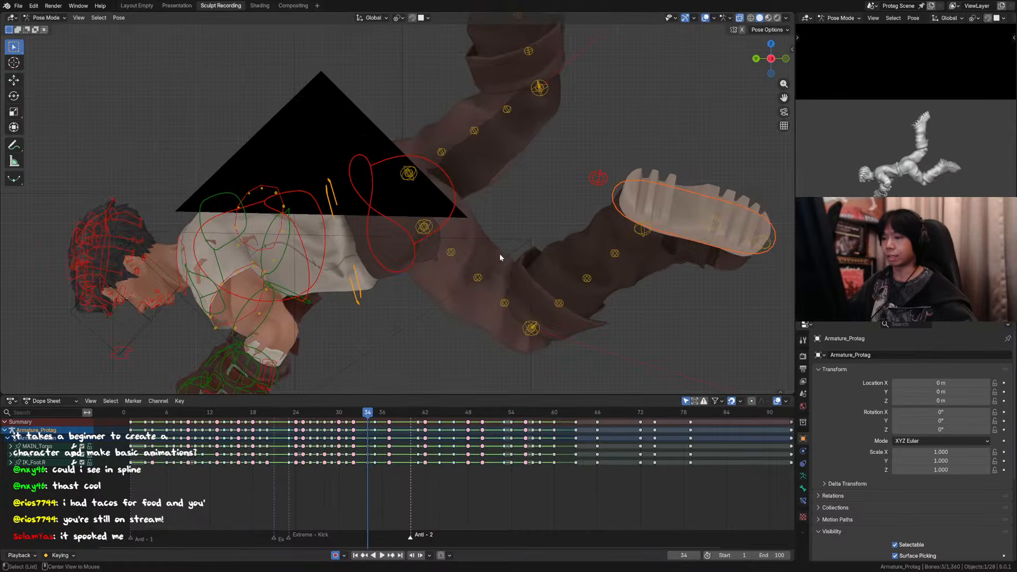
pyautogui.scroll(-6, 469, 270)
pyautogui.press('g')
pyautogui.press('y')
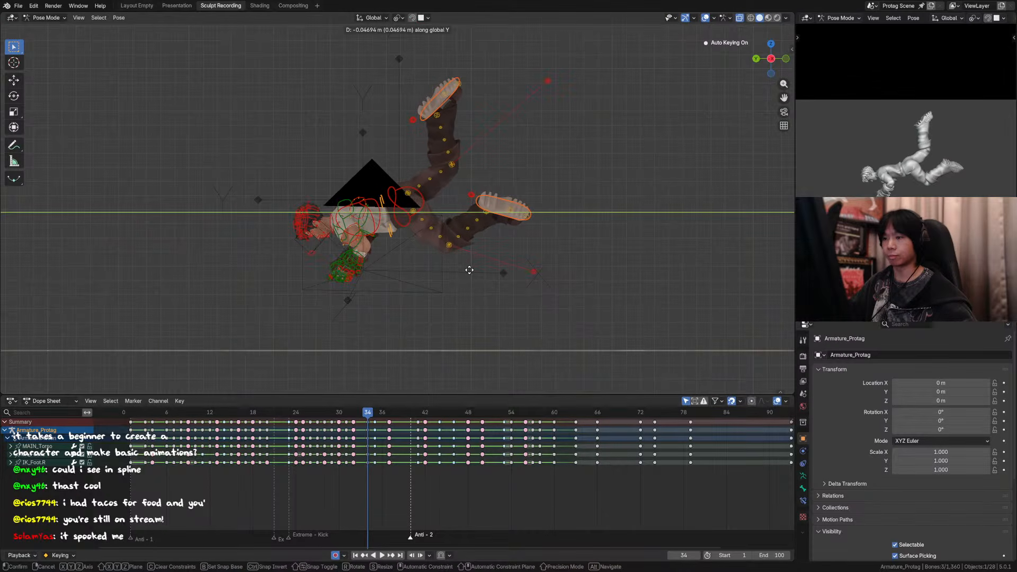
pyautogui.click(471, 268)
pyautogui.press('Down')
pyautogui.press('Up')
pyautogui.press('Up')
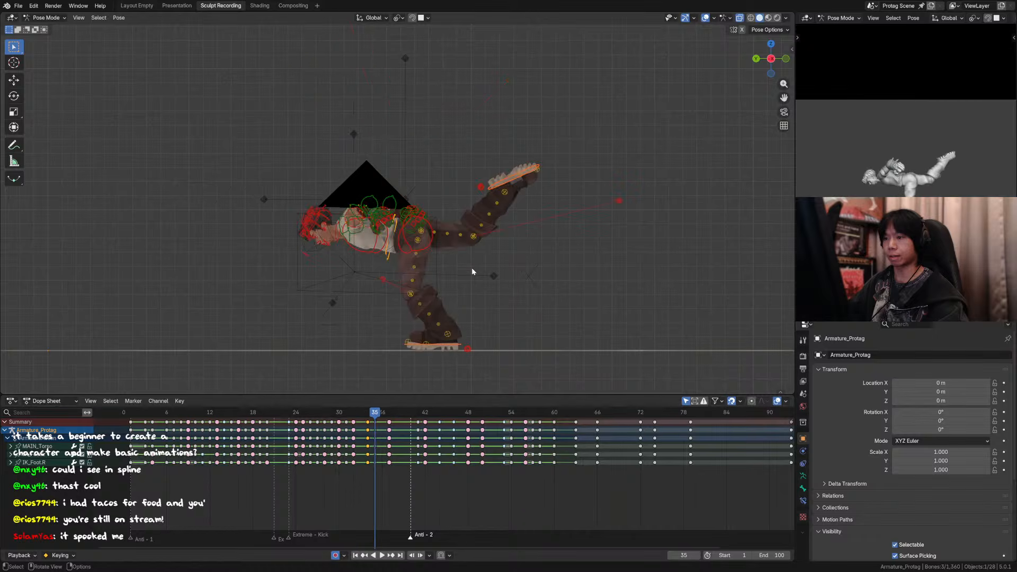
pyautogui.press('Down')
# Step: Nudge the torso and foot controls slightly further toward negative global Y at frame 34
pyautogui.press('g')
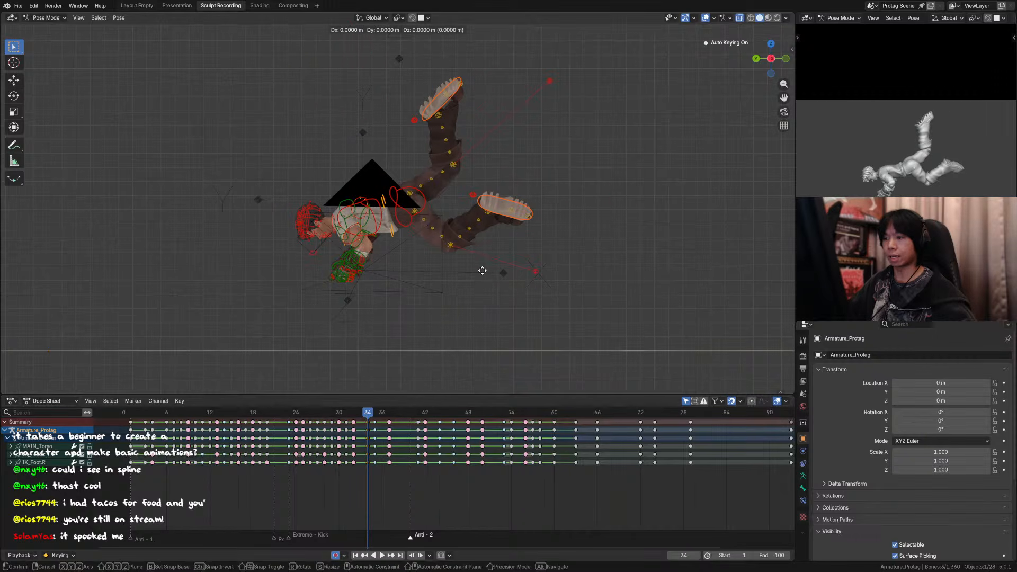
pyautogui.press('y')
pyautogui.click(486, 271)
pyautogui.press('Down')
pyautogui.press('Up')
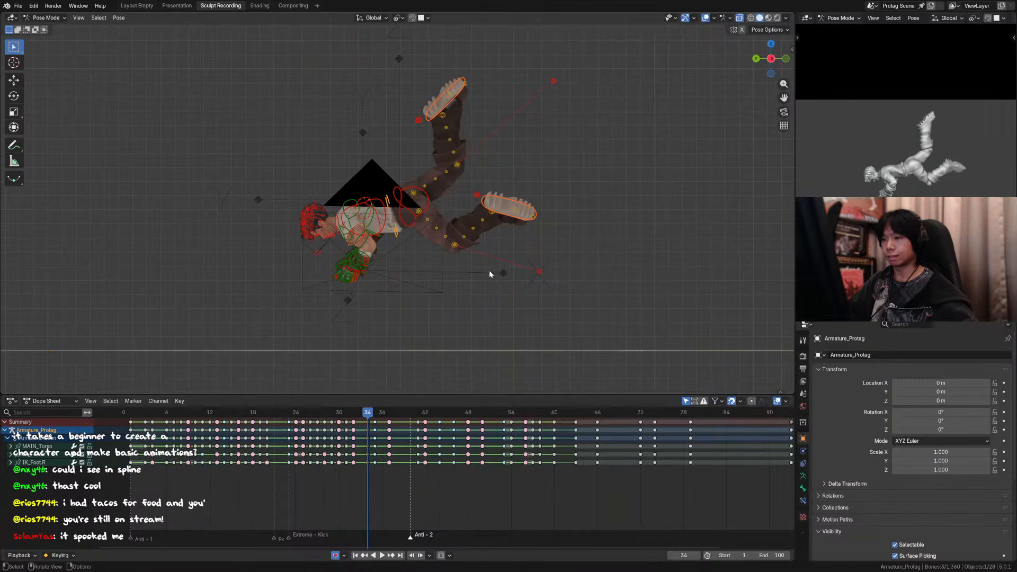
# Step: Rotate the torso and both foot controls by about 5.02° at frame 34
pyautogui.press('r')
pyautogui.click(490, 282)
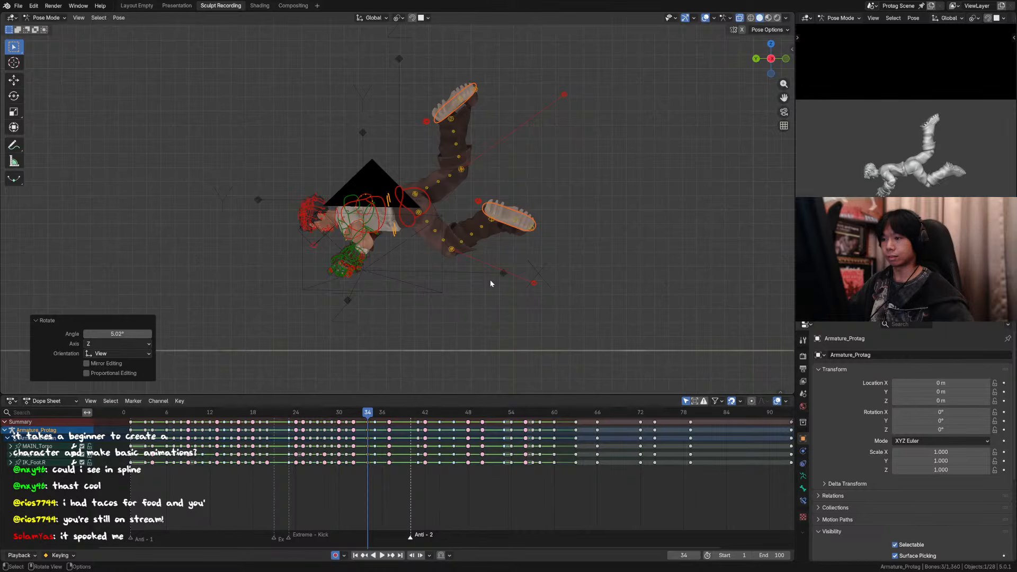
pyautogui.press('Down')
pyautogui.press('Up')
# Step: Check the body arc from frame 32 to frame 35 in the side view and the camera view
pyautogui.press('Right')
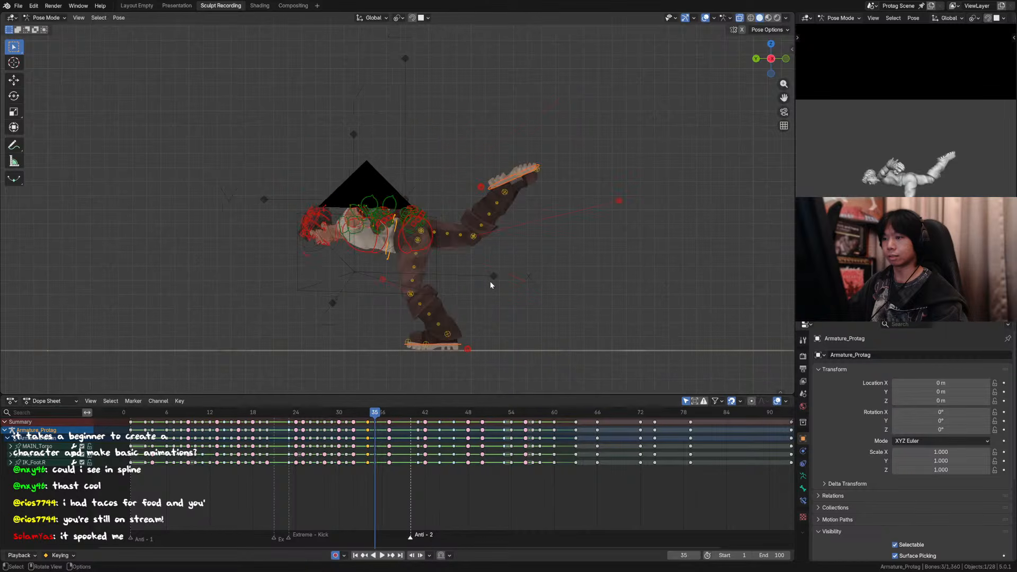
pyautogui.press('Down')
pyautogui.press('Down')
pyautogui.press('Down')
pyautogui.press('Up')
pyautogui.press('Up')
pyautogui.press('Up')
pyautogui.press('Up')
pyautogui.press('Down')
pyautogui.press('Down')
pyautogui.press('Down')
pyautogui.press('KP_0')
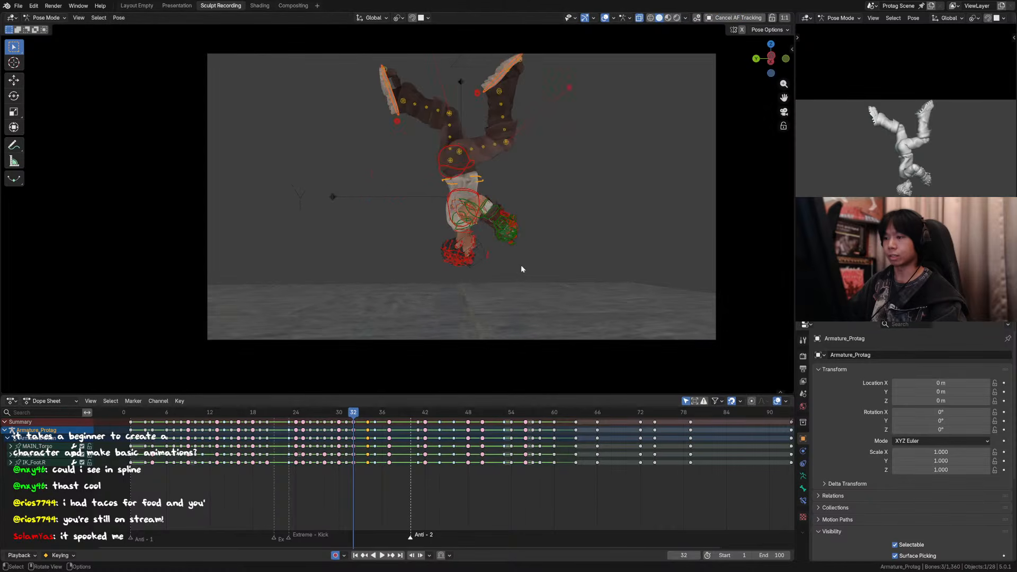
pyautogui.press('Up')
pyautogui.press('Up')
pyautogui.press('Up')
# Step: Hide the viewport overlays, play back the animation from frame 24 and save the file
pyautogui.click(296, 413)
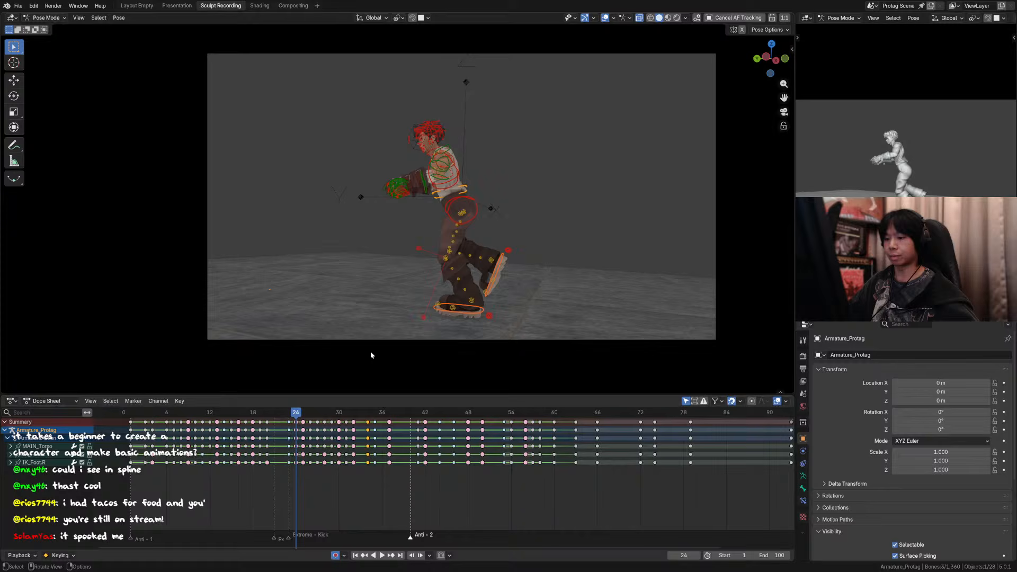
pyautogui.click(605, 18)
pyautogui.press('space')
pyautogui.moveTo(357, 412); pyautogui.dragTo(275, 411)
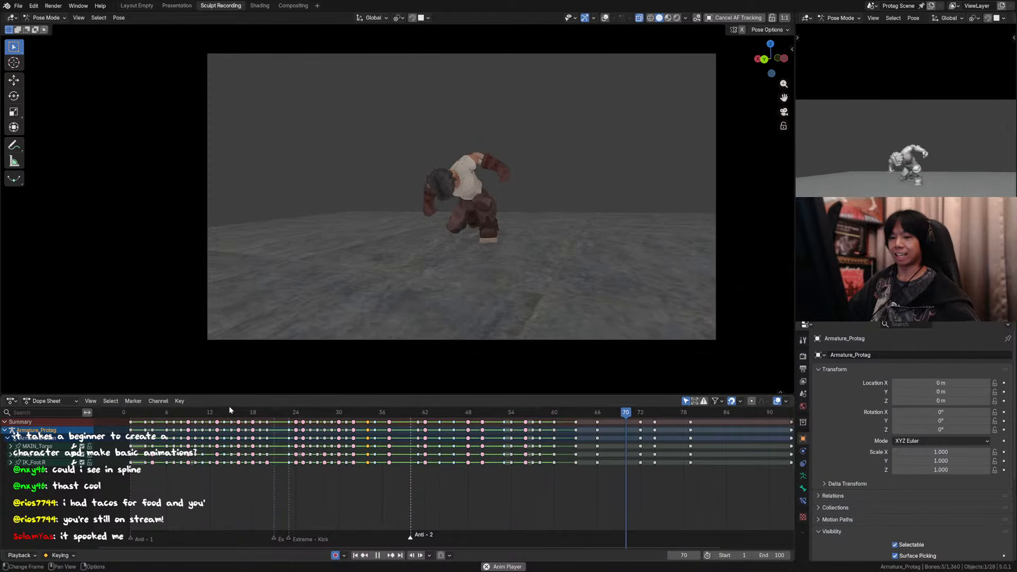
pyautogui.hotkey('ctrl', 's')
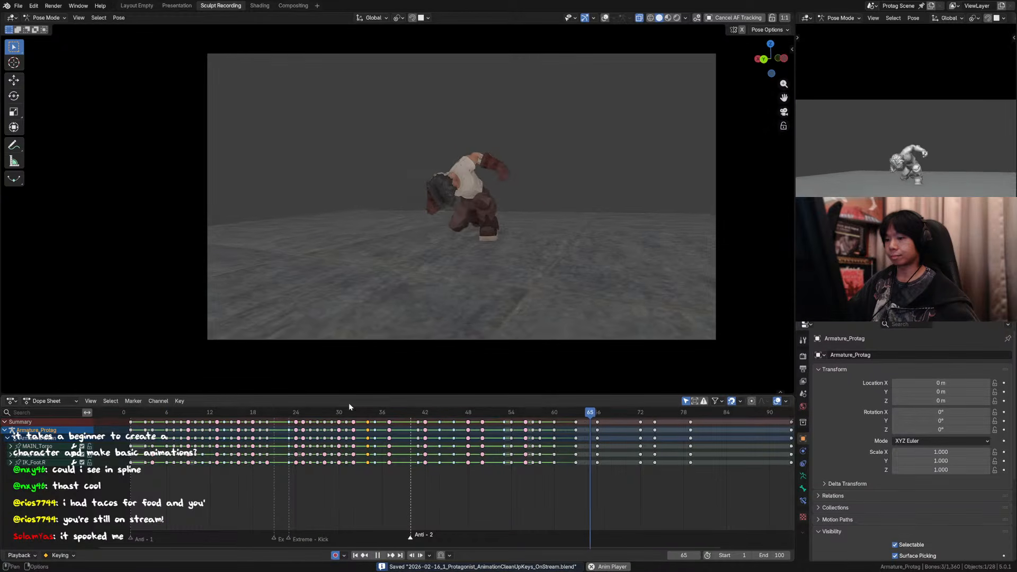
# Step: Review the flip and landing up to about frame 38 during playback and save the file again
pyautogui.moveTo(261, 412); pyautogui.dragTo(374, 416)
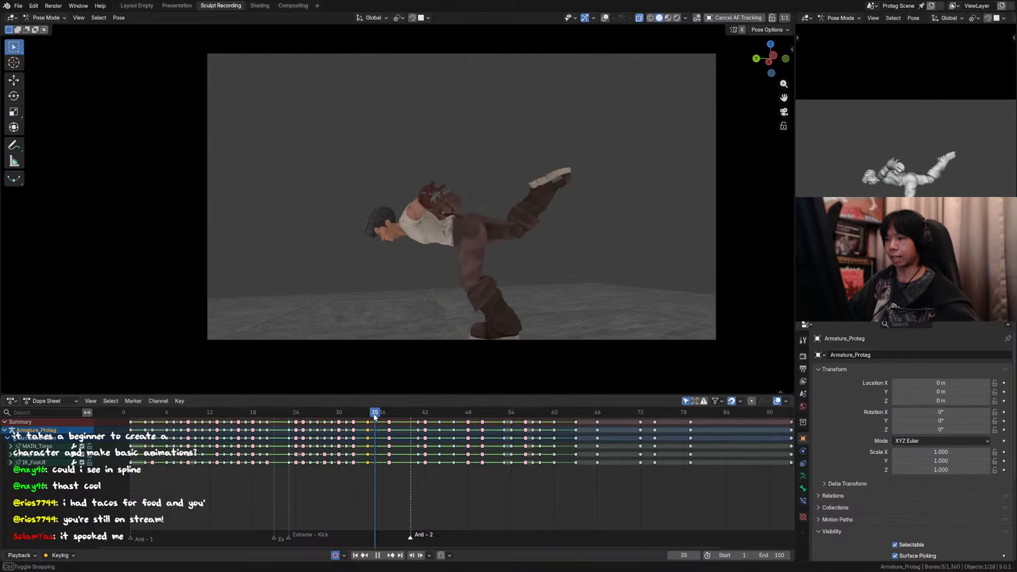
pyautogui.moveTo(302, 413); pyautogui.dragTo(386, 415)
pyautogui.hotkey('ctrl', 's')
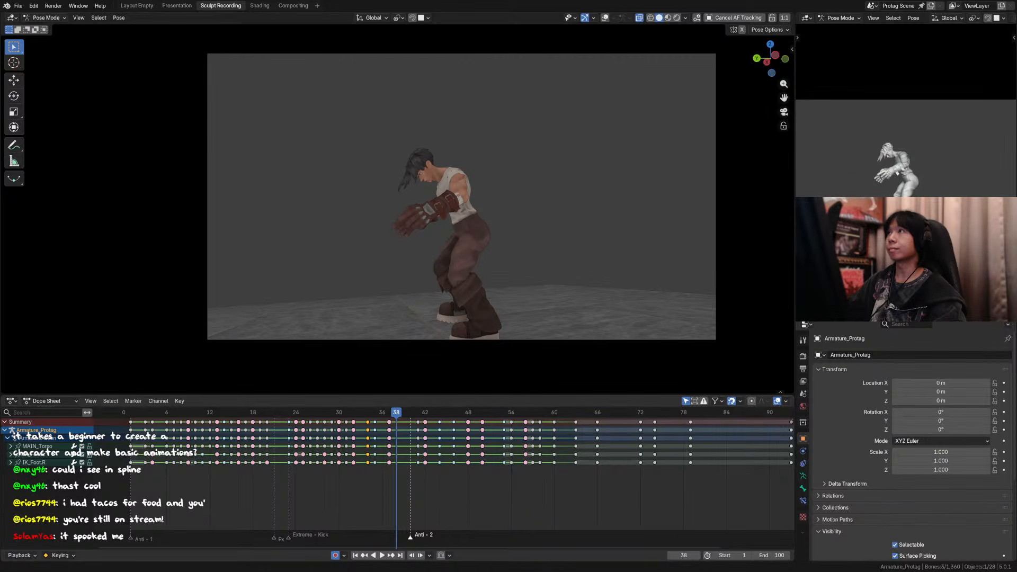
pyautogui.press('space')
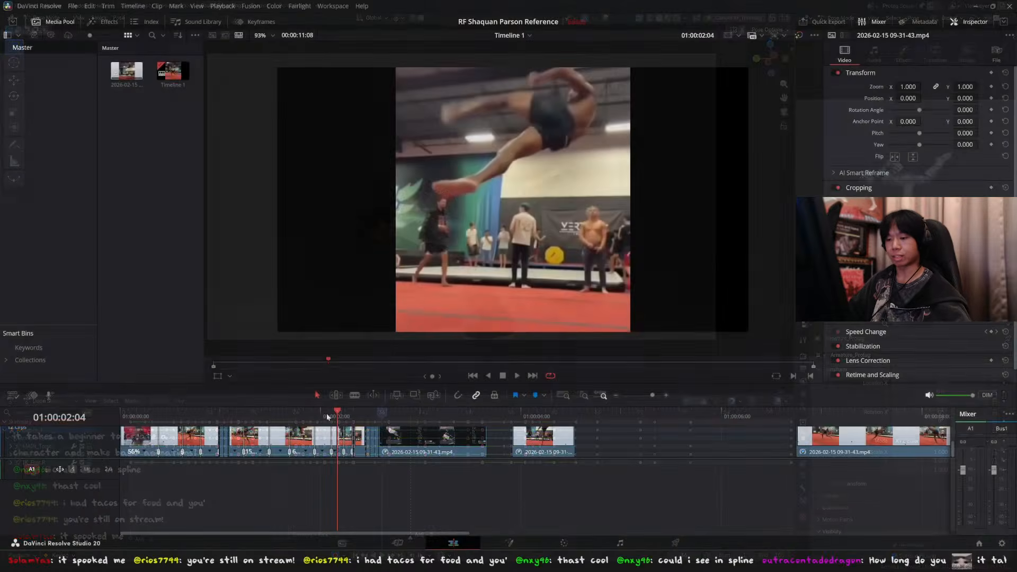
# Step: Switch to DaVinci Resolve and study the athlete's landing in the reference clip around 01:00:01:20
pyautogui.moveTo(336, 416); pyautogui.dragTo(304, 416)
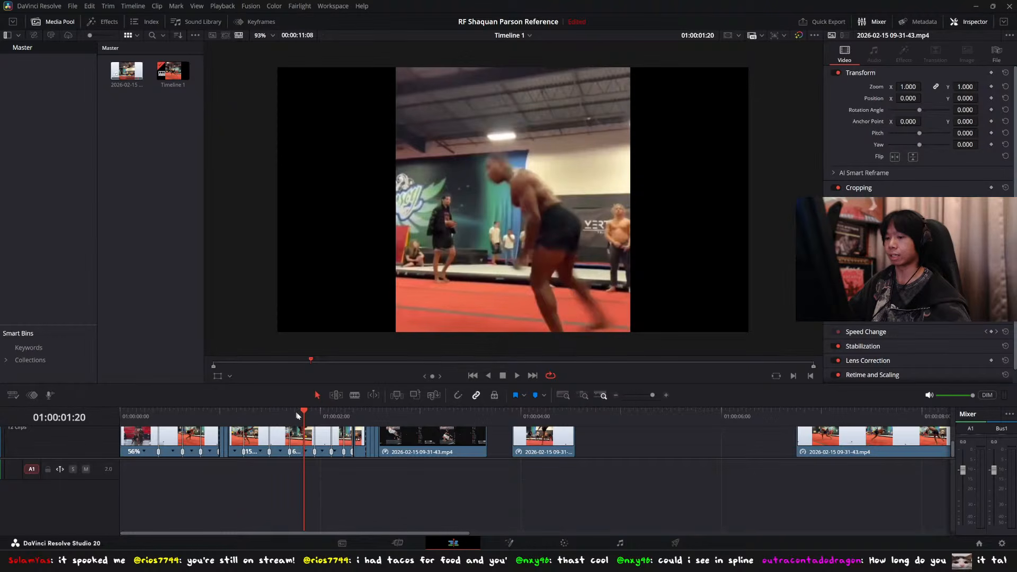
pyautogui.moveTo(300, 416)
pyautogui.mouseDown()
pyautogui.moveTo(274, 416)
pyautogui.moveTo(324, 416)
pyautogui.moveTo(274, 416)
pyautogui.moveTo(321, 416)
pyautogui.moveTo(279, 418)
pyautogui.moveTo(304, 416)
pyautogui.mouseUp()
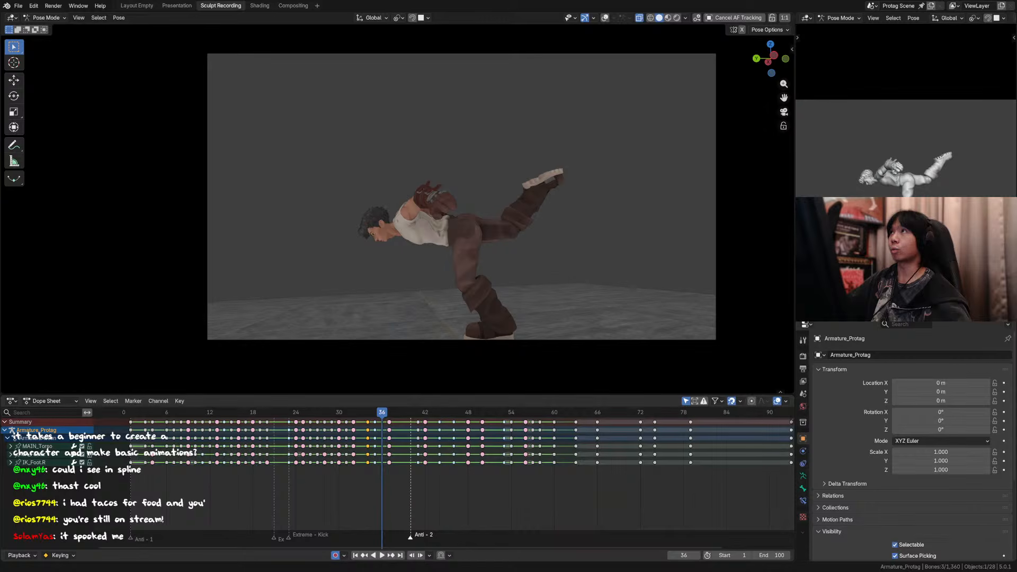
# Step: Return to Blender and examine the character's landing and rise between frames 35 and 43
pyautogui.moveTo(381, 416)
pyautogui.mouseDown()
pyautogui.moveTo(445, 420)
pyautogui.moveTo(374, 415)
pyautogui.mouseUp()
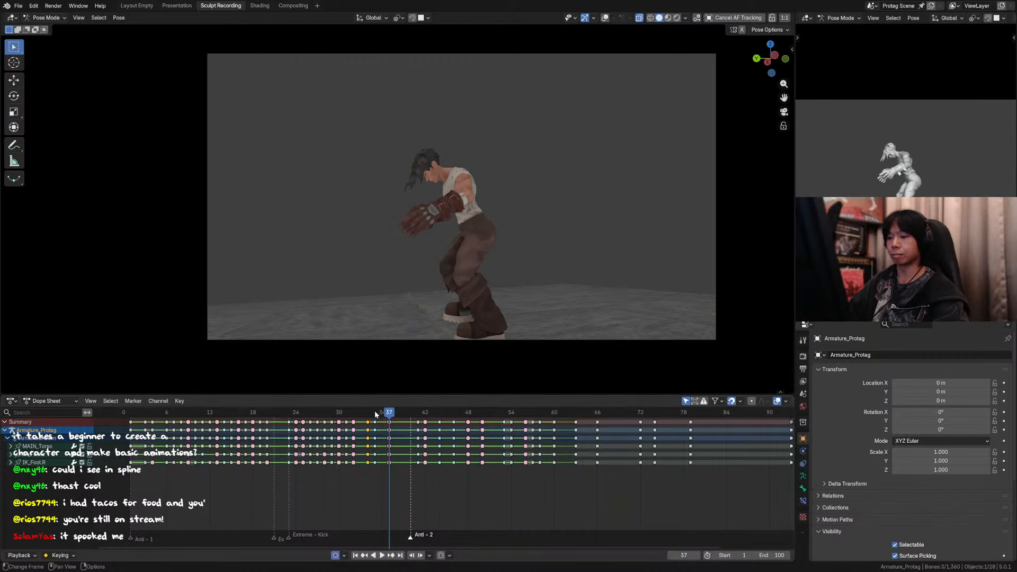
pyautogui.click(375, 414)
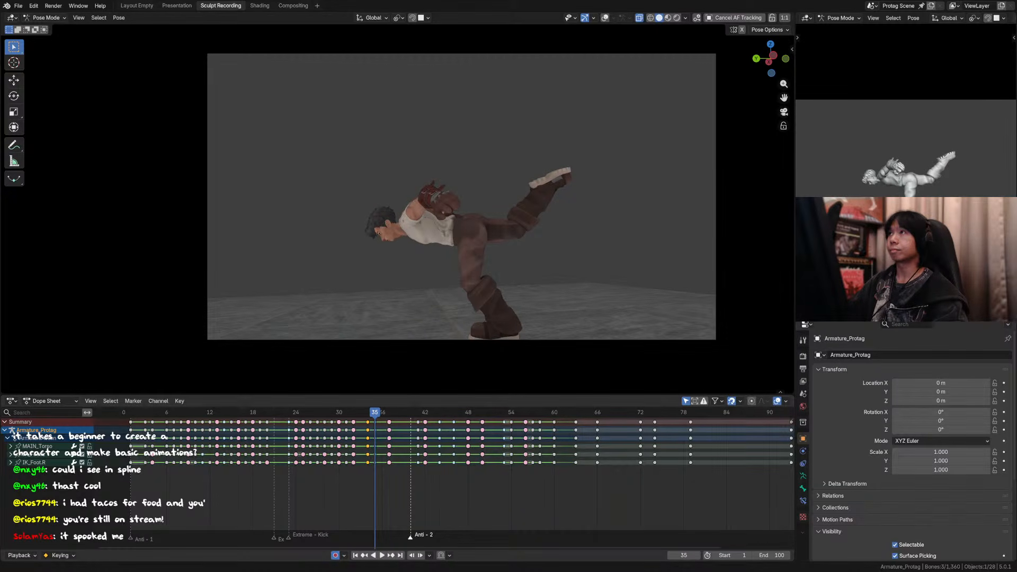
pyautogui.click(413, 475)
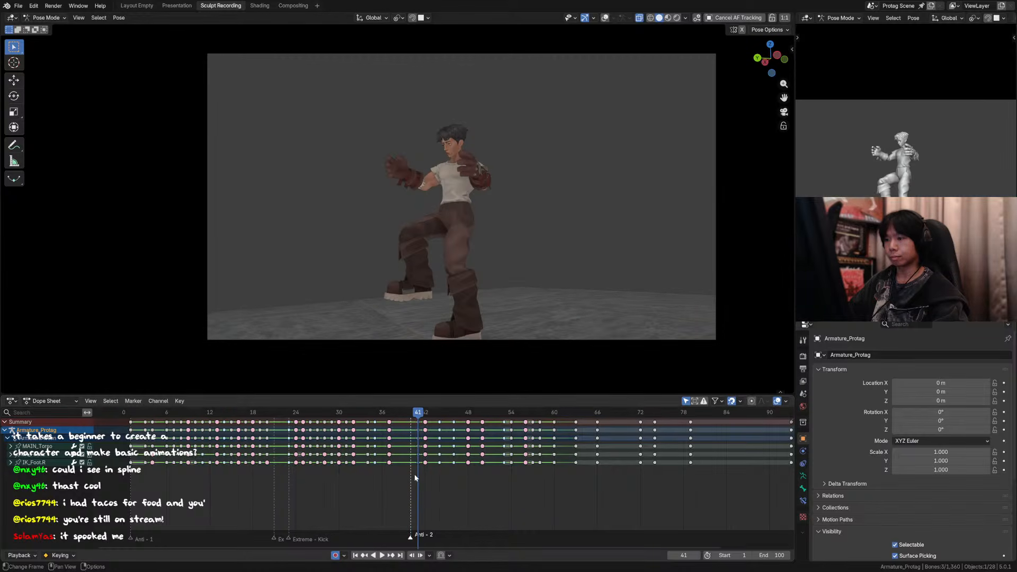
pyautogui.press('Right')
pyautogui.press('Left')
pyautogui.press('Left')
pyautogui.press('Left')
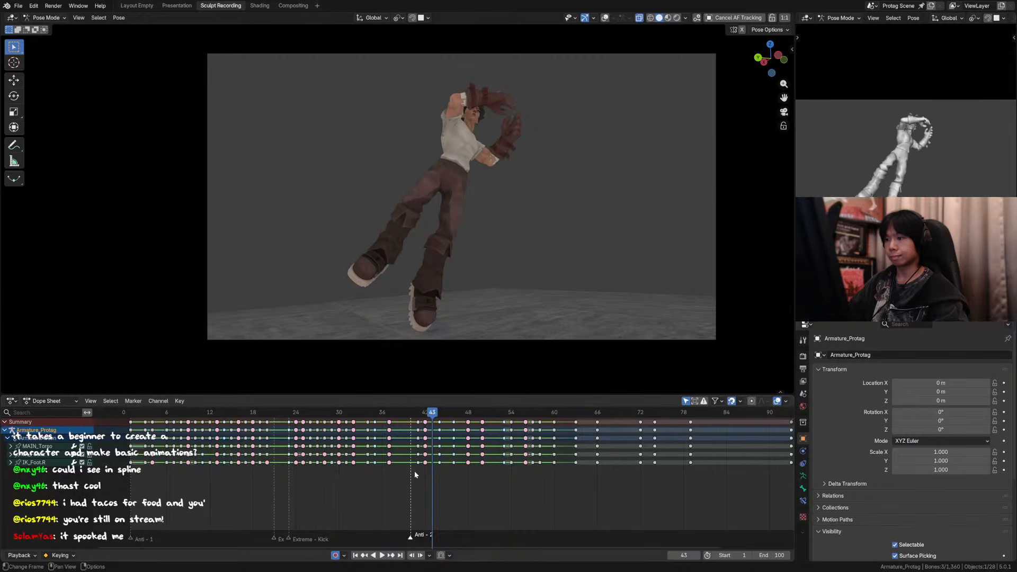
# Step: Show the overlays, select all the rig's controls and move their keys at frame 41 to frame 39
pyautogui.click(605, 17)
pyautogui.press('a')
pyautogui.moveTo(404, 415)
pyautogui.mouseDown()
pyautogui.moveTo(418, 420)
pyautogui.moveTo(395, 422)
pyautogui.moveTo(418, 424)
pyautogui.mouseUp()
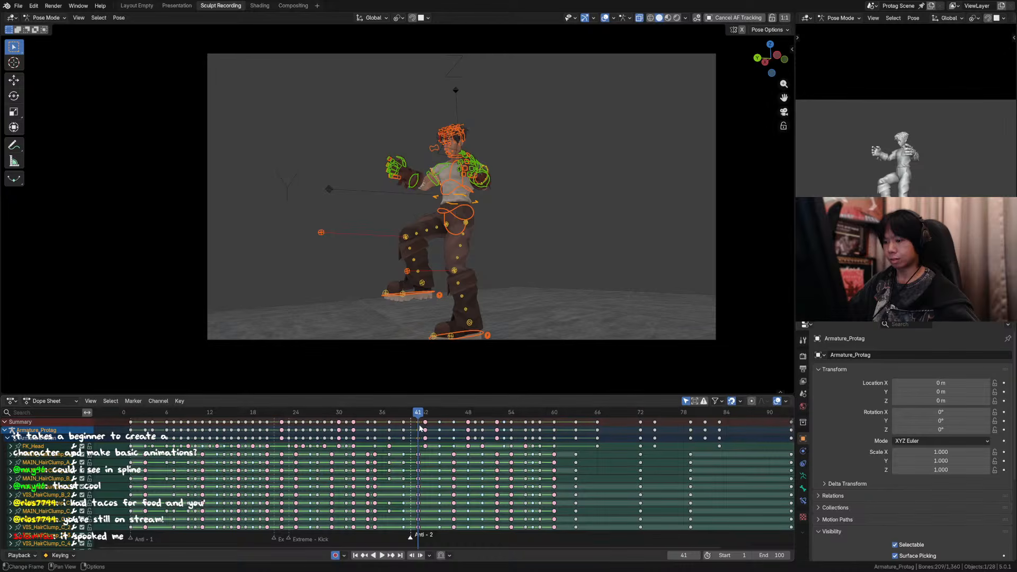
pyautogui.click(419, 423)
pyautogui.press('g')
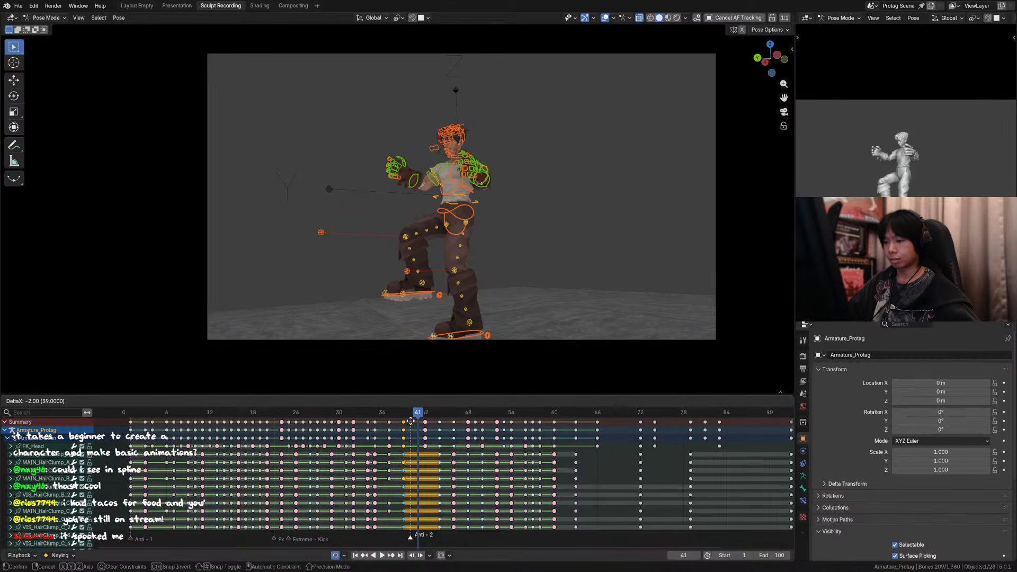
pyautogui.click(411, 421)
# Step: Play back the retimed landing with overlays hidden and inspect frames 36 to 40
pyautogui.press('space')
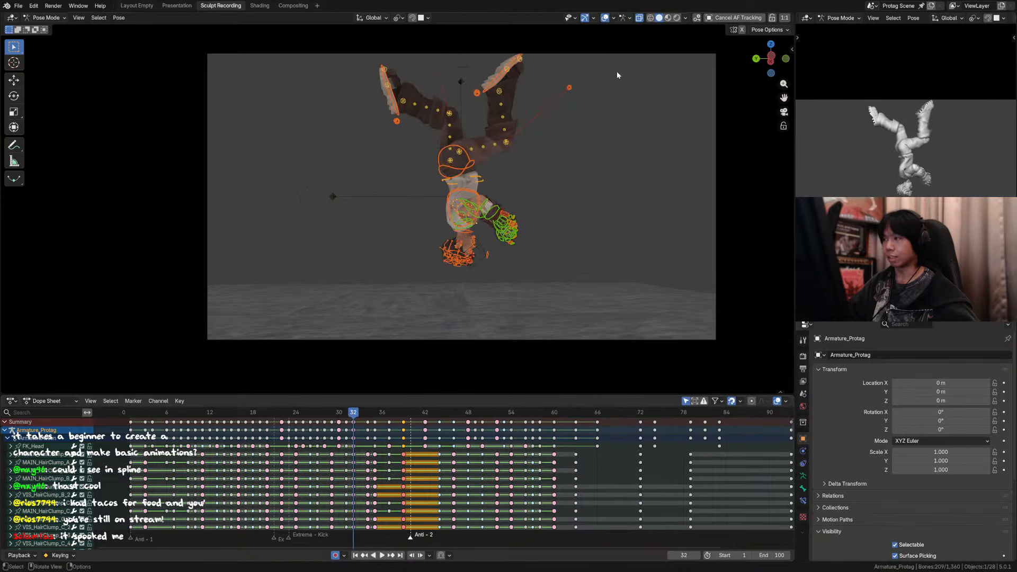
pyautogui.click(605, 18)
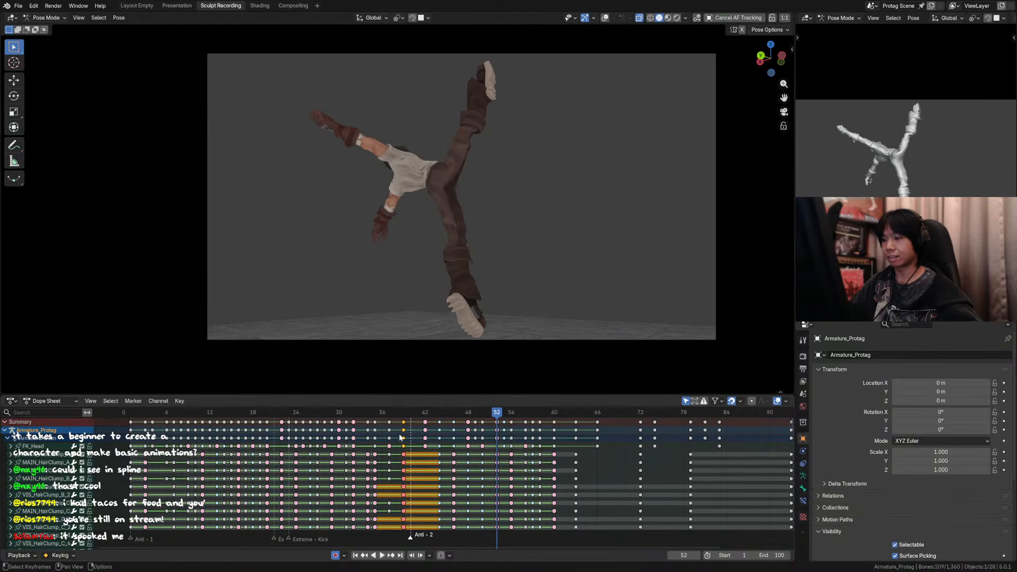
pyautogui.click(382, 412)
pyautogui.press('Right')
pyautogui.press('Right')
pyautogui.press('Right')
pyautogui.press('Right')
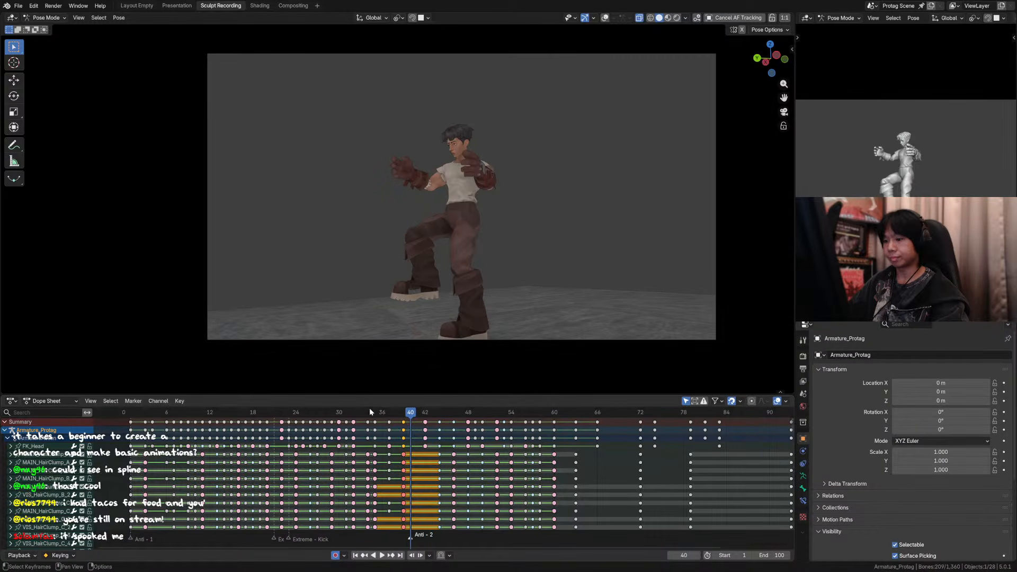
# Step: Scrub and step through frames 34 to 40 to examine the character's landing and rise in the camera view
pyautogui.moveTo(370, 410); pyautogui.dragTo(374, 411)
pyautogui.press('Right')
pyautogui.press('Right')
pyautogui.press('Right')
pyautogui.press('Right')
pyautogui.click(375, 412)
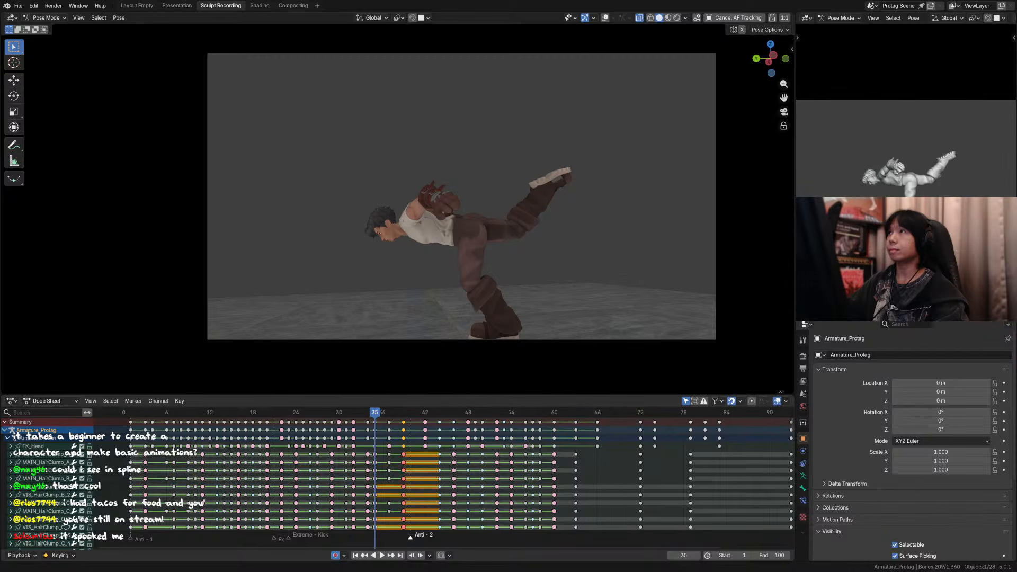
pyautogui.press('Right')
pyautogui.press('Right')
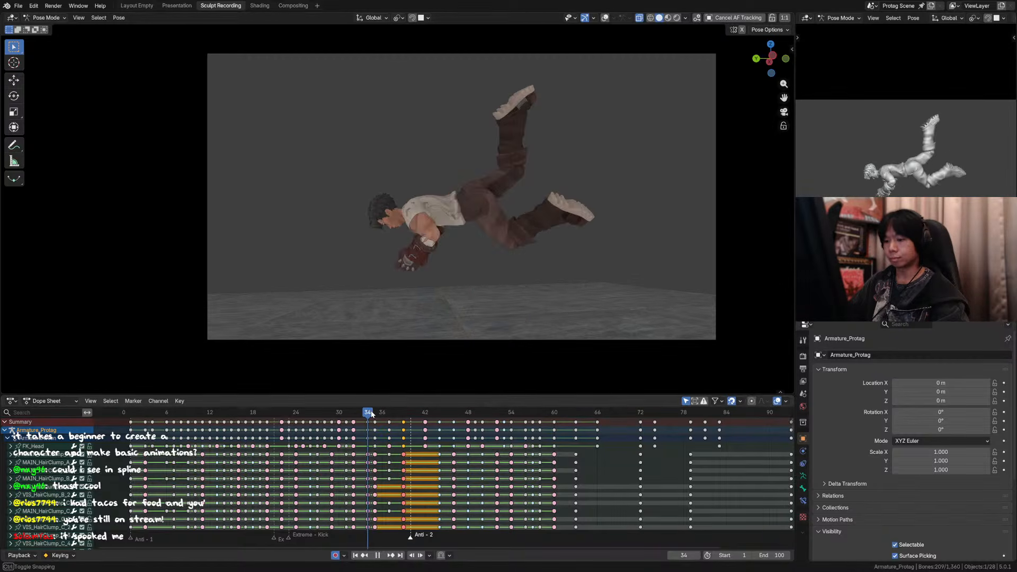
pyautogui.press('Left')
pyautogui.press('Right')
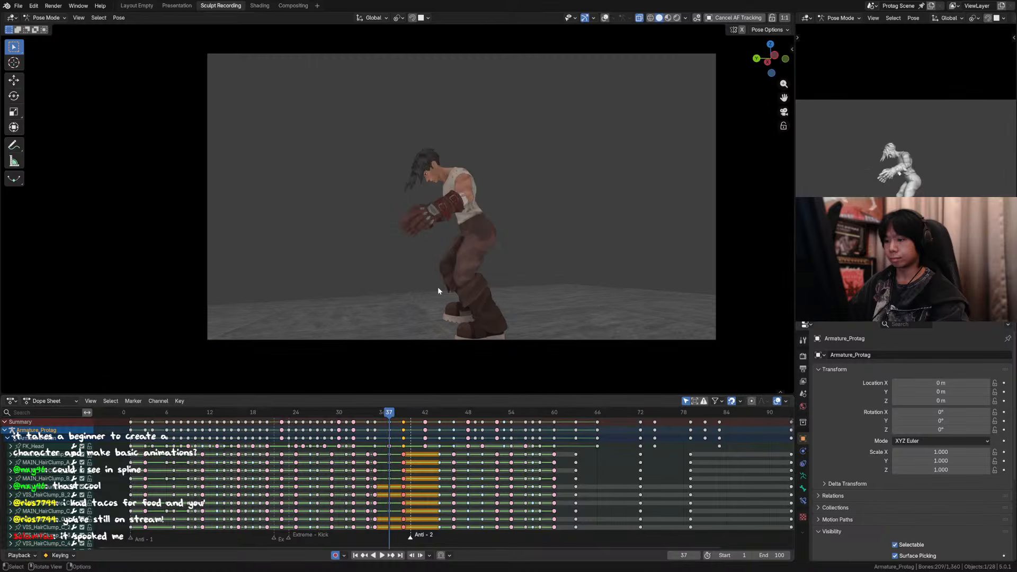
# Step: Show the overlays, select the left upper arm control and rotate it -30° in the view plane at frame 37
pyautogui.click(605, 17)
pyautogui.click(474, 183)
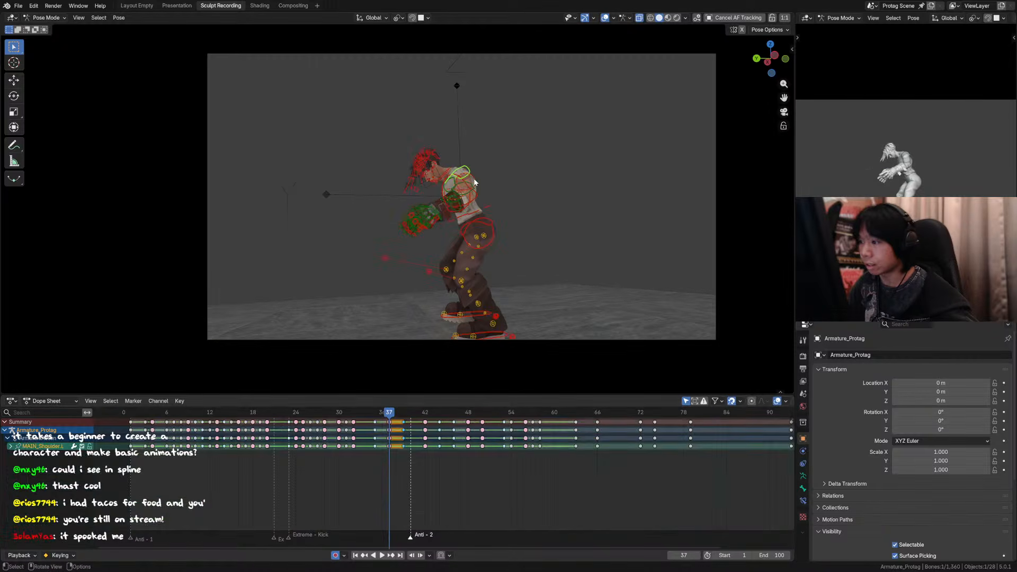
pyautogui.press('KP_Decimal')
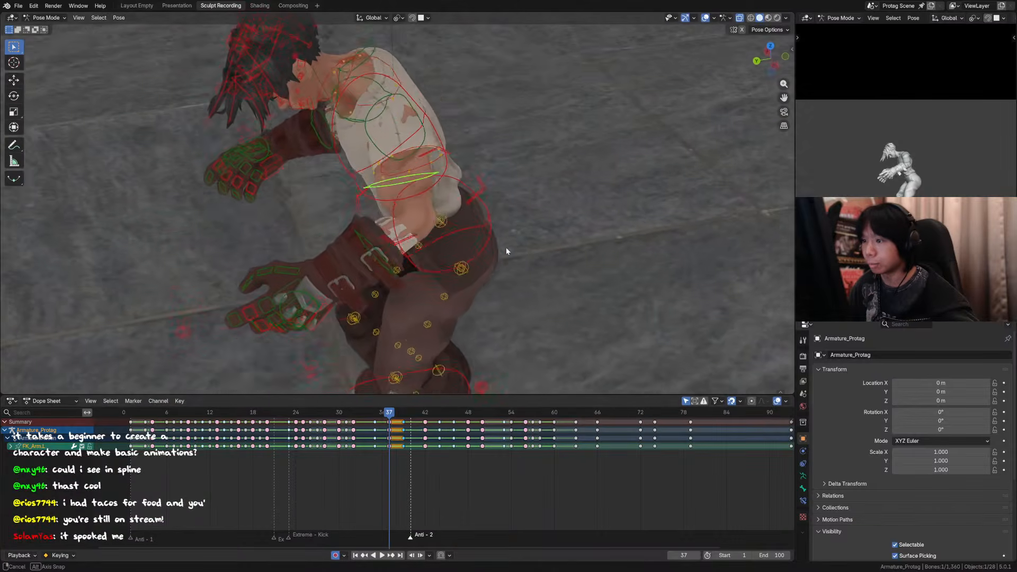
pyautogui.press('r')
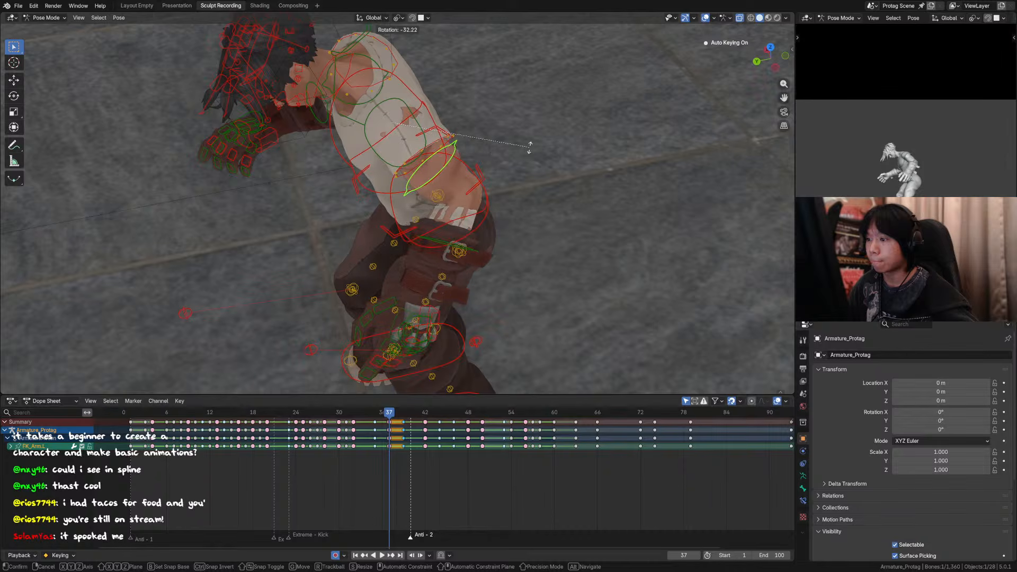
pyautogui.rightClick(531, 146)
pyautogui.moveTo(589, 102); pyautogui.dragTo(429, 196, button='middle')
pyautogui.press('r')
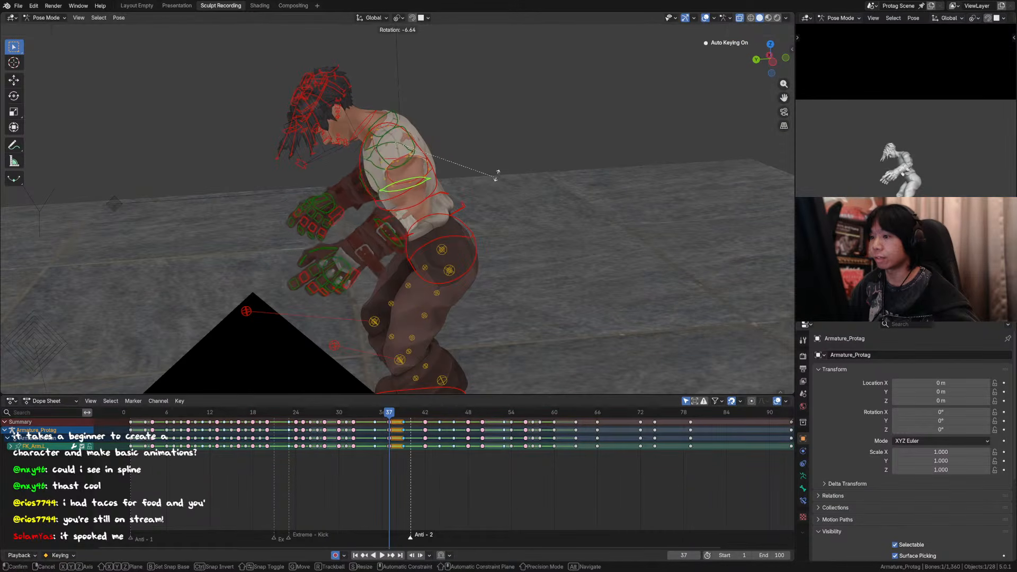
pyautogui.click(532, 132)
pyautogui.press('KP_0')
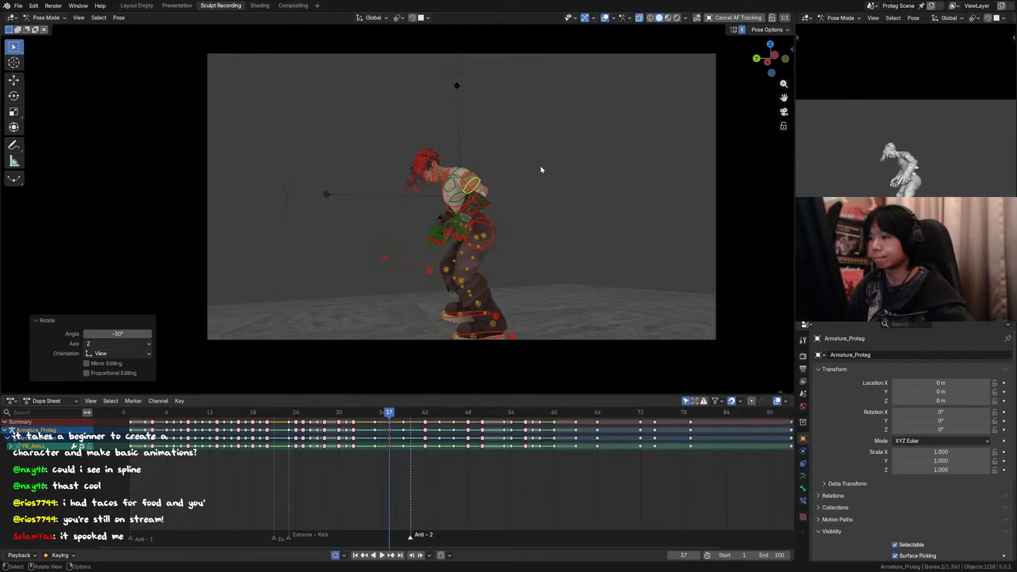
# Step: Rotate the left upper arm control 12.9° in the front view at frame 37 and return to the camera with overlays hidden
pyautogui.moveTo(511, 163); pyautogui.dragTo(498, 211, button='middle')
pyautogui.scroll(-3, 477, 221)
pyautogui.press('r')
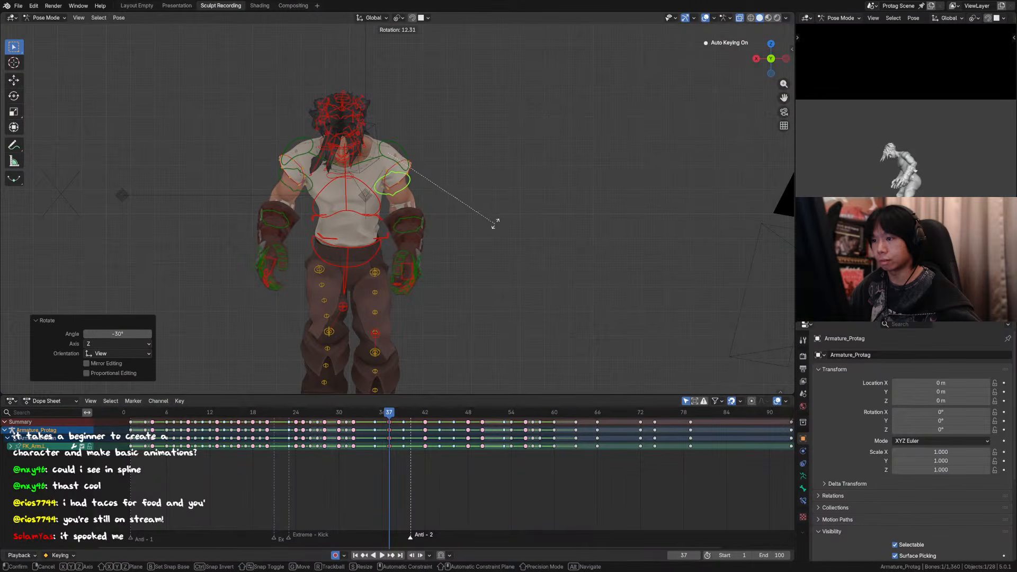
pyautogui.keyDown('alt'); pyautogui.moveTo(517, 227); pyautogui.dragTo(415, 237, button='middle'); pyautogui.keyUp('alt')
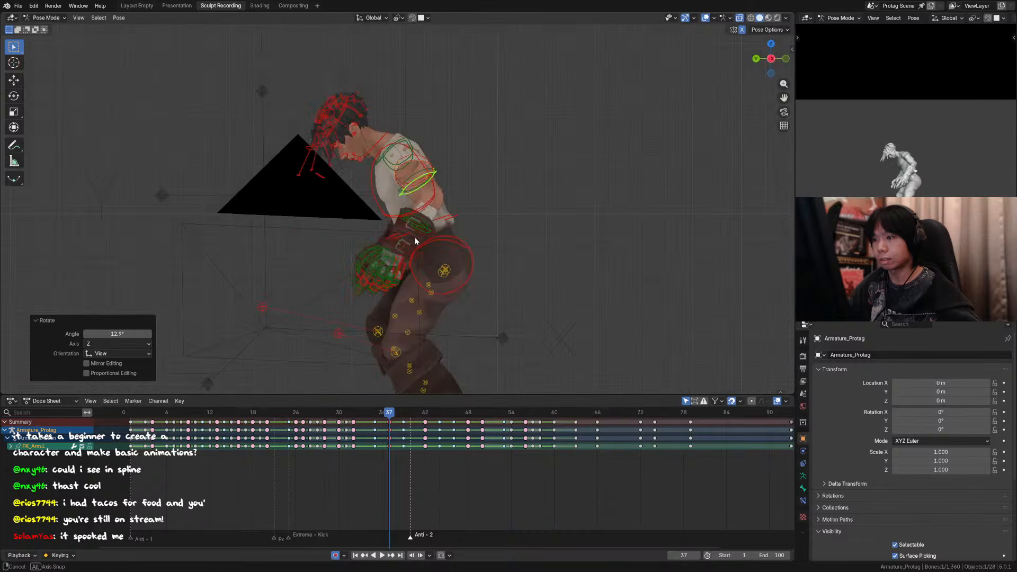
pyautogui.press('KP_0')
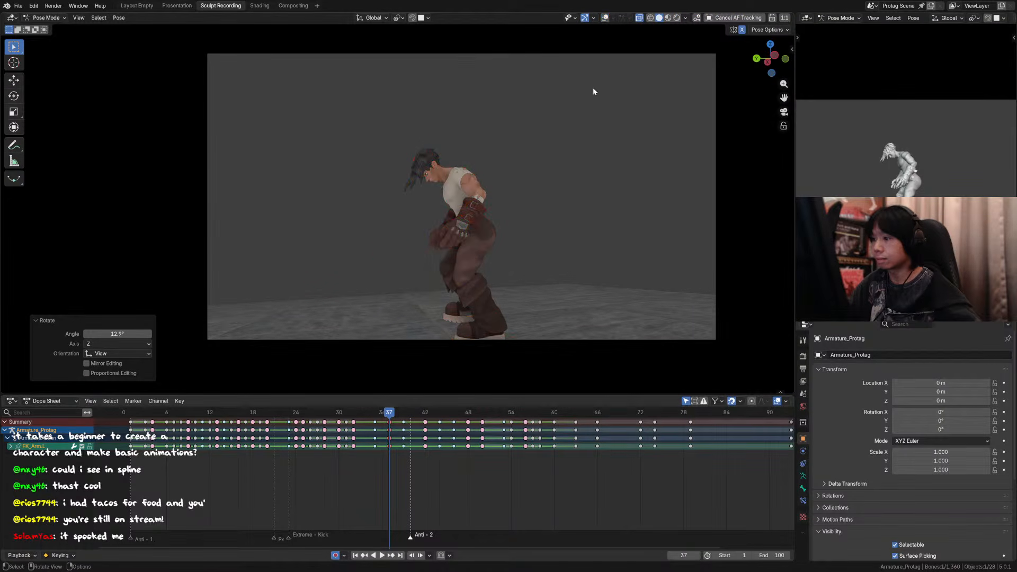
# Step: Compare the adjusted arm at frame 37 with the neighbouring keyed poses back to frame 32
pyautogui.press('Down')
pyautogui.press('Up')
pyautogui.press('Up')
pyautogui.press('Down')
pyautogui.press('Down')
pyautogui.press('Down')
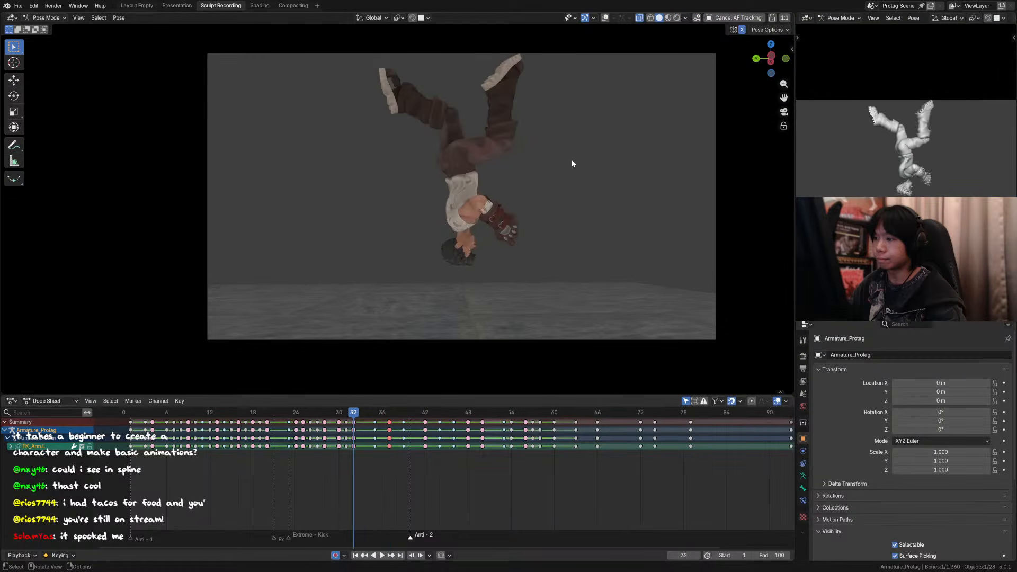
pyautogui.press('Up')
pyautogui.press('Up')
# Step: Swing the left upper arm further back at frame 37 in the camera view and compare it with the adjacent keyed poses
pyautogui.press('r')
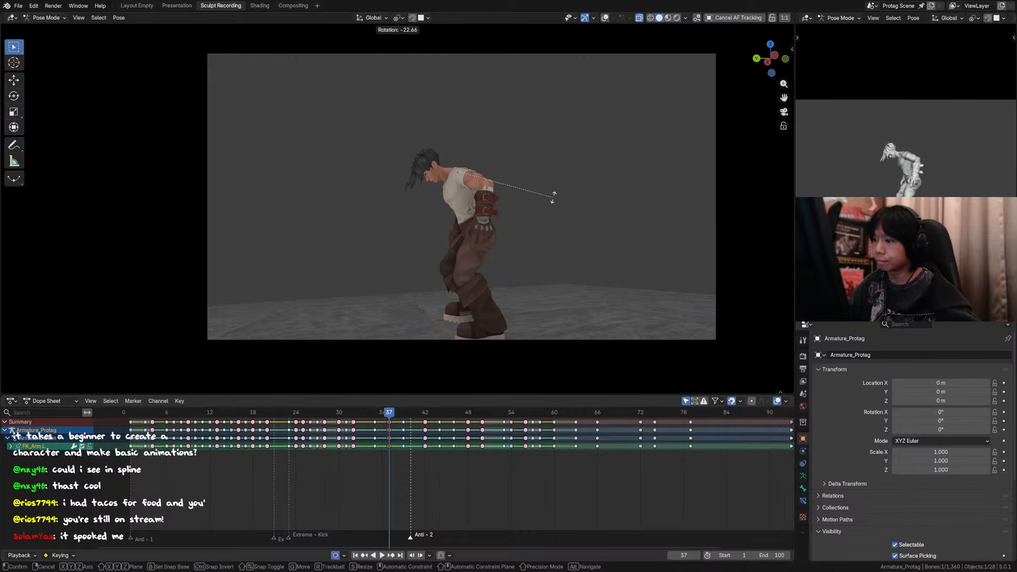
pyautogui.click(555, 195)
pyautogui.press('Down')
pyautogui.press('Up')
pyautogui.press('Up')
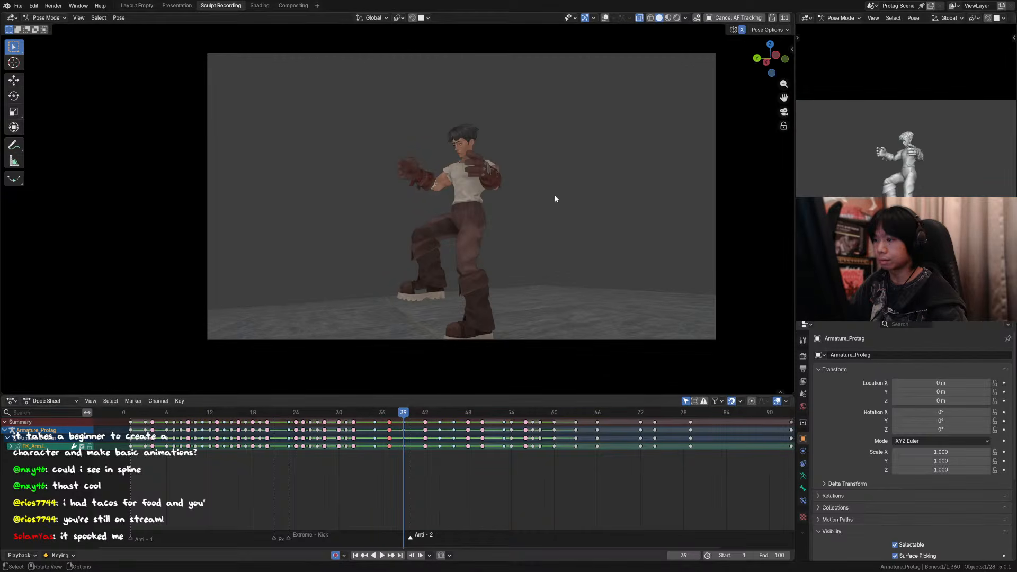
pyautogui.press('Down')
pyautogui.press('Up')
# Step: Show the overlays and rotate the chest control slightly about the global Z axis at frame 39
pyautogui.moveTo(539, 201); pyautogui.dragTo(545, 117, button='middle')
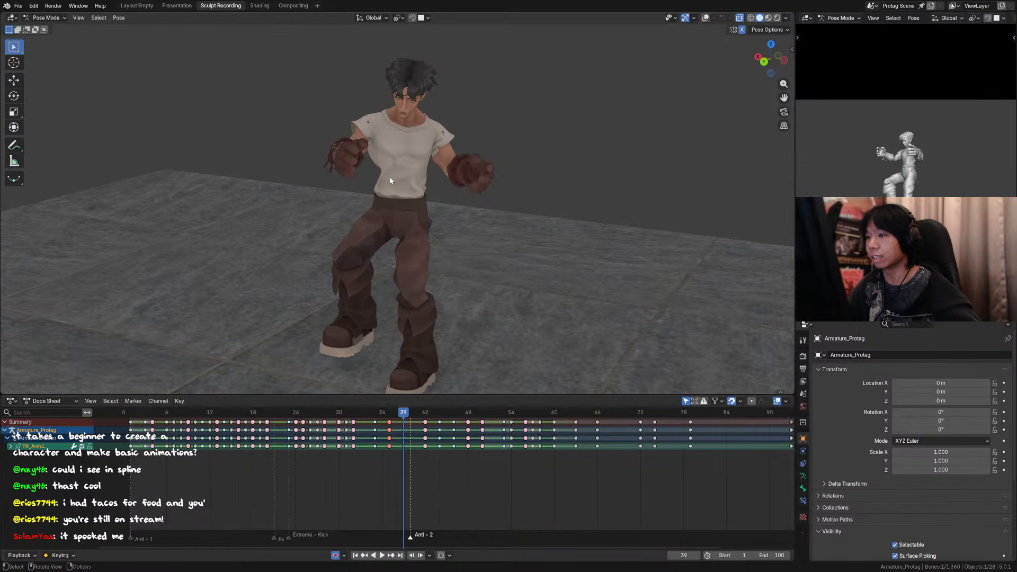
pyautogui.moveTo(391, 181); pyautogui.dragTo(453, 159, button='middle')
pyautogui.click(409, 134)
pyautogui.press('r')
pyautogui.press('y')
pyautogui.rightClick(460, 163)
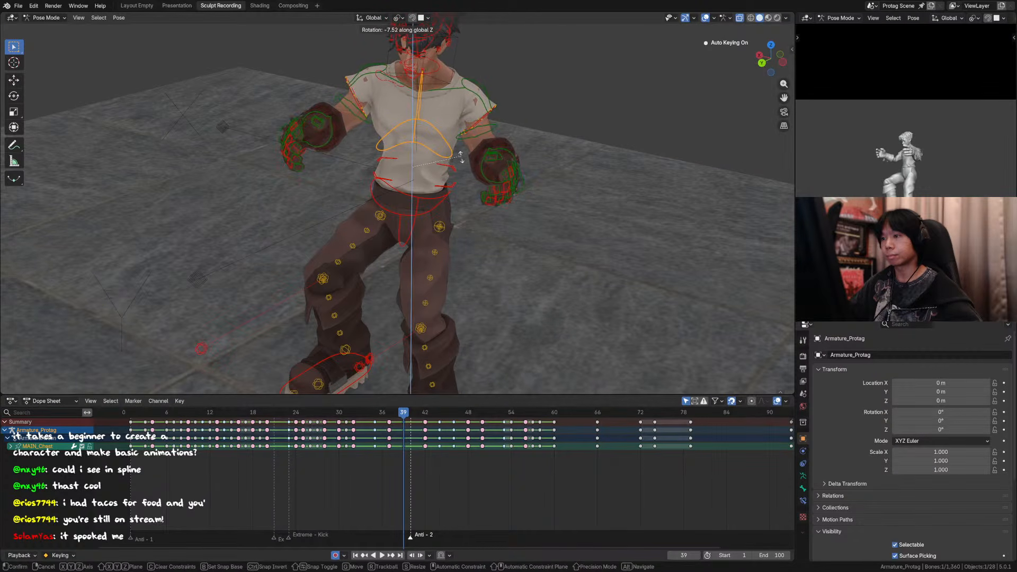
pyautogui.click(460, 158)
pyautogui.moveTo(460, 157); pyautogui.dragTo(490, 139, button='middle')
pyautogui.keyDown('shift'); pyautogui.click(434, 202); pyautogui.keyUp('shift')
pyautogui.moveTo(443, 207); pyautogui.dragTo(451, 204, button='middle')
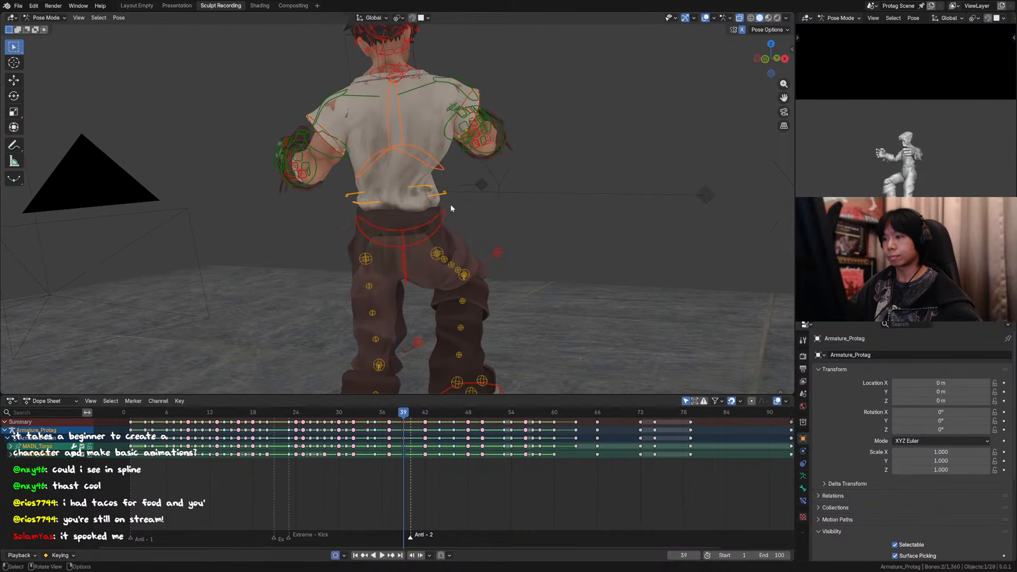
pyautogui.press('r')
pyautogui.press('z')
pyautogui.rightClick(444, 214)
pyautogui.click(444, 214)
pyautogui.press('r')
pyautogui.press('z')
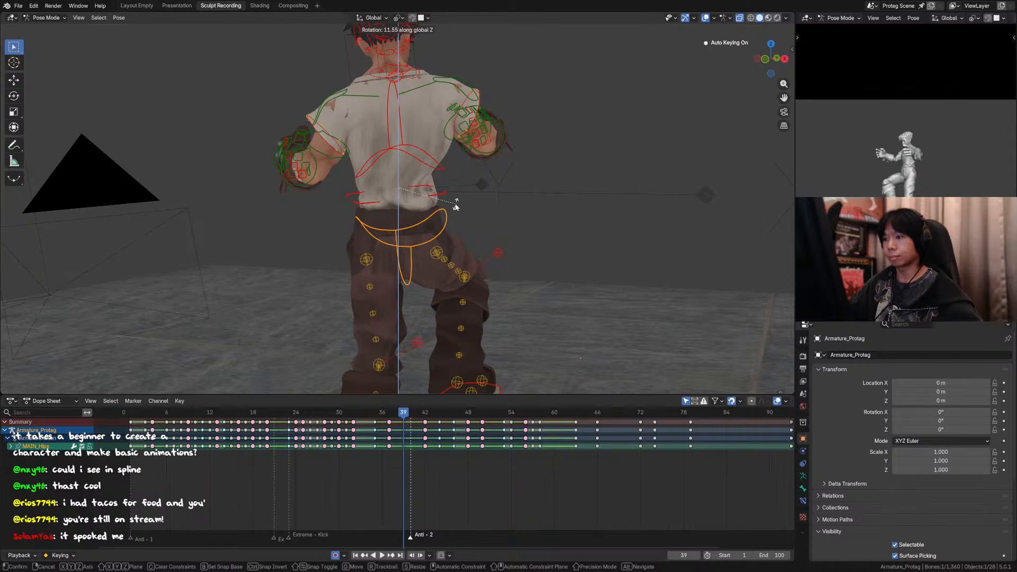
pyautogui.rightClick(454, 208)
pyautogui.moveTo(455, 209); pyautogui.dragTo(488, 232, button='middle')
pyautogui.press('r')
pyautogui.press('z')
pyautogui.rightClick(471, 263)
# Step: Select the hips control and turn it around the global Z axis at frame 39
pyautogui.click(473, 212)
pyautogui.keyDown('shift'); pyautogui.click(435, 213); pyautogui.keyUp('shift')
pyautogui.keyDown('shift'); pyautogui.click(445, 201); pyautogui.keyUp('shift')
pyautogui.press('r')
pyautogui.press('z')
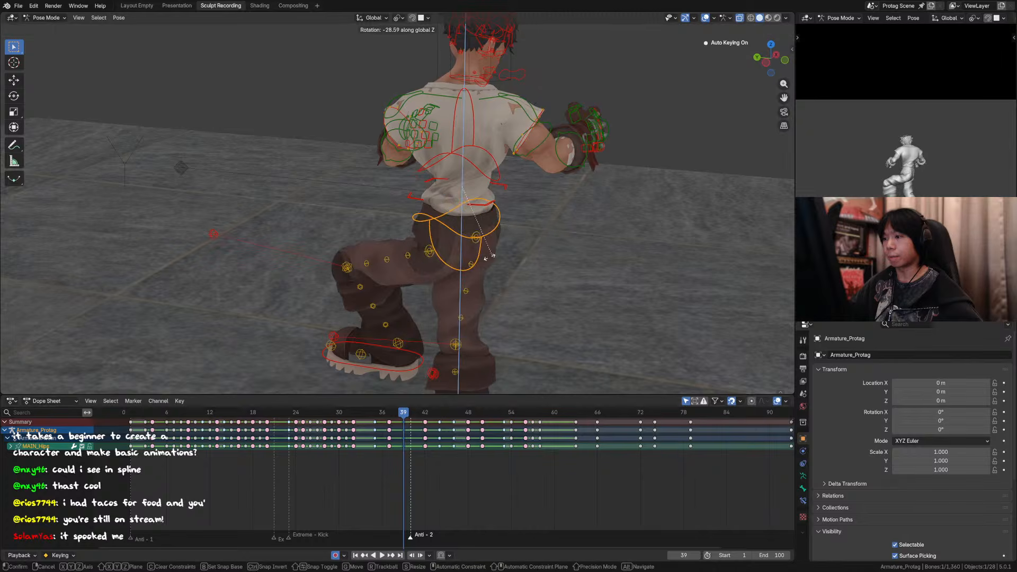
pyautogui.click(504, 181)
pyautogui.moveTo(500, 175); pyautogui.dragTo(496, 236, button='middle')
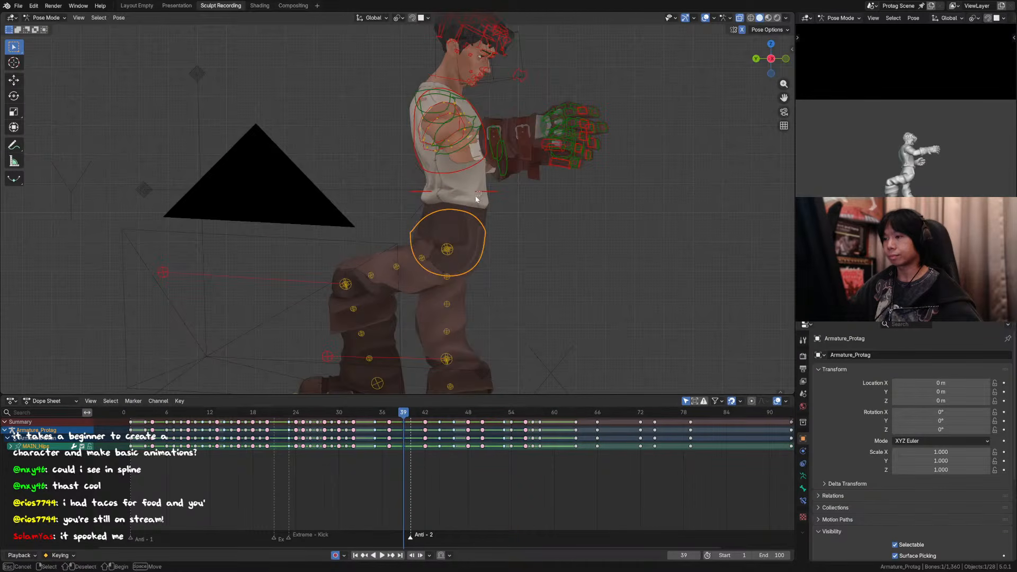
# Step: Rotate the chest, torso and hips controls together -154° about global Z at frame 39, then fine-tune their turn about the same axis
pyautogui.moveTo(476, 199); pyautogui.dragTo(456, 180)
pyautogui.press('r')
pyautogui.press('z')
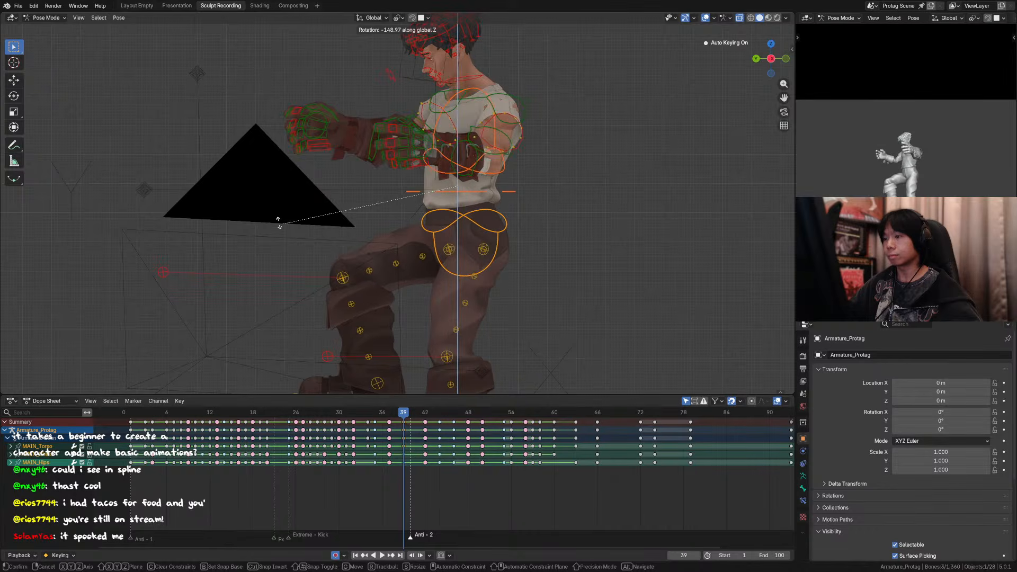
pyautogui.click(329, 220)
pyautogui.press('r')
pyautogui.press('z')
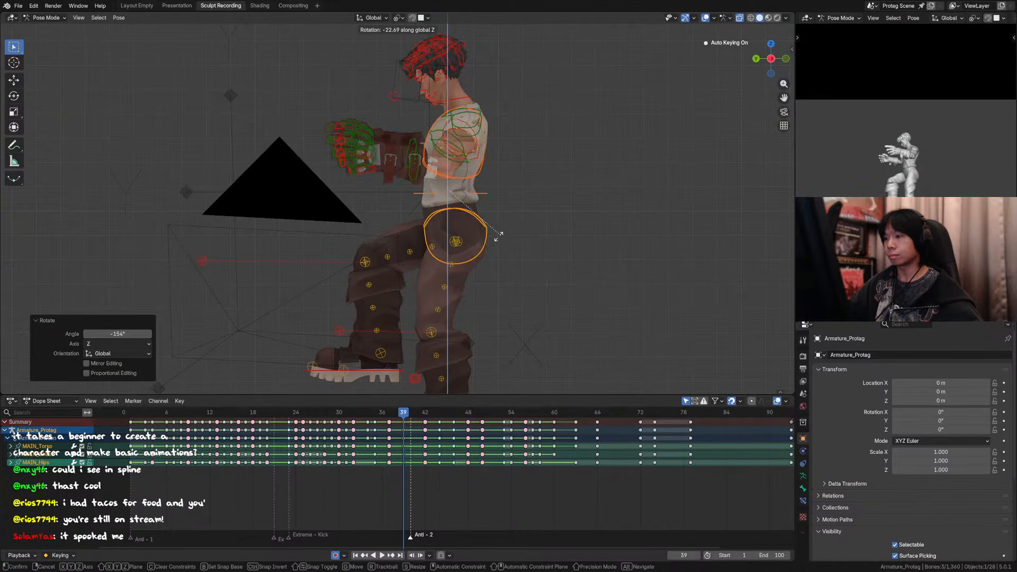
pyautogui.press('KP_0')
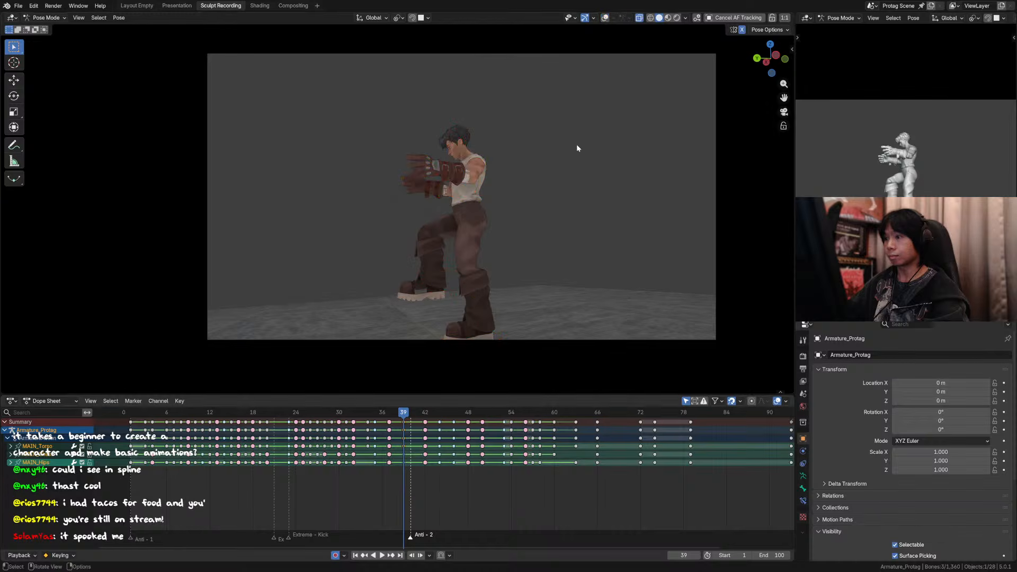
# Step: Step between frames 37 and 39 with overlays hidden to examine the turned body from the camera and front views
pyautogui.press('Left')
pyautogui.press('Left')
pyautogui.press('Right')
pyautogui.press('Right')
pyautogui.keyDown('alt'); pyautogui.moveTo(484, 238); pyautogui.dragTo(539, 249, button='middle'); pyautogui.keyUp('alt')
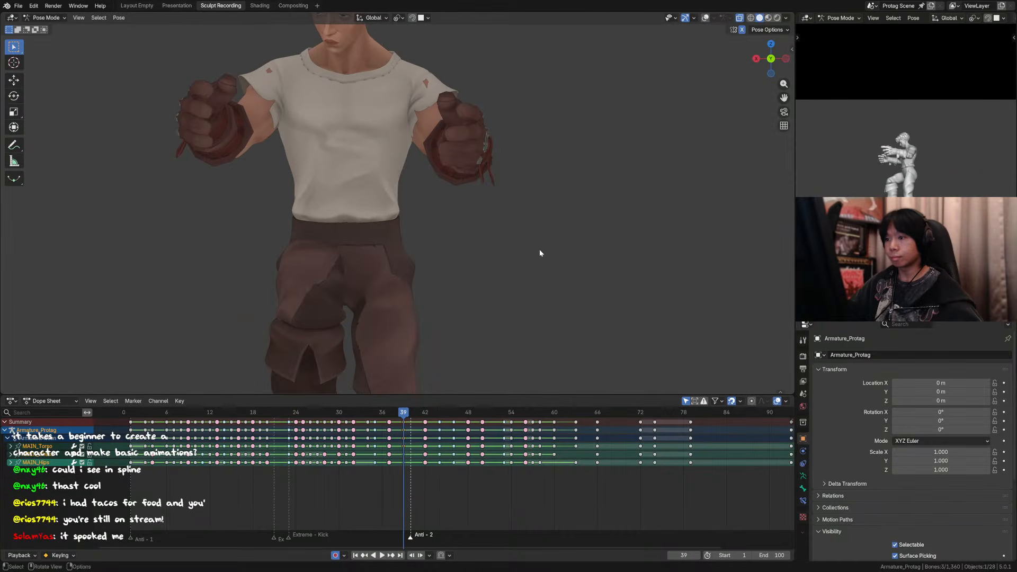
pyautogui.press('Left')
pyautogui.press('Right')
pyautogui.press('Left')
pyautogui.press('Right')
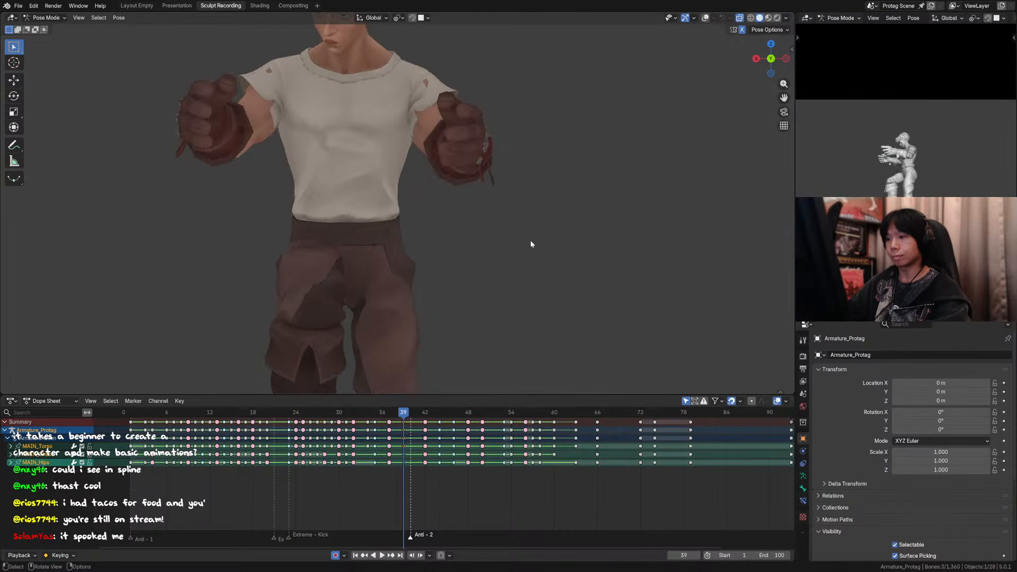
pyautogui.press('Left')
pyautogui.press('Left')
pyautogui.press('Right')
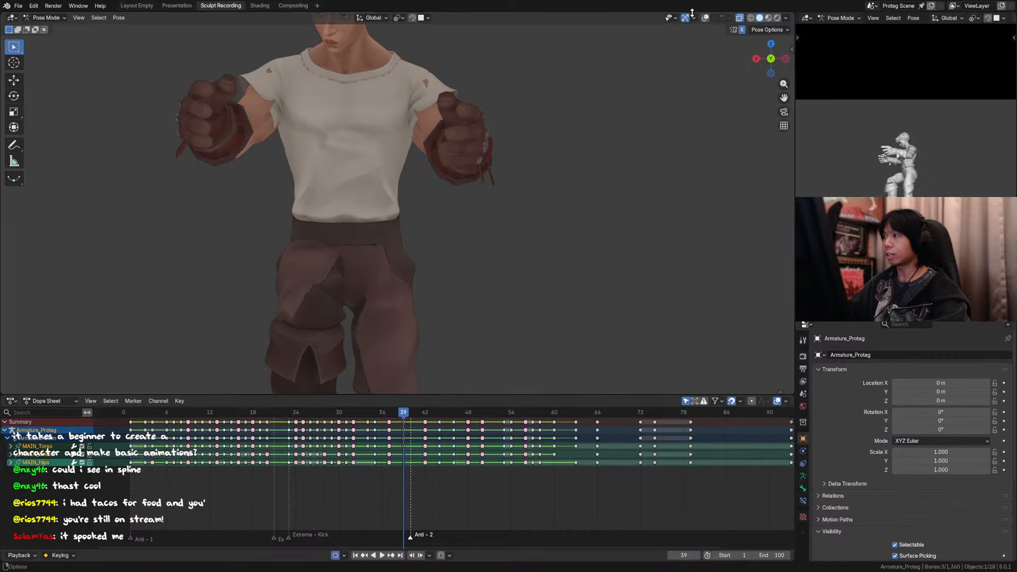
# Step: Show the overlays and step through frames 37 to 41 in a closer camera view to examine the body's turn
pyautogui.moveTo(424, 270); pyautogui.dragTo(406, 189, button='middle')
pyautogui.press('KP_0')
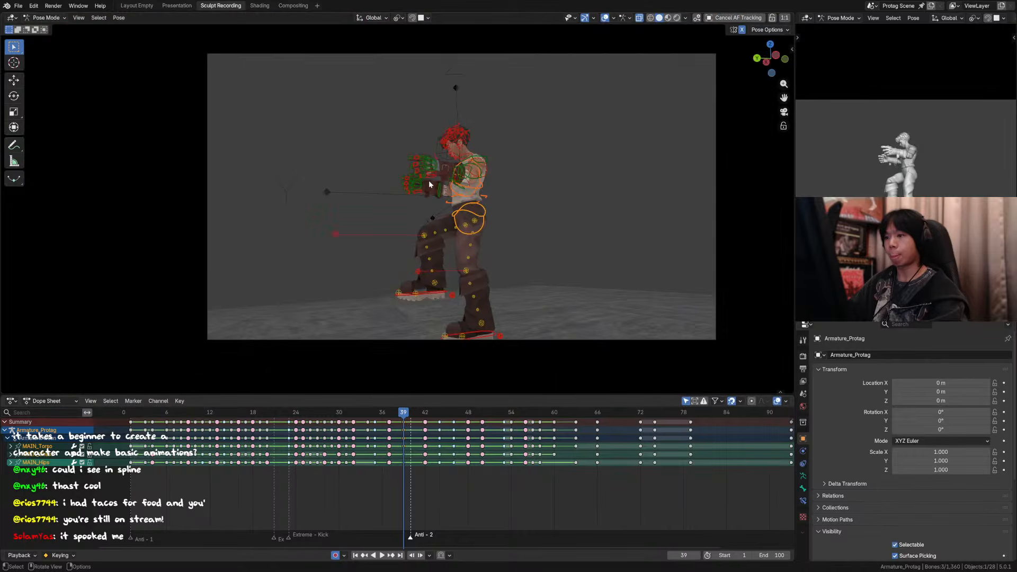
pyautogui.scroll(2, 508, 212)
pyautogui.press('Left')
pyautogui.press('Right')
pyautogui.press('Right')
pyautogui.press('Right')
pyautogui.press('Right')
pyautogui.press('Right')
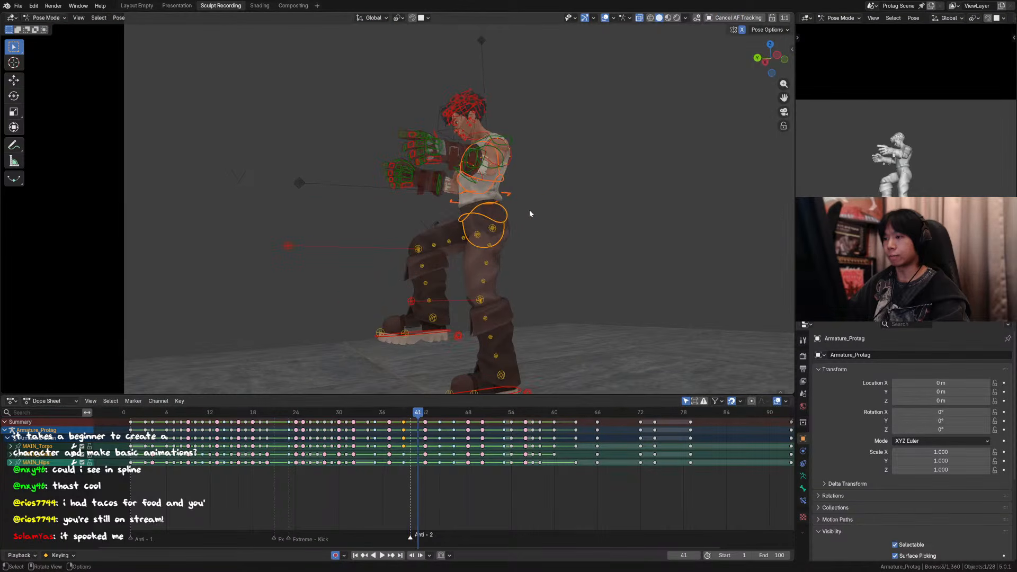
pyautogui.press('Left')
pyautogui.press('Left')
pyautogui.press('Left')
pyautogui.press('Left')
pyautogui.press('Left')
pyautogui.press('Right')
pyautogui.press('Right')
pyautogui.press('Right')
pyautogui.press('Right')
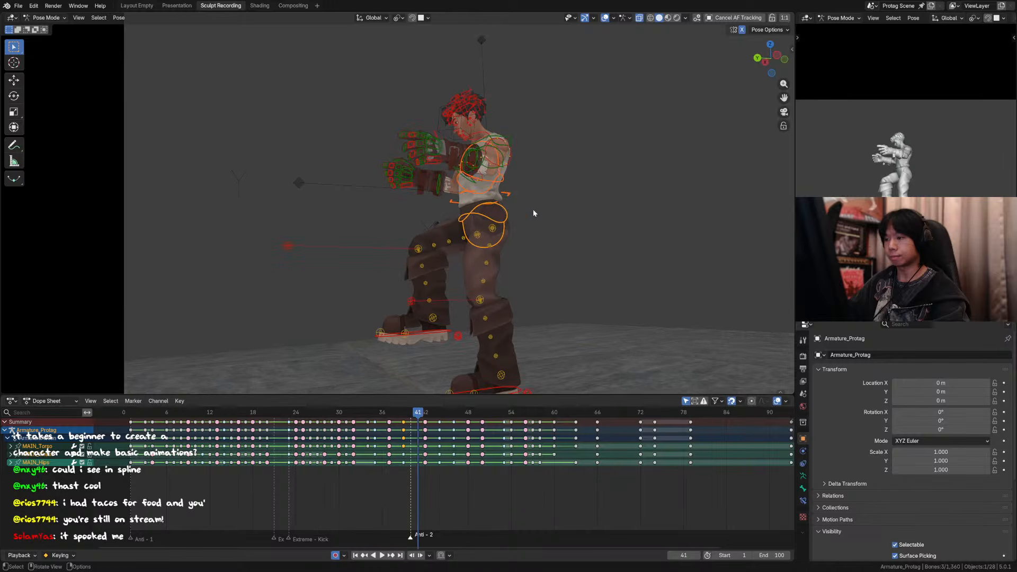
pyautogui.press('Left')
pyautogui.press('Left')
pyautogui.press('Left')
pyautogui.press('Left')
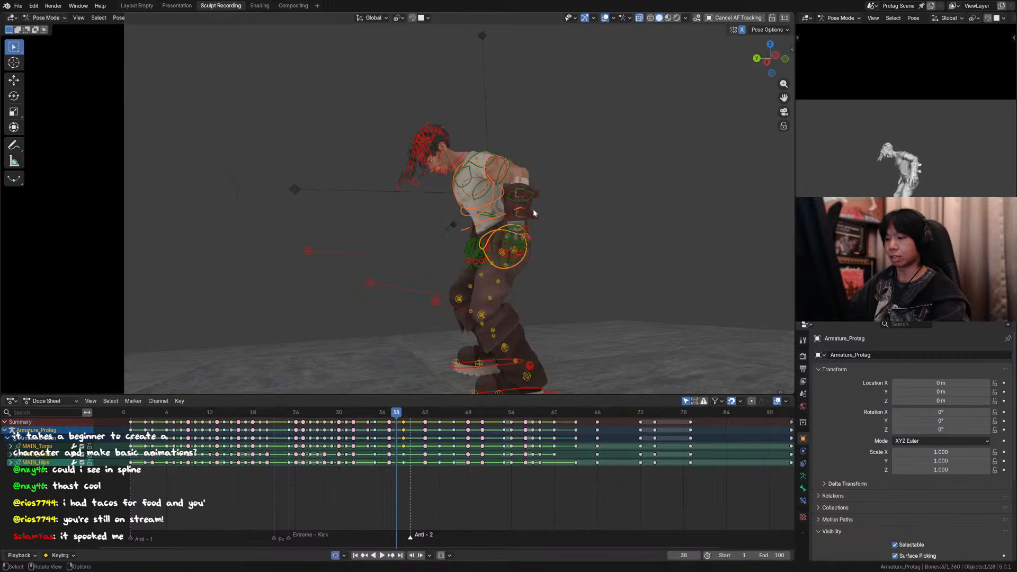
pyautogui.press('Left')
pyautogui.press('Right')
pyautogui.press('Right')
pyautogui.press('Left')
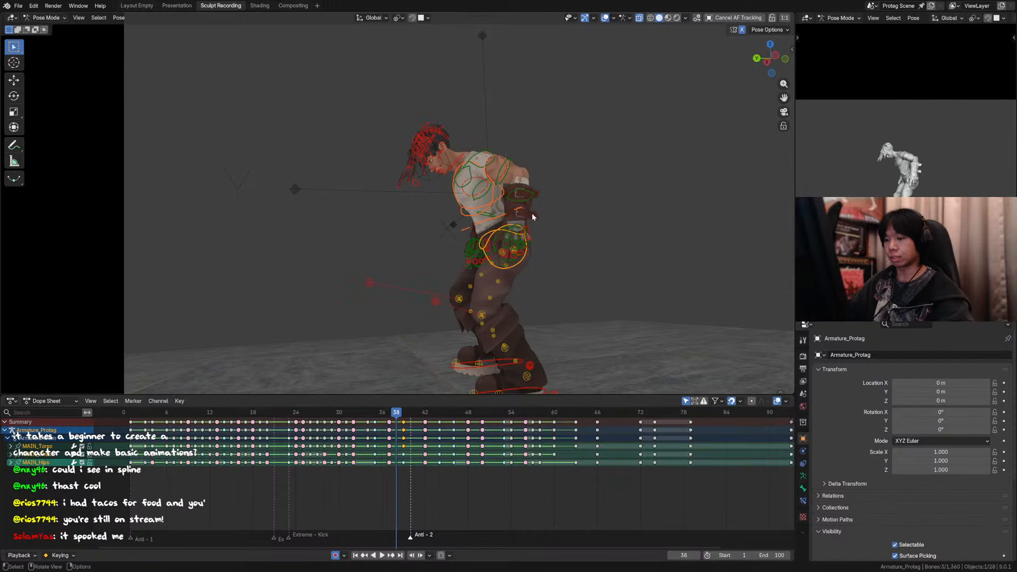
# Step: Select all the rig's controls, hide the overlays and try a breakdown pose between the neighbouring keys at frame 38
pyautogui.press('a')
pyautogui.hotkey('shift', 'e')
pyautogui.rightClick(552, 213)
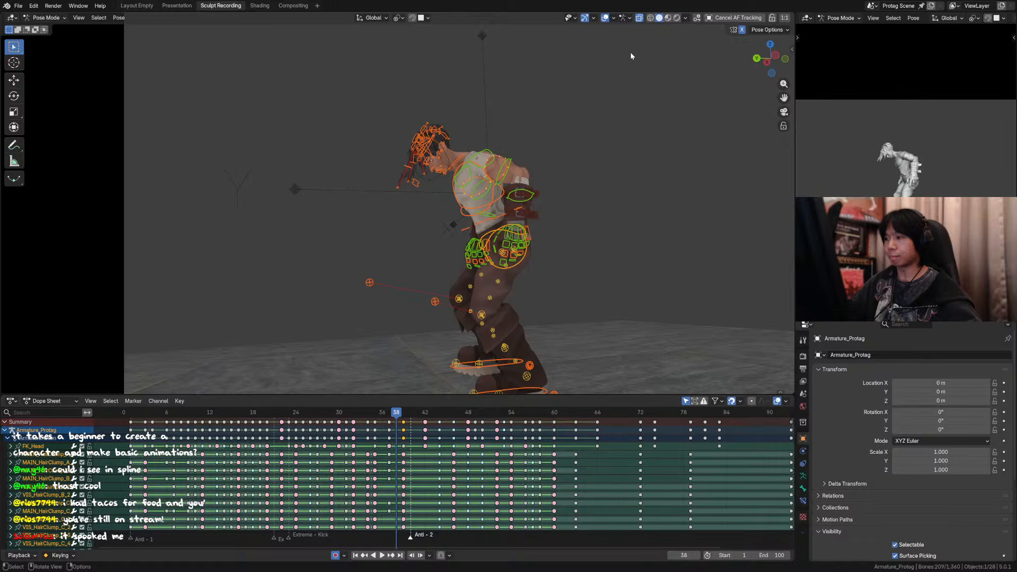
pyautogui.click(605, 17)
pyautogui.hotkey('shift', 'e')
pyautogui.rightClick(578, 217)
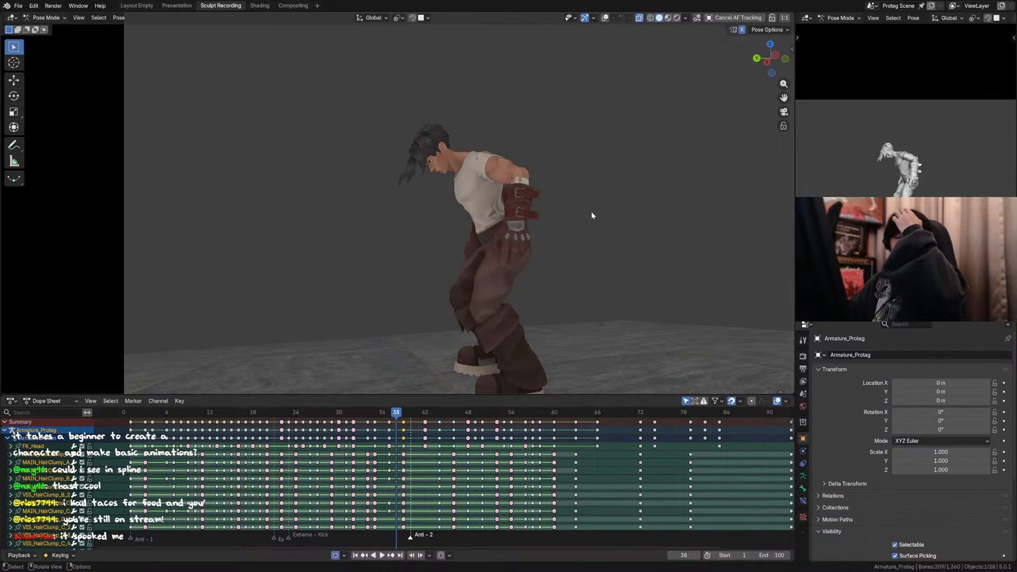
pyautogui.hotkey('shift', 'e')
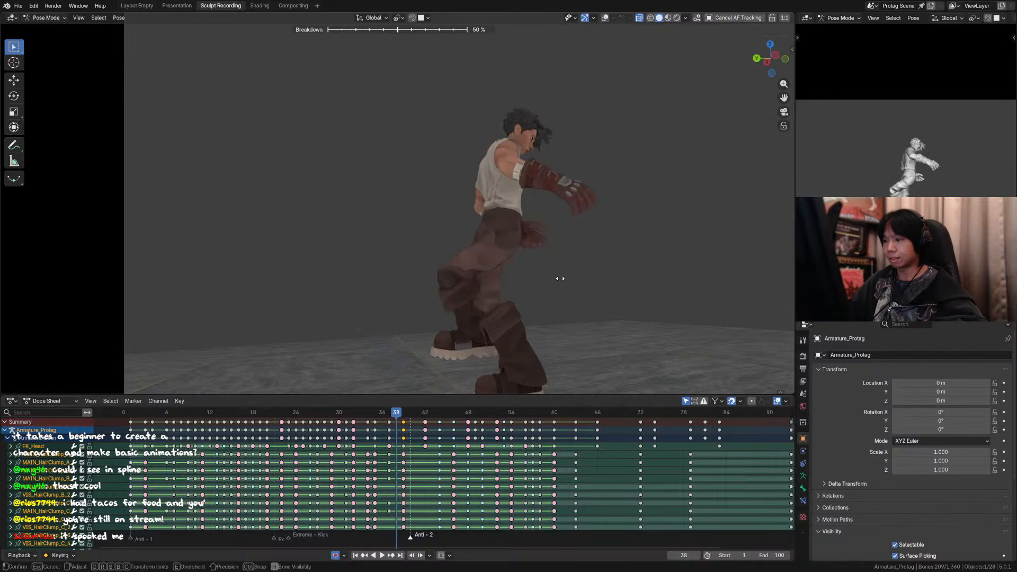
pyautogui.rightClick(560, 279)
pyautogui.keyDown('alt'); pyautogui.moveTo(560, 279); pyautogui.dragTo(538, 226, button='middle'); pyautogui.keyUp('alt')
pyautogui.scroll(-2, 561, 285)
pyautogui.hotkey('shift', 'e')
pyautogui.rightClick(539, 228)
pyautogui.hotkey('shift', 'e')
pyautogui.rightClick(545, 215)
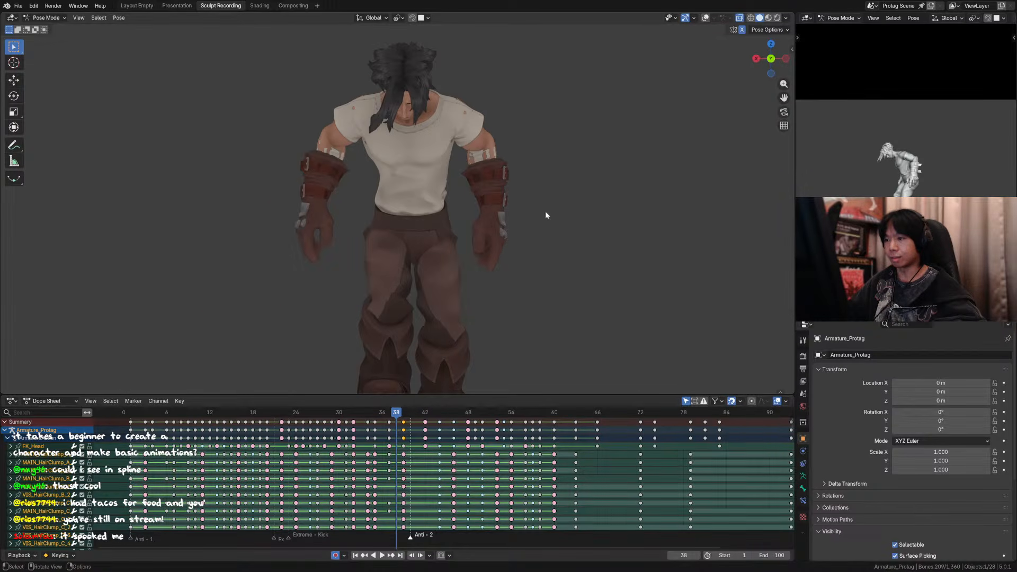
# Step: Show the overlays, examine the full pose at frame 39 from several angles and select the torso control
pyautogui.click(705, 18)
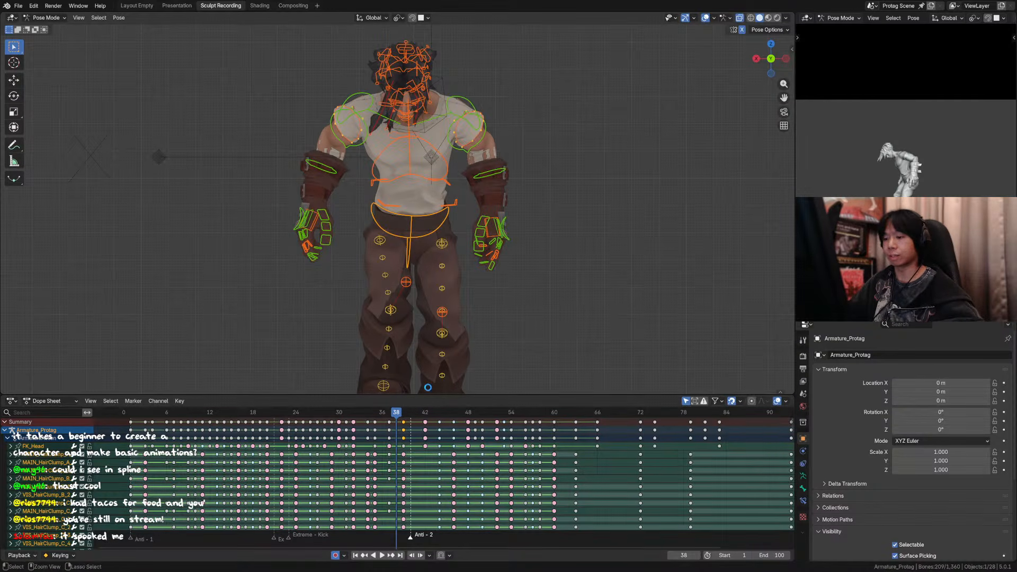
pyautogui.moveTo(397, 415); pyautogui.dragTo(404, 415)
pyautogui.scroll(-2, 477, 217)
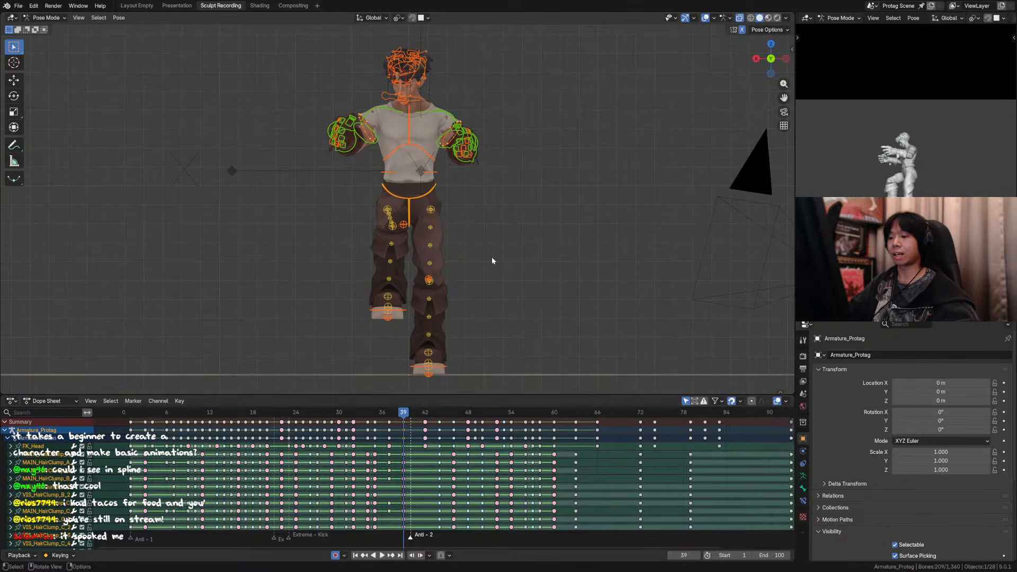
pyautogui.moveTo(492, 261); pyautogui.dragTo(448, 257, button='middle')
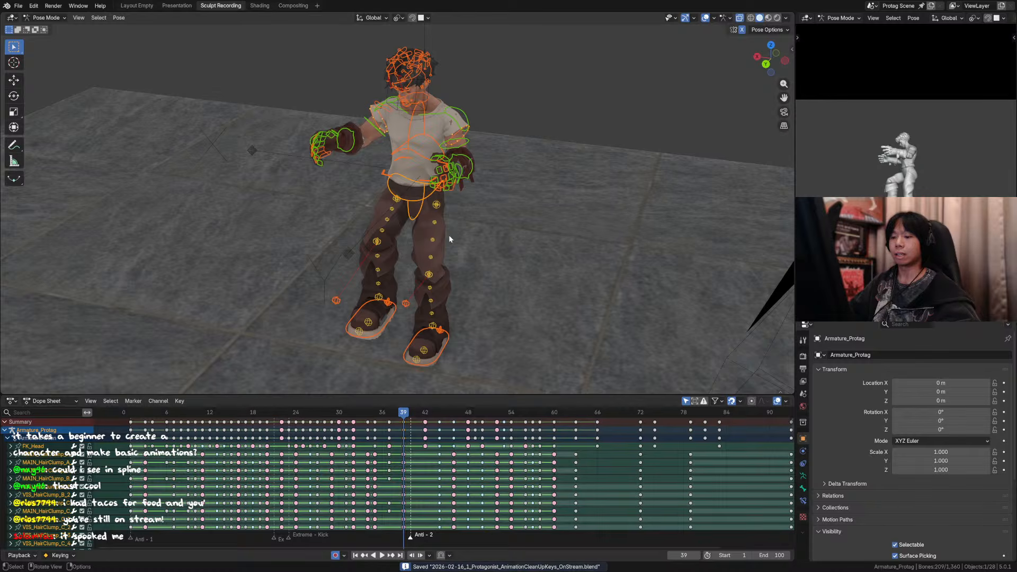
pyautogui.scroll(2, 448, 266)
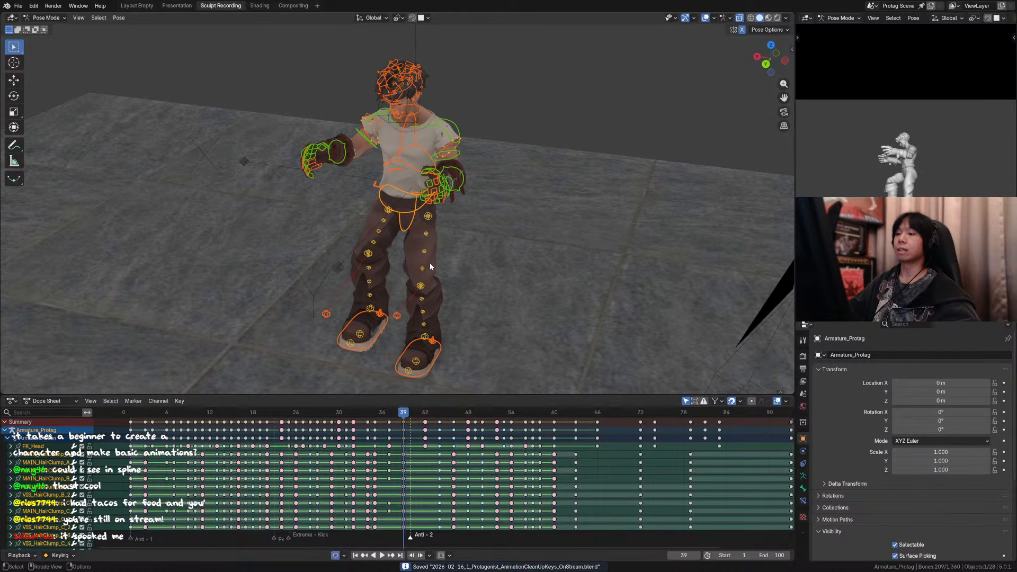
pyautogui.moveTo(433, 231); pyautogui.dragTo(427, 185, button='middle')
pyautogui.click(433, 192)
pyautogui.click(431, 188)
# Step: Step between frames 37 and 39 in the camera view to examine the body's turn
pyautogui.press('KP_0')
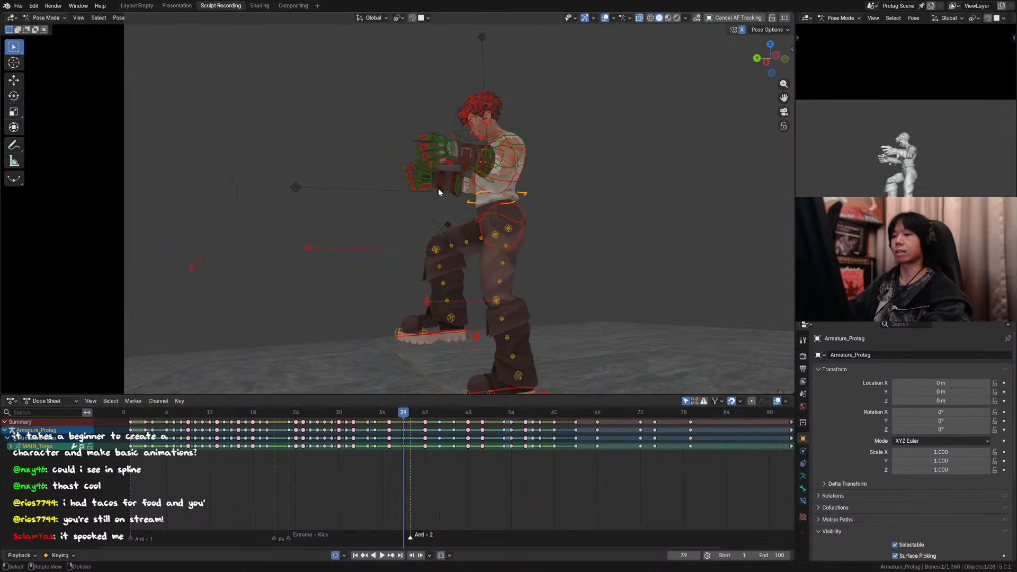
pyautogui.press('KP_0')
pyautogui.press('Left')
pyautogui.press('Left')
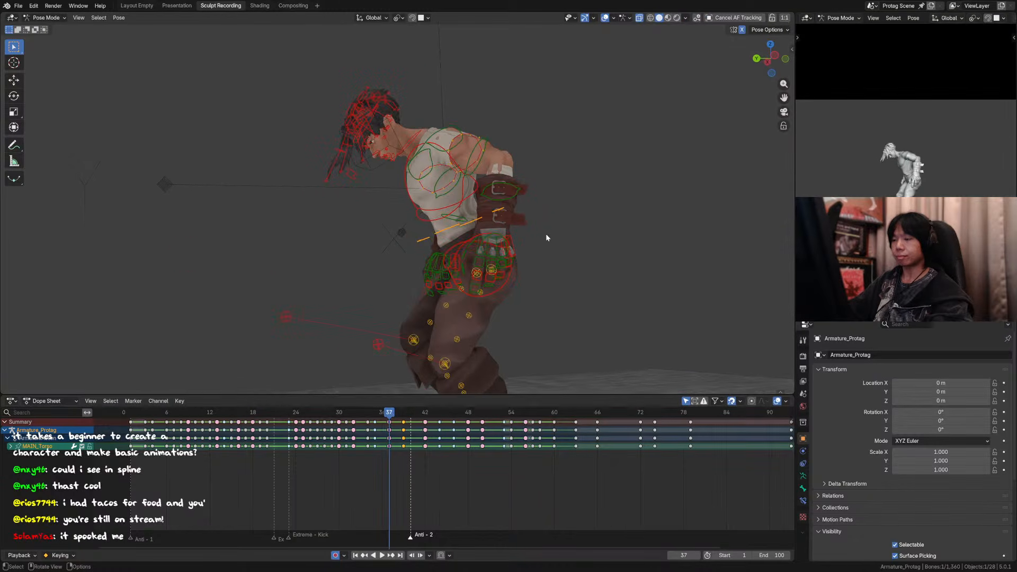
pyautogui.press('Right')
pyautogui.press('Right')
pyautogui.press('Left')
pyautogui.press('Right')
pyautogui.press('Left')
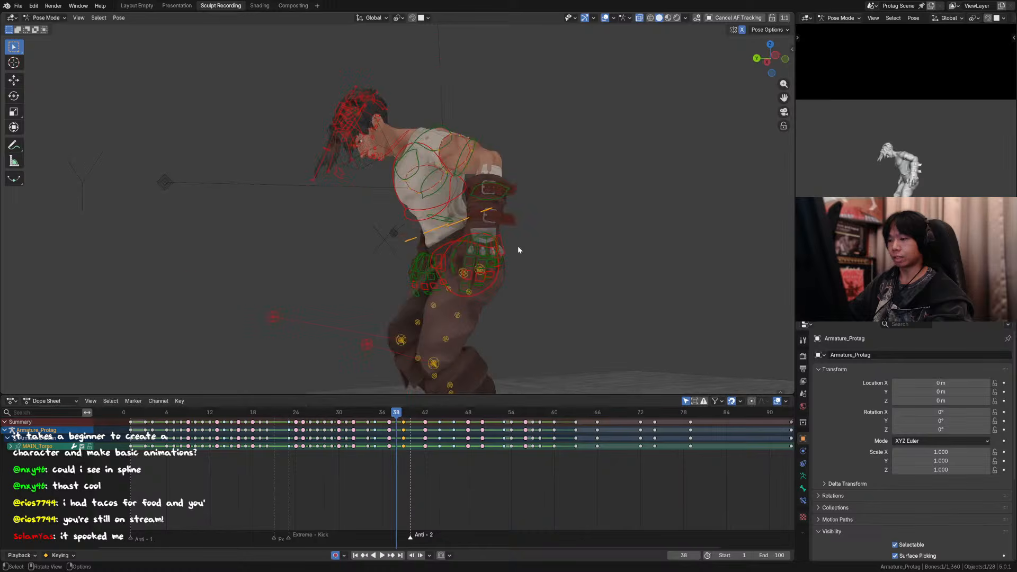
# Step: Save the file and show the bone transform values of the hips and torso controls at frame 37
pyautogui.moveTo(444, 224); pyautogui.dragTo(542, 244, button='middle')
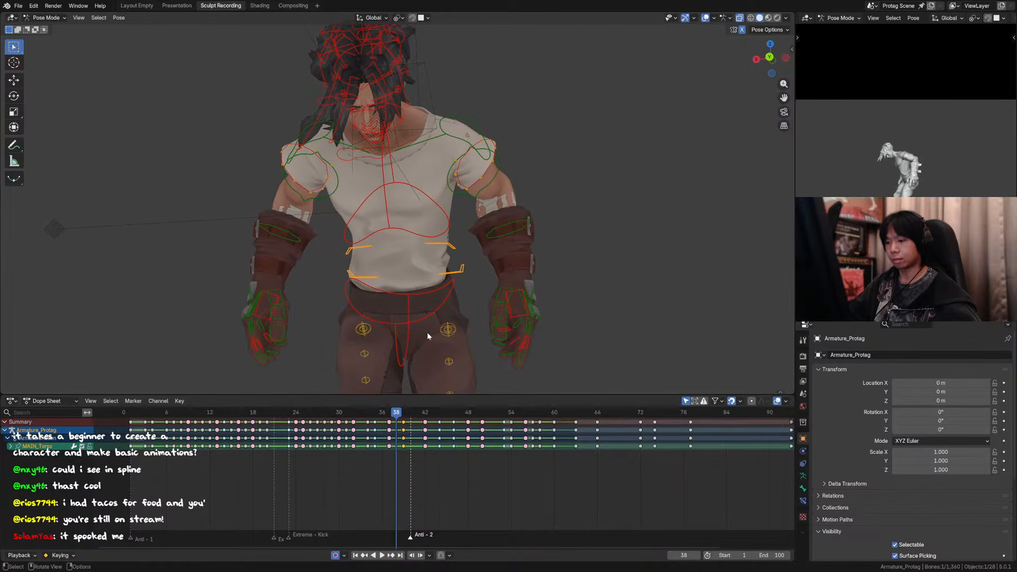
pyautogui.hotkey('ctrl', 's')
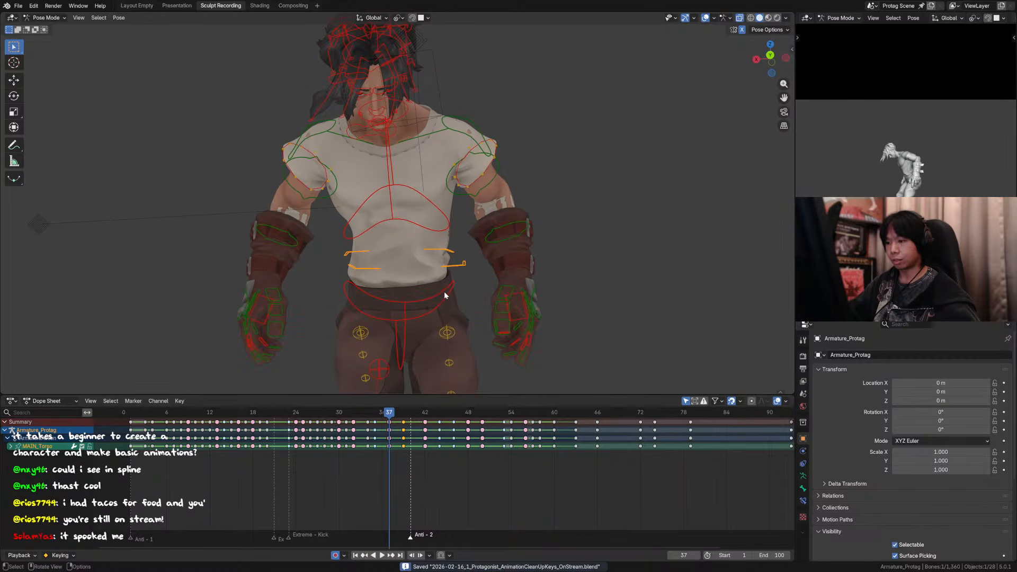
pyautogui.click(444, 292)
pyautogui.hotkey('alt', 'a')
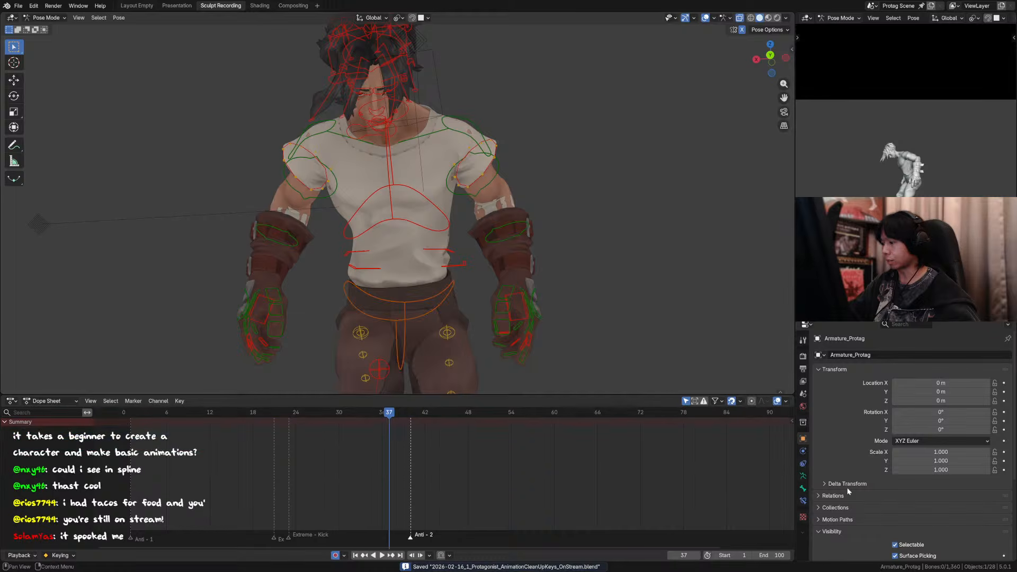
pyautogui.click(802, 488)
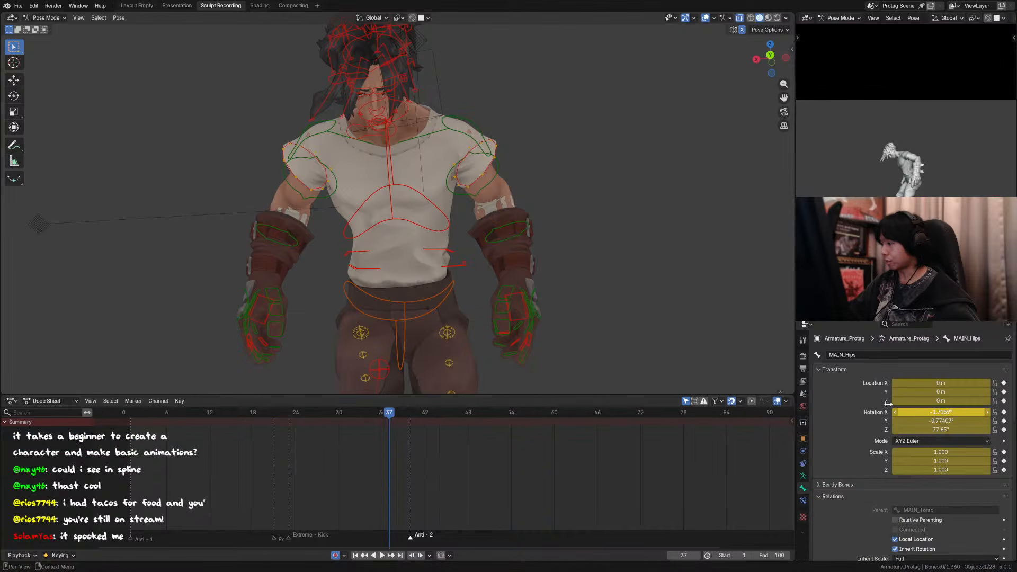
pyautogui.click(449, 290)
# Step: Match the torso control's rotation at frame 37 to its frame 39 values: X 0°, Y 0° and Z -181.185°
pyautogui.moveTo(412, 412); pyautogui.dragTo(405, 417)
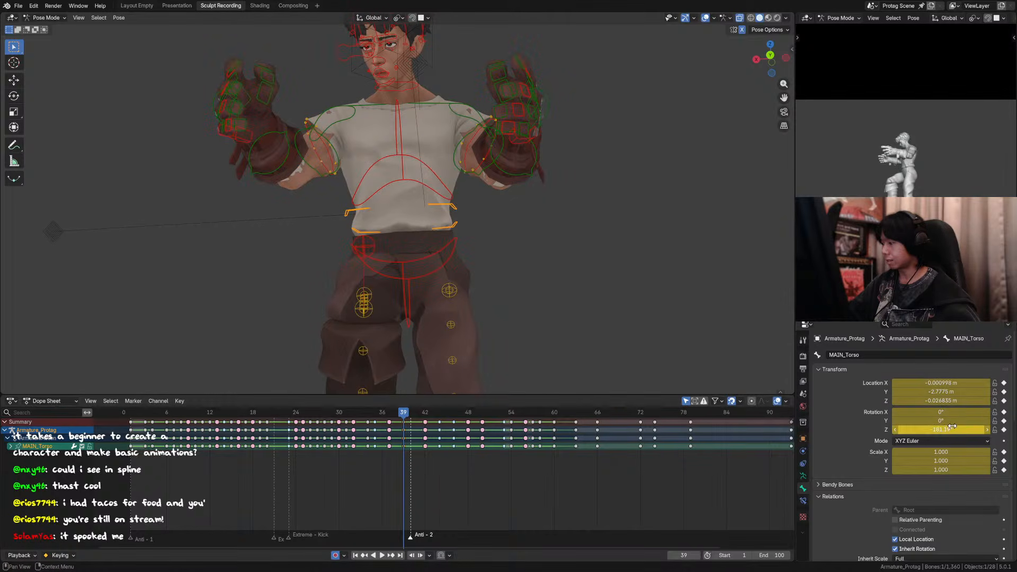
pyautogui.click(389, 414)
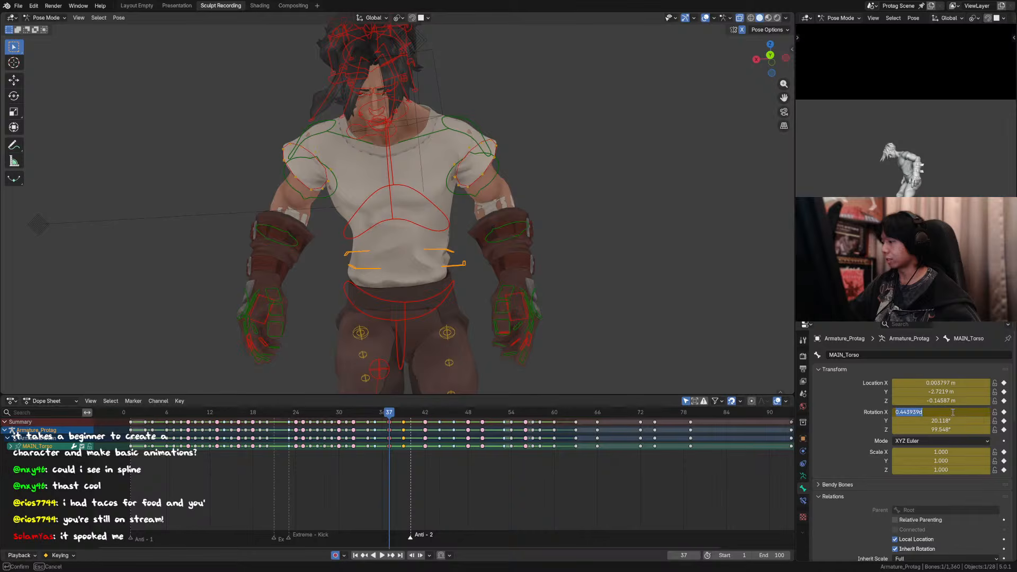
pyautogui.write('0')
pyautogui.press('Return')
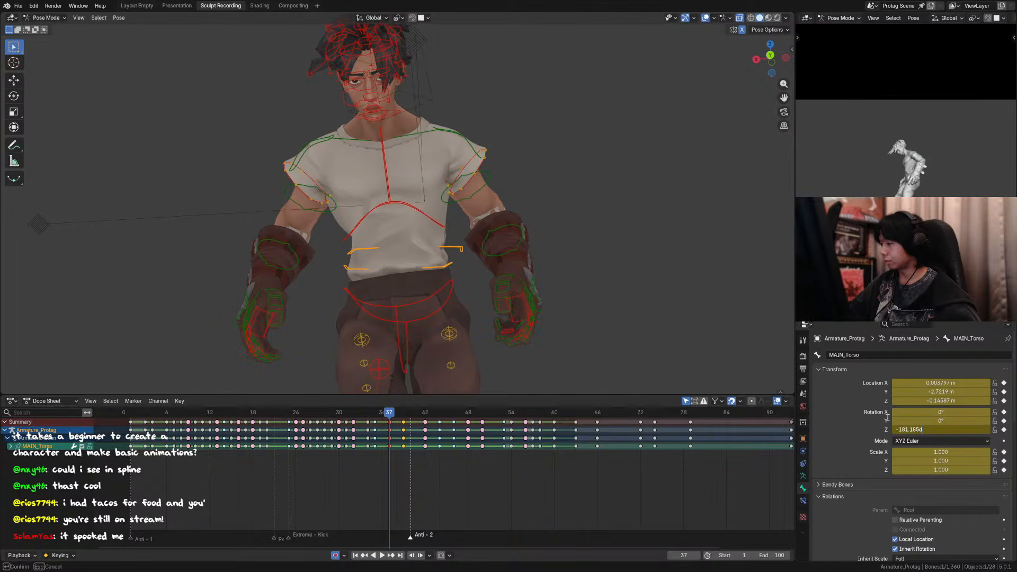
pyautogui.press('Return')
# Step: Compare with frame 39, then clear the rotation of the chest and hips controls at frame 37
pyautogui.moveTo(499, 277); pyautogui.dragTo(453, 294, button='middle')
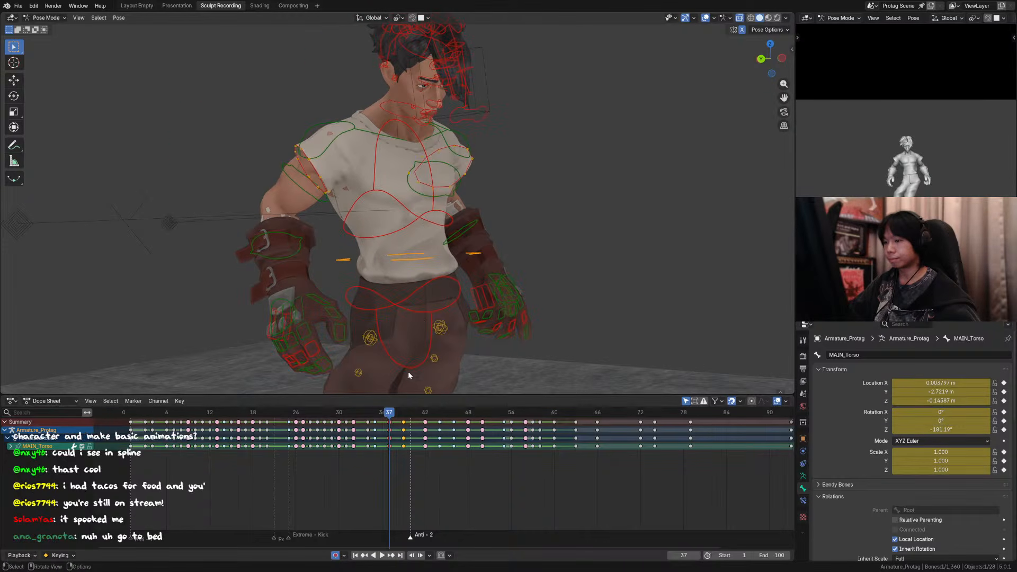
pyautogui.moveTo(390, 413); pyautogui.dragTo(404, 413)
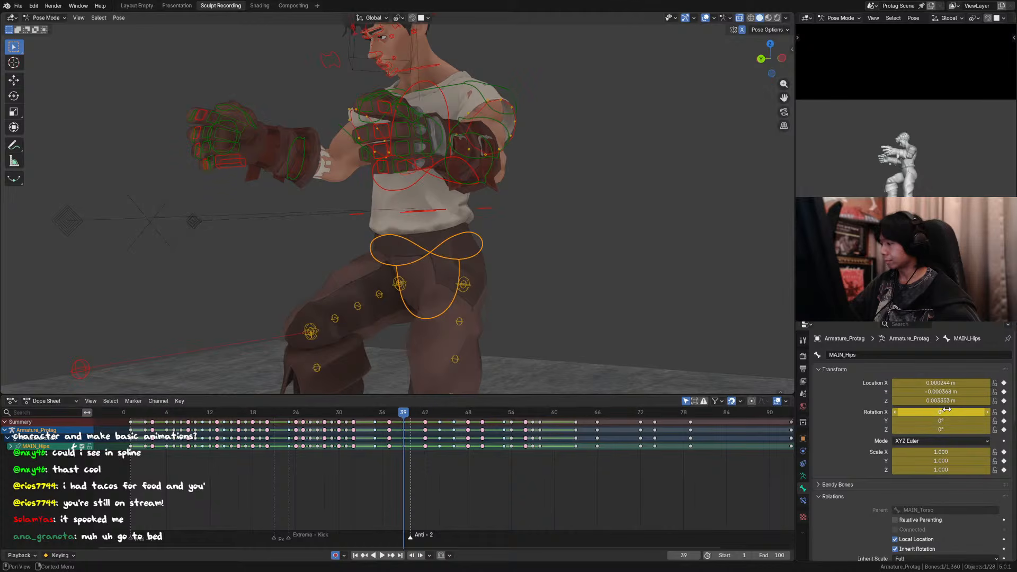
pyautogui.moveTo(436, 252); pyautogui.dragTo(416, 173, button='middle')
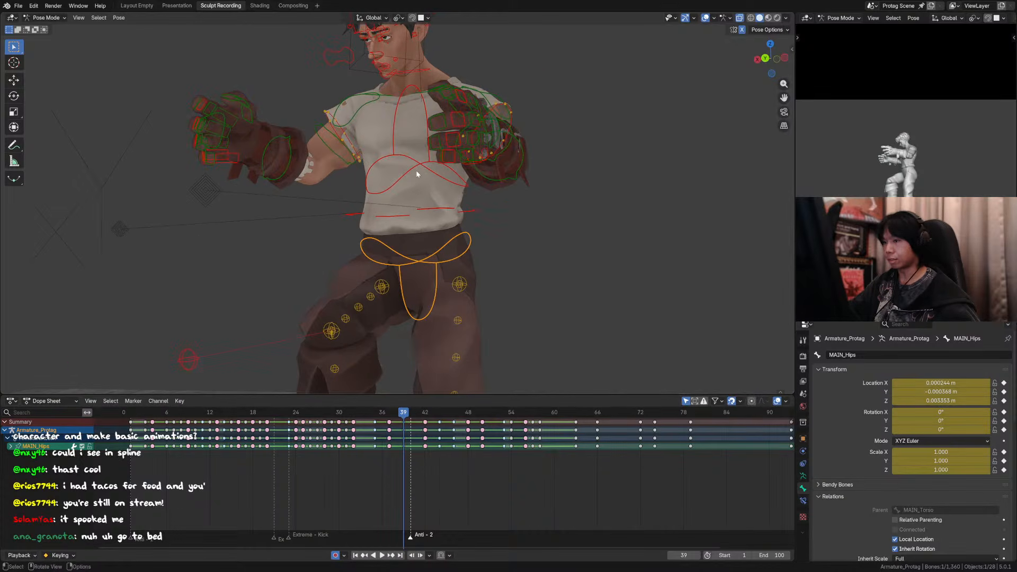
pyautogui.click(389, 413)
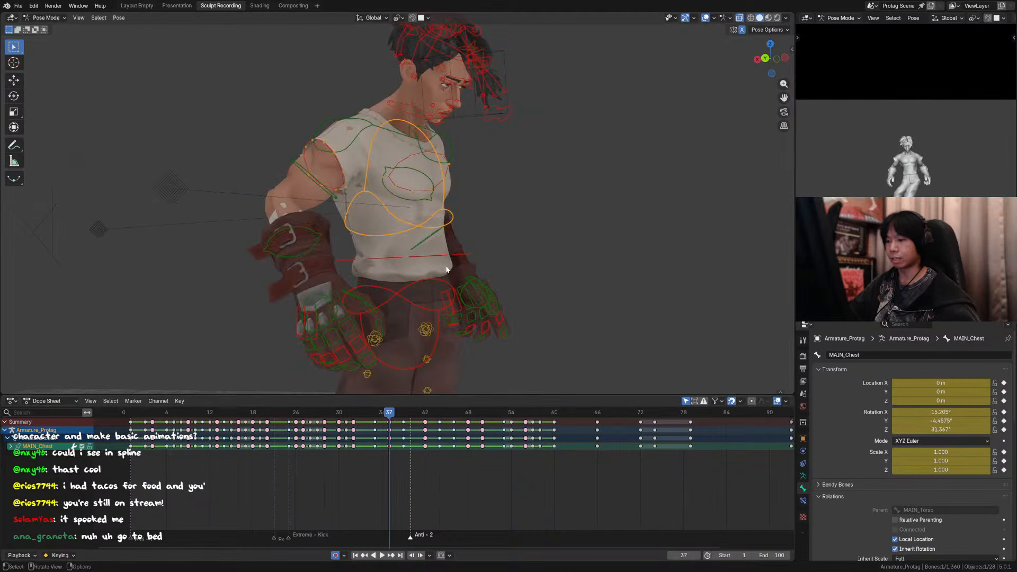
pyautogui.hotkey('alt', 'r')
pyautogui.click(441, 312)
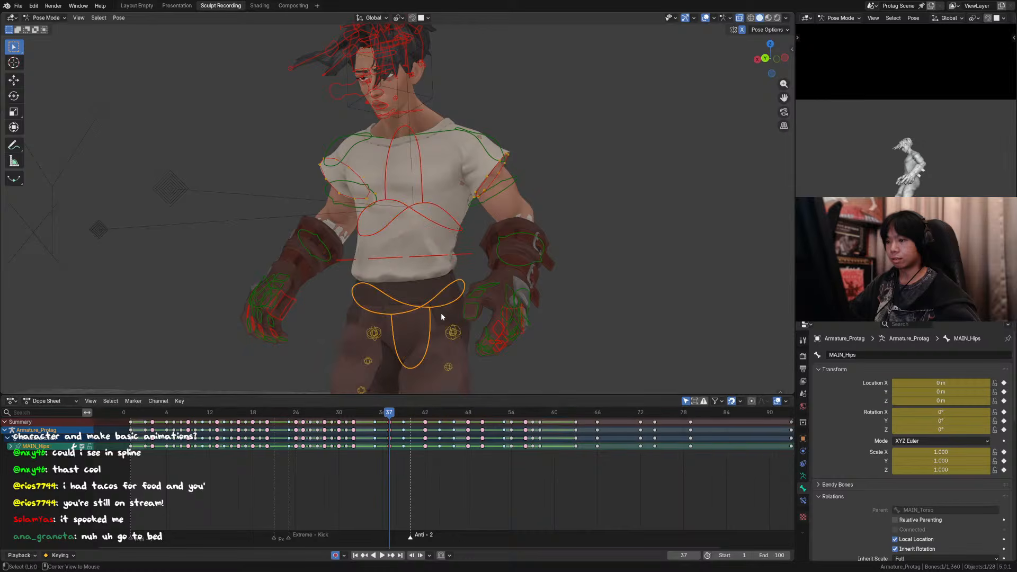
# Step: Step through frames 37 to 39 in the front view to examine the straightened pose
pyautogui.moveTo(463, 307); pyautogui.dragTo(498, 273, button='middle')
pyautogui.scroll(-2, 490, 278)
pyautogui.scroll(3, 484, 256)
pyautogui.press('Right')
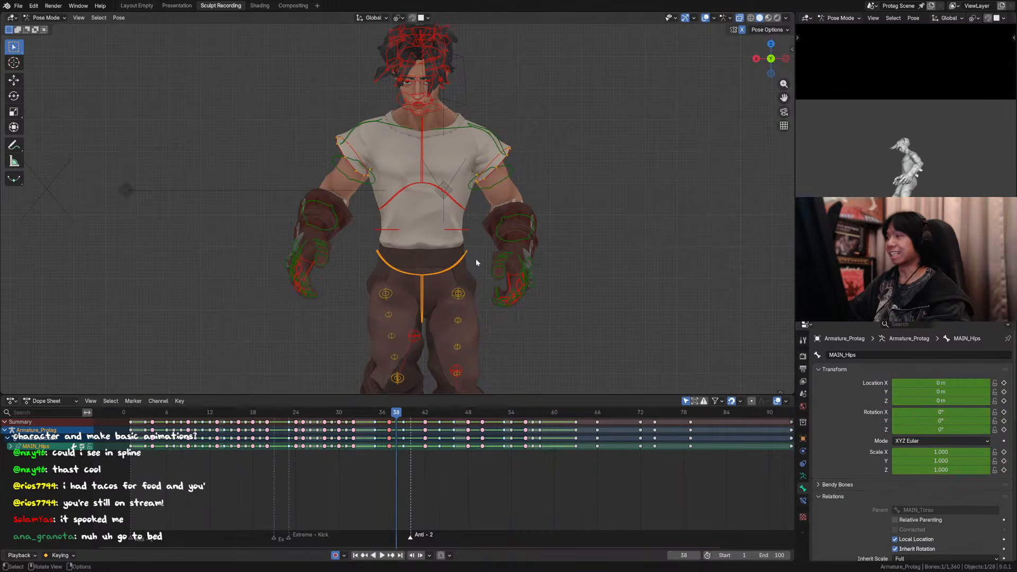
pyautogui.press('Left')
pyautogui.press('Up')
pyautogui.press('Down')
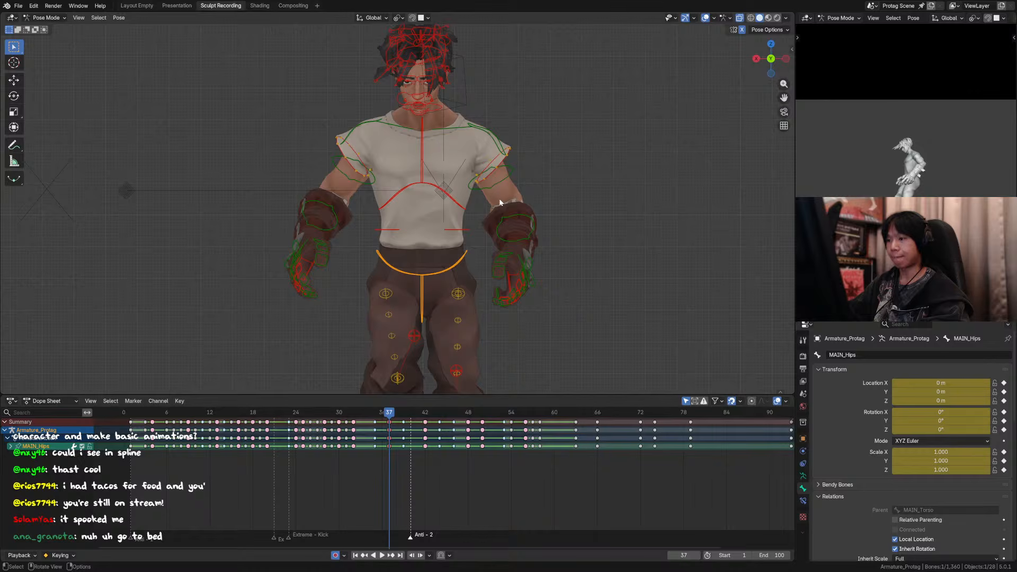
# Step: Hide the overlays and step back and forth through the keys between frames 32 and 39 in the side view to examine the landing
pyautogui.click(705, 18)
pyautogui.press('Up')
pyautogui.moveTo(567, 185); pyautogui.dragTo(464, 199, button='middle')
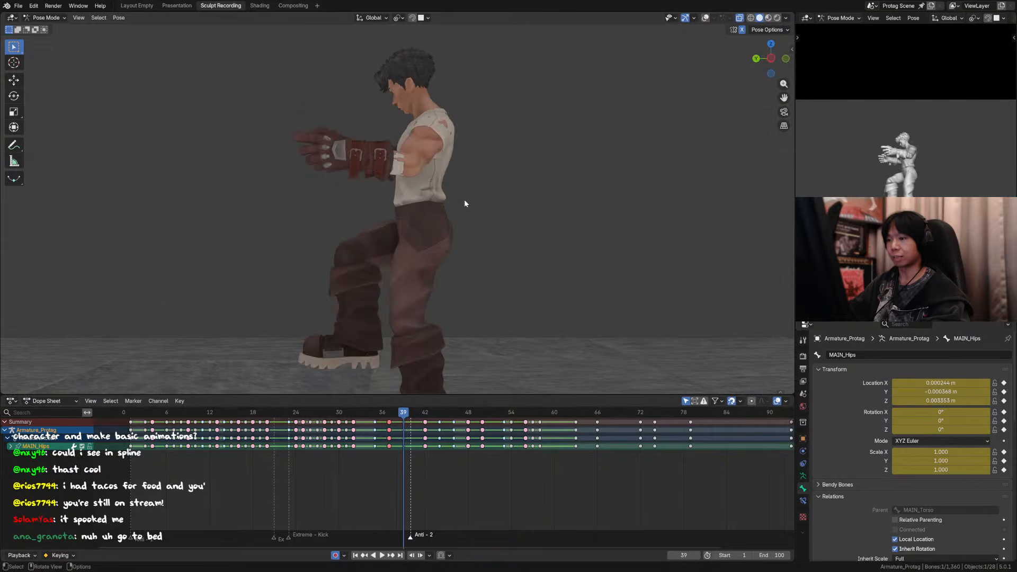
pyautogui.press('Down')
pyautogui.press('Down')
pyautogui.press('Up')
pyautogui.press('Up')
pyautogui.press('Up')
pyautogui.press('Down')
pyautogui.press('Down')
pyautogui.press('Down')
pyautogui.press('Down')
pyautogui.press('Up')
pyautogui.press('Up')
pyautogui.press('Up')
# Step: Examine the pose around frame 37 in the camera view and save the file
pyautogui.press('Down')
pyautogui.press('Down')
pyautogui.press('Down')
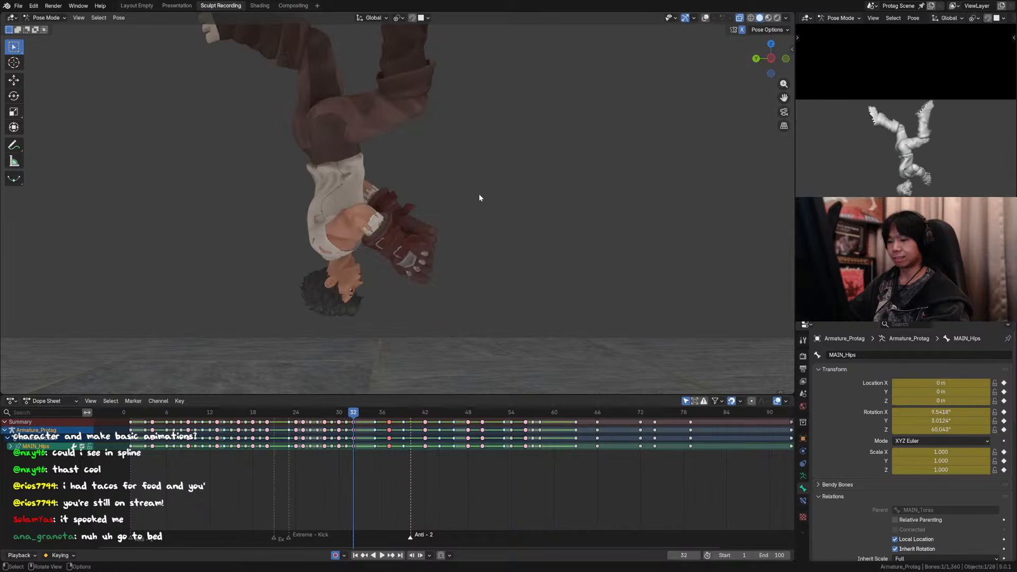
pyautogui.press('Up')
pyautogui.press('Up')
pyautogui.press('Up')
pyautogui.press('KP_0')
pyautogui.press('Down')
pyautogui.scroll(-2, 498, 195)
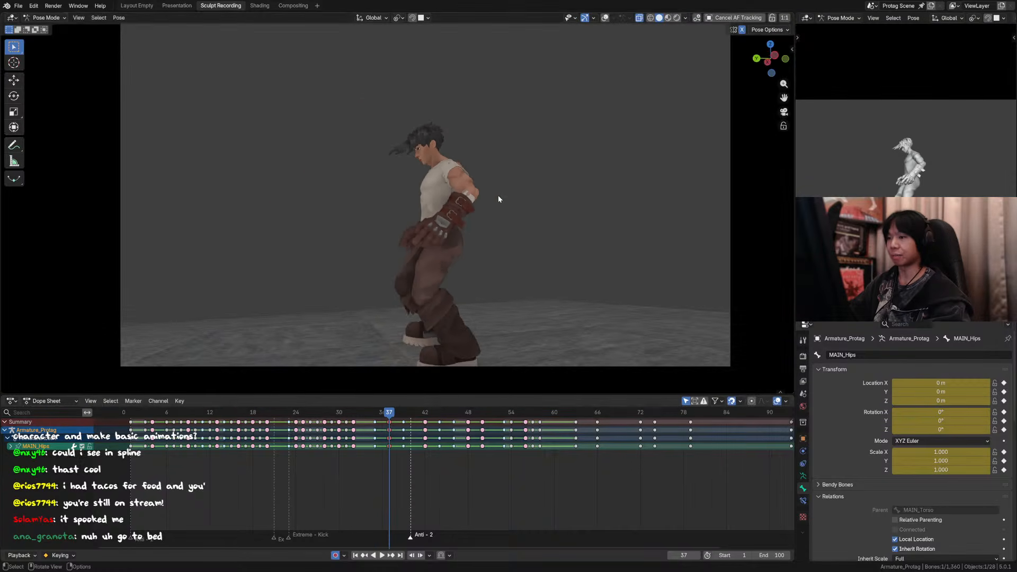
# Step: Step through the keys between frames 30 and 42 in the camera view to examine the flip and landing
pyautogui.press('Down')
pyautogui.scroll(1, 514, 201)
pyautogui.scroll(-1, 518, 195)
pyautogui.moveTo(530, 200)
pyautogui.keyDown('shift'); pyautogui.mouseDown(button='middle')
pyautogui.moveTo(525, 215)
pyautogui.moveTo(525, 201)
pyautogui.mouseUp(button='middle'); pyautogui.keyUp('shift')
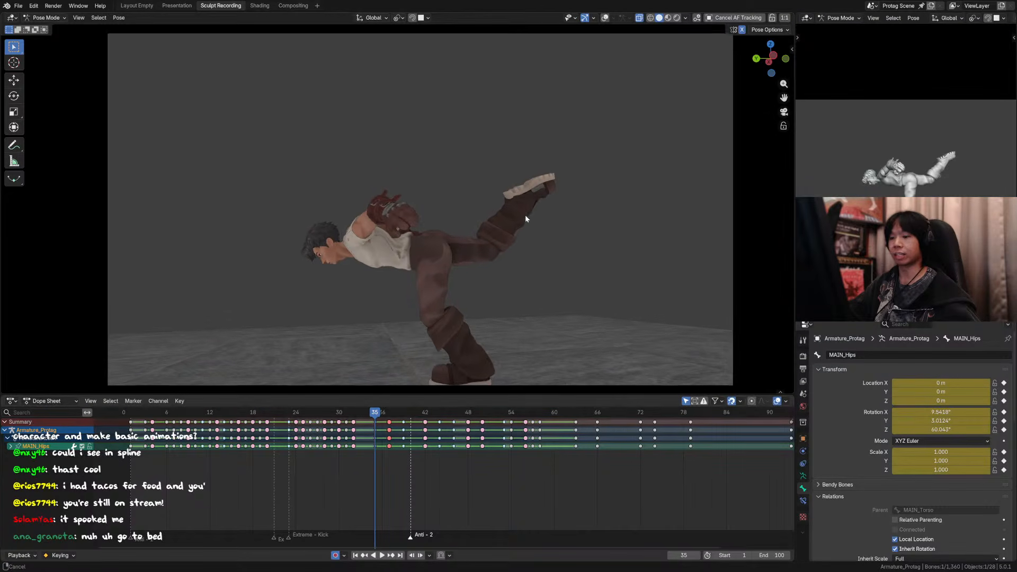
pyautogui.hotkey('ctrl', 's')
pyautogui.press('Down')
pyautogui.press('Up')
pyautogui.press('Up')
pyautogui.press('Up')
pyautogui.press('Up')
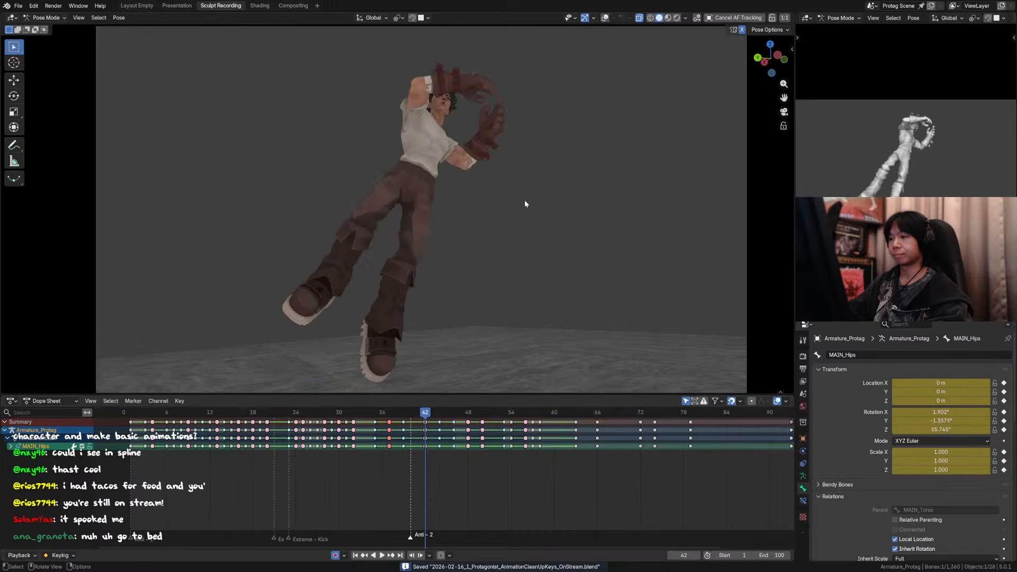
pyautogui.press('Down')
pyautogui.press('Down')
pyautogui.press('Down')
pyautogui.press('Down')
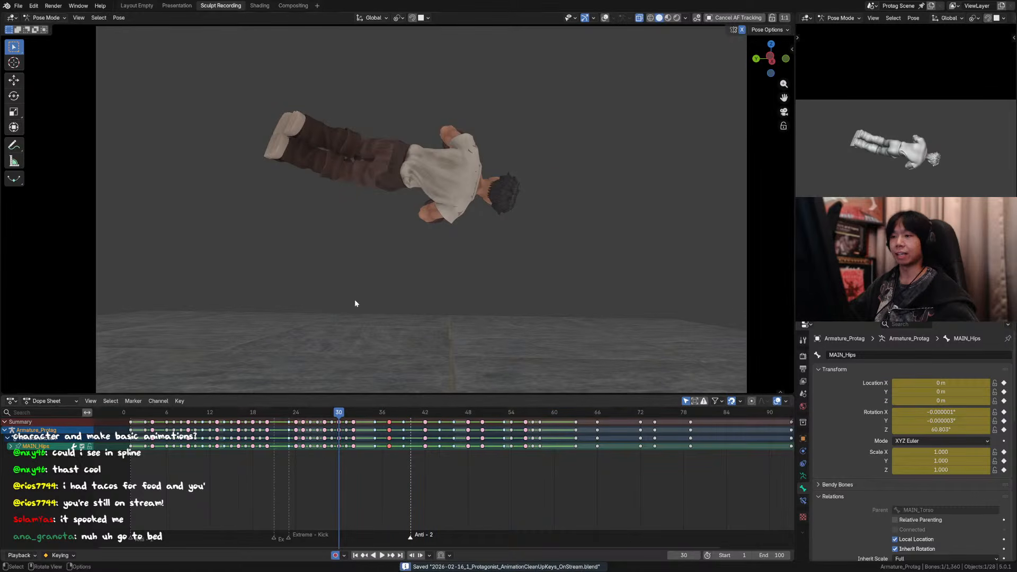
# Step: Play the whole animation from frame 1 in the camera view
pyautogui.keyDown('shift'); pyautogui.moveTo(363, 289); pyautogui.dragTo(365, 291, button='middle'); pyautogui.keyUp('shift')
pyautogui.keyDown('shift'); pyautogui.moveTo(364, 292); pyautogui.dragTo(379, 309, button='middle'); pyautogui.keyUp('shift')
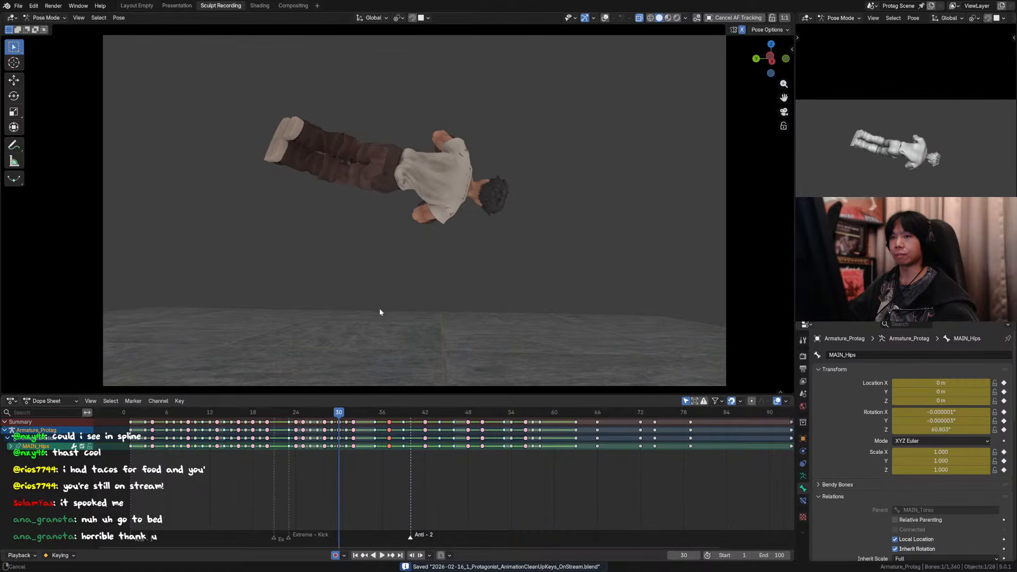
pyautogui.moveTo(131, 413); pyautogui.dragTo(133, 416)
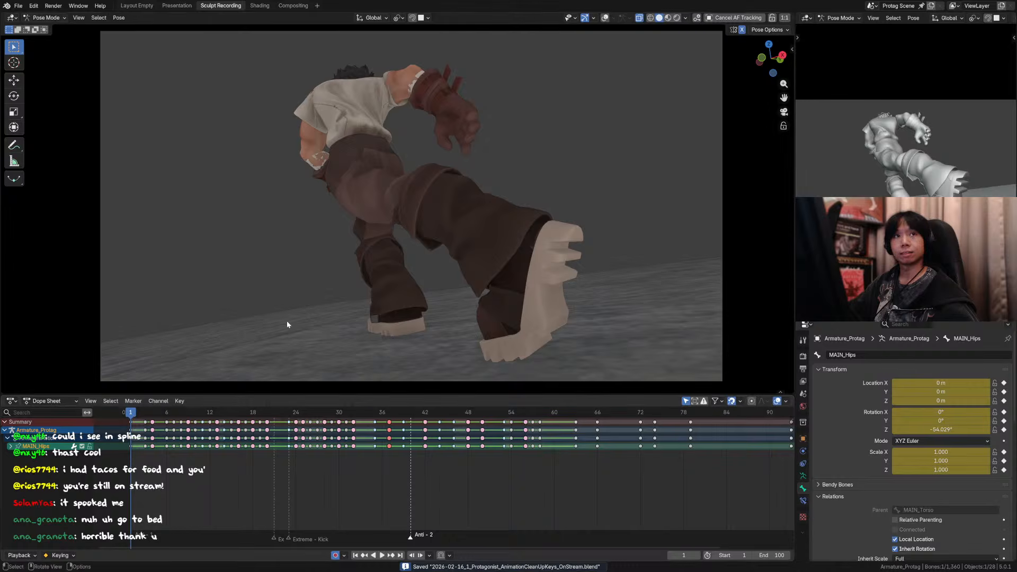
pyautogui.press('space')
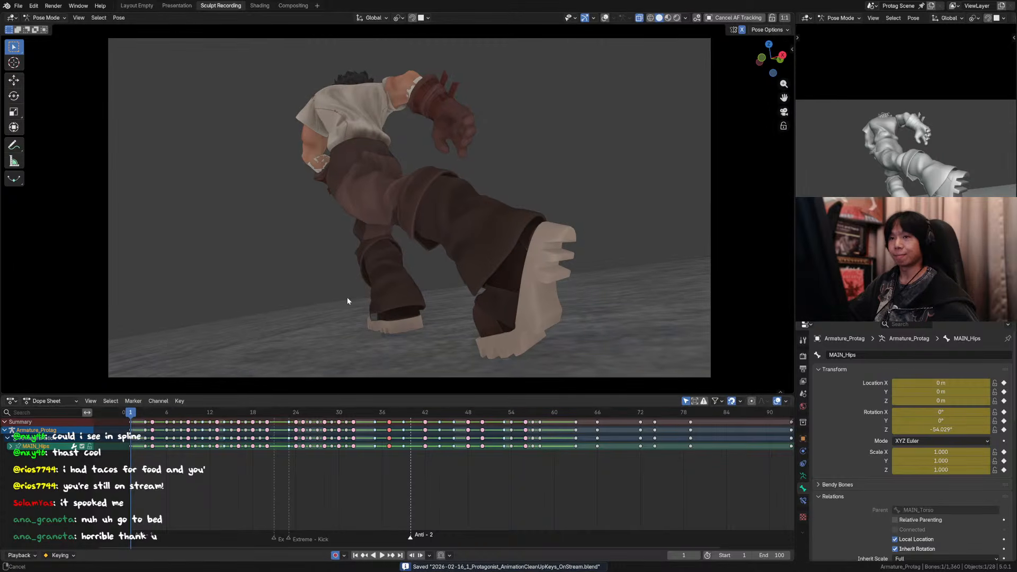
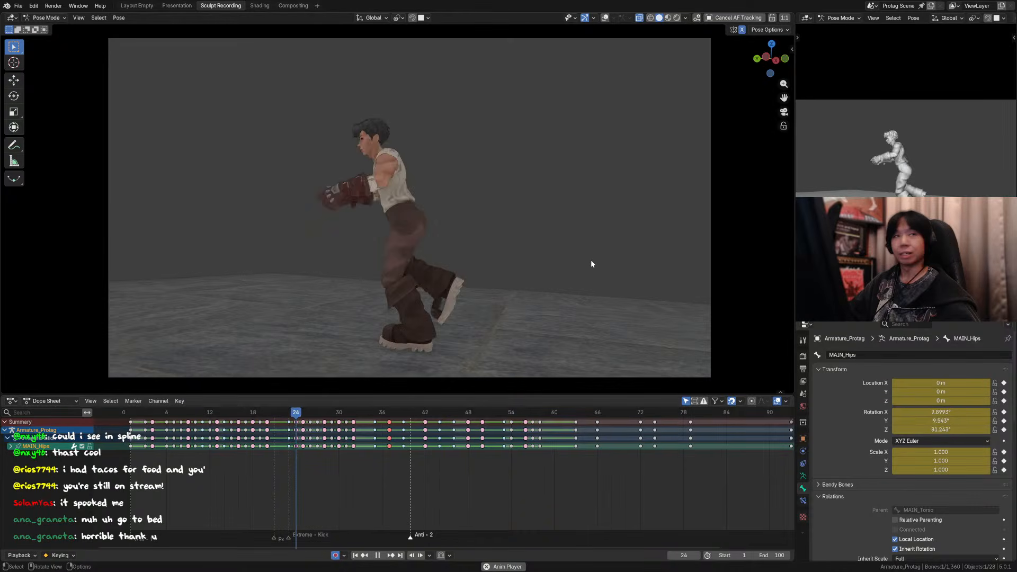
# Step: Scrub through the jump between frames 41 and 49 in the camera view and replay the flip from frame 32
pyautogui.press('space')
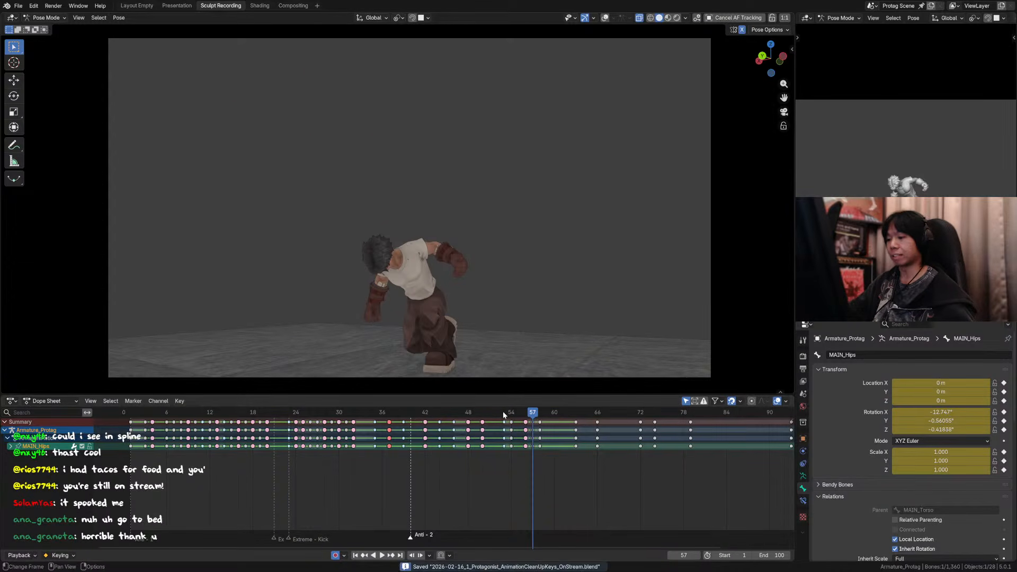
pyautogui.moveTo(416, 413); pyautogui.dragTo(475, 428)
pyautogui.click(353, 413)
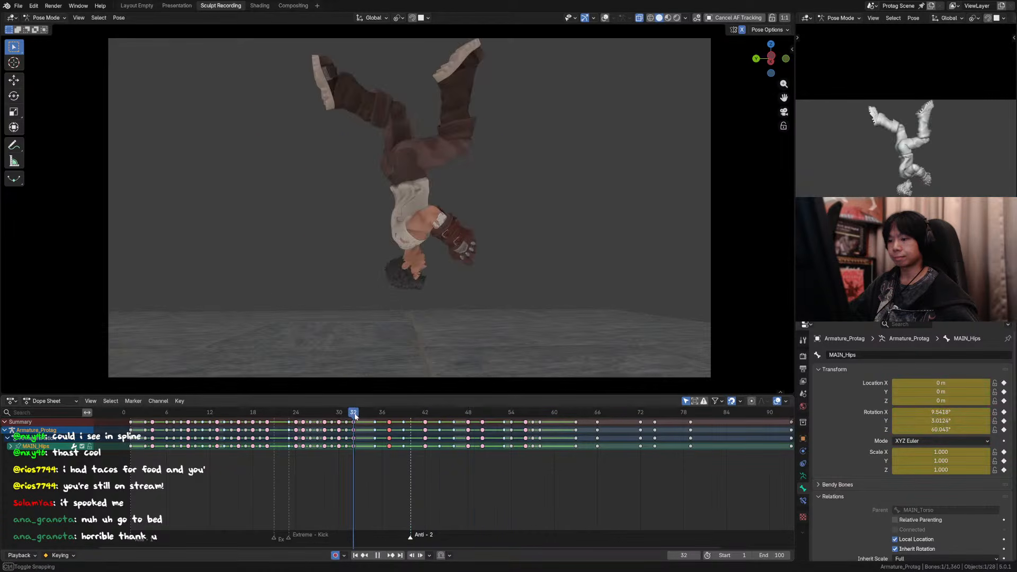
pyautogui.press('space')
pyautogui.press('space')
pyautogui.press('space')
# Step: Replay and scrub the flip and landing from frames 29 to 31 onward in the camera view, stopping around frame 46
pyautogui.moveTo(375, 418); pyautogui.dragTo(348, 413)
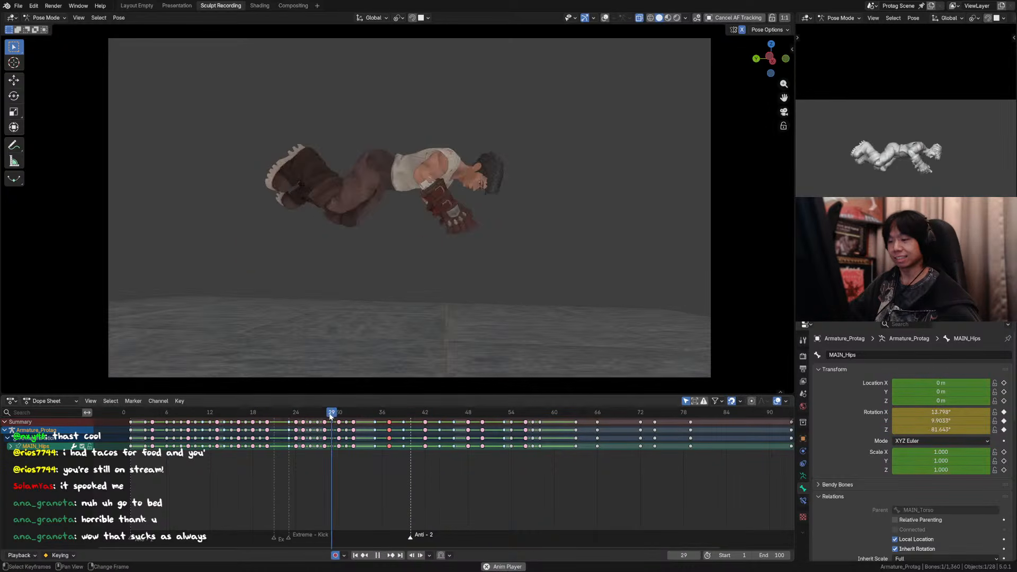
pyautogui.moveTo(339, 416); pyautogui.dragTo(339, 416)
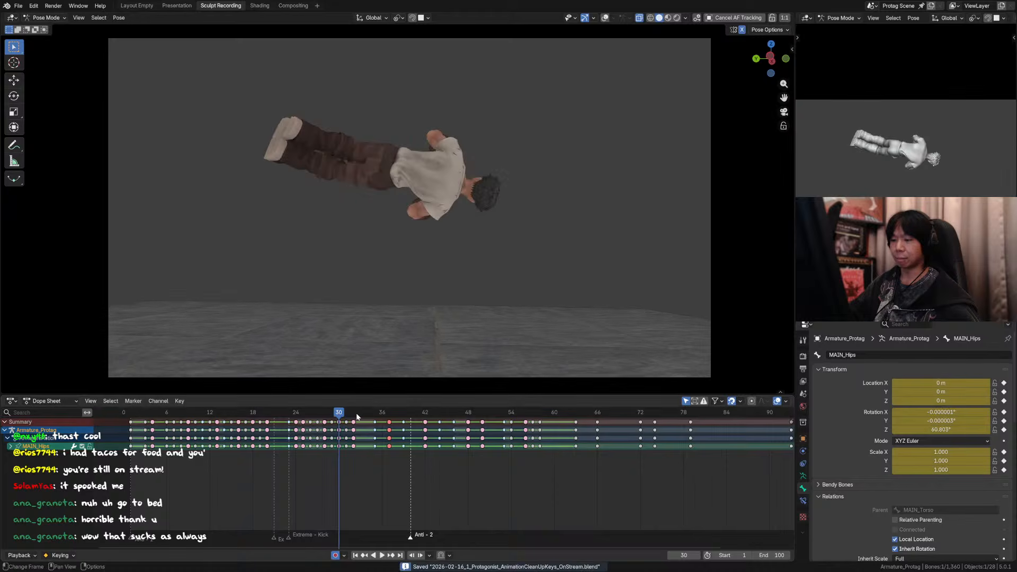
pyautogui.press('space')
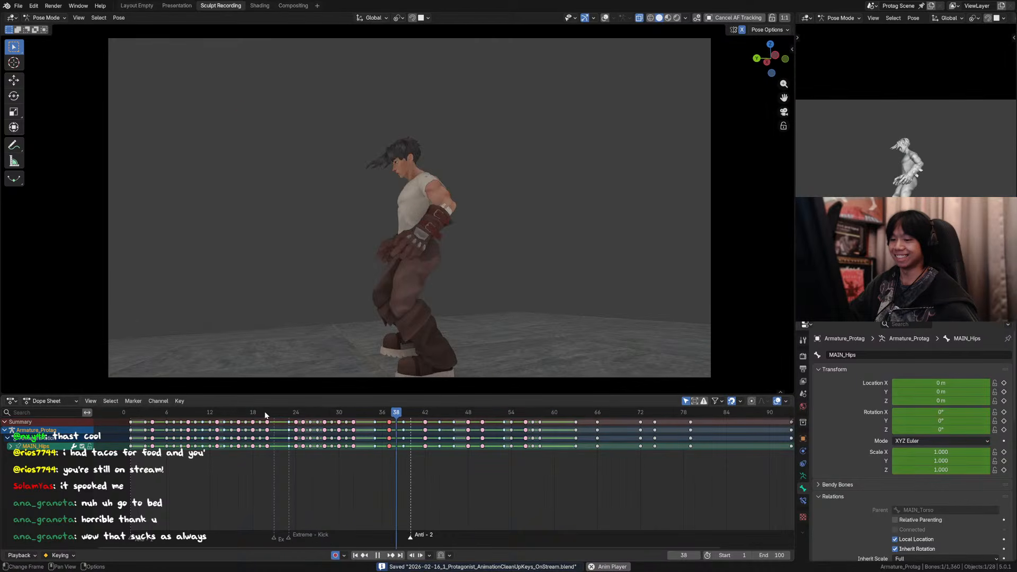
pyautogui.press('space')
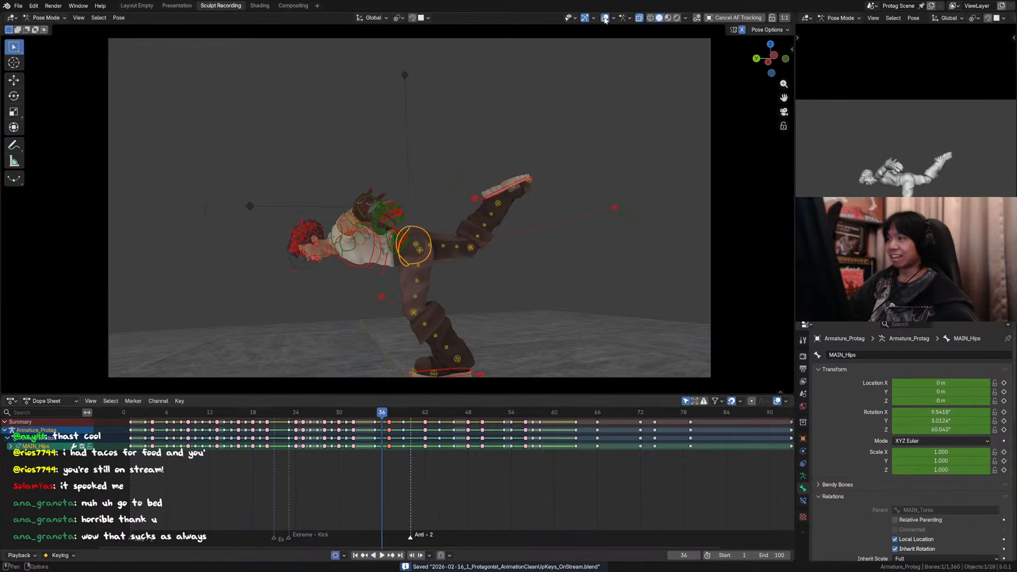
pyautogui.press('space')
pyautogui.moveTo(402, 417); pyautogui.dragTo(348, 415)
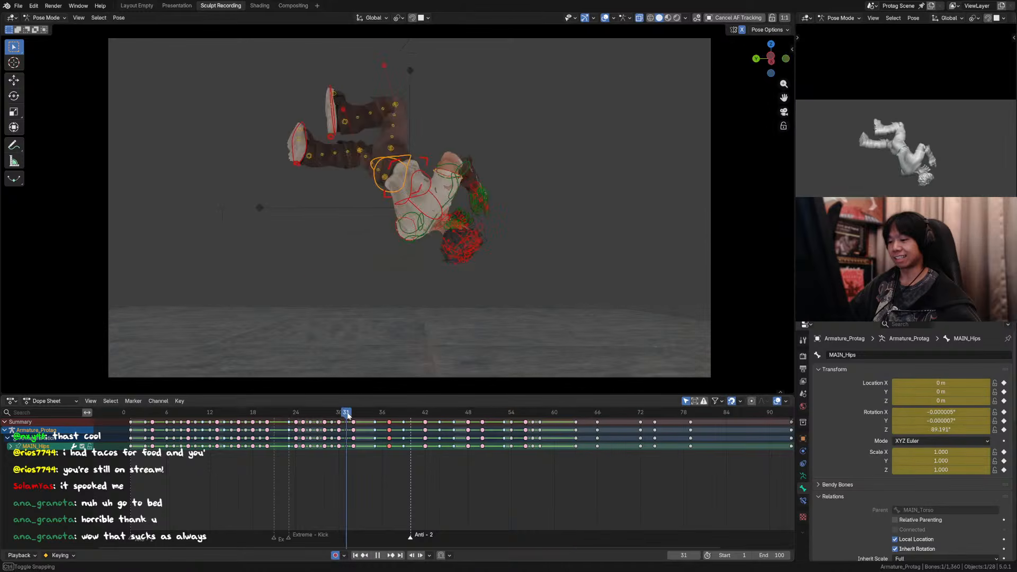
pyautogui.press('space')
pyautogui.press('Right')
pyautogui.press('Right')
pyautogui.press('Right')
pyautogui.press('Right')
pyautogui.press('Right')
pyautogui.press('Right')
pyautogui.press('Right')
pyautogui.press('Right')
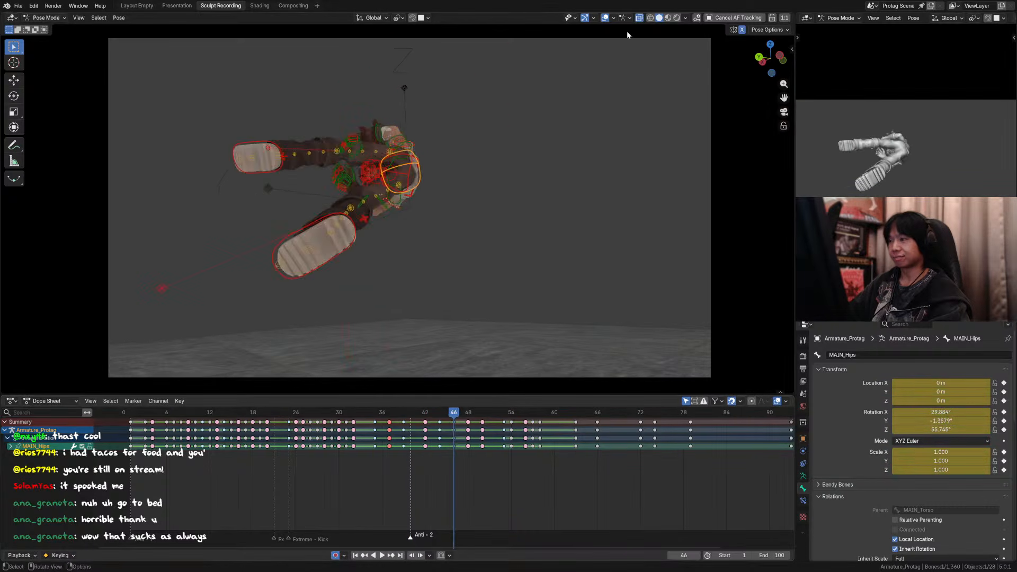
# Step: Hide the overlays and step through the frames between 40 and 50 to examine the takeoff into the second kick
pyautogui.click(607, 18)
pyautogui.press('Left')
pyautogui.press('Left')
pyautogui.press('Left')
pyautogui.press('Left')
pyautogui.press('Left')
pyautogui.press('Left')
pyautogui.press('Left')
pyautogui.press('Left')
pyautogui.press('Left')
pyautogui.press('Left')
pyautogui.press('Left')
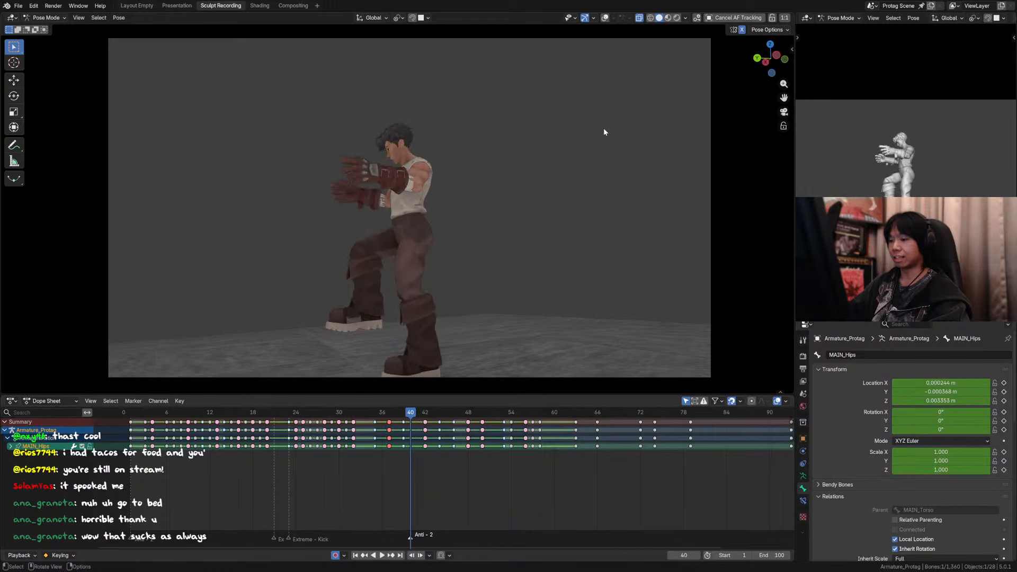
pyautogui.press('Right')
pyautogui.press('Right')
pyautogui.press('Right')
pyautogui.press('Right')
pyautogui.press('Right')
pyautogui.press('Right')
pyautogui.press('Right')
pyautogui.press('Right')
pyautogui.press('Right')
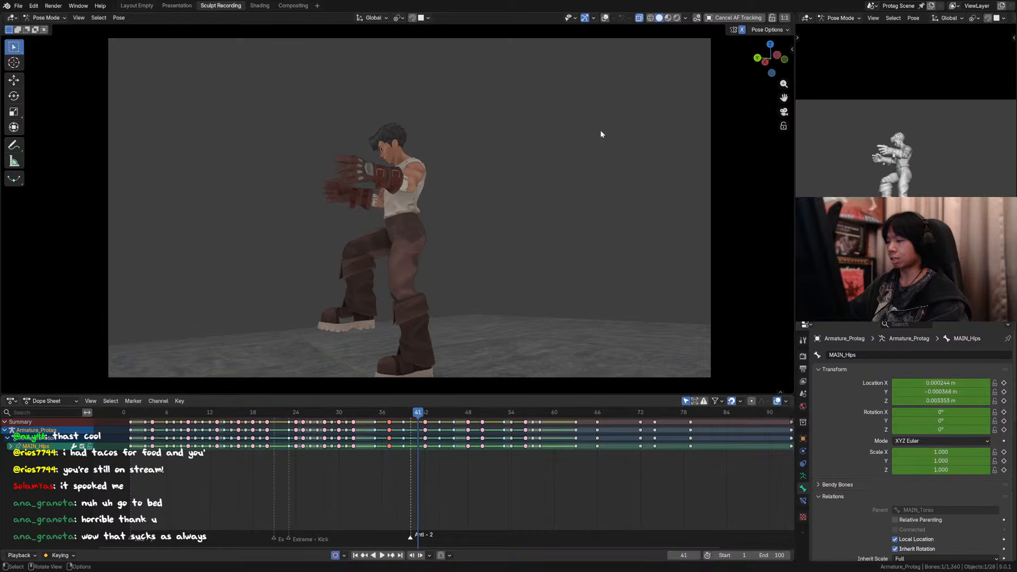
pyautogui.press('Right')
pyautogui.press('Right')
pyautogui.press('Right')
pyautogui.press('Right')
pyautogui.press('Right')
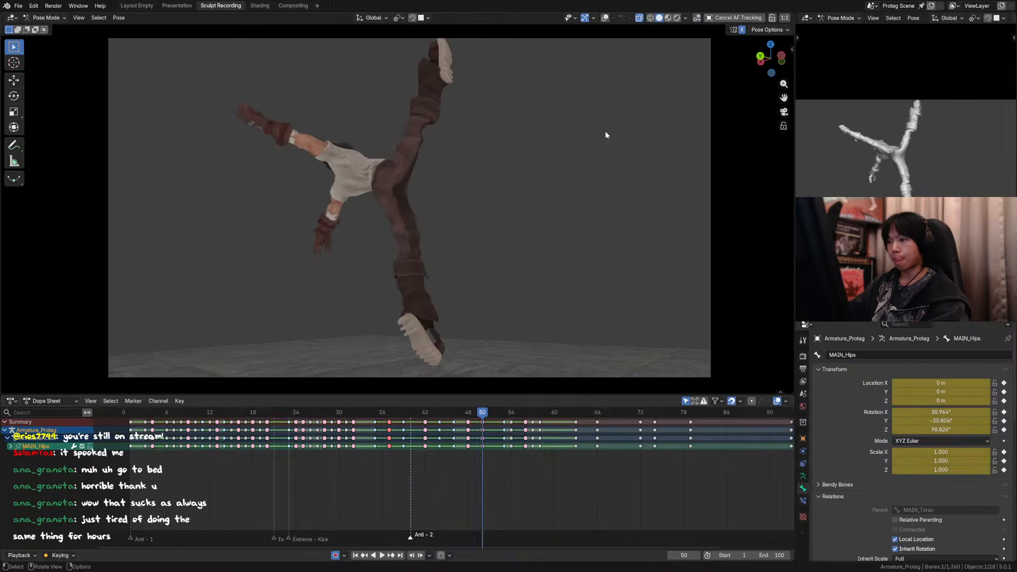
# Step: Step back to frame 39 and forward to frame 42 to examine the transition into the jump
pyautogui.press('Left')
pyautogui.press('Left')
pyautogui.press('Left')
pyautogui.press('Left')
pyautogui.press('Left')
pyautogui.press('Left')
pyautogui.press('Left')
pyautogui.press('Left')
pyautogui.press('Left')
pyautogui.press('Left')
pyautogui.press('Left')
pyautogui.press('Left')
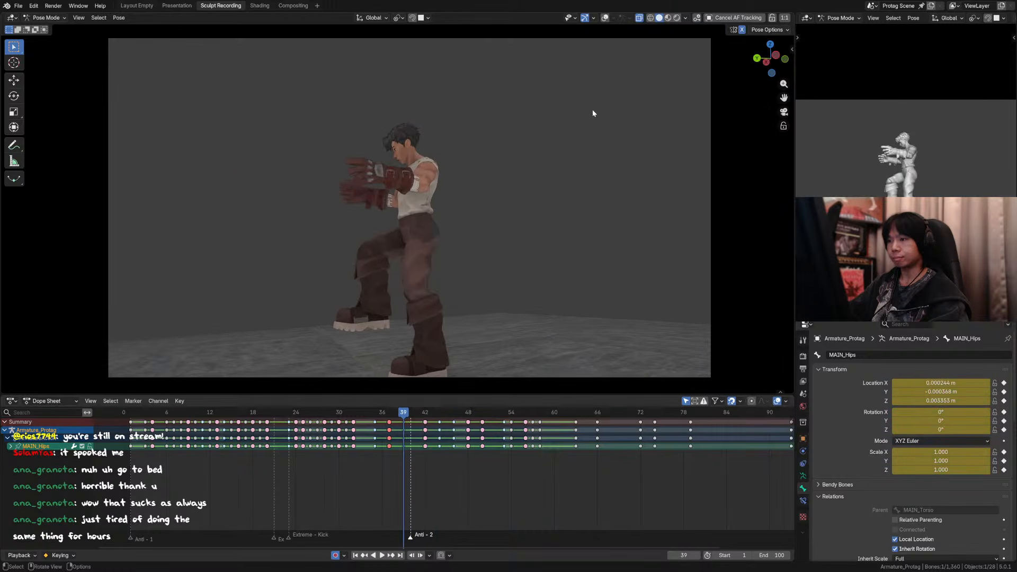
pyautogui.press('Right')
pyautogui.press('Right')
pyautogui.press('Right')
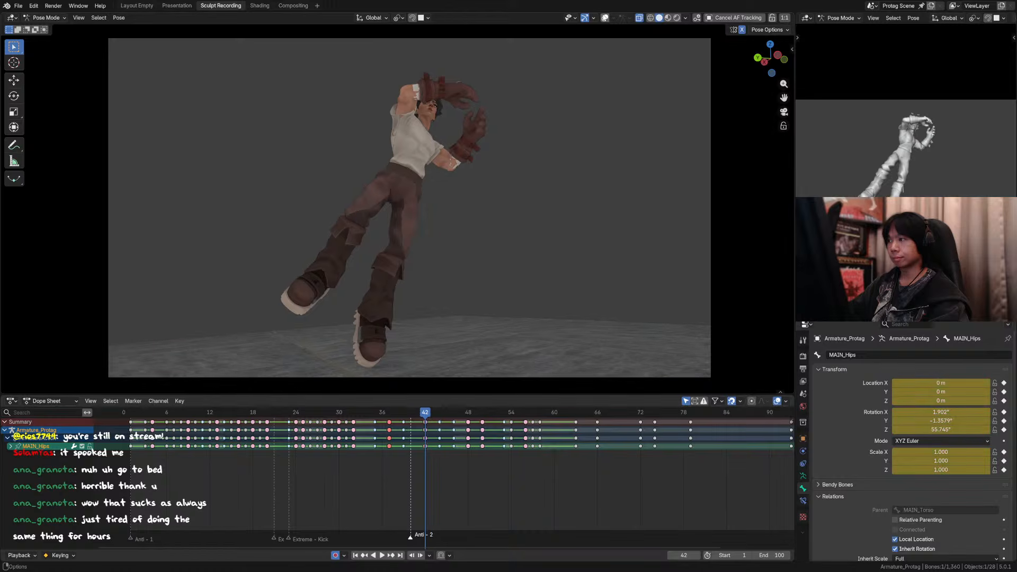
# Step: Show the overlays, select the torso control, and step between frames 40 and 44 to compare the jump poses
pyautogui.click(605, 17)
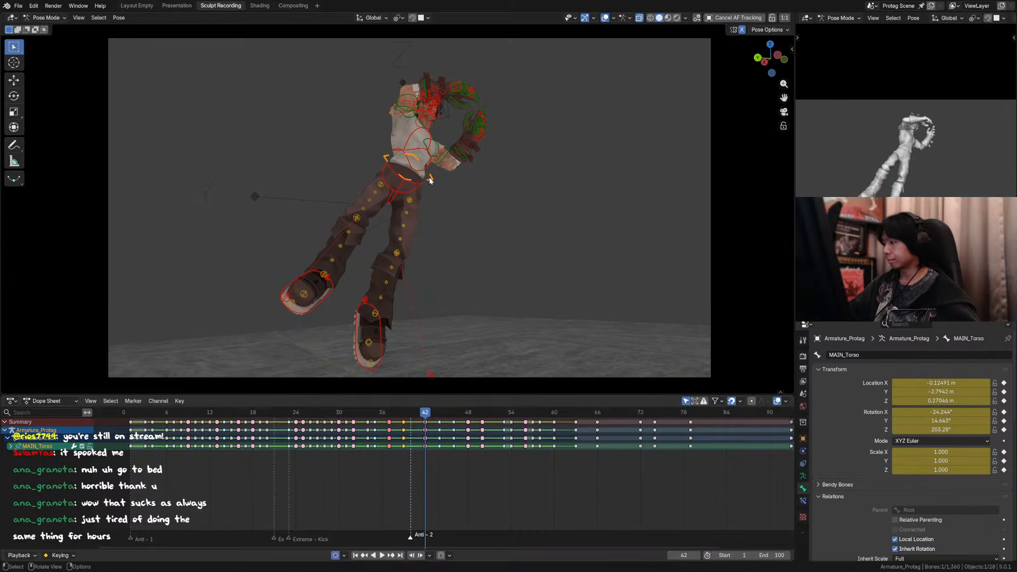
pyautogui.keyDown('shift'); pyautogui.moveTo(440, 184); pyautogui.dragTo(439, 187, button='middle'); pyautogui.keyUp('shift')
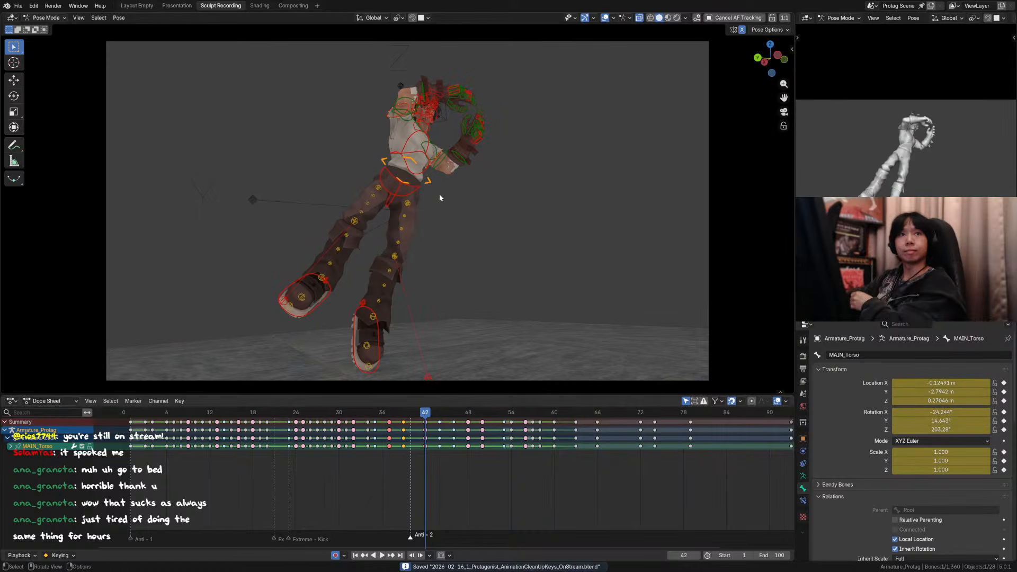
pyautogui.press('Left')
pyautogui.press('Left')
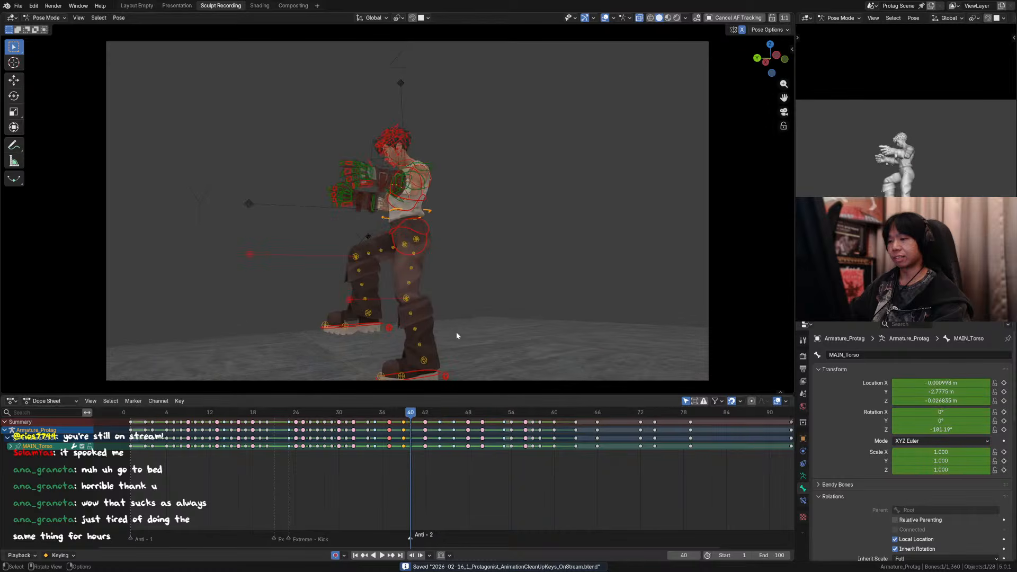
pyautogui.press('Right')
pyautogui.press('Right')
pyautogui.press('Left')
pyautogui.press('Left')
pyautogui.press('Right')
pyautogui.press('Right')
pyautogui.press('Right')
pyautogui.press('Right')
pyautogui.press('Right')
pyautogui.press('Right')
pyautogui.press('Right')
pyautogui.press('Right')
pyautogui.press('Right')
pyautogui.press('Right')
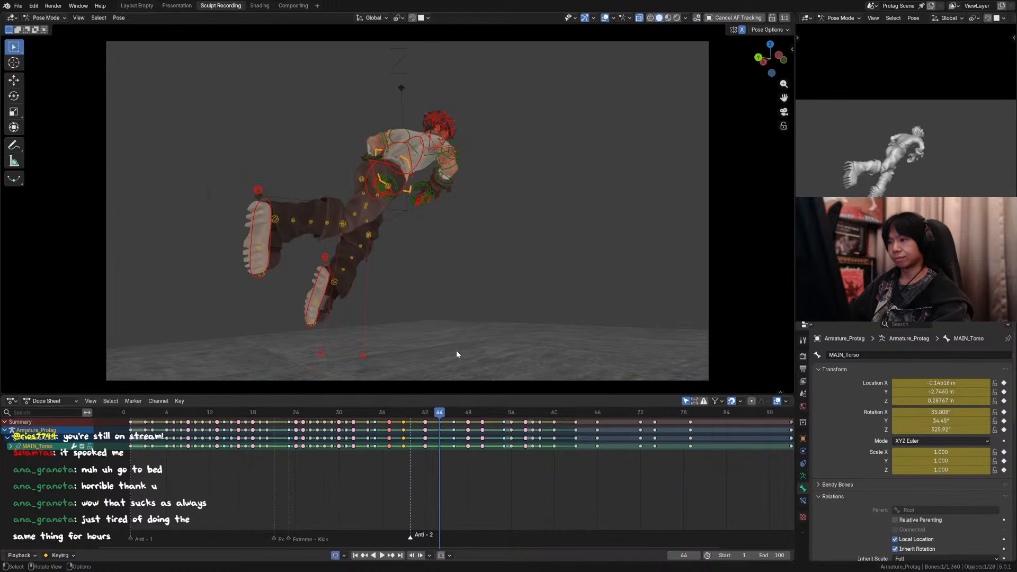
# Step: Return to frame 36 and step back and forth through the neighbouring keys to examine how the flip lands
pyautogui.moveTo(420, 413); pyautogui.dragTo(381, 413)
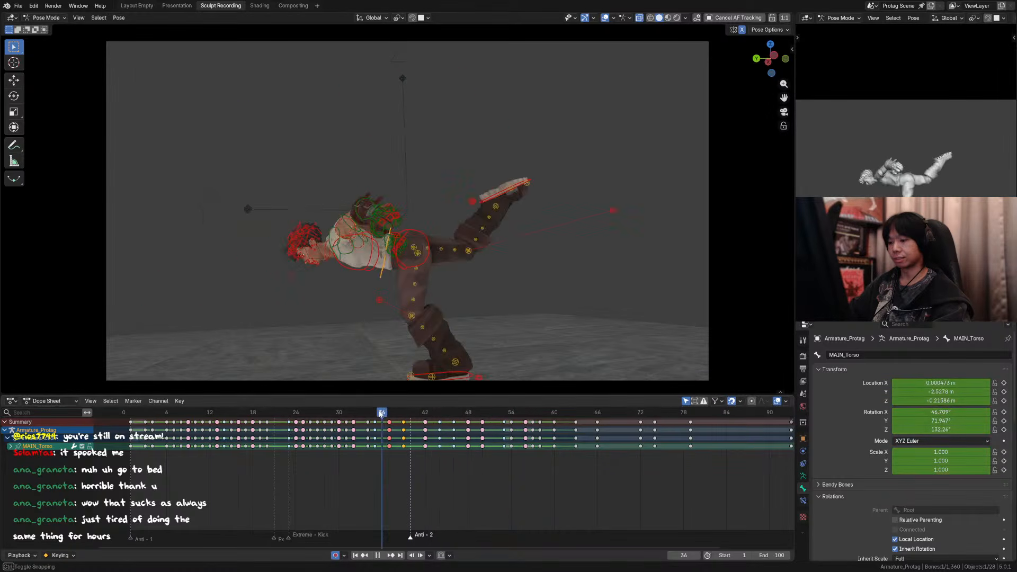
pyautogui.press('Right')
pyautogui.press('Right')
pyautogui.press('Left')
pyautogui.press('Left')
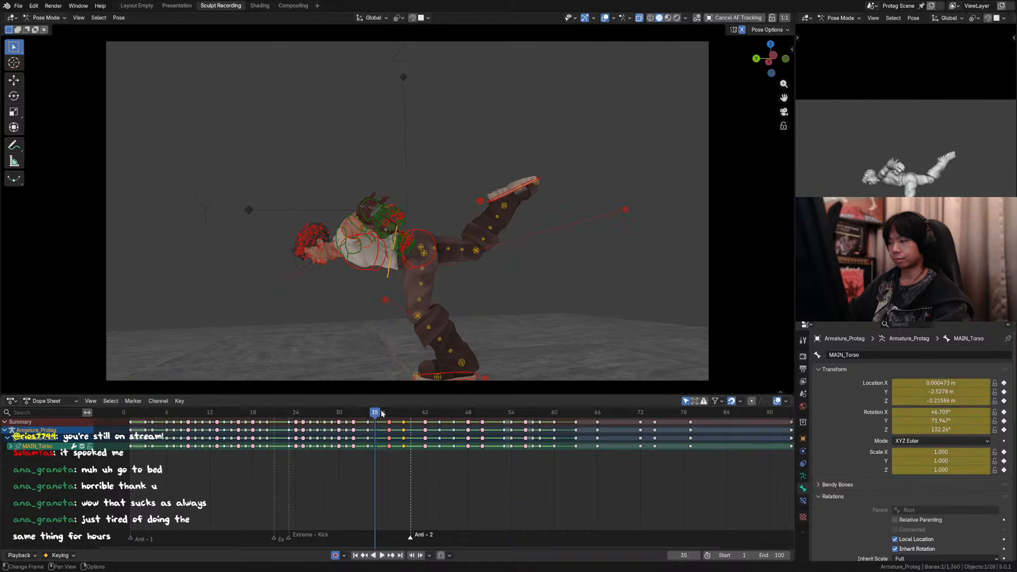
pyautogui.press('Right')
pyautogui.press('Left')
pyautogui.press('Left')
pyautogui.press('Left')
pyautogui.press('Left')
pyautogui.press('Left')
# Step: Compare the poses between frames 33 and 37, ending on the landing key at frame 35
pyautogui.press('Right')
pyautogui.press('Right')
pyautogui.press('Right')
pyautogui.press('Right')
pyautogui.press('Right')
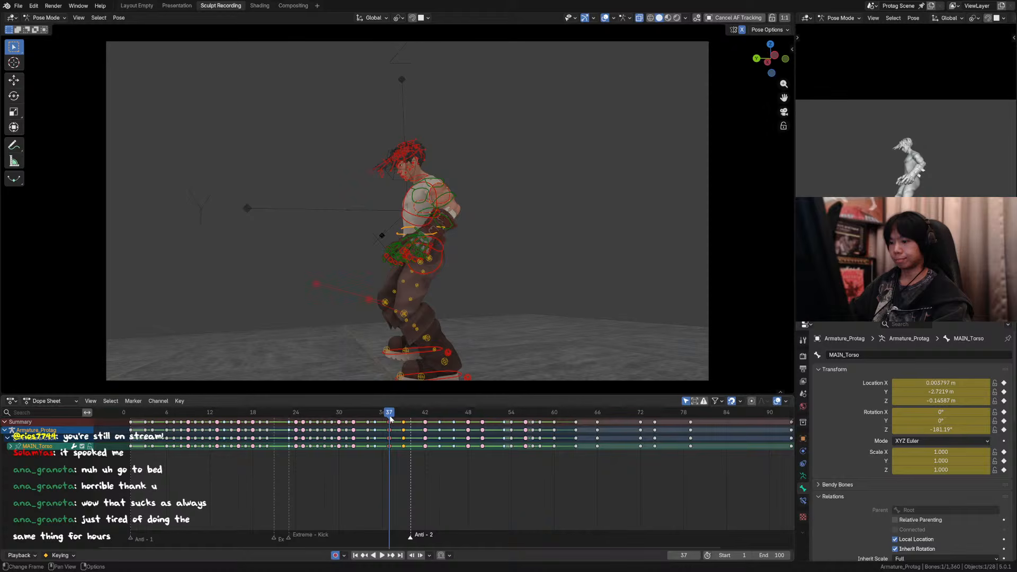
pyautogui.press('Left')
pyautogui.press('Left')
pyautogui.press('Right')
pyautogui.press('Right')
pyautogui.press('Left')
pyautogui.press('Left')
pyautogui.press('Left')
pyautogui.press('Left')
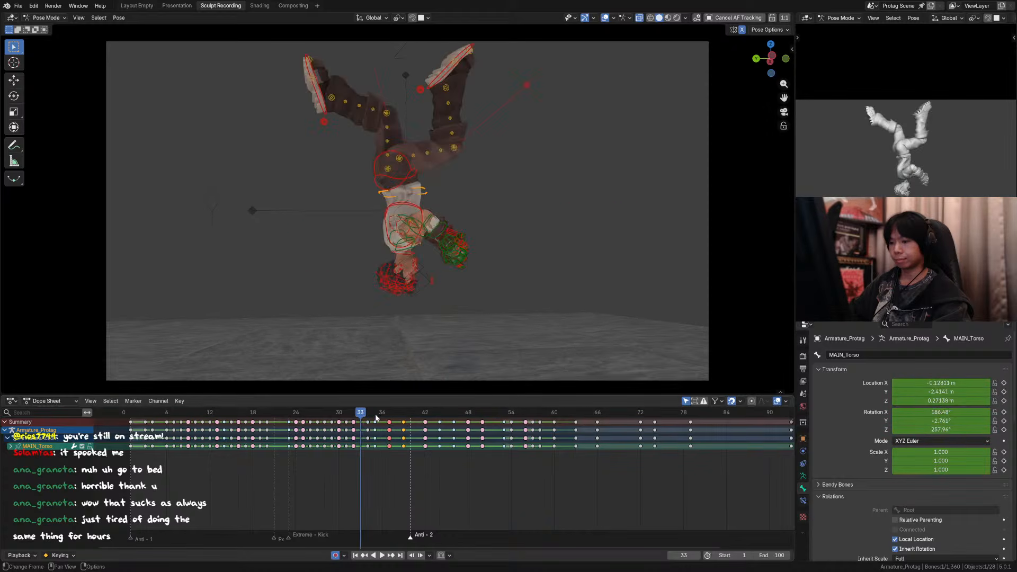
pyautogui.press('Right')
pyautogui.press('Right')
# Step: Try setting the torso control's rotation at frame 35 to X 0°, Y 0° and Z -181.19°
pyautogui.moveTo(392, 307); pyautogui.dragTo(470, 295, button='middle')
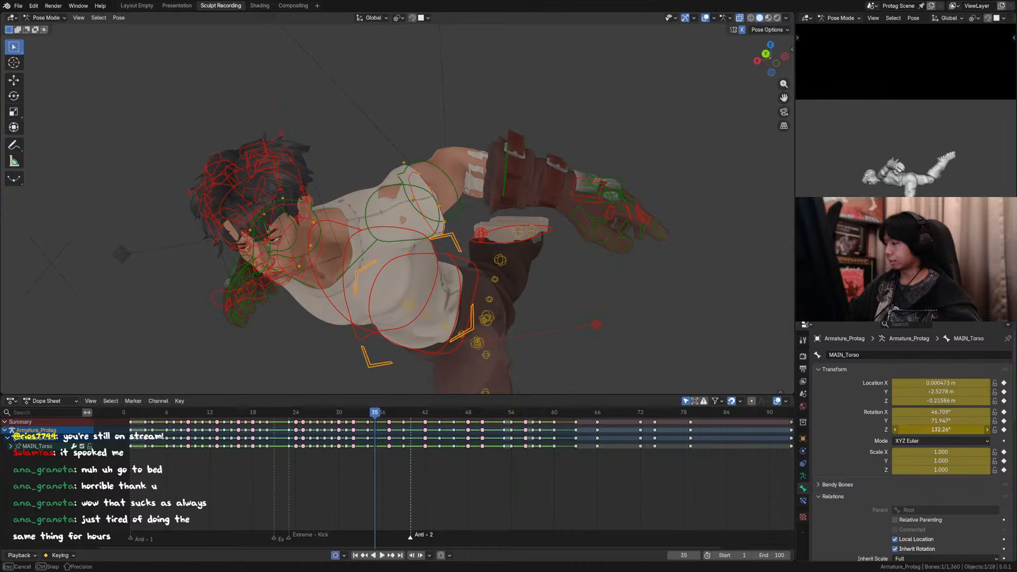
pyautogui.press('Return')
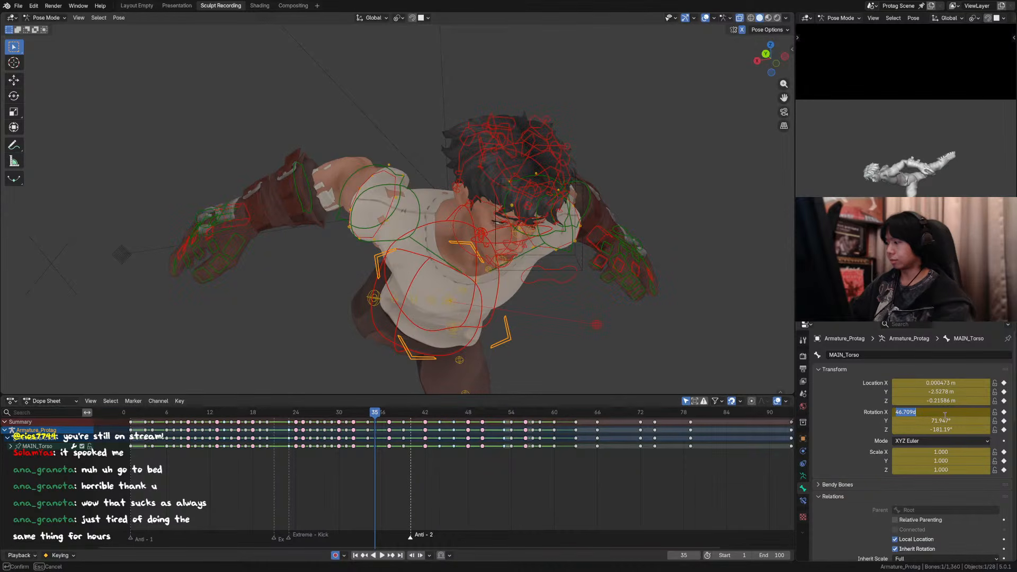
pyautogui.write('0')
pyautogui.press('Return')
pyautogui.click(944, 422)
pyautogui.write('0')
pyautogui.press('Return')
pyautogui.click(447, 339)
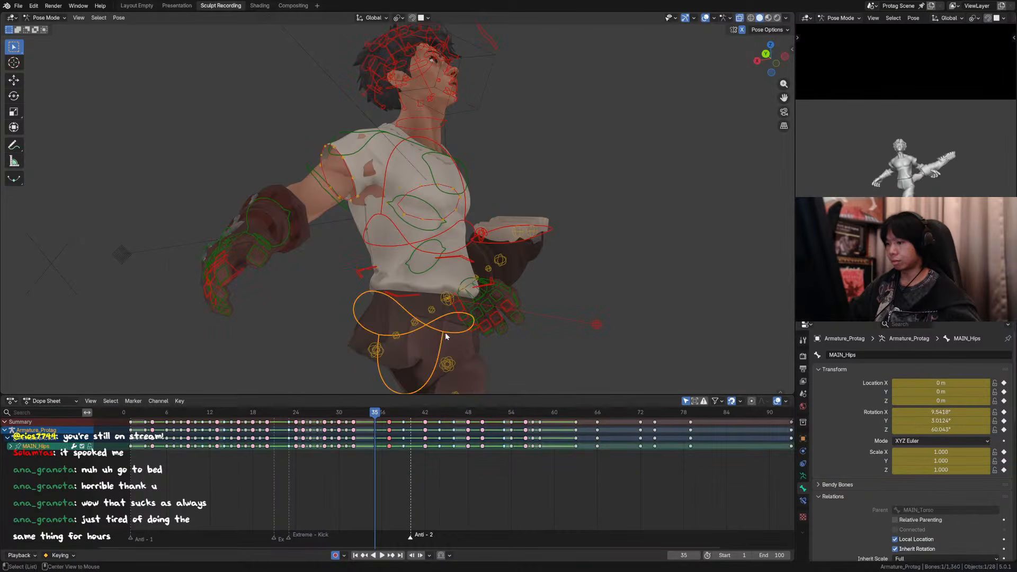
pyautogui.click(461, 256)
pyautogui.moveTo(461, 256); pyautogui.dragTo(488, 304, button='middle')
pyautogui.press('r')
pyautogui.rightClick(464, 267)
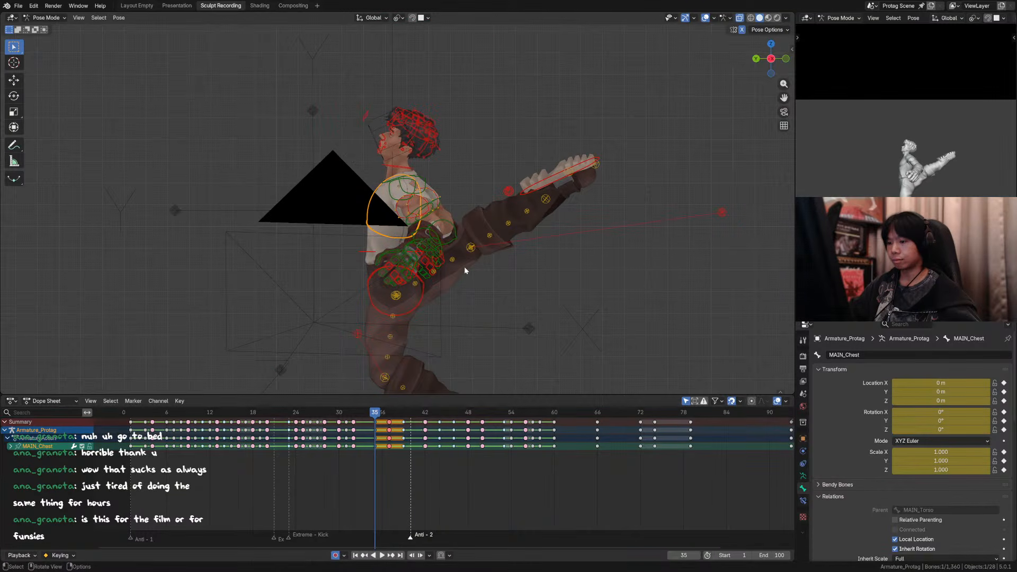
# Step: Undo the torso control's rotation changes at frame 35
pyautogui.press('a')
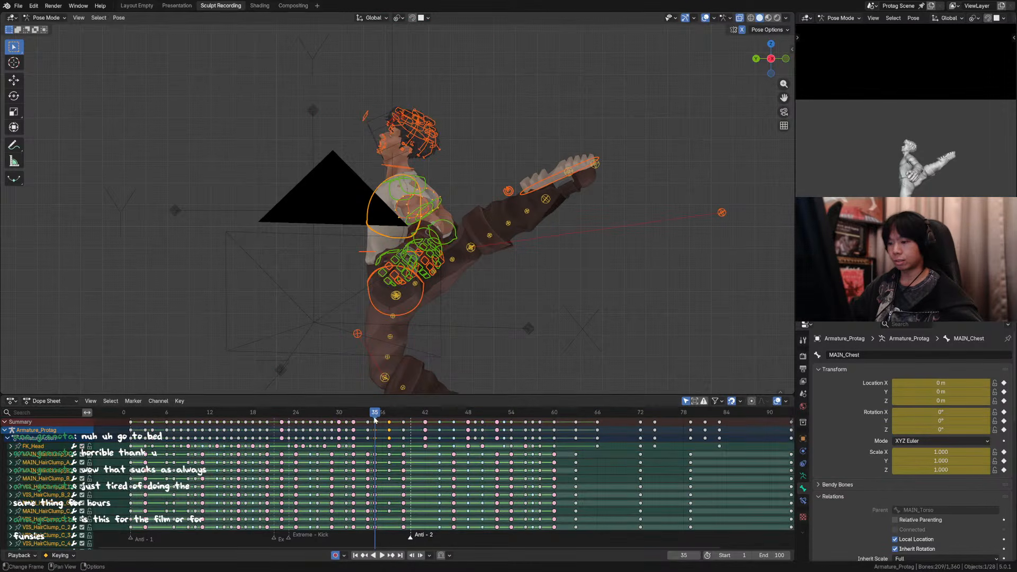
pyautogui.hotkey('ctrl', 'z')
pyautogui.hotkey('ctrl', 'z')
pyautogui.hotkey('ctrl', 'z')
pyautogui.hotkey('ctrl', 'z')
pyautogui.hotkey('ctrl', 'z')
pyautogui.hotkey('ctrl', 'z')
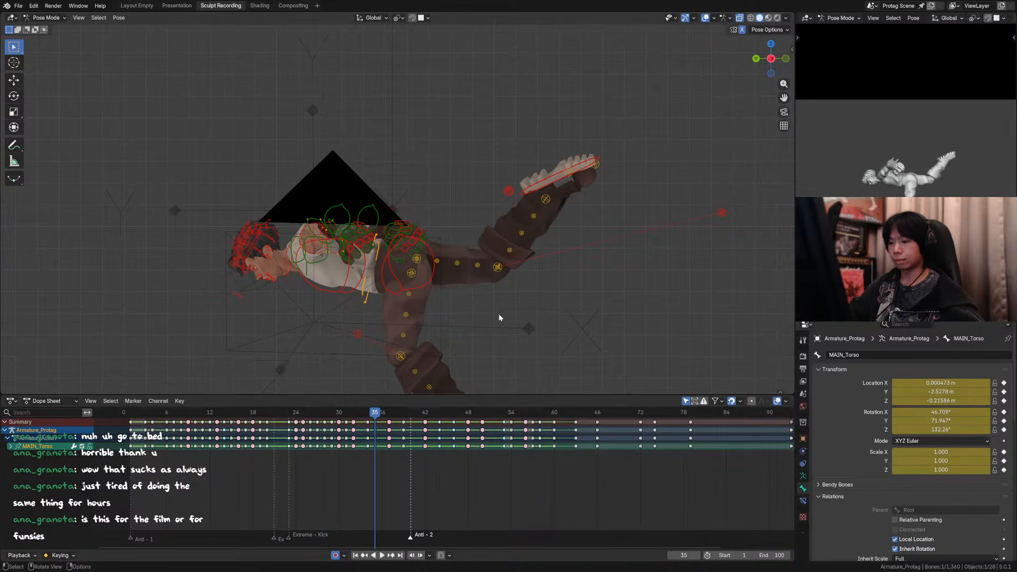
# Step: Select all the bones and insert keyframes for the whole pose at frames 35 and 34
pyautogui.press('a')
pyautogui.press('Left')
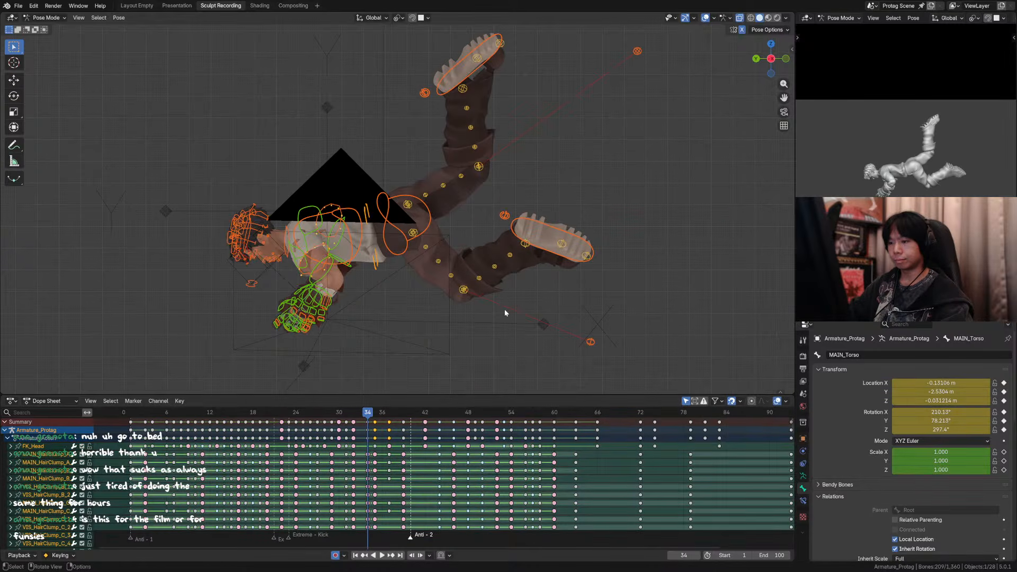
pyautogui.press('Right')
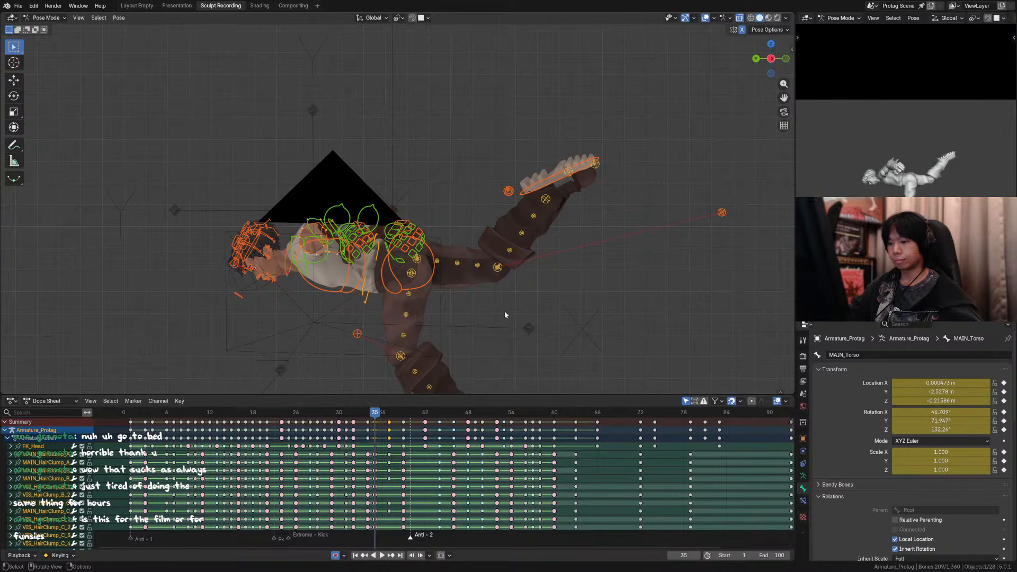
pyautogui.press('i')
pyautogui.press('Left')
pyautogui.press('i')
pyautogui.press('Right')
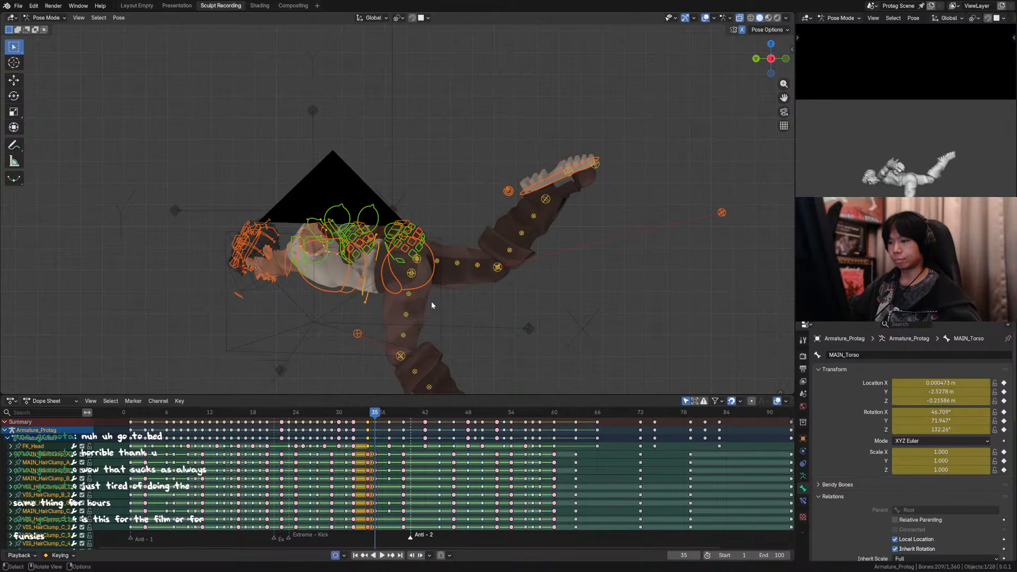
# Step: Select only the torso control and try rotating it about the global X axis at frame 35
pyautogui.moveTo(431, 305); pyautogui.dragTo(406, 303, button='middle')
pyautogui.click(379, 281)
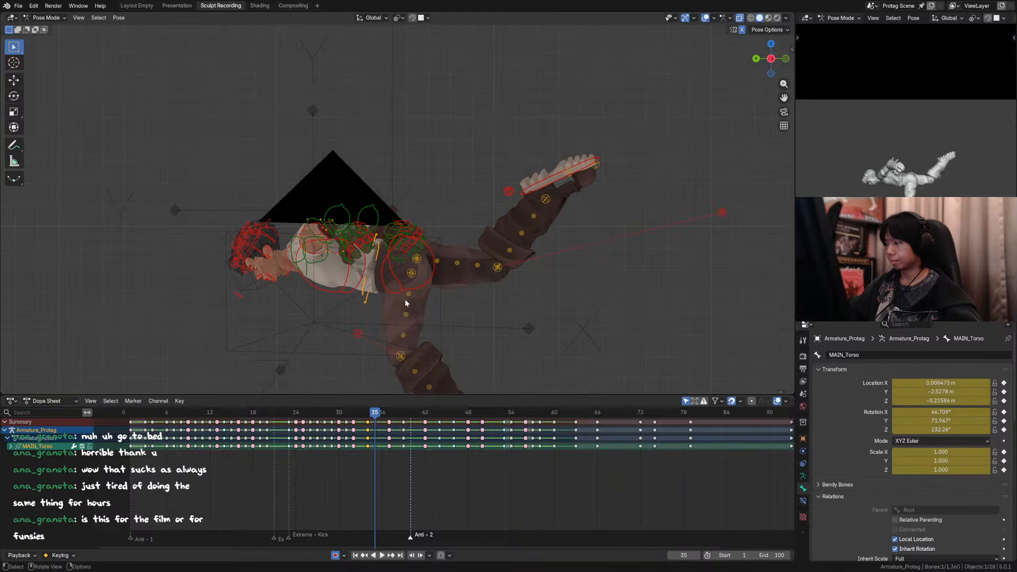
pyautogui.press('r')
pyautogui.press('x')
pyautogui.rightClick(459, 285)
pyautogui.press('r')
pyautogui.press('x')
pyautogui.rightClick(462, 278)
pyautogui.press('r')
pyautogui.press('x')
pyautogui.moveTo(462, 279); pyautogui.dragTo(403, 311, button='middle')
pyautogui.rightClick(463, 293)
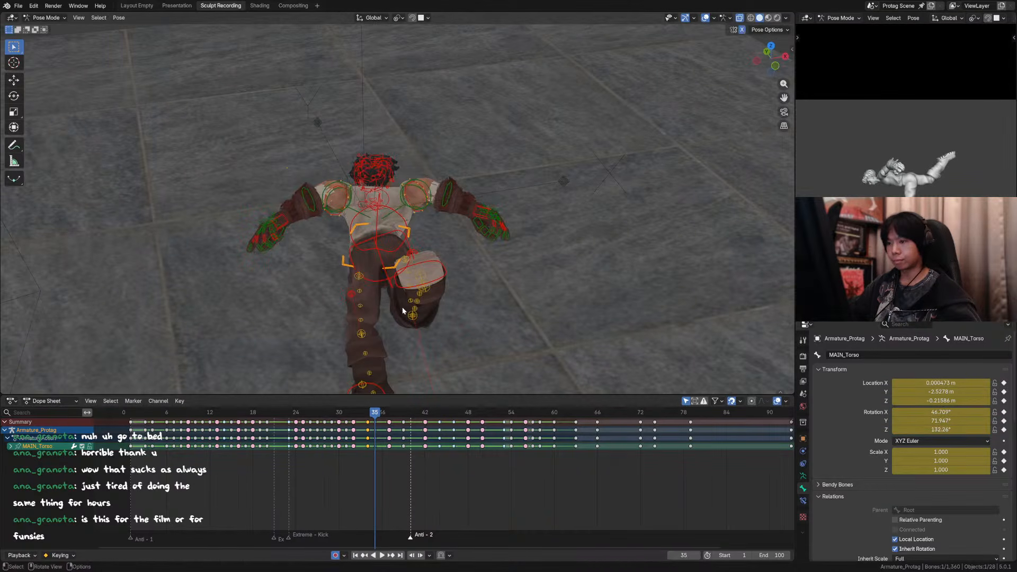
# Step: Try further X rotations of the torso control at frame 35, including changing its X rotation value directly
pyautogui.press('x')
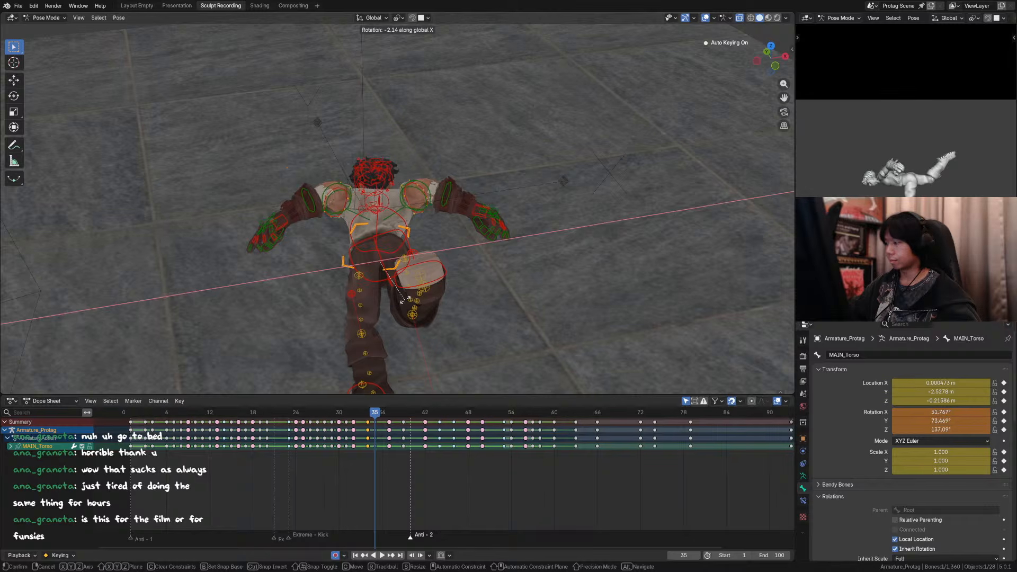
pyautogui.click(440, 296)
pyautogui.keyDown('alt'); pyautogui.moveTo(440, 296); pyautogui.dragTo(526, 272, button='middle'); pyautogui.keyUp('alt')
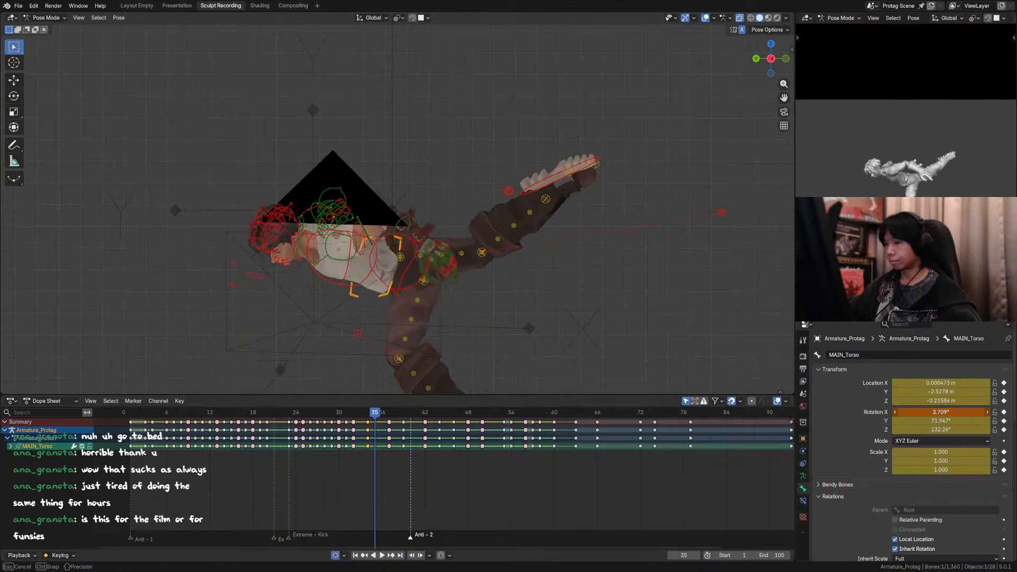
pyautogui.press('r')
pyautogui.press('x')
pyautogui.press('Escape')
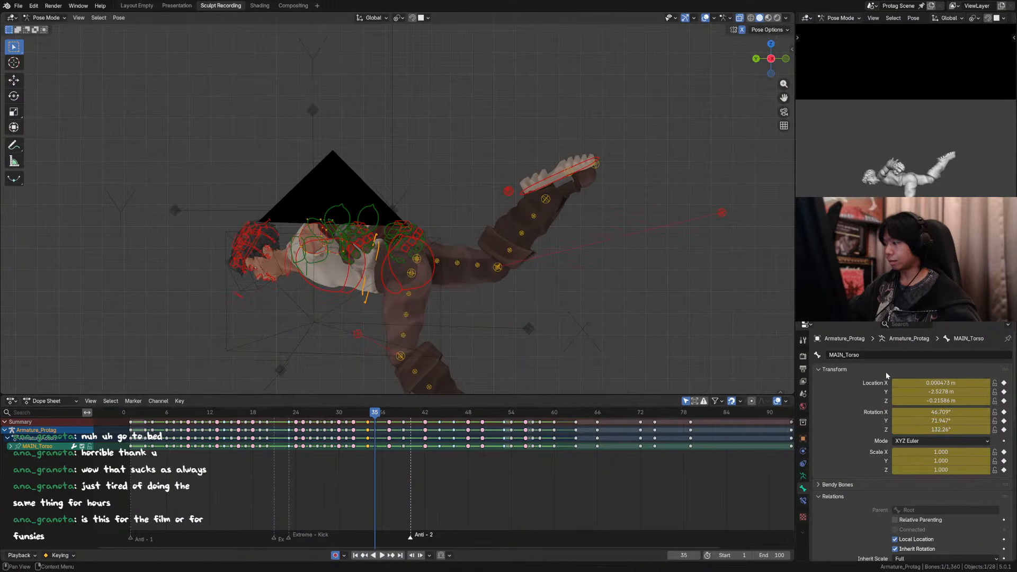
# Step: Clear the torso control's rotation at frame 35 and briefly try adjusting its X rotation
pyautogui.hotkey('alt', 'r')
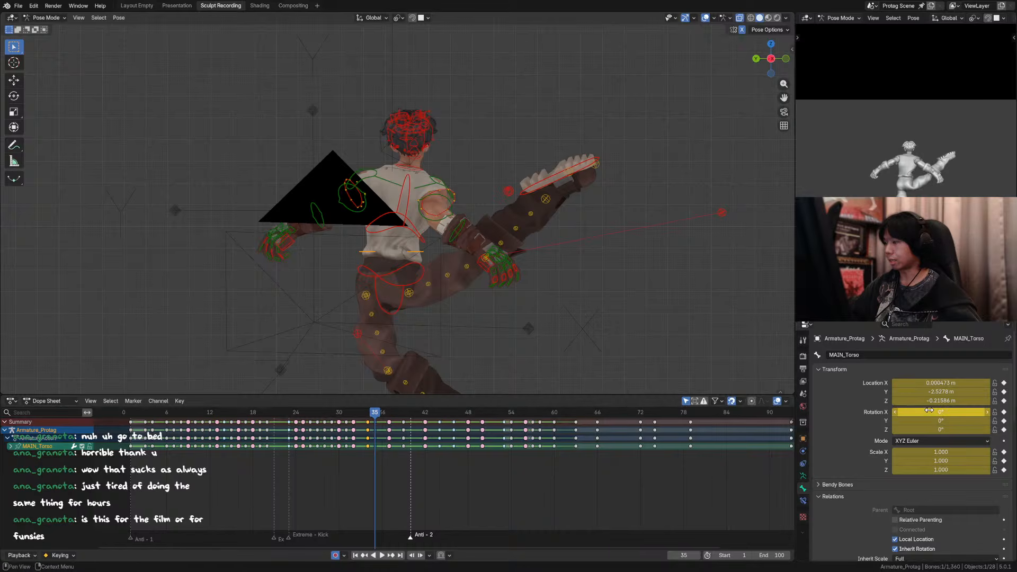
pyautogui.moveTo(941, 412)
pyautogui.mouseDown()
pyautogui.moveTo(969, 412)
pyautogui.moveTo(956, 412)
pyautogui.mouseUp()
pyautogui.press('Escape')
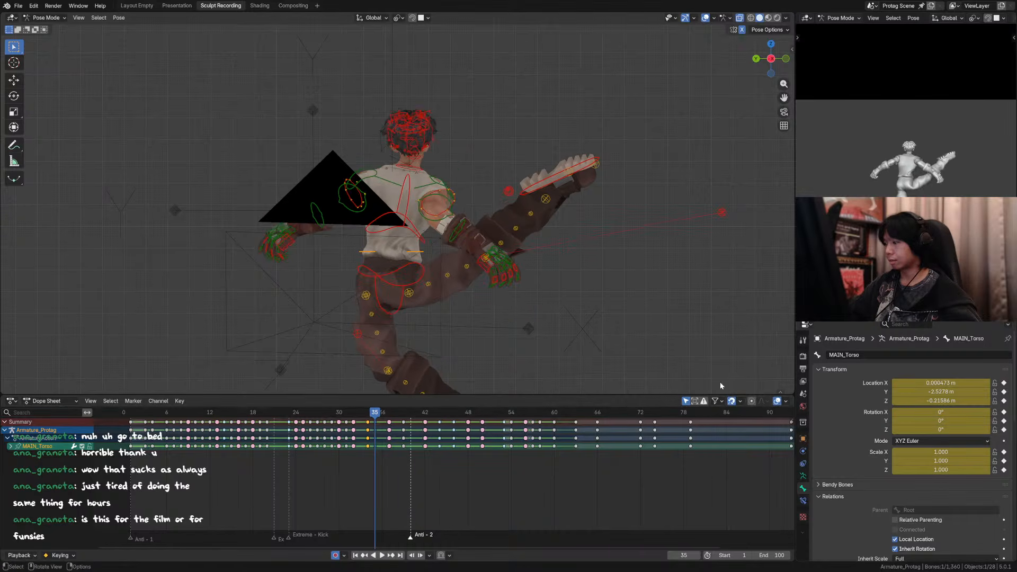
# Step: Clear the hips control's rotation and set the torso control's Z rotation to about -181.19° at frame 35
pyautogui.moveTo(434, 262); pyautogui.dragTo(468, 269, button='middle')
pyautogui.scroll(2, 469, 268)
pyautogui.scroll(3, 466, 270)
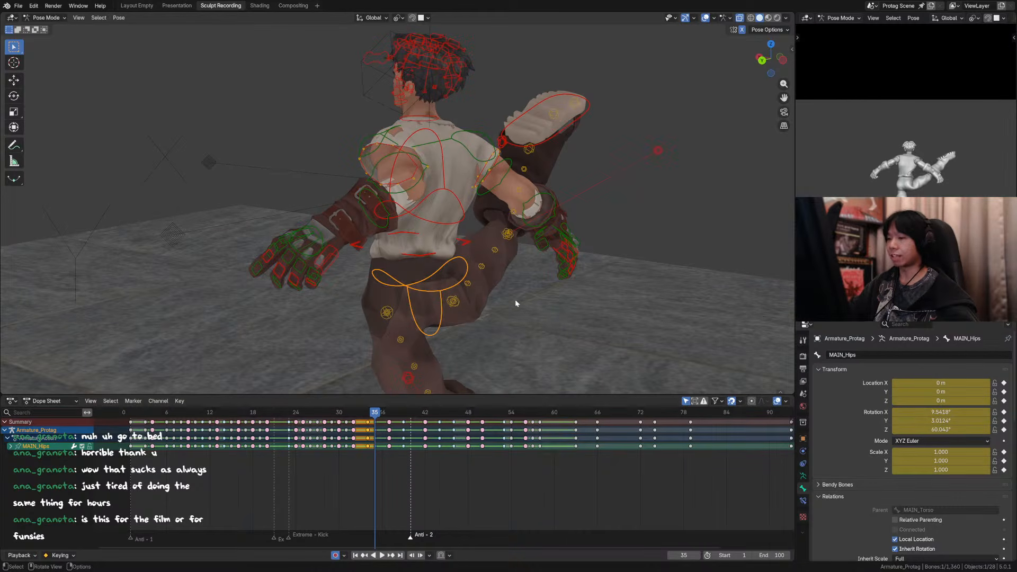
pyautogui.hotkey('alt', 'r')
pyautogui.moveTo(458, 301)
pyautogui.mouseDown(button='middle')
pyautogui.moveTo(418, 304)
pyautogui.moveTo(434, 297)
pyautogui.moveTo(452, 306)
pyautogui.moveTo(454, 287)
pyautogui.mouseUp(button='middle')
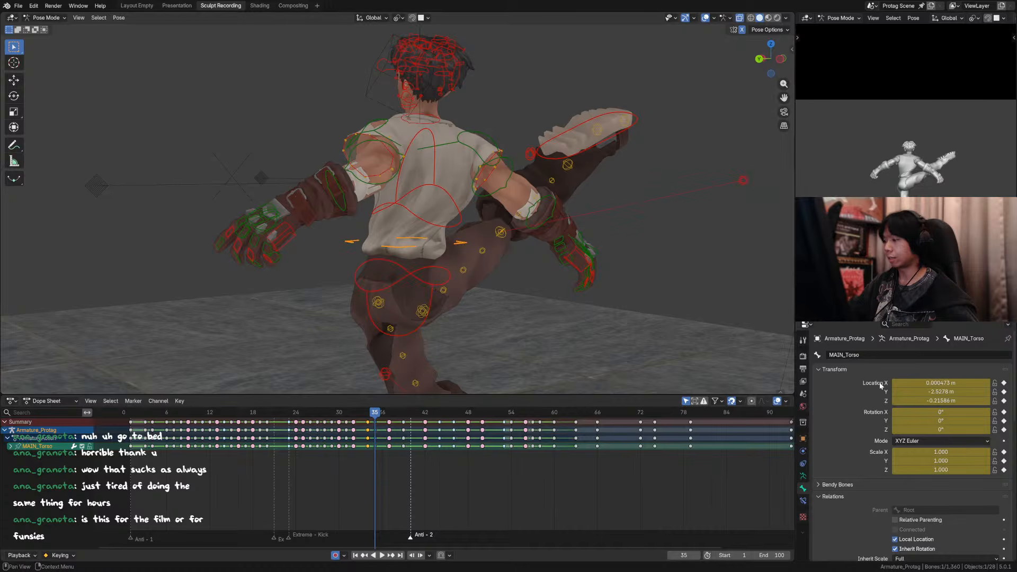
pyautogui.press('Return')
pyautogui.moveTo(590, 310); pyautogui.dragTo(489, 303, button='middle')
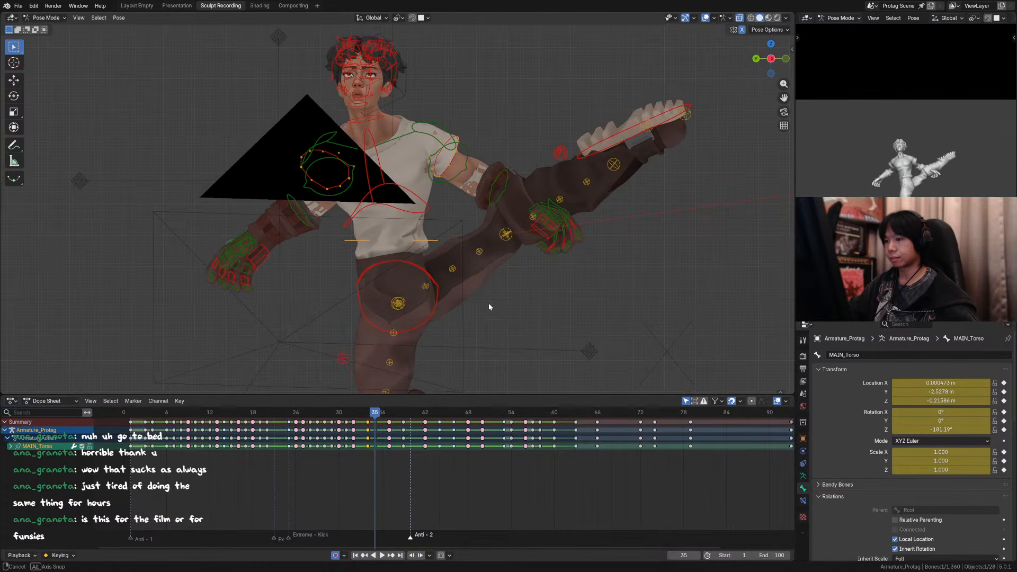
# Step: Straighten the chest control's twist at frame 35, bend it about X to about 46.3°, and compare with the previous frame
pyautogui.click(425, 211)
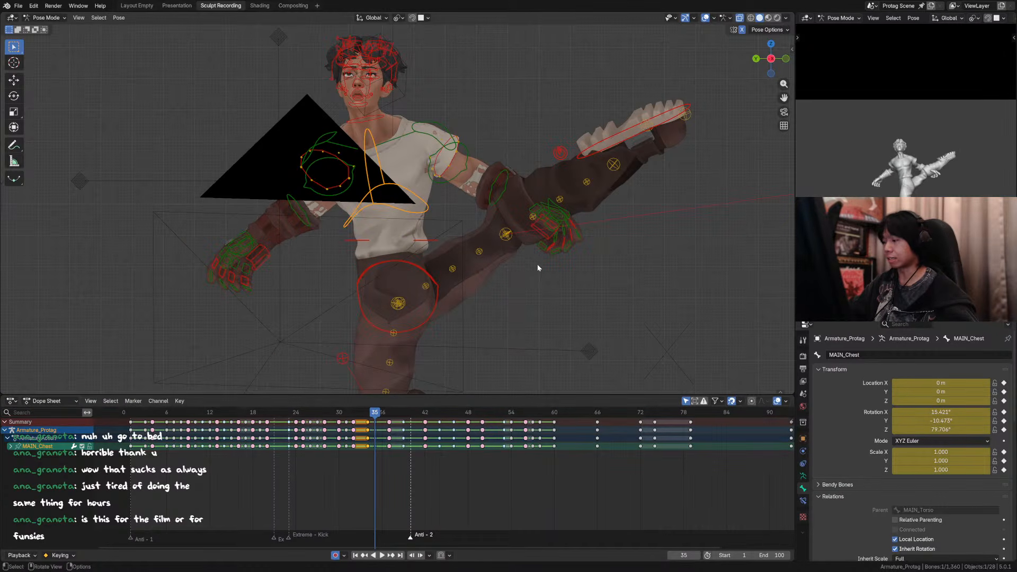
pyautogui.press('r')
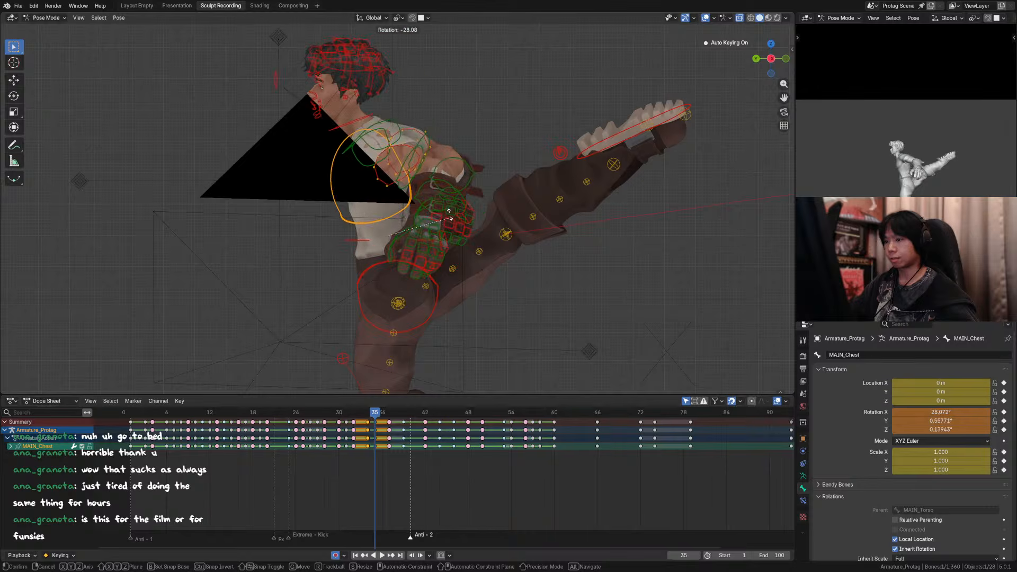
pyautogui.click(439, 206)
pyautogui.moveTo(953, 412); pyautogui.dragTo(931, 412)
pyautogui.rightClick(943, 412)
pyautogui.rightClick(943, 413)
pyautogui.click(368, 422)
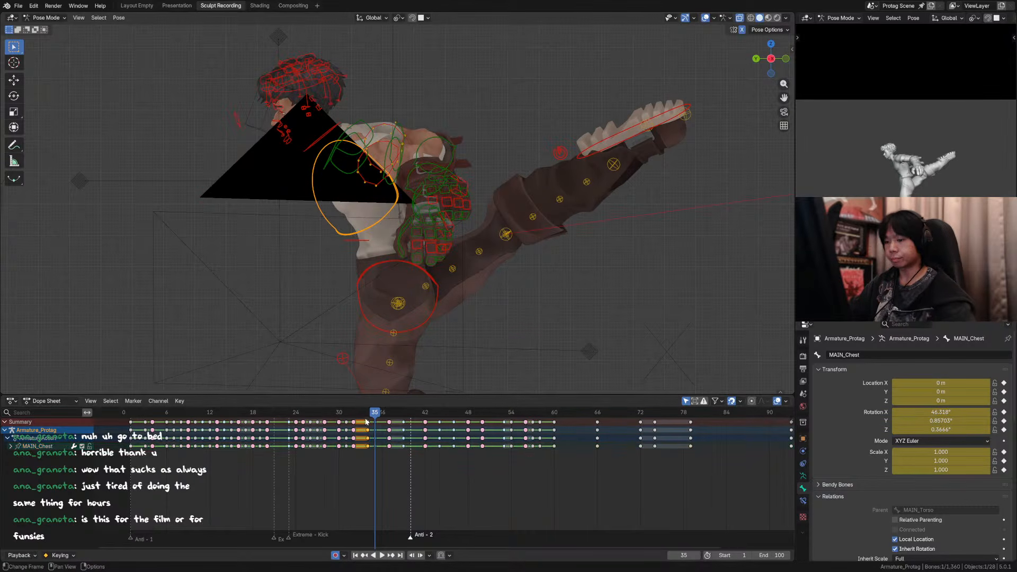
pyautogui.press('Left')
pyautogui.press('Right')
# Step: Tilt the torso control forward about X at frame 35 and reduce the chest control's X rotation to about 14.3°
pyautogui.click(359, 239)
pyautogui.scroll(-4, 360, 240)
pyautogui.click(413, 261)
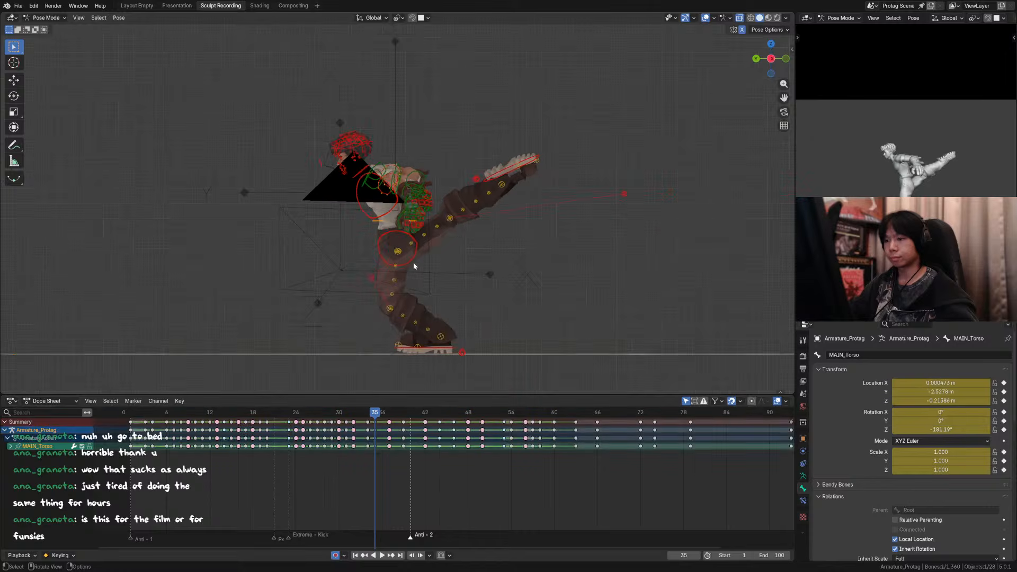
pyautogui.press('r')
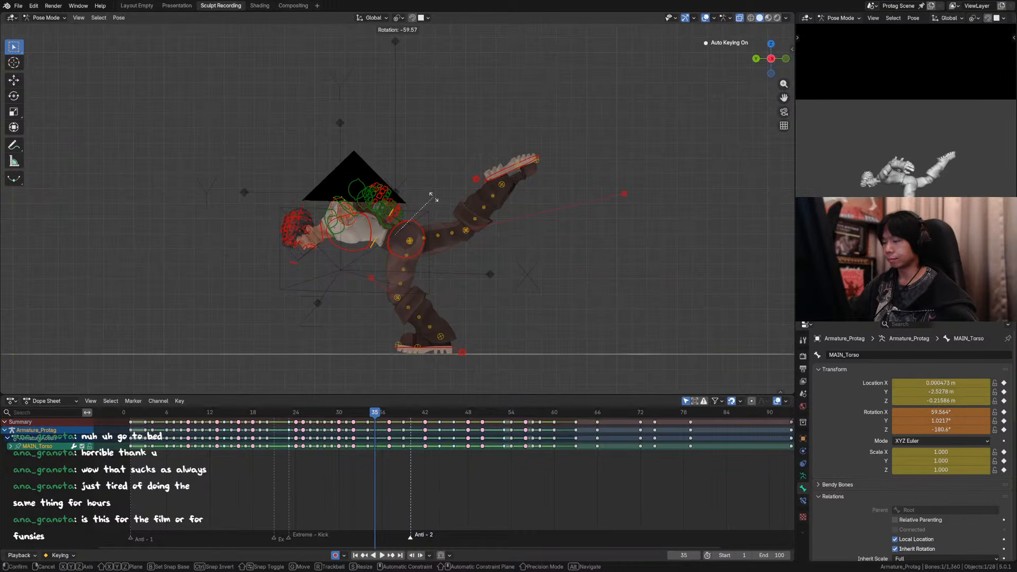
pyautogui.press('Escape')
pyautogui.moveTo(928, 429); pyautogui.dragTo(948, 412)
pyautogui.click(368, 227)
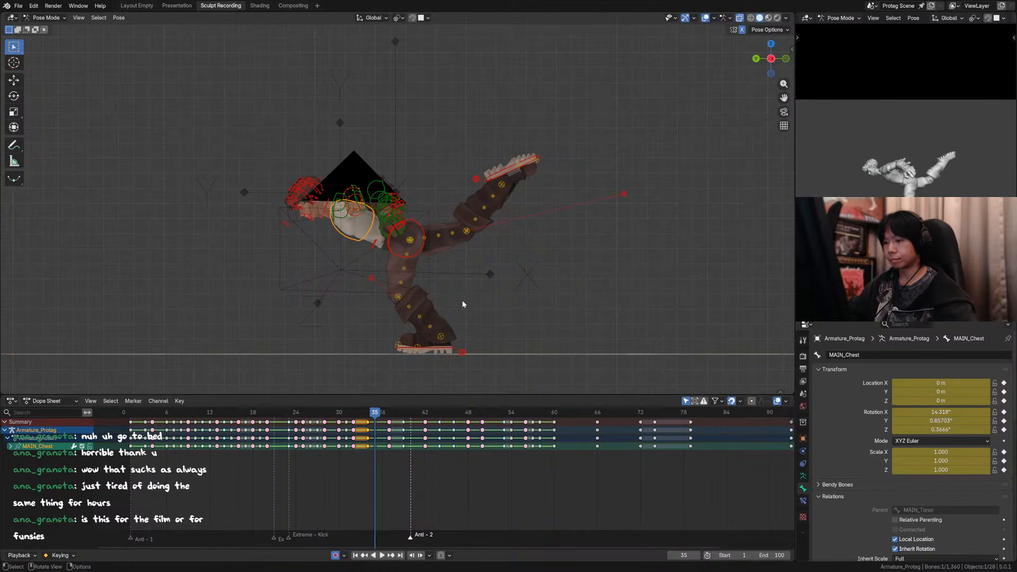
# Step: Check the poses from frame 34 to 38, hide the viewport overlays, and save the file
pyautogui.press('Left')
pyautogui.press('Right')
pyautogui.press('Right')
pyautogui.press('Right')
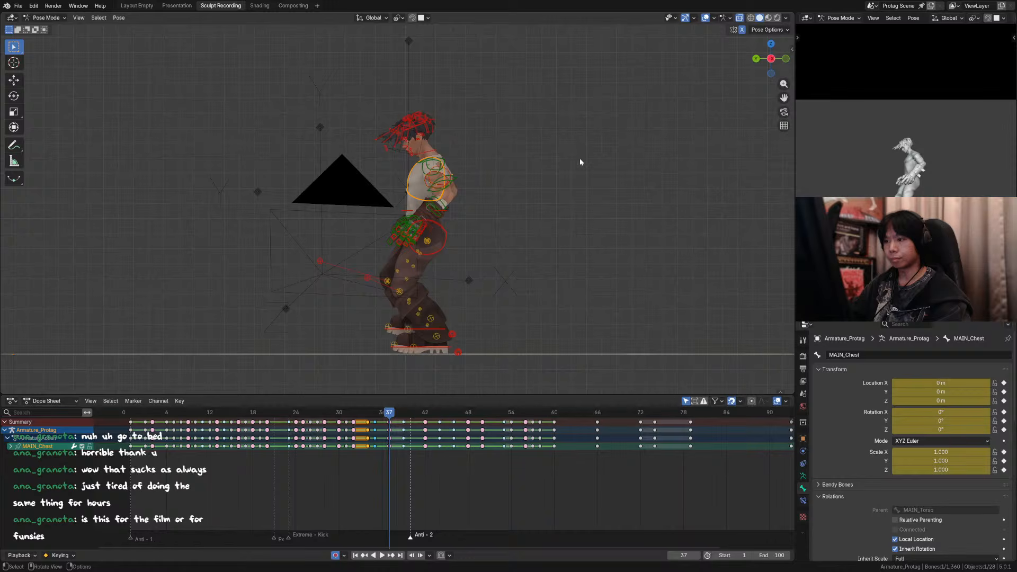
pyautogui.hotkey('shift', 'alt', 'z')
pyautogui.press('Right')
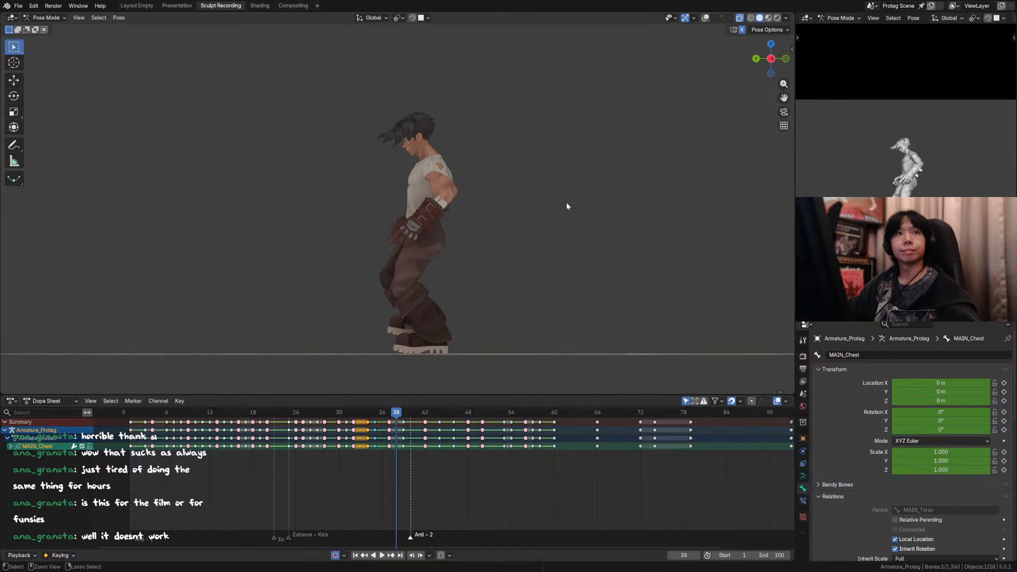
pyautogui.scroll(2, 561, 205)
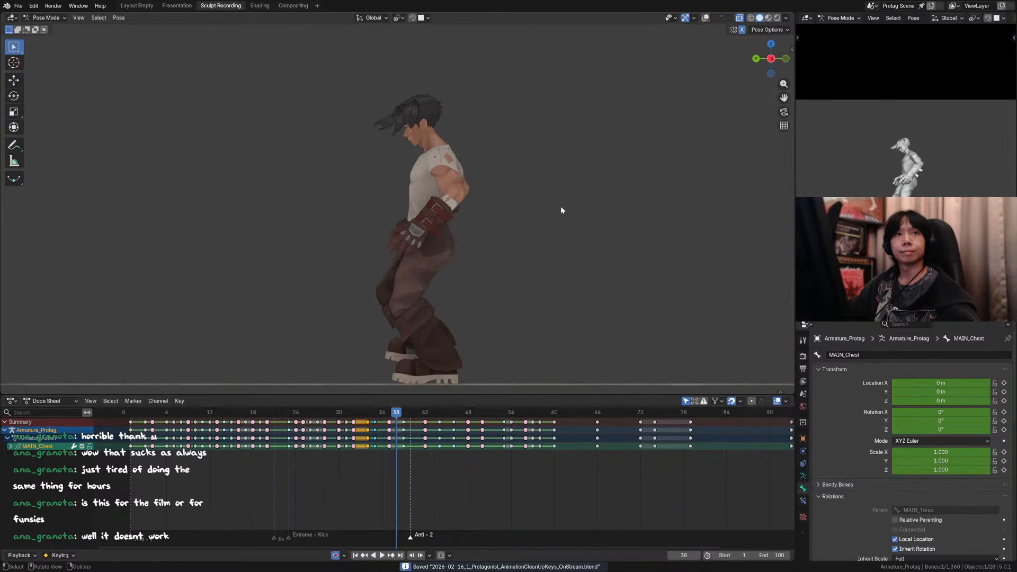
# Step: Review the landing from frame 30 in playback through the camera view and return to frame 35
pyautogui.click(353, 417)
pyautogui.press('space')
pyautogui.press('space')
pyautogui.click(339, 413)
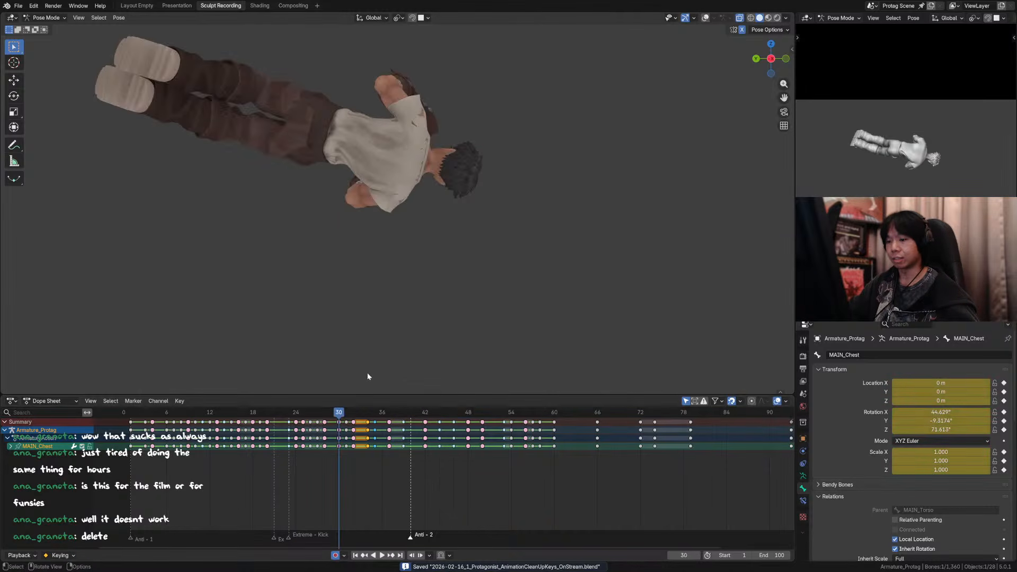
pyautogui.moveTo(504, 265); pyautogui.dragTo(505, 266, button='middle')
pyautogui.press('KP_0')
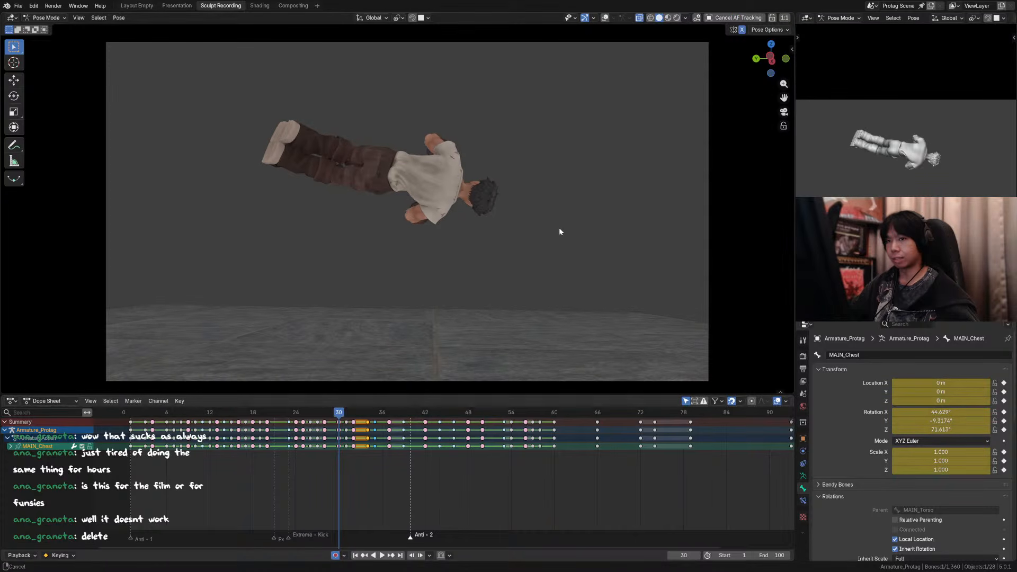
pyautogui.press('space')
pyautogui.moveTo(360, 413)
pyautogui.mouseDown()
pyautogui.moveTo(395, 414)
pyautogui.moveTo(345, 418)
pyautogui.moveTo(438, 423)
pyautogui.moveTo(360, 421)
pyautogui.moveTo(373, 418)
pyautogui.mouseUp()
pyautogui.press('space')
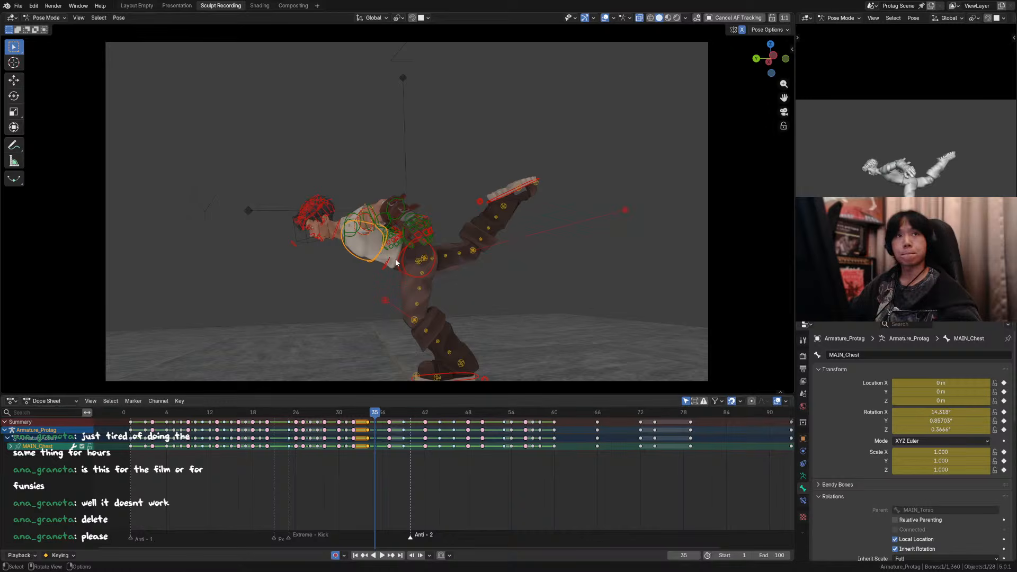
# Step: Set the chest control's X rotation to about 5.3° and the torso control's X rotation to 68° at frame 35
pyautogui.scroll(1, 421, 263)
pyautogui.press('r')
pyautogui.press('x')
pyautogui.rightClick(704, 349)
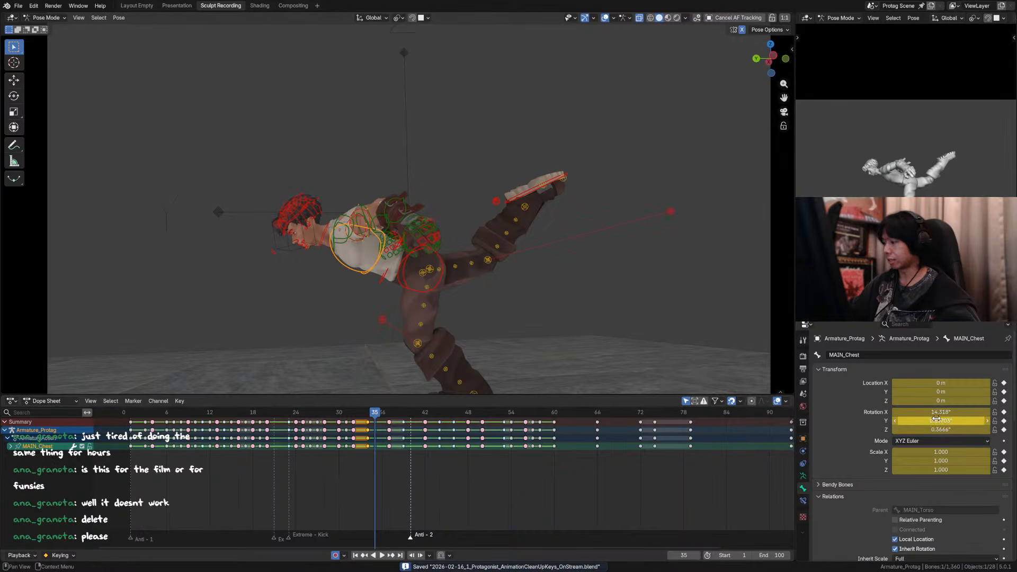
pyautogui.click(374, 271)
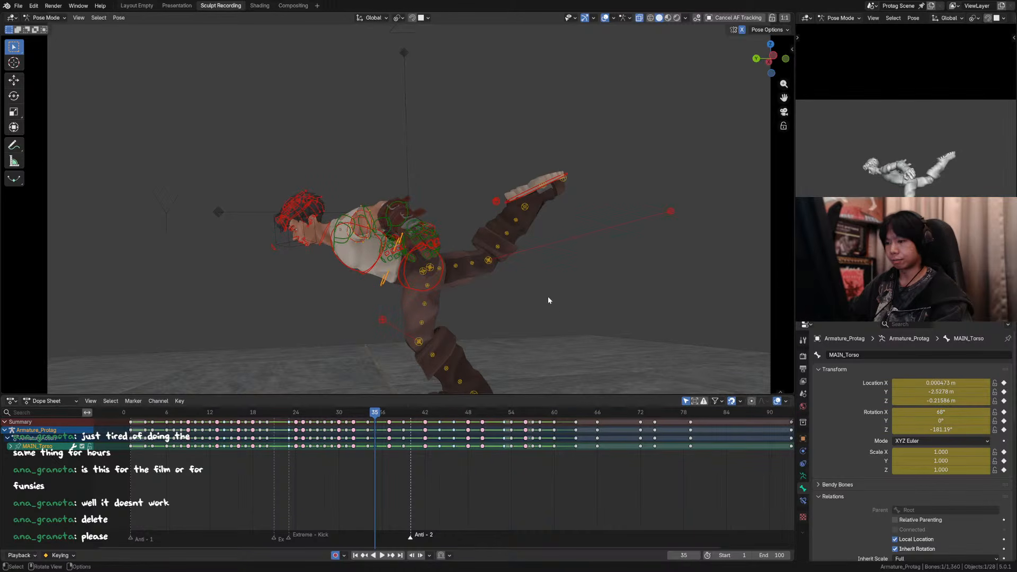
# Step: Step back and forth between frames 35 and 43 to examine how the landing pose flows into the jump
pyautogui.press('Right')
pyautogui.press('Right')
pyautogui.press('Left')
pyautogui.press('Right')
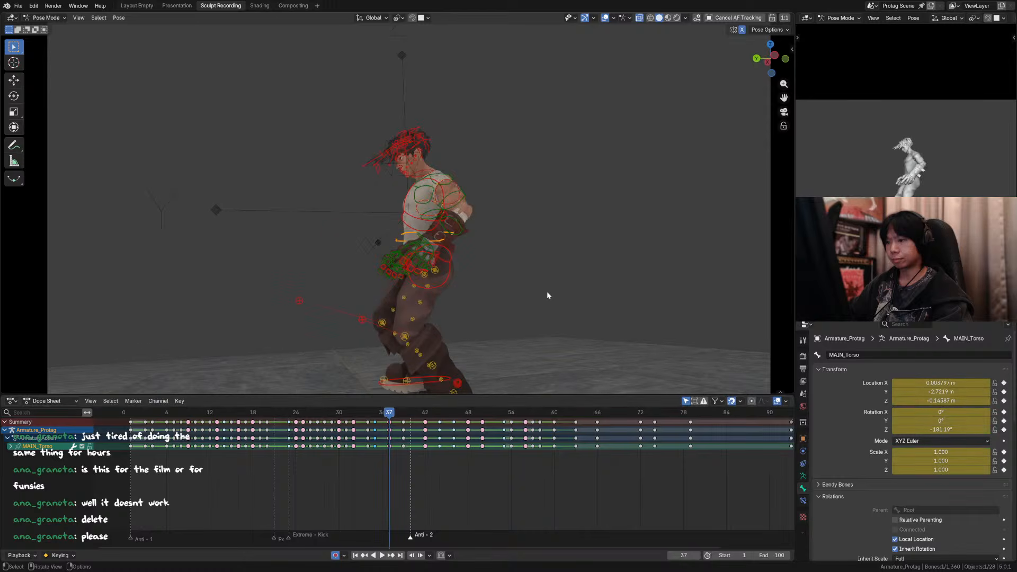
pyautogui.press('Left')
pyautogui.press('Right')
pyautogui.press('Right')
pyautogui.press('Right')
pyautogui.press('Right')
pyautogui.press('Right')
pyautogui.press('Right')
pyautogui.press('Right')
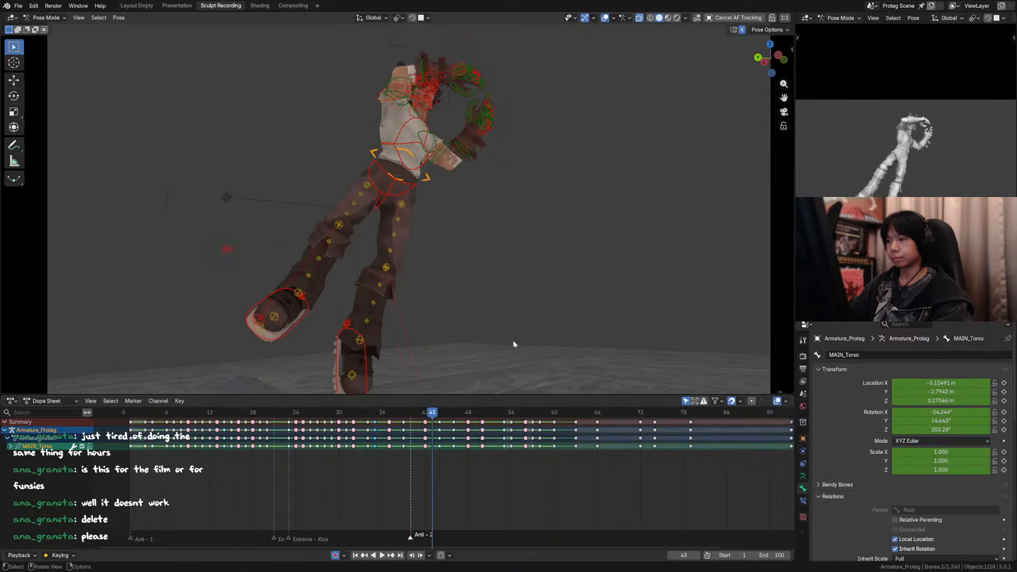
# Step: Play and scrub the landing up to frame 42, restore the full camera view, and save the file at frame 39
pyautogui.click(355, 411)
pyautogui.press('space')
pyautogui.hotkey('ctrl', 's')
pyautogui.moveTo(370, 415); pyautogui.dragTo(427, 421)
pyautogui.press('KP_0')
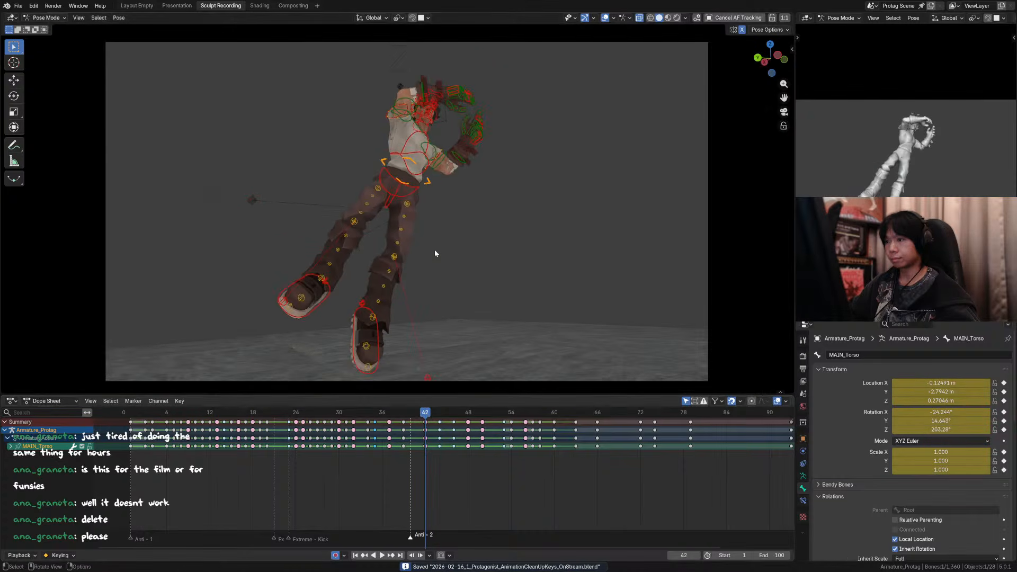
pyautogui.moveTo(410, 412)
pyautogui.mouseDown()
pyautogui.moveTo(389, 415)
pyautogui.moveTo(401, 417)
pyautogui.mouseUp()
pyautogui.hotkey('ctrl', 's')
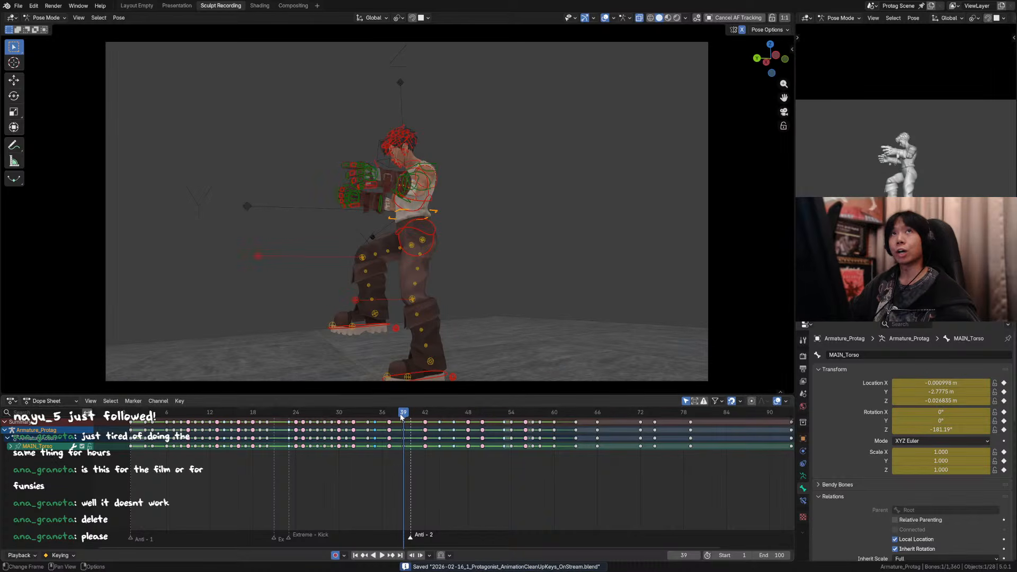
# Step: Play the kick and flip animation from earlier frames with overlays hidden and save the file
pyautogui.press('space')
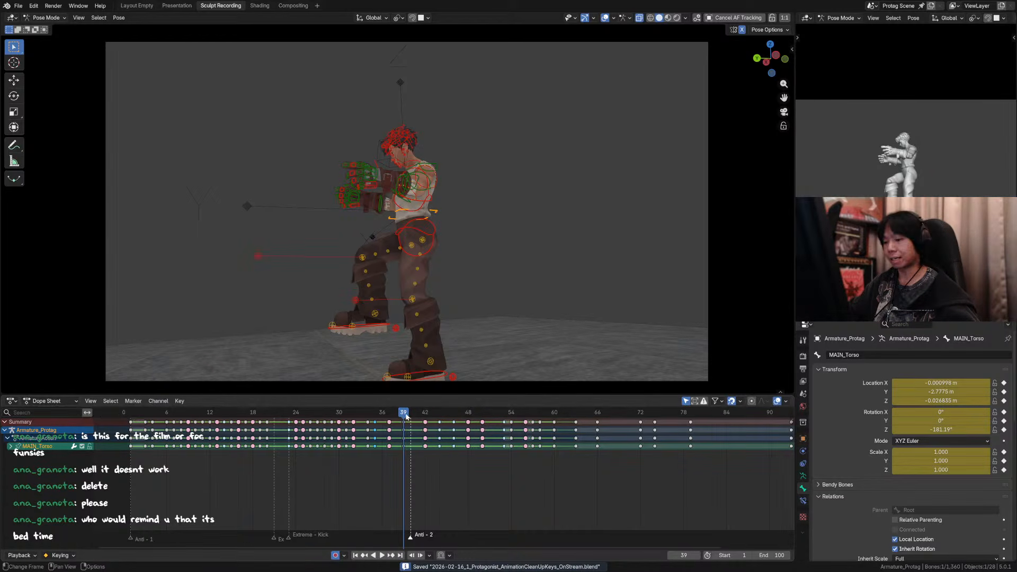
pyautogui.moveTo(406, 417); pyautogui.dragTo(188, 449)
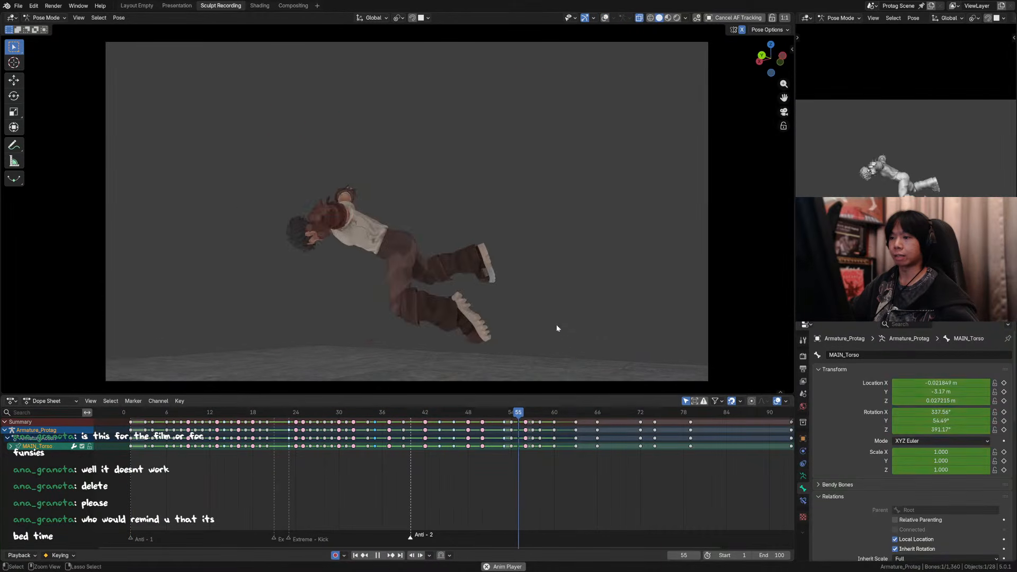
pyautogui.hotkey('ctrl', 's')
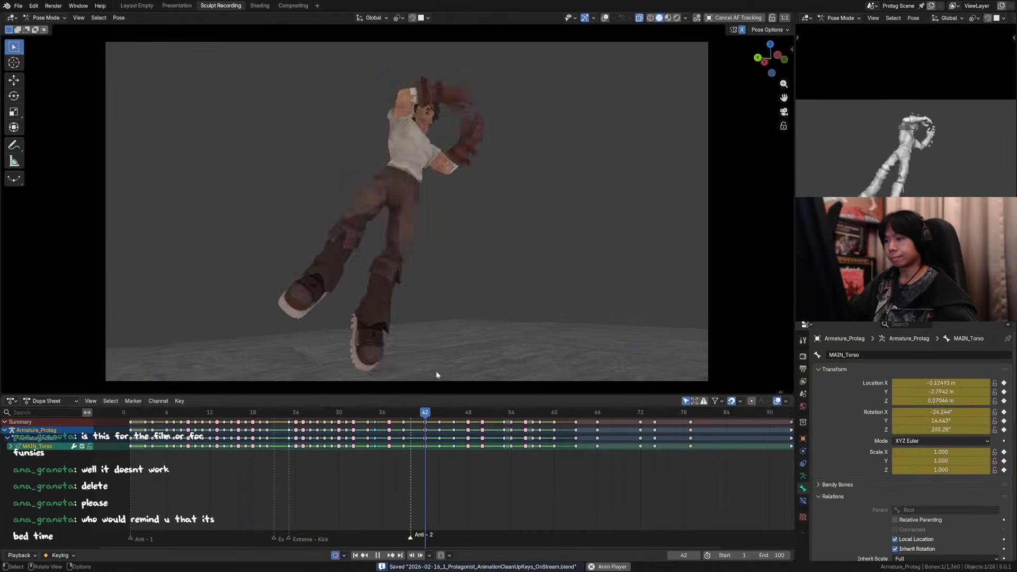
pyautogui.click(349, 413)
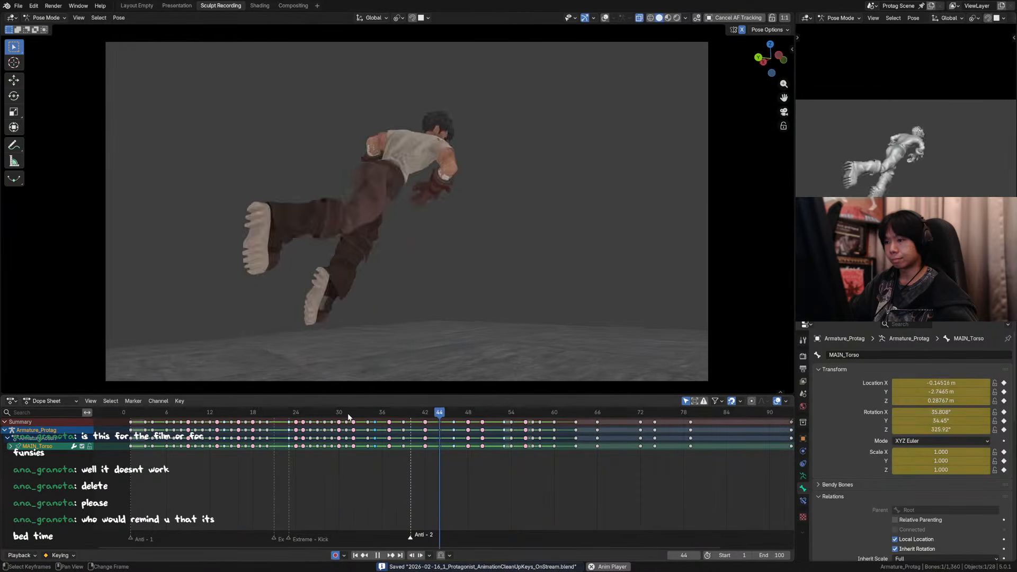
pyautogui.moveTo(349, 418); pyautogui.dragTo(283, 416)
pyautogui.press('space')
pyautogui.press('space')
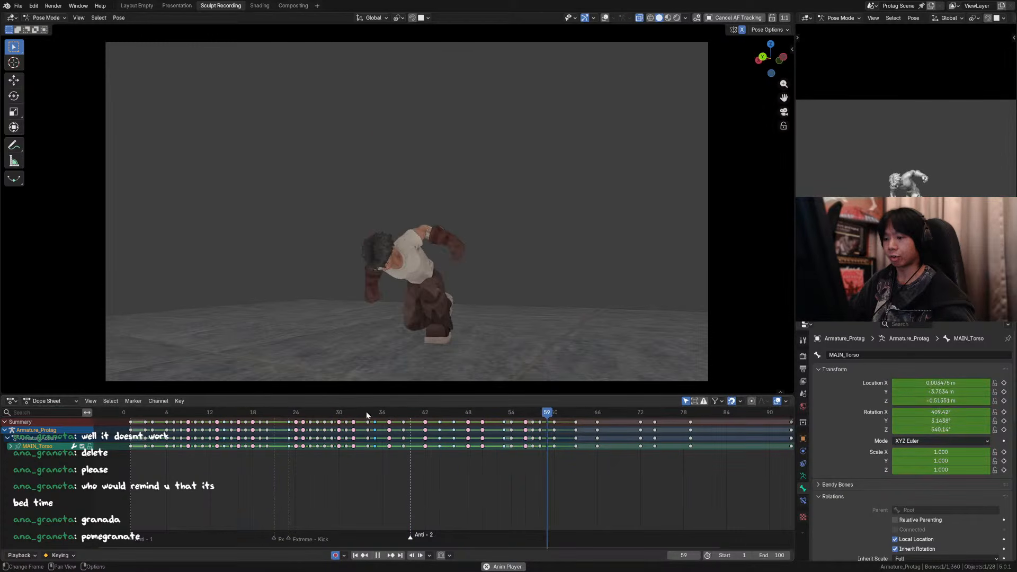
# Step: Set the chest control's X rotation to 20° at frame 37, save the file, and compare it with frame 35
pyautogui.click(374, 423)
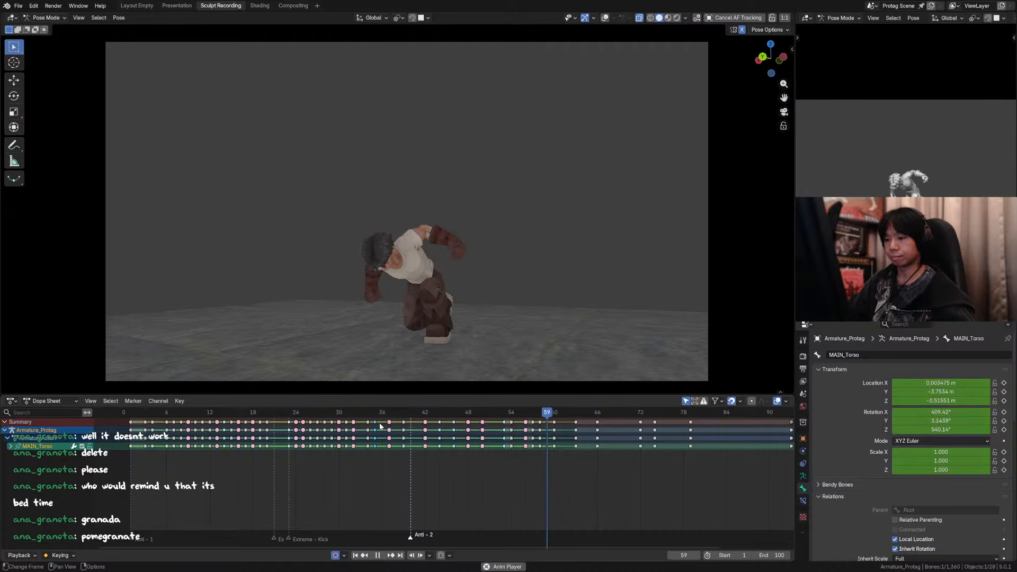
pyautogui.moveTo(374, 423)
pyautogui.mouseDown()
pyautogui.moveTo(409, 412)
pyautogui.moveTo(481, 419)
pyautogui.moveTo(370, 419)
pyautogui.moveTo(405, 418)
pyautogui.moveTo(370, 418)
pyautogui.moveTo(388, 418)
pyautogui.mouseUp()
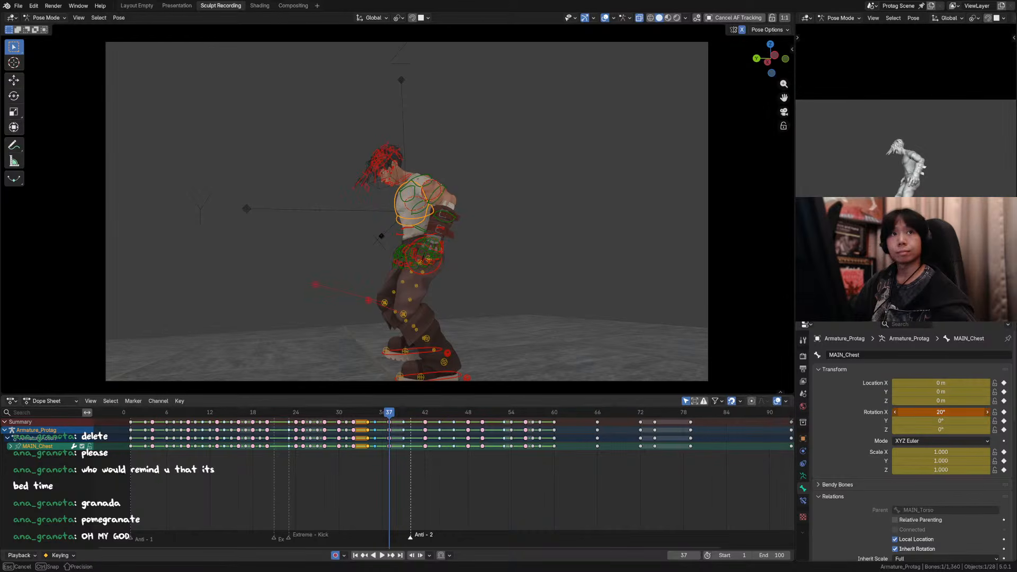
pyautogui.press('Down')
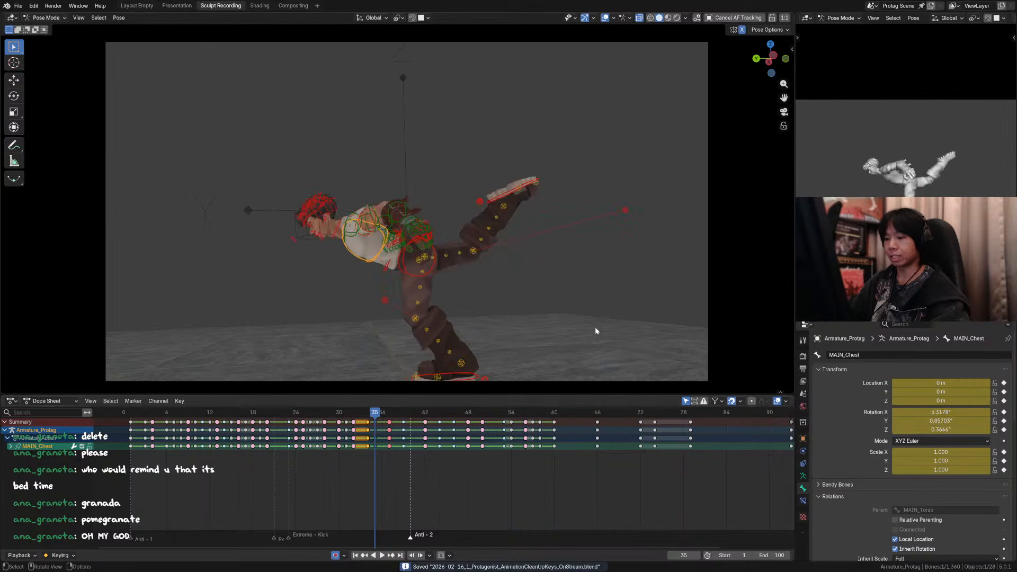
pyautogui.press('Up')
pyautogui.press('Down')
# Step: Select all the bones and compare the whole-body poses between frames 31 and 37
pyautogui.press('a')
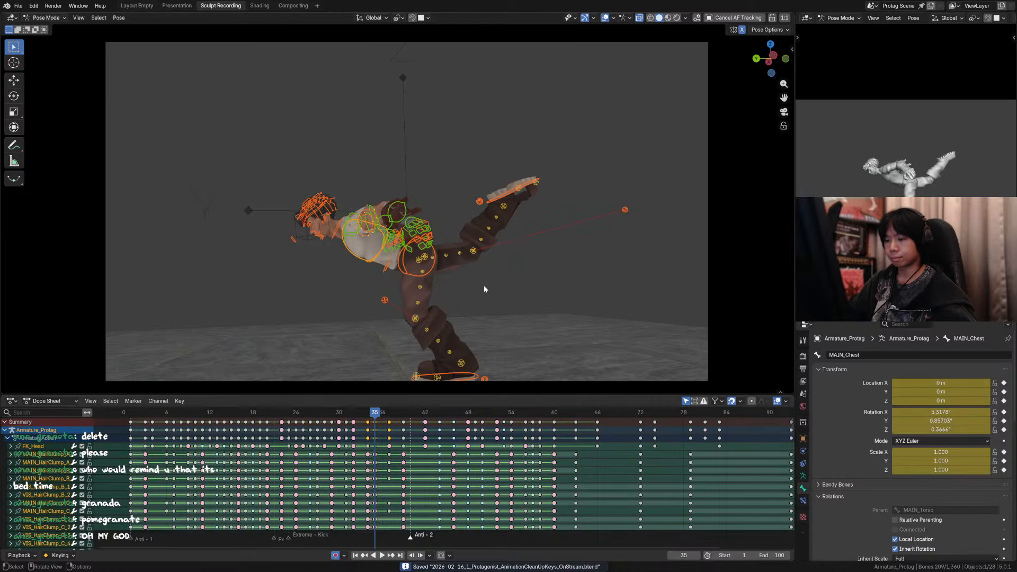
pyautogui.press('Down')
pyautogui.press('Down')
pyautogui.press('Down')
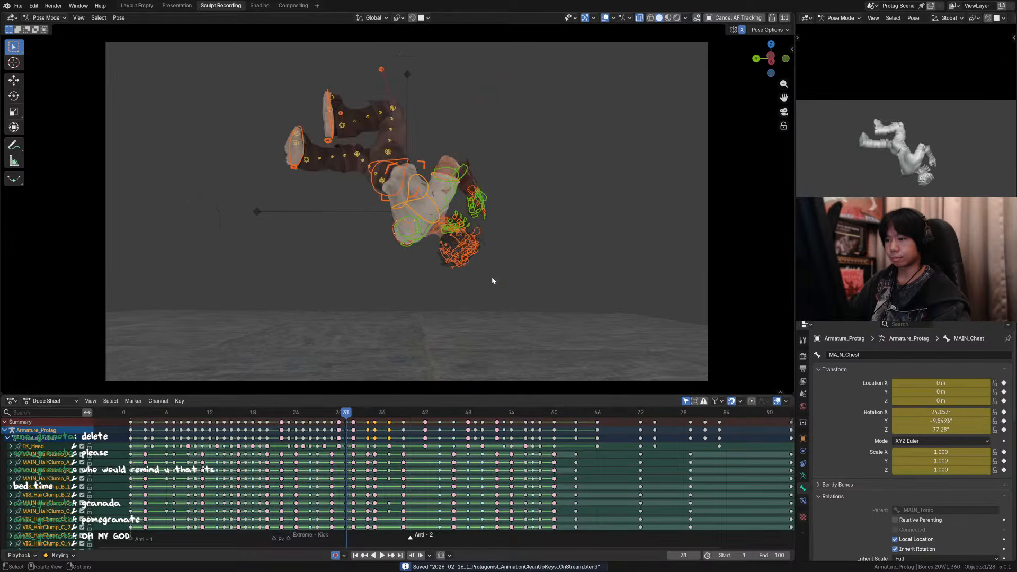
pyautogui.press('Up')
pyautogui.press('Up')
pyautogui.press('Up')
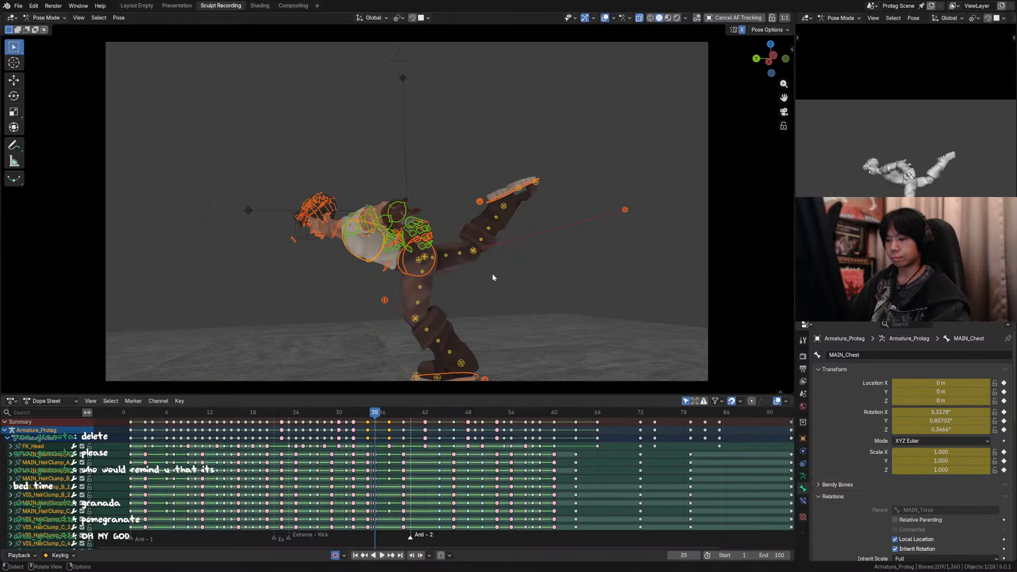
pyautogui.press('Down')
pyautogui.press('Up')
pyautogui.press('Right')
pyautogui.press('Right')
pyautogui.press('Left')
pyautogui.press('Right')
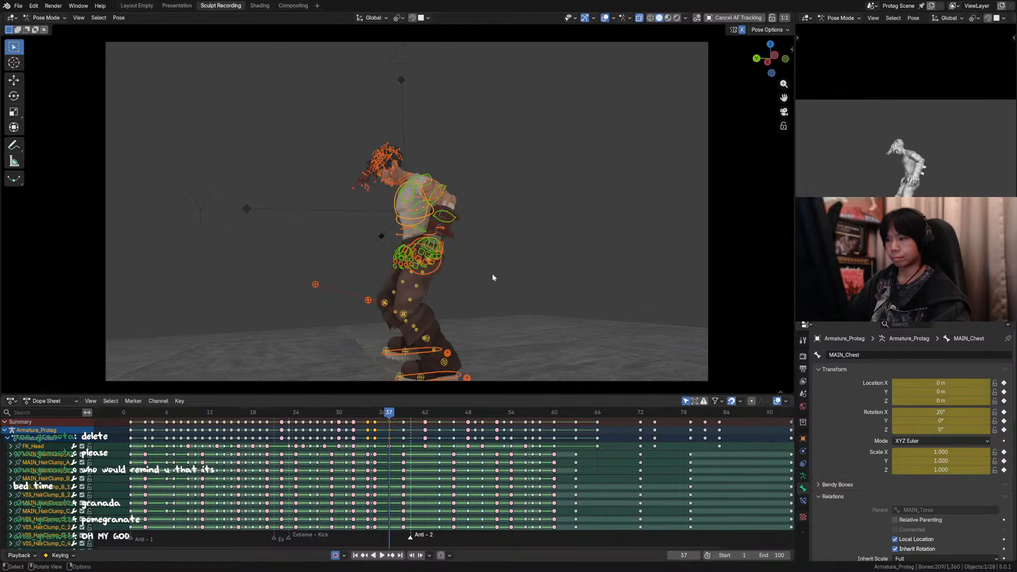
# Step: Compare the character's landing poses at frames 36 and 37
pyautogui.press('Left')
pyautogui.press('Right')
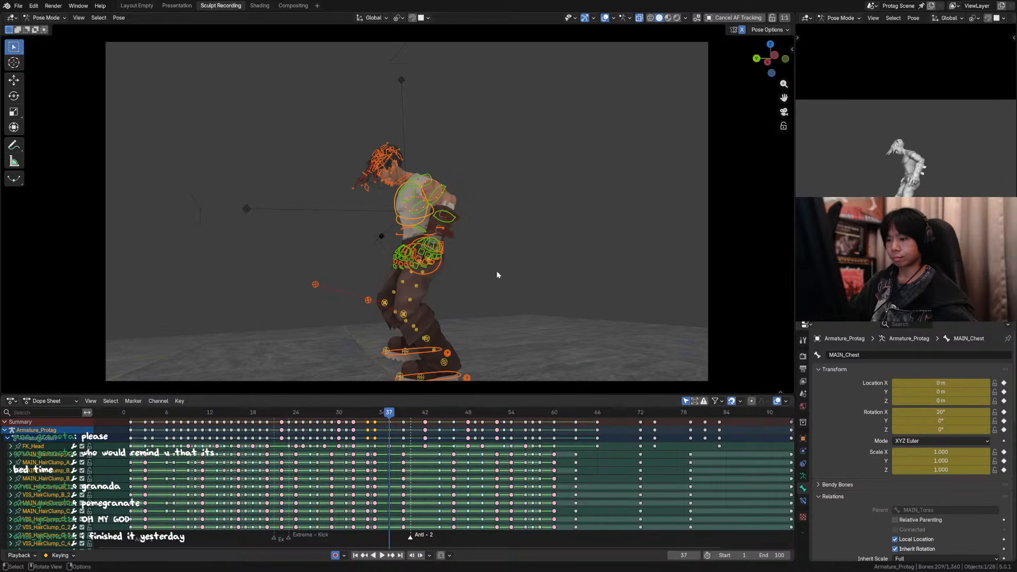
pyautogui.press('Left')
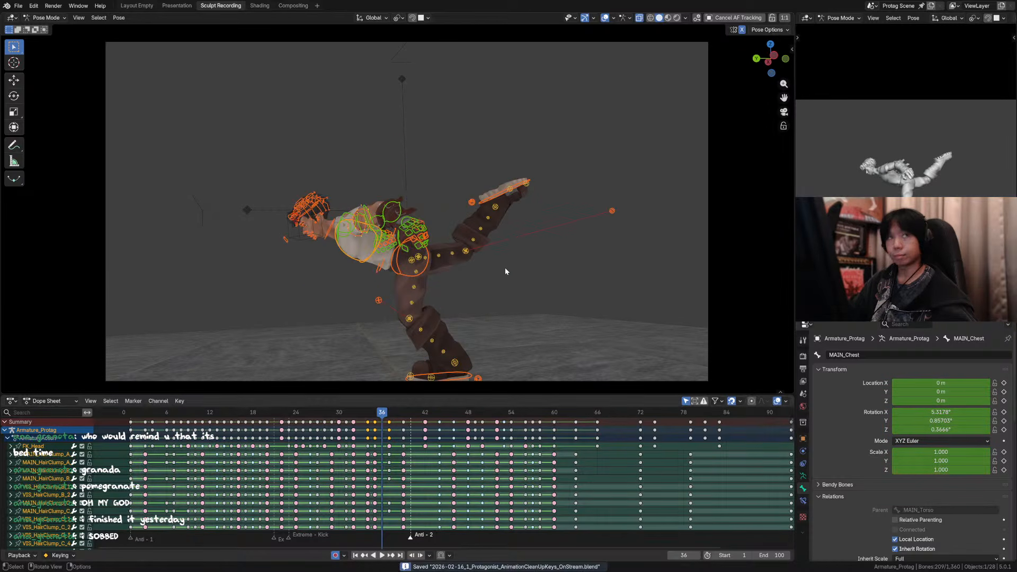
pyautogui.keyDown('shift'); pyautogui.moveTo(527, 234); pyautogui.dragTo(533, 218, button='middle'); pyautogui.keyUp('shift')
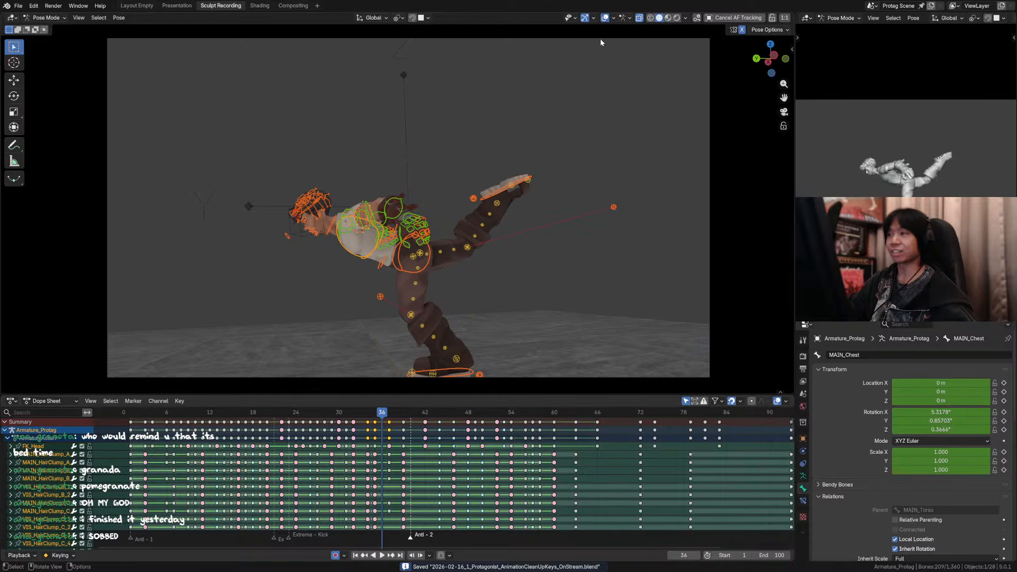
pyautogui.hotkey('shift', 'e')
pyautogui.rightClick(579, 204)
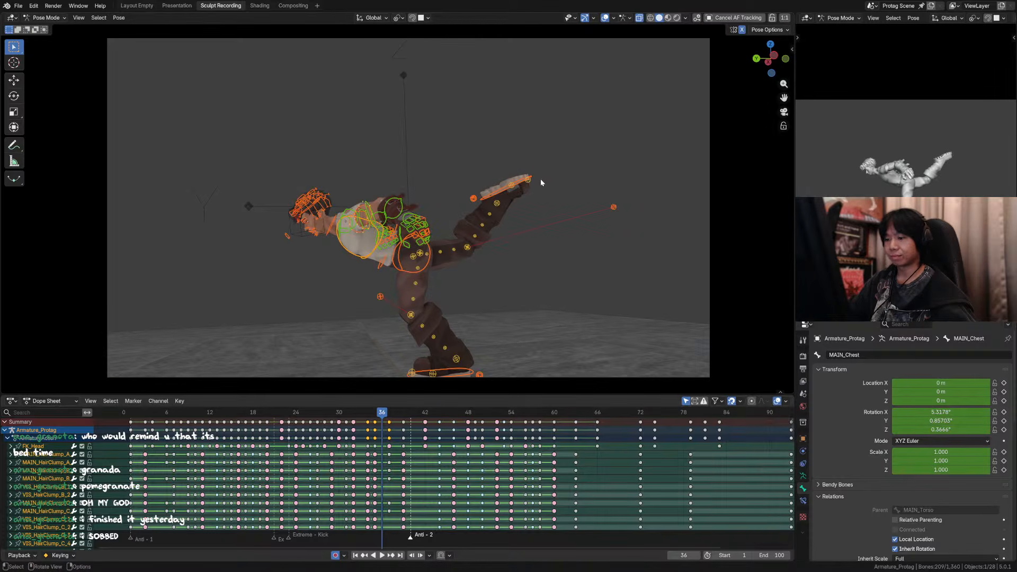
pyautogui.hotkey('shift', 'e')
pyautogui.rightClick(532, 181)
pyautogui.moveTo(533, 181); pyautogui.dragTo(384, 245, button='middle')
pyautogui.hotkey('shift', 'e')
pyautogui.rightClick(549, 216)
pyautogui.hotkey('shift', 'e')
pyautogui.rightClick(517, 211)
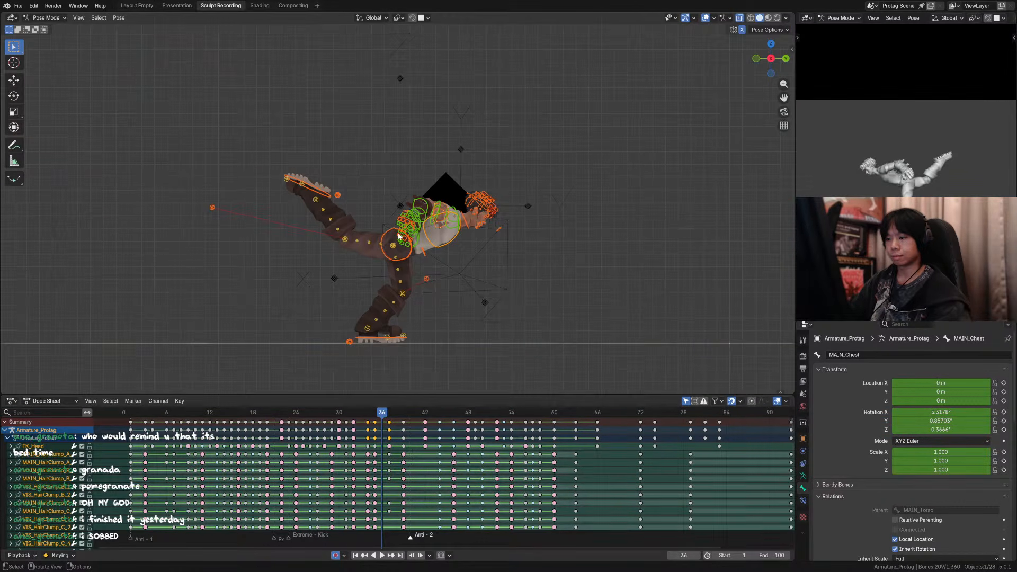
pyautogui.press('Right')
pyautogui.press('Left')
pyautogui.press('Left')
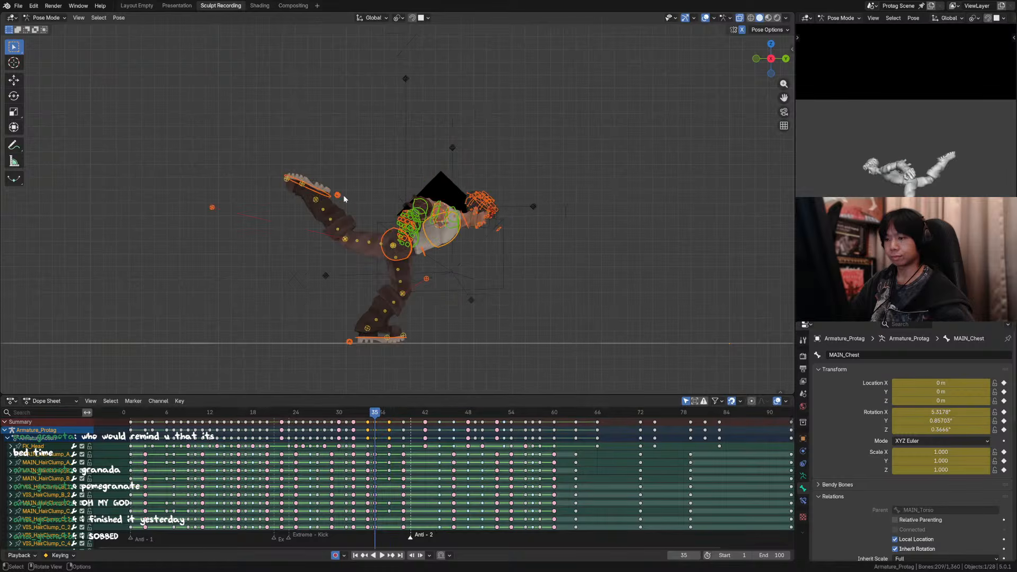
pyautogui.hotkey('shift', 'e')
pyautogui.press('Escape')
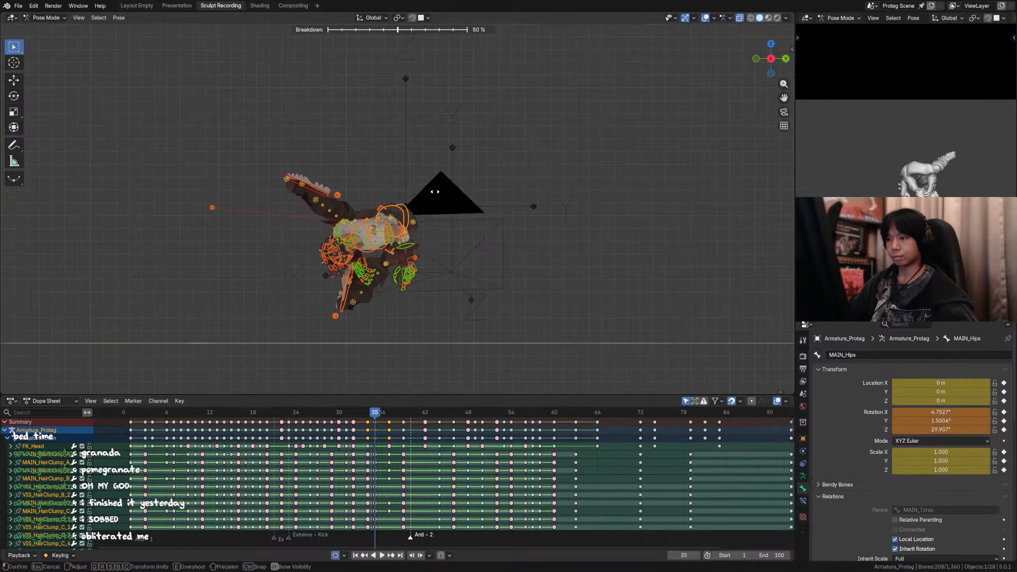
# Step: Create a 50% breakdown pose for the selected bones at frame 36, between frames 35 and 37
pyautogui.moveTo(435, 195); pyautogui.dragTo(602, 229, button='middle')
pyautogui.hotkey('shift', 'e')
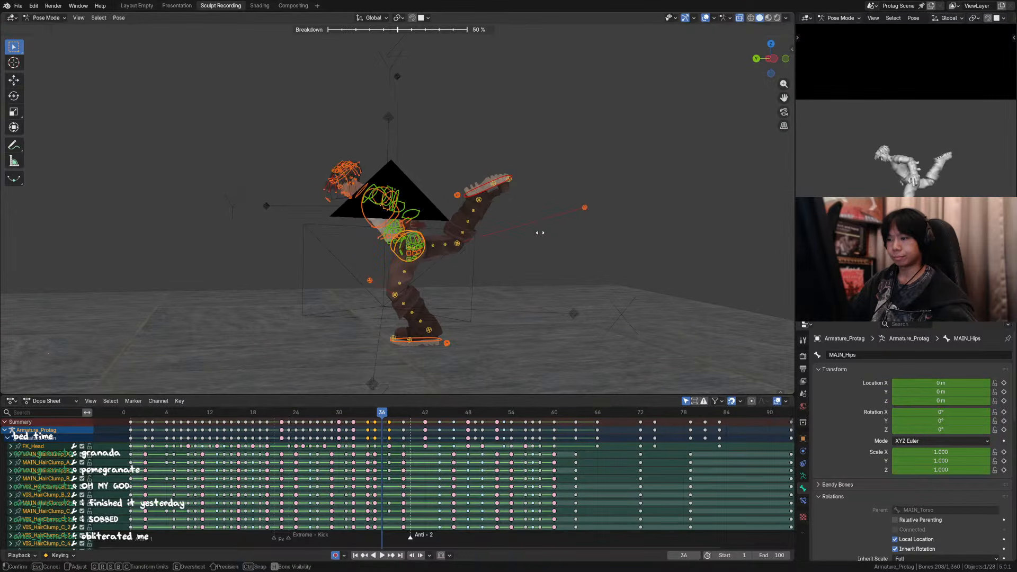
pyautogui.click(539, 233)
pyautogui.keyDown('alt'); pyautogui.moveTo(518, 243); pyautogui.dragTo(514, 211, button='middle'); pyautogui.keyUp('alt')
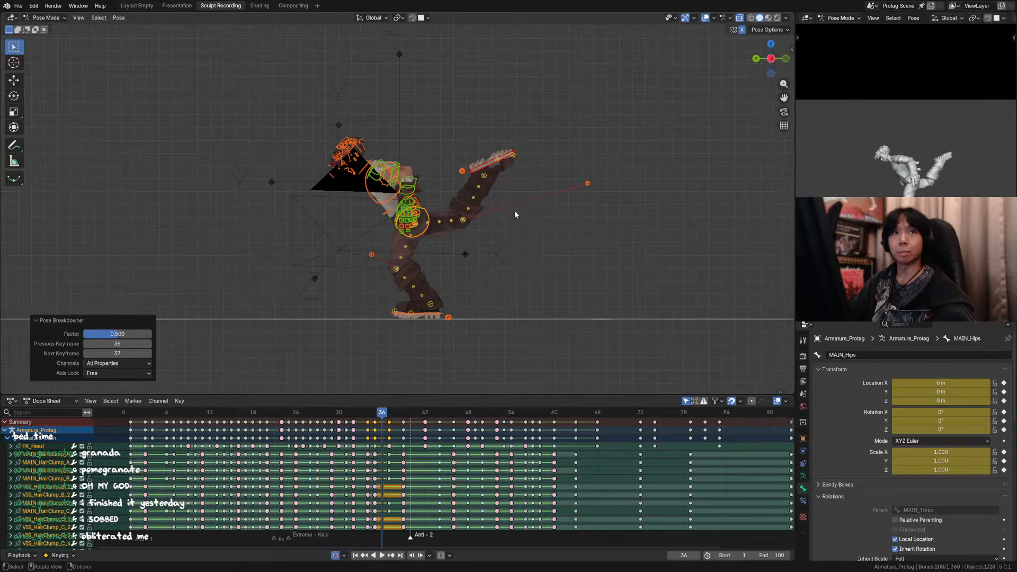
# Step: Lower the raised right foot's IK control by about 0.35 m at frame 36
pyautogui.click(508, 160)
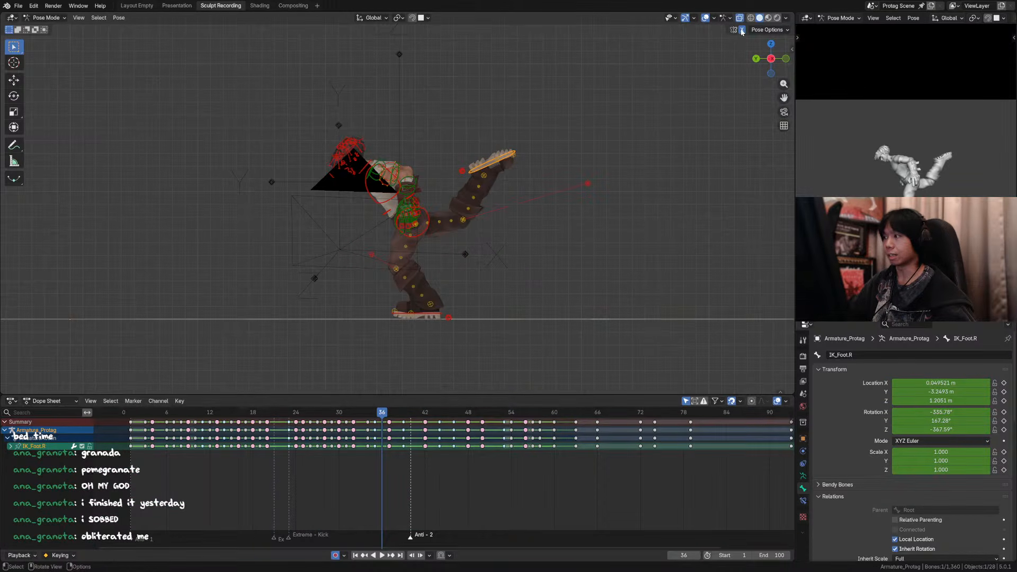
pyautogui.click(489, 267)
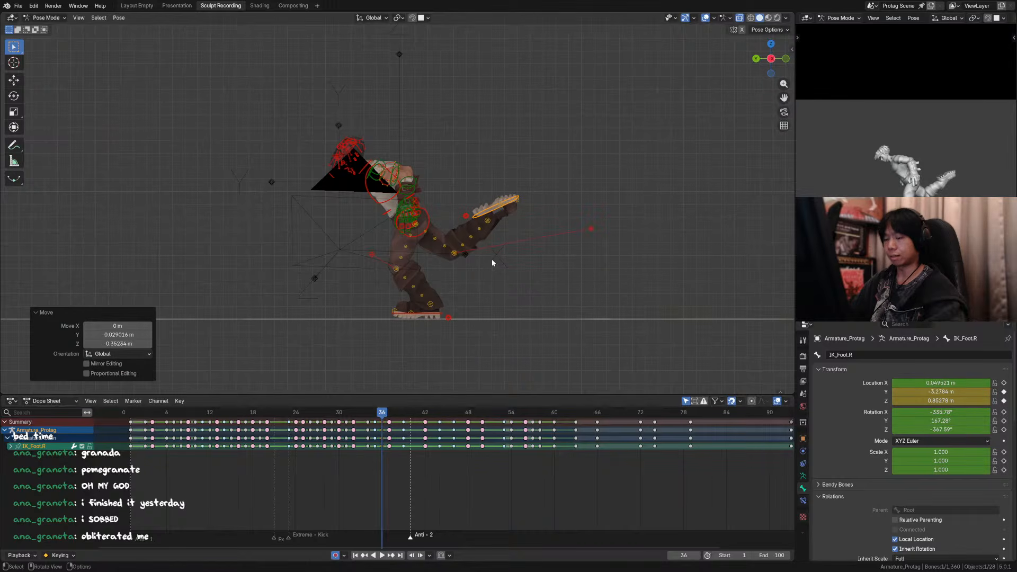
pyautogui.scroll(1, 504, 267)
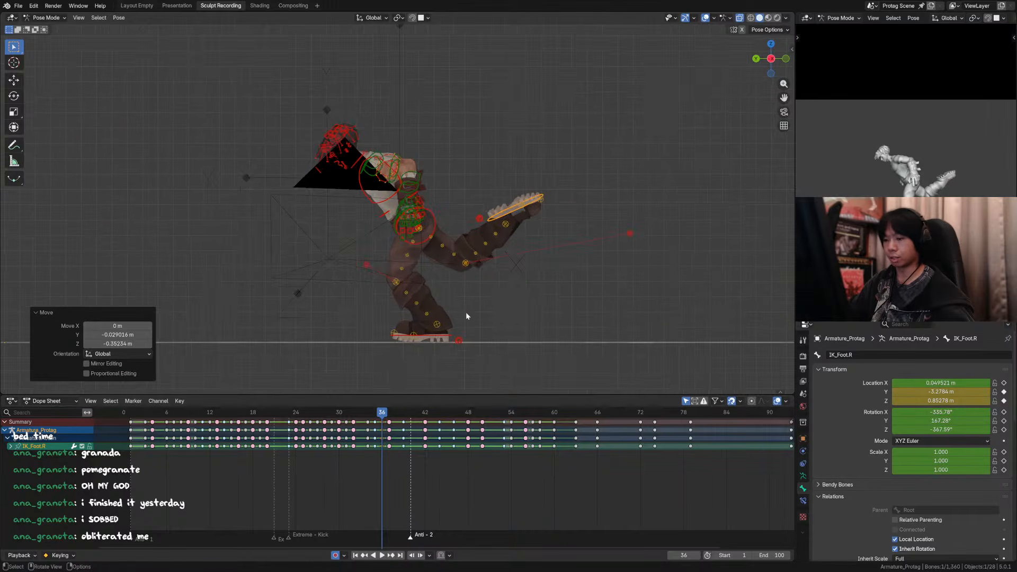
# Step: Select all the bones, step through the poses between frames 34 and 37, and play the motion in side view
pyautogui.press('a')
pyautogui.press('Left')
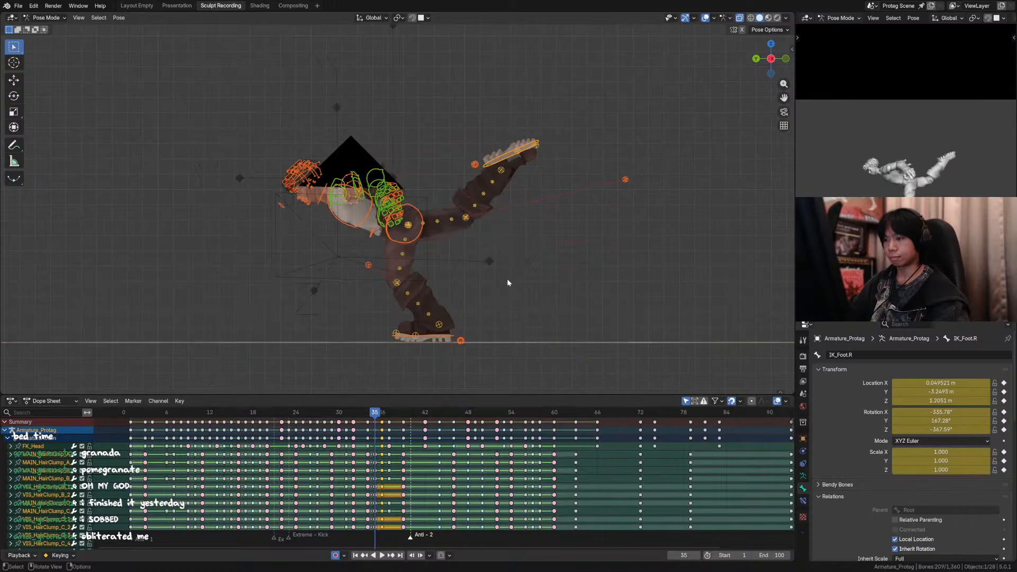
pyautogui.press('Right')
pyautogui.press('Right')
pyautogui.press('Left')
pyautogui.press('Left')
pyautogui.press('Left')
pyautogui.press('space')
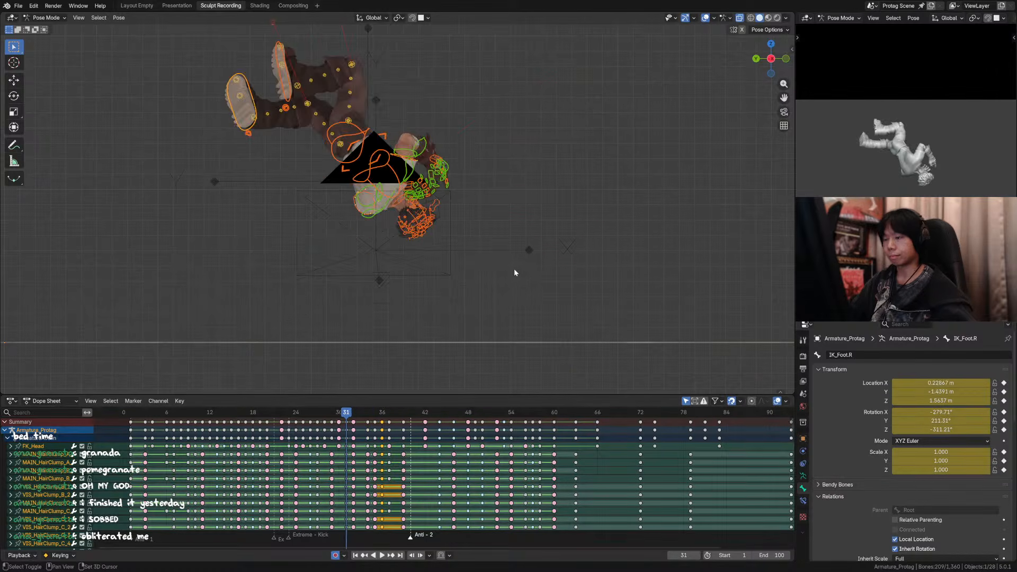
# Step: Hide the overlays and play the flip and landing through the camera from around frame 32
pyautogui.click(354, 416)
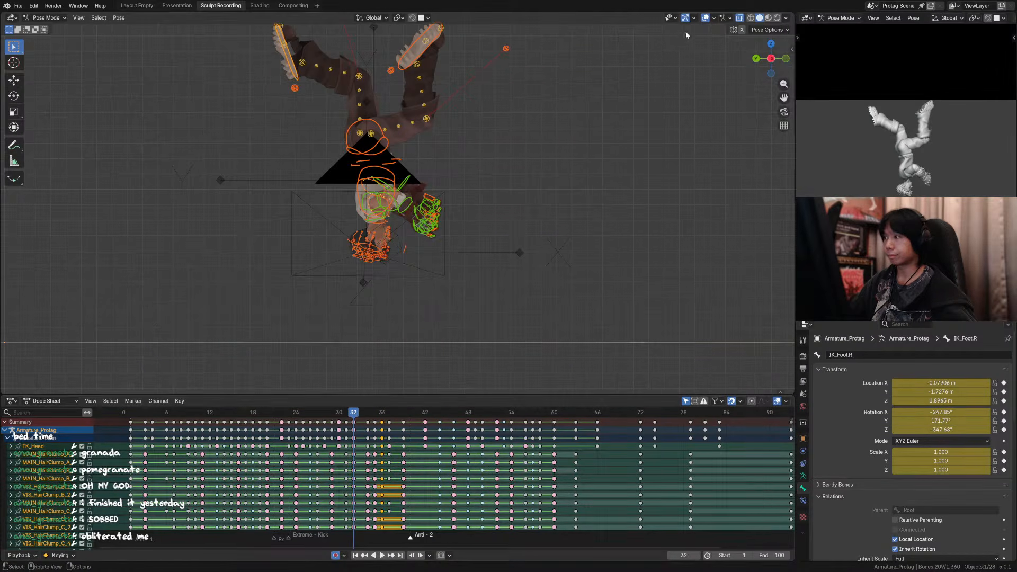
pyautogui.click(705, 18)
pyautogui.press('KP_0')
pyautogui.press('space')
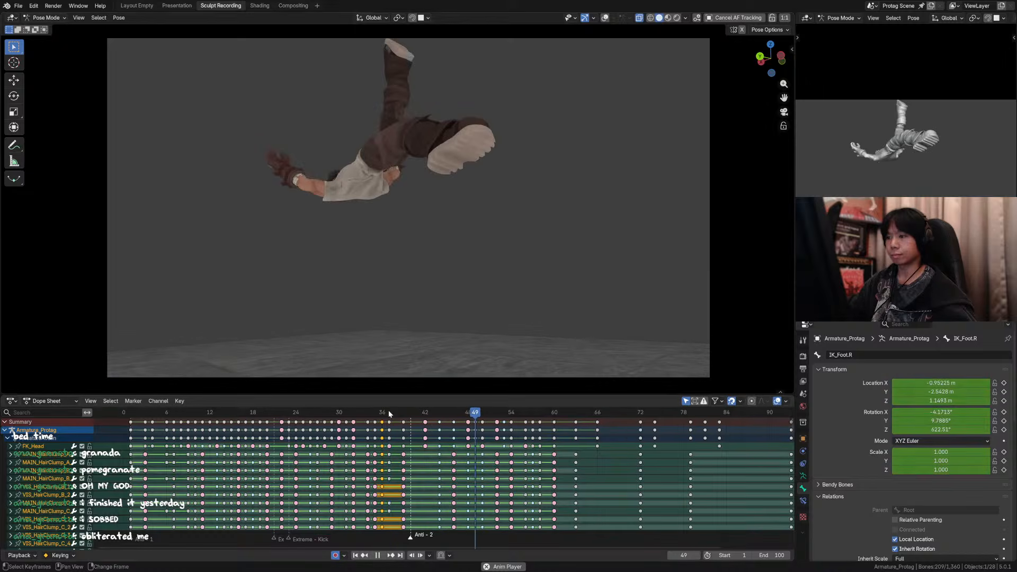
pyautogui.click(345, 412)
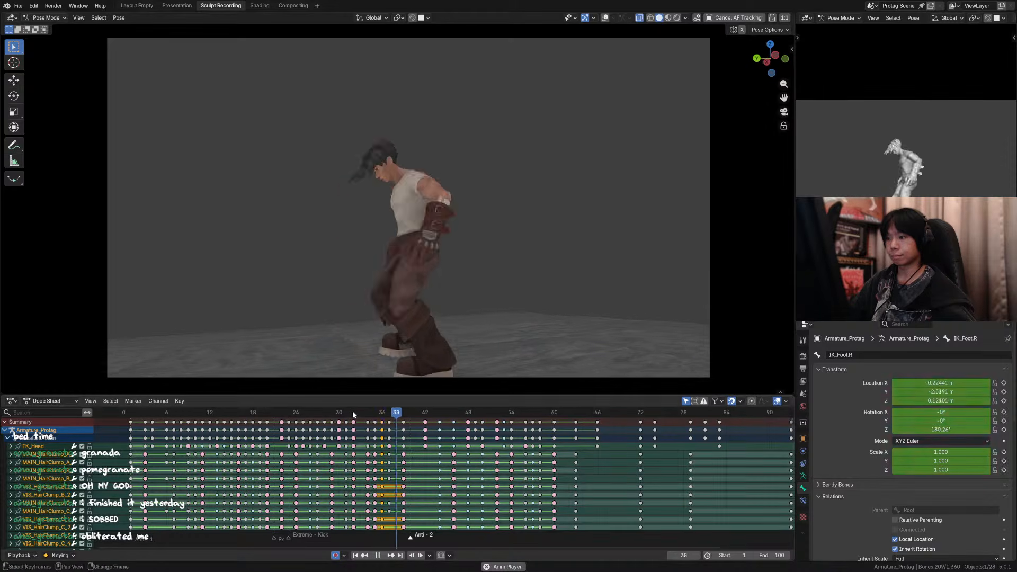
# Step: Step back and forth through the landing between frames 35 and 39 to examine how the poses flow
pyautogui.press('space')
pyautogui.press('Left')
pyautogui.press('Left')
pyautogui.press('Left')
pyautogui.press('Left')
pyautogui.press('Right')
pyautogui.press('Right')
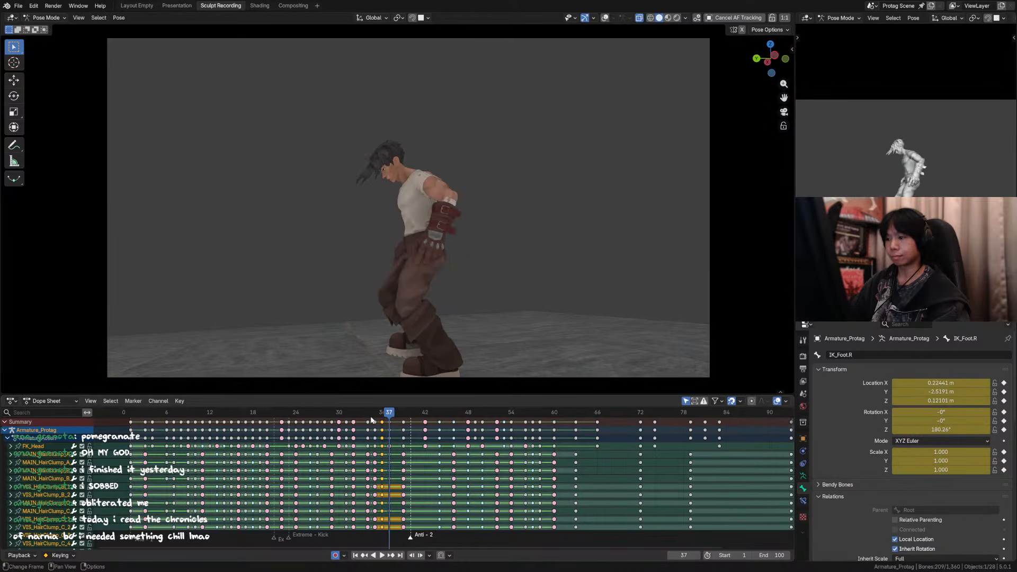
pyautogui.press('Up')
pyautogui.press('Down')
pyautogui.press('Up')
pyautogui.press('Up')
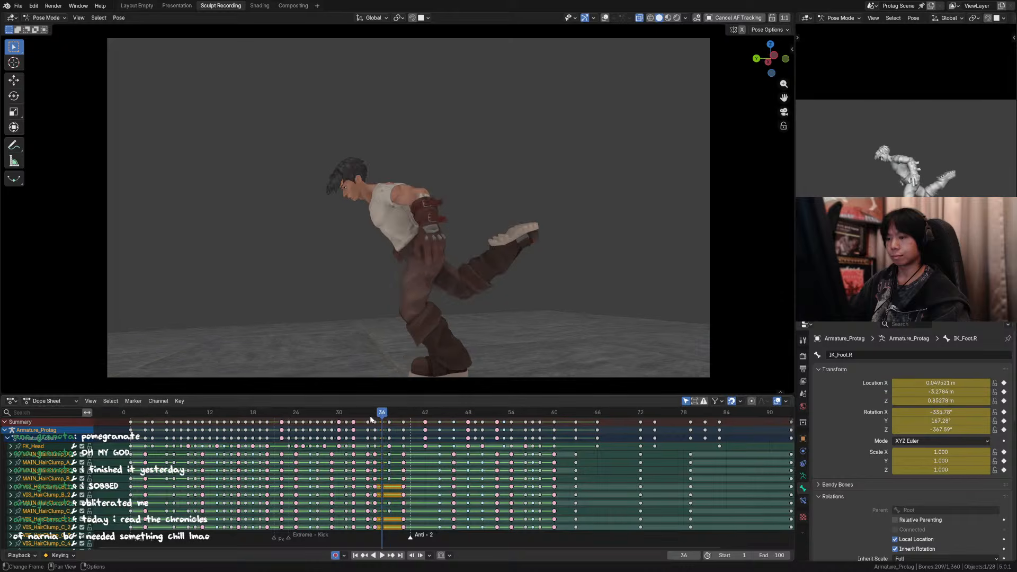
pyautogui.press('Down')
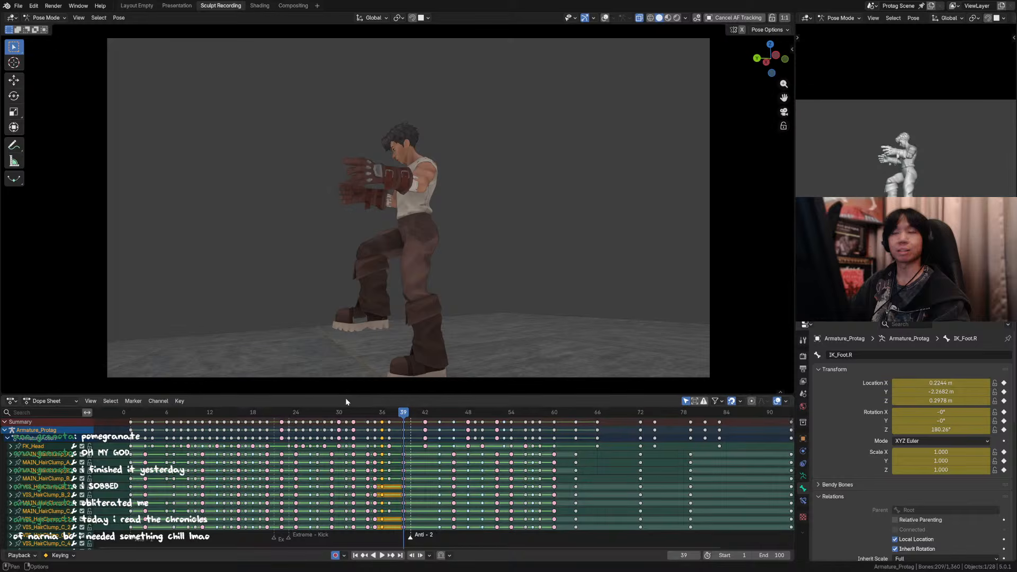
pyautogui.press('Down')
pyautogui.press('Down')
pyautogui.press('Down')
pyautogui.press('Down')
pyautogui.press('Down')
pyautogui.press('Up')
pyautogui.press('Up')
pyautogui.press('Up')
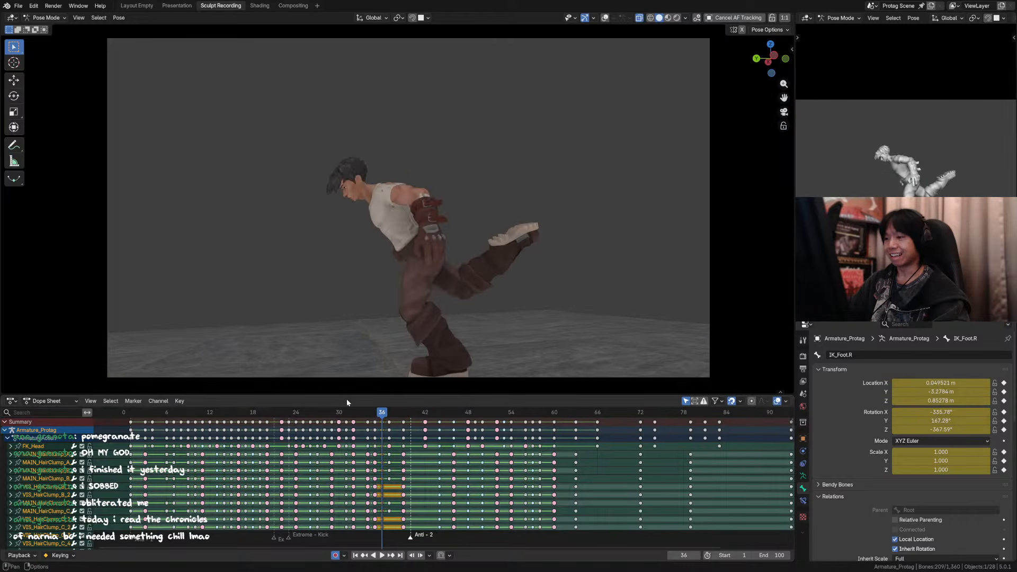
pyautogui.press('Down')
pyautogui.press('Up')
pyautogui.press('Up')
pyautogui.press('Down')
pyautogui.press('Down')
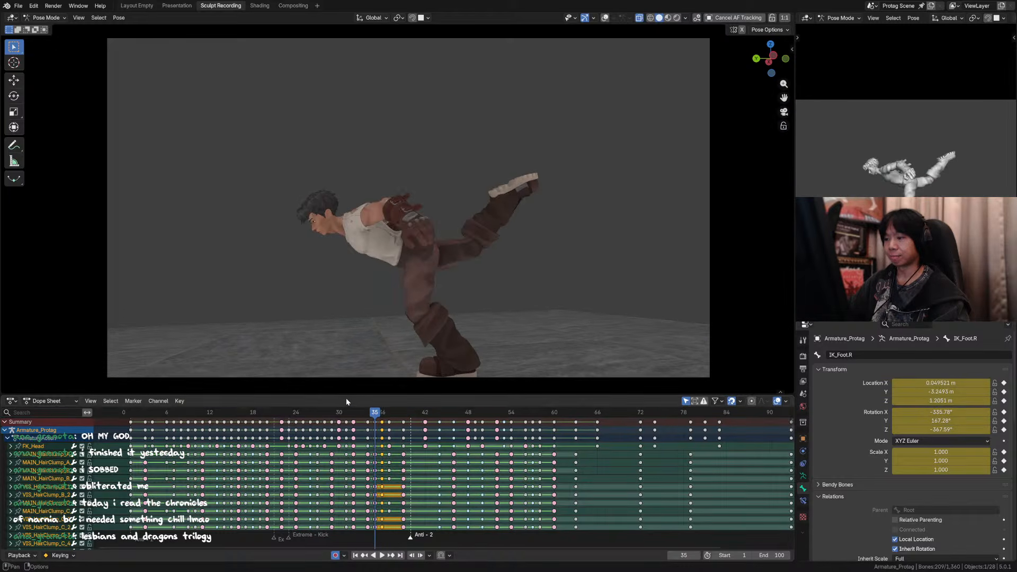
# Step: Lower the right foot's IK control by about 0.24 m at frame 35 and rotate it by about -4.74°
pyautogui.press('Up')
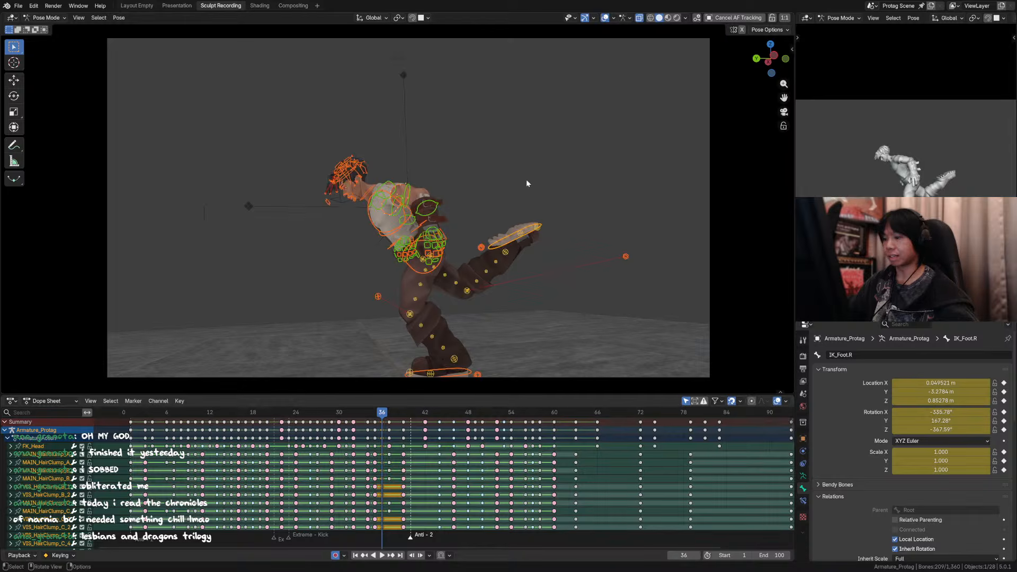
pyautogui.click(529, 233)
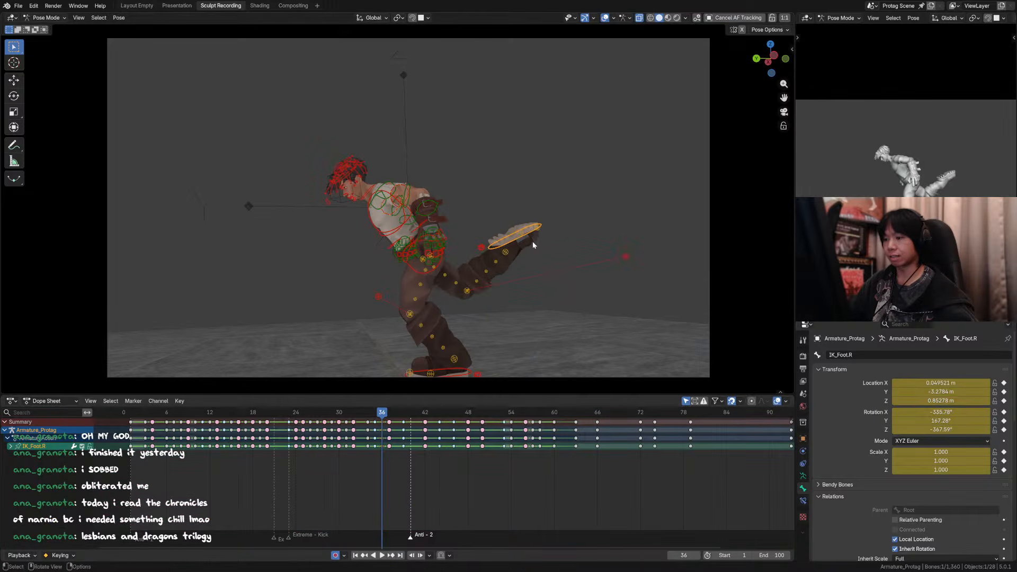
pyautogui.moveTo(532, 241); pyautogui.dragTo(307, 264, button='middle')
pyautogui.press('Down')
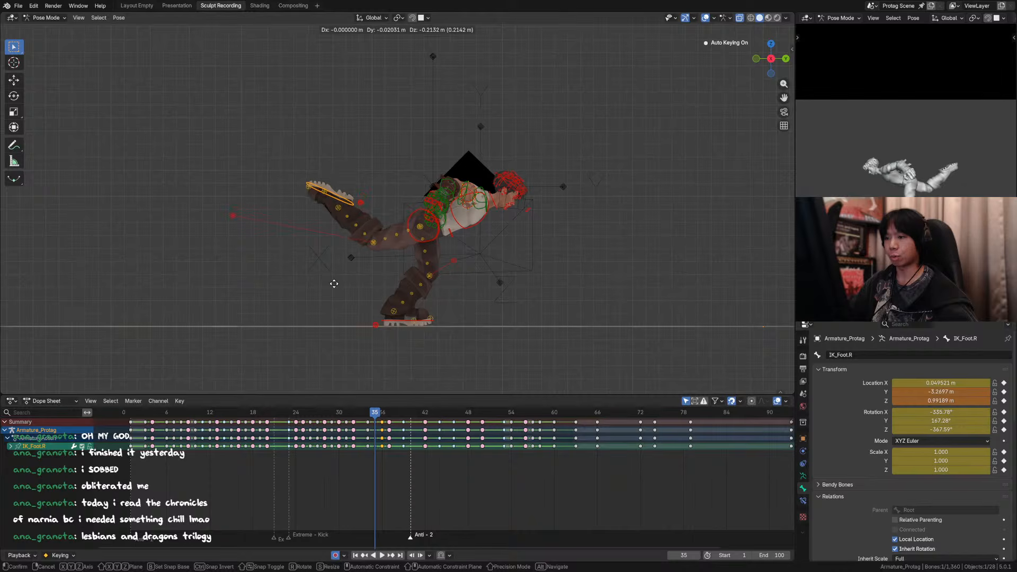
pyautogui.click(333, 286)
pyautogui.press('r')
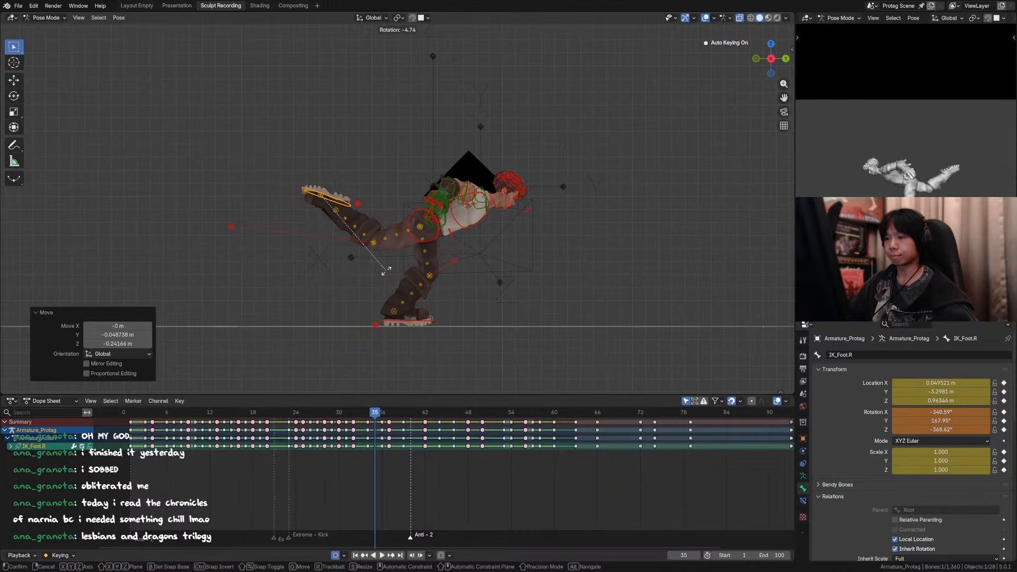
pyautogui.click(386, 270)
# Step: Check the adjusted foot from another angle, restore the camera view, and save the file
pyautogui.moveTo(371, 261); pyautogui.dragTo(618, 249, button='middle')
pyautogui.moveTo(522, 180); pyautogui.dragTo(511, 204, button='middle')
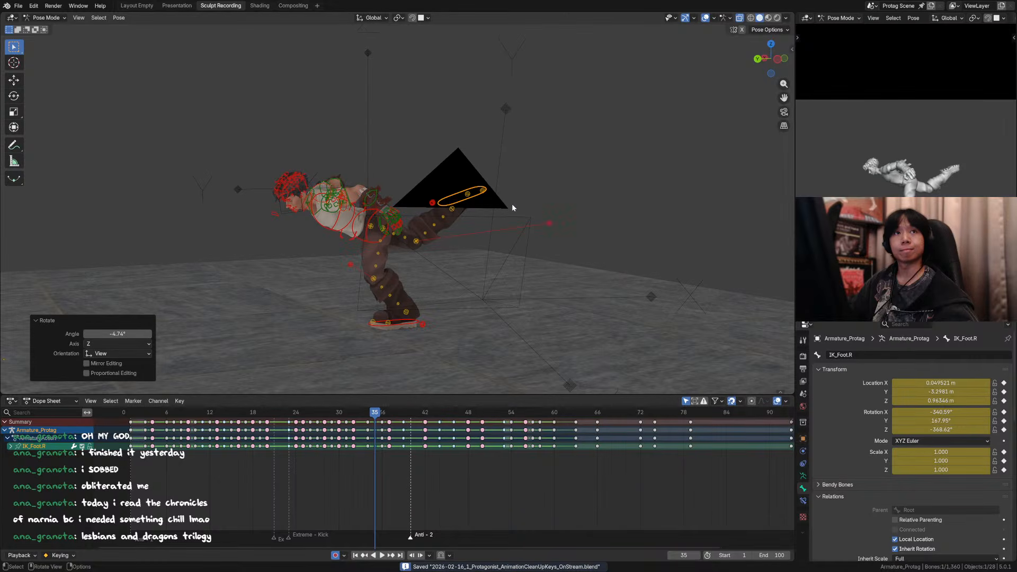
pyautogui.press('KP_0')
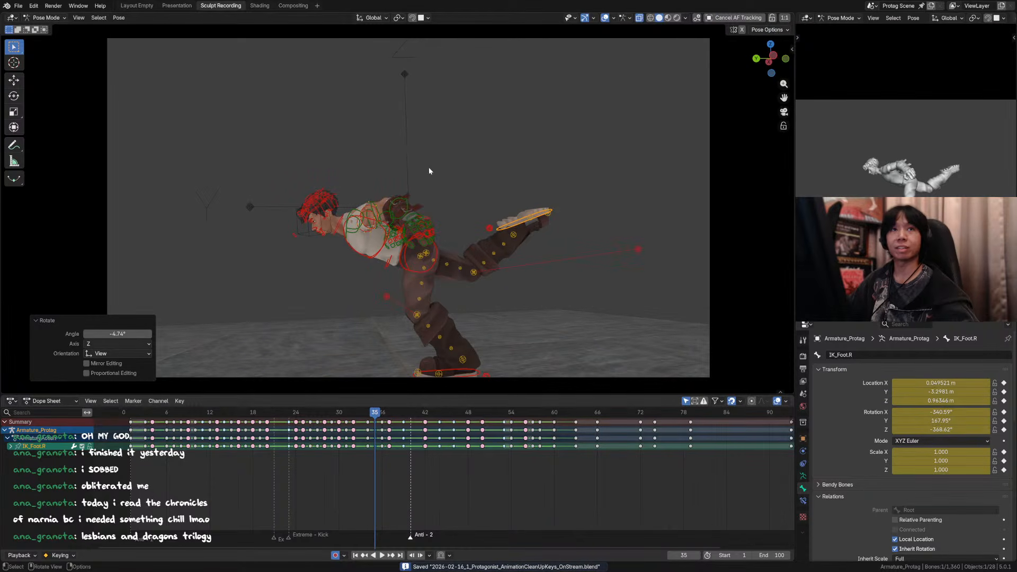
pyautogui.keyDown('ctrl'); pyautogui.moveTo(432, 165); pyautogui.dragTo(467, 145, button='middle'); pyautogui.keyUp('ctrl')
pyautogui.hotkey('ctrl', 's')
# Step: Hide the overlays, play the animation from around frame 28, and save the file
pyautogui.moveTo(340, 414); pyautogui.dragTo(317, 418)
pyautogui.press('space')
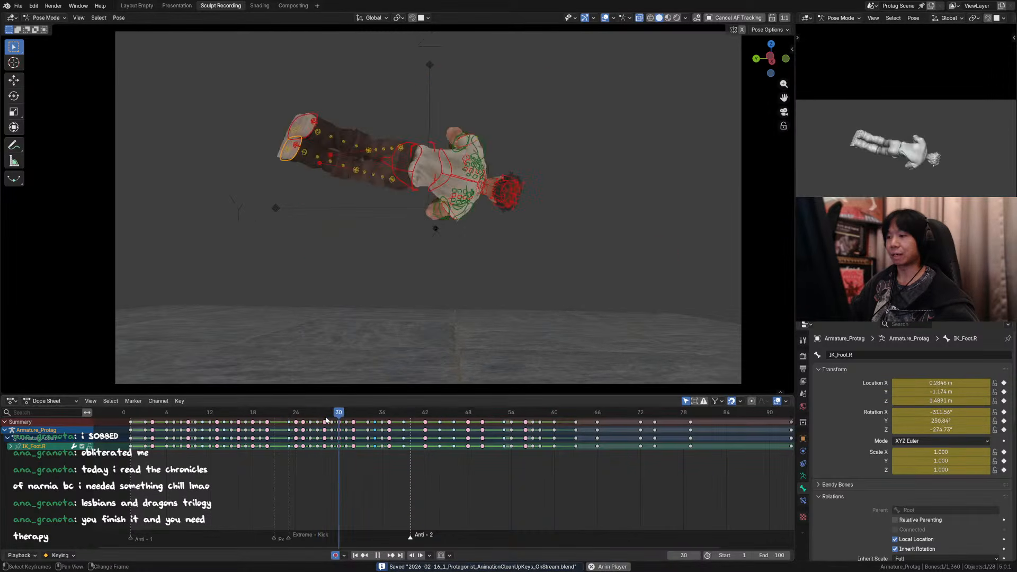
pyautogui.press('space')
pyautogui.click(326, 417)
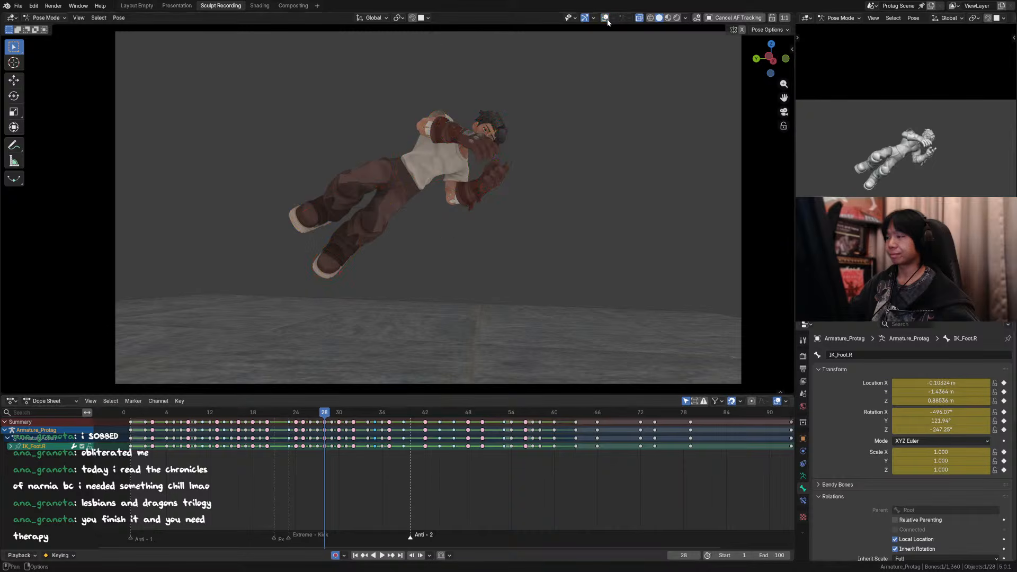
pyautogui.press('space')
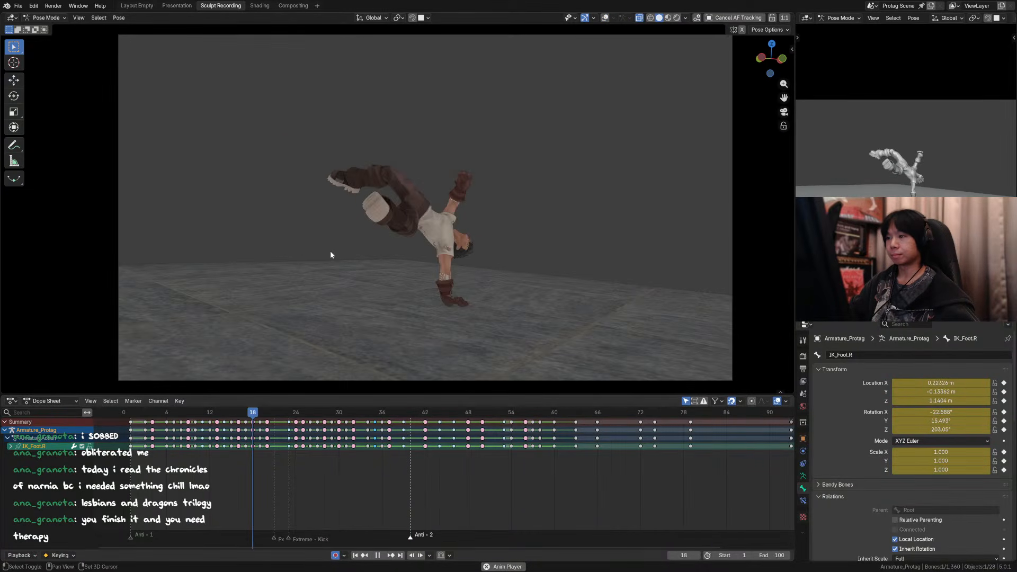
pyautogui.hotkey('ctrl', 's')
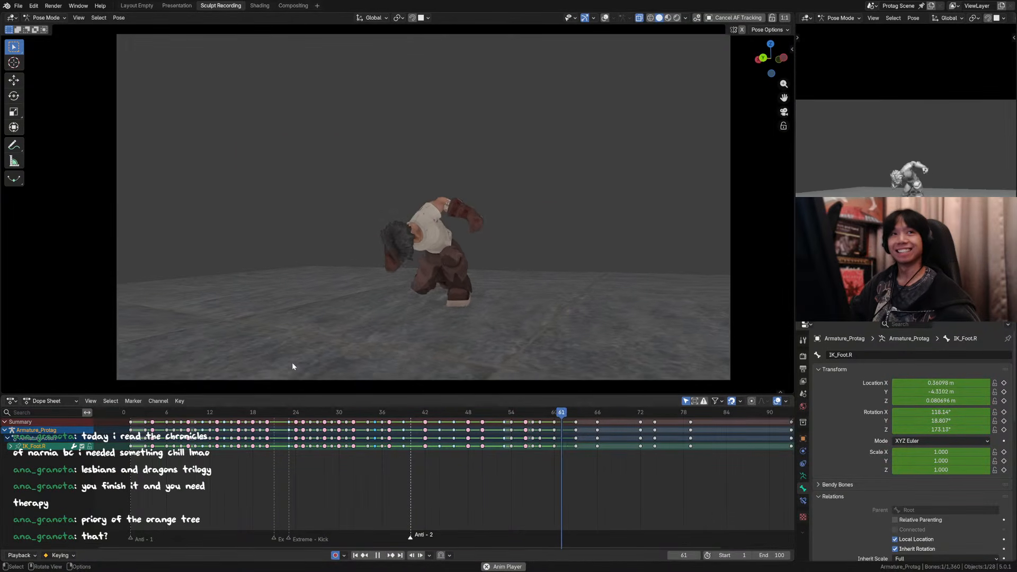
# Step: Show the full frame range in the timeline, replay the animation from its first frames, and save the file
pyautogui.scroll(-2, 387, 460)
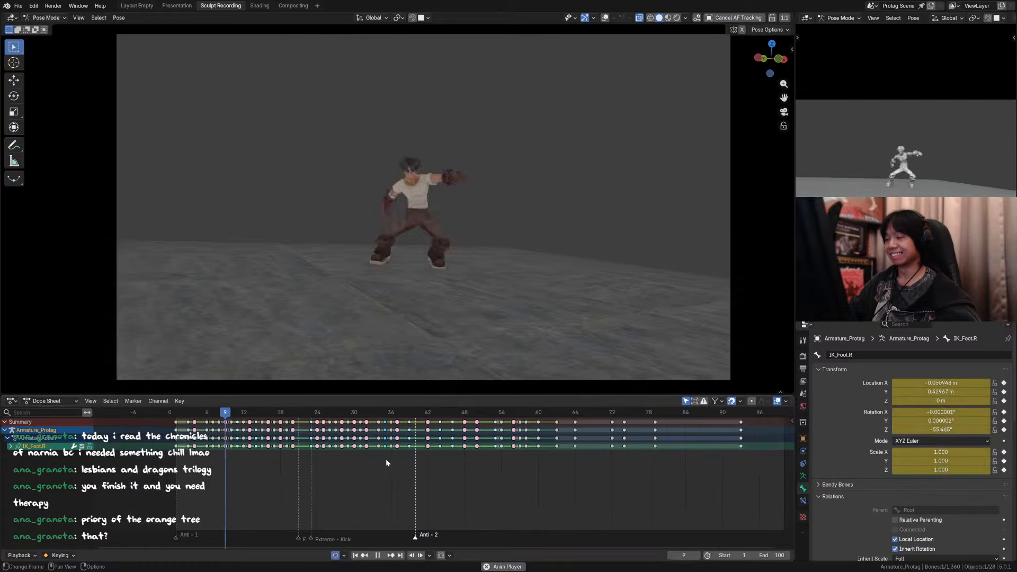
pyautogui.moveTo(428, 466); pyautogui.dragTo(406, 465, button='middle')
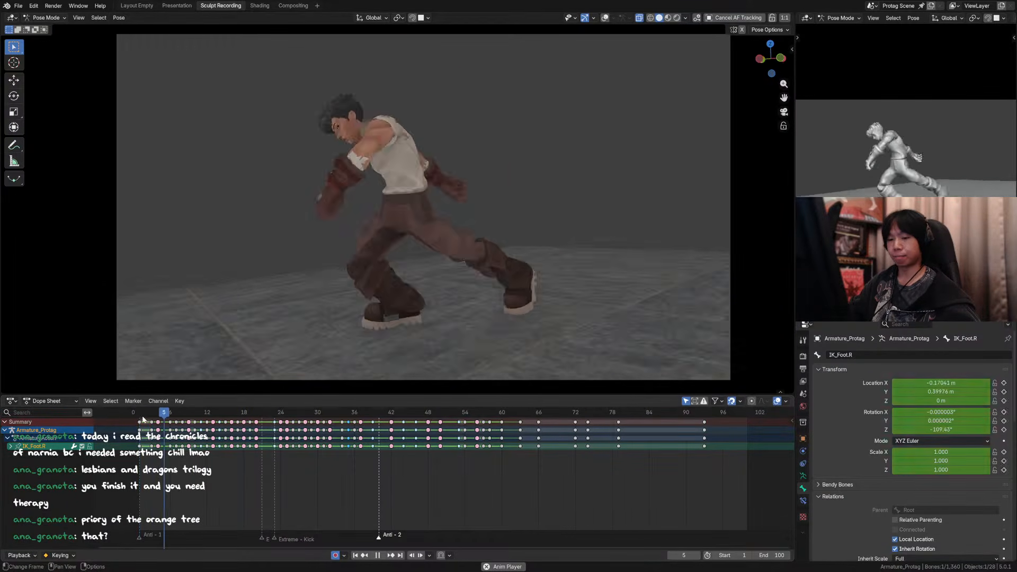
pyautogui.hotkey('ctrl', 's')
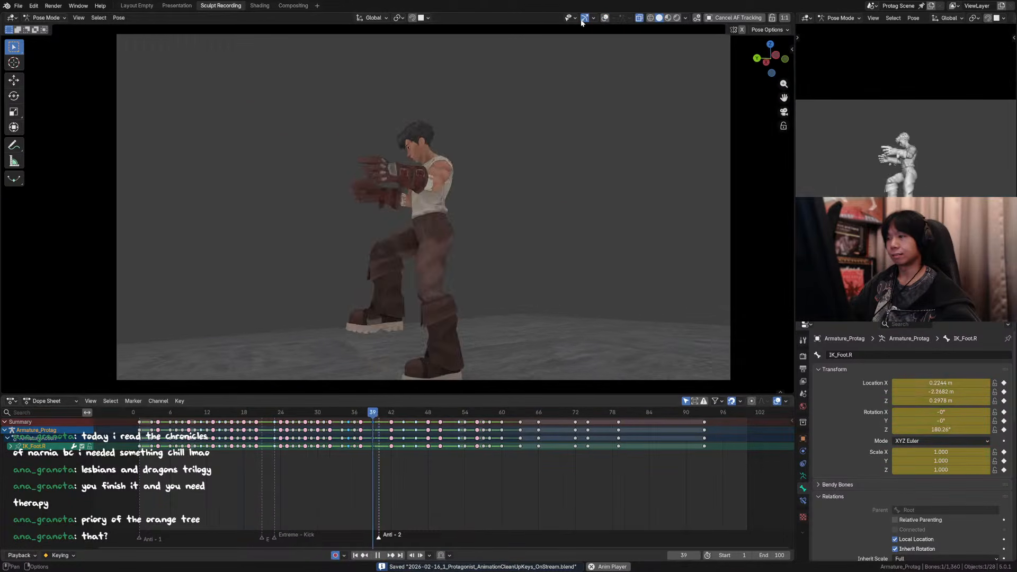
# Step: Examine the landing motion by scrubbing the animation and stepping through frames 35 to 39
pyautogui.click(350, 416)
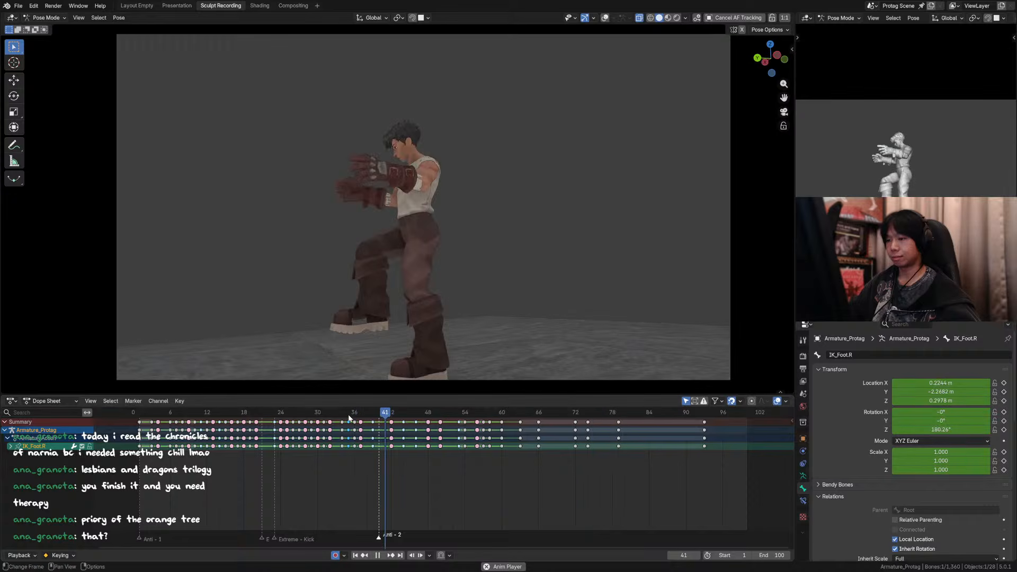
pyautogui.click(308, 419)
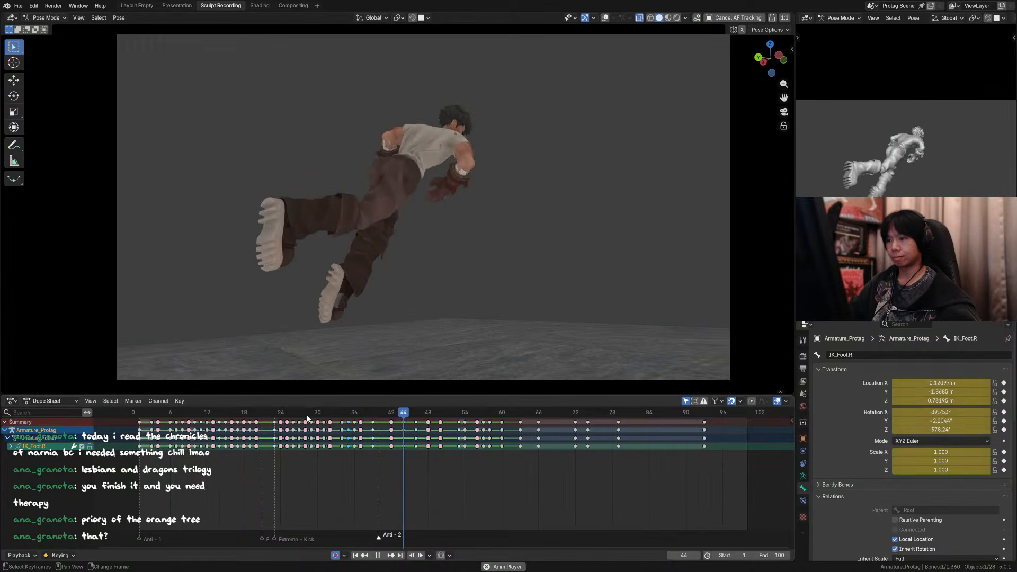
pyautogui.moveTo(307, 419); pyautogui.dragTo(347, 420)
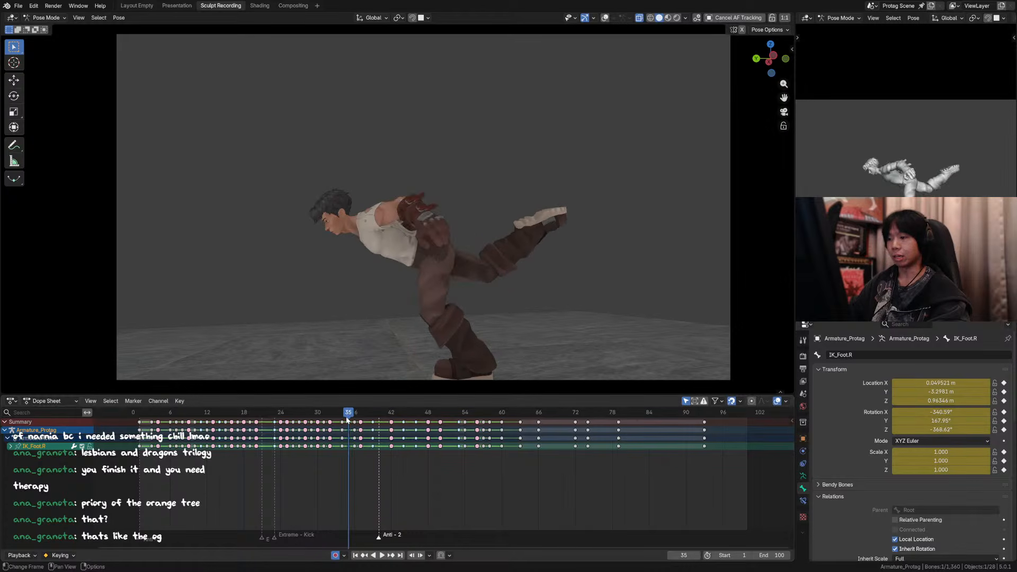
pyautogui.press('Right')
pyautogui.press('Right')
pyautogui.click(346, 421)
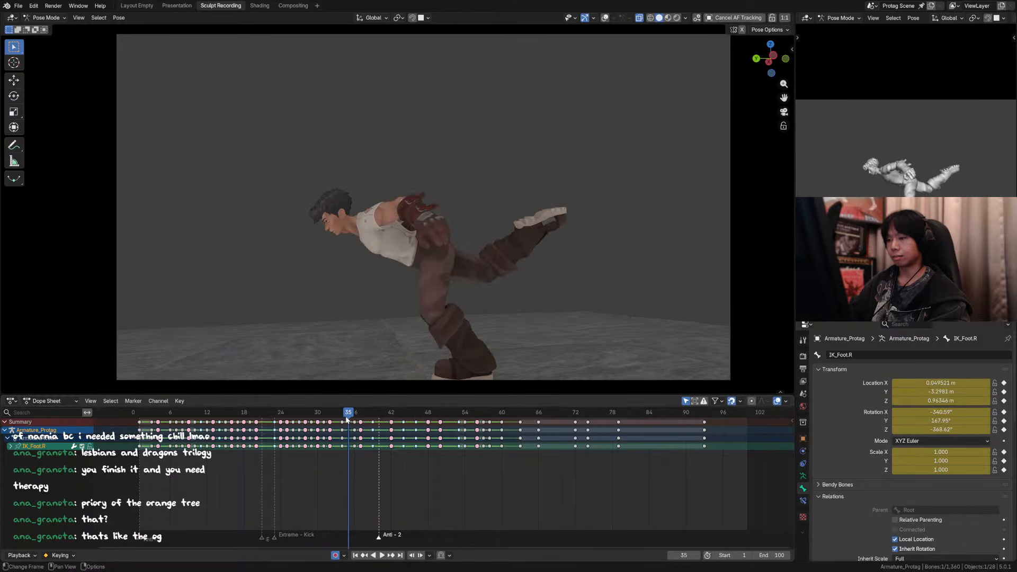
pyautogui.press('Right')
pyautogui.press('Right')
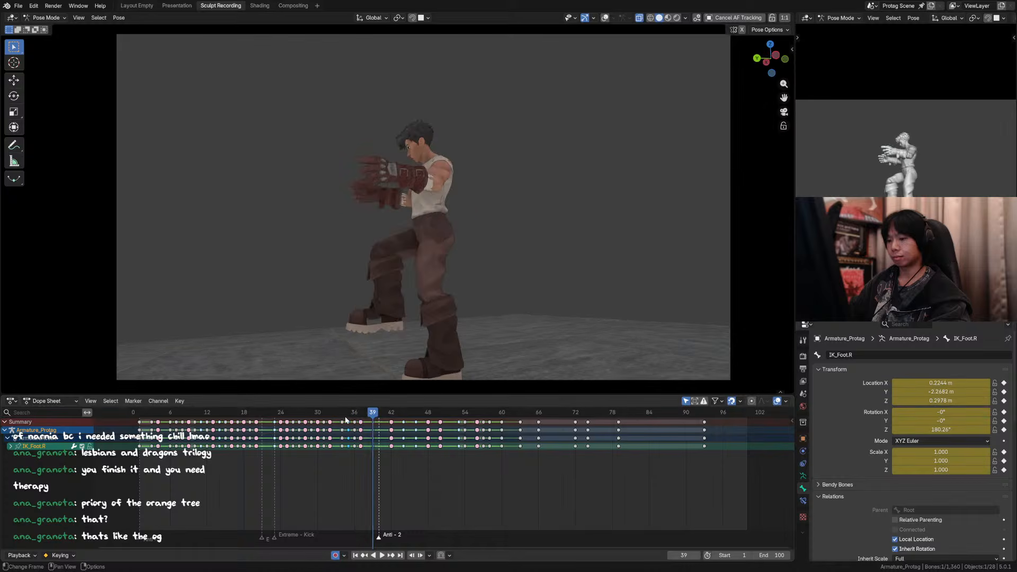
pyautogui.press('Left')
pyautogui.press('Left')
pyautogui.press('Left')
pyautogui.press('Right')
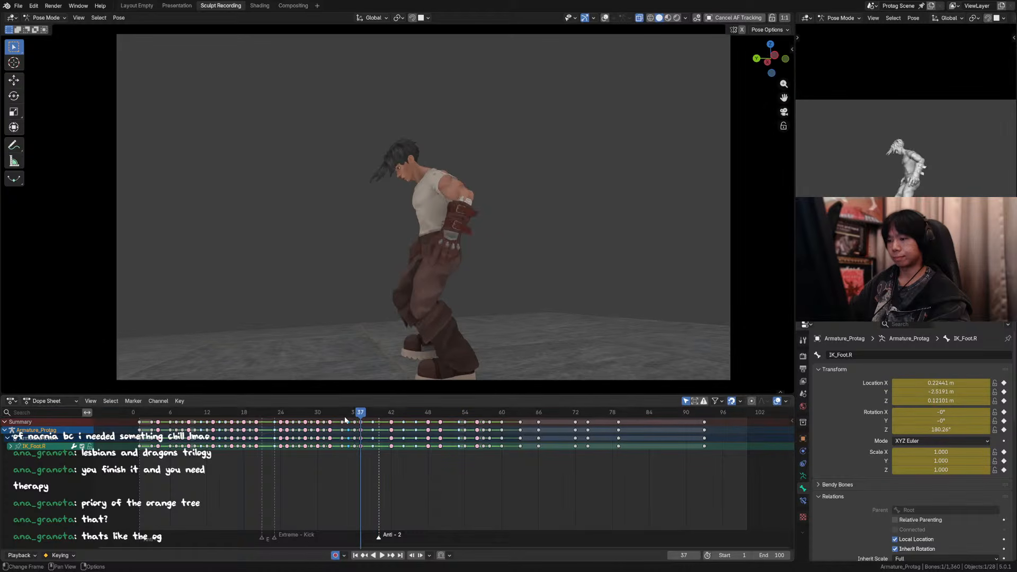
pyautogui.press('Left')
pyautogui.moveTo(355, 421); pyautogui.dragTo(361, 417)
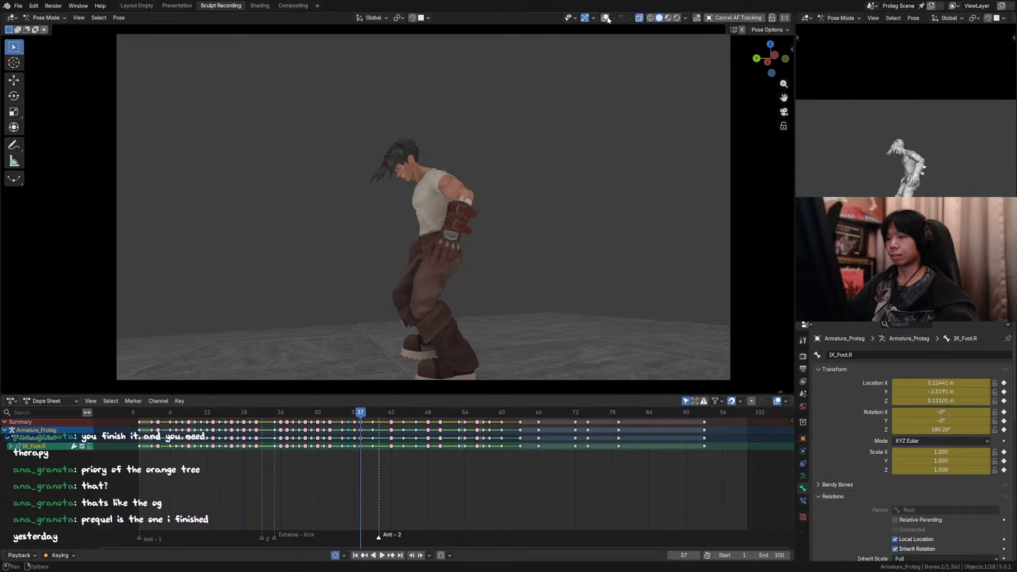
# Step: Step back and forth from the upside-down flip pose to the raised-knee pose between frames 33 and 39
pyautogui.press('Left')
pyautogui.press('Left')
pyautogui.press('Left')
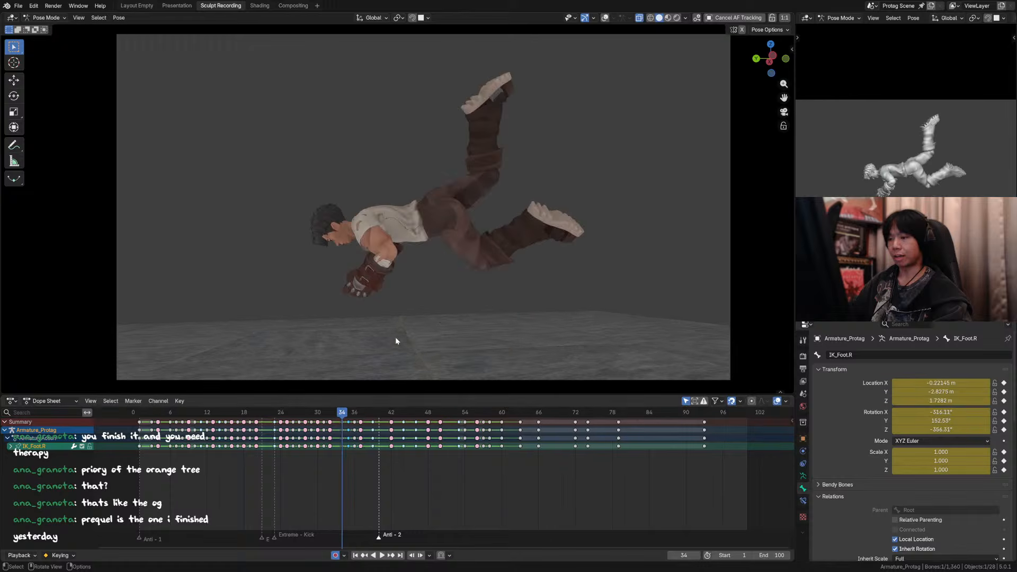
pyautogui.press('Right')
pyautogui.press('Right')
pyautogui.press('Right')
pyautogui.press('Right')
pyautogui.press('Right')
pyautogui.press('Right')
pyautogui.press('Right')
pyautogui.press('Left')
pyautogui.press('Left')
pyautogui.press('Left')
pyautogui.press('Left')
pyautogui.press('Left')
pyautogui.press('Left')
pyautogui.press('Left')
pyautogui.press('Left')
pyautogui.press('Left')
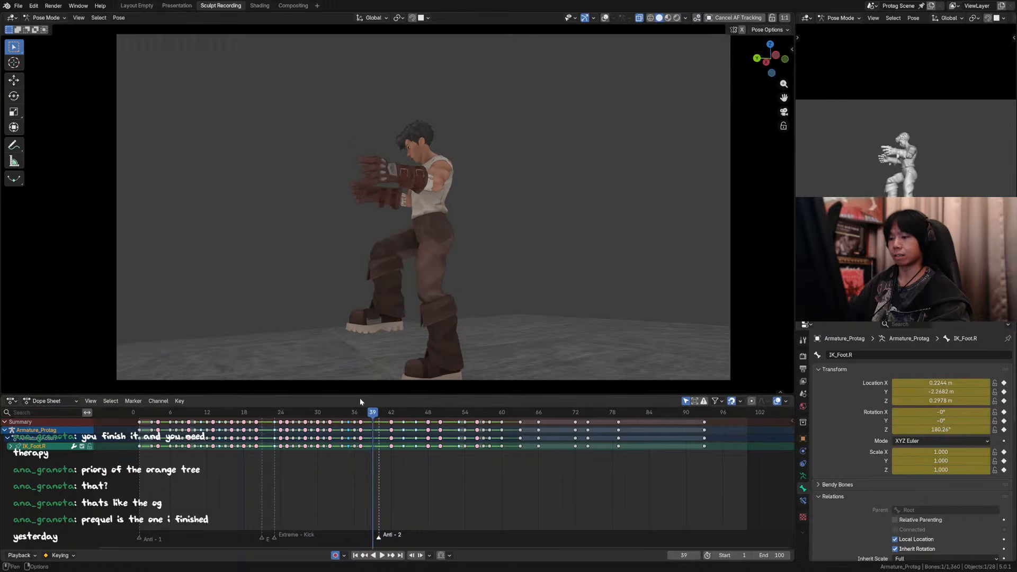
# Step: Compare both feet's positions across the touchdown at frames 34, 35 and 36
pyautogui.press('Right')
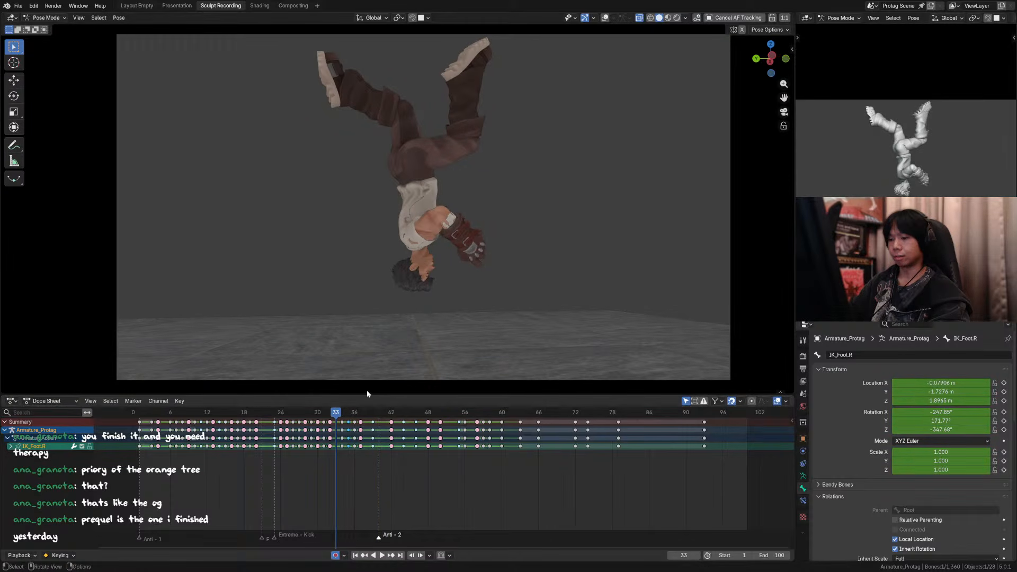
pyautogui.press('Right')
pyautogui.press('Right')
pyautogui.press('Right')
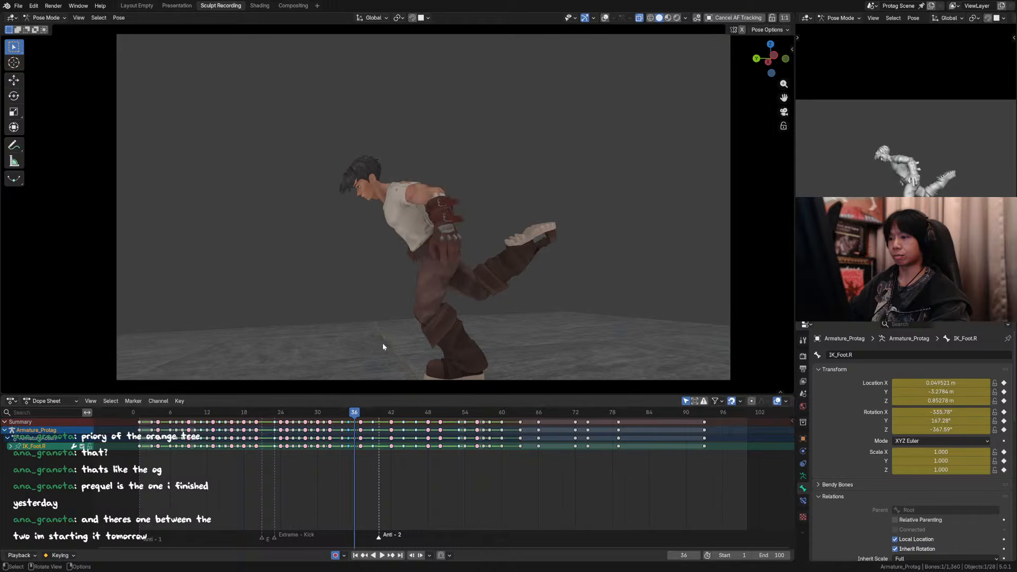
pyautogui.press('Left')
pyautogui.press('Left')
pyautogui.press('Right')
pyautogui.press('Left')
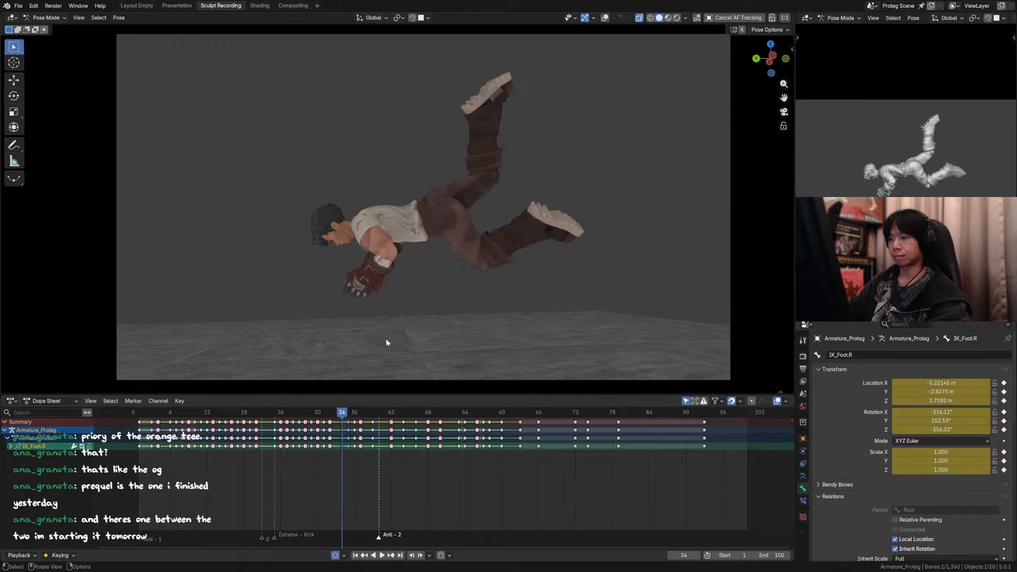
pyautogui.press('Right')
pyautogui.press('Left')
pyautogui.press('Right')
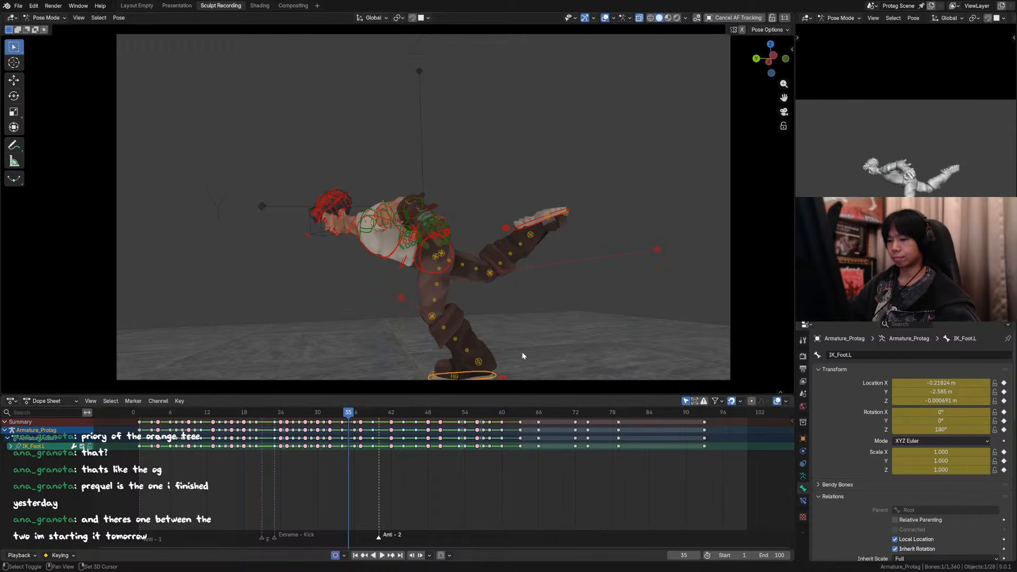
# Step: Apply a breakdown of about 50% to the left foot's IK control at frame 35 and save the file
pyautogui.press('Right')
pyautogui.press('Left')
pyautogui.press('Left')
pyautogui.press('Right')
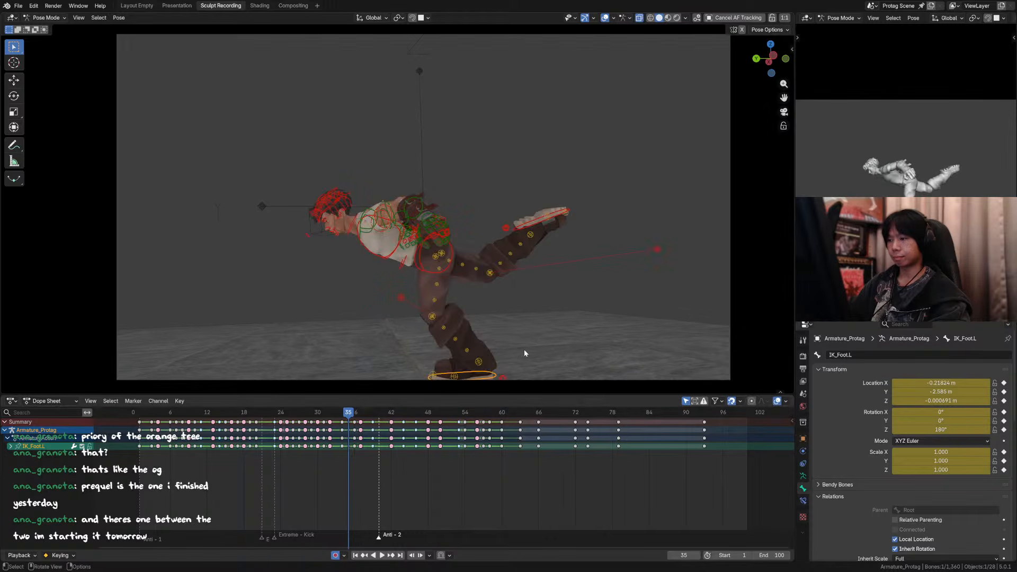
pyautogui.press('Left')
pyautogui.press('Right')
pyautogui.press('Left')
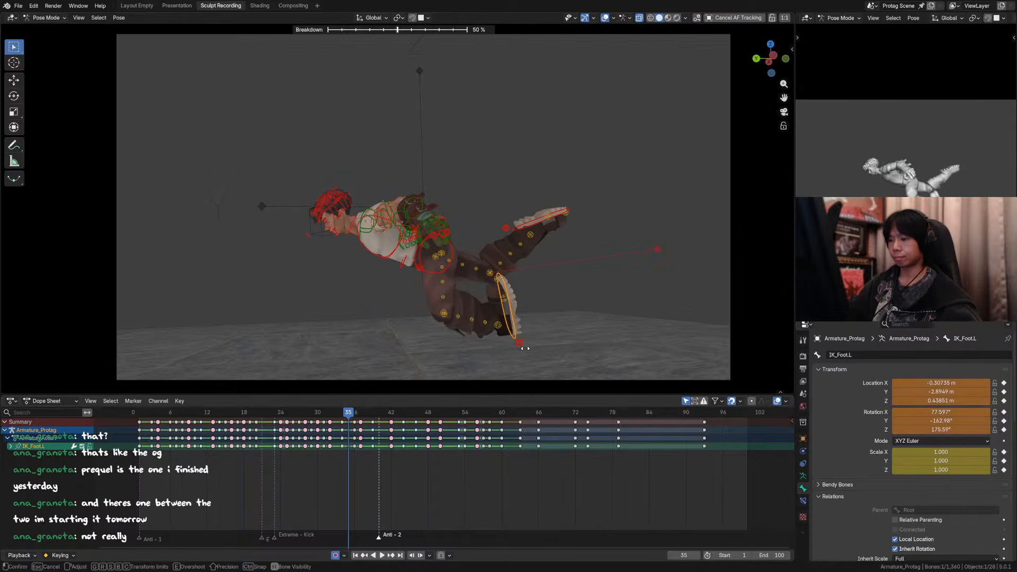
pyautogui.press('Right')
pyautogui.press('Right')
pyautogui.press('Right')
pyautogui.press('Right')
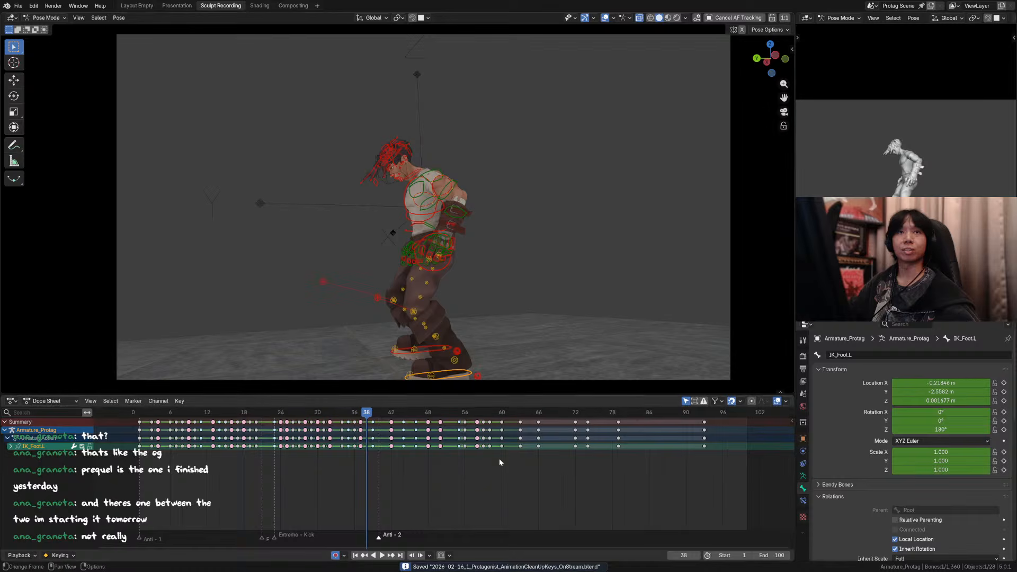
# Step: Replay the animation without overlays from its first frames and from about frame 26, and save the file
pyautogui.moveTo(268, 413); pyautogui.dragTo(138, 412)
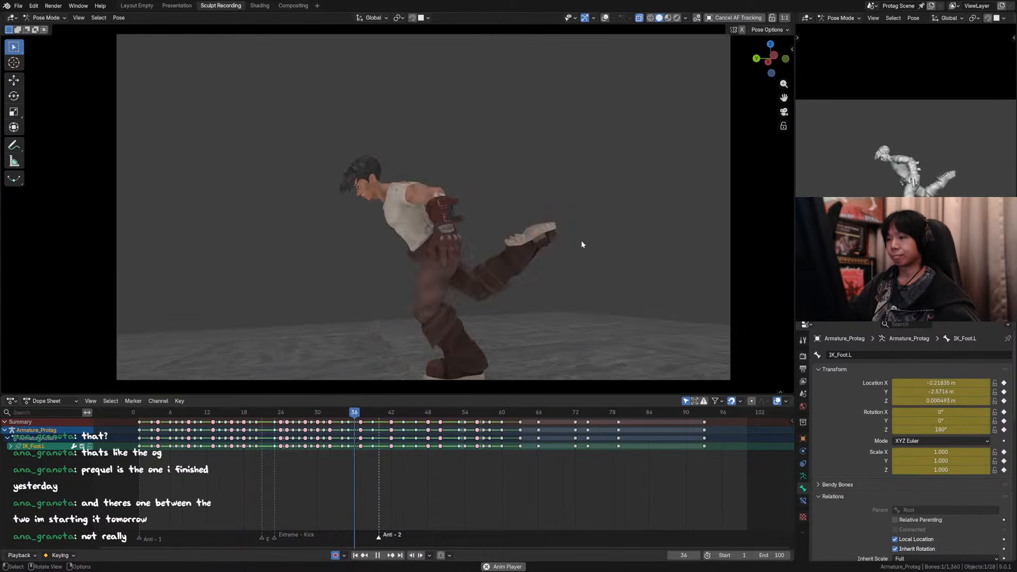
pyautogui.click(292, 413)
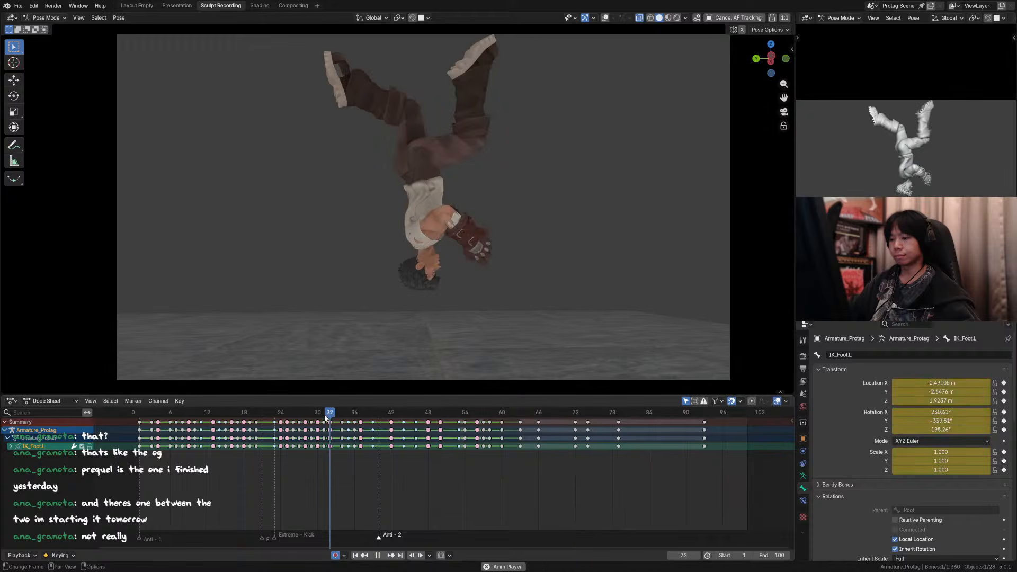
pyautogui.press('space')
pyautogui.hotkey('ctrl', 's')
# Step: Examine the spinning jump poses around frames 45 and 46
pyautogui.moveTo(395, 415); pyautogui.dragTo(427, 412)
pyautogui.press('Left')
pyautogui.press('Left')
pyautogui.press('Left')
pyautogui.press('Left')
pyautogui.press('Right')
pyautogui.press('Right')
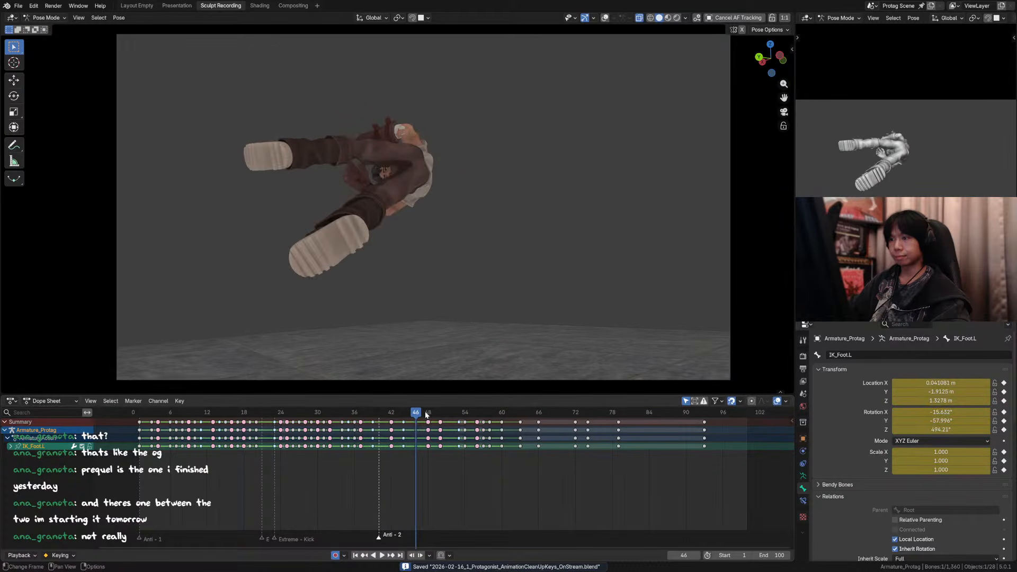
pyautogui.press('Left')
pyautogui.press('Right')
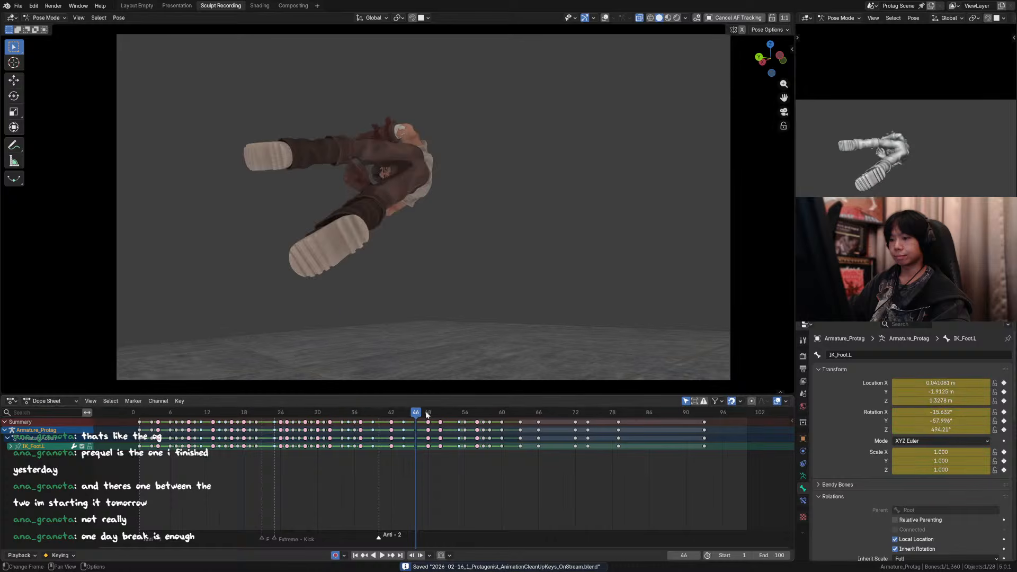
pyautogui.press('Left')
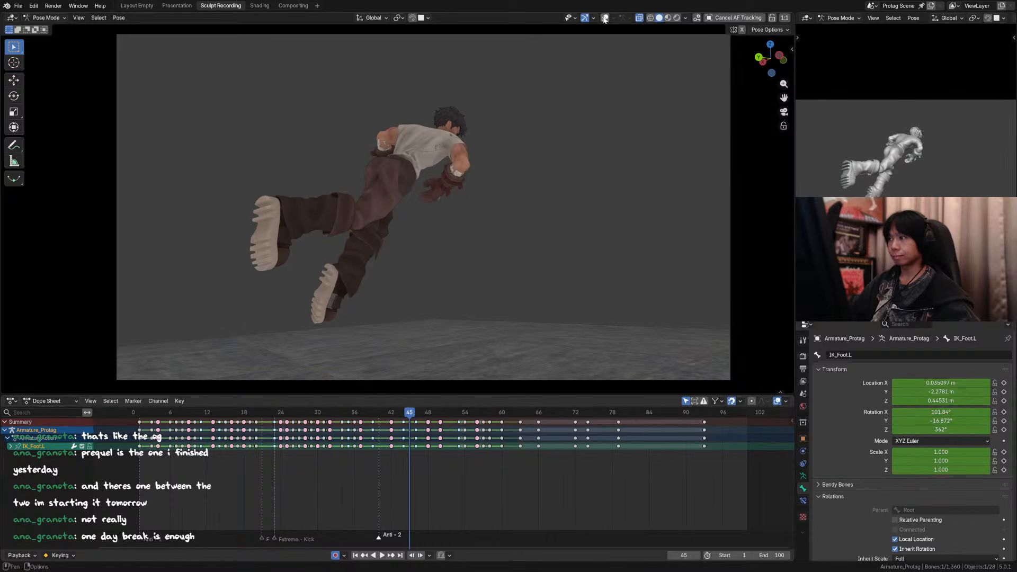
# Step: Show the overlays, save the file, and try a breakdown of about 54% on the left foot's IK control at frame 43
pyautogui.hotkey('shift', 'alt', 'z')
pyautogui.hotkey('ctrl', 's')
pyautogui.press('Left')
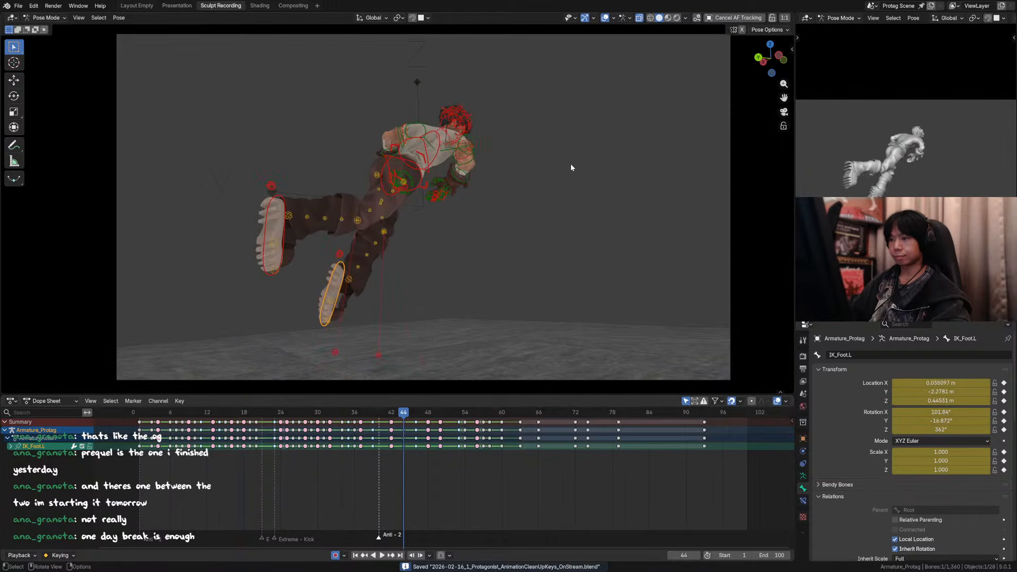
pyautogui.press('Left')
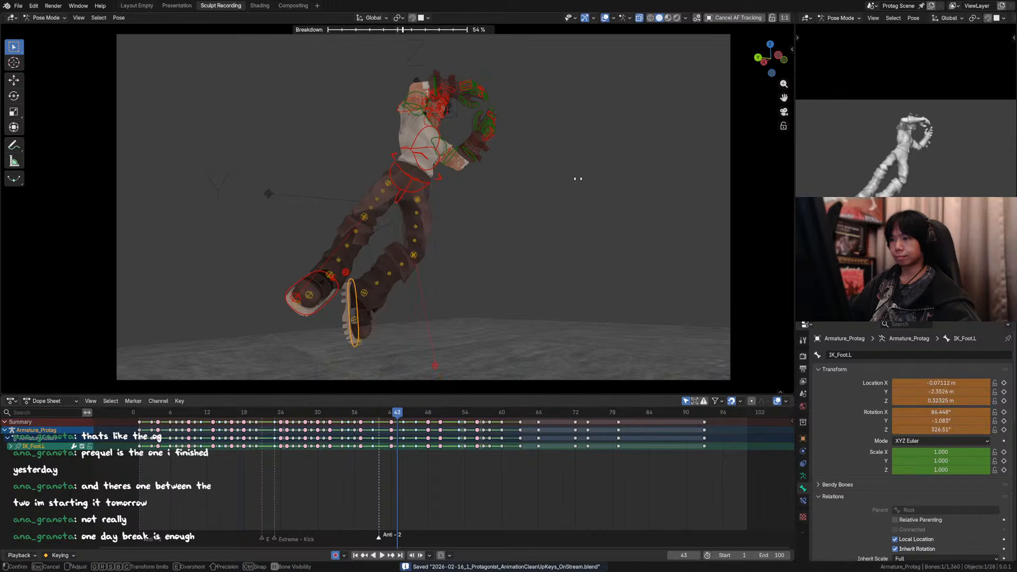
# Step: Select all the bones, hide the overlays, and compare the jump poses around frames 41 to 43
pyautogui.press('a')
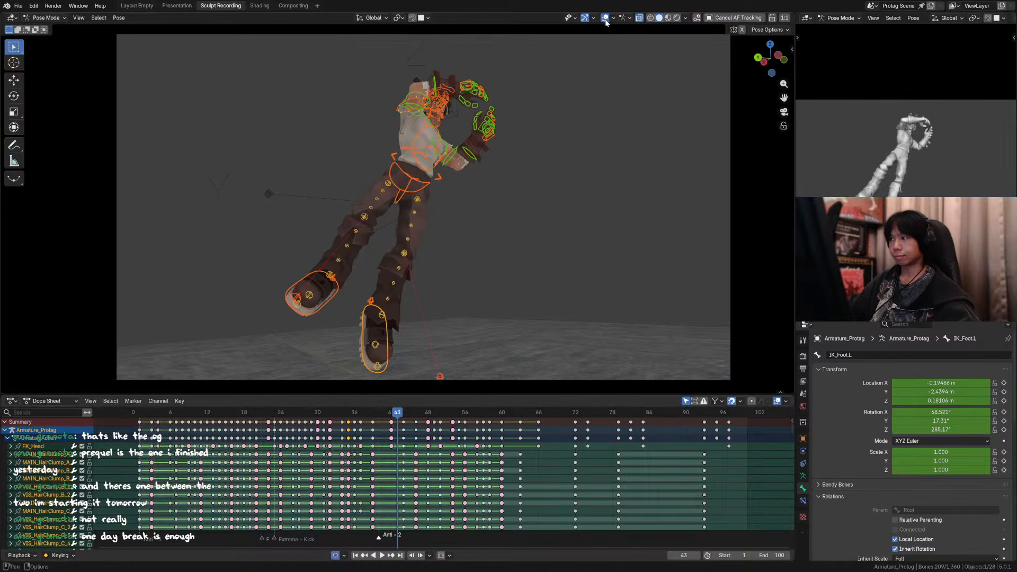
pyautogui.hotkey('shift', 'alt', 'z')
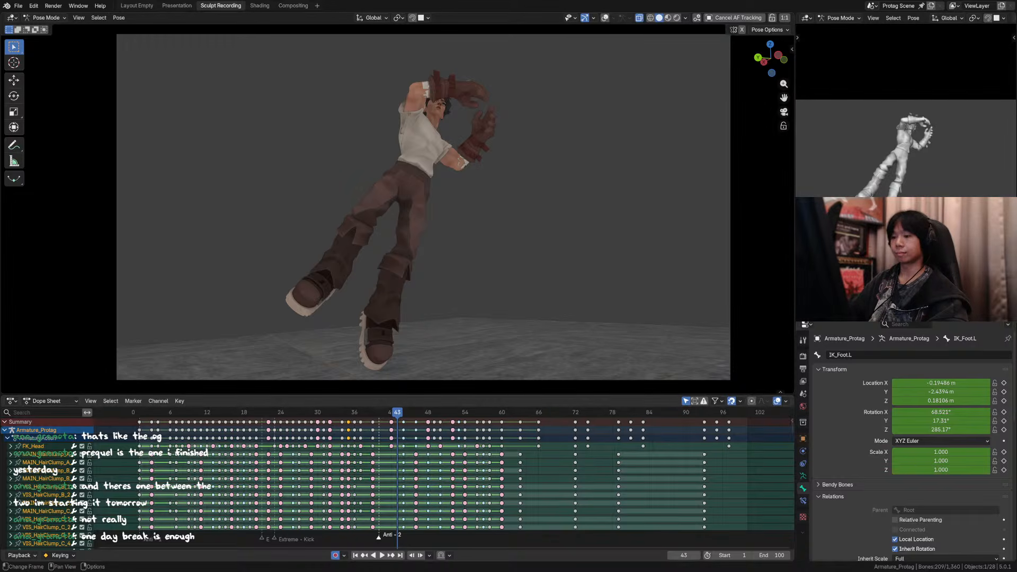
pyautogui.moveTo(394, 416); pyautogui.dragTo(393, 418)
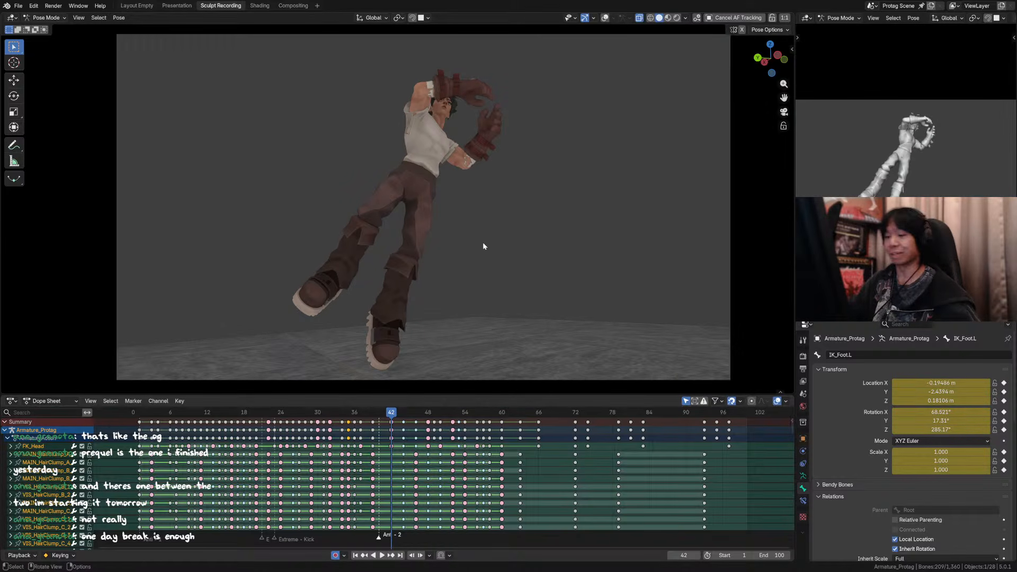
pyautogui.press('Left')
pyautogui.press('Right')
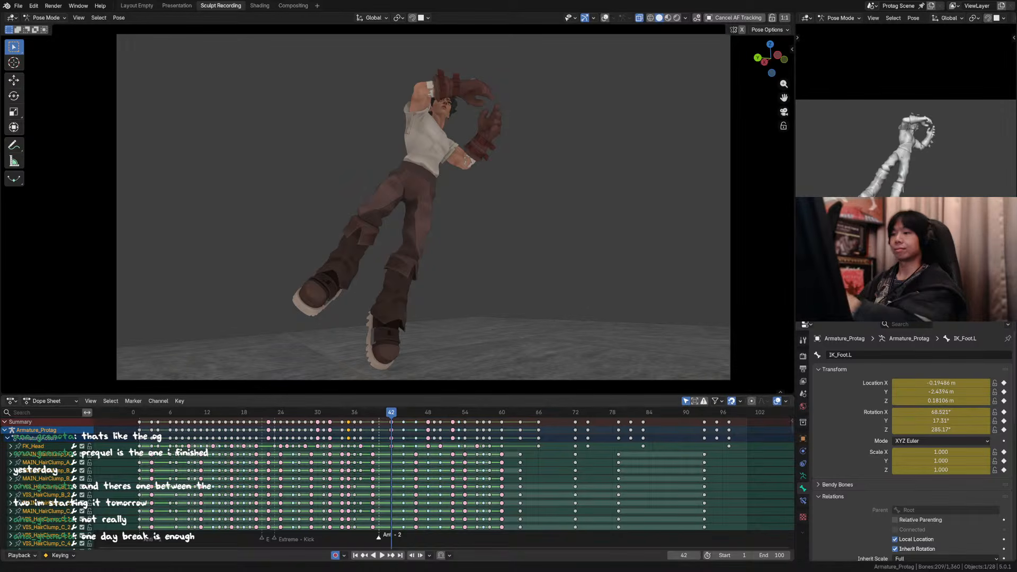
pyautogui.click(529, 238)
pyautogui.press('Left')
pyautogui.press('Right')
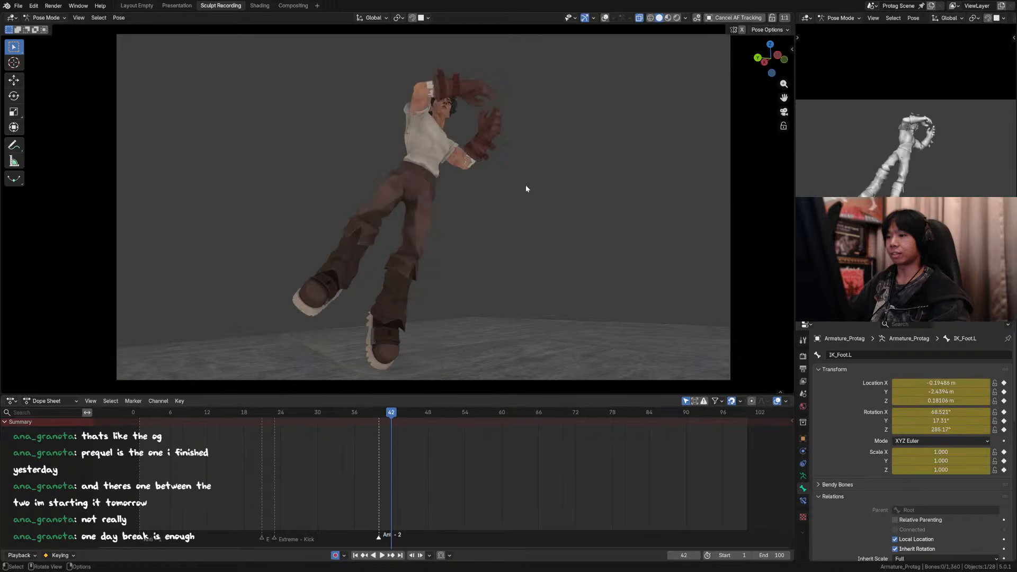
# Step: Select all the bones again and examine the transition into the spinning jump at frames 41 to 44
pyautogui.press('a')
pyautogui.press('Right')
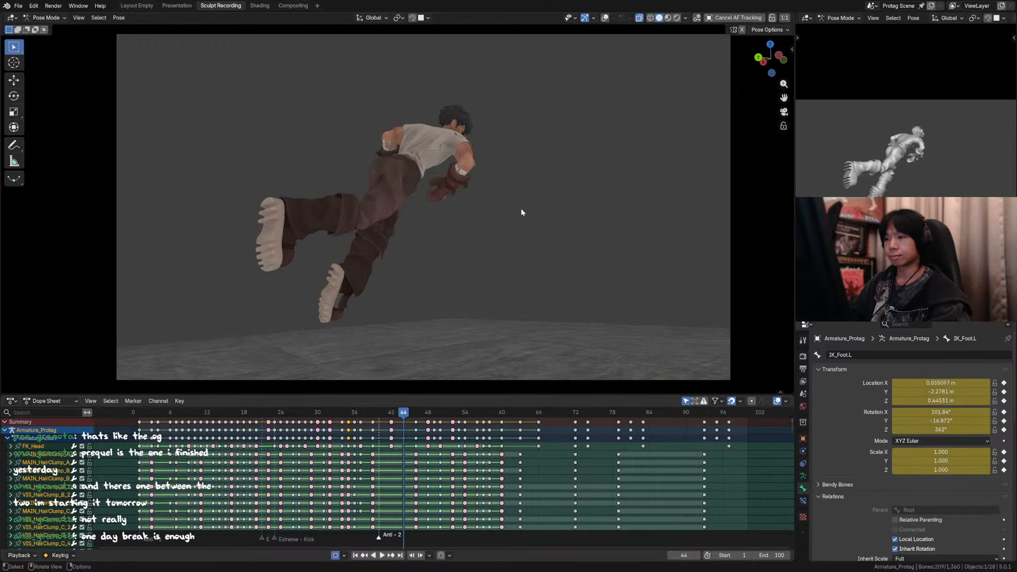
pyautogui.press('Left')
pyautogui.press('Left')
pyautogui.press('Left')
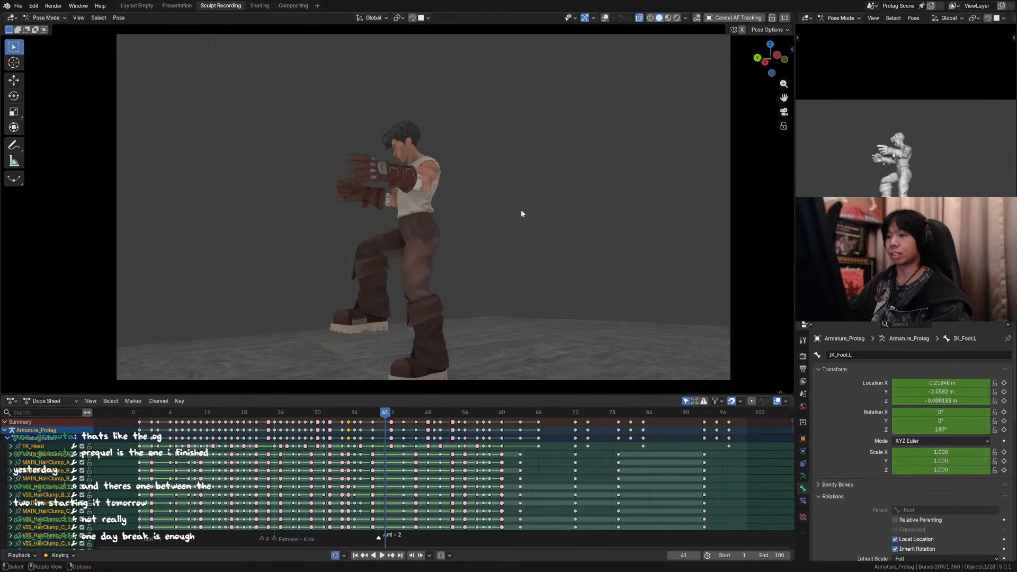
pyautogui.press('Right')
pyautogui.press('Right')
pyautogui.press('Right')
pyautogui.press('Right')
pyautogui.press('Left')
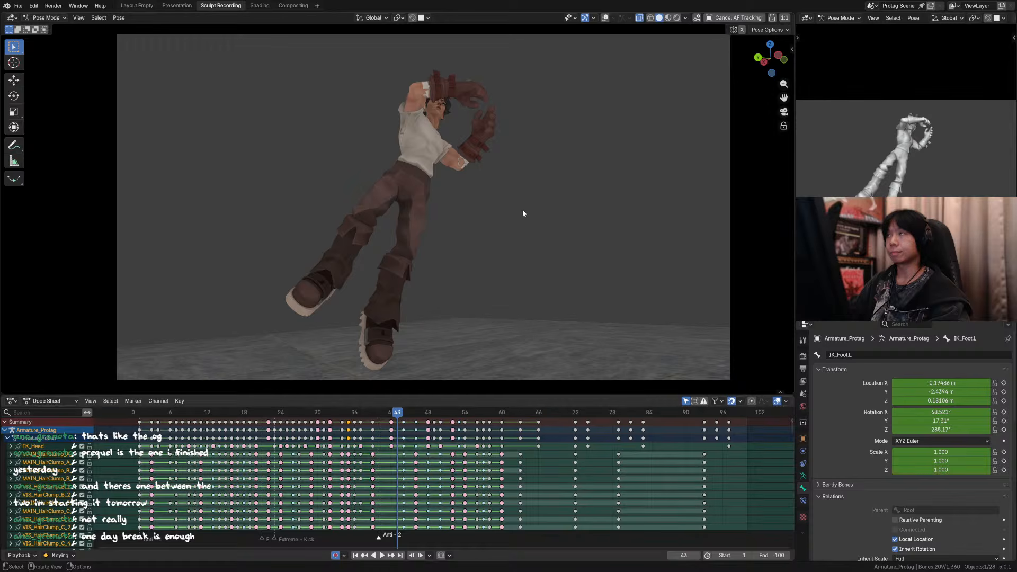
pyautogui.press('Right')
pyautogui.press('Left')
pyautogui.press('Left')
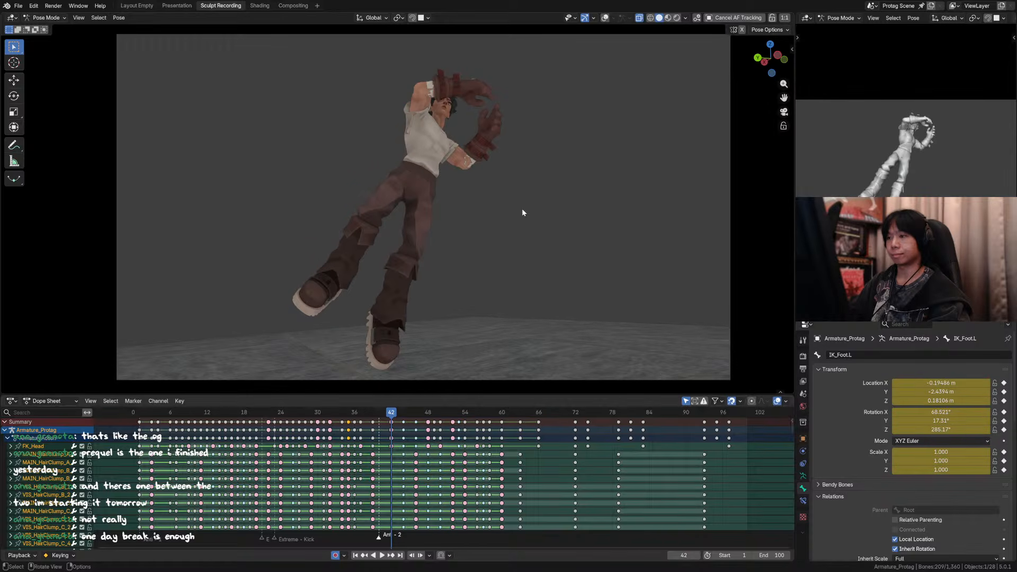
pyautogui.scroll(-2, 539, 124)
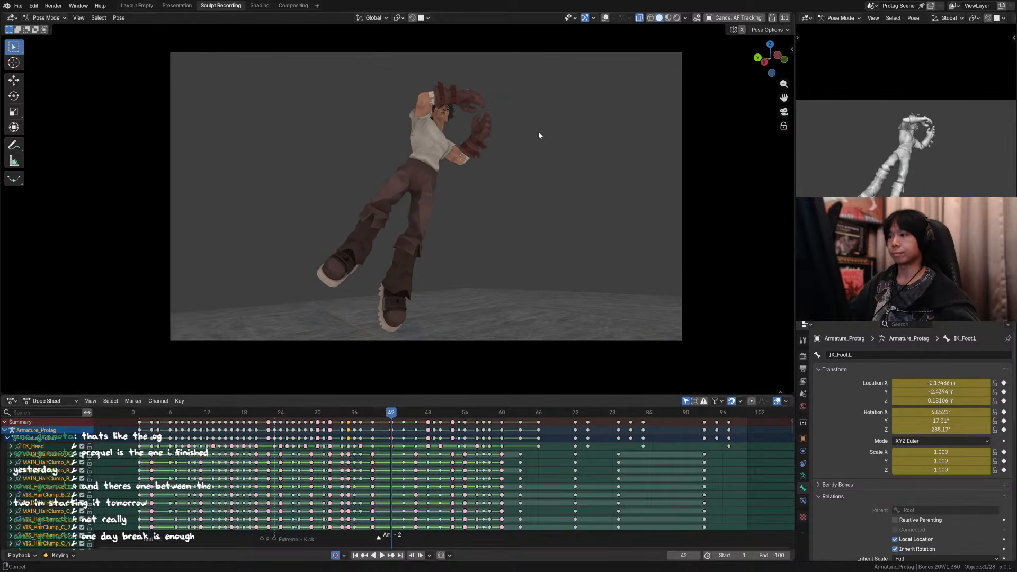
pyautogui.press('Right')
pyautogui.press('Right')
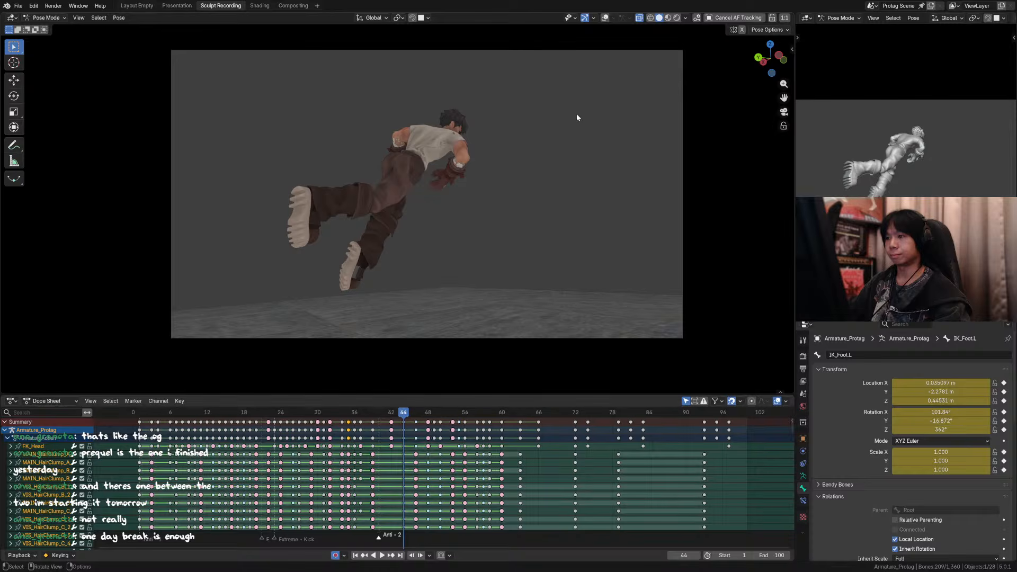
pyautogui.press('Left')
pyautogui.press('Right')
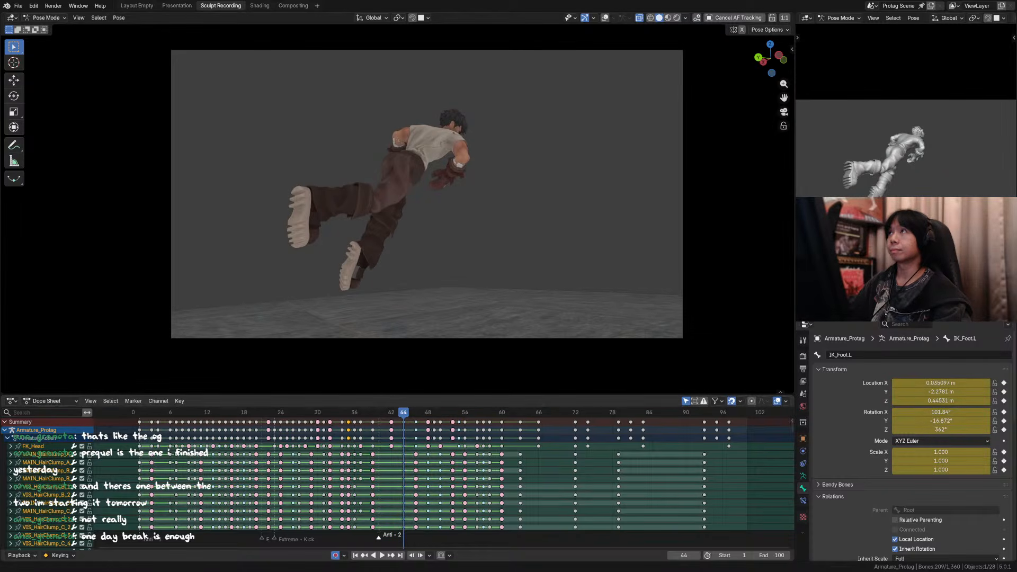
# Step: Compare the spinning jump poses around frames 44 to 47
pyautogui.click(496, 256)
pyautogui.press('Right')
pyautogui.press('Right')
pyautogui.press('Right')
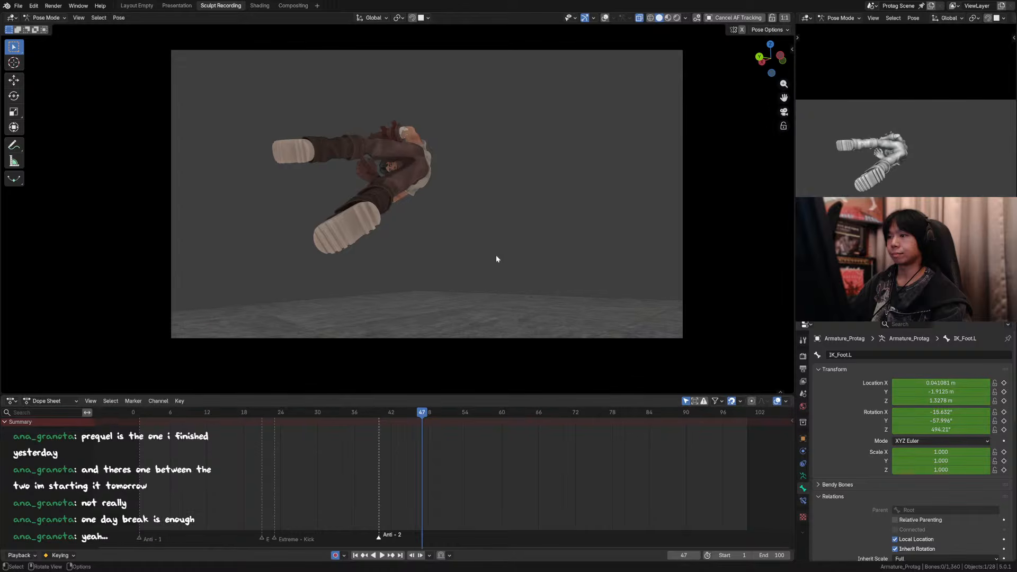
pyautogui.press('Left')
pyautogui.press('Left')
pyautogui.press('Right')
# Step: Select all the bones, hide the overlays, and apply a 50% breakdown at frame 45 between the poses at frames 44 and 46
pyautogui.press('a')
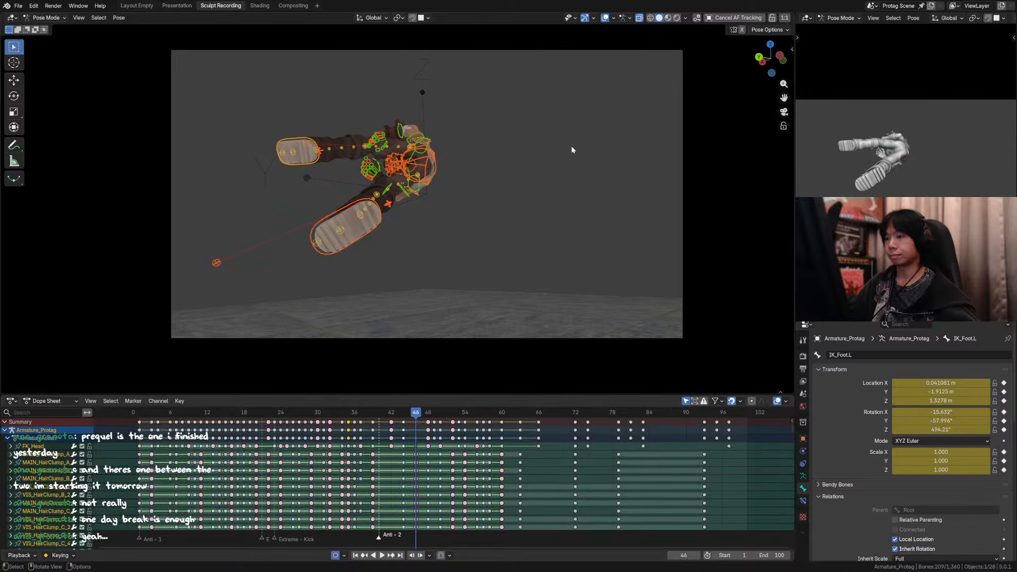
pyautogui.press('Left')
pyautogui.click(604, 18)
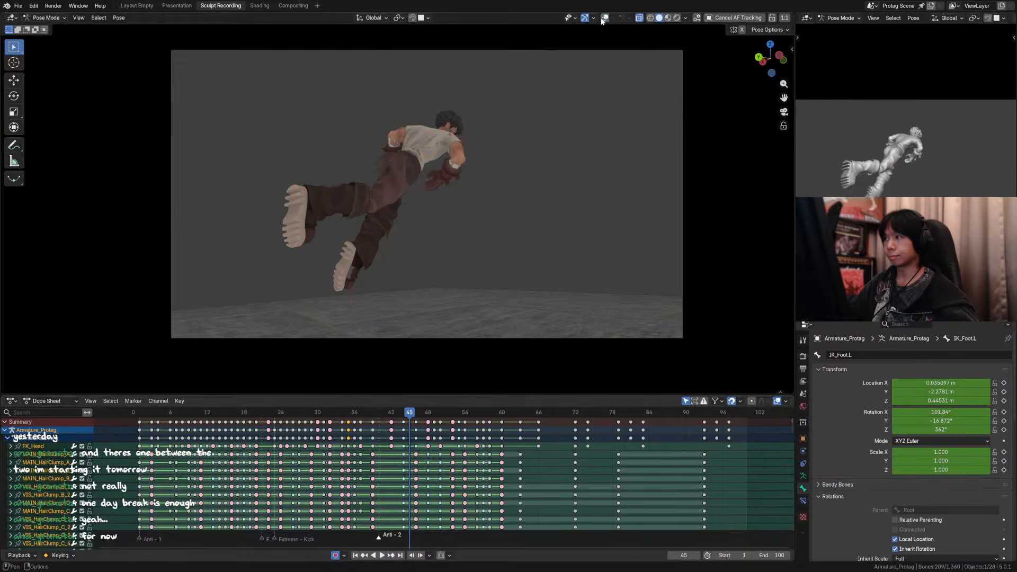
pyautogui.hotkey('shift', 'e')
pyautogui.rightClick(554, 91)
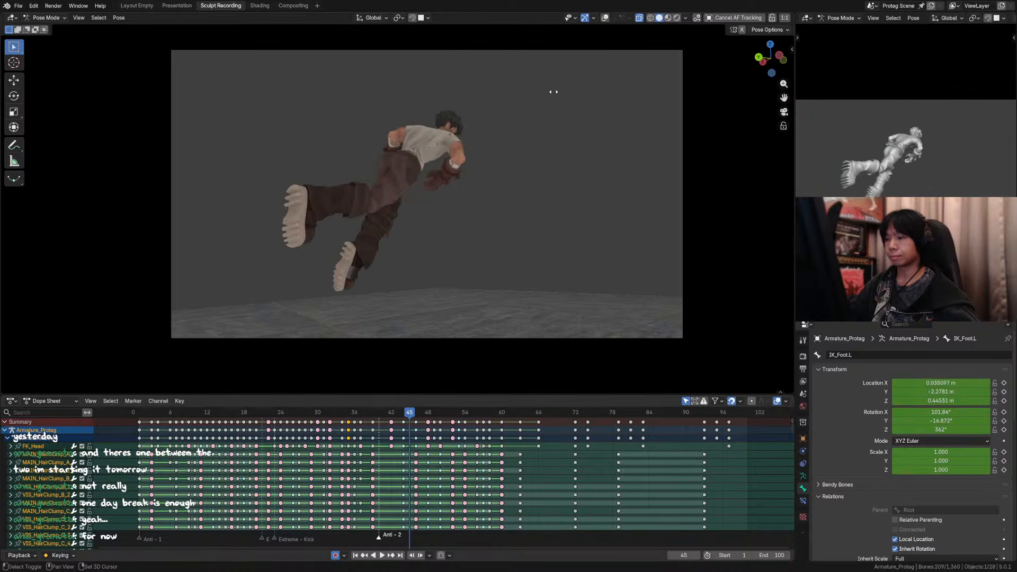
pyautogui.hotkey('shift', 'e')
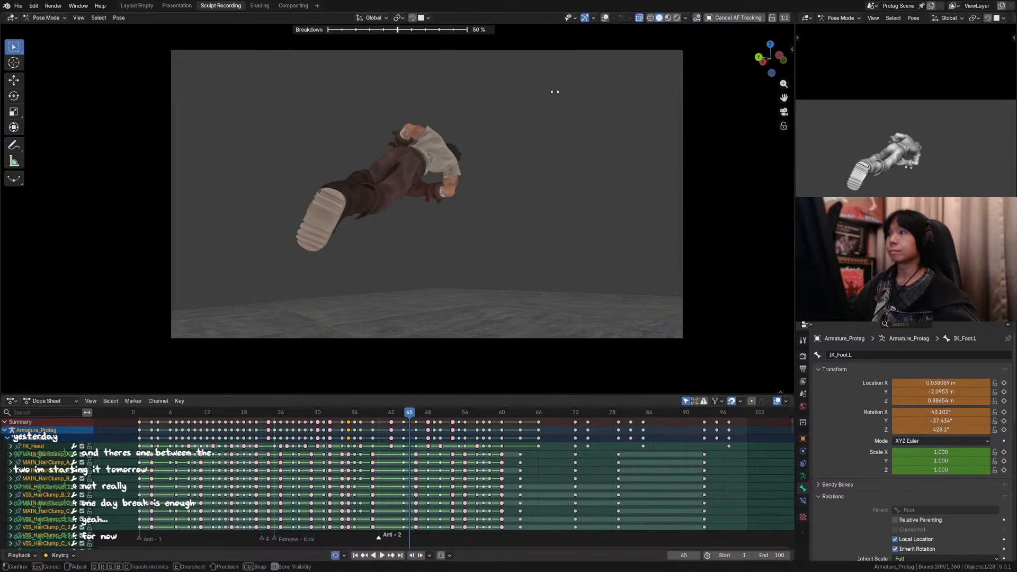
pyautogui.click(553, 91)
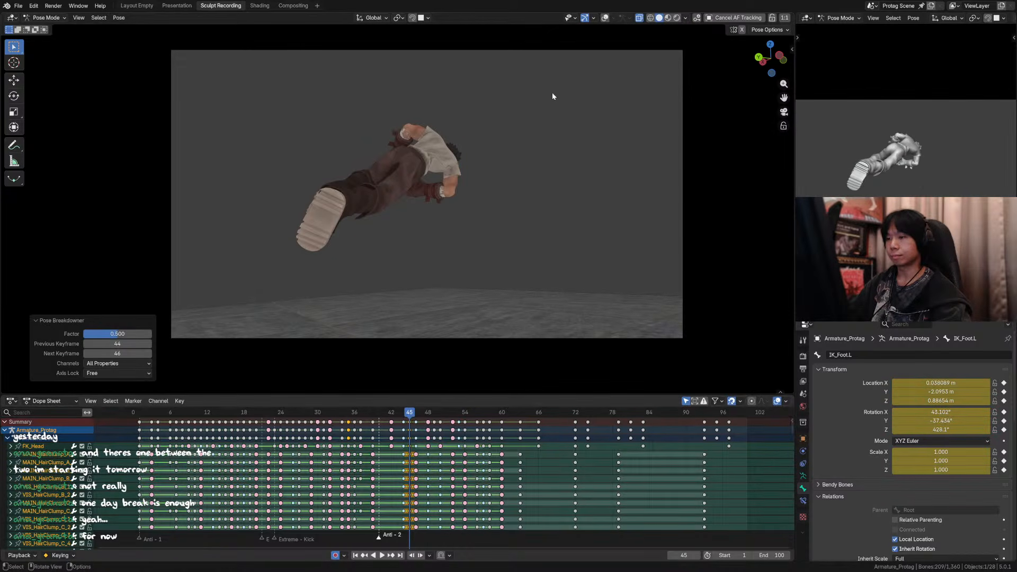
# Step: Examine the transition from the pose at frame 44 into the new in-between at frame 45
pyautogui.press('Left')
pyautogui.press('Right')
pyautogui.press('Left')
pyautogui.press('Right')
pyautogui.press('Left')
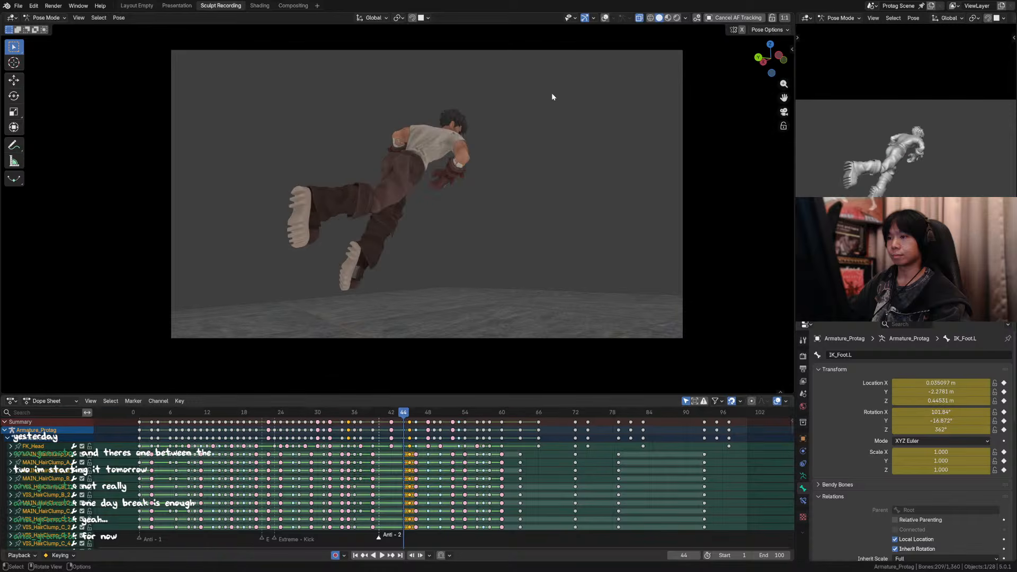
pyautogui.press('Right')
pyautogui.press('Left')
pyautogui.press('Right')
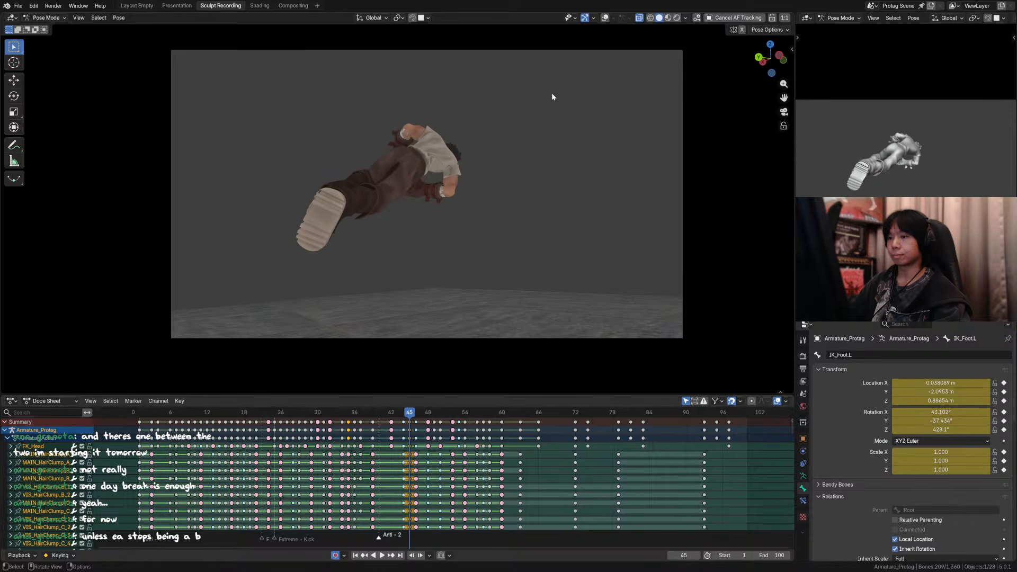
pyautogui.press('Left')
pyautogui.press('Right')
pyautogui.press('Left')
pyautogui.press('Right')
pyautogui.press('Left')
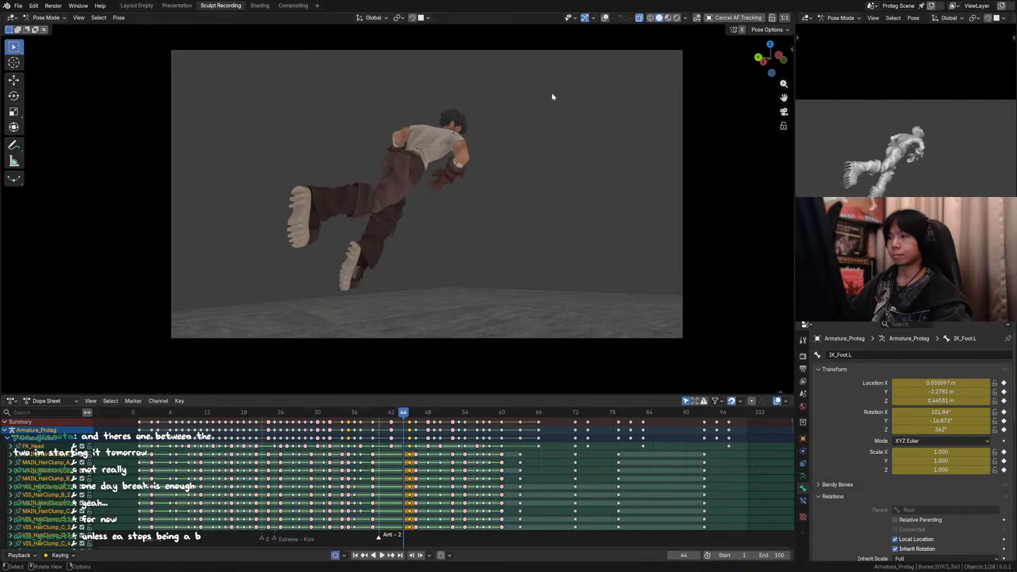
pyautogui.press('Right')
pyautogui.press('Left')
pyautogui.press('Right')
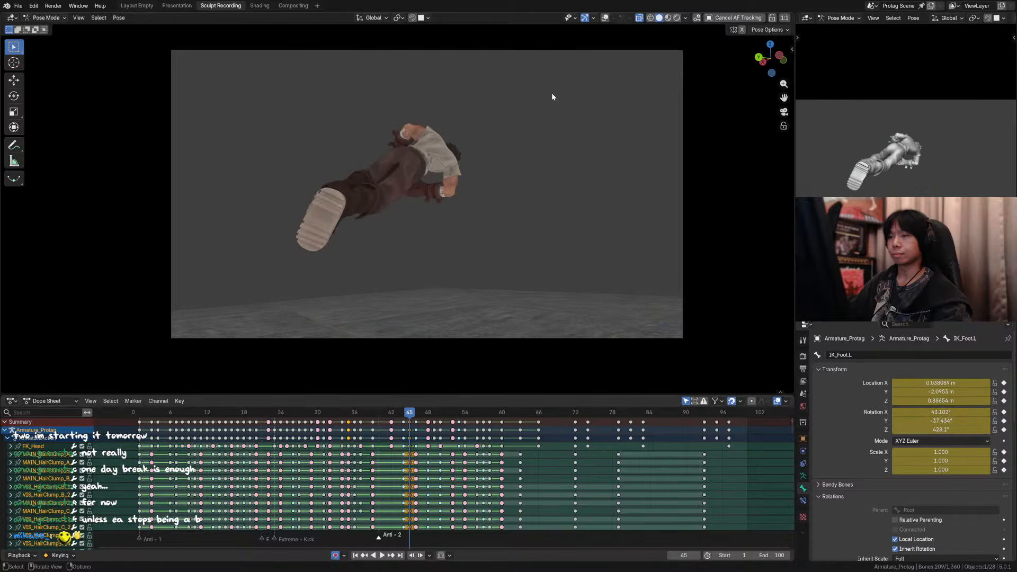
# Step: Save the file, show the overlays, and deselect the hip and leg controls so only the upper-body bones are selected
pyautogui.hotkey('ctrl', 's')
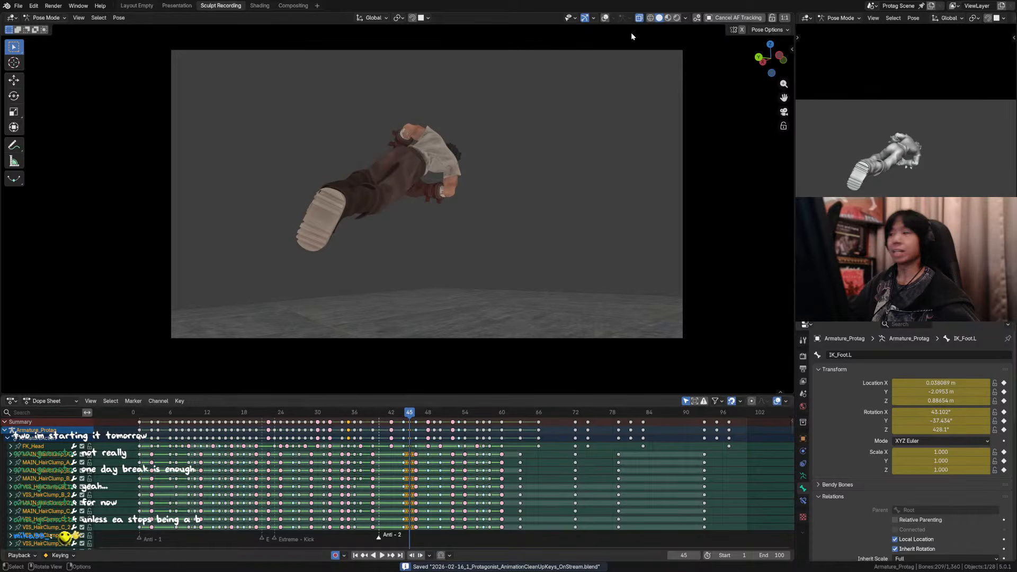
pyautogui.click(606, 18)
pyautogui.moveTo(491, 133); pyautogui.dragTo(452, 243, button='middle')
pyautogui.scroll(-4, 448, 194)
pyautogui.moveTo(554, 46); pyautogui.dragTo(383, 202)
pyautogui.moveTo(443, 248); pyautogui.dragTo(441, 195, button='middle')
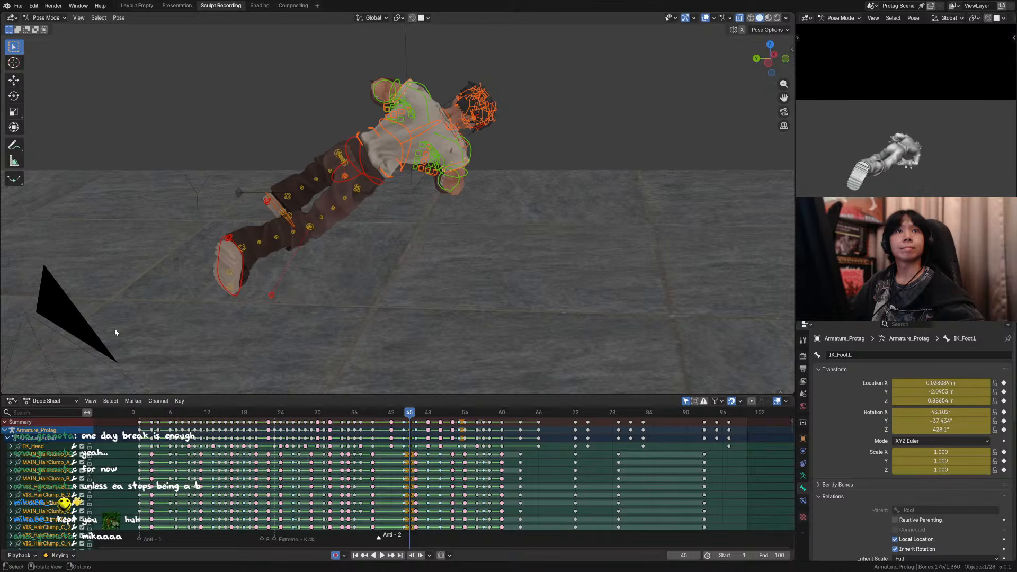
pyautogui.moveTo(212, 293); pyautogui.dragTo(218, 296, button='middle')
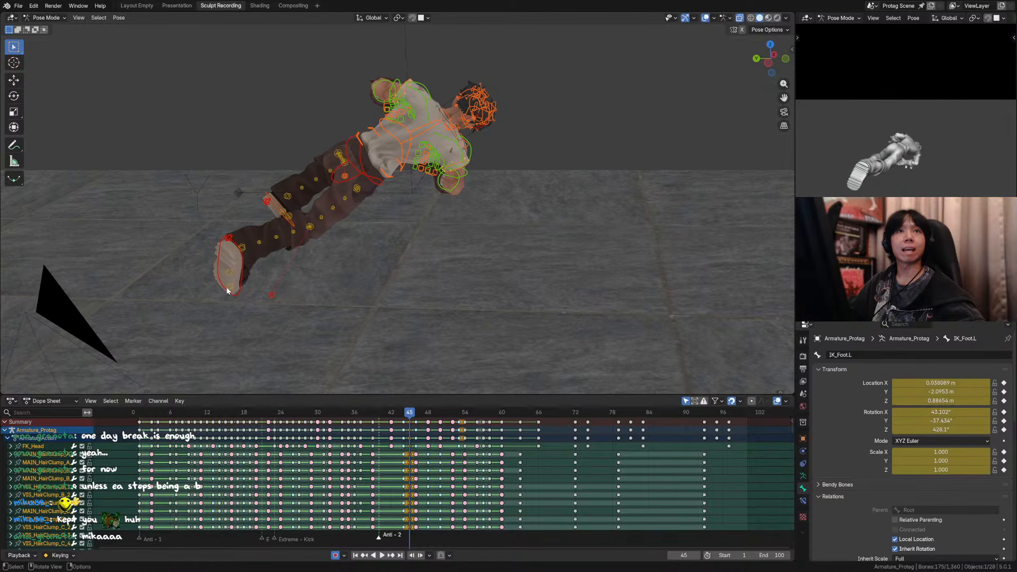
pyautogui.hotkey('ctrl', 's')
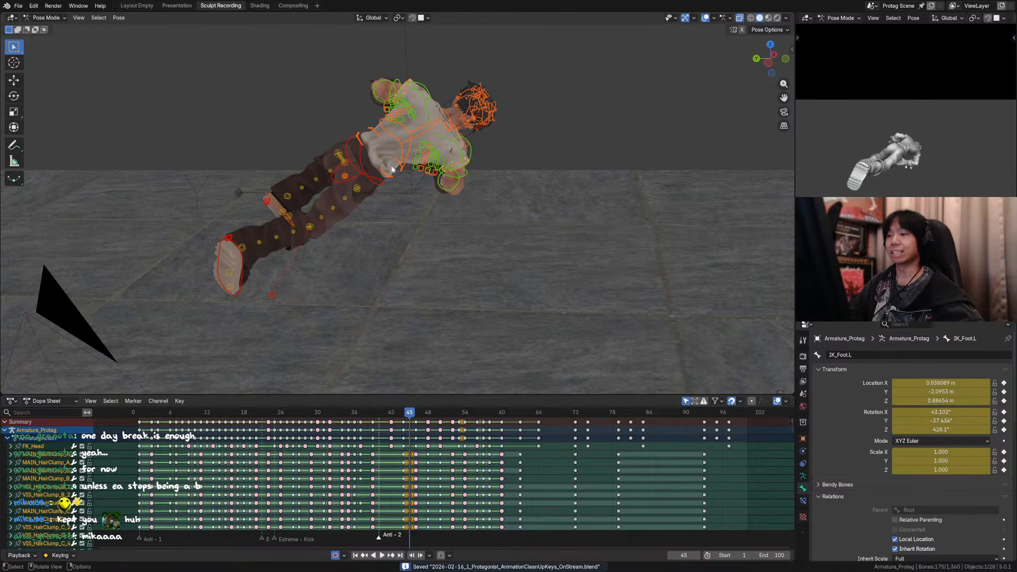
pyautogui.press('KP_0')
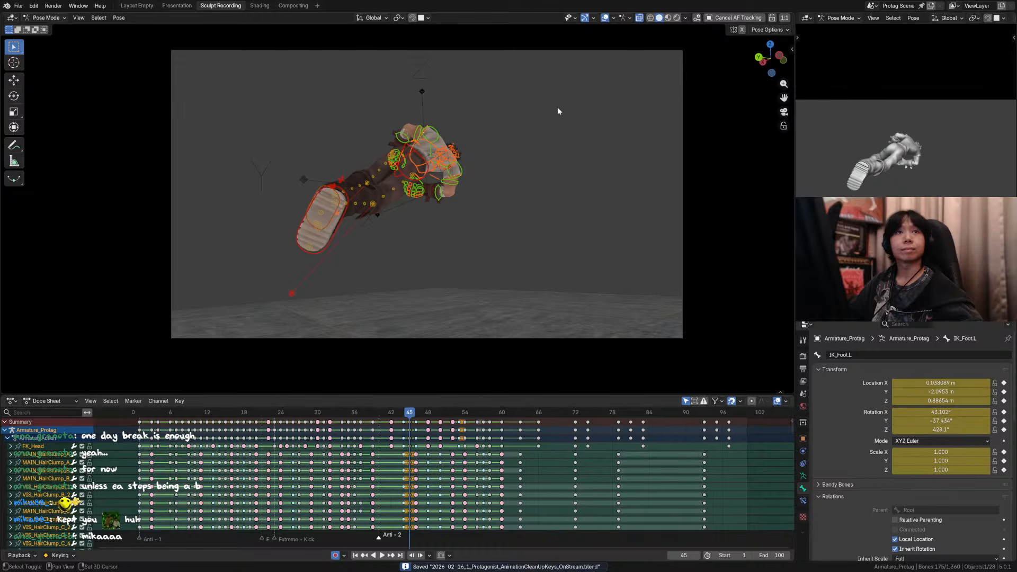
# Step: Hide the overlays and apply a breakdown of about 63% to the upper-body bones at frame 45
pyautogui.scroll(1, 567, 120)
pyautogui.moveTo(558, 109)
pyautogui.keyDown('shift'); pyautogui.mouseDown(button='middle')
pyautogui.moveTo(567, 123)
pyautogui.moveTo(562, 114)
pyautogui.moveTo(558, 122)
pyautogui.mouseUp(button='middle'); pyautogui.keyUp('shift')
pyautogui.scroll(-1, 559, 115)
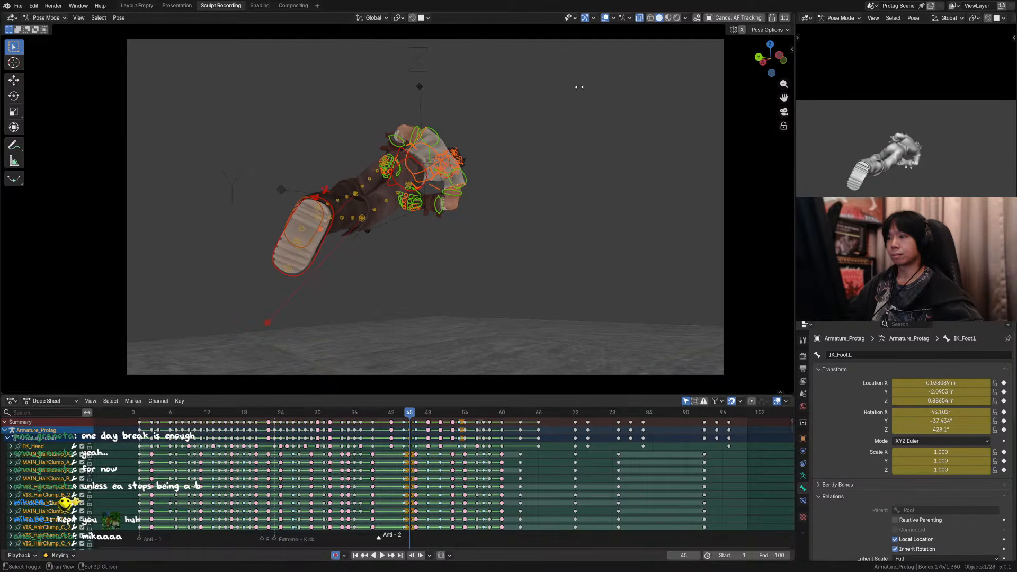
pyautogui.click(605, 18)
pyautogui.hotkey('shift', 'e')
pyautogui.click(523, 90)
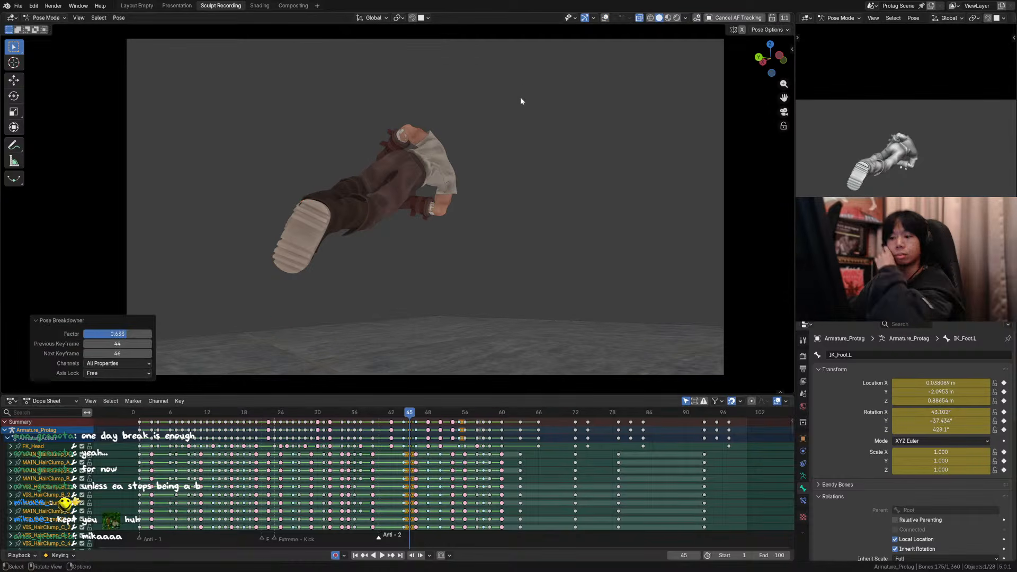
# Step: Examine the adjusted frame 45 pose against the neighbouring jump poses from frame 43 to 46
pyautogui.press('Left')
pyautogui.press('Right')
pyautogui.press('Right')
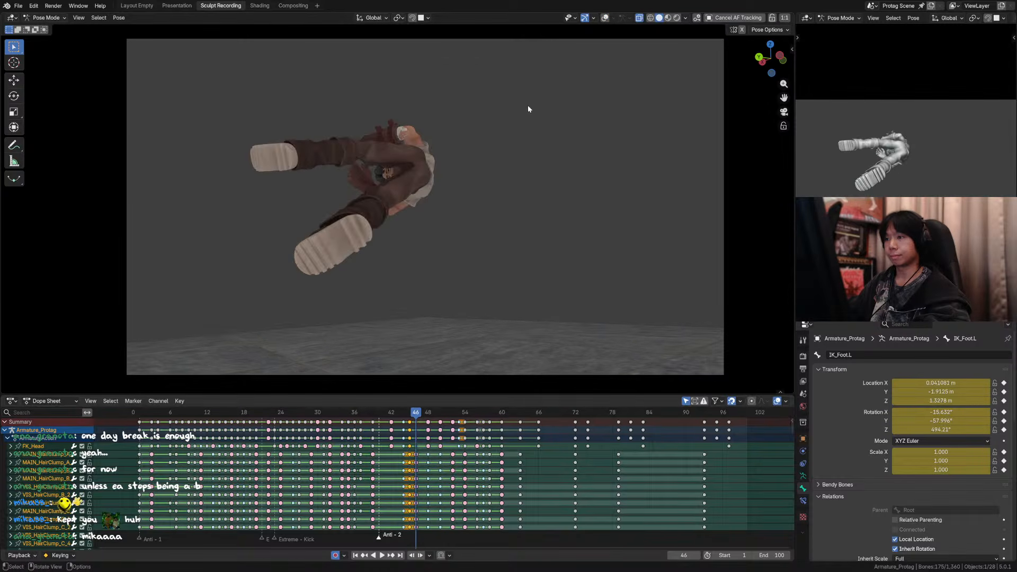
pyautogui.press('Left')
pyautogui.press('Left')
pyautogui.press('Left')
pyautogui.press('Right')
pyautogui.press('Right')
pyautogui.press('Right')
pyautogui.press('Left')
pyautogui.press('Left')
pyautogui.press('Left')
pyautogui.press('Left')
pyautogui.press('Right')
pyautogui.press('Right')
pyautogui.press('Right')
pyautogui.press('Right')
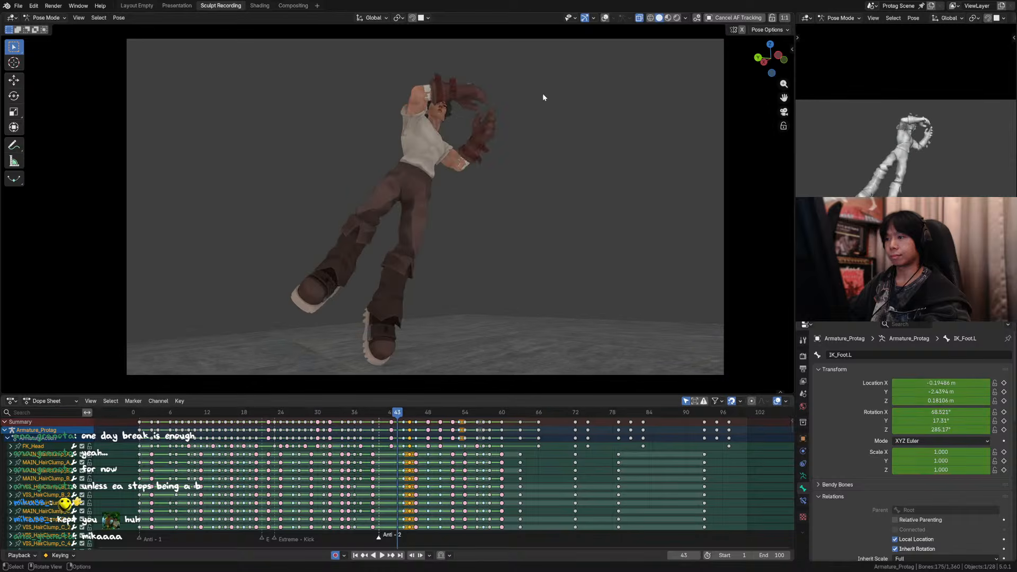
pyautogui.press('Left')
pyautogui.press('Right')
pyautogui.press('Left')
pyautogui.press('Left')
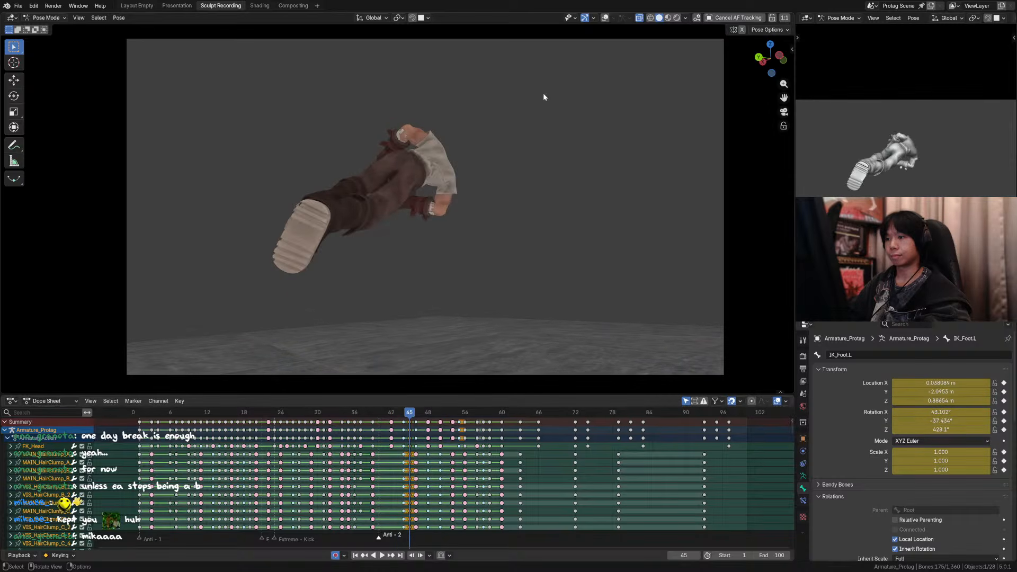
pyautogui.press('Right')
pyautogui.press('Right')
pyautogui.press('Right')
pyautogui.press('Right')
# Step: Play back the kick and flip from several earlier frames to review the motion, and save the file
pyautogui.press('space')
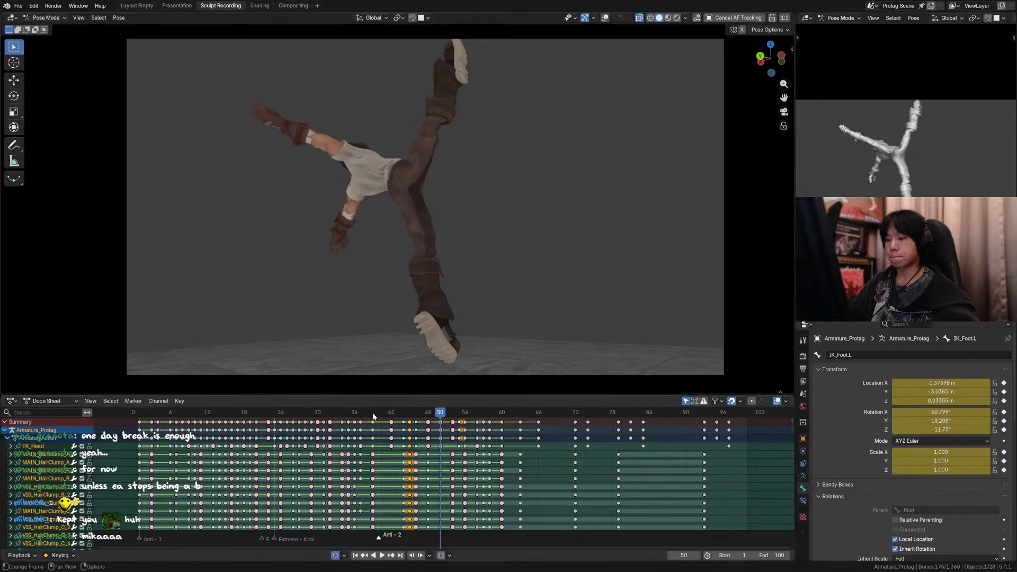
pyautogui.click(354, 417)
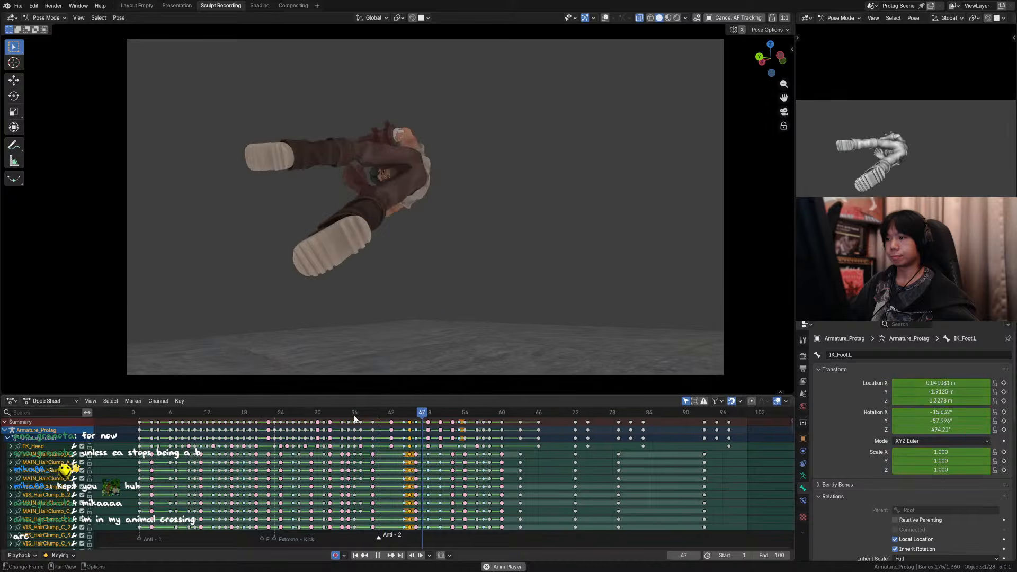
pyautogui.click(329, 416)
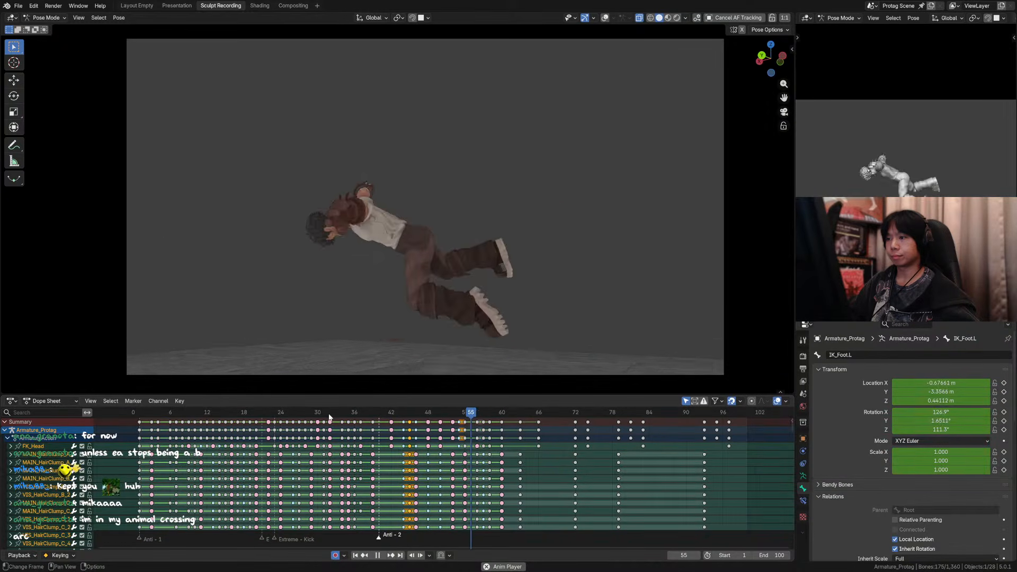
pyautogui.hotkey('ctrl', 's')
pyautogui.moveTo(461, 415); pyautogui.dragTo(144, 415)
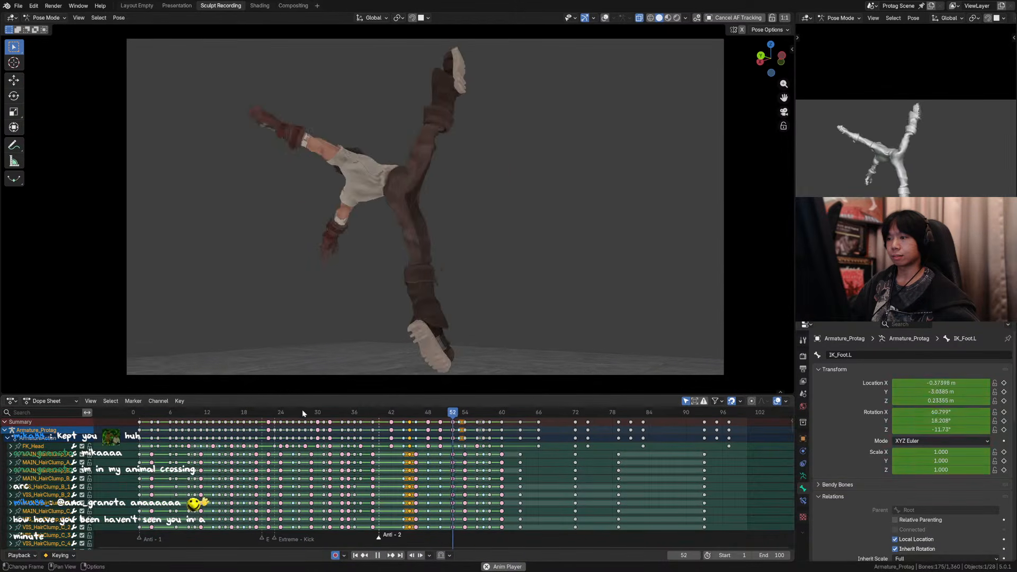
pyautogui.hotkey('ctrl', 's')
pyautogui.moveTo(371, 417); pyautogui.dragTo(383, 421)
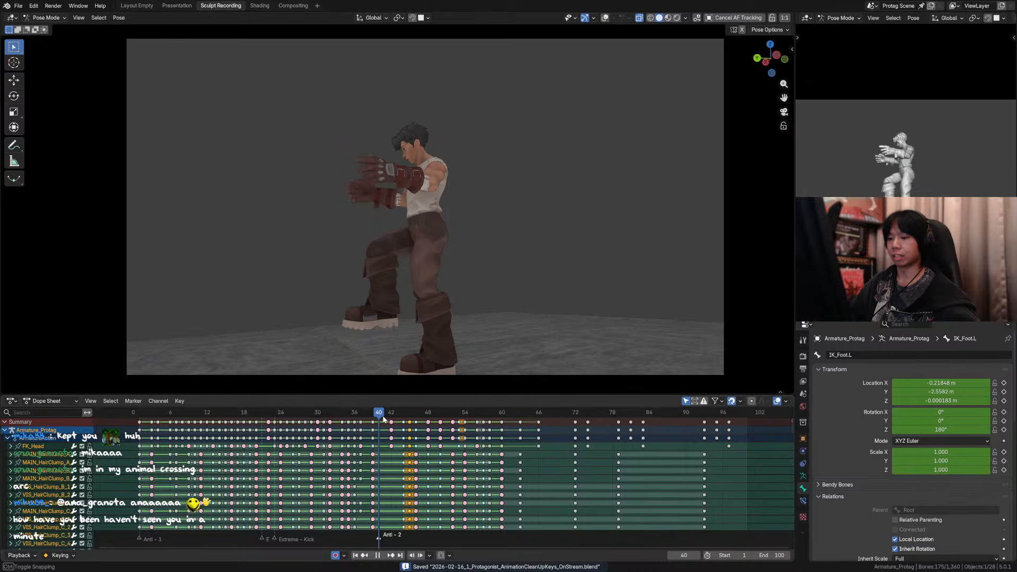
# Step: Stop playback around frame 41 and try Bézier interpolation on all the keyframes
pyautogui.press('space')
pyautogui.press('a')
pyautogui.press('t')
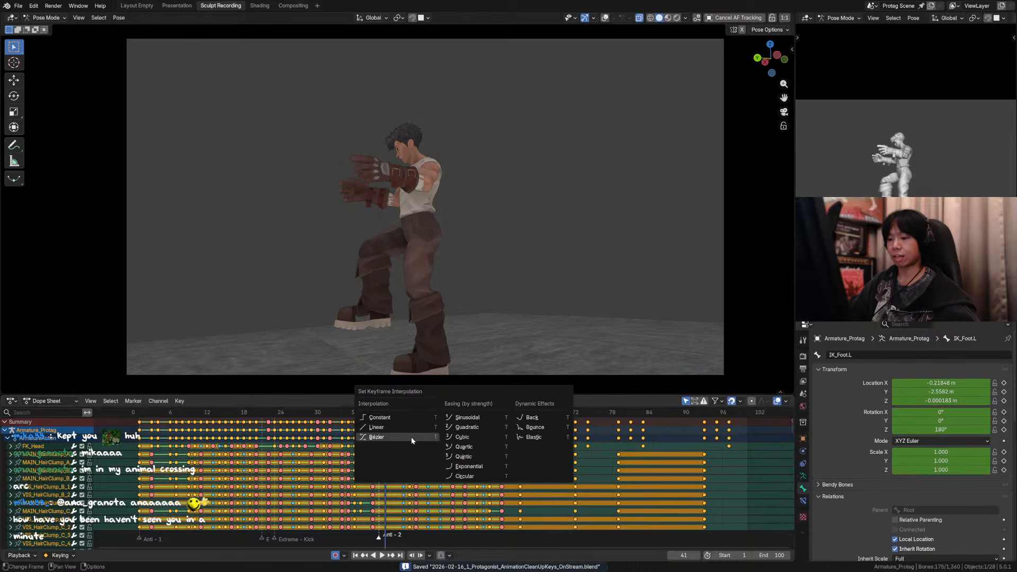
pyautogui.click(412, 439)
pyautogui.moveTo(385, 418)
pyautogui.mouseDown()
pyautogui.moveTo(374, 416)
pyautogui.moveTo(386, 418)
pyautogui.mouseUp()
pyautogui.hotkey('ctrl', 'z')
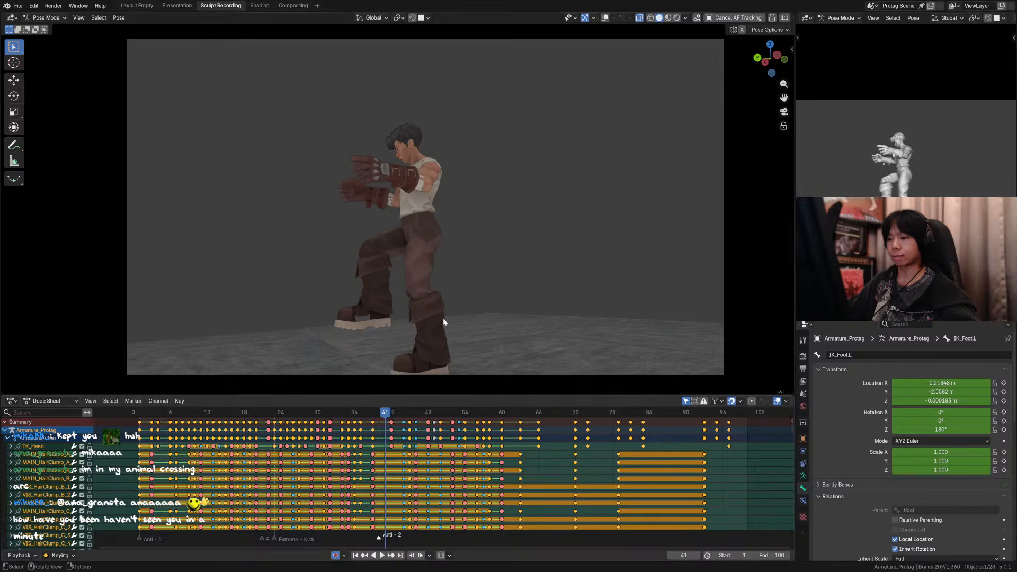
# Step: Show the overlays at frame 42, save the file, and keyframe all the bones there
pyautogui.click(391, 416)
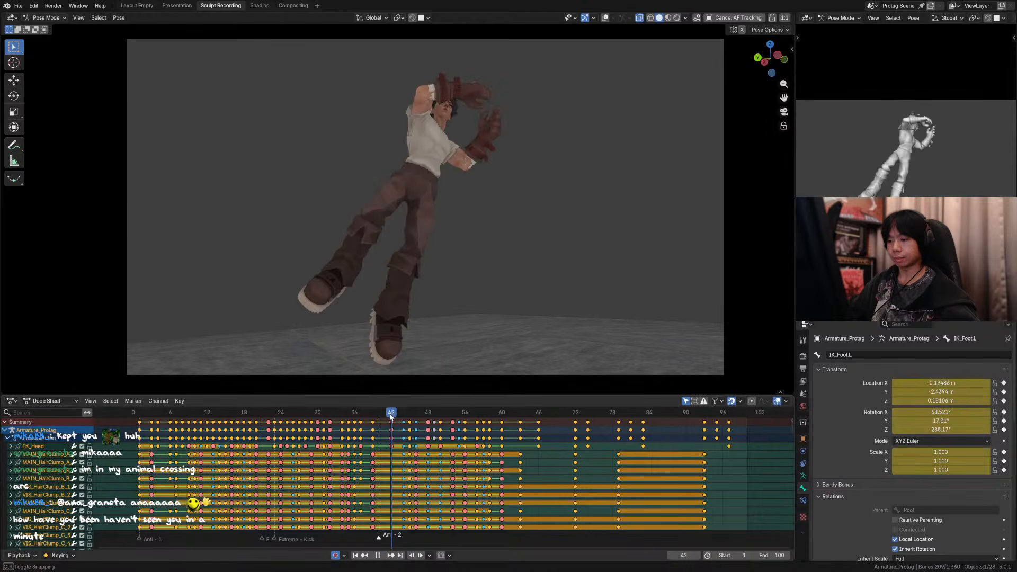
pyautogui.hotkey('shift', 'alt', 'z')
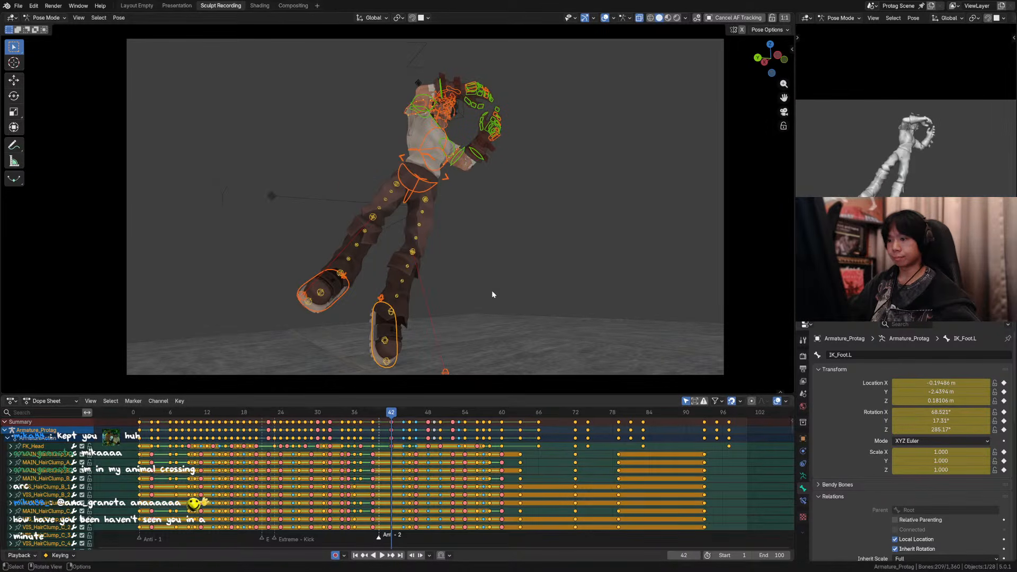
pyautogui.hotkey('ctrl', 's')
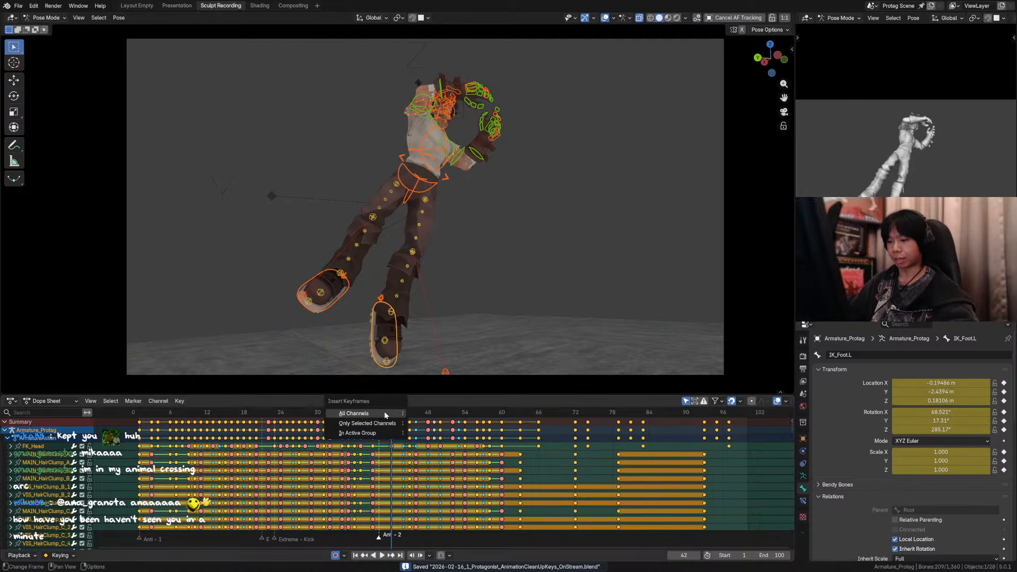
pyautogui.press('i')
# Step: Keyframe all the bones at frame 39 and on the following jump poses up to frame 46
pyautogui.press('Down')
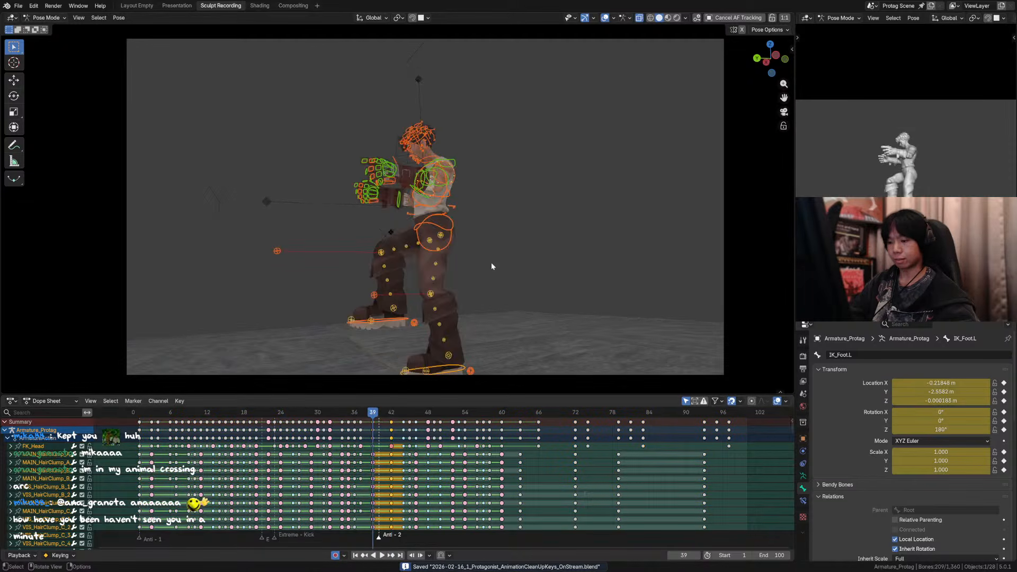
pyautogui.press('i')
pyautogui.press('Up')
pyautogui.press('Up')
pyautogui.press('i')
pyautogui.press('Up')
pyautogui.press('i')
# Step: Keyframe all the bones on the flip poses at frames 48, 49 and 50
pyautogui.press('Up')
pyautogui.press('i')
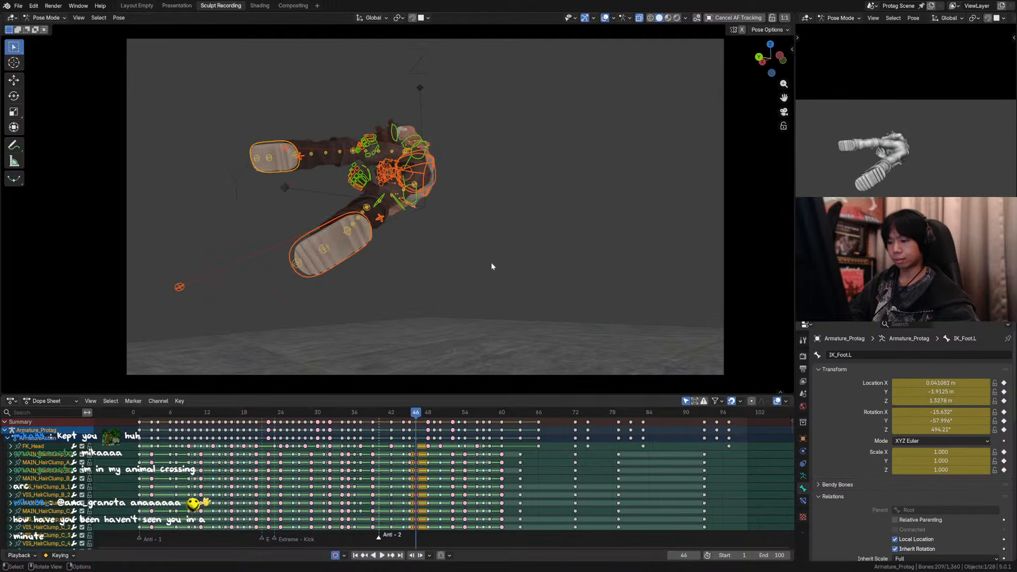
pyautogui.press('Up')
pyautogui.press('i')
pyautogui.press('Up')
pyautogui.press('i')
pyautogui.hotkey('ctrl', 'z')
pyautogui.press('Right')
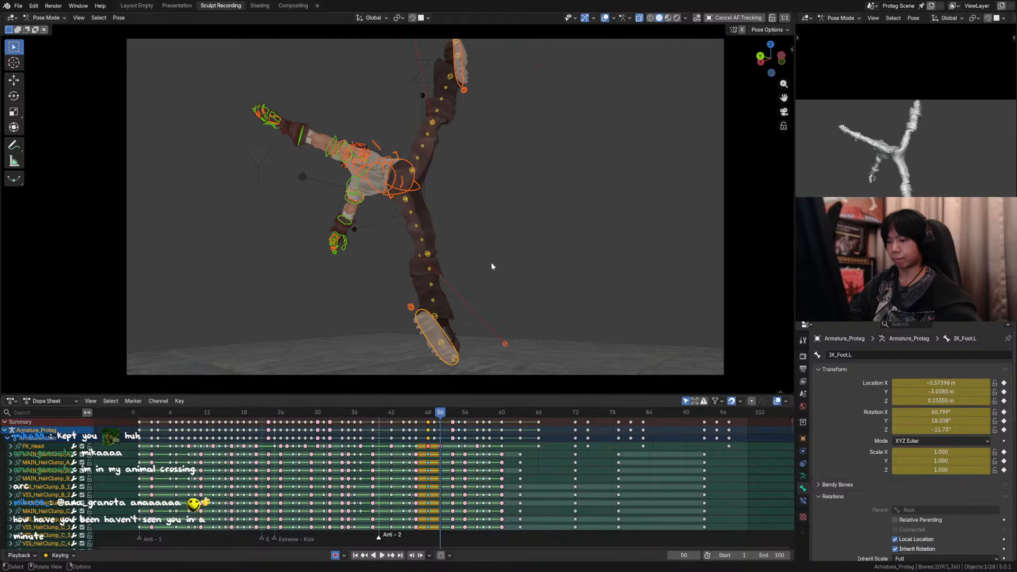
pyautogui.press('Left')
pyautogui.press('Left')
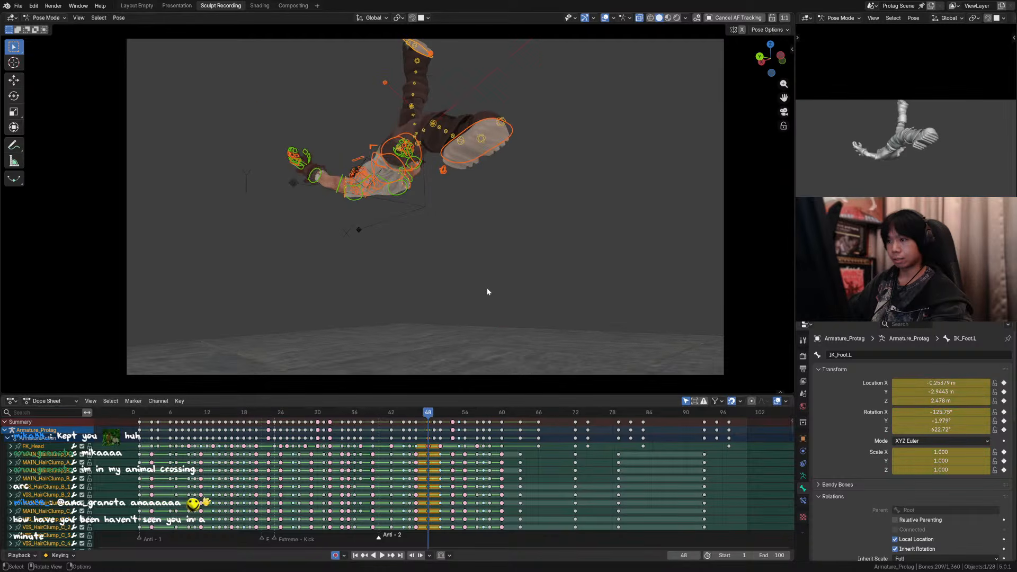
pyautogui.press('Right')
pyautogui.press('i')
pyautogui.press('Right')
pyautogui.press('i')
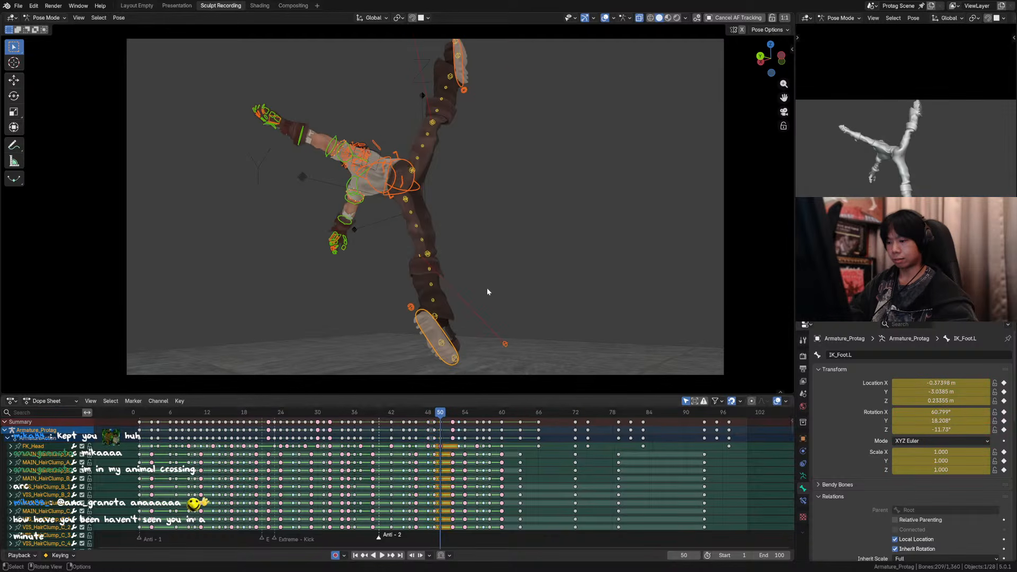
# Step: Keyframe all the bones on the flip poses following frame 50, up to frame 54
pyautogui.press('Up')
pyautogui.press('i')
pyautogui.press('Up')
pyautogui.press('i')
pyautogui.press('Up')
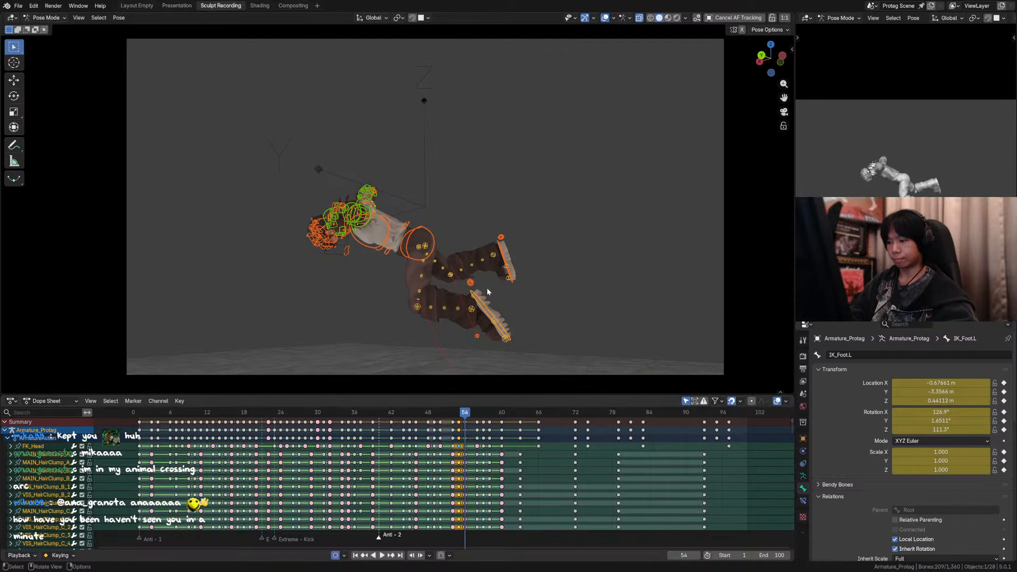
pyautogui.press('i')
# Step: Keyframe all the bones on the landing poses between frame 54 and frame 60
pyautogui.press('Up')
pyautogui.press('Up')
pyautogui.press('Down')
pyautogui.press('i')
pyautogui.press('Up')
pyautogui.press('i')
# Step: Keyframe all the bones on the crouched poses following frame 60, up to frame 72
pyautogui.press('Up')
pyautogui.press('i')
pyautogui.press('Up')
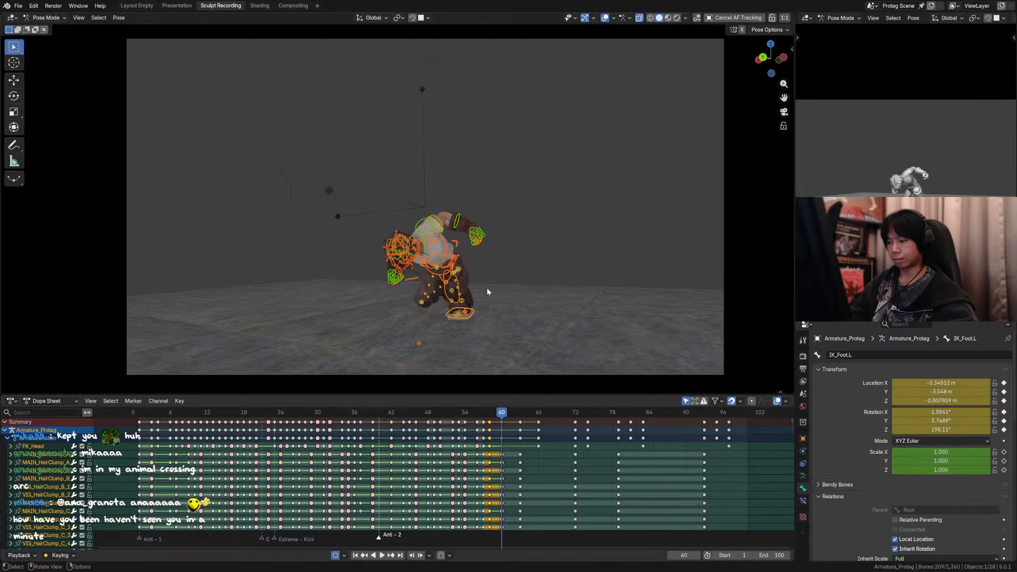
pyautogui.press('i')
pyautogui.press('Up')
pyautogui.press('i')
pyautogui.press('Up')
pyautogui.press('i')
pyautogui.press('Up')
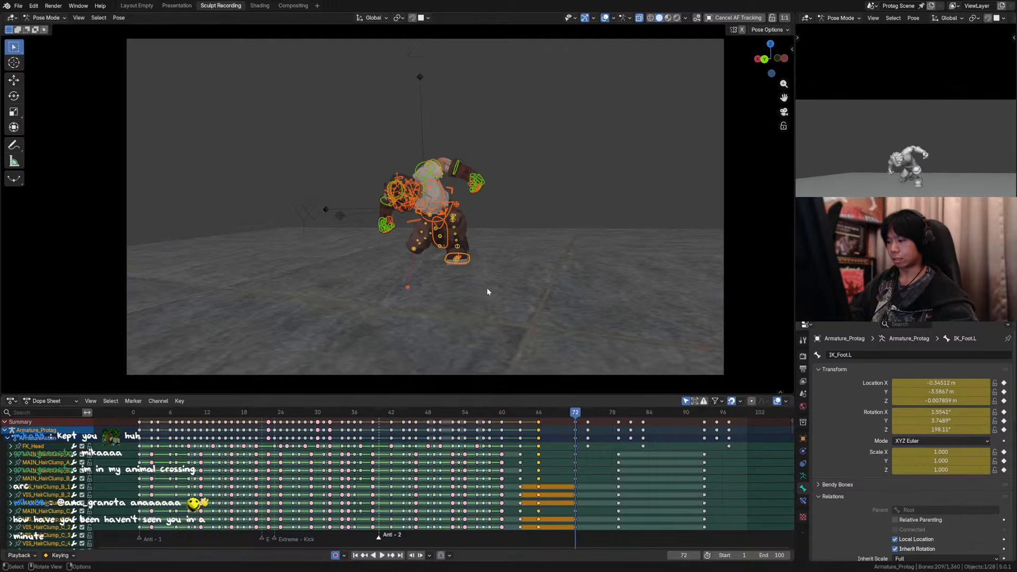
pyautogui.press('i')
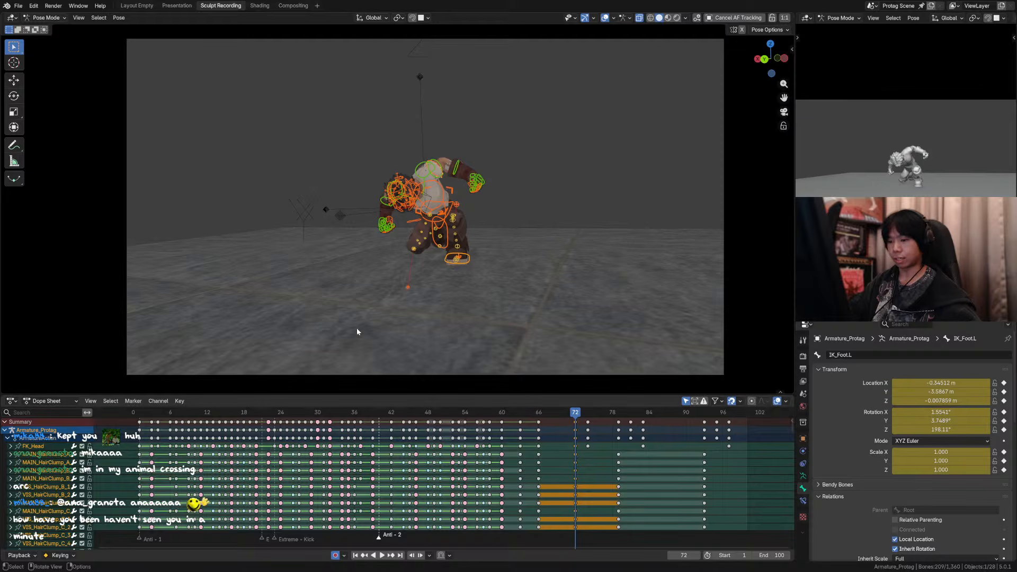
# Step: Return to the landing poses and keyframe all the bones at frames 60 and 63
pyautogui.click(513, 413)
pyautogui.press('Right')
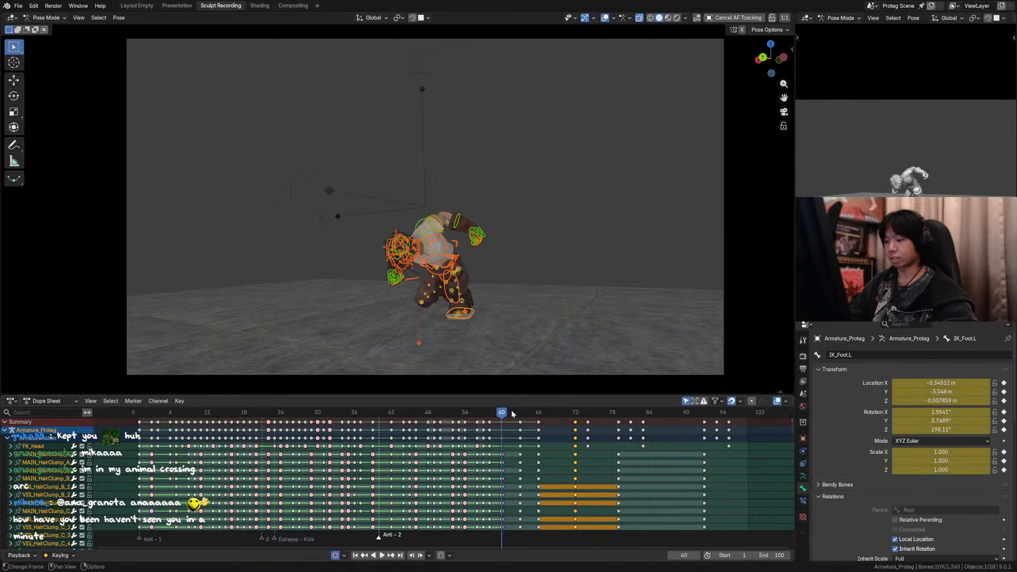
pyautogui.press('i')
pyautogui.click(513, 413)
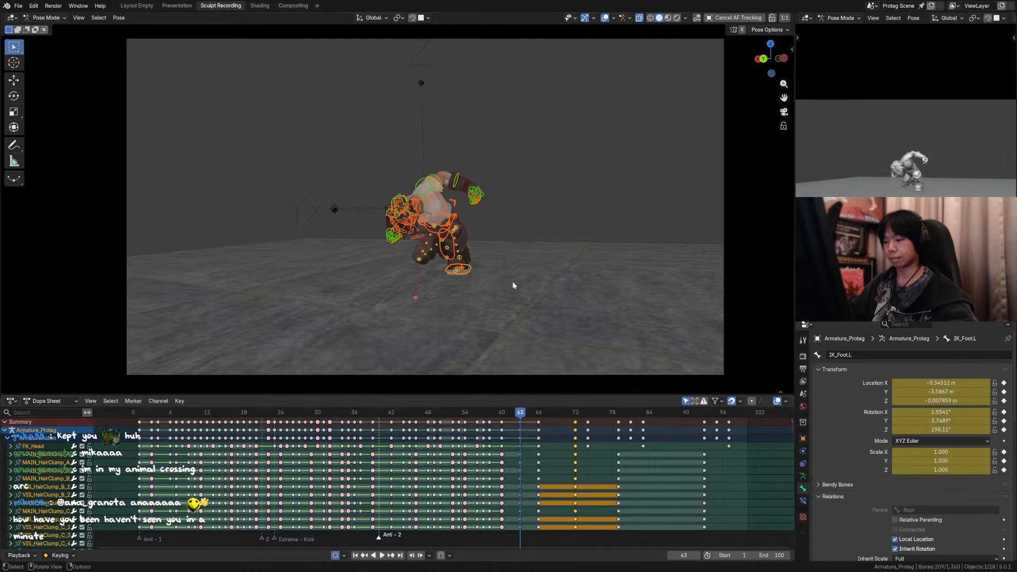
pyautogui.press('i')
pyautogui.press('Down')
pyautogui.press('i')
# Step: Go back through the earlier poses and keyframe all the bones on the flip pose at frame 34
pyautogui.press('Down')
pyautogui.press('Down')
pyautogui.press('Down')
pyautogui.press('Down')
pyautogui.press('Down')
pyautogui.press('Down')
pyautogui.press('Down')
pyautogui.press('Down')
pyautogui.press('Down')
pyautogui.press('Down')
pyautogui.press('Down')
pyautogui.press('Down')
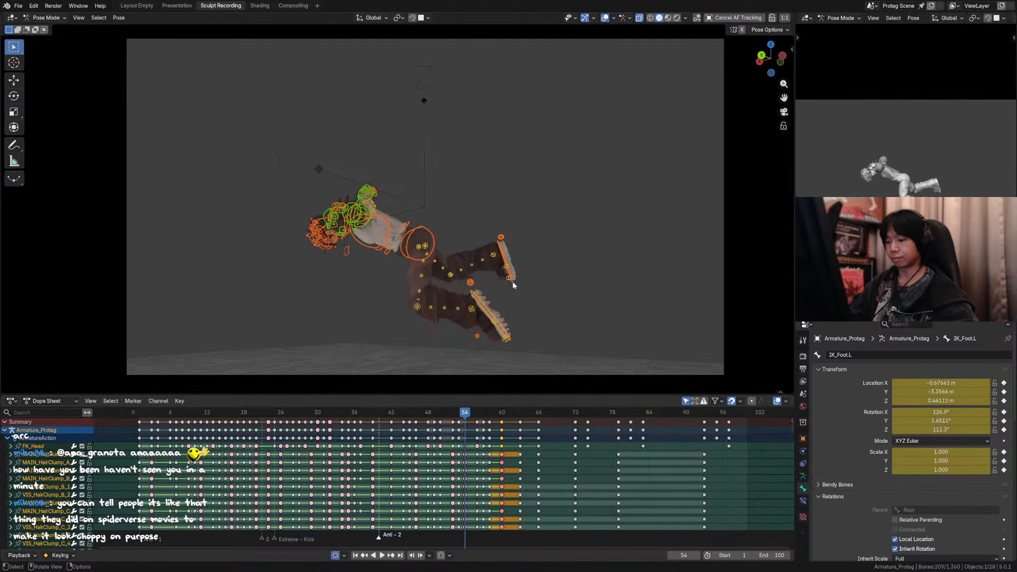
pyautogui.press('Down')
pyautogui.press('Down')
pyautogui.press('Down')
pyautogui.press('Down')
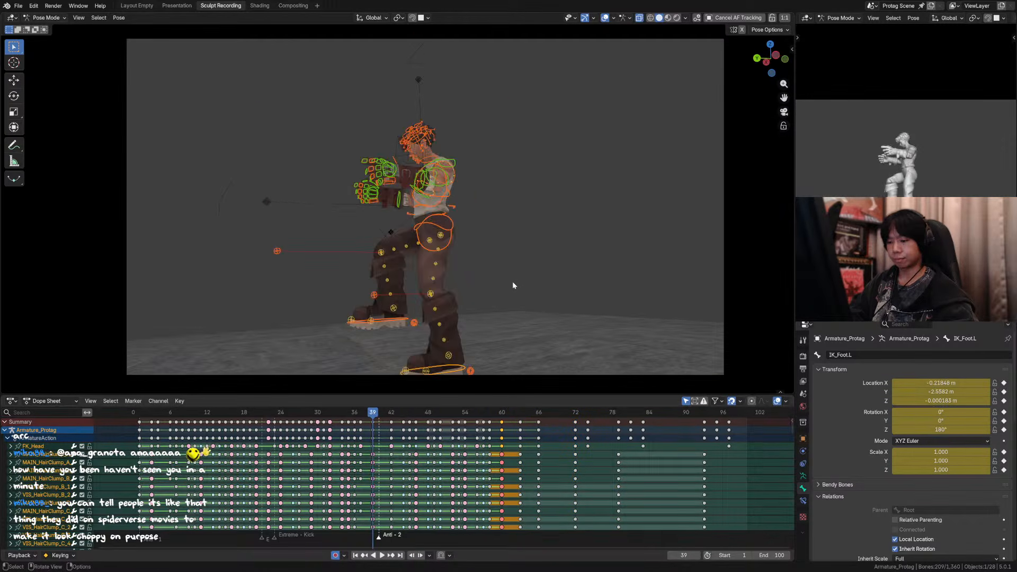
pyautogui.press('Down')
pyautogui.press('Down')
pyautogui.press('Down')
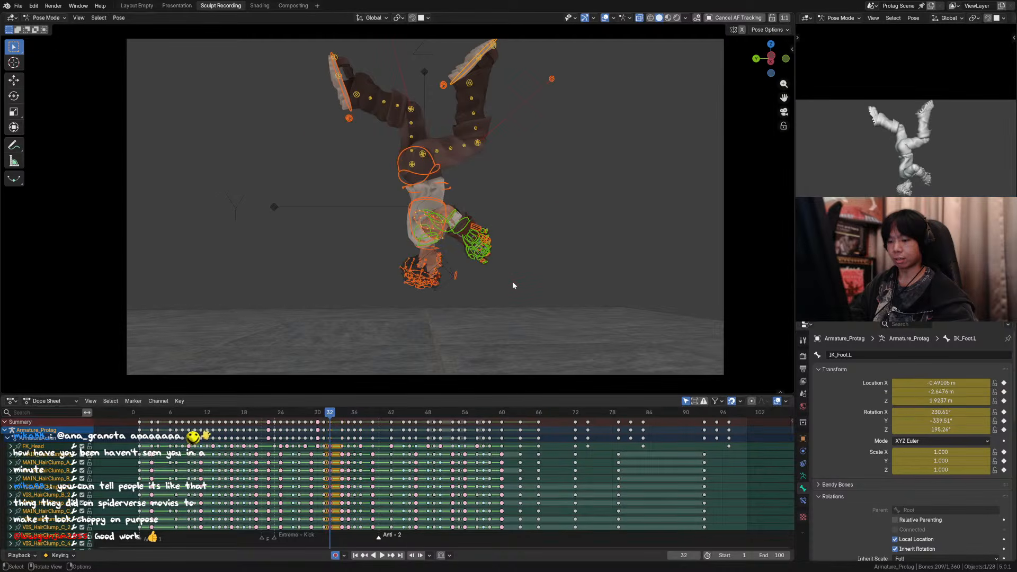
# Step: Keyframe all the bones on the flip and kick poses from frame 32 back to about frame 20
pyautogui.press('Down')
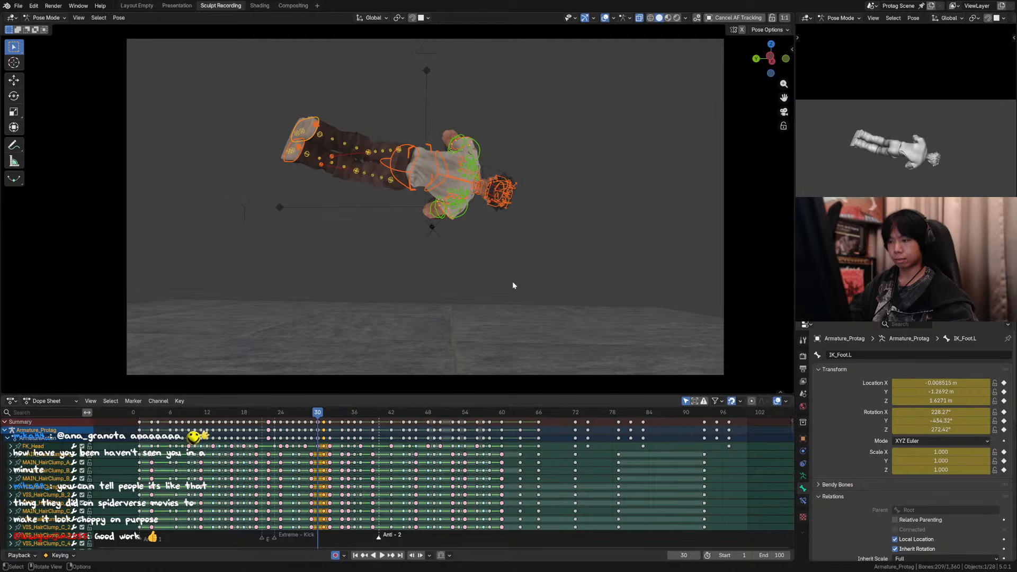
pyautogui.press('Down')
pyautogui.press('Down')
pyautogui.press('Down')
pyautogui.press('Down')
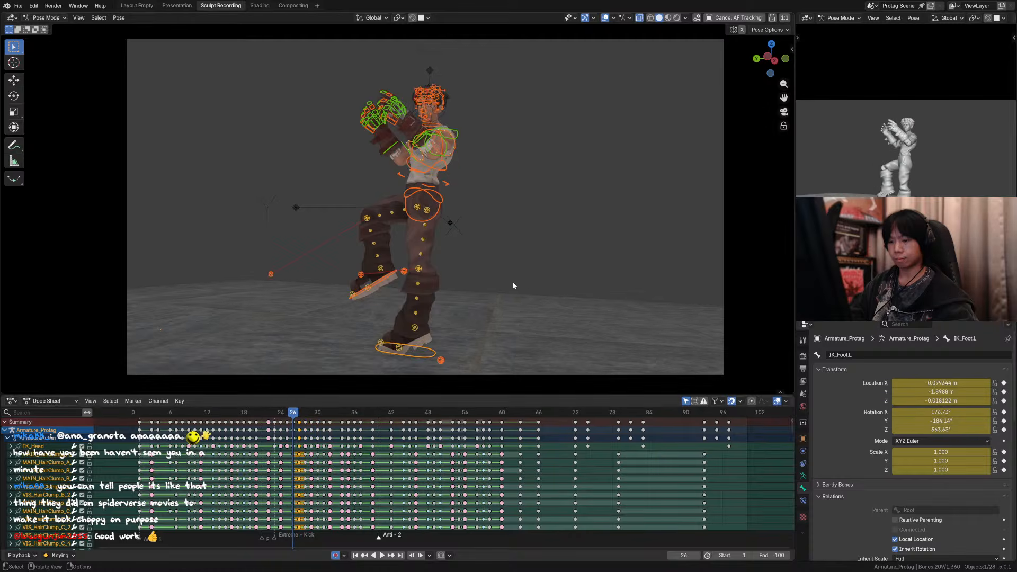
pyautogui.press('Down')
pyautogui.press('Down')
pyautogui.press('Down')
pyautogui.press('Down')
pyautogui.press('Down')
pyautogui.press('Down')
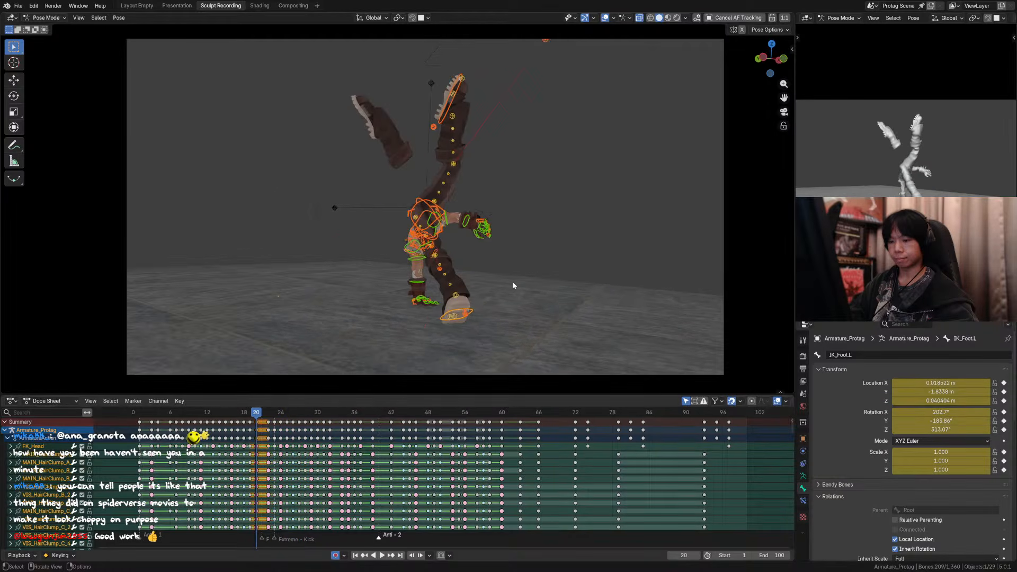
pyautogui.press('Down')
pyautogui.press('Down')
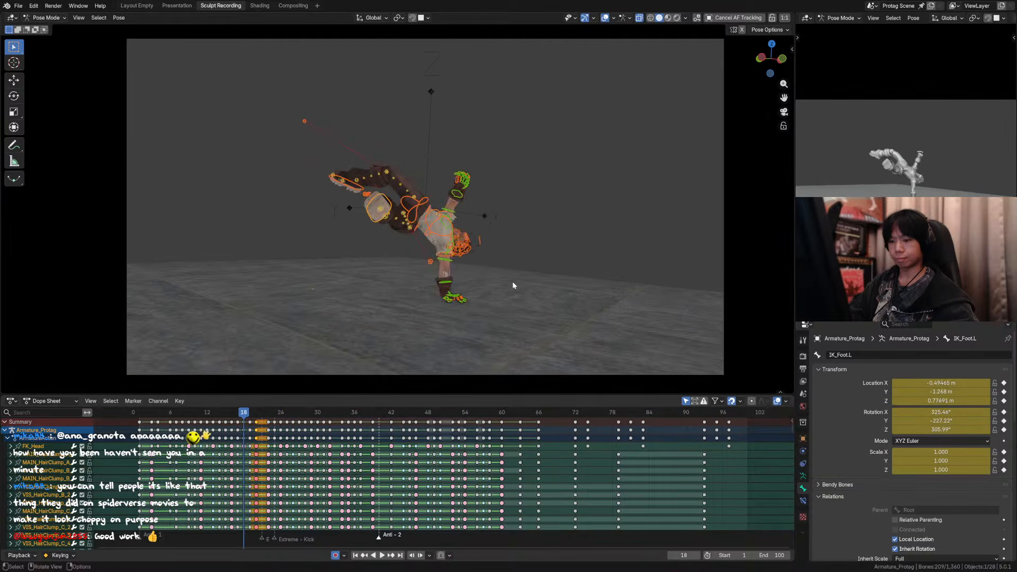
# Step: Keyframe all the bones on the opening poses from frame 18 back to frame 1, and save the file
pyautogui.press('Down')
pyautogui.press('Down')
pyautogui.press('Down')
pyautogui.press('Down')
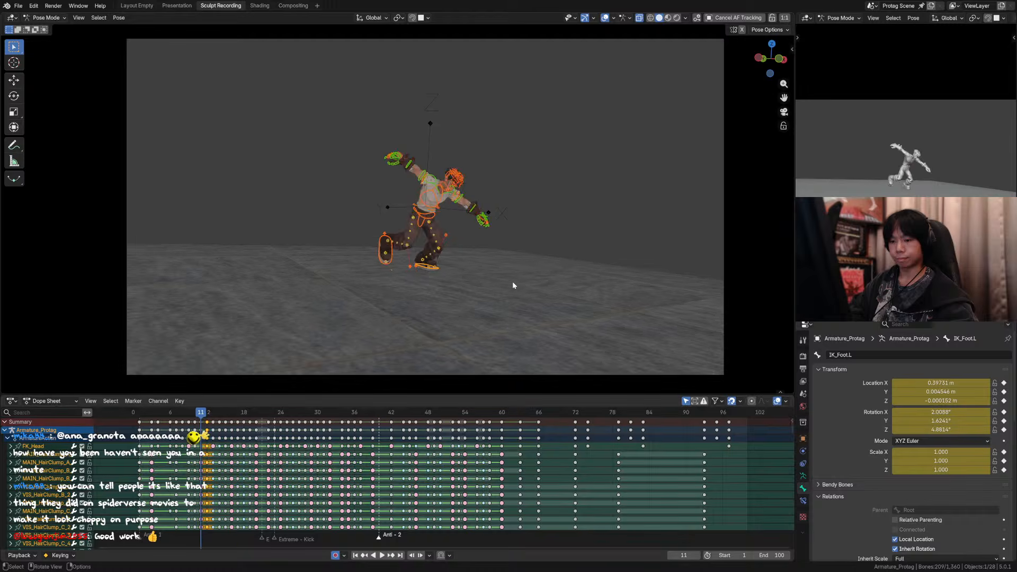
pyautogui.press('Down')
pyautogui.press('Down')
pyautogui.press('Down')
pyautogui.press('Down')
pyautogui.press('Down')
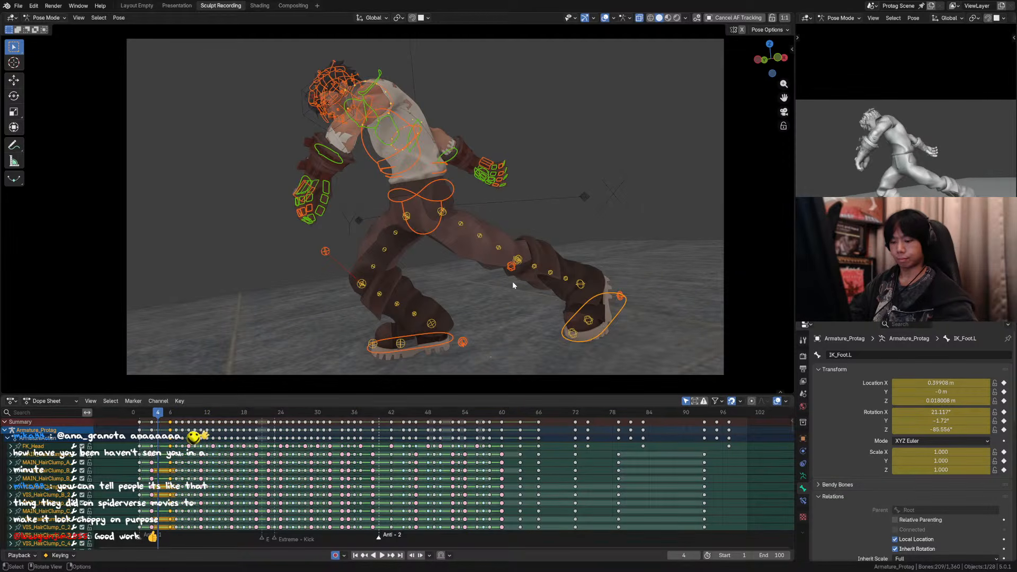
pyautogui.press('Down')
pyautogui.press('Down')
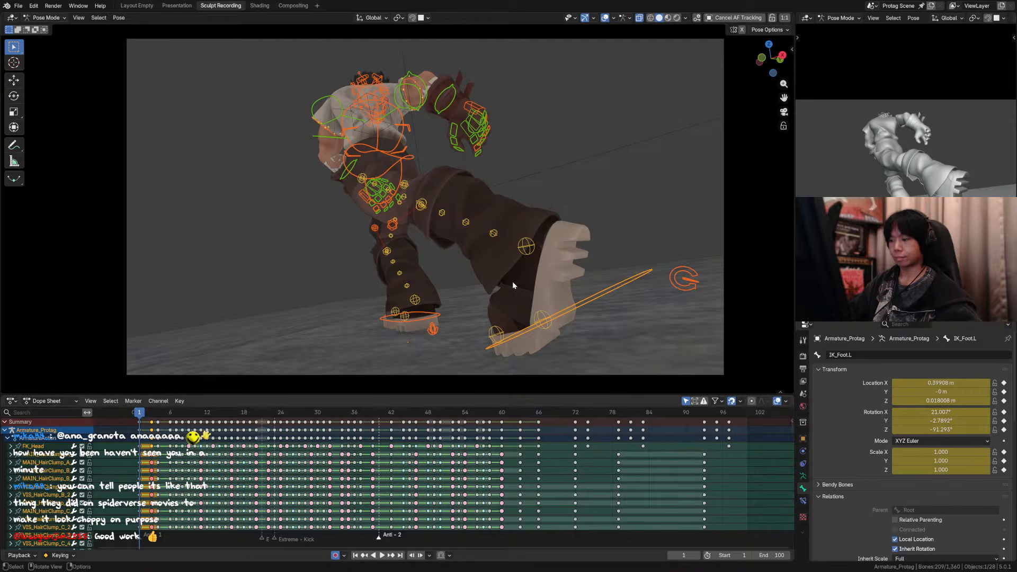
pyautogui.hotkey('ctrl', 's')
# Step: Select the keyframes from frame 1 through the landing poses and try Bézier interpolation on them
pyautogui.moveTo(559, 419); pyautogui.dragTo(152, 474)
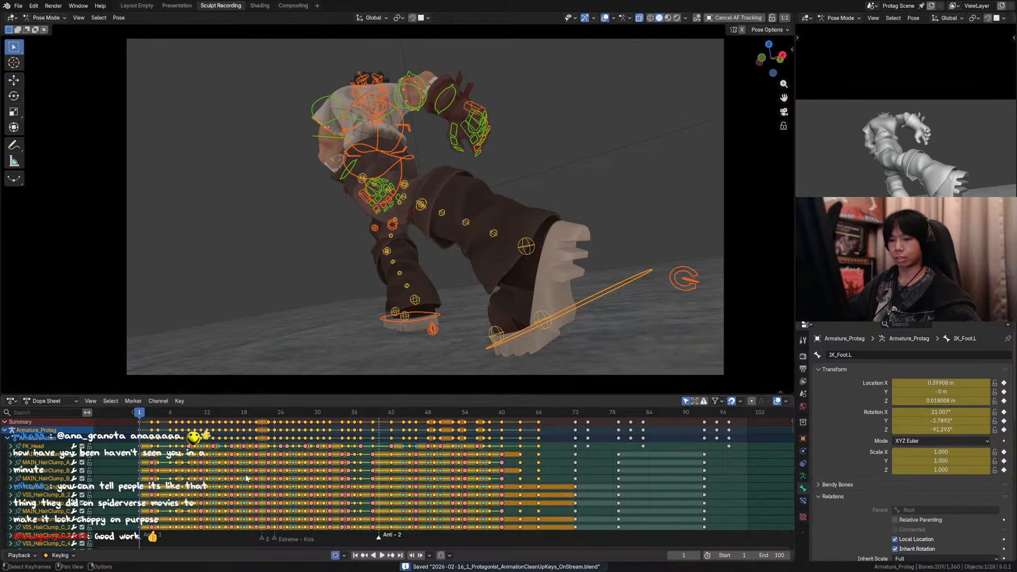
pyautogui.scroll(-4, 500, 425)
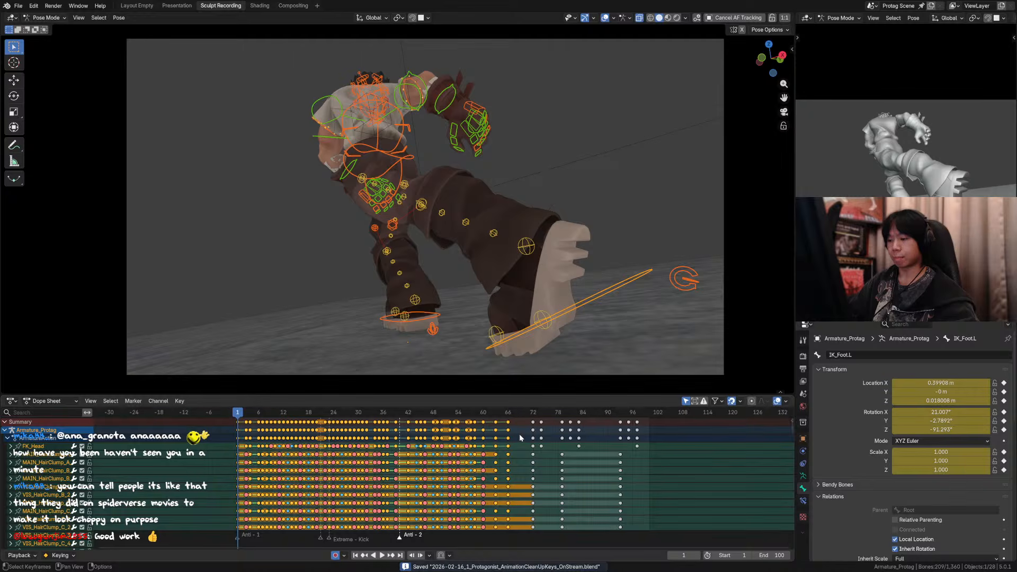
pyautogui.press('i')
pyautogui.click(519, 439)
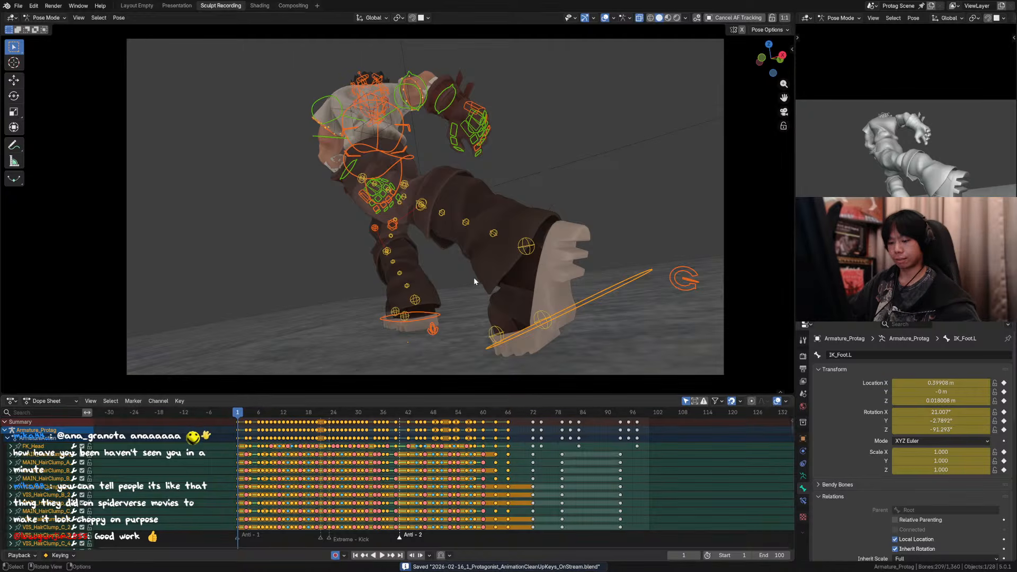
pyautogui.press('t')
pyautogui.click(209, 445)
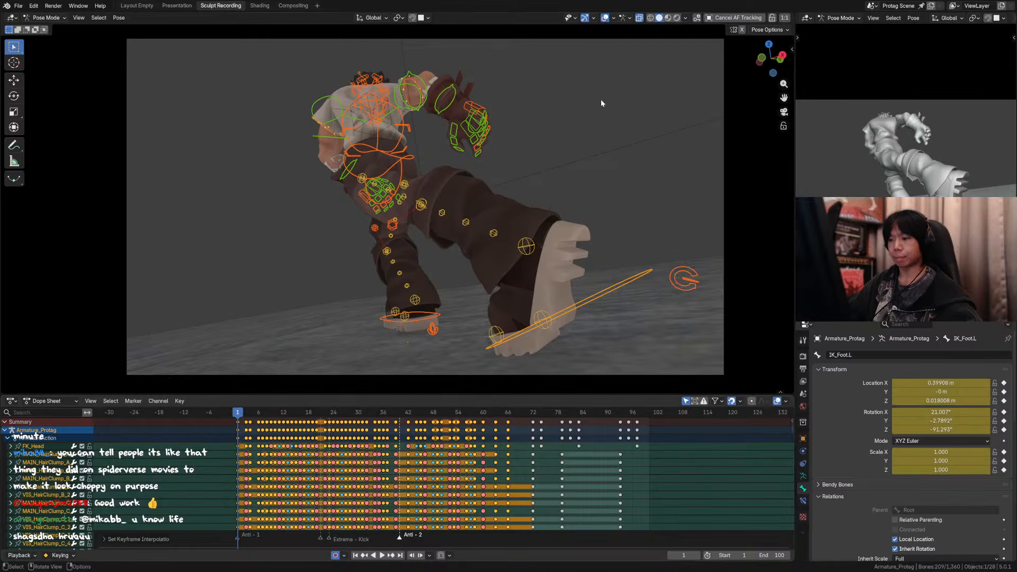
# Step: Hide the overlays, play the interpolated animation, and stop at the jump around frame 42
pyautogui.click(604, 18)
pyautogui.press('space')
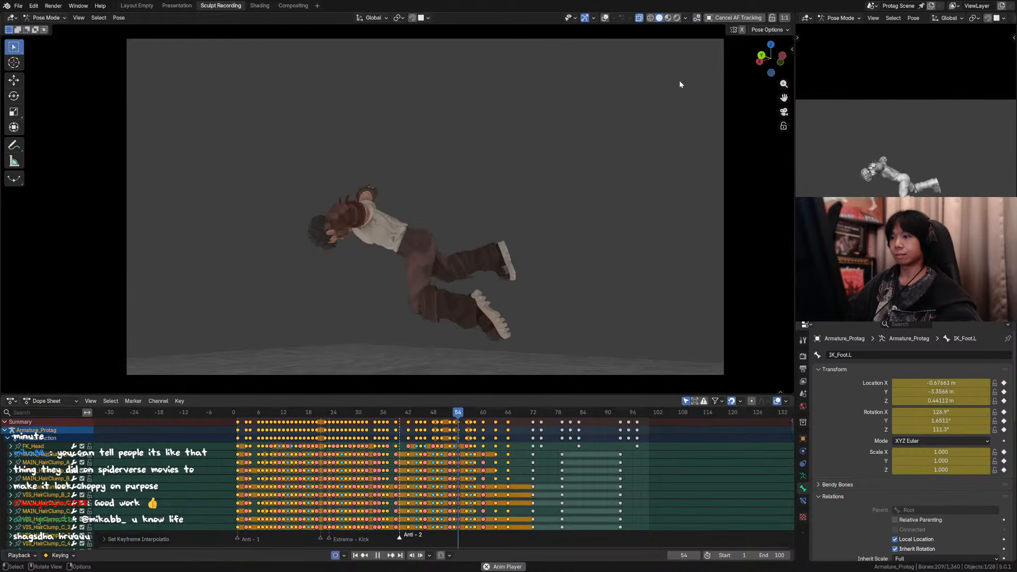
pyautogui.press('space')
pyautogui.click(404, 416)
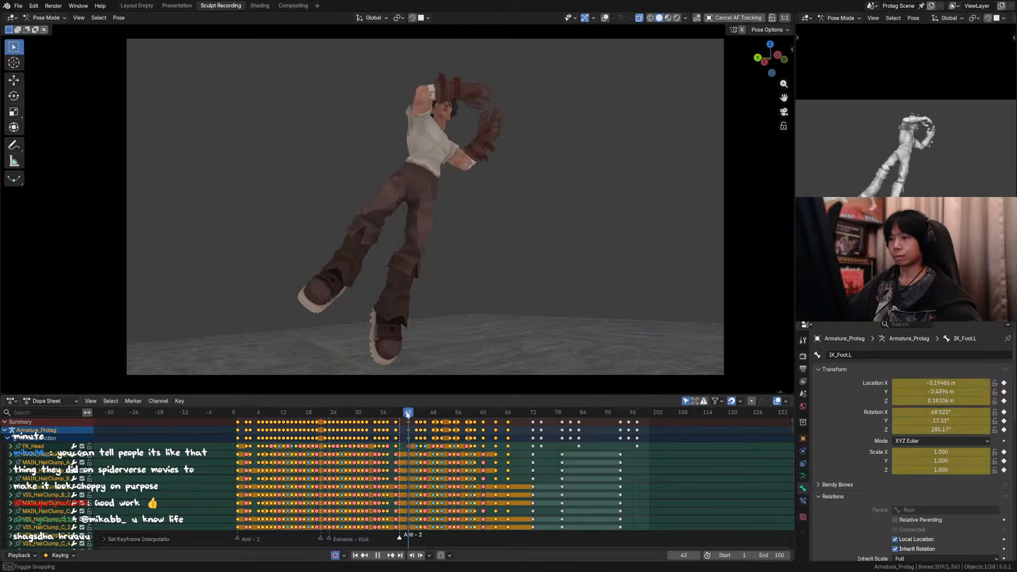
# Step: Step back and forth through the jump and flip frames from 39 to 50 to examine the interpolated motion
pyautogui.press('Right')
pyautogui.press('Right')
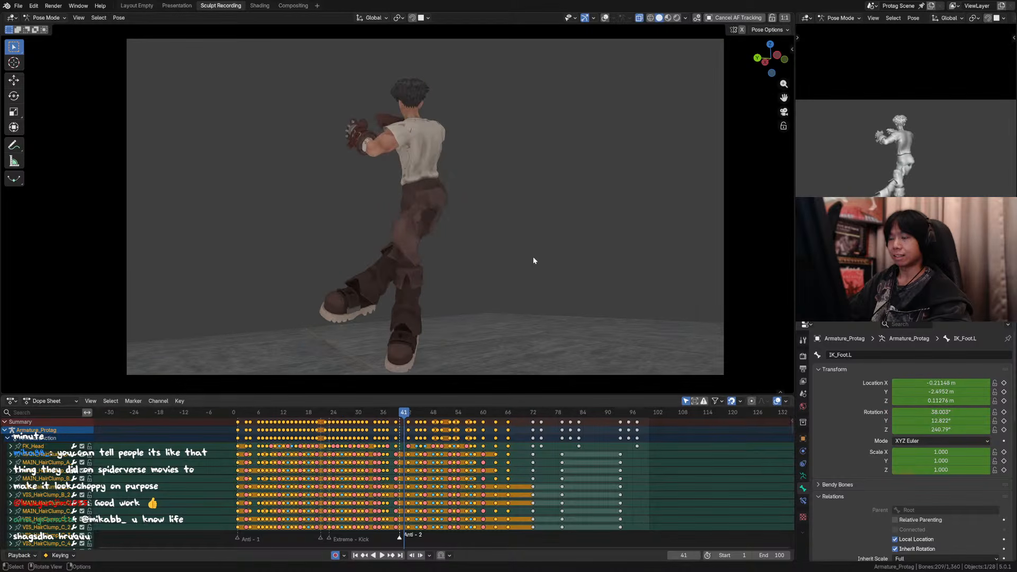
pyautogui.press('Left')
pyautogui.press('Left')
pyautogui.press('Right')
pyautogui.press('Right')
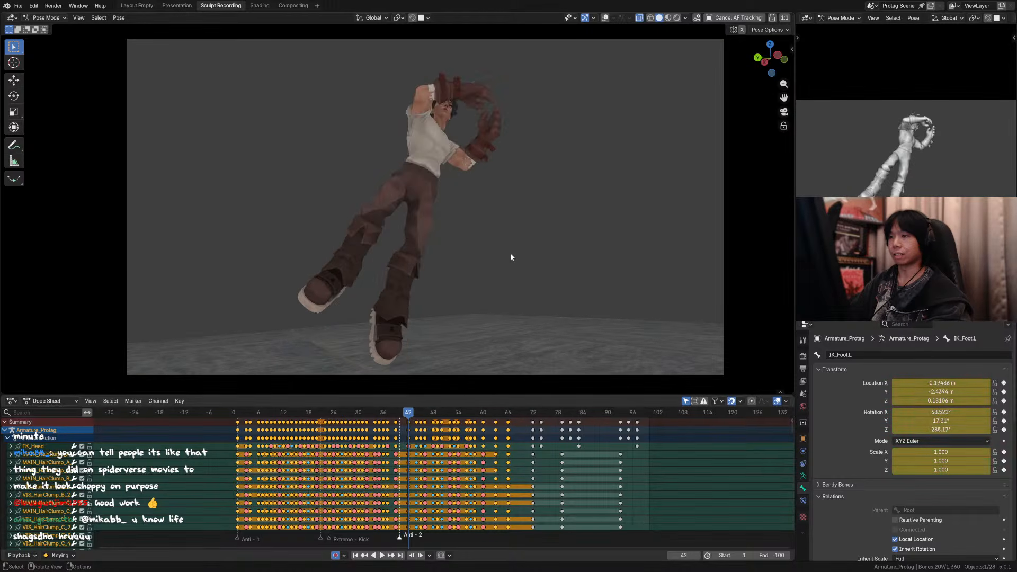
pyautogui.press('Right')
pyautogui.press('Left')
pyautogui.press('Left')
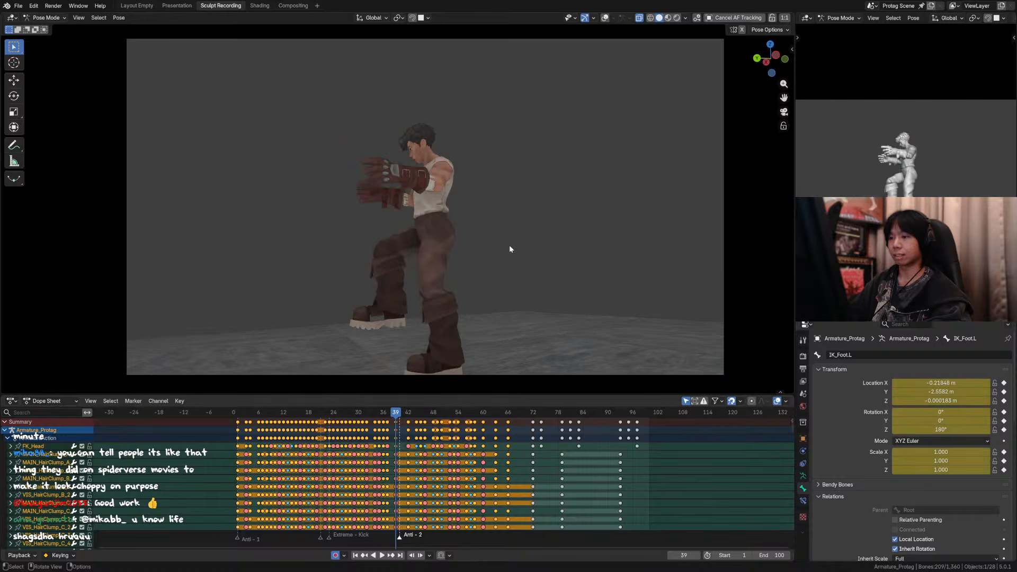
pyautogui.press('Right')
pyautogui.press('Right')
pyautogui.press('Right')
pyautogui.press('Right')
pyautogui.press('Right')
pyautogui.press('Right')
pyautogui.press('Right')
pyautogui.press('Right')
pyautogui.press('Right')
pyautogui.press('Right')
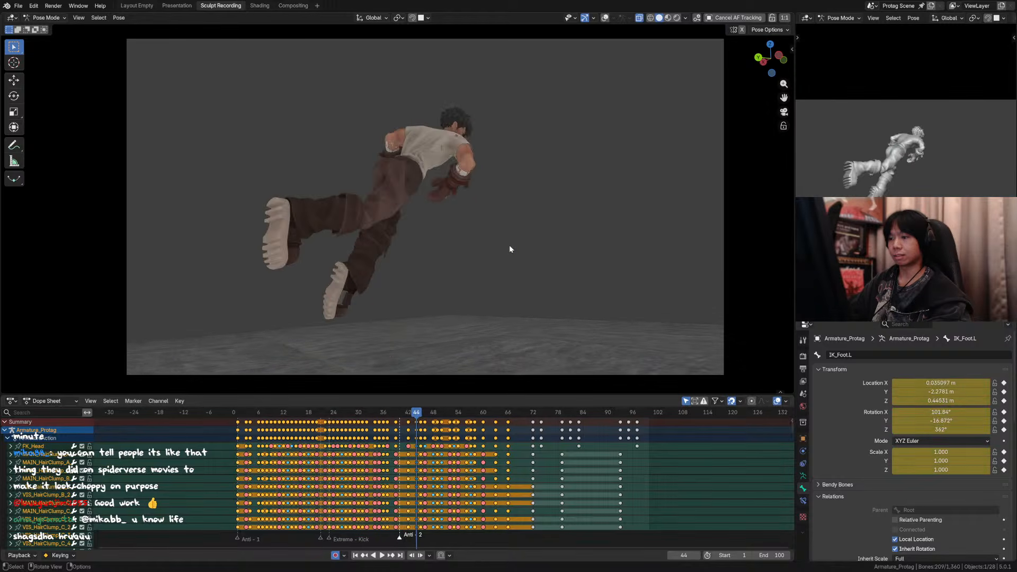
pyautogui.press('Left')
pyautogui.press('Left')
pyautogui.press('Left')
pyautogui.press('Left')
pyautogui.press('Left')
pyautogui.press('Left')
pyautogui.press('Left')
pyautogui.press('Left')
pyautogui.press('Left')
pyautogui.press('Left')
pyautogui.press('Left')
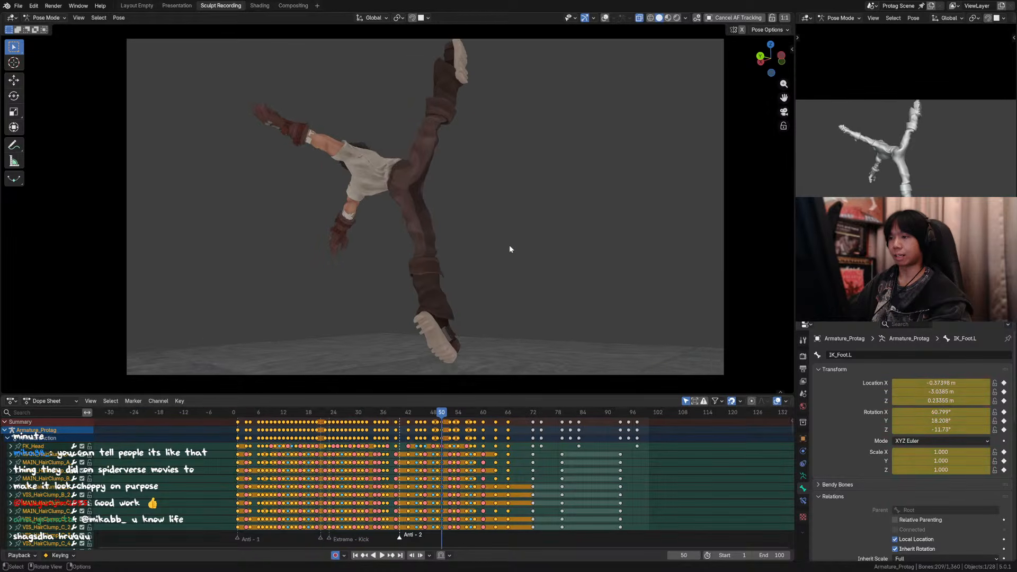
# Step: Set the selected keyframes to Constant interpolation, play the animation, and save the file
pyautogui.press('t')
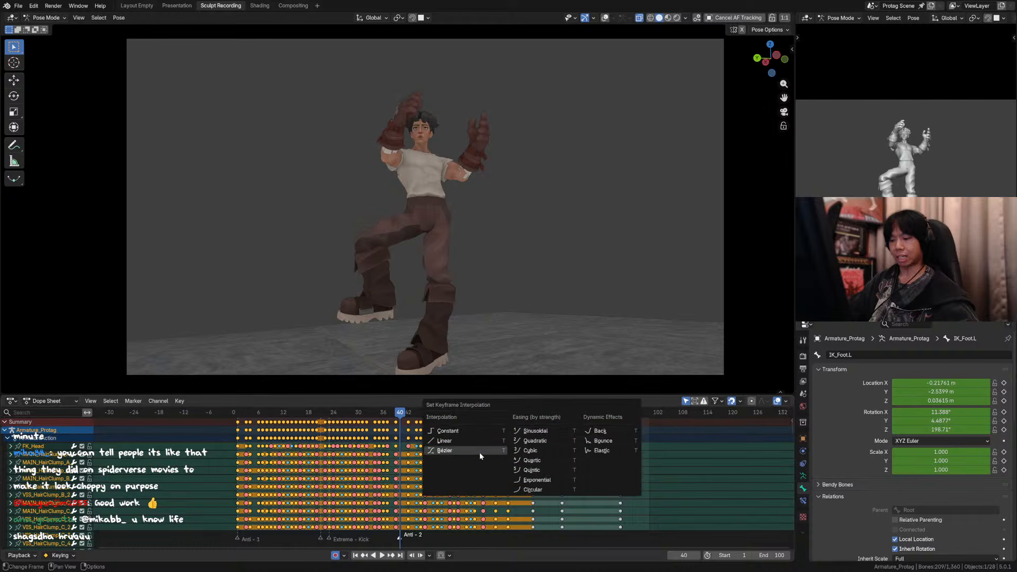
pyautogui.click(468, 432)
pyautogui.press('space')
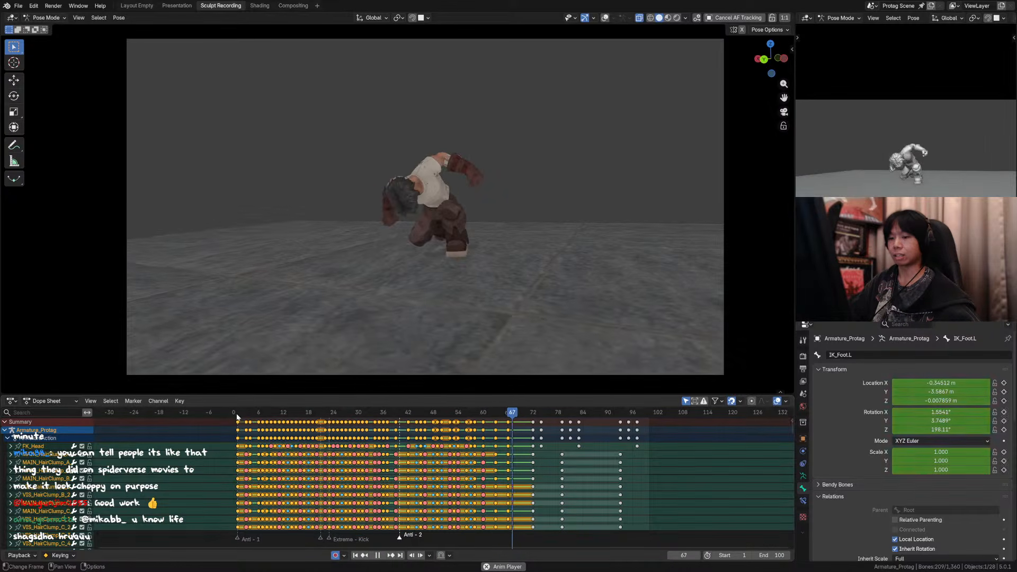
pyautogui.hotkey('ctrl', 's')
# Step: Step back and forth through the handstand kick around frames 19 to 21 to examine the leg poses
pyautogui.moveTo(345, 417); pyautogui.dragTo(317, 417)
pyautogui.press('Left')
pyautogui.press('Left')
pyautogui.press('Right')
pyautogui.press('Right')
pyautogui.press('Right')
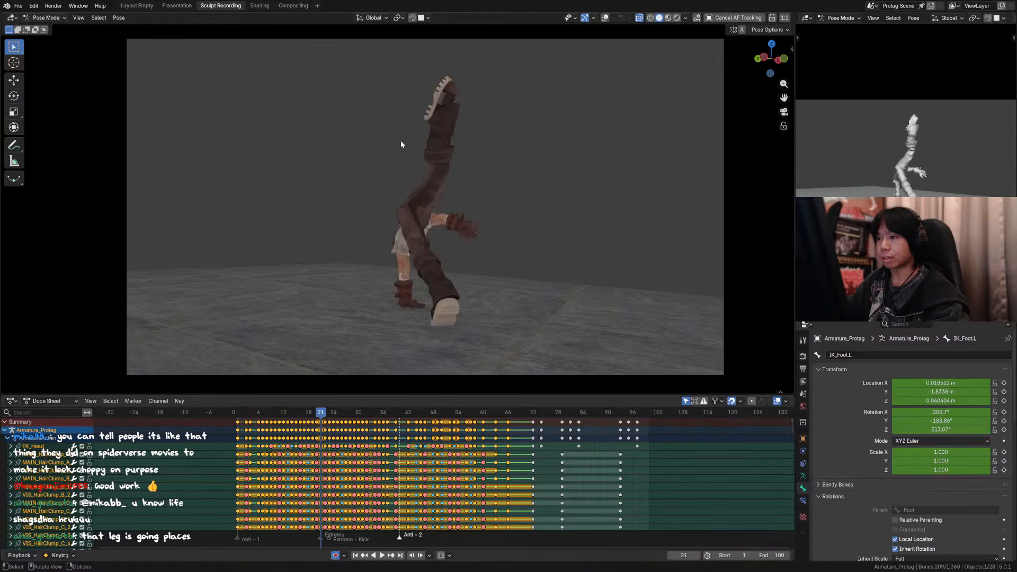
pyautogui.press('Left')
pyautogui.click(607, 20)
pyautogui.click(606, 20)
pyautogui.press('Left')
pyautogui.press('Left')
pyautogui.press('Left')
pyautogui.press('Left')
pyautogui.press('Left')
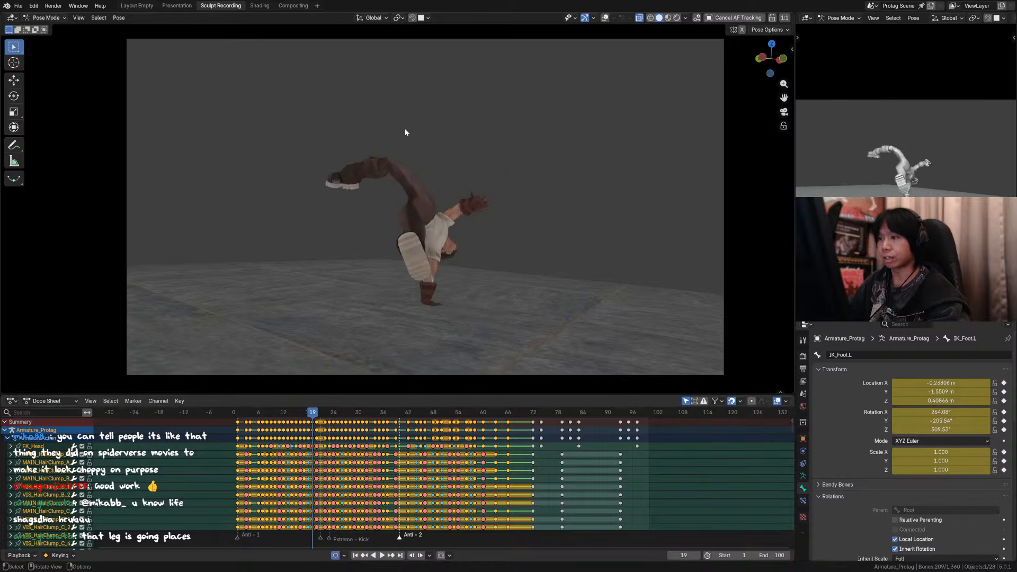
# Step: Step forward from the kick at frame 19 to the flip at frame 34 to review the poses
pyautogui.press('Right')
pyautogui.press('Right')
pyautogui.press('Right')
pyautogui.press('Right')
pyautogui.press('Right')
pyautogui.press('Right')
pyautogui.press('Right')
pyautogui.press('Right')
pyautogui.press('Right')
pyautogui.press('Right')
pyautogui.press('Right')
pyautogui.press('Right')
pyautogui.press('Right')
pyautogui.press('Right')
pyautogui.press('Right')
pyautogui.press('Right')
pyautogui.press('Right')
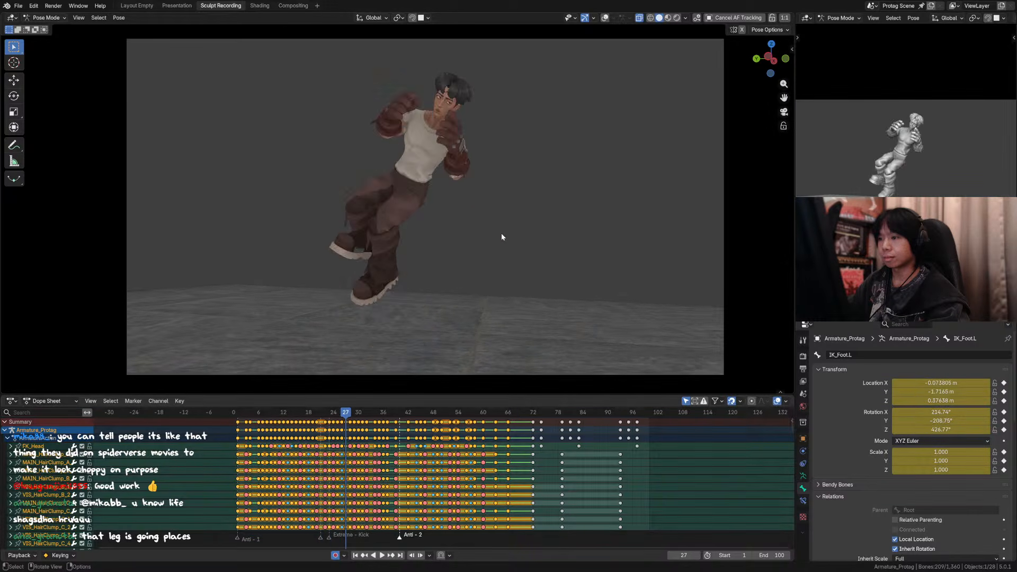
# Step: Compare the upside-down flip poses around frames 32 to 34 with their neighbouring frames
pyautogui.press('Right')
pyautogui.press('Right')
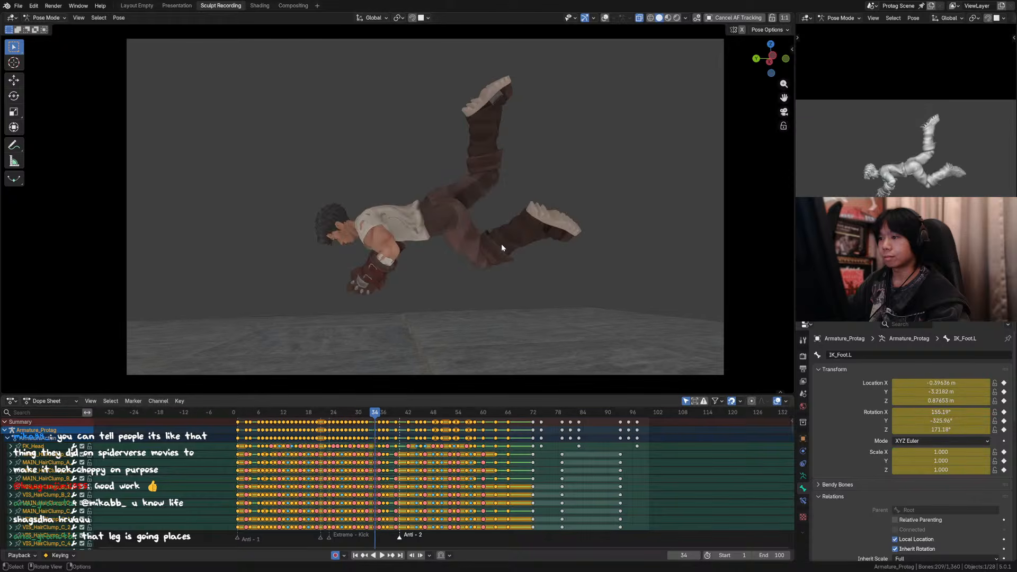
pyautogui.press('Left')
pyautogui.press('Right')
pyautogui.press('Left')
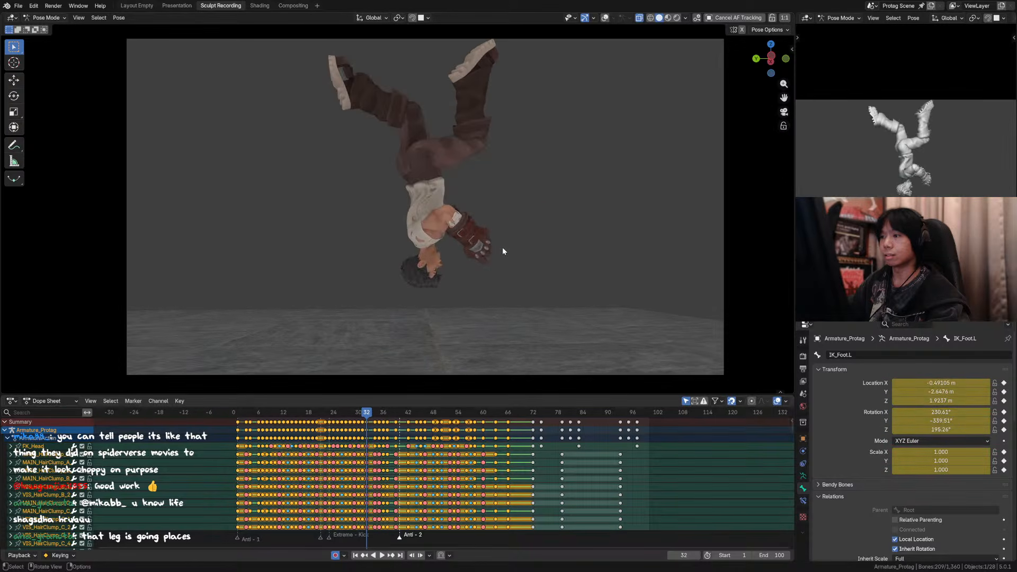
pyautogui.press('Right')
pyautogui.press('Right')
pyautogui.press('Right')
pyautogui.press('Left')
pyautogui.press('Left')
pyautogui.press('Left')
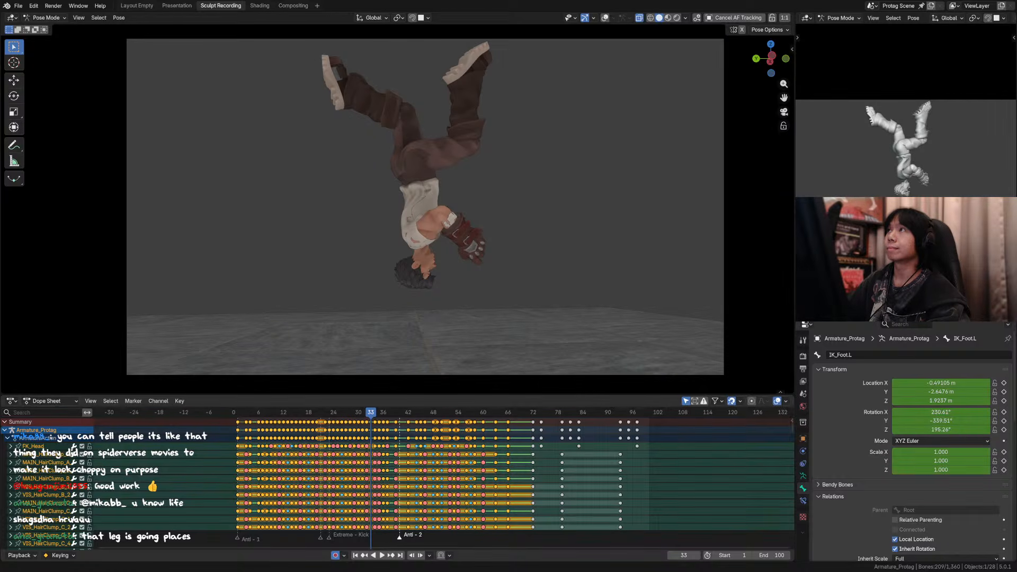
# Step: Go to frame 34, show the viewport overlays, and select the raised right foot's IK control in side view
pyautogui.click(637, 254)
pyautogui.press('Right')
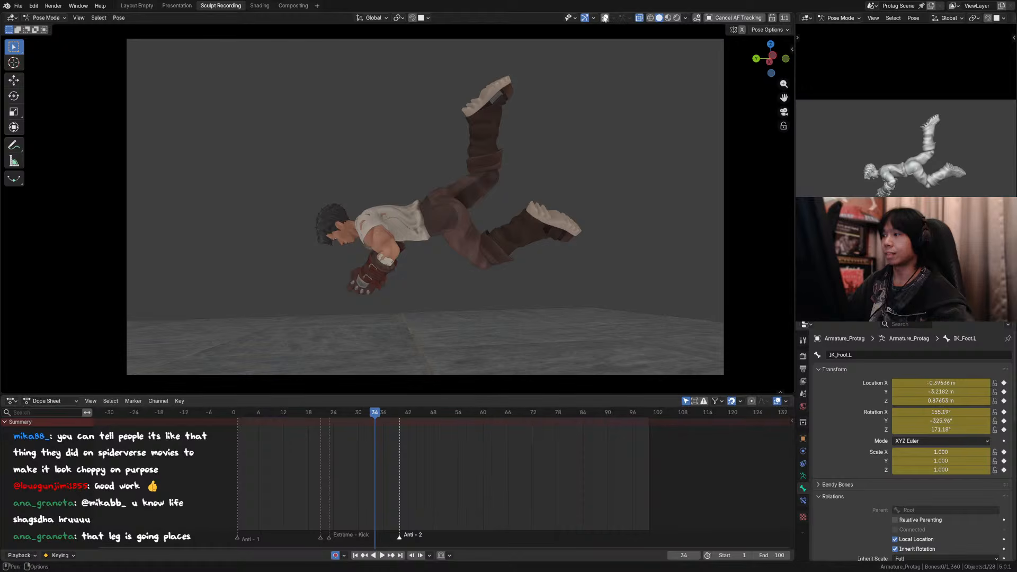
pyautogui.click(605, 18)
pyautogui.click(504, 85)
pyautogui.moveTo(504, 85); pyautogui.dragTo(562, 123, button='middle')
pyautogui.scroll(-3, 563, 125)
pyautogui.hotkey('ctrl', 's')
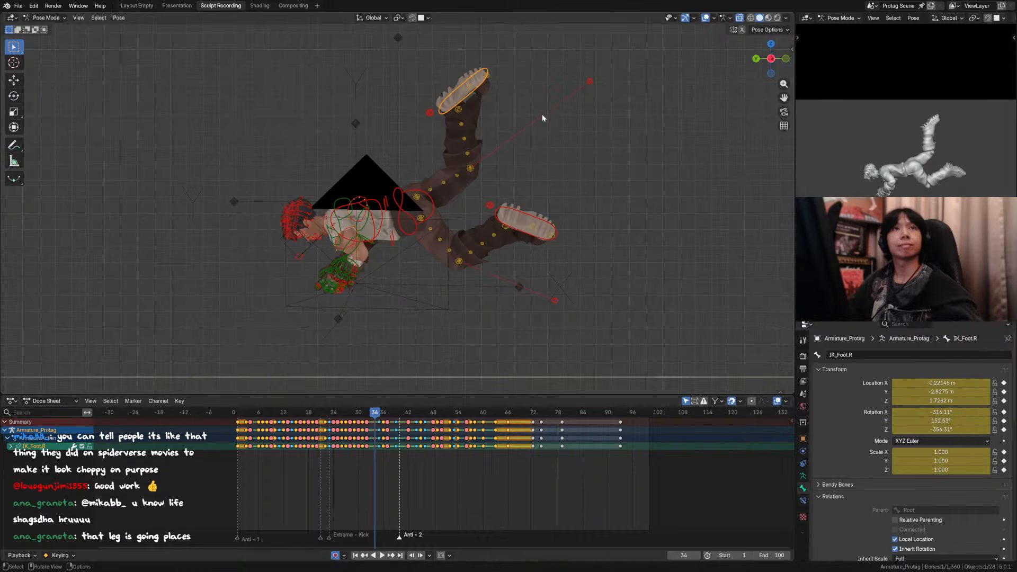
# Step: Move the right foot IK control about 0.17 m along Y and 0.12 m up on frame 34
pyautogui.scroll(-3, 535, 175)
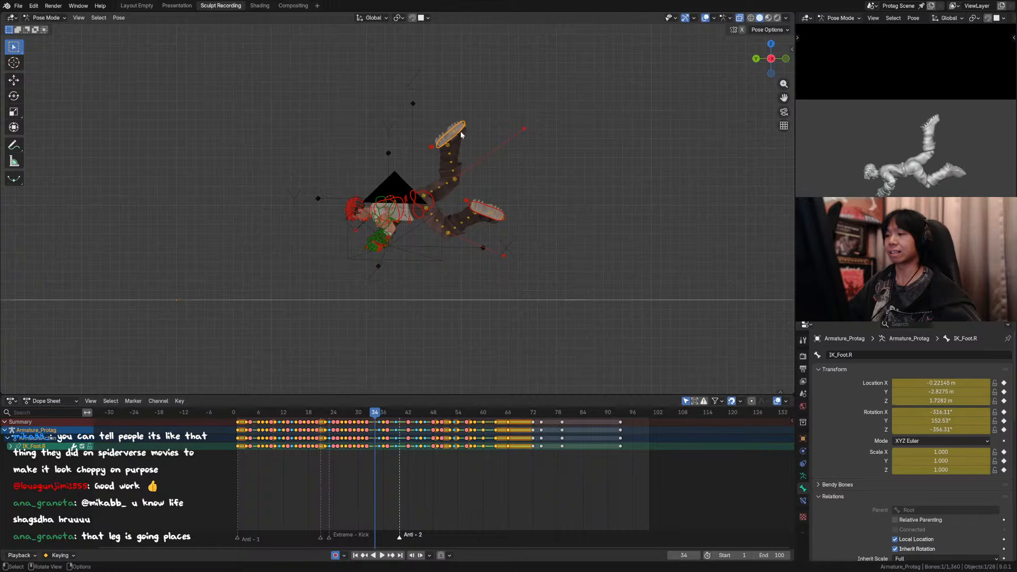
pyautogui.press('Down')
pyautogui.press('Up')
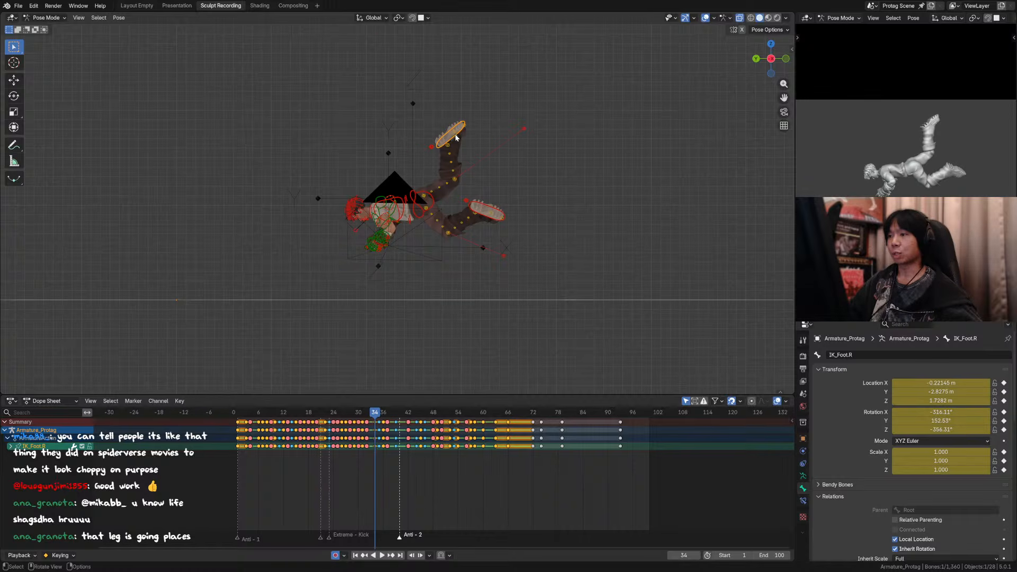
pyautogui.press('g')
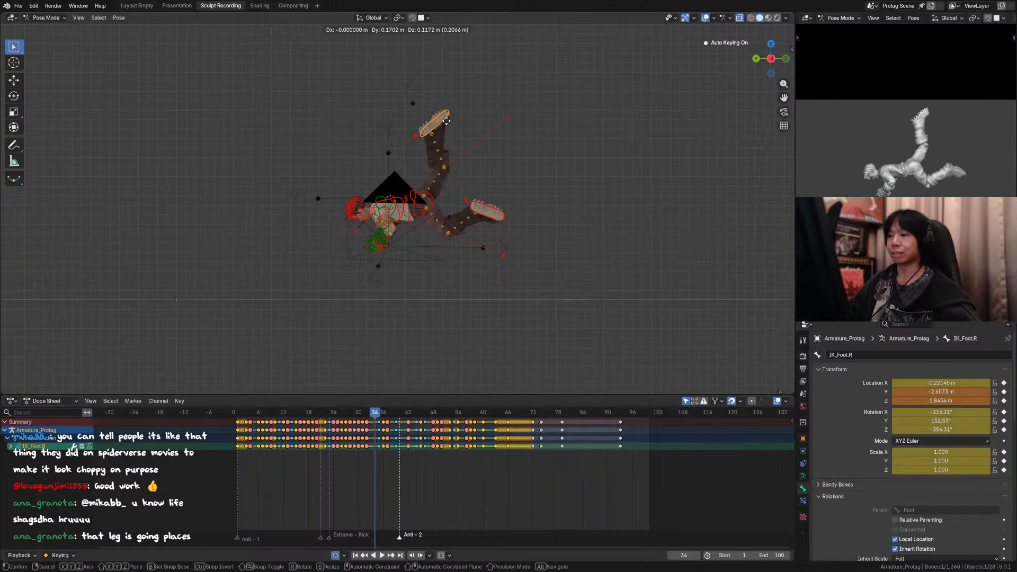
pyautogui.click(448, 116)
pyautogui.press('r')
pyautogui.rightClick(448, 113)
pyautogui.press('r')
pyautogui.press('x')
pyautogui.rightClick(461, 113)
pyautogui.moveTo(462, 117); pyautogui.dragTo(553, 168, button='middle')
pyautogui.press(',')
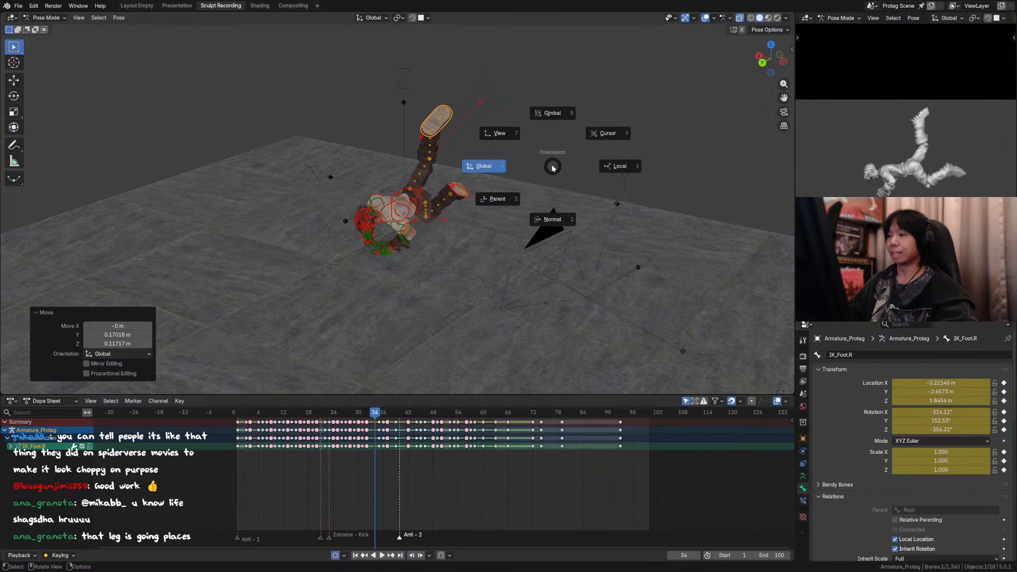
pyautogui.rightClick(552, 167)
pyautogui.keyDown('alt'); pyautogui.moveTo(540, 177); pyautogui.dragTo(467, 169, button='middle'); pyautogui.keyUp('alt')
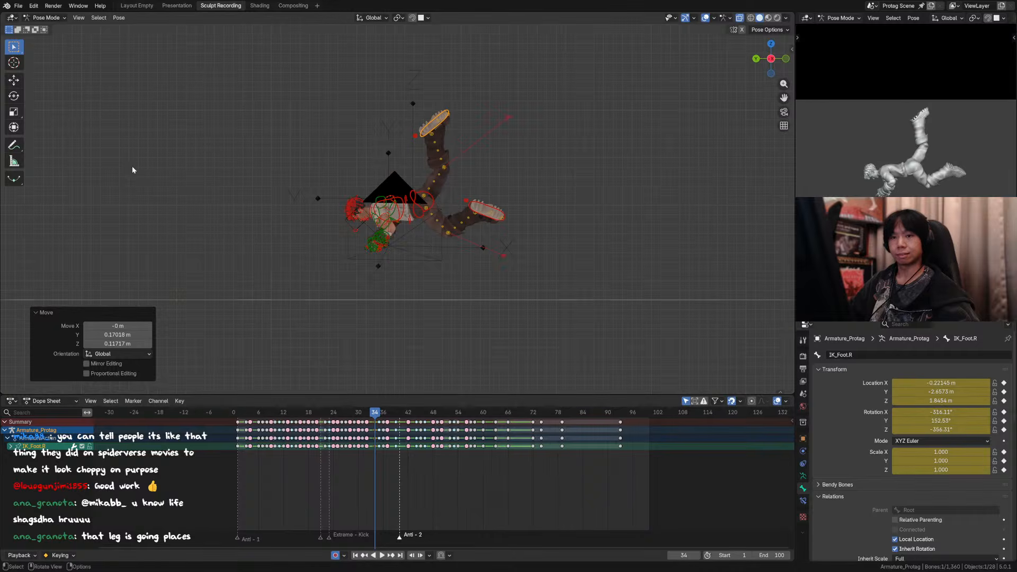
# Step: Rotate the raised right foot with the Transform tool, nudge it about 0.04 m along Y and 0.01 m up, and save the file
pyautogui.hotkey('ctrl', 's')
pyautogui.click(14, 127)
pyautogui.moveTo(460, 84); pyautogui.dragTo(447, 79)
pyautogui.moveTo(369, 120); pyautogui.dragTo(365, 121)
pyautogui.moveTo(433, 52); pyautogui.dragTo(432, 52)
pyautogui.hotkey('ctrl', 's')
# Step: Compare frame 34 with its neighbouring frames and move the right foot about 0.1 m along Y and 0.04 m up
pyautogui.press('Left')
pyautogui.press('Right')
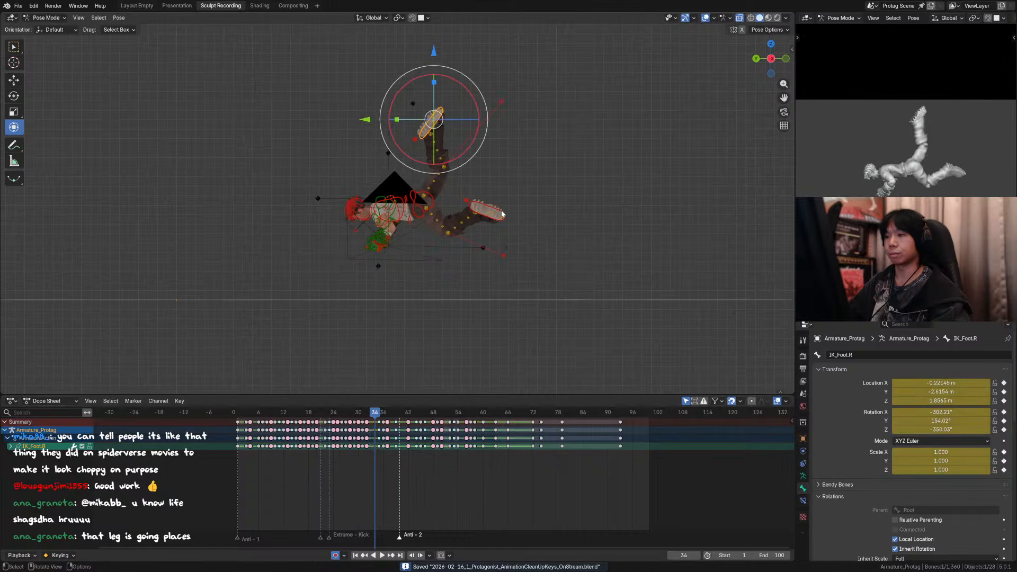
pyautogui.press('Right')
pyautogui.press('Left')
pyautogui.press('Left')
pyautogui.press('Right')
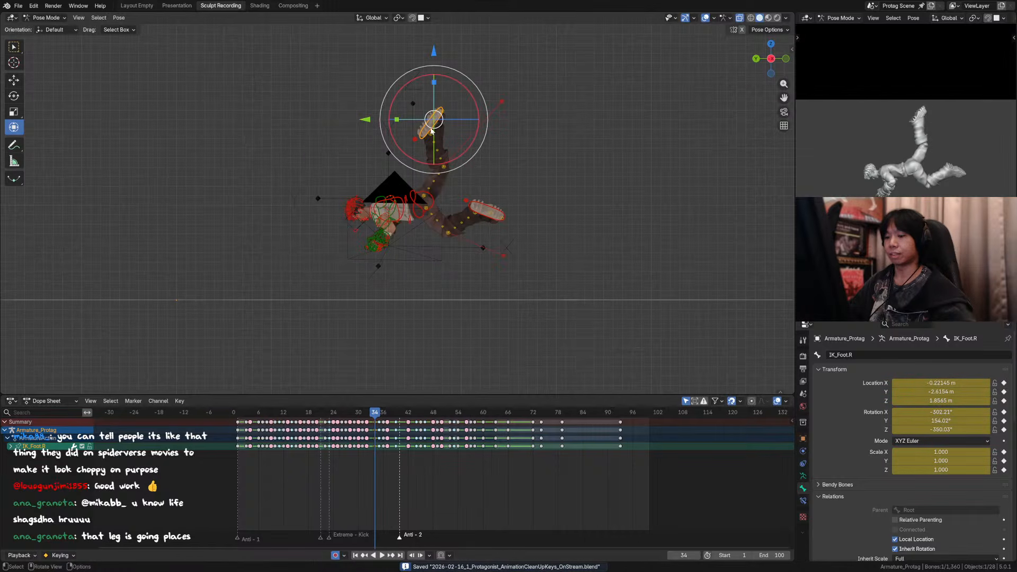
pyautogui.moveTo(365, 121); pyautogui.dragTo(357, 120)
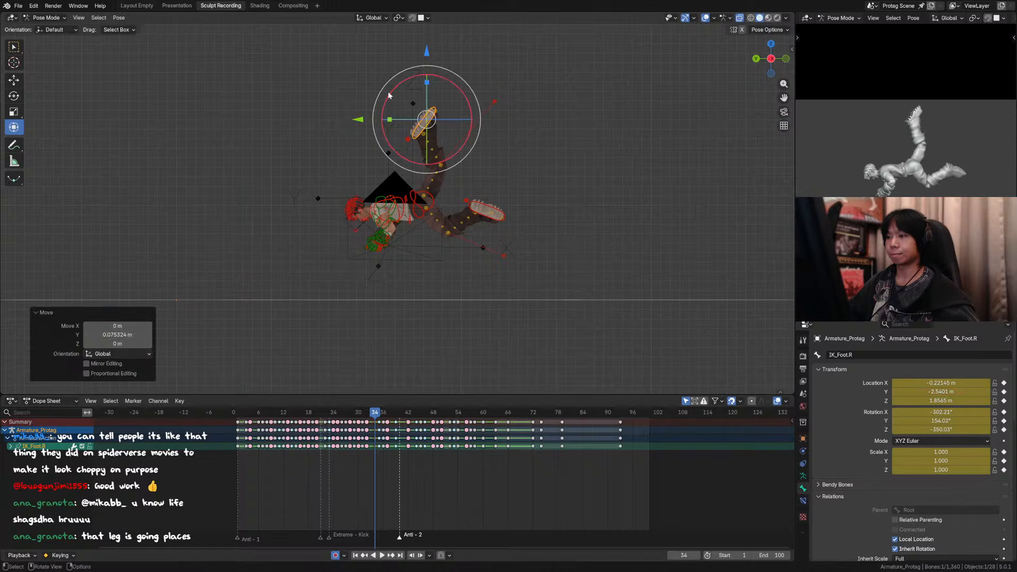
pyautogui.moveTo(427, 52); pyautogui.dragTo(427, 42)
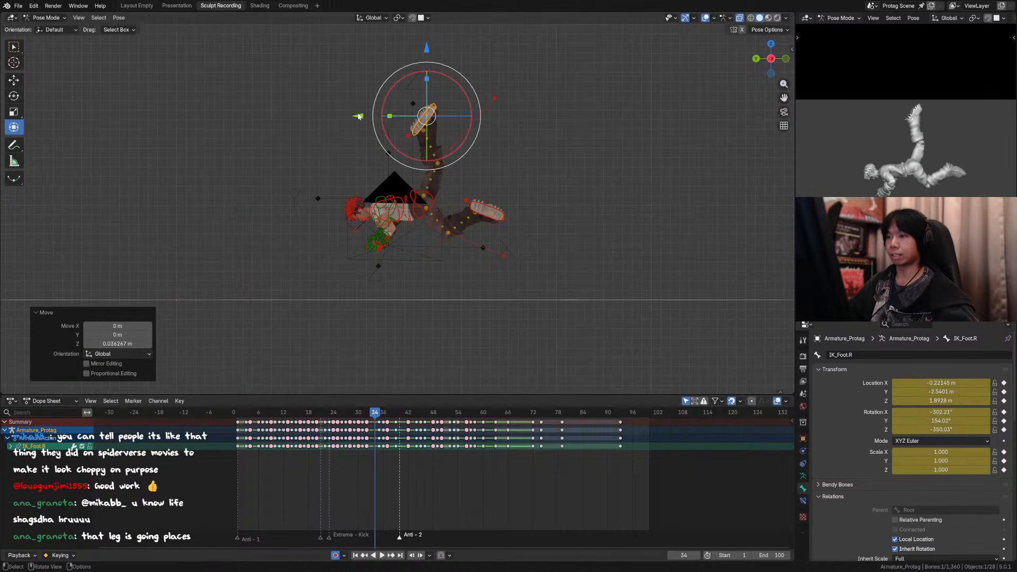
pyautogui.moveTo(358, 119); pyautogui.dragTo(356, 114)
pyautogui.click(425, 50)
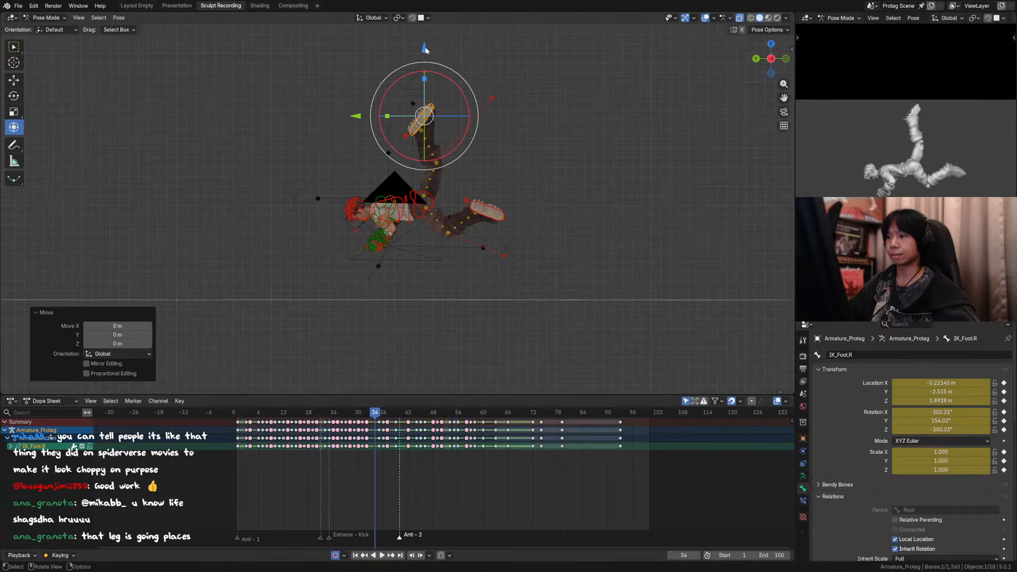
# Step: Lower the left foot IK control by about 0.17 m and shift it about 0.03 m along Y
pyautogui.click(492, 218)
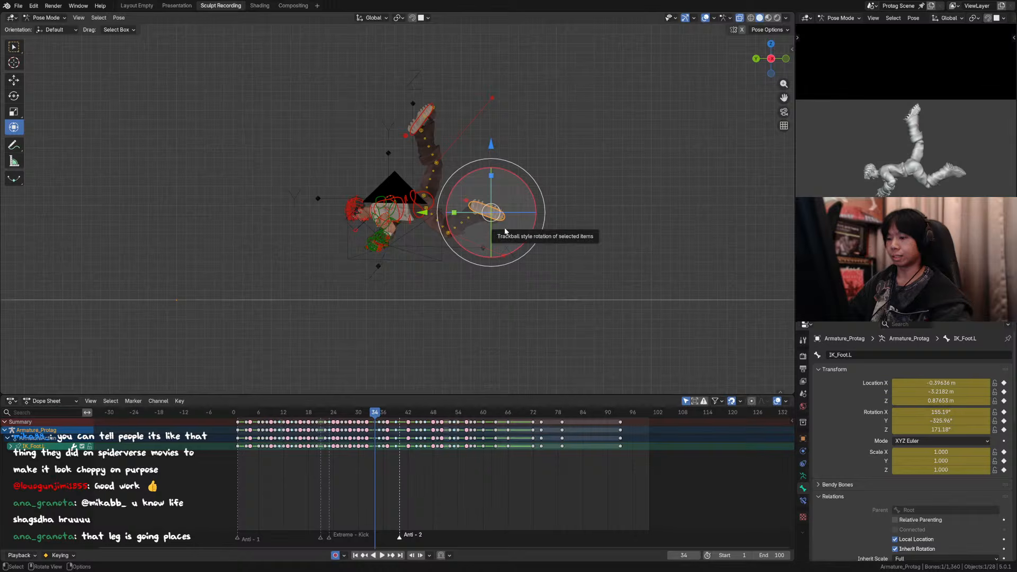
pyautogui.press('g')
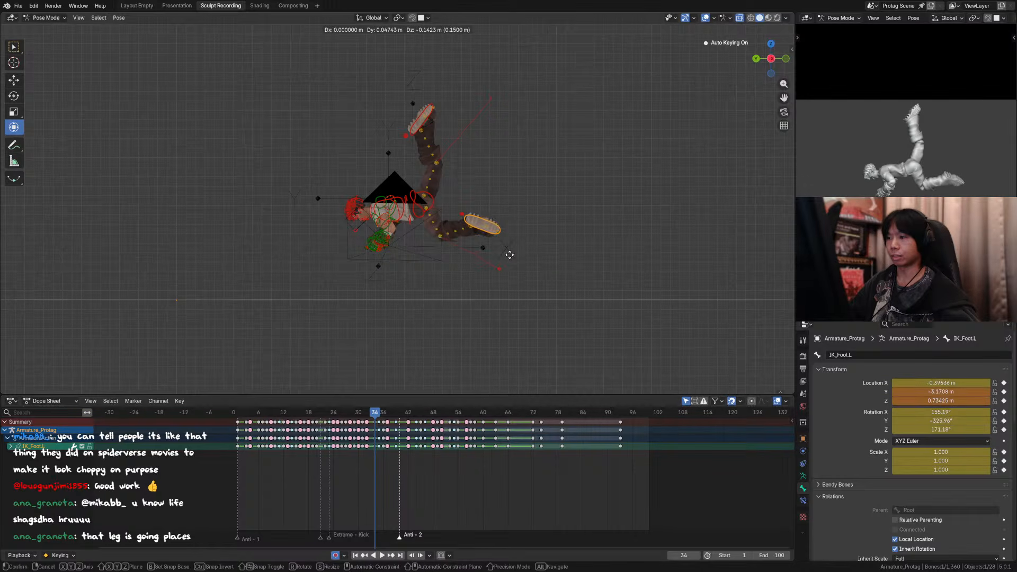
pyautogui.click(511, 255)
# Step: Rotate the left foot -7.7° around Z and 4.53° around Y, then save the file in camera view
pyautogui.scroll(3, 557, 221)
pyautogui.moveTo(512, 259); pyautogui.dragTo(447, 271, button='middle')
pyautogui.scroll(4, 558, 221)
pyautogui.scroll(-5, 414, 274)
pyautogui.moveTo(452, 287); pyautogui.dragTo(422, 249)
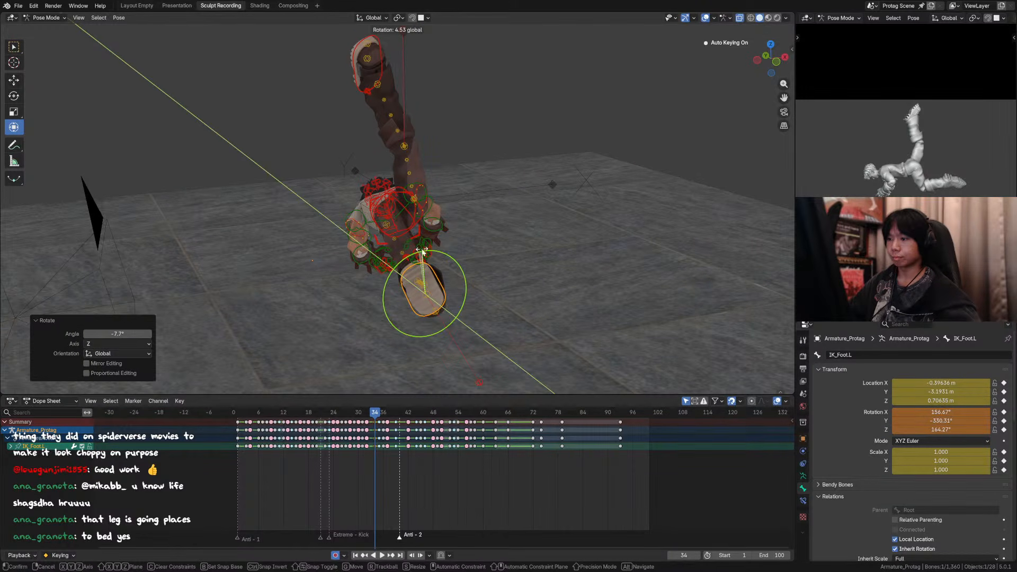
pyautogui.click(422, 249)
pyautogui.press('KP_0')
pyautogui.hotkey('ctrl', 's')
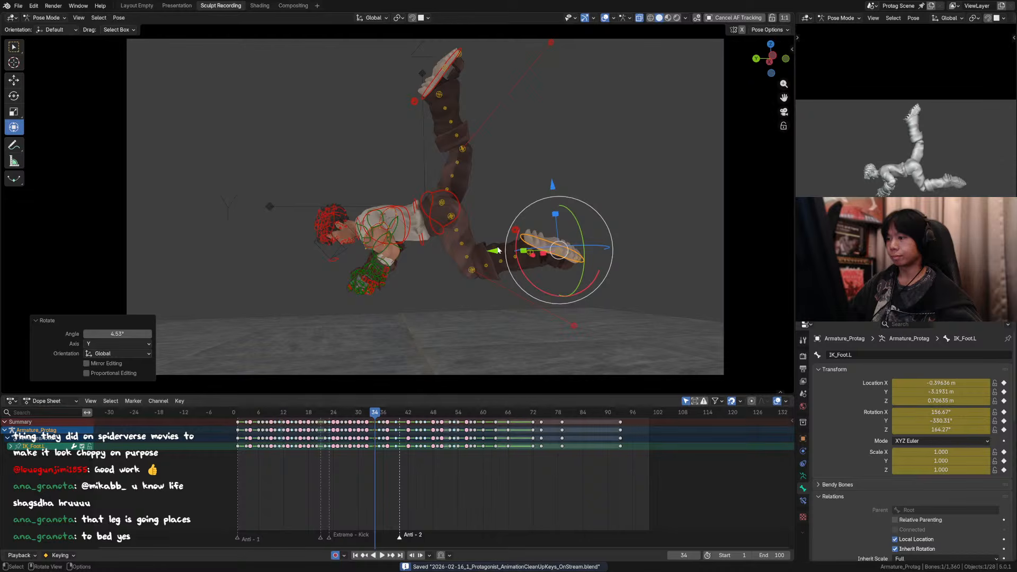
# Step: Shift the left foot about 0.05 m along Y and 0.05 m down, adjust its rotation, and save the file
pyautogui.moveTo(497, 250); pyautogui.dragTo(489, 250)
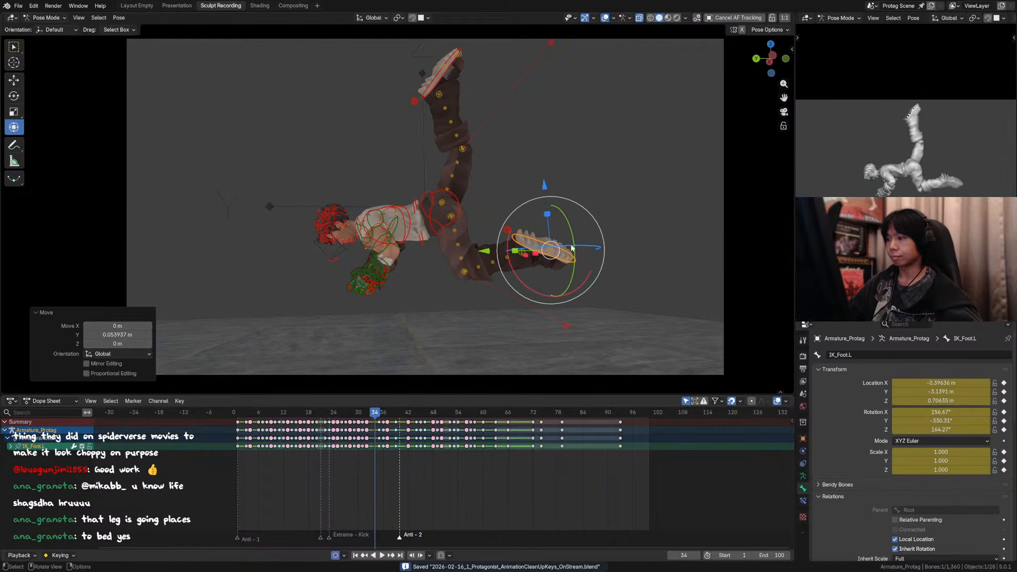
pyautogui.moveTo(572, 247); pyautogui.dragTo(569, 222)
pyautogui.click(576, 335)
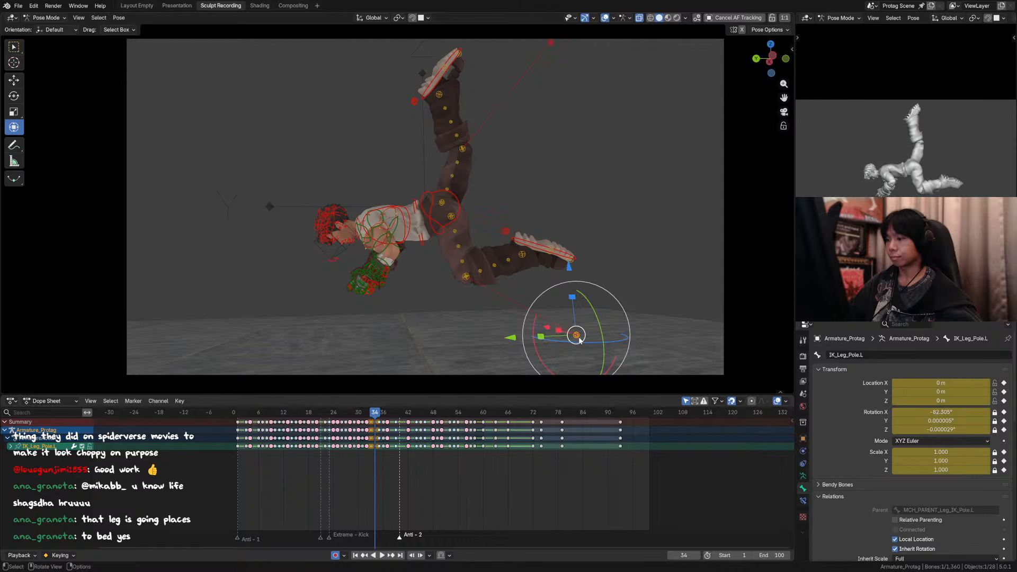
pyautogui.moveTo(542, 334); pyautogui.dragTo(544, 322)
pyautogui.click(562, 248)
pyautogui.moveTo(569, 224); pyautogui.dragTo(545, 198)
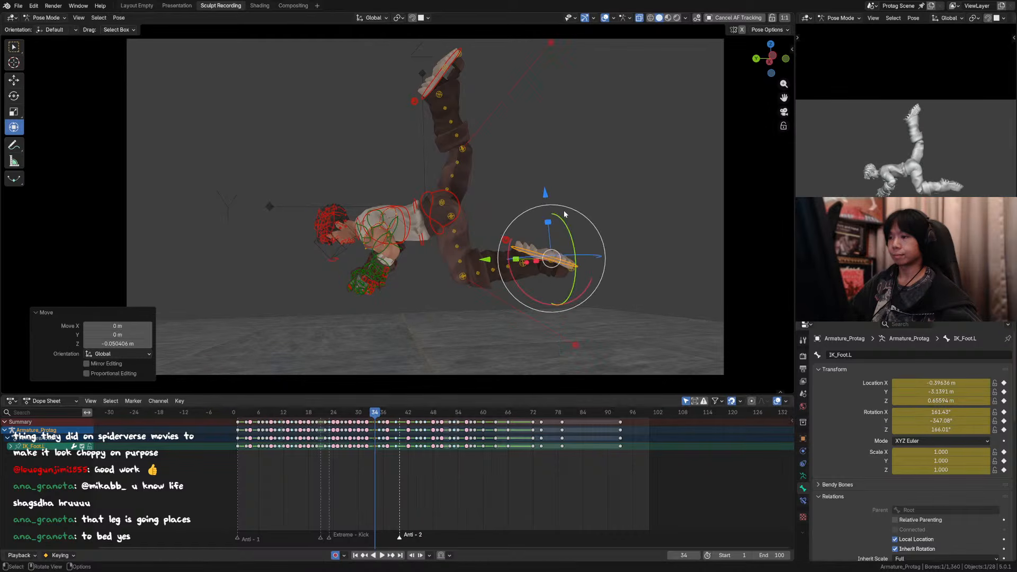
pyautogui.hotkey('ctrl', 's')
# Step: Move the right foot IK control about 0.04 m along Y on frame 34 and rotate it slightly around X
pyautogui.click(440, 81)
pyautogui.press('g')
pyautogui.press('z')
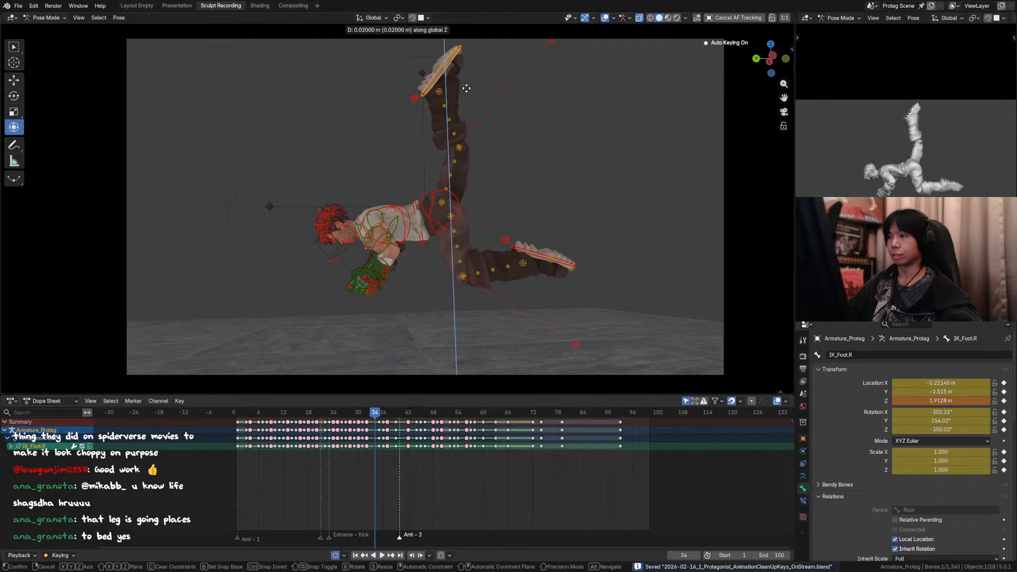
pyautogui.click(471, 86)
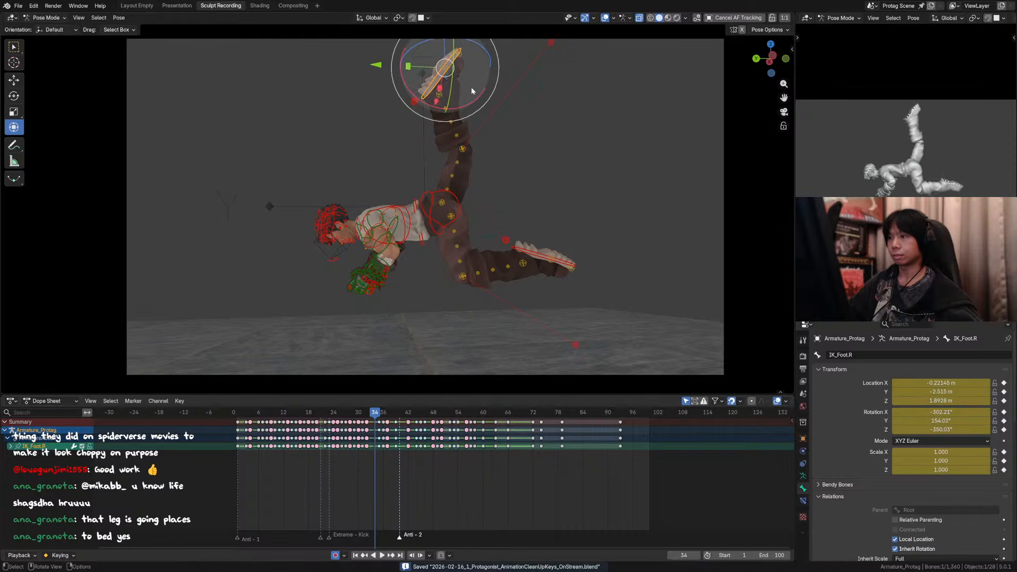
pyautogui.press('Left')
pyautogui.press('Right')
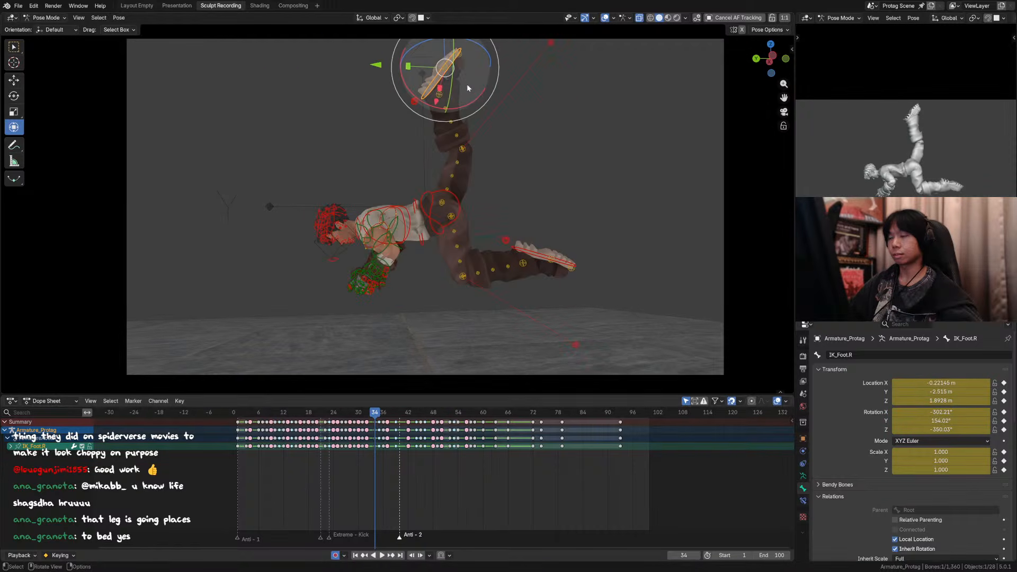
pyautogui.press('g')
pyautogui.click(417, 72)
pyautogui.press('g')
pyautogui.press('y')
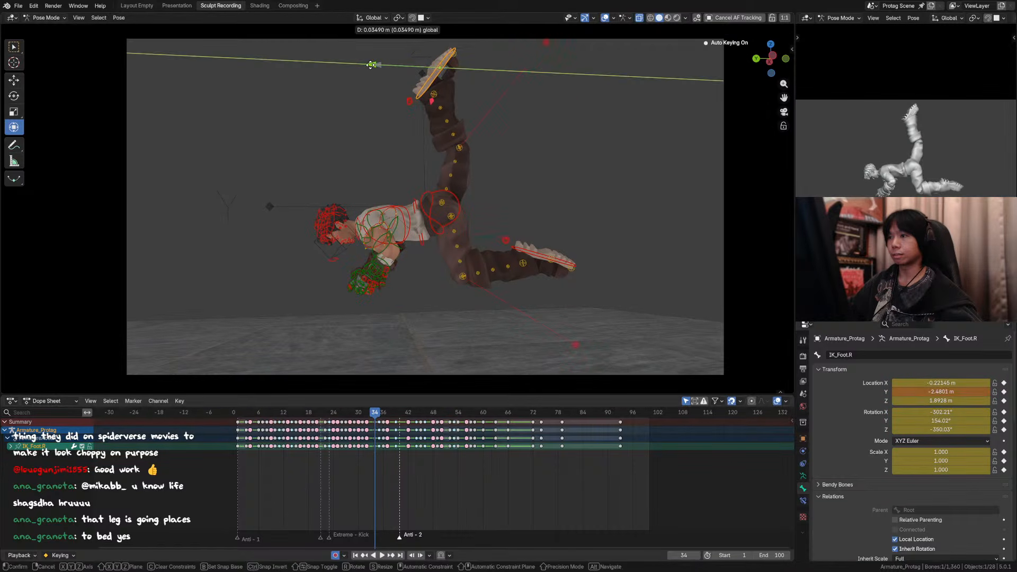
pyautogui.click(454, 84)
pyautogui.press('r')
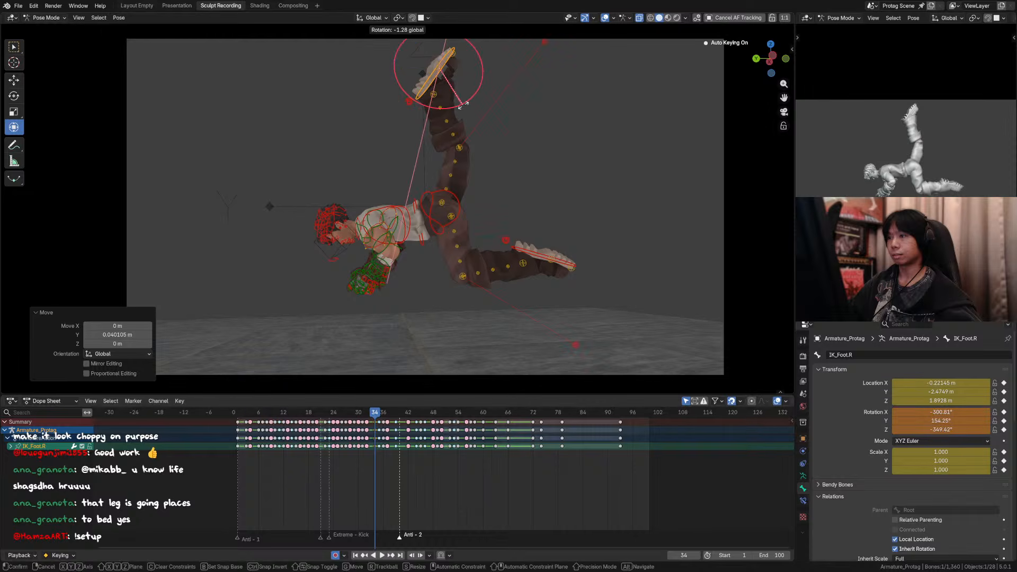
pyautogui.click(463, 105)
# Step: Move the right knee tweak control about -0.1 m along Y to bend the raised leg, and save the file
pyautogui.click(461, 149)
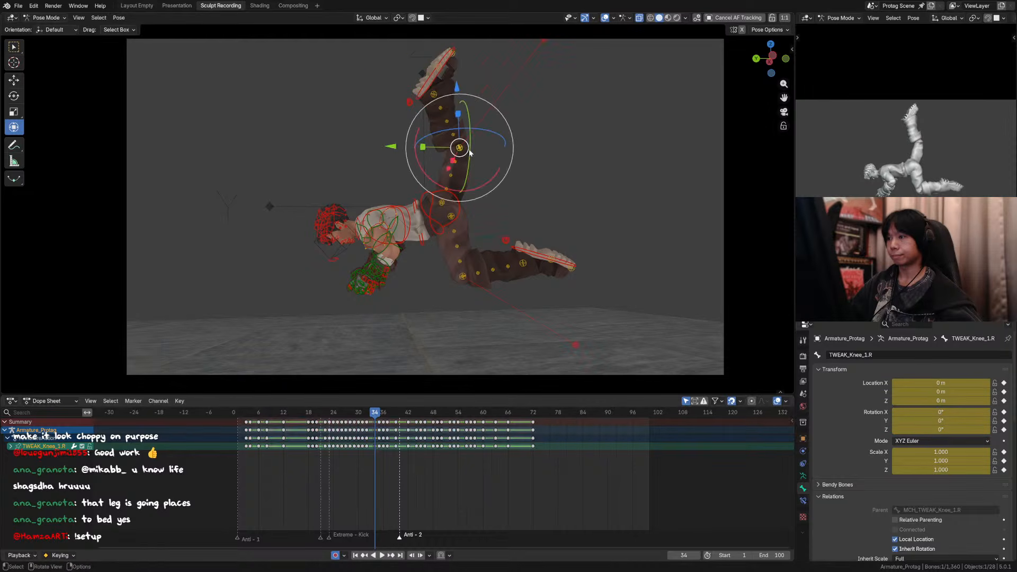
pyautogui.press('g')
pyautogui.rightClick(483, 149)
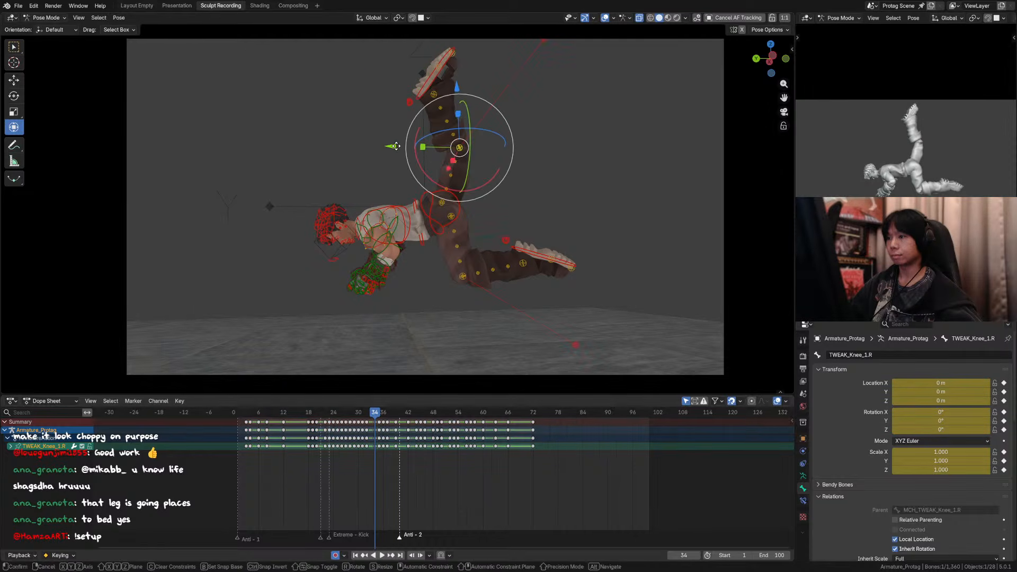
pyautogui.press('g')
pyautogui.press('y')
pyautogui.click(466, 152)
pyautogui.hotkey('ctrl', 's')
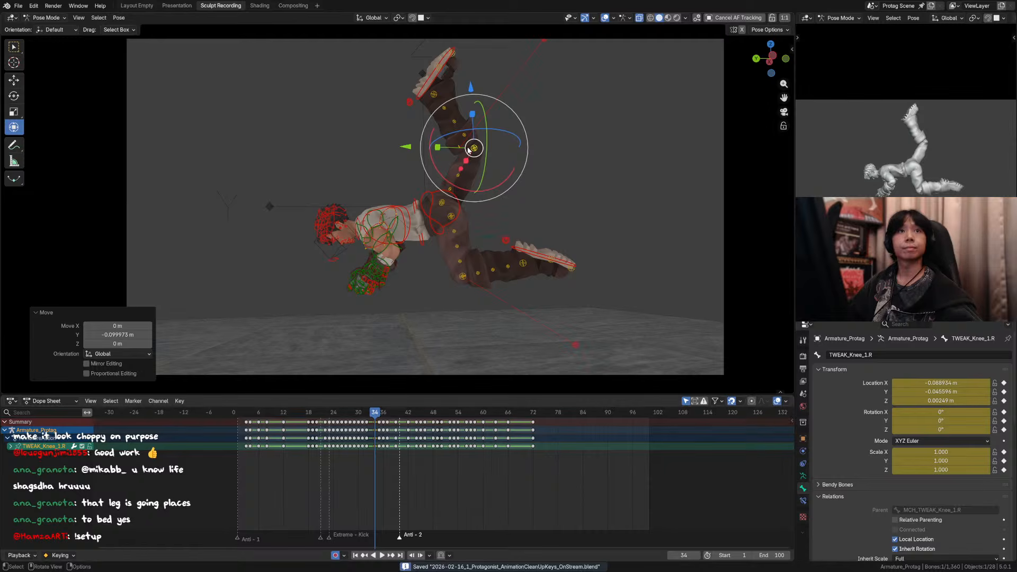
# Step: Shift the right shin tweak controls along Y to follow the bent knee, moving TWEAK_Shin_4.R about -0.02 m
pyautogui.keyDown('shift'); pyautogui.moveTo(469, 151); pyautogui.dragTo(468, 155, button='middle'); pyautogui.keyUp('shift')
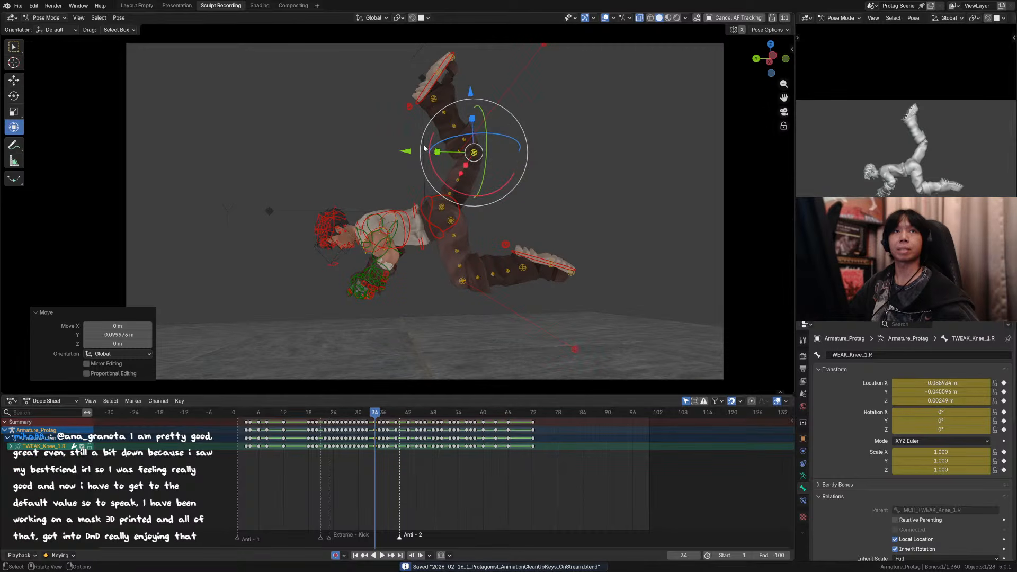
pyautogui.click(456, 126)
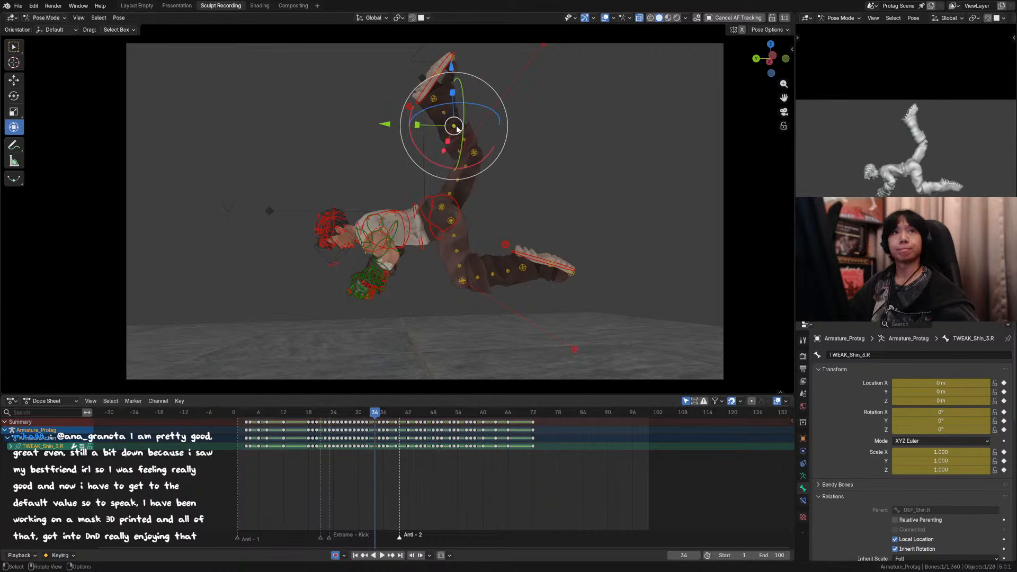
pyautogui.moveTo(388, 124); pyautogui.dragTo(393, 126)
pyautogui.rightClick(392, 126)
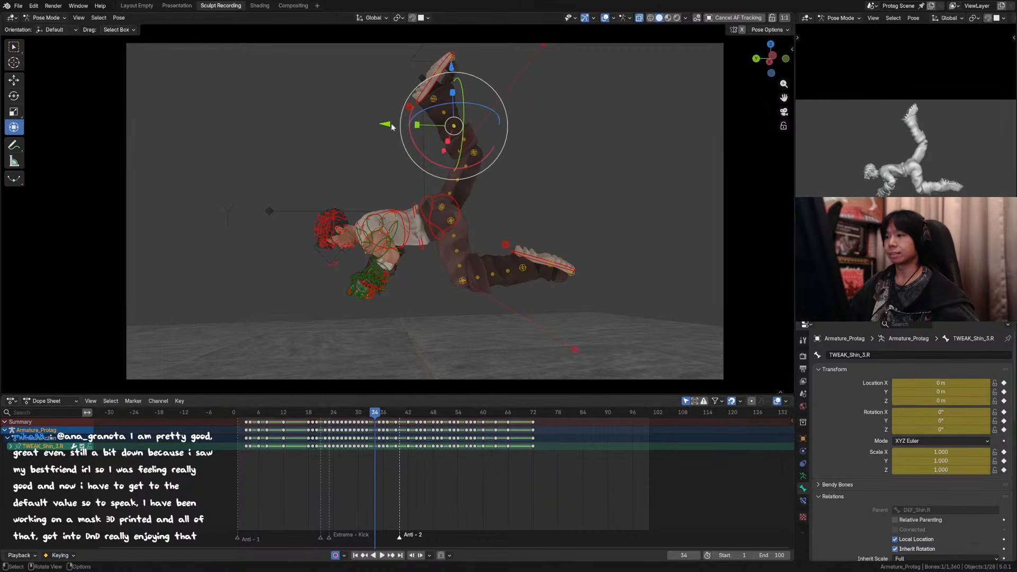
pyautogui.keyDown('shift'); pyautogui.click(444, 113); pyautogui.keyUp('shift')
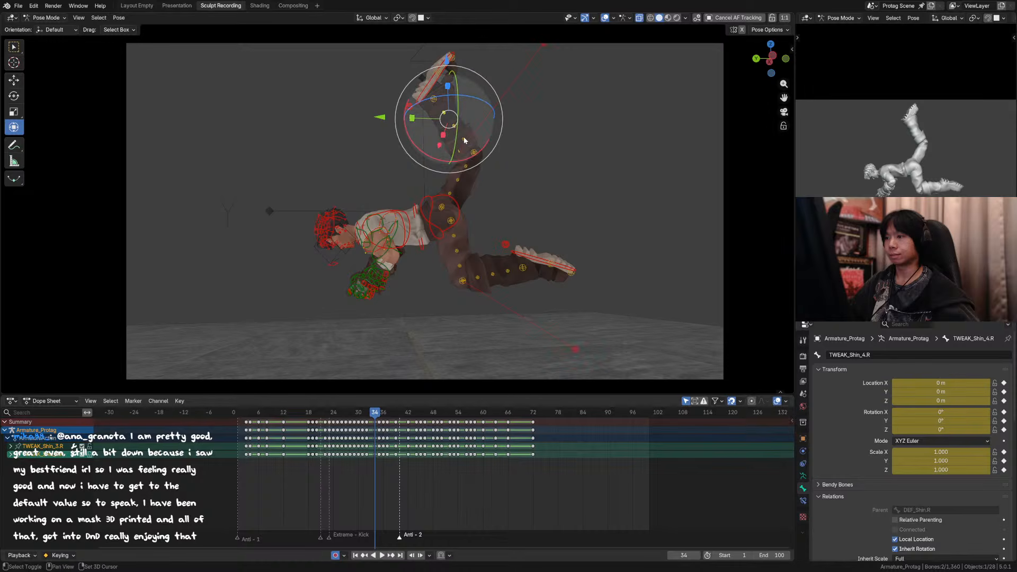
pyautogui.keyDown('shift'); pyautogui.click(464, 139); pyautogui.keyUp('shift')
pyautogui.moveTo(391, 125); pyautogui.dragTo(383, 110)
pyautogui.click(449, 115)
pyautogui.click(399, 122)
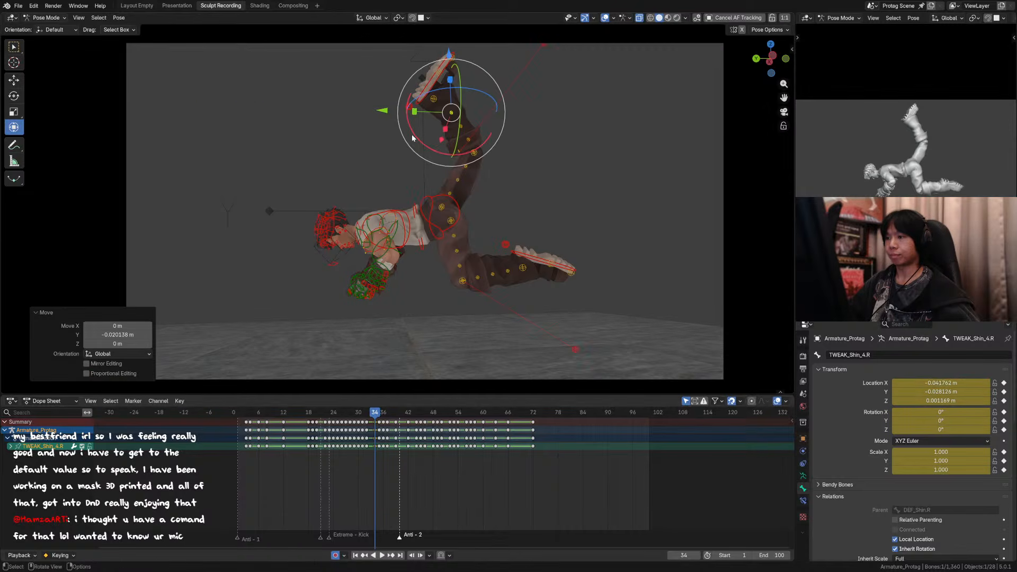
# Step: Shift the right thigh tweak controls along Y to smooth the raised leg, moving TWEAK_Thigh_3.R about -0.03 m, and save the file
pyautogui.click(469, 168)
pyautogui.hotkey('ctrl', 's')
pyautogui.moveTo(399, 165); pyautogui.dragTo(392, 182)
pyautogui.click(457, 180)
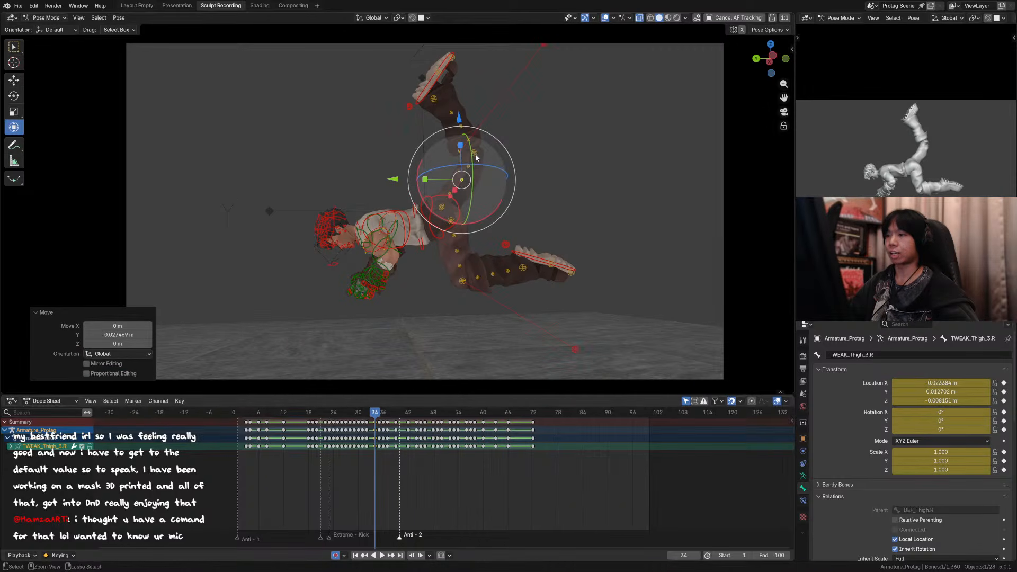
# Step: Move the TWEAK_Shin_2.R control about -0.006 m along Y on frame 34
pyautogui.hotkey('alt', 'a')
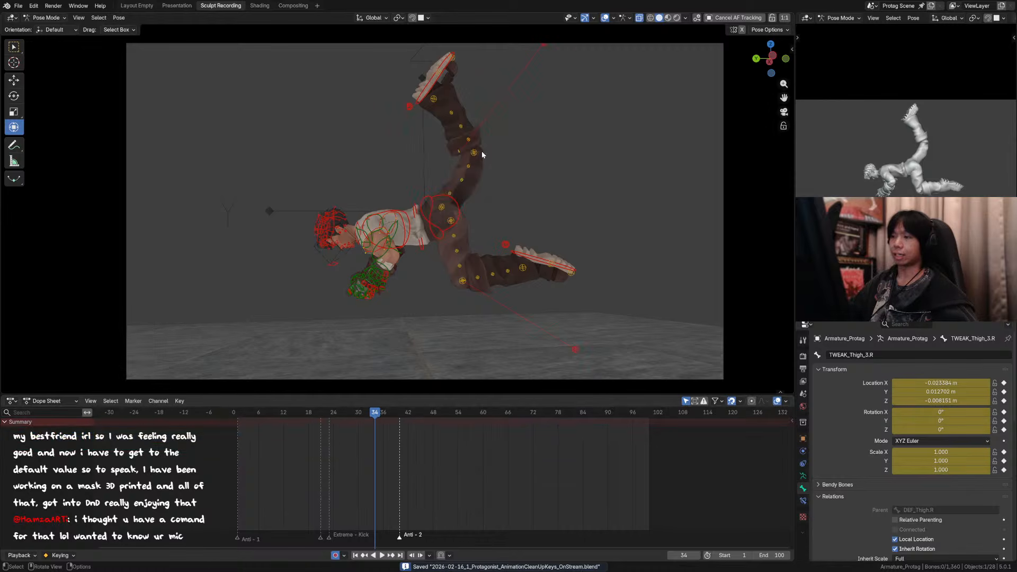
pyautogui.click(477, 154)
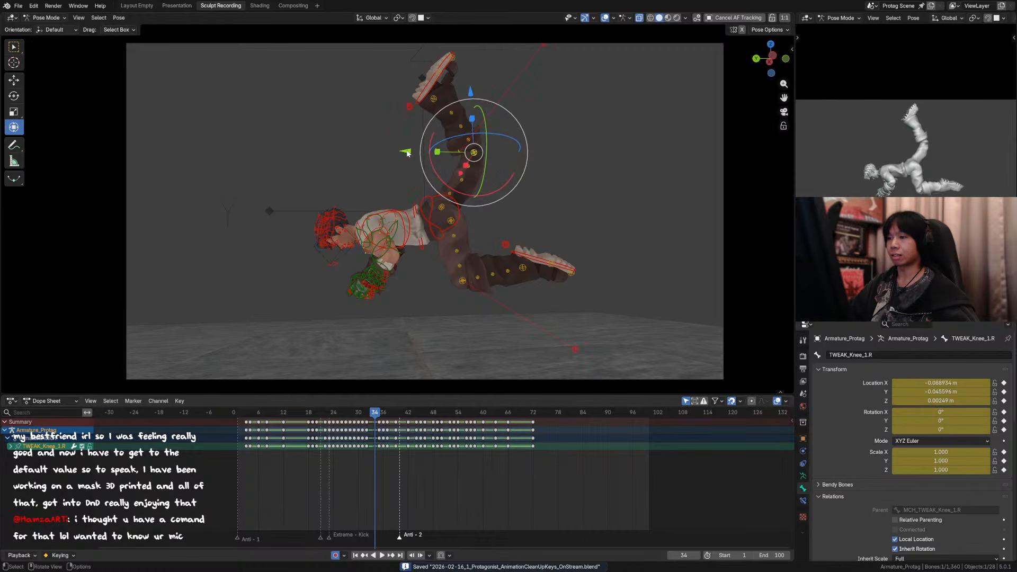
pyautogui.click(463, 151)
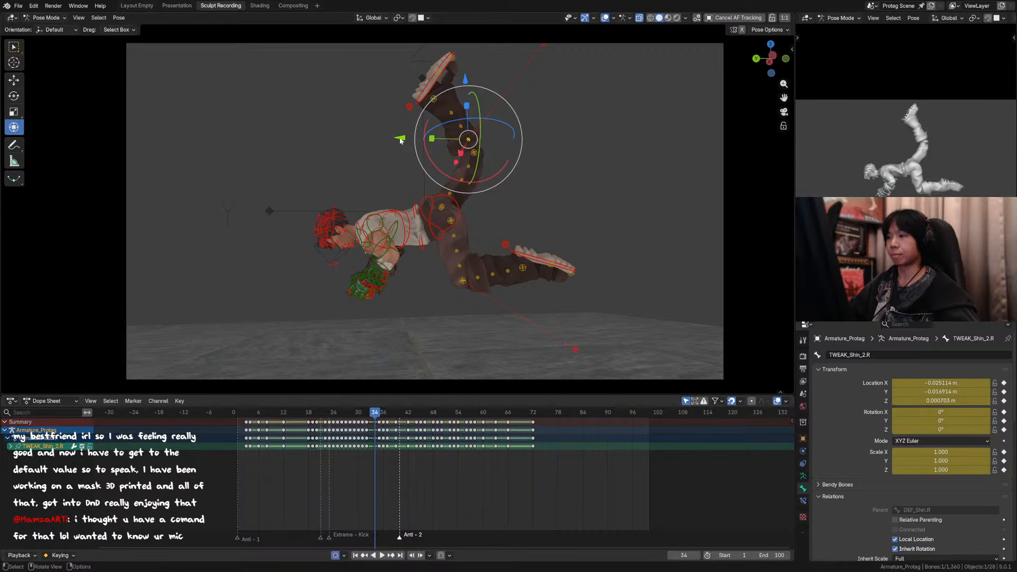
pyautogui.moveTo(403, 139); pyautogui.dragTo(405, 138)
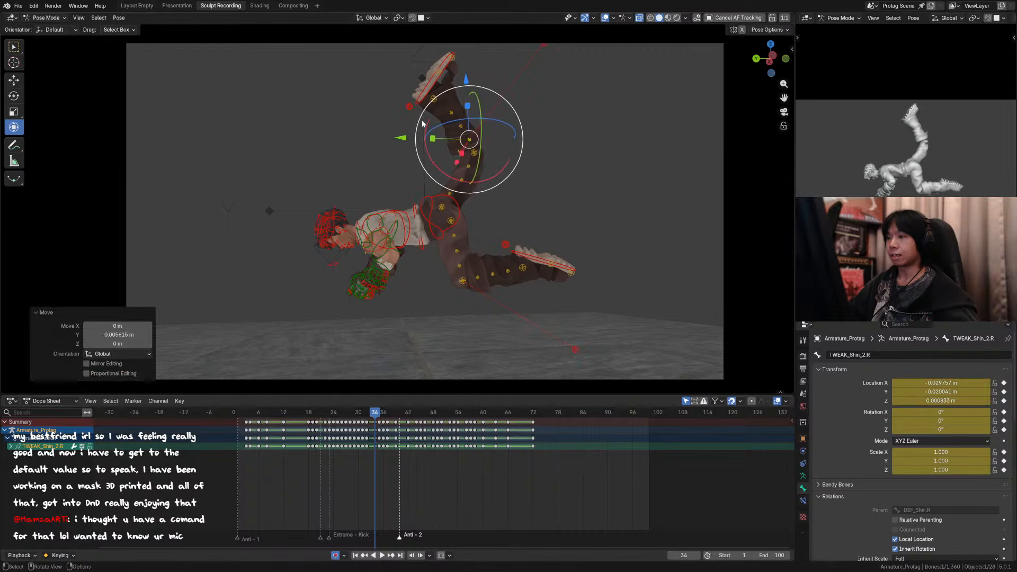
# Step: Save the file and move the right knee tweak control TWEAK_Knee_1.R about -0.006 m along Y
pyautogui.click(475, 154)
pyautogui.hotkey('ctrl', 's')
pyautogui.click(474, 153)
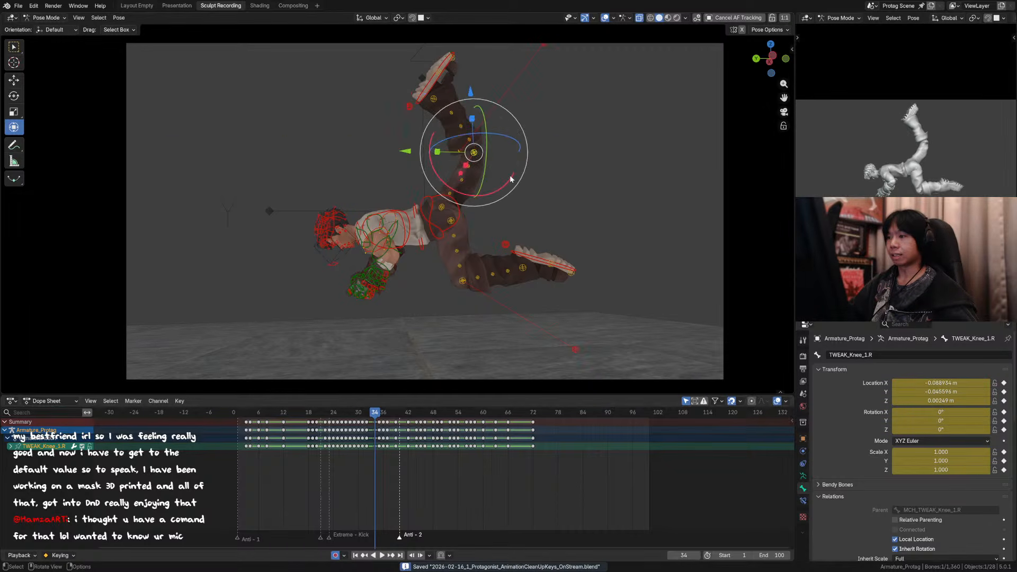
pyautogui.moveTo(412, 153); pyautogui.dragTo(408, 150)
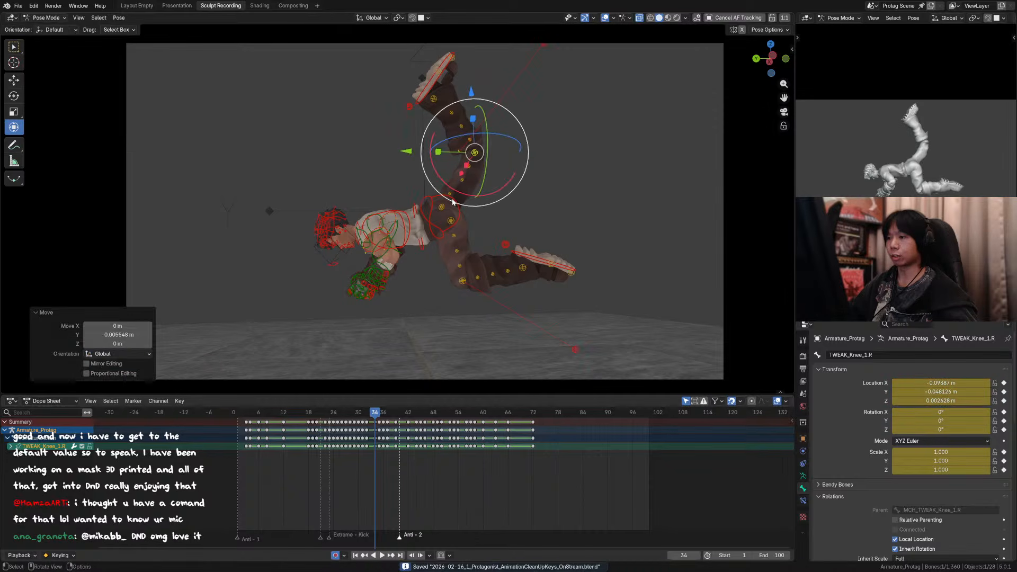
# Step: Compare the leg poses on frames 34 and 35 with the viewport overlays hidden, and show the overlays again on frame 34
pyautogui.click(449, 192)
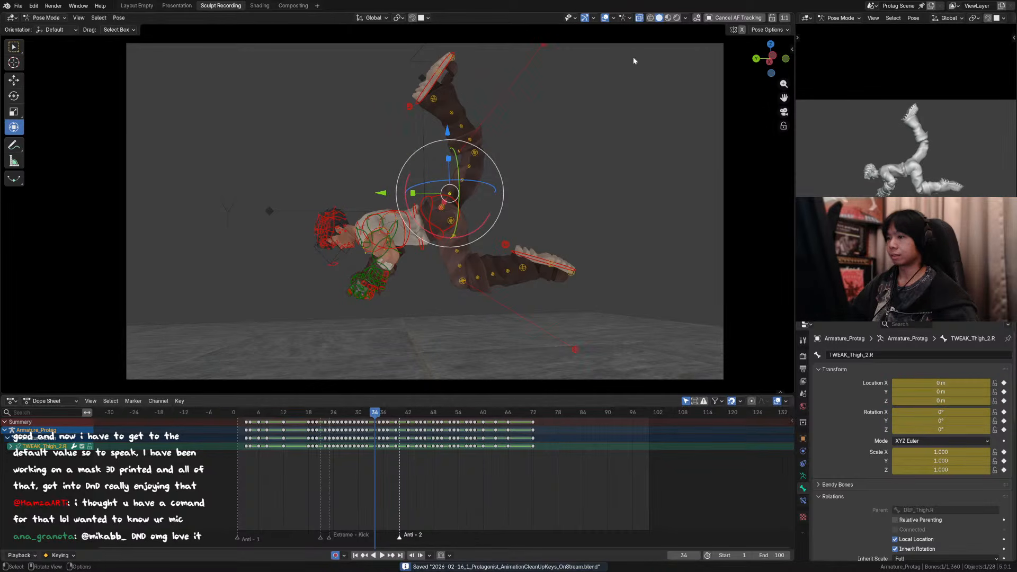
pyautogui.click(605, 18)
pyautogui.press('Left')
pyautogui.press('Right')
pyautogui.press('Right')
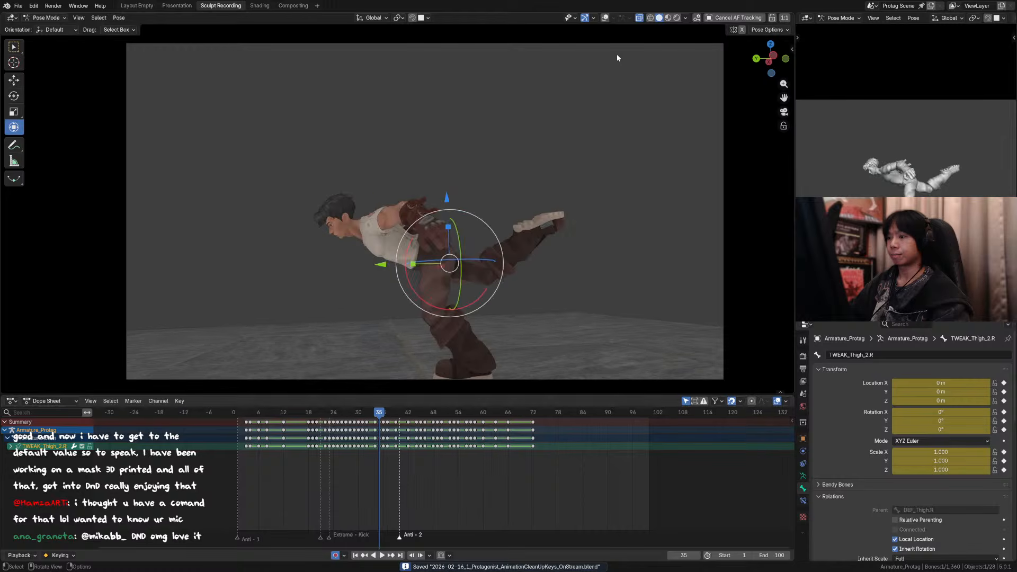
pyautogui.press('Left')
pyautogui.press('Right')
pyautogui.press('Left')
pyautogui.press('Right')
pyautogui.press('Left')
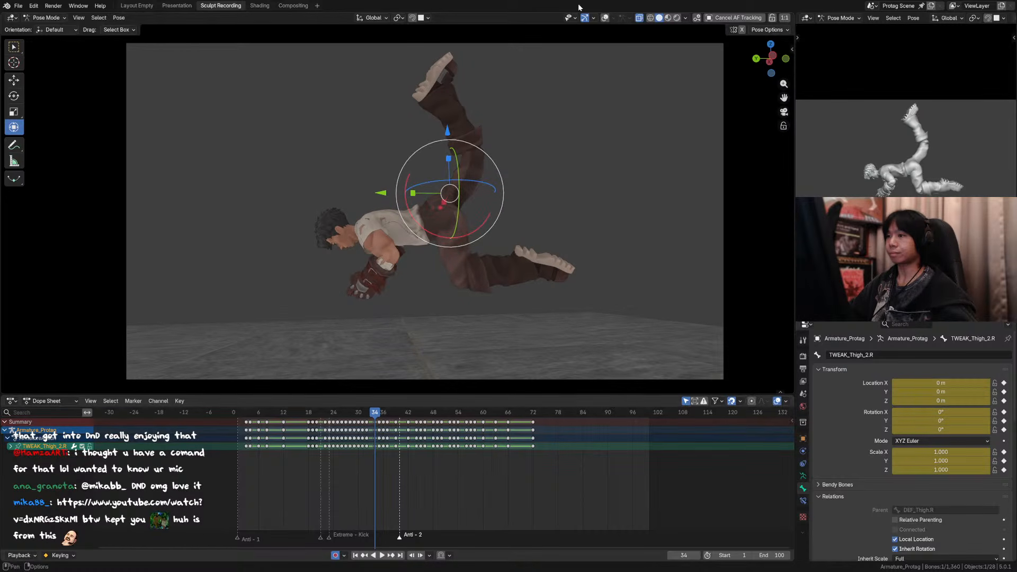
pyautogui.click(605, 18)
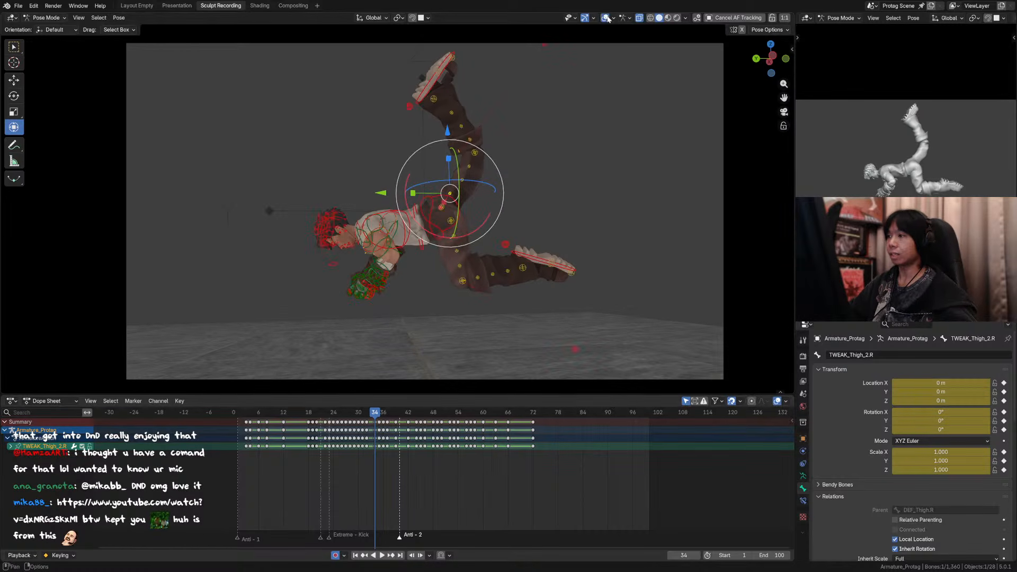
# Step: Move the right foot IK control about 0.13 m along Y on frame 34
pyautogui.click(445, 69)
pyautogui.press('Right')
pyautogui.press('Left')
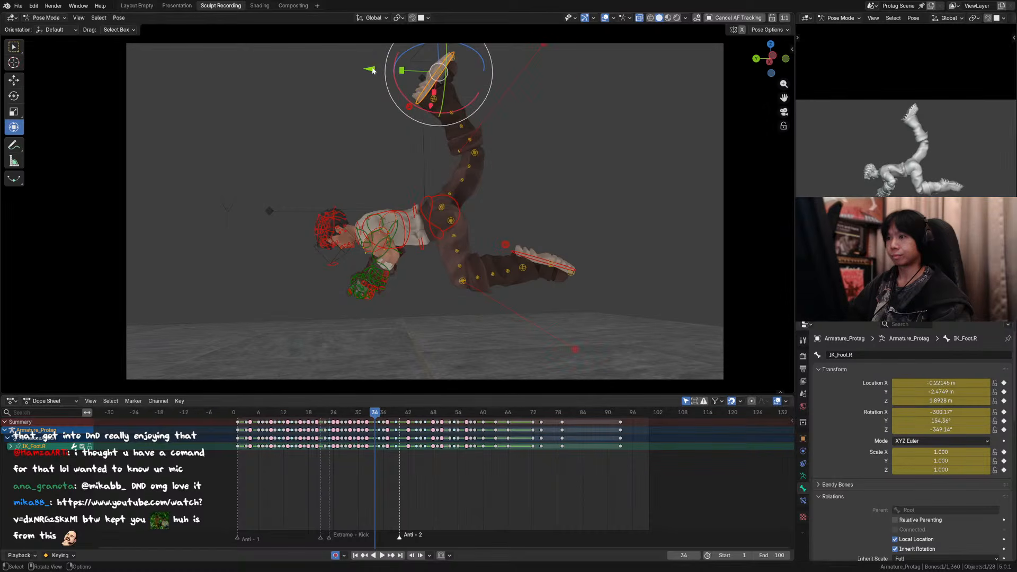
pyautogui.moveTo(373, 70); pyautogui.dragTo(350, 64)
# Step: Bend the raised leg further by shifting TWEAK_Knee_1.R away from the foot along Y and about 0.06 m up along Z
pyautogui.click(461, 147)
pyautogui.moveTo(420, 150); pyautogui.dragTo(483, 159)
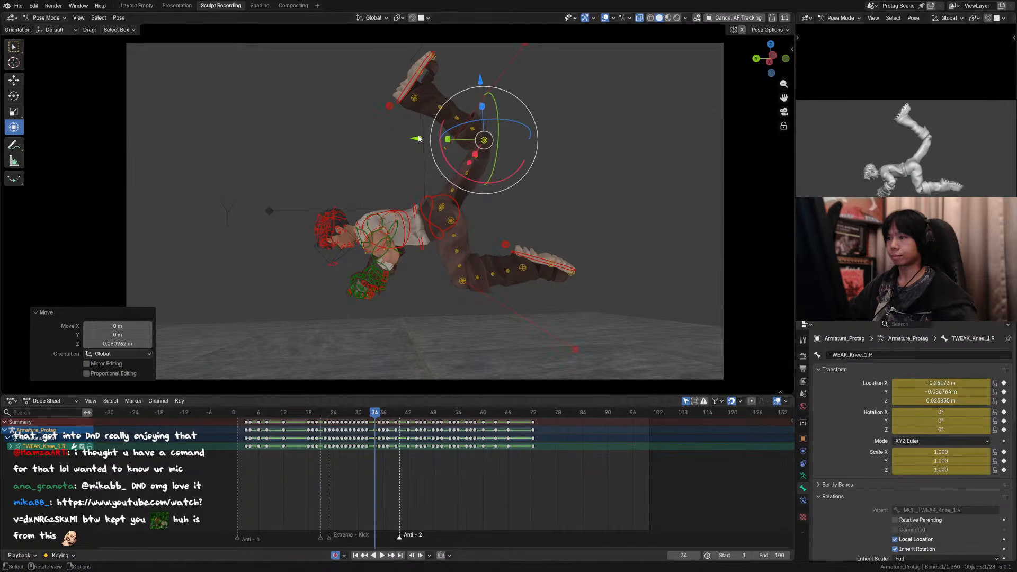
pyautogui.press('Left')
pyautogui.press('Right')
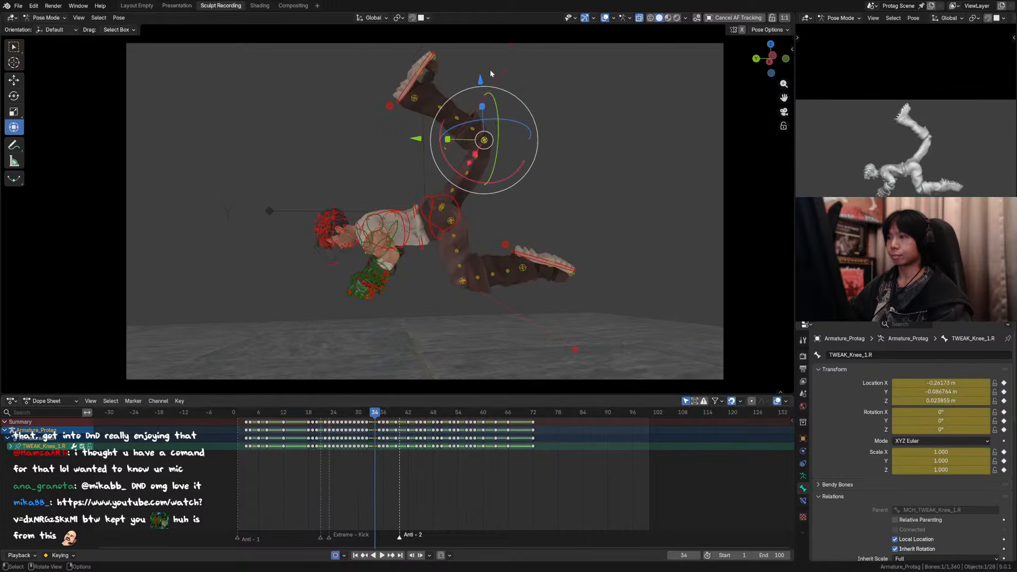
# Step: Rotate the right foot IK control about -12° around X and about -16° around Z, checking the rotation from the front
pyautogui.click(427, 68)
pyautogui.moveTo(382, 73); pyautogui.dragTo(385, 98)
pyautogui.rightClick(380, 85)
pyautogui.click(387, 100)
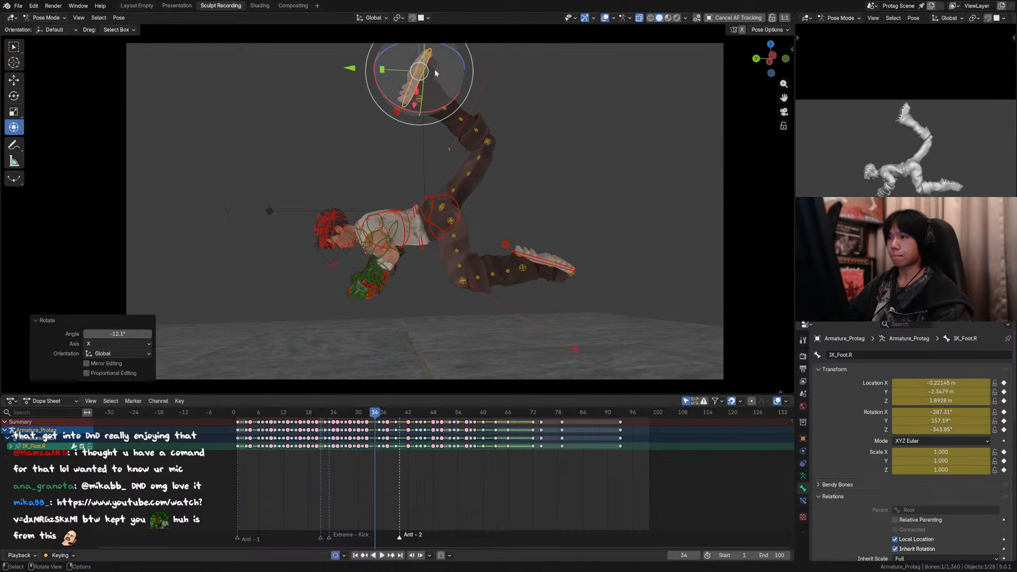
pyautogui.press('r')
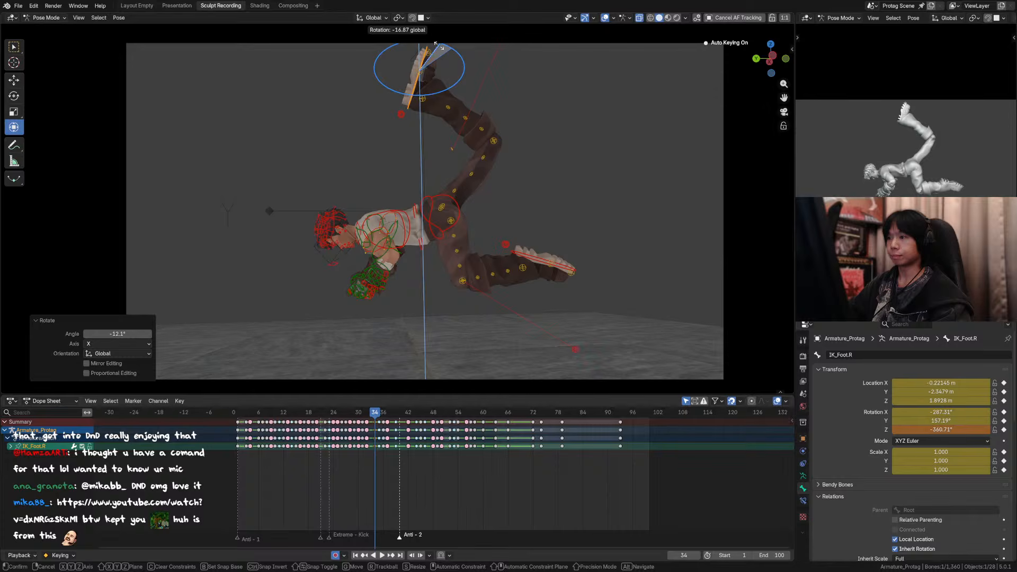
pyautogui.click(438, 46)
pyautogui.moveTo(451, 90); pyautogui.dragTo(504, 129, button='middle')
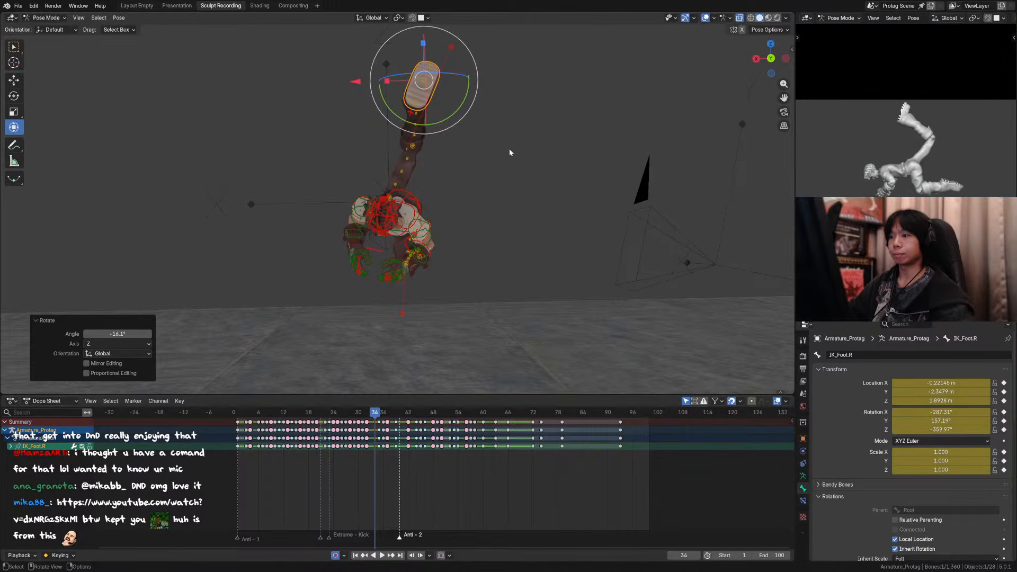
pyautogui.hotkey('ctrl', 'z')
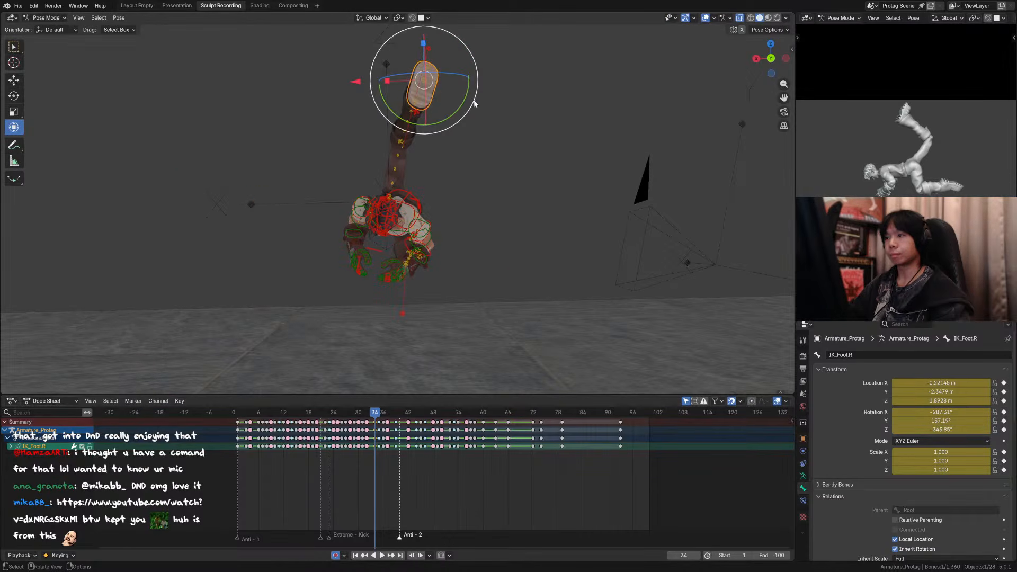
pyautogui.hotkey('ctrl', 'shift', 'z')
# Step: Move the right leg pole control about 0.07 m along X and 0.02 m along Z, save the file, and return to the camera view
pyautogui.click(452, 47)
pyautogui.press('g')
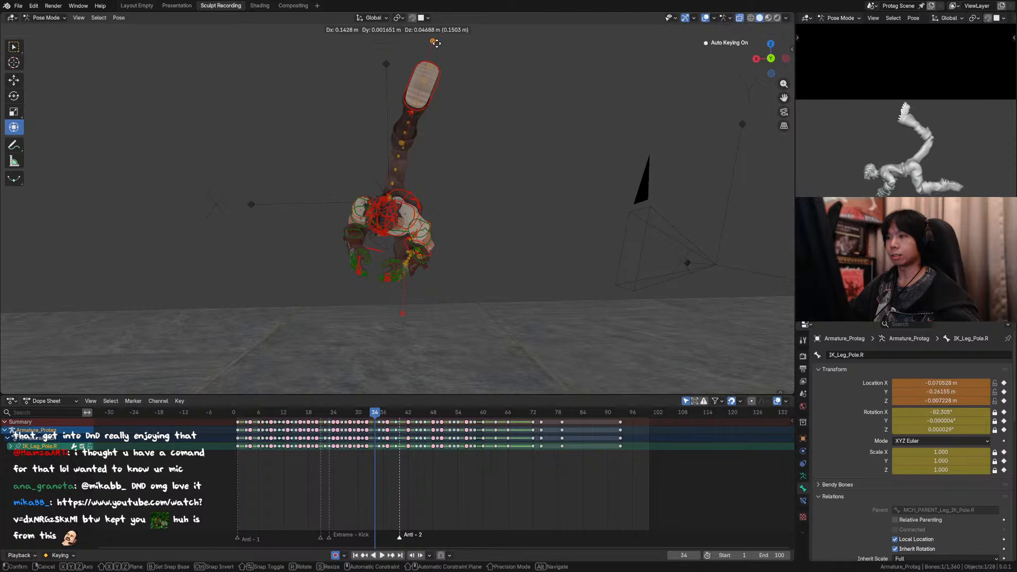
pyautogui.click(445, 47)
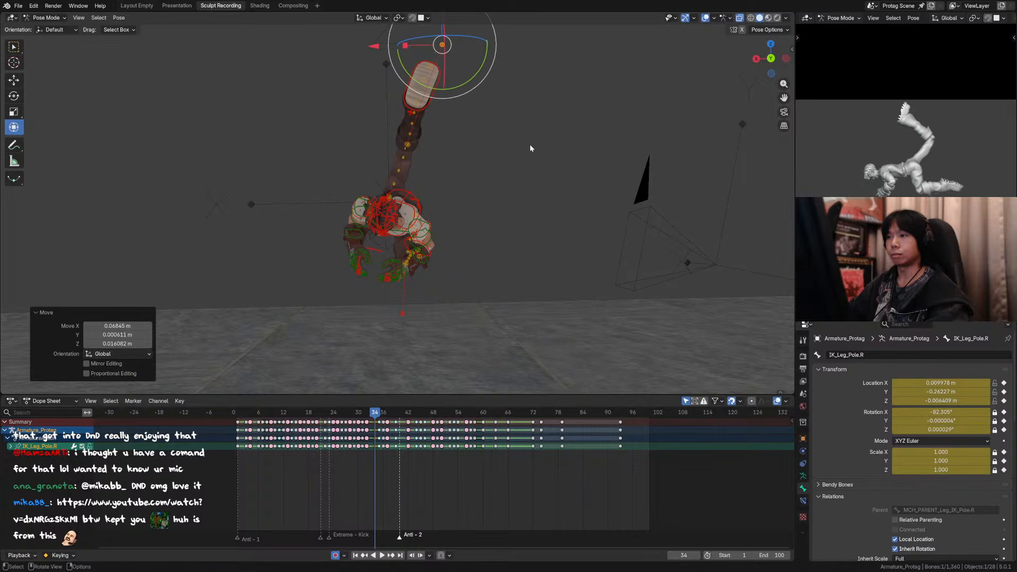
pyautogui.hotkey('ctrl', 's')
pyautogui.press('KP_0')
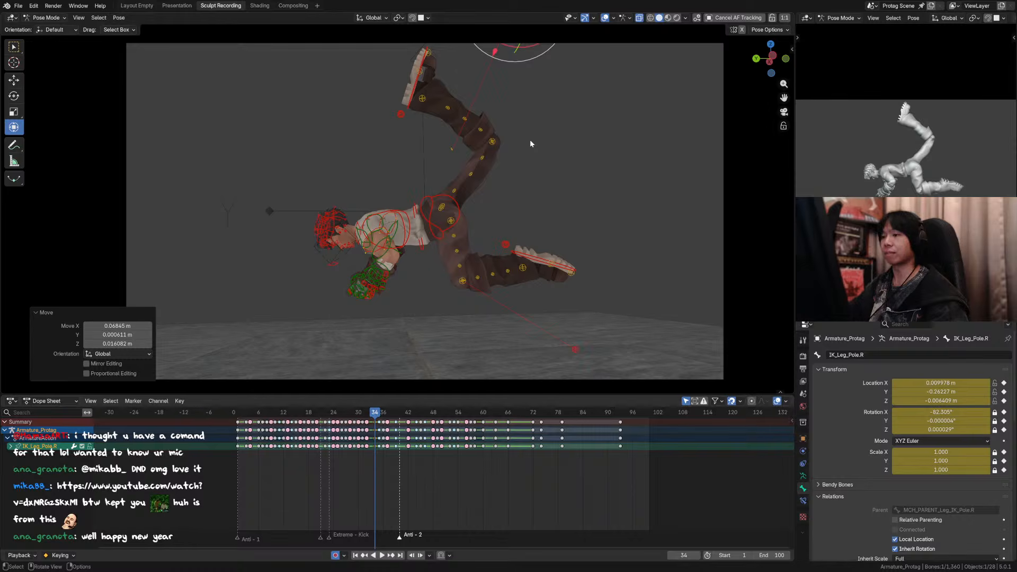
# Step: Reposition the TWEAK_Shin_4.R and TWEAK_Shin_3.R controls to smooth the raised shin's curve toward the bent knee
pyautogui.click(455, 113)
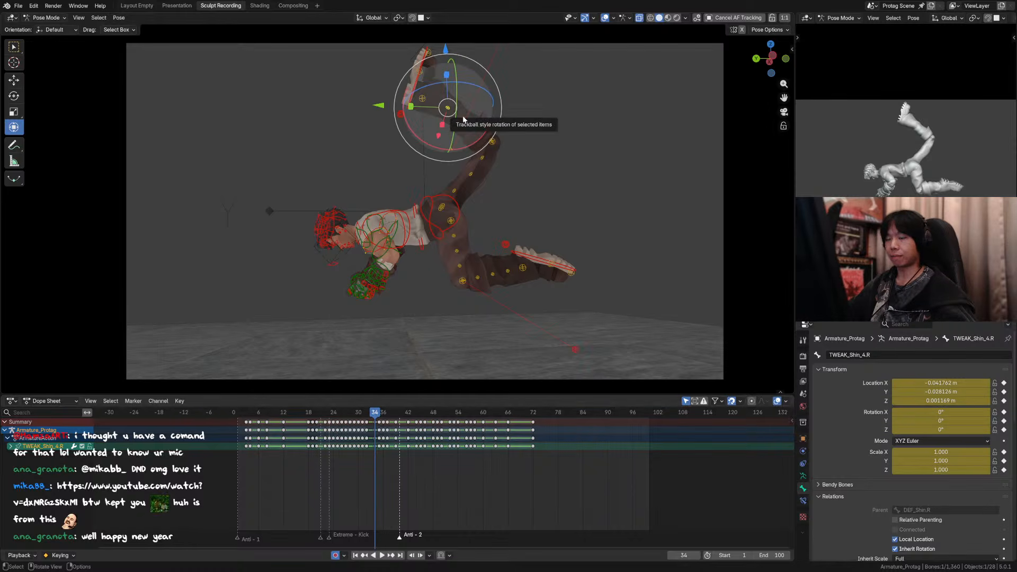
pyautogui.press('g')
pyautogui.click(463, 113)
pyautogui.click(467, 121)
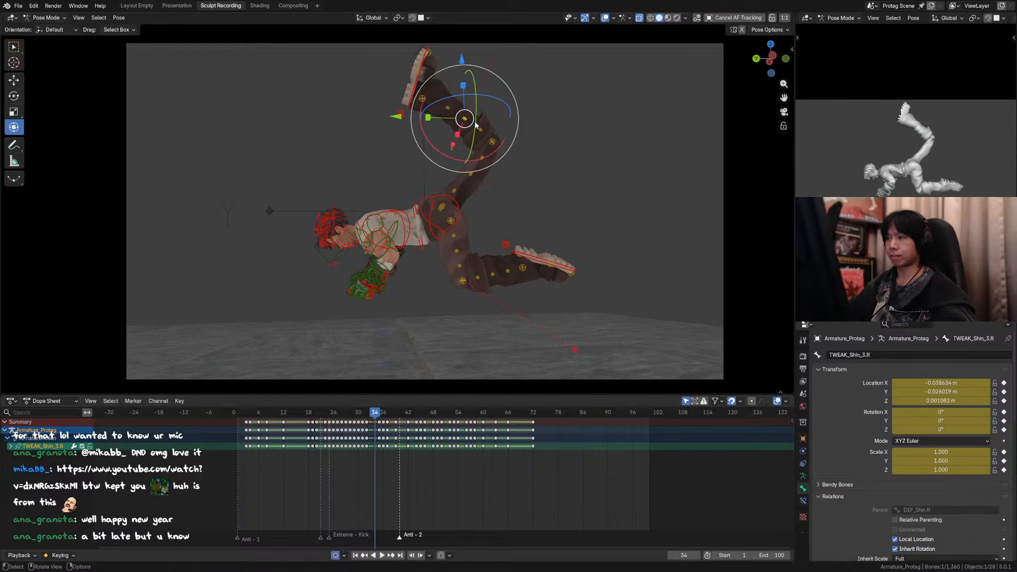
pyautogui.press('g')
pyautogui.click(474, 122)
pyautogui.click(453, 111)
pyautogui.press('g')
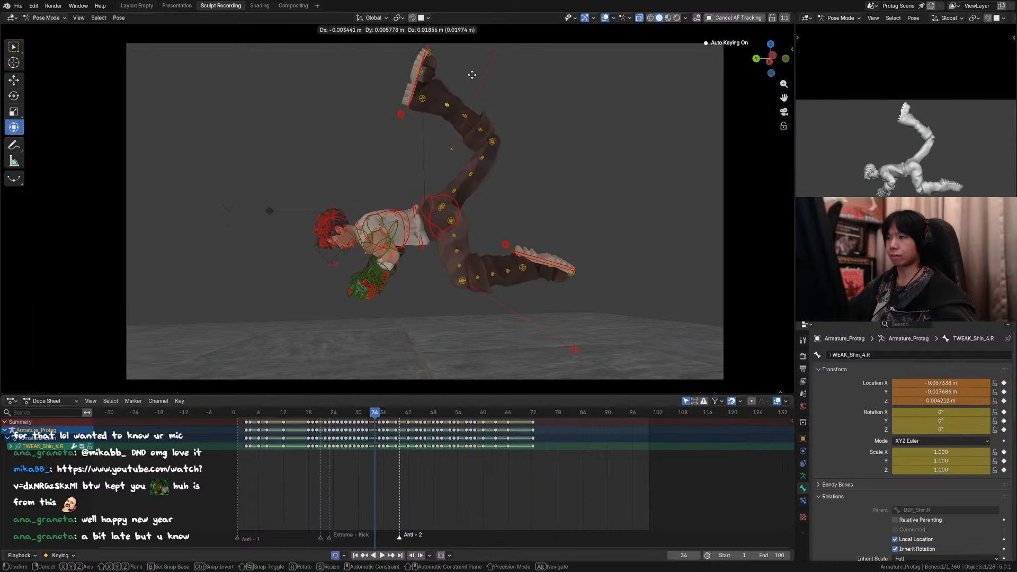
pyautogui.click(466, 85)
# Step: Move the TWEAK_Shin_2.R control about 0.006 m up along Z
pyautogui.click(481, 126)
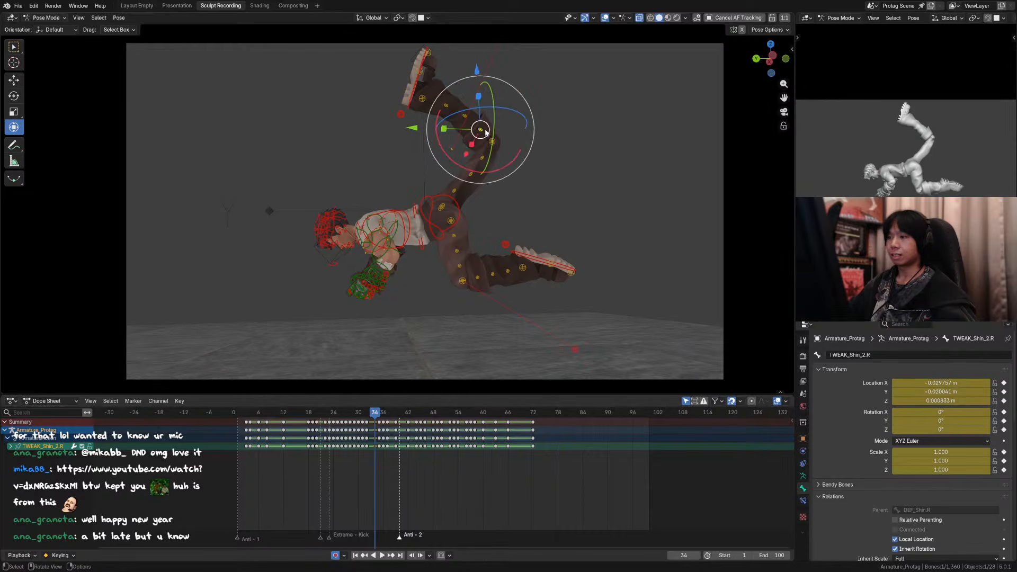
pyautogui.press('g')
pyautogui.click(485, 123)
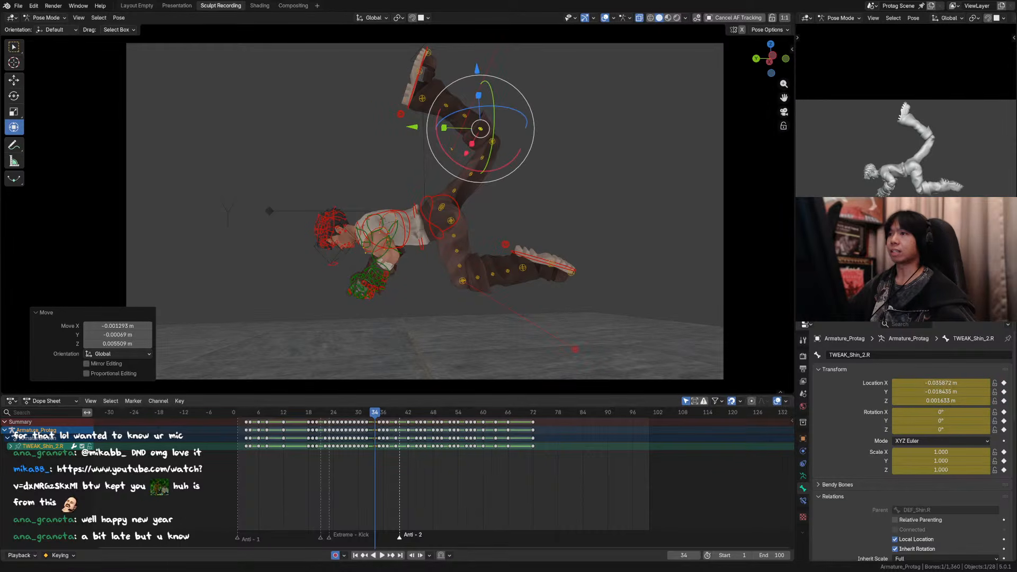
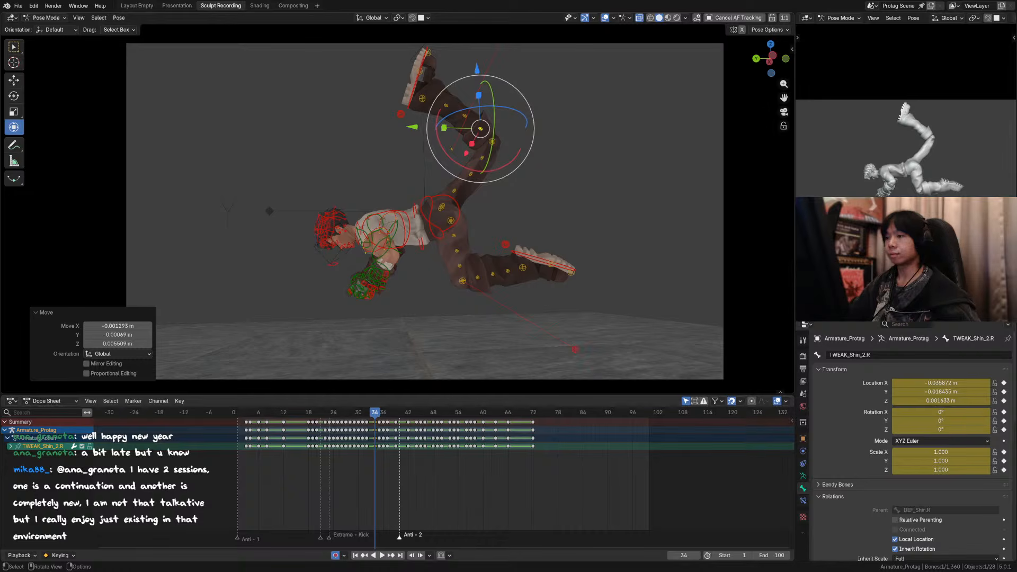
# Step: Reposition the TWEAK_Thigh_3.R and TWEAK_Thigh_4.R controls to smooth the raised thigh's curve below the knee
pyautogui.click(475, 181)
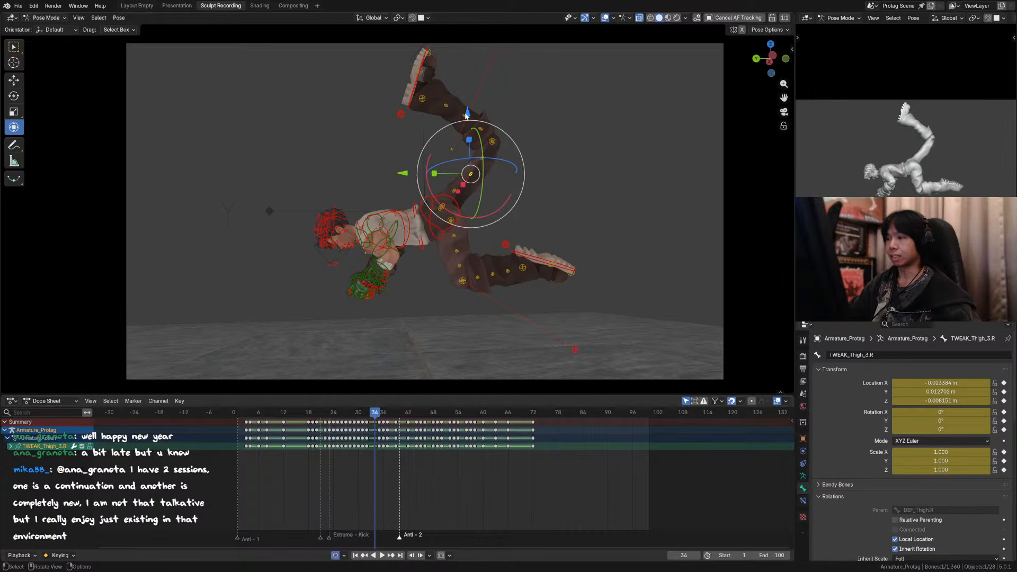
pyautogui.moveTo(467, 114); pyautogui.dragTo(480, 108)
pyautogui.click(486, 161)
pyautogui.moveTo(416, 157); pyautogui.dragTo(419, 162)
# Step: Refine the raised shin's tweak controls, moving TWEAK_Shin_4.R about 0.014 m up along Z, and save the file
pyautogui.click(492, 141)
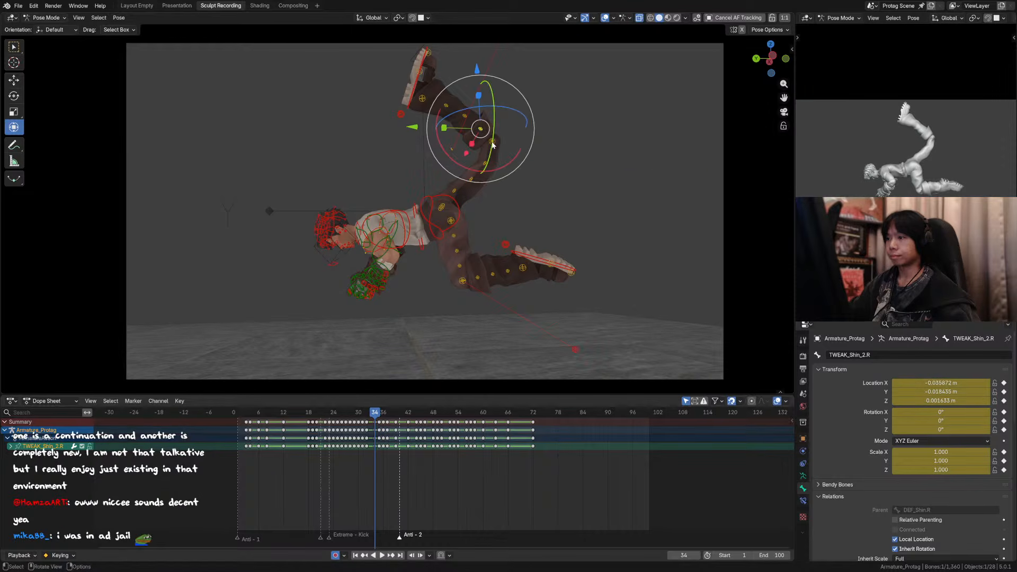
pyautogui.moveTo(493, 90); pyautogui.dragTo(446, 46)
pyautogui.click(481, 132)
pyautogui.click(465, 118)
pyautogui.click(446, 102)
pyautogui.moveTo(502, 147); pyautogui.dragTo(614, 170, button='middle')
pyautogui.scroll(-2, 609, 170)
pyautogui.hotkey('ctrl', 's')
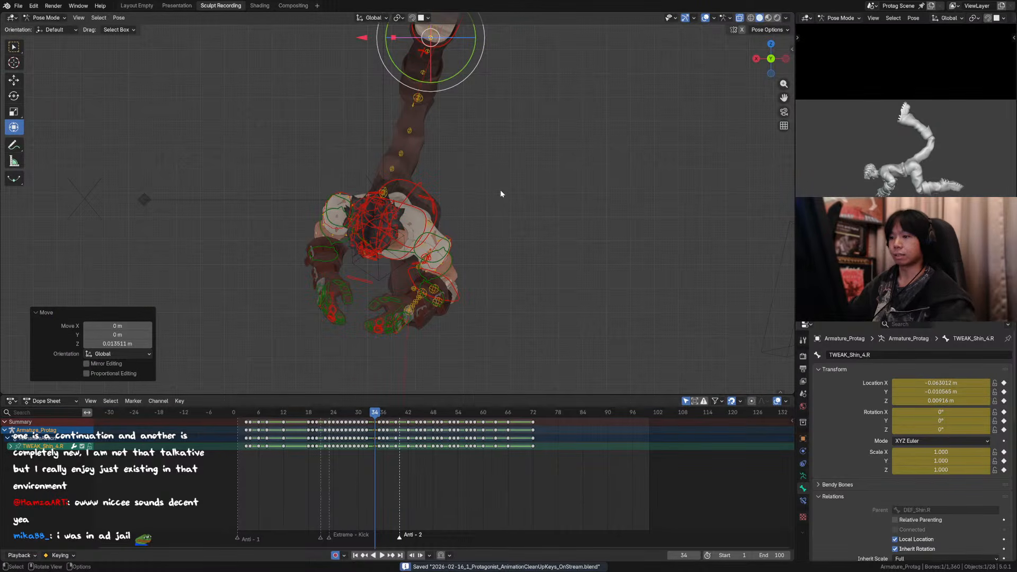
# Step: Compare the frame 34 flip pose with its neighbouring frames from the camera view, toggling the overlays to inspect the clean silhouette
pyautogui.press('KP_0')
pyautogui.click(605, 18)
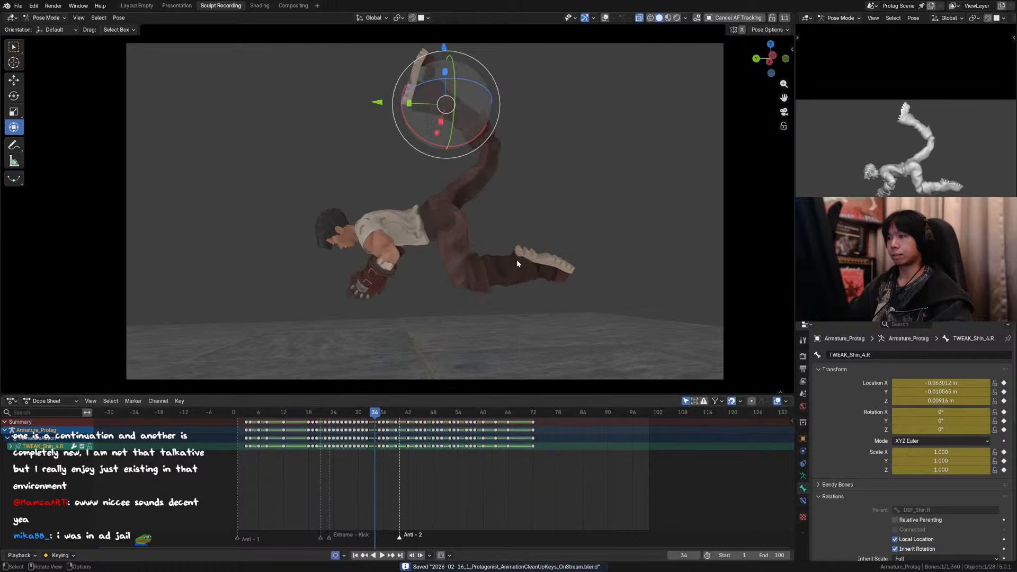
pyautogui.press('Left')
pyautogui.press('Right')
pyautogui.press('Right')
pyautogui.click(605, 18)
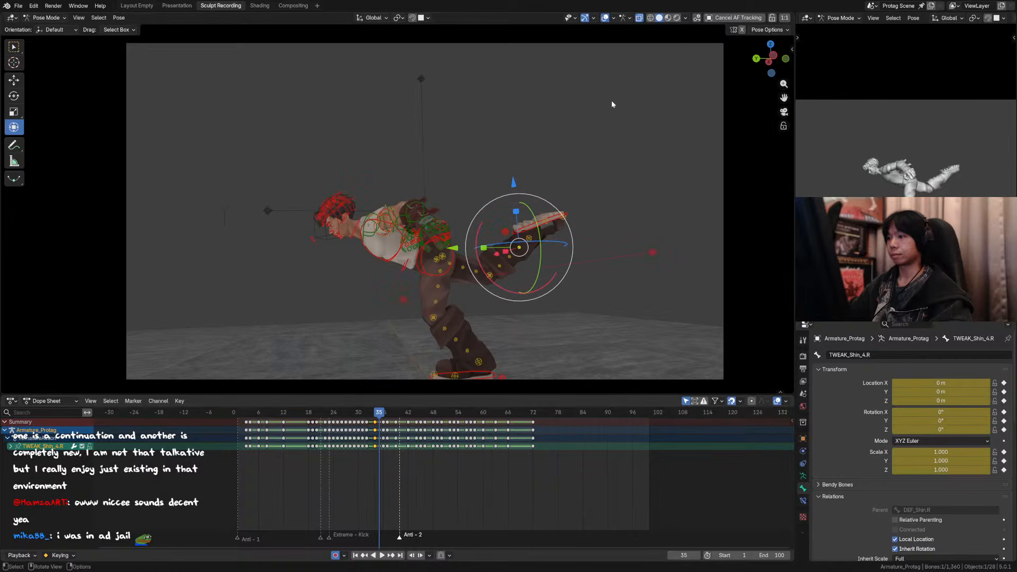
pyautogui.press('Left')
pyautogui.press('Left')
pyautogui.press('Left')
pyautogui.press('Left')
pyautogui.press('Left')
pyautogui.press('Right')
pyautogui.press('Right')
pyautogui.press('Right')
pyautogui.press('Right')
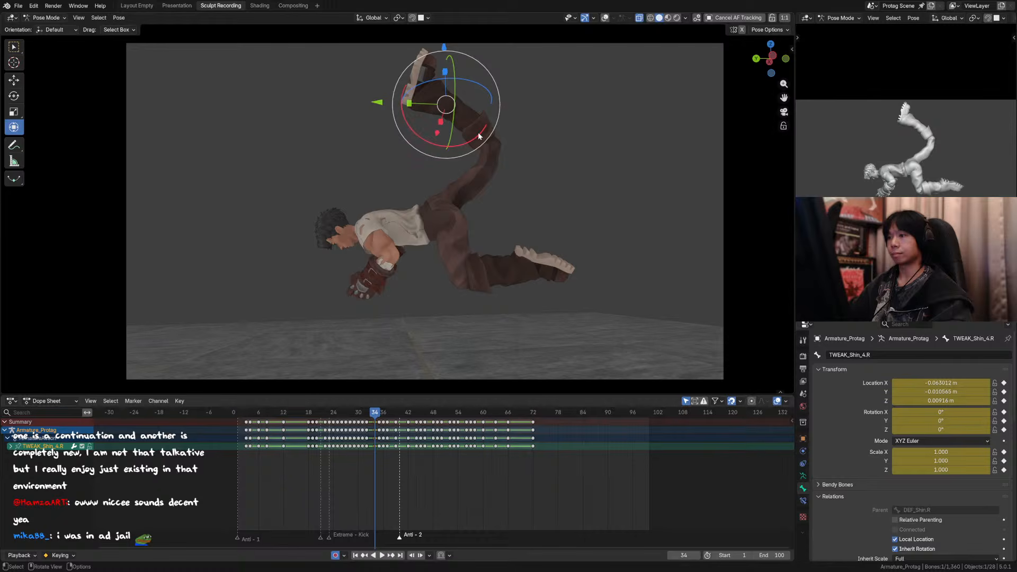
pyautogui.click(606, 17)
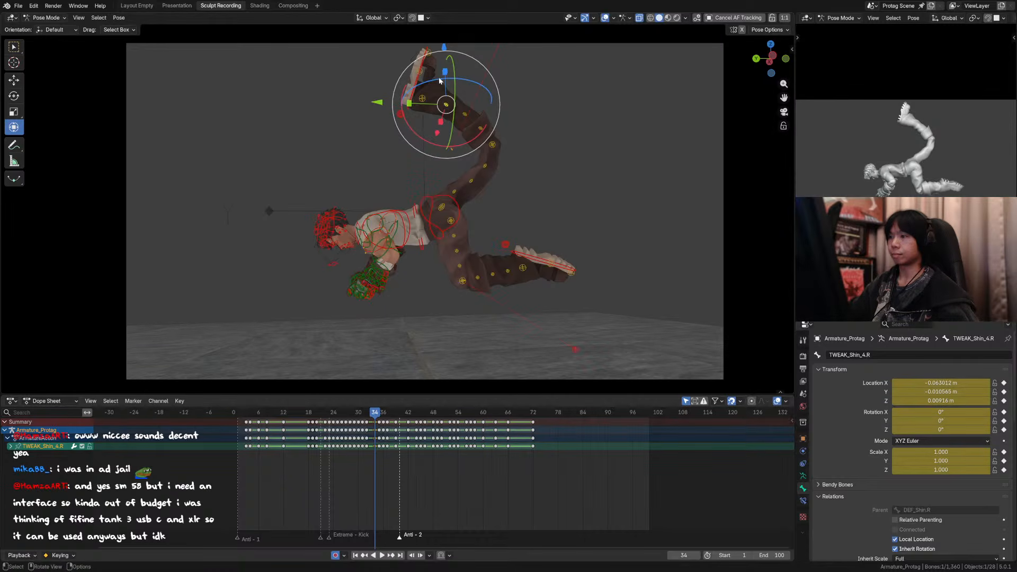
# Step: Move the TWEAK_Knee_1.R control along global Y to soften the raised leg's bent knee
pyautogui.click(492, 144)
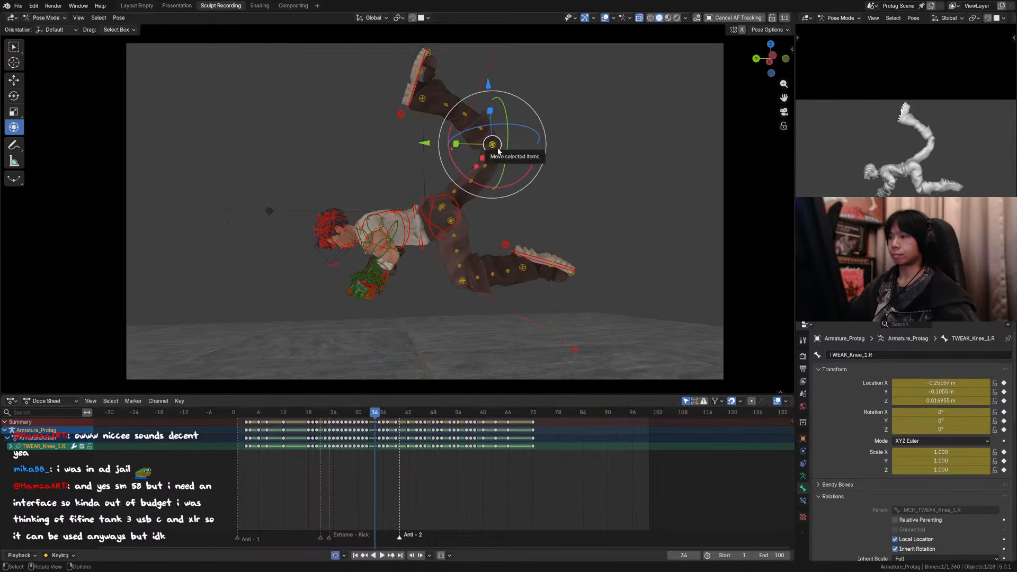
pyautogui.press('g')
pyautogui.press('x')
pyautogui.rightClick(491, 150)
pyautogui.press('g')
pyautogui.press('y')
pyautogui.rightClick(477, 147)
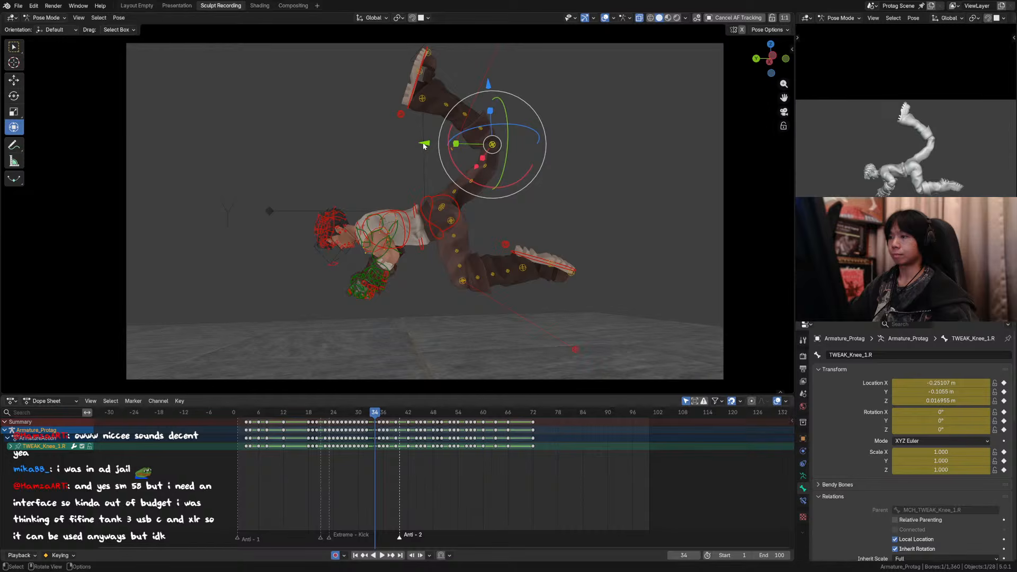
pyautogui.moveTo(424, 144); pyautogui.dragTo(412, 142)
# Step: Reset the TWEAK_Thigh_4.R control's location and move it freely to round the thigh near the knee
pyautogui.click(479, 166)
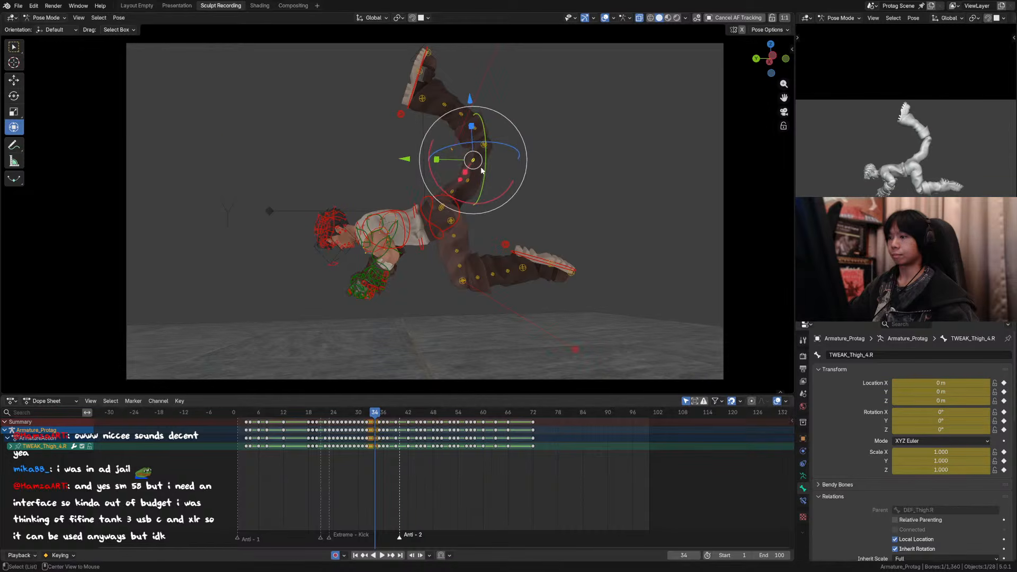
pyautogui.press('g')
pyautogui.rightClick(467, 179)
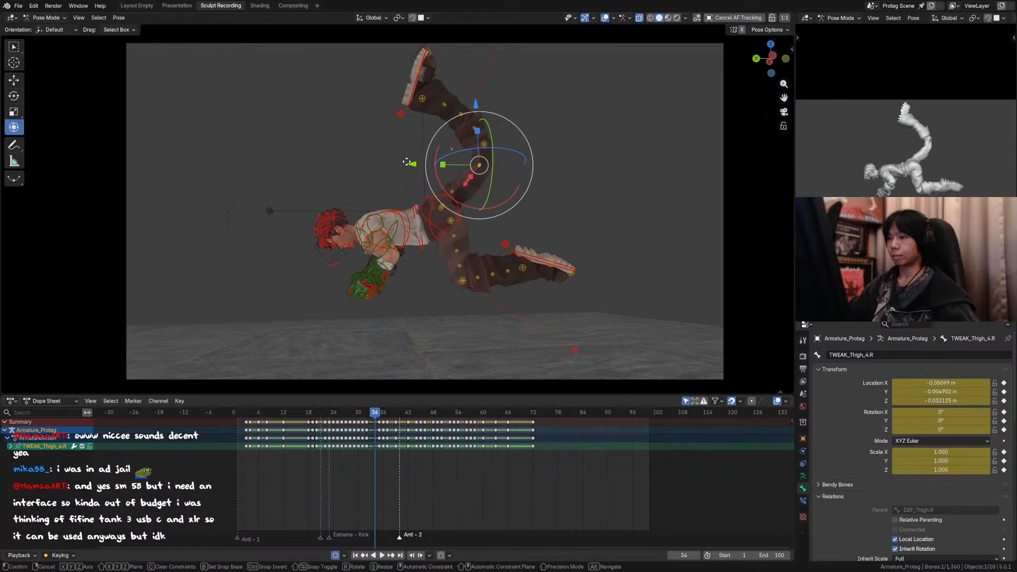
# Step: Try a trackball rotation on the TWEAK_Thigh_4.R control and undo it
pyautogui.moveTo(411, 163); pyautogui.dragTo(407, 162)
pyautogui.rightClick(408, 163)
pyautogui.moveTo(478, 186); pyautogui.dragTo(475, 190)
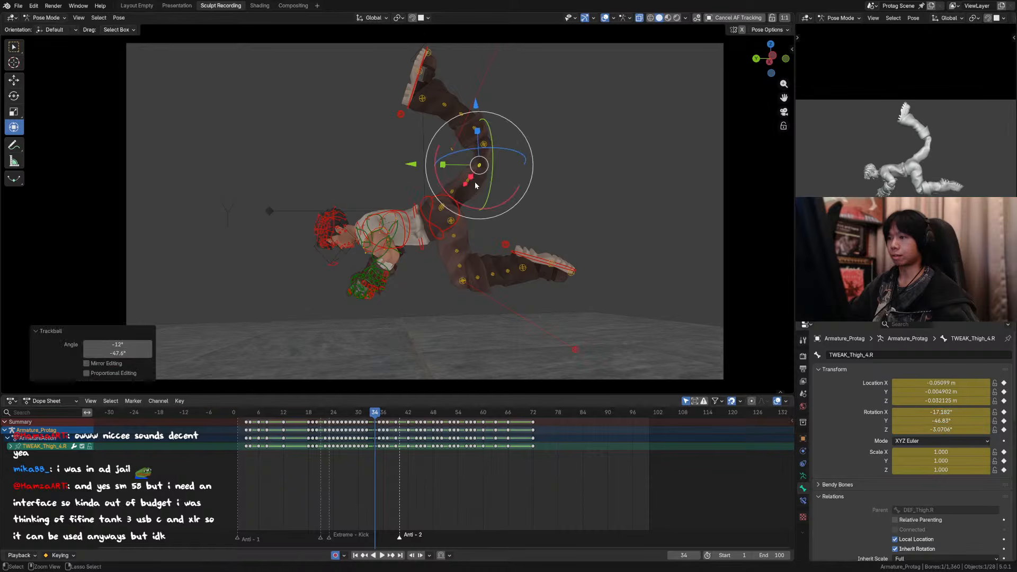
pyautogui.hotkey('ctrl', 'z')
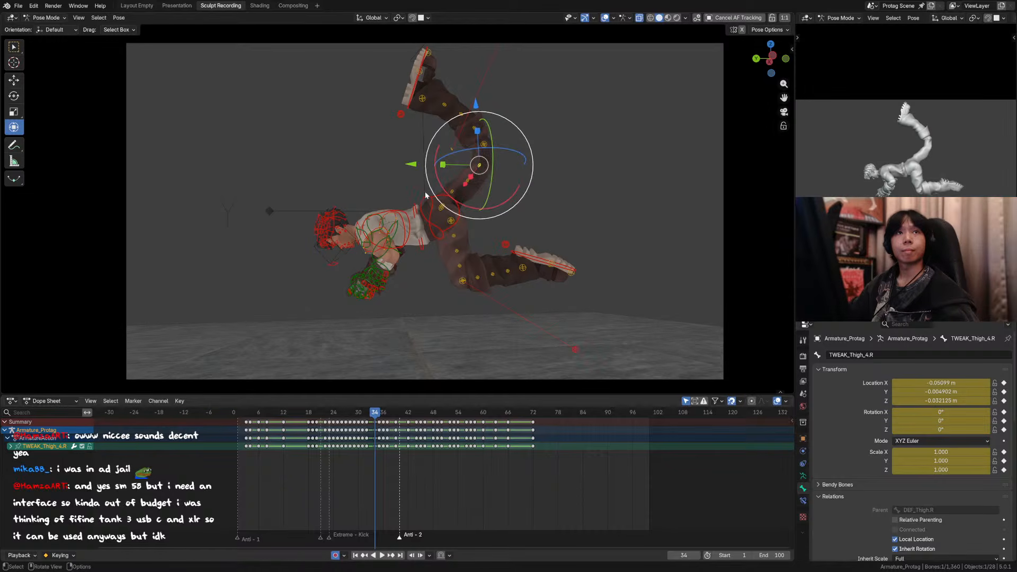
# Step: Switch to the Select Box tool and reset the locations of the TWEAK_Thigh_3.R and TWEAK_Thigh_4.R controls
pyautogui.click(18, 48)
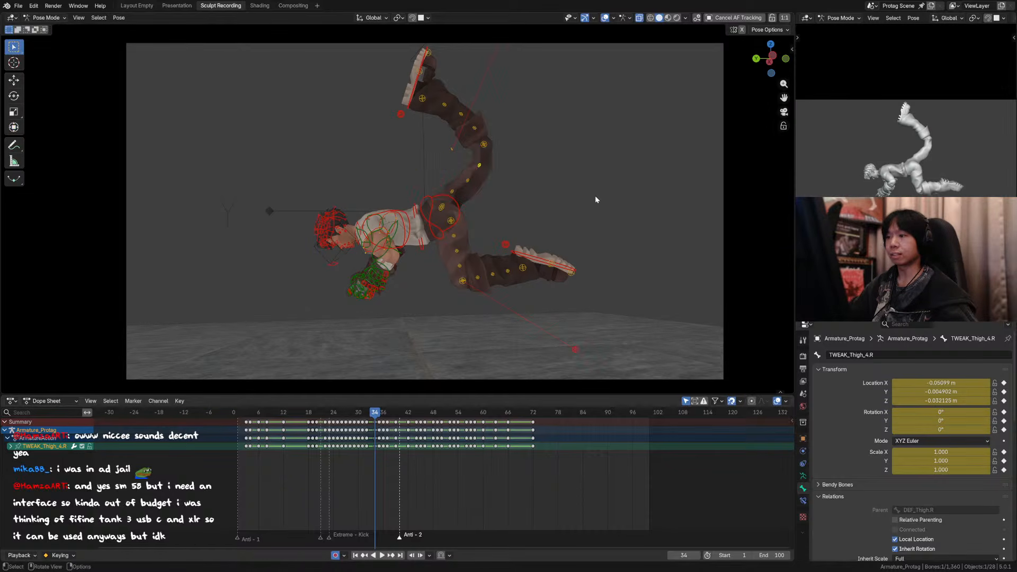
pyautogui.moveTo(538, 196); pyautogui.dragTo(459, 160)
pyautogui.hotkey('alt', 'g')
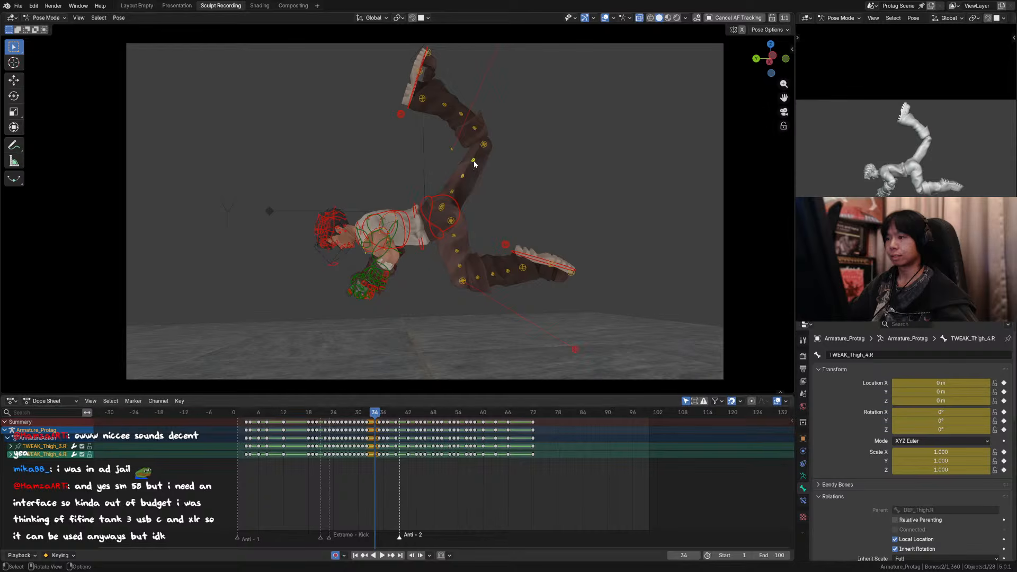
# Step: Move TWEAK_Thigh_4.R along Y and TWEAK_Thigh_3.R about -0.029 m along Y, and save the file
pyautogui.click(486, 167)
pyautogui.press('g')
pyautogui.press('y')
pyautogui.click(464, 178)
pyautogui.click(465, 179)
pyautogui.press('g')
pyautogui.press('y')
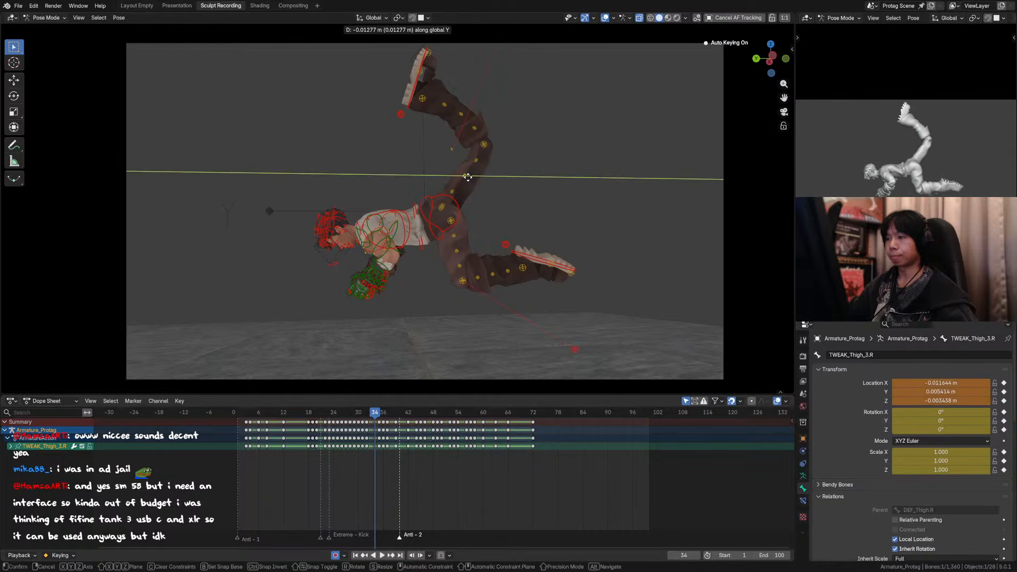
pyautogui.click(470, 177)
pyautogui.hotkey('ctrl', 's')
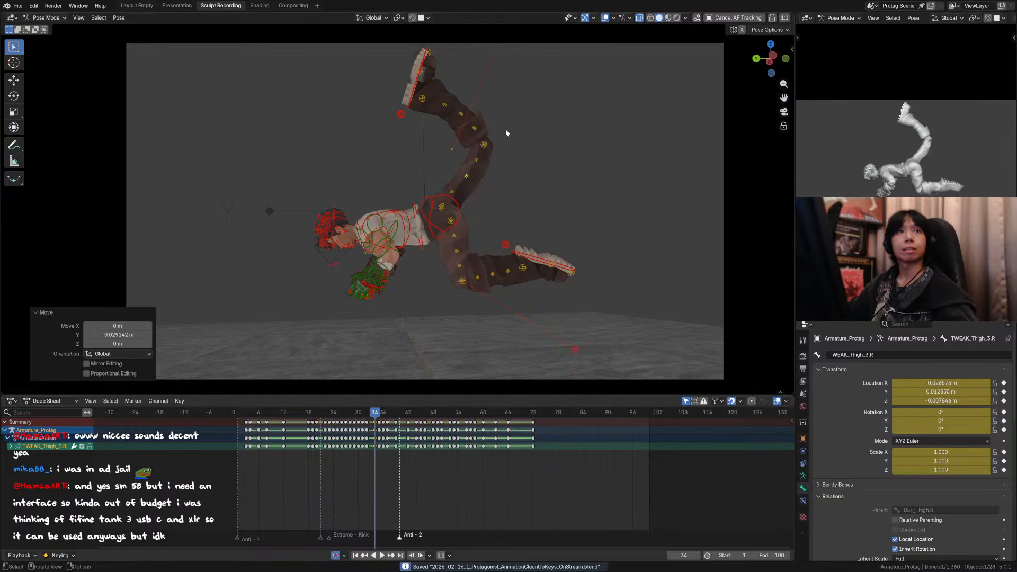
# Step: Move the TWEAK_Knee_1.R control about 0.05 m along global Y
pyautogui.moveTo(514, 151)
pyautogui.keyDown('shift'); pyautogui.mouseDown(button='middle')
pyautogui.moveTo(551, 177)
pyautogui.moveTo(503, 160)
pyautogui.mouseUp(button='middle'); pyautogui.keyUp('shift')
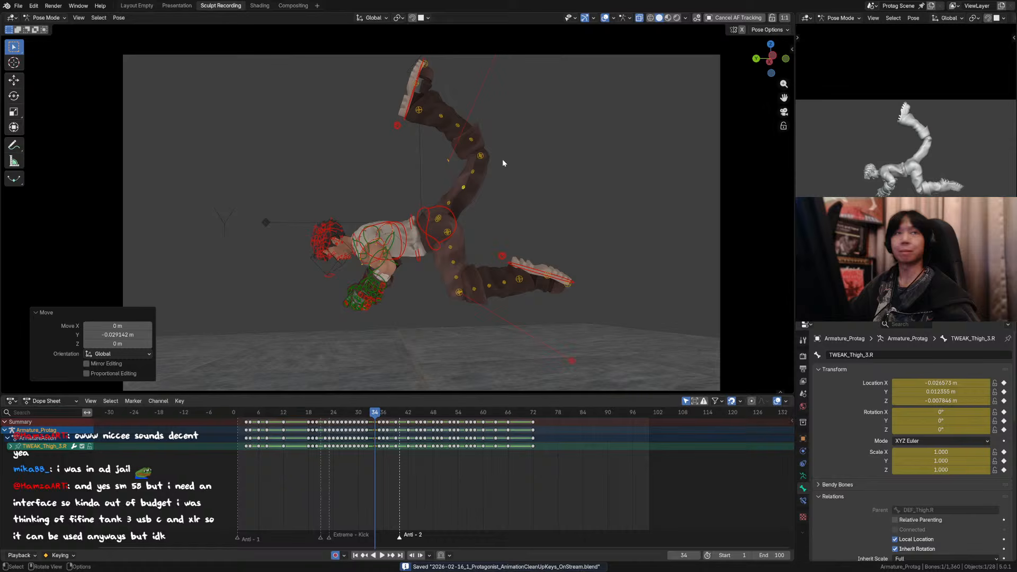
pyautogui.click(472, 140)
pyautogui.press('g')
pyautogui.press('y')
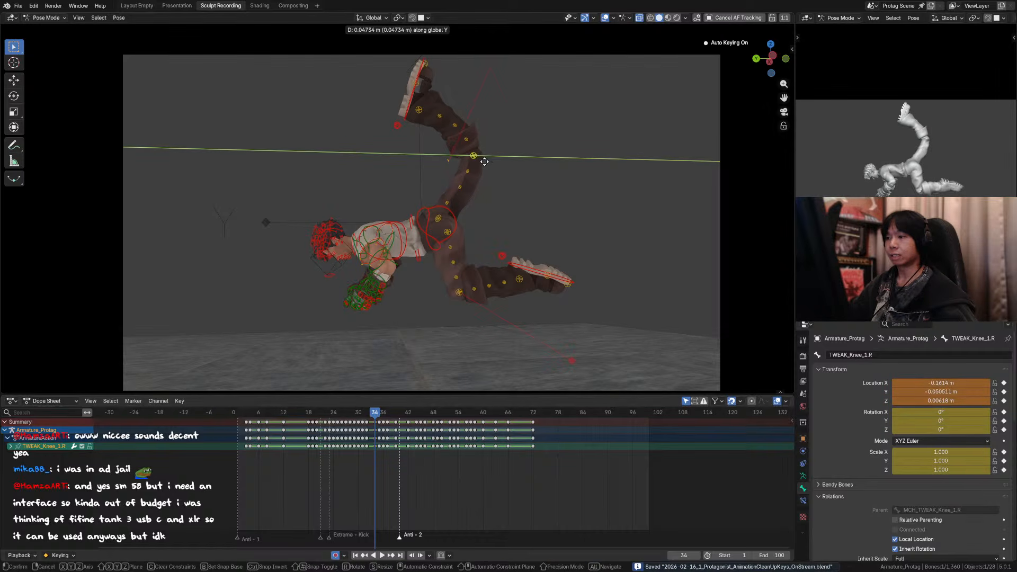
pyautogui.click(486, 161)
pyautogui.click(418, 99)
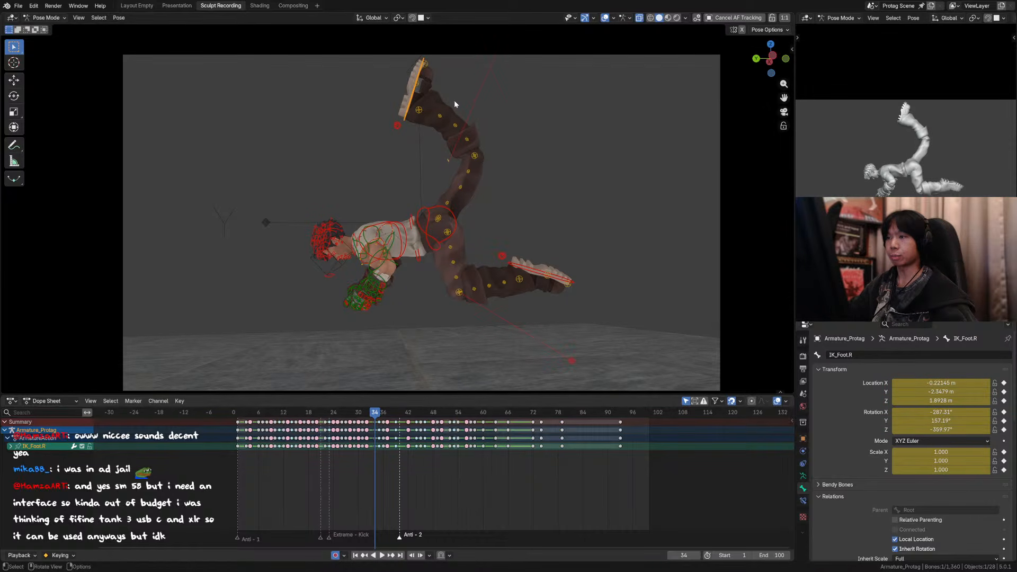
pyautogui.press('r')
pyautogui.press('x')
pyautogui.rightClick(438, 127)
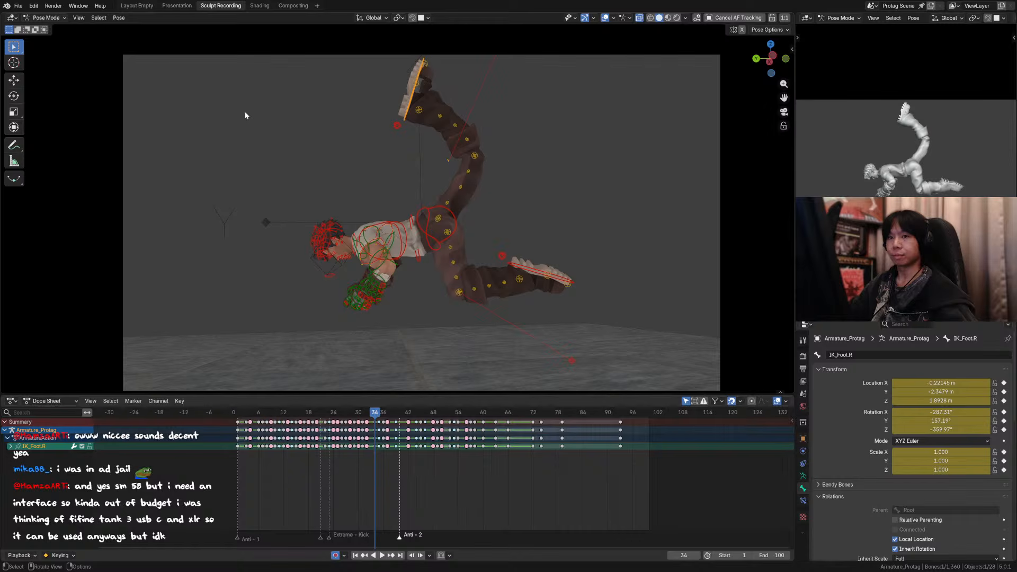
pyautogui.press('n')
pyautogui.press('n')
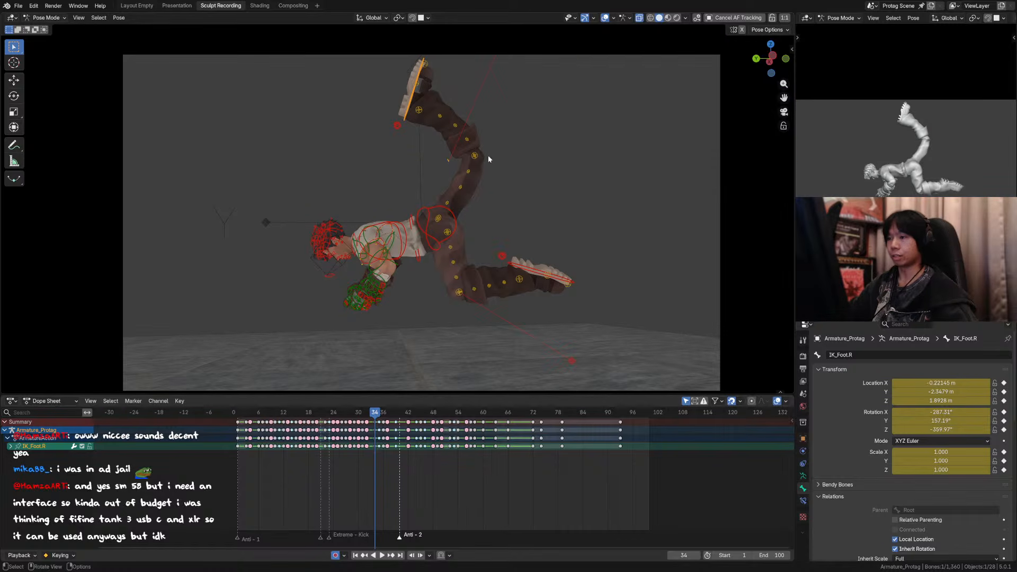
# Step: Preview the animation in short playbacks starting from the flip pose at frame 34
pyautogui.press('space')
pyautogui.press('Escape')
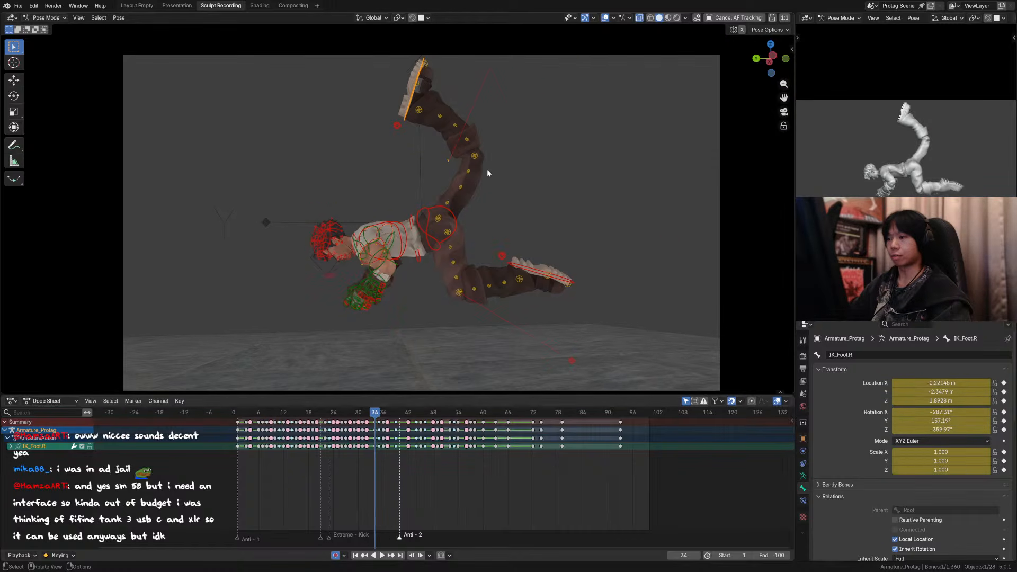
pyautogui.press('space')
pyautogui.press('Escape')
pyautogui.press('space')
pyautogui.press('Escape')
# Step: Scale up the raised thigh's tweak controls: TWEAK_Thigh_2.R to 1.098, TWEAK_Thigh_3.R to about 1.06 and TWEAK_Thigh_4.R to 1.075
pyautogui.click(447, 205)
pyautogui.press('s')
pyautogui.click(469, 189)
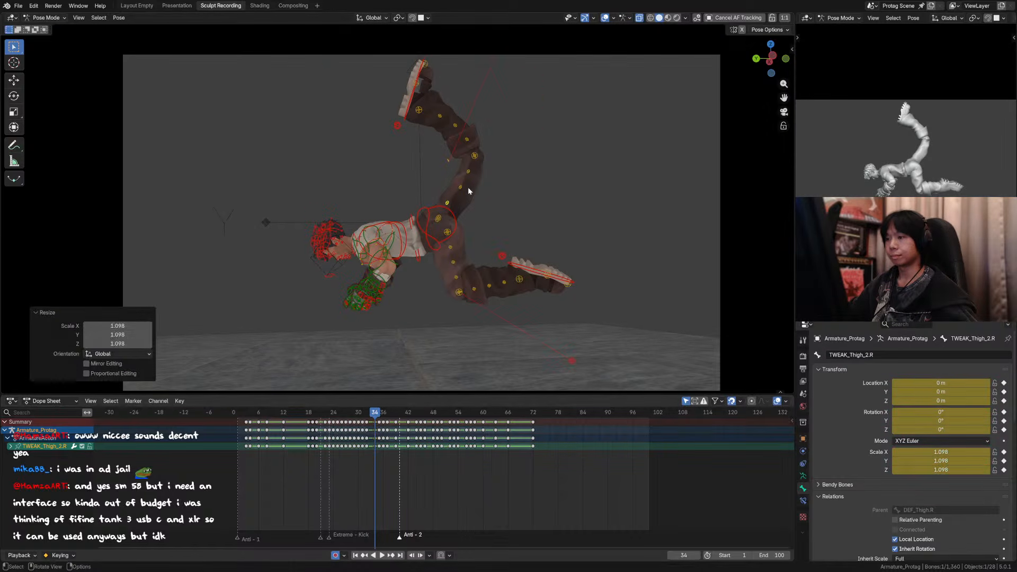
pyautogui.click(463, 187)
pyautogui.press('s')
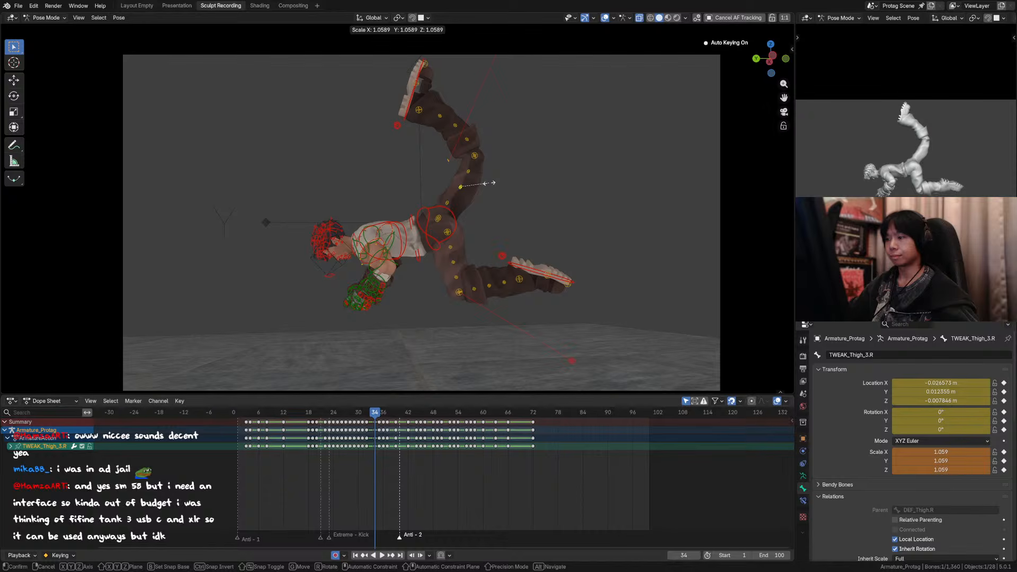
pyautogui.click(486, 183)
pyautogui.click(470, 172)
pyautogui.press('s')
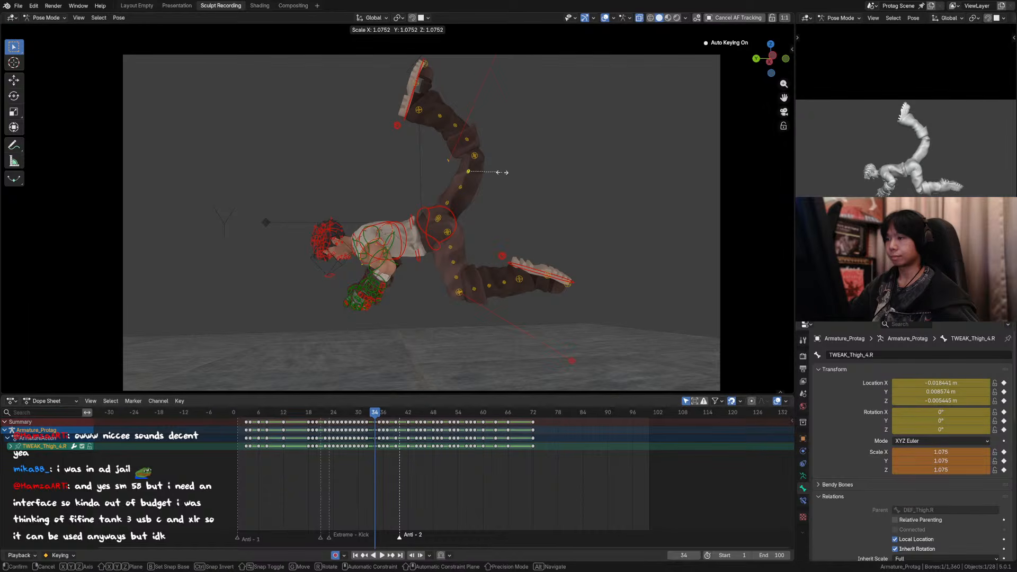
pyautogui.click(503, 176)
# Step: Step back and forth through the frames around 34 to examine how the raised leg's shape flows between poses
pyautogui.press('Left')
pyautogui.press('Left')
pyautogui.press('Left')
pyautogui.press('Right')
pyautogui.press('Right')
pyautogui.press('Right')
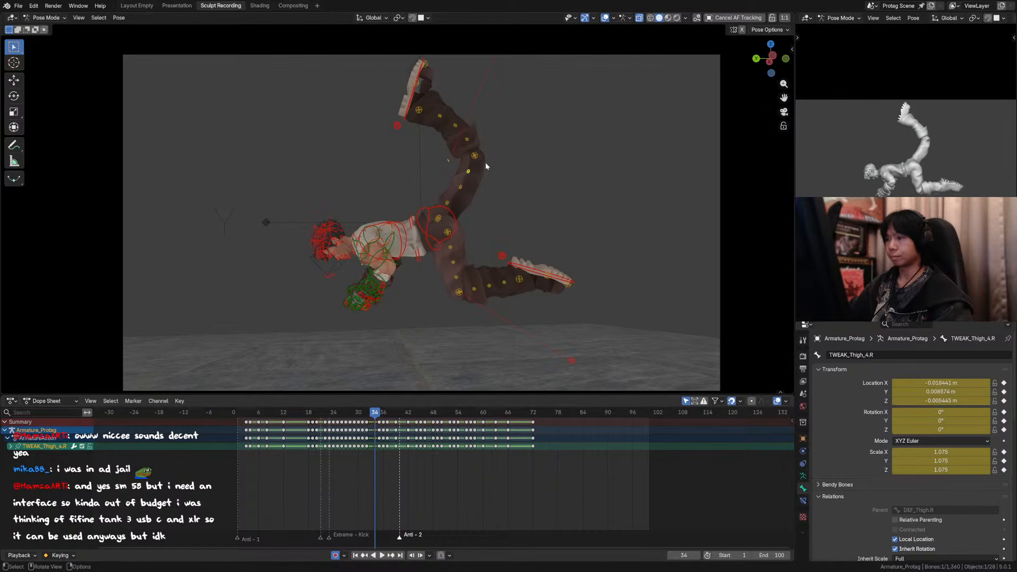
pyautogui.press('Left')
pyautogui.press('Right')
pyautogui.press('Right')
pyautogui.press('Left')
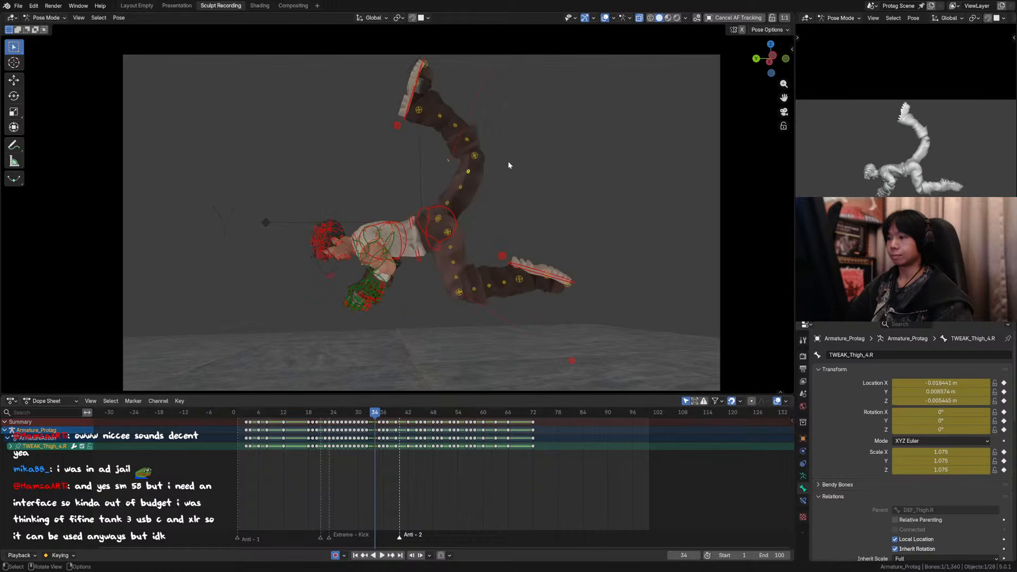
pyautogui.press('Left')
pyautogui.press('Left')
pyautogui.press('Left')
pyautogui.press('Right')
pyautogui.press('Right')
pyautogui.press('Right')
# Step: Play the kick and flip without overlays, and return to frame 34 with the rig controls shown
pyautogui.hotkey('shift', 'alt', 'z')
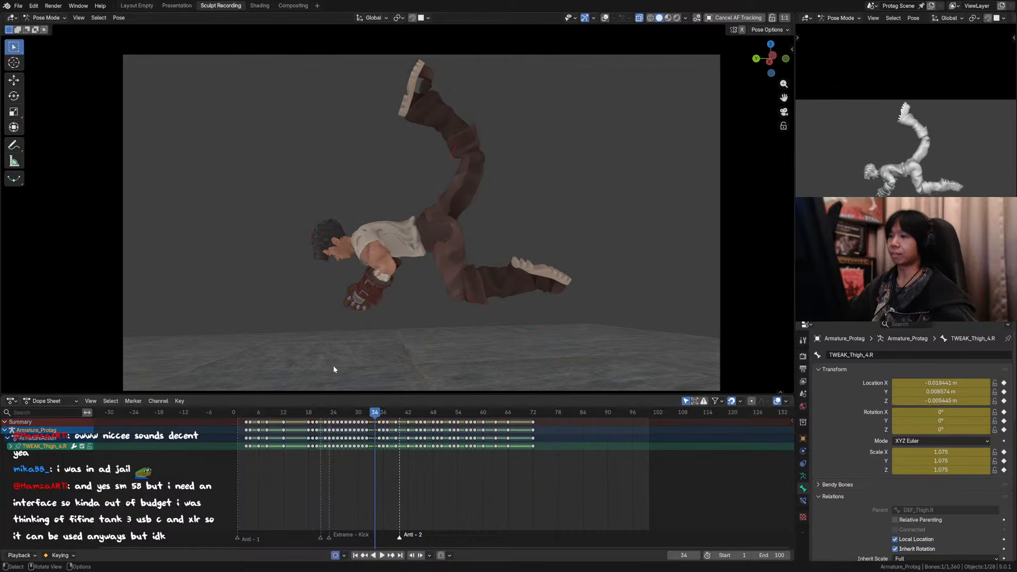
pyautogui.click(326, 412)
pyautogui.press('space')
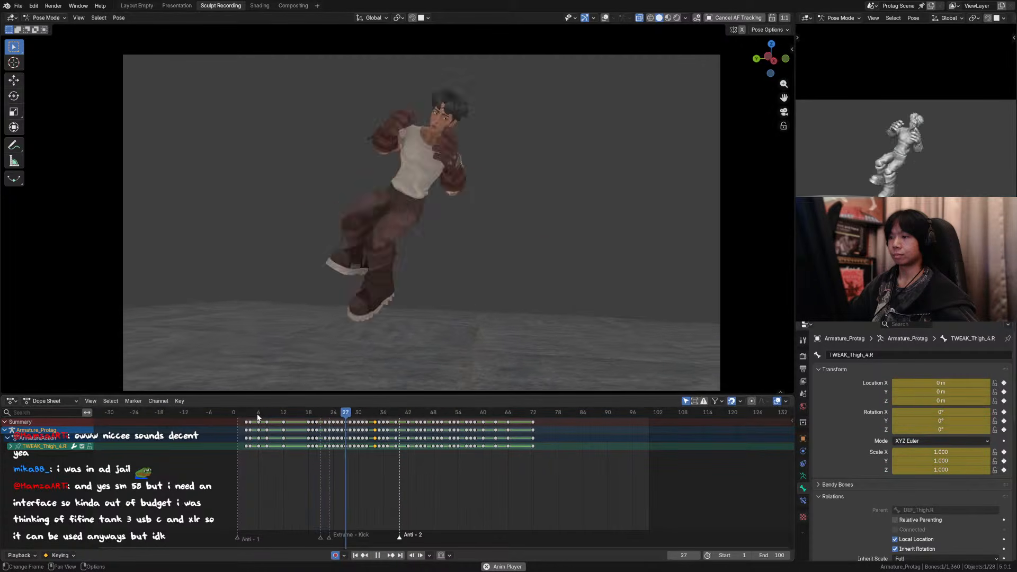
pyautogui.press('space')
pyautogui.moveTo(385, 413); pyautogui.dragTo(375, 413)
pyautogui.hotkey('shift', 'alt', 'z')
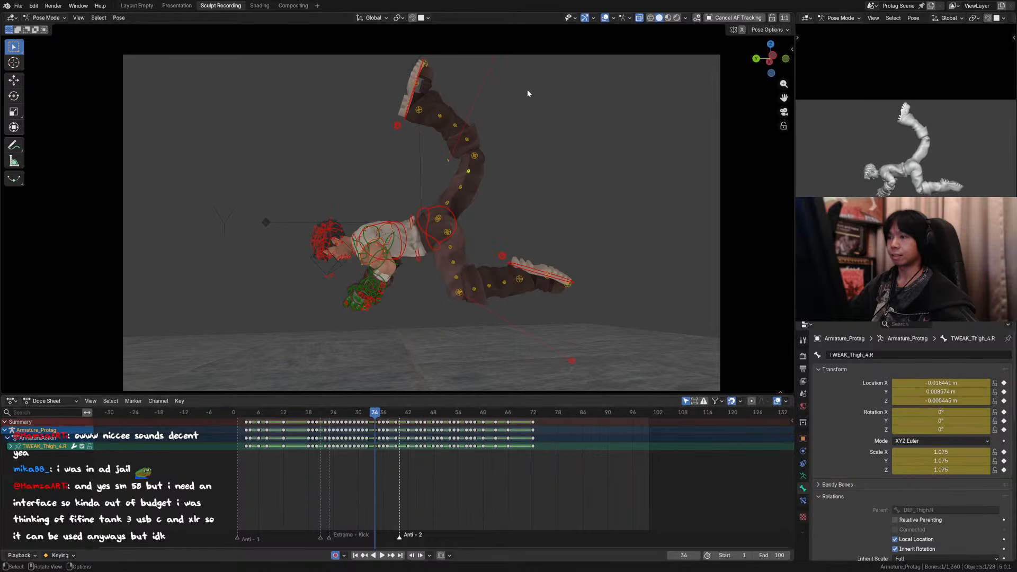
# Step: Reset the location and scale of all the raised right leg's knee, shin and thigh tweak controls at frame 34
pyautogui.moveTo(552, 68); pyautogui.dragTo(440, 211)
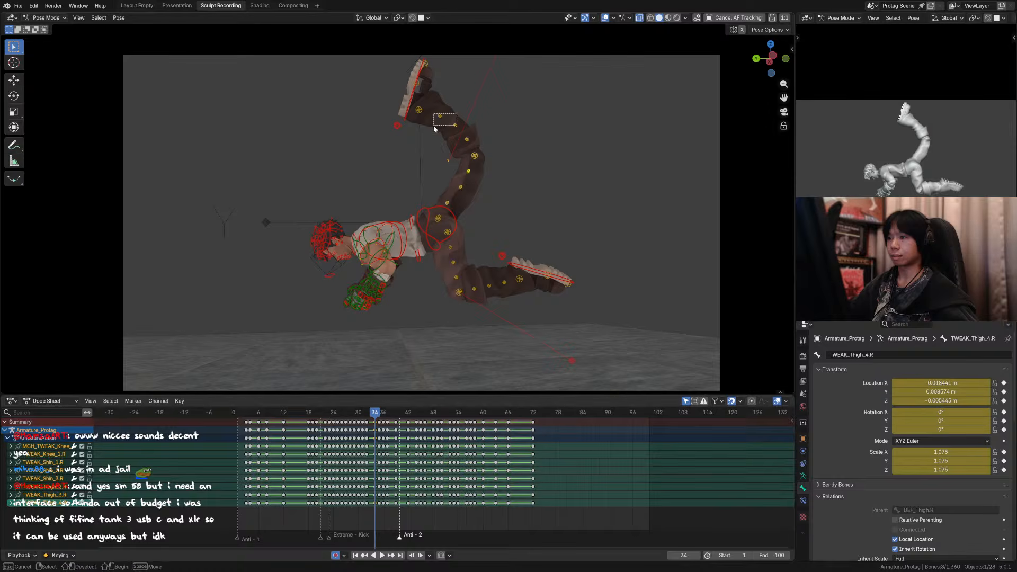
pyautogui.hotkey('alt', 'g')
pyautogui.hotkey('alt', 's')
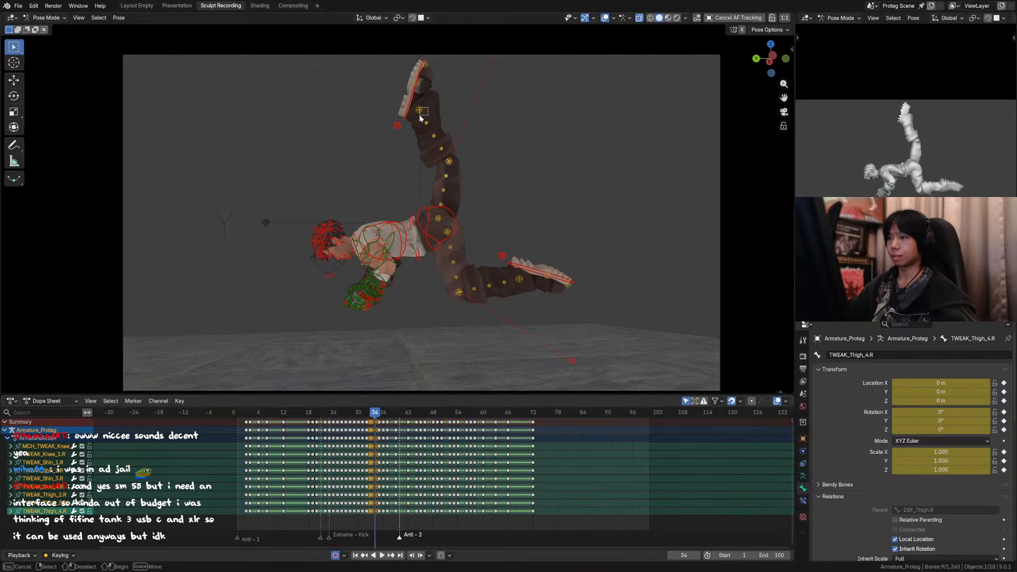
pyautogui.keyDown('alt'); pyautogui.click(421, 113); pyautogui.keyUp('alt')
# Step: Move the right foot IK control about -0.2 m along Y and -0.02 m along X
pyautogui.click(416, 86)
pyautogui.press('g')
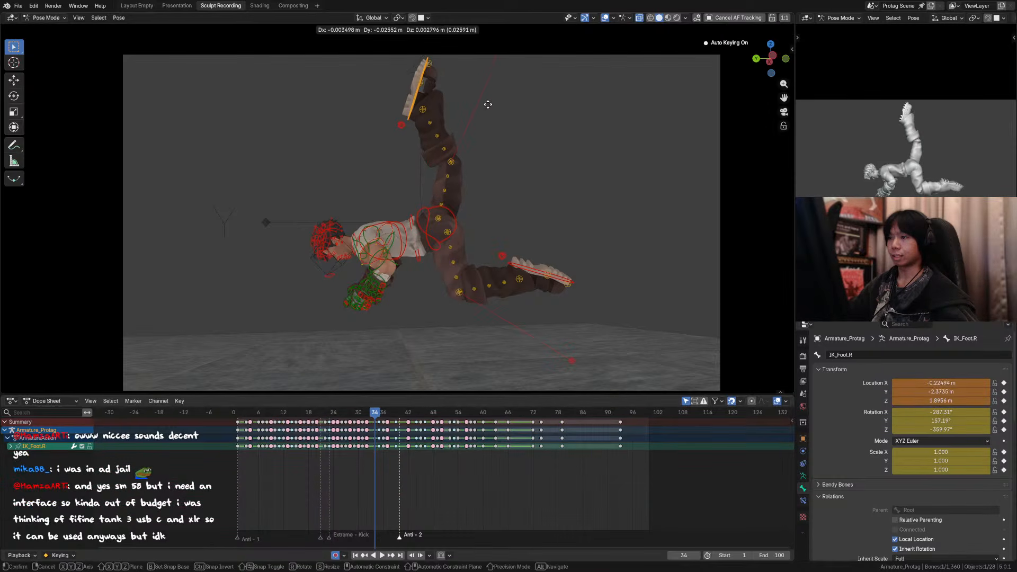
pyautogui.click(515, 109)
# Step: Rotate the left foot IK control slightly at frame 34, then lower it and shift it about 0.02 m along Y
pyautogui.click(538, 275)
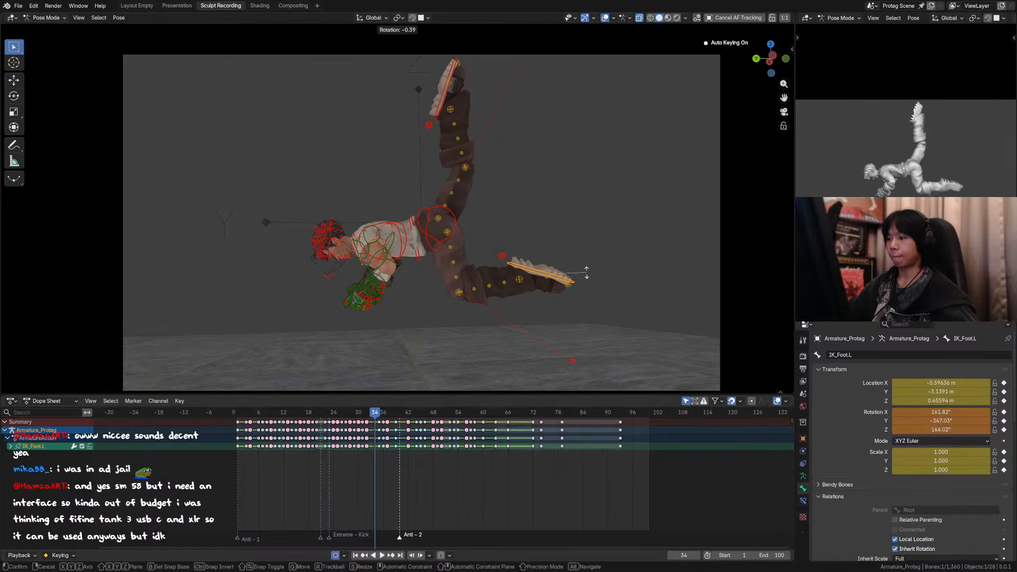
pyautogui.press('g')
pyautogui.press('z')
pyautogui.click(585, 277)
pyautogui.press('g')
pyautogui.click(584, 278)
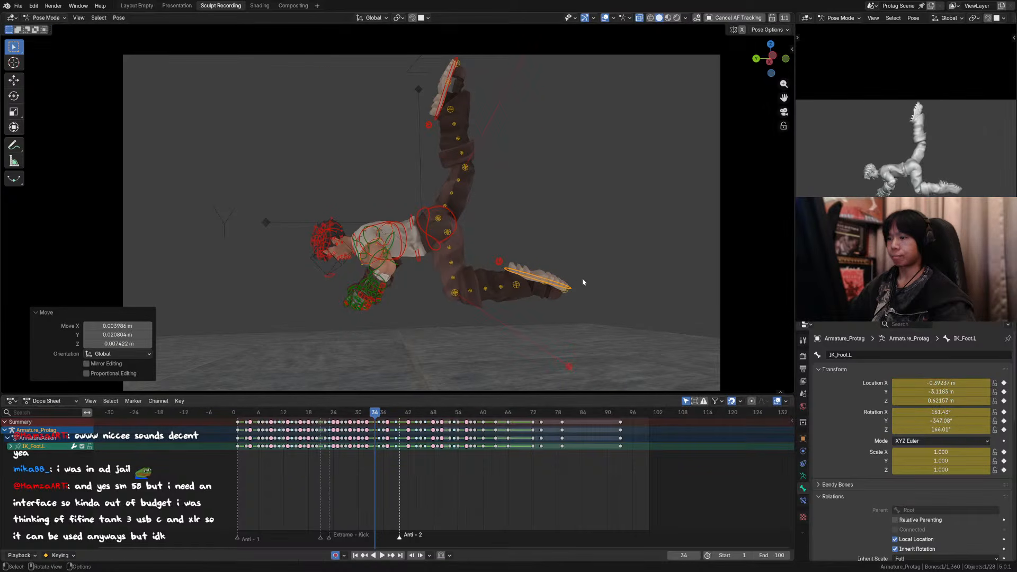
# Step: Step back and forth between frames 32 and 35, with and without overlays, to examine the leg motion
pyautogui.press('Left')
pyautogui.press('Right')
pyautogui.press('Left')
pyautogui.press('Right')
pyautogui.press('Left')
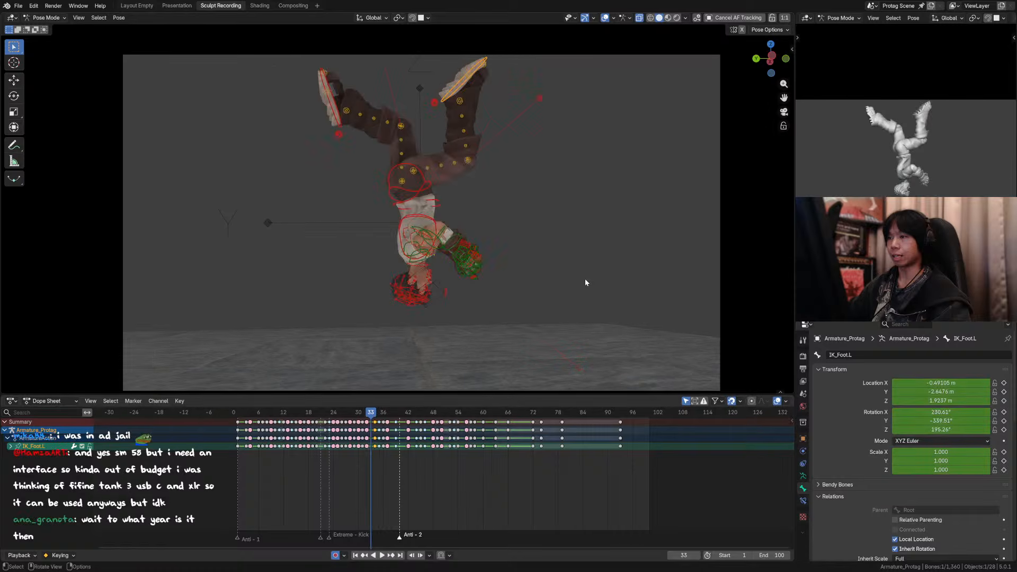
pyautogui.press('Right')
pyautogui.click(606, 18)
pyautogui.press('Left')
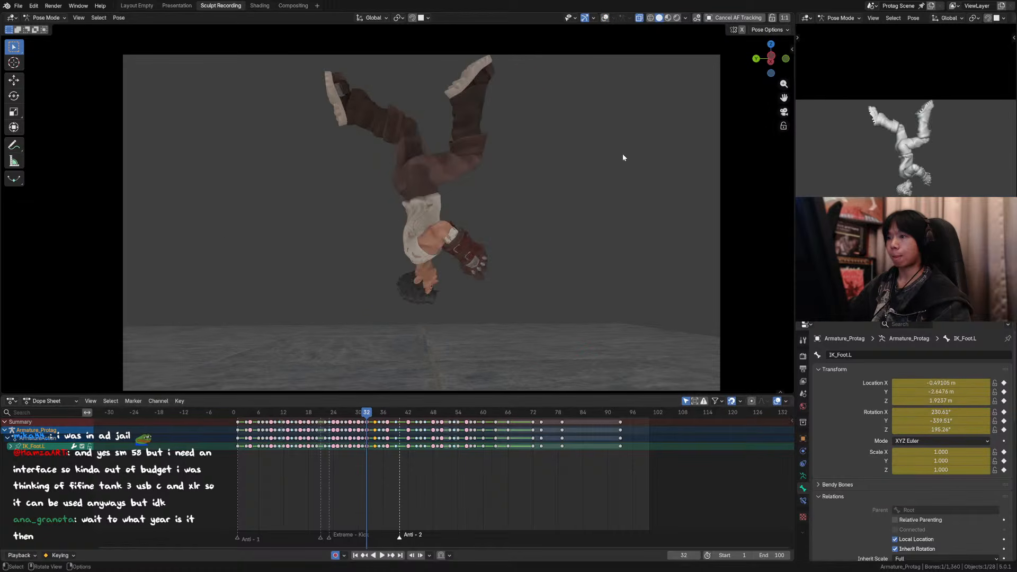
pyautogui.press('Right')
pyautogui.press('Right')
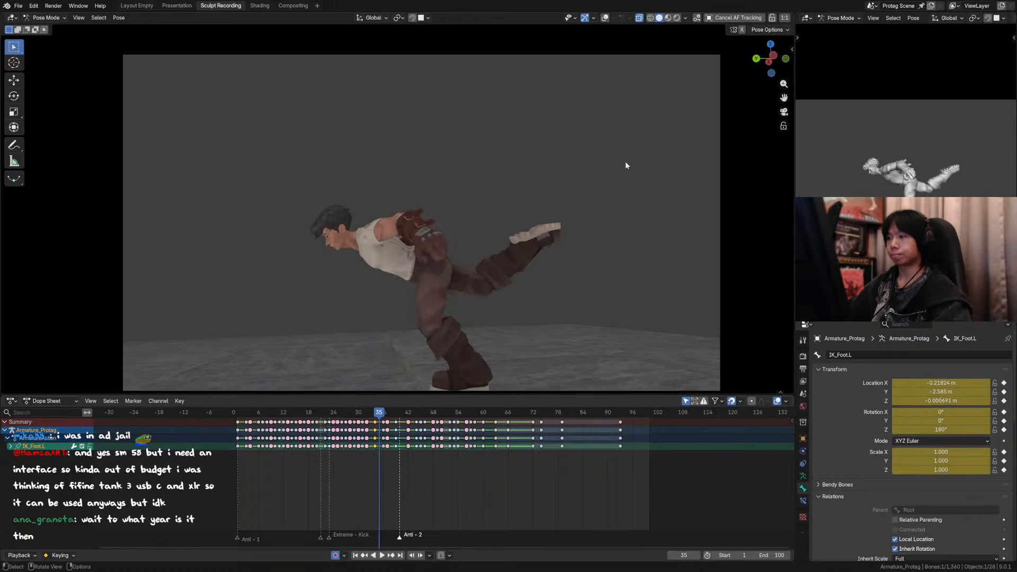
# Step: Show the rig controls at frame 35 and move the right foot IK about 0.09 m along Z and -0.03 m along X and Y
pyautogui.click(606, 19)
pyautogui.click(540, 237)
pyautogui.press('g')
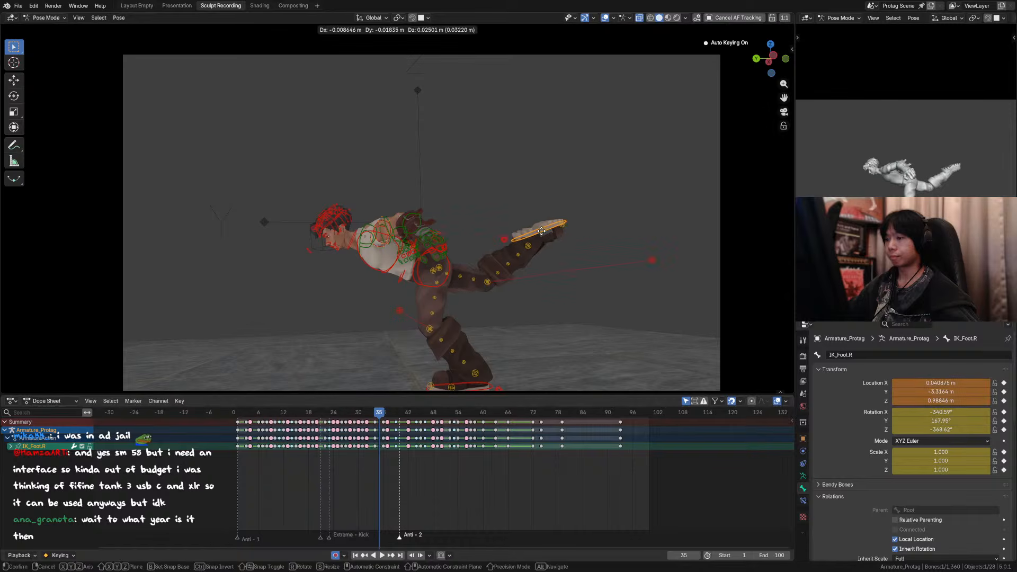
pyautogui.click(542, 222)
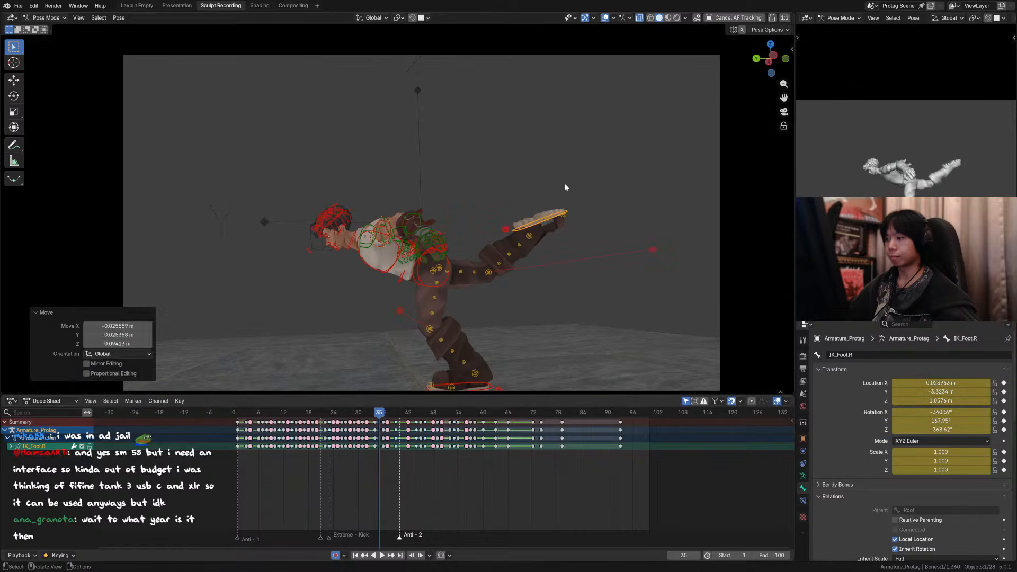
# Step: Step back and forth between frames 35 and 37 to examine how the trailing right foot lands
pyautogui.press('Right')
pyautogui.press('Right')
pyautogui.press('Left')
pyautogui.press('Left')
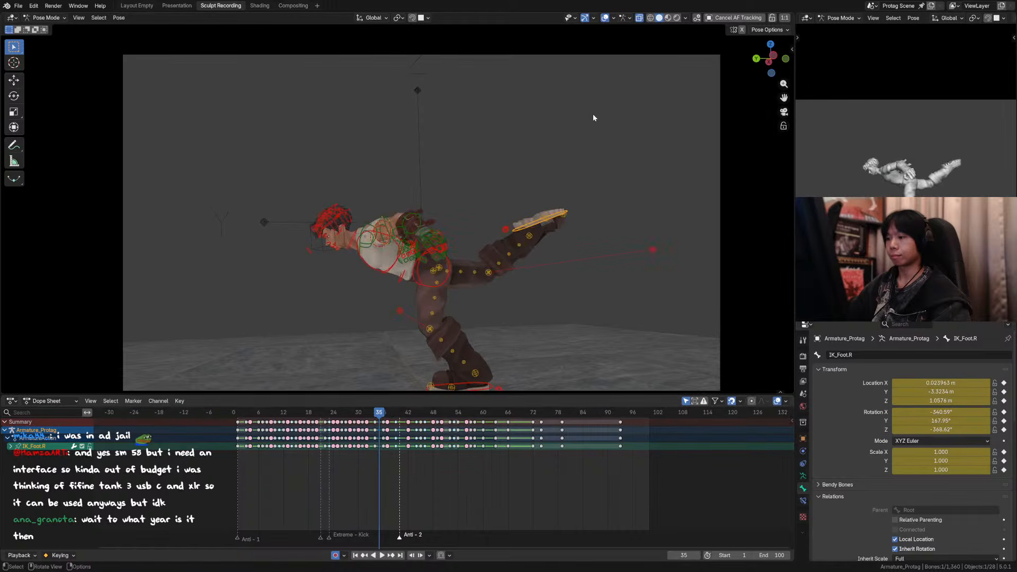
pyautogui.press('Right')
pyautogui.press('Left')
pyautogui.press('Right')
pyautogui.press('Right')
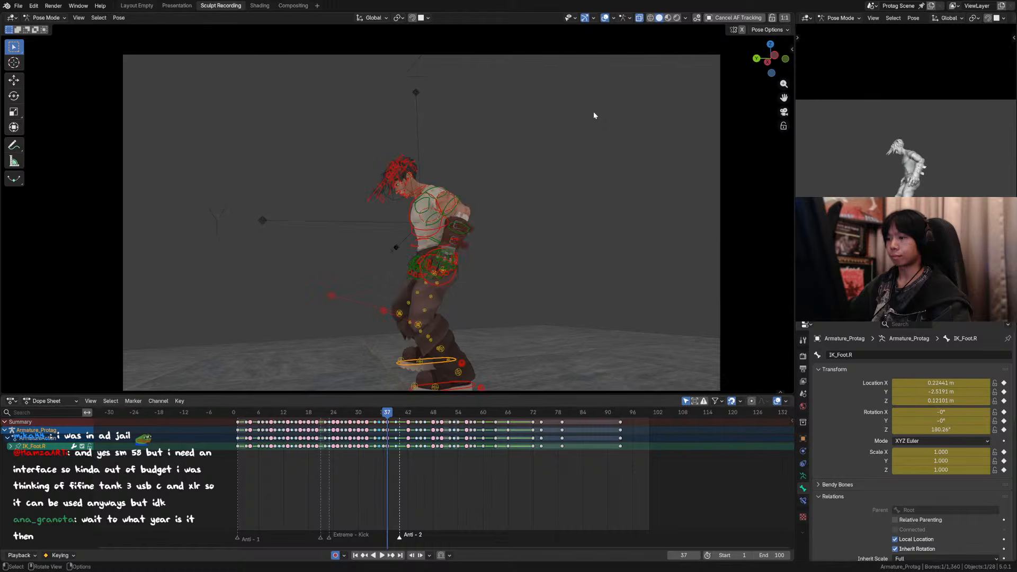
pyautogui.press('Left')
pyautogui.press('Left')
pyautogui.press('Right')
pyautogui.press('Right')
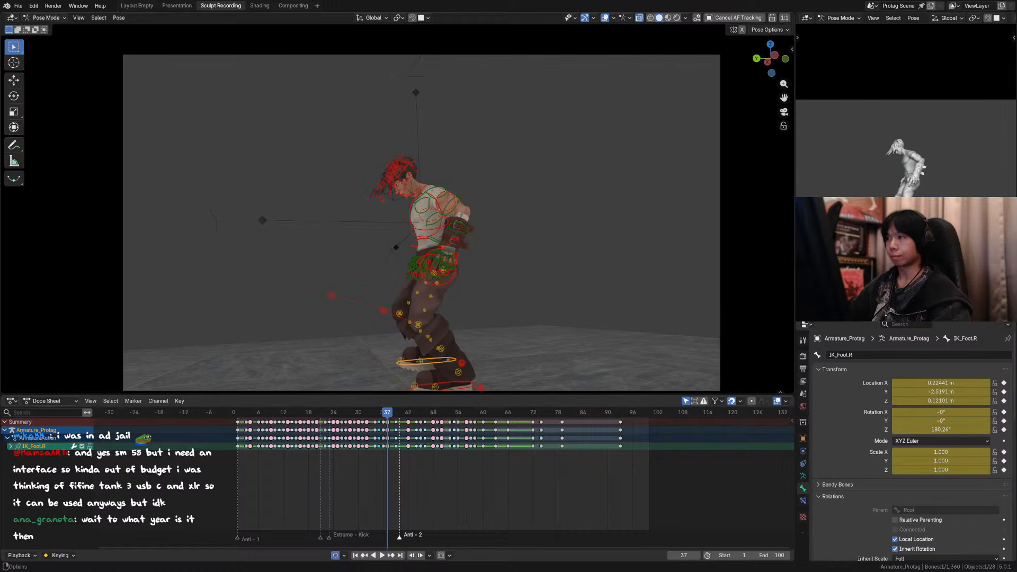
# Step: Hide the overlays and play the flip repeatedly from around frame 25 to review its motion
pyautogui.hotkey('shift', 'alt', 'z')
pyautogui.moveTo(365, 412); pyautogui.dragTo(342, 416)
pyautogui.press('space')
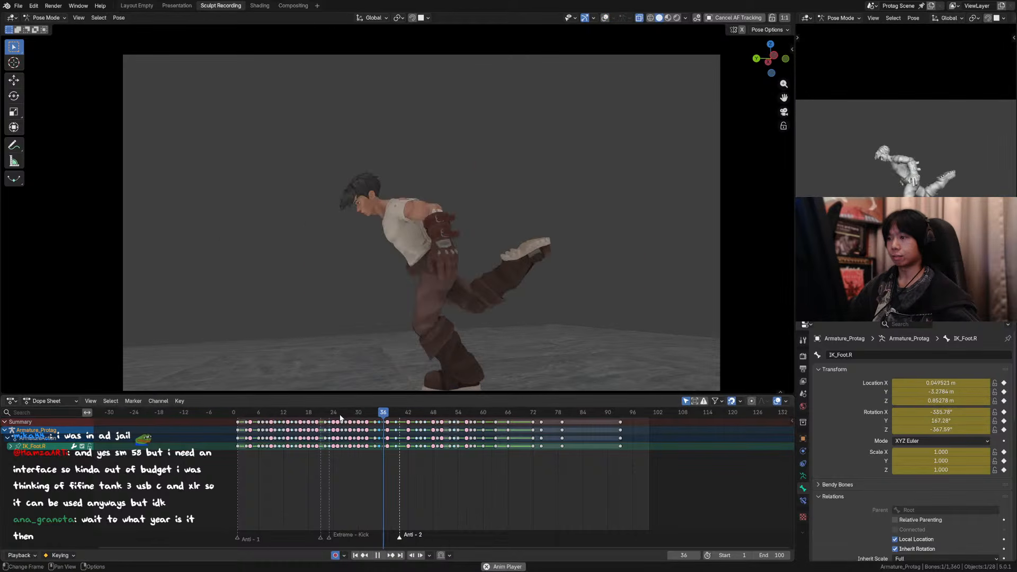
pyautogui.click(340, 416)
pyautogui.press('space')
pyautogui.click(340, 417)
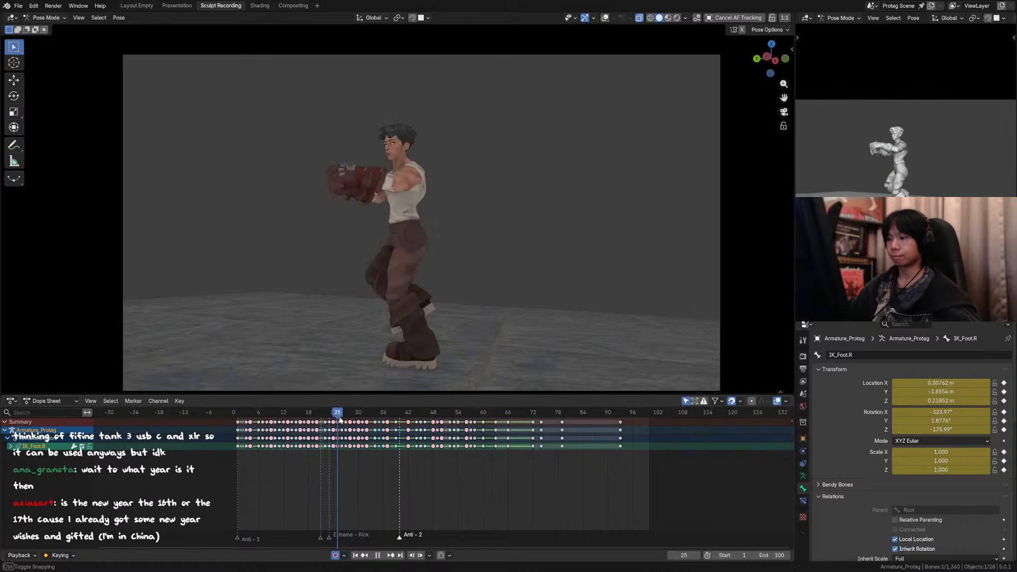
pyautogui.press('space')
pyautogui.press('space')
# Step: Step frame by frame around frame 34 to examine the timing between the upside-down pose and the landing
pyautogui.press('Right')
pyautogui.press('Right')
pyautogui.press('Right')
pyautogui.press('Right')
pyautogui.press('Right')
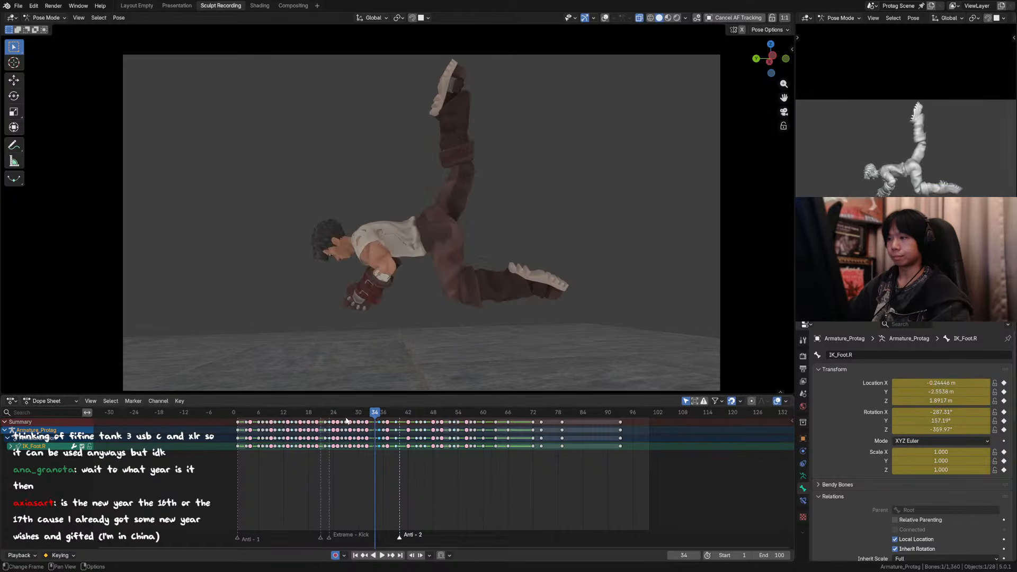
pyautogui.press('Left')
pyautogui.click(382, 430)
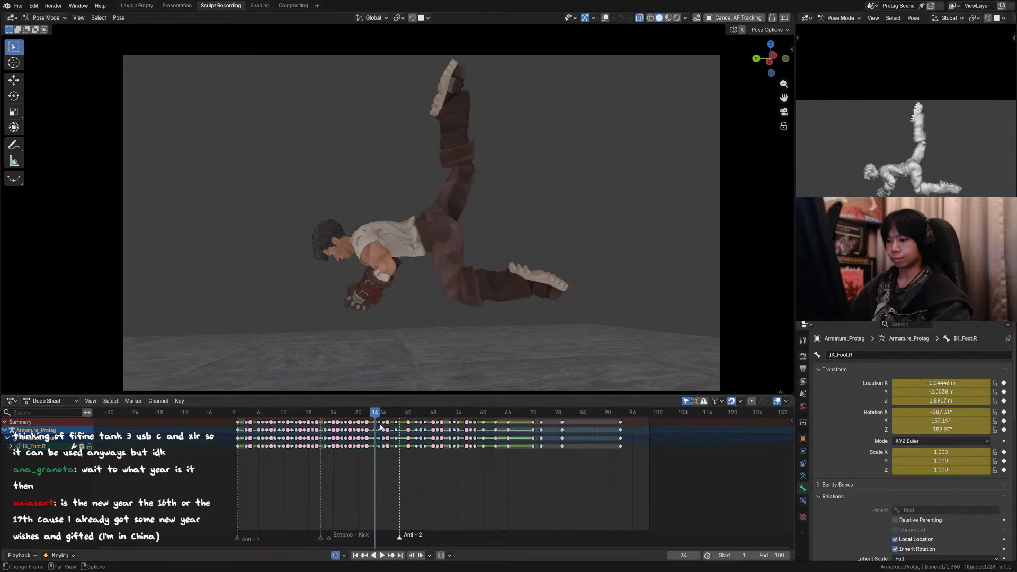
pyautogui.press('Right')
pyautogui.press('Right')
pyautogui.press('Left')
pyautogui.press('Left')
pyautogui.press('Left')
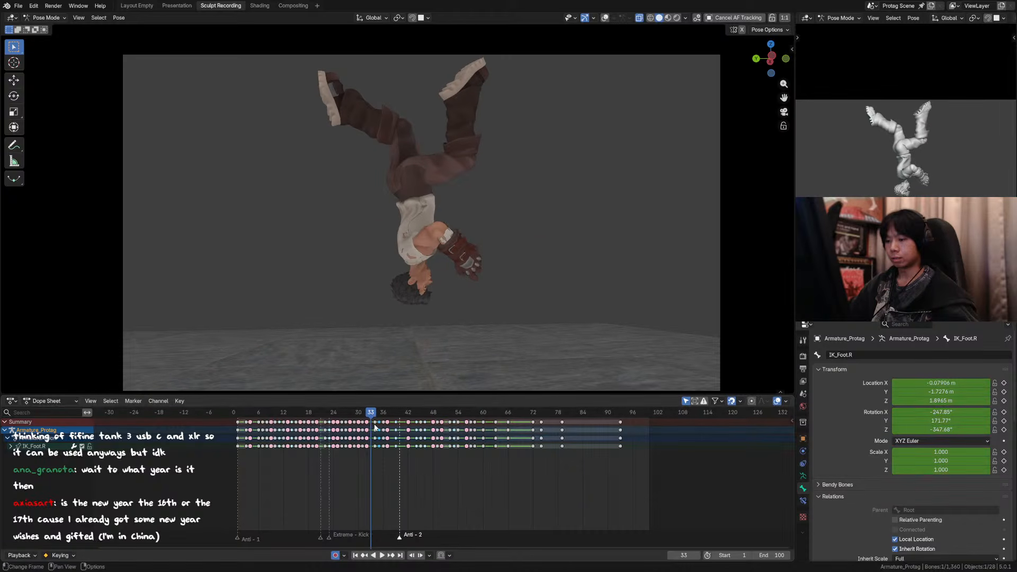
# Step: Select all the rig's bones and move their keyframes at frame 34 one frame earlier, to frame 33
pyautogui.press('g')
pyautogui.click(370, 426)
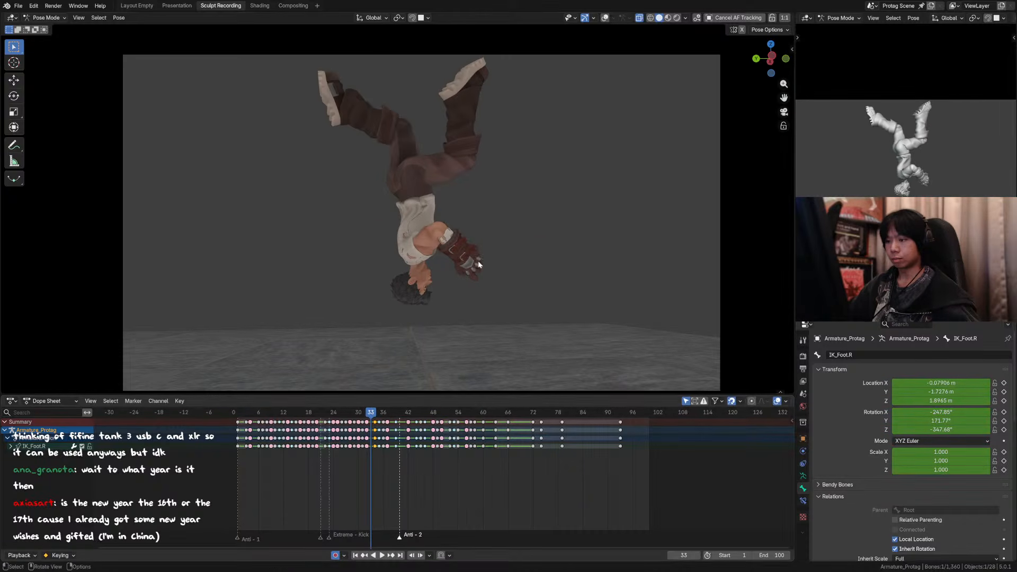
pyautogui.press('a')
pyautogui.click(375, 423)
pyautogui.press('g')
pyautogui.click(368, 417)
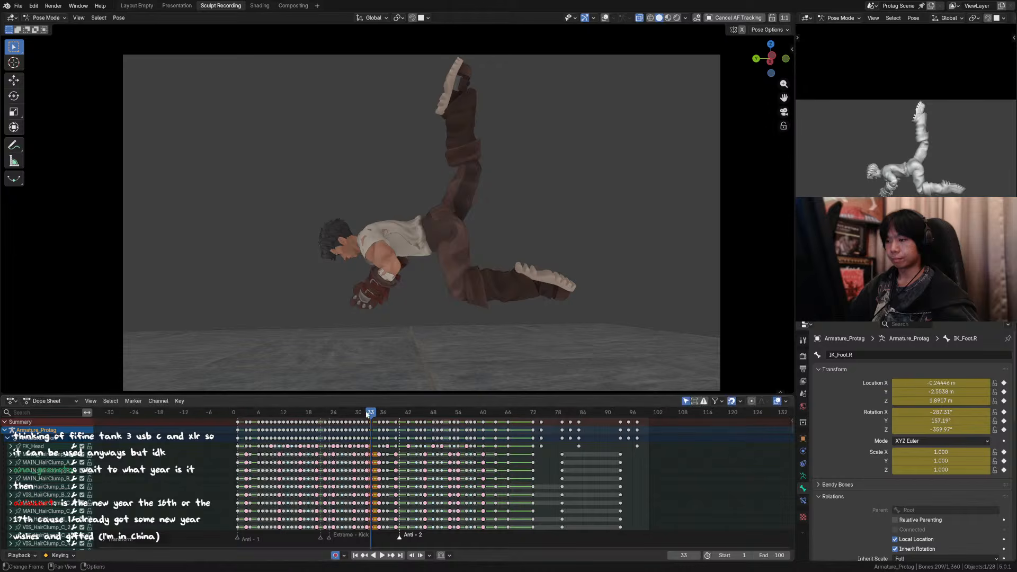
# Step: Play back the retimed flip, and save the file with frame 20 shown
pyautogui.press('space')
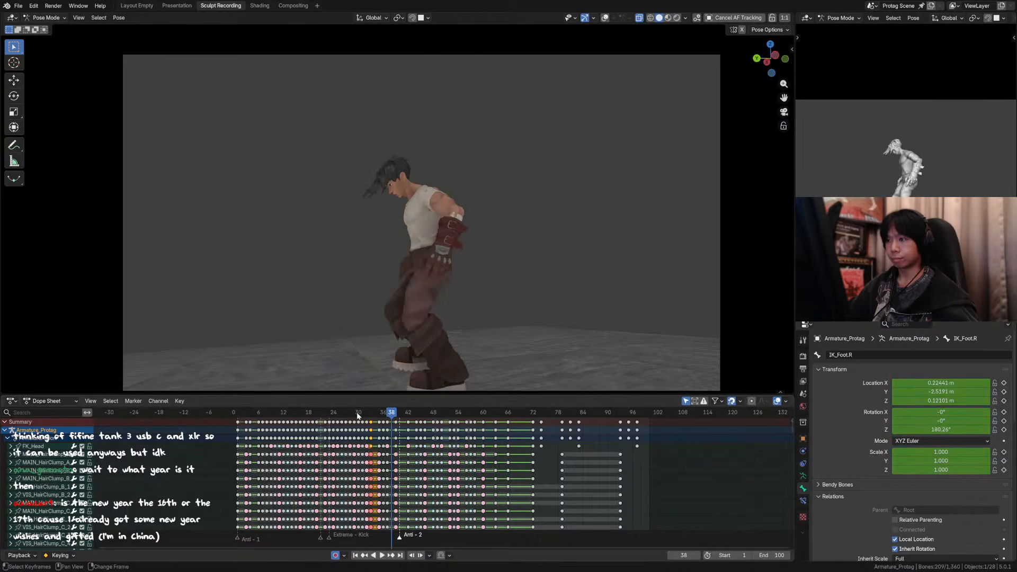
pyautogui.moveTo(358, 416); pyautogui.dragTo(317, 417)
pyautogui.hotkey('ctrl', 's')
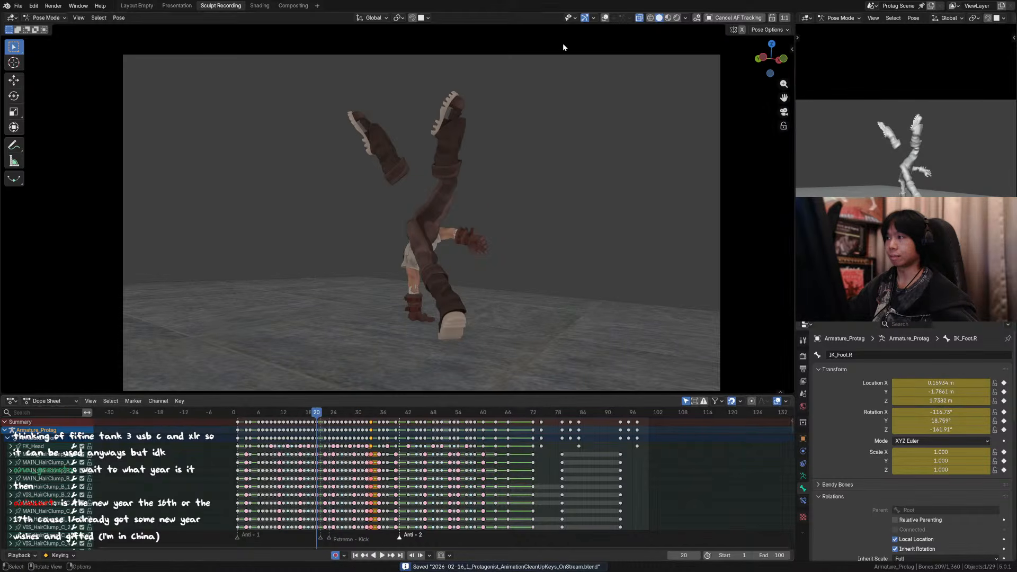
# Step: Switch to Object Mode with overlays shown and duplicate the floating boot mesh in place at frame 20
pyautogui.click(605, 18)
pyautogui.click(391, 134)
pyautogui.hotkey('ctrl', 'Tab')
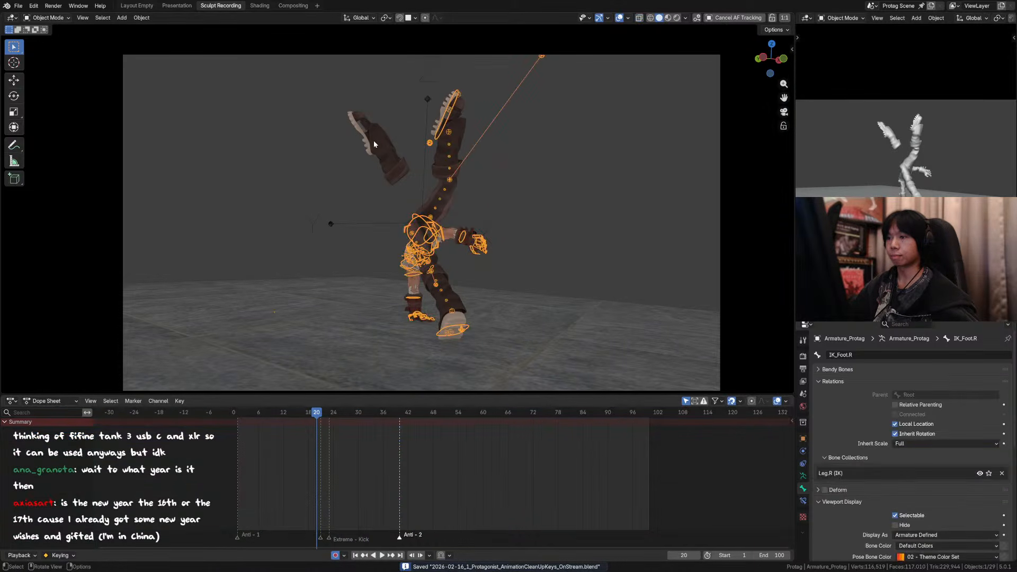
pyautogui.click(374, 142)
pyautogui.moveTo(374, 143); pyautogui.dragTo(392, 194, button='middle')
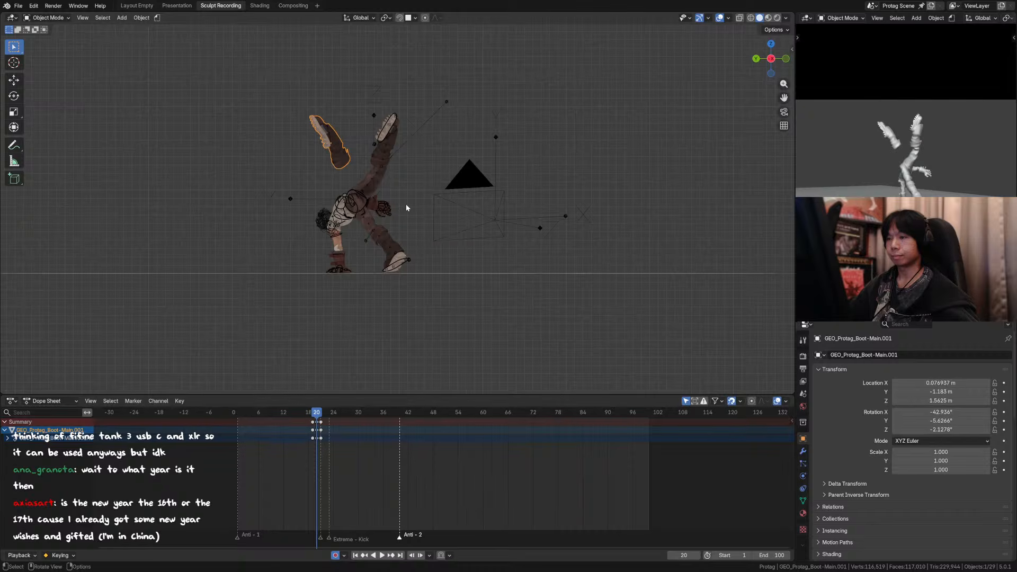
pyautogui.hotkey('shift', 'd')
pyautogui.rightClick(409, 204)
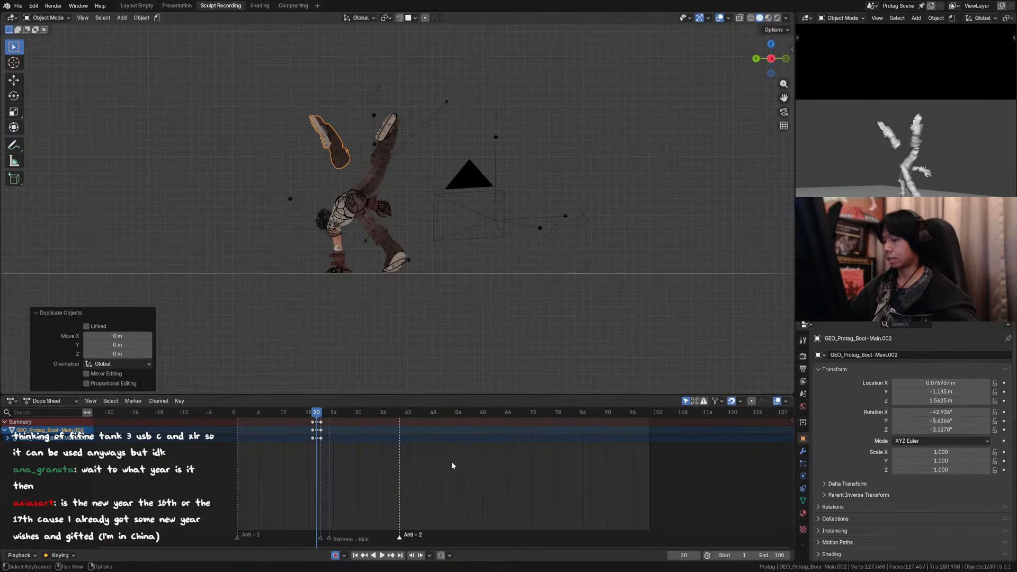
# Step: Show the duplicate boot's shape keys, and delete its keyframes with the timeline at frame 33
pyautogui.click(803, 501)
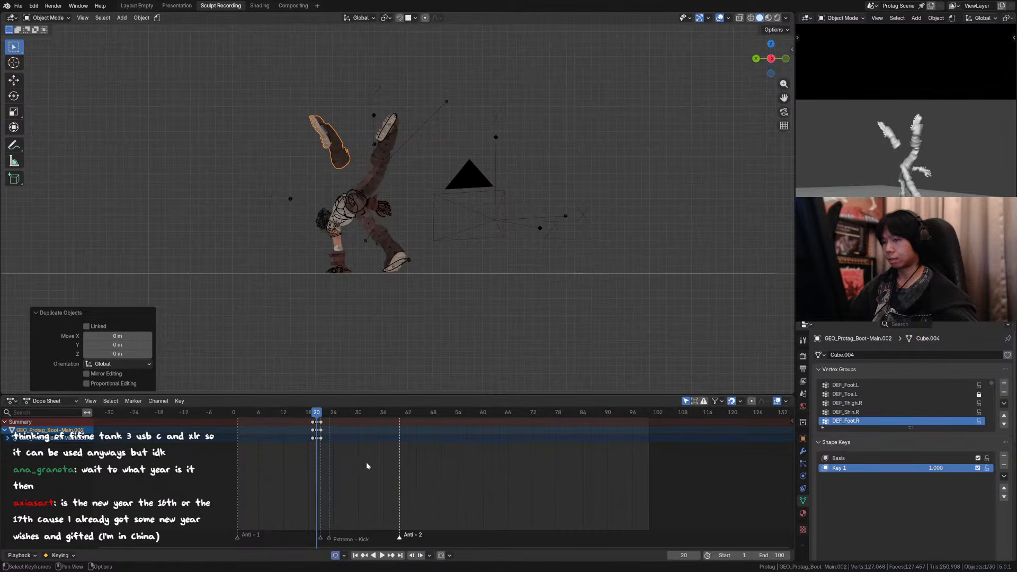
pyautogui.moveTo(352, 466); pyautogui.dragTo(370, 412)
pyautogui.press('x')
pyautogui.click(387, 438)
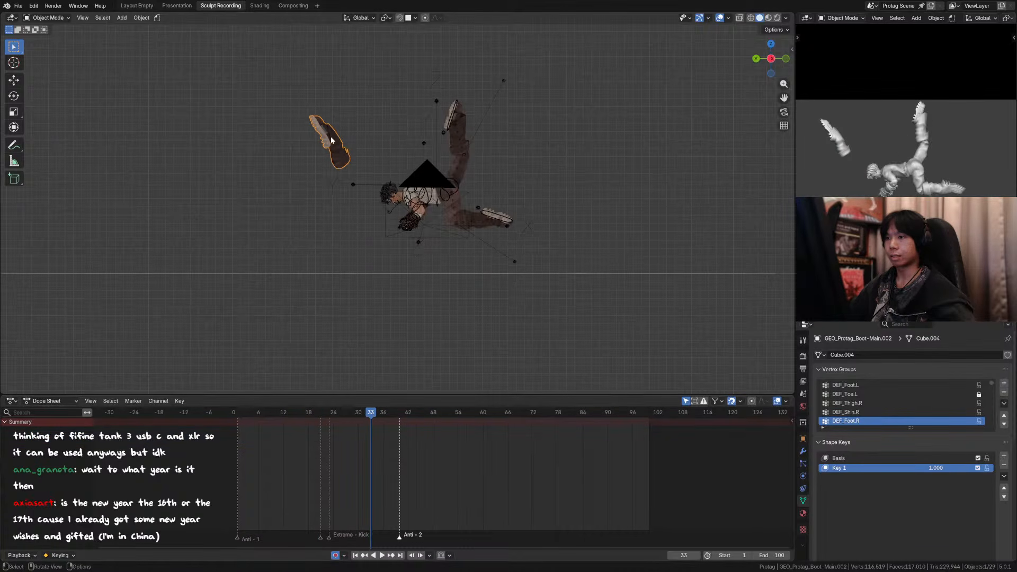
# Step: Move the duplicate boot about -1.1 m along Y and 0.11 m along Z, and compare it with the legs at frames 32 and 33
pyautogui.press('g')
pyautogui.click(439, 135)
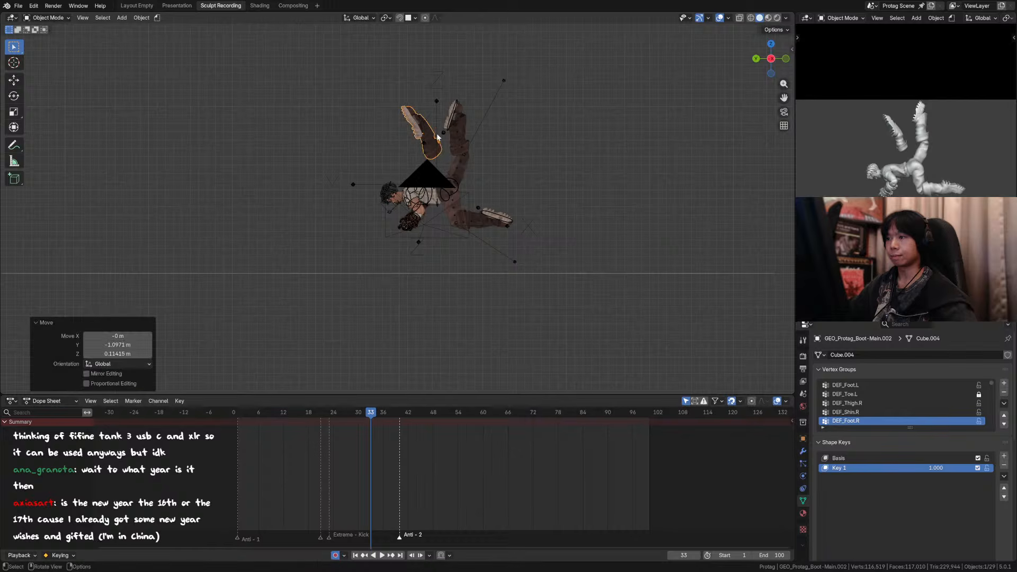
pyautogui.press('Left')
pyautogui.keyDown('shift'); pyautogui.moveTo(451, 147); pyautogui.dragTo(440, 226, button='middle'); pyautogui.keyUp('shift')
pyautogui.scroll(3, 439, 227)
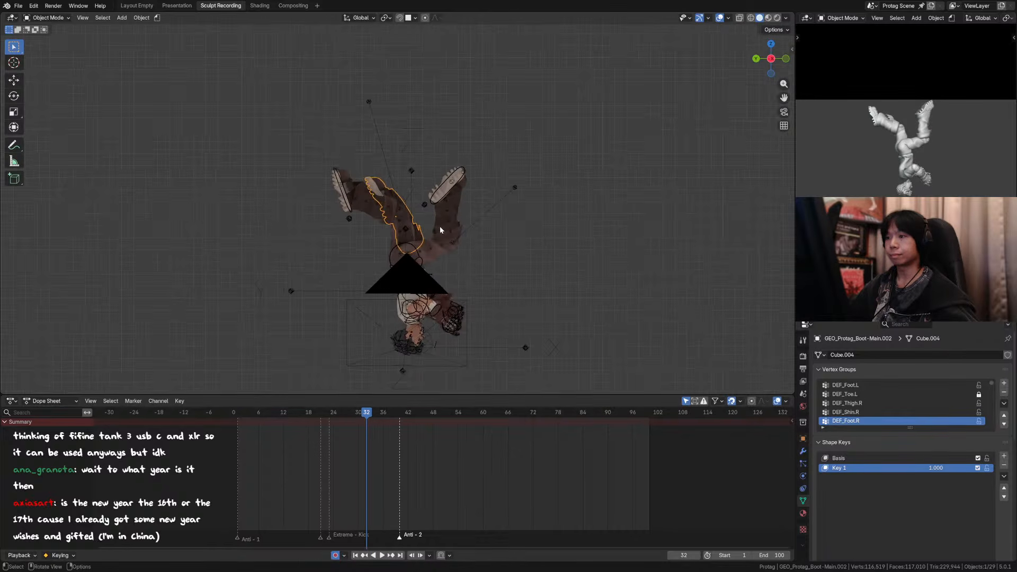
pyautogui.press('Right')
pyautogui.press('Left')
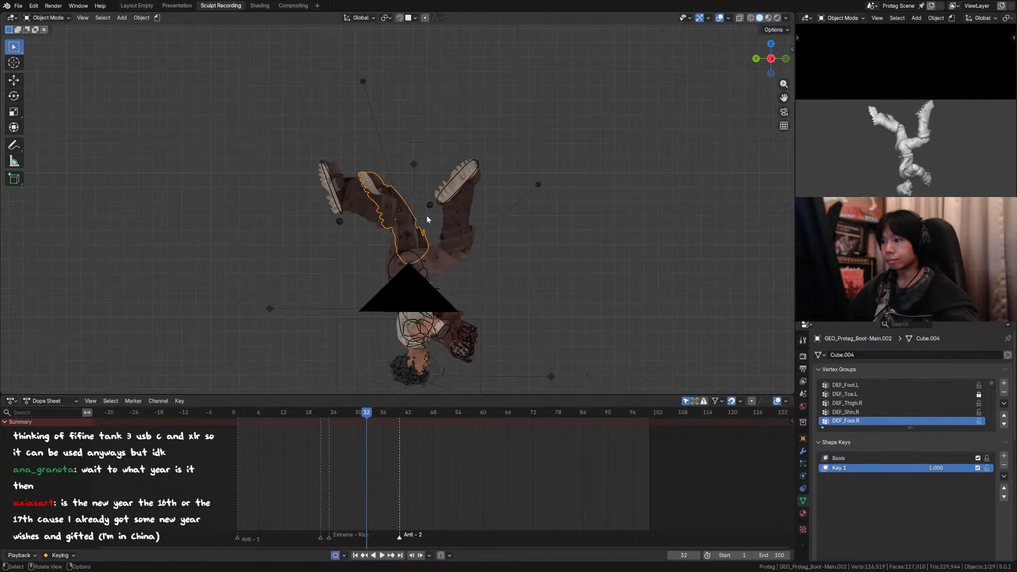
# Step: At frame 32, move the duplicate boot about -0.07 m along Y and 0.11 m along Z, and rotate it about 10°
pyautogui.press('g')
pyautogui.click(439, 199)
pyautogui.press('r')
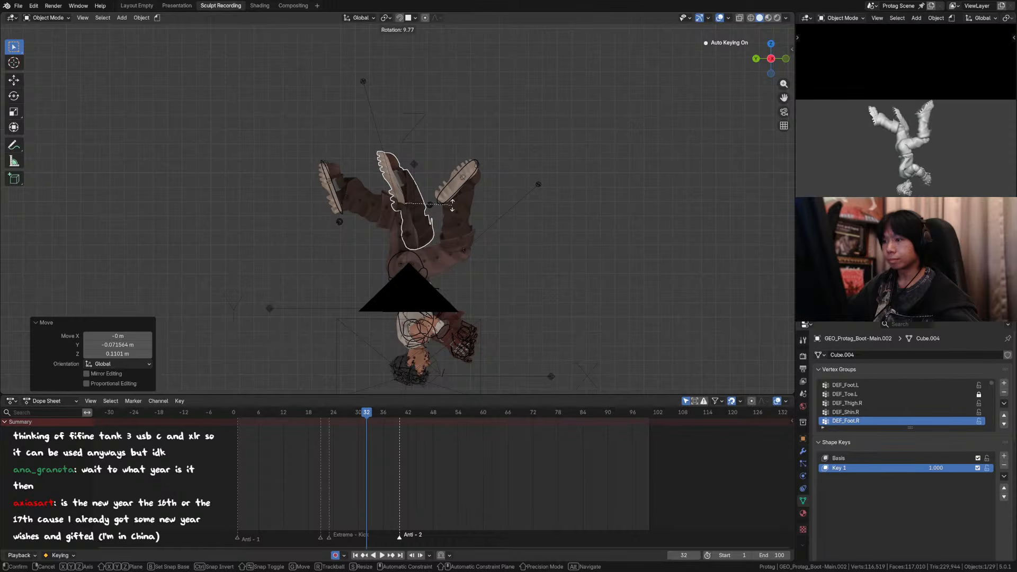
pyautogui.click(455, 208)
# Step: Step through the frames around 32, including through the scene camera, to examine the boot's placement against the moving legs
pyautogui.press('Left')
pyautogui.press('Right')
pyautogui.press('Left')
pyautogui.press('Right')
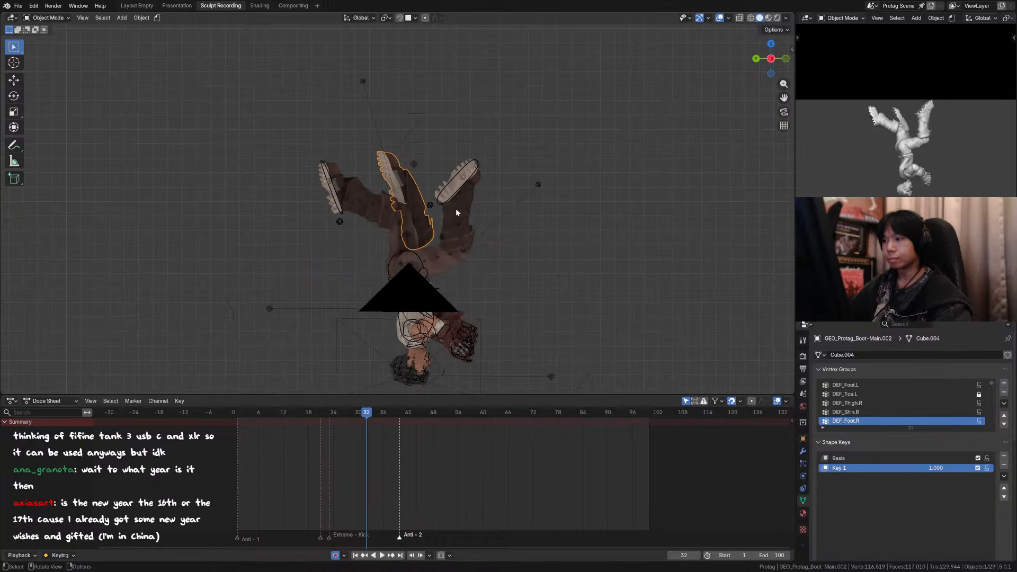
pyautogui.press('KP_0')
pyautogui.press('Left')
pyautogui.press('Right')
pyautogui.press('Right')
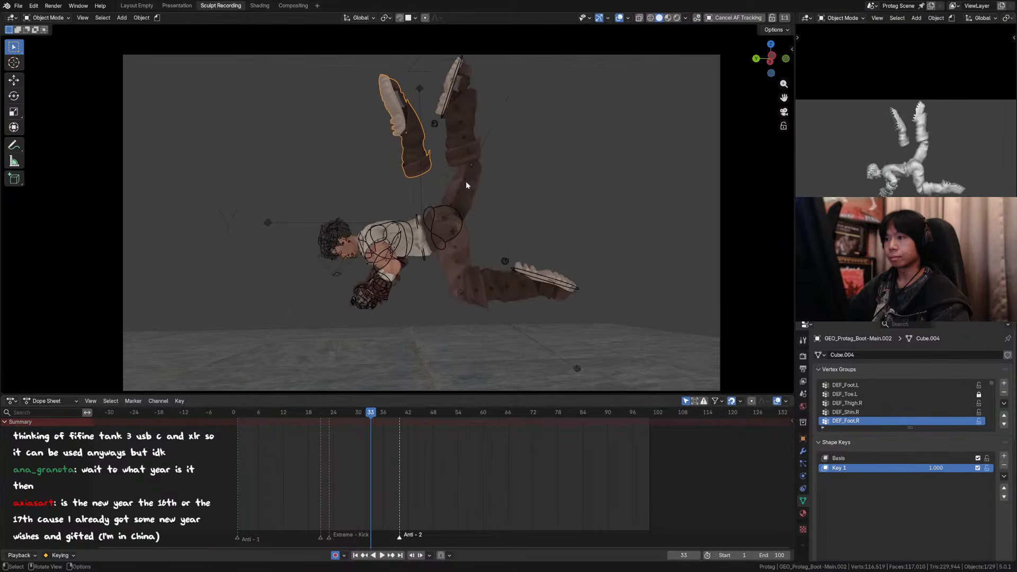
pyautogui.press('Left')
pyautogui.press('Left')
pyautogui.press('Right')
# Step: From the back view, rotate the duplicate boot about -34° around the global Z axis
pyautogui.press('ctrl+KP_1')
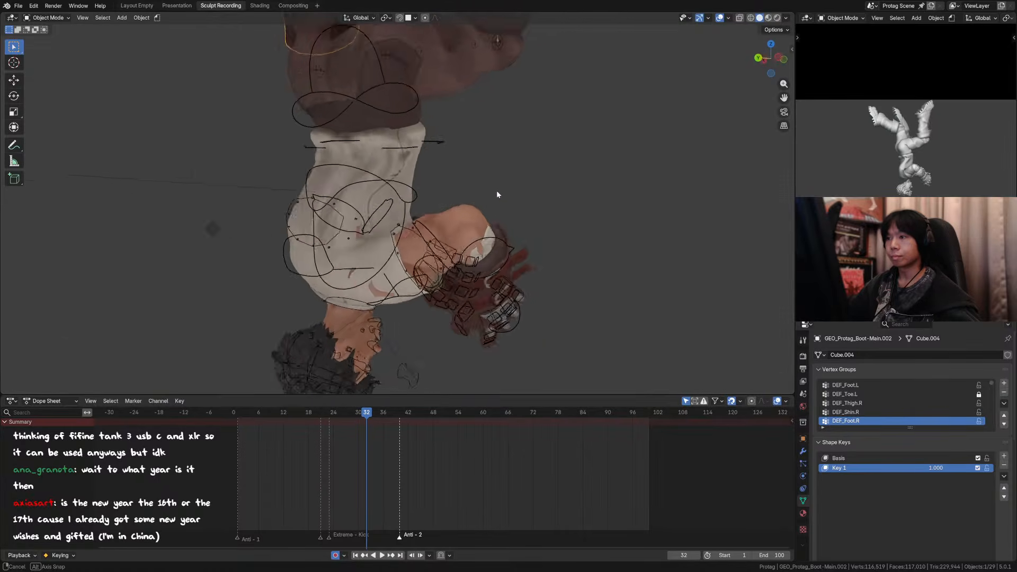
pyautogui.press('g')
pyautogui.rightClick(495, 215)
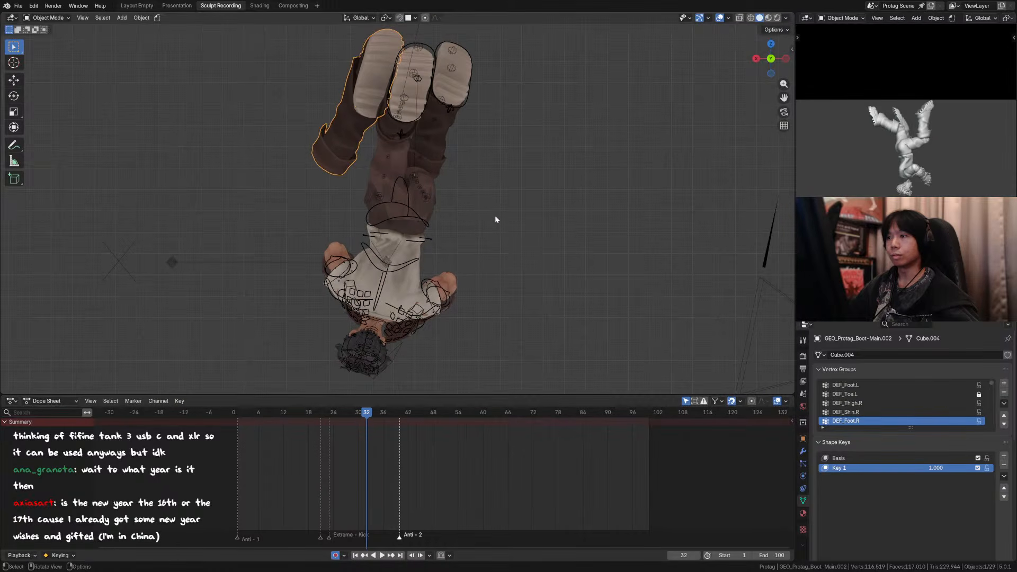
pyautogui.press('r')
pyautogui.press('z')
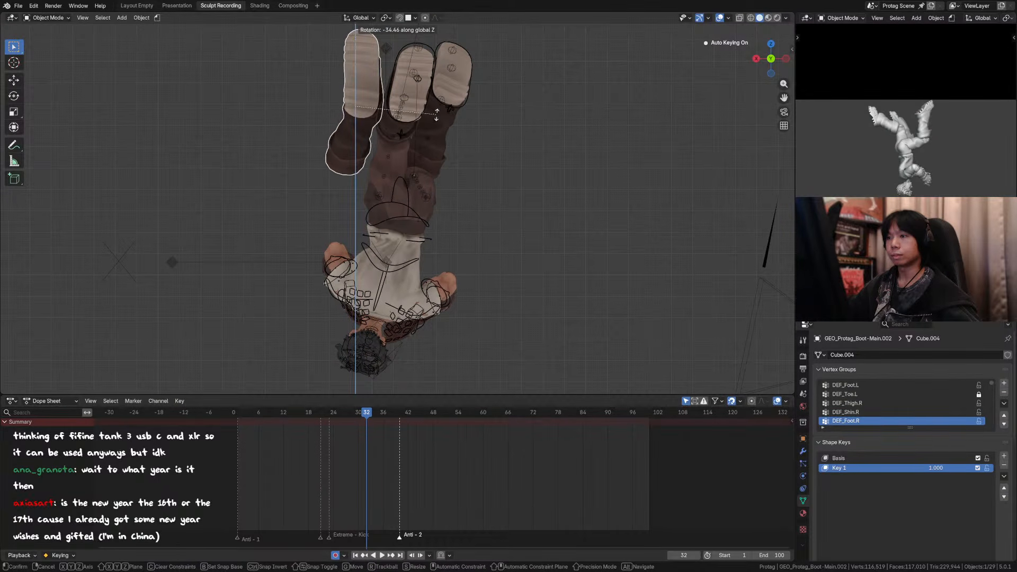
pyautogui.click(434, 114)
# Step: Try adjusting the duplicate boot's Key 1 shape key value, and save the file
pyautogui.moveTo(936, 468)
pyautogui.mouseDown()
pyautogui.moveTo(915, 468)
pyautogui.moveTo(938, 468)
pyautogui.mouseUp()
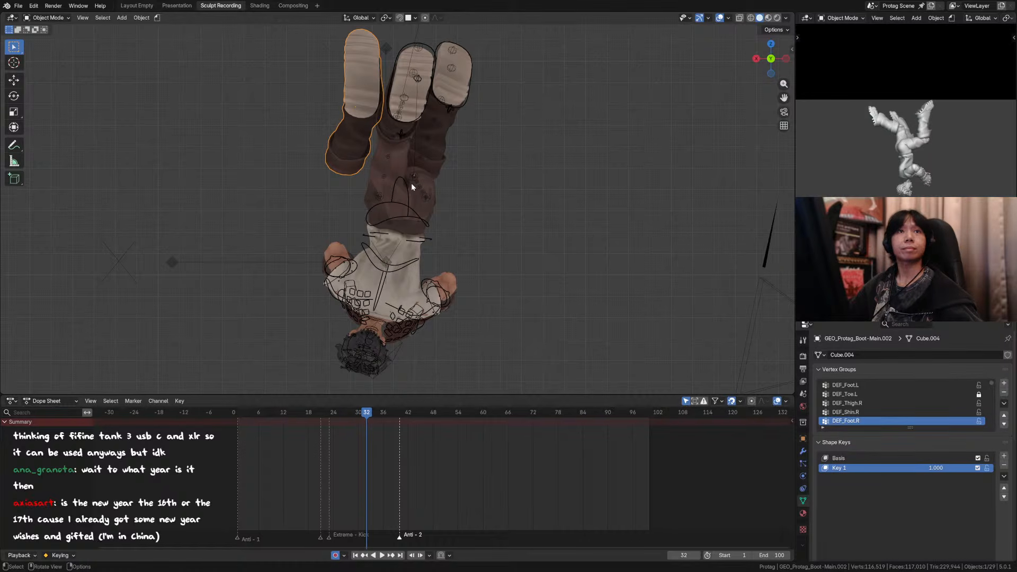
pyautogui.moveTo(411, 182); pyautogui.dragTo(405, 186, button='middle')
pyautogui.hotkey('ctrl', 's')
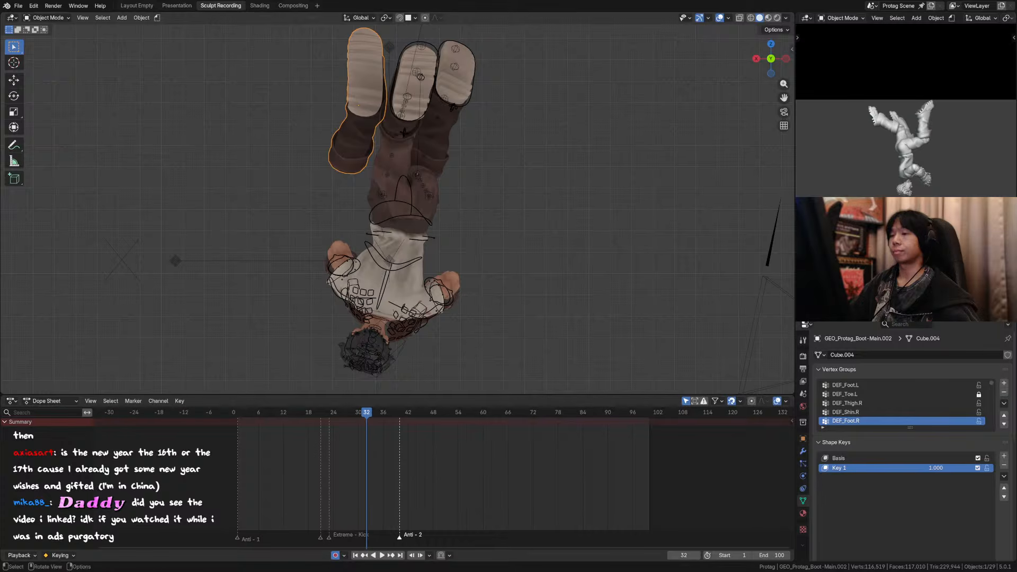
# Step: From the opposite view, shift the duplicate boot along the global X axis toward the legs and compare frames 32 and 33
pyautogui.moveTo(364, 129); pyautogui.dragTo(587, 139, button='middle')
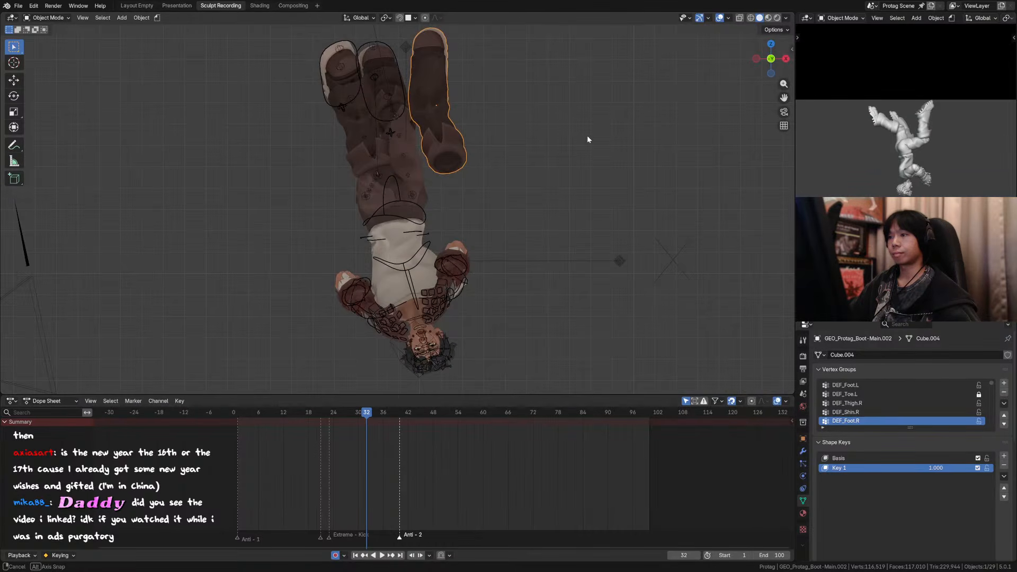
pyautogui.press('g')
pyautogui.press('x')
pyautogui.click(479, 148)
pyautogui.moveTo(479, 148)
pyautogui.mouseDown(button='middle')
pyautogui.moveTo(380, 141)
pyautogui.moveTo(512, 144)
pyautogui.moveTo(476, 139)
pyautogui.mouseUp(button='middle')
pyautogui.press('Right')
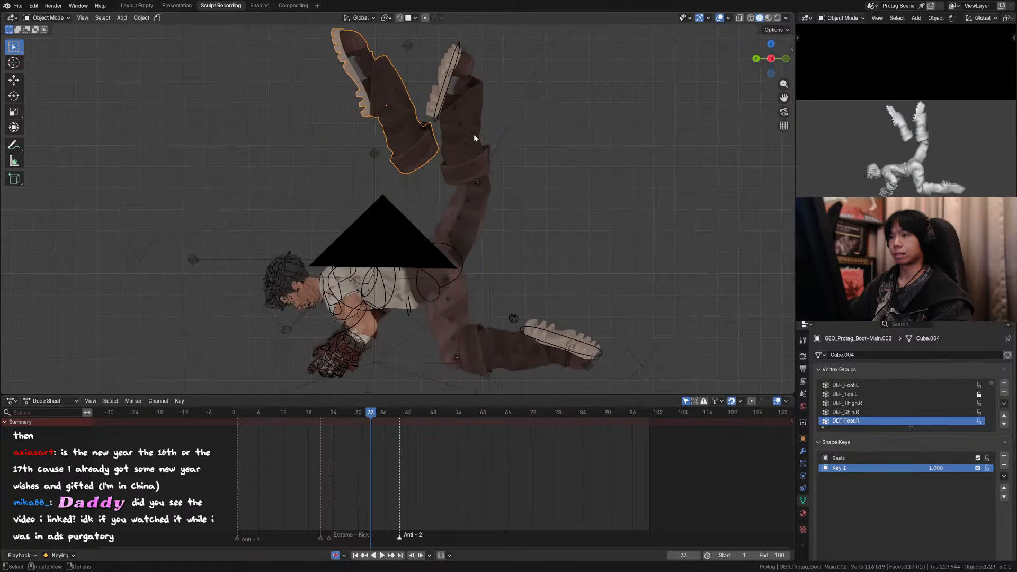
pyautogui.press('Left')
pyautogui.press('Right')
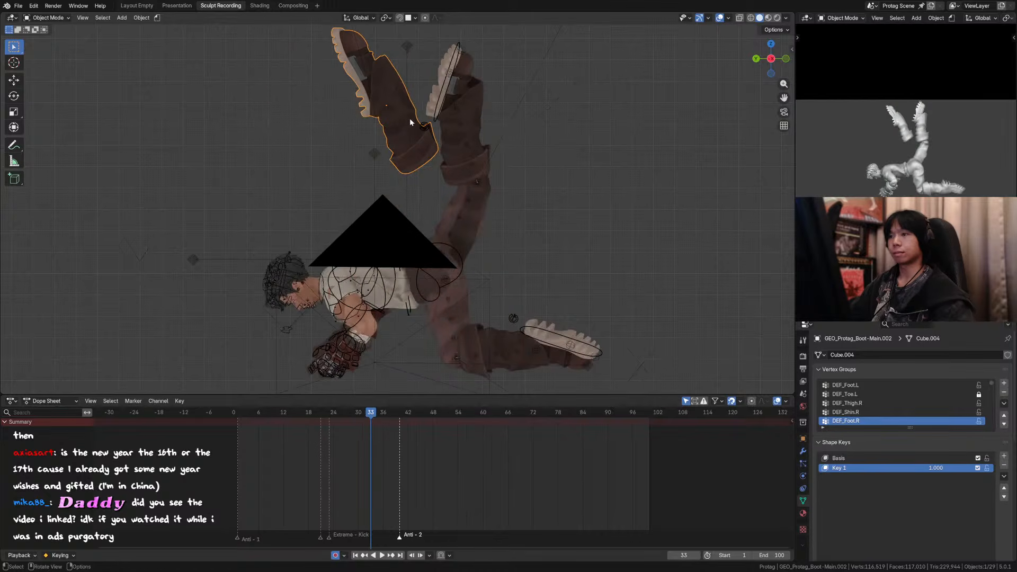
# Step: Move the duplicate boot about 0.08 m along Y and -0.09 m along Z, and at frame 32 shift it -0.04 m and 0.05 m
pyautogui.press('g')
pyautogui.click(389, 135)
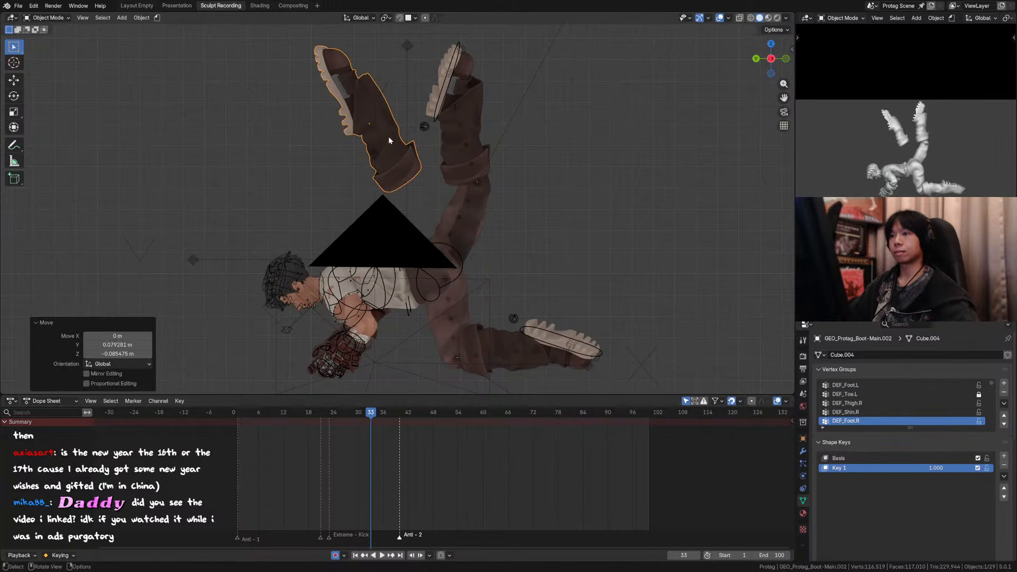
pyautogui.press('Left')
pyautogui.press('g')
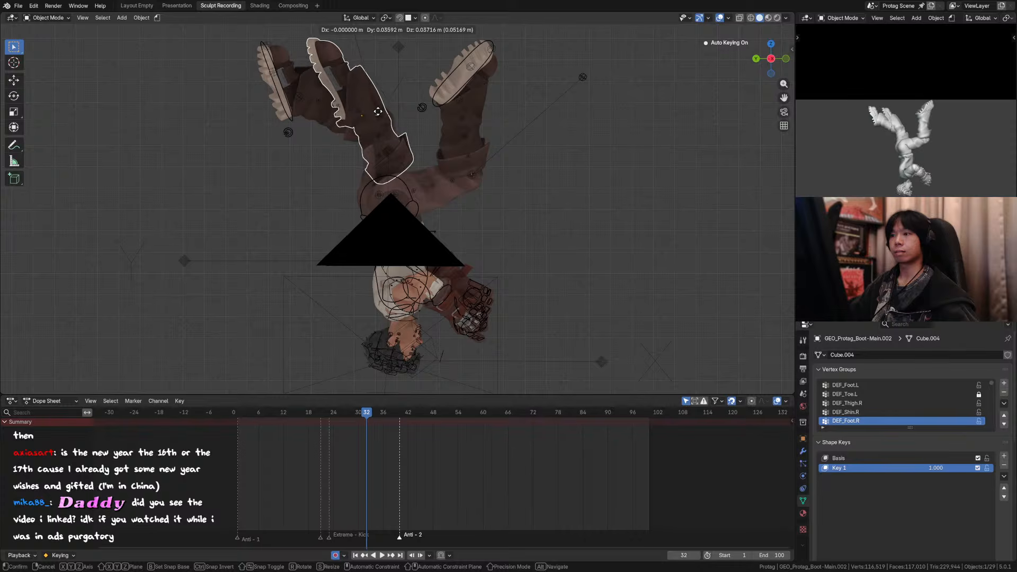
pyautogui.click(393, 115)
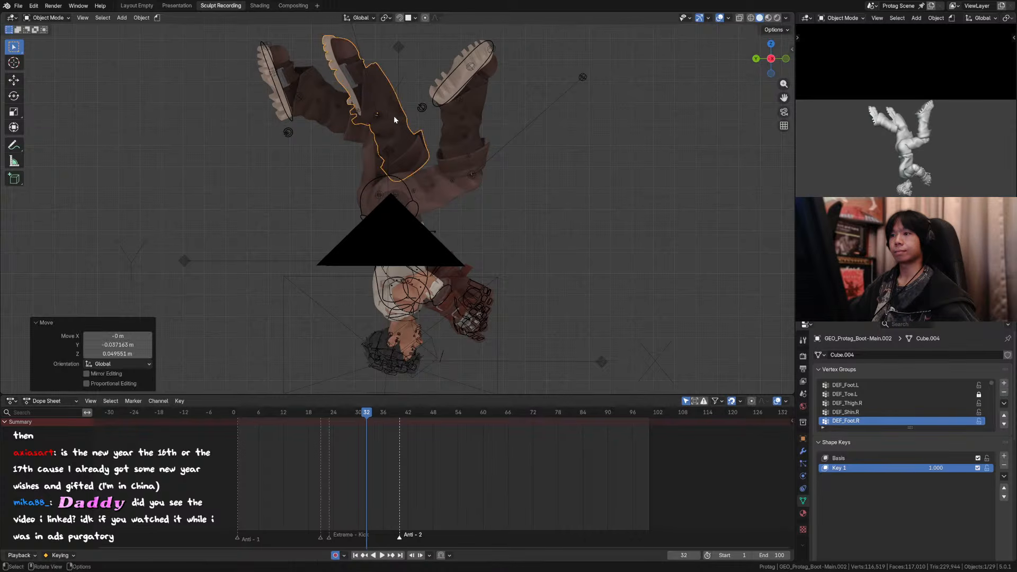
# Step: Compare the boot's placement across neighbouring frames, and at frame 32 rotate it about -3° and nudge its position
pyautogui.press('Left')
pyautogui.press('Left')
pyautogui.press('Right')
pyautogui.press('Right')
pyautogui.press('Right')
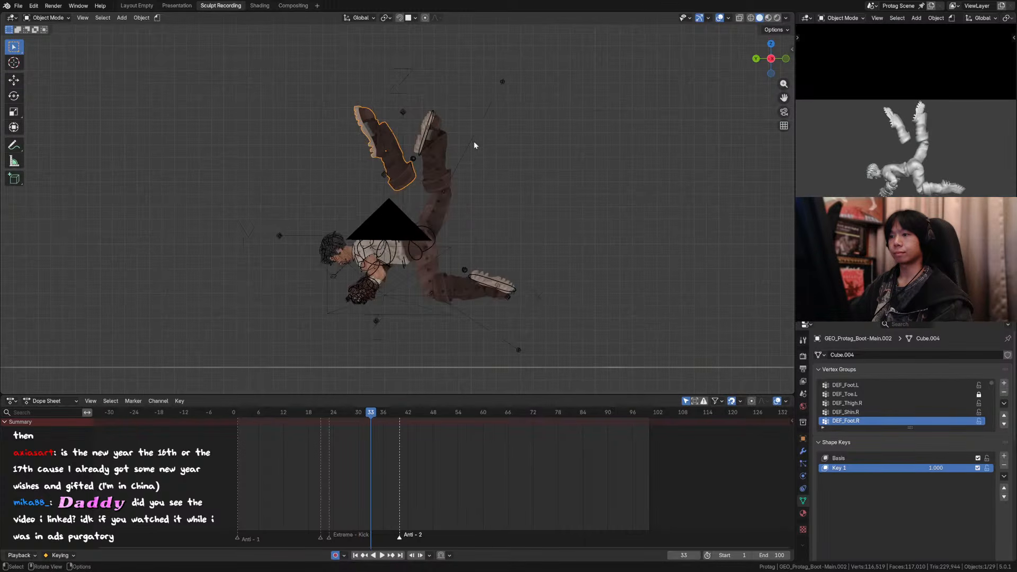
pyautogui.moveTo(473, 141)
pyautogui.mouseDown(button='middle')
pyautogui.moveTo(418, 148)
pyautogui.moveTo(468, 149)
pyautogui.mouseUp(button='middle')
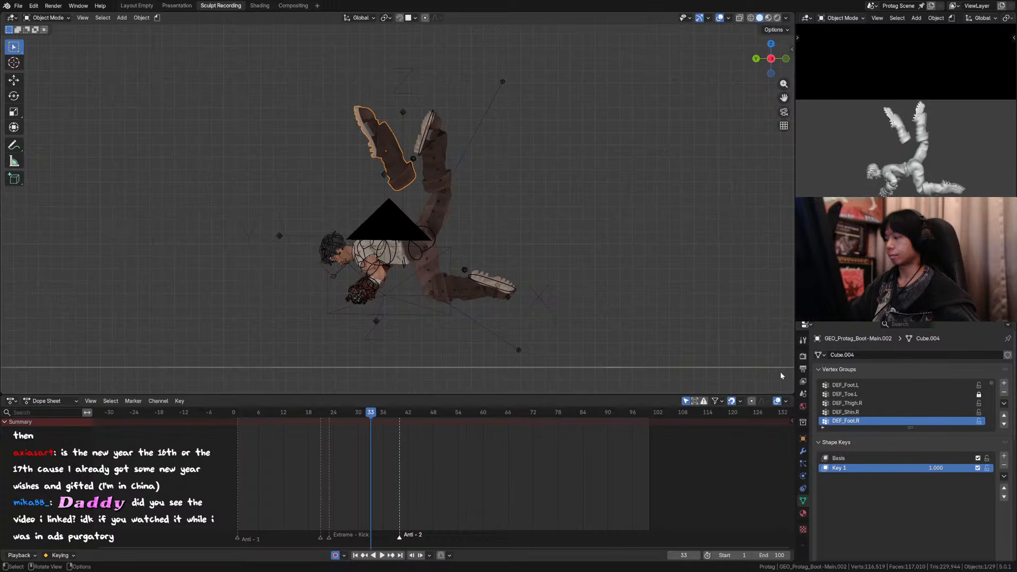
pyautogui.press('Left')
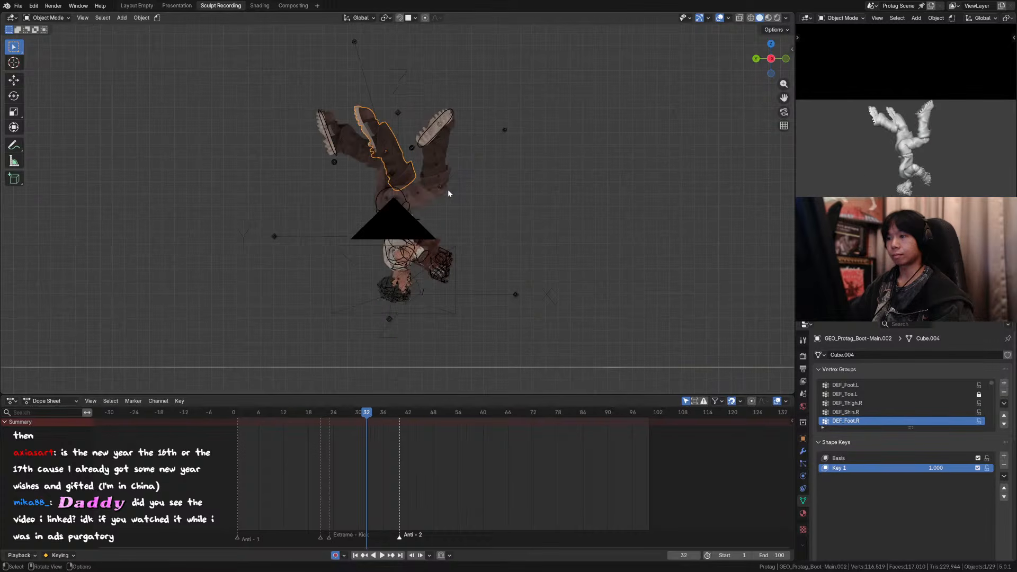
pyautogui.press('r')
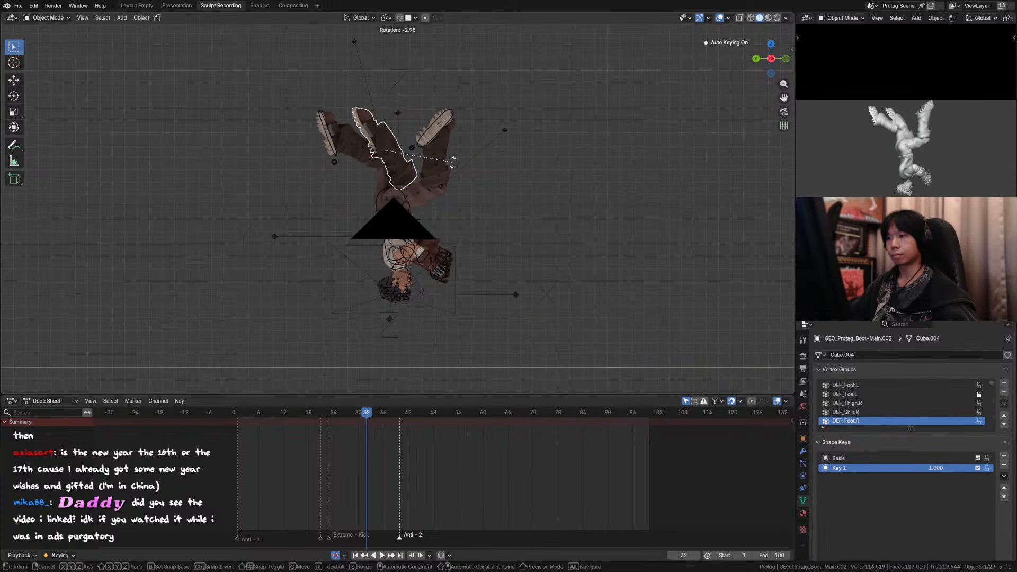
pyautogui.click(453, 163)
pyautogui.press('g')
pyautogui.click(454, 163)
# Step: Reshape the duplicate boot from the side view with the Grab brush in Sculpt Mode, checking it against frames 32 and 33
pyautogui.hotkey('ctrl', 'Tab')
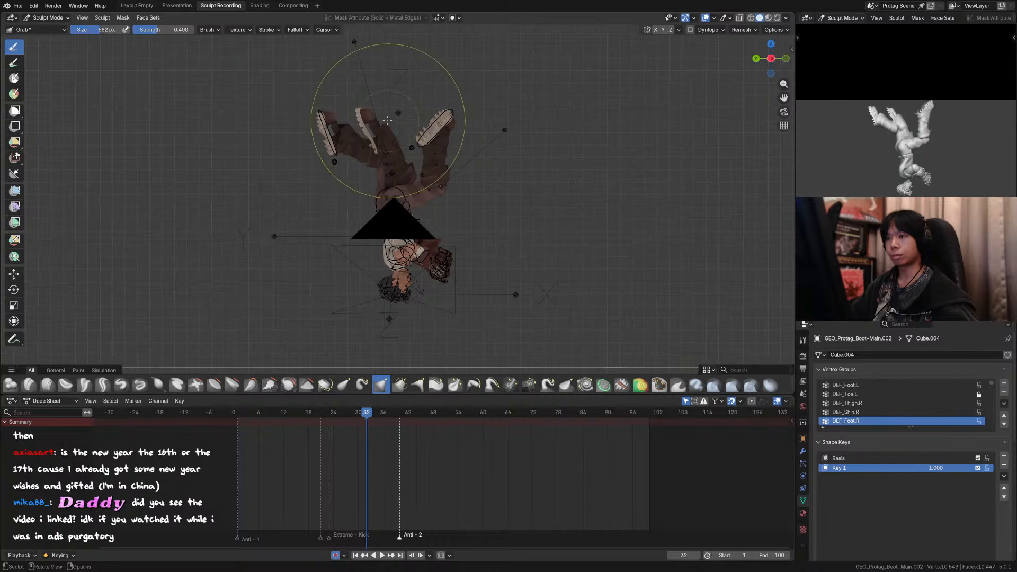
pyautogui.press('Tab')
pyautogui.hotkey('ctrl', 'alt', 'shift', 'c')
pyautogui.press('Tab')
pyautogui.hotkey('ctrl', 'Tab')
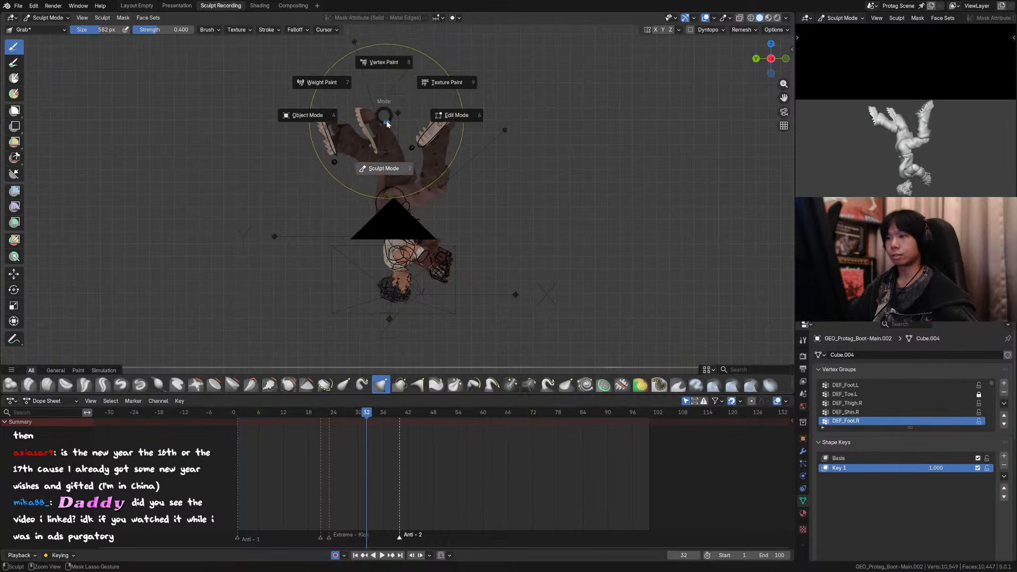
pyautogui.moveTo(364, 112)
pyautogui.mouseDown()
pyautogui.moveTo(337, 106)
pyautogui.moveTo(354, 112)
pyautogui.moveTo(352, 103)
pyautogui.moveTo(361, 149)
pyautogui.mouseUp()
pyautogui.press('Right')
pyautogui.press('Left')
pyautogui.press('Right')
# Step: From the back view, pull the duplicate boot's toe sideways toward the raised leg with a resized Grab brush
pyautogui.moveTo(365, 153); pyautogui.dragTo(547, 173, button='middle')
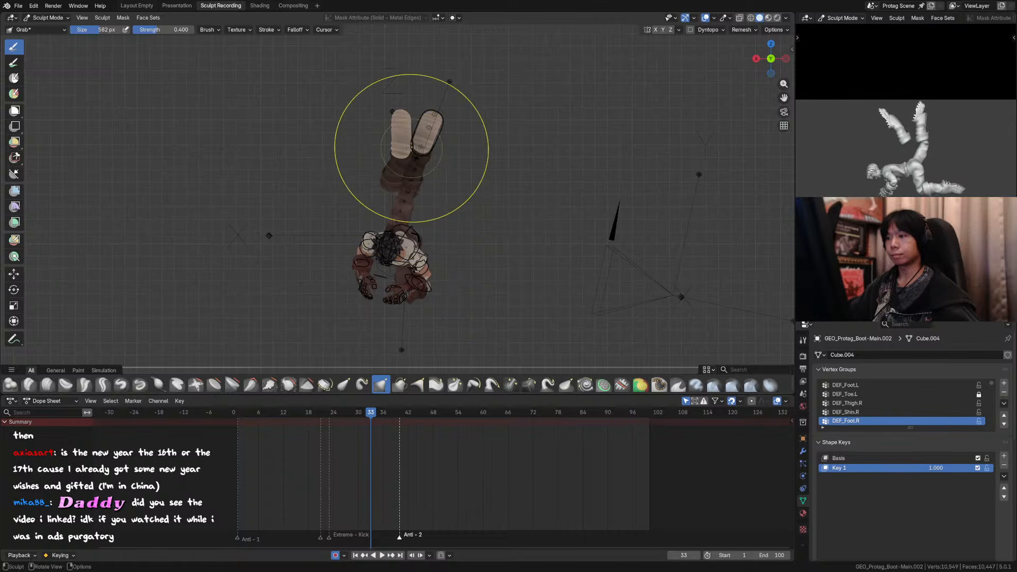
pyautogui.press('f')
pyautogui.click(395, 110)
pyautogui.moveTo(398, 110); pyautogui.dragTo(411, 112)
# Step: In Object Mode at frame 33, move the duplicate boot about -0.107 m along the global X axis
pyautogui.hotkey('ctrl', 'Tab')
pyautogui.press('g')
pyautogui.press('x')
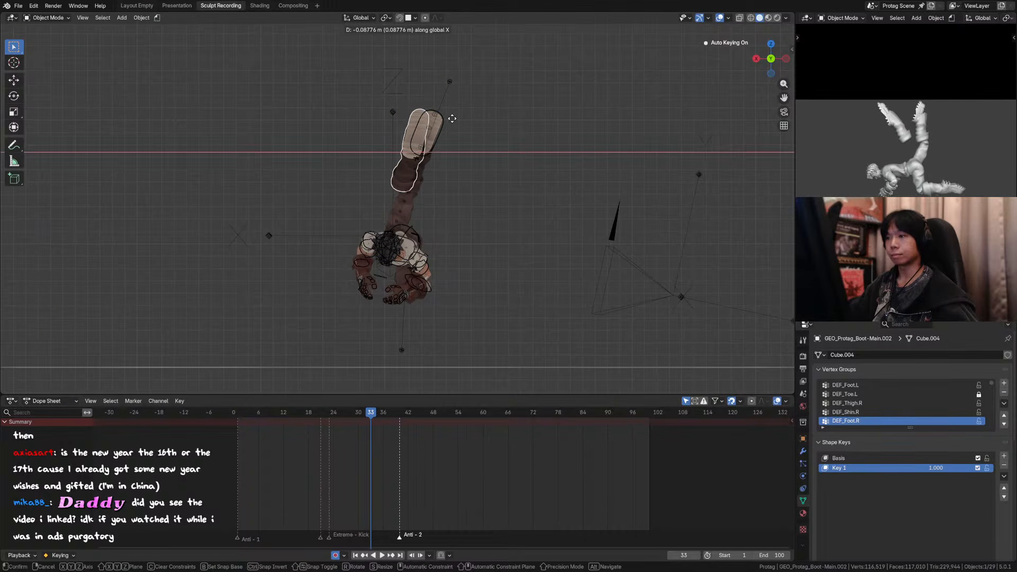
pyautogui.click(455, 118)
# Step: Step through the frames around 32 and 33 in the scene camera to examine how the duplicate boot follows the legs
pyautogui.press('KP_0')
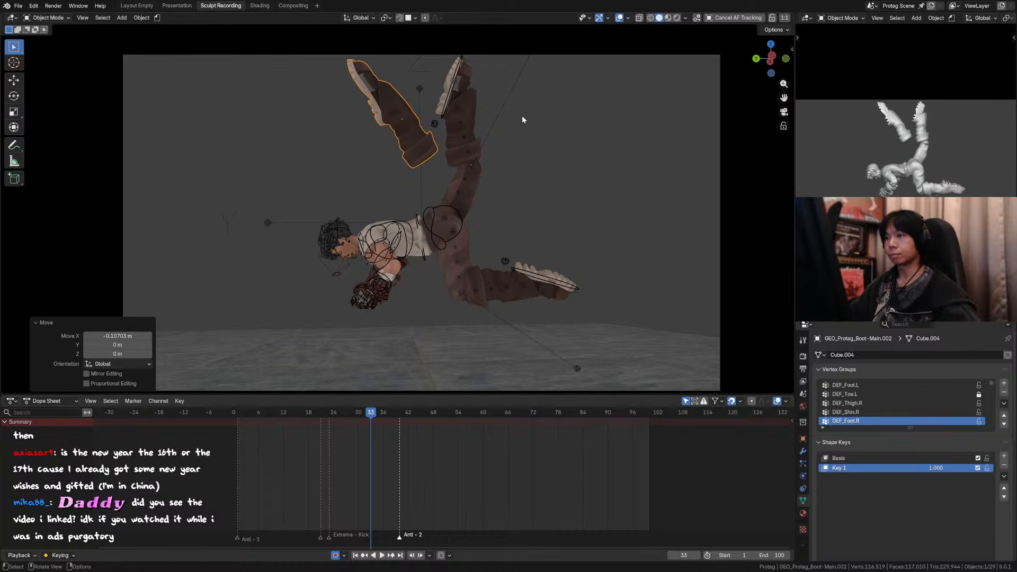
pyautogui.press('Left')
pyautogui.click(600, 86)
pyautogui.click(422, 125)
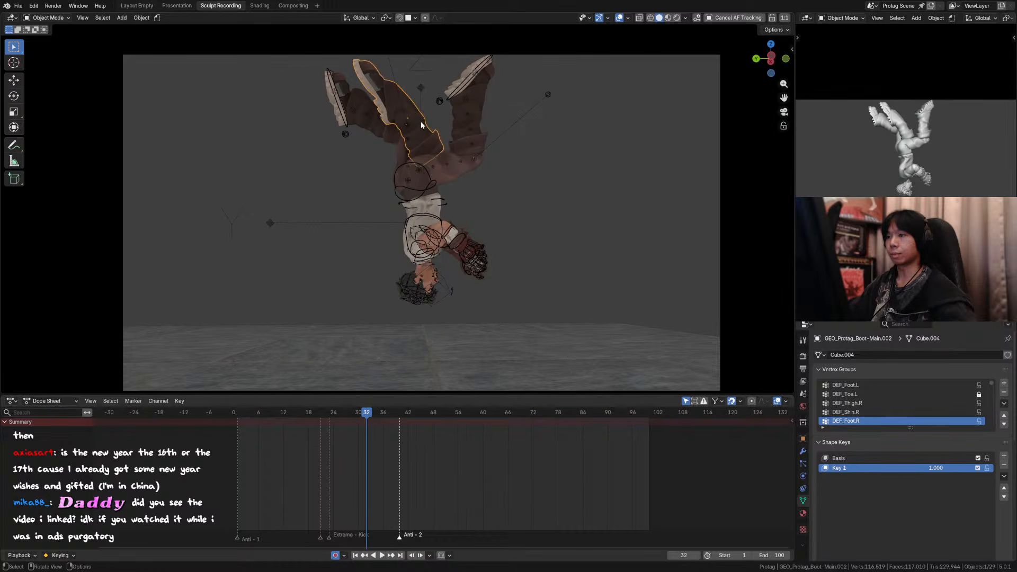
pyautogui.press('Left')
pyautogui.press('Right')
pyautogui.press('Right')
pyautogui.press('Left')
pyautogui.press('Left')
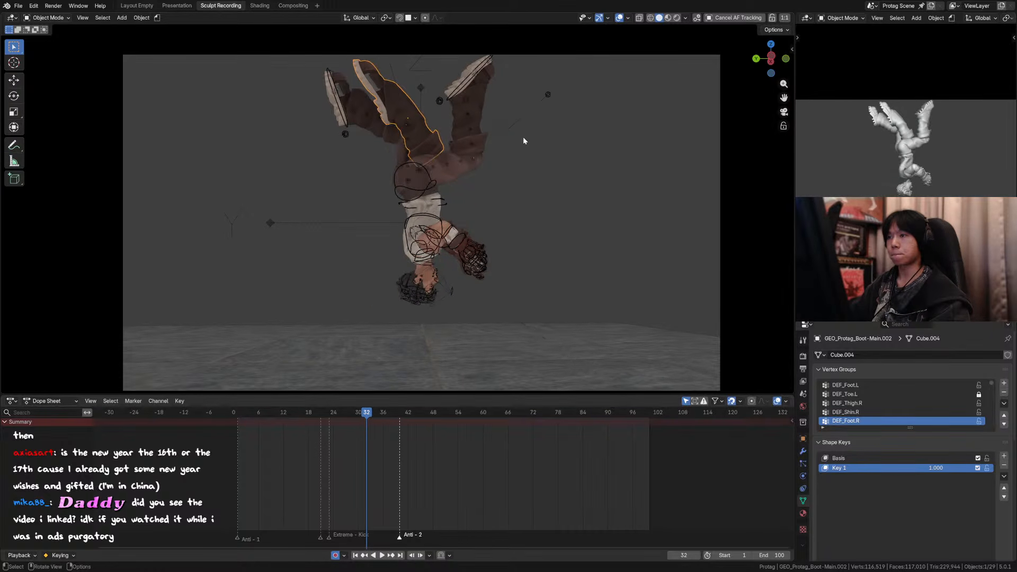
pyautogui.press('Right')
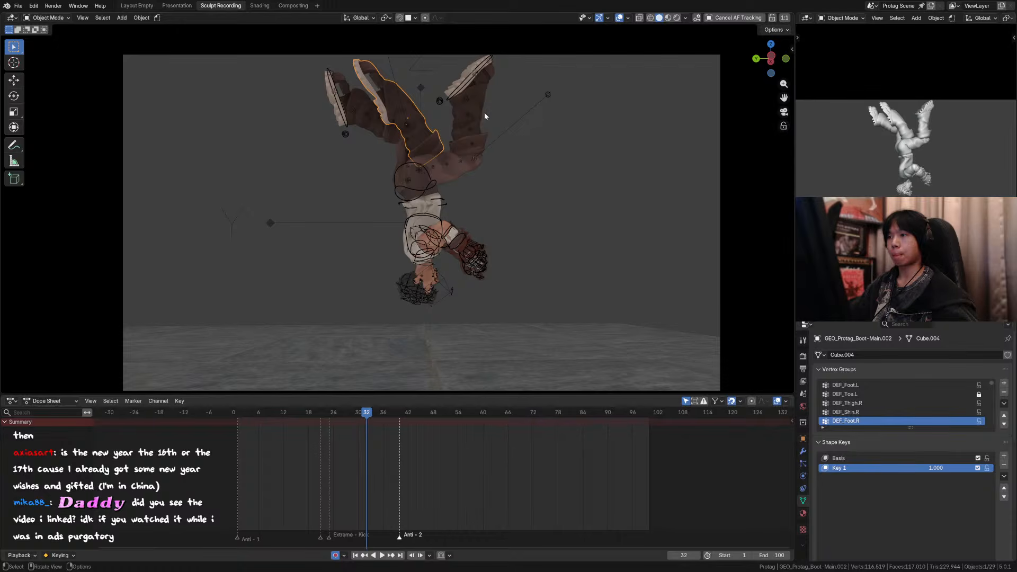
pyautogui.press('Right')
pyautogui.press('Left')
pyautogui.press('Right')
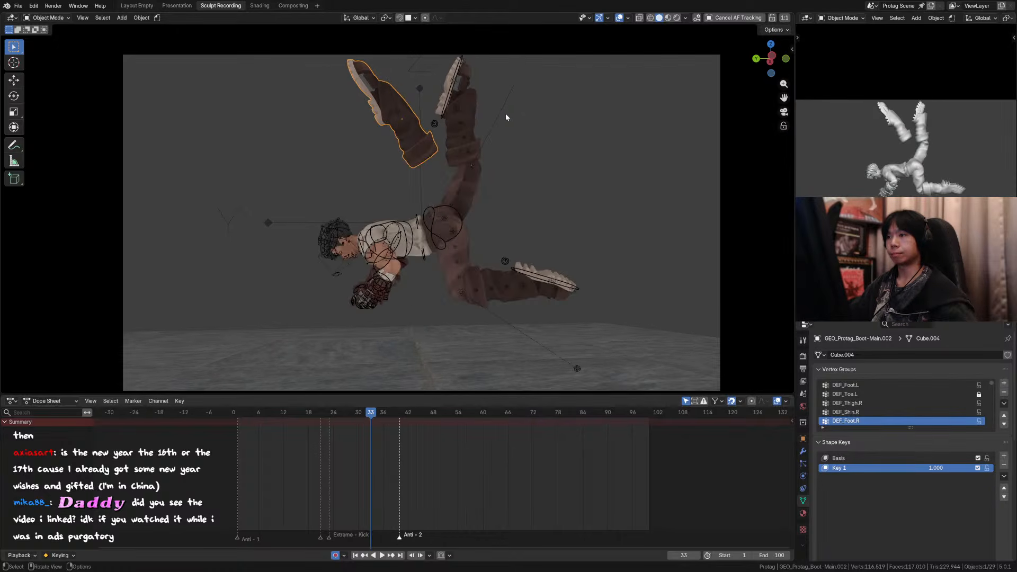
# Step: At frame 33, rotate the duplicate boot about 3.4°, move it about -0.025 m along Y and -0.026 m along Z, and save the file
pyautogui.press('r')
pyautogui.click(512, 124)
pyautogui.press('g')
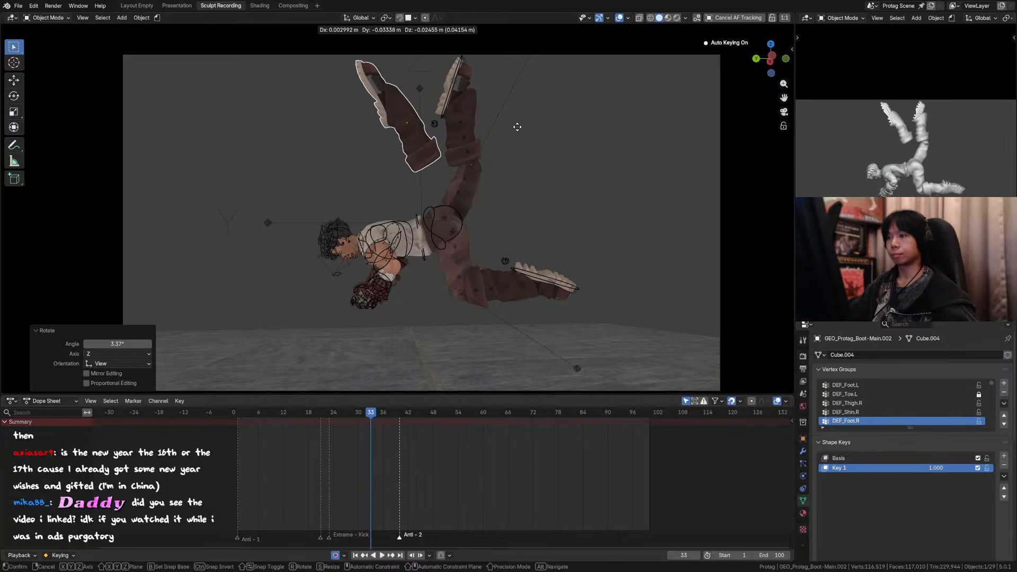
pyautogui.click(502, 159)
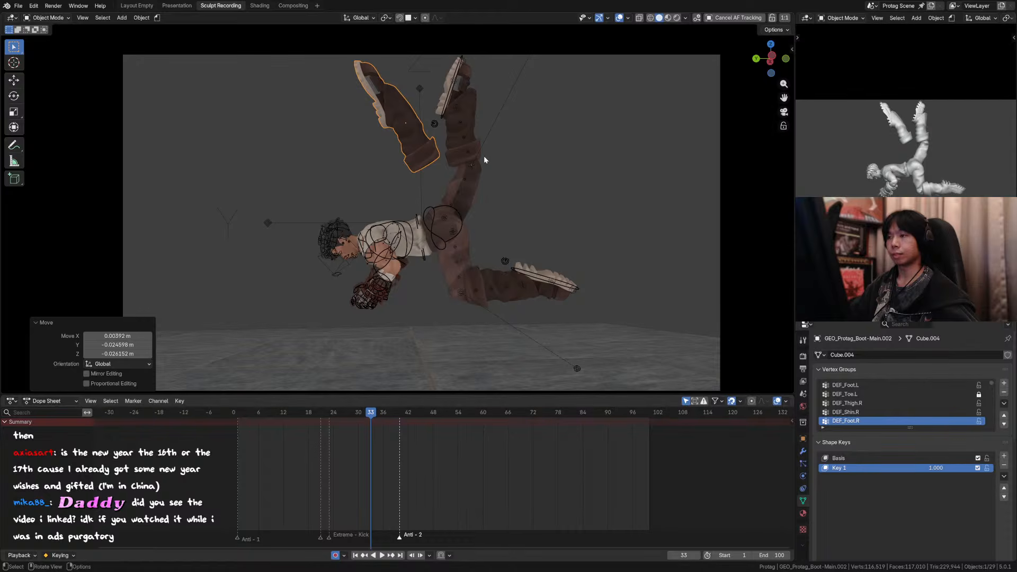
pyautogui.press('Right')
pyautogui.press('Left')
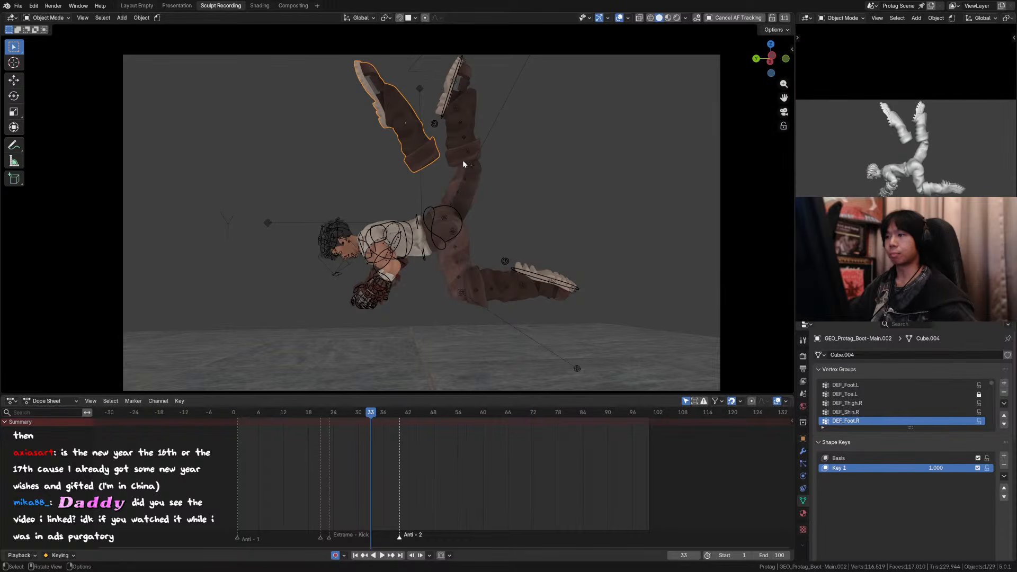
pyautogui.hotkey('ctrl', 's')
# Step: Keyframe the duplicate boot's viewport and render visibility so it shows only on frame 33, hidden on frames 32 and 34, and save the file
pyautogui.click(803, 438)
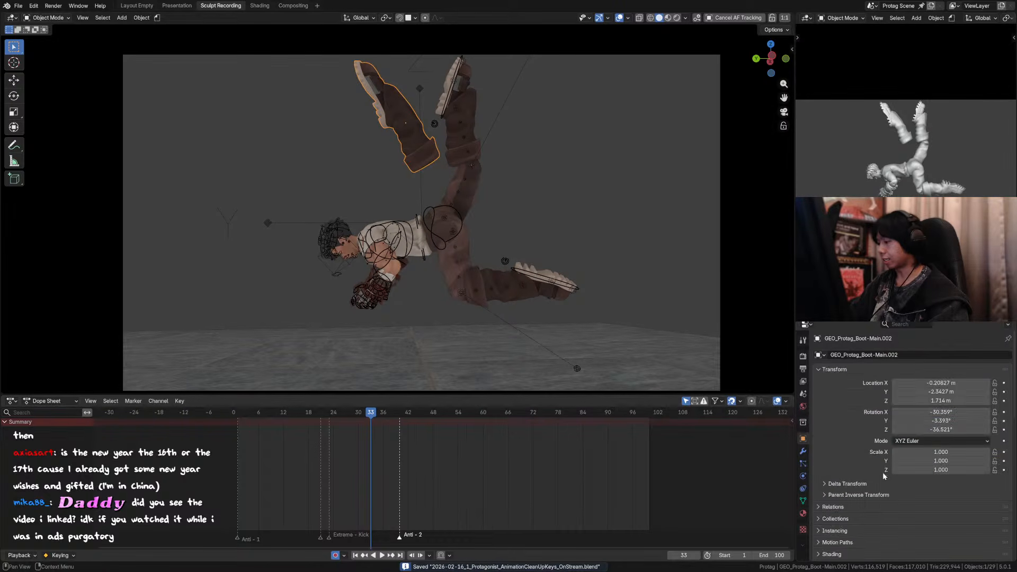
pyautogui.scroll(-6, 889, 492)
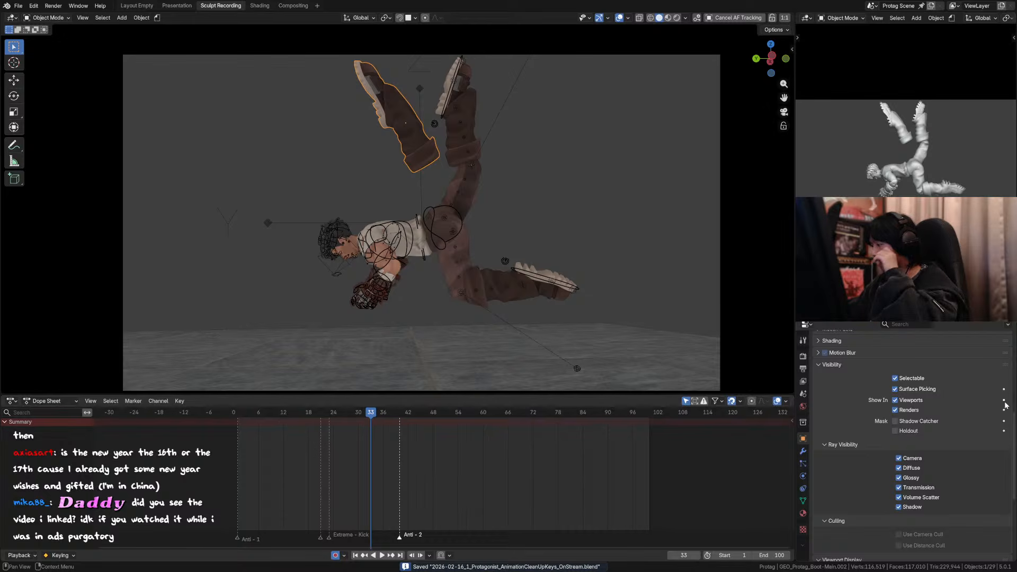
pyautogui.press('i')
pyautogui.press('Left')
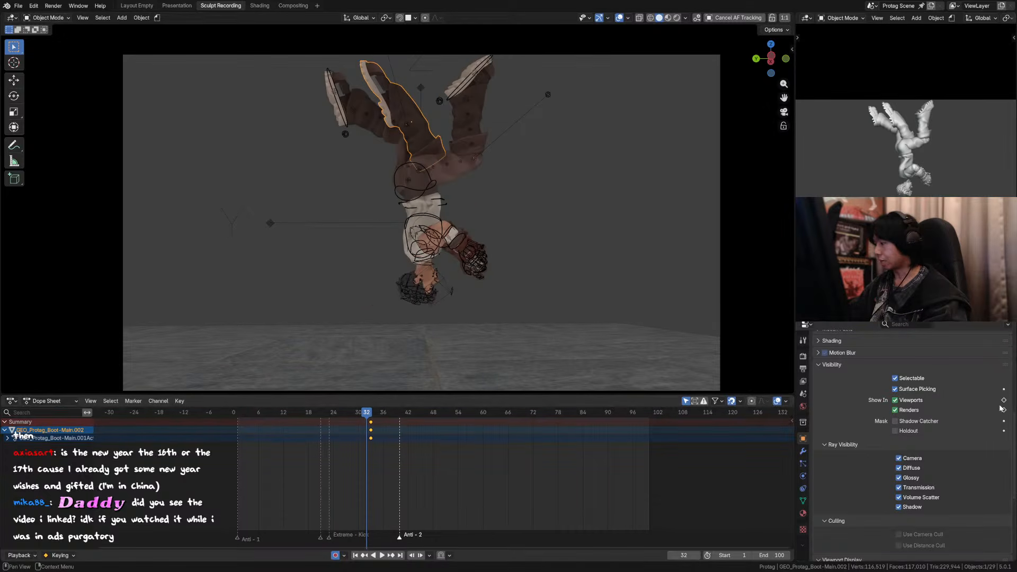
pyautogui.moveTo(895, 400)
pyautogui.mouseDown()
pyautogui.moveTo(895, 410)
pyautogui.moveTo(910, 410)
pyautogui.mouseUp()
pyautogui.press('Right')
pyautogui.press('Right')
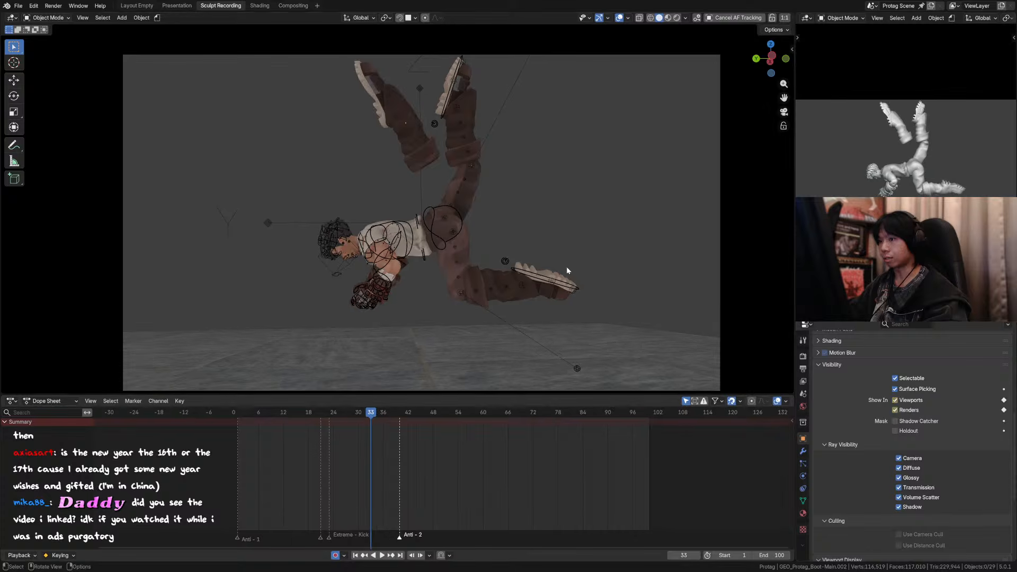
pyautogui.press('Left')
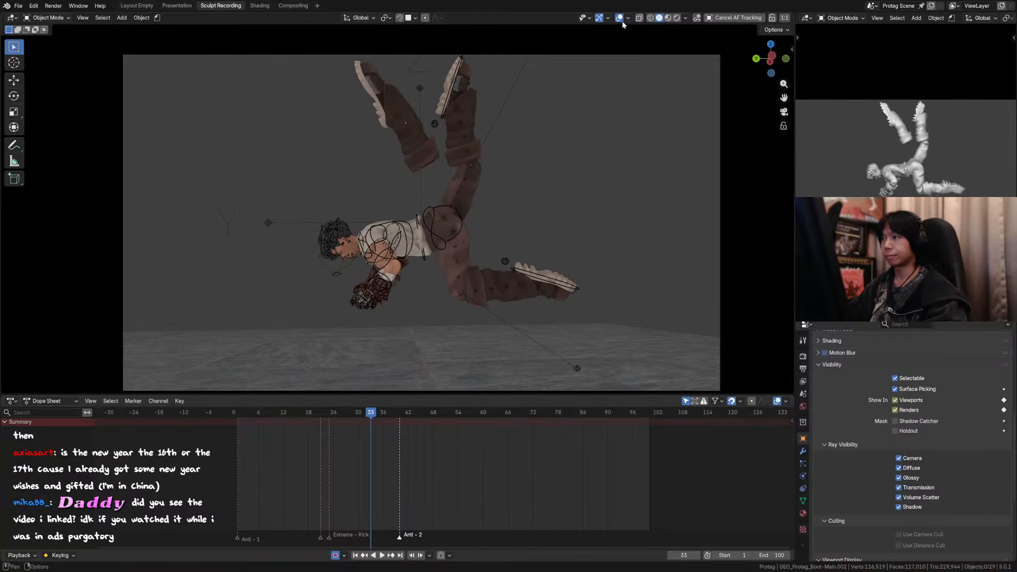
pyautogui.hotkey('shift', 'alt', 'z')
pyautogui.hotkey('ctrl', 's')
# Step: Play the animation from around frame 24 with overlays hidden to examine the boot smear in motion
pyautogui.click(333, 412)
pyautogui.press('space')
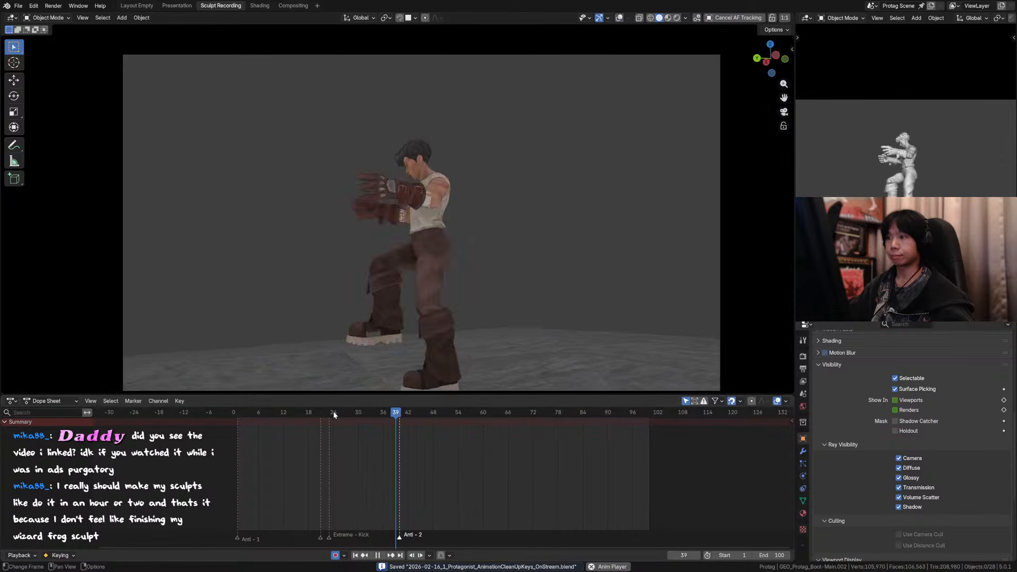
pyautogui.click(319, 412)
pyautogui.click(328, 412)
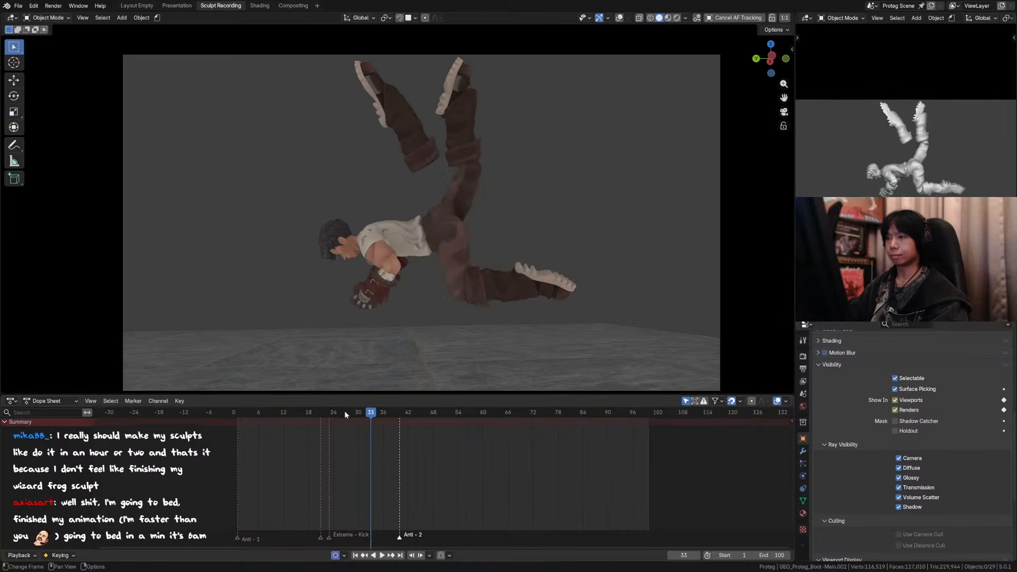
# Step: Restore the overlays and move the duplicate boot about 0.046 m along the global Y axis at frame 33
pyautogui.hotkey('shift', 'alt', 'z')
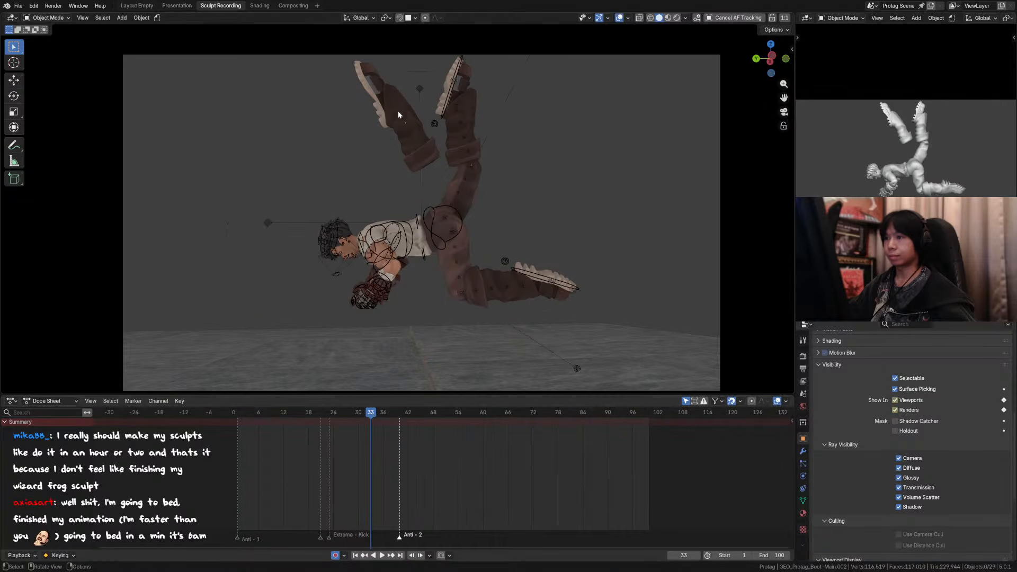
pyautogui.click(391, 110)
pyautogui.press('g')
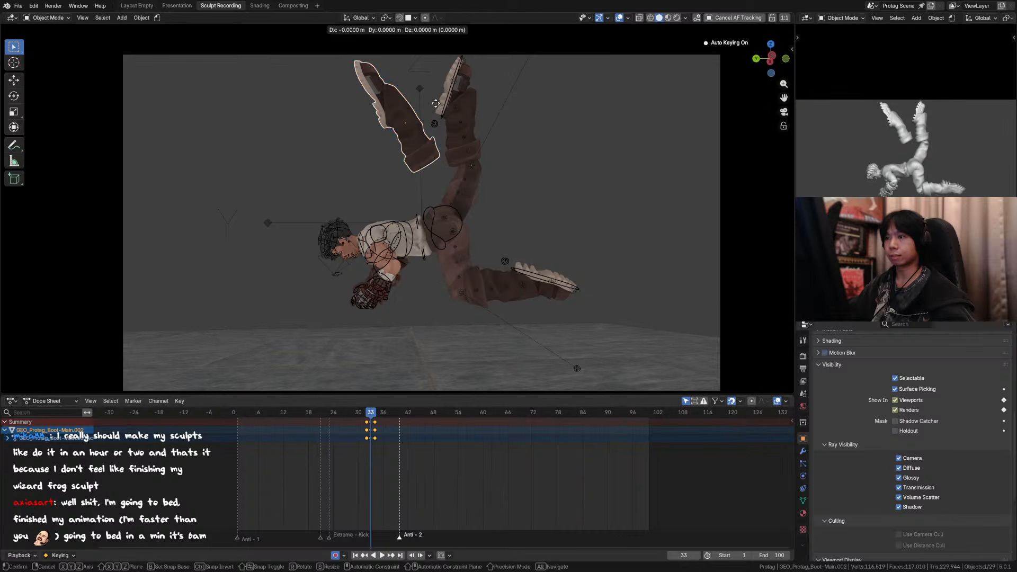
pyautogui.press('y')
pyautogui.click(423, 106)
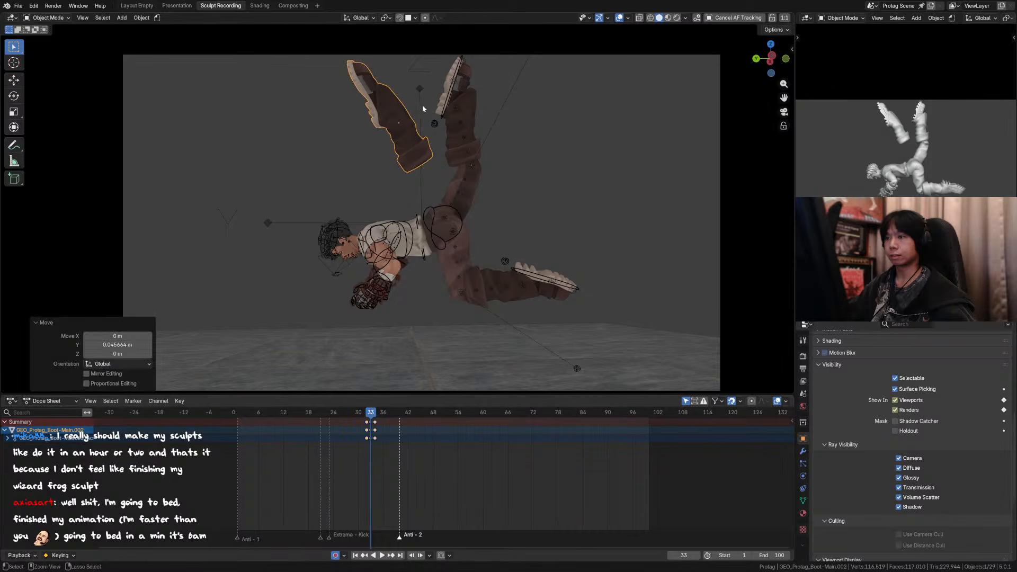
# Step: Bend the duplicate boot's toe outward with a 500 px Grab brush in Sculpt Mode, comparing frames 32 and 33
pyautogui.hotkey('ctrl', 'Tab')
pyautogui.press(']')
pyautogui.press(']')
pyautogui.moveTo(351, 59); pyautogui.dragTo(339, 73)
pyautogui.press('Left')
pyautogui.press('Right')
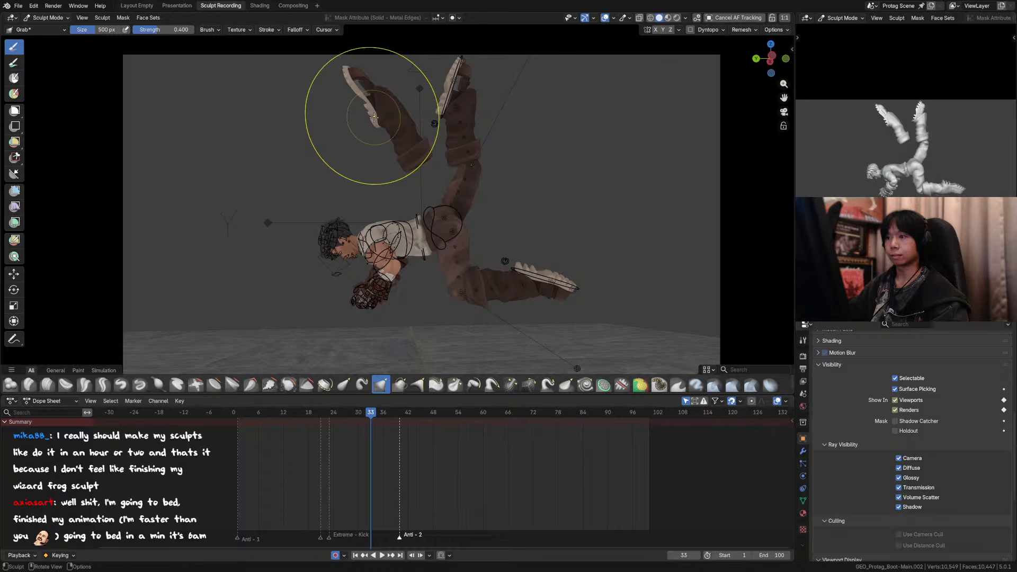
pyautogui.press('Left')
pyautogui.press('Right')
pyautogui.press('Left')
pyautogui.press('Right')
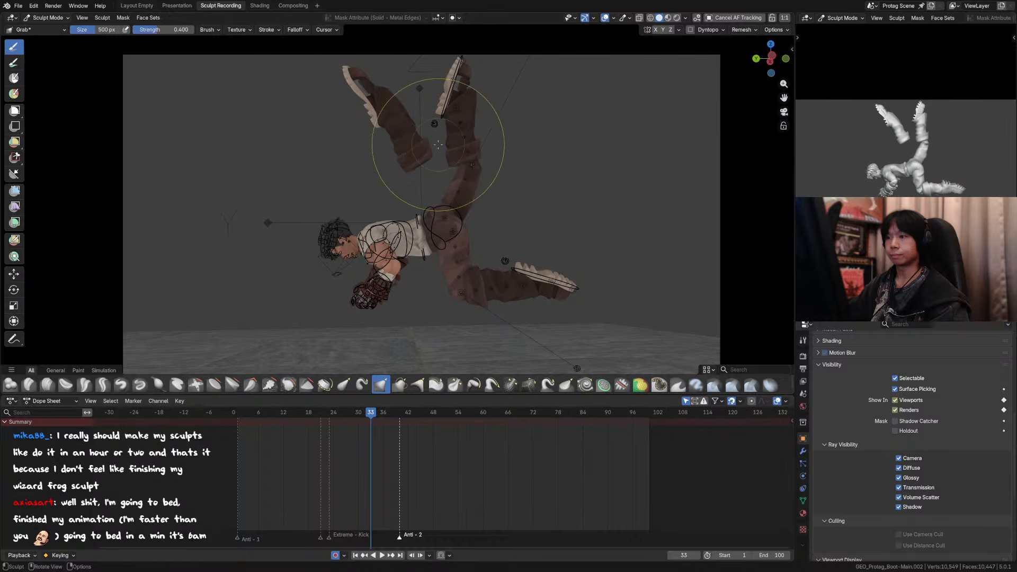
# Step: Resize the Grab brush to 378 px and compare the duplicate boot smear across frames 32, 33 and 34
pyautogui.press('[')
pyautogui.press('[')
pyautogui.press('[')
pyautogui.press('[')
pyautogui.press('[')
pyautogui.press('[')
pyautogui.press('[')
pyautogui.press('[')
pyautogui.press('[')
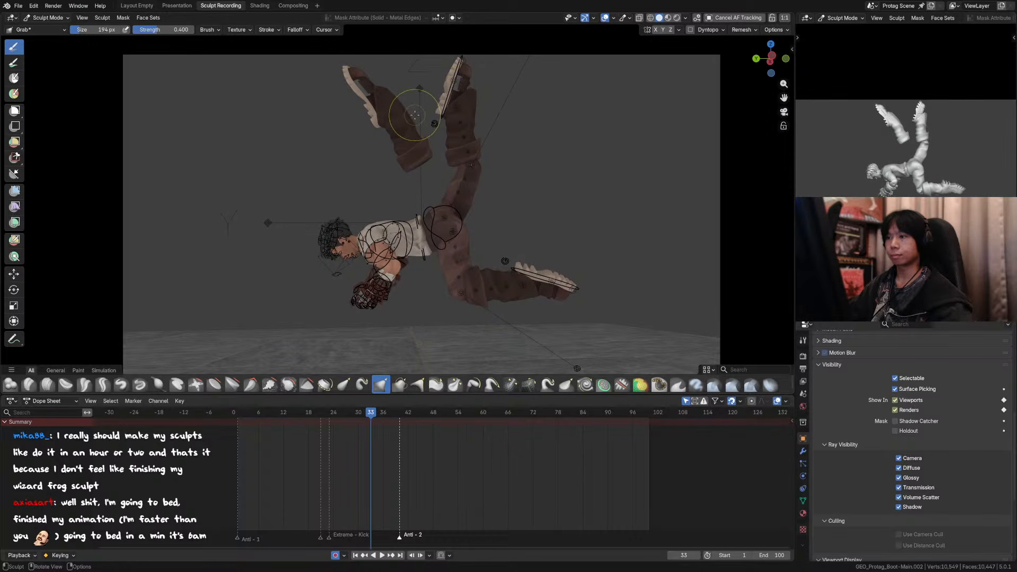
pyautogui.press('Left')
pyautogui.press('Right')
pyautogui.press('Right')
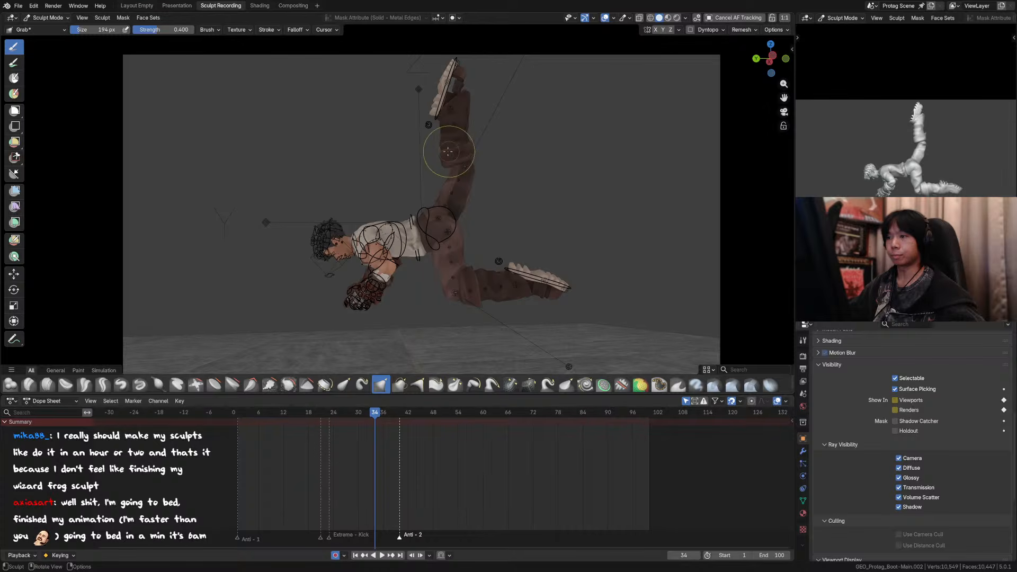
pyautogui.press('Left')
pyautogui.press('Left')
pyautogui.press('Right')
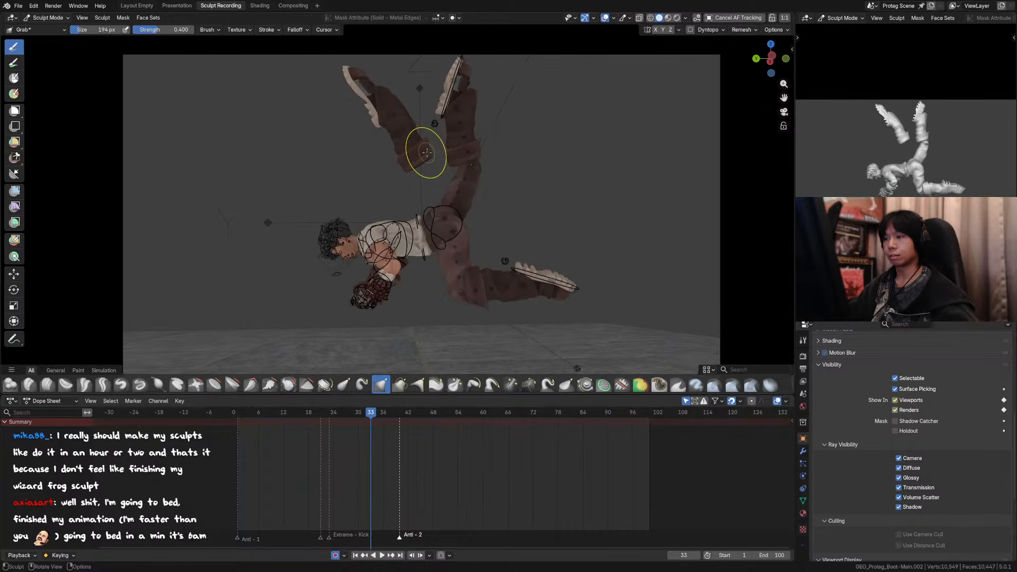
pyautogui.press('f')
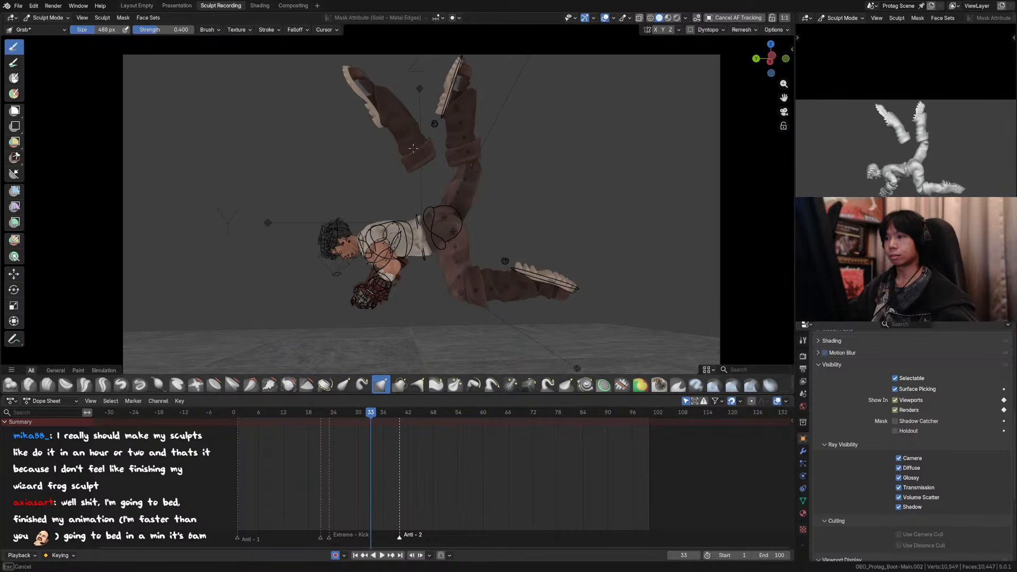
pyautogui.click(411, 148)
# Step: Hide the overlays and examine the kick pose at frame 35 from outside the camera view
pyautogui.press('Right')
pyautogui.press('Right')
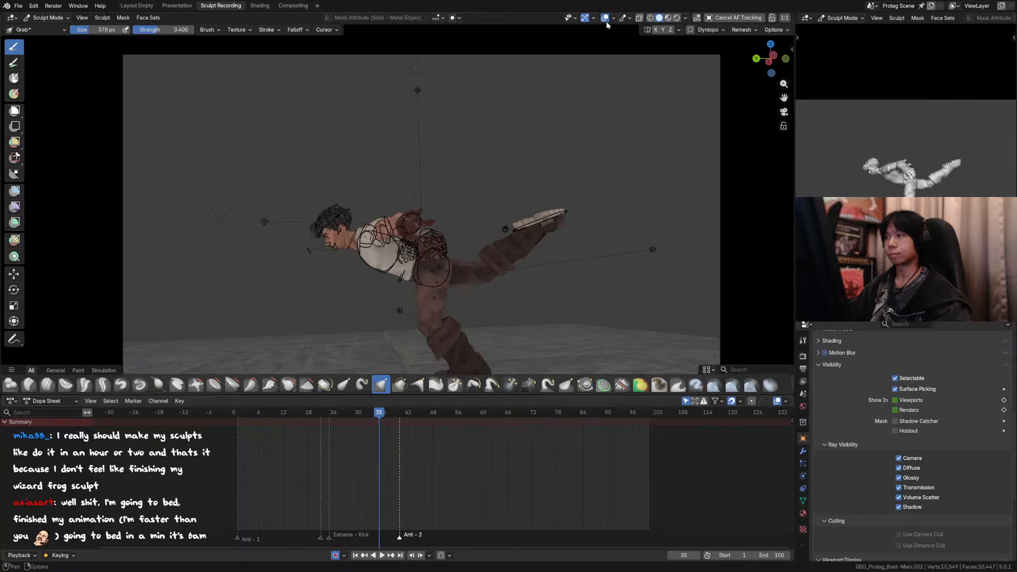
pyautogui.click(605, 19)
pyautogui.keyDown('shift'); pyautogui.moveTo(468, 202); pyautogui.dragTo(458, 200, button='middle'); pyautogui.keyUp('shift')
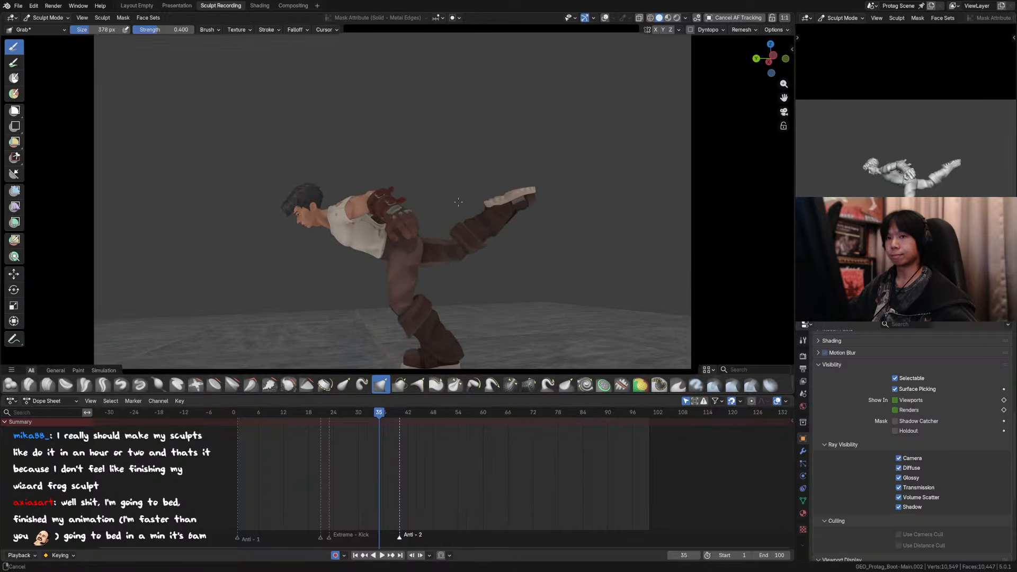
pyautogui.press('a')
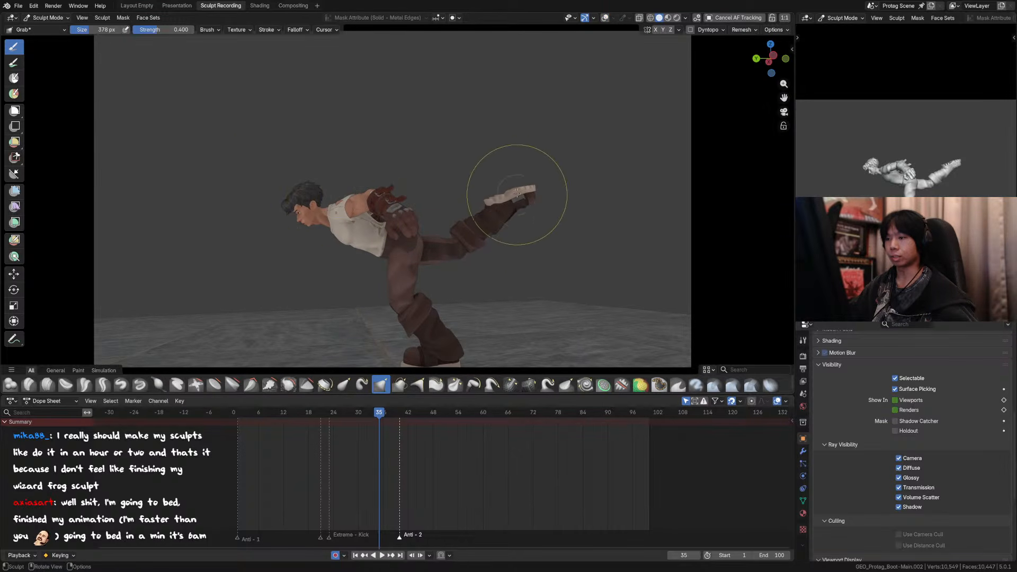
pyautogui.middleClick(519, 185)
pyautogui.press('a')
pyautogui.click(440, 186)
pyautogui.scroll(-2, 485, 186)
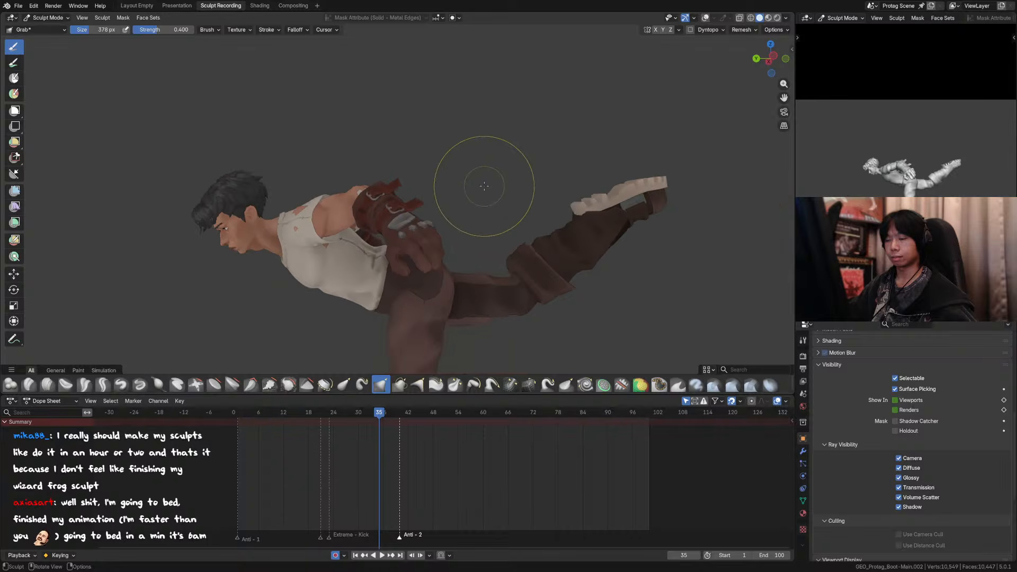
pyautogui.scroll(-4, 485, 186)
pyautogui.moveTo(484, 186); pyautogui.dragTo(483, 205, button='middle')
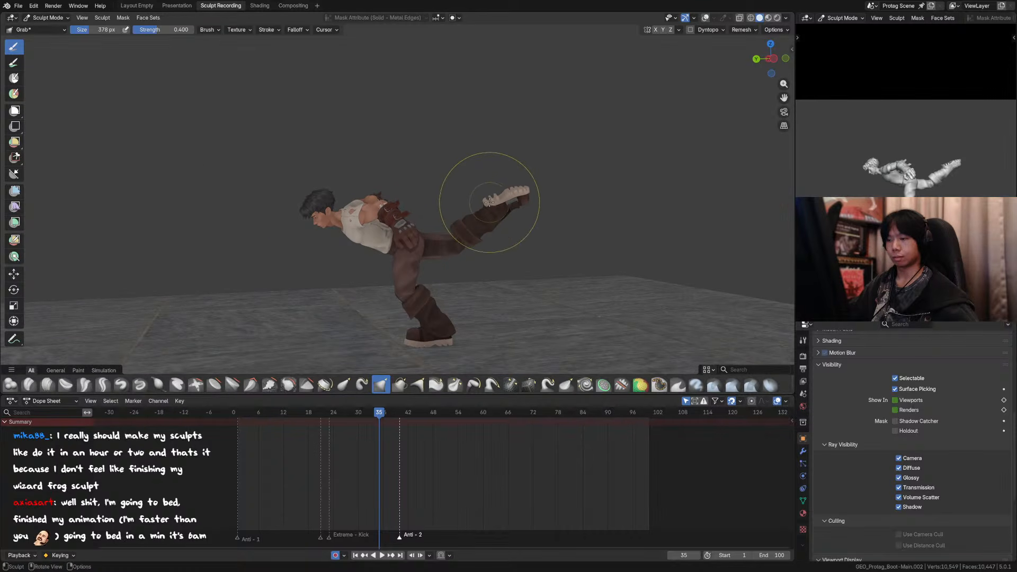
# Step: Return to frame 33 and switch the duplicate boot from Sculpt Mode to Object Mode
pyautogui.press('Left')
pyautogui.press('Left')
pyautogui.hotkey('ctrl', 'Tab')
pyautogui.click(367, 137)
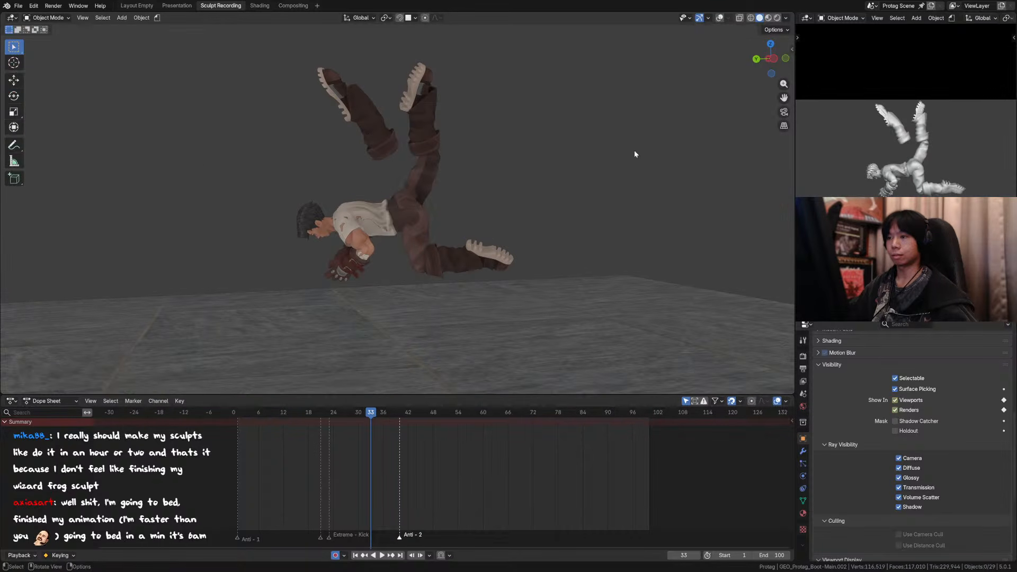
# Step: Play the animation through the camera view to examine the boot smear, save the file, and stop playback
pyautogui.press('KP_0')
pyautogui.press('space')
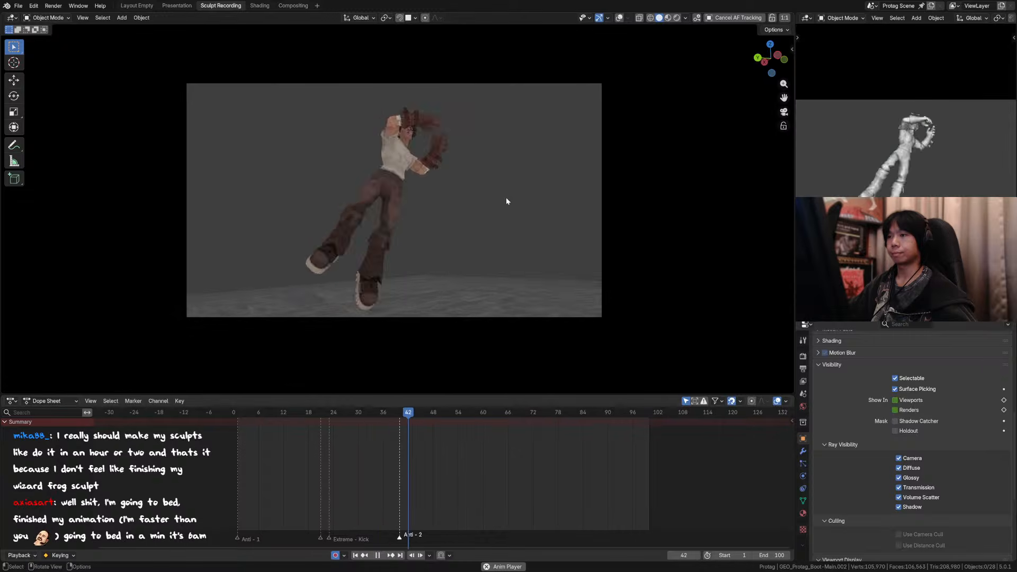
pyautogui.hotkey('ctrl', 's')
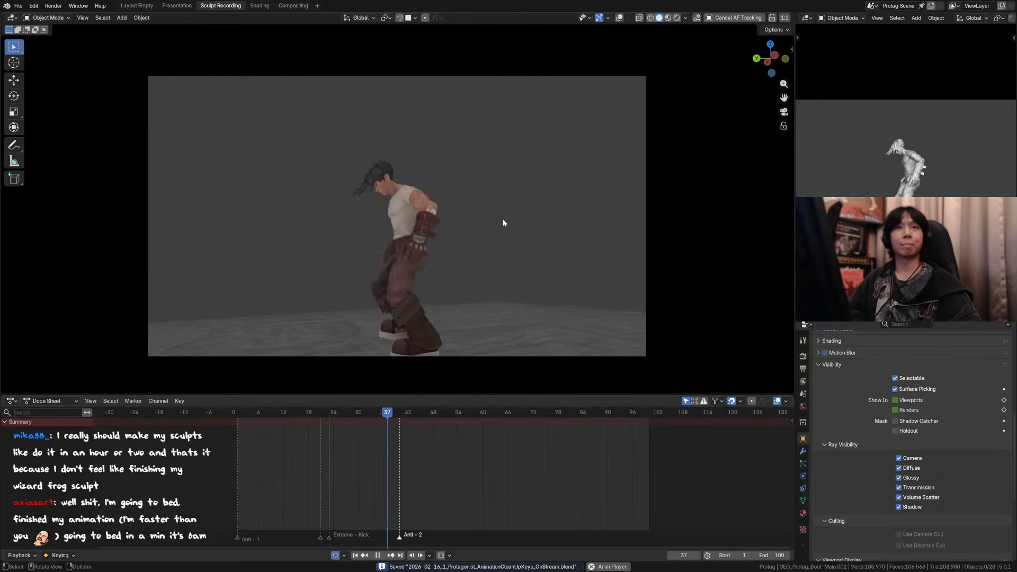
pyautogui.press('space')
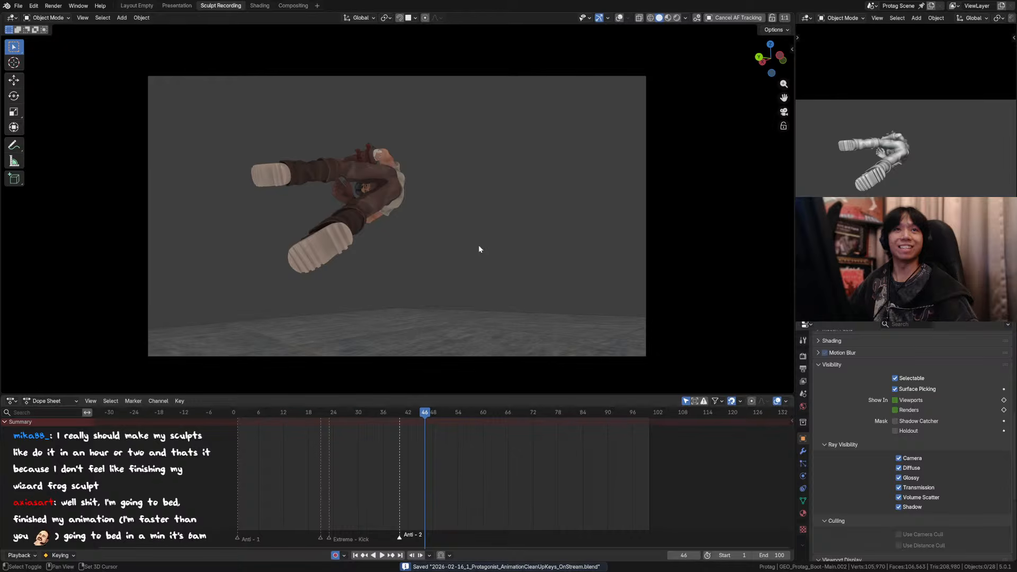
# Step: Save the animation file again with the playhead held at frame 46
pyautogui.keyDown('shift'); pyautogui.moveTo(471, 247); pyautogui.dragTo(449, 248, button='middle'); pyautogui.keyUp('shift')
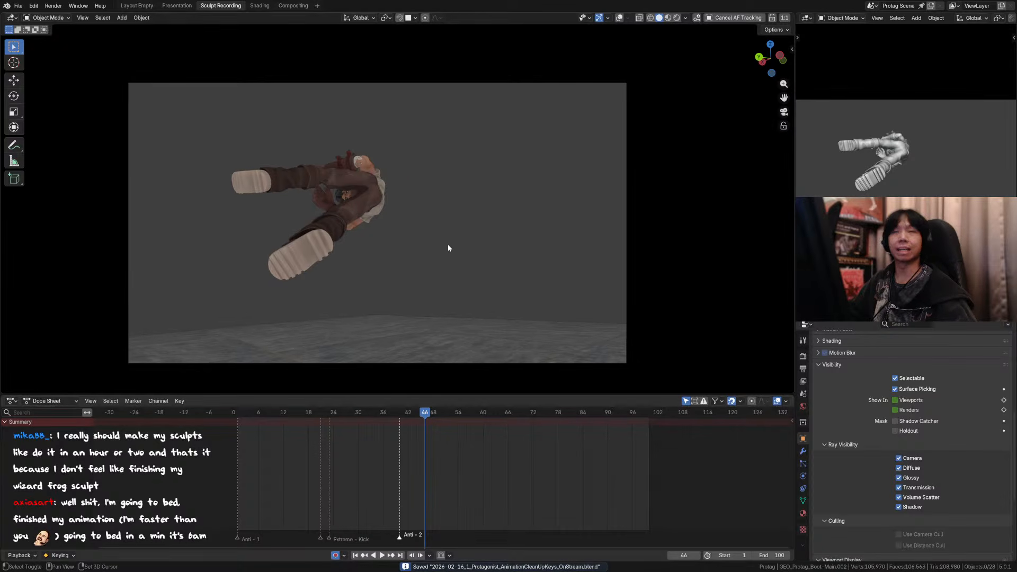
pyautogui.press('Home')
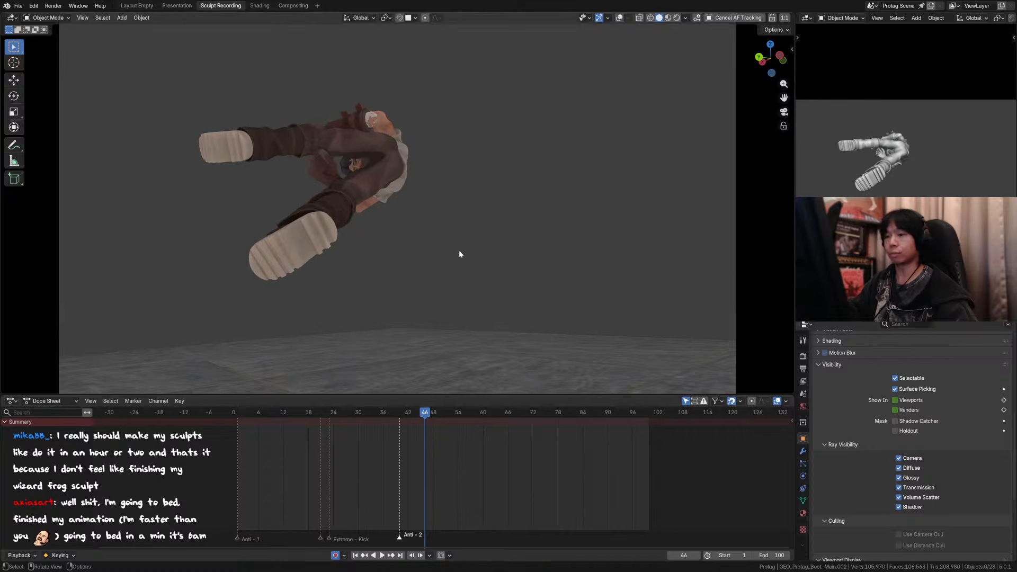
pyautogui.keyDown('ctrl'); pyautogui.moveTo(469, 243); pyautogui.dragTo(464, 253, button='middle'); pyautogui.keyUp('ctrl')
pyautogui.hotkey('ctrl', 's')
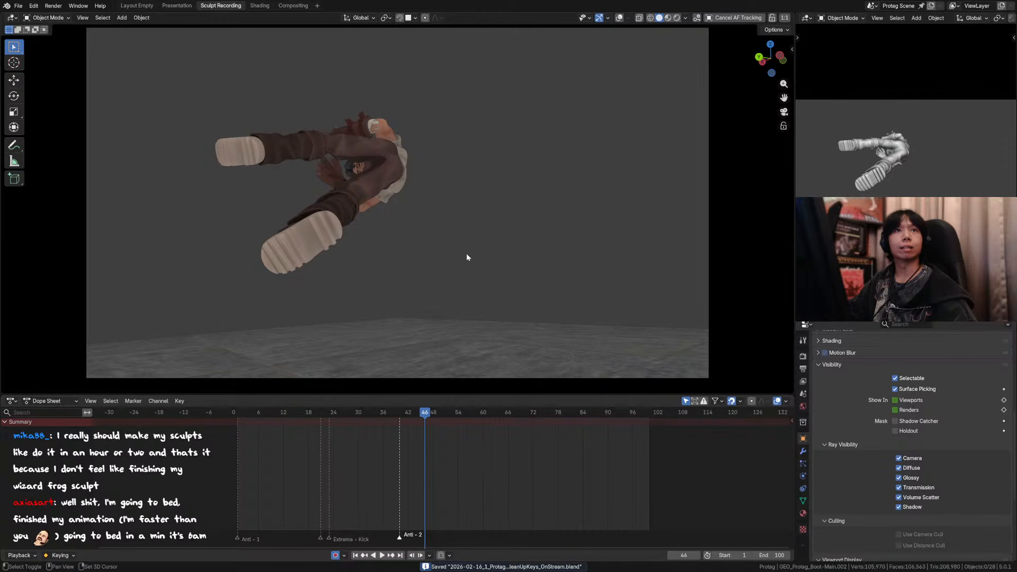
pyautogui.keyDown('shift'); pyautogui.moveTo(467, 254); pyautogui.dragTo(504, 264, button='middle'); pyautogui.keyUp('shift')
pyautogui.hotkey('ctrl', 's')
pyautogui.scroll(1, 504, 259)
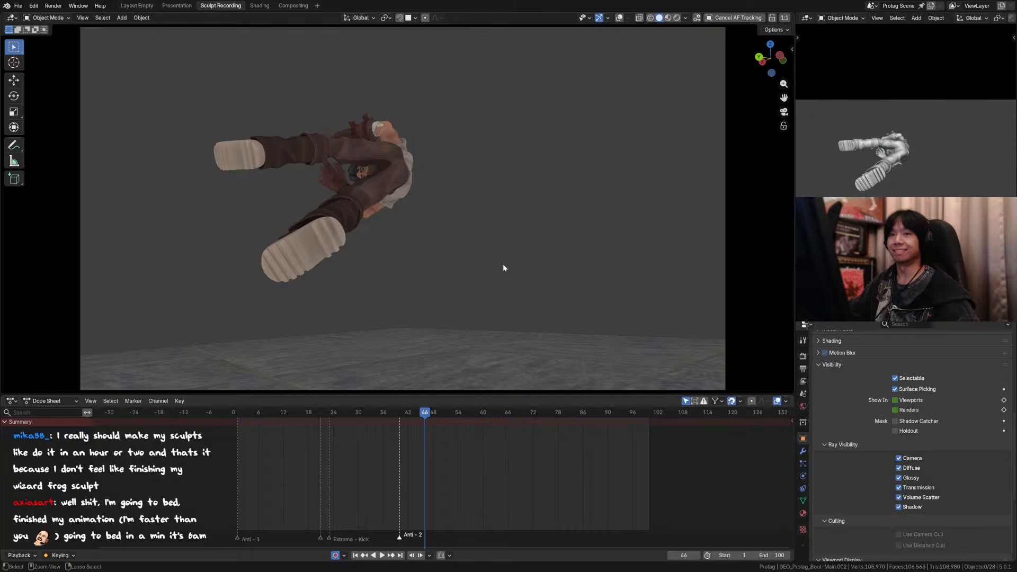
pyautogui.hotkey('ctrl', 's')
pyautogui.keyDown('shift'); pyautogui.moveTo(512, 216); pyautogui.dragTo(529, 227, button='middle'); pyautogui.keyUp('shift')
pyautogui.hotkey('ctrl', 's')
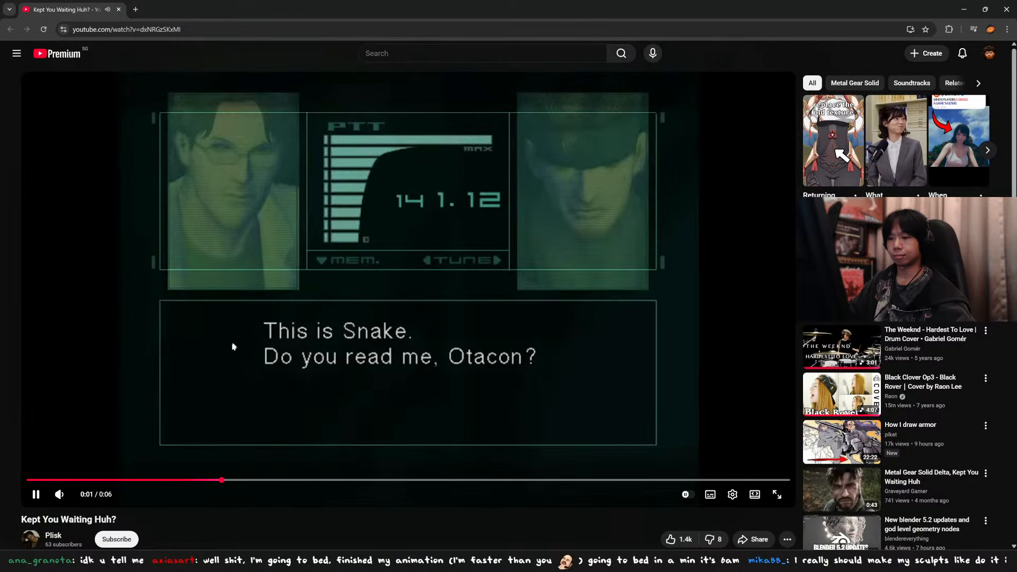
pyautogui.click(81, 495)
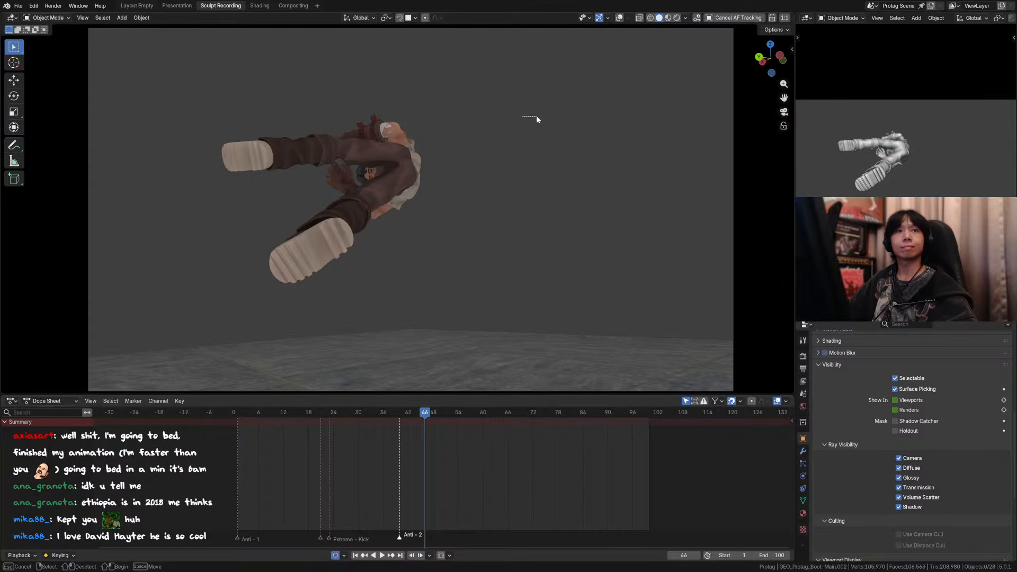
# Step: Play the animation through the camera with the overlays hidden and save the file
pyautogui.hotkey('ctrl', 's')
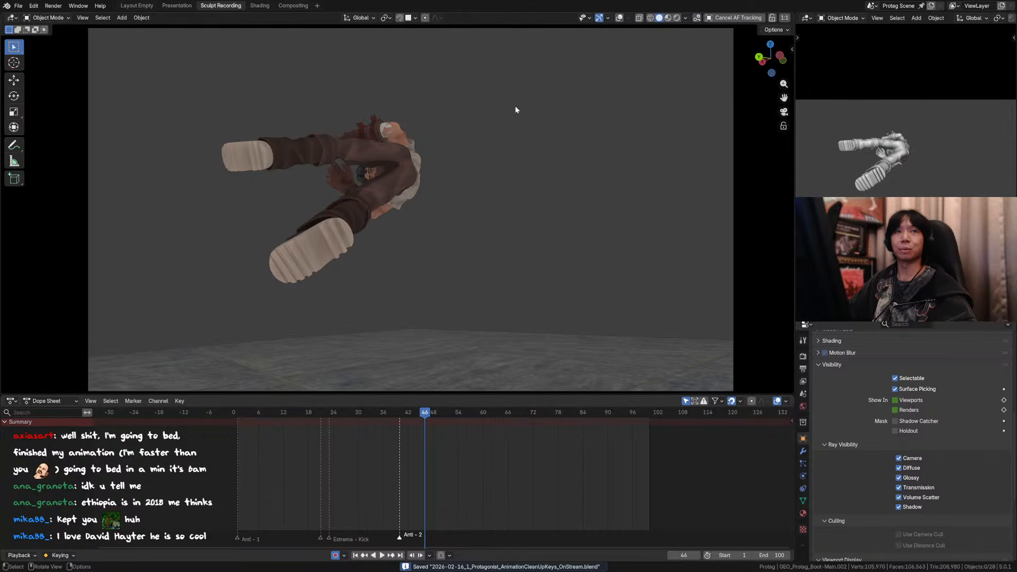
pyautogui.click(619, 17)
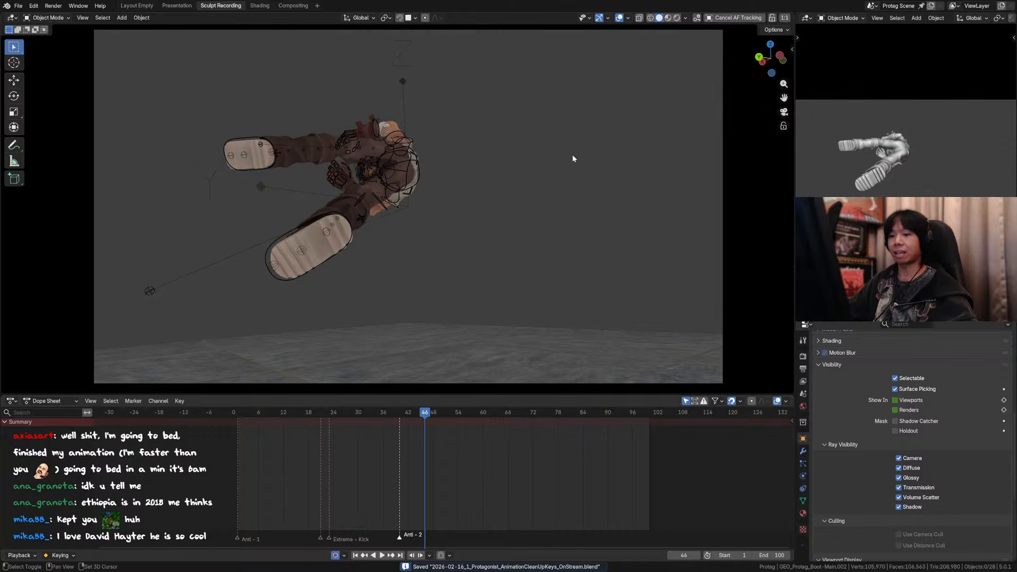
pyautogui.press('space')
pyautogui.click(619, 18)
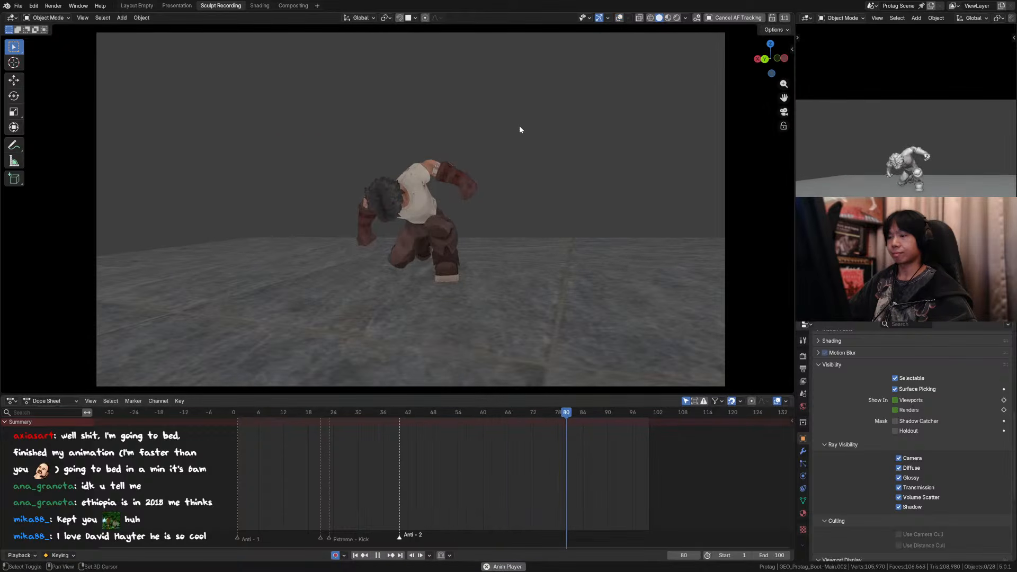
pyautogui.hotkey('ctrl', 's')
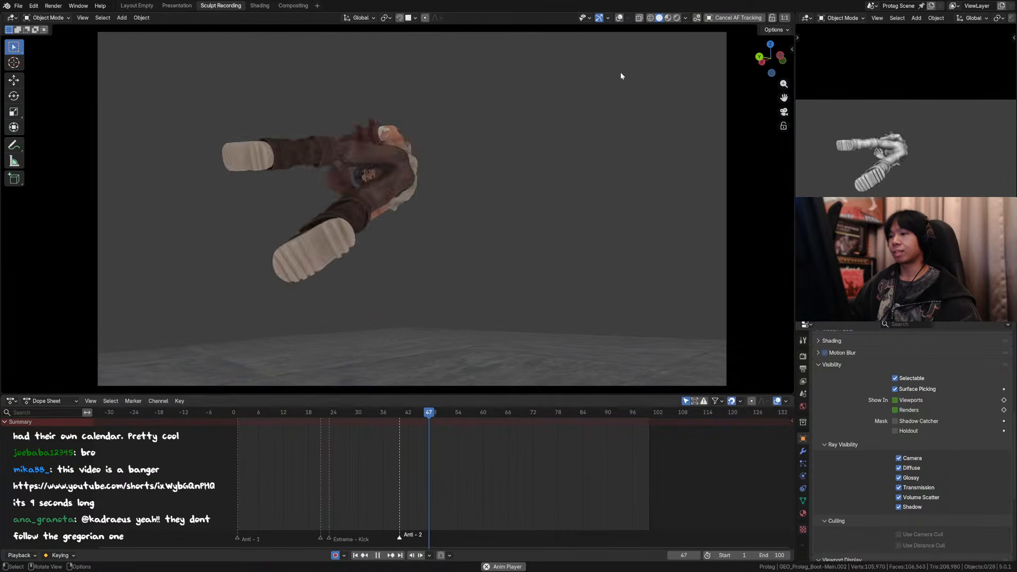
pyautogui.hotkey('ctrl', 's')
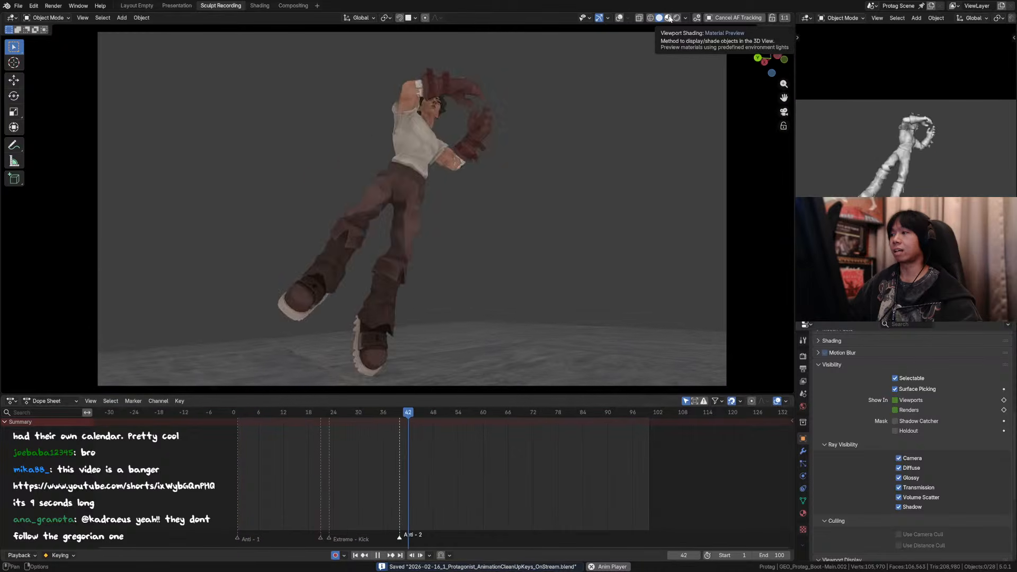
# Step: Preview the animation in Material Preview shading, then return the viewport to Solid shading
pyautogui.click(669, 18)
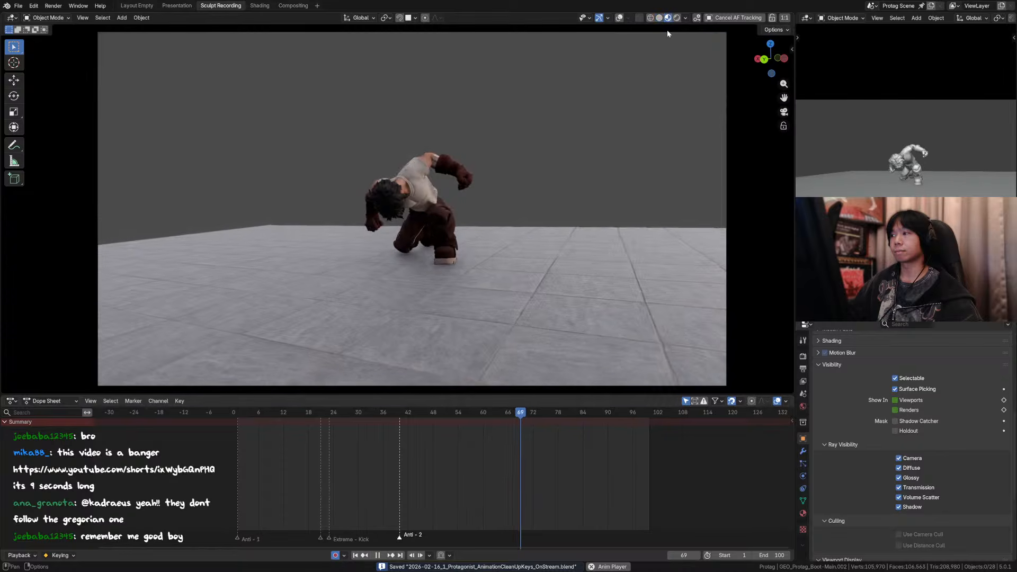
pyautogui.press('space')
pyautogui.press('space')
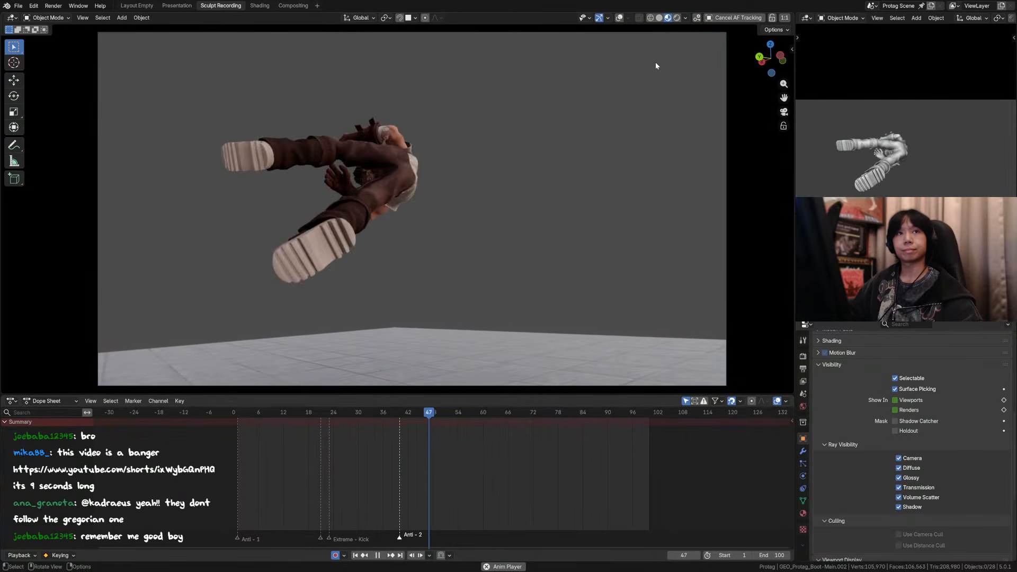
pyautogui.press('space')
pyautogui.click(659, 17)
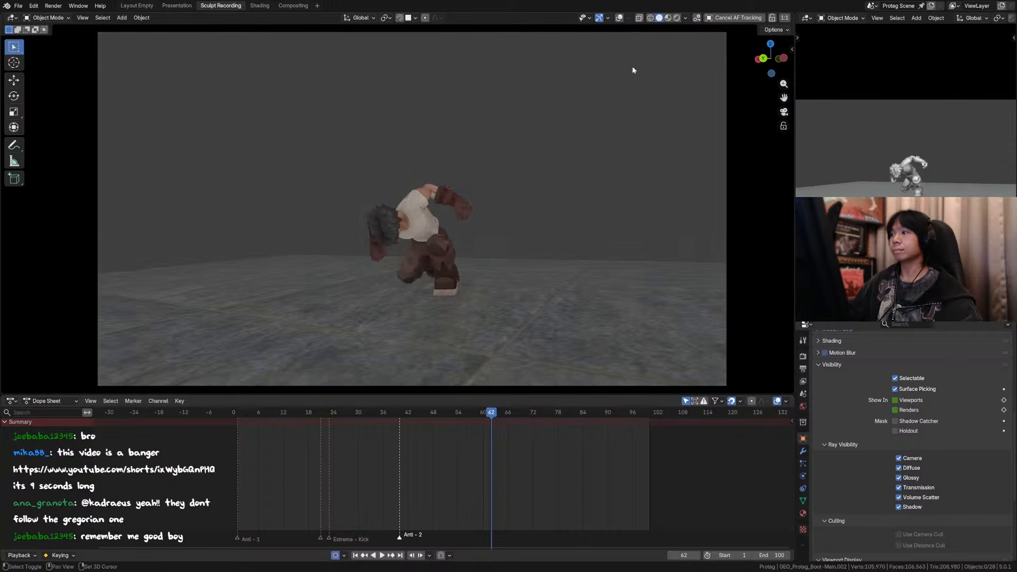
# Step: Replay the animation in Solid shading, stop at frame 88, and save the file
pyautogui.press('space')
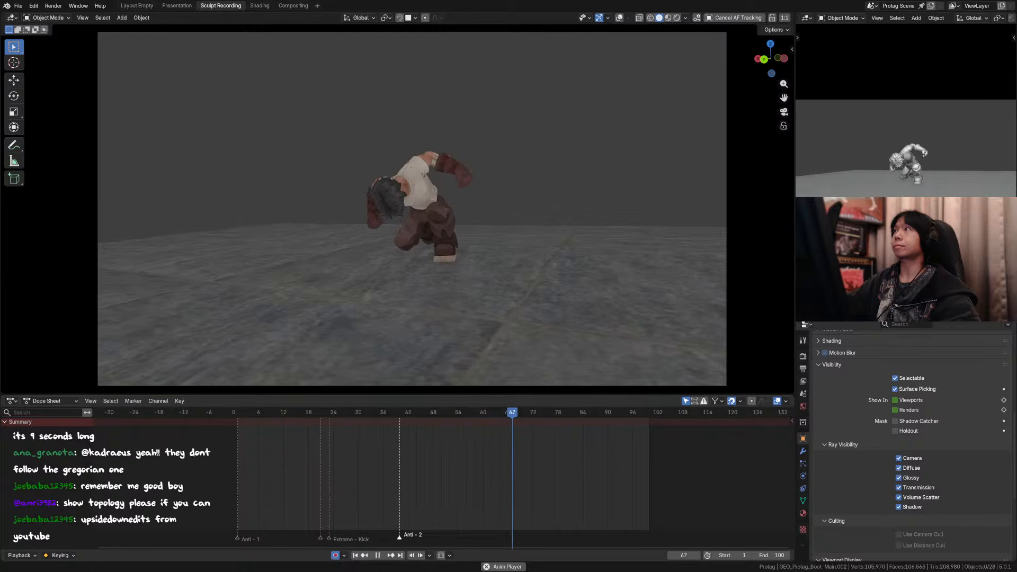
pyautogui.press('space')
pyautogui.hotkey('ctrl', 's')
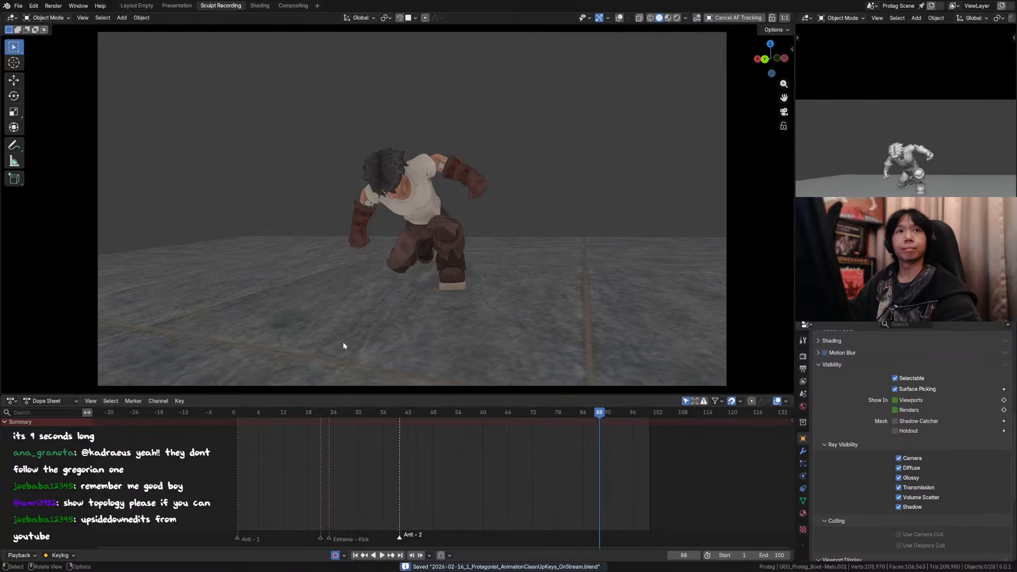
# Step: Display the character in Wireframe shading outside the camera view, select the shirt, and turn the overlays back on
pyautogui.click(650, 18)
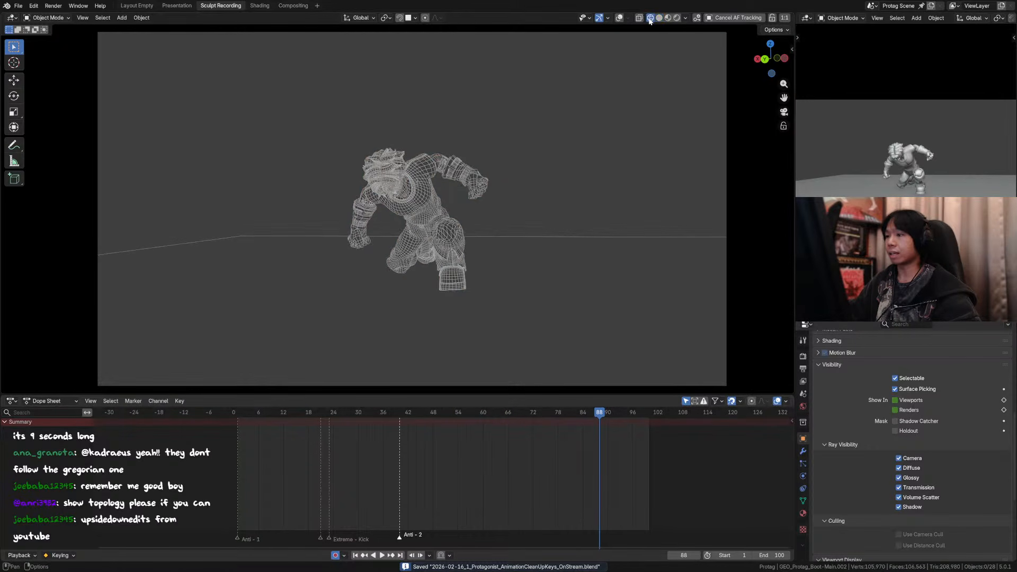
pyautogui.moveTo(497, 157); pyautogui.dragTo(475, 152, button='middle')
pyautogui.scroll(2, 510, 149)
pyautogui.click(459, 150)
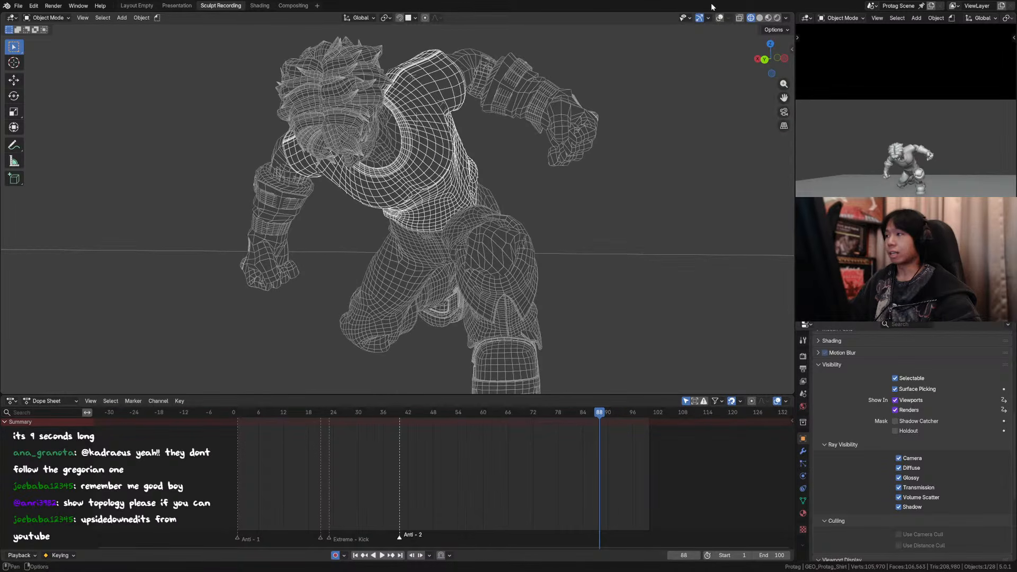
pyautogui.click(718, 18)
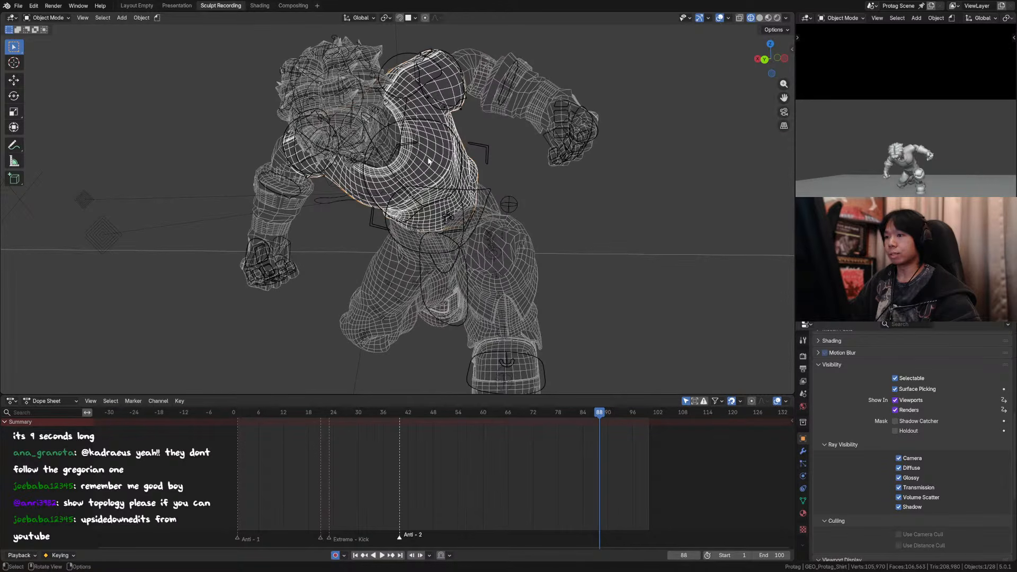
# Step: Hide the character's control rig, reselect the shirt, and show its modifier stack
pyautogui.moveTo(438, 157); pyautogui.dragTo(437, 188, button='middle')
pyautogui.scroll(4, 424, 187)
pyautogui.click(355, 199)
pyautogui.moveTo(356, 200); pyautogui.dragTo(548, 135, button='middle')
pyautogui.press('h')
pyautogui.moveTo(684, 179); pyautogui.dragTo(640, 195, button='middle')
pyautogui.click(485, 221)
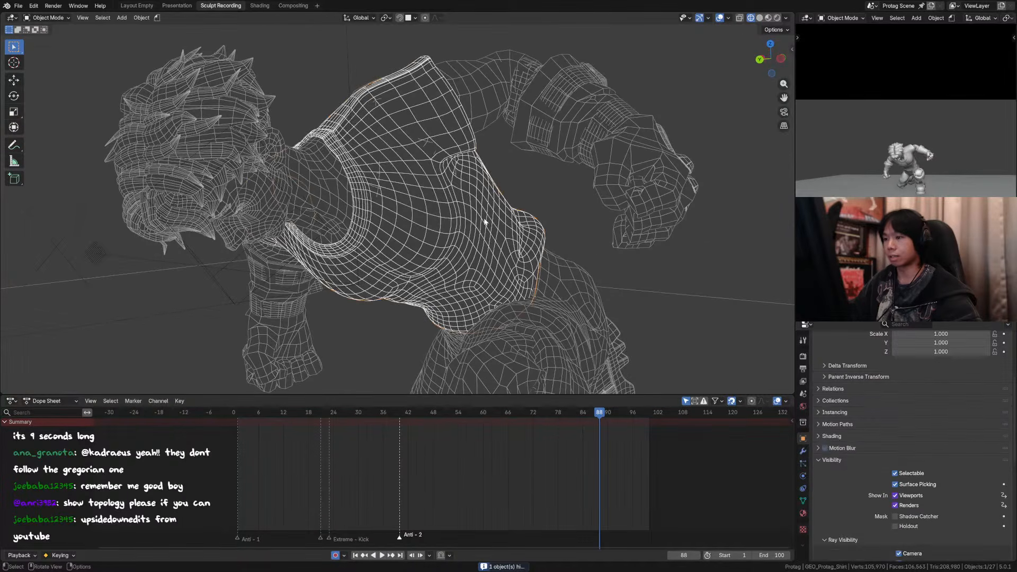
pyautogui.click(803, 451)
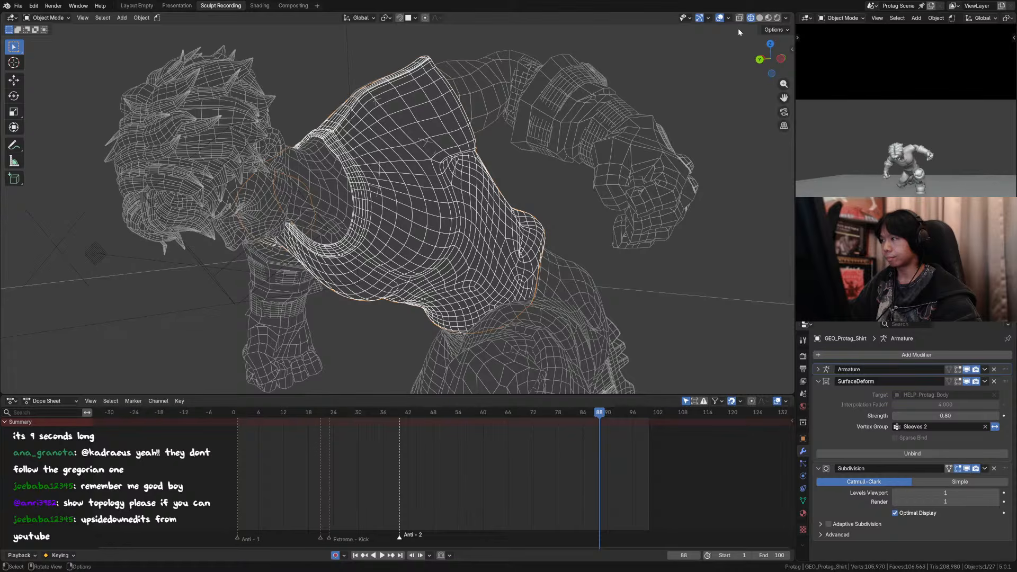
# Step: Hide two more scene objects to clear the wireframe view around the character
pyautogui.moveTo(561, 133); pyautogui.dragTo(667, 98, button='middle')
pyautogui.click(734, 127)
pyautogui.press('h')
pyautogui.moveTo(675, 89); pyautogui.dragTo(641, 111)
pyautogui.press('h')
pyautogui.moveTo(669, 147); pyautogui.dragTo(329, 195, button='middle')
# Step: Select the body mesh, show the transform sidebar, and examine the topology of the head, arms and torso
pyautogui.press('Tab')
pyautogui.click(432, 208)
pyautogui.moveTo(435, 209); pyautogui.dragTo(556, 172, button='middle')
pyautogui.click(398, 150)
pyautogui.press('KP_Decimal')
pyautogui.scroll(2, 466, 172)
pyautogui.moveTo(450, 212); pyautogui.dragTo(592, 82, button='middle')
pyautogui.press('n')
pyautogui.scroll(-4, 470, 97)
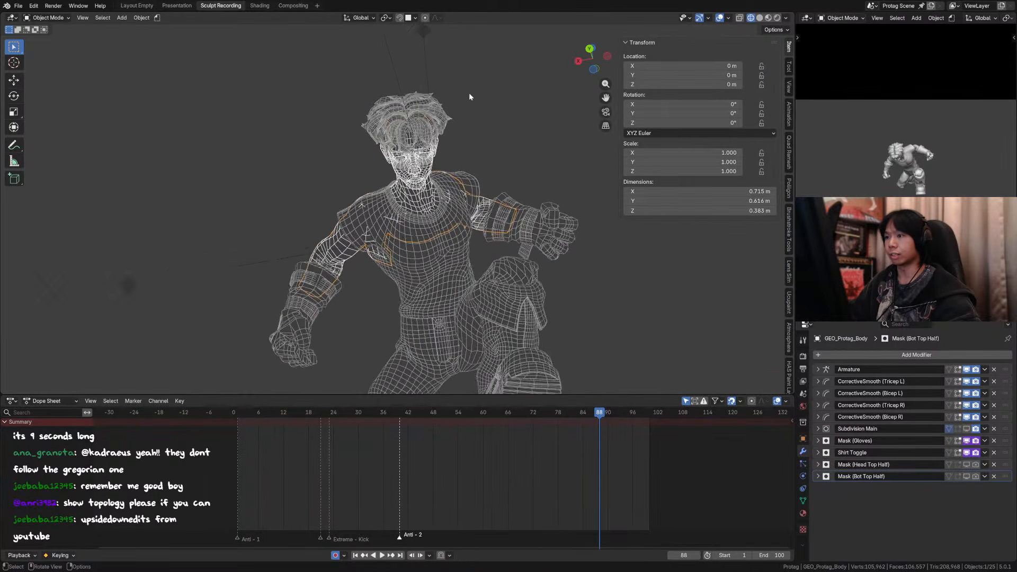
pyautogui.scroll(-3, 411, 64)
pyautogui.scroll(4, 543, 228)
pyautogui.moveTo(561, 160); pyautogui.dragTo(565, 187, button='middle')
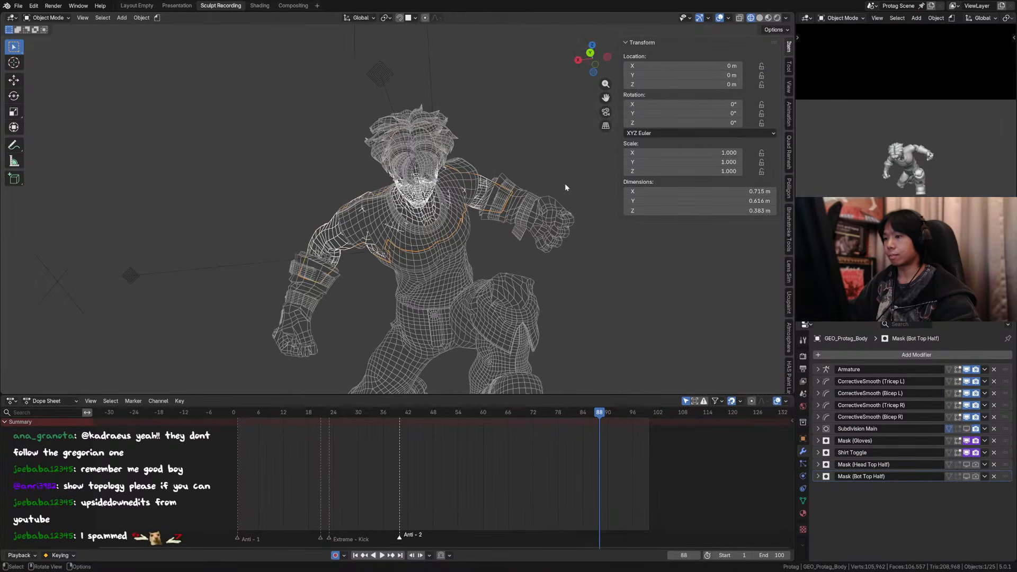
# Step: Bring back the character's control rig and display the scene in Material Preview shading with the overlays hidden
pyautogui.click(441, 163)
pyautogui.moveTo(453, 152); pyautogui.dragTo(445, 171, button='middle')
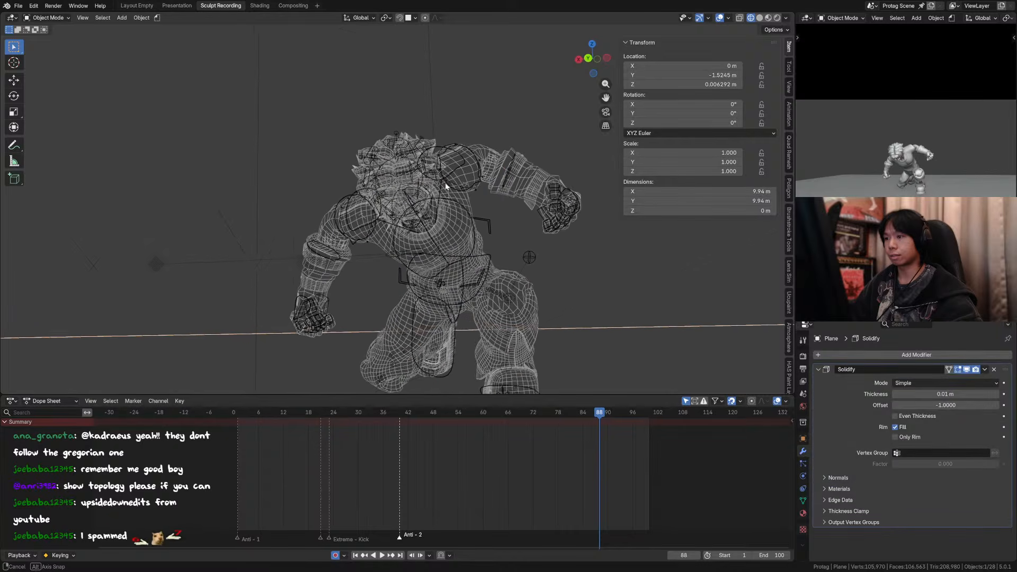
pyautogui.click(768, 17)
pyautogui.click(719, 18)
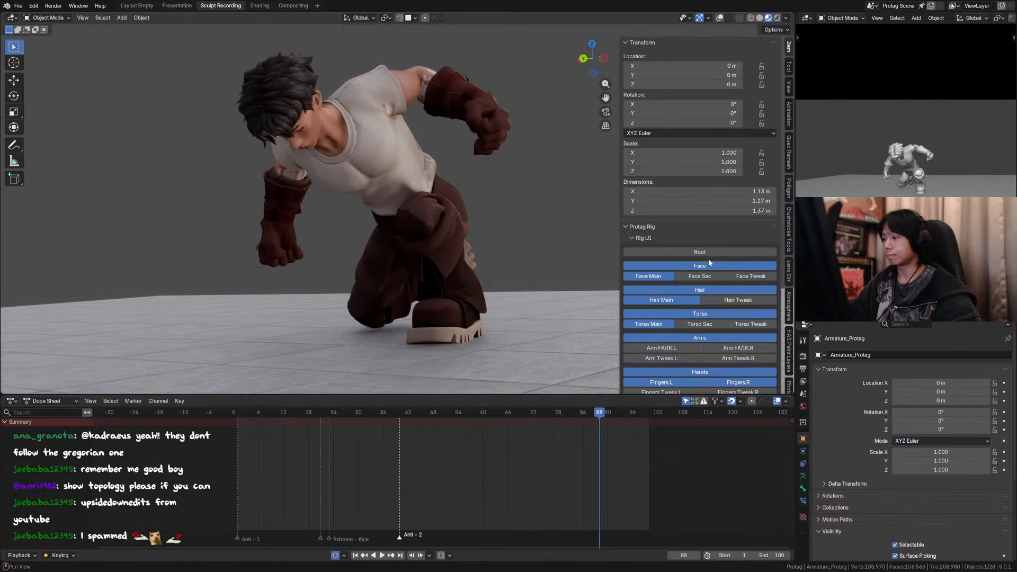
# Step: Turn off the shirt with the rig's Toggle: Shirt option and view the bare torso from the front
pyautogui.scroll(-10, 736, 154)
pyautogui.click(699, 233)
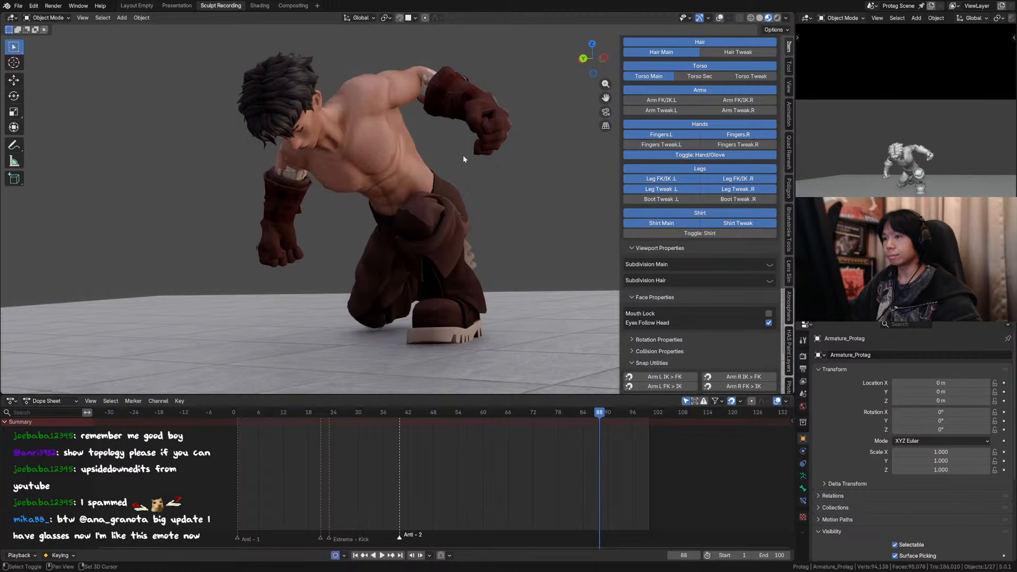
pyautogui.scroll(4, 404, 173)
pyautogui.moveTo(404, 172); pyautogui.dragTo(92, 170, button='middle')
# Step: Return the rig from Pose Mode to Object Mode and hide the floor plane blocking the view
pyautogui.hotkey('ctrl', 'Tab')
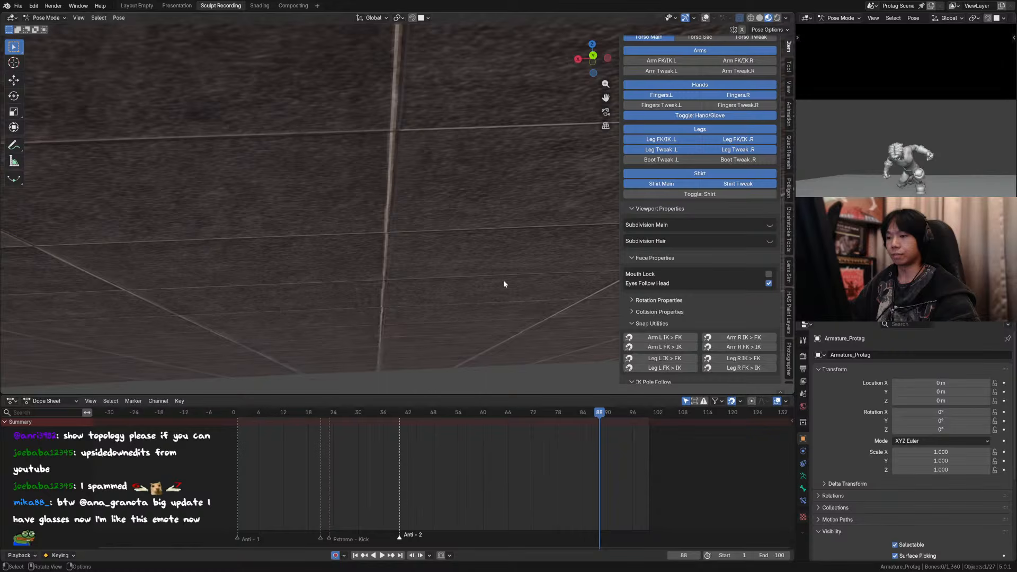
pyautogui.moveTo(504, 285); pyautogui.dragTo(502, 276, button='middle')
pyautogui.scroll(2, 502, 276)
pyautogui.hotkey('ctrl', 'Tab')
pyautogui.click(545, 253)
pyautogui.press('h')
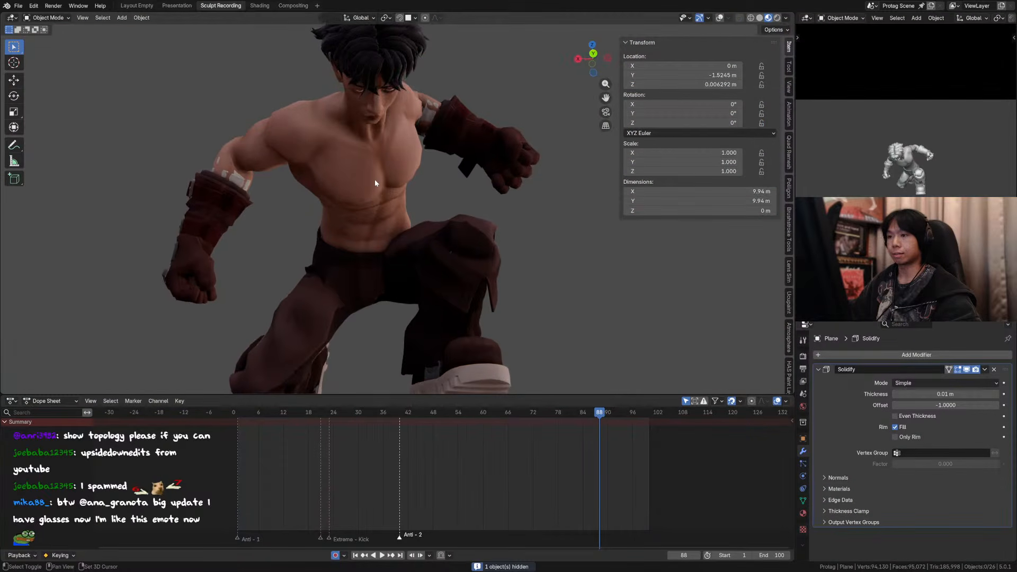
# Step: Display the shirtless character in Wireframe shading with the overlays on, close the sidebar, and examine the topology from several angles
pyautogui.moveTo(375, 183)
pyautogui.mouseDown(button='middle')
pyautogui.moveTo(364, 203)
pyautogui.moveTo(371, 196)
pyautogui.mouseUp(button='middle')
pyautogui.click(751, 18)
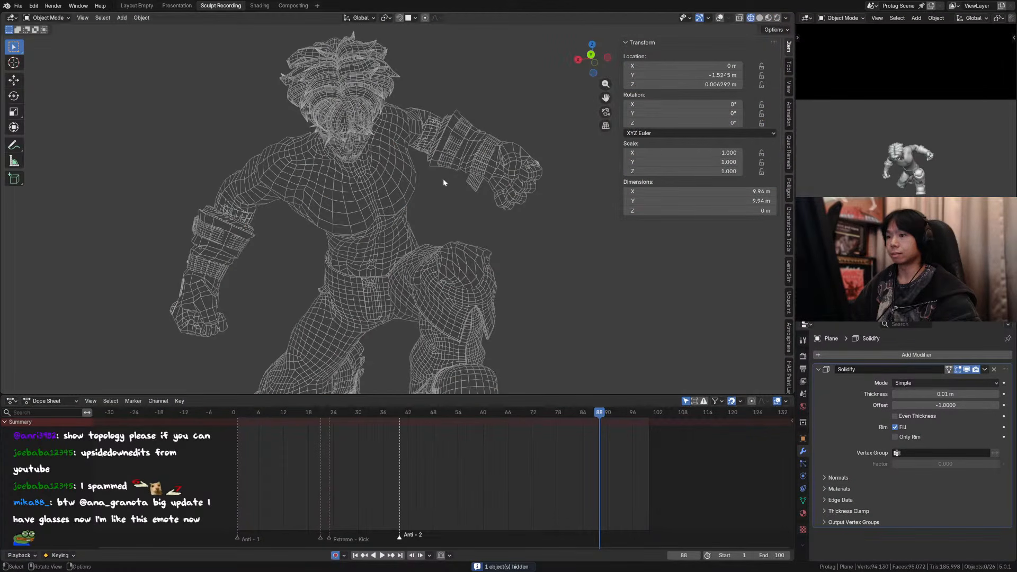
pyautogui.press('n')
pyautogui.moveTo(443, 179)
pyautogui.mouseDown(button='middle')
pyautogui.moveTo(399, 222)
pyautogui.moveTo(405, 189)
pyautogui.moveTo(422, 196)
pyautogui.moveTo(324, 197)
pyautogui.moveTo(513, 188)
pyautogui.moveTo(443, 159)
pyautogui.moveTo(461, 157)
pyautogui.moveTo(404, 205)
pyautogui.moveTo(476, 204)
pyautogui.moveTo(452, 205)
pyautogui.mouseUp(button='middle')
pyautogui.click(719, 17)
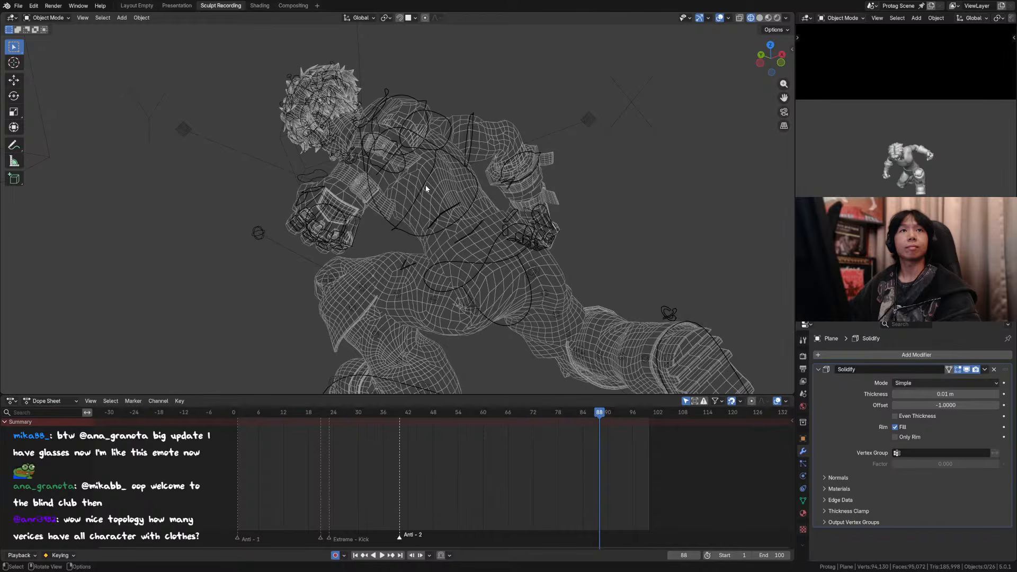
pyautogui.moveTo(426, 189); pyautogui.dragTo(408, 220, button='middle')
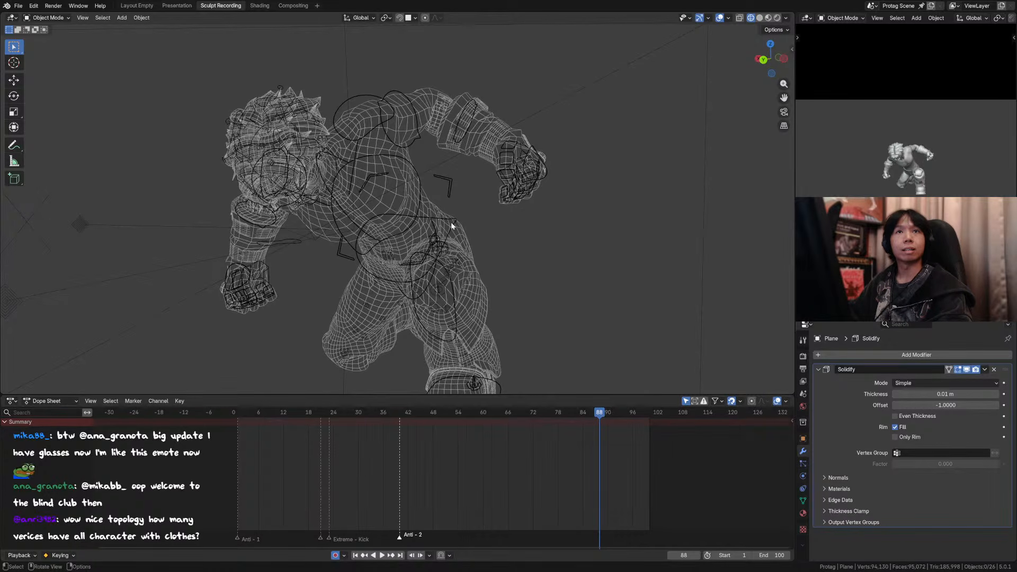
pyautogui.moveTo(452, 227); pyautogui.dragTo(516, 250, button='middle')
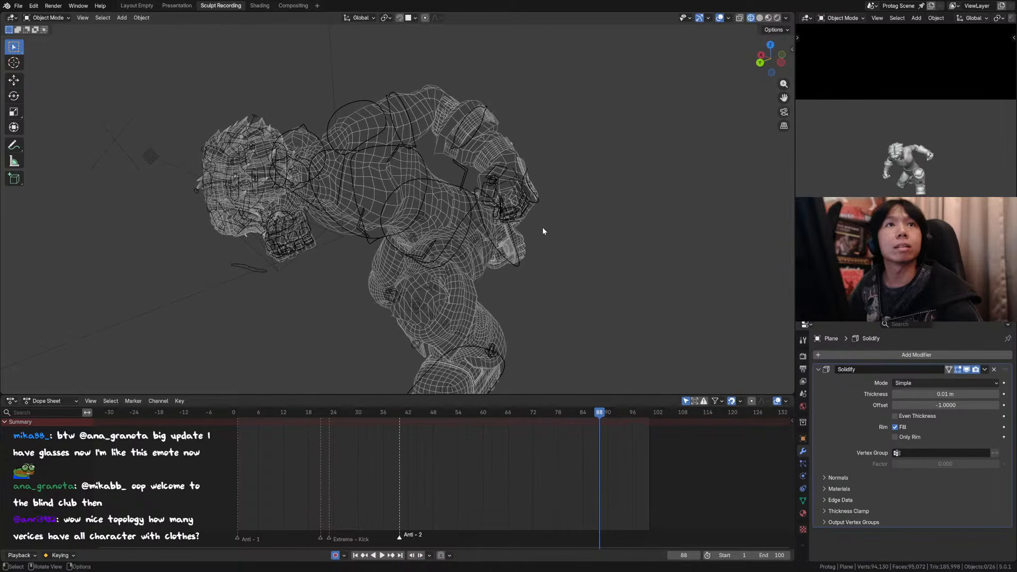
# Step: Select the control rig, turn the shirt back on with its Toggle: Shirt option, and save the file
pyautogui.press('n')
pyautogui.moveTo(488, 194); pyautogui.dragTo(419, 181, button='middle')
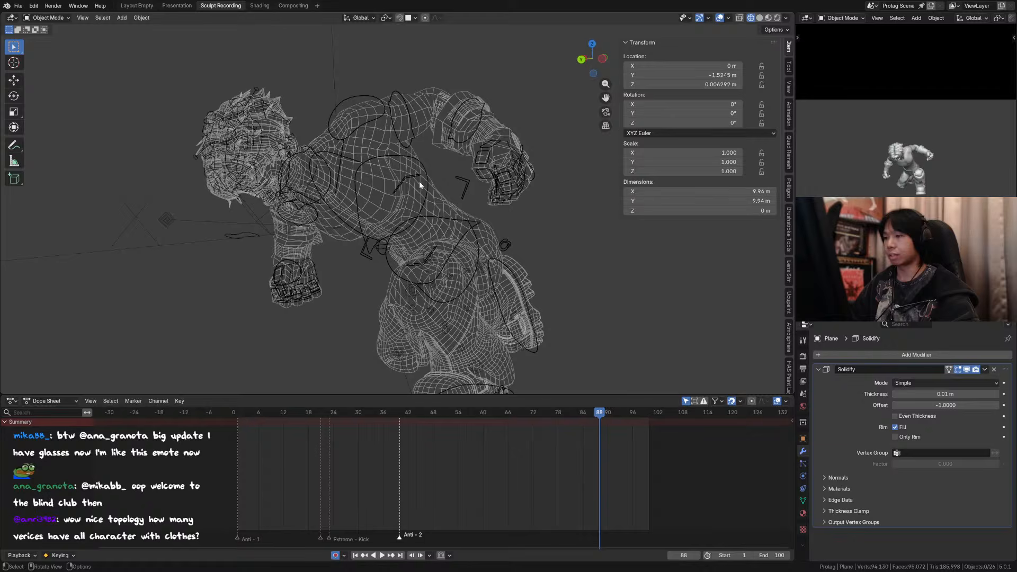
pyautogui.click(393, 173)
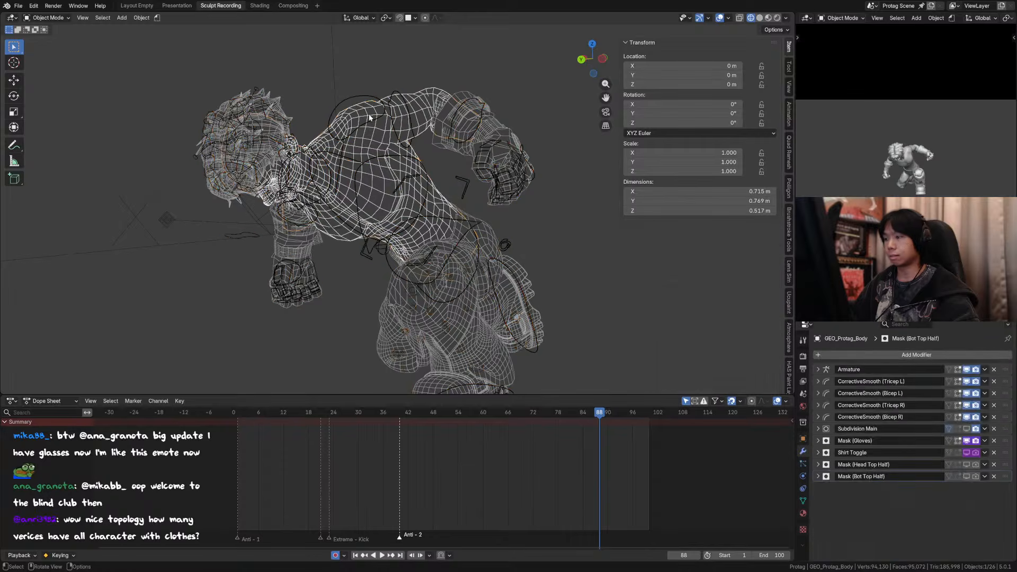
pyautogui.click(359, 91)
pyautogui.scroll(-10, 707, 203)
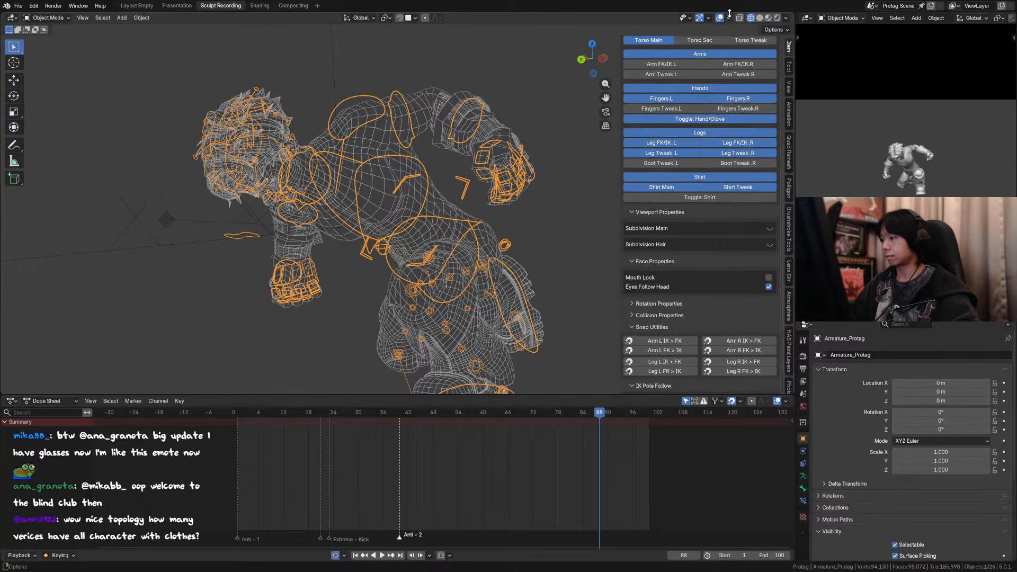
pyautogui.press('n')
pyautogui.hotkey('ctrl', 's')
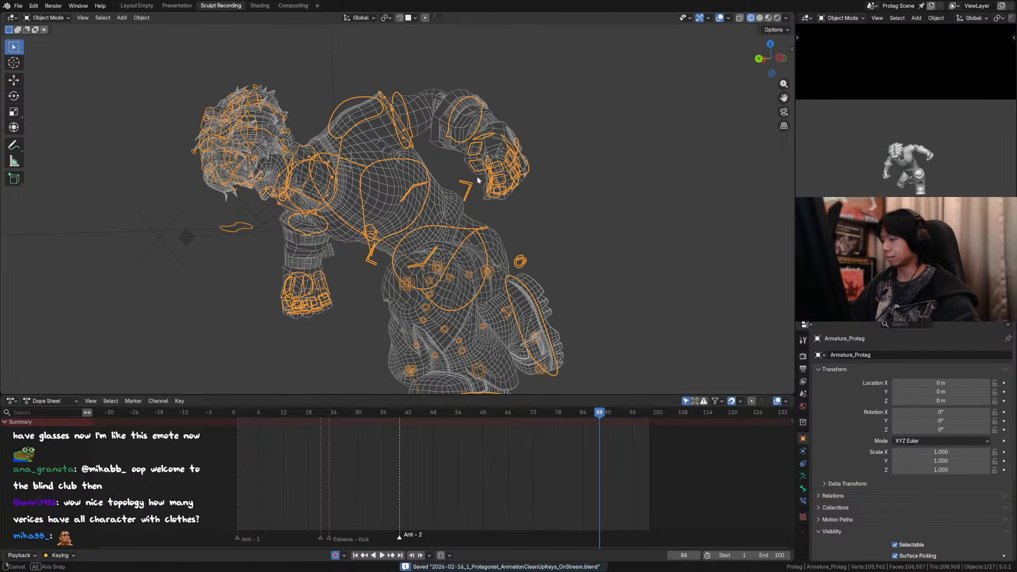
# Step: Hide the control rig and nearby scene objects, and select all of the character's meshes in the wireframe view
pyautogui.moveTo(461, 180)
pyautogui.mouseDown(button='middle')
pyautogui.moveTo(475, 178)
pyautogui.moveTo(459, 194)
pyautogui.mouseUp(button='middle')
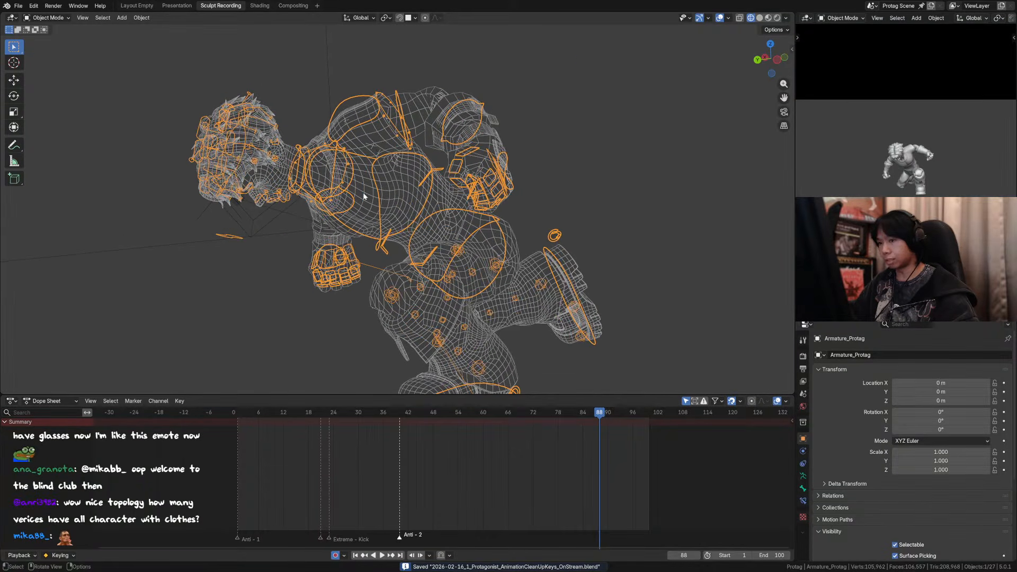
pyautogui.click(279, 180)
pyautogui.scroll(-3, 299, 167)
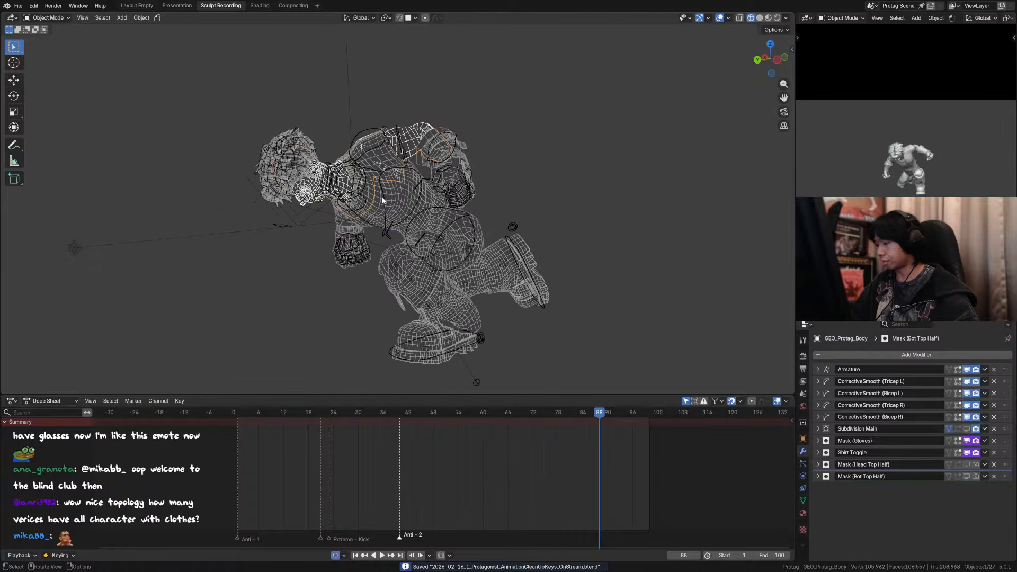
pyautogui.moveTo(518, 269); pyautogui.dragTo(323, 218, button='middle')
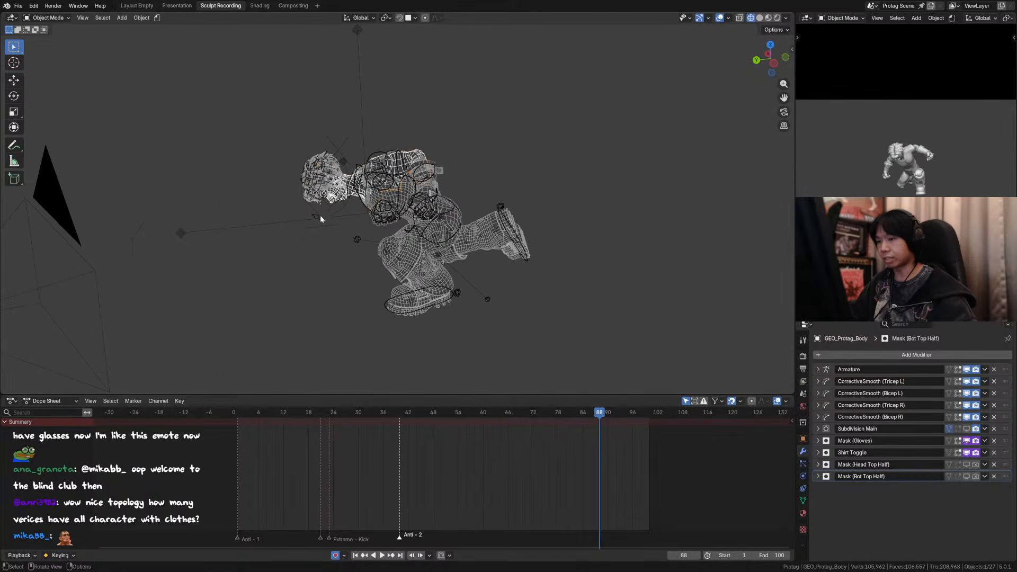
pyautogui.press('a')
pyautogui.press('h')
pyautogui.moveTo(589, 95); pyautogui.dragTo(234, 318)
pyautogui.scroll(4, 307, 255)
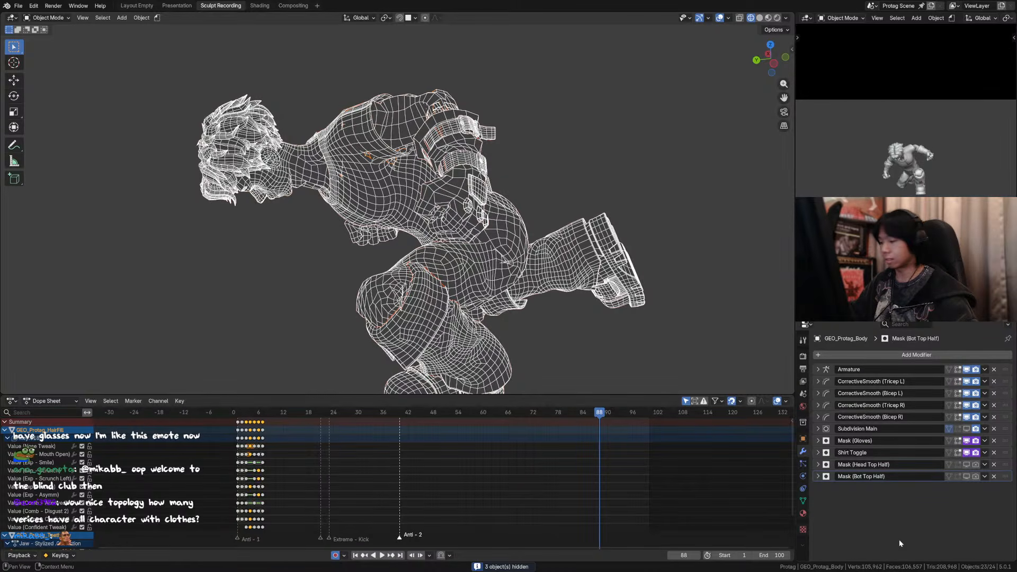
# Step: Select the shirt mesh, unhide all scene objects, and reselect the control rig with its sidebar settings showing
pyautogui.moveTo(343, 197); pyautogui.dragTo(372, 185, button='middle')
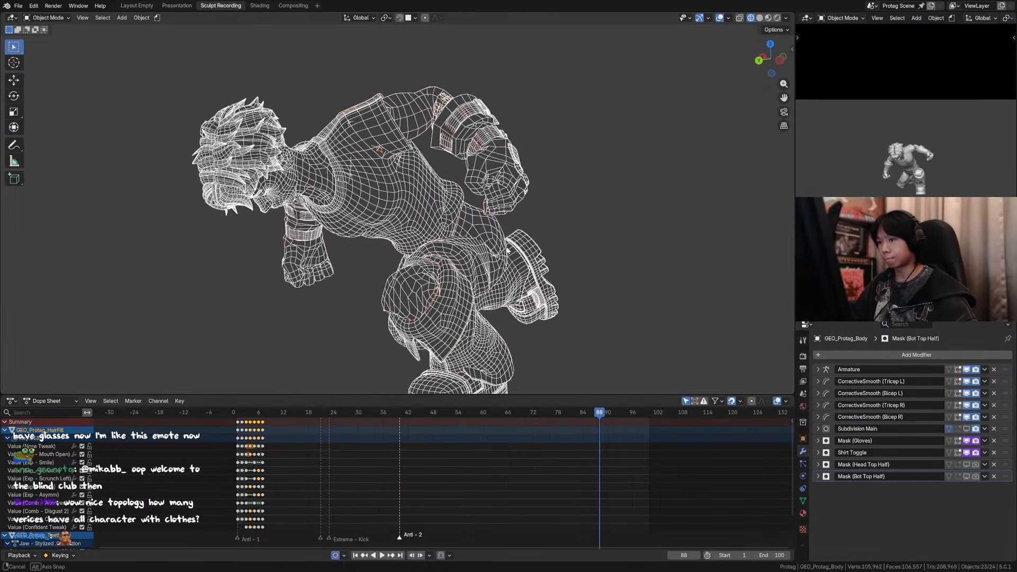
pyautogui.click(371, 186)
pyautogui.scroll(-3, 263, 143)
pyautogui.press('n')
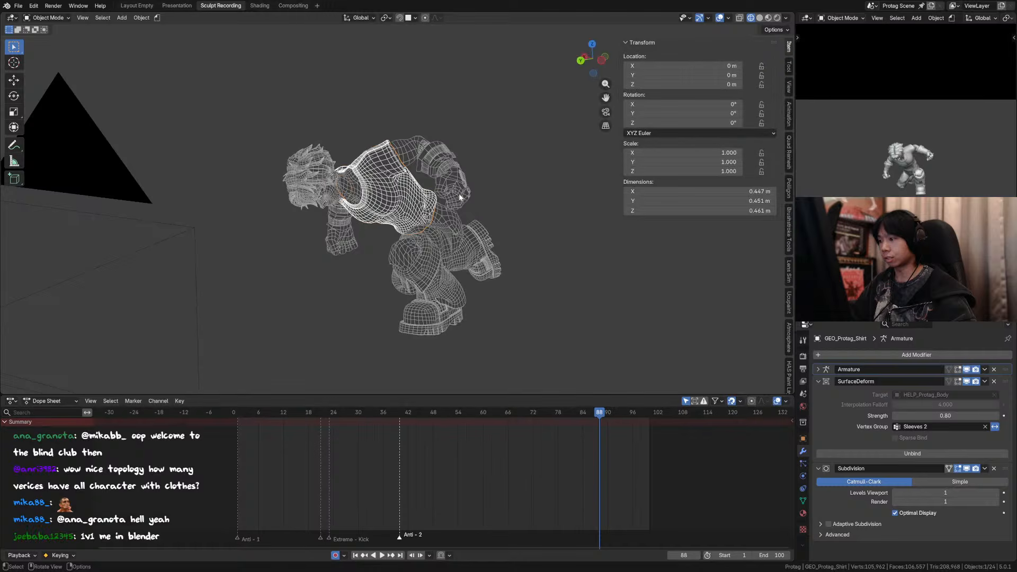
pyautogui.scroll(1, 554, 109)
pyautogui.hotkey('alt', 'h')
pyautogui.click(356, 163)
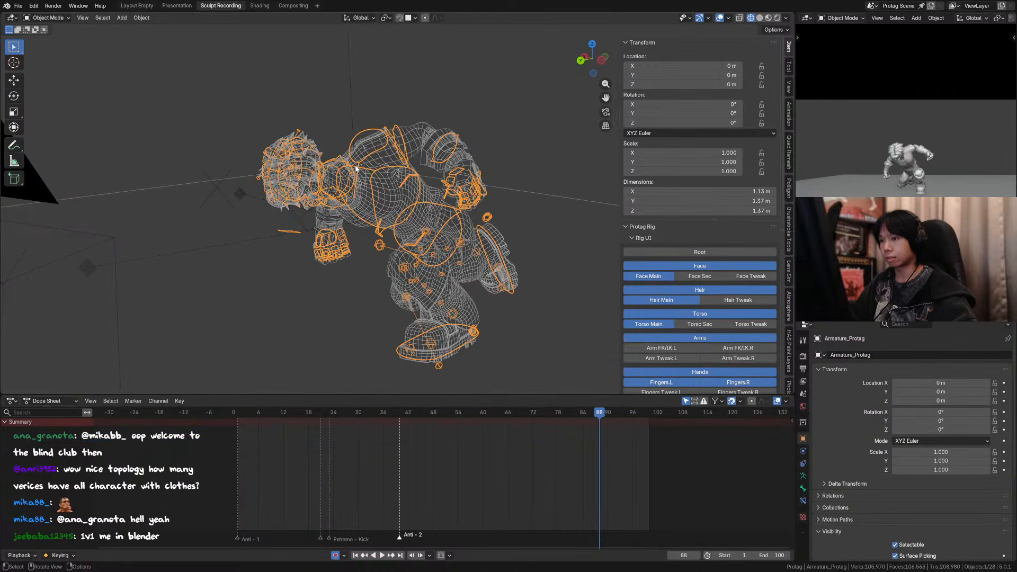
# Step: Switch the rig's shirt toggle off and back on to compare the wireframe with and without the shirt
pyautogui.moveTo(700, 324); pyautogui.dragTo(740, 174, button='middle')
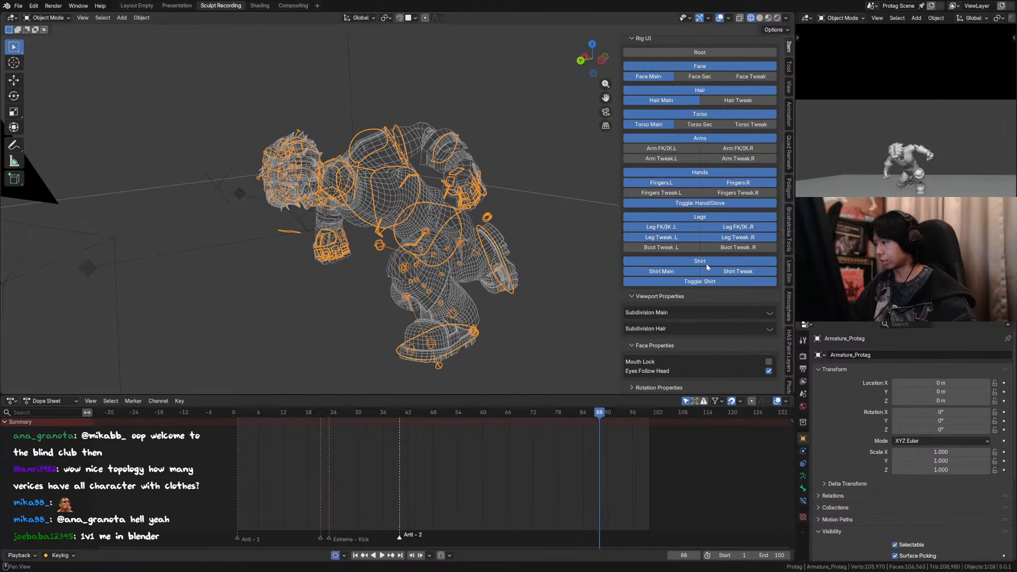
pyautogui.click(702, 282)
pyautogui.click(702, 281)
pyautogui.click(702, 281)
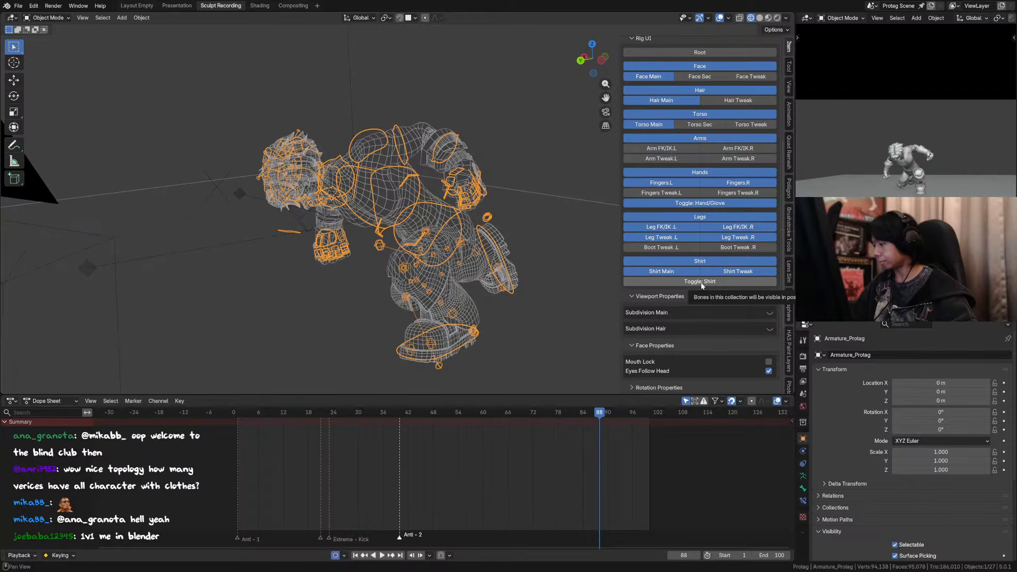
pyautogui.moveTo(339, 202); pyautogui.dragTo(472, 186, button='middle')
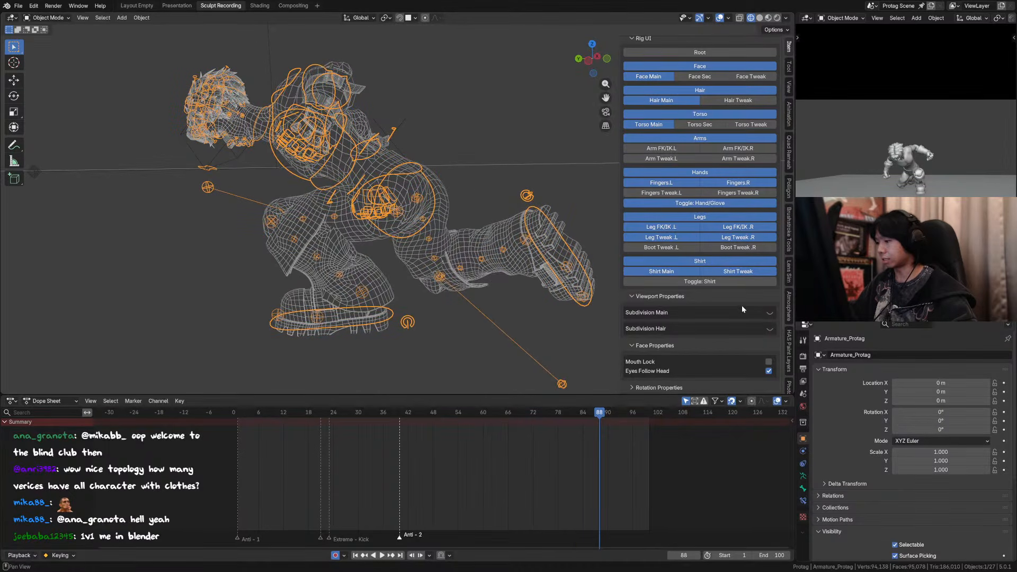
pyautogui.moveTo(370, 159); pyautogui.dragTo(443, 262, button='middle')
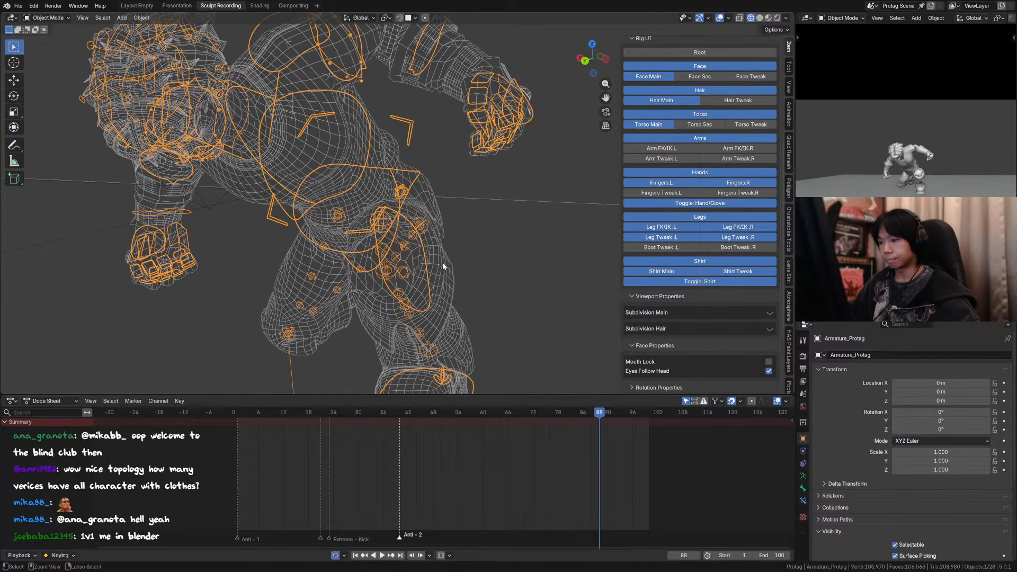
# Step: Enable Subdivision Main in the rig's viewport properties and examine the denser wireframe of the whole character
pyautogui.hotkey('ctrl', 'Tab')
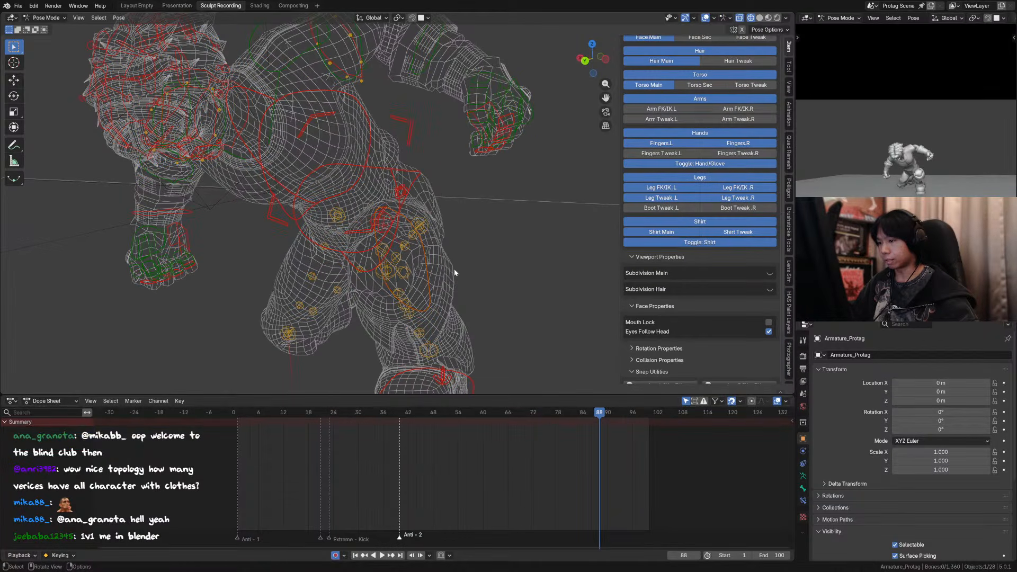
pyautogui.click(770, 273)
pyautogui.hotkey('ctrl', 'Tab')
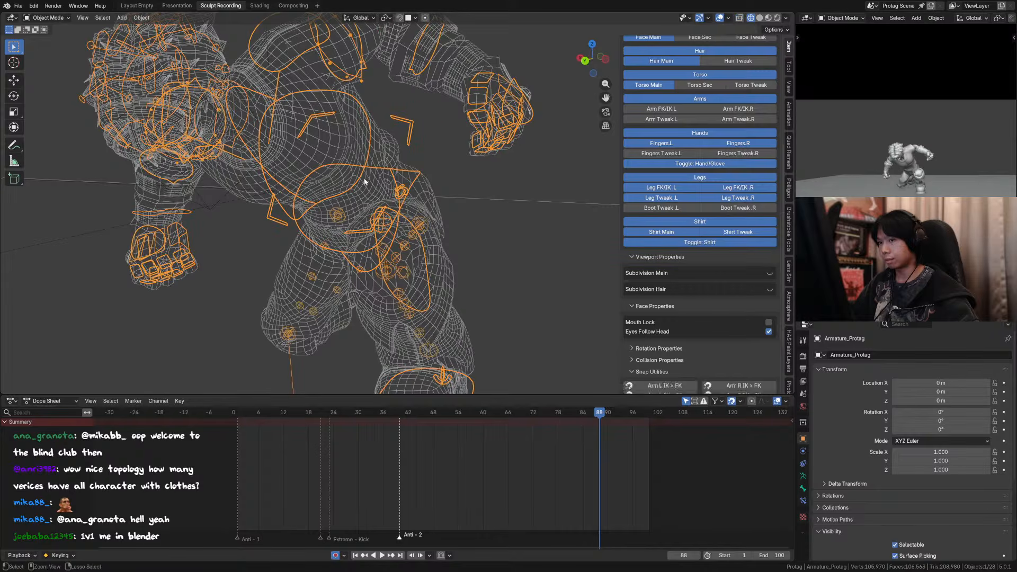
pyautogui.click(773, 313)
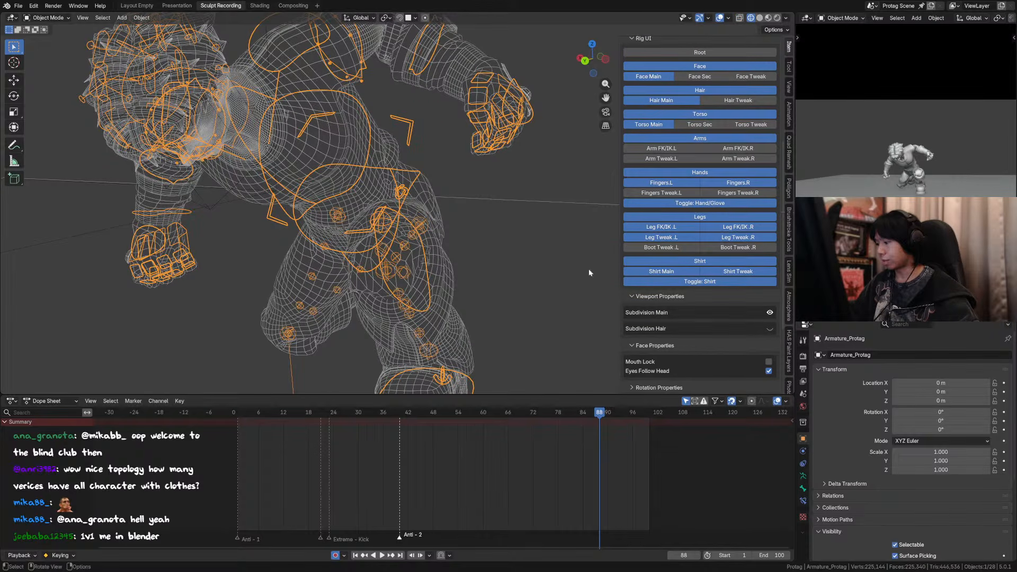
pyautogui.scroll(-3, 482, 260)
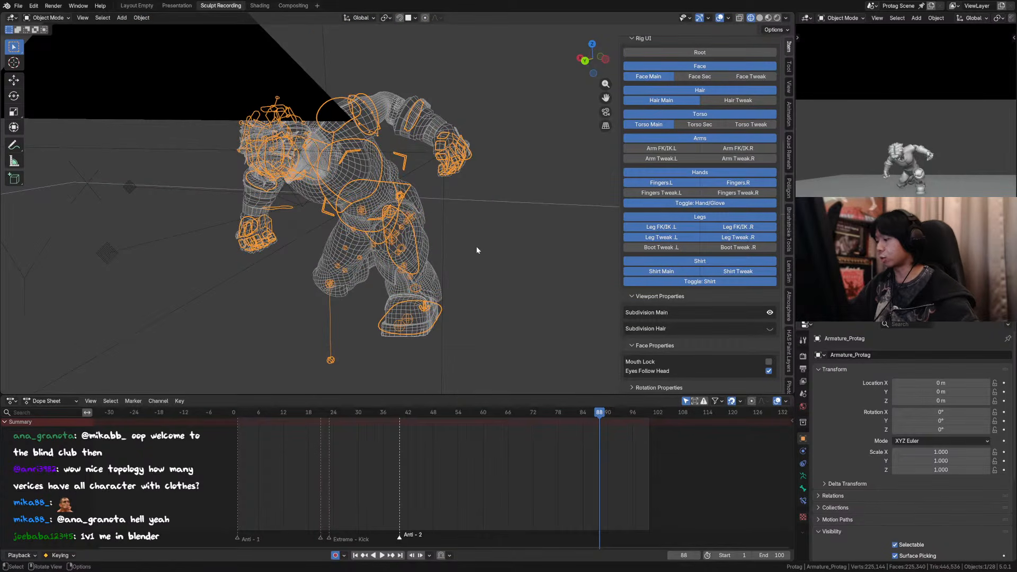
pyautogui.moveTo(445, 235); pyautogui.dragTo(380, 240, button='middle')
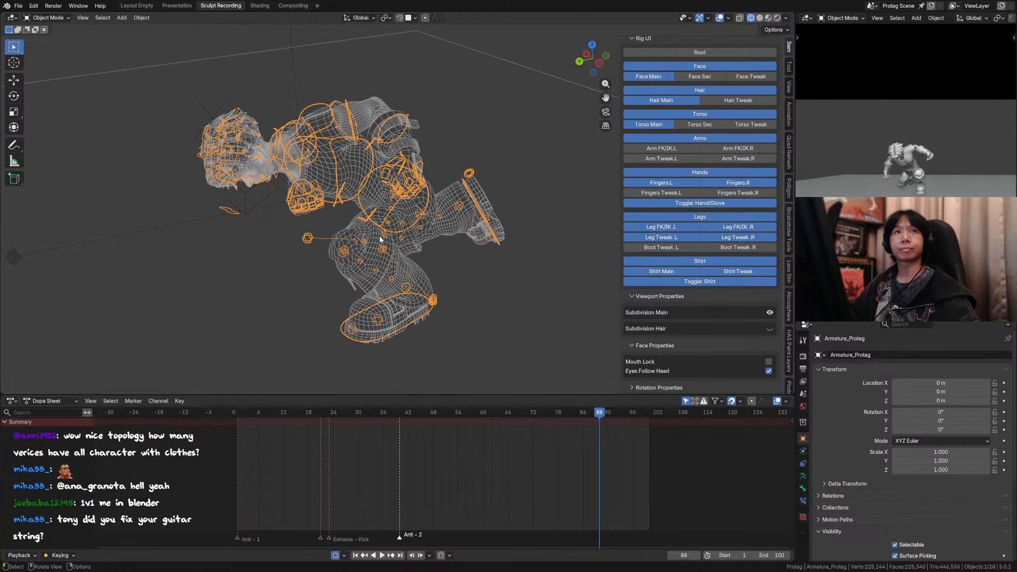
# Step: Disable Subdivision Main, close the sidebar, deselect the control rig, and save the file
pyautogui.click(770, 313)
pyautogui.moveTo(402, 114); pyautogui.dragTo(386, 108, button='middle')
pyautogui.hotkey('ctrl', 's')
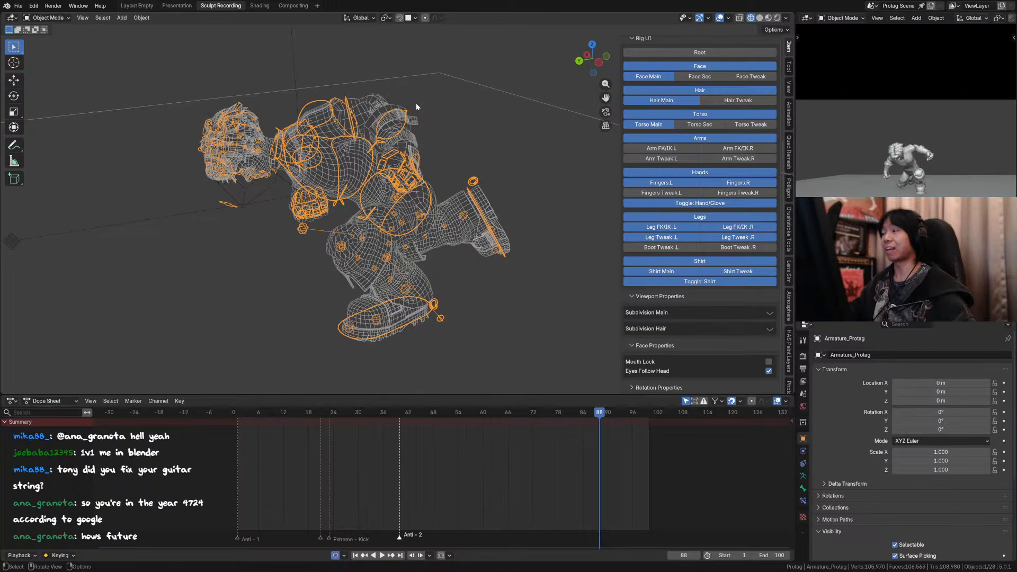
pyautogui.scroll(-4, 415, 104)
pyautogui.moveTo(412, 102); pyautogui.dragTo(370, 141, button='middle')
pyautogui.press('n')
pyautogui.click(419, 122)
pyautogui.hotkey('ctrl', 's')
# Step: Return to the camera view in Solid shading, fit the whole camera frame, and hide the overlays
pyautogui.press('space')
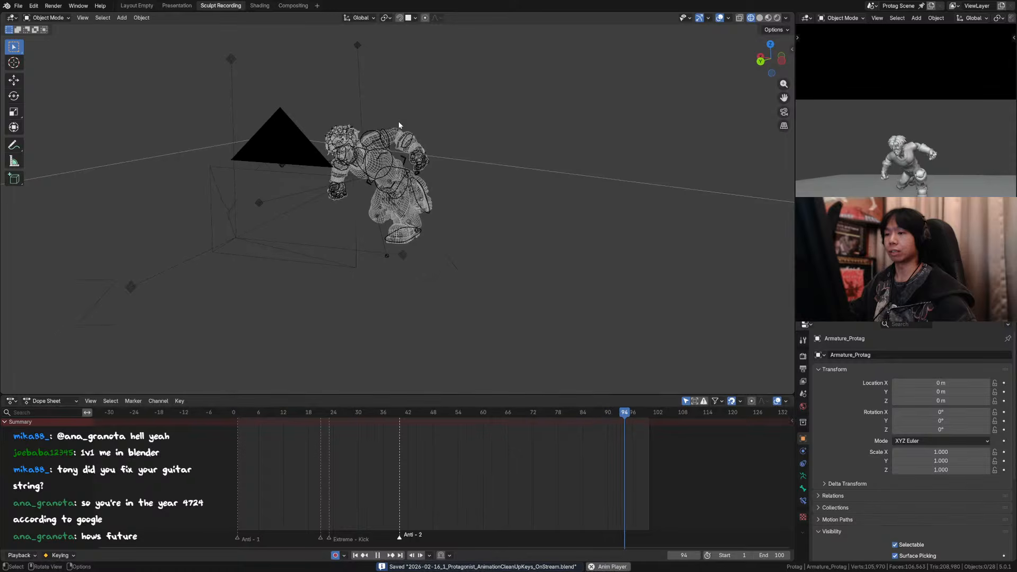
pyautogui.press('KP_0')
pyautogui.press('space')
pyautogui.click(659, 18)
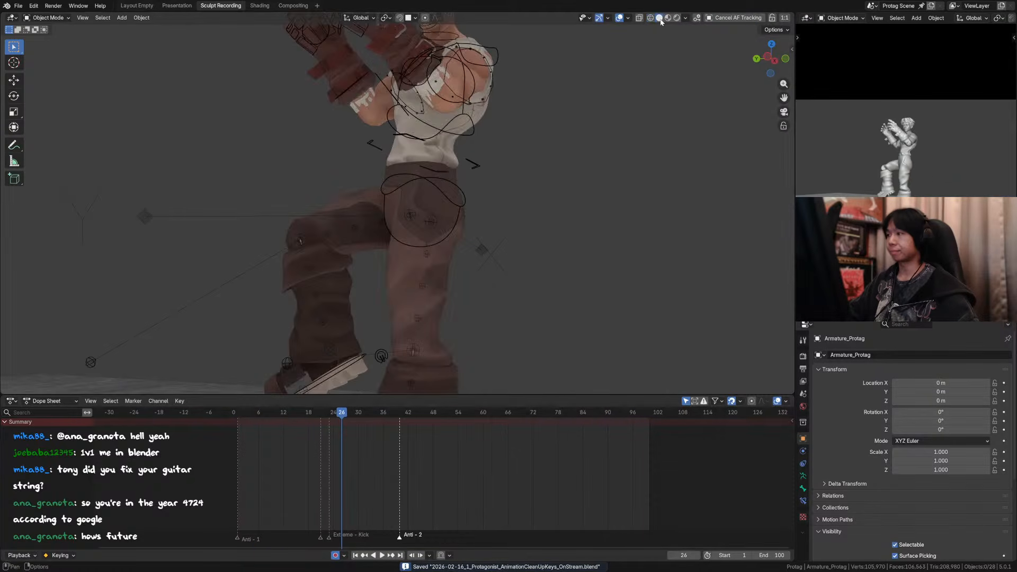
pyautogui.press('Home')
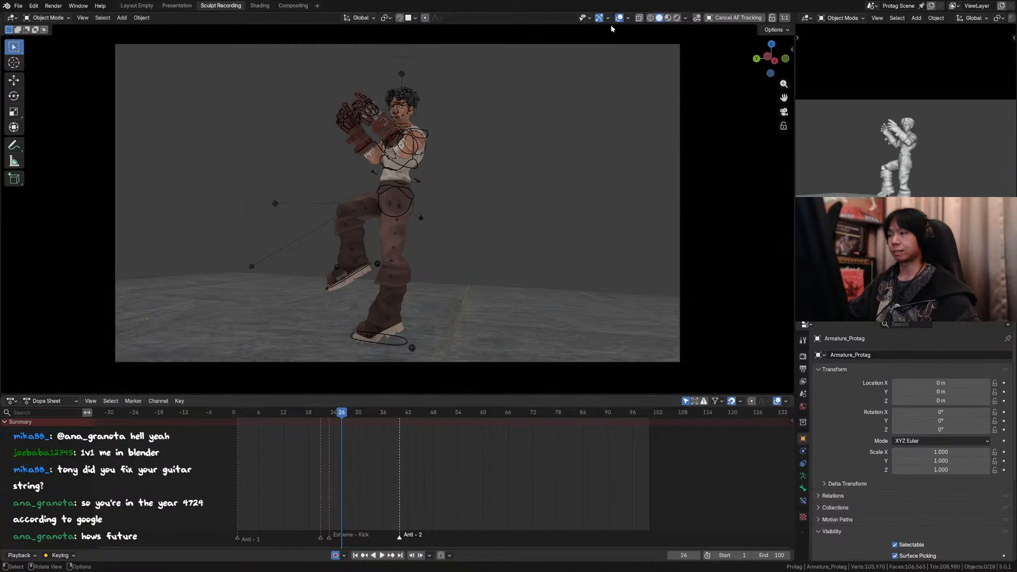
pyautogui.click(619, 18)
# Step: Play back the kick and flip animation, scrub back to about frame 44, and replay it with the overlays on
pyautogui.press('space')
pyautogui.keyDown('ctrl'); pyautogui.moveTo(579, 94); pyautogui.dragTo(618, 107, button='middle'); pyautogui.keyUp('ctrl')
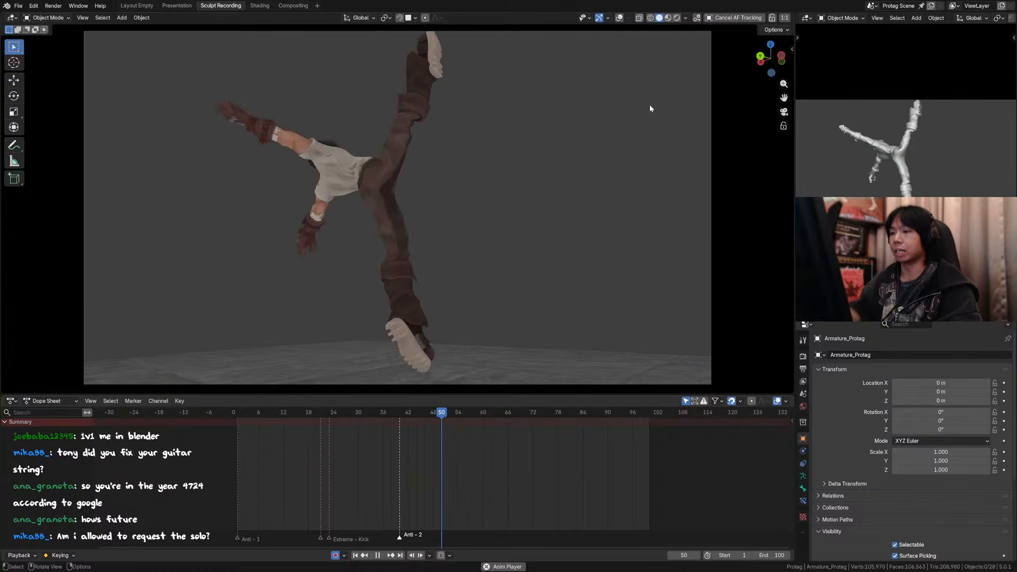
pyautogui.moveTo(431, 412)
pyautogui.mouseDown()
pyautogui.moveTo(459, 414)
pyautogui.moveTo(412, 417)
pyautogui.mouseUp()
pyautogui.click(619, 18)
pyautogui.press('space')
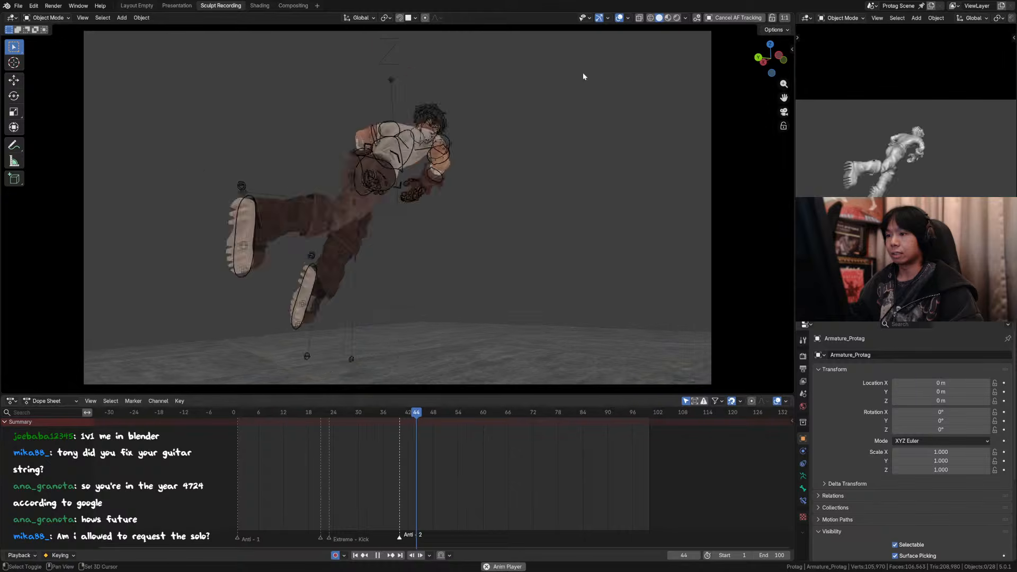
# Step: Hide the viewport overlays to watch the clean kick and flip animation, stop playback, and save the file
pyautogui.click(619, 19)
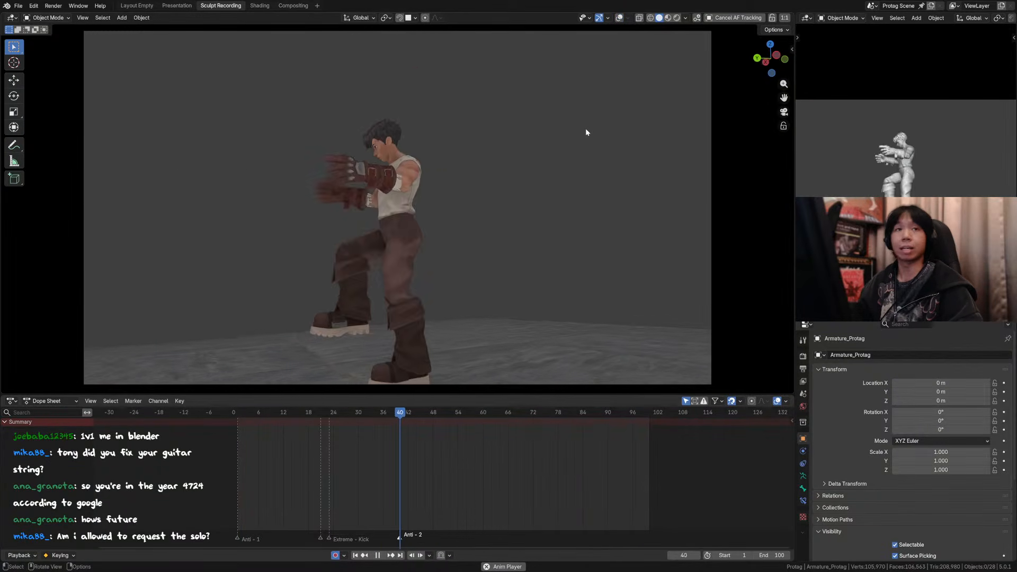
pyautogui.press('space')
pyautogui.hotkey('ctrl', 's')
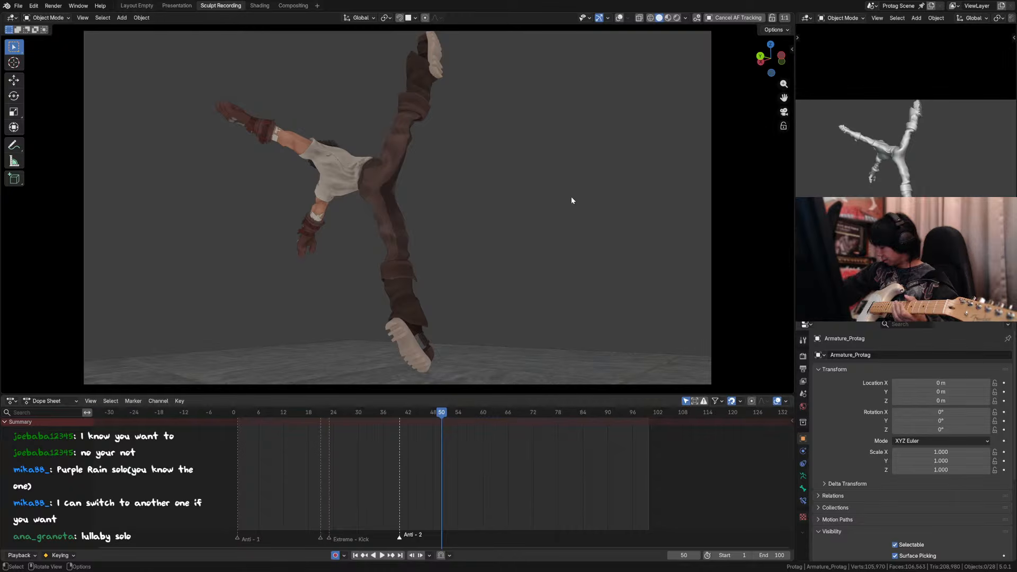
# Step: Switch to FL Studio and set the audio input of the Insert 1 mixer track to (none)
pyautogui.rightClick(544, 260)
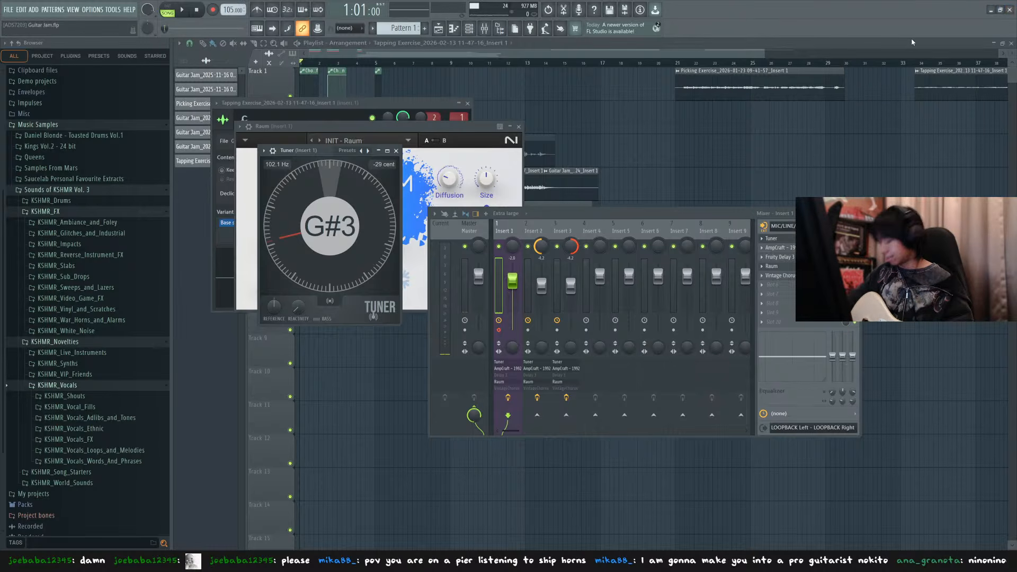
pyautogui.click(782, 225)
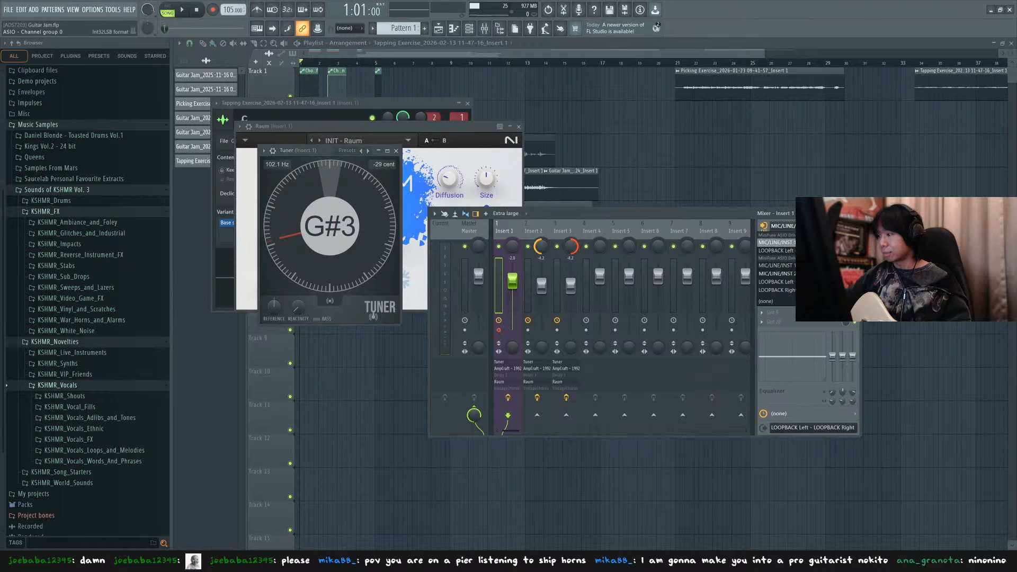
pyautogui.click(788, 304)
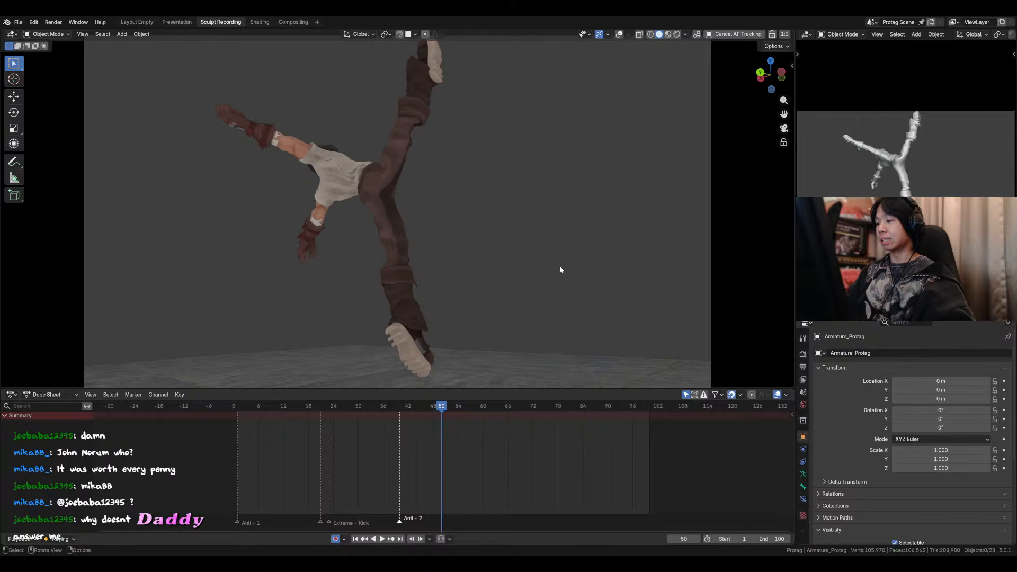
# Step: Switch to Blender, replay the animation from frame 1 in the camera view, and toggle the window to fullscreen
pyautogui.hotkey('shift', 'Left')
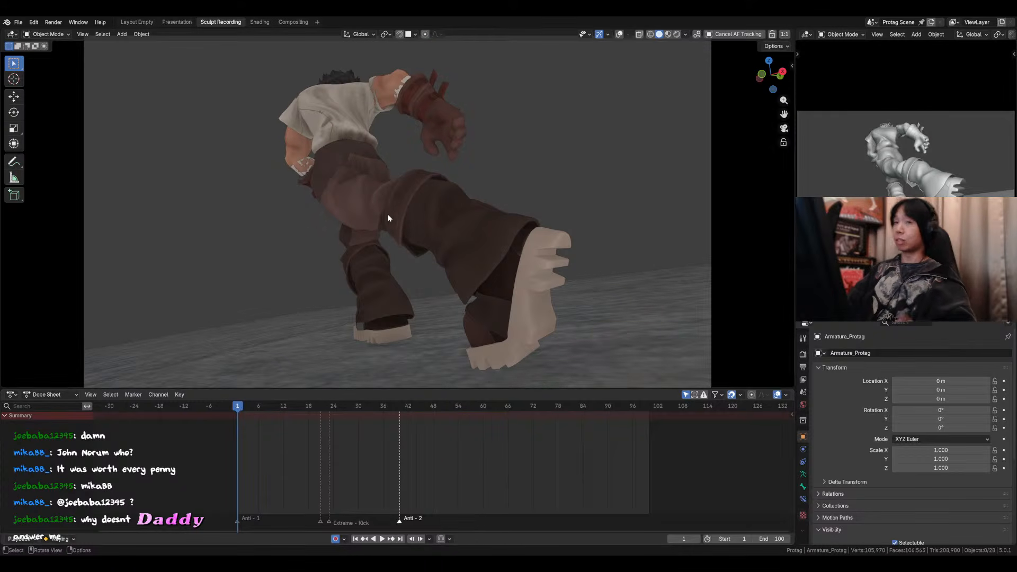
pyautogui.keyDown('ctrl'); pyautogui.moveTo(470, 179); pyautogui.dragTo(468, 187, button='middle'); pyautogui.keyUp('ctrl')
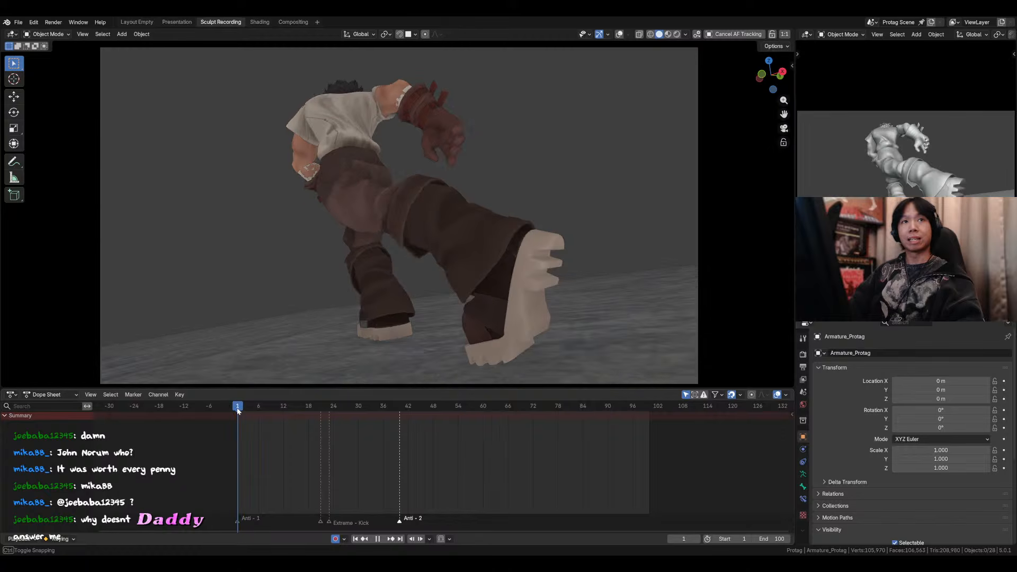
pyautogui.press('space')
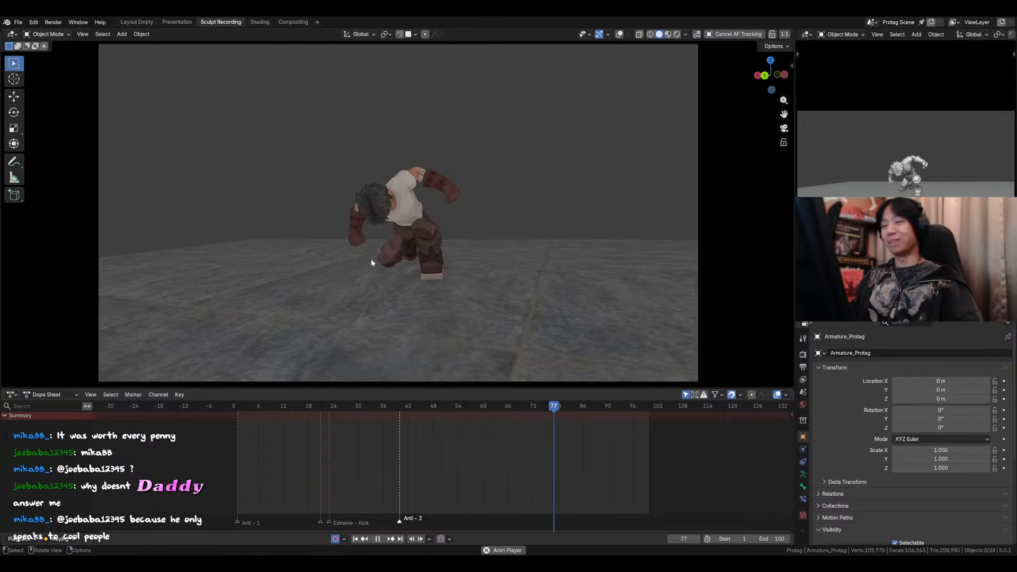
pyautogui.press('F3')
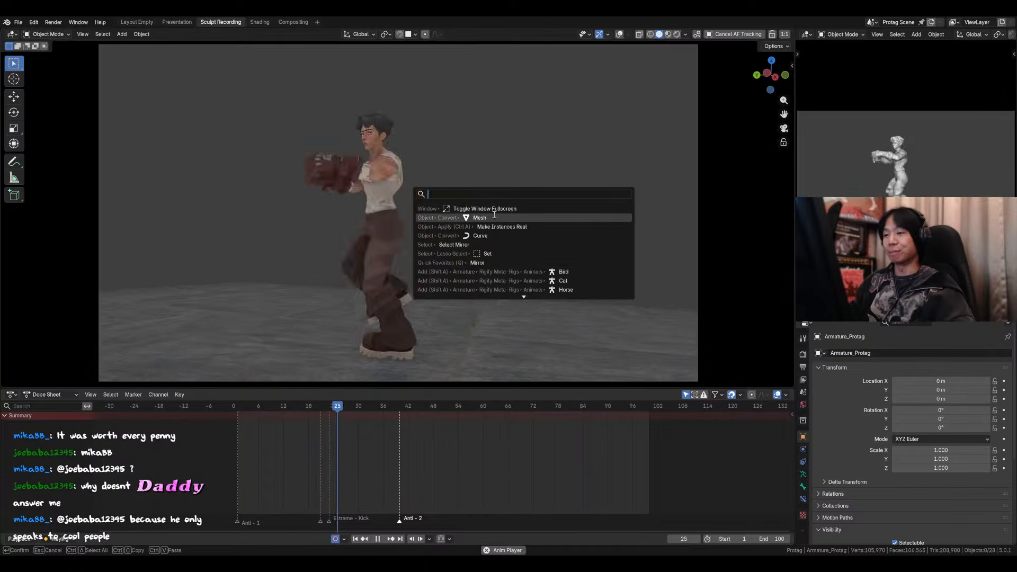
pyautogui.click(500, 209)
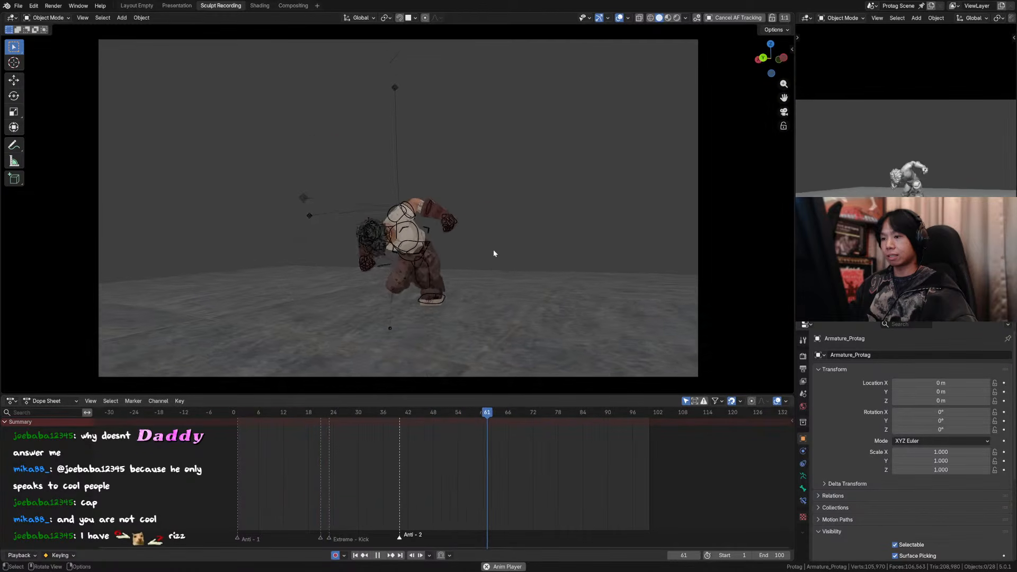
# Step: Put the character rig in Pose Mode, change the interpolation of the keyframes from about frame 72 onward, and preview the landing
pyautogui.press('space')
pyautogui.click(384, 194)
pyautogui.hotkey('ctrl', 'Tab')
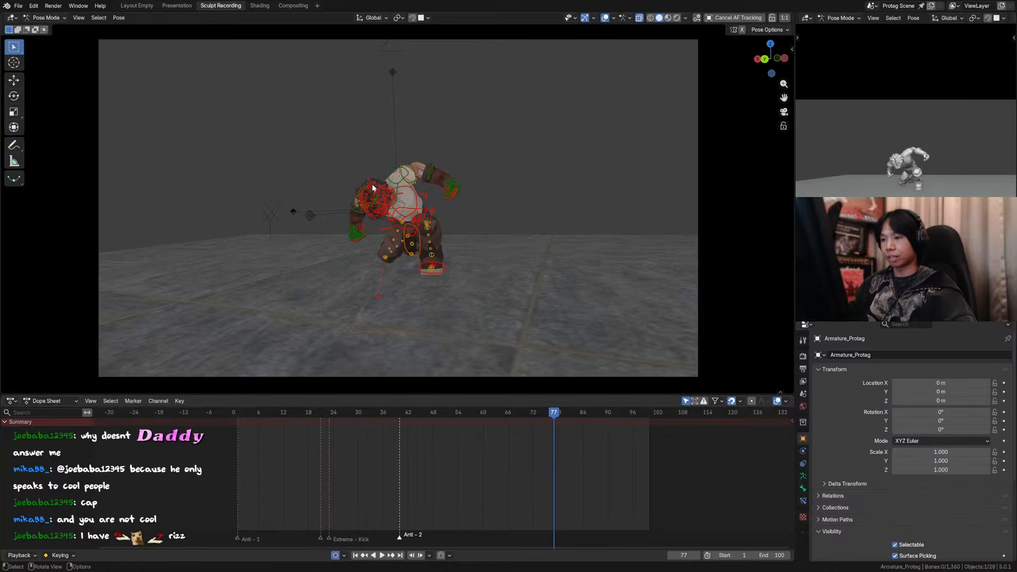
pyautogui.moveTo(554, 414); pyautogui.dragTo(528, 416)
pyautogui.moveTo(677, 461); pyautogui.dragTo(544, 422)
pyautogui.press('t')
pyautogui.click(571, 444)
pyautogui.press('space')
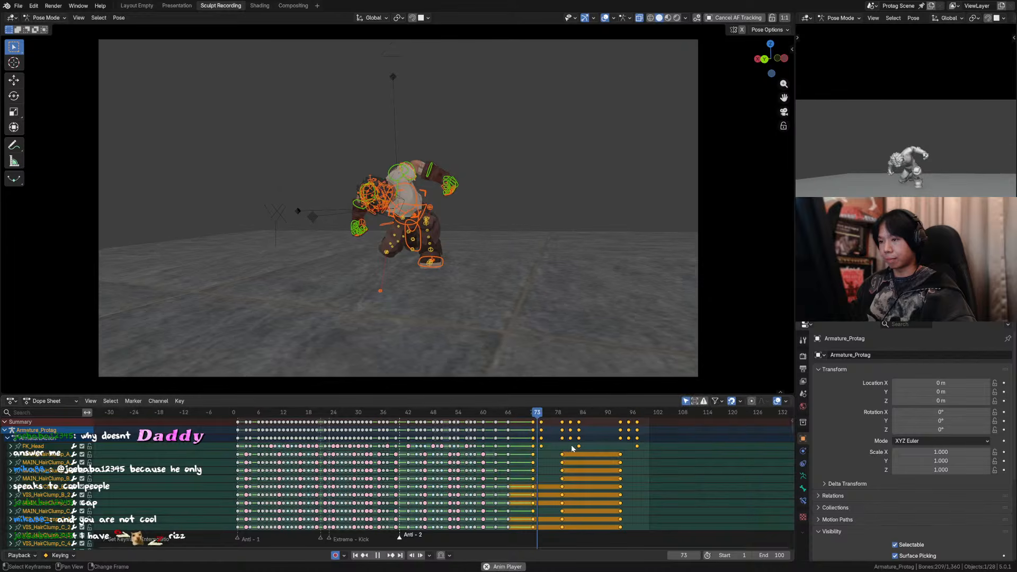
pyautogui.press('space')
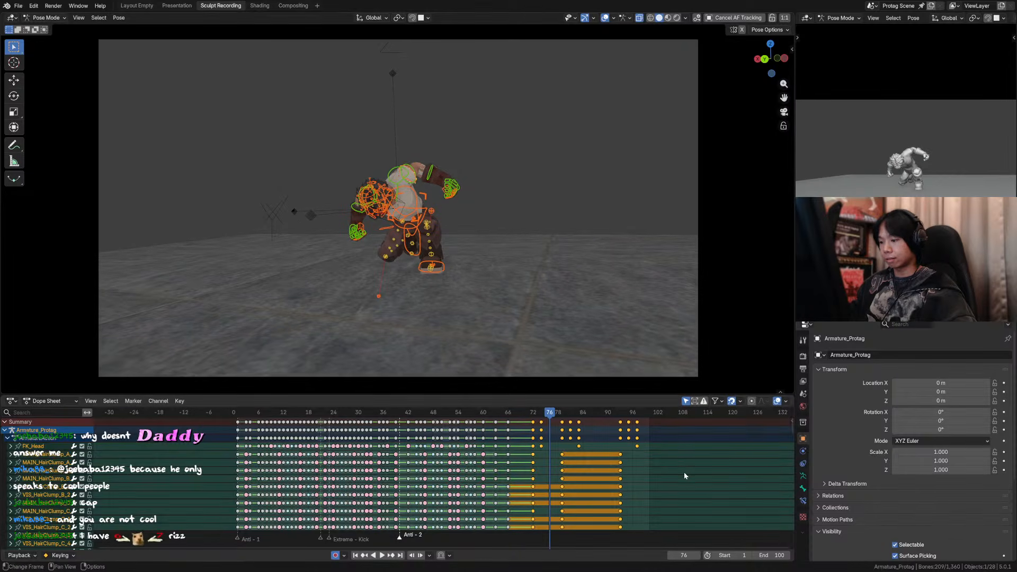
# Step: Set all keyframes from about frame 72 onward to Bézier interpolation and preview the landing from about frame 62
pyautogui.moveTo(684, 472); pyautogui.dragTo(529, 423)
pyautogui.press('t')
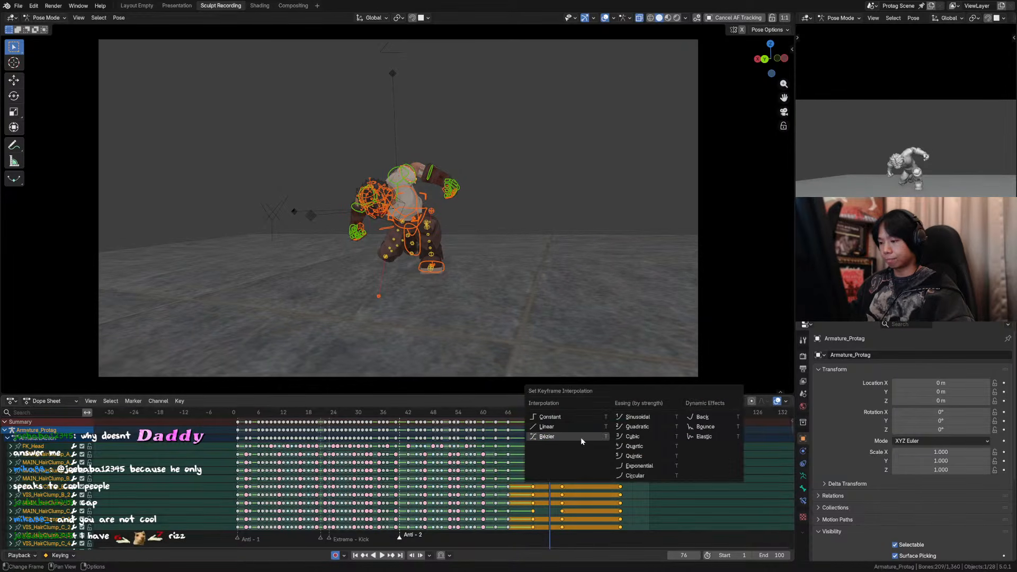
pyautogui.click(582, 440)
pyautogui.click(510, 414)
pyautogui.press('space')
pyautogui.click(493, 415)
pyautogui.press('space')
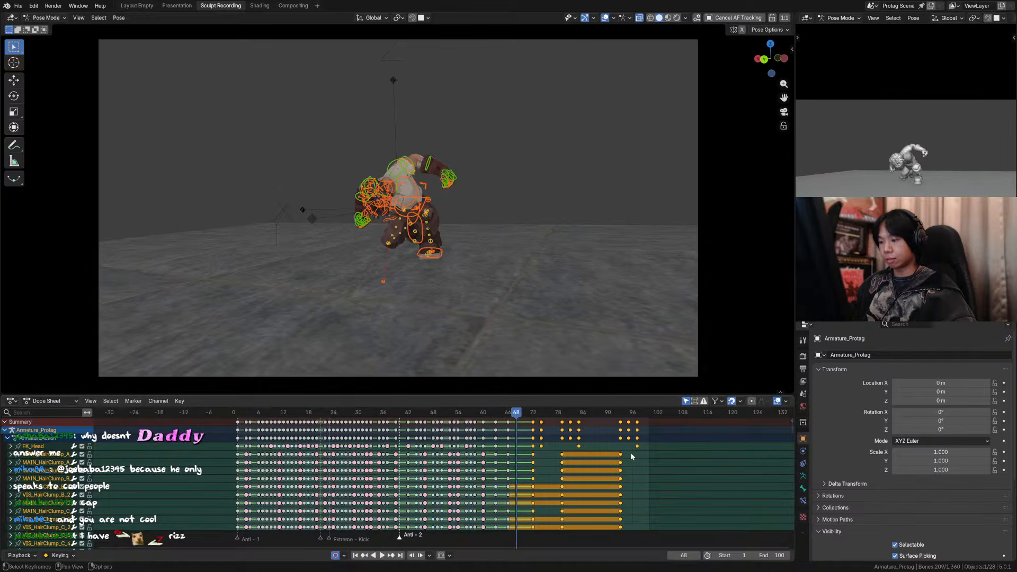
# Step: Reapply a keyframe interpolation to the selected ending keyframes and play the landing from frame 68
pyautogui.press('t')
pyautogui.click(675, 470)
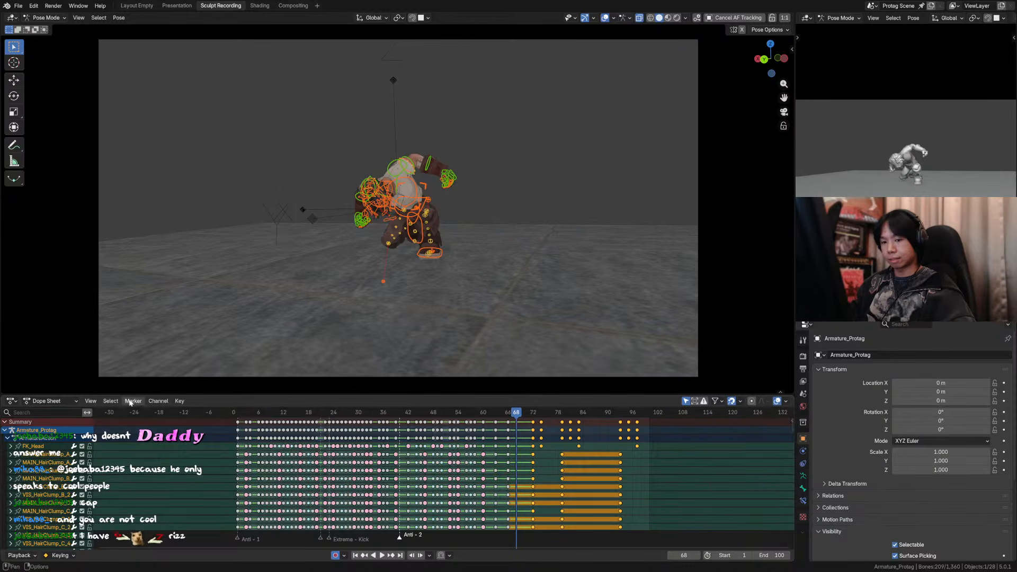
pyautogui.click(53, 401)
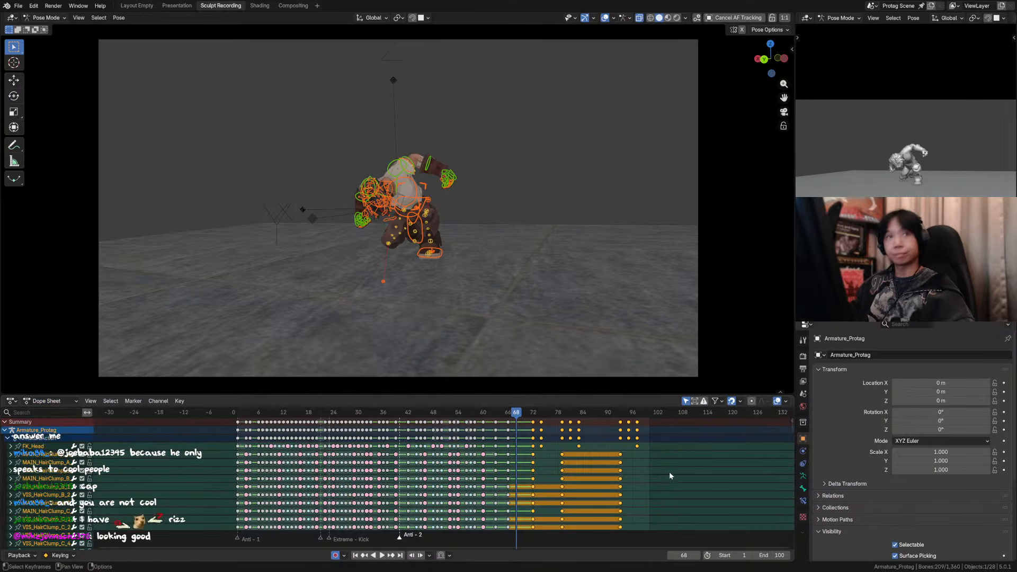
pyautogui.press('t')
pyautogui.click(692, 469)
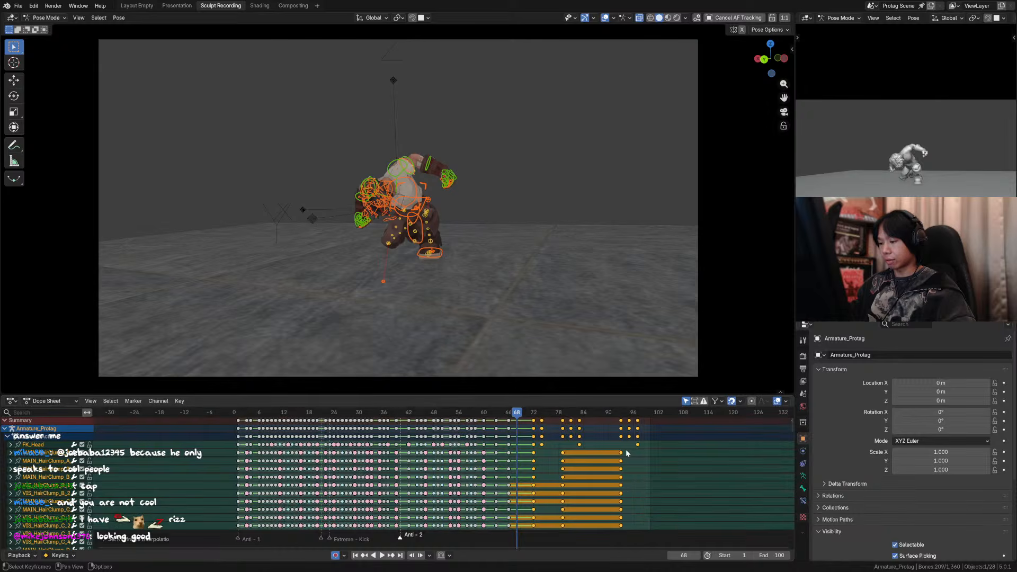
pyautogui.press('space')
# Step: Set the keyframes from about frame 66 onward to Bézier interpolation and replay the animation with the overlays hidden
pyautogui.press('space')
pyautogui.press('t')
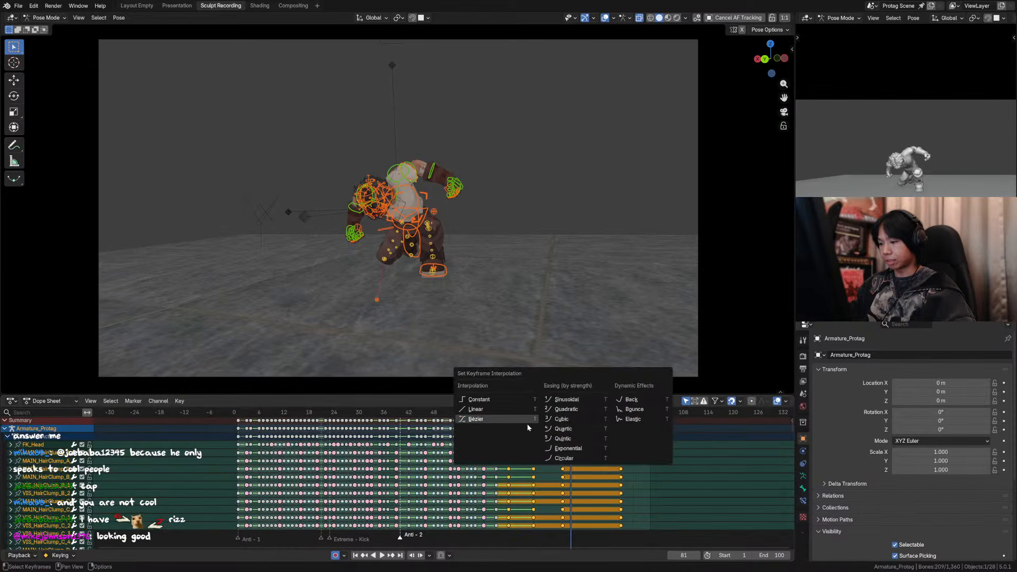
pyautogui.click(519, 418)
pyautogui.click(494, 413)
pyautogui.press('space')
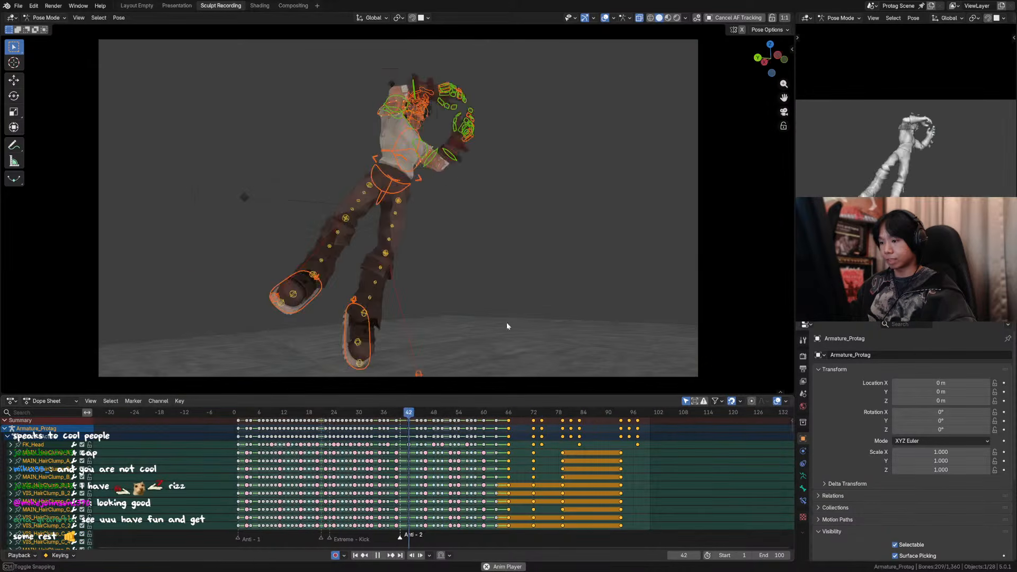
pyautogui.press('space')
pyautogui.press('space')
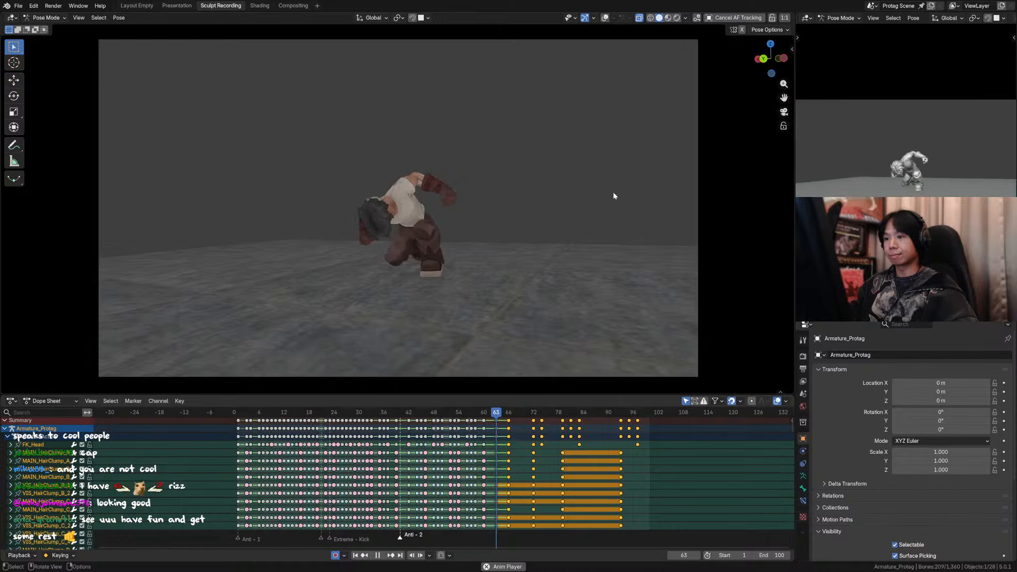